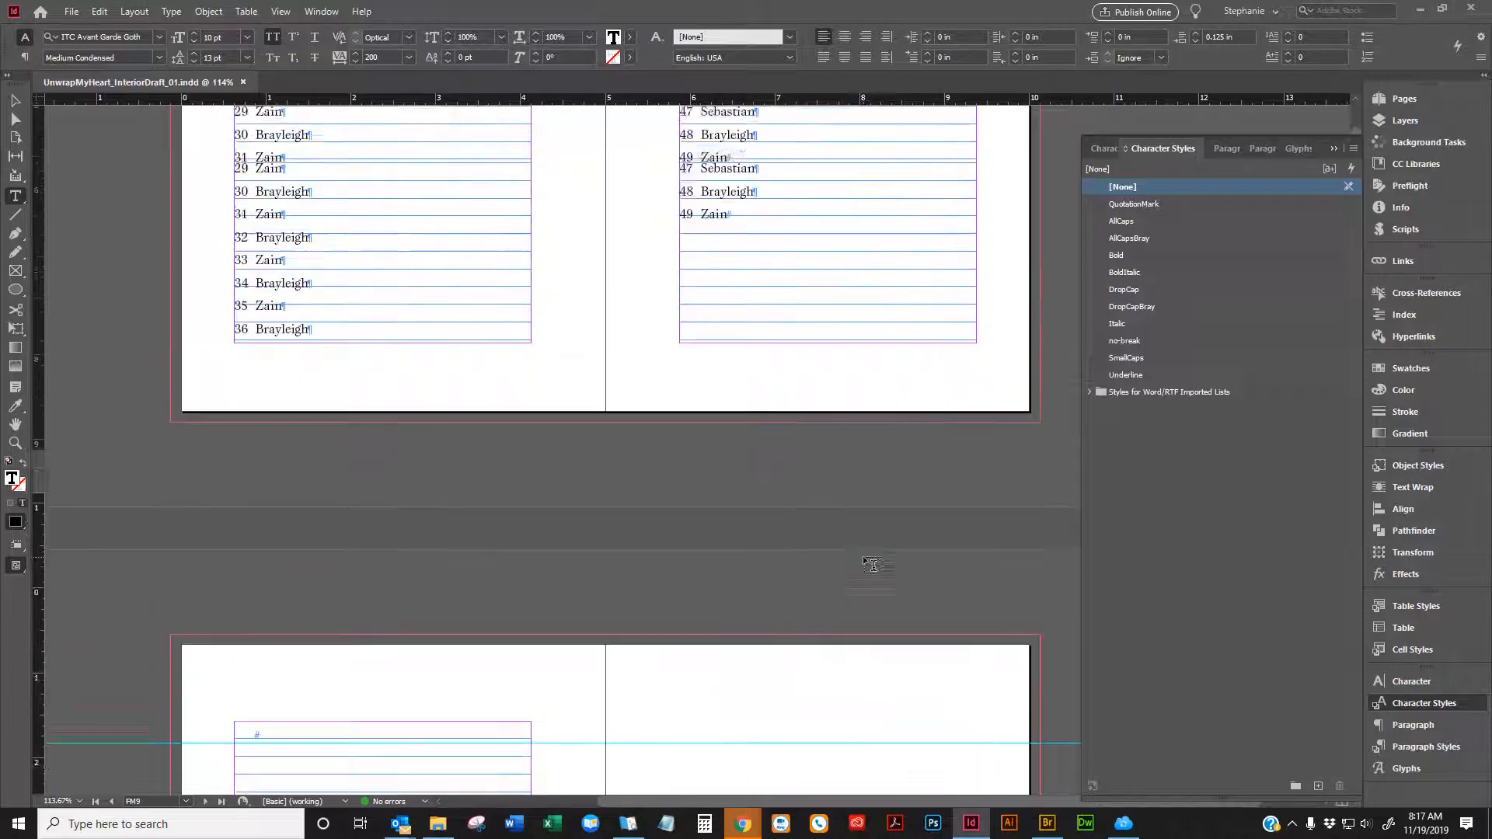
Switch to Kindle Previewer and review the Unwrap My Heart ebook from its last page back to the front matter
scroll(877, 553, "up", 20)
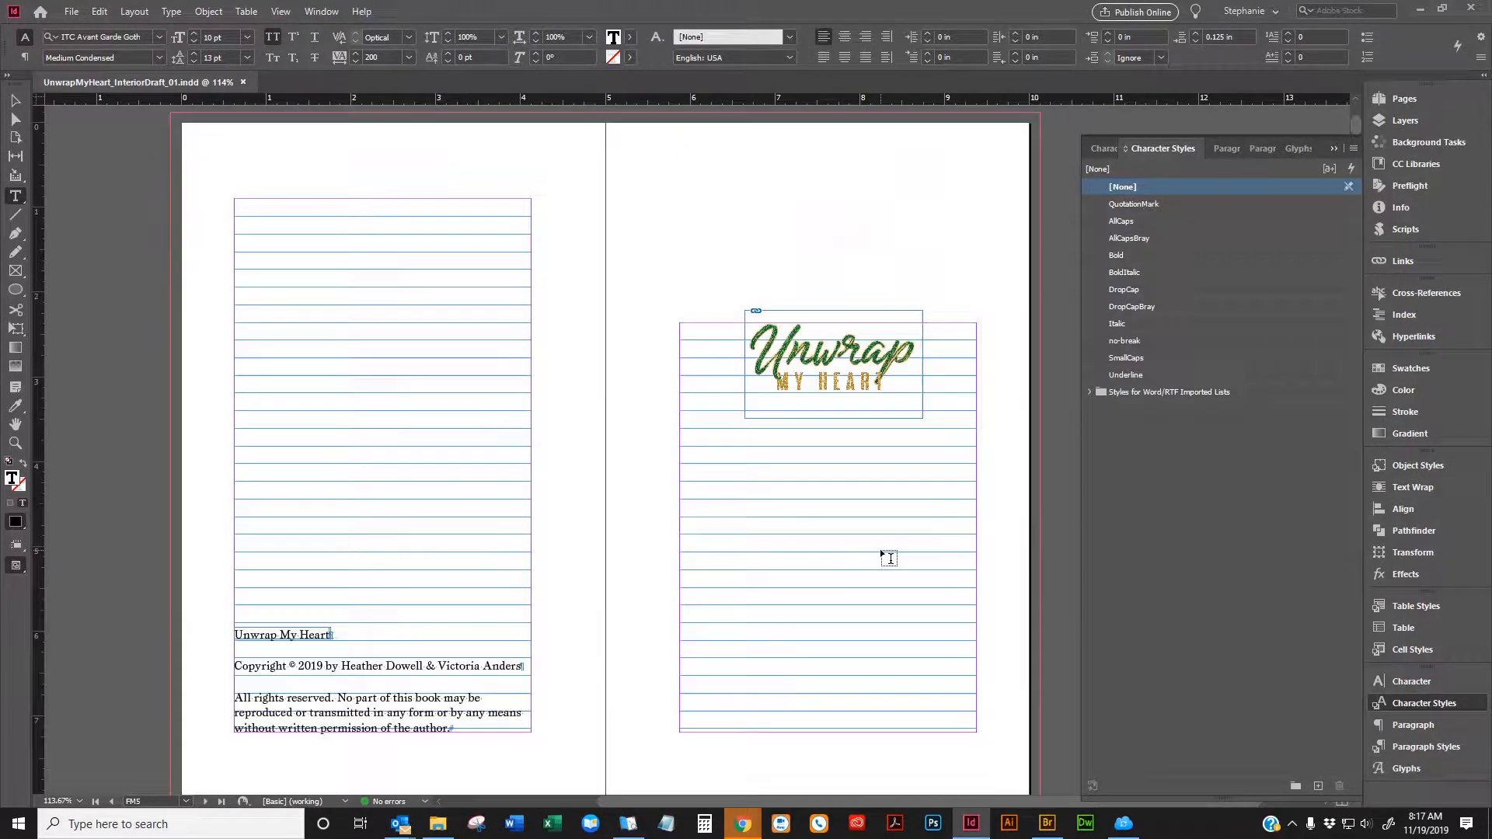
left_click(628, 822)
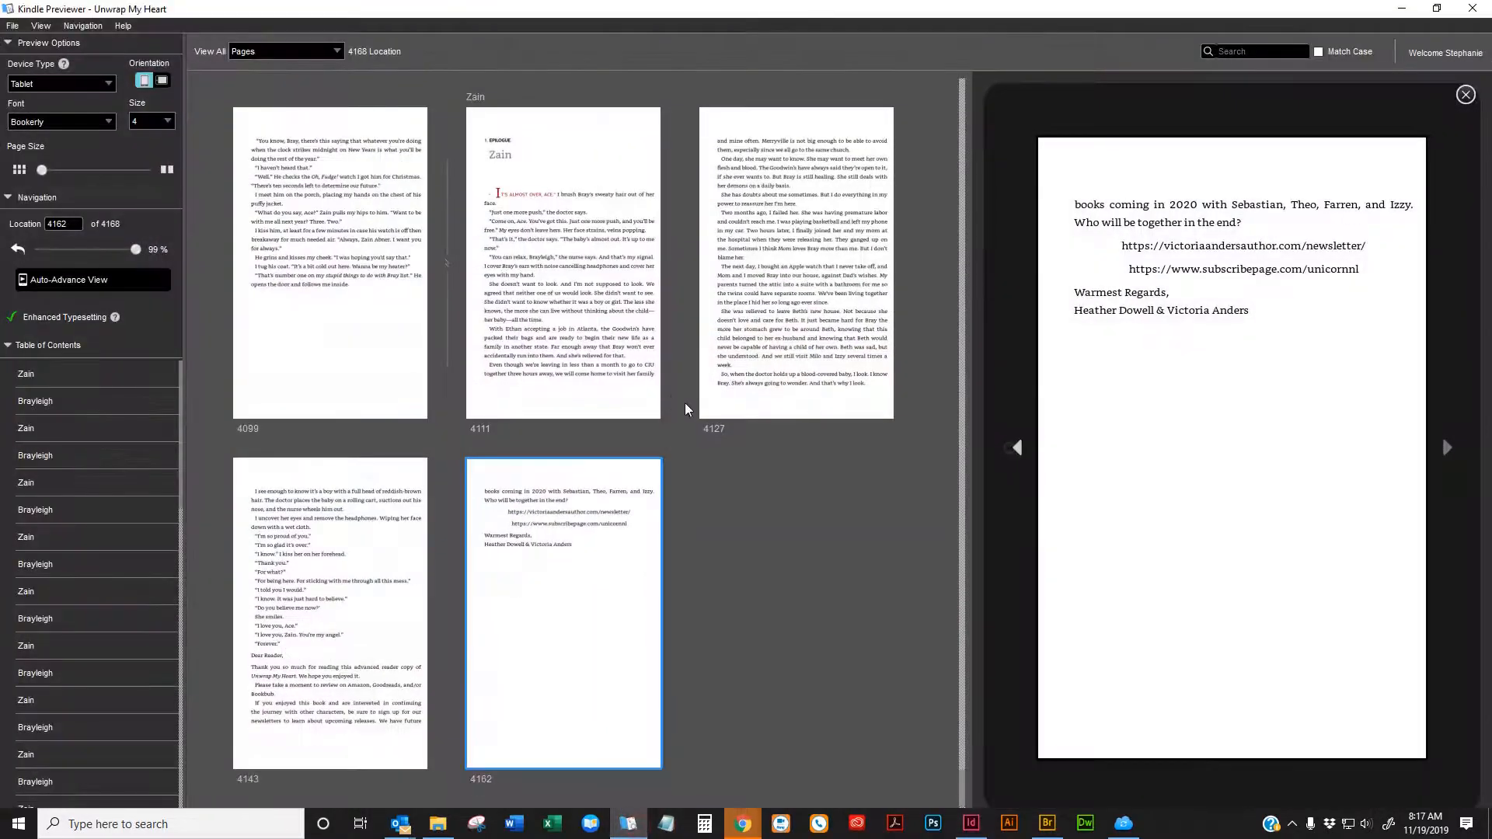
scroll(683, 402, "up", 20)
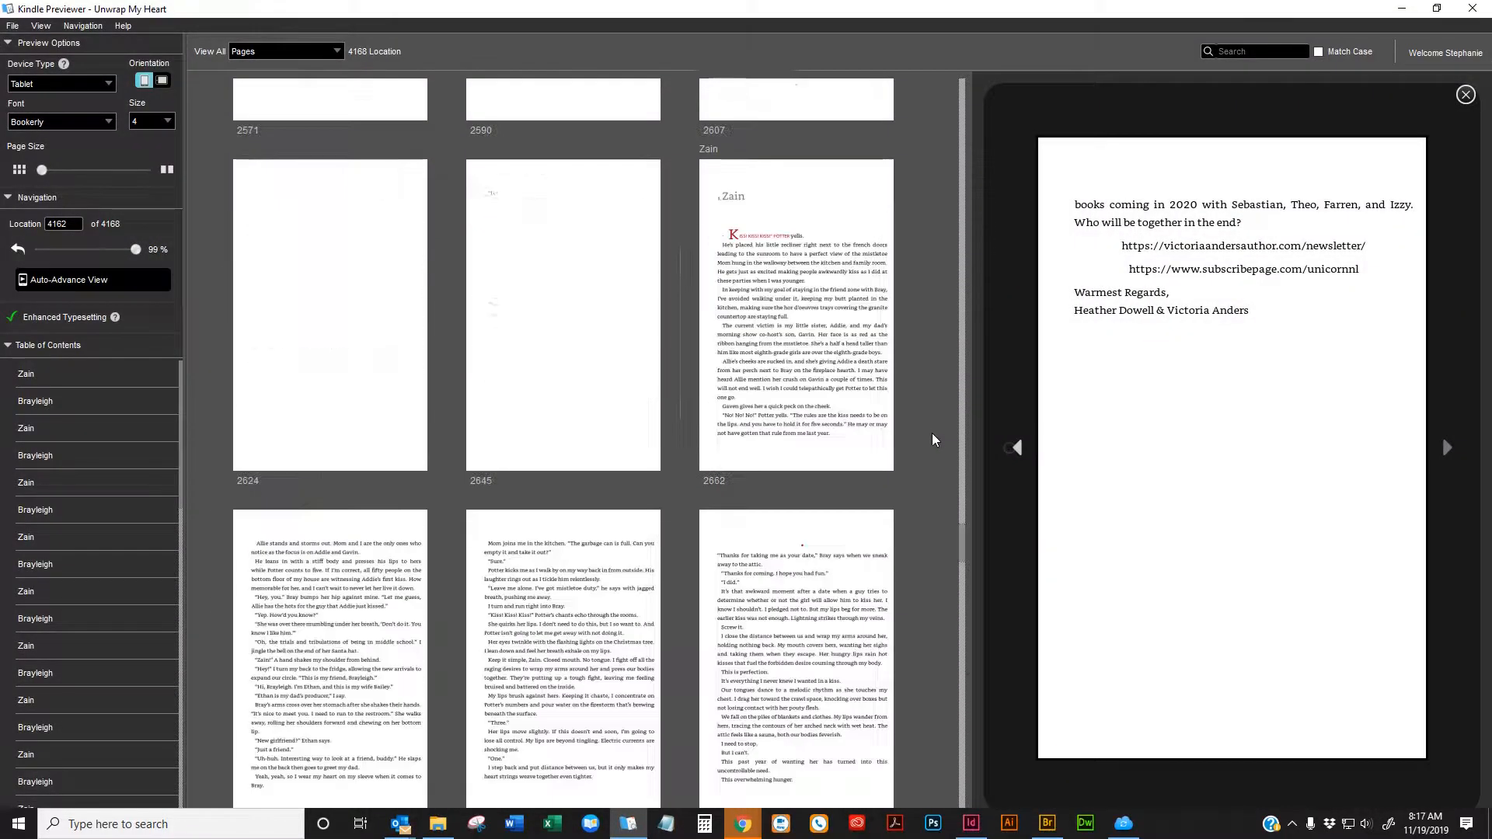
scroll(932, 435, "up", 20)
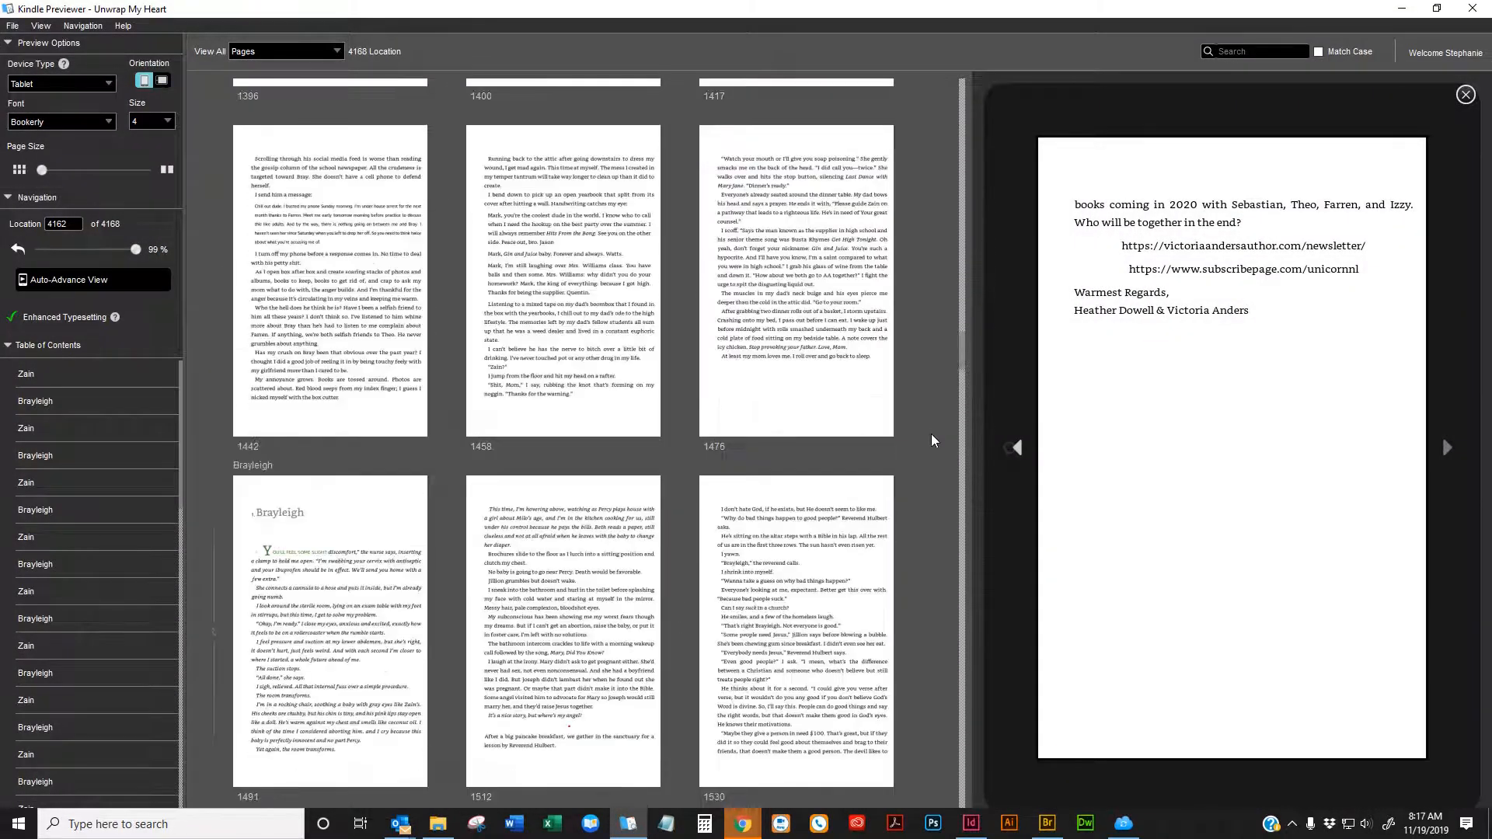
scroll(931, 433, "up", 20)
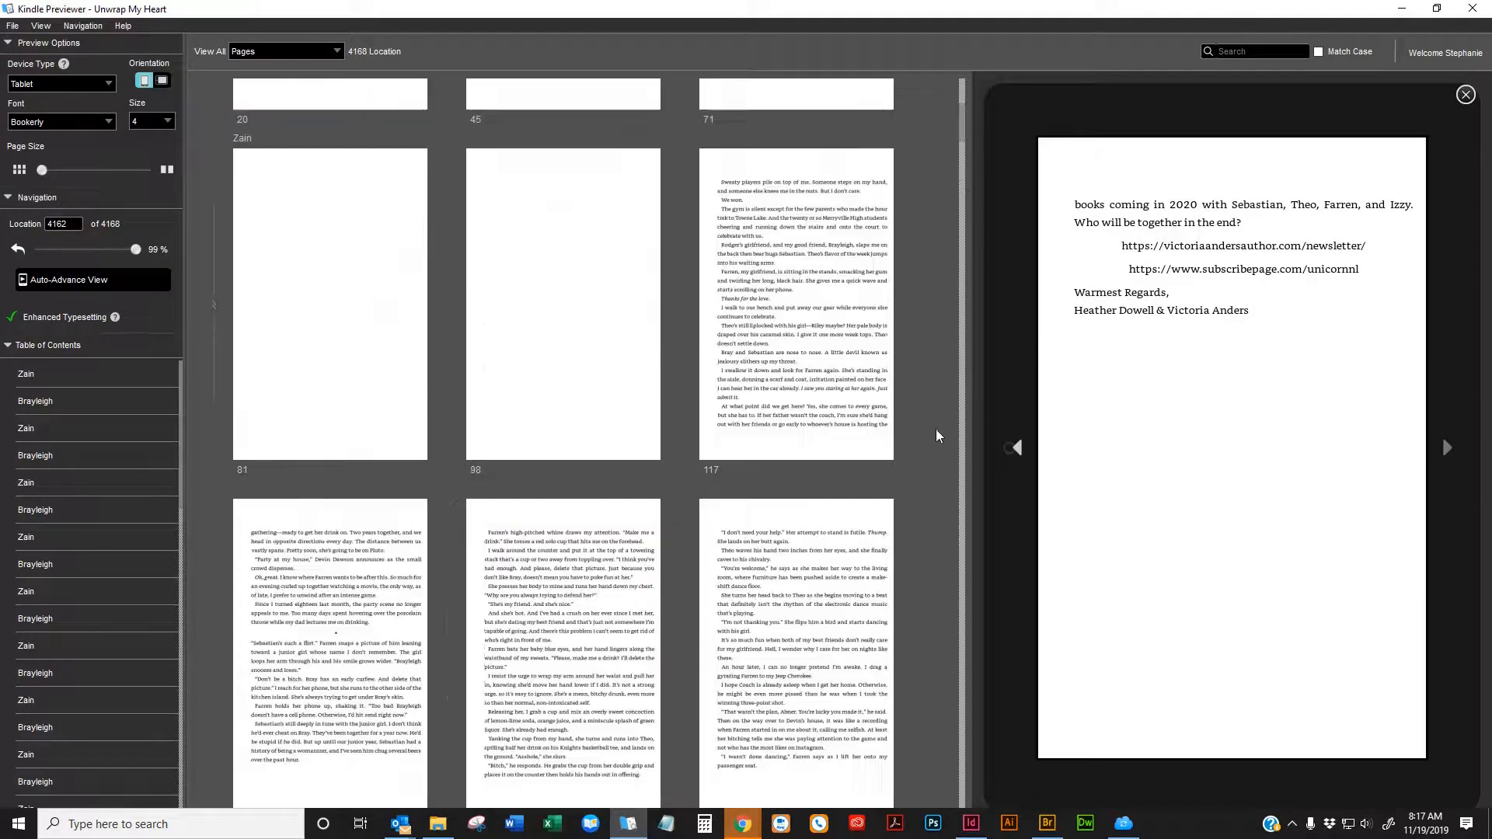
scroll(936, 429, "up", 5)
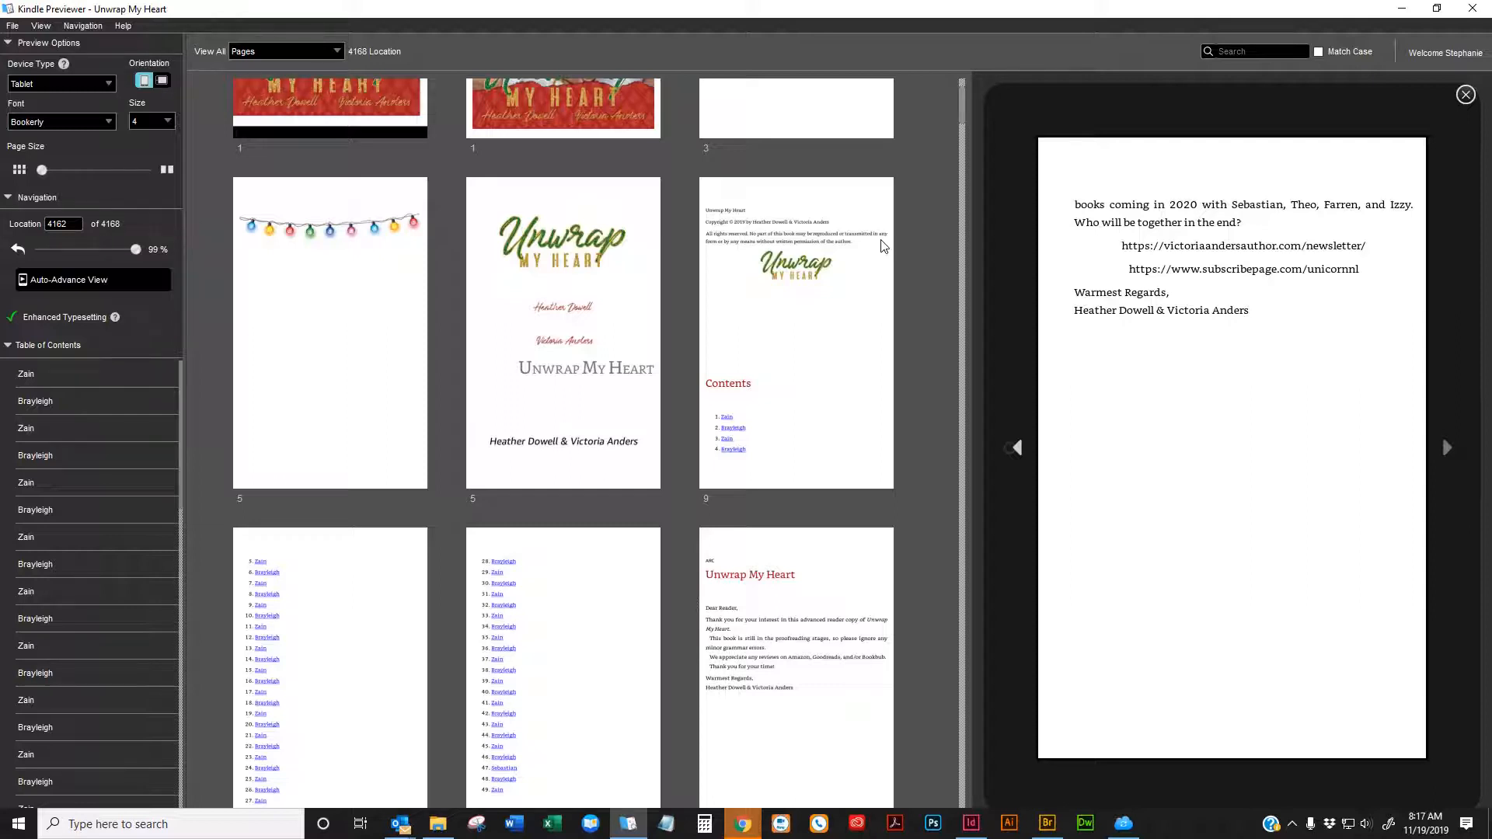
Compare the print layout's copyright and title pages in InDesign with the ebook's opening pages in Kindle Previewer
left_click(1402, 9)
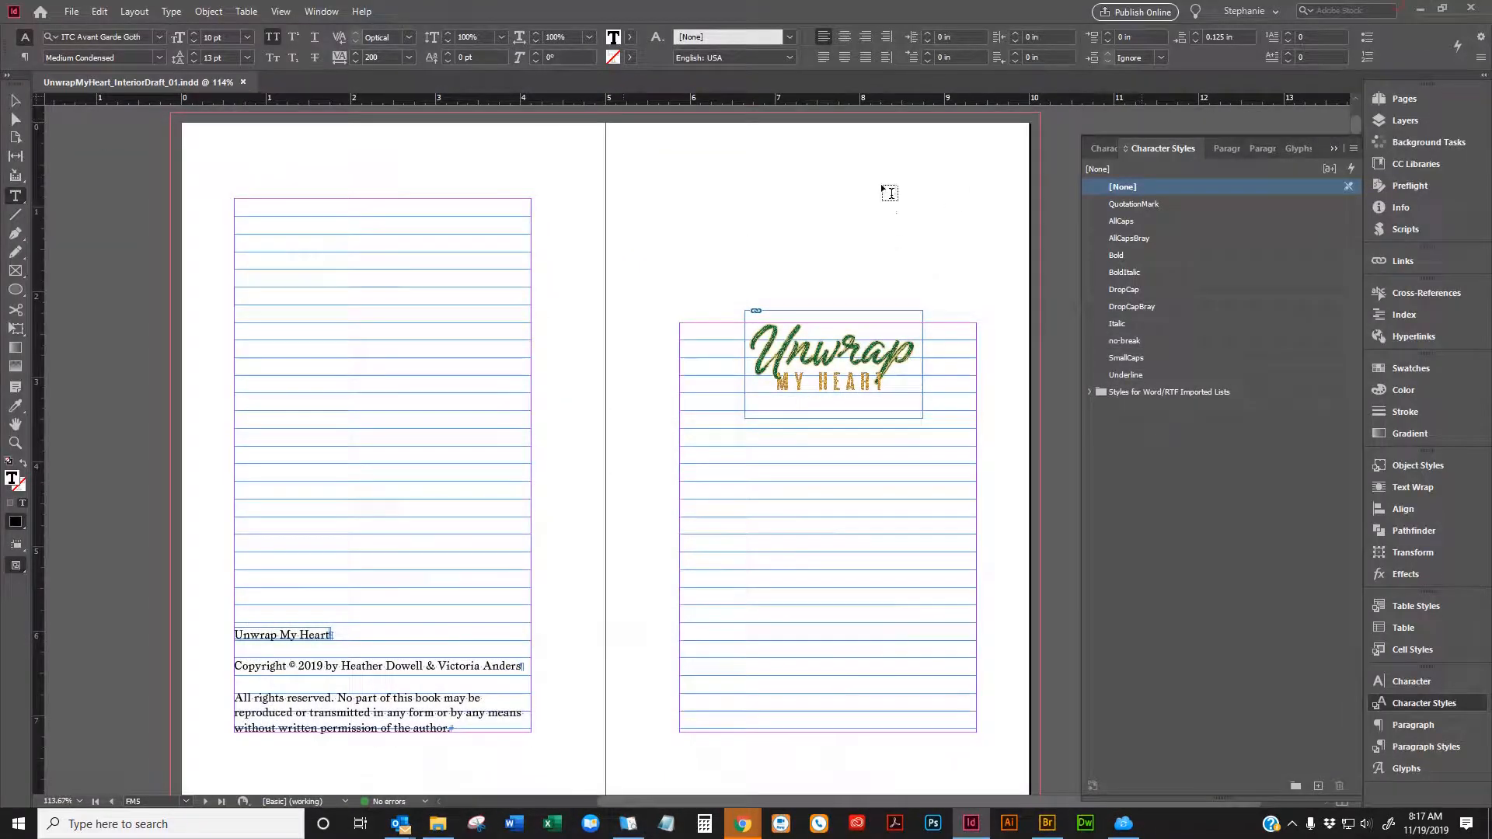
scroll(623, 440, "down", 3)
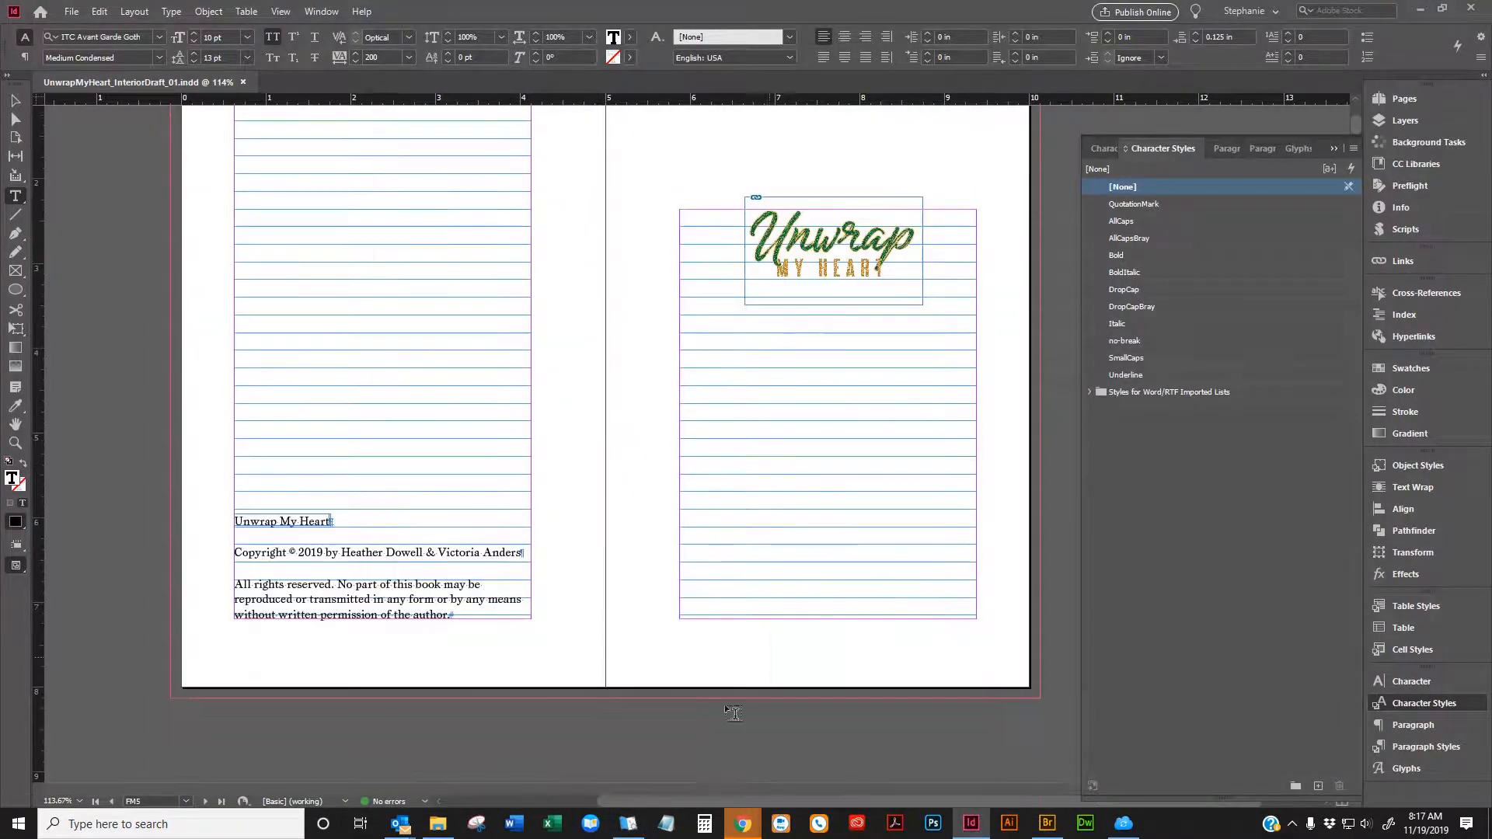
left_click(627, 823)
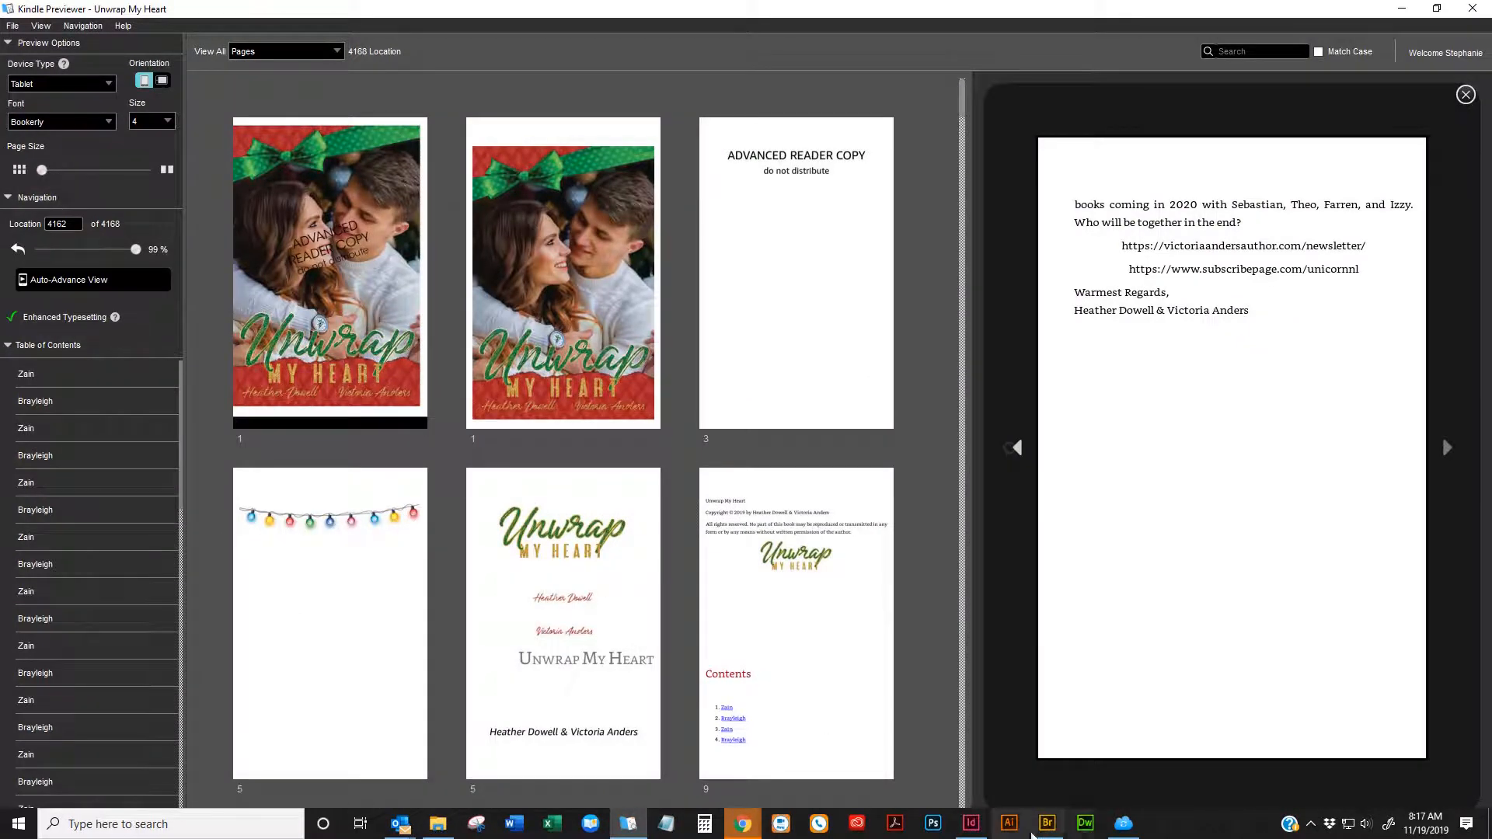
left_click(971, 823)
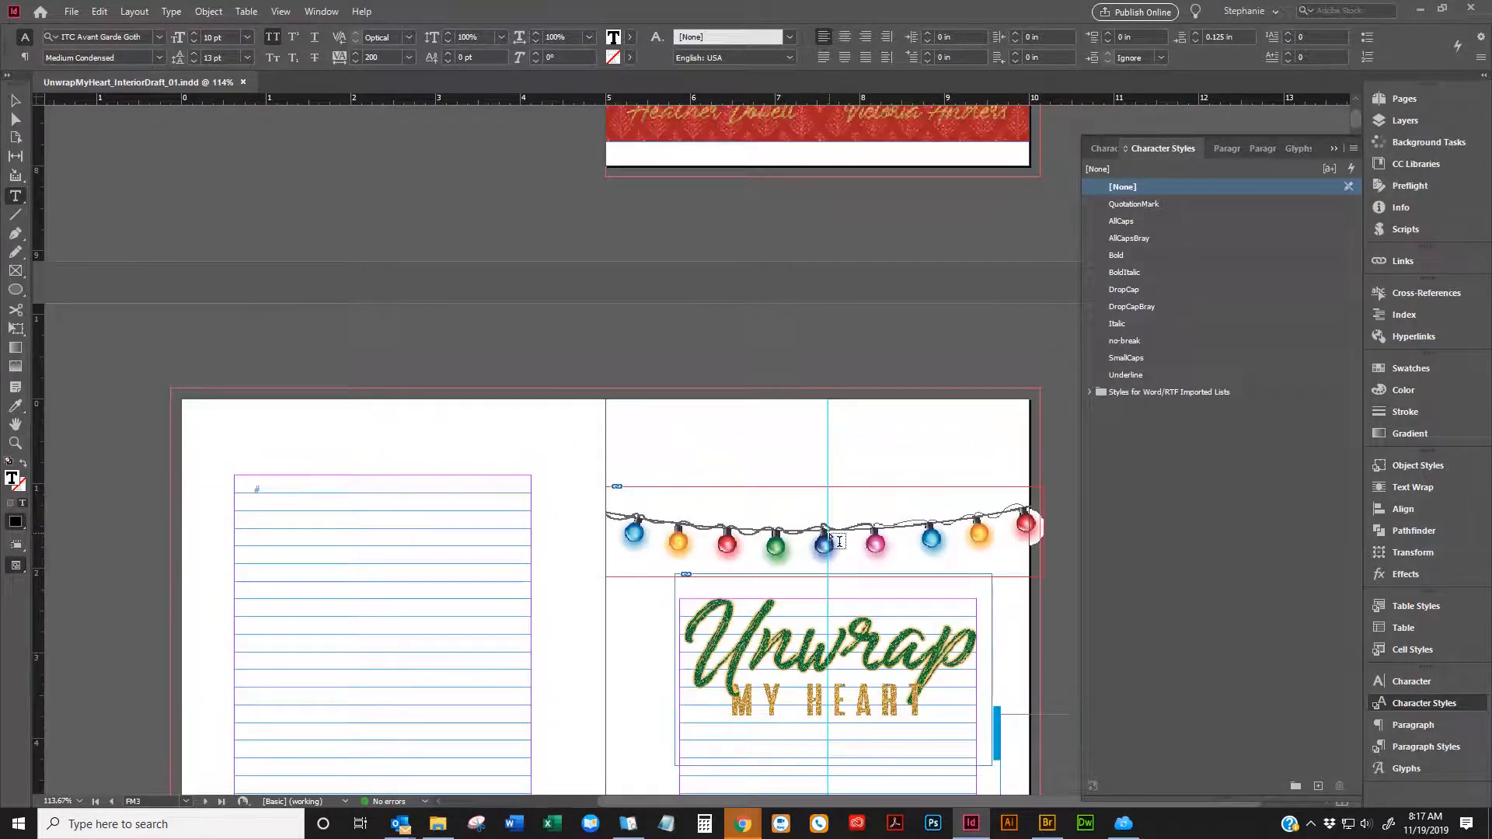
Return to the title page spread and select the string-of-lights image above the Unwrap My Heart logo
scroll(889, 420, "down", 1)
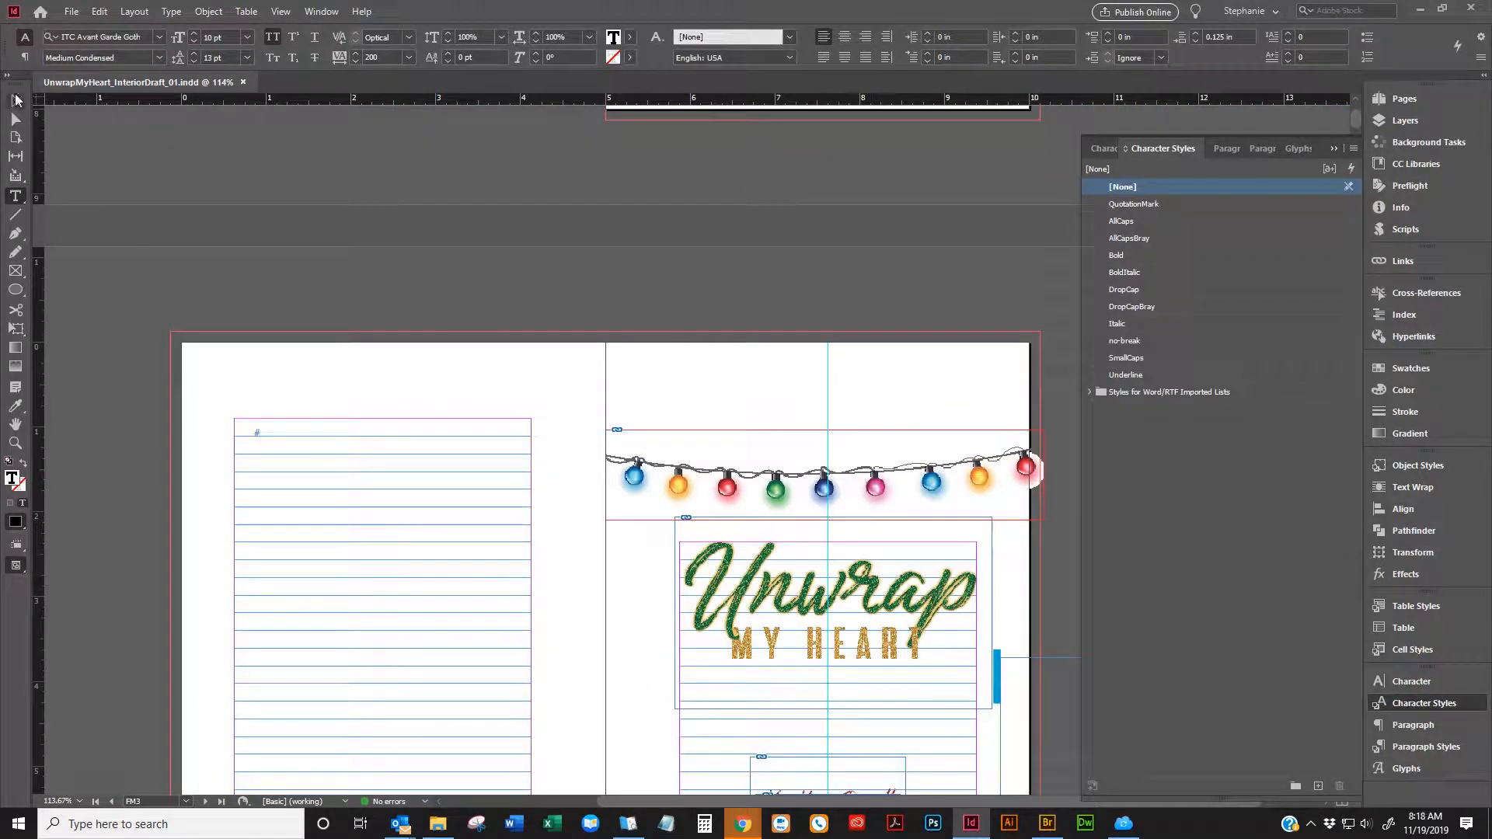
left_click(16, 99)
left_click(766, 448)
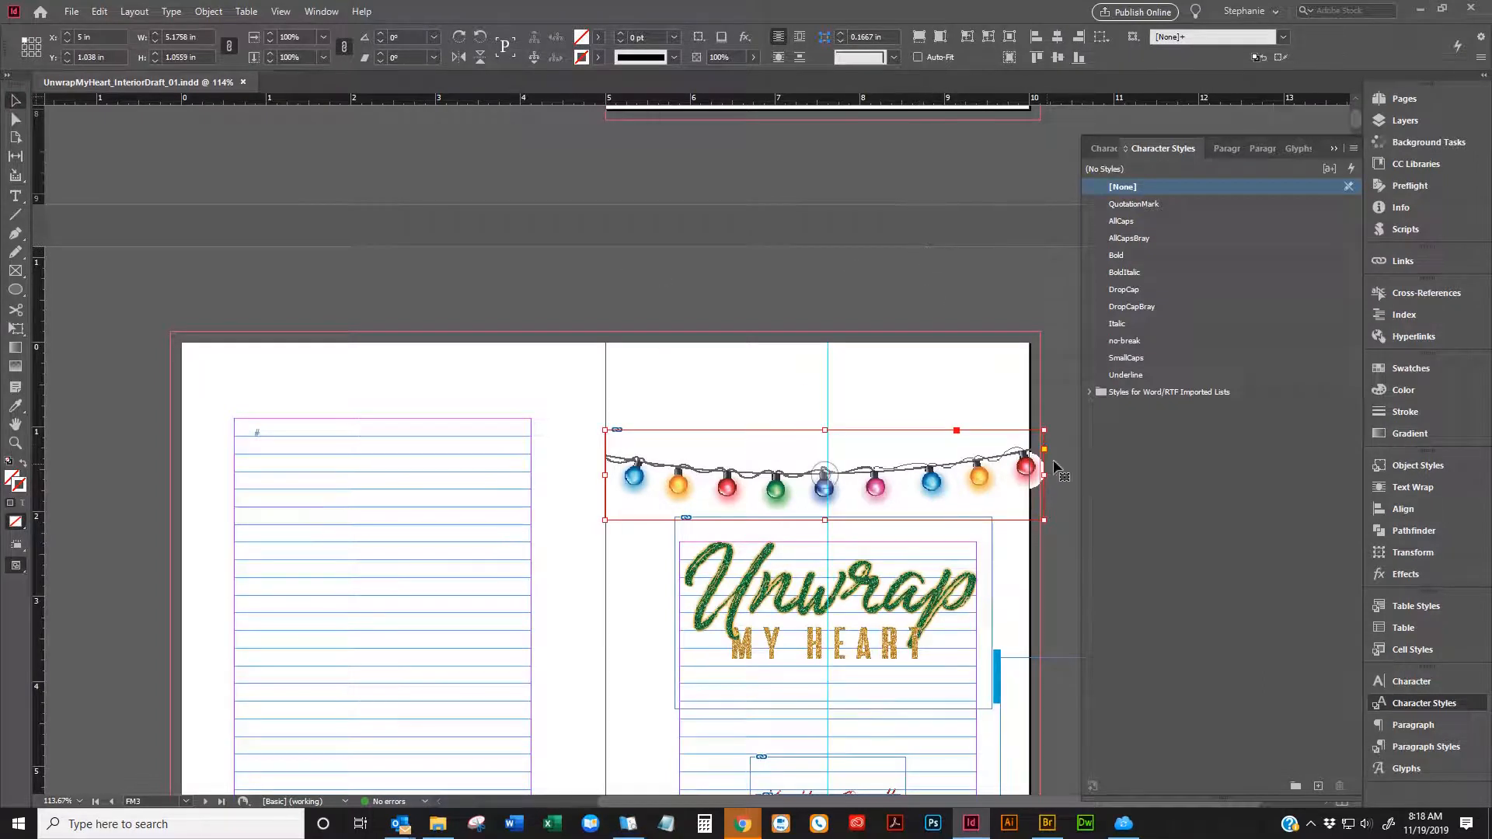
Go to spread 2-3 and examine the string of lights and the Zain title graphic on the Chapter 1 page
left_click(1434, 95)
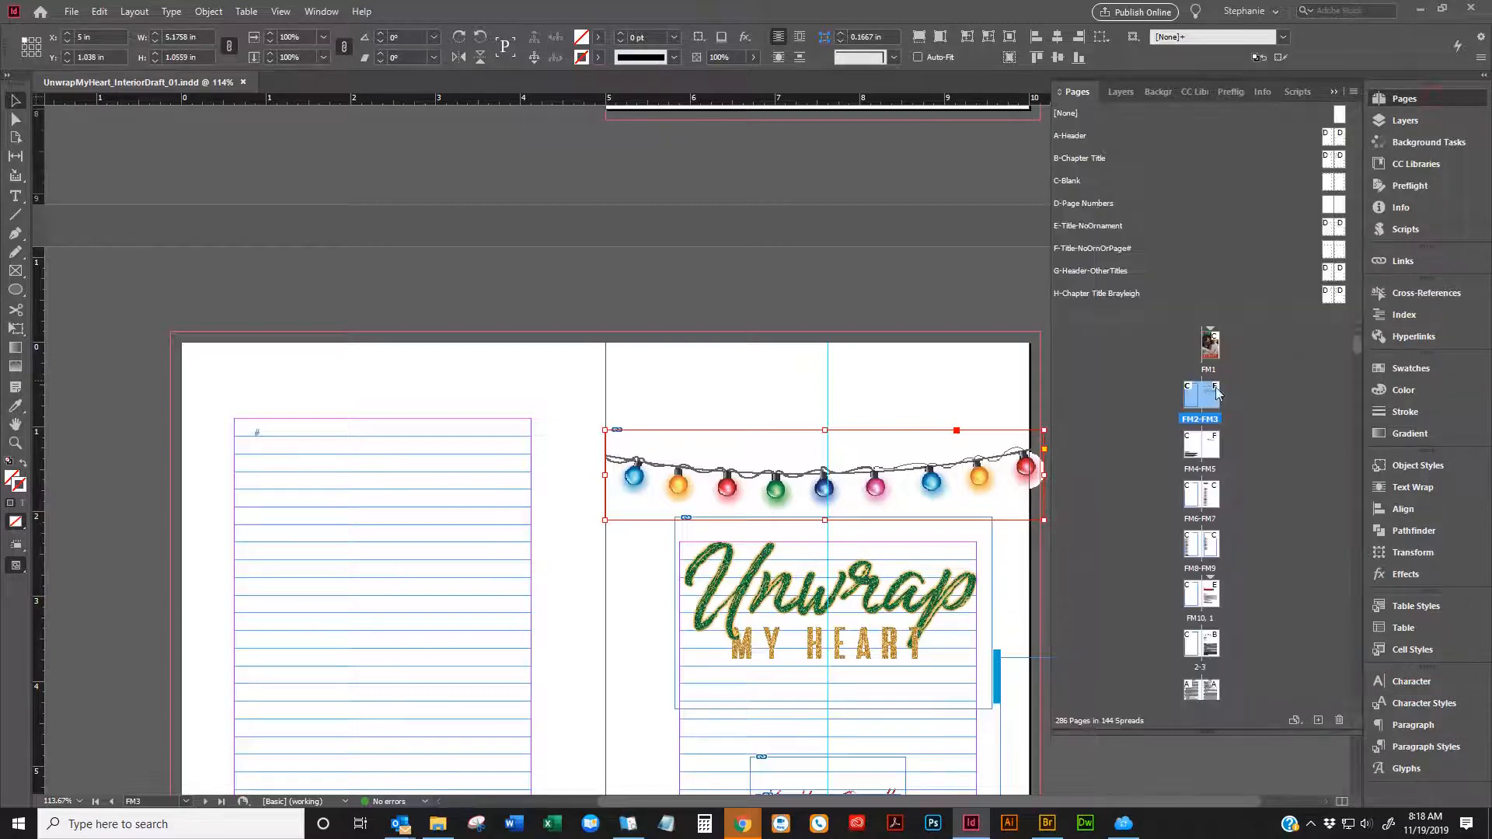
left_click(1212, 641)
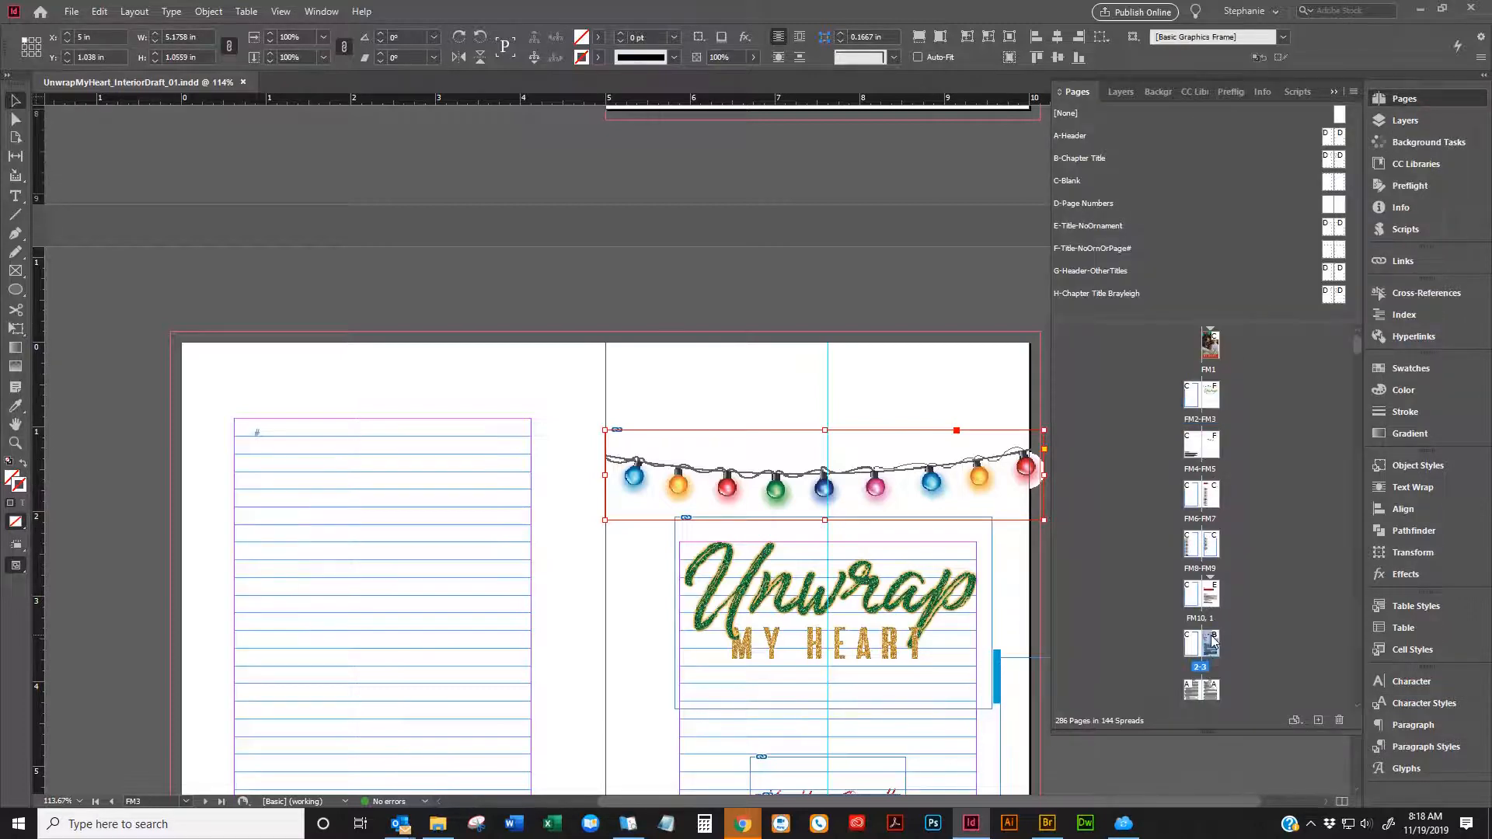
scroll(901, 517, "down", 2)
left_click(837, 392)
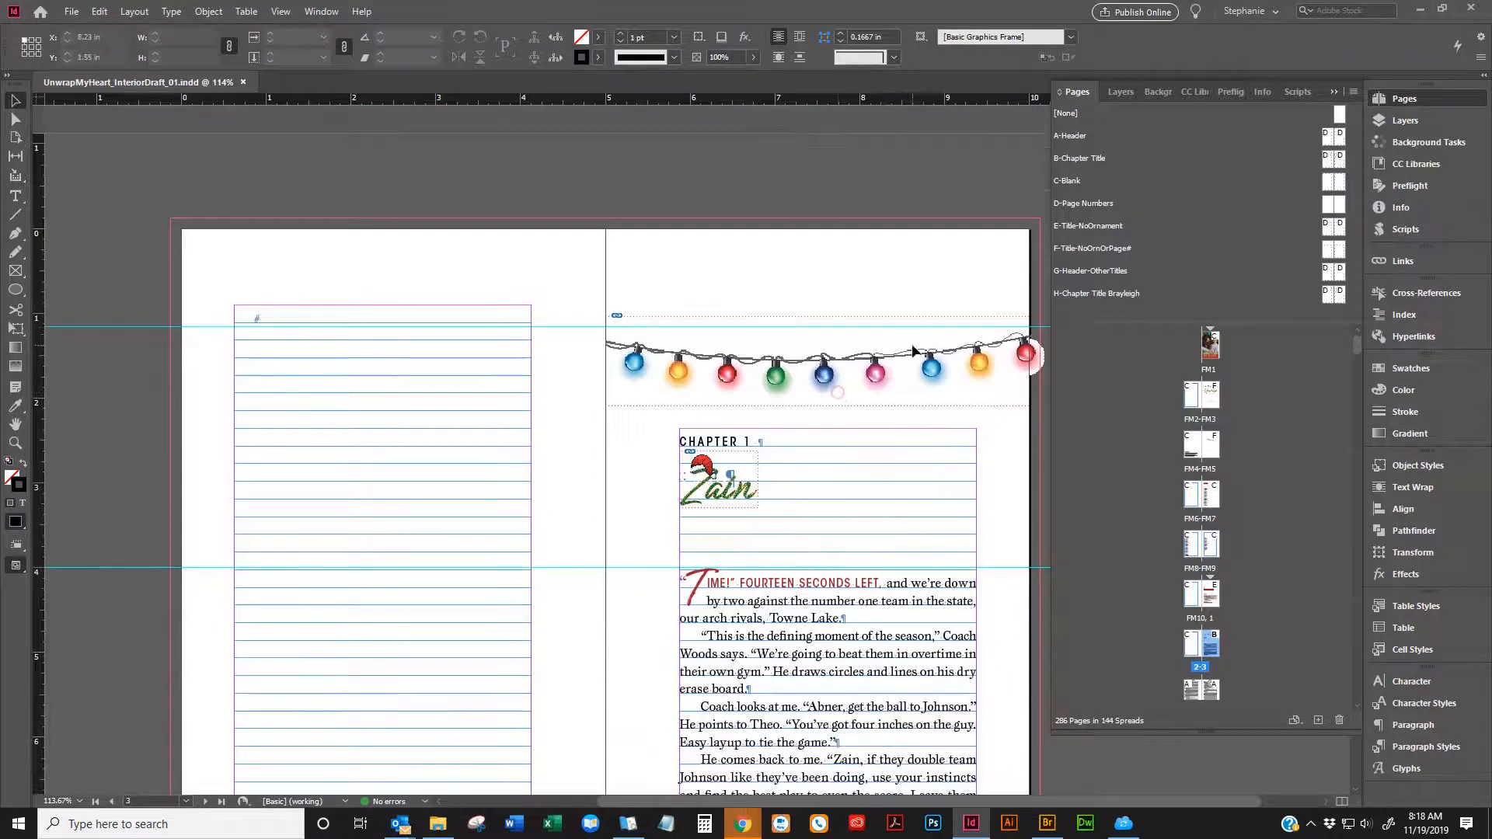
left_click(709, 468)
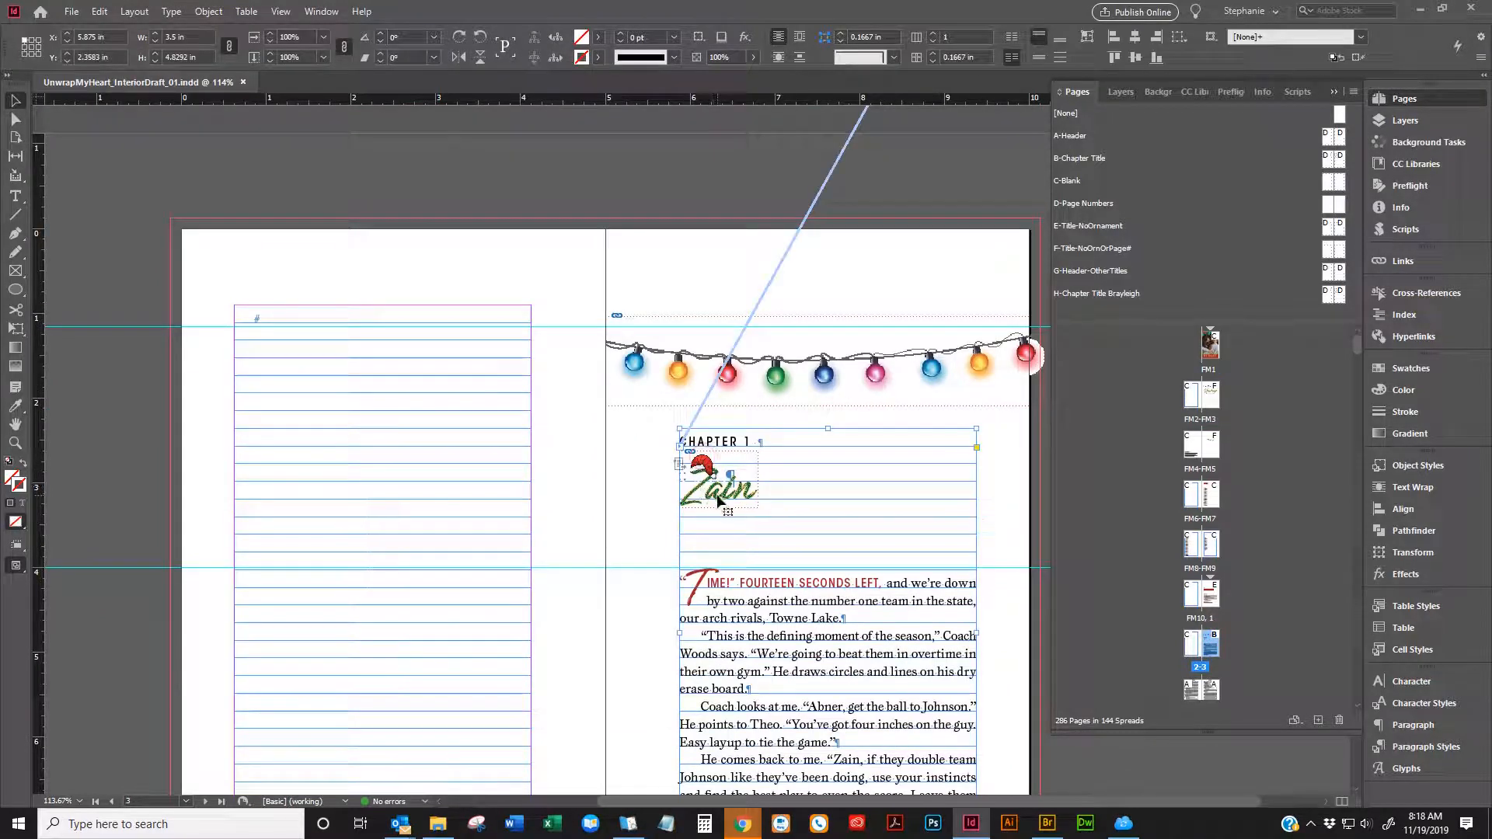
left_click(911, 254)
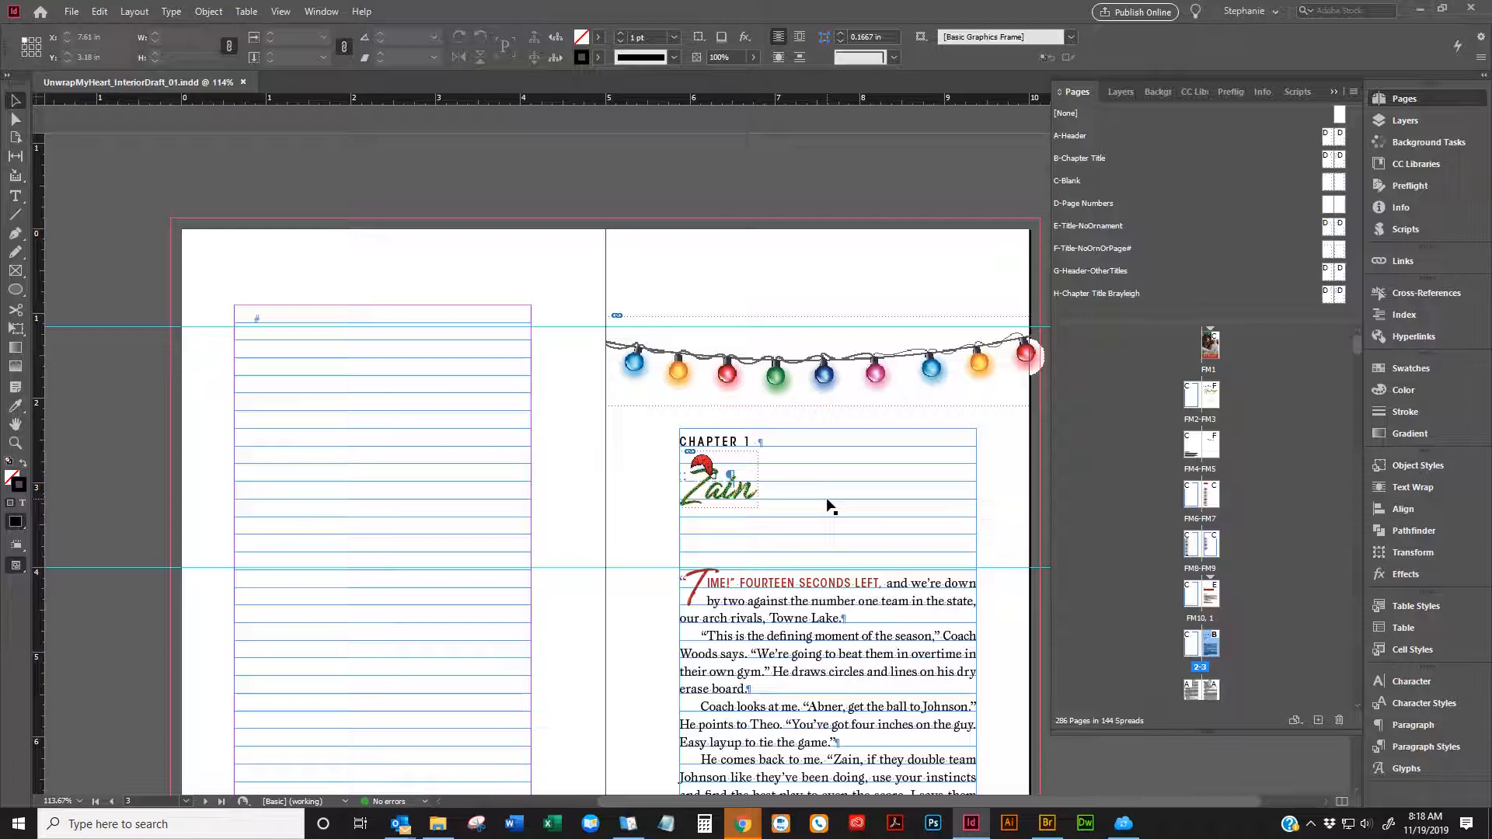
View the Unwrap My Heart eBook folder in File Explorer and move its window clear of the InDesign layout
left_click(442, 827)
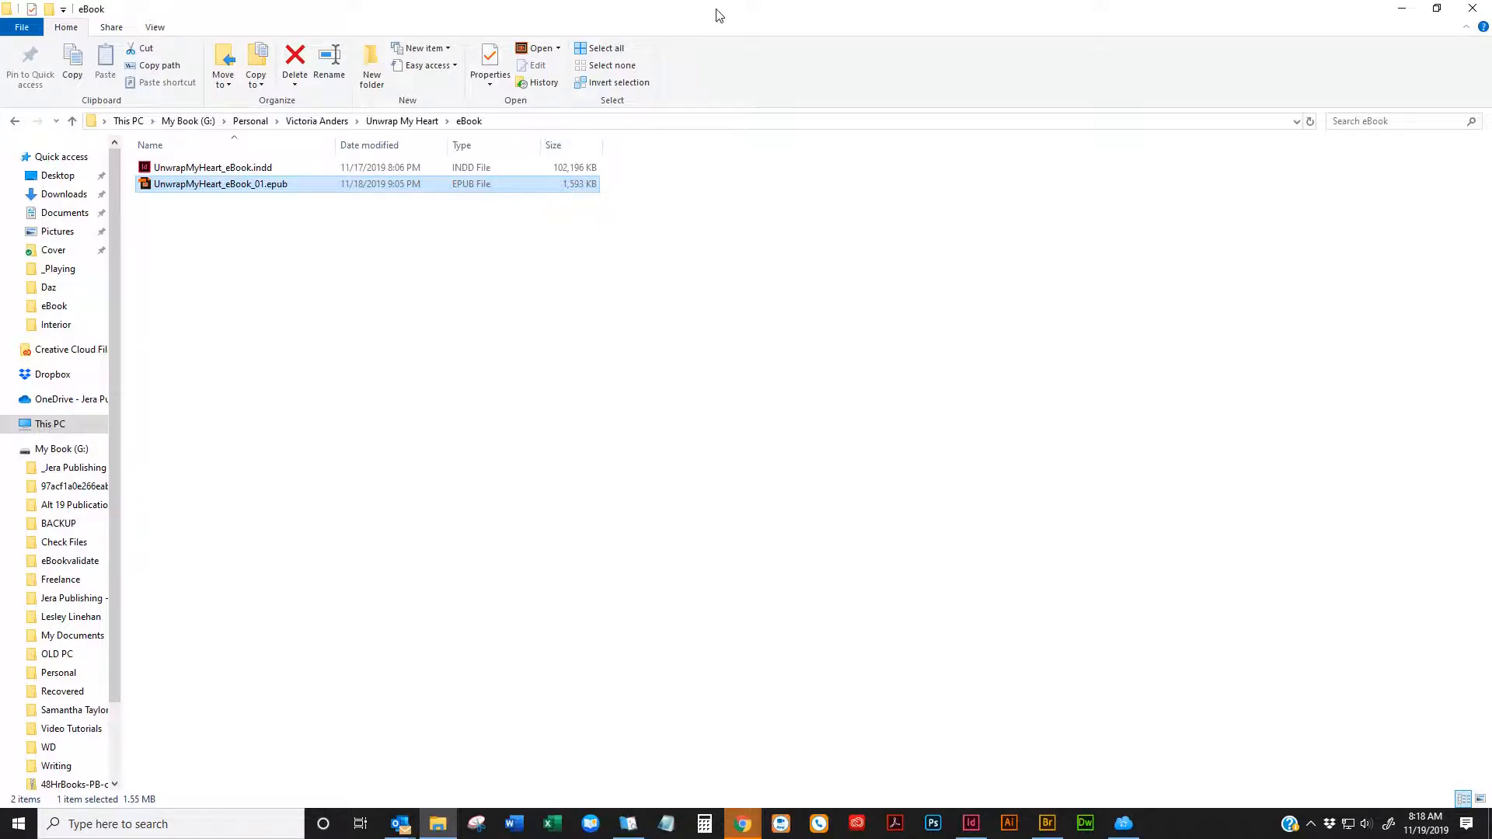
left_click_drag(718, 16, 710, 48)
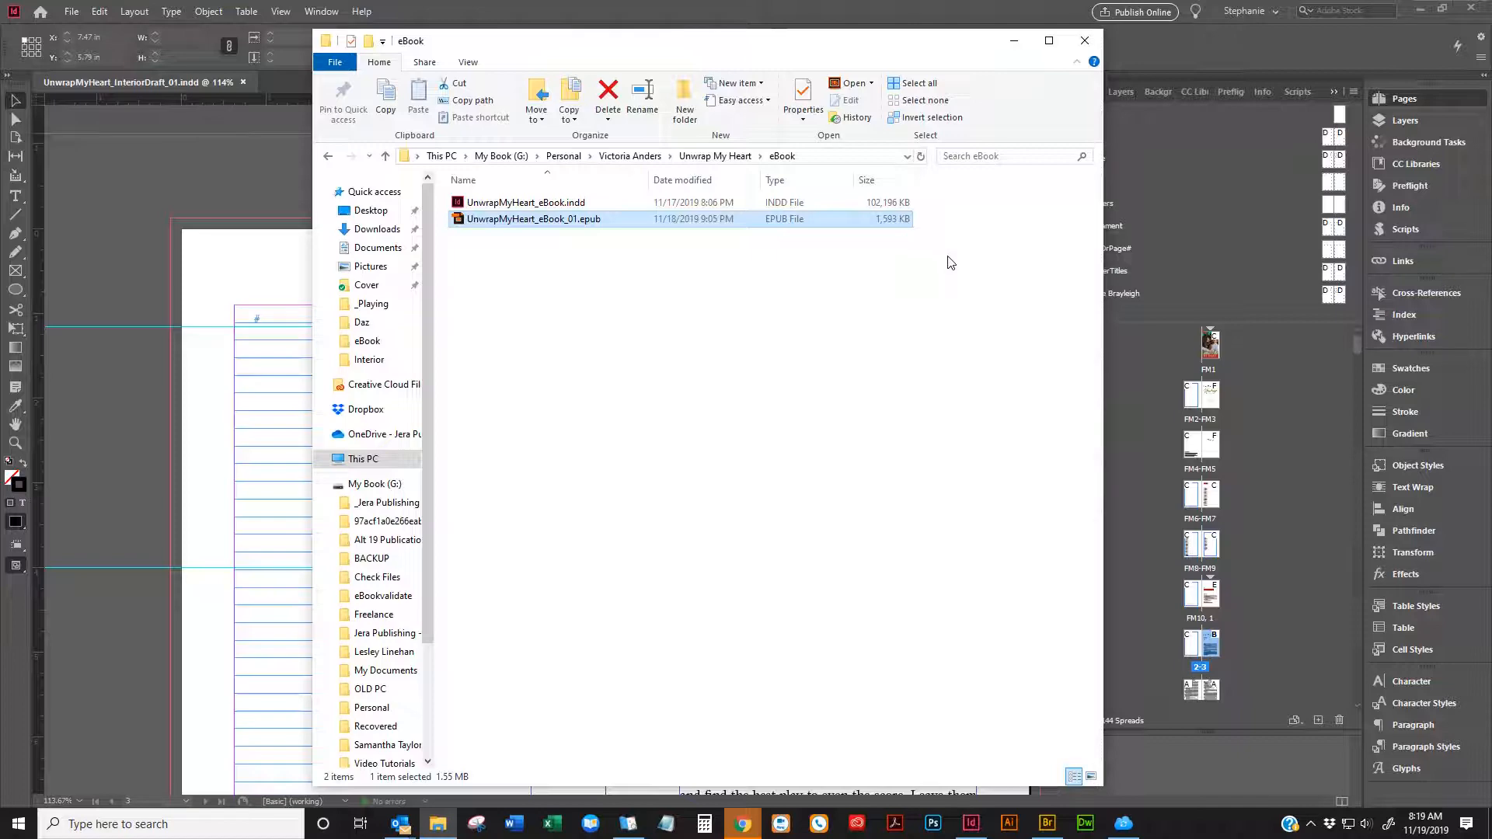
left_click_drag(951, 51, 0, 93)
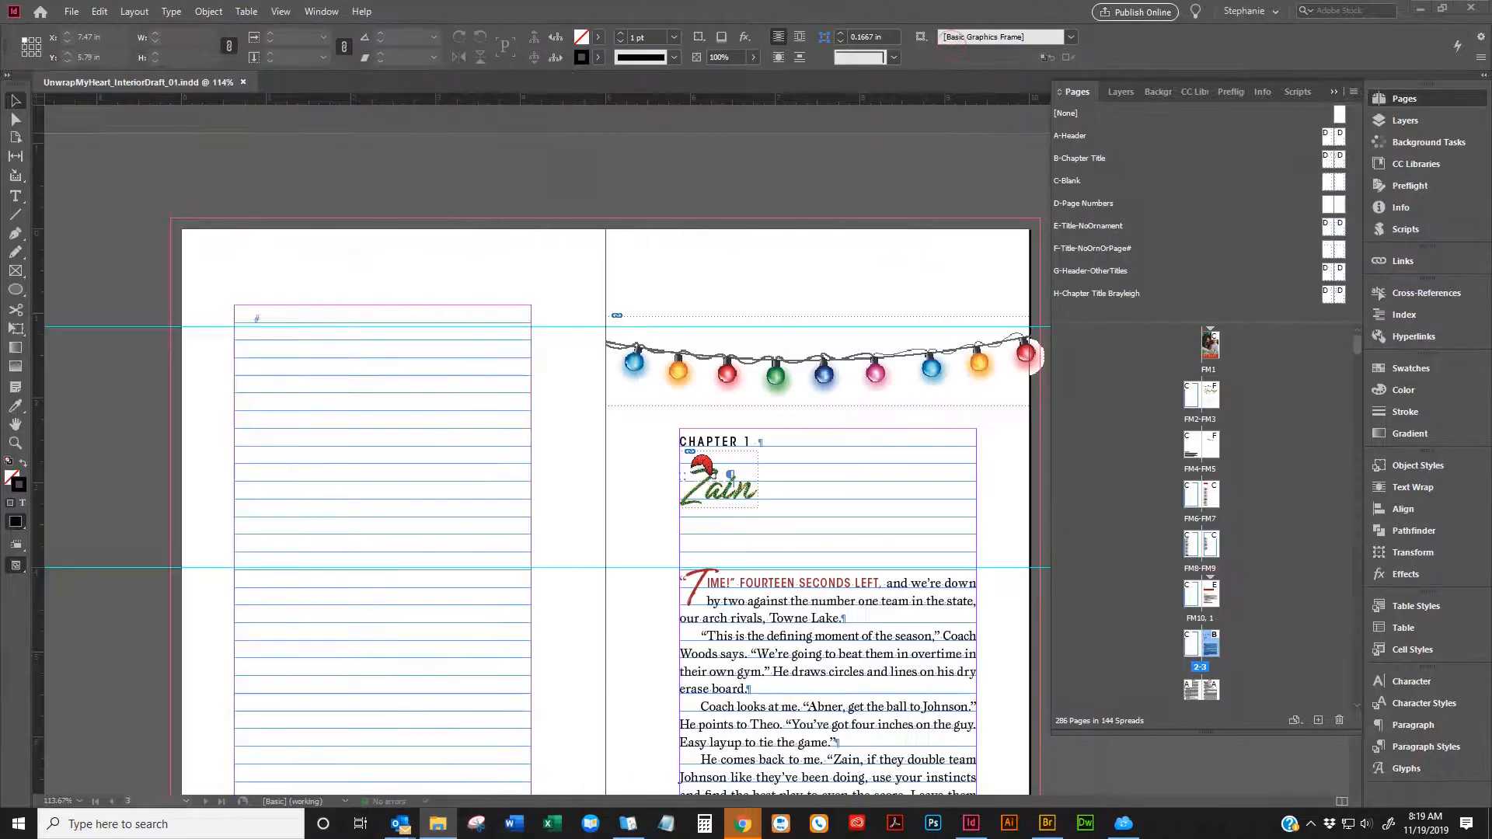
Go from Chapter 1 back through the front matter and review the contents, copyright and title spreads
scroll(615, 285, "down", 2)
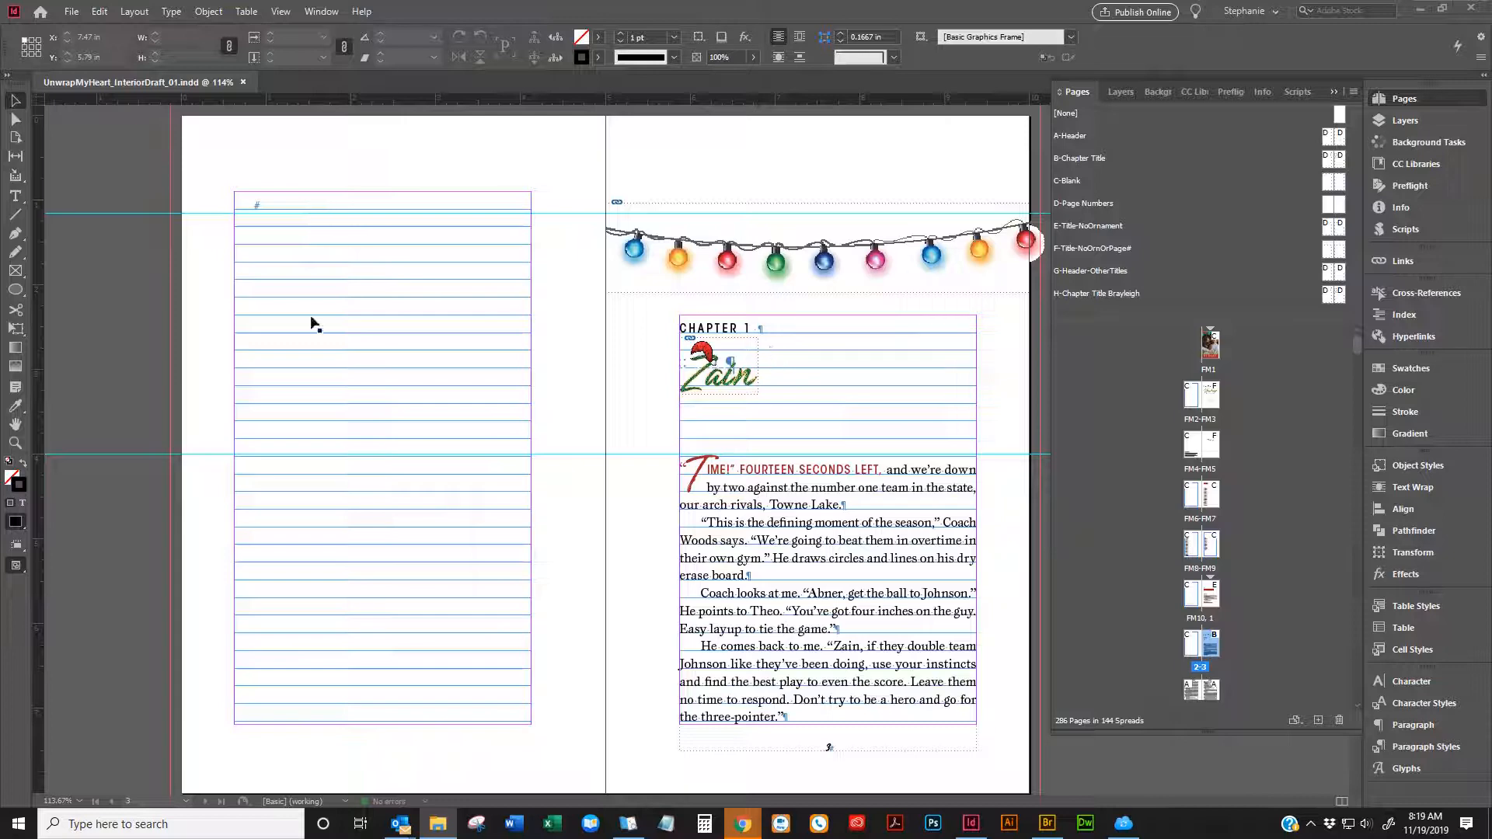
scroll(785, 385, "up", 10)
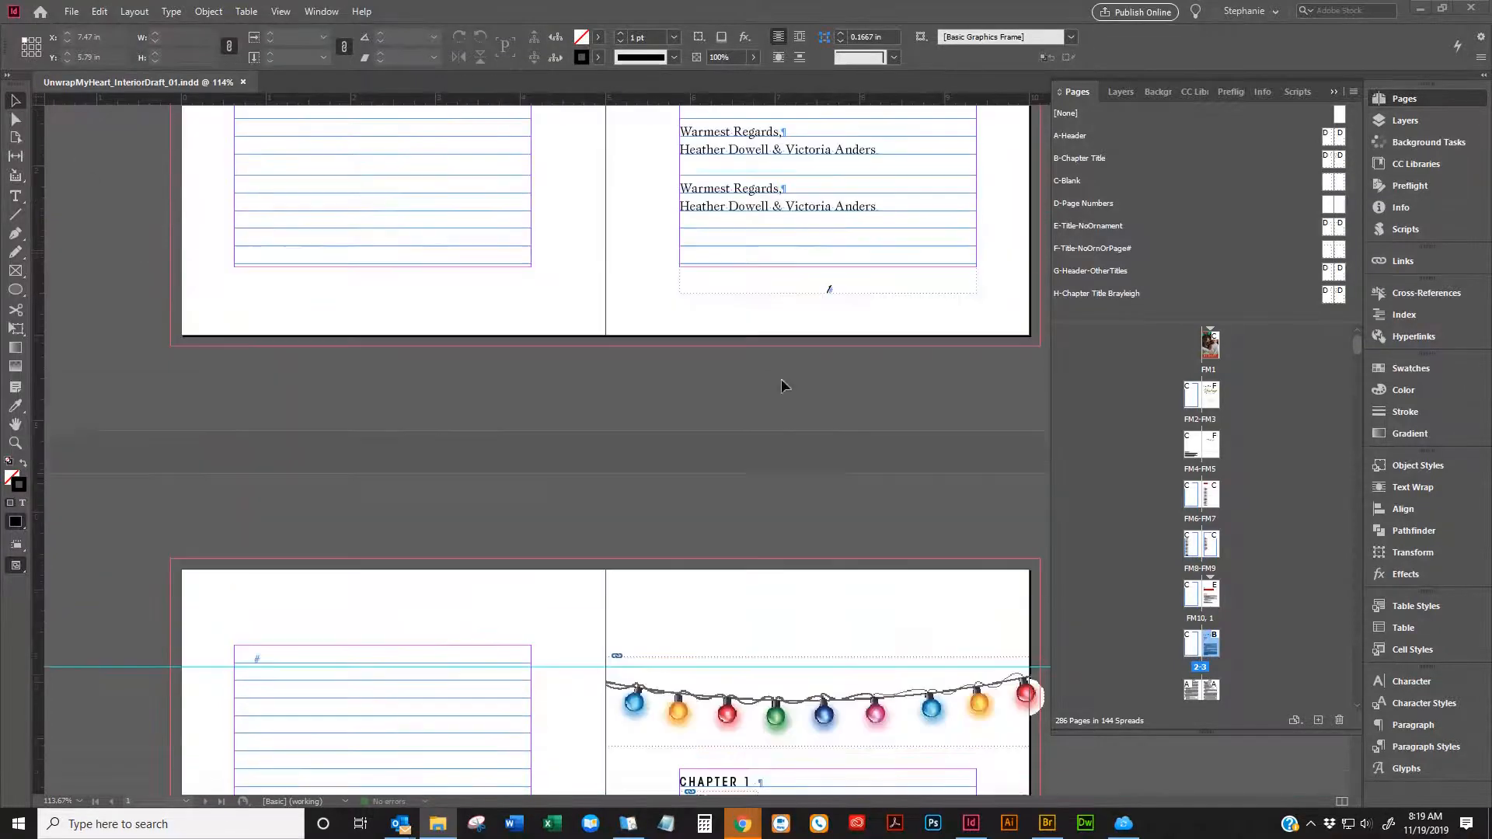
scroll(790, 366, "up", 20)
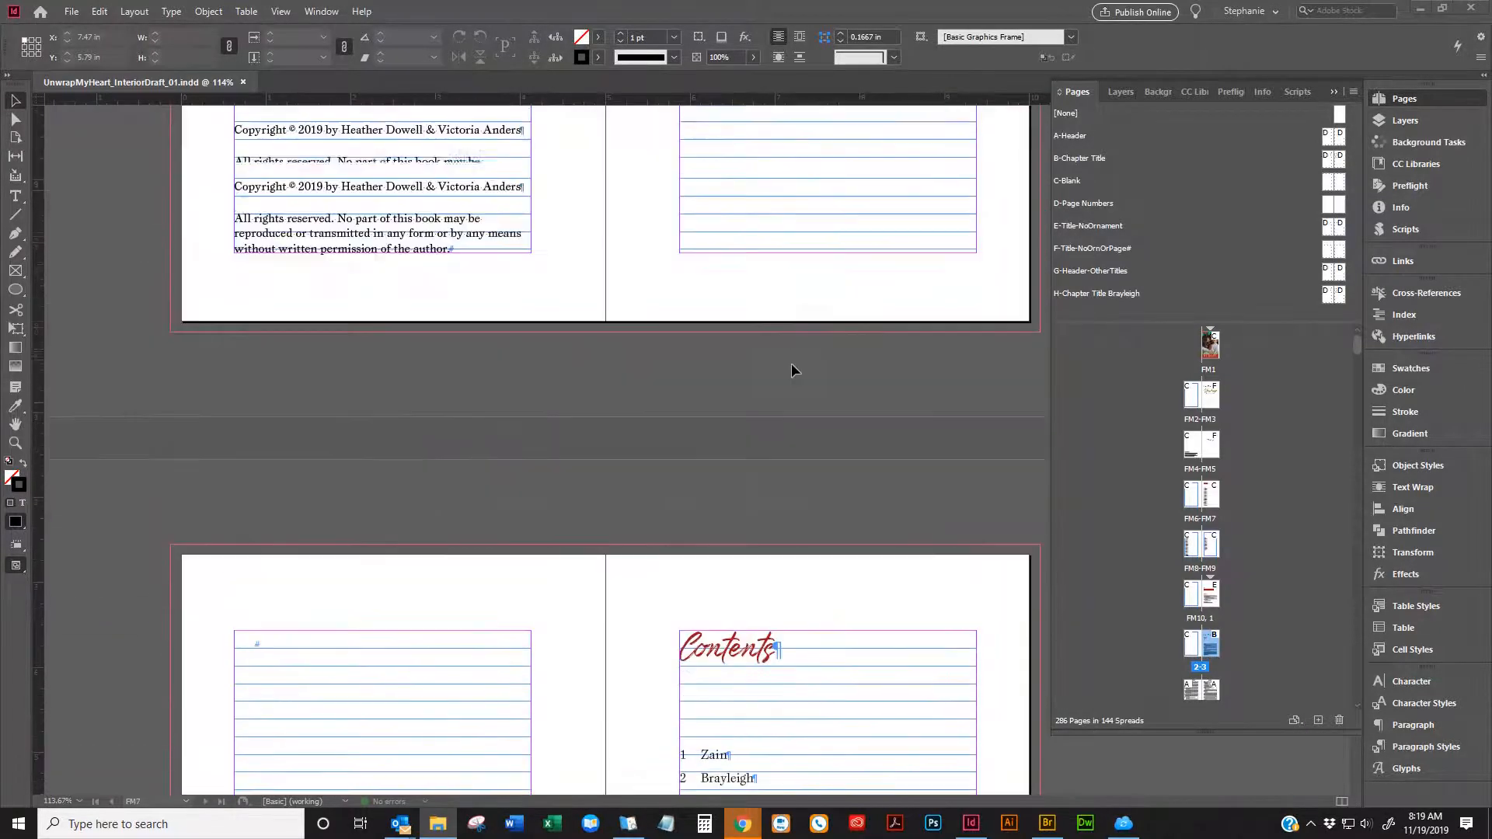
scroll(787, 362, "up", 3)
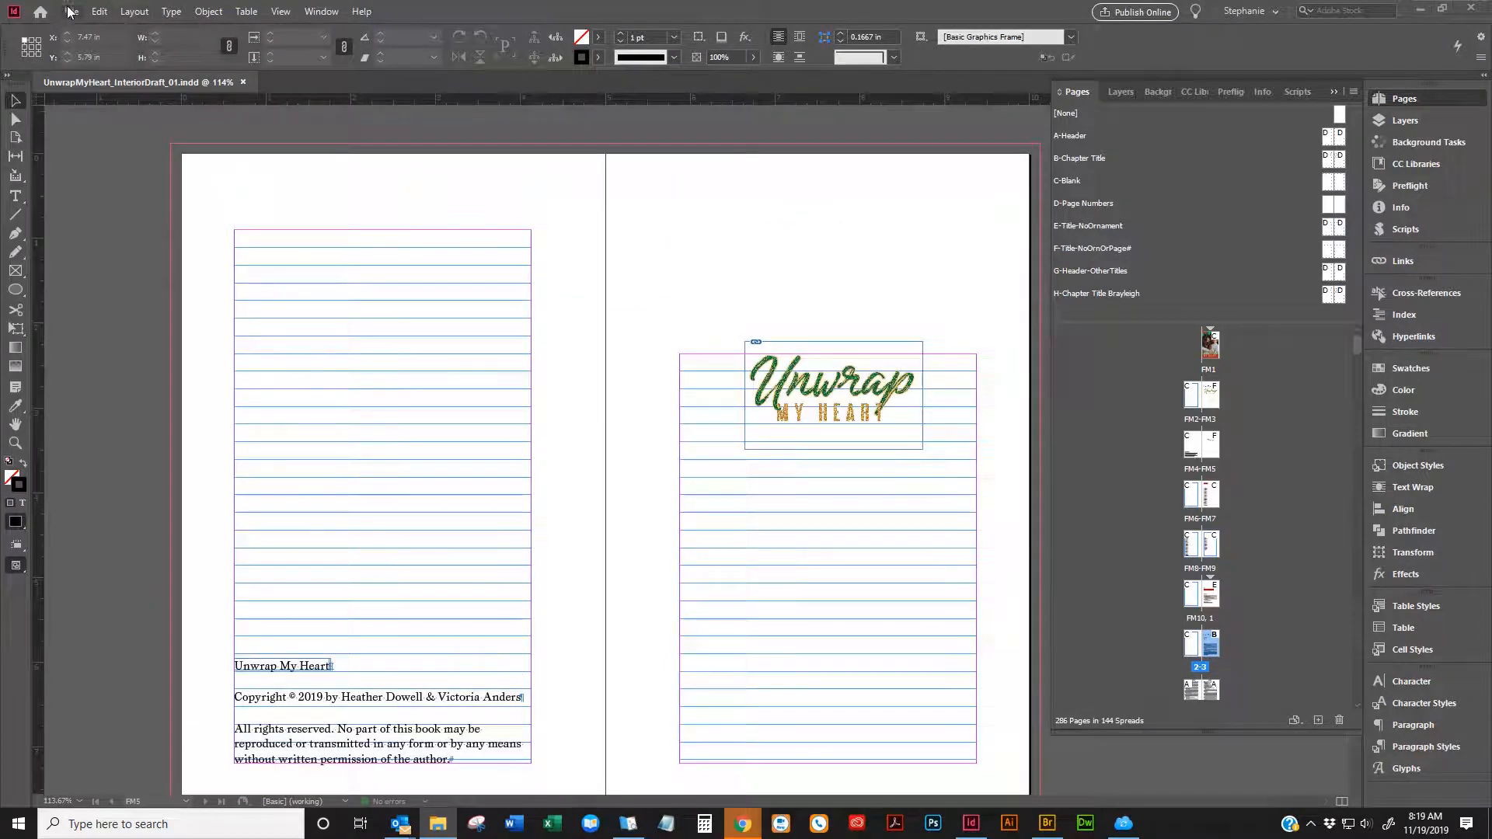
left_click(70, 11)
left_click(703, 185)
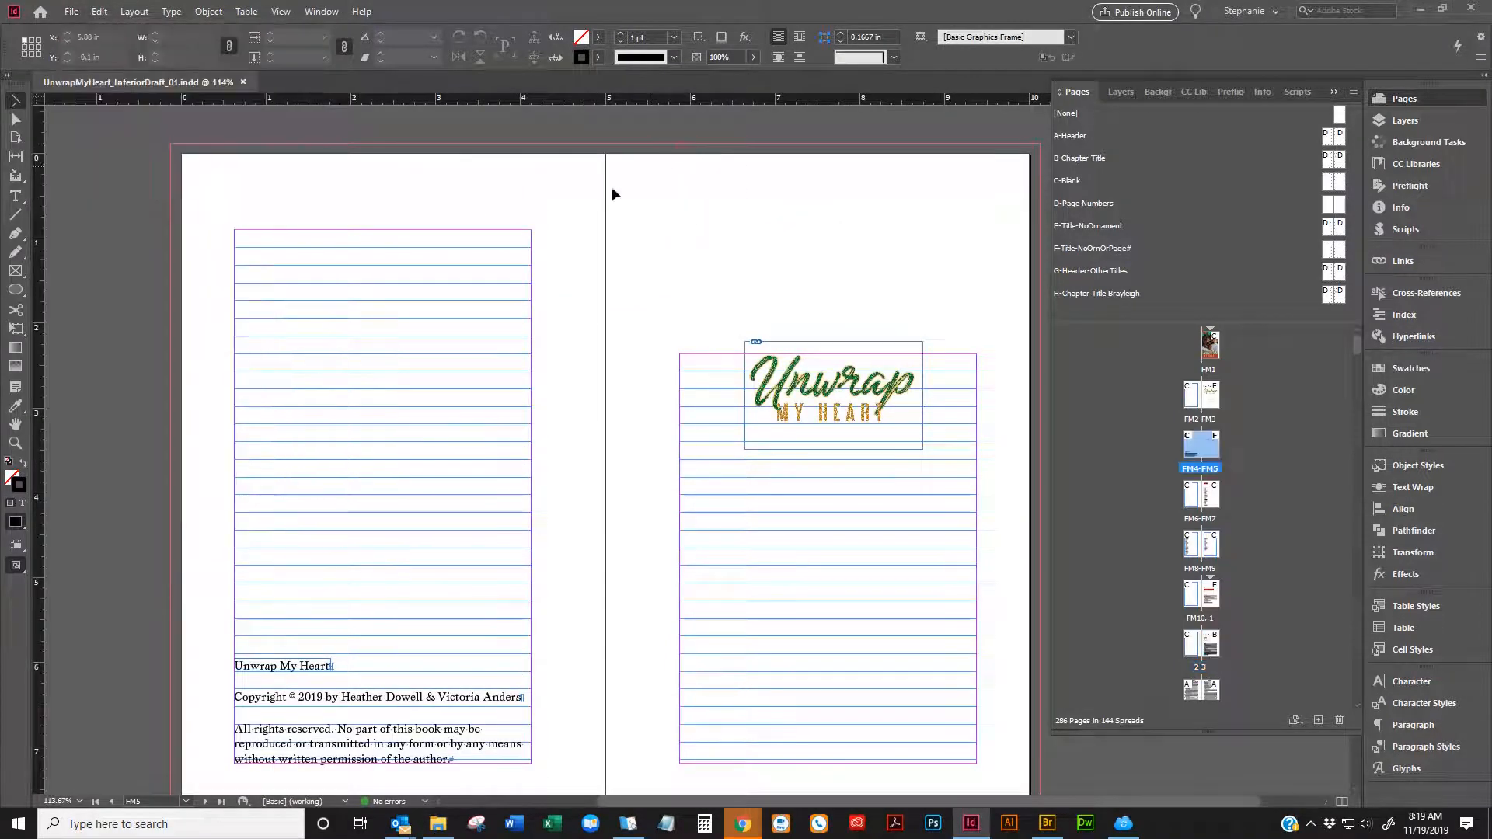
scroll(612, 187, "down", 1)
scroll(565, 204, "up", 12)
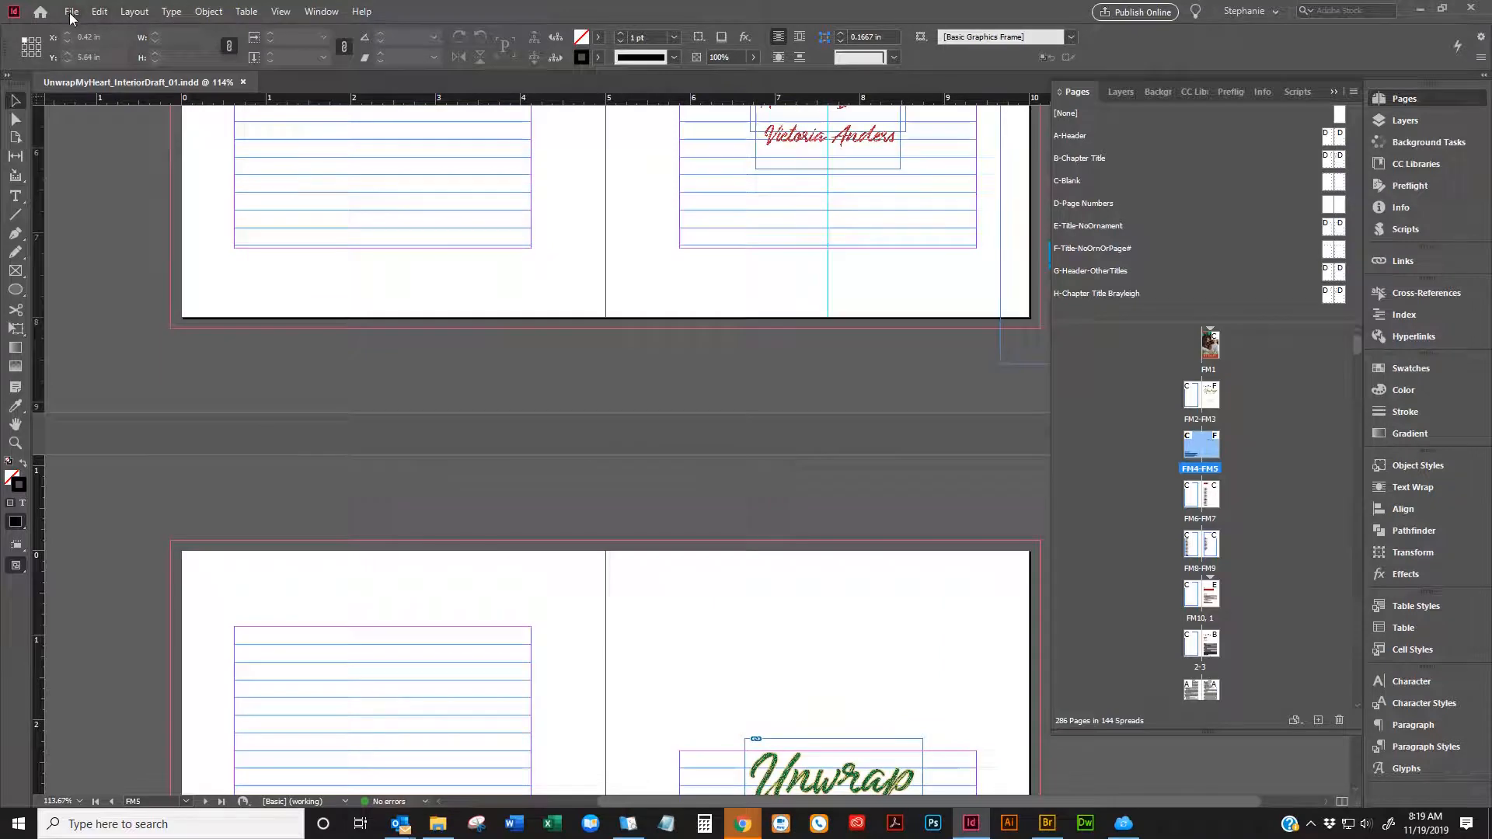
Below the rights statement on the copyright page, add the credit "Cover design and interior formatting:" with the designer's name and "Jera Publishing" on a second line
scroll(246, 280, "down", 18)
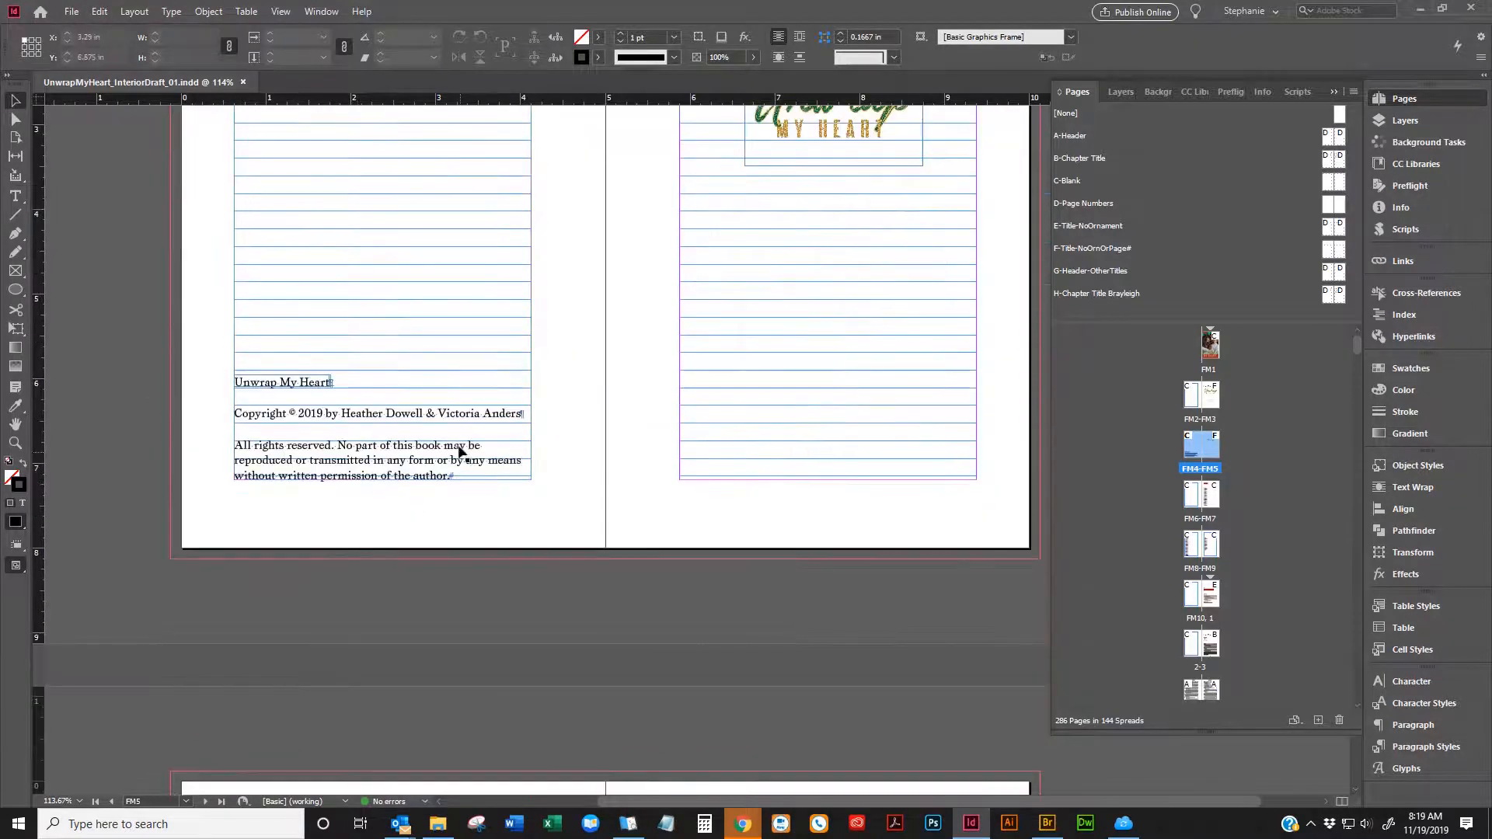
double_click(458, 446)
left_click(464, 475)
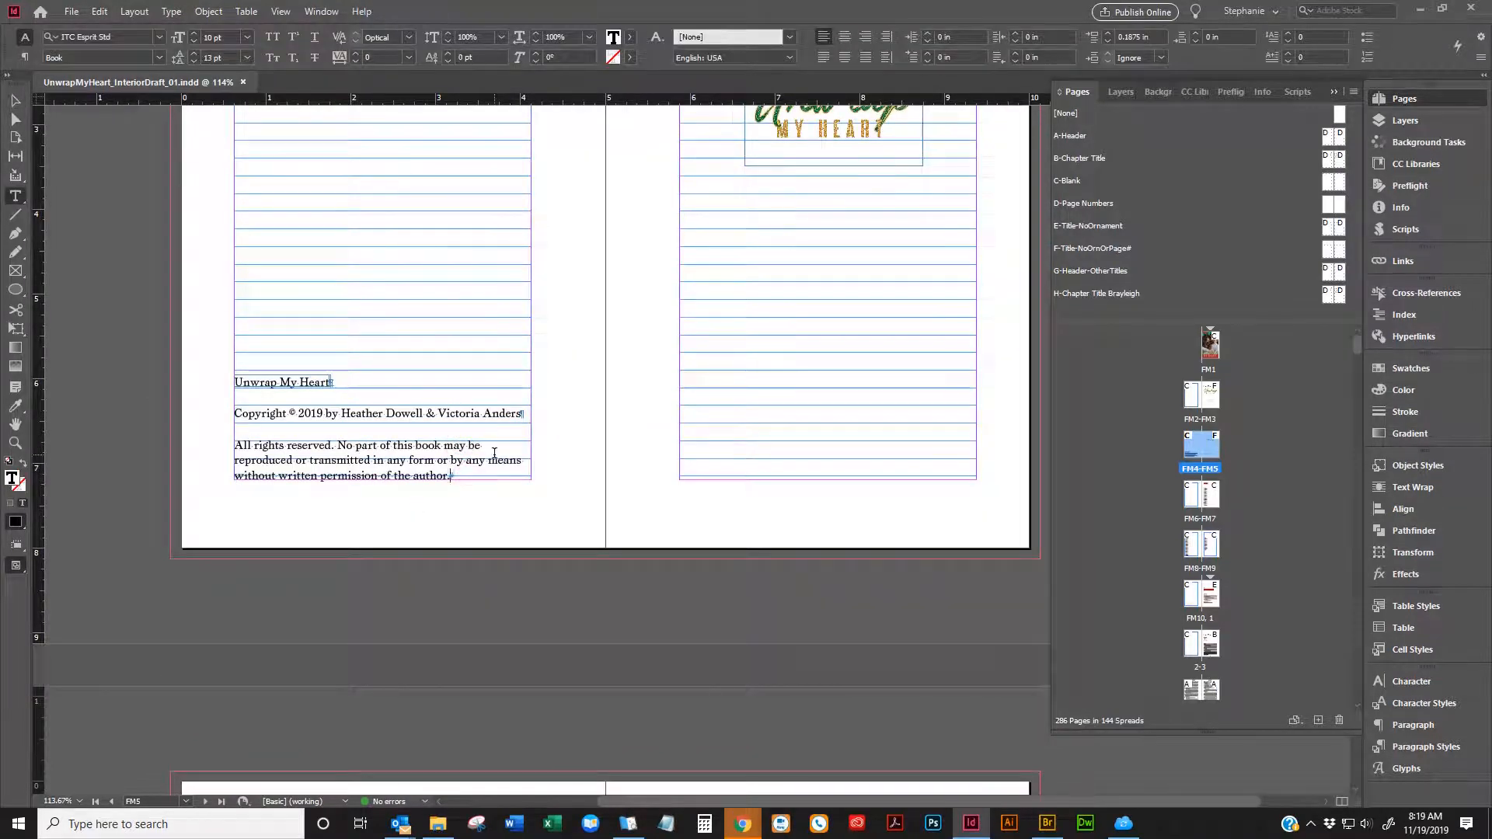
key("Return")
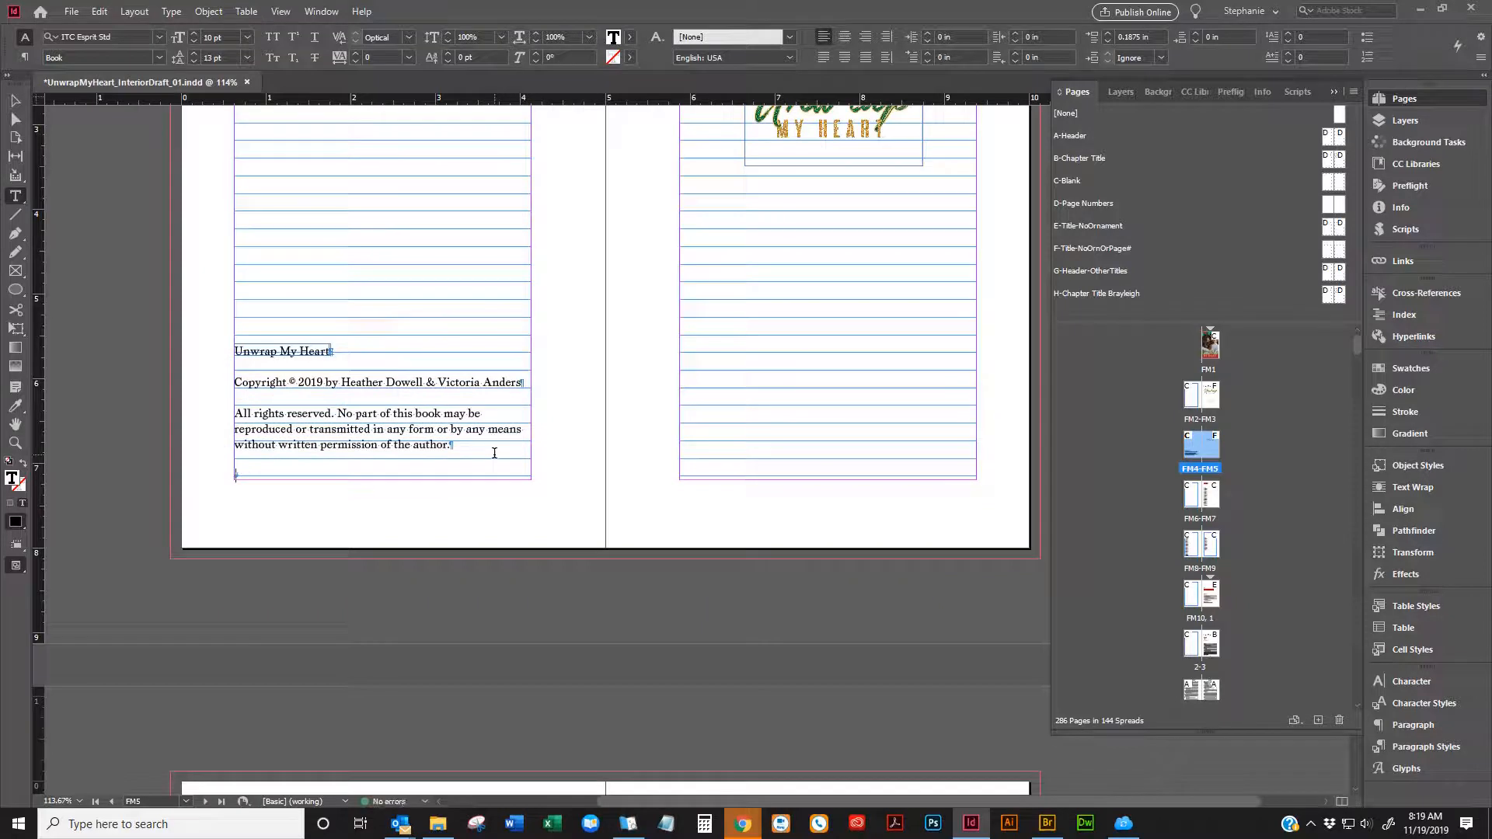
type("Interior")
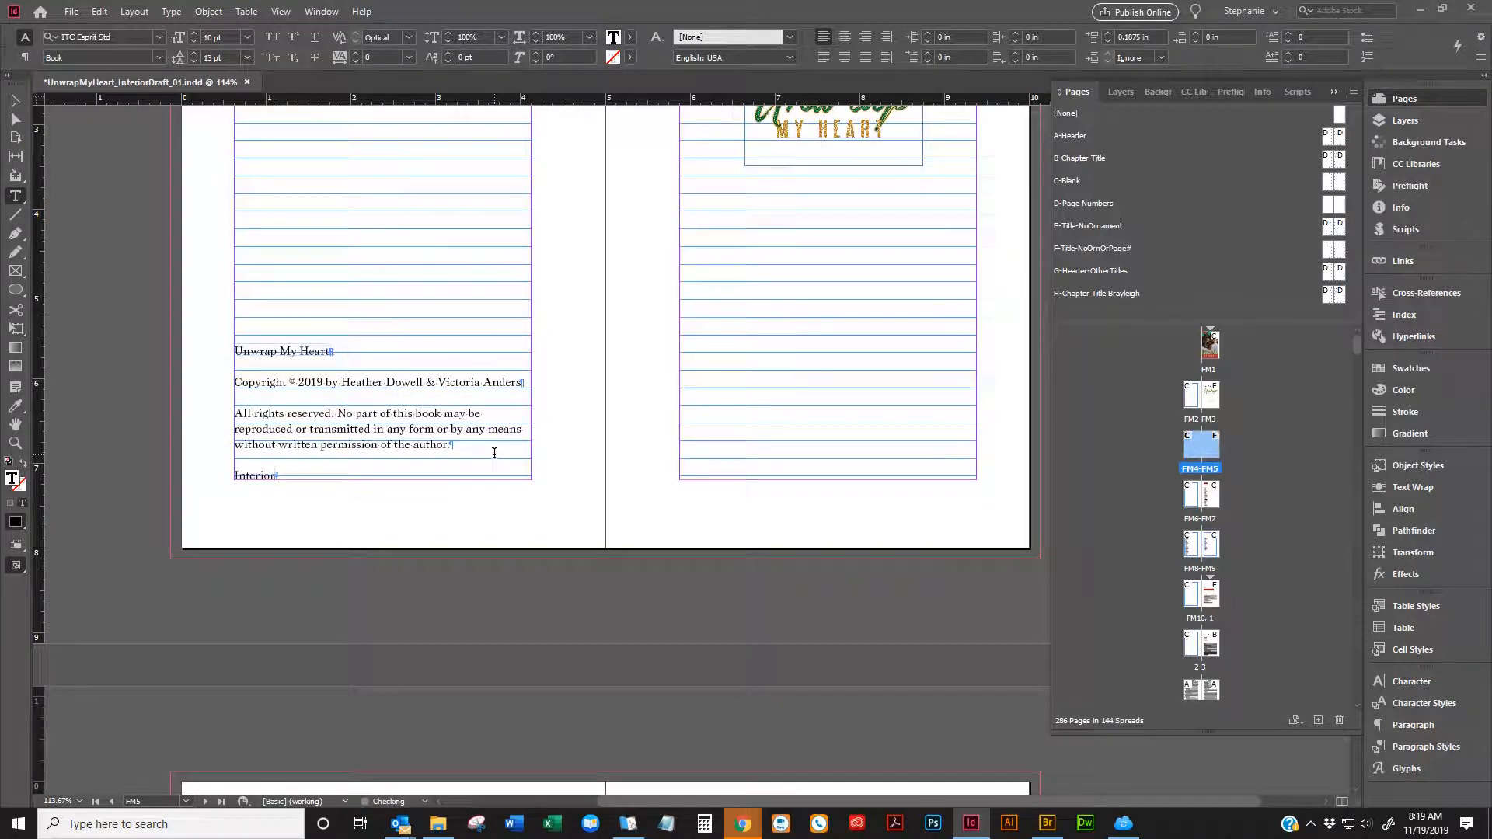
key("shift+Home")
type("Cover design and interior formatting")
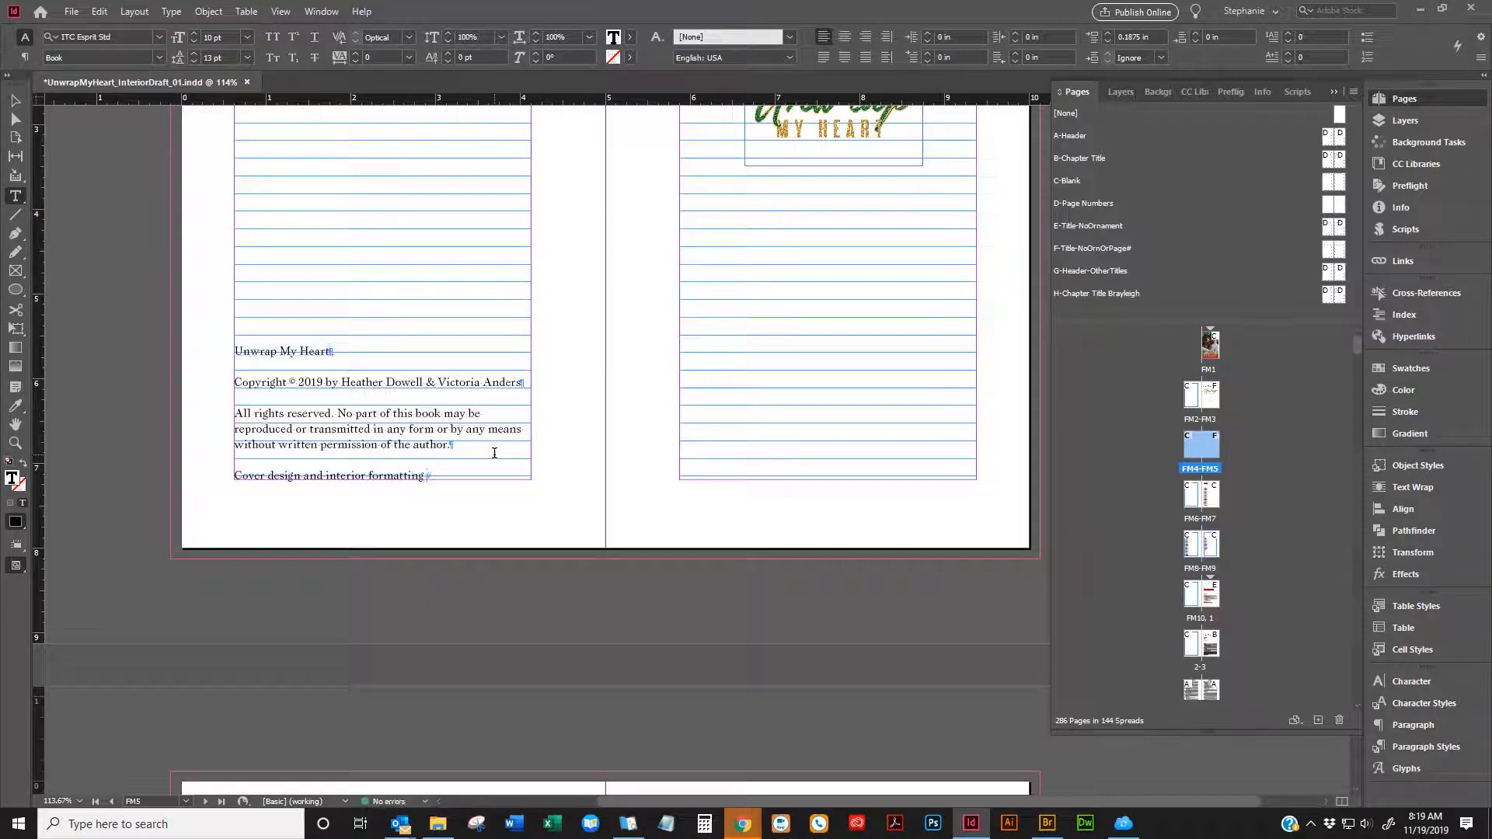
type(":")
key("shift+Return")
type("Ste")
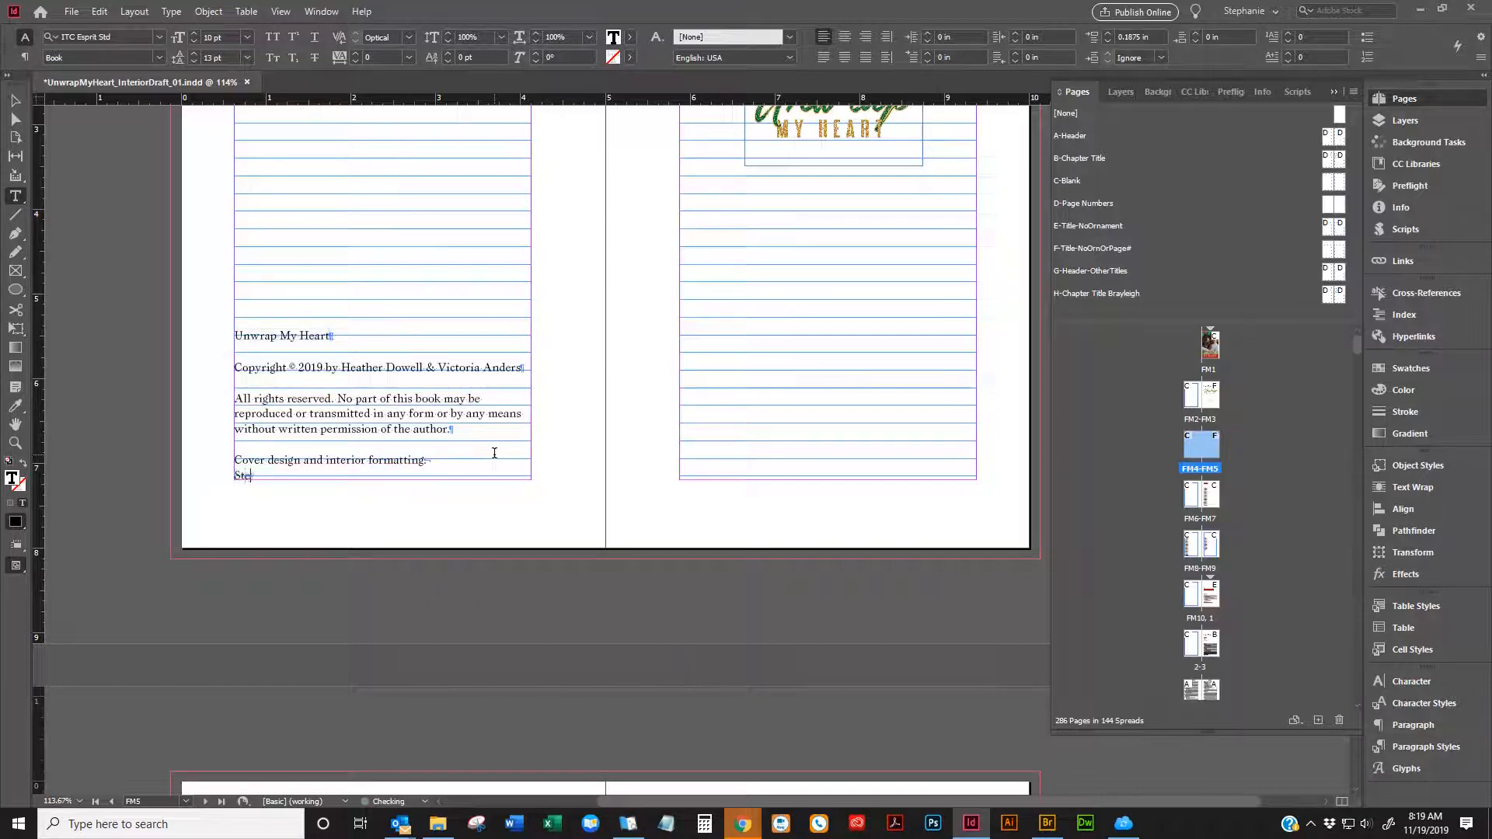
type("phanie Anderson, Jera Publishing")
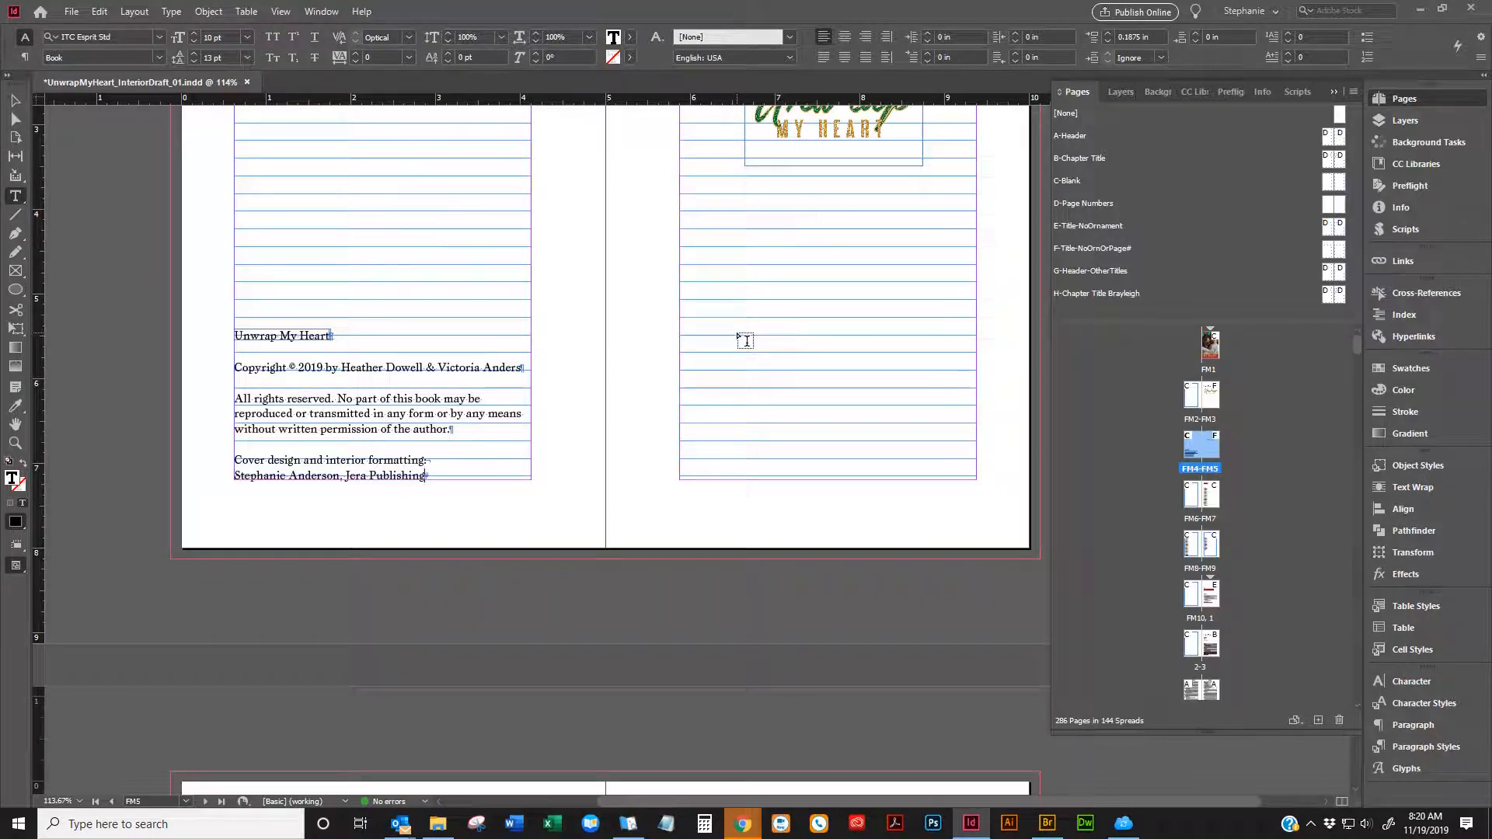
Leave text editing and save the interior draft document
left_click(14, 100)
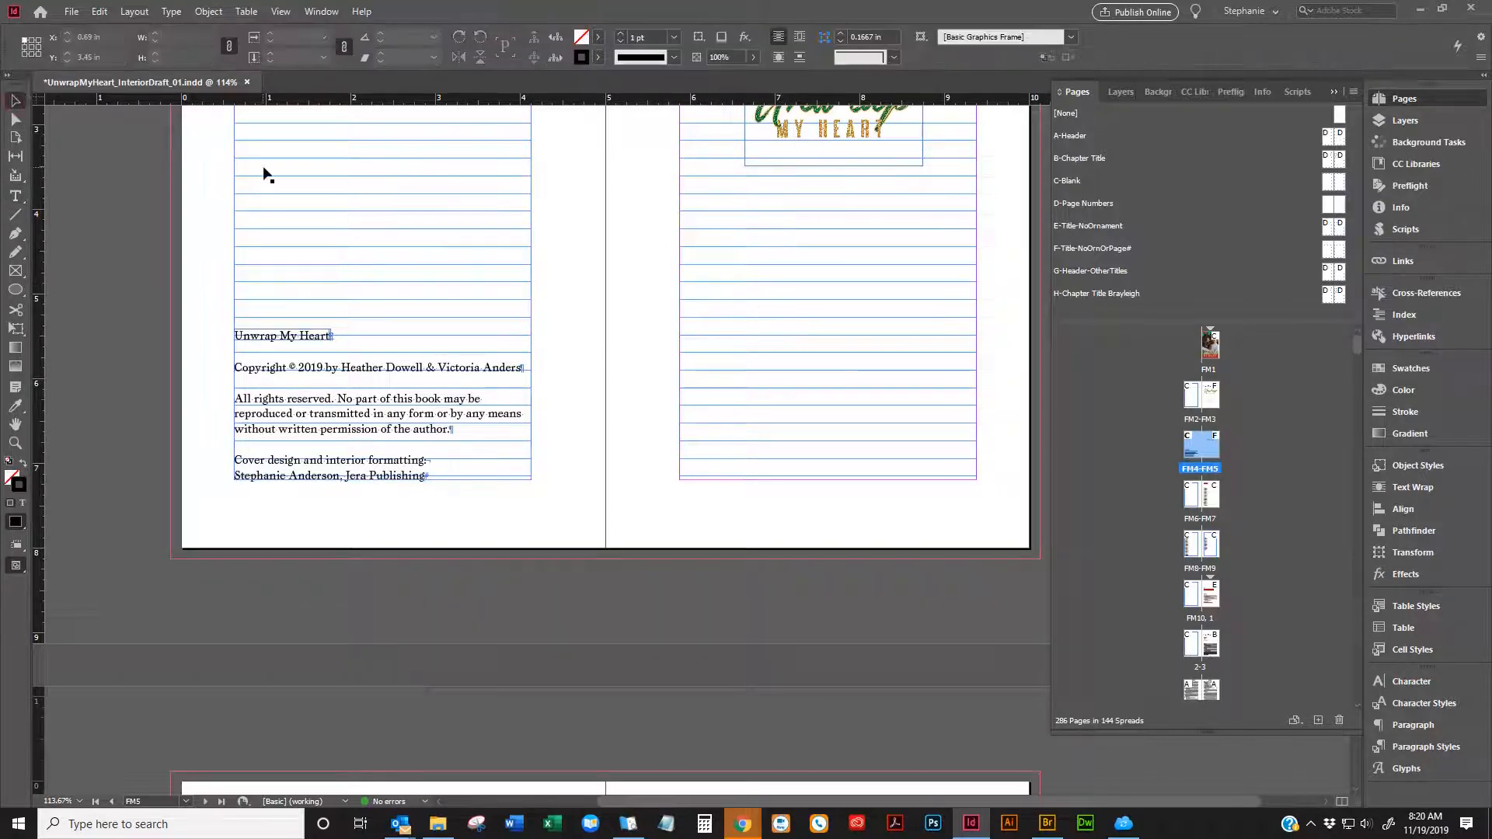
left_click(71, 11)
left_click(92, 122)
Export all pages with the PDF/X-1a:2001 preset into the Interior folder, overwriting UnwrapMyHeart_ARC_01.pdf
left_click(73, 11)
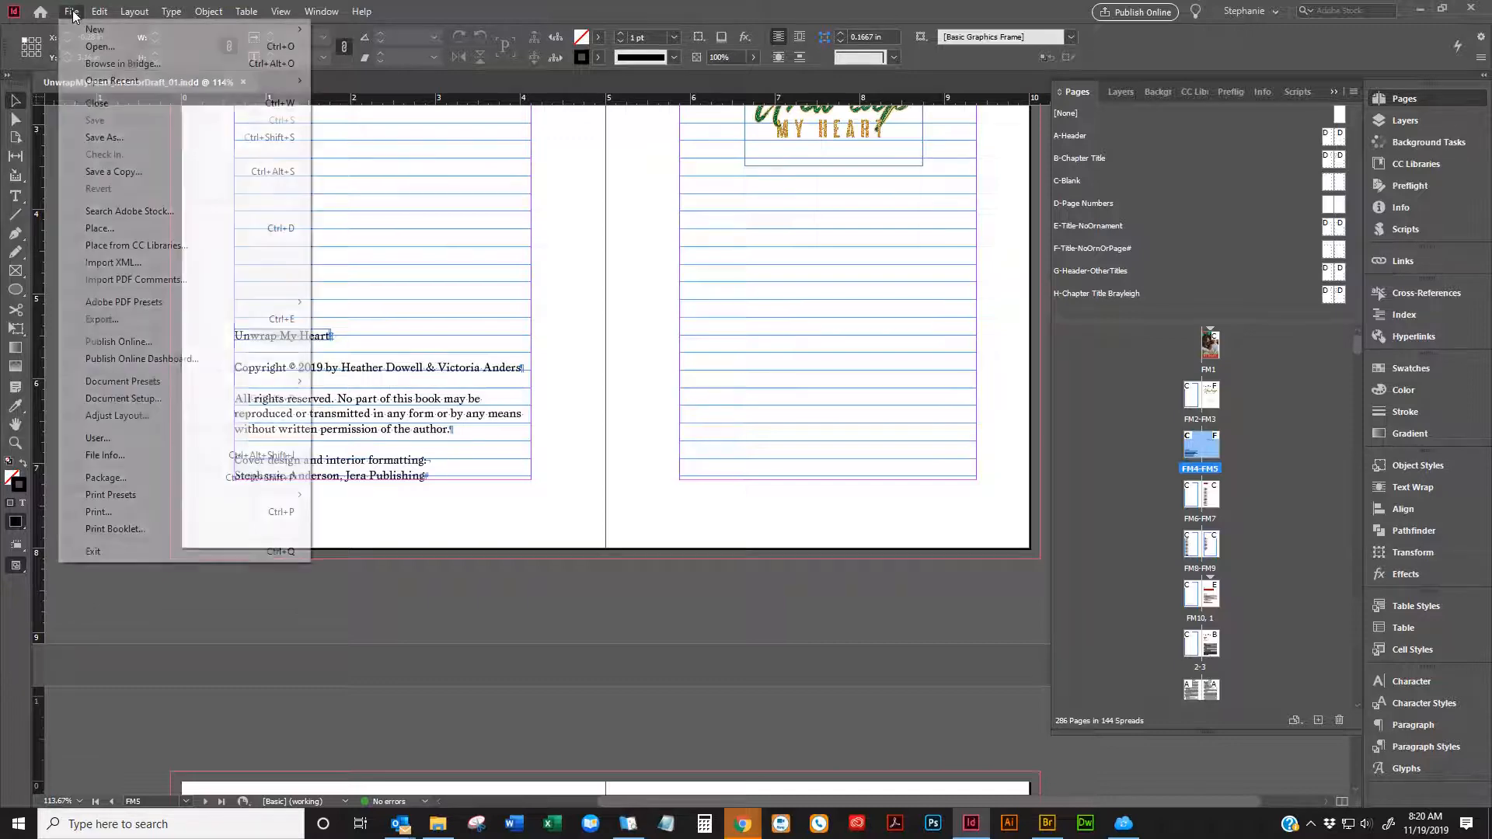
mouse_move(280, 302)
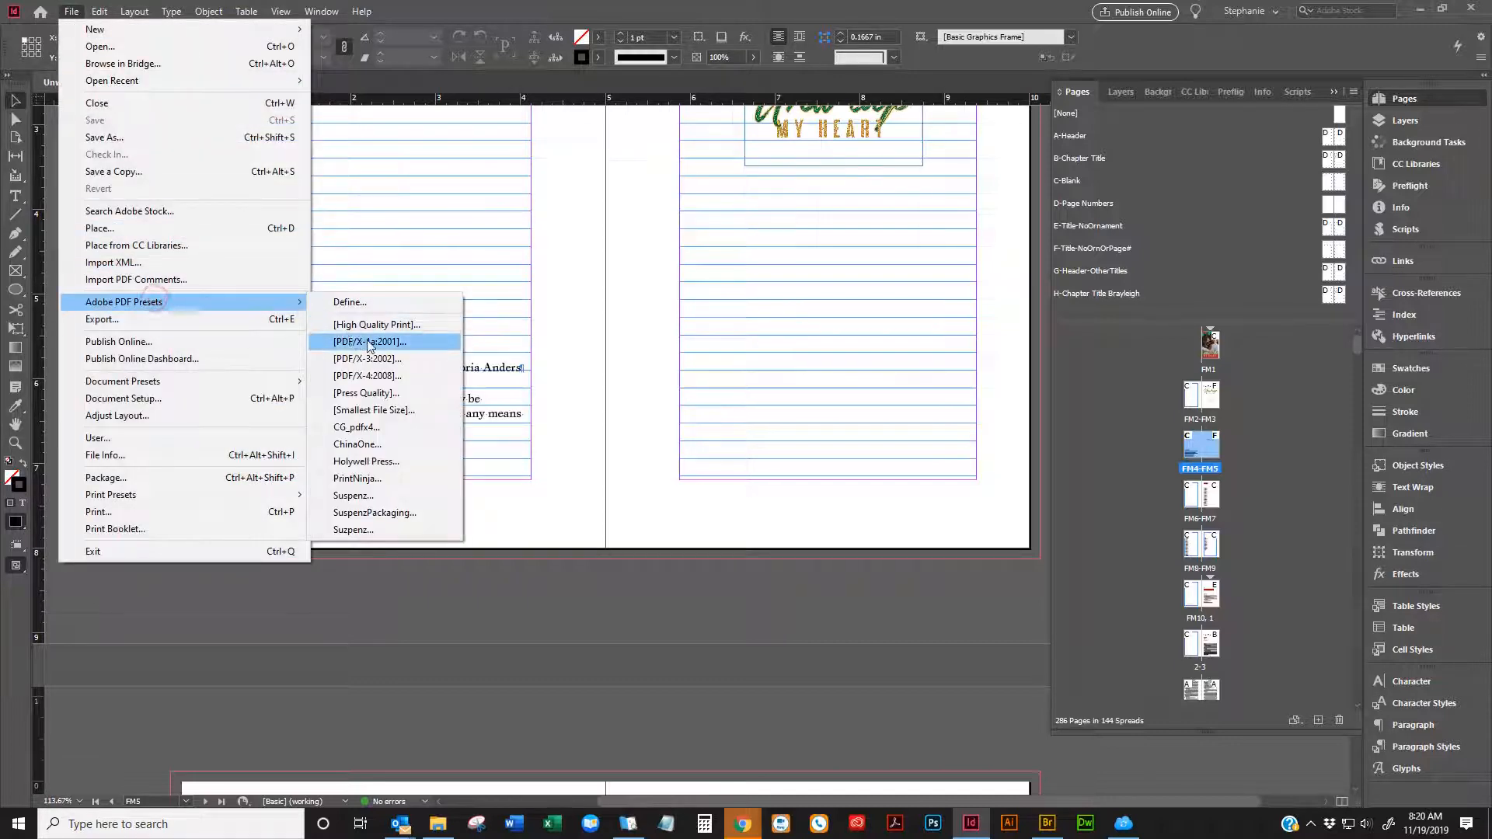
left_click(410, 339)
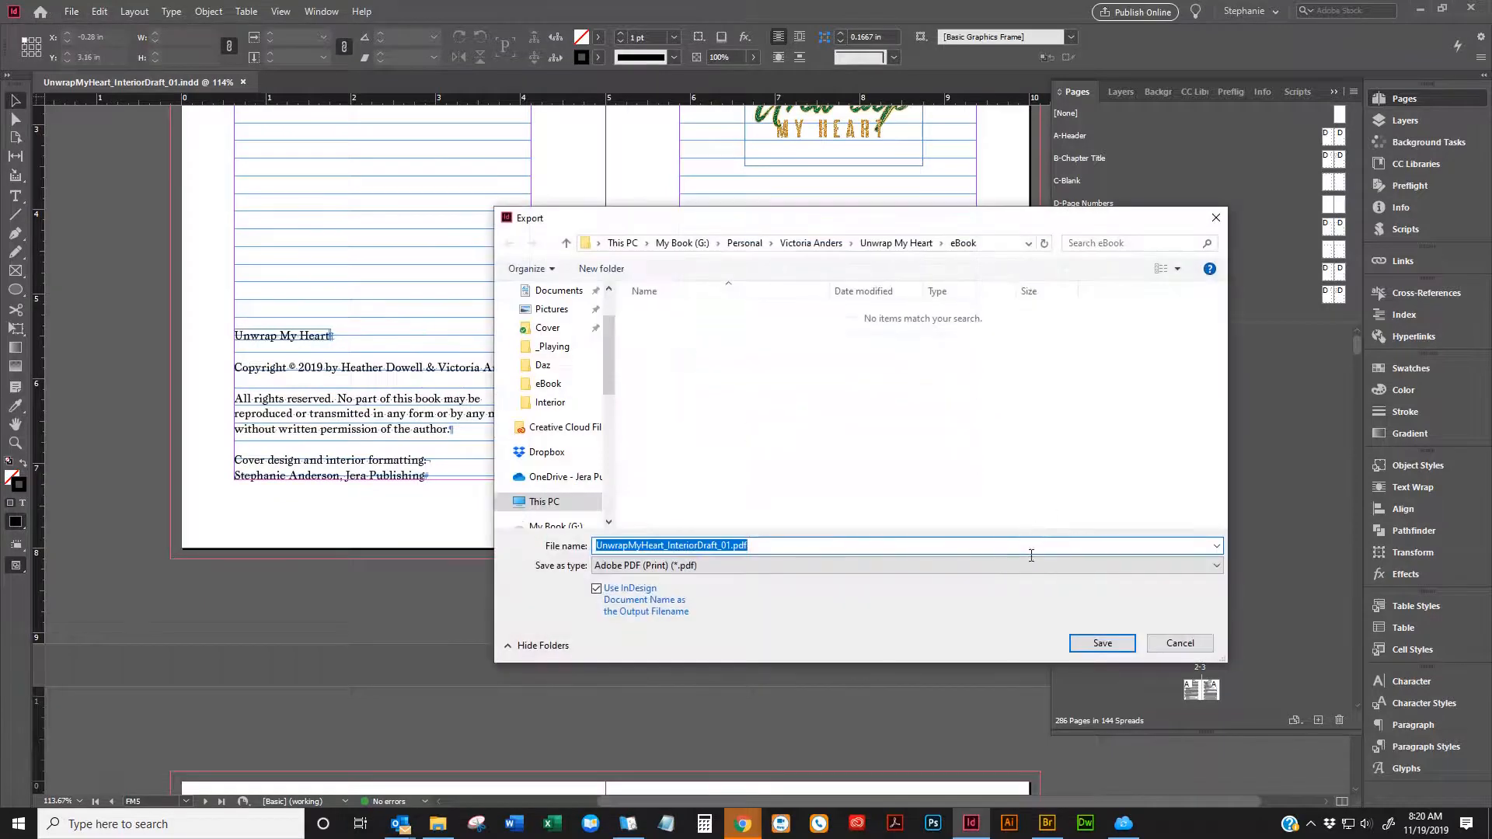
left_click(668, 546)
left_click(896, 244)
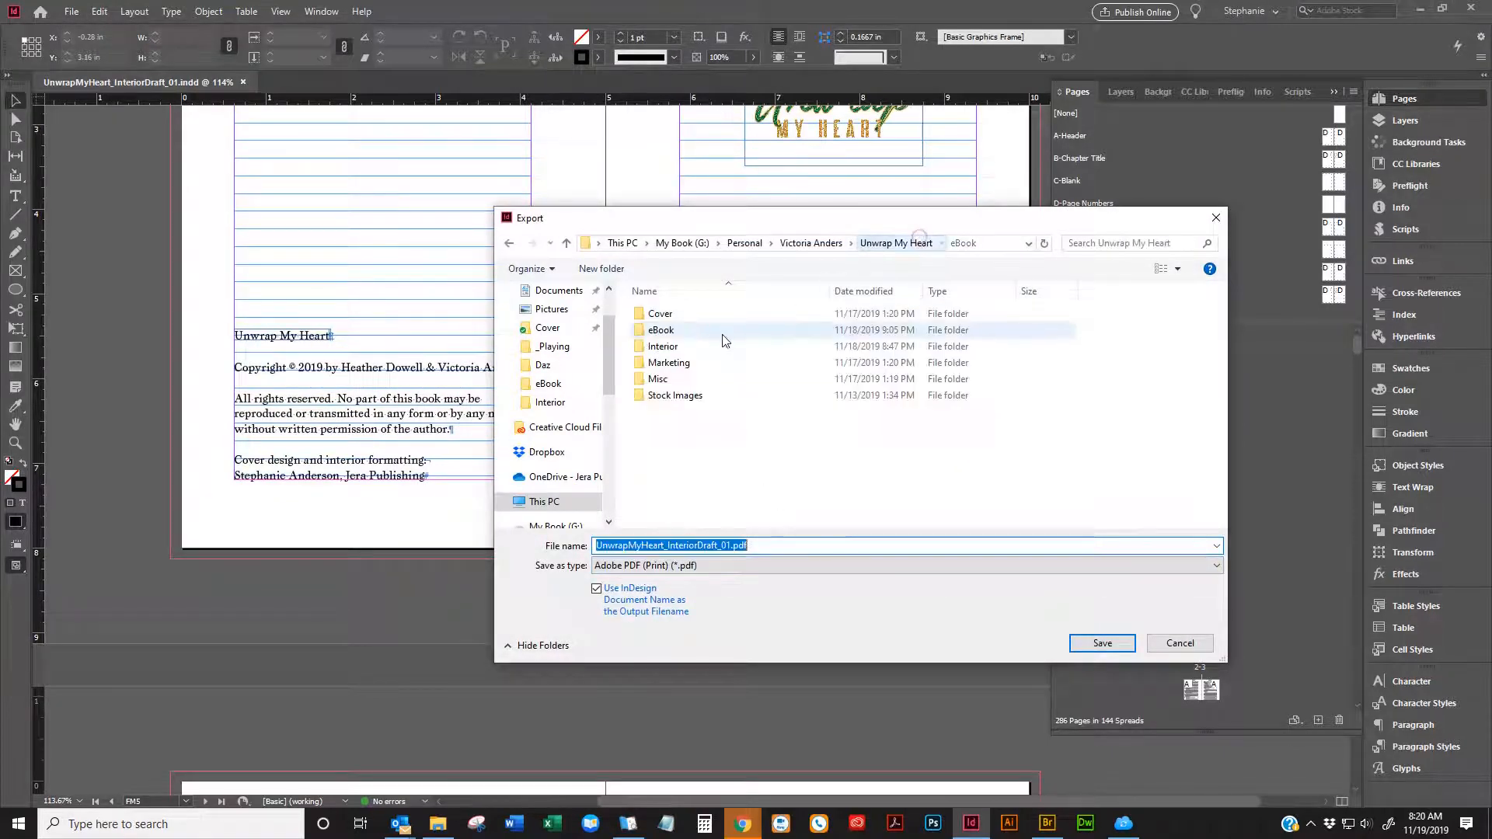
double_click(674, 347)
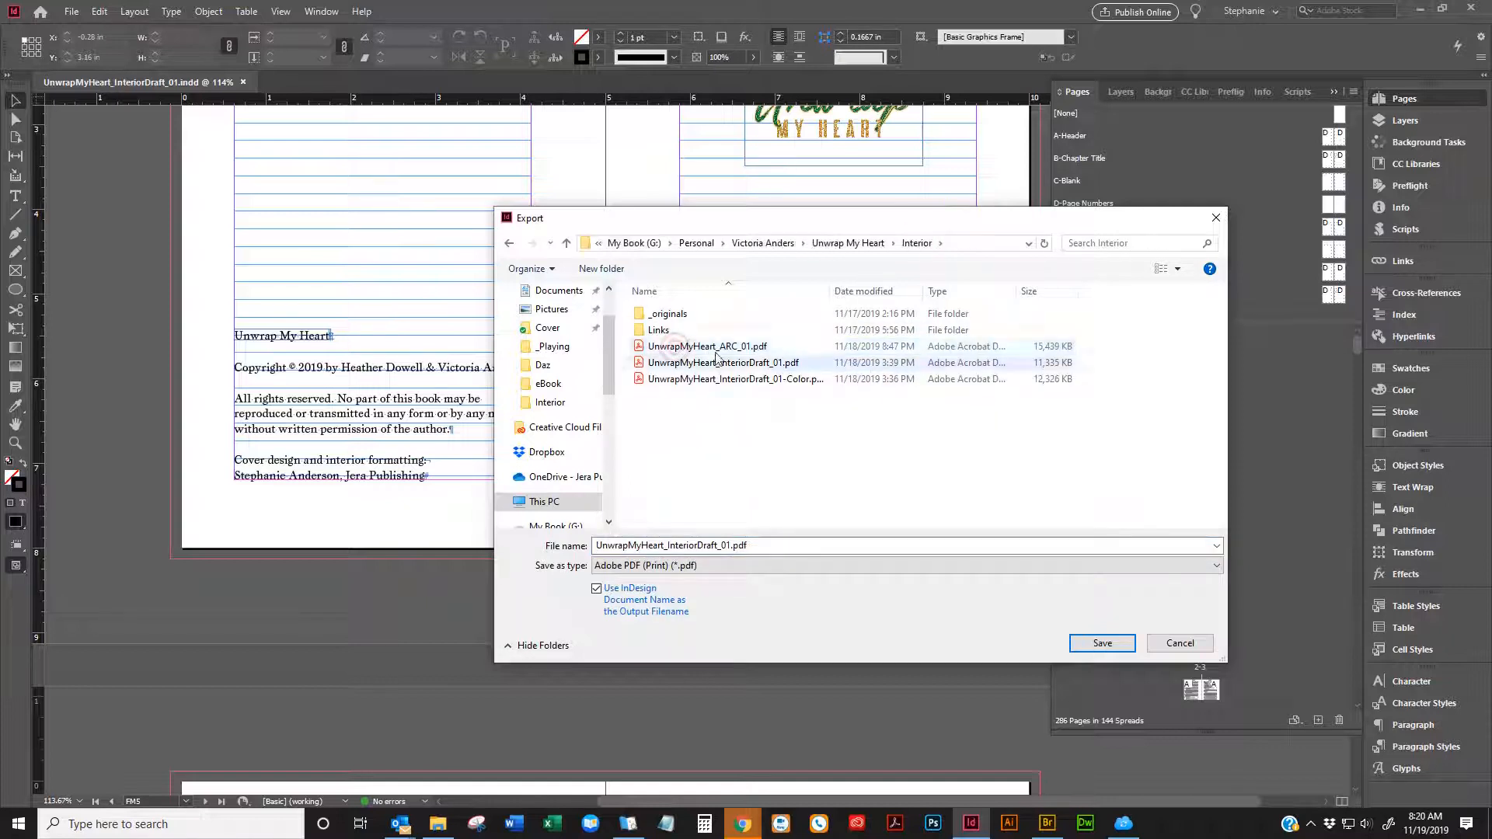
left_click(676, 348)
left_click(1114, 644)
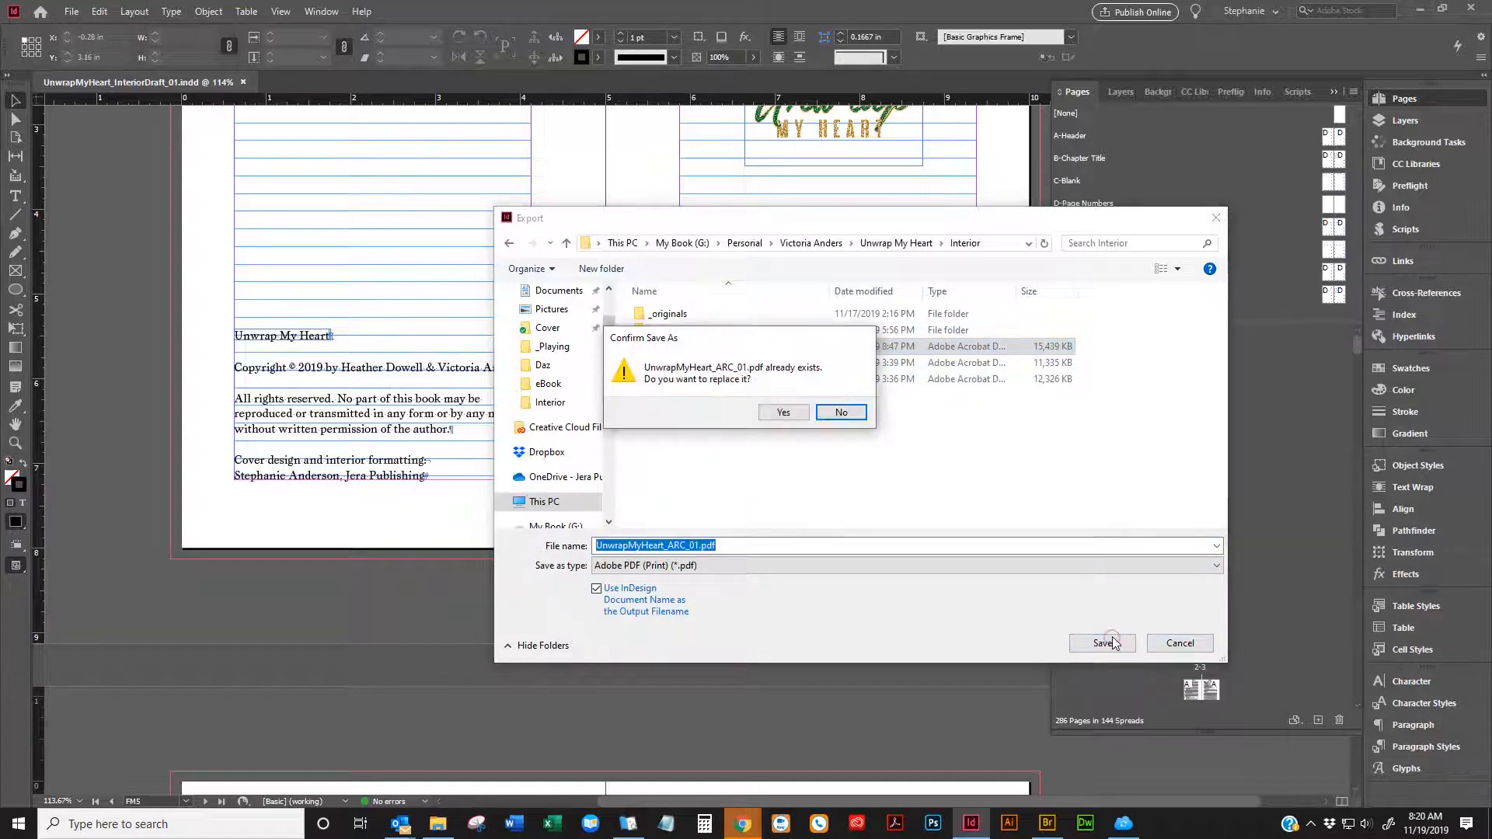
left_click(789, 412)
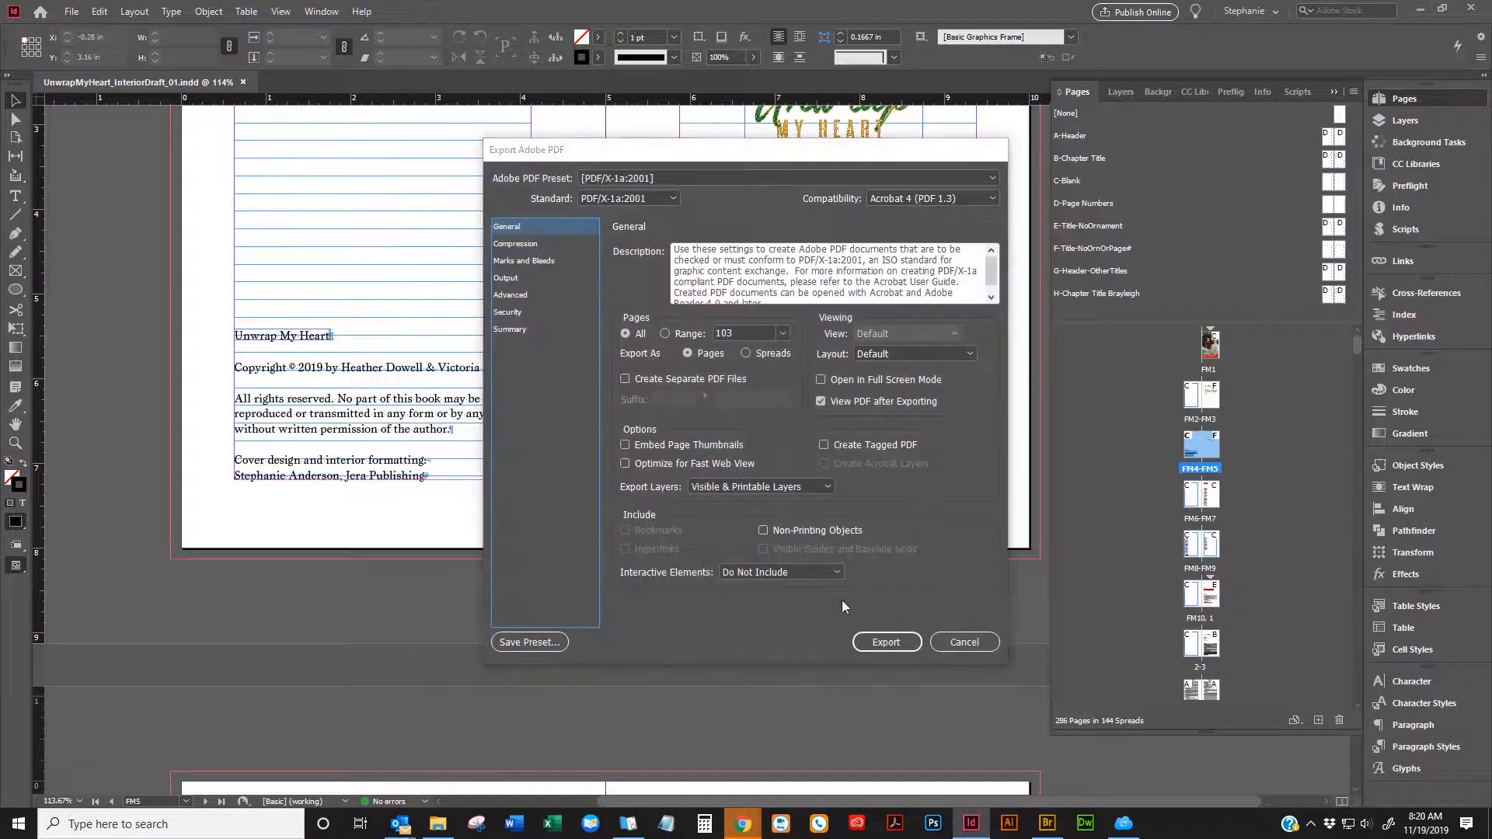
left_click(874, 638)
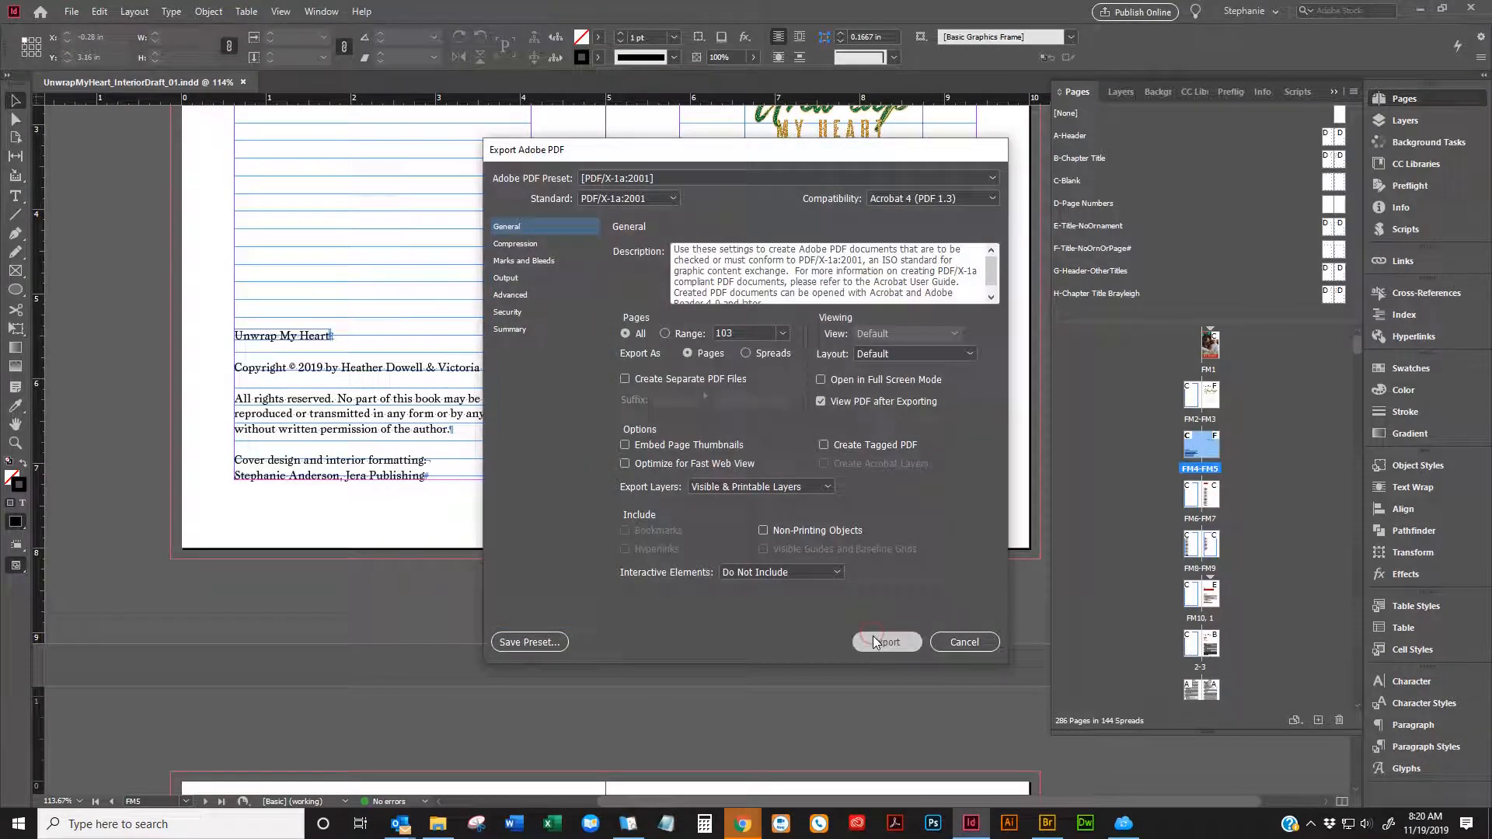
Save the document under its existing name, UnwrapMyHeart_InteriorDraft_01.indd, in the Interior folder, replacing the old file
left_click(72, 12)
left_click(96, 140)
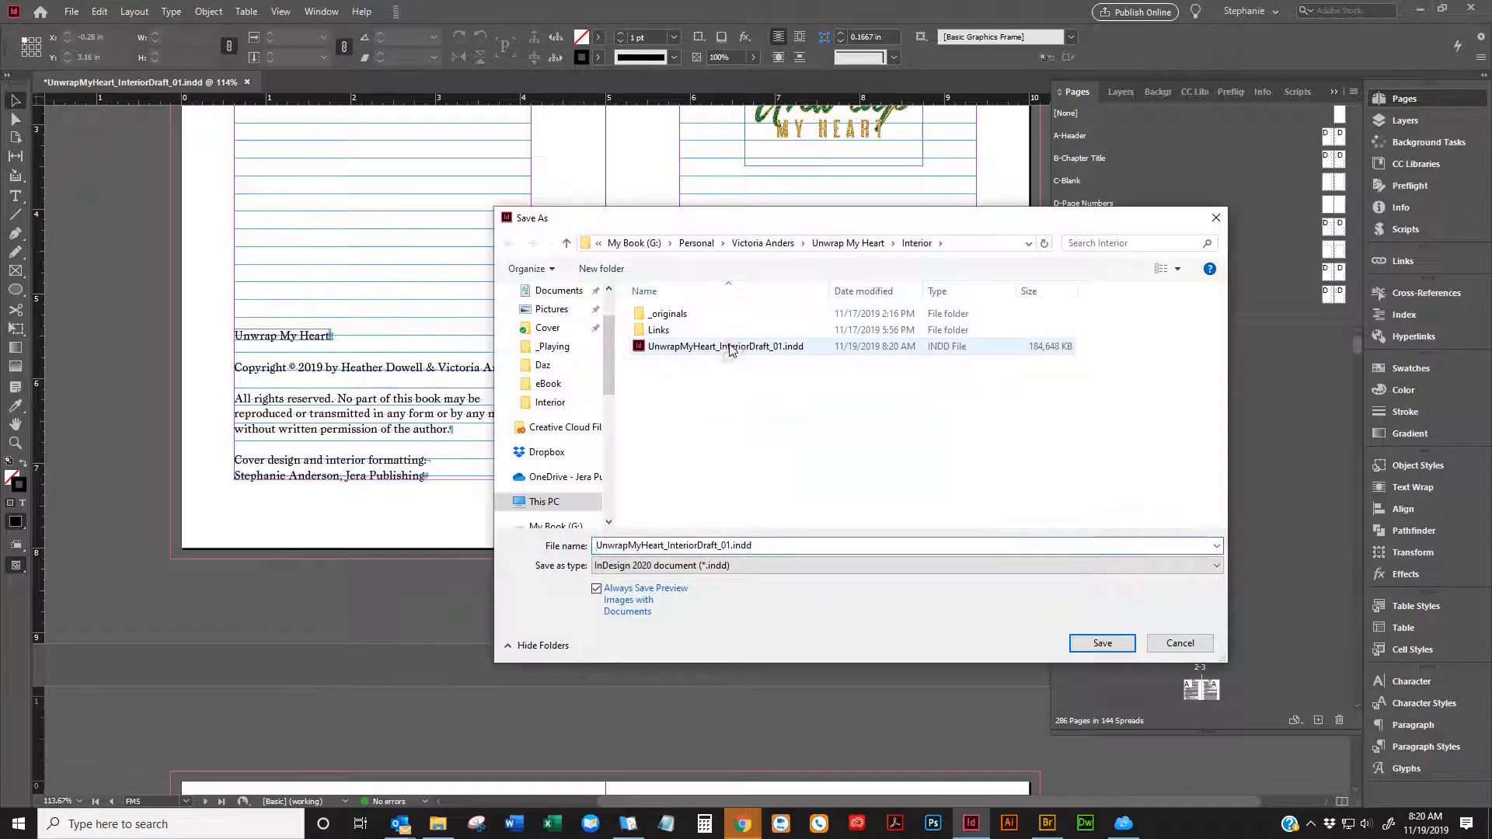
left_click(1105, 644)
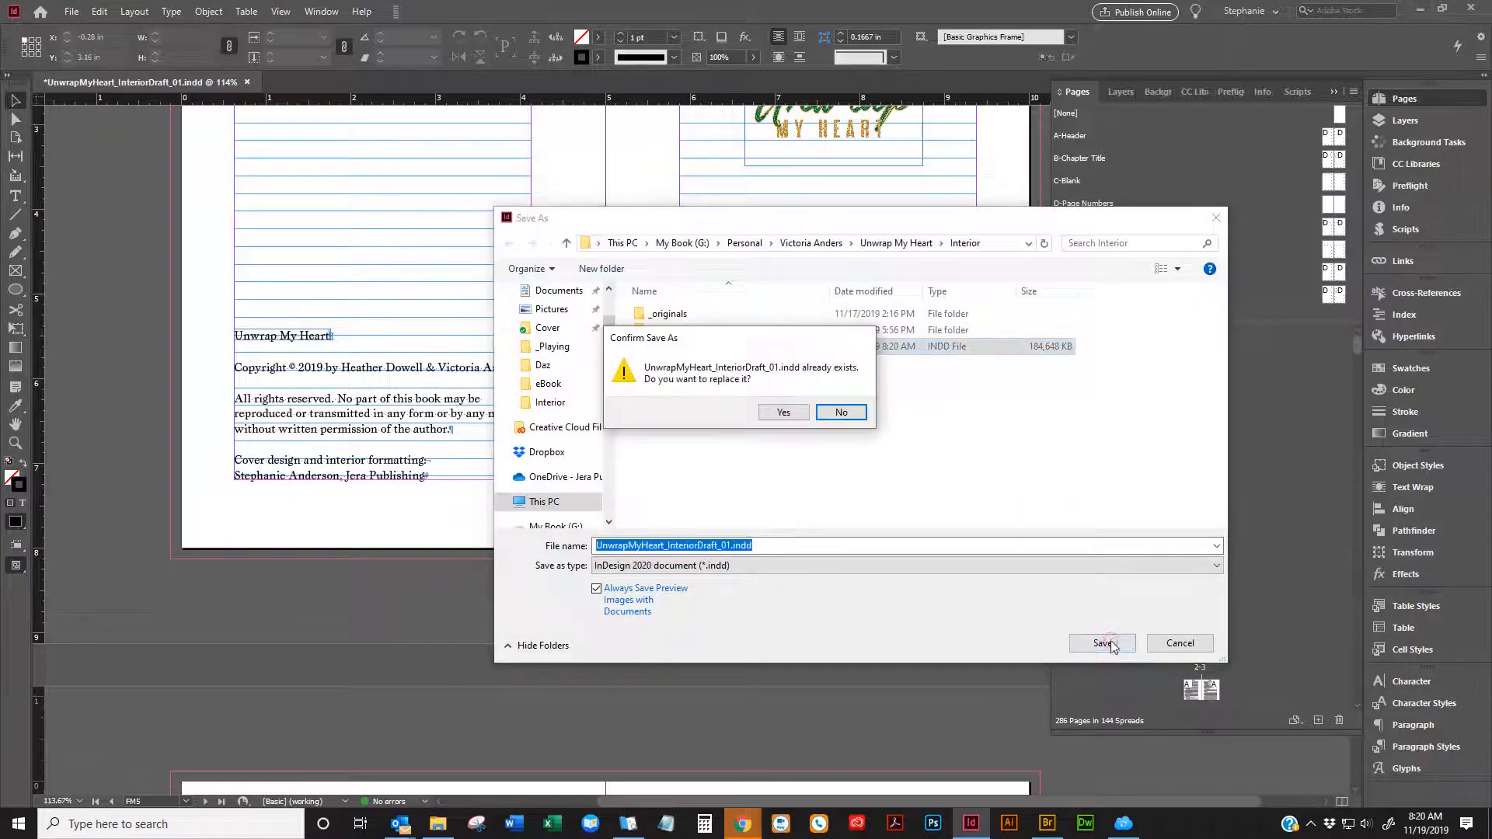
left_click(783, 411)
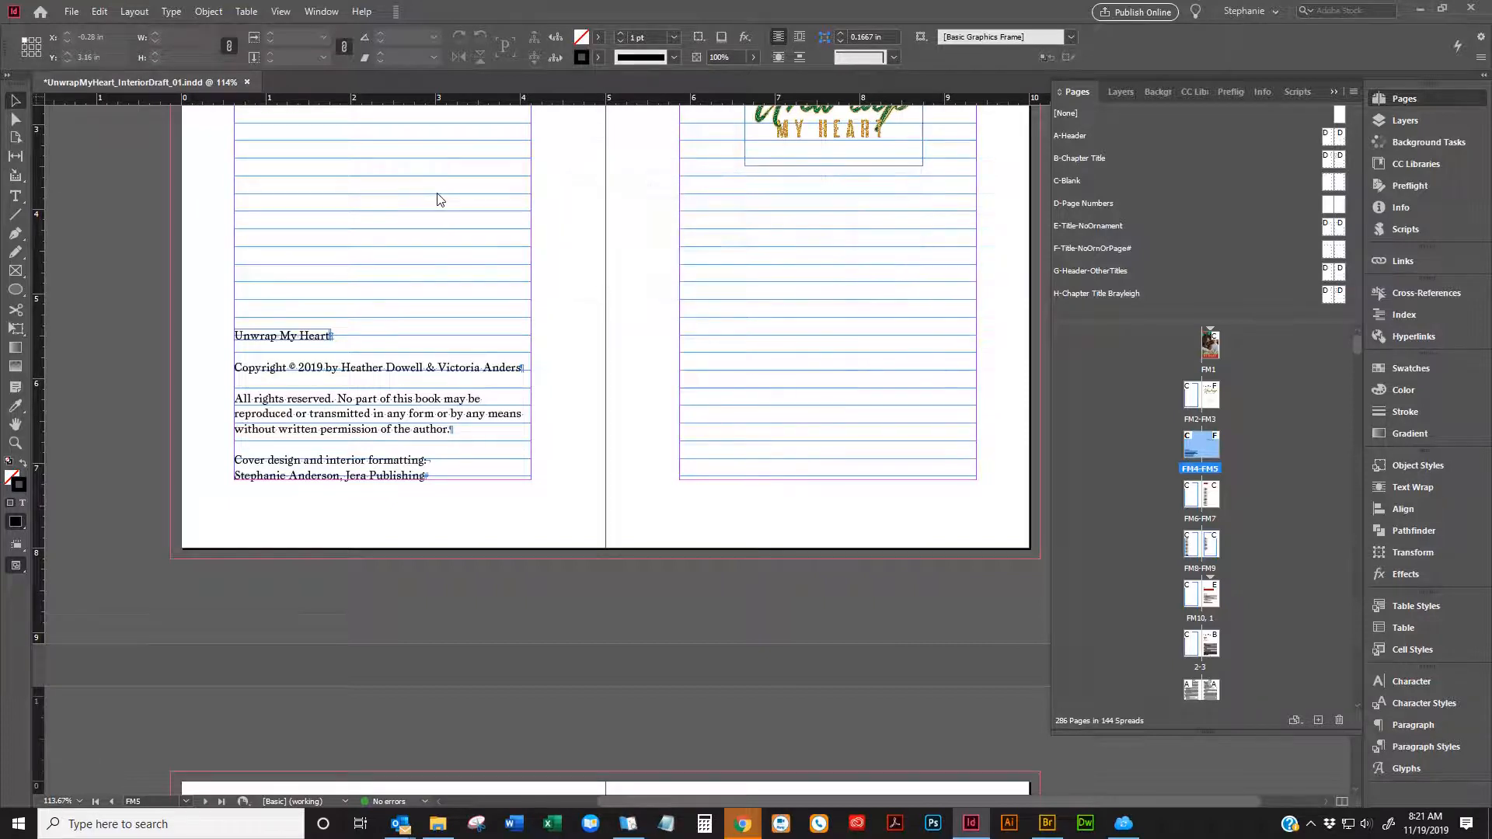
Save the document as UnwrapMyHeart_eBook.indd in the Unwrap My Heart eBook folder, replacing the existing file
scroll(440, 200, "up", 2)
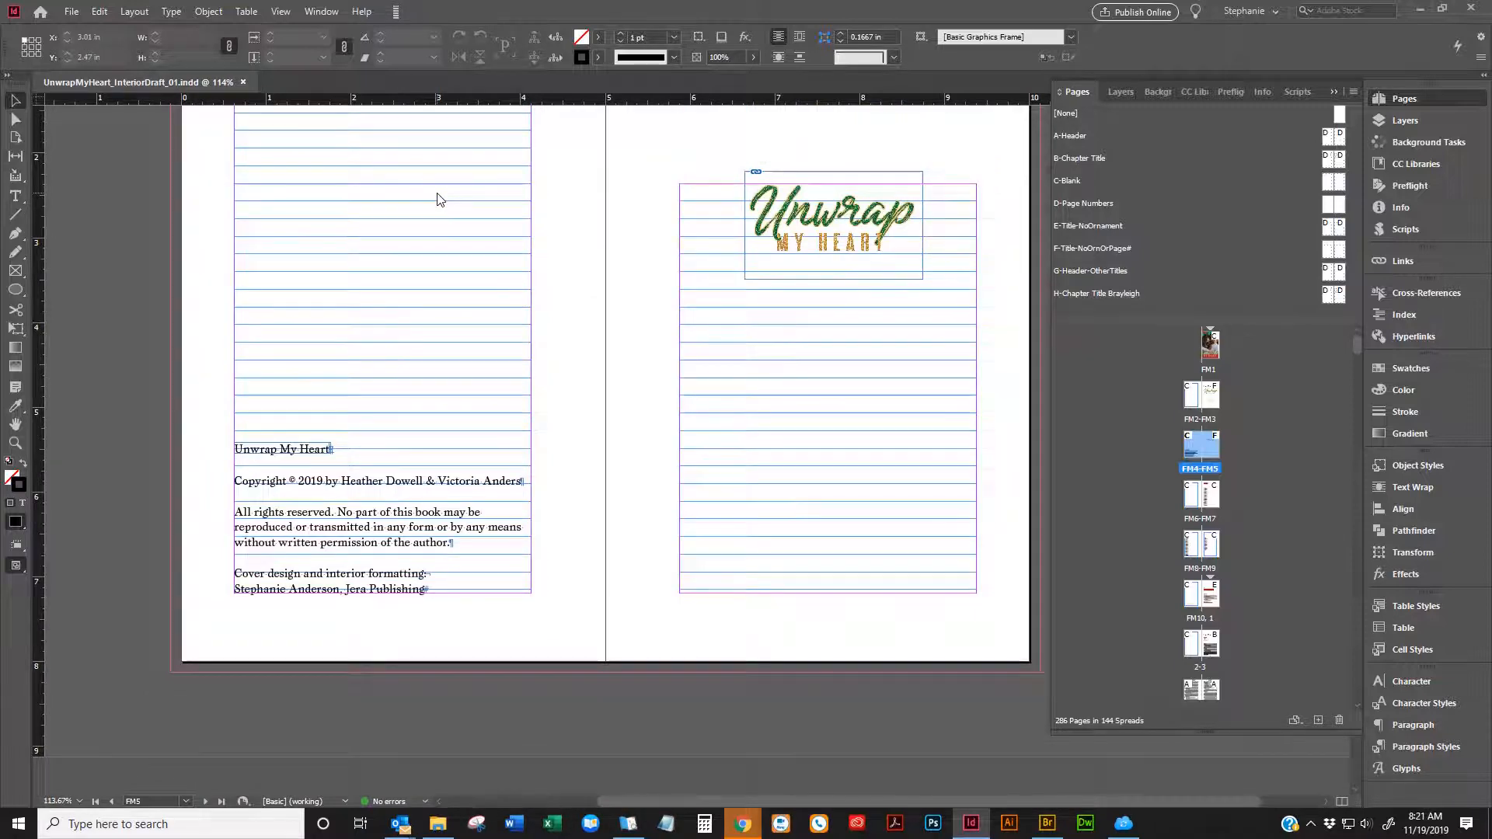
left_click(72, 12)
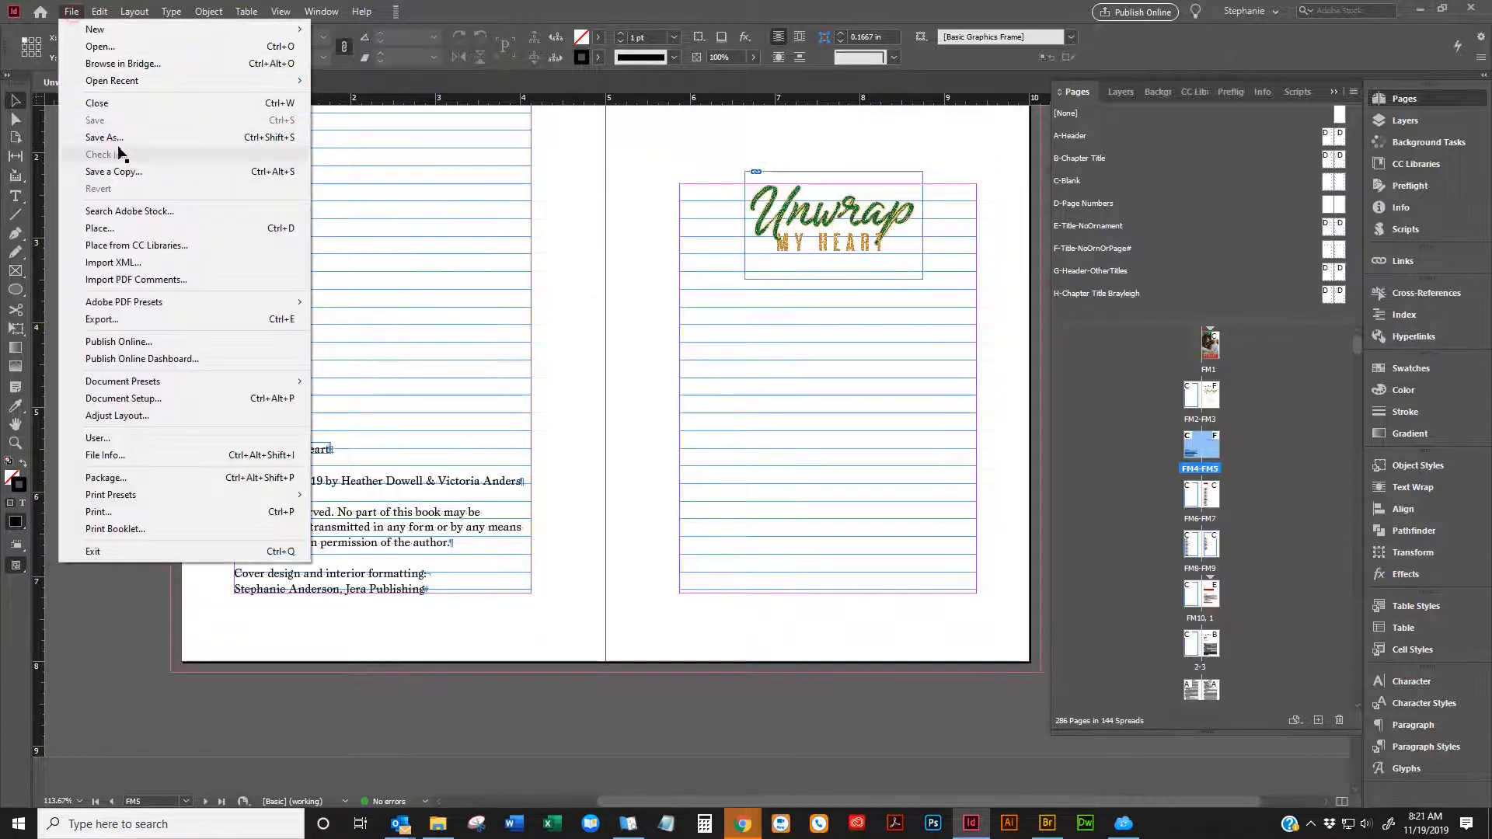
left_click(123, 136)
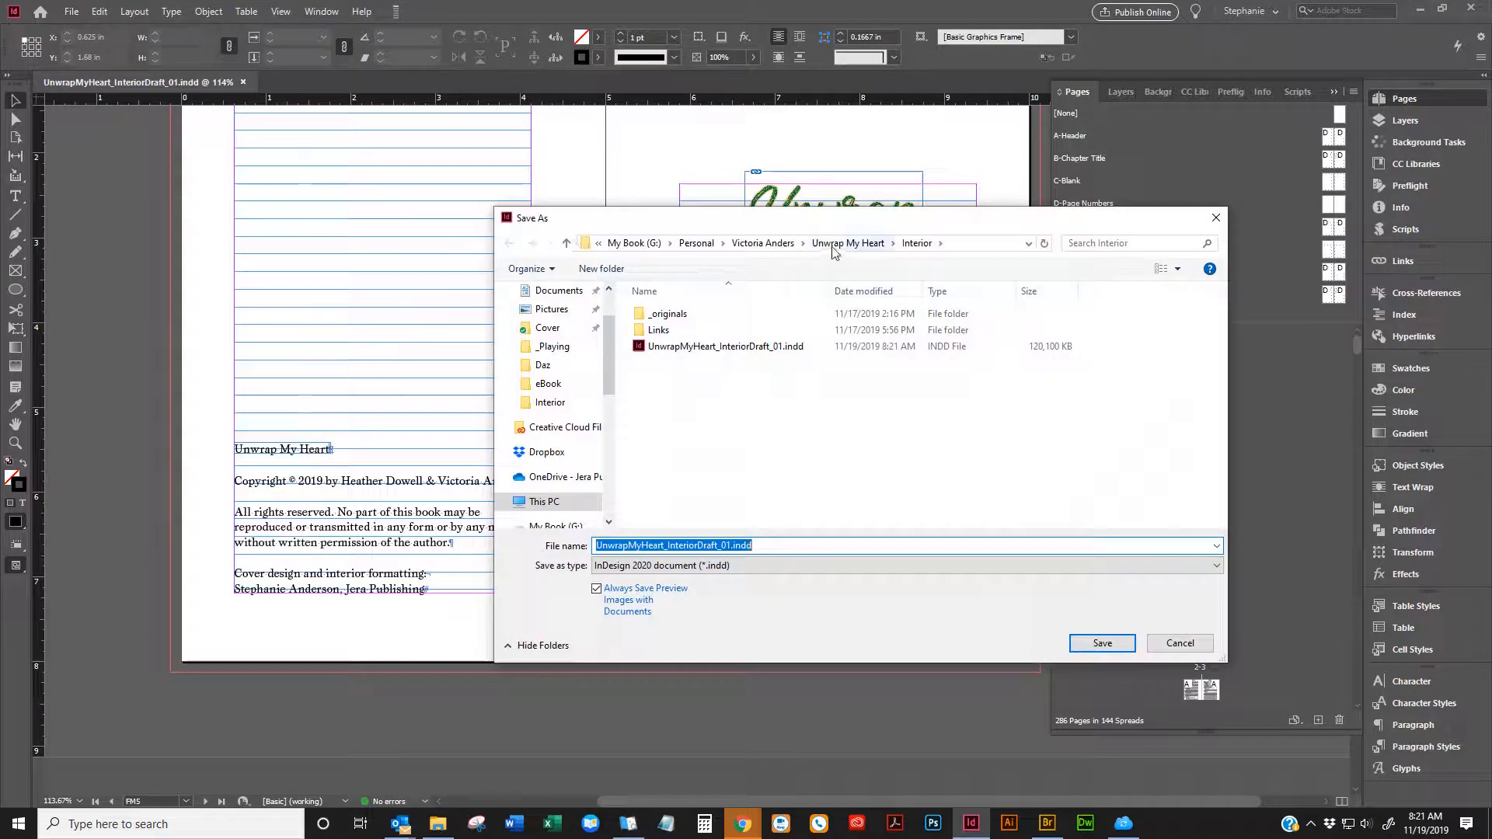
double_click(665, 330)
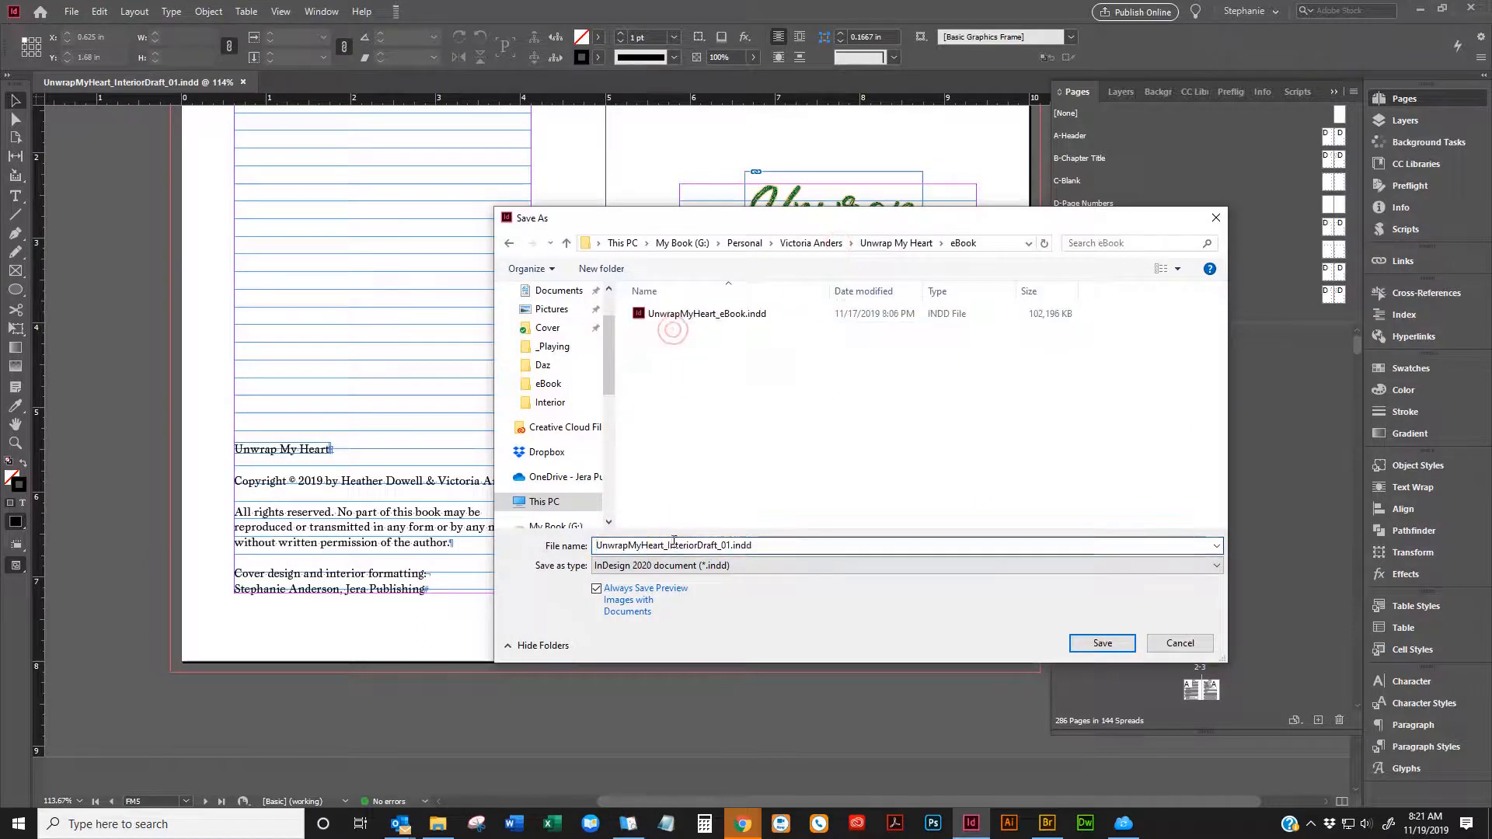
left_click(676, 314)
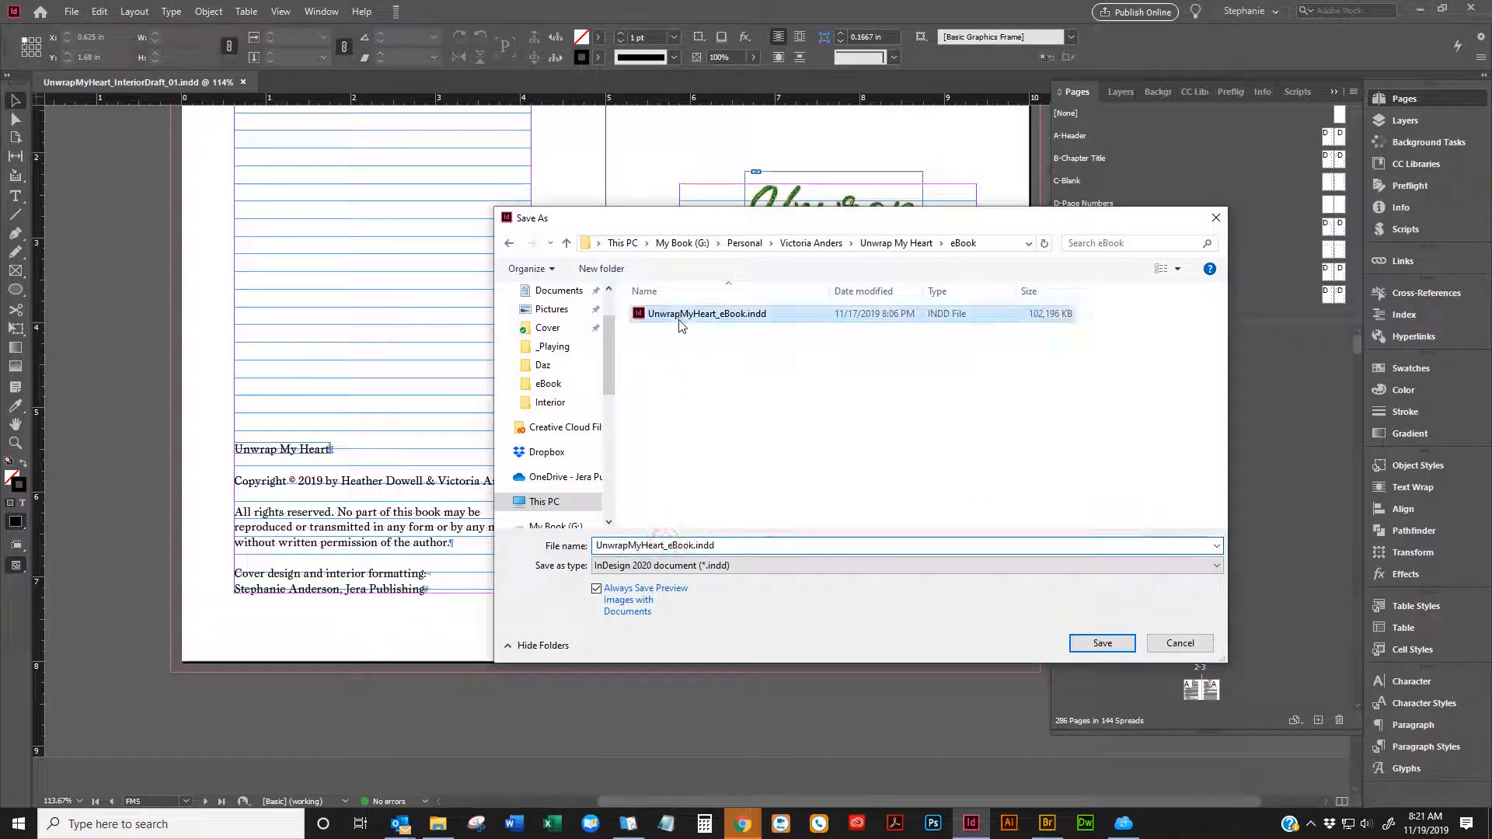
left_click(1102, 642)
left_click(781, 411)
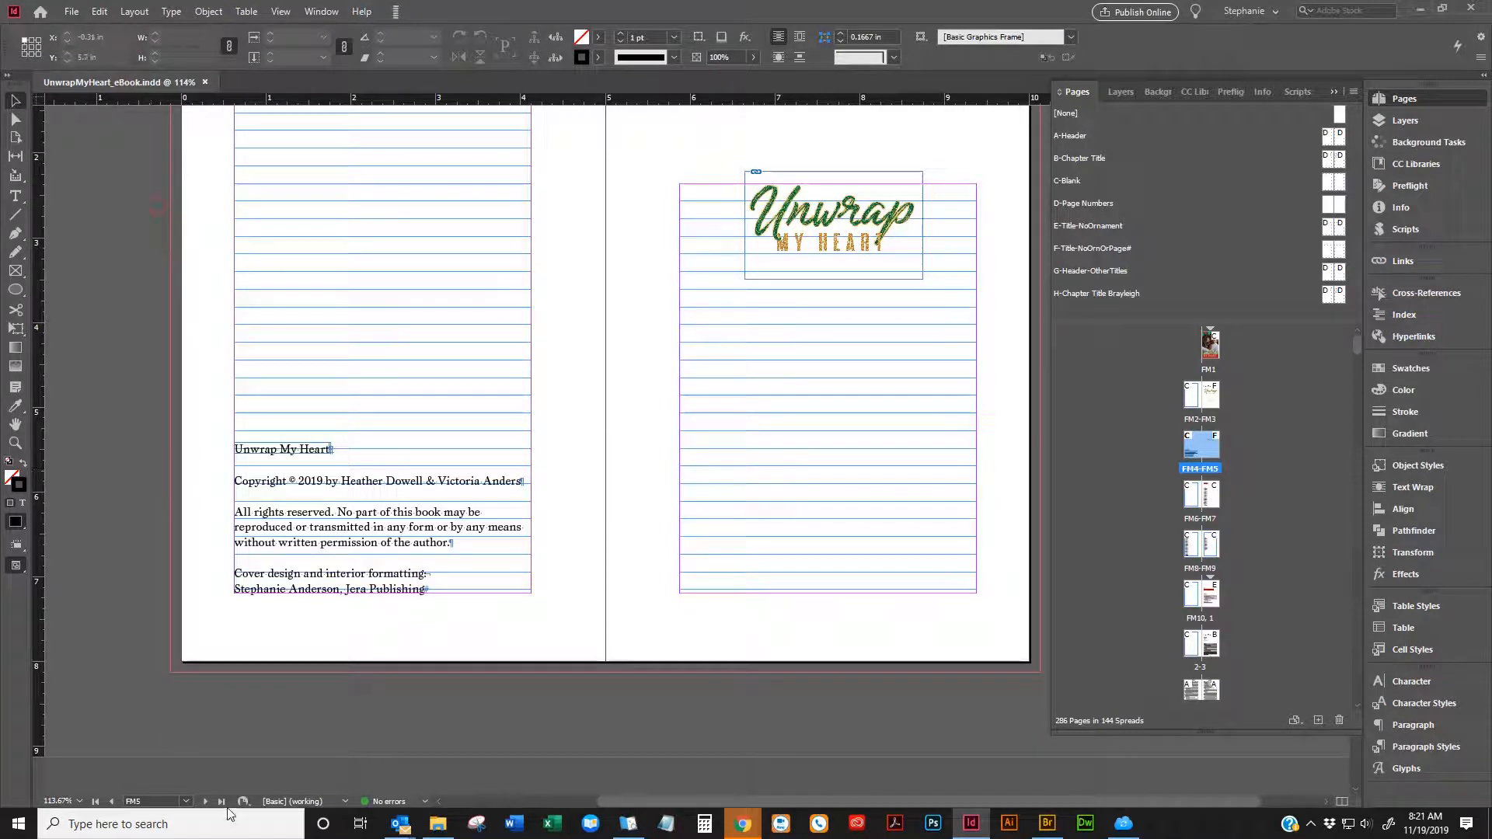
Retype the book title "Unwrap My Heart" at the start of the copyright page's title line and delete the old title text
scroll(296, 629, "up", 2)
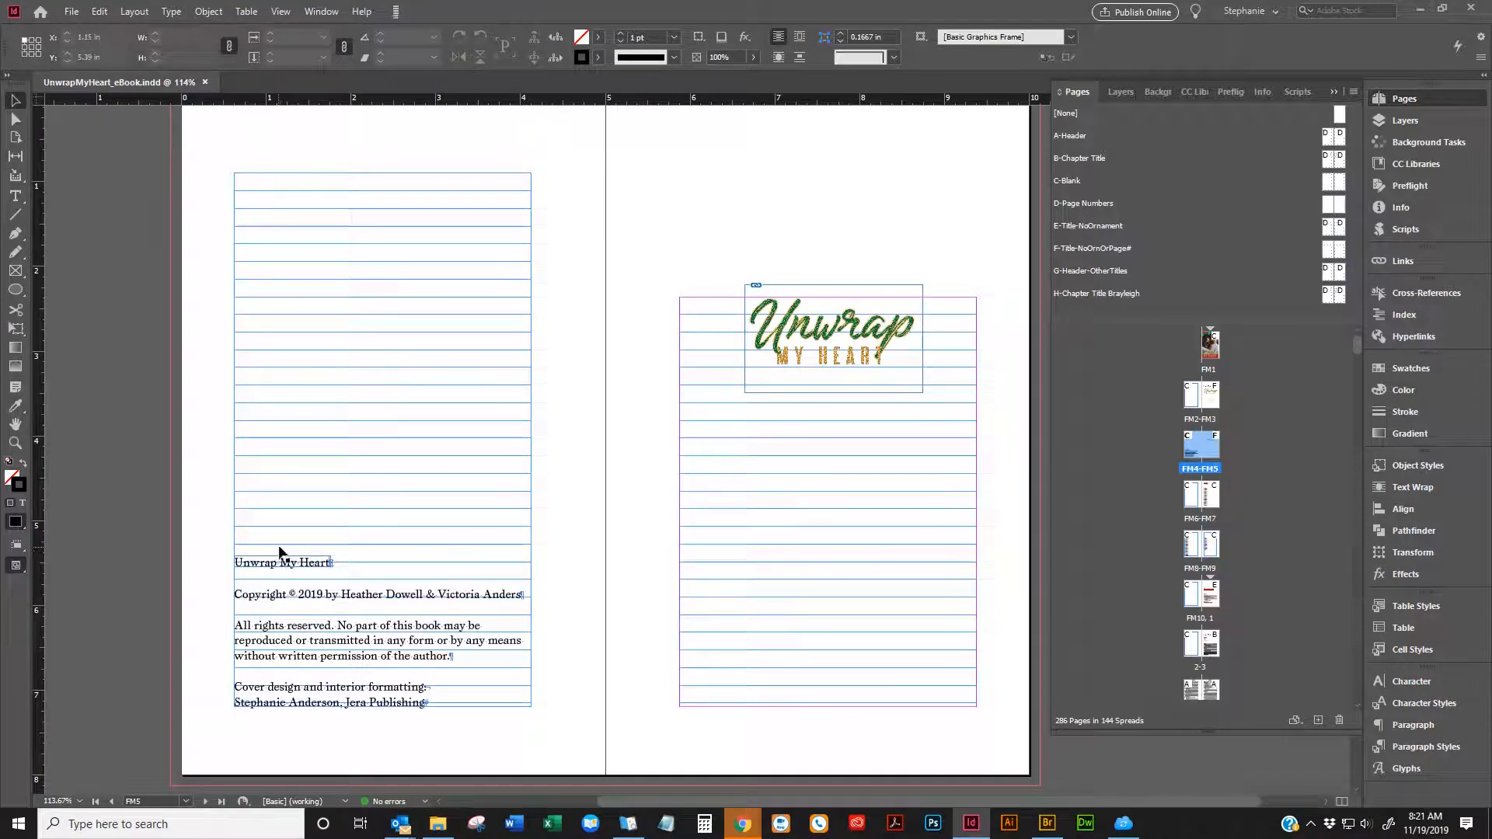
double_click(348, 568)
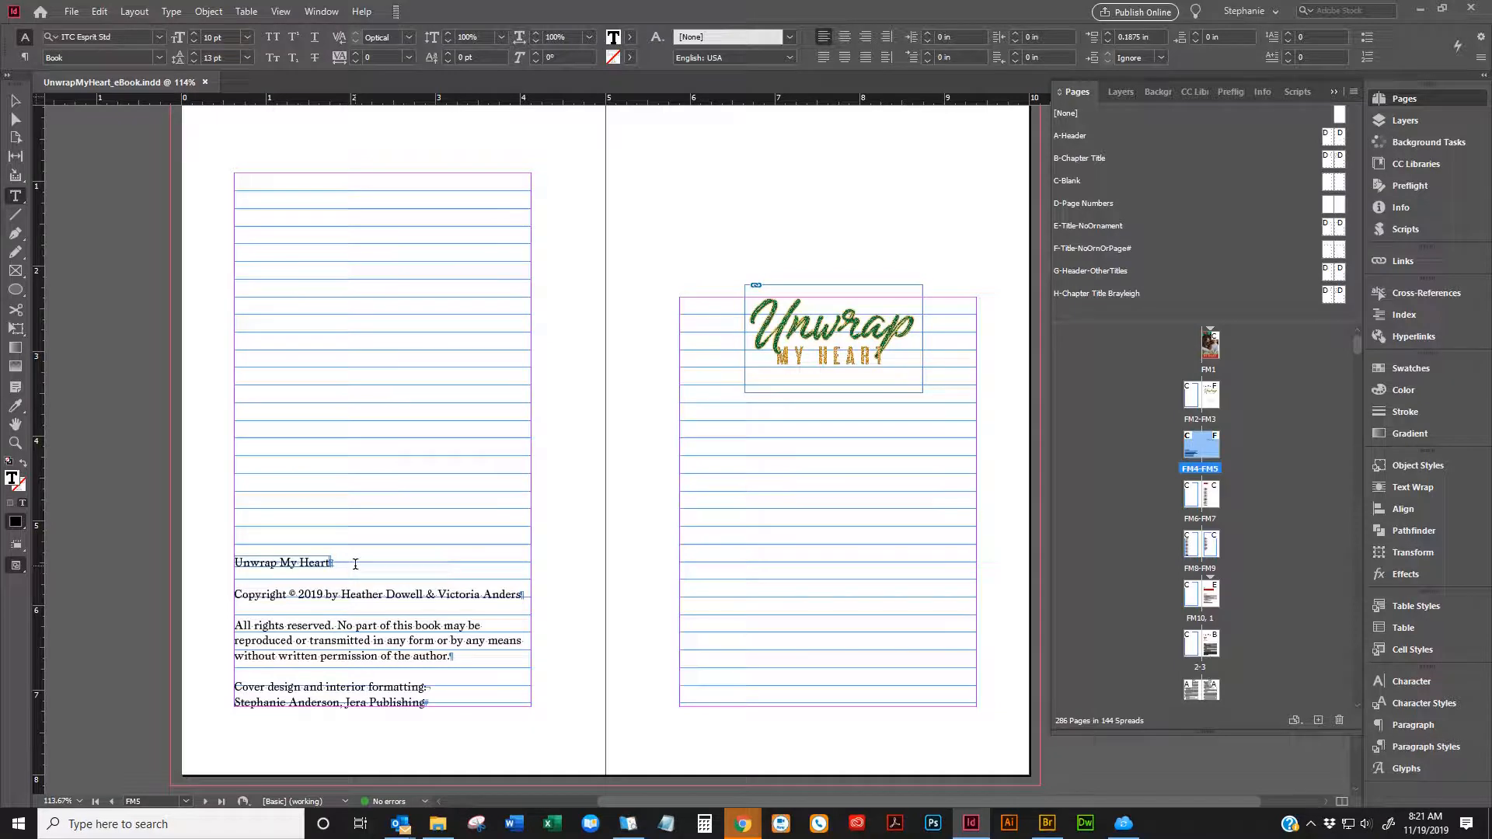
key("Home")
type("Unwrap My H")
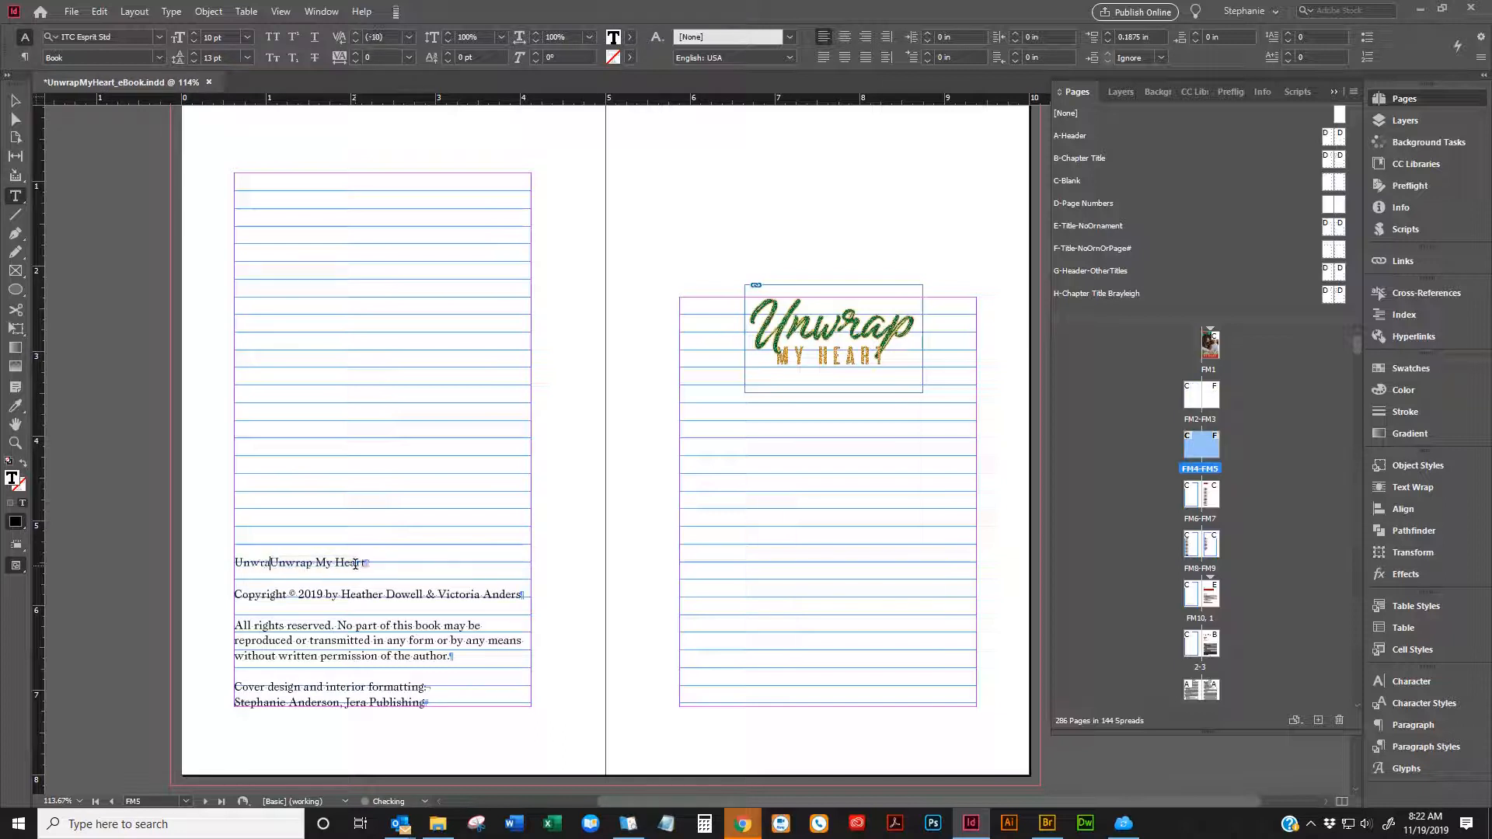
type("eart")
key("shift+End")
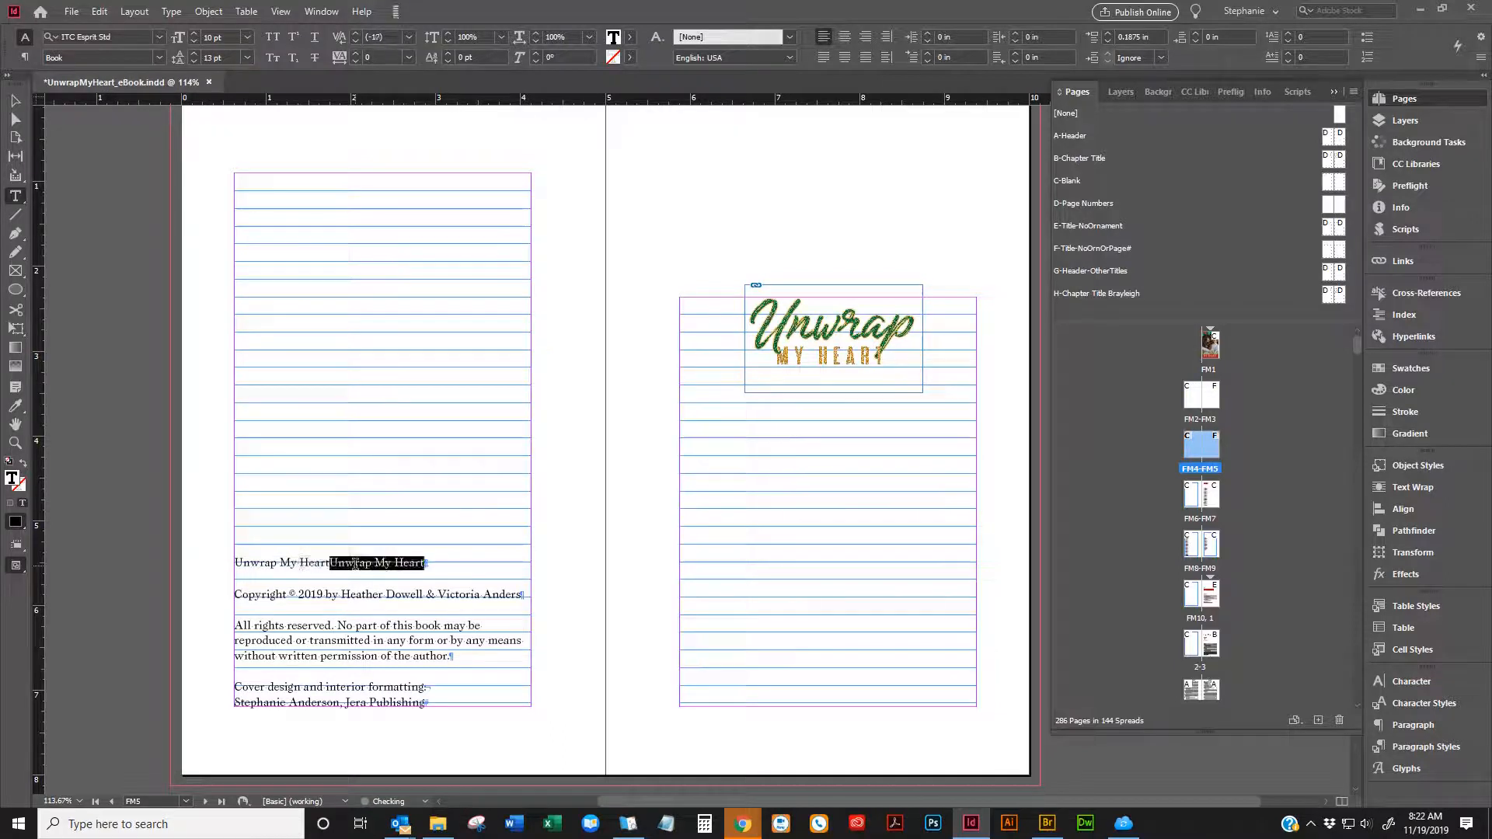
key("Delete")
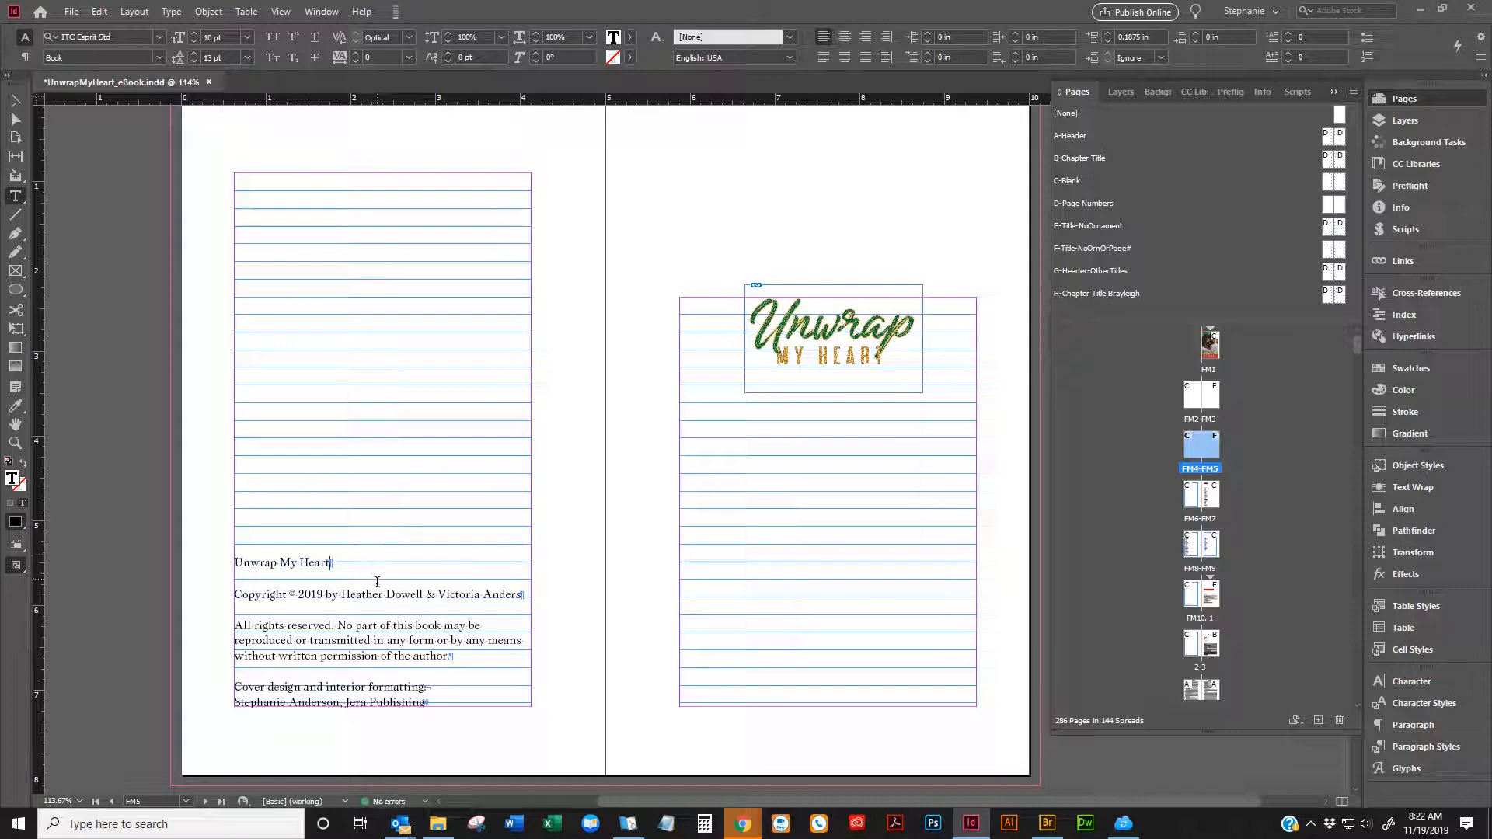
Return to the title page spread and collapse the Pages panel to uncover the text frame on the pasteboard beside it
scroll(489, 610, "down", 5)
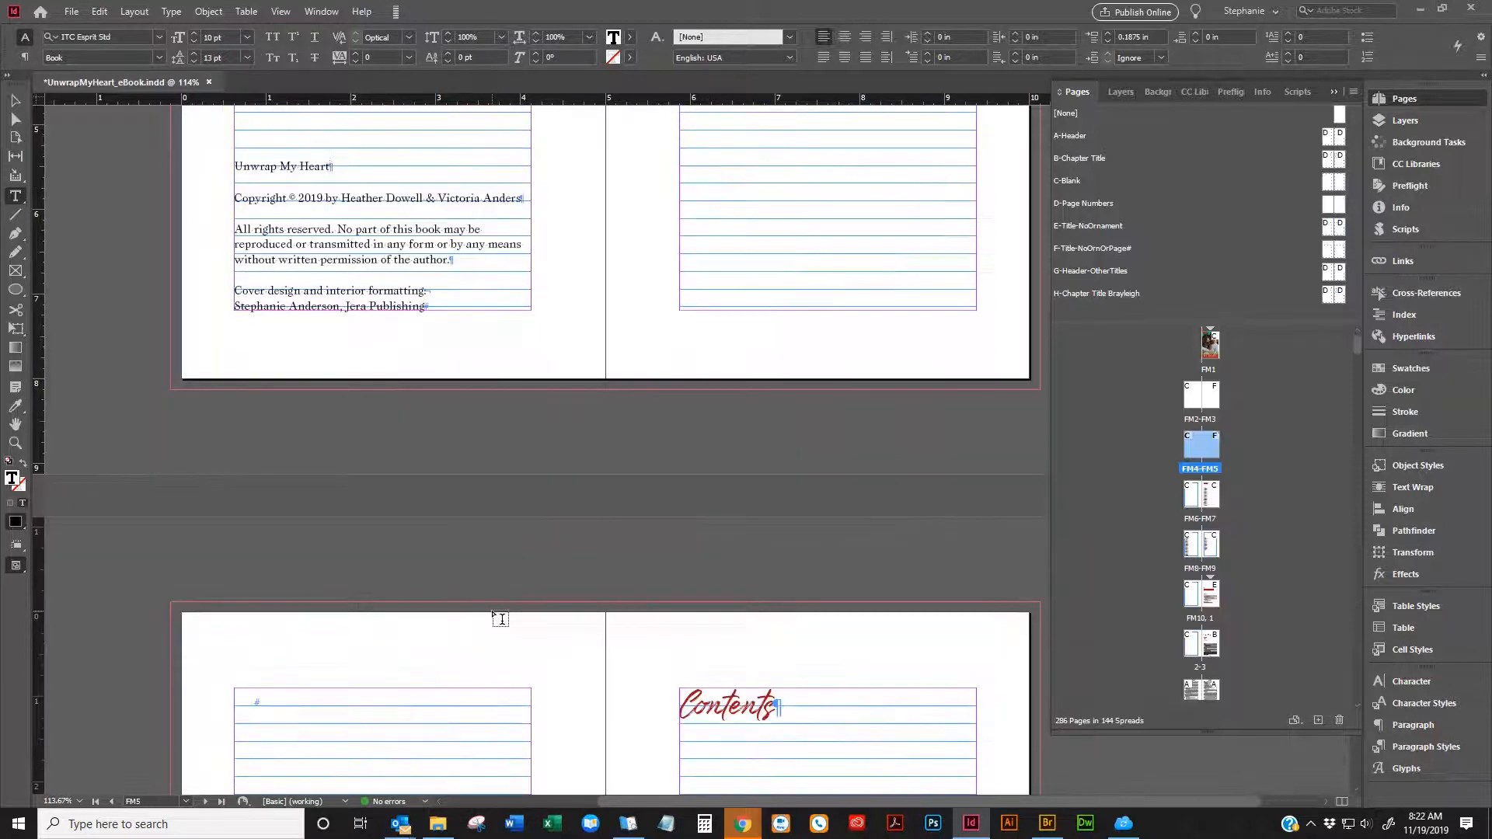
scroll(499, 619, "up", 10)
scroll(765, 438, "up", 6)
scroll(765, 437, "down", 3)
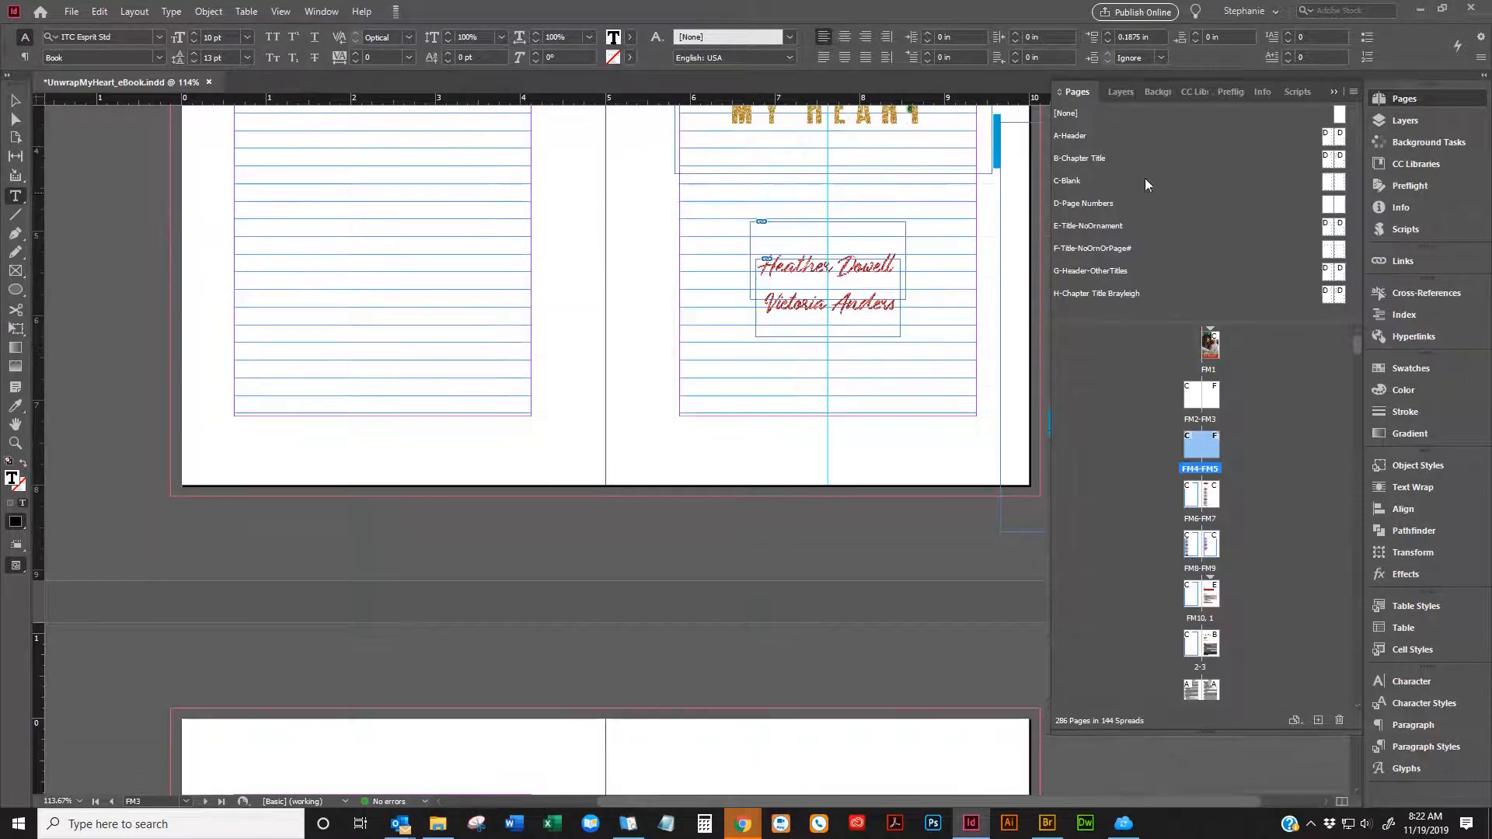
left_click(1334, 93)
Replace the title and author text in the pasteboard frame beside the title page with the copyright page text
left_click_drag(1113, 151, 1295, 416)
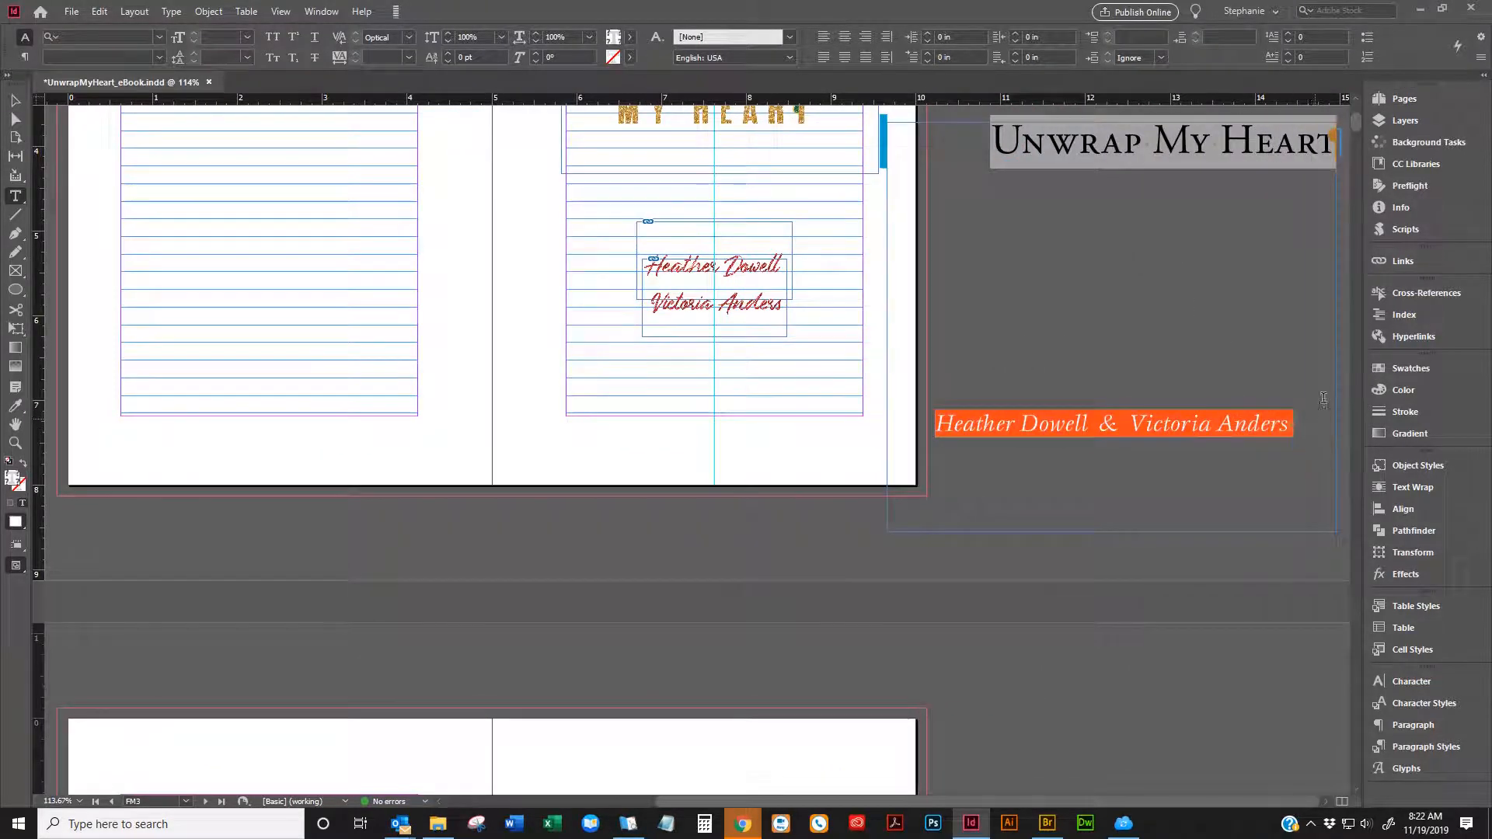
type("Unwrap My Heart Copyright © 2019 by Heather Dowell & Victoria Anders All rights reserved. No part of this book may be reproduced or transmitted in any form or by any means without written permission of the author. Cover design and interior formatting: Stephanie Anderson, Jera Publishing")
left_click(15, 101)
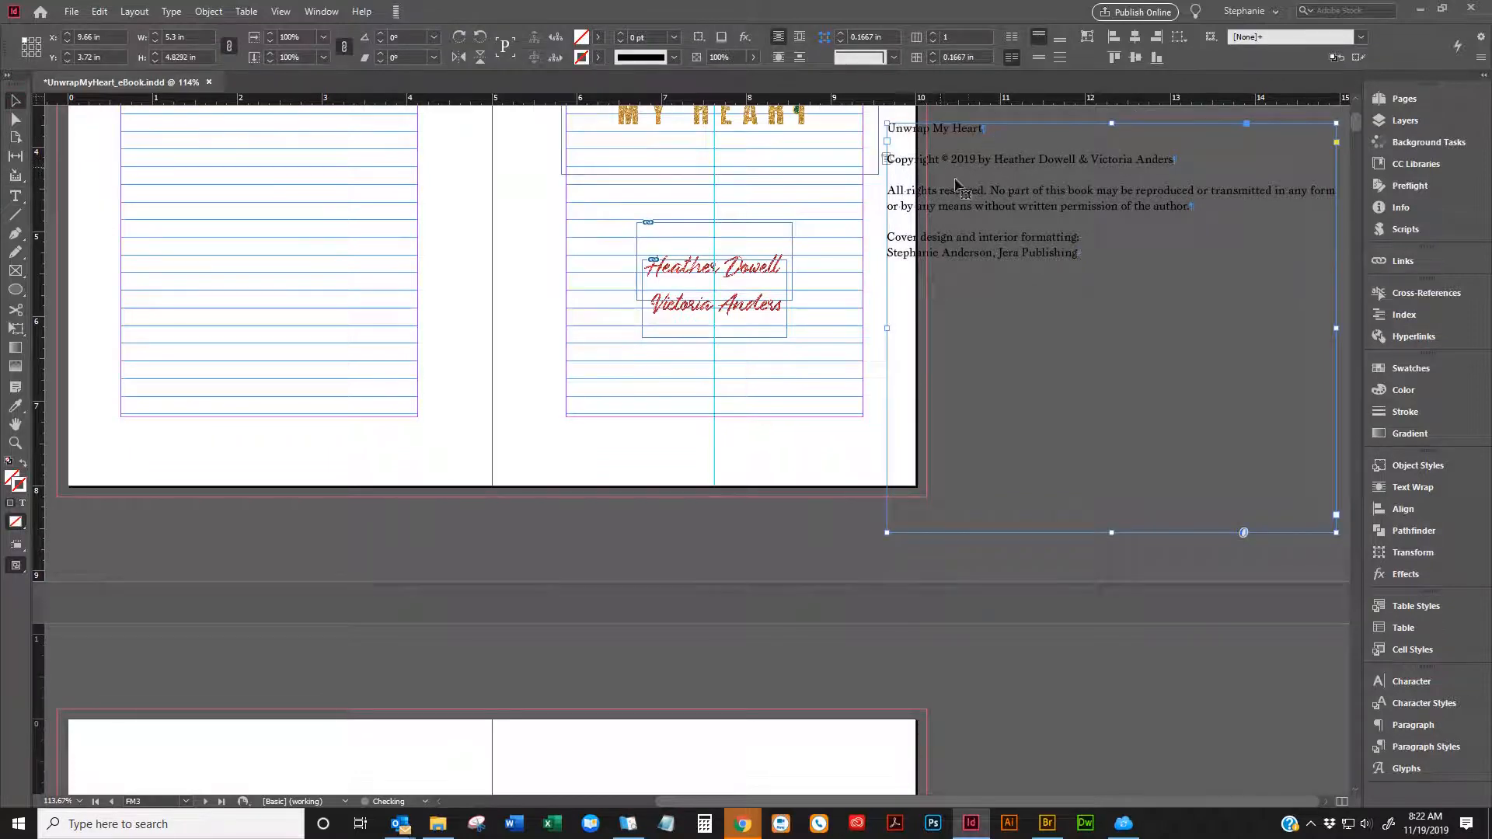
Try cutting the frame holding the copyright text and pasting it in place, and undo back to its original title and author text
scroll(967, 180, "down", 1)
scroll(1050, 175, "up", 2)
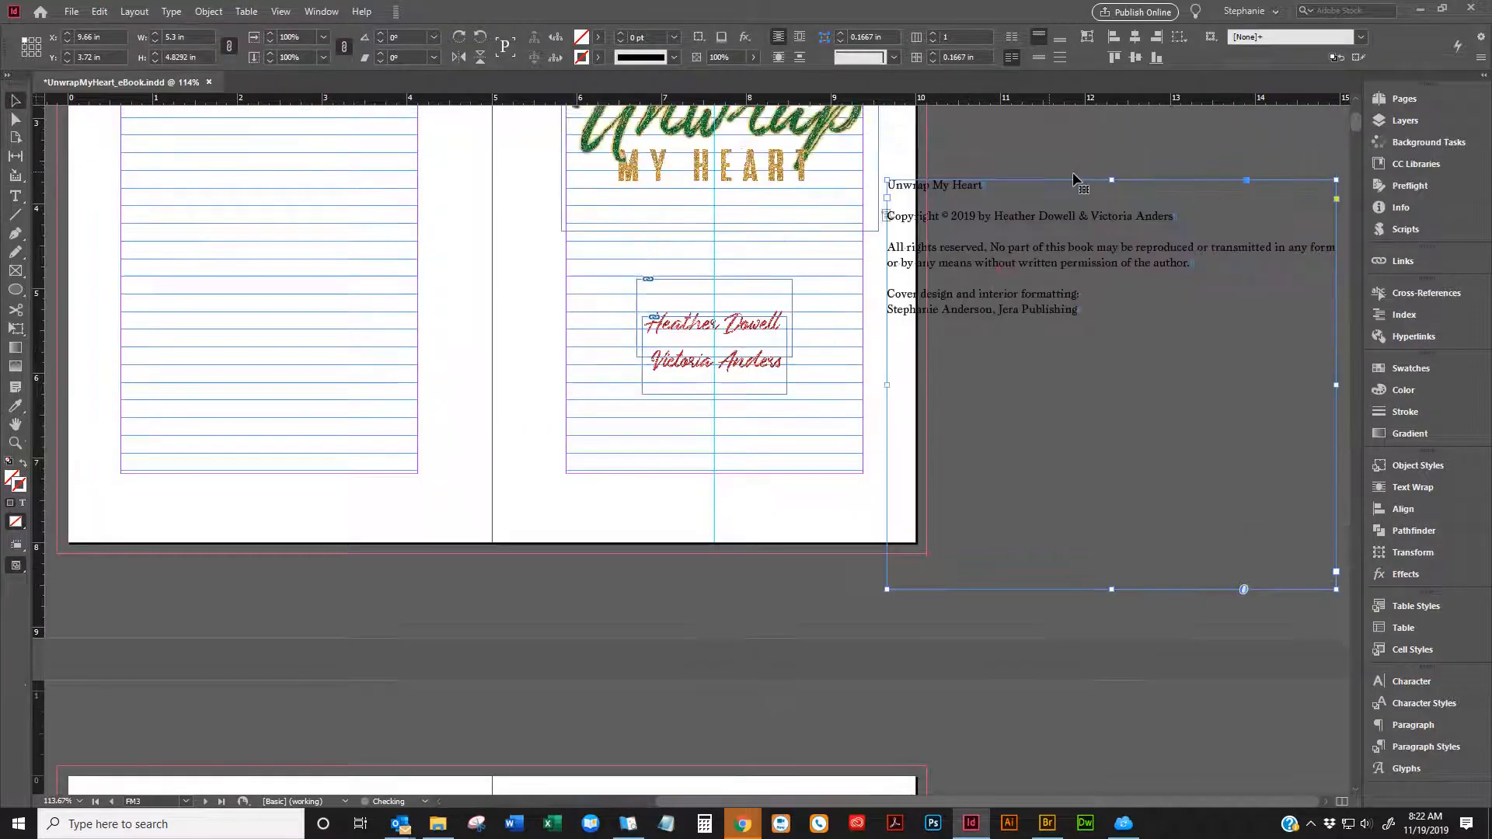
key("ctrl+x")
scroll(1082, 168, "down", 6)
scroll(1083, 166, "down", 15)
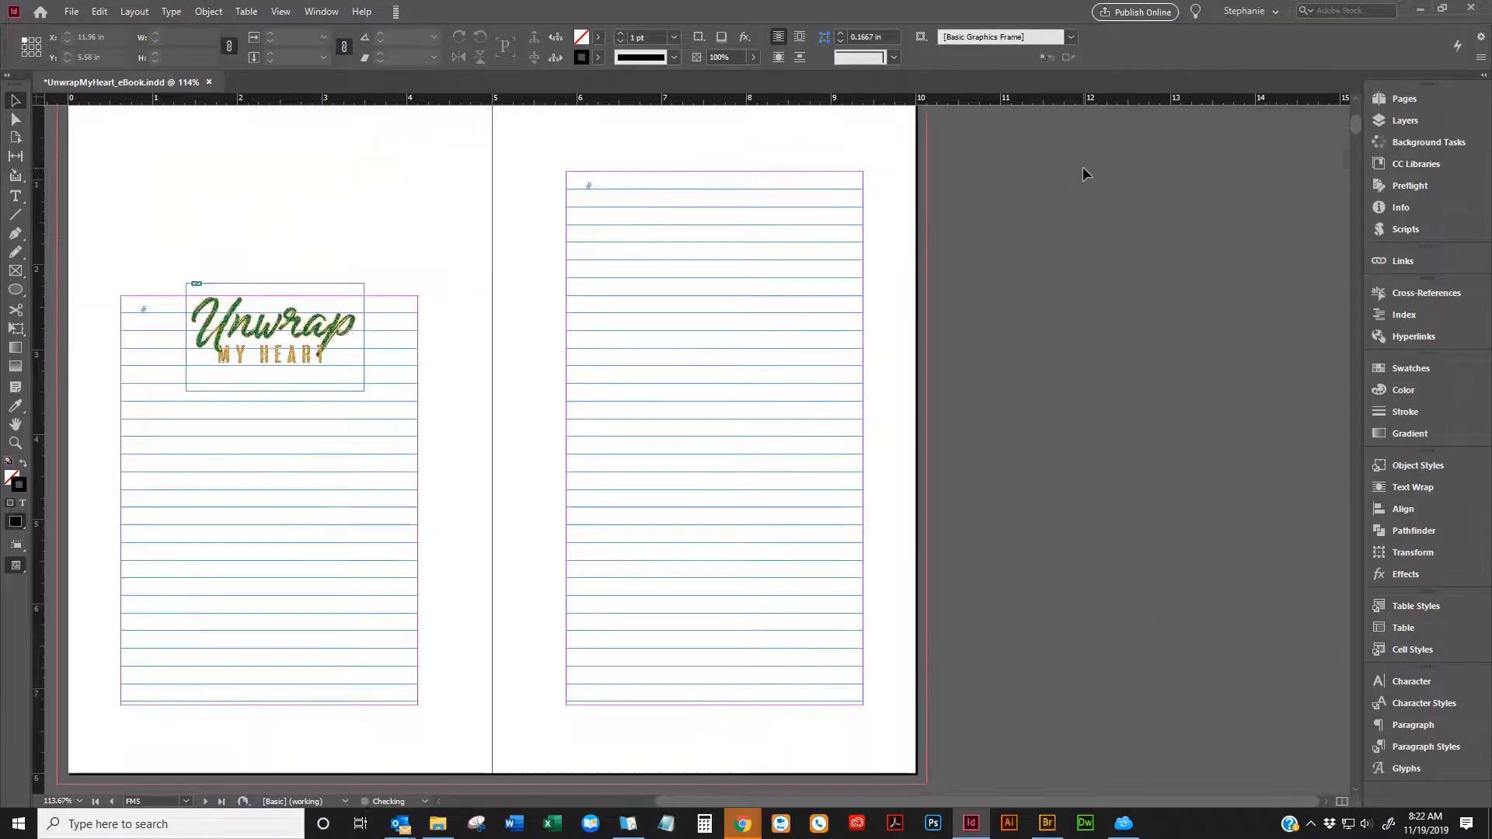
scroll(1084, 167, "up", 10)
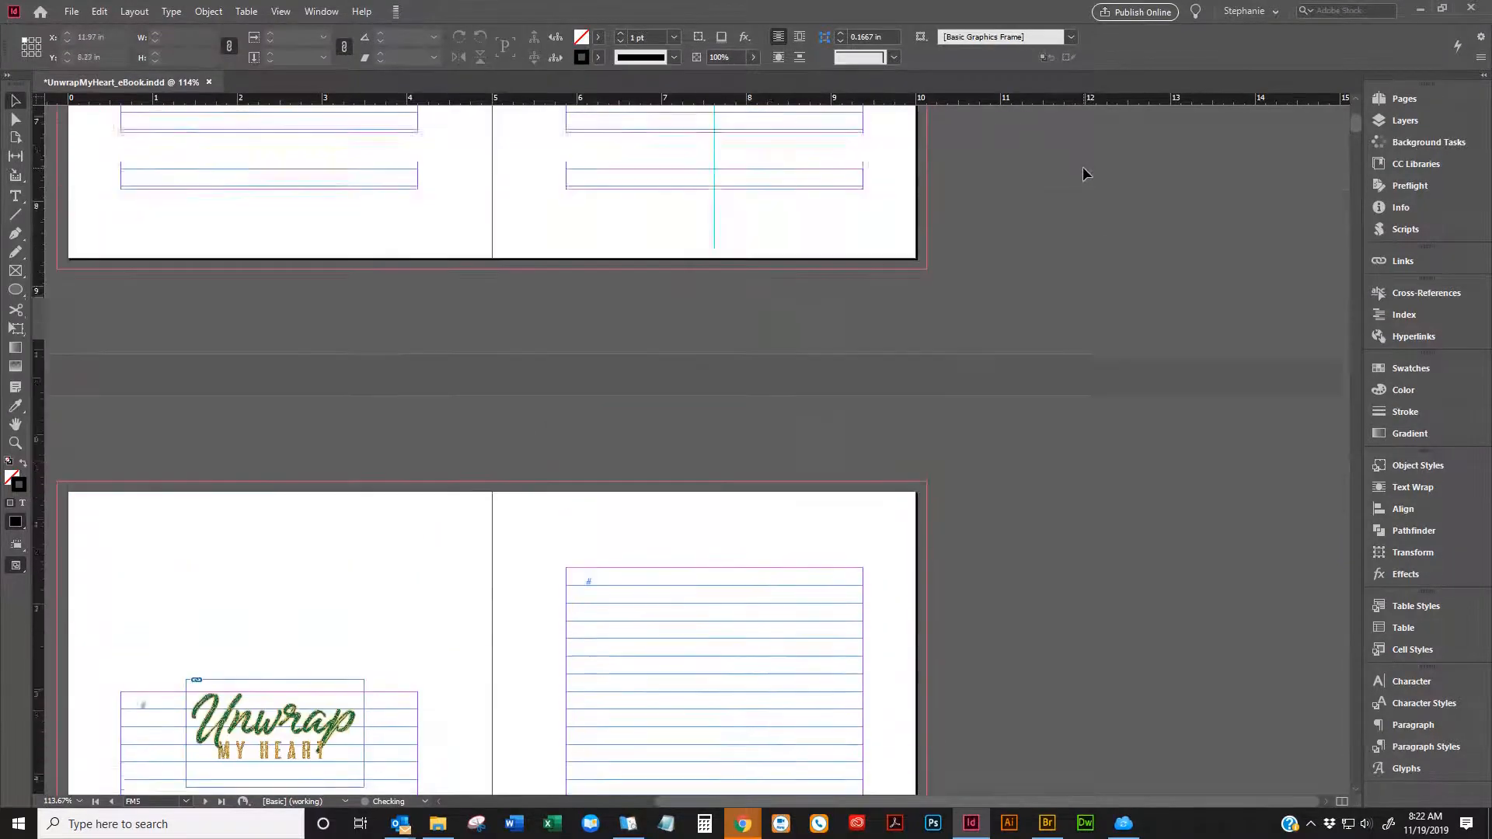
scroll(1081, 168, "down", 5)
key("ctrl+alt+shift+v")
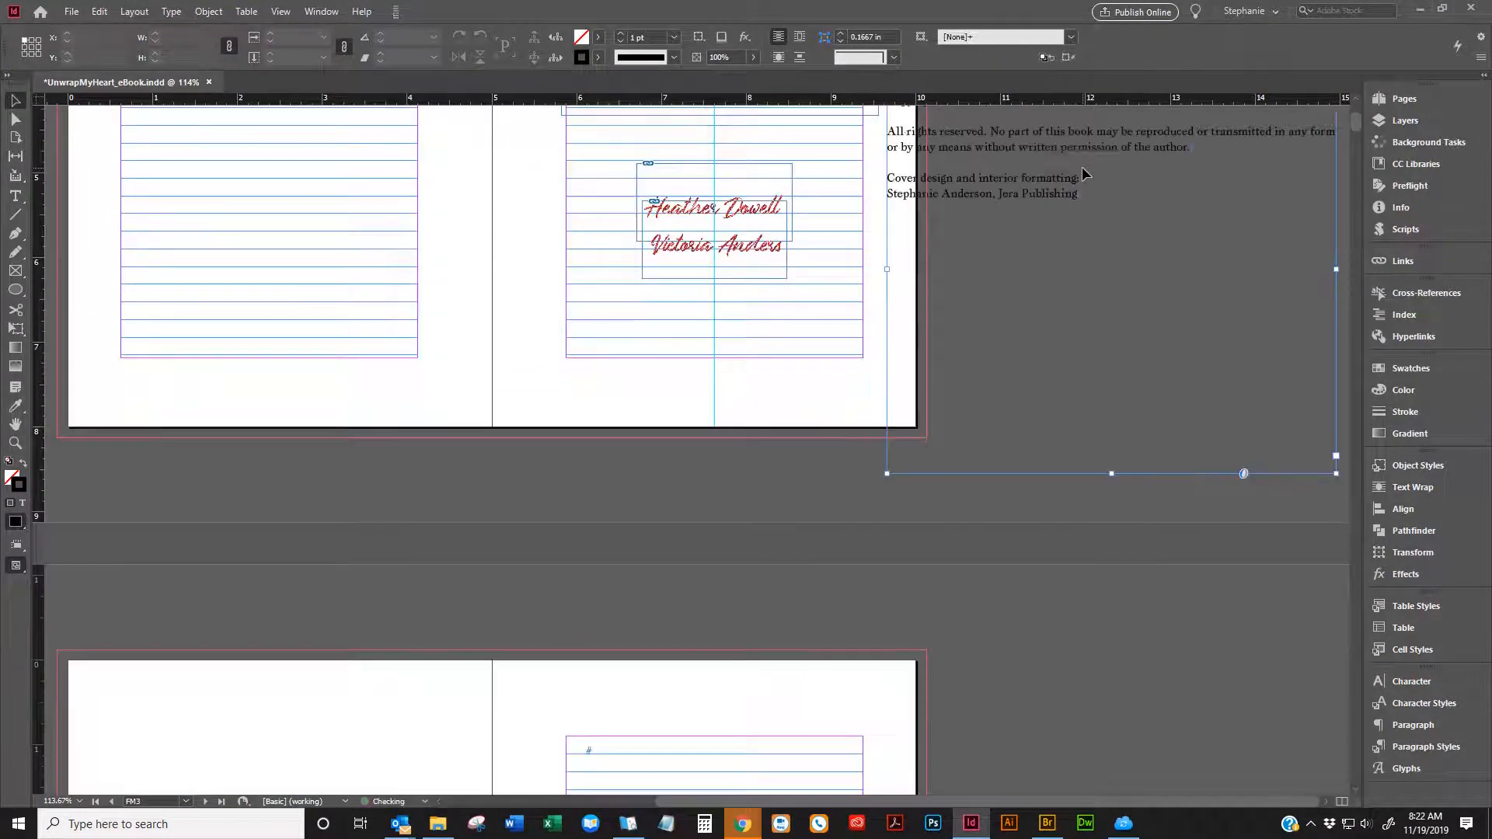
scroll(1082, 166, "up", 2)
key("ctrl+z")
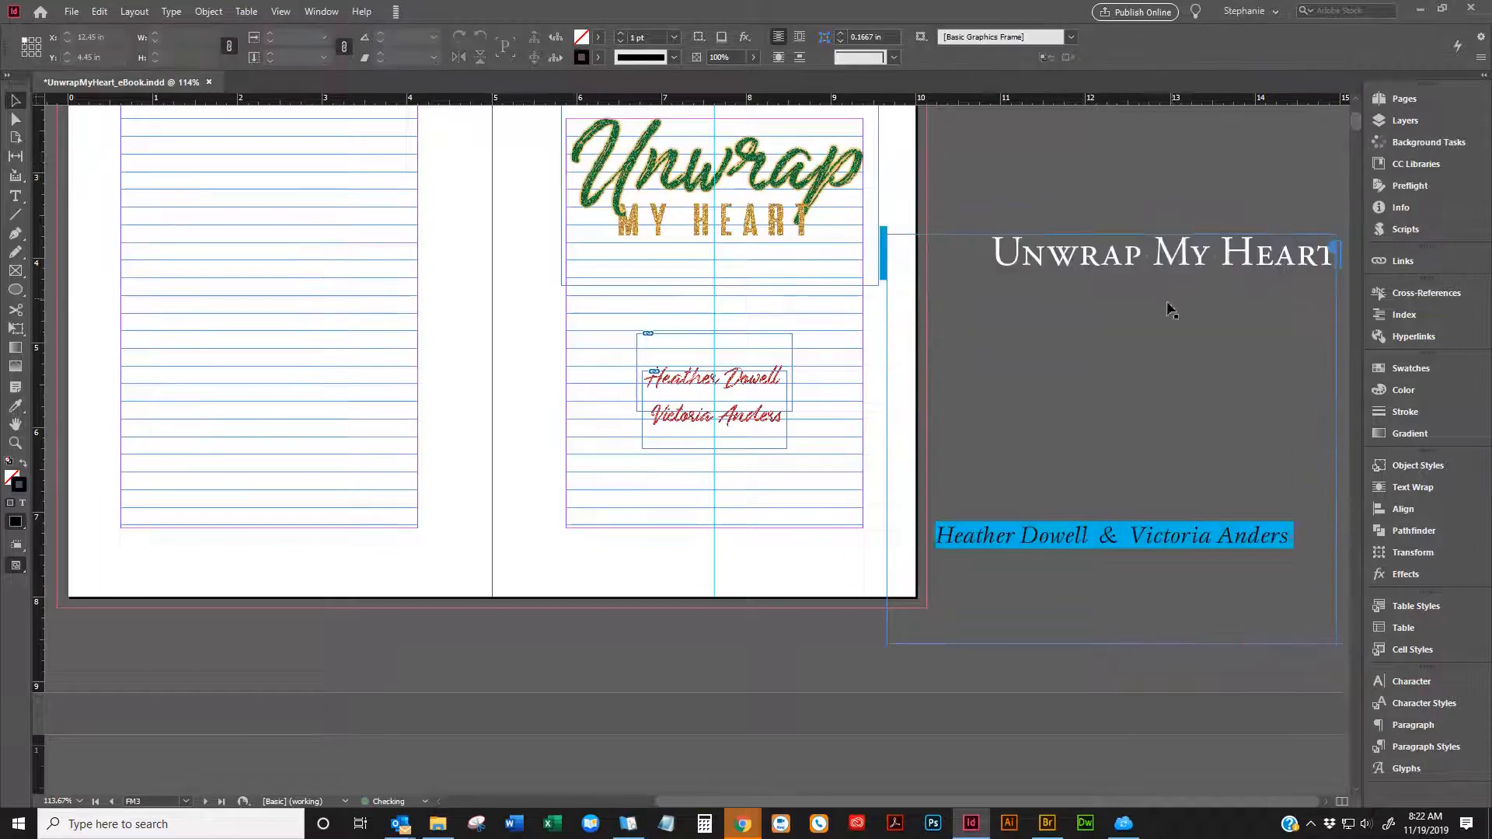
Clear the leftover title and author text from the pasteboard frame beside the title page and delete the frame
double_click(1001, 253)
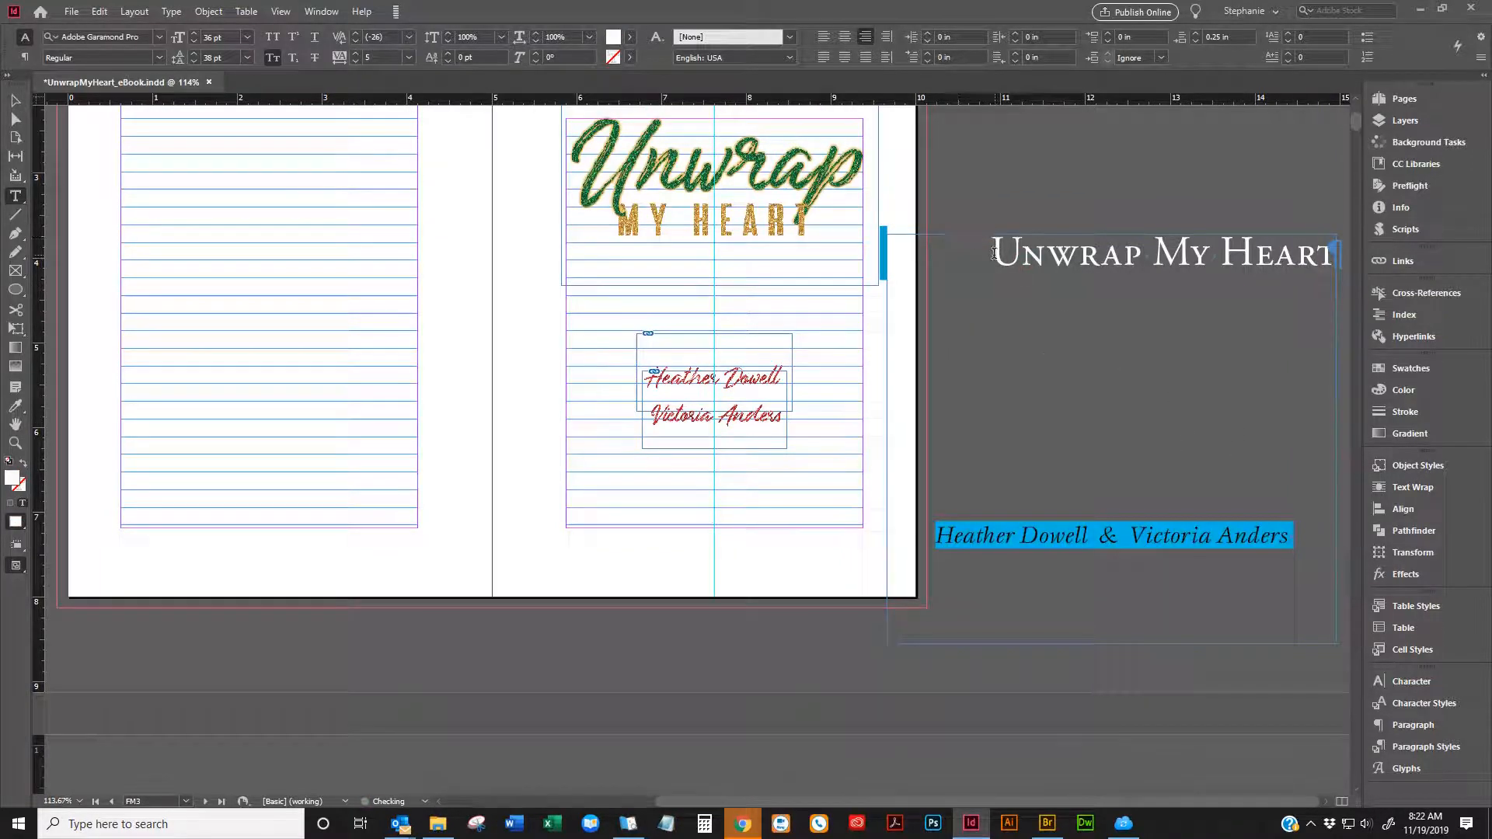
left_click(994, 253)
left_click_drag(1289, 525, 975, 243)
key("BackSpace")
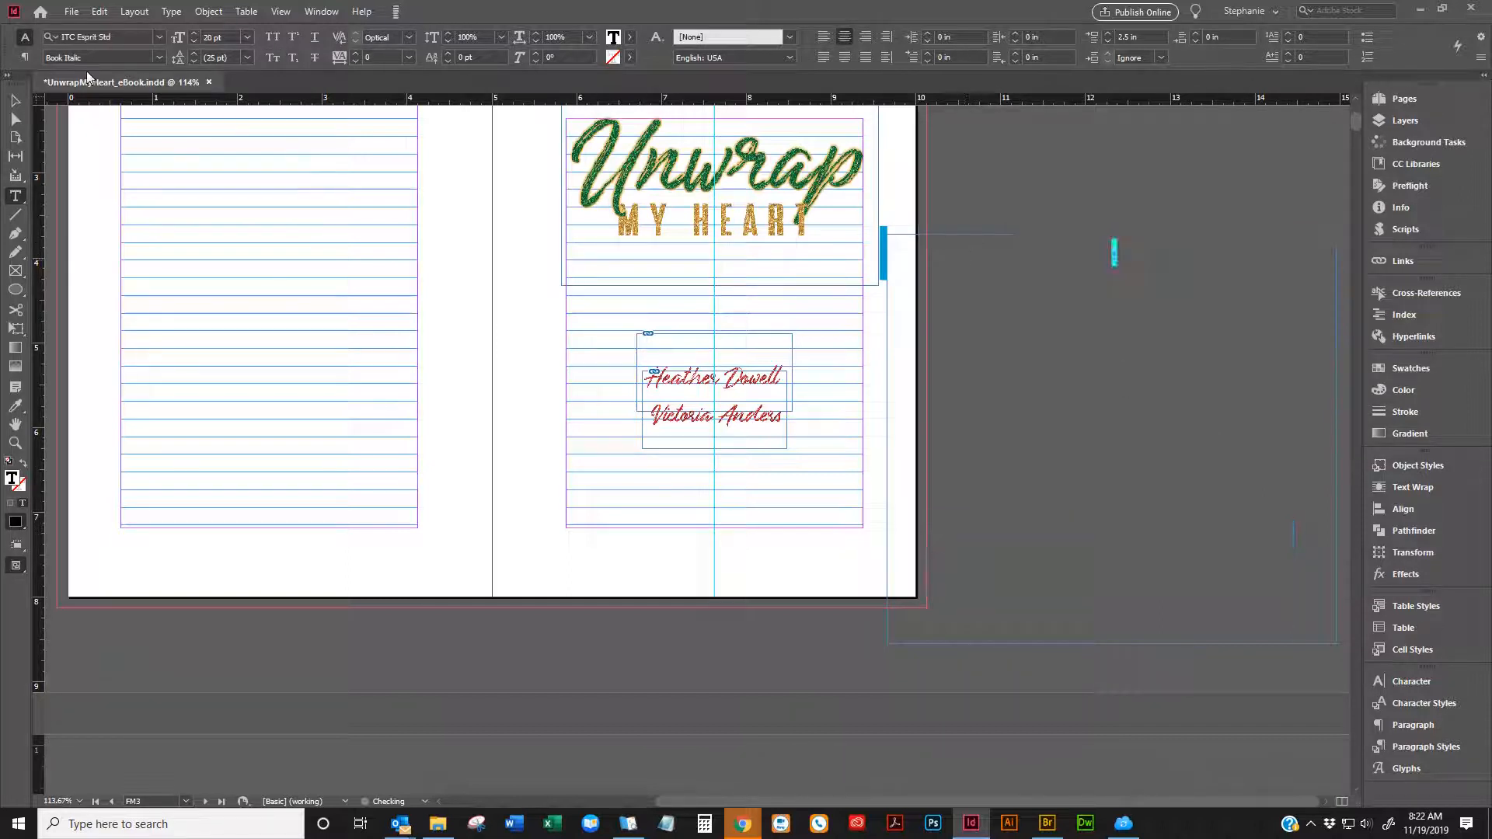
key("Escape")
key("Delete")
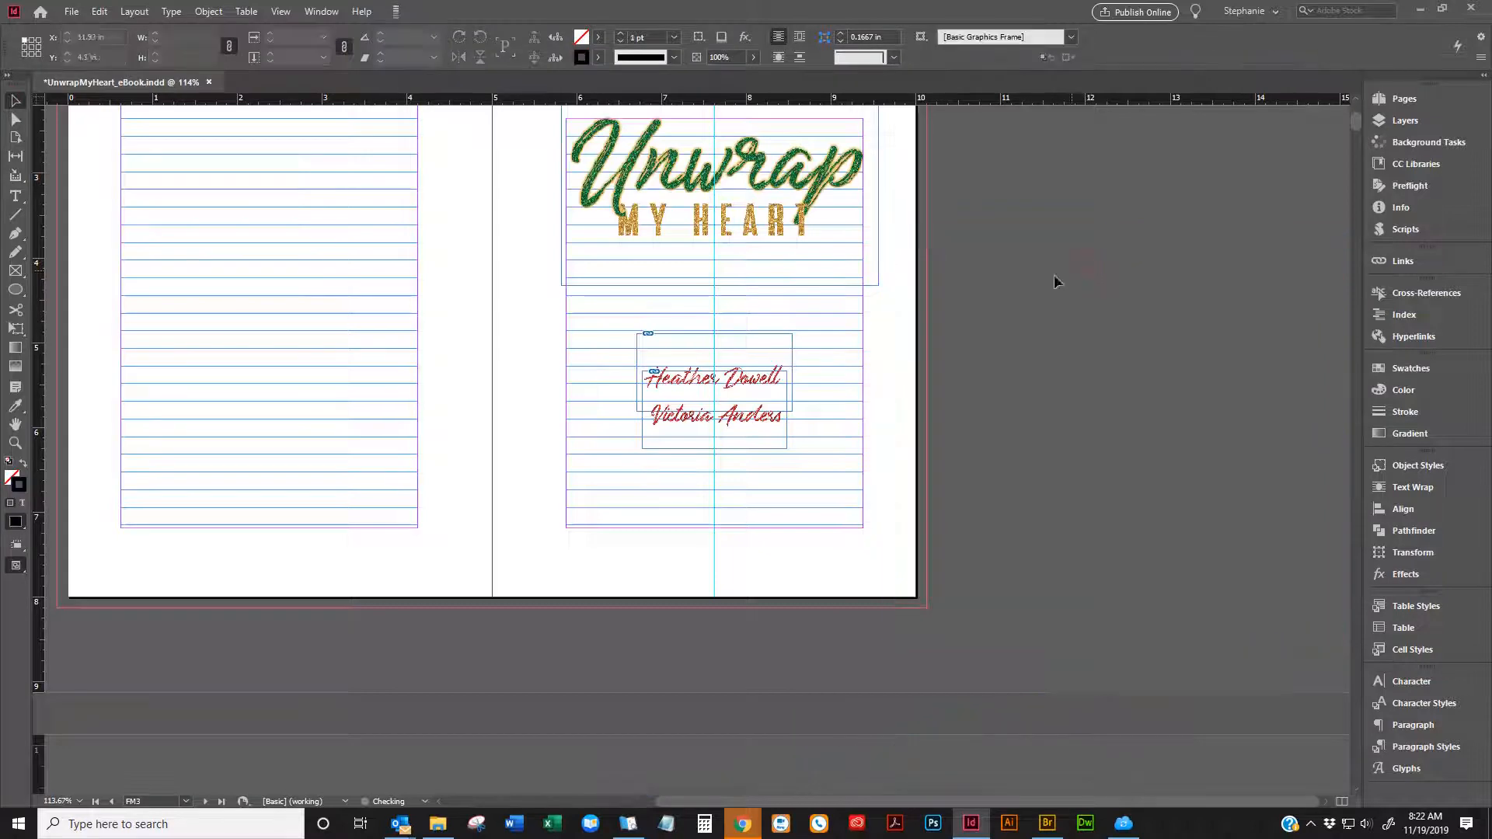
scroll(719, 376, "down", 5)
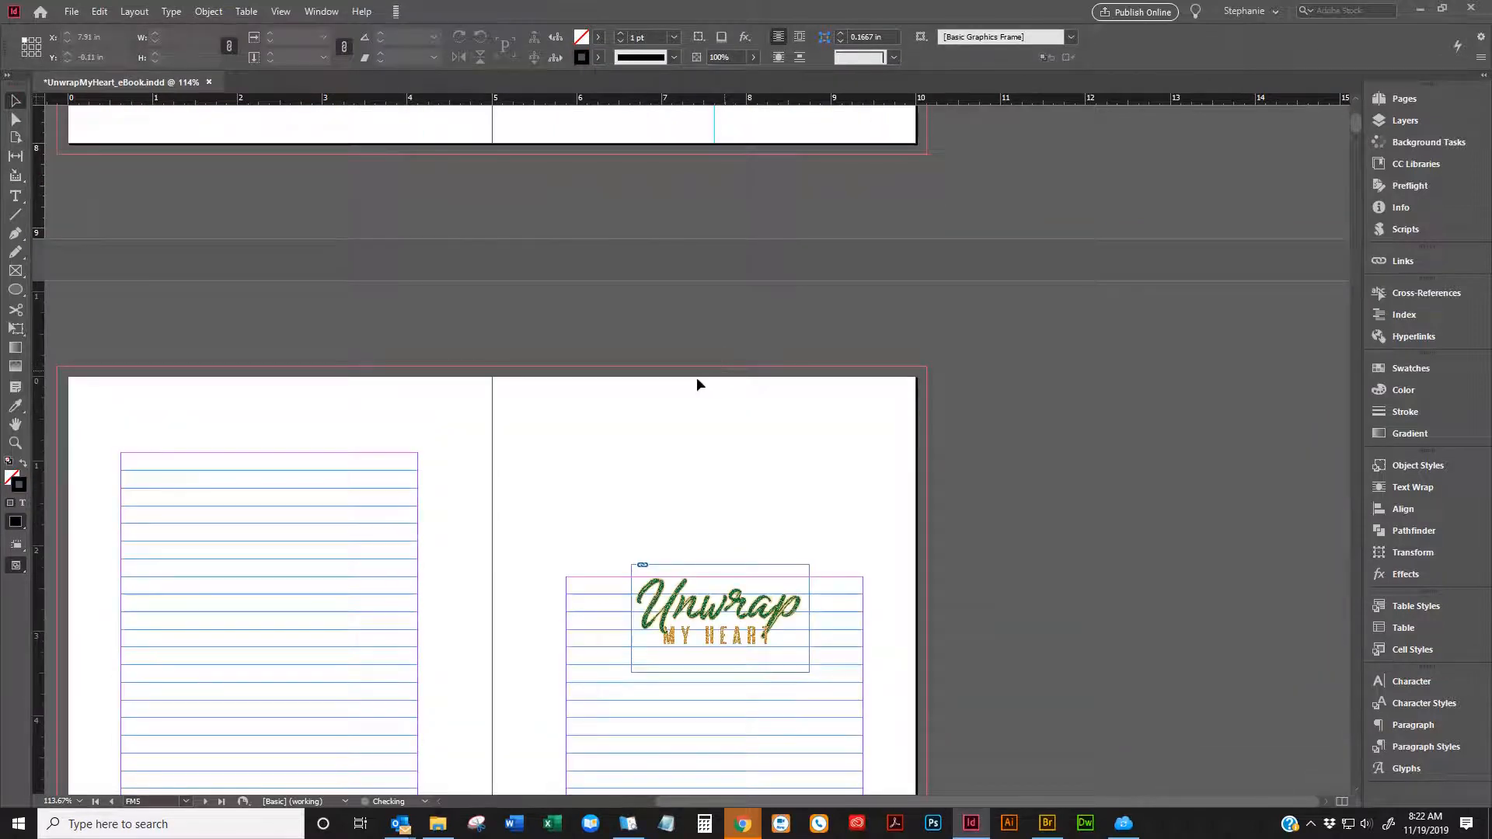
Delete the leftover break at the foot of the blank page FM4 so the copyright text moves back onto that page
scroll(696, 378, "up", 12)
scroll(698, 377, "down", 7)
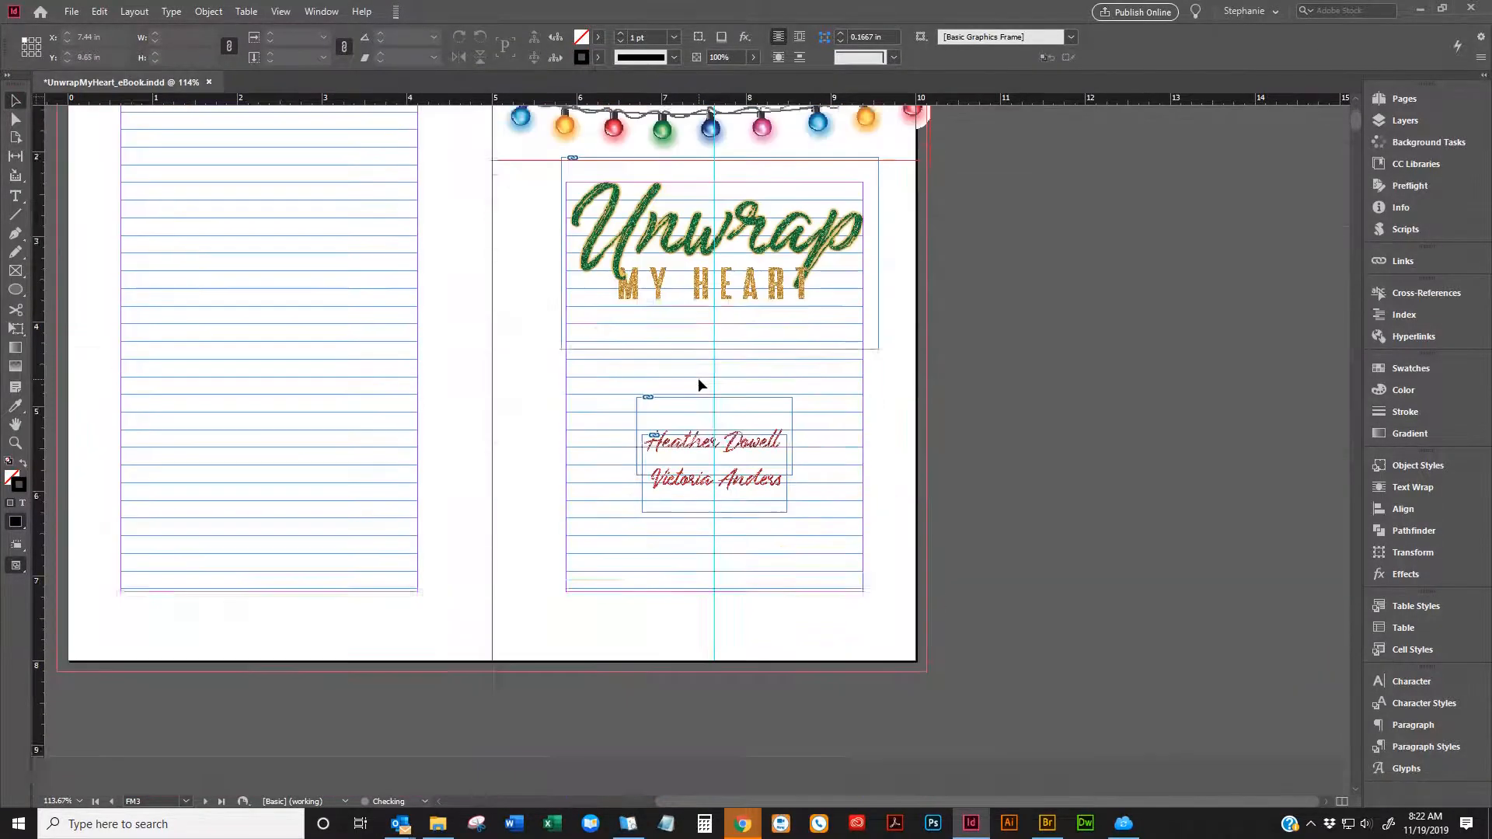
scroll(698, 379, "down", 6)
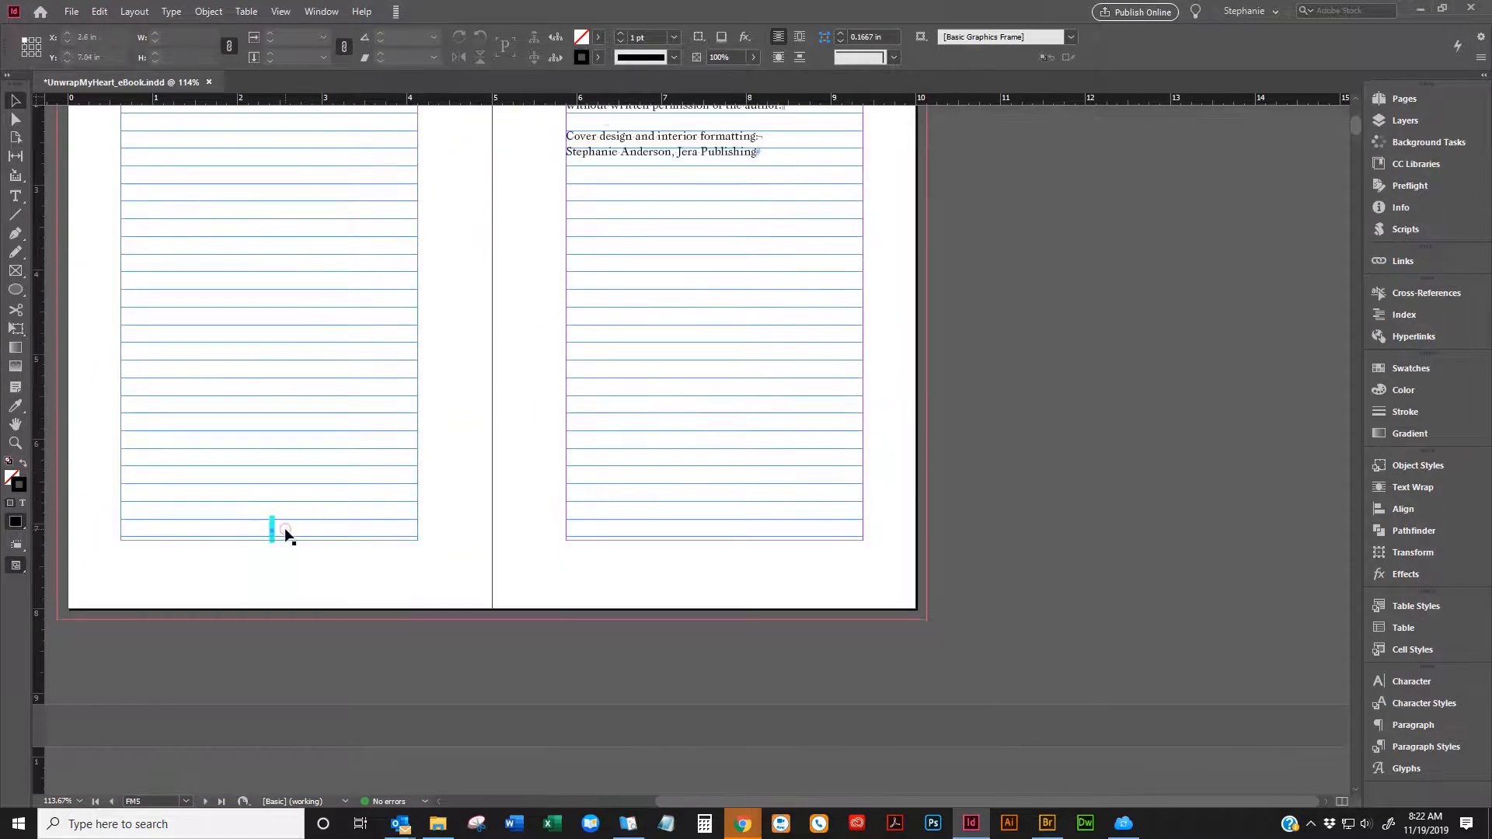
double_click(285, 532)
left_click_drag(275, 527, 281, 547)
key("Delete")
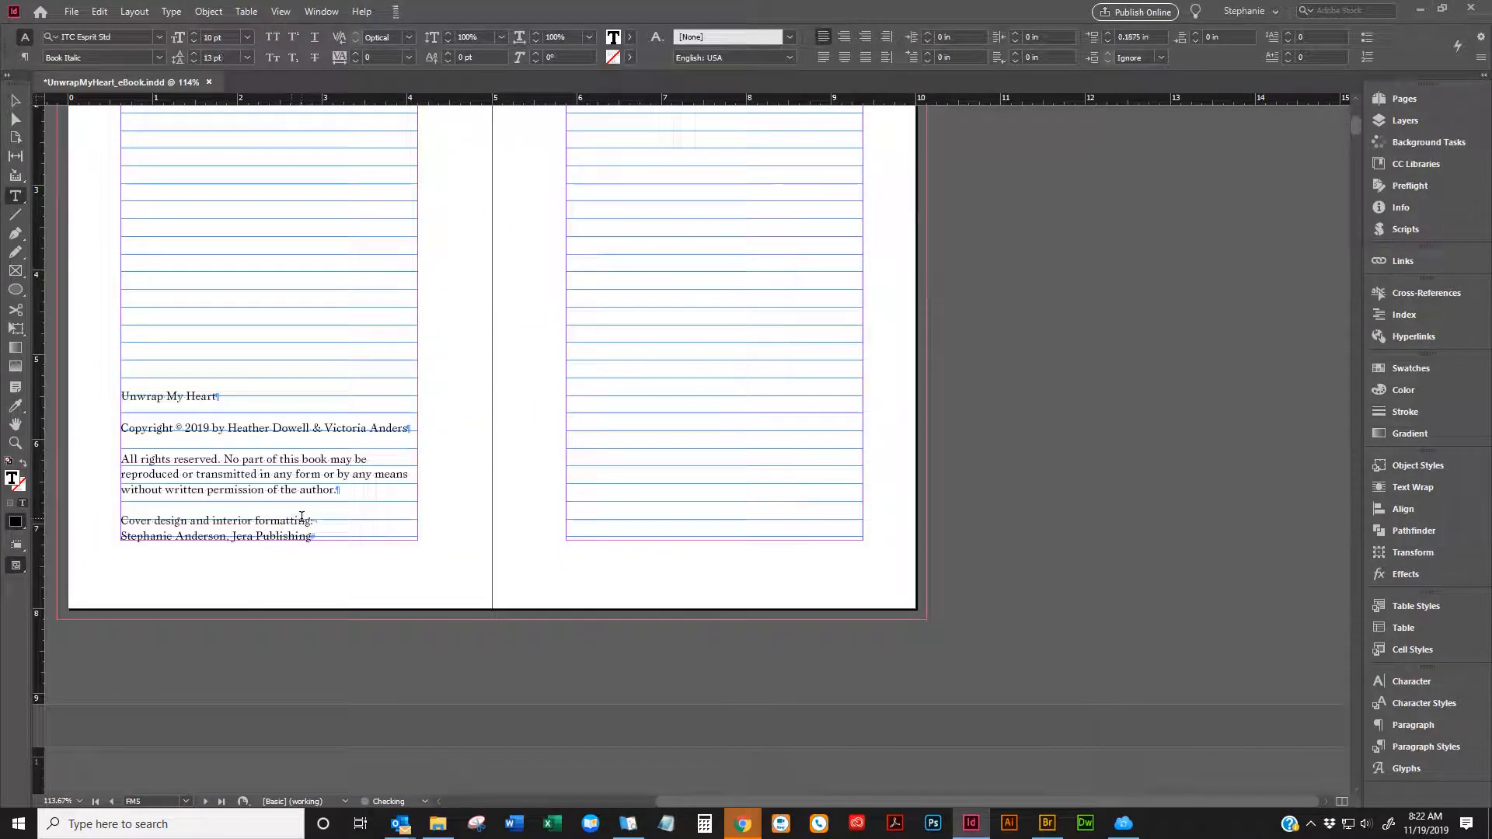
key("ctrl+v")
scroll(549, 467, "up", 1)
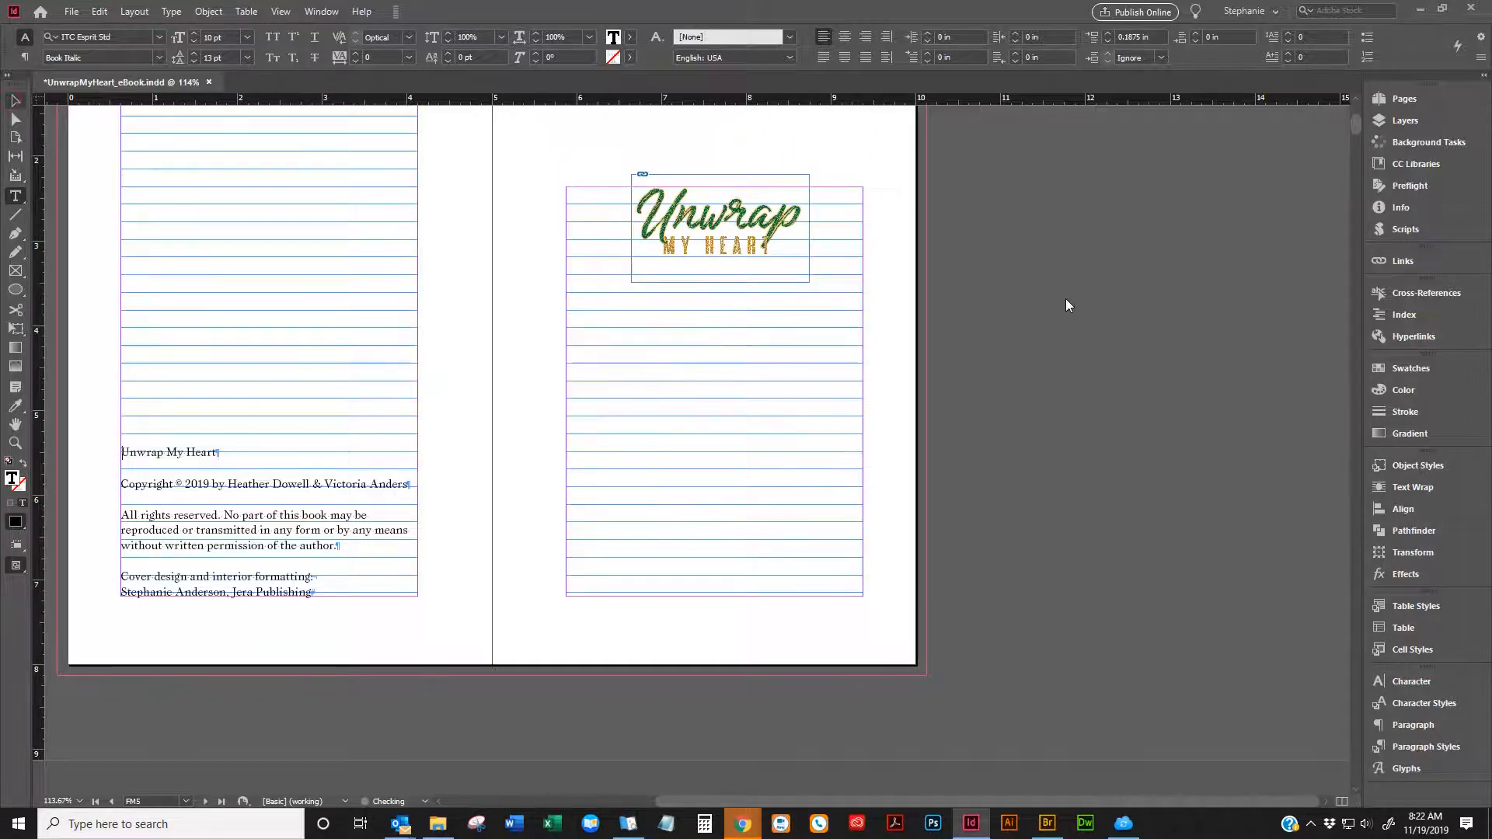
Look over the title, copyright and half-title pages in the front matter, minimizing the advance reader copy PDF
scroll(1065, 311, "up", 10)
key("Escape")
scroll(1010, 357, "down", 11)
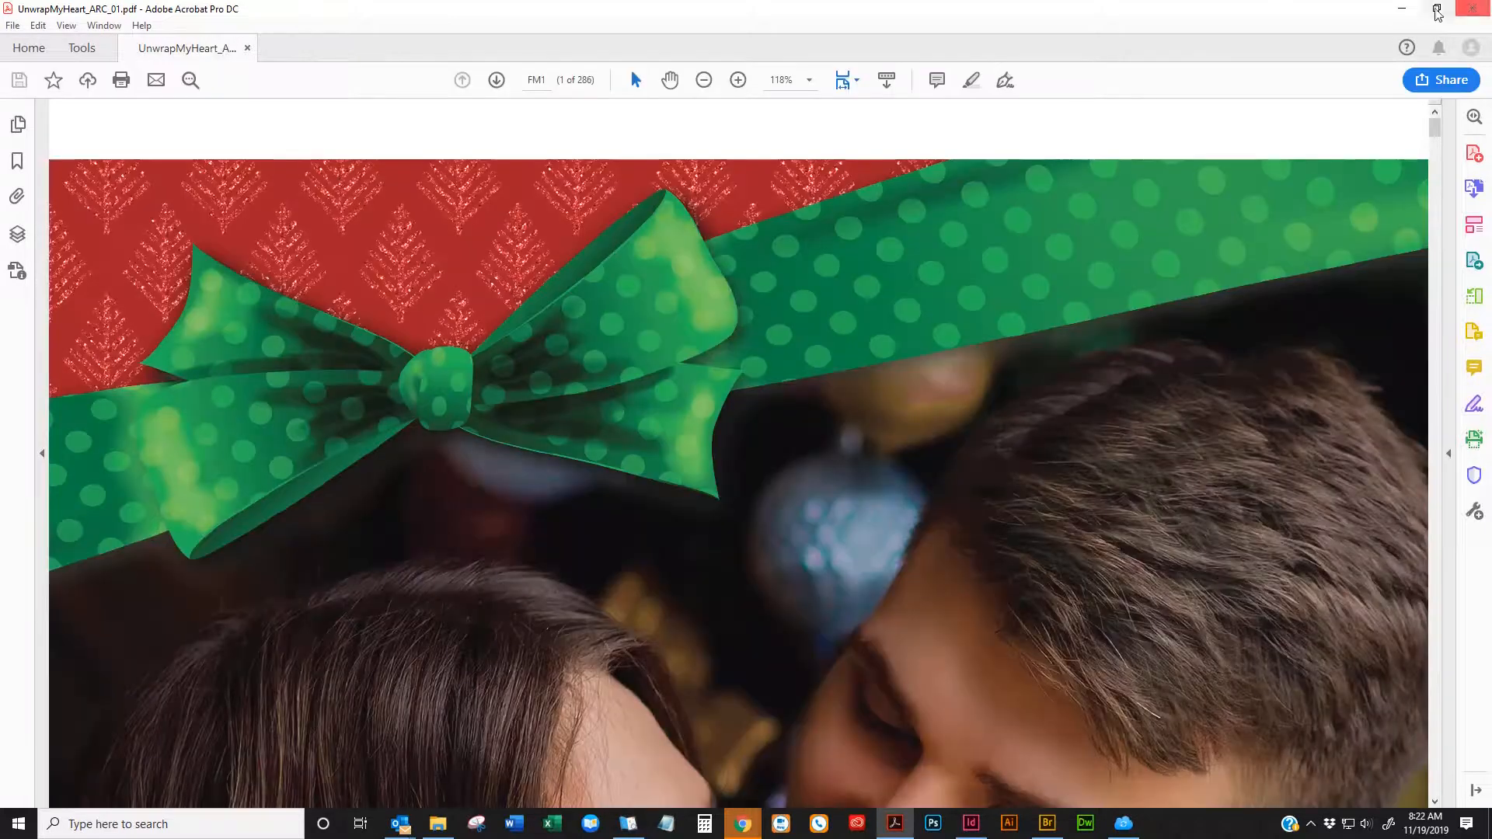
left_click(1400, 8)
scroll(1018, 262, "up", 5)
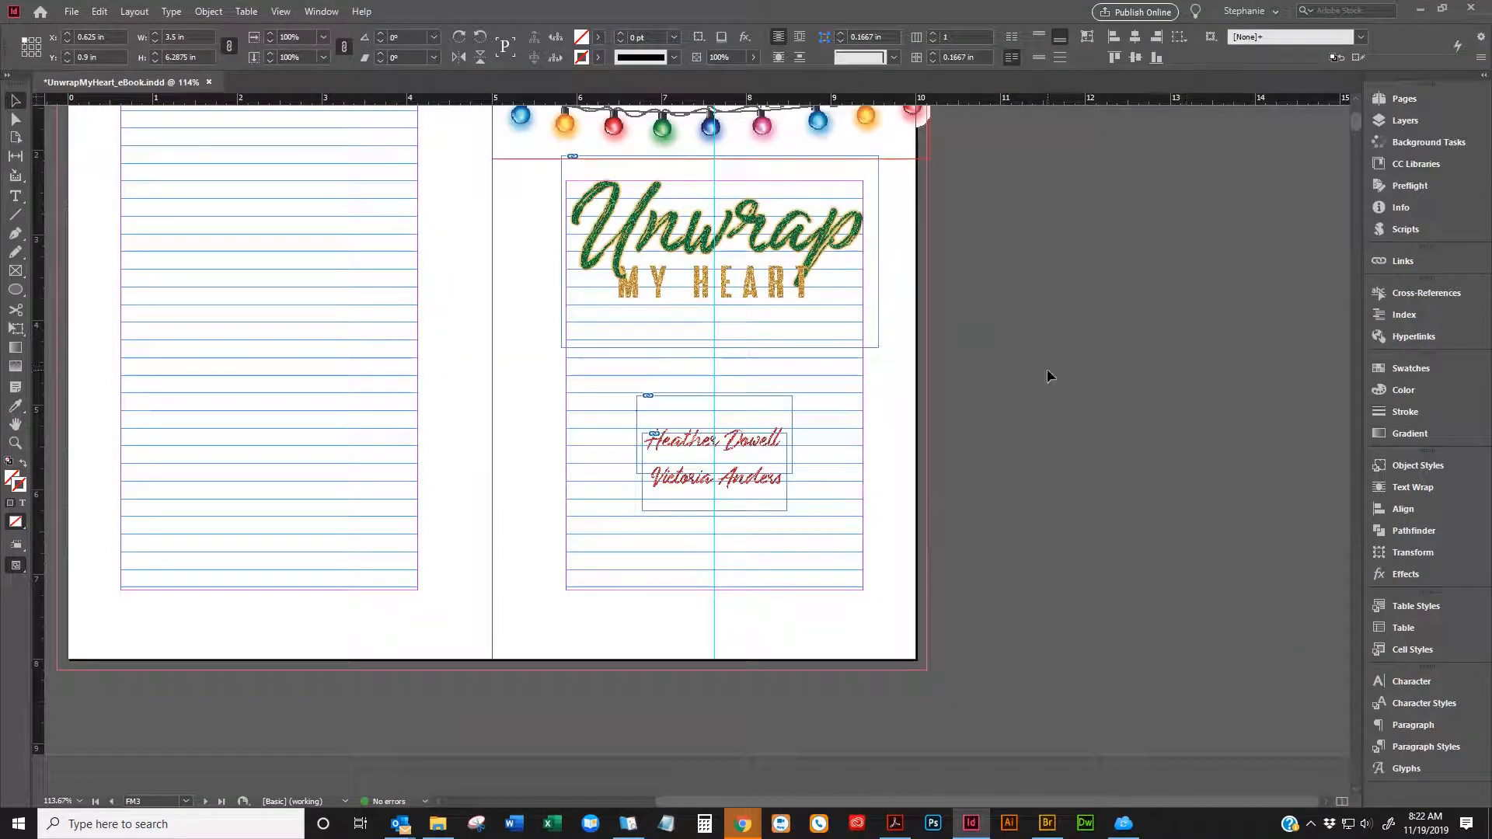
scroll(1161, 373, "down", 5)
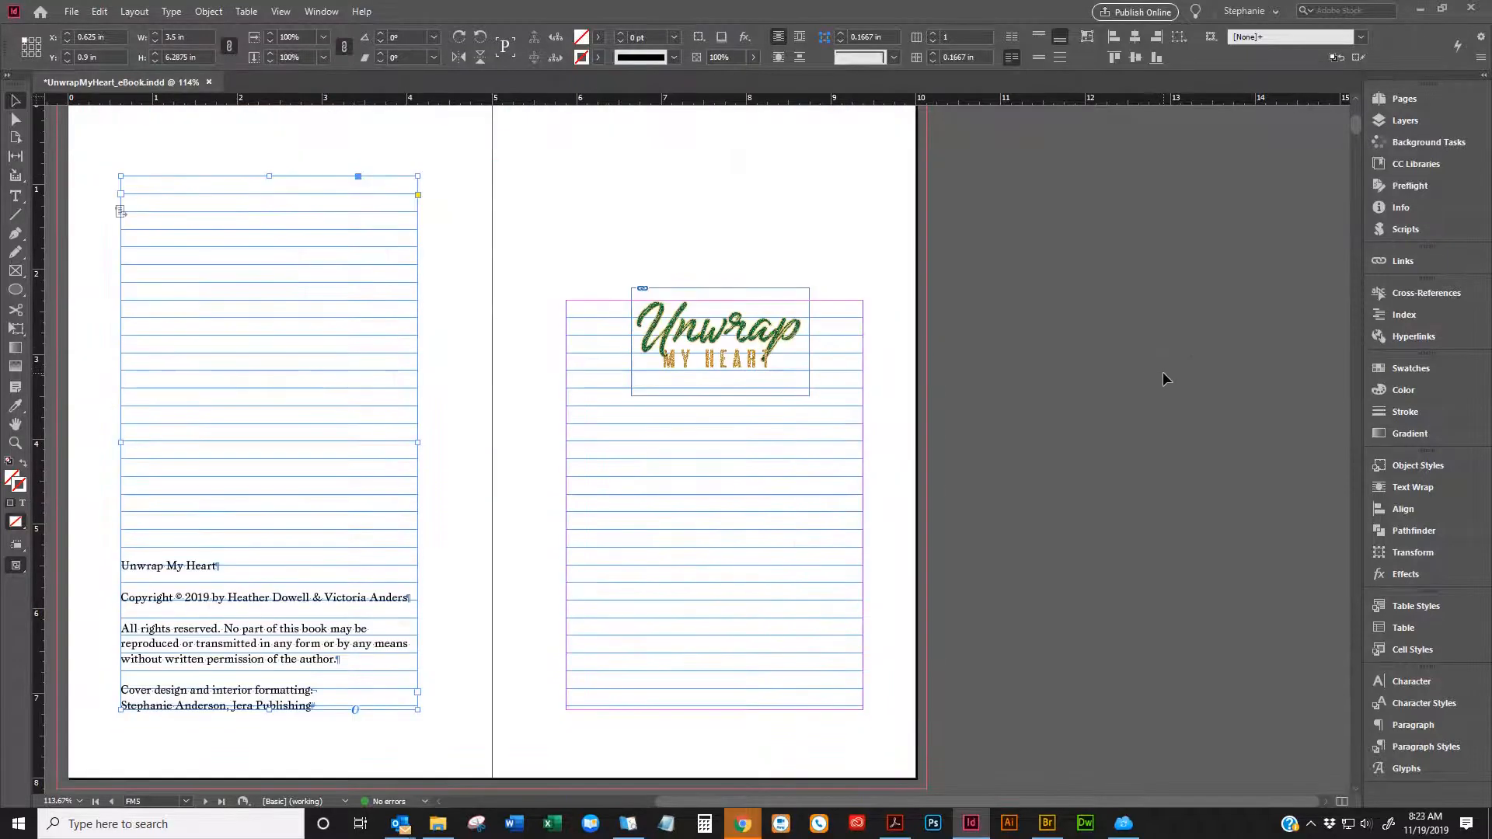
scroll(1158, 375, "down", 1)
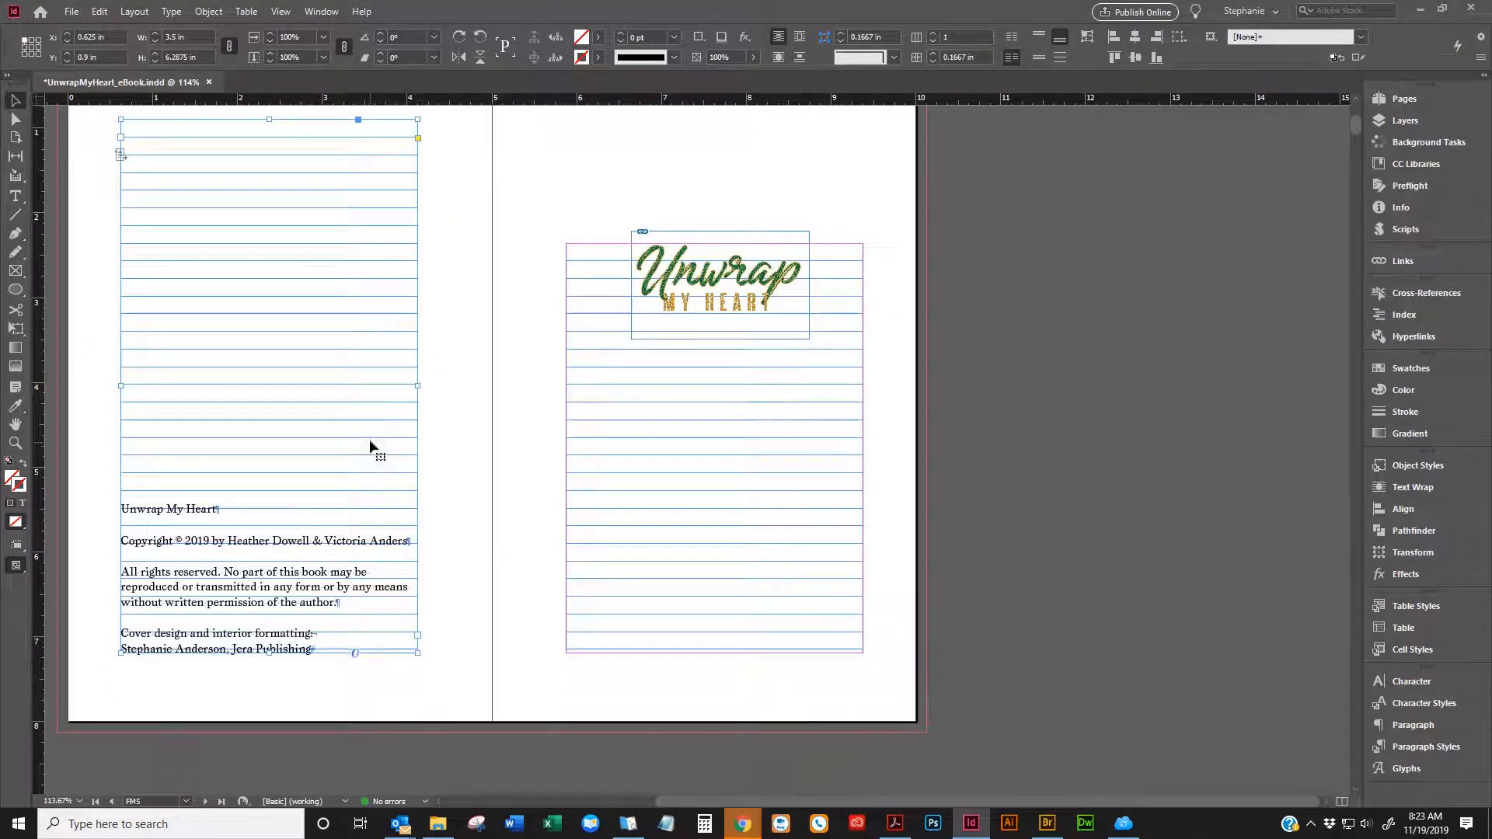
scroll(436, 564, "up", 3)
scroll(437, 577, "down", 3)
Delete the "ADVANCED READER COPY do not distribute" label and the cover image from the first page
scroll(502, 583, "up", 8)
scroll(428, 609, "up", 20)
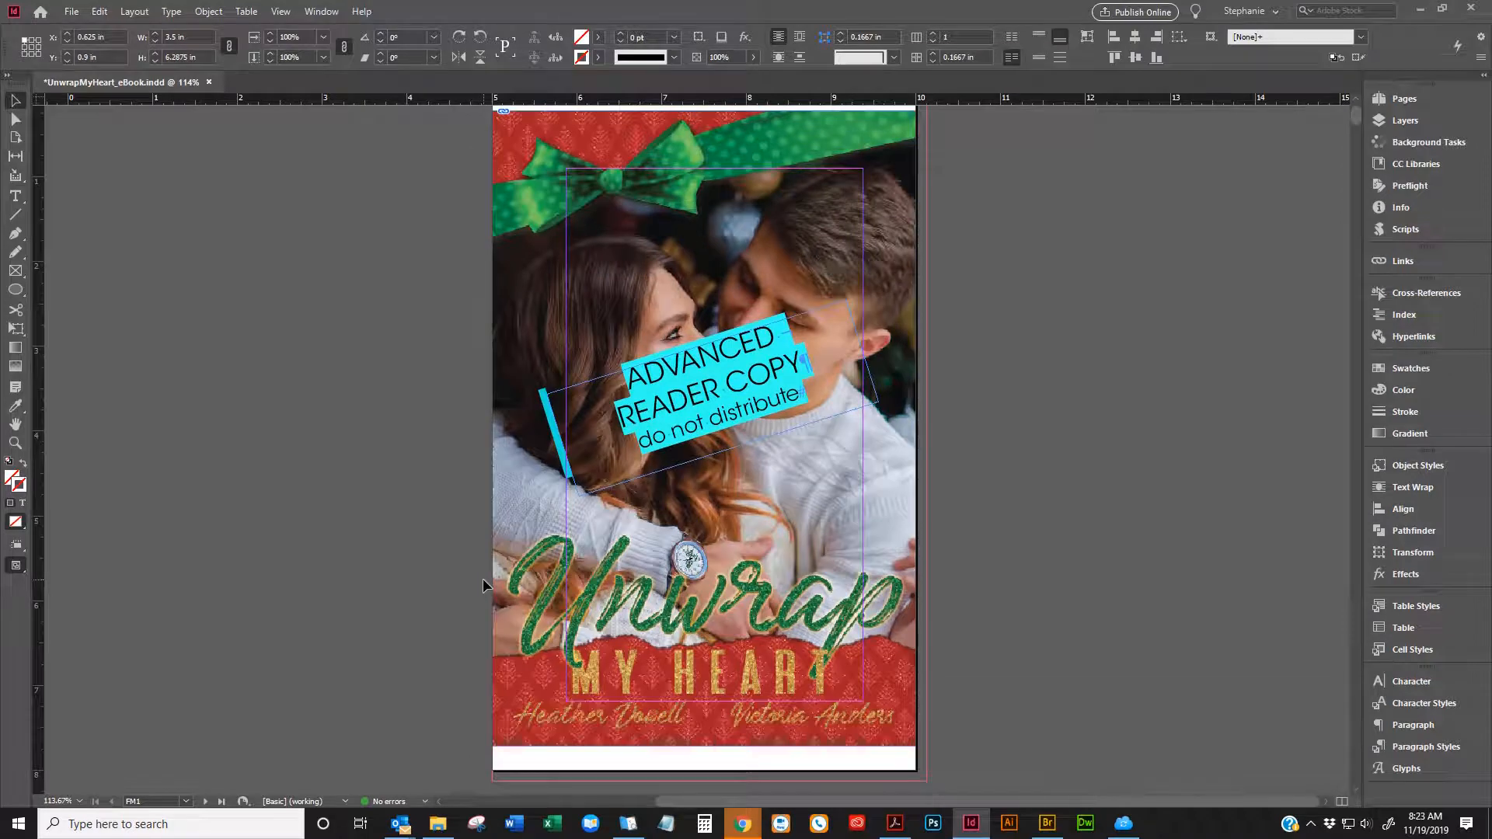
left_click(759, 418)
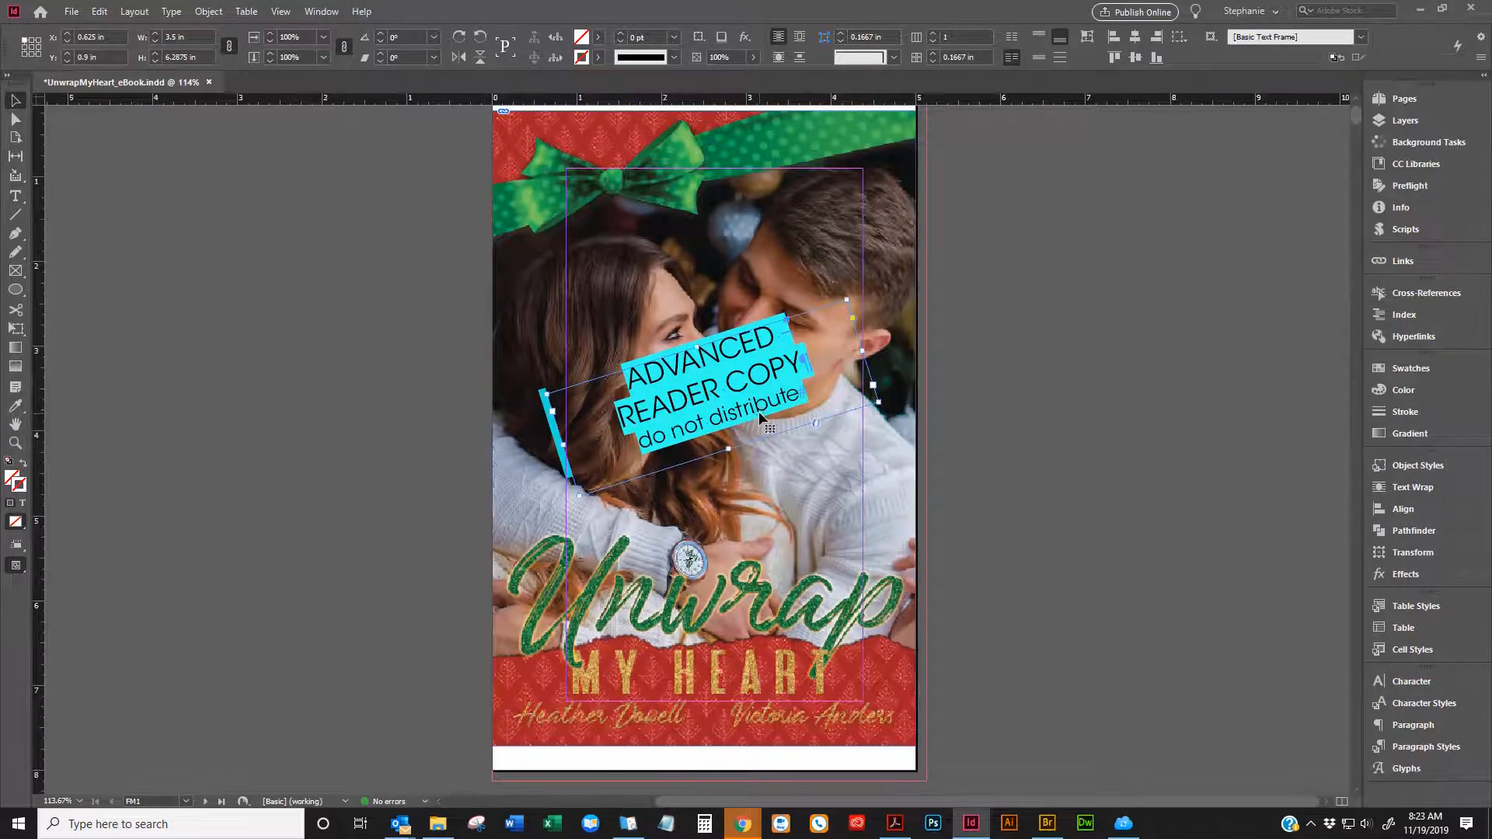
key("Delete")
left_click(769, 260)
key("Delete")
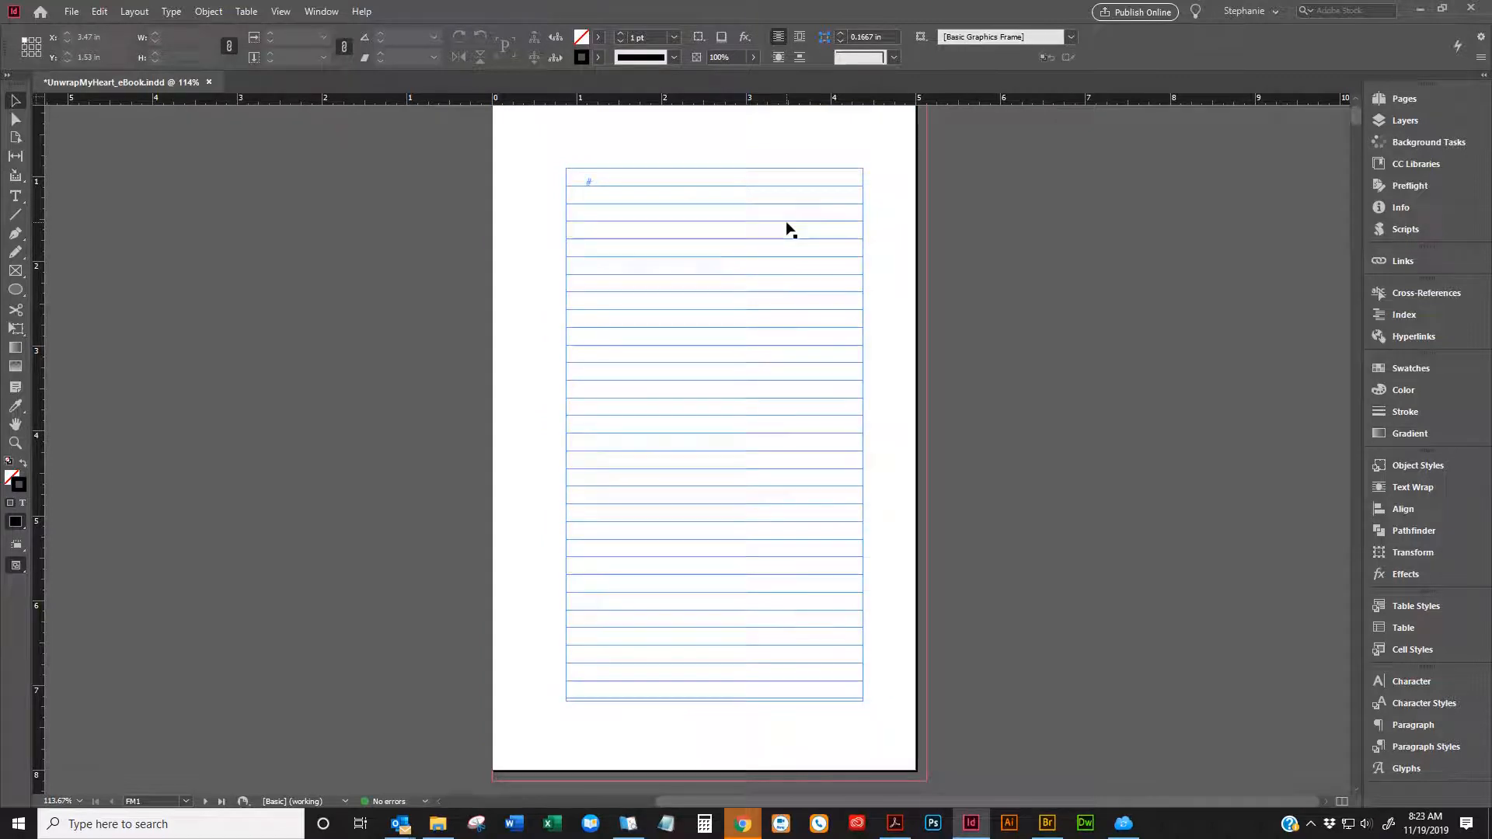
Delete the emptied cover page FM1 and the blank page FM2 from the document
left_click(1375, 99)
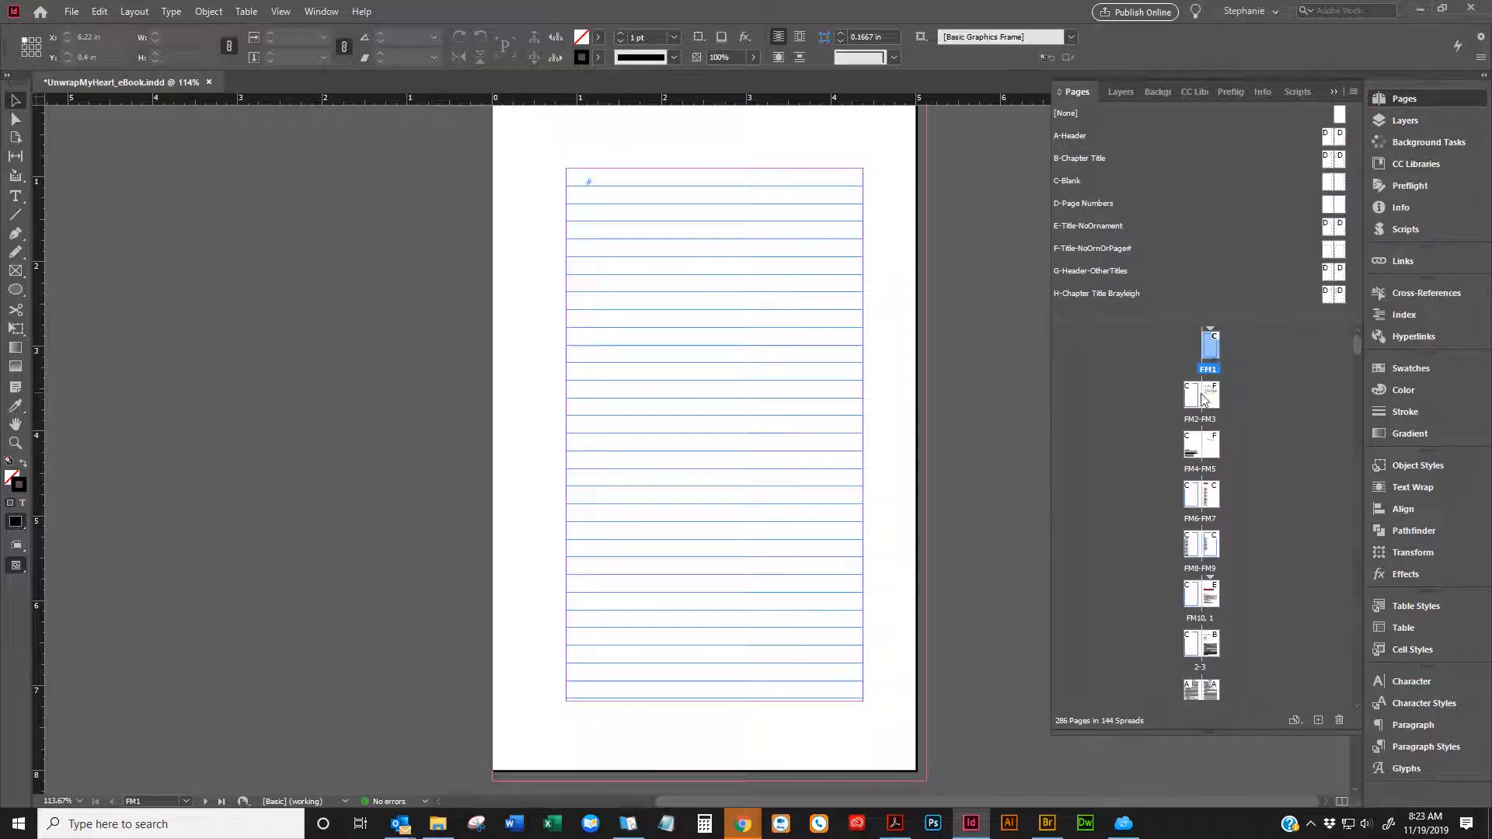
left_click(1193, 397, "shift")
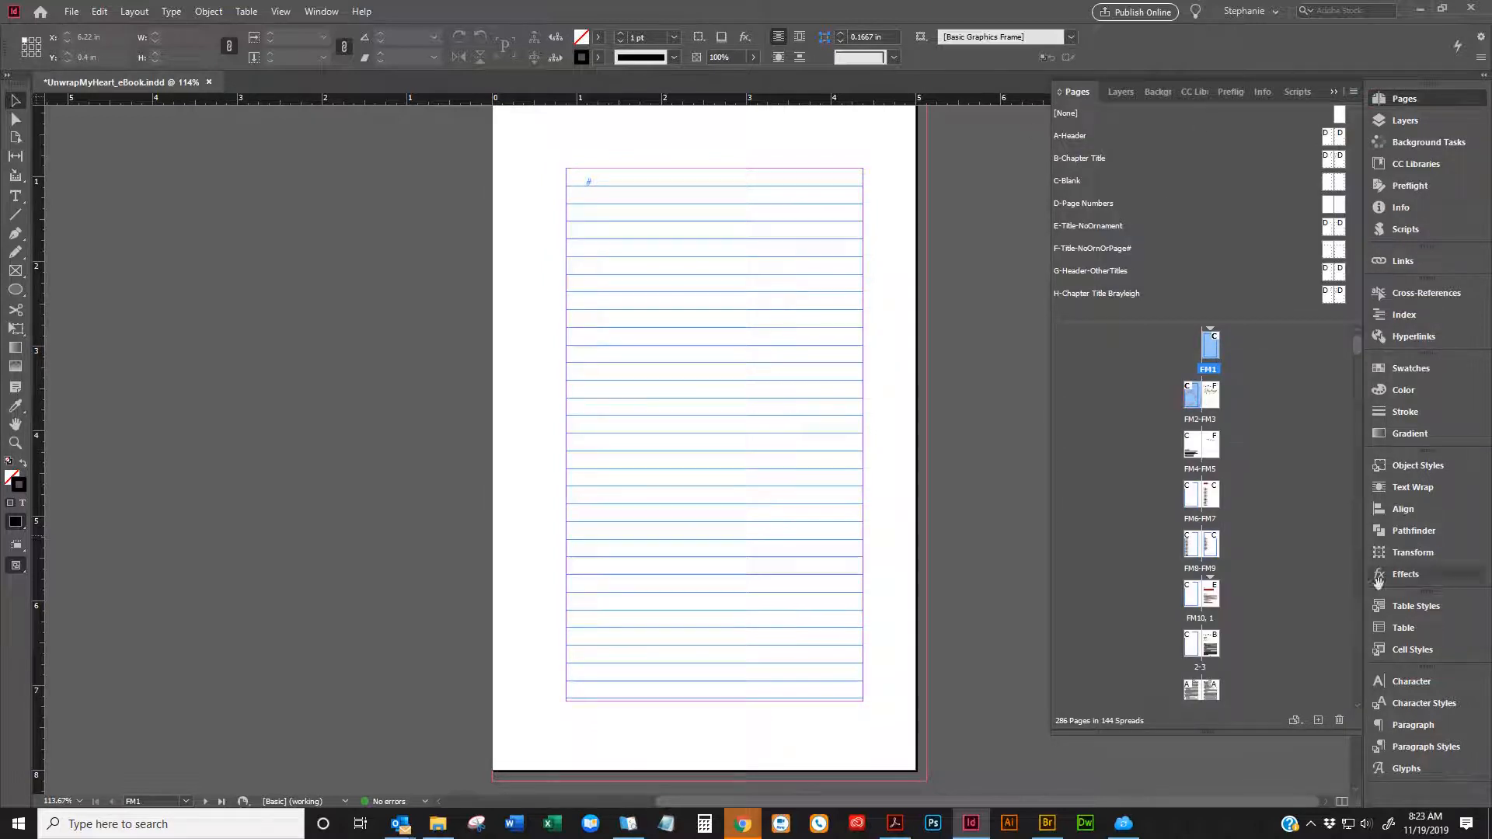
left_click(1339, 721)
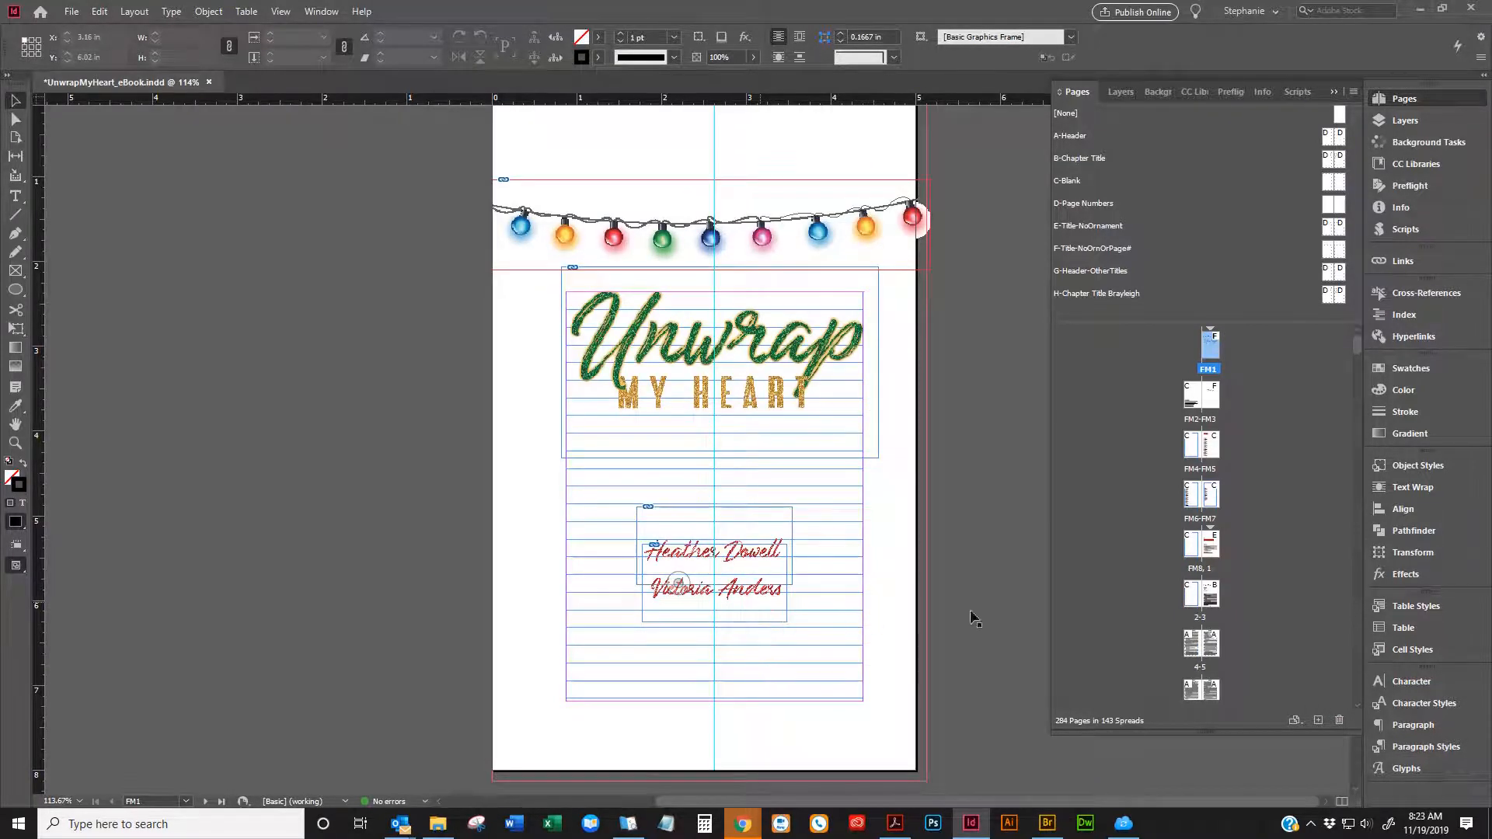
Nudge the second author name on the title page up closer to the first author name
left_click(758, 616)
key("Up")
key("Up")
key("Up")
key("Up")
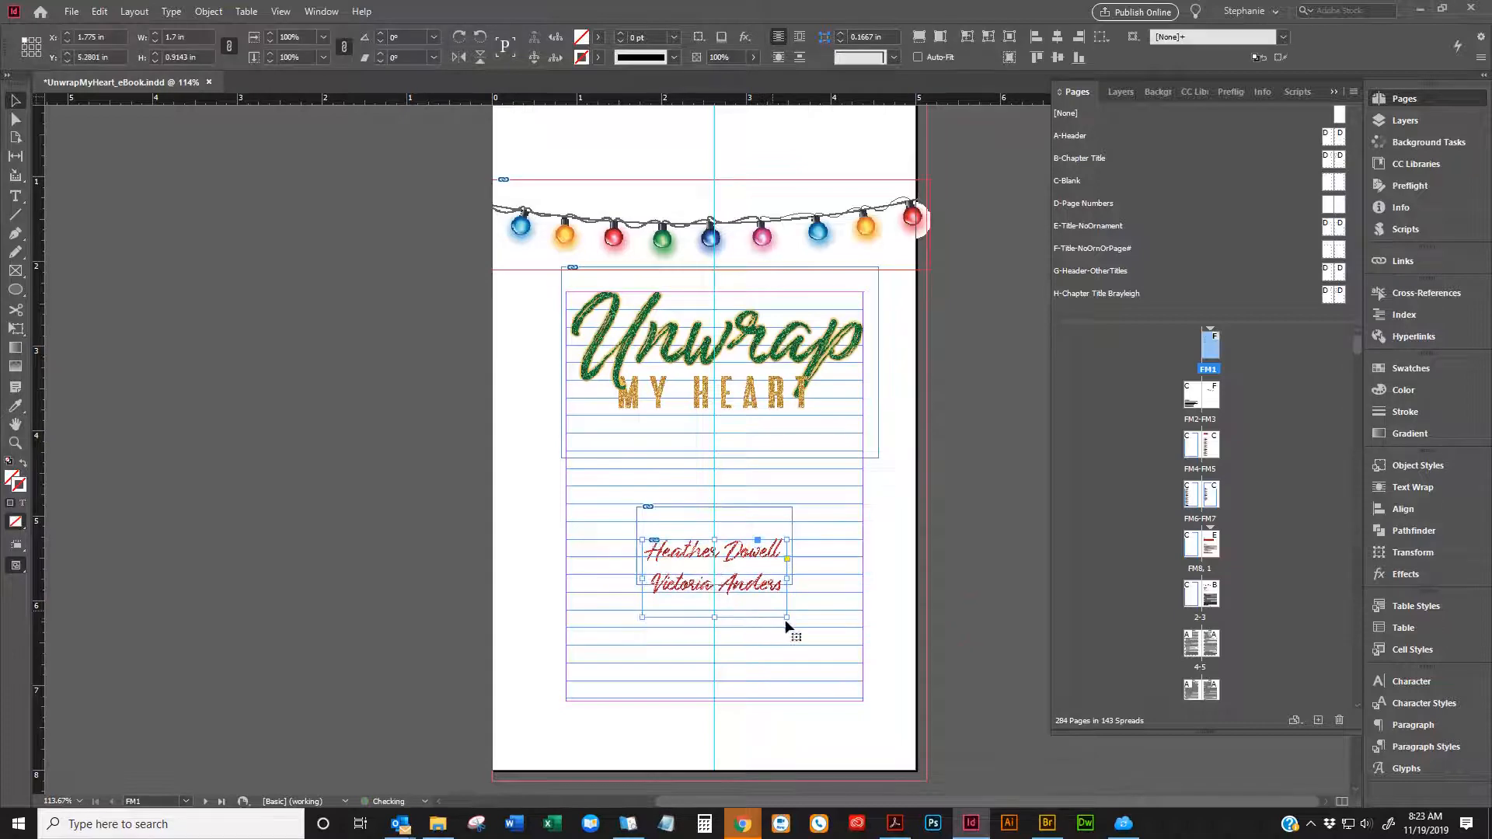
Switch to Kindle Previewer, examine how the lights and title page of the earlier ebook break across pages, and return to InDesign
left_click(627, 822)
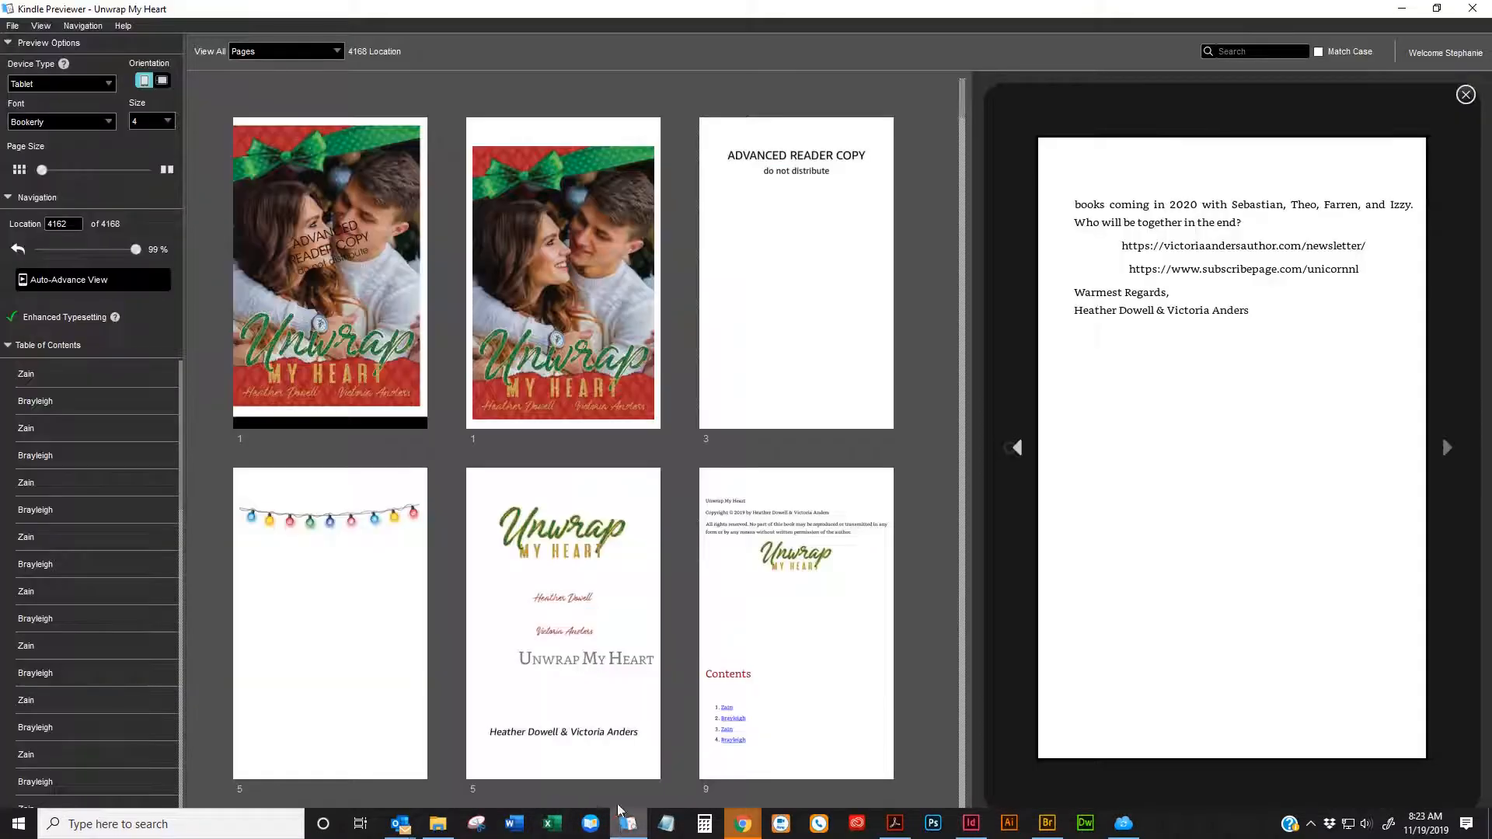
left_click(548, 598)
left_click(292, 534)
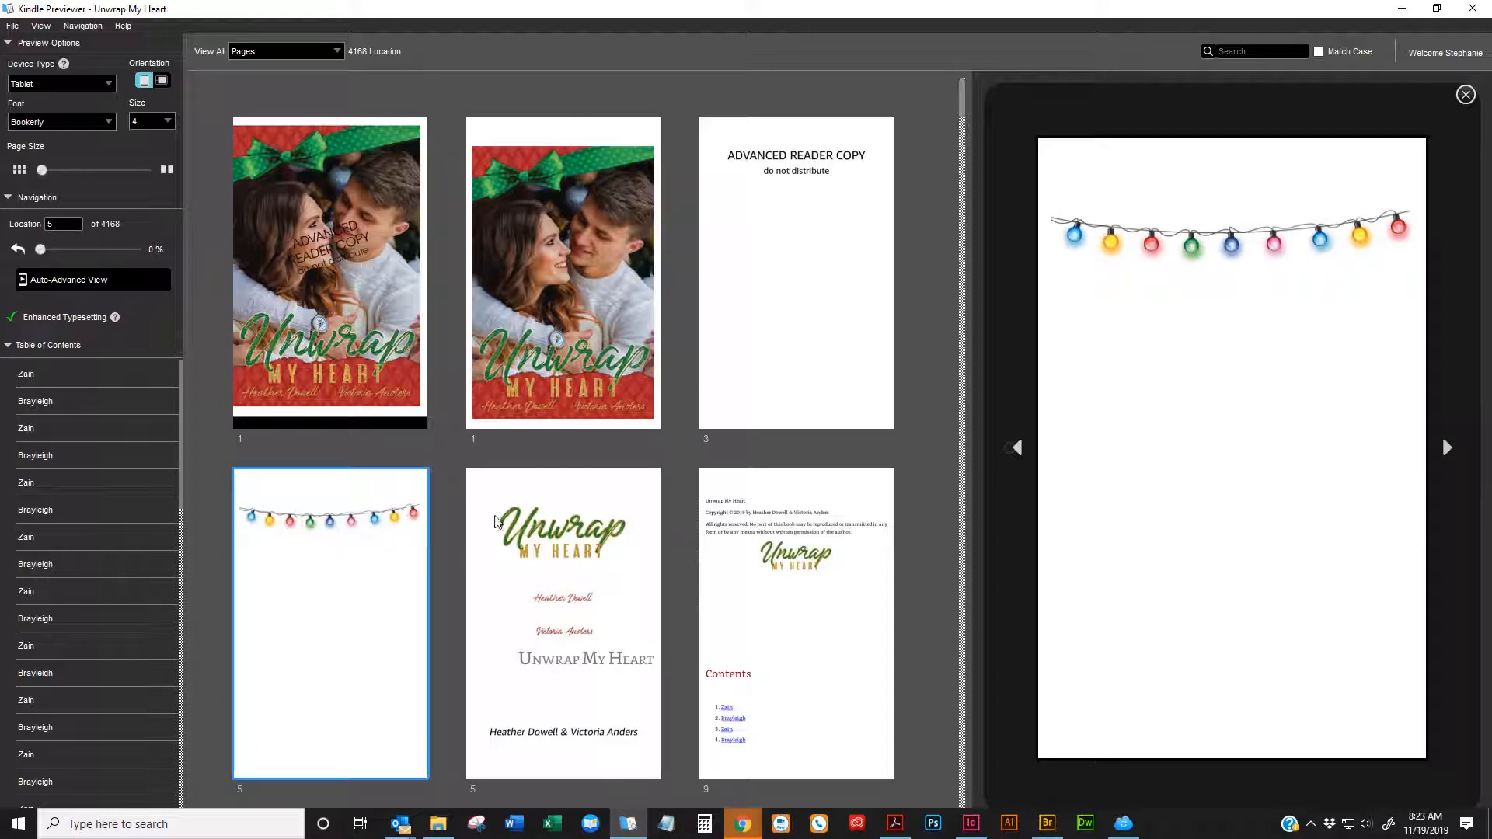
left_click(556, 546)
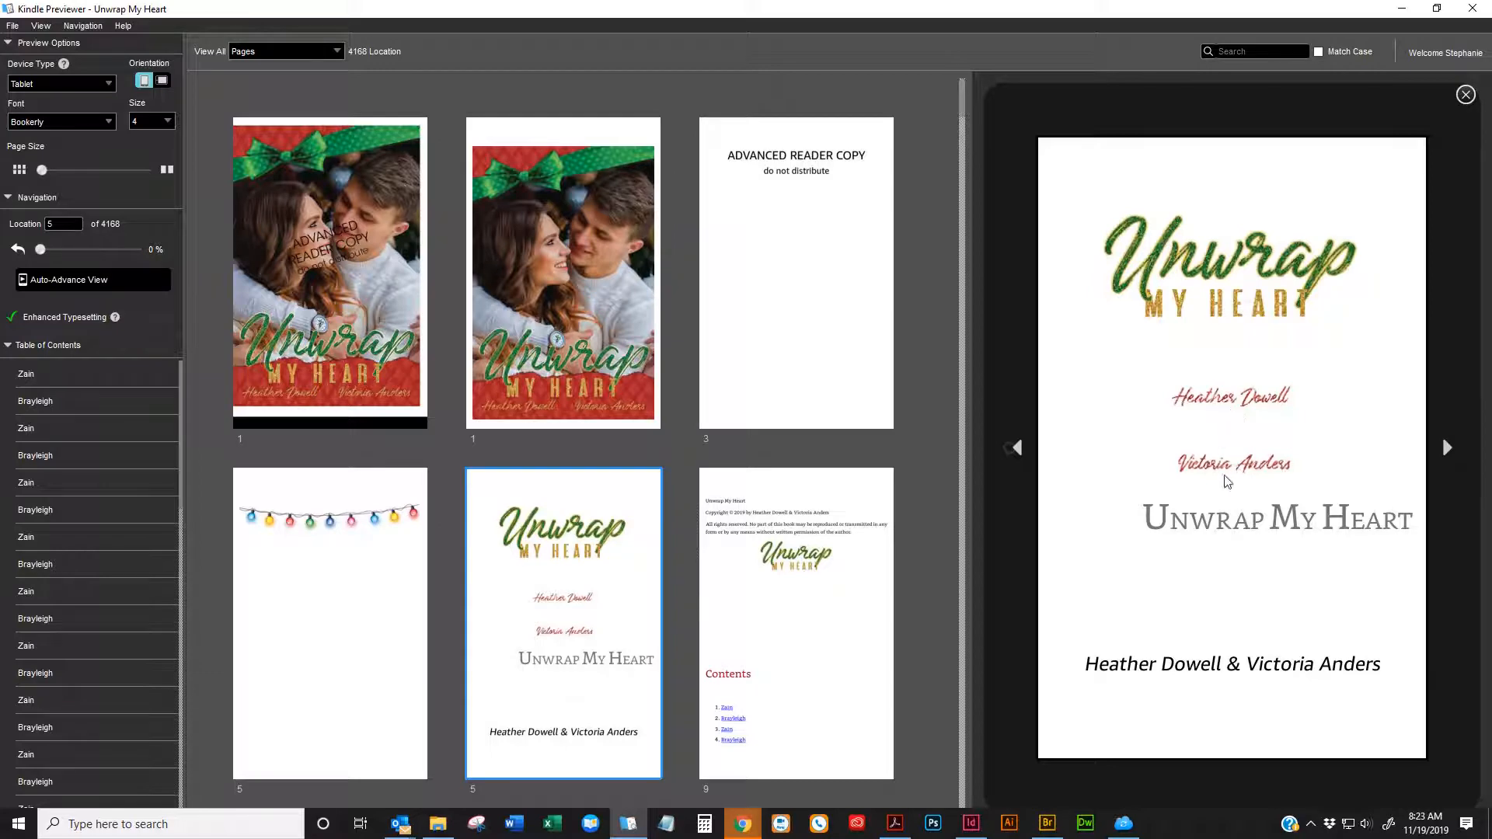
left_click(973, 823)
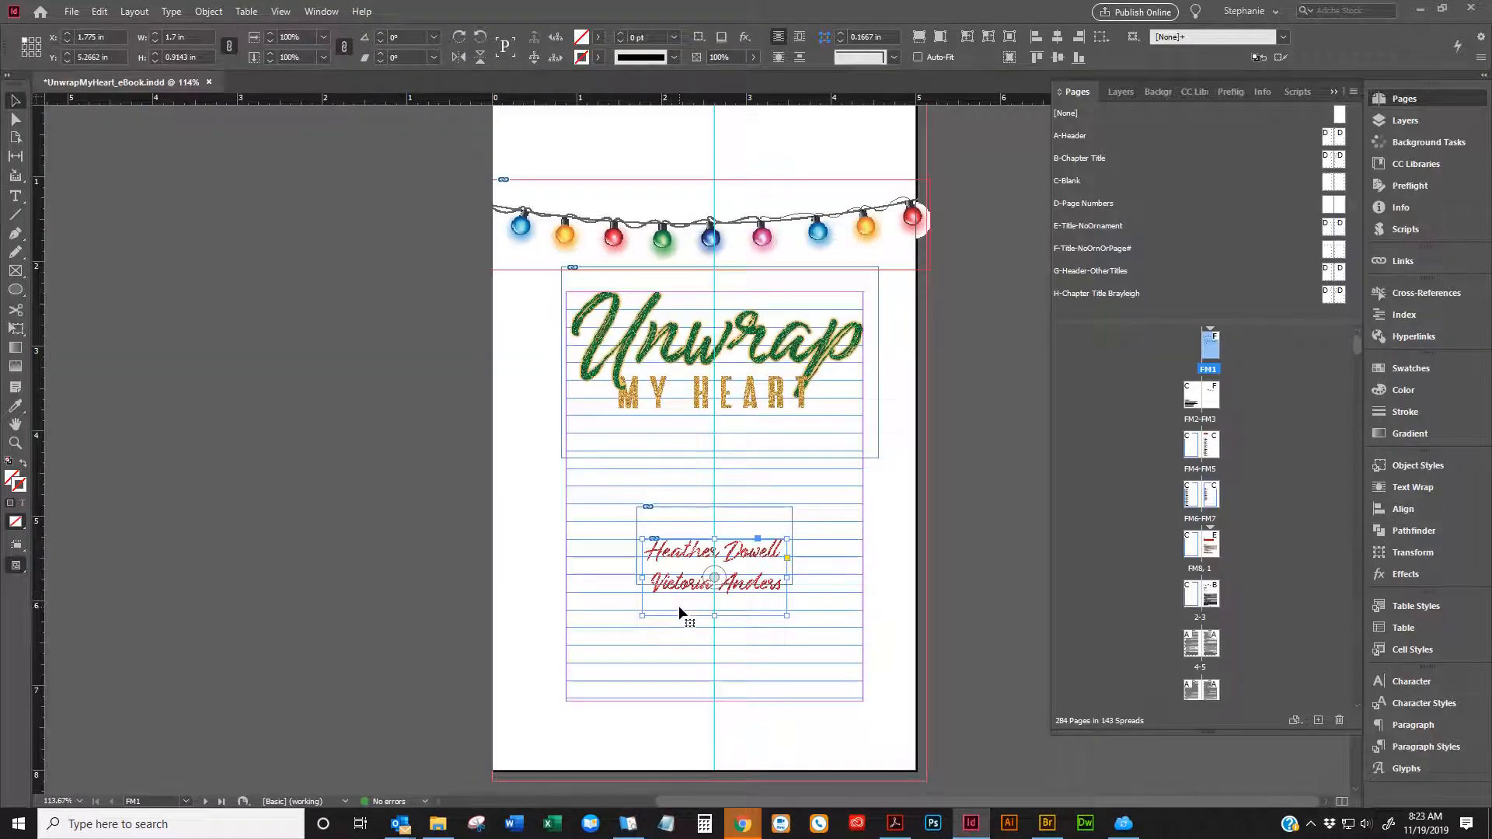
Try moving the second author name aside, then expanding its frame and moving it lower on the title page, and undo these changes
left_click_drag(679, 606, 819, 604)
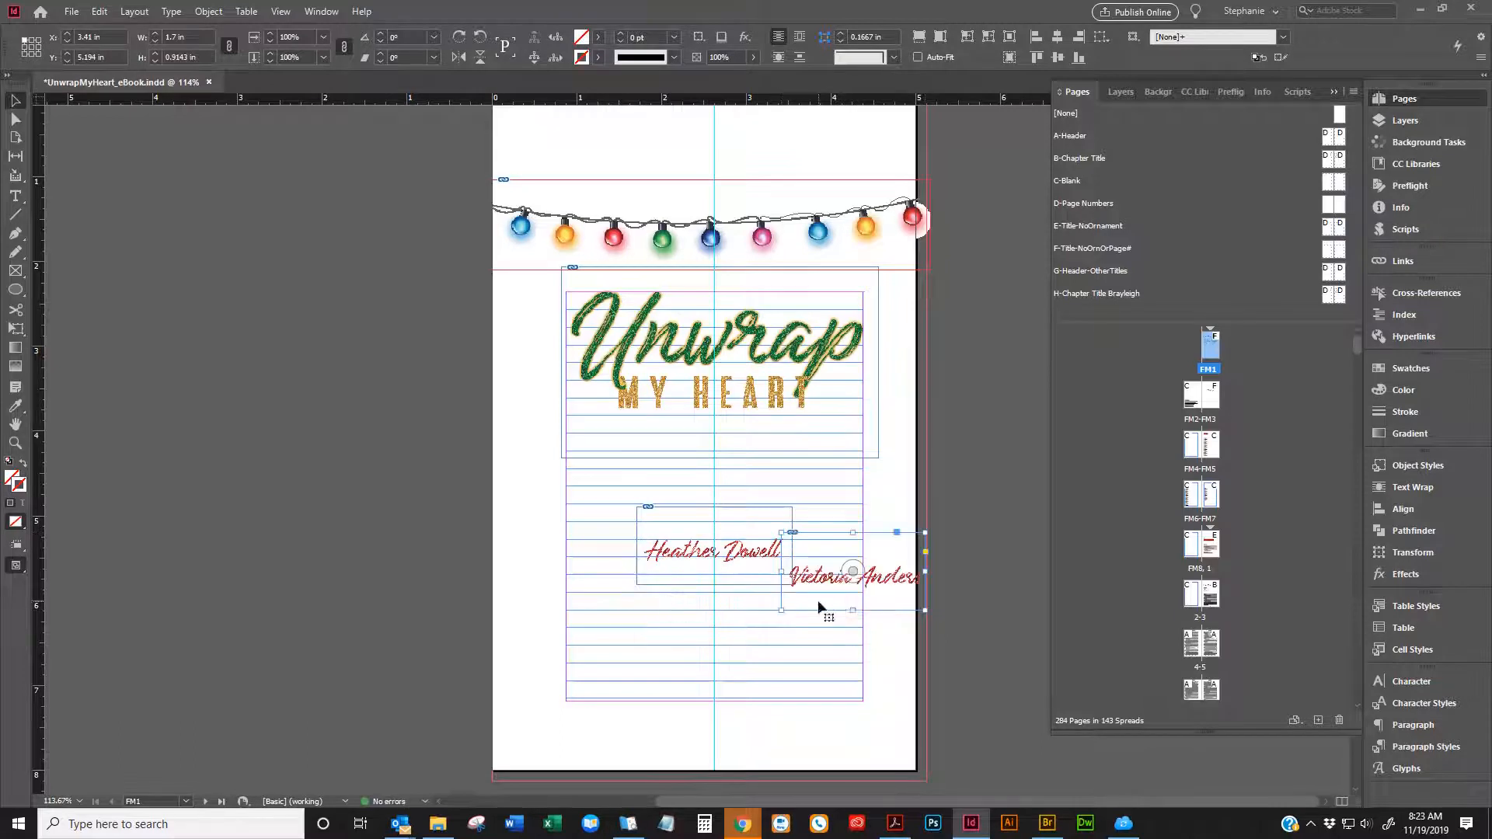
key("ctrl+z")
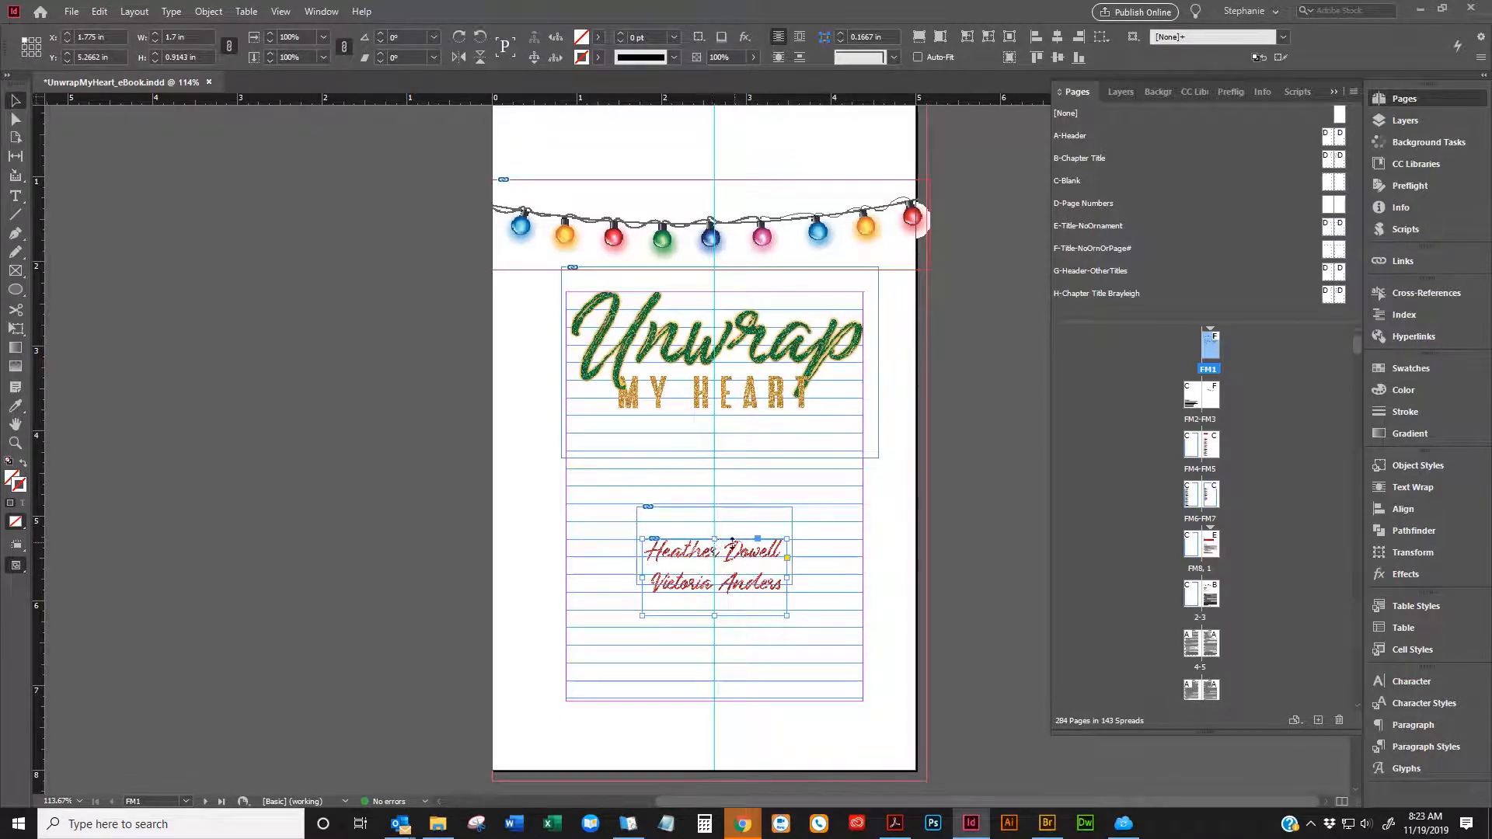
double_click(787, 578)
left_click_drag(662, 599, 667, 679)
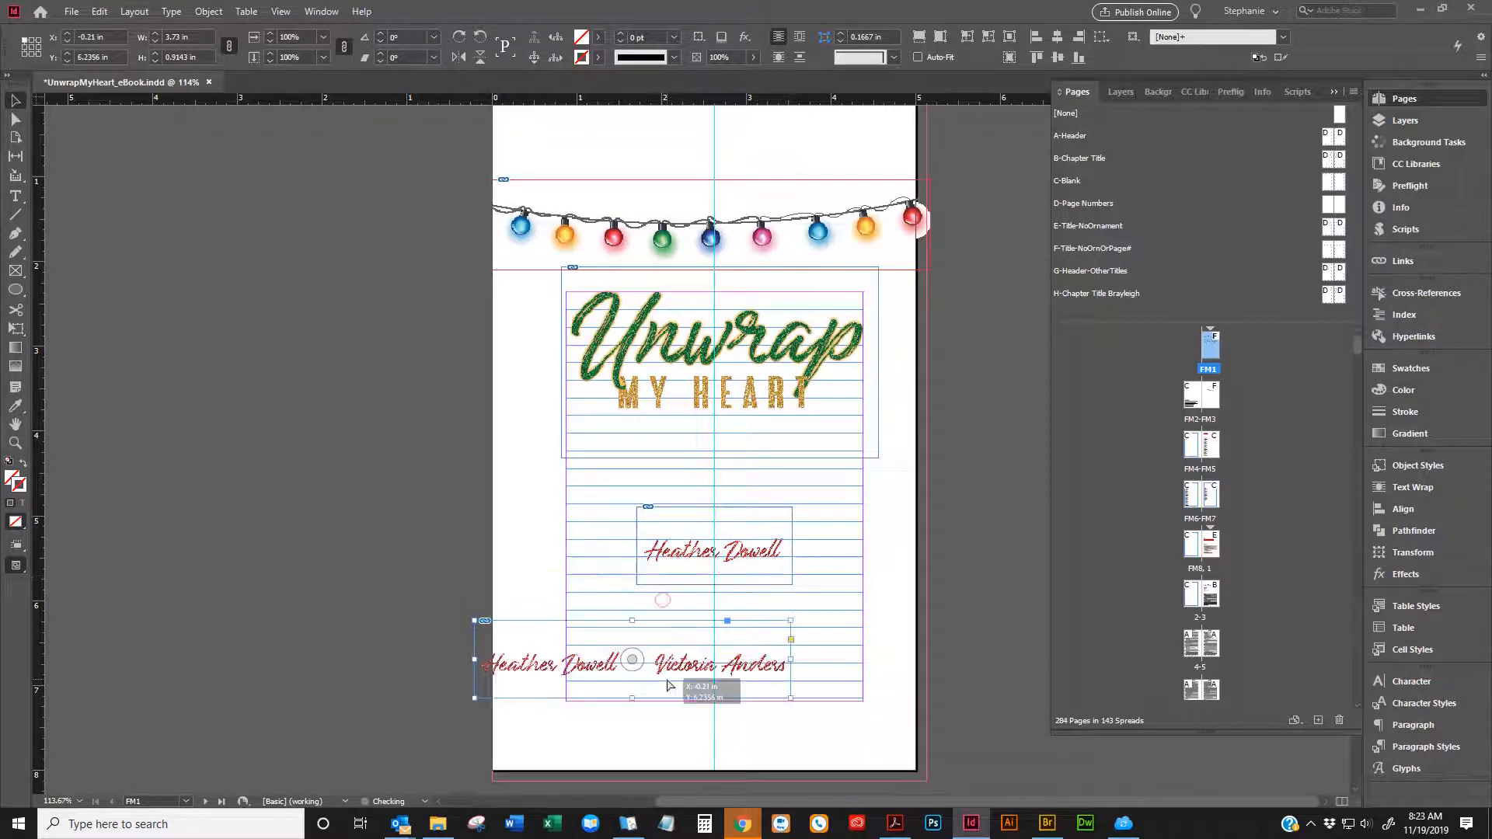
left_click(918, 642)
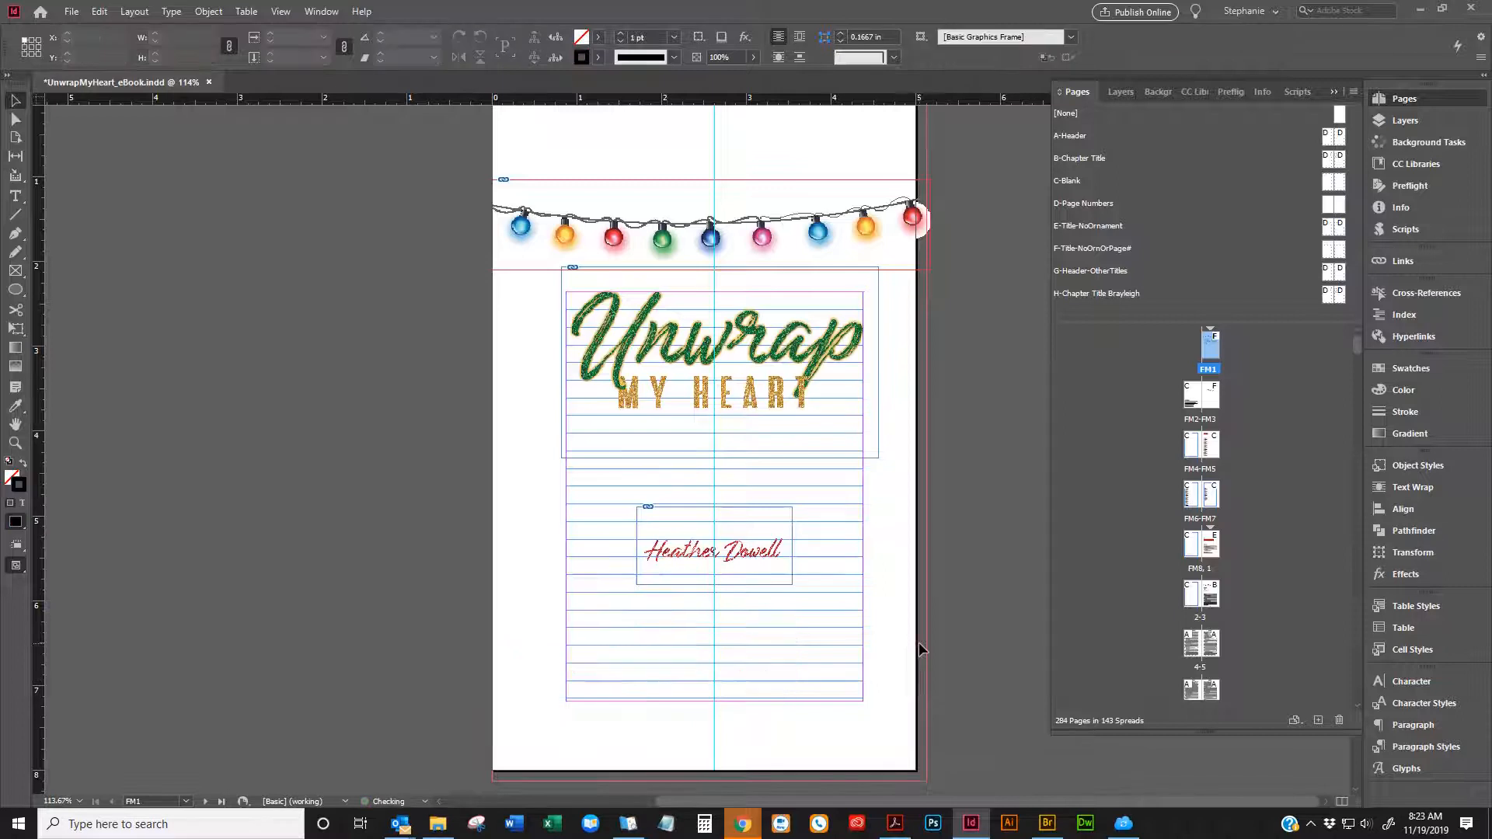
key("ctrl+z")
key("ctrl+z")
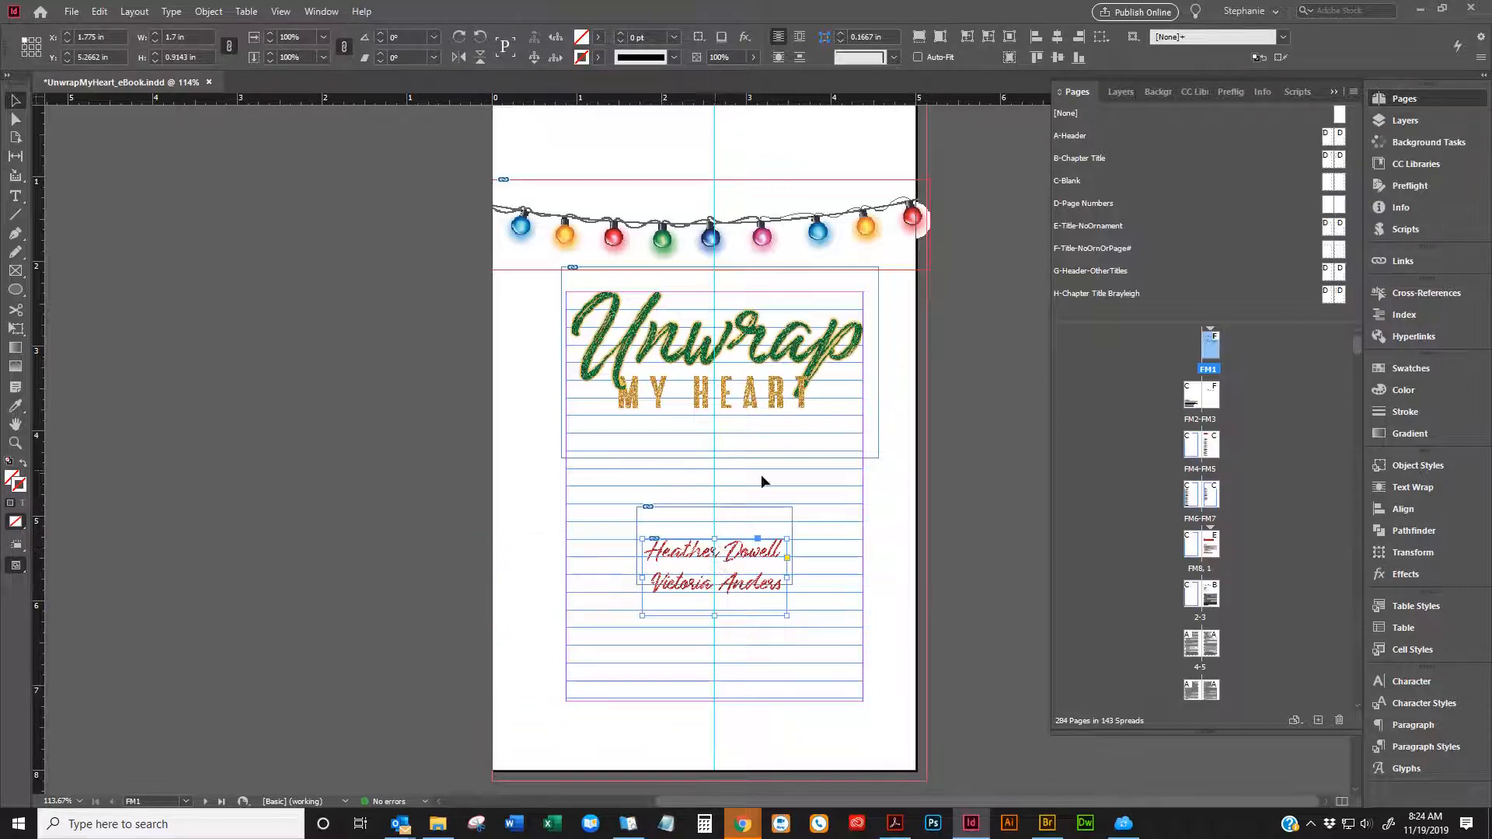
Preview the title page without frames and guides, and return to the normal view
key("w")
left_click(971, 557)
key("w")
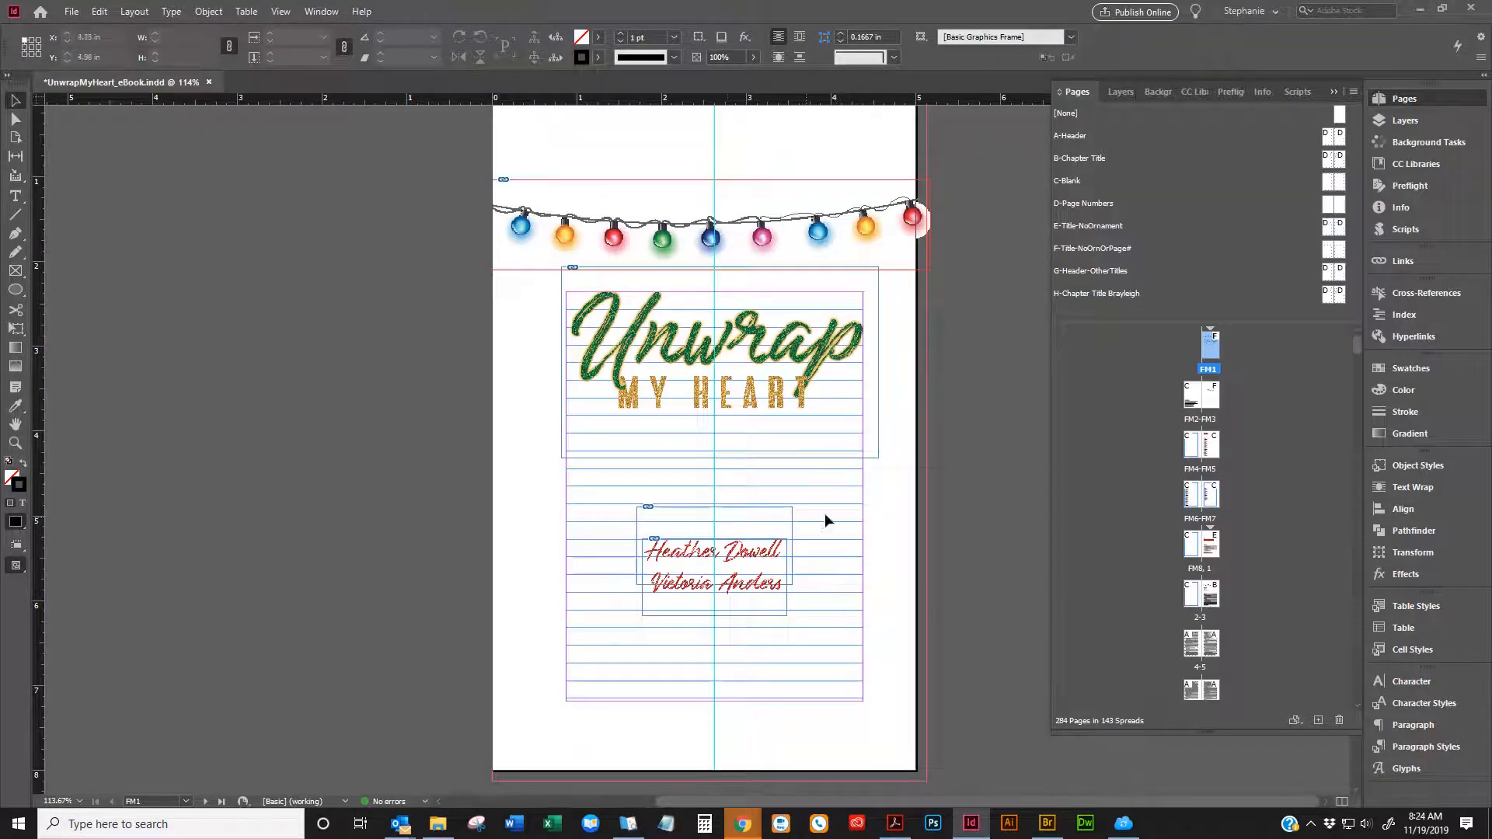
Group the lights, title logo and author names on the title page, and narrow the group to the 5 in page width
left_click(729, 604)
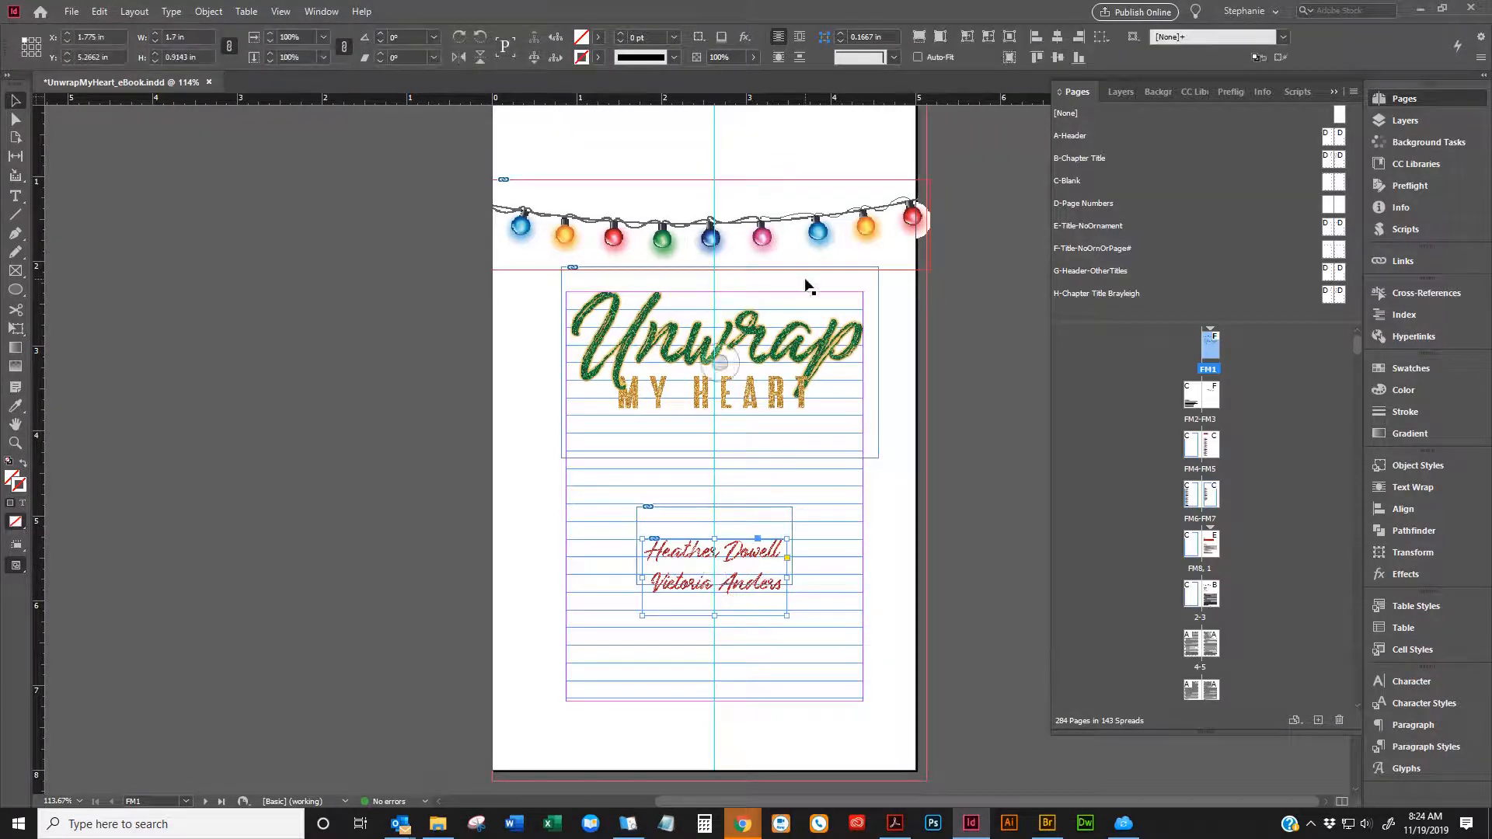
left_click(805, 340)
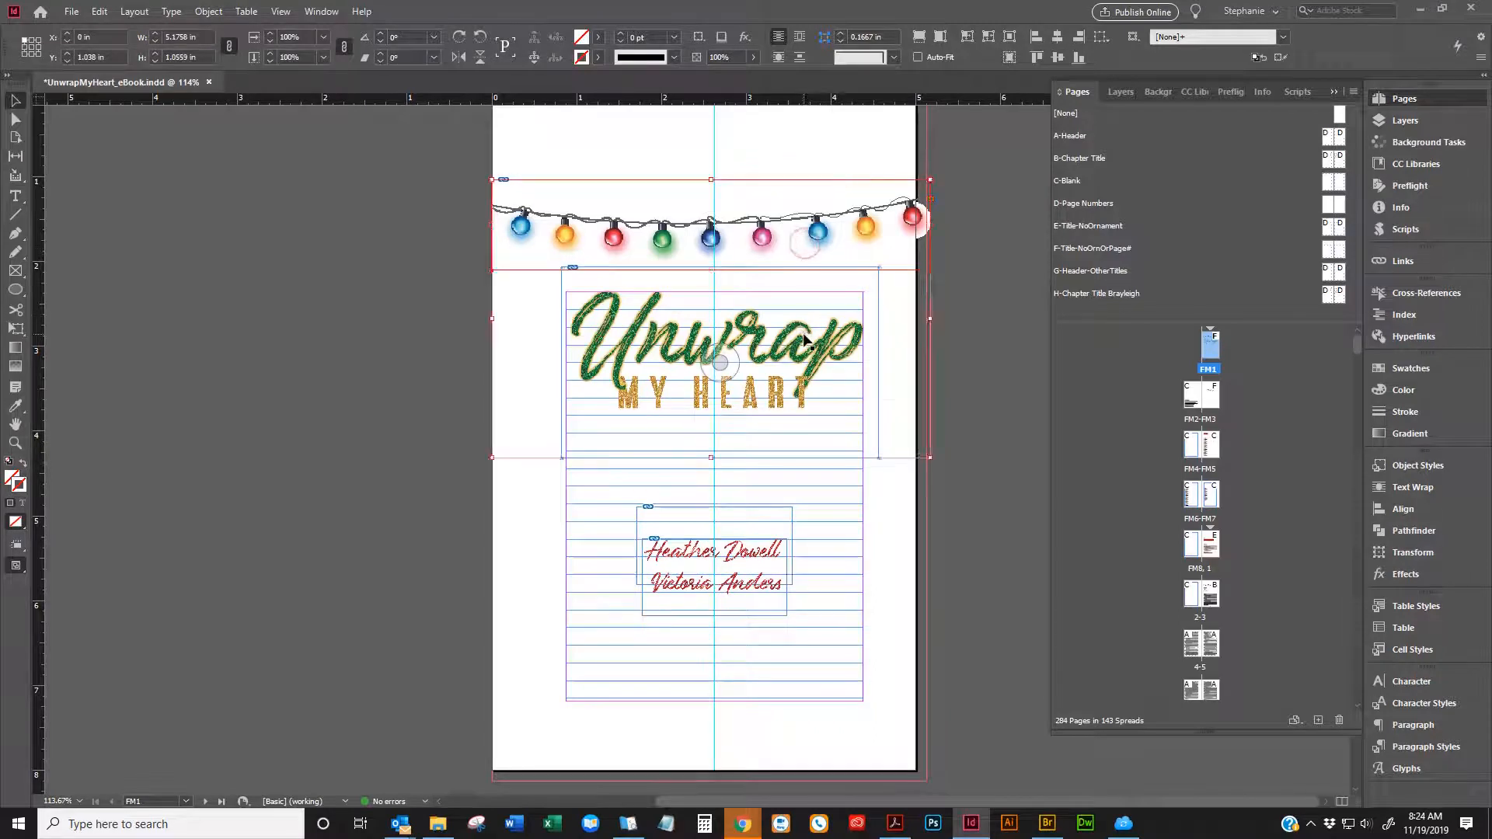
left_click(903, 471)
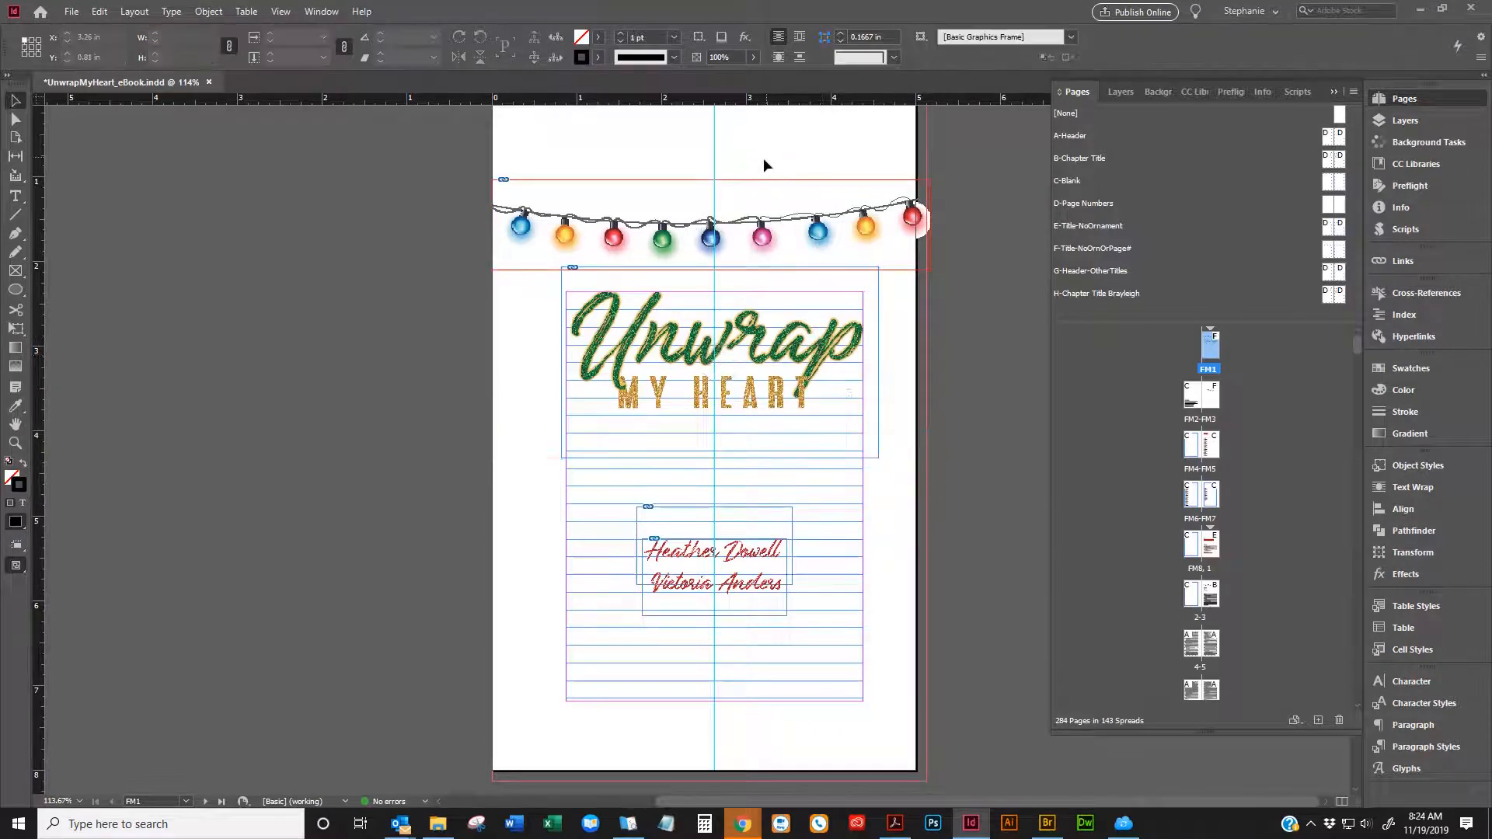
key("ctrl+a")
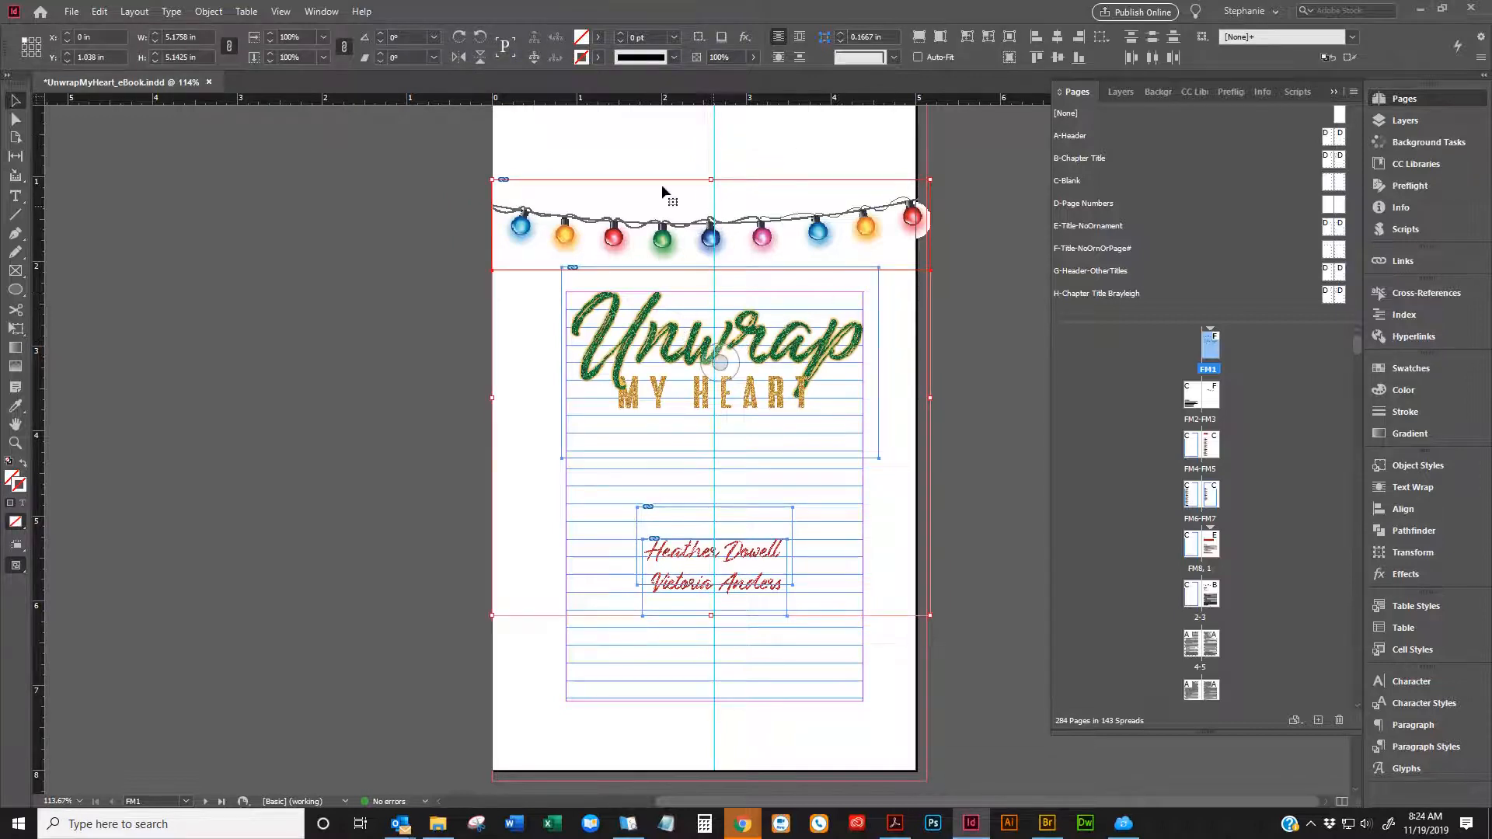
right_click(636, 354)
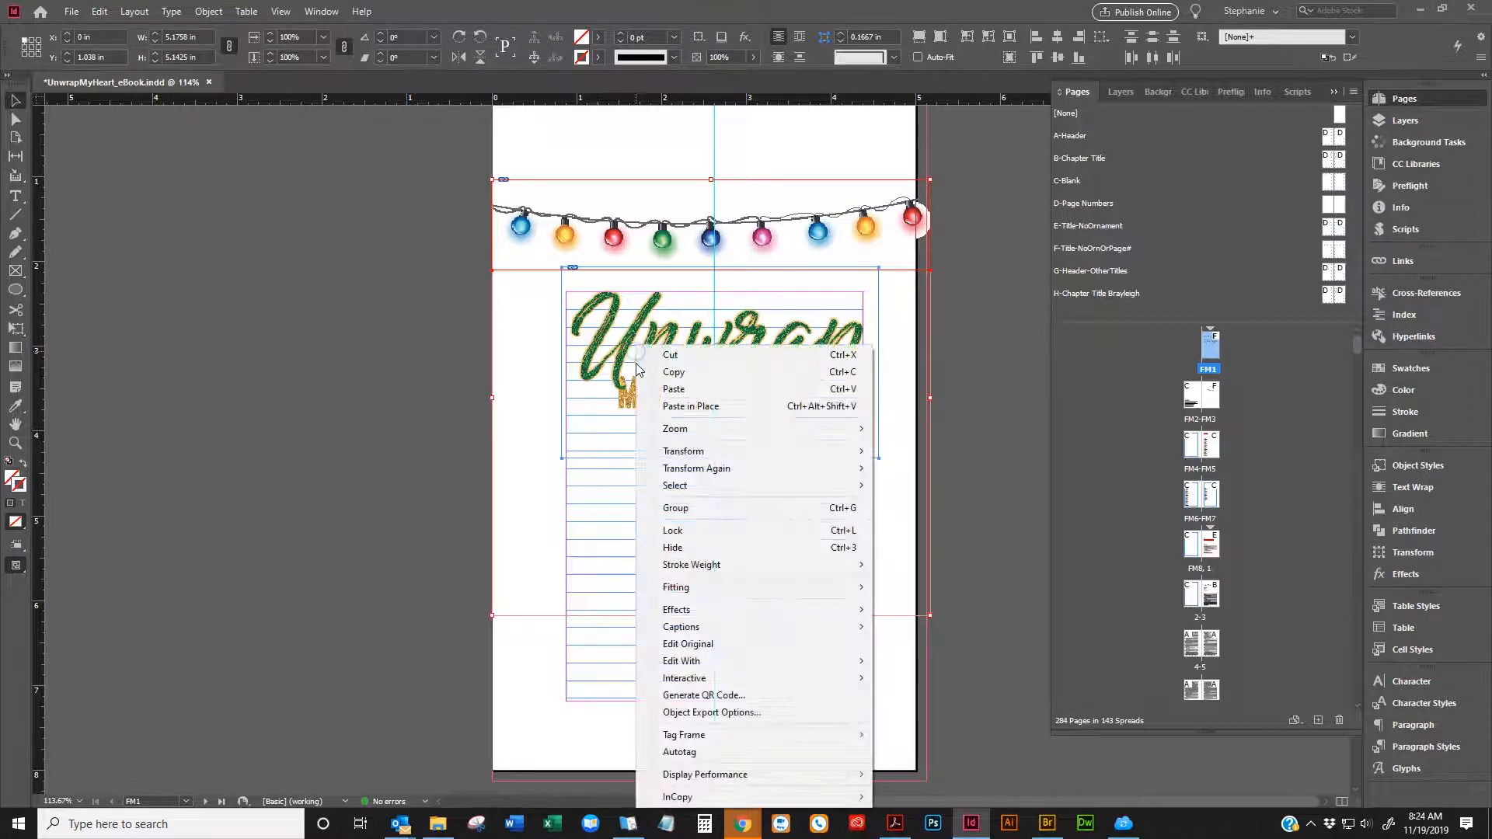
left_click(675, 508)
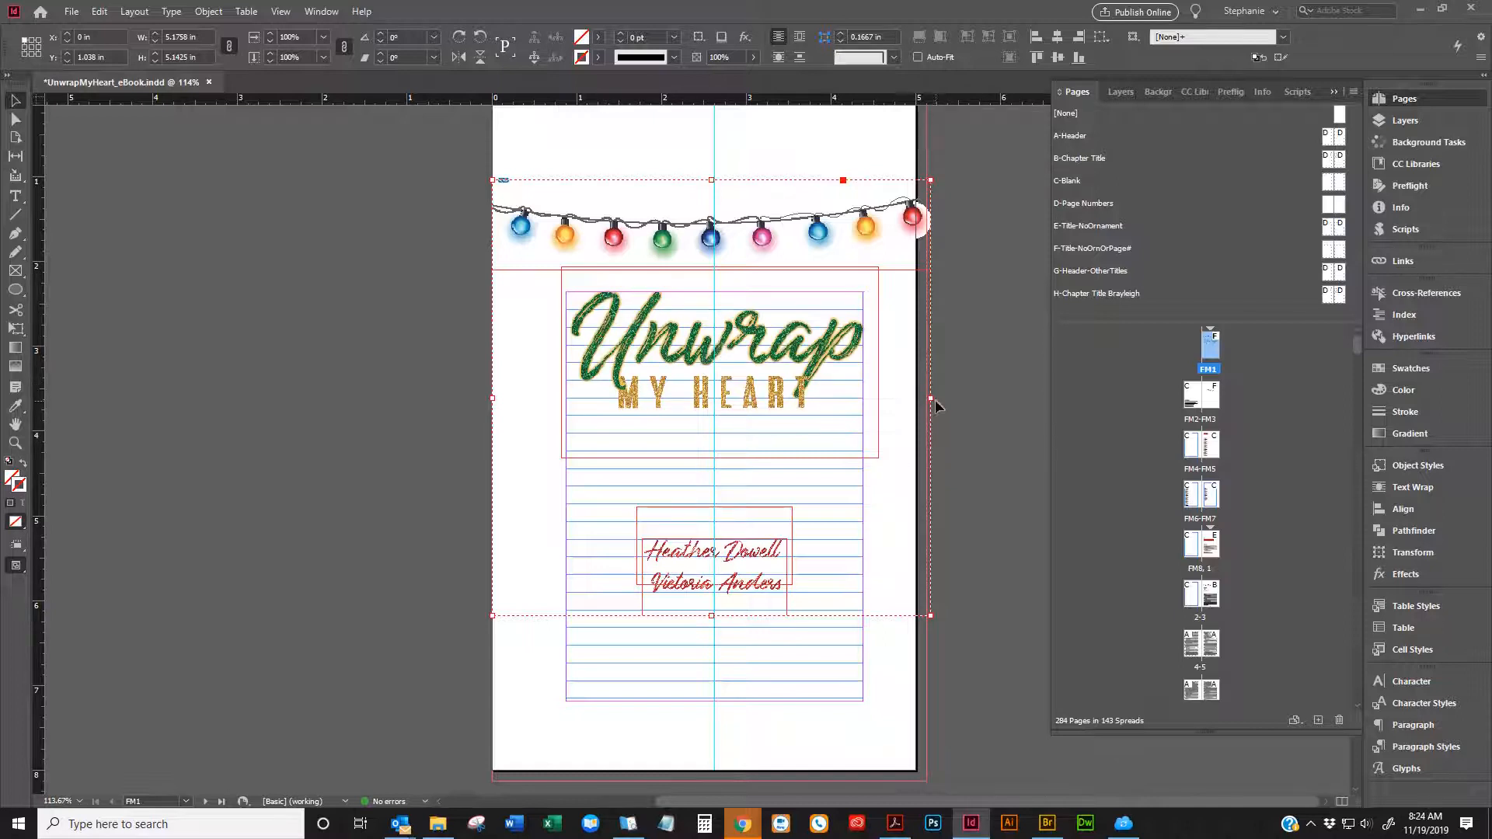
left_click_drag(931, 397, 916, 397)
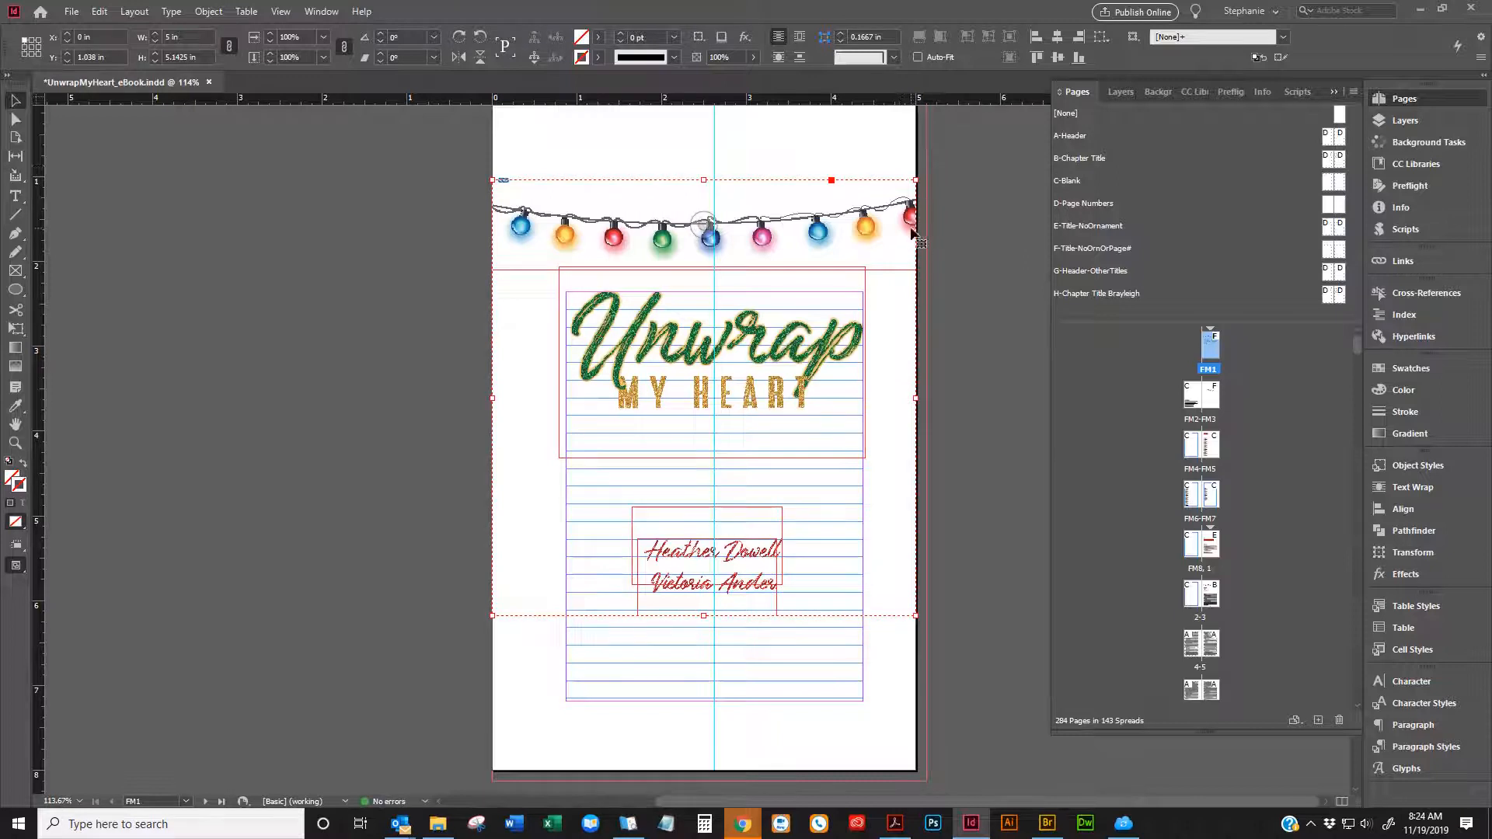
Nudge the Christmas lights image leftward inside its cropped frame to an X offset of -0.1661 in, bringing the last red bulb inside the page
left_click(882, 223)
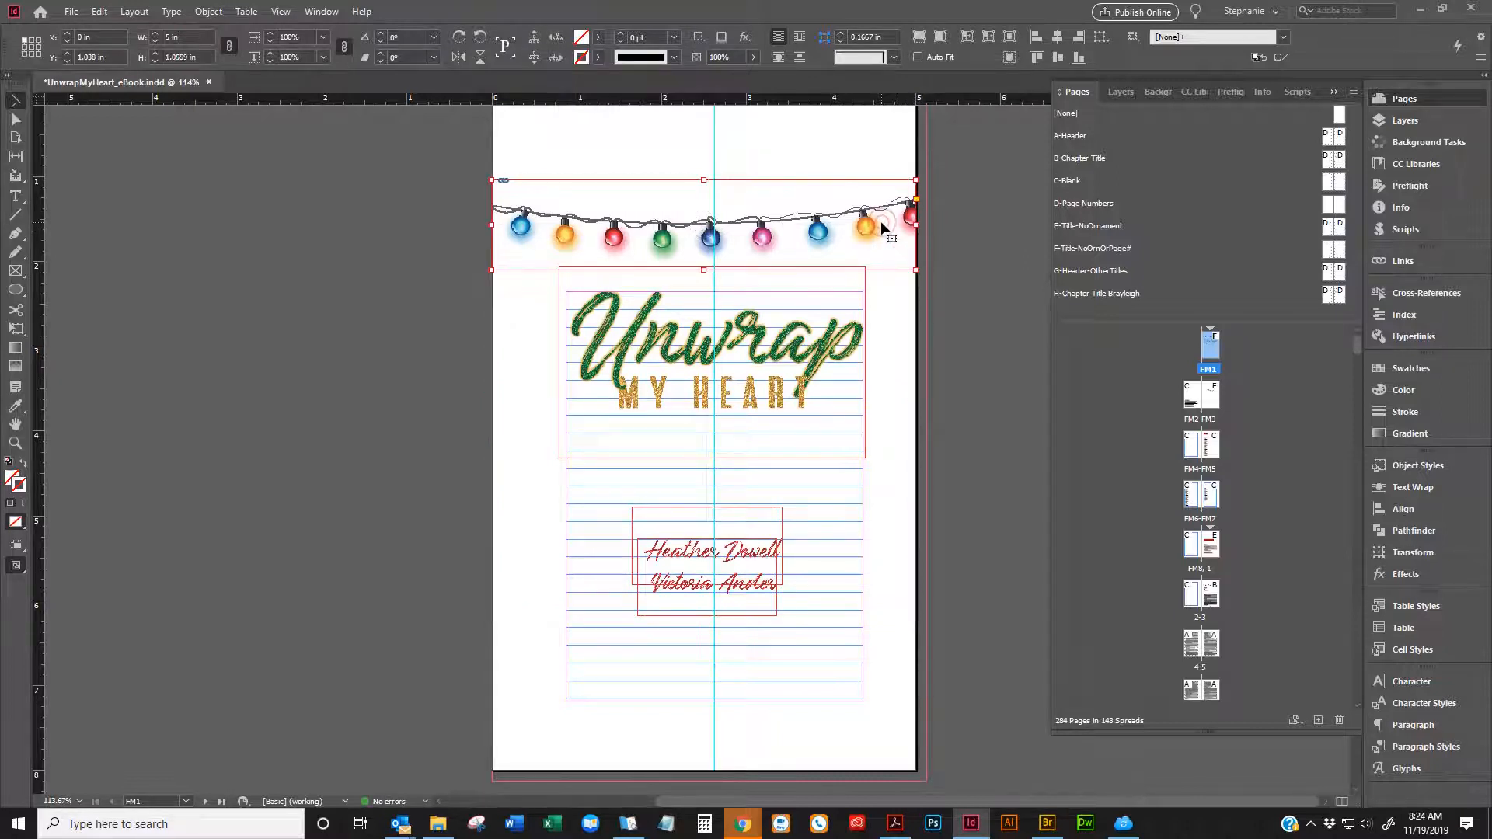
key("Left")
key("Left")
key("Left")
key("Left")
key("Left")
key("Left")
key("Left")
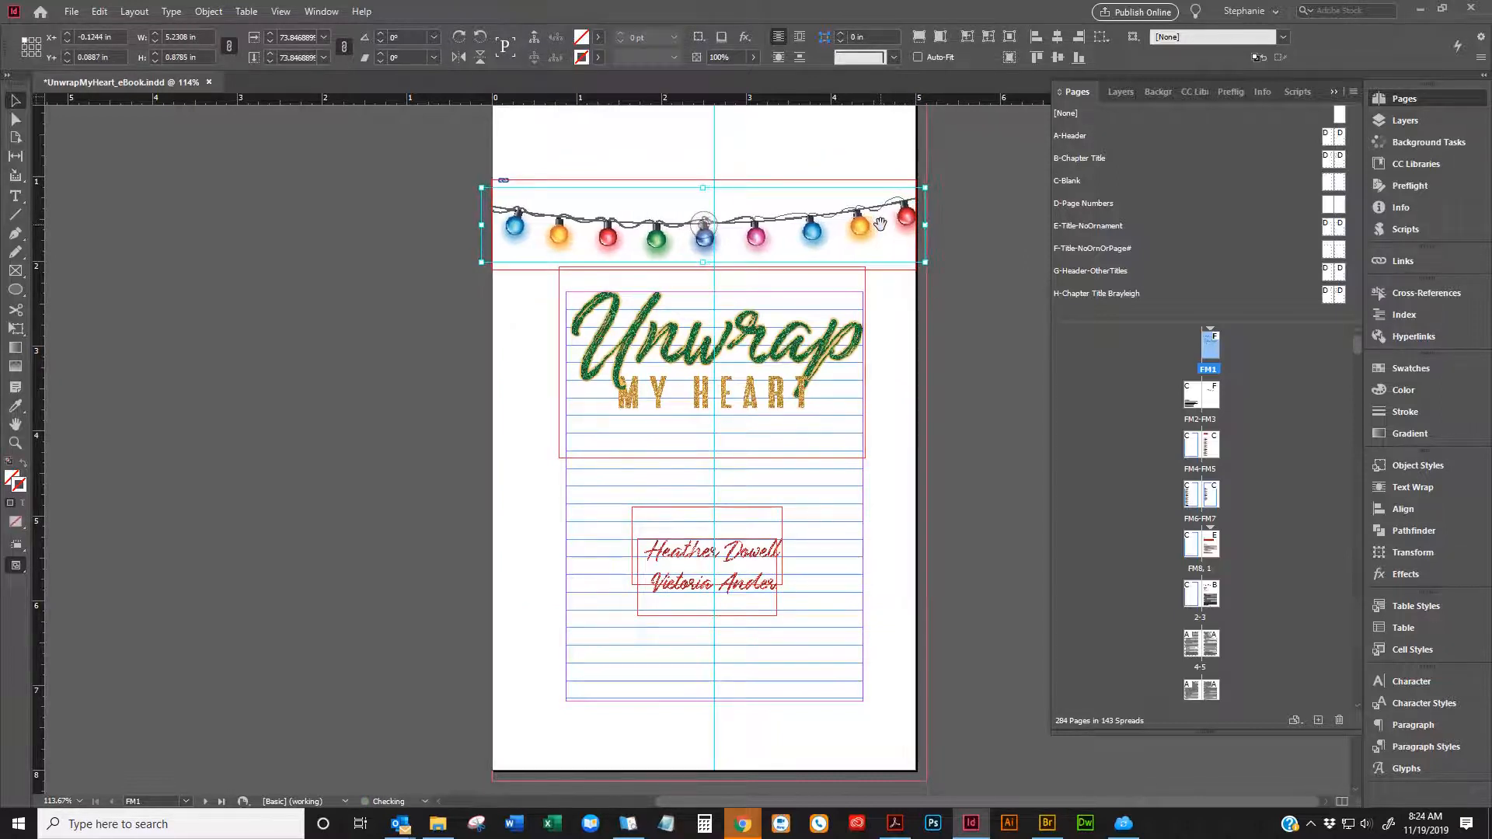
key("Left")
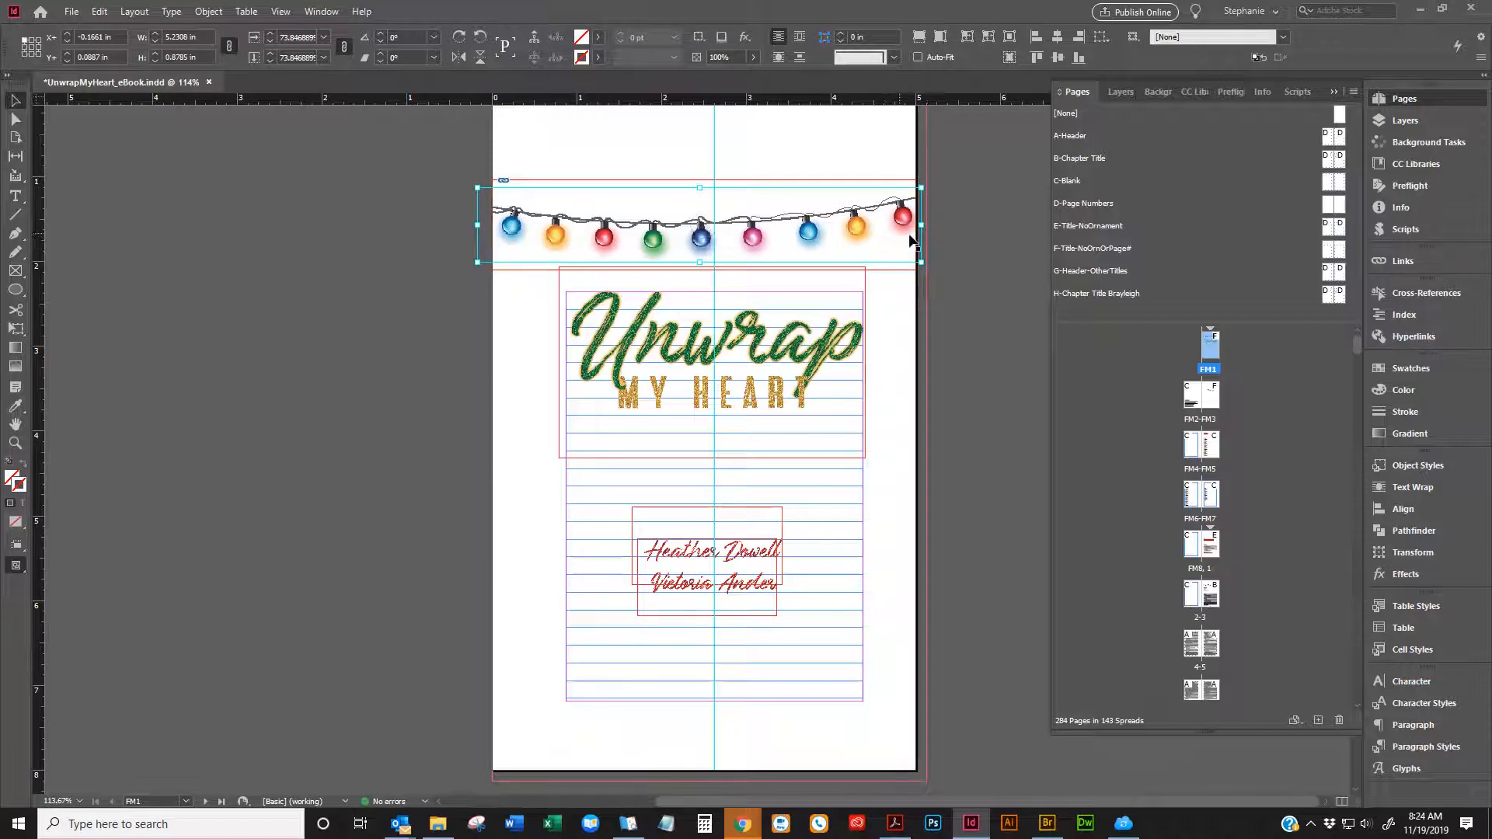
Nudge the Christmas lights image slightly farther left within its cropped frame and check the title page without frames and guides
key("Left")
left_click(961, 283)
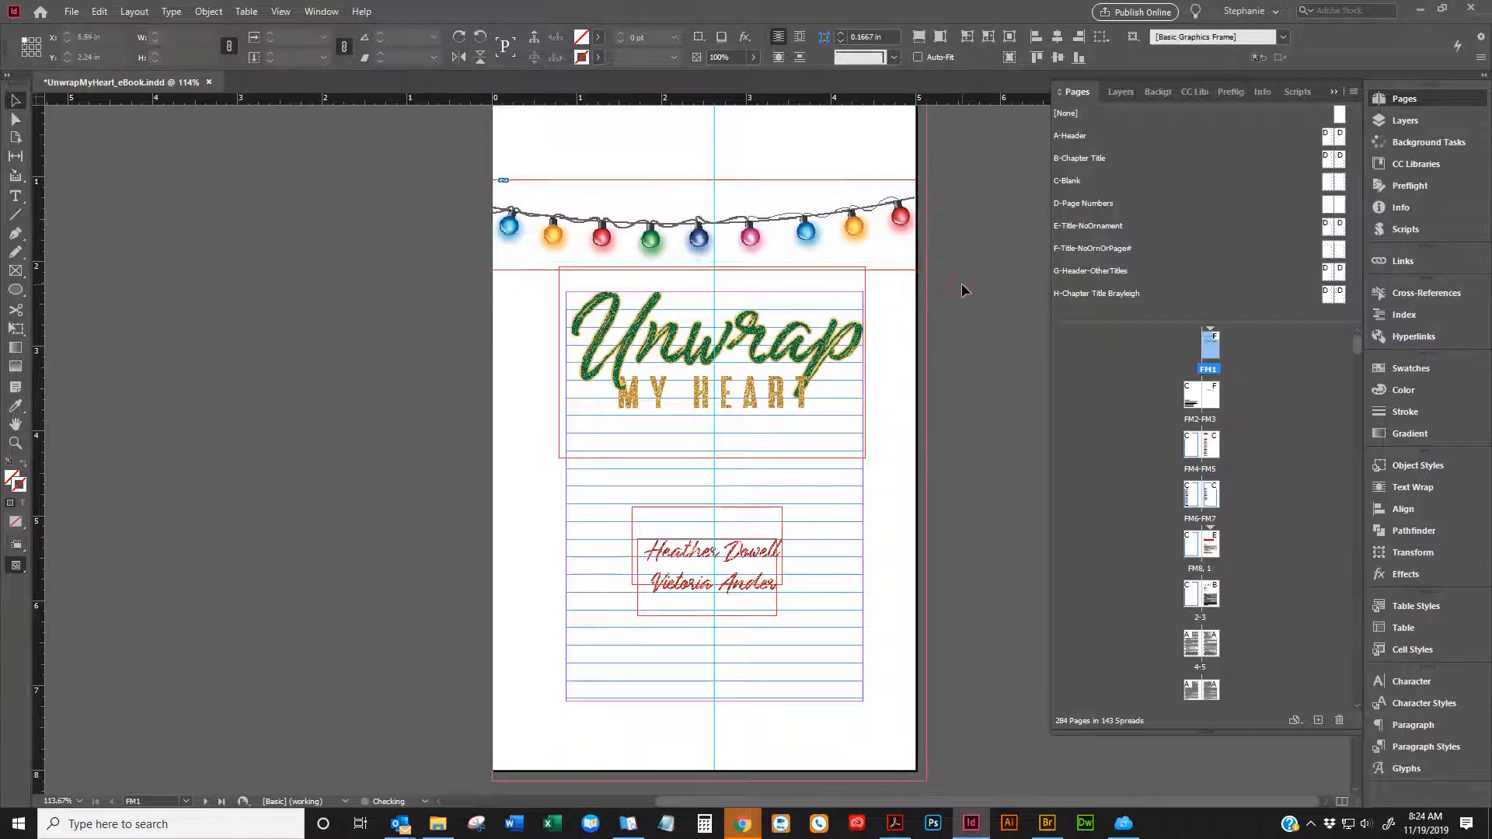
key("w")
key("w")
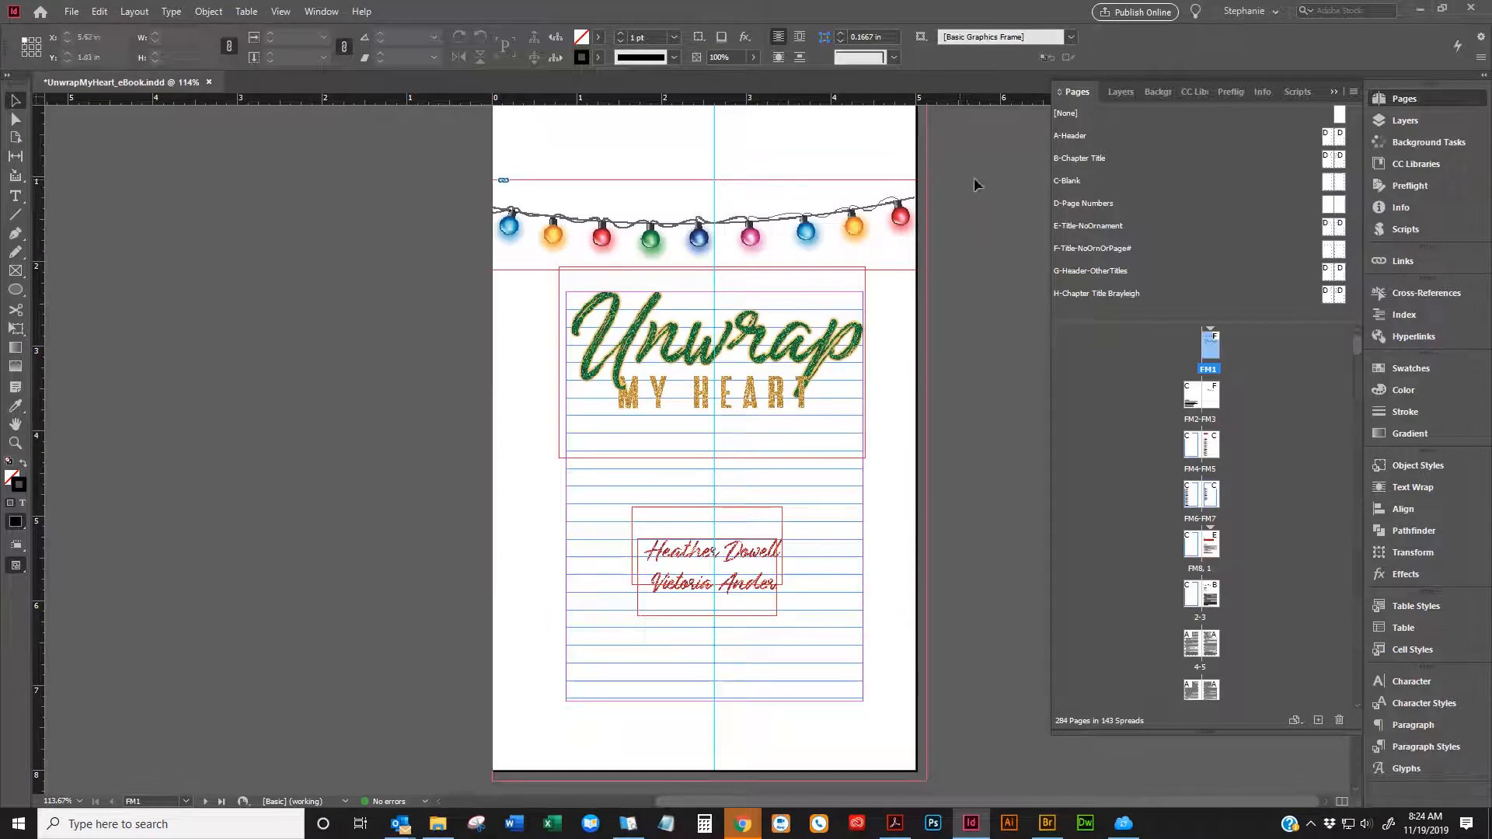
left_click(742, 212)
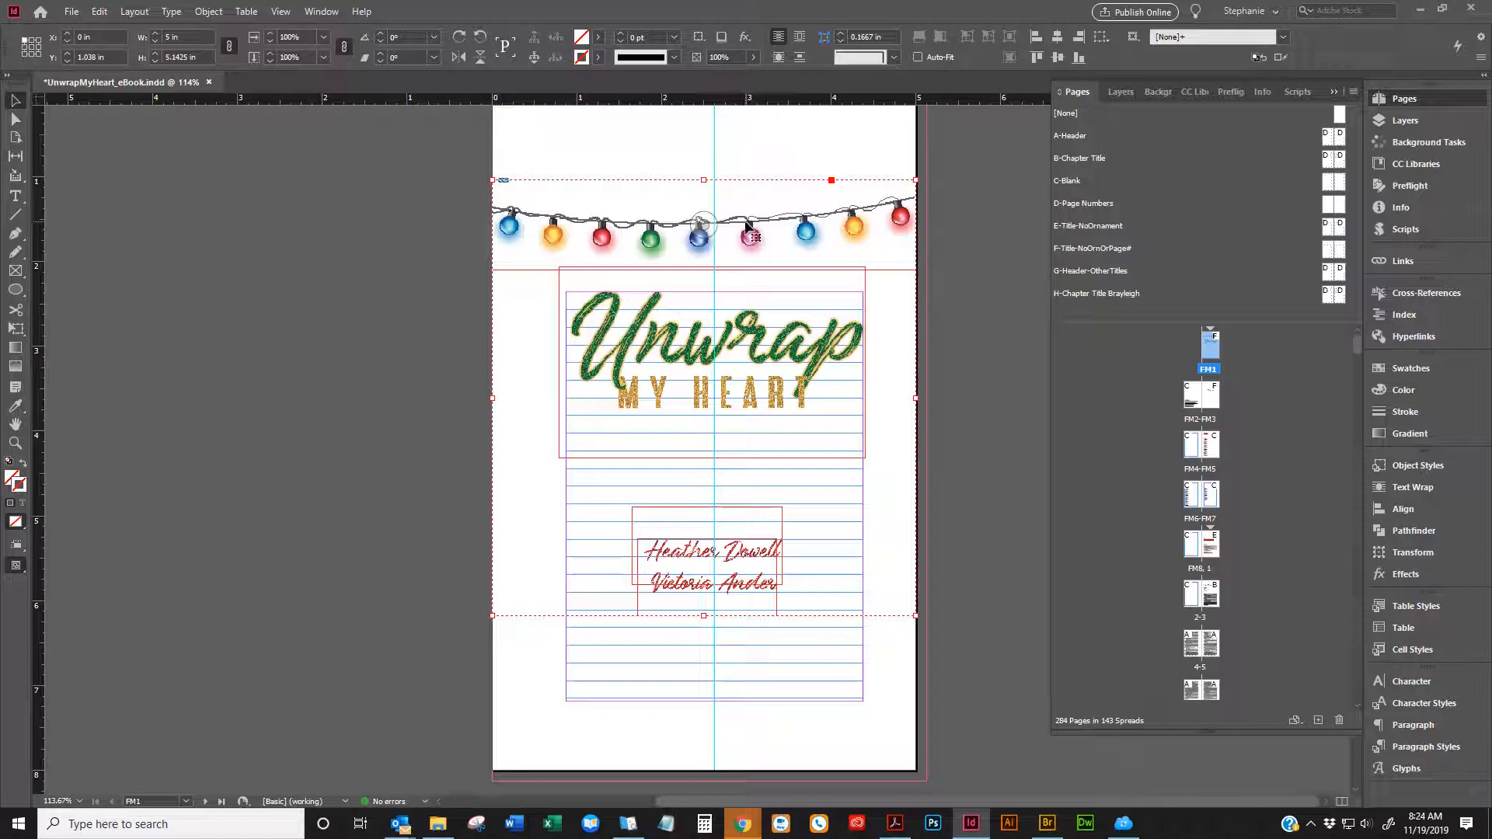
right_click(746, 225)
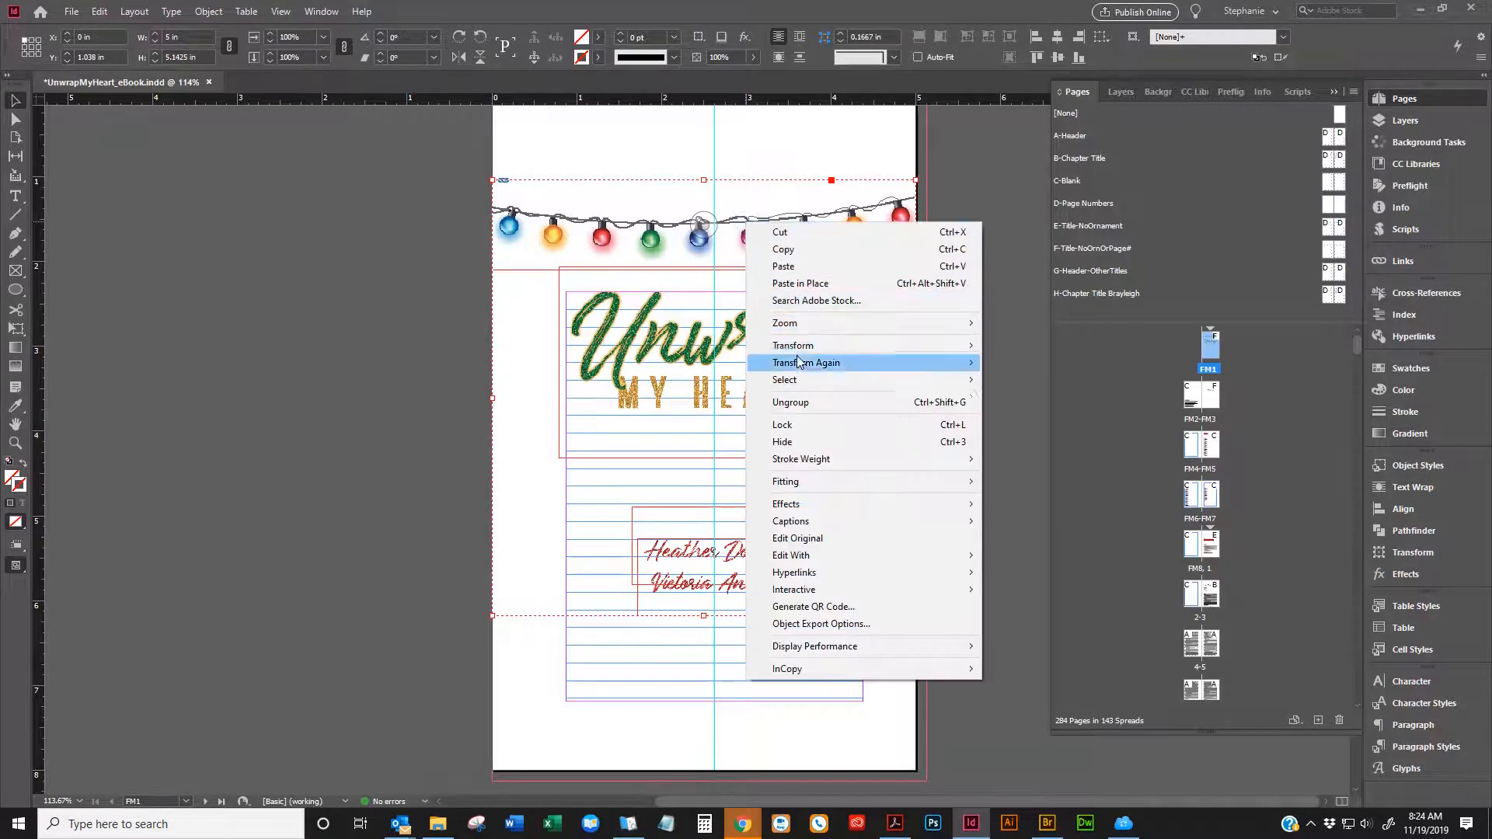
left_click(968, 152)
scroll(954, 173, "down", 5)
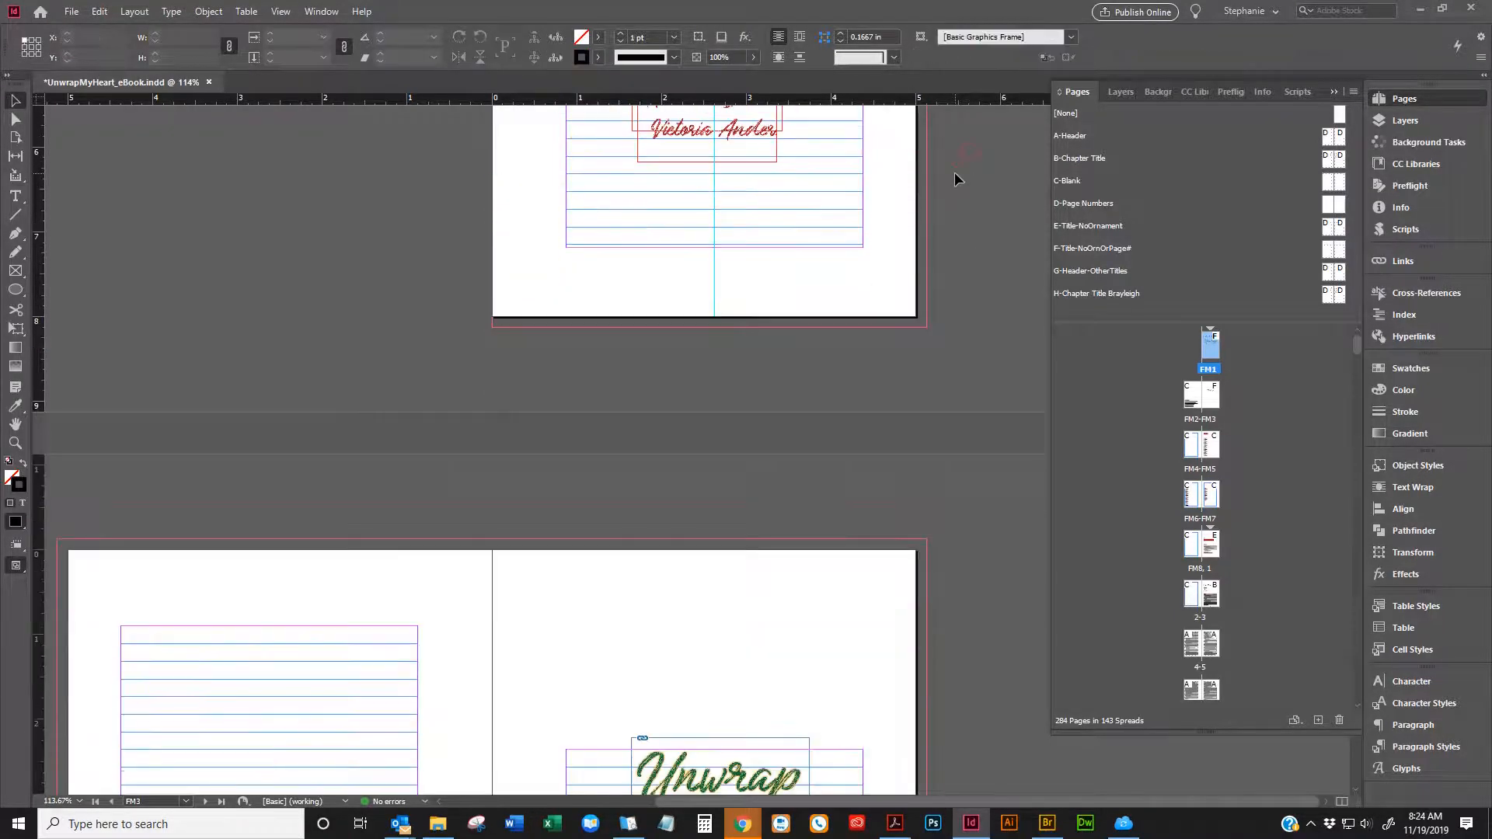
scroll(954, 173, "up", 5)
scroll(954, 174, "up", 2)
scroll(956, 175, "down", 5)
scroll(917, 219, "up", 3)
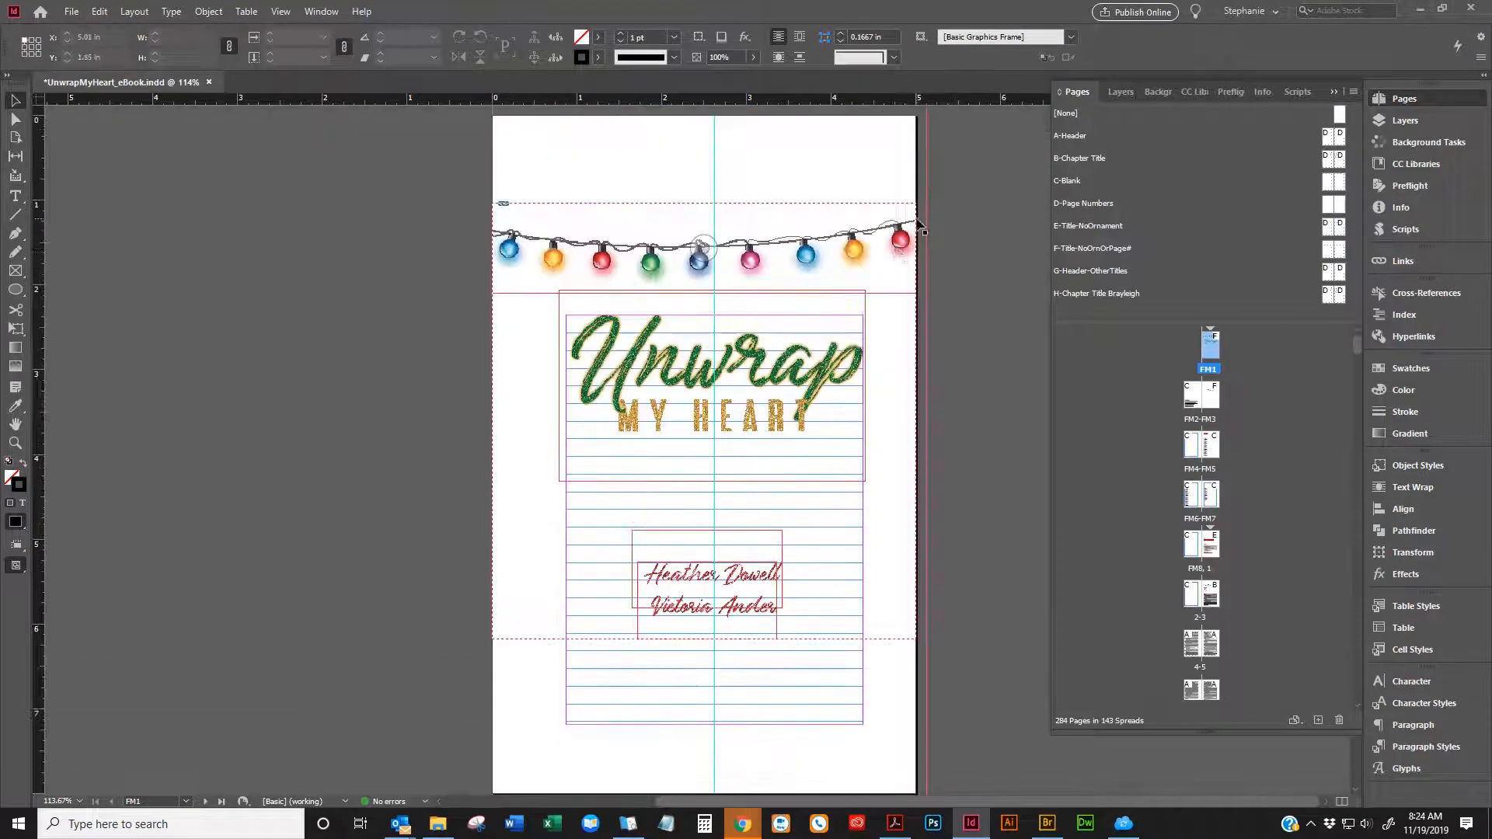
Move the grouped title artwork aside onto the pasteboard and cut it from page FM1
left_click_drag(865, 296, 464, 255)
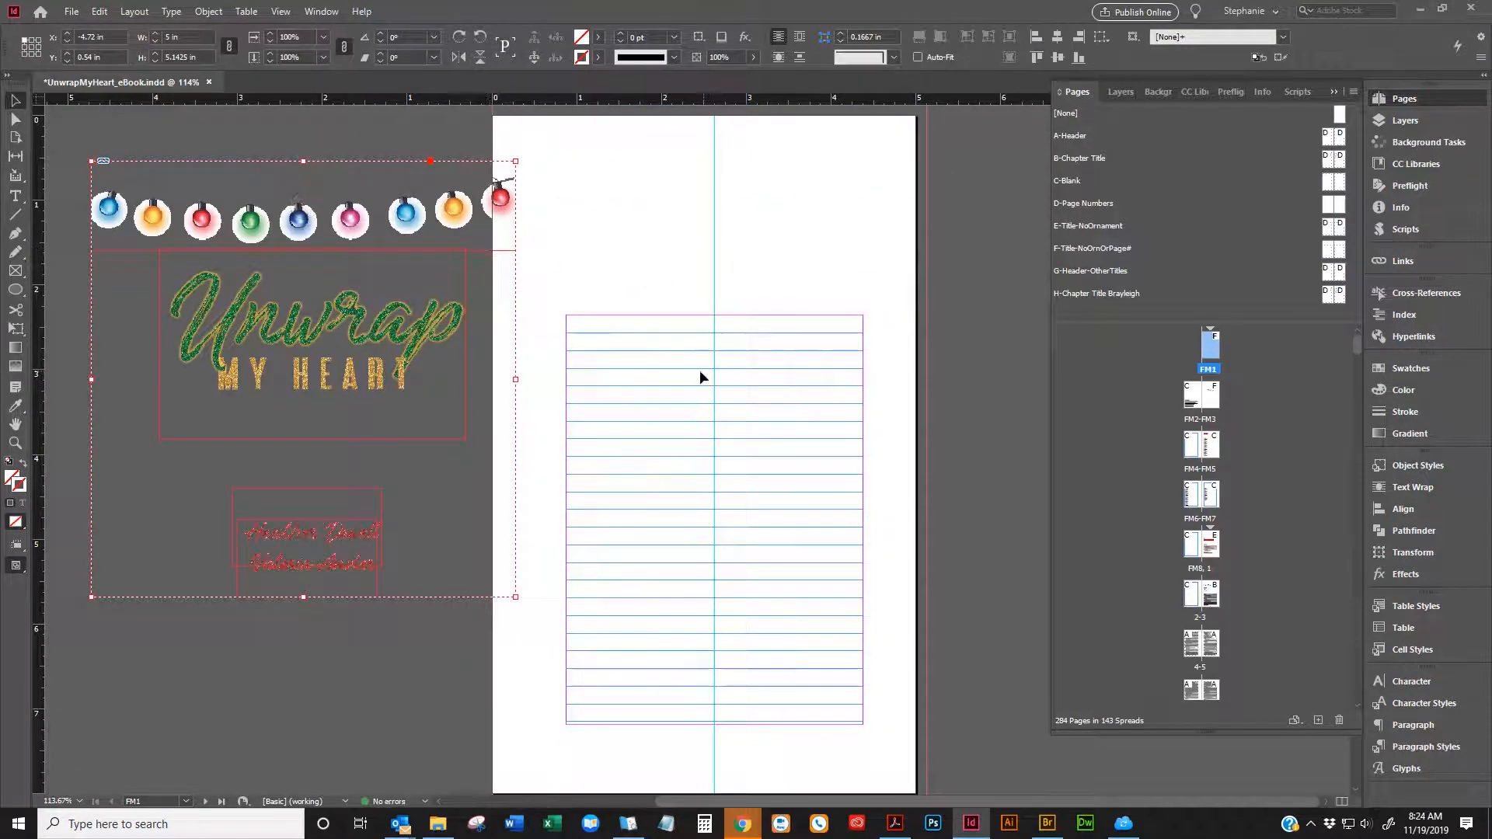
left_click(666, 344)
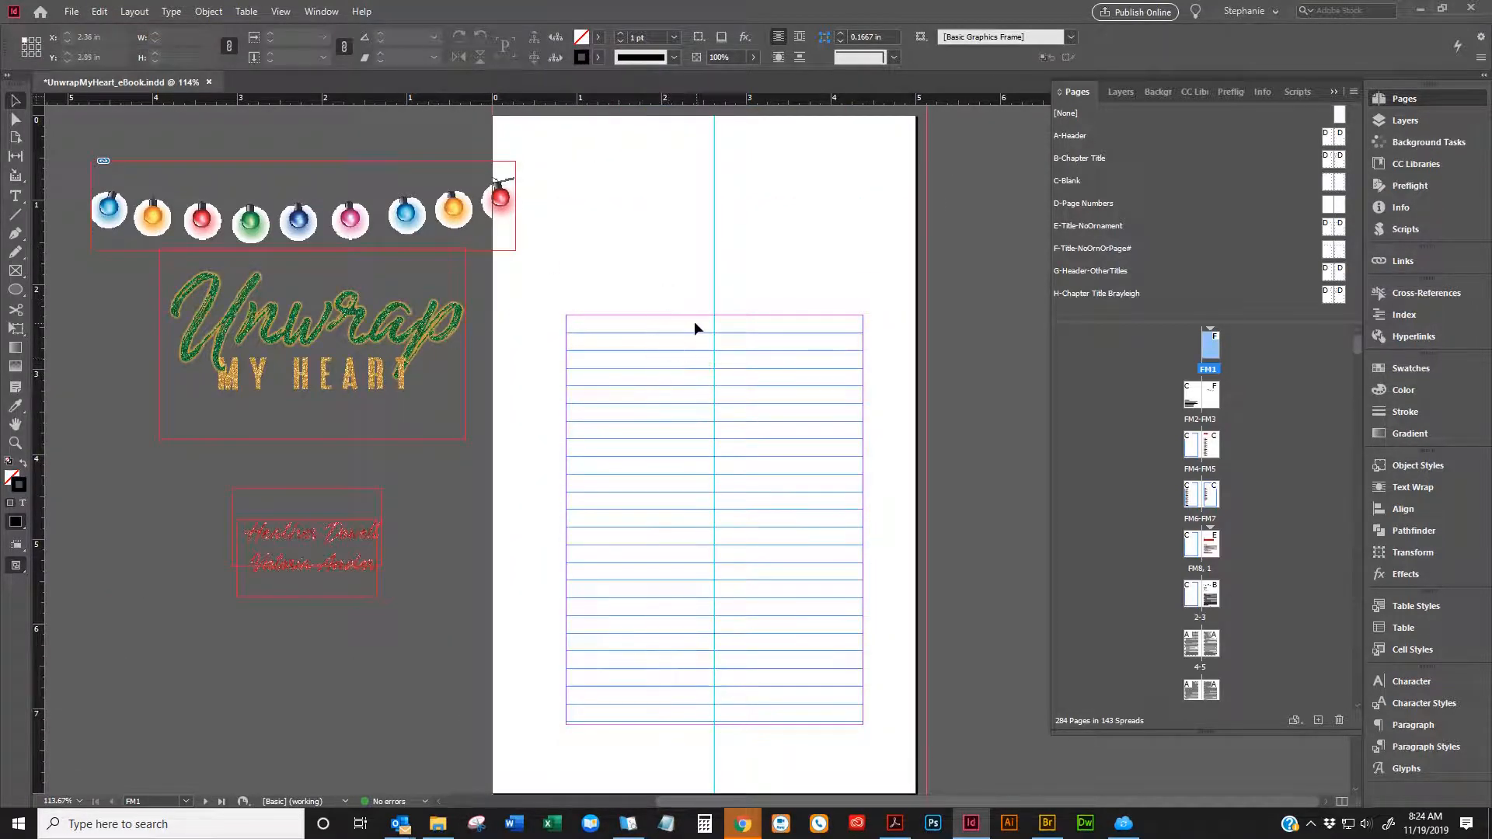
scroll(693, 327, "down", 10)
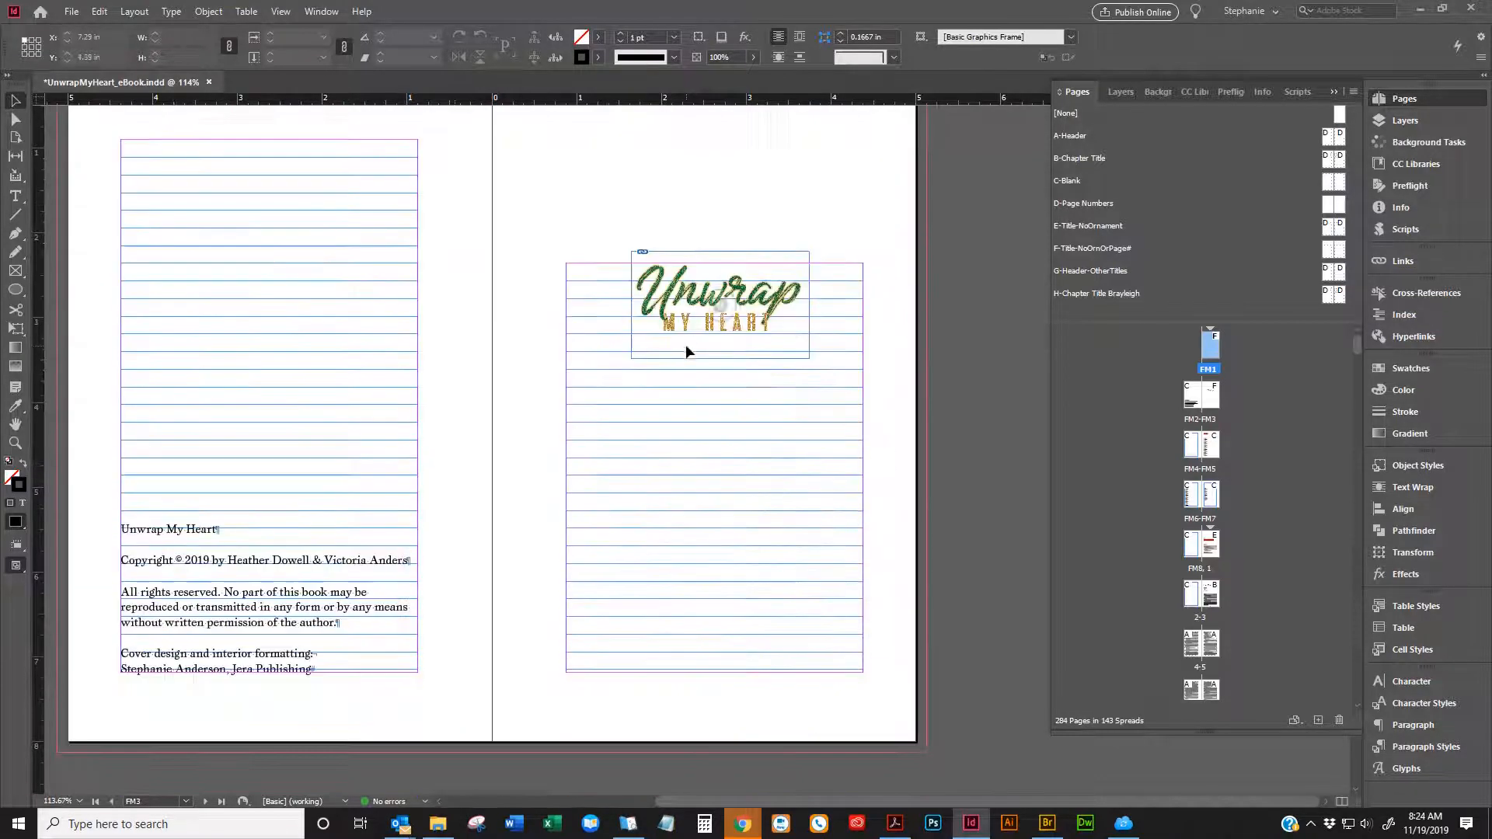
scroll(460, 432, "up", 3)
scroll(397, 488, "down", 3)
scroll(266, 656, "up", 12)
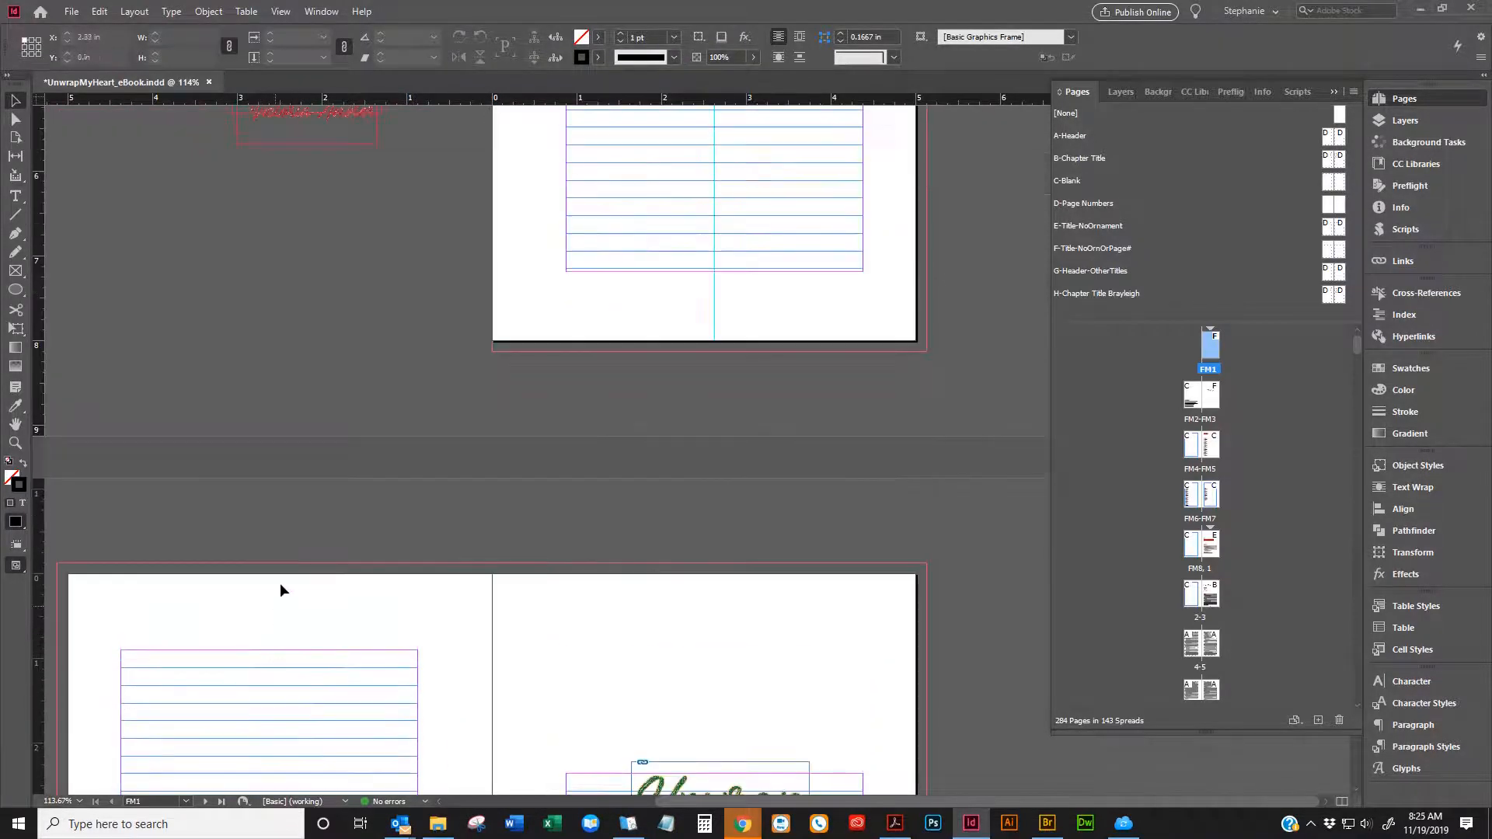
left_click(448, 319)
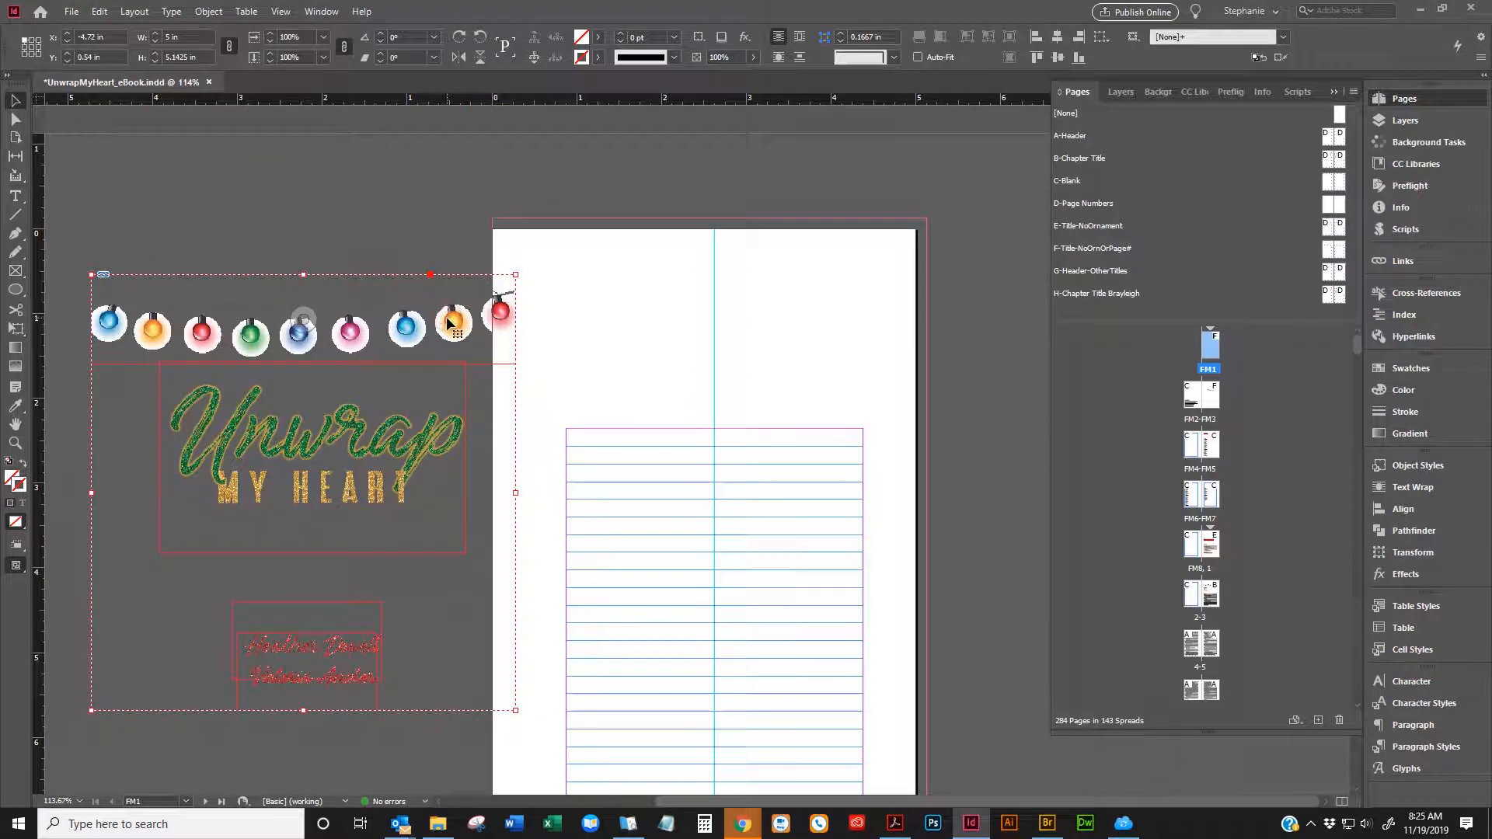
key("Delete")
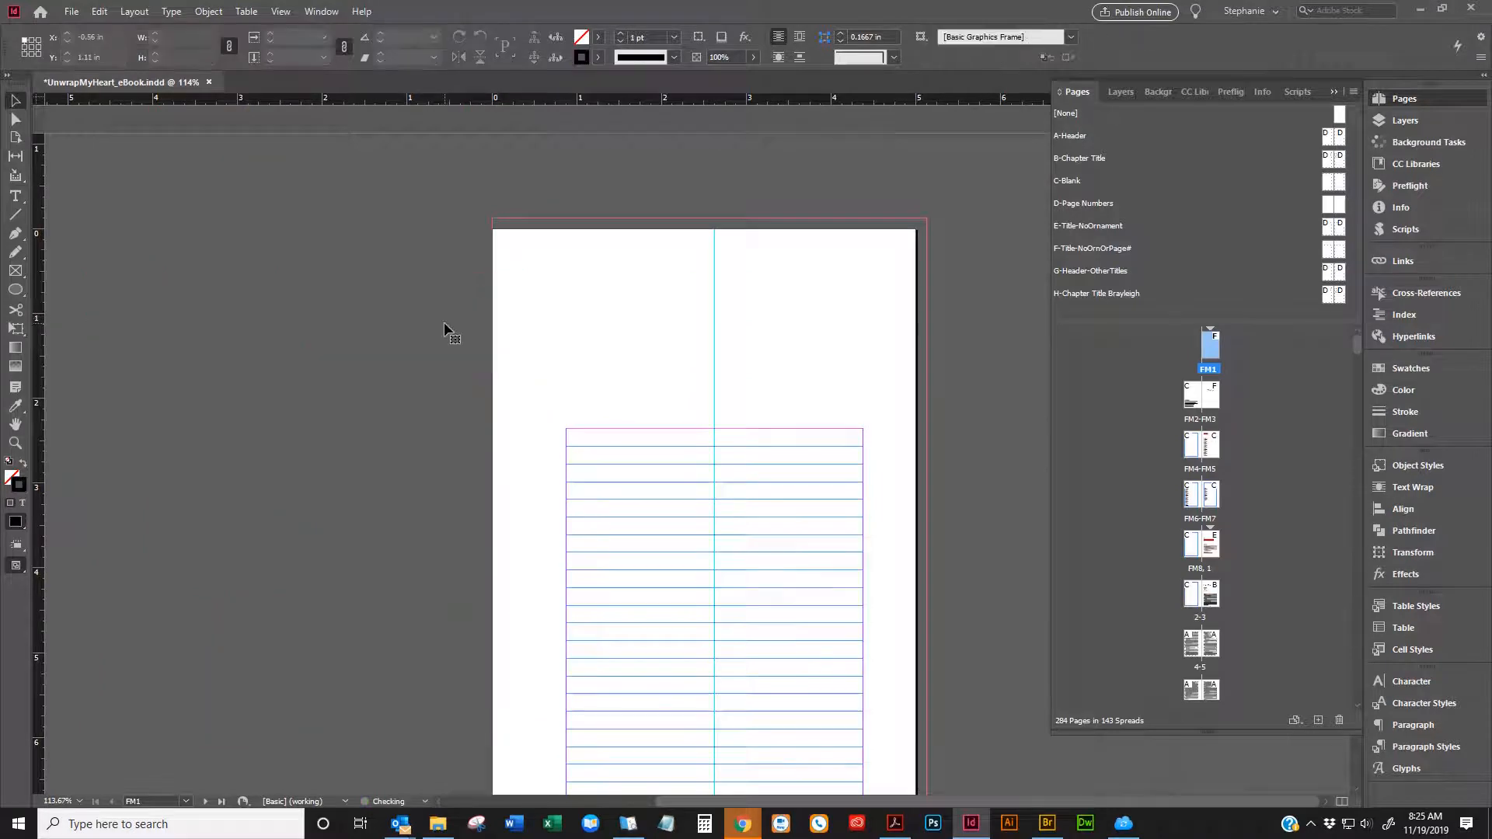
Add an empty paragraph above the copyright page's first line and paste the grouped title artwork into it as an inline object
scroll(446, 327, "down", 10)
double_click(279, 427)
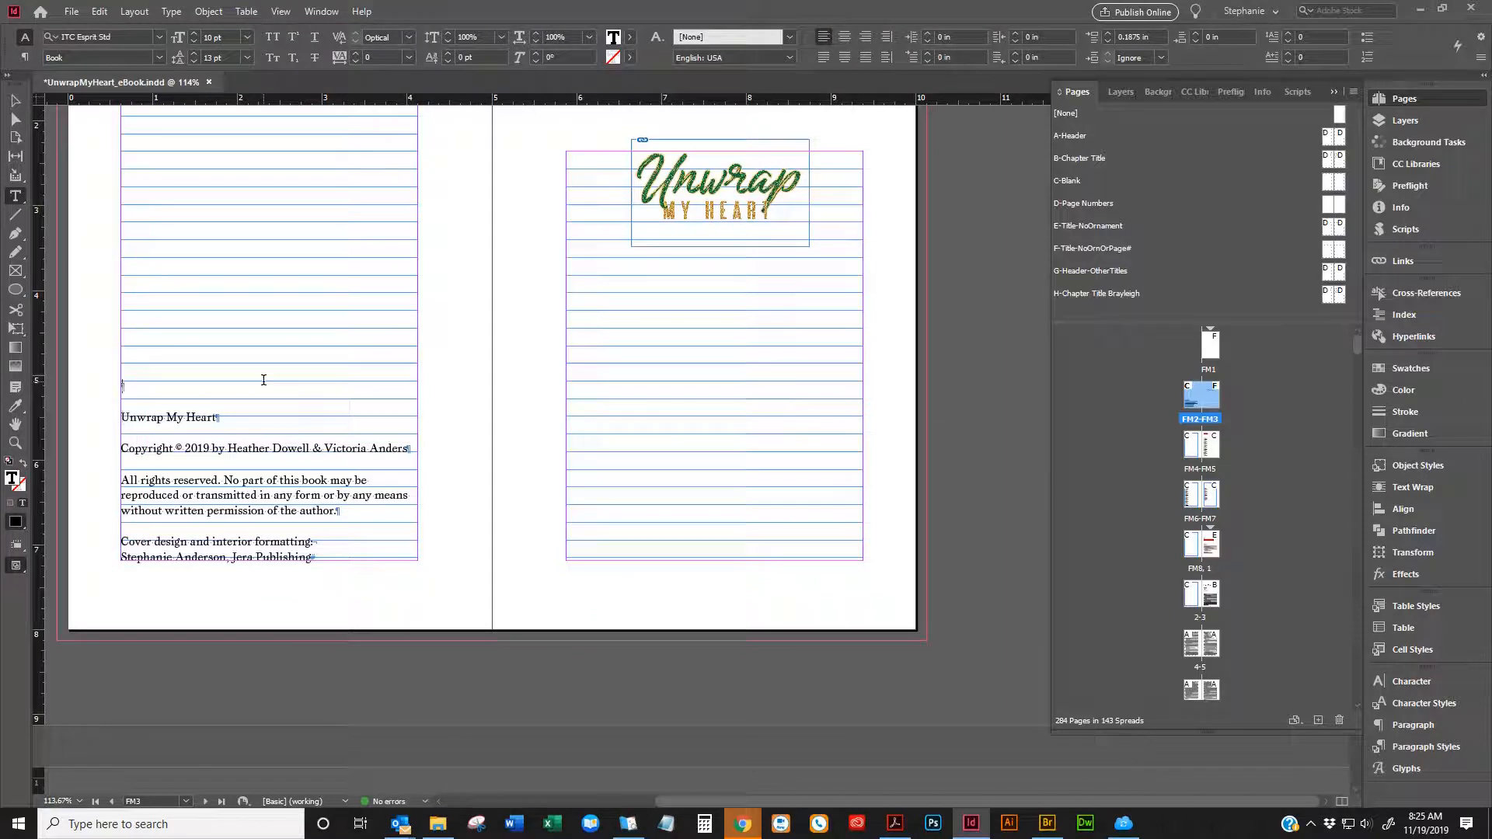
key("Escape")
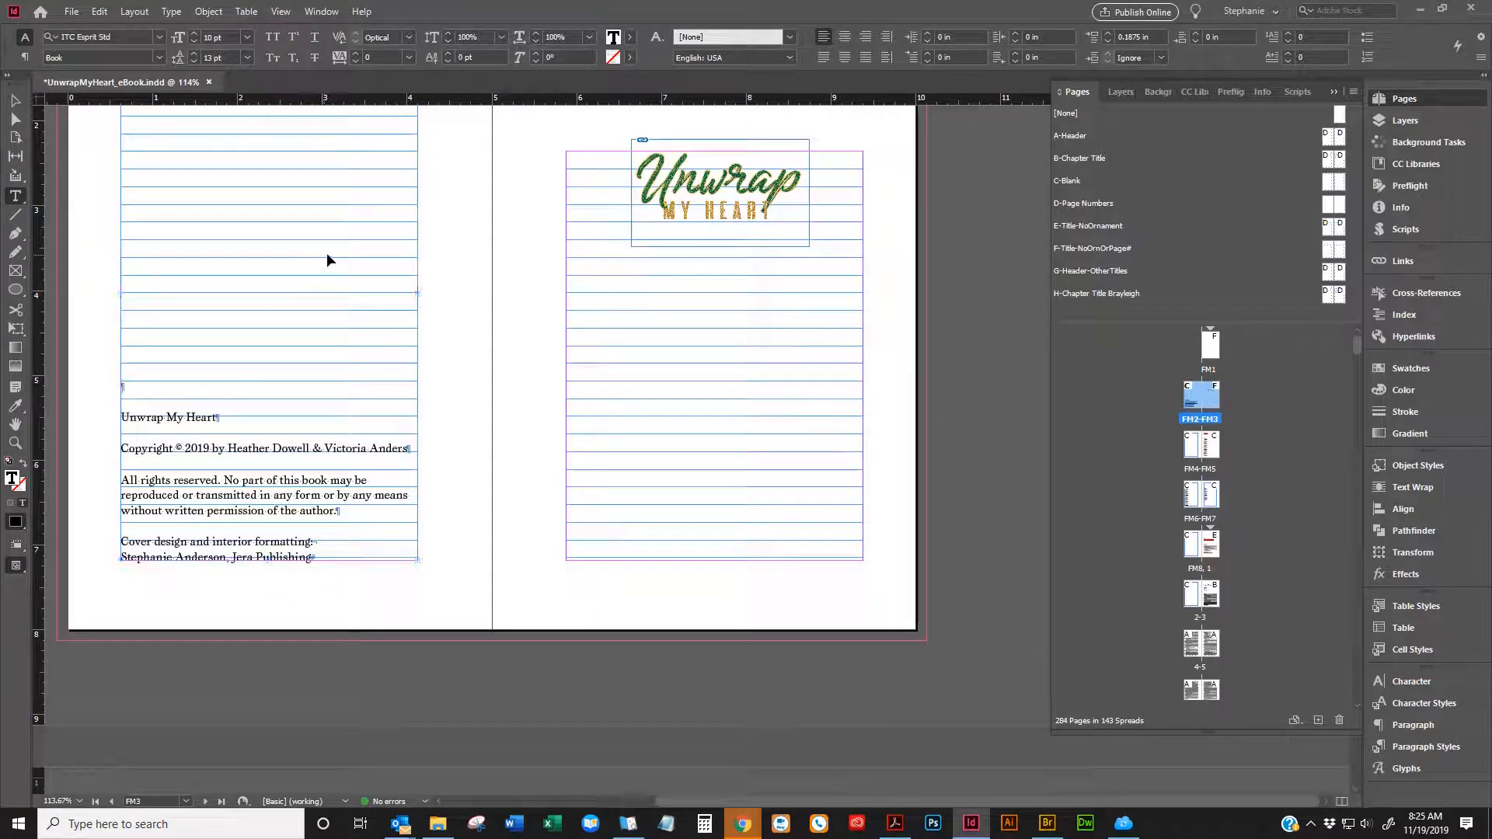
key("ctrl+v")
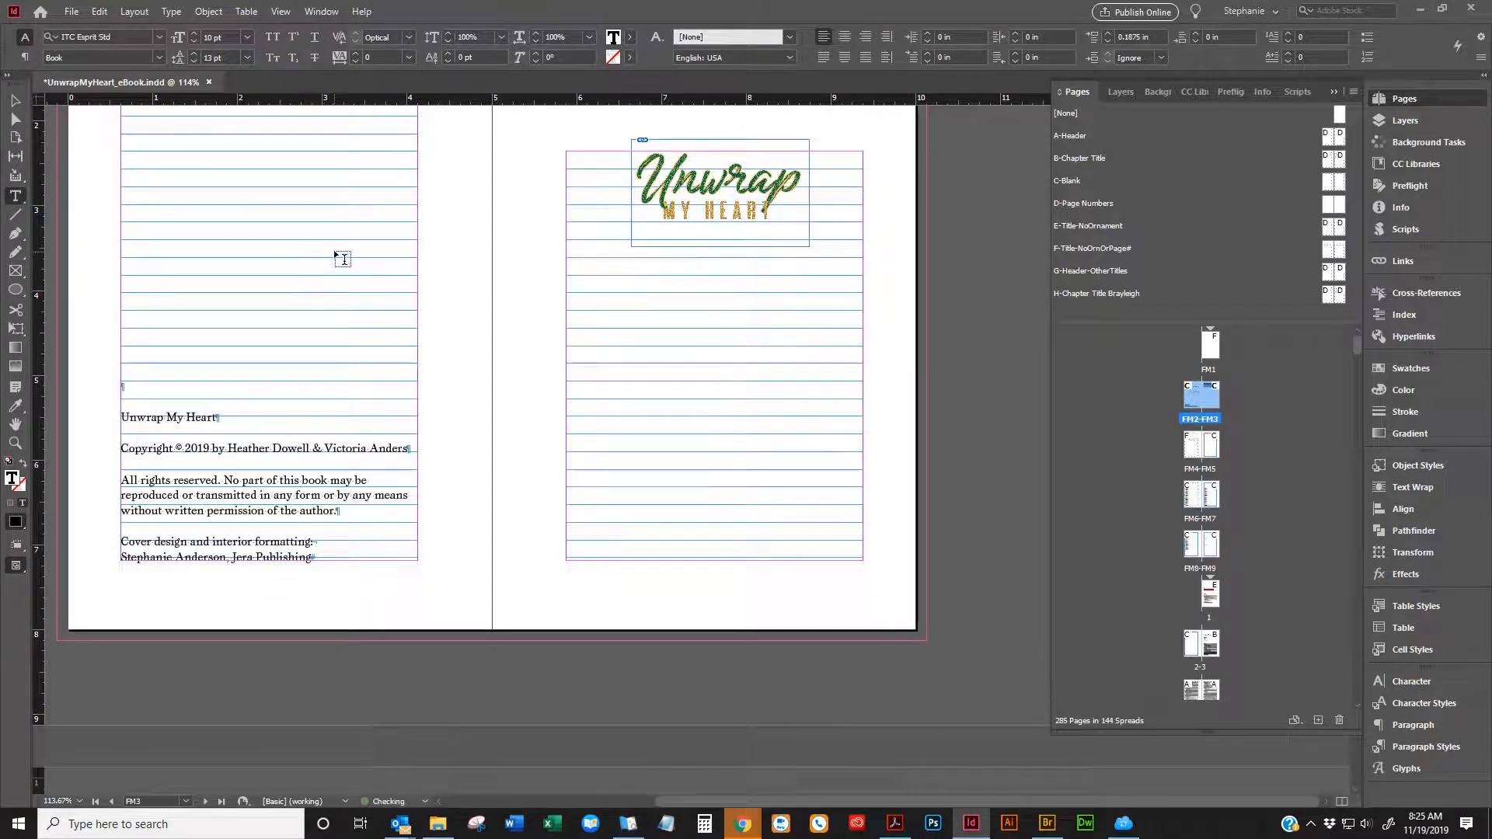
scroll(330, 265, "up", 1)
key("Escape")
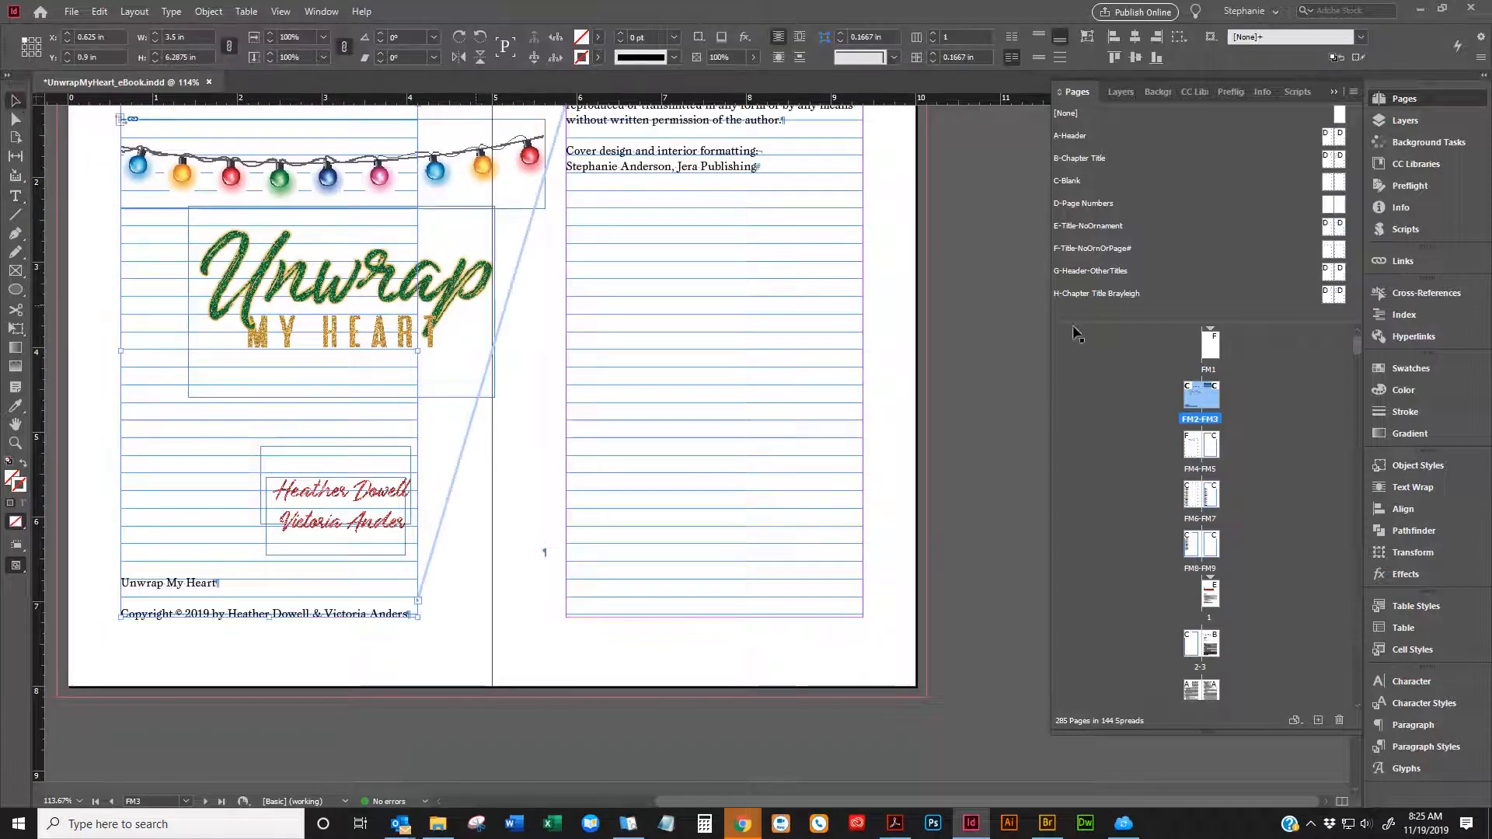
Delete the emptied first page FM1 and display the new first page holding the title artwork
double_click(1209, 345)
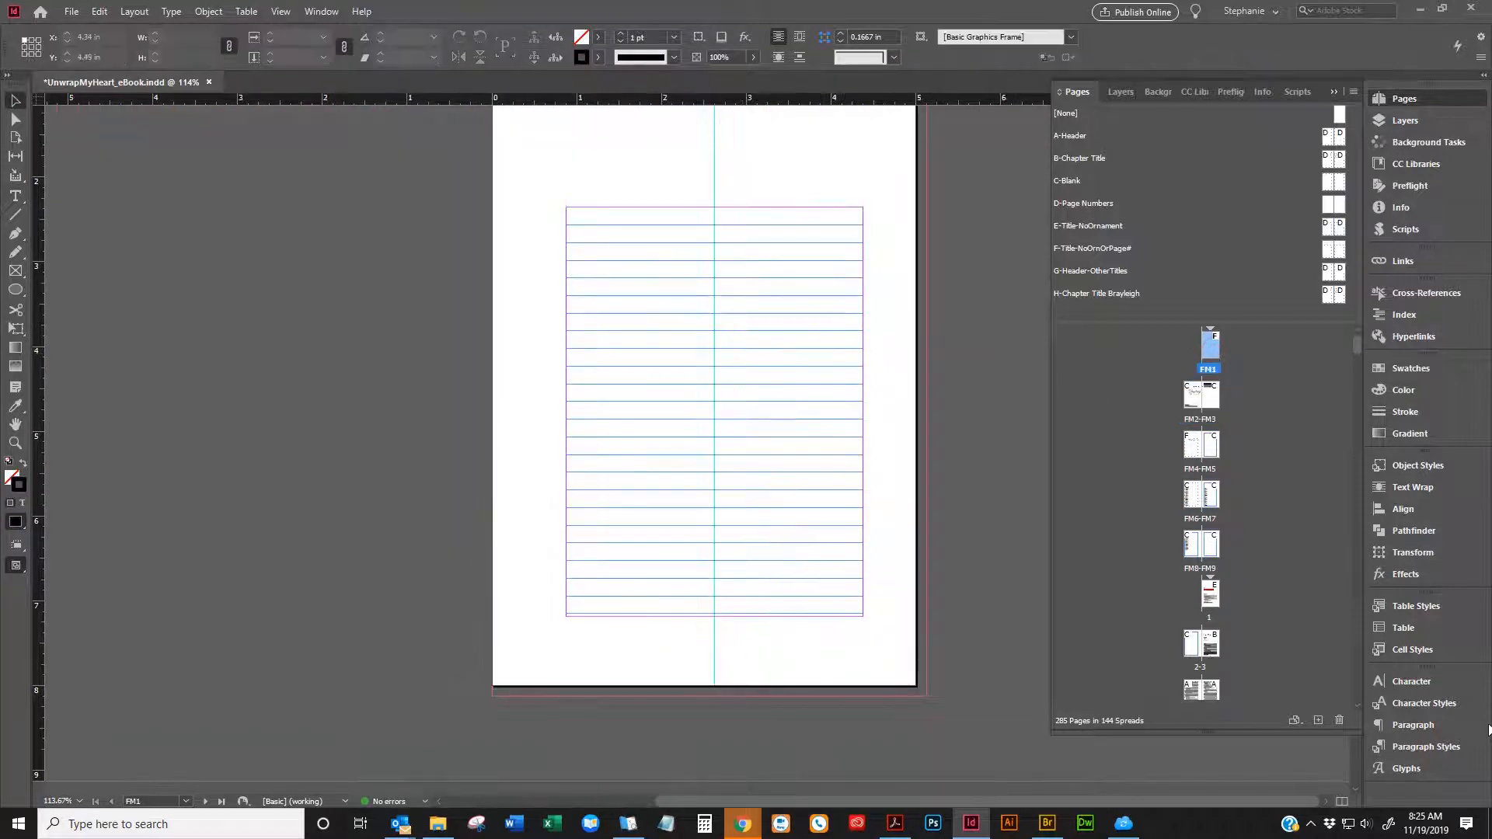
left_click(1339, 718)
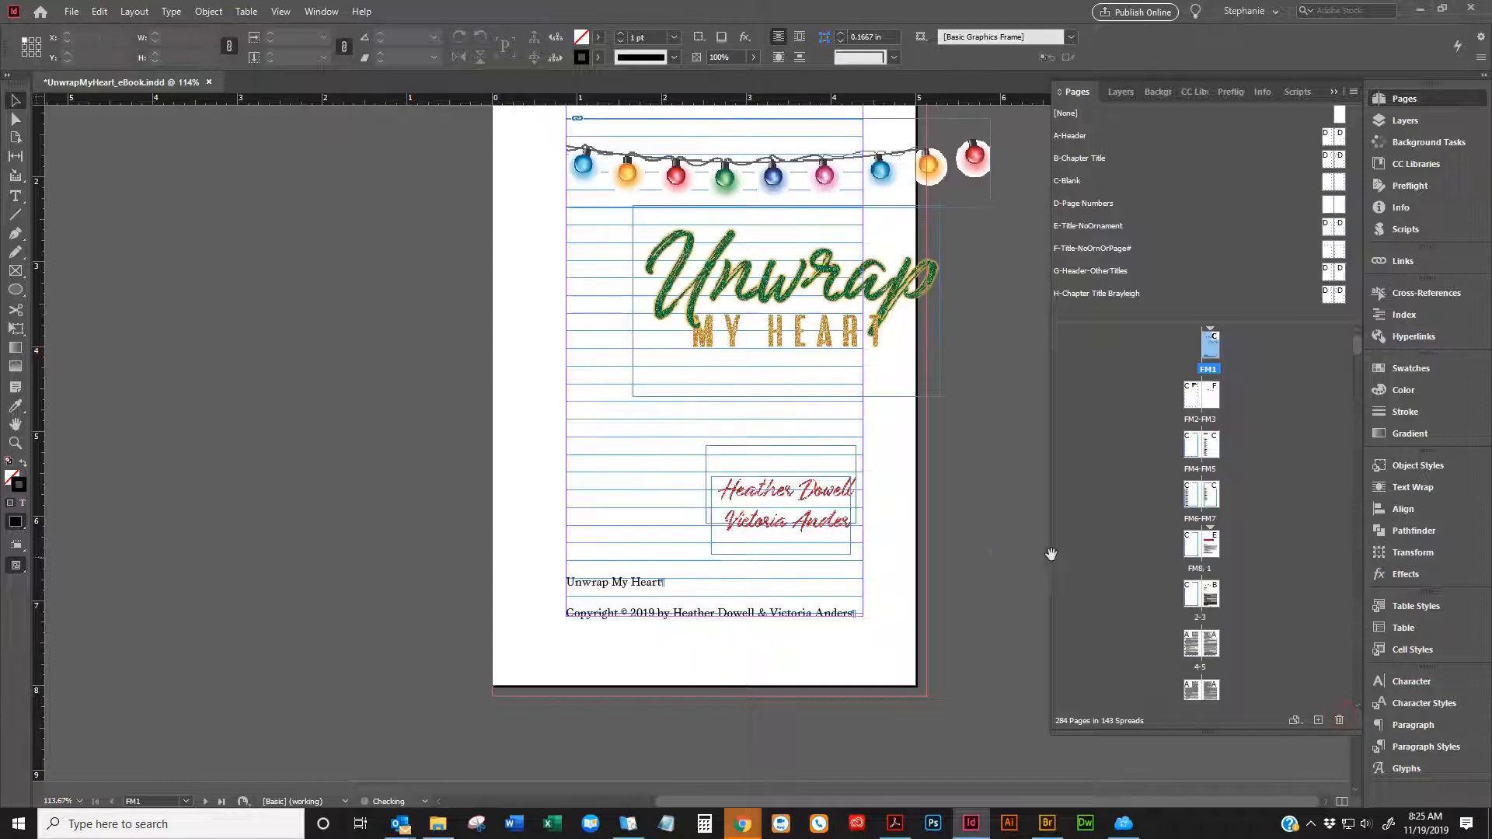
scroll(893, 503, "up", 2)
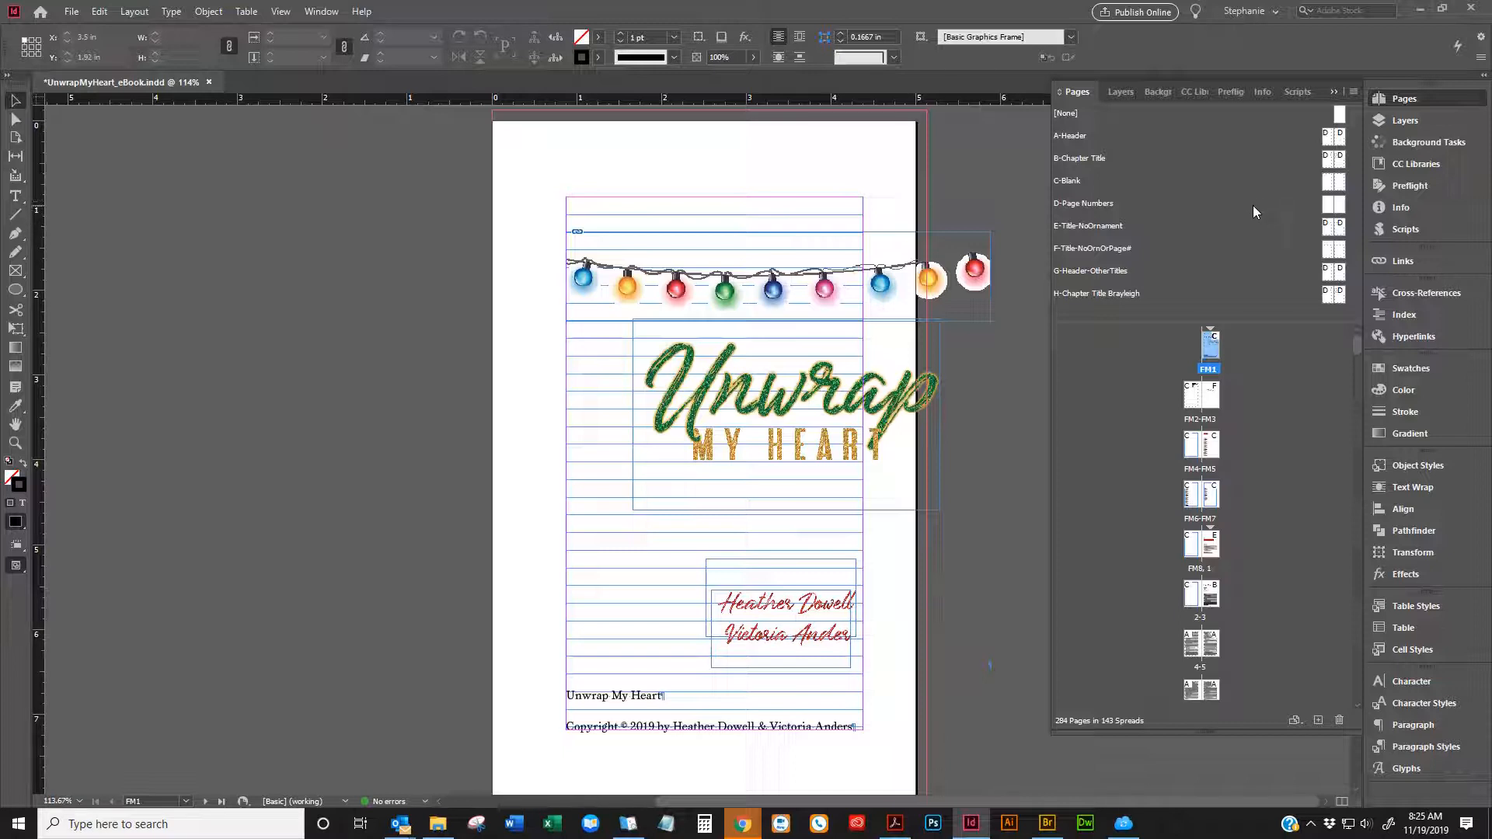
double_click(1207, 355)
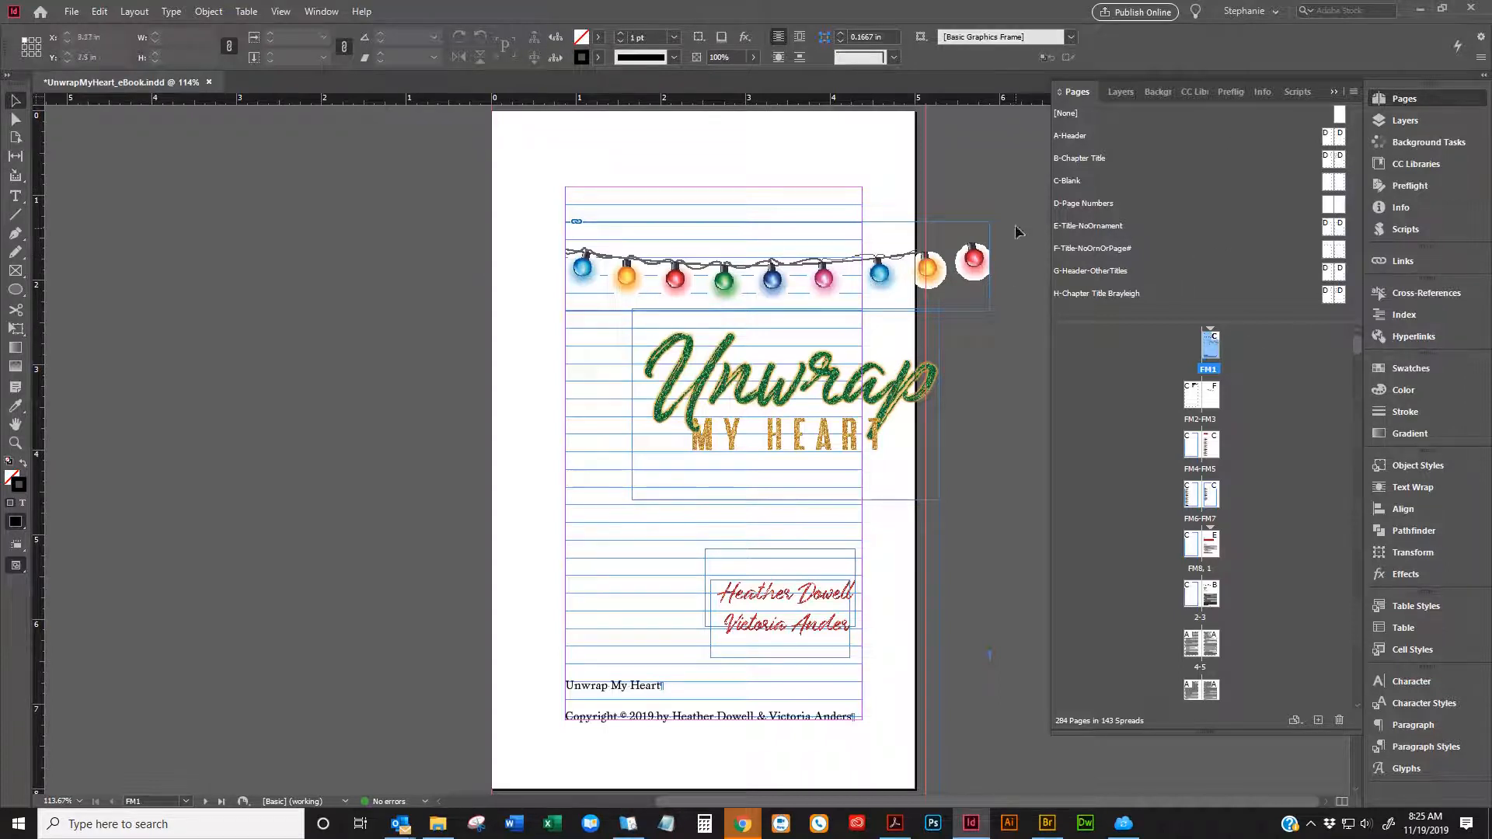
Apply the _Image paragraph style to the paragraph that holds the title artwork
double_click(636, 692)
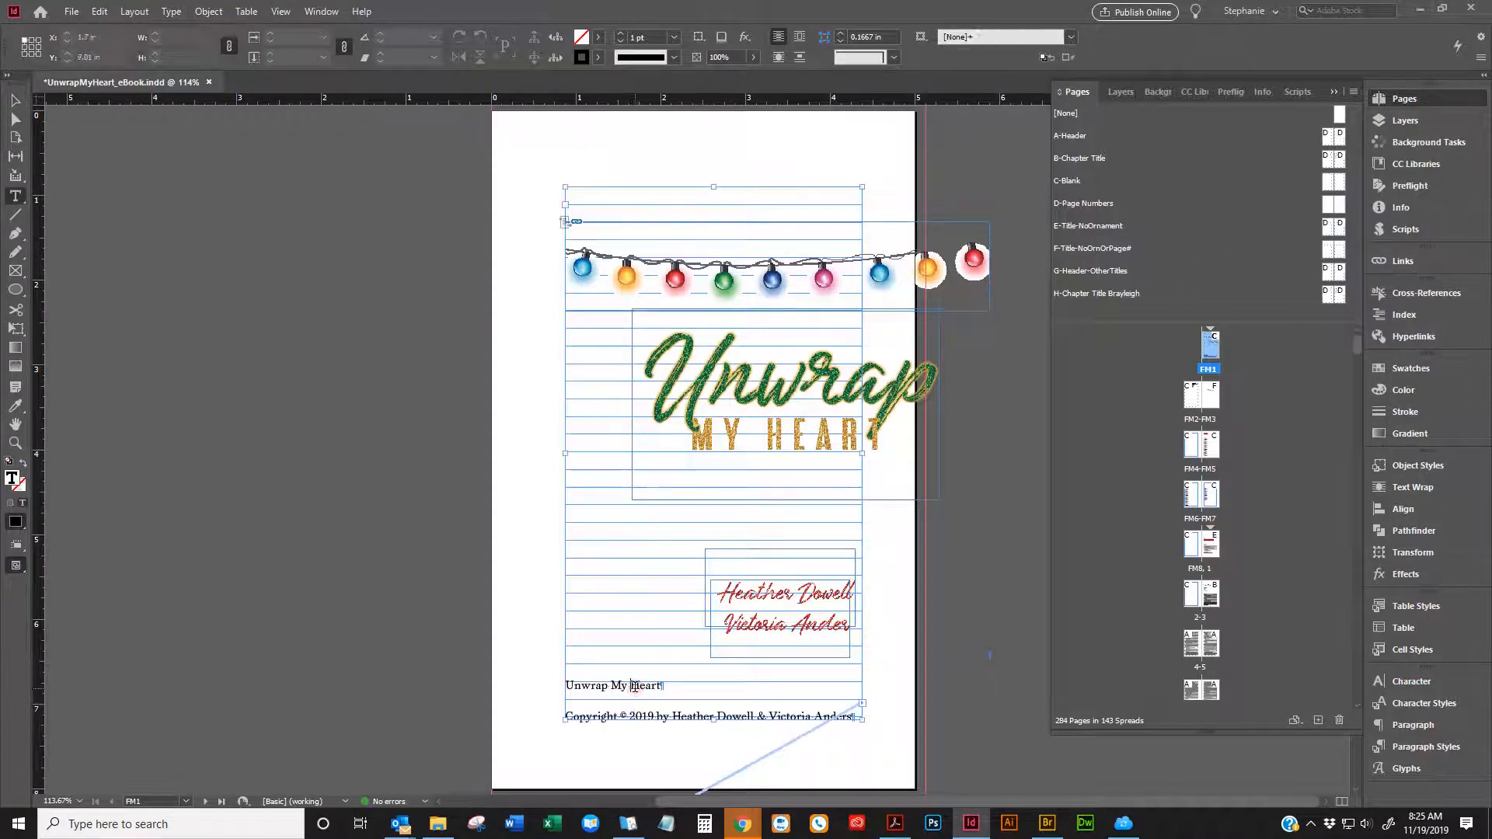
left_click(680, 681)
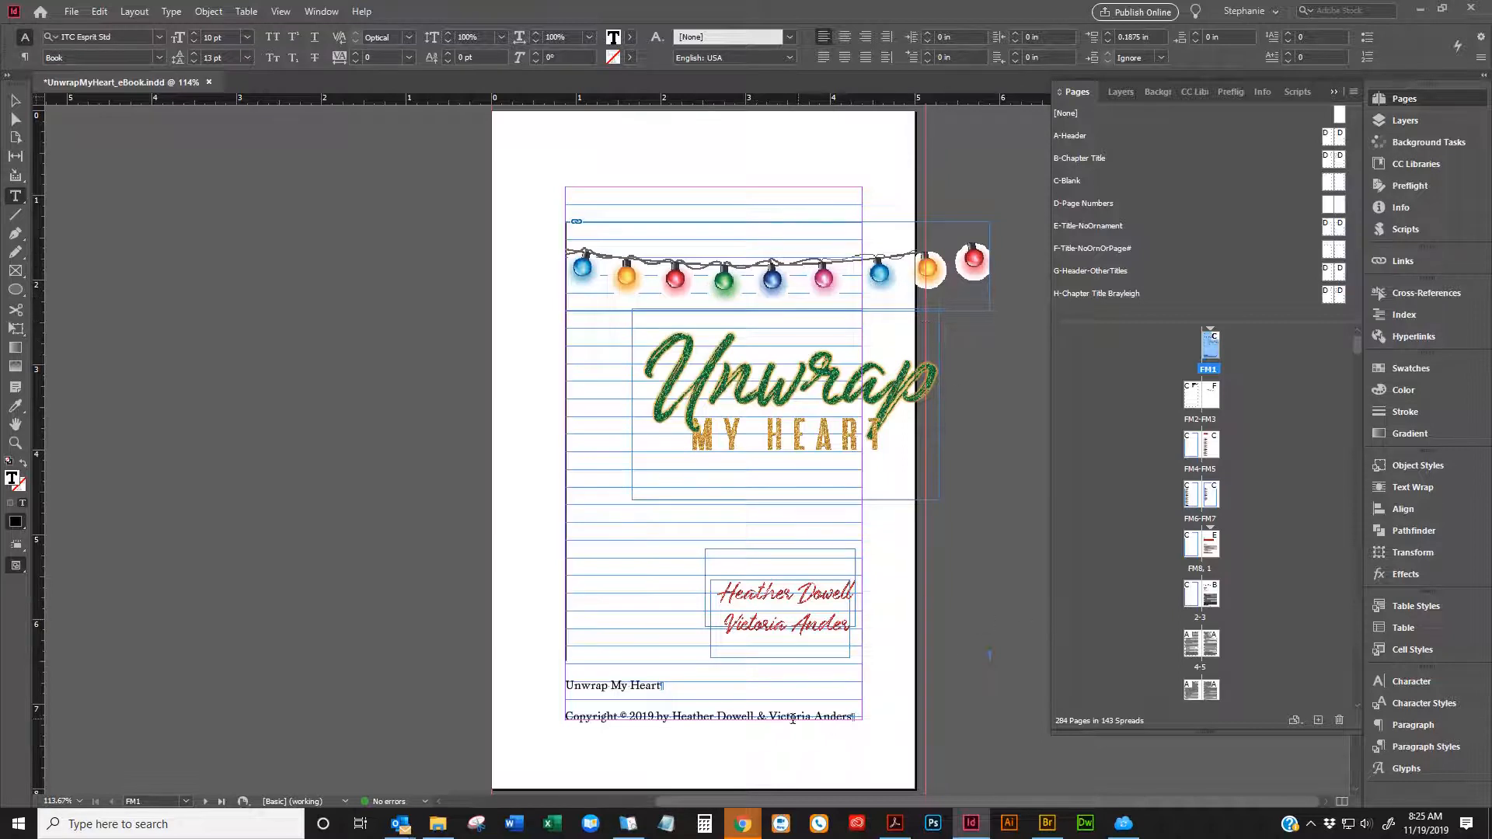
triple_click(687, 685)
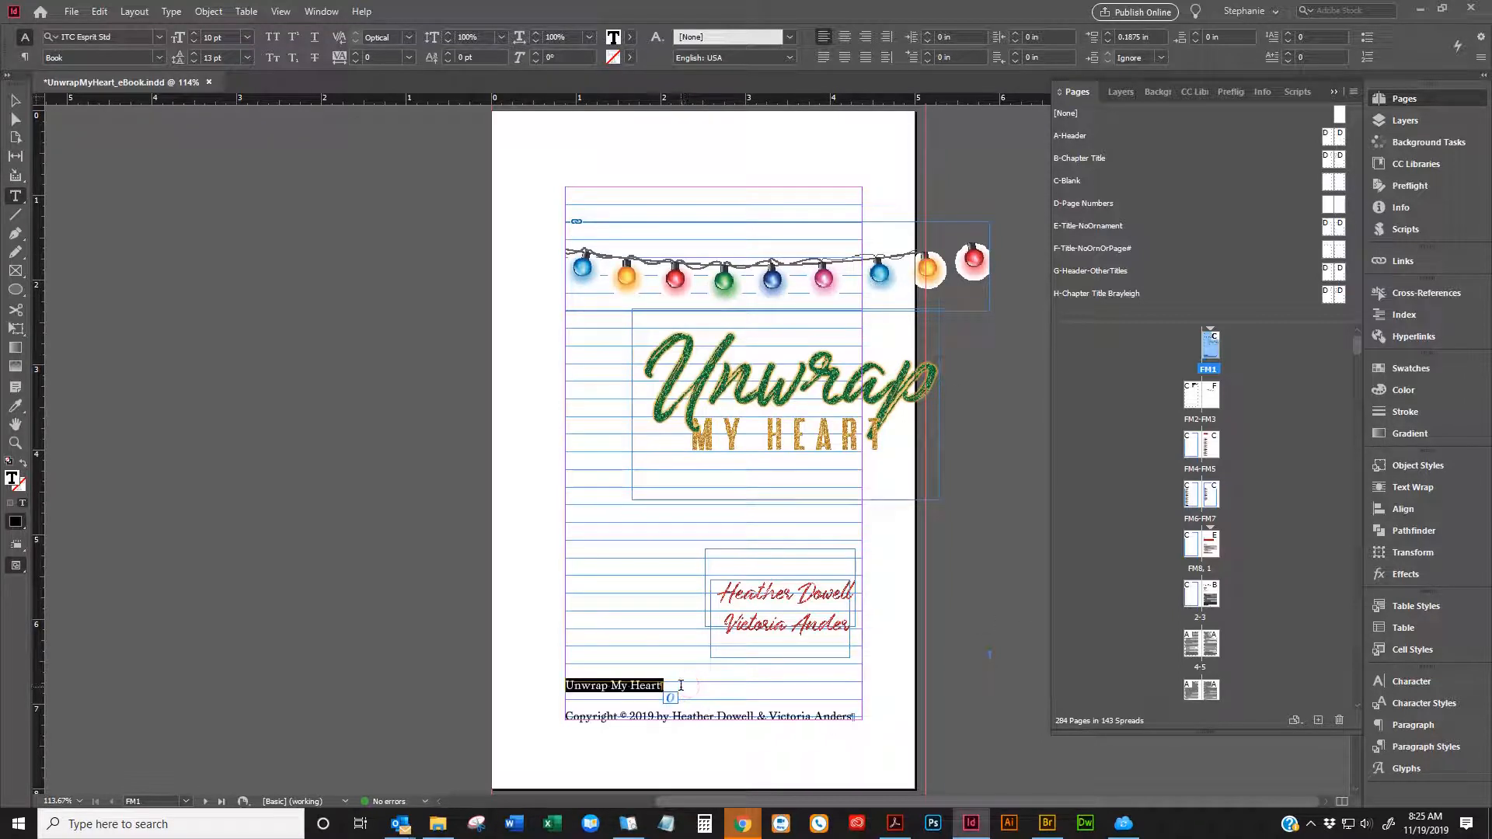
left_click(681, 685)
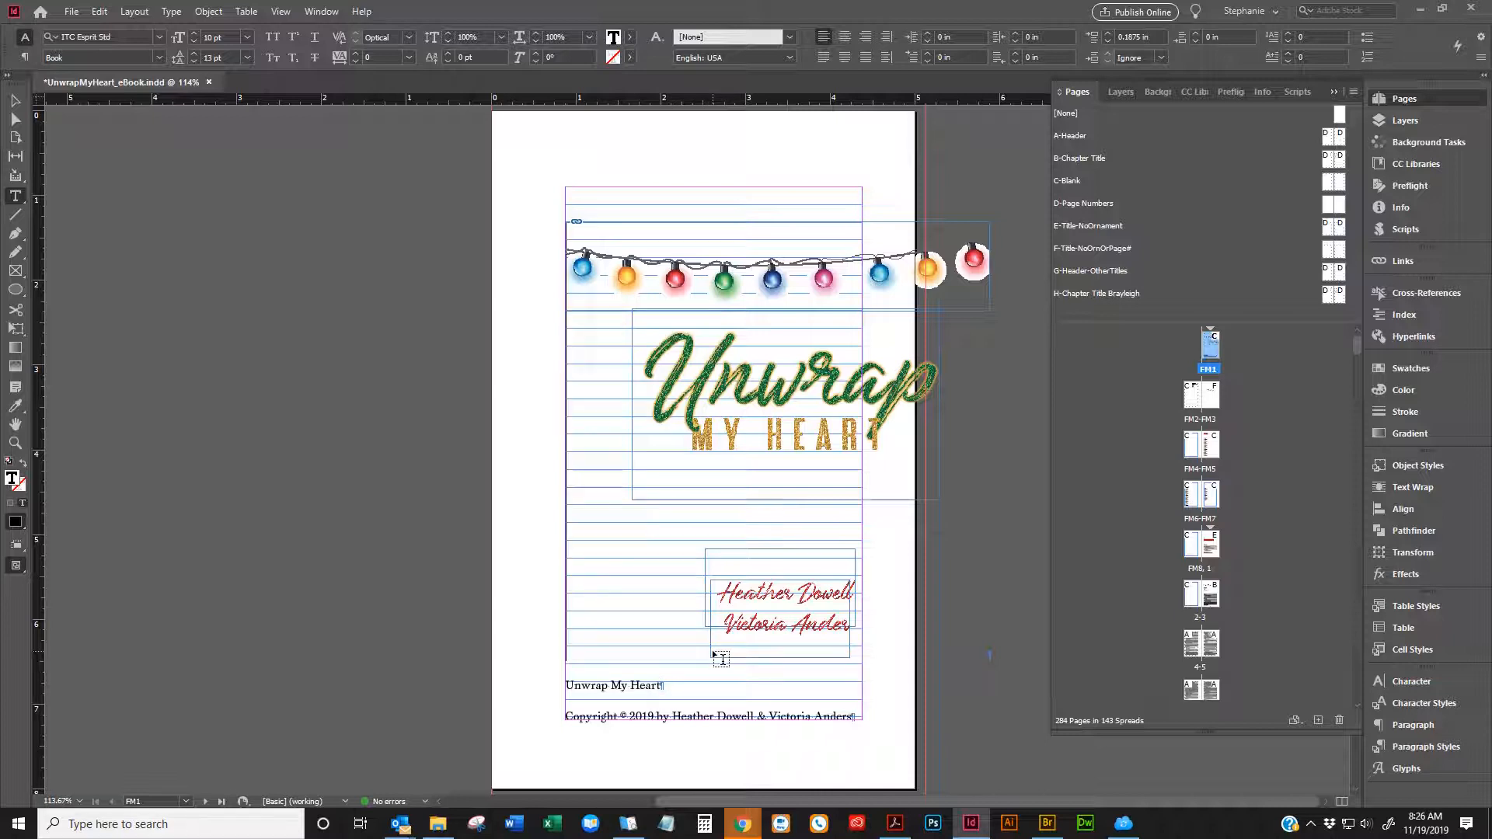
left_click(1443, 746)
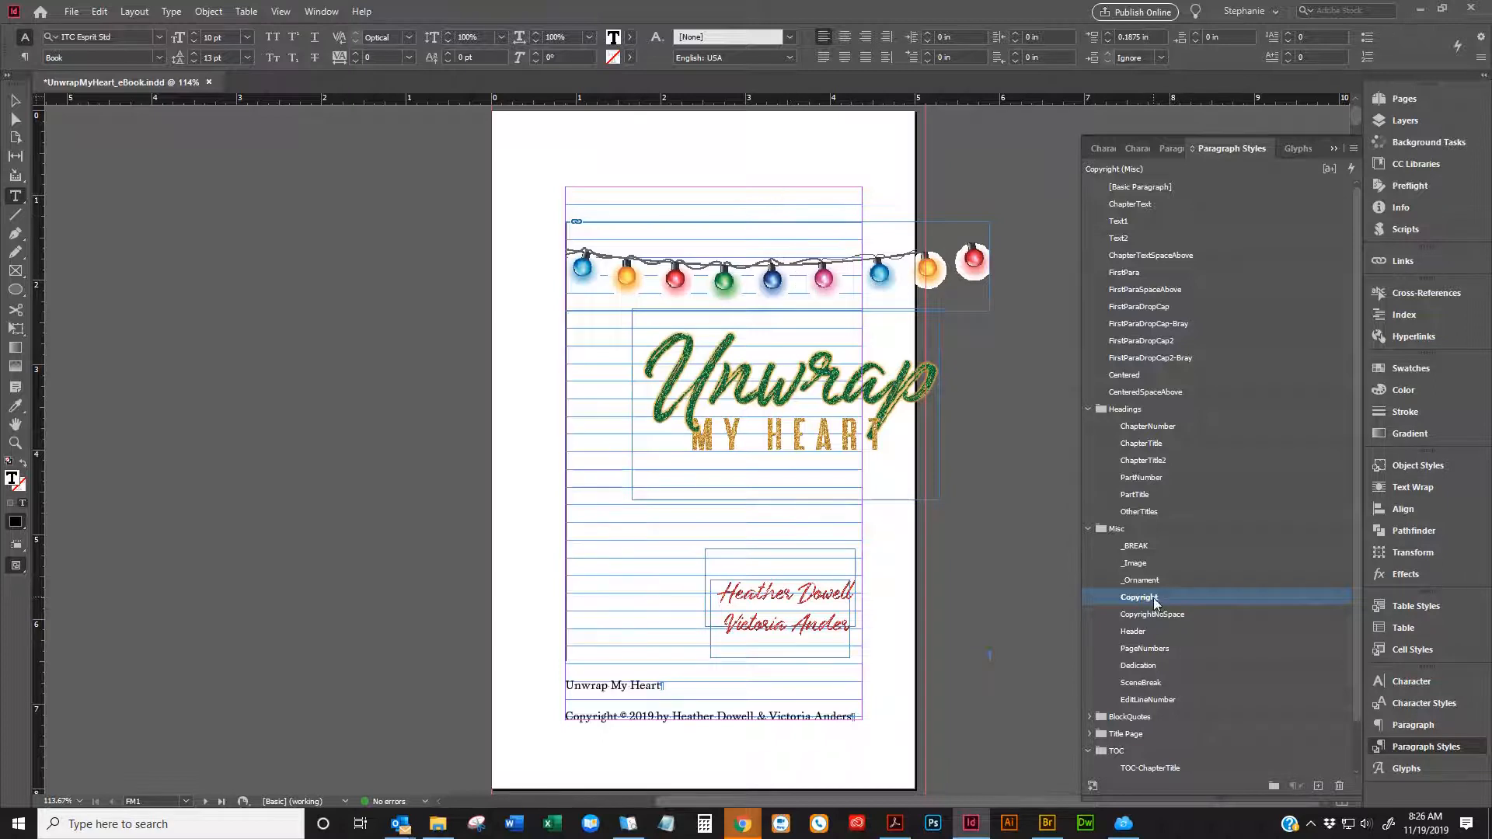
left_click(1136, 563)
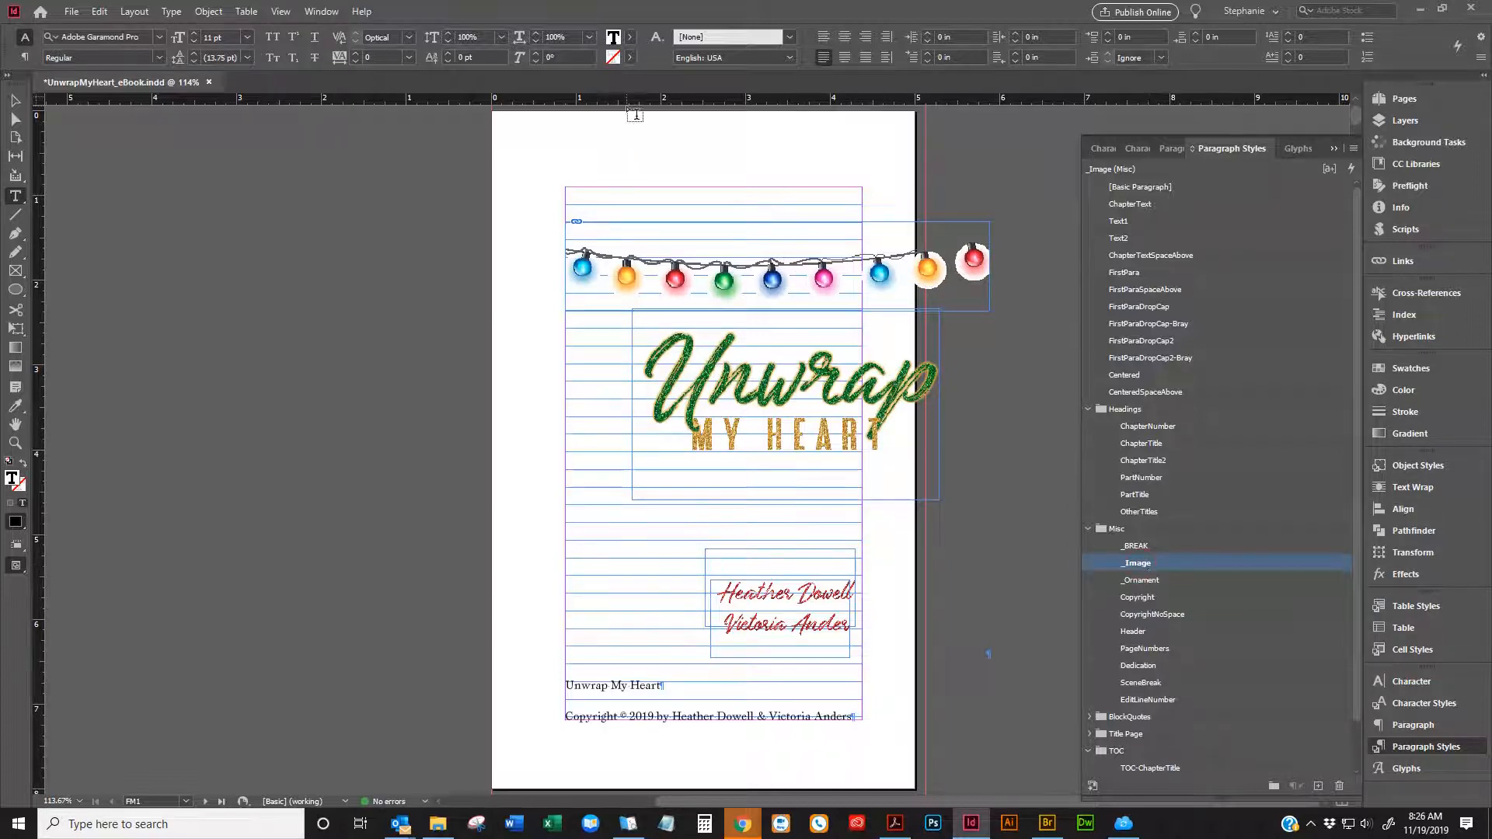
Center the title artwork's paragraph and redefine the _Image paragraph style to include the centering
left_click(25, 58)
left_click(72, 37)
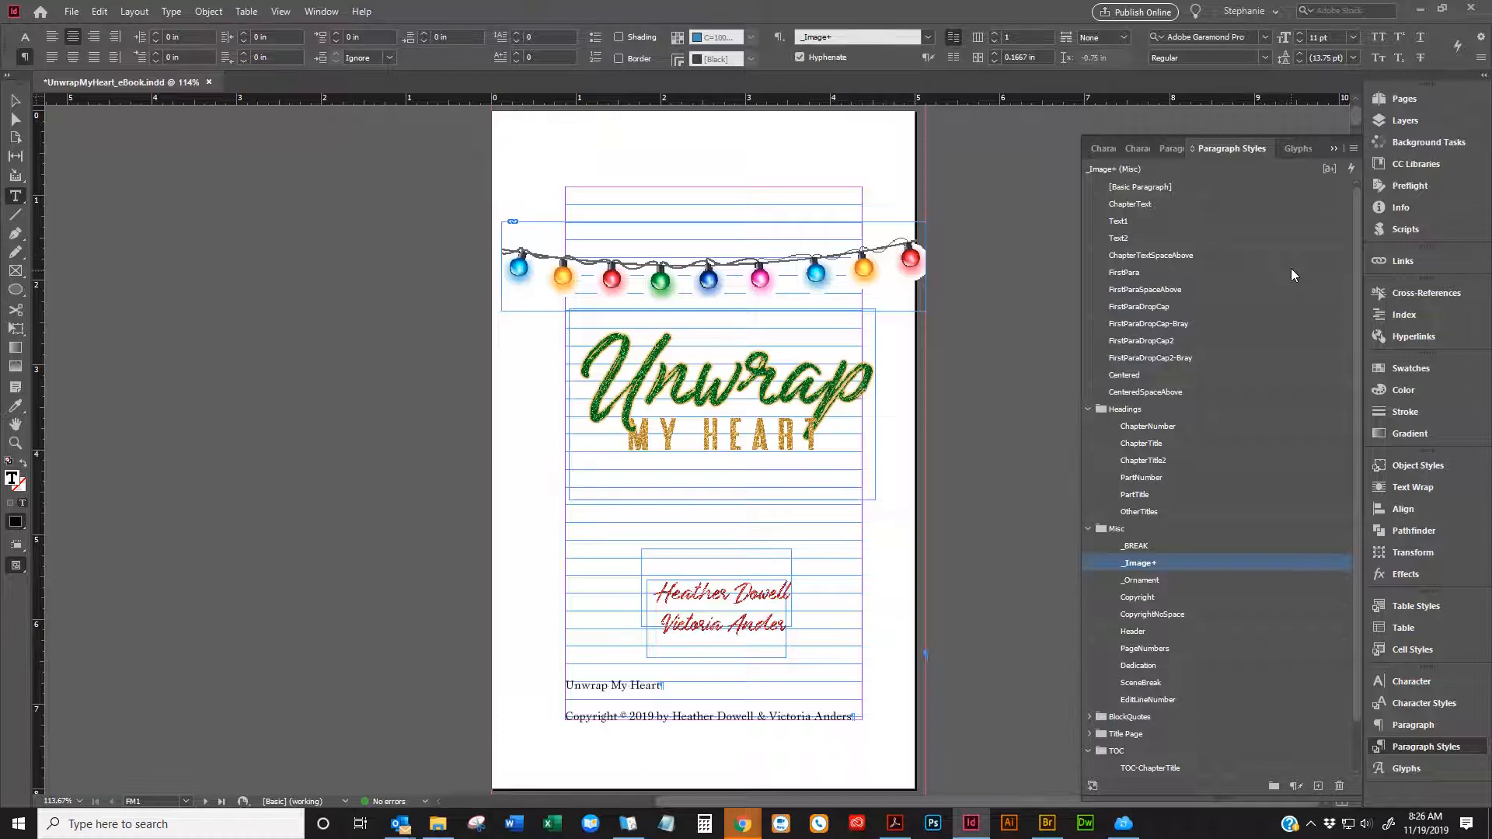
left_click(1350, 147)
left_click(1103, 204)
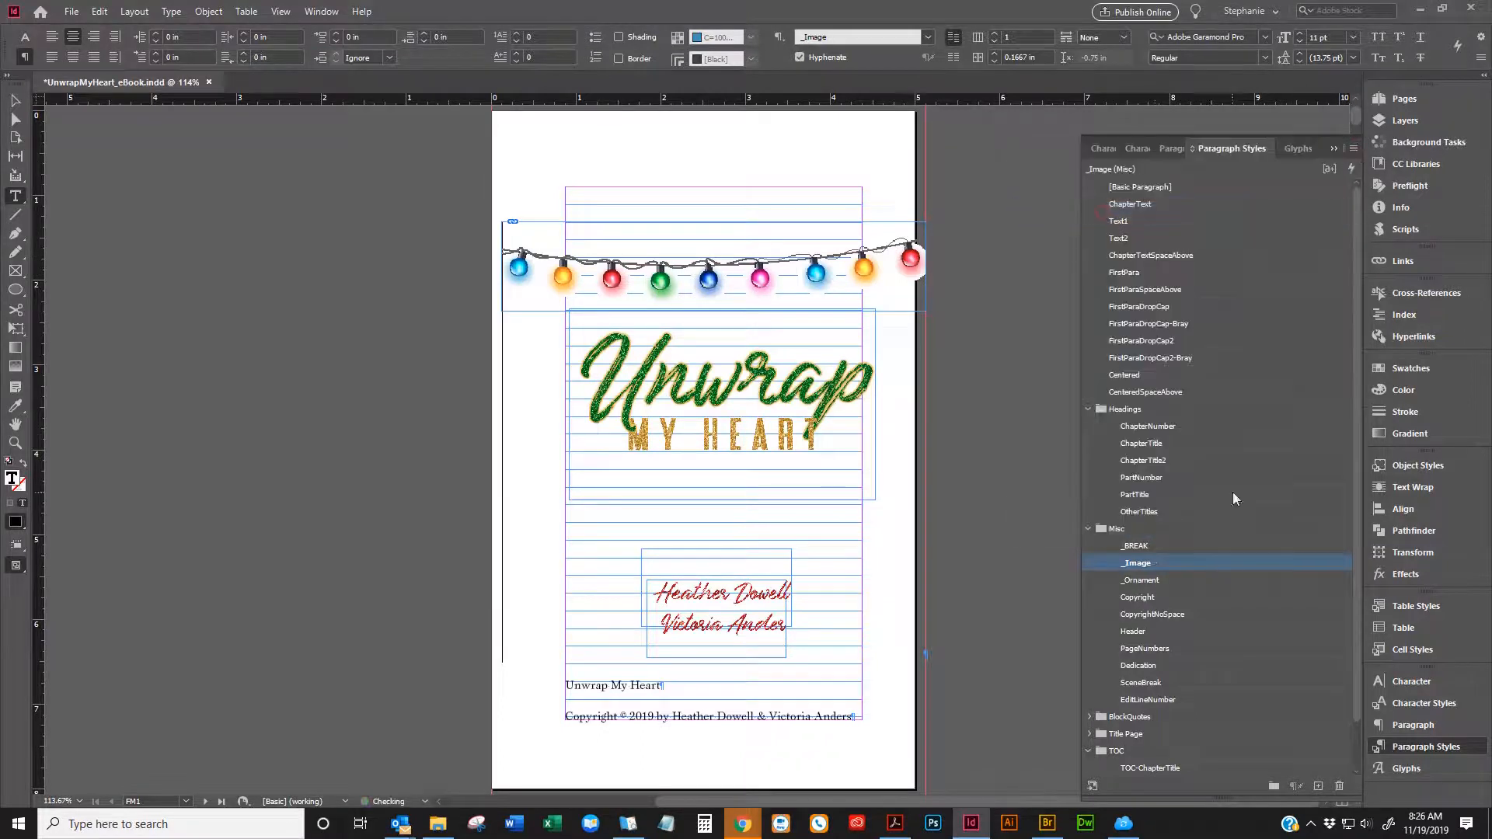
Insert an empty paragraph between the title artwork and the "Unwrap My Heart" copyright line and apply the _BREAK style to it
left_click(667, 685)
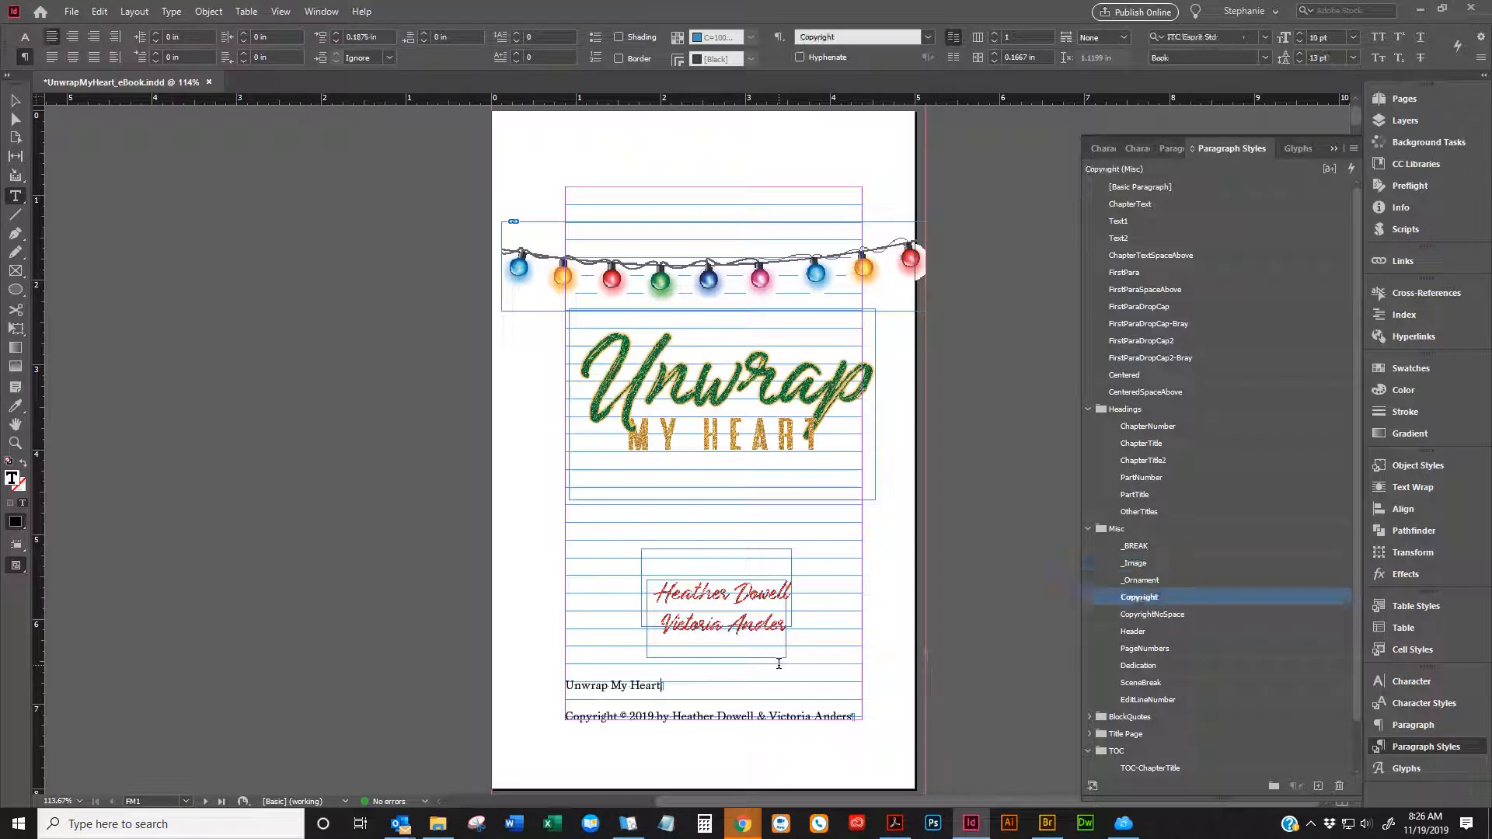
key("Up")
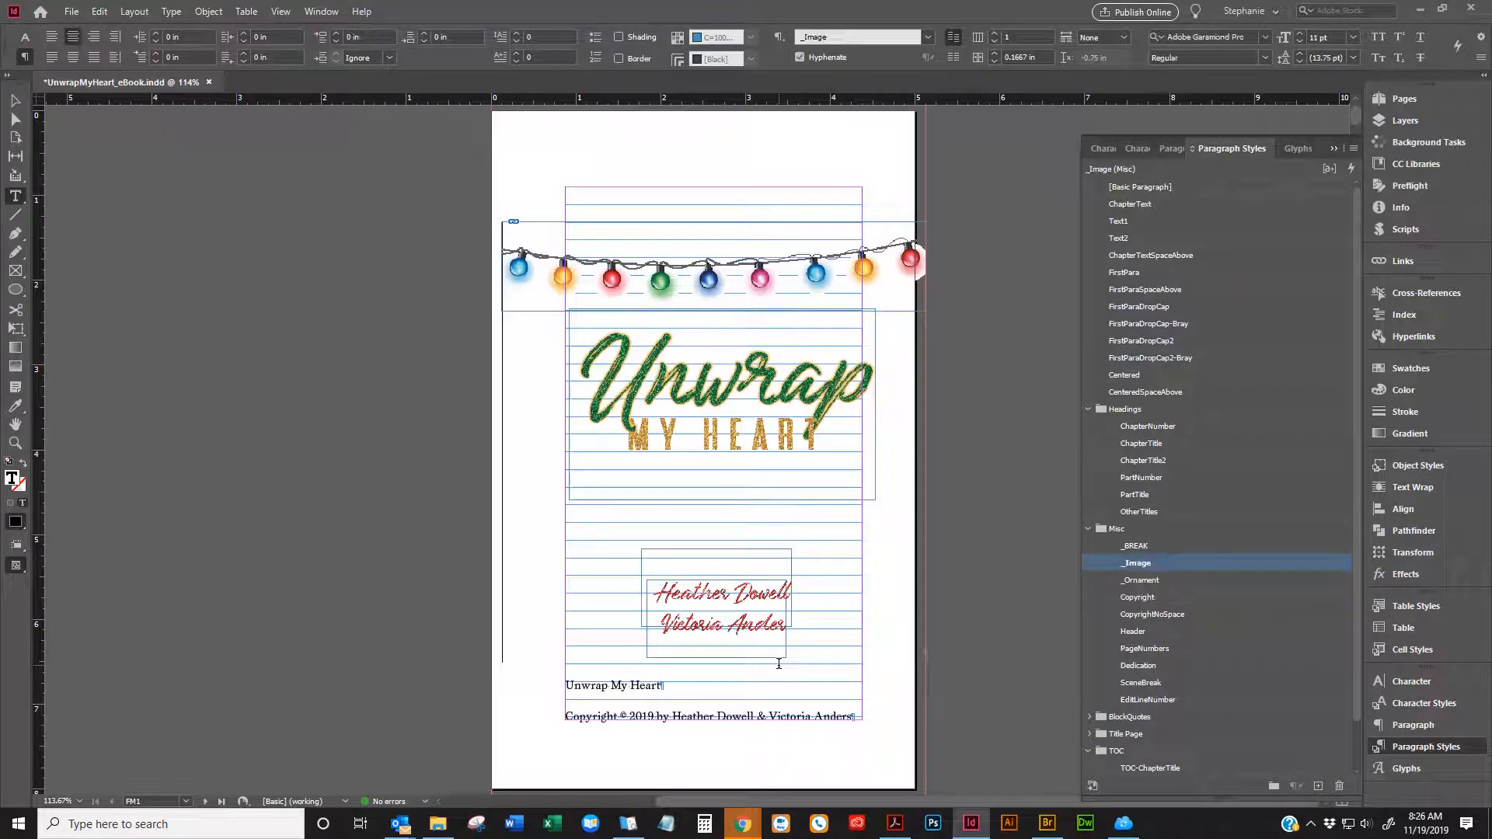
key("Down")
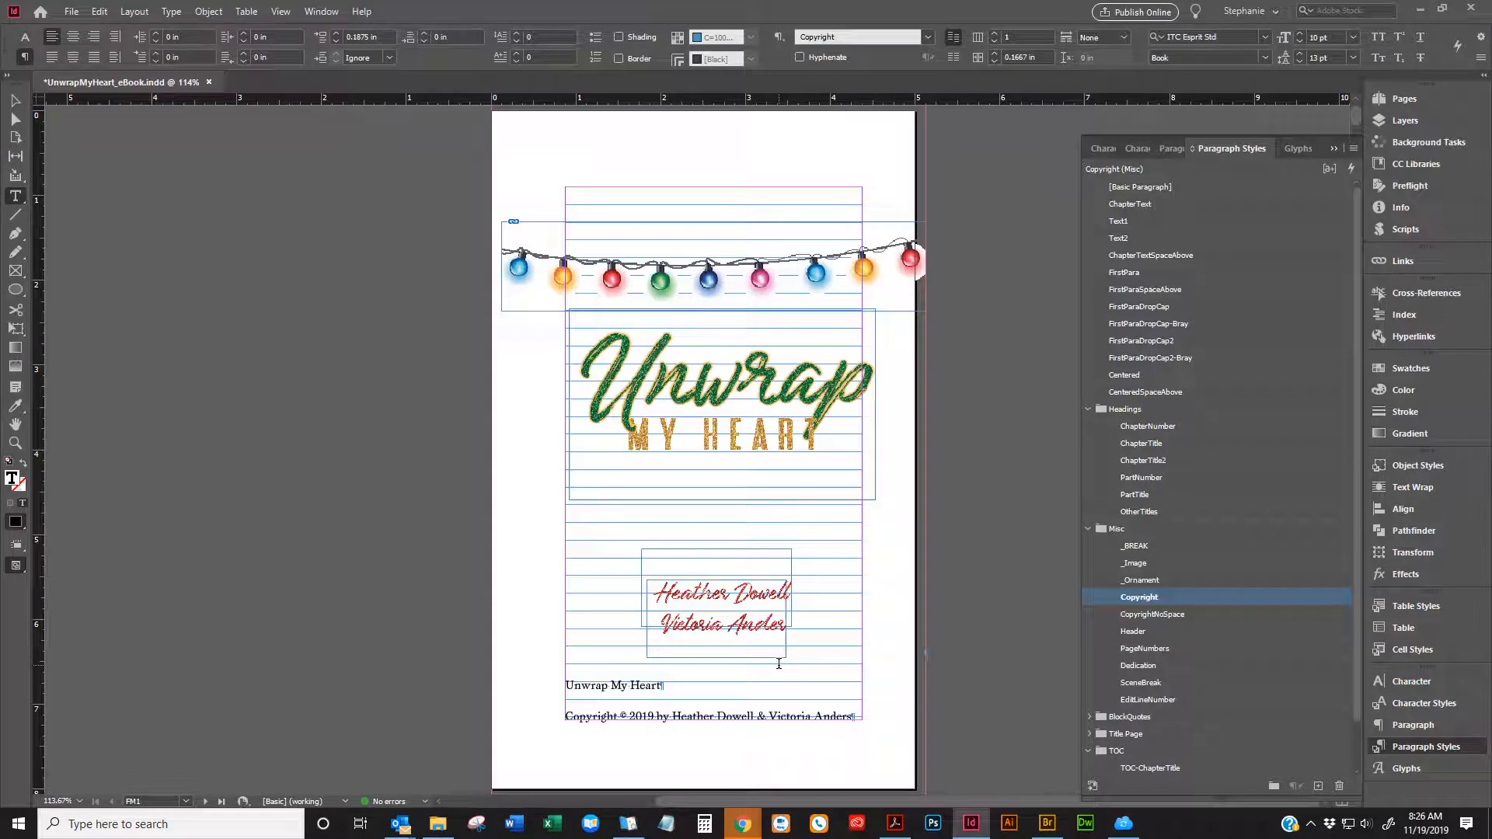
key("Return")
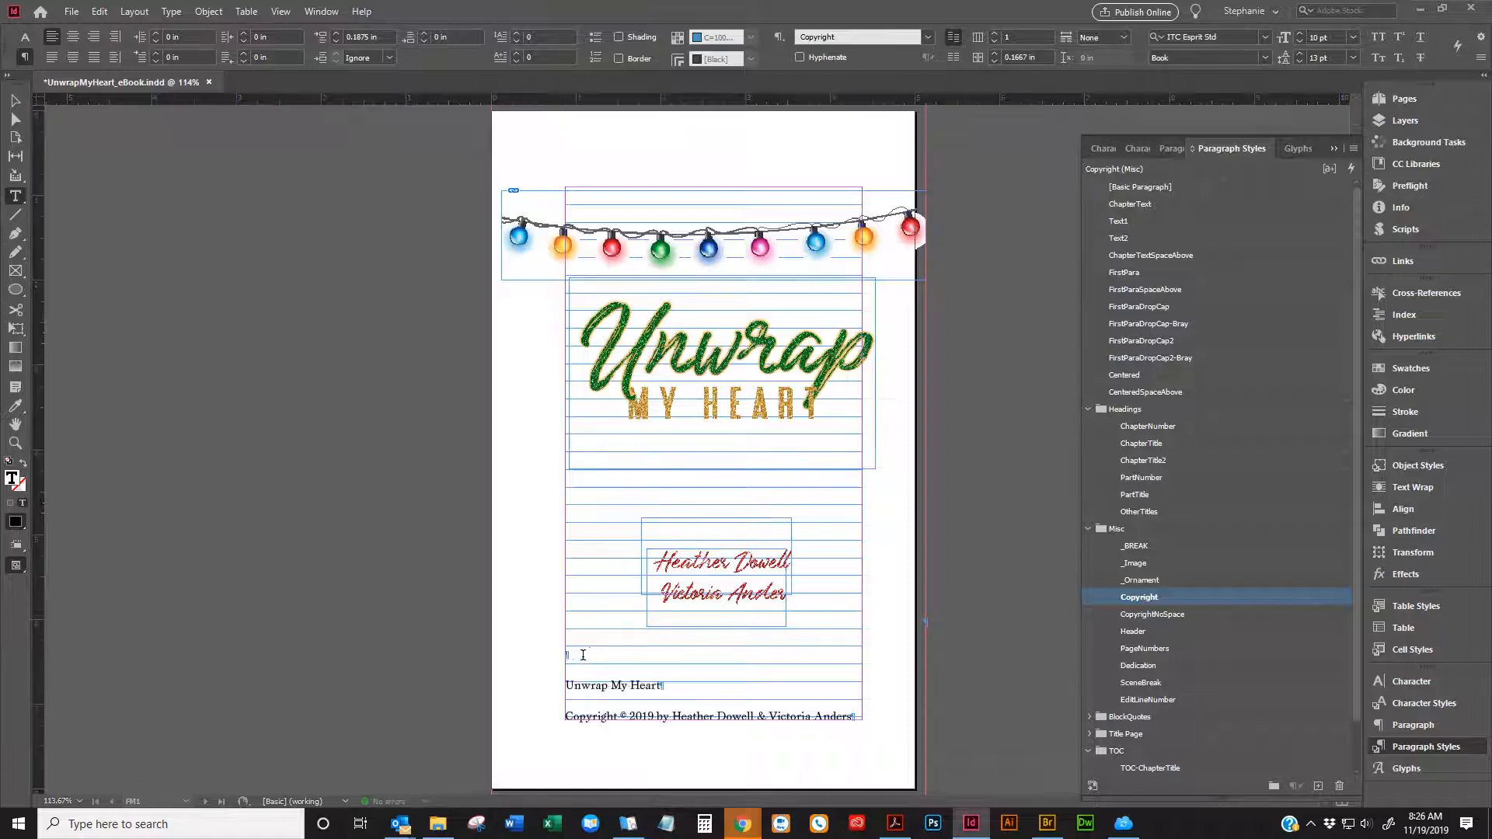
left_click(1155, 544)
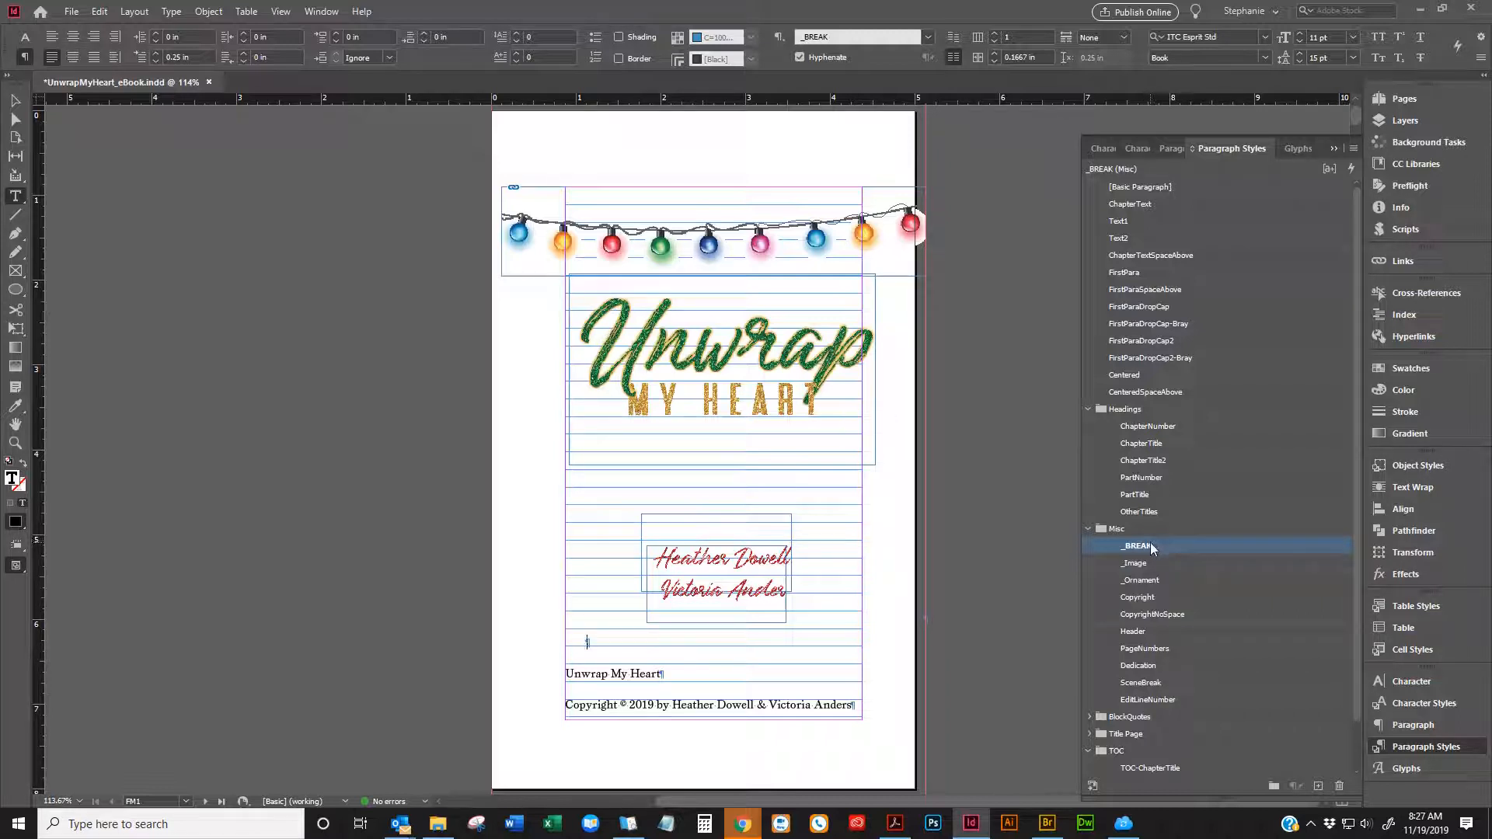
Check the _BREAK paragraph style's export tagging settings, including the Split Document (EPUB only) option
right_click(1150, 546)
key("Escape")
double_click(1170, 553)
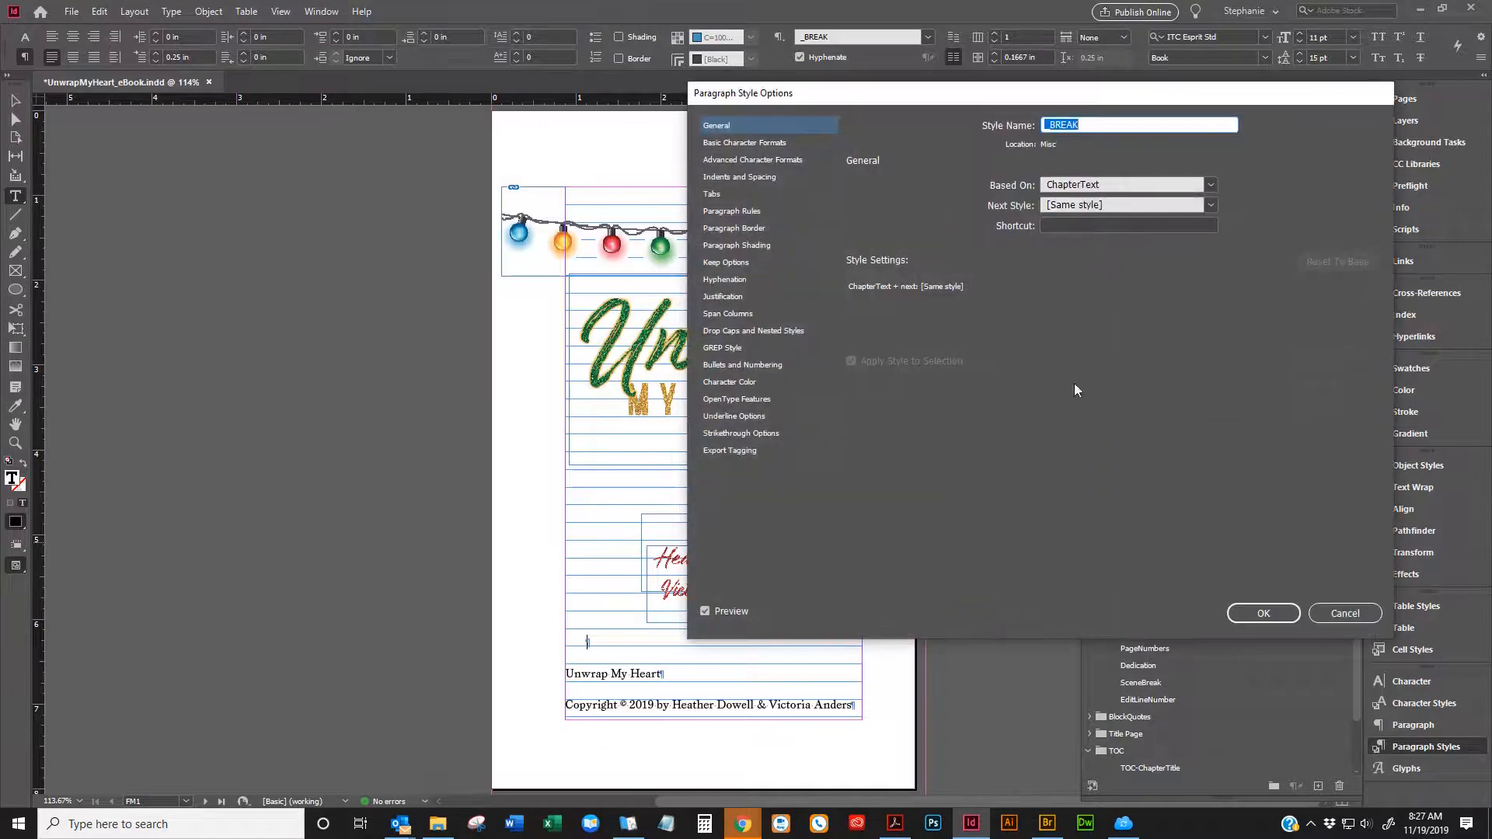
left_click_drag(954, 100, 1035, 81)
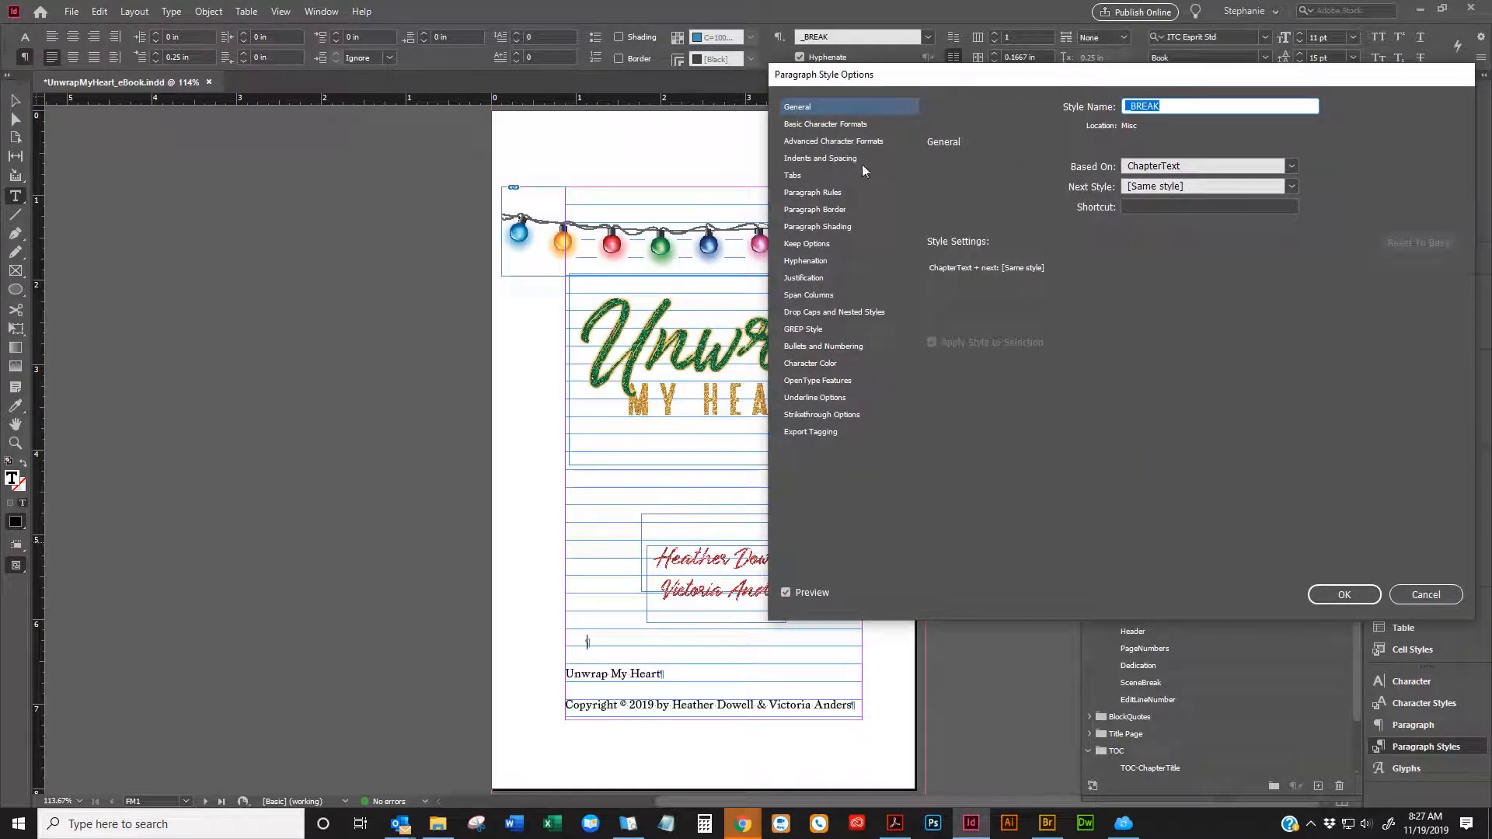
left_click(822, 433)
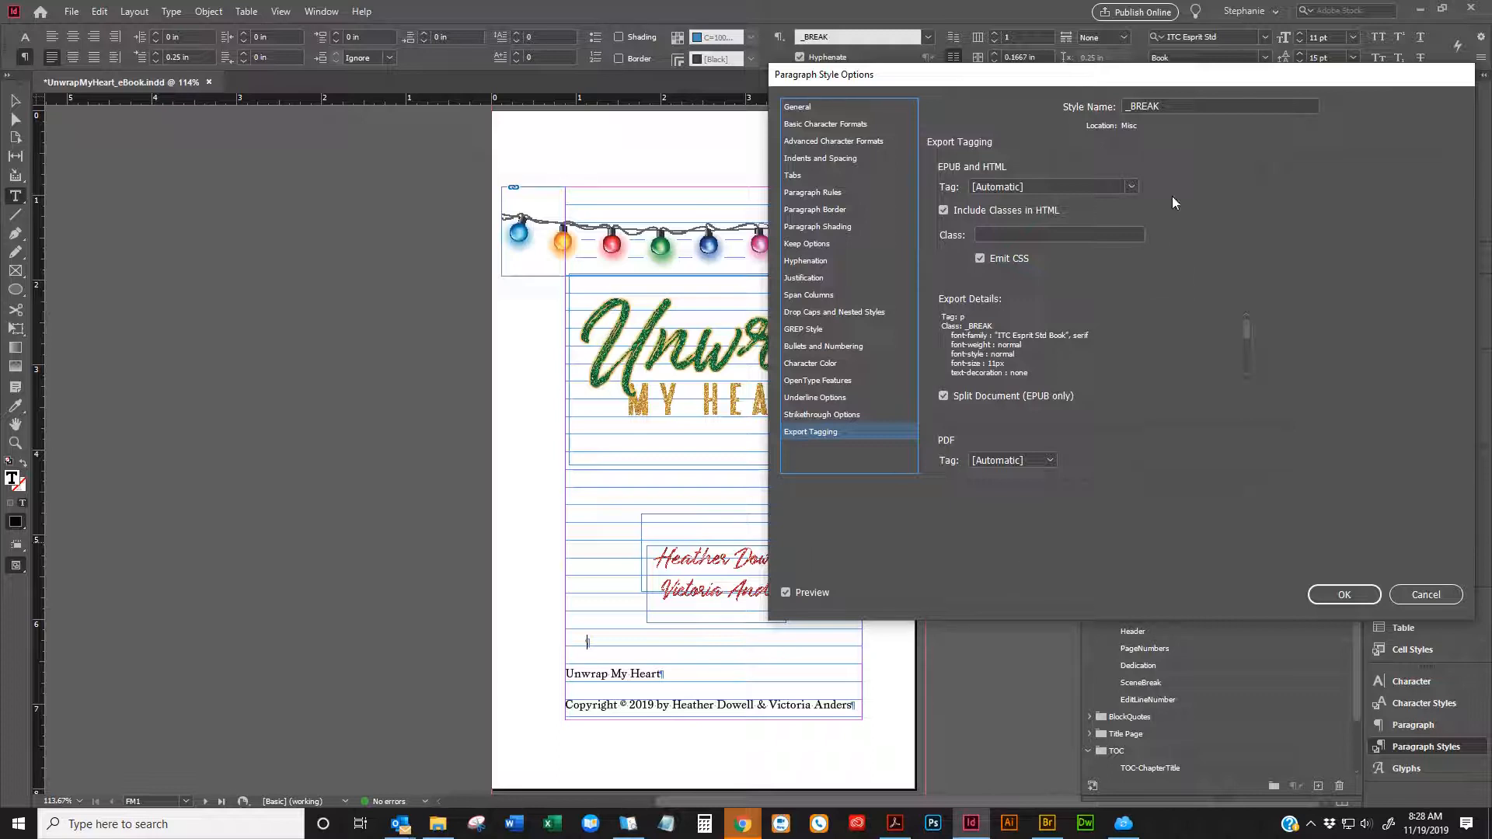
left_click(1343, 594)
Add an empty paragraph after the cover design and interior formatting credit and apply the _BREAK style to it
scroll(619, 543, "down", 6)
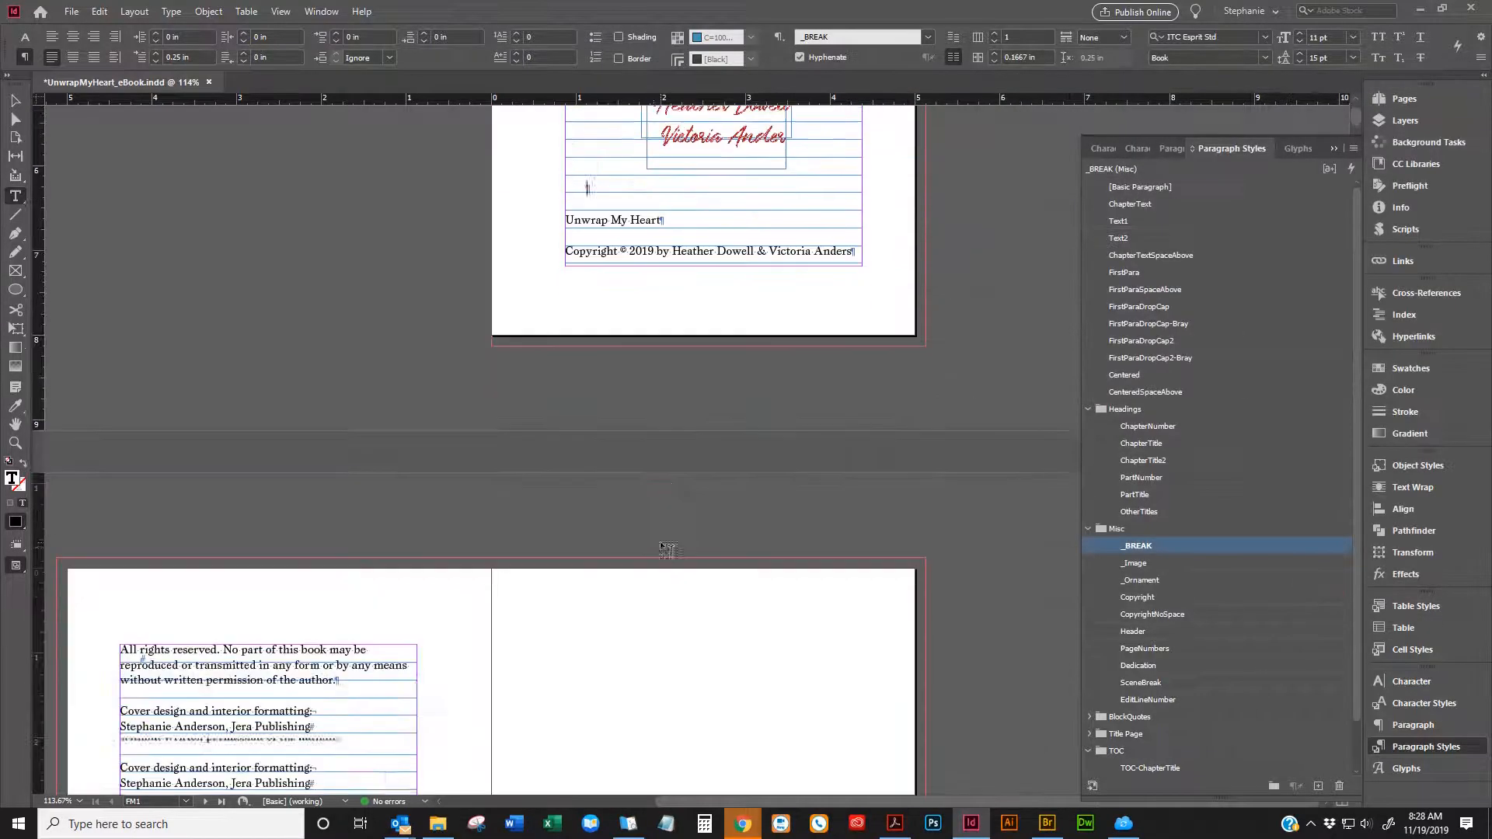
left_click(342, 386)
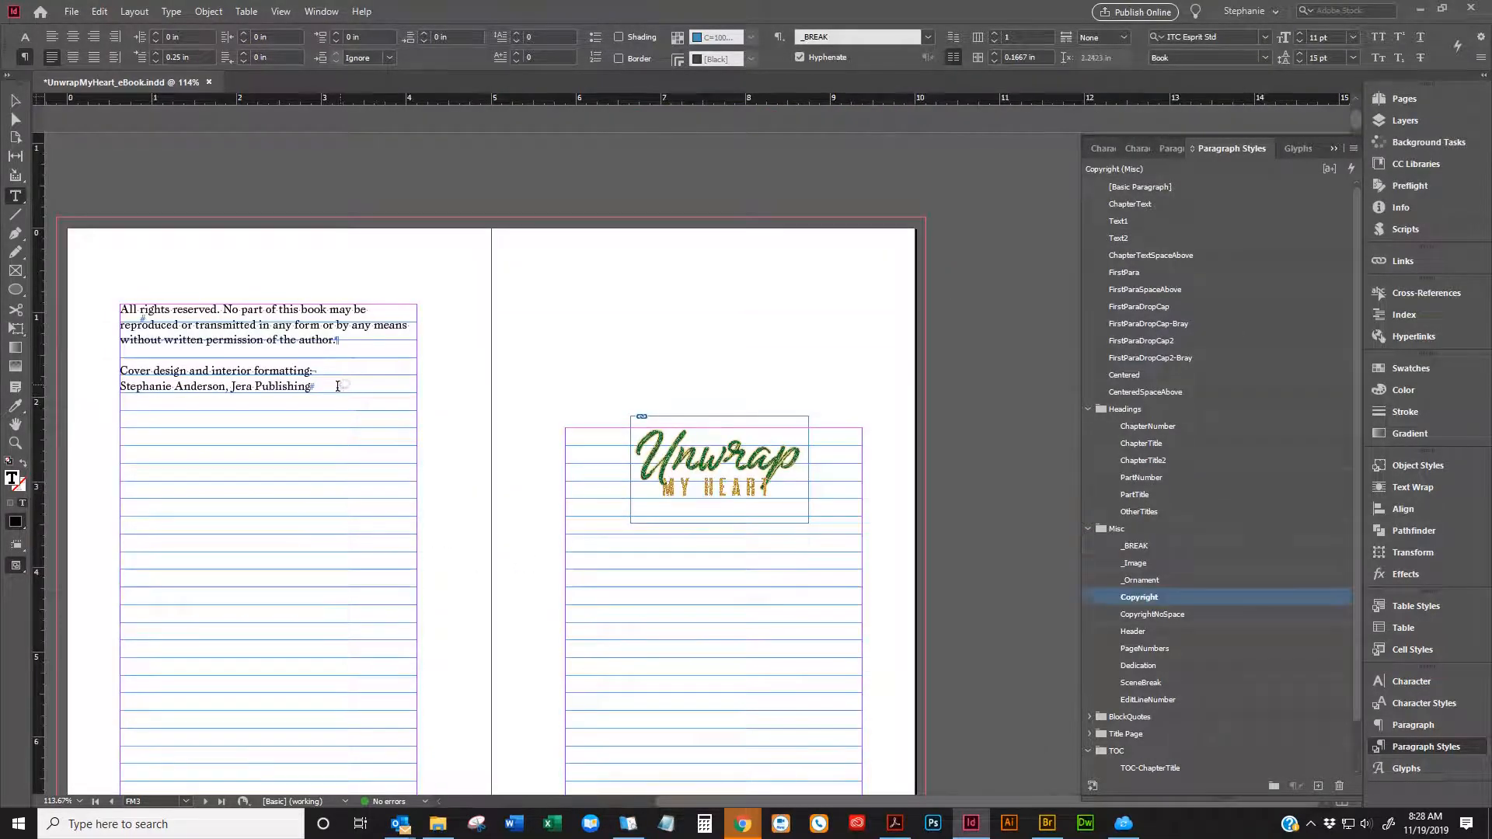
key("Return")
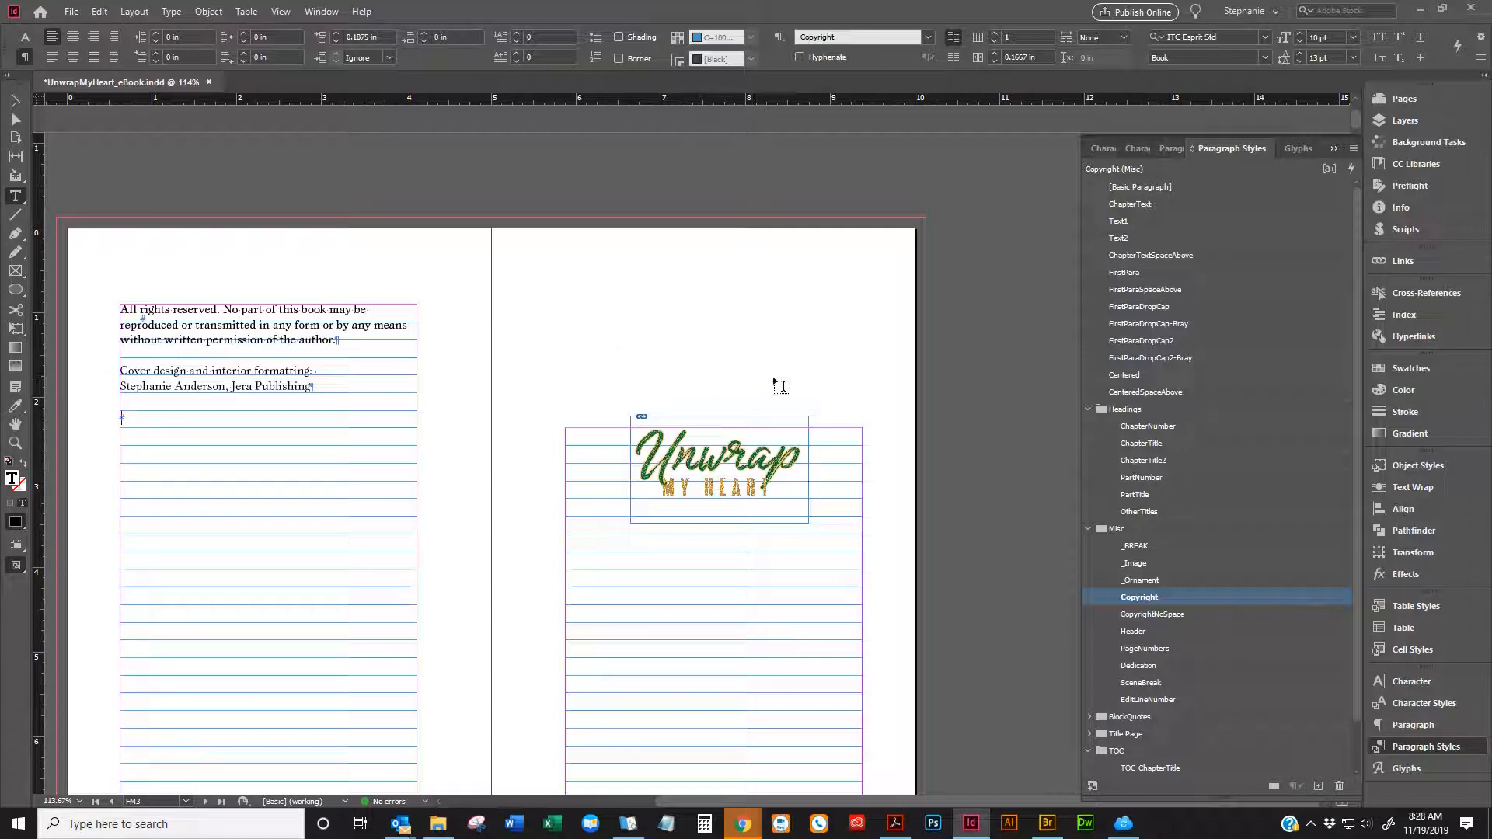
left_click(1130, 546)
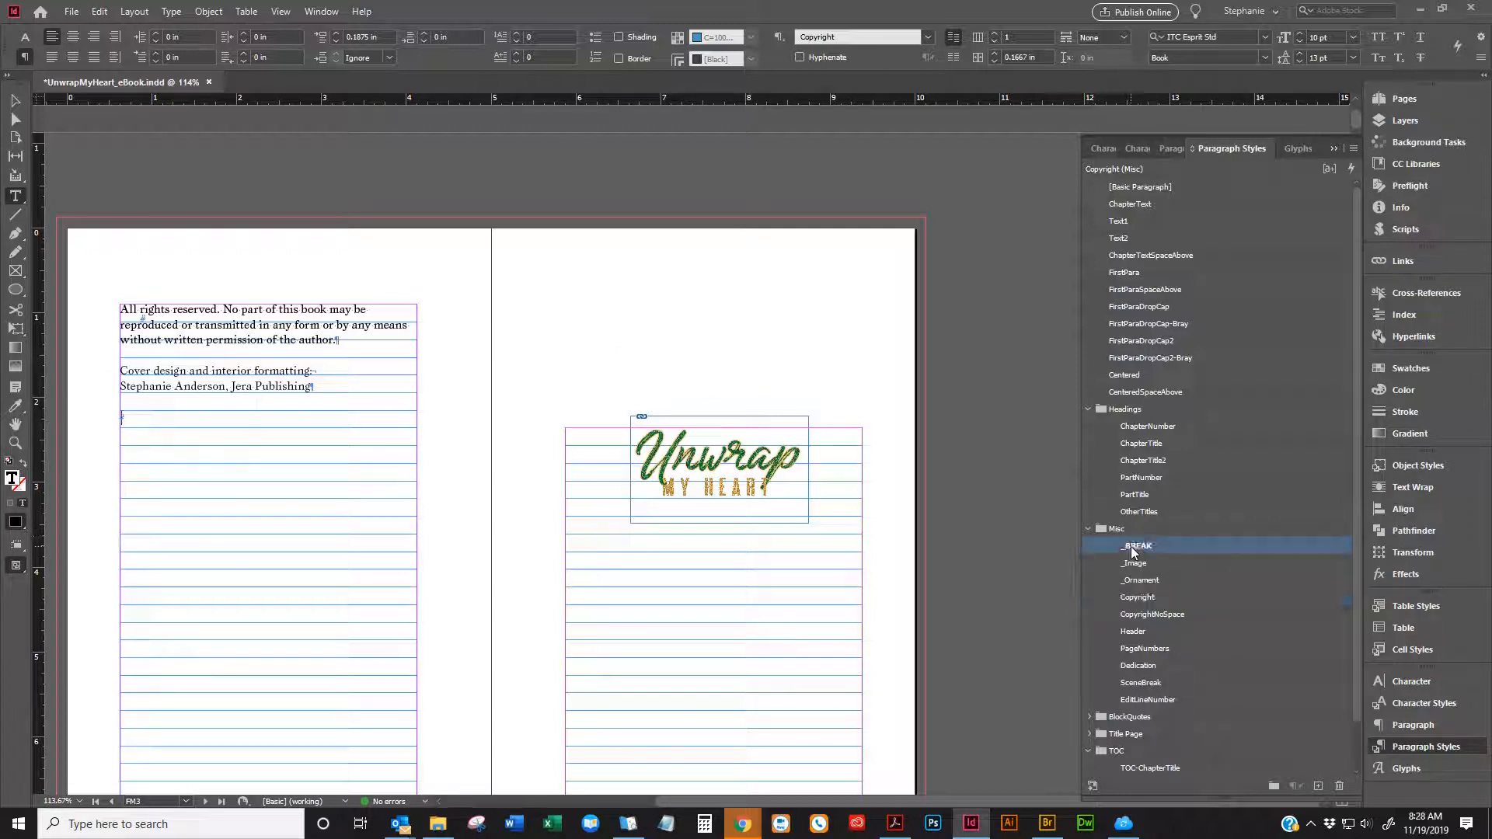
Delete the small "Unwrap My Heart" title artwork from page FM3
scroll(672, 408, "down", 1)
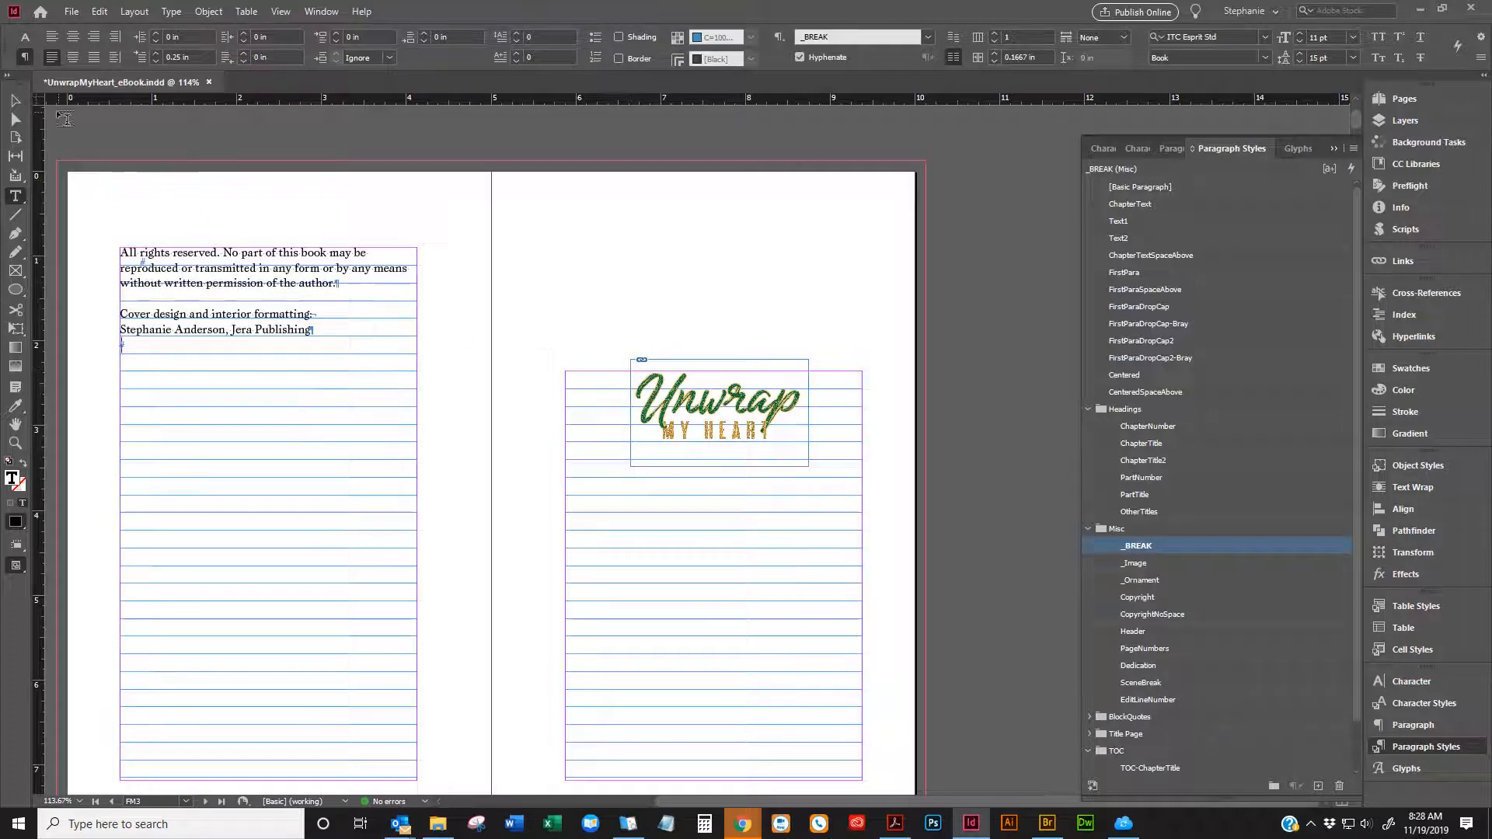
left_click(16, 101)
left_click(804, 385)
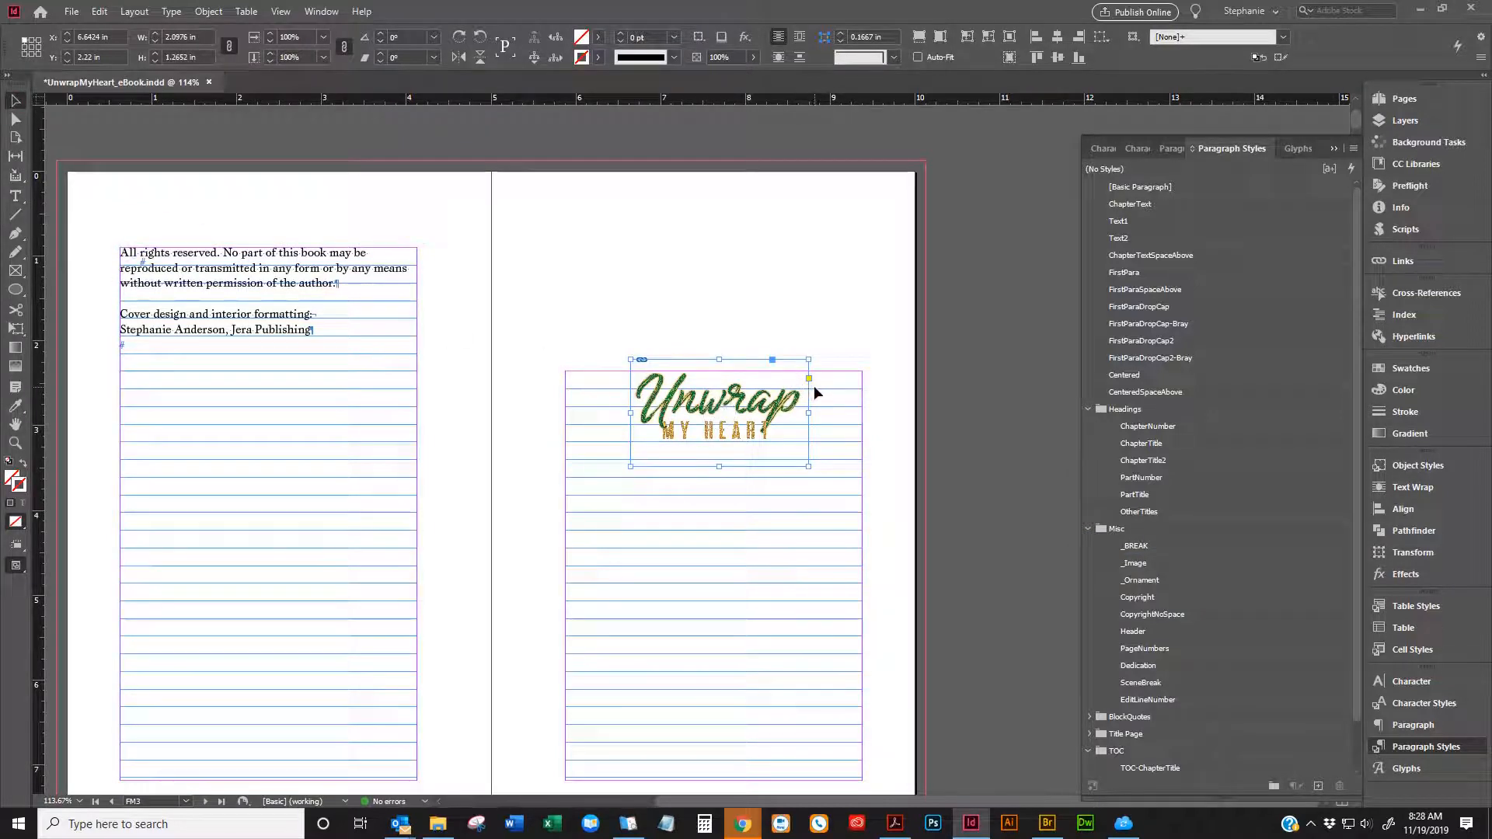
key("Delete")
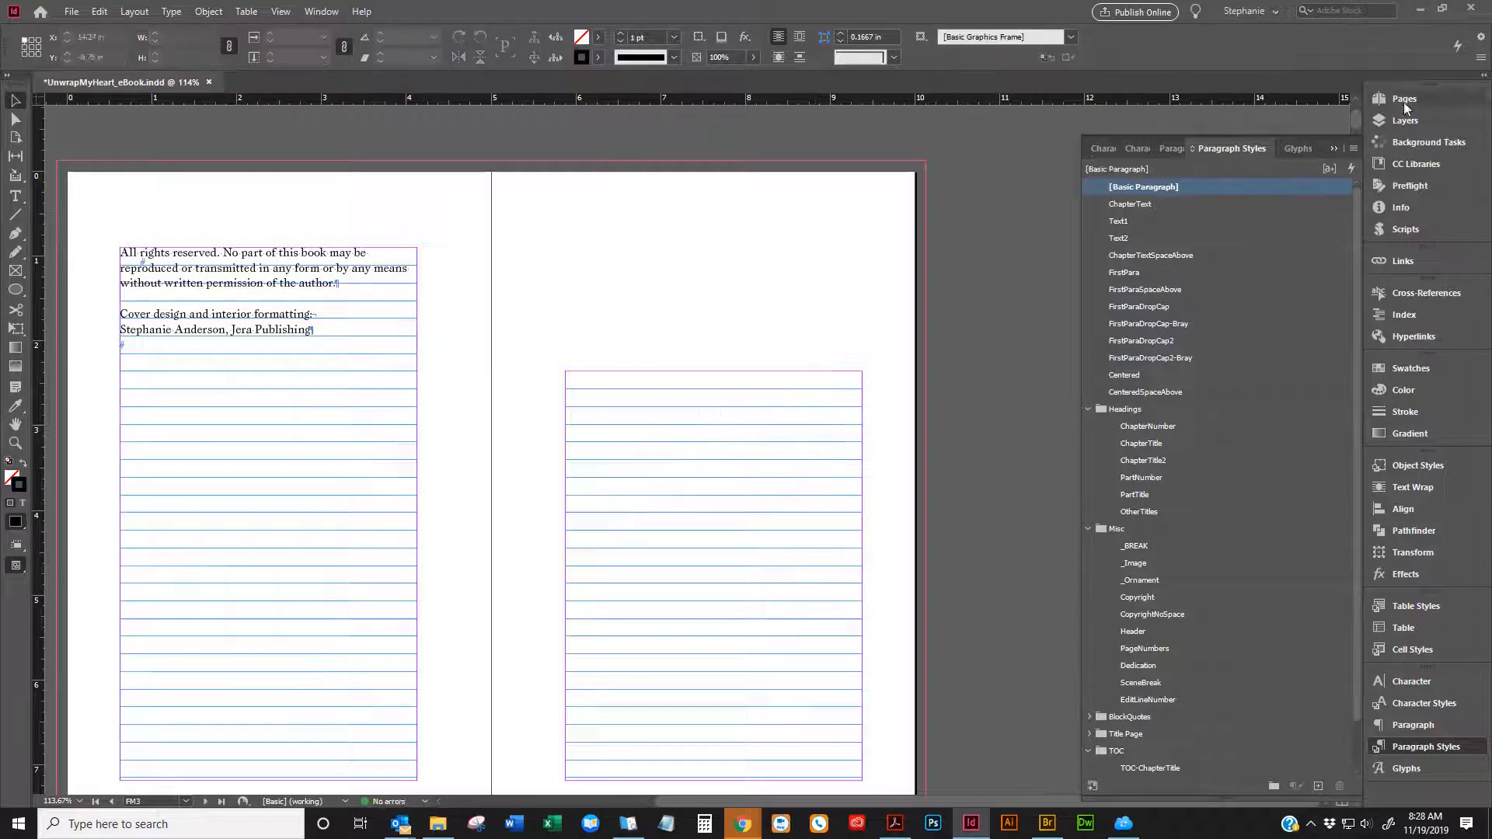
Delete the emptied page FM3 and the blank page after it, so the Contents page follows the copyright page
left_click(1420, 100)
double_click(1209, 398)
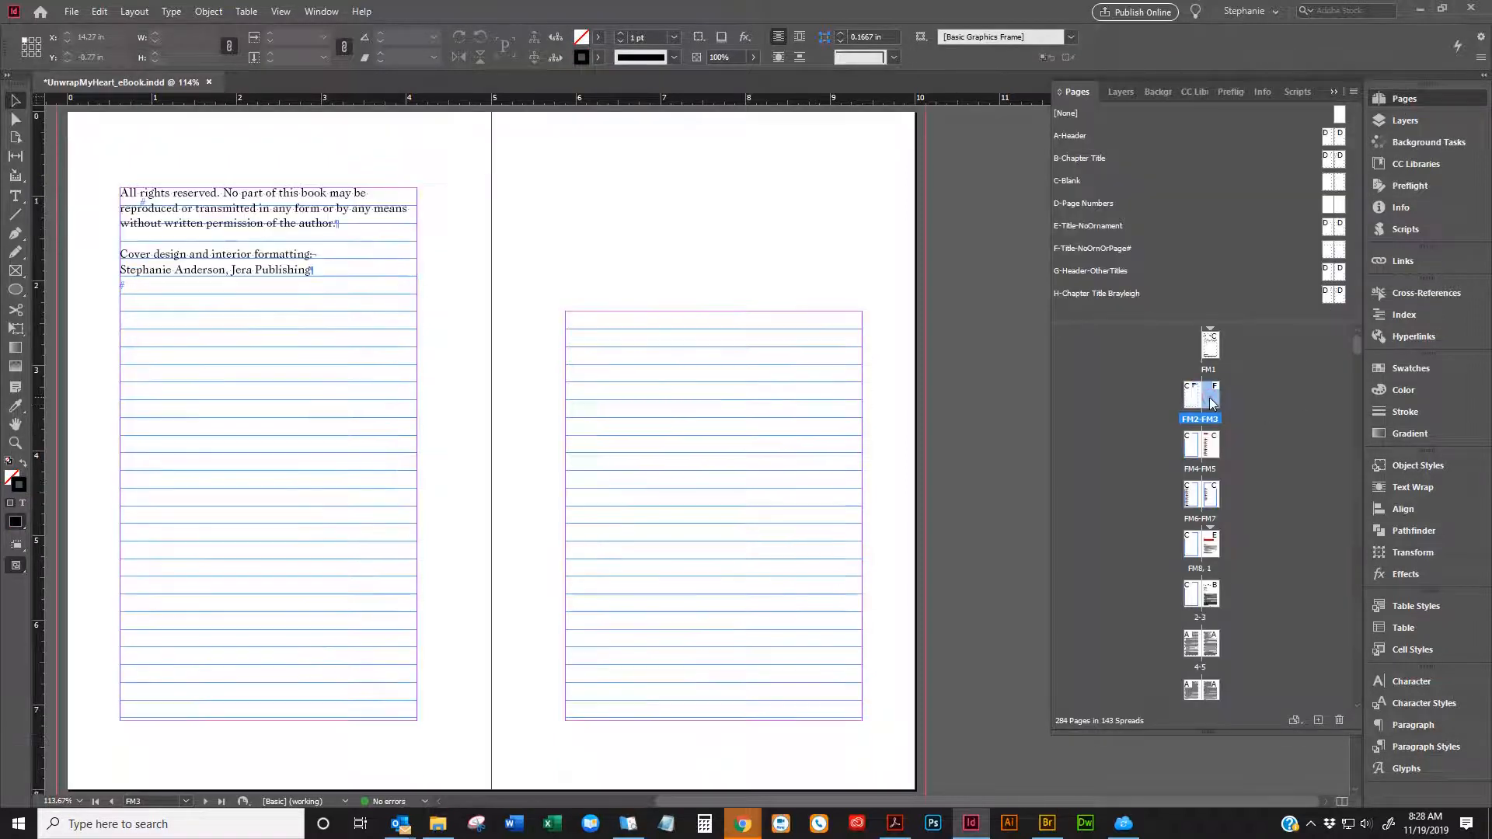
left_click(1341, 721)
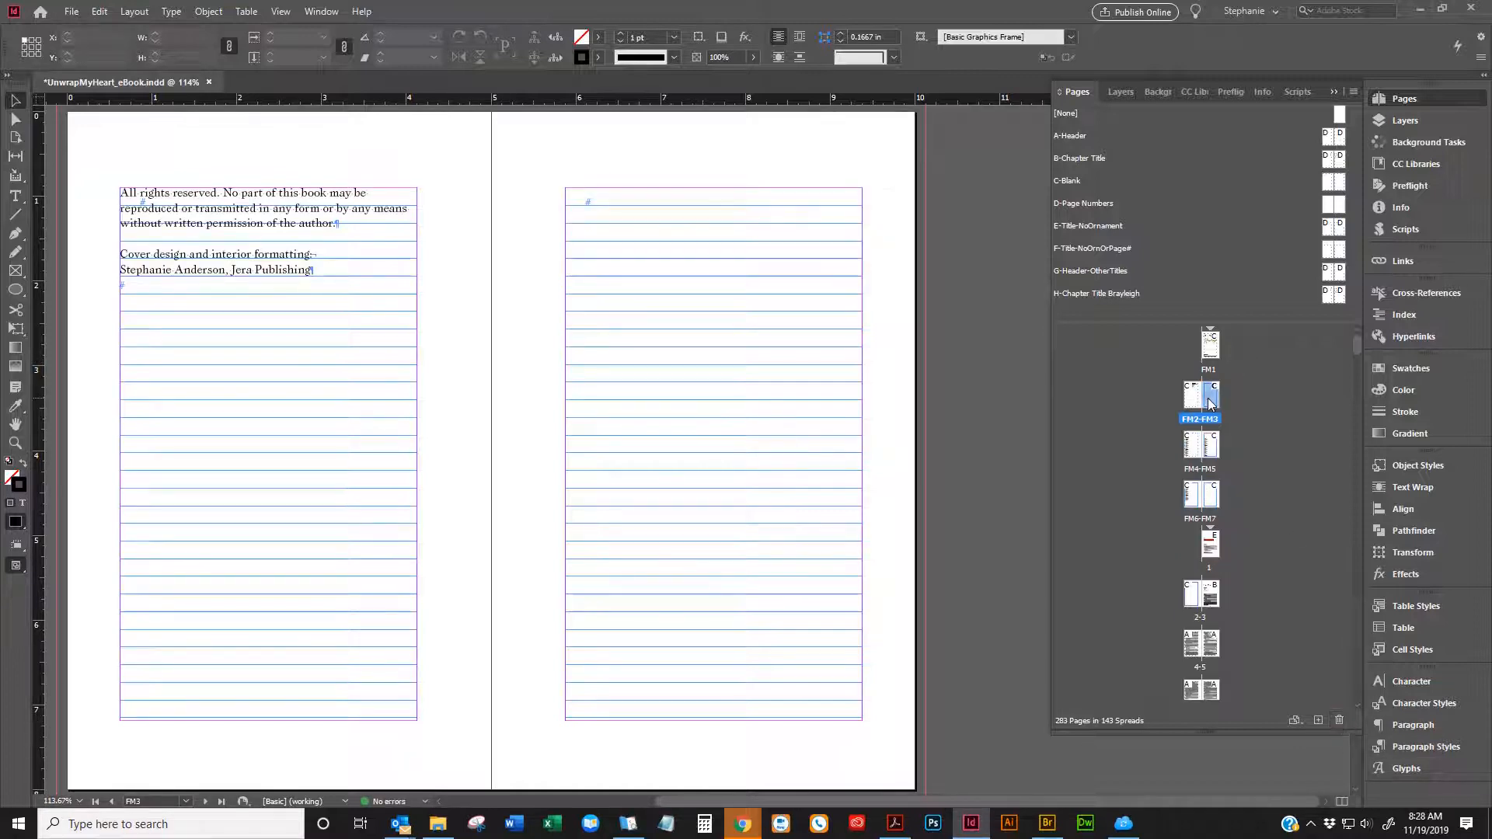
left_click(1341, 721)
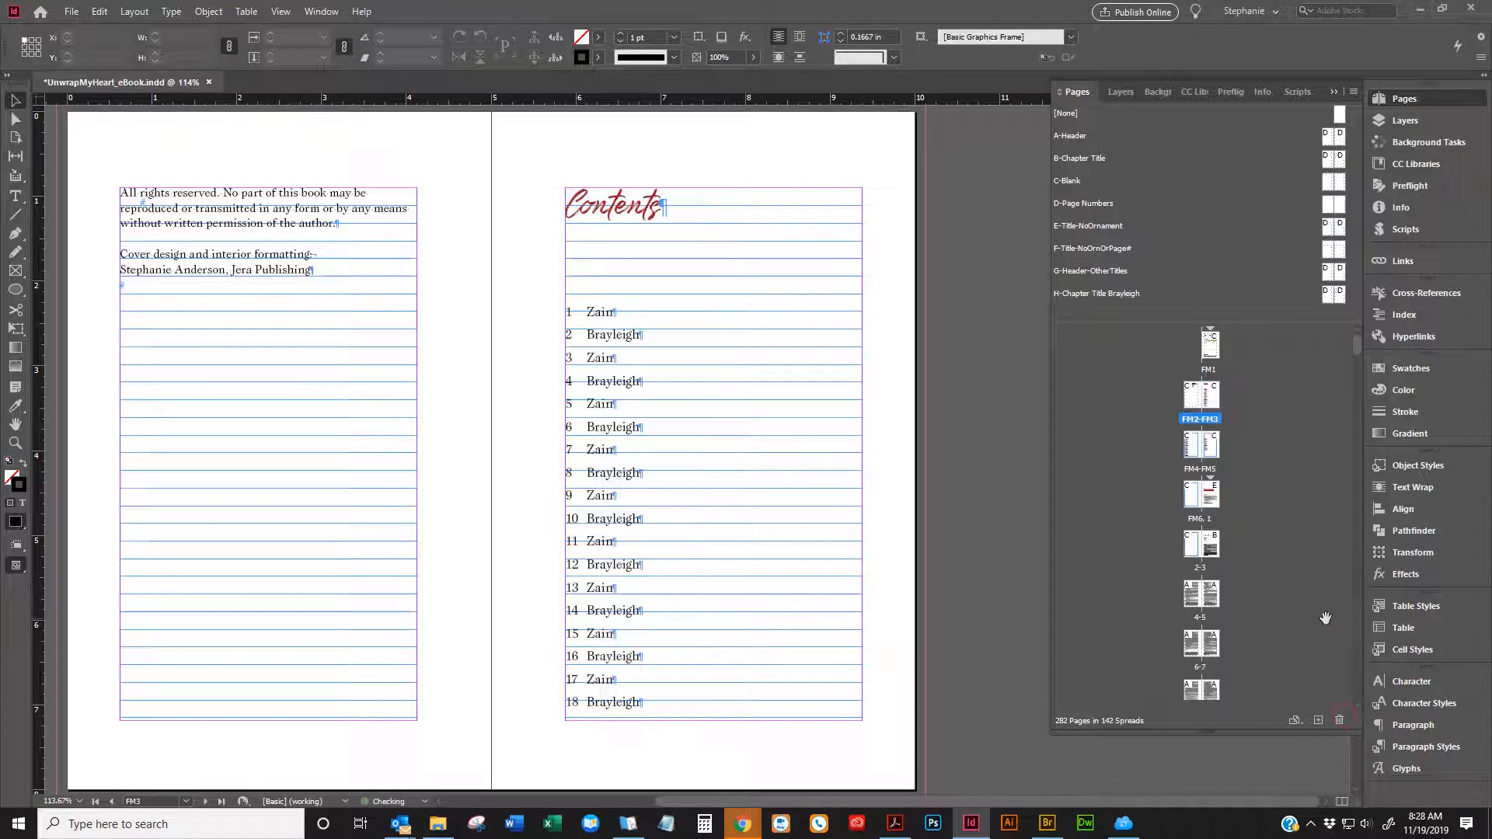
Extend the contents list's text frames on pages FM4 and FM5 upward to the top margin
double_click(608, 220)
scroll(725, 392, "down", 10)
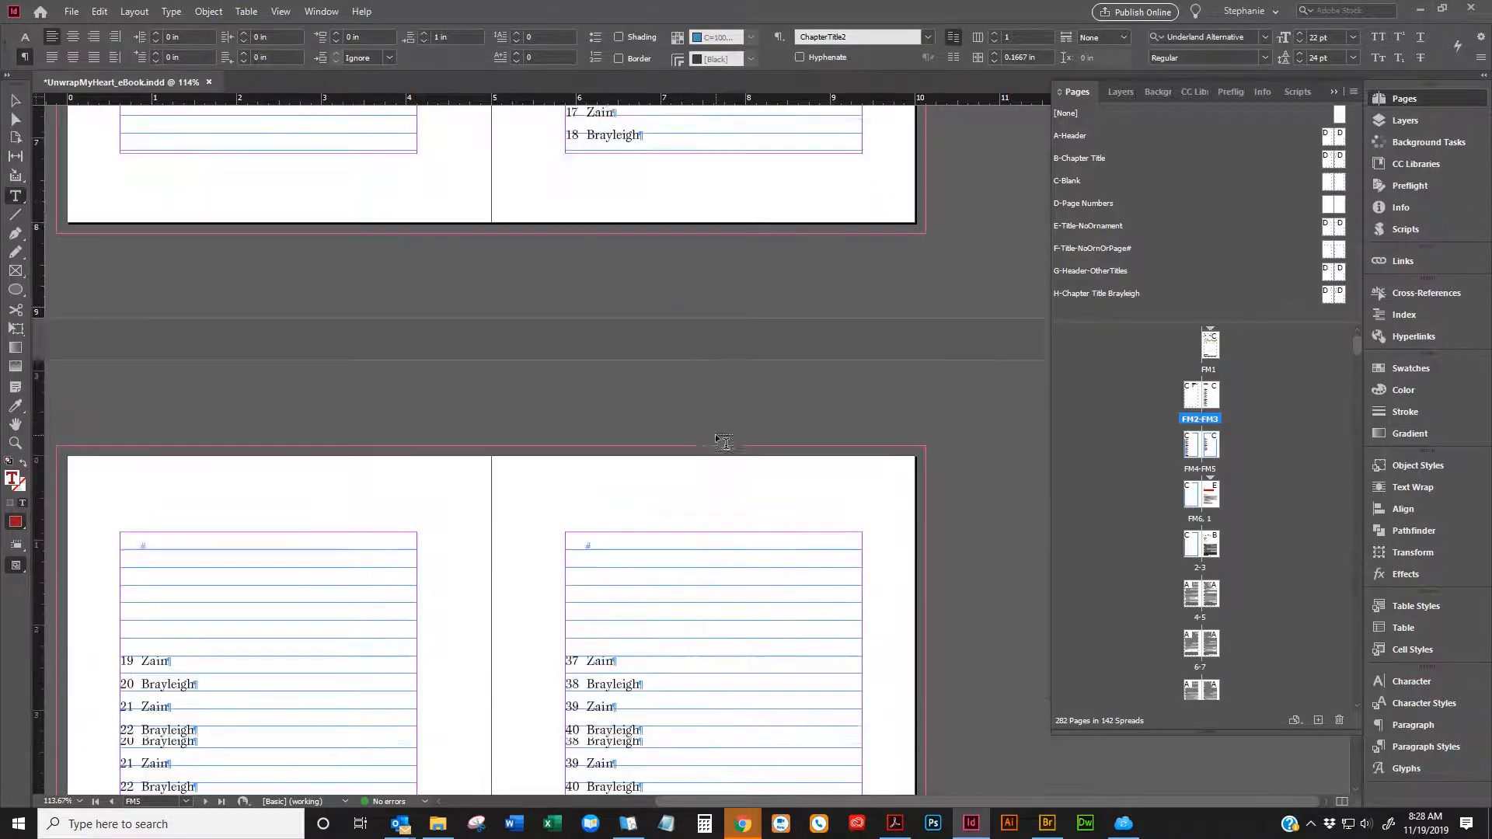
left_click(14, 101)
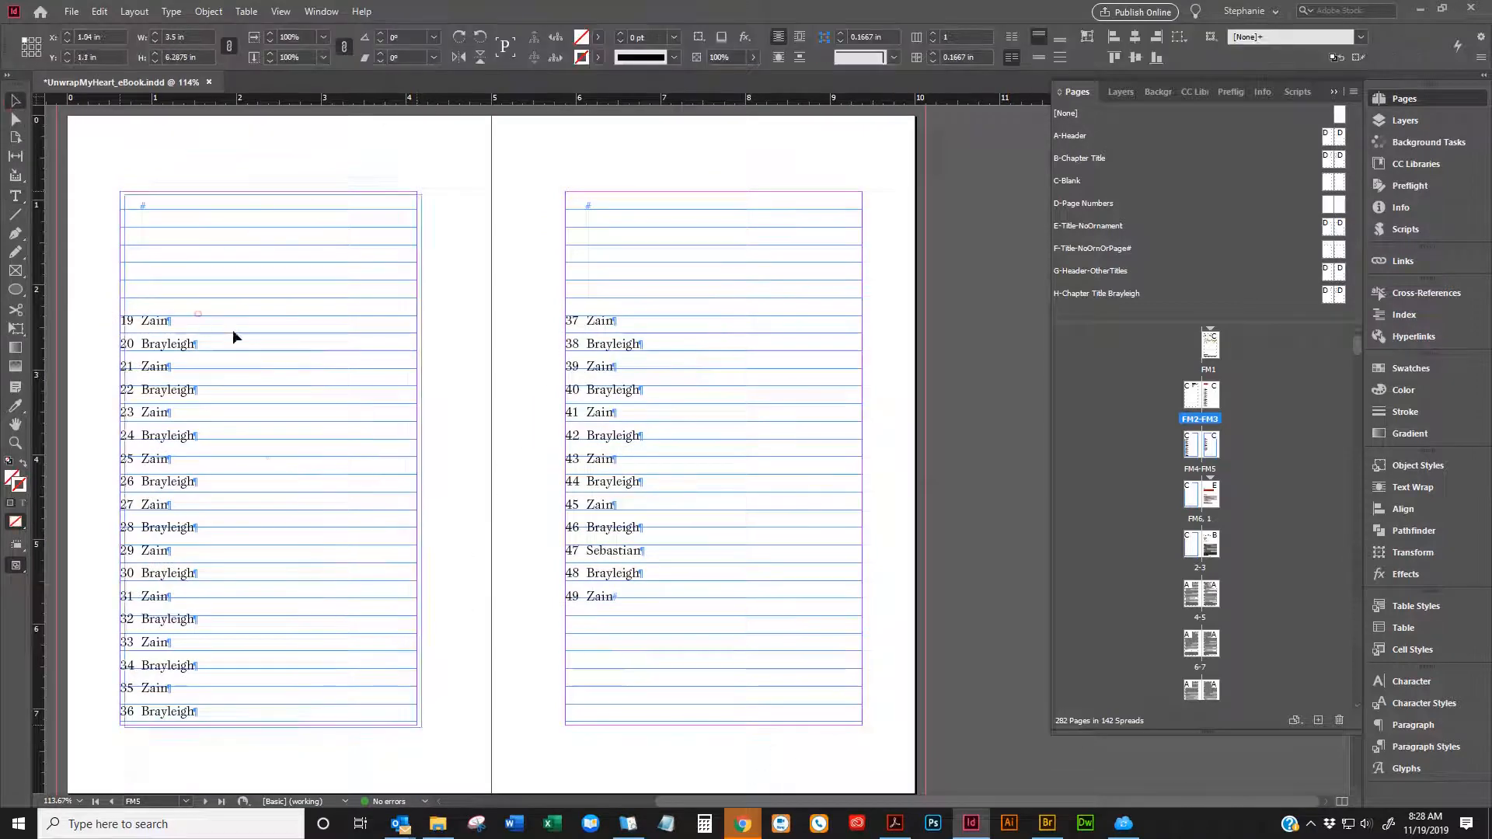
left_click(233, 334)
left_click(523, 239)
left_click(599, 220)
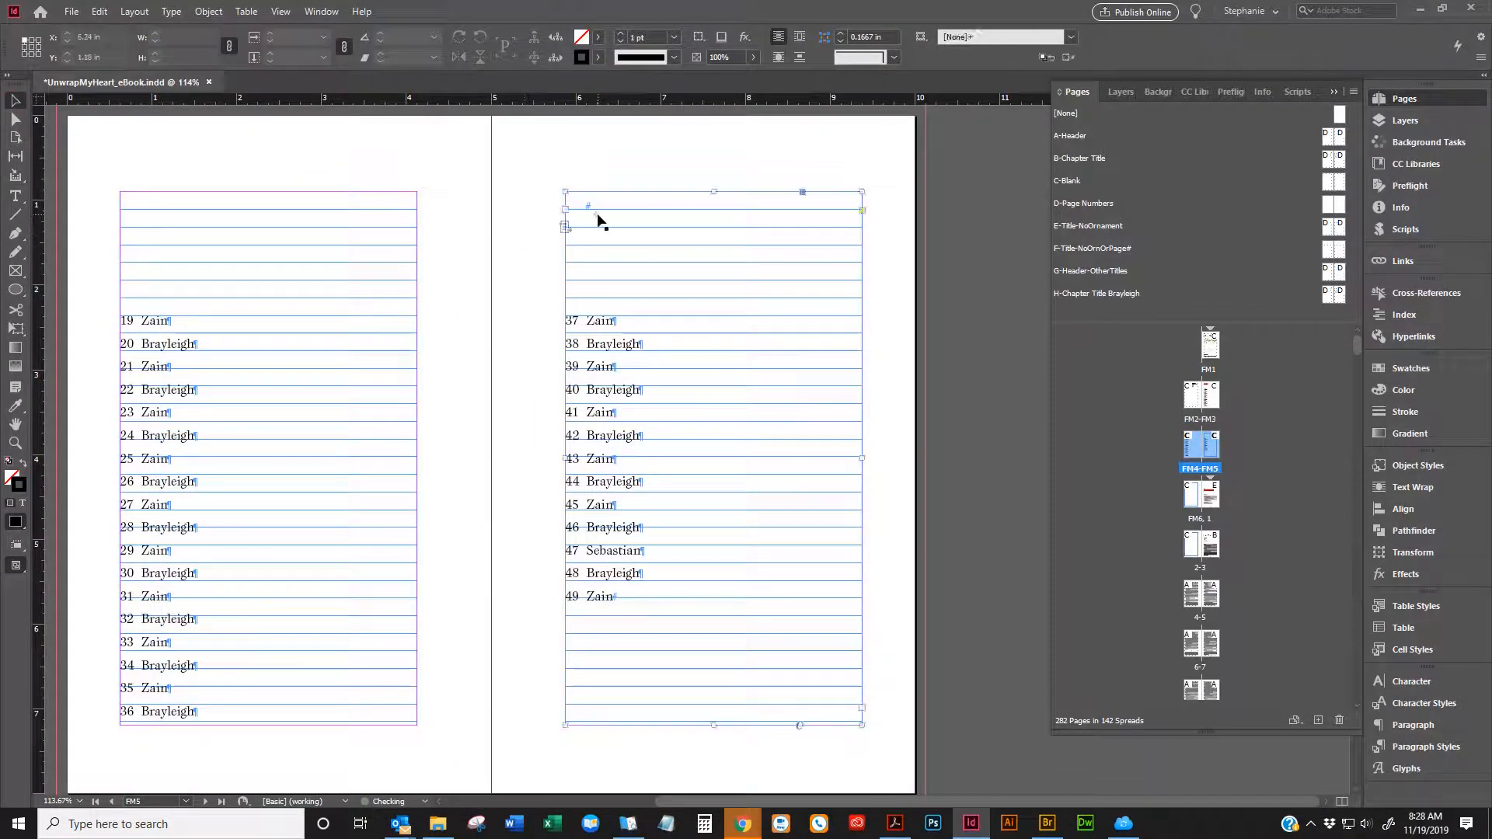
left_click(423, 290)
left_click(297, 349)
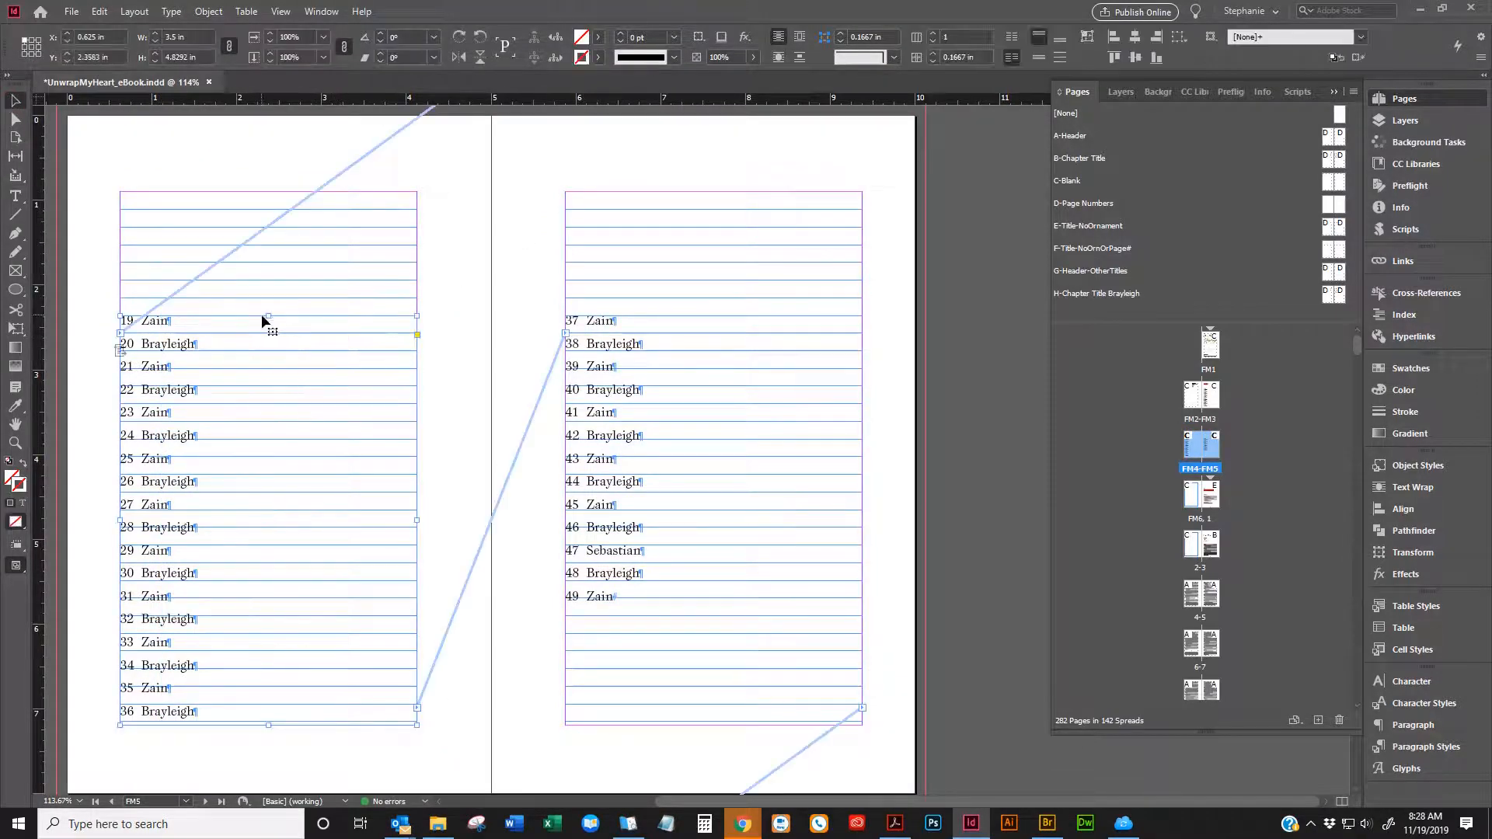
left_click_drag(268, 315, 281, 191)
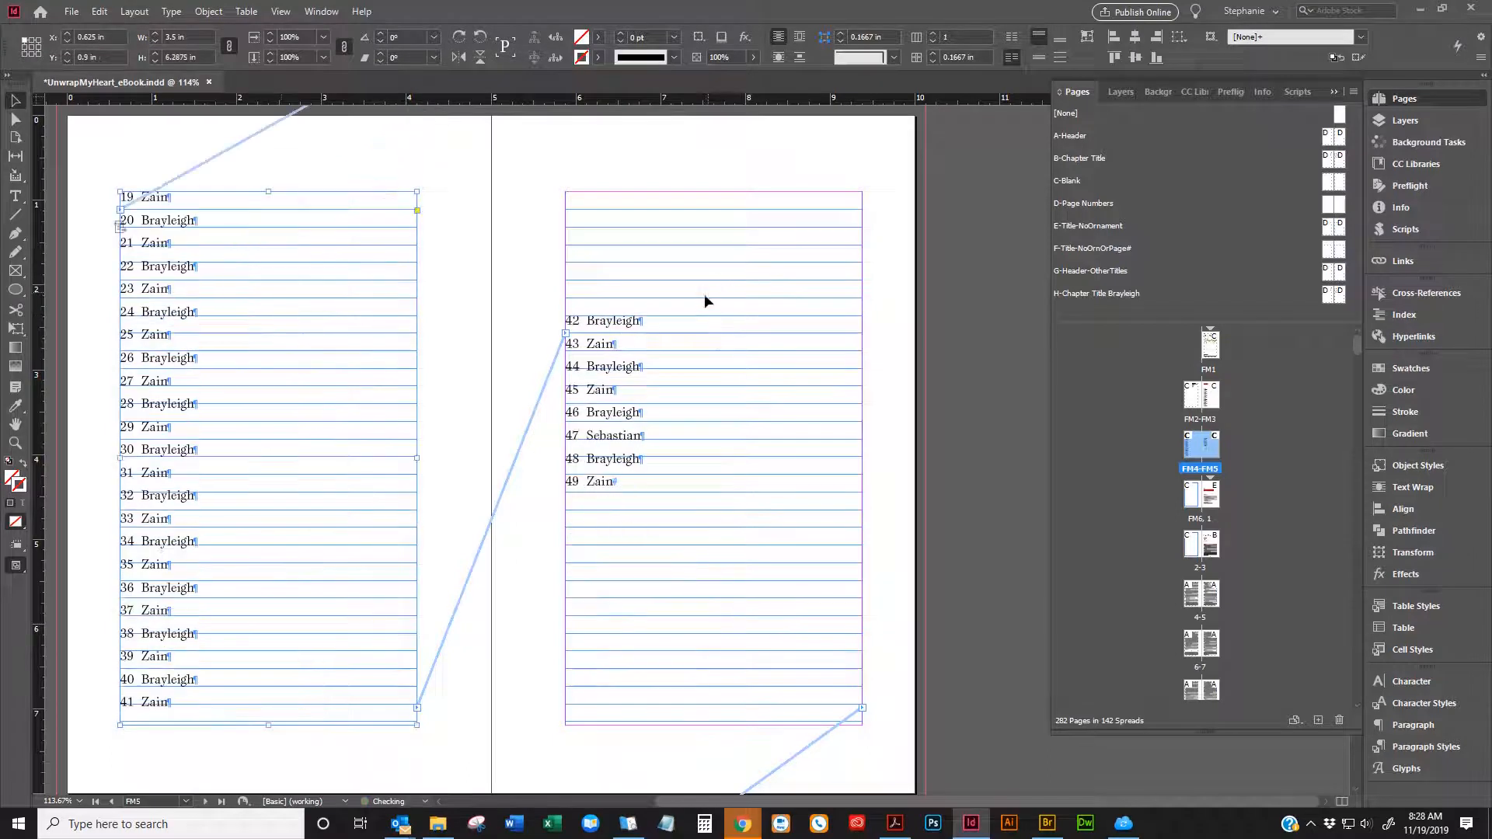
left_click(682, 332)
left_click_drag(714, 316, 713, 191)
key("t")
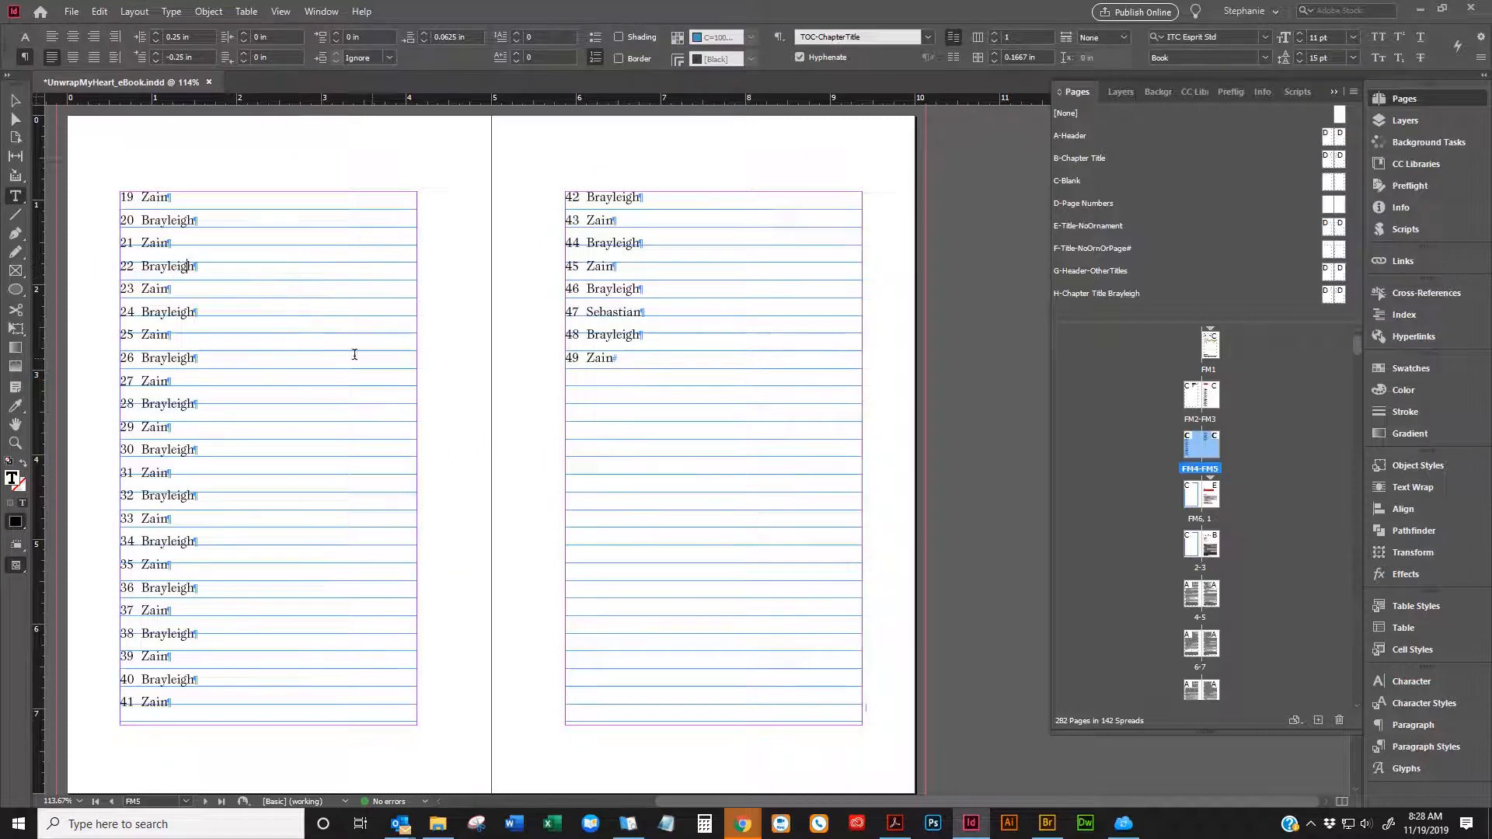
Set the contents entry's space after to 0 in and redefine the TOC-ChapterTitle style with it
scroll(646, 394, "up", 10)
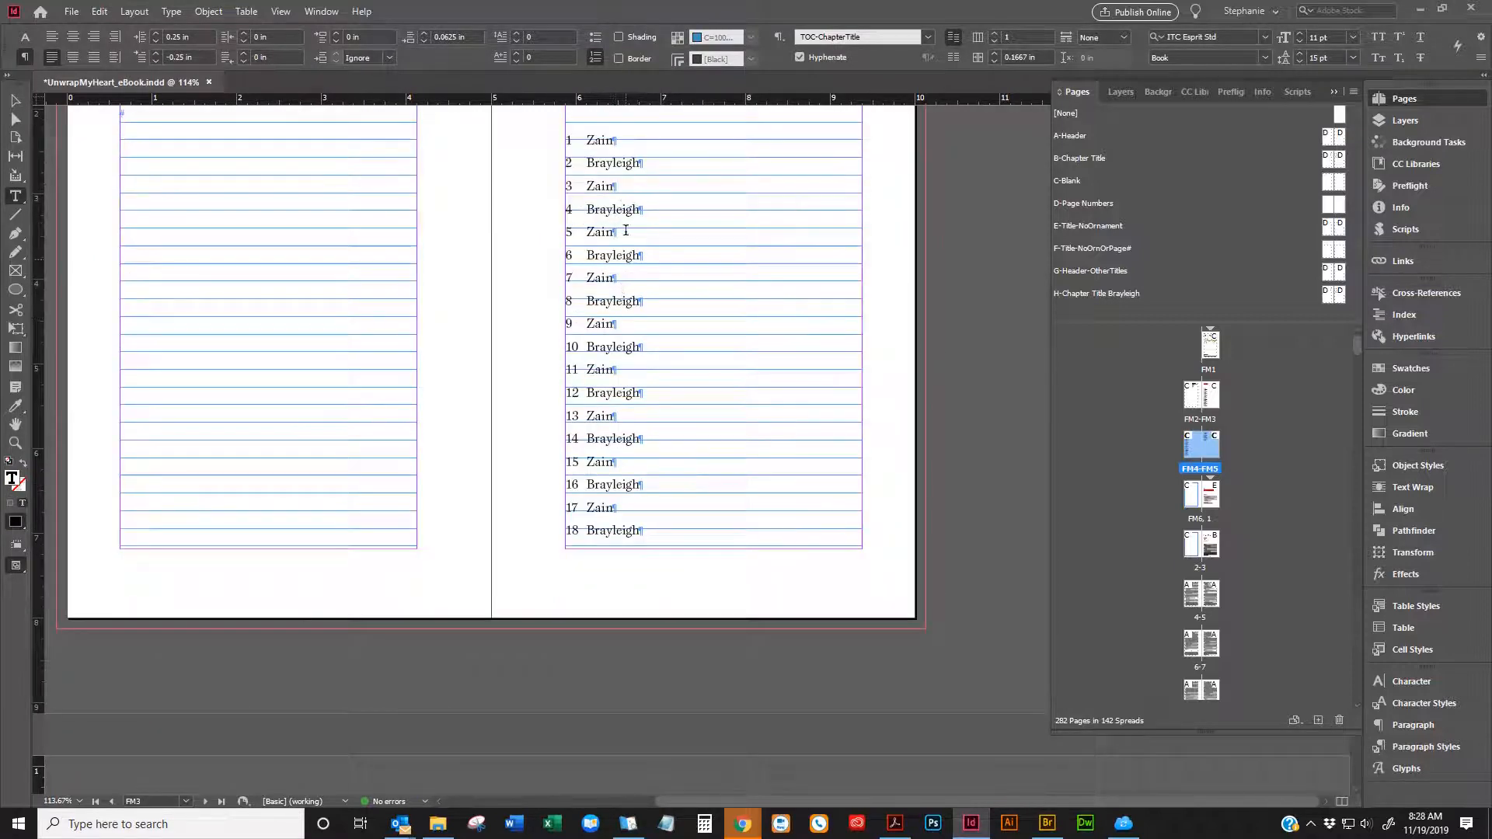
scroll(622, 232, "up", 5)
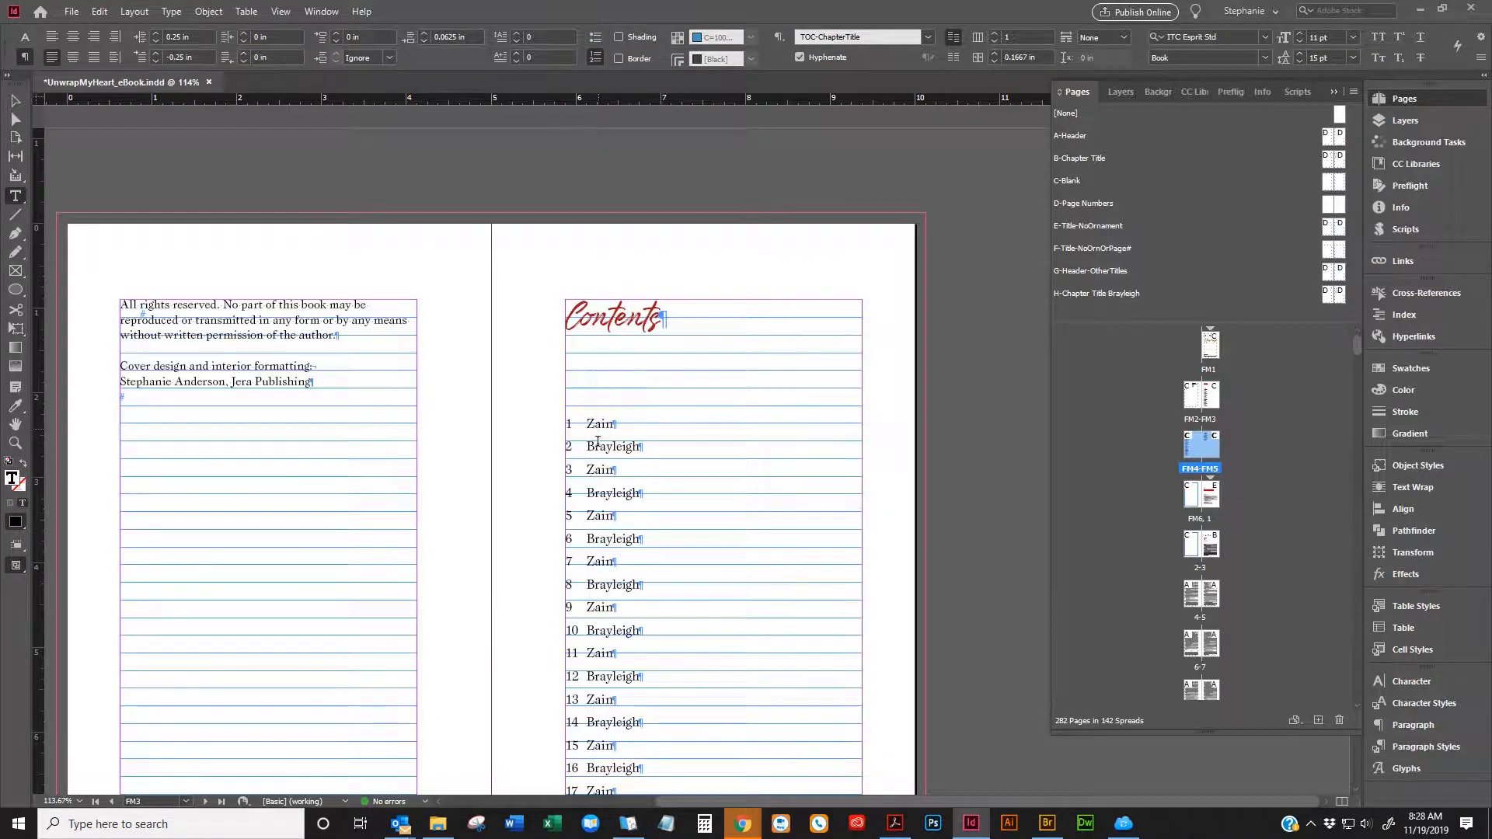
scroll(617, 548, "down", 6)
scroll(617, 548, "down", 5)
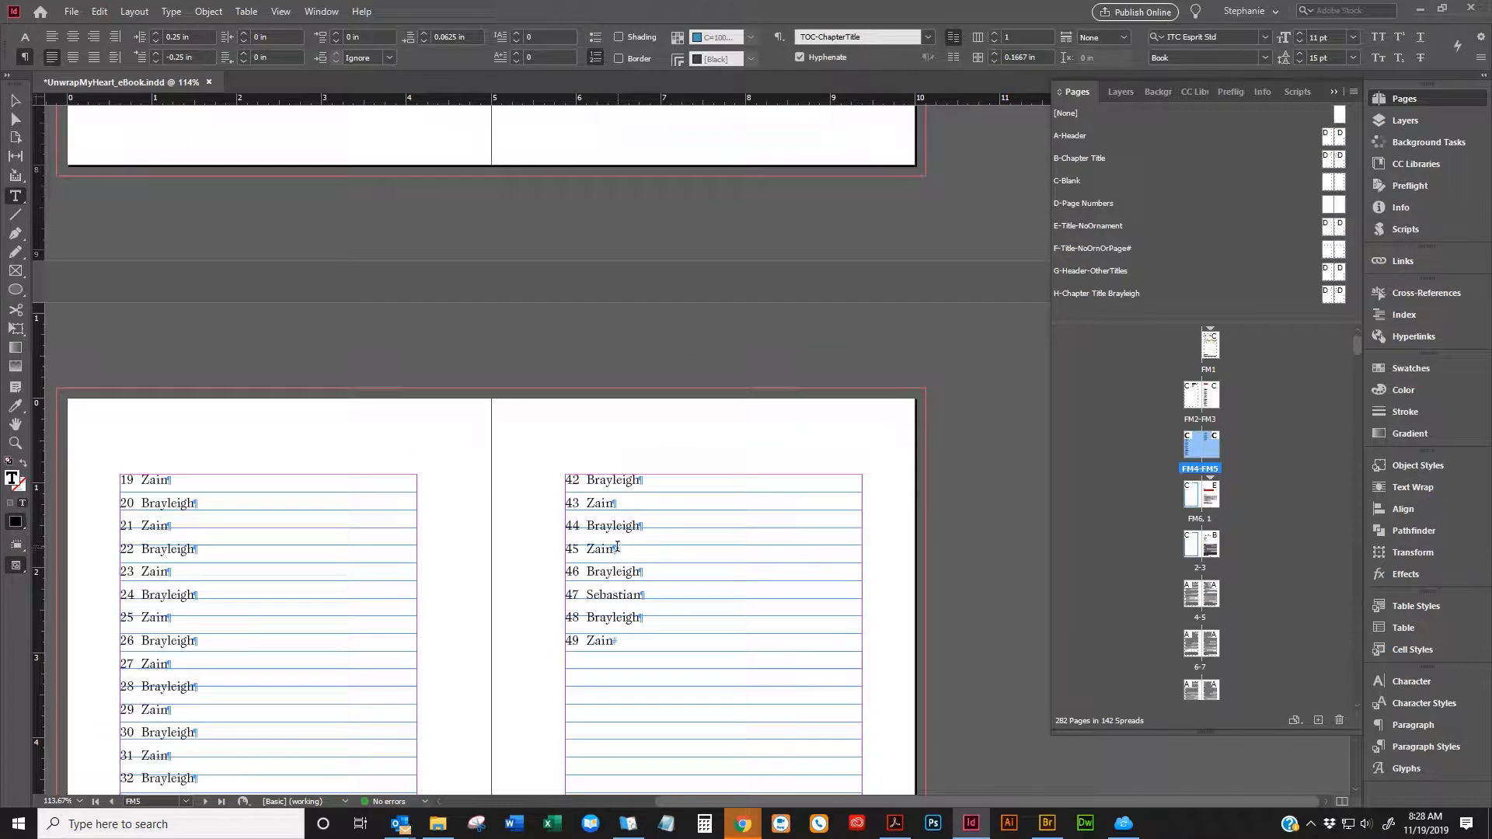
left_click(423, 41)
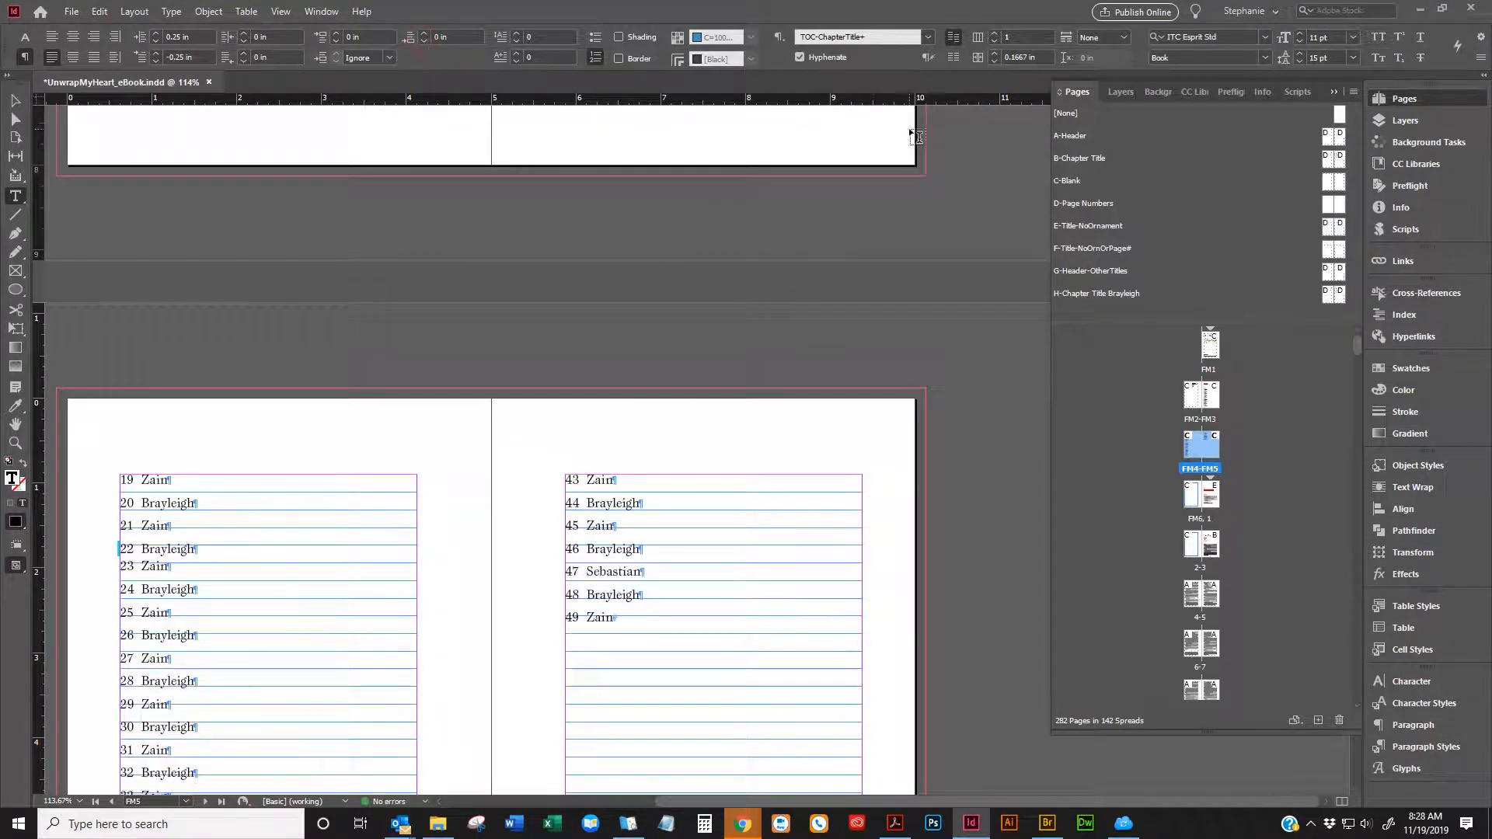
left_click(1420, 747)
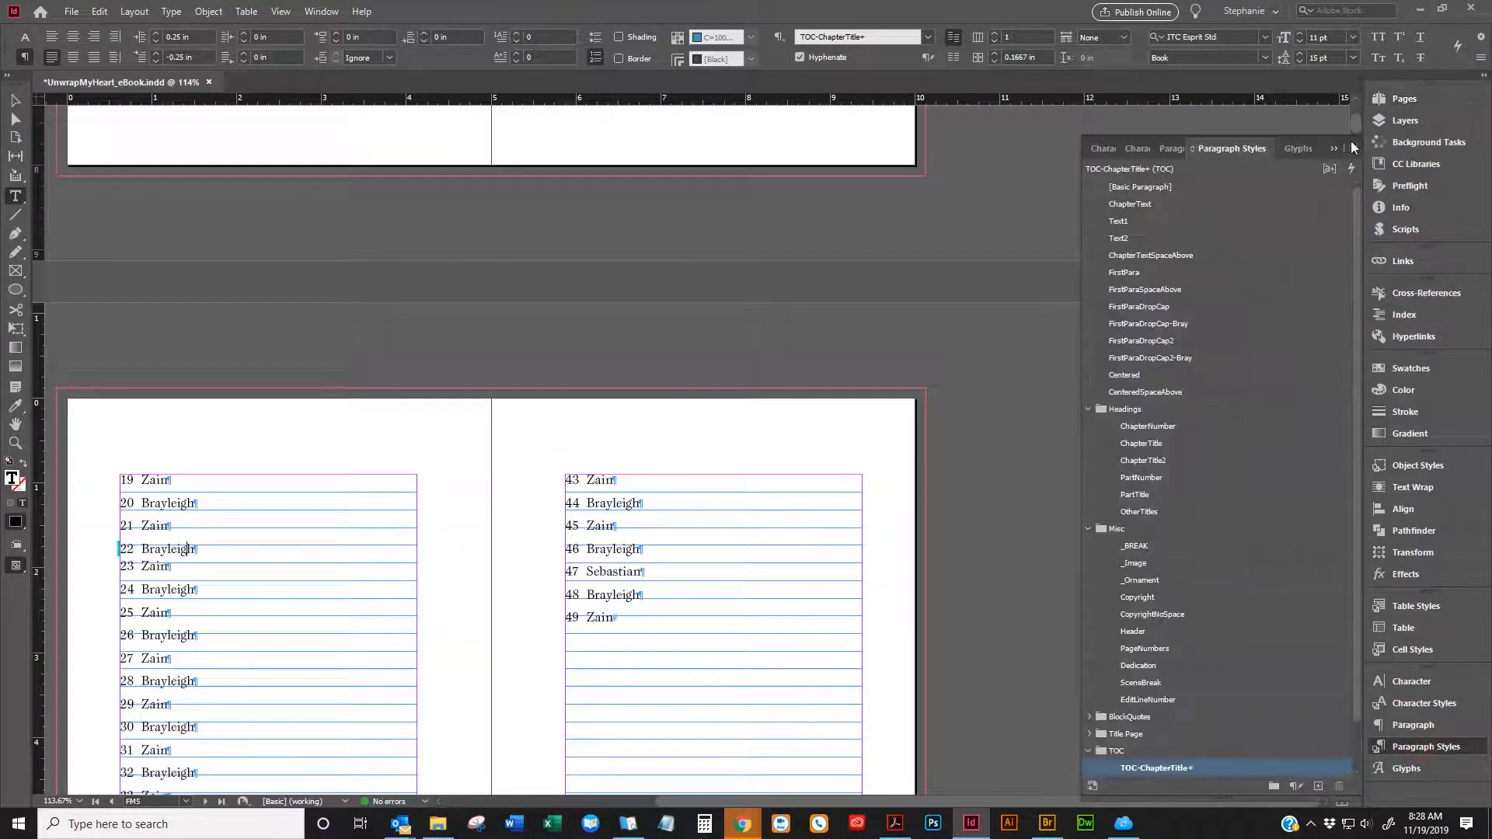
left_click(1352, 145)
left_click(1155, 207)
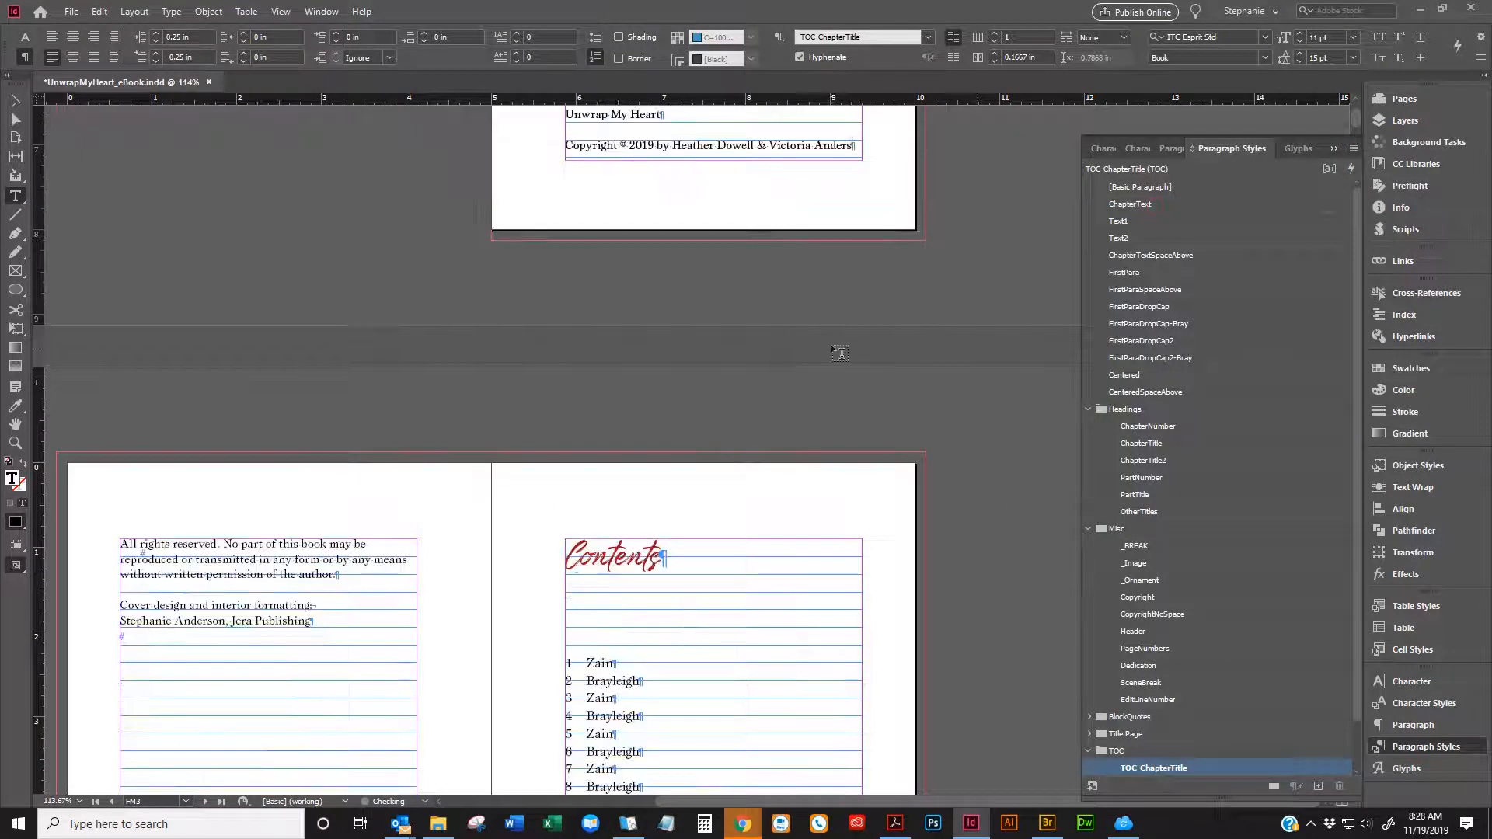
Append an em dash and "Epilogue" to the chapter 48 entry in the contents list
scroll(832, 353, "down", 10)
scroll(666, 393, "down", 3)
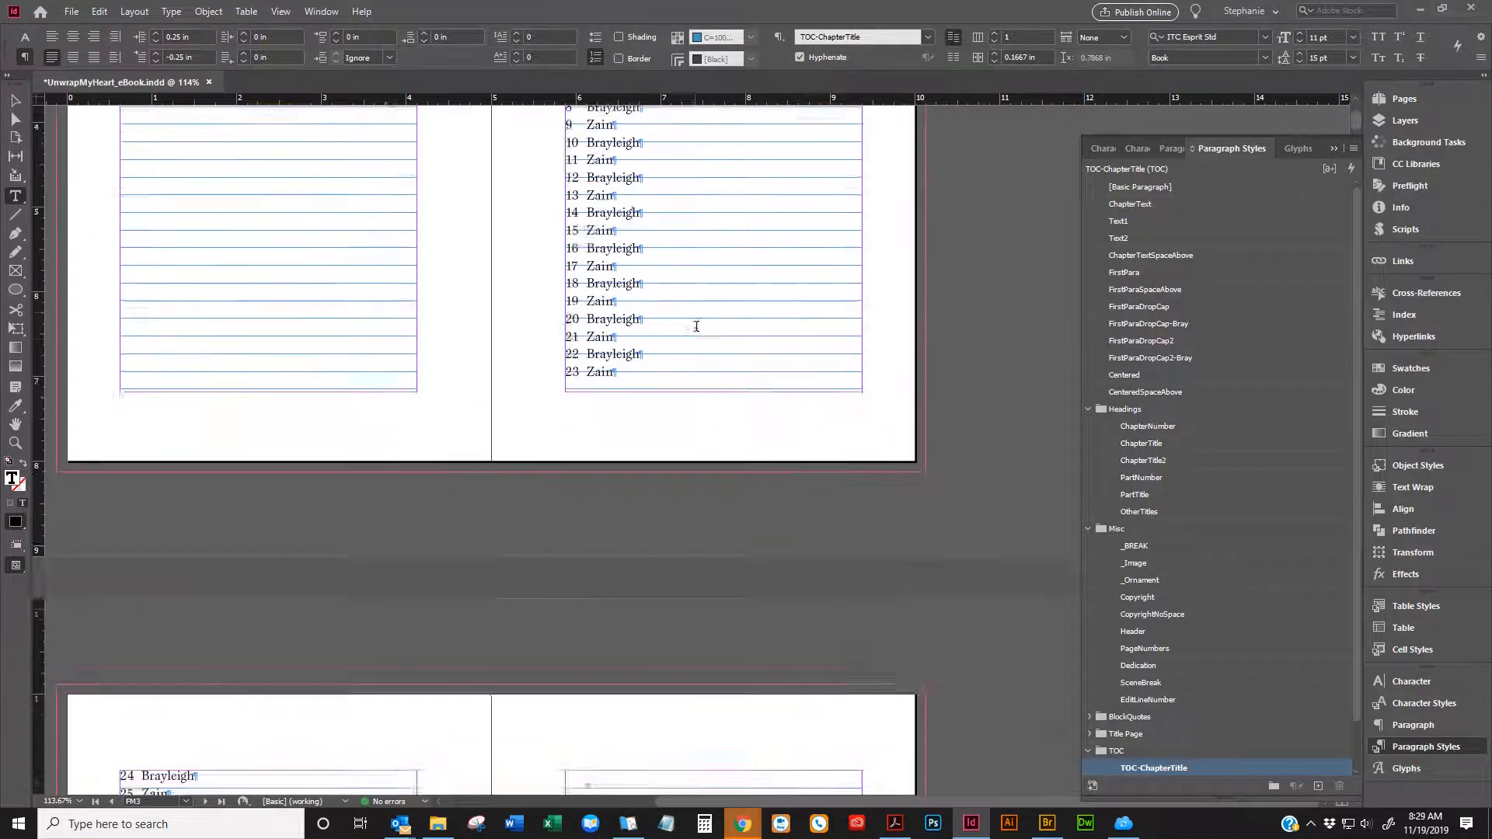
scroll(696, 326, "down", 8)
scroll(246, 404, "down", 3)
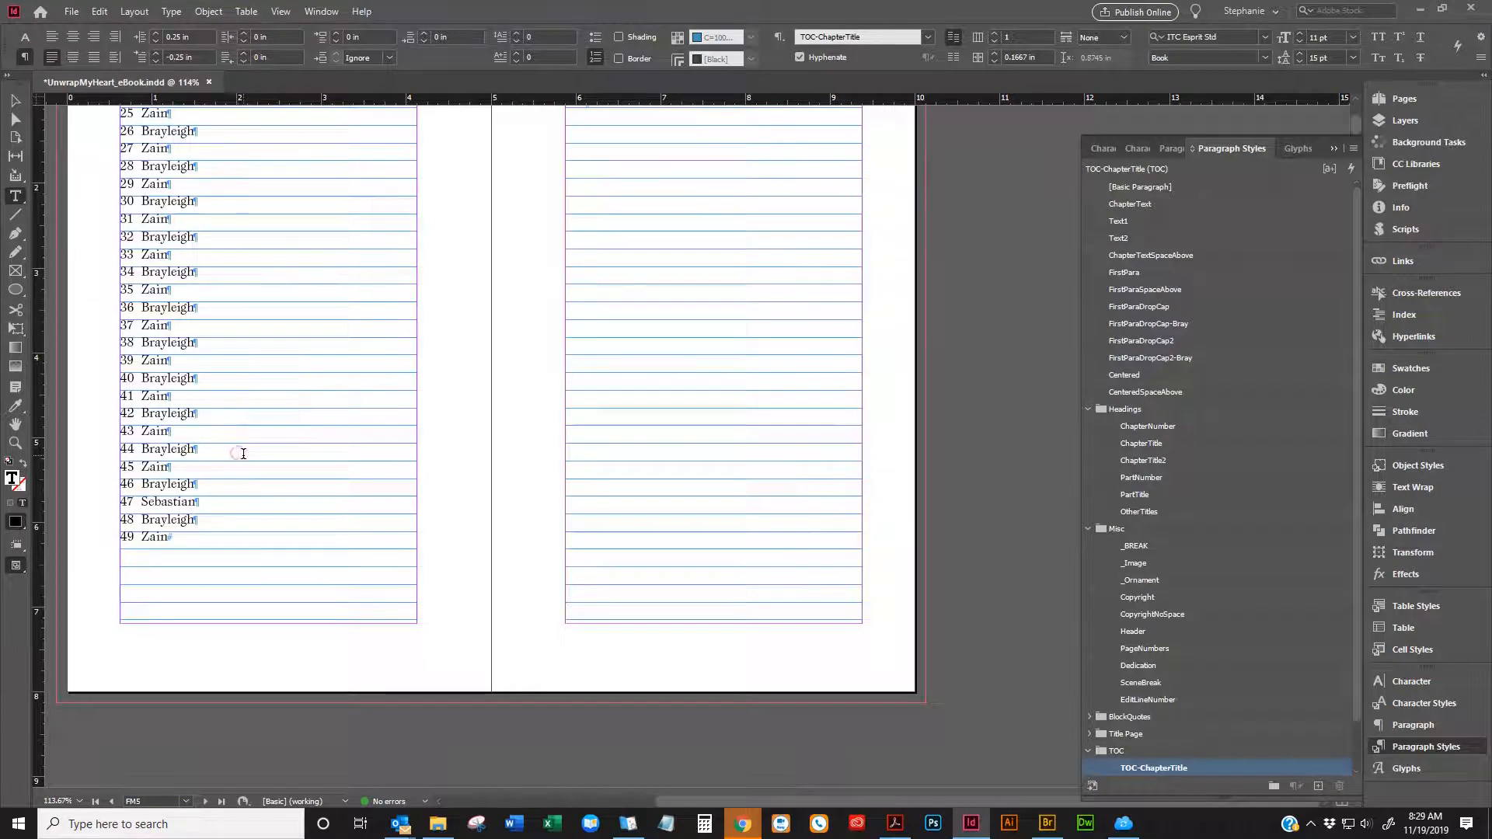
scroll(244, 454, "up", 3)
left_click(207, 645)
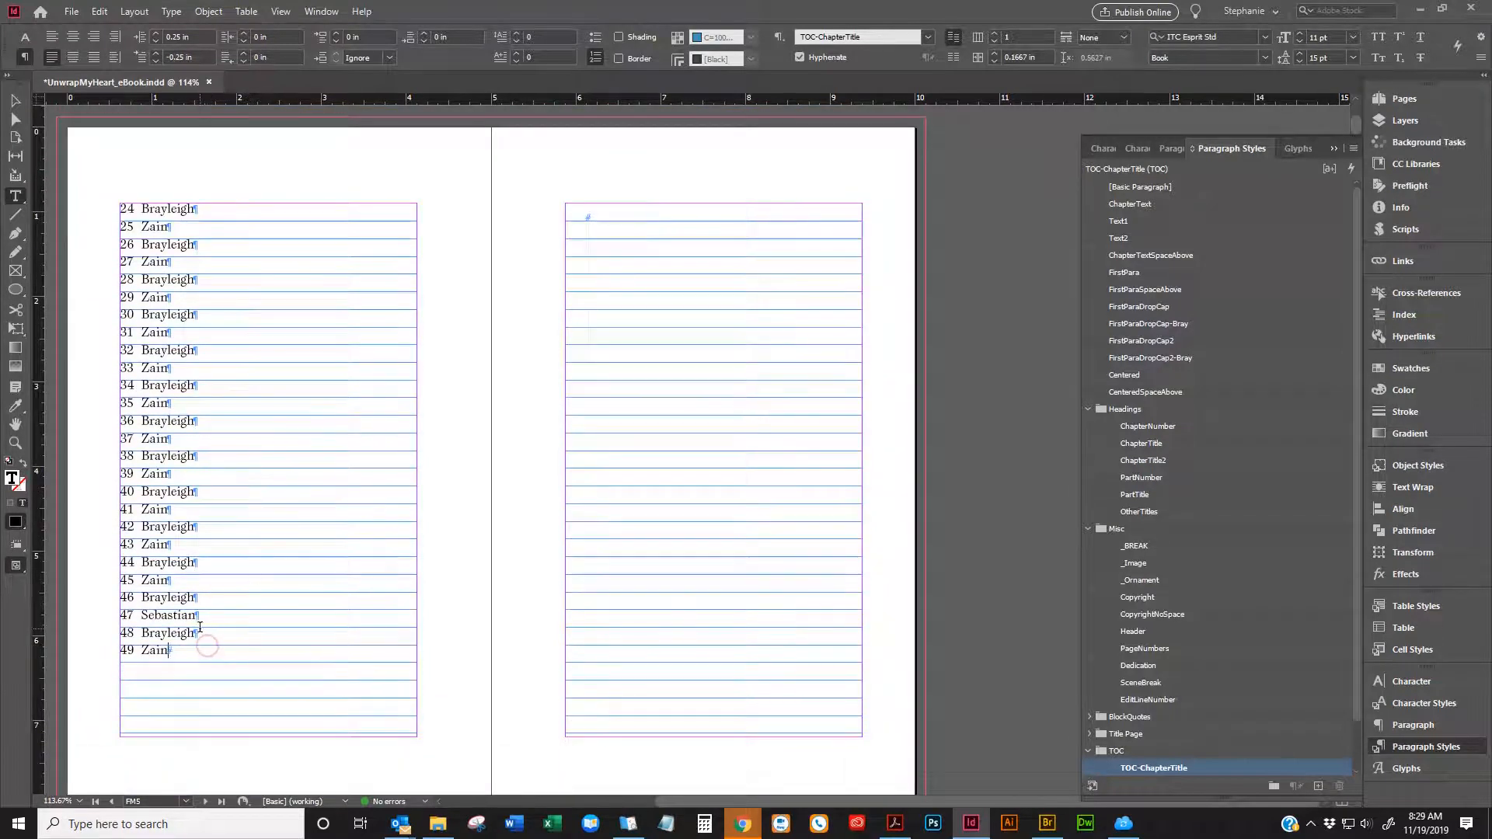
left_click(198, 631)
type("-")
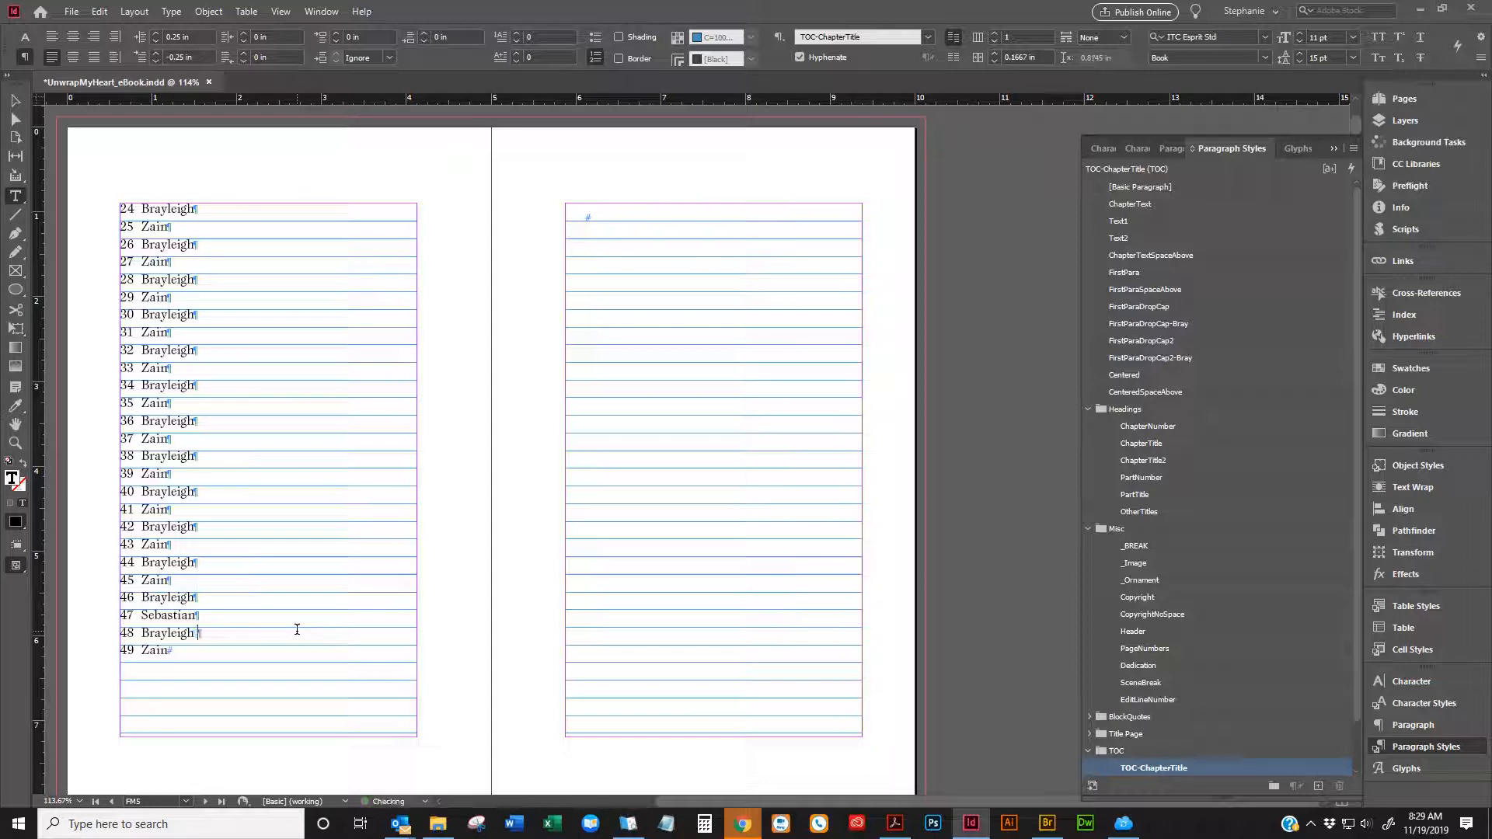
type("- Epilogue")
key("shift+Left")
key("shift+Left")
key("shift+Left")
key("shift+Left")
key("alt+shift+minus")
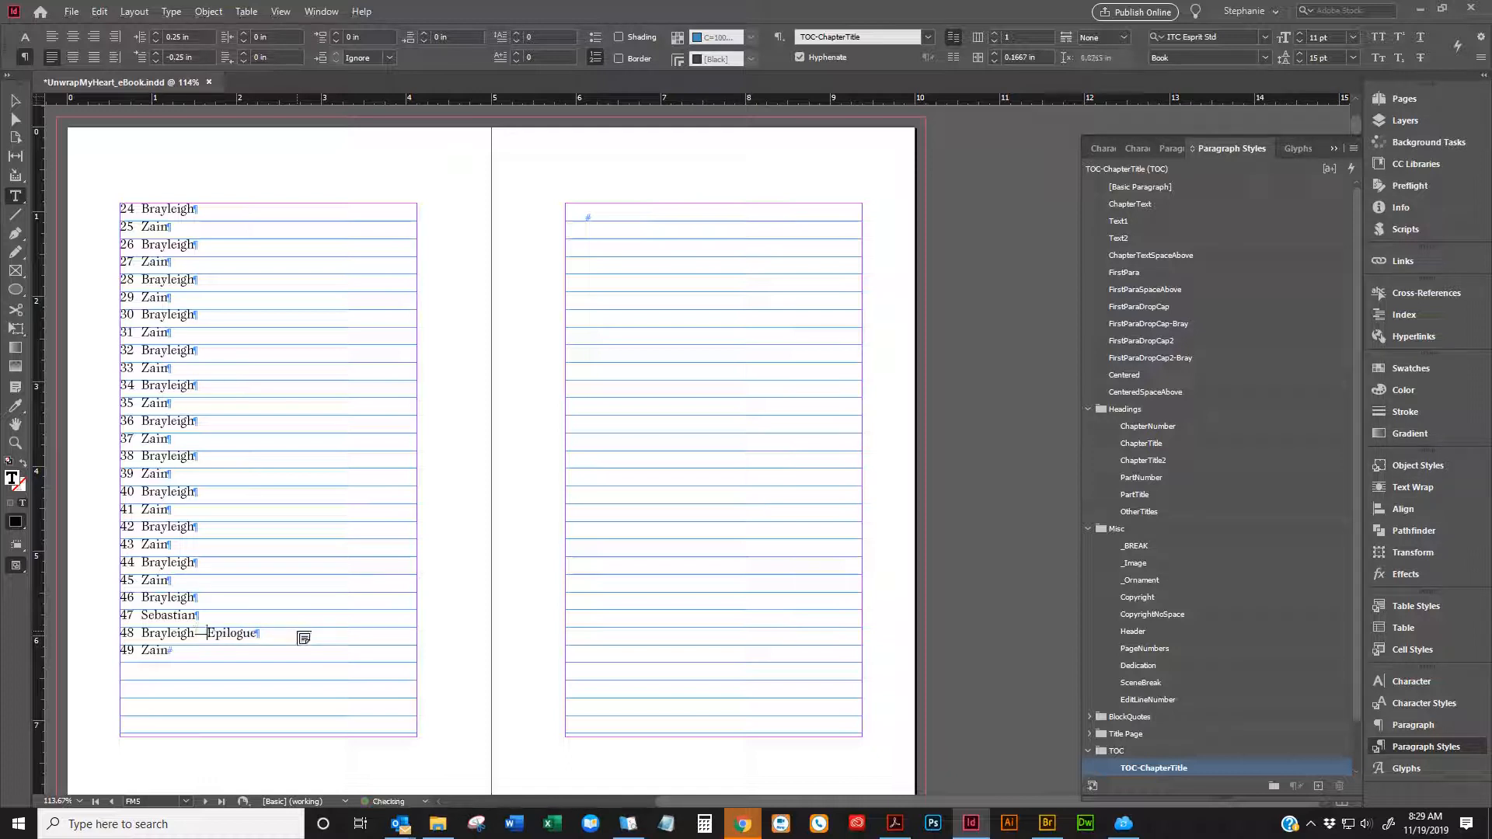
Copy "—Epilogue" from the chapter 48 entry to the end of the chapter 49 entry
key("Left")
key("shift+End")
key("ctrl+c")
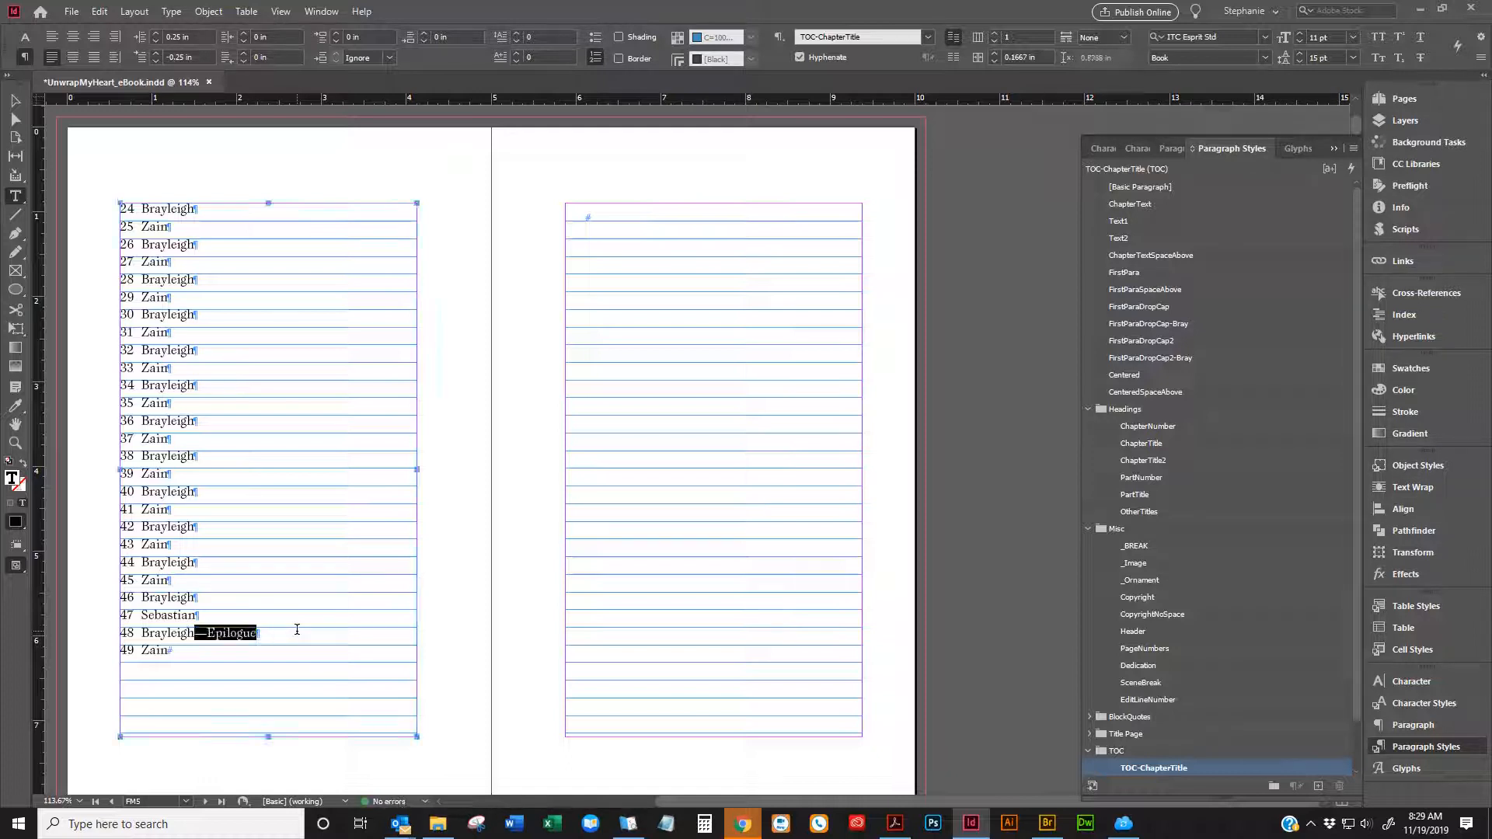
left_click(296, 630)
key("ctrl+v")
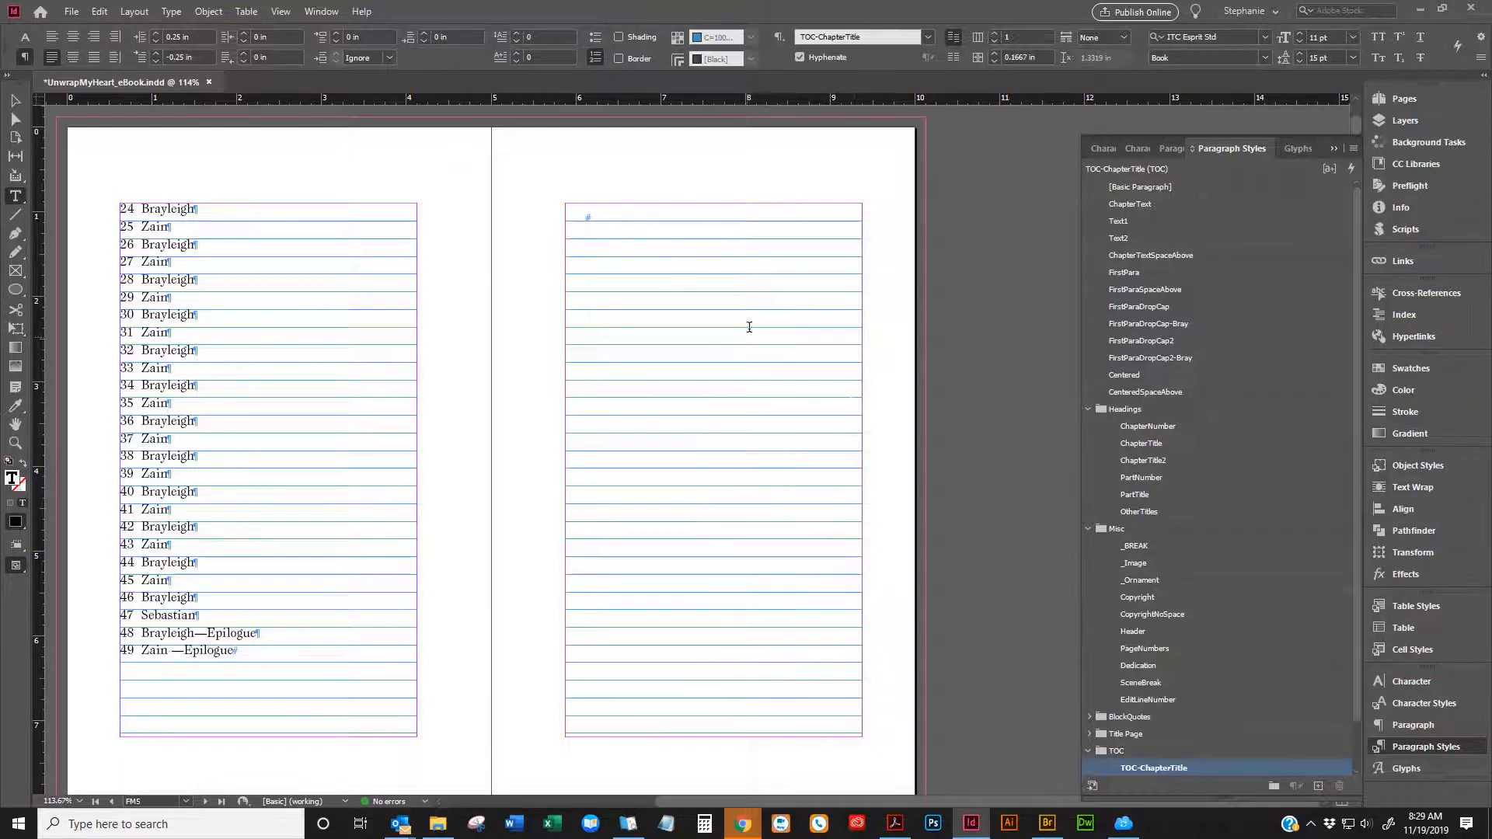
Delete a surplus blank front matter page after the contents list and return to the FM4-FM5 spread
left_click(1412, 94)
scroll(758, 511, "down", 5)
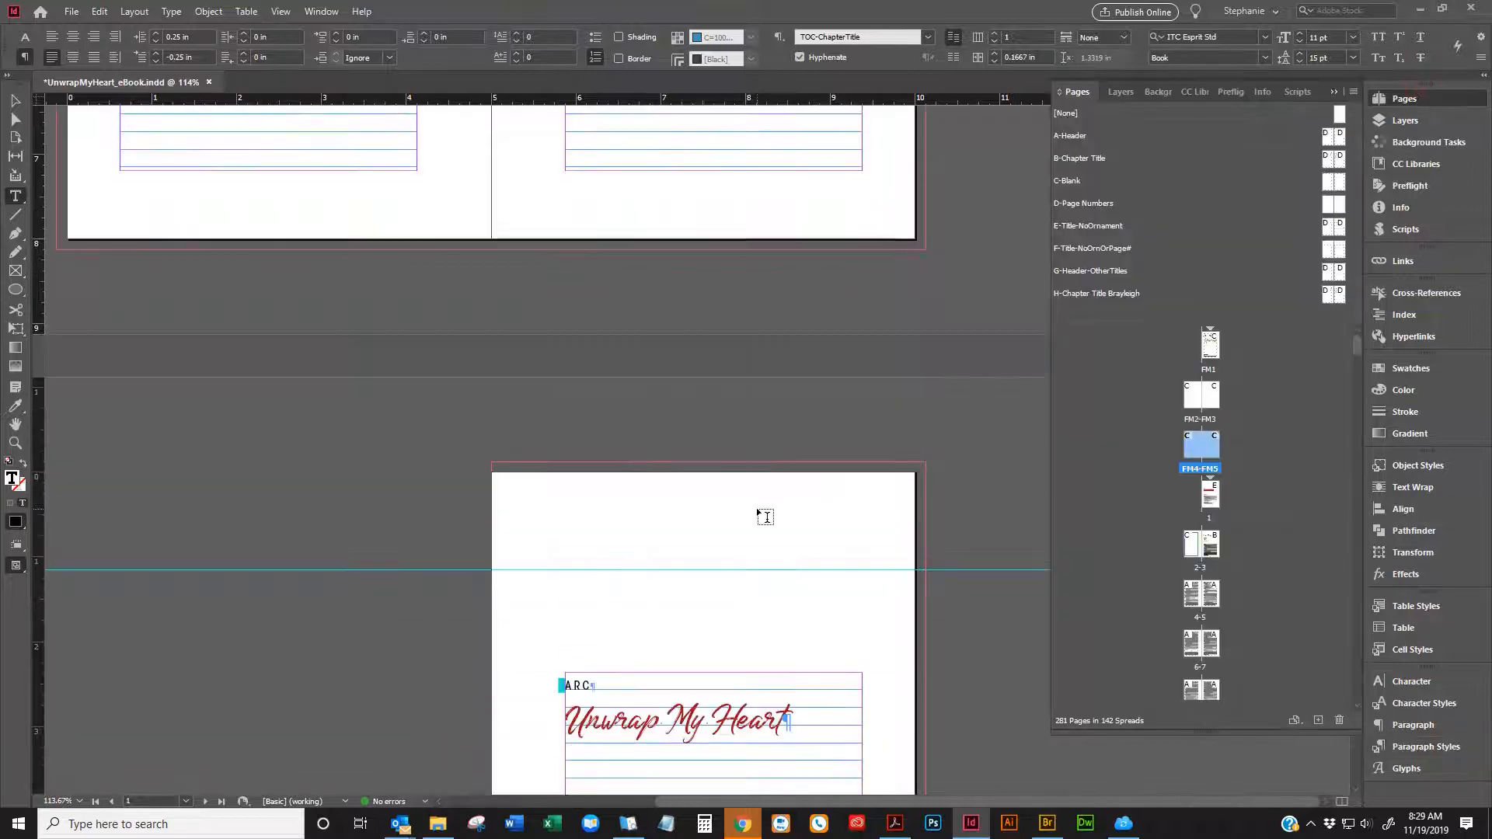
scroll(756, 509, "up", 5)
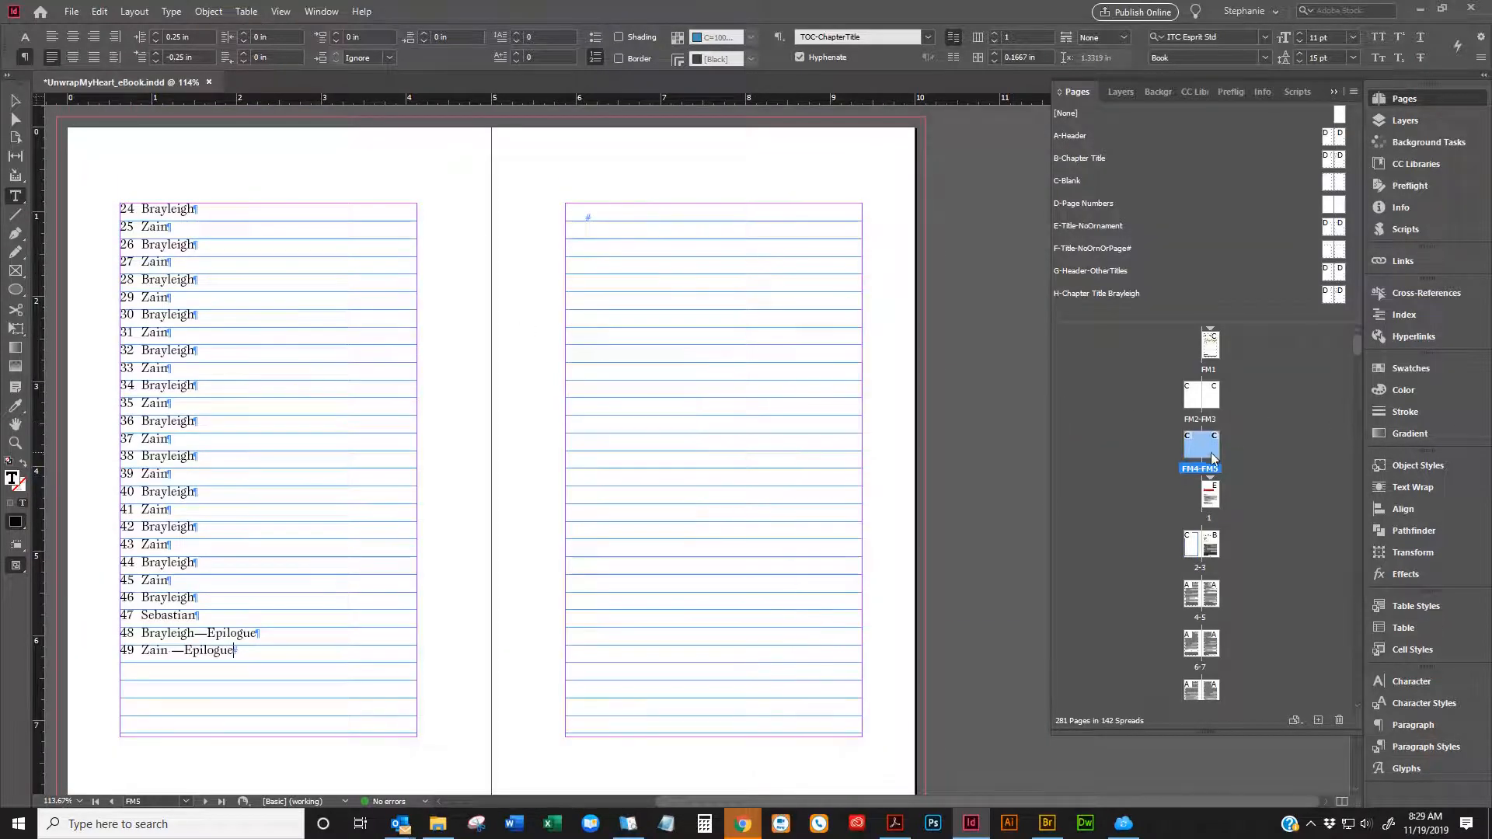
scroll(571, 256, "down", 1)
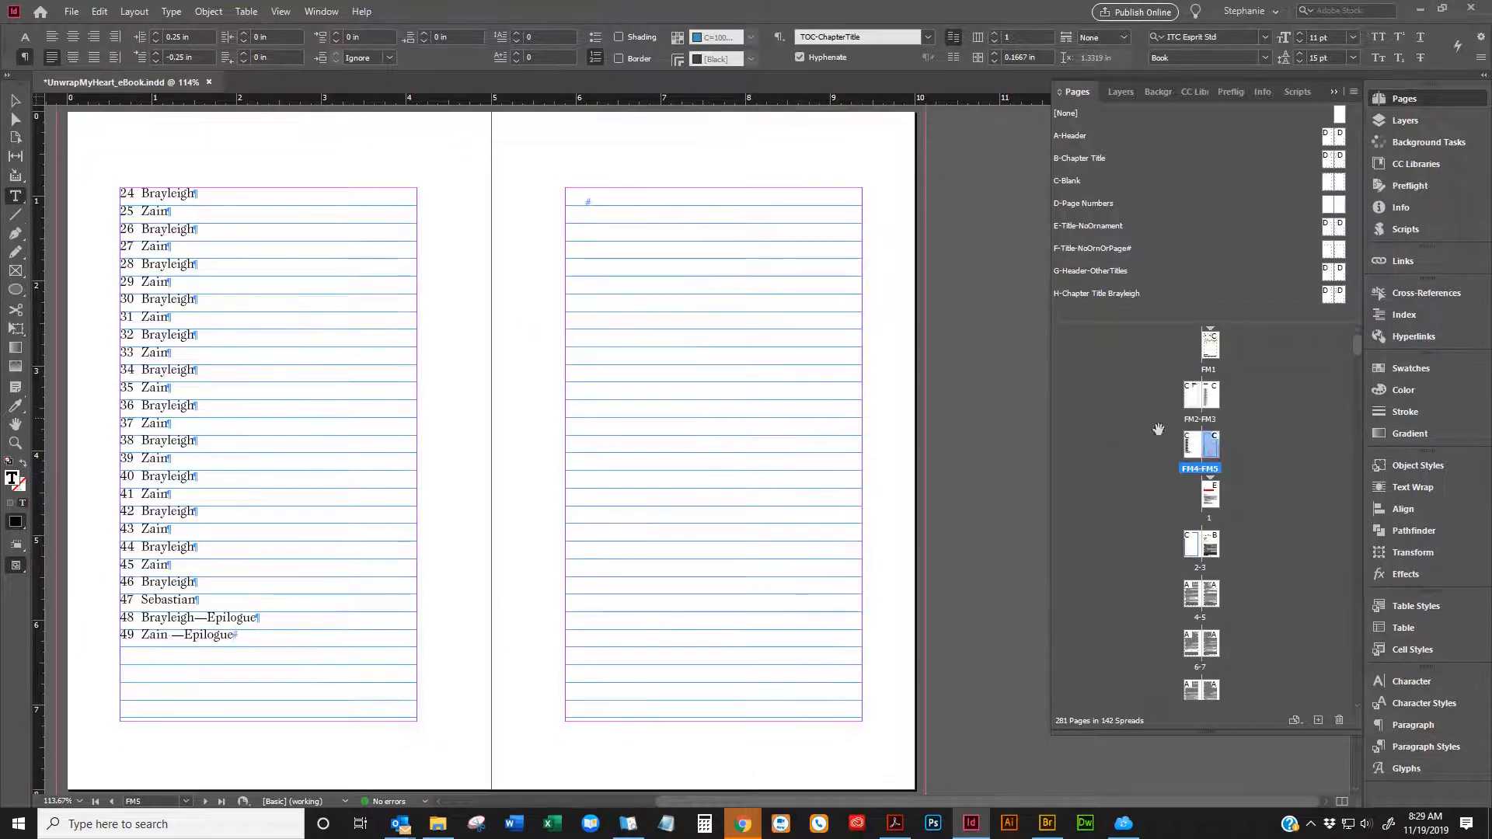
Check the empty text frame on page FM5 and delete that surplus blank page
left_click(15, 101)
left_click(608, 202)
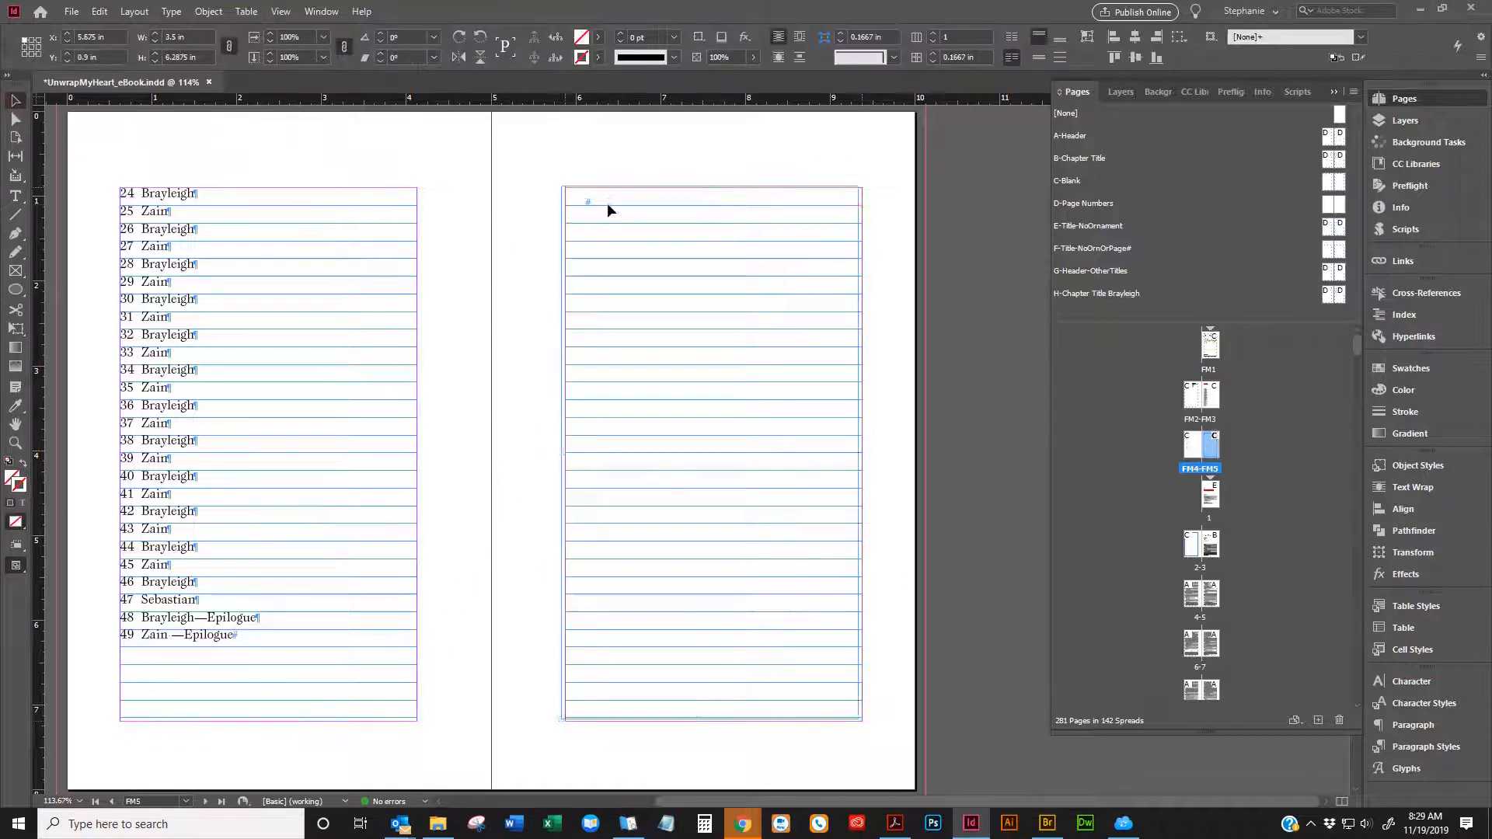
left_click_drag(612, 216, 616, 217)
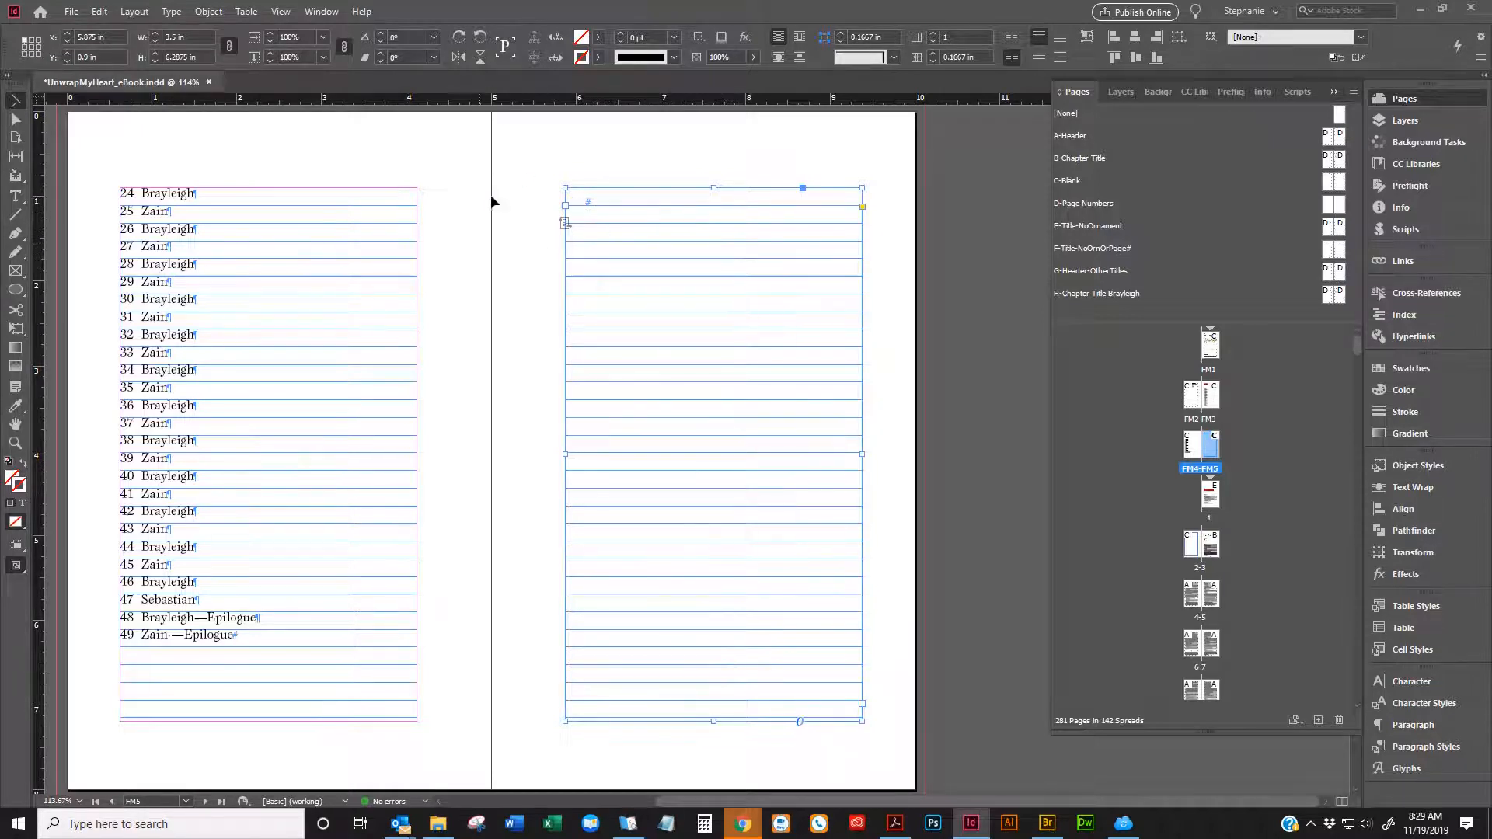
left_click(789, 173)
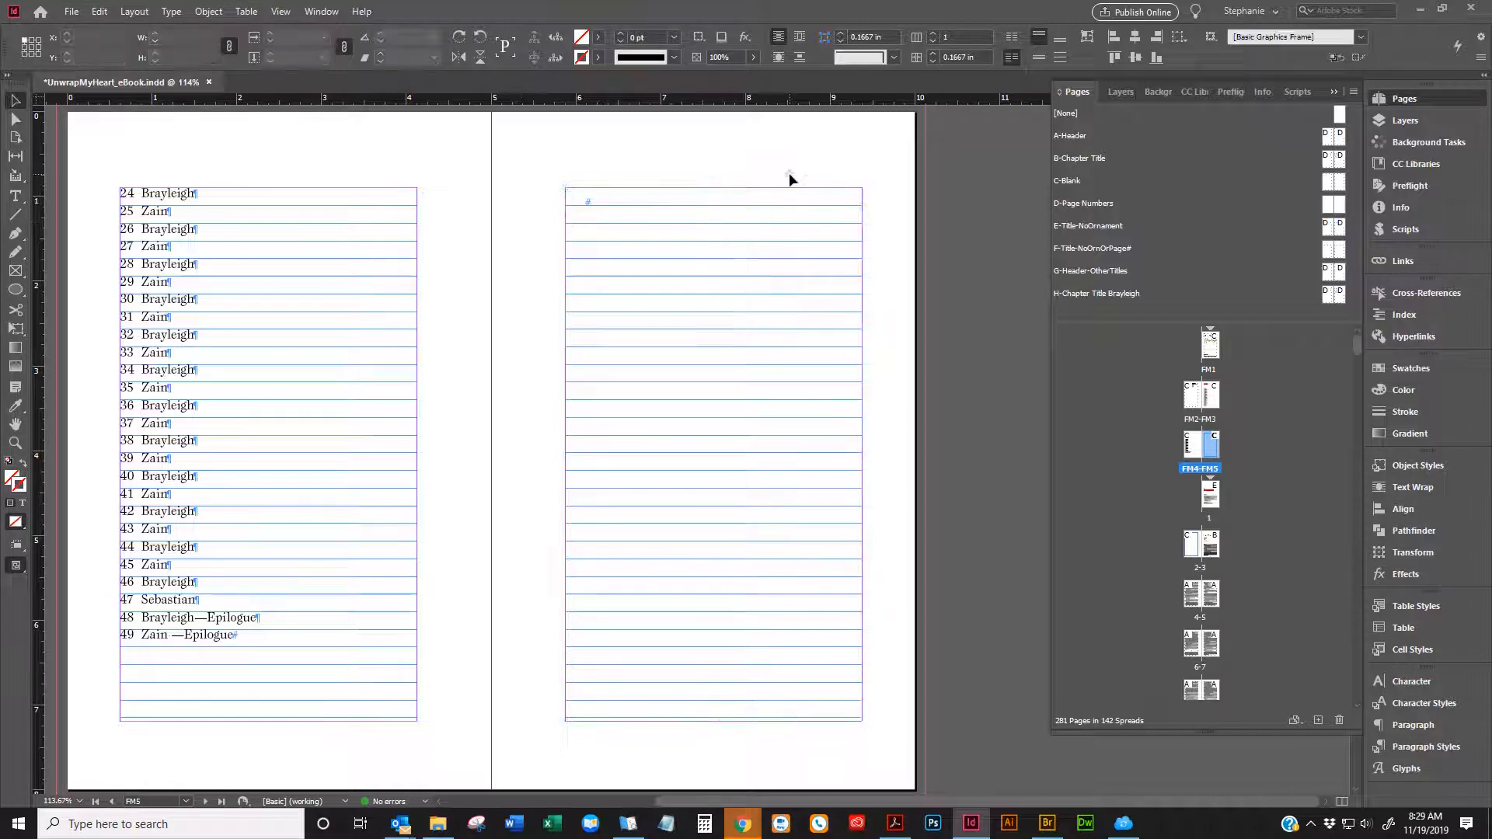
left_click(781, 220)
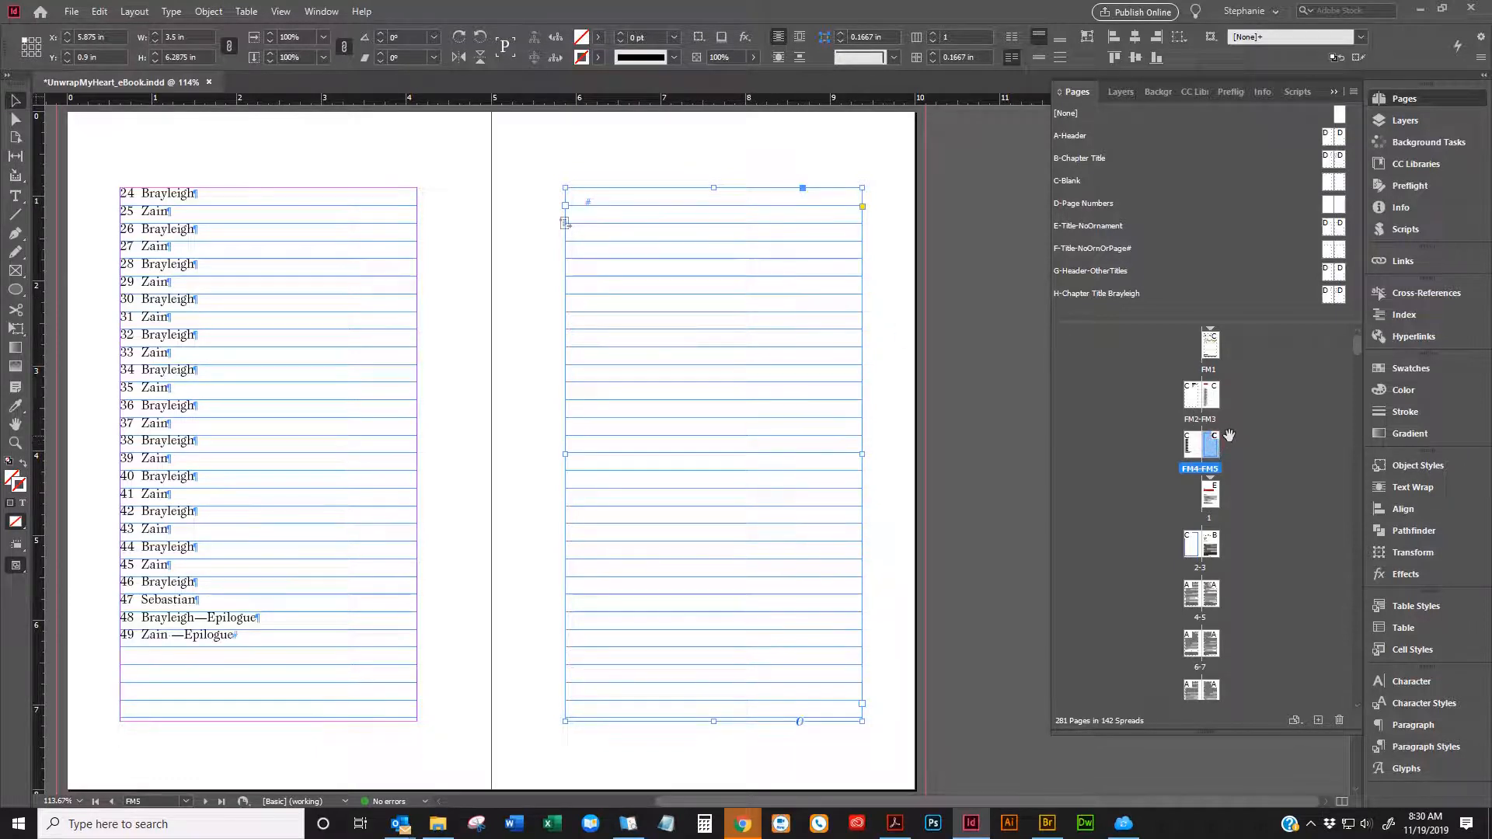
left_click(1340, 719)
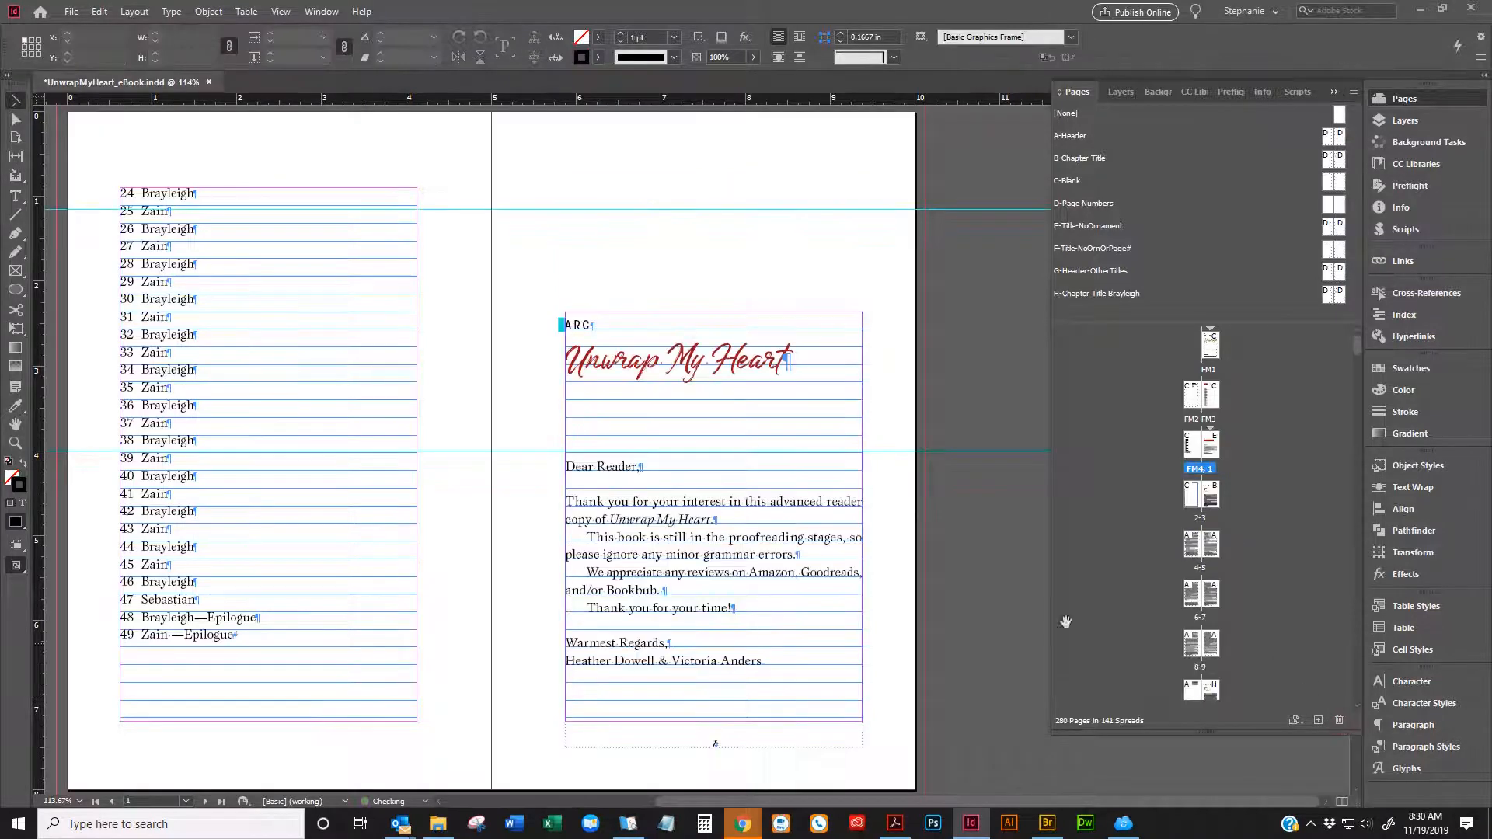
Examine the break paragraph ending the copyright page and how the contents list continues over the following pages
scroll(676, 466, "up", 10)
scroll(677, 463, "up", 5)
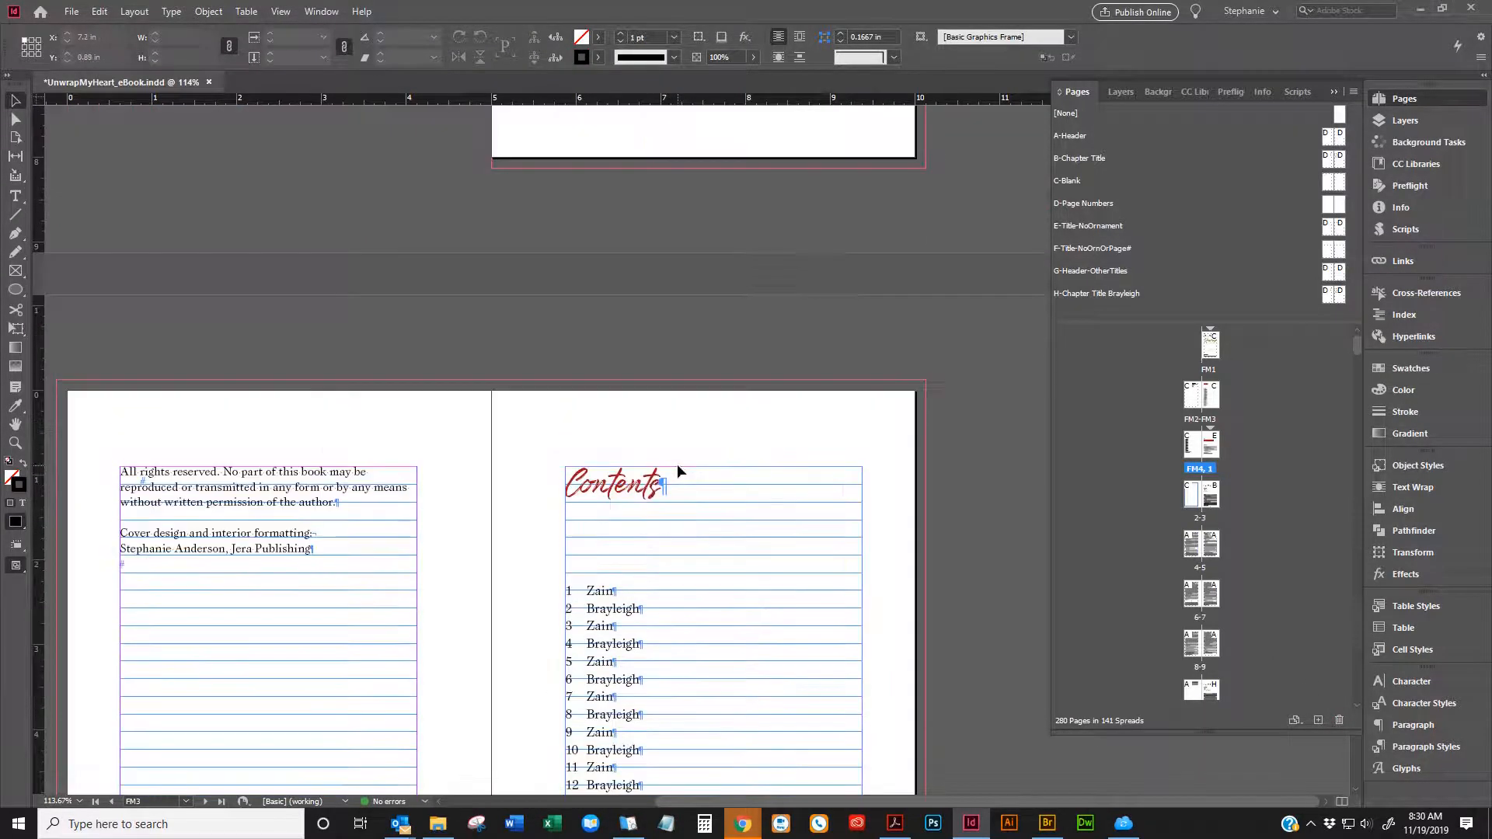
scroll(677, 464, "down", 2)
double_click(191, 462)
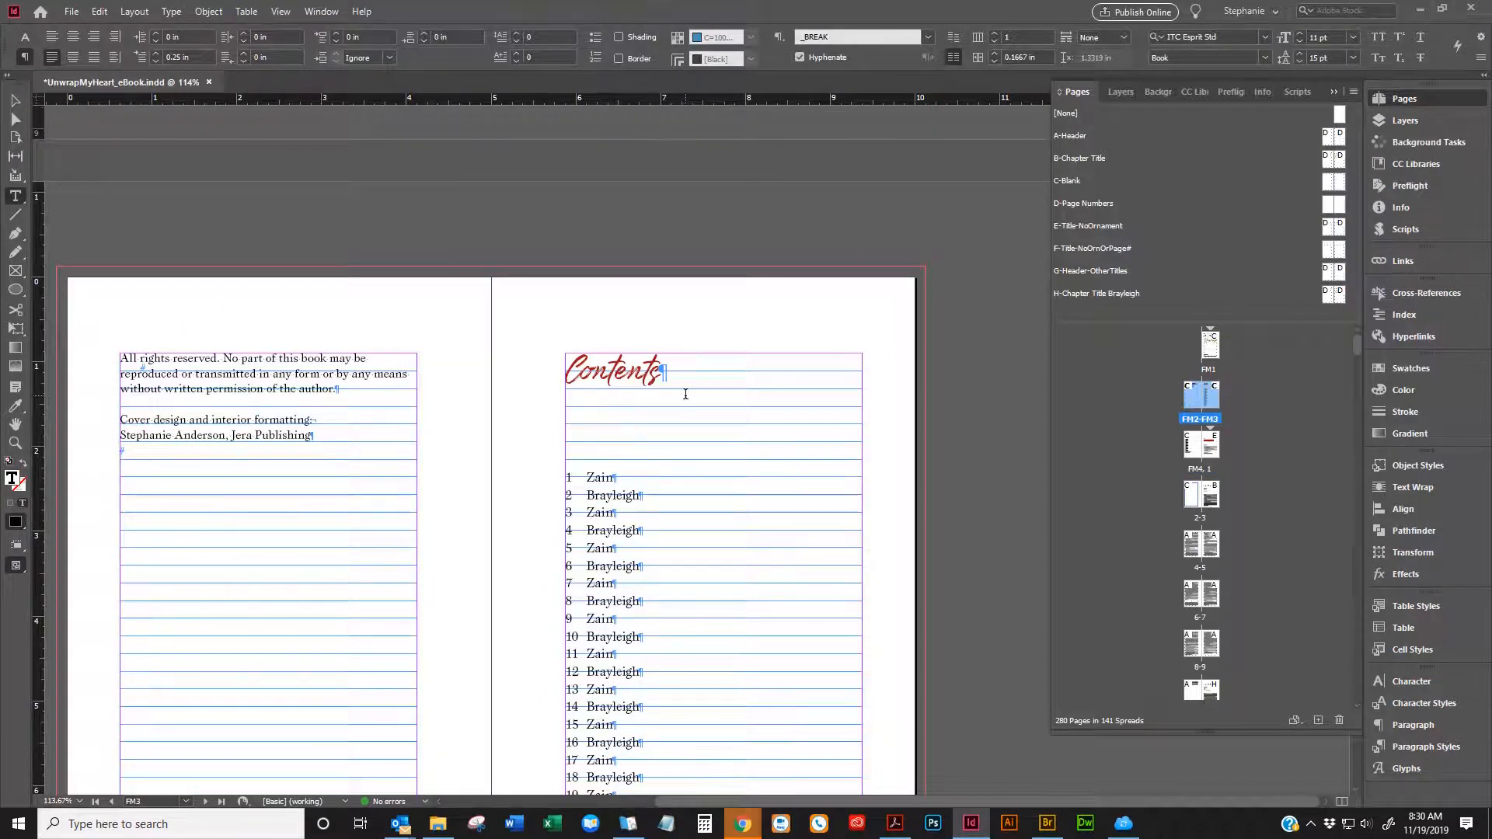
scroll(685, 394, "down", 3)
scroll(687, 393, "down", 15)
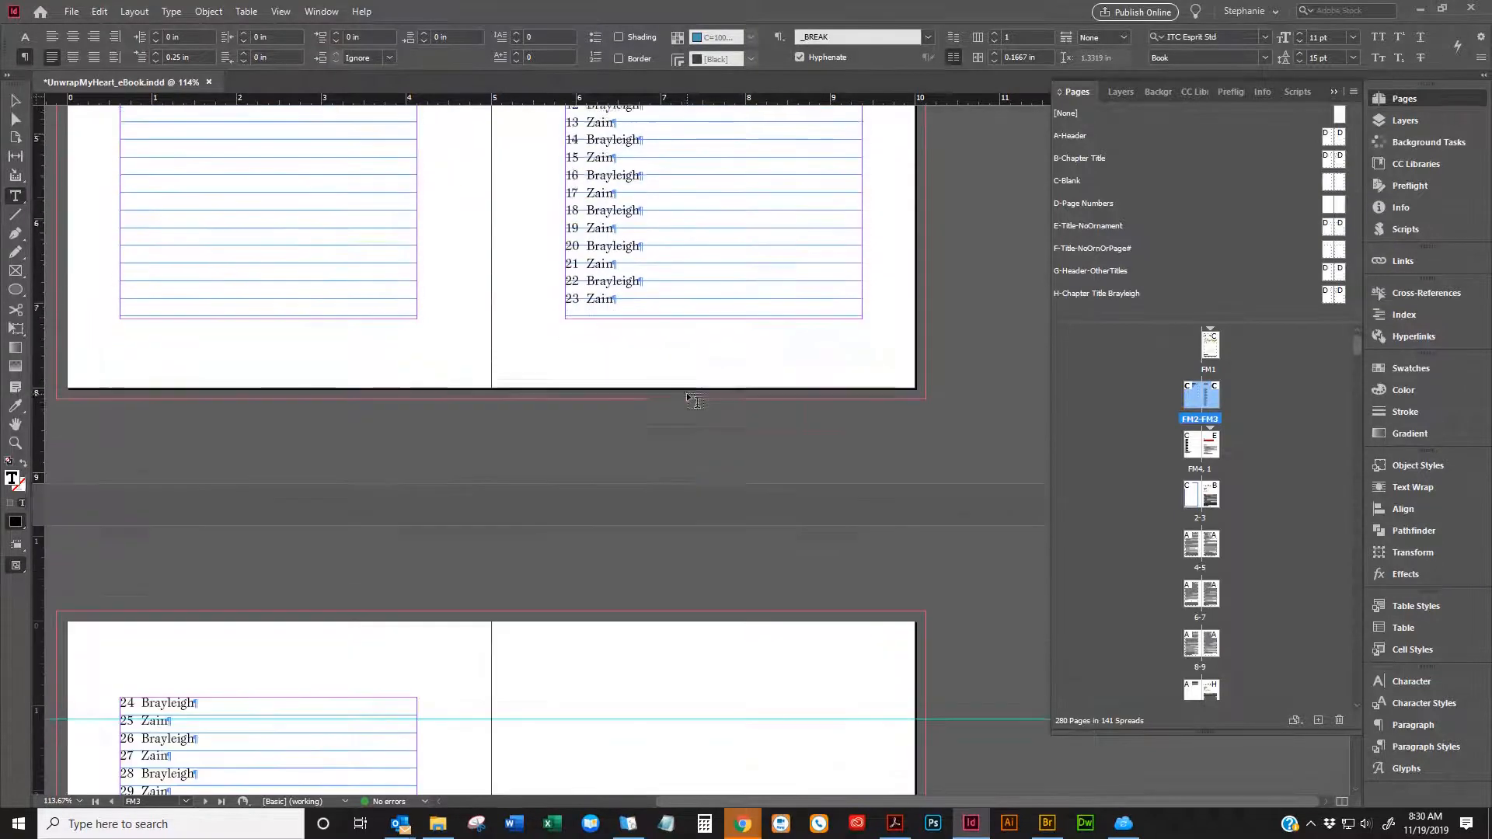
scroll(687, 393, "up", 15)
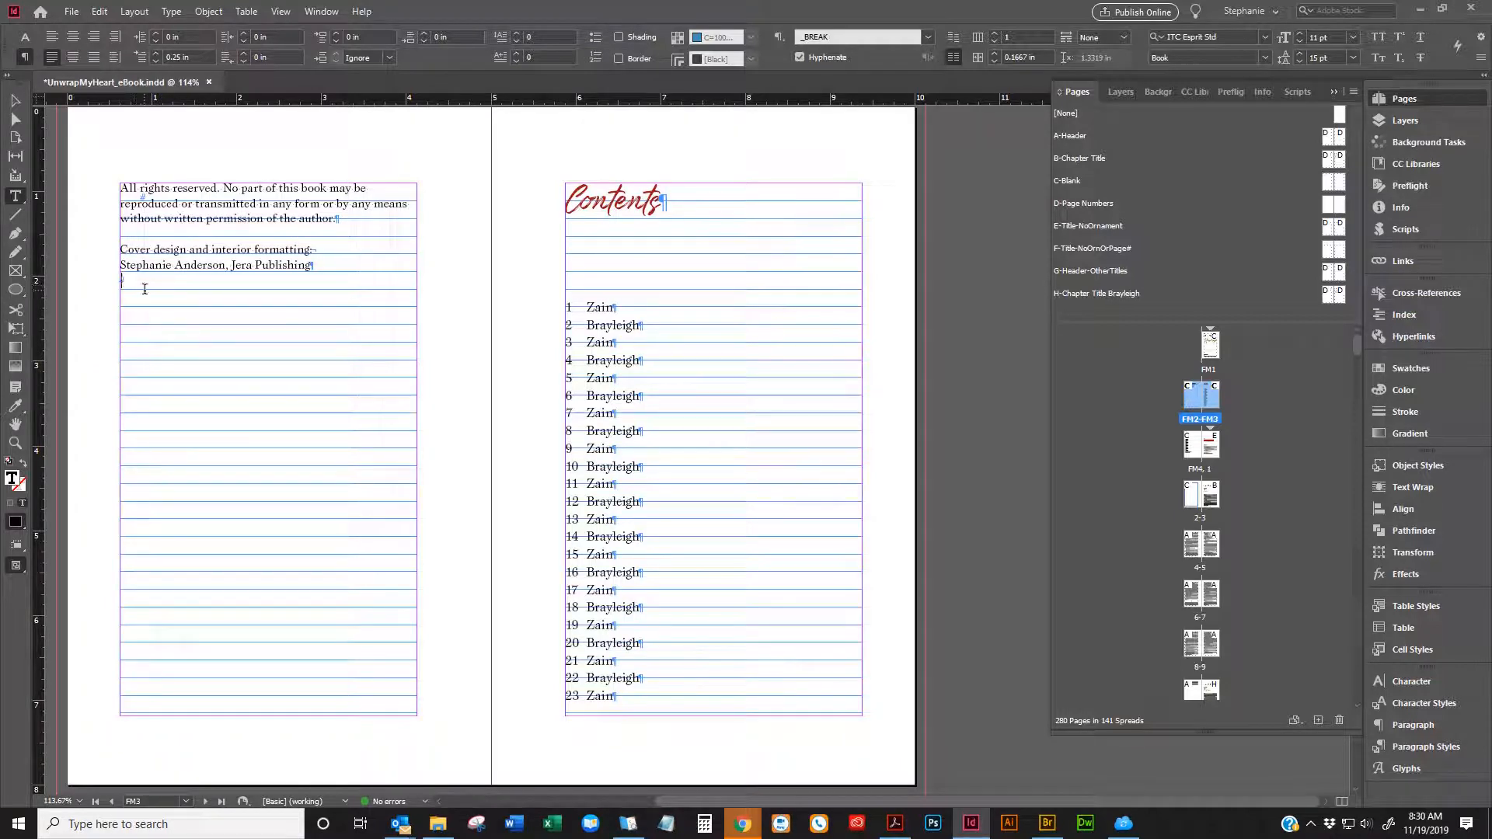
scroll(132, 292, "up", 1)
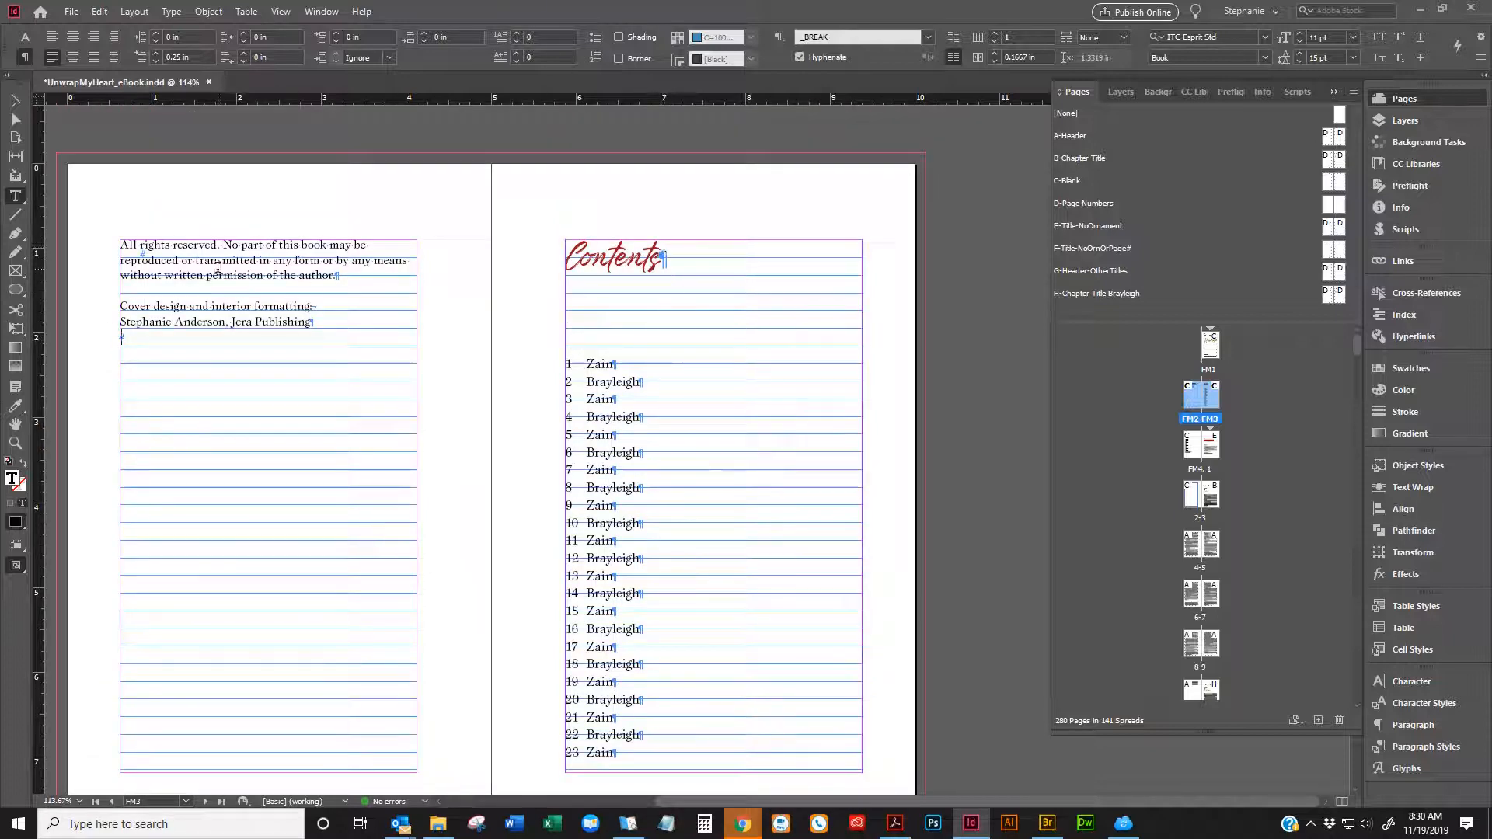
Inspect the text threading of the copyright and Contents frames and the paragraph style of the Contents heading
left_click(14, 100)
scroll(314, 283, "down", 3)
scroll(320, 295, "up", 4)
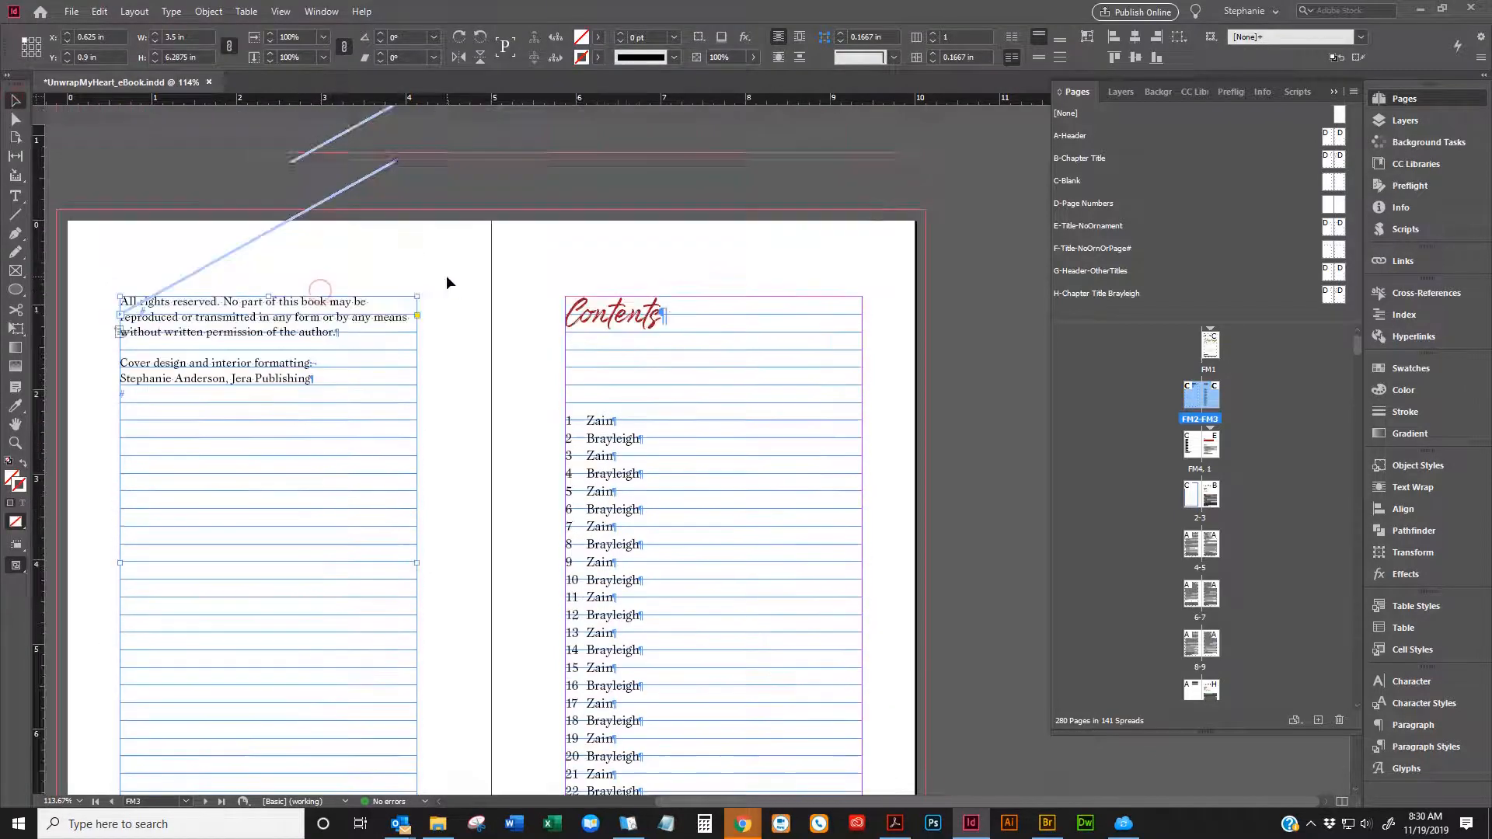
left_click(665, 318)
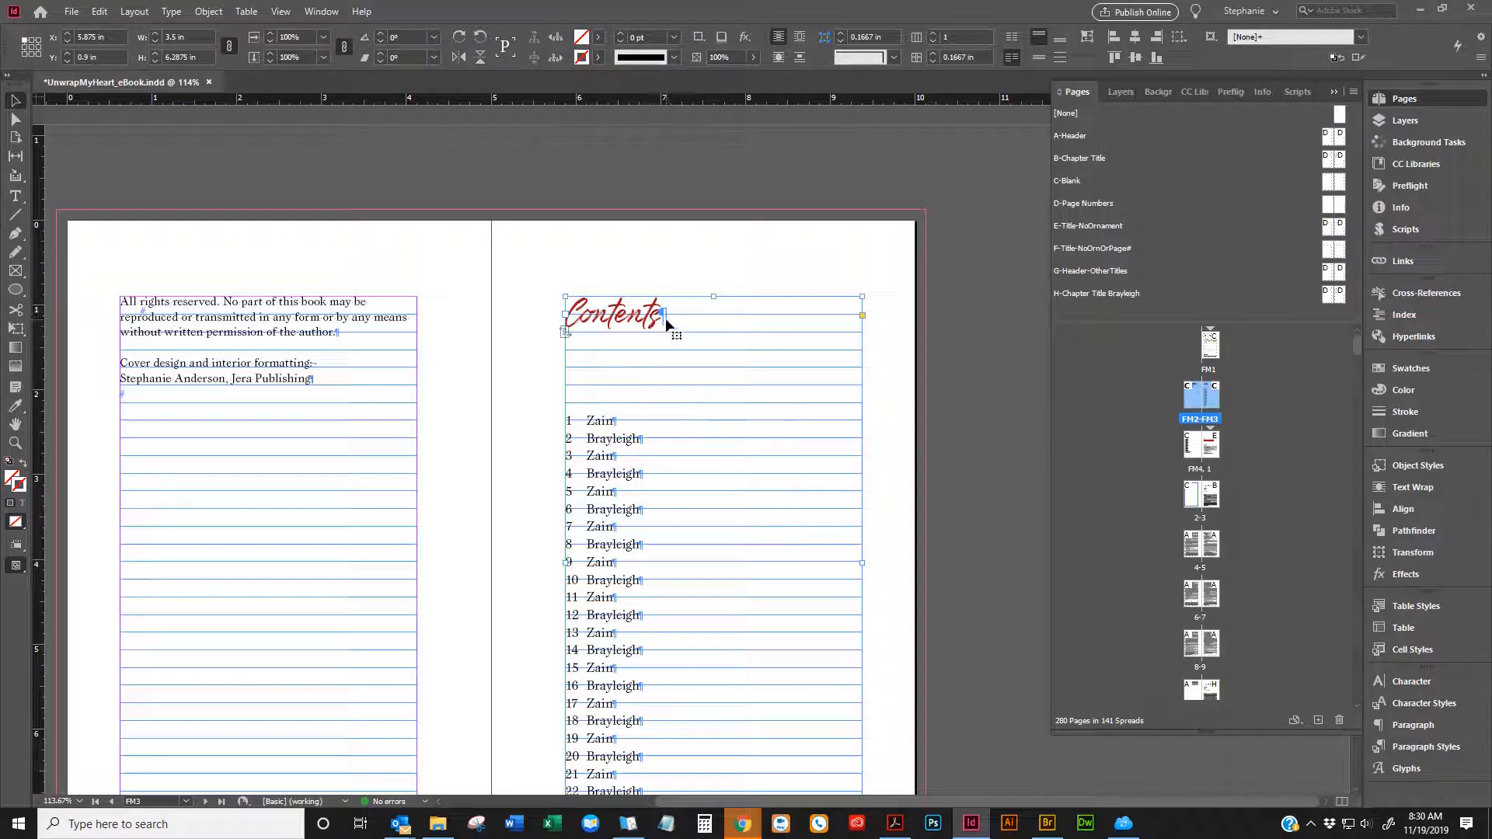
double_click(669, 314)
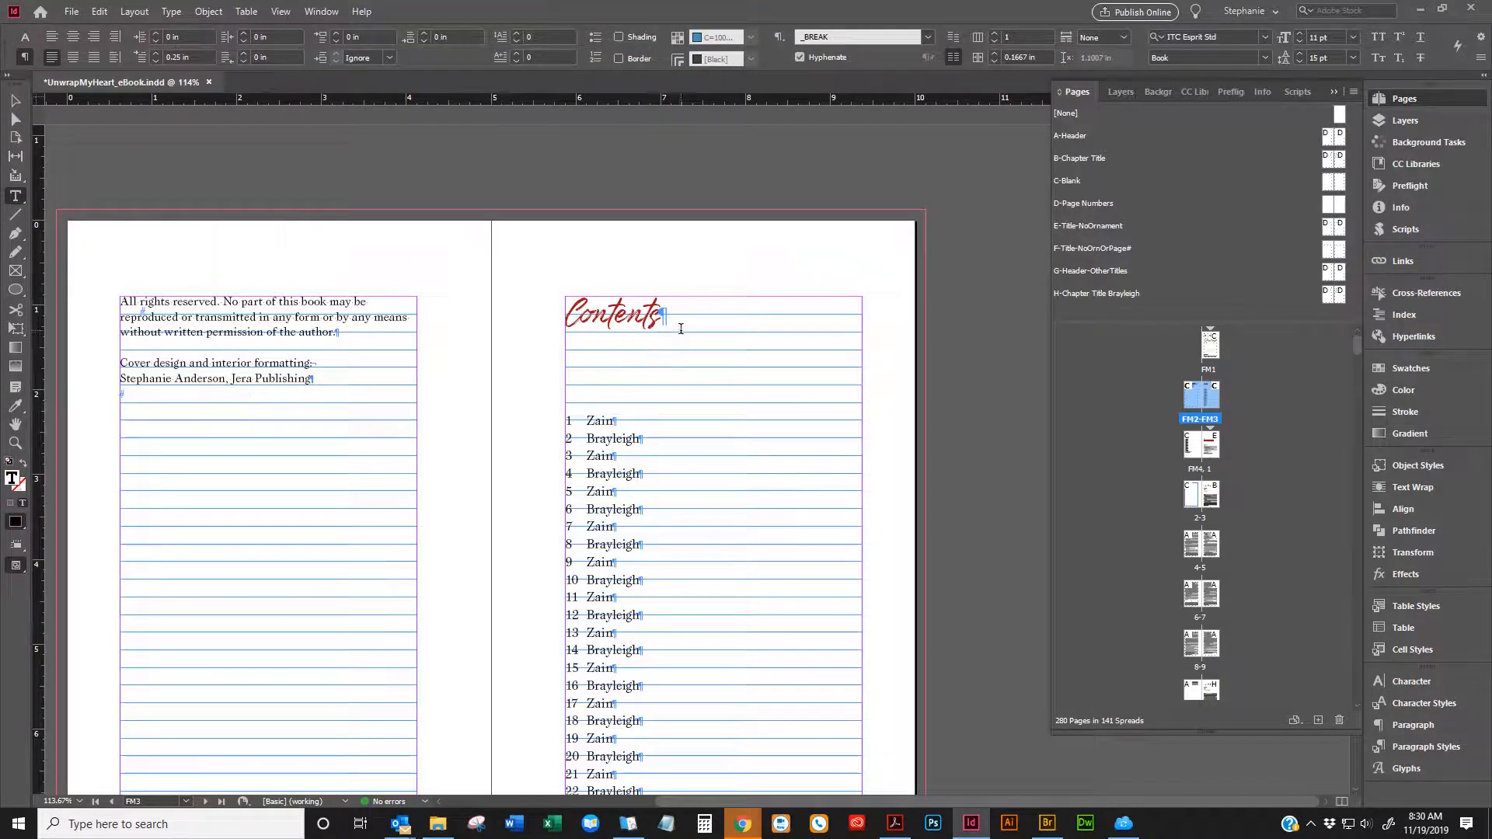
left_click(679, 329)
key("Home")
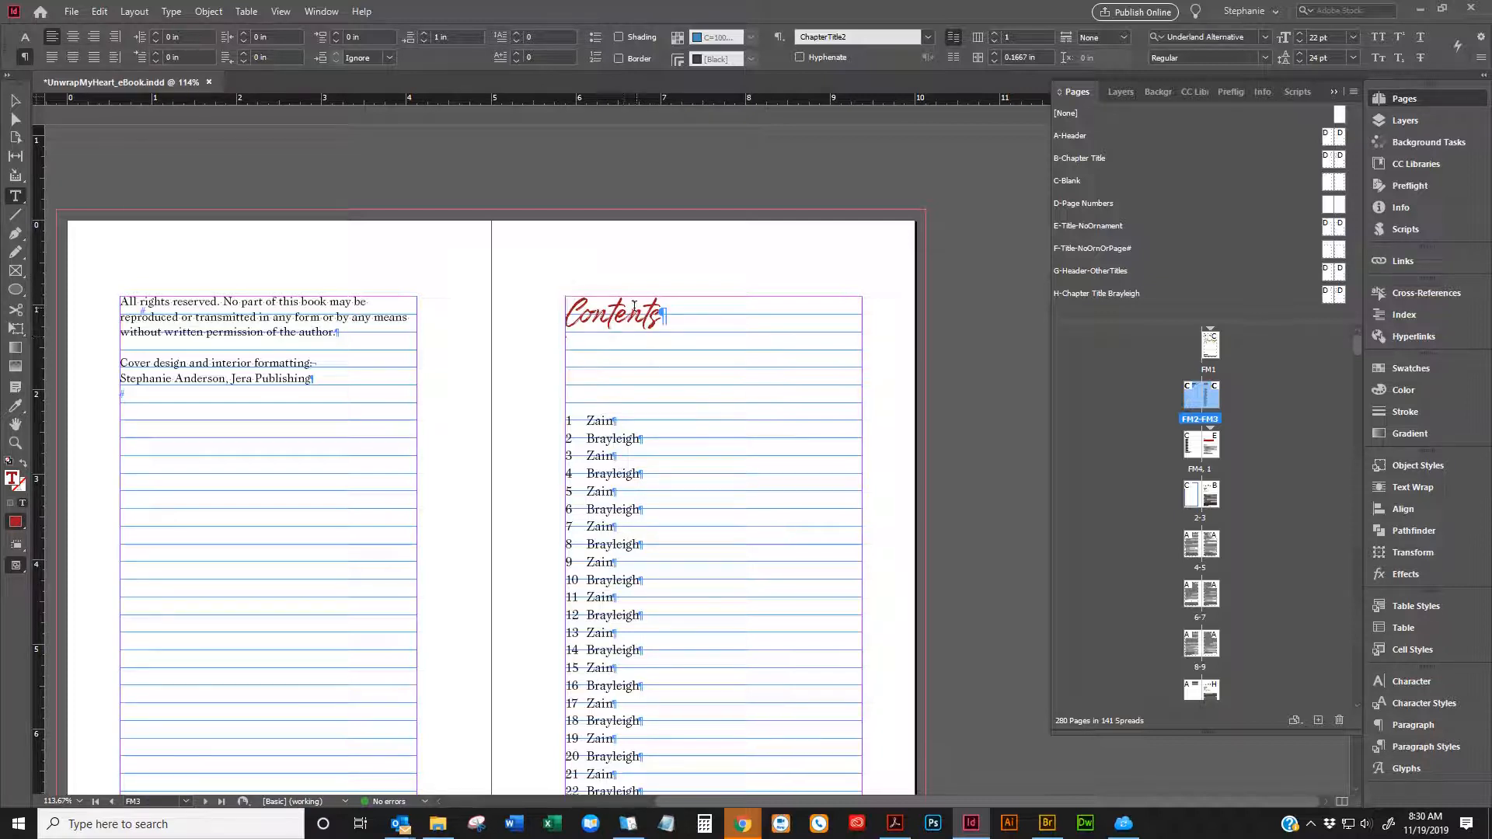
Insert an empty paragraph before the ARC heading on page 1
scroll(645, 311, "down", 5)
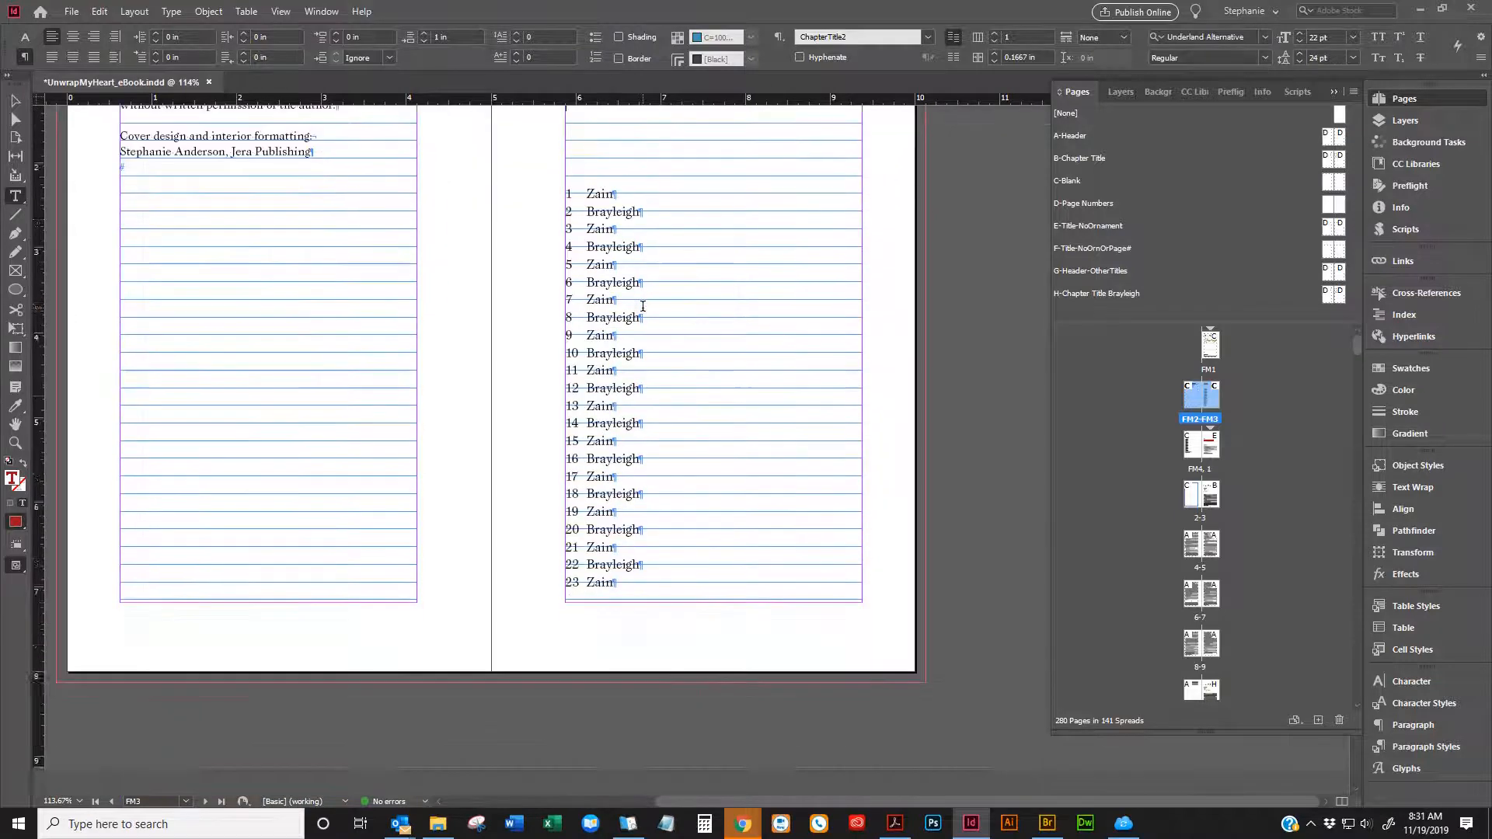
scroll(645, 311, "down", 10)
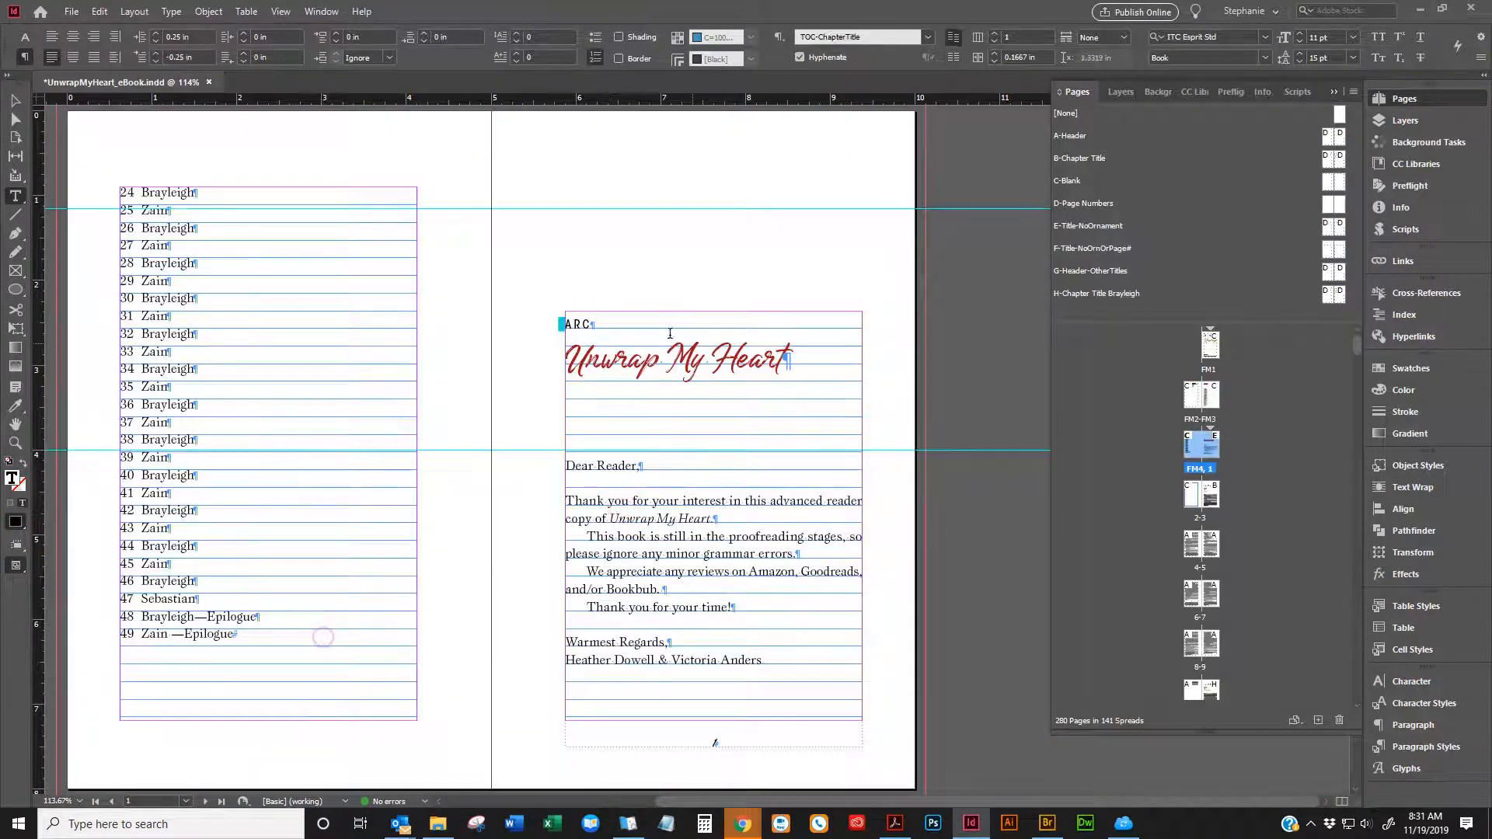
left_click(574, 324)
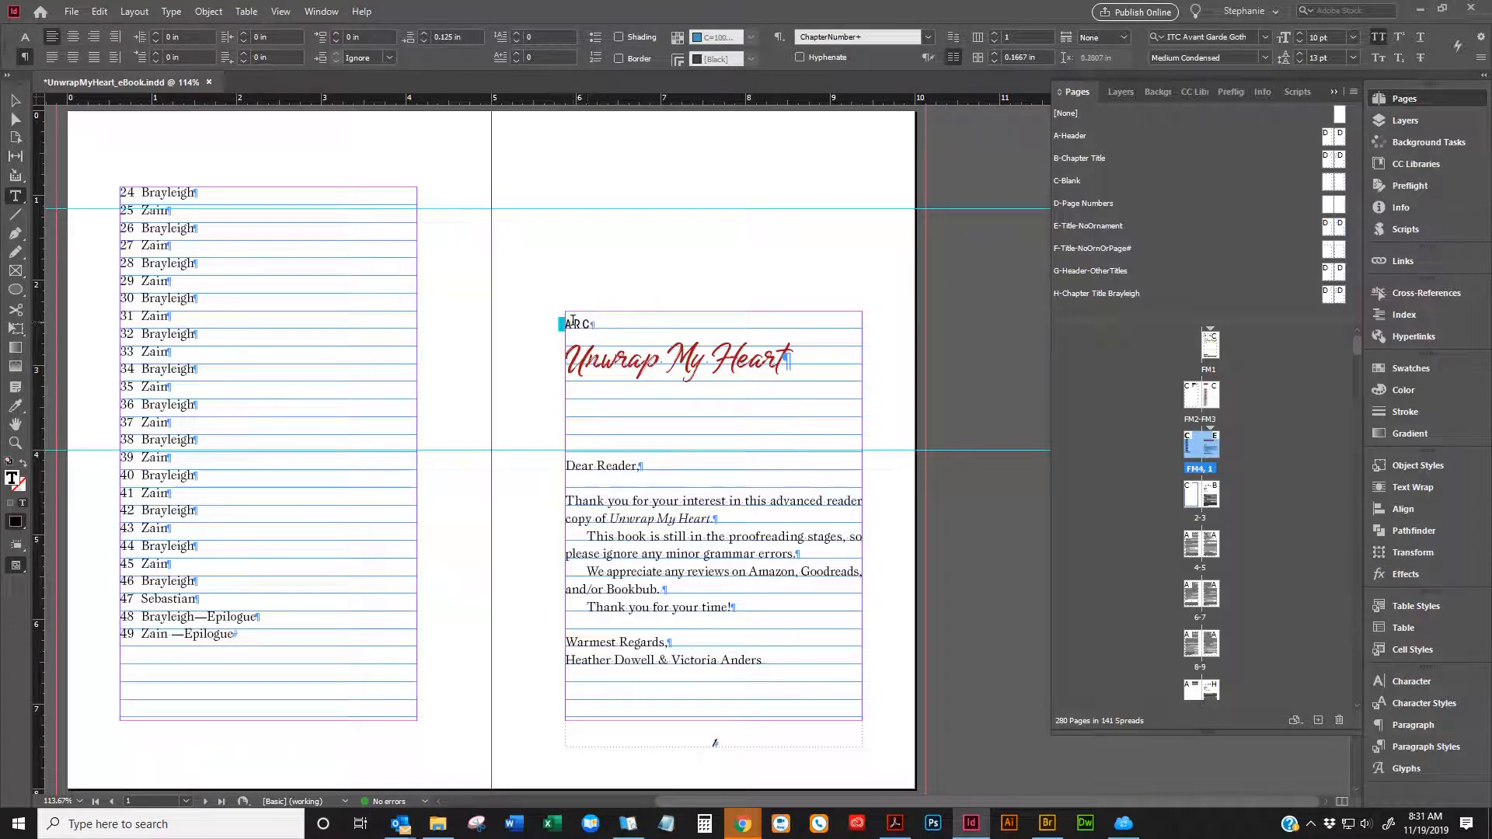
left_click(1413, 747)
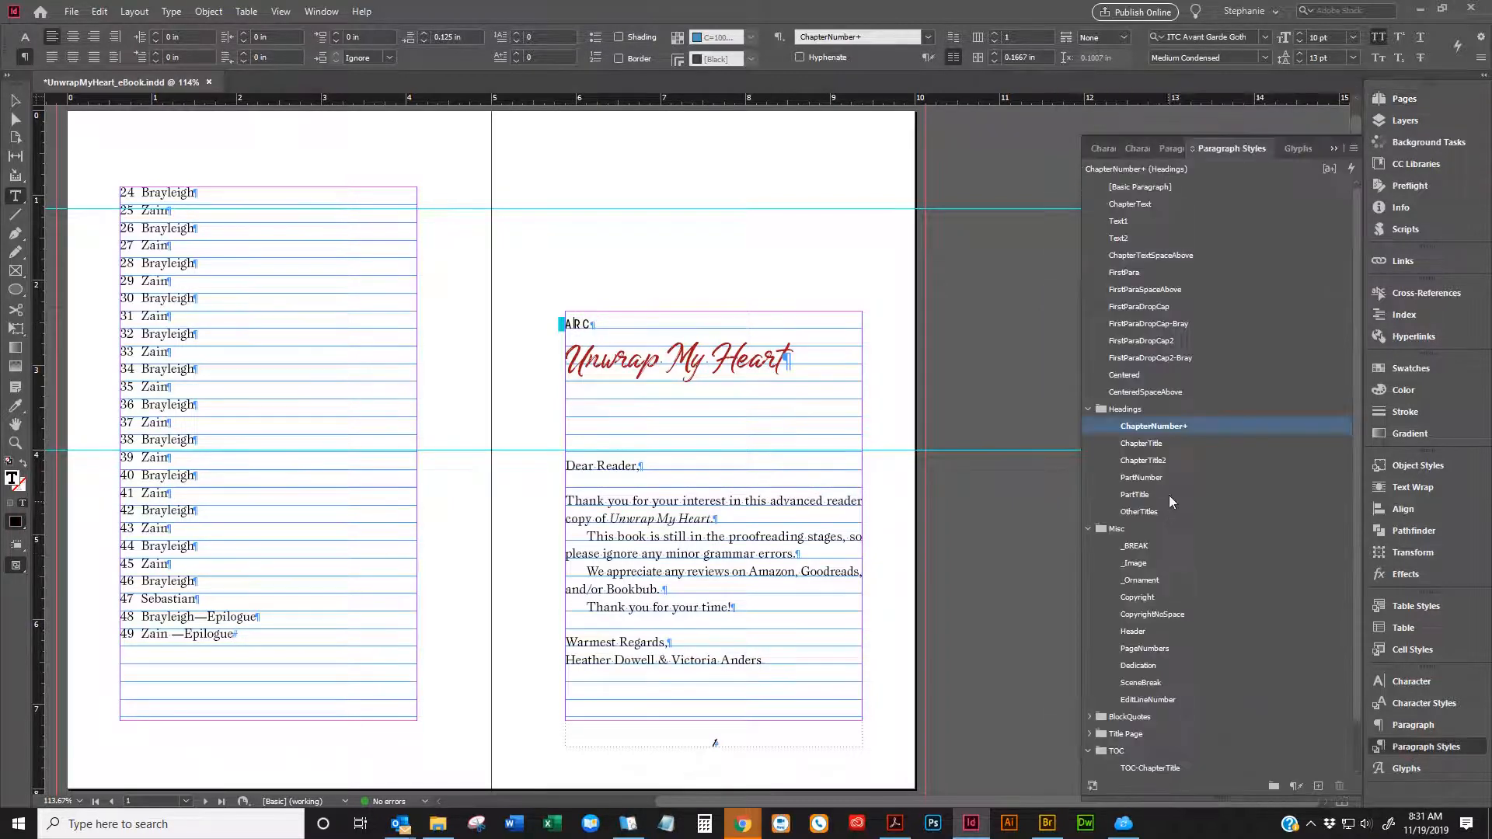
scroll(683, 326, "down", 5)
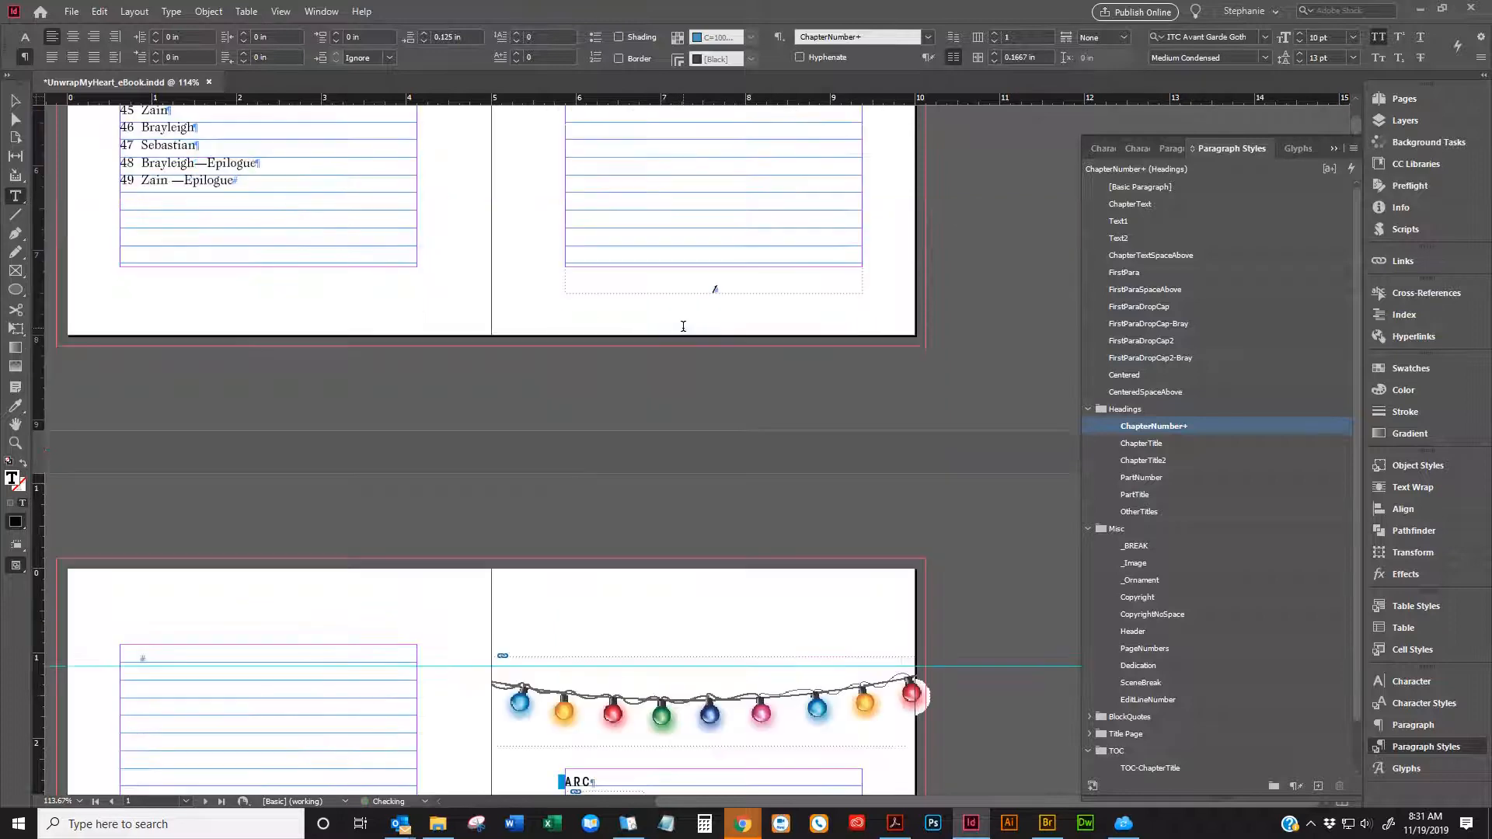
scroll(683, 326, "up", 3)
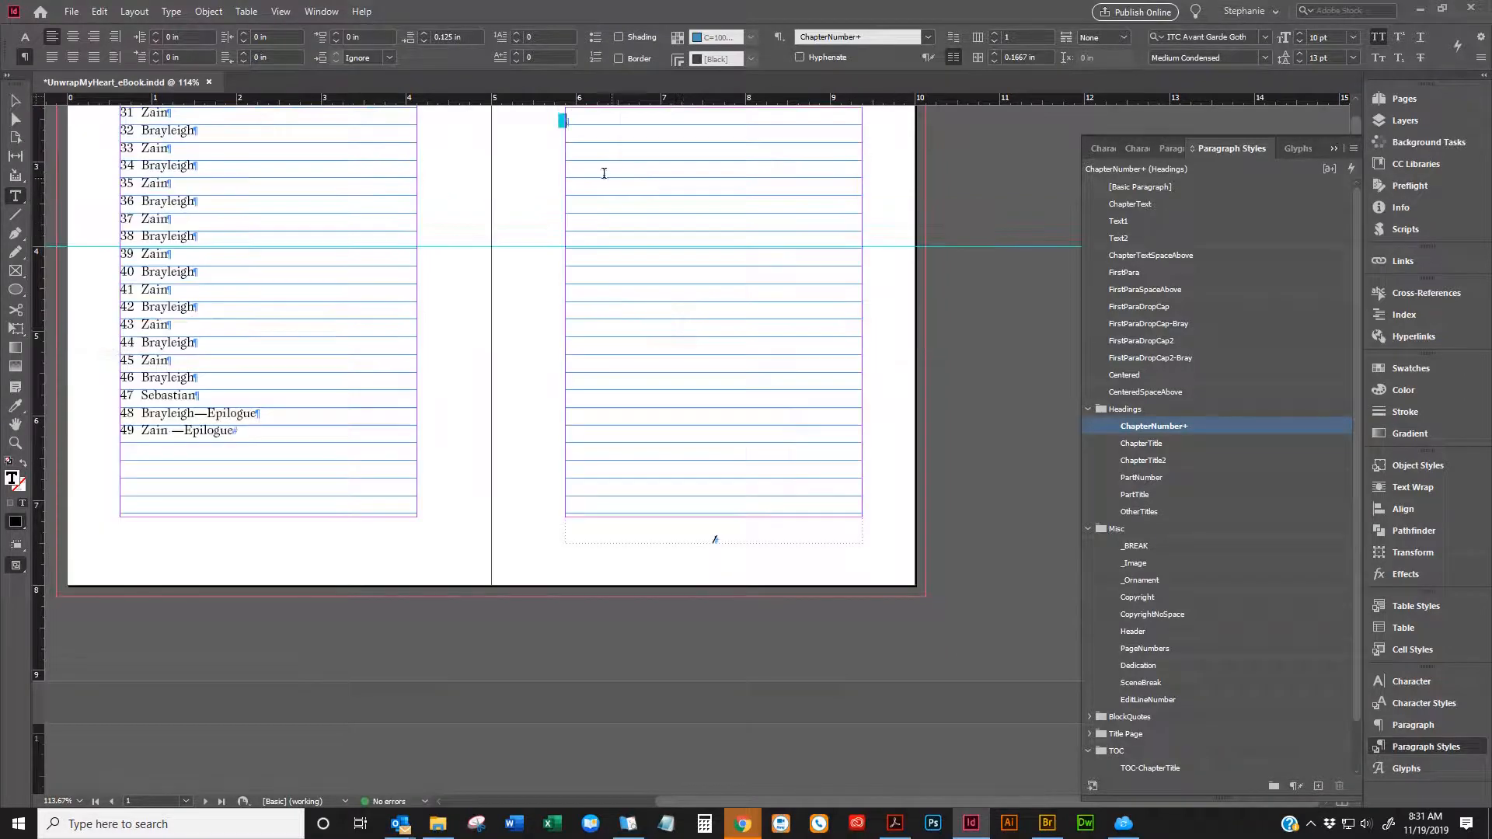
Clear all overrides from the new empty paragraph on page 1 and apply the _BREAK paragraph style to it
right_click(578, 125)
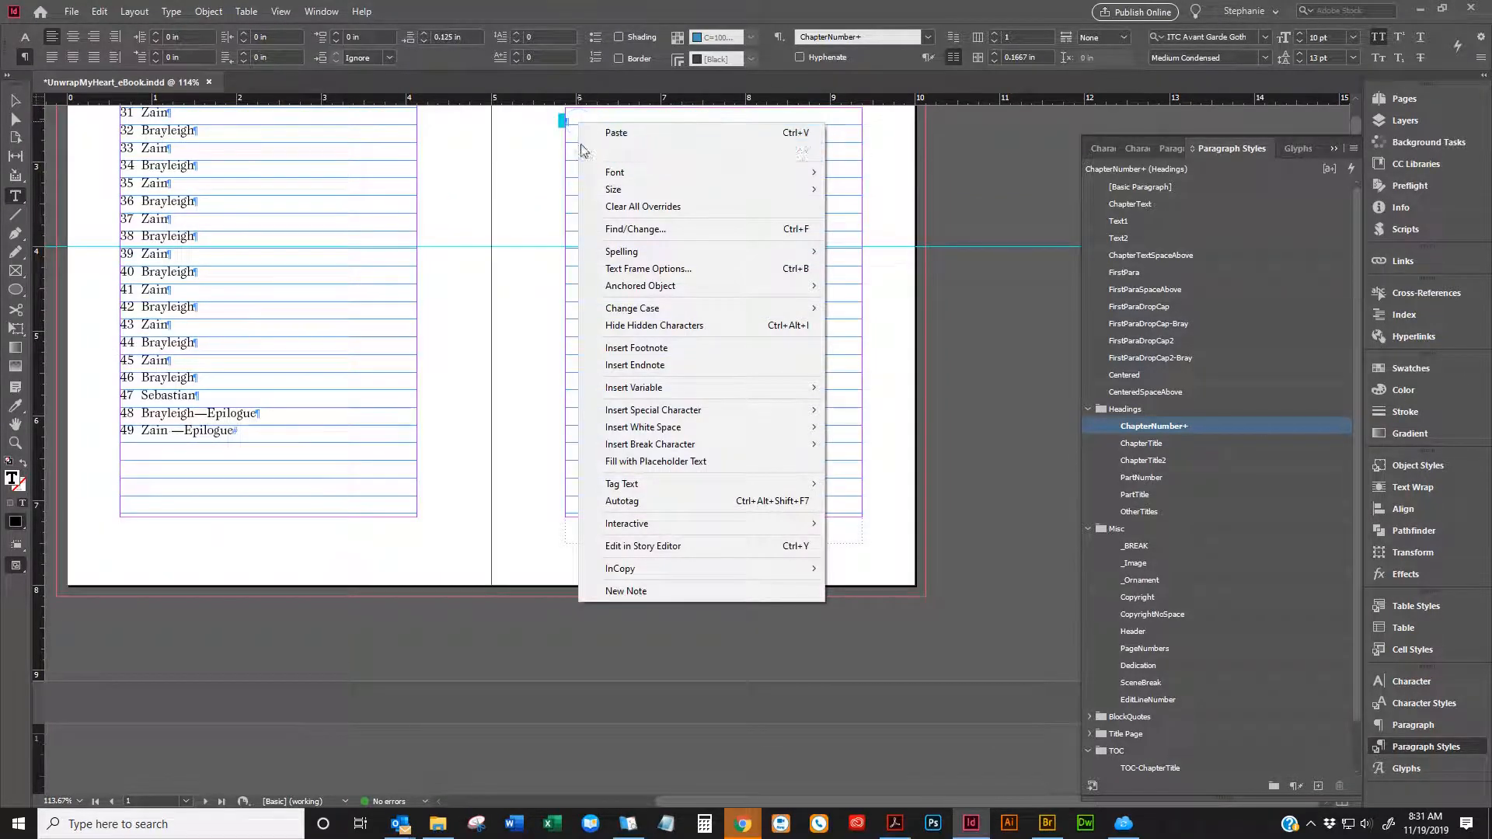
left_click(569, 126)
scroll(635, 146, "up", 2)
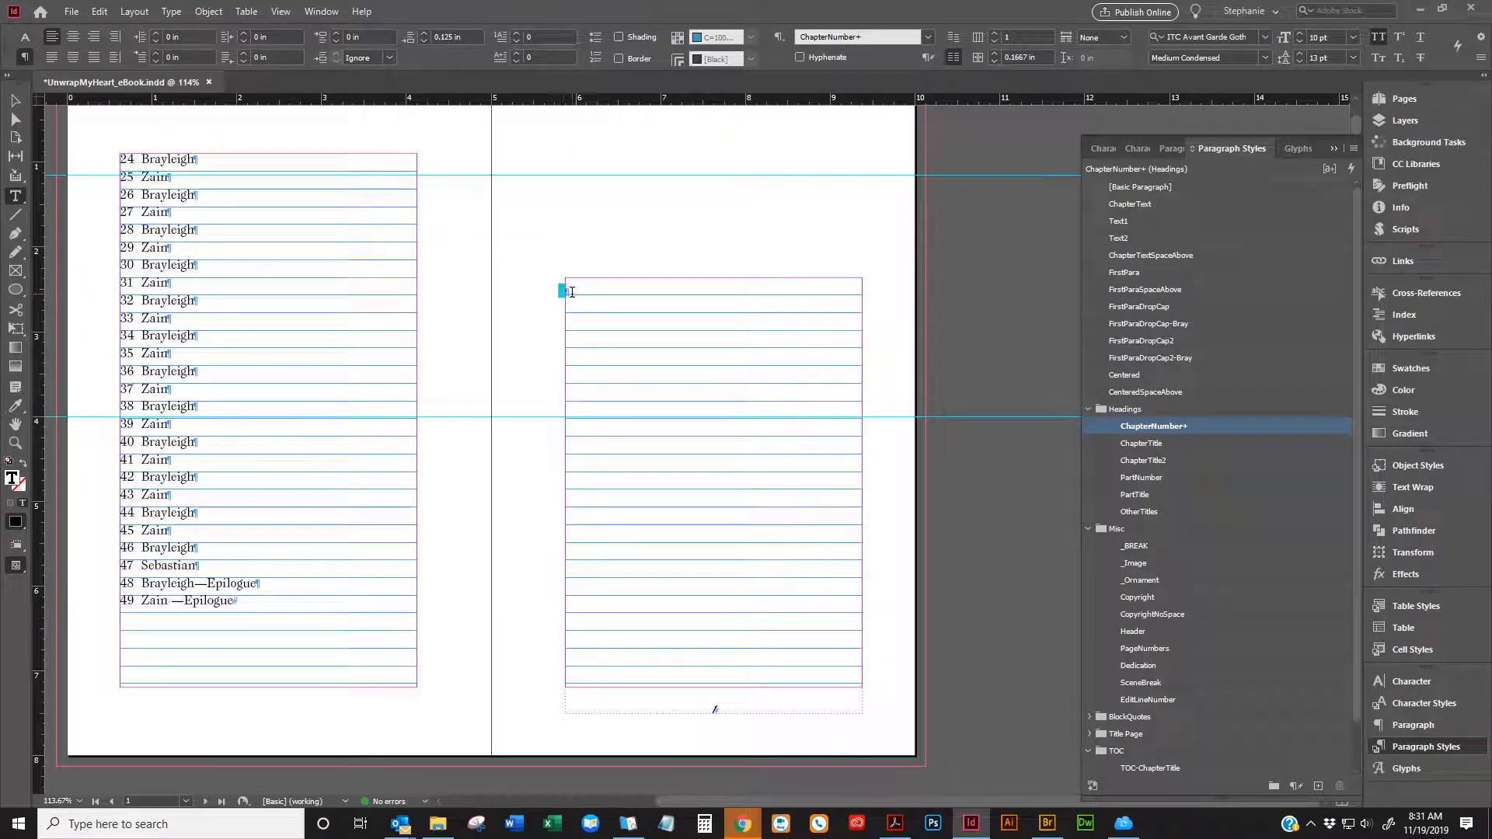
right_click(564, 291)
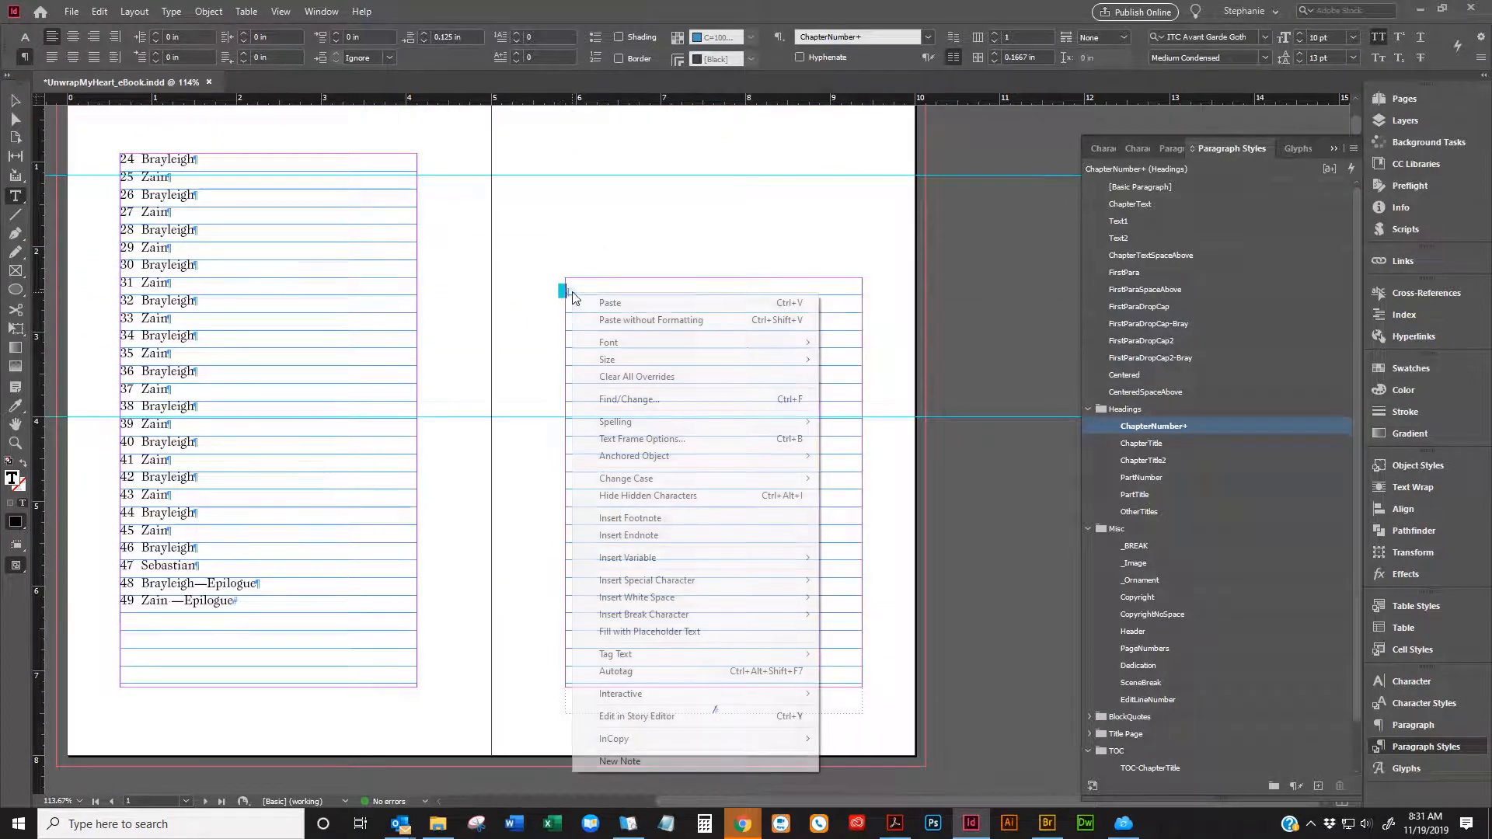
left_click(630, 376)
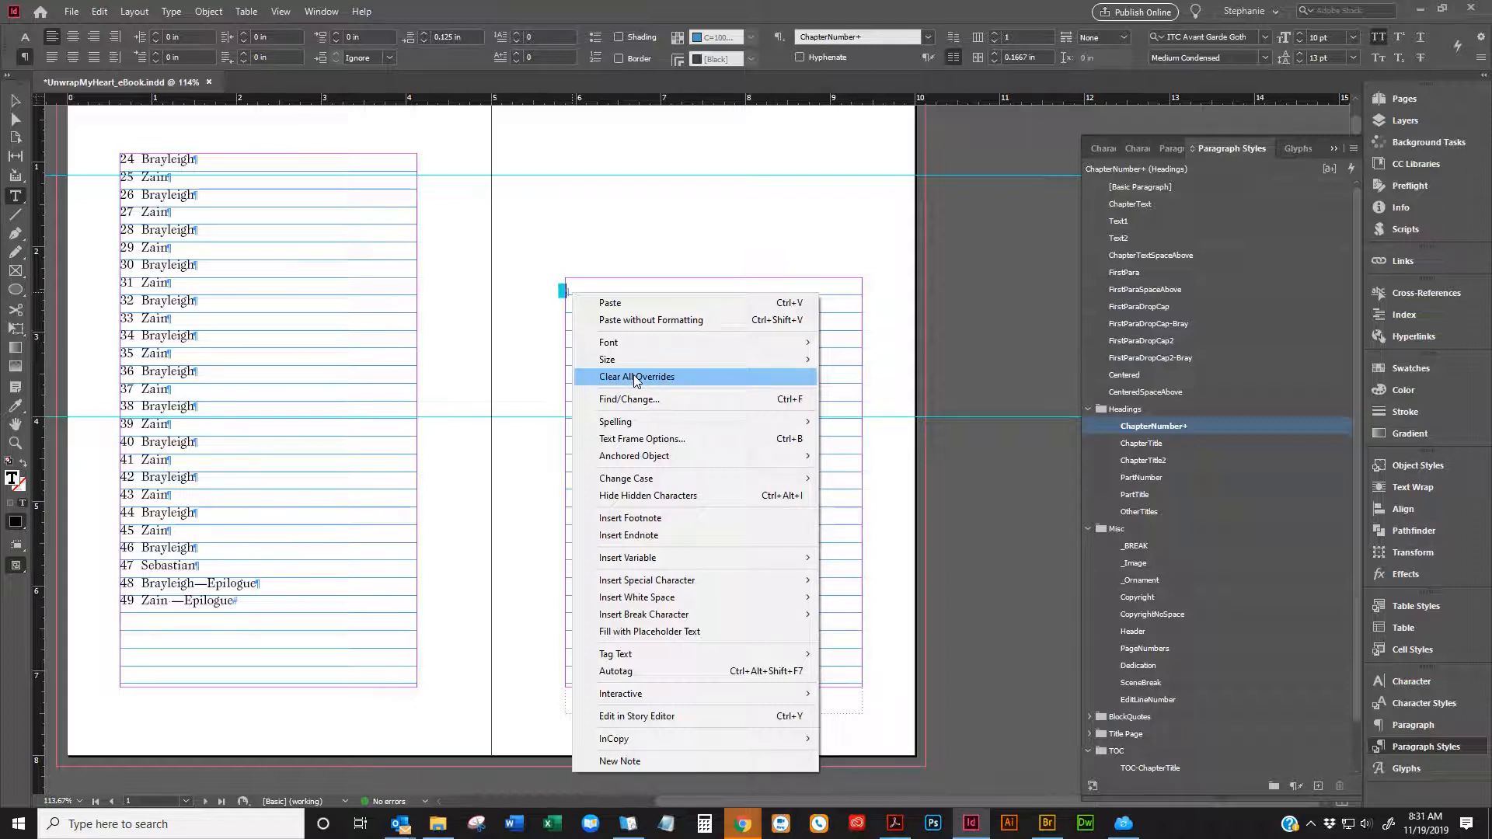
left_click(633, 377)
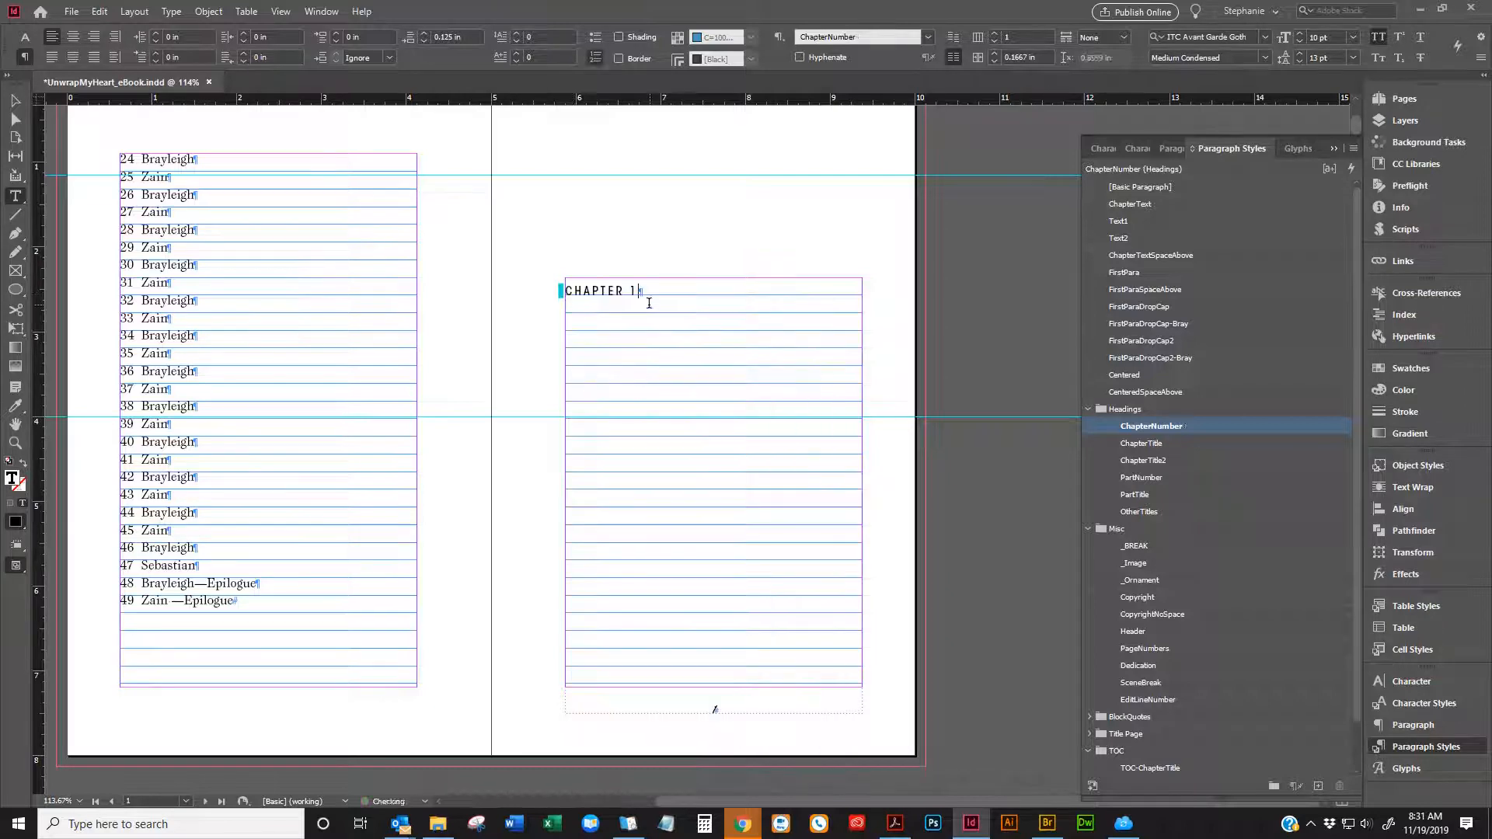
left_click(1136, 546)
Change the ARC heading's keep options so that the paragraph can start Anywhere
scroll(575, 288, "down", 5)
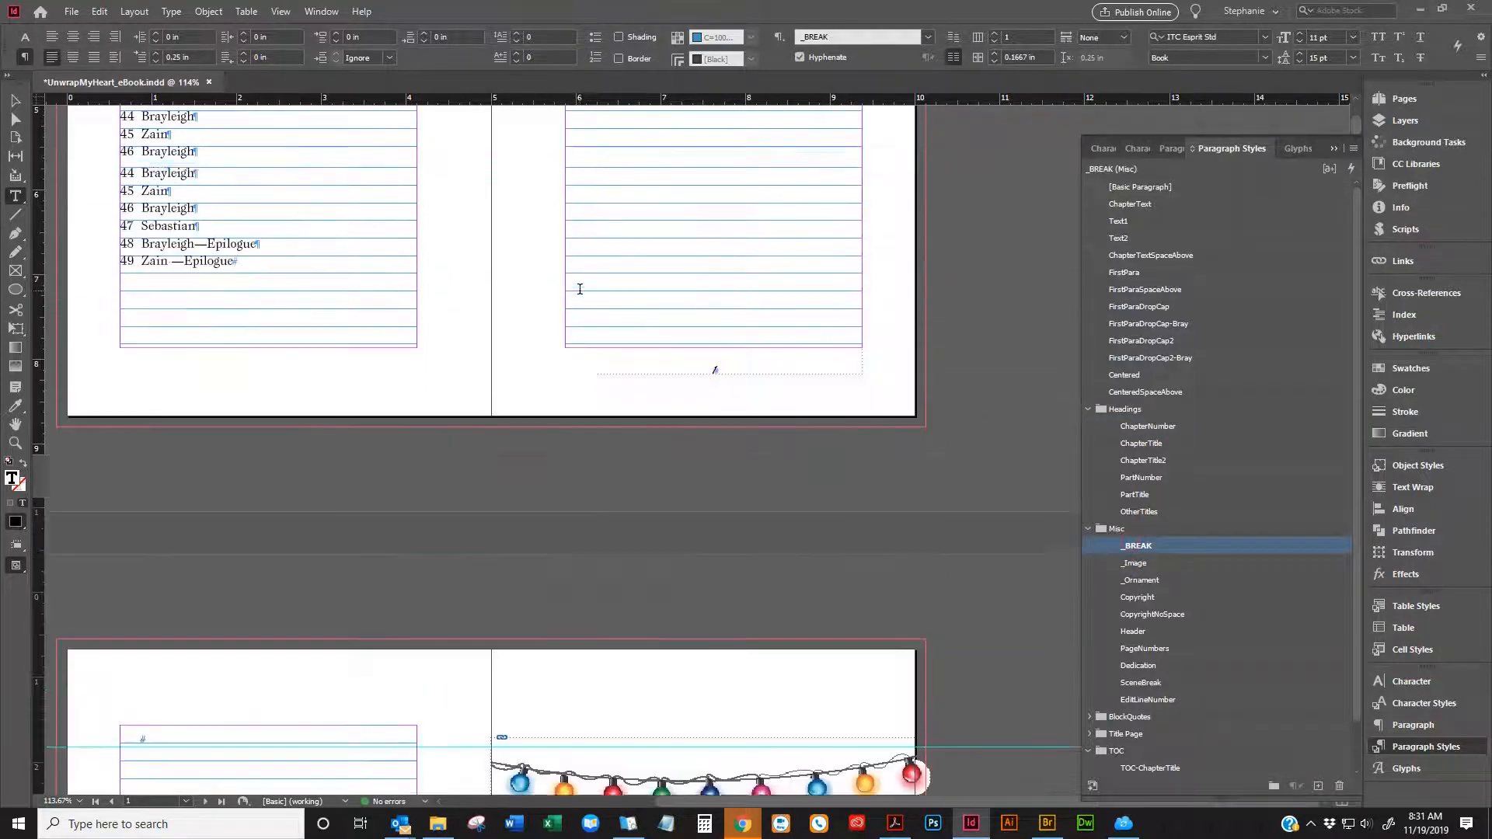
scroll(649, 368, "down", 6)
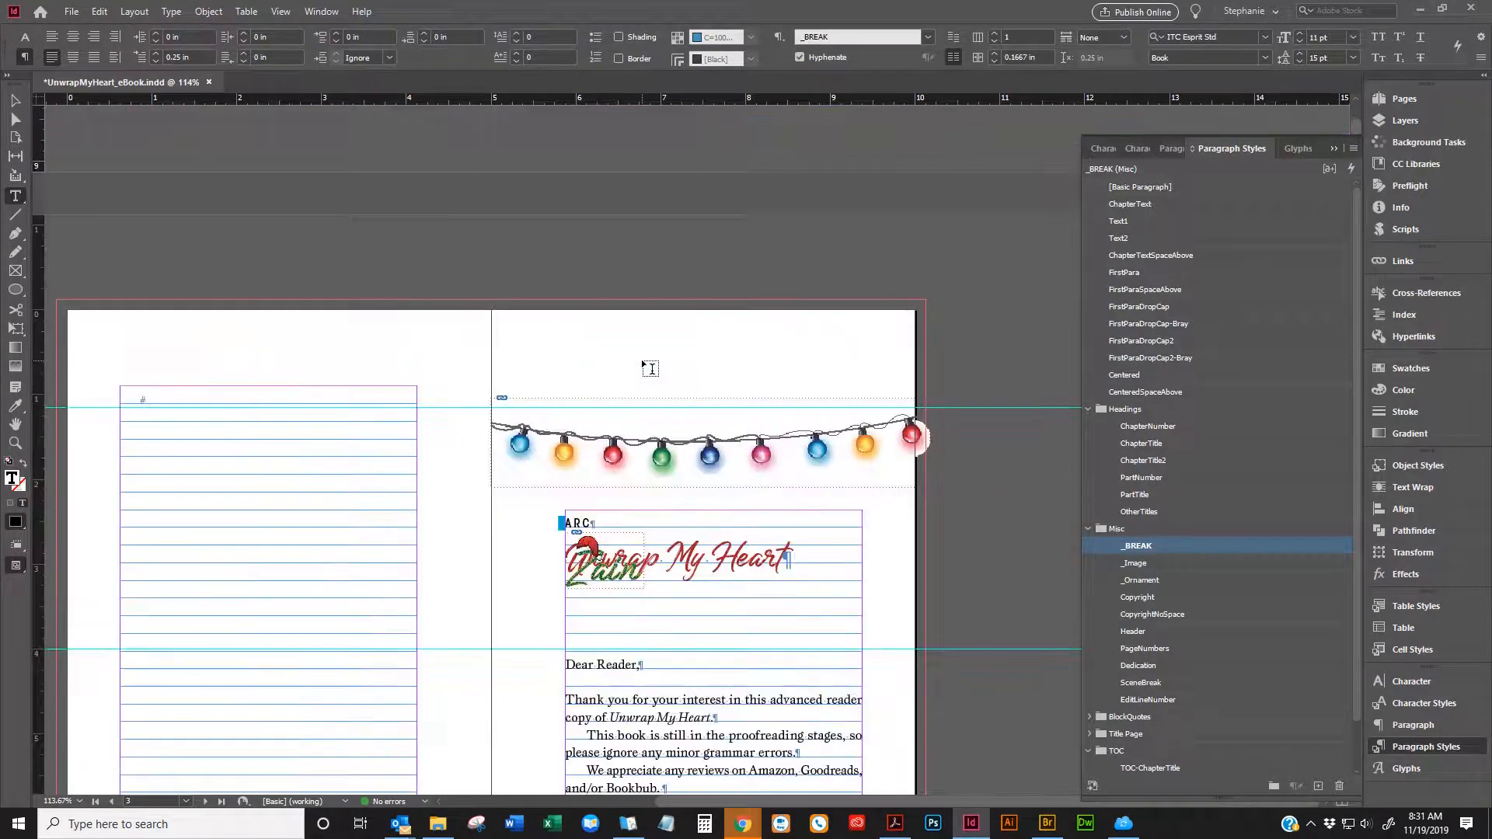
scroll(659, 361, "down", 2)
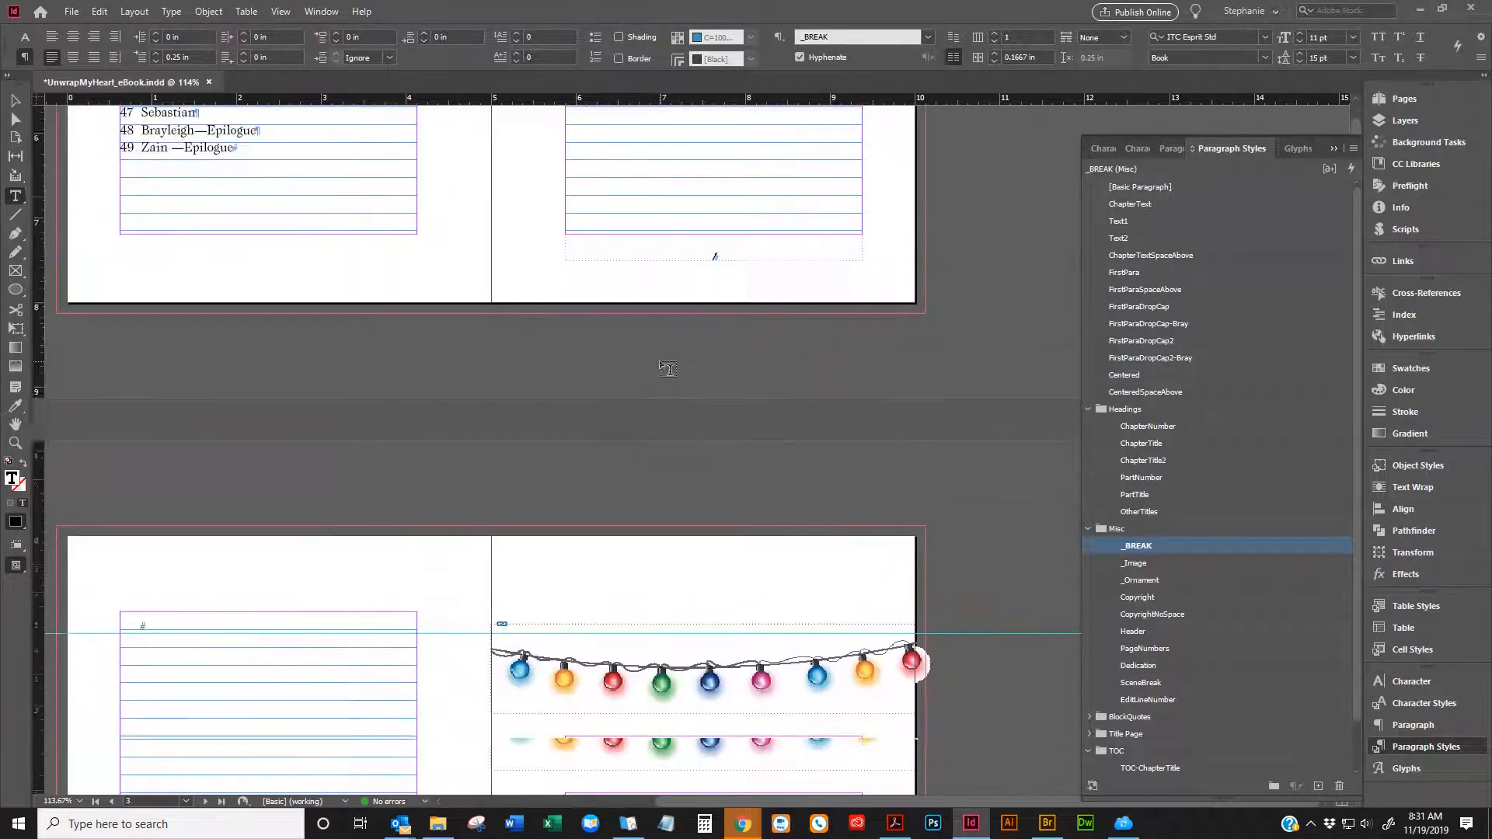
left_click(607, 522)
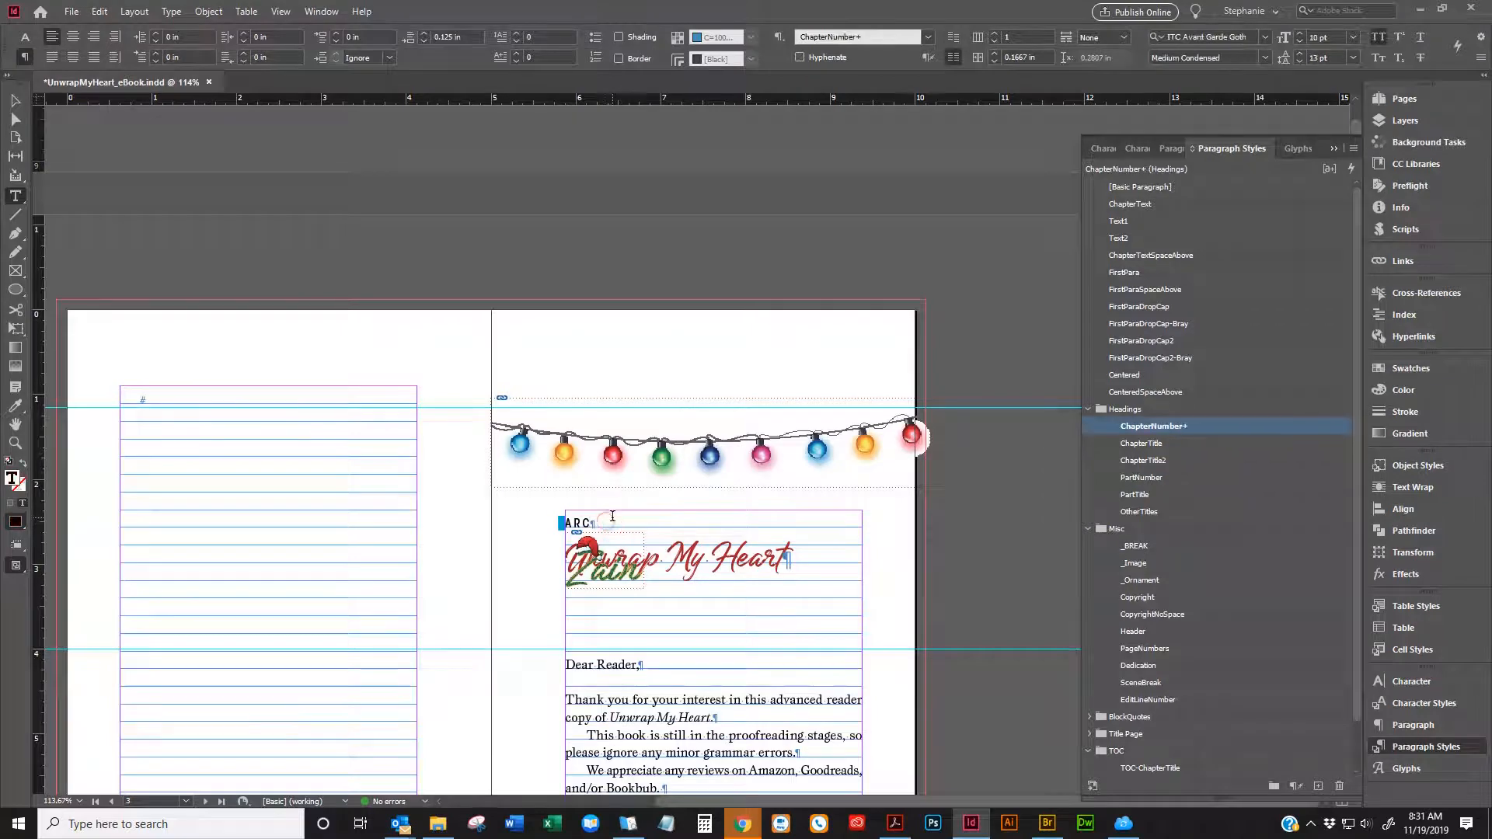
left_click(1480, 59)
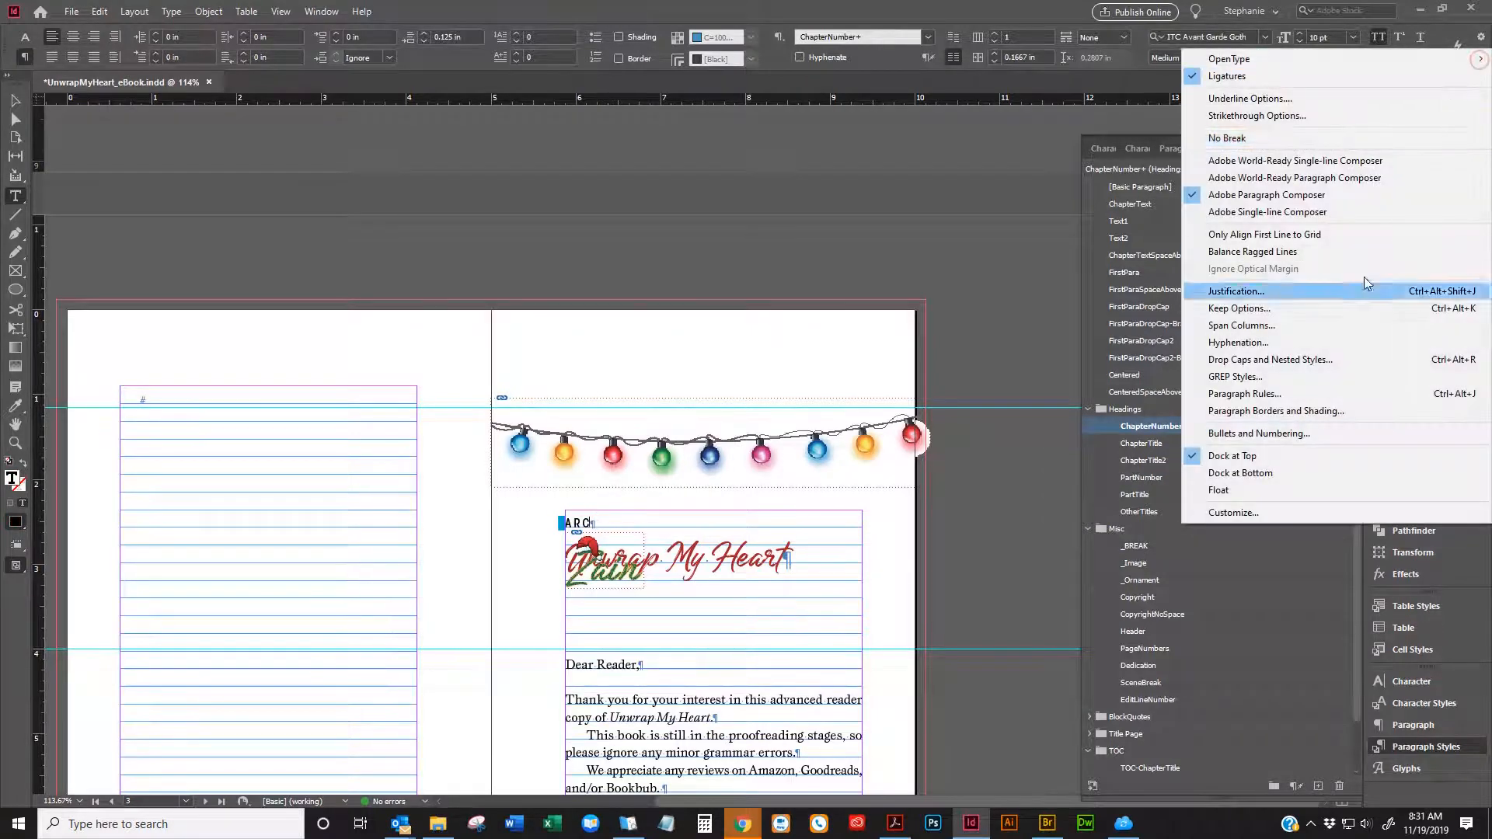
left_click(1243, 309)
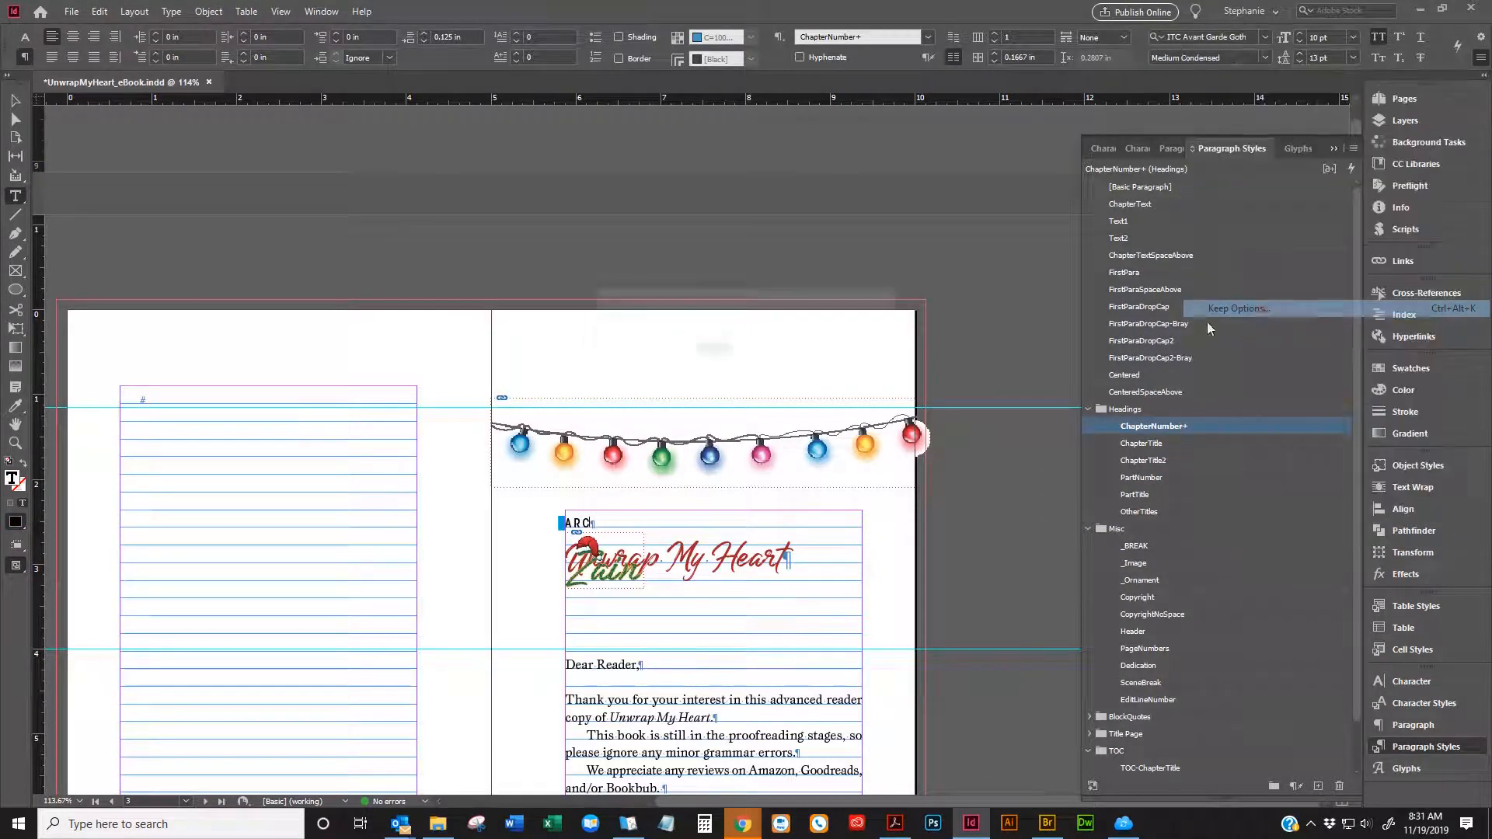
left_click(722, 496)
left_click(702, 512)
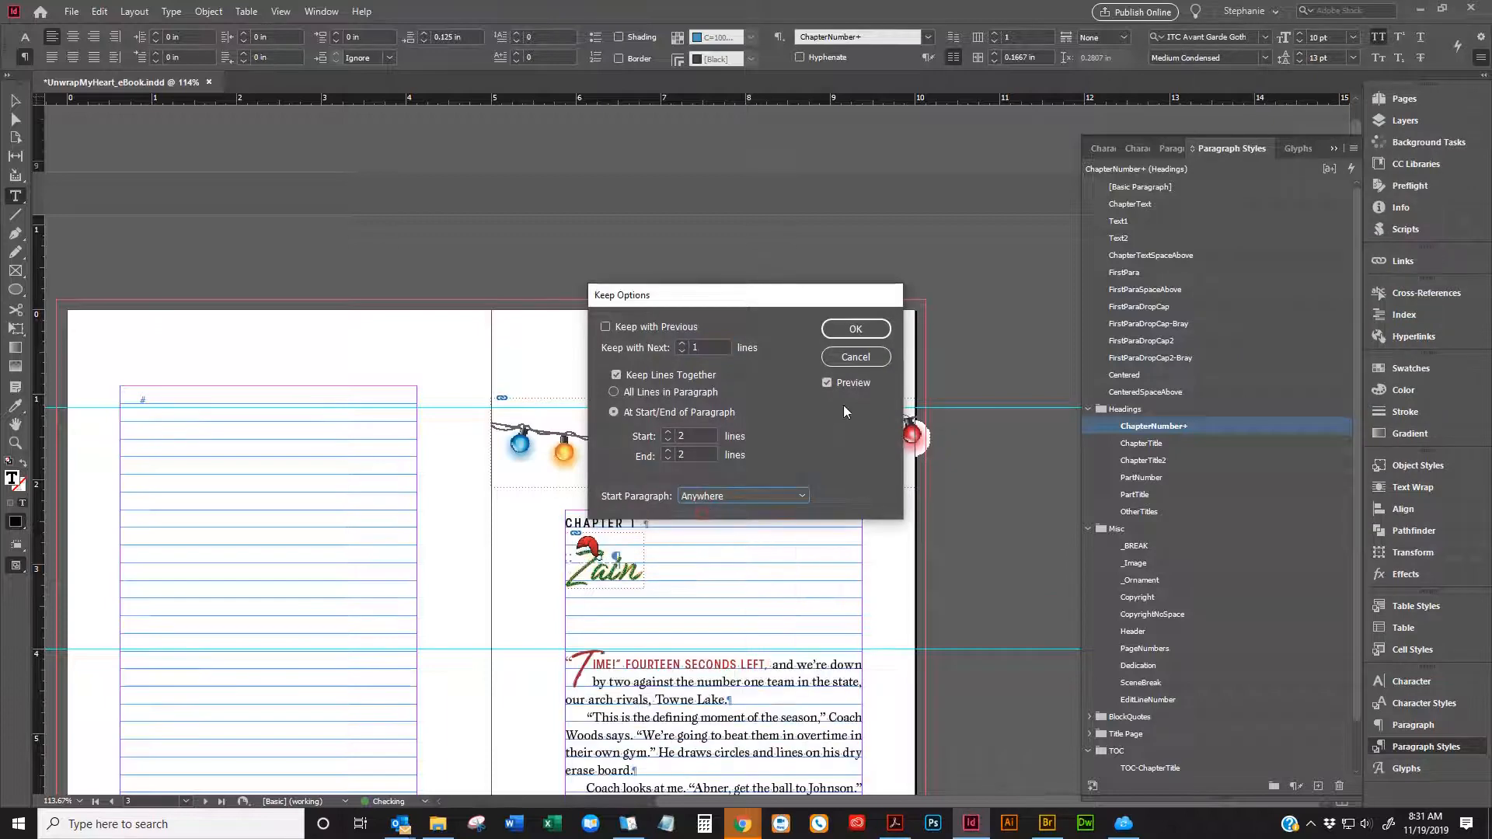
left_click(855, 329)
Examine the ARC letter on page 1 and the text threading of the Chapter 1 frame on page 3
scroll(819, 366, "down", 5)
scroll(829, 374, "up", 2)
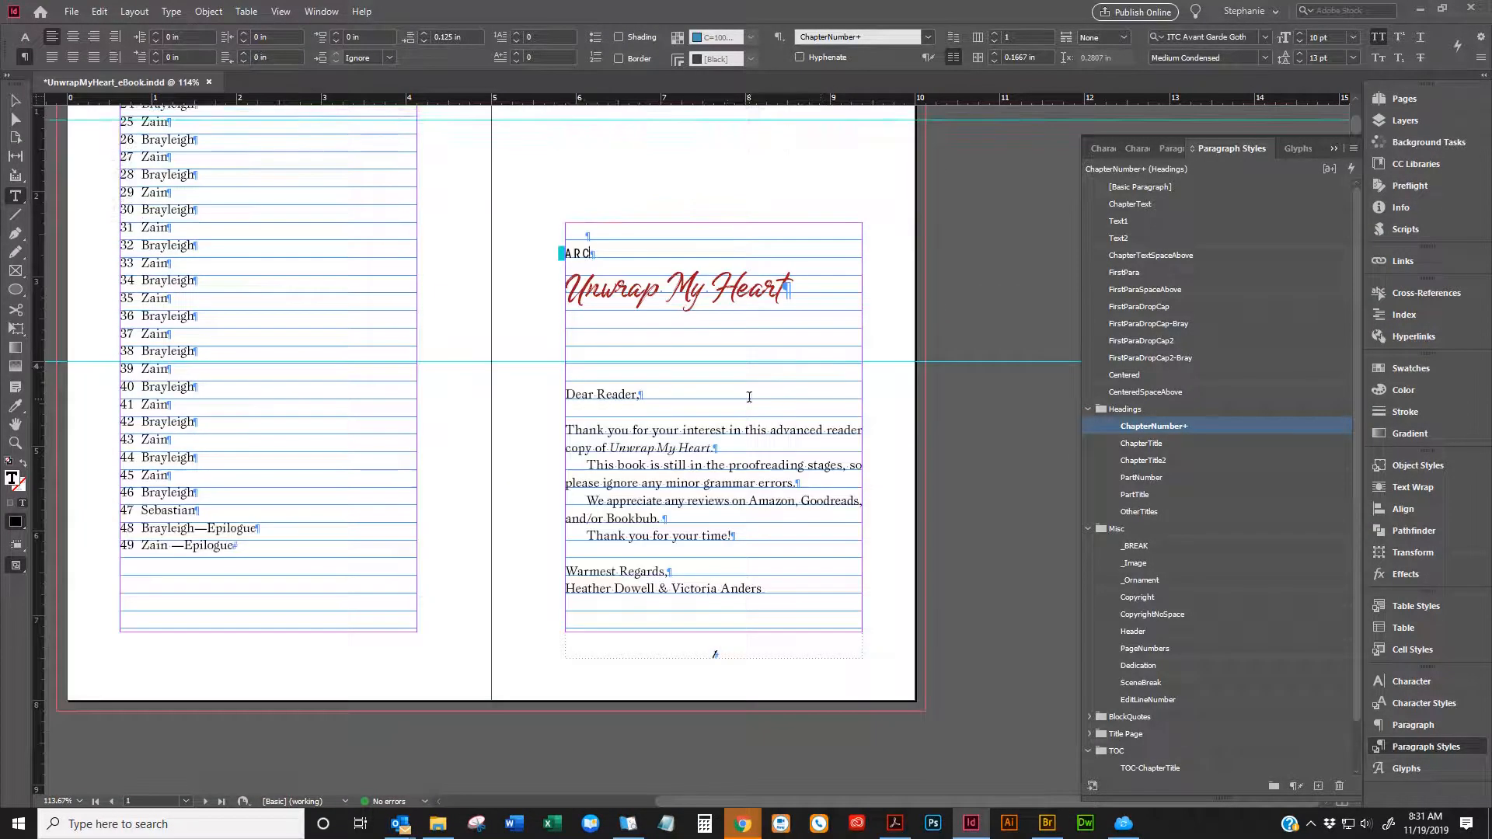
left_click(729, 408)
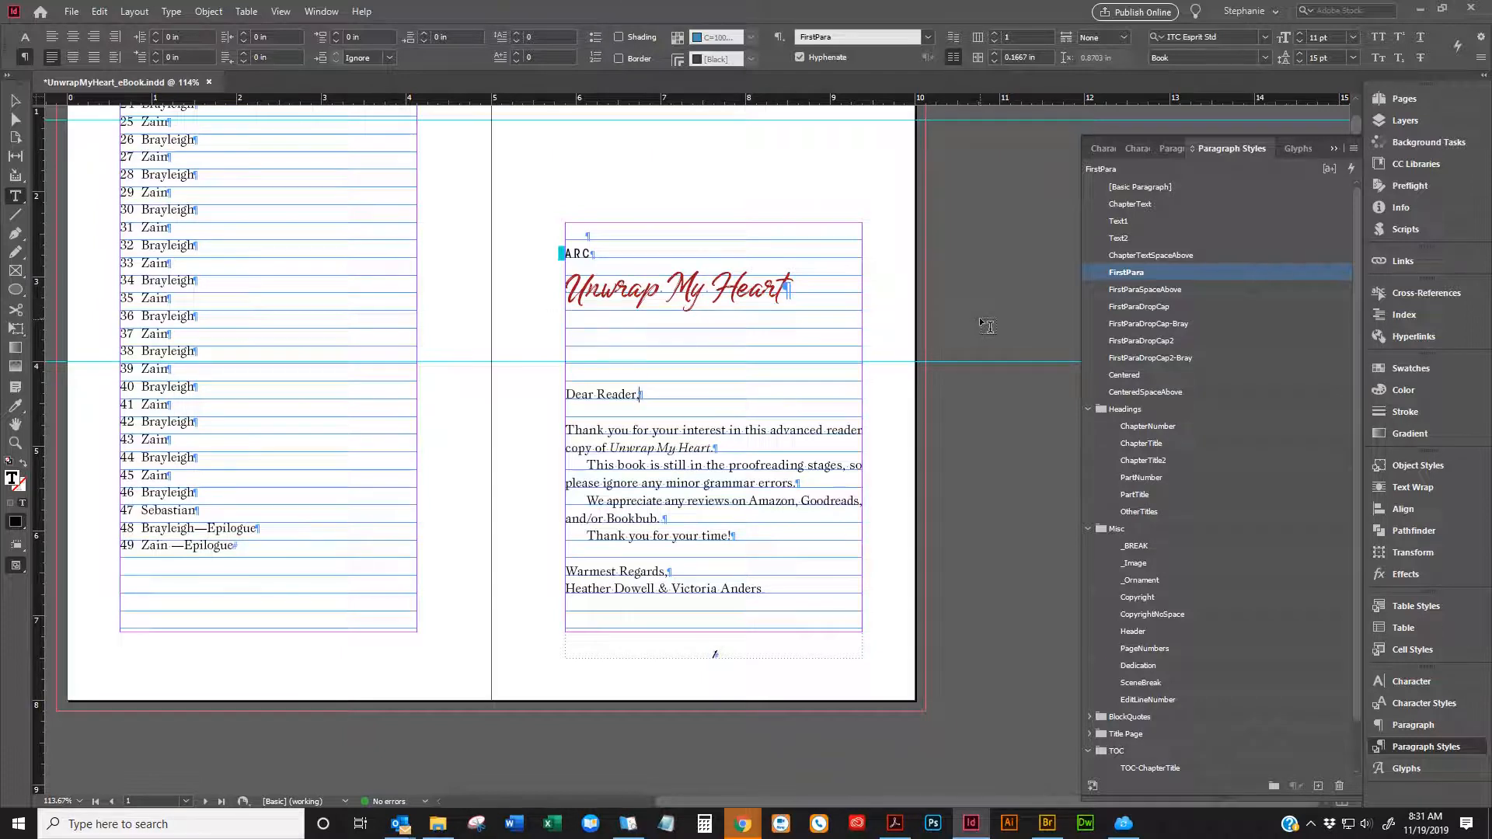
left_click(808, 589)
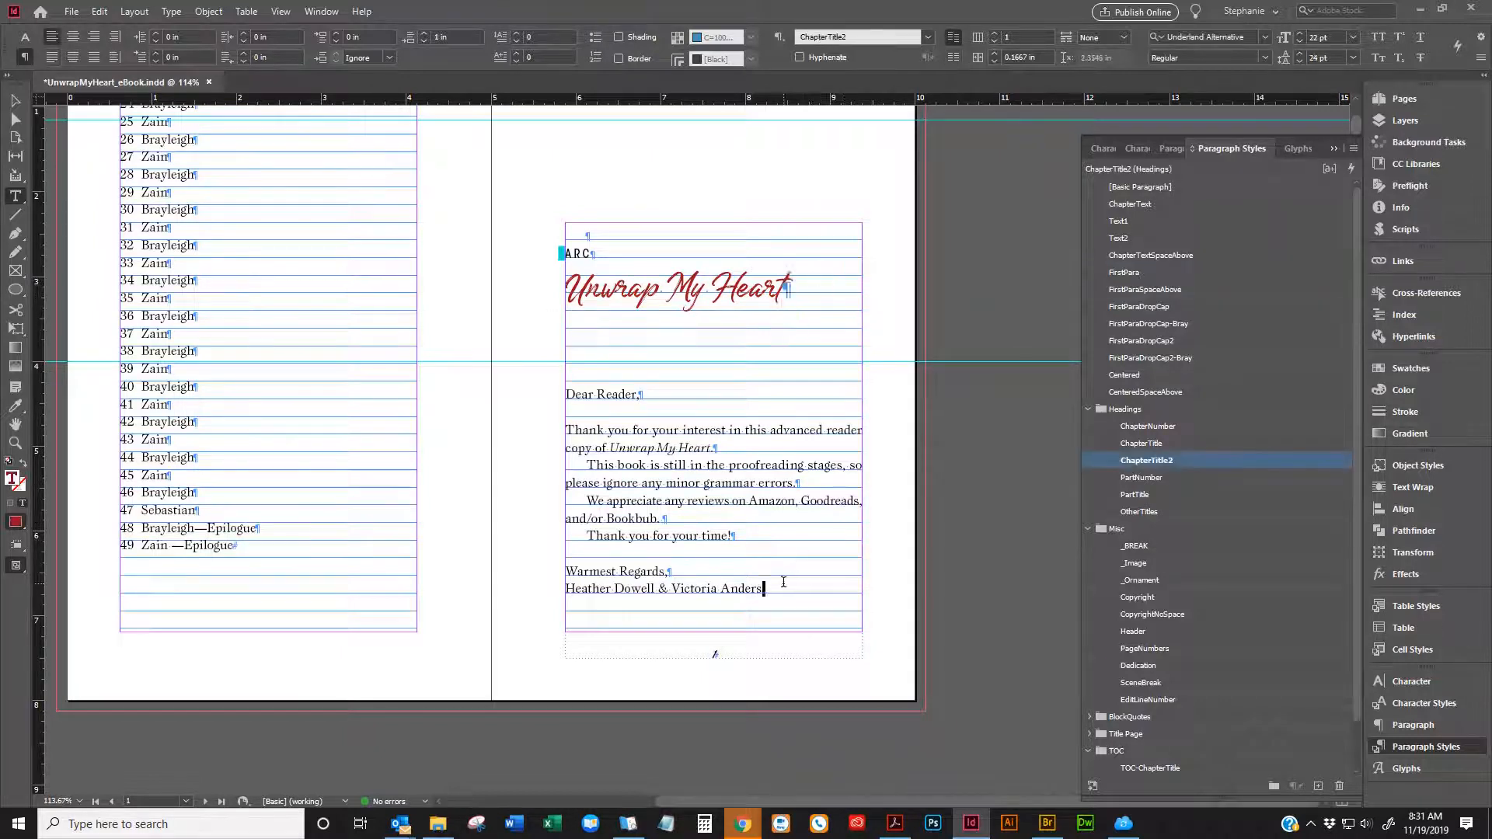
scroll(808, 588, "down", 1)
scroll(803, 516, "down", 2)
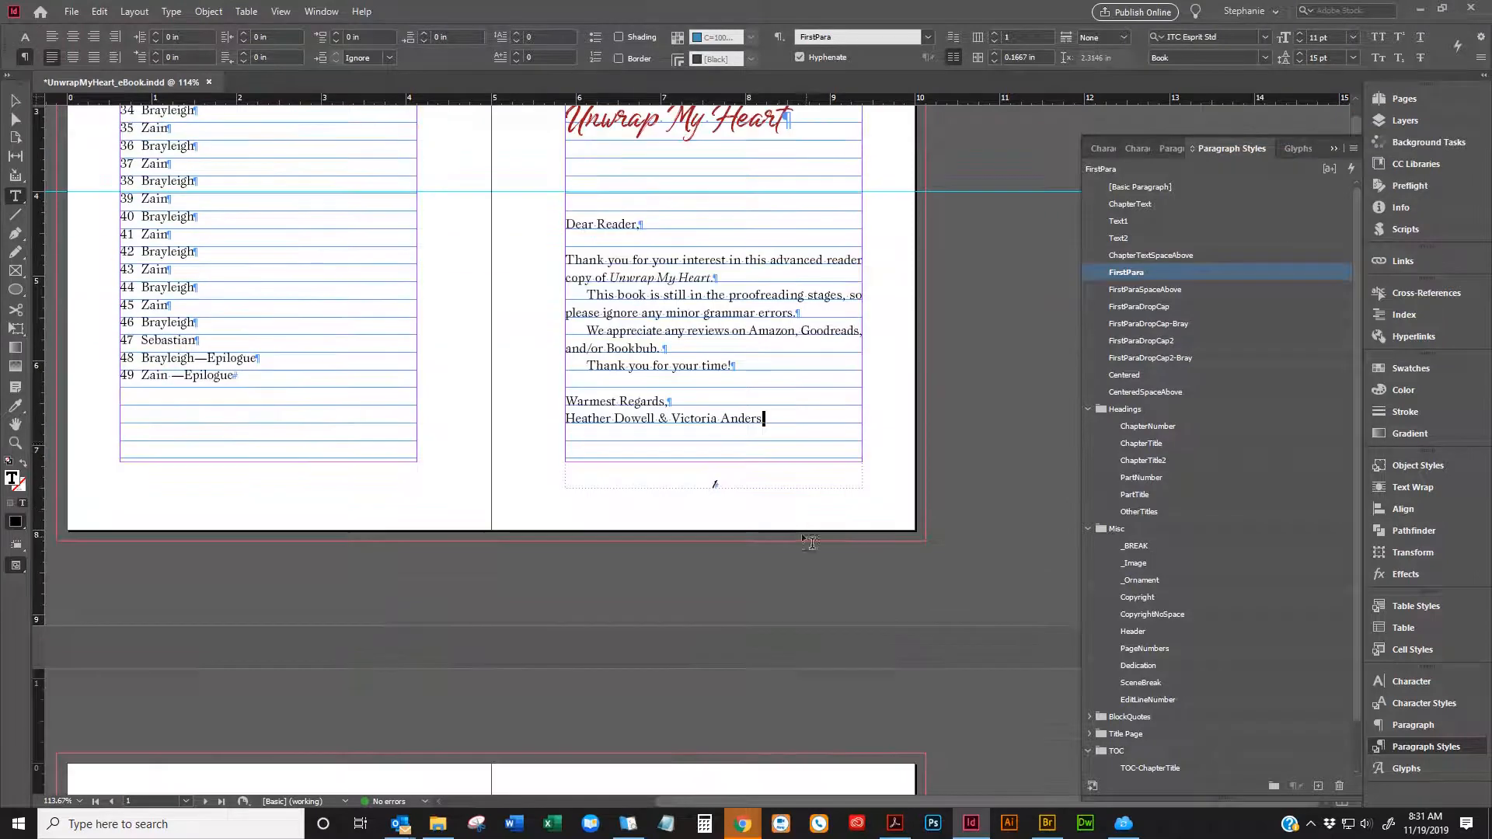
scroll(780, 427, "down", 9)
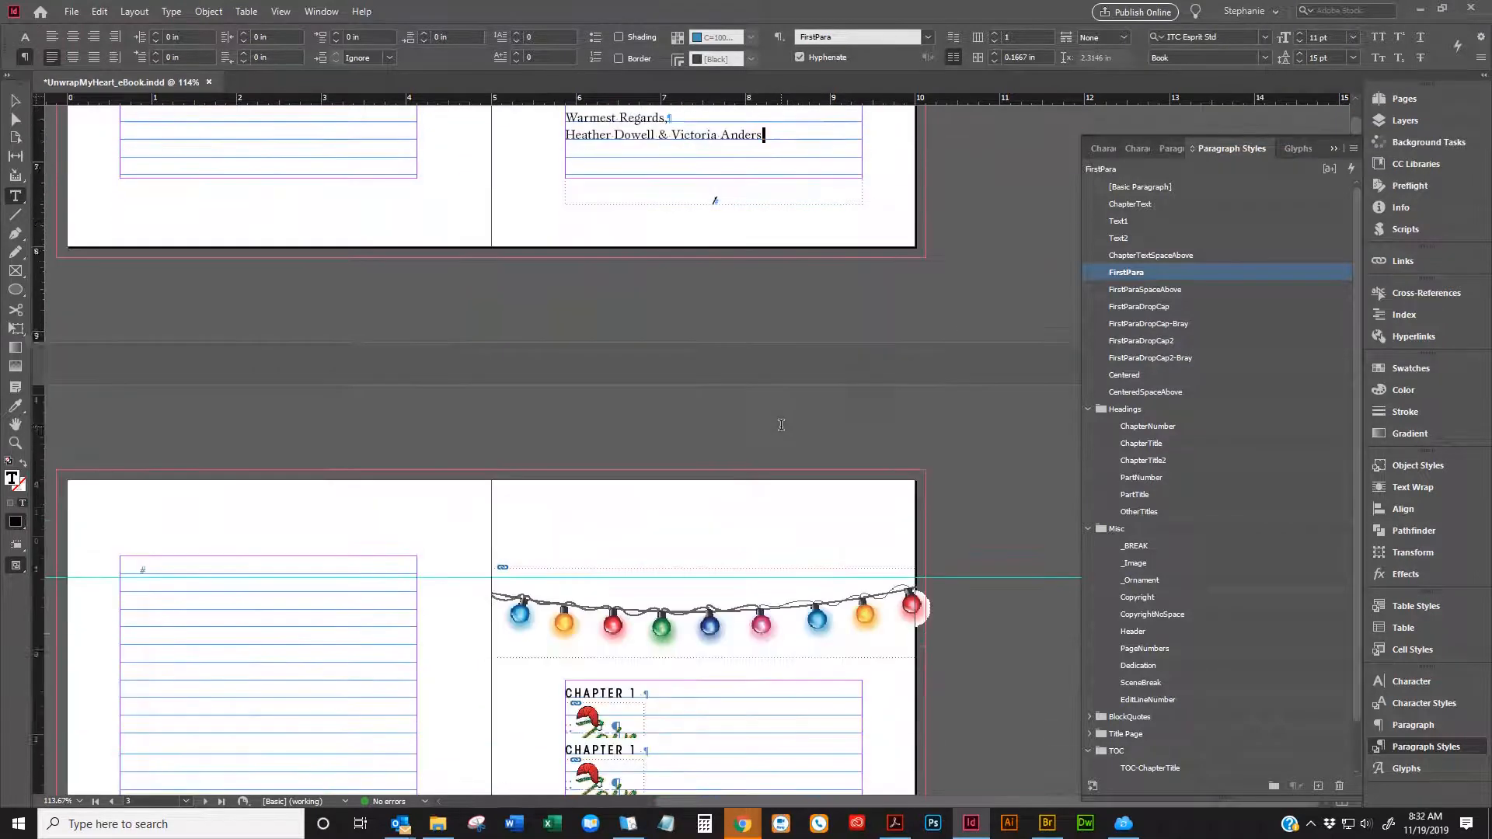
left_click(15, 101)
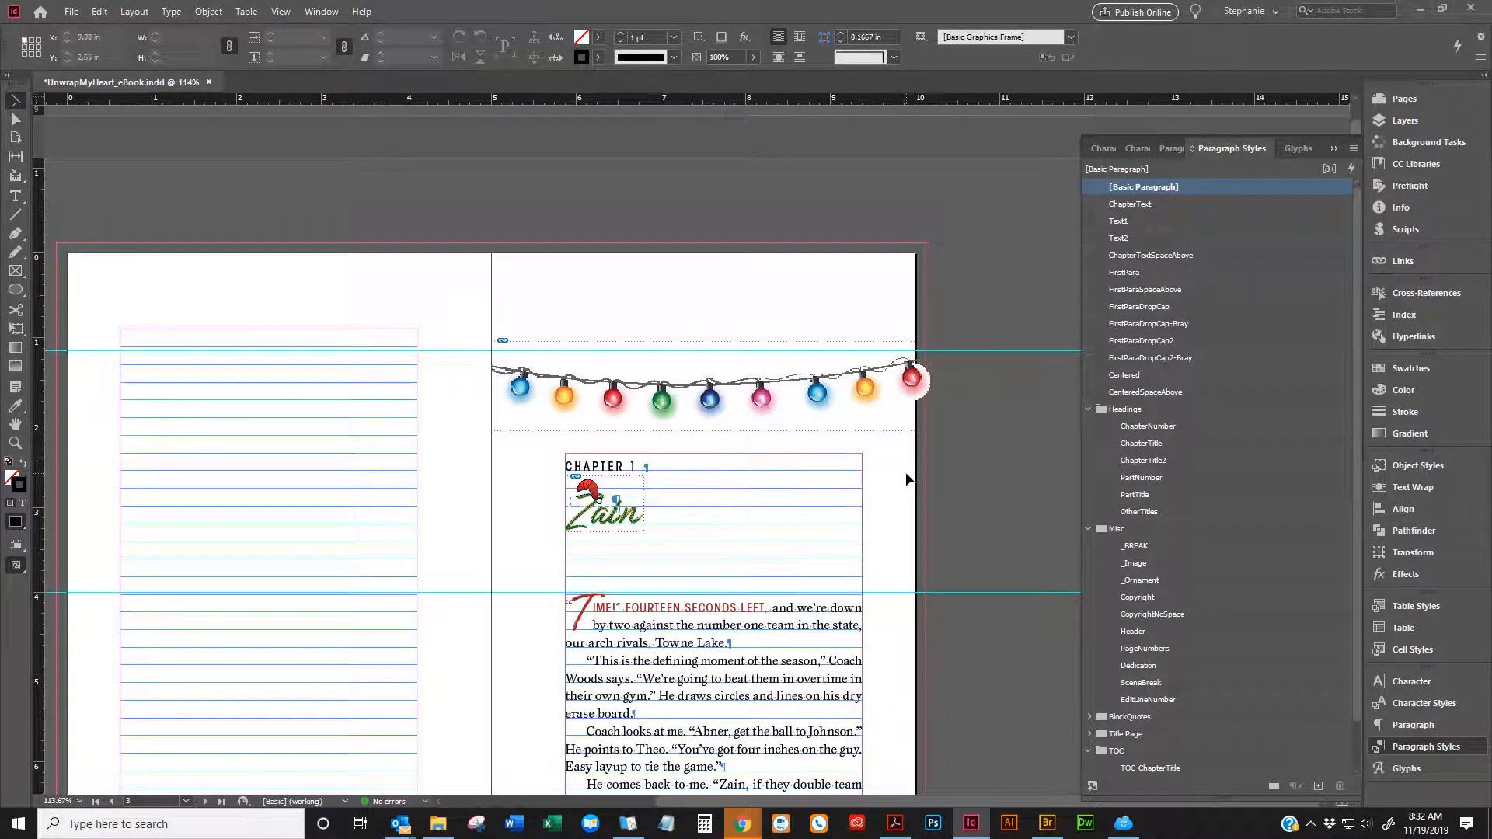
scroll(831, 486, "down", 3)
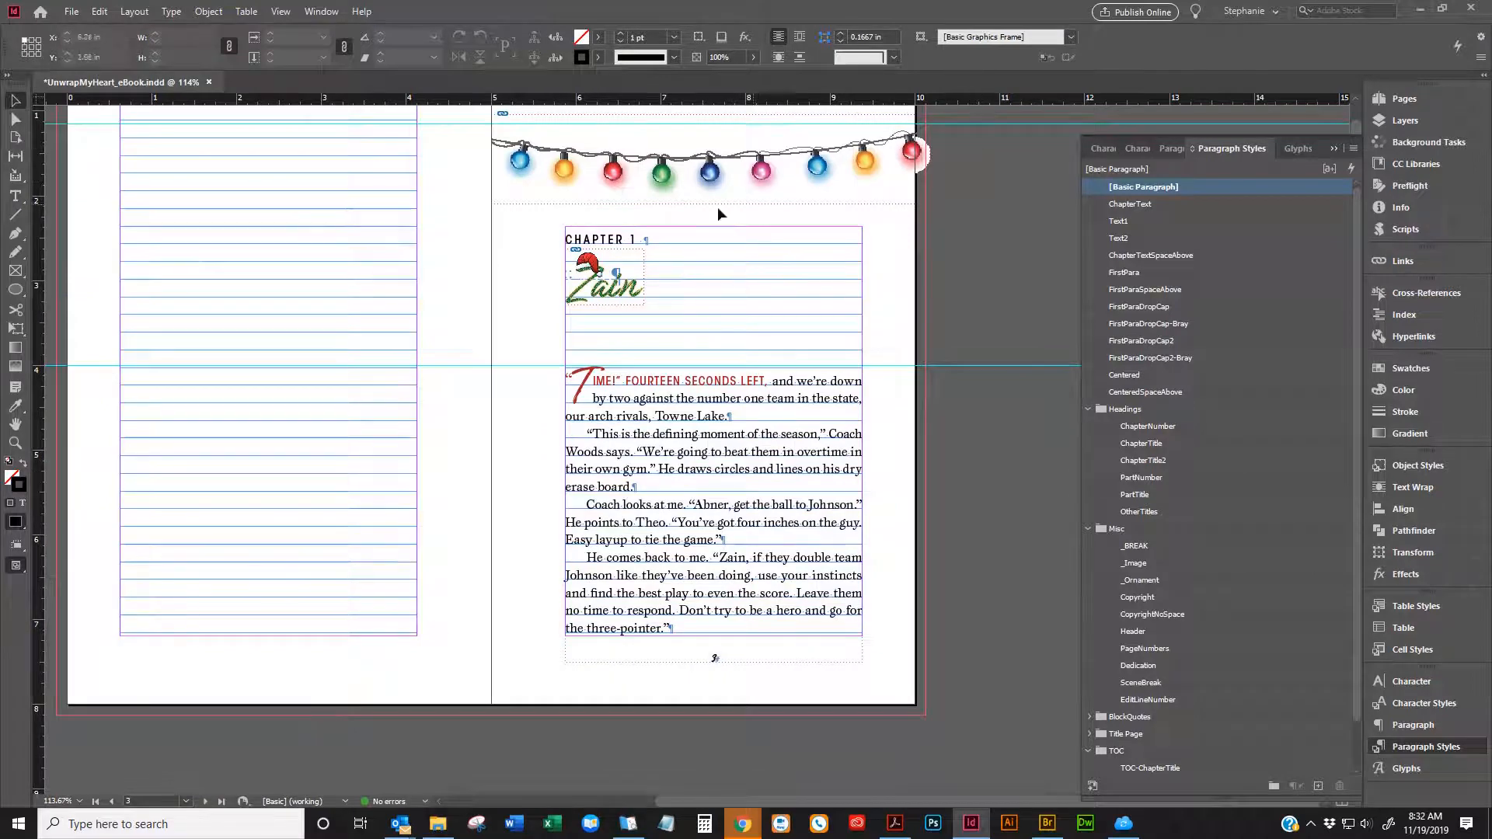
double_click(647, 242)
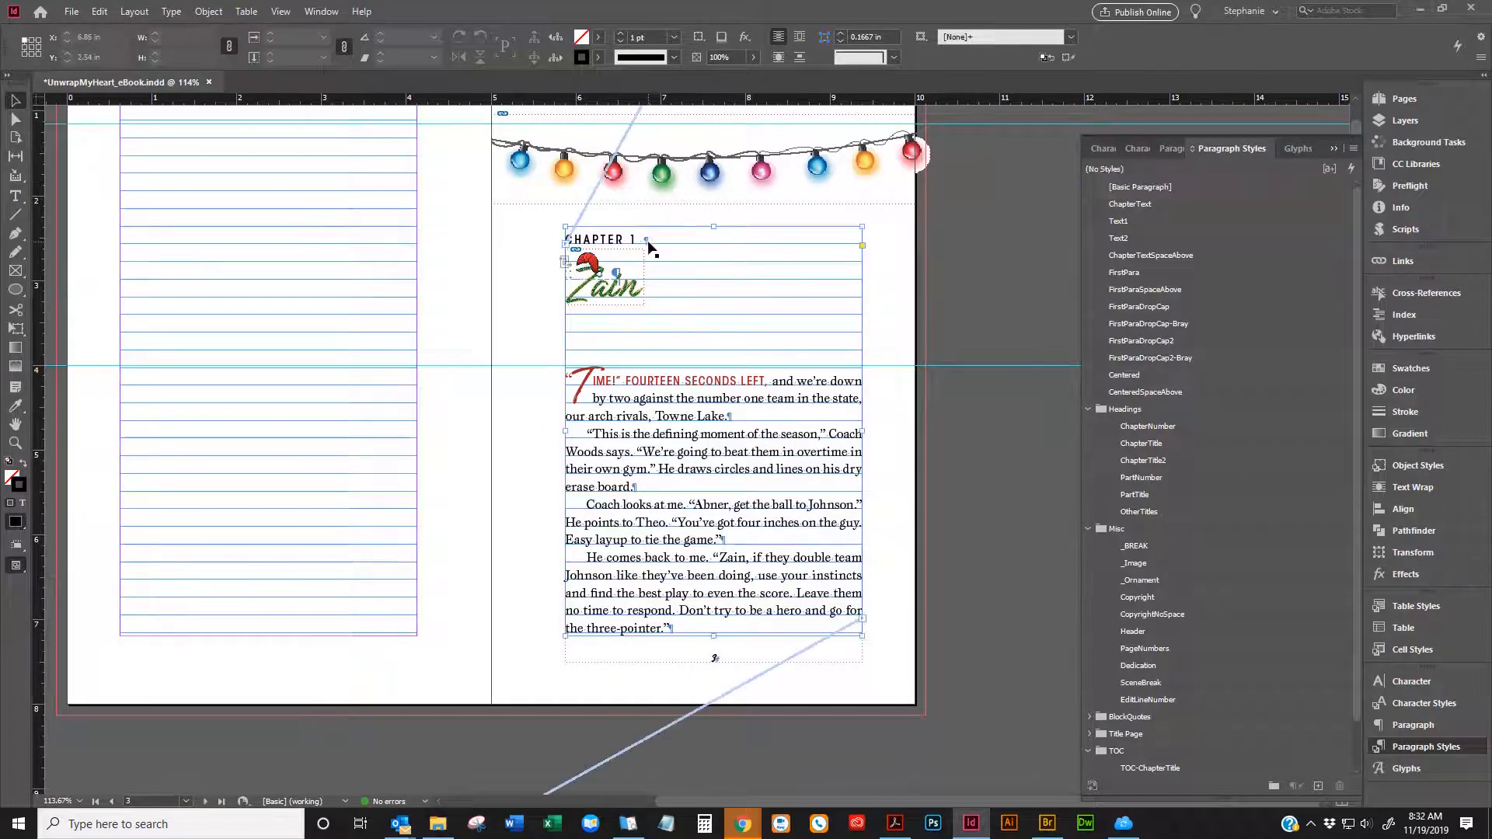
left_click(17, 107)
scroll(661, 297, "up", 2)
left_click(971, 246)
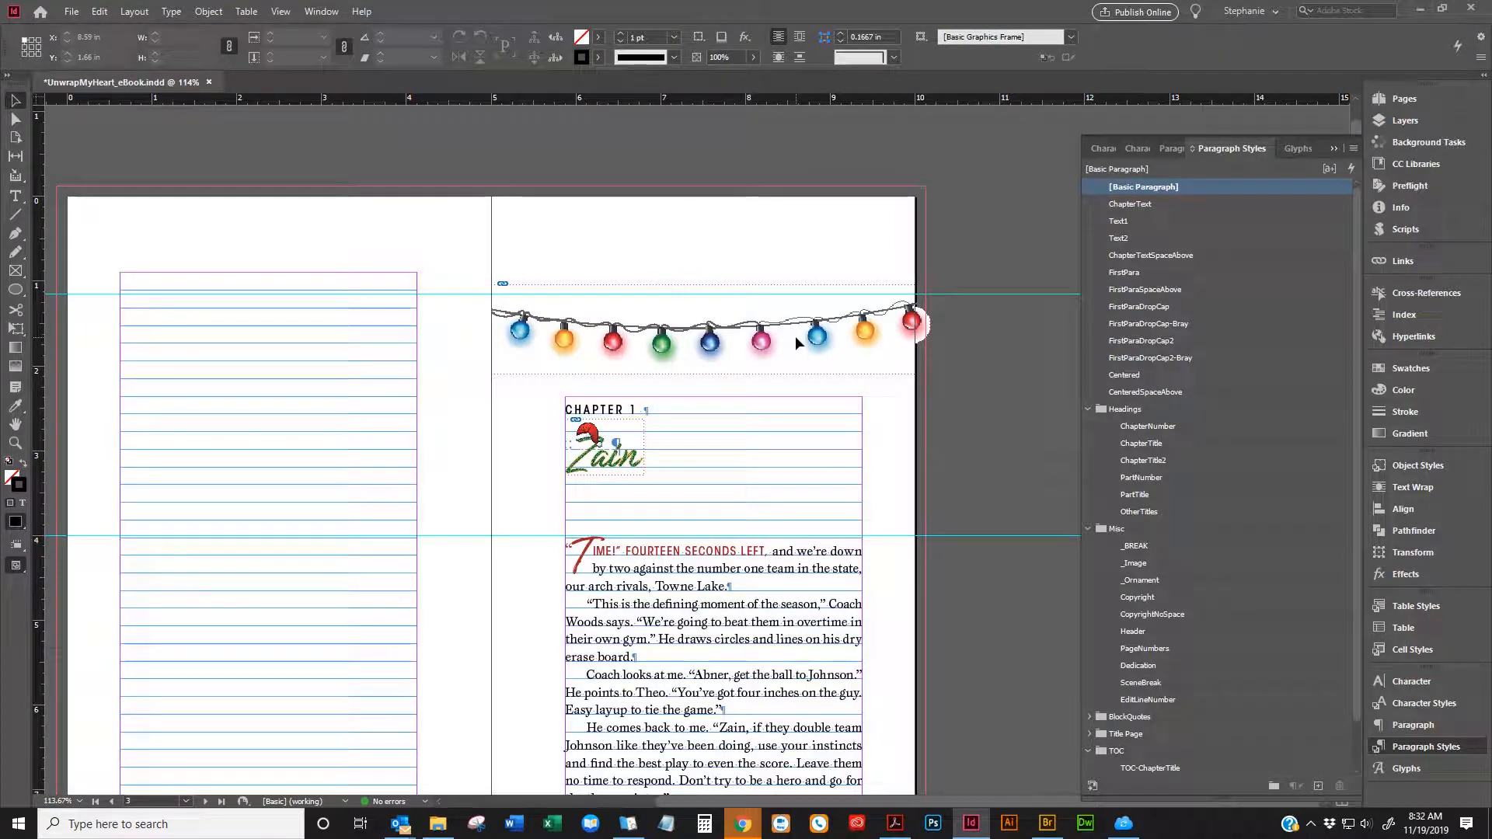
Open the B-Chapter Title master and select the string lights and Zain graphics on its right-hand page
left_click(1434, 95)
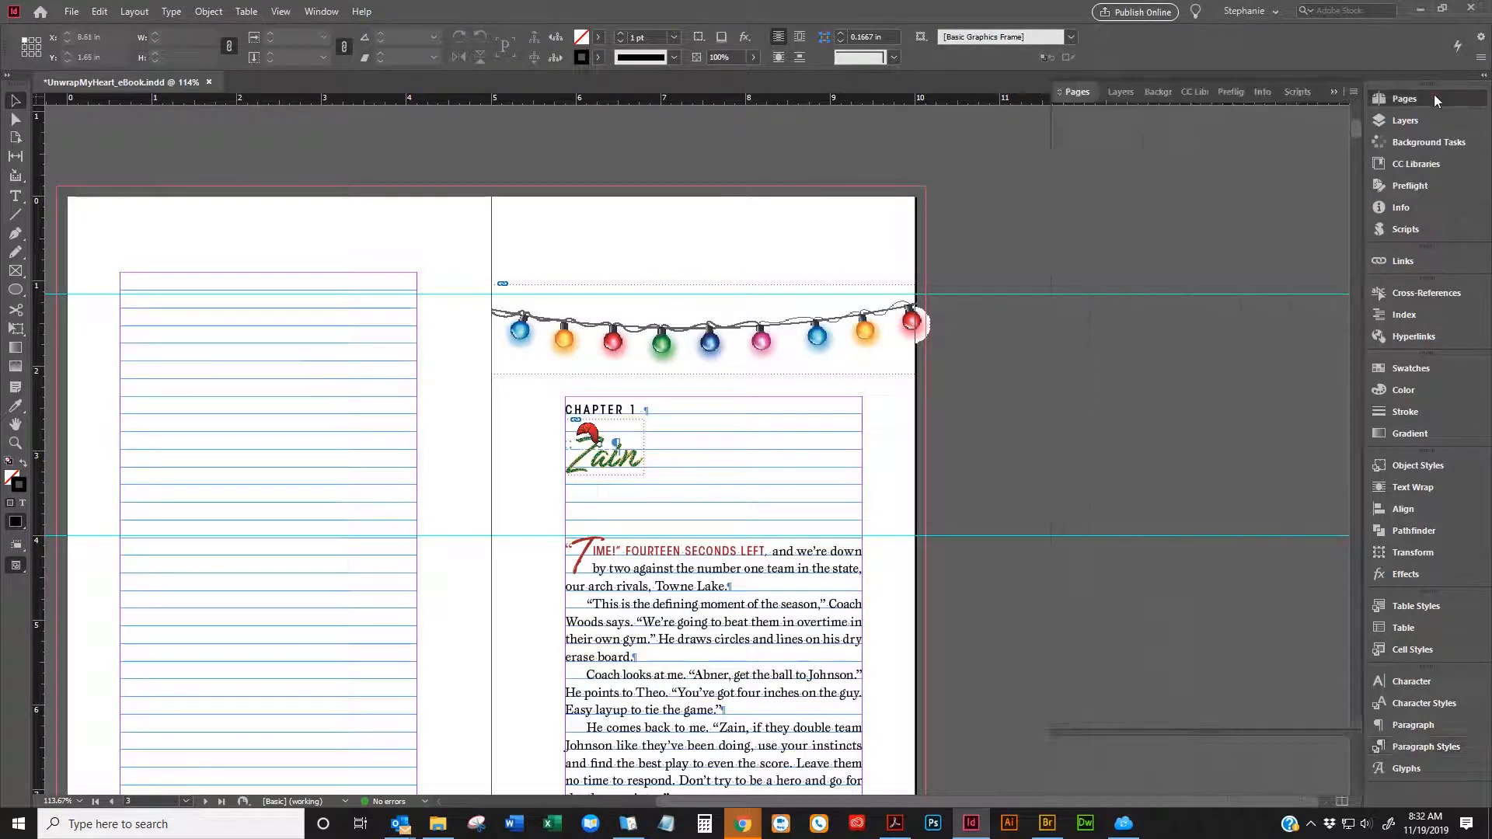
double_click(1341, 161)
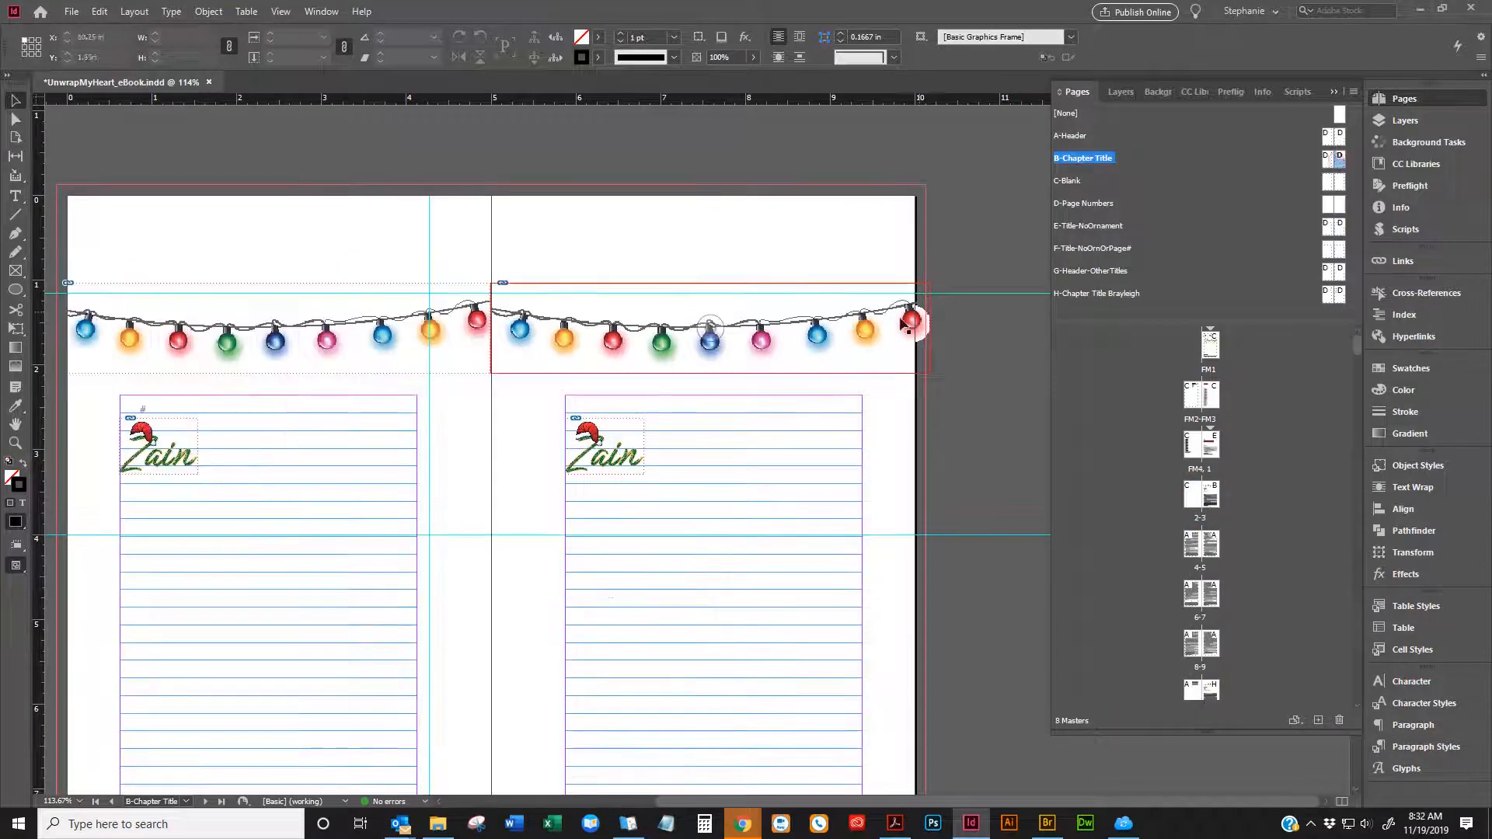
left_click(859, 338)
left_click(625, 446, "shift")
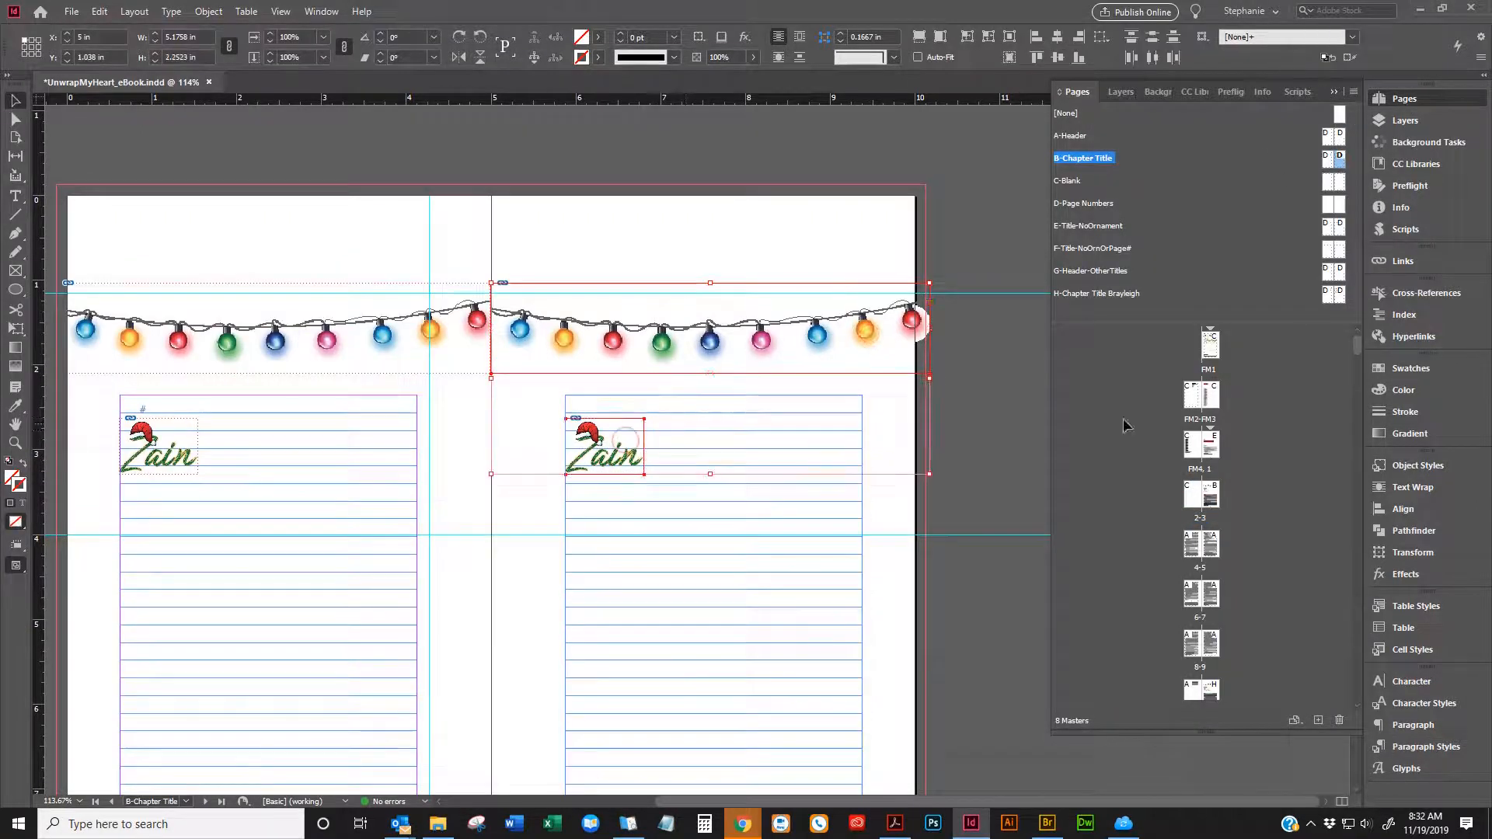
Return to page 3, override the string lights and Zain master graphics, and move the lights up to about Y 0.48 in
double_click(1216, 498)
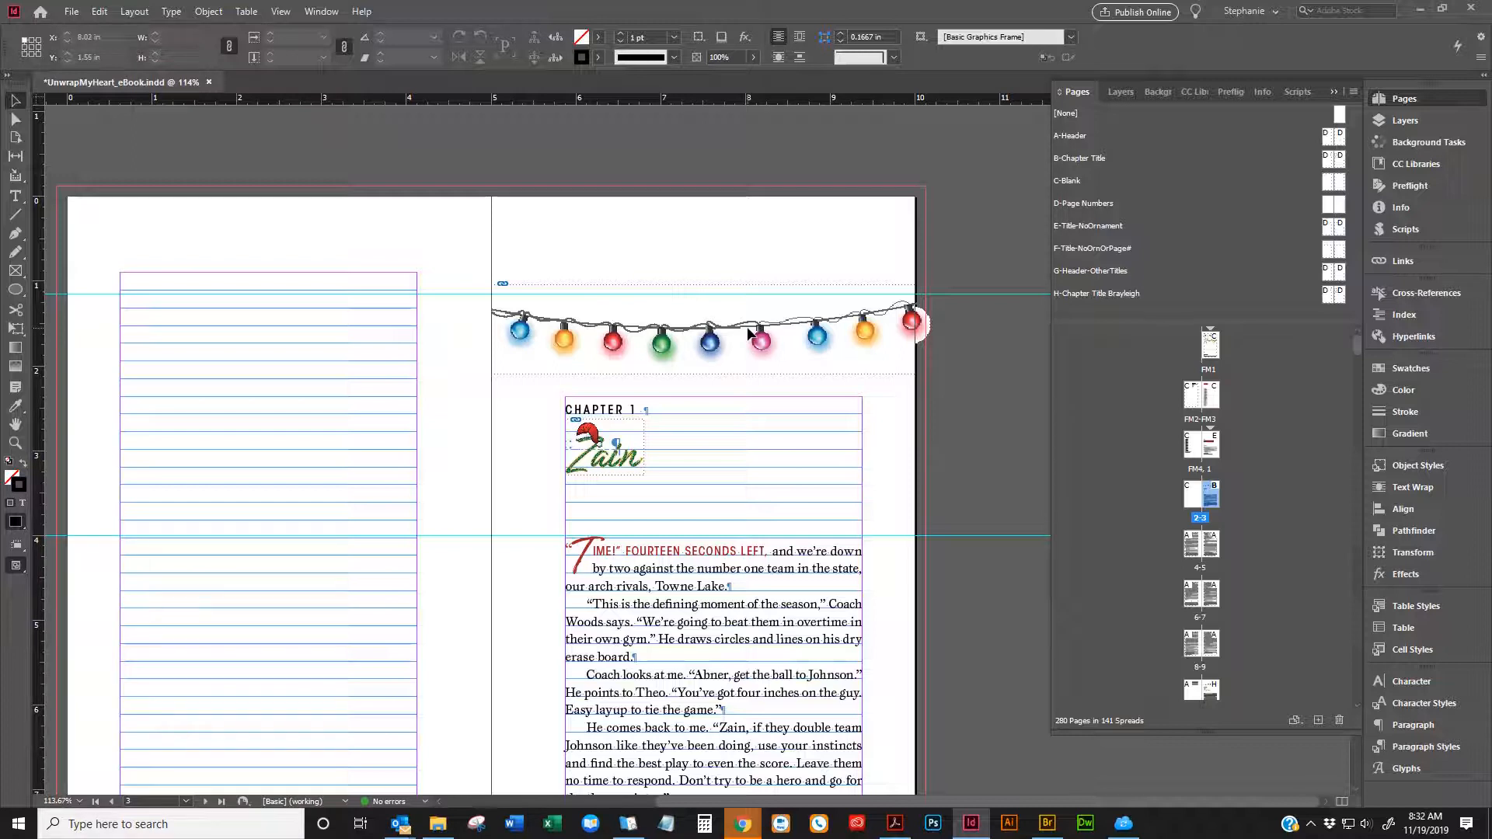
left_click(785, 331)
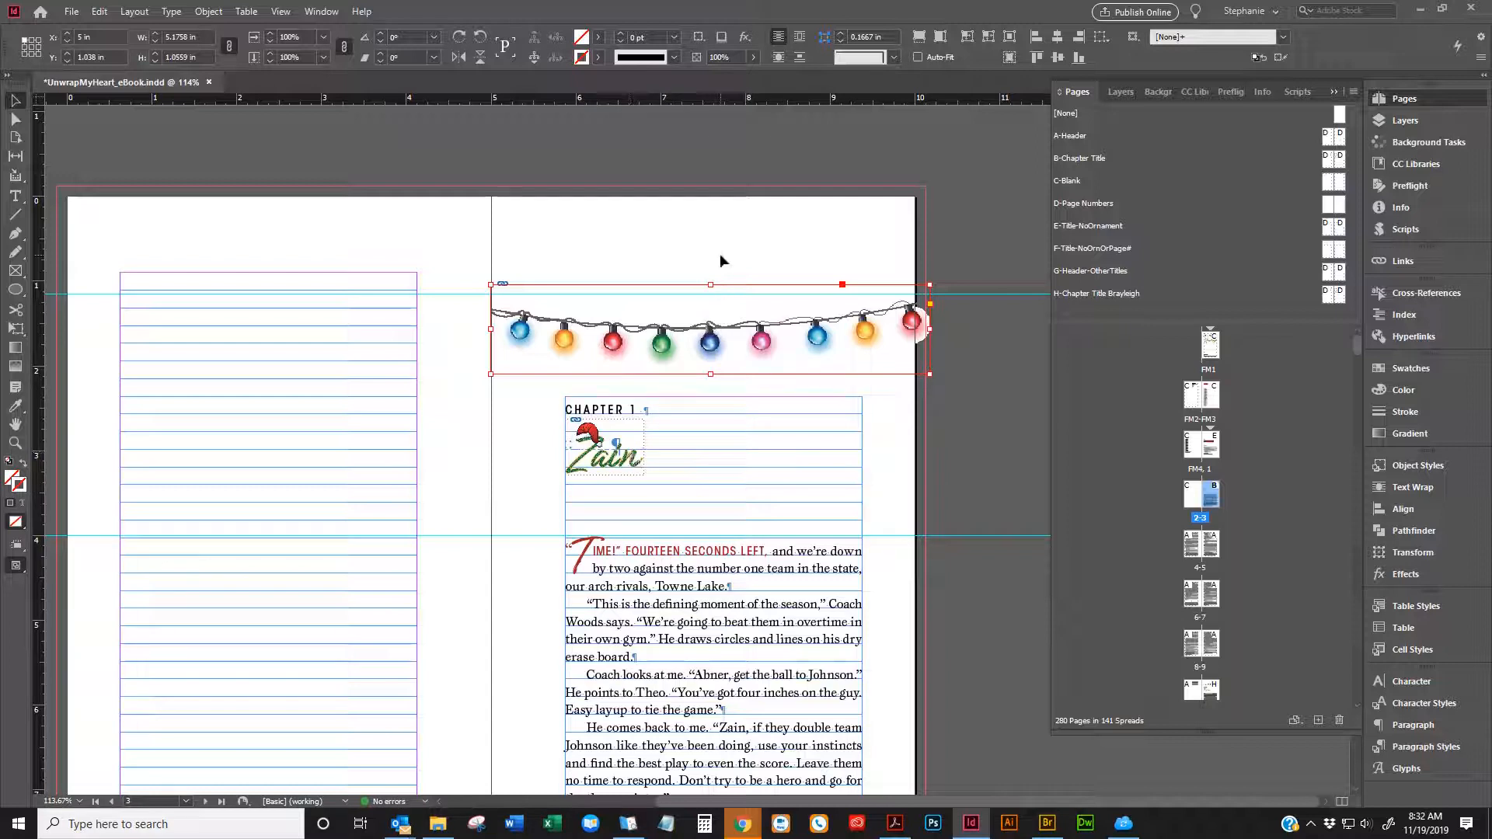
left_click_drag(714, 327, 837, 278)
key("ctrl+z")
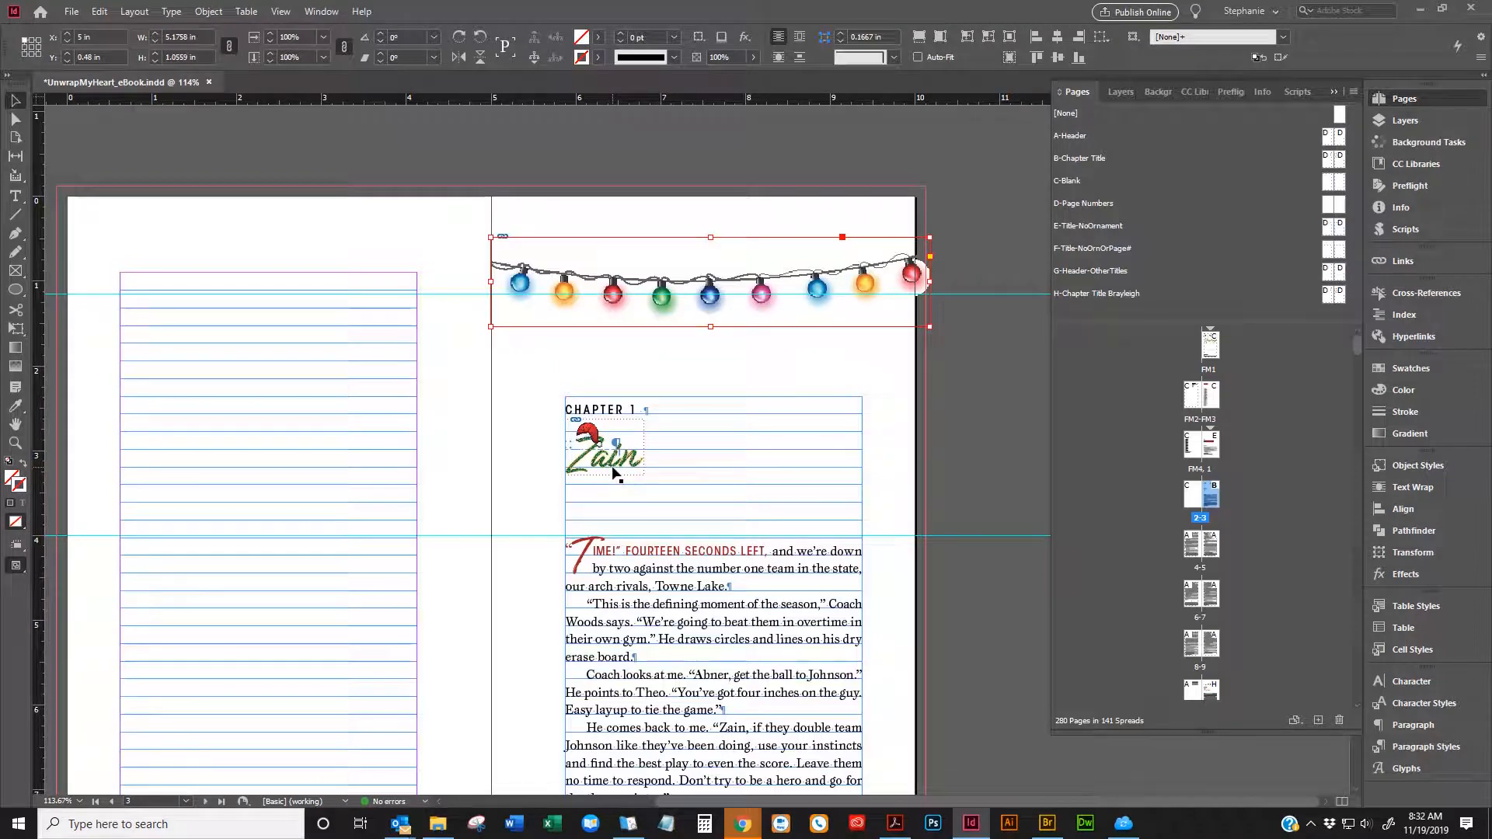
left_click(967, 412)
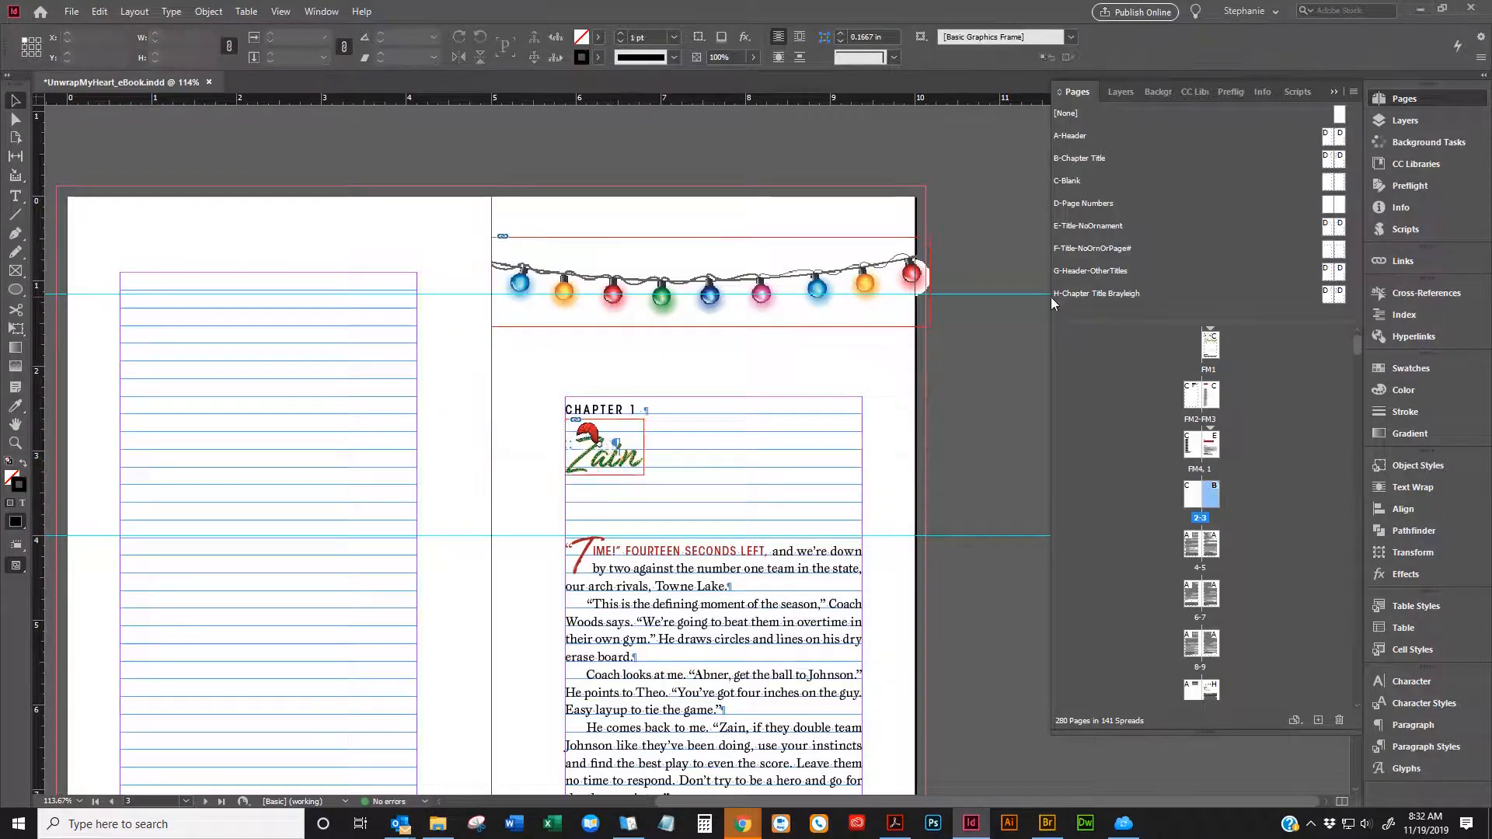
Reposition the string lights on page 3 to about X 5.45 in, Y 0.85 in, and check the text frame's threading
left_click_drag(745, 300, 703, 345)
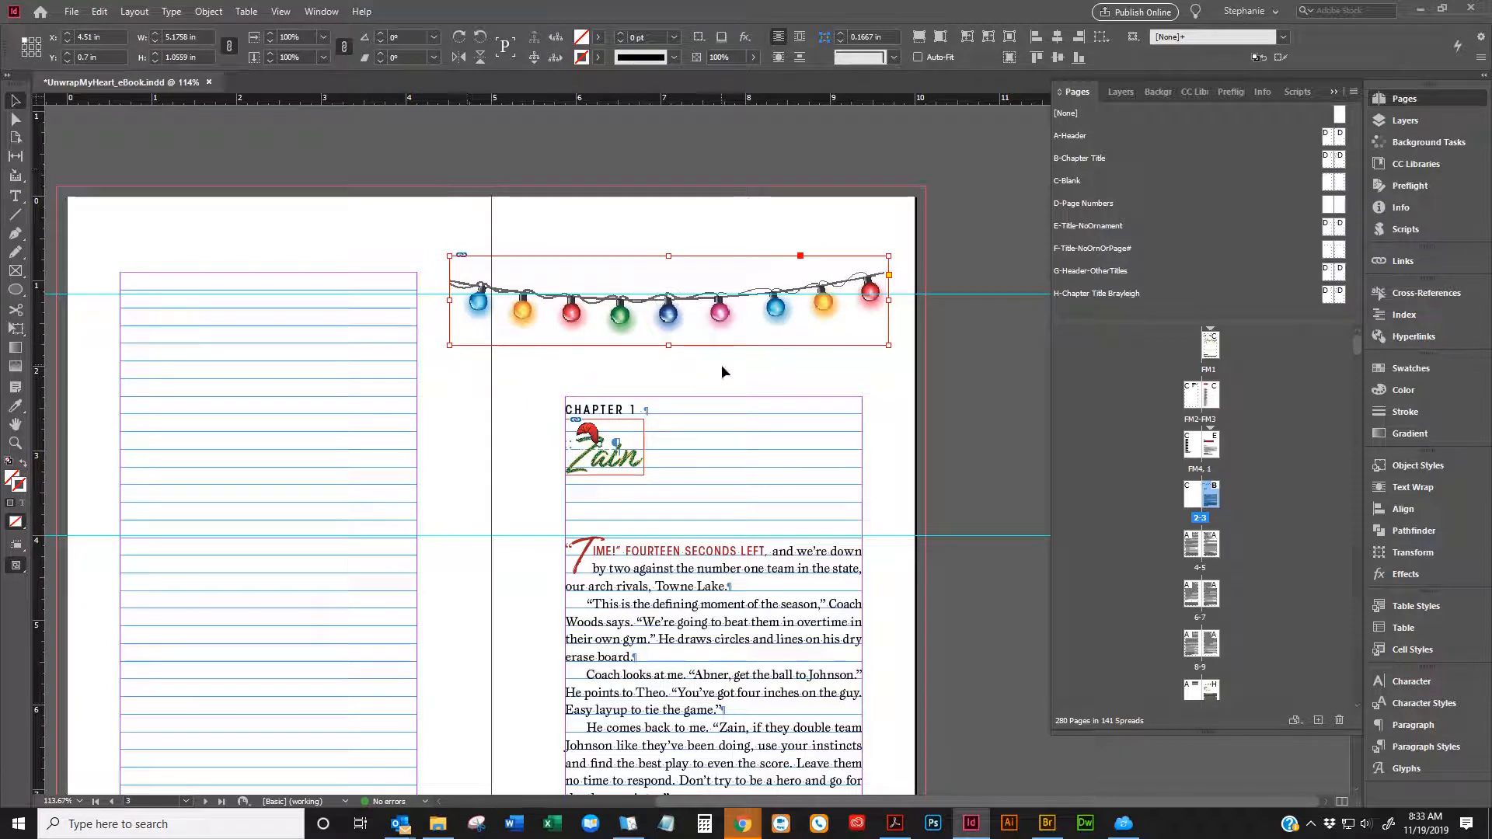
left_click(701, 400)
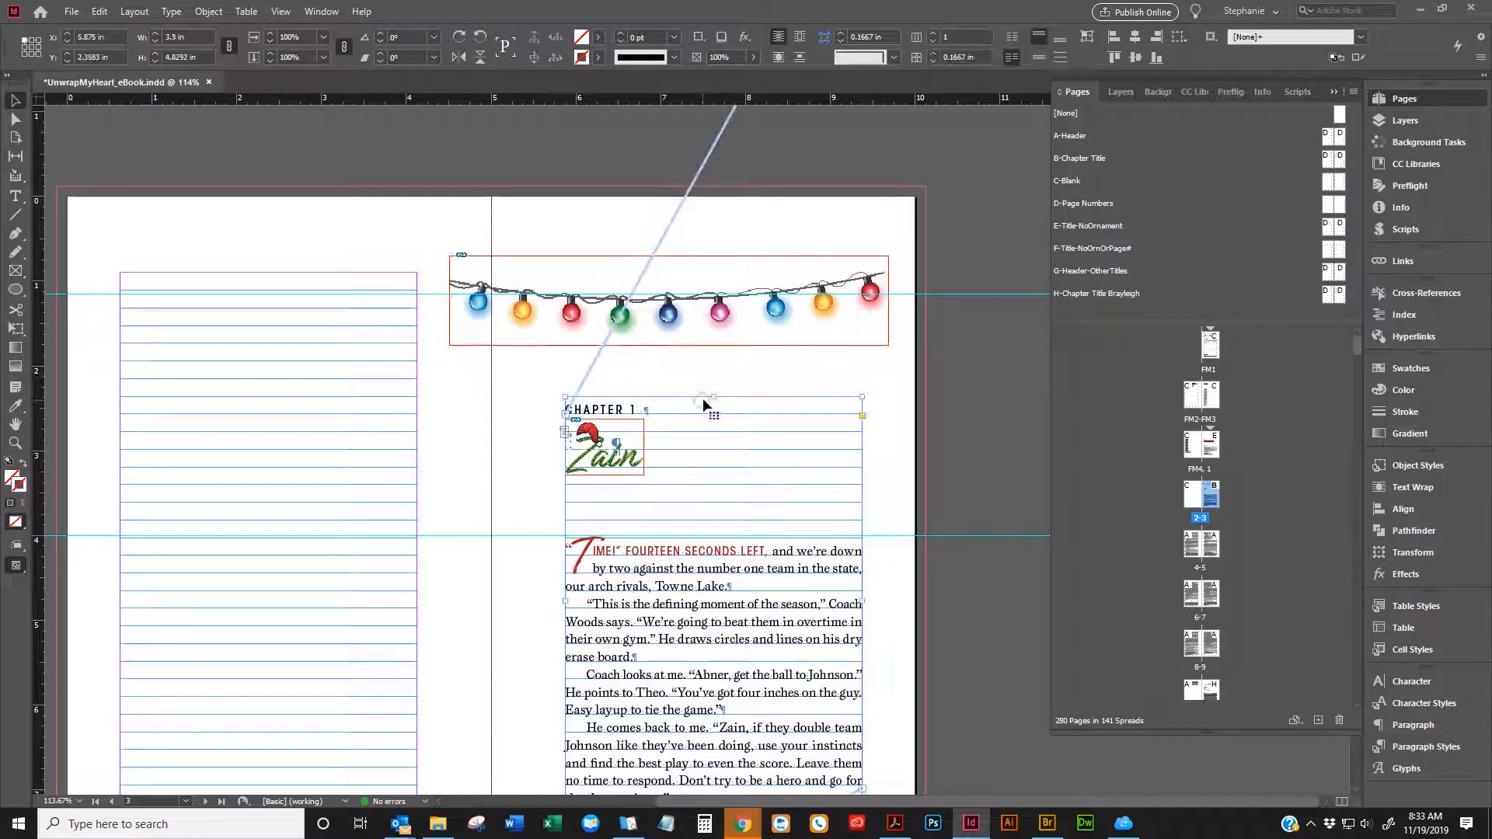
scroll(708, 214, "up", 6)
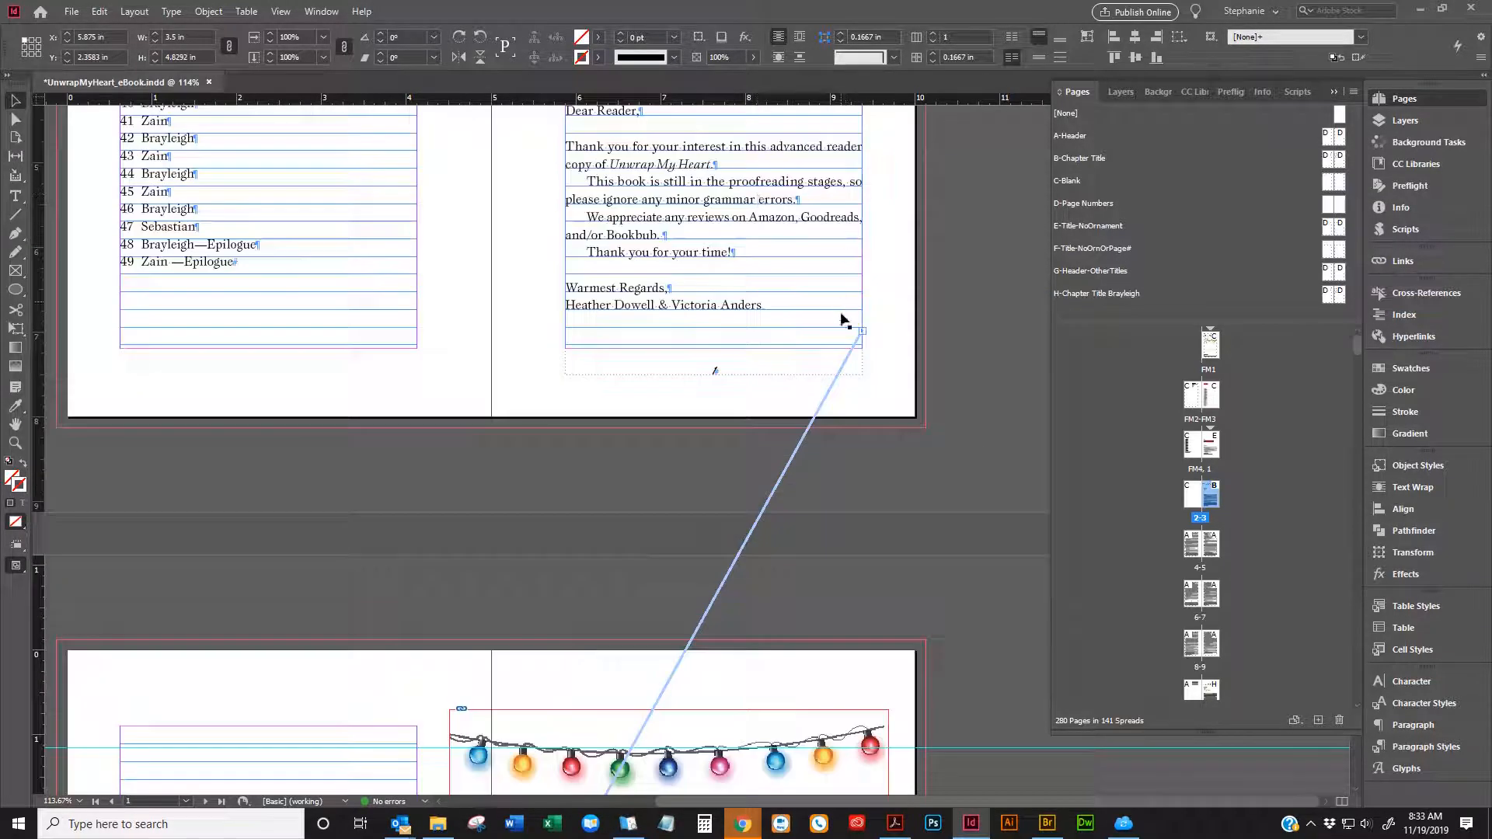
scroll(791, 466, "down", 6)
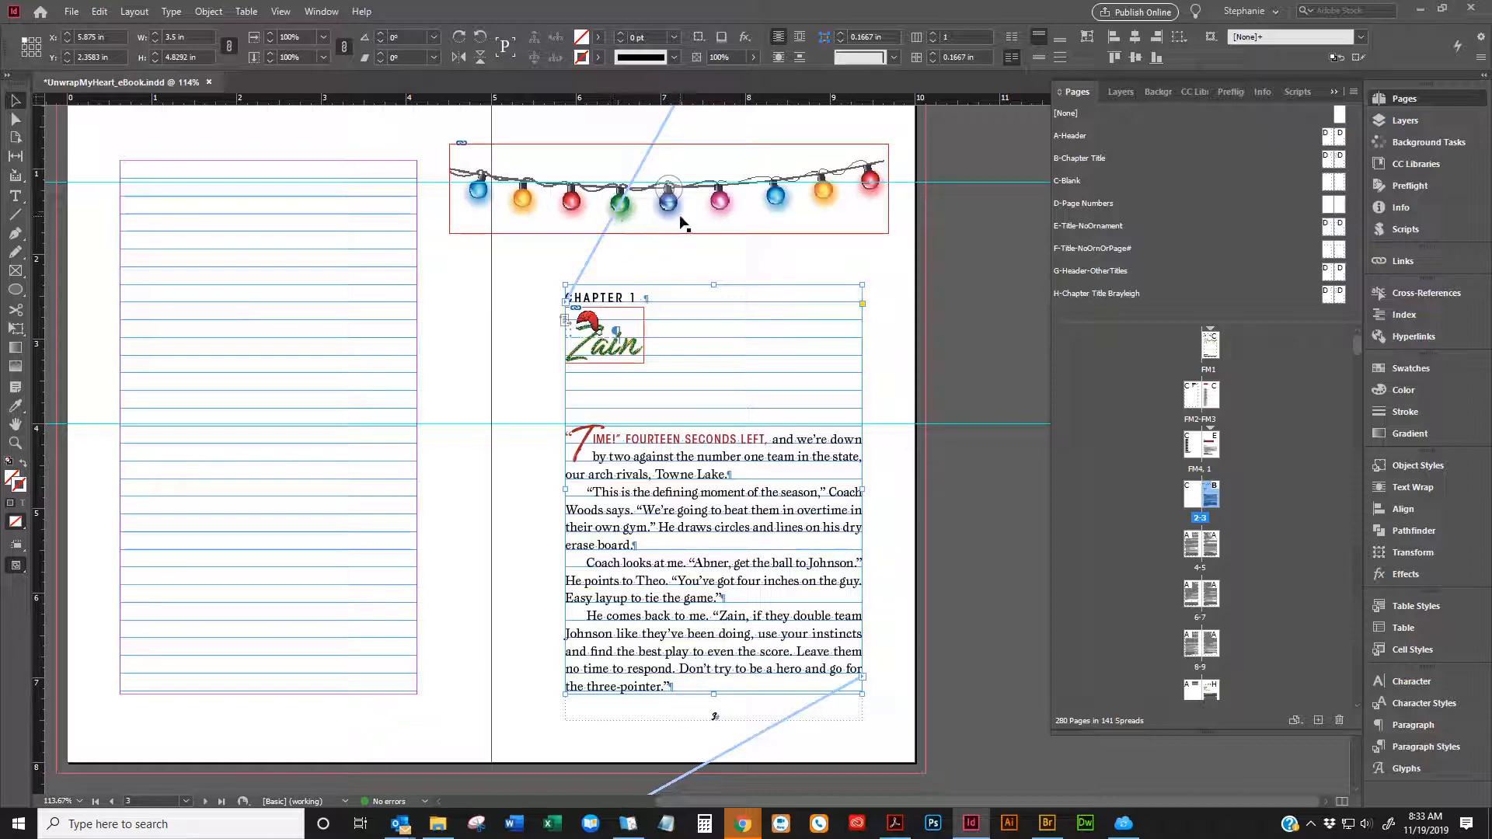
left_click_drag(706, 225, 786, 236)
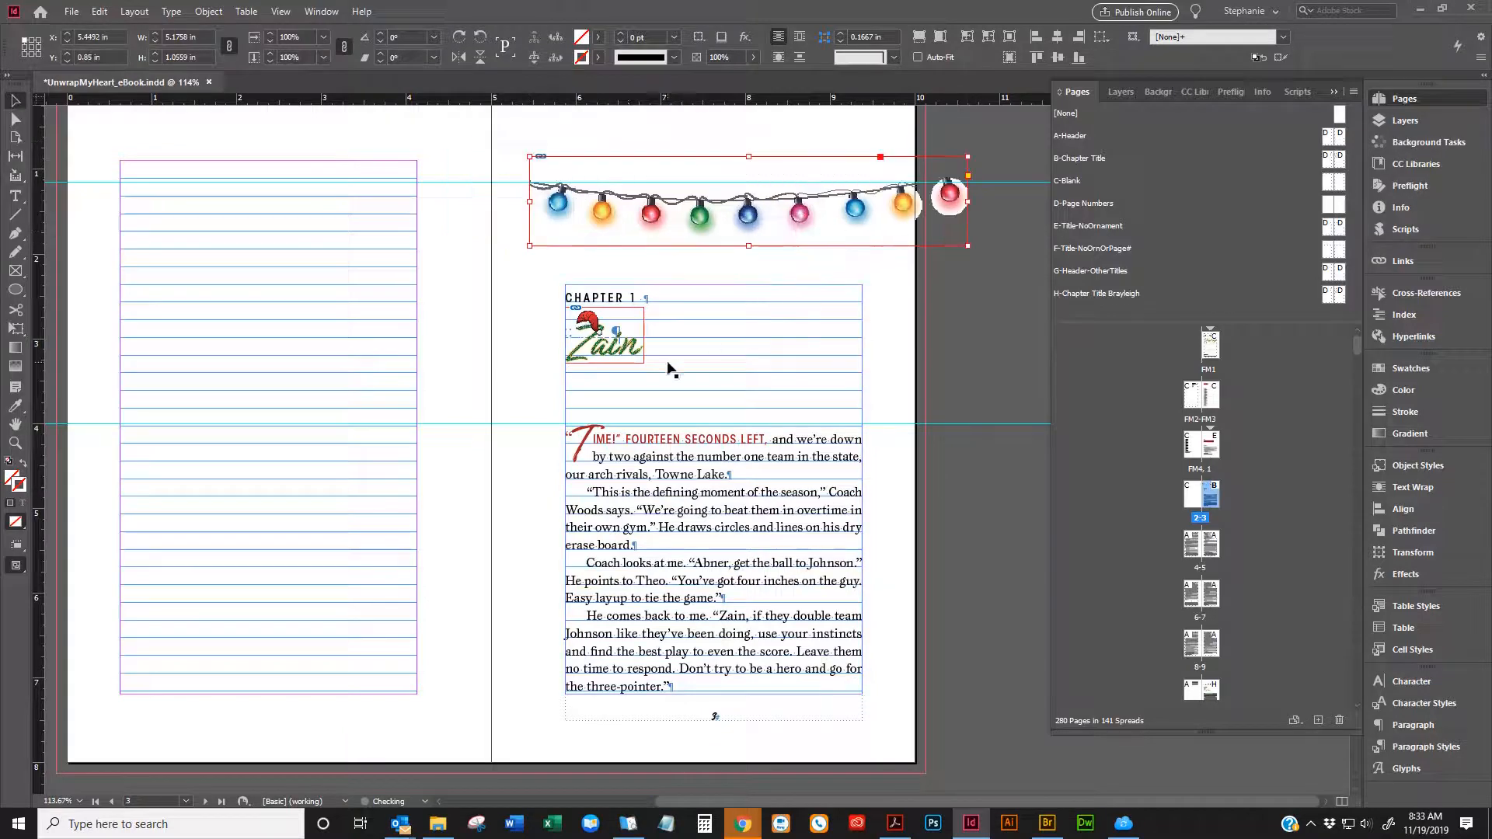
Move the Zain graphic on page 3 to about X 6.6 in, Y 2.74 in, and delete the string lights
left_click_drag(627, 364, 687, 372)
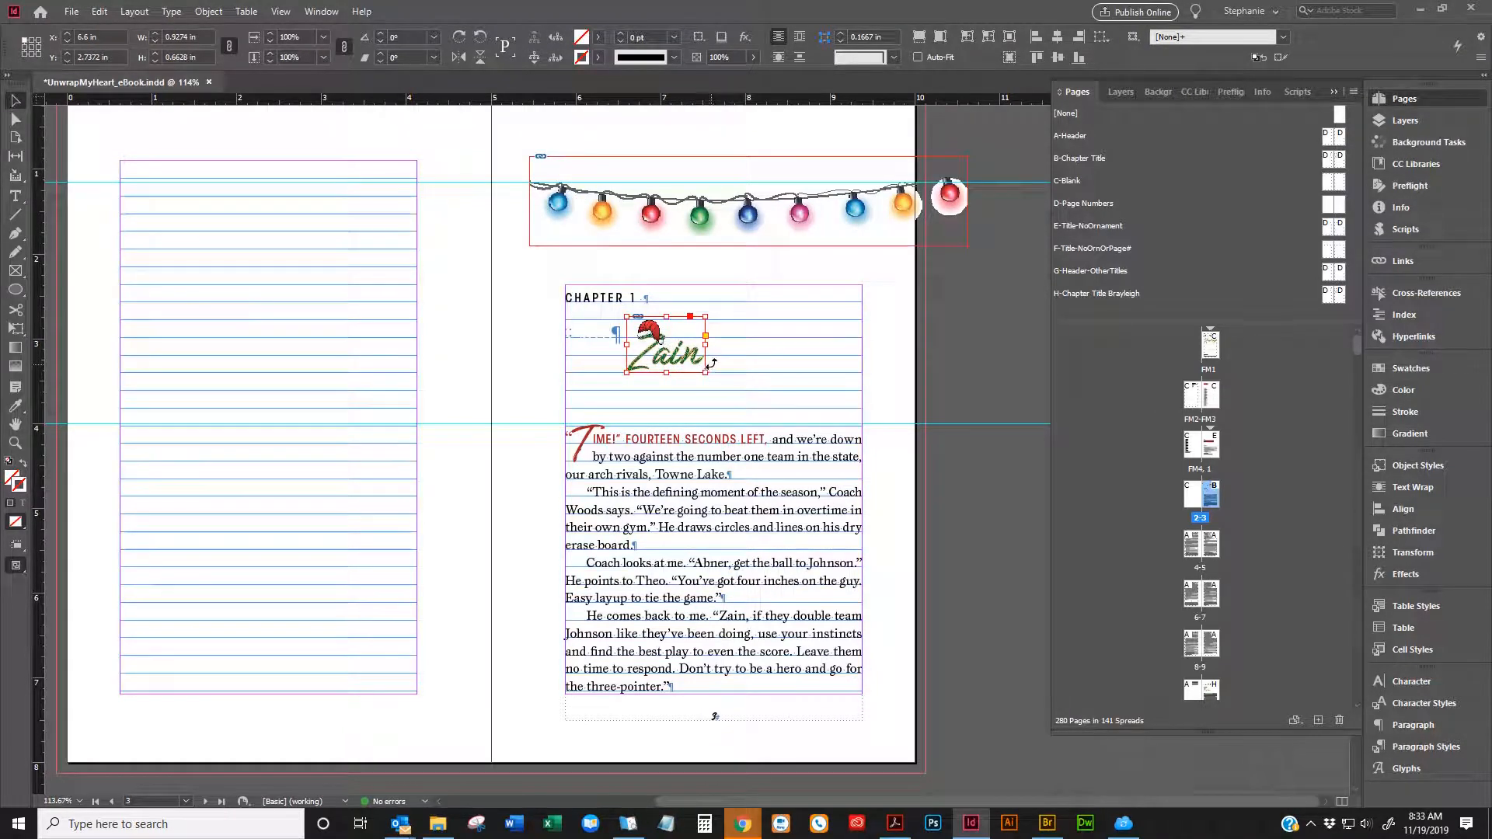
scroll(730, 364, "up", 3)
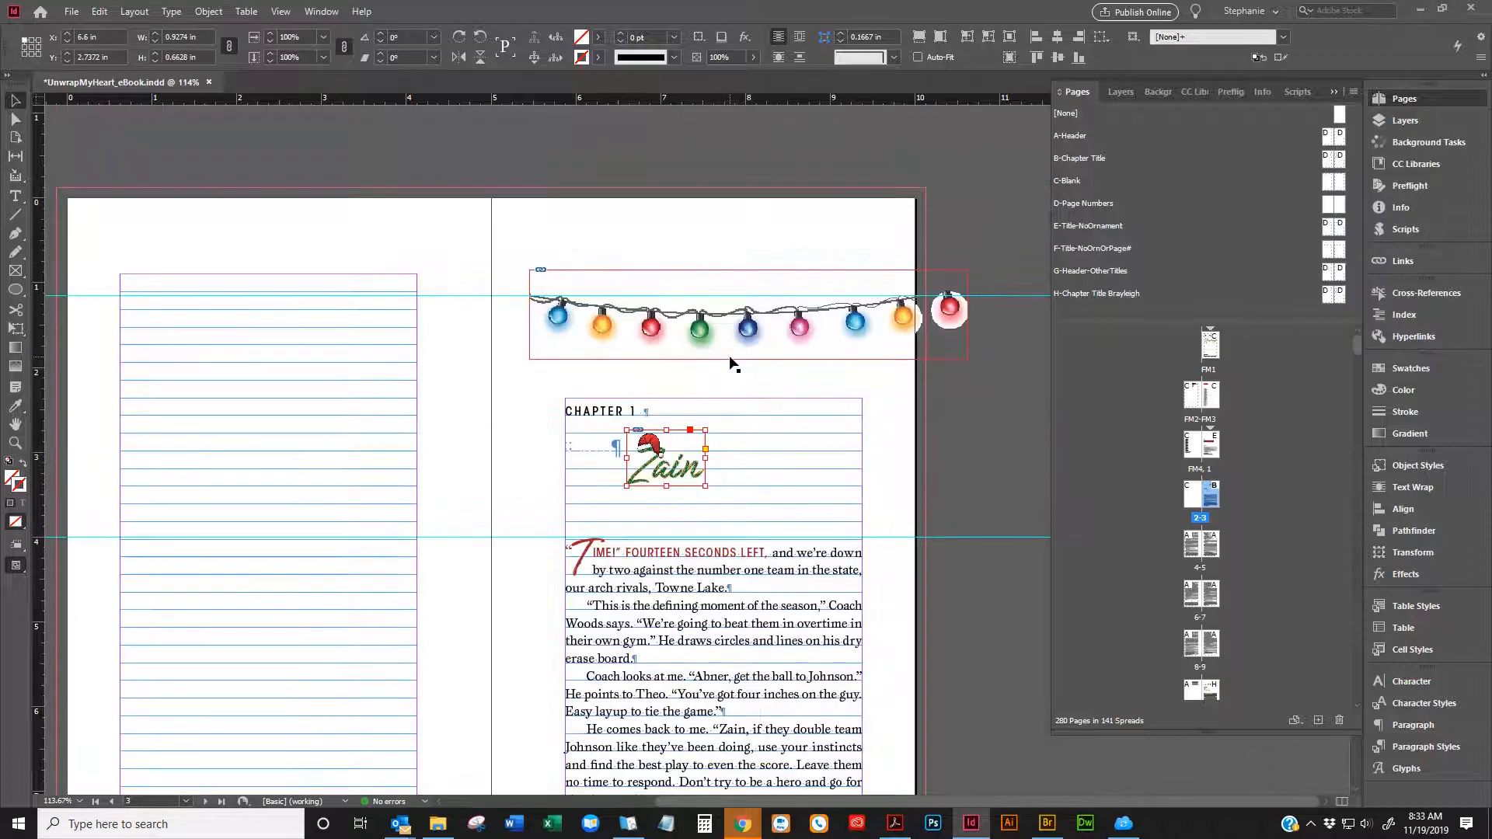
left_click(755, 348)
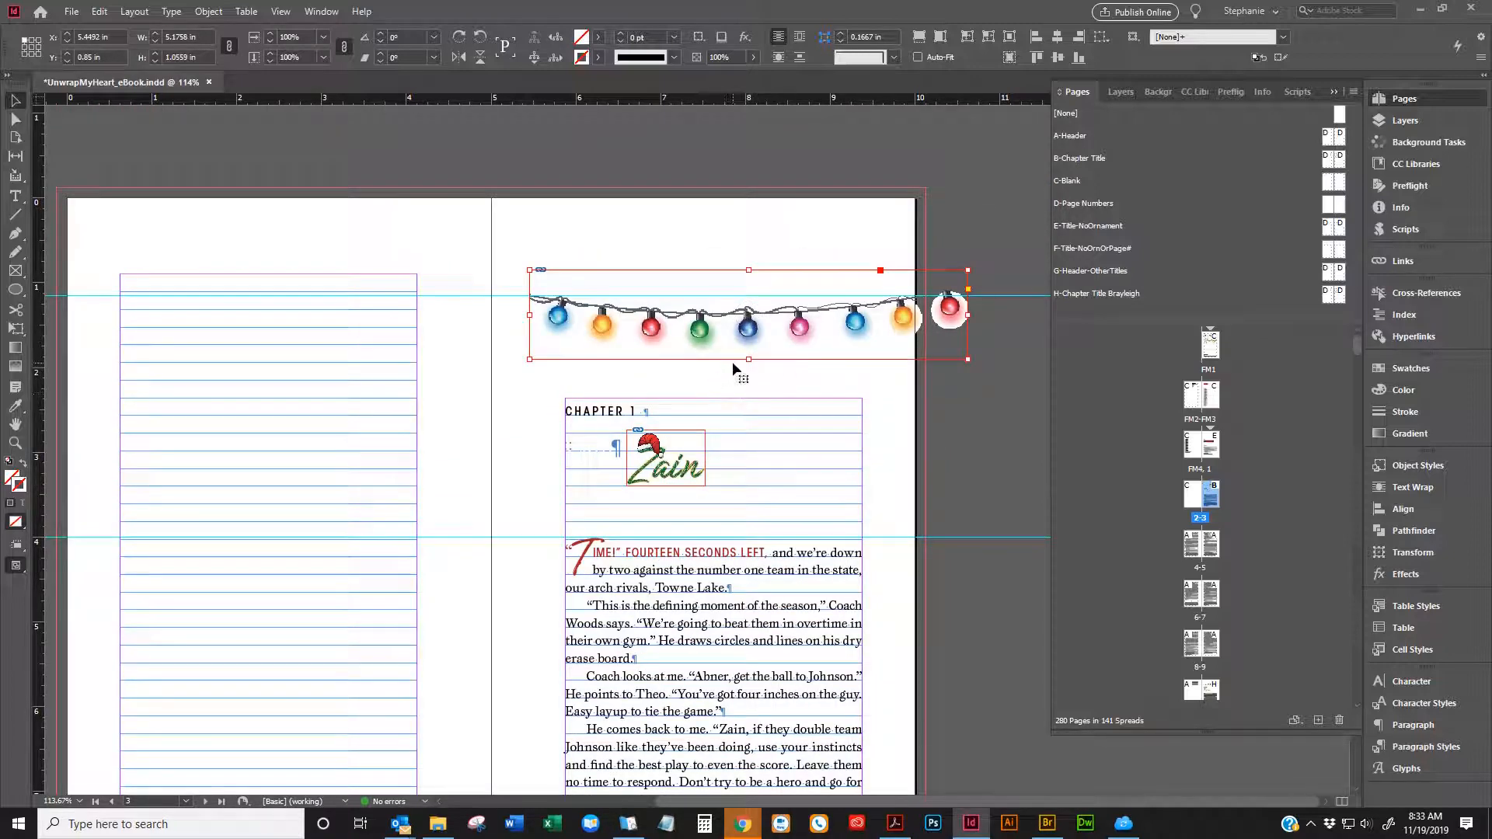
key("Delete")
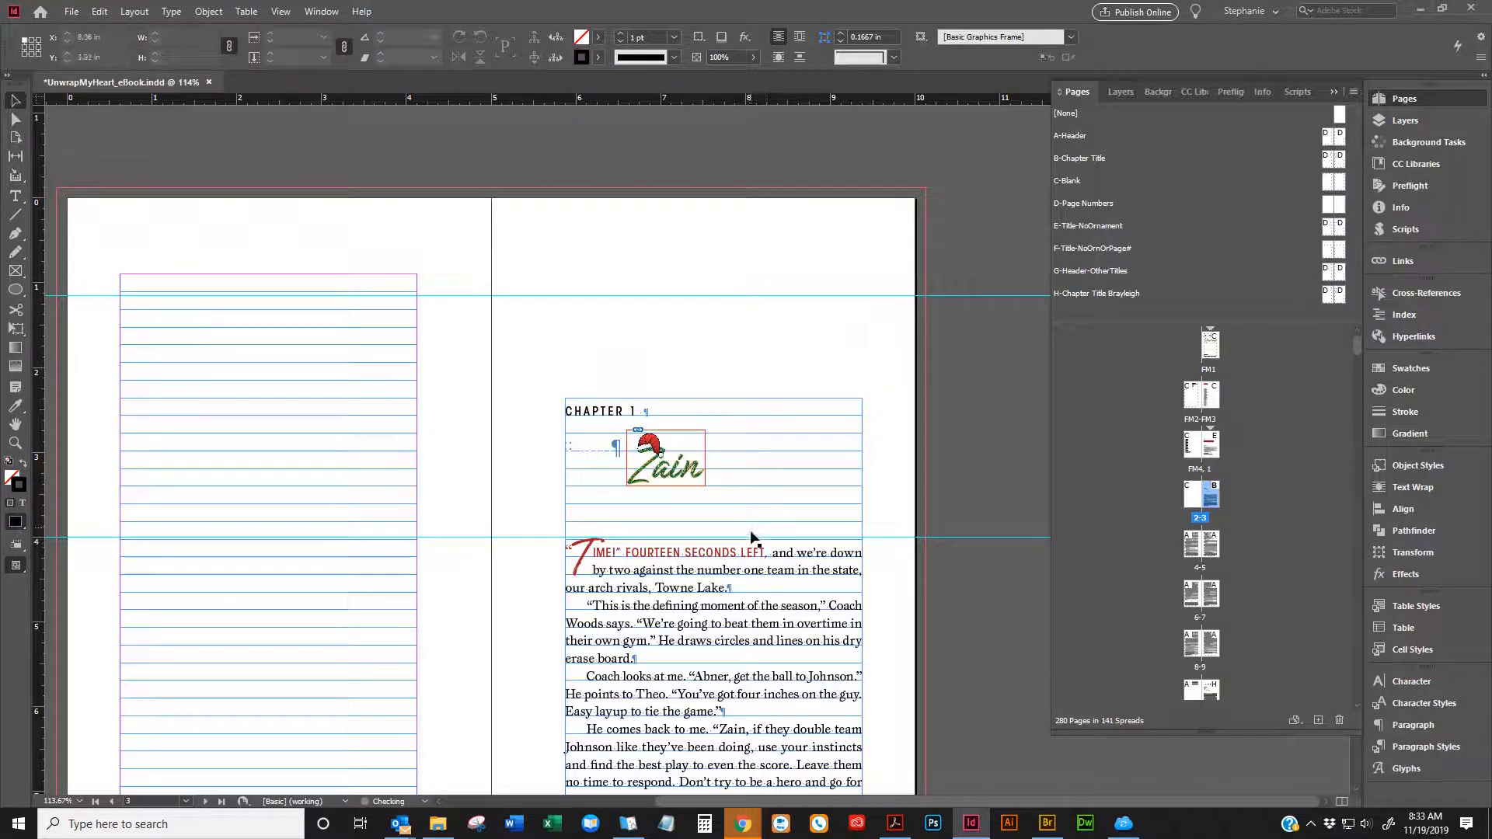
Insert an empty paragraph before the Chapter 1 heading's content on page 3
triple_click(735, 586)
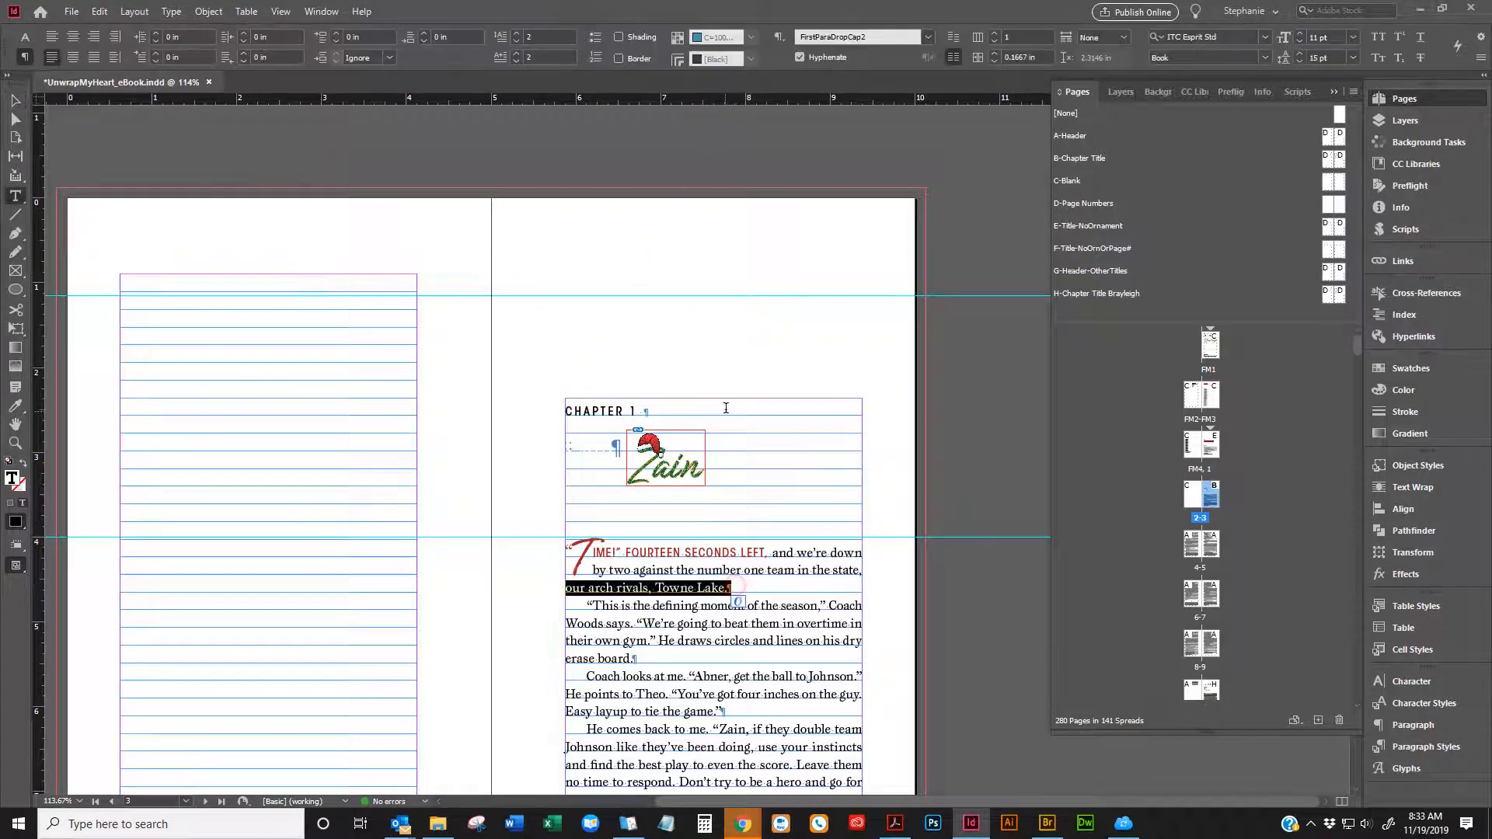
left_click(726, 412)
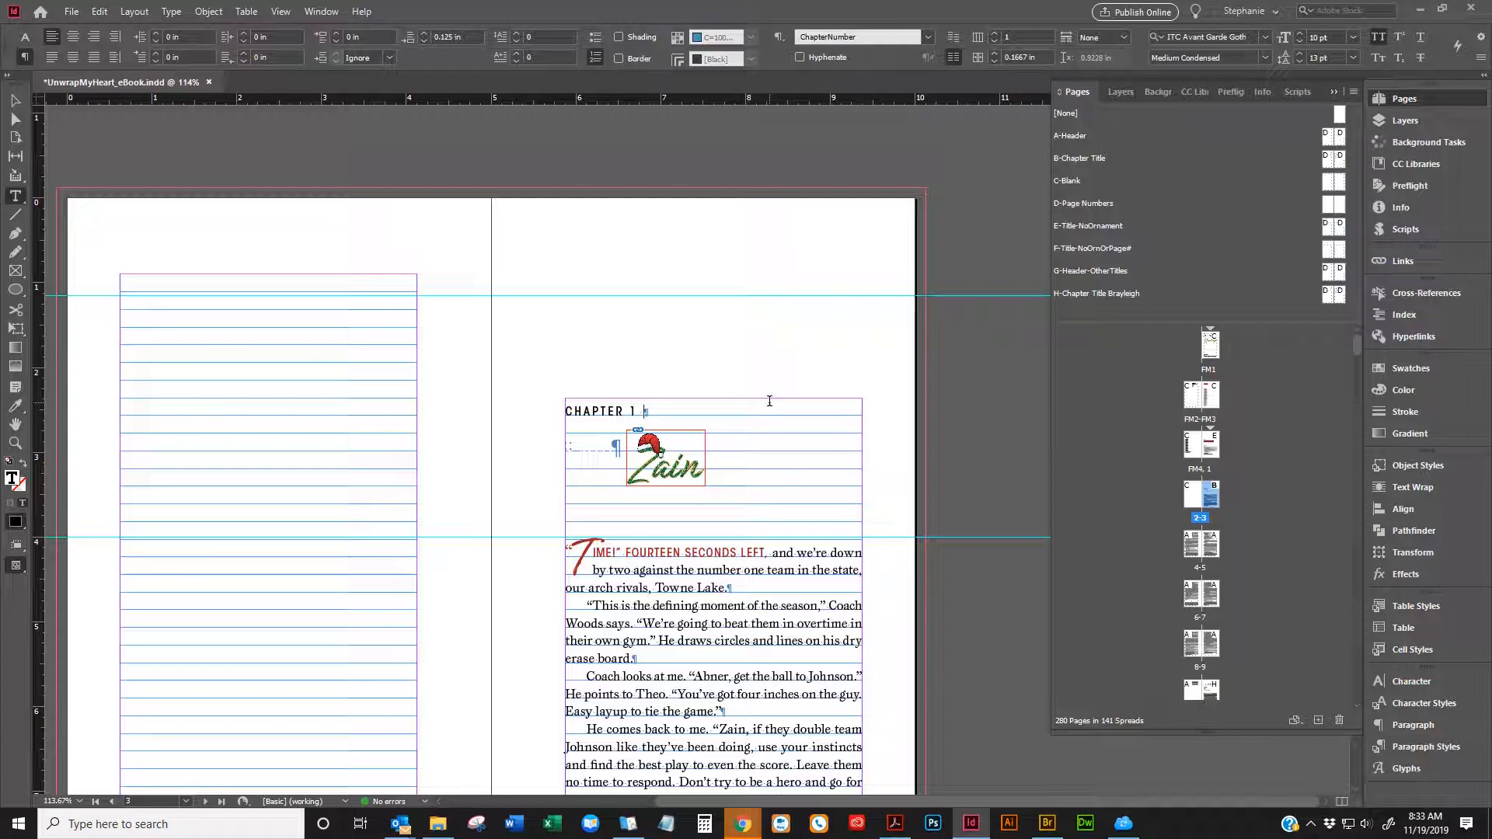
key("Return")
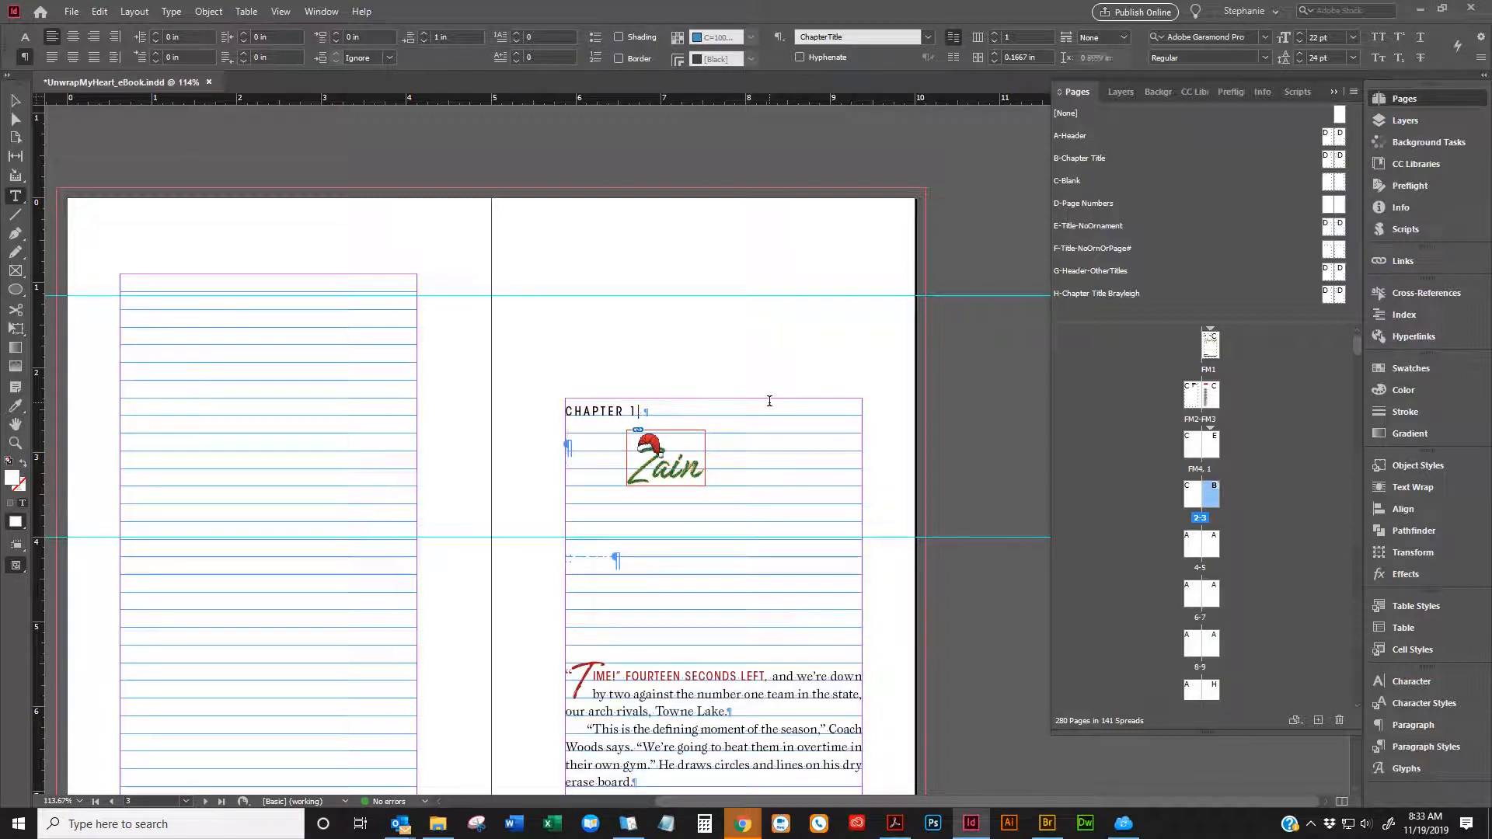
key("BackSpace")
scroll(769, 400, "down", 5)
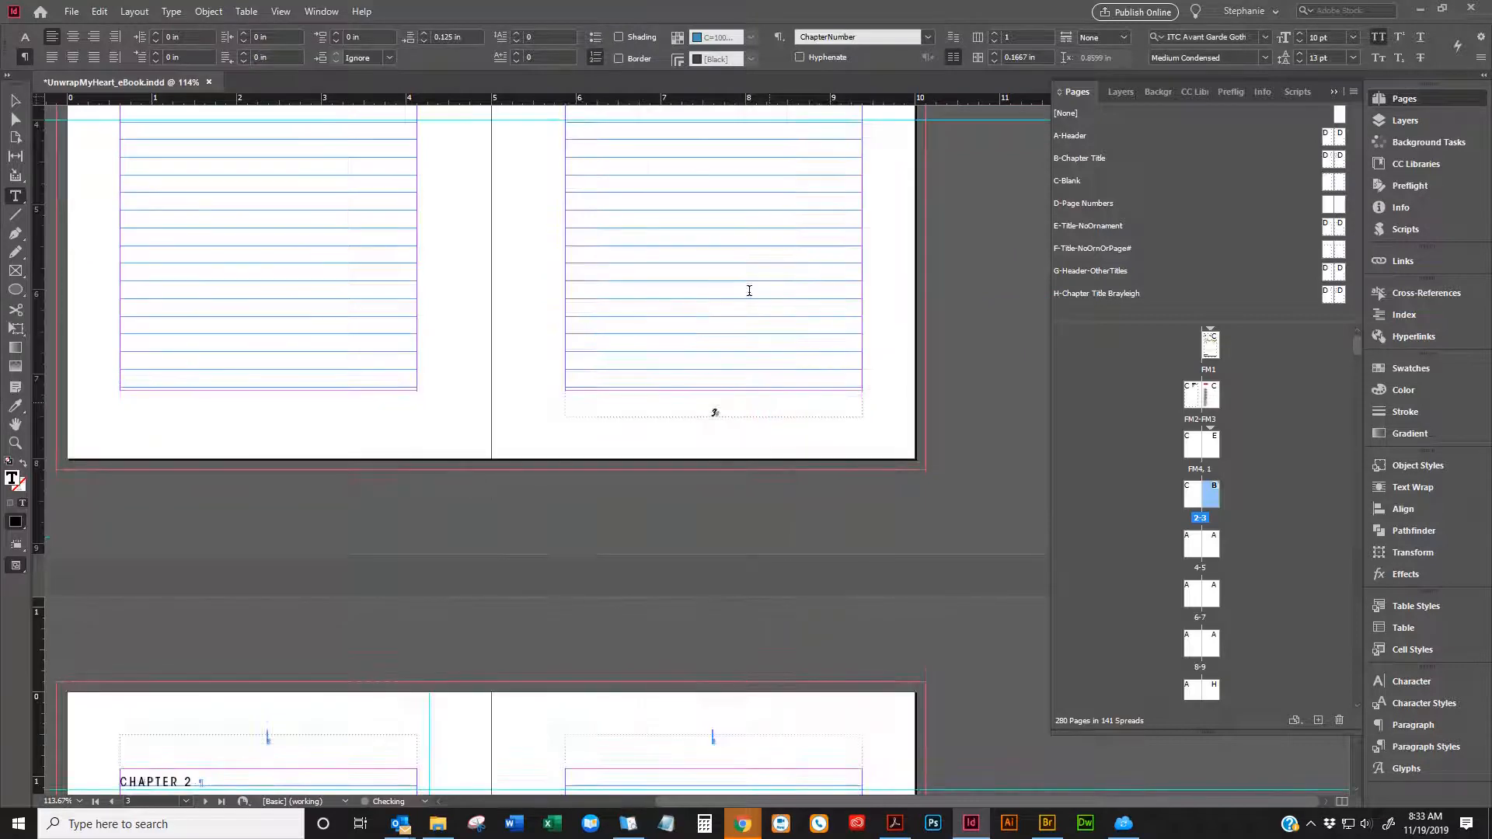
scroll(749, 291, "up", 5)
scroll(732, 333, "down", 5)
scroll(715, 332, "up", 5)
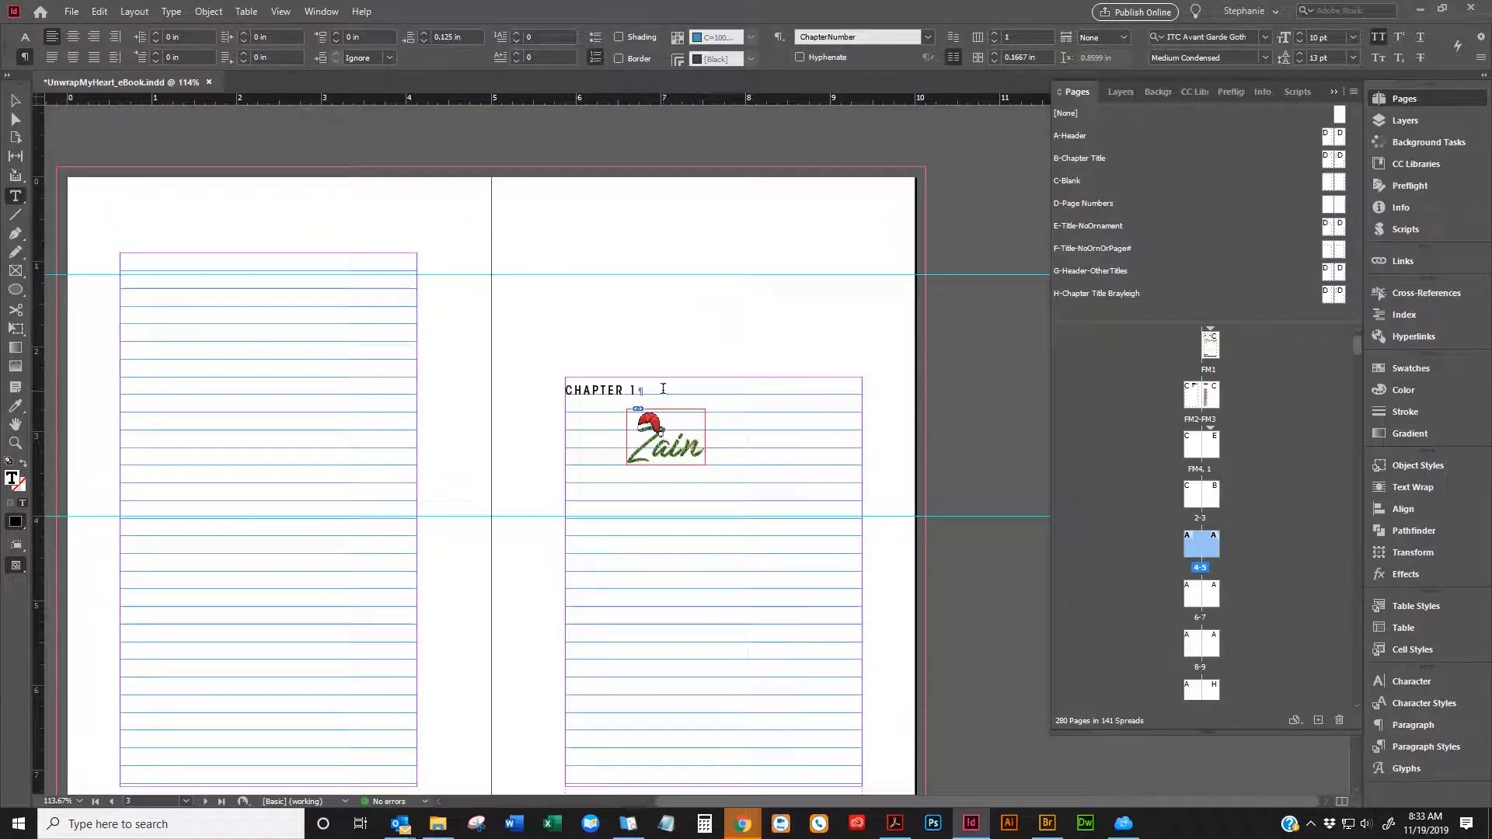
Apply the _Ornament paragraph style to the new empty paragraph on page 3 and set its leading to Auto
left_click(1420, 746)
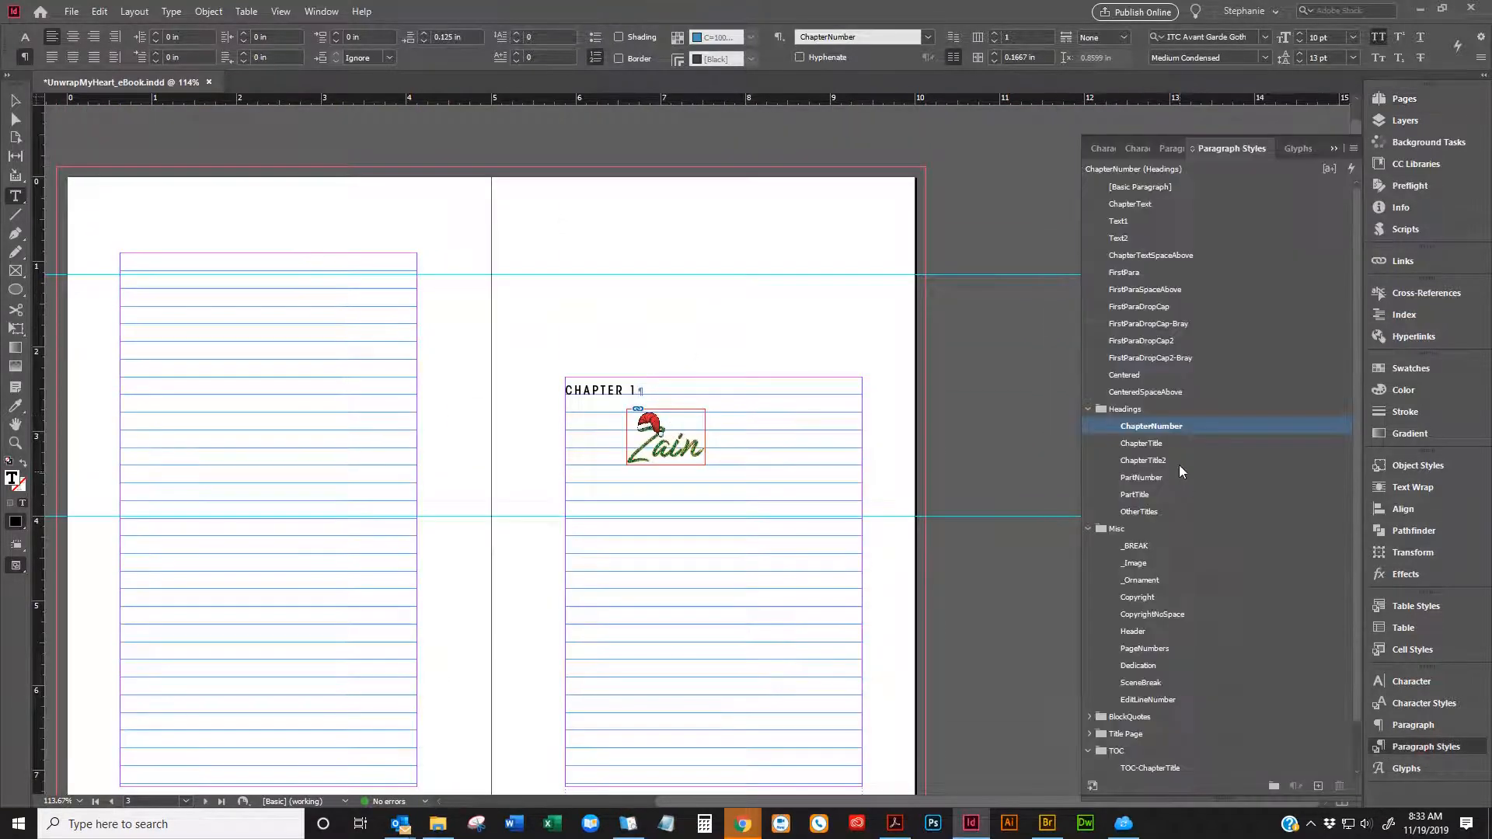
left_click(1143, 581)
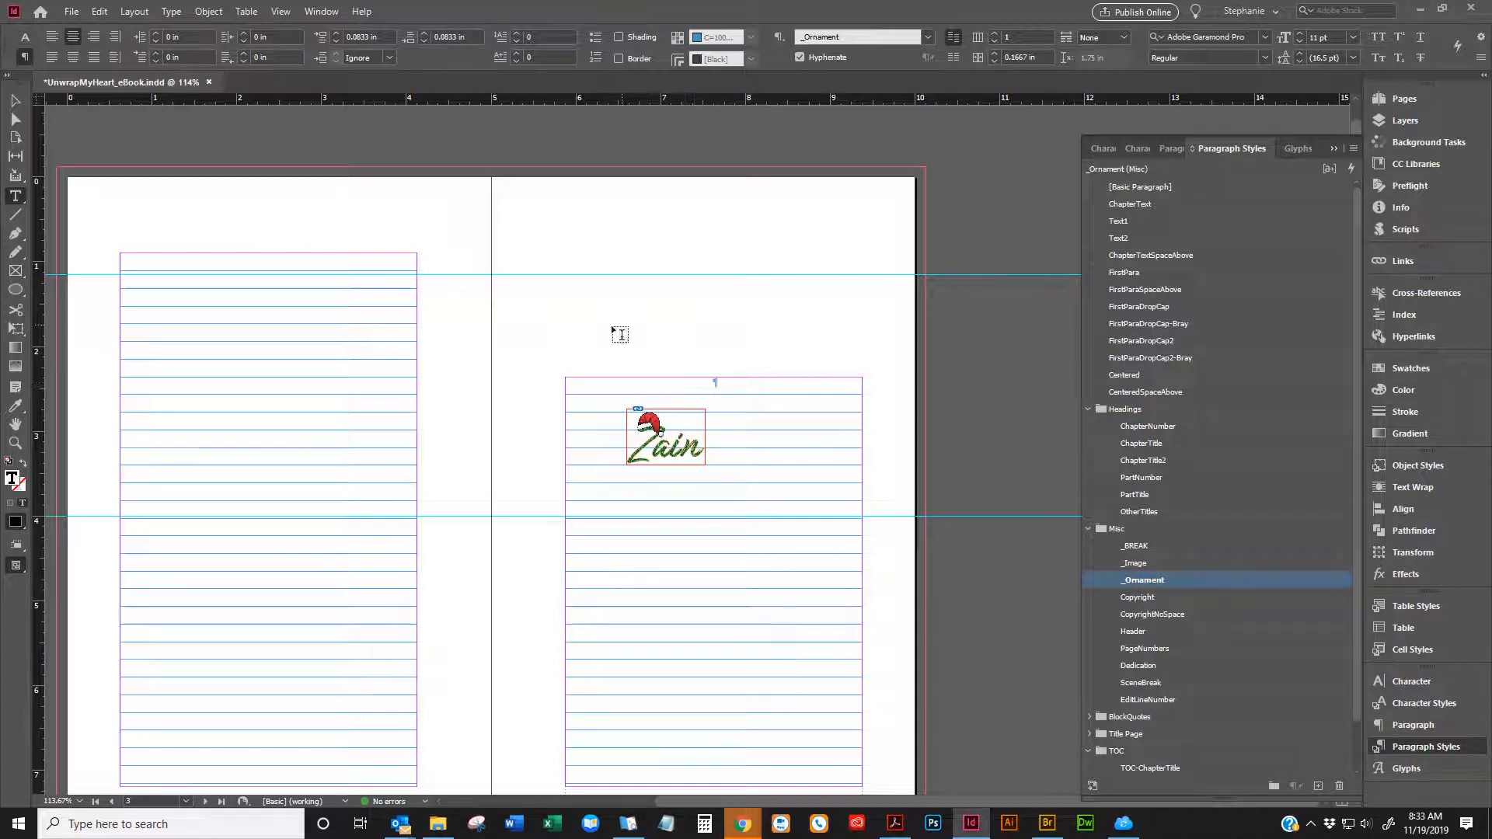
left_click(25, 37)
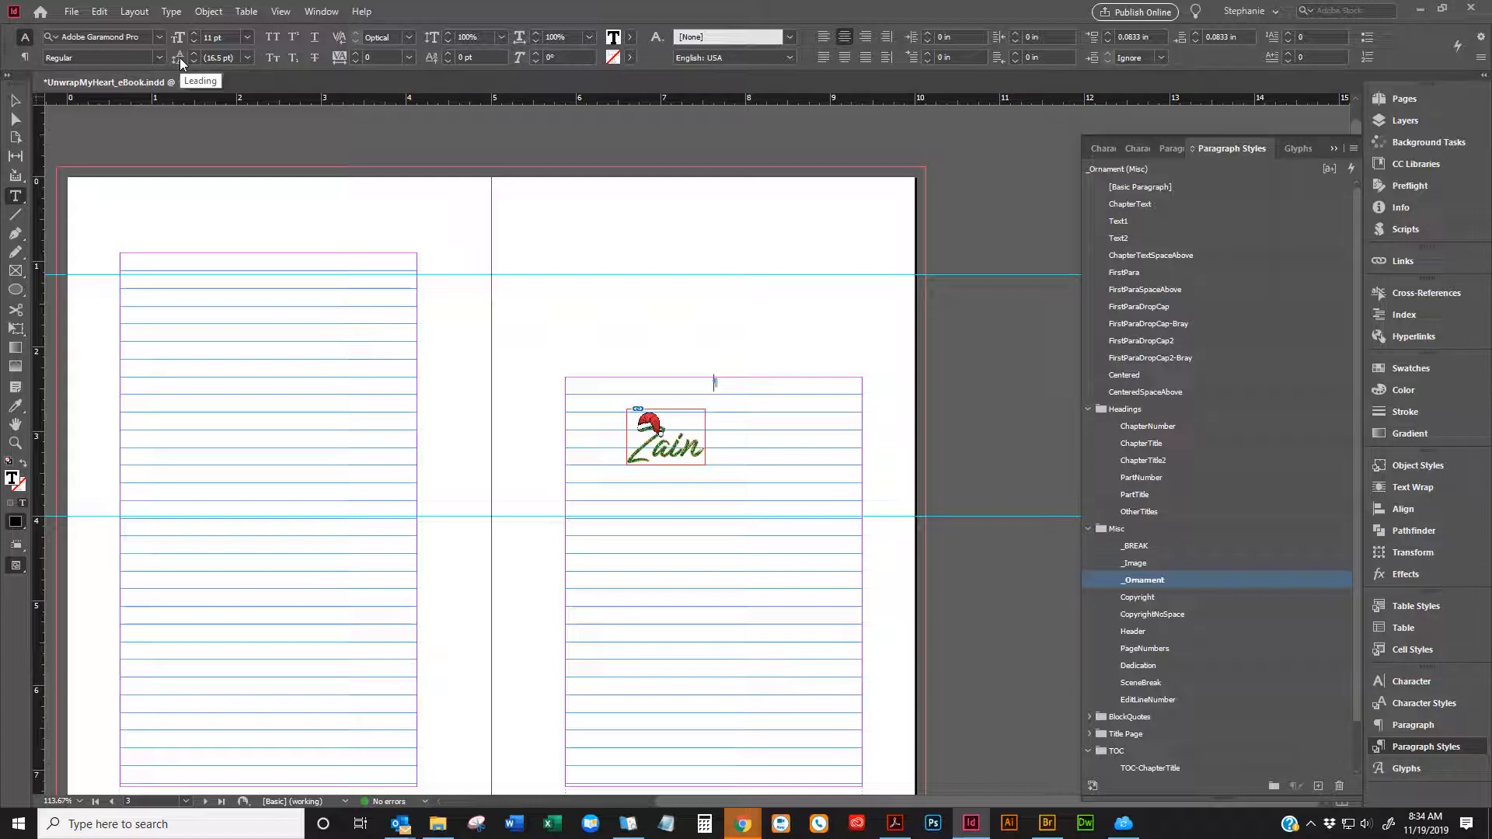
left_click(247, 58)
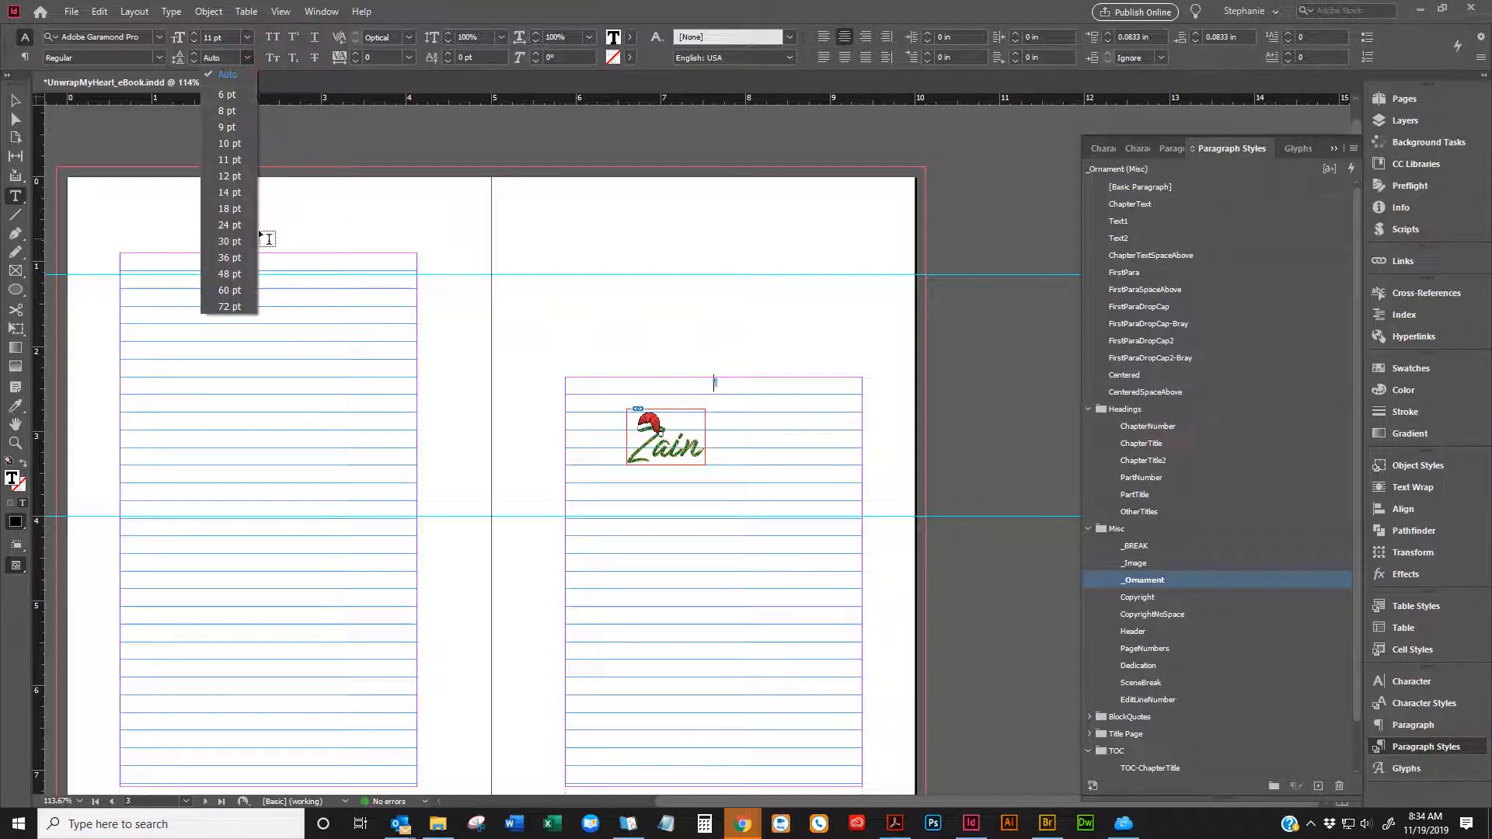
left_click(227, 75)
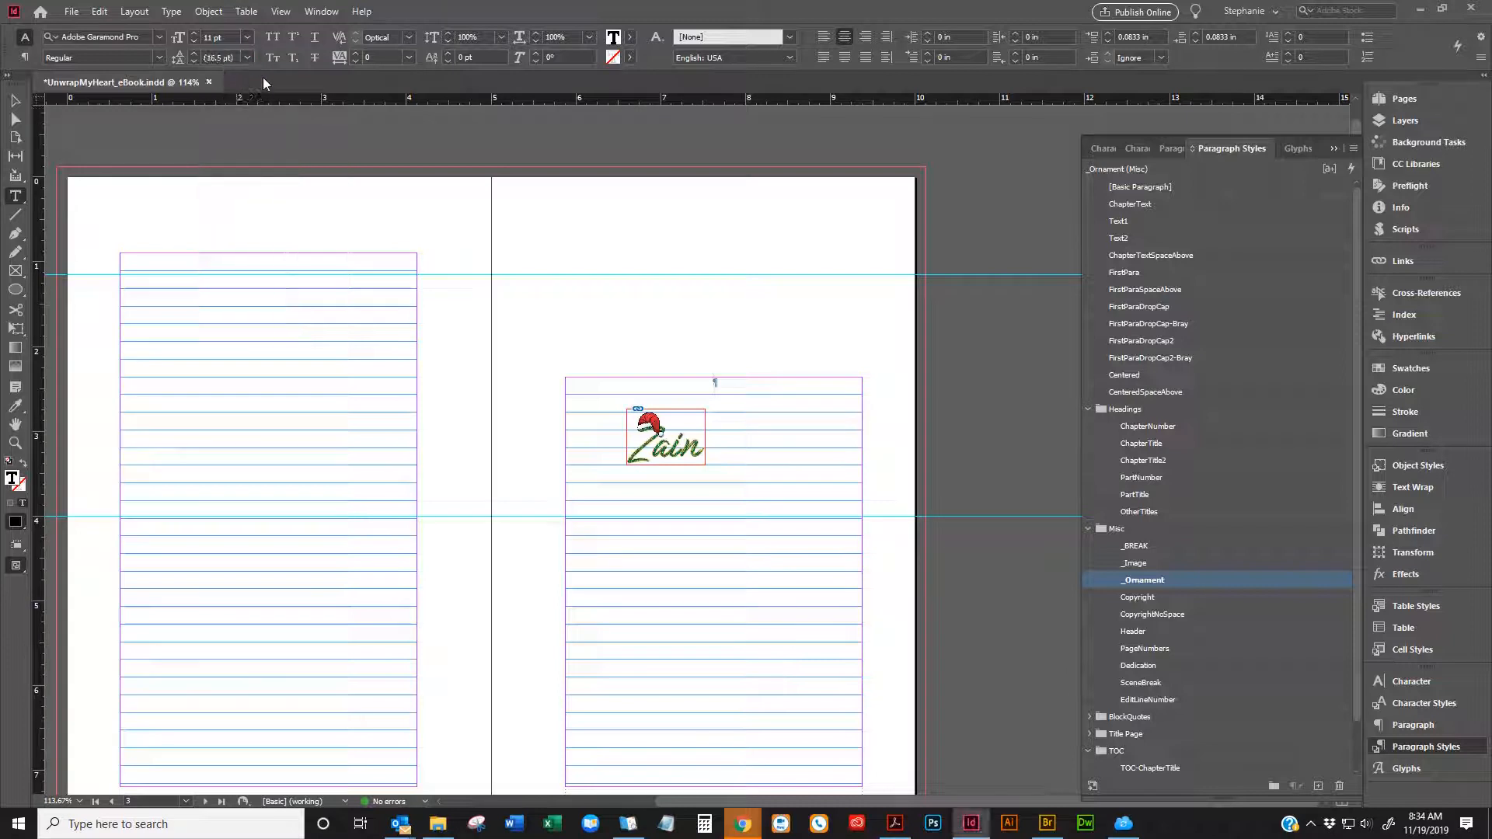
Paste the string lights graphic as an inline object into the empty _Ornament paragraph on page 3
left_click(751, 392)
key("ctrl+v")
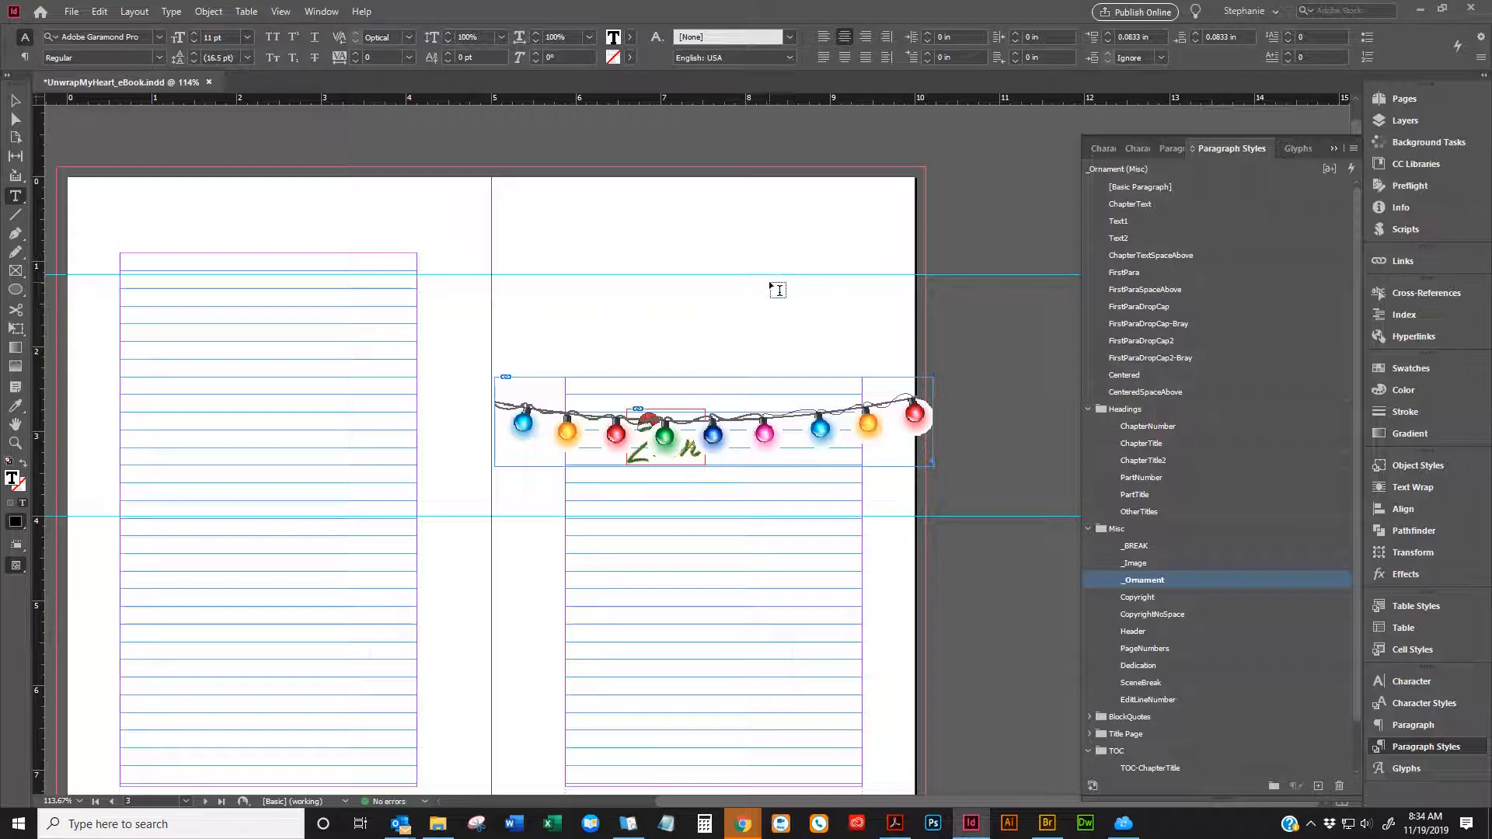
scroll(784, 343, "down", 1)
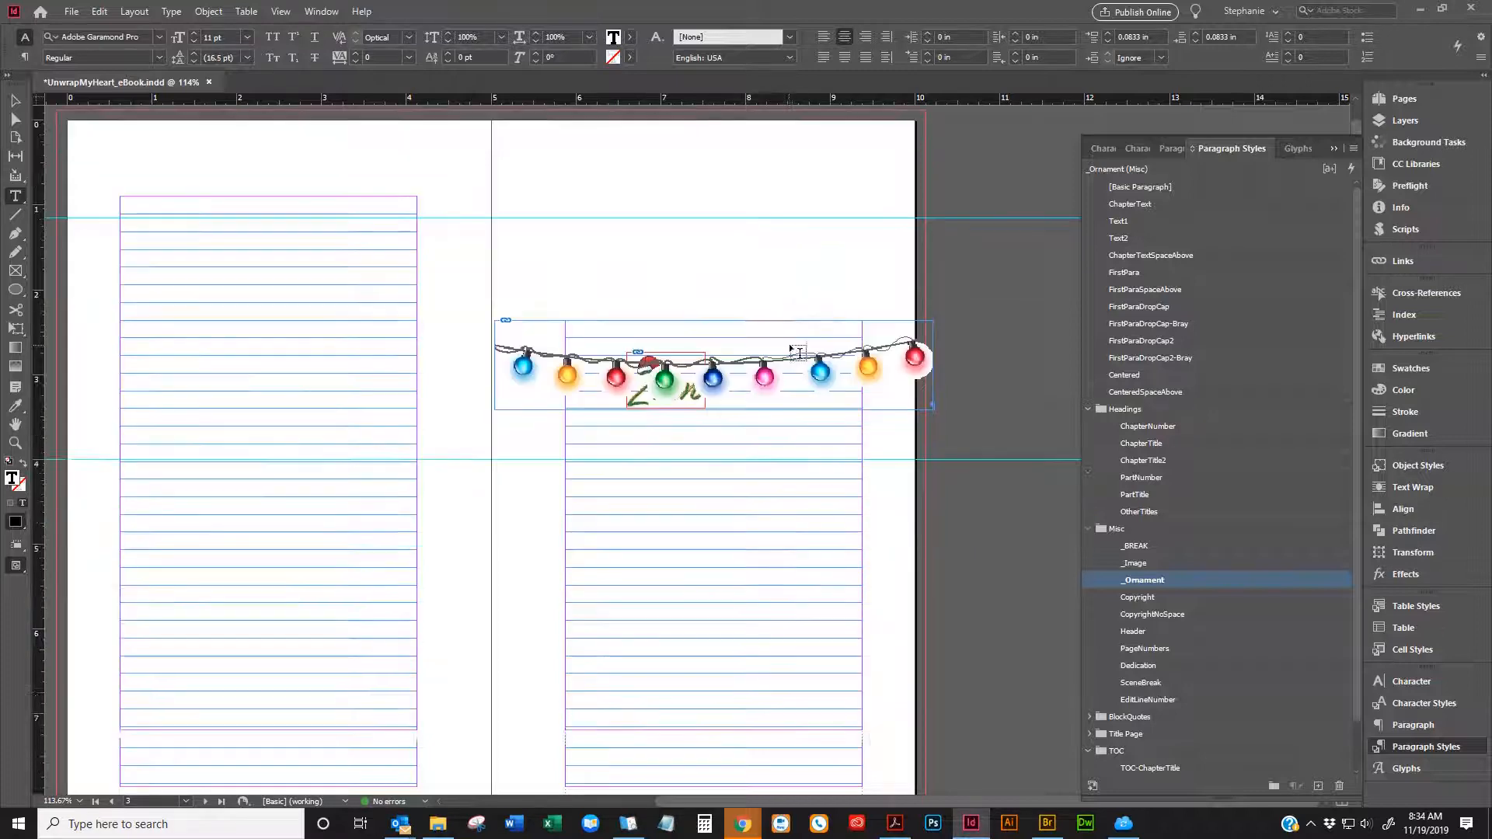
scroll(799, 351, "down", 1)
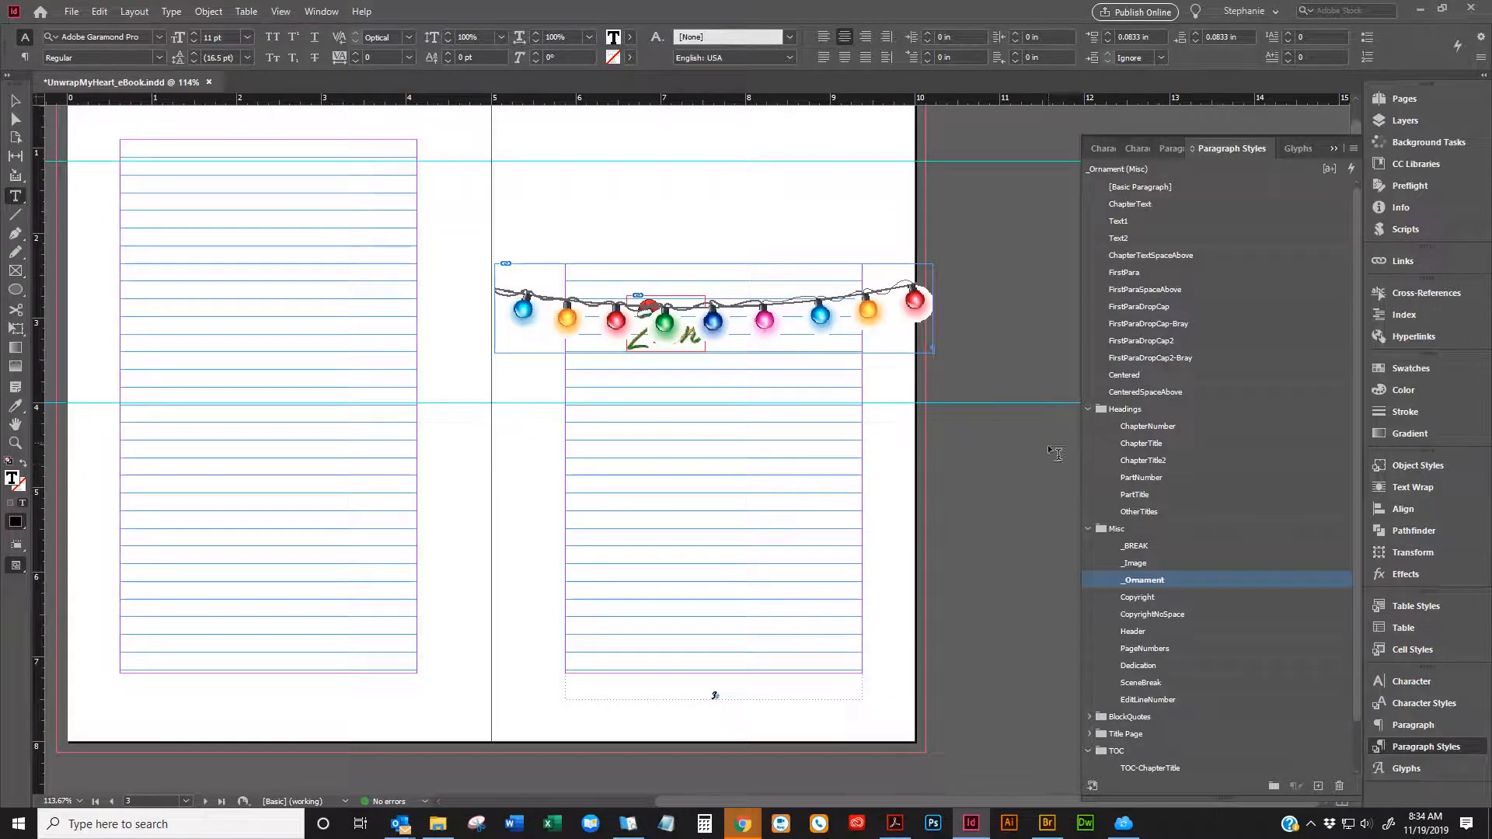
scroll(903, 367, "up", 6)
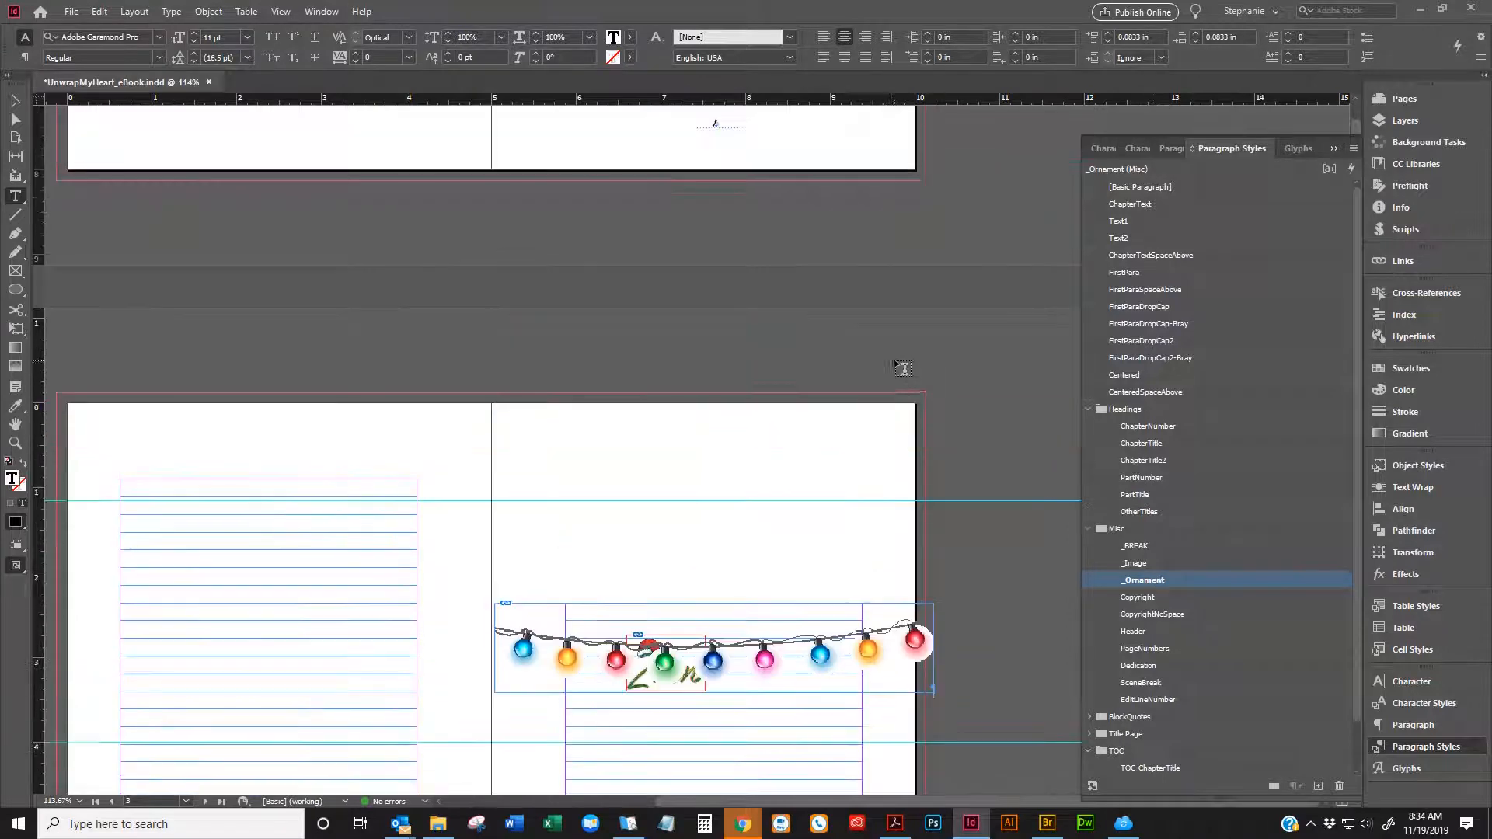
scroll(905, 381, "down", 2)
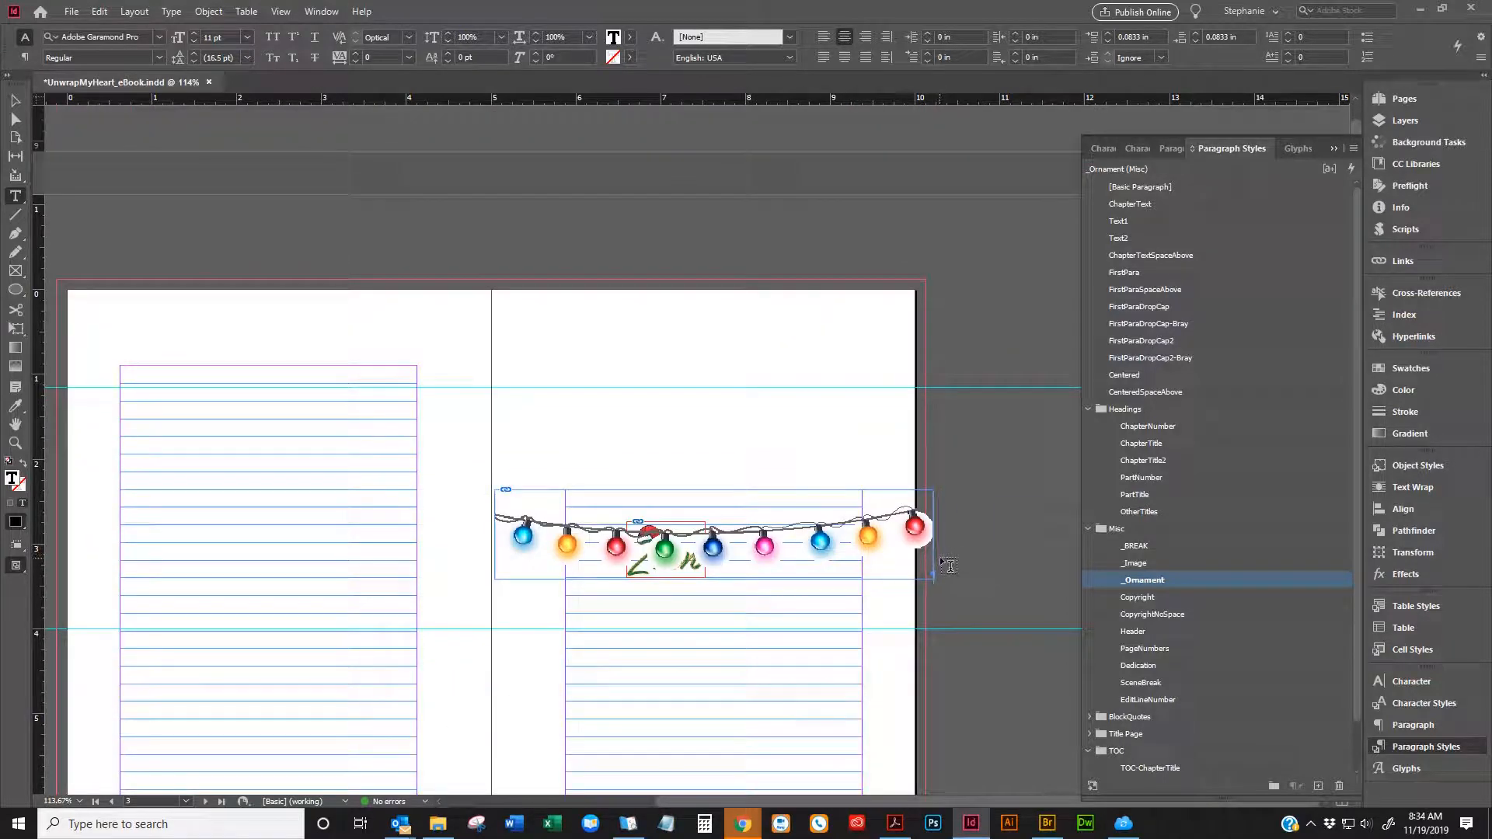
Turn on Split Document (EPUB only) in the export tagging of the _Ornament paragraph style
right_click(1140, 583)
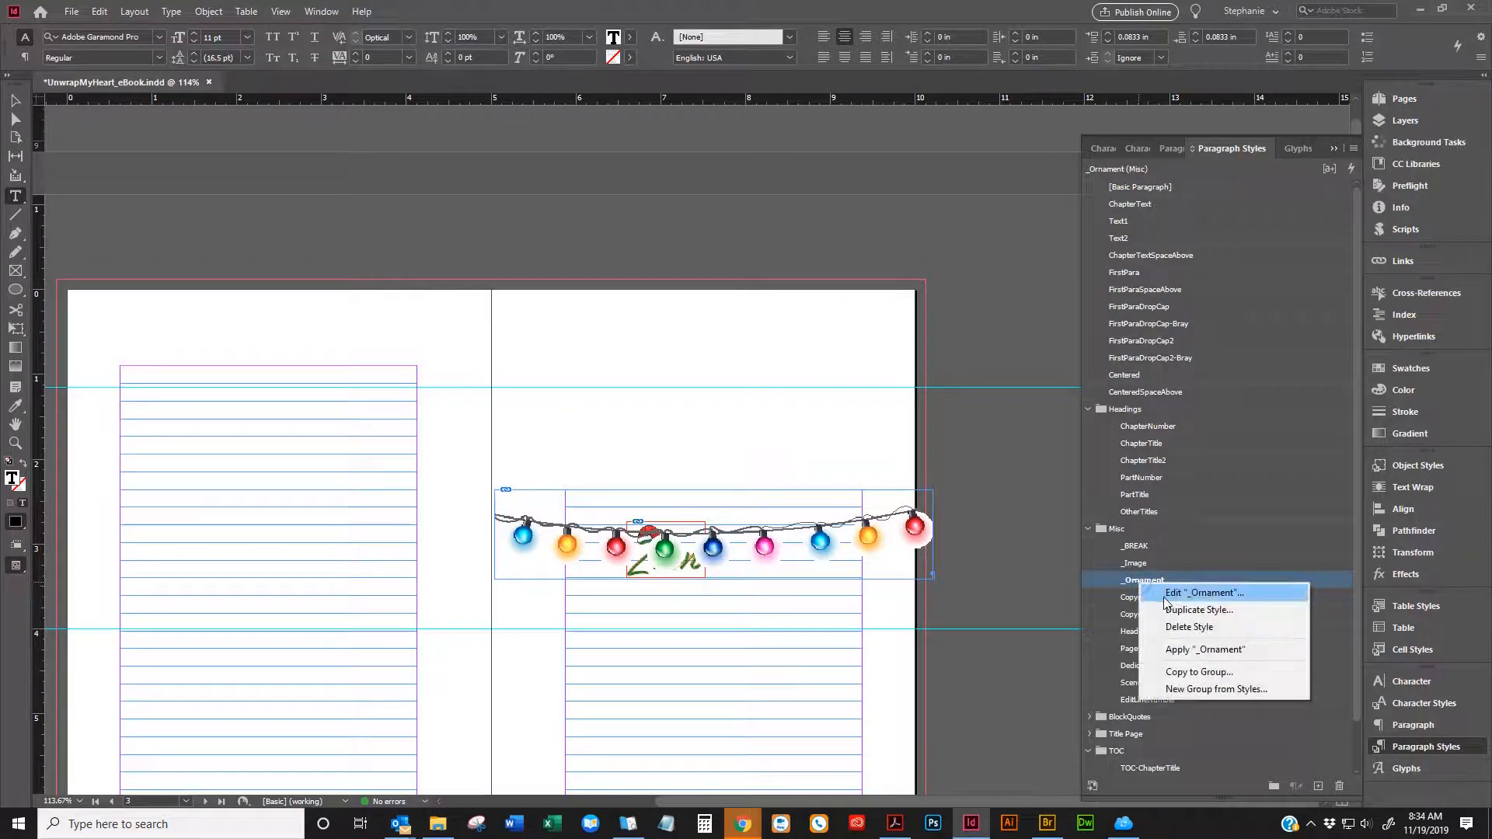
left_click(1165, 594)
left_click(810, 432)
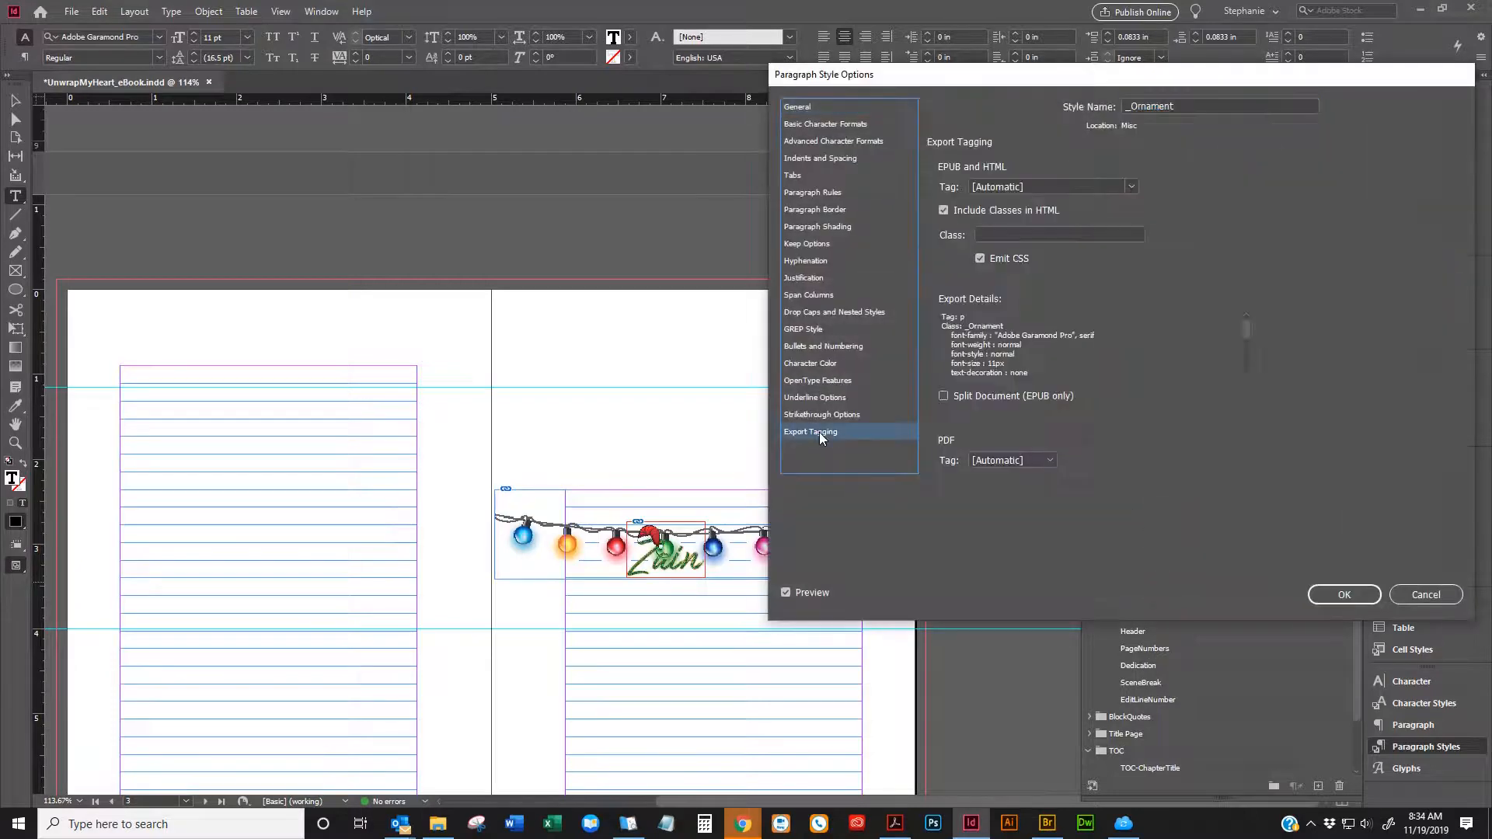
left_click(941, 396)
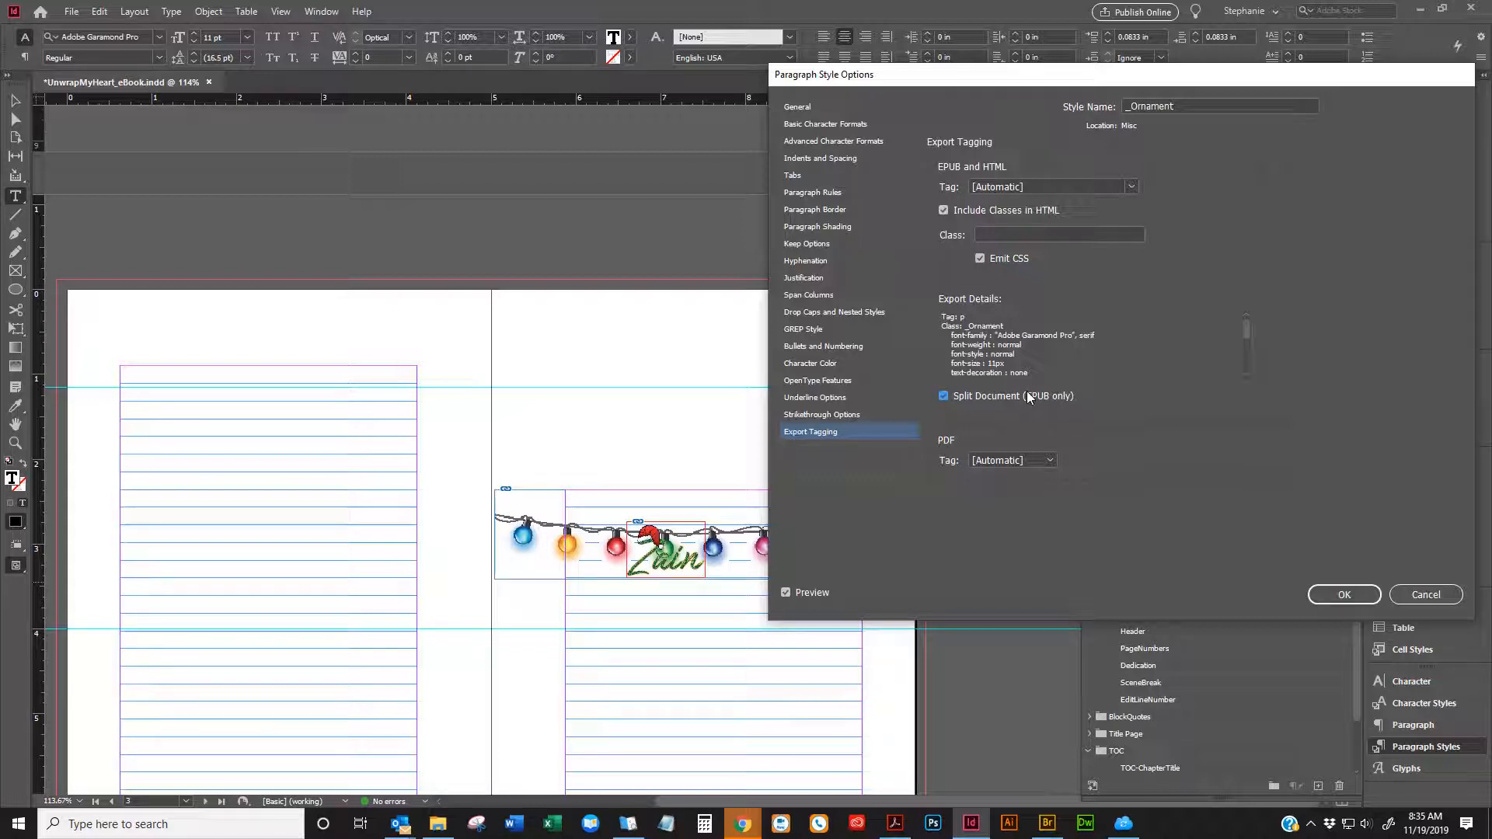
left_click(1344, 595)
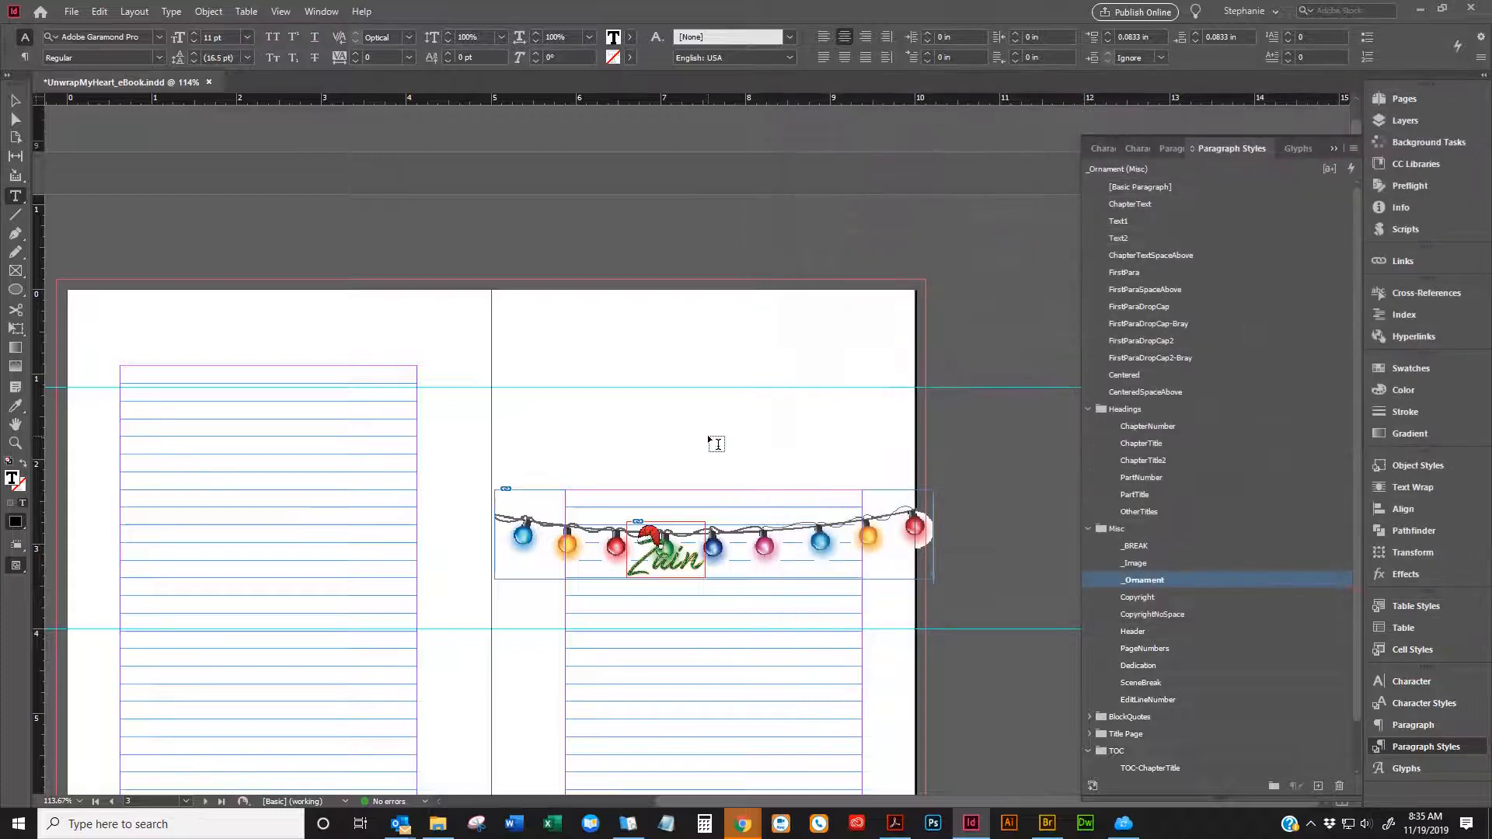
Set the ChapterNumber paragraph style's Start Paragraph keep option to Anywhere
scroll(760, 517, "down", 3)
scroll(727, 513, "down", 3)
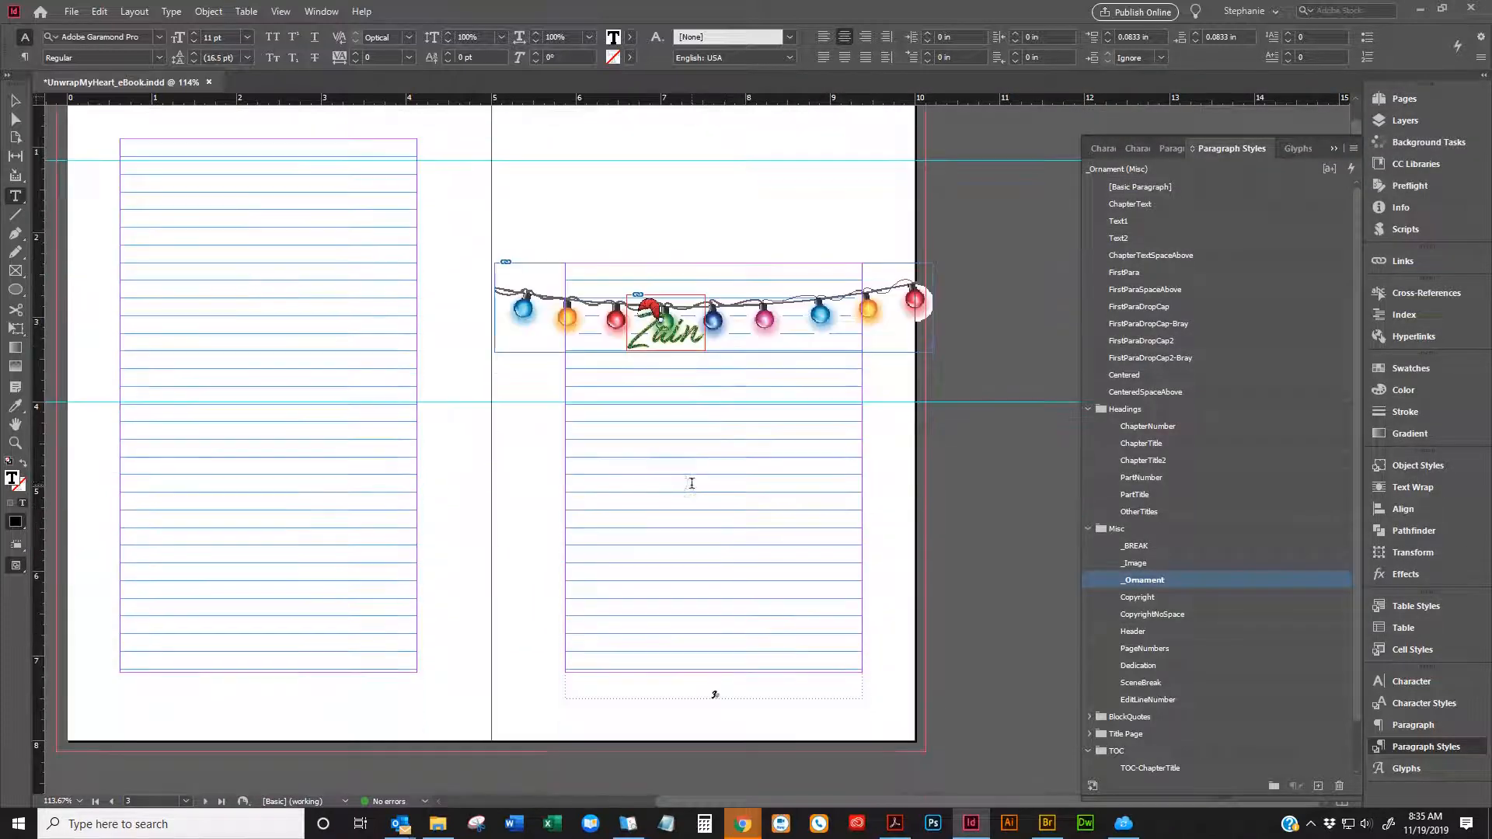
scroll(598, 357, "down", 15)
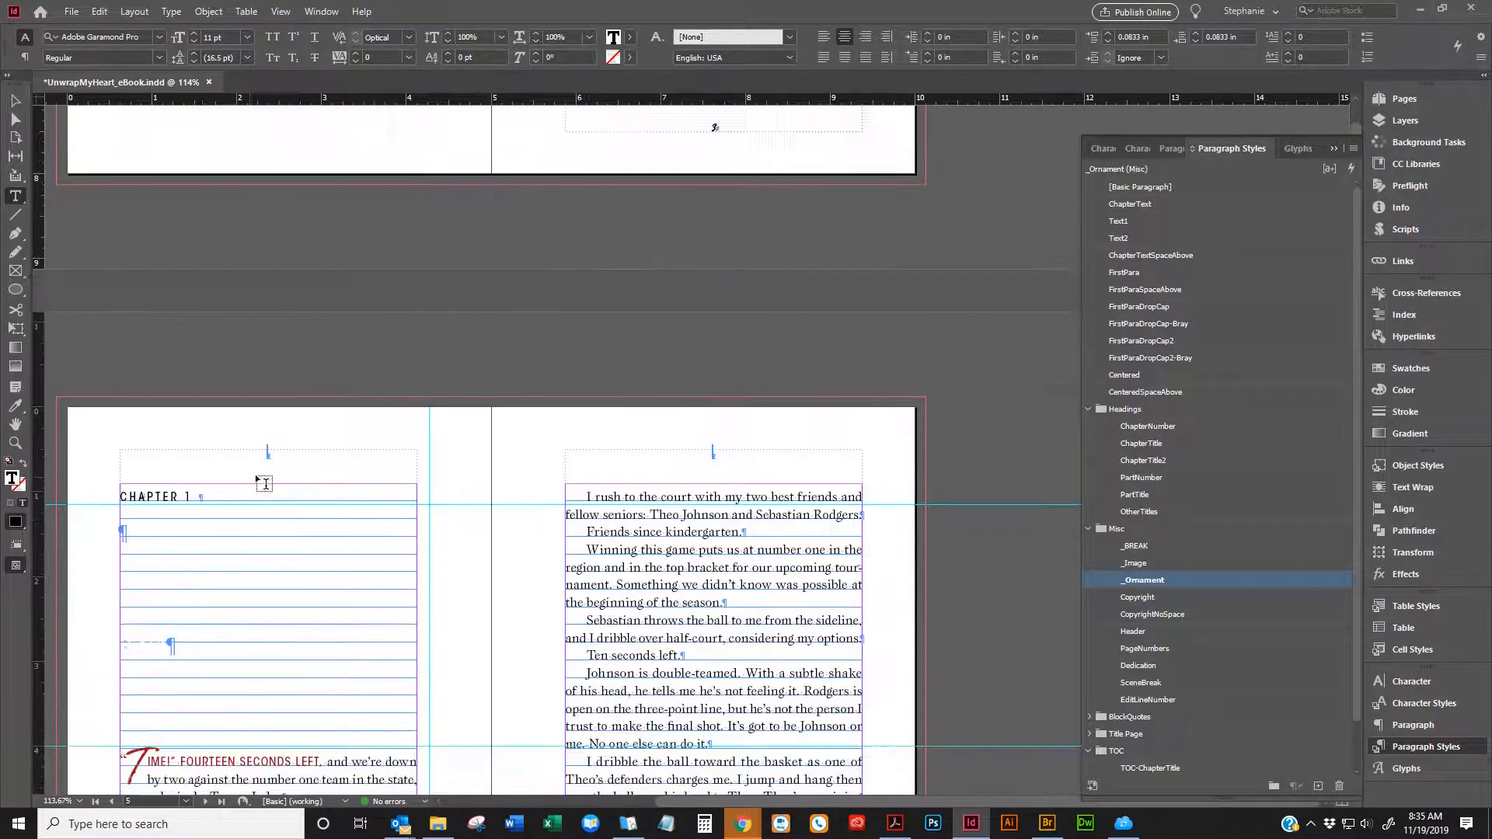
left_click(214, 501)
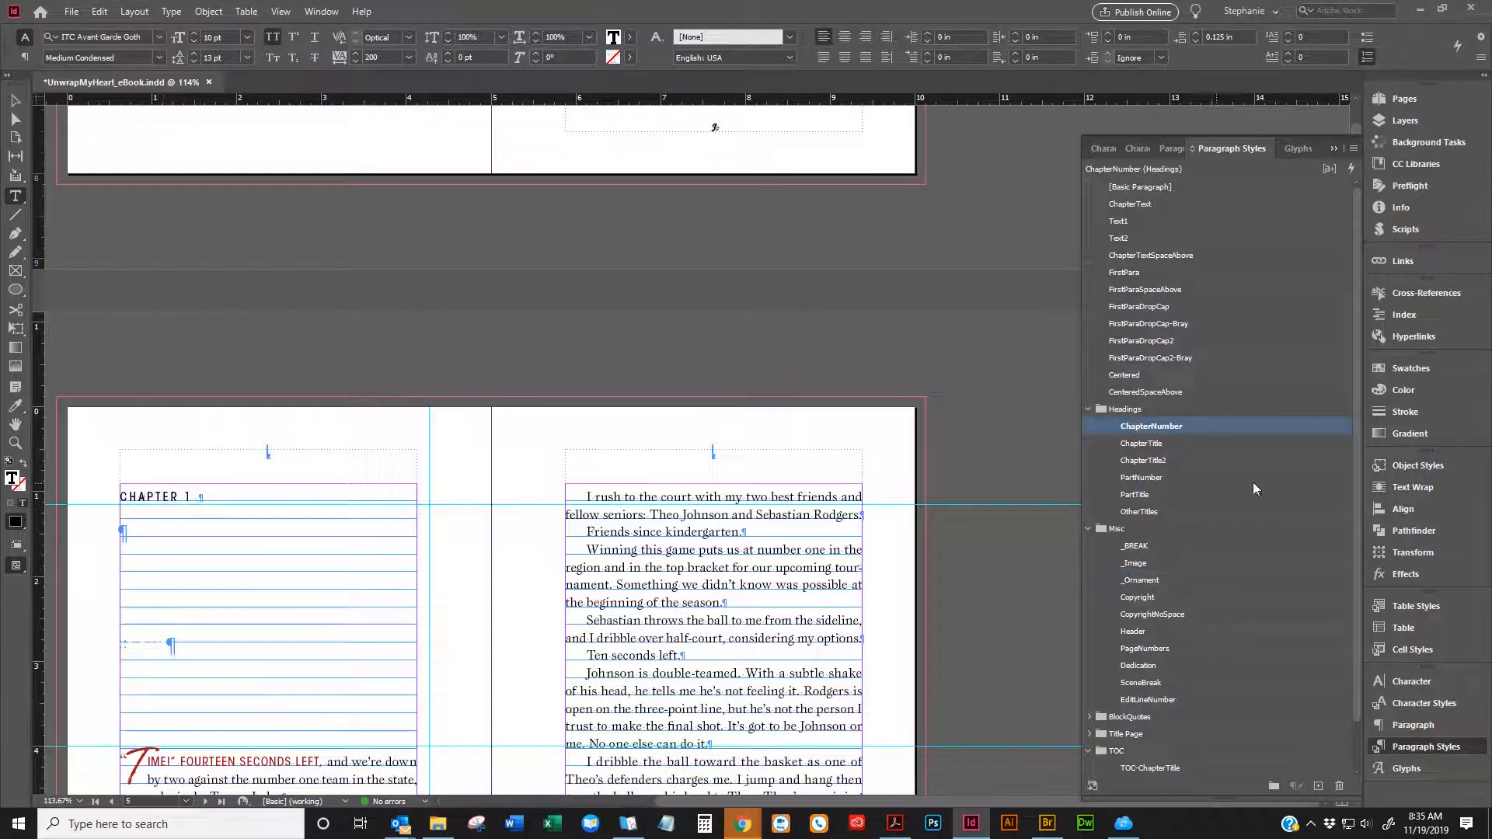
right_click(1148, 428)
left_click(1170, 440)
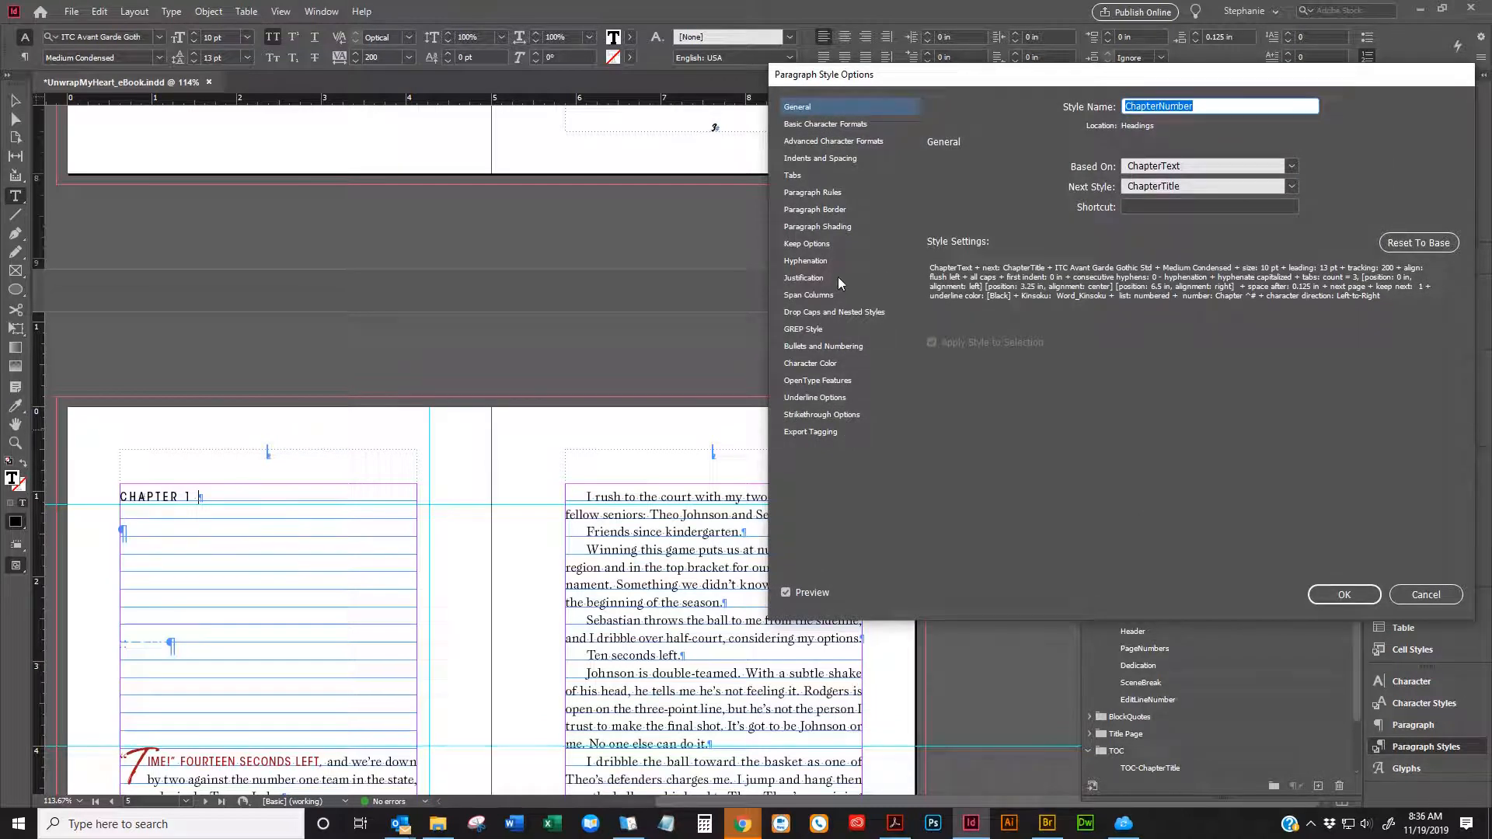
left_click(817, 245)
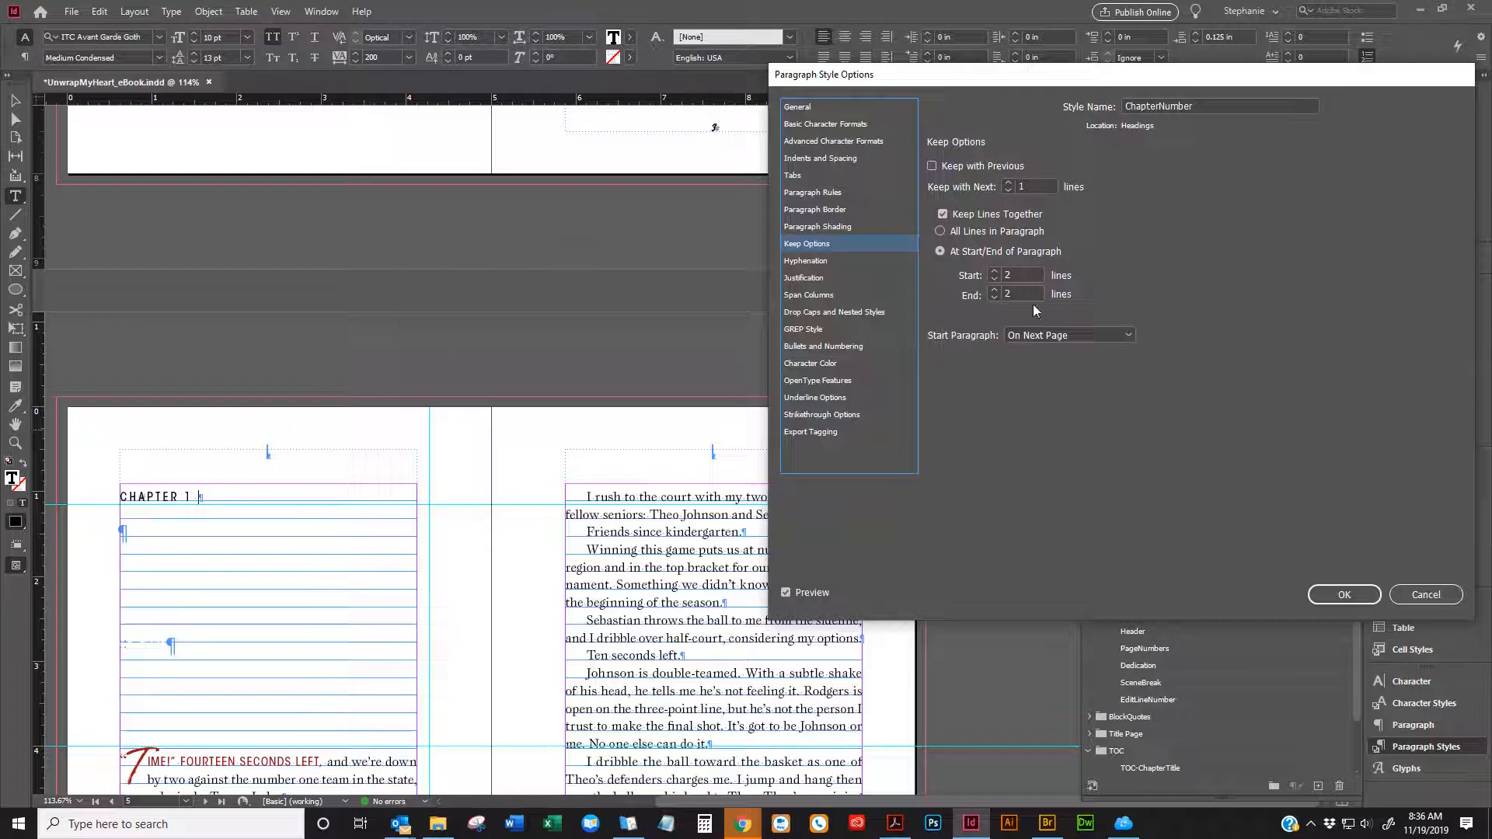
left_click(1040, 339)
left_click(1038, 356)
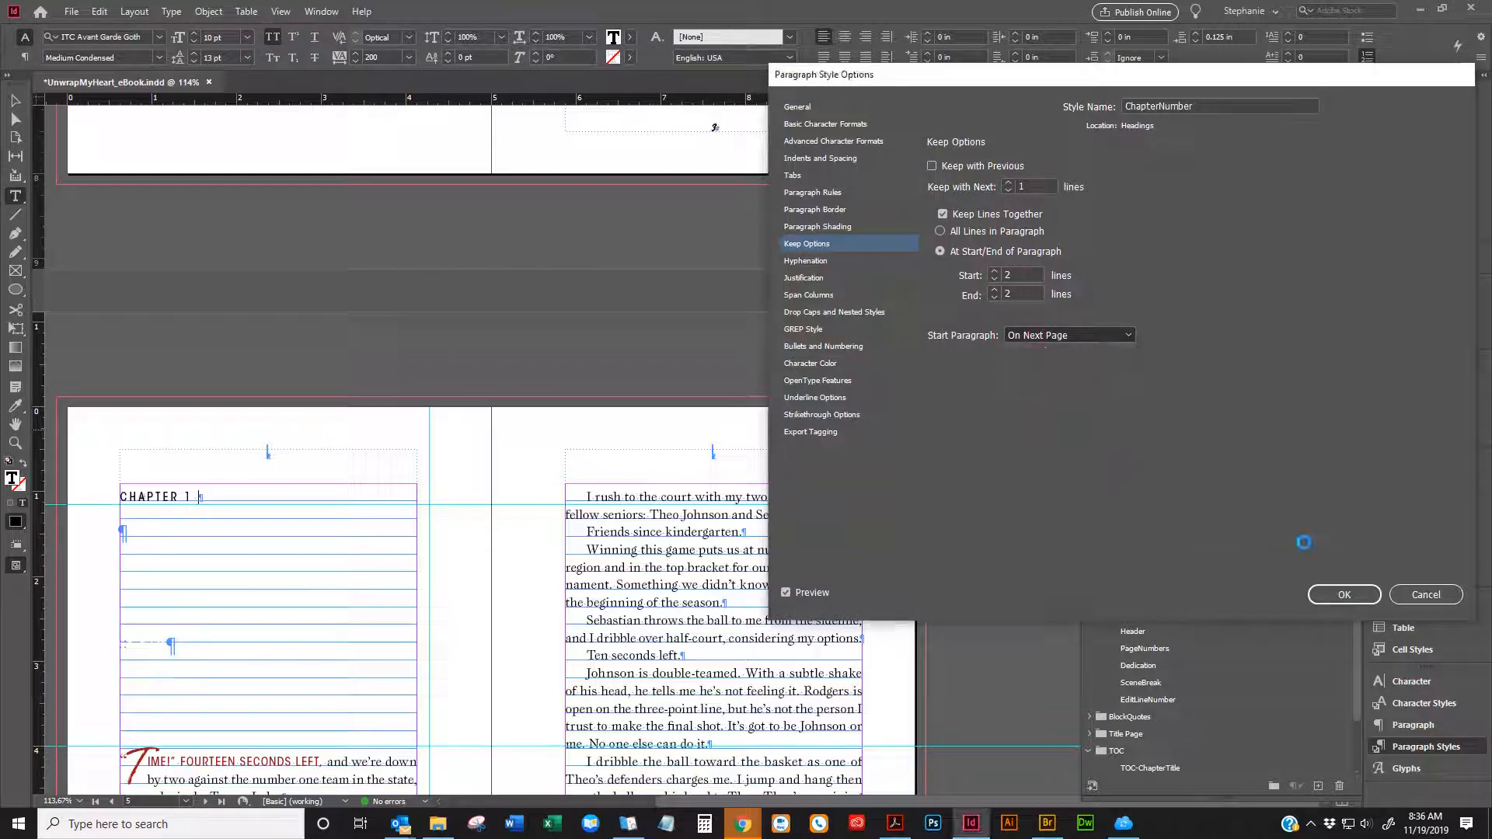
left_click(1336, 596)
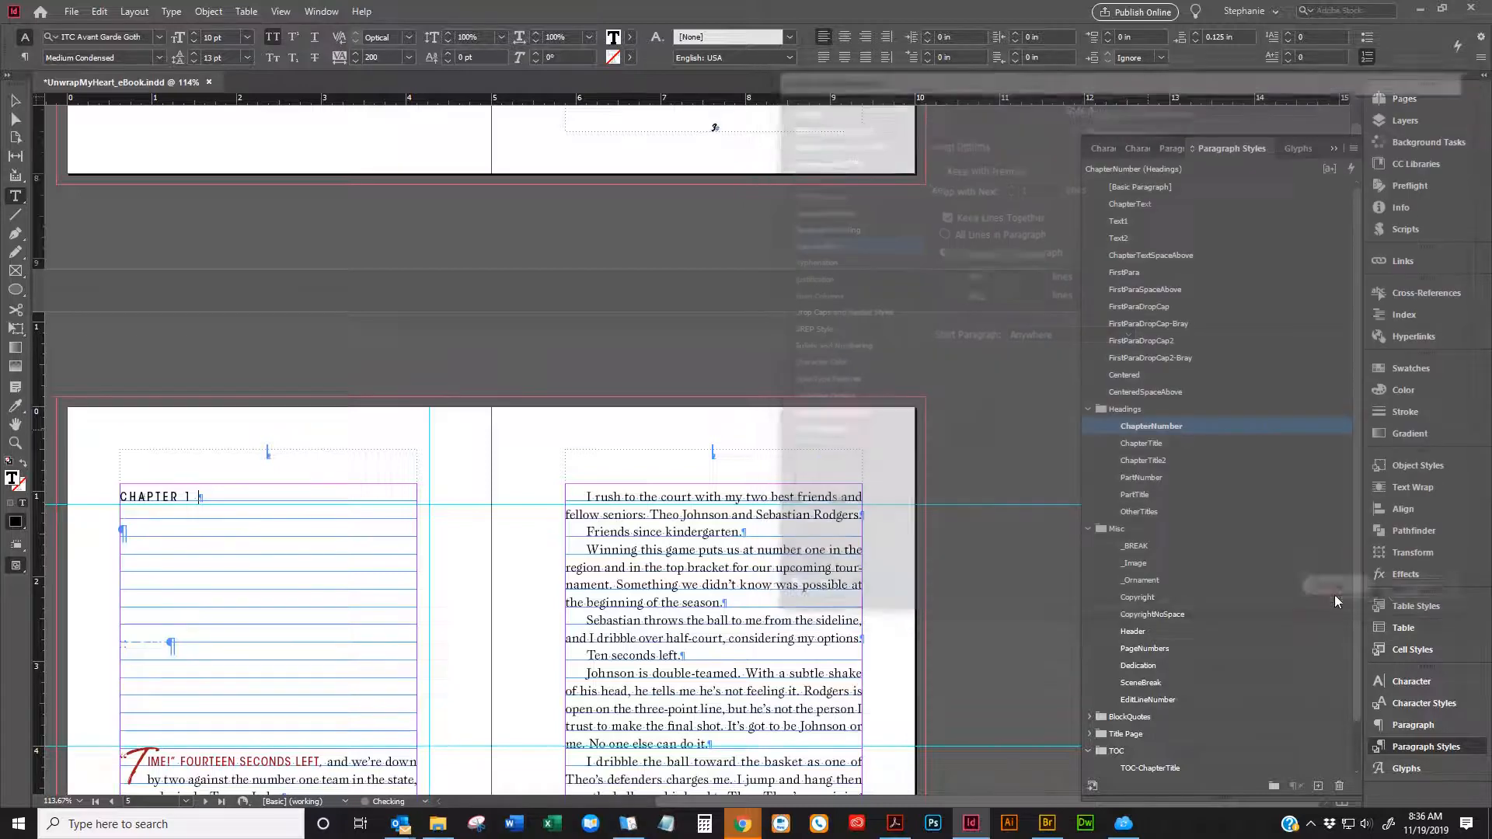
Examine the text frame threading and paragraph styles between the ornament on page 3 and the Chapter 1 heading on page 4
scroll(872, 460, "up", 7)
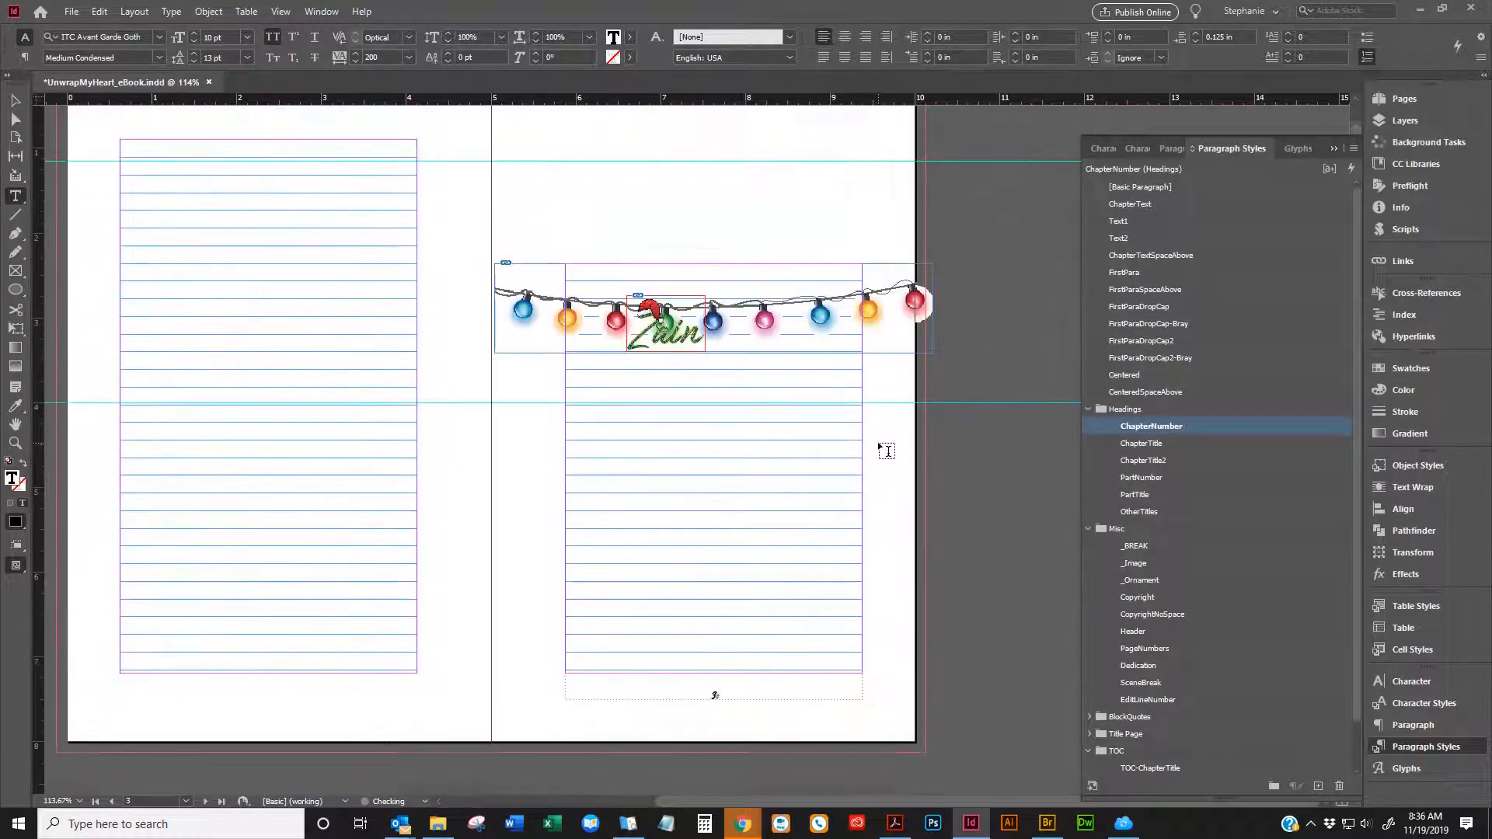
scroll(654, 355, "down", 2)
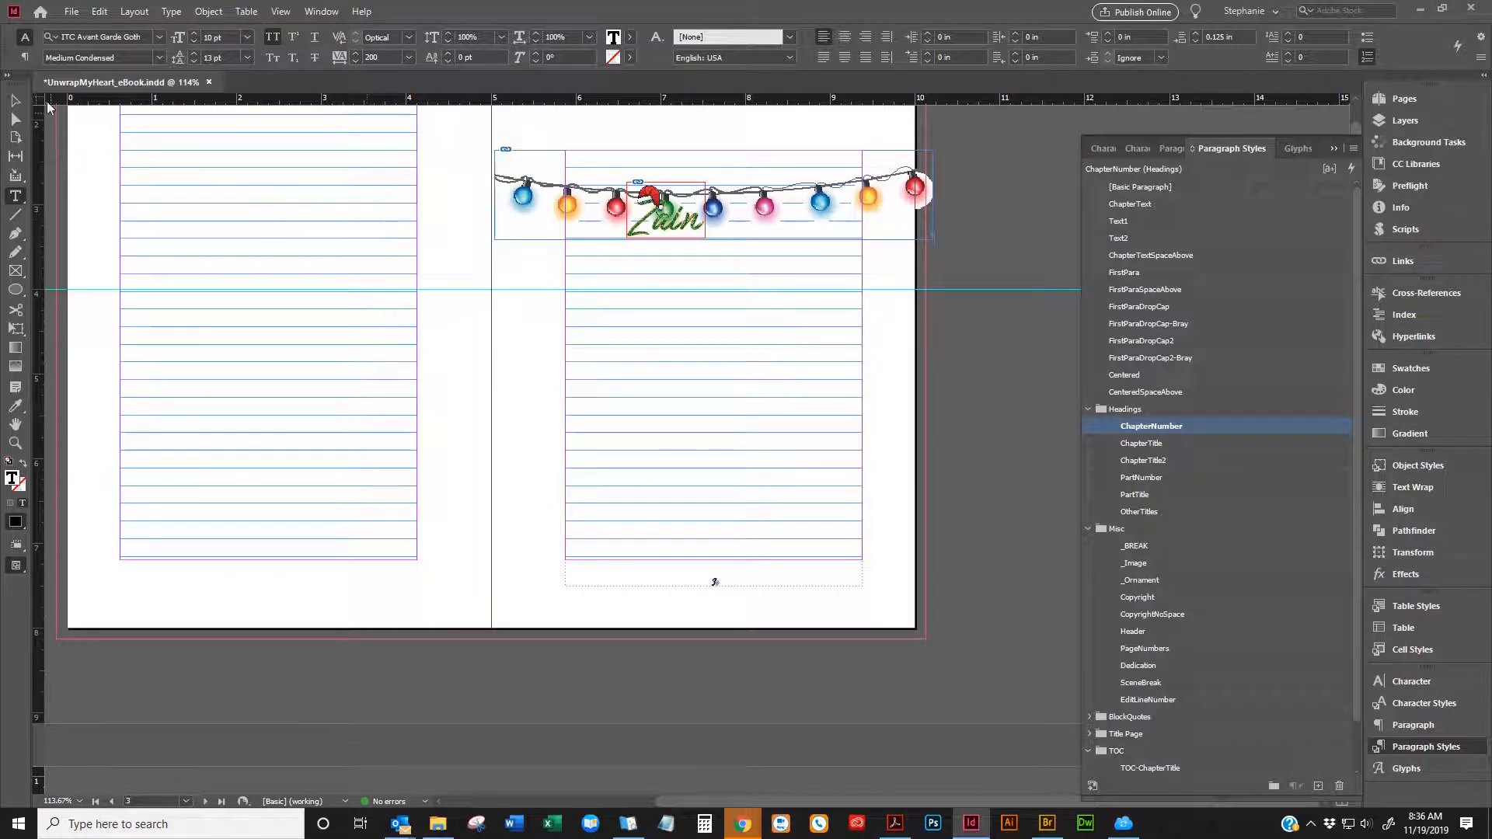
left_click(15, 100)
left_click(755, 389)
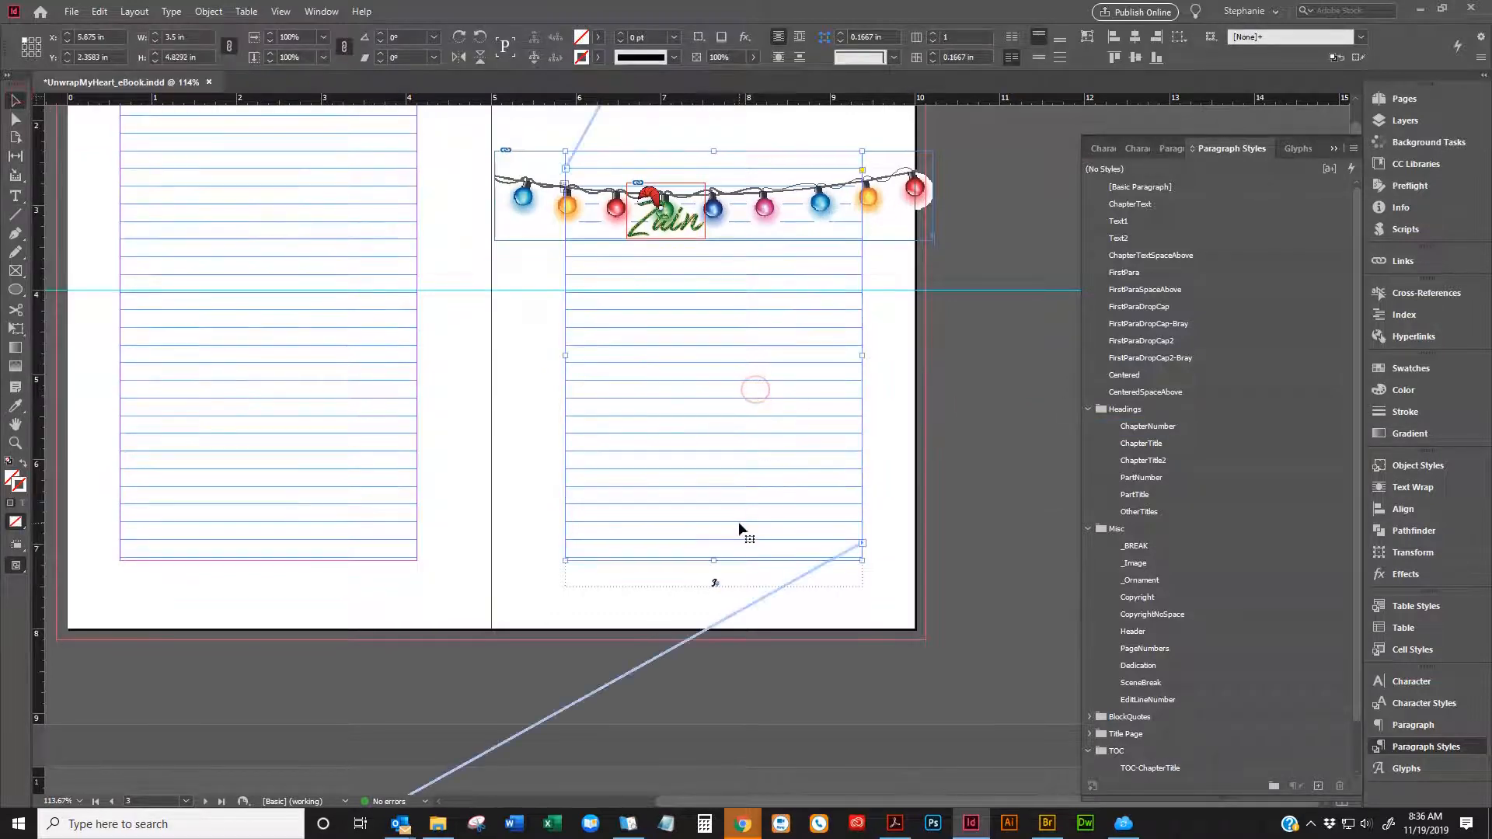
scroll(606, 540, "down", 1)
scroll(603, 539, "up", 2)
scroll(603, 539, "down", 9)
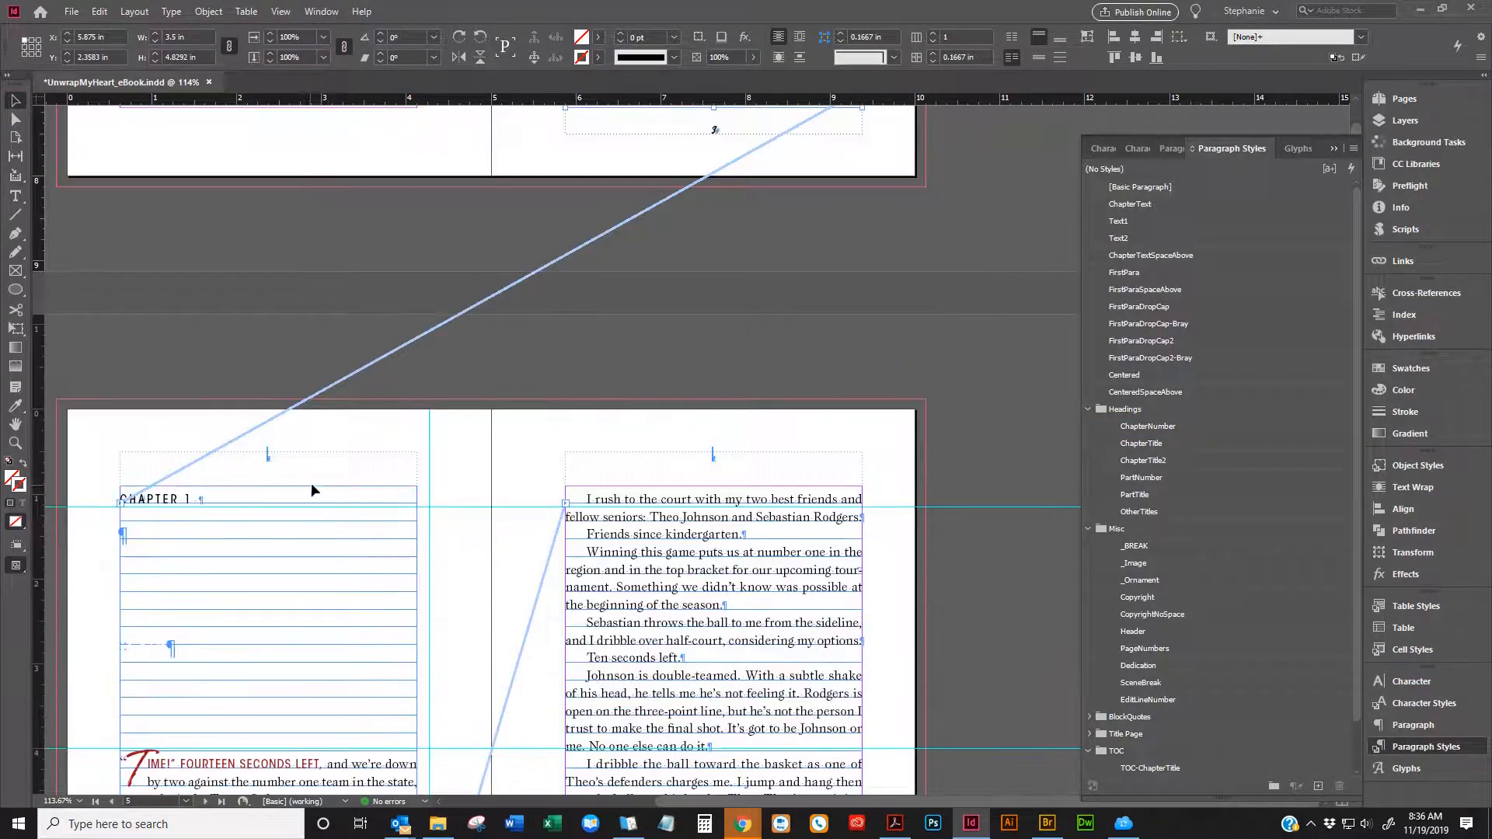
double_click(293, 498)
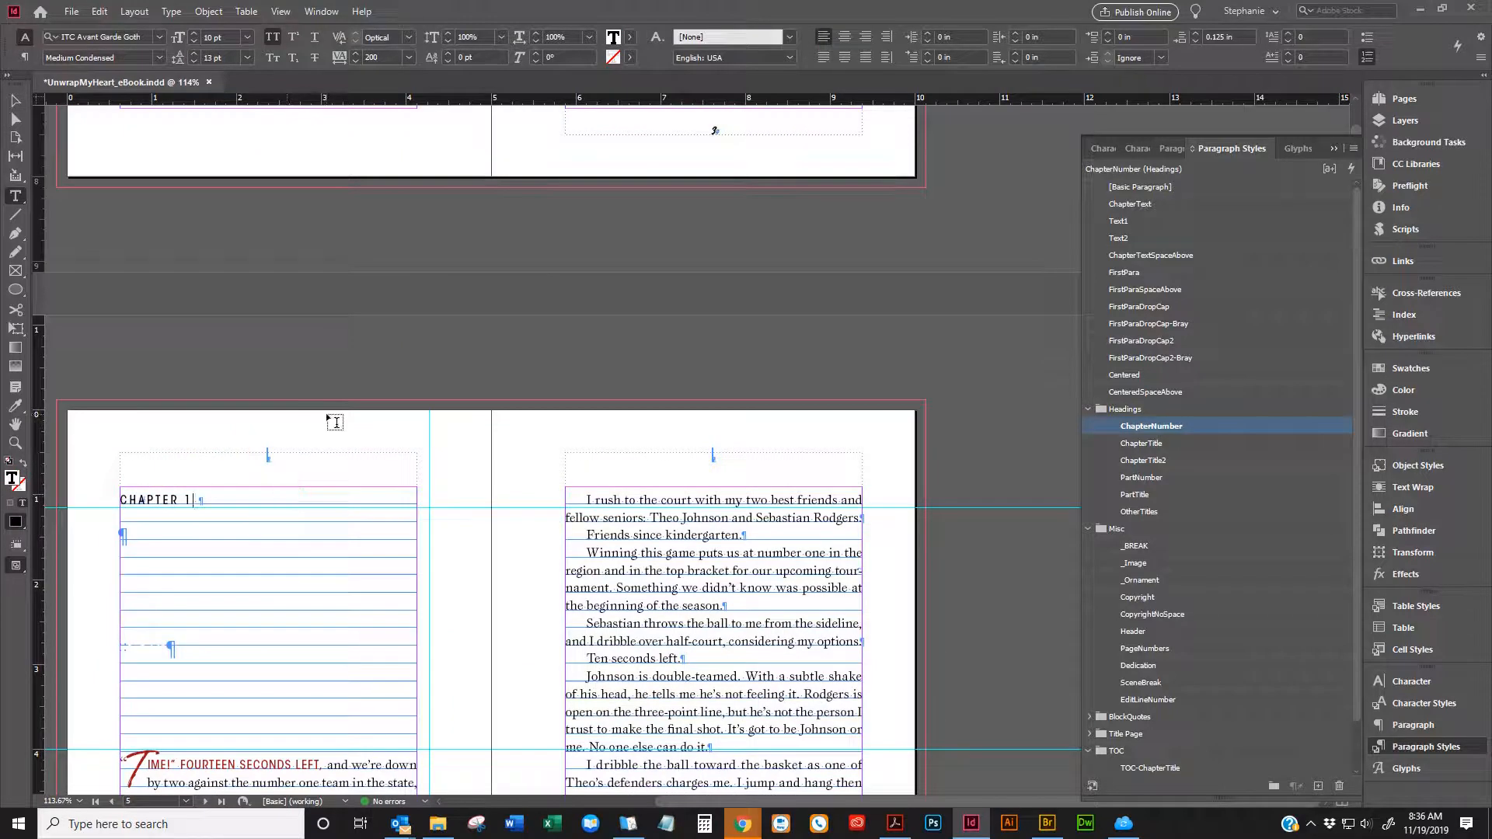
left_click(712, 128)
scroll(504, 330, "up", 3)
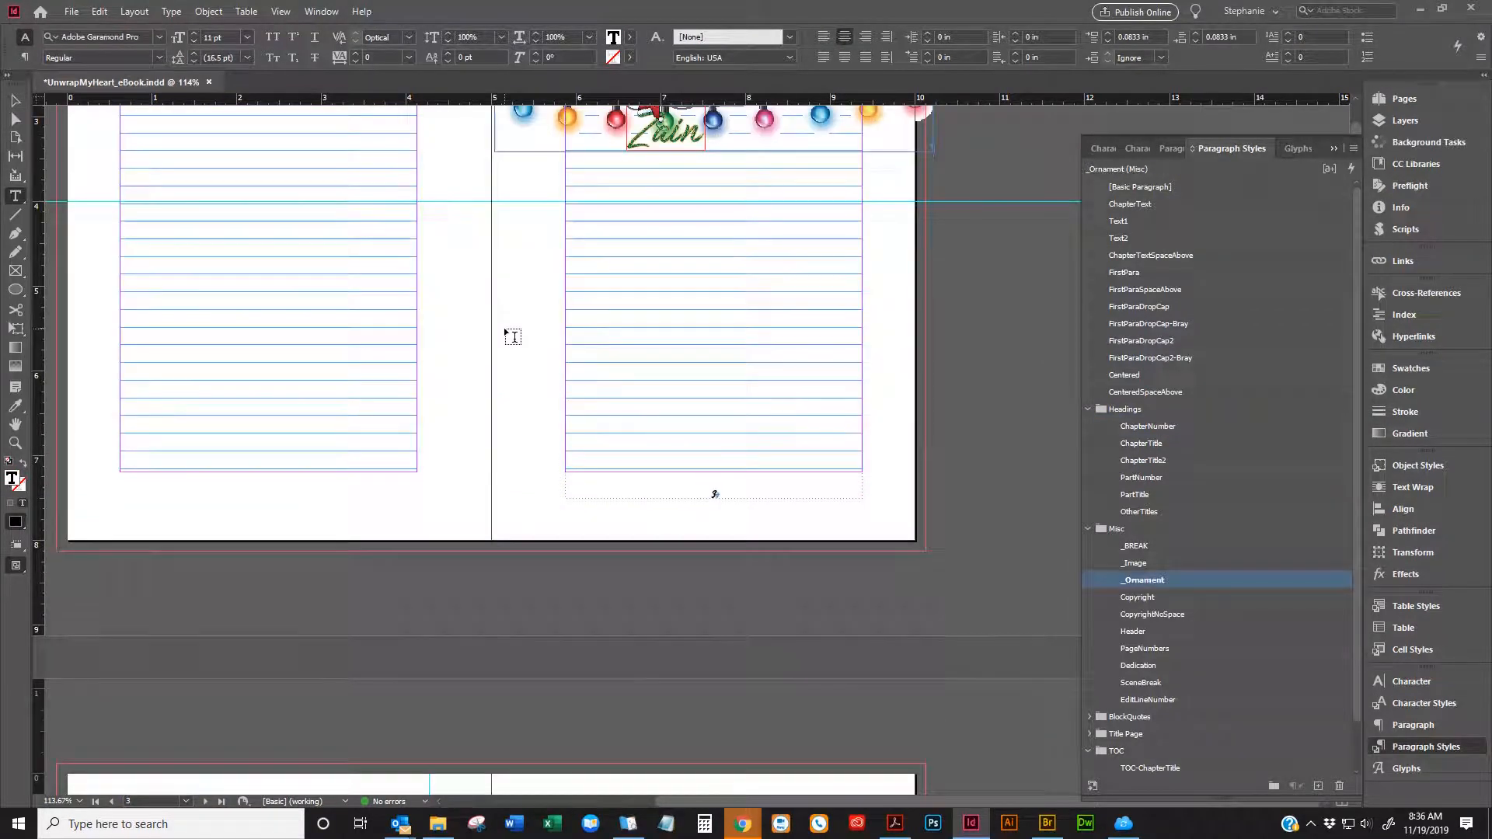
scroll(504, 330, "down", 1)
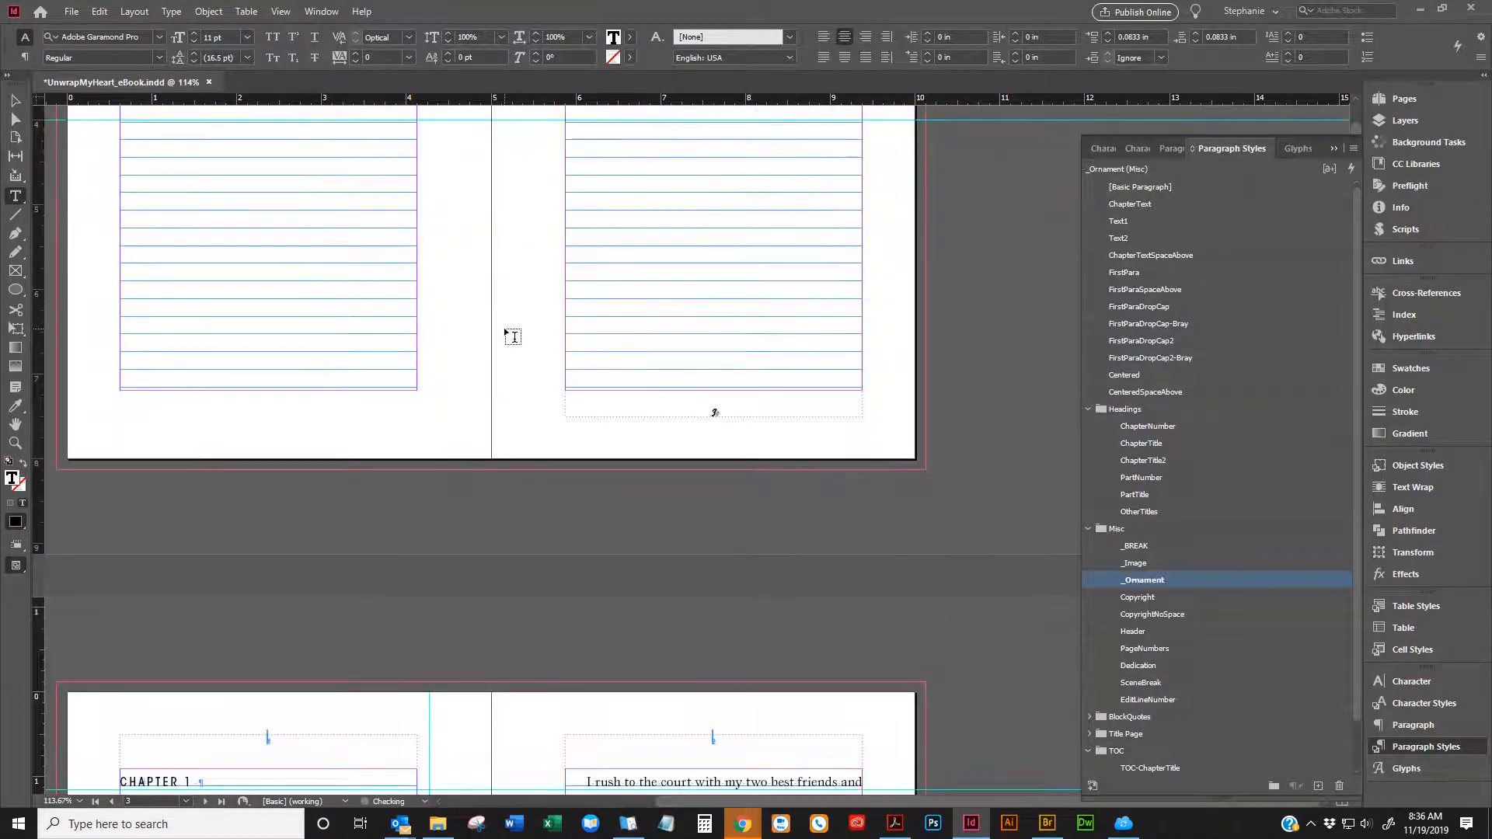
scroll(504, 330, "down", 3)
scroll(392, 426, "up", 1)
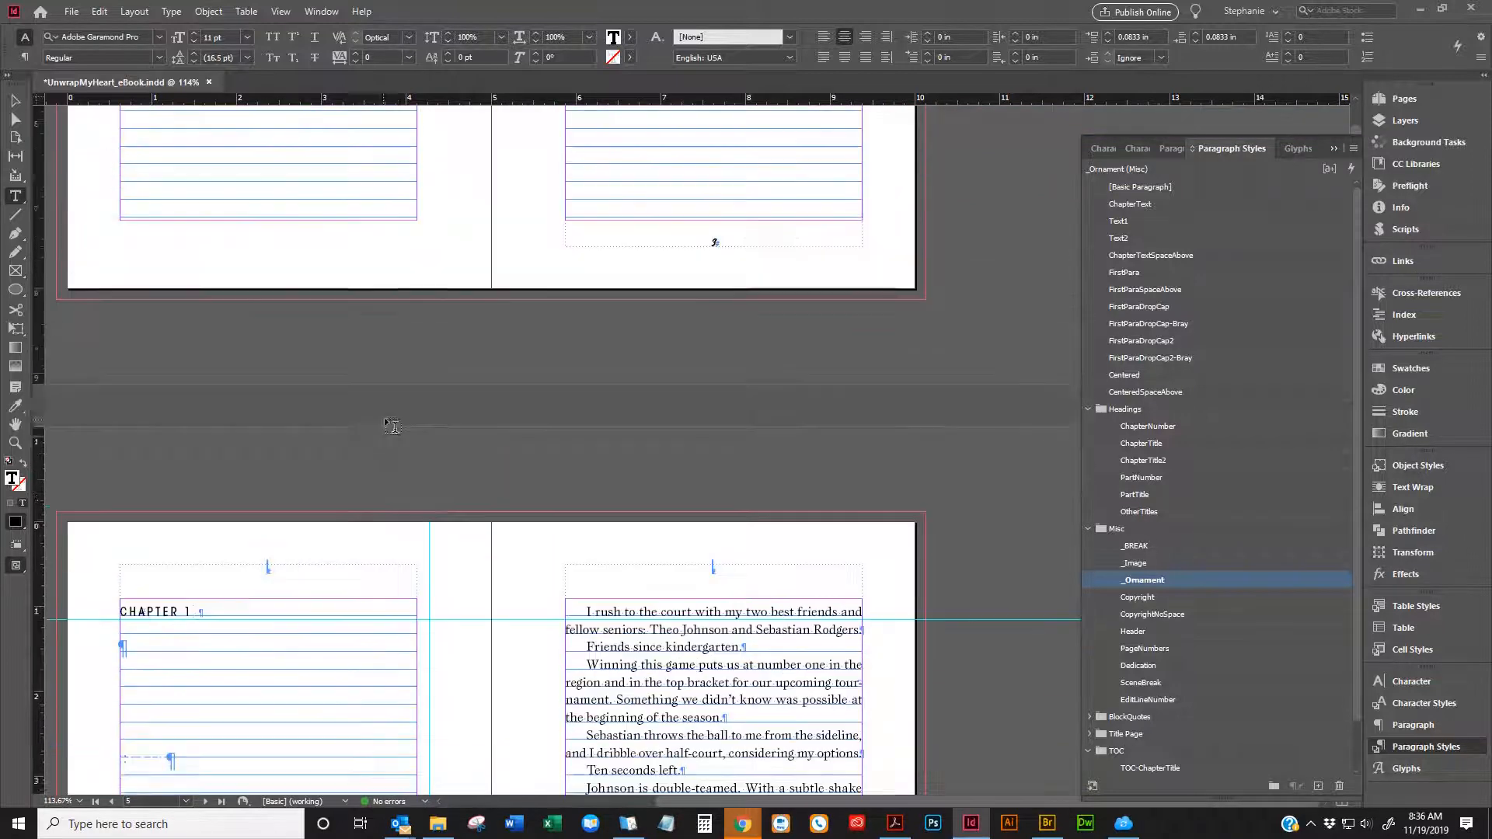
scroll(392, 425, "up", 7)
left_click(16, 101)
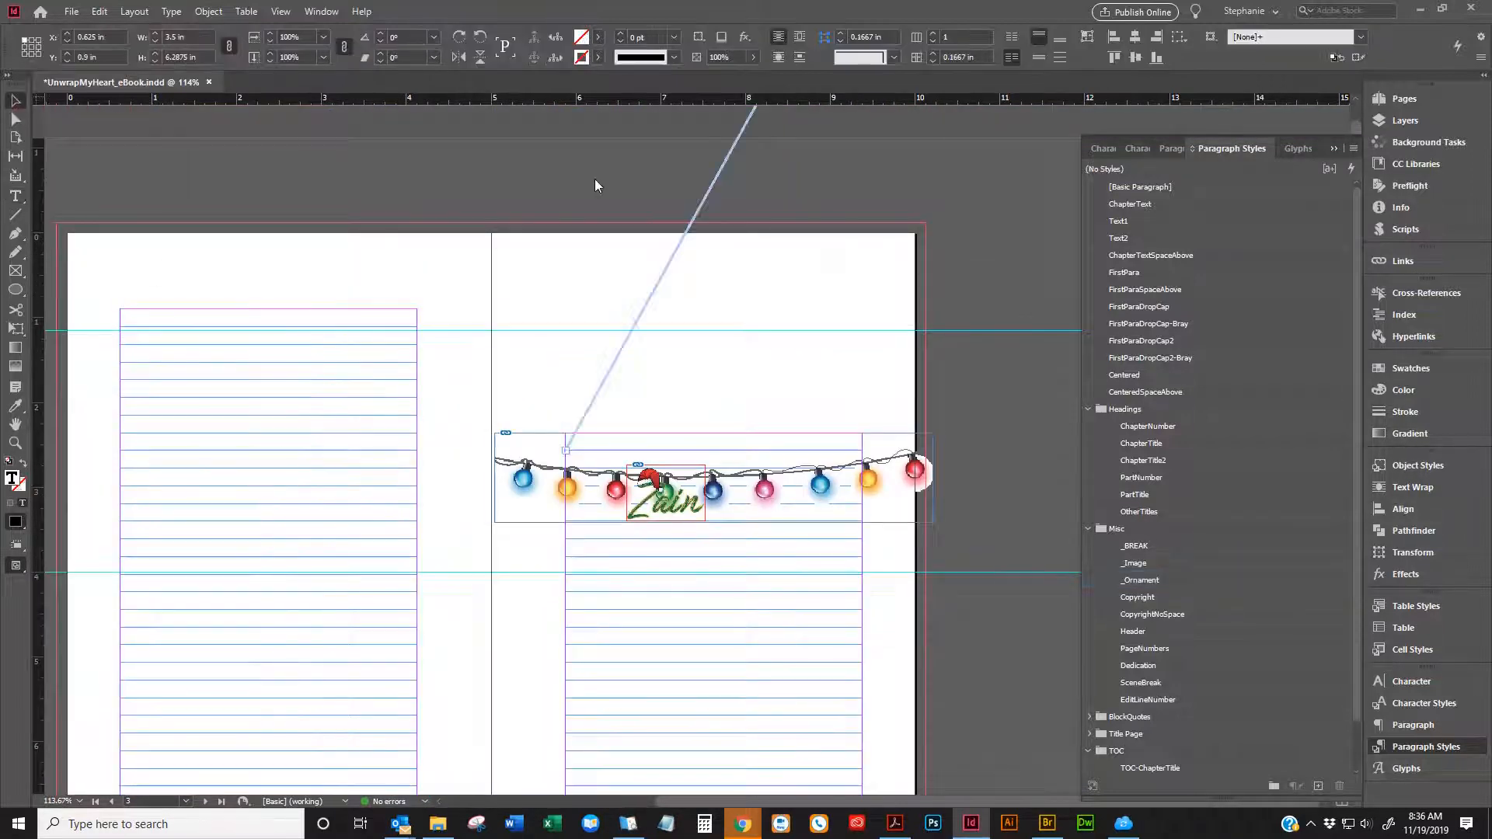
Apply the C-Blank master to page 3
left_click(1404, 98)
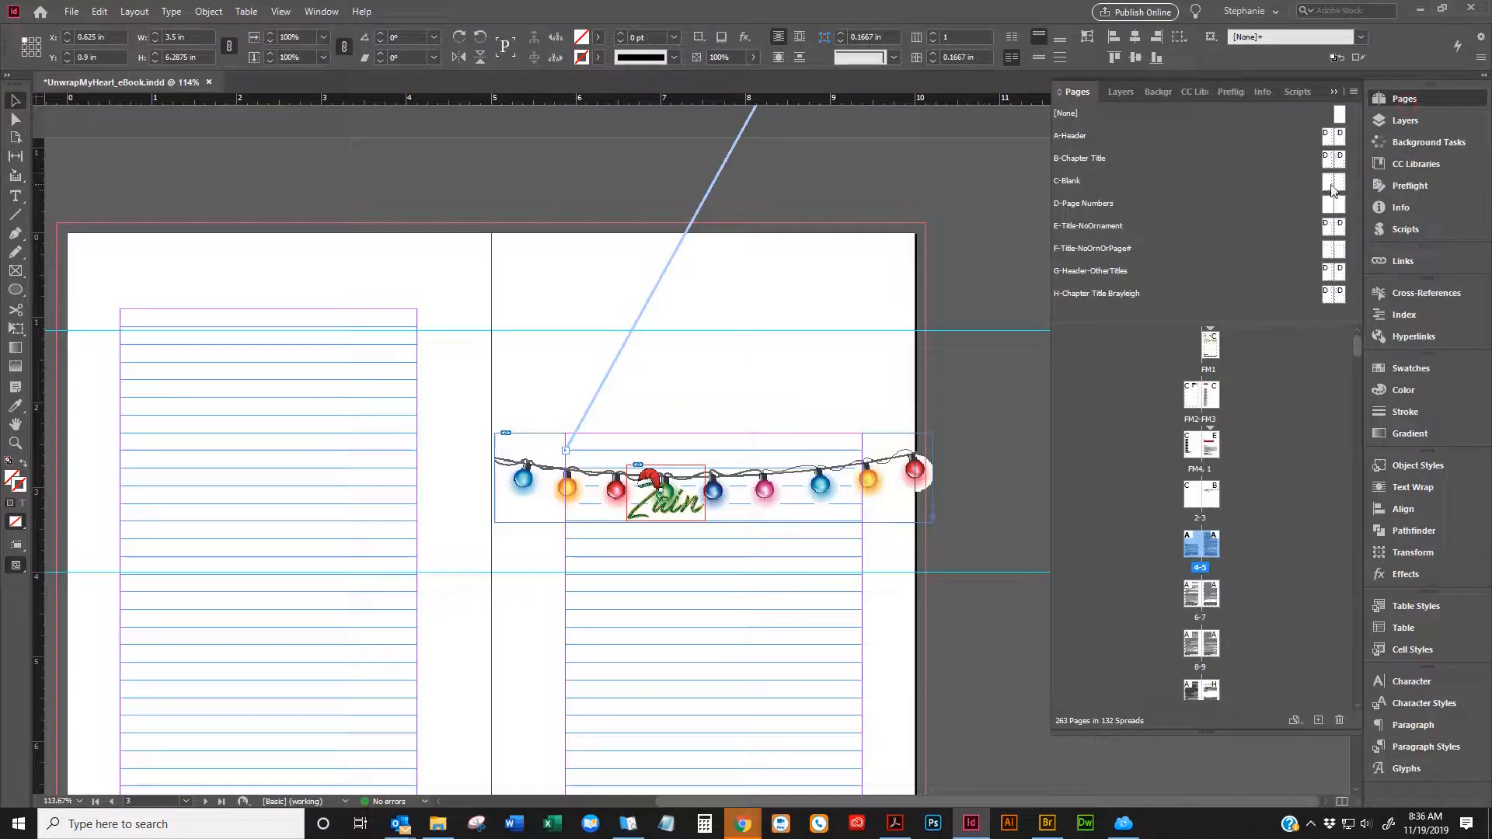
left_click_drag(1332, 186, 1210, 495)
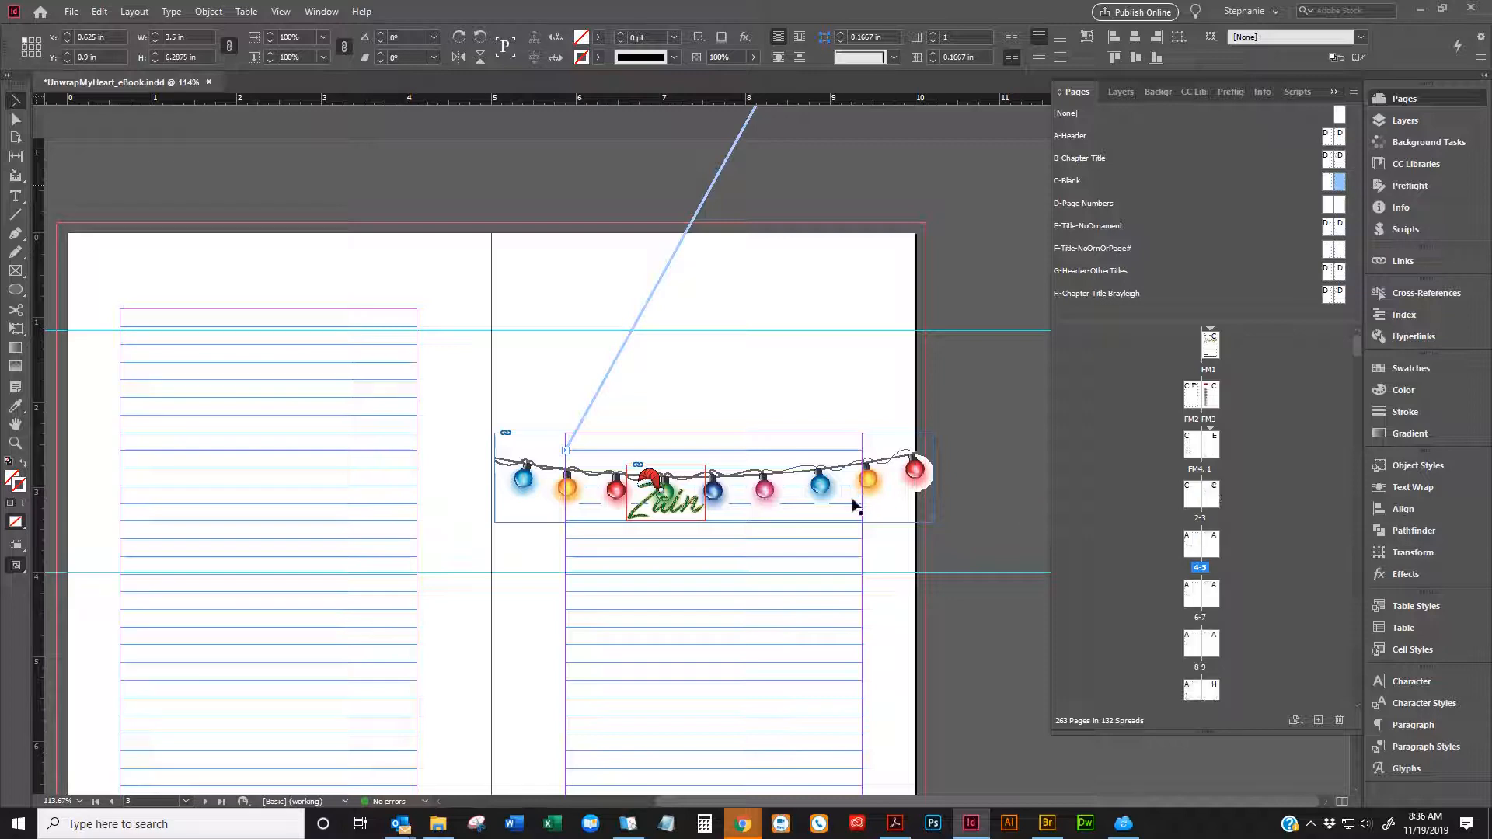
left_click(898, 510)
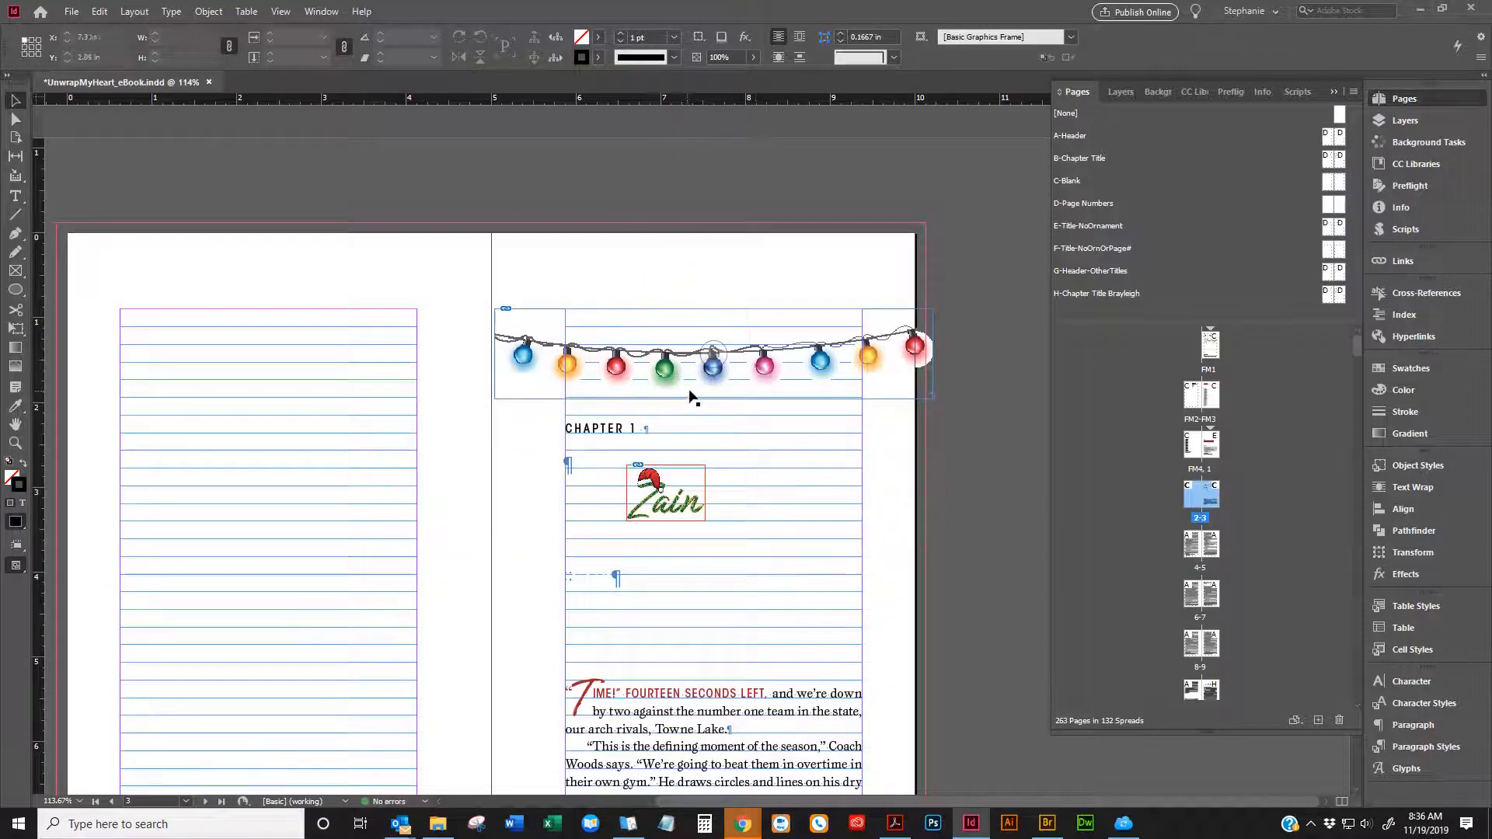
Check the Keep Options of the Chapter 1 heading paragraph on page 3
double_click(652, 423)
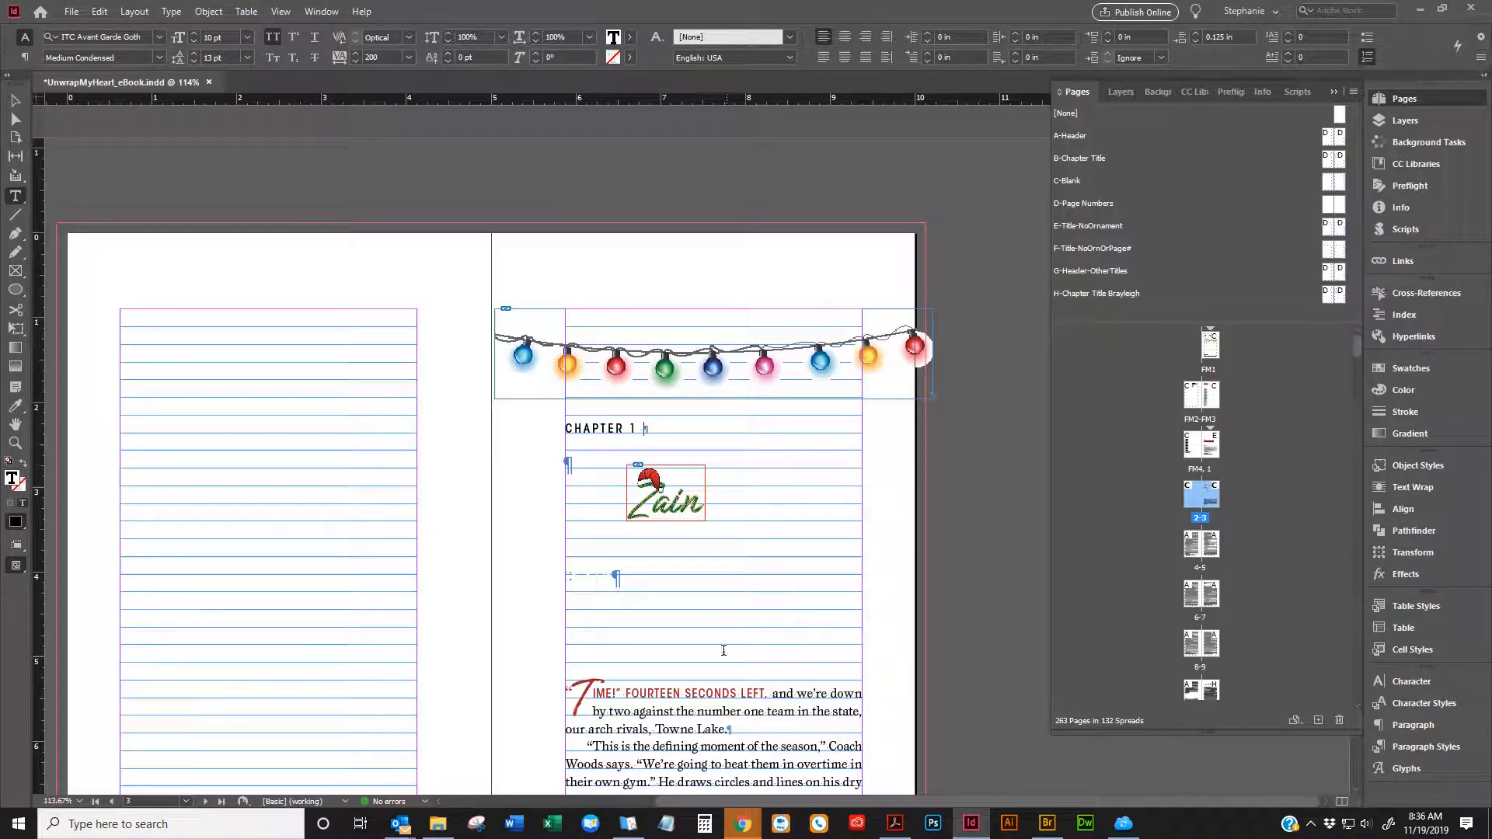
left_click(1480, 57)
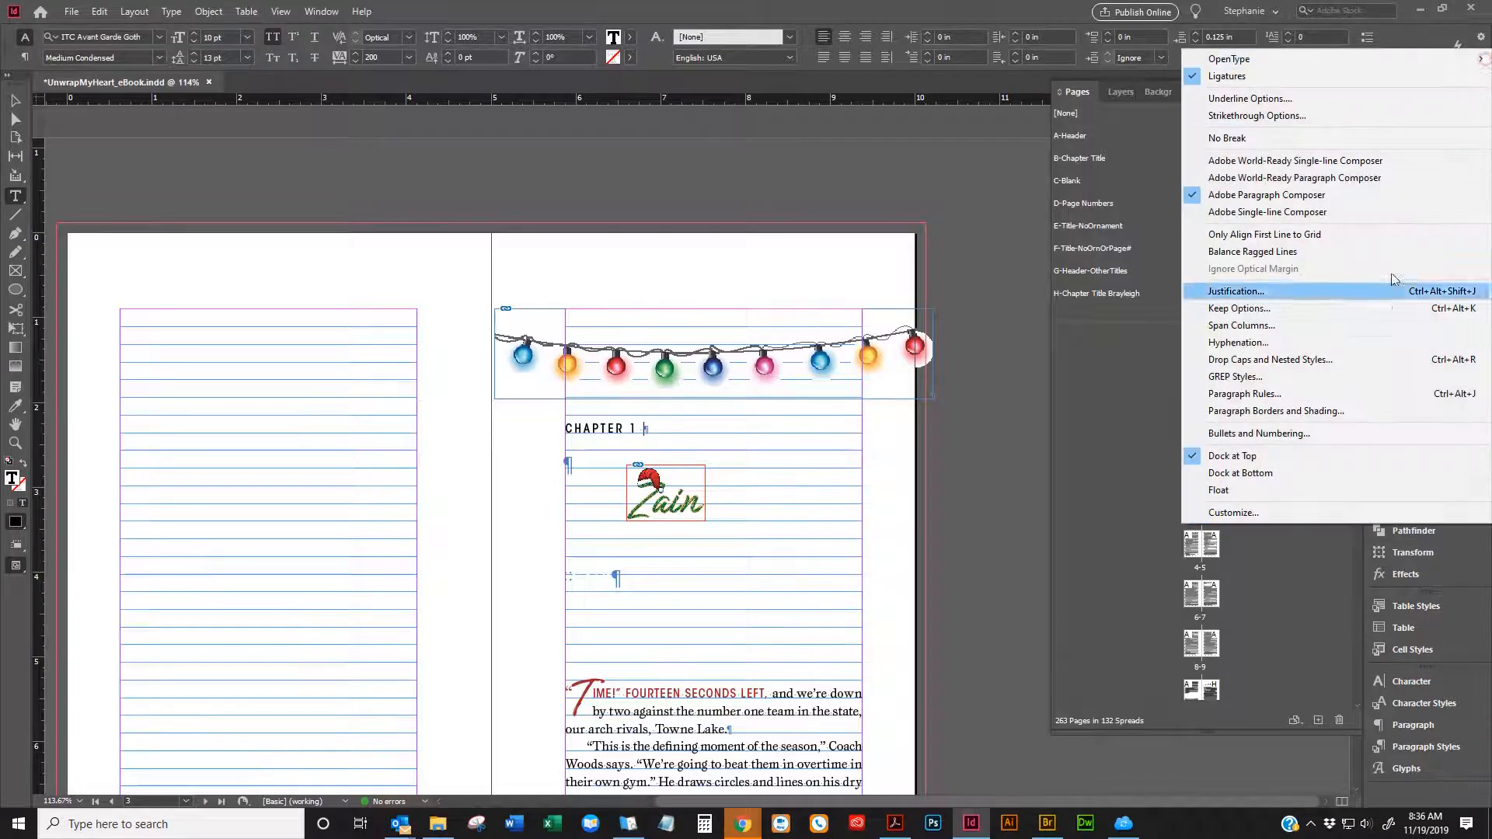
left_click(1271, 308)
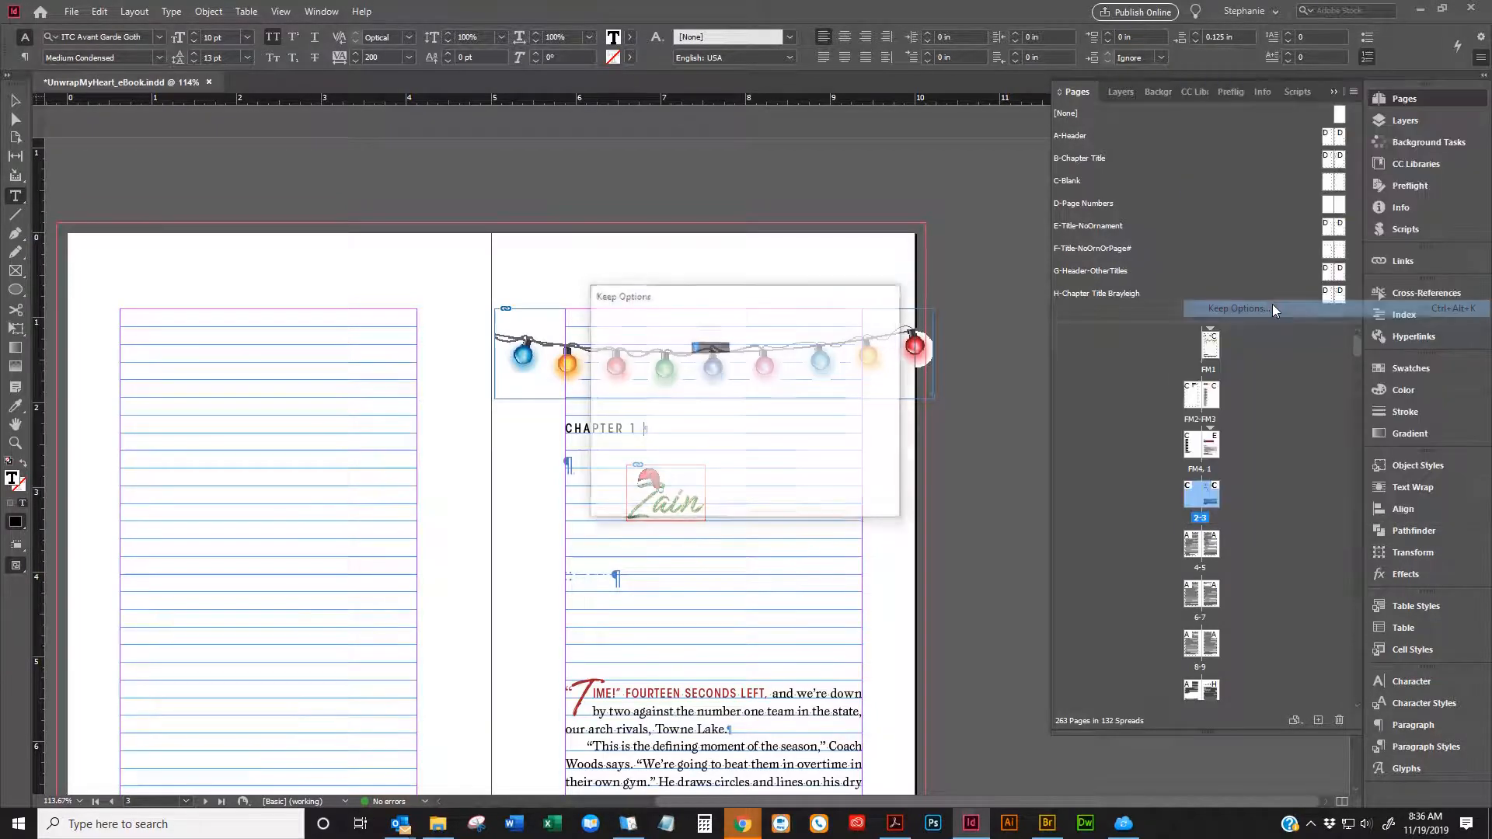
left_click_drag(720, 302, 1135, 219)
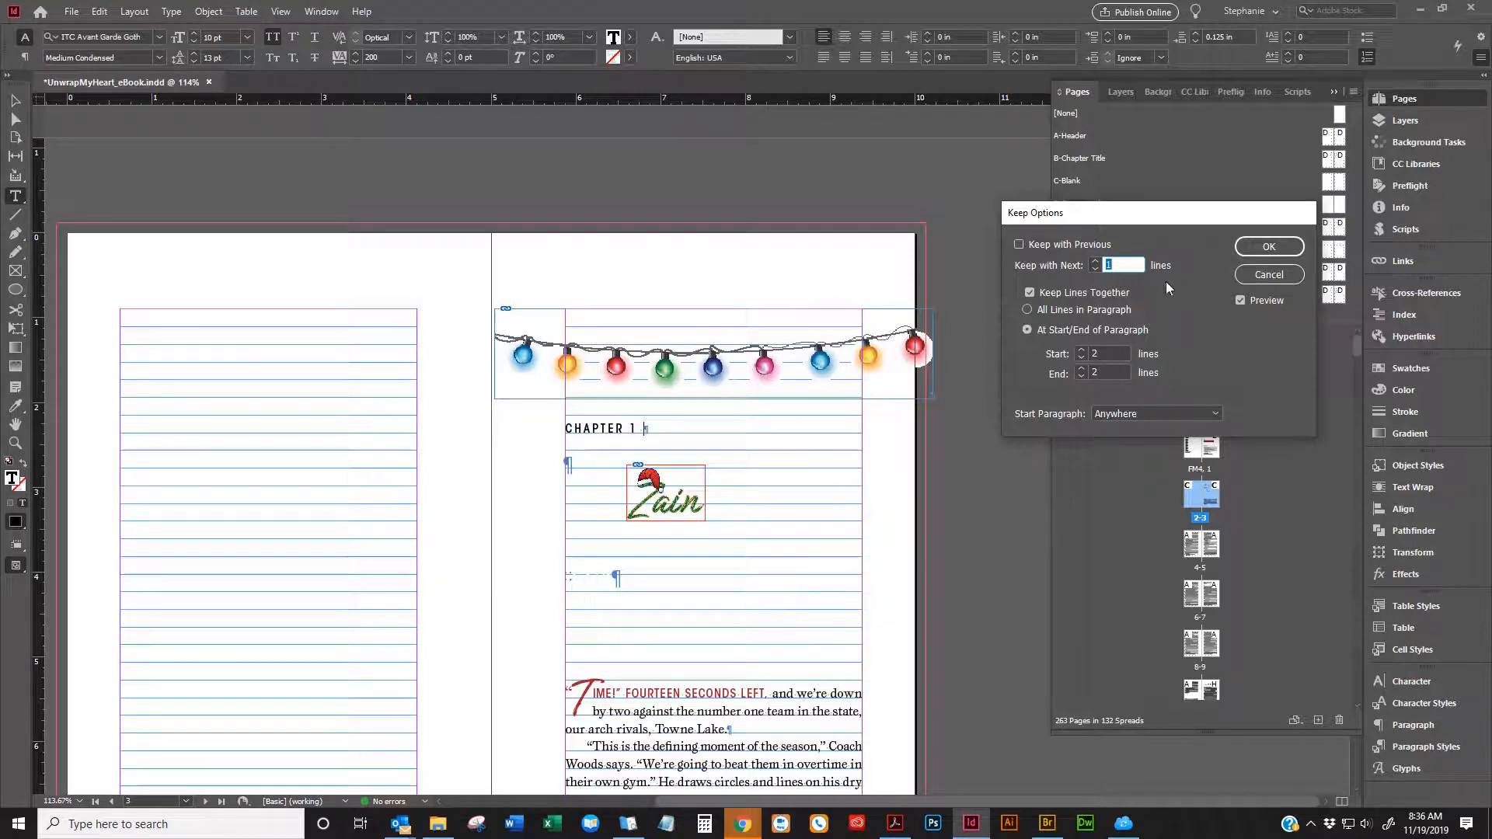
left_click(1268, 247)
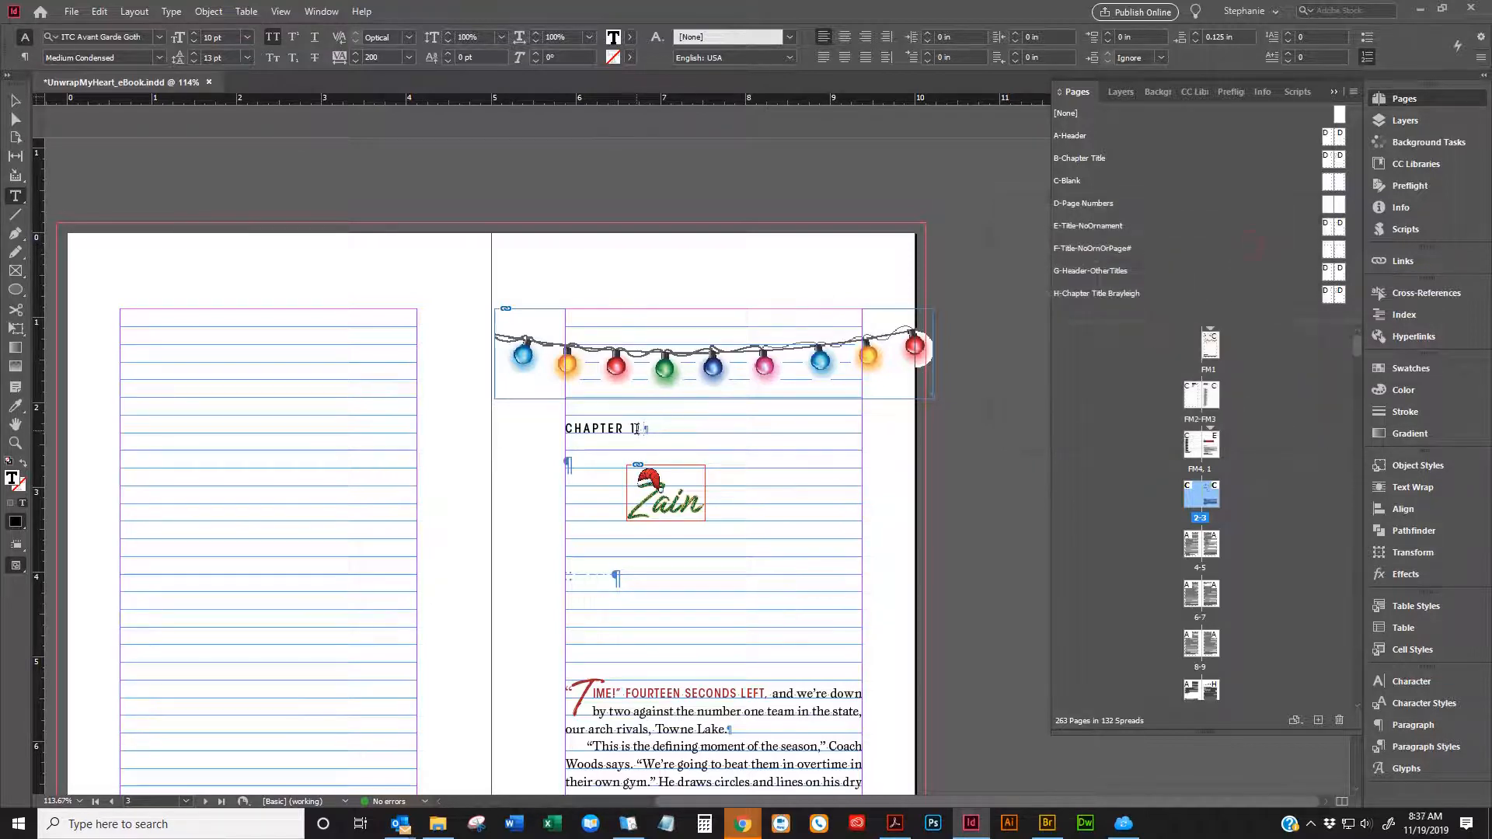
Check the Keep Options of the white chapter title paragraph below the Chapter 1 heading on page 3
left_click(591, 453)
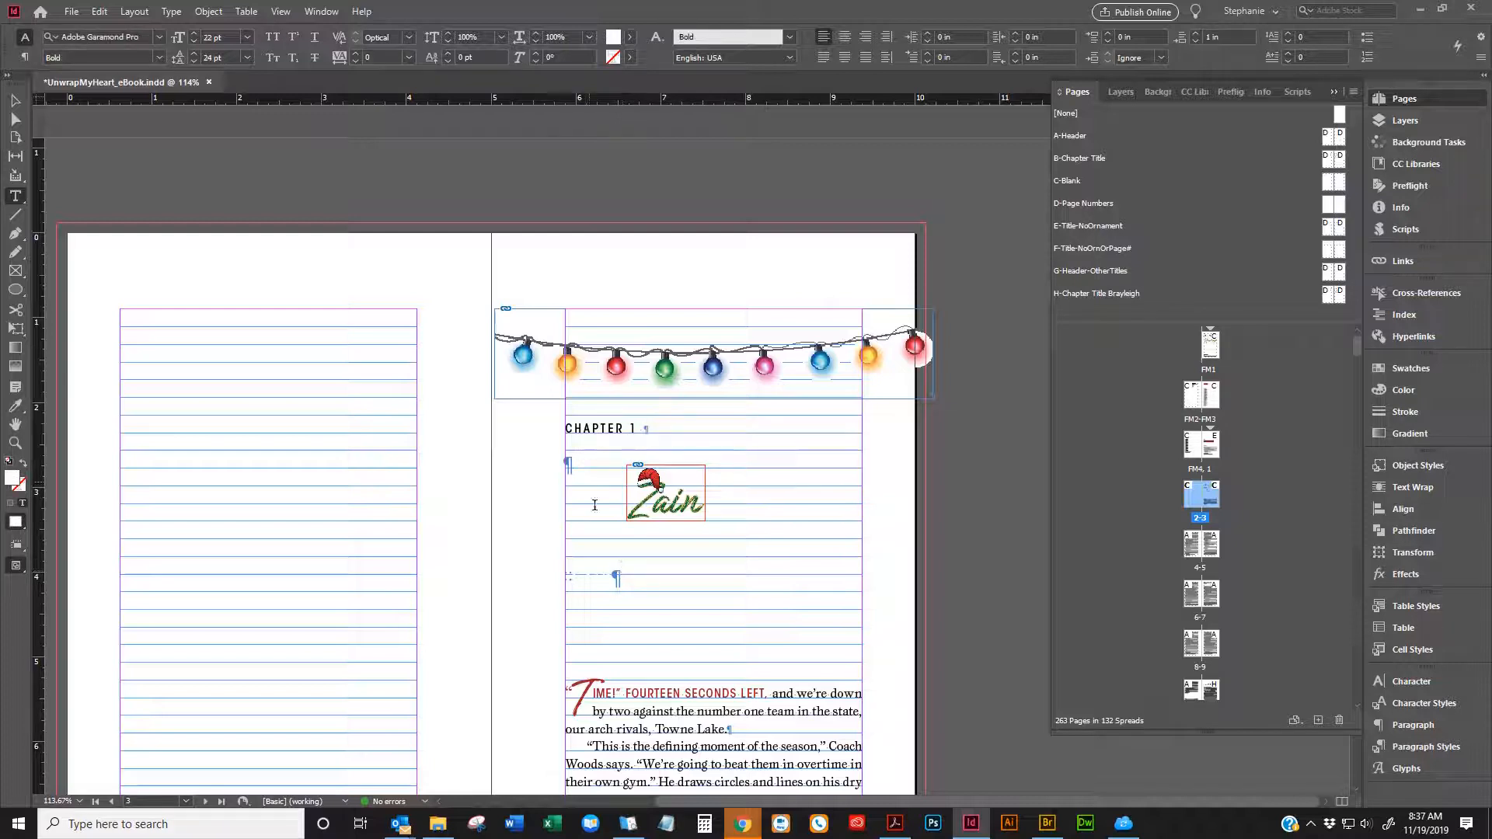
double_click(577, 468)
left_click(610, 575)
left_click(1480, 57)
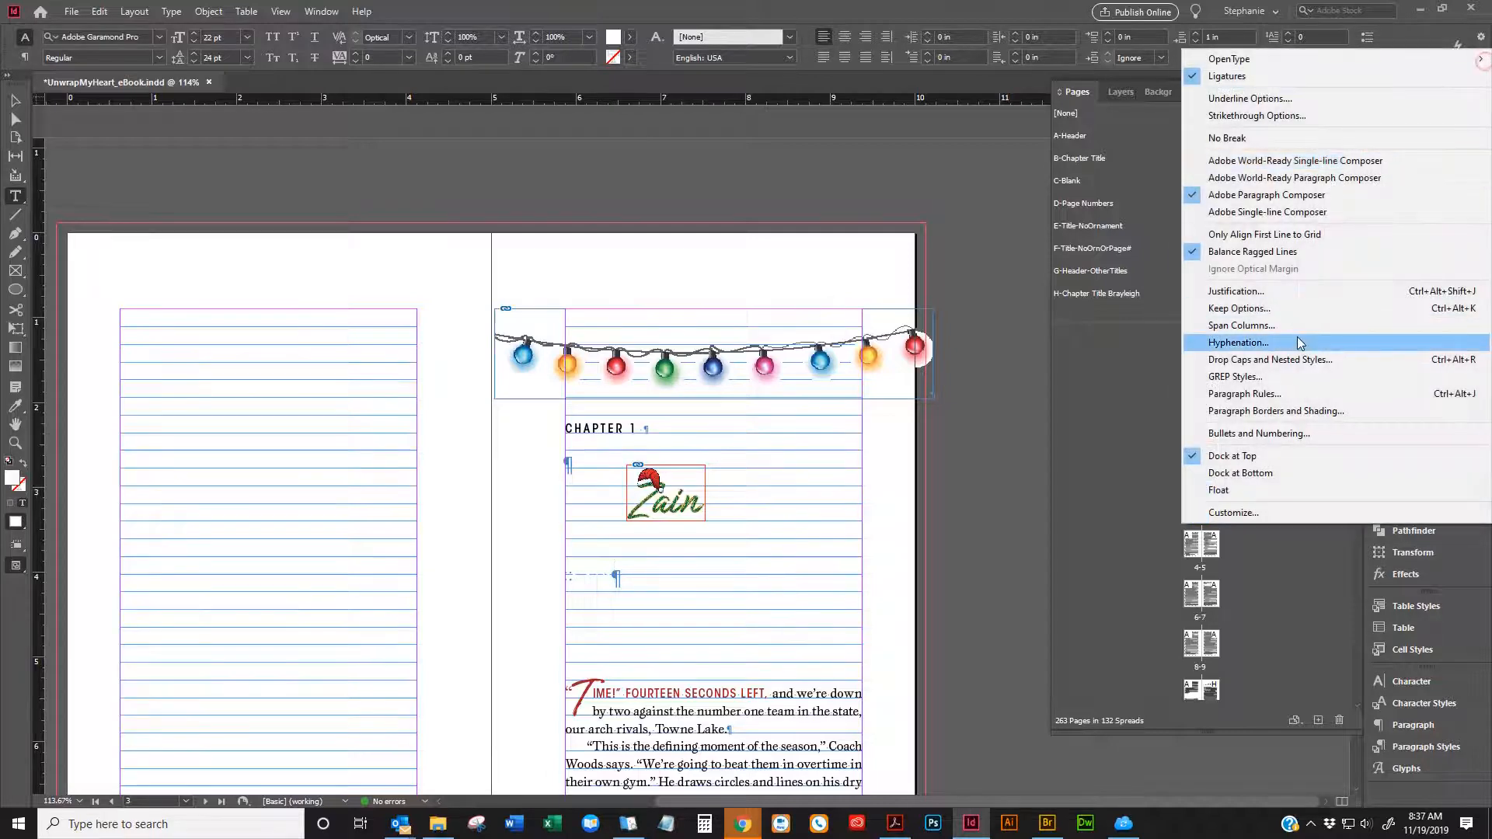
left_click(1305, 305)
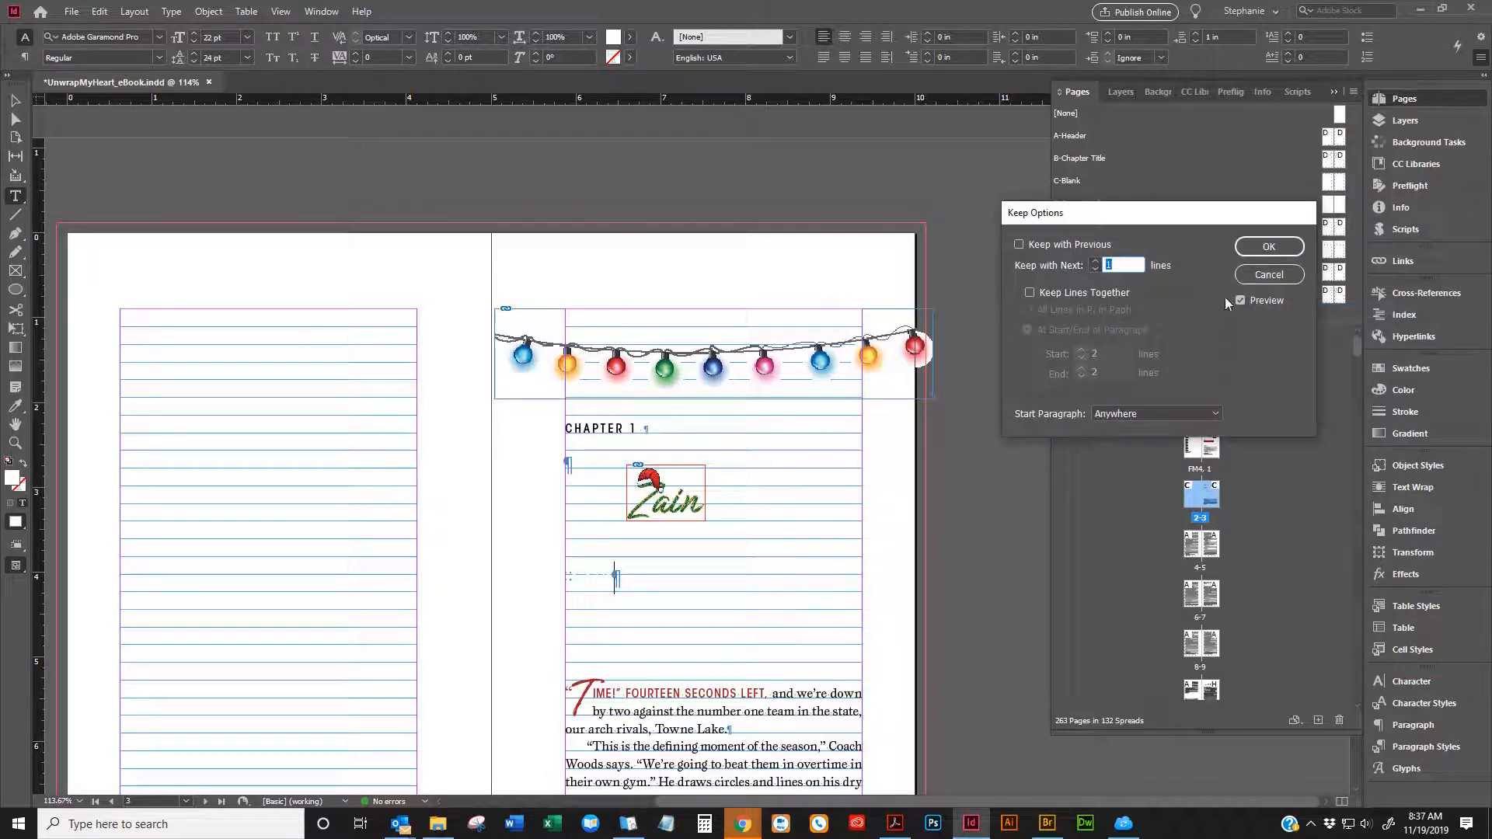
left_click(1247, 278)
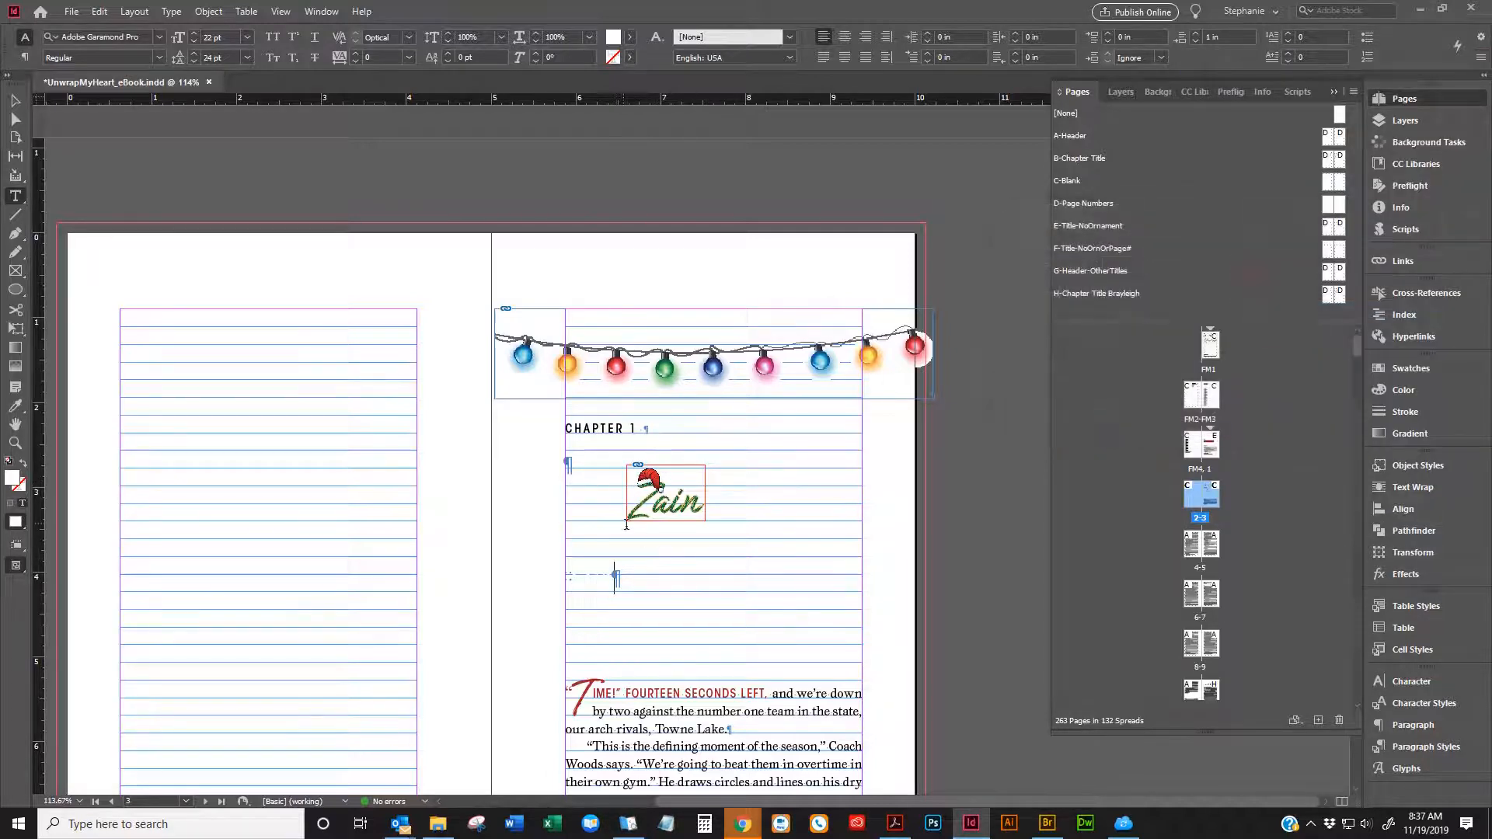
Delete the empty paragraph between the Chapter 1 heading and the white chapter title text on page 3
left_click(592, 461)
key("Delete")
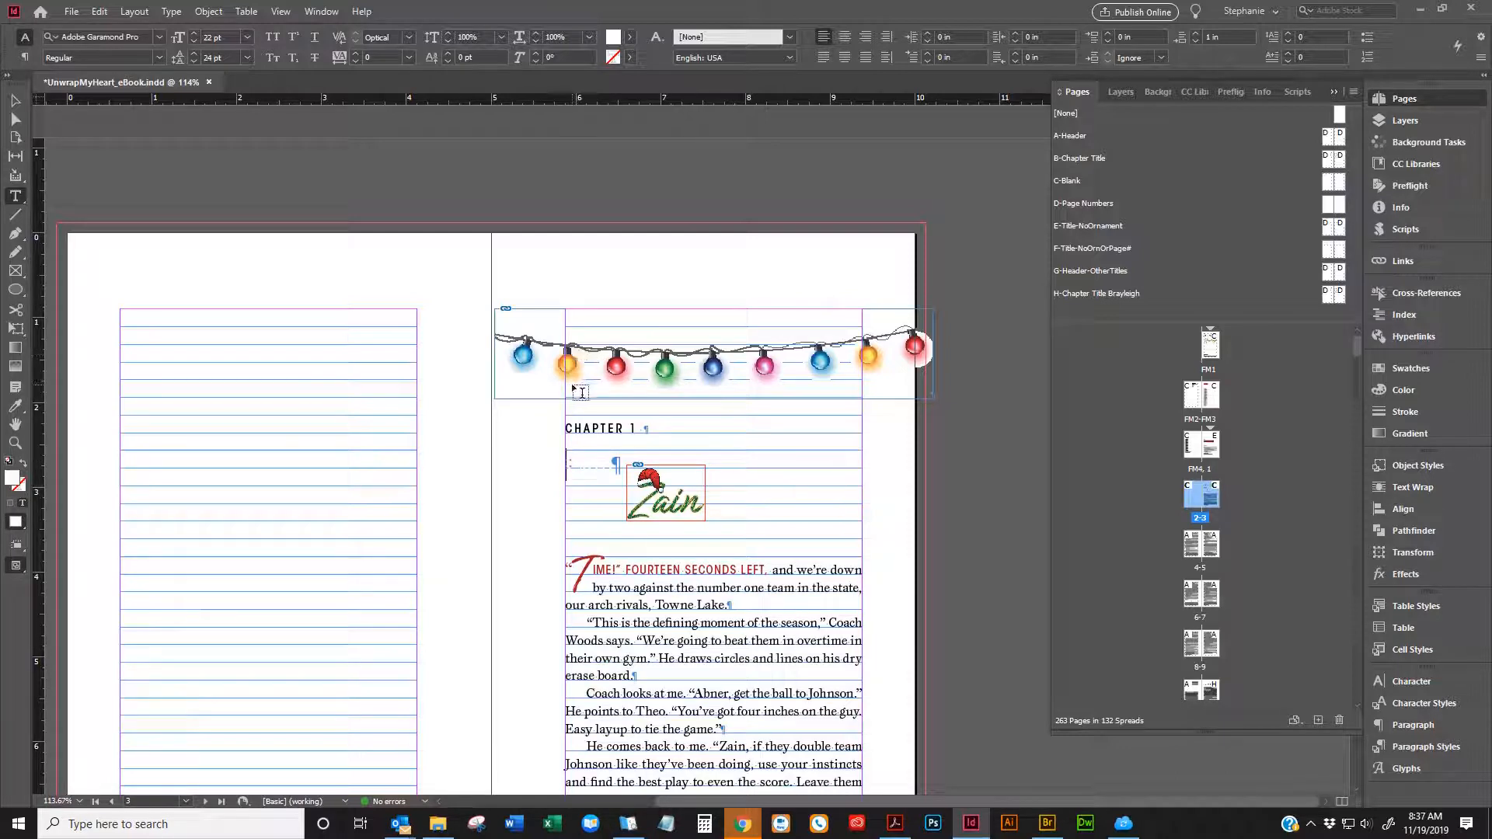
left_click(26, 106)
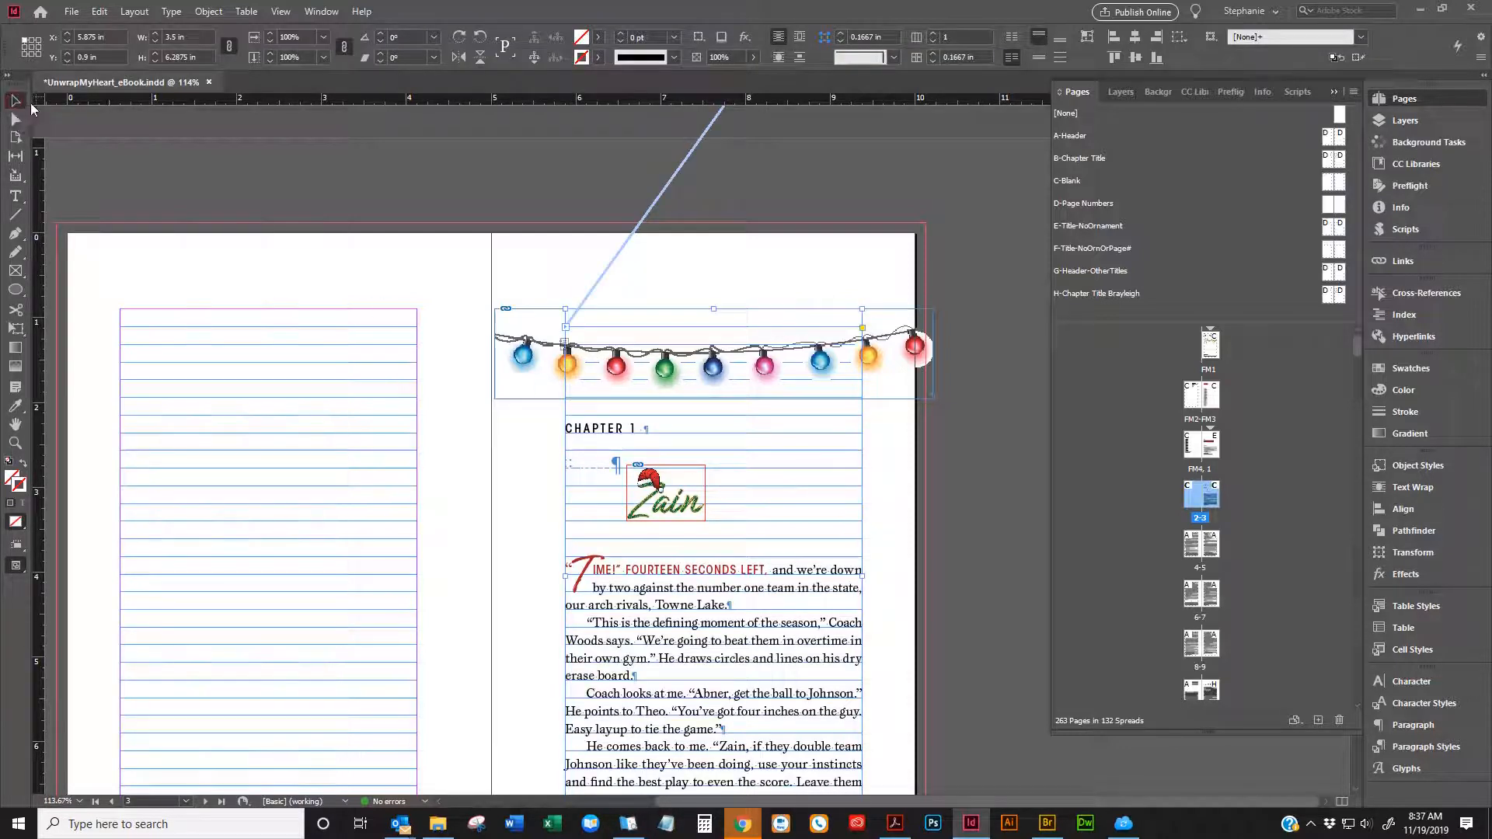
left_click(450, 266)
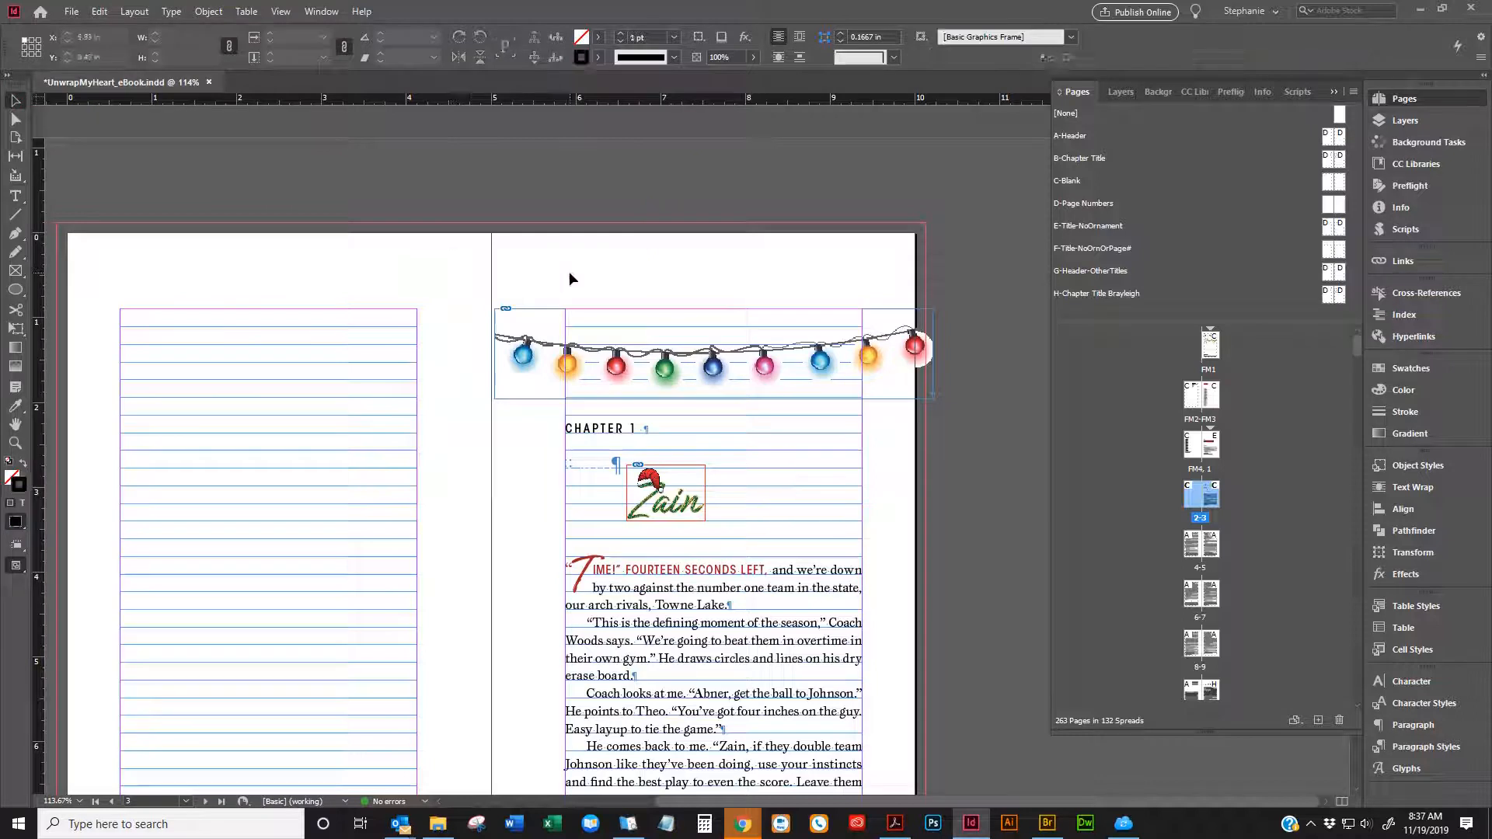
Examine the white chapter title text on page 3 and the chapter entries in the table of contents pages
double_click(596, 483)
triple_click(596, 475)
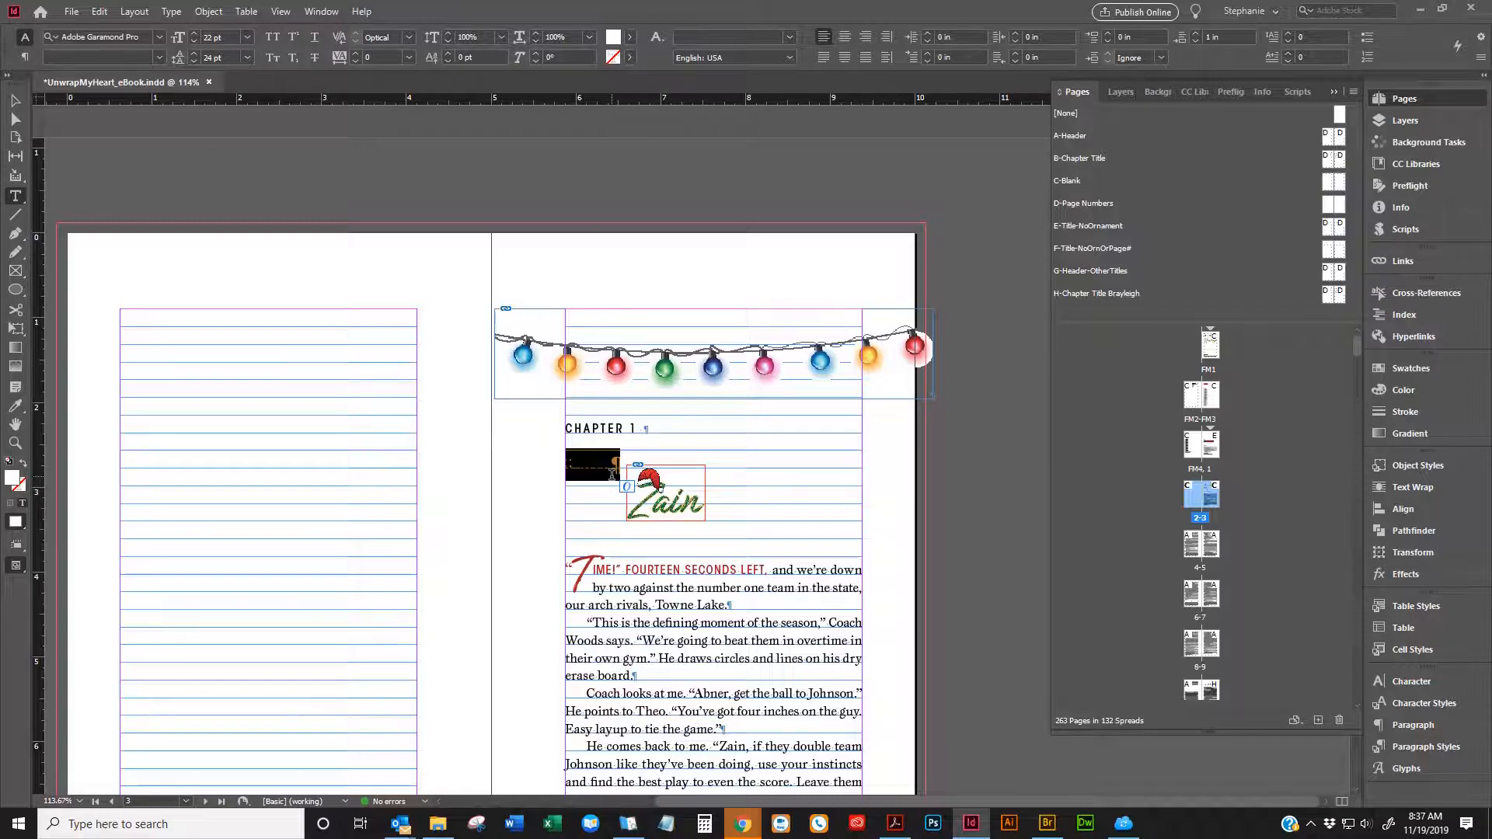
scroll(606, 400, "up", 10)
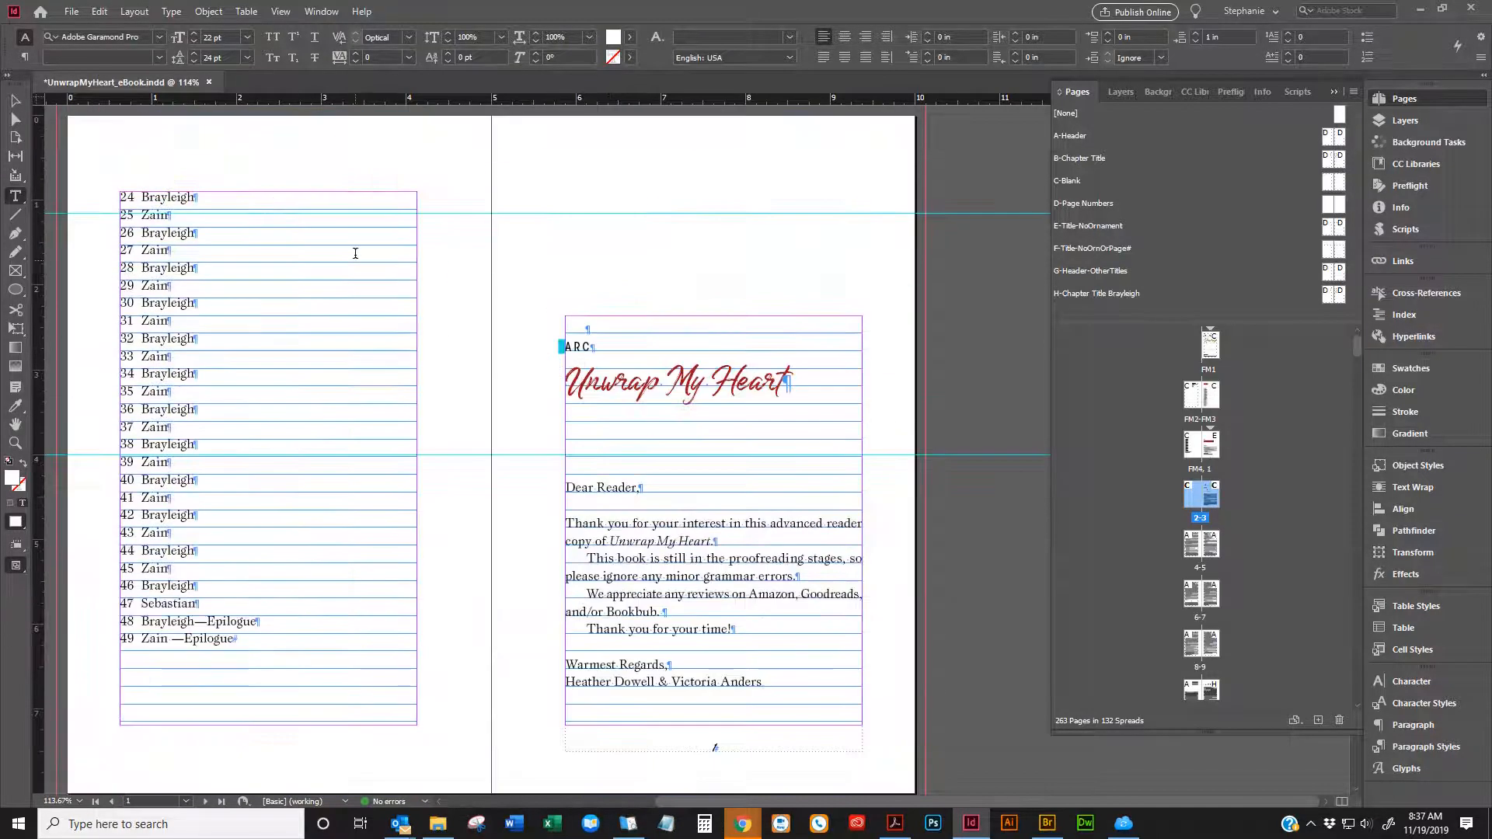
scroll(389, 233, "up", 8)
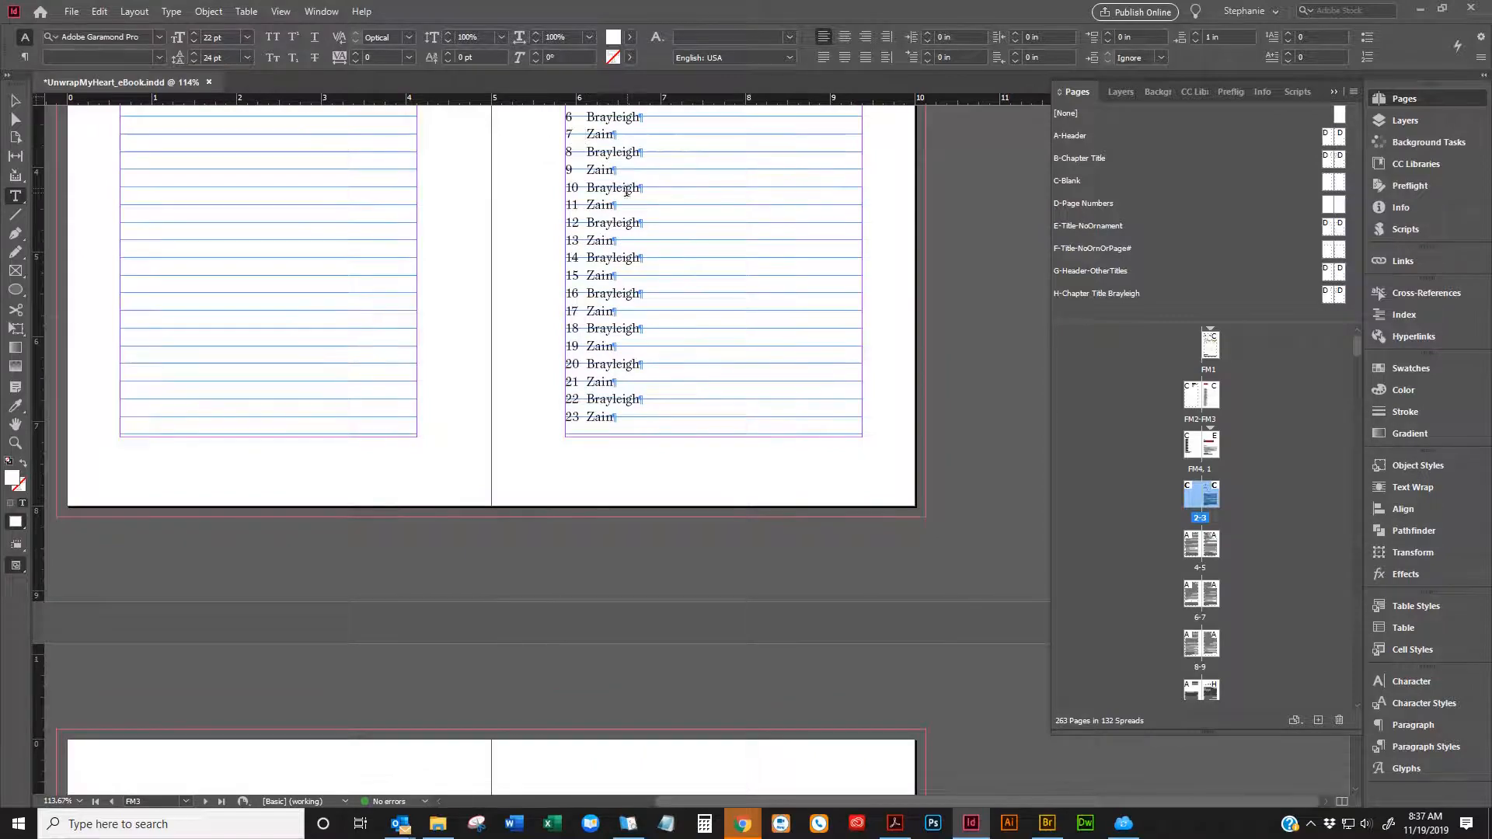
scroll(578, 135, "down", 4)
scroll(636, 204, "down", 15)
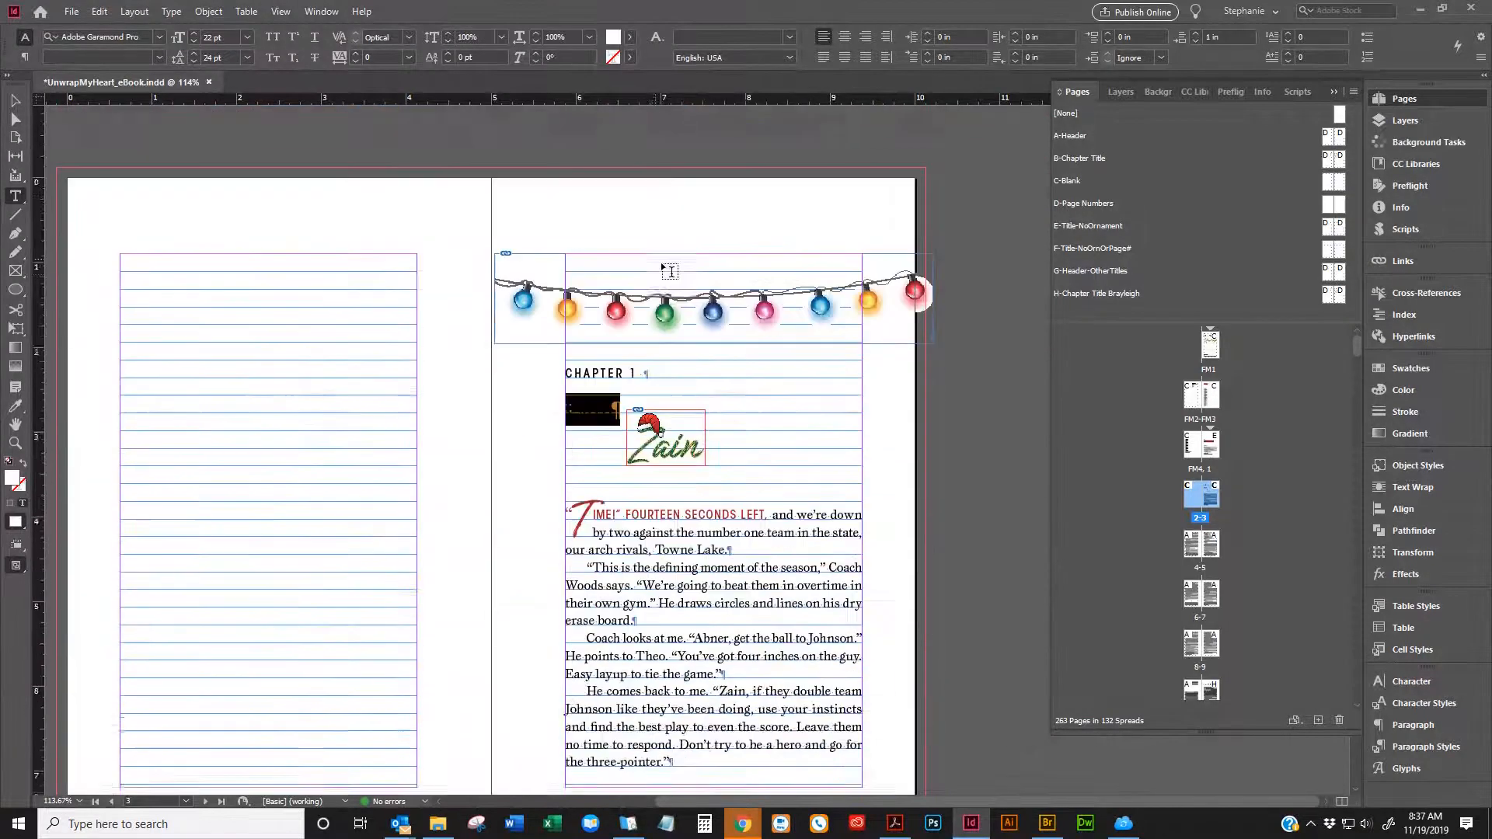
Cut the floating Zain graphic below the Chapter 1 heading on page 3
left_click(16, 101)
left_click(685, 286)
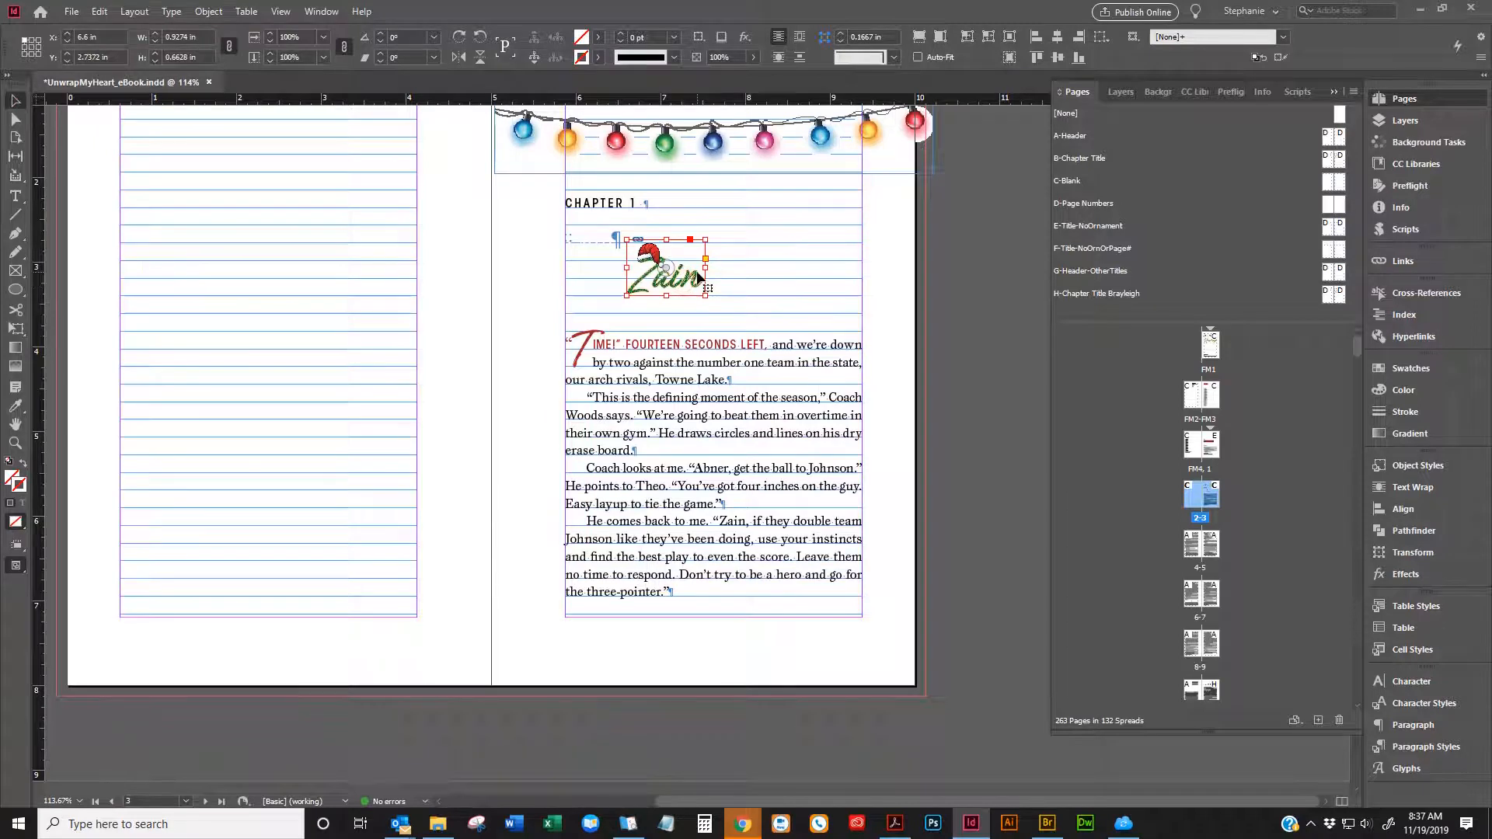
key("Delete")
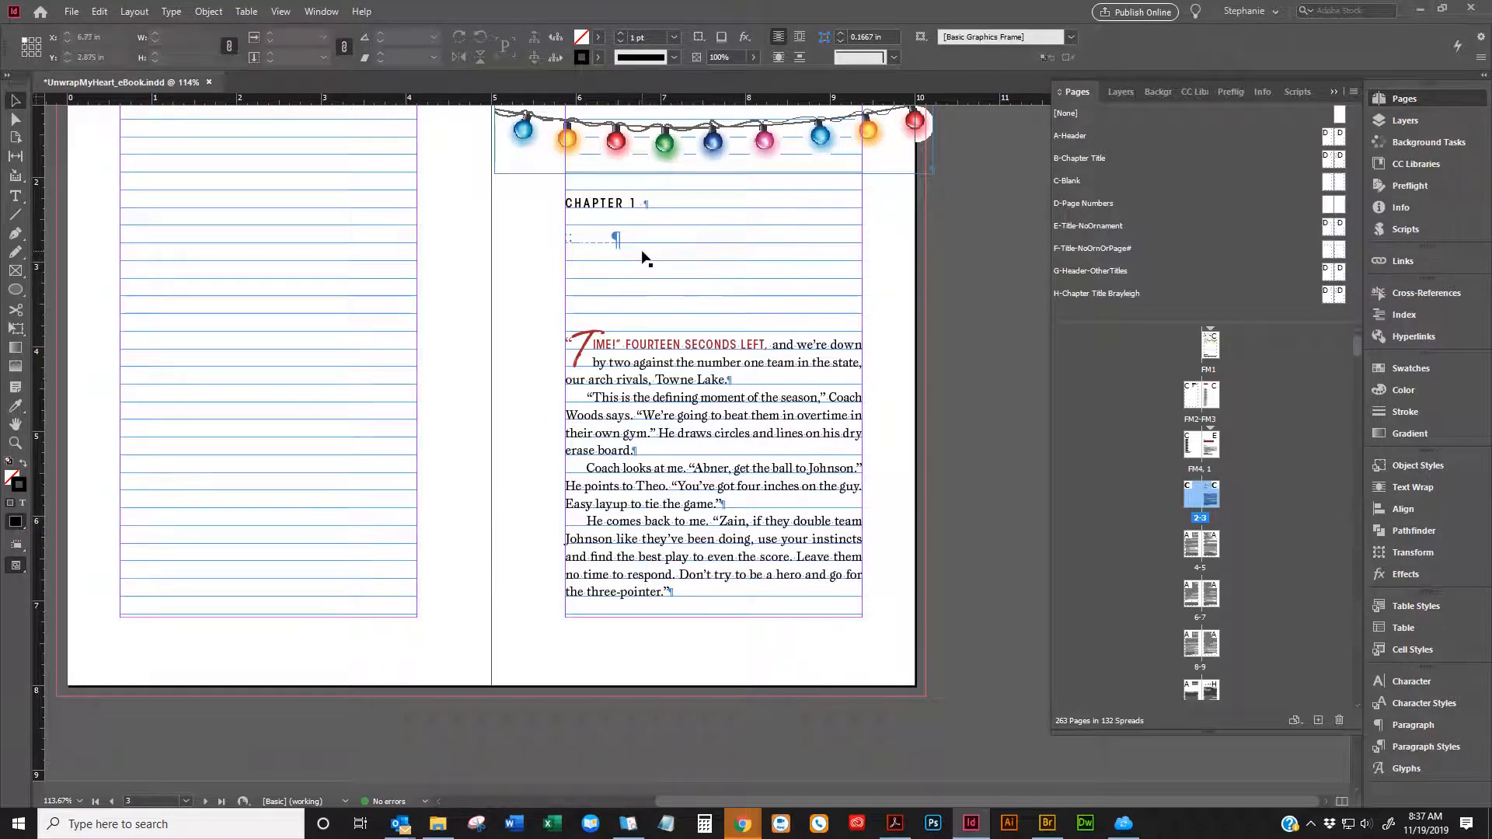
Insert a paragraph after the Chapter 1 heading, apply the _Image paragraph style, and align it left
double_click(667, 213)
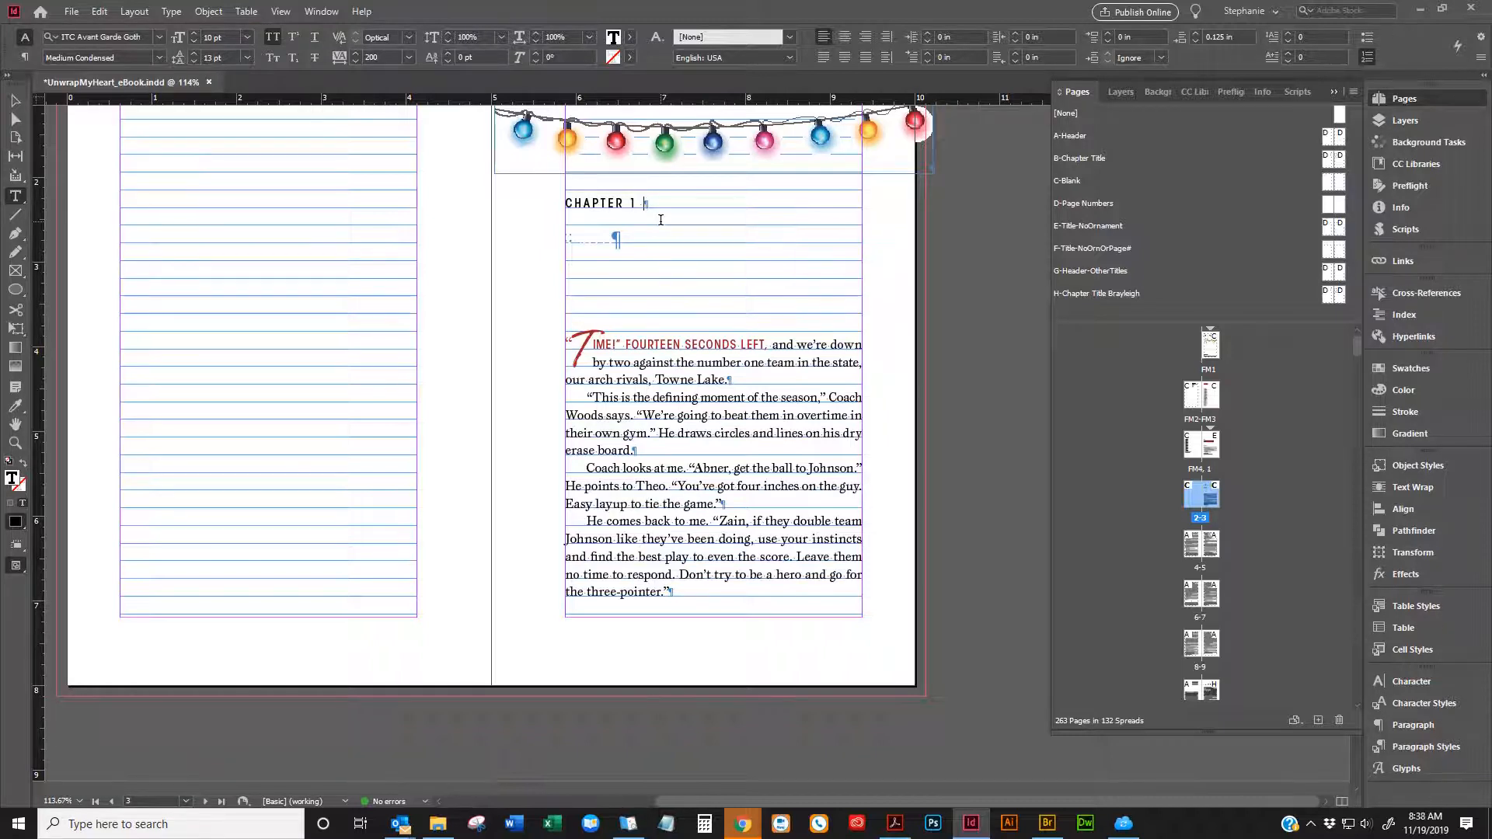
key("Return")
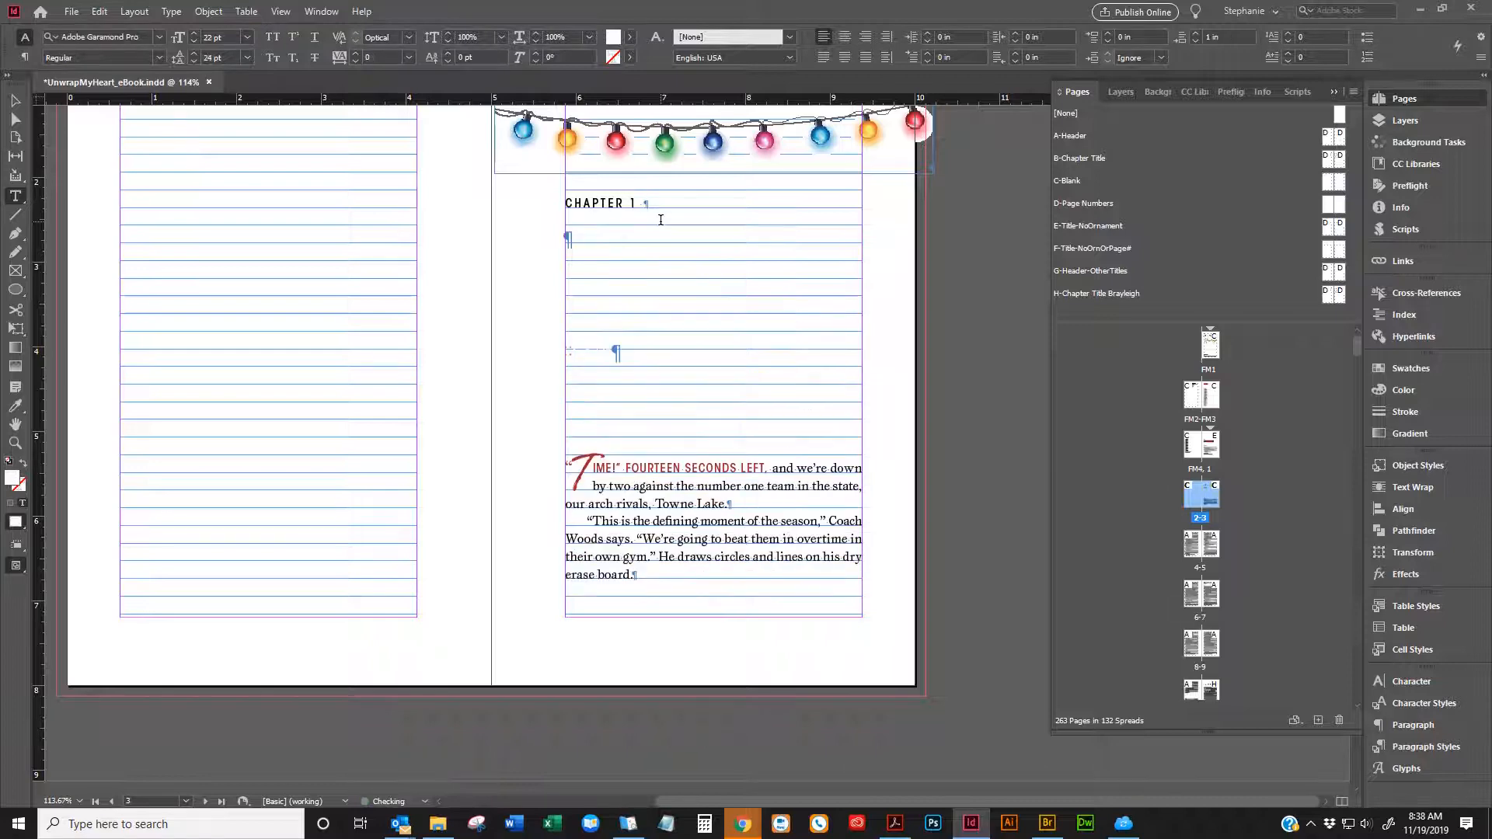
left_click(1422, 750)
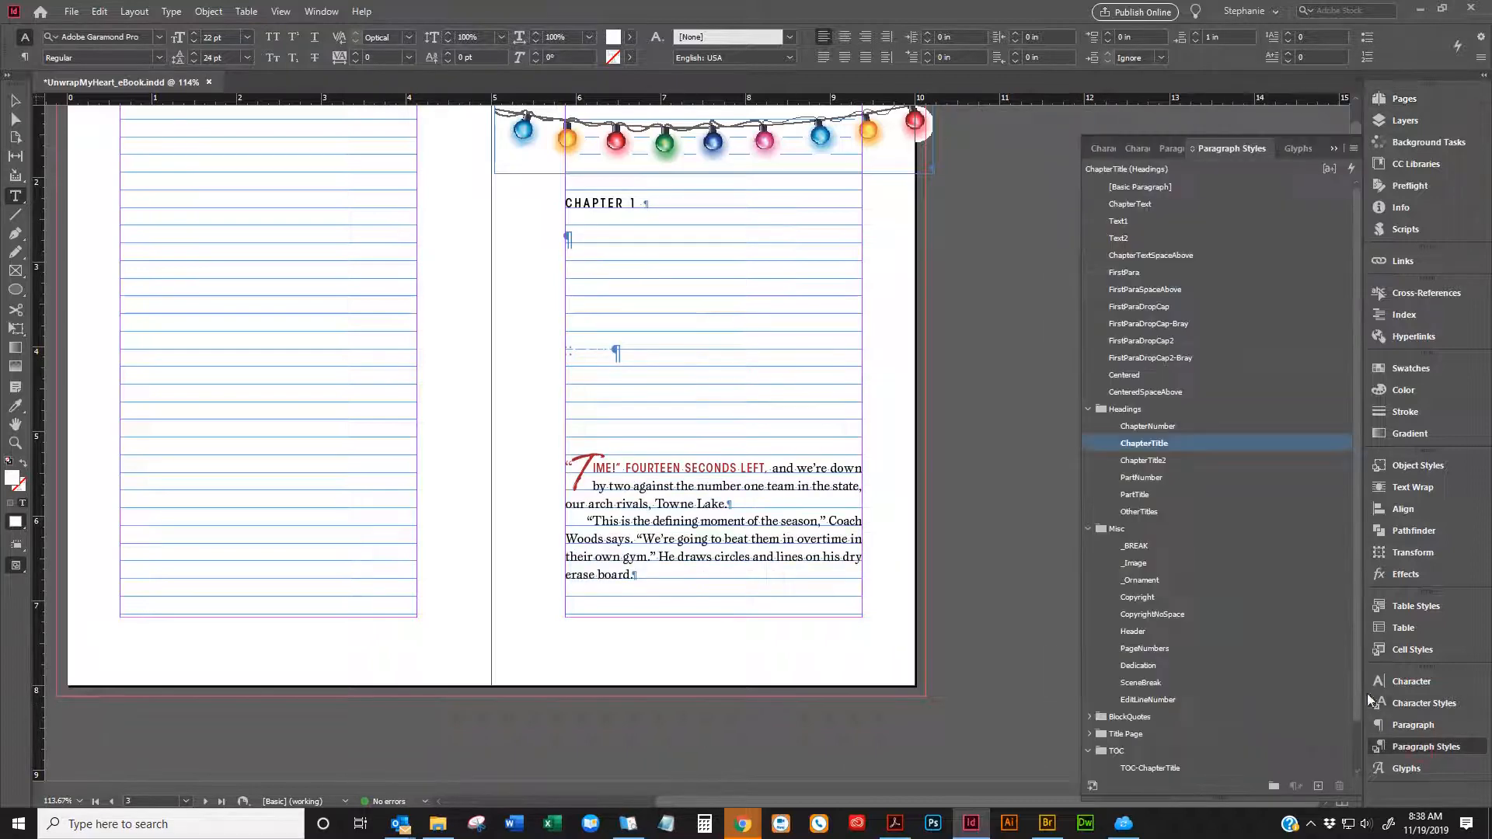
left_click(1122, 562)
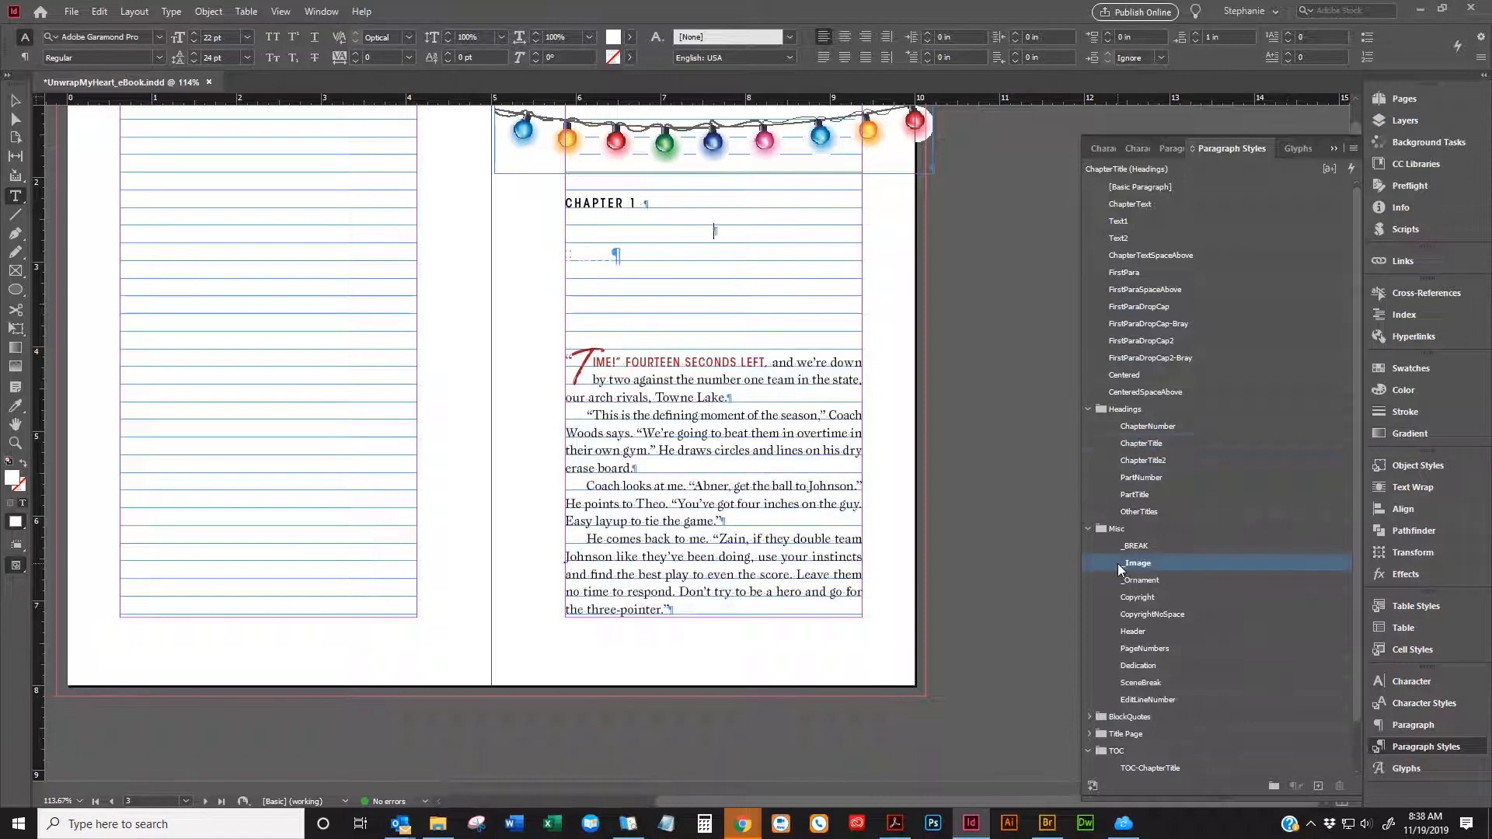
left_click(25, 57)
left_click(52, 36)
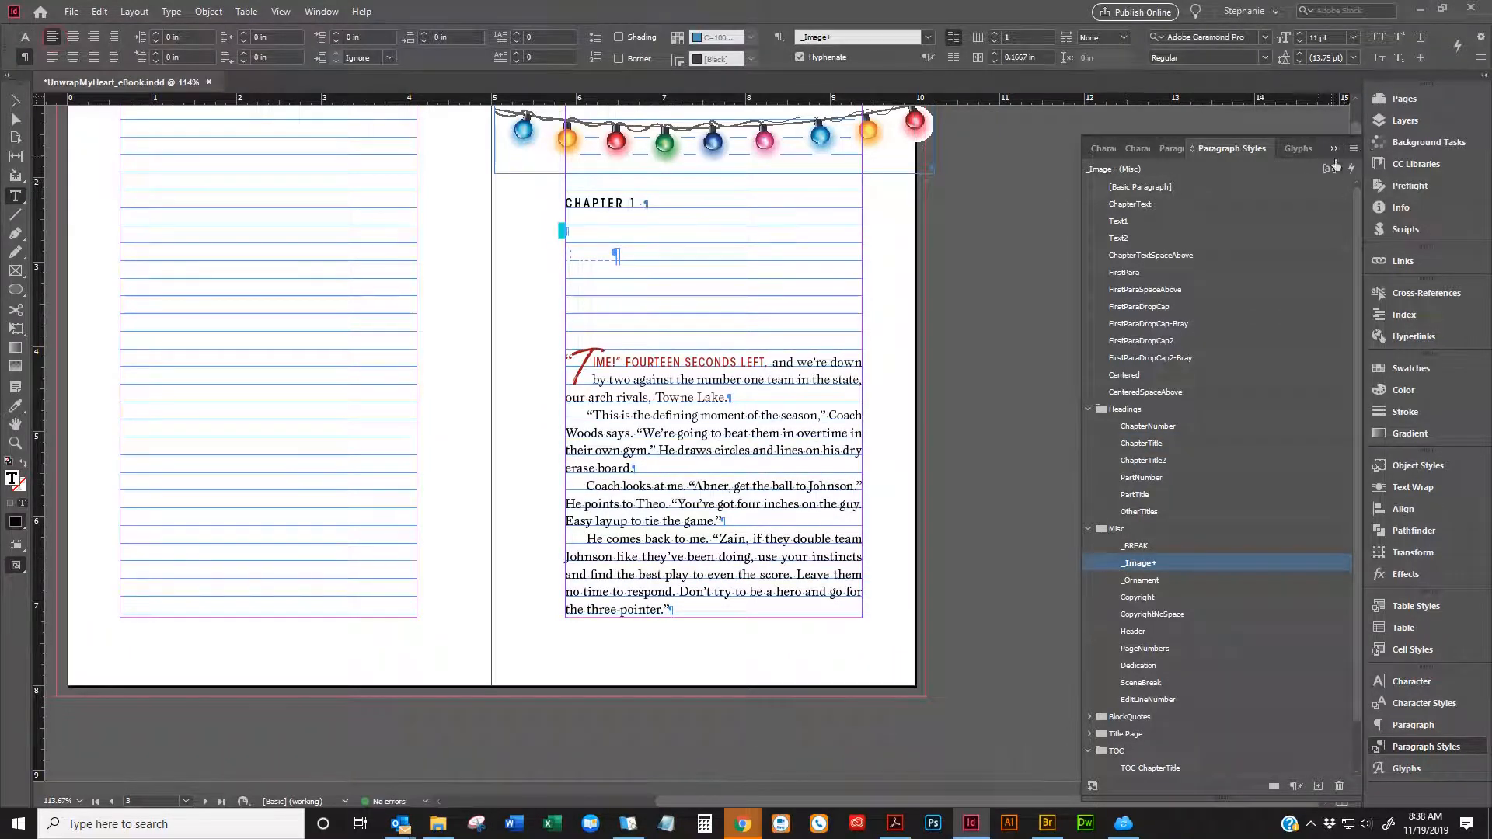
Create the paragraph style _ImageLeft based on _Image from the left-aligned paragraph, and paste the Zain graphic there
left_click(1353, 147)
left_click(1271, 155)
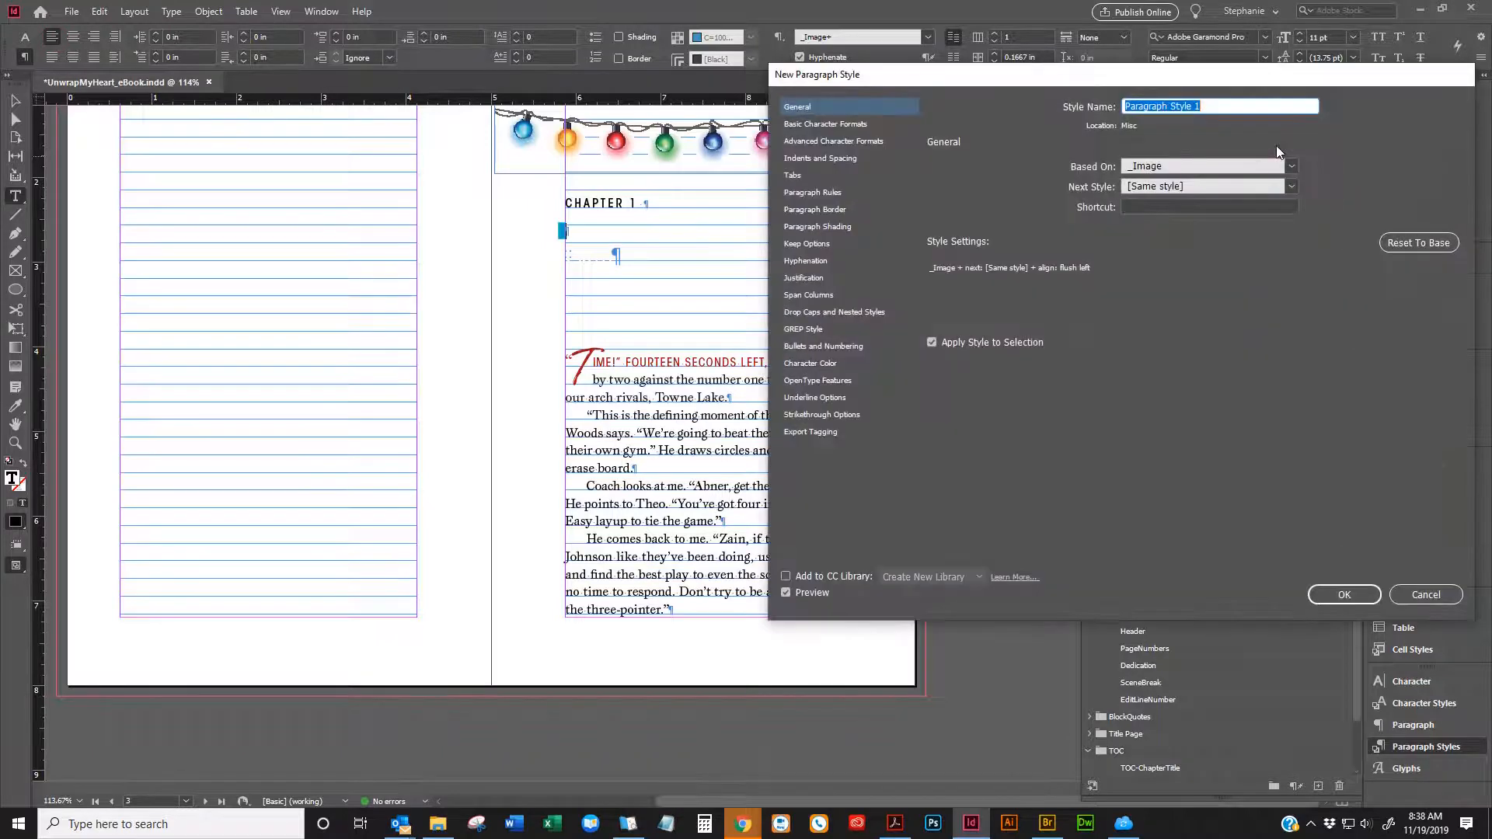
type("_ImageLeft")
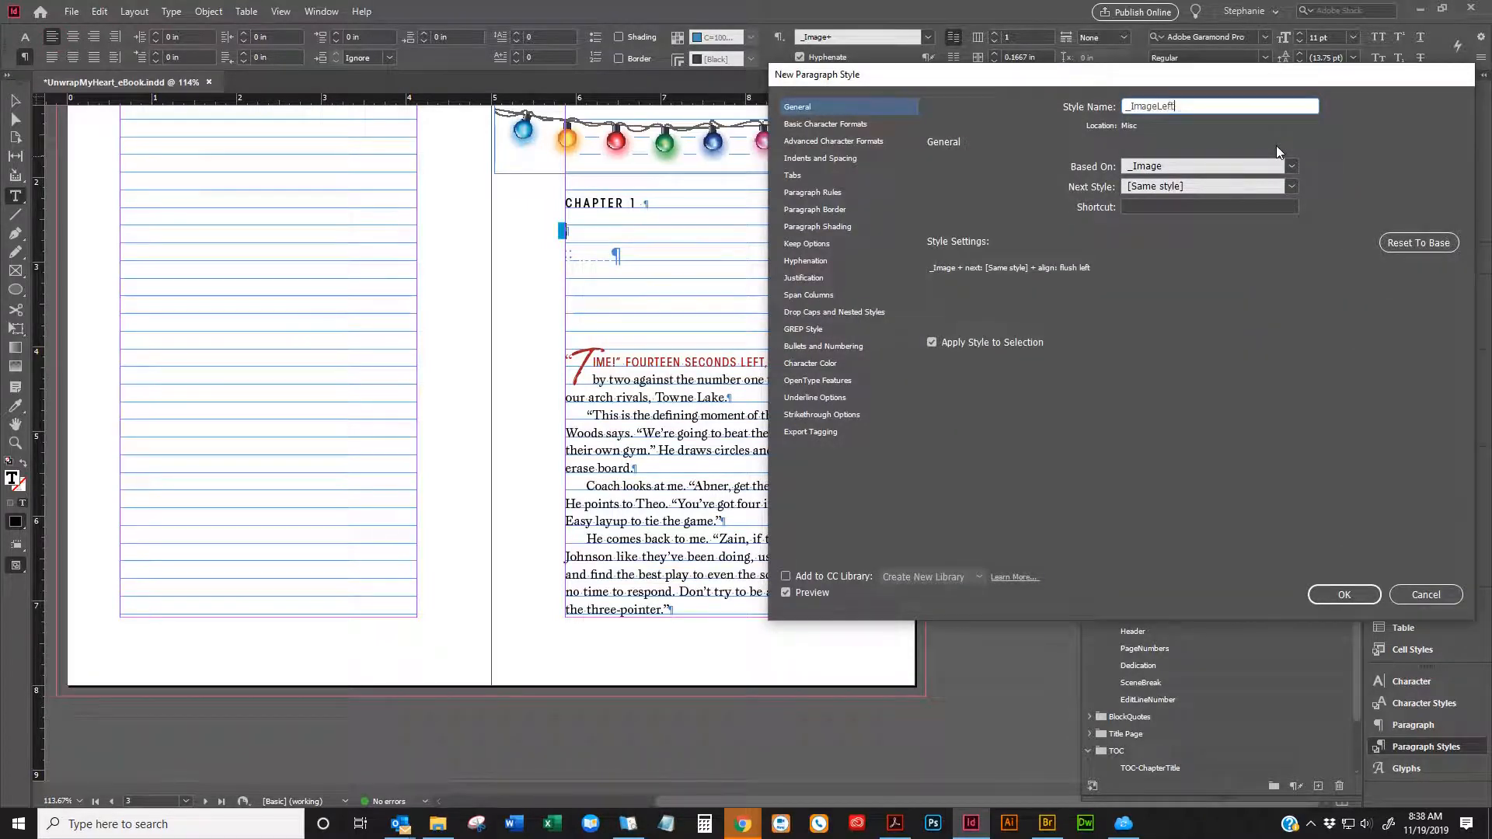
key("Return")
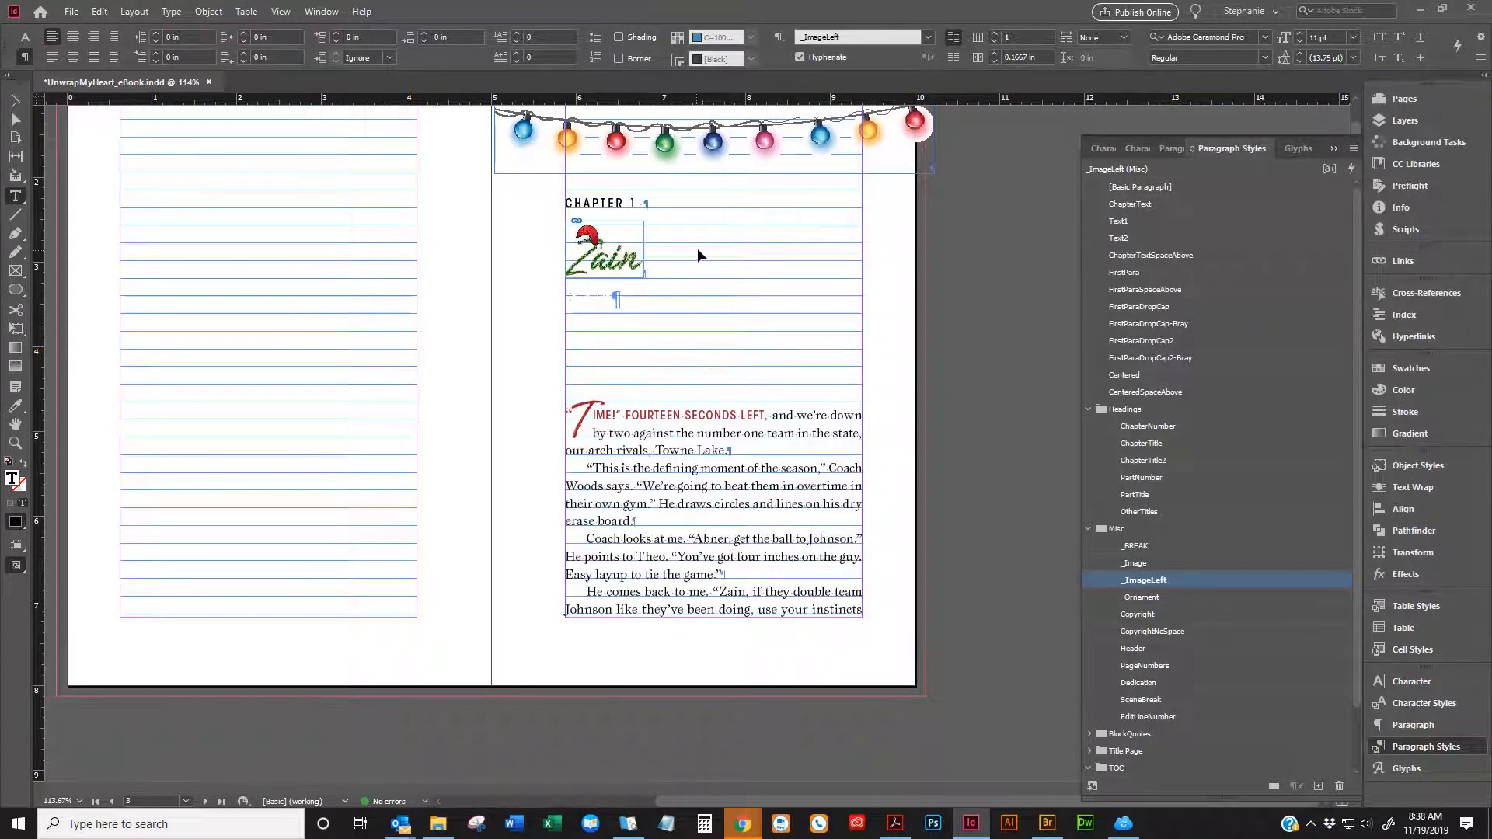
Try to delete the white chapter title paragraph below the Zain graphic, and undo the deletion
triple_click(633, 301)
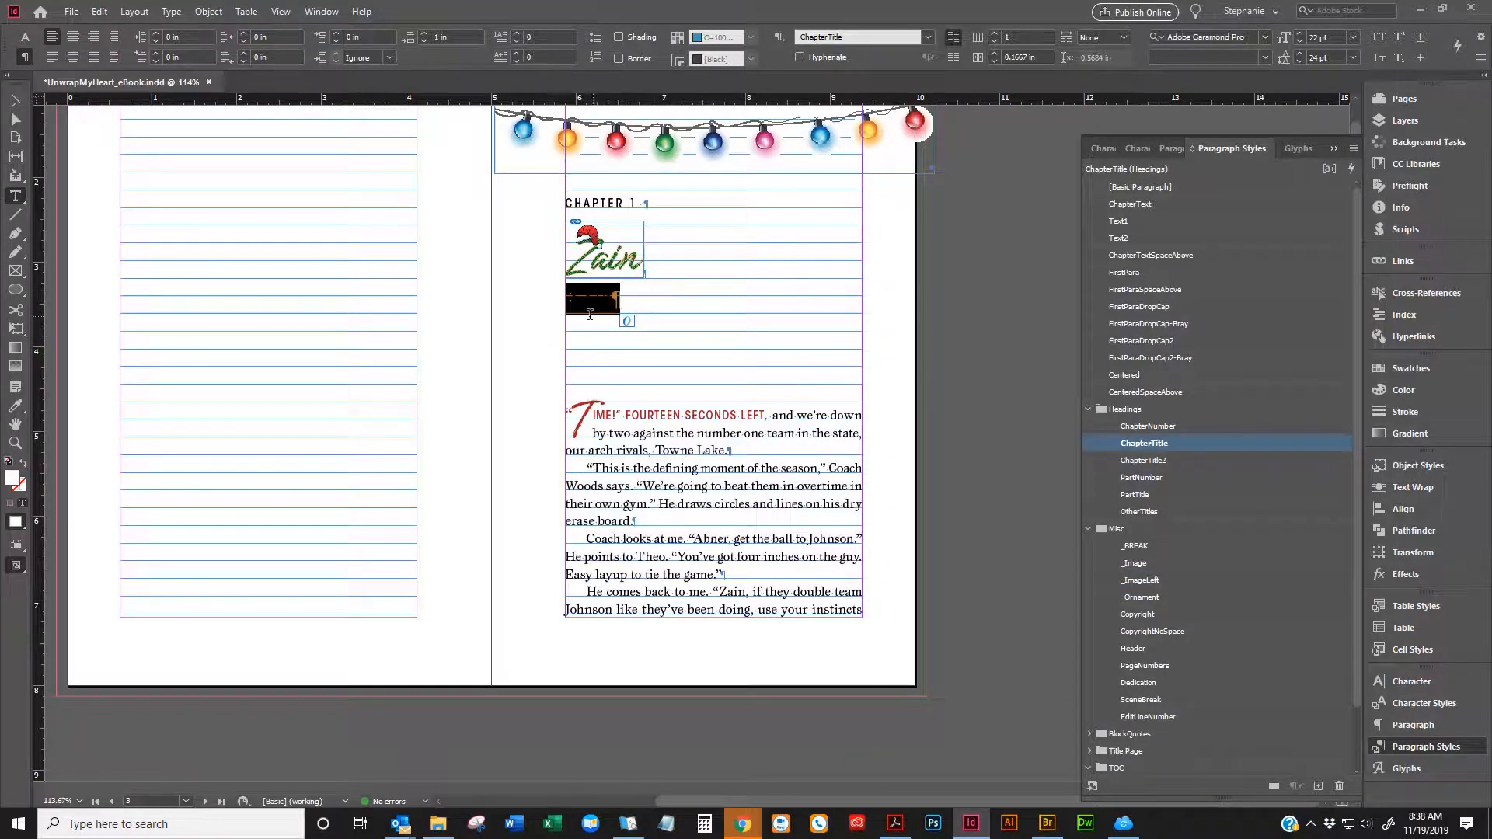
left_click(623, 303)
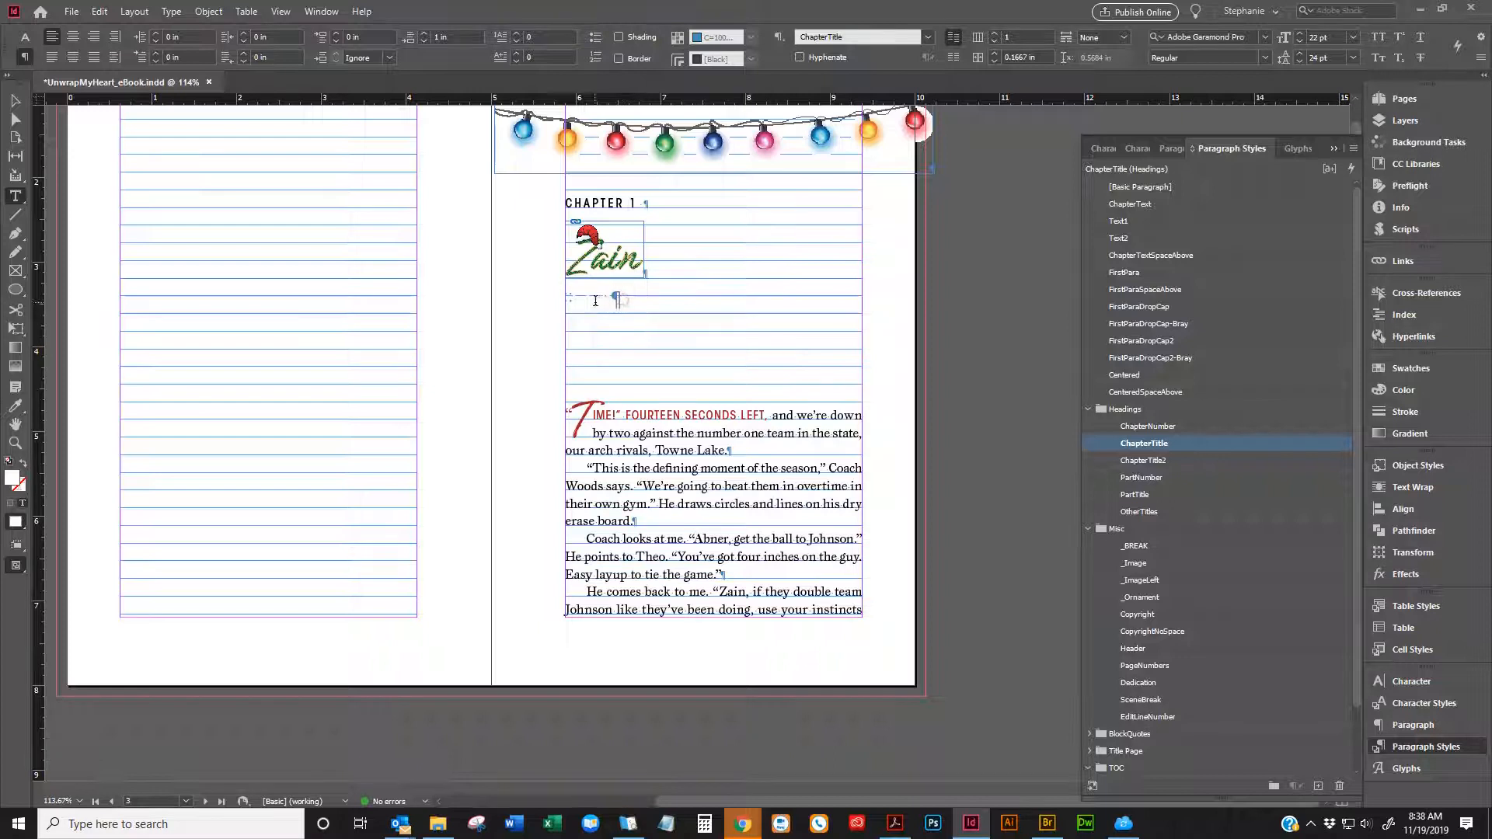
triple_click(635, 301)
double_click(619, 300)
left_click(662, 277)
left_click(619, 300)
left_click_drag(621, 307, 631, 319)
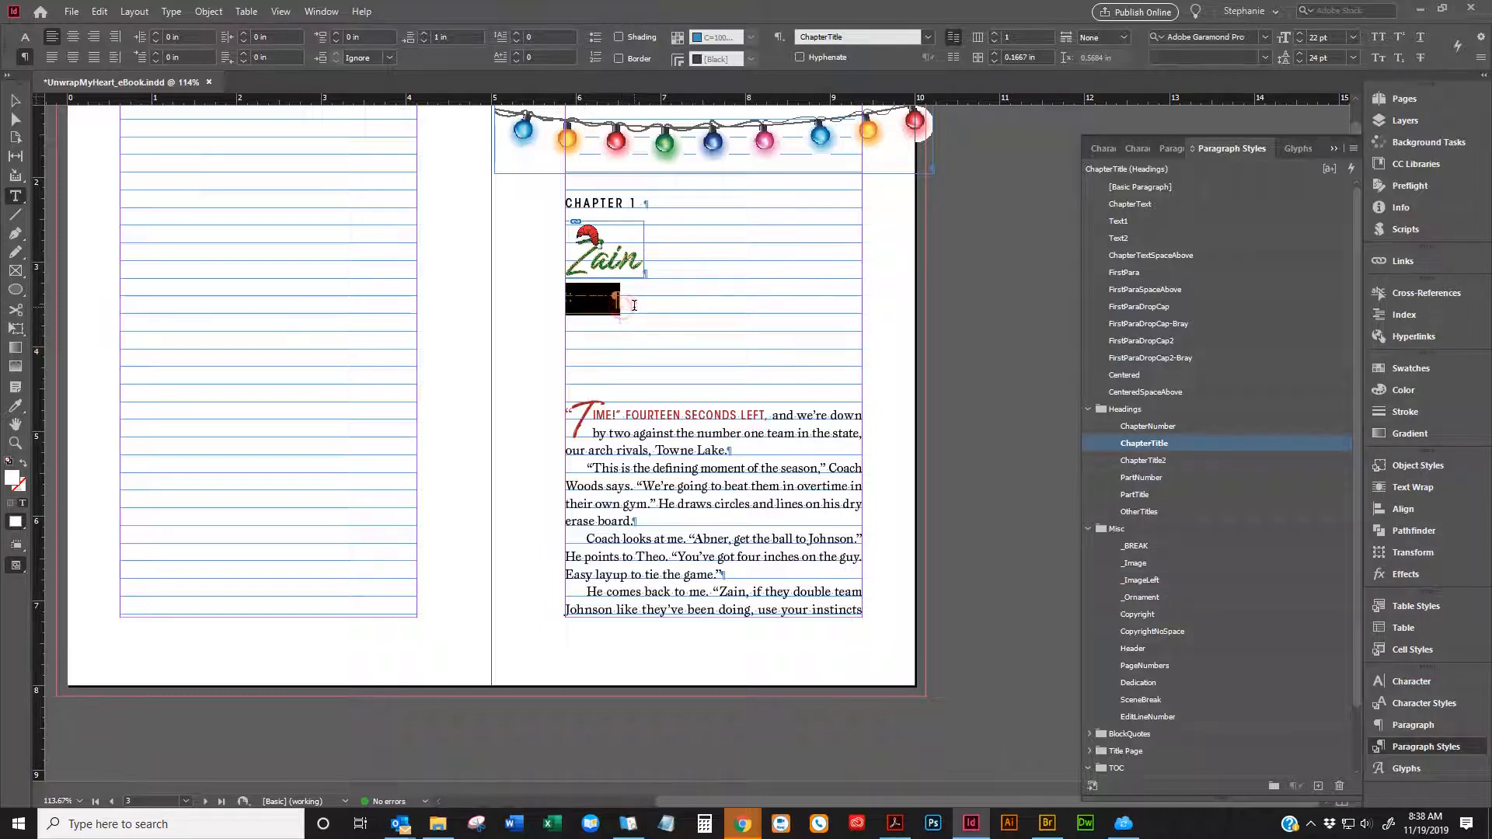
key("BackSpace")
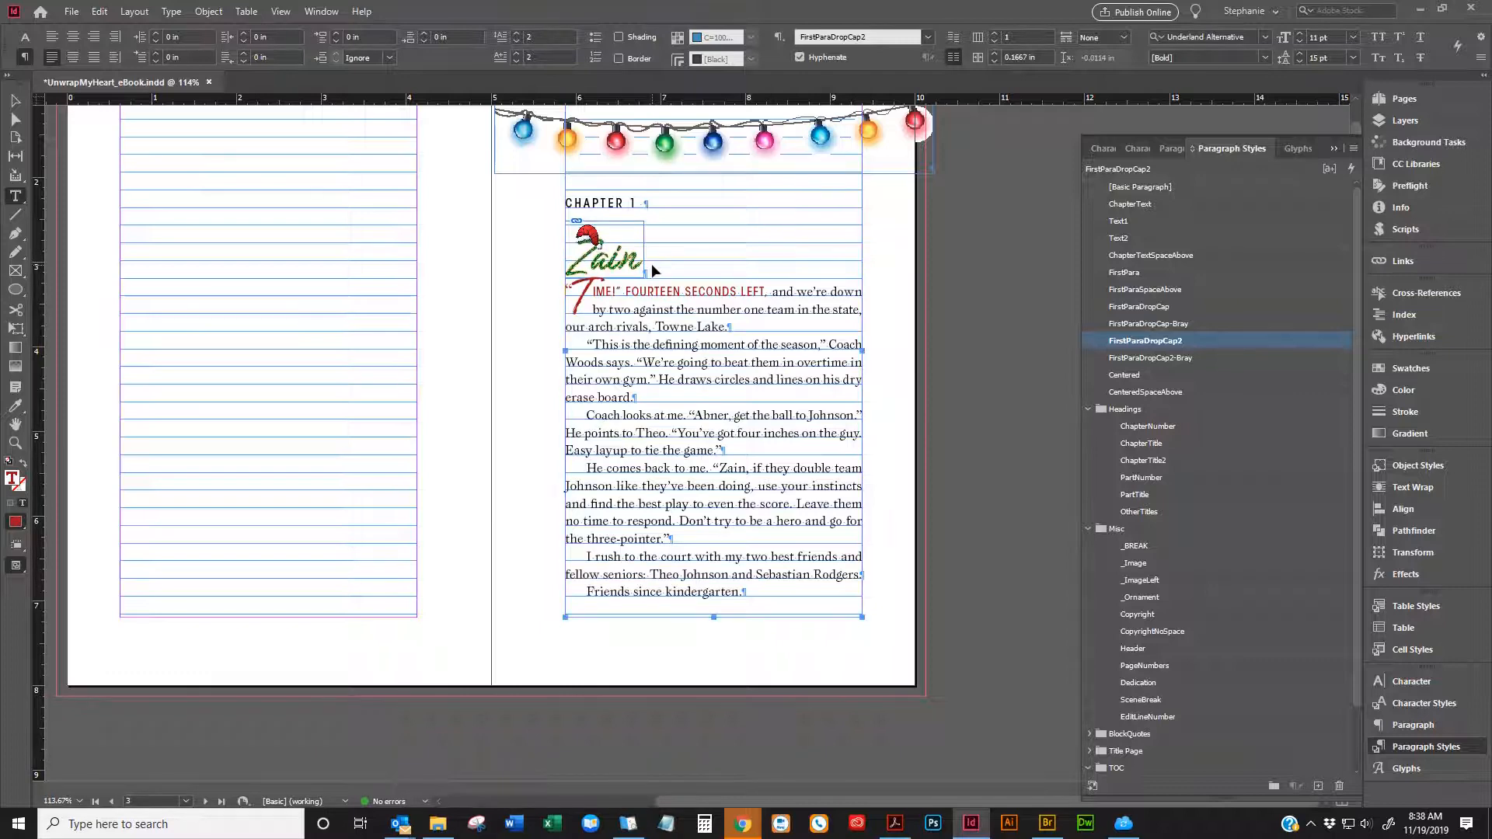
key("ctrl+z")
Set the Zain graphic paragraph's space after to 1 in and redefine the _ImageLeft style to match
left_click(652, 265)
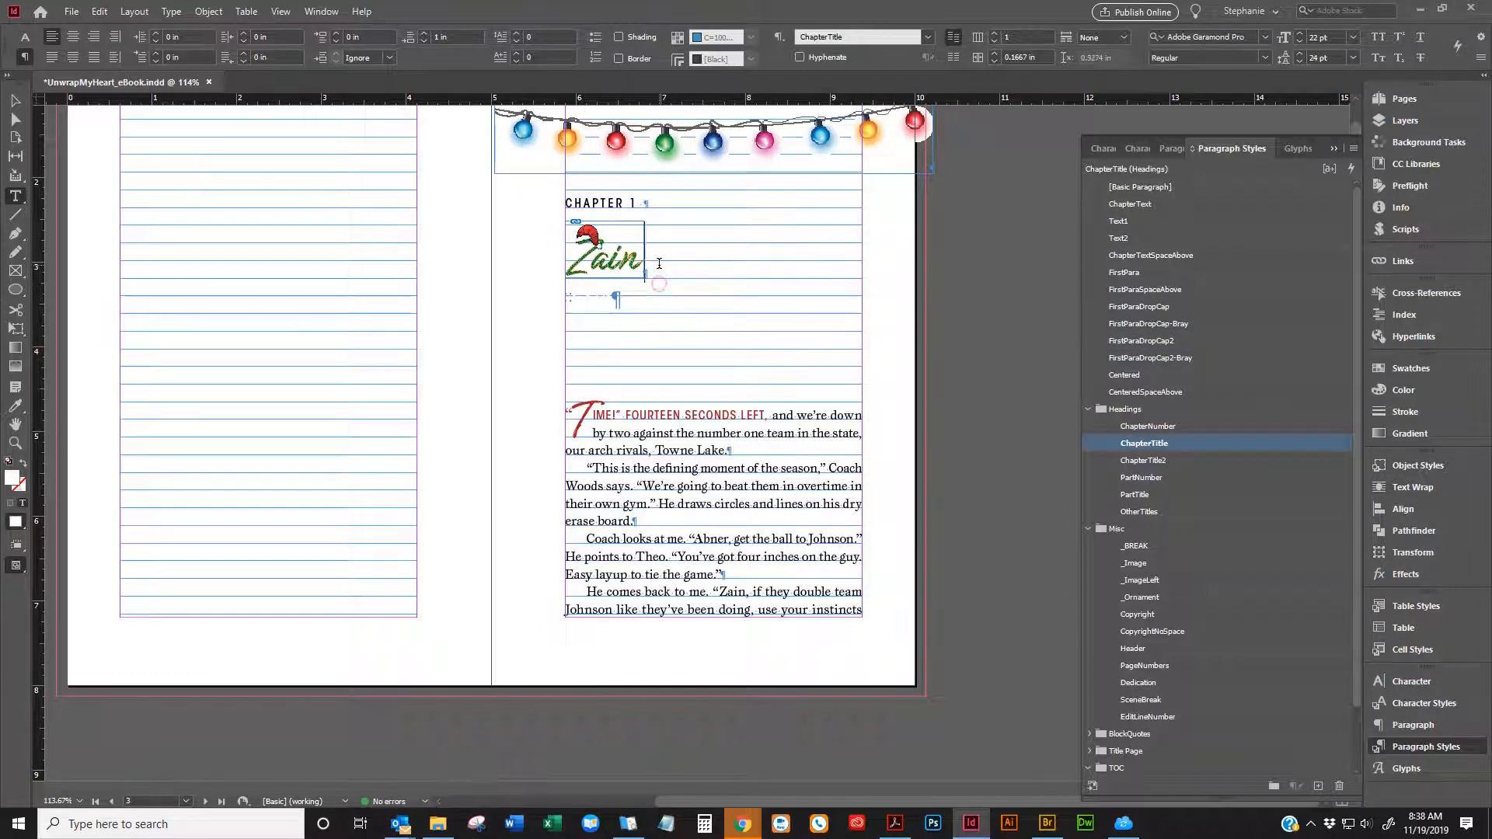
left_click(407, 39)
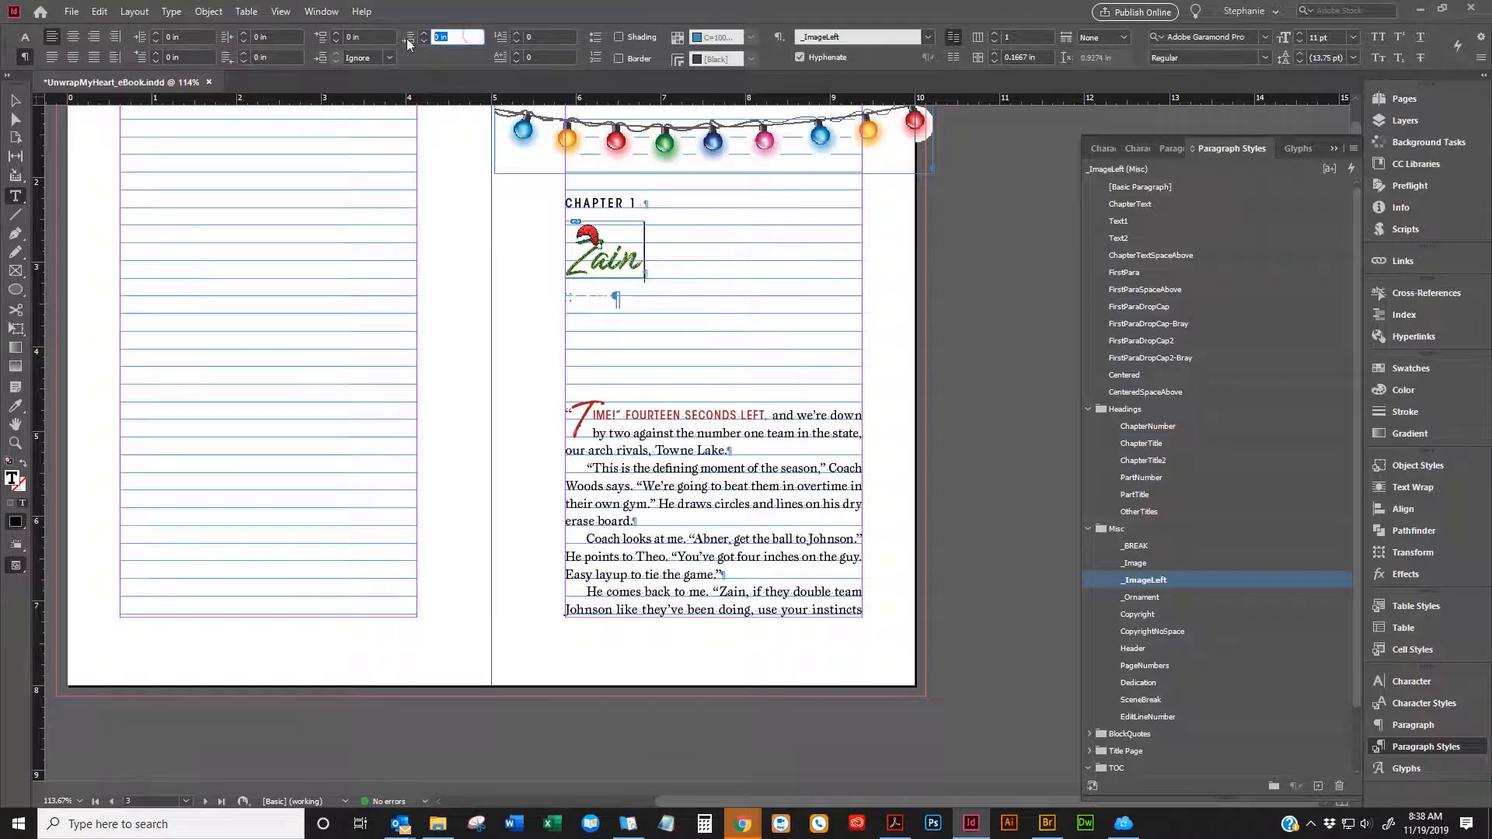
type("1")
key("Return")
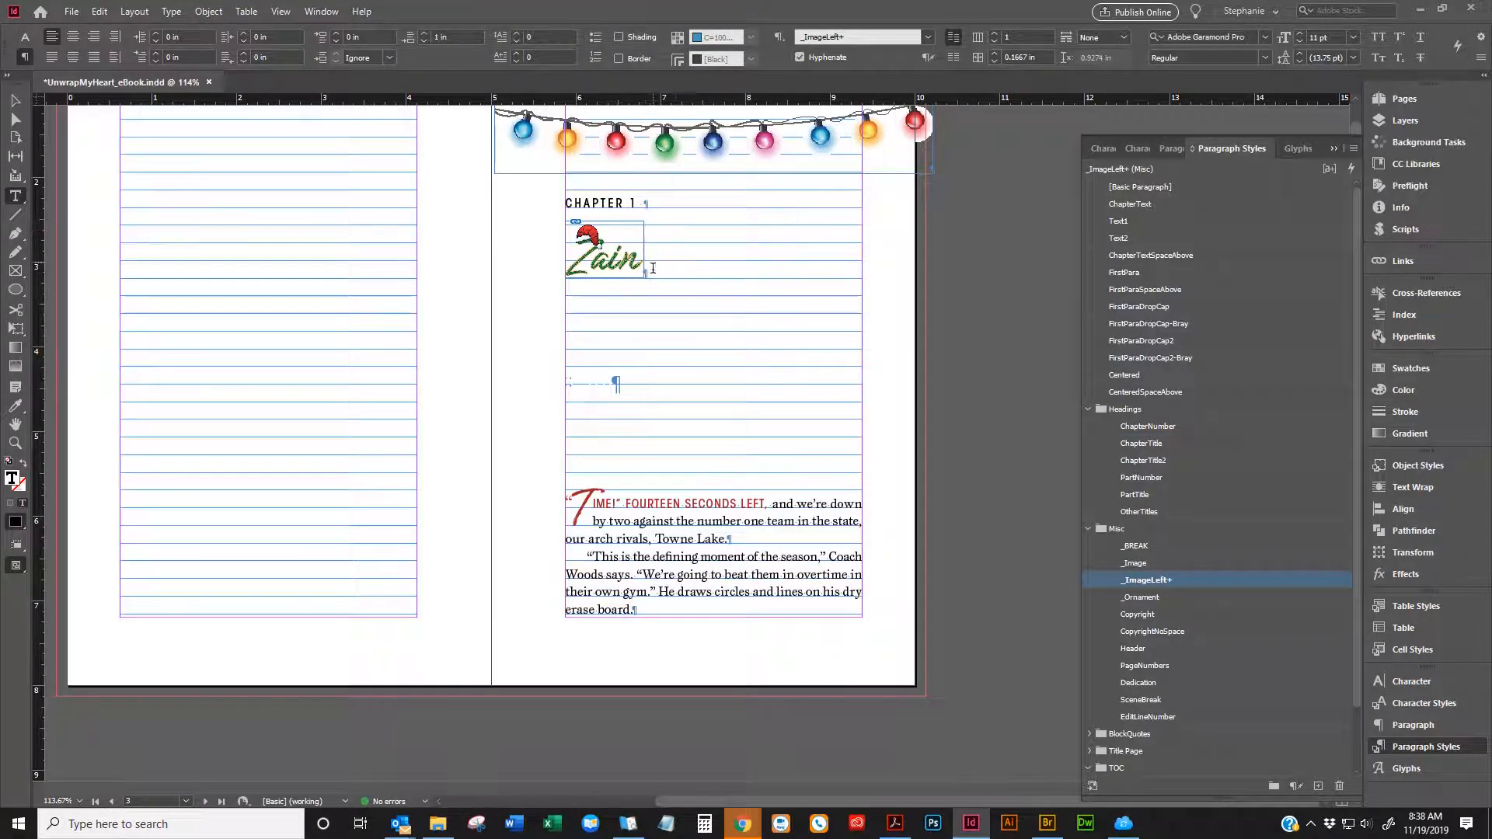
left_click(1353, 148)
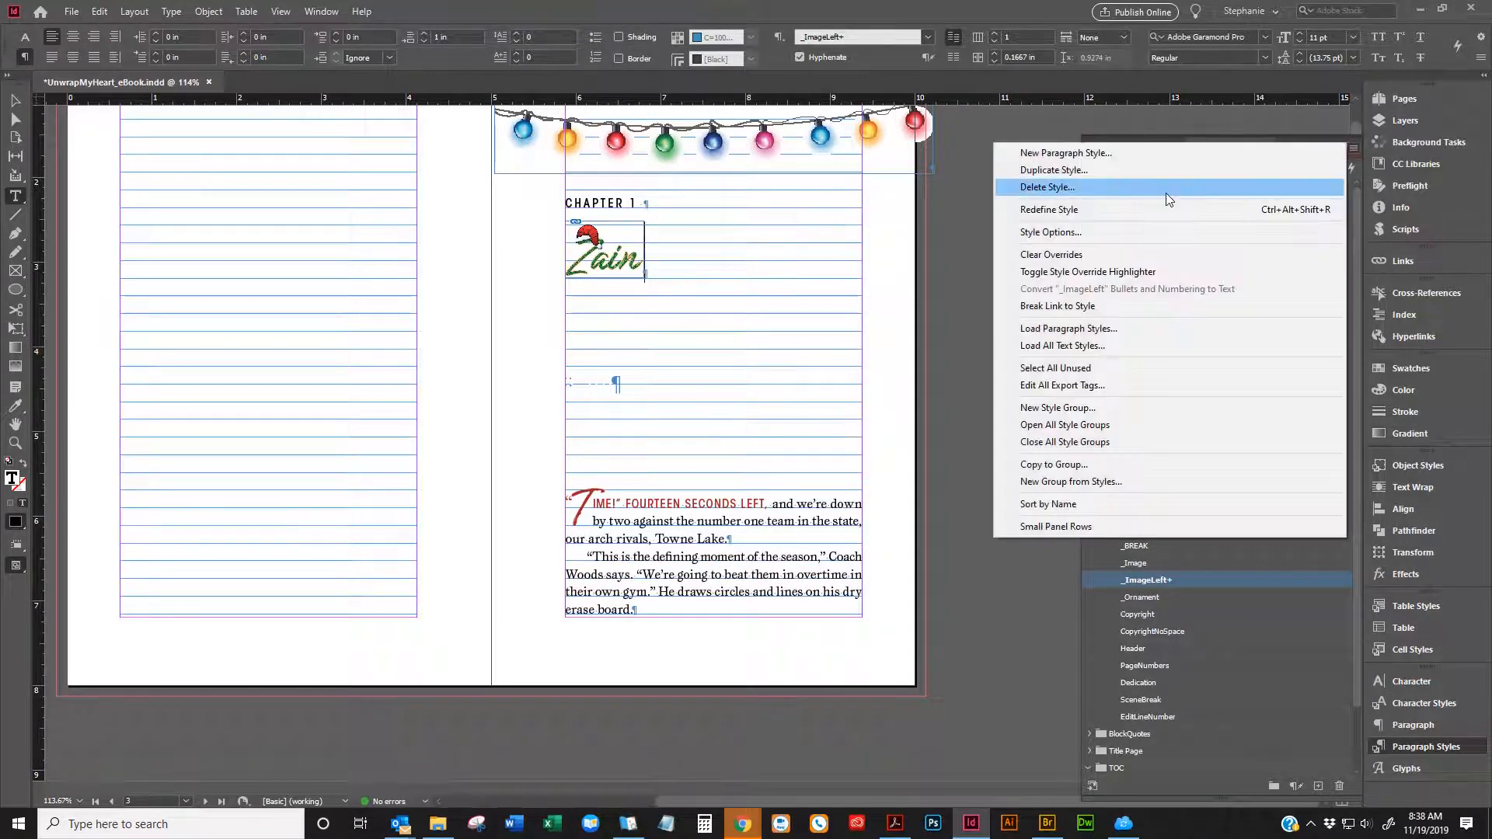
left_click(1121, 211)
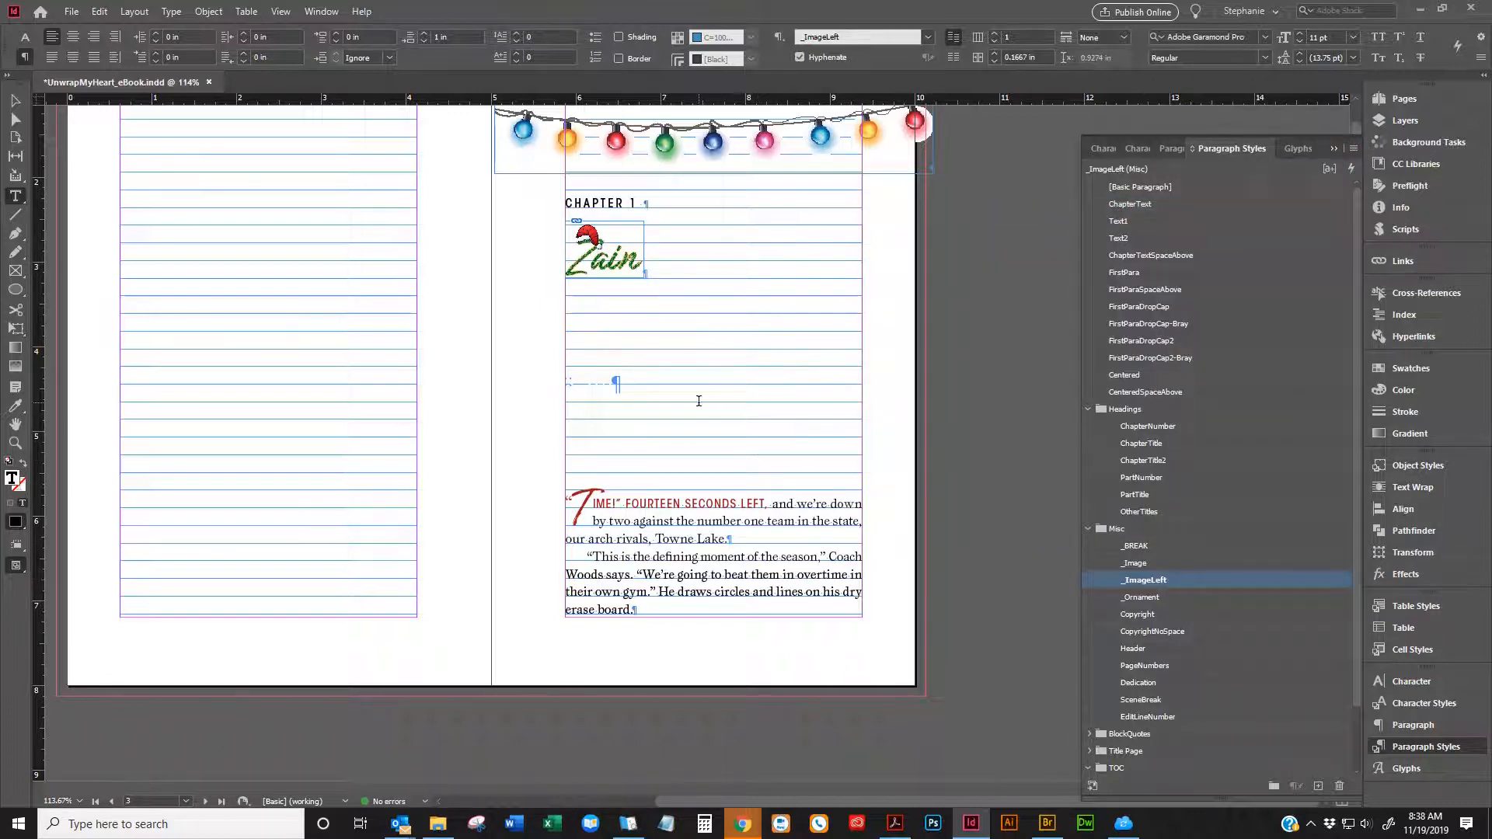
Set the white chapter title's space after to 0 in and redefine the ChapterTitle style to match
left_click(615, 389)
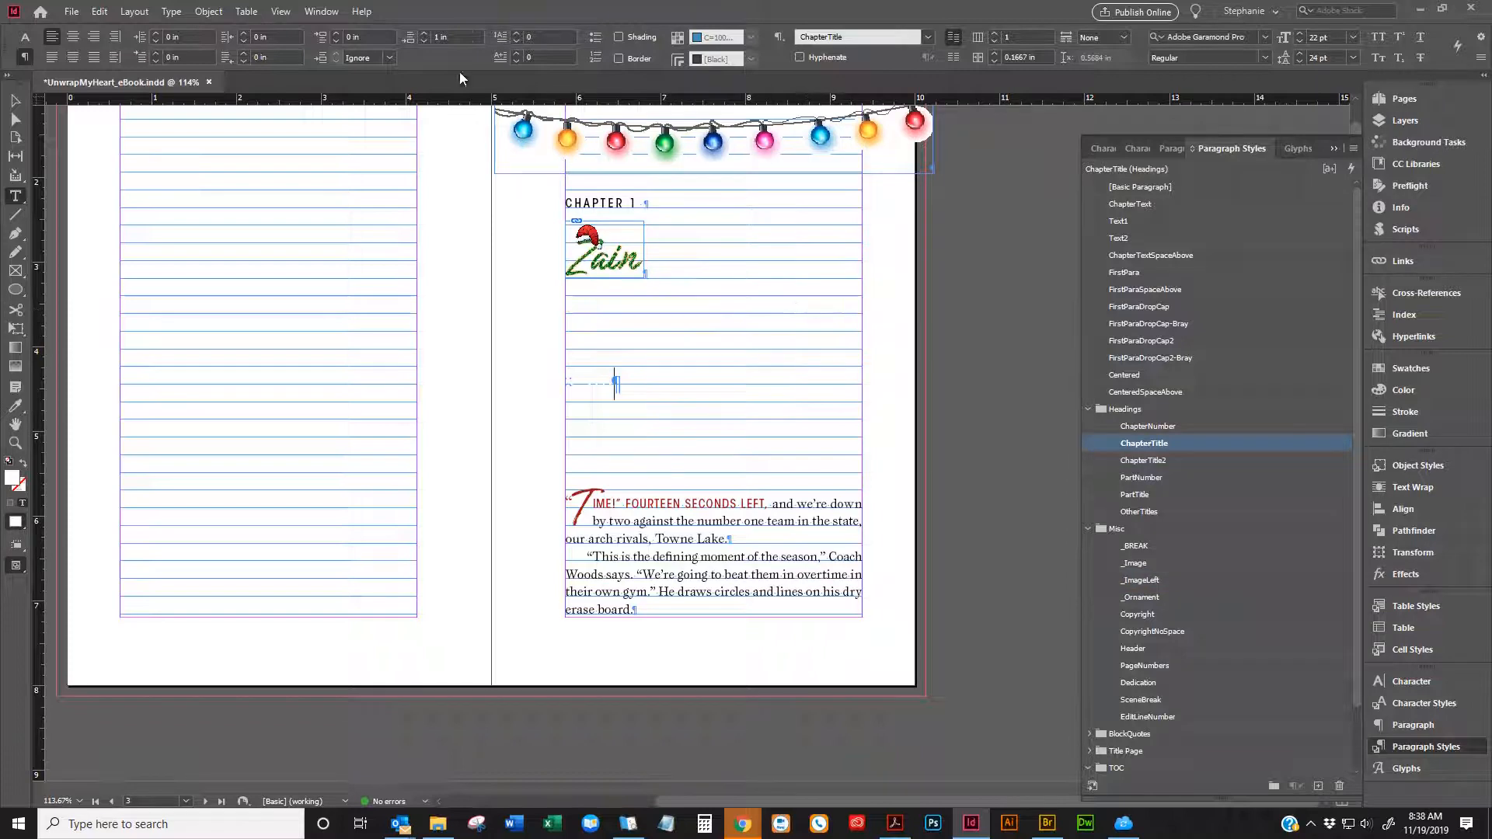
left_click(457, 37)
type("0")
key("Return")
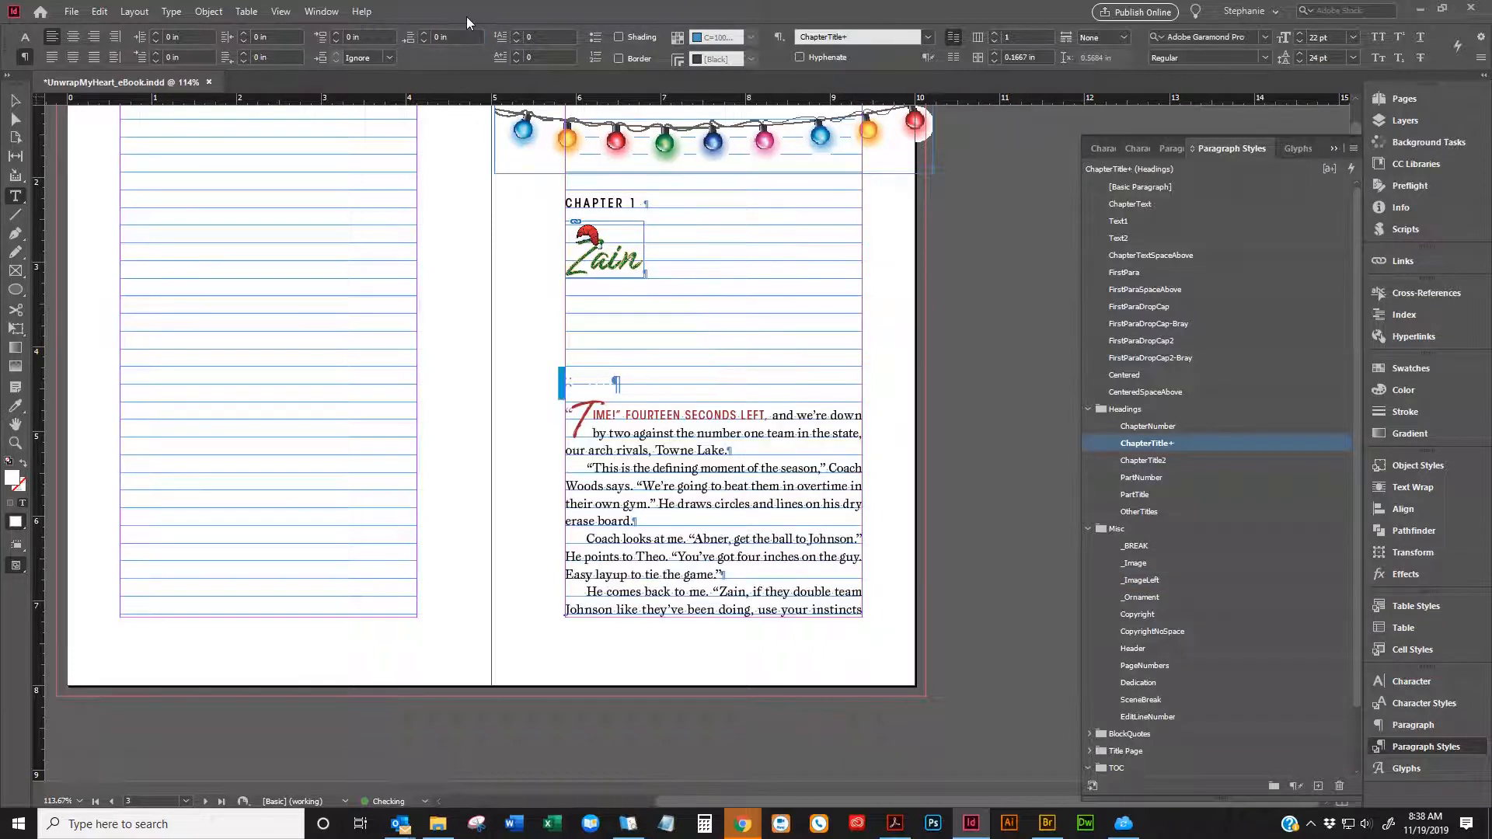
left_click(1352, 149)
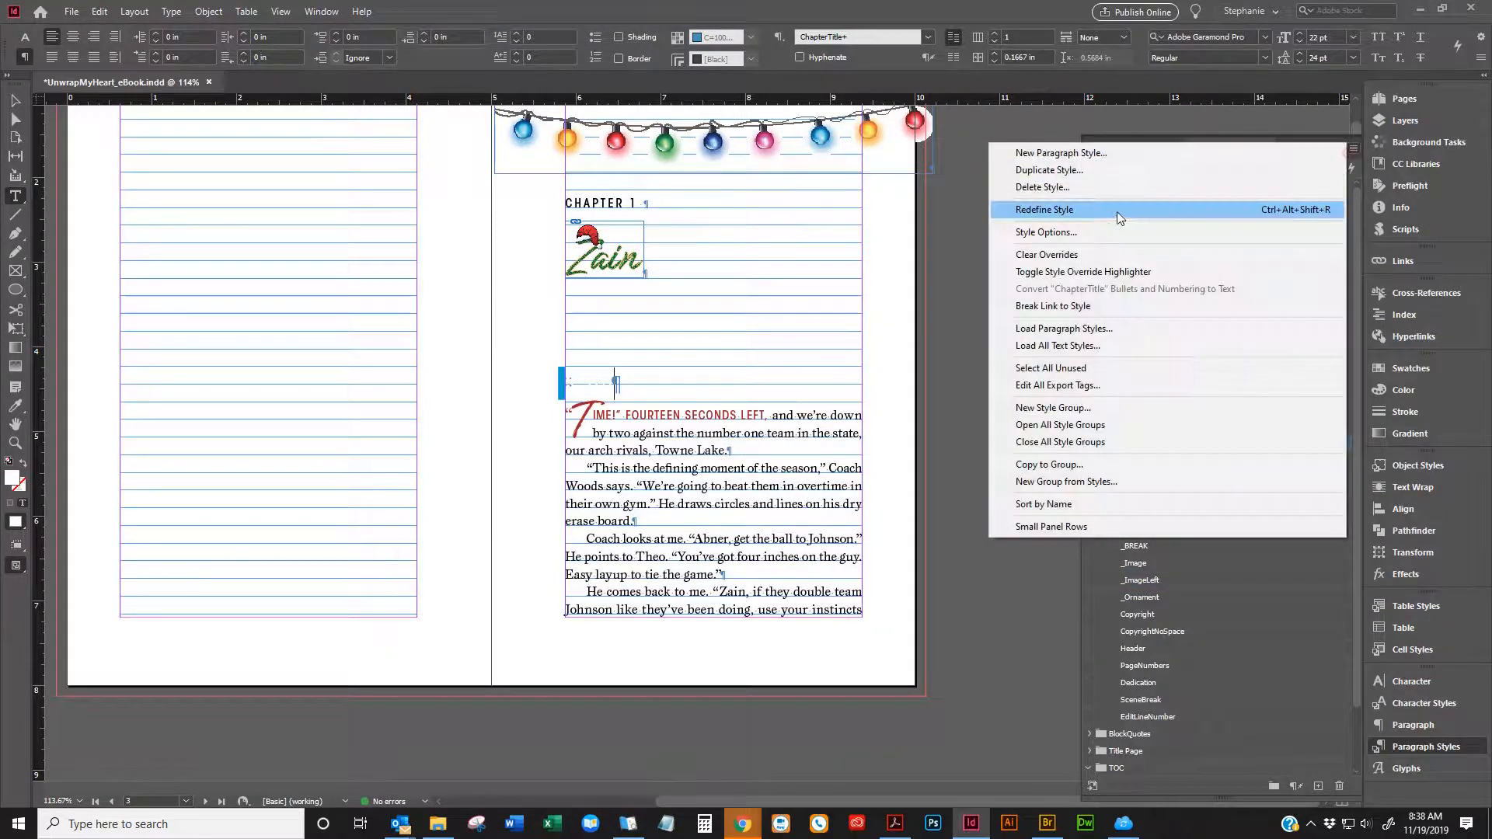
left_click(1120, 211)
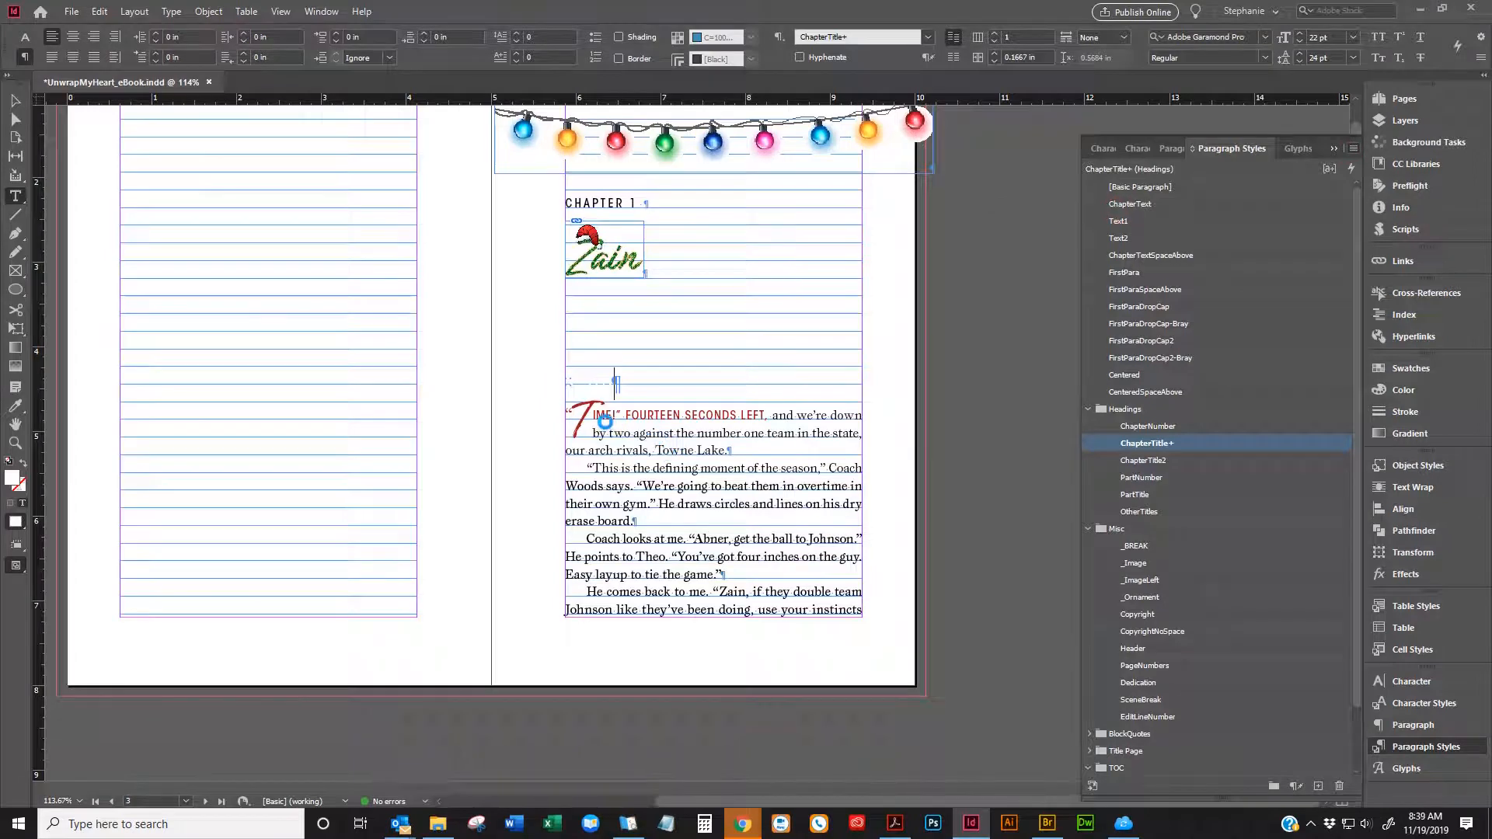
left_click(606, 418)
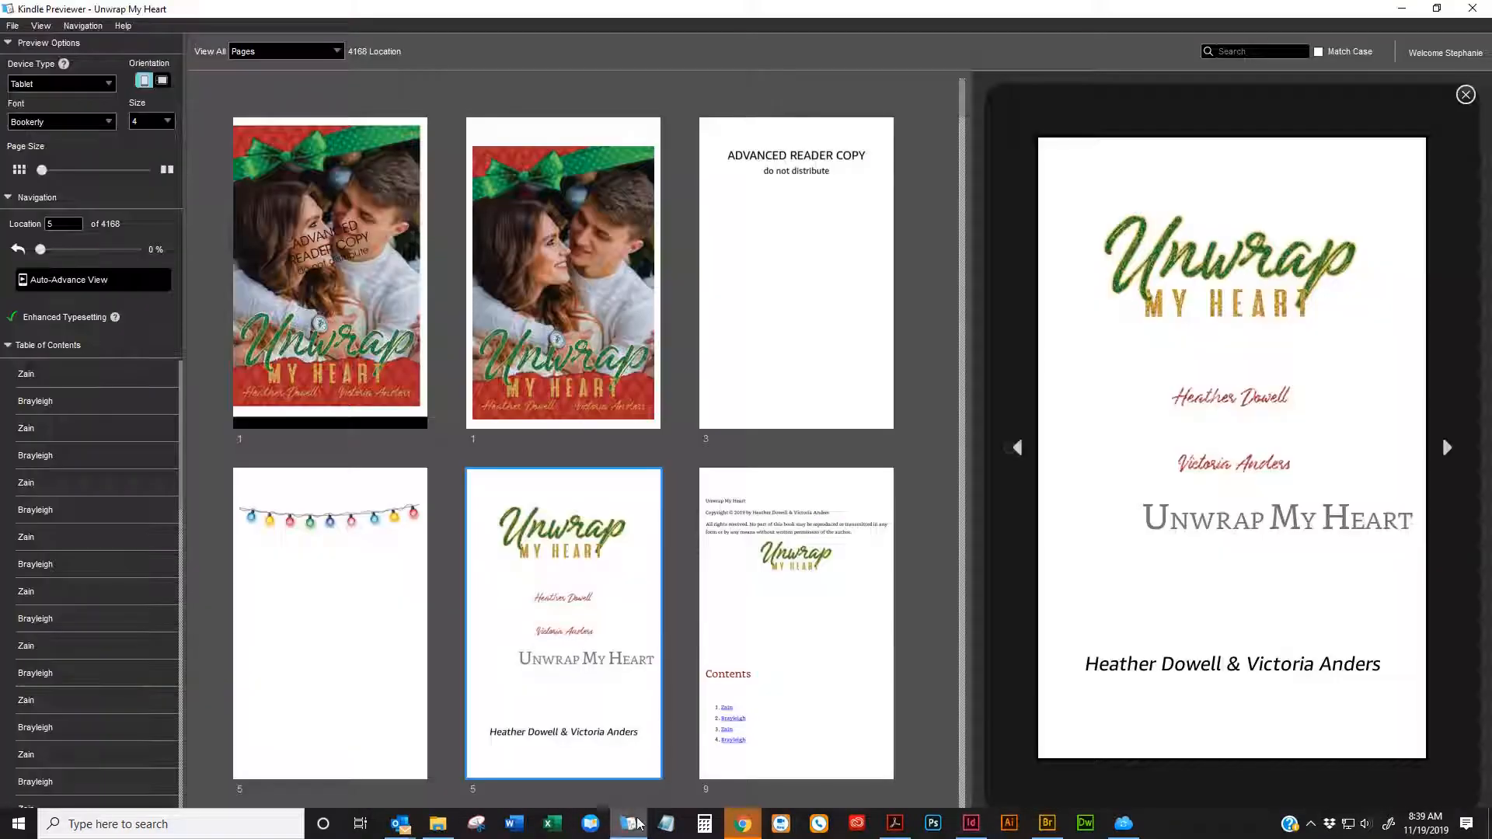
Switch to Kindle Previewer and examine how the first Zain and Brayleigh chapter openings render, especially their heading numbers
left_click(629, 824)
scroll(723, 651, "up", 10)
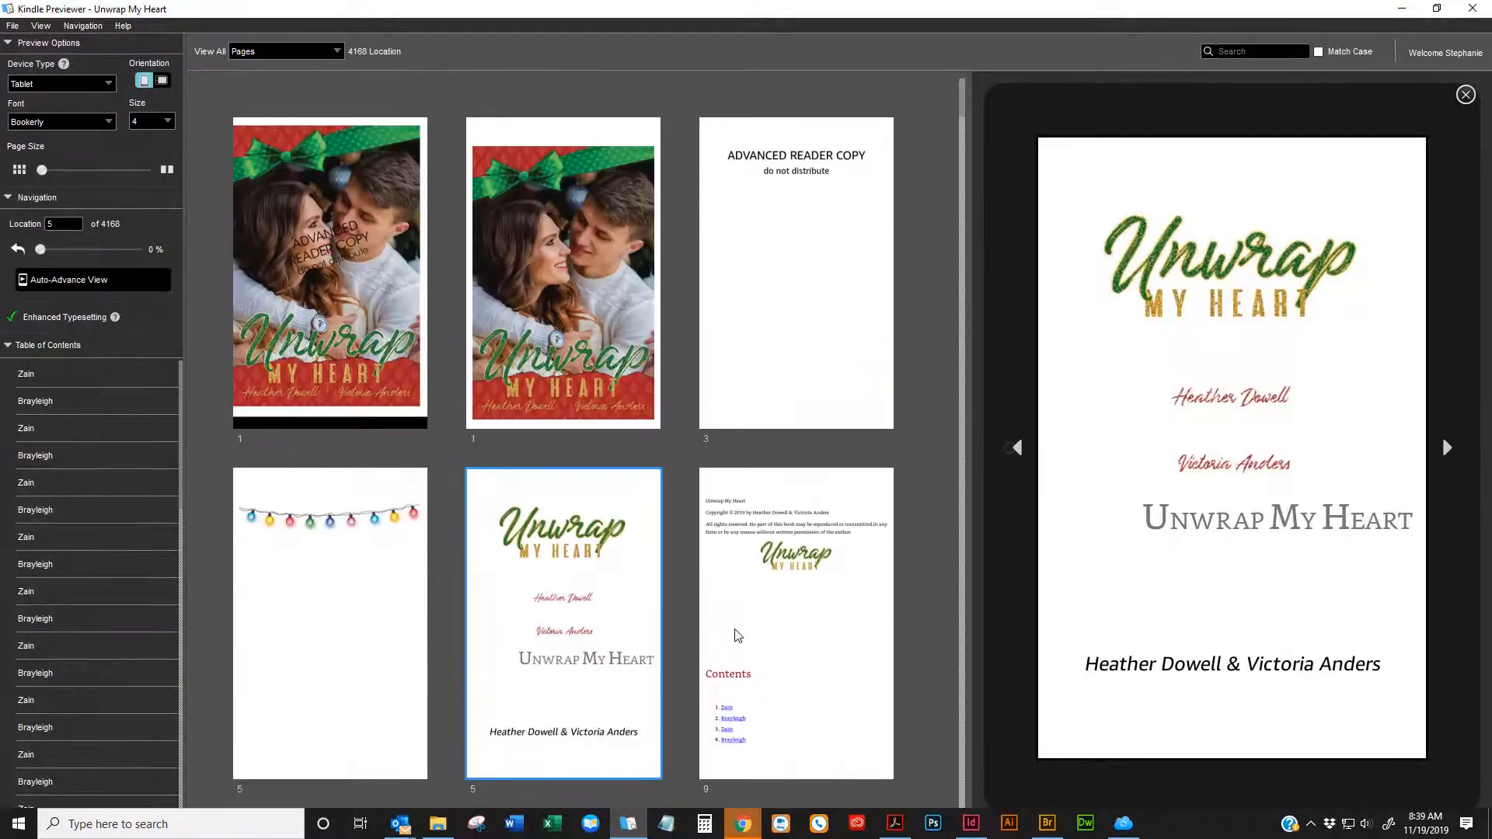
scroll(737, 630, "down", 3)
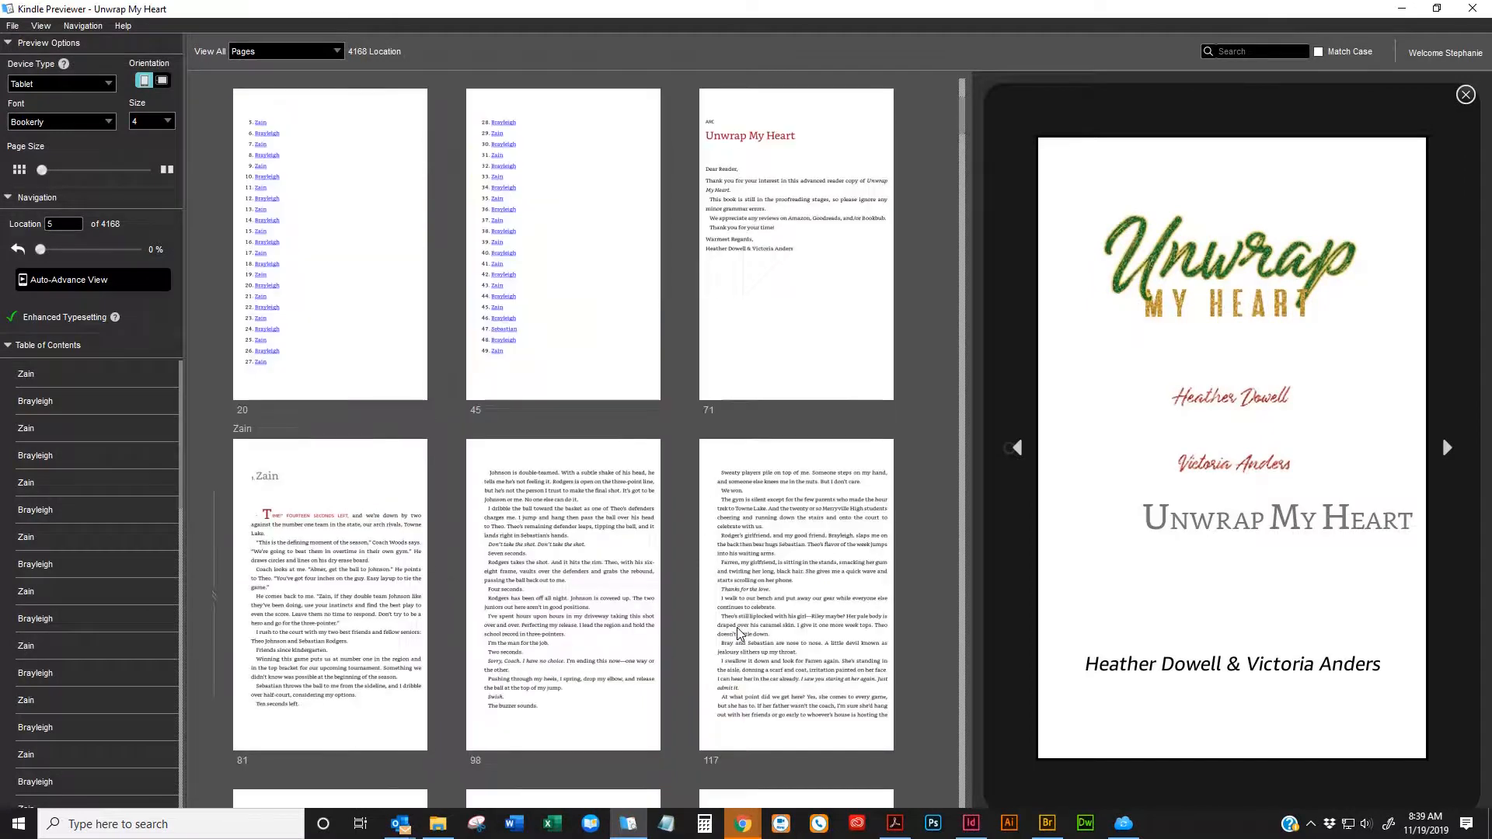
left_click(253, 564)
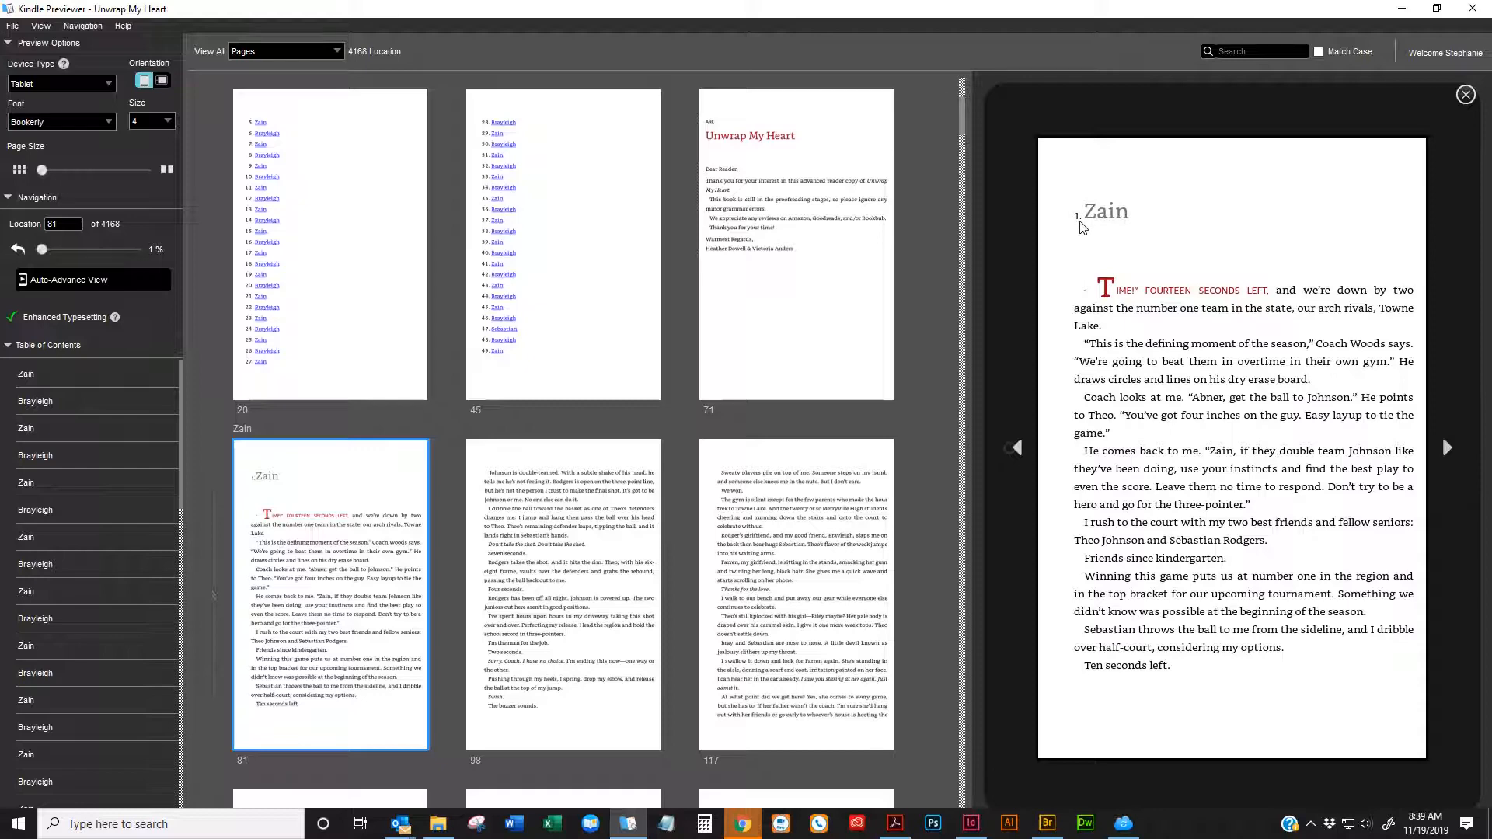
key("Right")
key("Right")
key("Right")
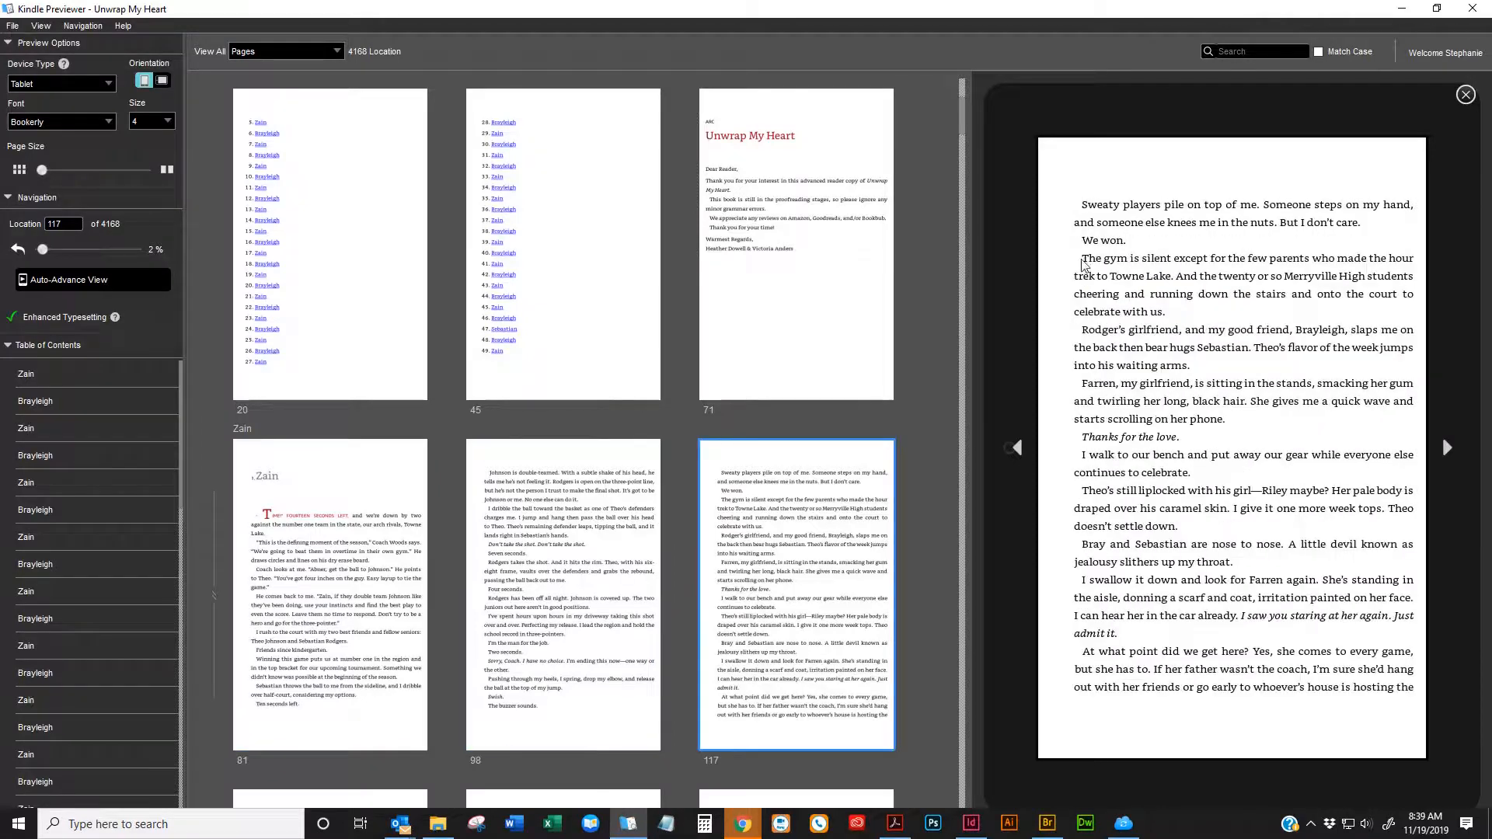
key("Right")
key("Right")
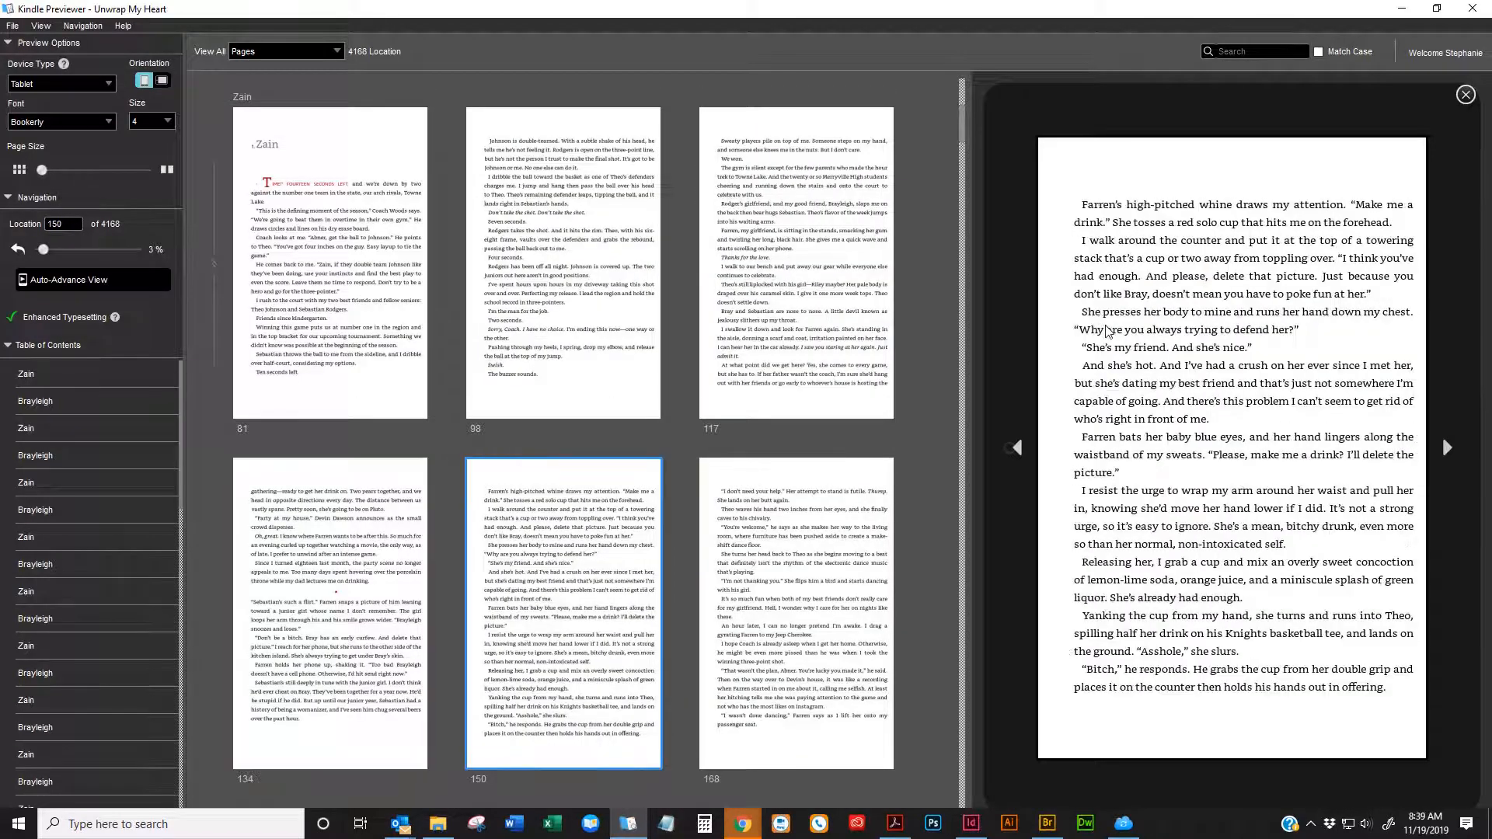
key("Right")
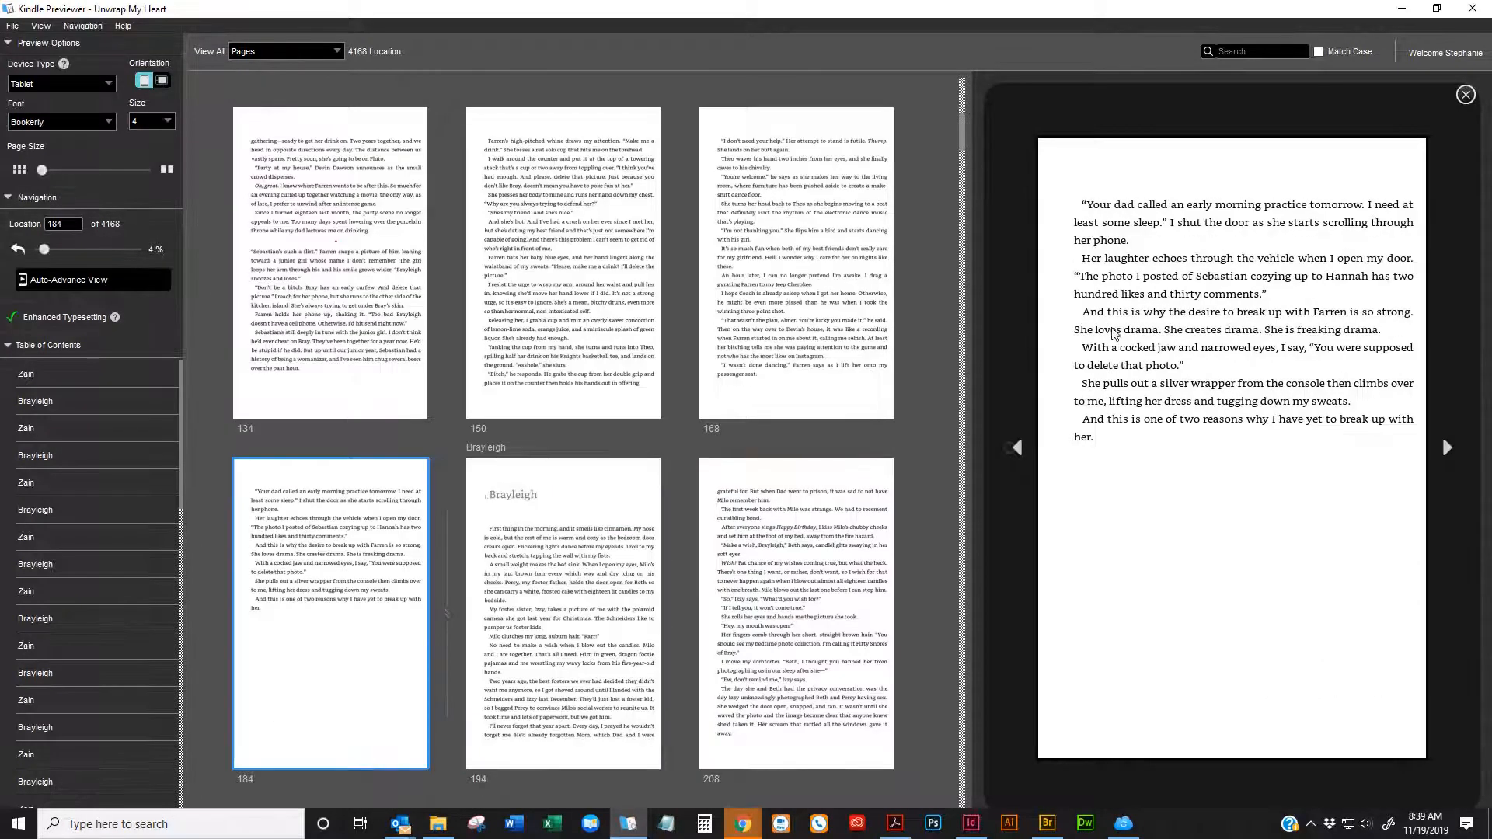
key("Right")
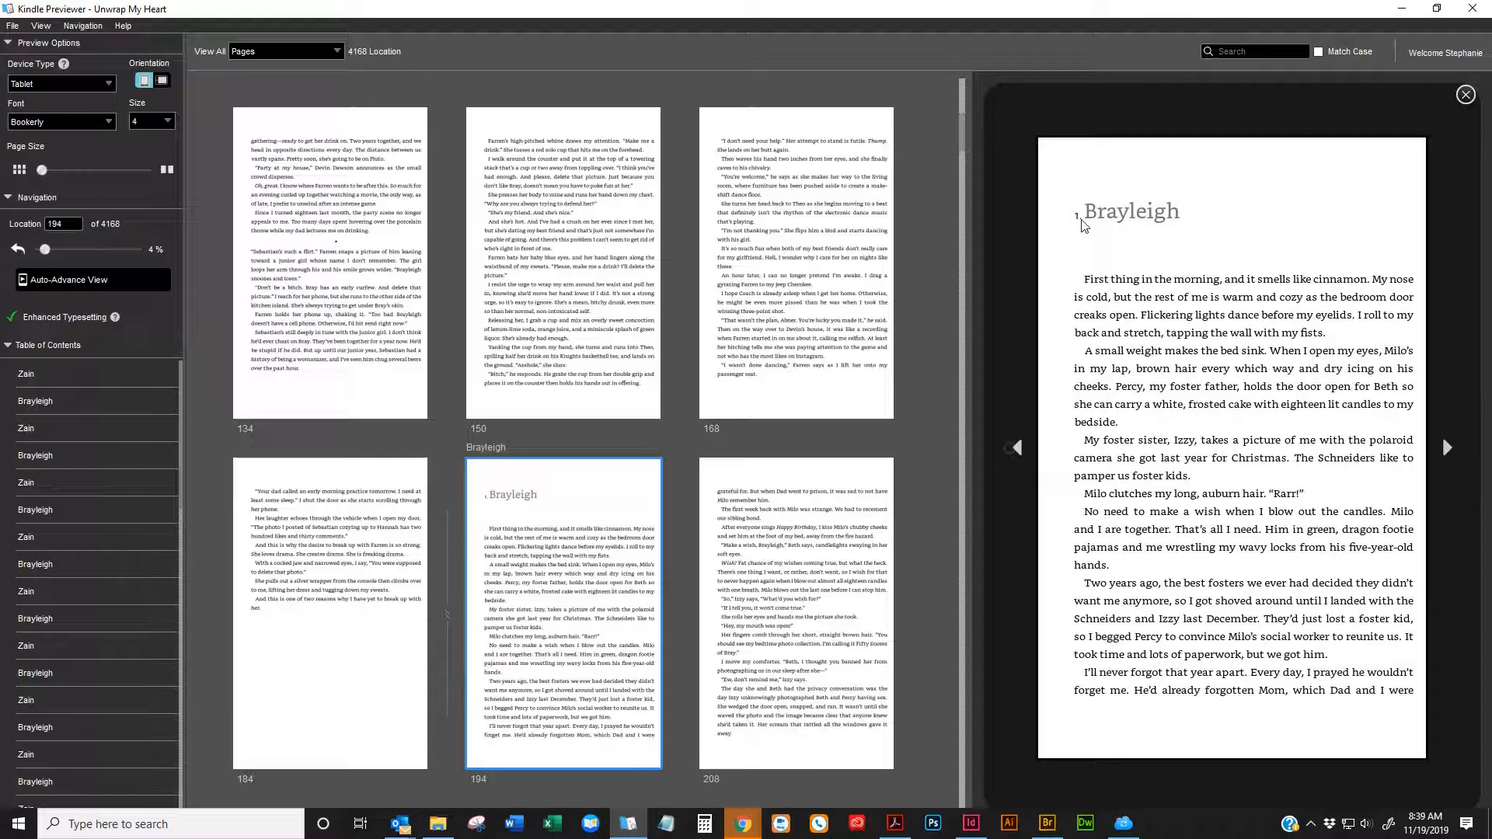
Page through the Brayleigh chapter and examine the heading and drop cap of the next Zain chapter opening
key("Right")
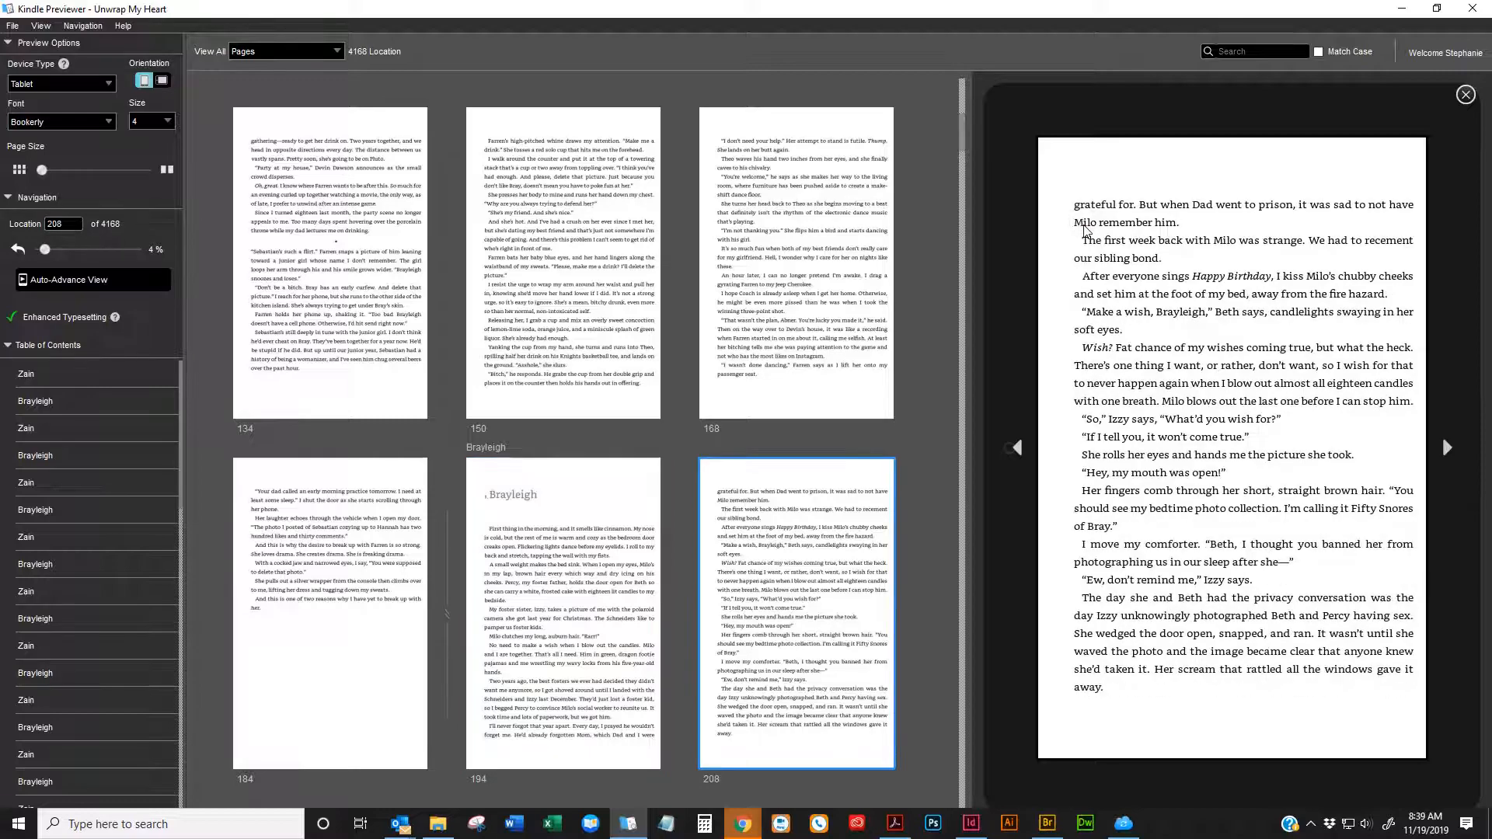
key("Right")
key("Right")
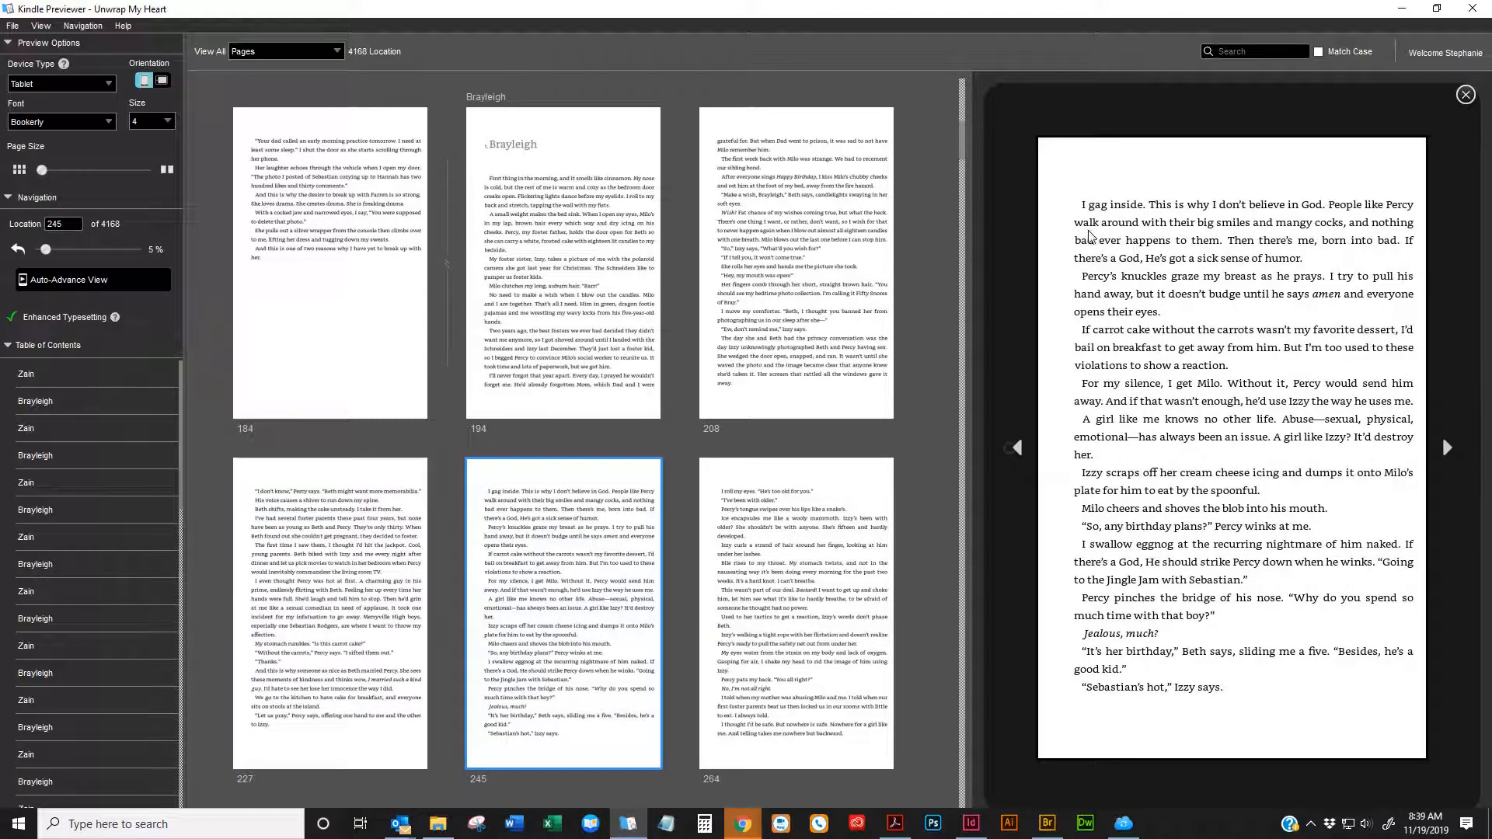
key("Right")
key("Right")
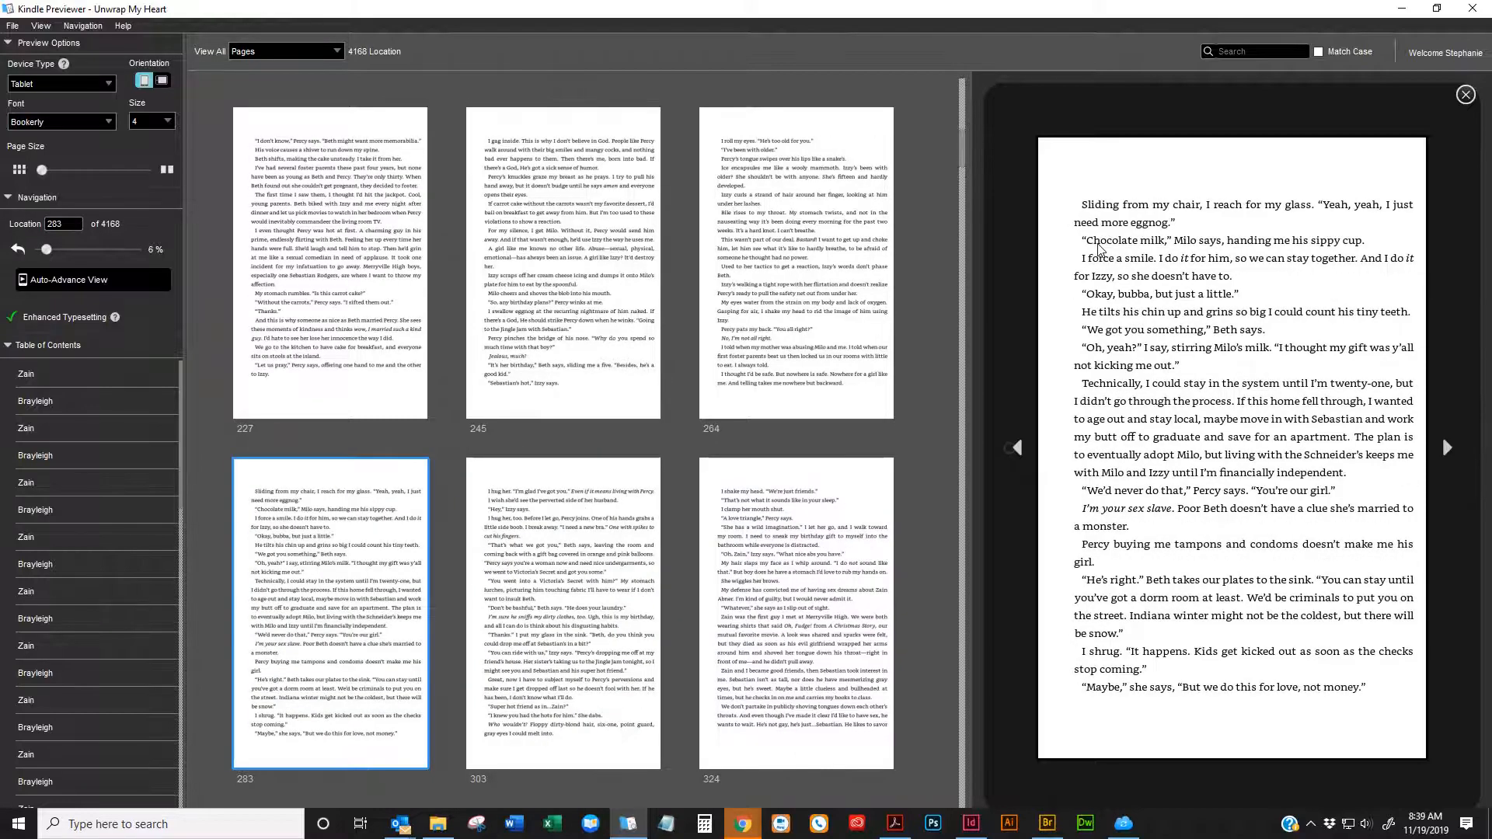
key("Right")
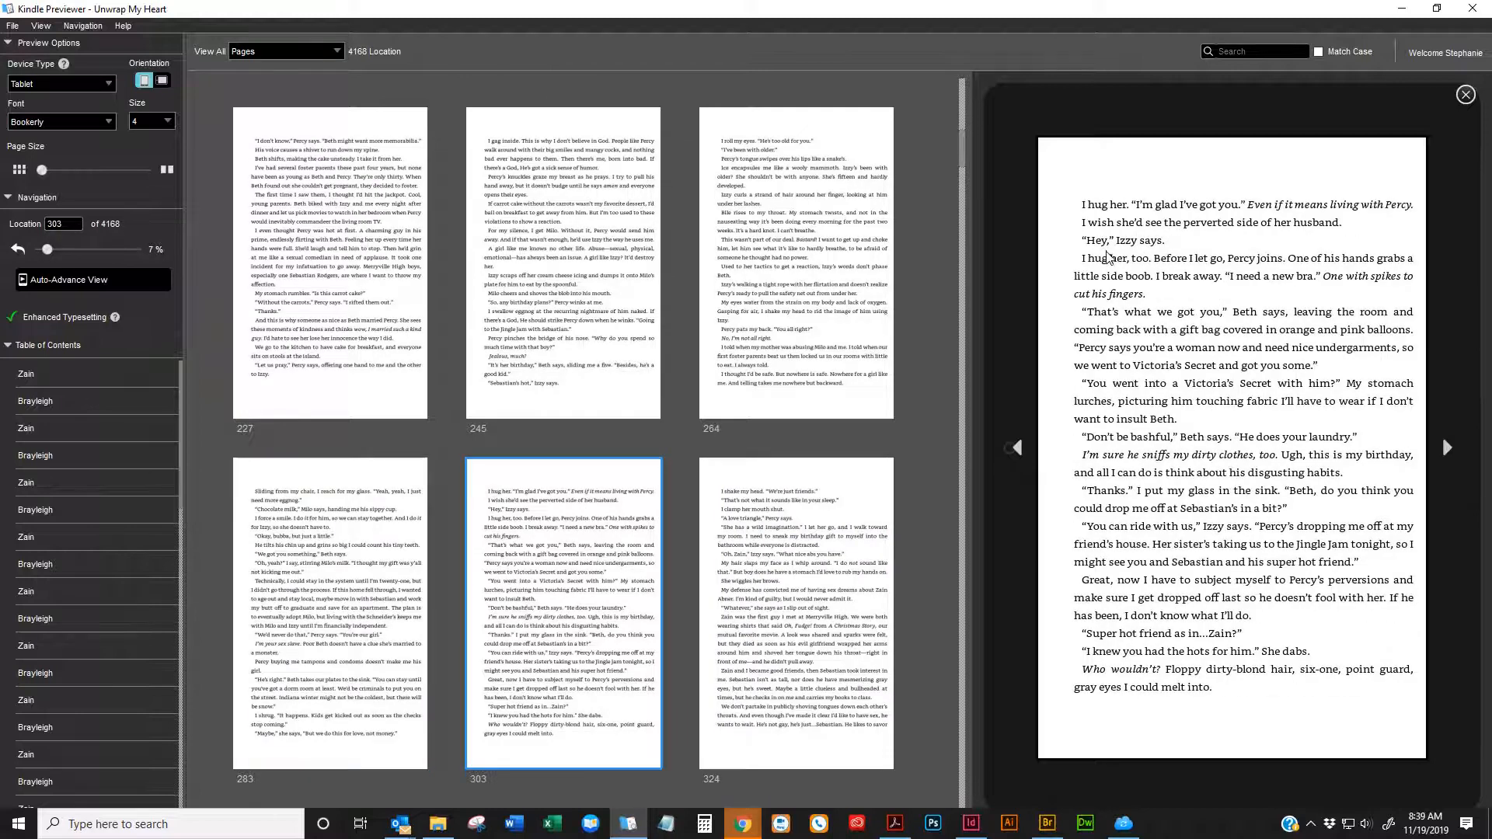
key("Right")
key("Right")
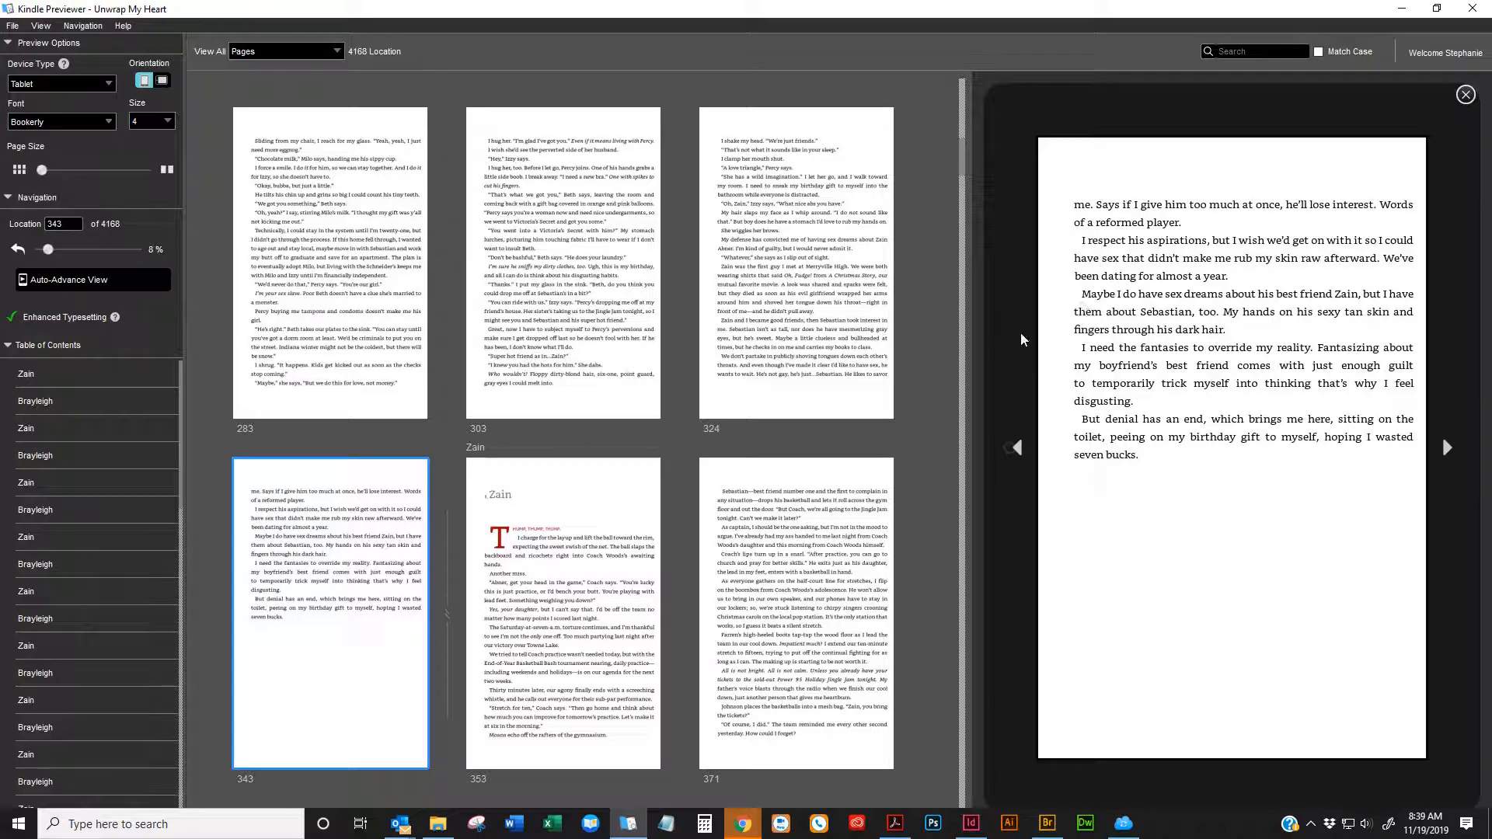
key("Right")
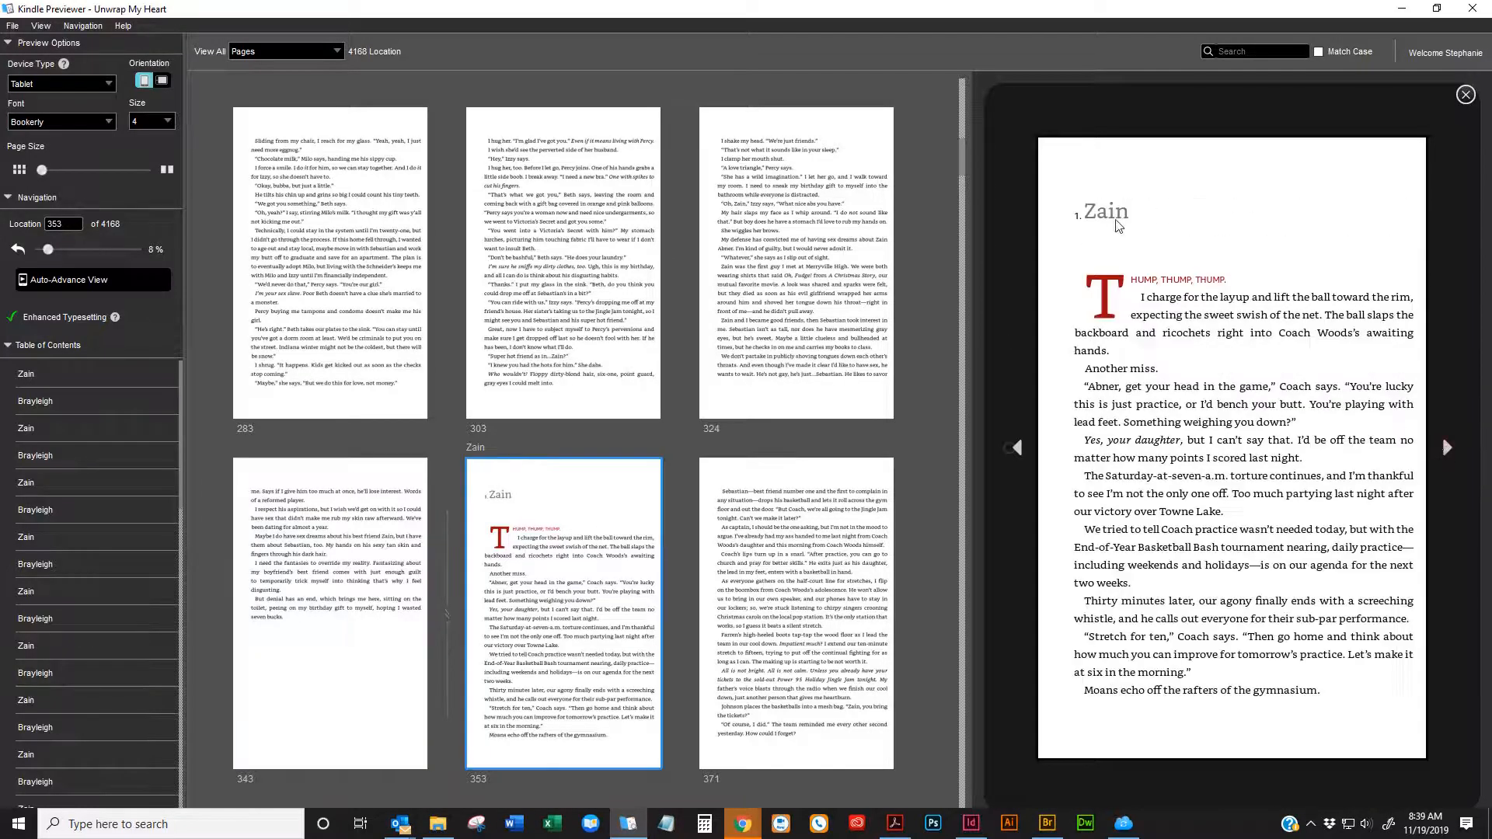
Back in InDesign, replace the automatic numbering above the Zain graphic with typed text CHAPTER 1 and redefine the ChapterNumber style
left_click(980, 825)
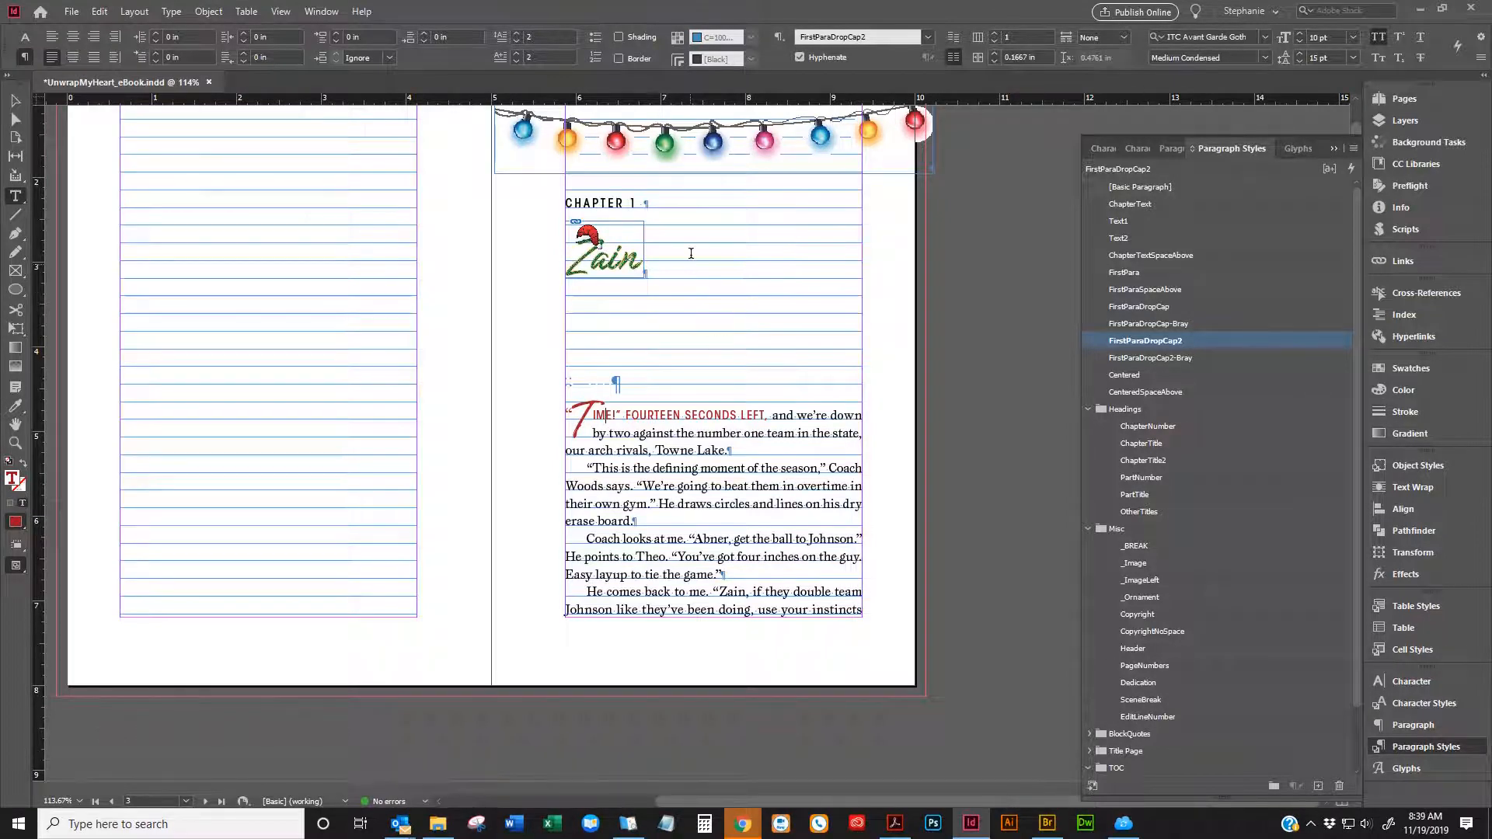
left_click(652, 197)
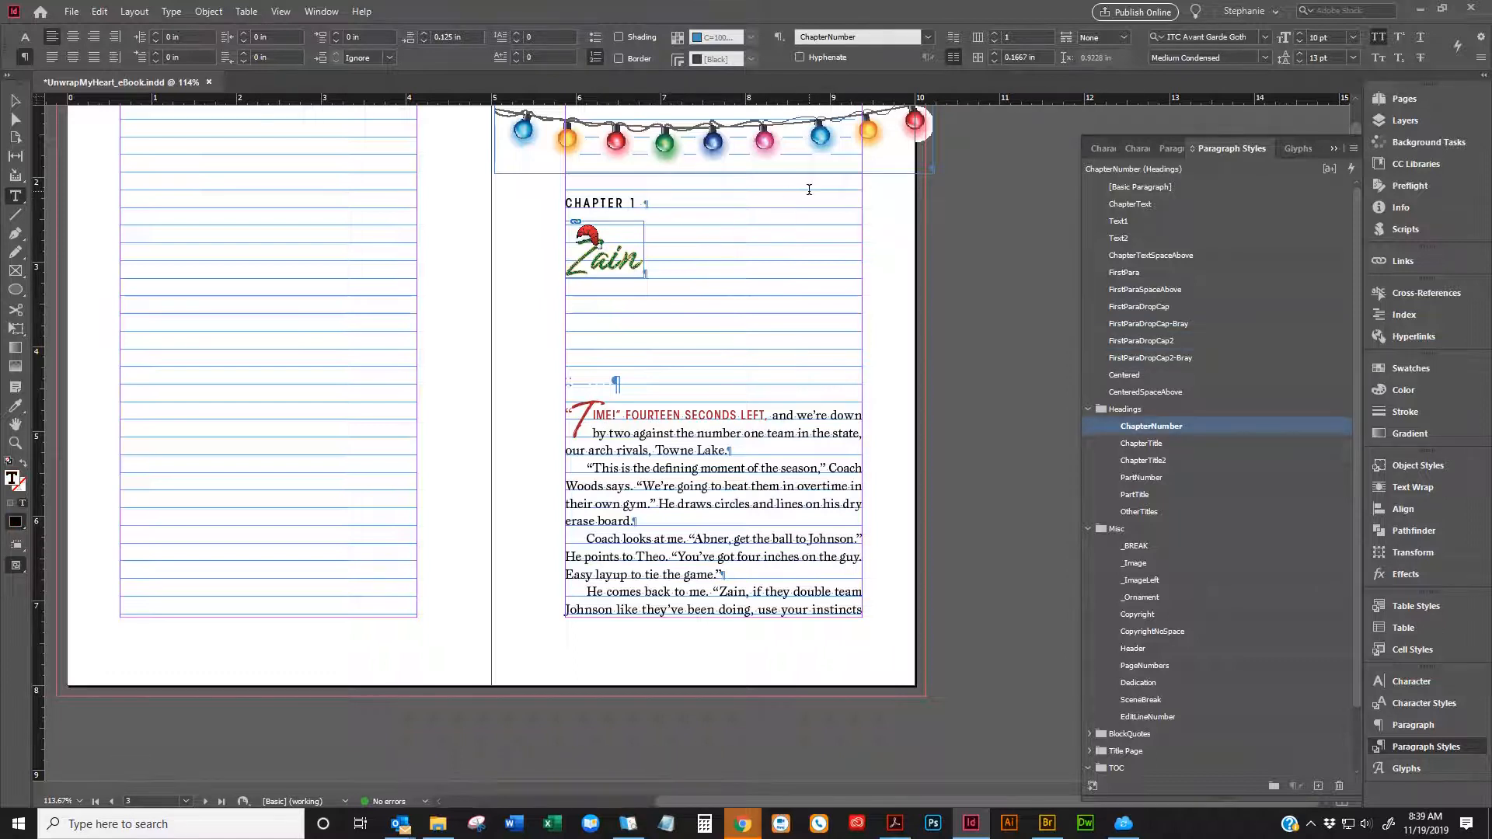
type("CHAPTER 1")
left_click(594, 58)
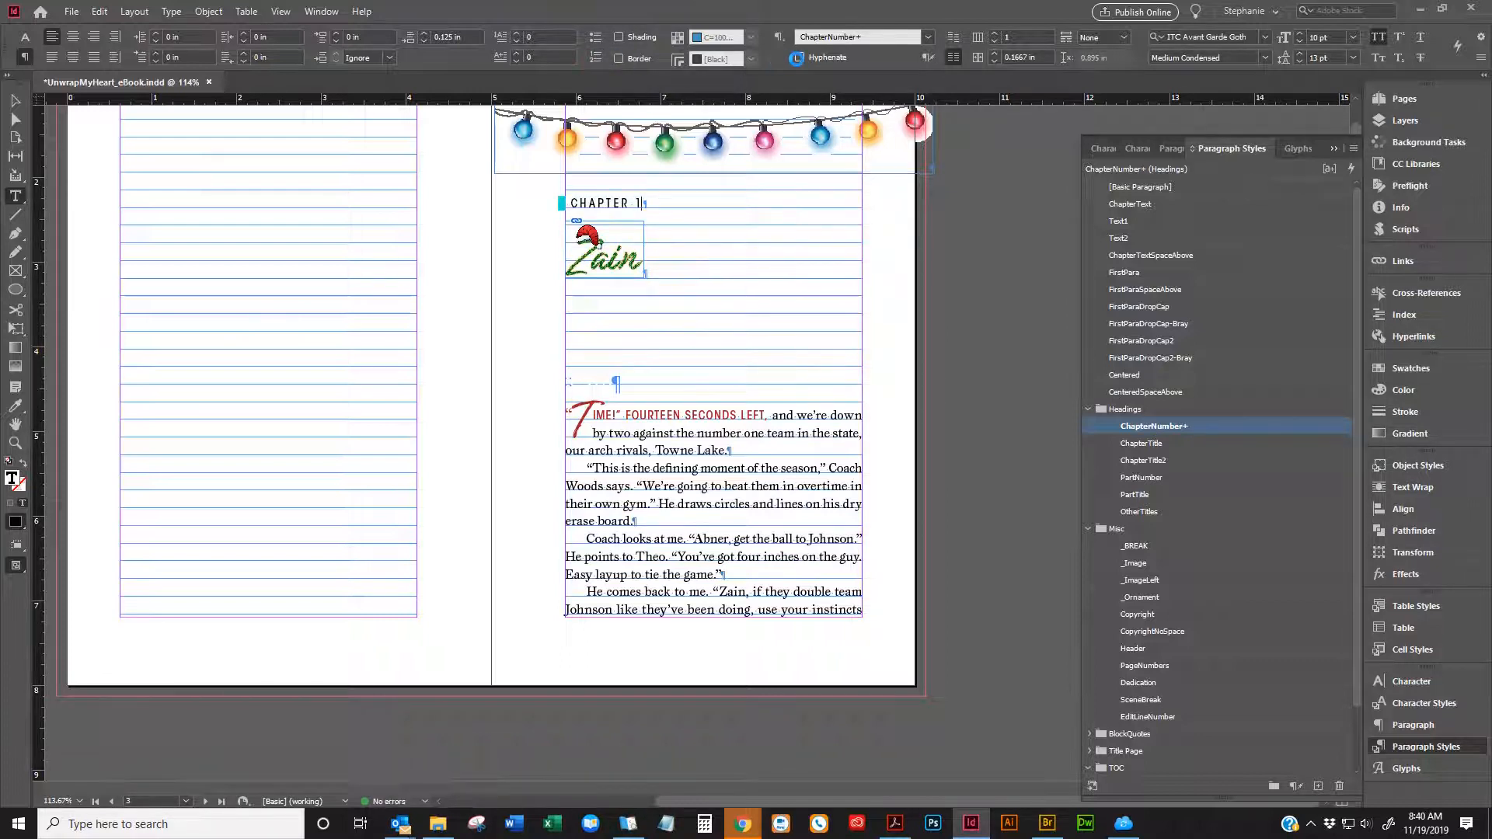
key("Home")
key("Delete")
left_click(678, 205)
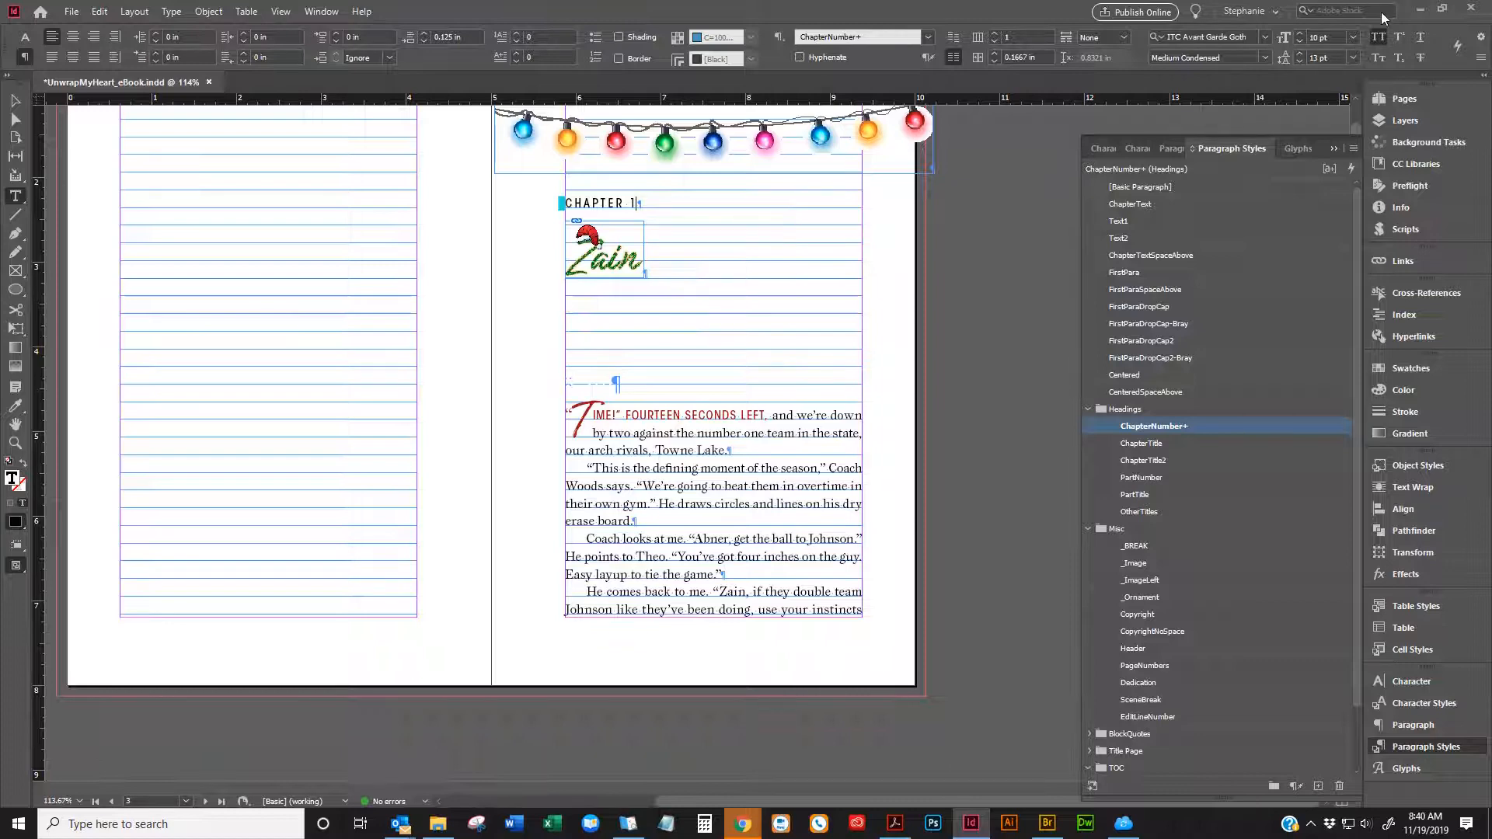
left_click(1352, 147)
left_click(1160, 207)
Check which character style is applied to the opening quotation mark before the drop cap
scroll(847, 264, "down", 1)
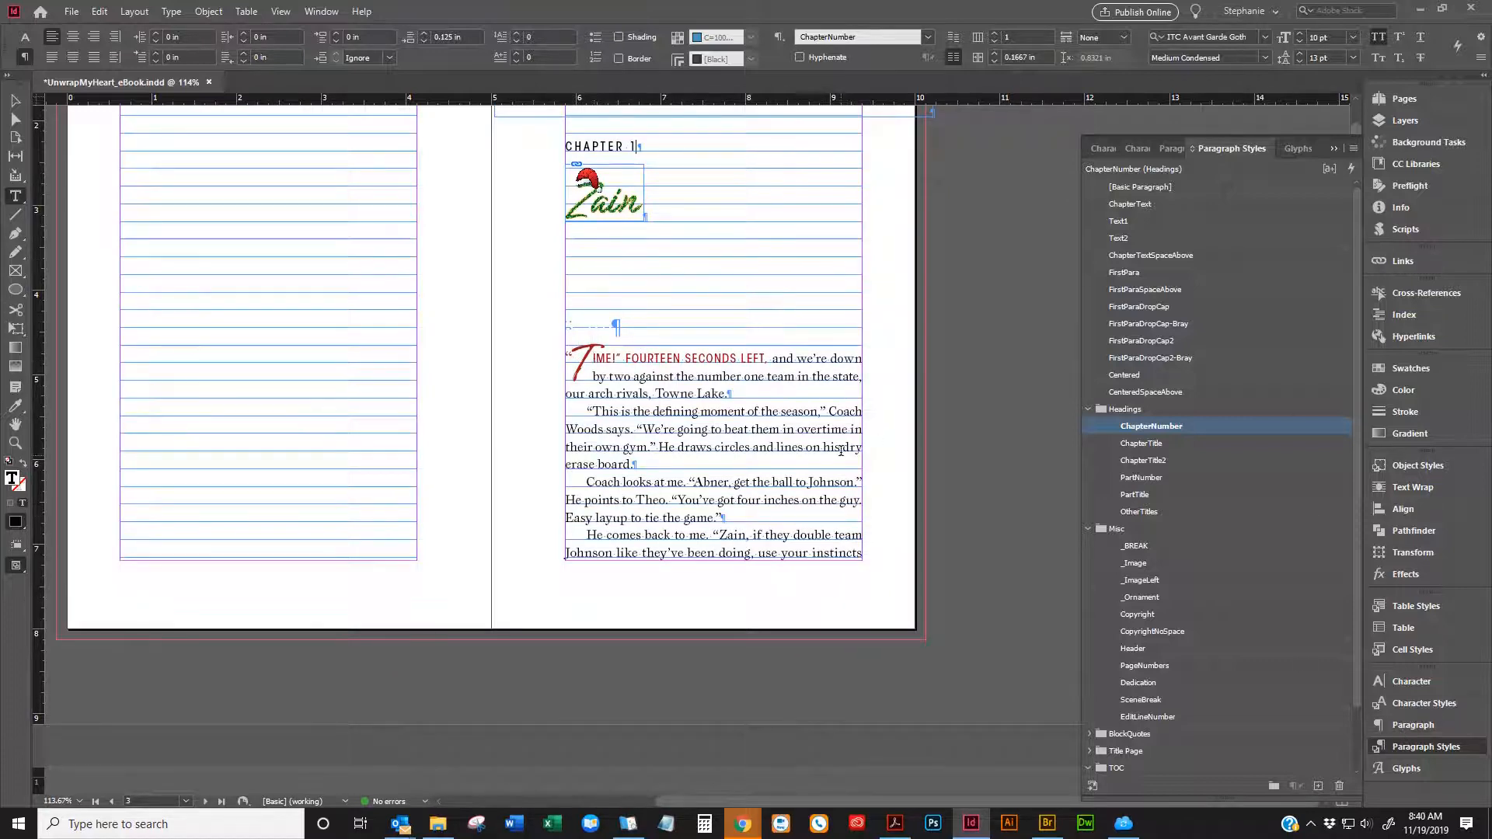
left_click_drag(566, 356, 576, 357)
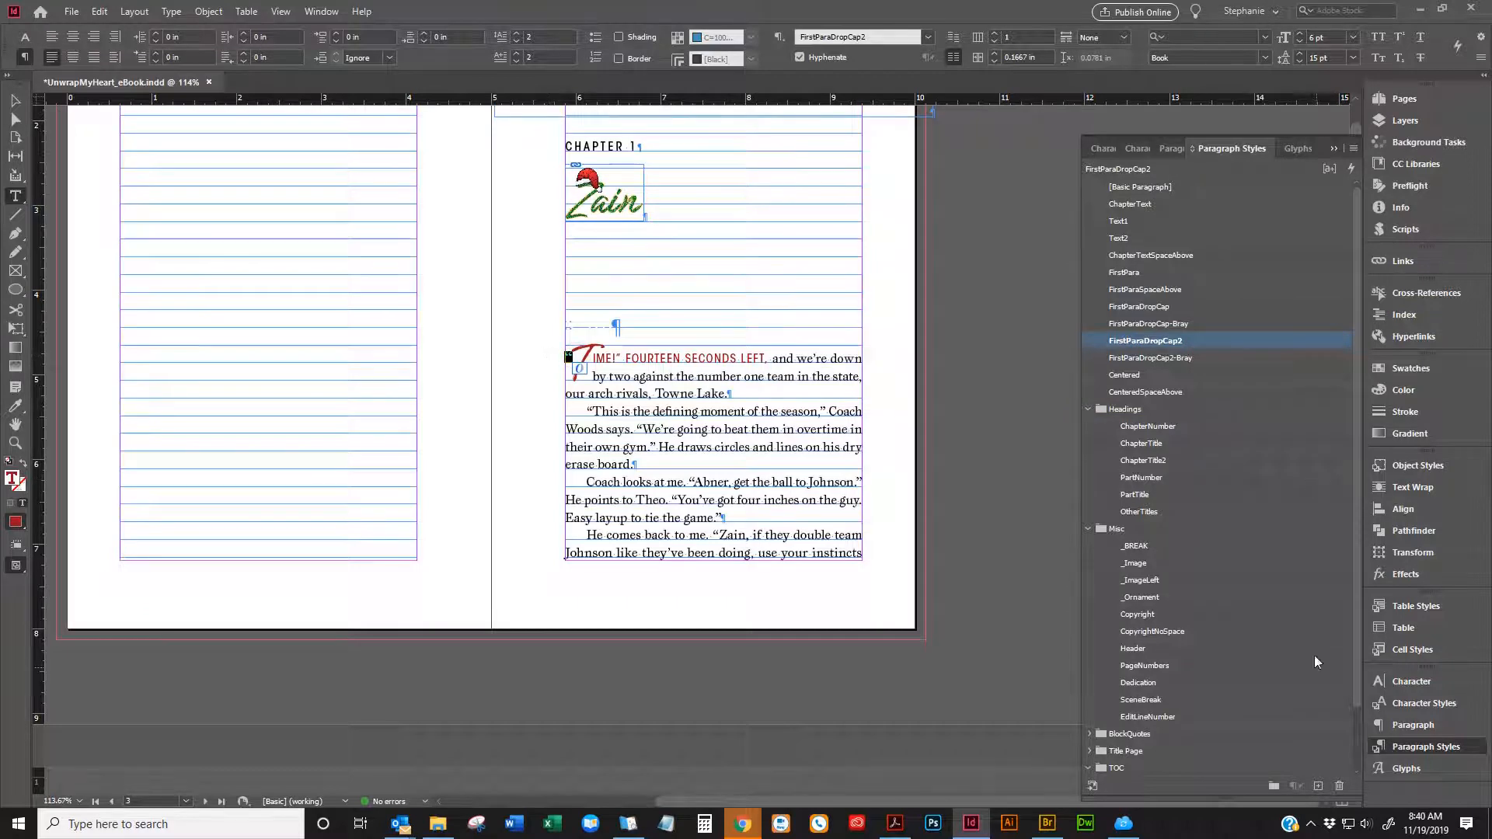
left_click(1421, 702)
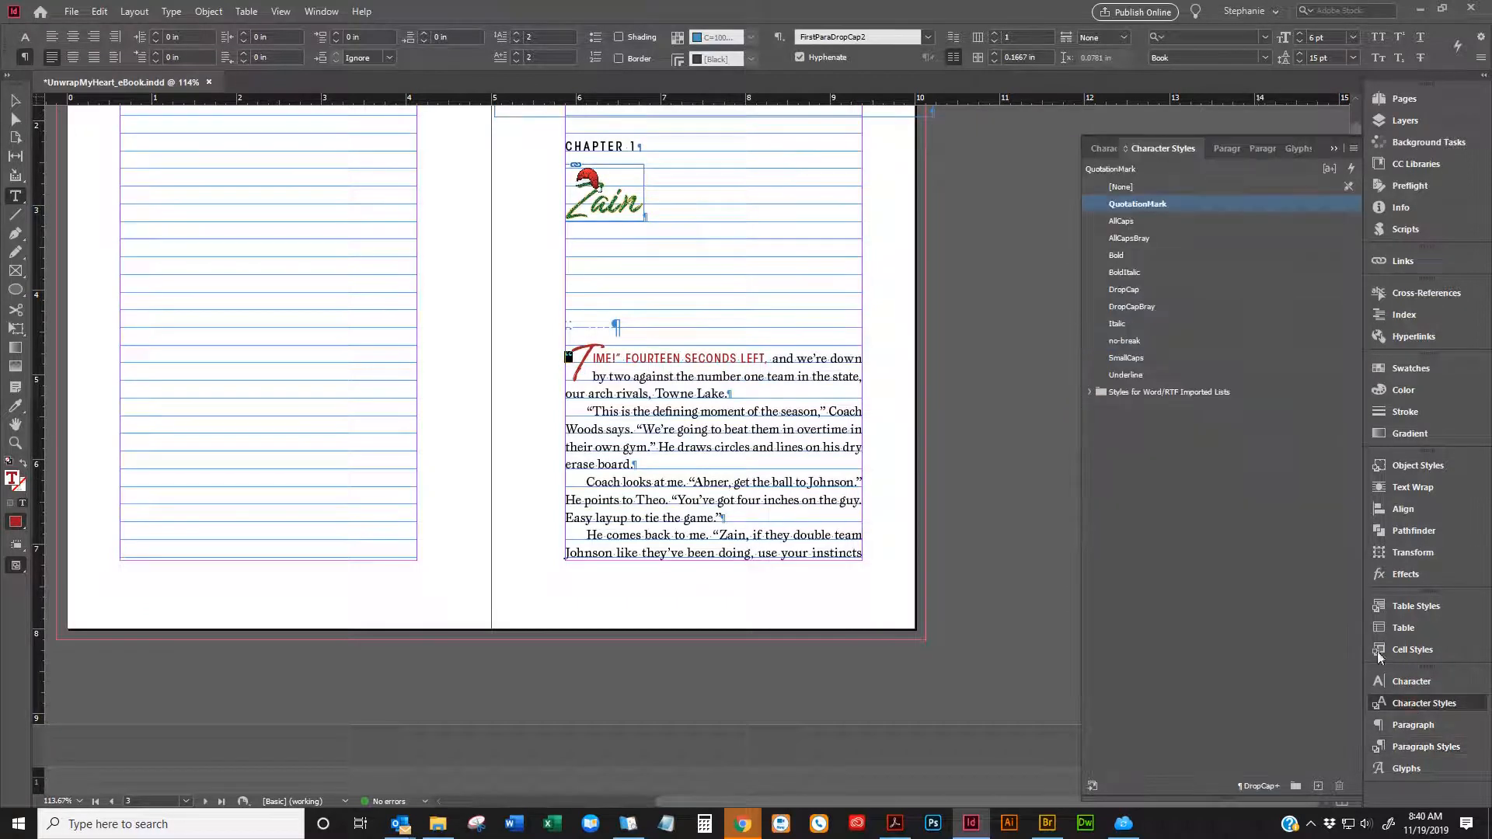
right_click(1125, 205)
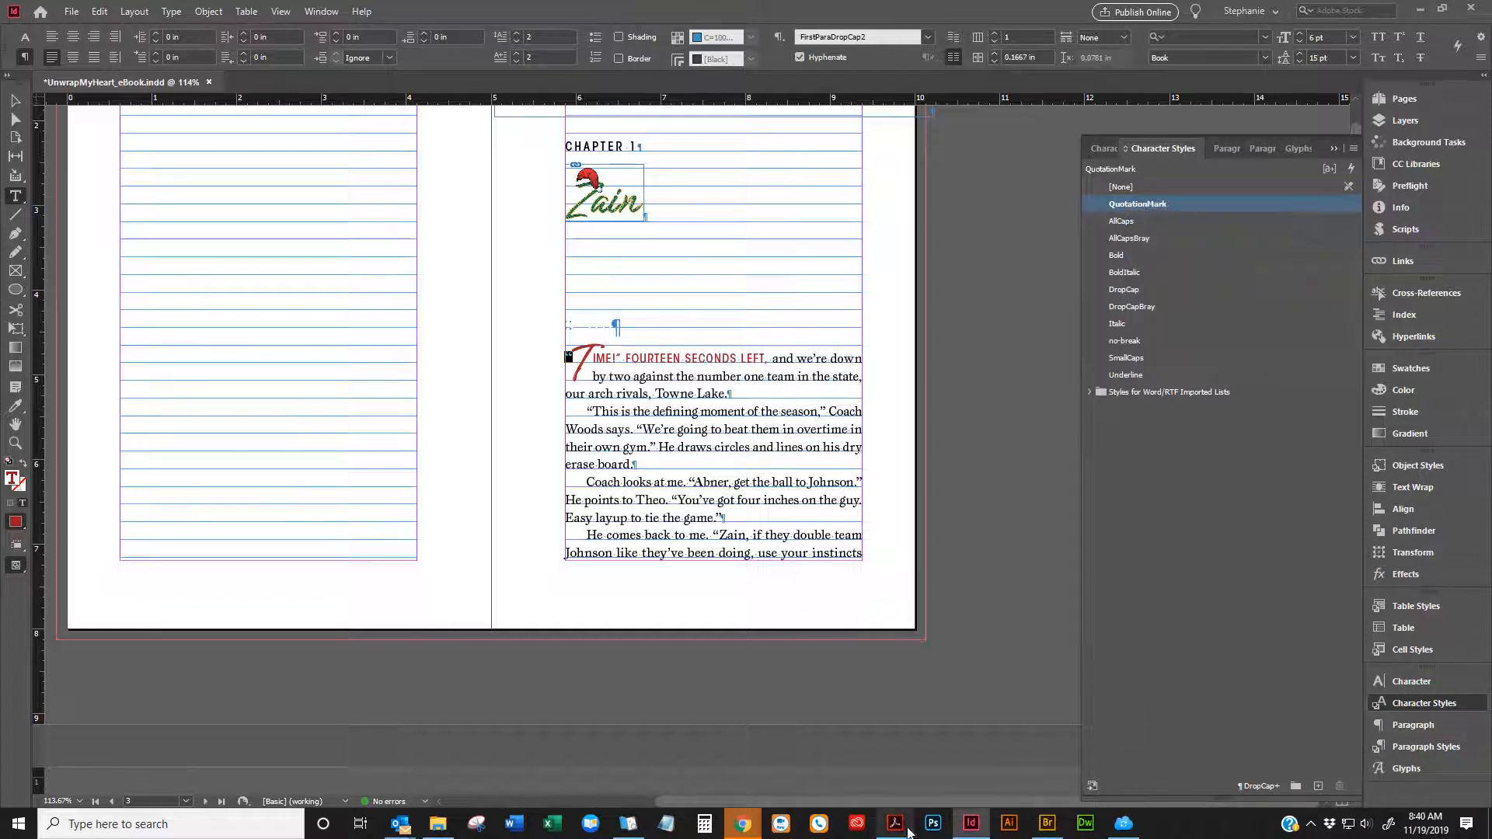
Switch to Kindle Previewer and examine the opening quotation mark and drop cap on the first Zain chapter page
left_click(629, 823)
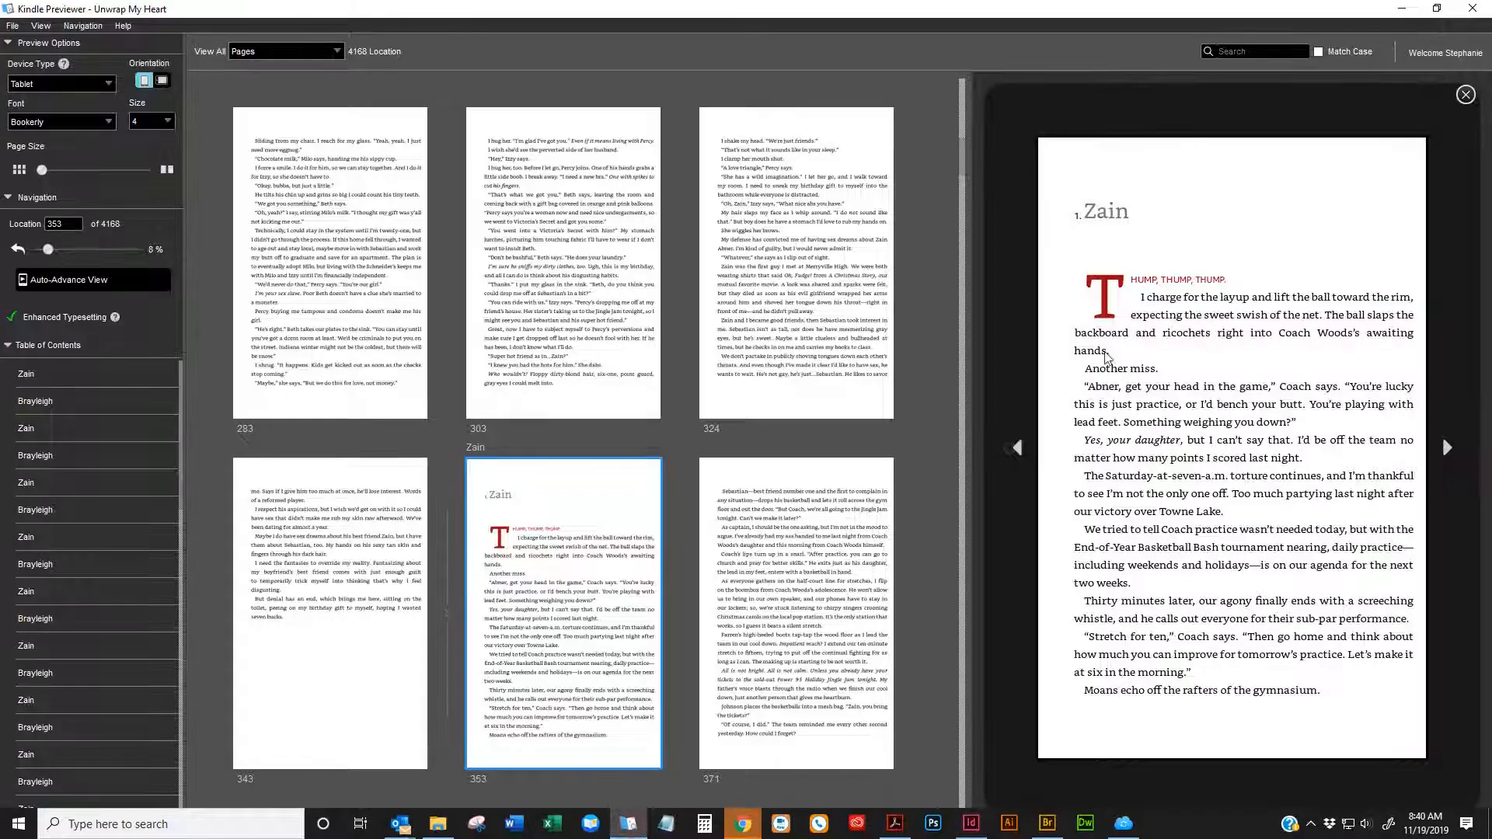
left_click(1088, 313)
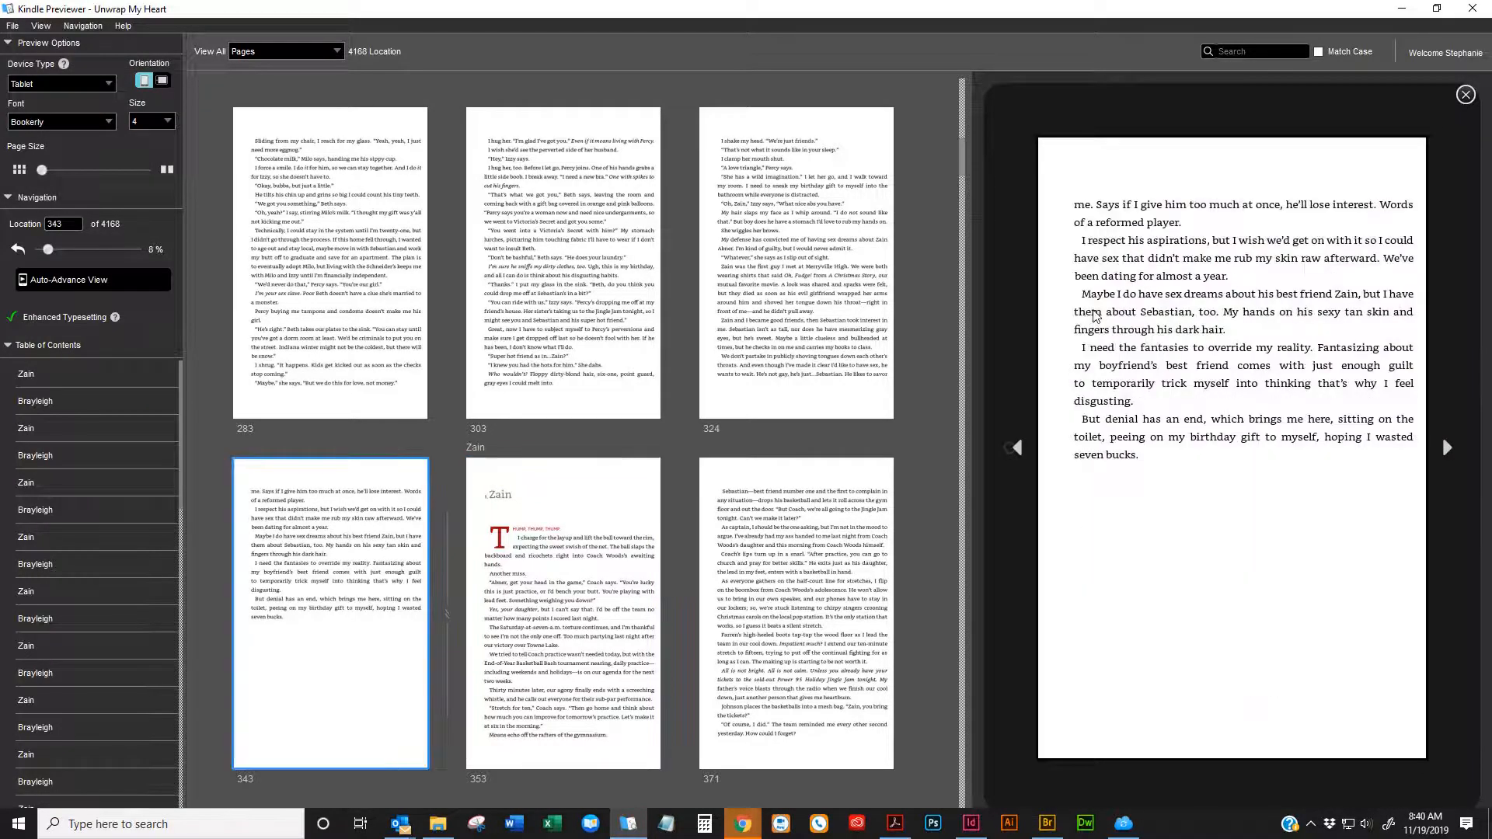
scroll(595, 317, "down", 5)
scroll(595, 317, "up", 5)
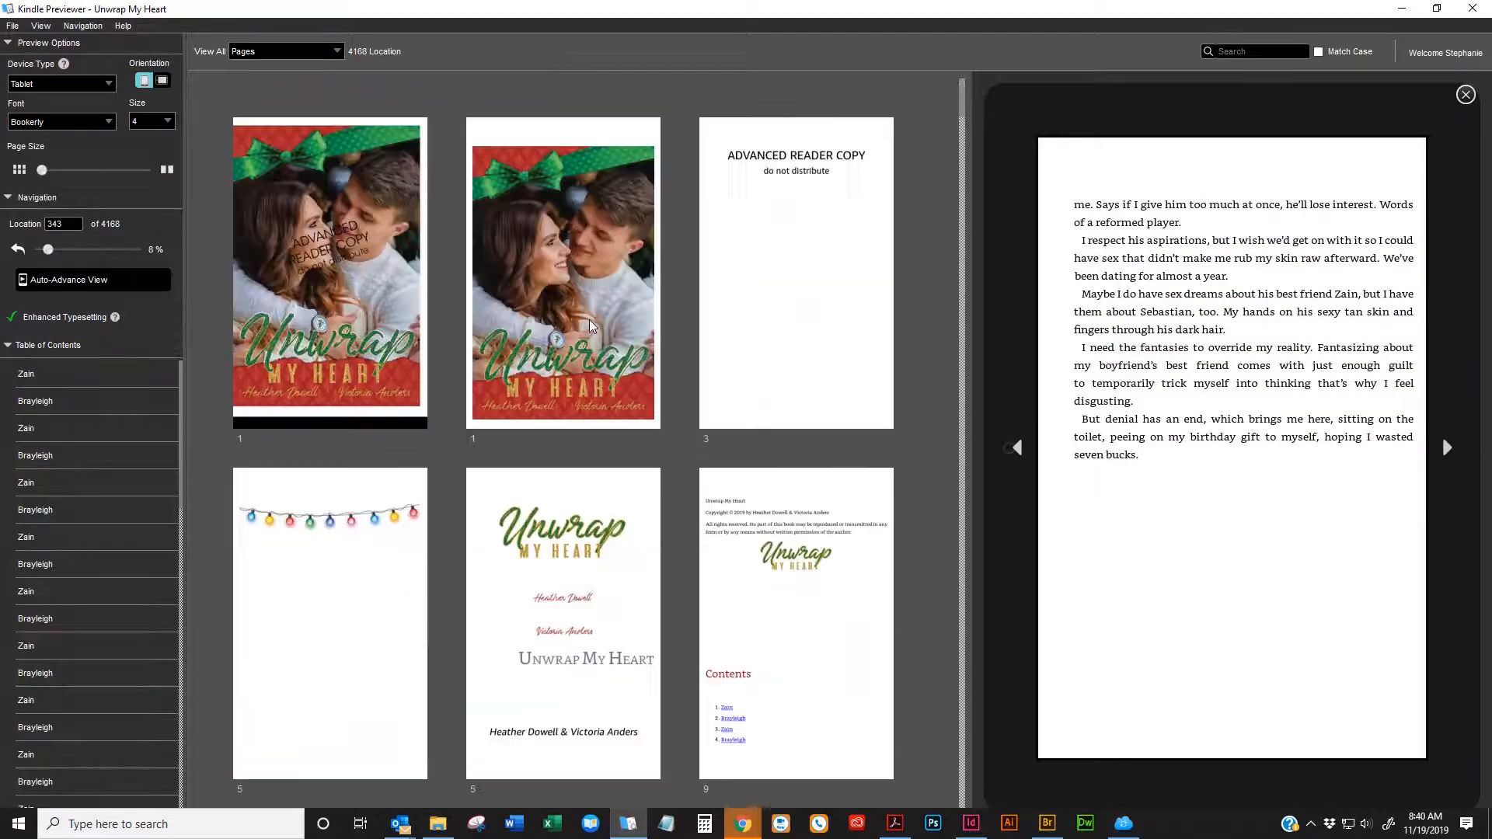
scroll(589, 322, "down", 8)
scroll(576, 366, "up", 6)
left_click(743, 293)
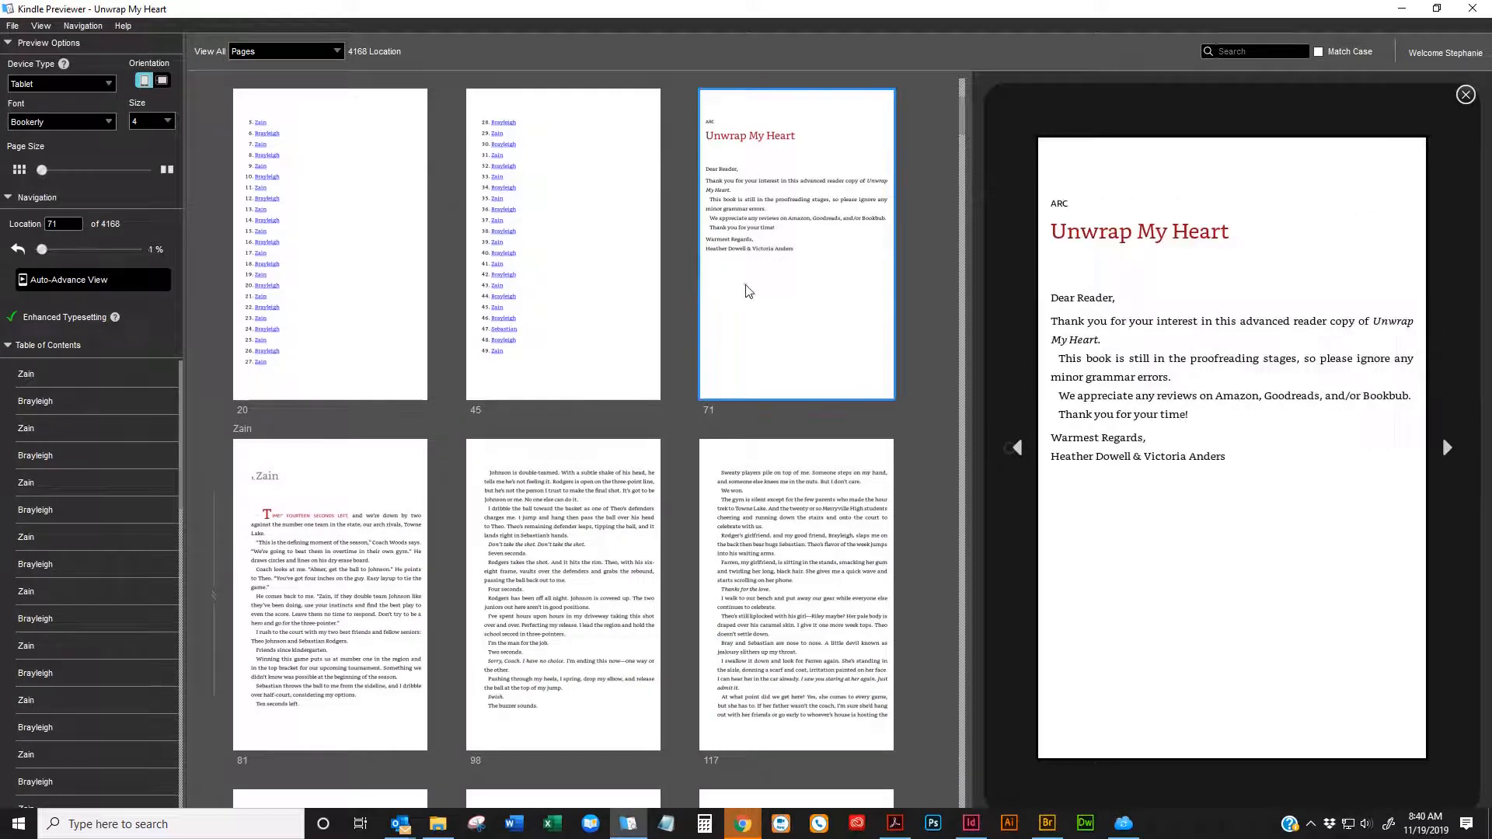
left_click(352, 471)
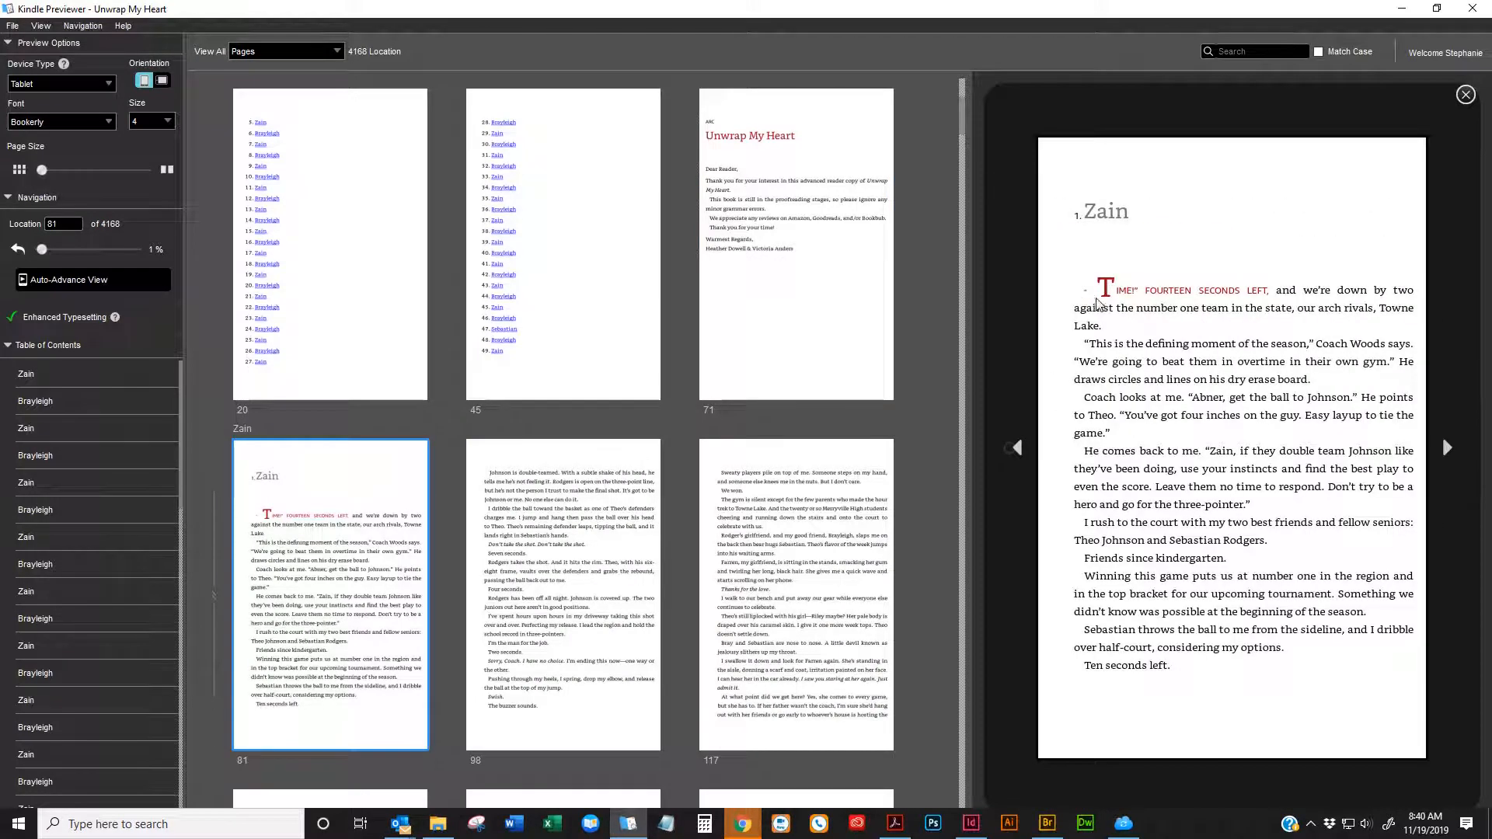
left_click(1091, 300)
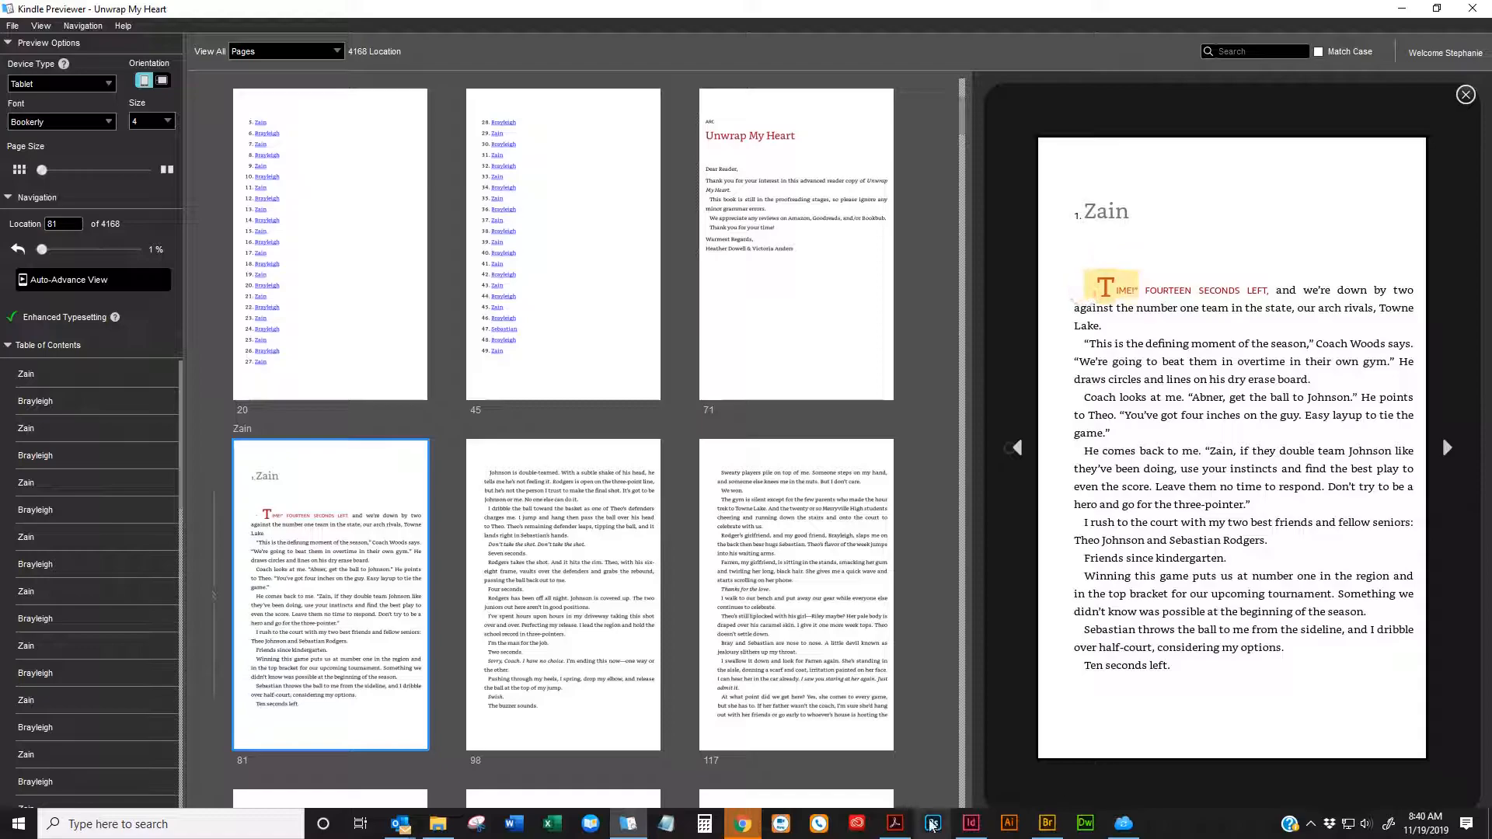
Return to InDesign and delete the QuotationMark character style, replacing it with [None] without preserving its formatting
left_click(957, 825)
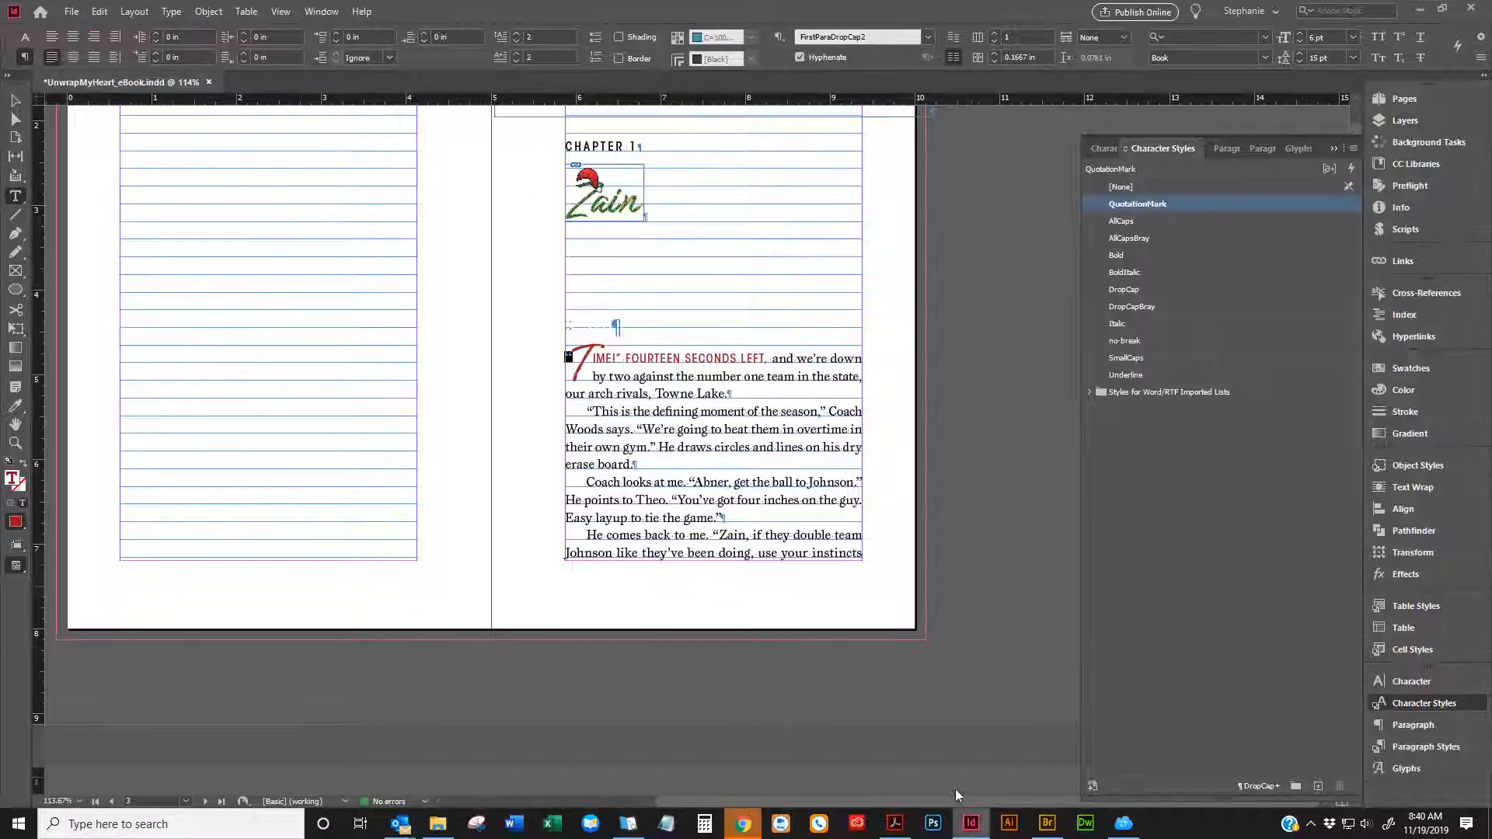
right_click(1159, 206)
left_click(1191, 251)
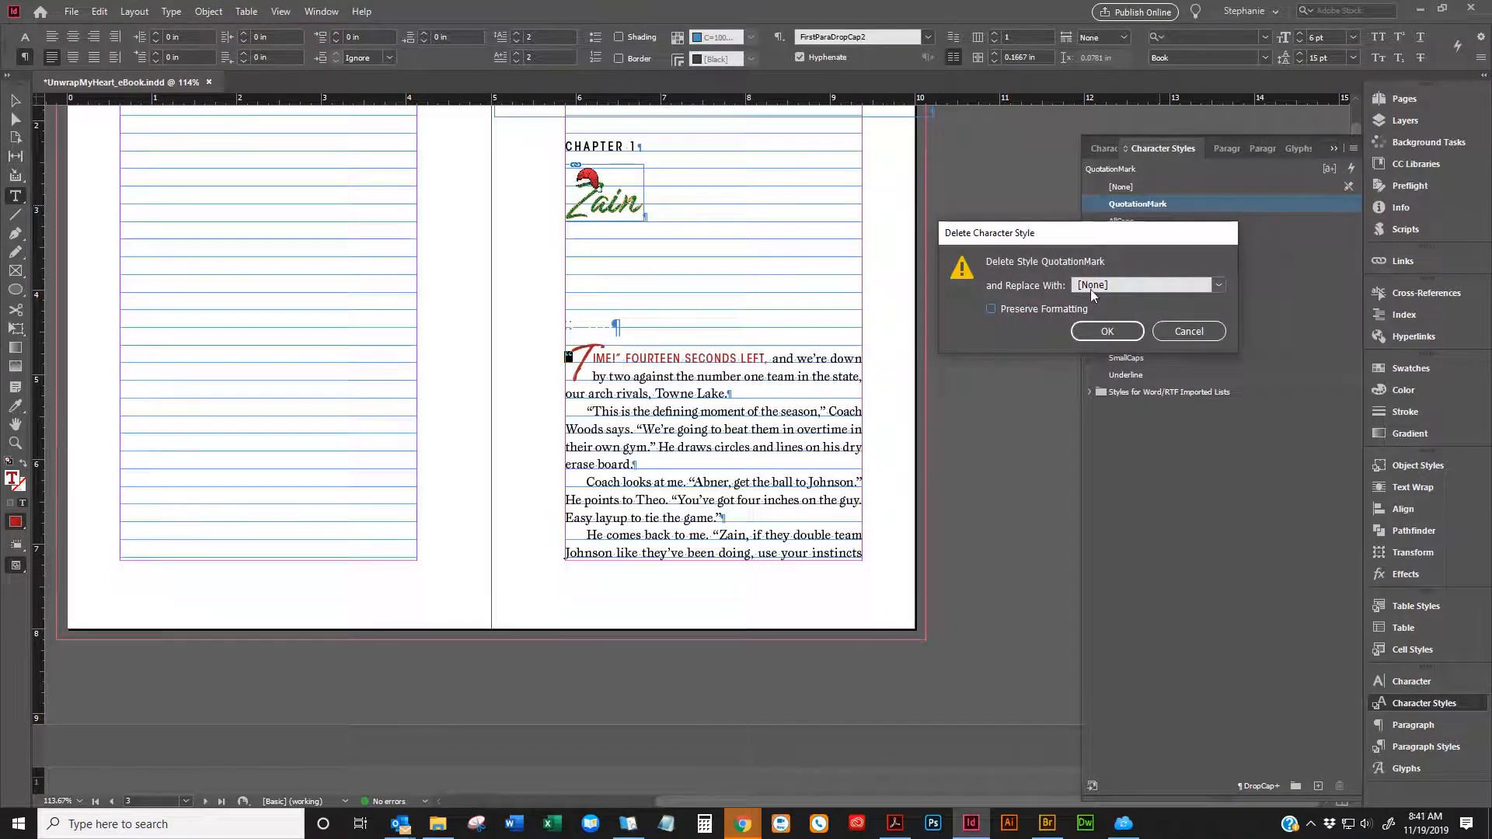
left_click(1108, 330)
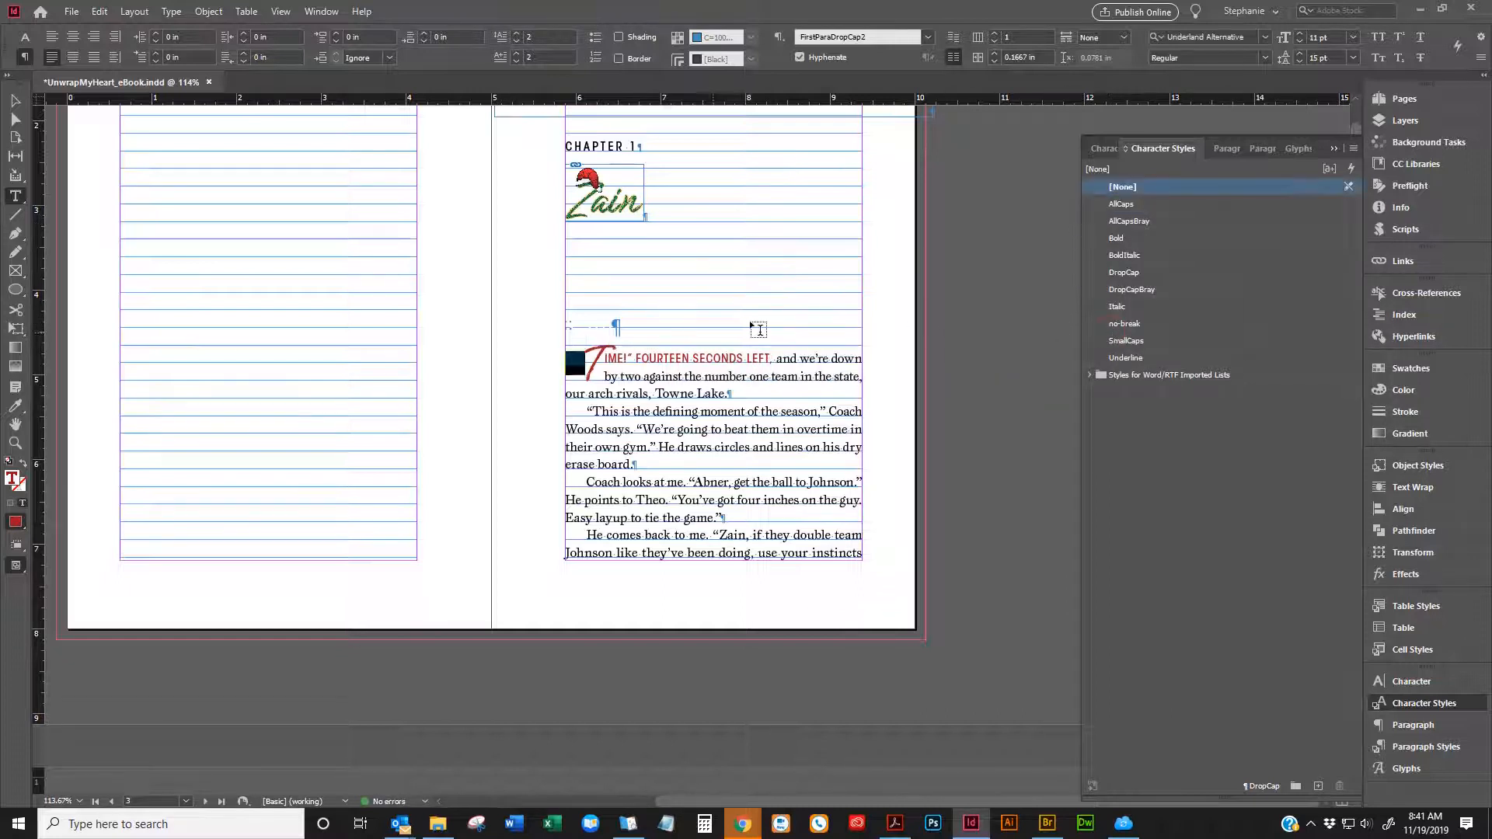
left_click(595, 350)
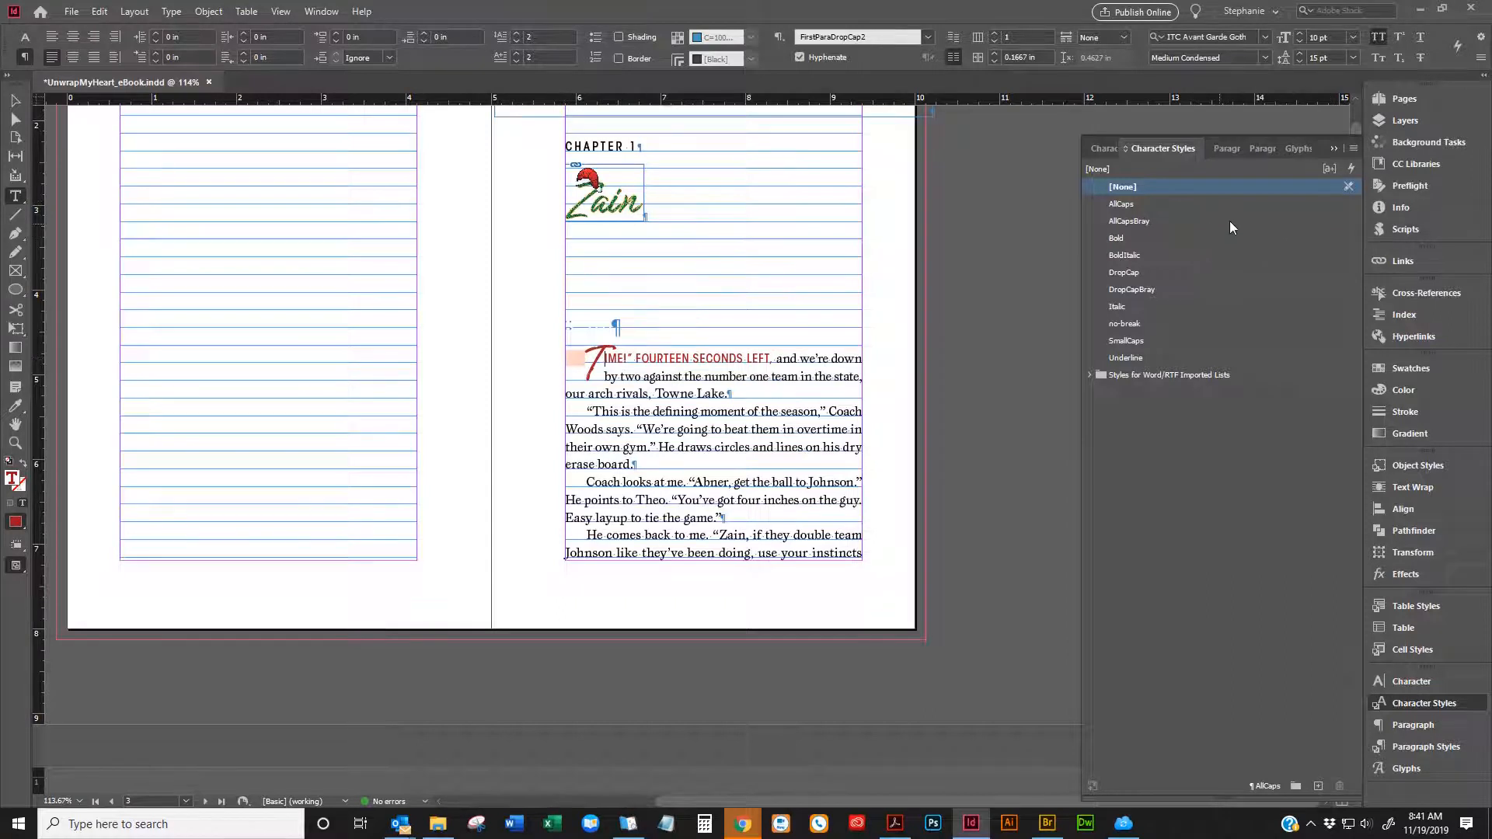
Change the DropCap character style's font to ITC Avant Garde Gothic Std in the Book style
mouse_move(586, 353)
left_mouse_down()
mouse_move(572, 351)
mouse_move(604, 346)
mouse_move(584, 357)
left_mouse_up()
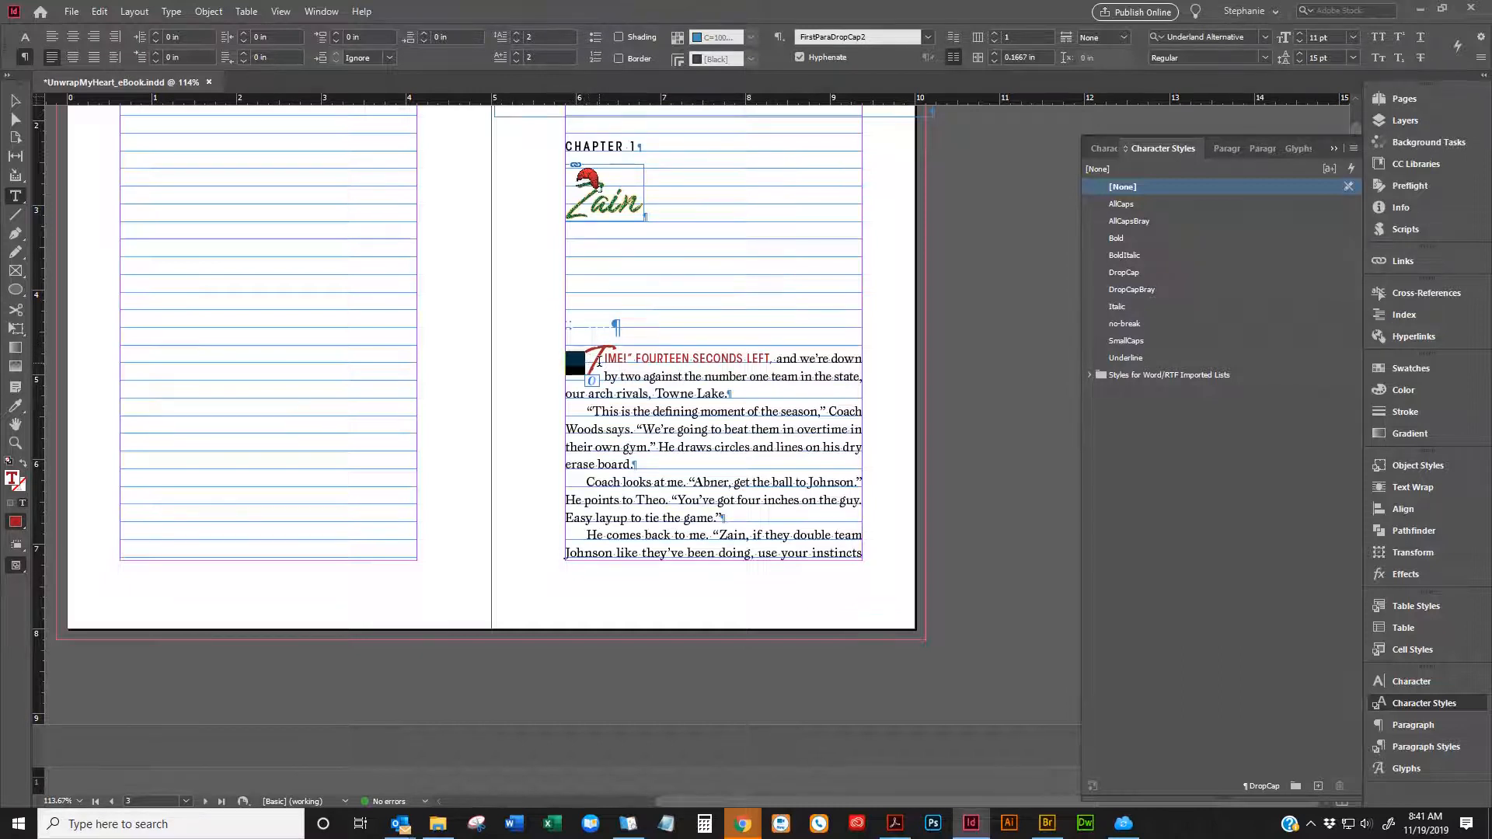
left_click(599, 361)
right_click(1135, 274)
left_click(1140, 280)
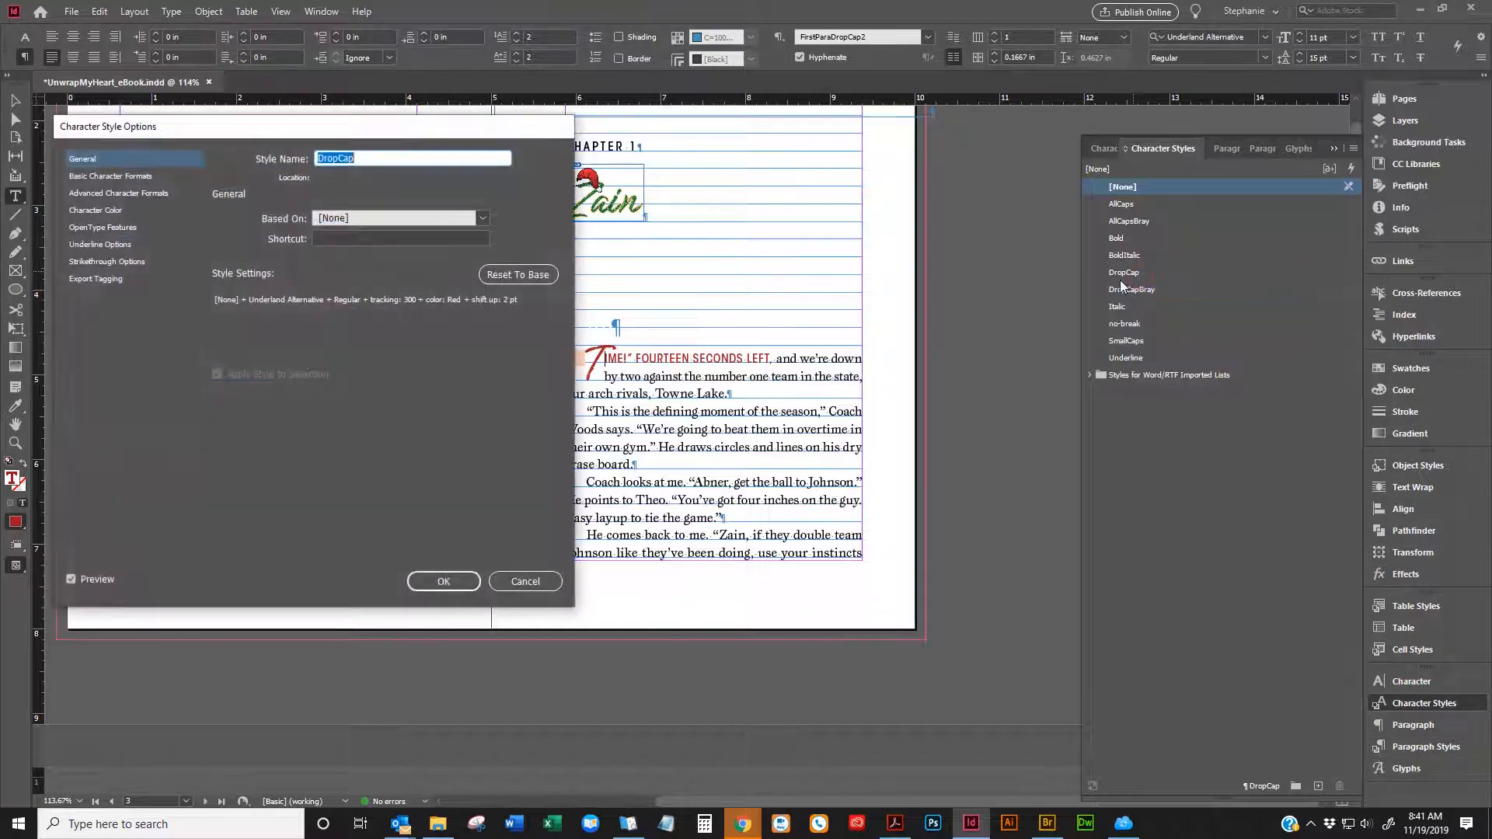
left_click_drag(410, 128, 1238, 187)
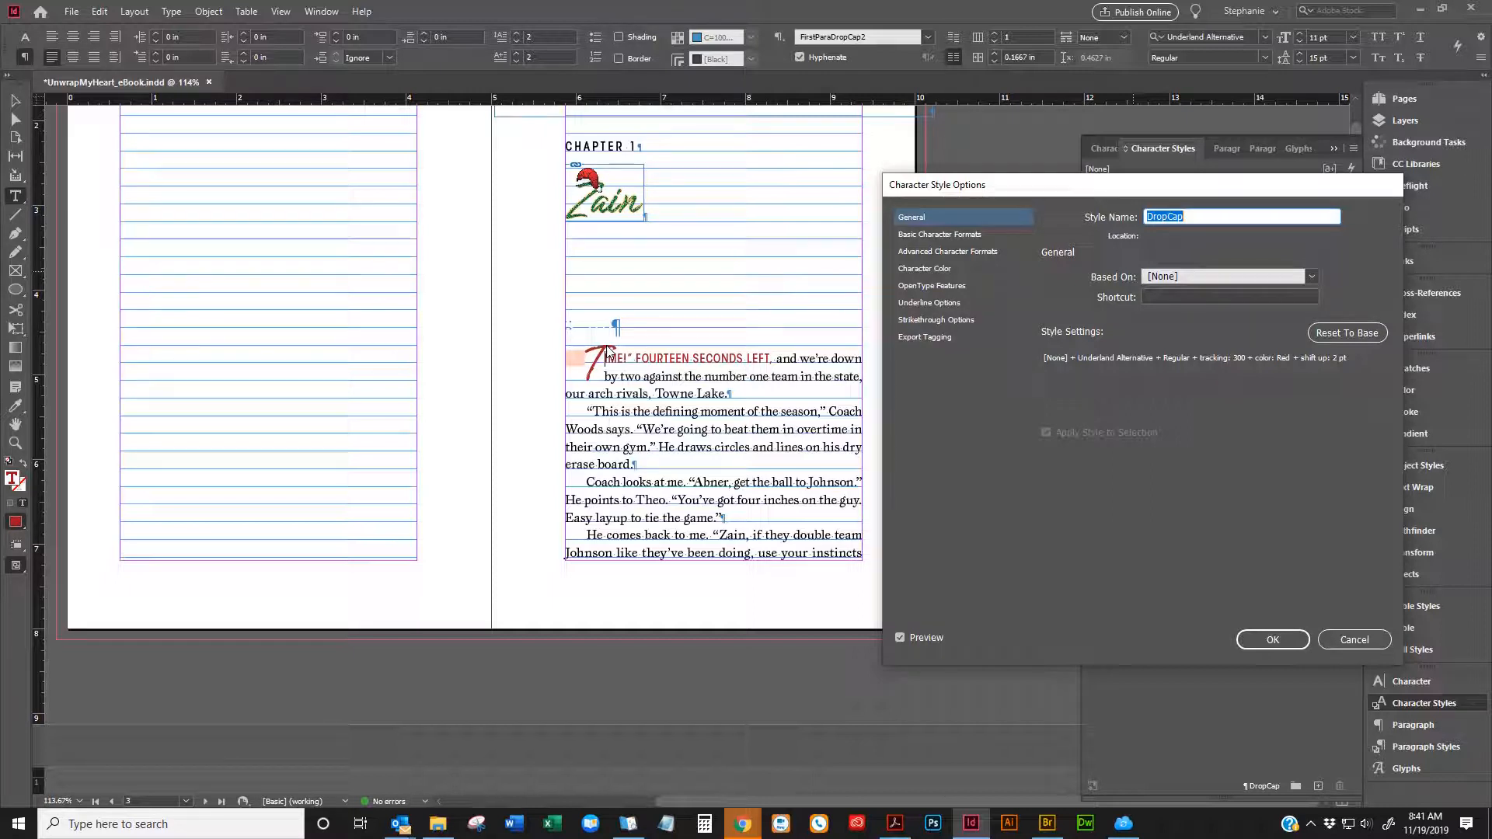
left_click(926, 236)
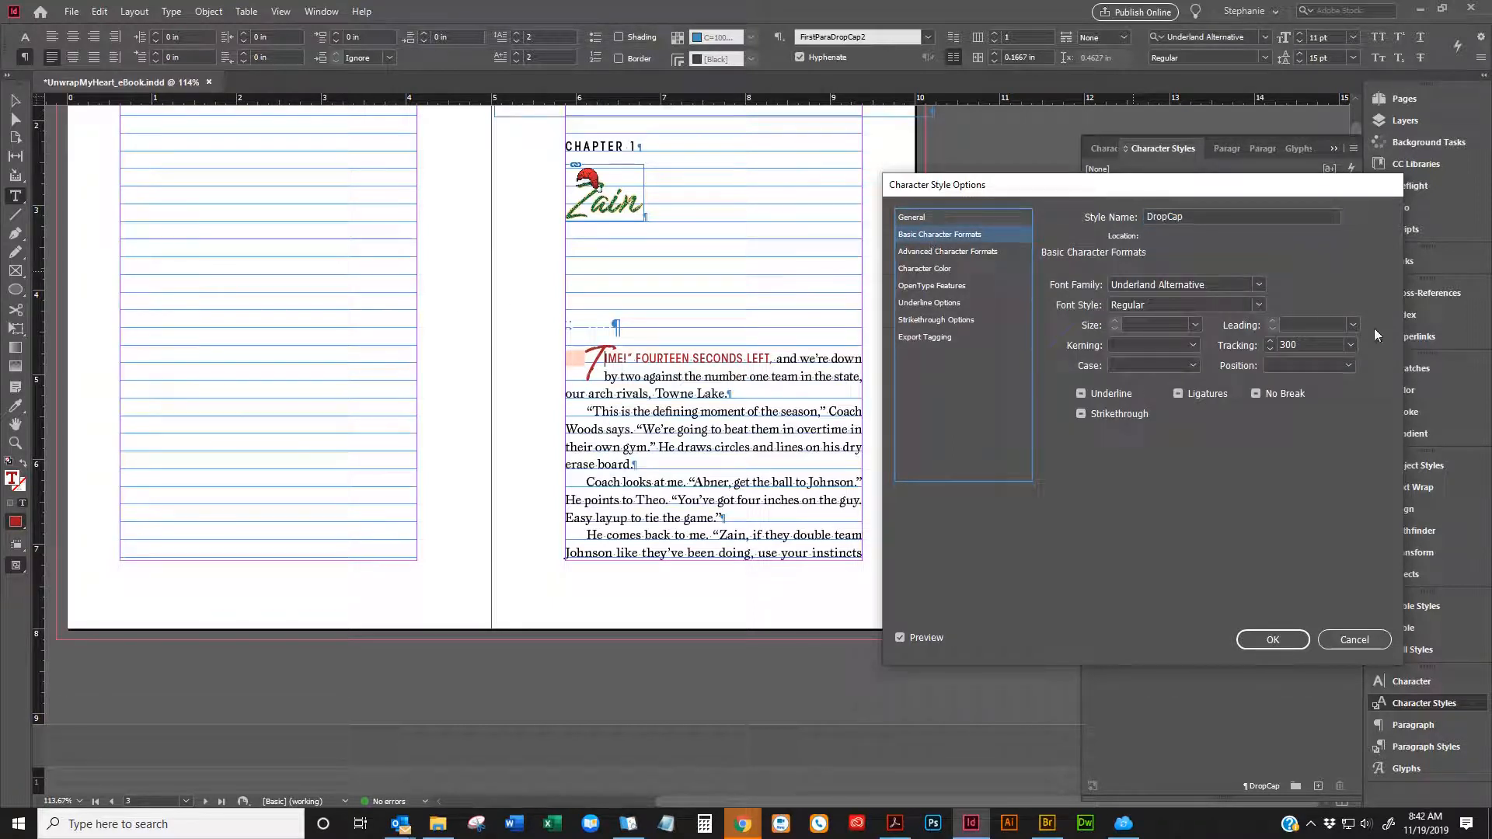
left_click(938, 217)
left_click(945, 233)
left_click(1216, 284)
key("BackSpace")
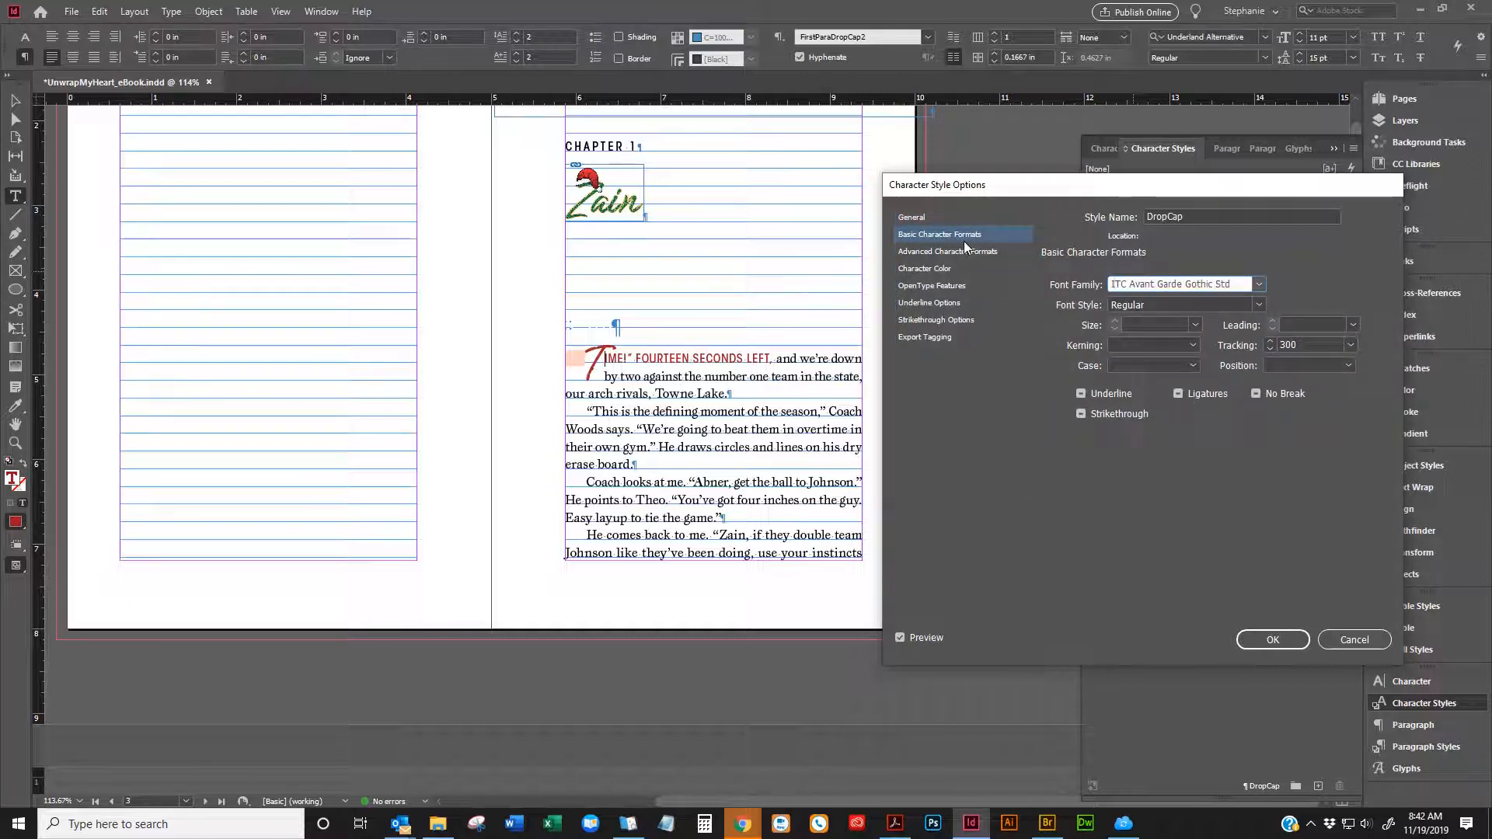
key("Tab")
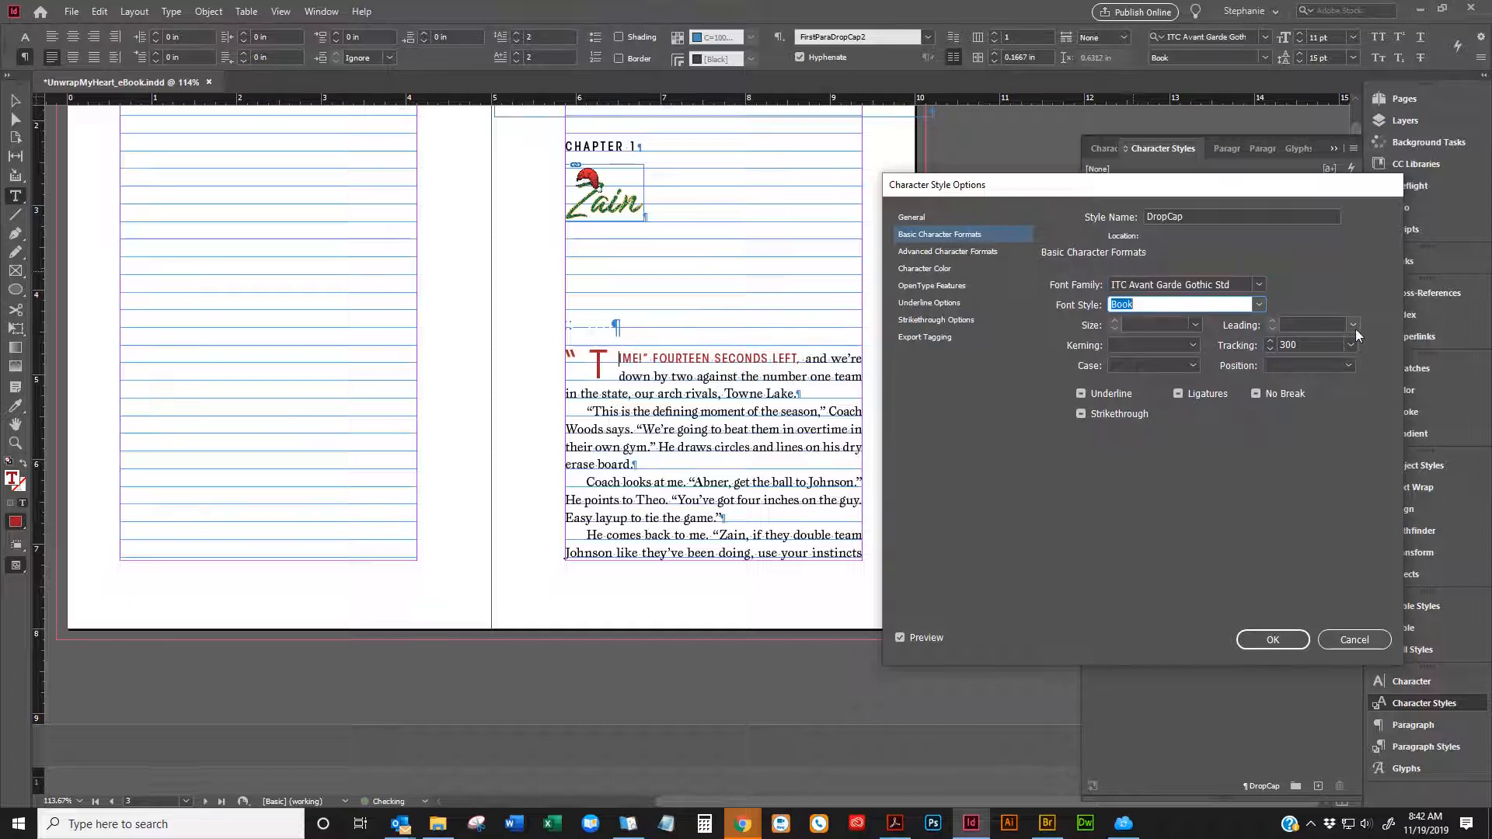
Set the DropCap character style's tracking to 5 and apply the style changes
left_click(1348, 342)
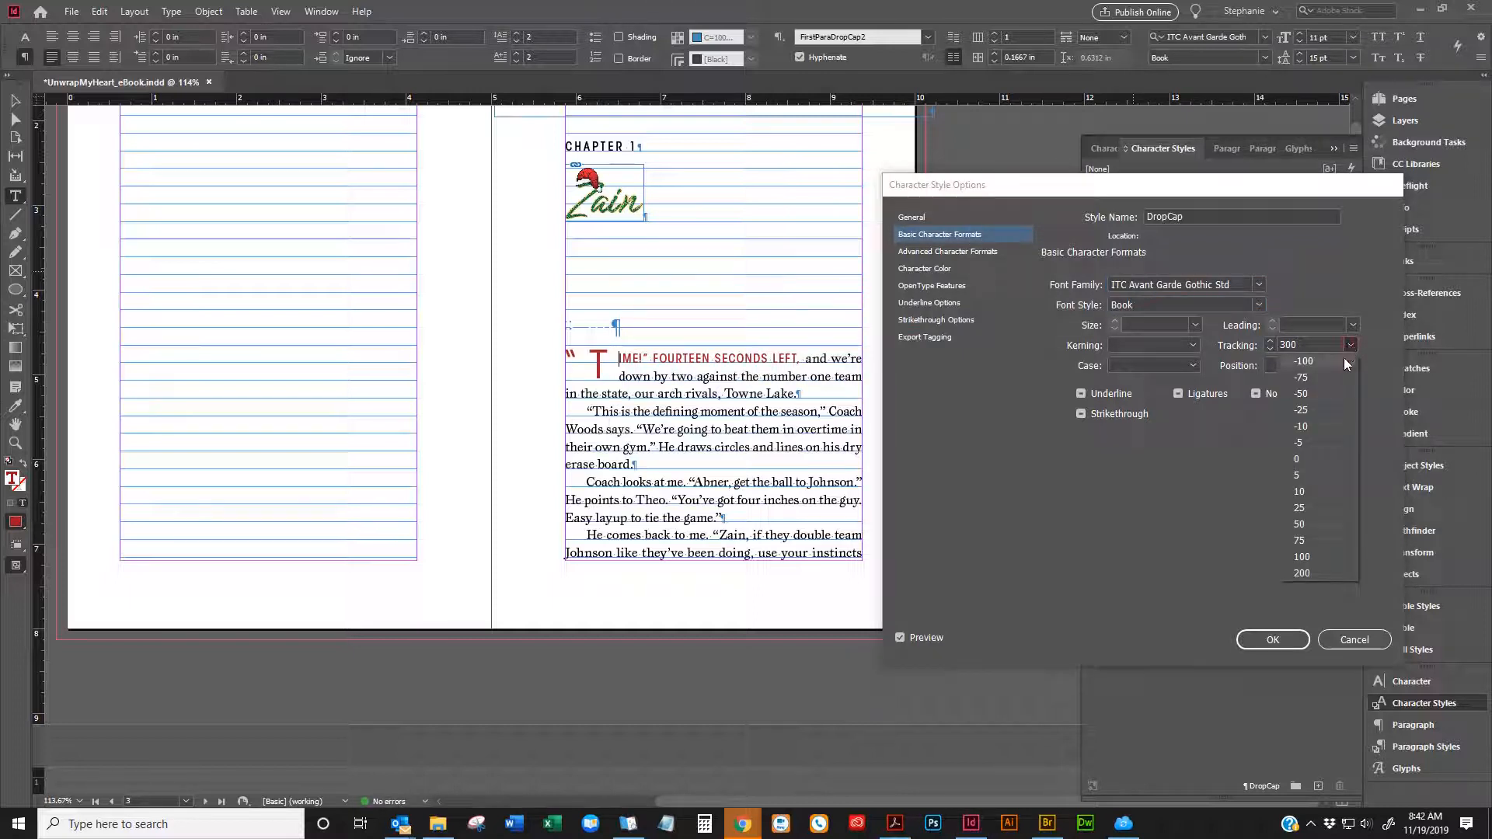
left_click(1310, 475)
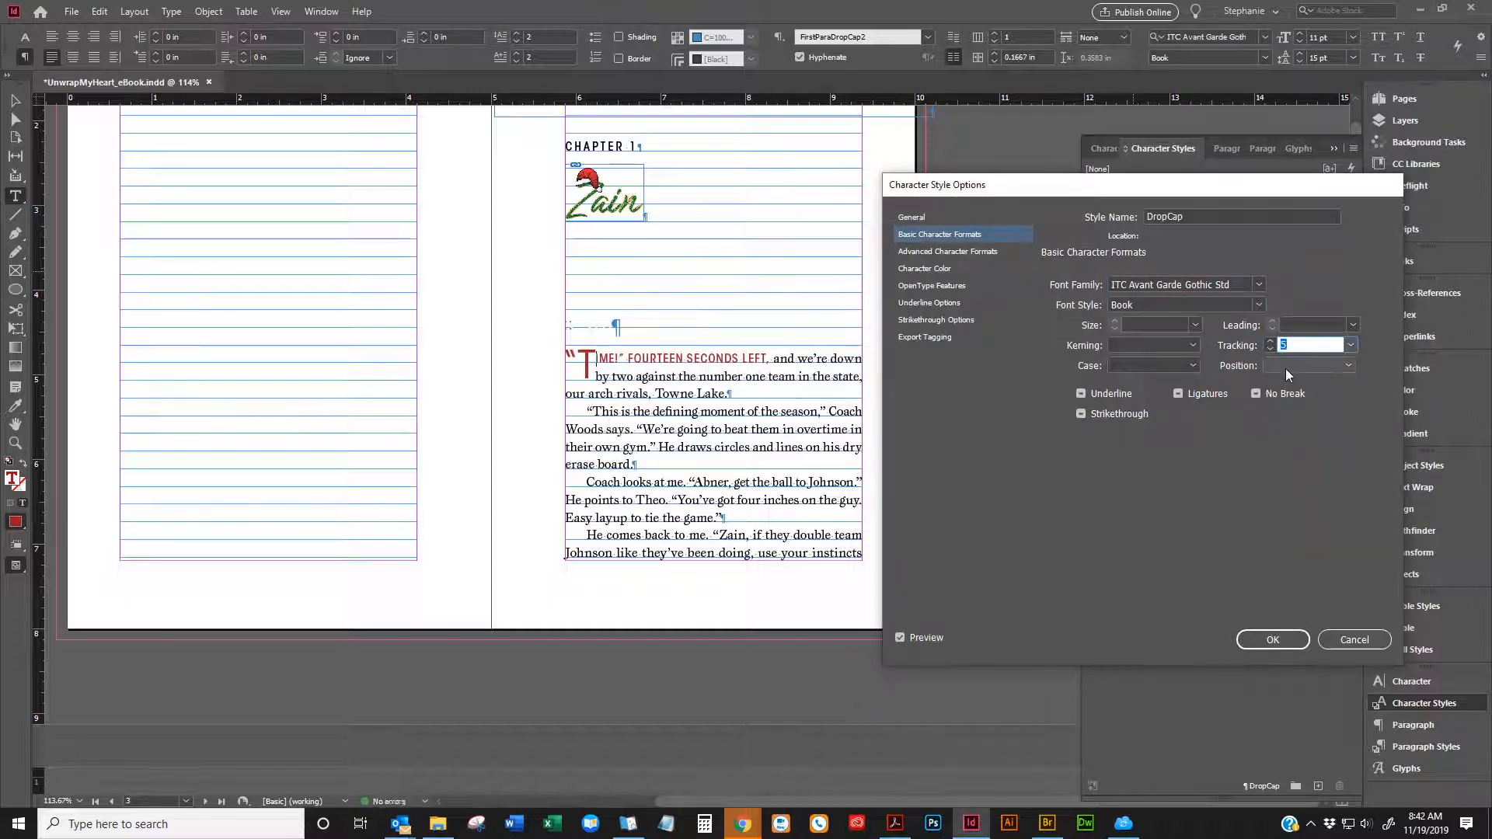
left_click(1271, 642)
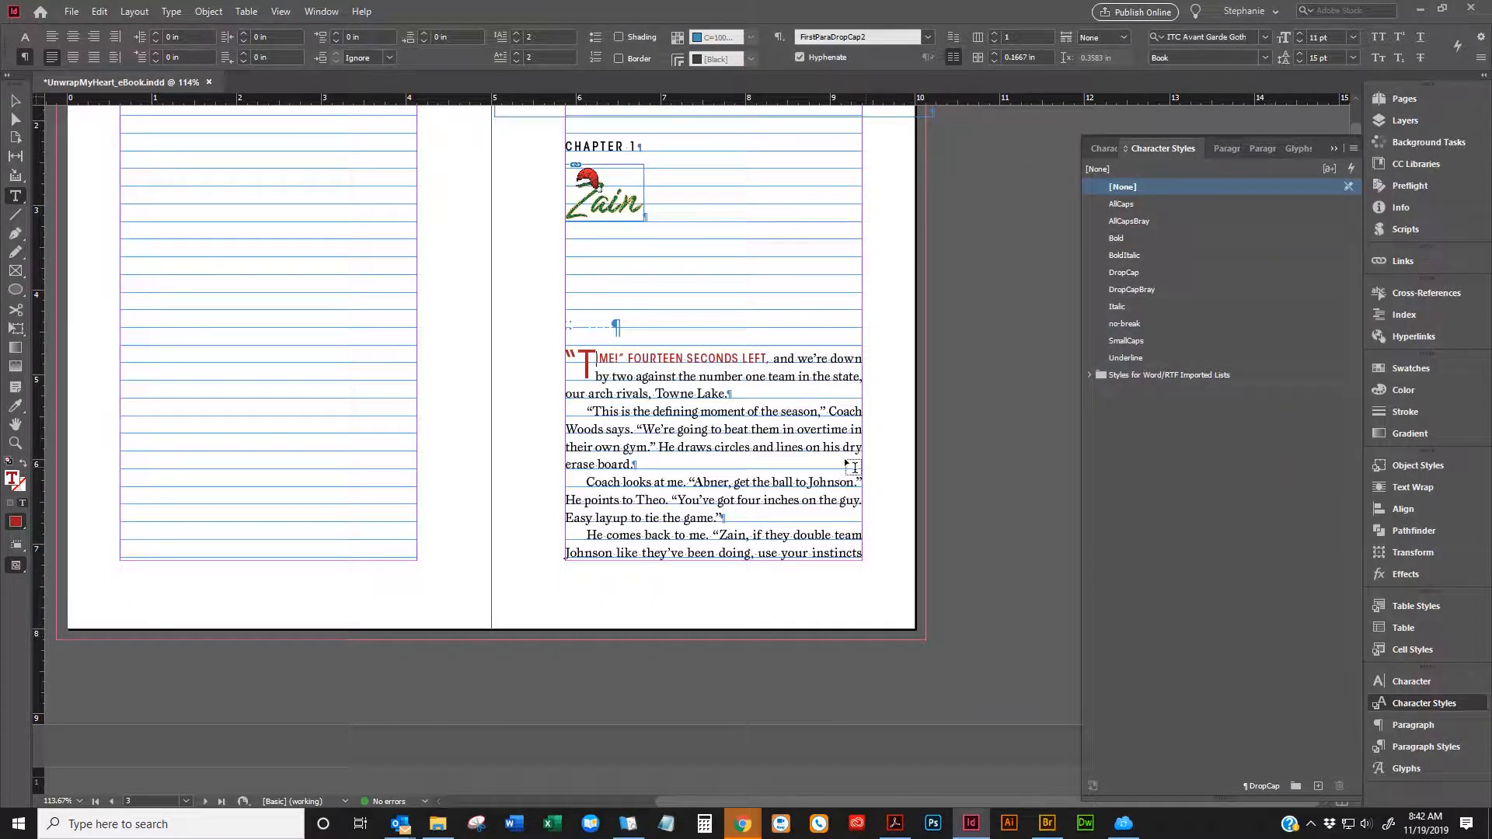
Check the formatting of the red all-caps lead-in text and the drop cap in the first Zain paragraph
left_click(771, 359)
left_click_drag(772, 358, 594, 357)
triple_click(622, 354)
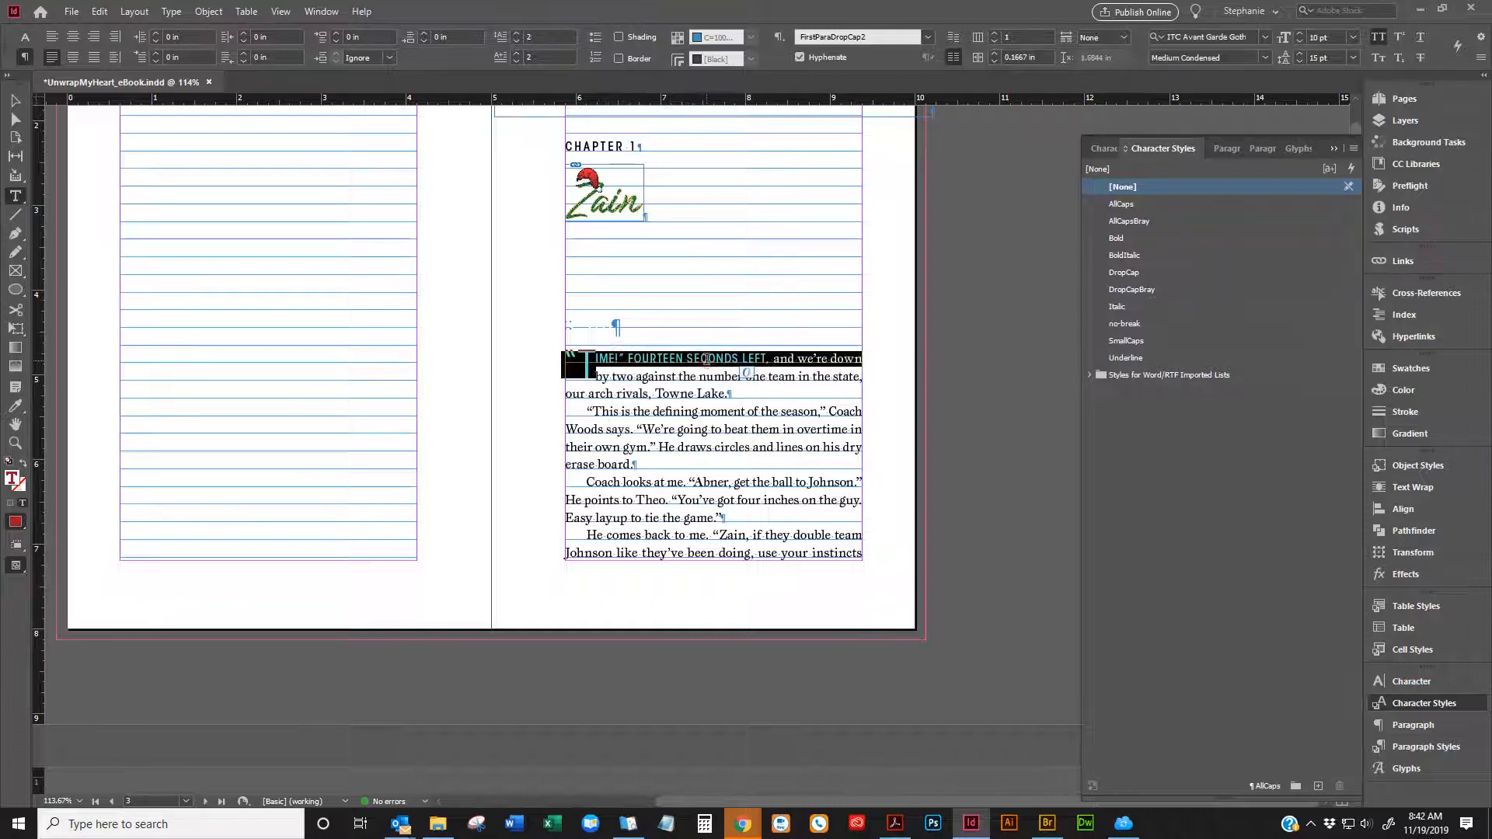
double_click(730, 358)
left_click_drag(766, 358, 594, 353)
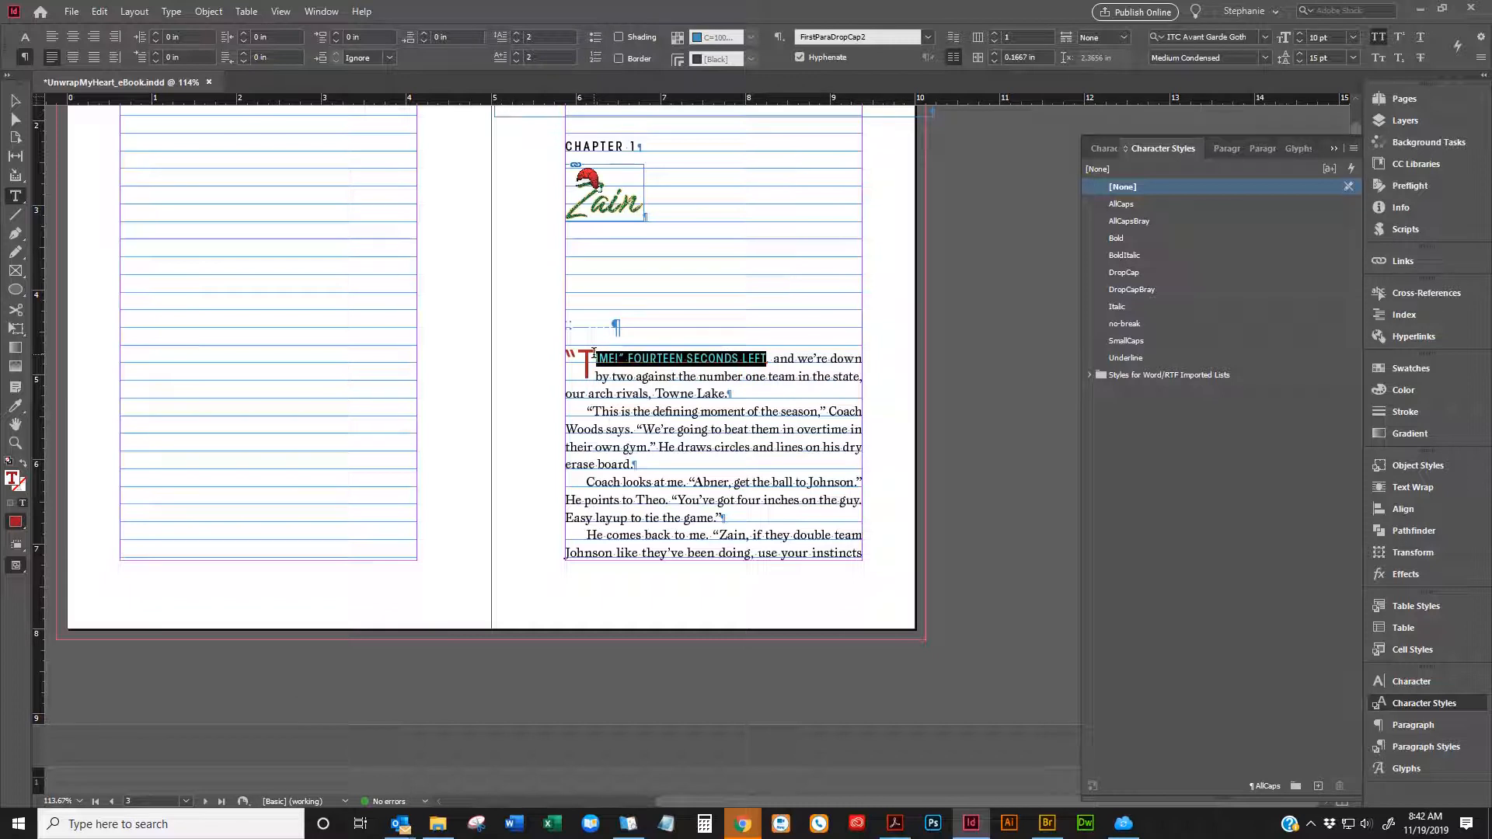
left_click(686, 358)
left_click_drag(765, 358, 568, 356)
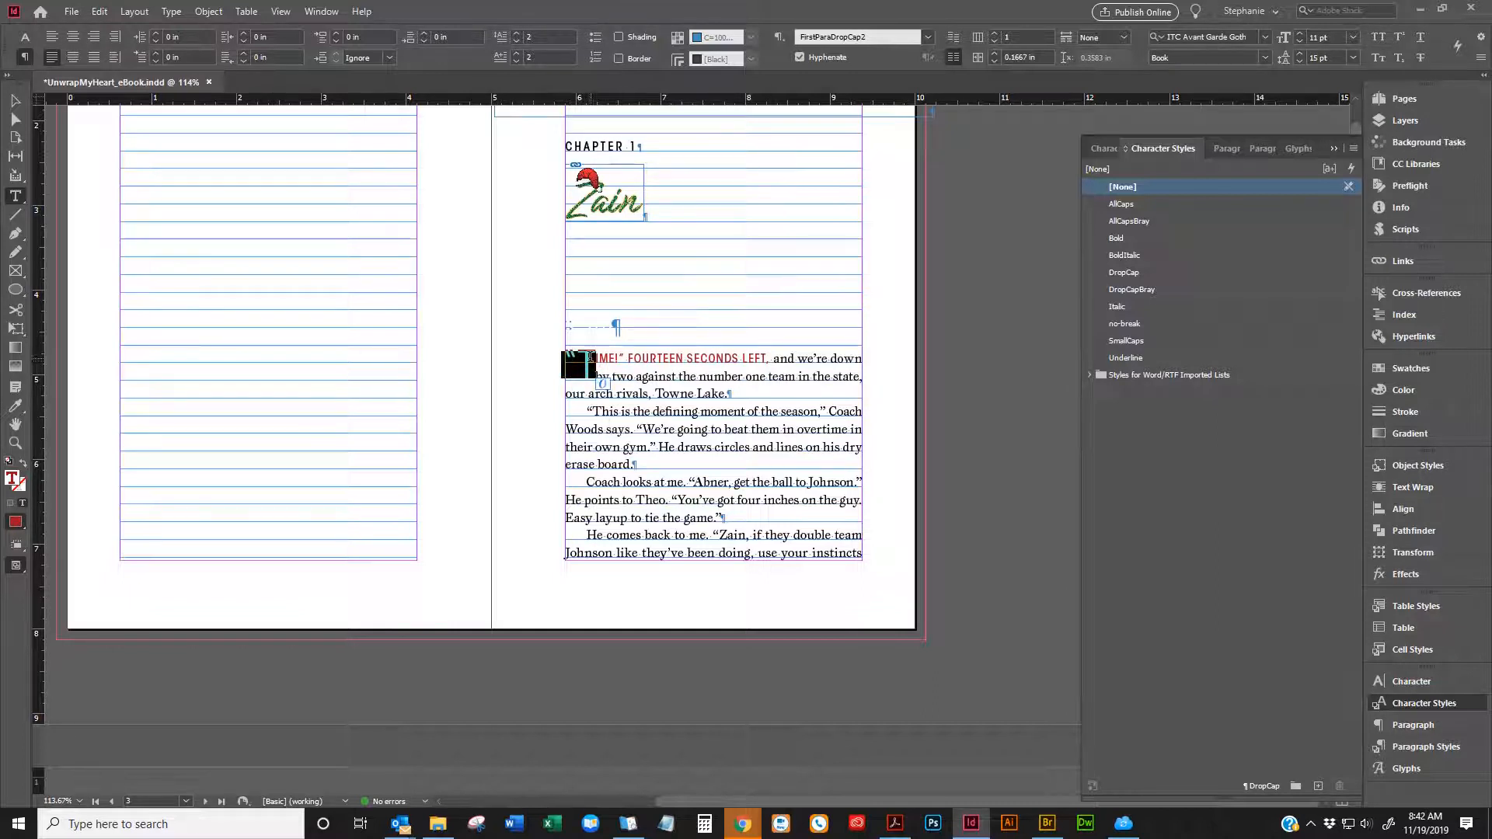
Compare the body text's first-line indent with the Zain chapter page in Kindle Previewer and return to InDesign
left_click(685, 430)
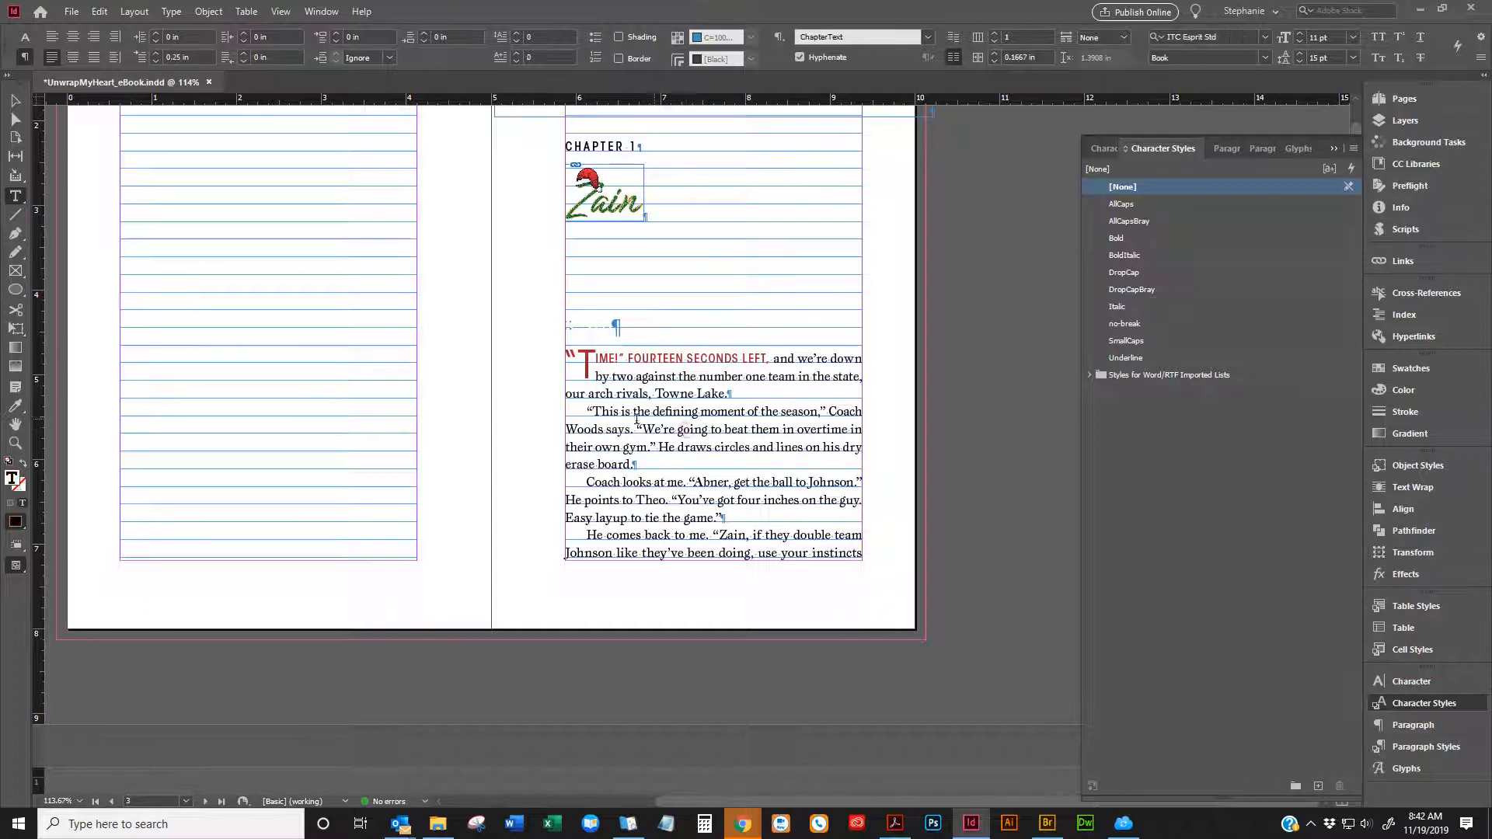
left_click_drag(584, 410, 680, 459)
left_click(592, 412)
left_click(628, 823)
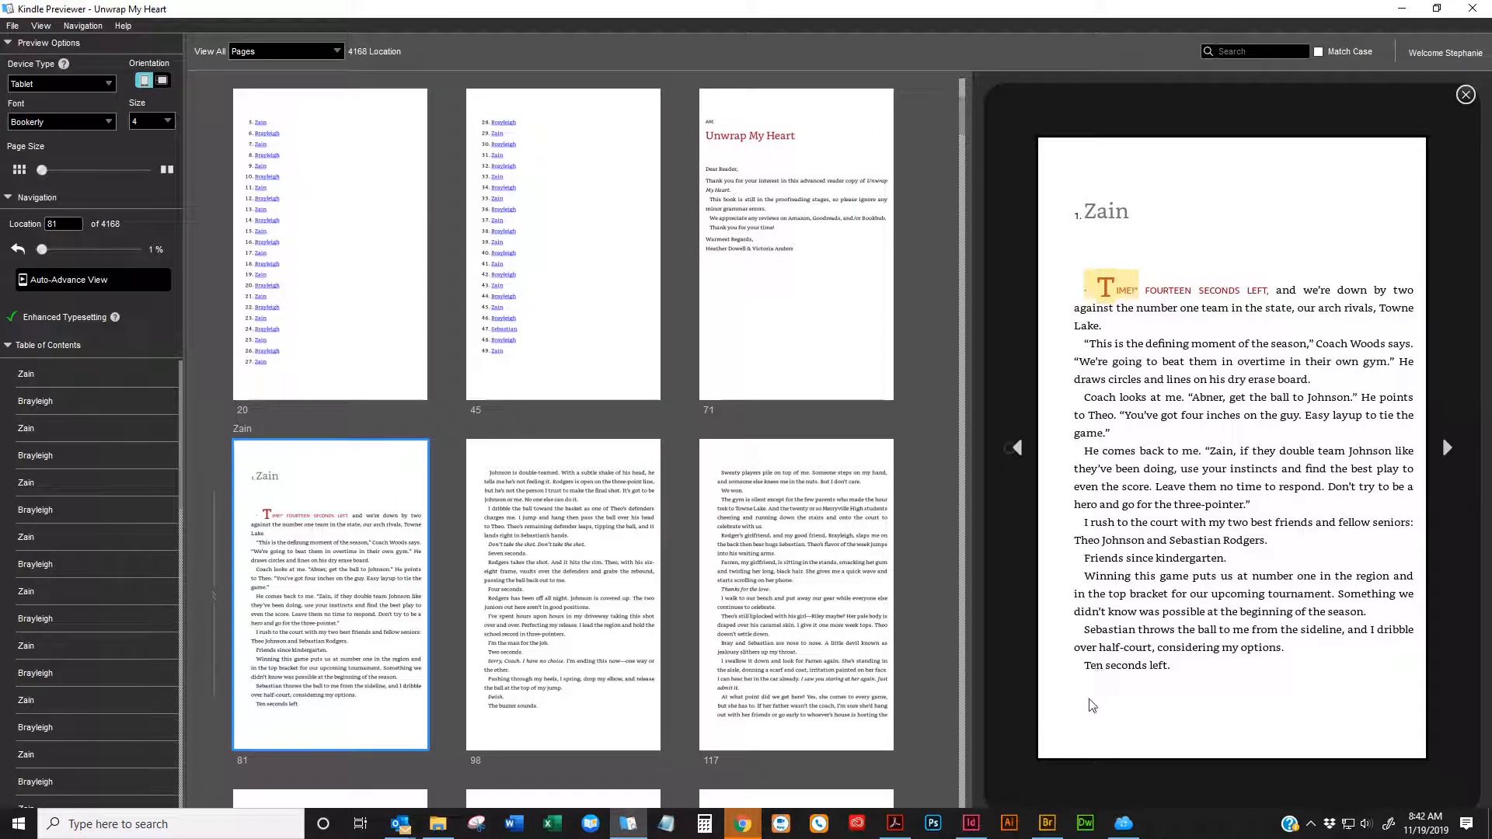
left_click(971, 823)
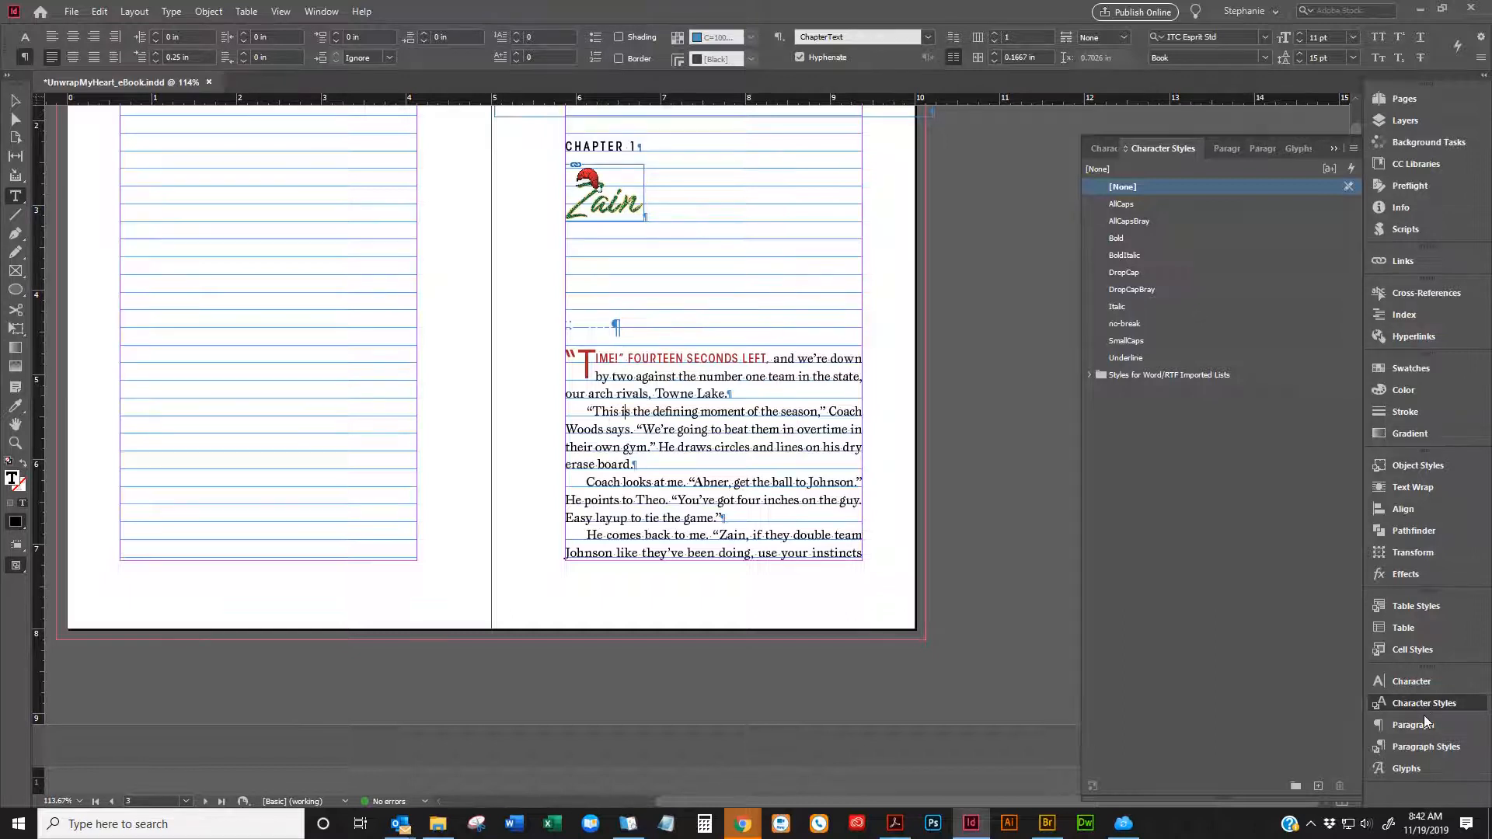
Try to set the first-line indent of the ChapterText paragraph style to 0.5 in through its style options
left_click(1432, 742)
right_click(1131, 207)
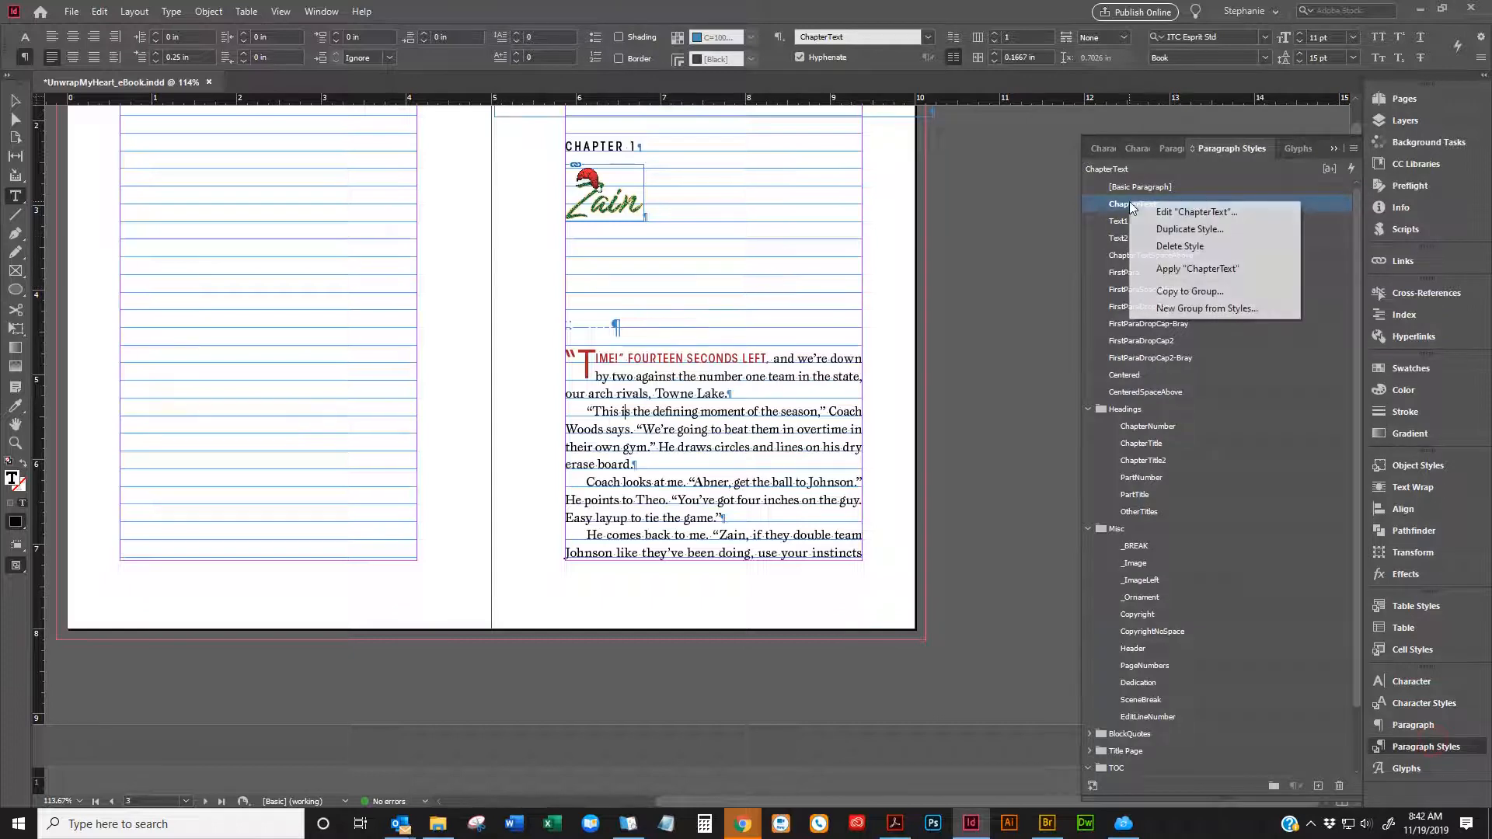
left_click(1143, 207)
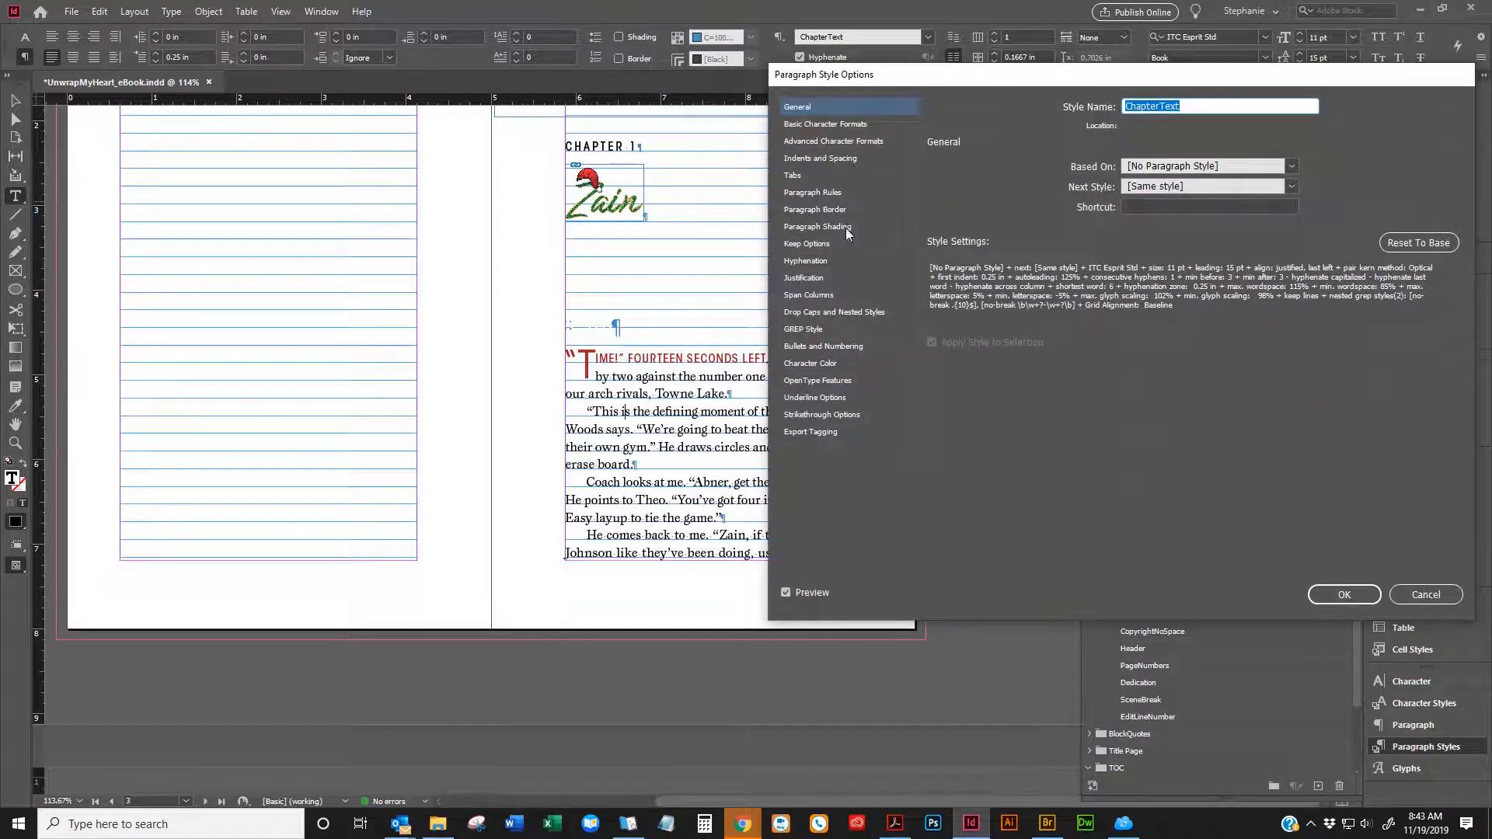
left_click(806, 159)
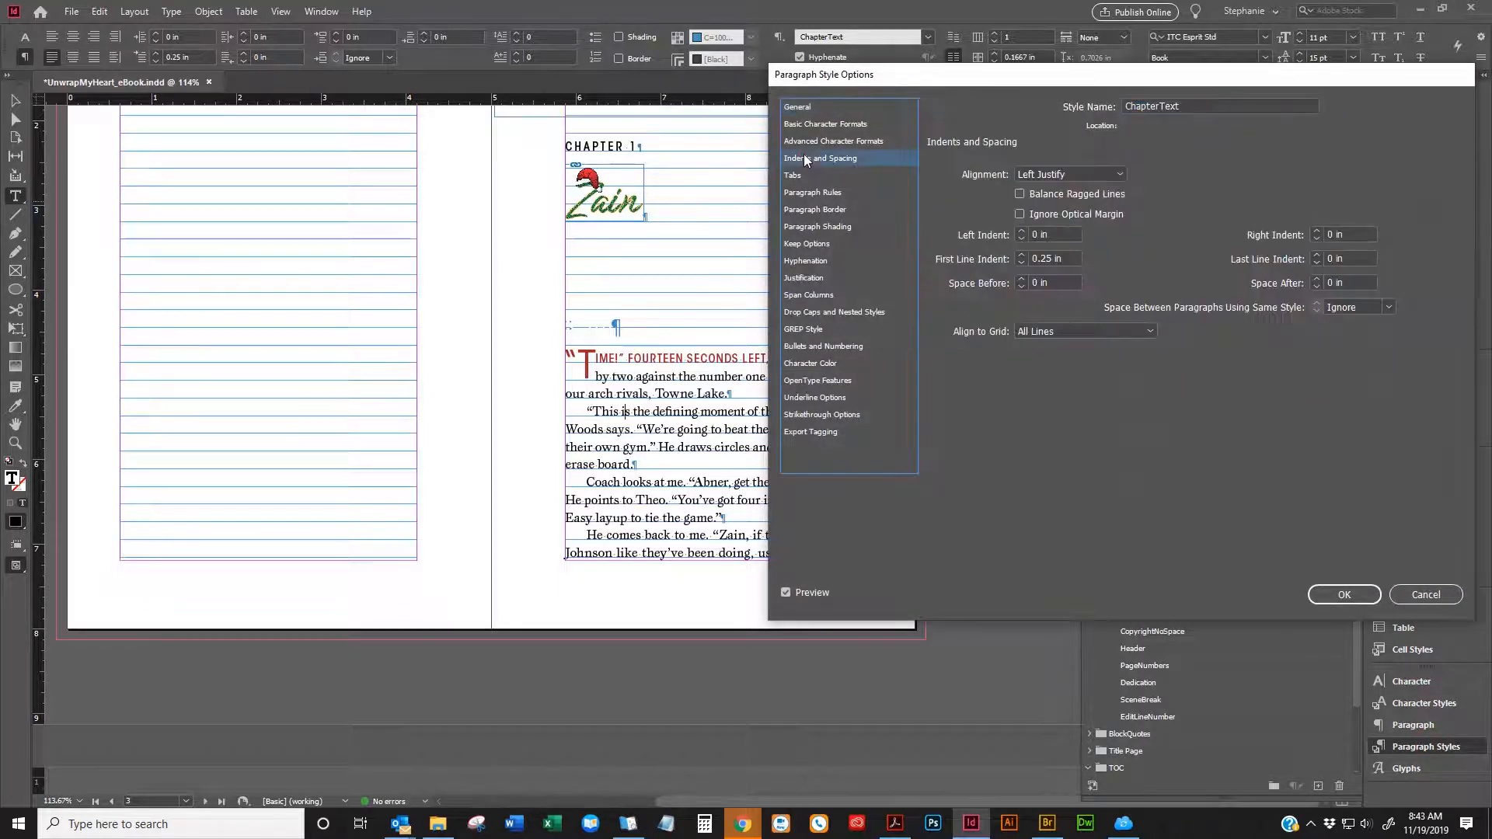
double_click(1069, 264)
key("BackSpace")
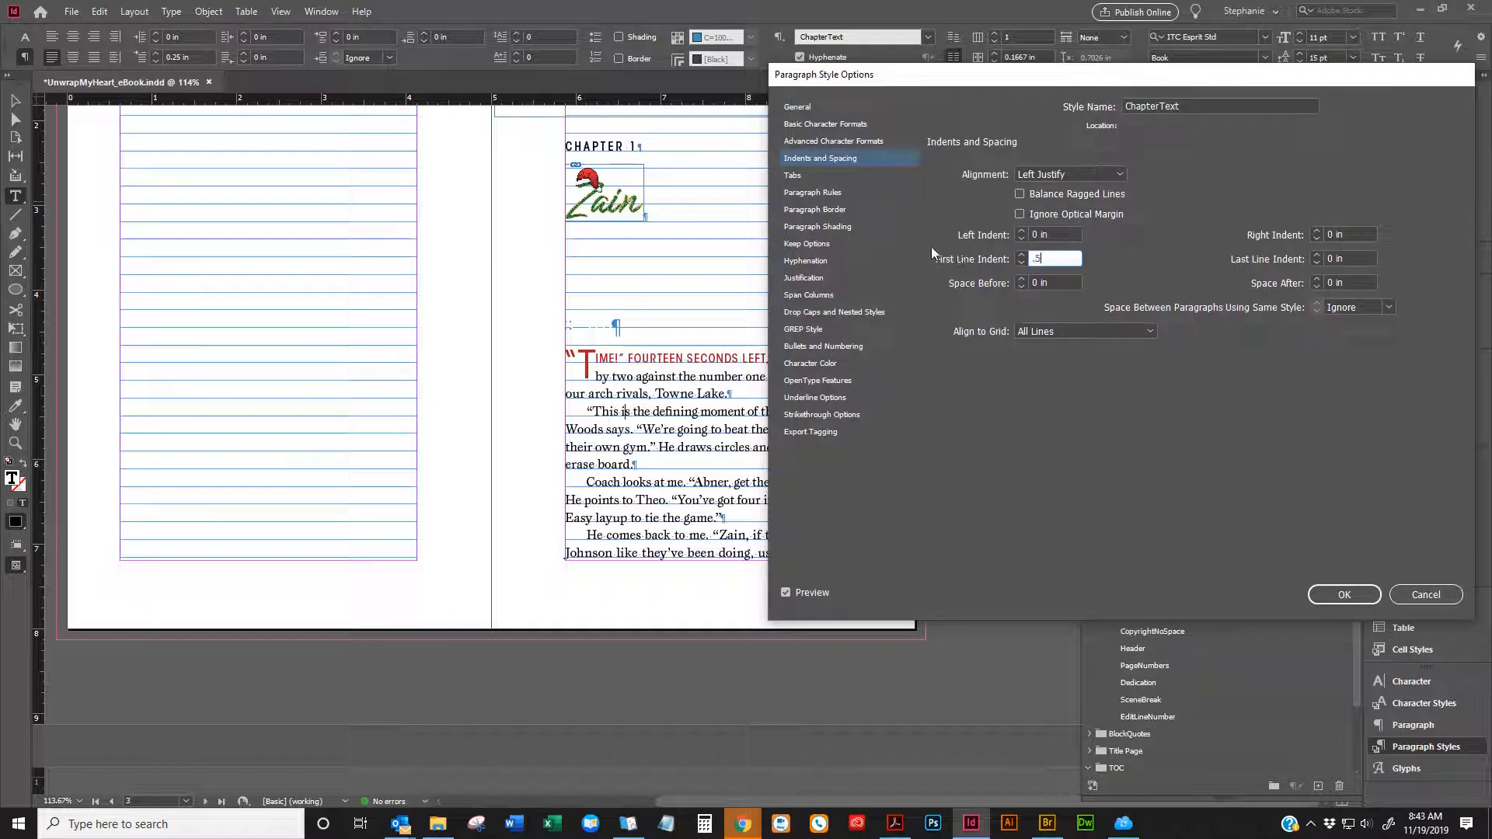
left_click(1345, 597)
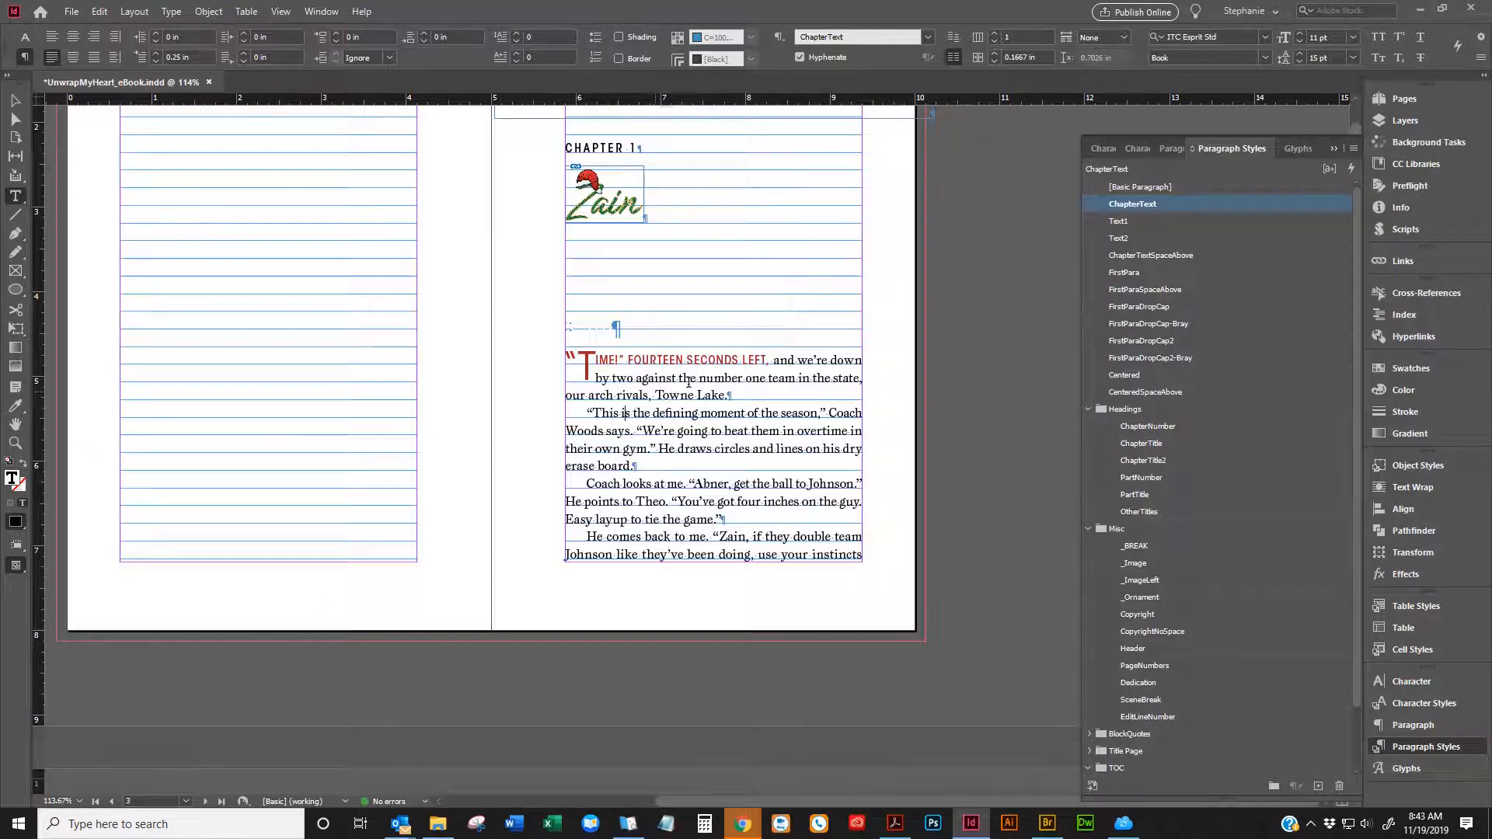
Set the first-line indent of the paragraph beginning “This is the defining moment” to 0.5 in and redefine the ChapterText style from it
left_click_drag(643, 430, 684, 431)
left_click(602, 415)
double_click(166, 57)
key("BackSpace")
type(".5")
key("Return")
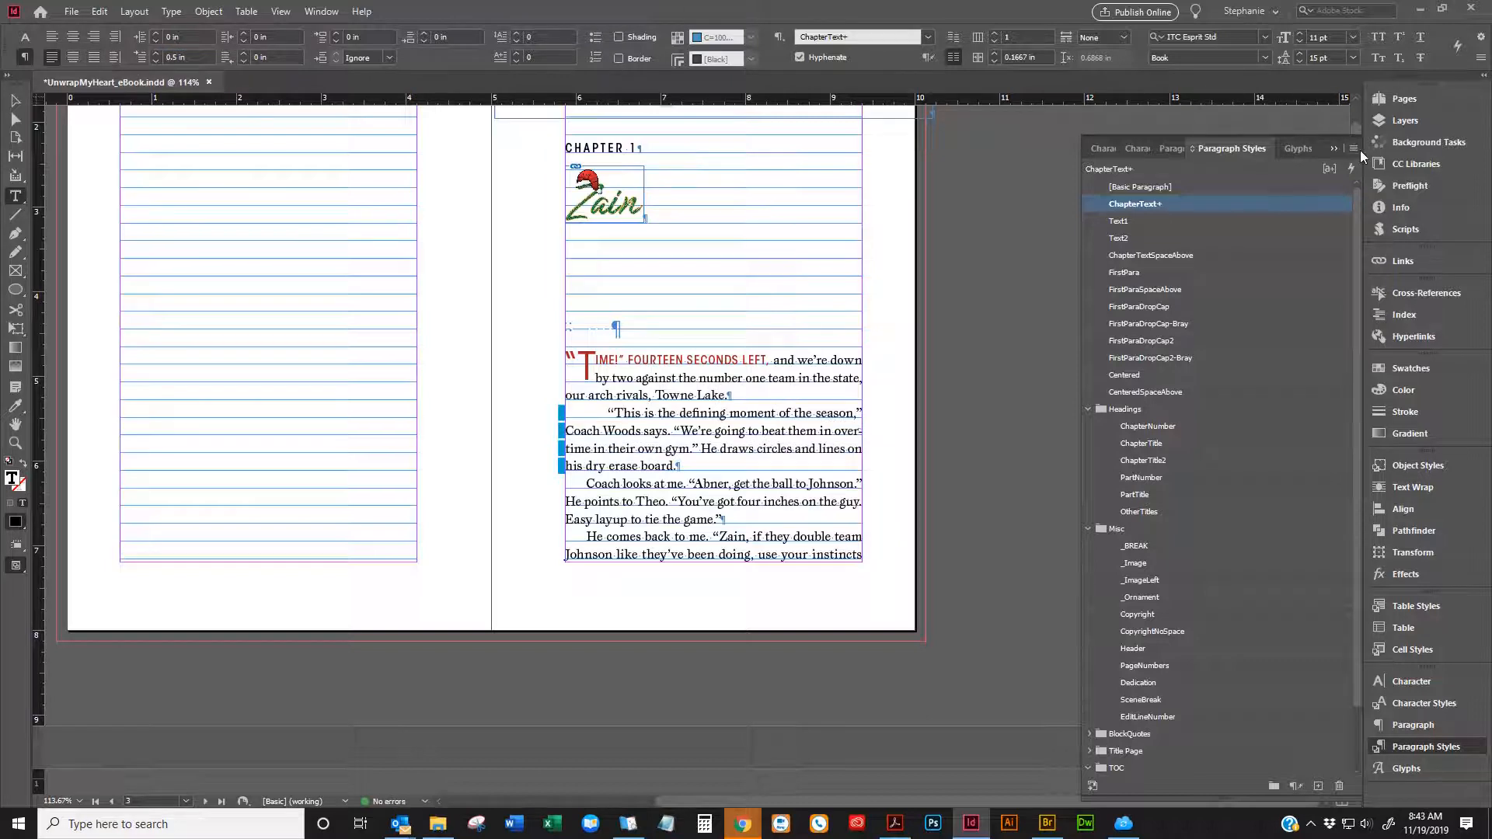
left_click(1352, 148)
left_click(1290, 208)
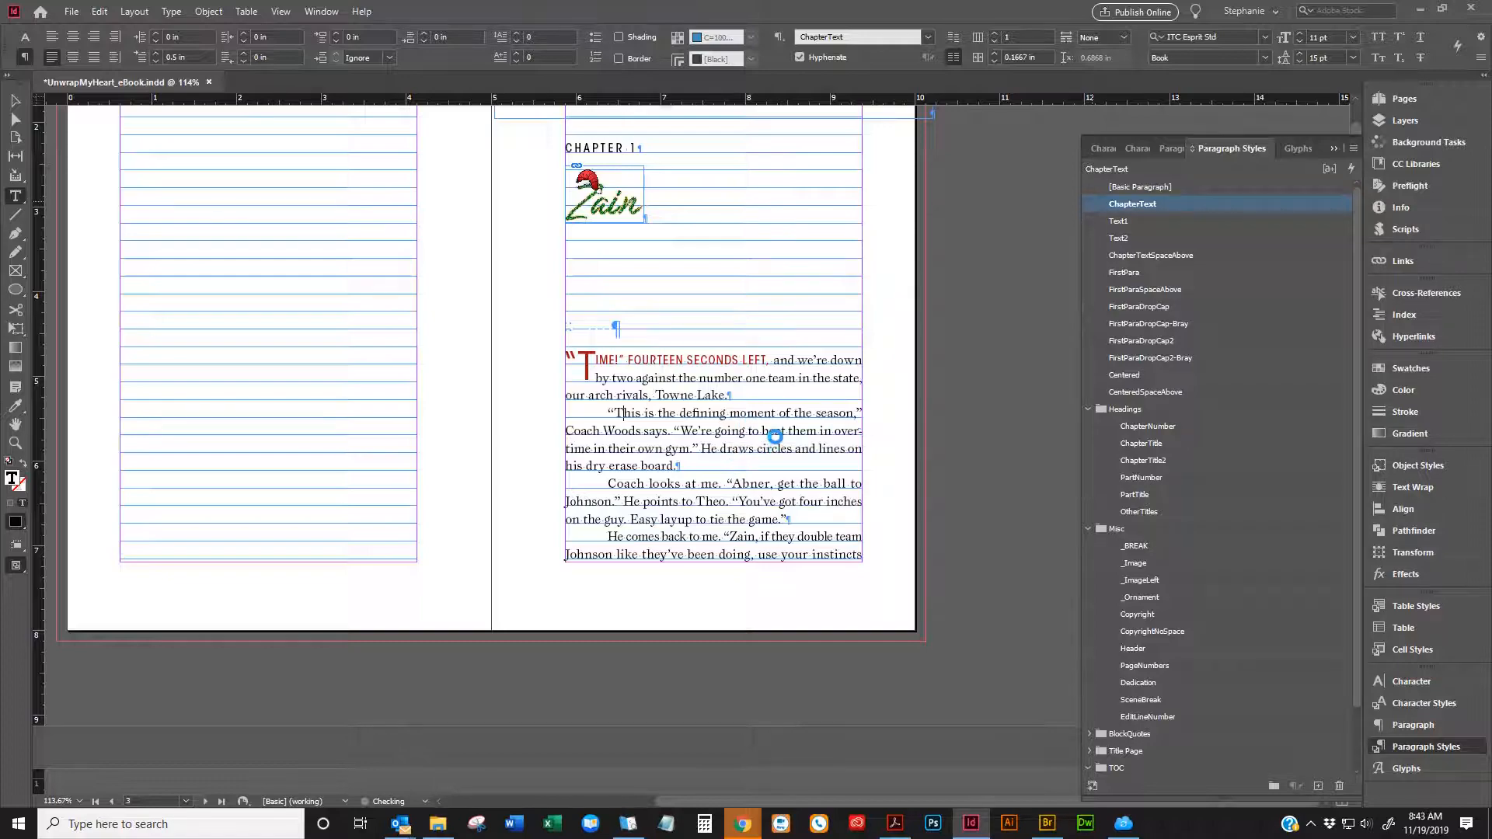
Clear all overrides from the highlighted paragraph on page 5 beginning “I've spent hours upon hours”
scroll(779, 442, "down", 10)
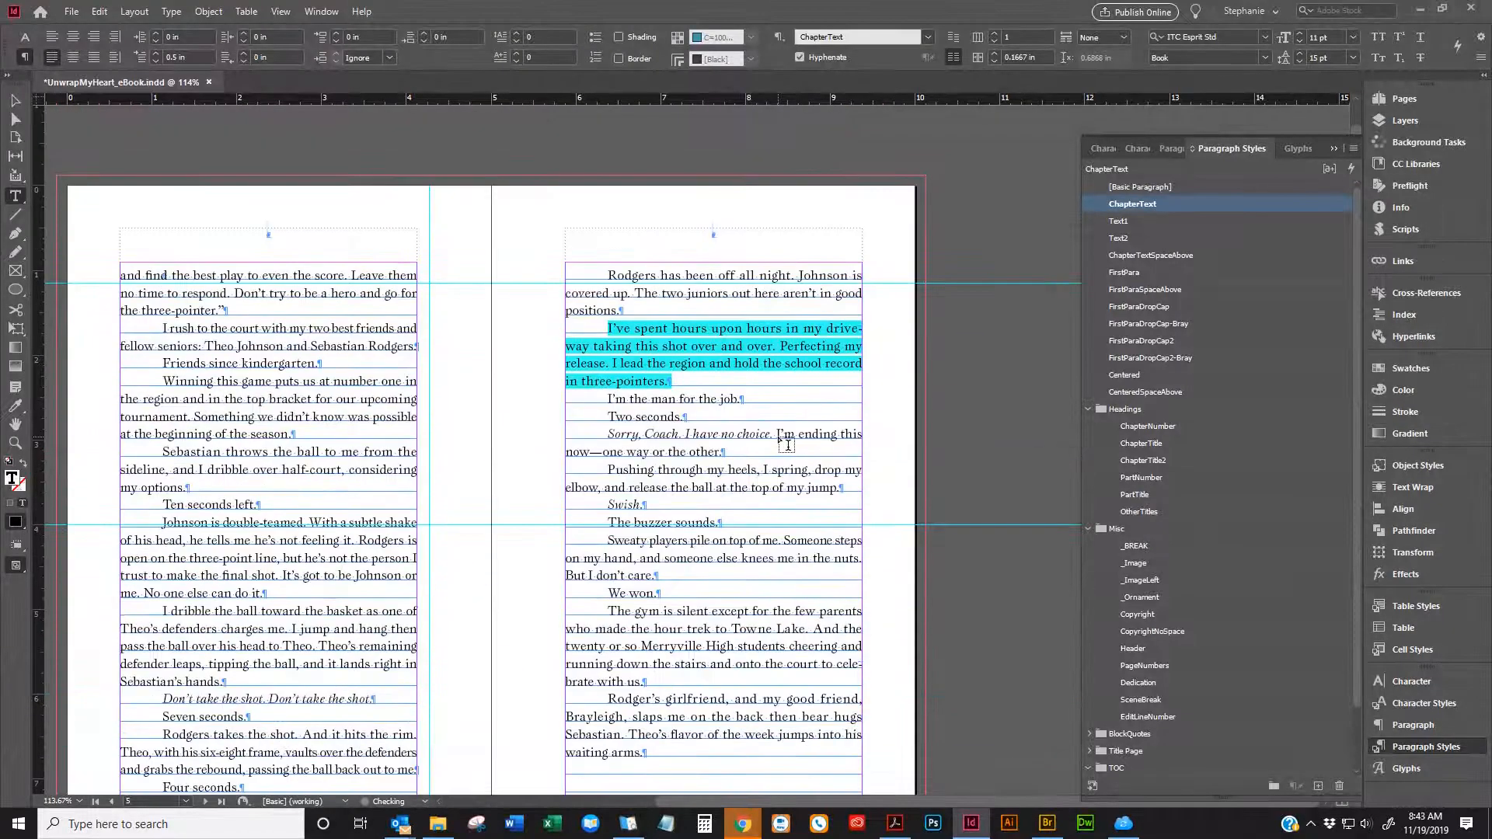
left_click(666, 289)
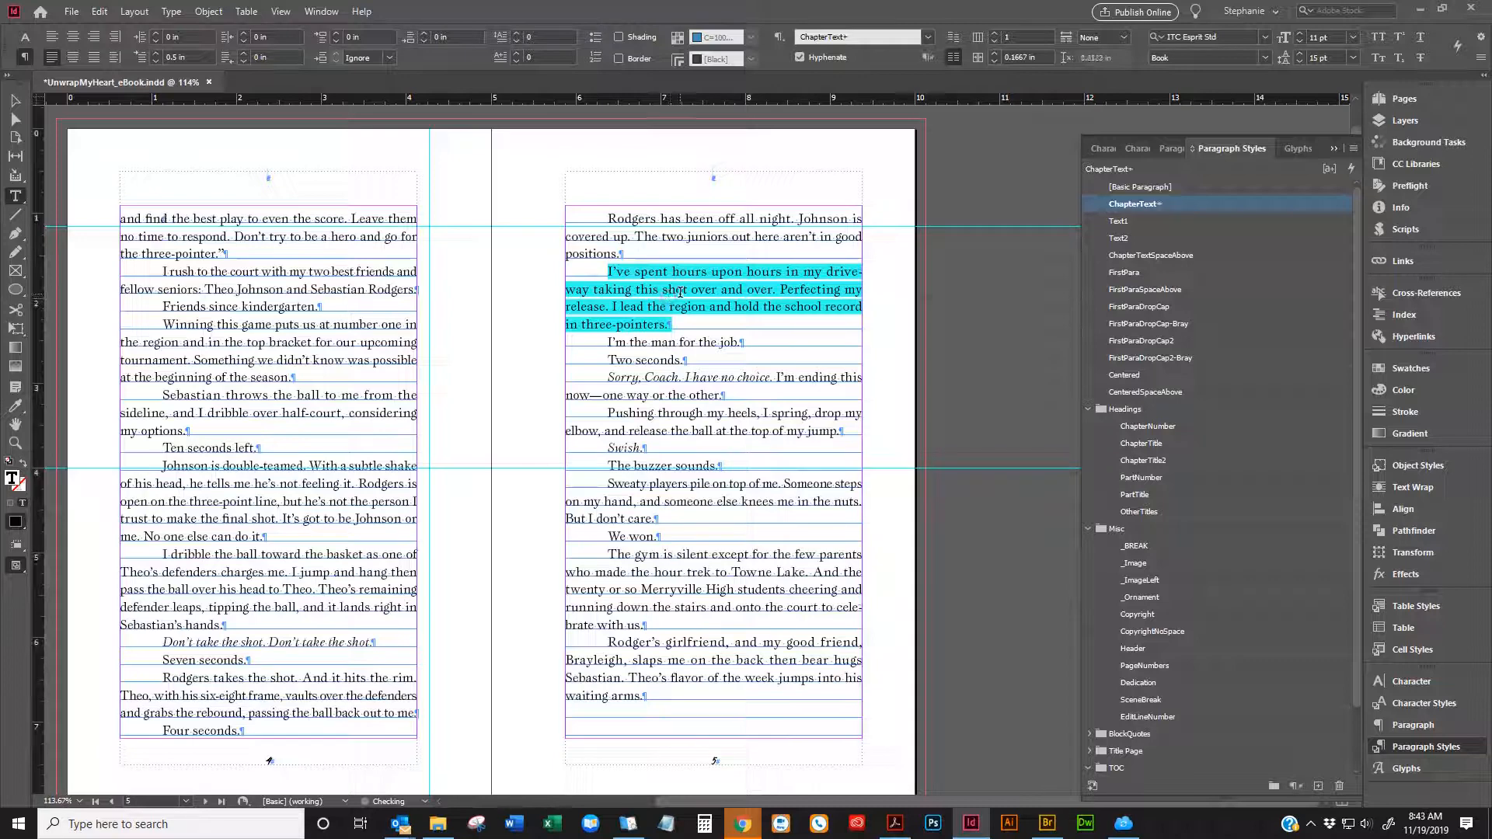
left_click_drag(599, 270, 730, 326)
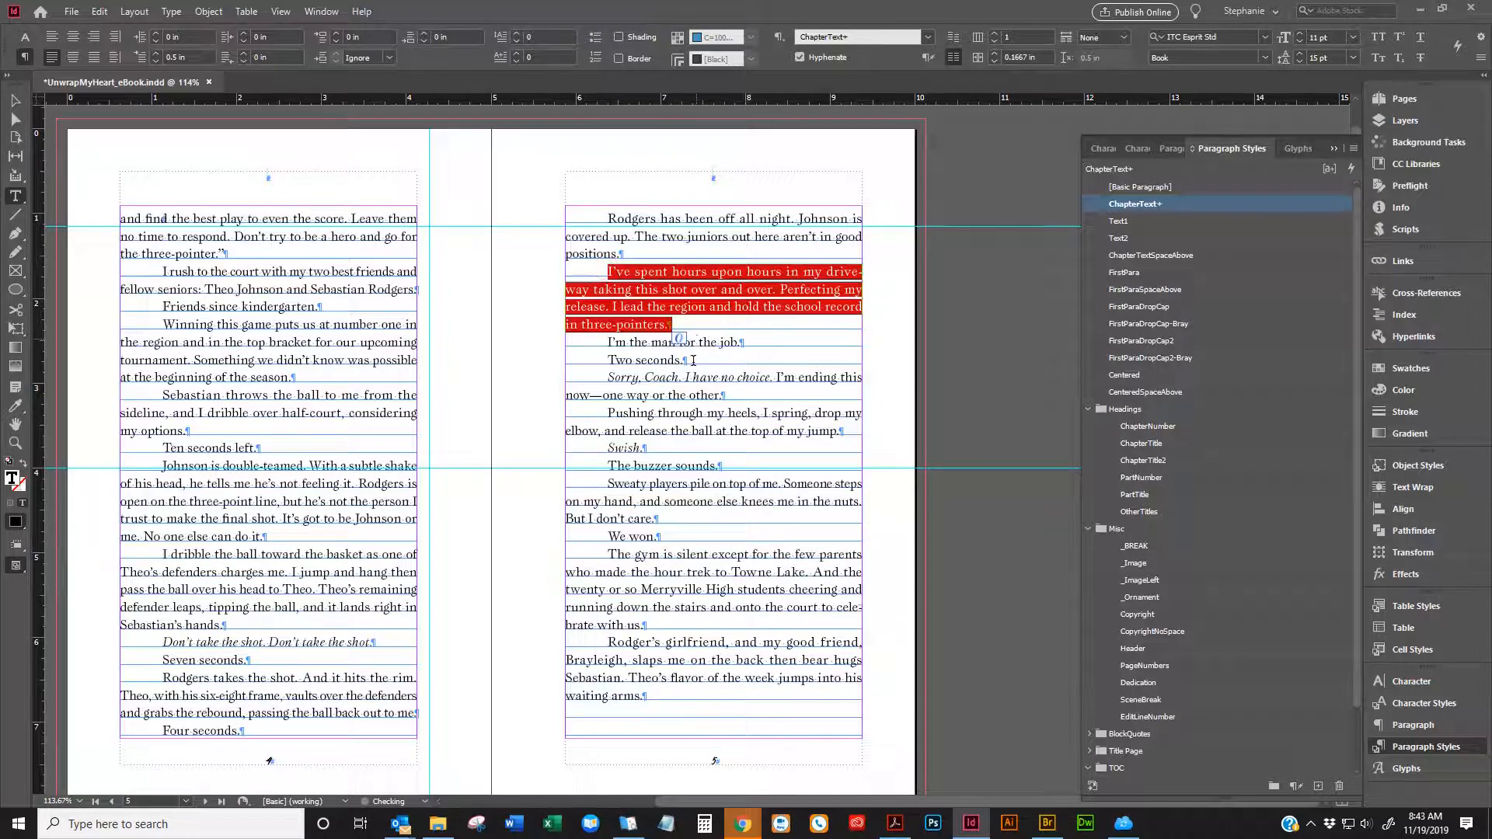
left_click(700, 413)
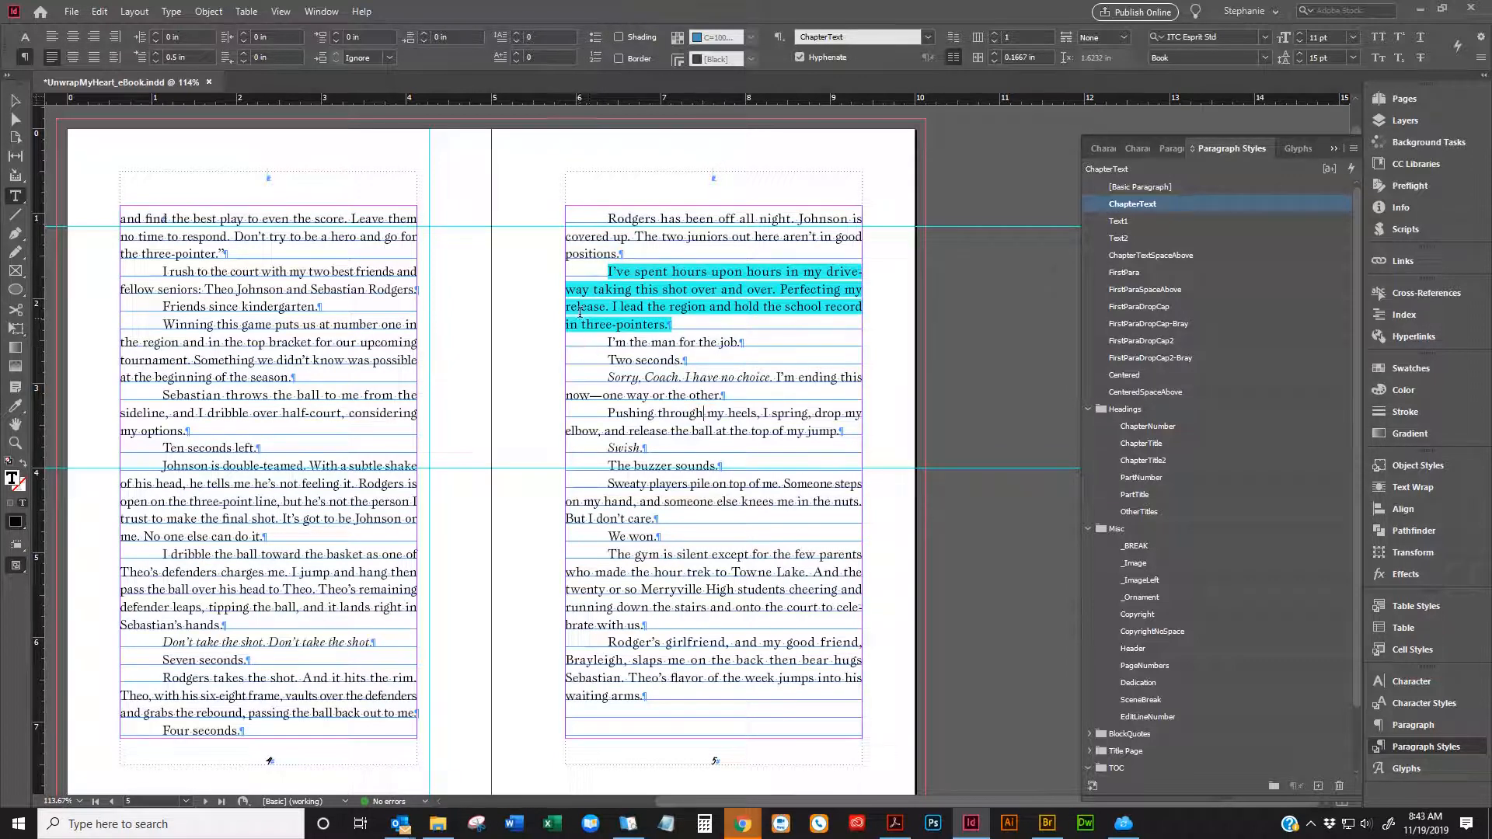
left_click_drag(590, 270, 685, 322)
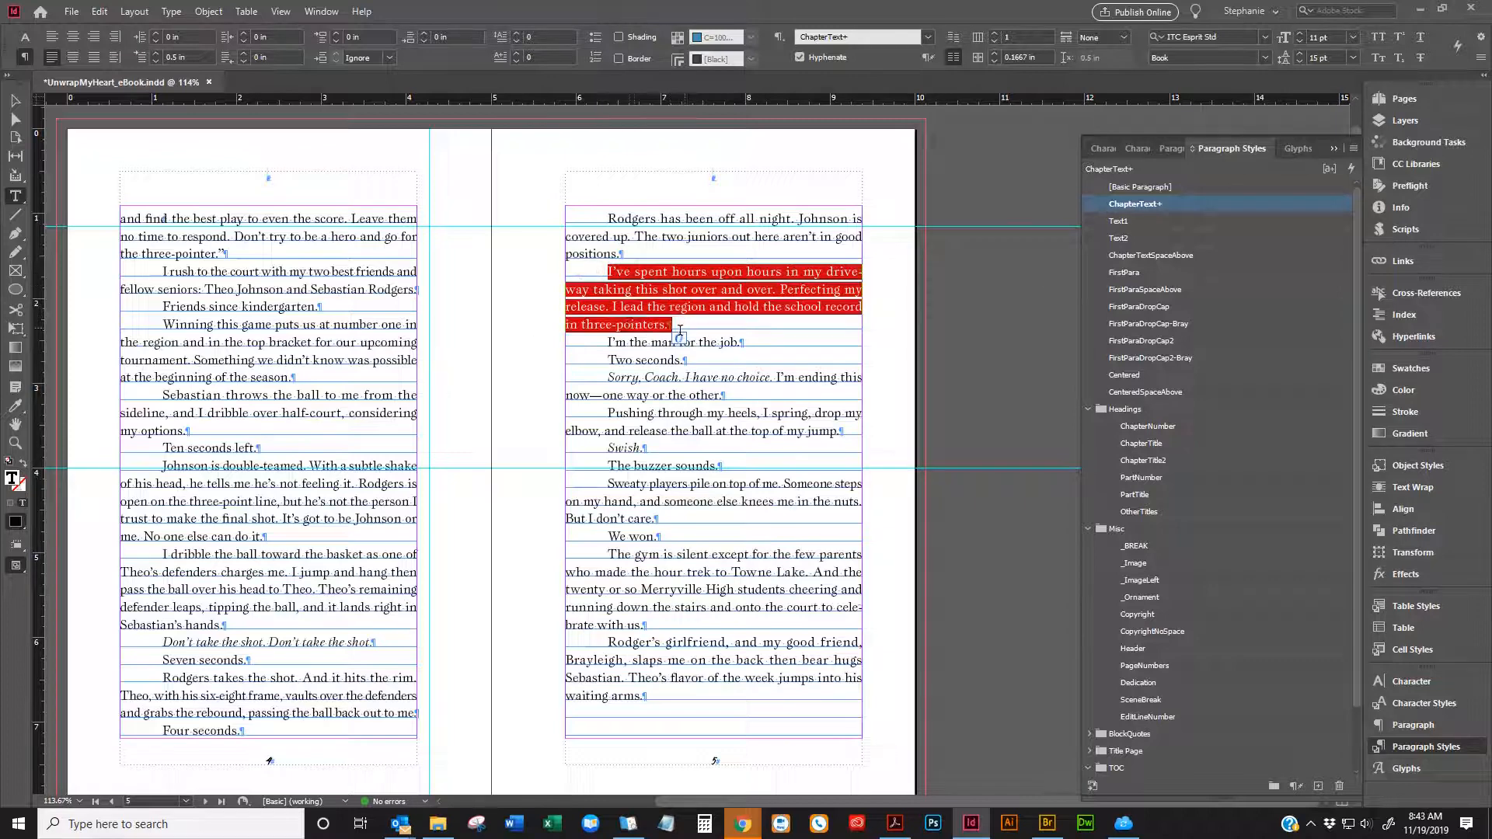
left_click(25, 36)
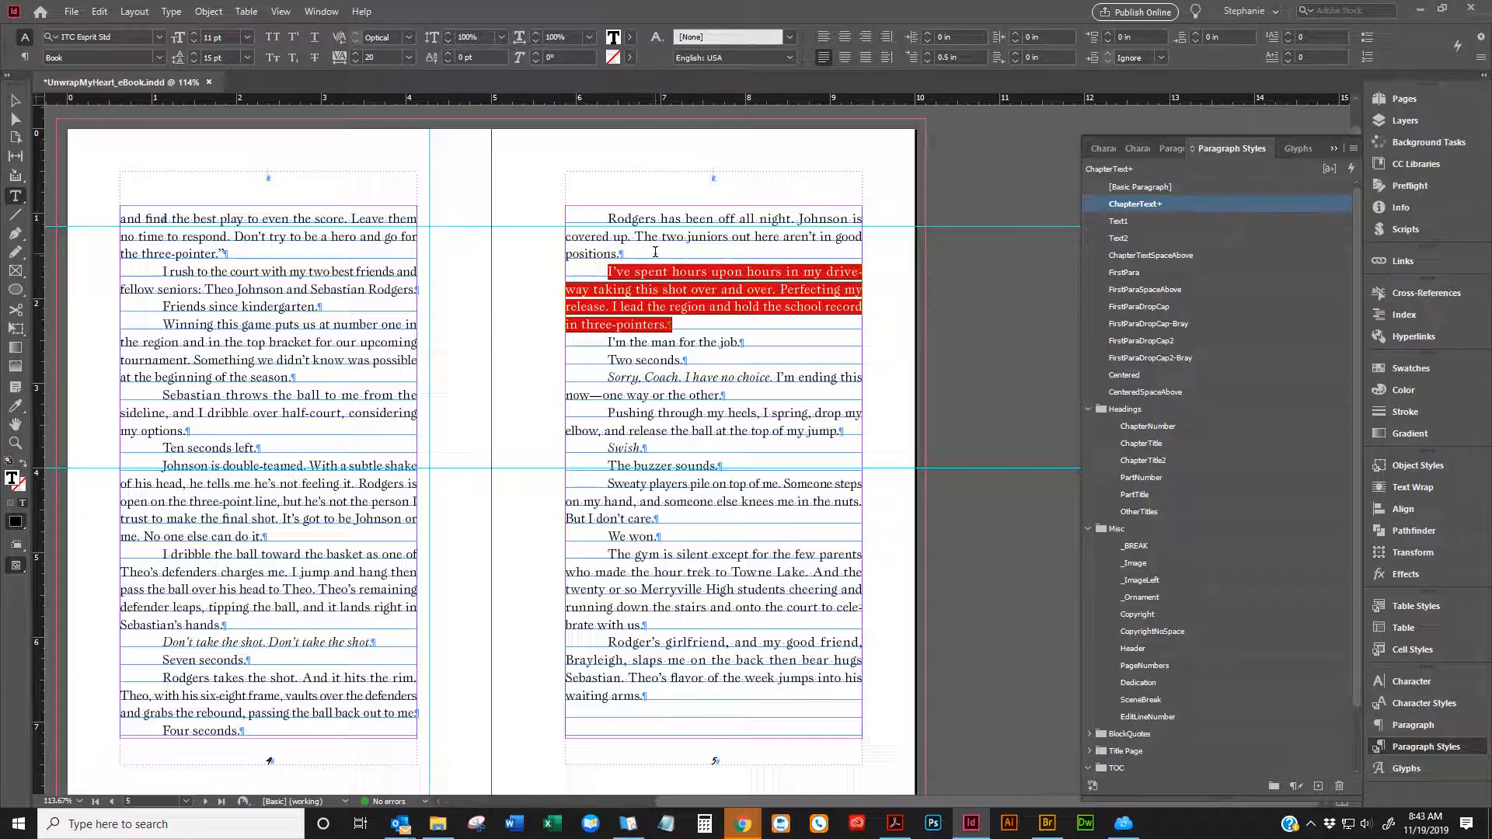
left_click(707, 293)
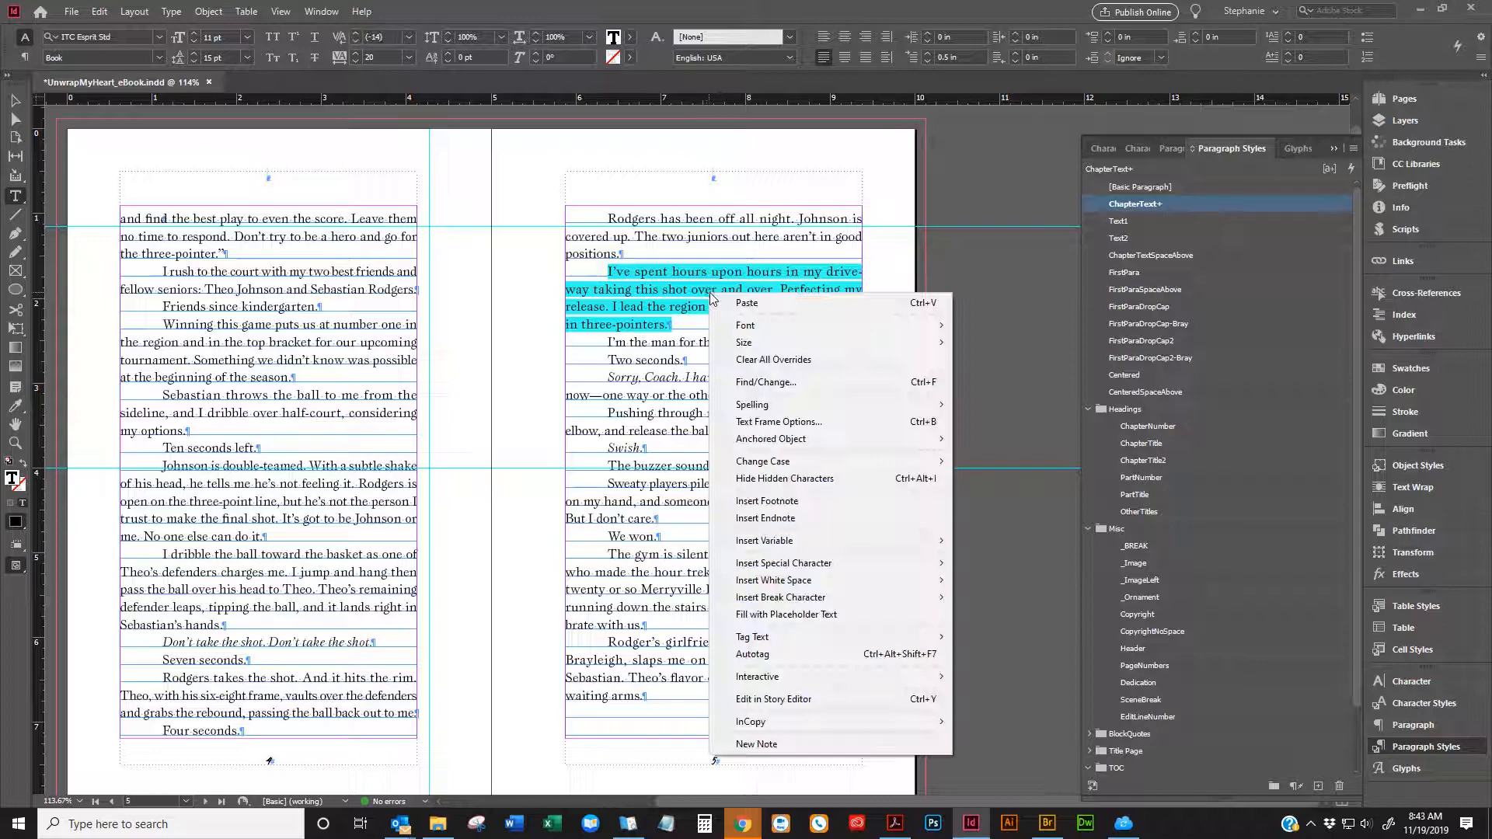
left_click(765, 359)
scroll(754, 494, "down", 1)
scroll(755, 495, "up", 3)
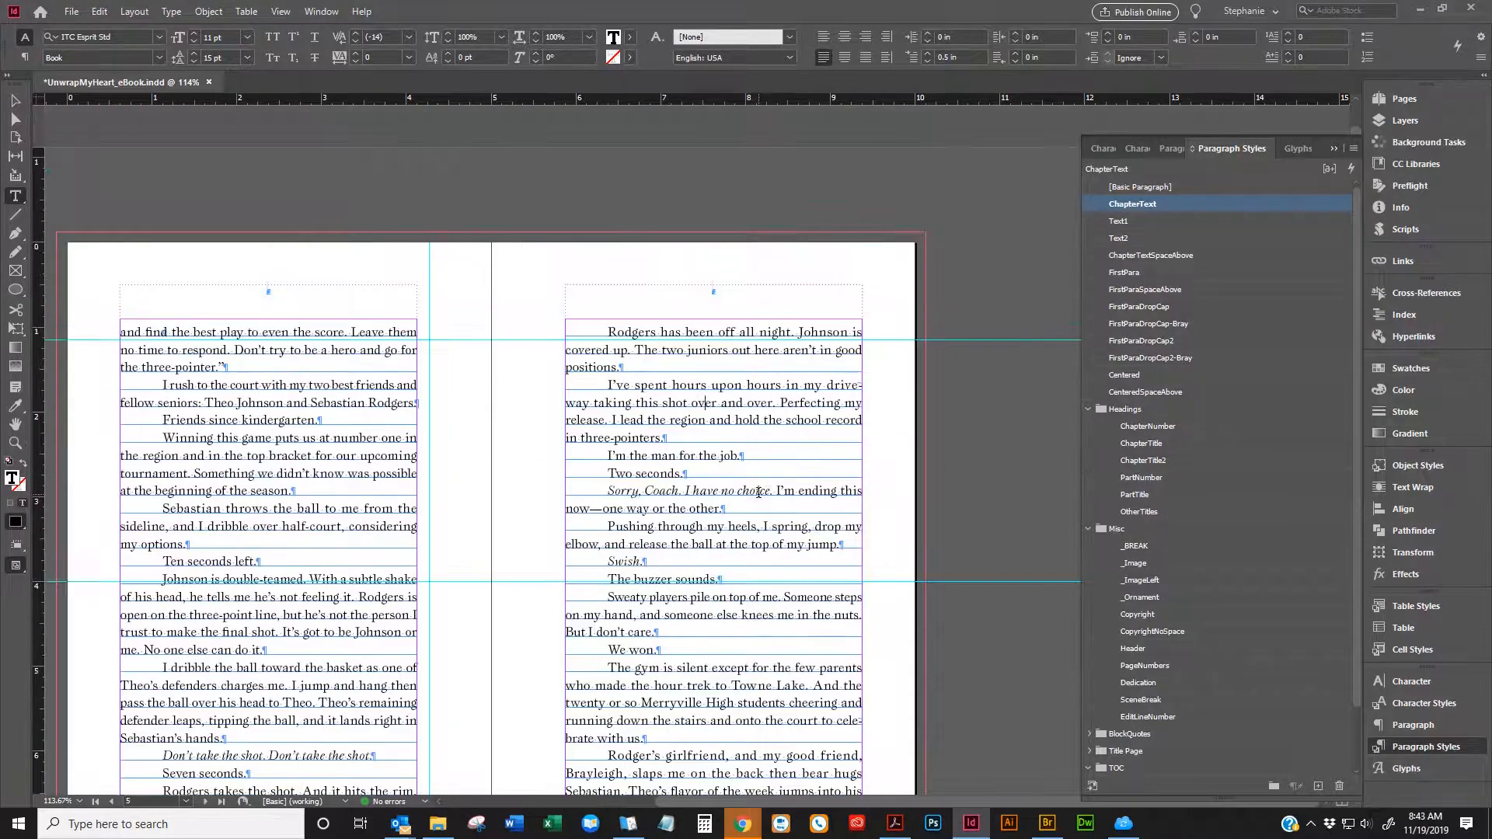
Check the cleared paragraph and the text below it on page 5, and bring up the character styles list
left_click_drag(600, 383, 668, 437)
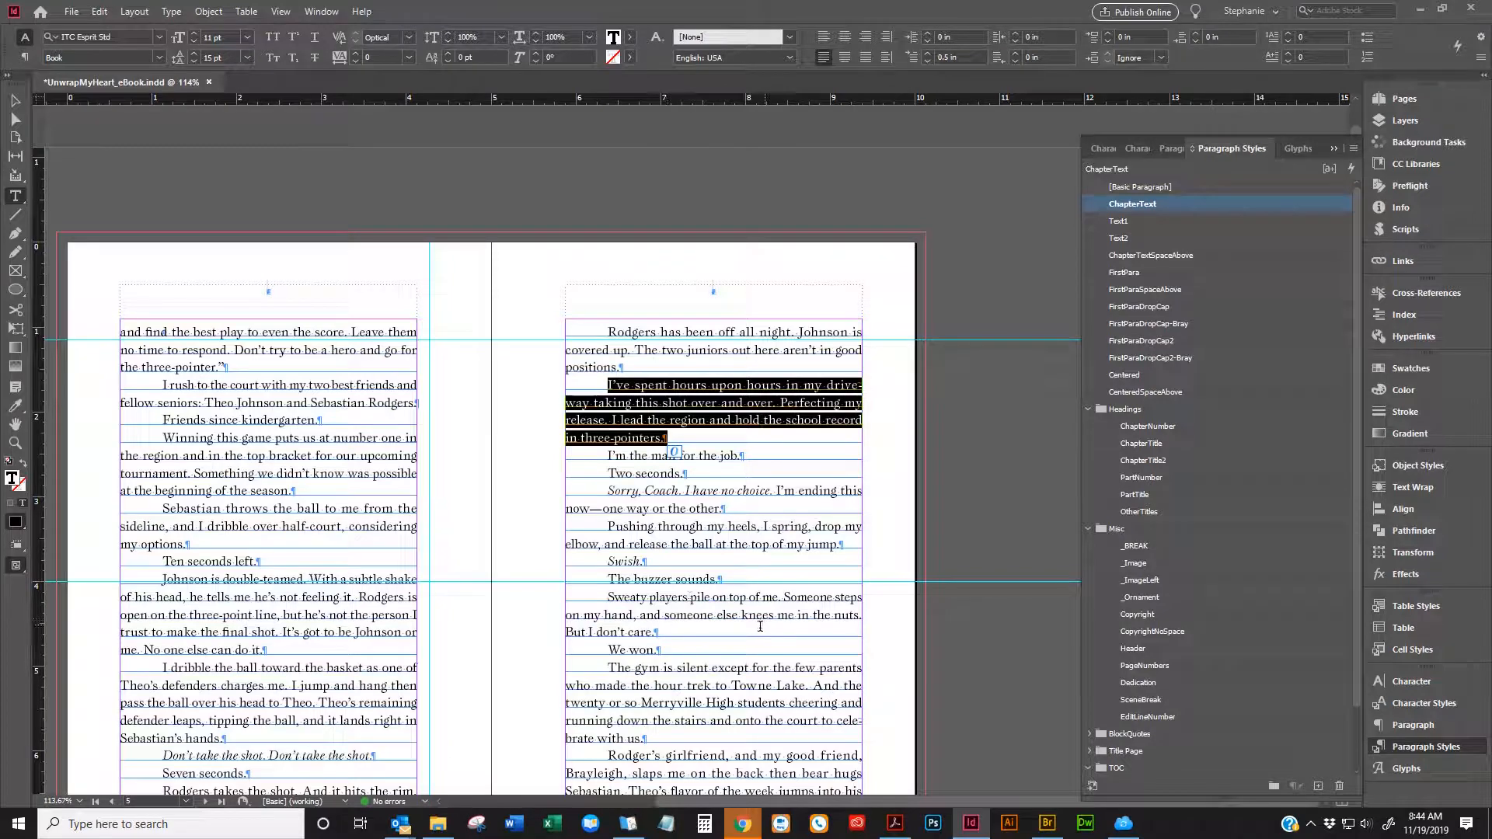
scroll(741, 654, "down", 5)
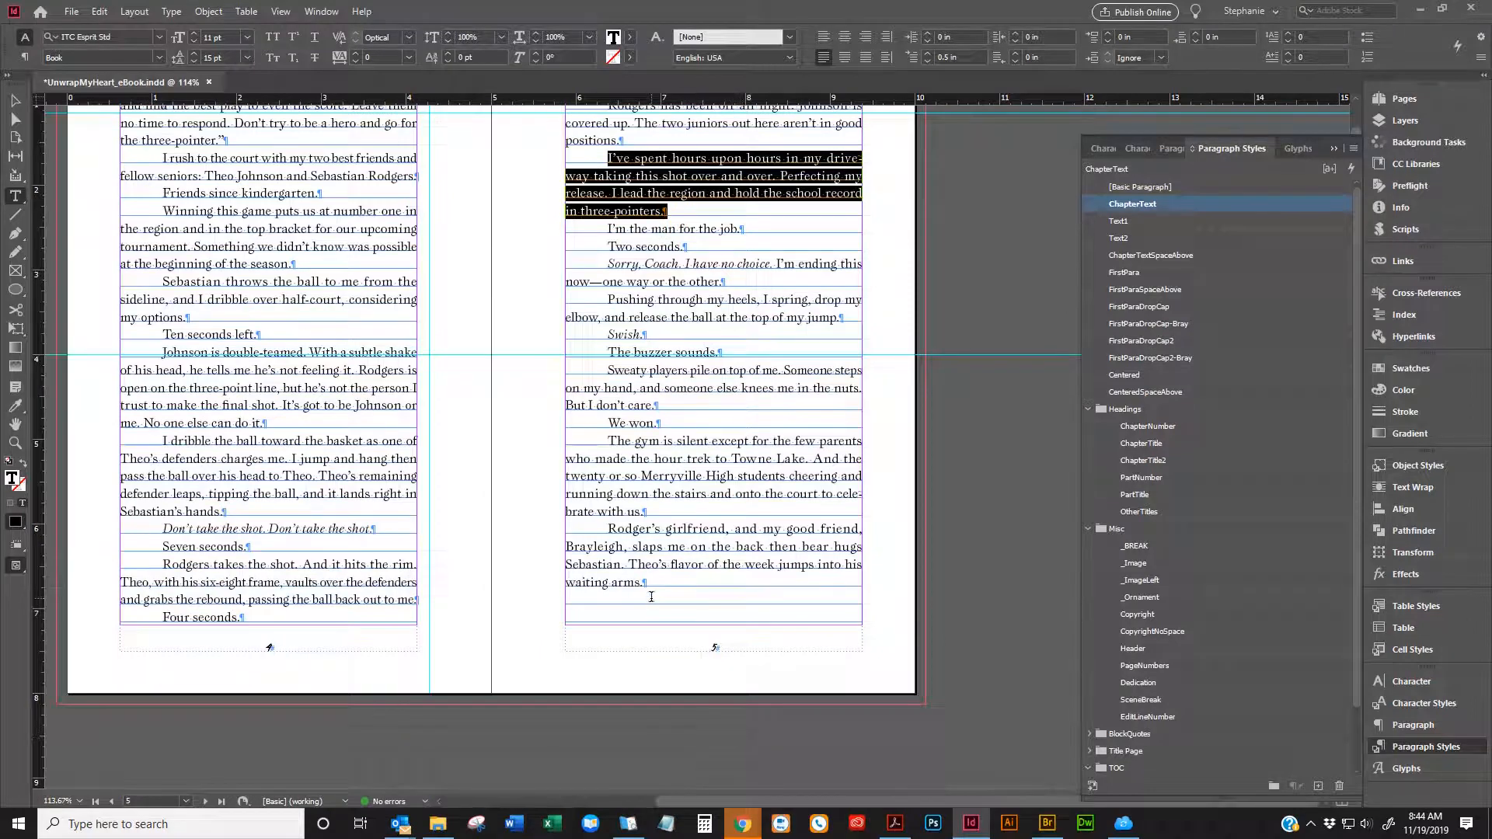
left_click(656, 579)
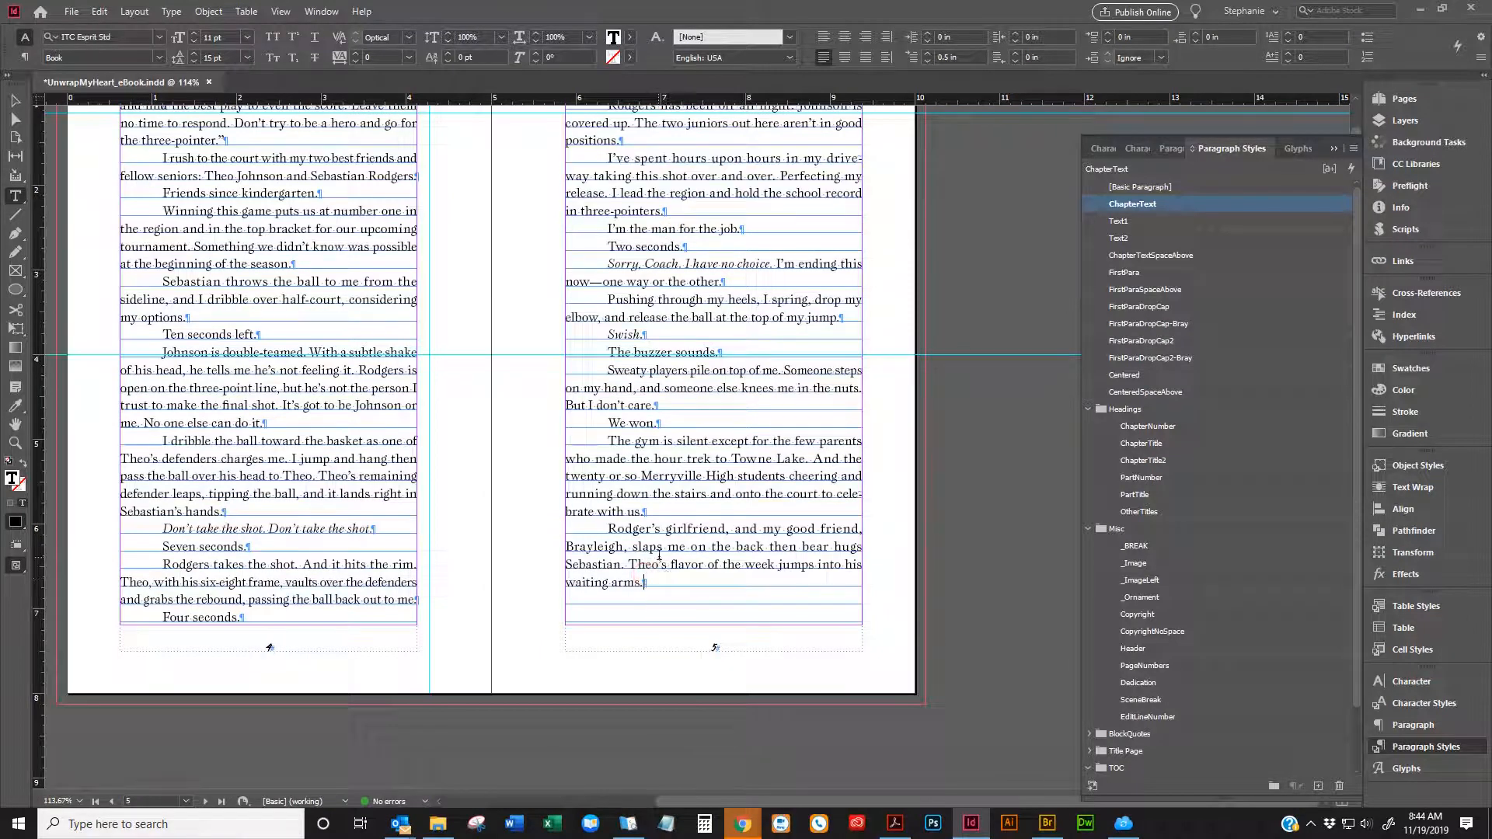
scroll(722, 448, "up", 3)
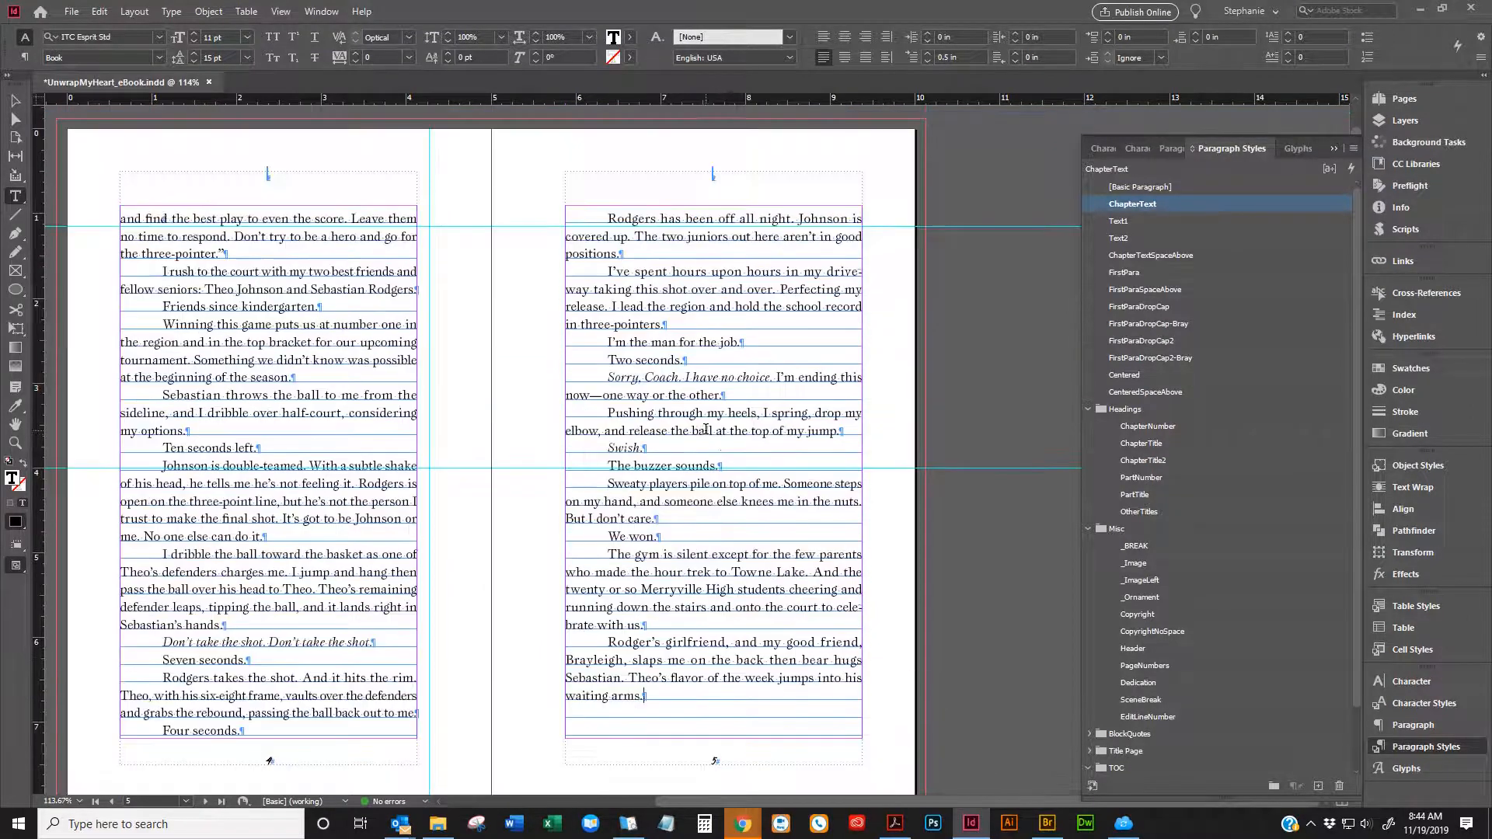
left_click(1419, 704)
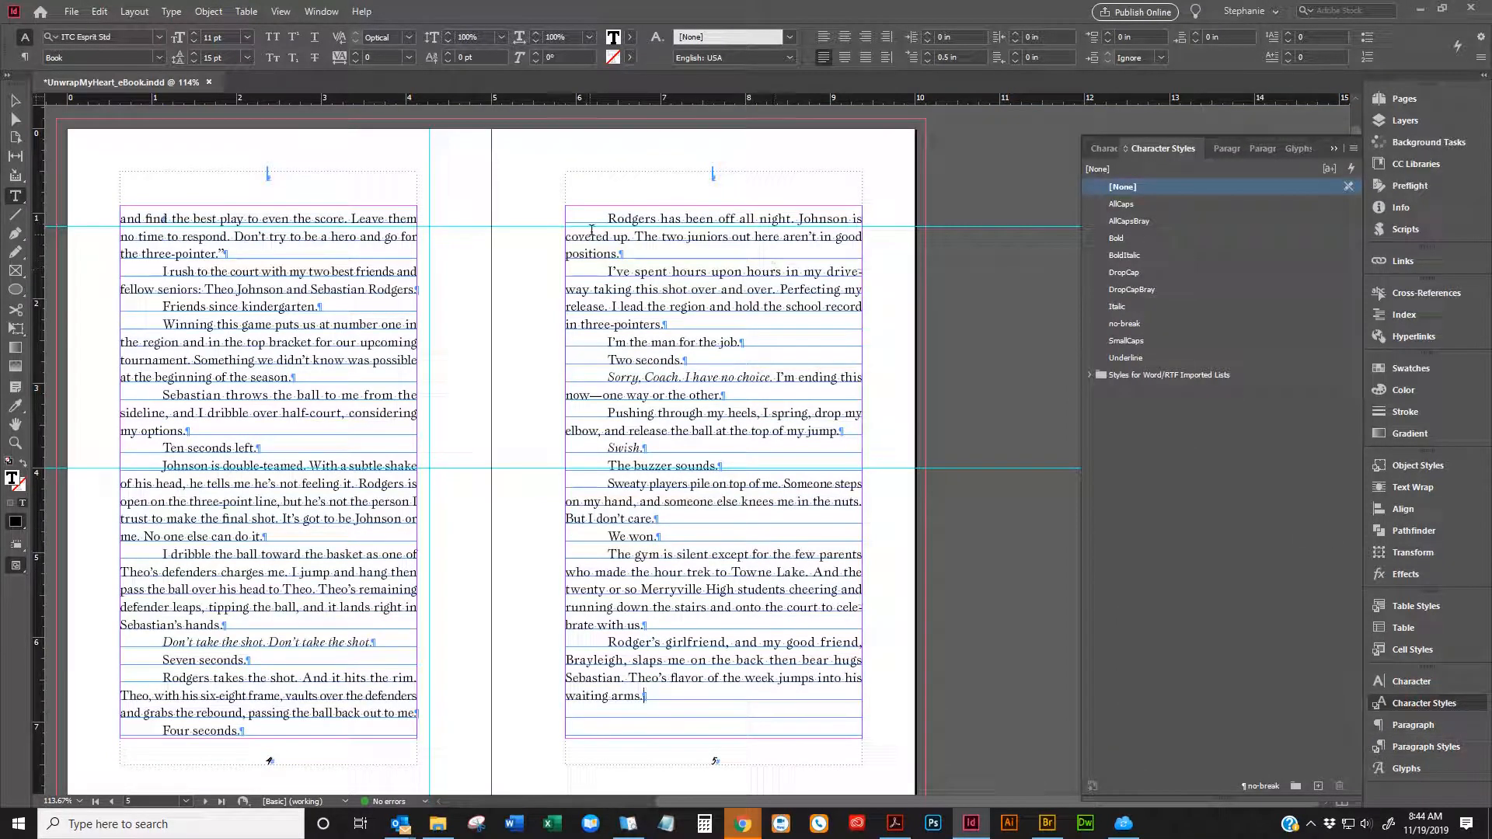
Try a forced line break before the last word “us” of the paragraph beginning “The gym is silent” on page 5, and undo it
left_click_drag(590, 218, 702, 320)
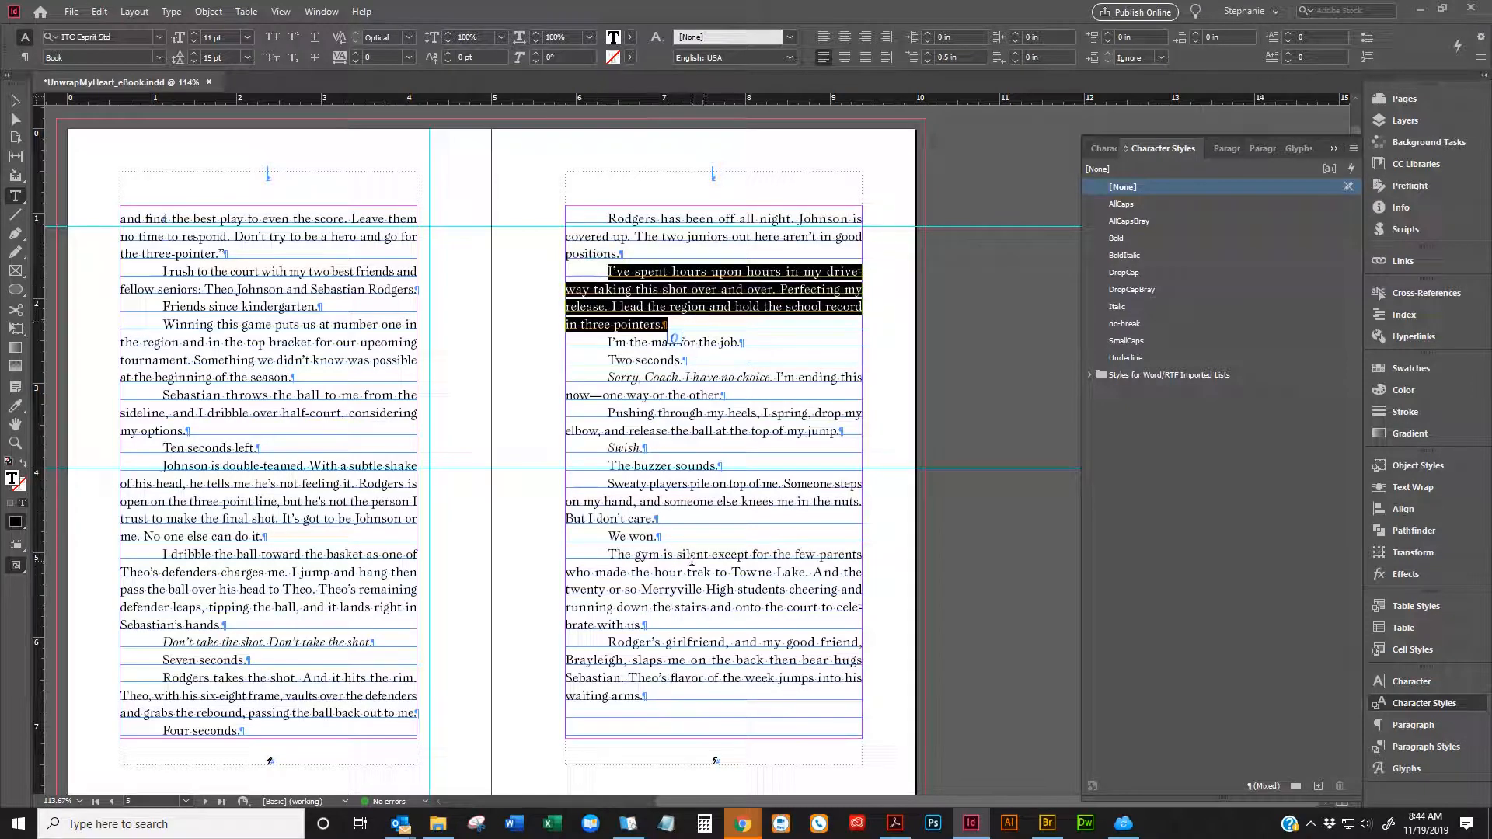
left_click(629, 623)
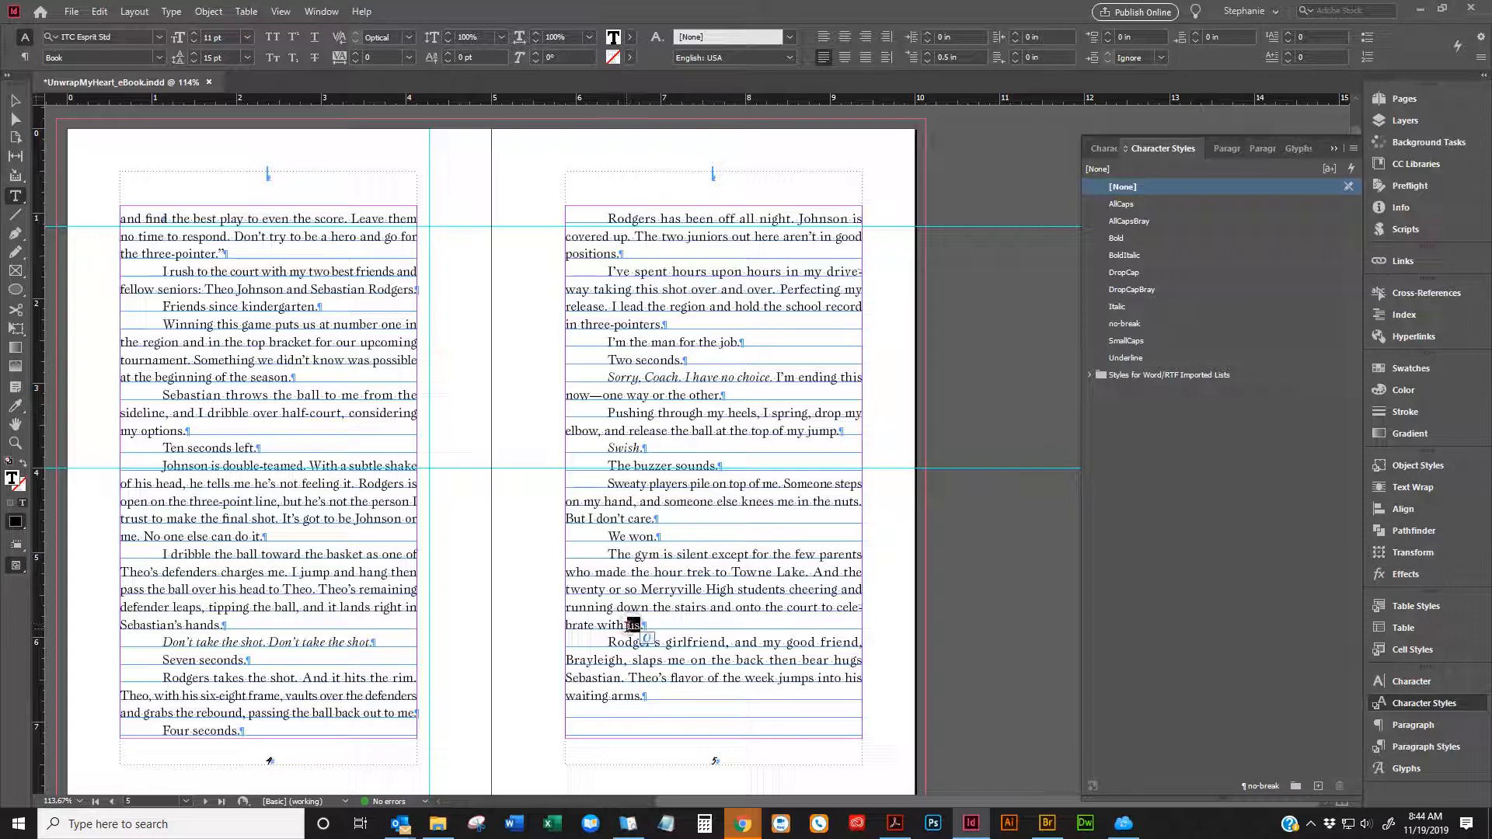
key("shift+Return")
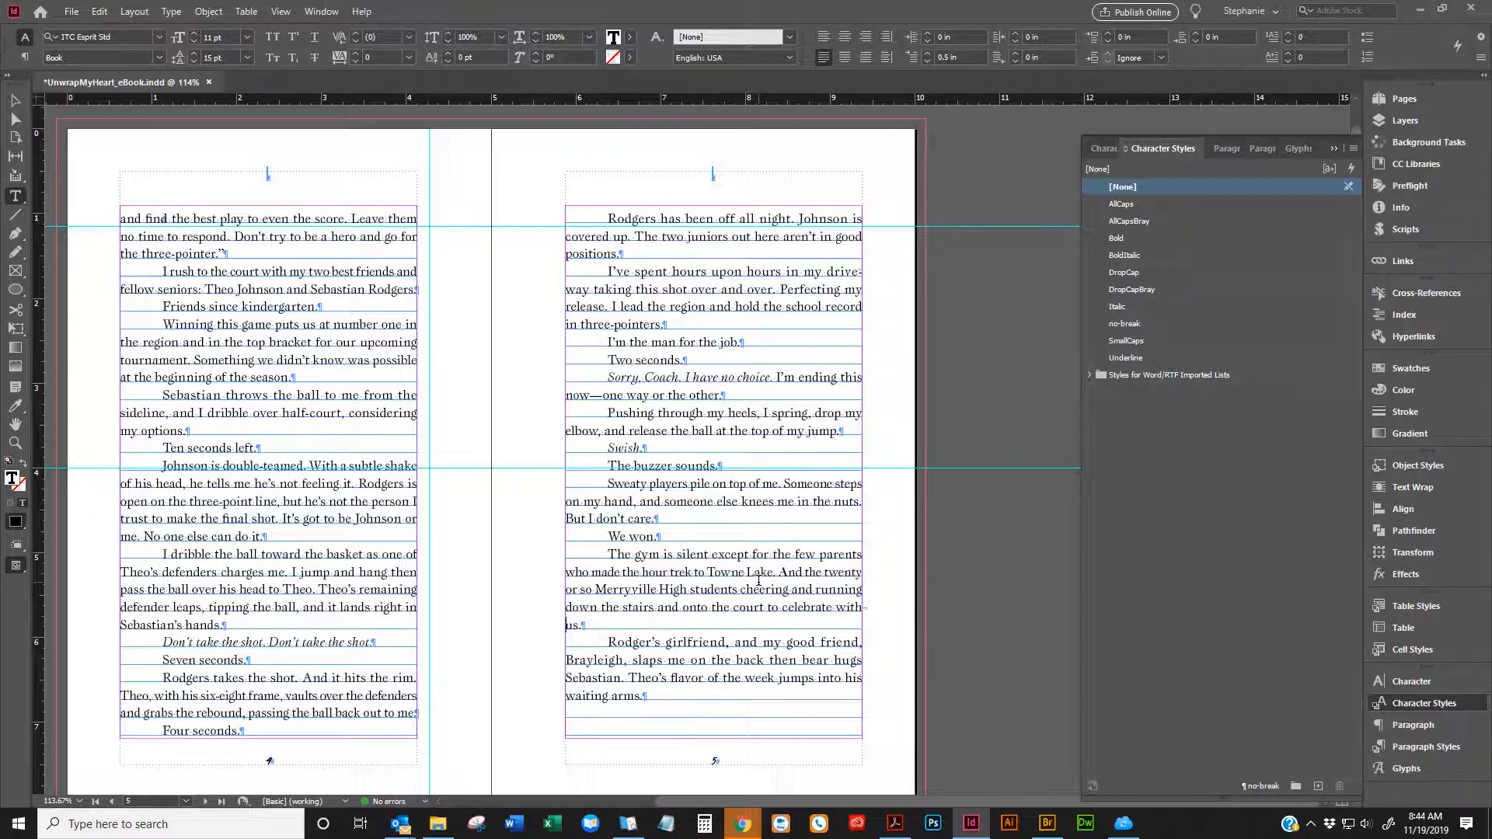
left_click_drag(587, 624, 541, 623)
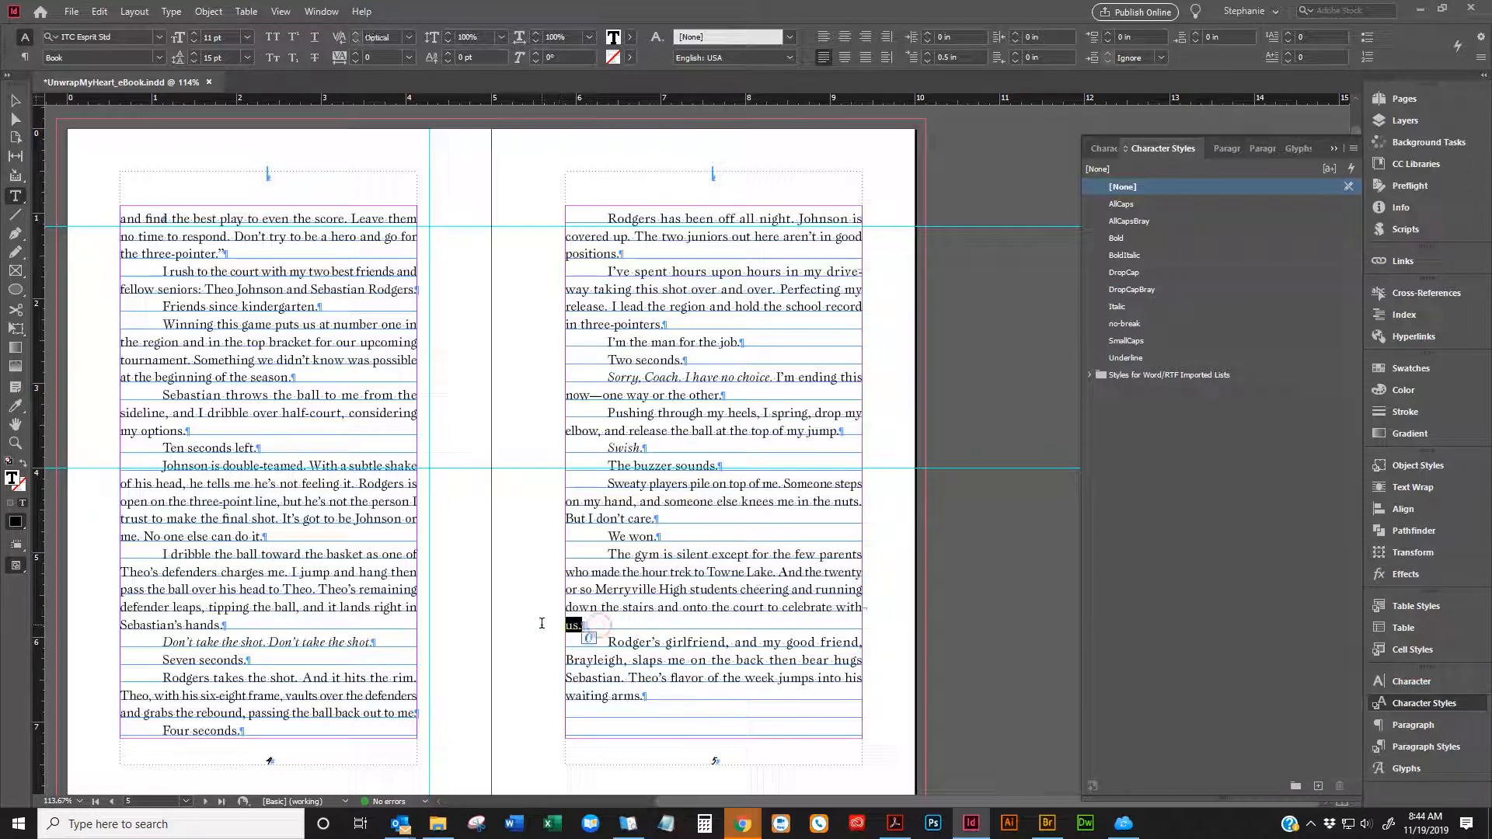
left_click(682, 605)
key("ctrl+z")
left_click(710, 559)
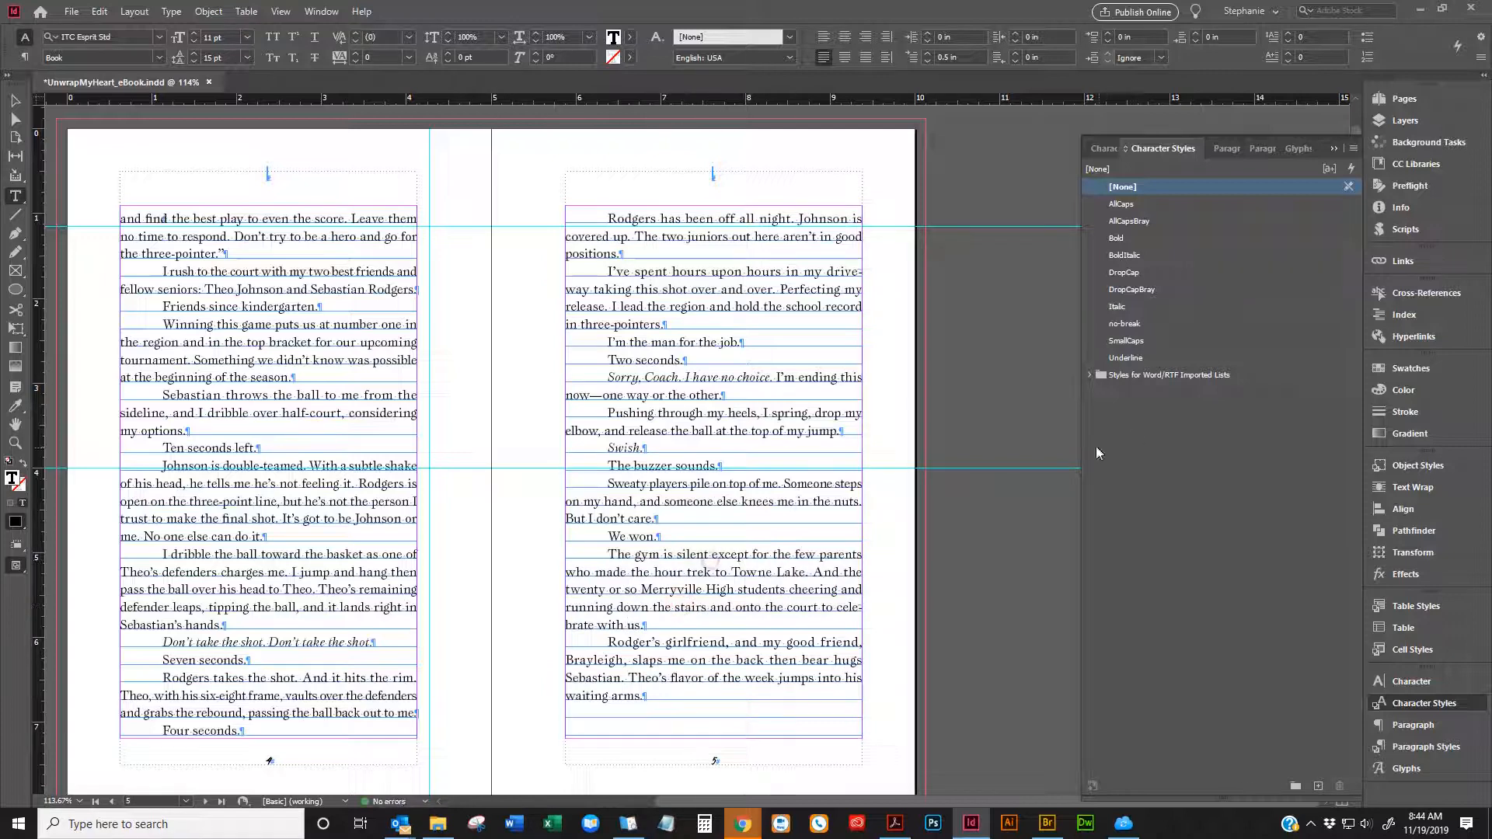
Select the whole paragraph beginning “I've spent hours upon hours” on page 5
left_click(814, 269)
triple_click(733, 272)
left_click(697, 322)
triple_click(713, 294)
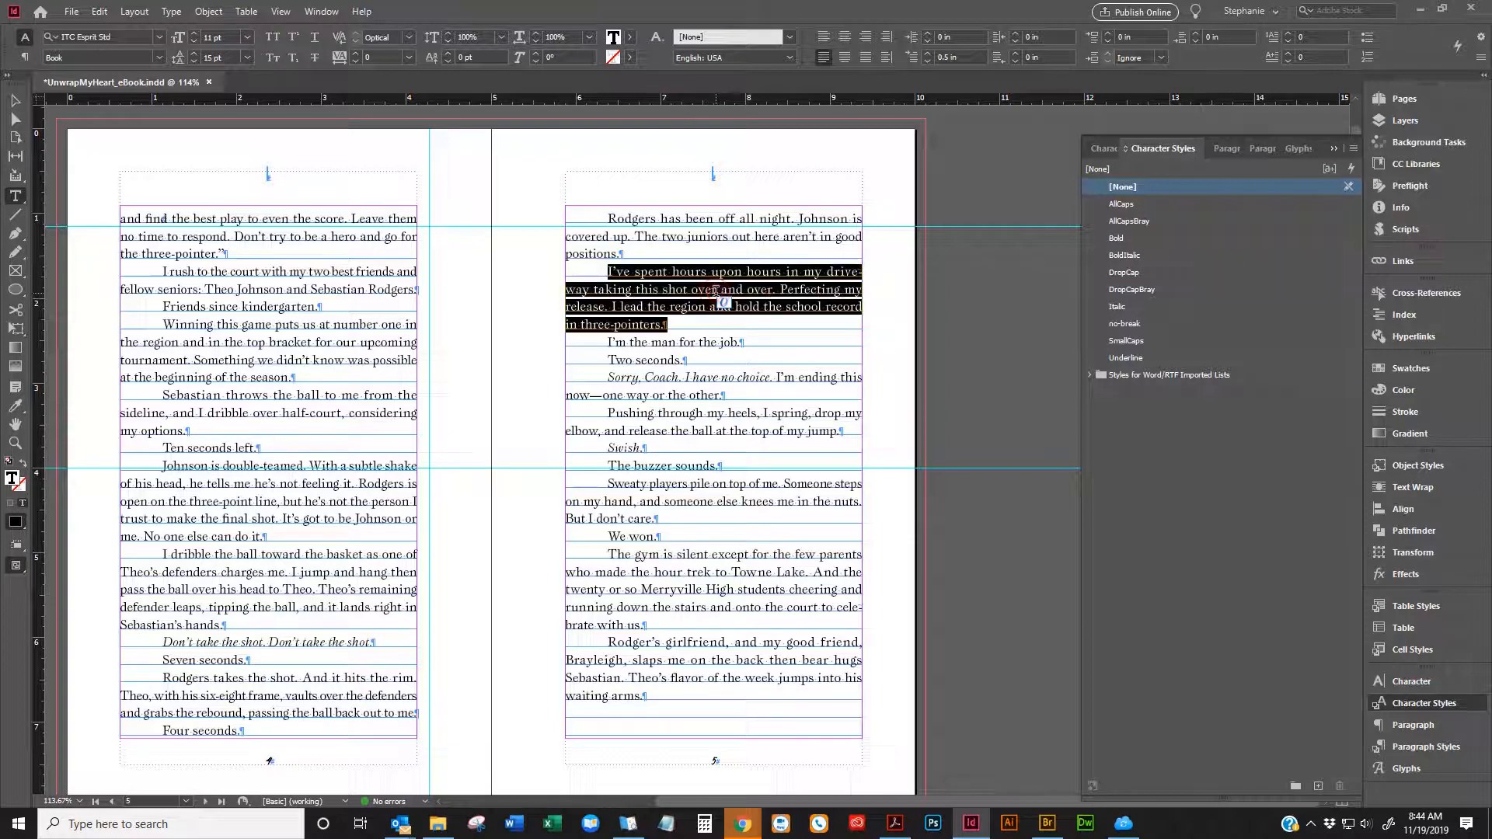
left_click(615, 272)
left_click(601, 269)
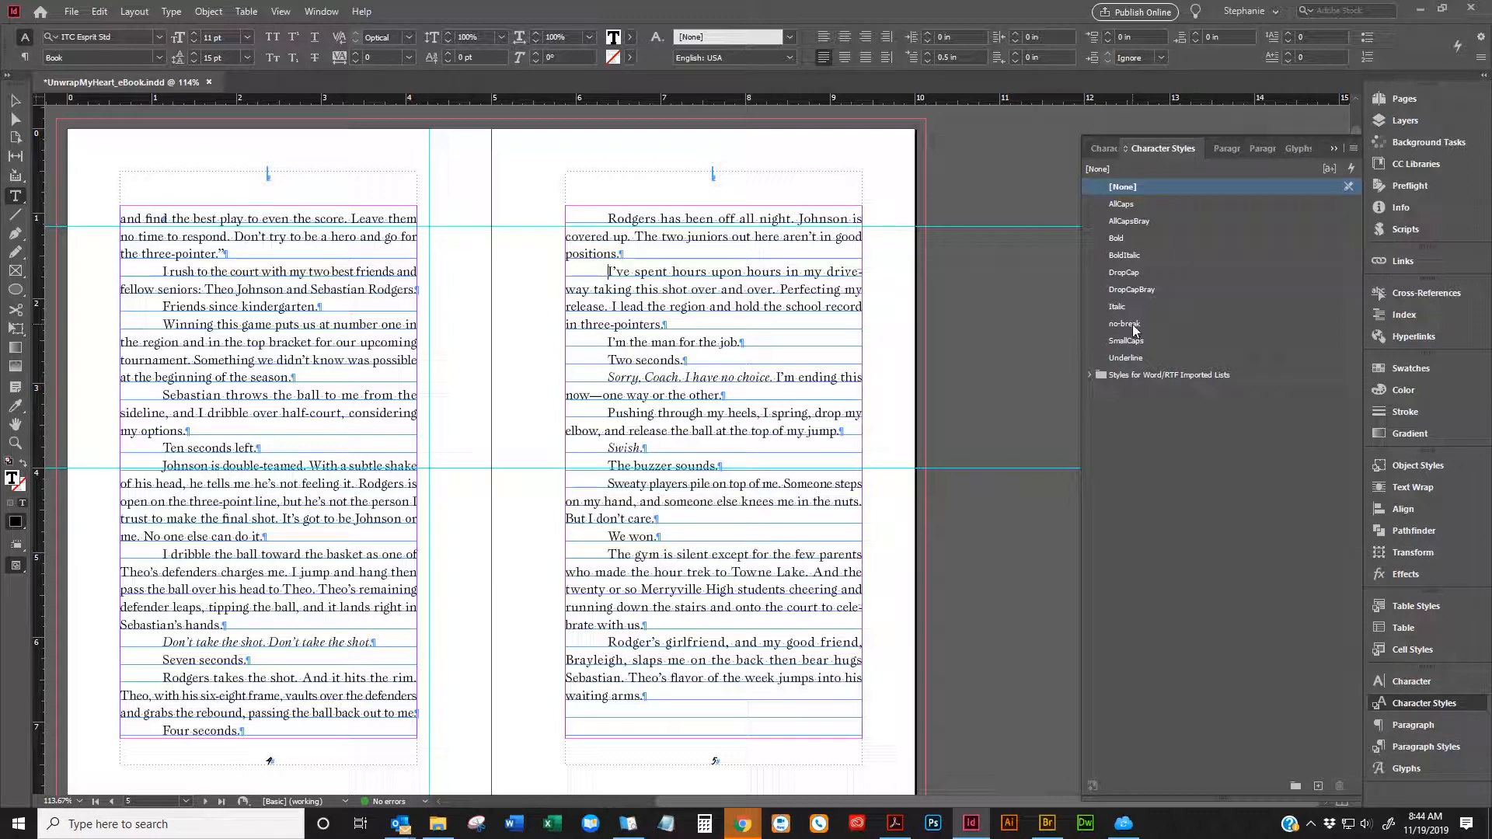
left_click_drag(799, 221, 809, 243)
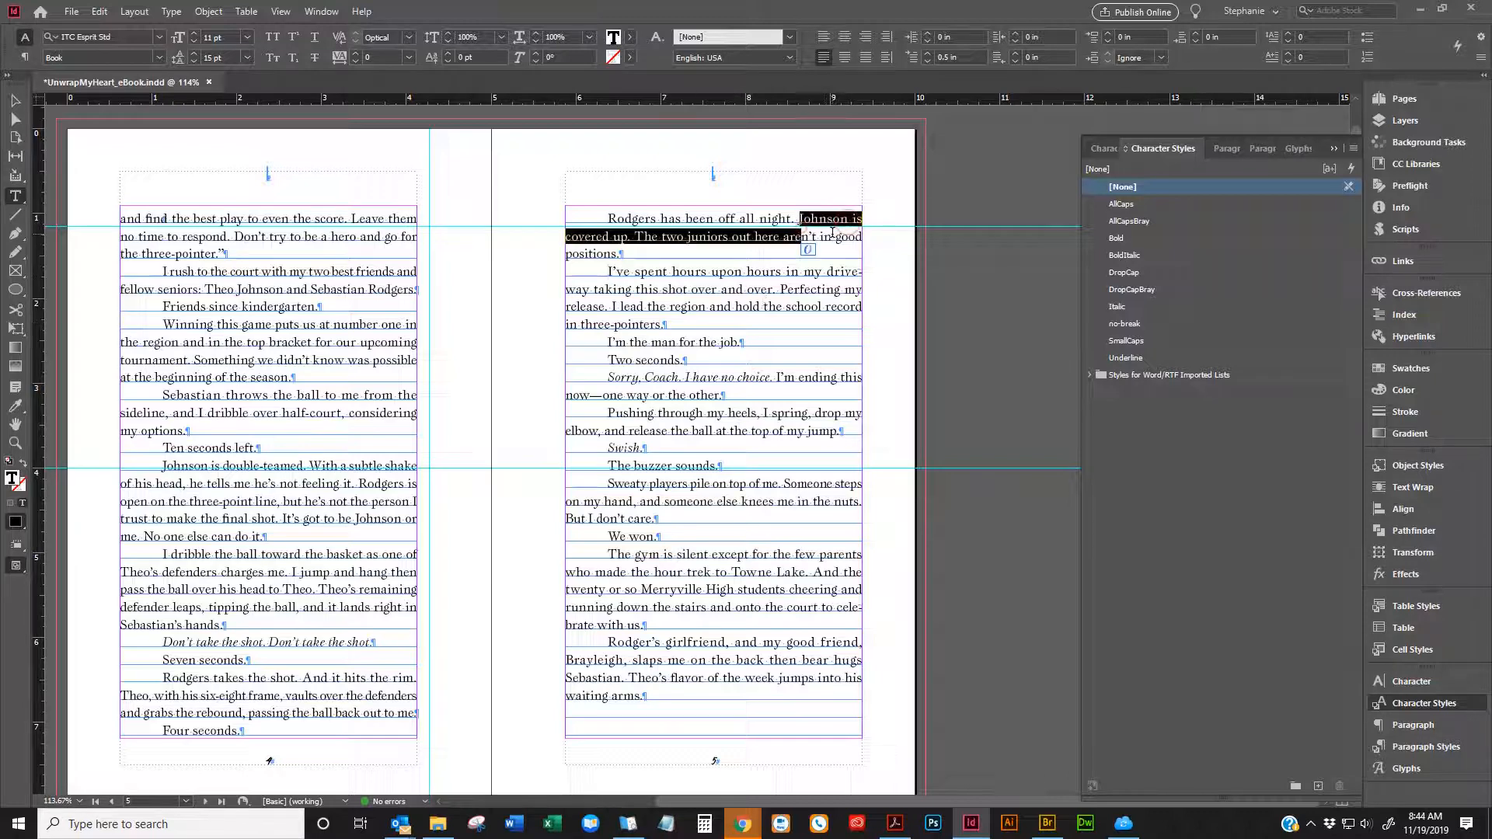
left_click(809, 230)
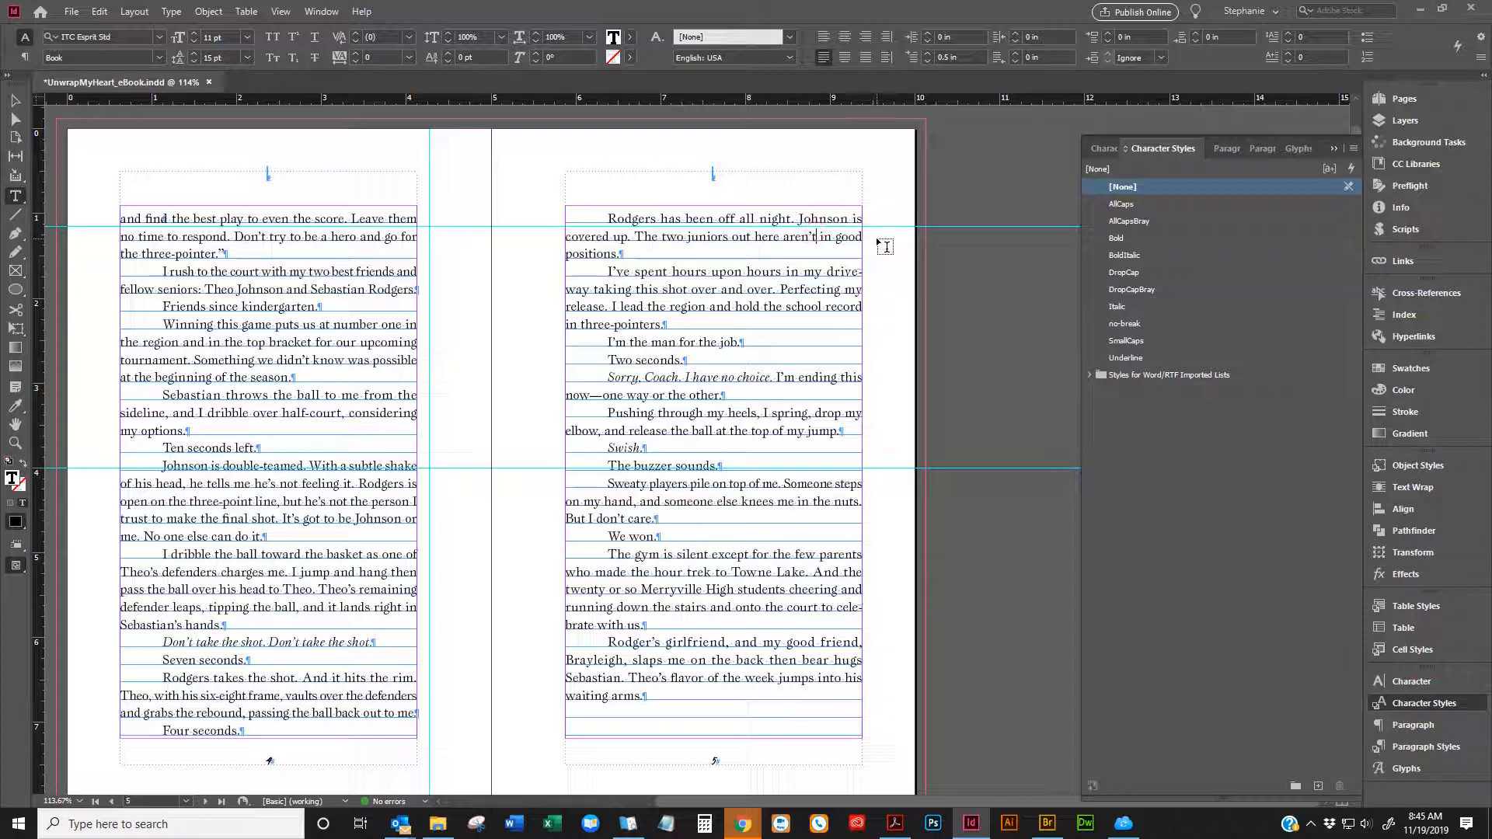
Delete the no-break character style, replacing it with [None] and turning off Preserve Formatting
right_click(1117, 329)
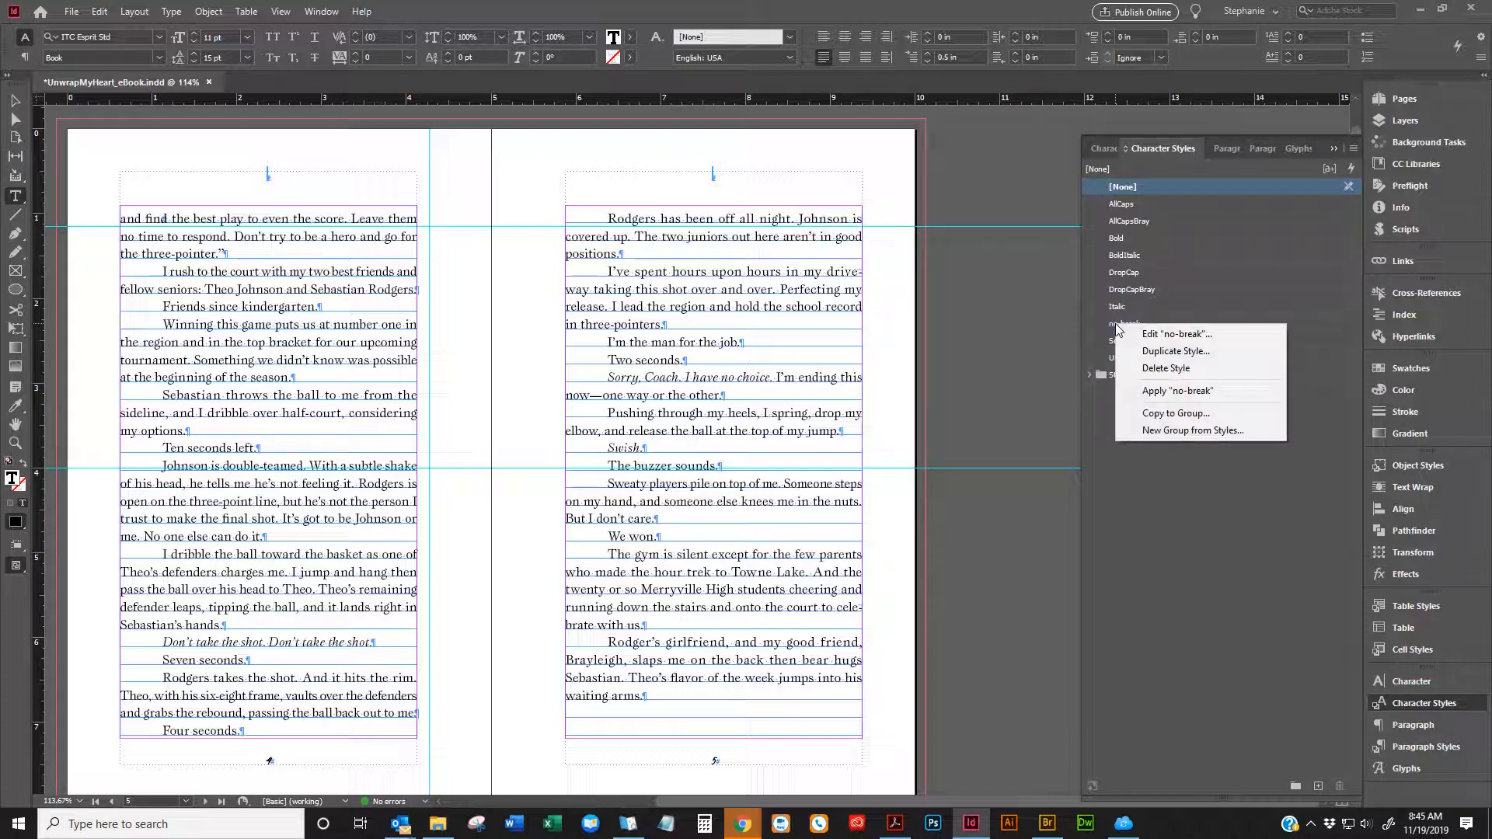
left_click(1141, 372)
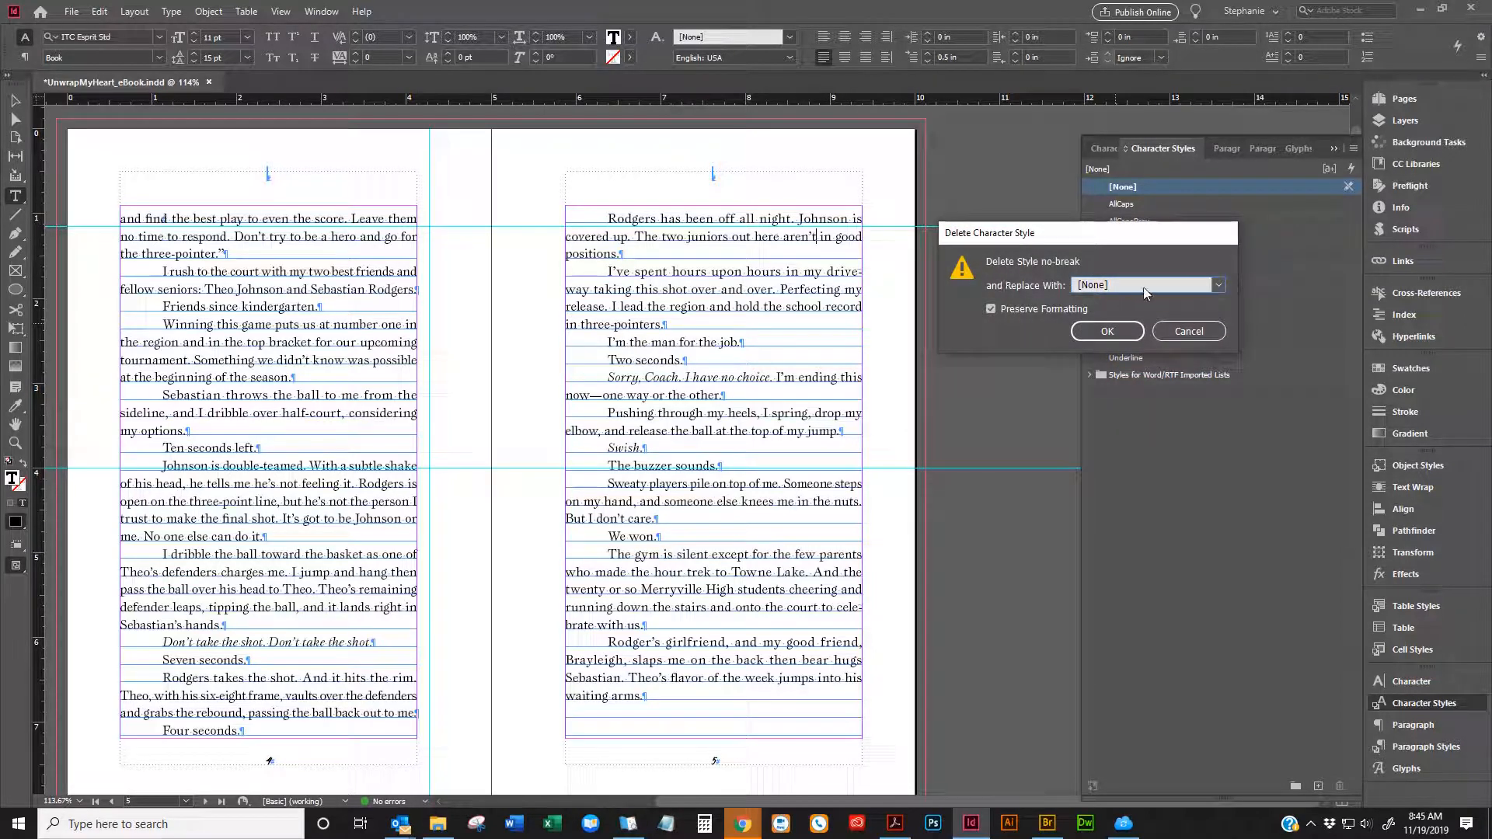
left_click(995, 309)
left_click(1092, 334)
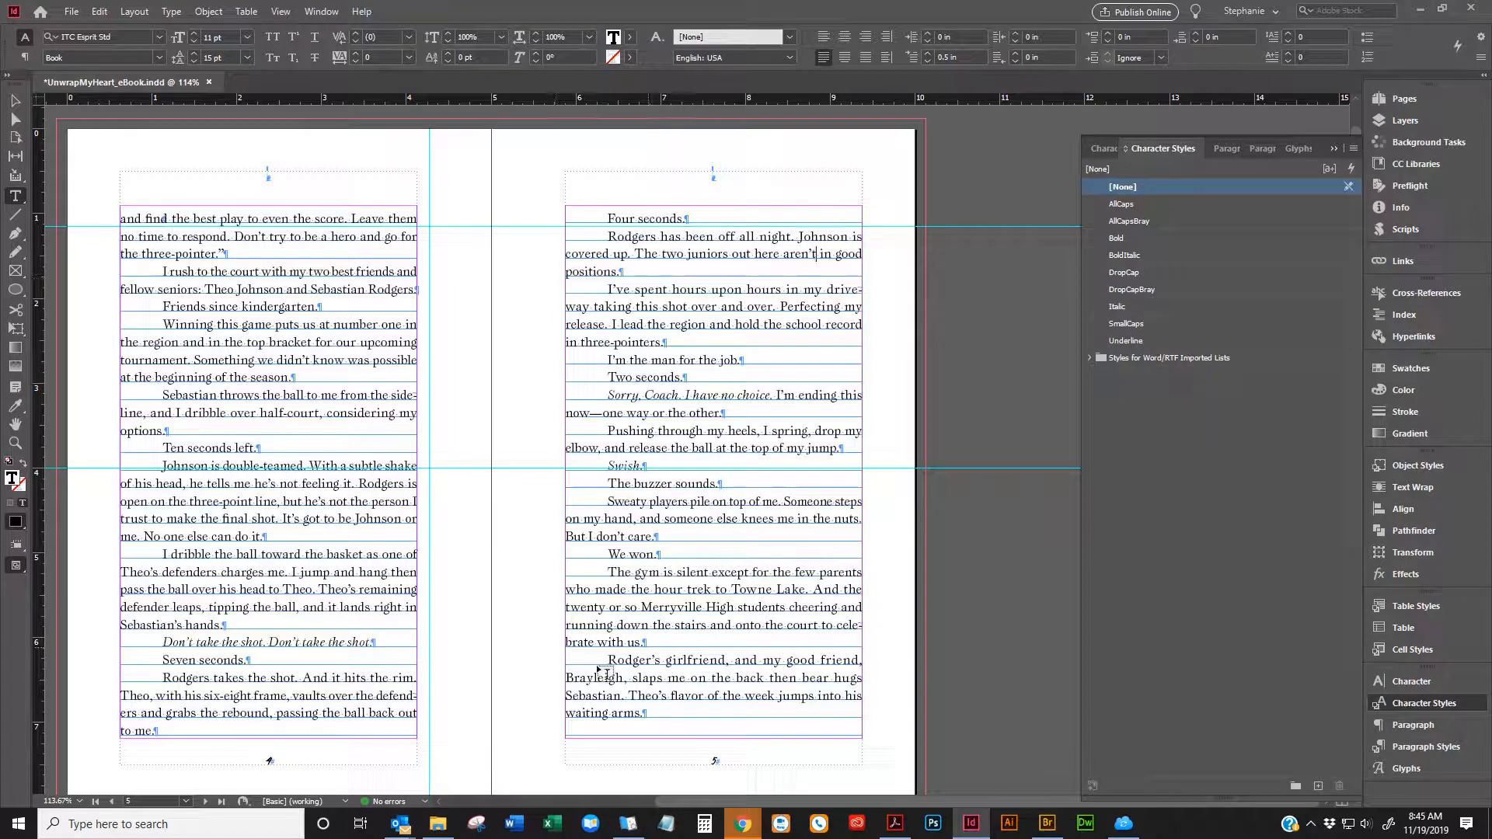
Remove both GREP styles from the ChapterText paragraph style and apply the change
left_click(1447, 750)
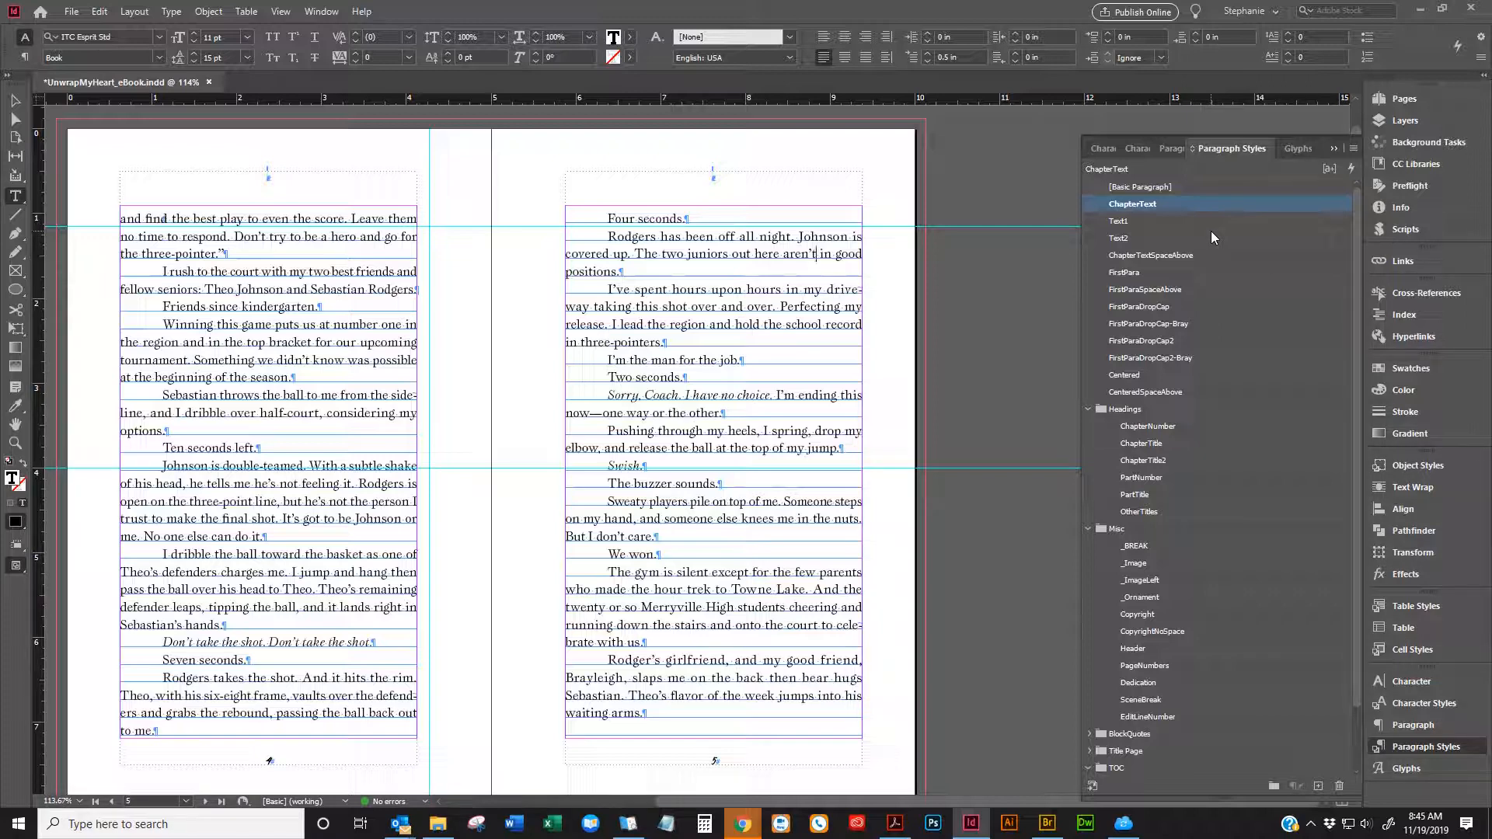
right_click(1189, 201)
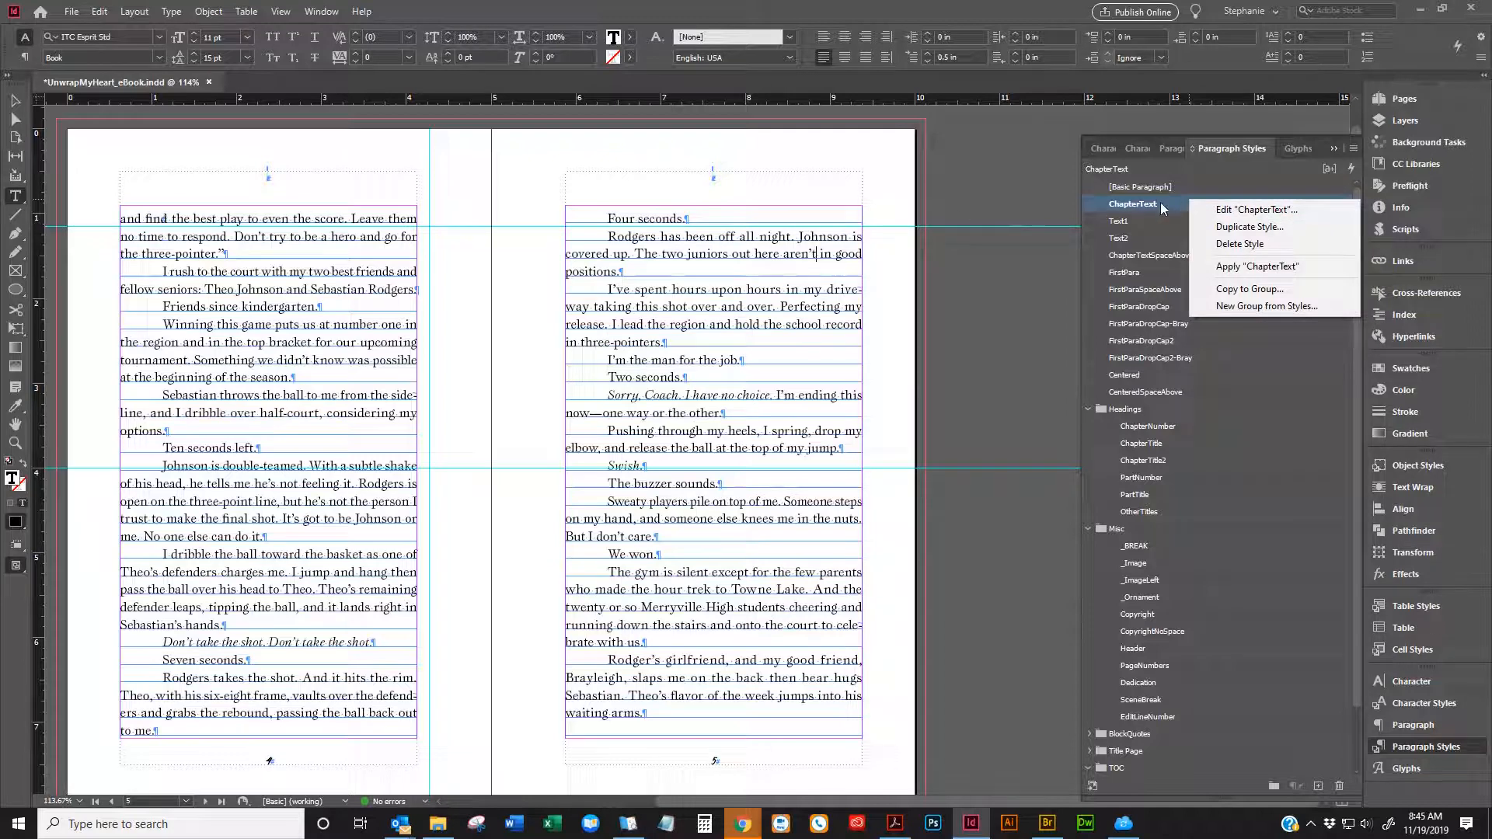
left_click(1225, 209)
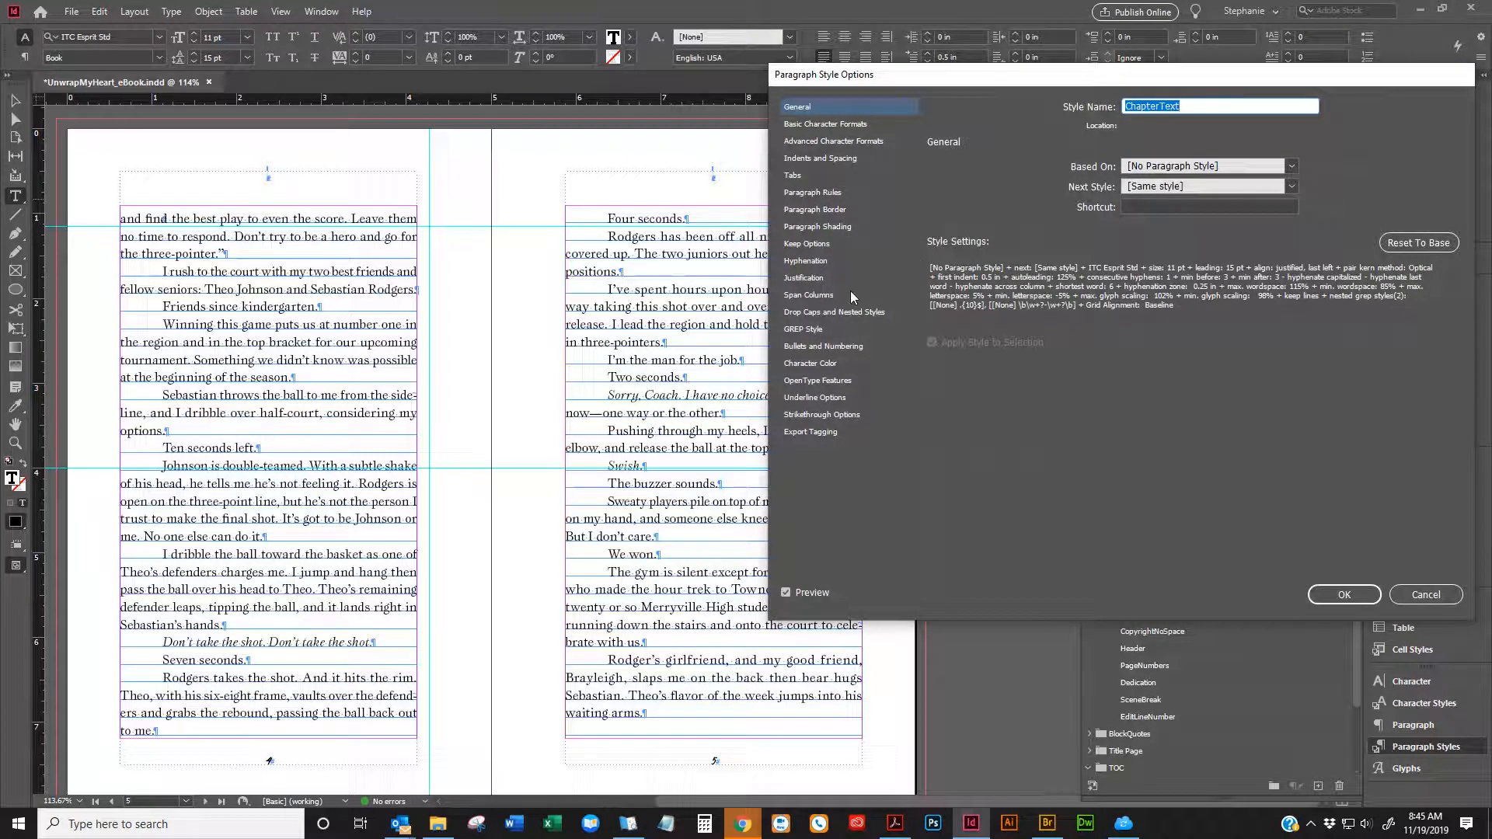
left_click(839, 312)
left_click(805, 329)
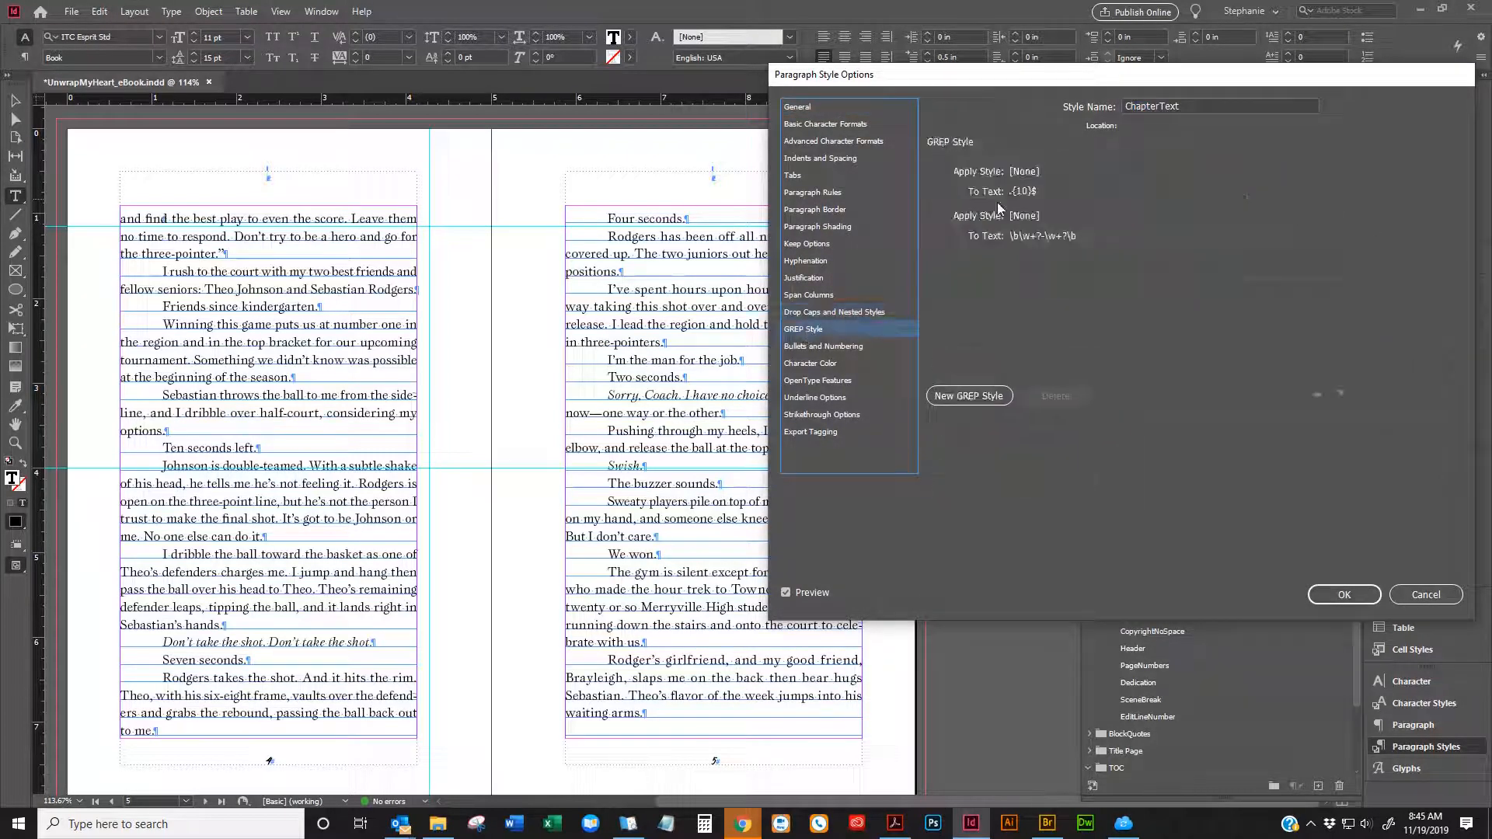
left_click(1032, 175)
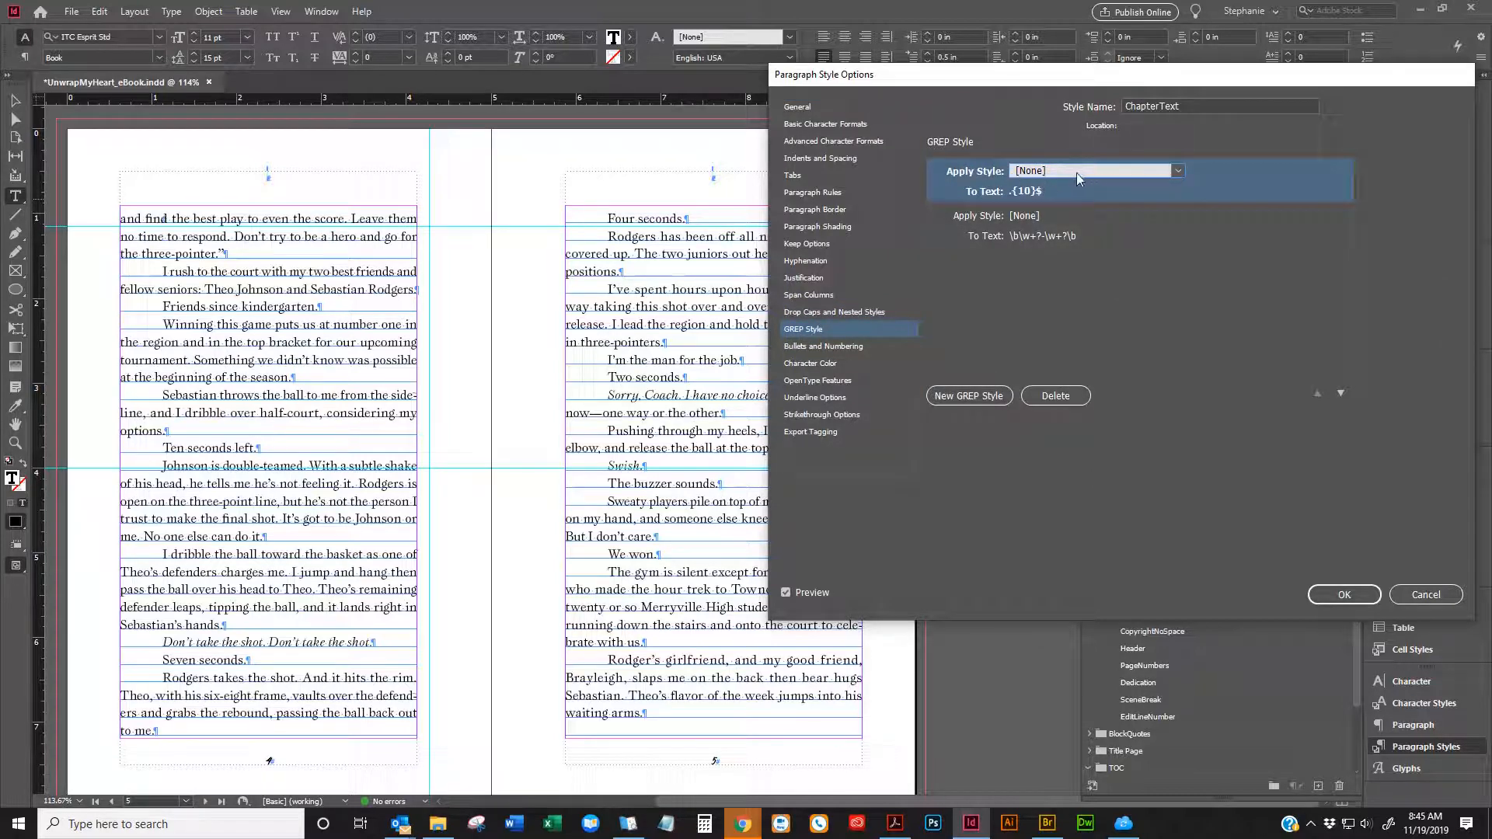
left_click(1215, 179)
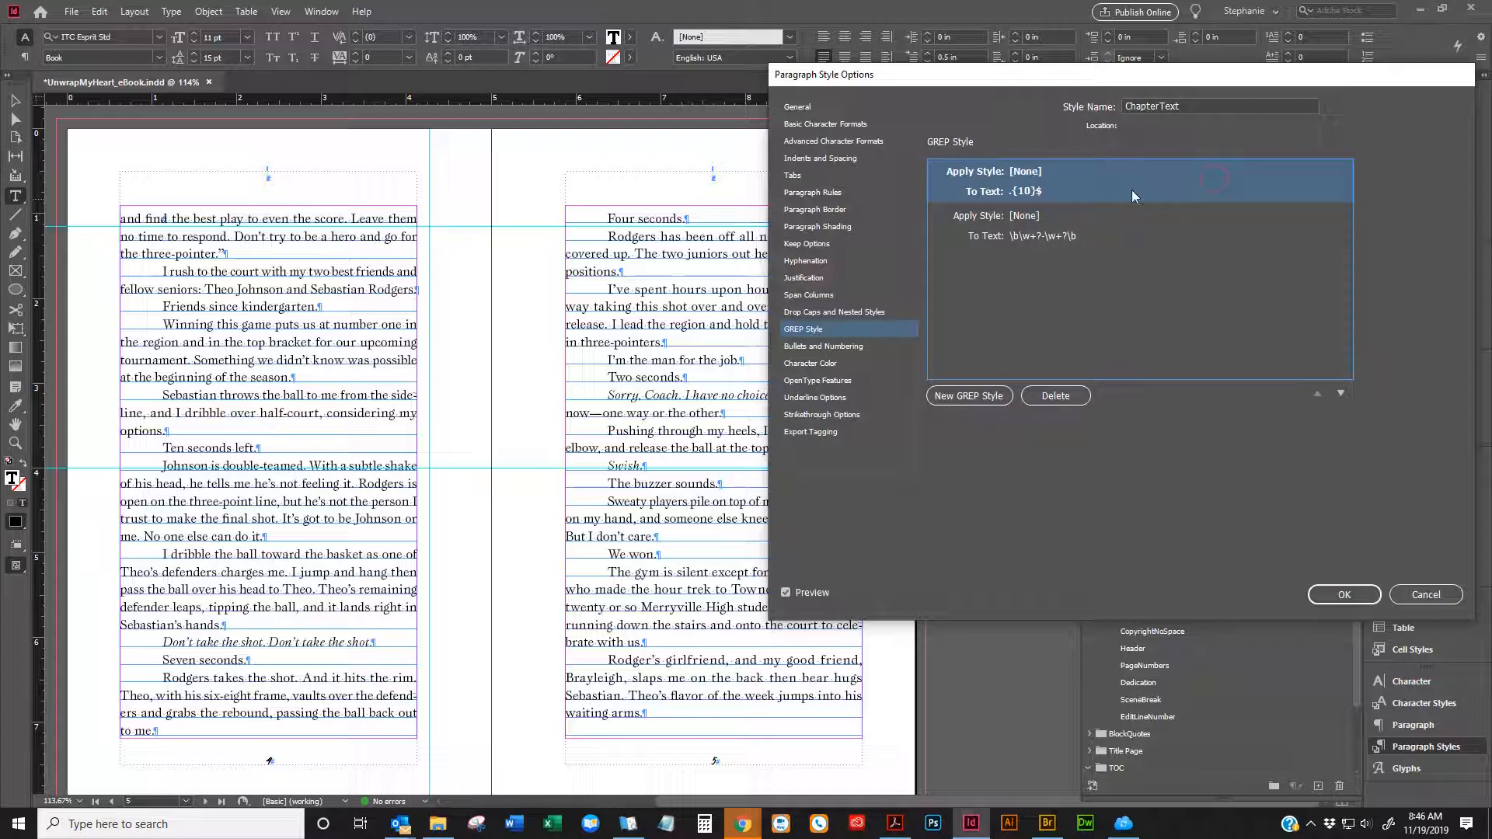
left_click(1107, 191)
left_click(1214, 174)
left_click(1051, 398)
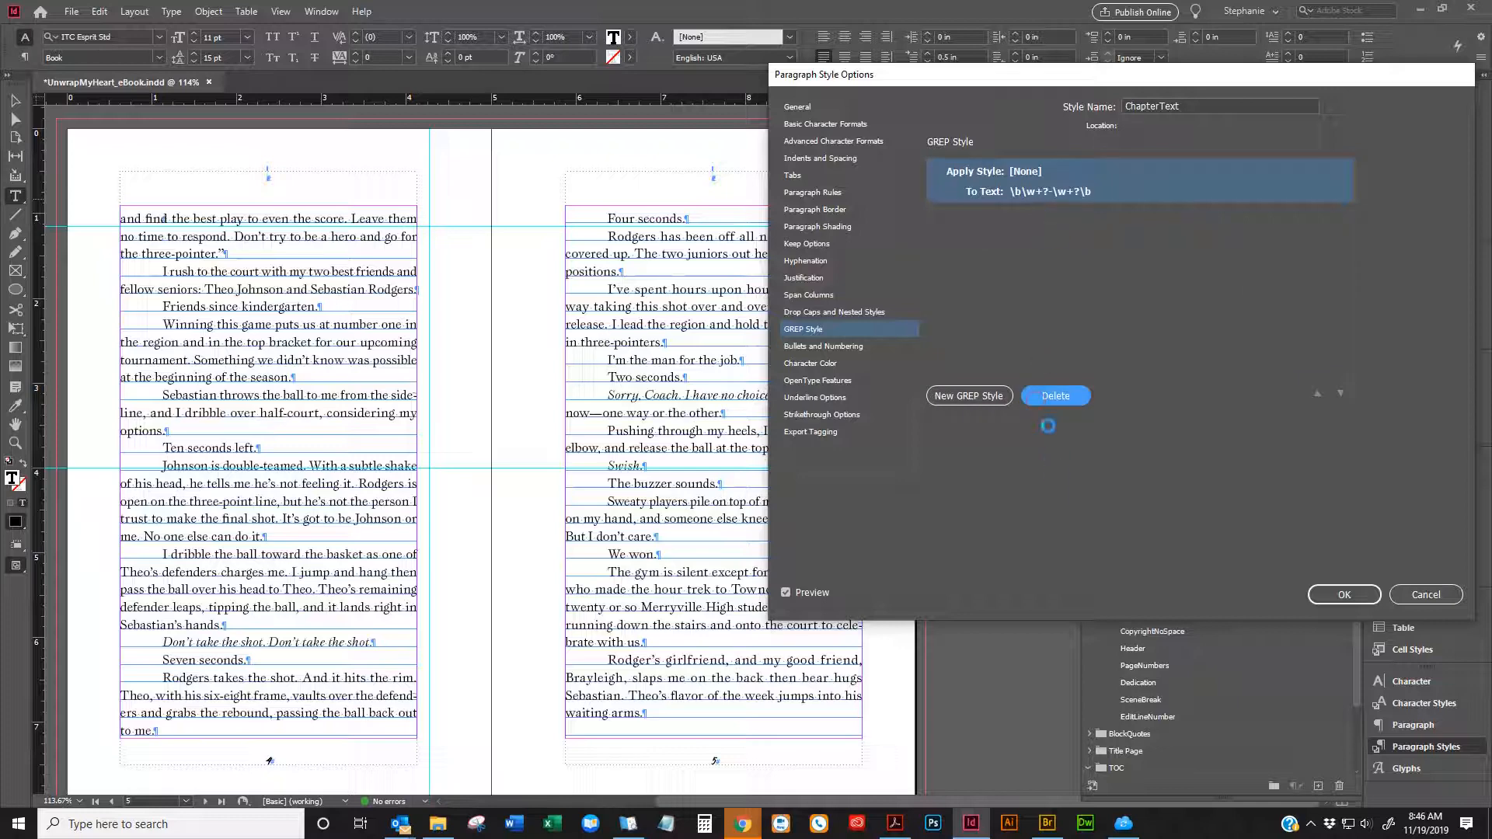
left_click(1052, 405)
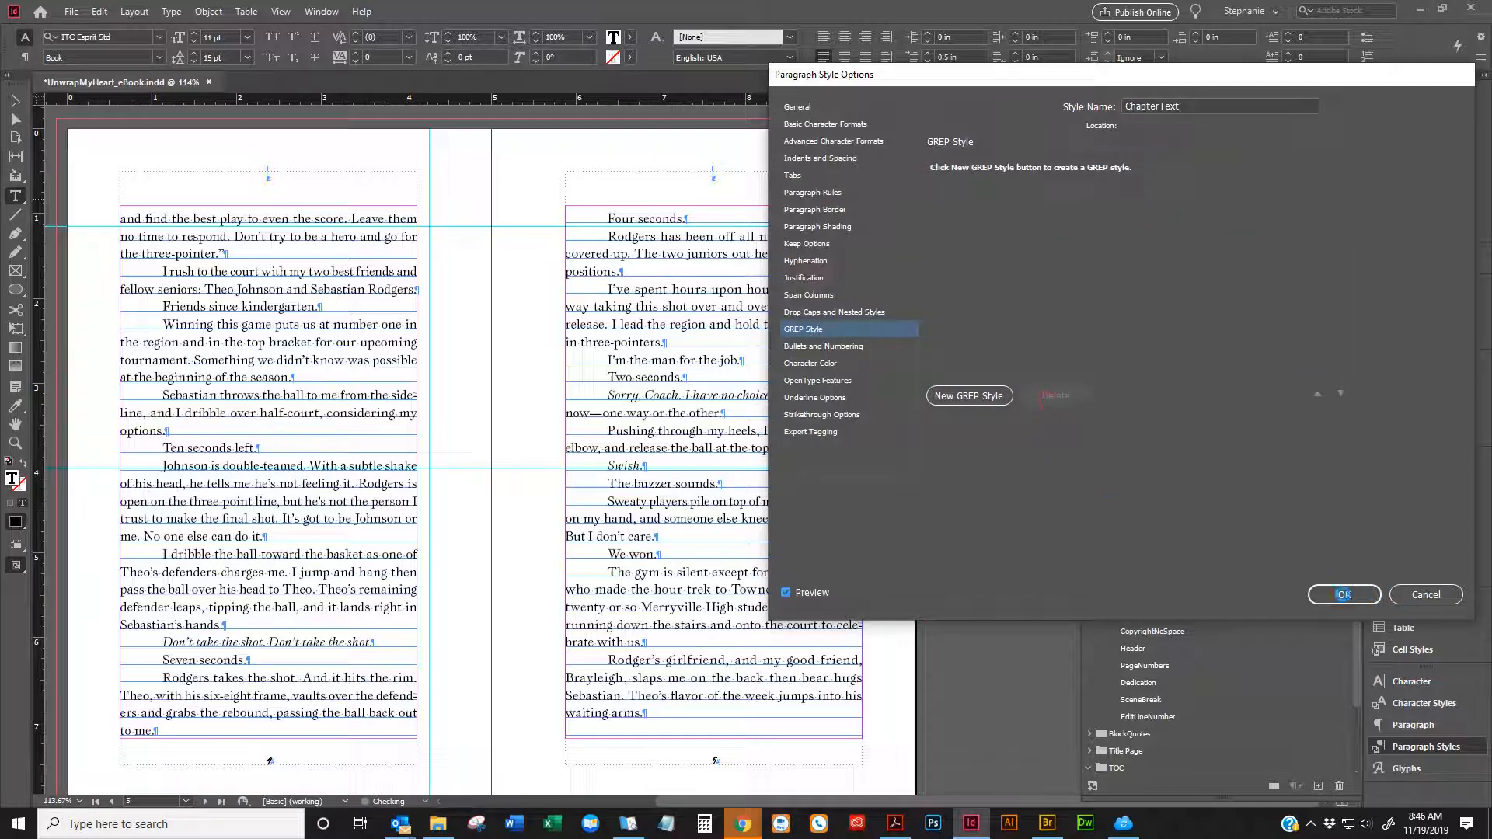
left_click(1344, 595)
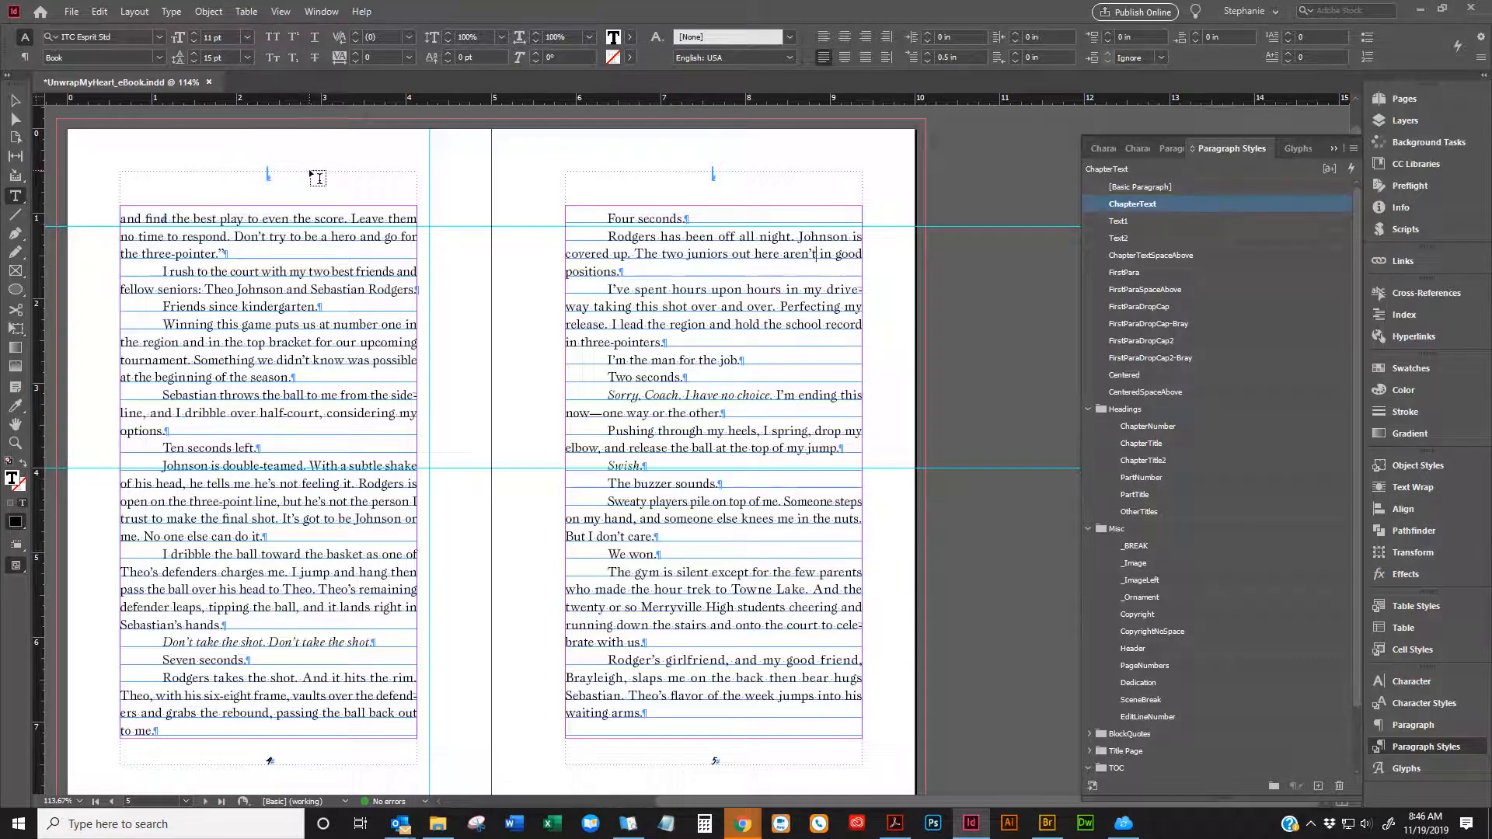
Clear the style overrides from the highlighted paragraph beginning "At what point did we get here?" on page 6
left_click(14, 101)
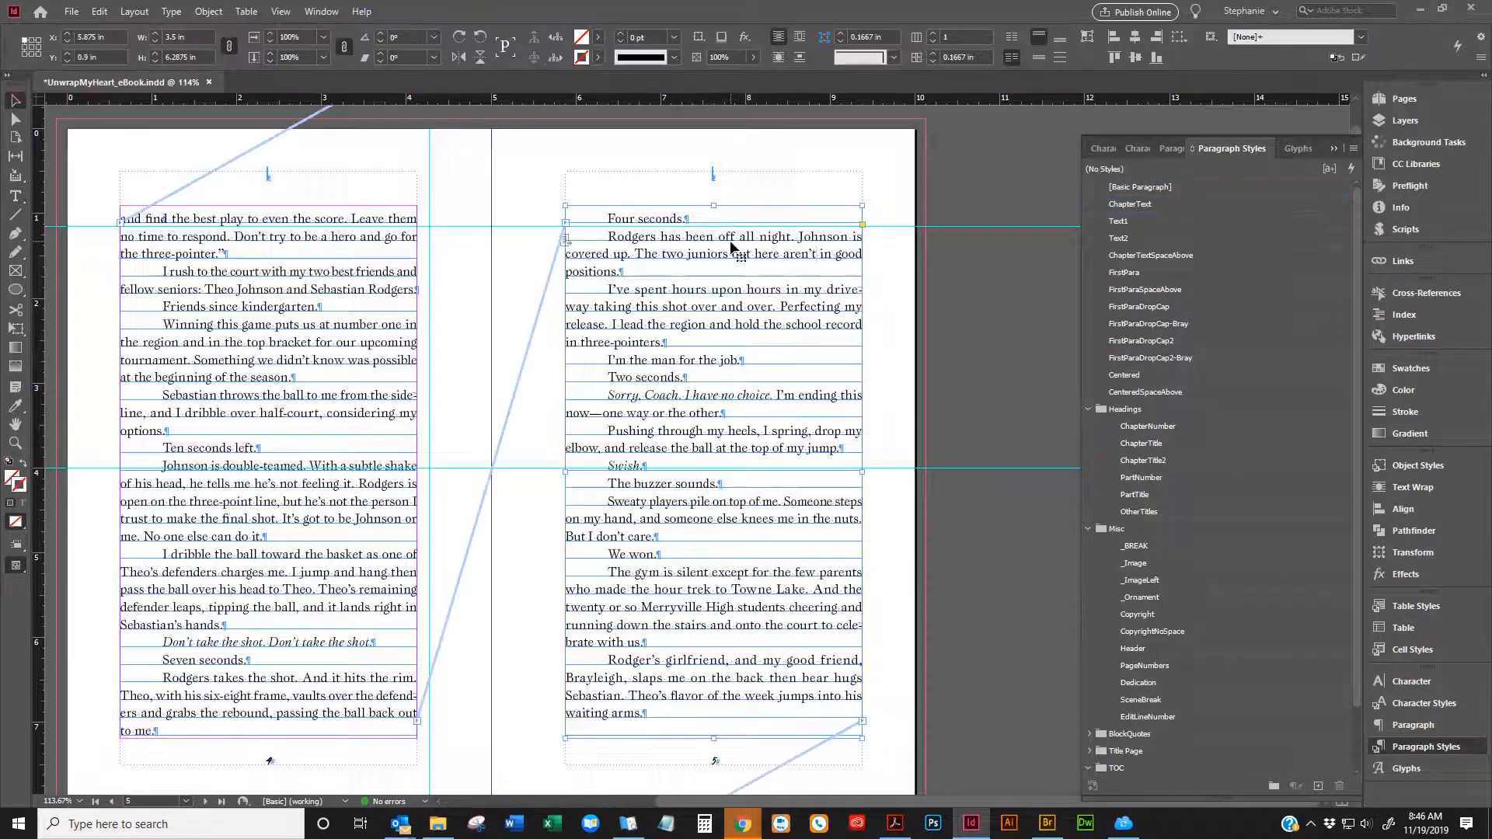
scroll(758, 257, "down", 5)
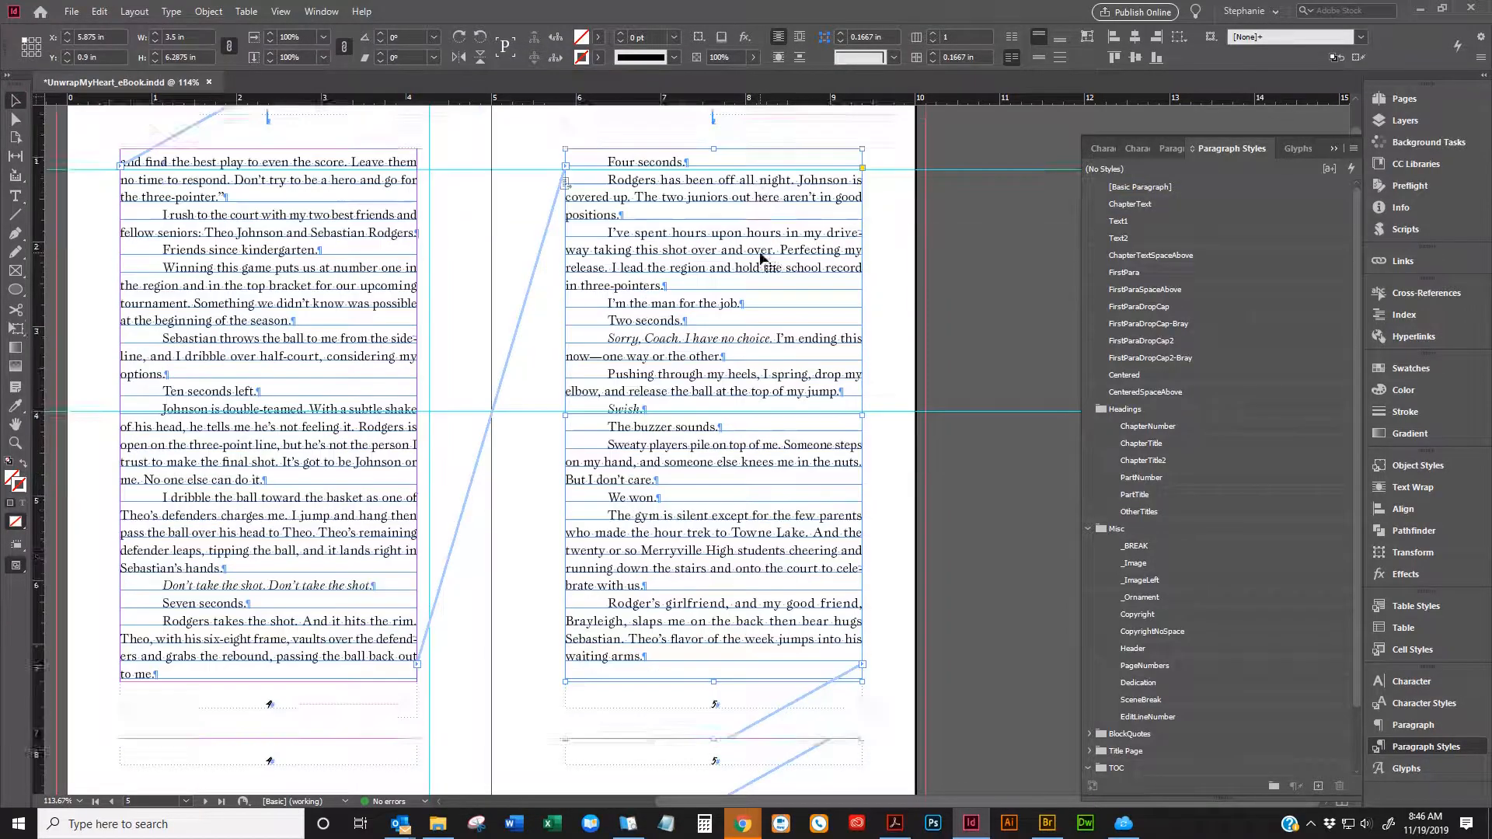
scroll(764, 256, "down", 7)
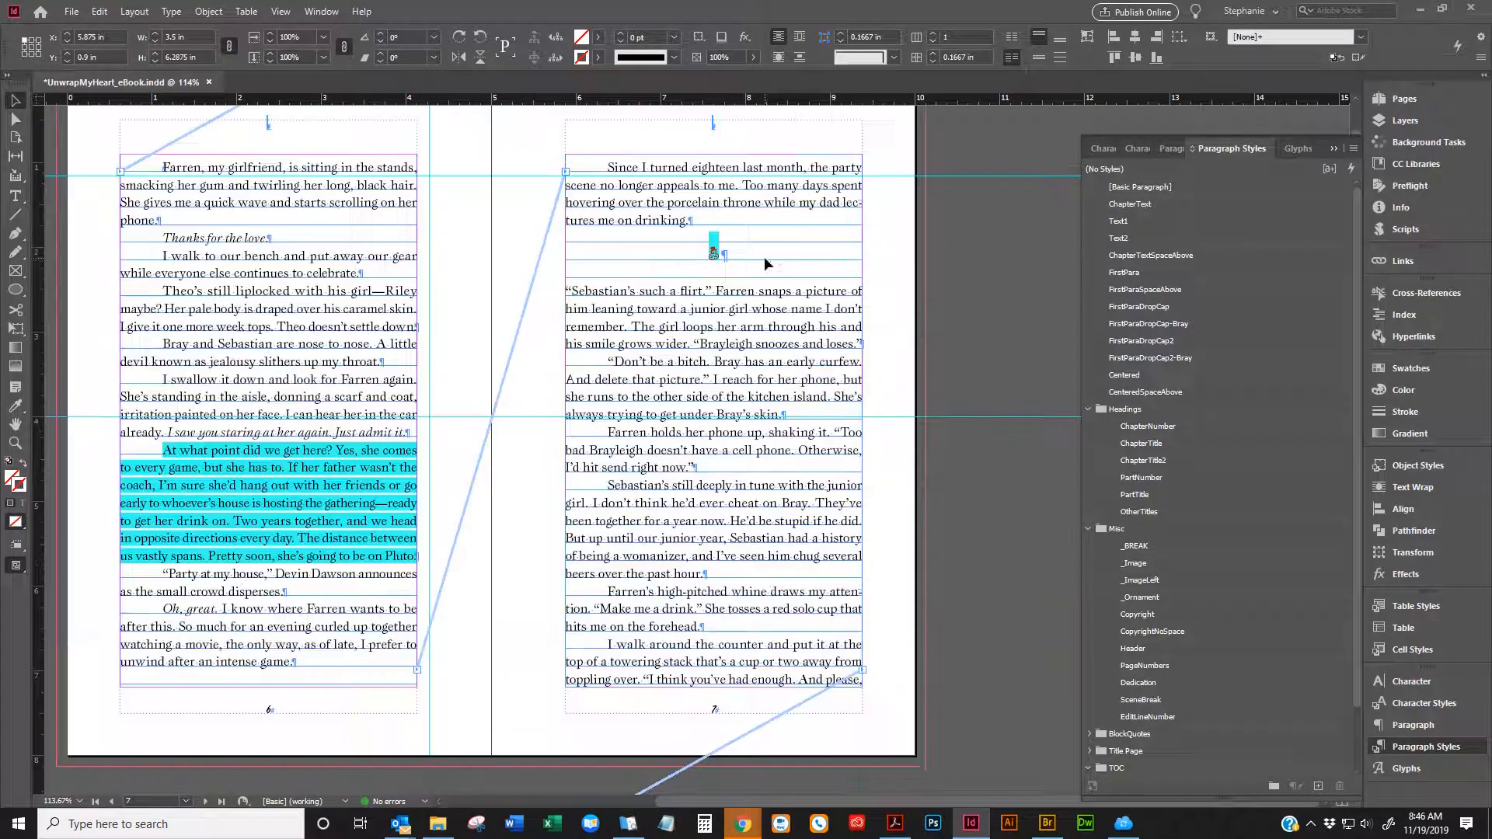
double_click(233, 501)
right_click(241, 489)
left_click(295, 97)
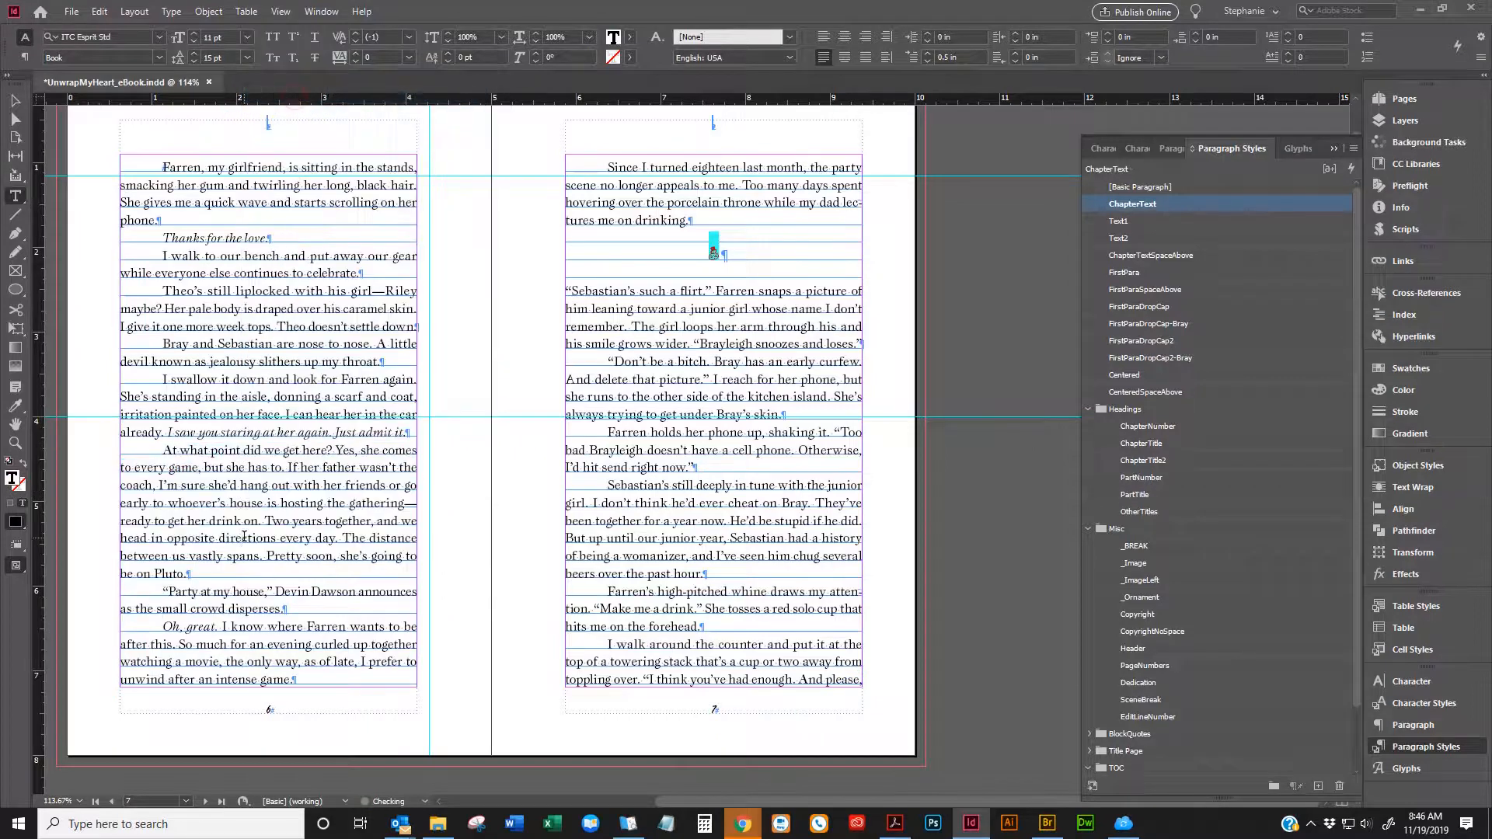
Select only the snowman scene-break glyph on page 7, without its paragraph mark, and convert it to outlines
triple_click(760, 240)
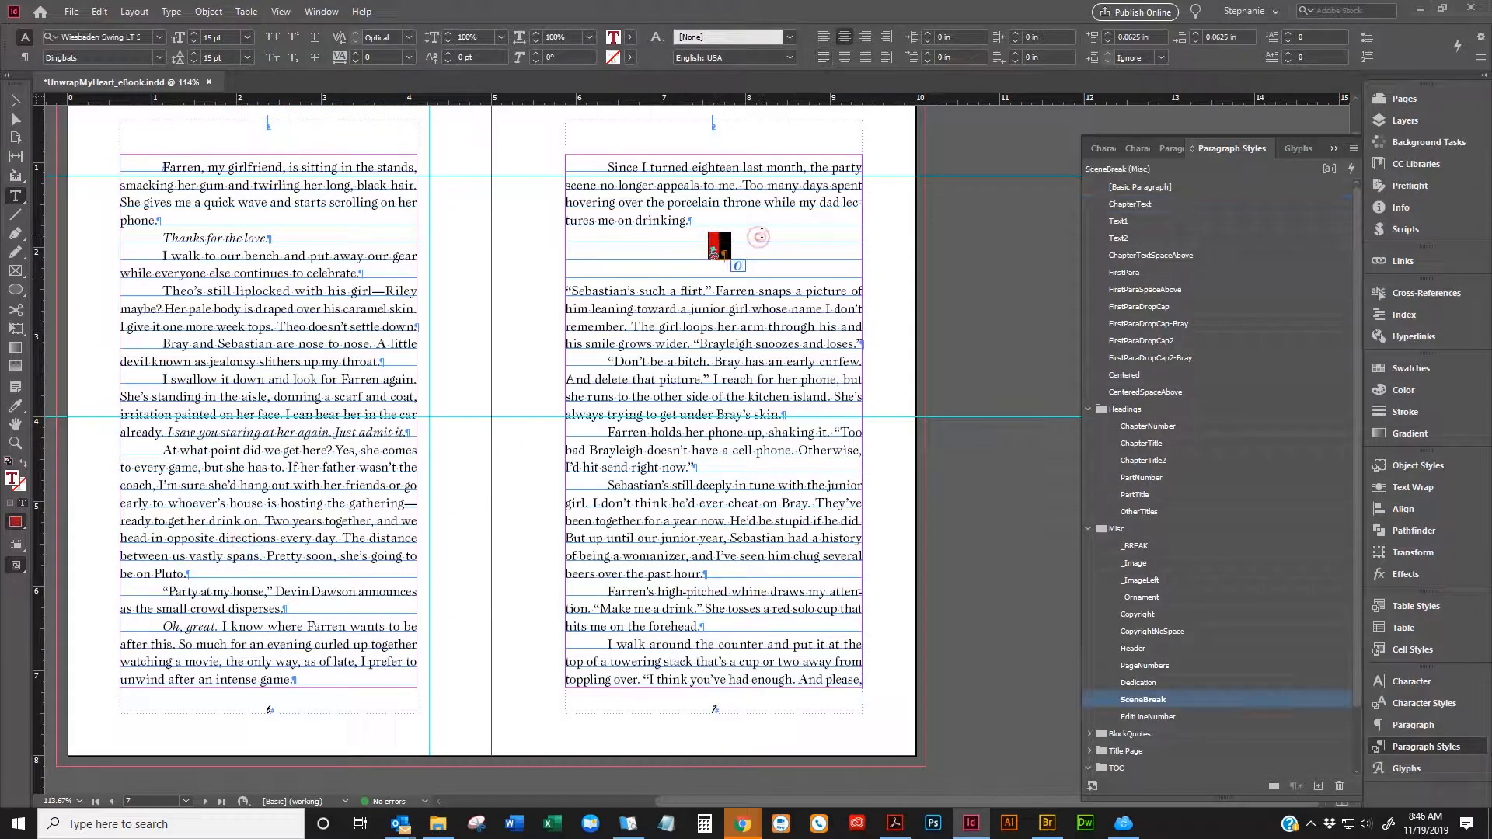
double_click(716, 242)
left_click(715, 247)
left_click_drag(718, 249, 709, 249)
mouse_move(738, 246)
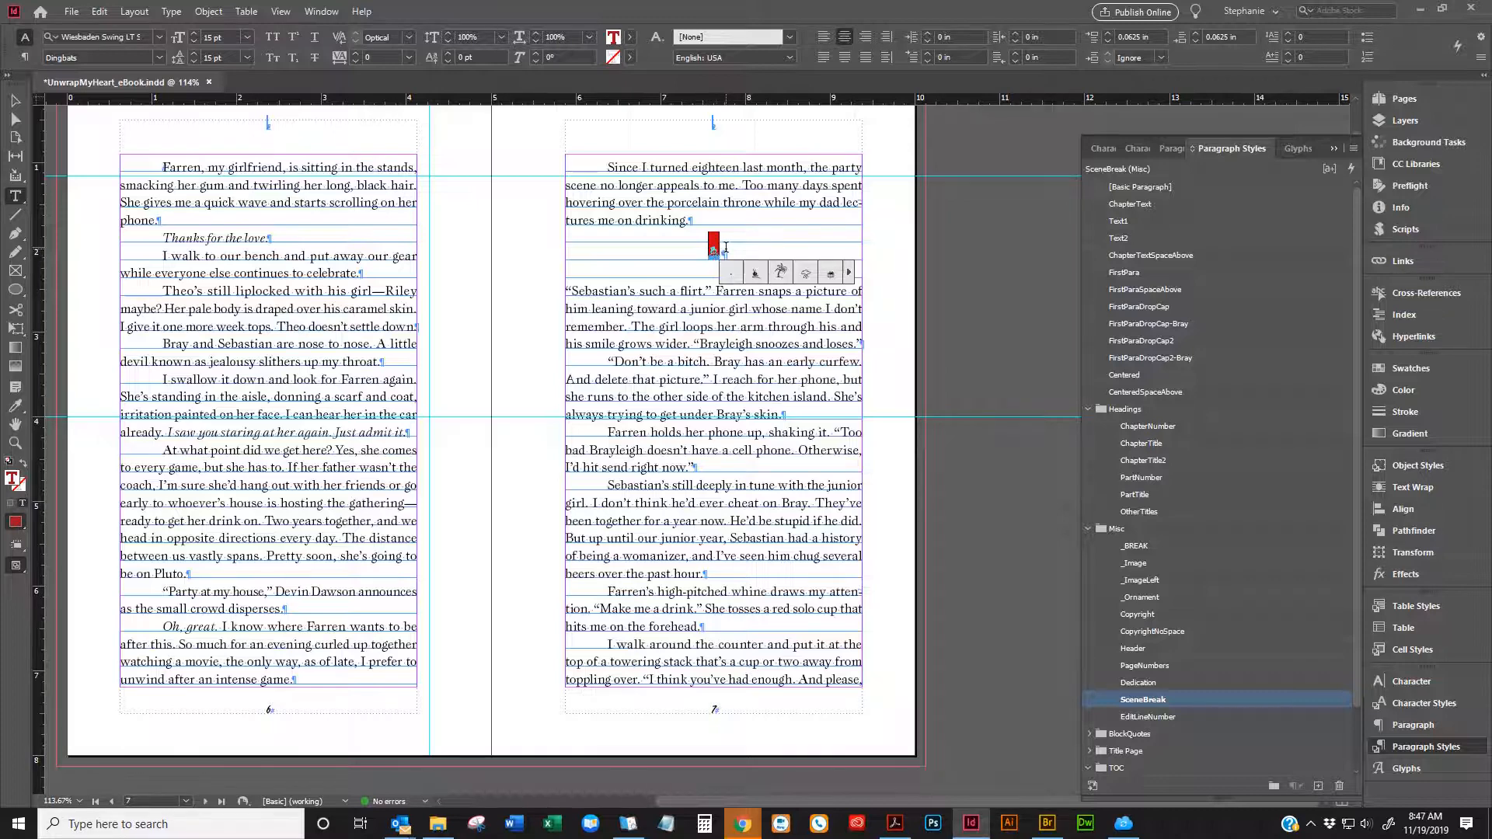
left_click(678, 252)
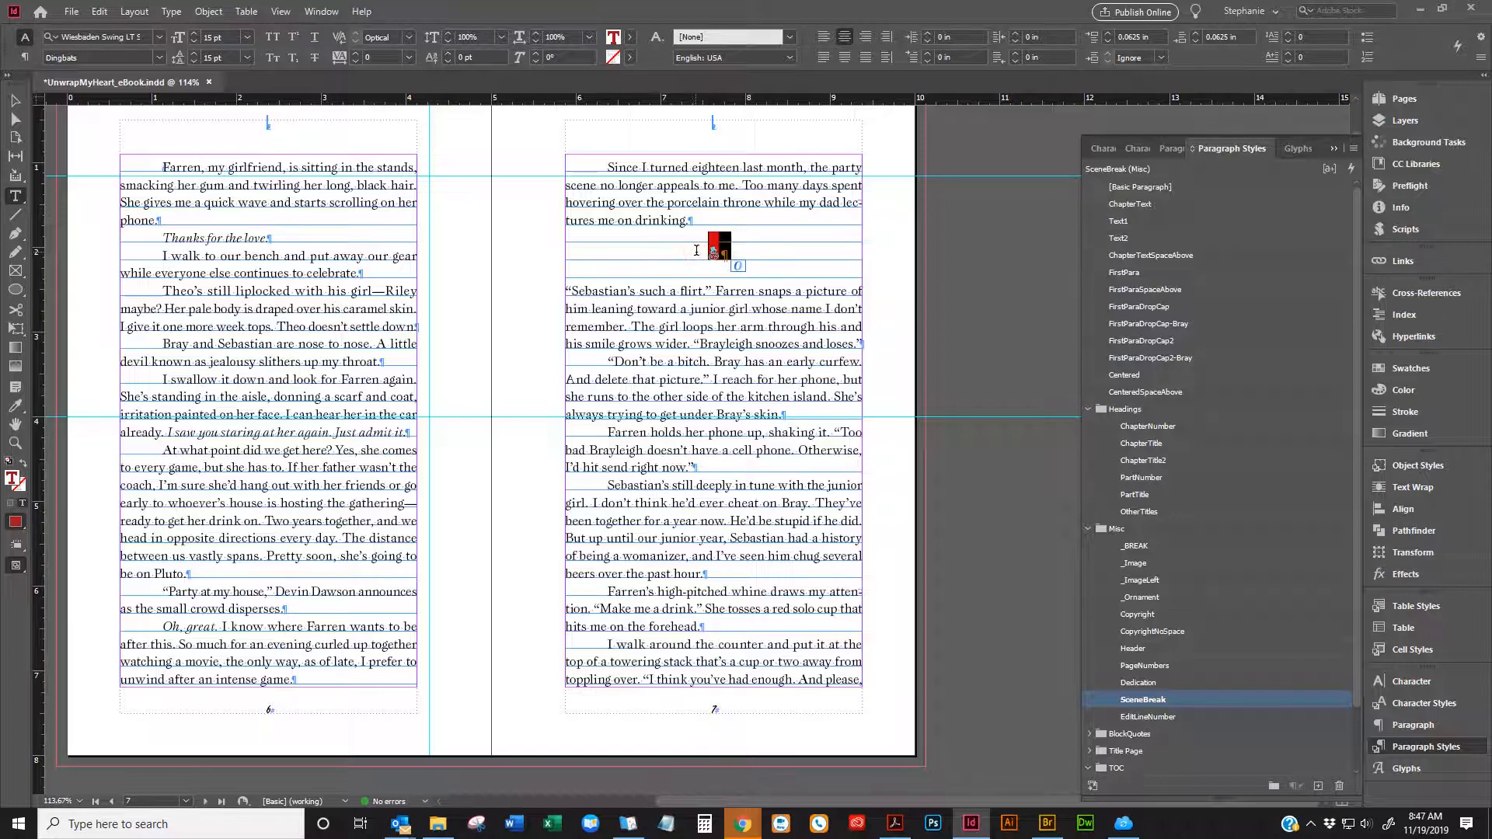
left_click(692, 253)
left_click(711, 246)
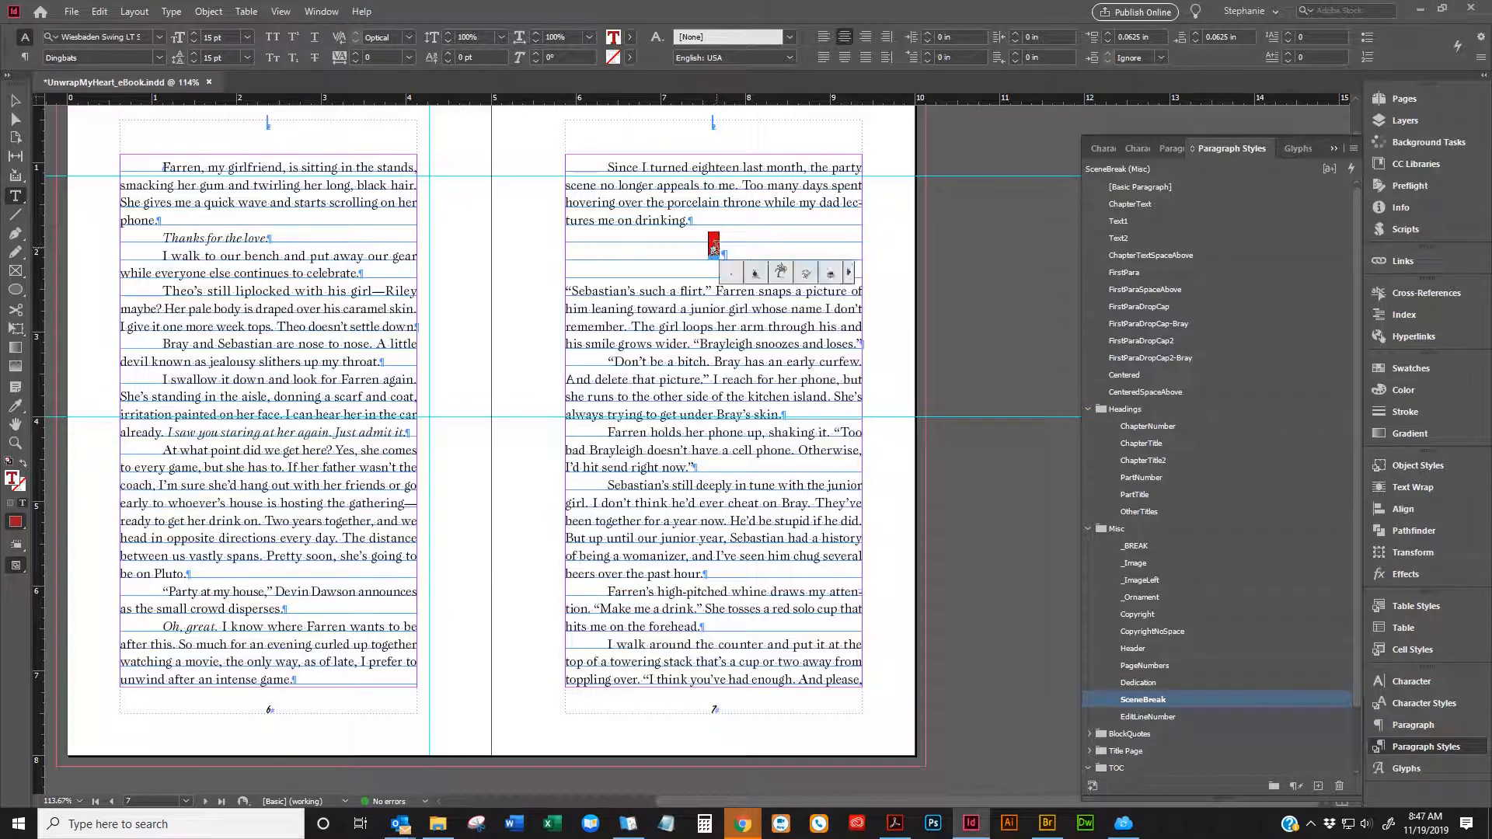
left_click(712, 249)
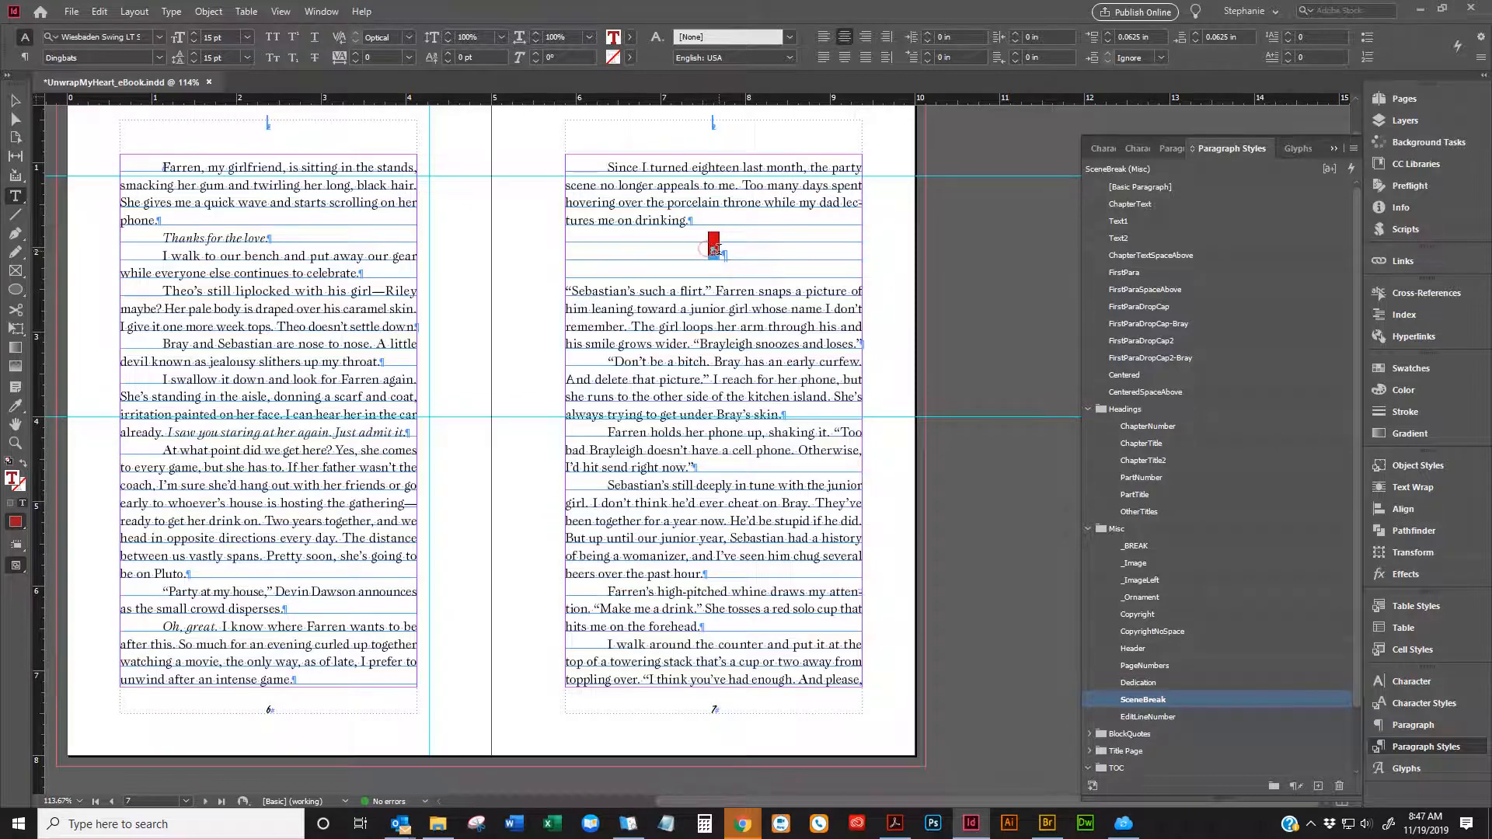
left_click(714, 250)
mouse_move(724, 254)
left_click(697, 247)
left_click_drag(723, 248, 697, 246)
left_click(680, 241)
double_click(712, 246)
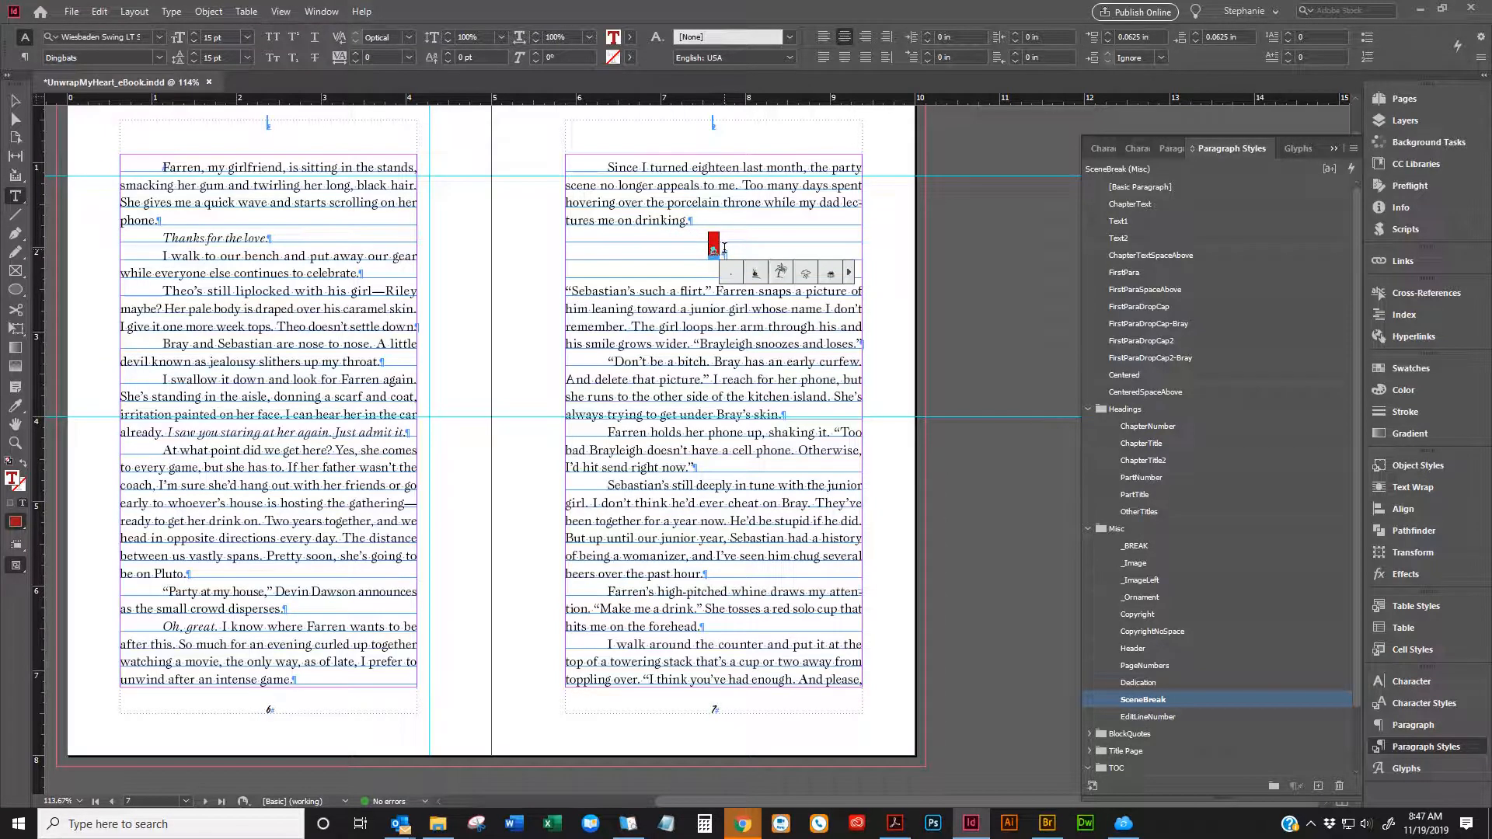
left_click(171, 12)
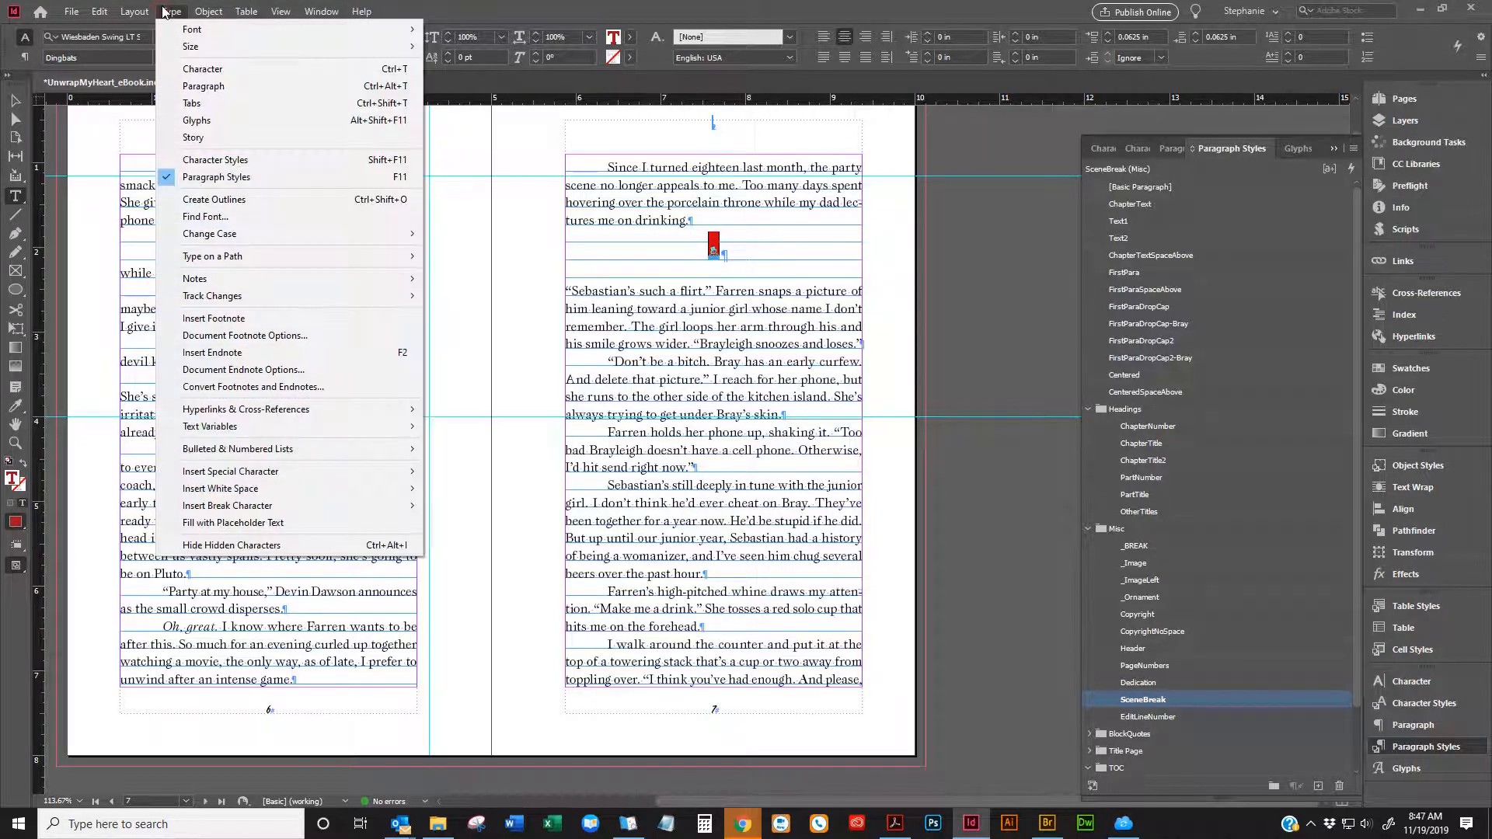
left_click(210, 199)
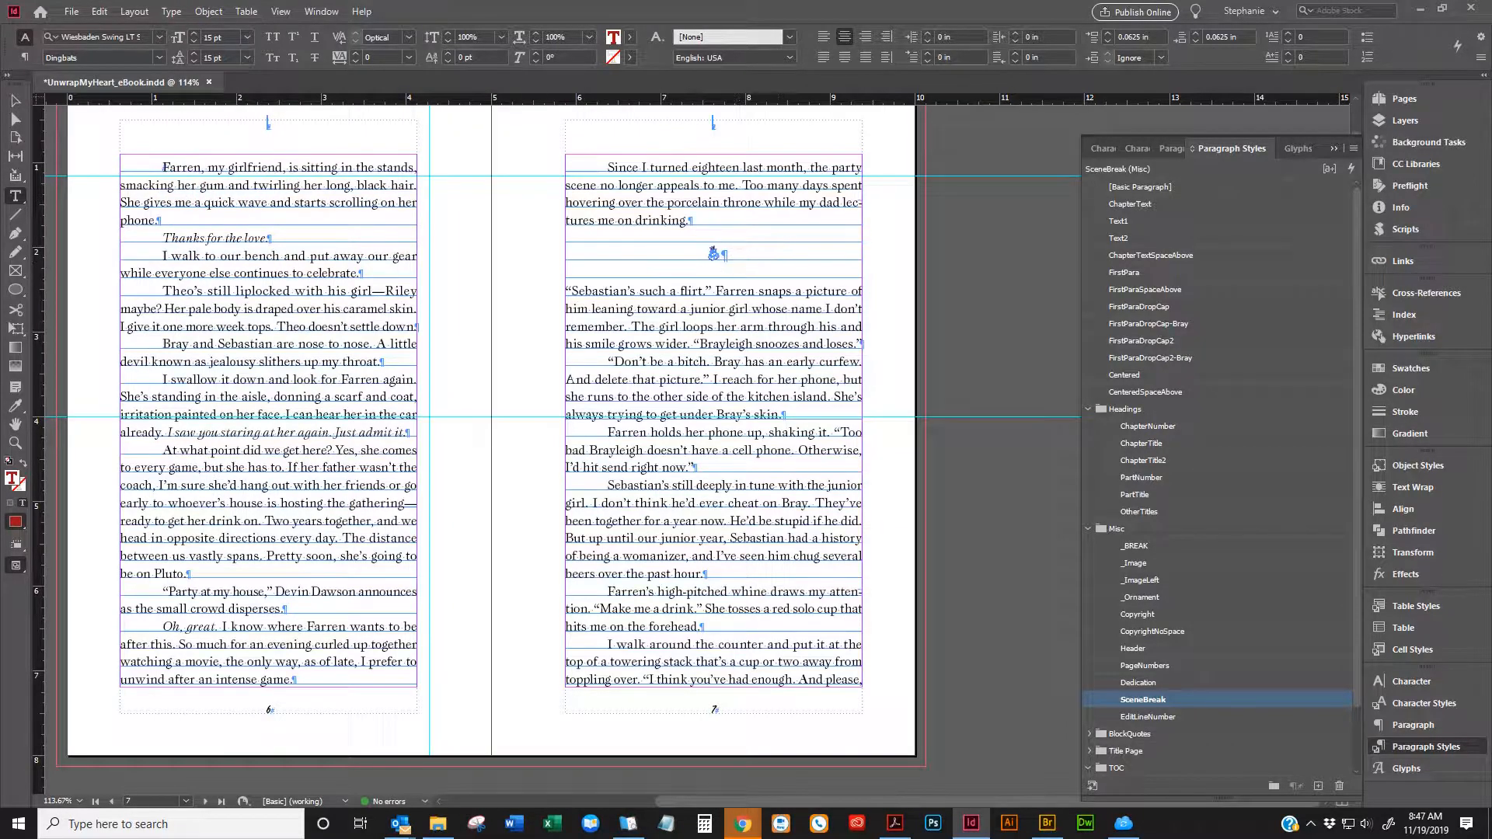
Enlarge the outlined snowman ornament on page 7 proportionally to a height of 0.25 in
key("ctrl+=")
key("ctrl+=")
key("ctrl+=")
key("ctrl+=")
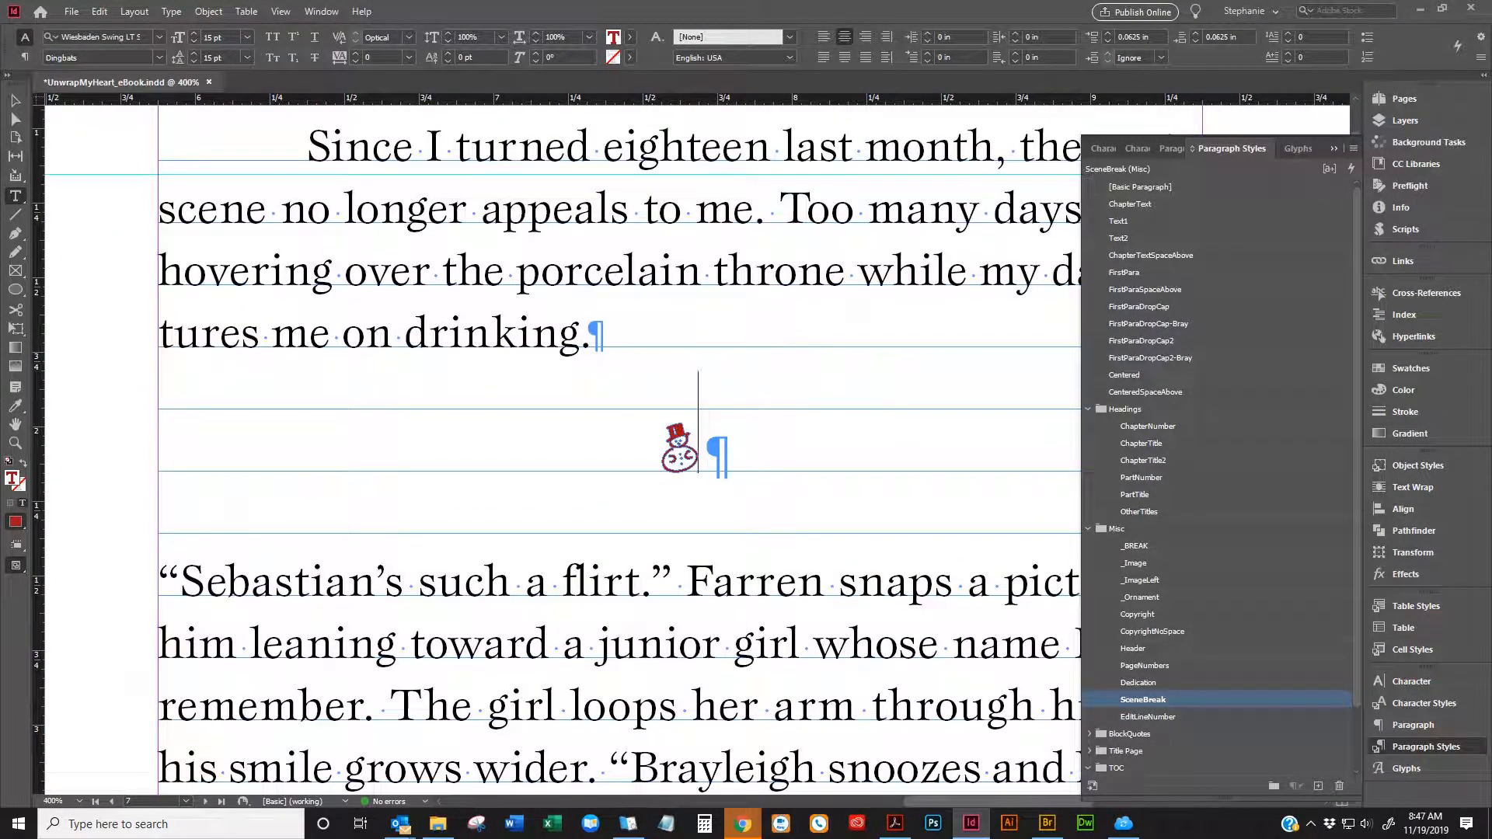
left_click(15, 100)
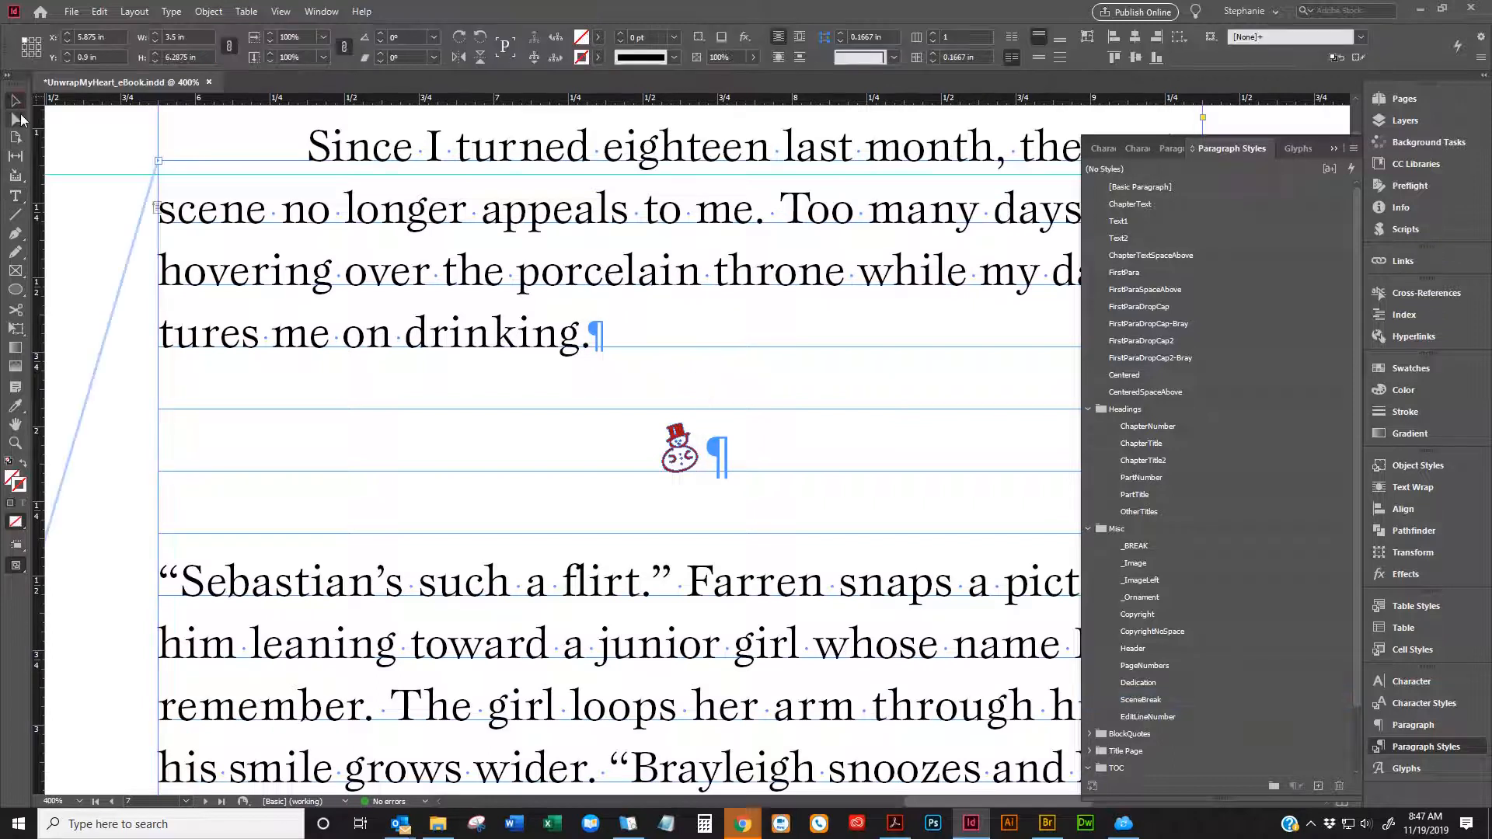
left_click(667, 459)
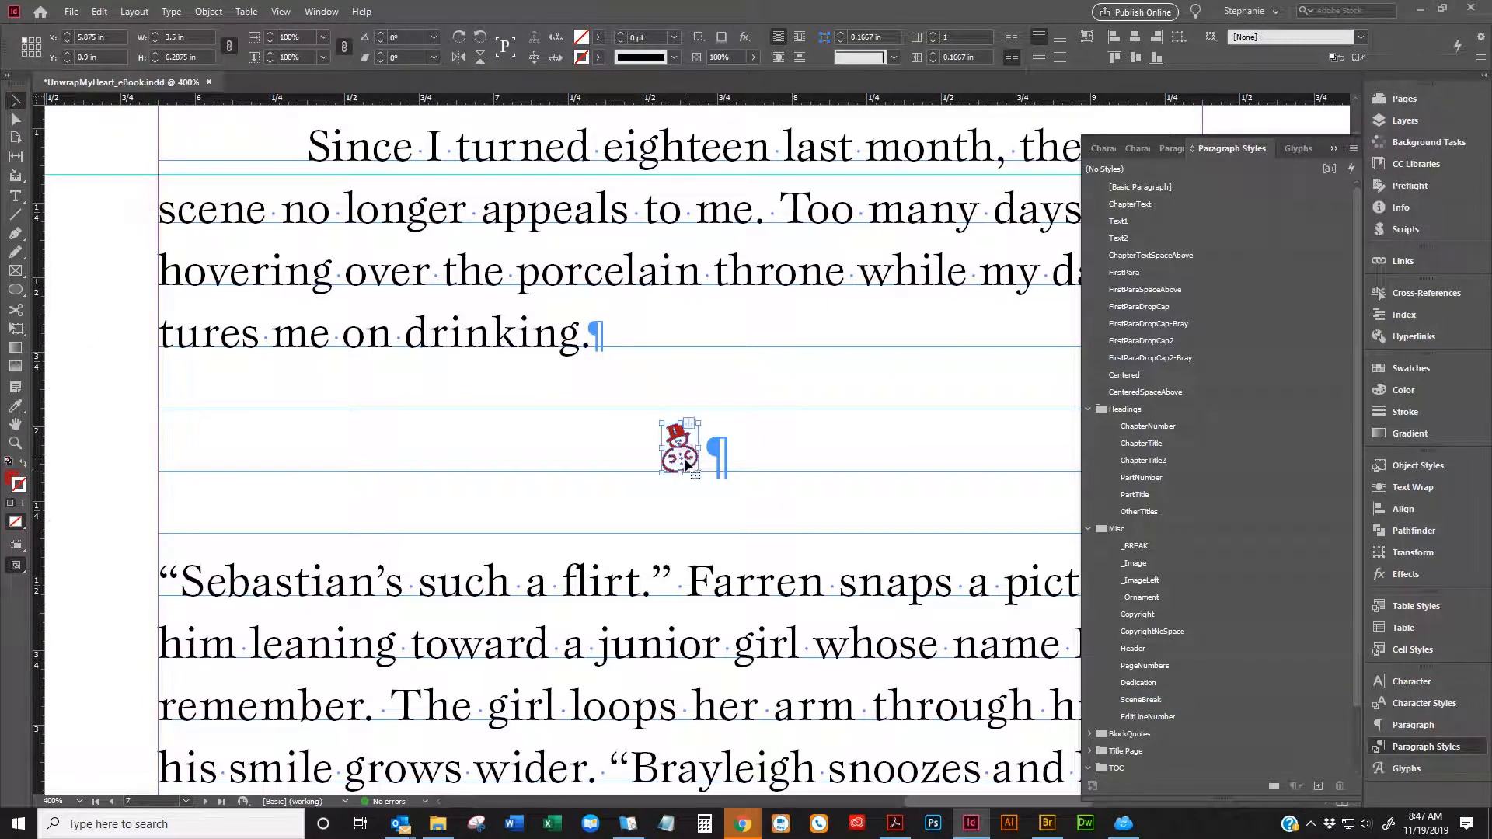
left_click(155, 55)
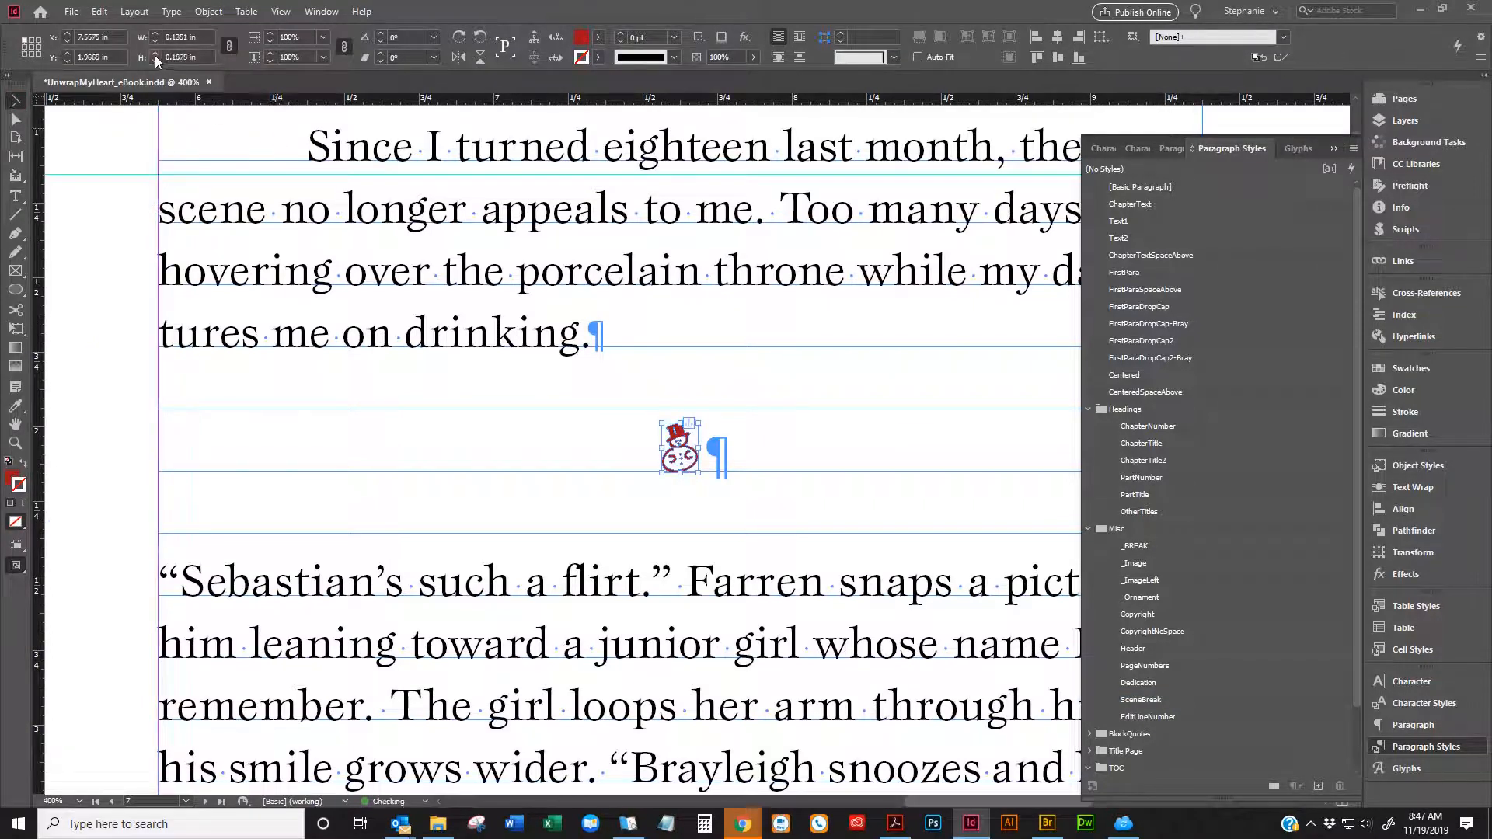
left_click(154, 55)
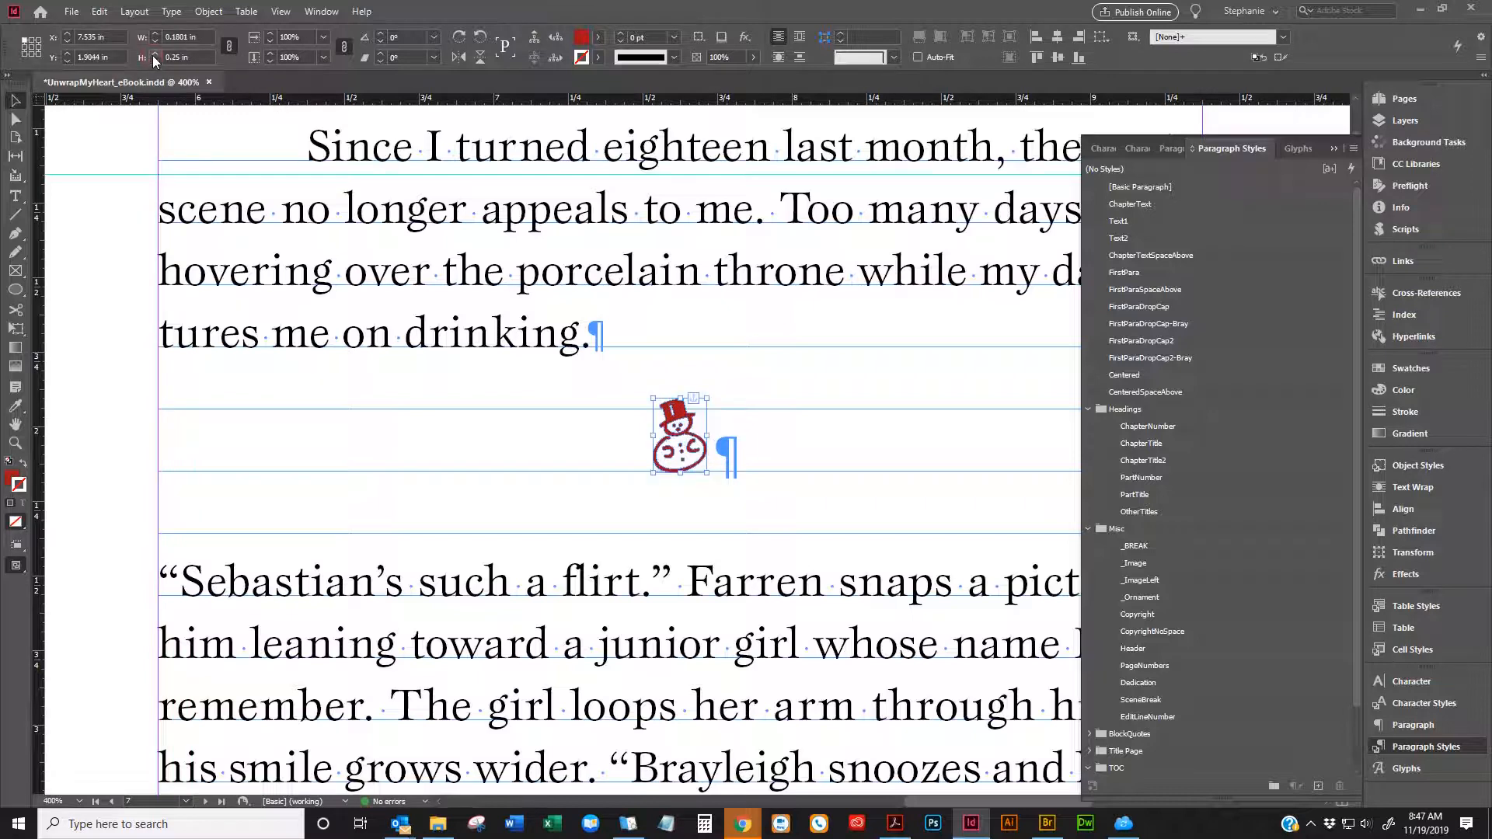
left_click(723, 440)
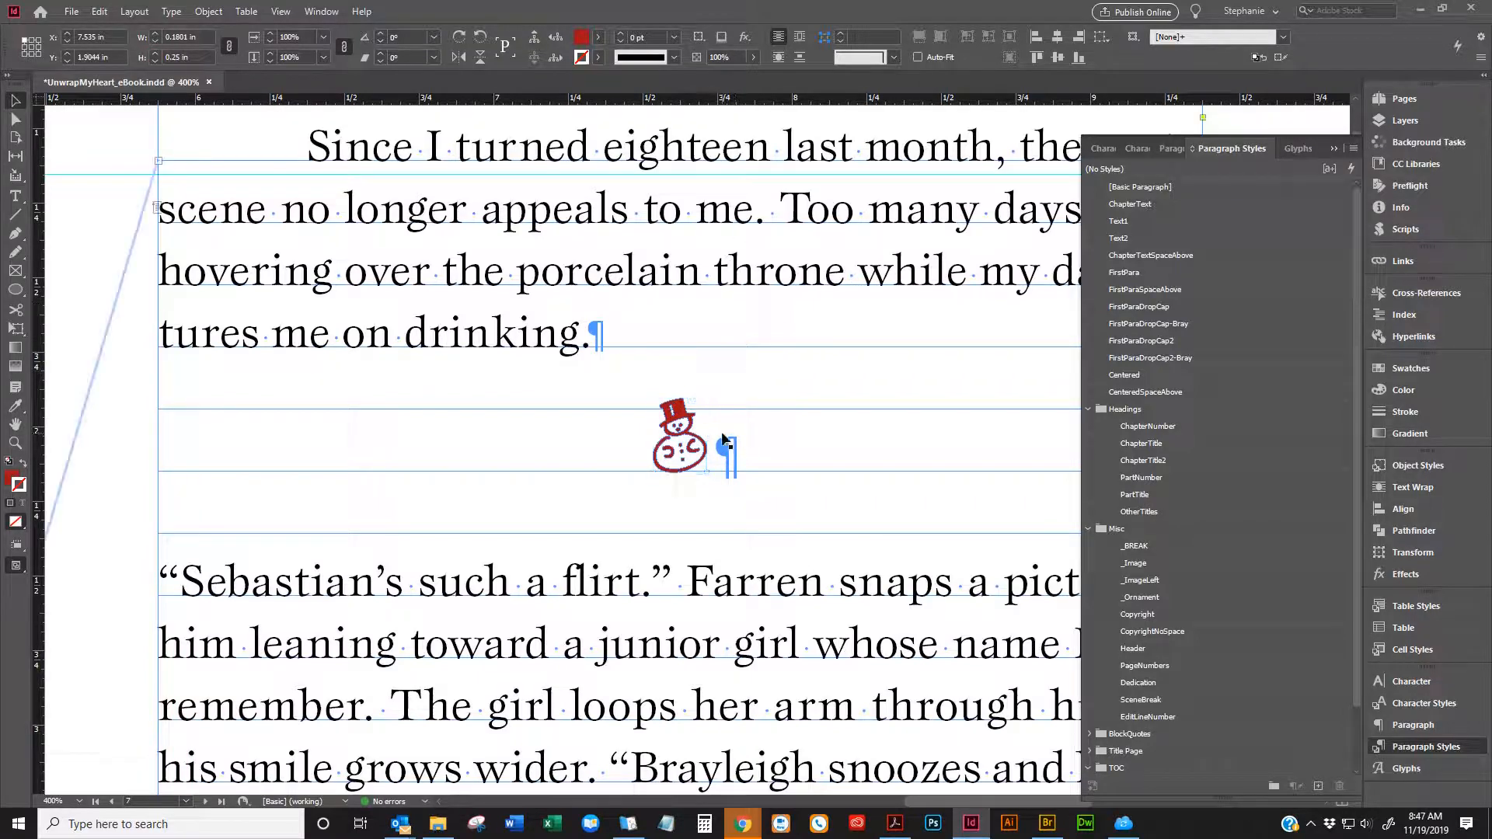
double_click(723, 441)
key("ctrl+minus")
key("ctrl+minus")
key("ctrl+minus")
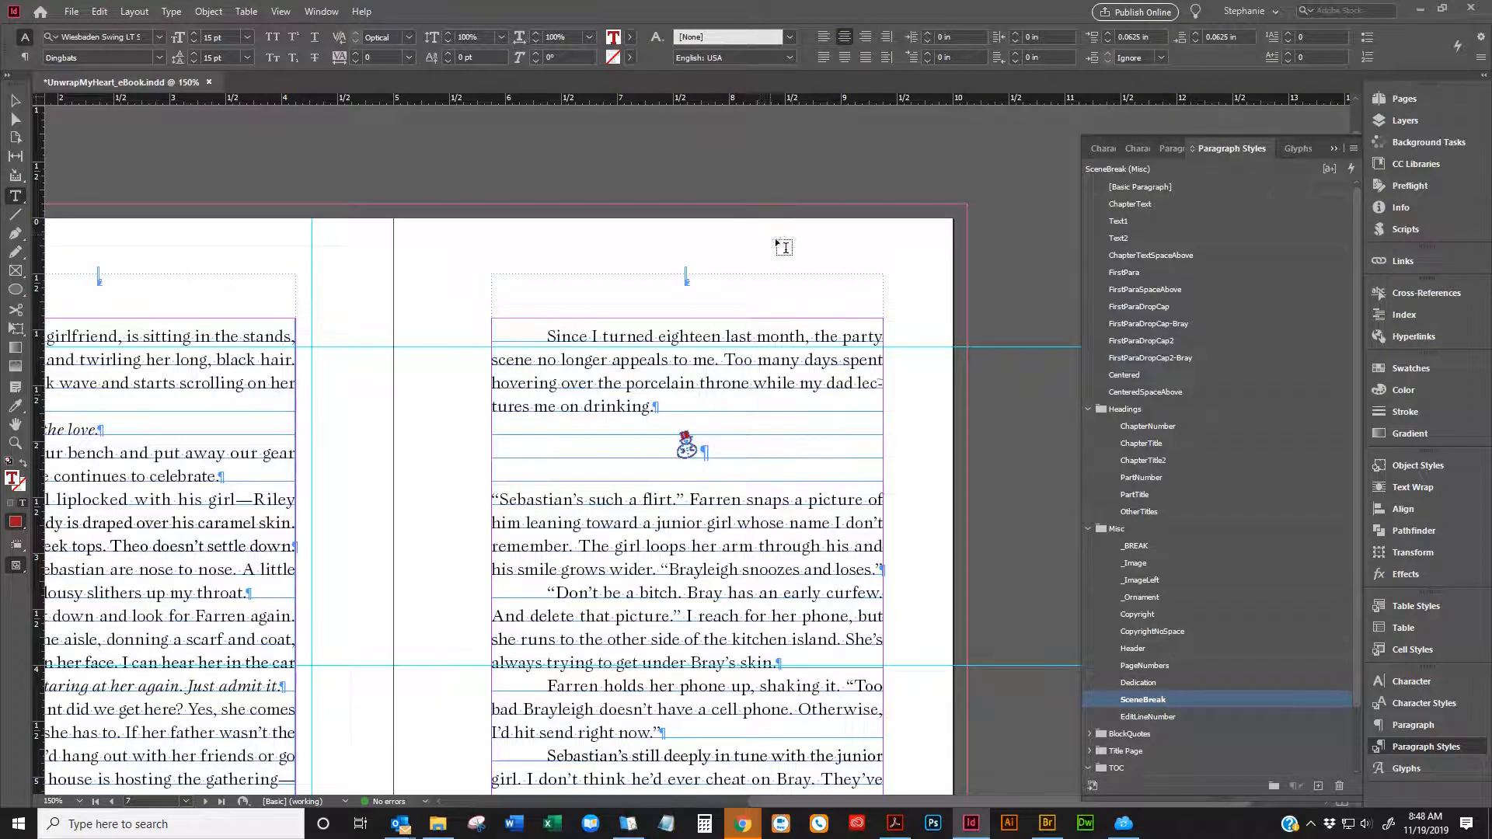
triple_click(719, 446)
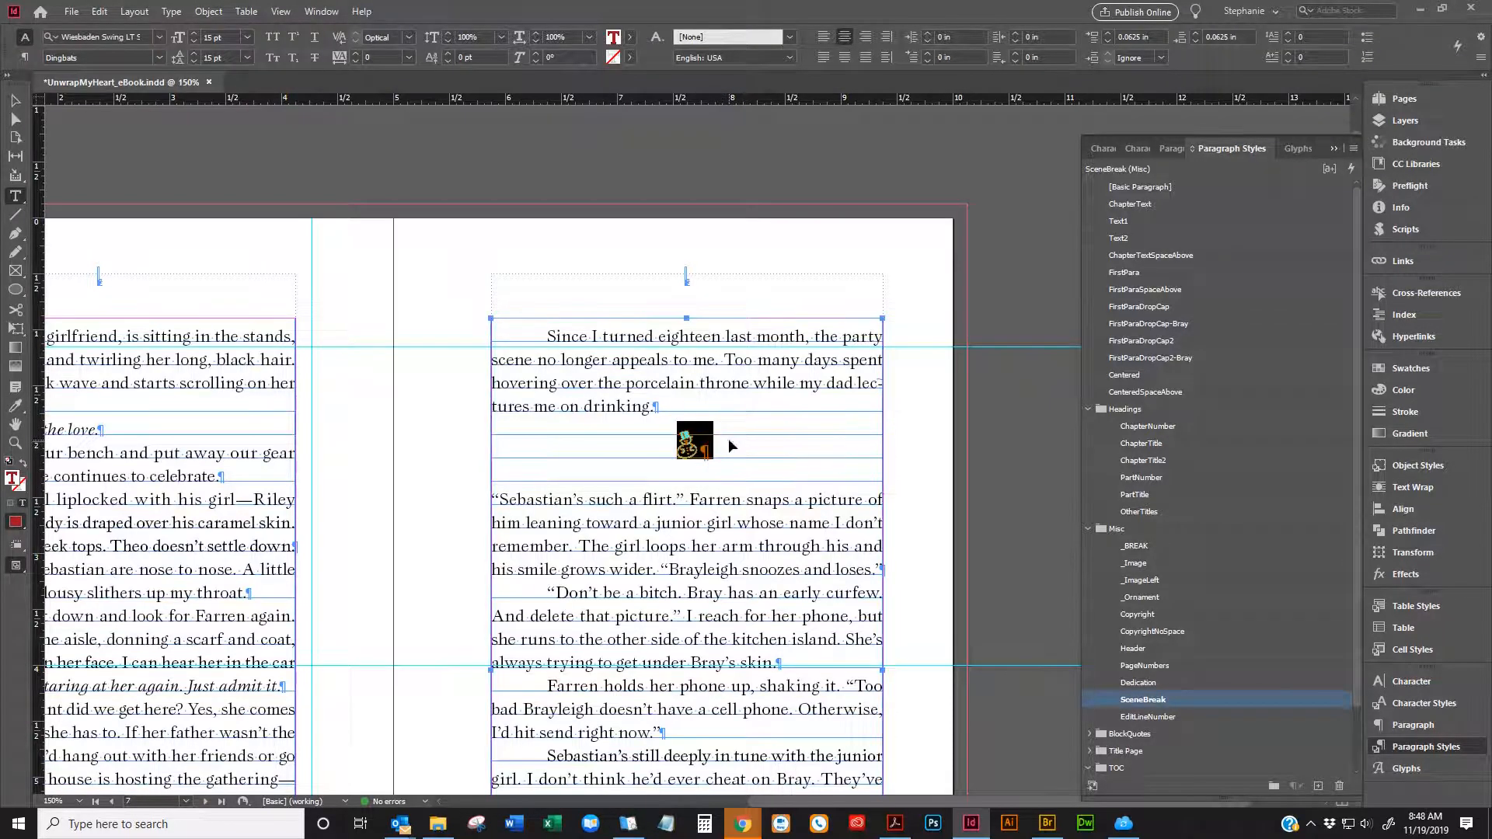
left_click(731, 439)
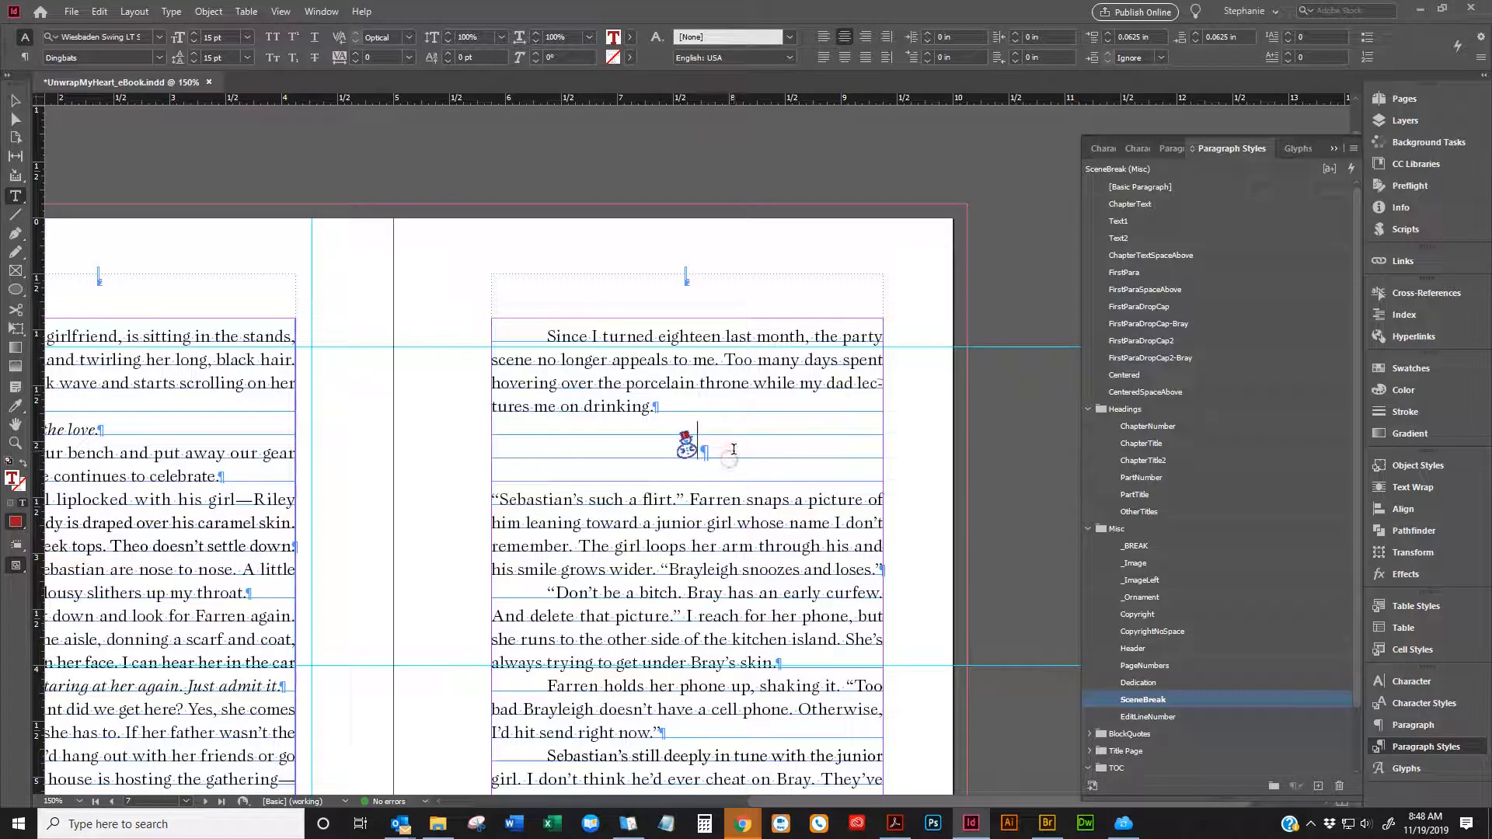
Set up a text search of the story with an empty search term and SceneBreak as the paragraph style to find
left_click(725, 515)
key("ctrl+f")
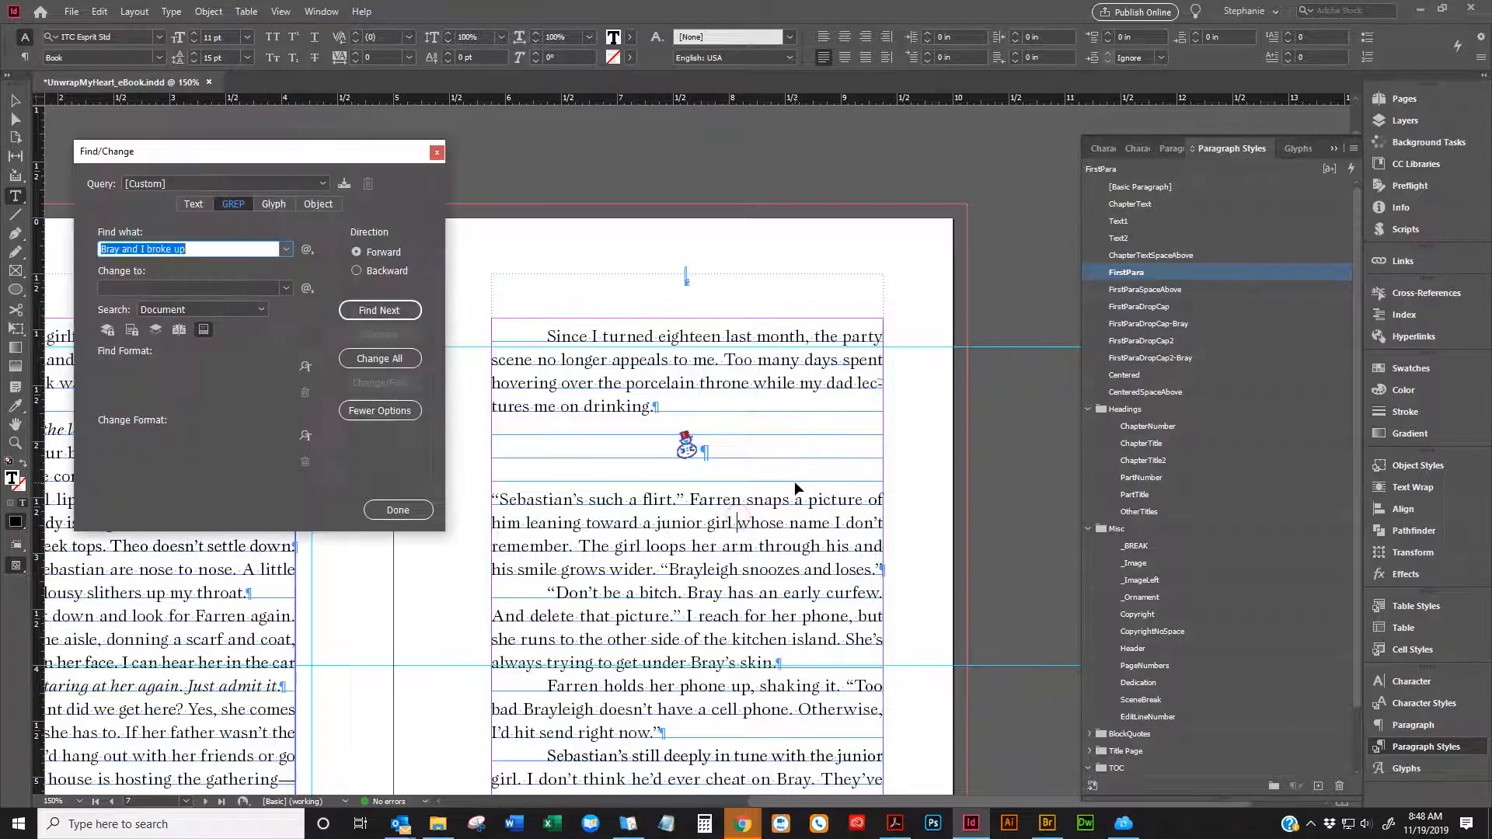
left_click(318, 204)
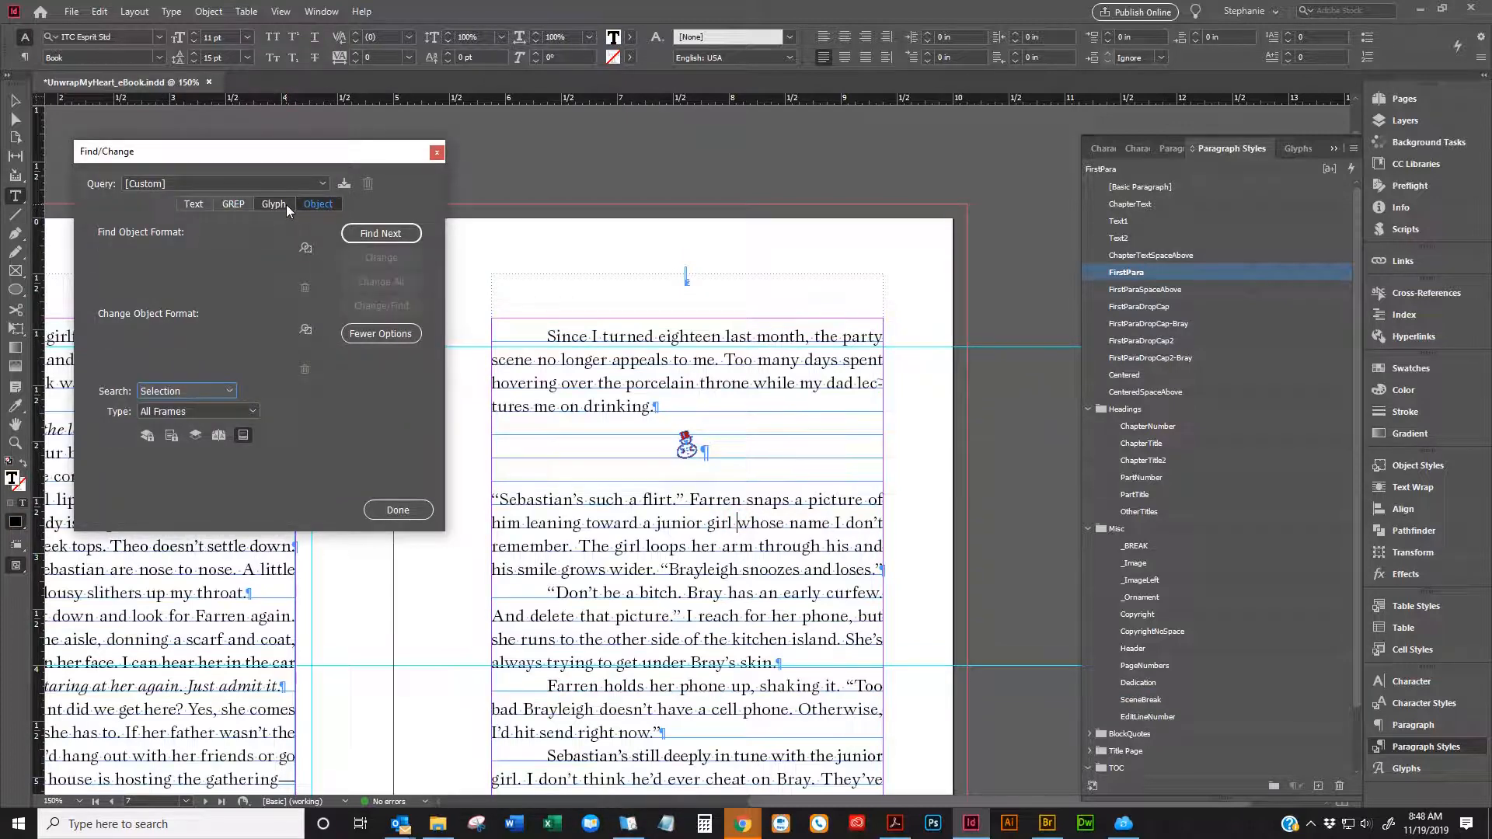
left_click(263, 204)
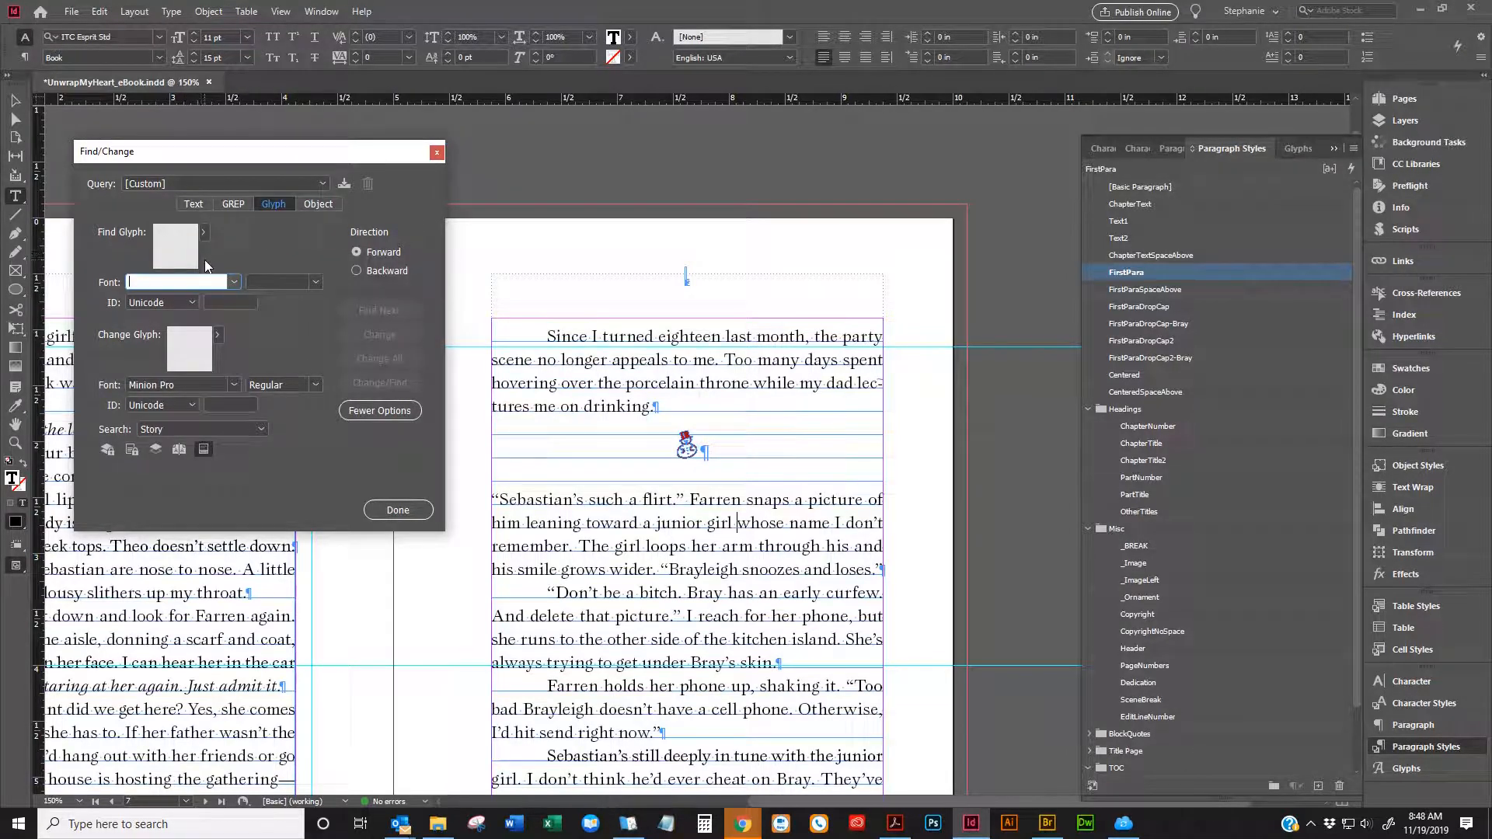
left_click(317, 205)
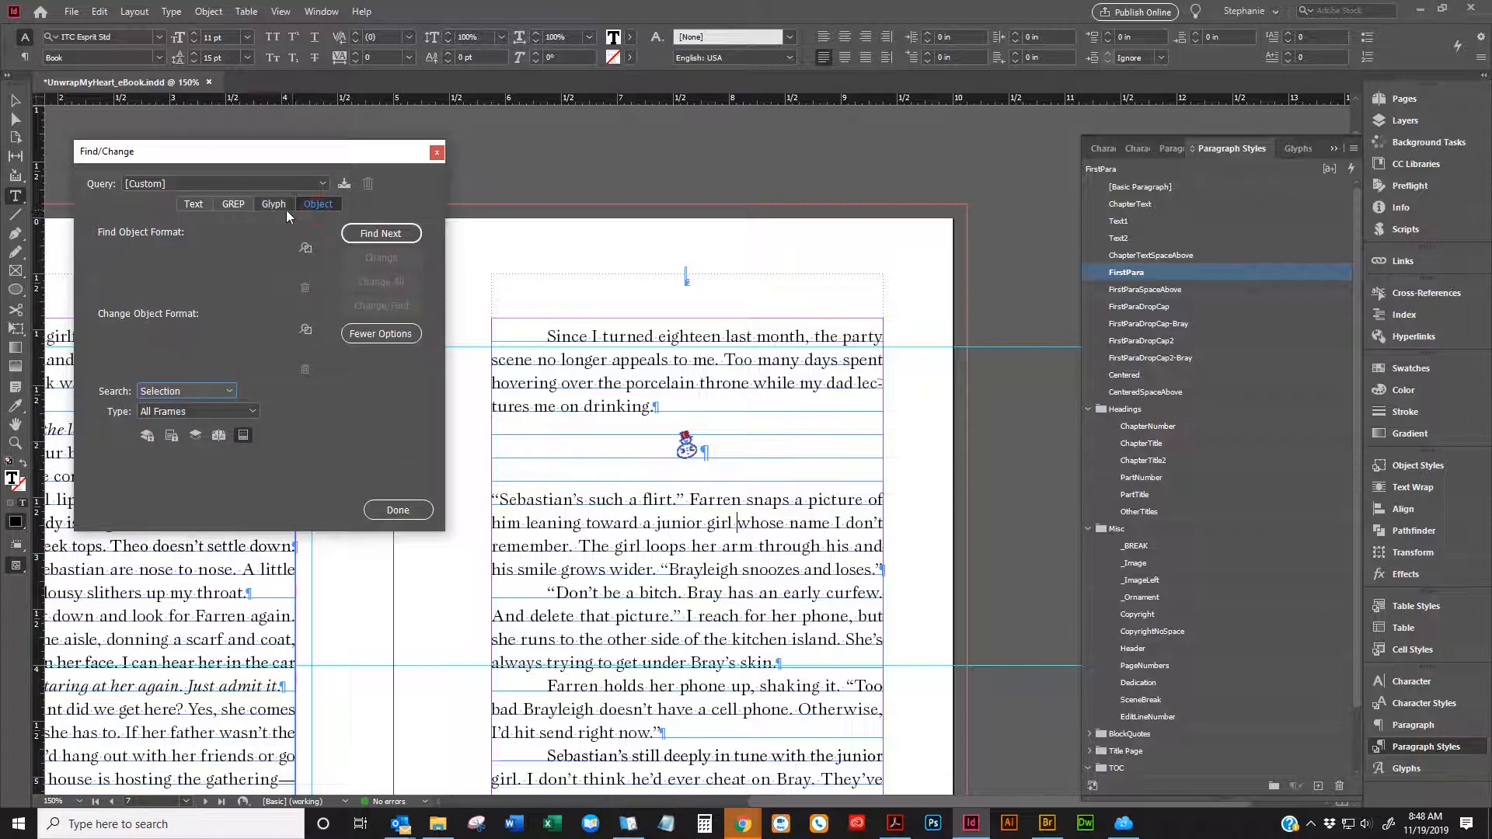
left_click(200, 206)
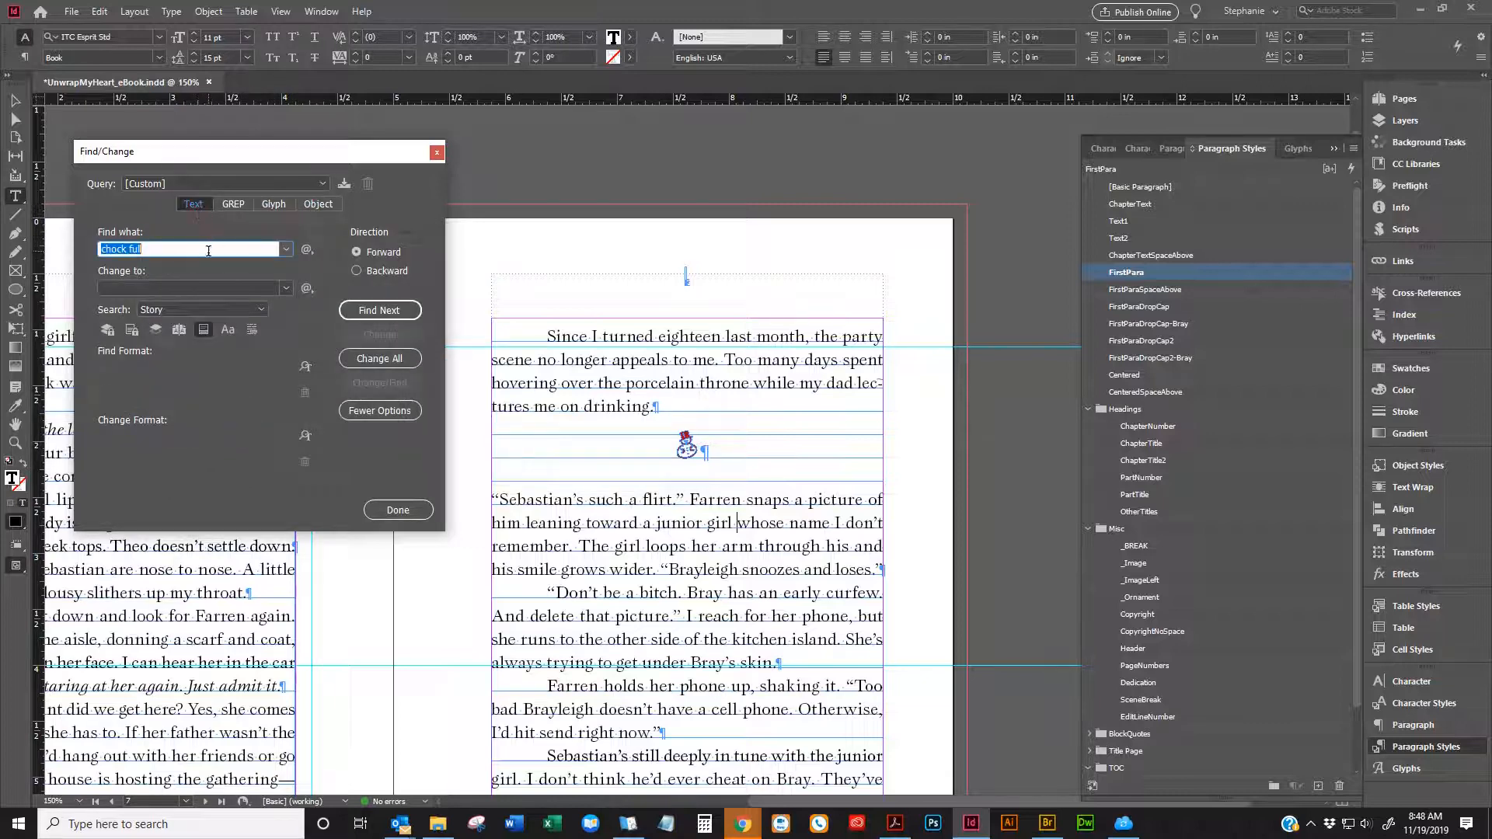
key("BackSpace")
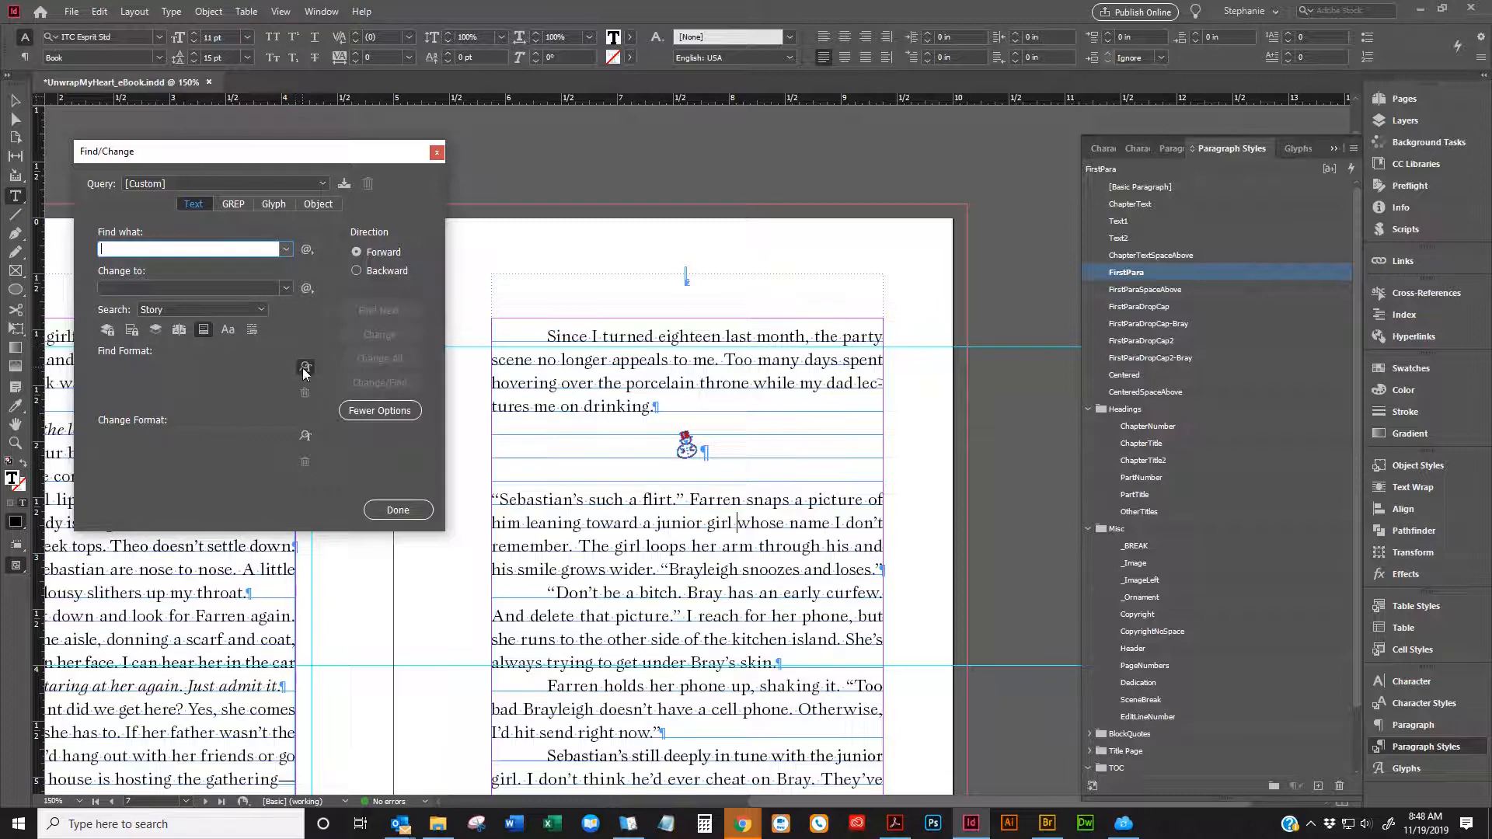
left_click(305, 368)
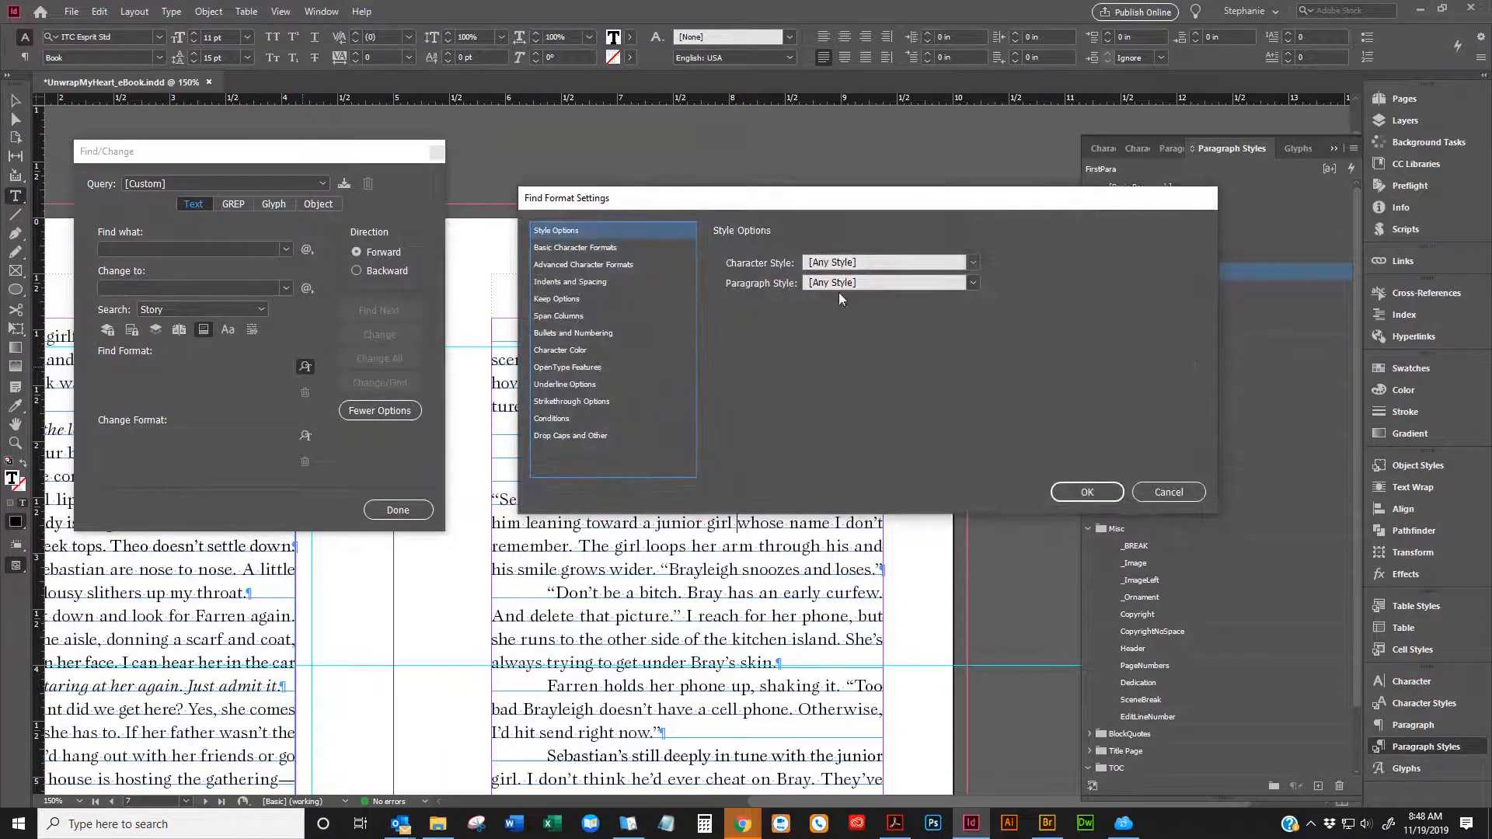
left_click(972, 282)
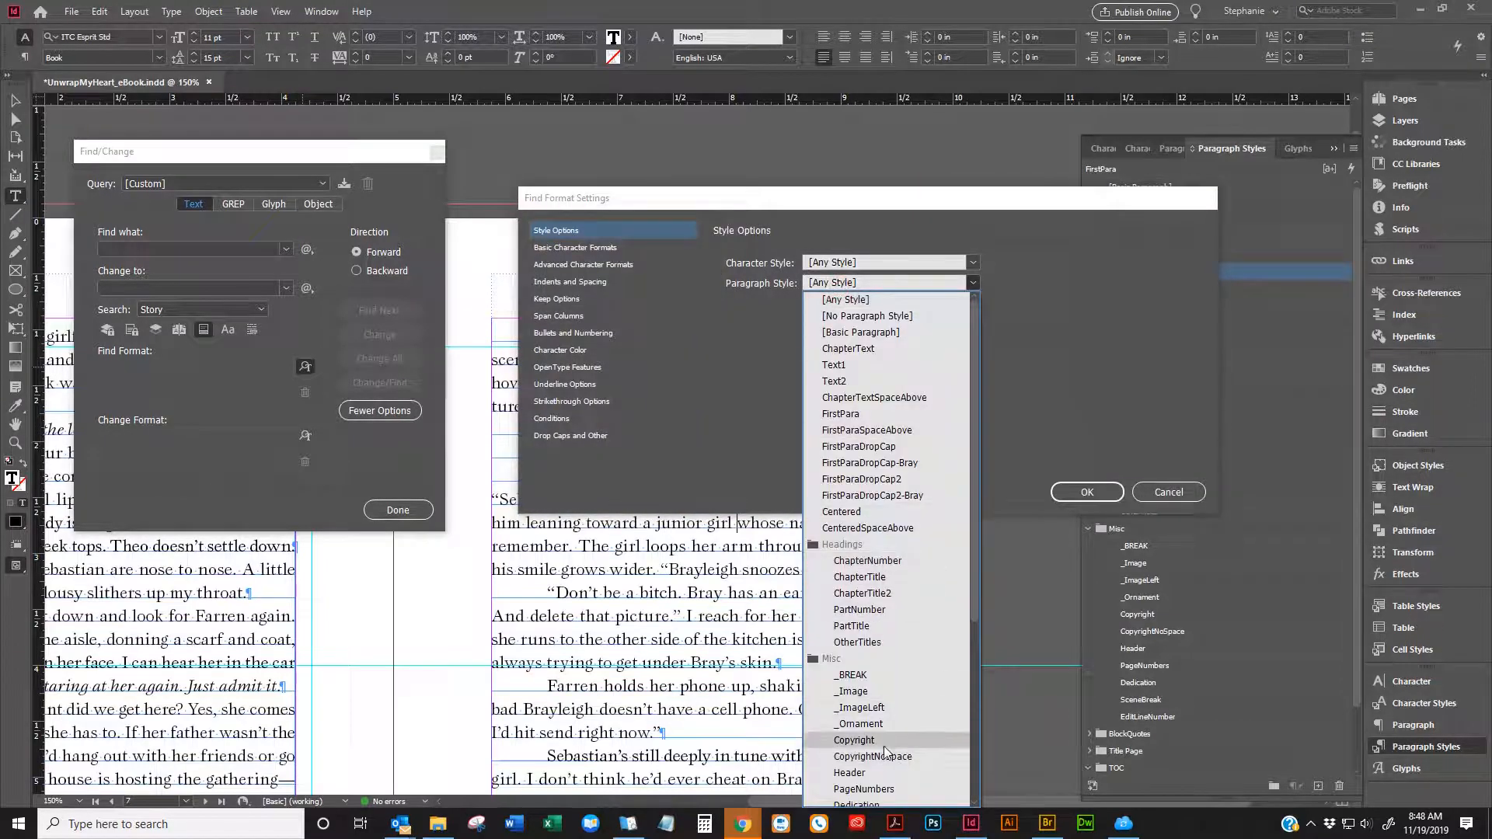
scroll(875, 536, "down", 4)
left_click(855, 616)
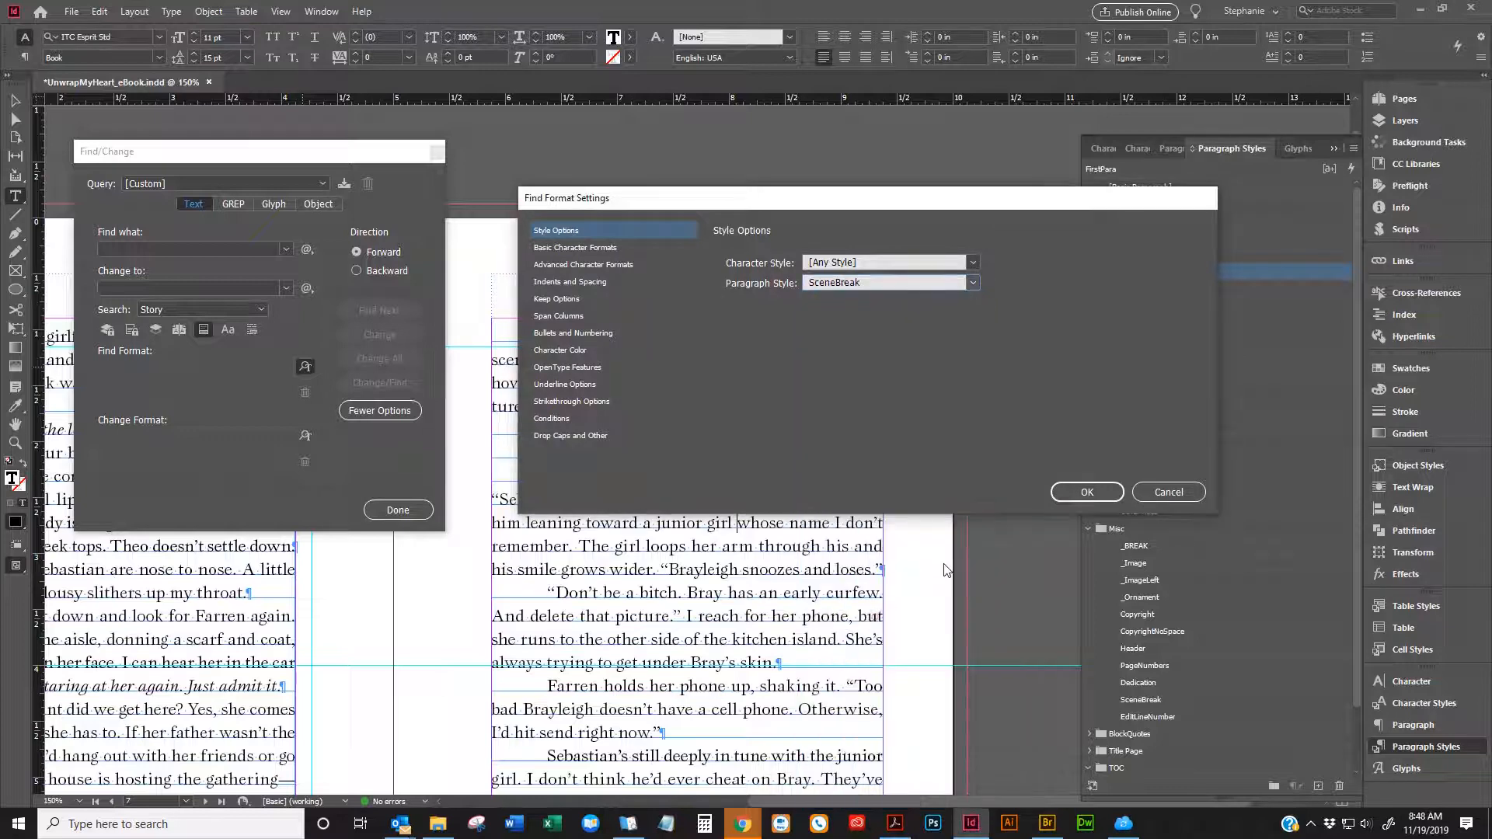
left_click(1084, 492)
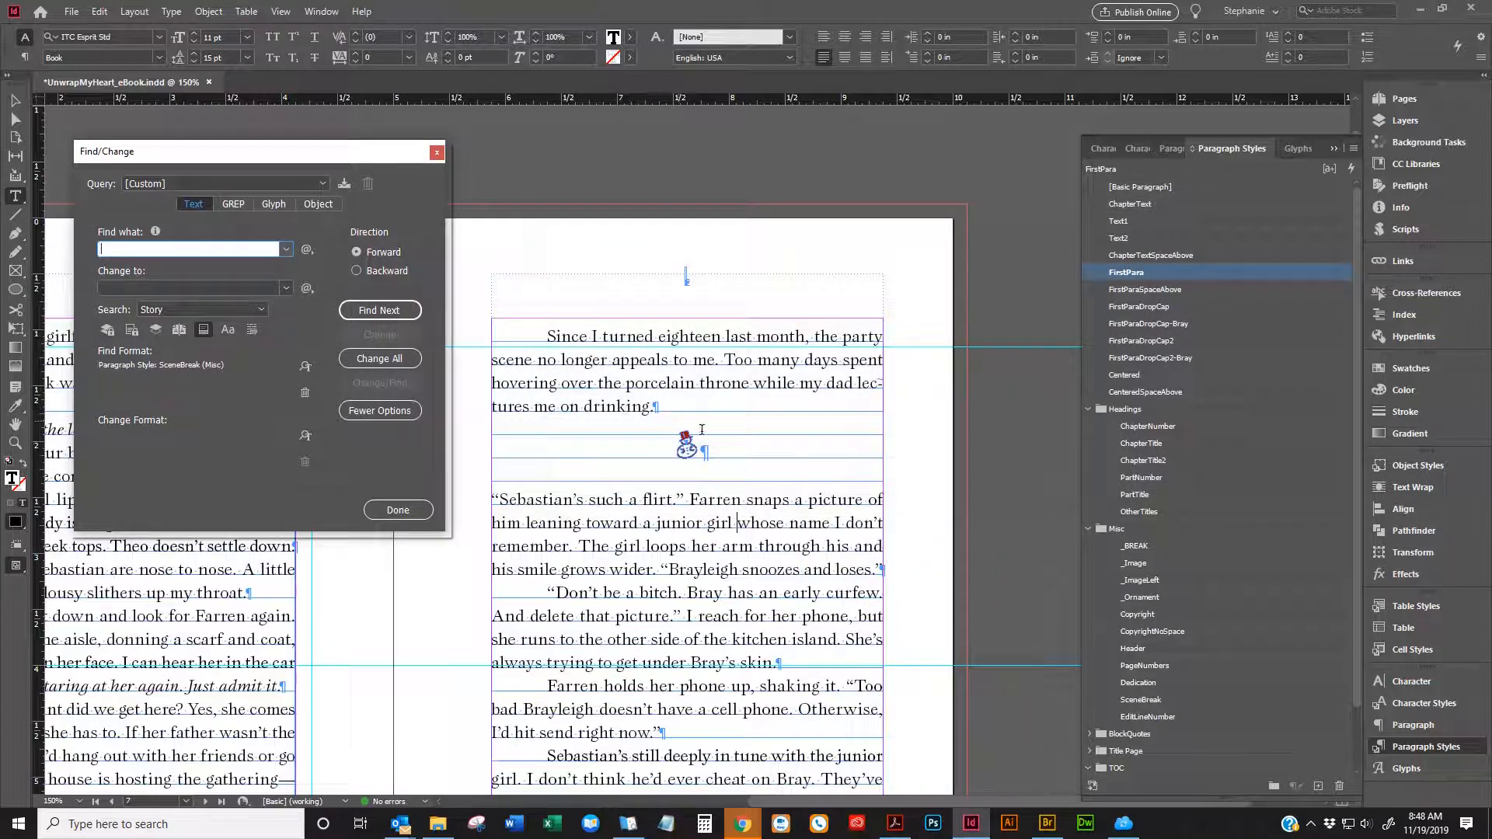
Copy the outlined snowman ornament on page 7 together with its paragraph mark
left_click(379, 310)
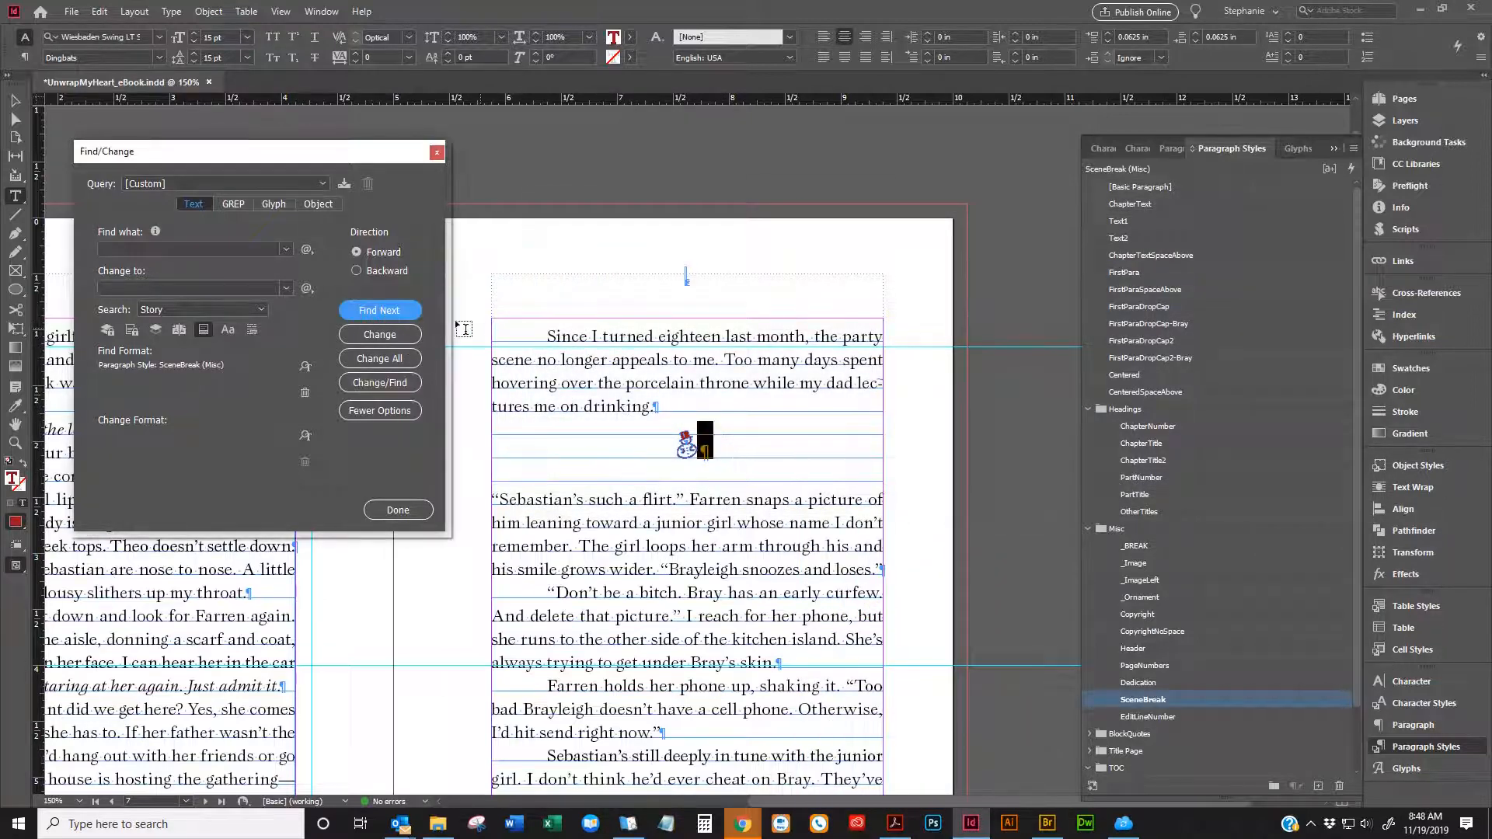
left_click(654, 436)
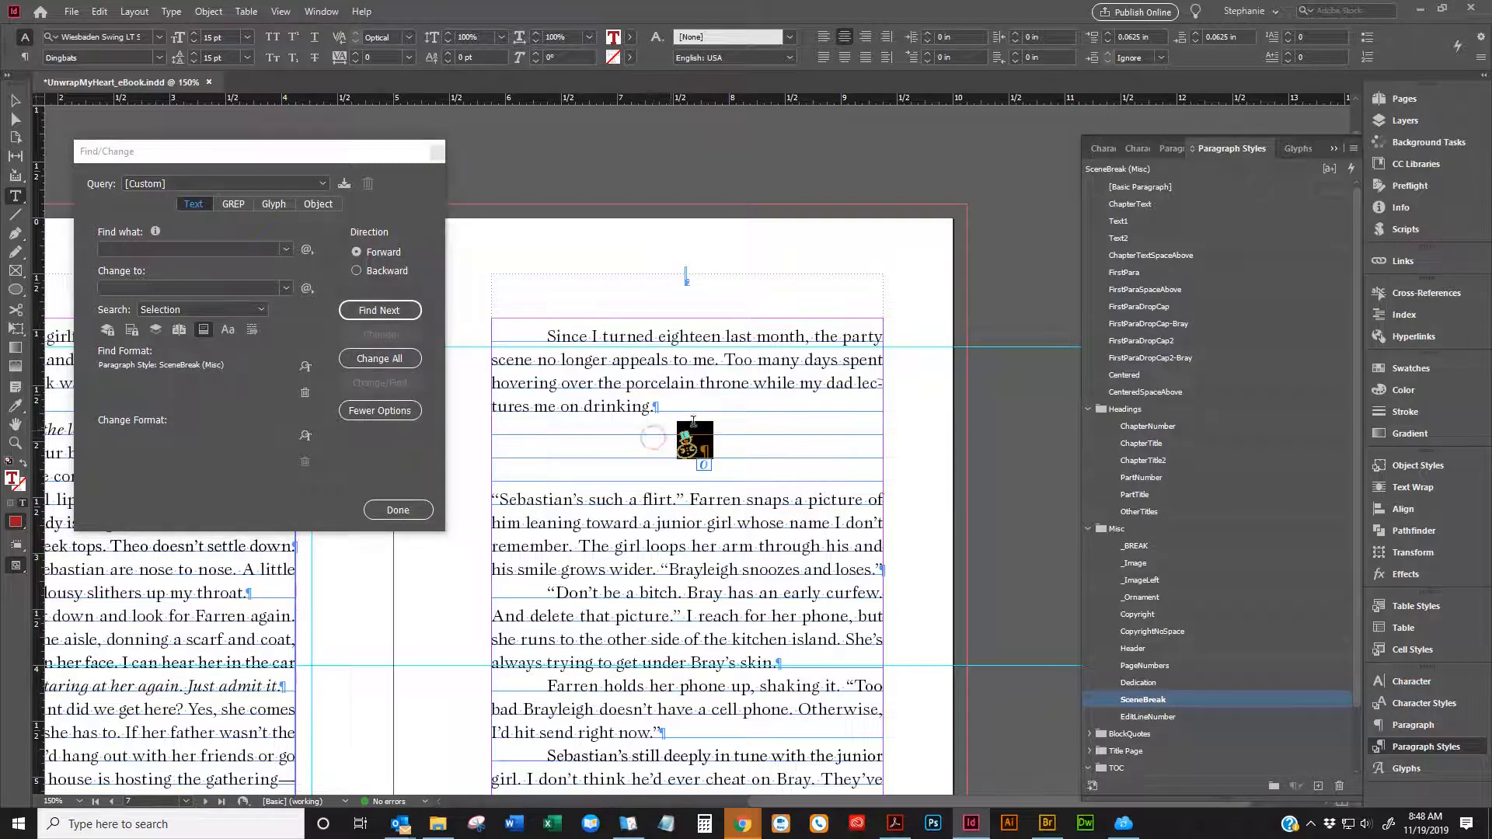
key("Escape")
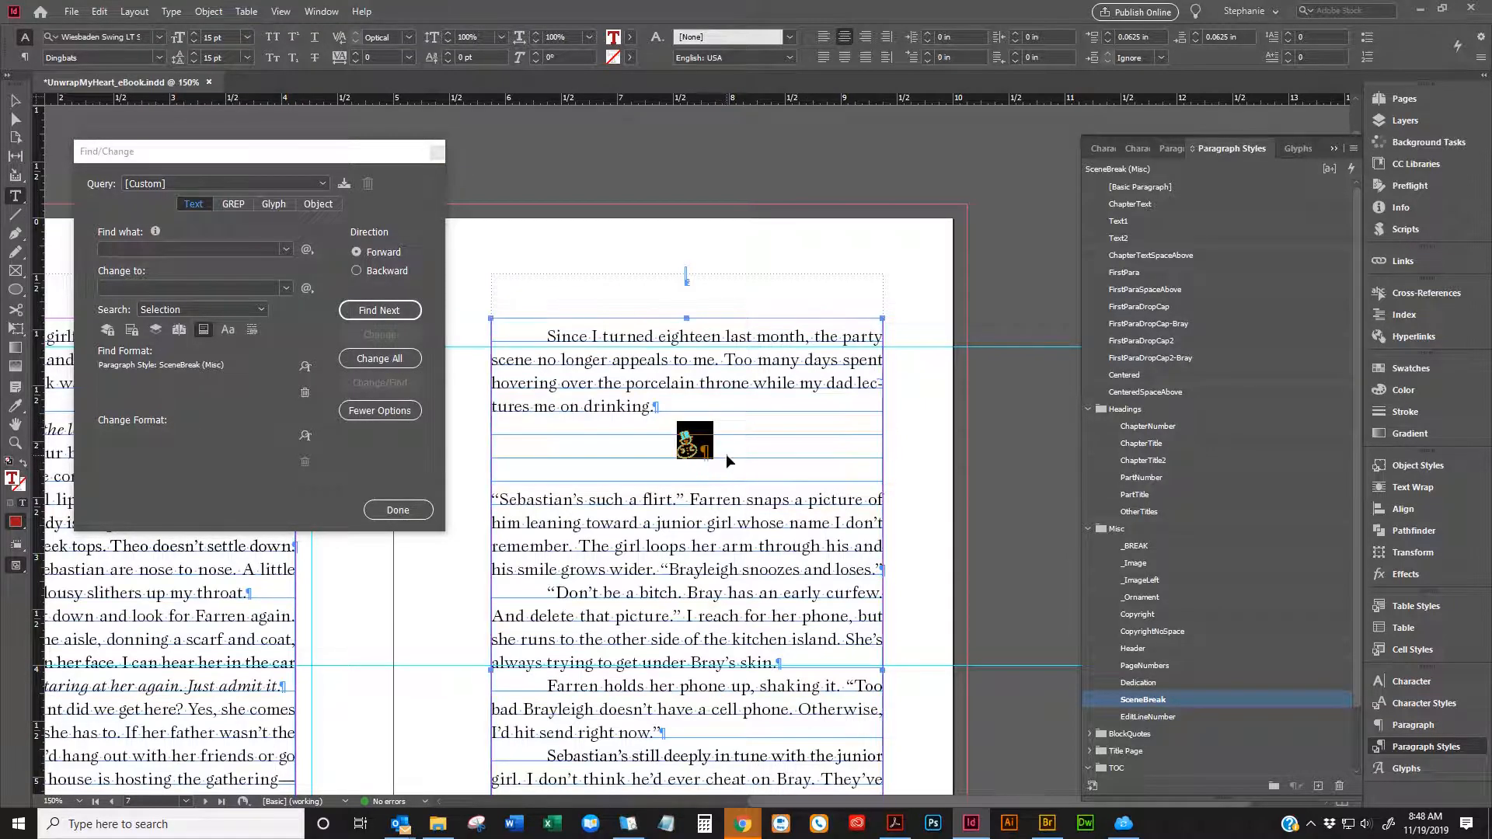
key("ctrl+c")
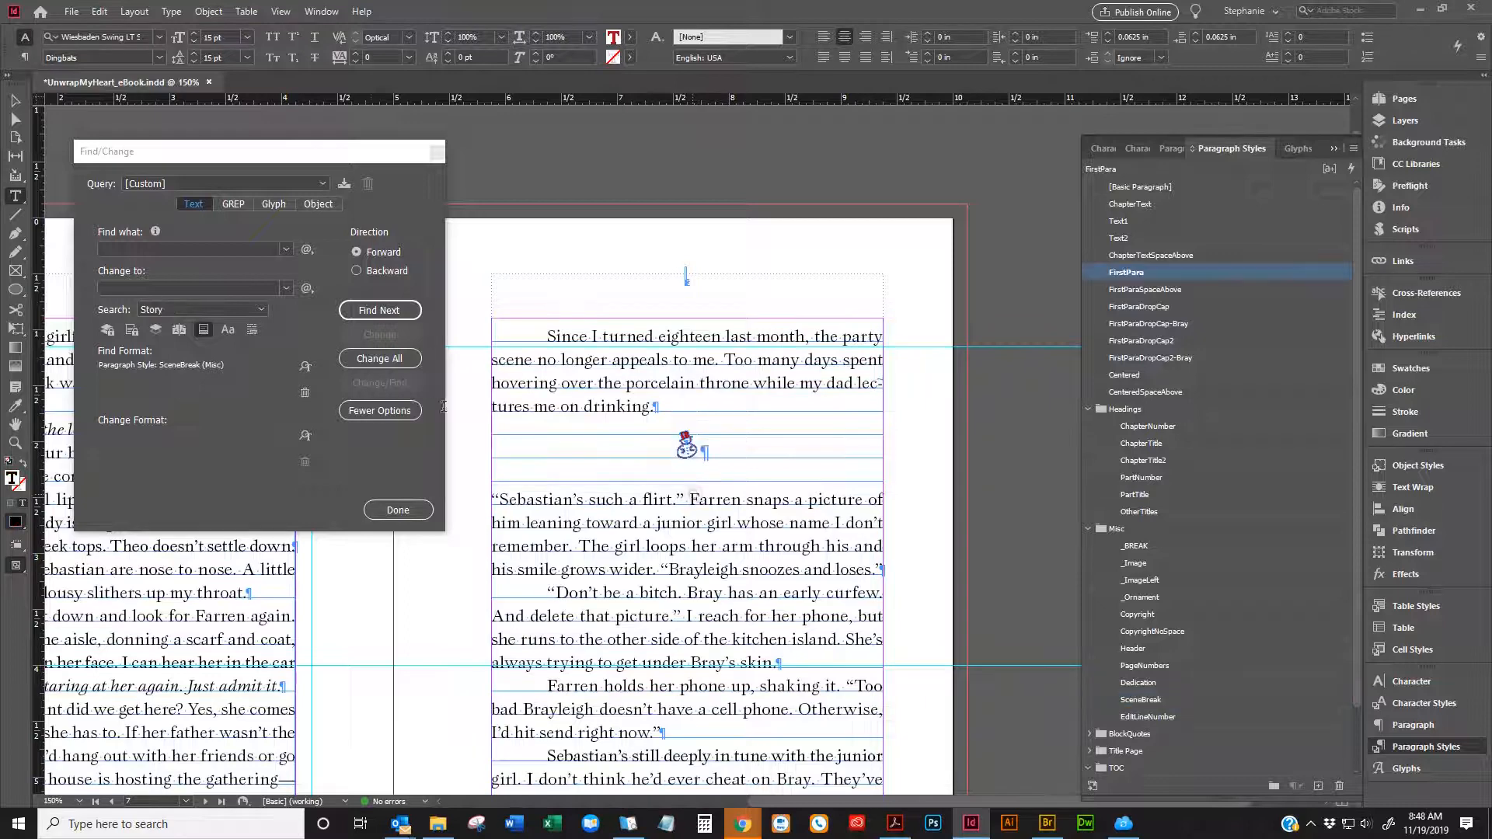
Find each remaining SceneBreak paragraph from page 44 onward and replace it with the copied outlined snowman and paragraph mark
left_click(375, 311)
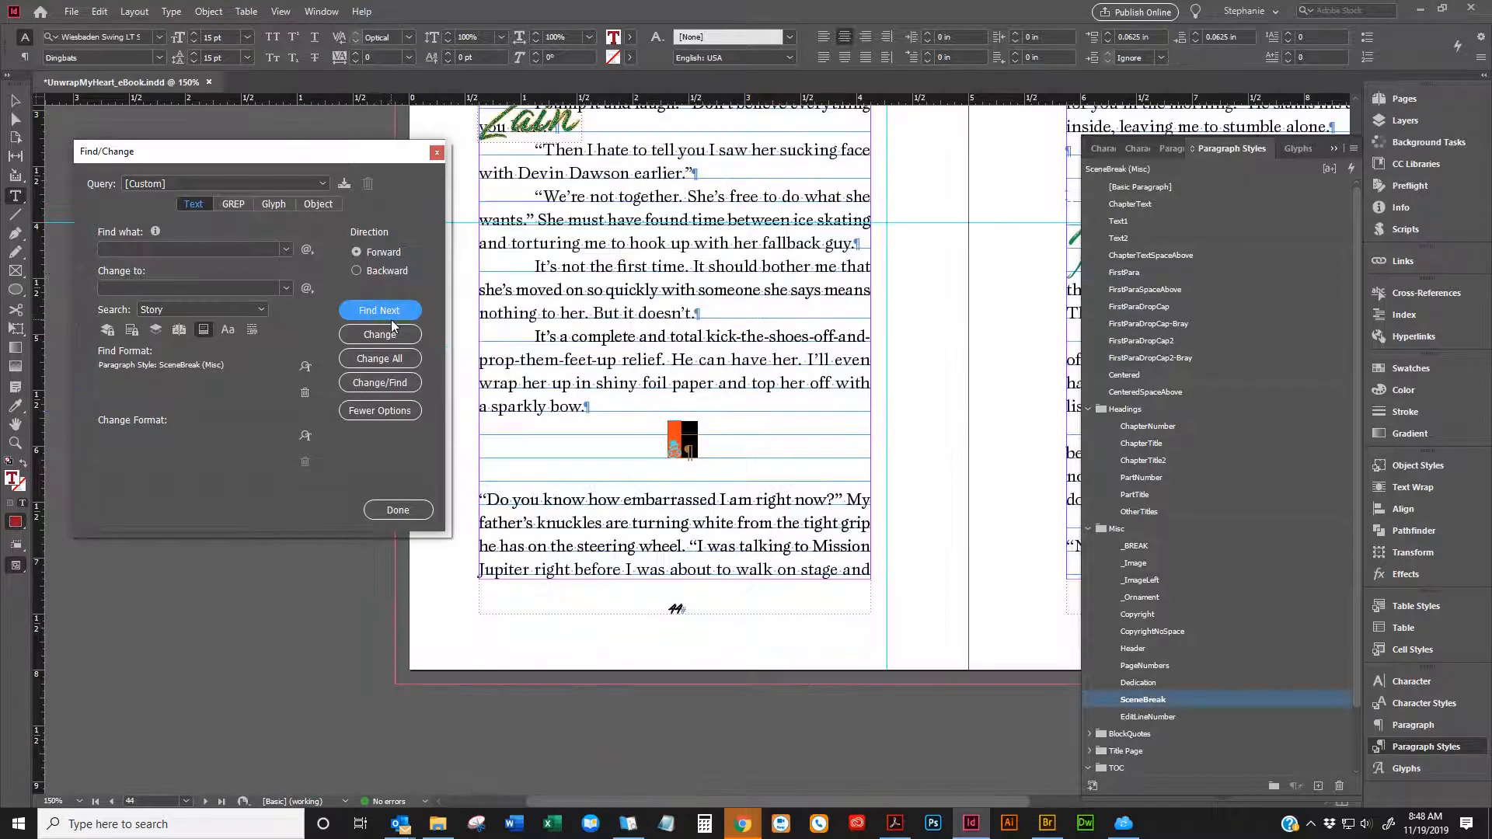
left_click(394, 319)
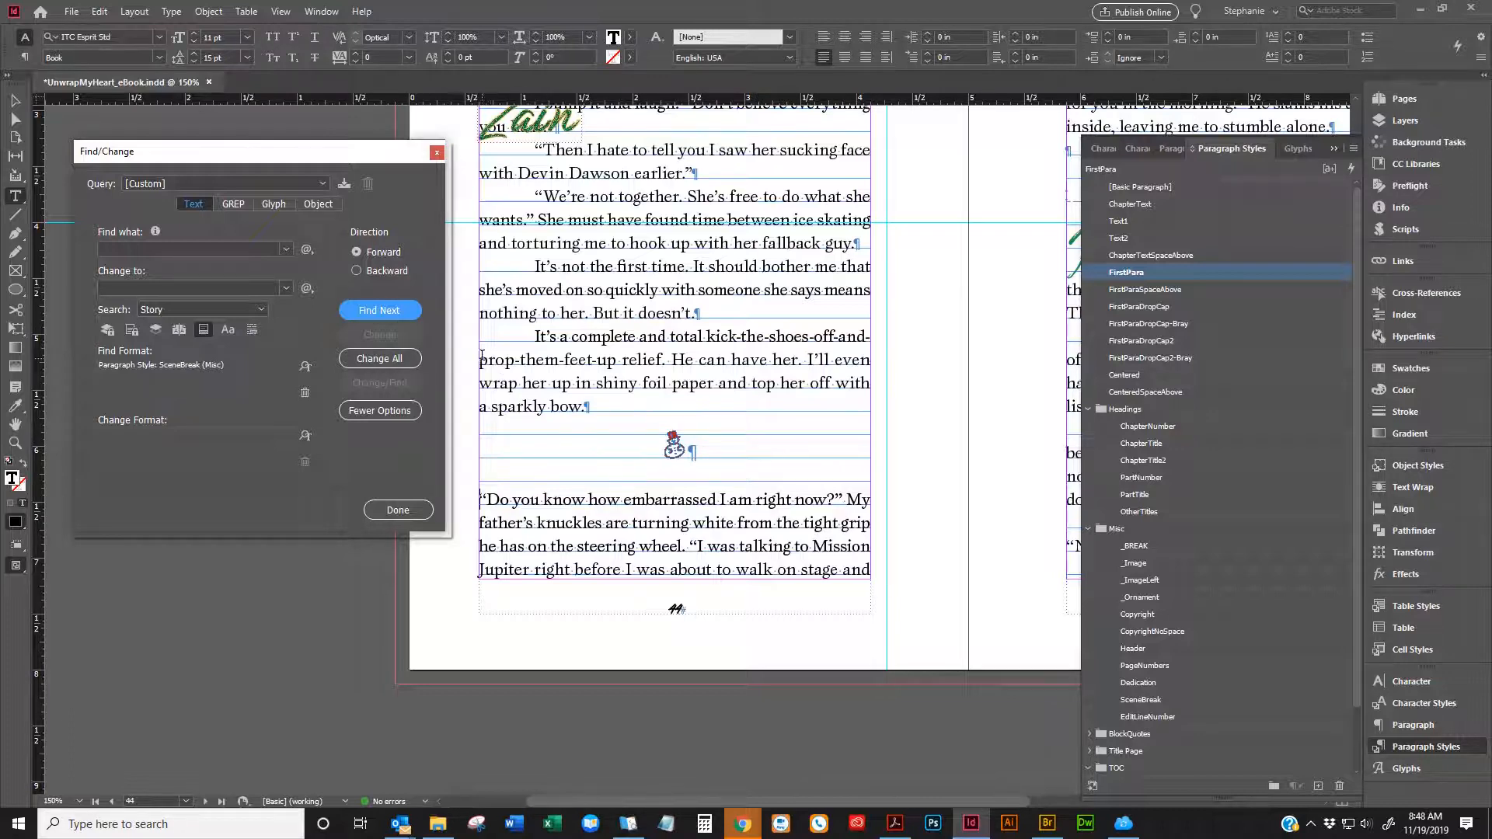
left_click(372, 314)
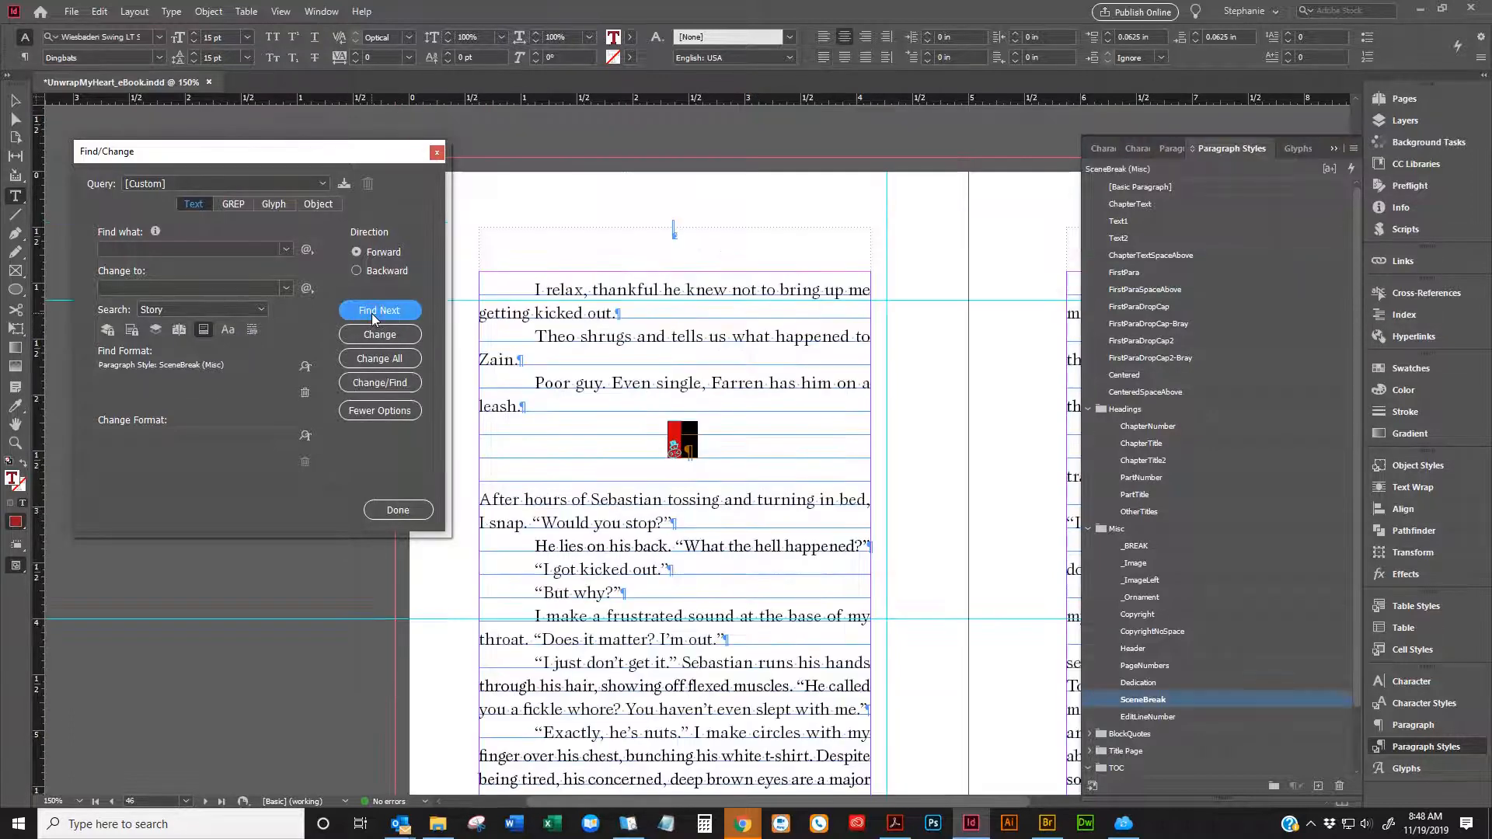
left_click(372, 311)
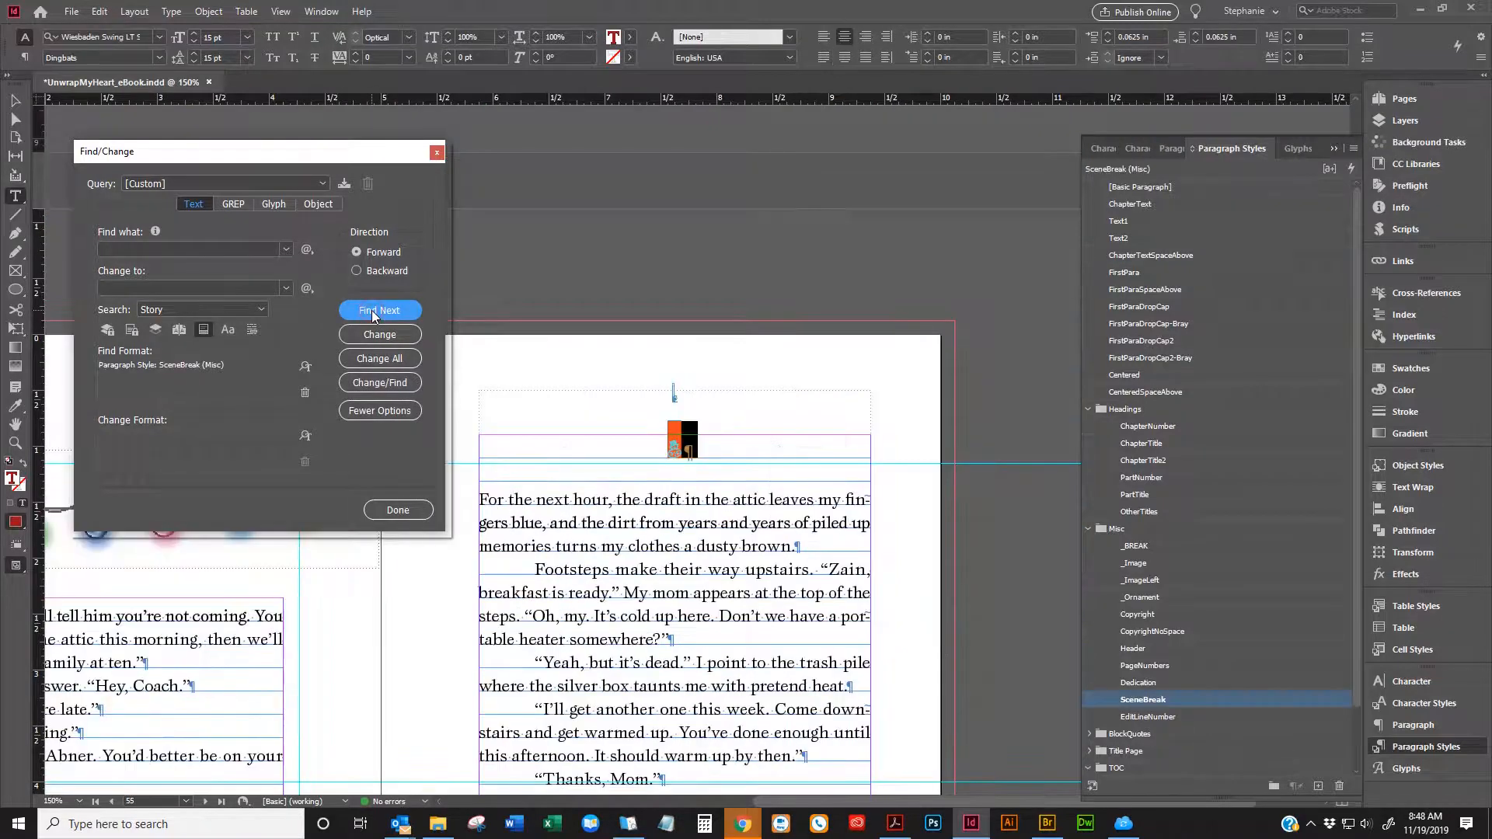
left_click(372, 310)
left_click(371, 310)
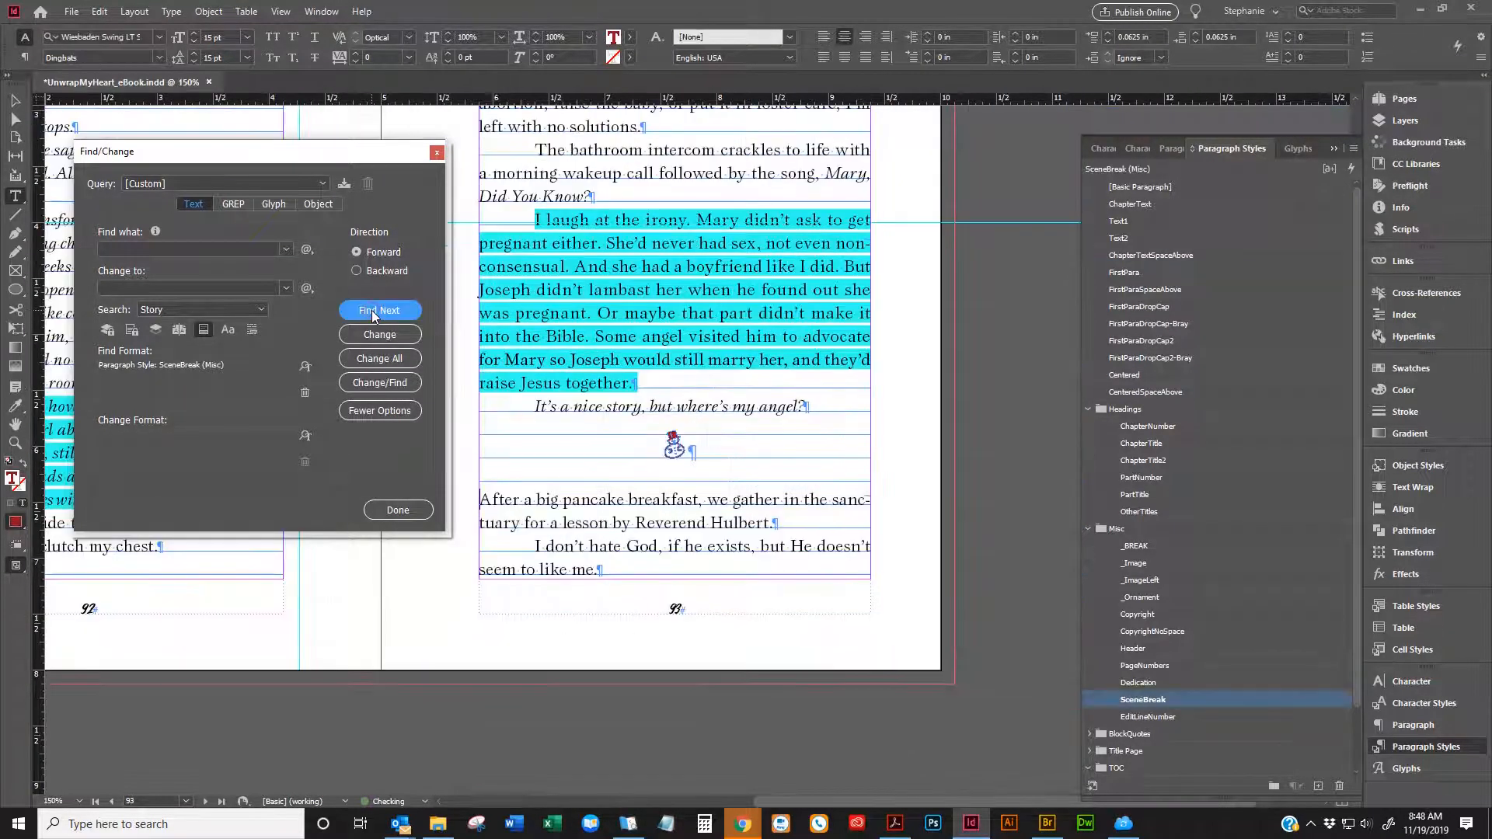
left_click(372, 311)
left_click(370, 311)
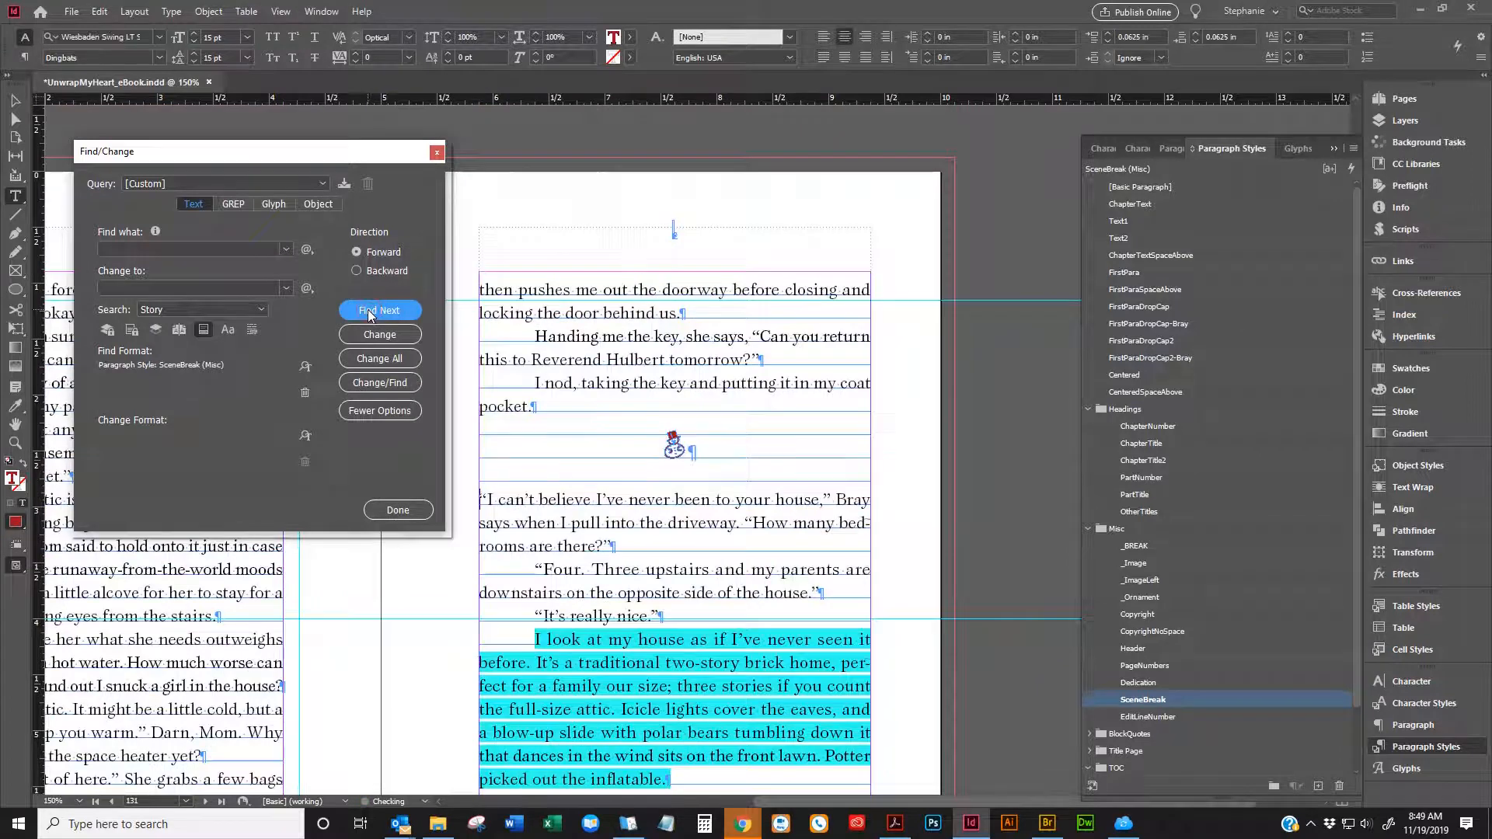
left_click(366, 310)
left_click(366, 310)
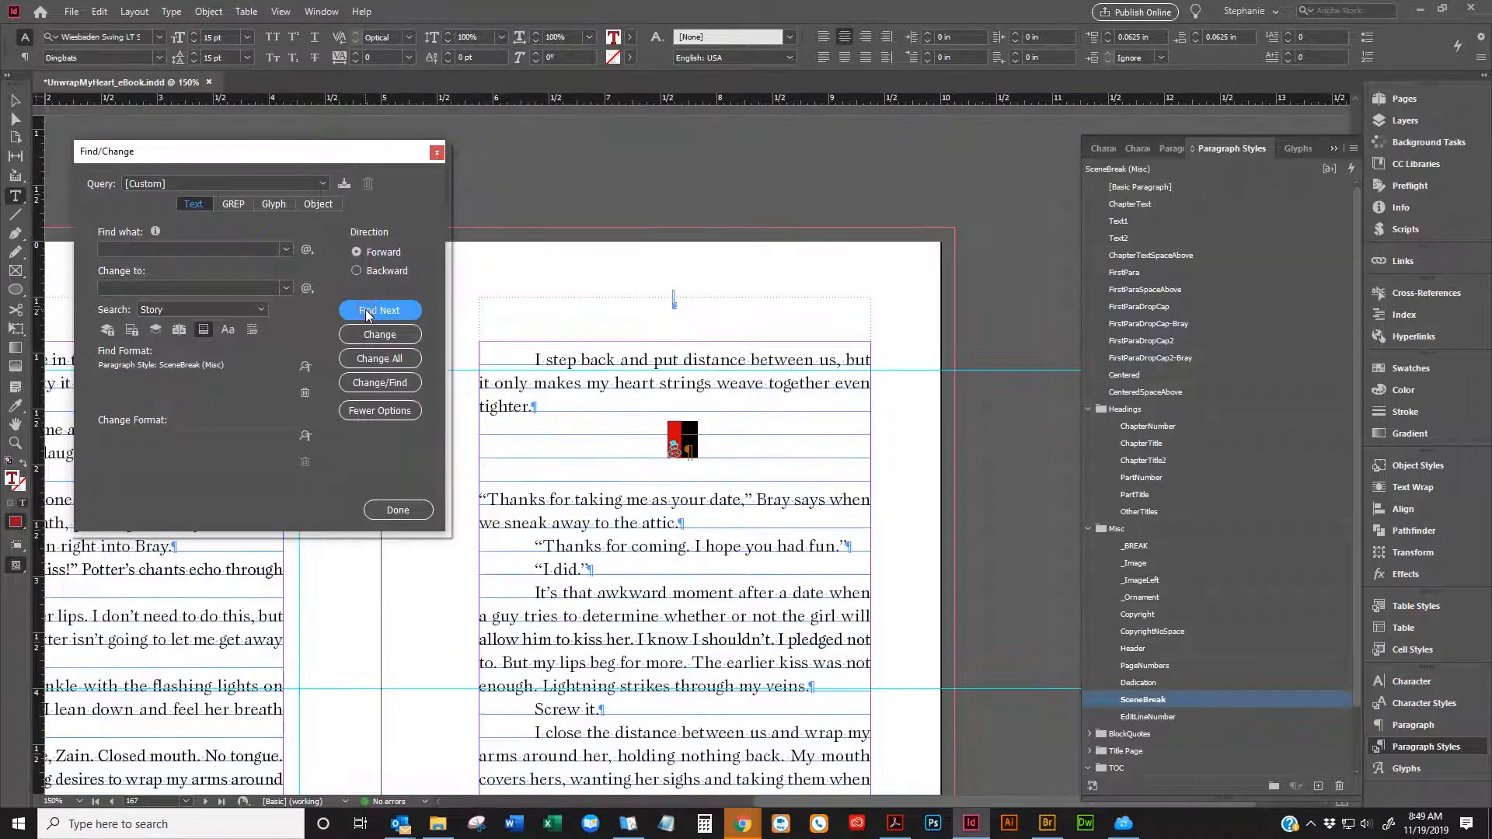
left_click(365, 309)
left_click(365, 309)
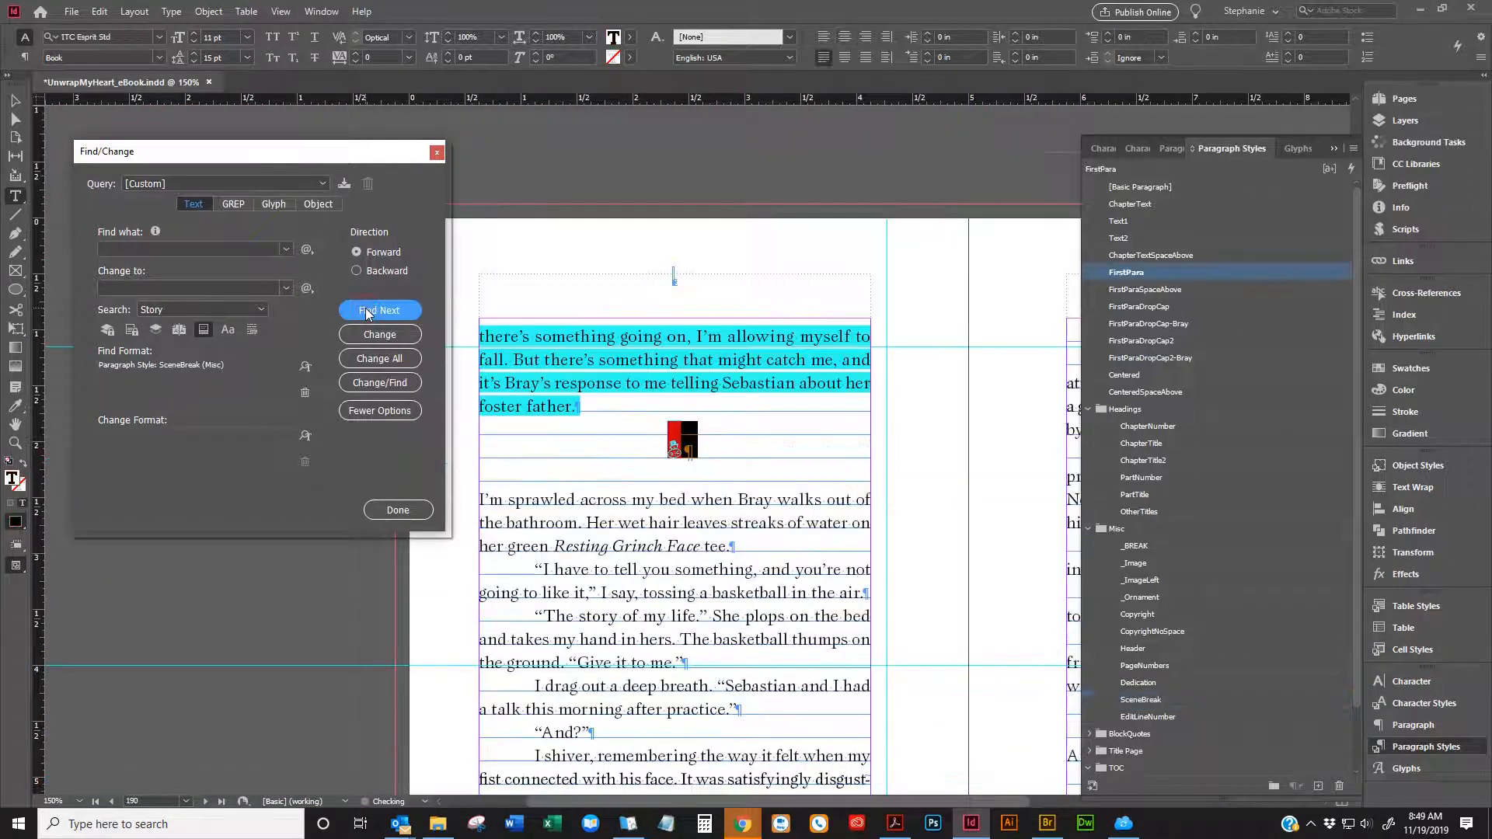
left_click(365, 310)
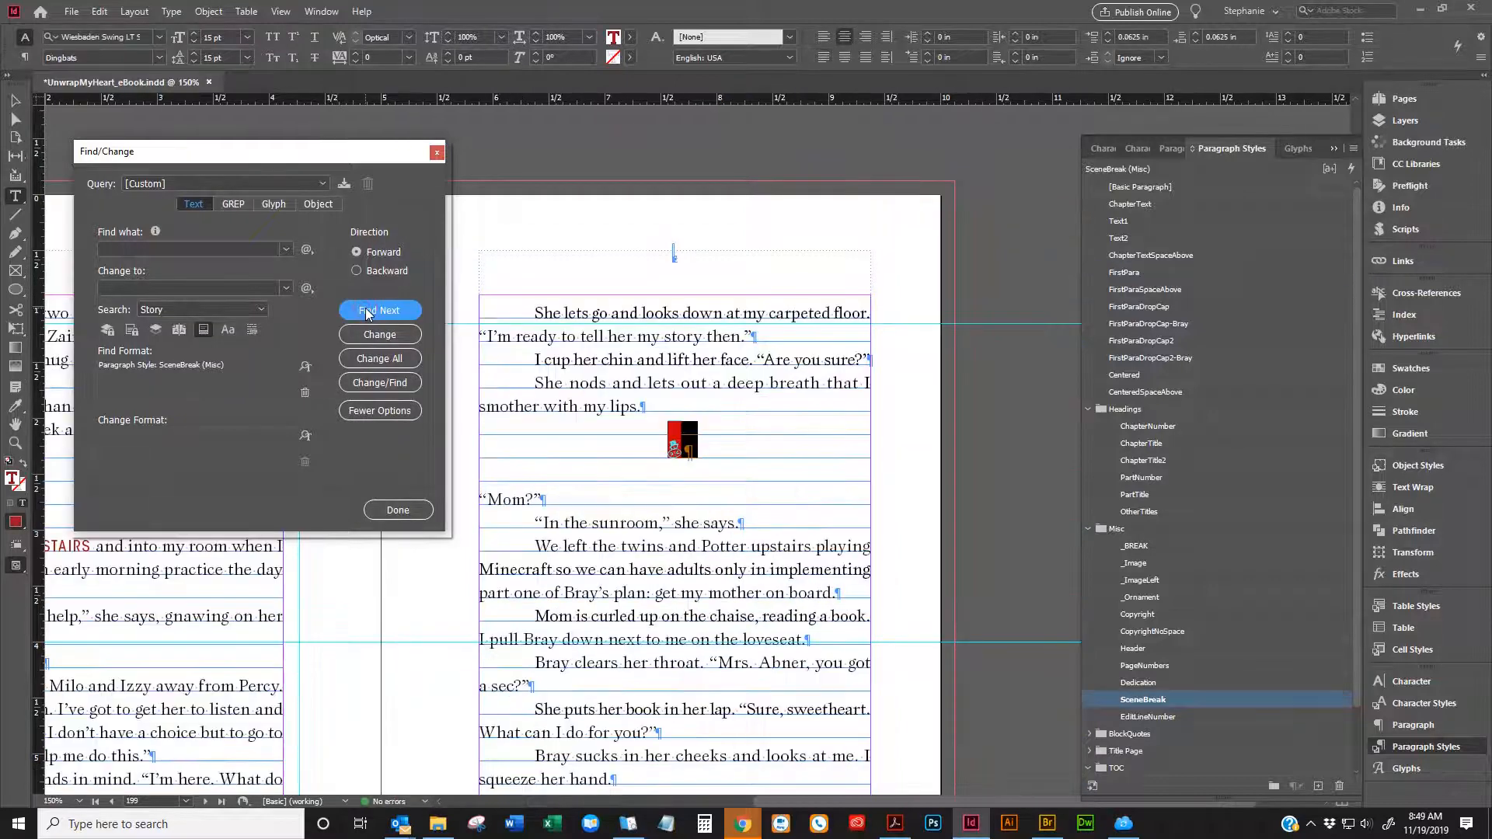
left_click(366, 310)
left_click(366, 310)
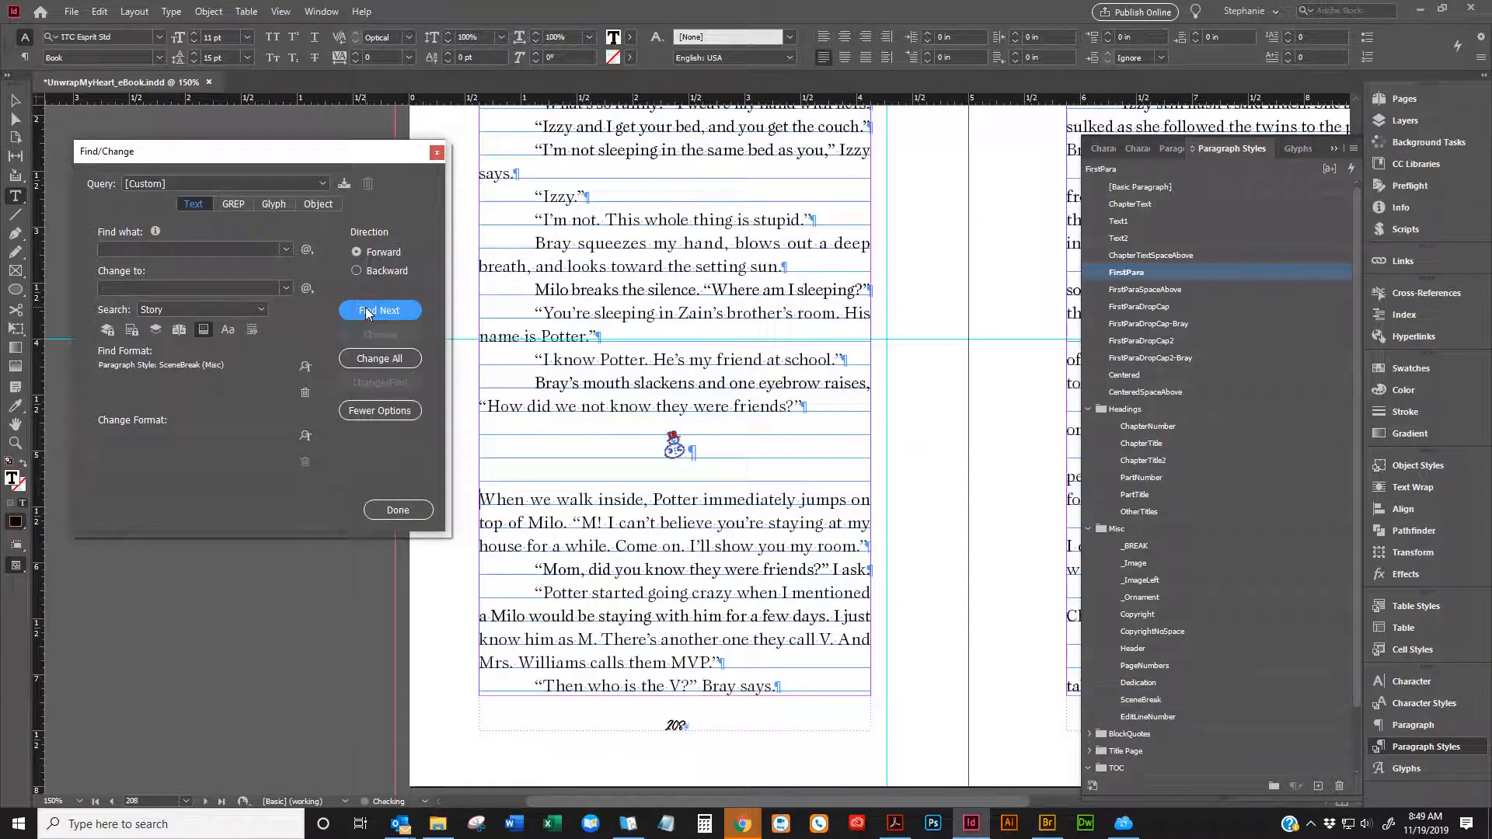
left_click(367, 310)
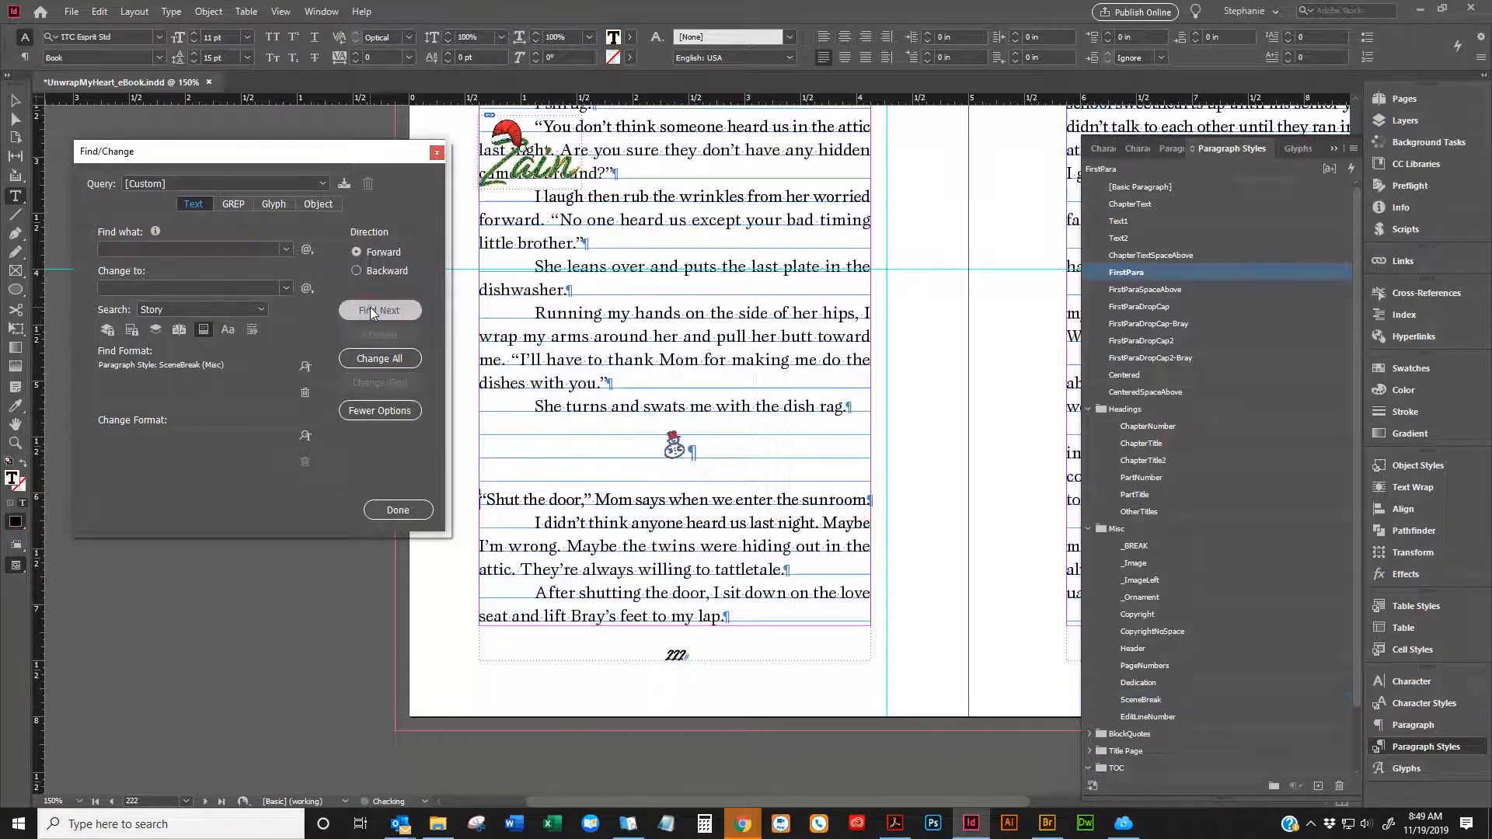
left_click(370, 309)
left_click(371, 311)
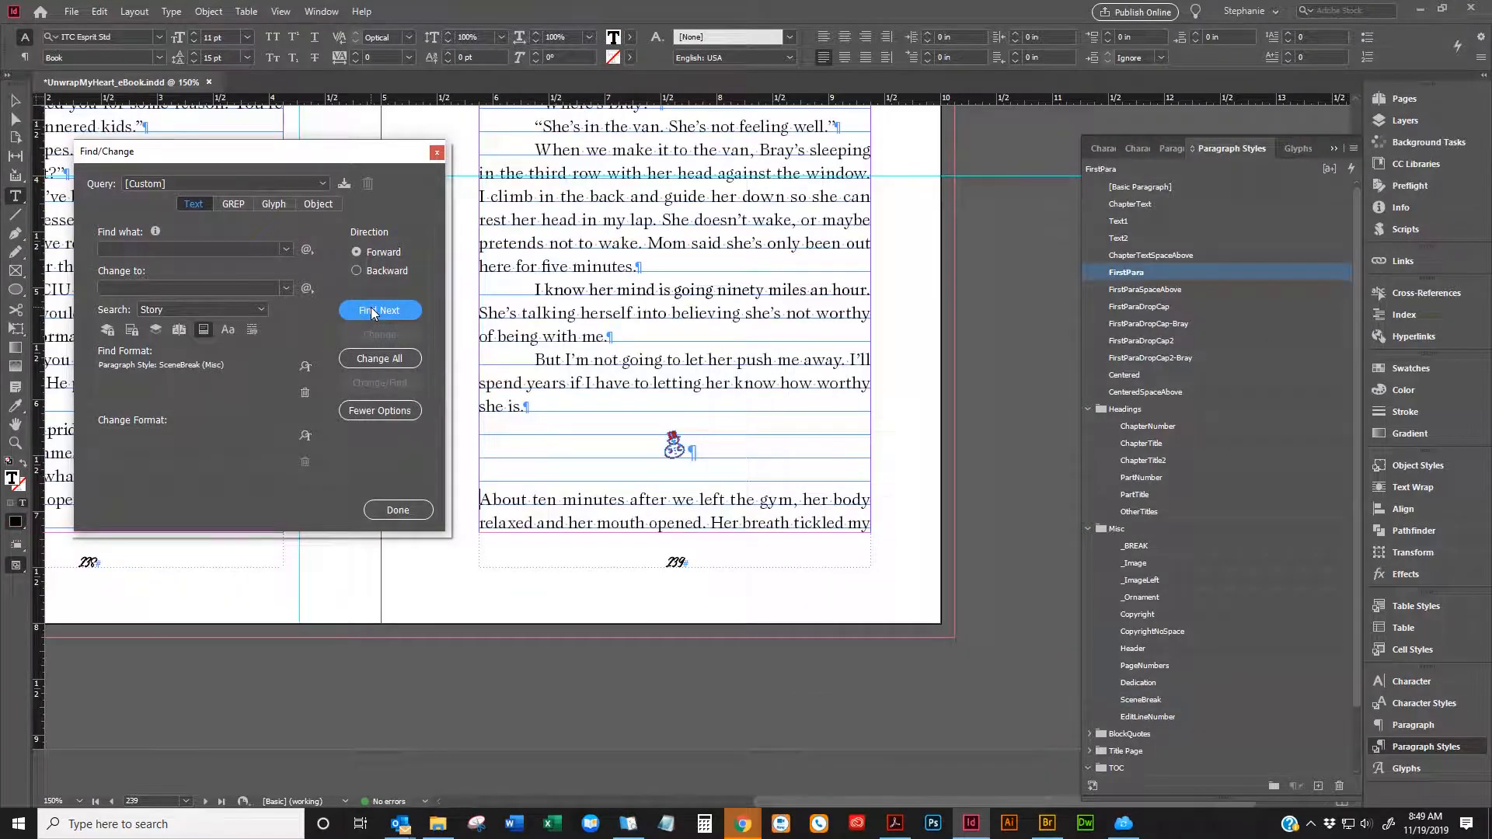
Check the replaced scene-break ornaments on pages 7, 44 and 46, and go back to the start of the story
left_click(372, 311)
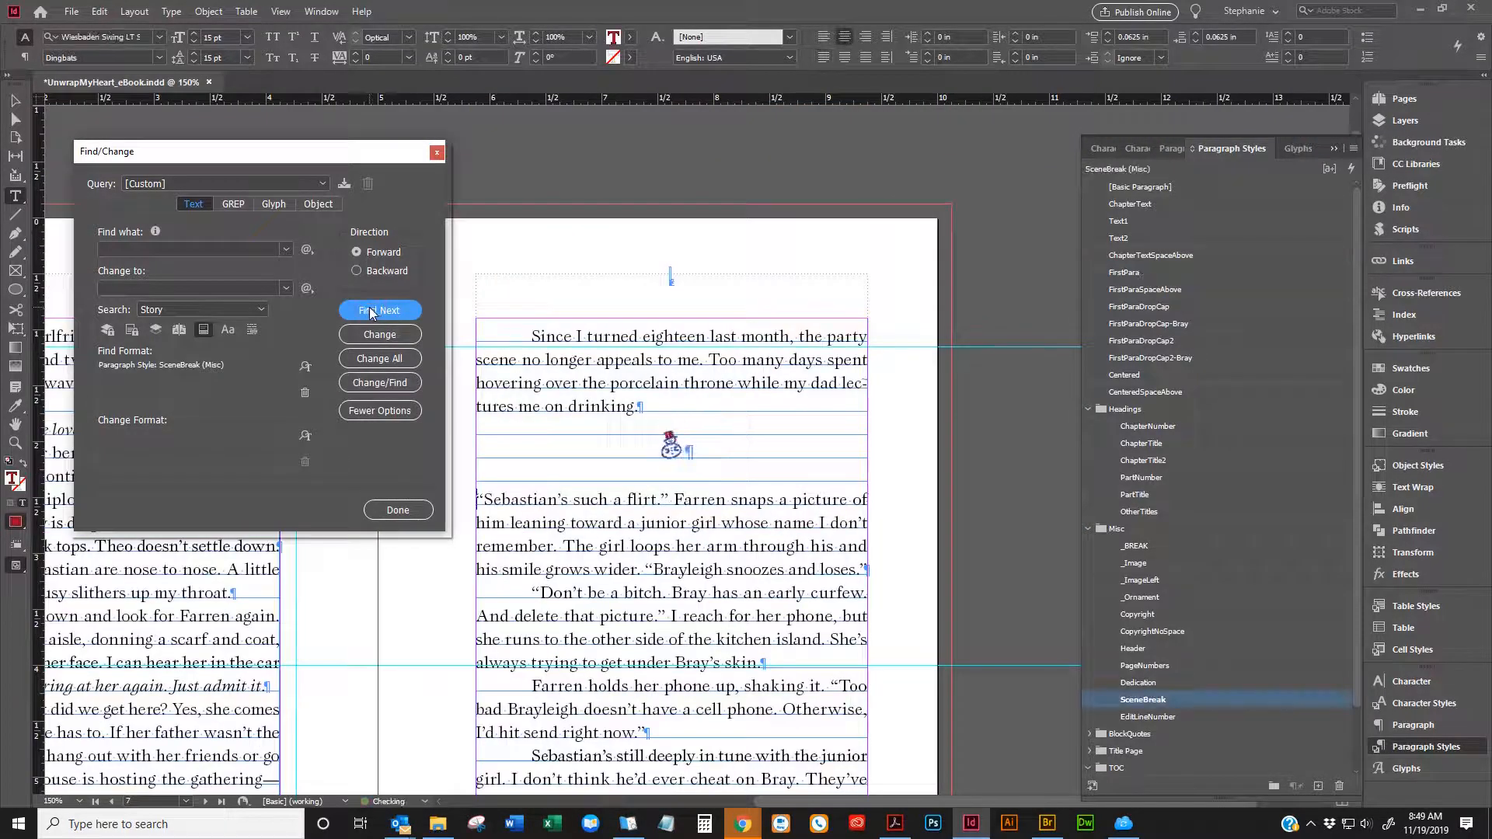
left_click(370, 311)
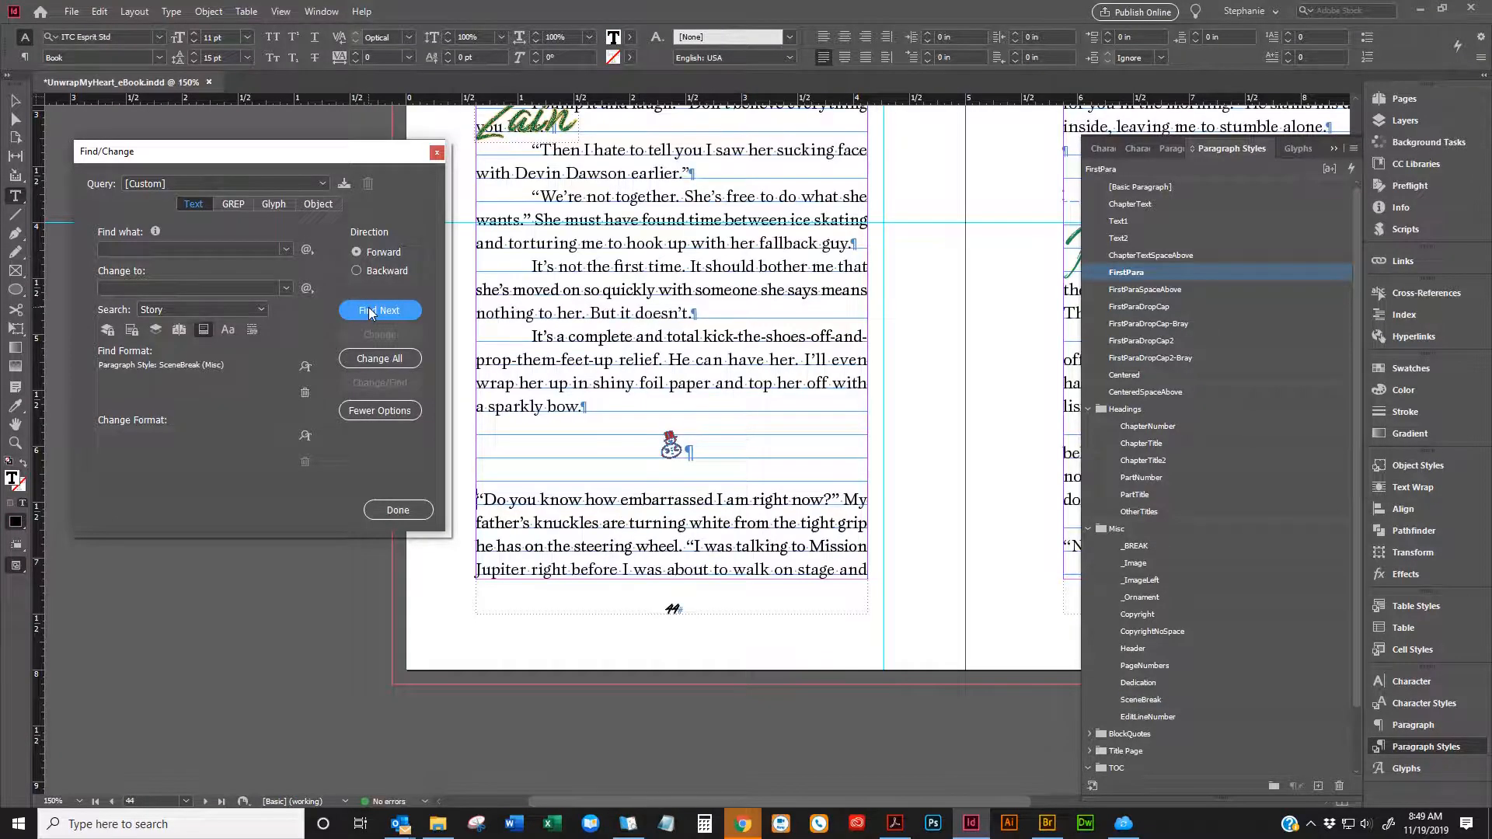
left_click(370, 309)
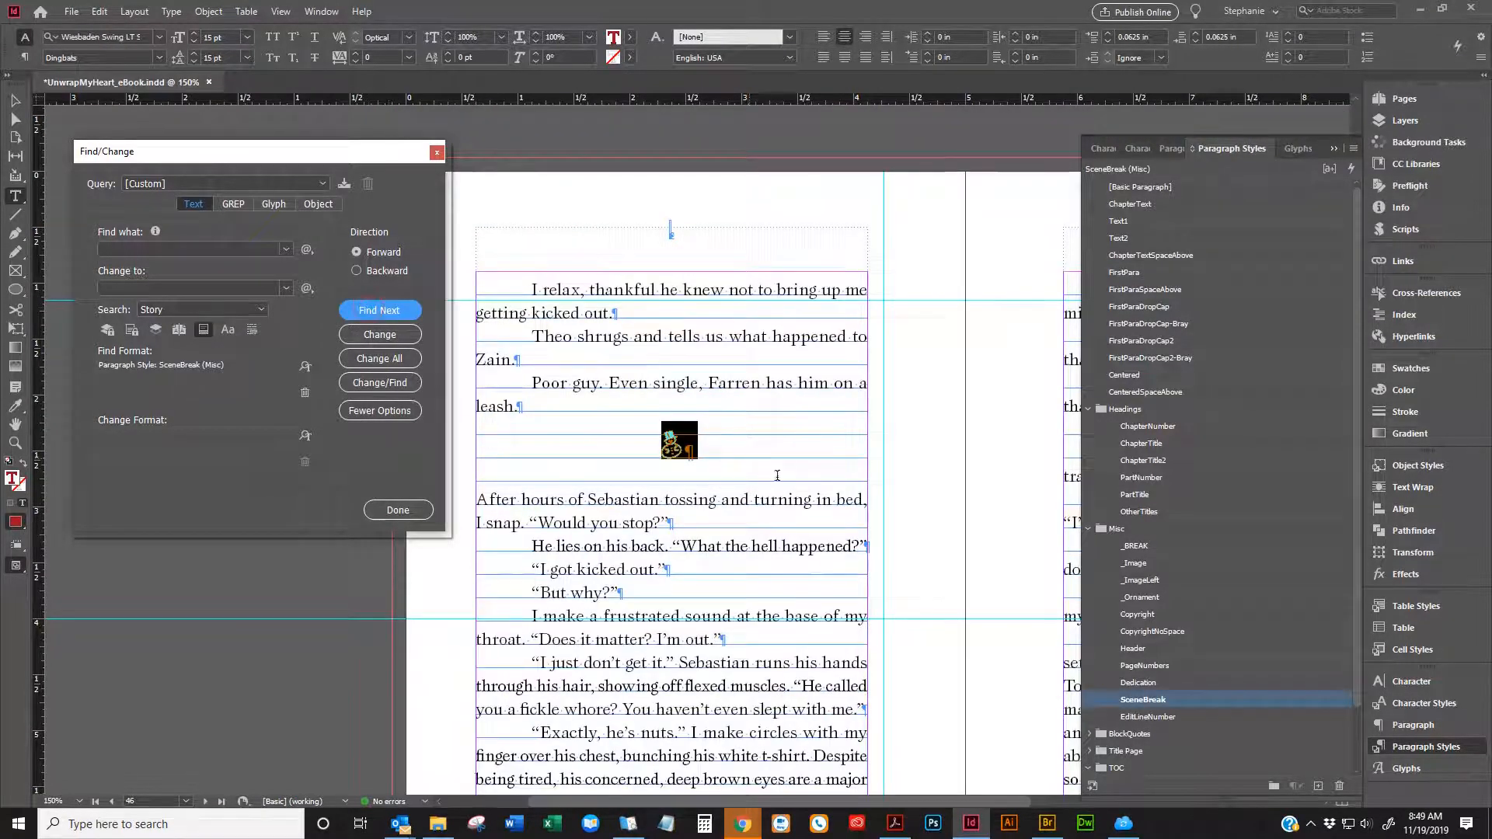
left_click(777, 475)
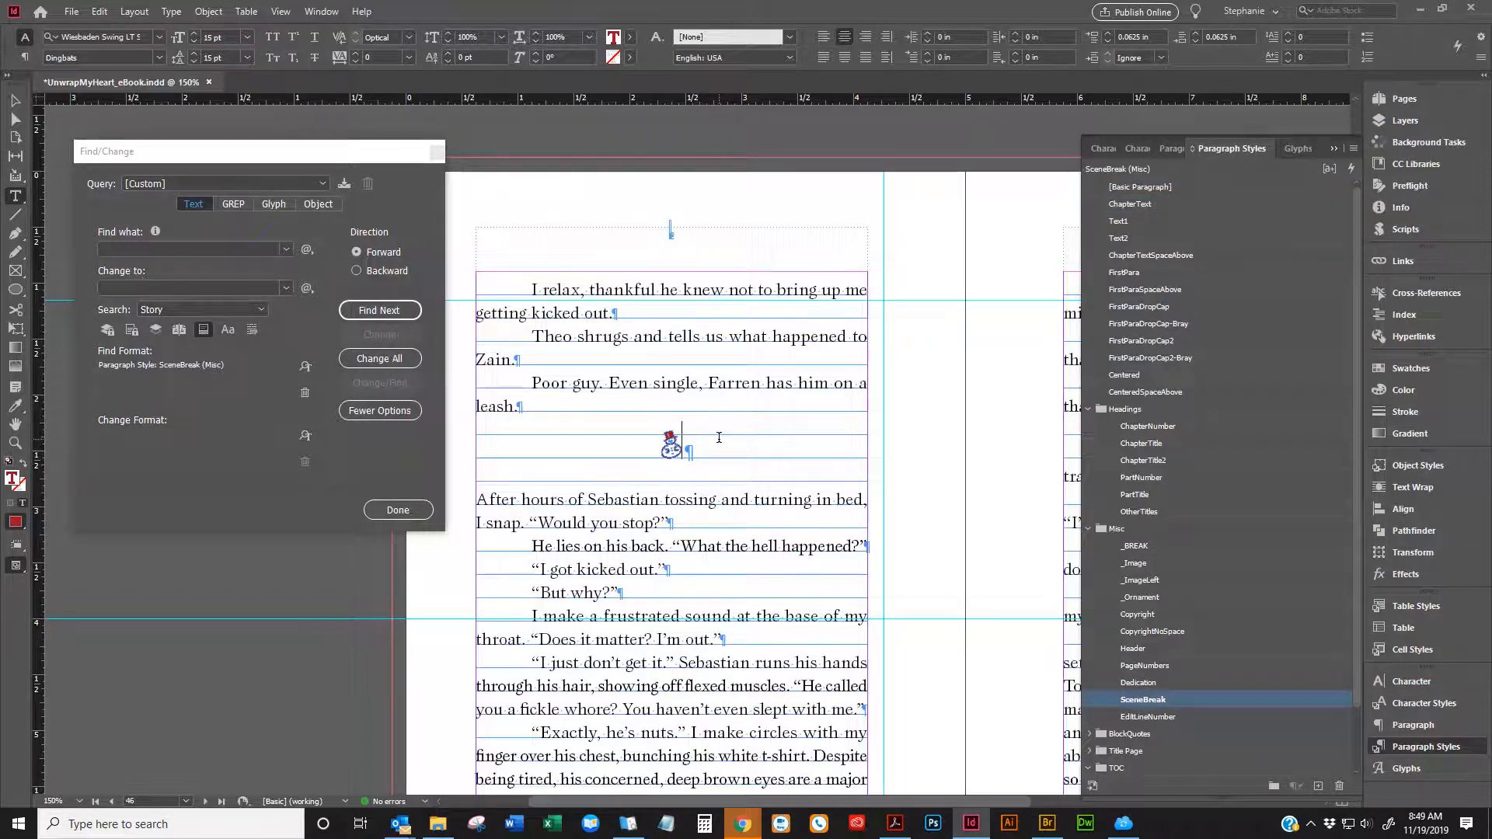
key("ctrl+Home")
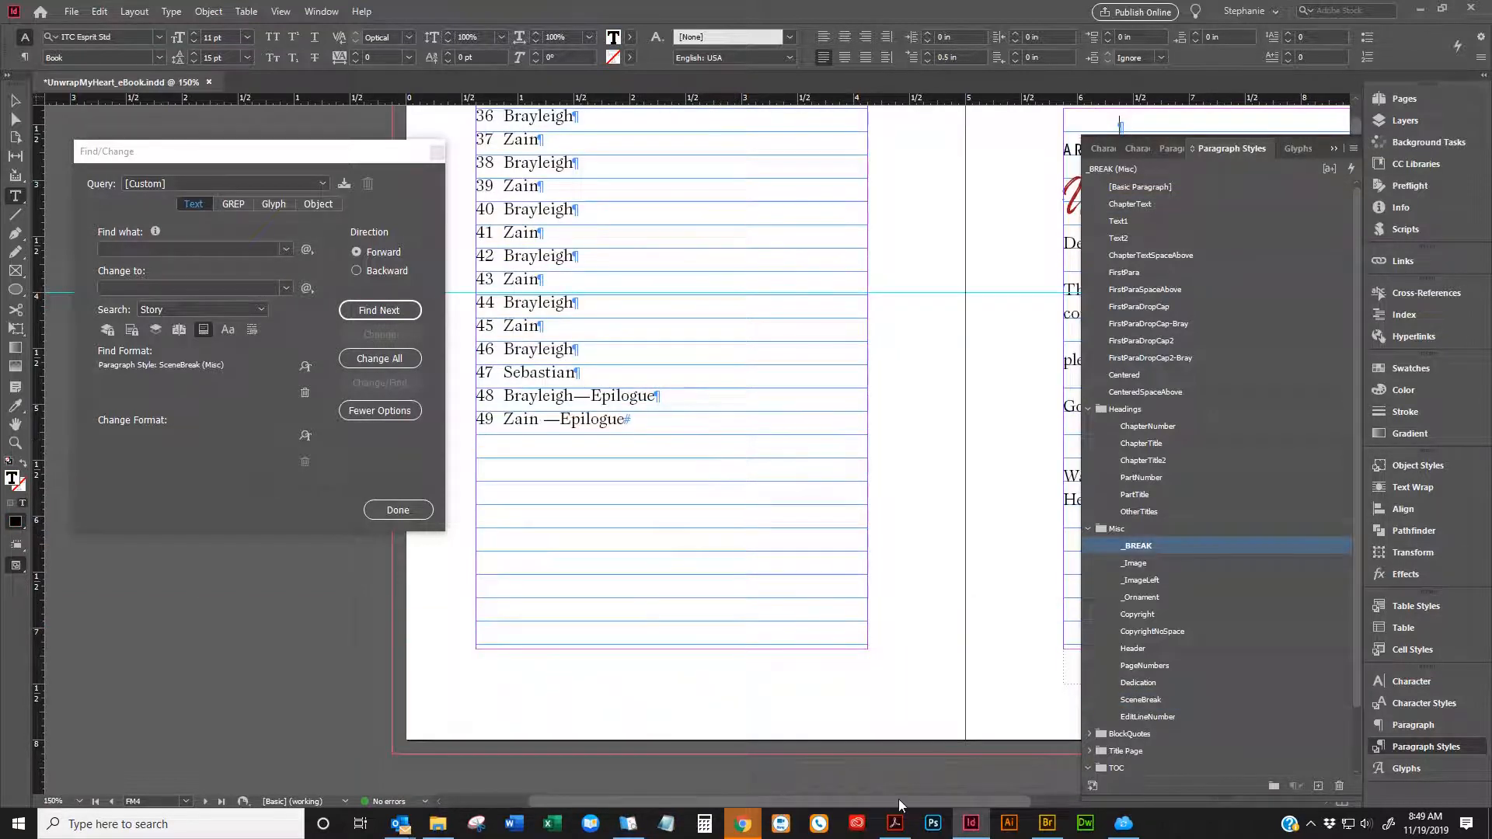
Go to the snowman scene break on page 7 and set its paragraph's leading to Auto
left_click_drag(900, 801, 1077, 802)
scroll(777, 604, "down", 8)
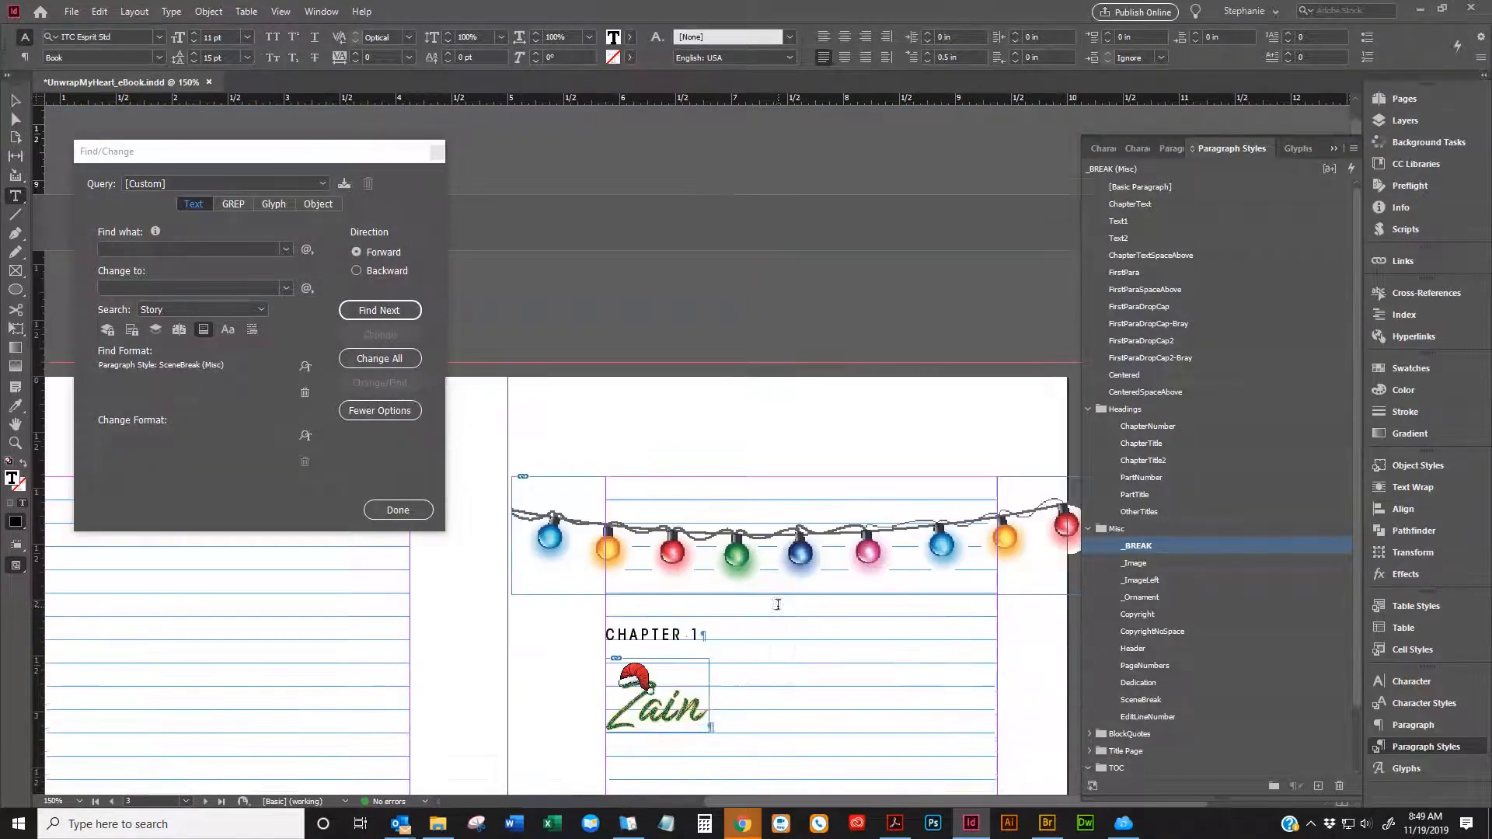
scroll(777, 604, "down", 5)
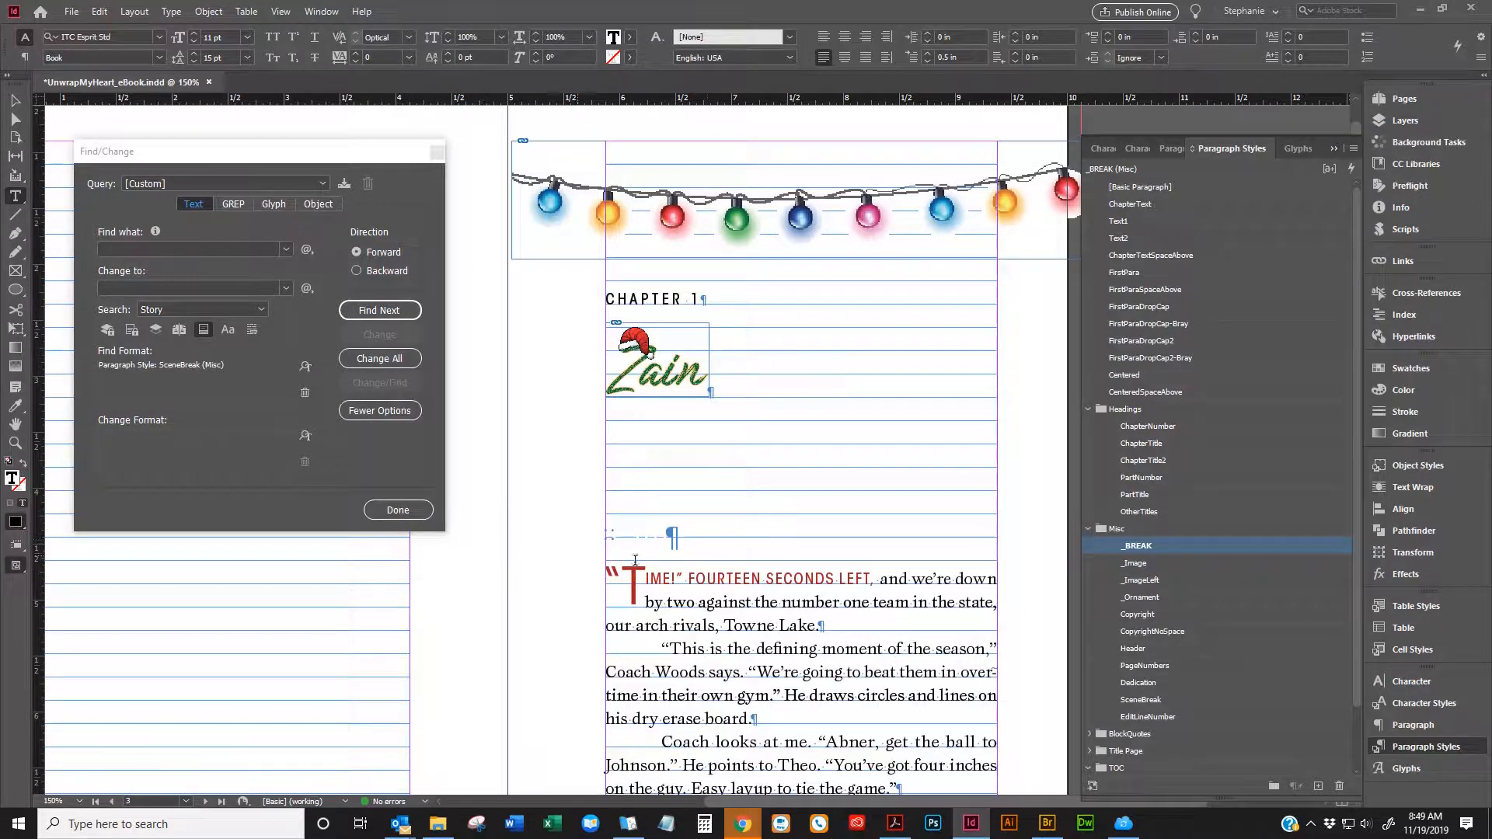
scroll(786, 573, "down", 15)
left_click(712, 579)
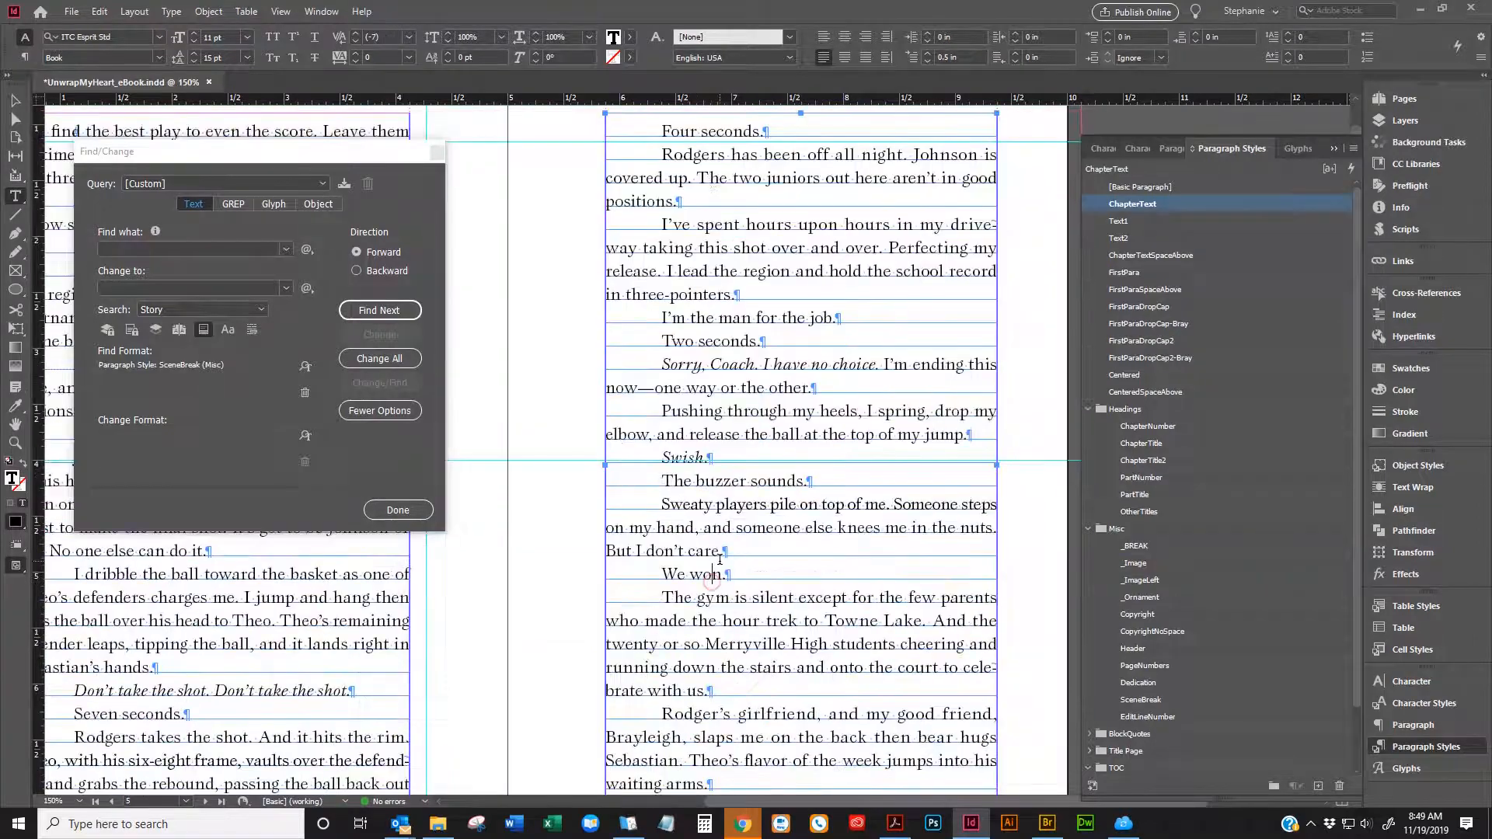
key("ctrl+minus")
key("ctrl+minus")
scroll(747, 469, "down", 3)
scroll(750, 467, "down", 9)
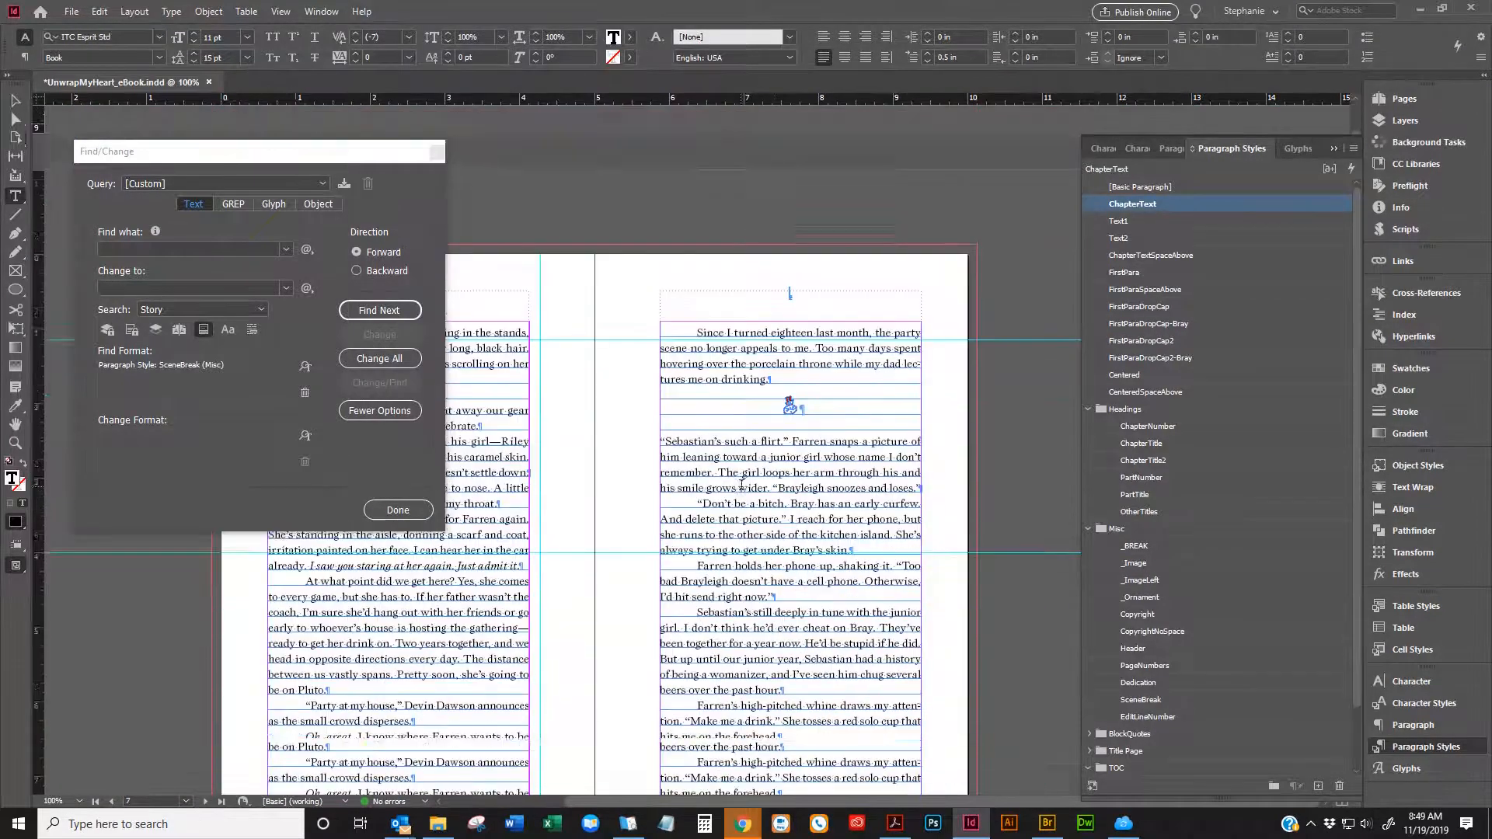
scroll(749, 468, "up", 5)
left_click(819, 516)
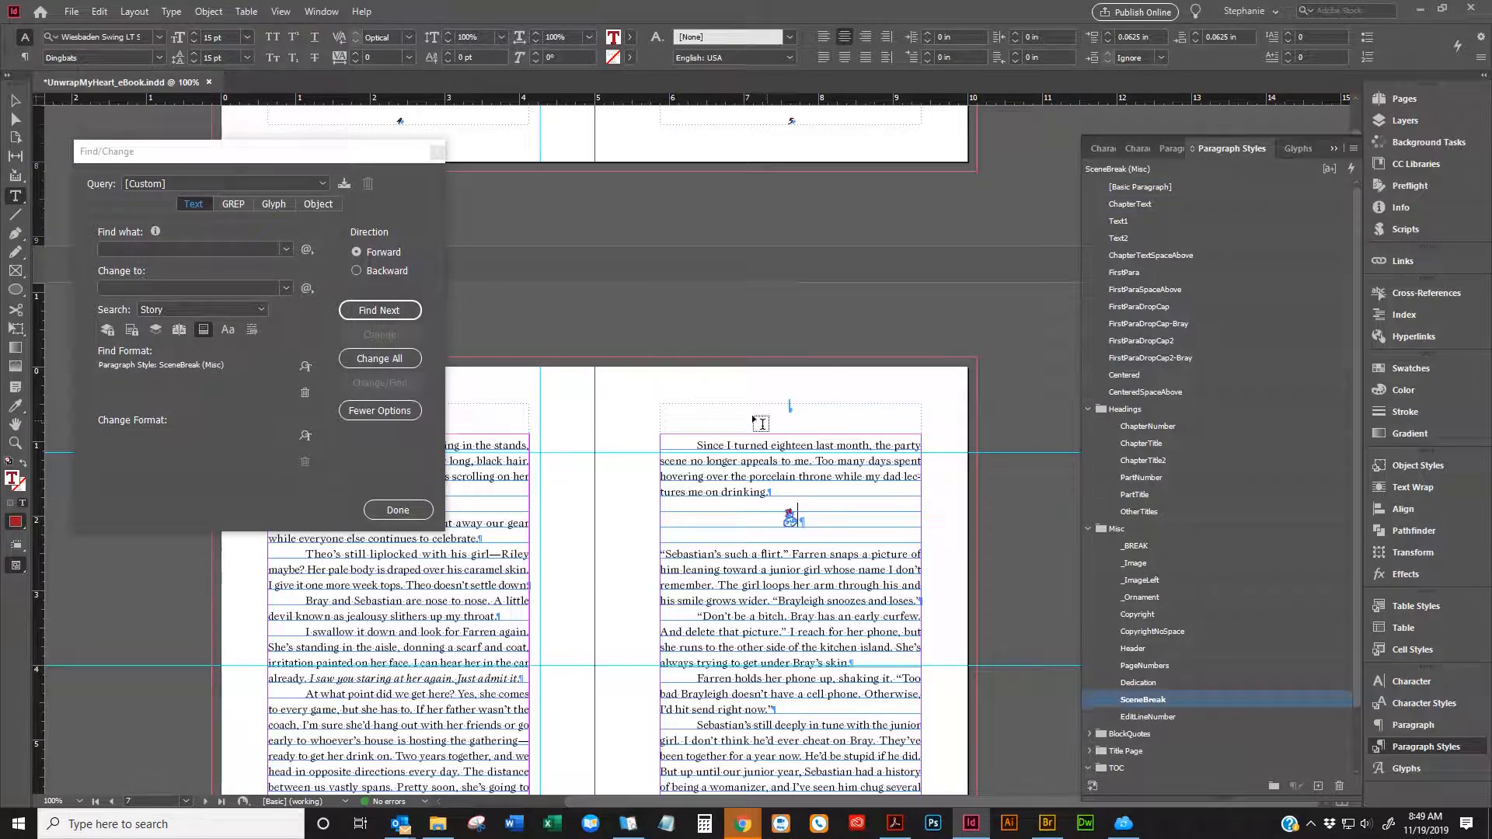
left_click(247, 58)
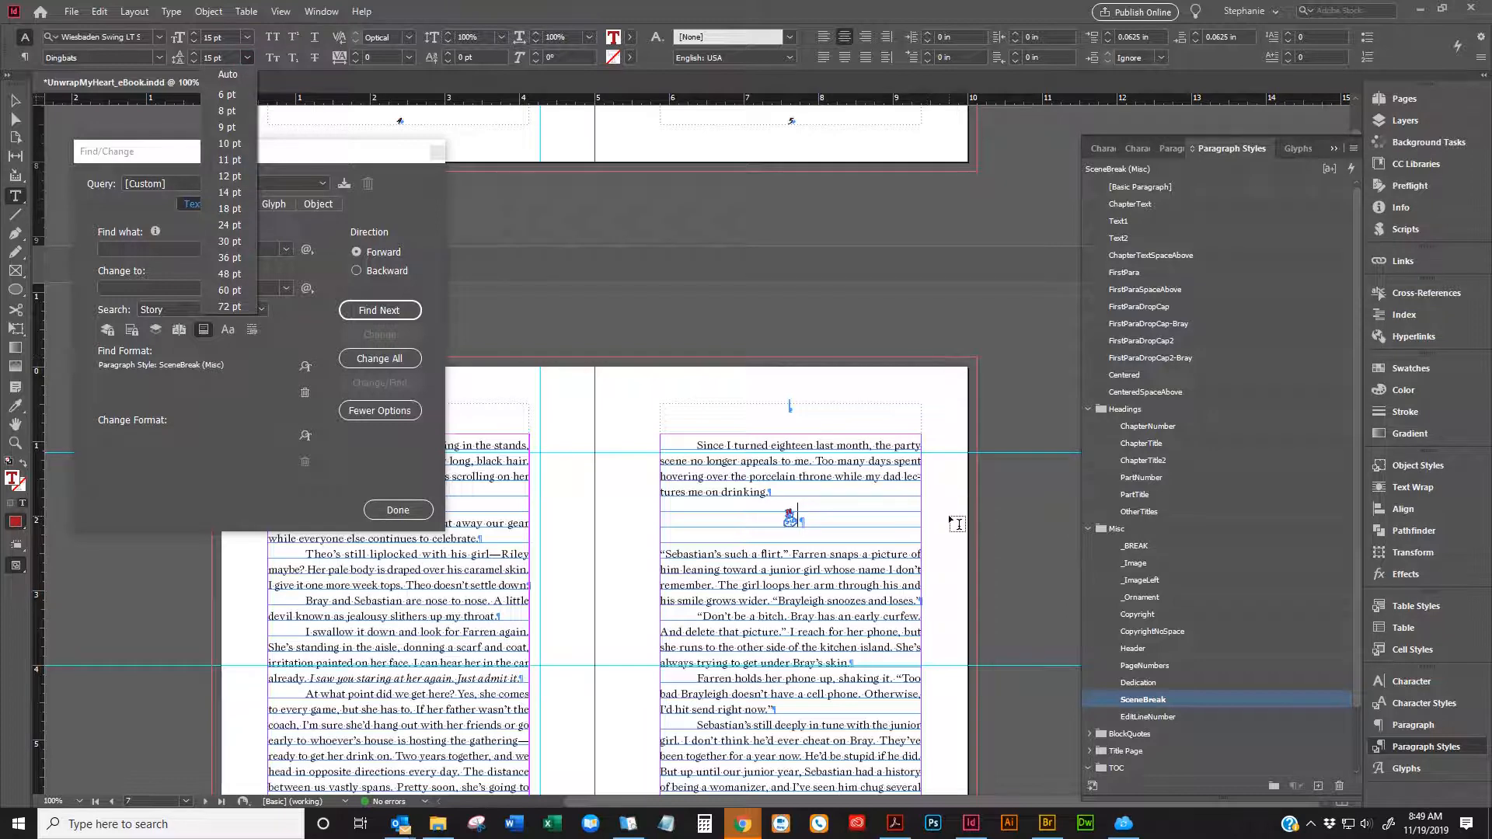
left_click(216, 74)
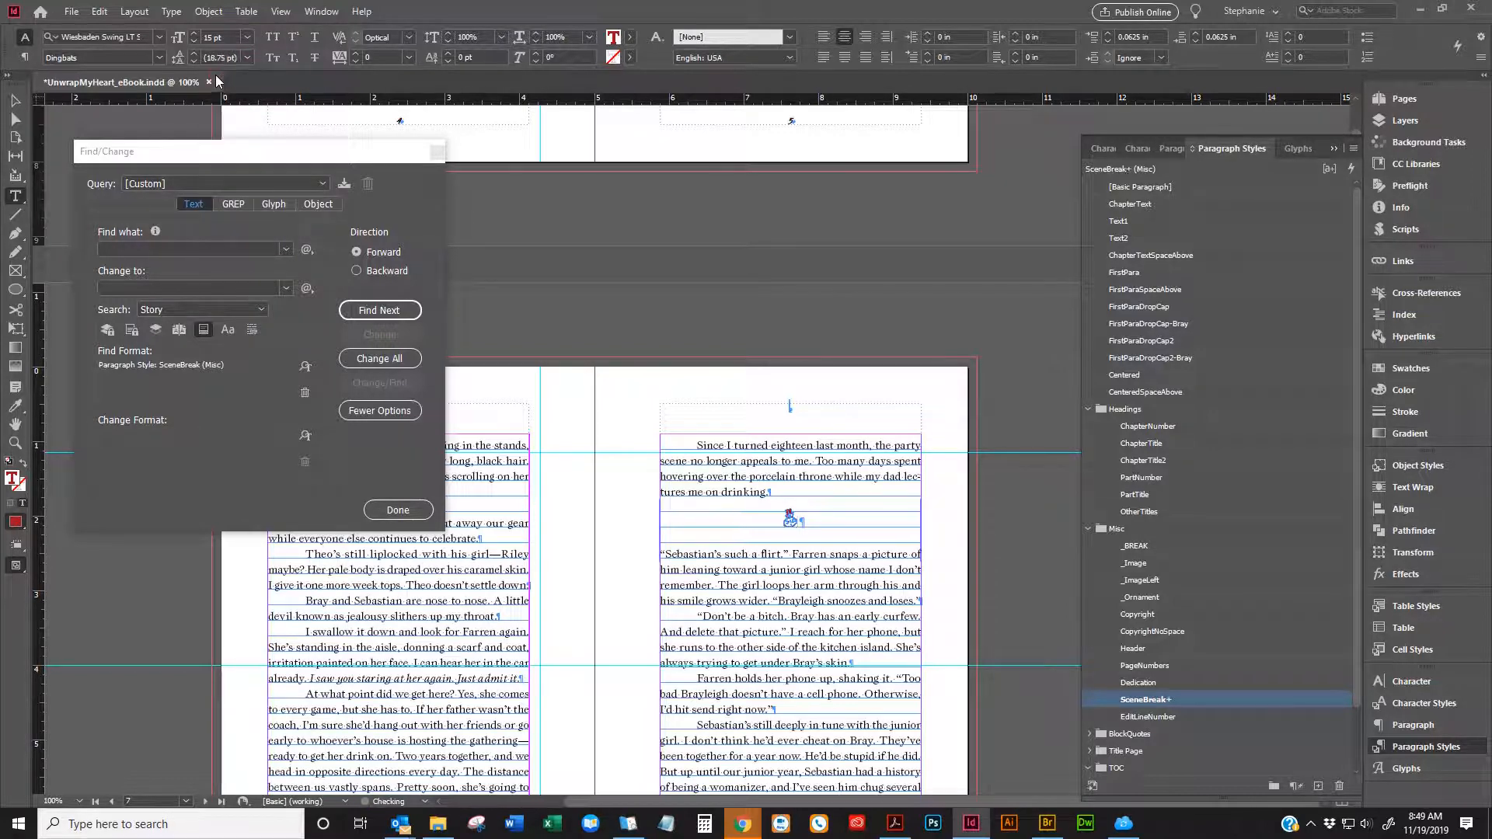
Check the scene break's paragraph formatting and redefine the SceneBreak paragraph style to match the edited paragraph
left_click(27, 58)
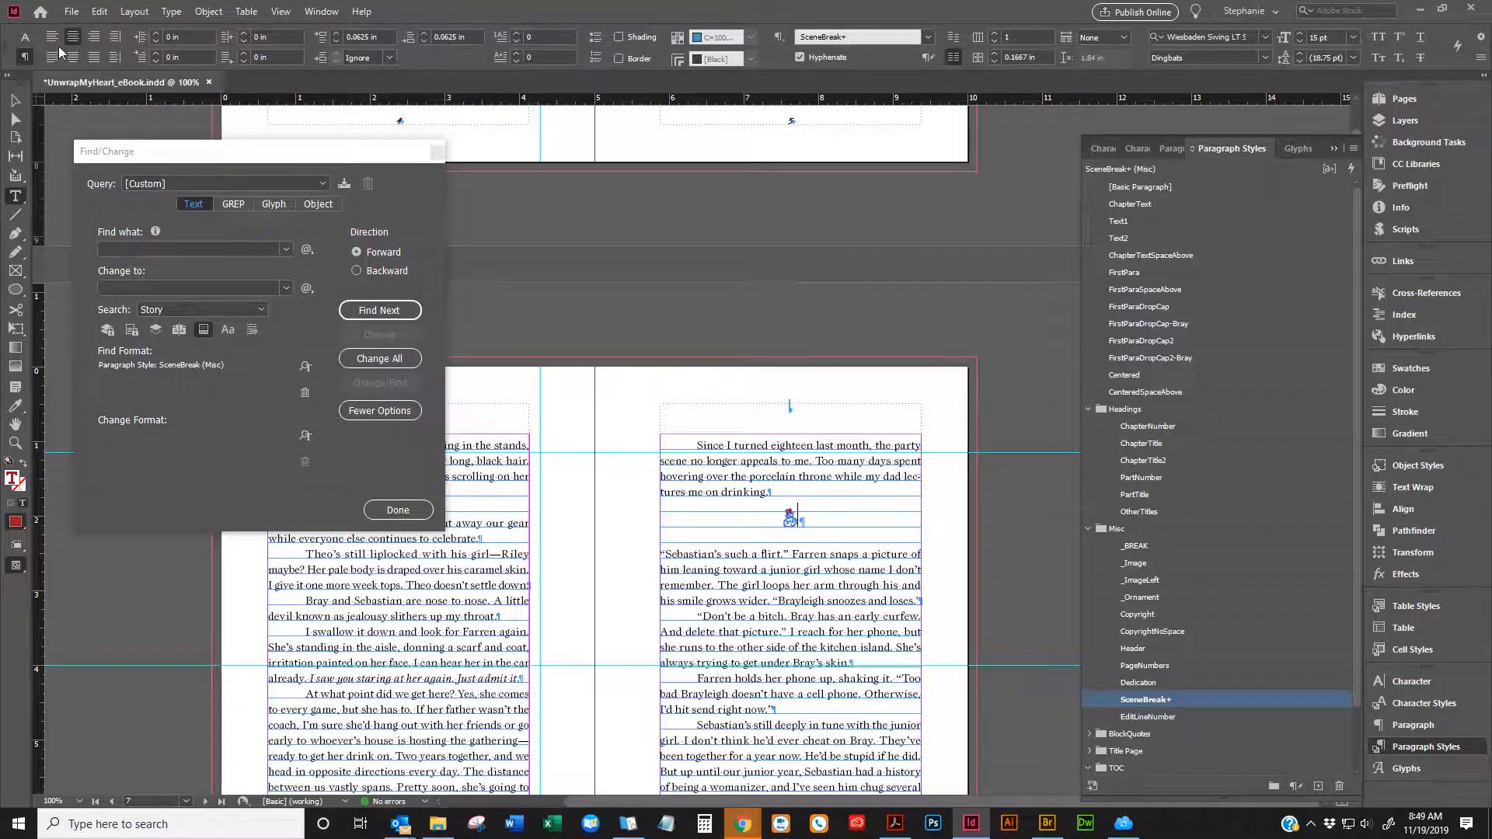
left_click(25, 36)
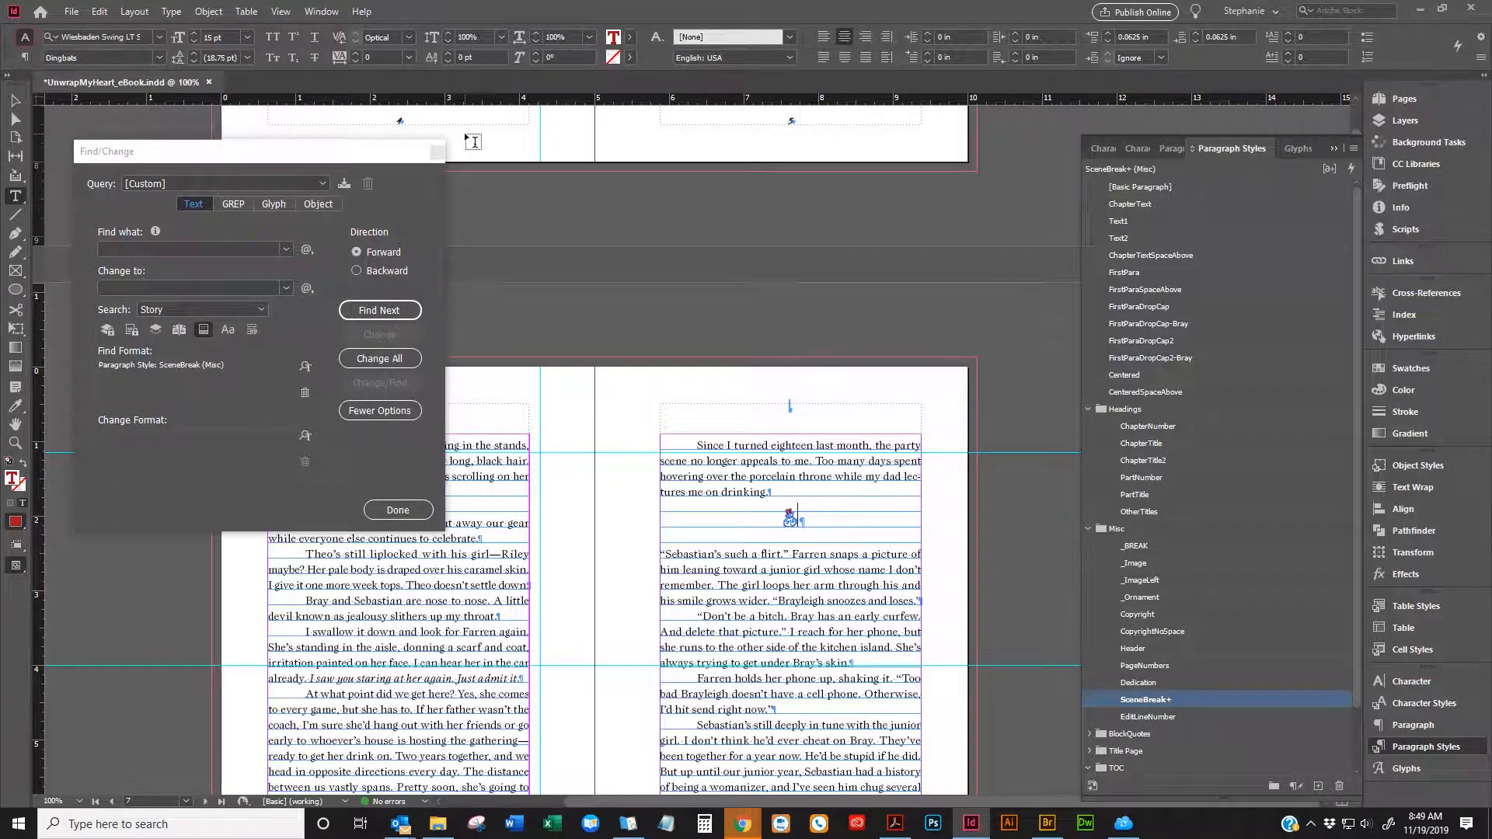
left_click(1352, 147)
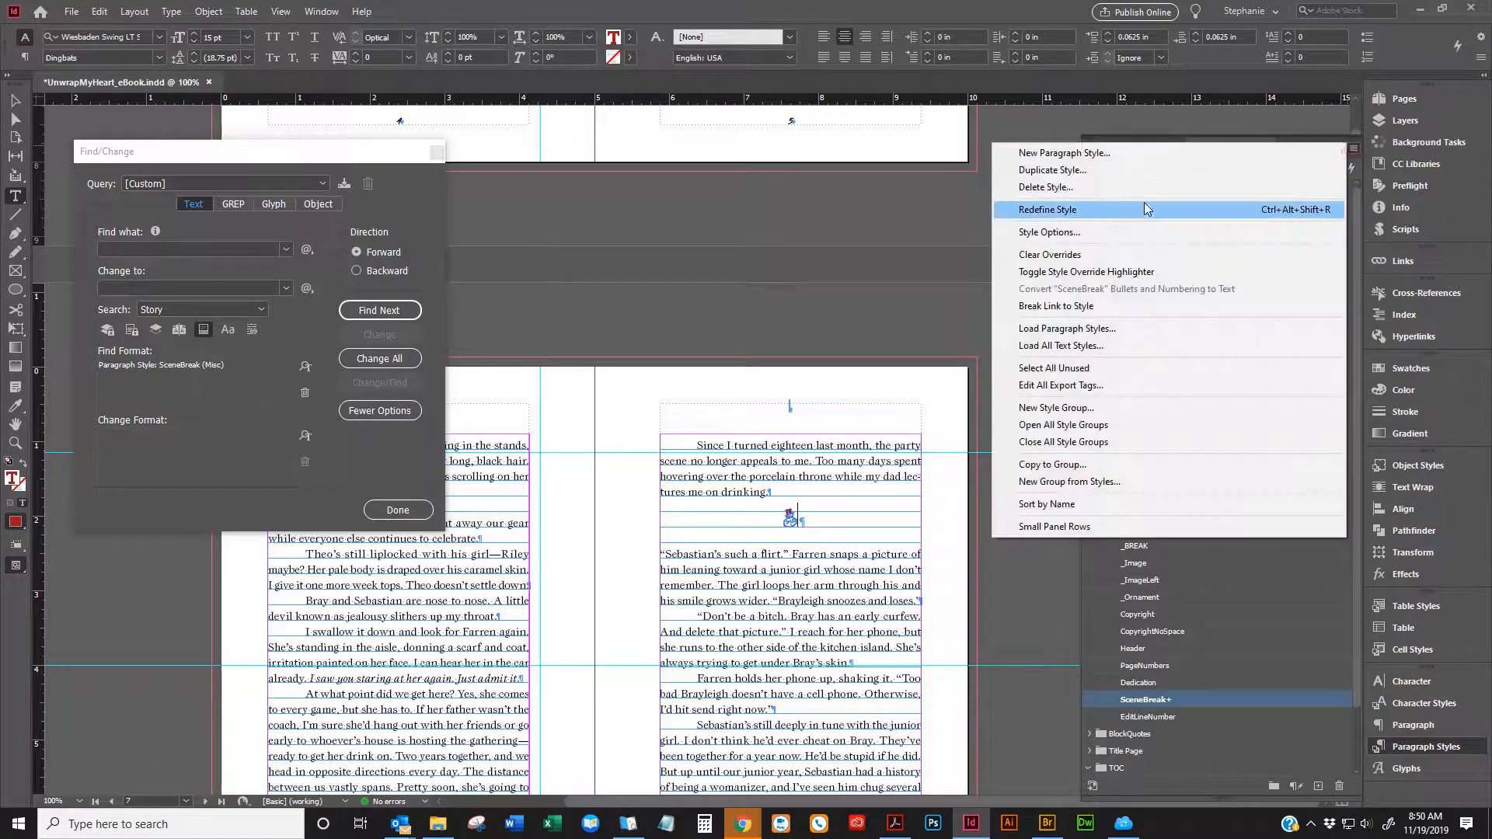
left_click(1146, 209)
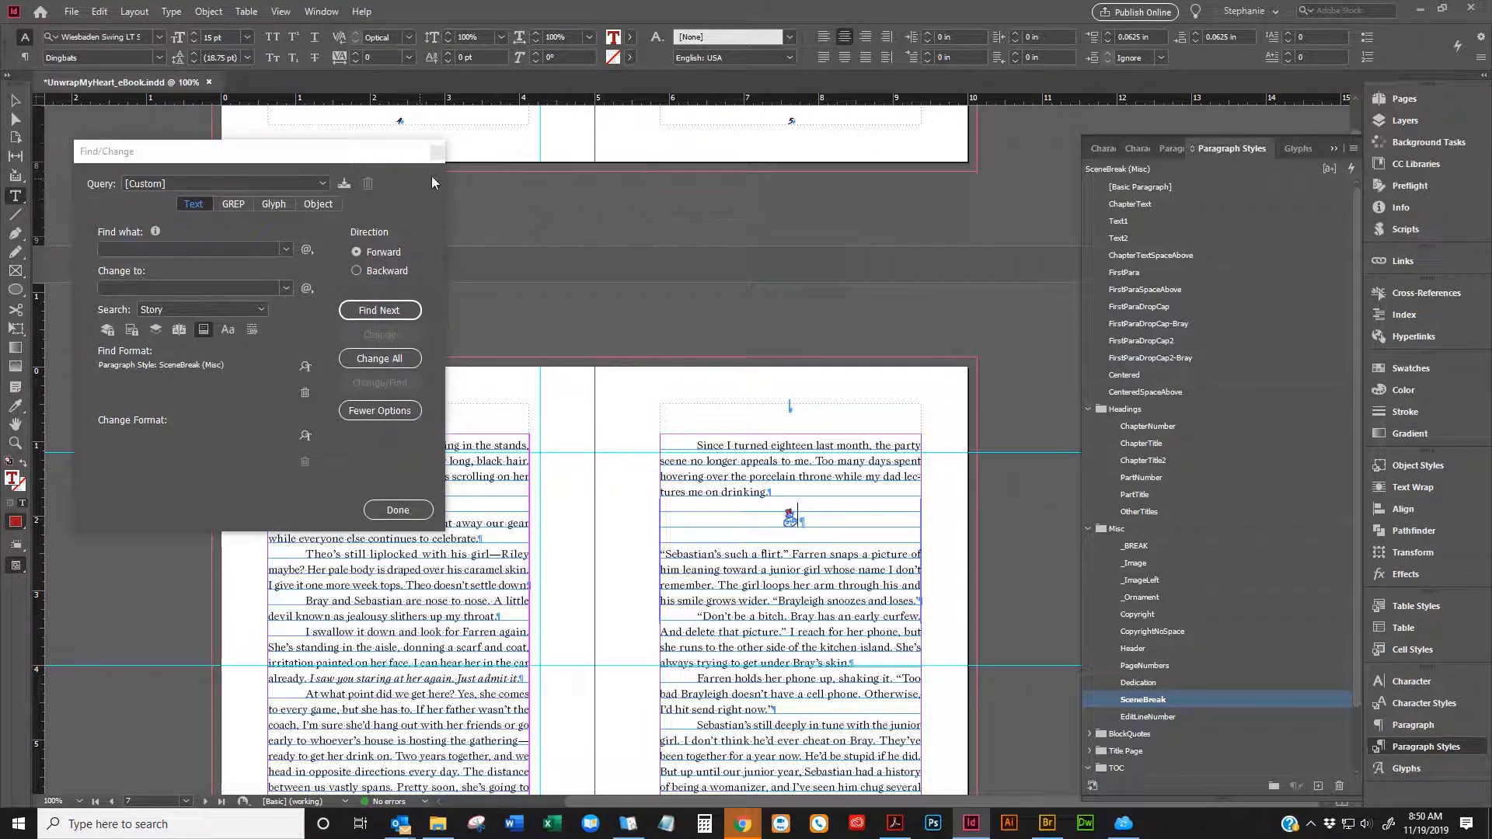
Close the find-and-change window, look over the opening pages, and return to the first page of Chapter 1
left_click(438, 151)
scroll(689, 488, "down", 3)
scroll(688, 487, "up", 14)
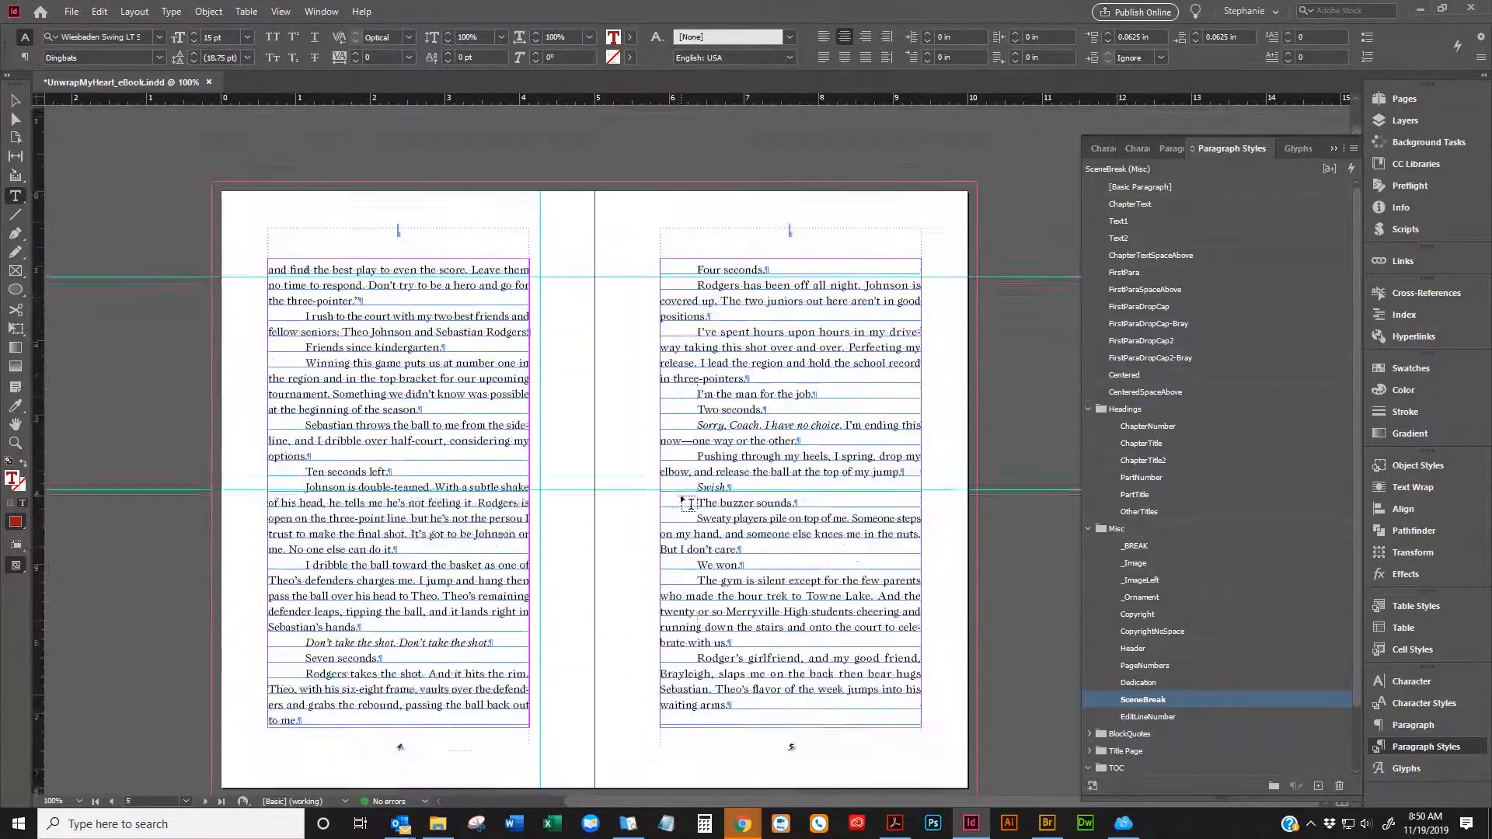
scroll(690, 503, "down", 10)
scroll(690, 503, "up", 20)
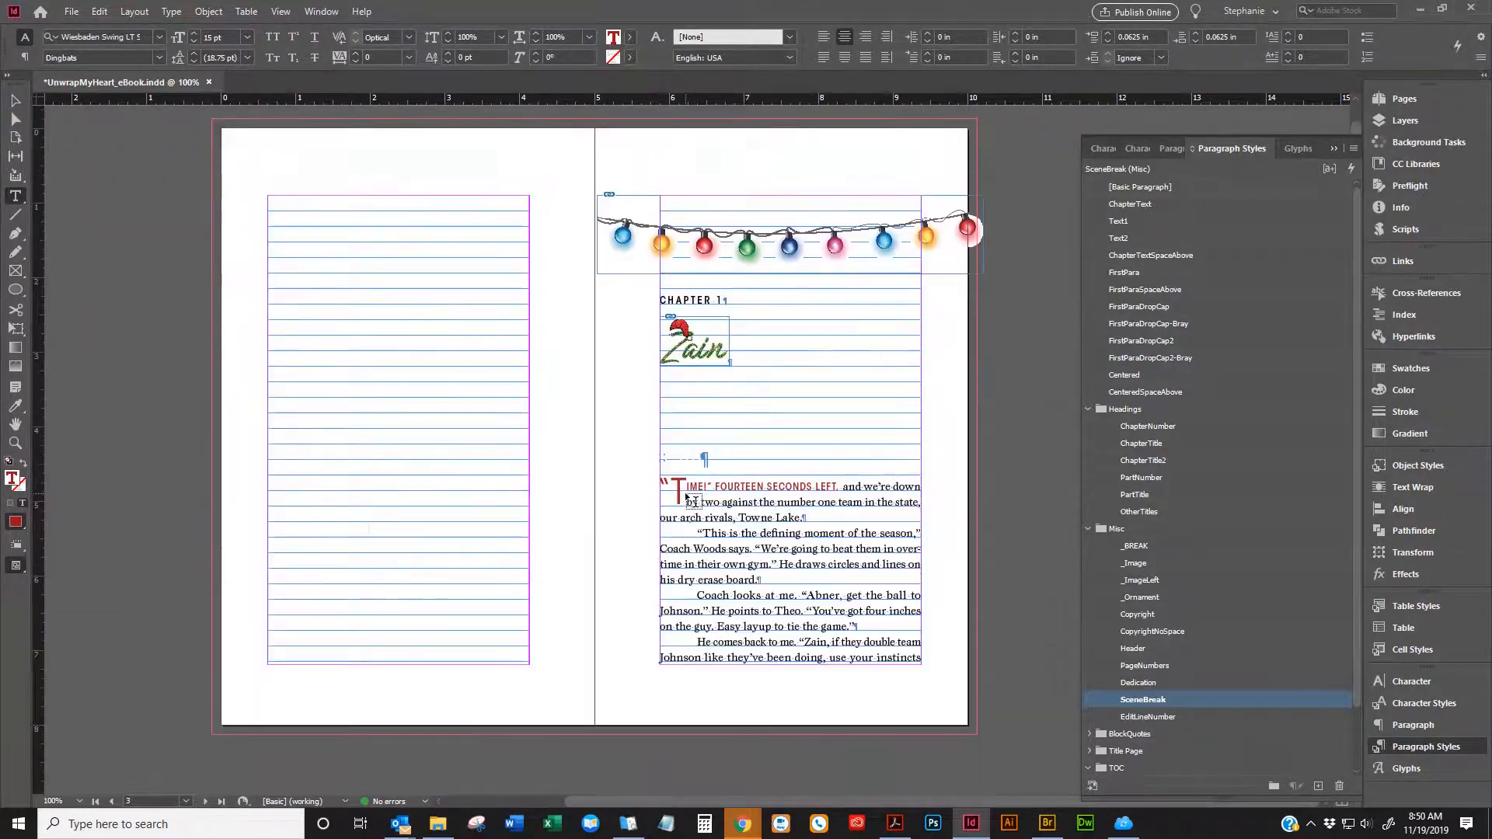
scroll(688, 495, "up", 5)
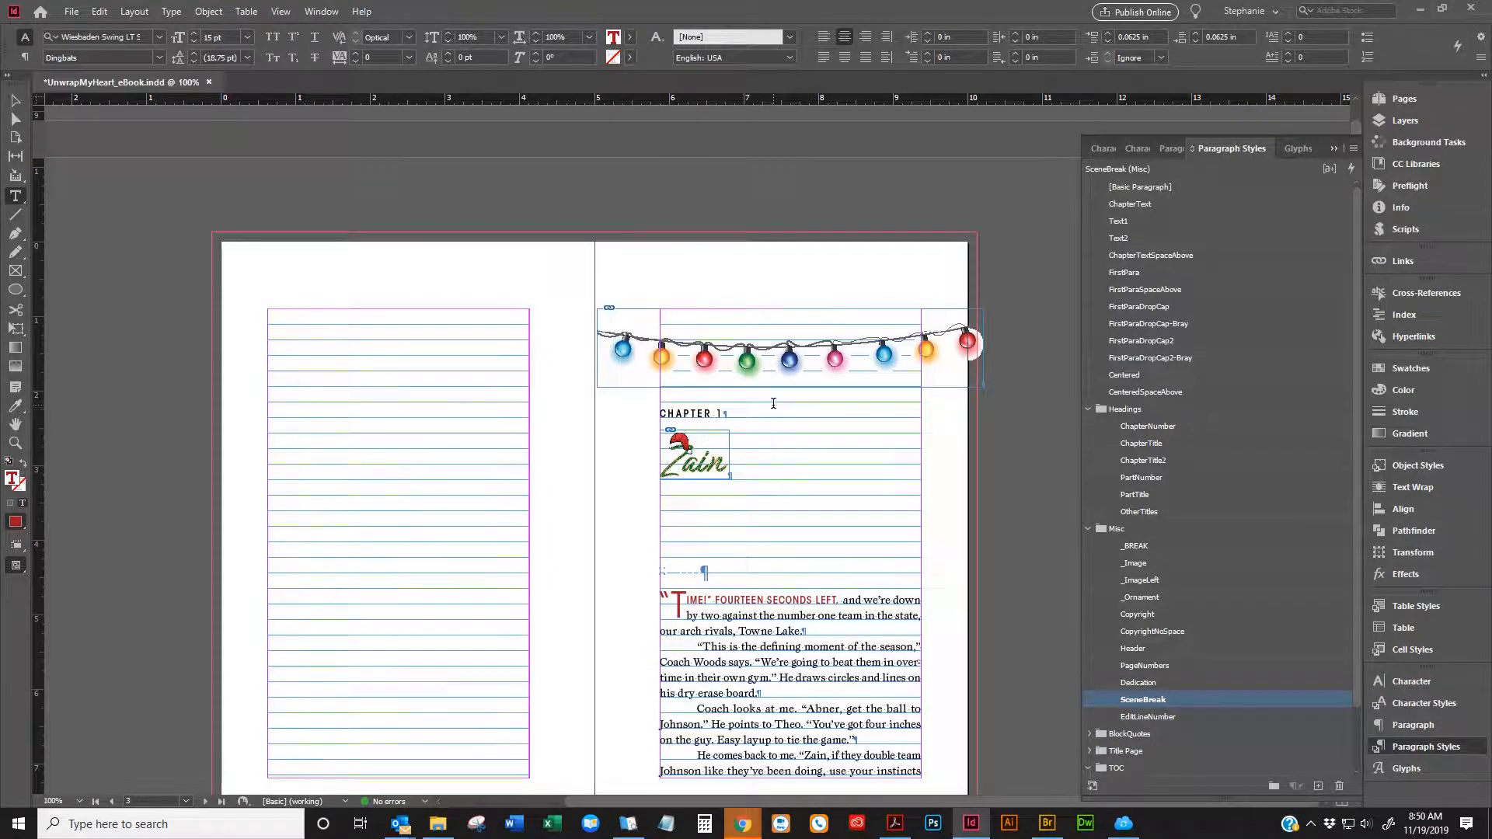
scroll(774, 403, "down", 3)
left_click(775, 477)
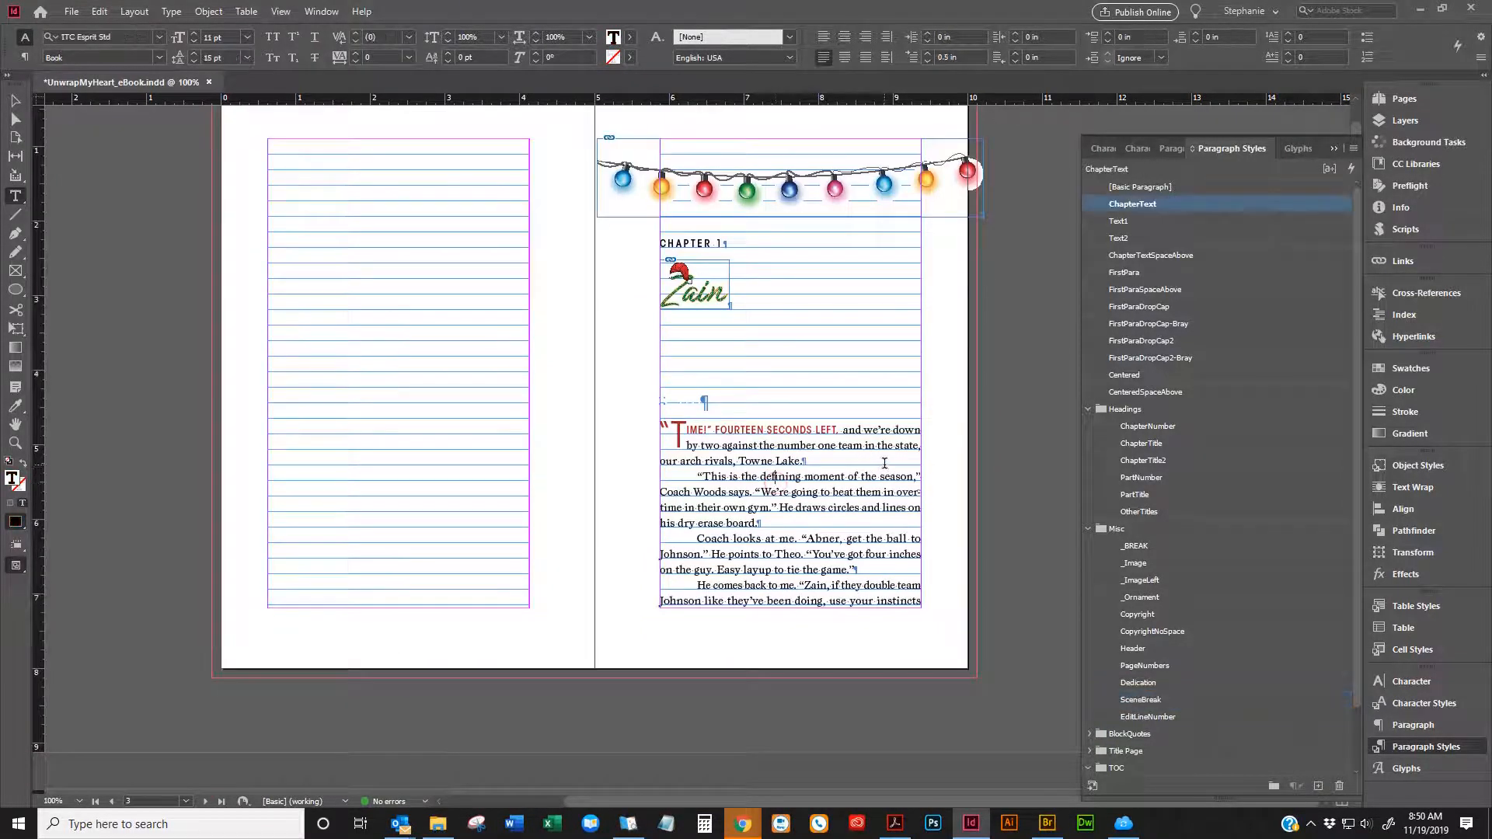
Set up a text search of the whole document for forced line breaks (^n), with the find format cleared
key("ctrl+f")
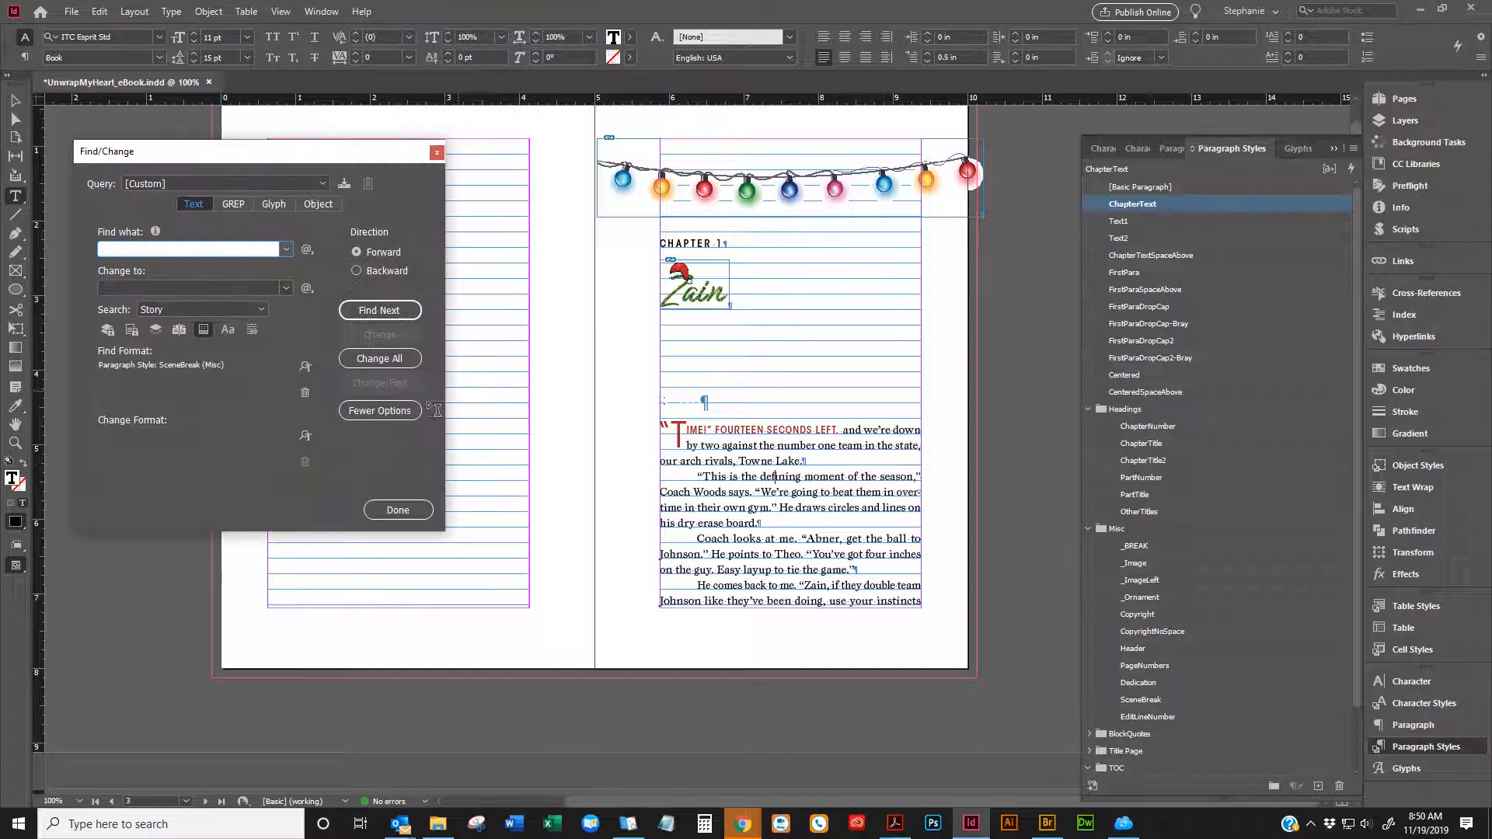
left_click(307, 249)
left_click(348, 270)
left_click(303, 395)
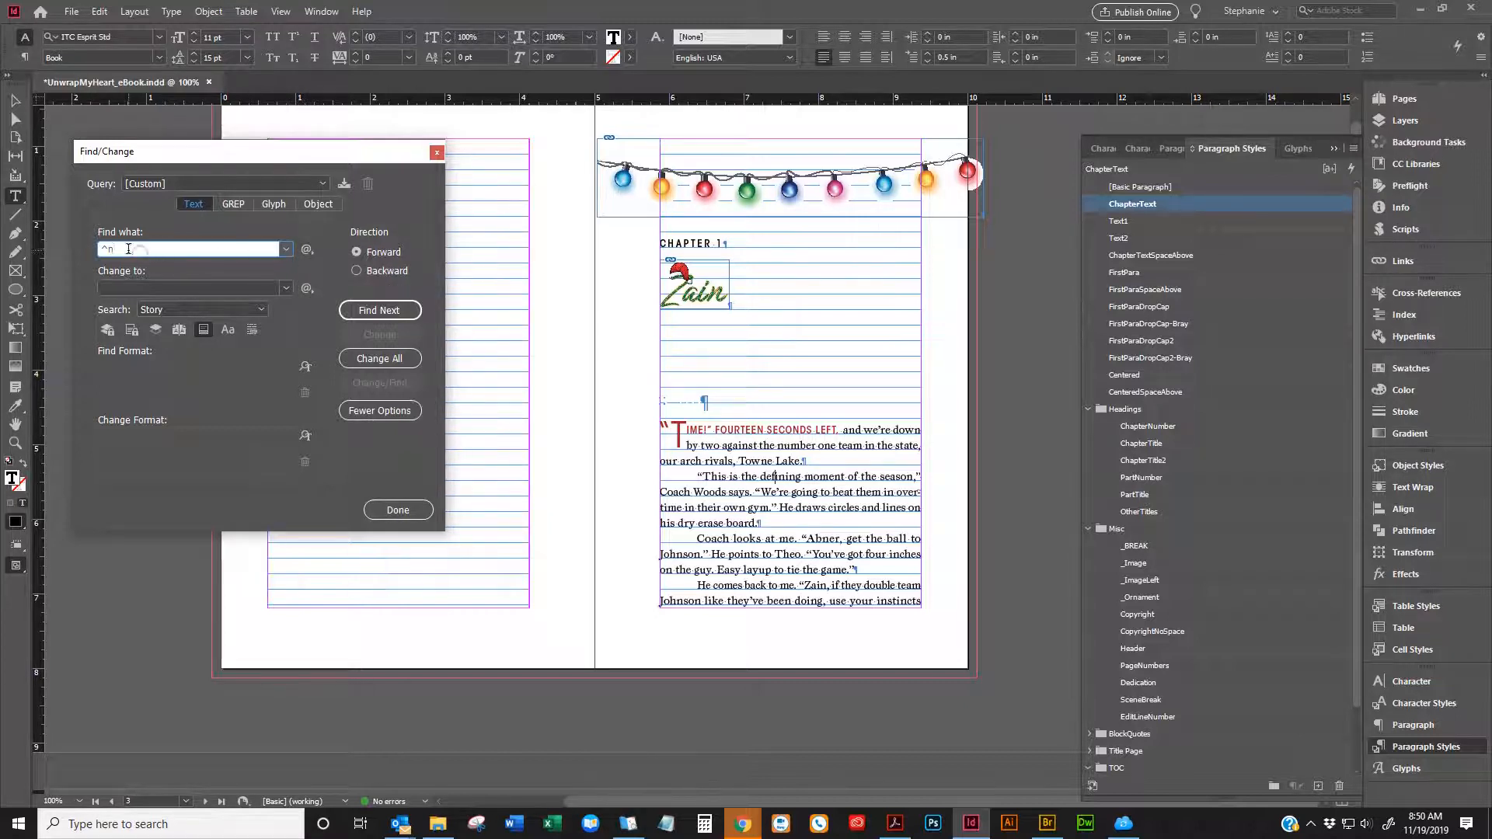
left_click(306, 251)
left_click_drag(194, 251, 38, 245)
key("BackSpace")
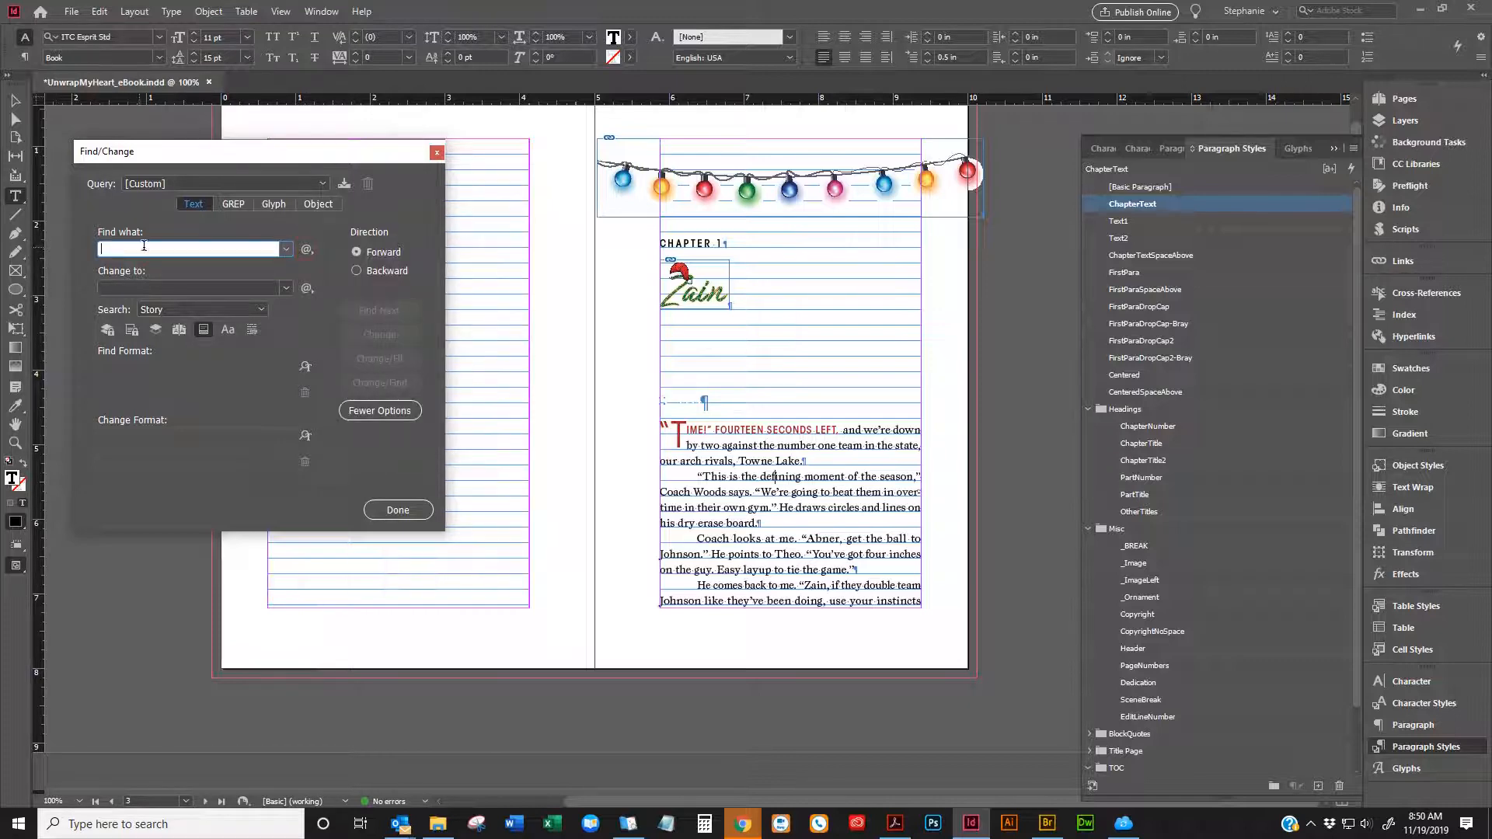
left_click(307, 252)
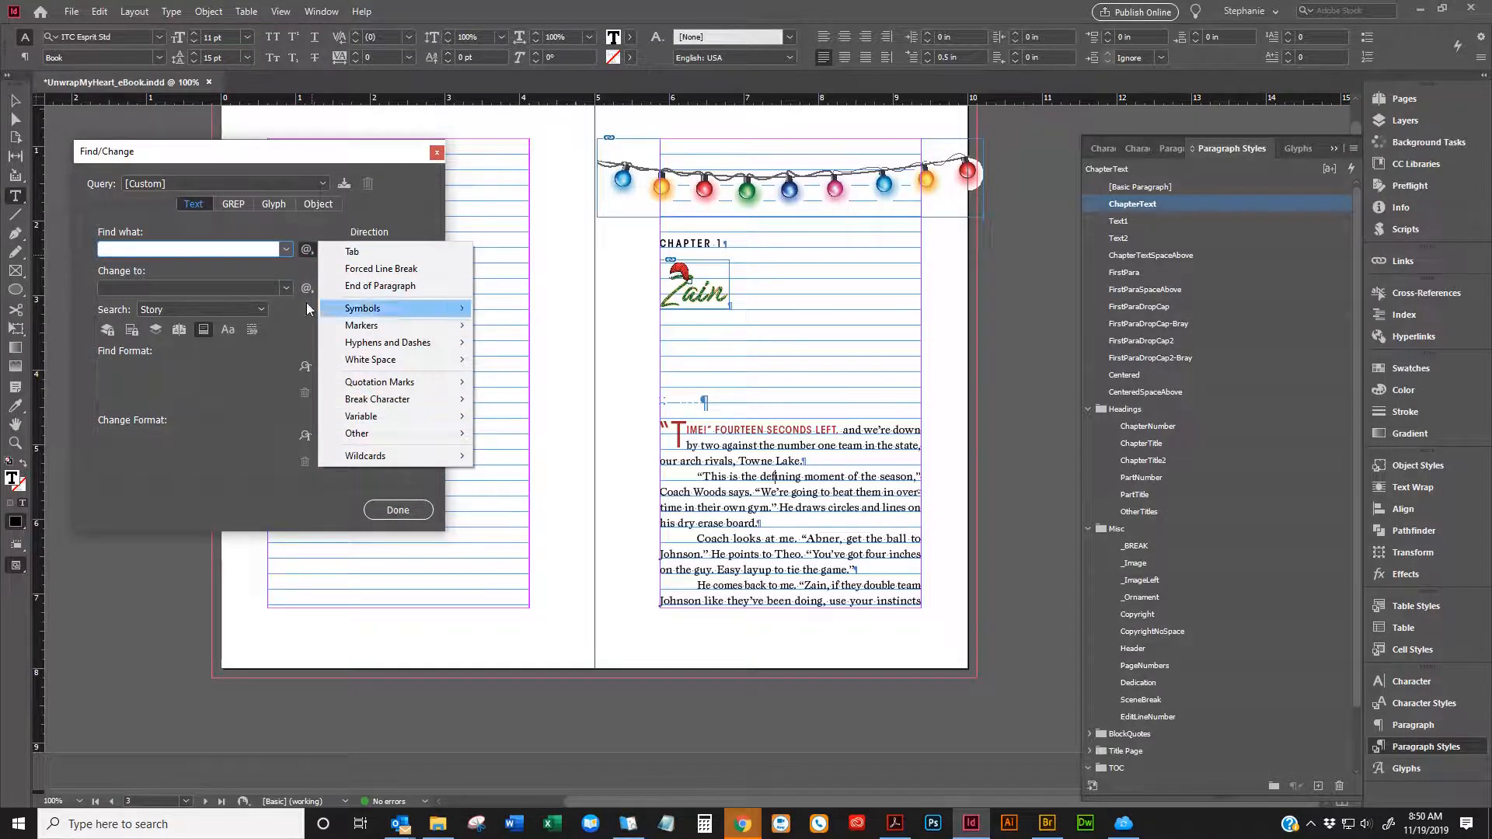
left_click(372, 271)
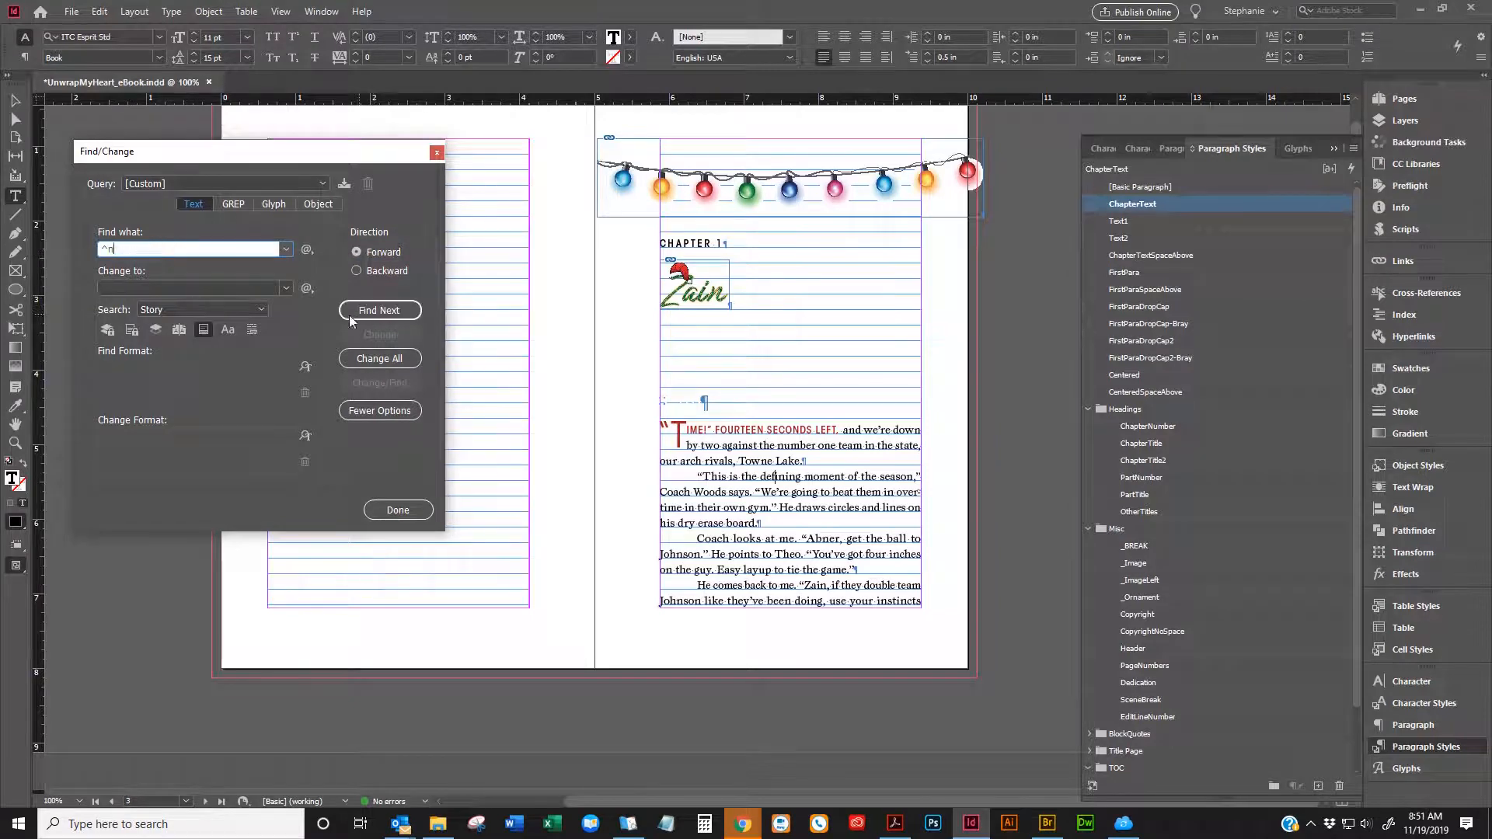
left_click(208, 310)
left_click(193, 334)
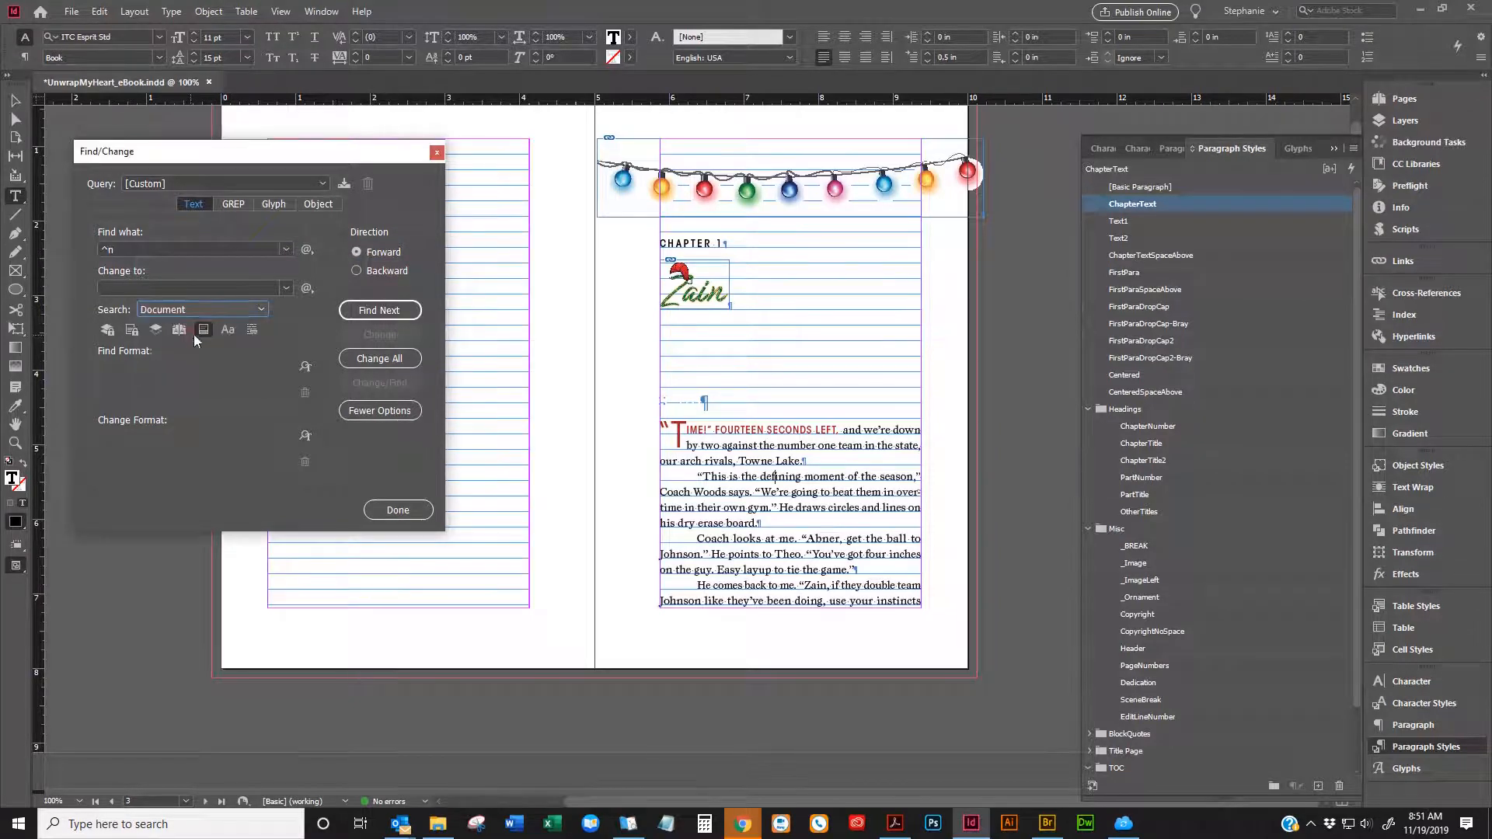
Step through the forced line breaks, then switch the search direction to Backward and return to the one on page 27
left_click(389, 310)
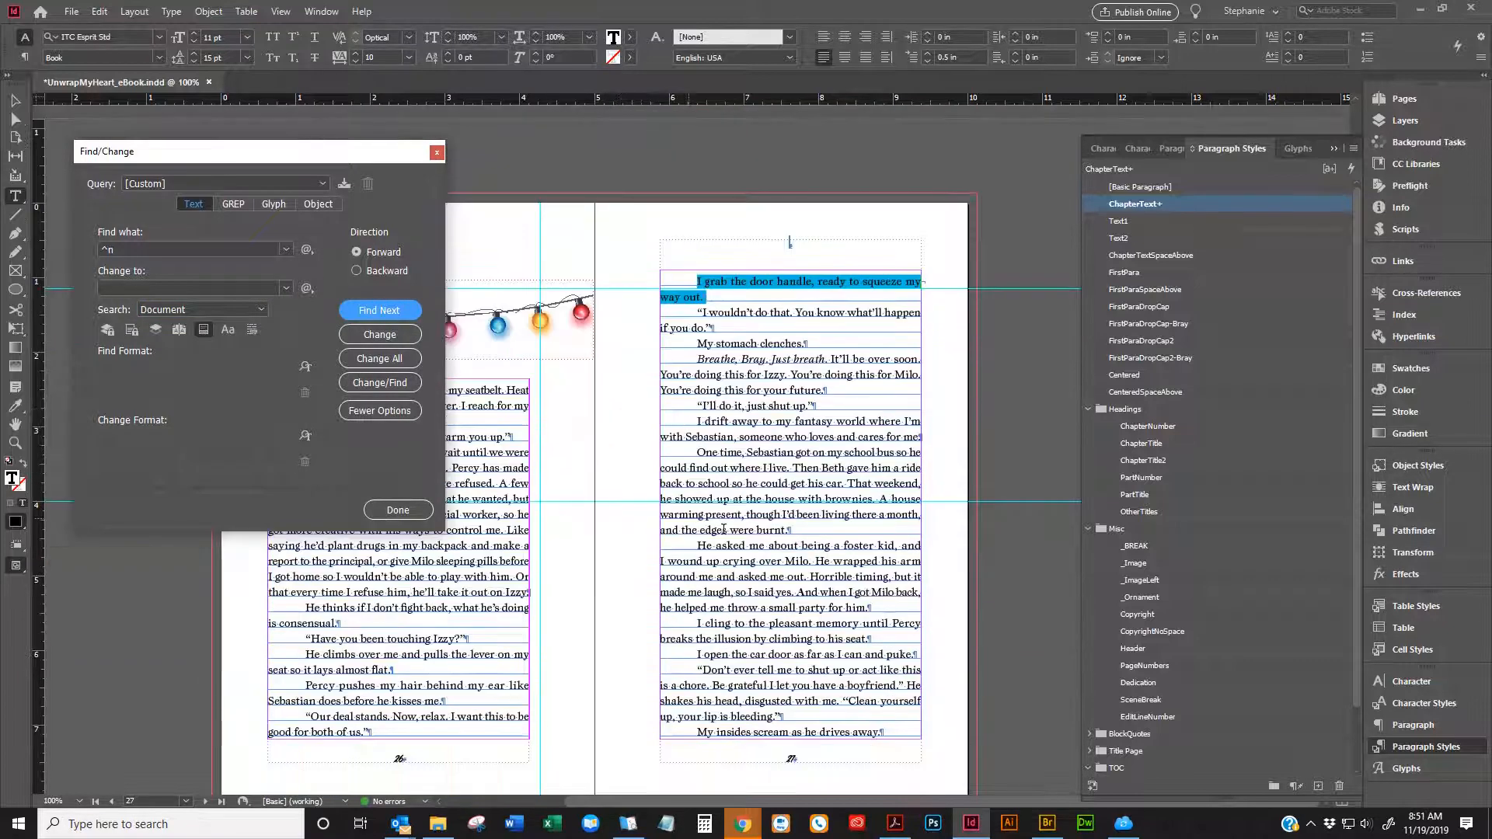
left_click(379, 310)
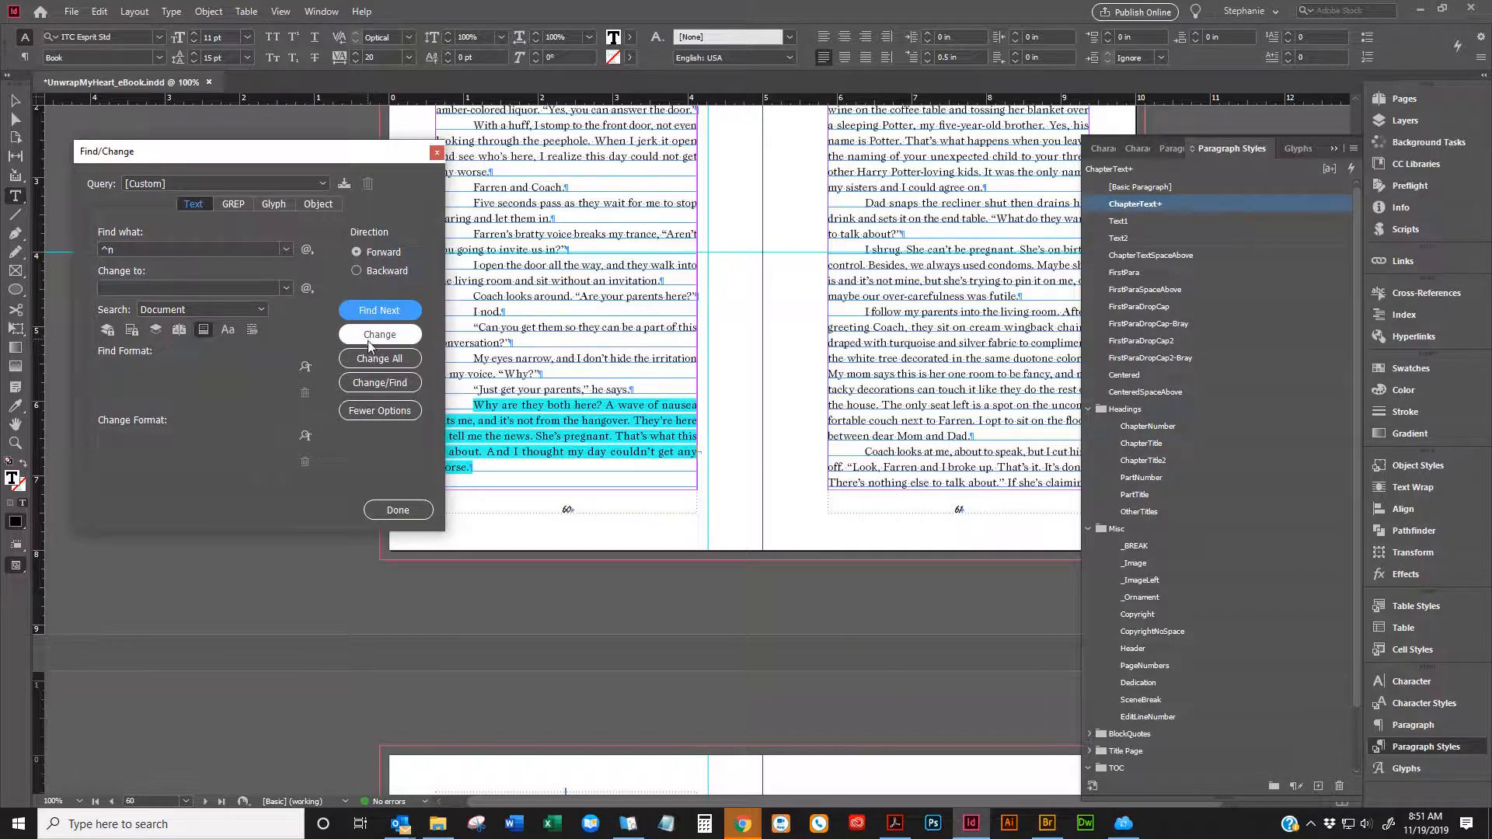
left_click(371, 271)
left_click(373, 310)
scroll(684, 412, "down", 1)
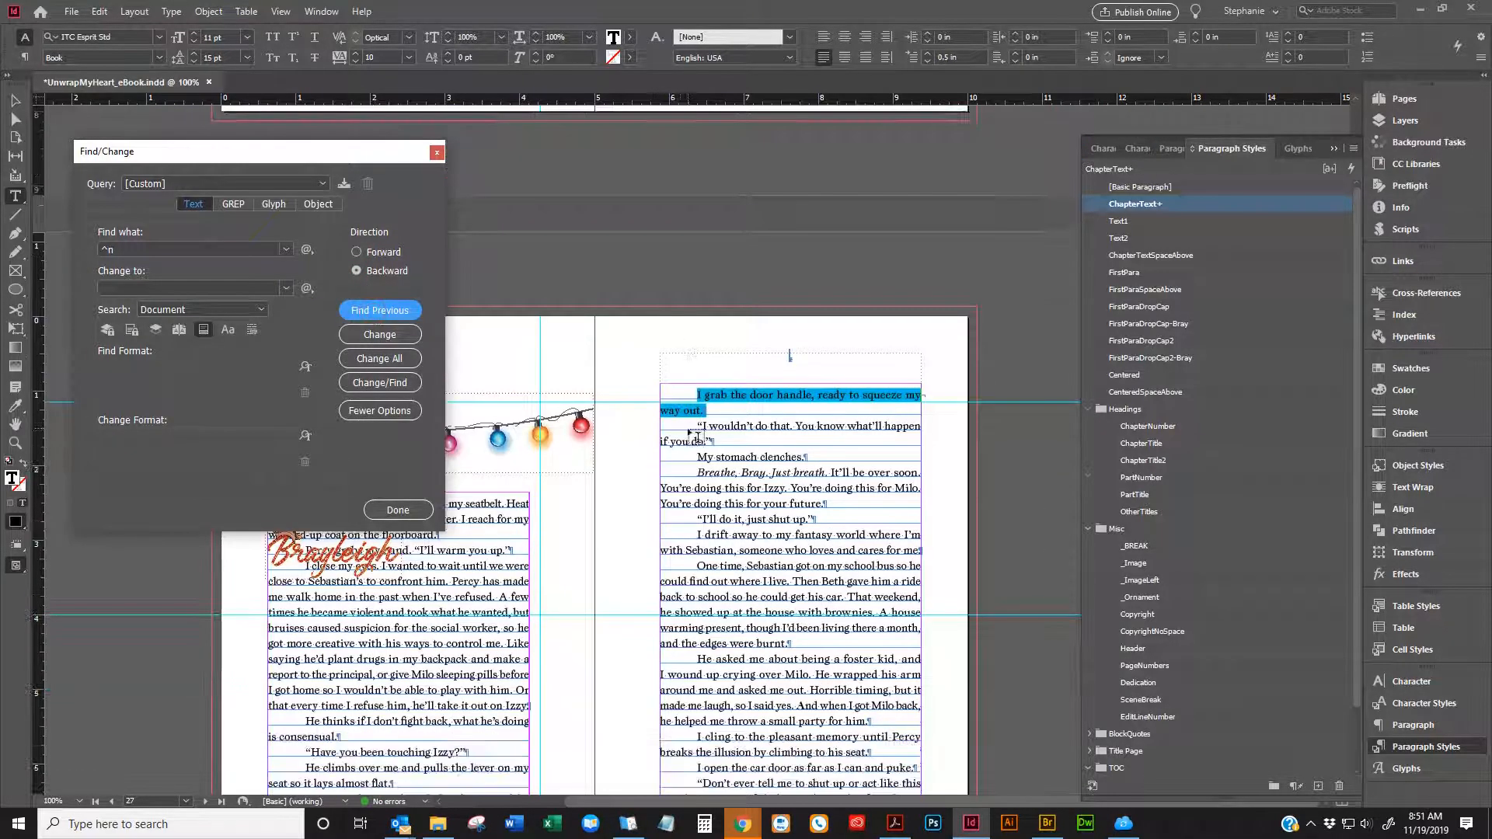
Delete the forced line break in the "I grab the door handle" paragraph on page 27 and clear all its overrides
key("ctrl+=")
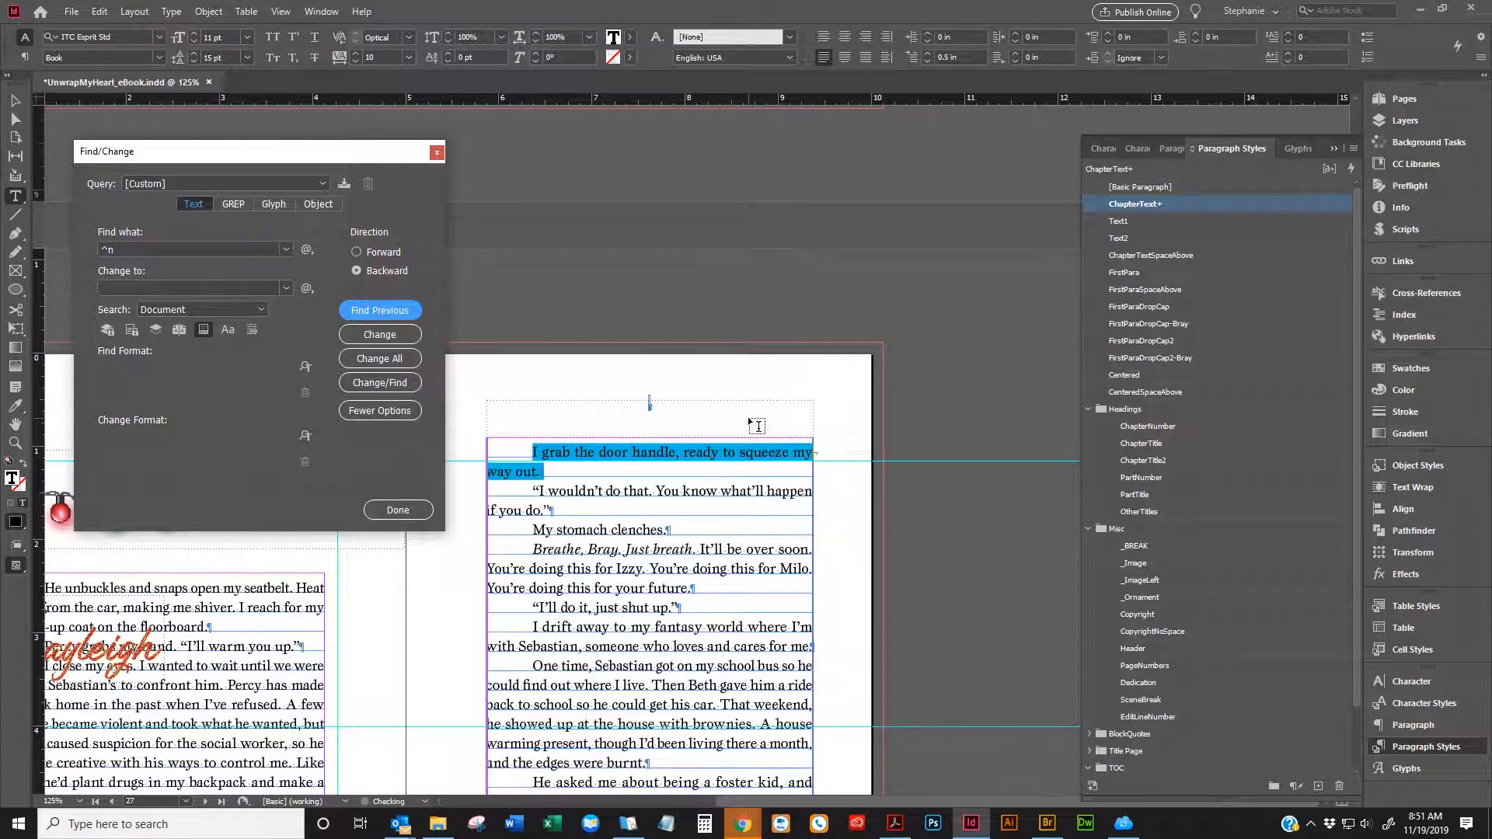
left_click(761, 447)
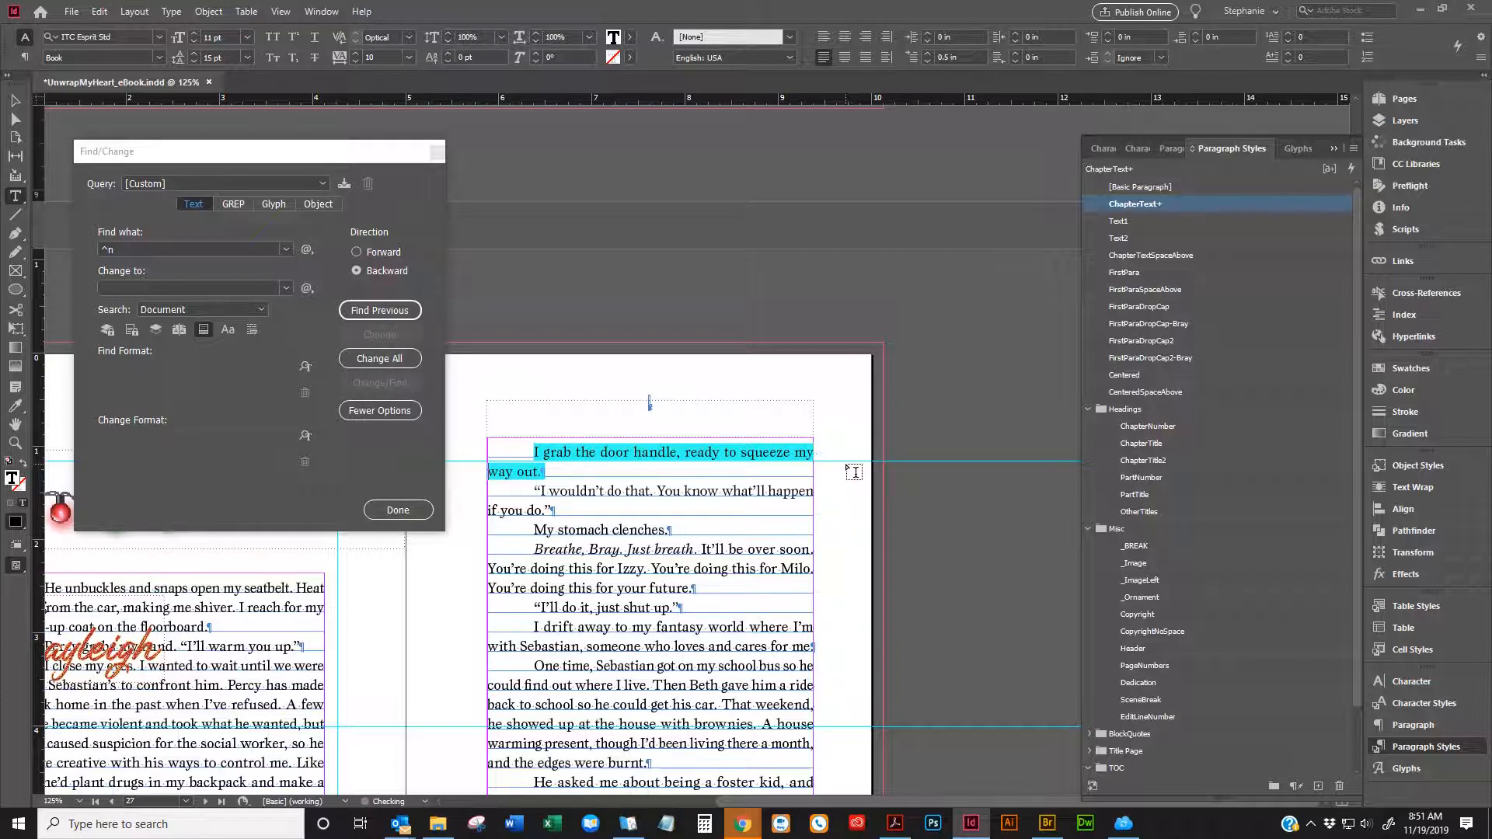
right_click(563, 465)
left_click(655, 412)
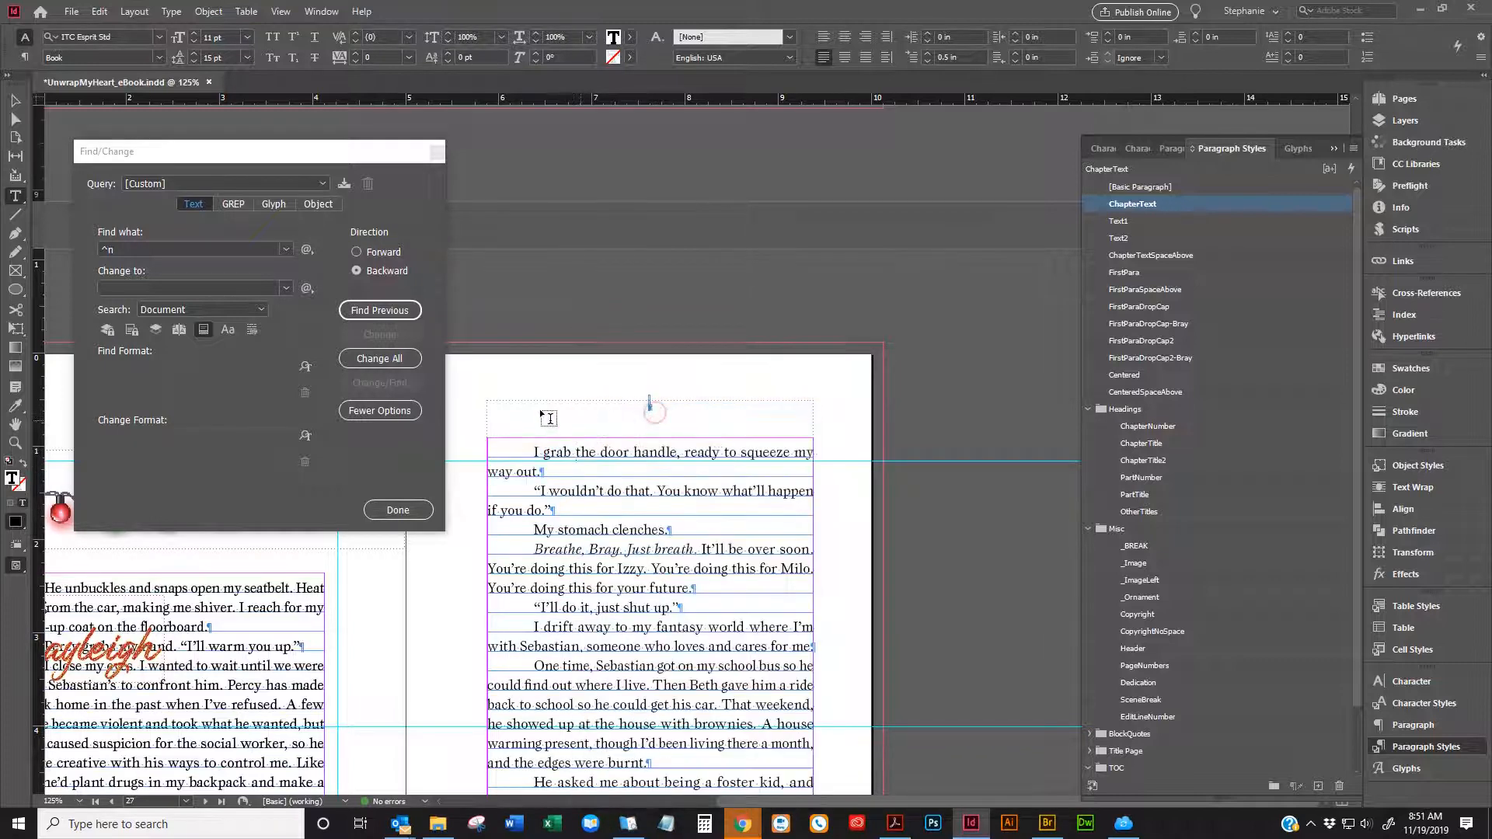
Find the forced line break on page 250, replace it with a paragraph break, and apply Centered to the "Sign-up for newsletters" line
left_click(379, 310)
scroll(699, 442, "up", 3)
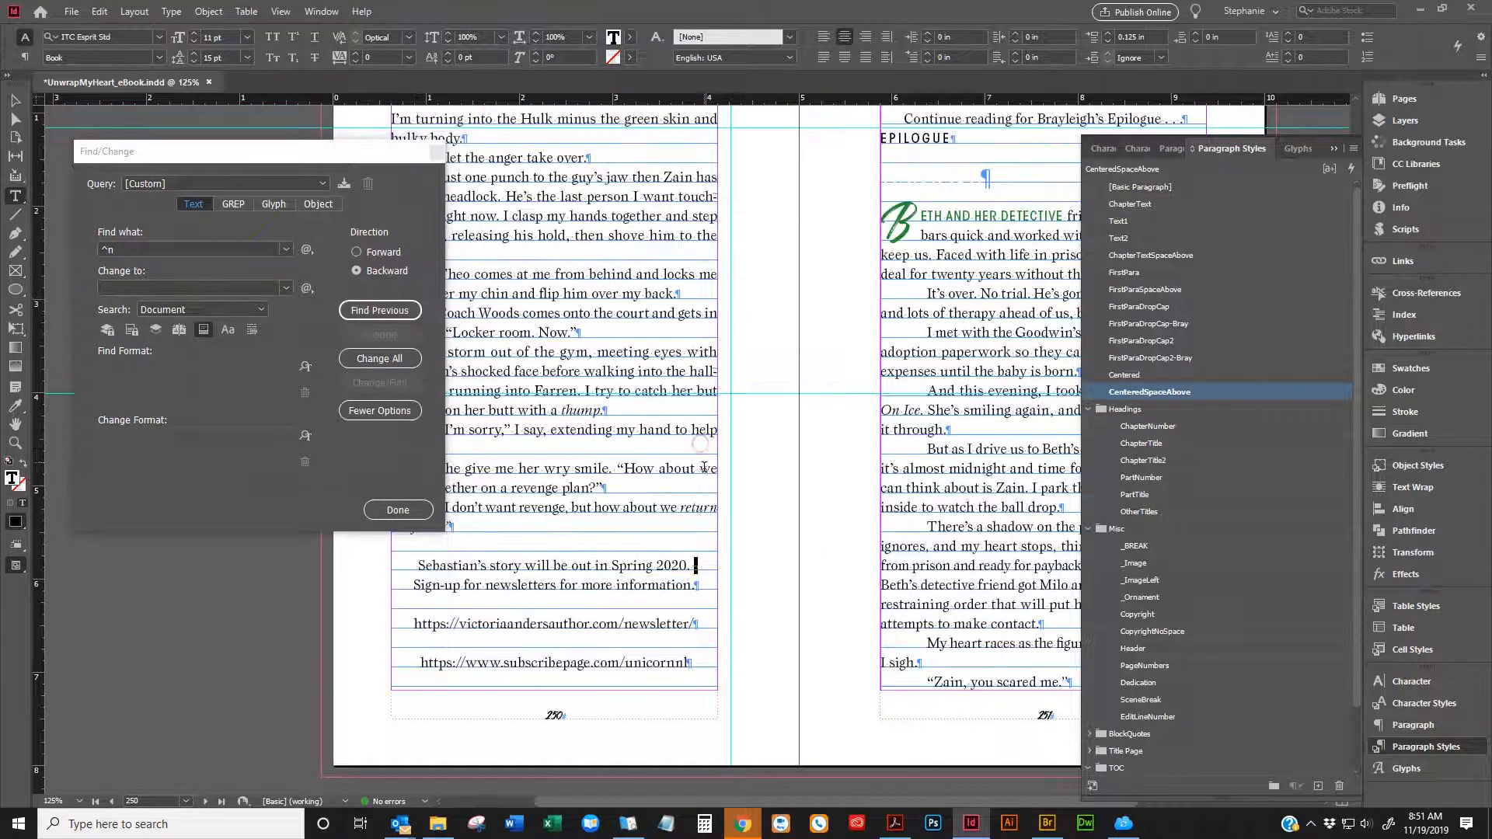
left_click(692, 568)
left_click_drag(412, 567, 696, 585)
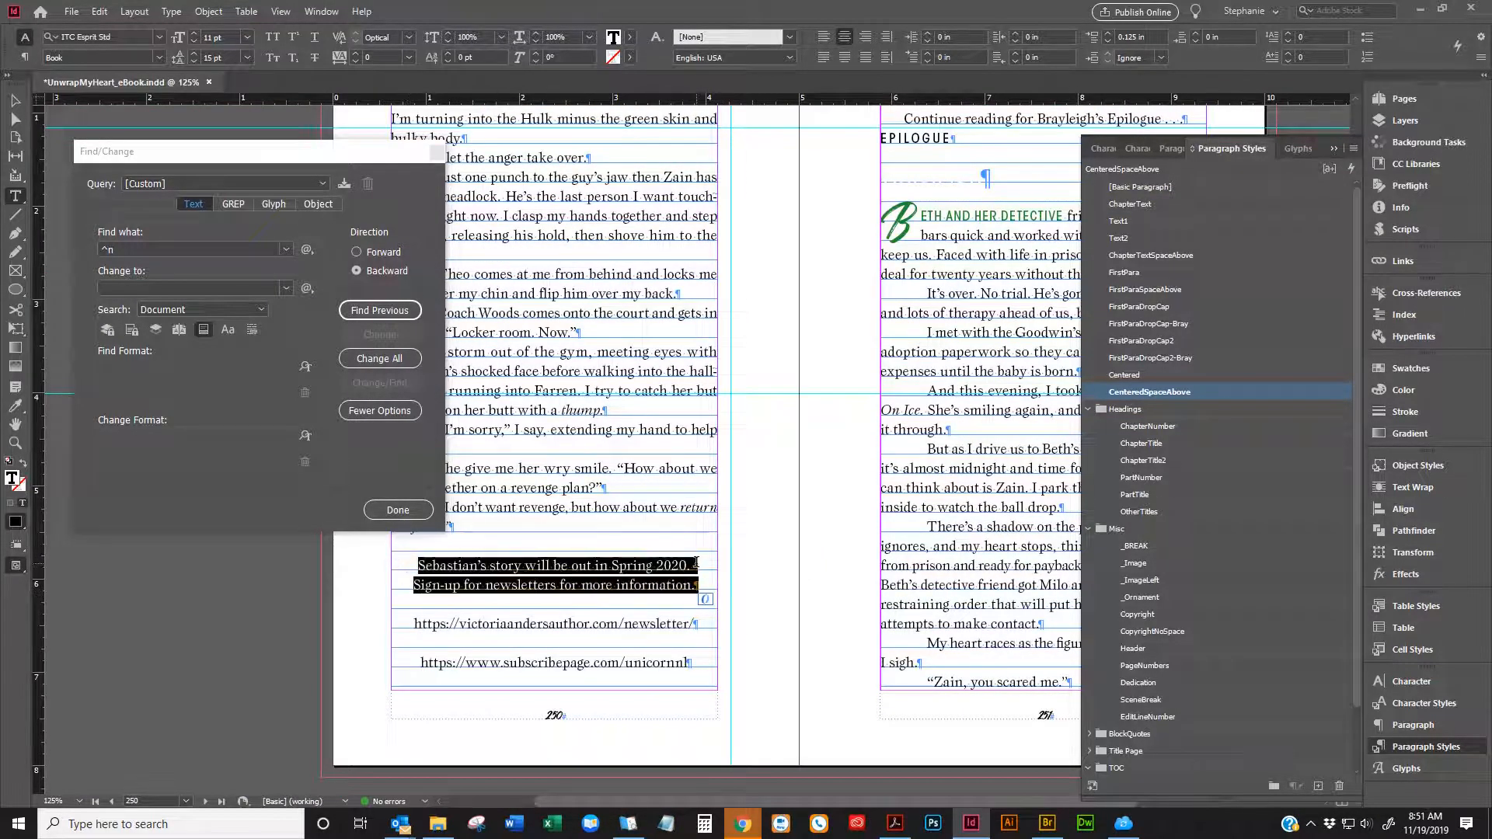
left_click(693, 565)
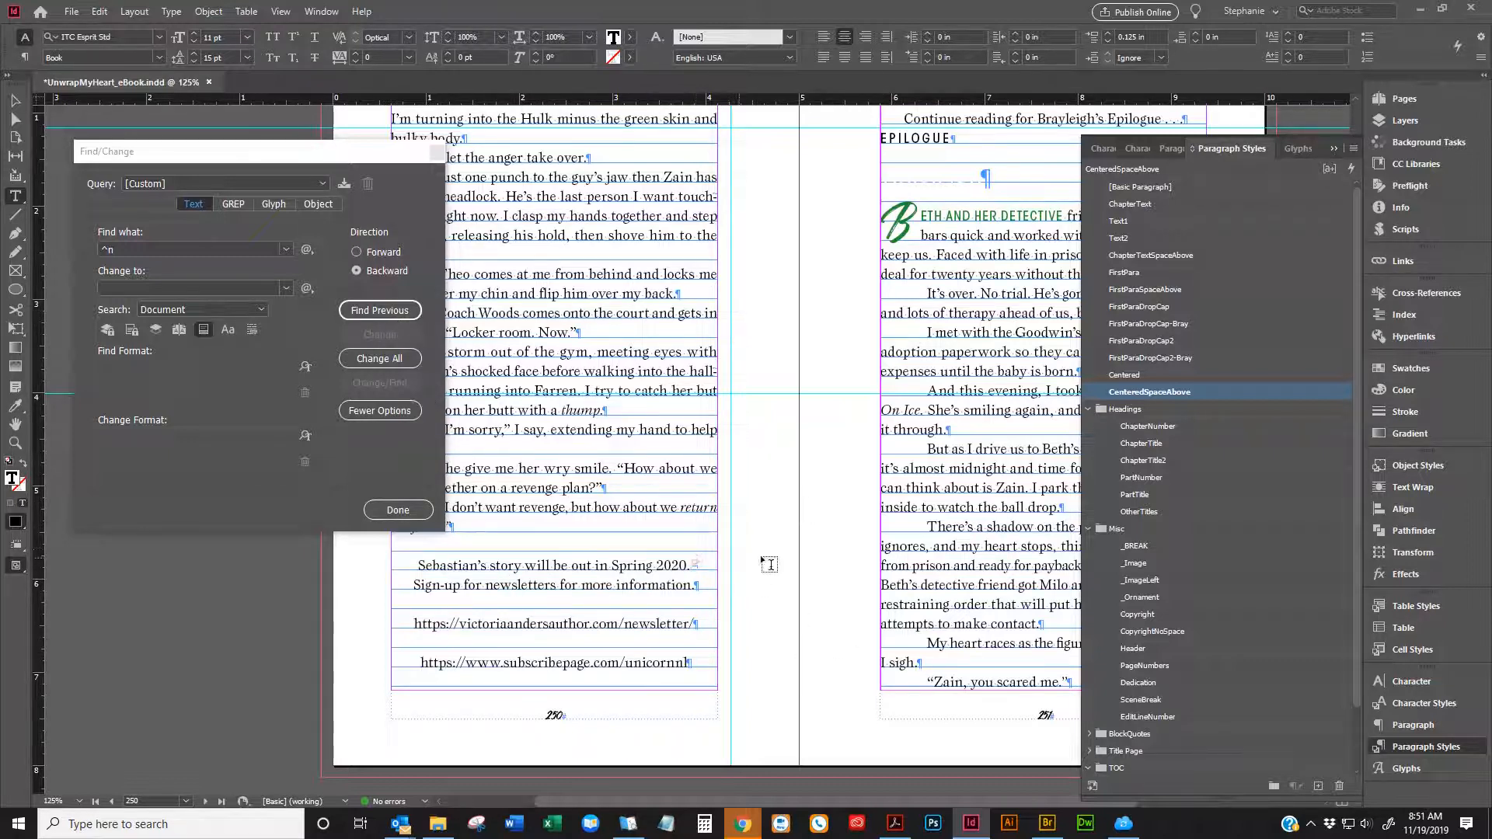
key("Return")
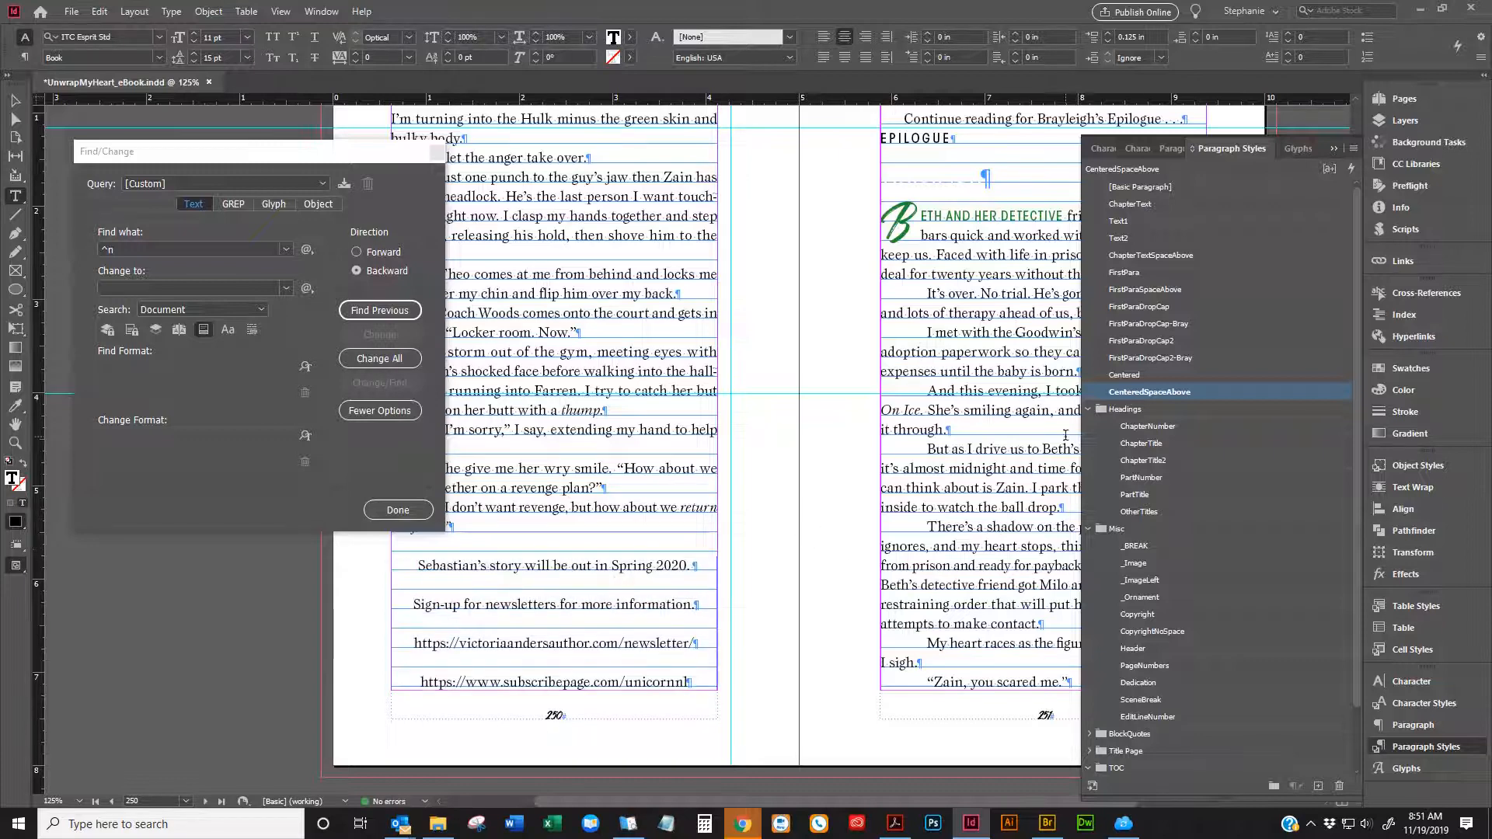
left_click(1126, 376)
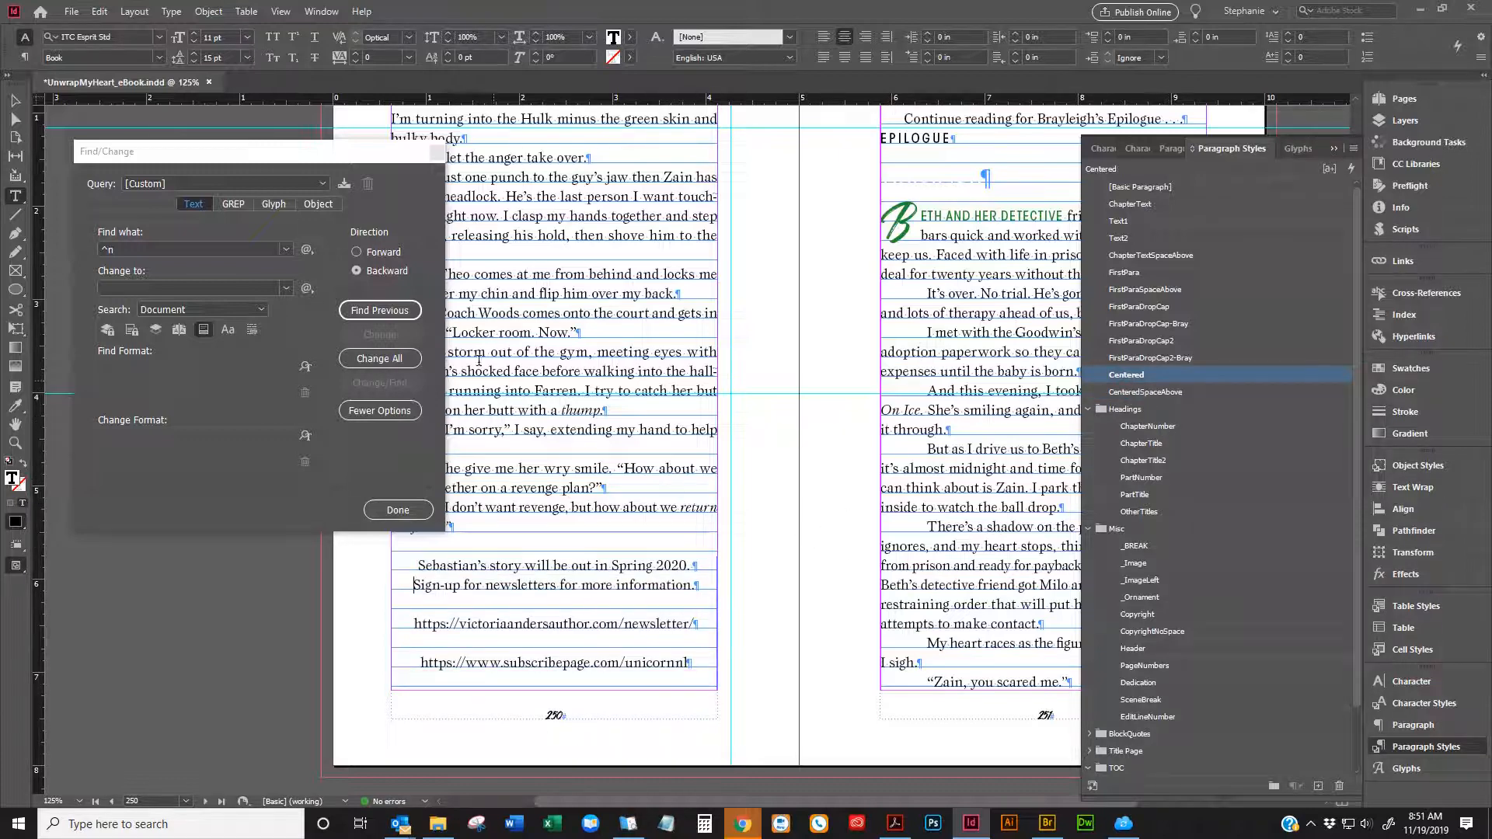
Find the previous forced line break, remove it from the "With a cobweb-covered ladder" paragraph on page 105, and clear all the paragraph's overrides
left_click(381, 314)
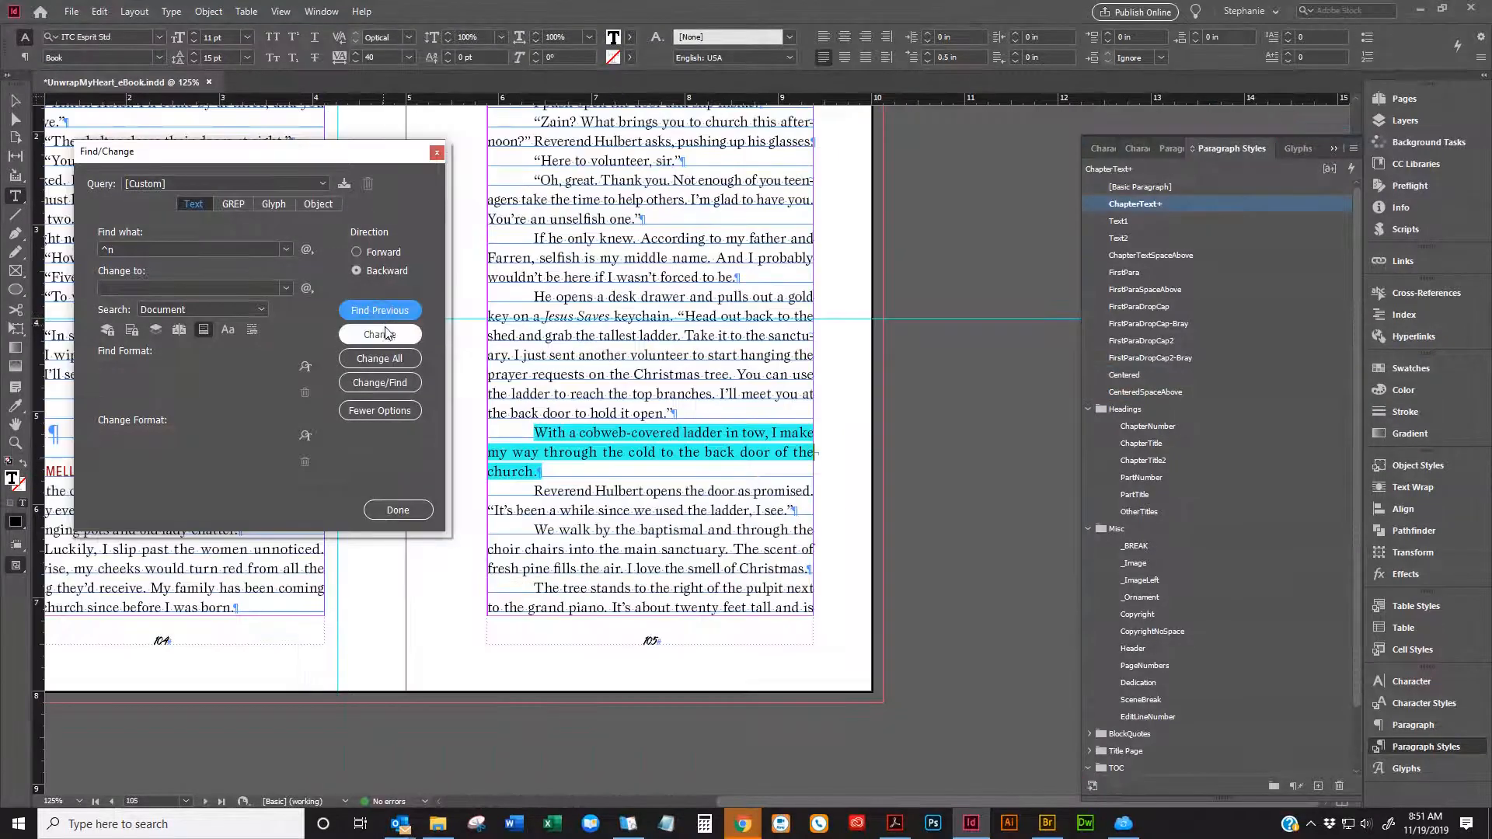
left_click(788, 449)
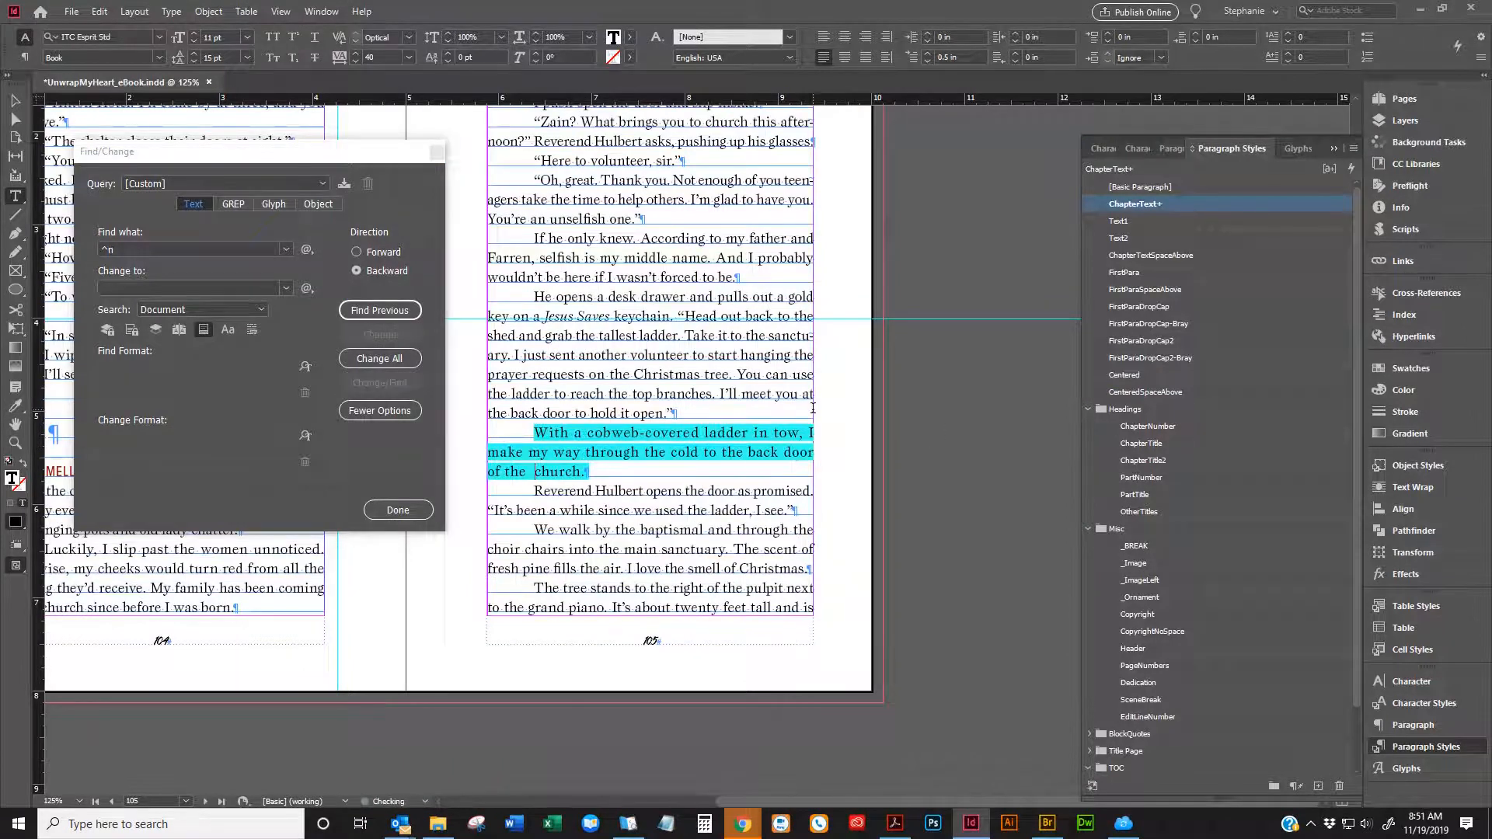
right_click(587, 469)
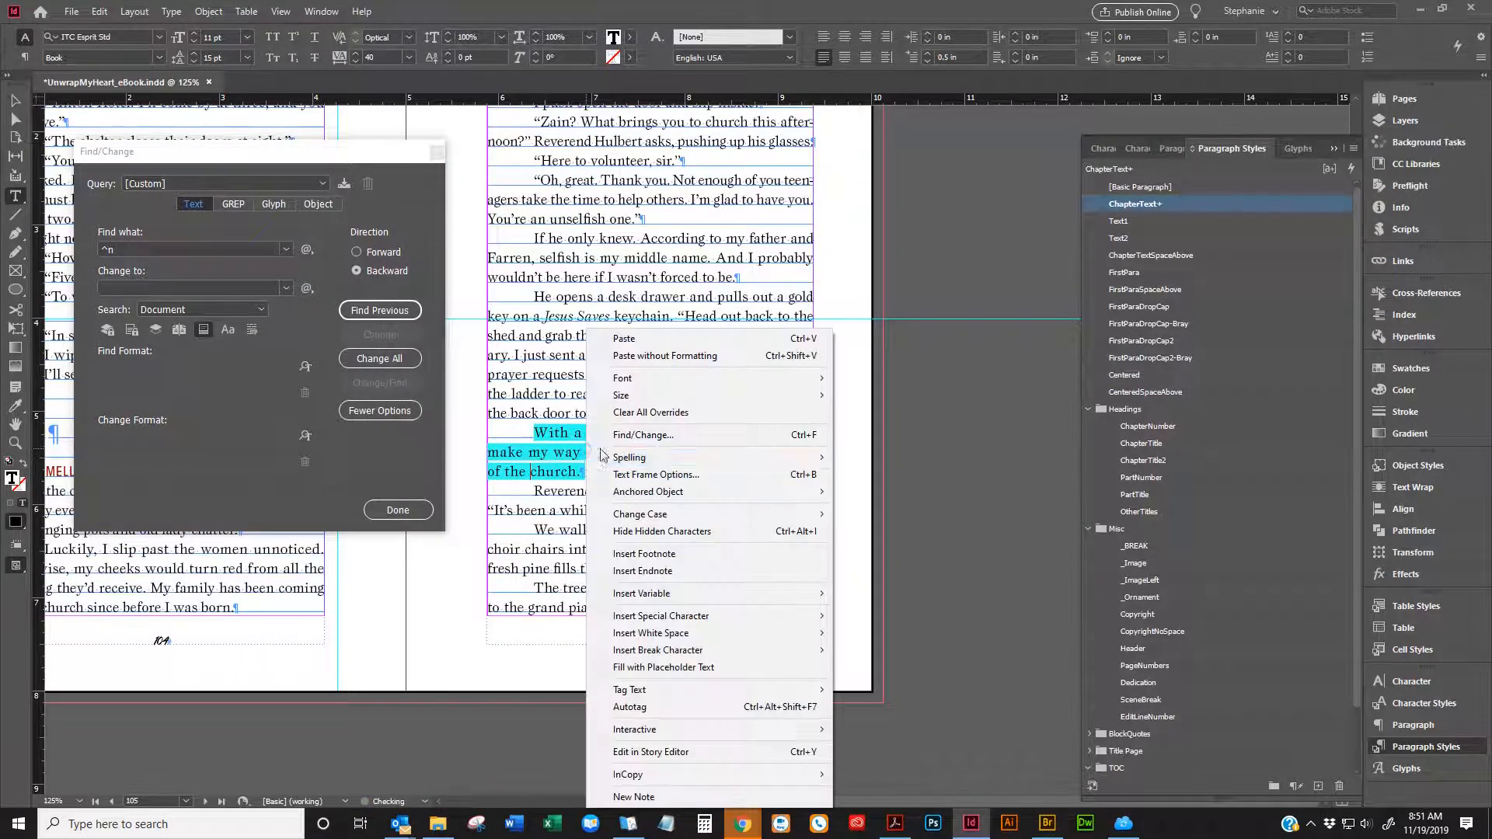
left_click(642, 413)
Find the previous forced line break, remove it from the "How can I get through to her" paragraph on page 69, and clear its overrides
left_click(379, 310)
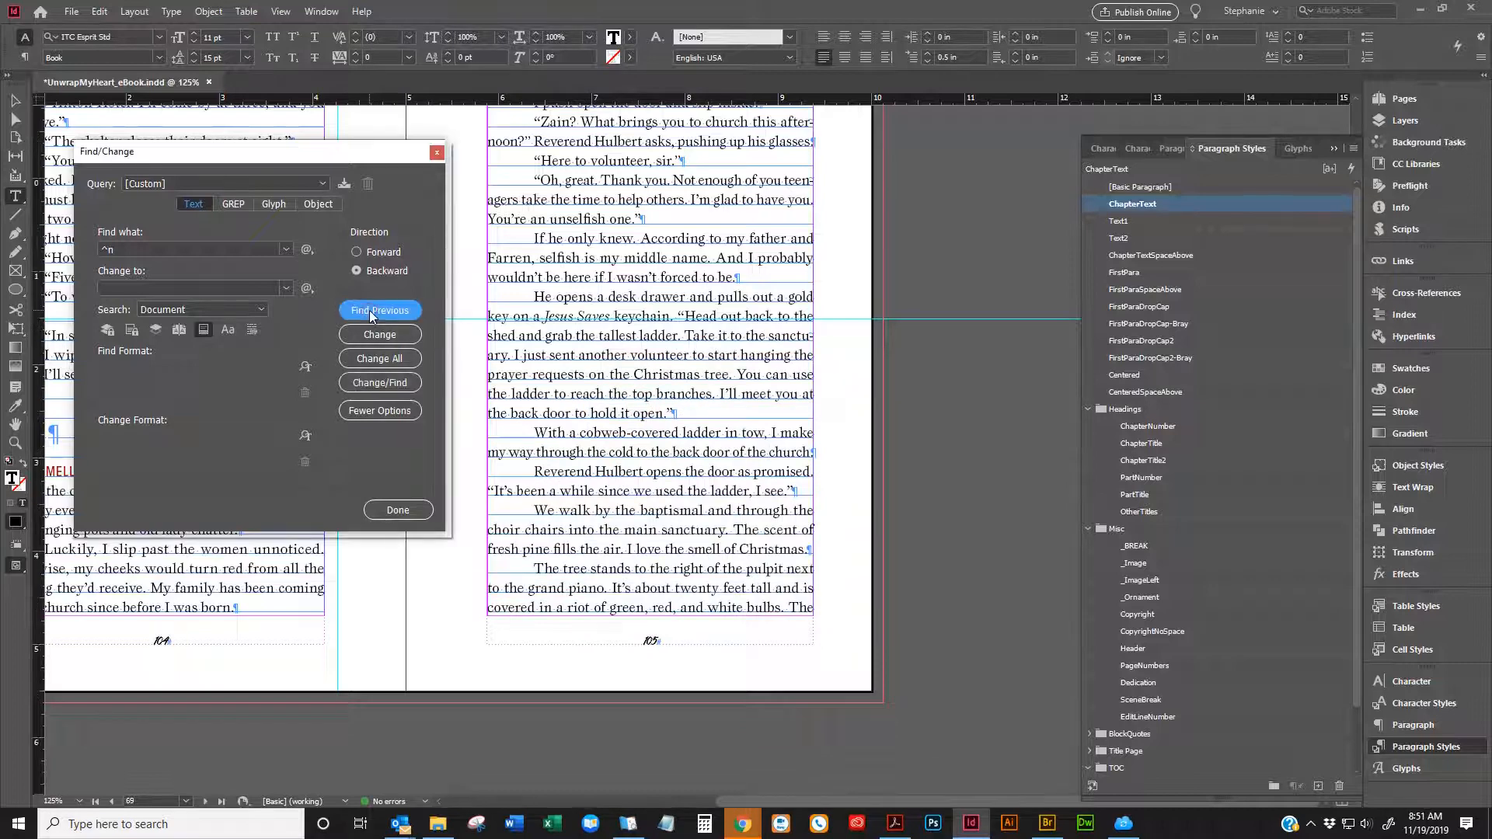
left_click(751, 434)
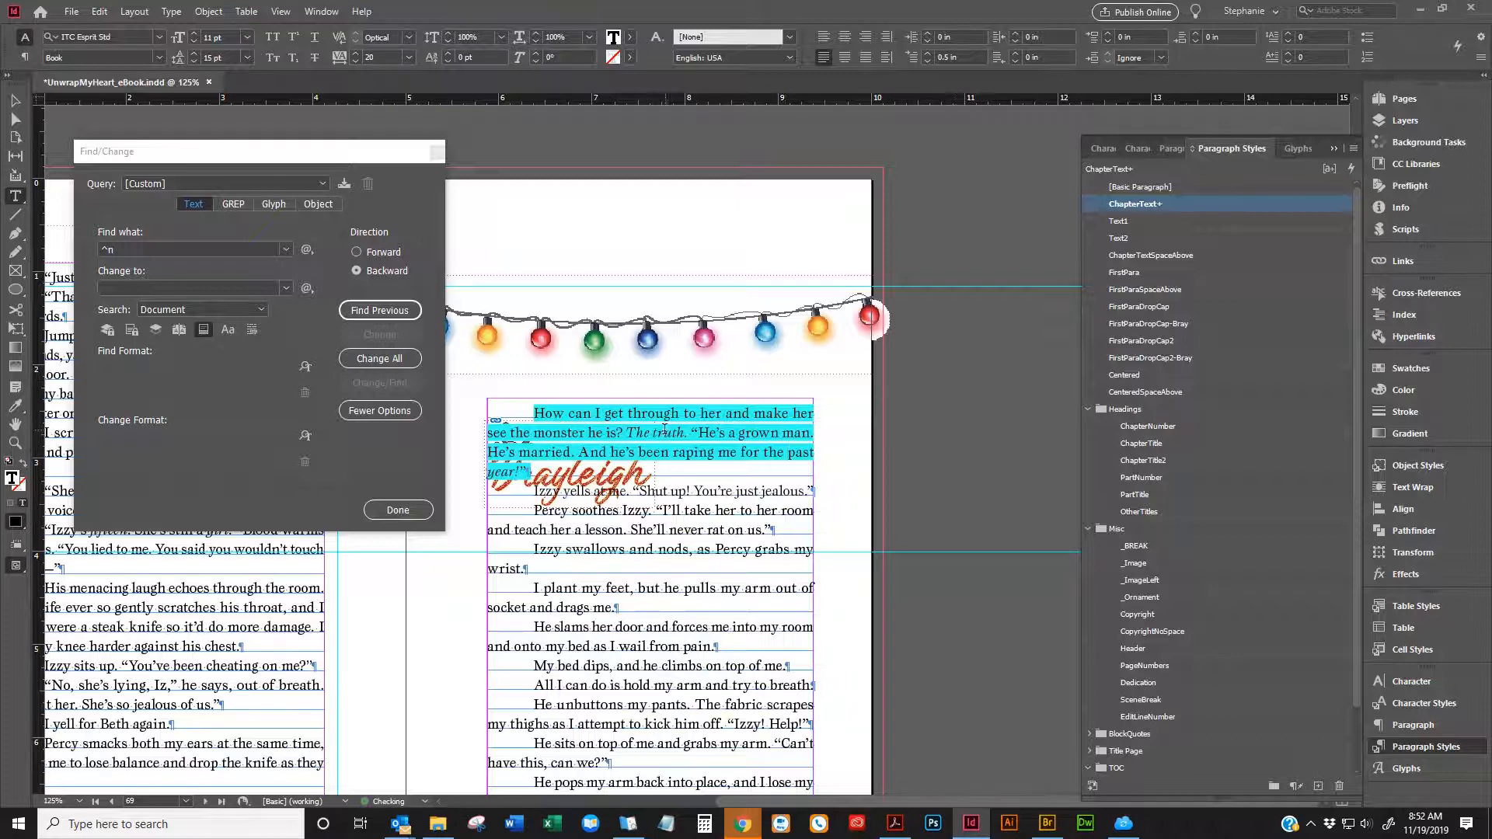
right_click(866, 392)
left_click(700, 413)
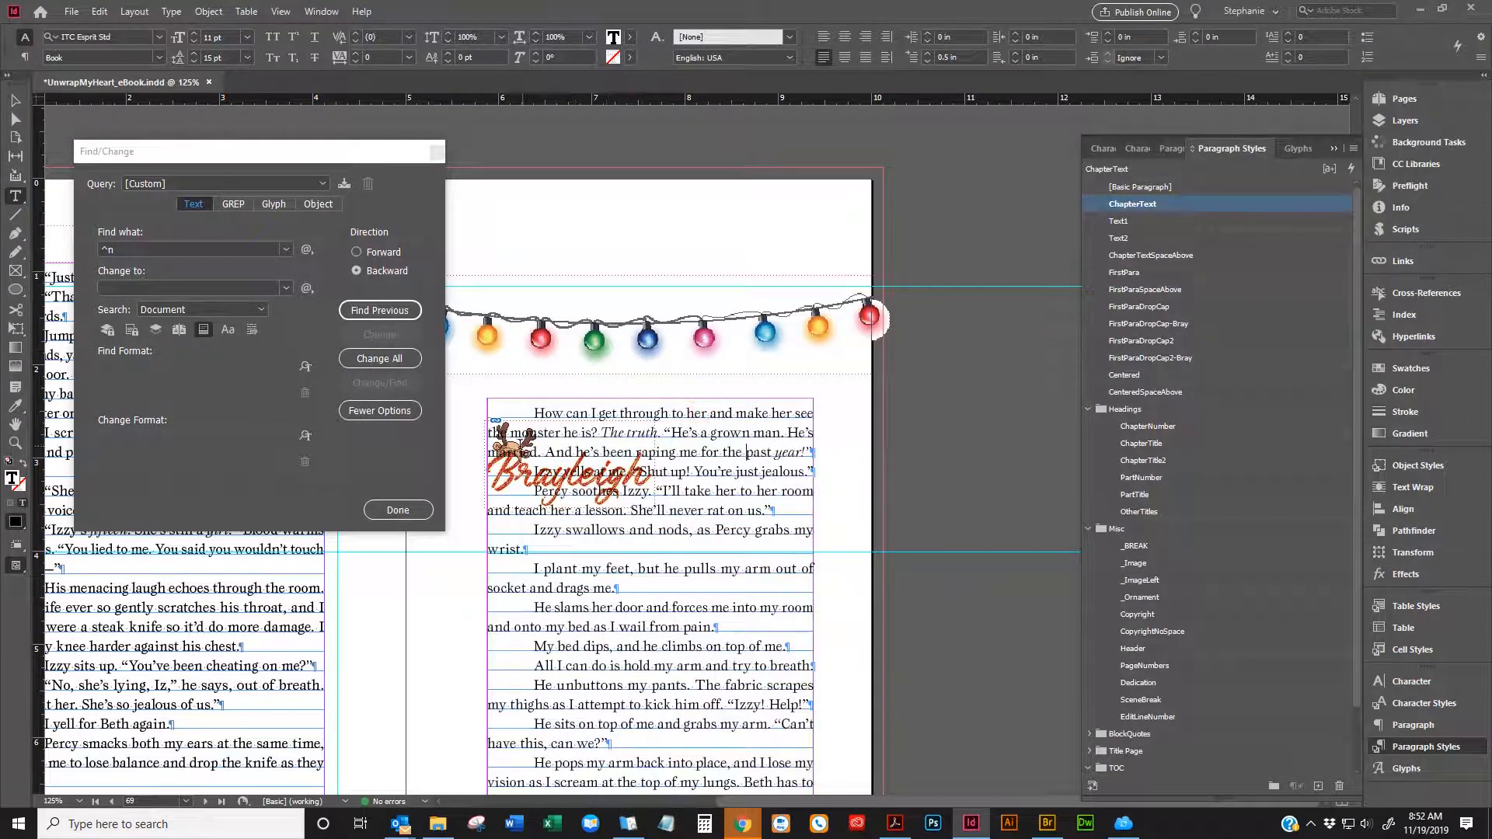
Find the forced line break in the "Why are they both here?" paragraph on page 60, delete it, and clear all the paragraph's overrides
left_click(396, 311)
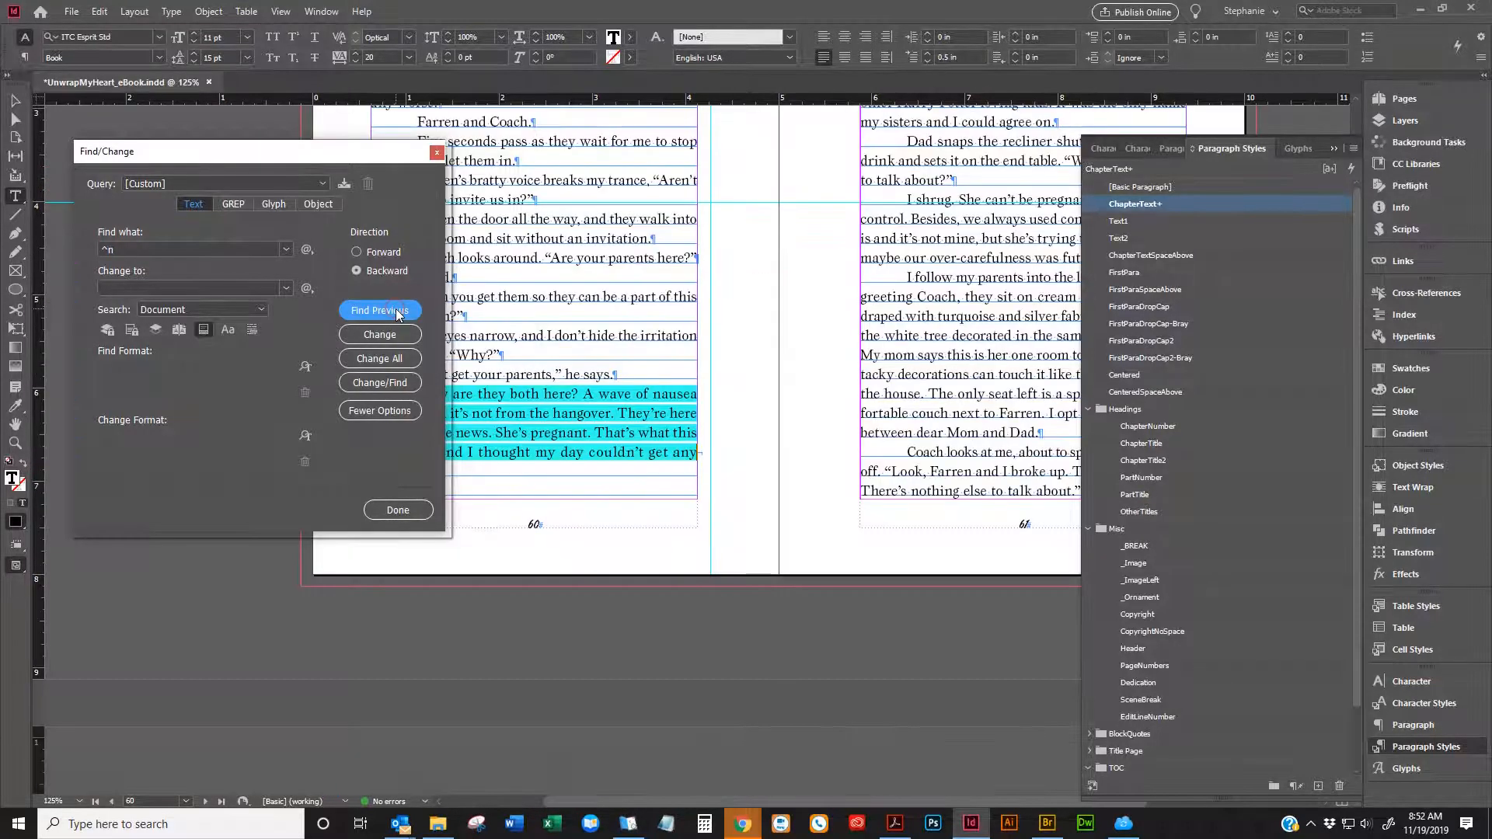
left_click(650, 633)
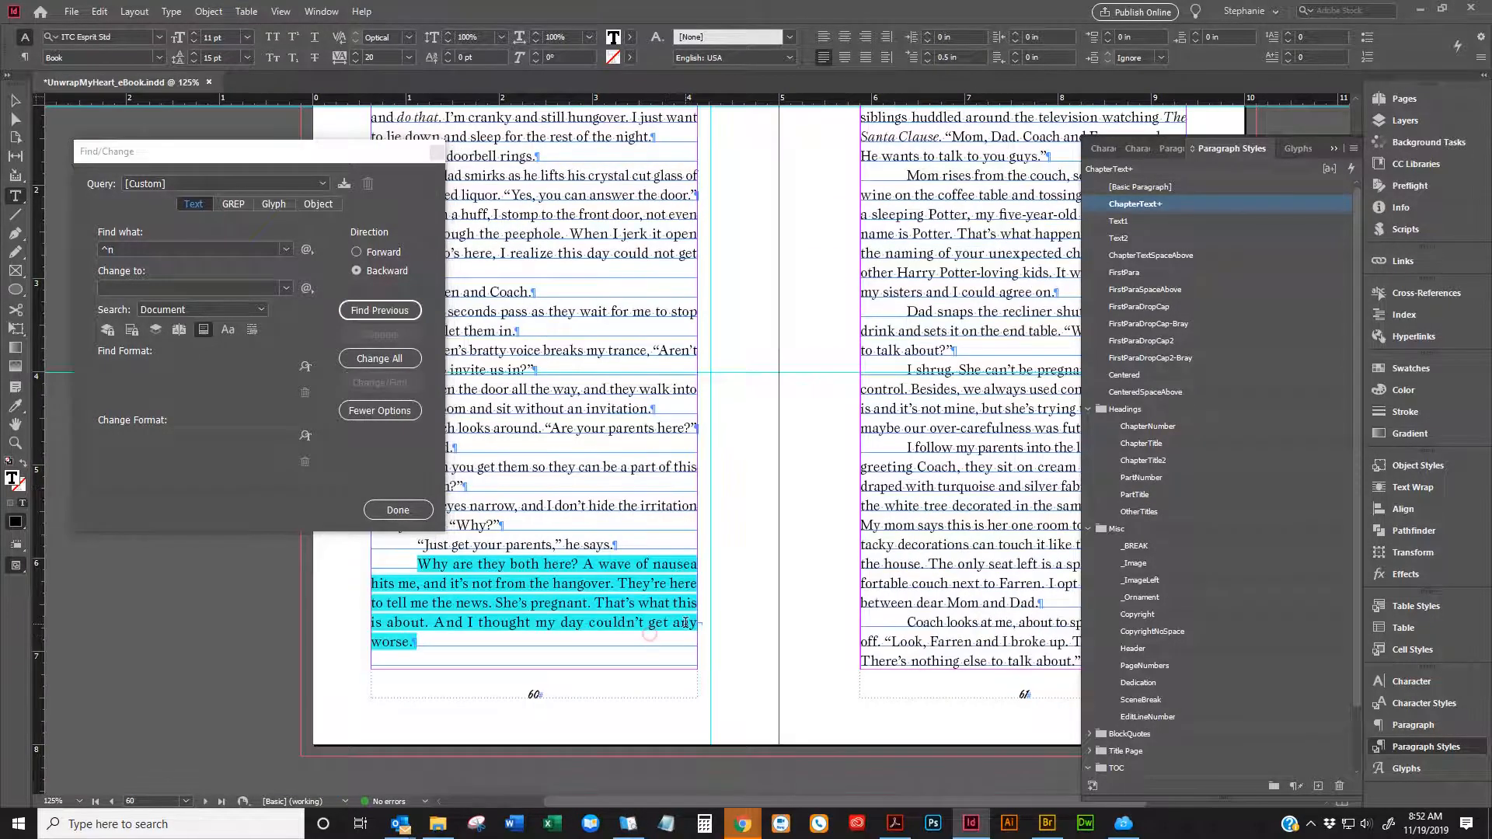
left_click(672, 624)
key("Delete")
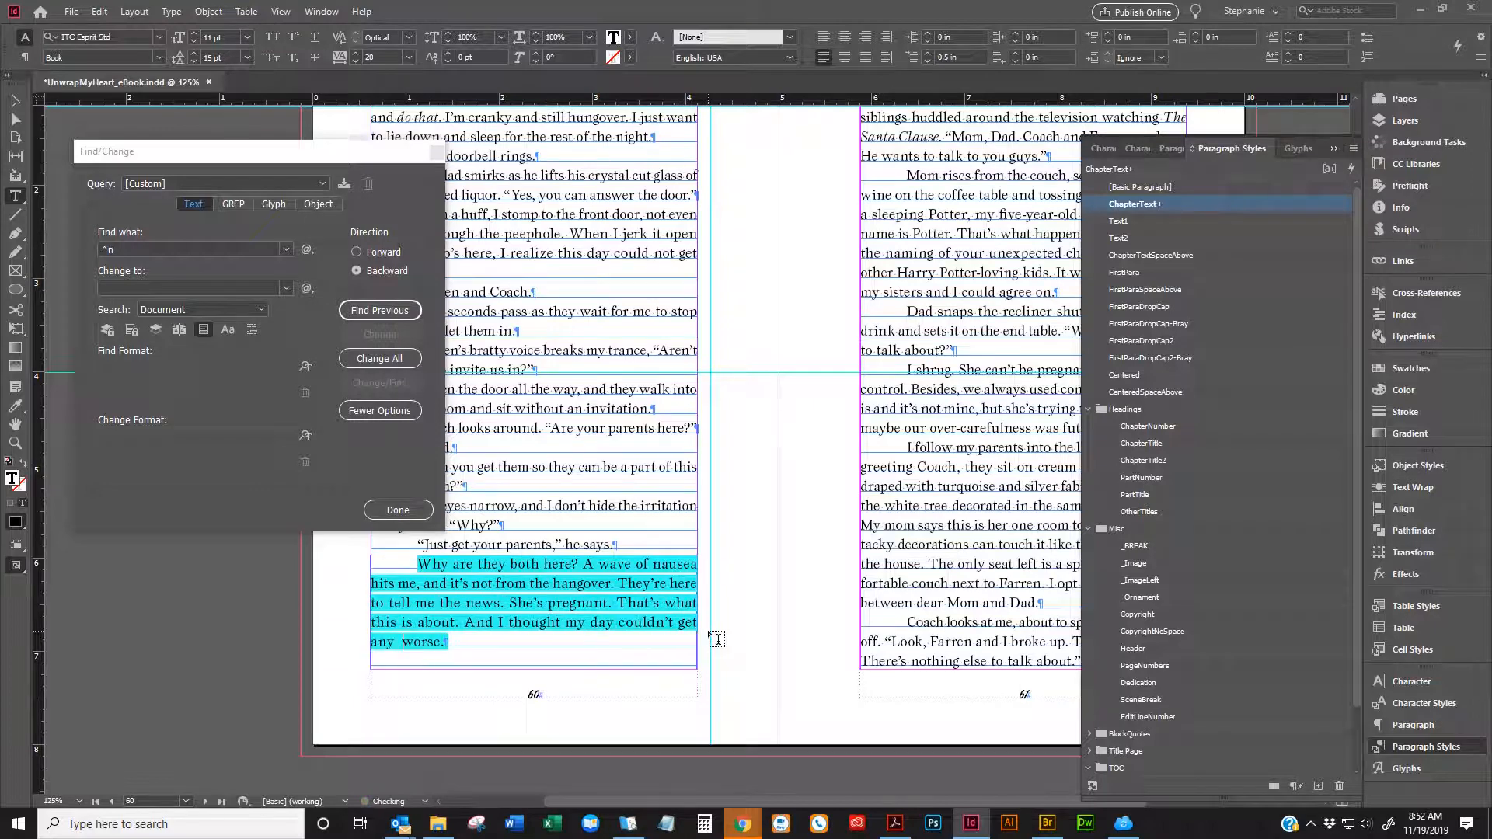
key("ctrl+z")
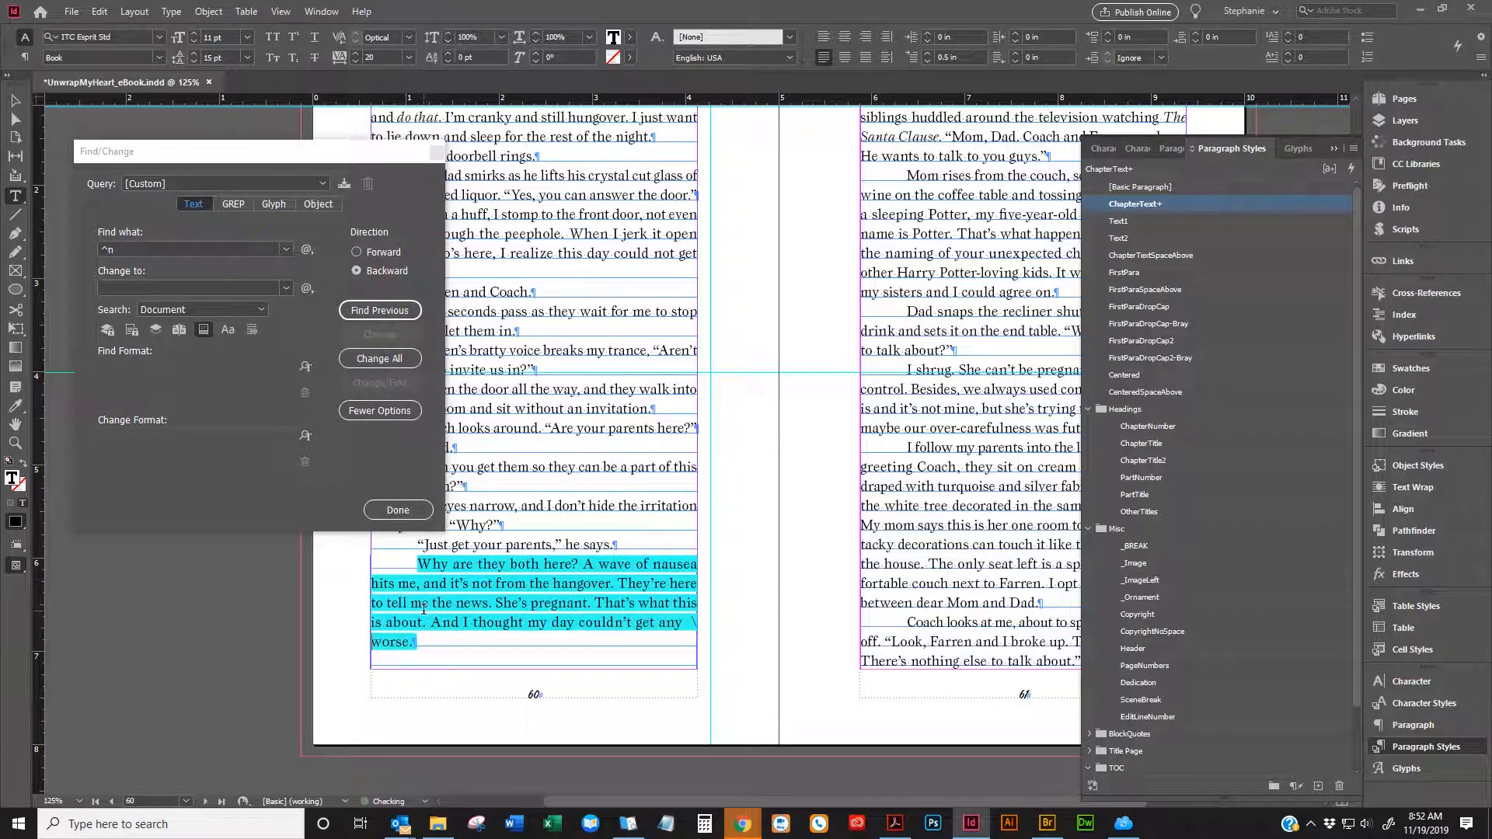
right_click(475, 590)
left_click(509, 194)
Replace the forced line break after "Cover design and interior formatting:" with a paragraph break and apply CopyrightNoSpace to the designer credit line
left_click(384, 311)
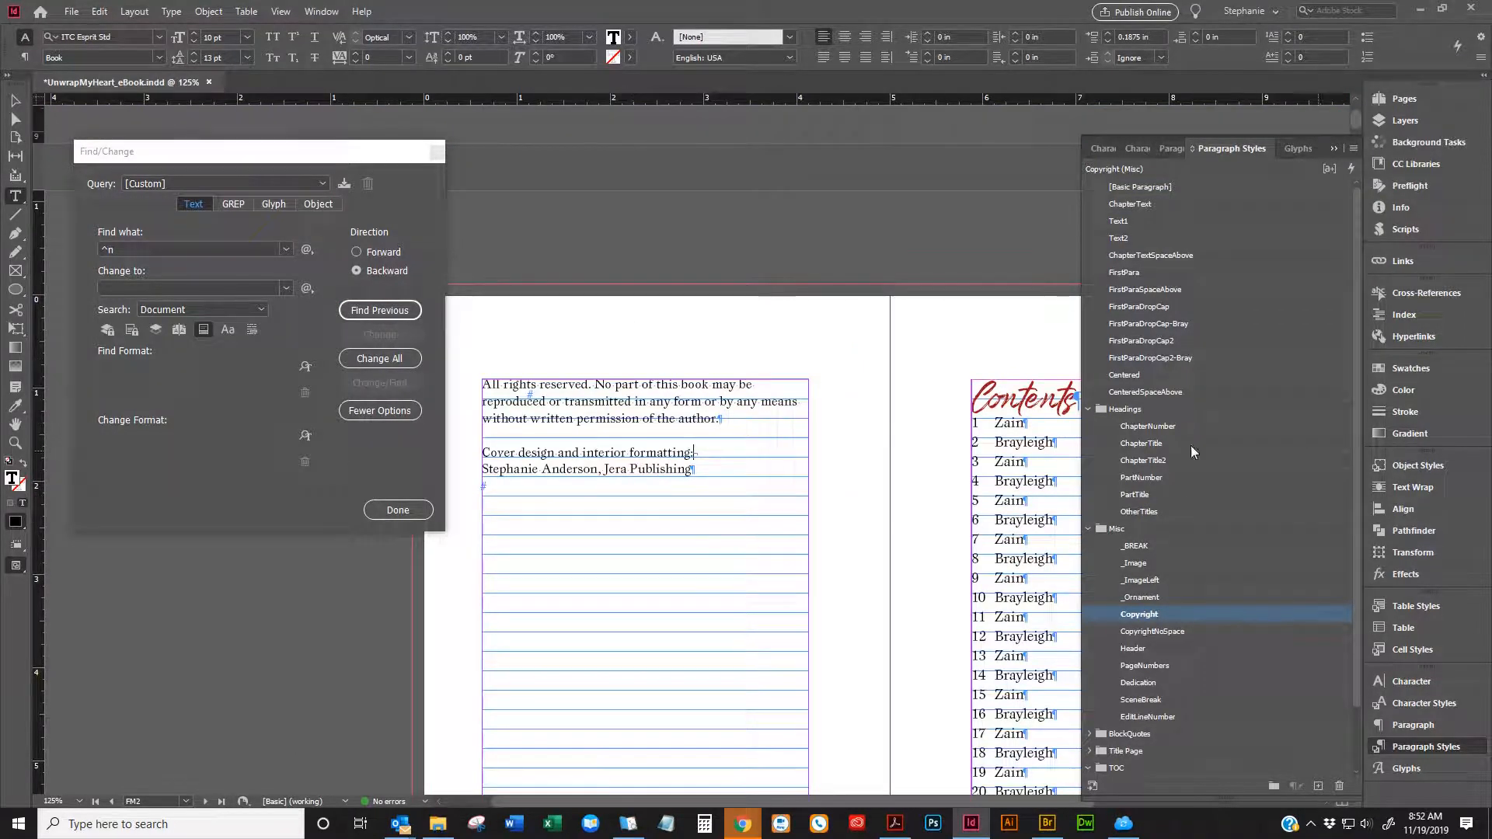
key("Delete")
key("Return")
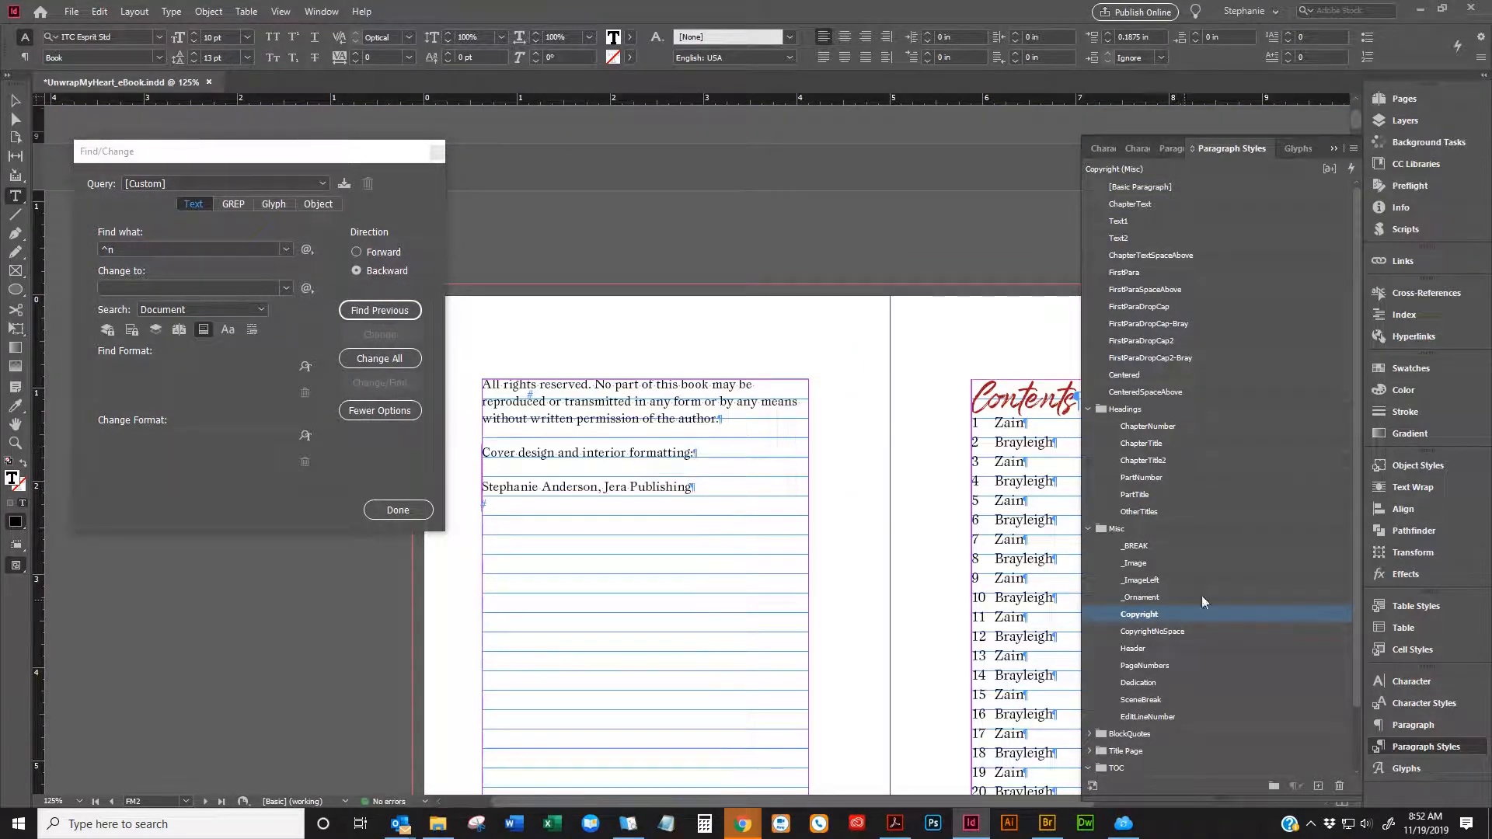
left_click(1130, 630)
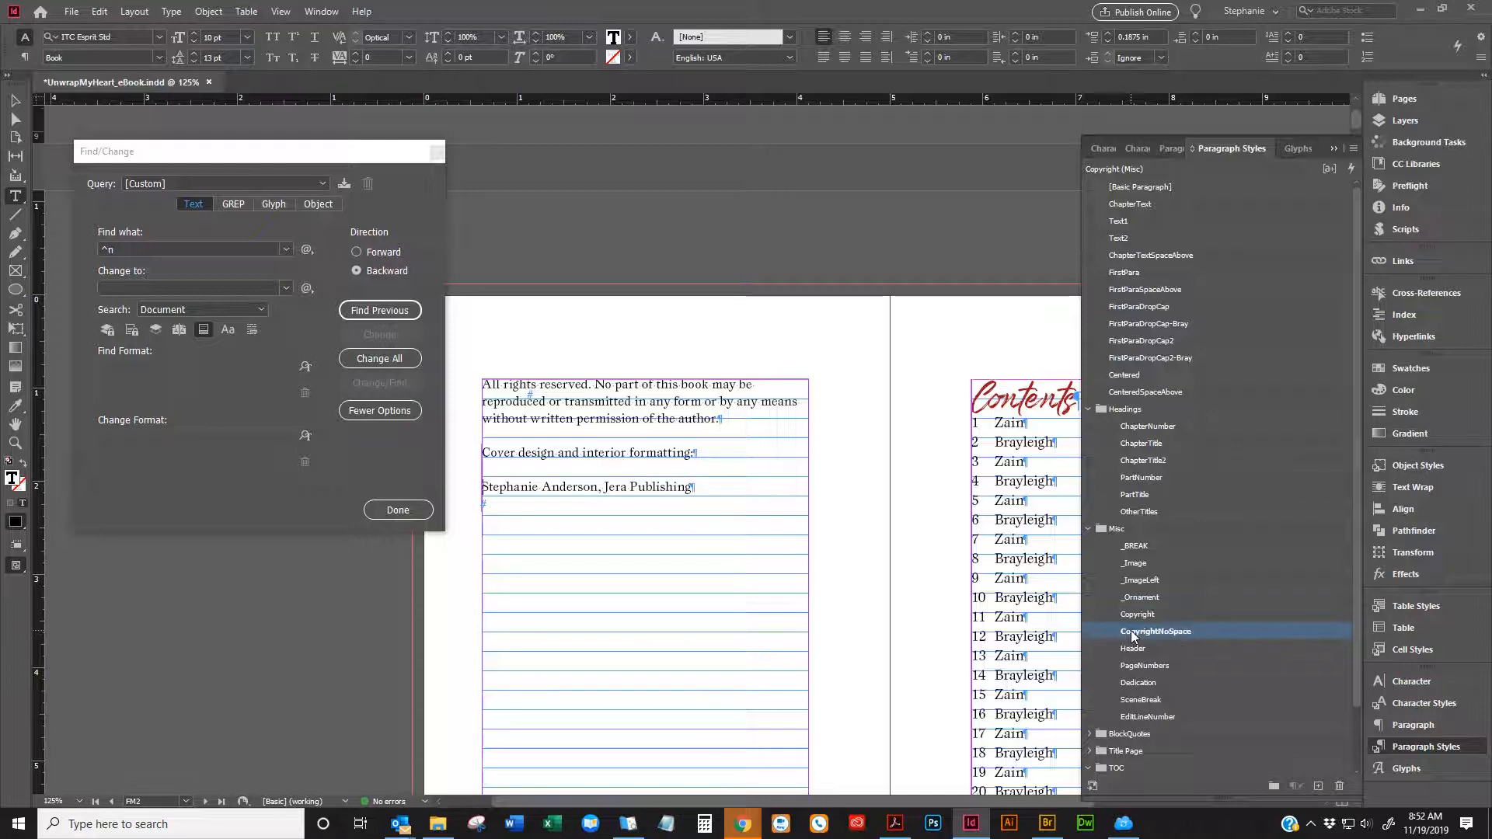
Search for any further forced line breaks, then close Find/Change and collapse the paragraph styles
left_click(391, 316)
left_click(777, 431)
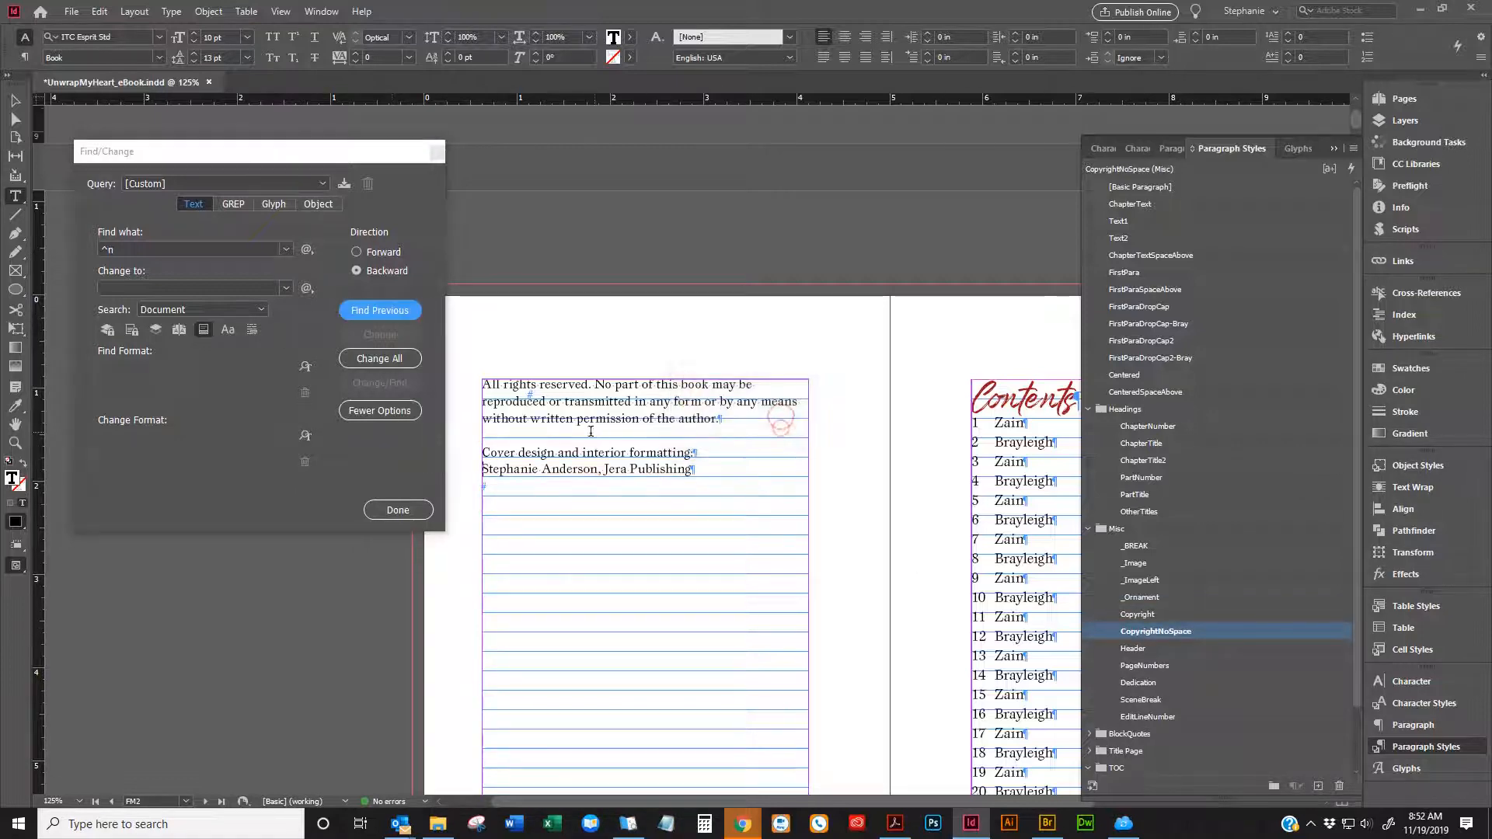
scroll(752, 449, "down", 15)
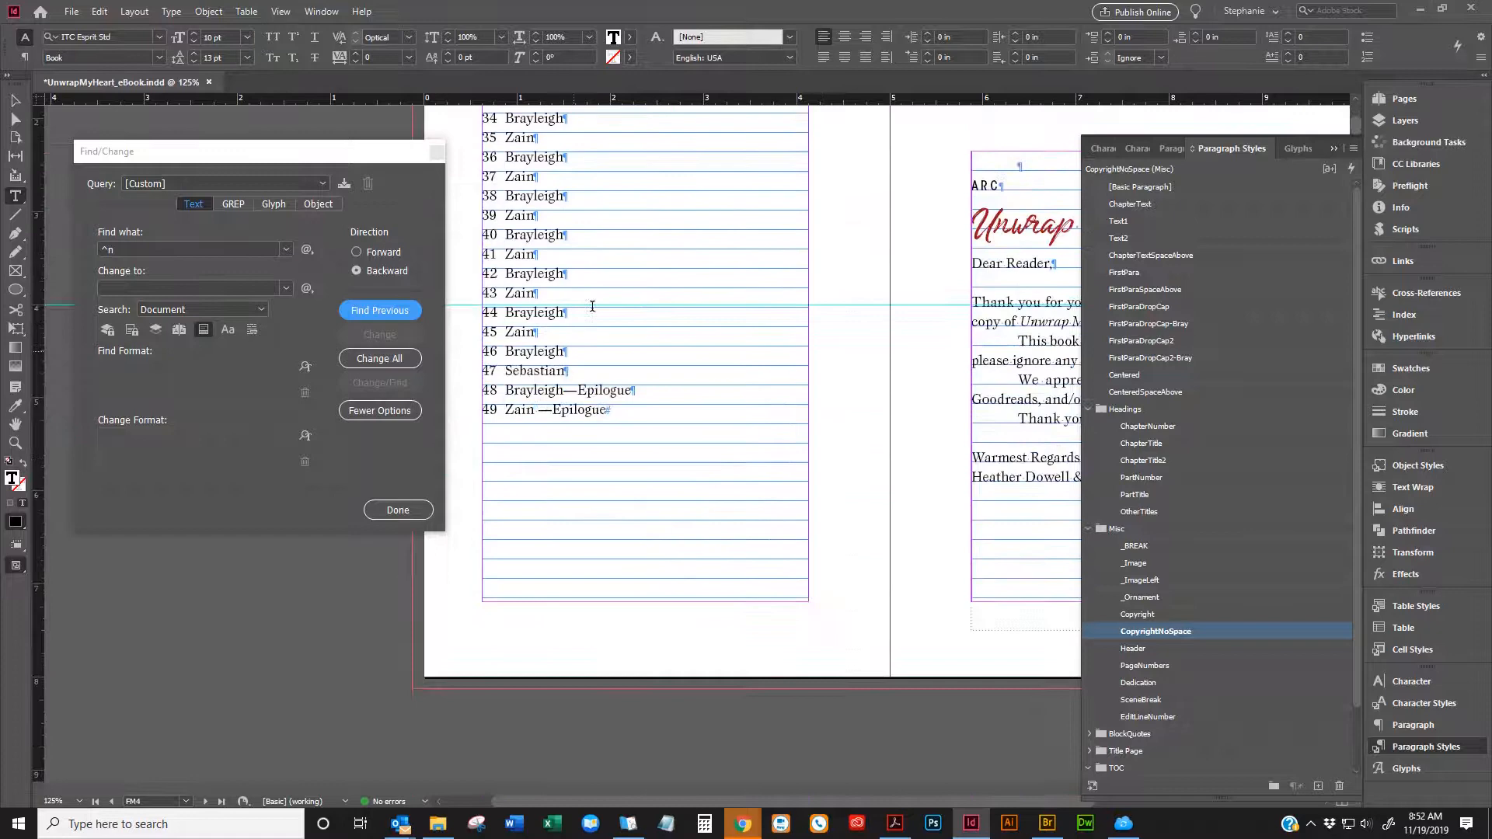
left_click(436, 152)
left_click(1333, 148)
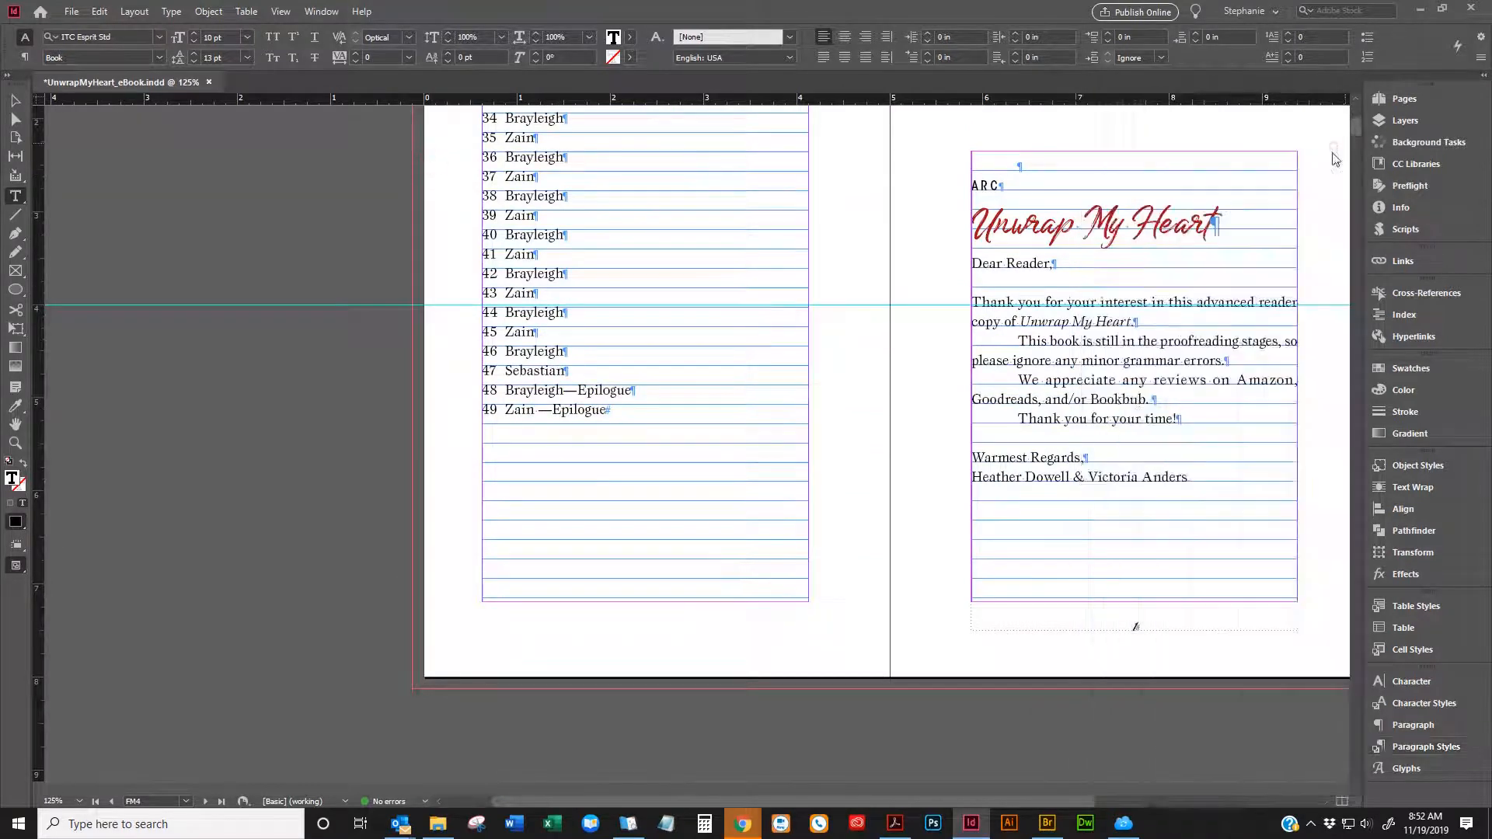
Examine the Brayleigh chapter opening on pages 10 and 11 and compare it with the Chapter 1 opening on page 3
scroll(1115, 362, "down", 15)
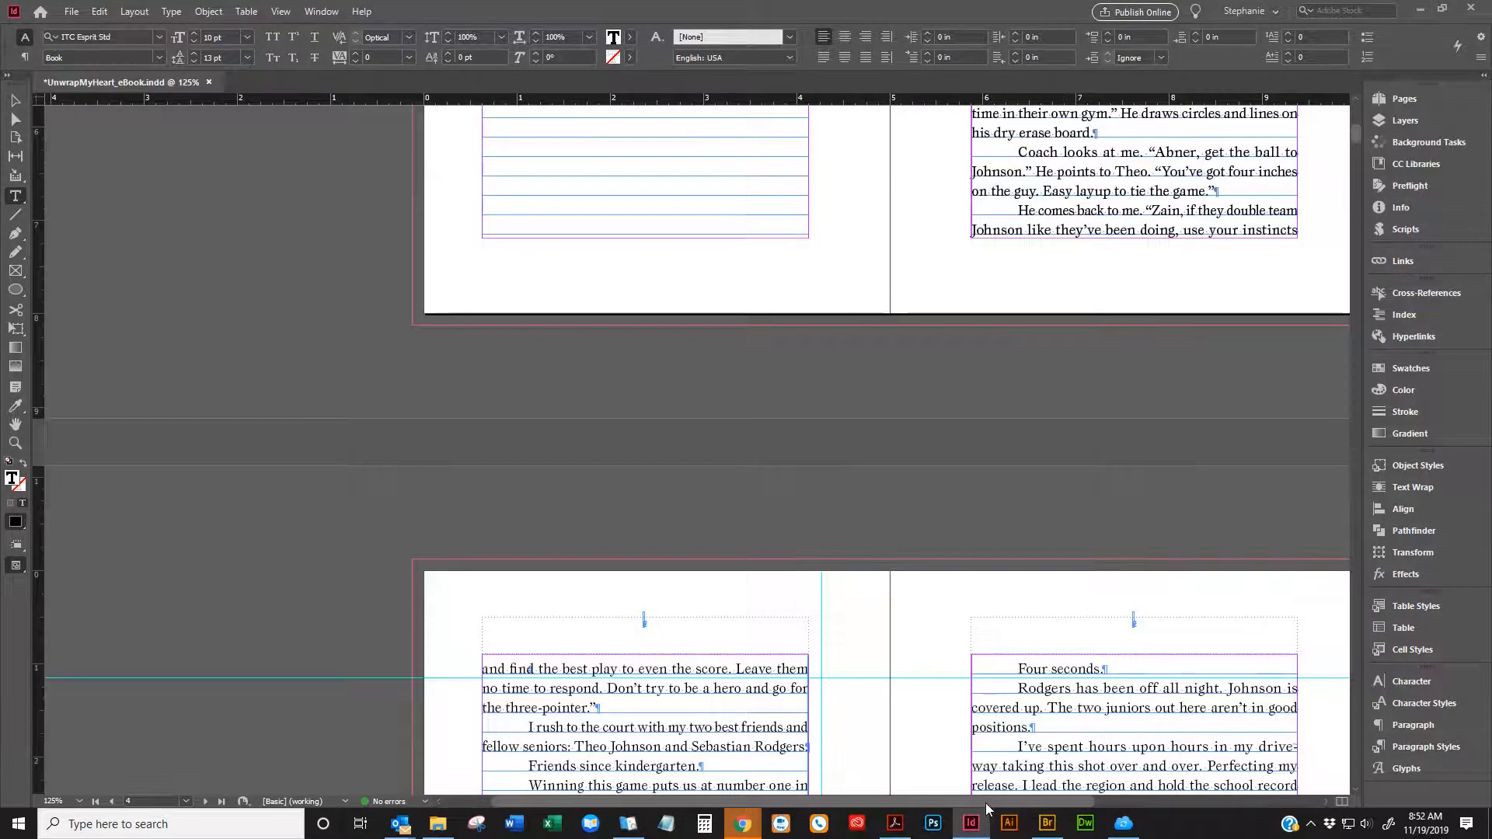
scroll(1096, 443, "down", 10)
scroll(1095, 443, "right", 5)
scroll(865, 517, "down", 20)
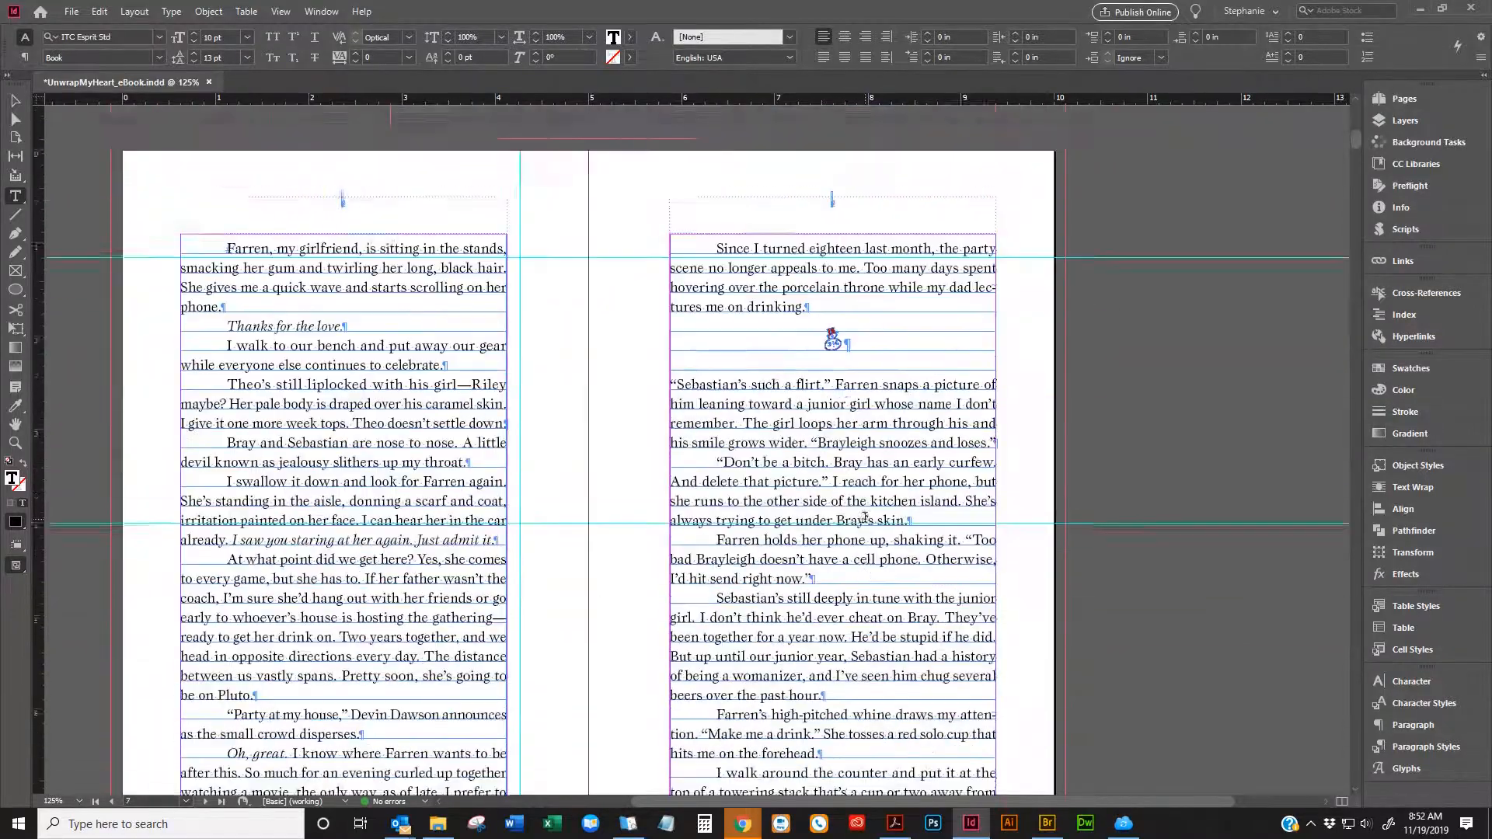
scroll(852, 512, "down", 10)
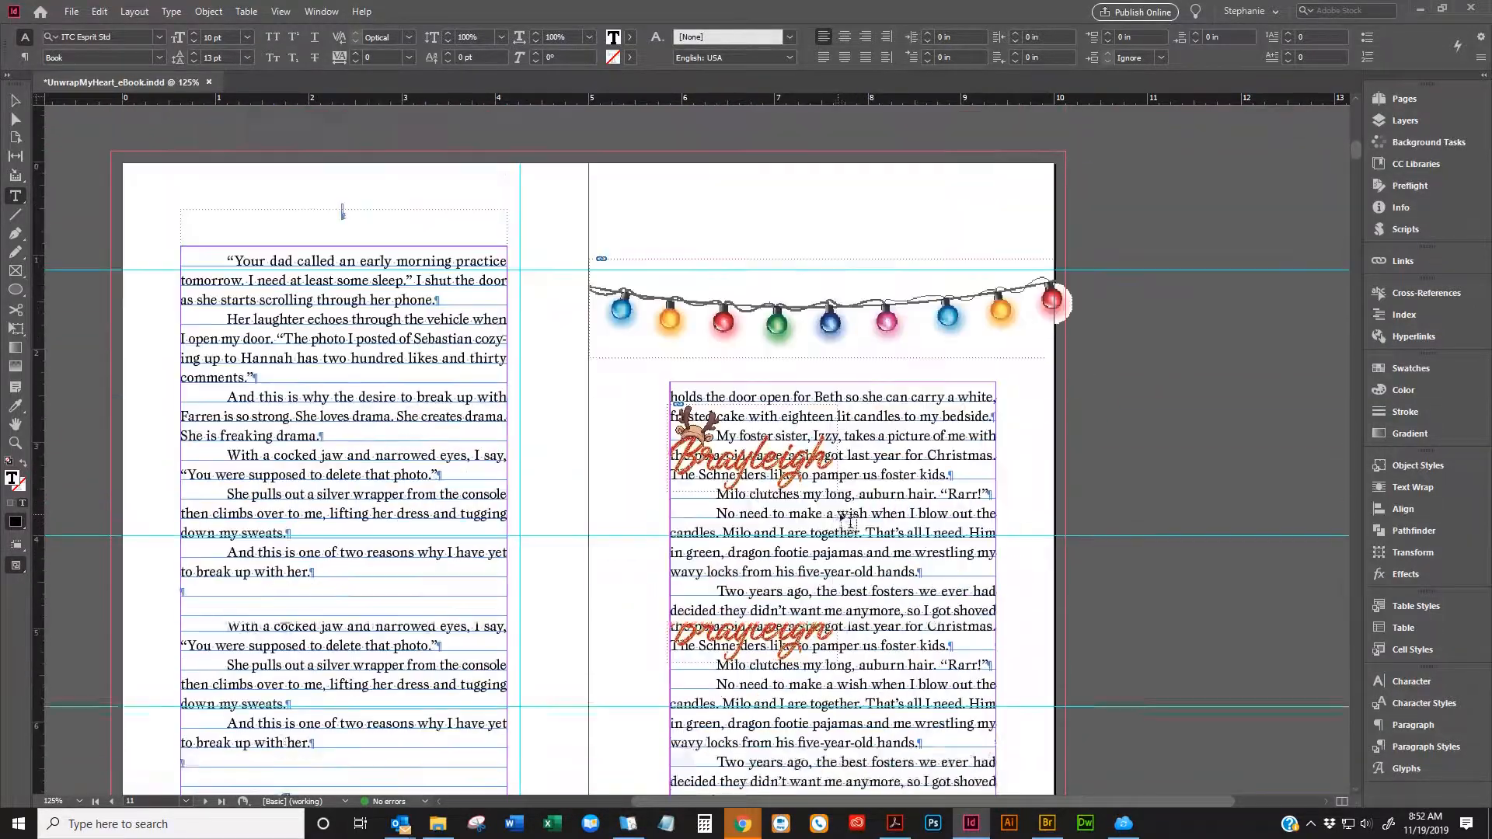
left_click(285, 402)
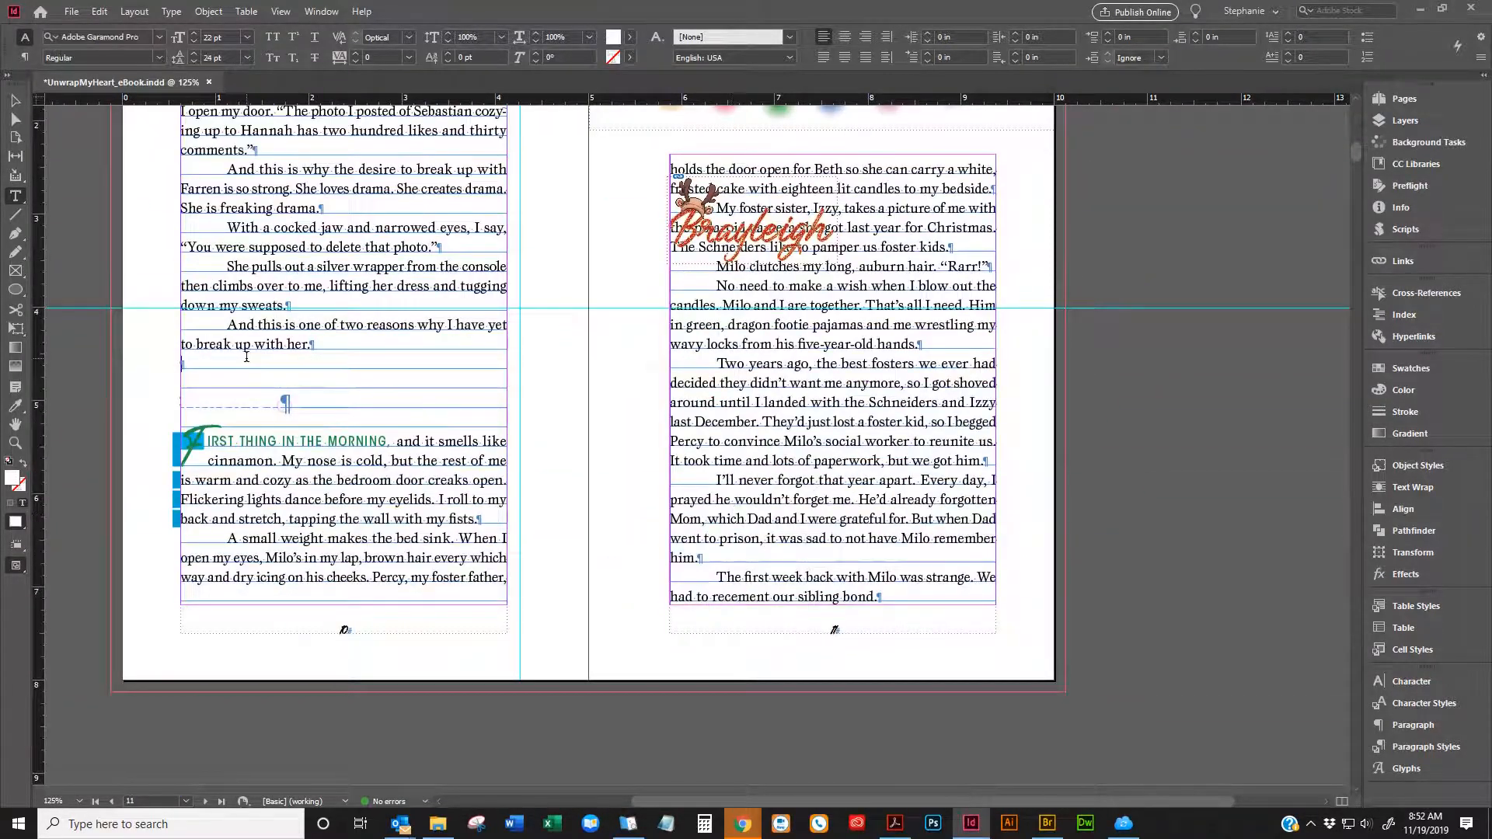
left_click(412, 365)
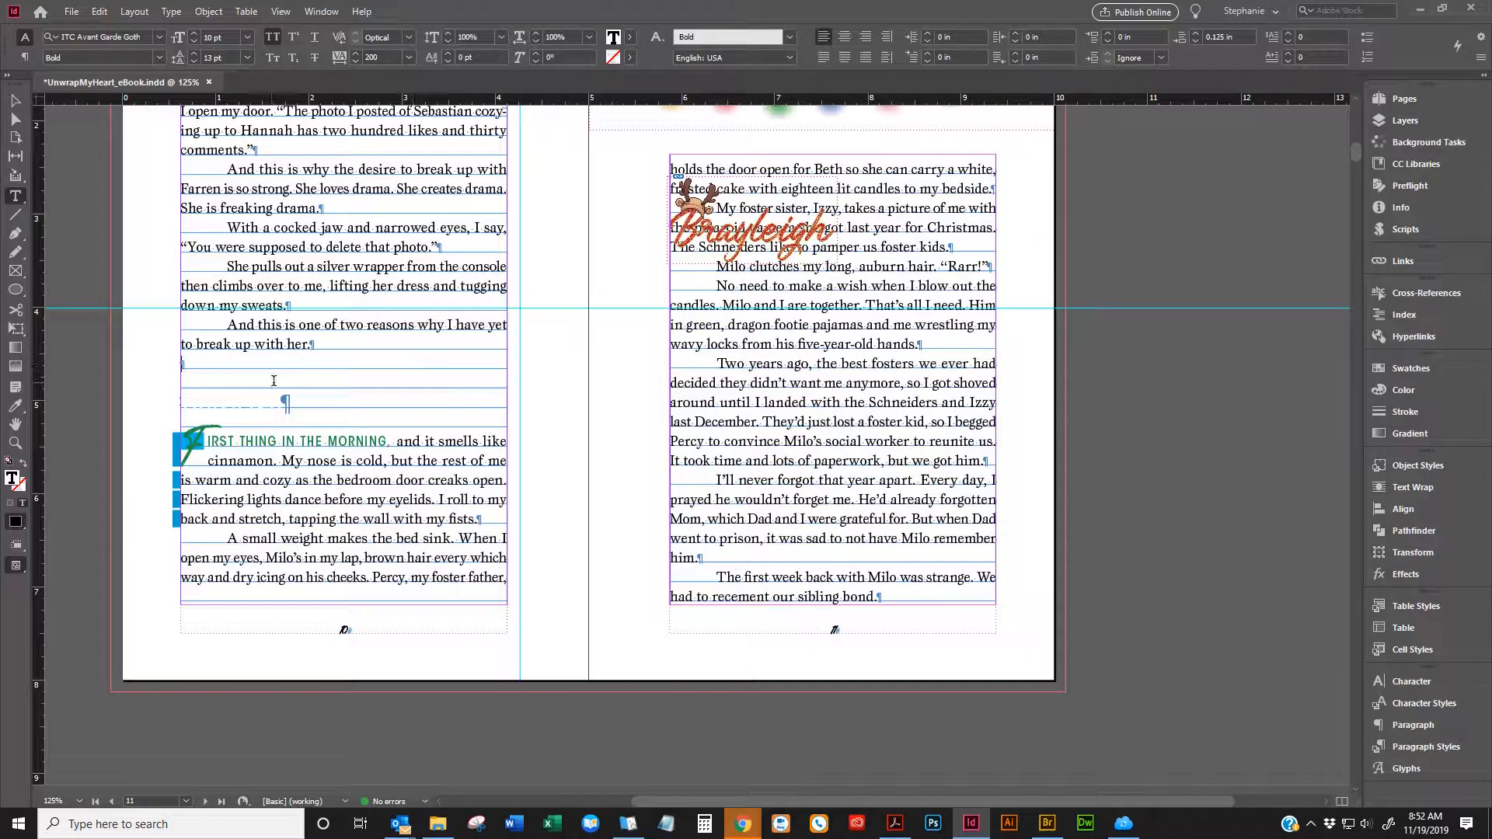
scroll(273, 379, "up", 20)
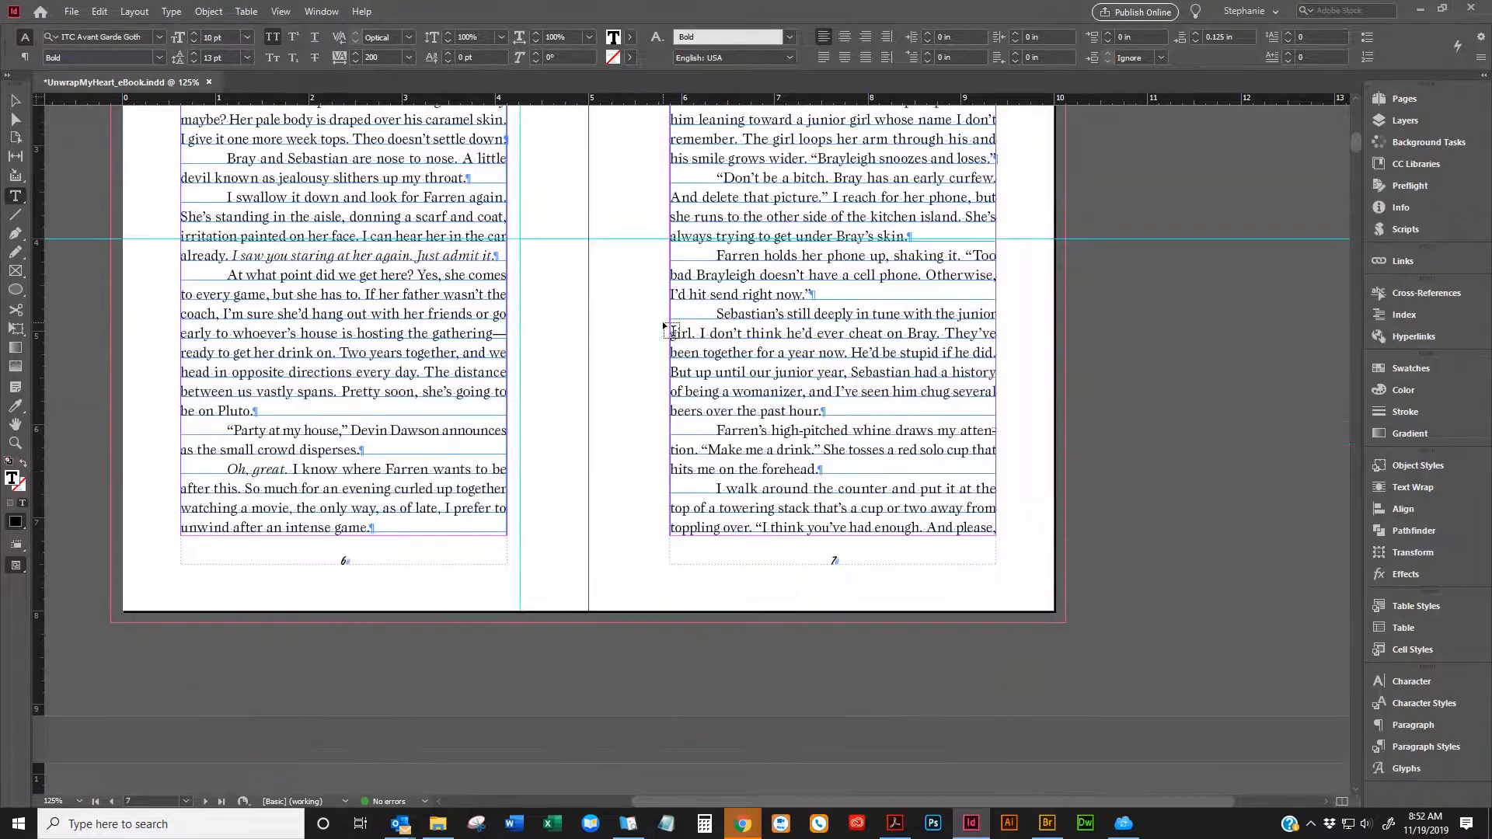
scroll(671, 329, "up", 20)
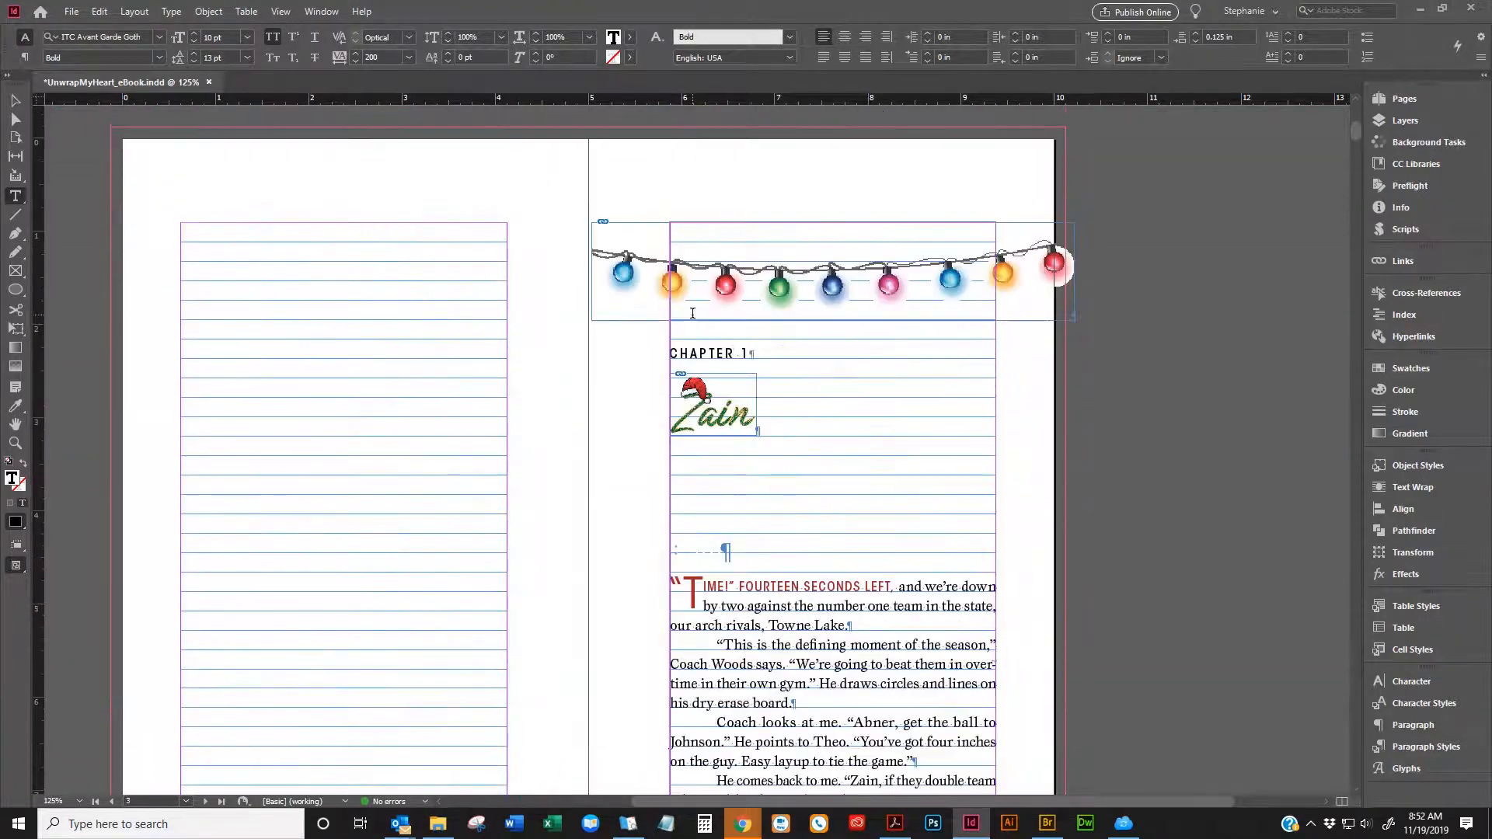
Inspect the keep options and Start Paragraph choices of the _Ornament style used by the Chapter 1 lights image, leaving the style unedited
left_click(820, 324)
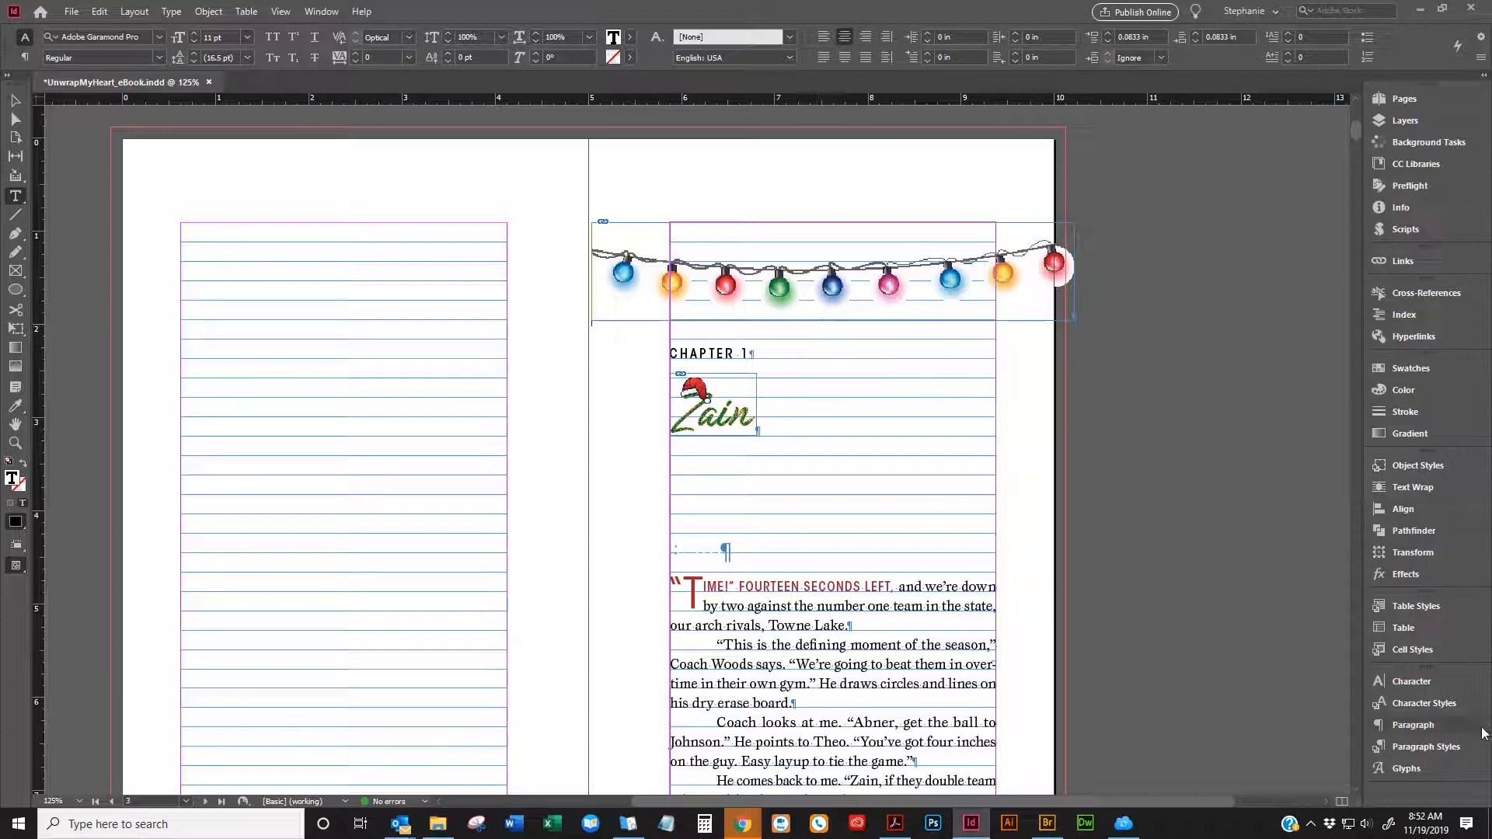
left_click(1430, 746)
right_click(1161, 596)
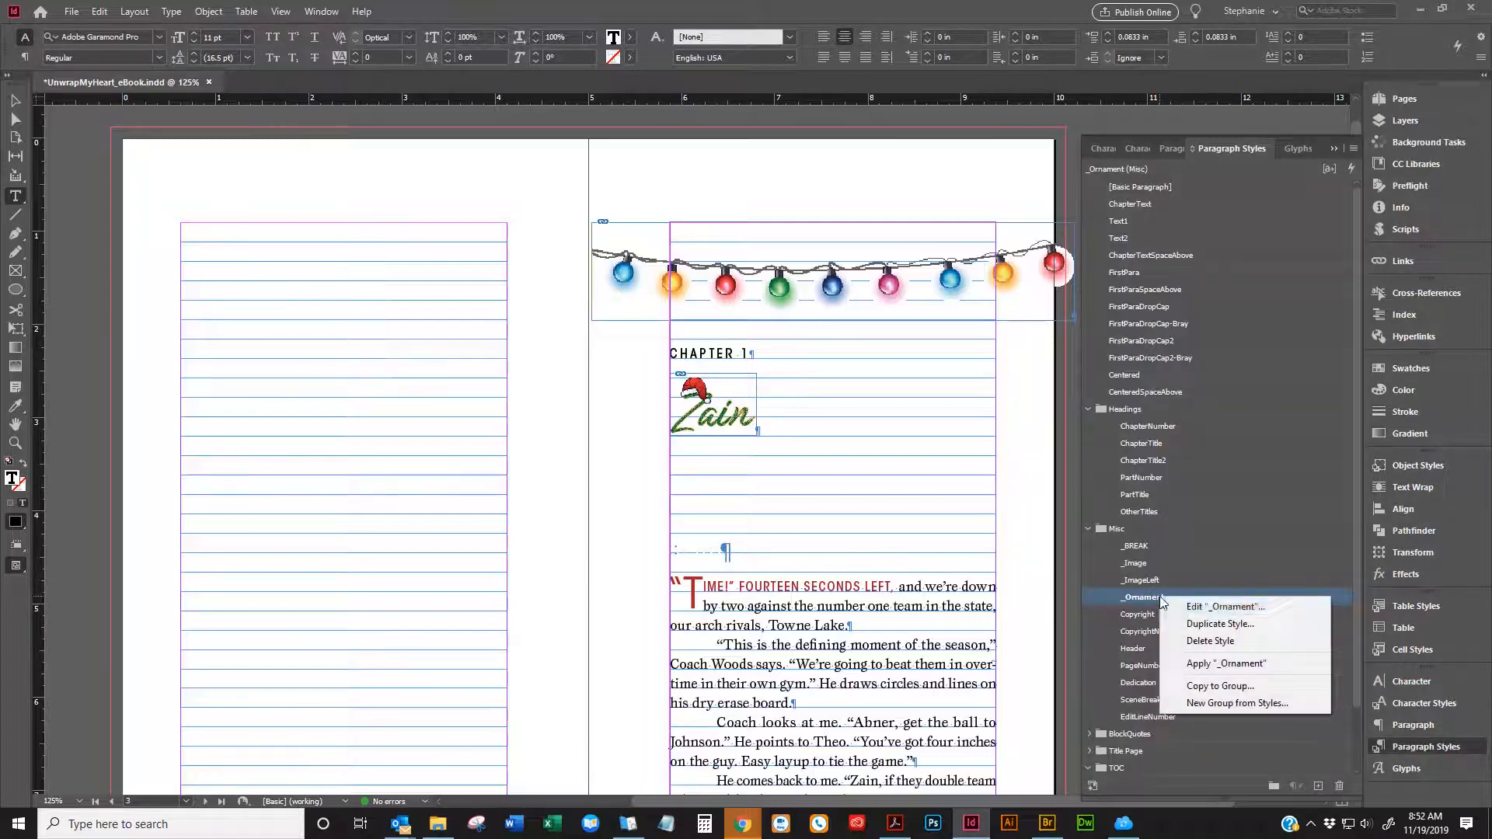
left_click(1186, 610)
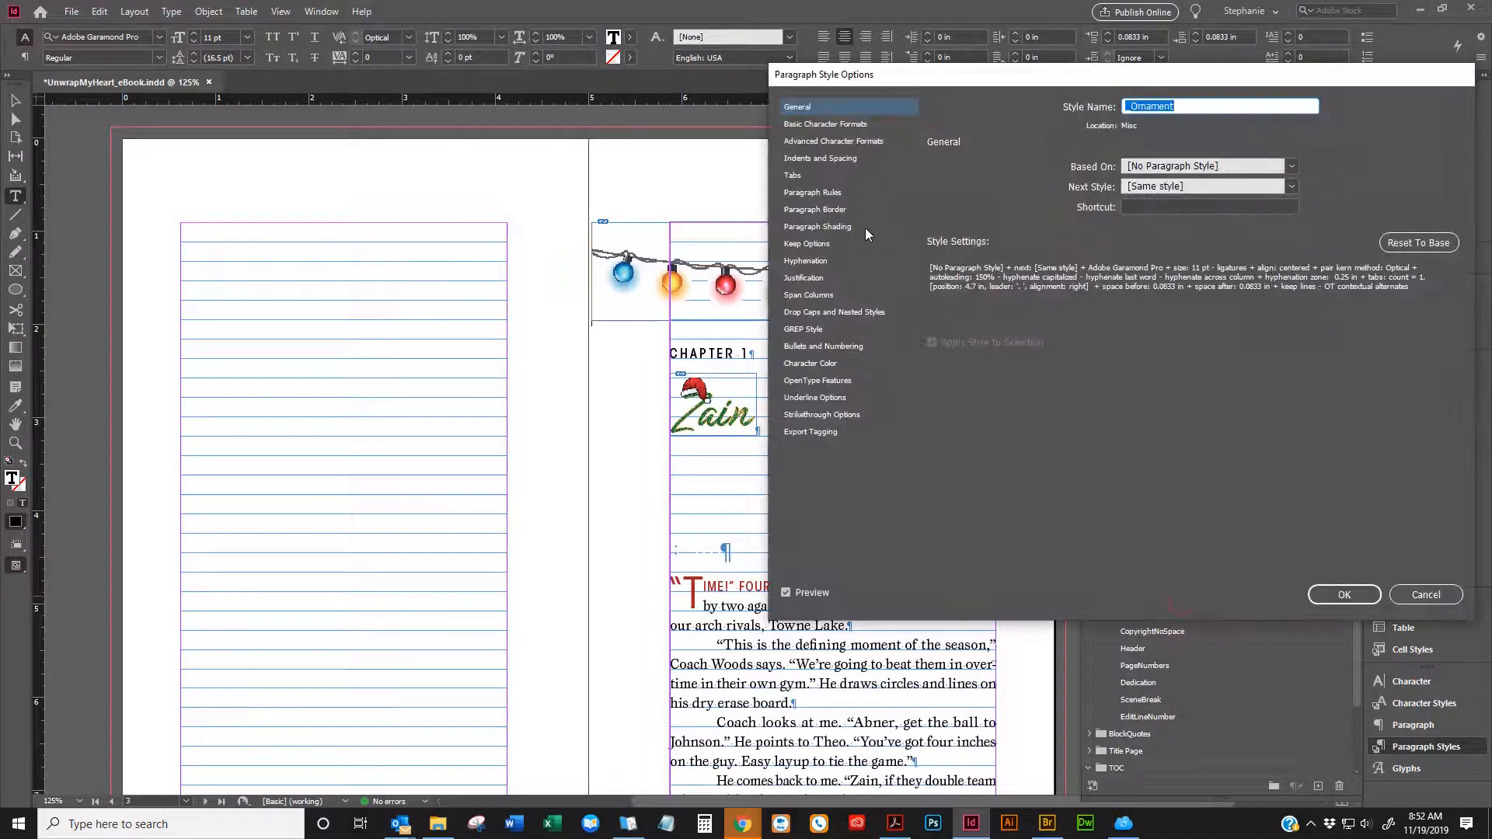
left_click(828, 243)
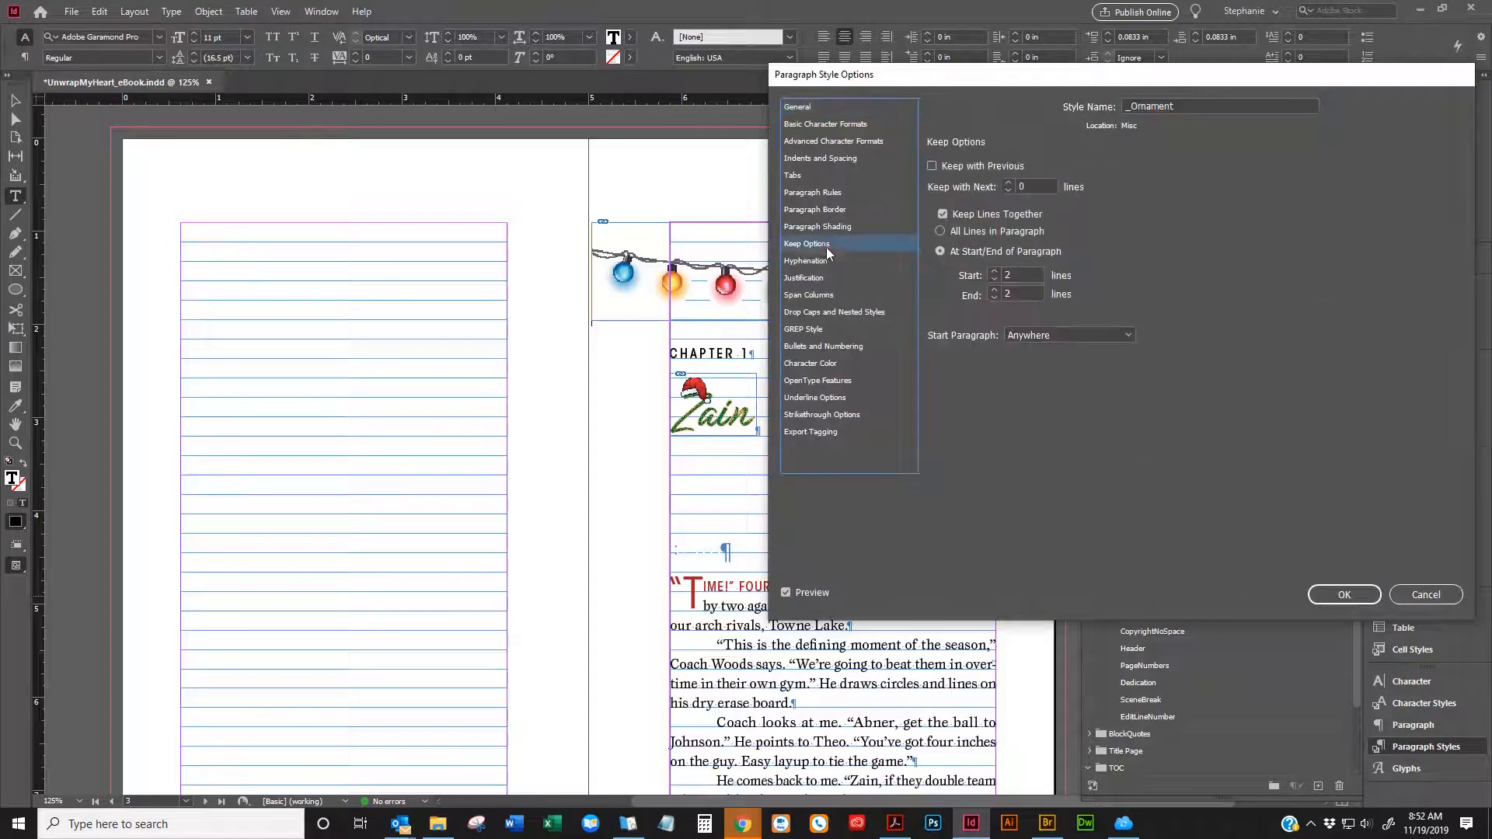
left_click(1033, 335)
left_click(1112, 285)
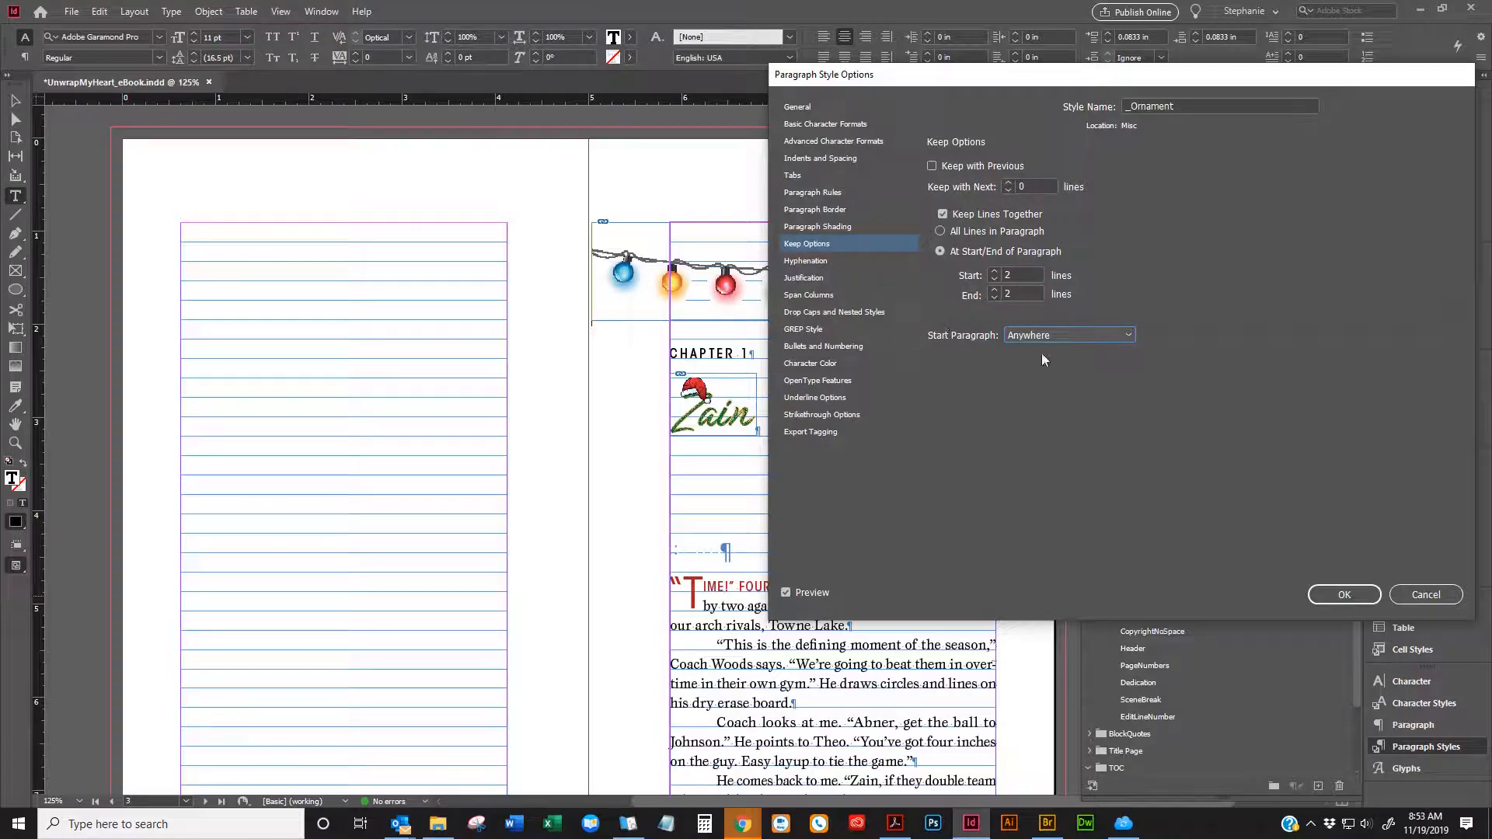
left_click(1426, 596)
Copy the lights image and chapter number heading from the Chapter 1 opening and paste them over the blank paragraph before the Brayleigh chapter on page 10
left_click(777, 364, "shift")
key("ctrl+c")
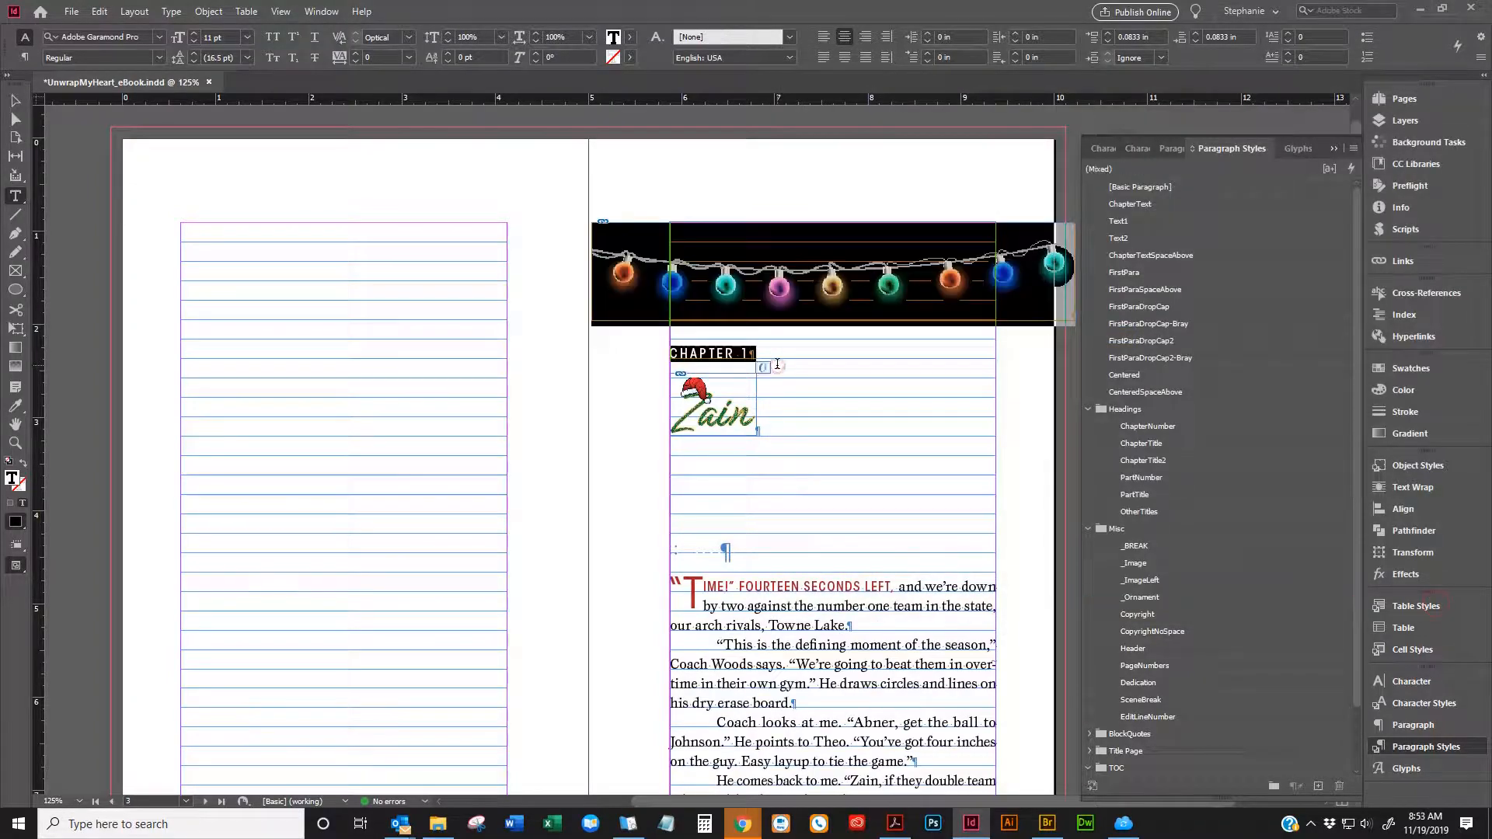
scroll(789, 366, "down", 15)
scroll(789, 372, "down", 20)
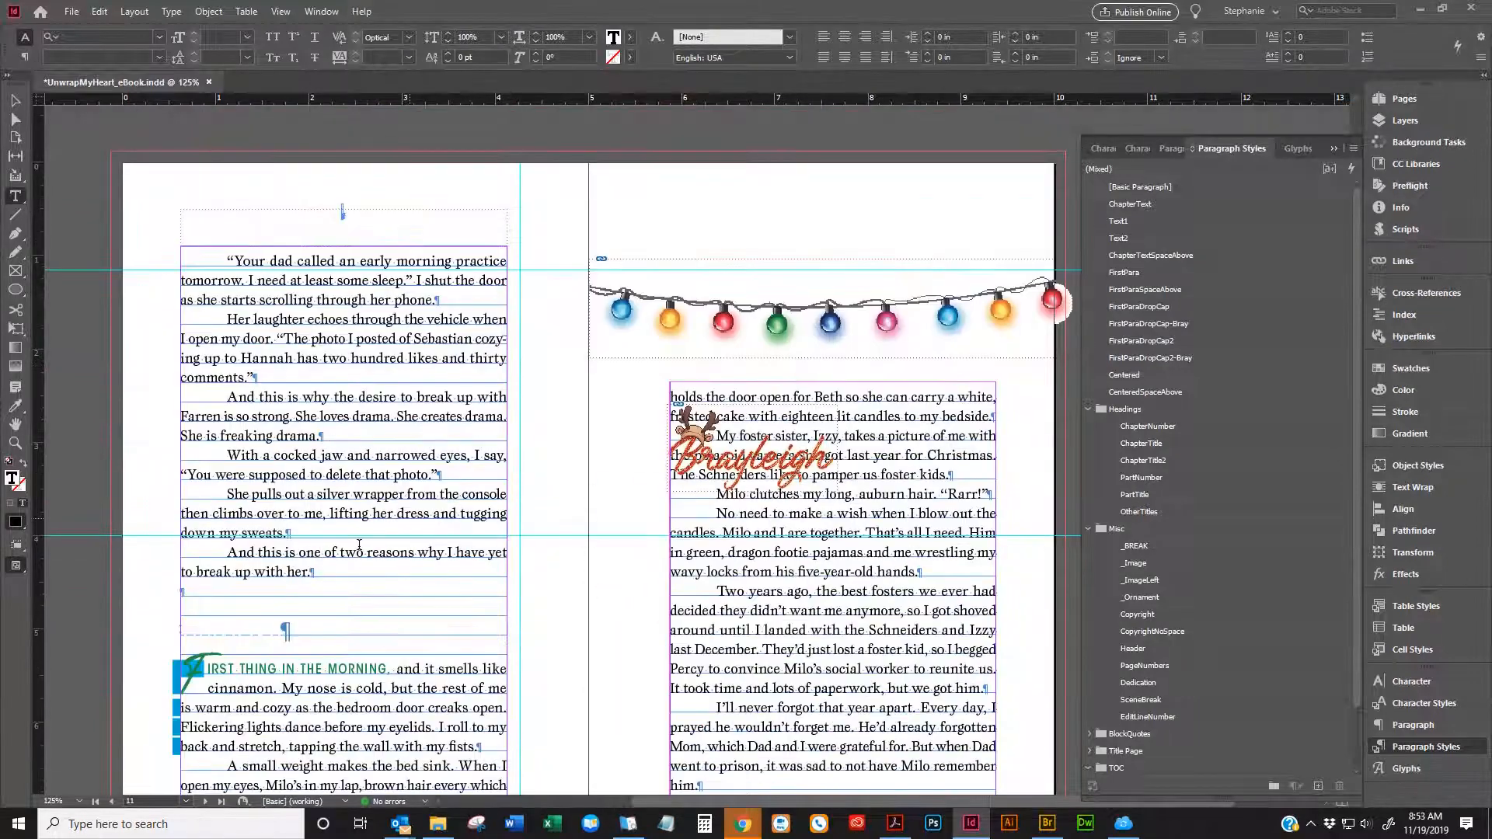
left_click(194, 596)
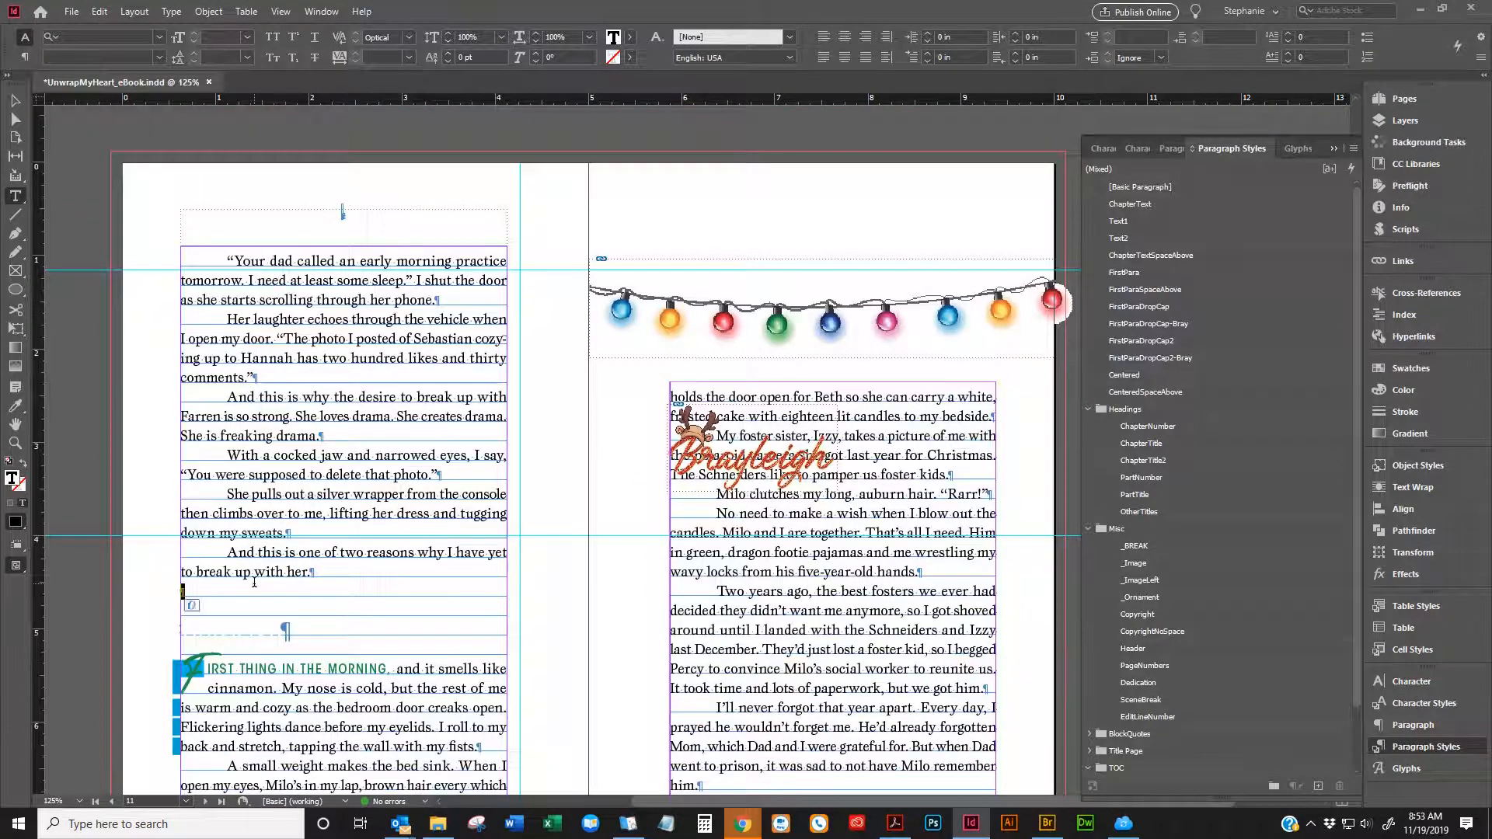
key("ctrl+v")
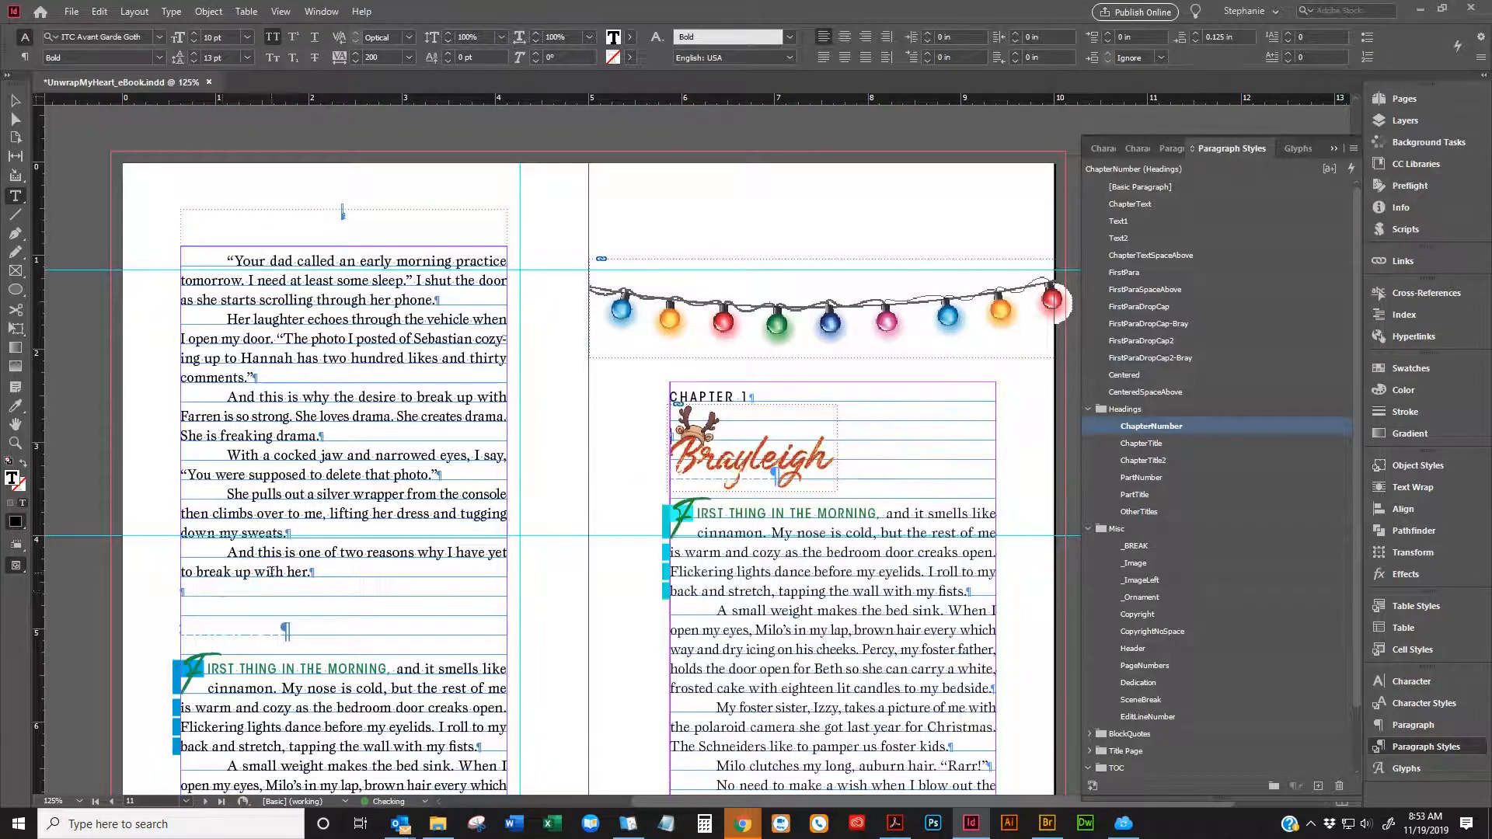
scroll(262, 579, "down", 10)
scroll(572, 313, "up", 2)
scroll(571, 313, "up", 5)
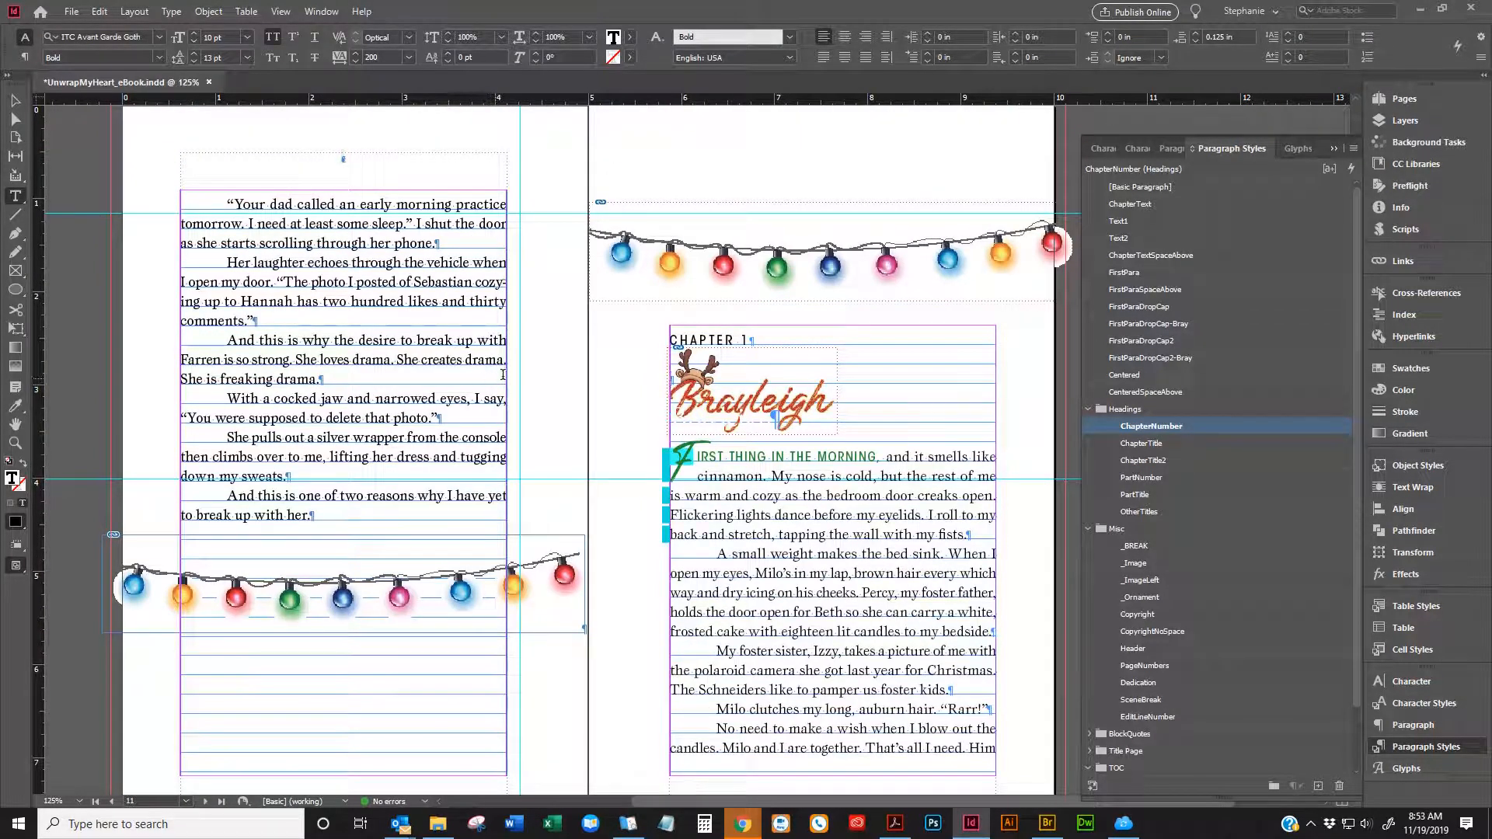
scroll(668, 344, "up", 12)
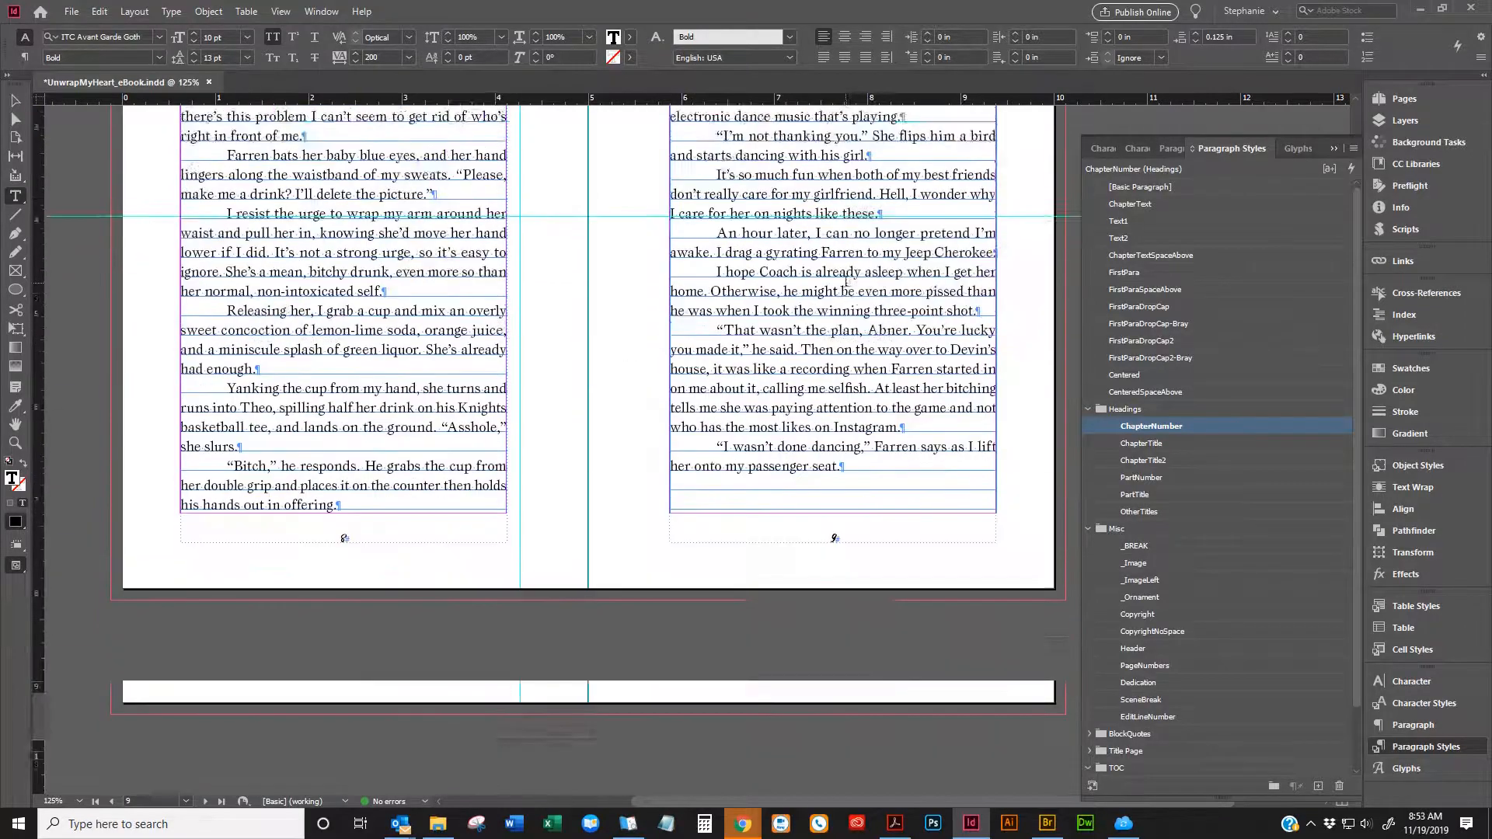
scroll(690, 345, "down", 8)
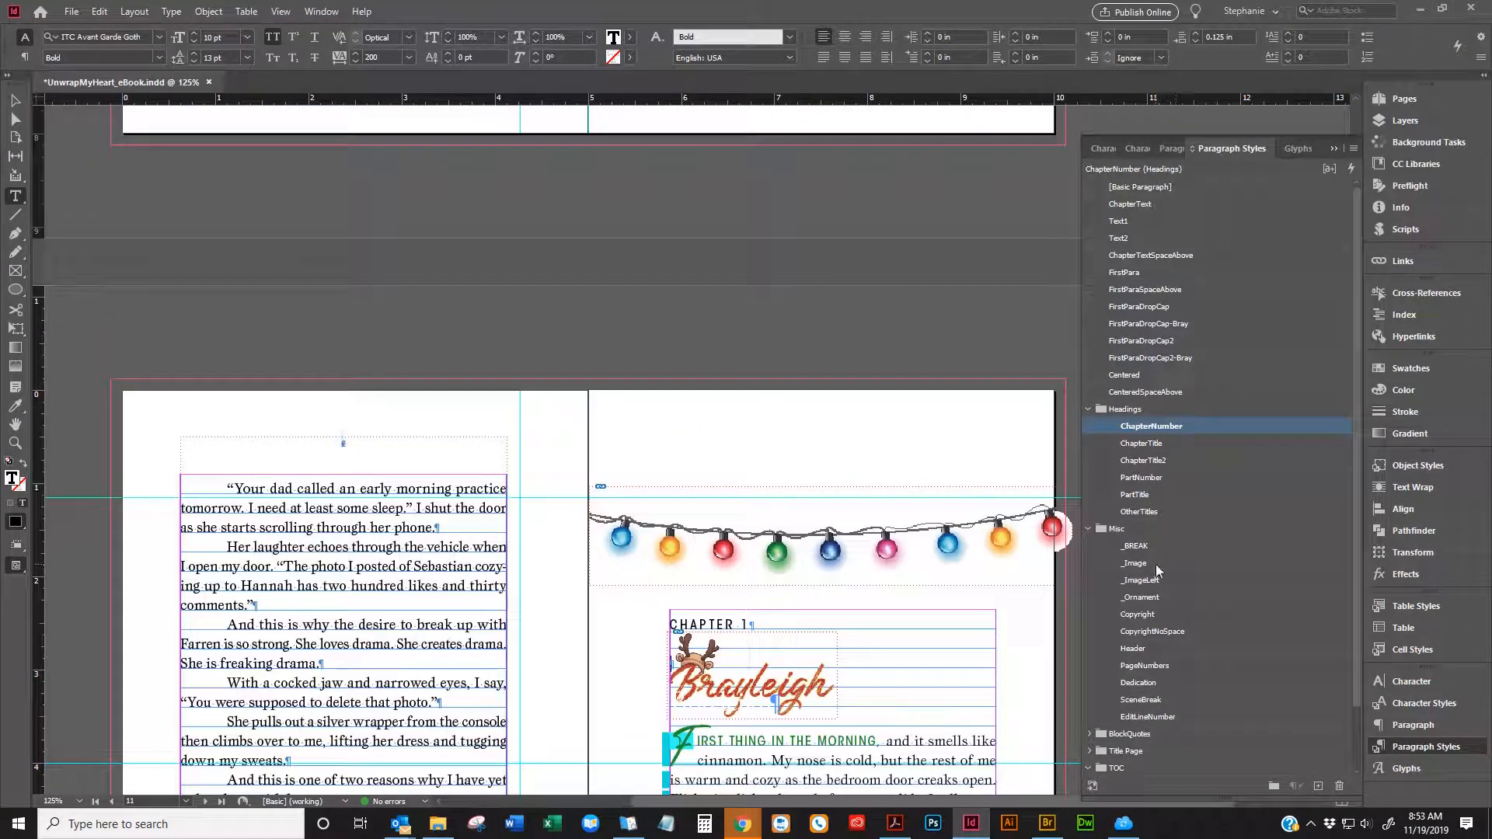
Set the _Ornament paragraph style's keep options to start the paragraph on the next page
right_click(1148, 596)
left_click(1182, 607)
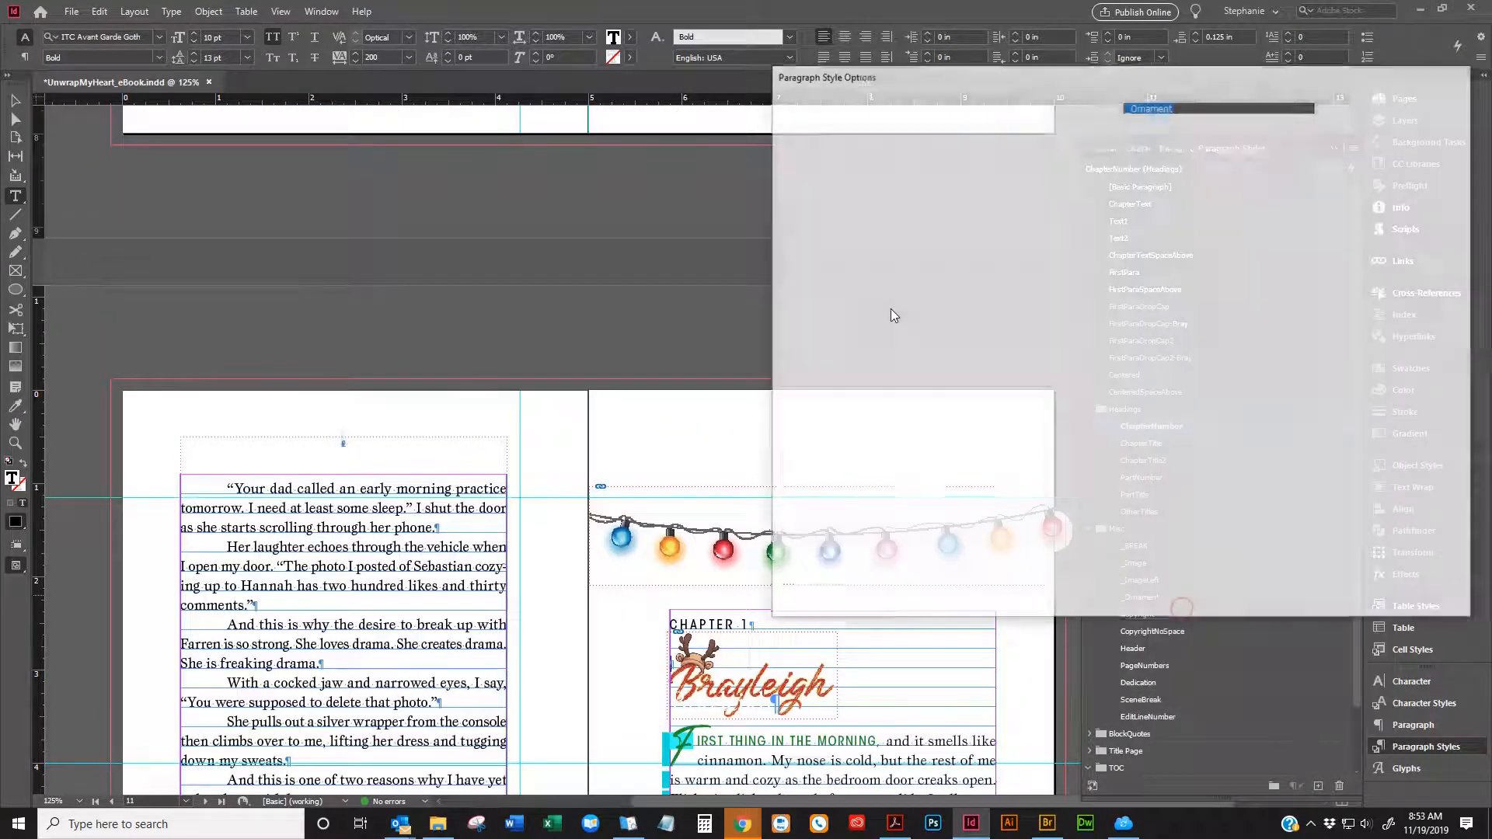
left_click(814, 241)
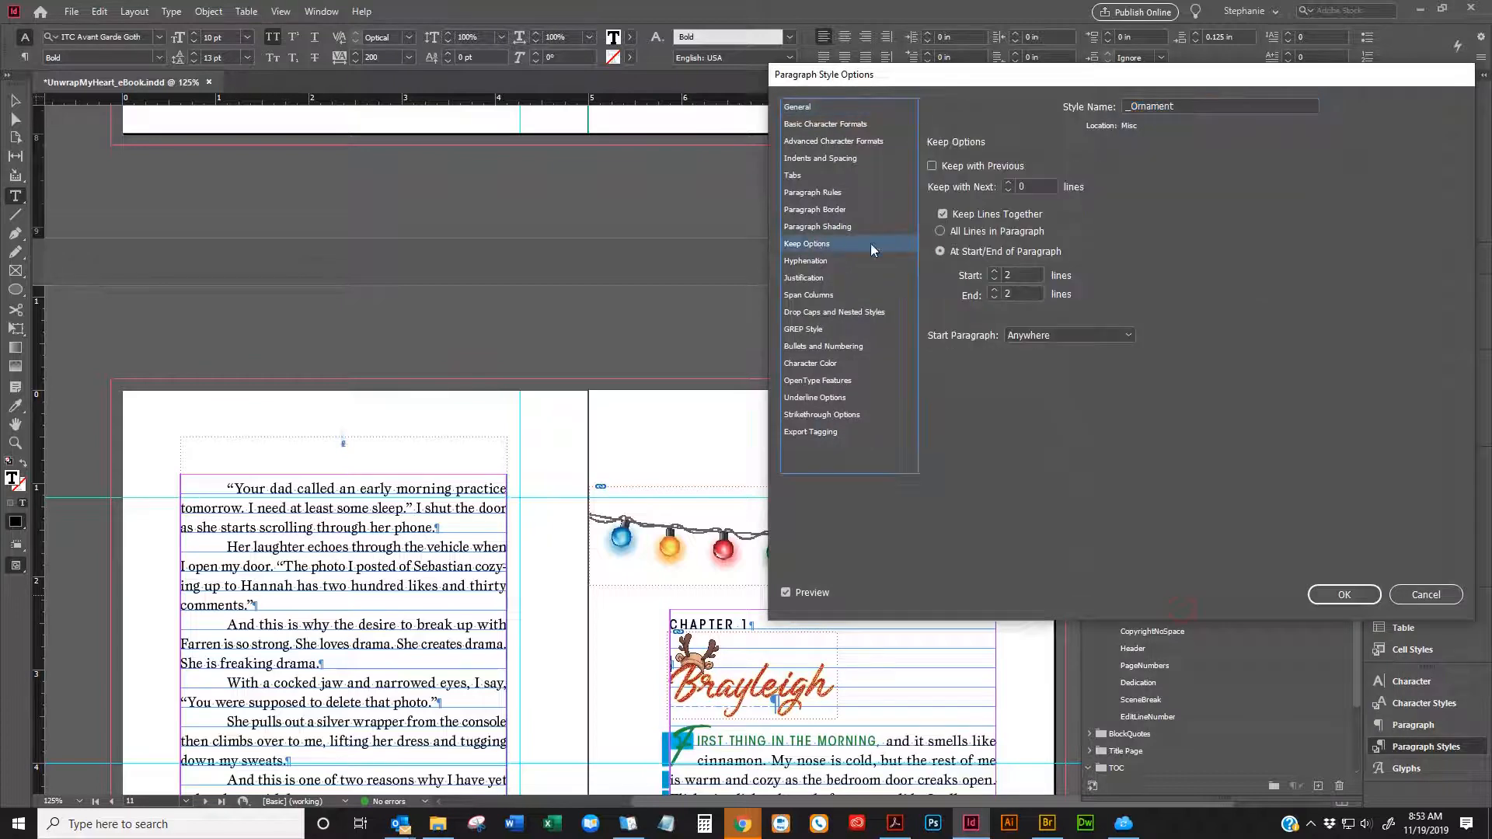
left_click(1072, 336)
left_click(1052, 401)
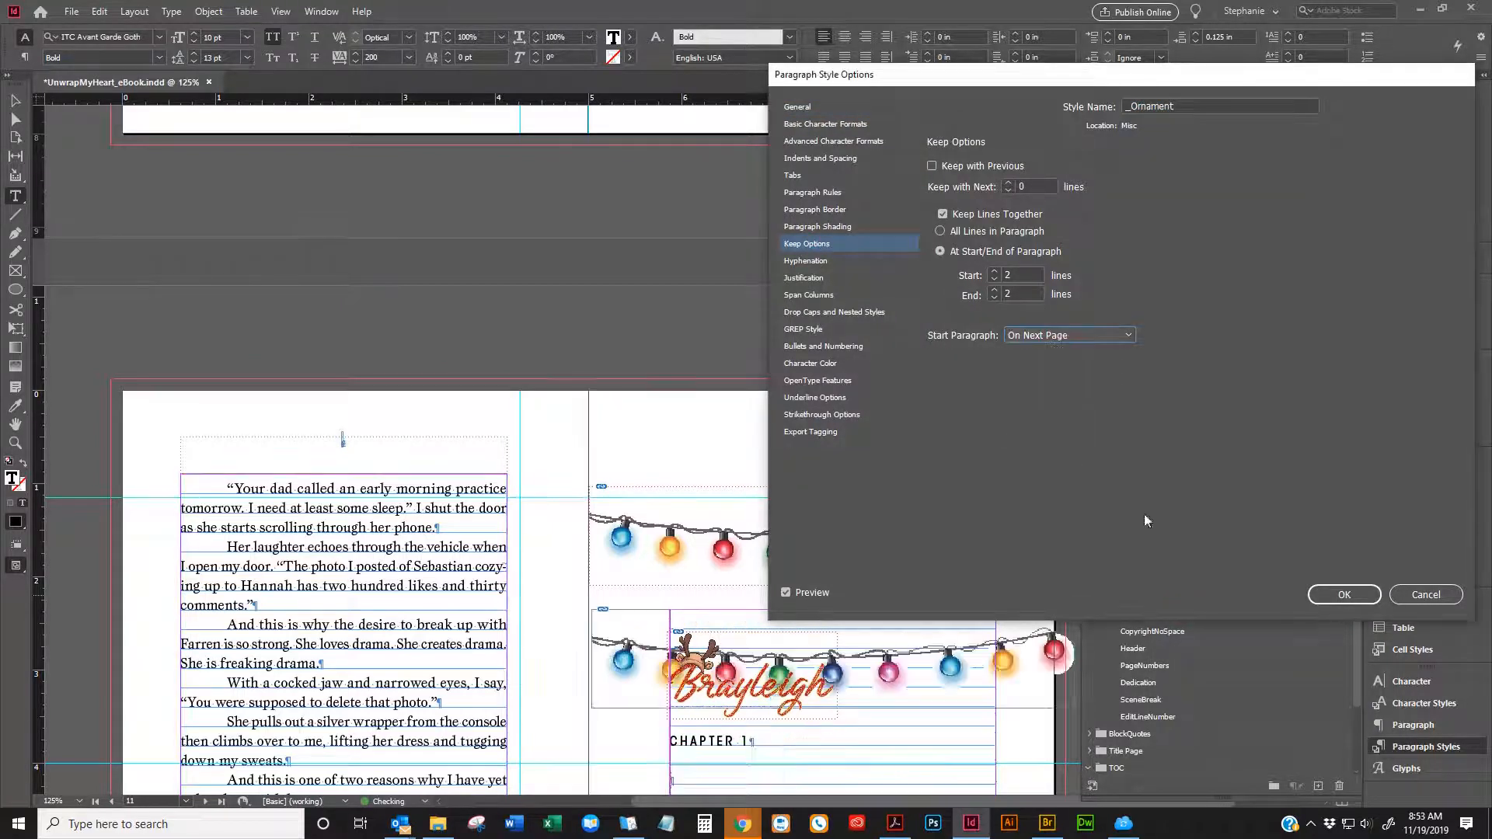
left_click(1343, 594)
Release the Brayleigh title image from page 11's master, apply the C-Blank master to that page, and cut the image
scroll(276, 364, "down", 3)
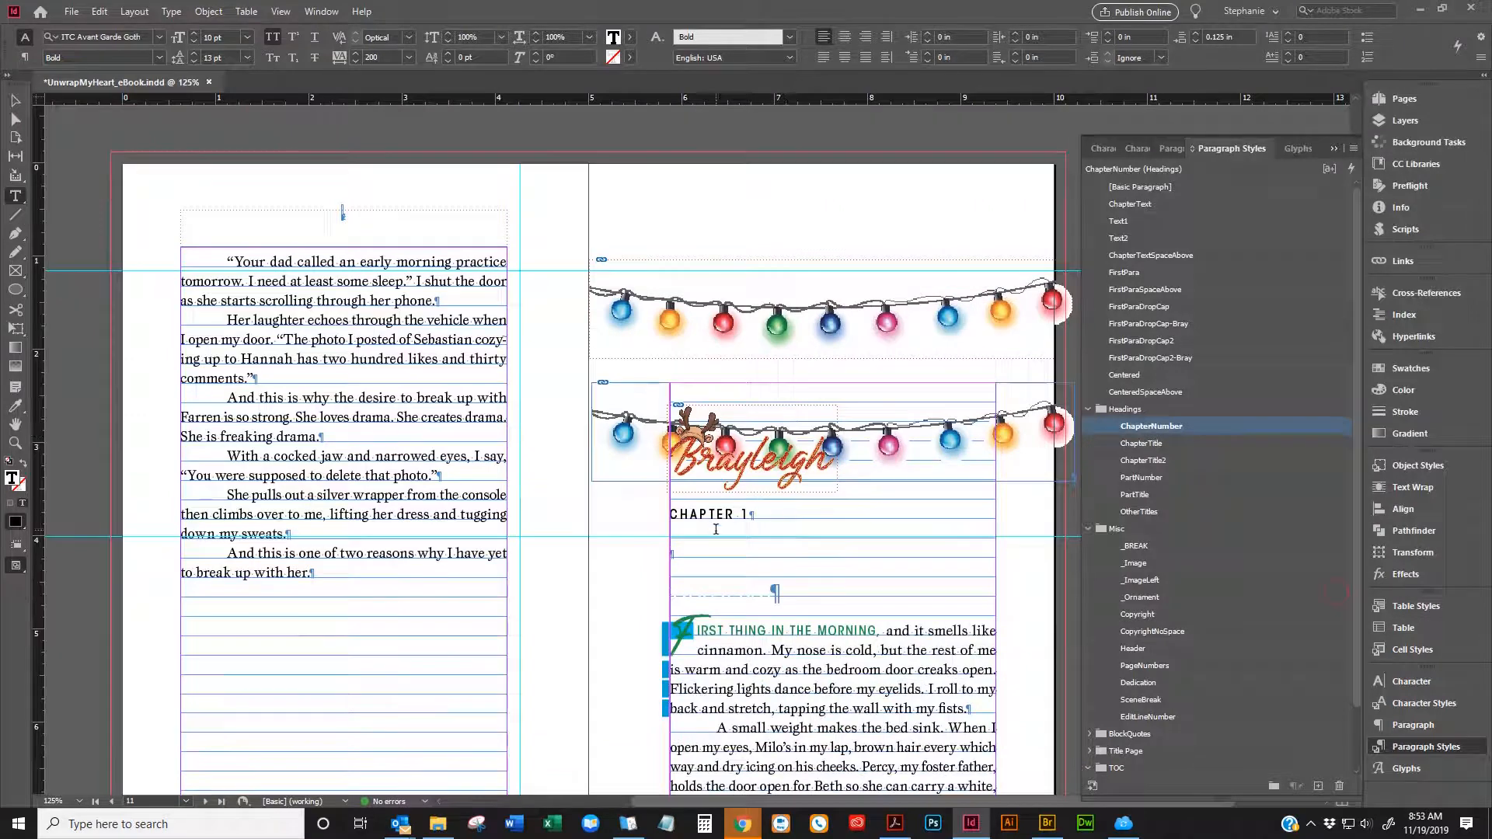
left_click(15, 100)
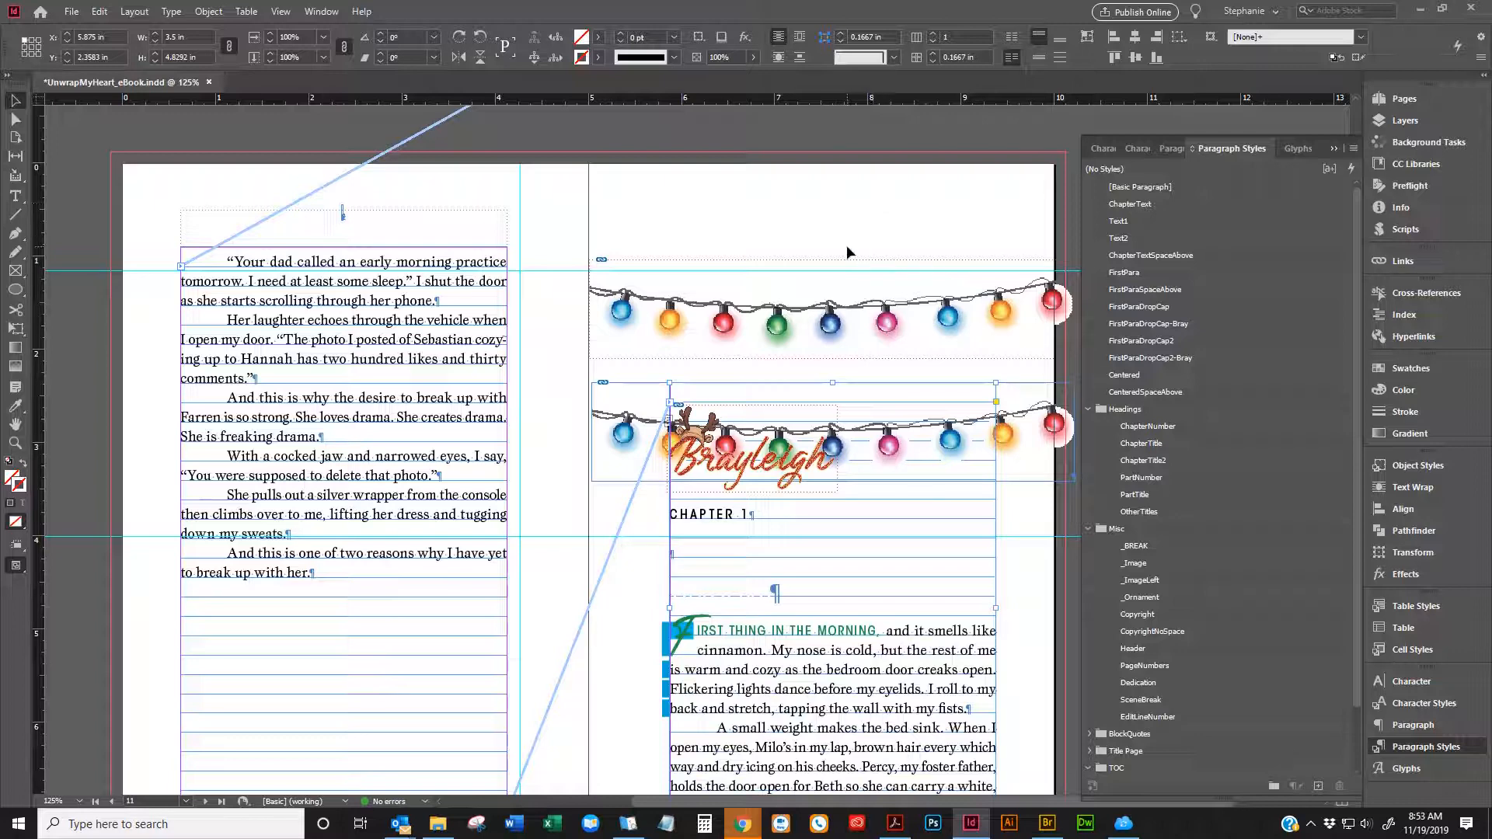
left_click(779, 479)
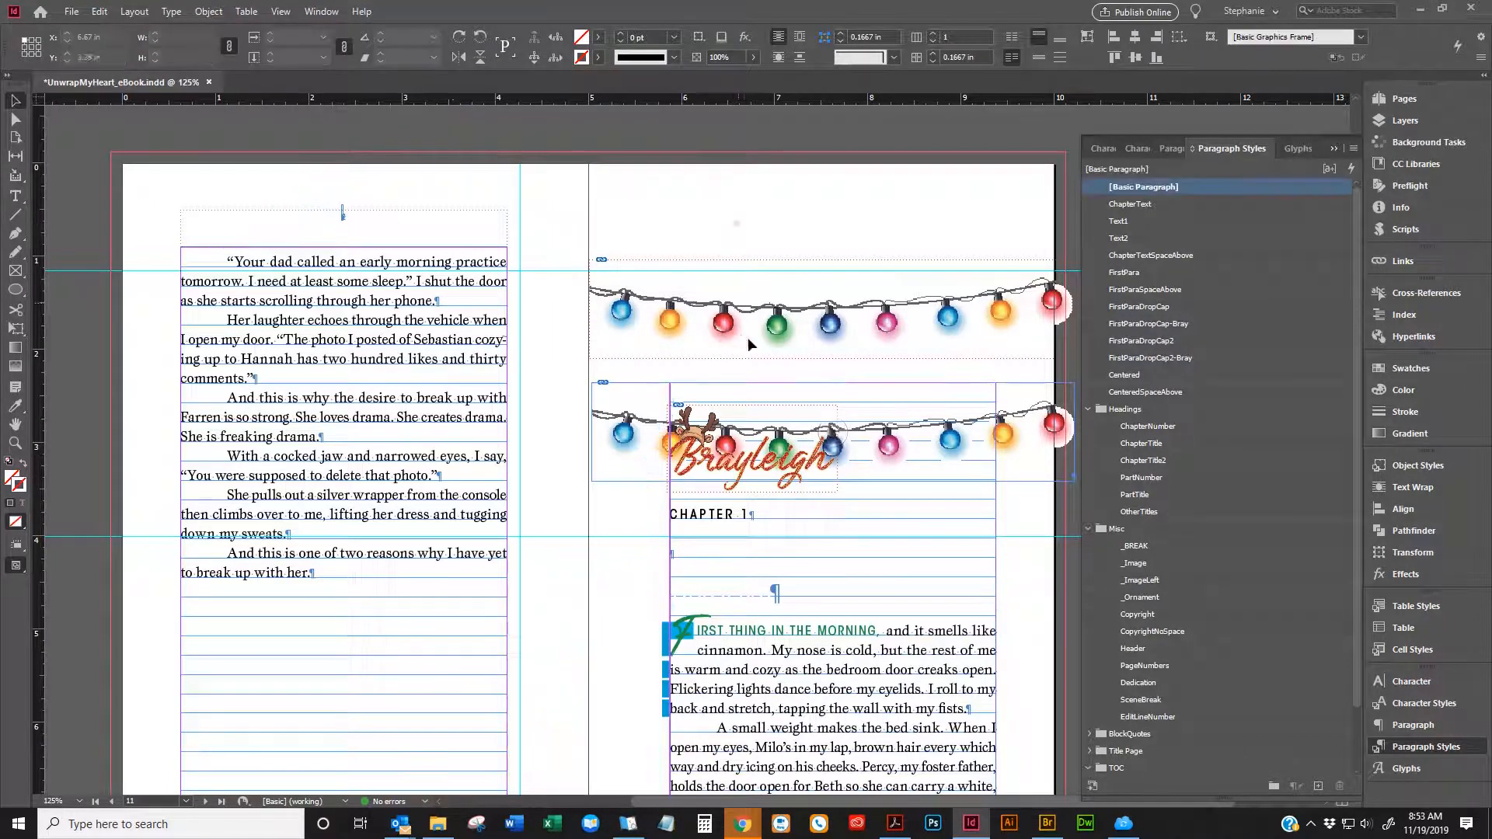
left_click_drag(759, 491, 767, 206)
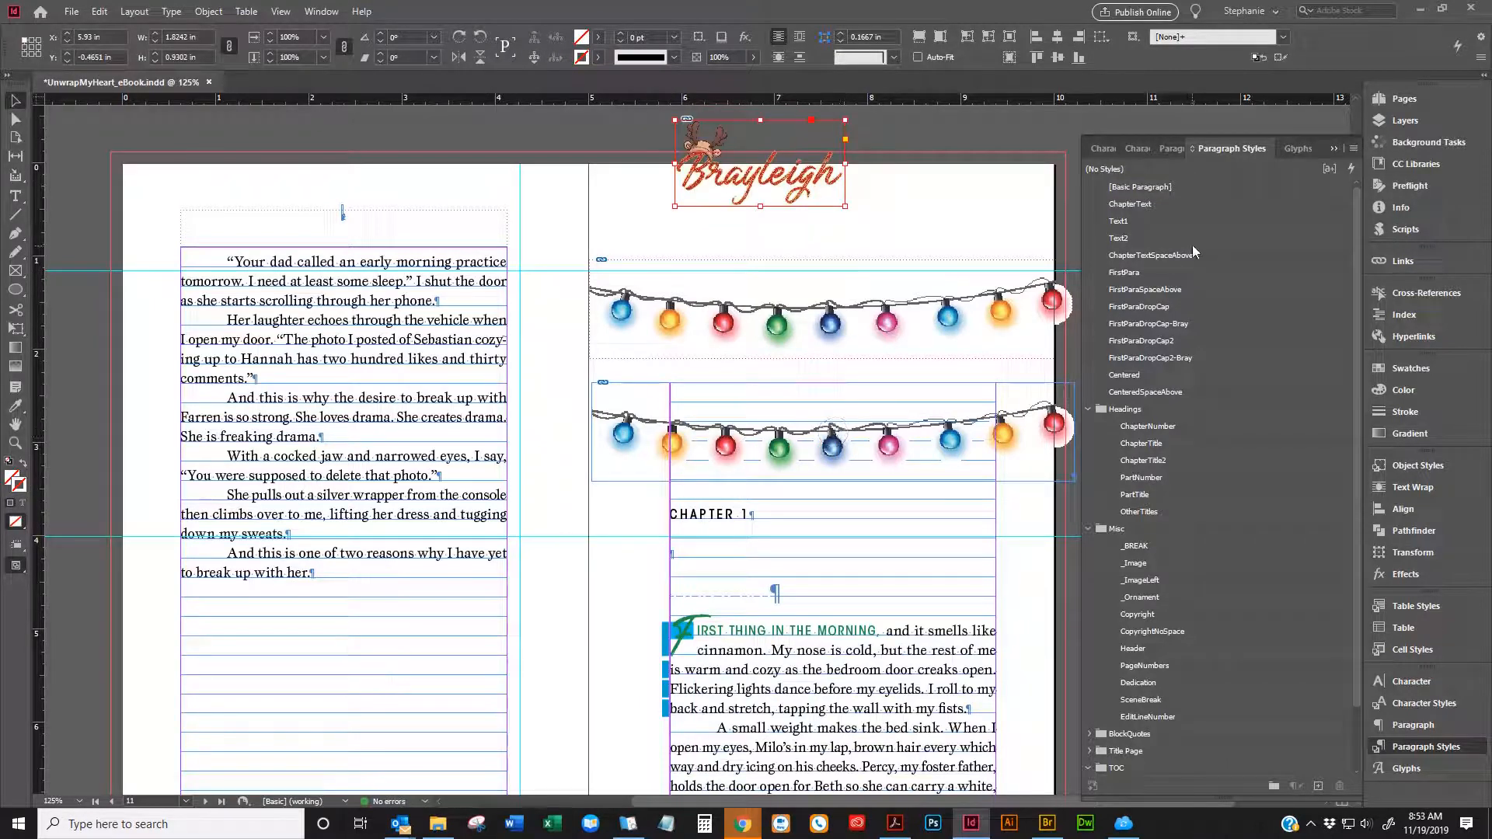
left_click(1402, 99)
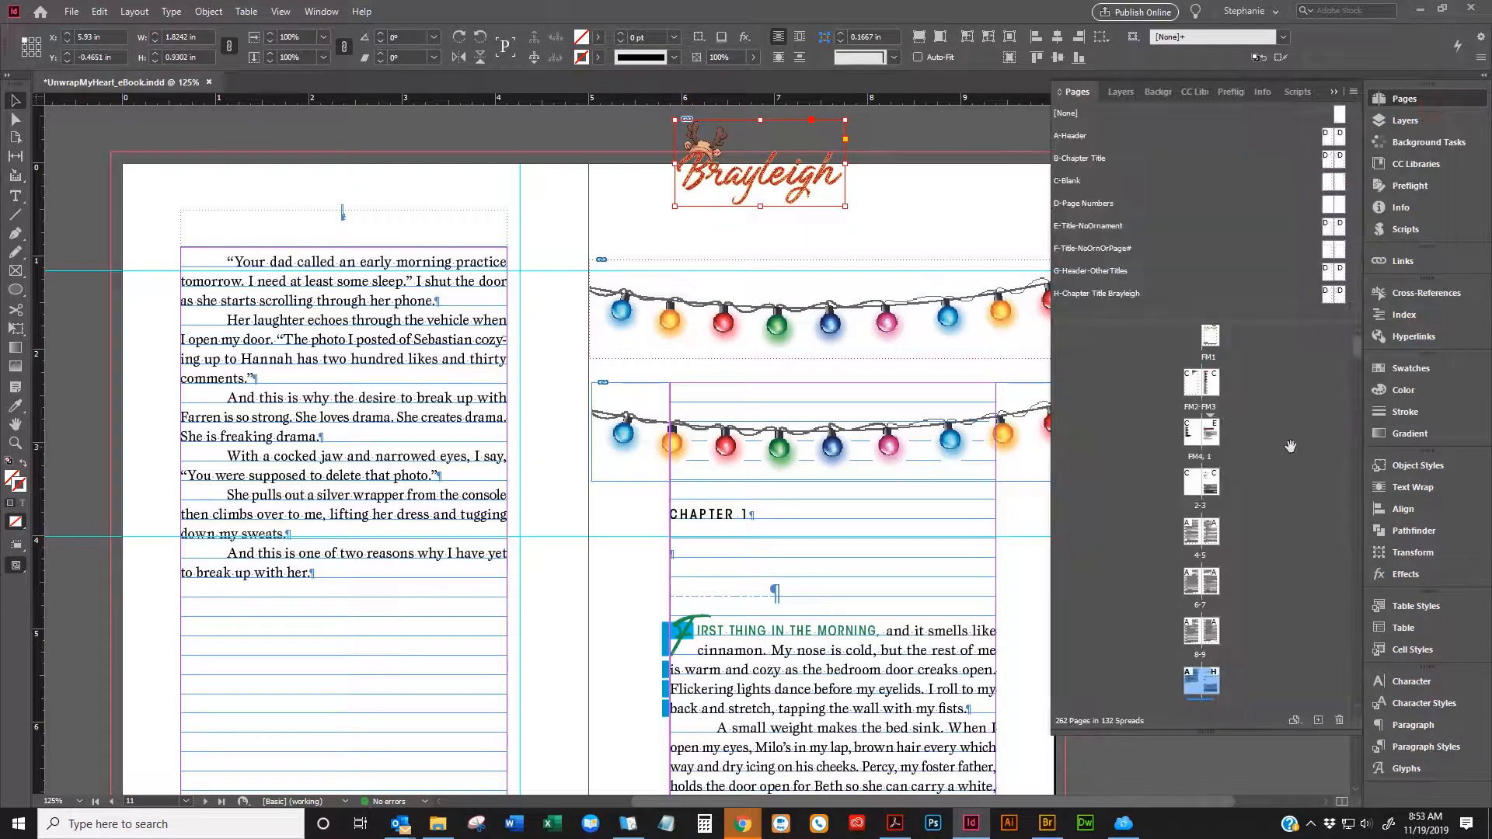
left_click_drag(1337, 182, 1211, 684)
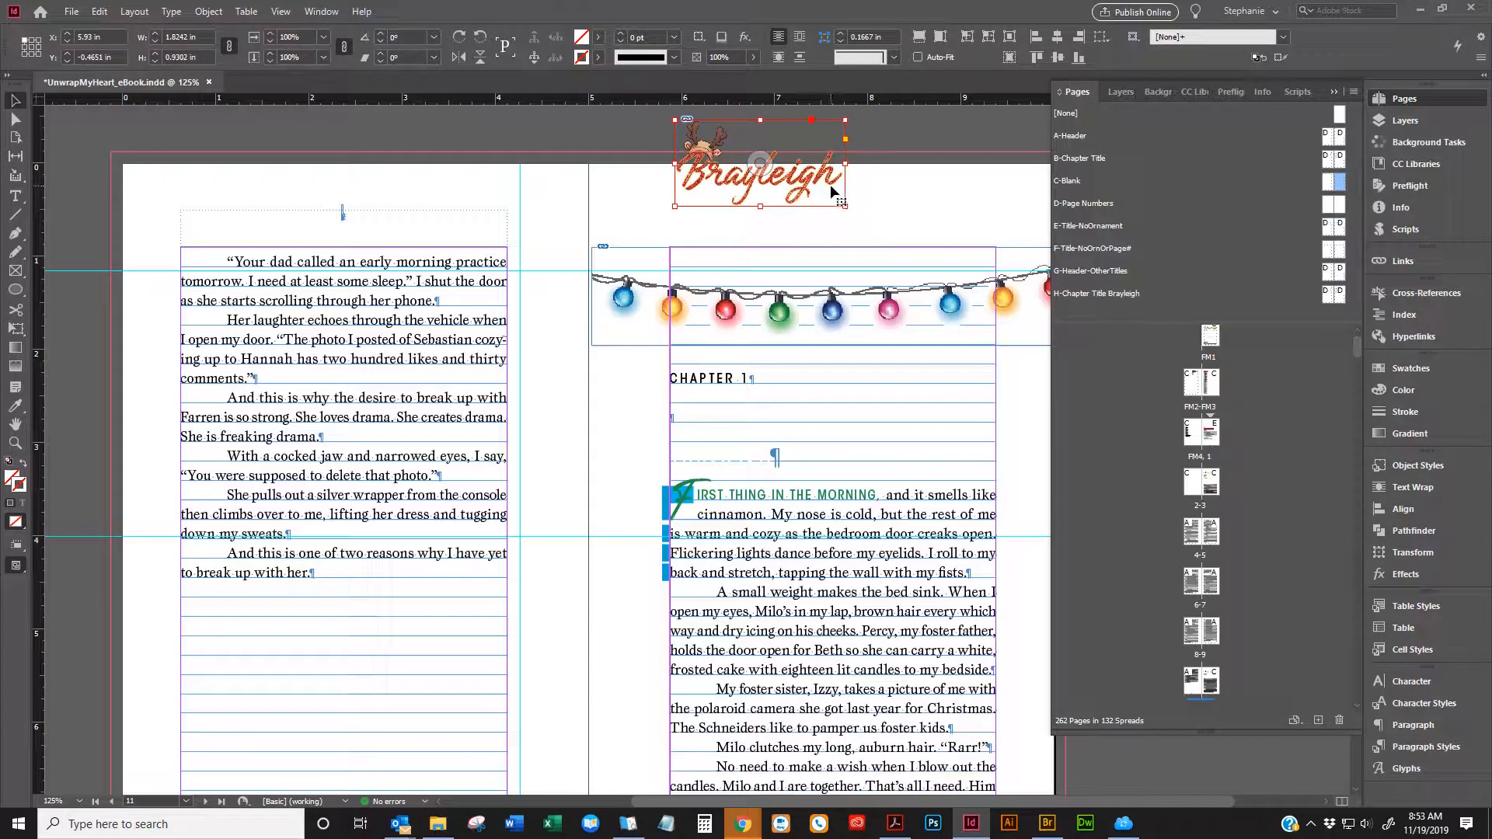
key("Delete")
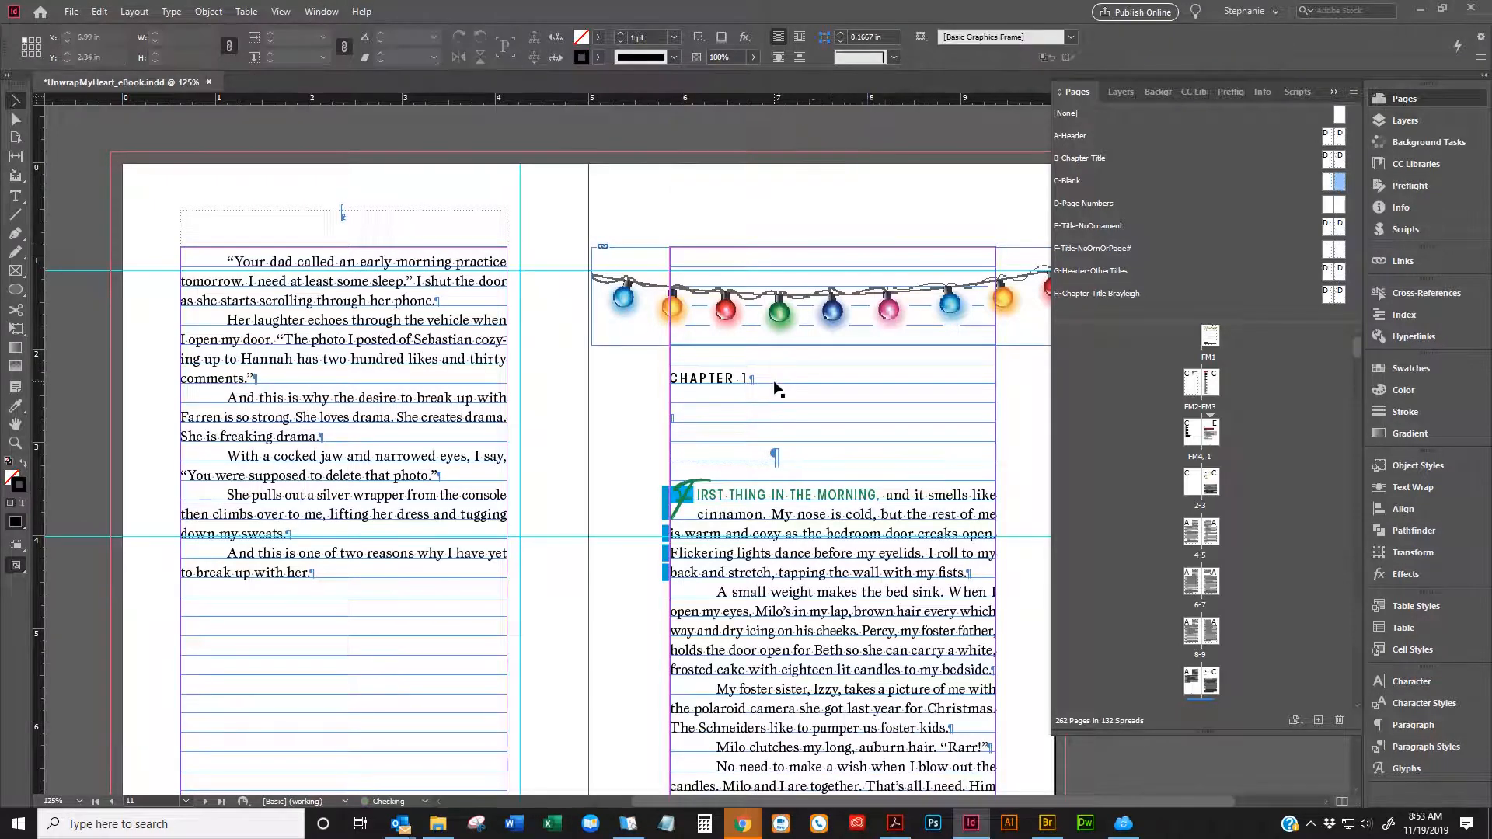
Renumber the pasted heading as Chapter 2 and paste the Brayleigh image inline in the empty paragraph below it, styled _ImageLeft
key("t")
key("BackSpace")
type("2")
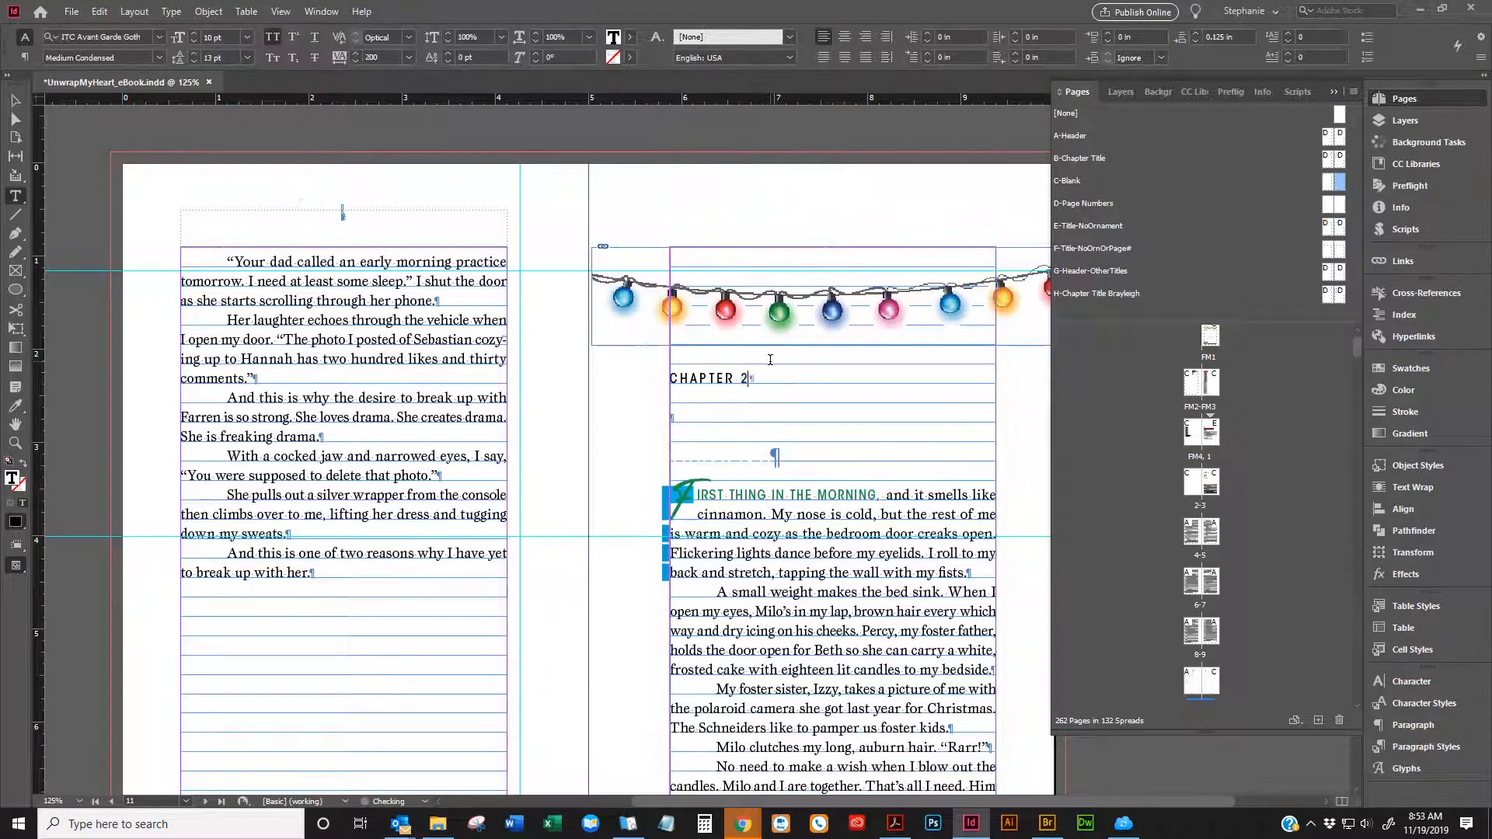
left_click(1398, 748)
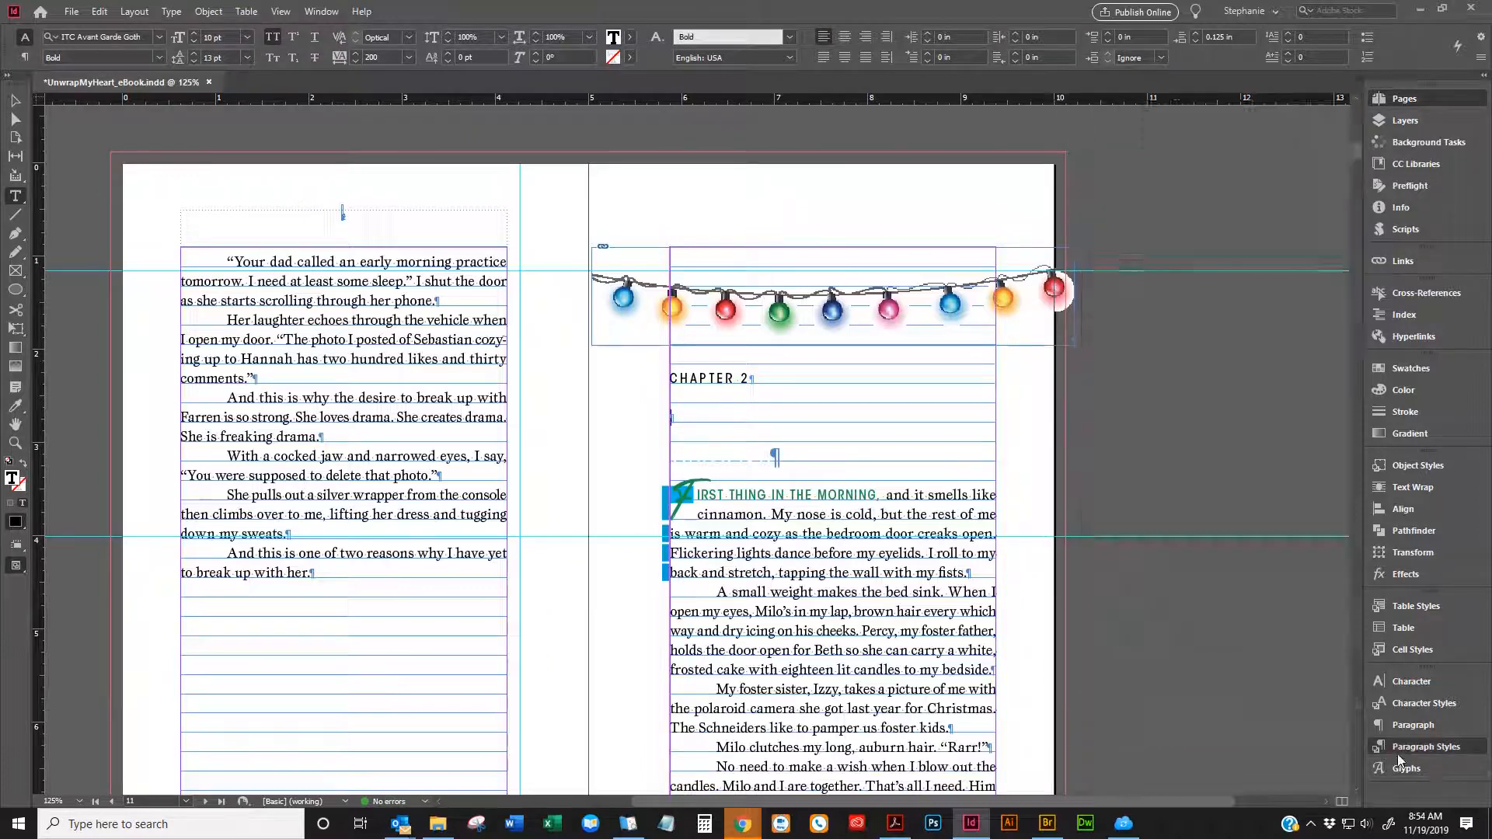
left_click(1147, 580)
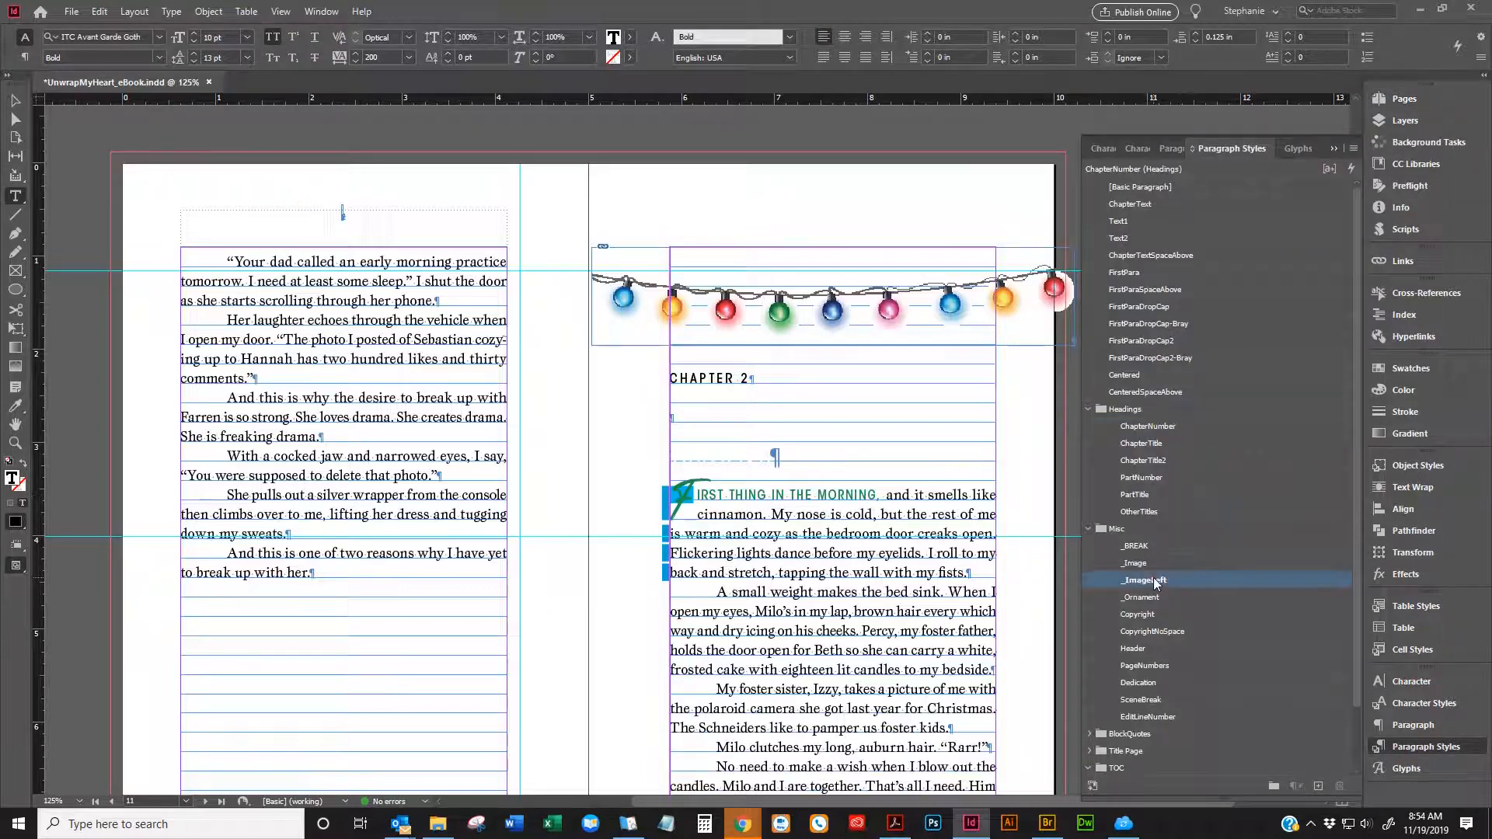
key("ctrl+v")
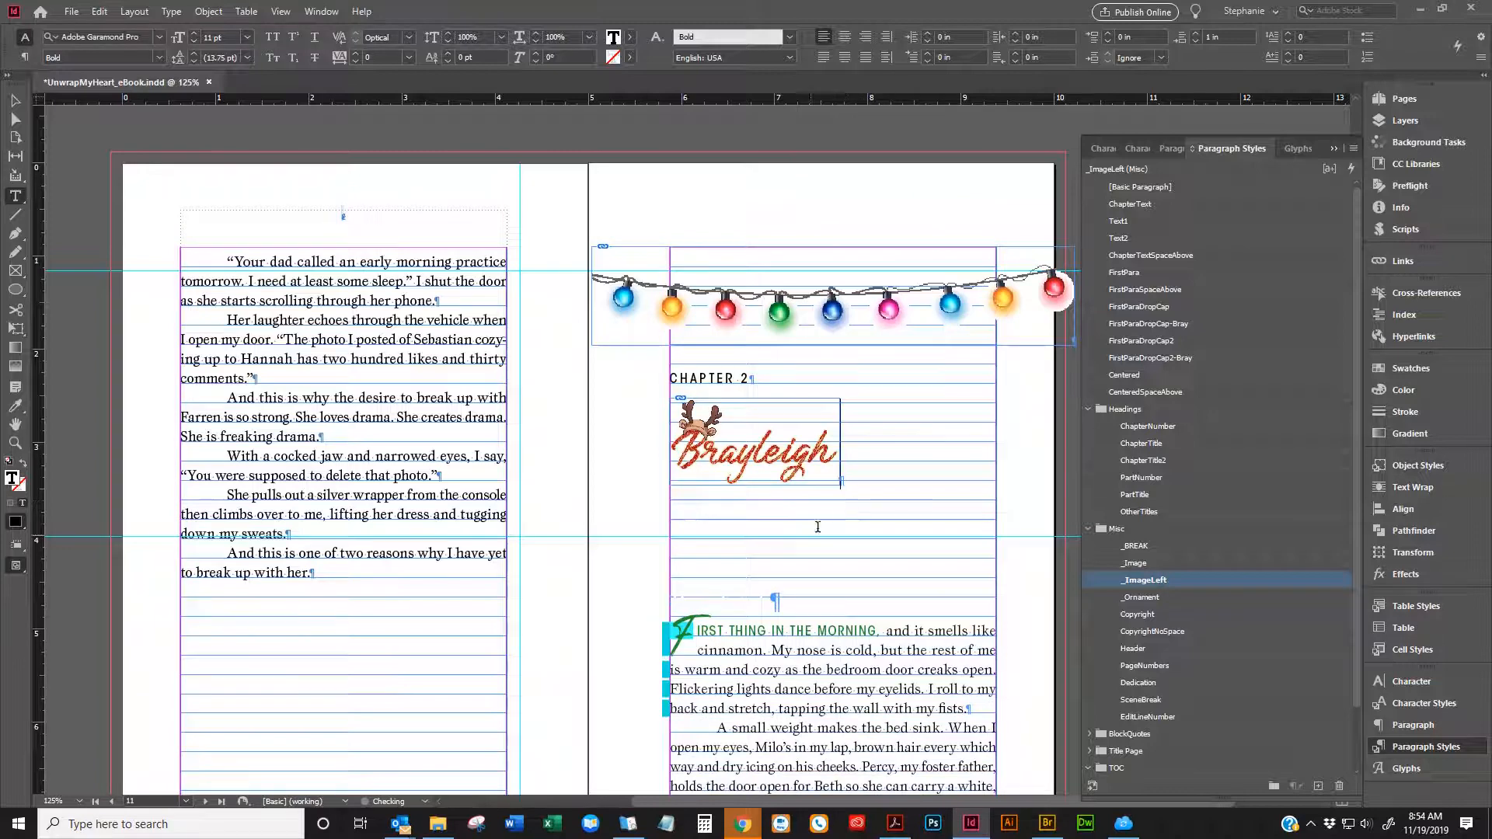
Clear the overrides from the opening paragraph of Chapter 2 so it follows the plain FirstParaDropCap-Bray style
left_click_drag(694, 633, 660, 631)
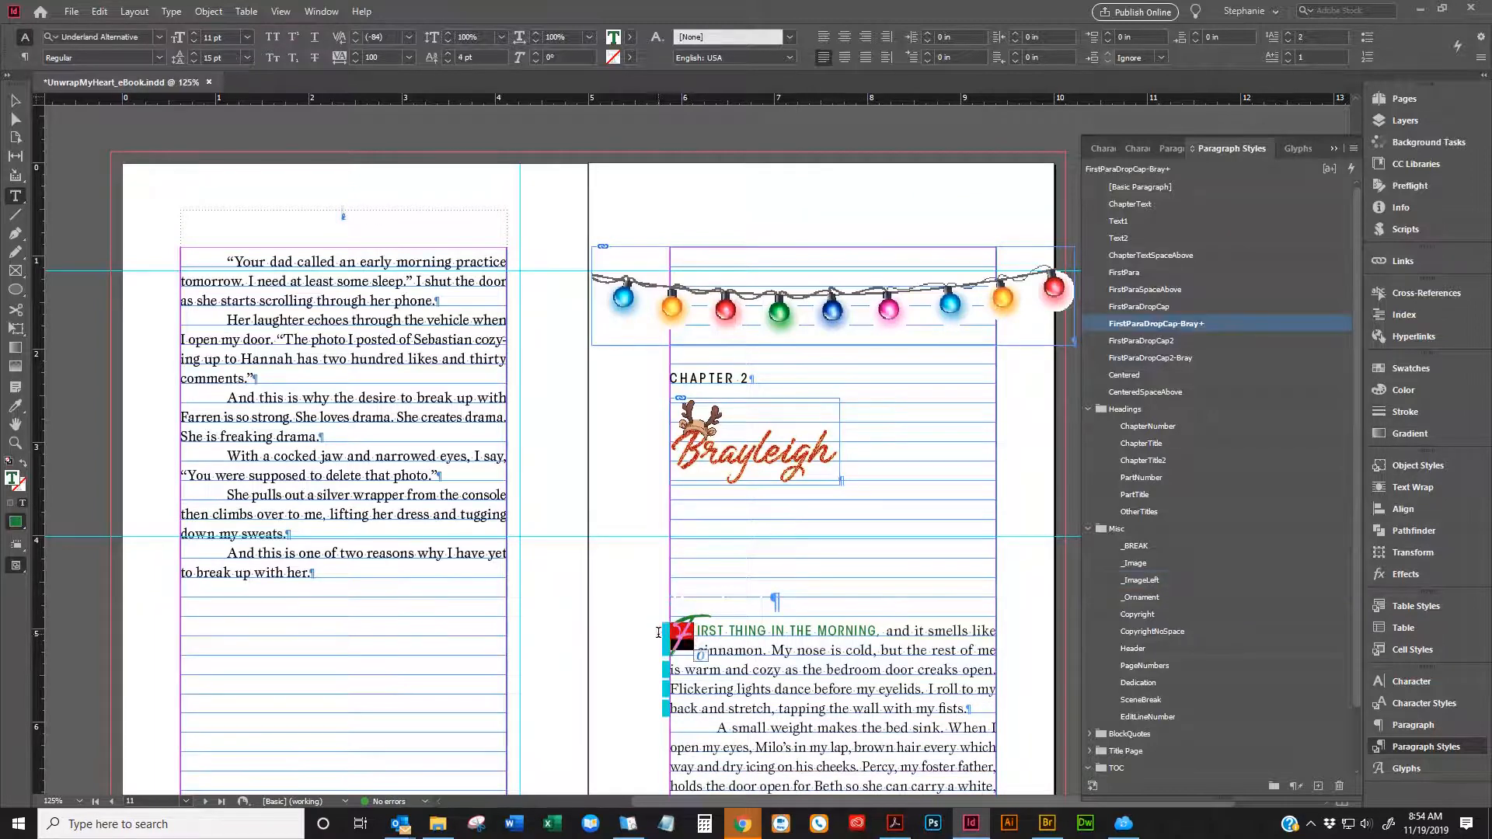
right_click(691, 635)
left_click(801, 189)
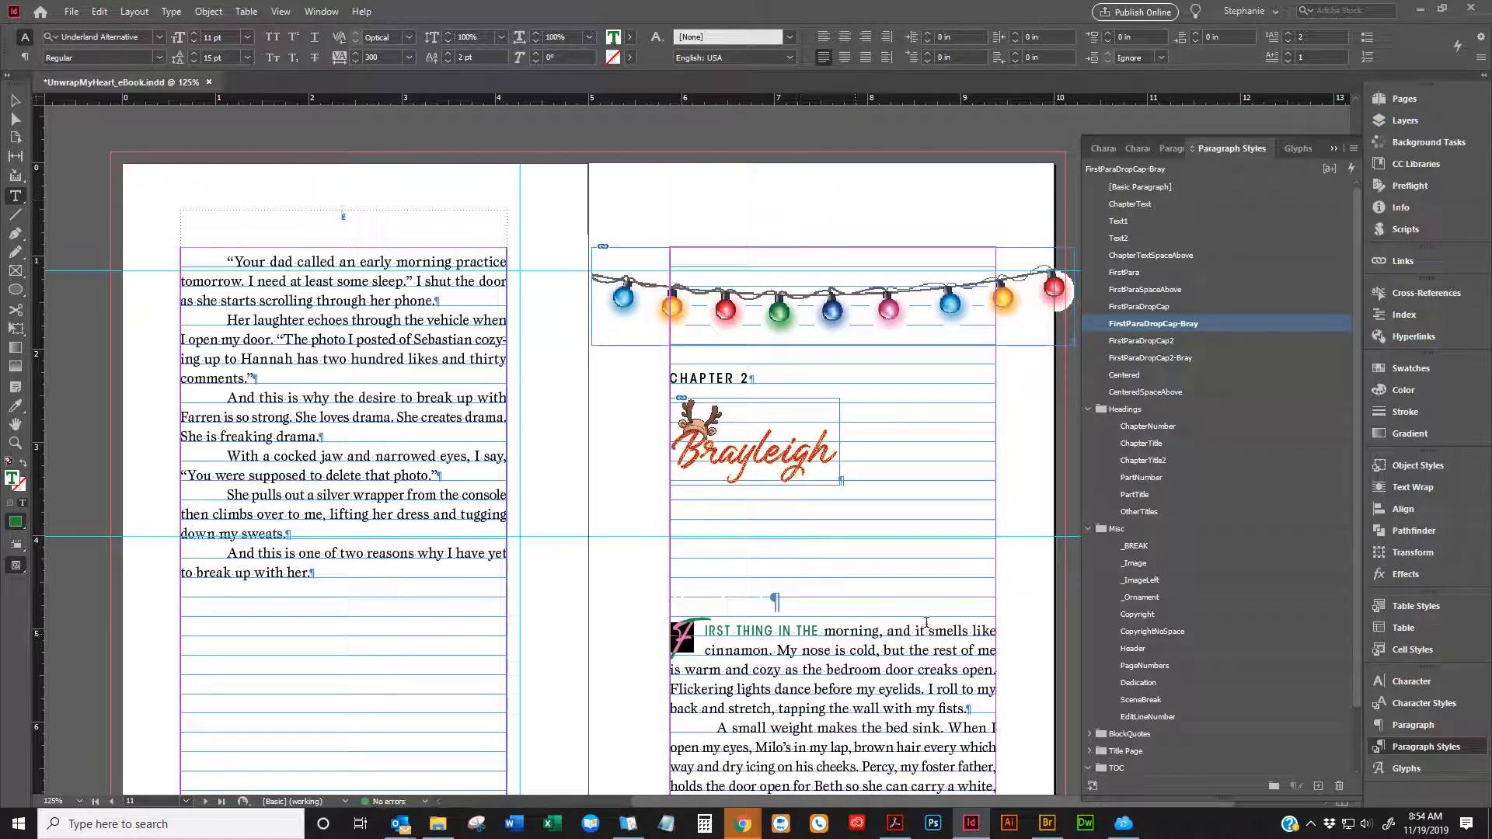
left_click(710, 640)
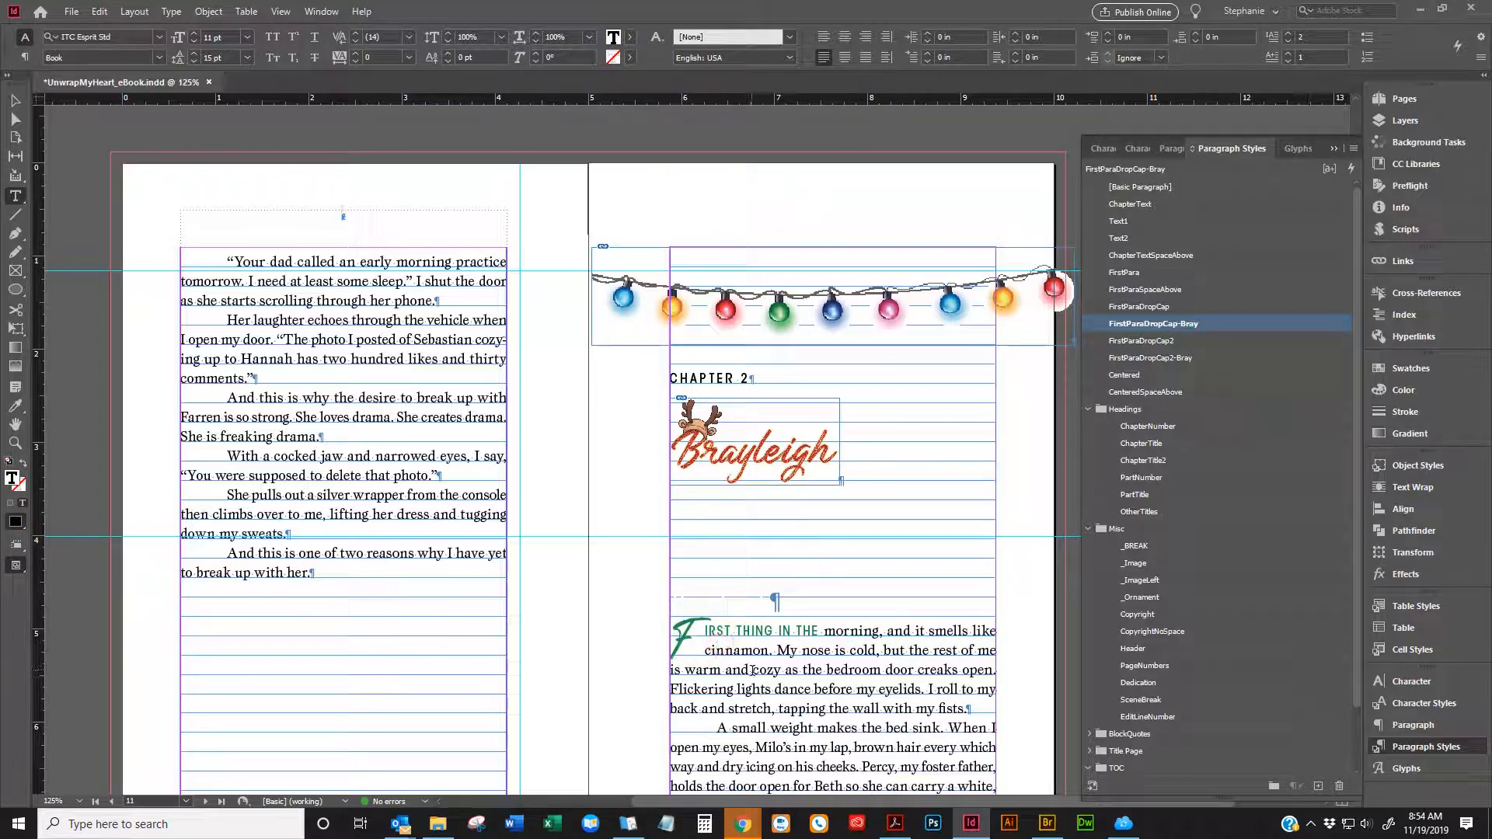
Change the DropCapBray character style to ITC Avant Garde Gothic Std Book and remove its tracking value
left_click_drag(700, 634, 675, 633)
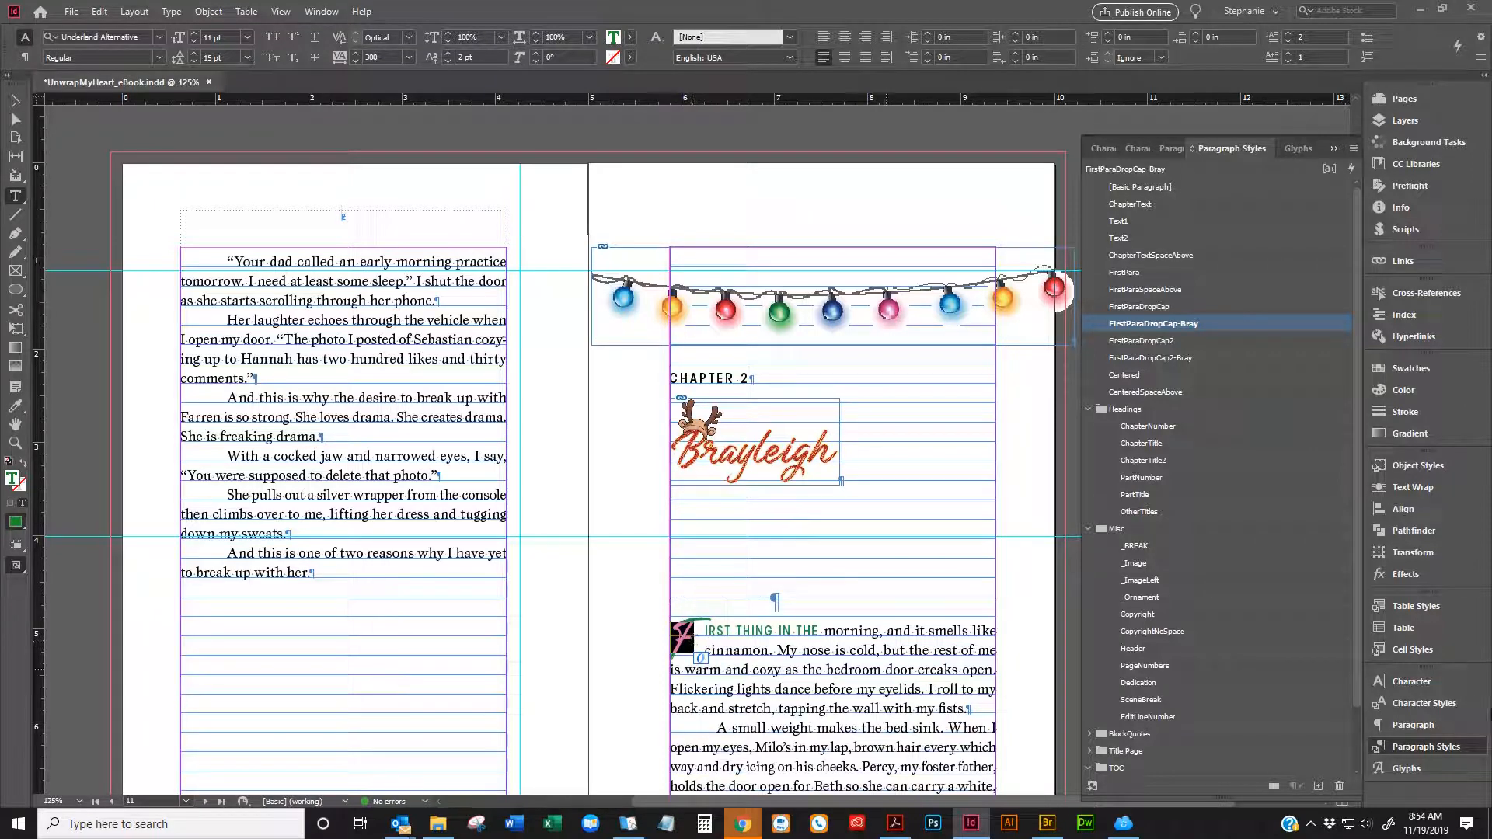
left_click(1396, 703)
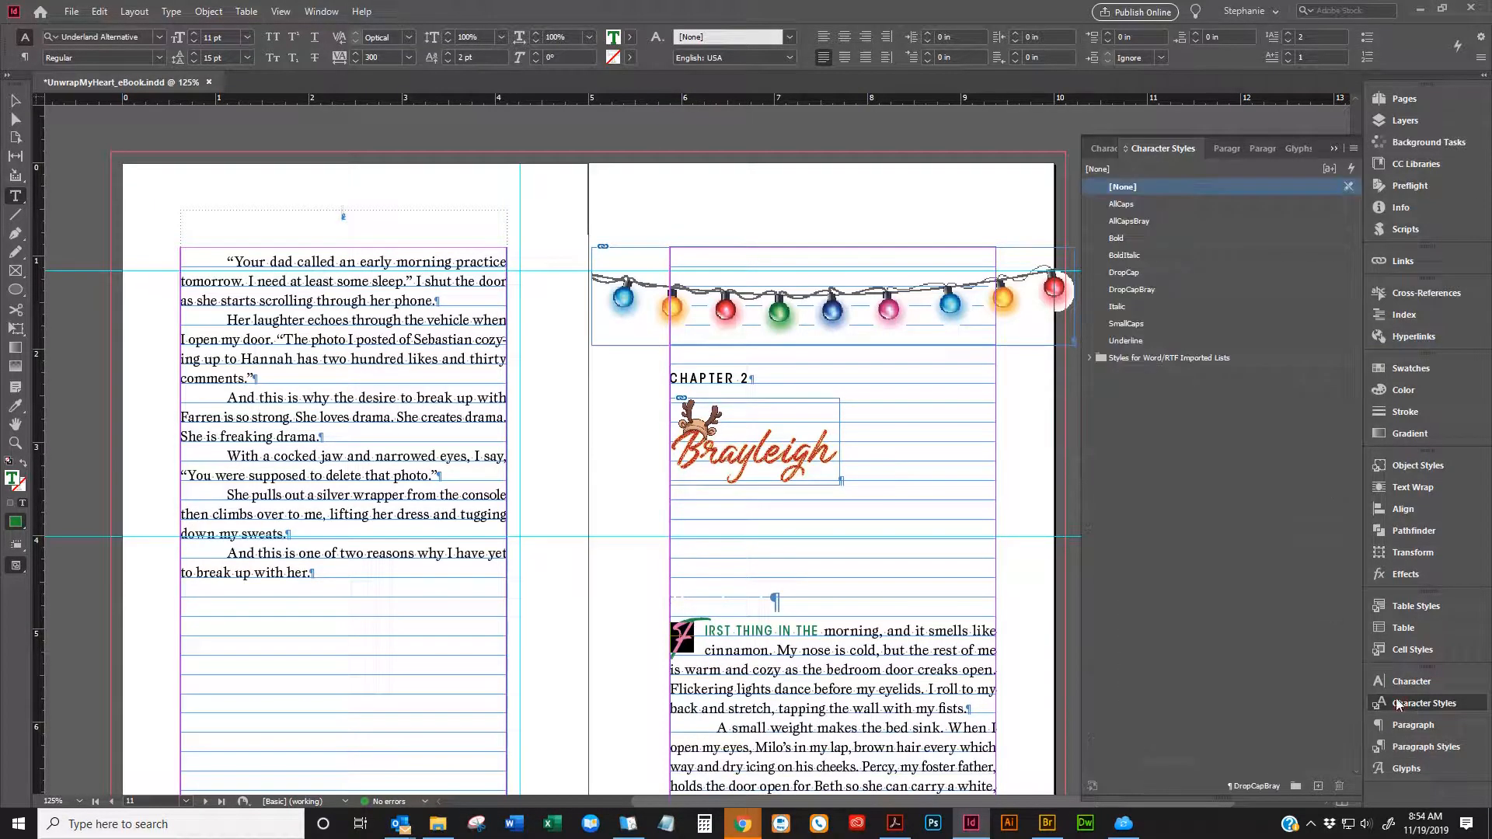
right_click(1132, 287)
left_click(1173, 299)
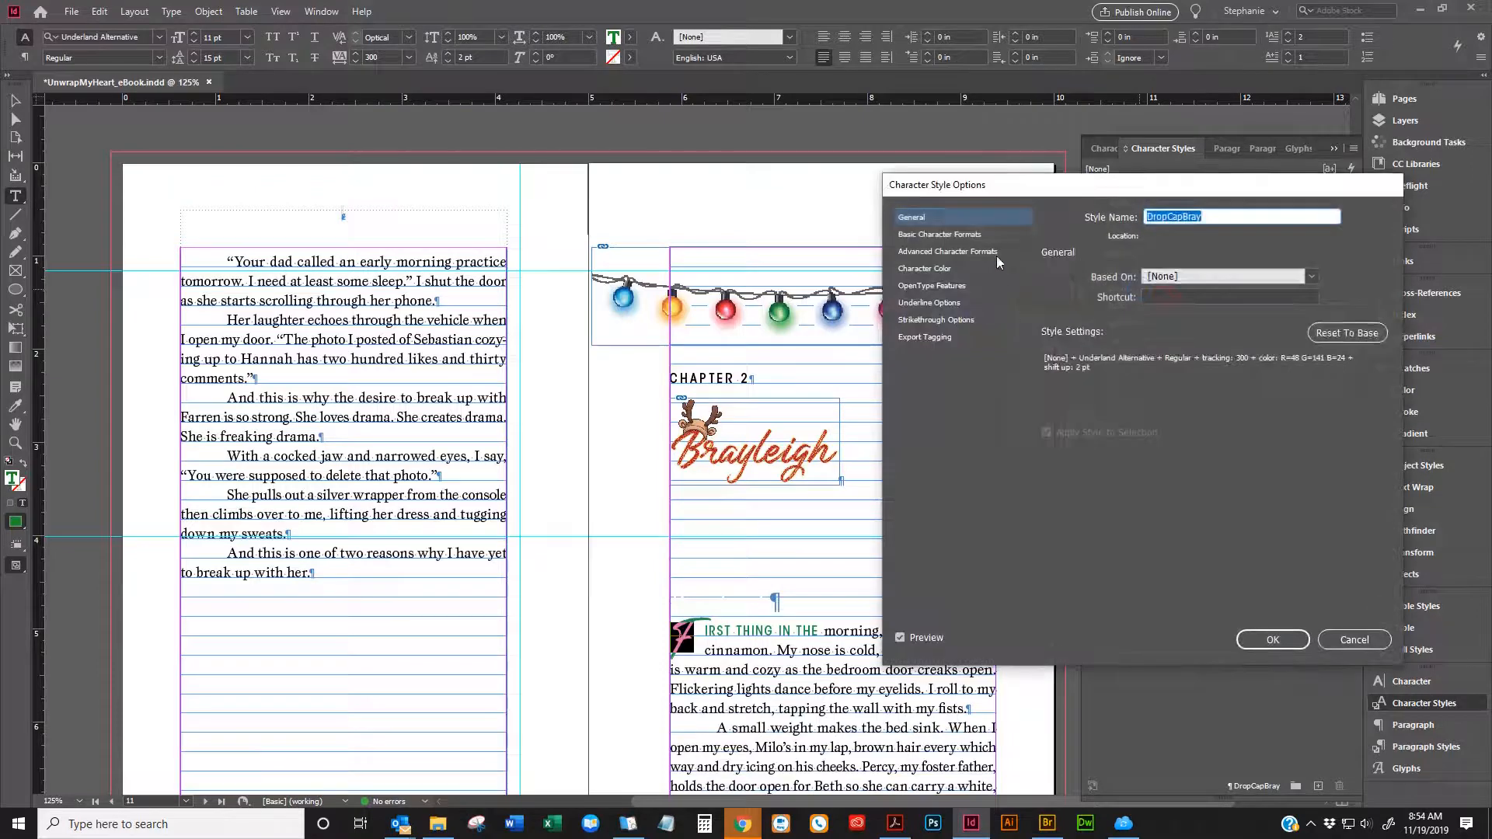
left_click(985, 235)
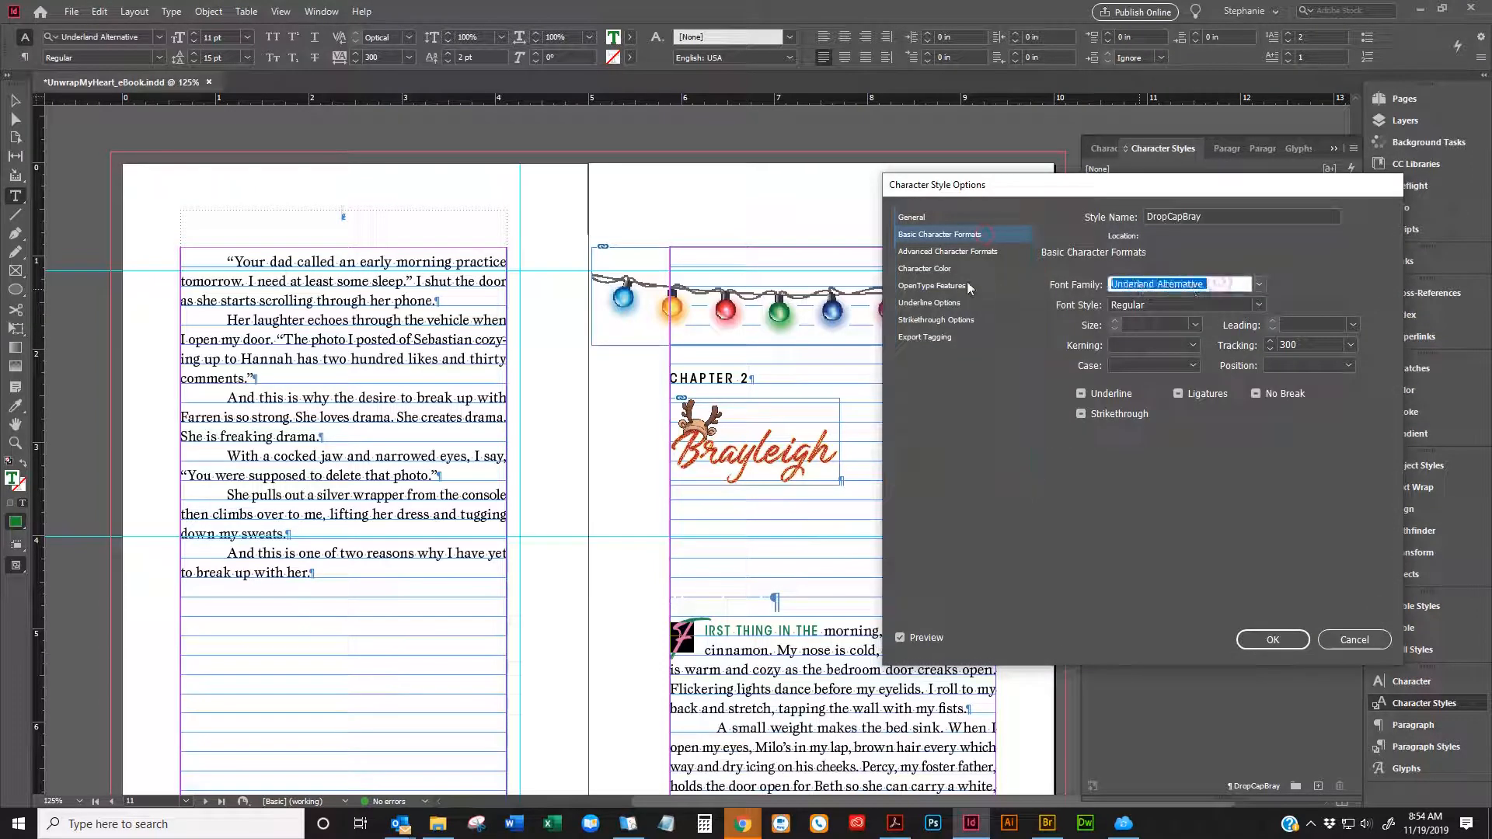
type("ITC Avant Garde Gothic Std")
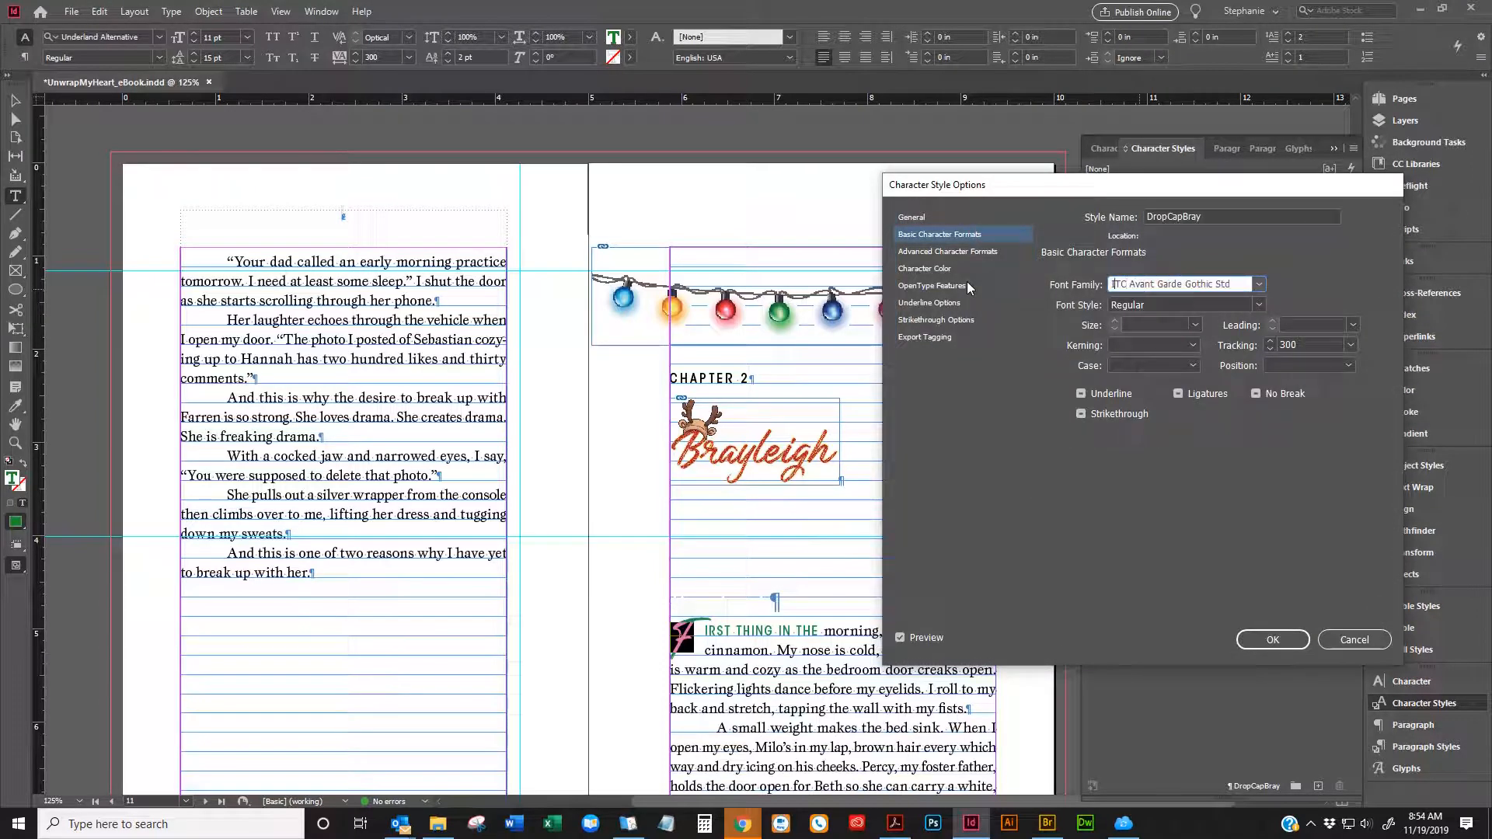
key("Tab")
left_click(1260, 344)
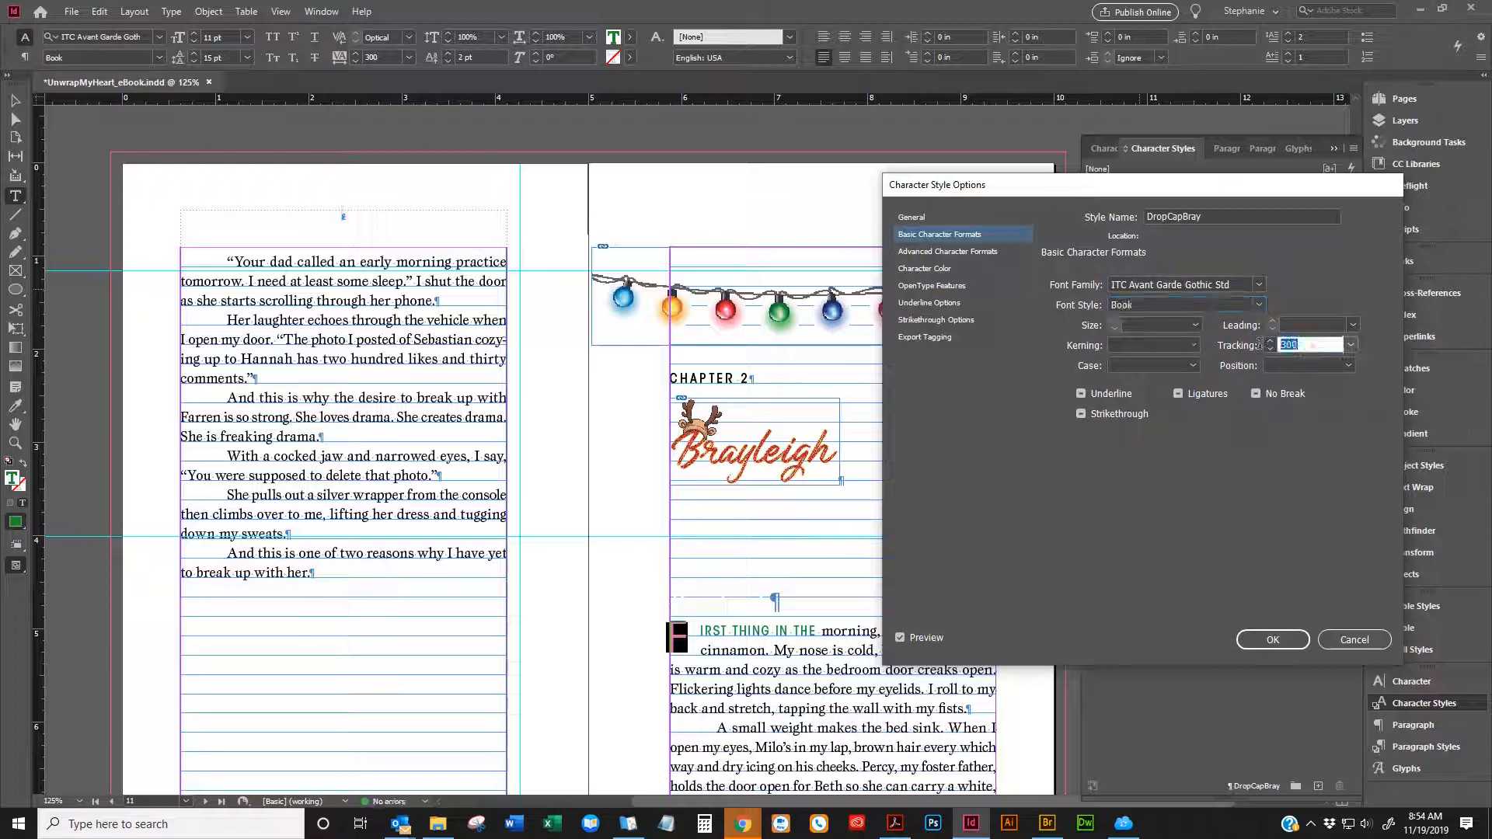
key("BackSpace")
left_click(1272, 639)
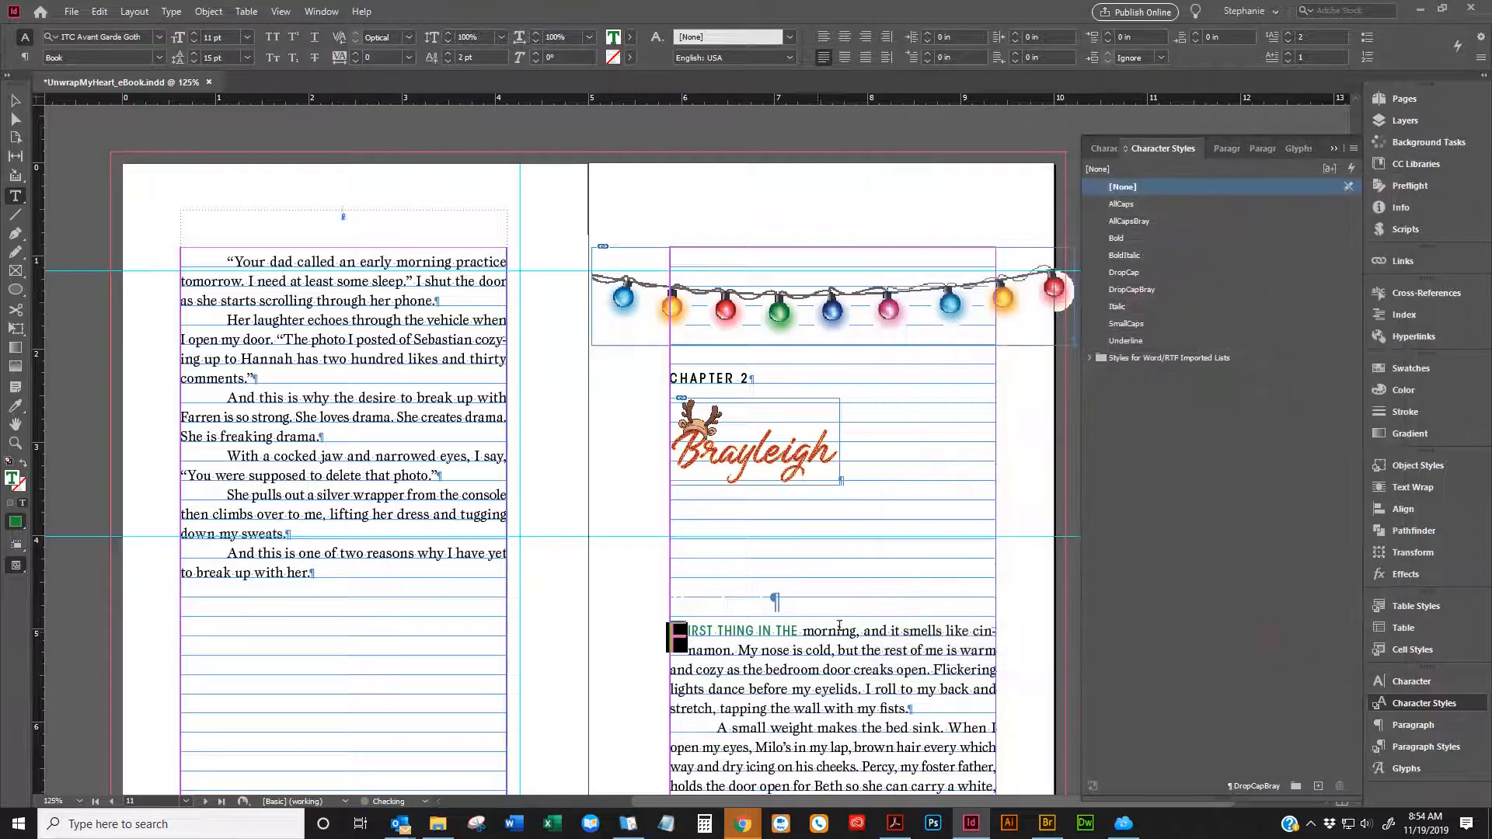
left_click(808, 669)
scroll(879, 613, "down", 2)
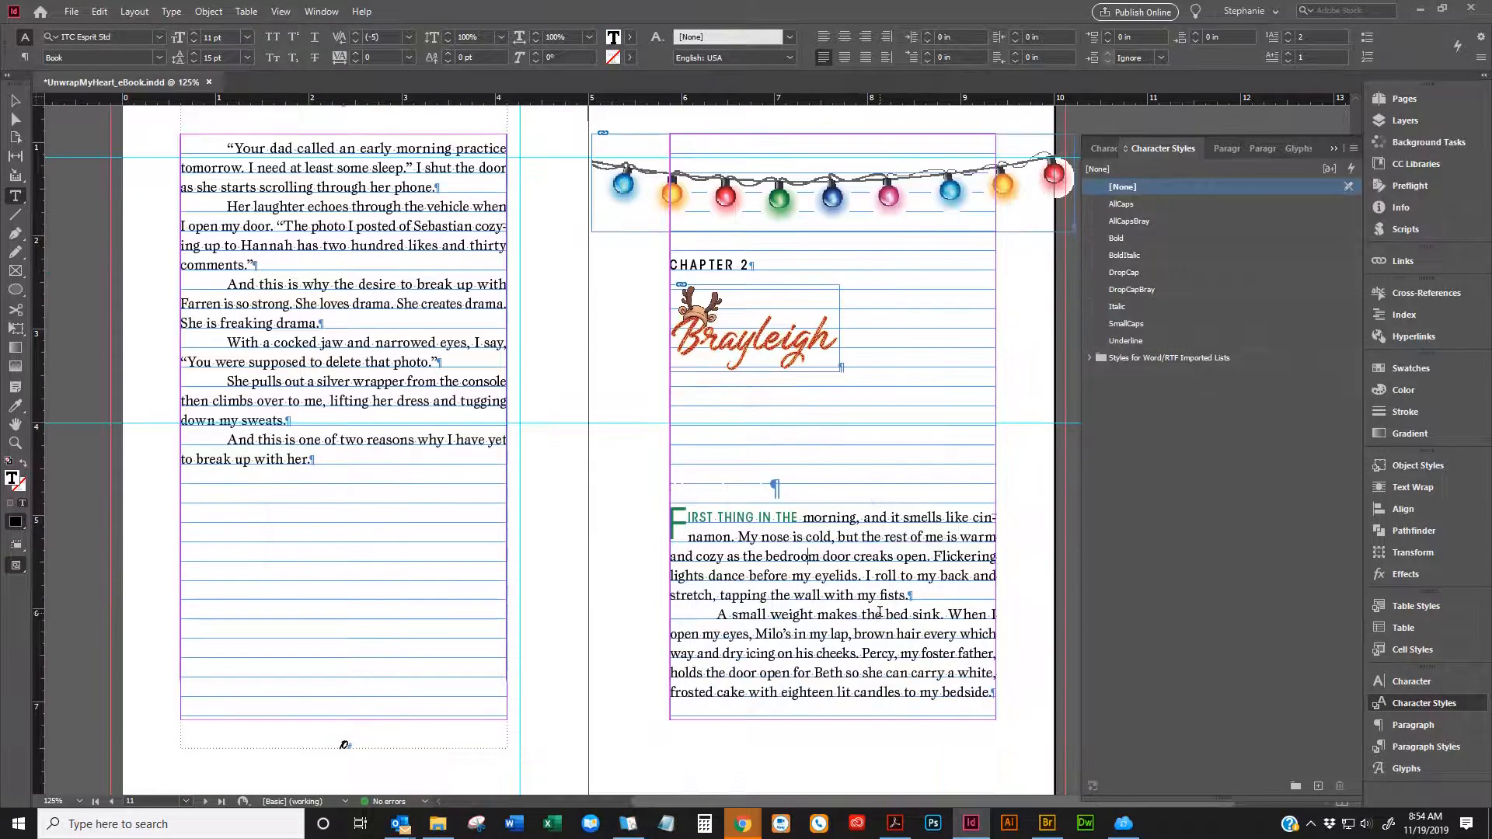
scroll(881, 611, "up", 1)
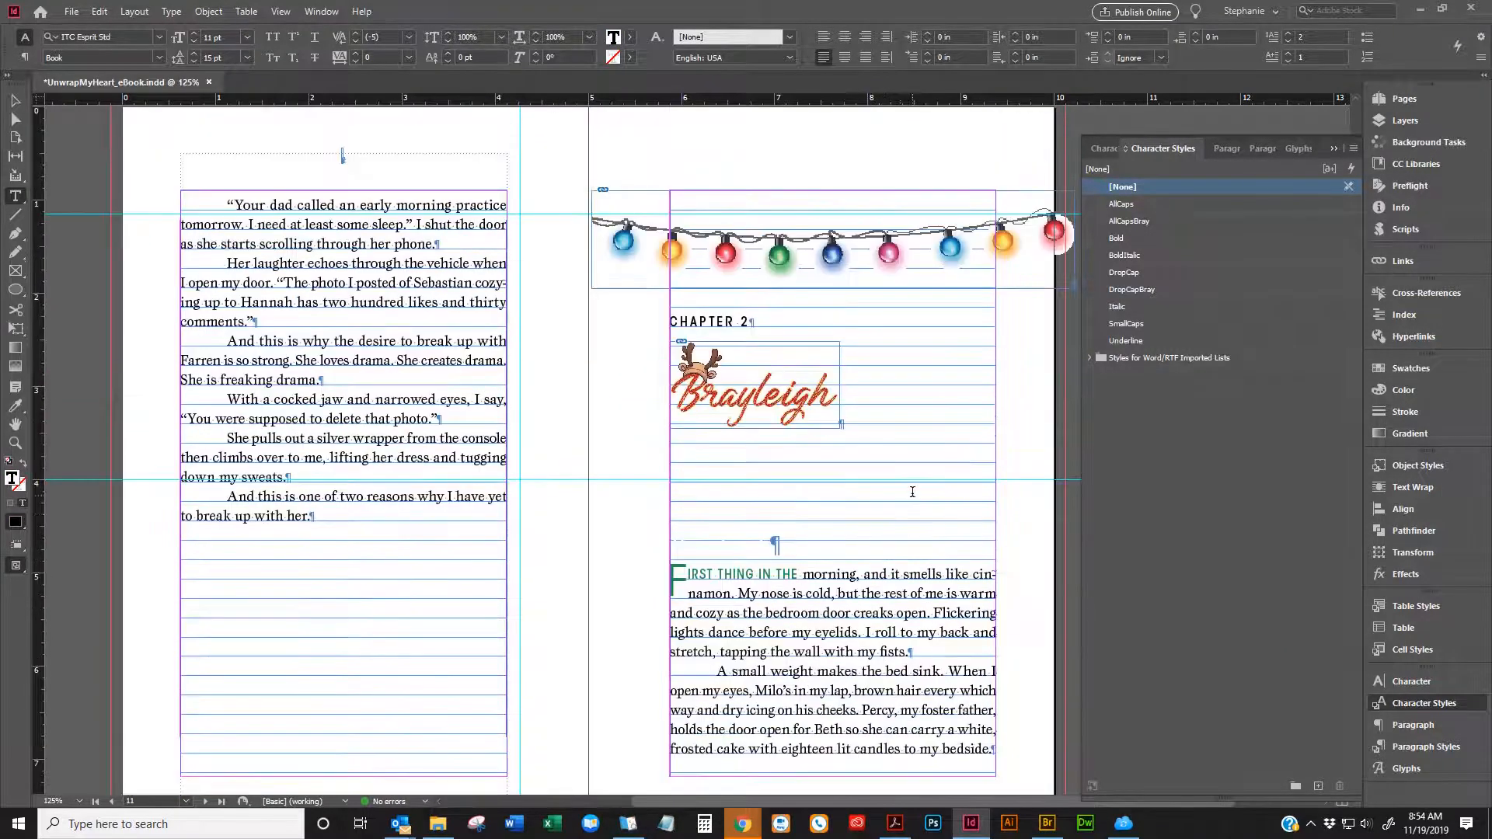
Copy the lights image and the Chapter 2 heading from the opening on page 11
left_click(779, 315)
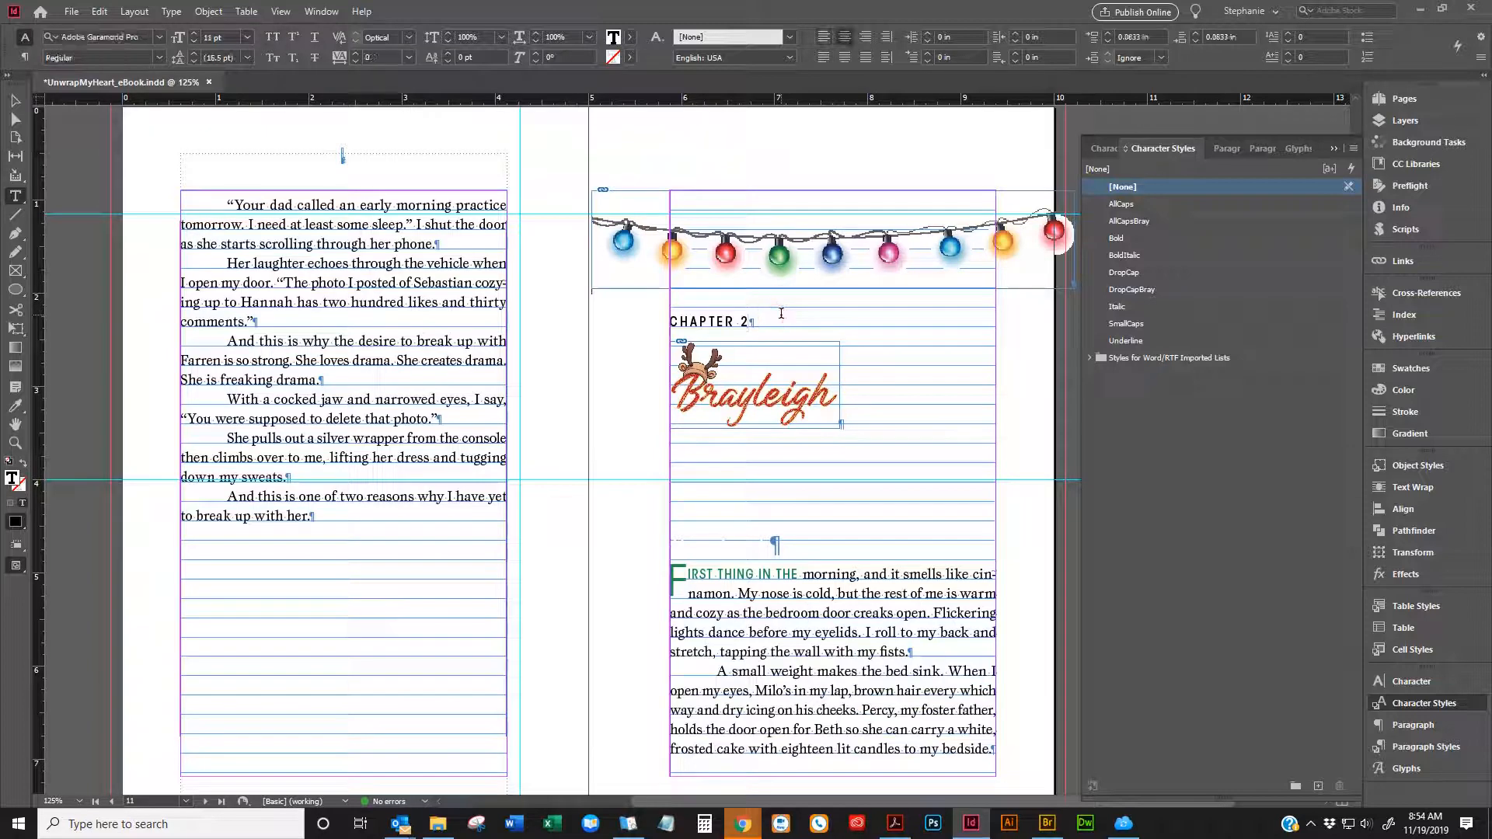
triple_click(781, 313)
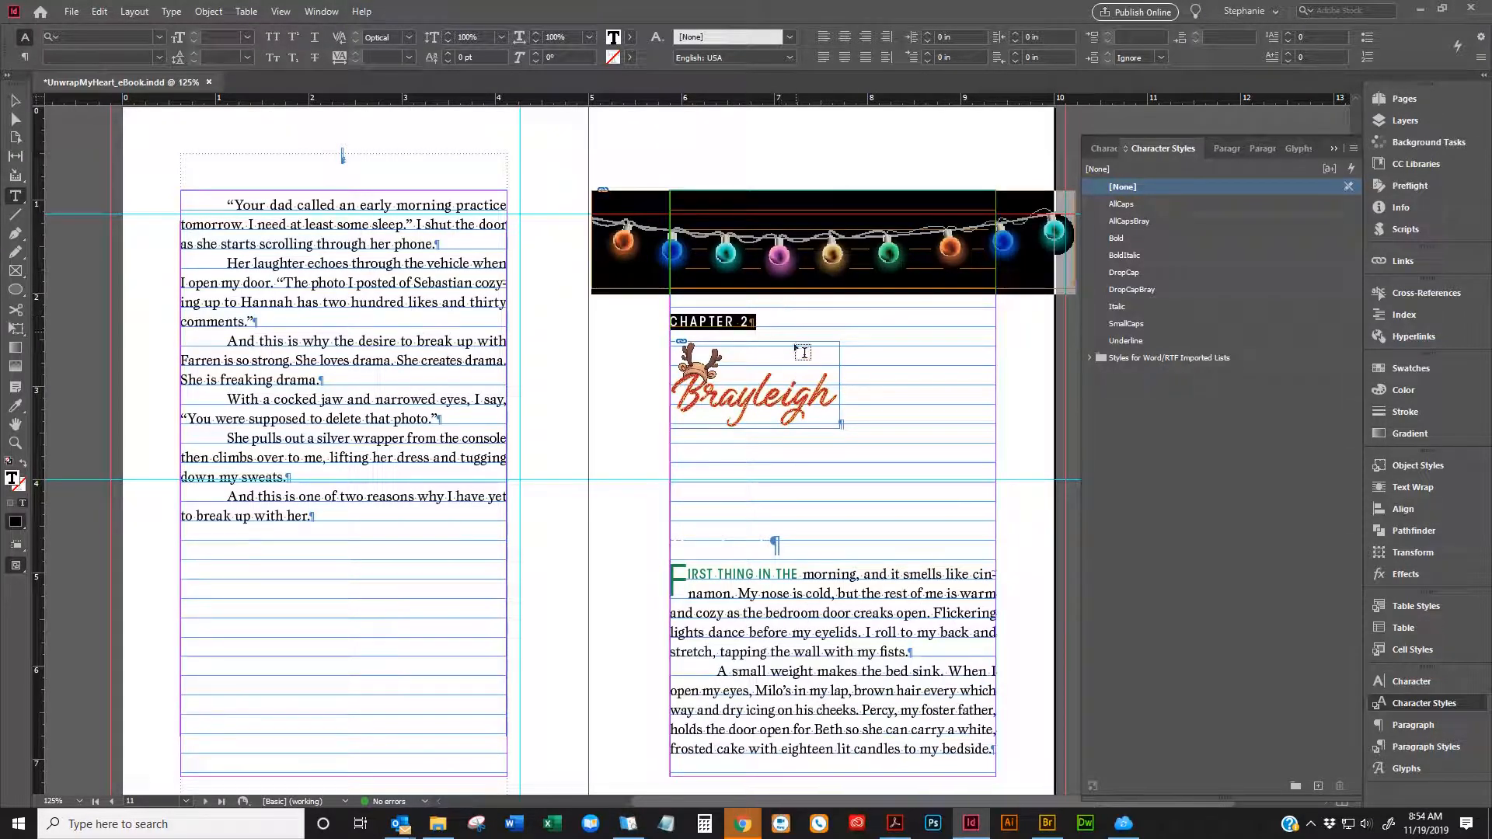
left_click(780, 314)
Set up Find/Change with empty search text and ChapterNumber as the paragraph style to find
key("ctrl+f")
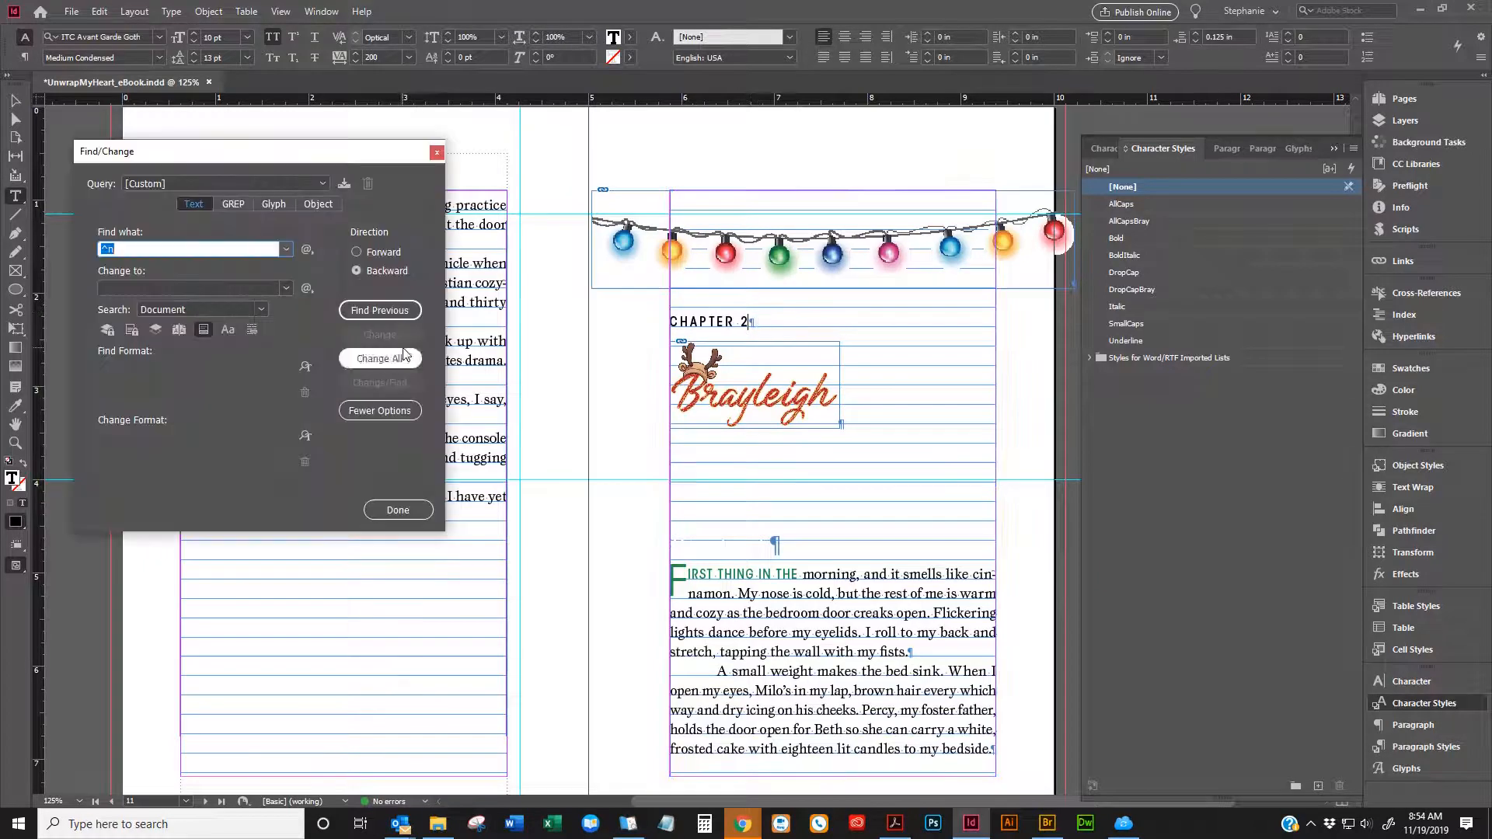
key("BackSpace")
left_click(306, 366)
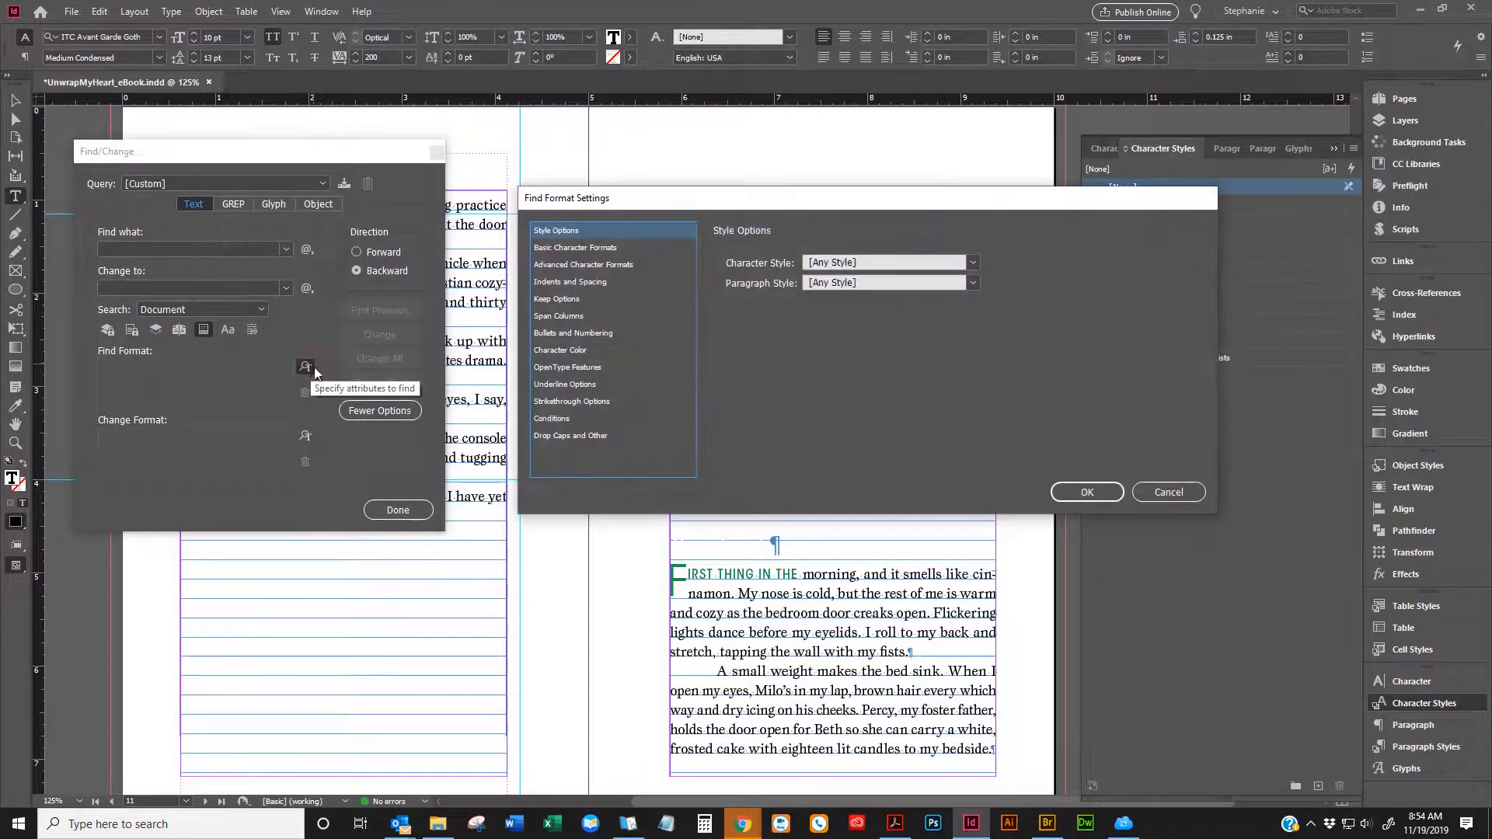
left_click(972, 283)
left_click(886, 560)
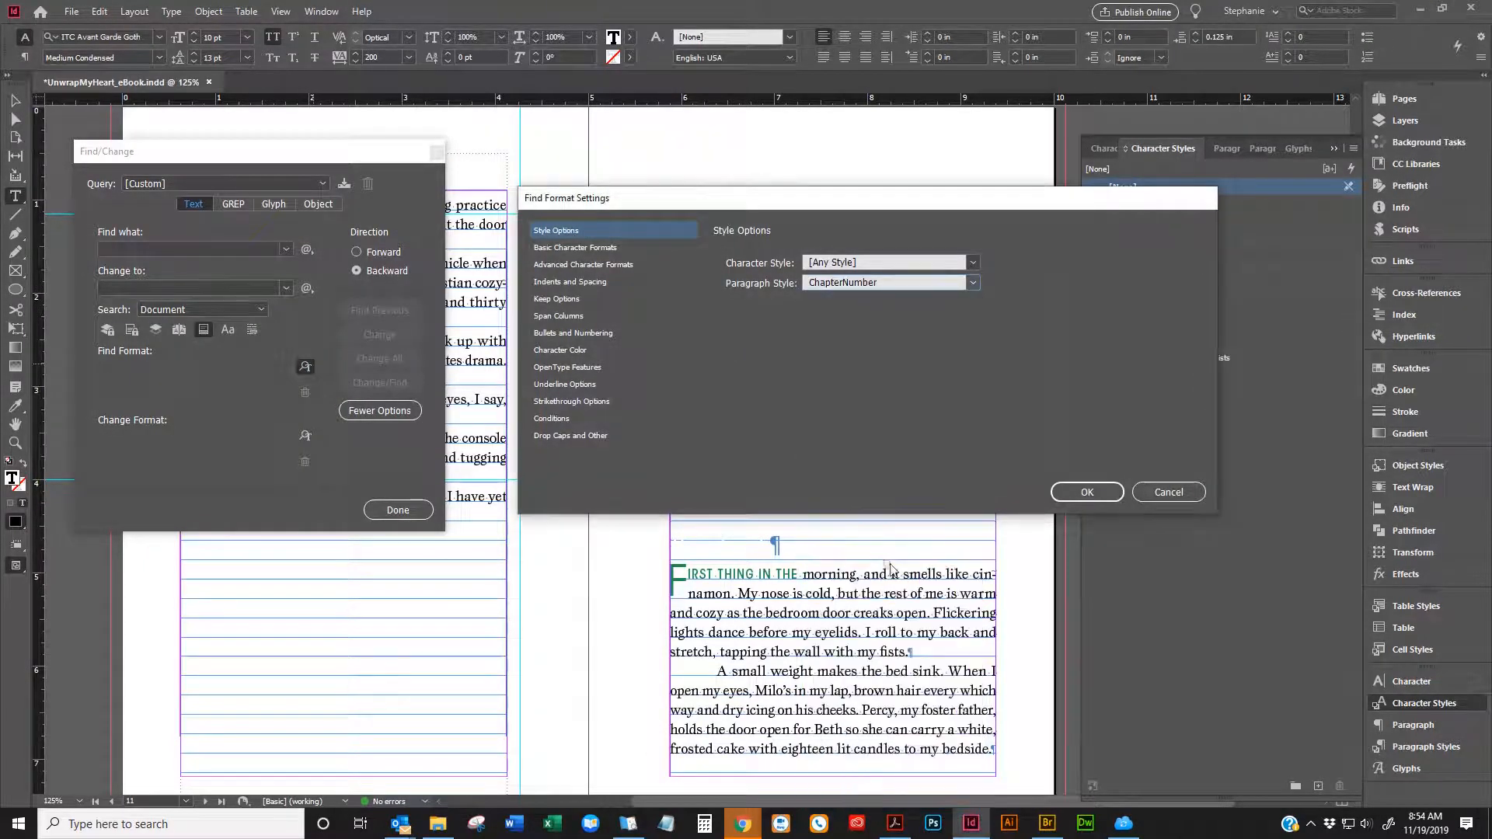
left_click(1087, 492)
Search back through the ChapterNumber headings, switch the direction to Forward, and search ahead to the chapter opening on page 21
left_click(379, 311)
key("ctrl+c")
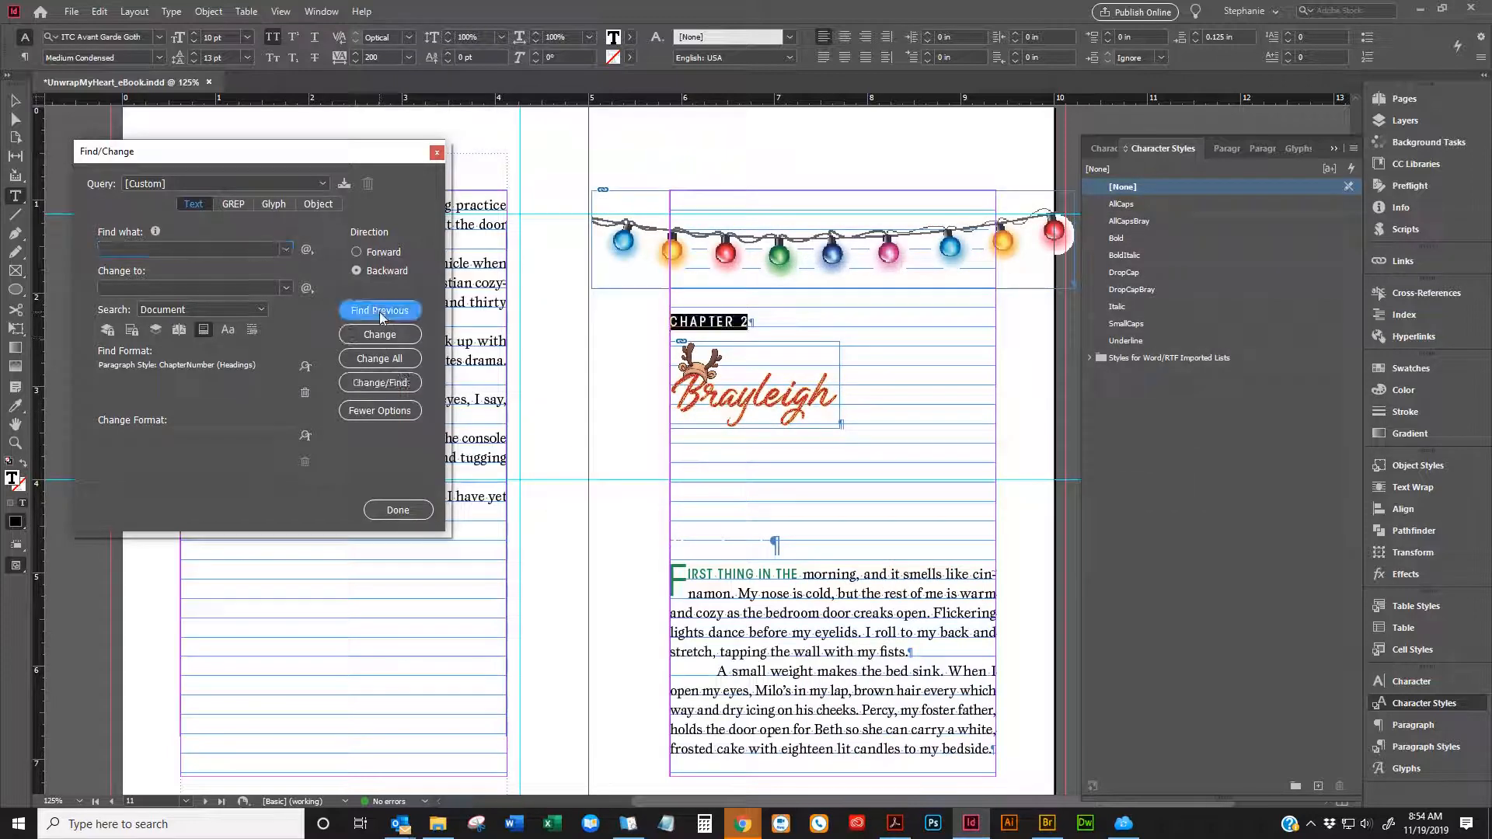
left_click(382, 314)
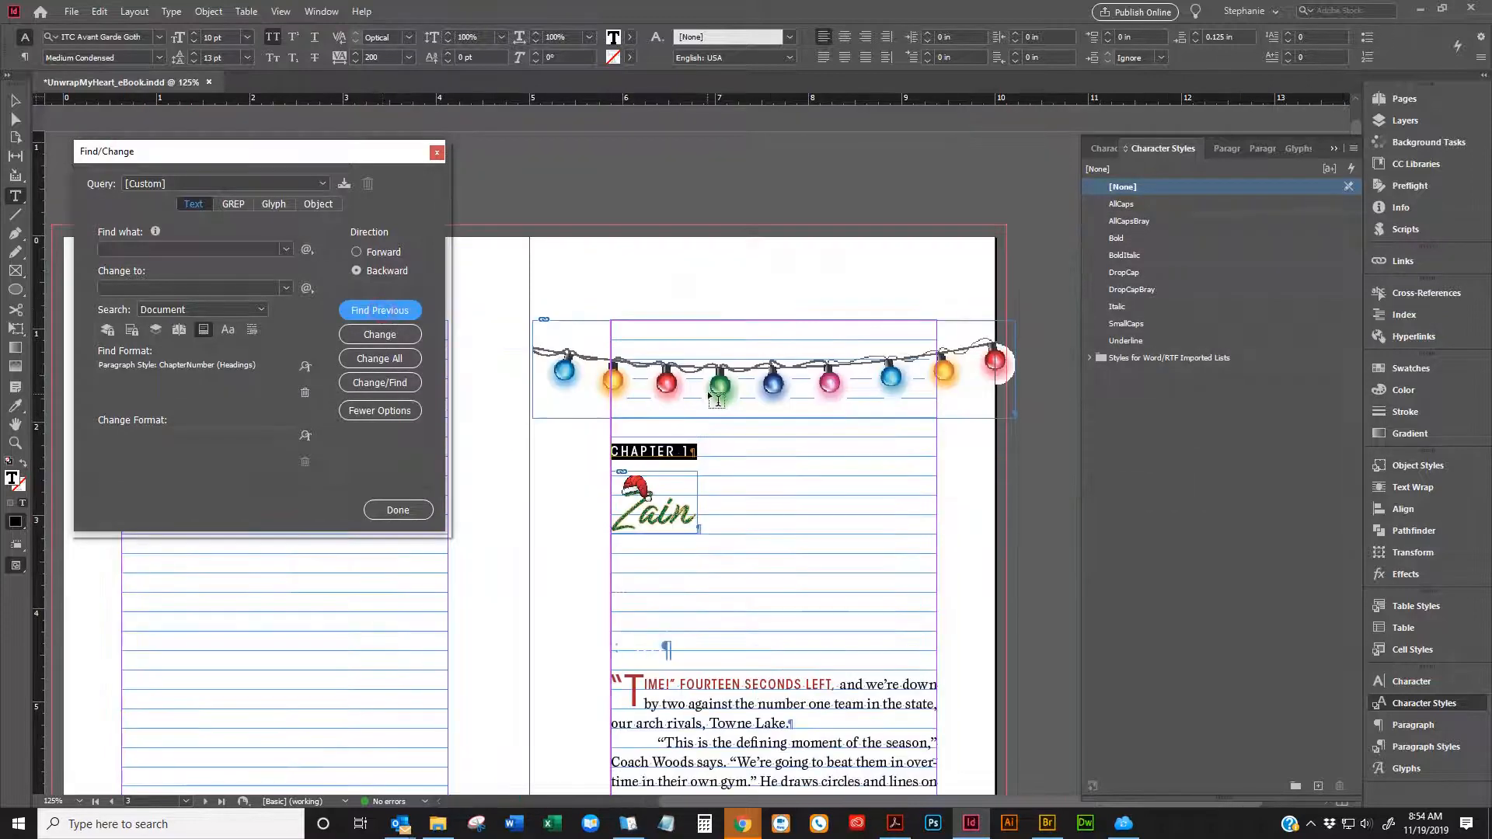
left_click(356, 251)
left_click(366, 310)
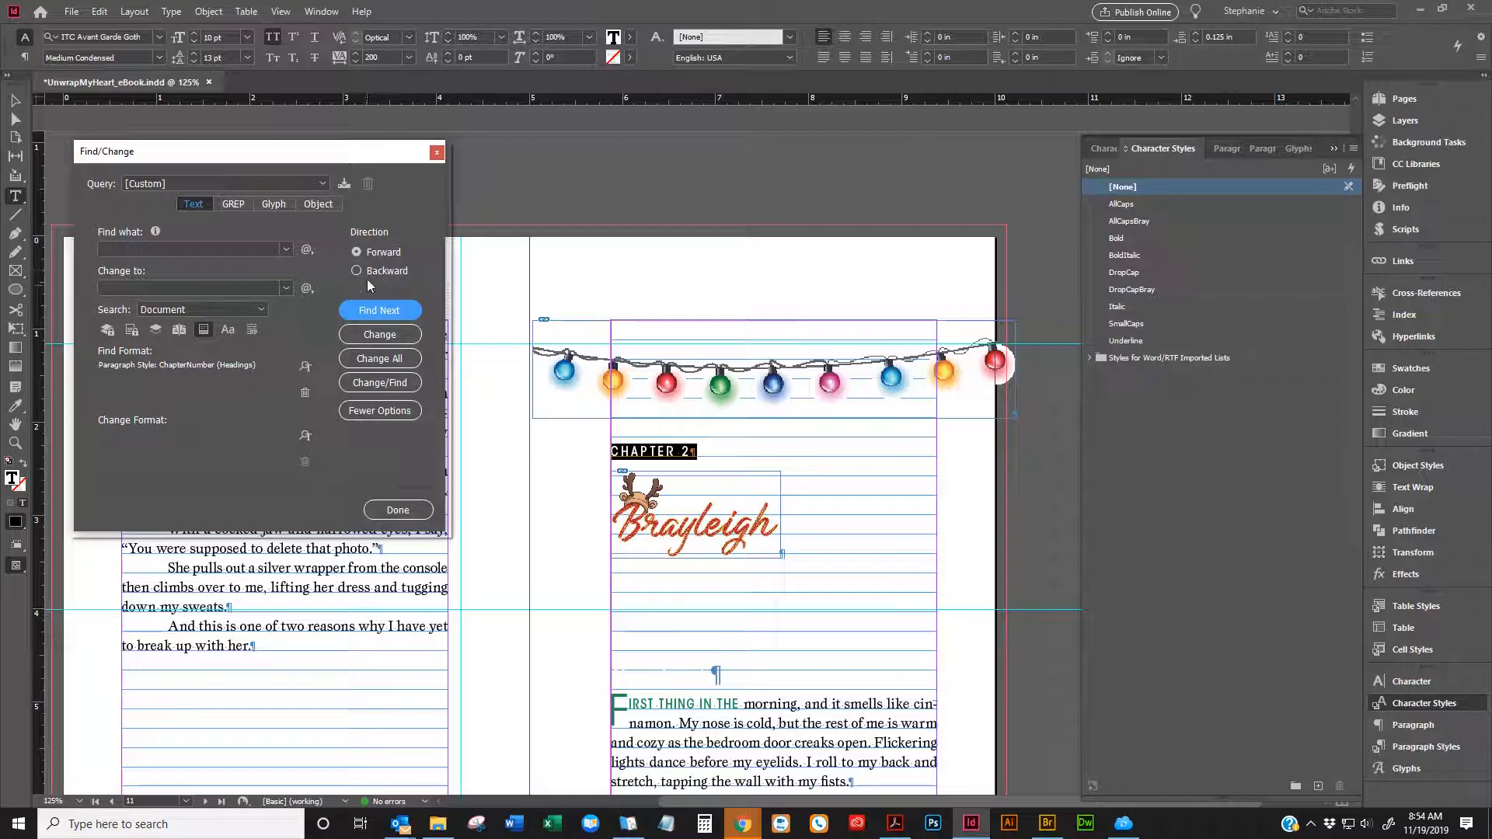
left_click(371, 310)
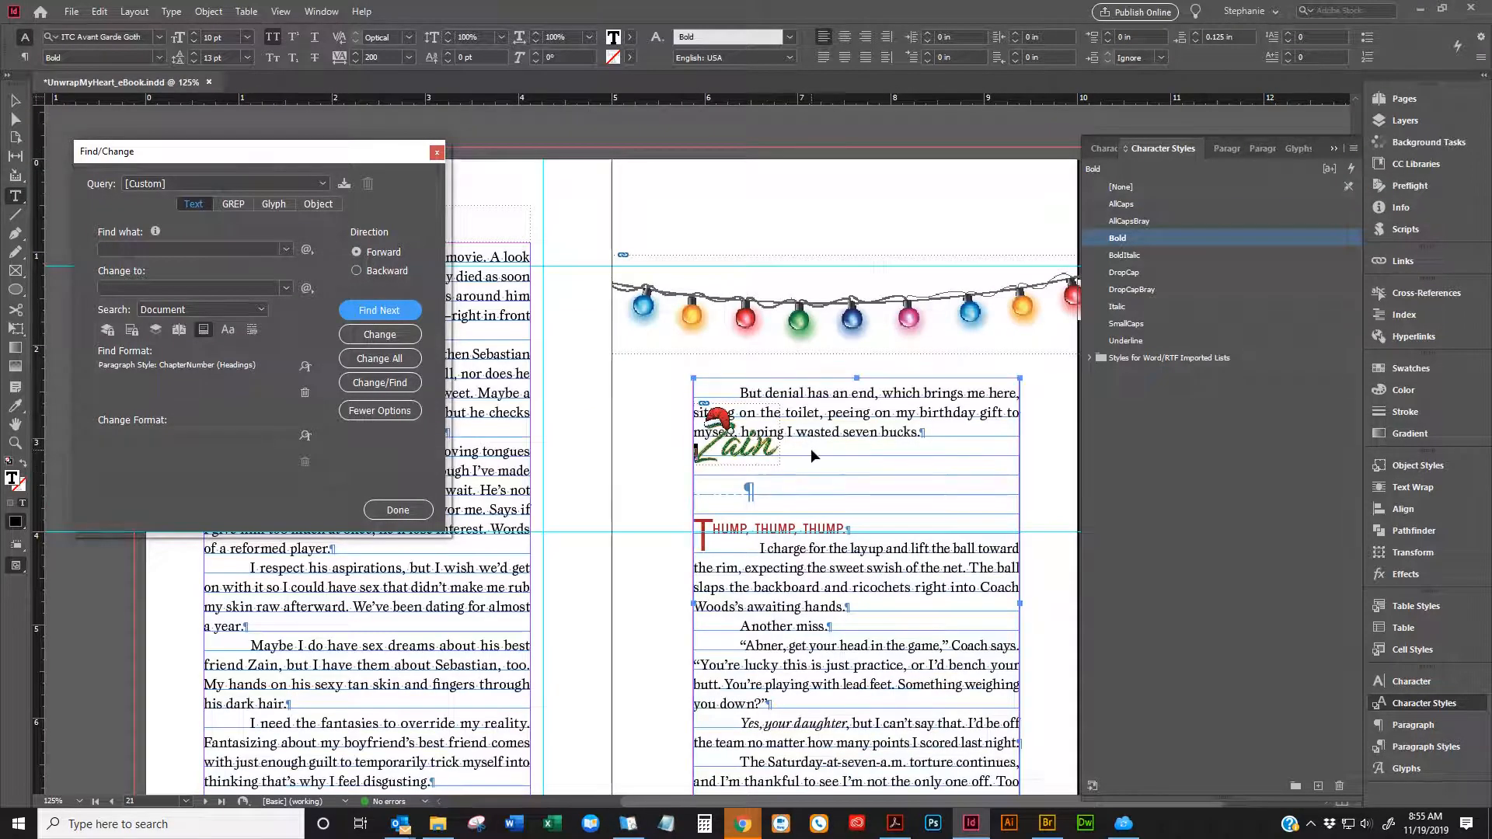
Paste the copied lights image and heading at the "Thump, thump, thump" chapter opening and renumber the heading to Chapter 3
key("ctrl+KP_Enter")
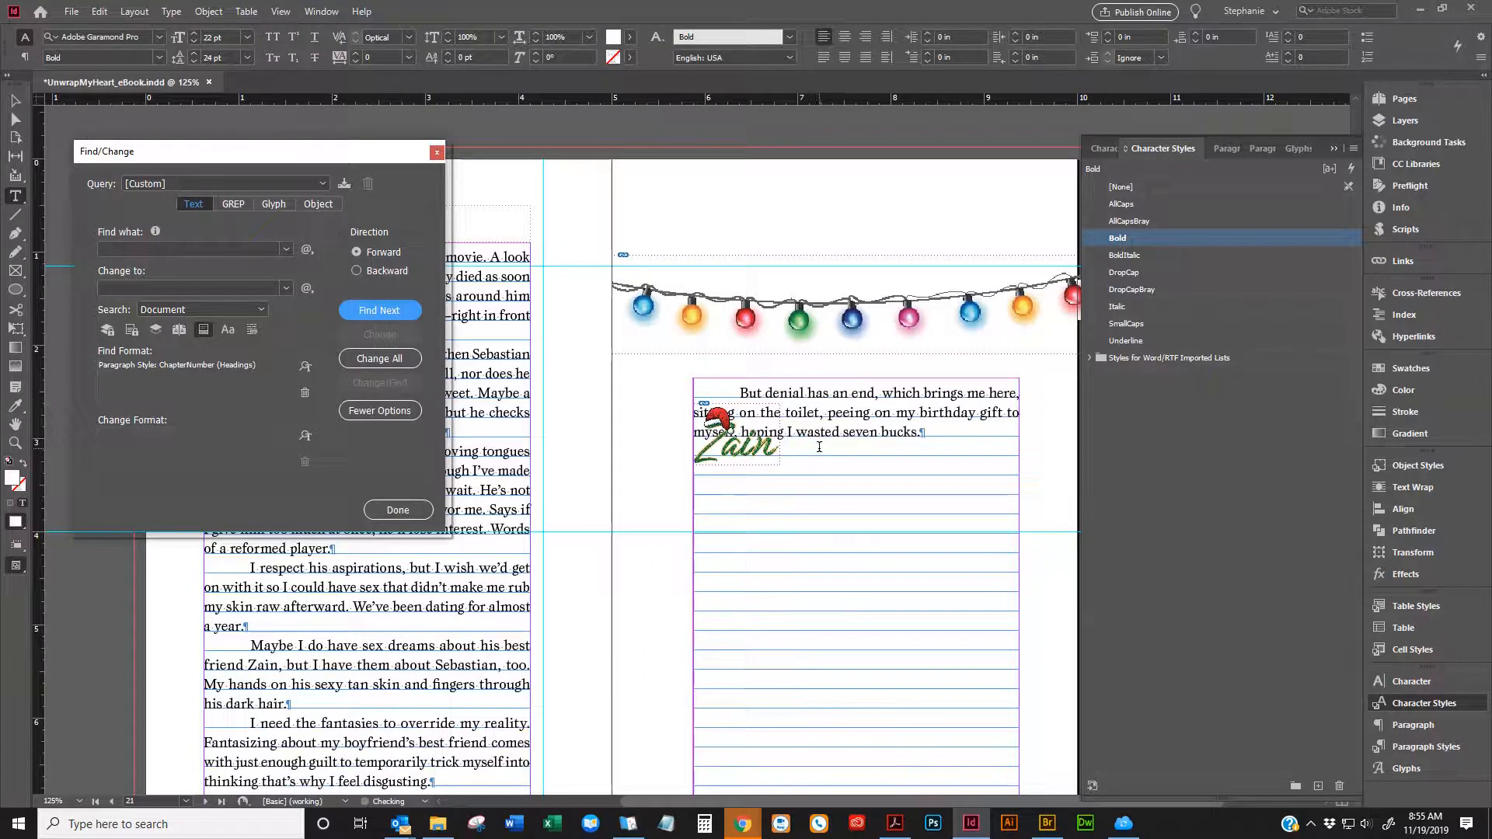
scroll(816, 448, "down", 8)
scroll(805, 455, "down", 5)
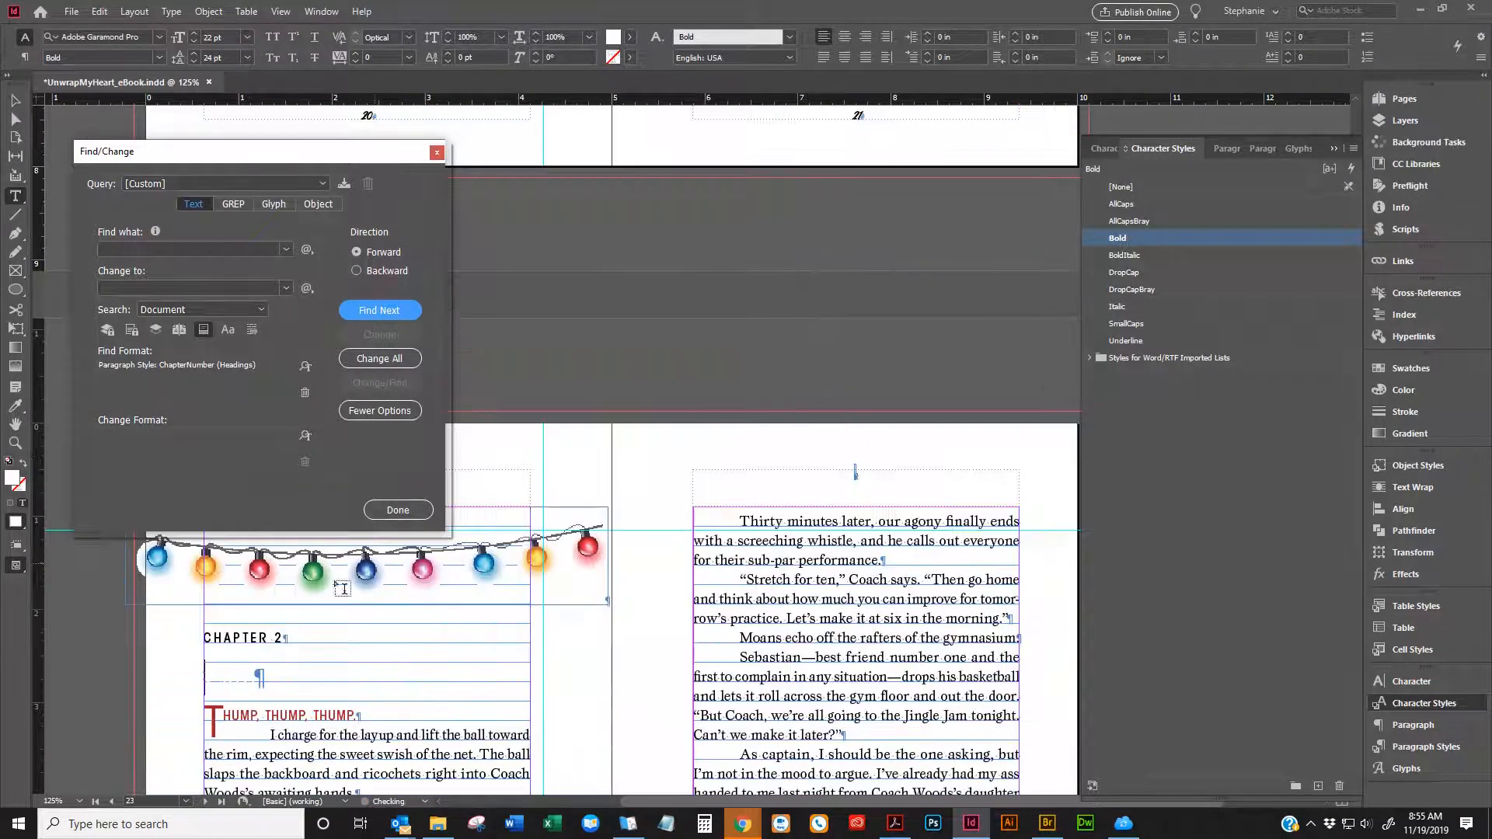
left_click(301, 631)
key("BackSpace")
type("3")
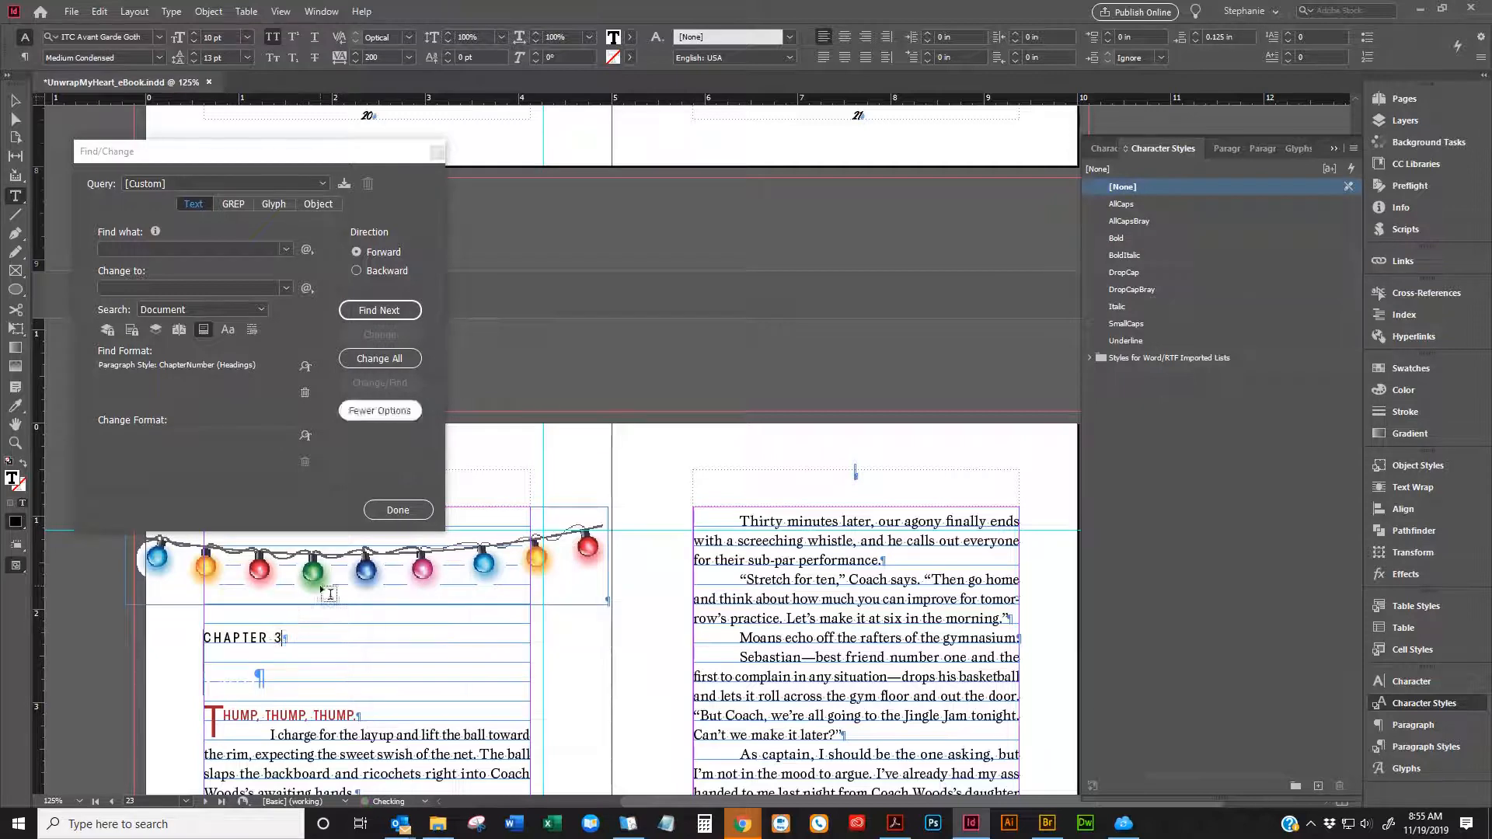
Find the next chapter opening on page 27, paste the lights image and heading there, and renumber it to Chapter 4
left_click(401, 314)
left_click(395, 315)
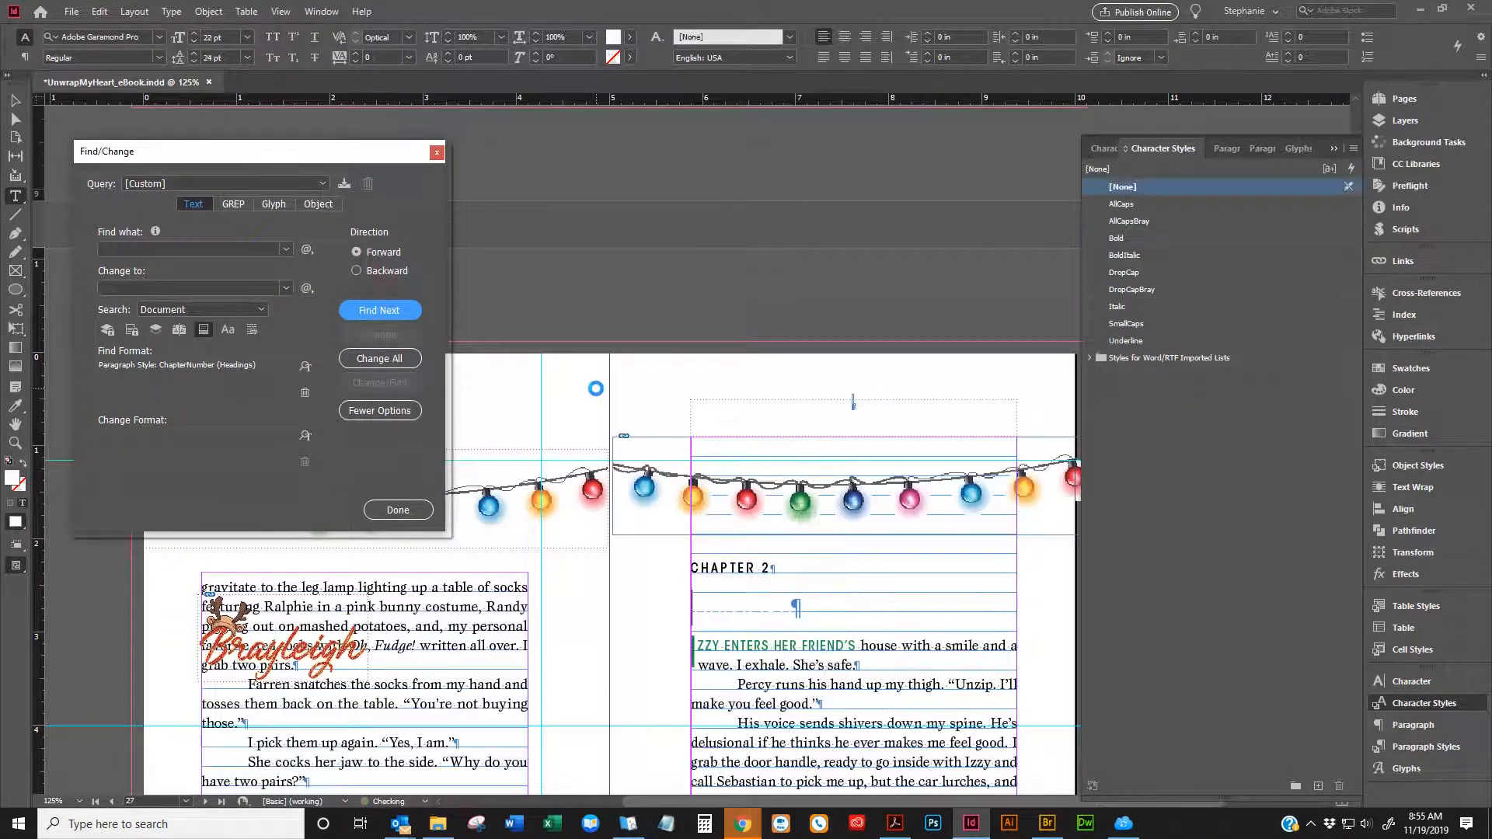
left_click(772, 575)
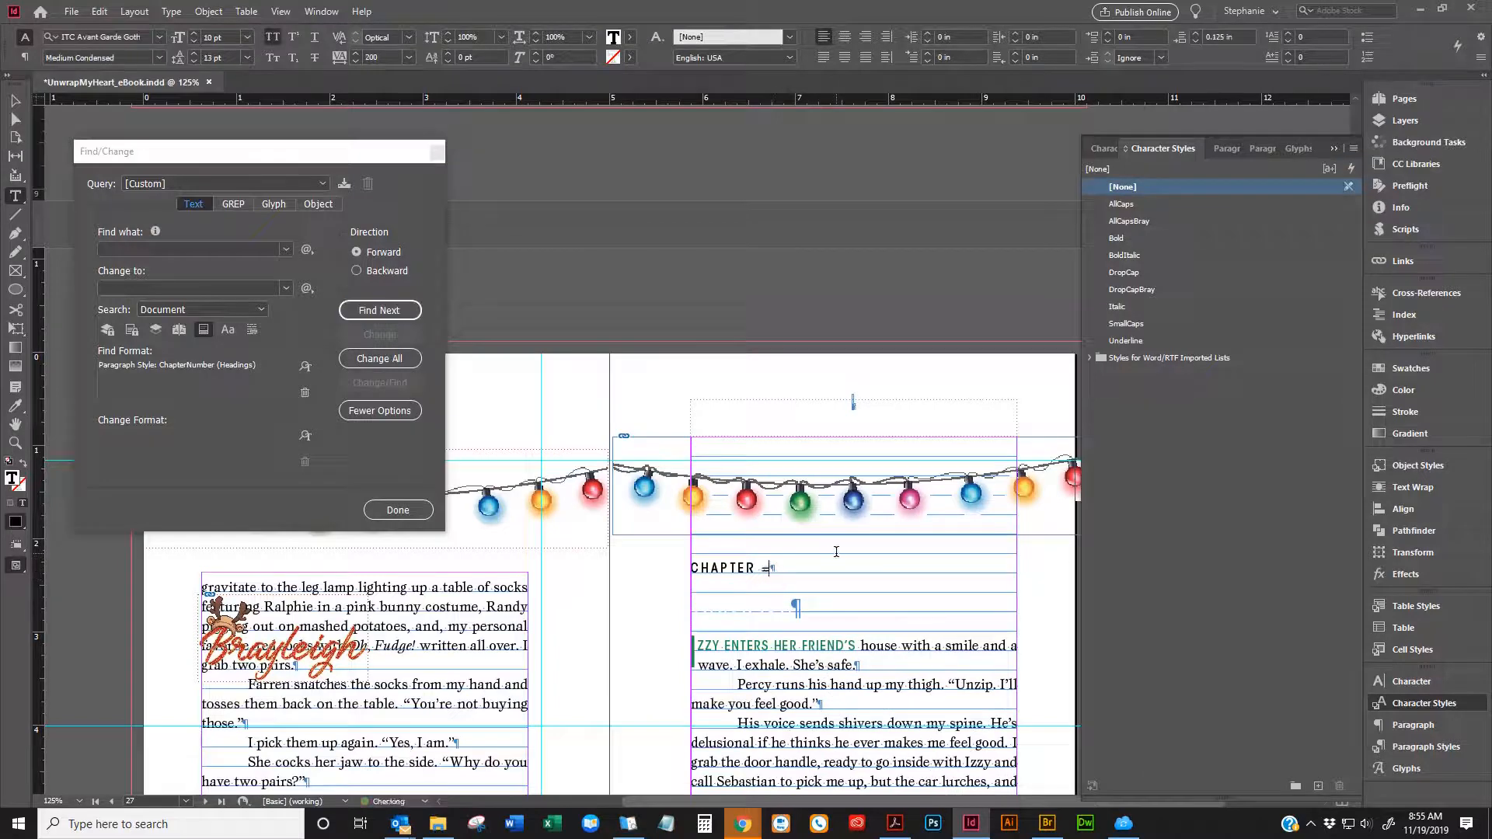
key("BackSpace")
type("4")
Find the chapter opening on page 35, paste the lights image and heading there, and renumber it to Chapter 5
left_click(379, 310)
left_click(393, 311)
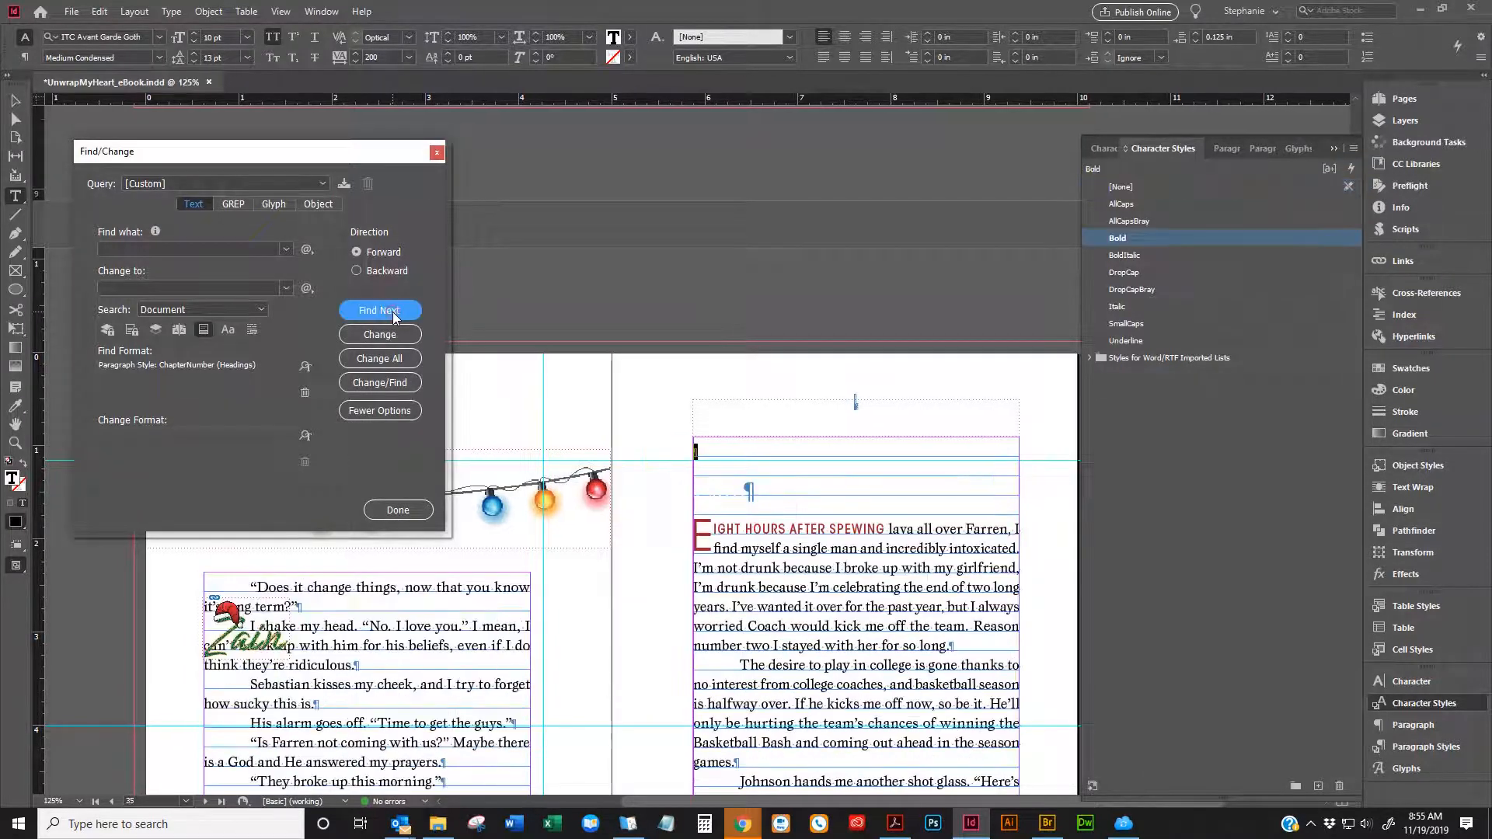
left_click(750, 471)
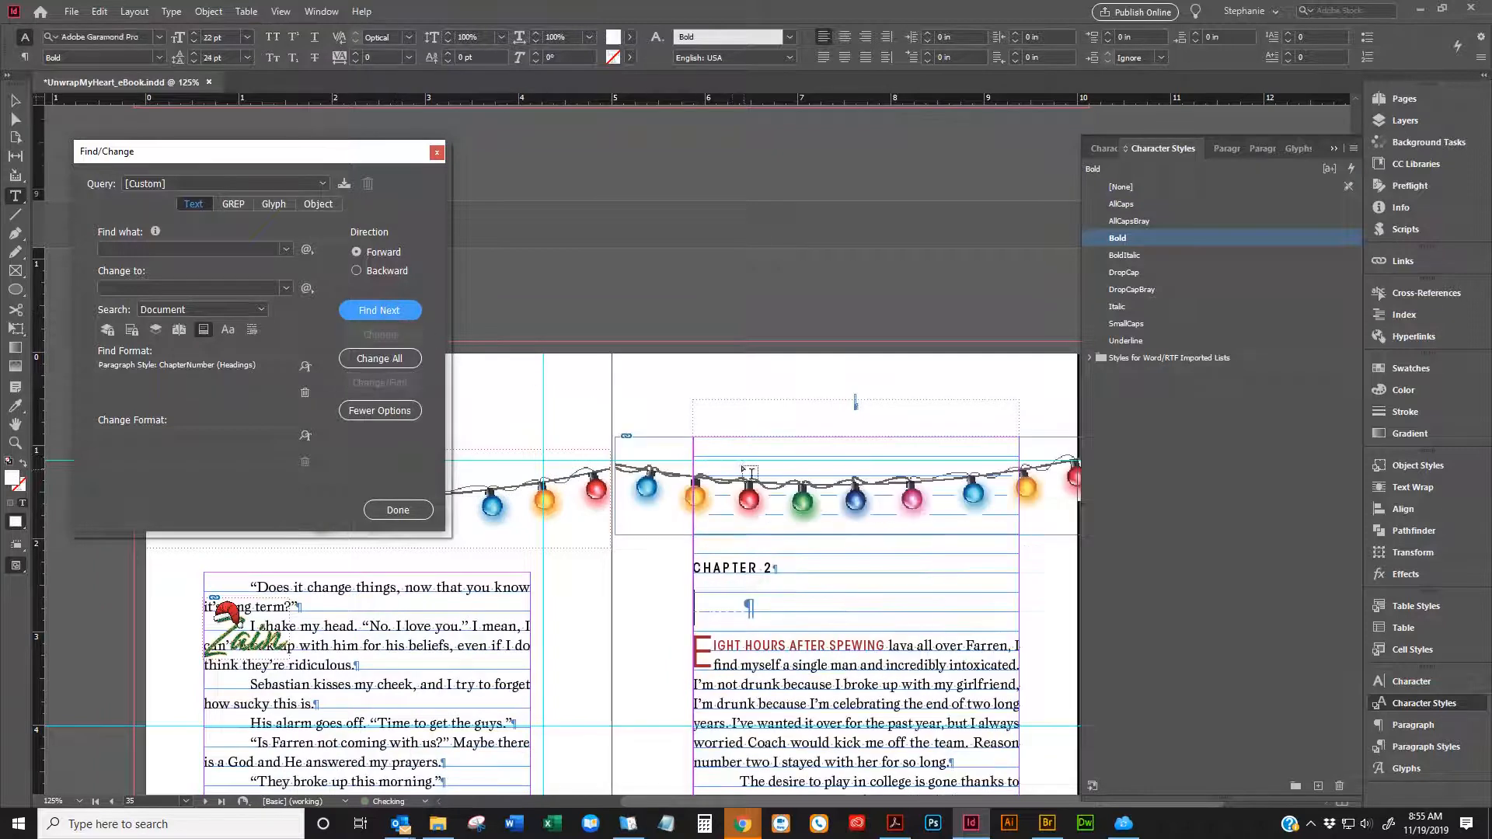
left_click(800, 563)
key("BackSpace")
type("5")
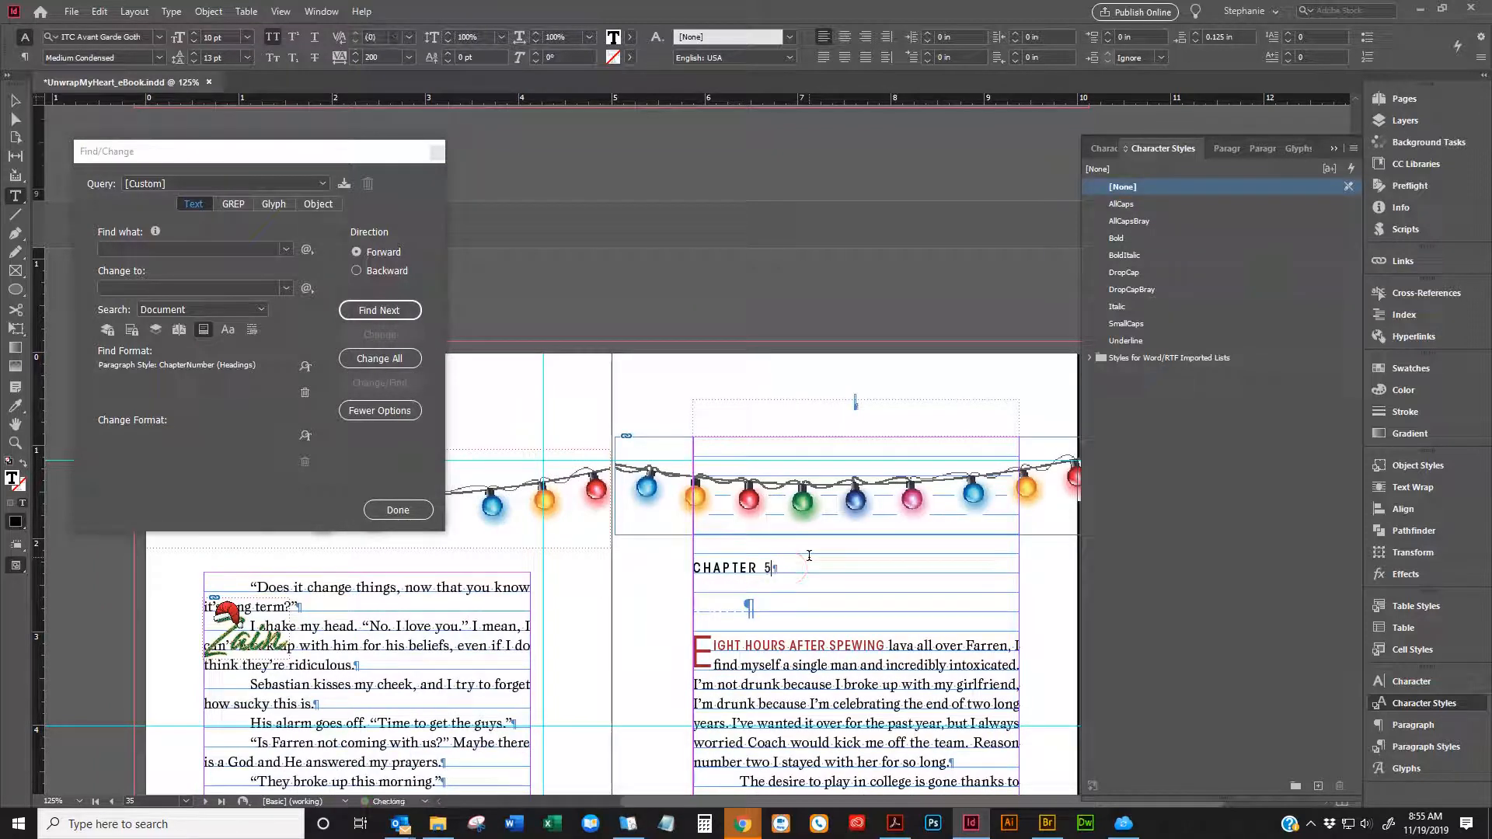
Find the chapter opening on page 39, paste the lights image and heading, renumber it to Chapter 6, and search onward
left_click(379, 311)
left_click(378, 310)
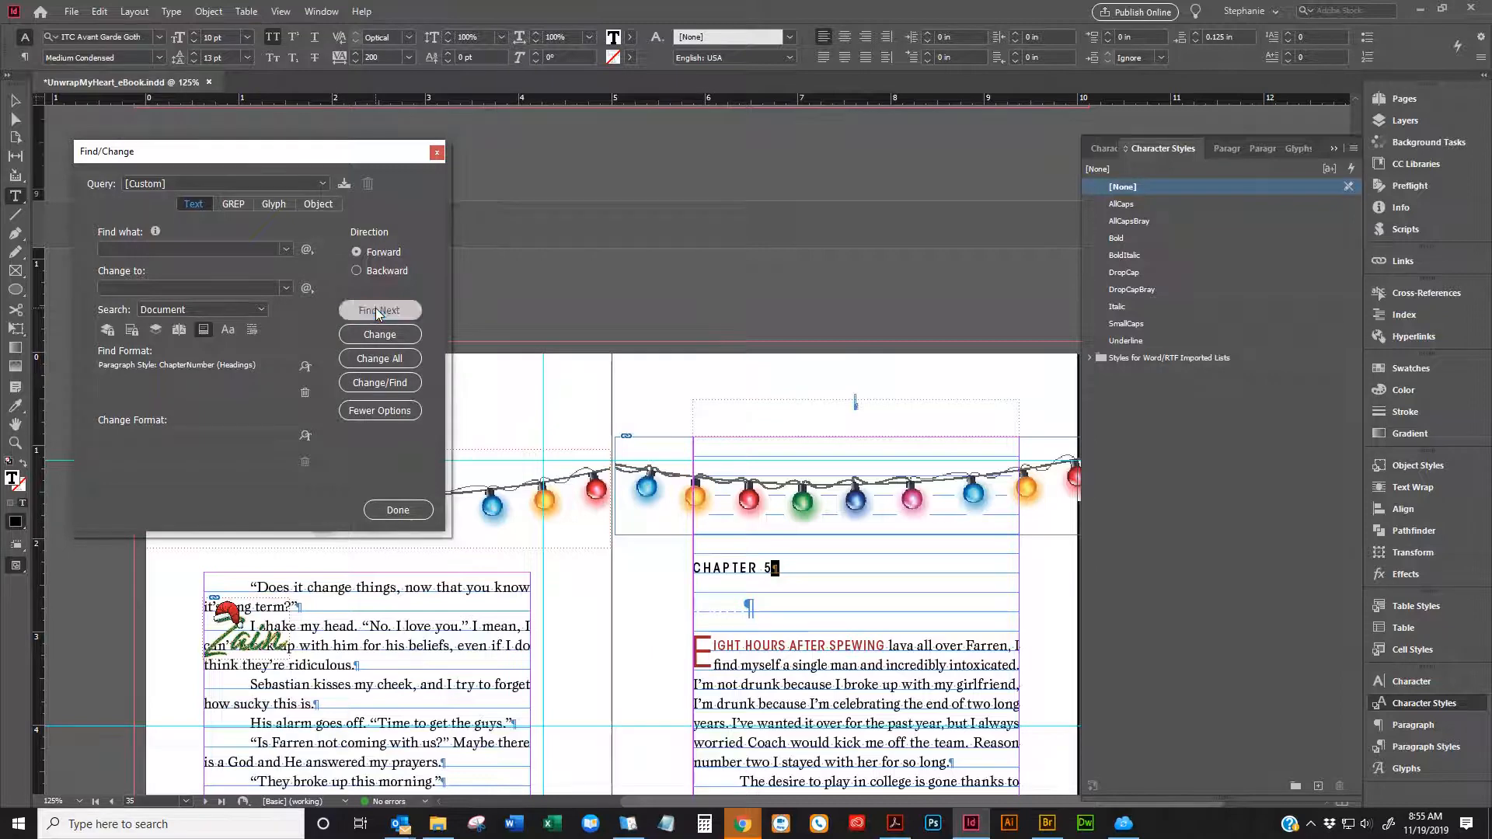
key("ctrl+v")
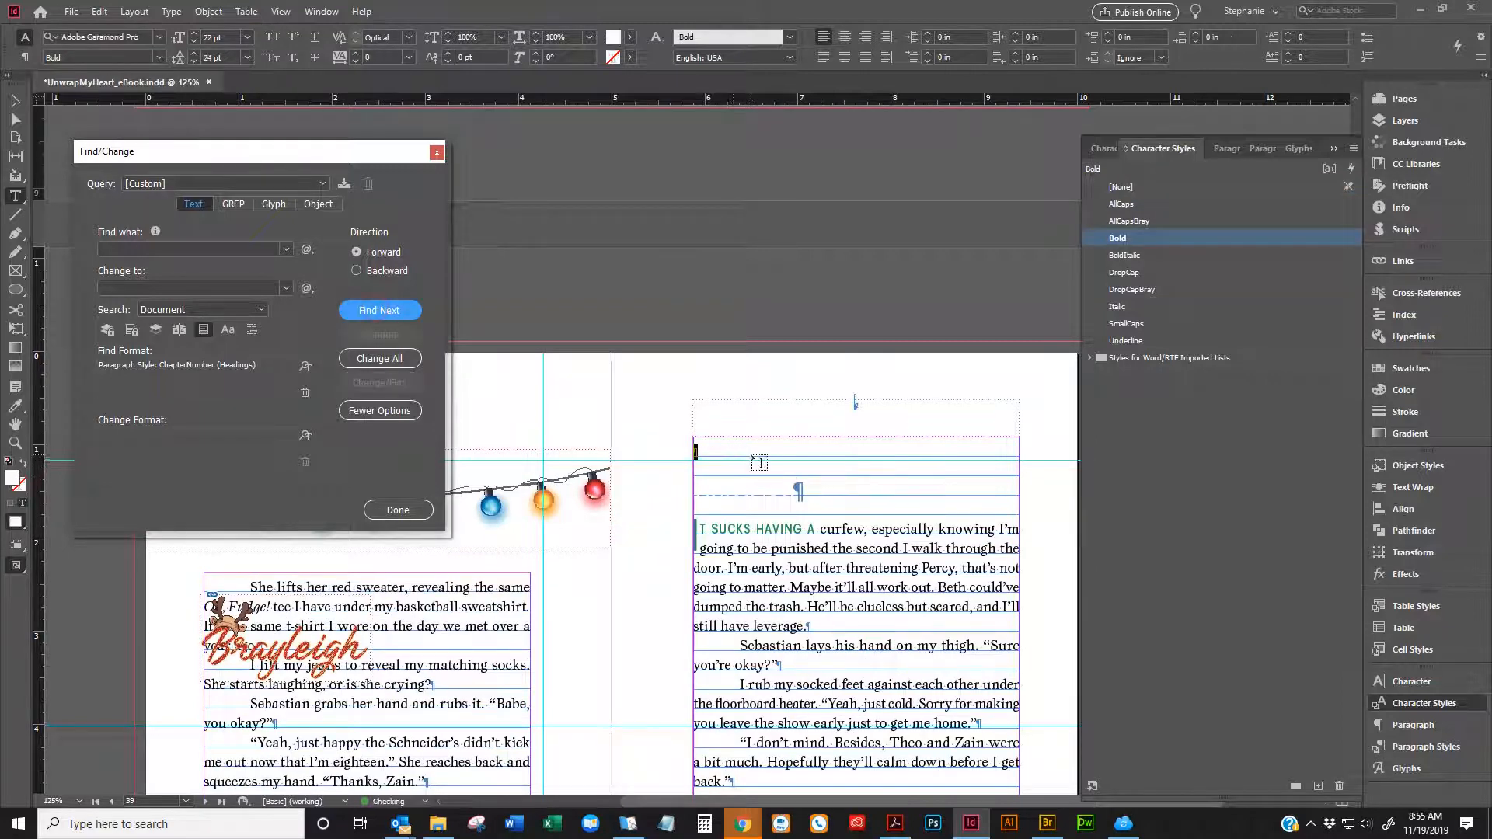
left_click(768, 568)
key("BackSpace")
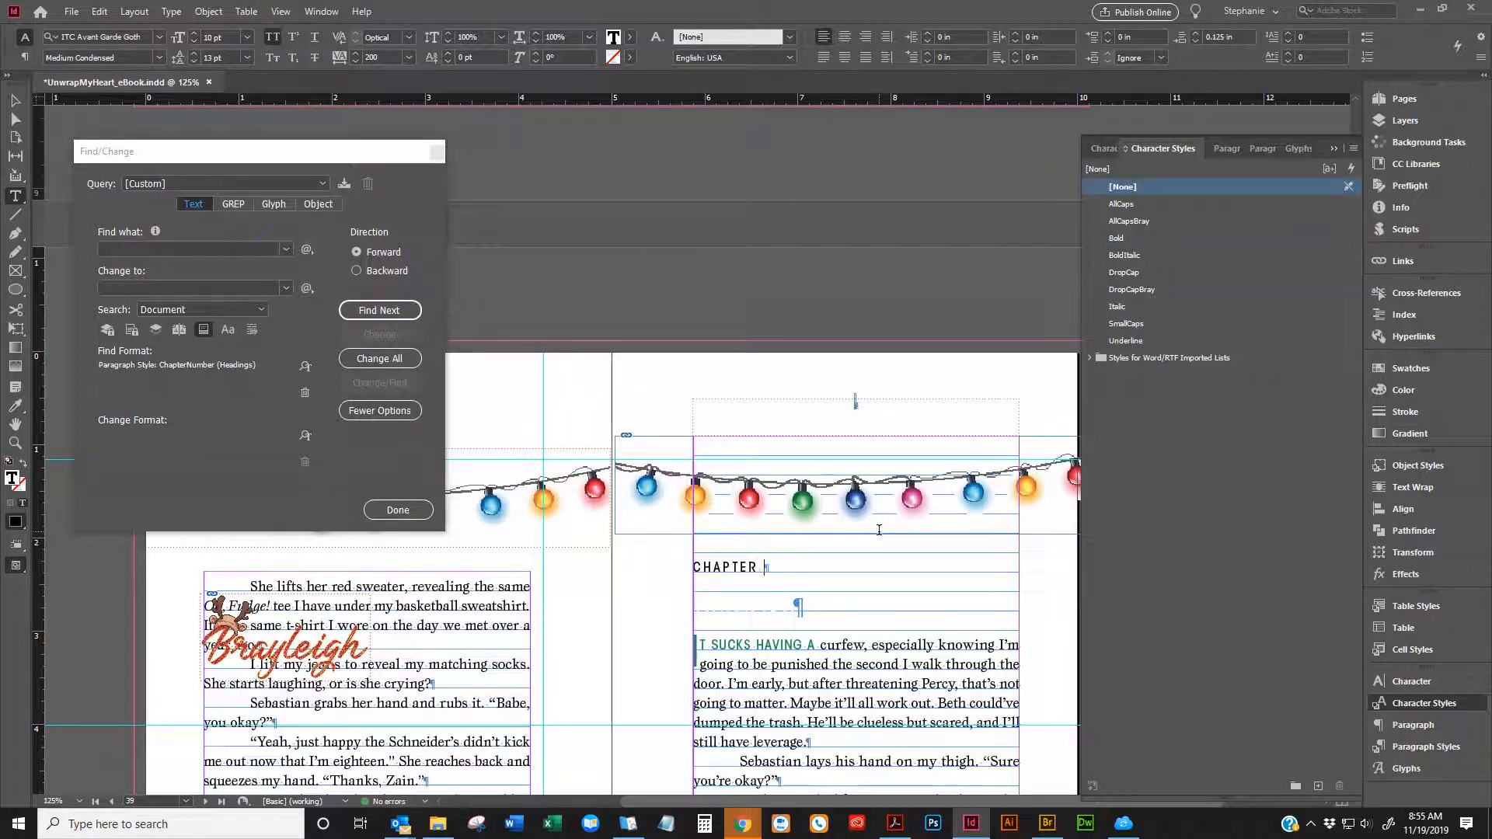
type("6")
left_click(345, 313)
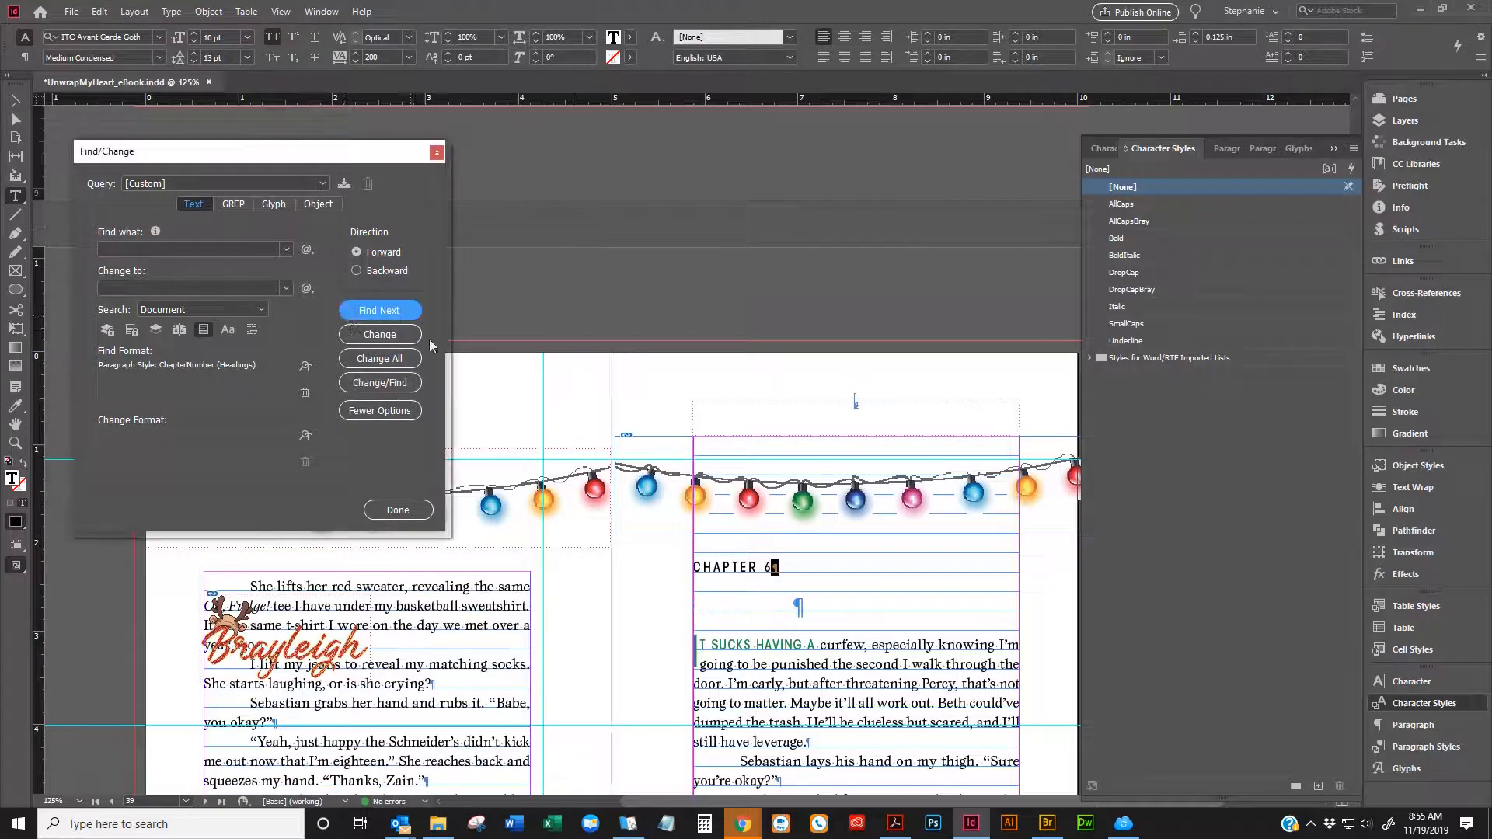
left_click(380, 310)
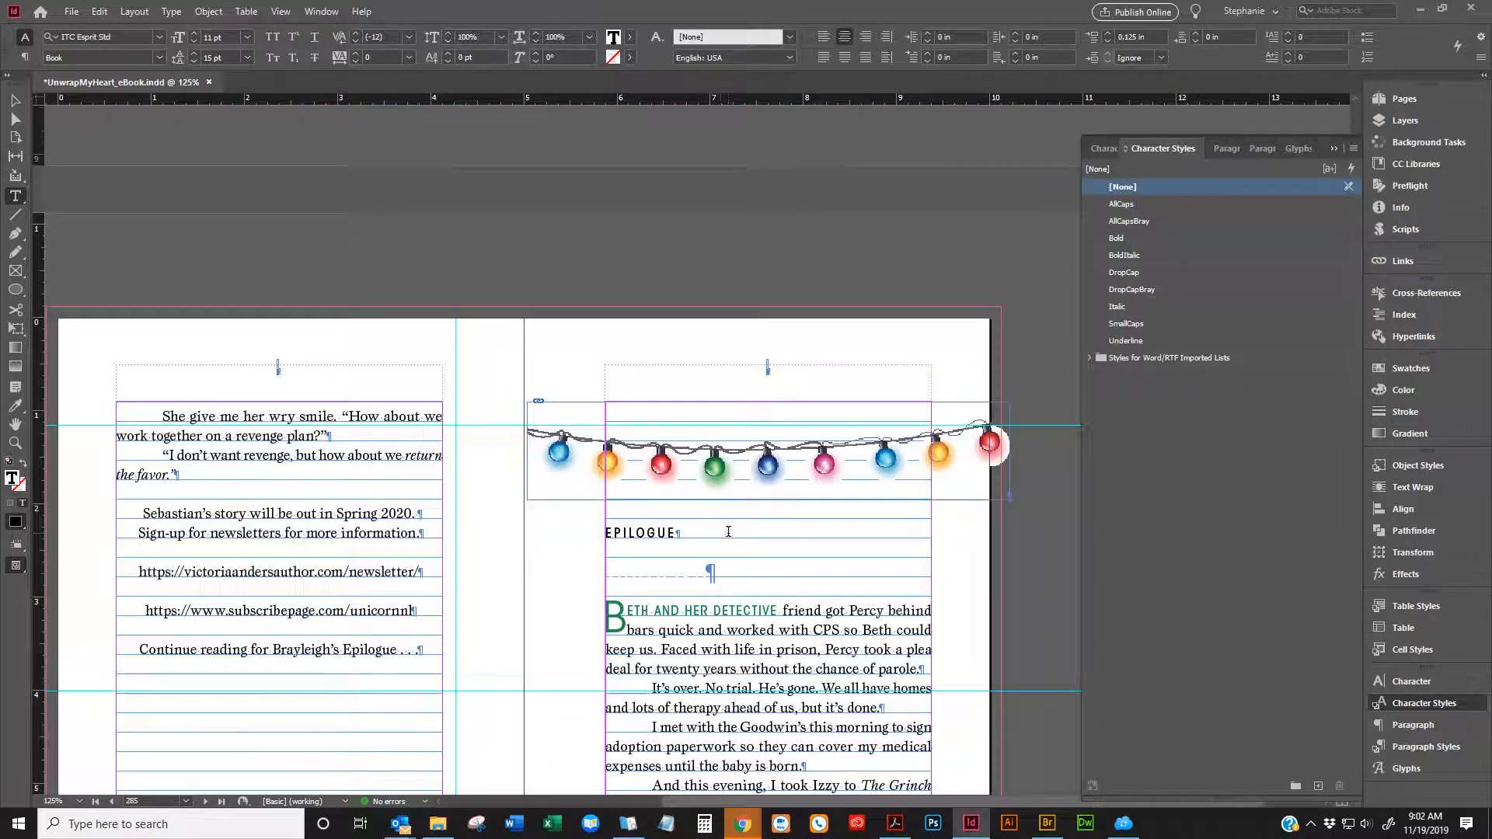
Examine the Epilogue and Chapter 47 headings, and check the paragraph style and the commands available for the Chapter 47 heading
left_click(730, 532)
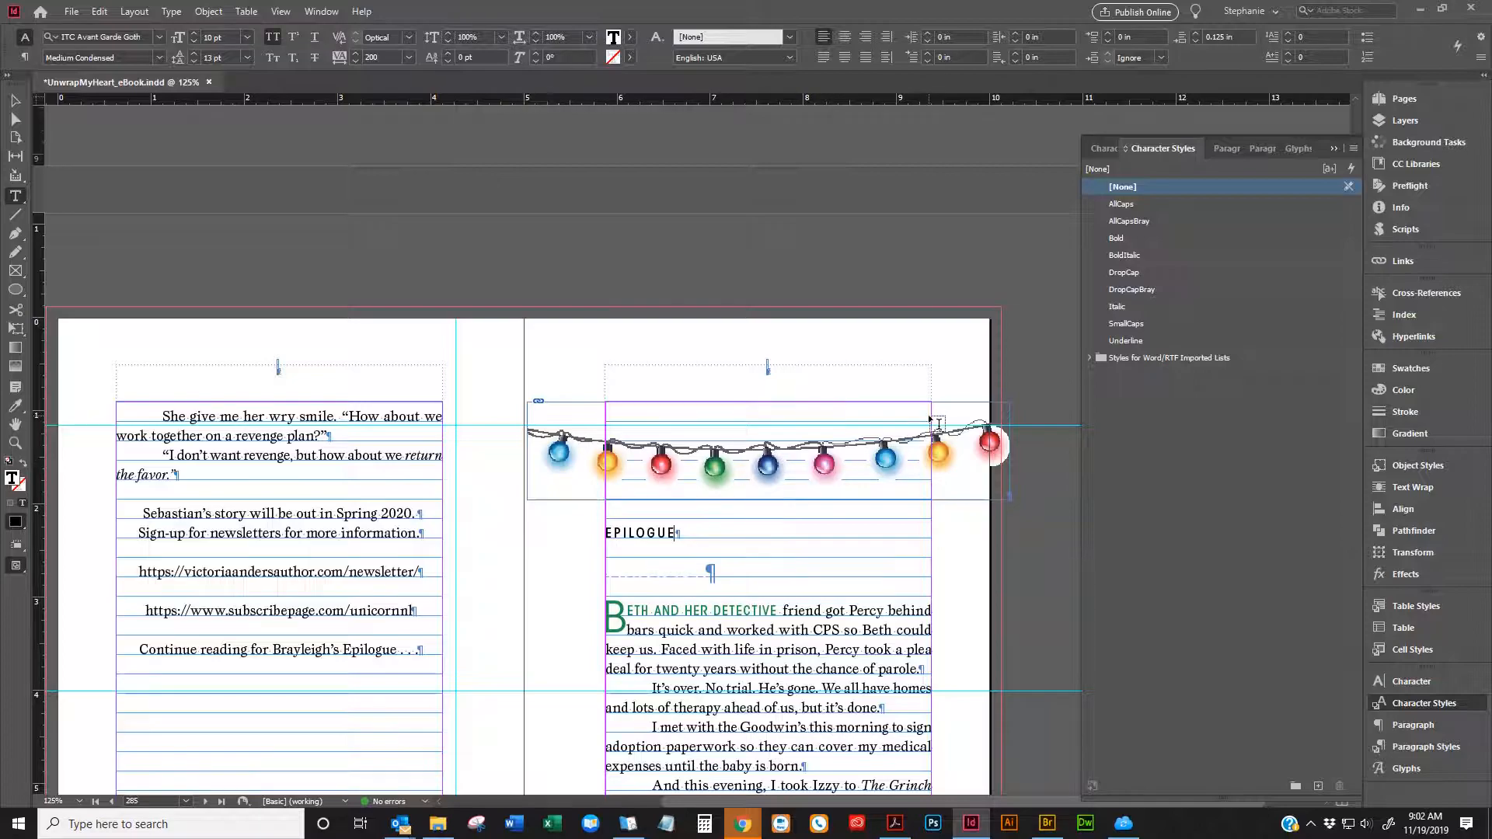
triple_click(692, 531)
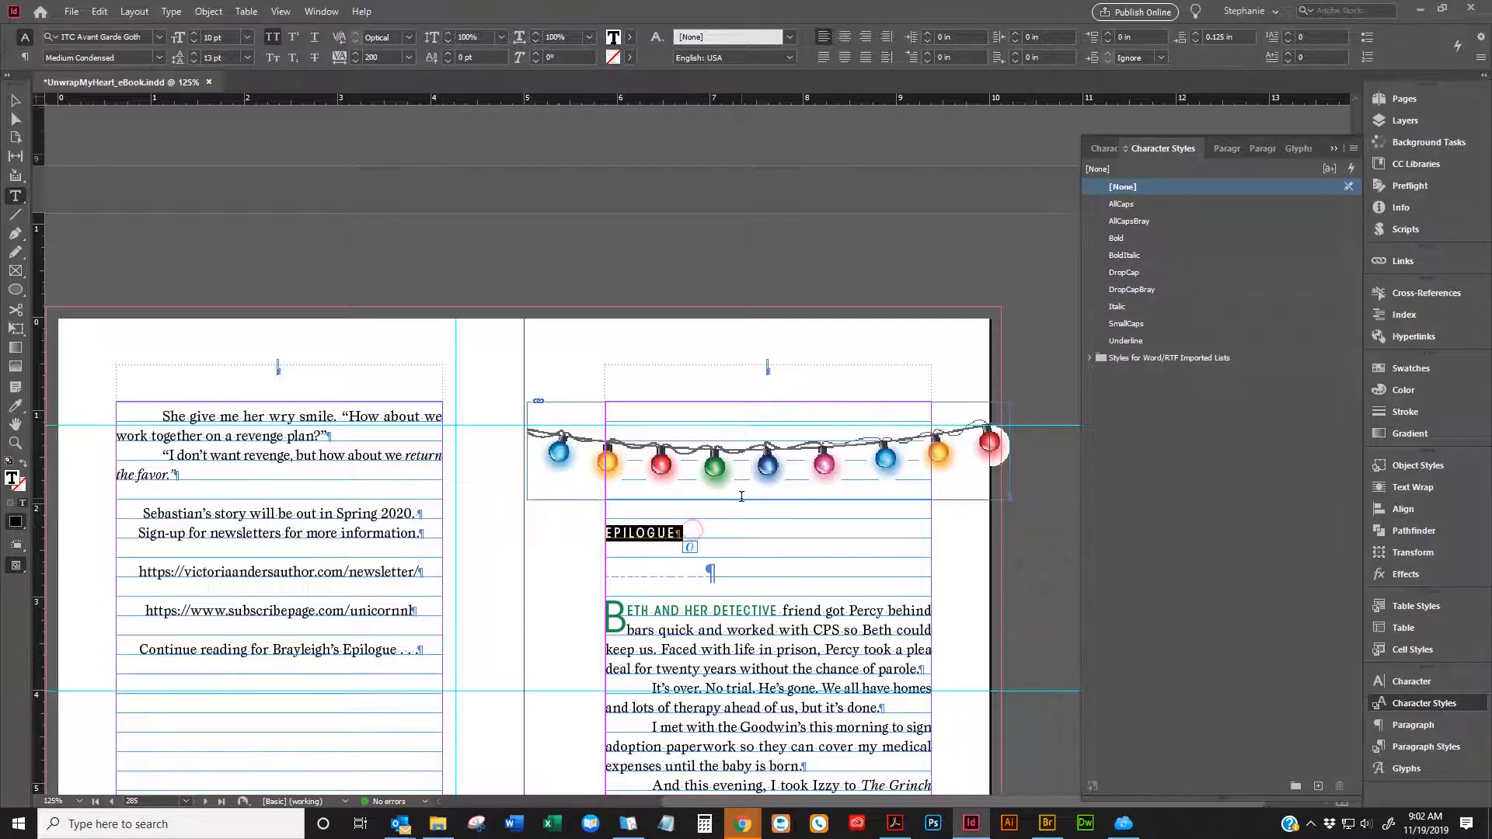
scroll(746, 497, "up", 10)
scroll(747, 495, "up", 10)
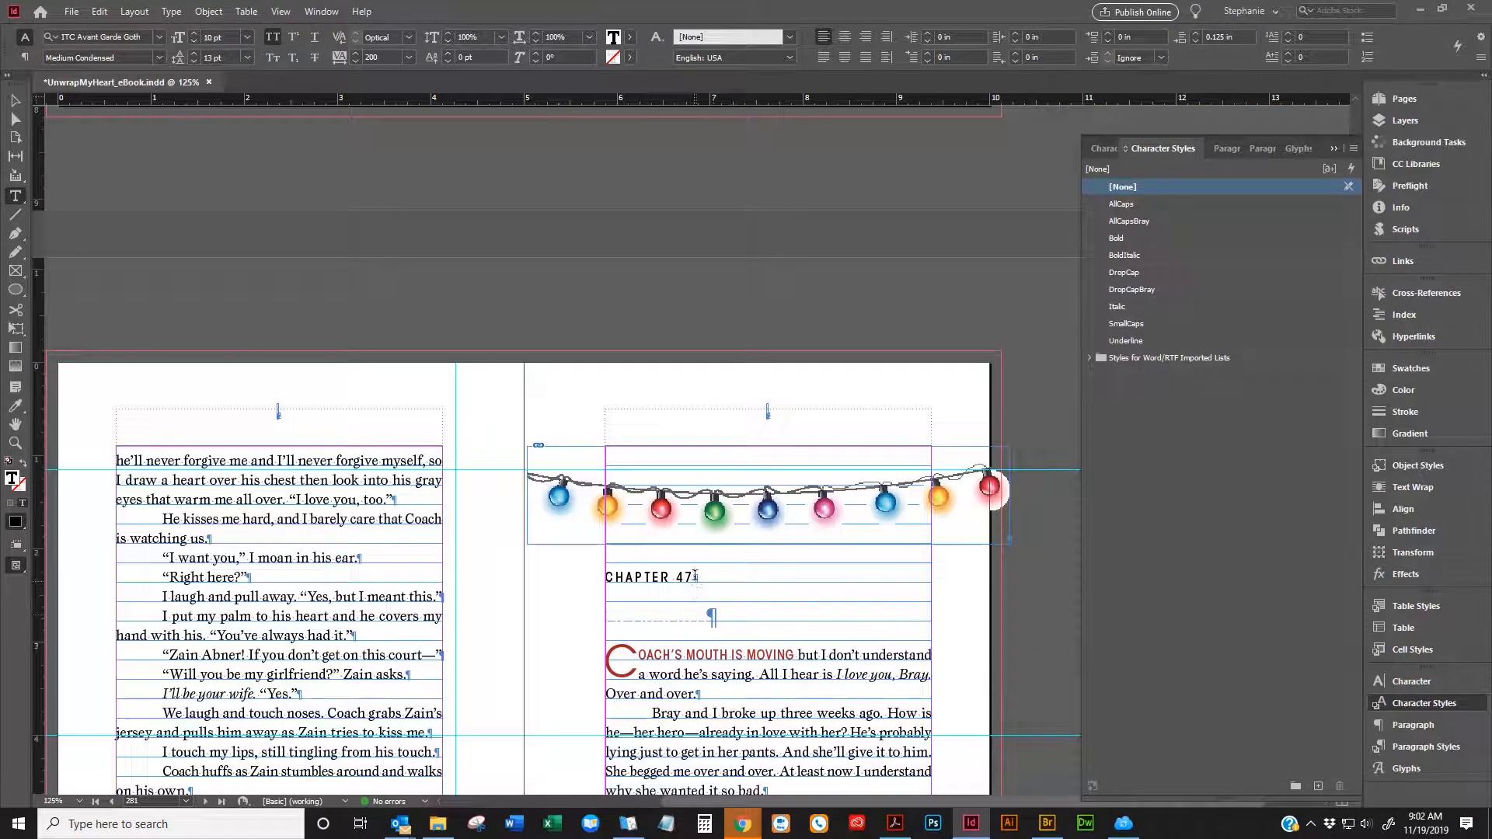
triple_click(695, 576)
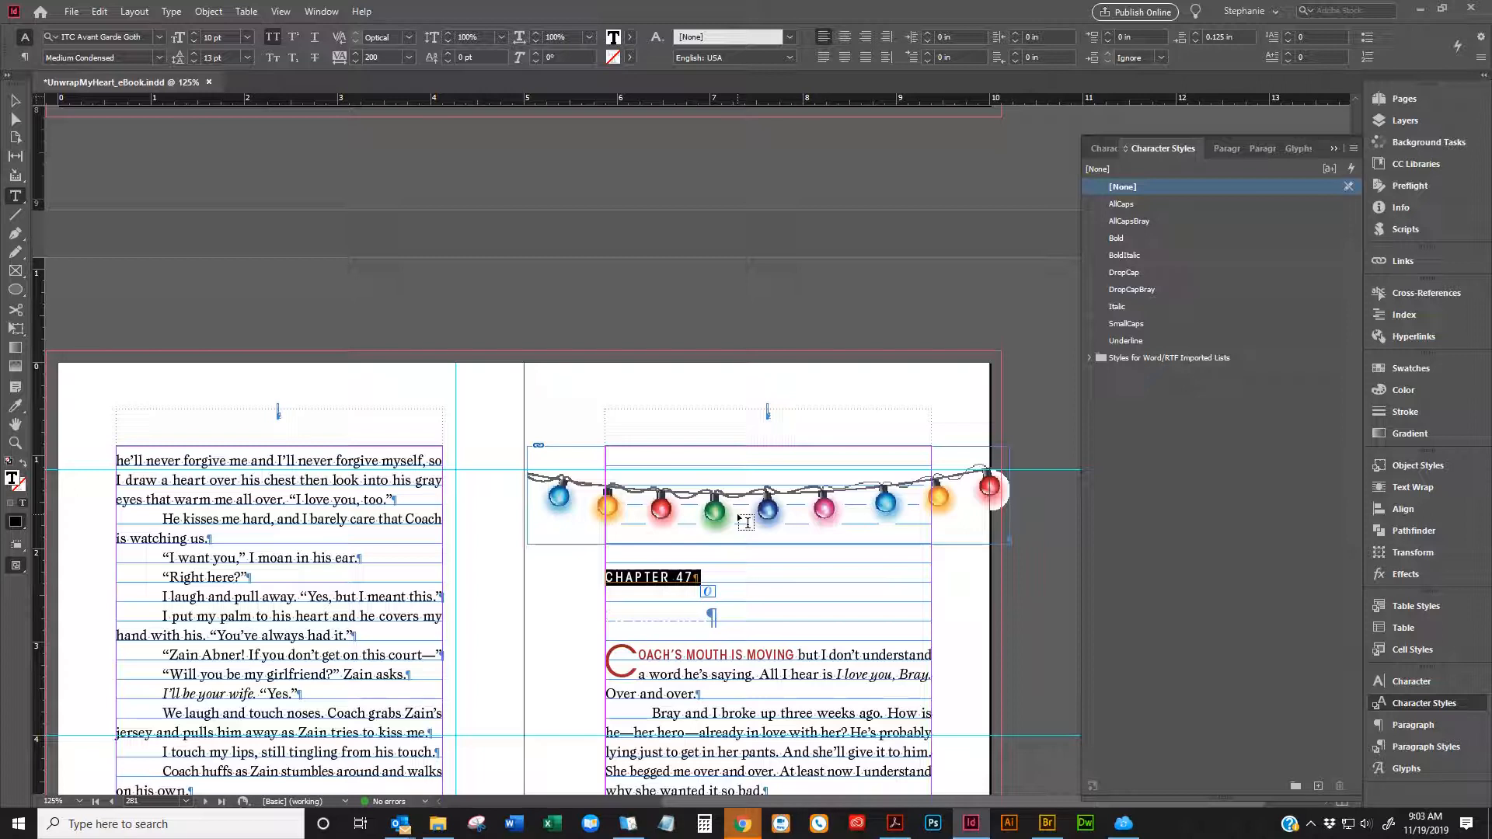
double_click(672, 591)
triple_click(664, 578)
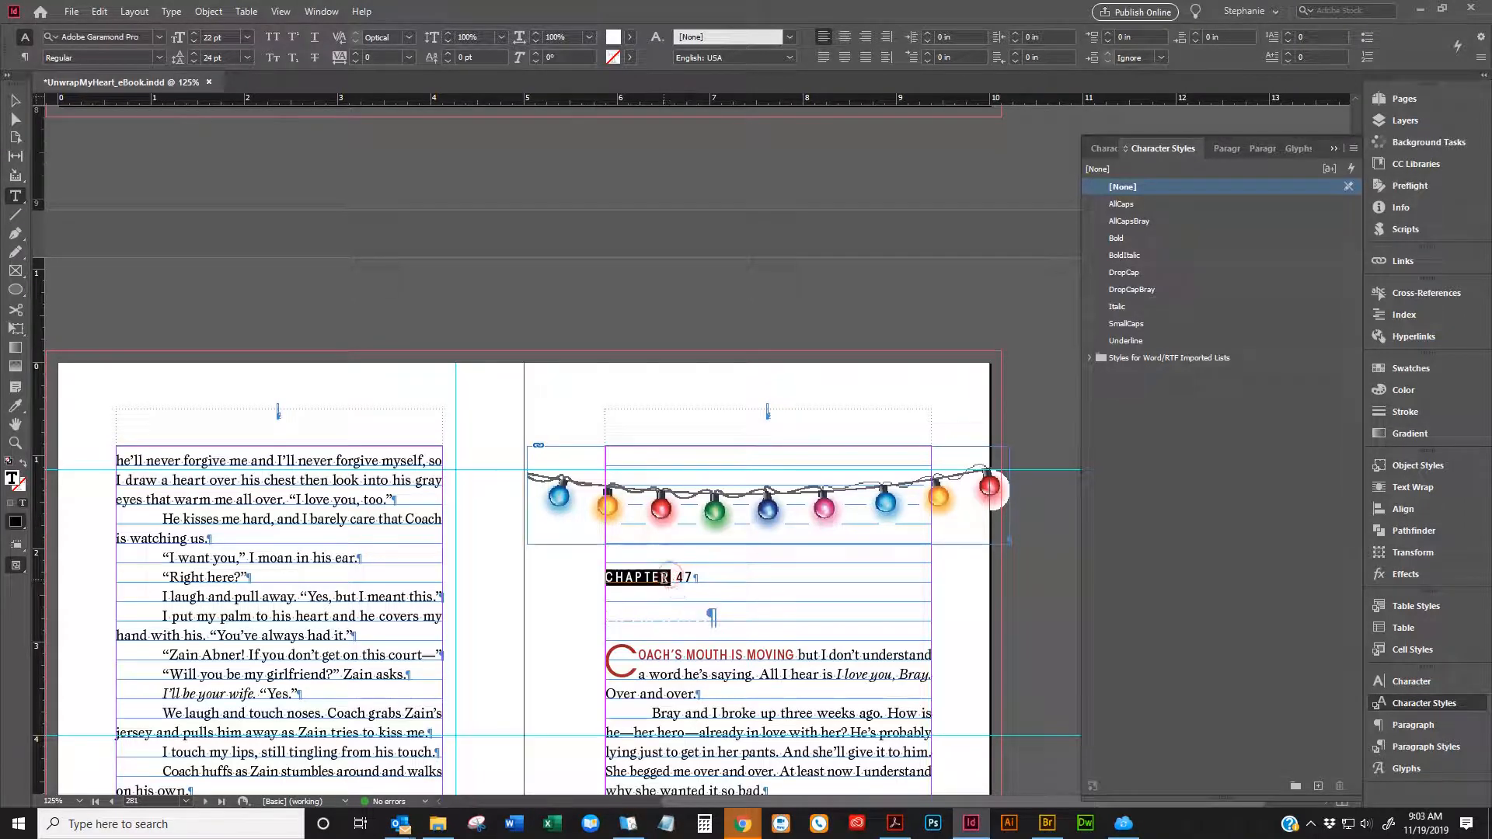
left_click_drag(662, 578, 664, 591)
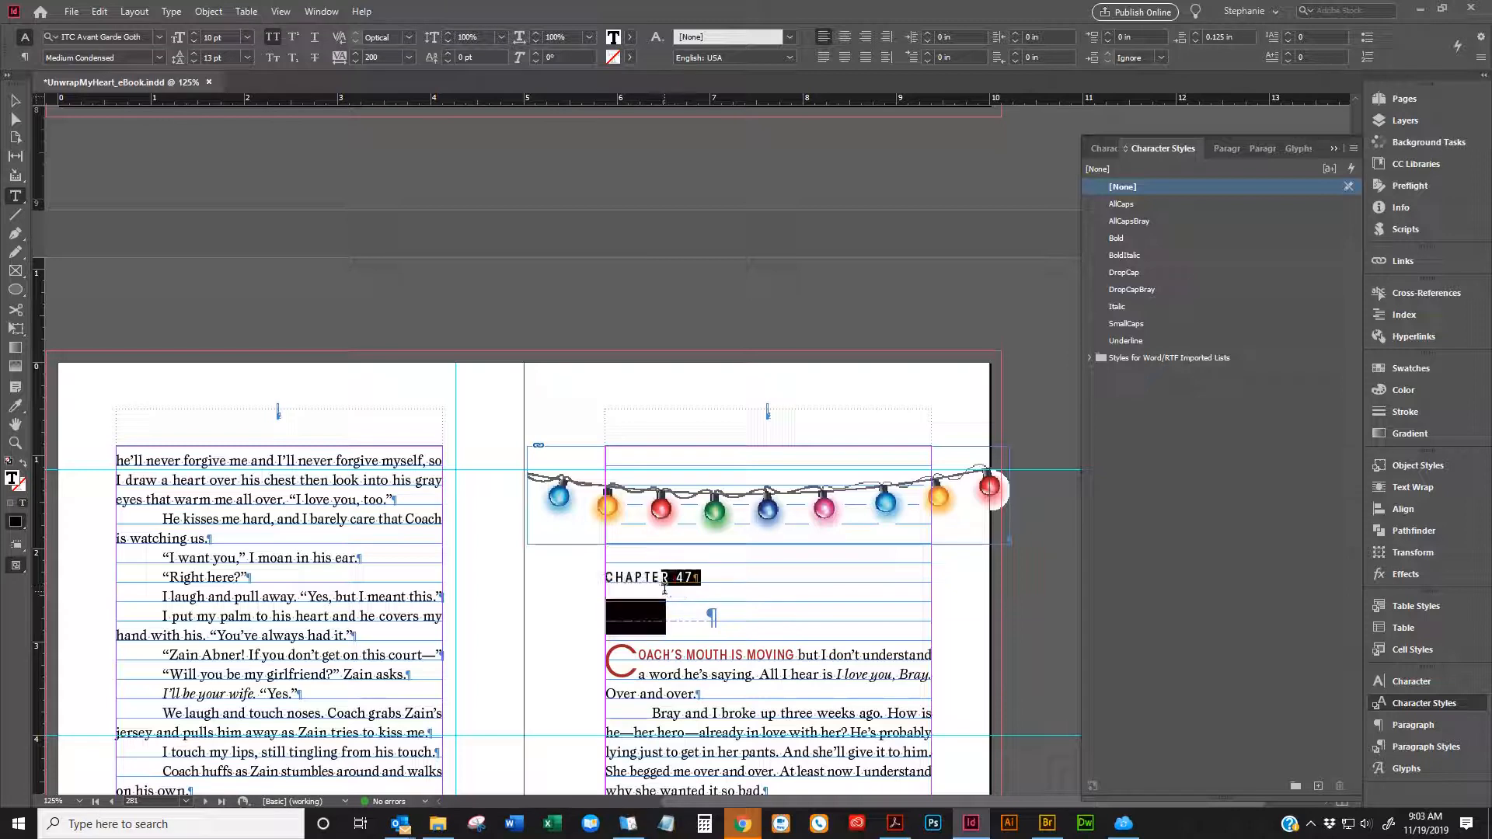
left_click(660, 578)
triple_click(661, 578)
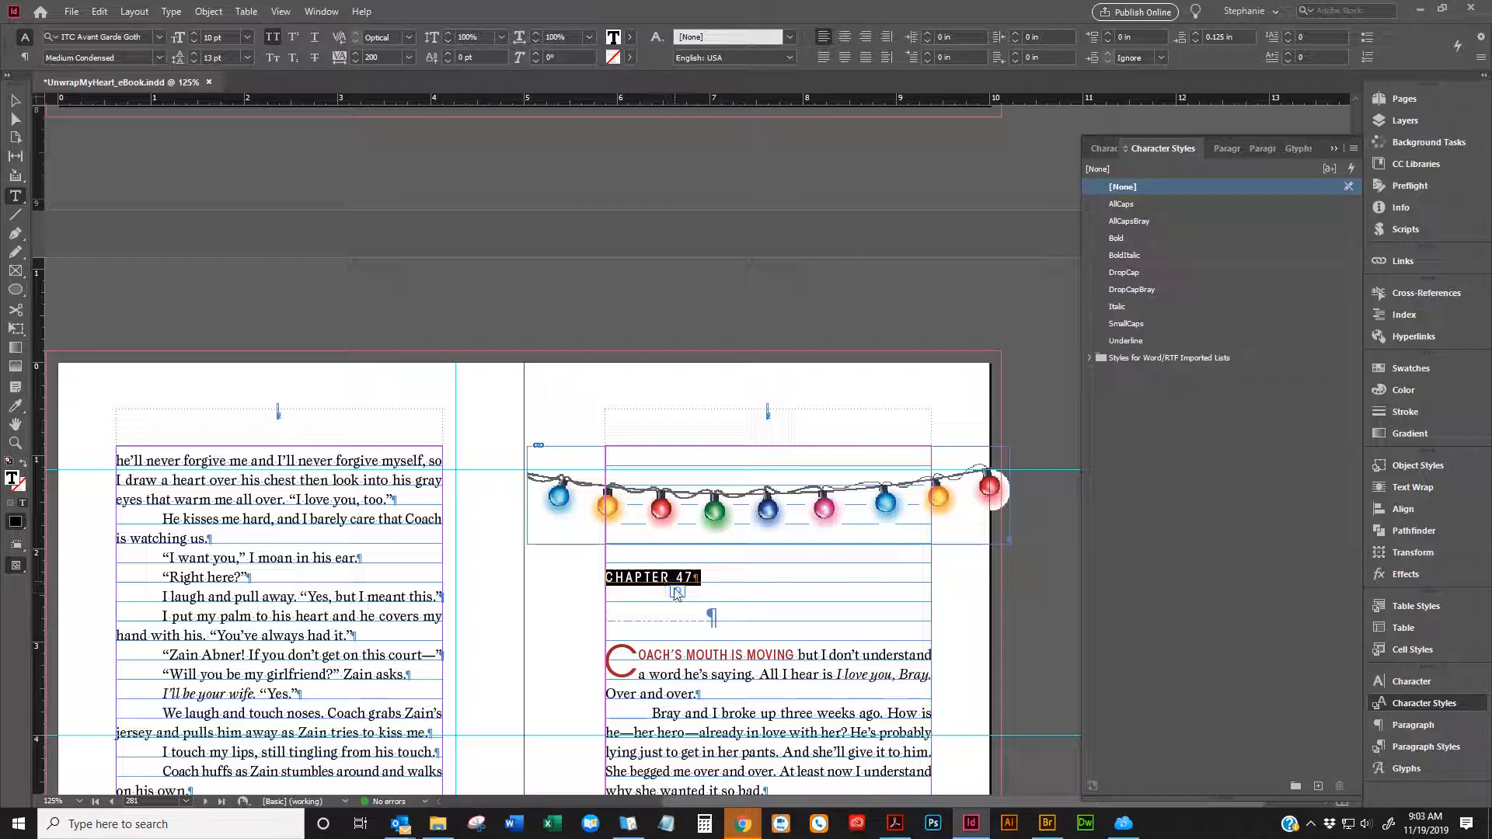
left_click(673, 577)
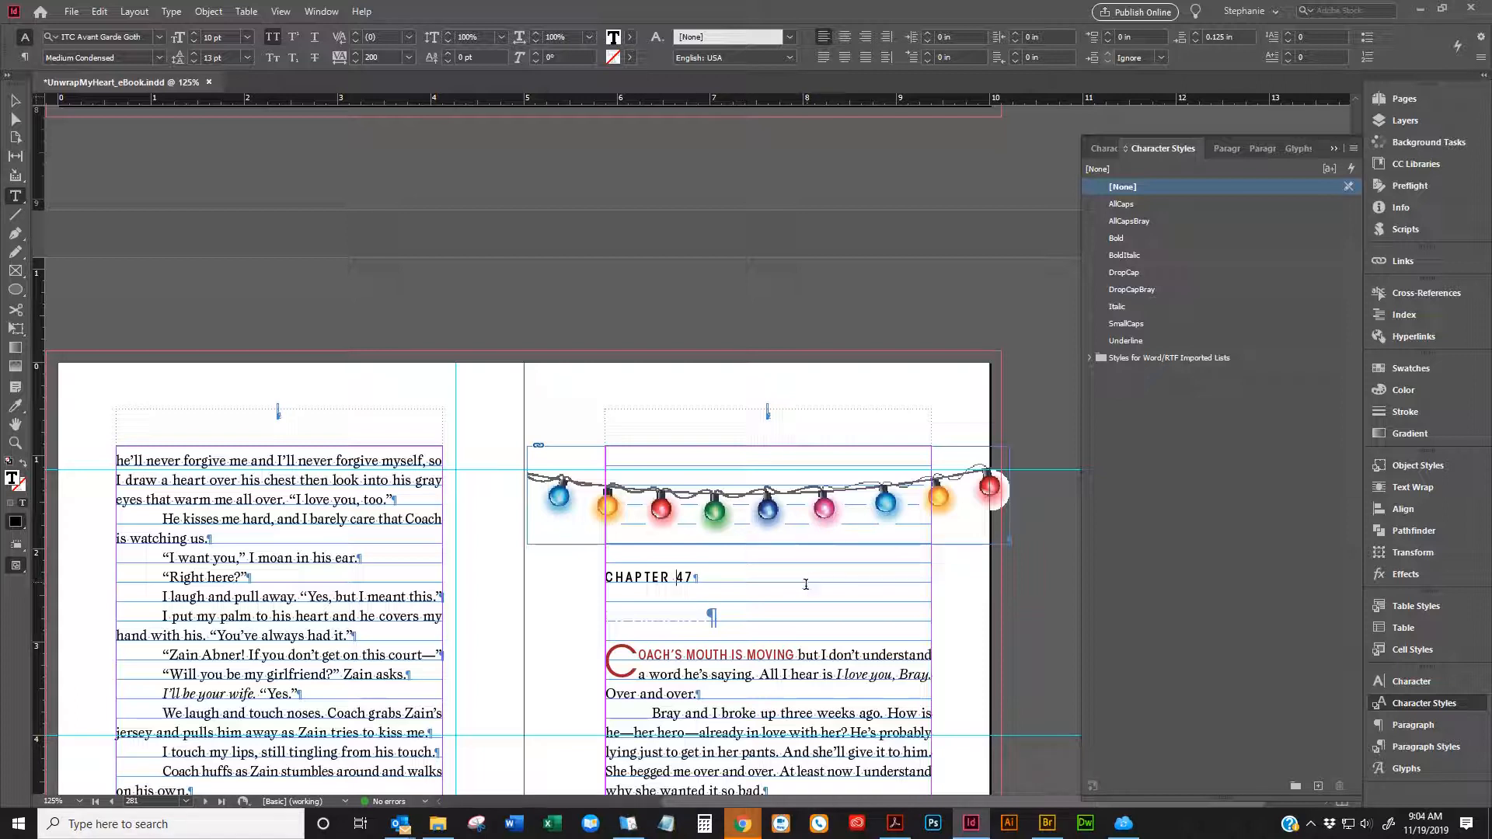
left_click(697, 576)
left_click(1425, 748)
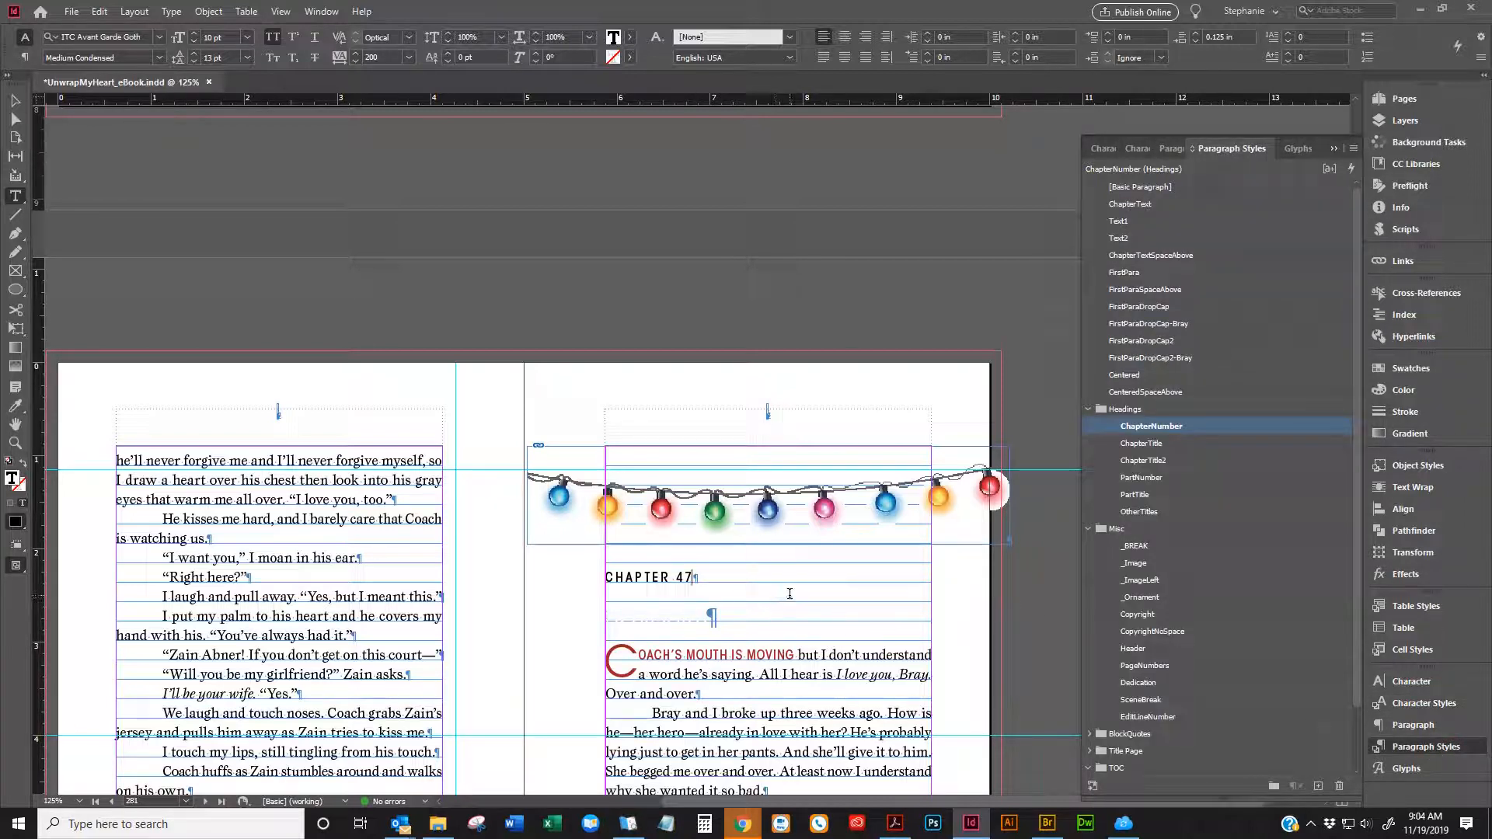
right_click(698, 568)
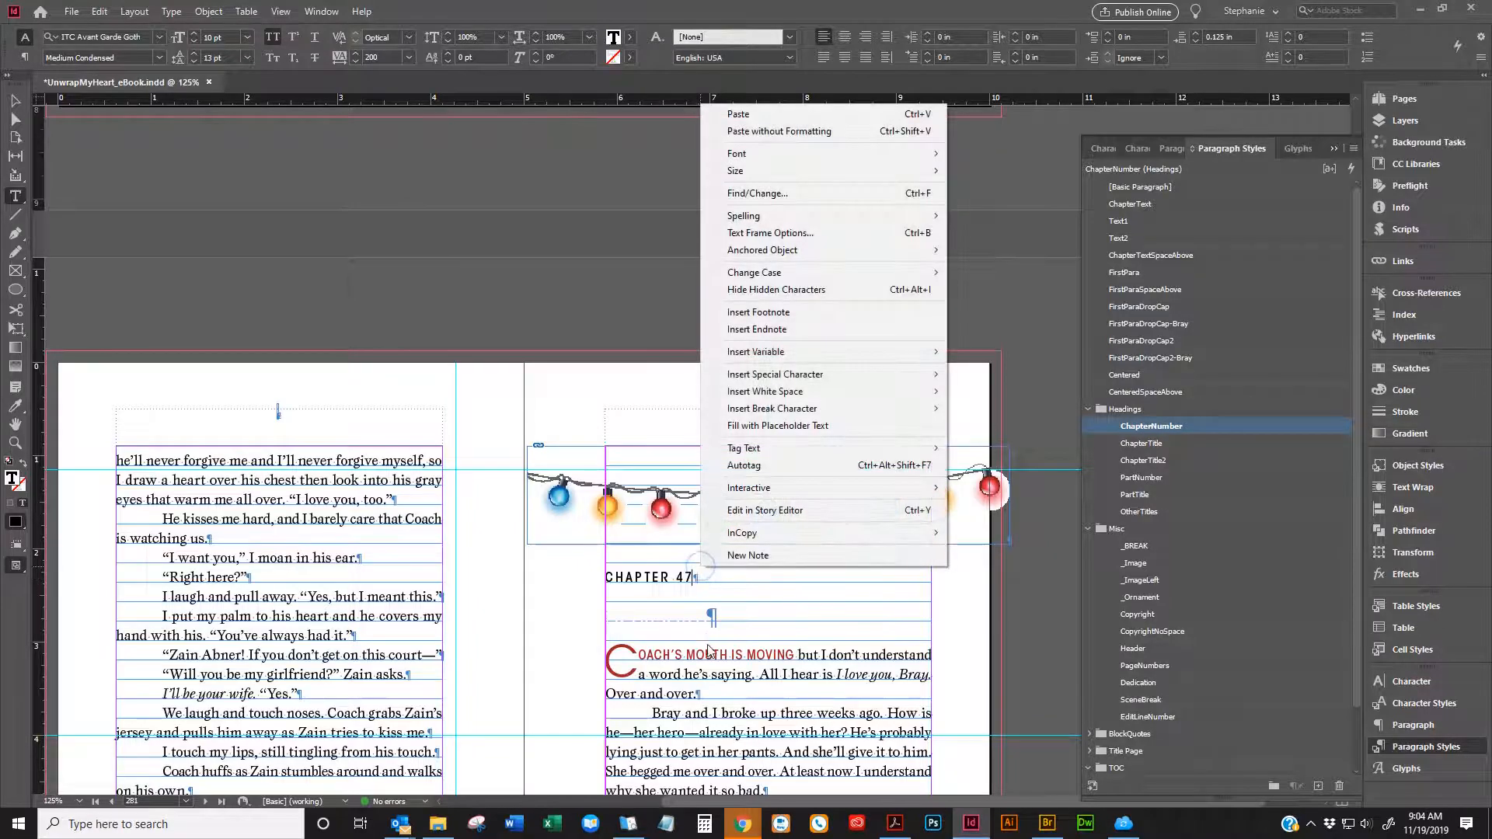
left_click_drag(708, 644, 706, 650)
Start a numbered list in the empty paragraph after "We're in love." on the page facing Chapter 47, with four empty items
scroll(730, 643, "down", 1)
scroll(757, 641, "down", 5)
left_click(355, 473)
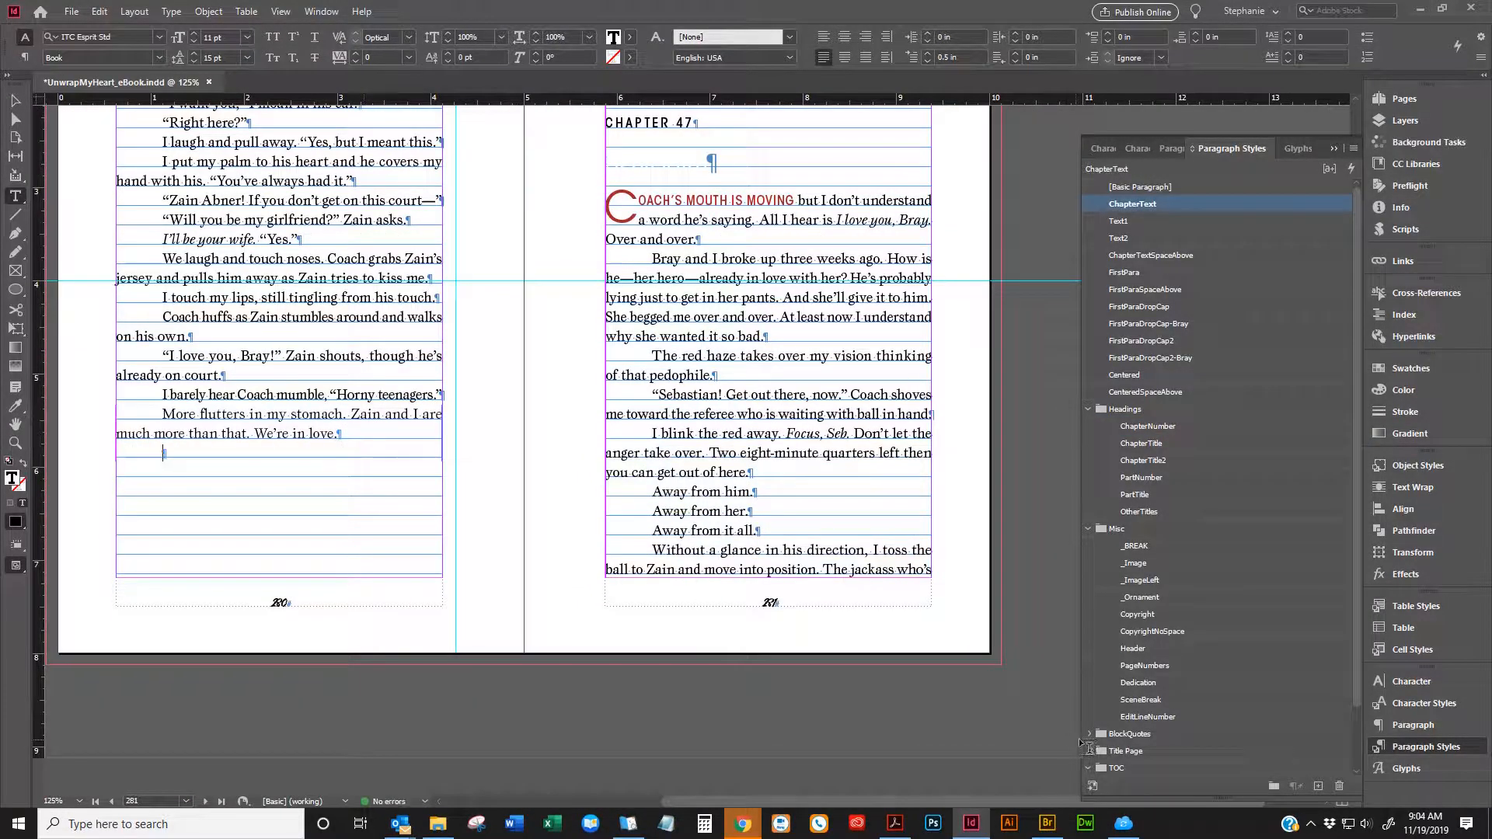
scroll(1092, 730, "down", 1)
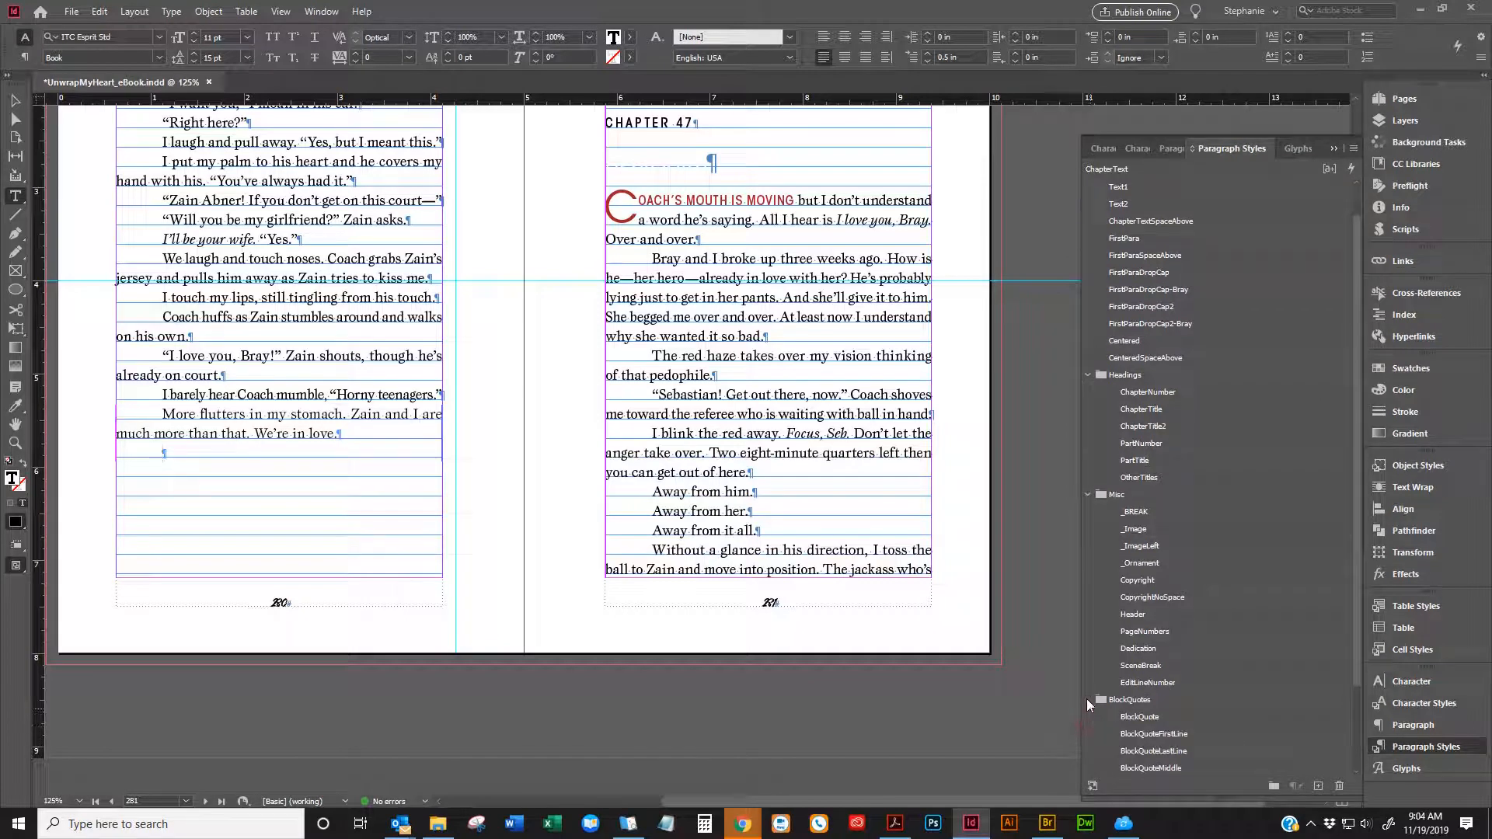
scroll(1100, 724, "down", 1)
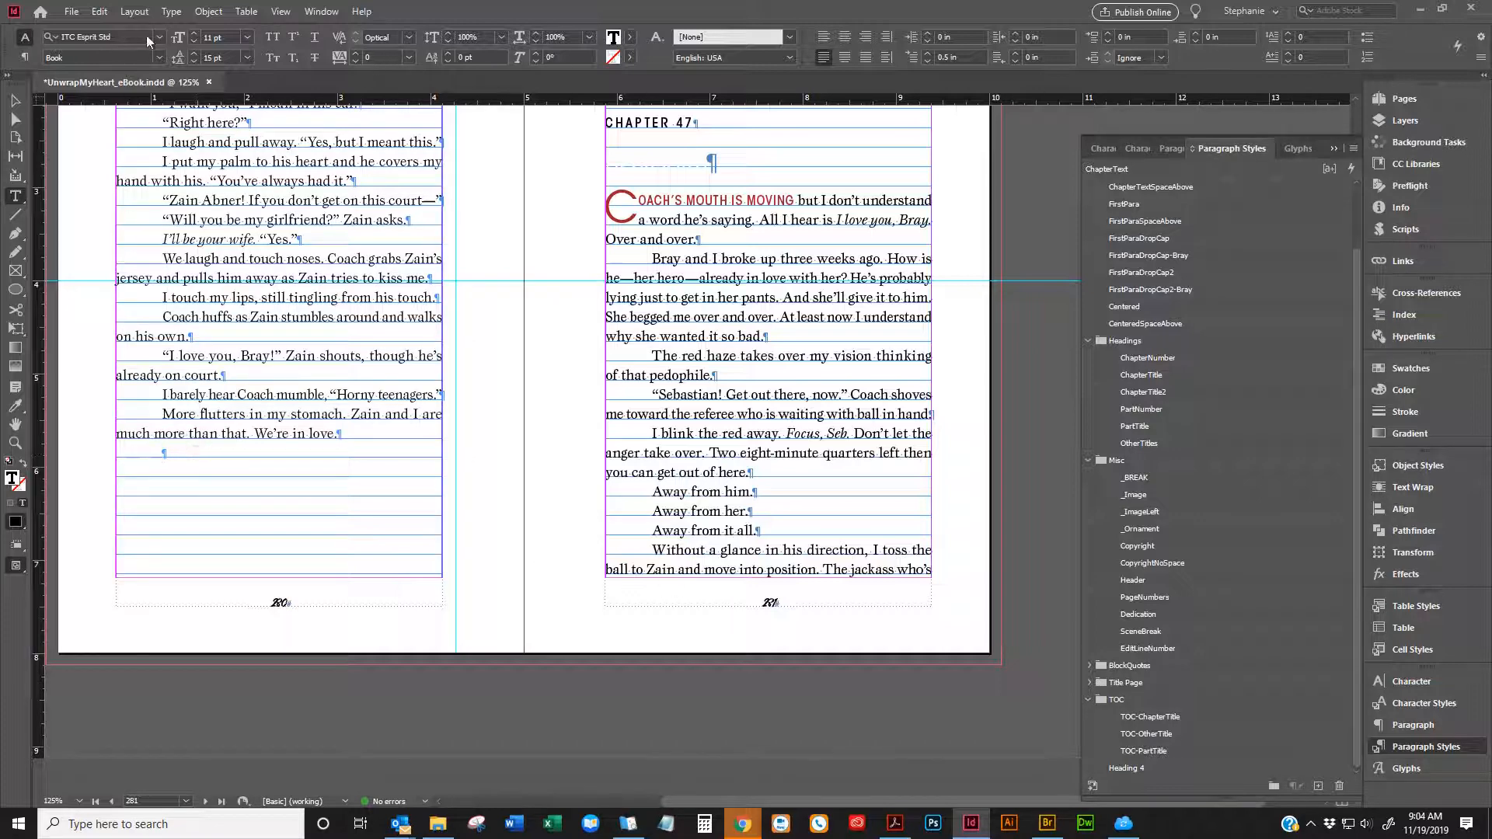
left_click(24, 59)
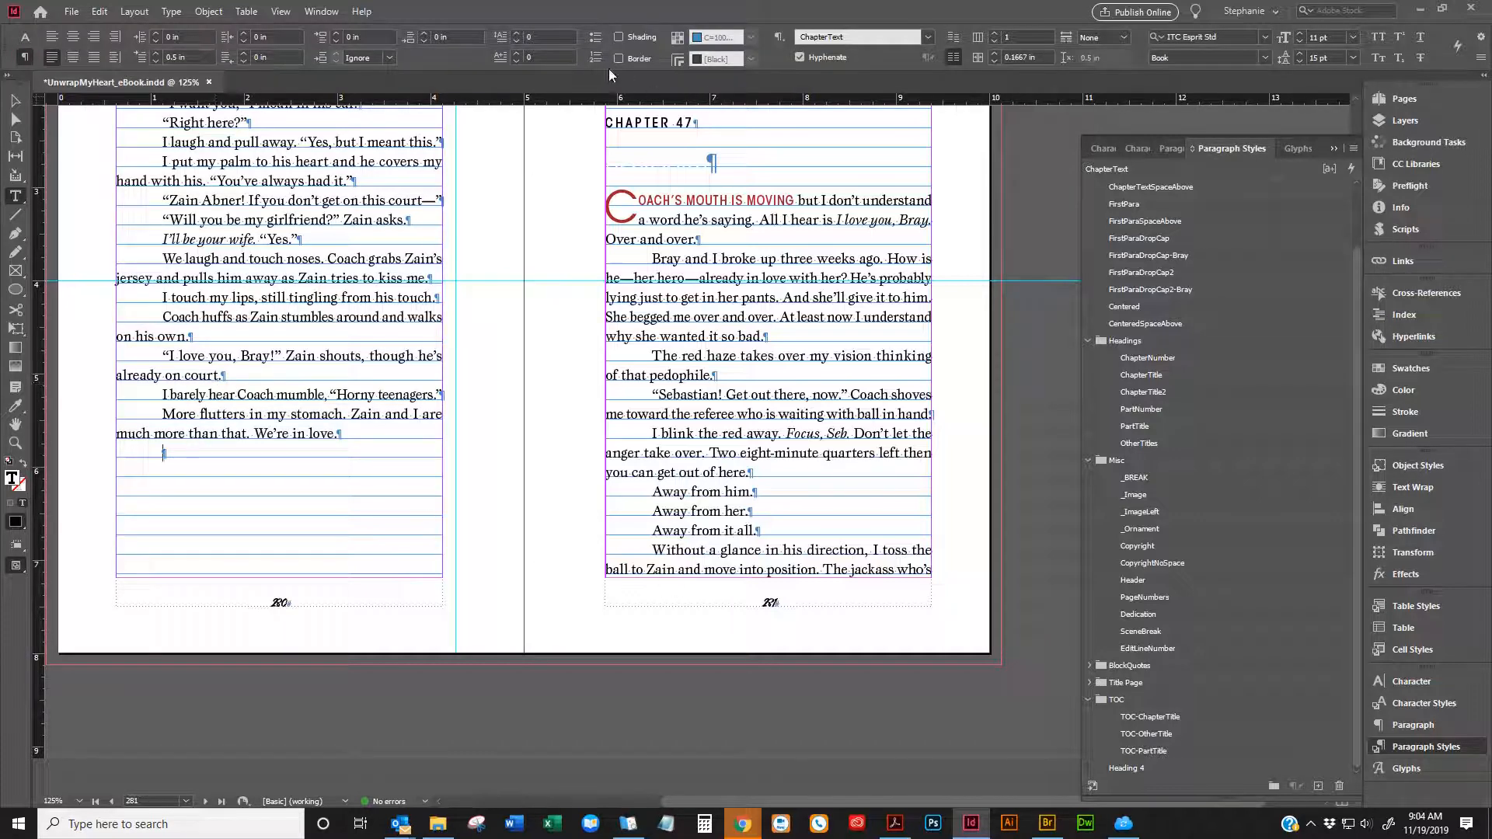
left_click(599, 62)
key("Return")
key("Return")
key("Return")
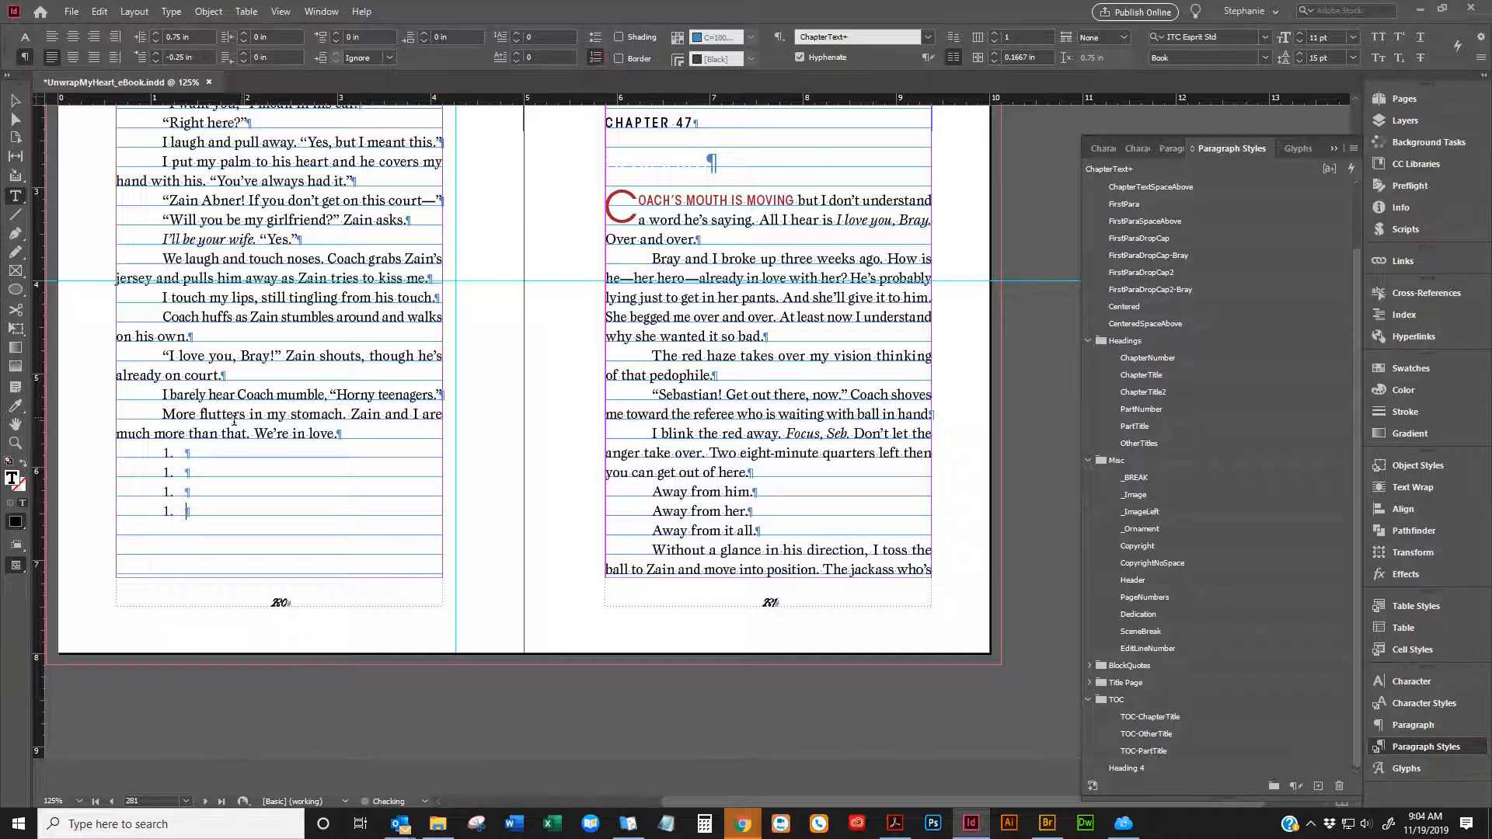
Continue the numbering on the second, third and fourth list items so the list runs from 1 to 4
right_click(184, 472)
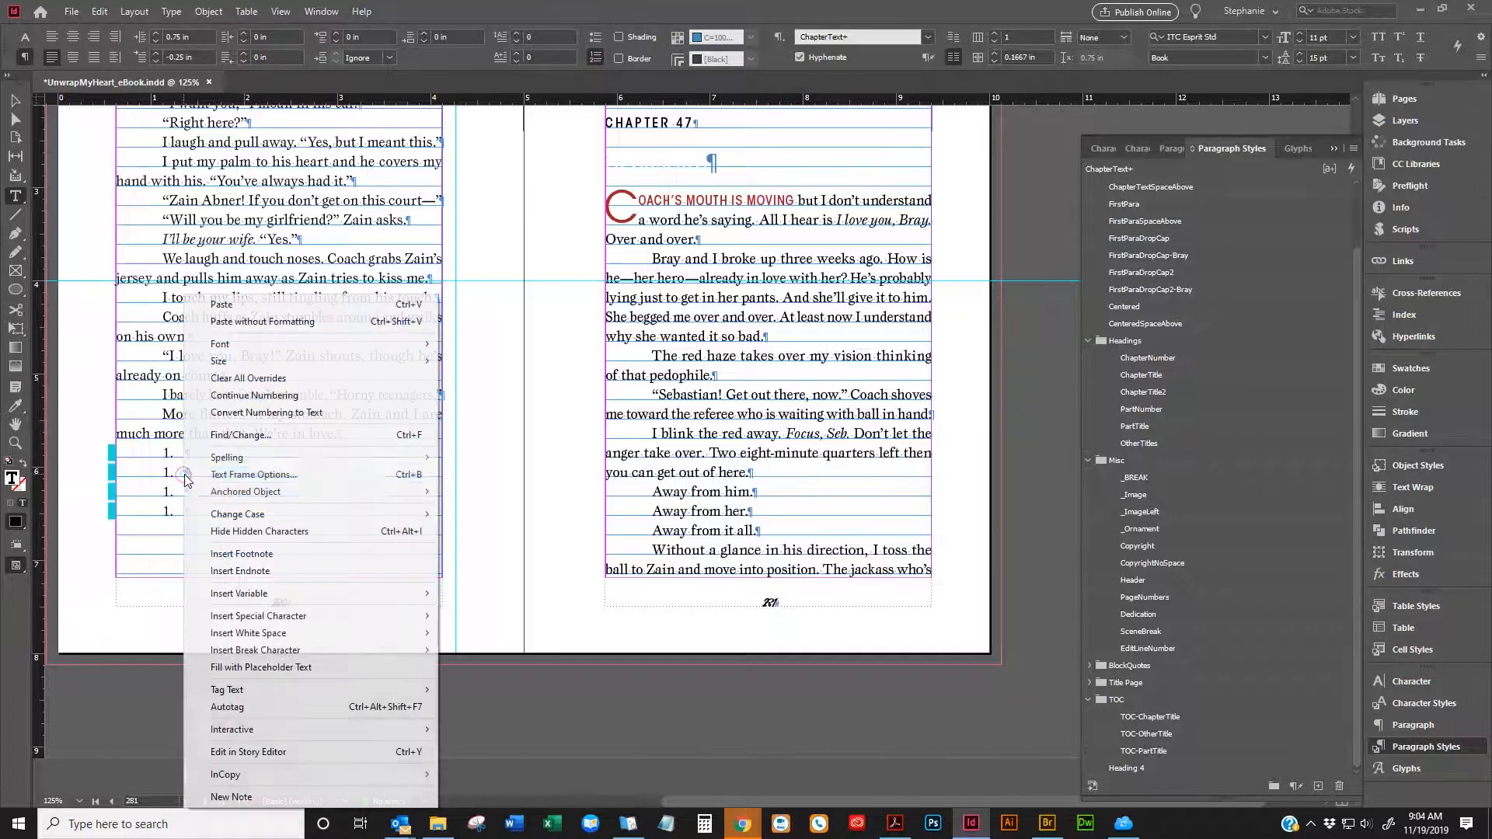
left_click(262, 394)
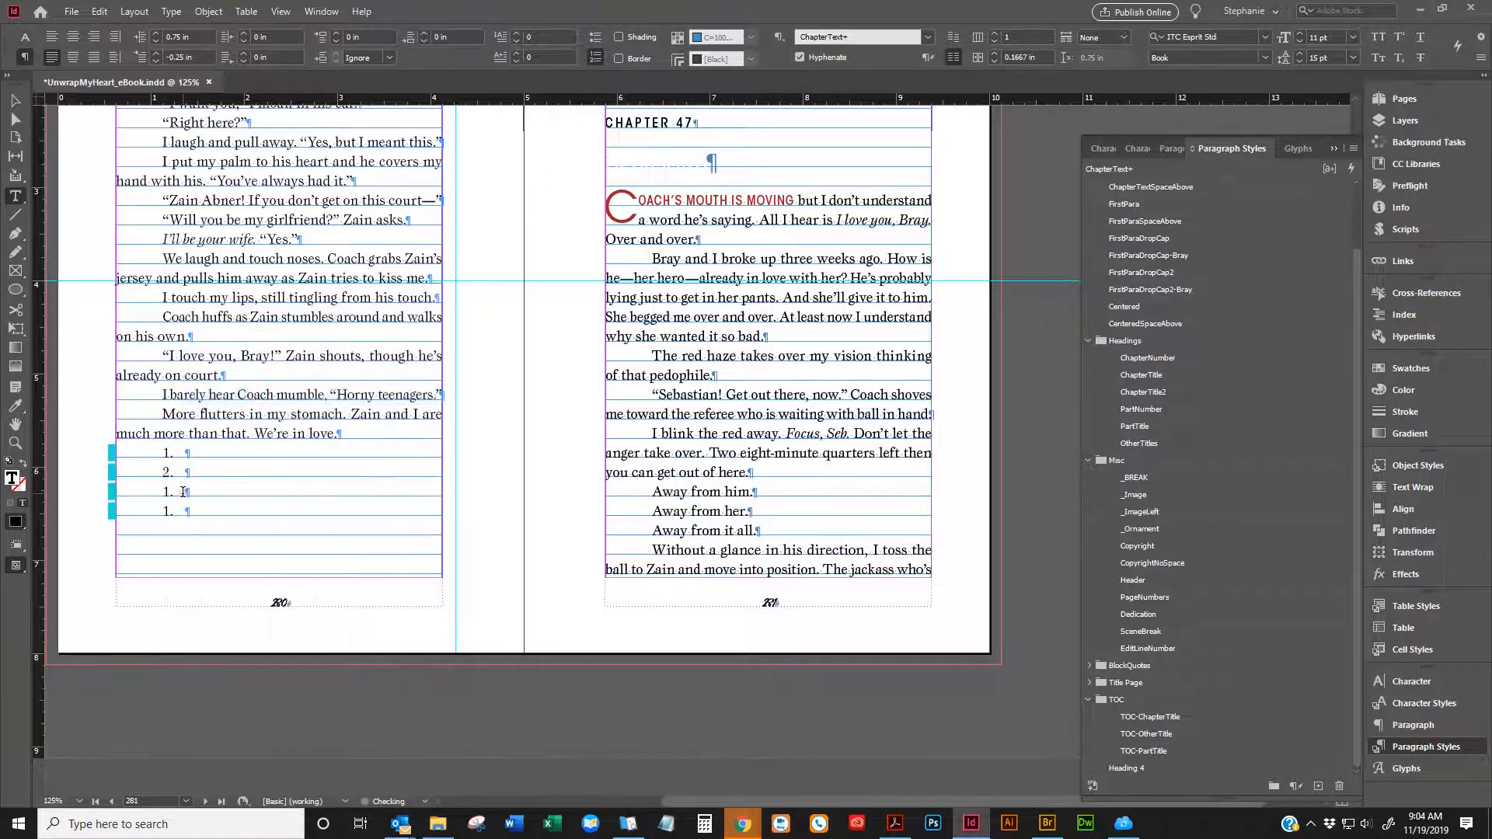
right_click(183, 491)
left_click(281, 398)
right_click(187, 511)
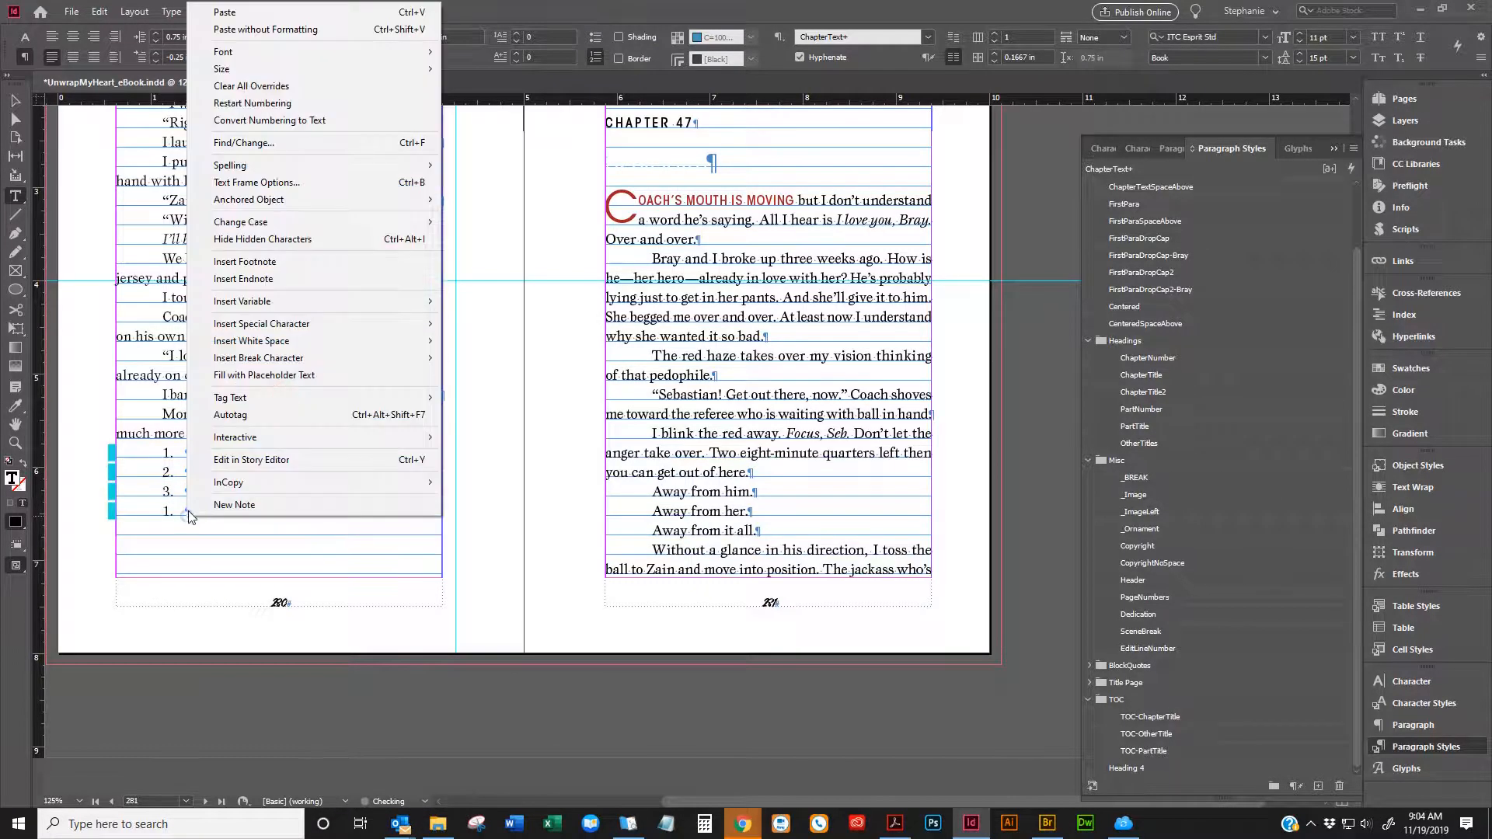
key("Escape")
right_click(189, 512)
left_click(261, 395)
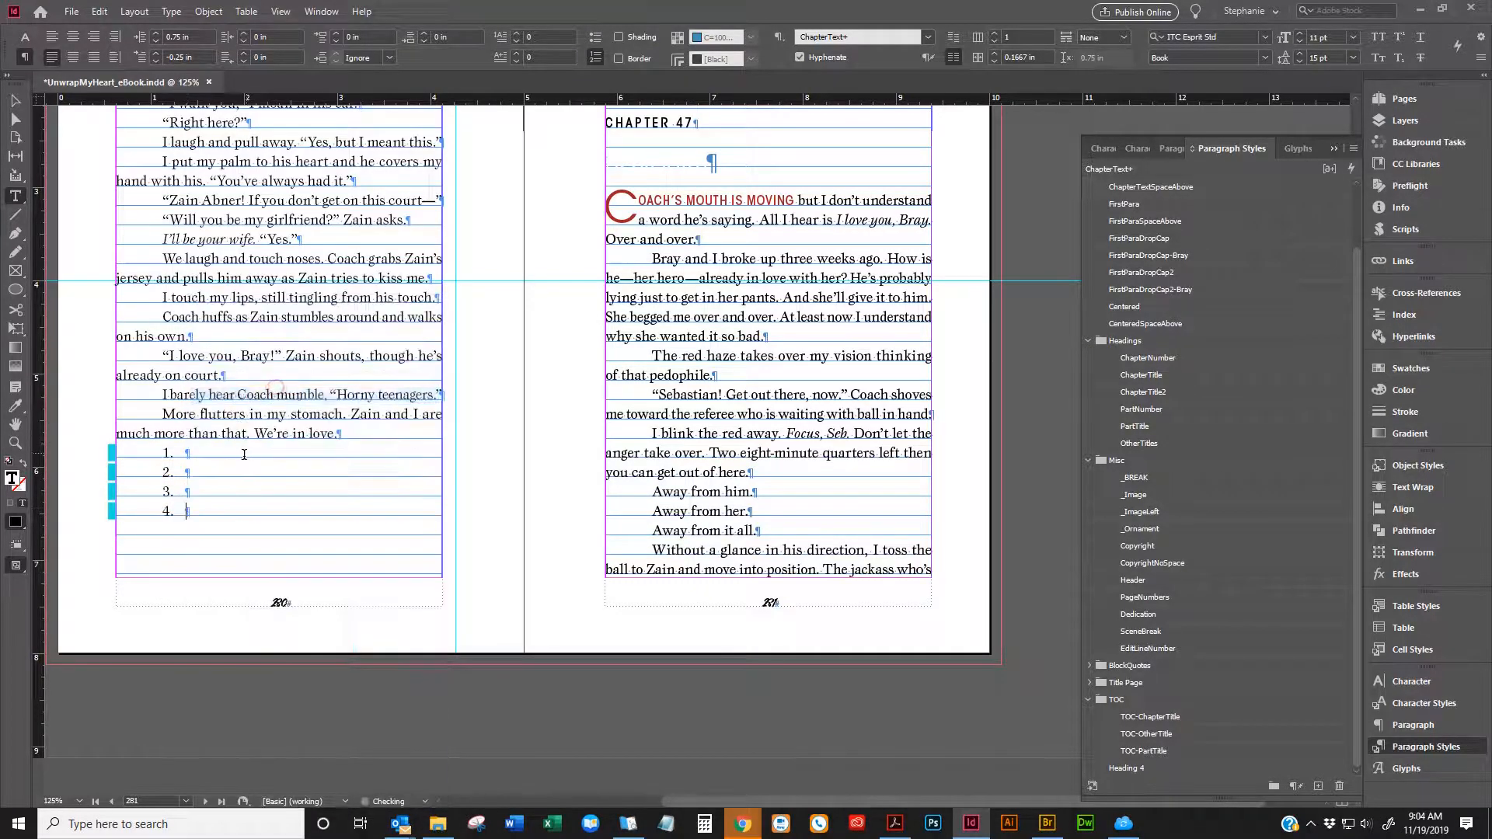
Convert the automatic numbering of all four list items to text
left_click_drag(187, 453, 200, 516)
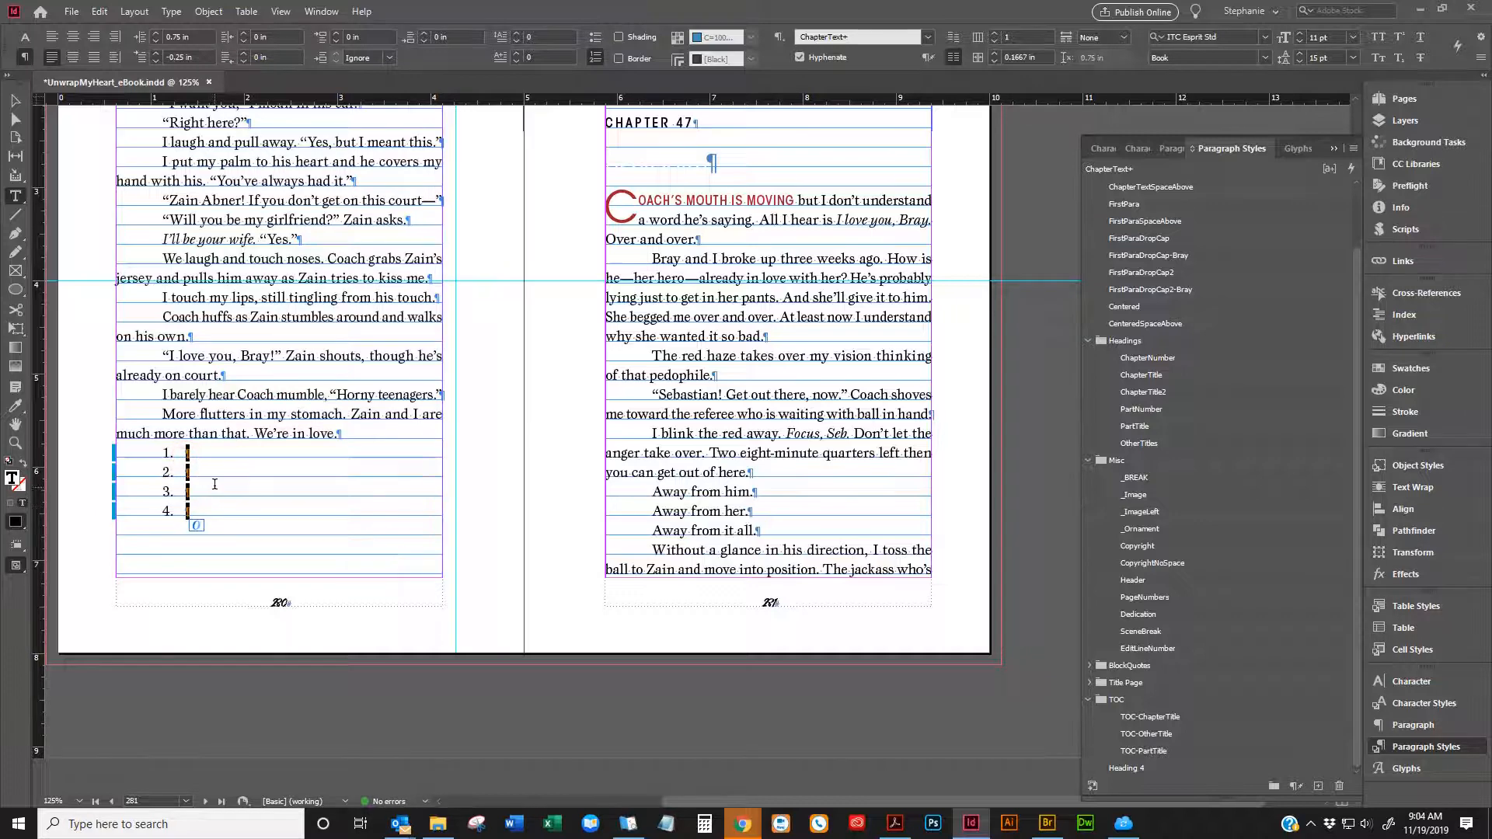
right_click(202, 473)
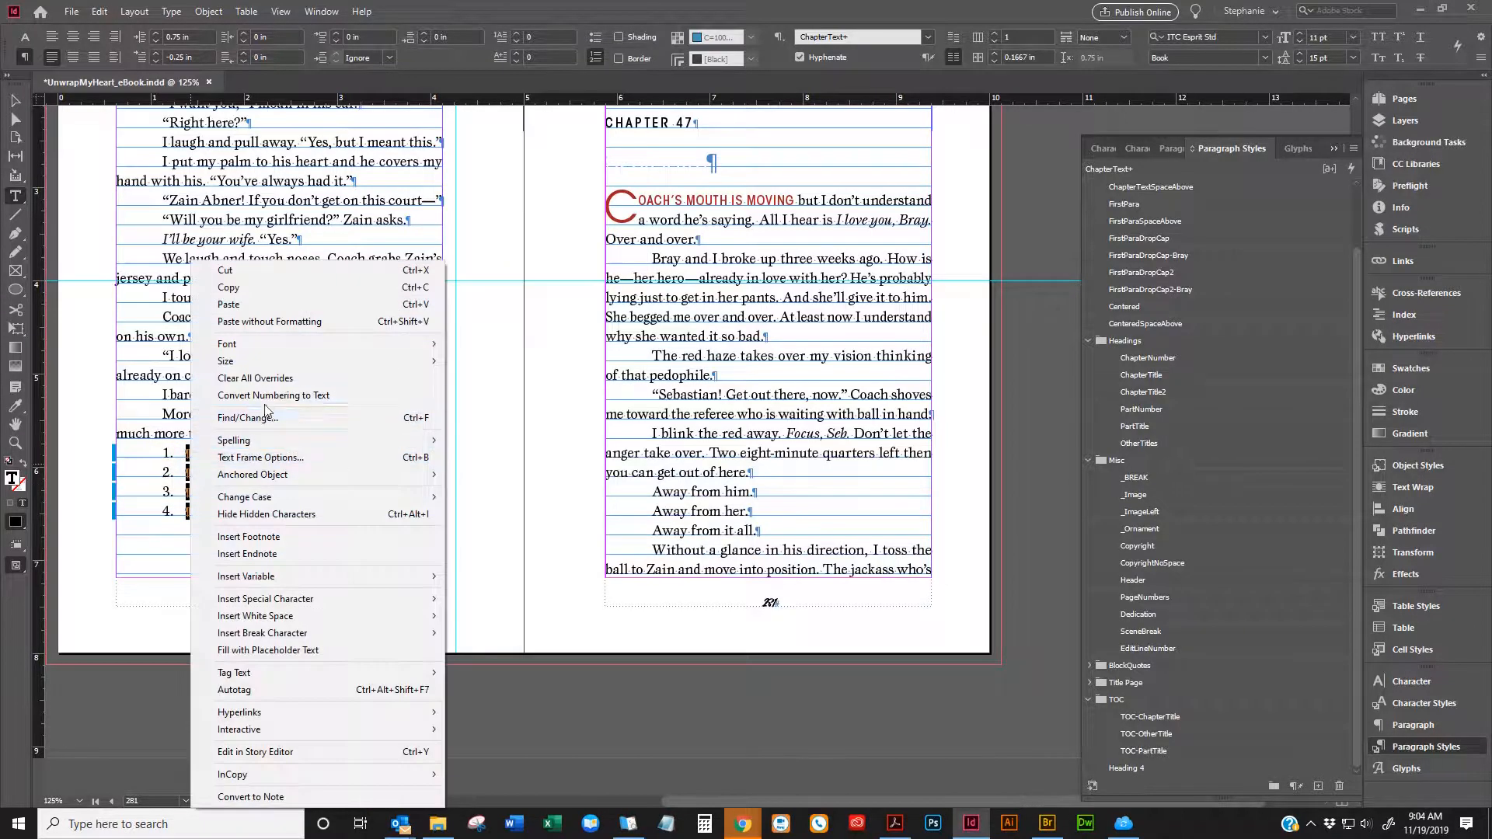
left_click(267, 396)
left_click(173, 453)
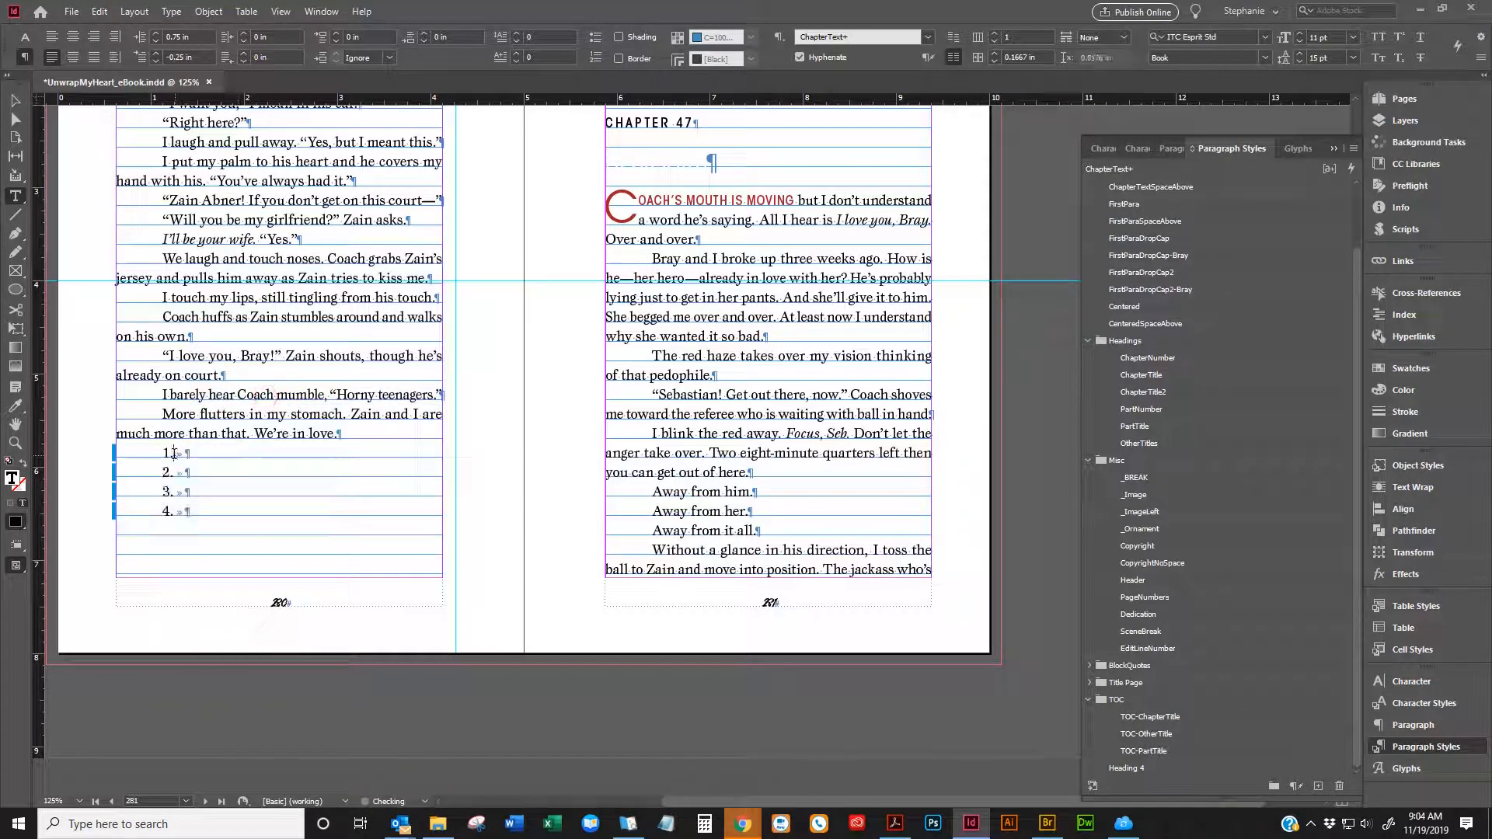
Compare the commands available for the Chapter 47 heading with those for the four numbered items on the facing page
left_click_drag(147, 454, 202, 511)
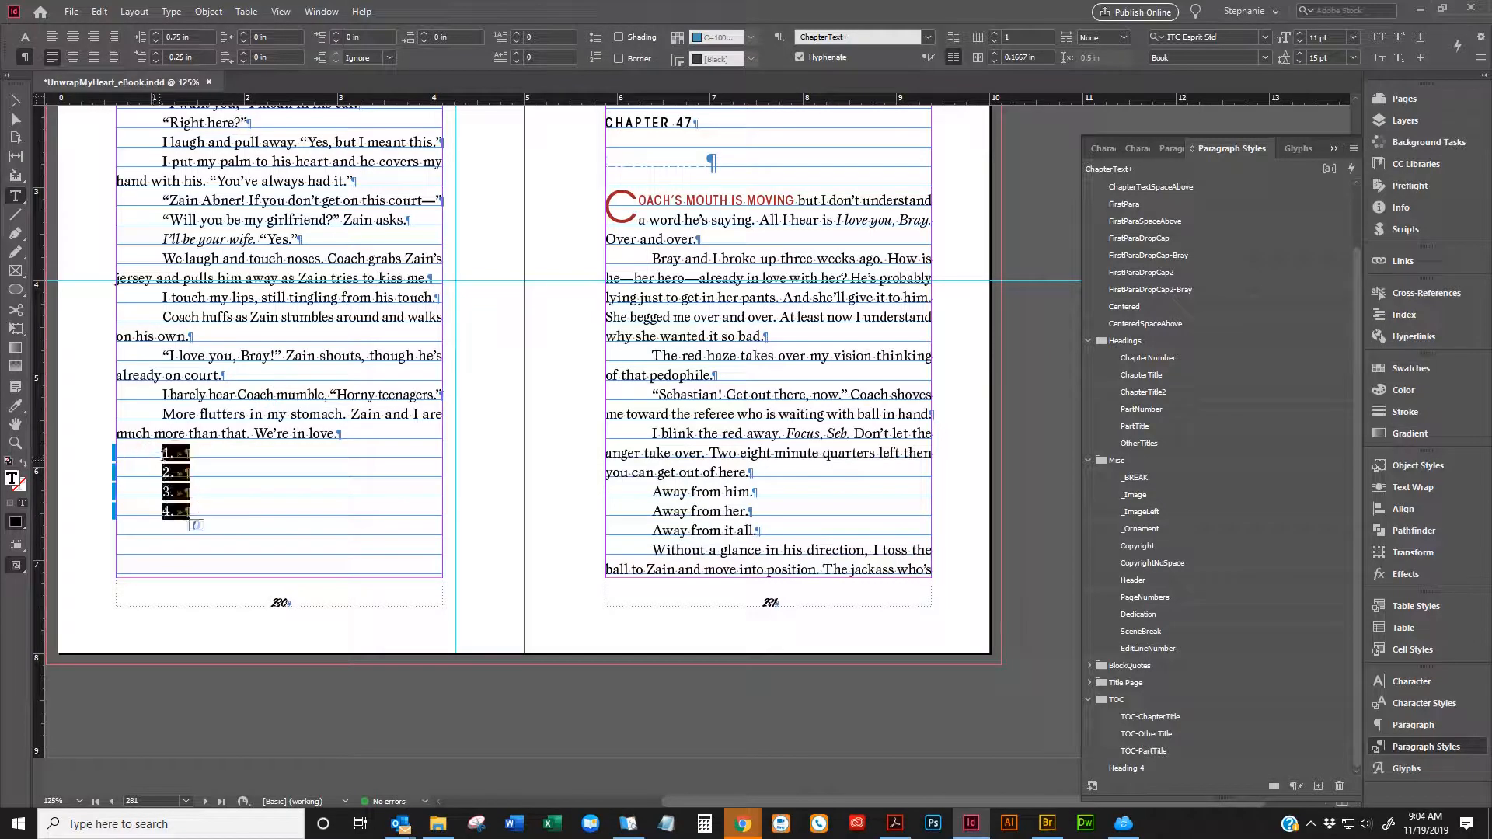
left_click(165, 453)
left_click_drag(165, 453, 200, 514)
scroll(808, 281, "up", 1)
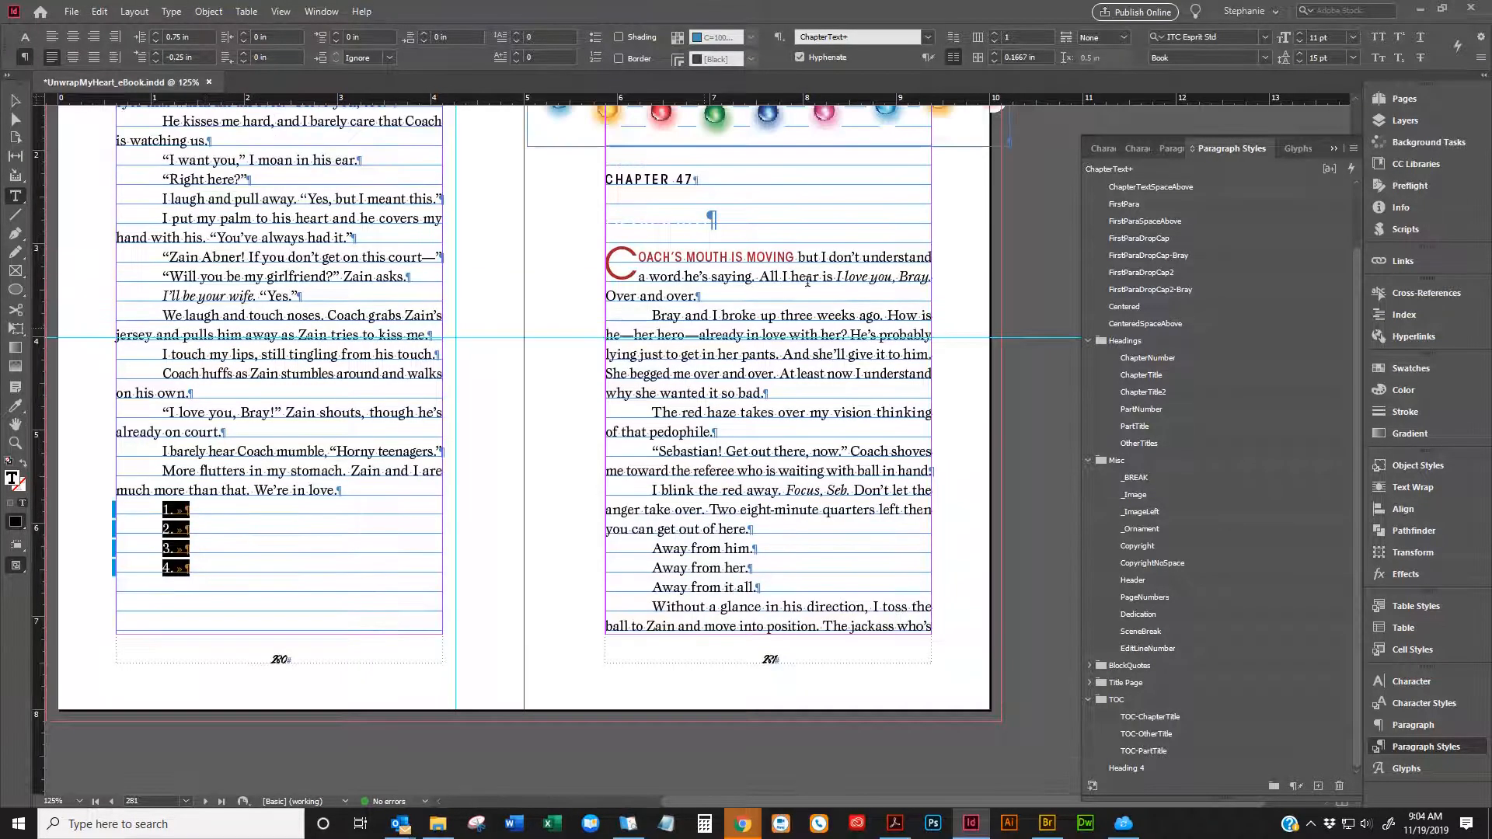
left_click(727, 187)
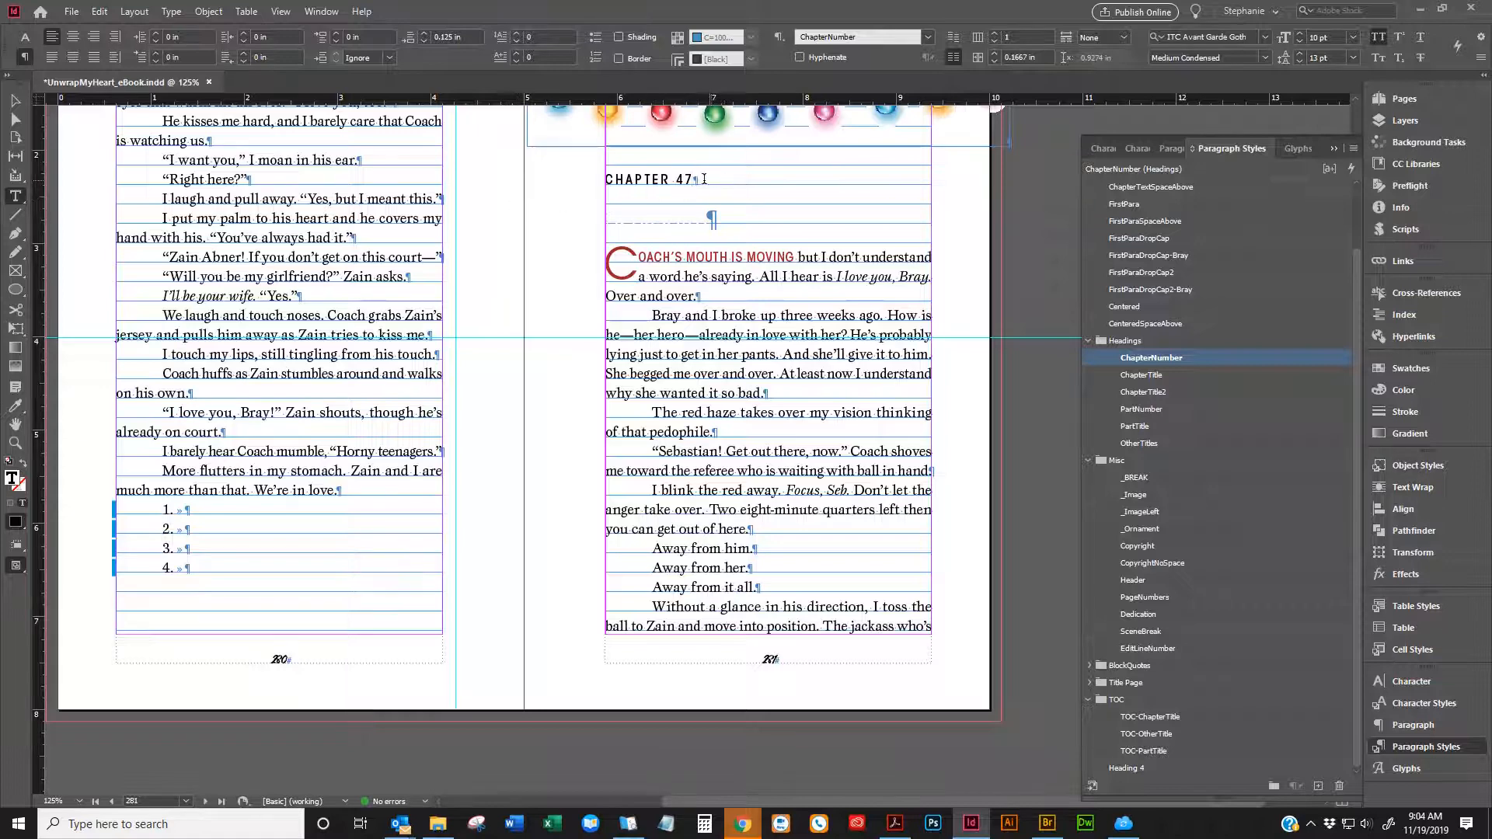
right_click(702, 181)
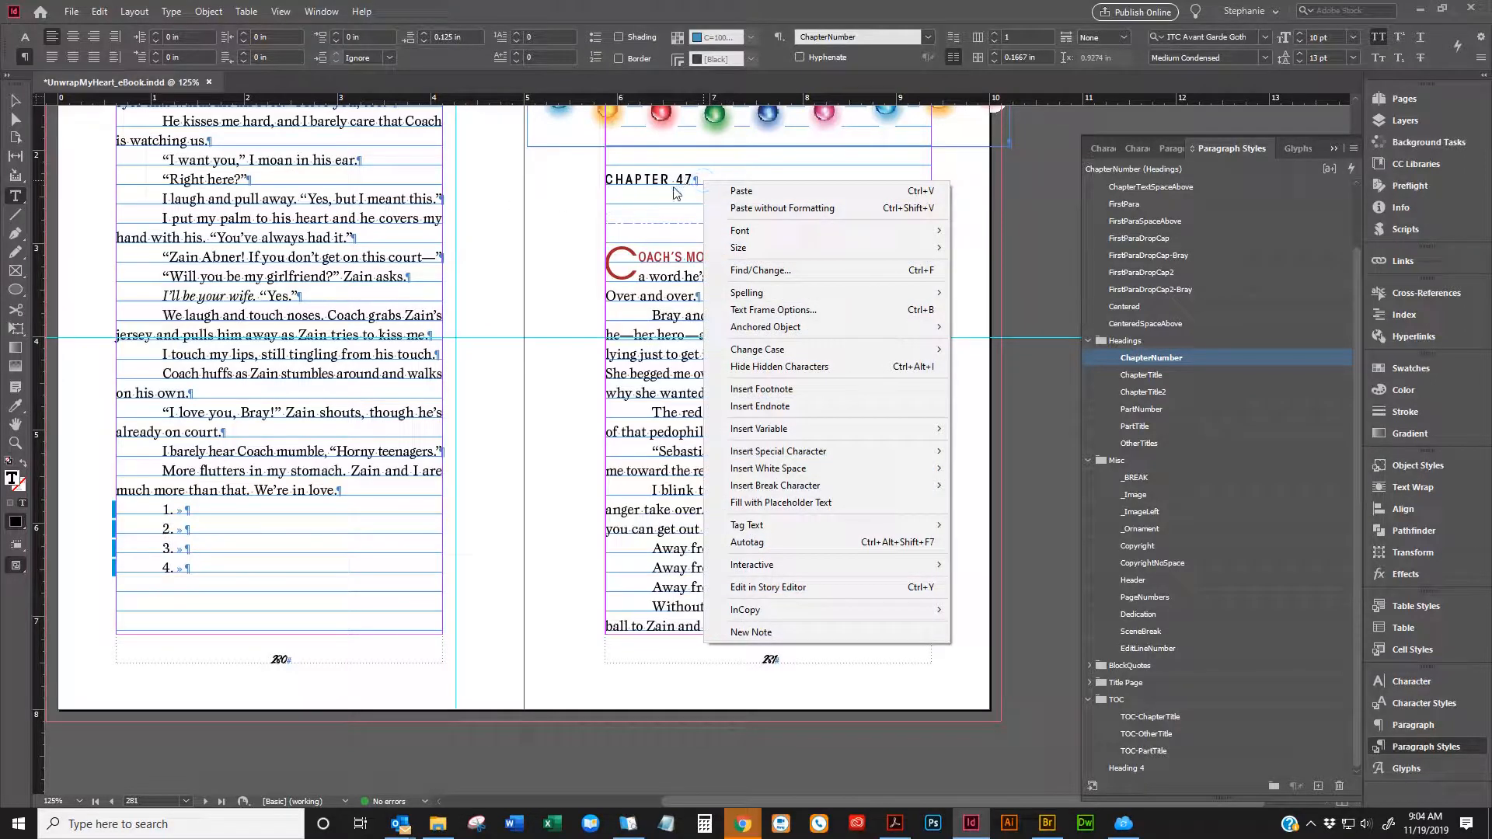
left_click(192, 509)
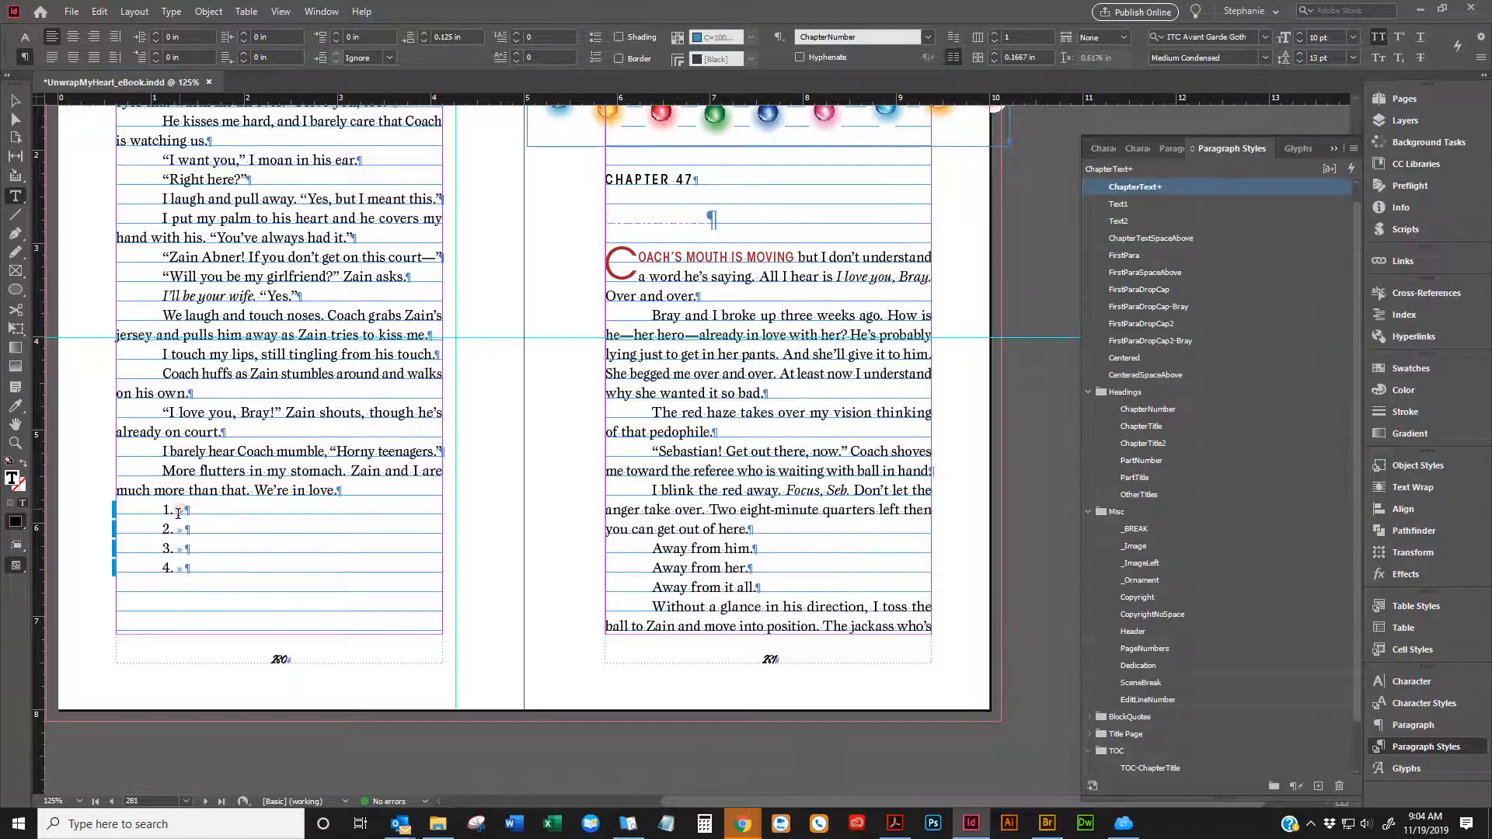
right_click(189, 508)
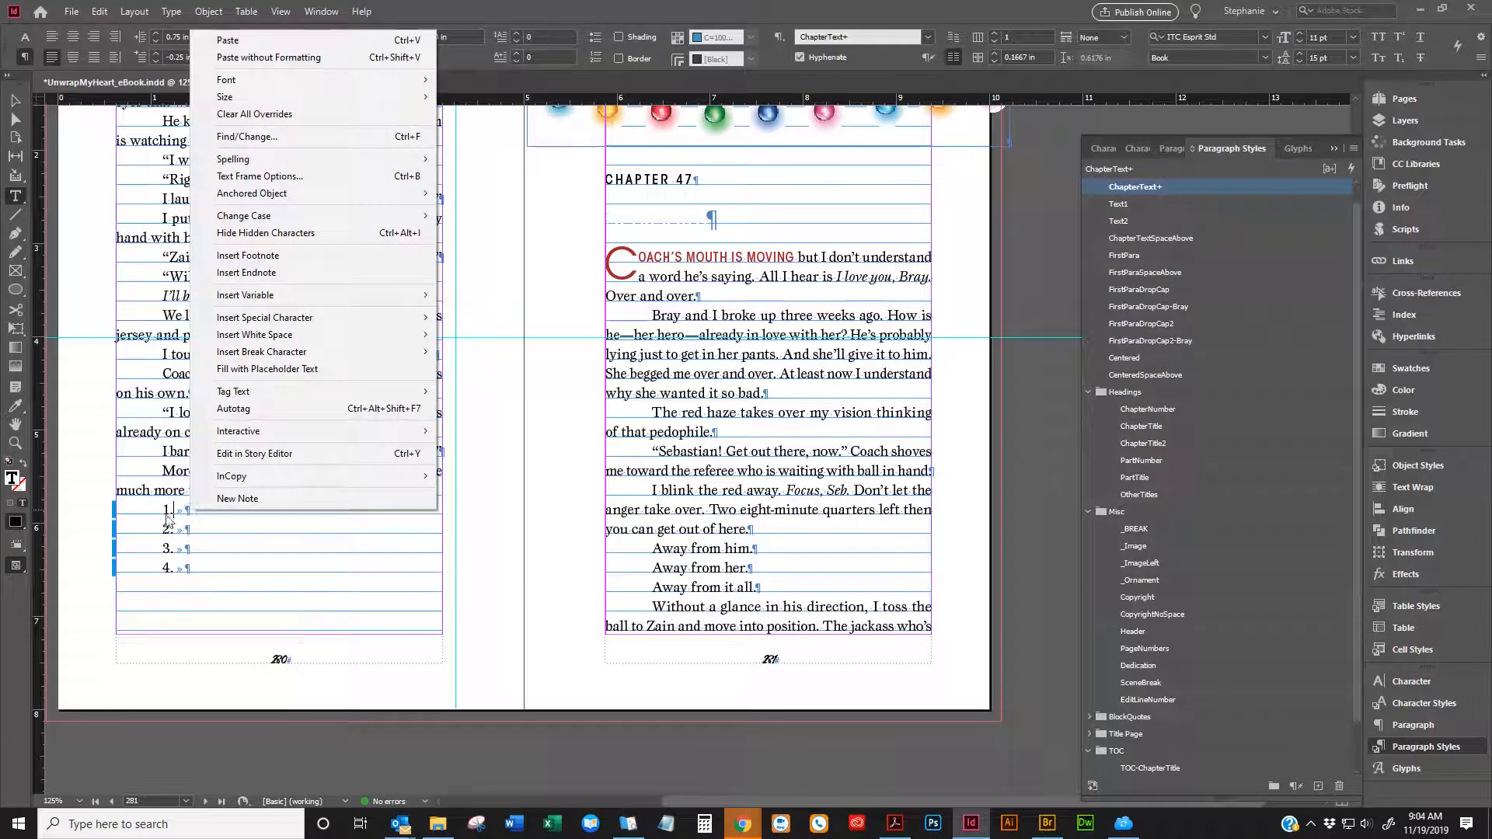
left_click(166, 513)
left_click_drag(163, 511, 188, 562)
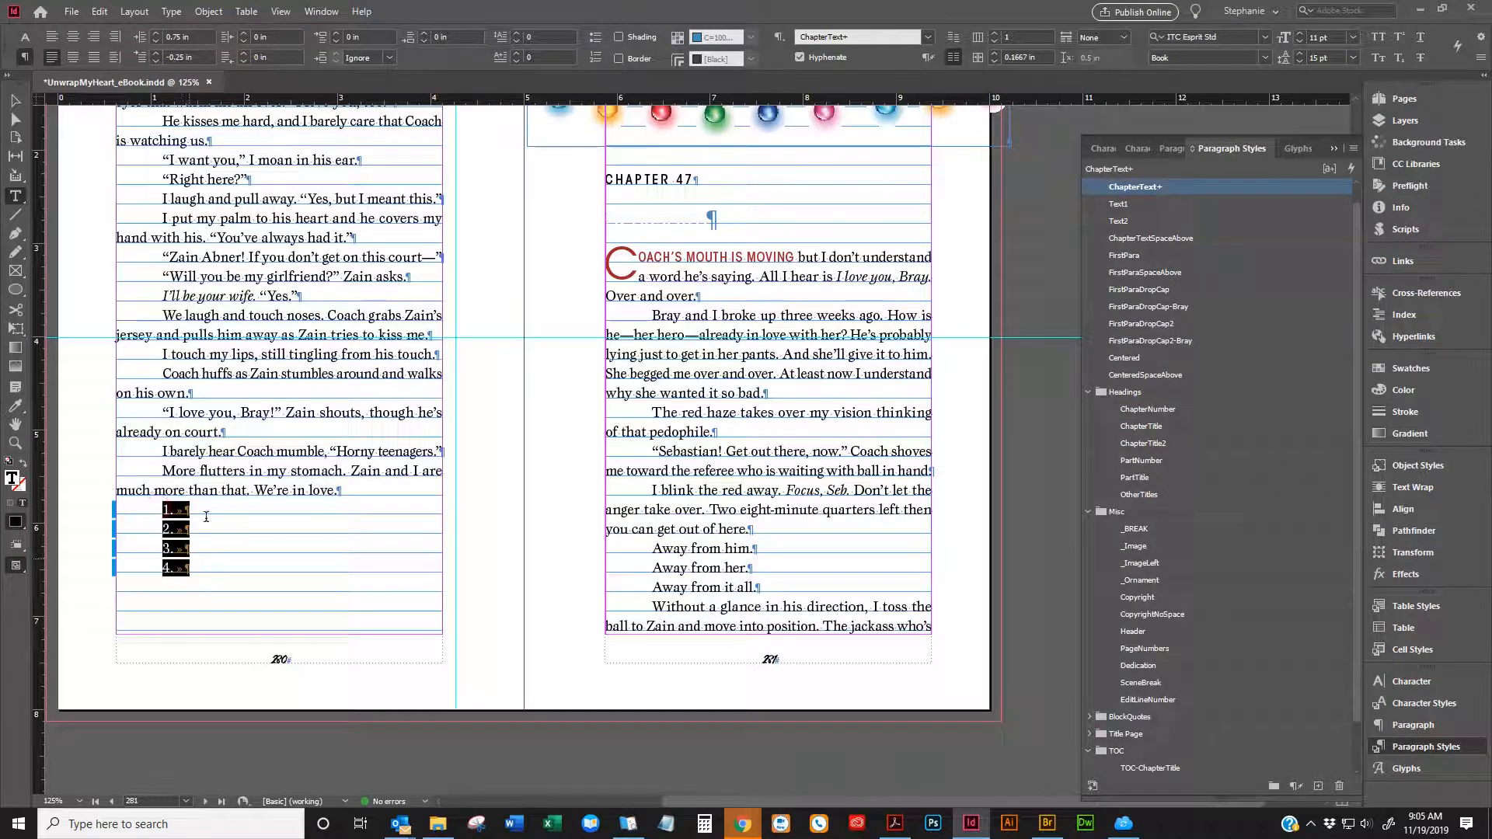
left_click(677, 179)
double_click(666, 179)
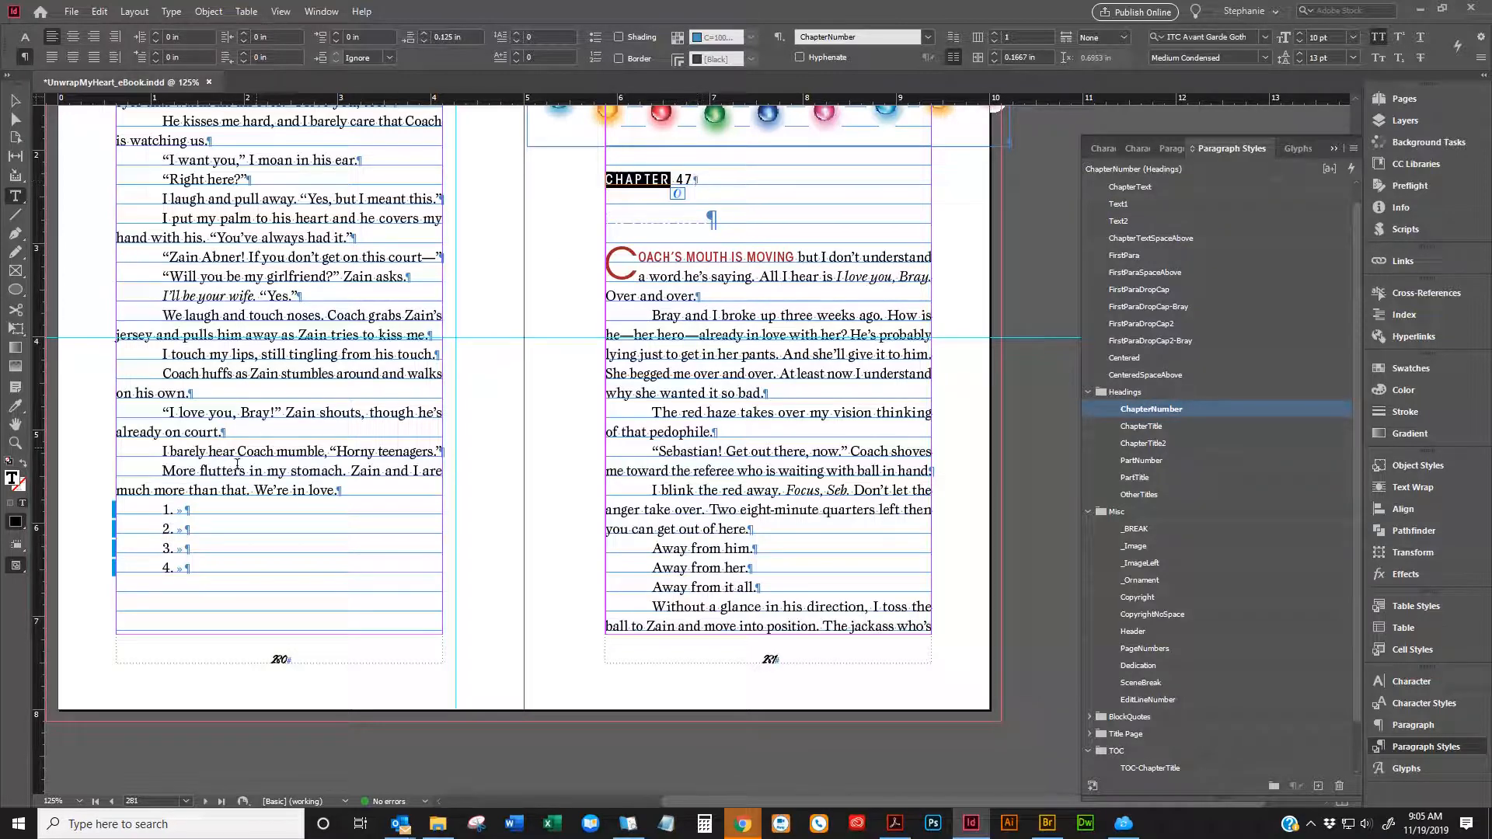
Delete the four numbered list items after "We're in love." on the page facing Chapter 47
left_click_drag(162, 510, 190, 568)
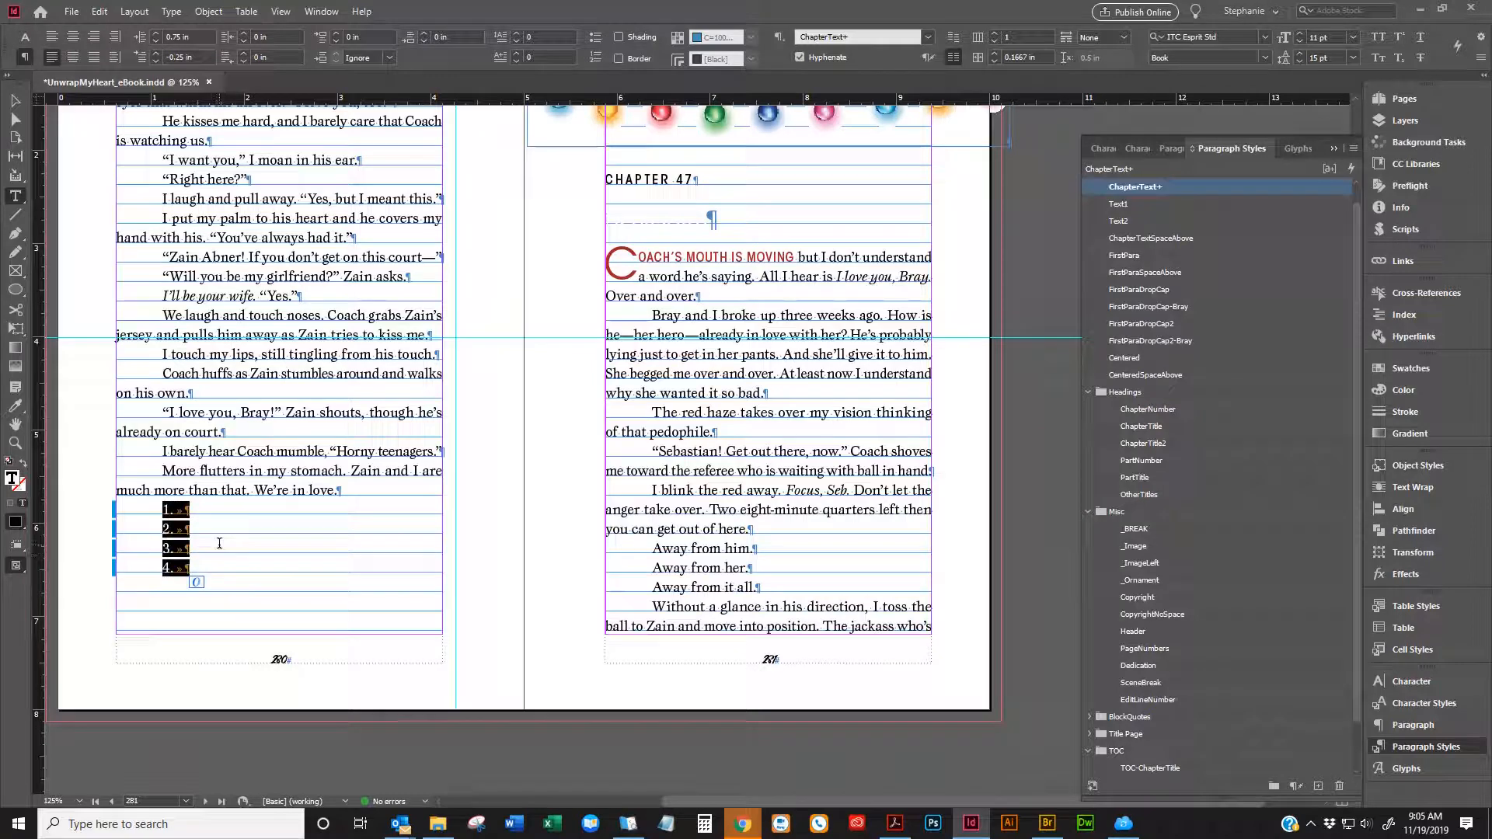
key("Delete")
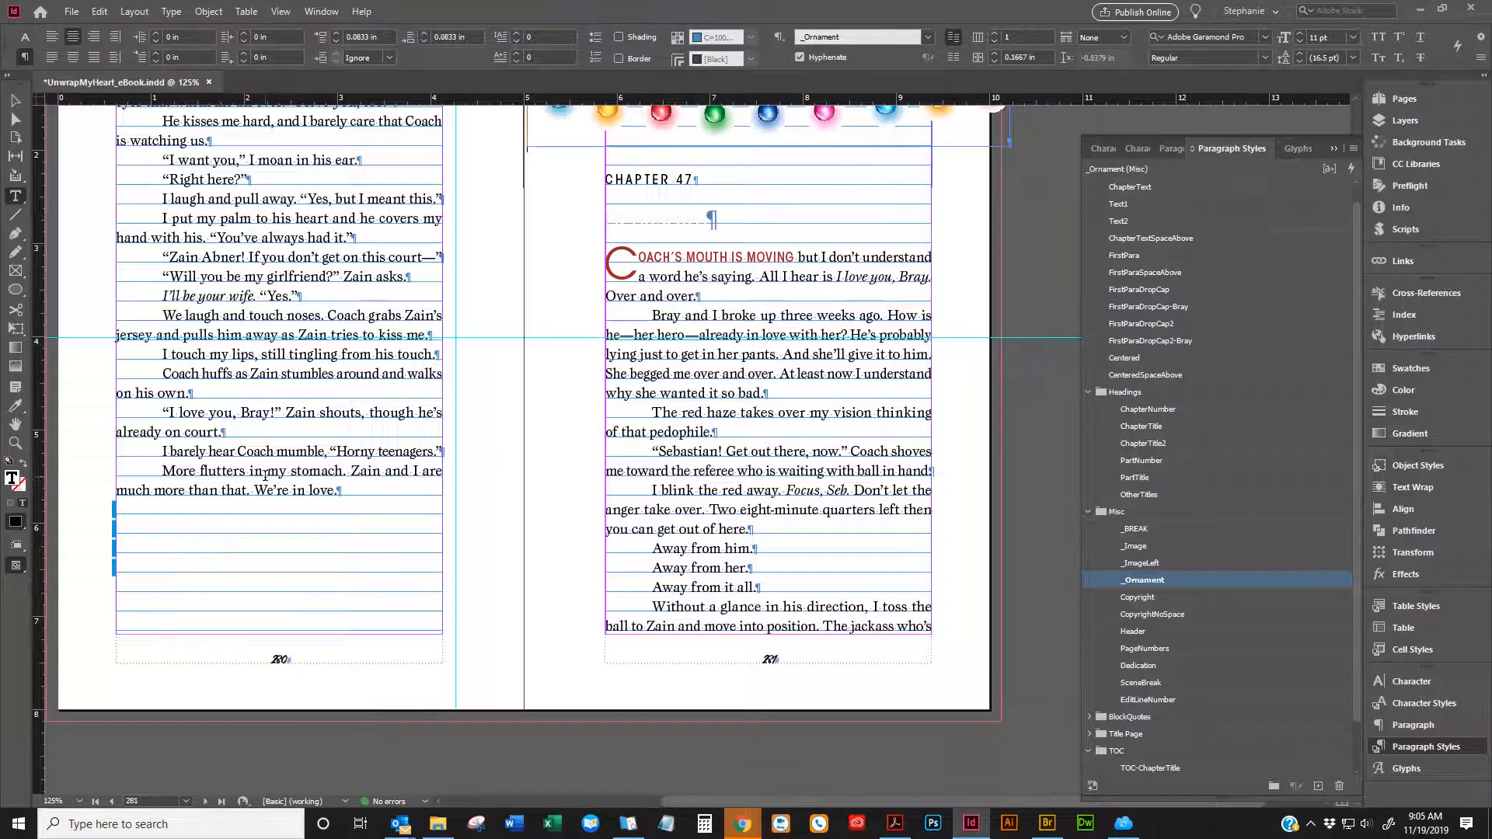
scroll(265, 475, "up", 1)
left_click(266, 519)
Change the character color of the ChapterTitle paragraph style to [Black]
scroll(396, 506, "up", 2)
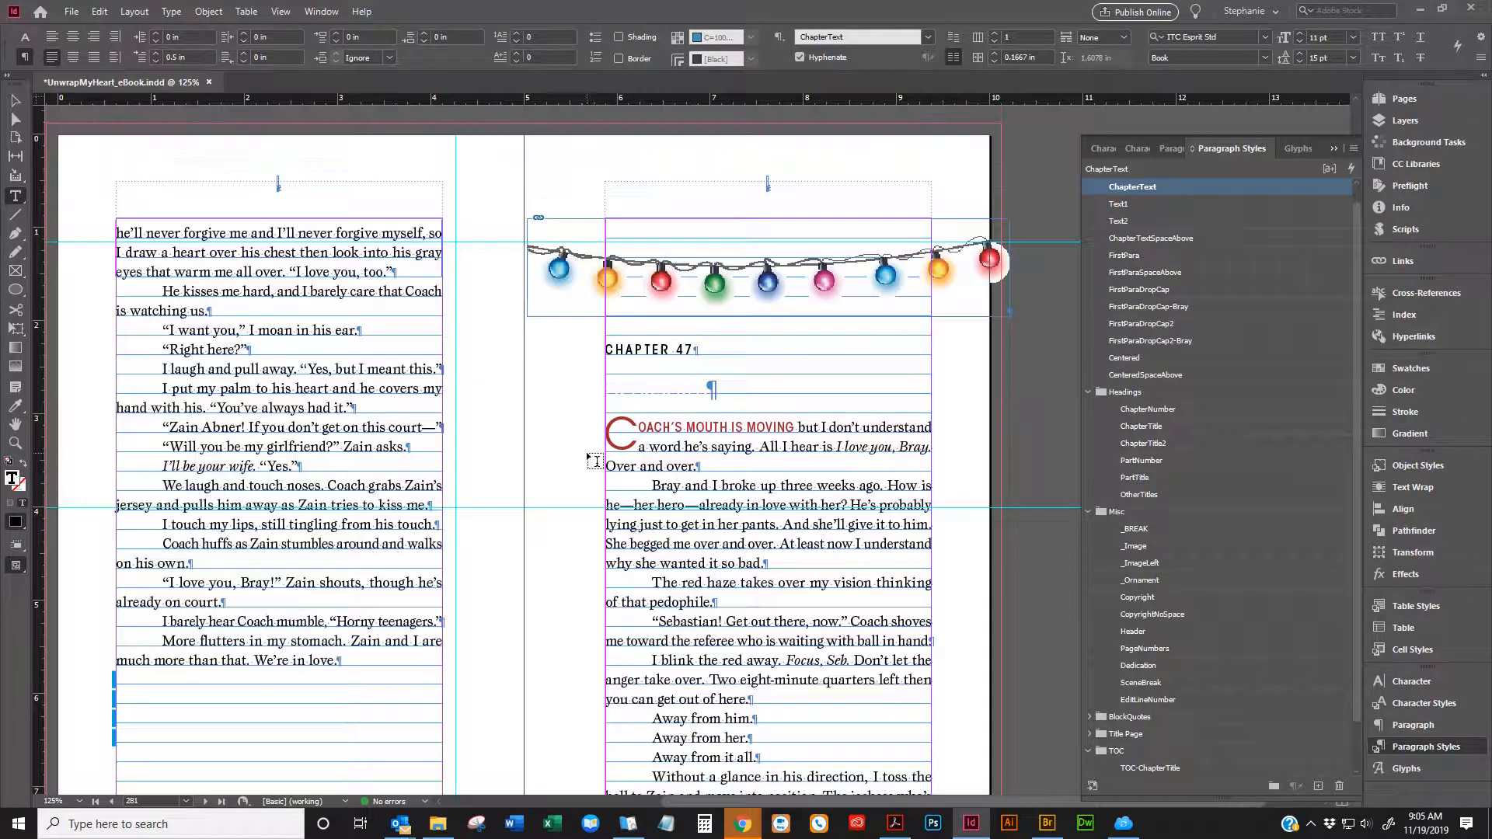
left_click(712, 390)
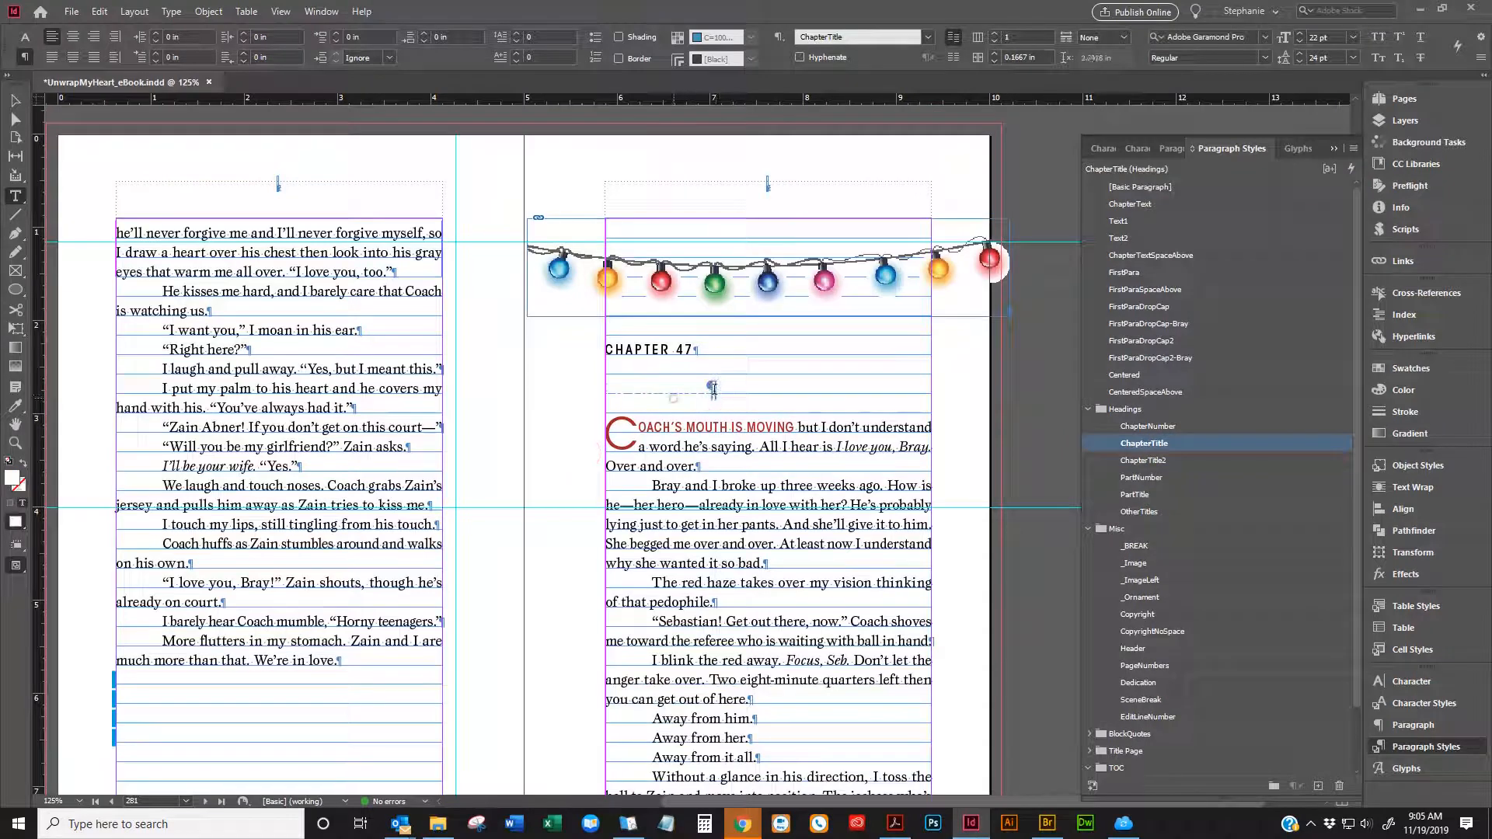
right_click(1125, 444)
left_click(1134, 455)
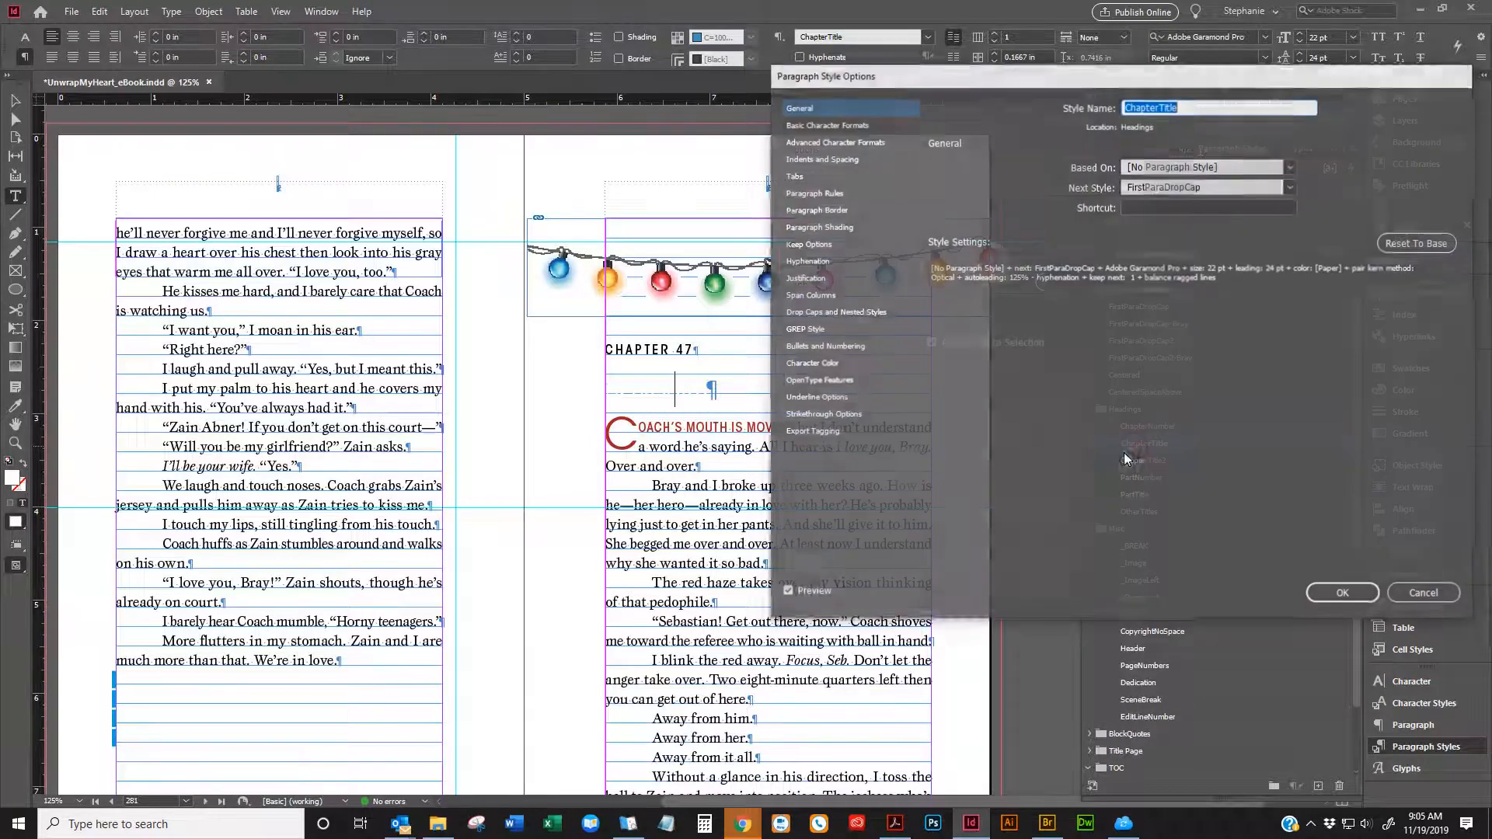
left_click(811, 364)
left_click(1044, 231)
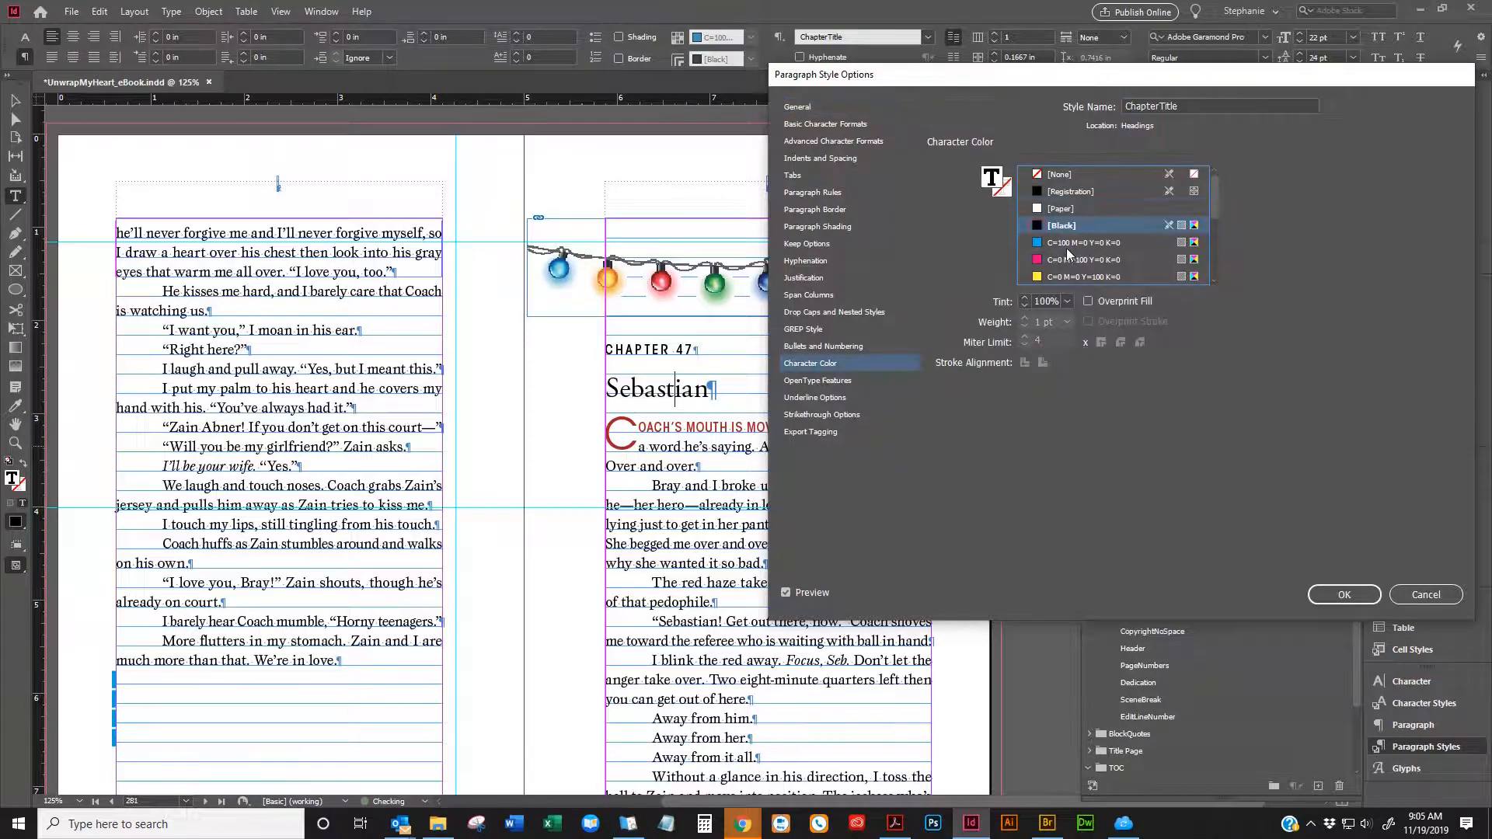
left_click(1325, 593)
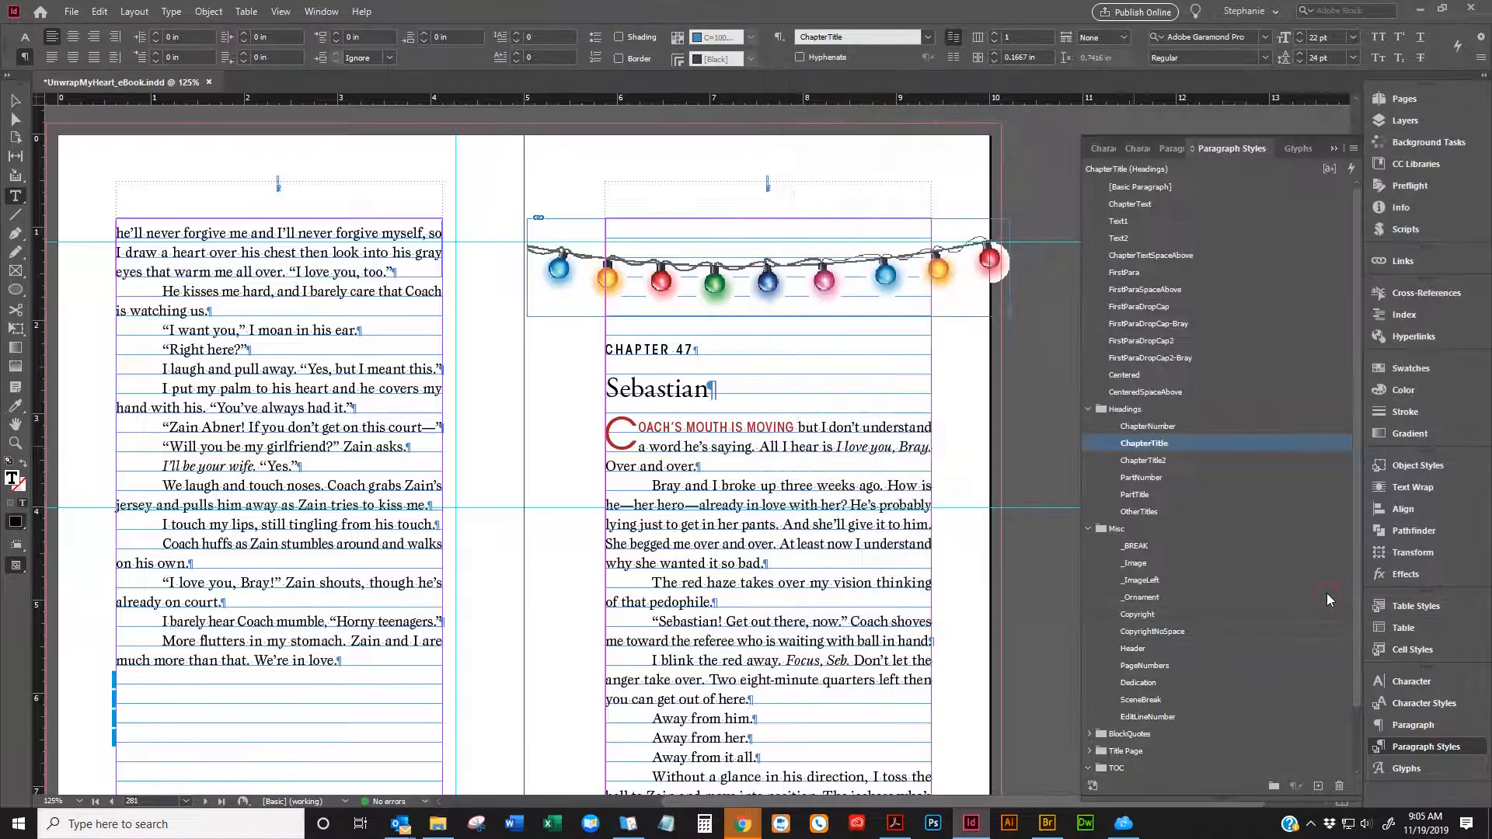
Go back to the Chapter 1 opening page and copy the whole Zain name-image paragraph below the chapter number
left_click(258, 542)
key("ctrl+Home")
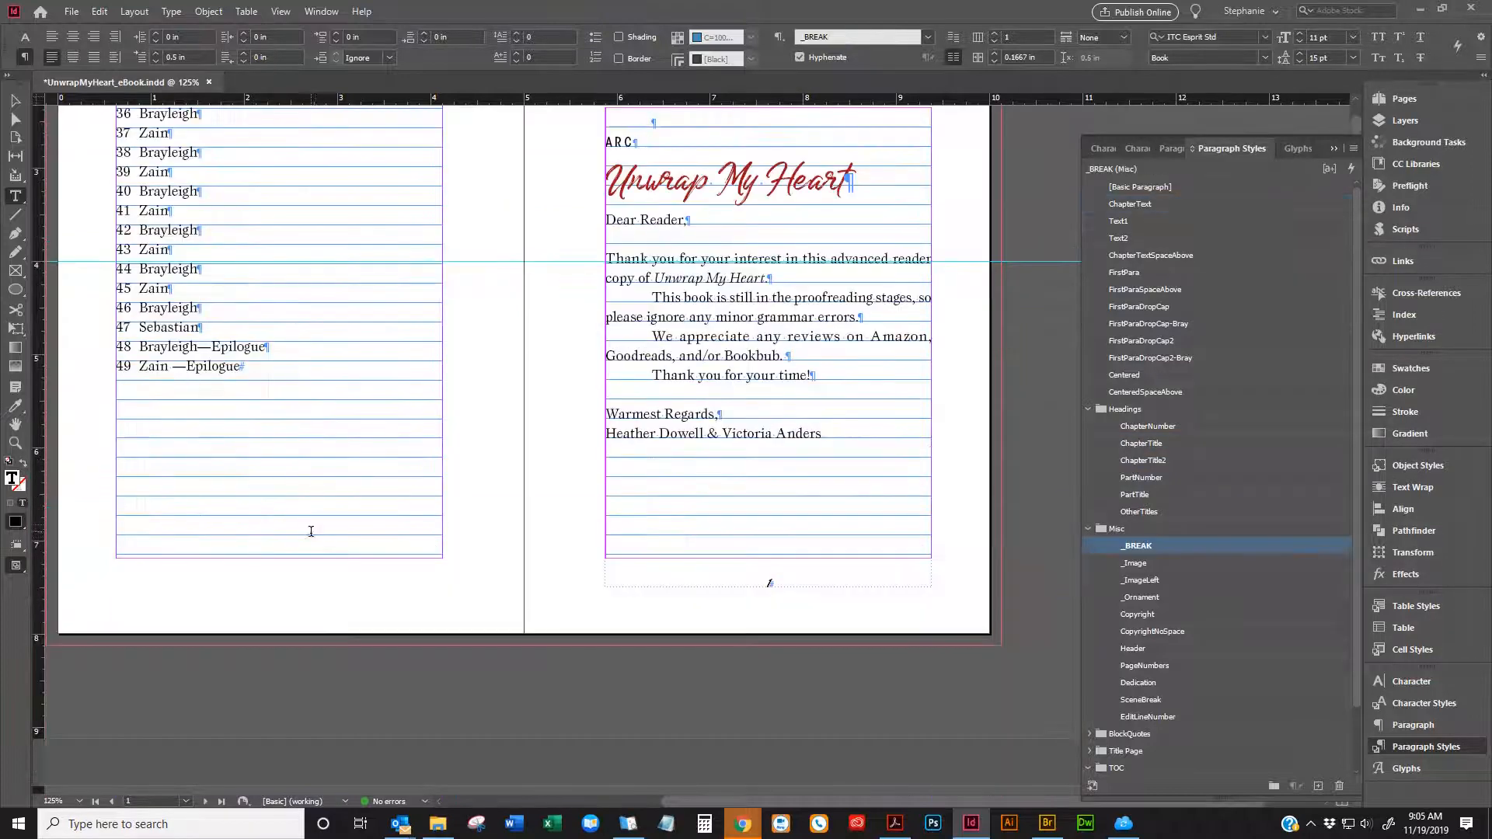
scroll(311, 531, "down", 6)
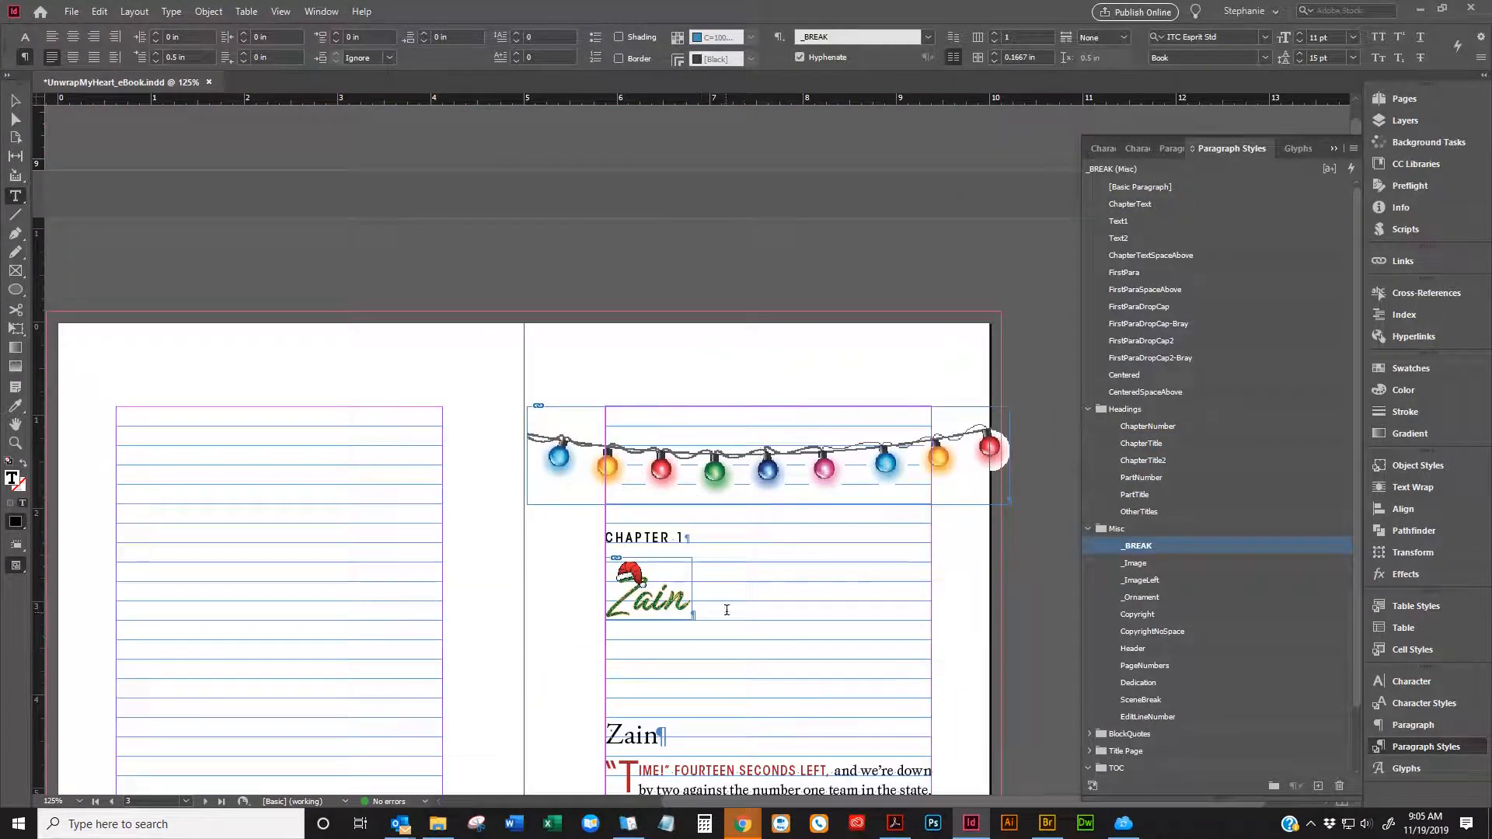
left_click(727, 610)
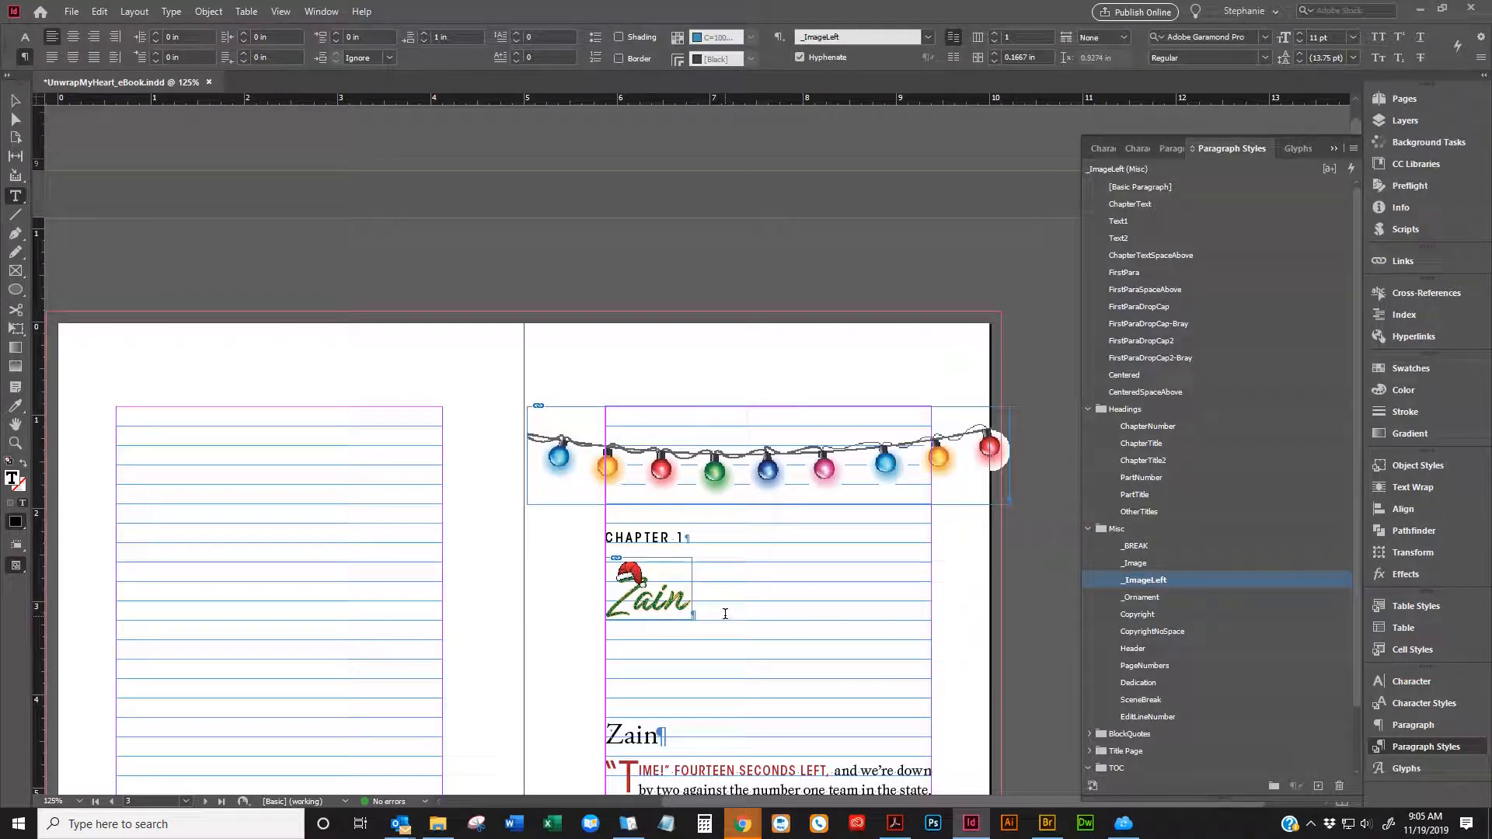
triple_click(724, 610)
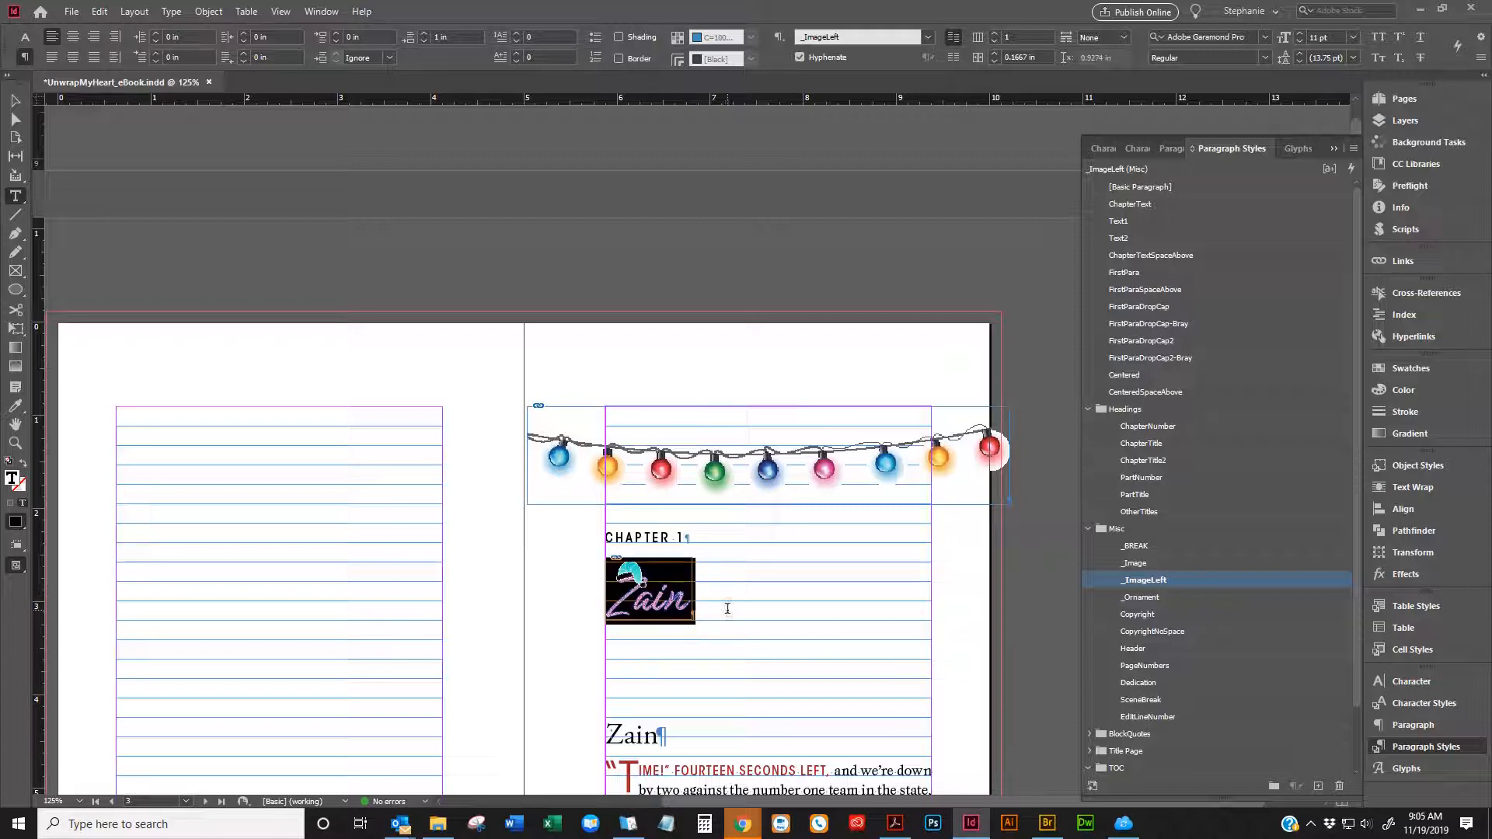
left_click(727, 608)
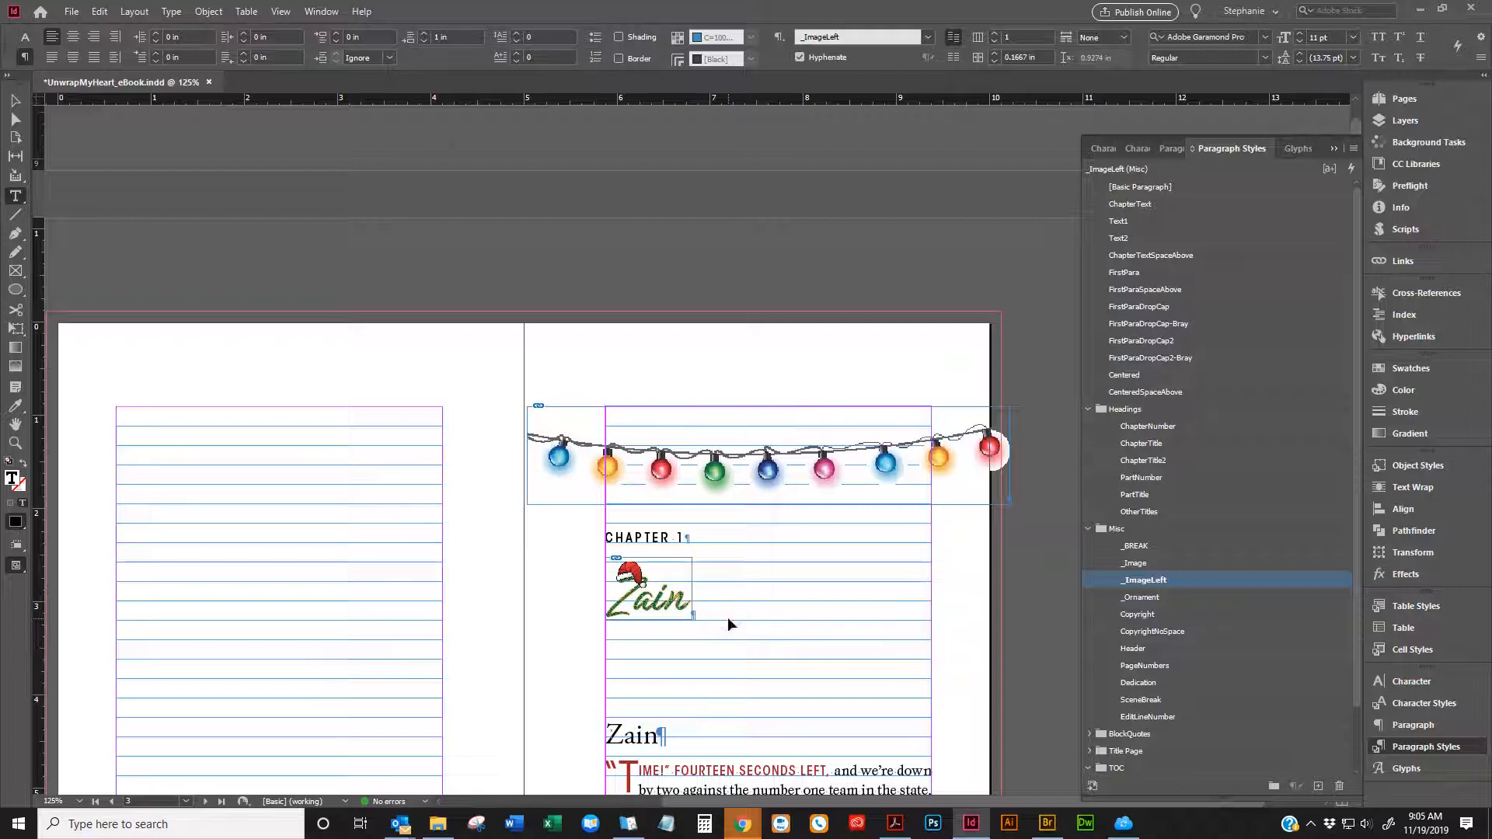
Set up a document search for "Zain", clear the ChapterNumber format filter, and search onward from the Chapter 1 title
key("ctrl+f")
type("Zain")
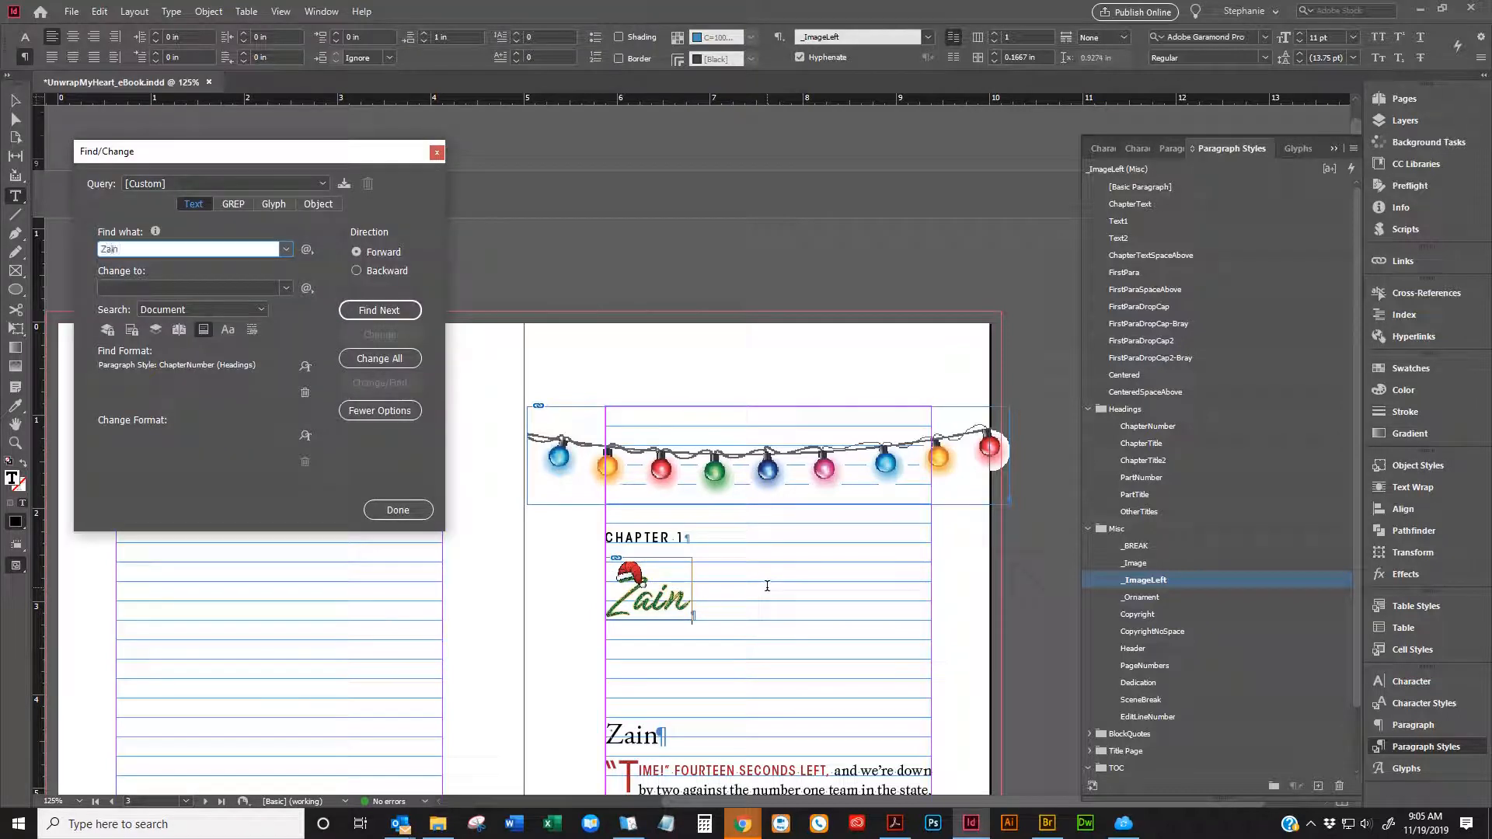
left_click(305, 394)
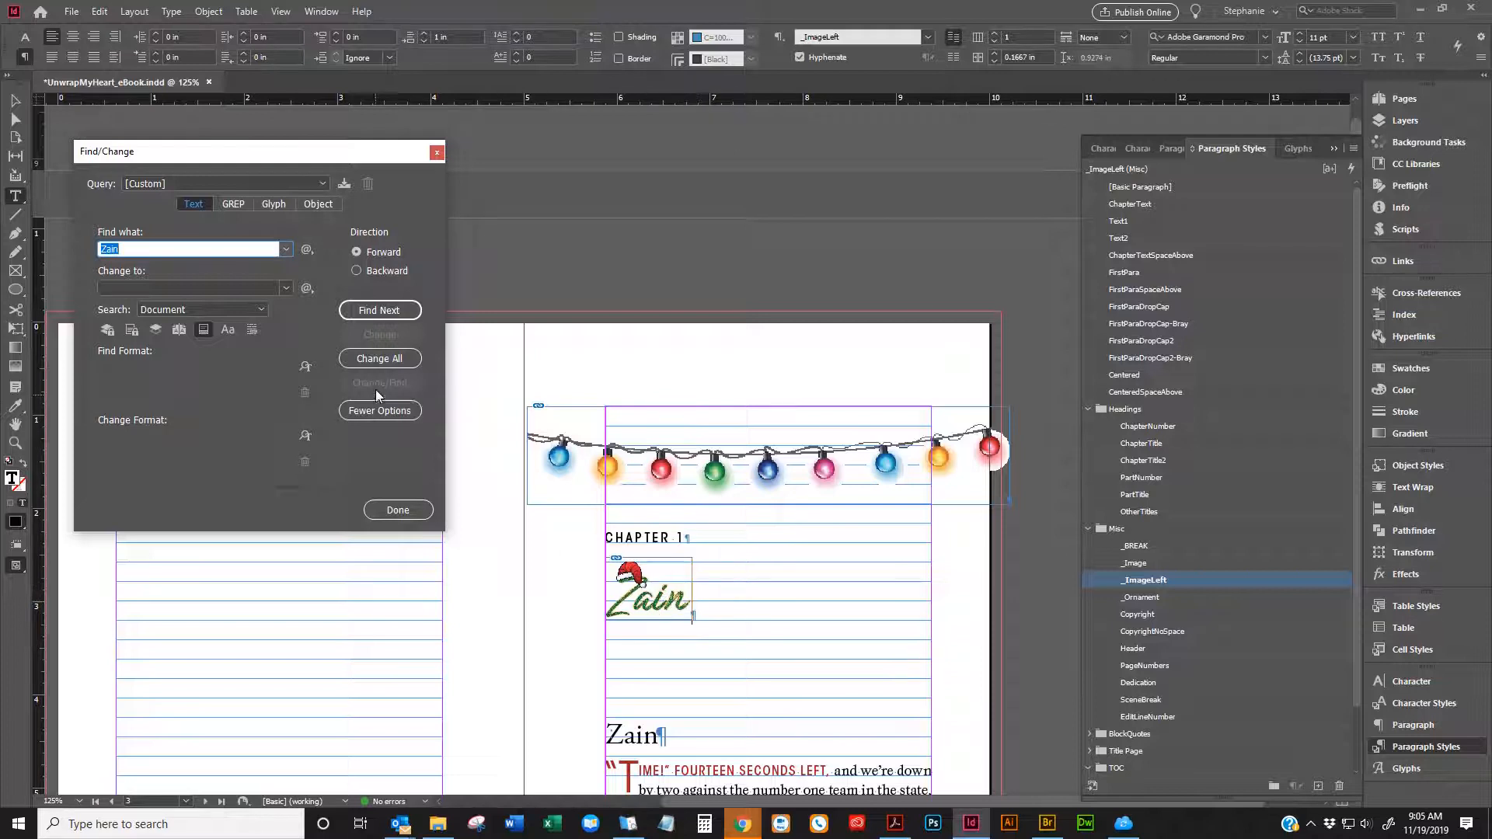
left_click(704, 599)
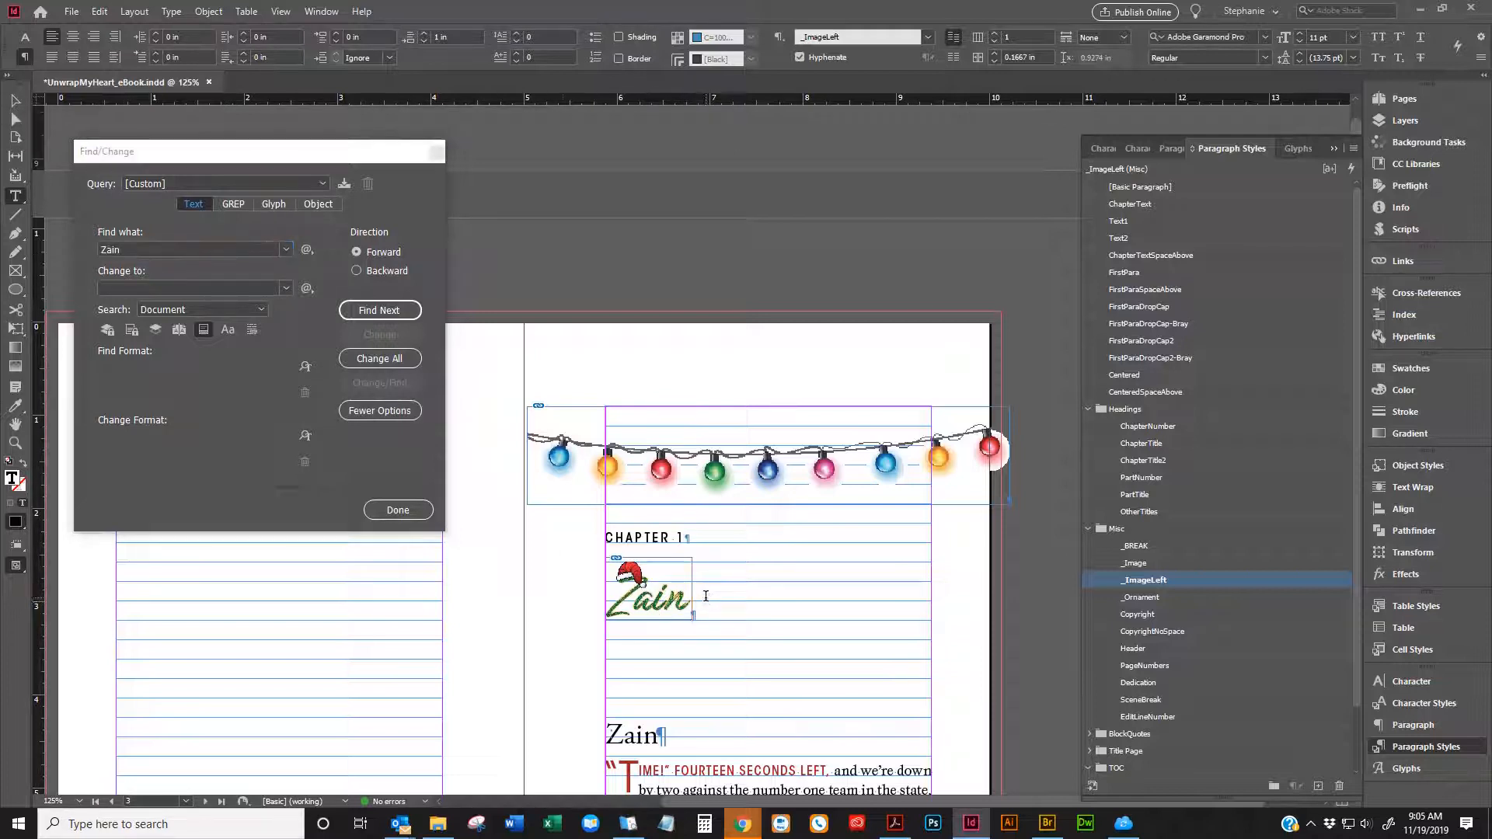
left_click(684, 731)
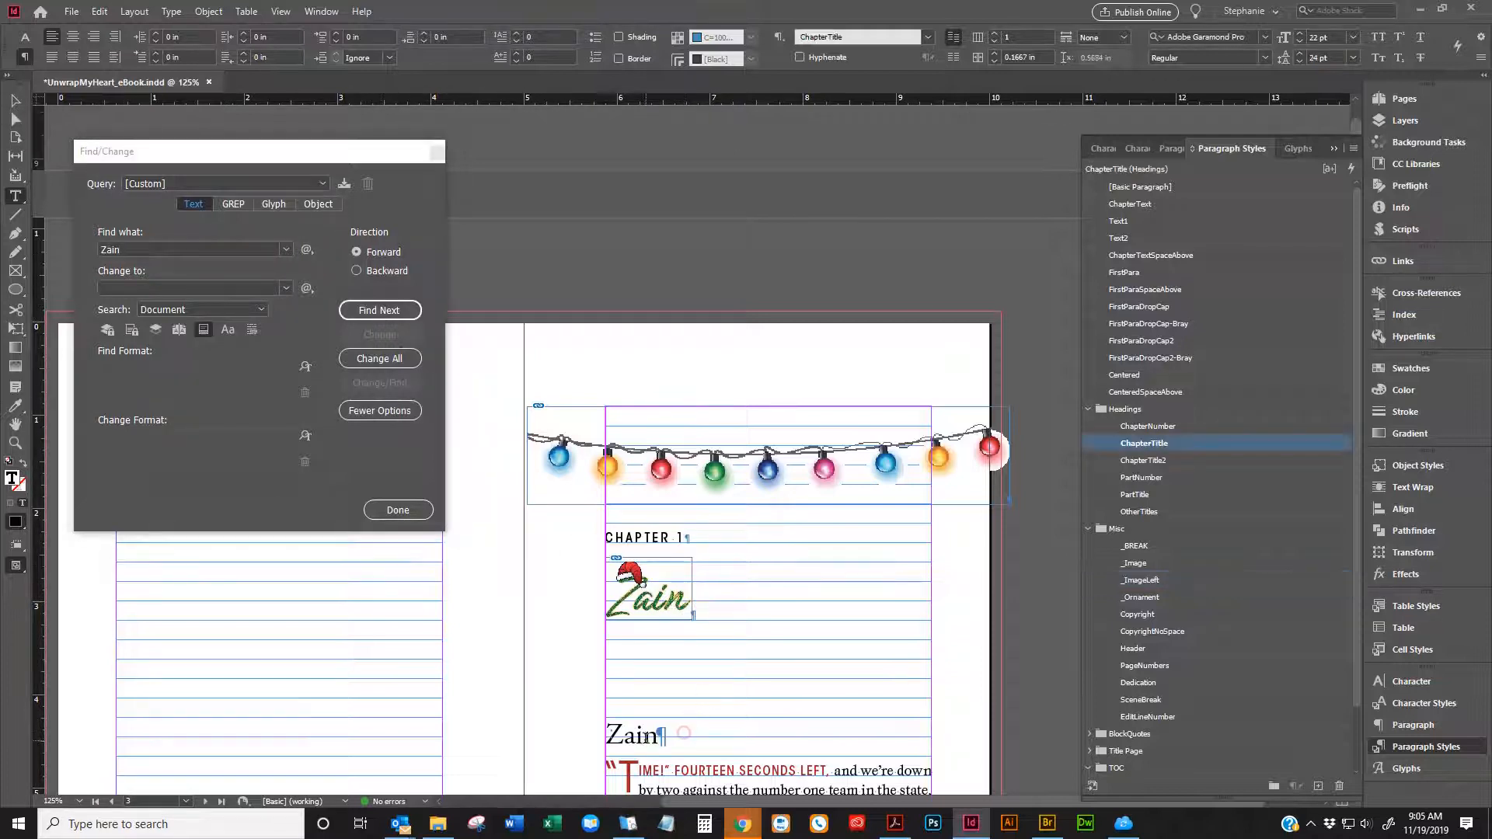
left_click(381, 311)
left_click(388, 310)
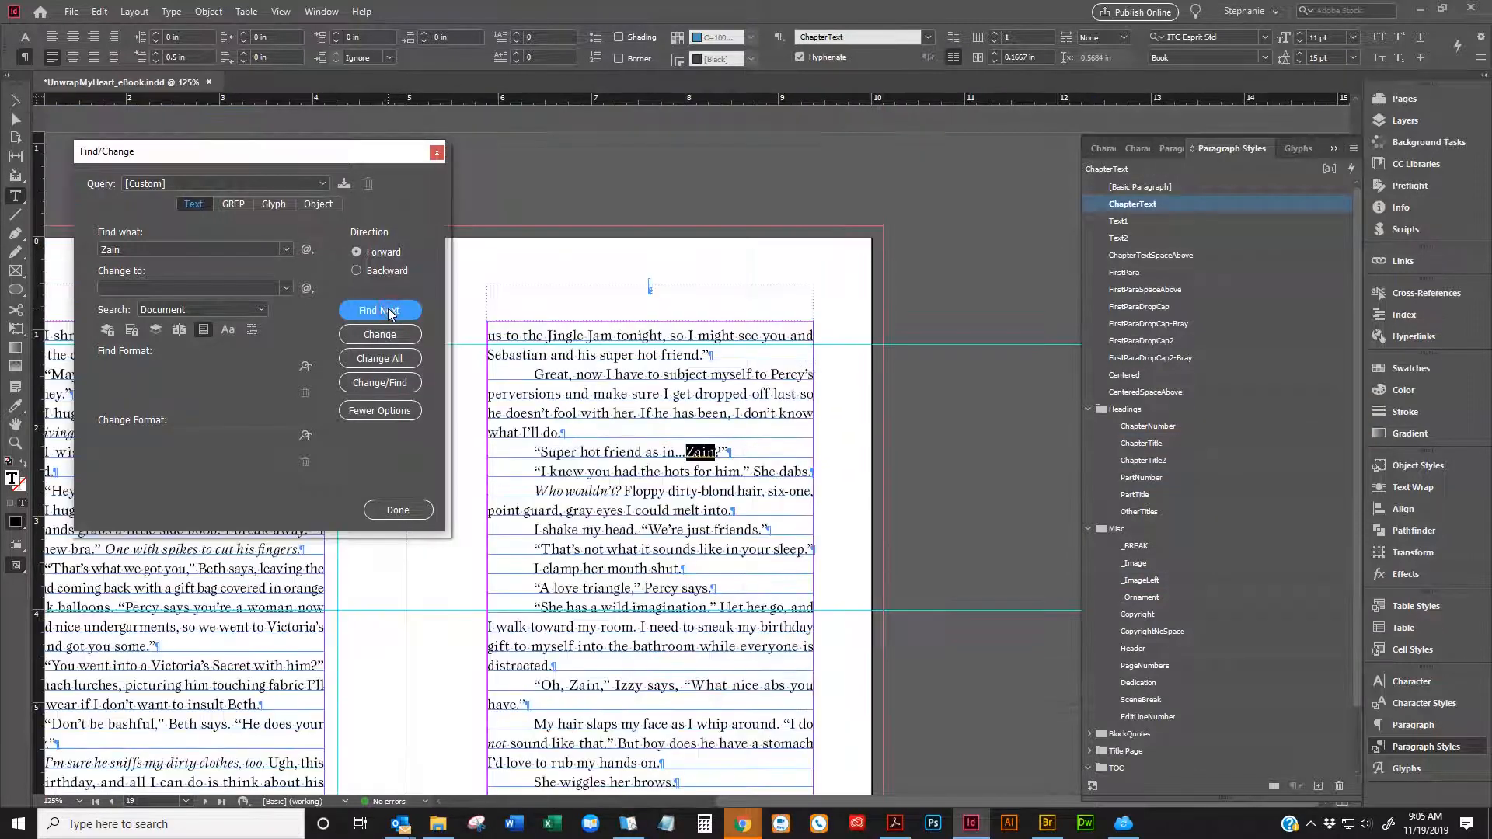
Restrict the search for "Zain" to the ChapterTitle paragraph style and find the next match
left_click(303, 366)
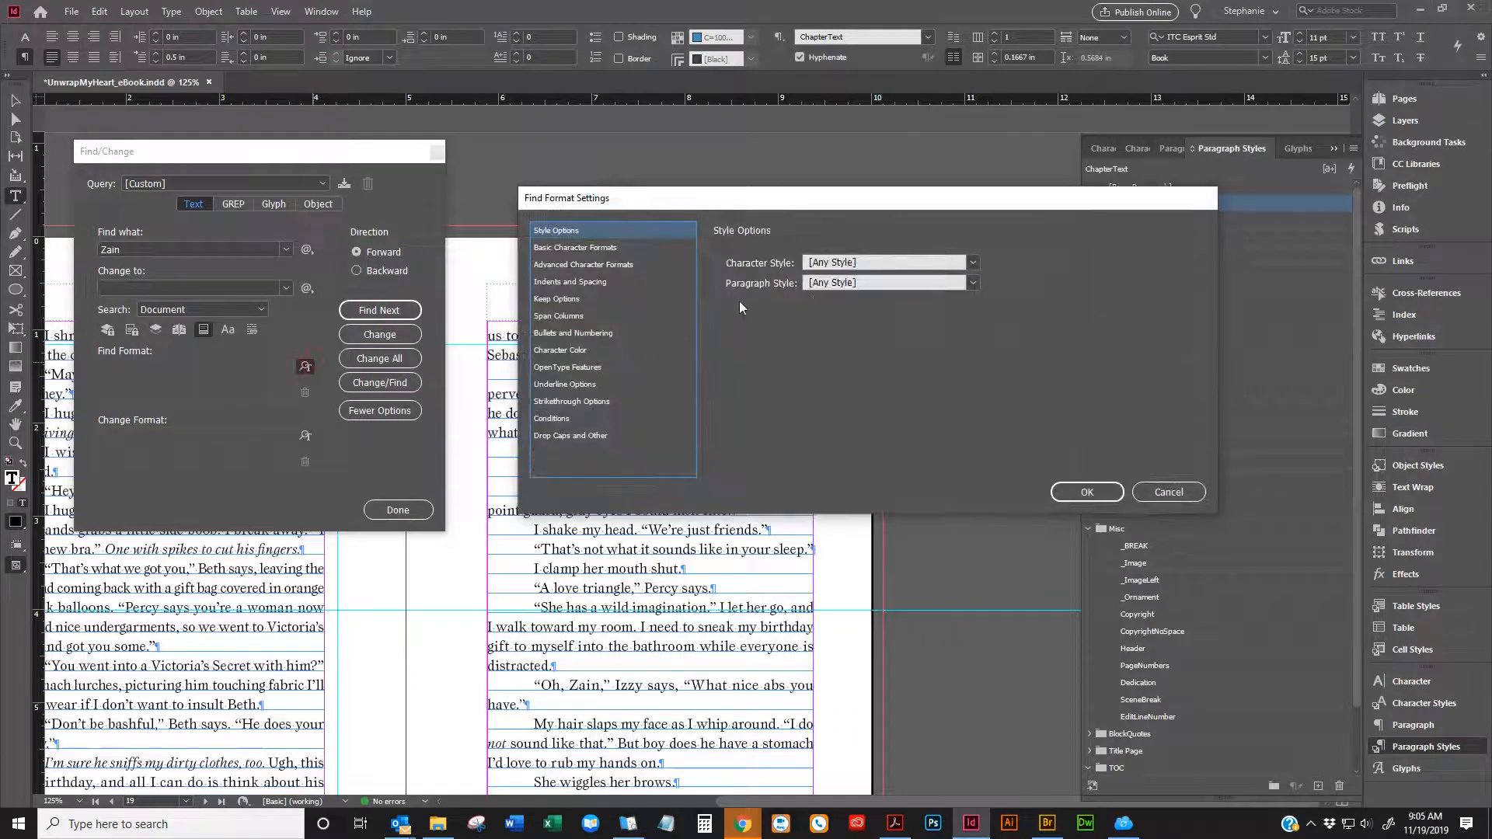
left_click(842, 283)
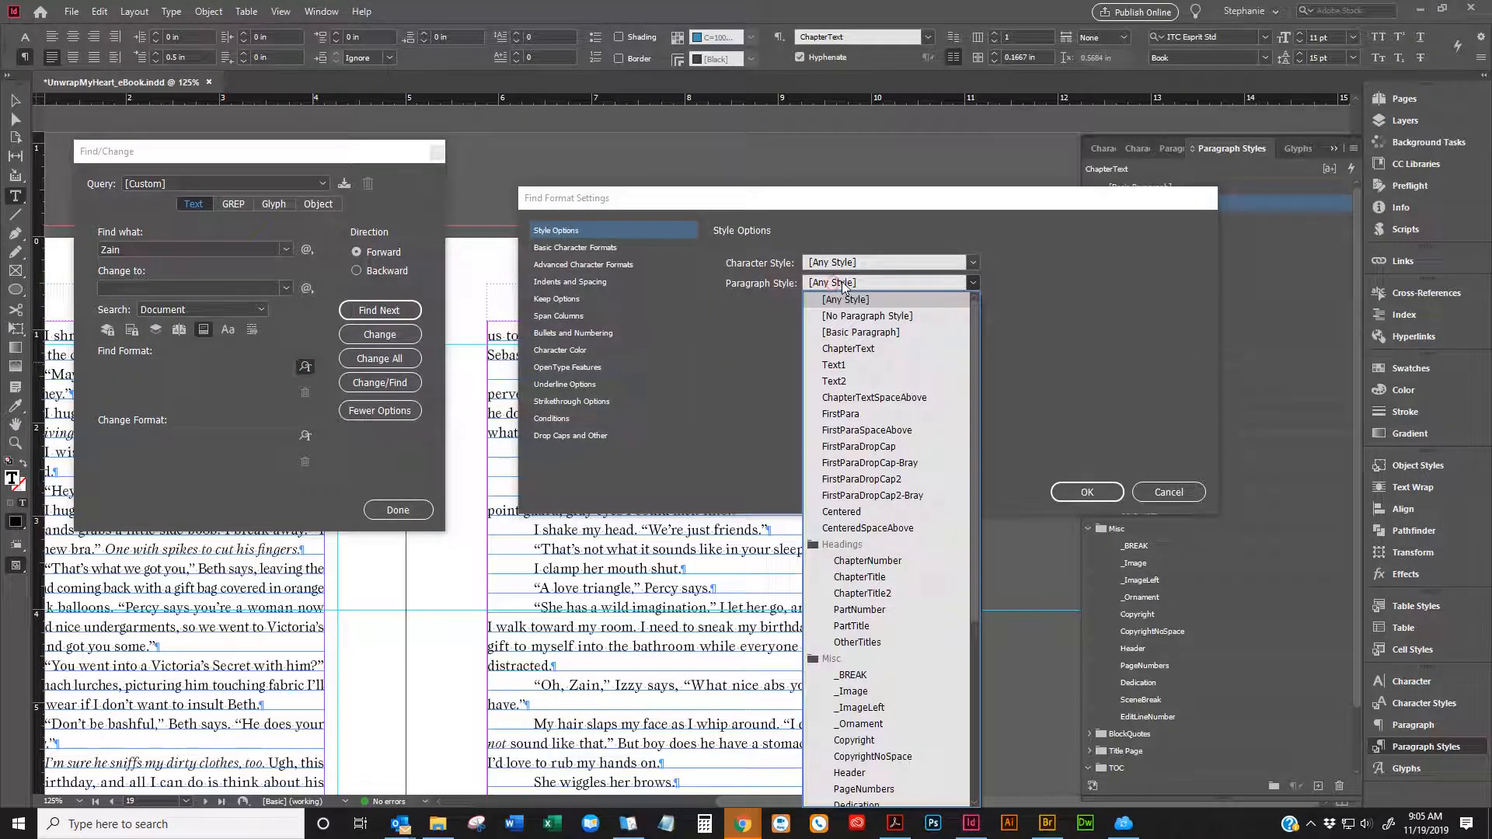
left_click(860, 577)
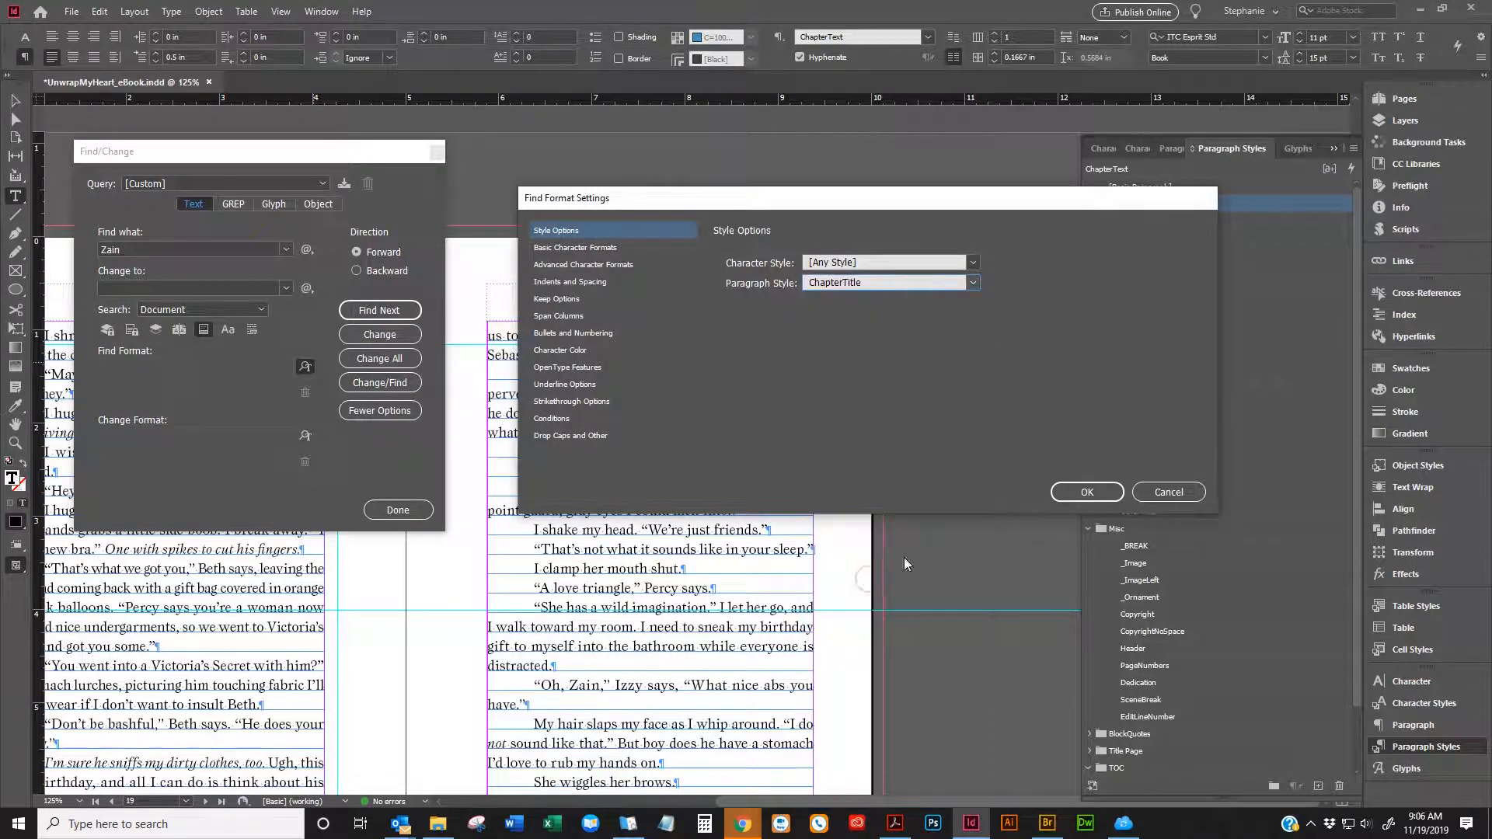
left_click(1087, 492)
left_click(384, 314)
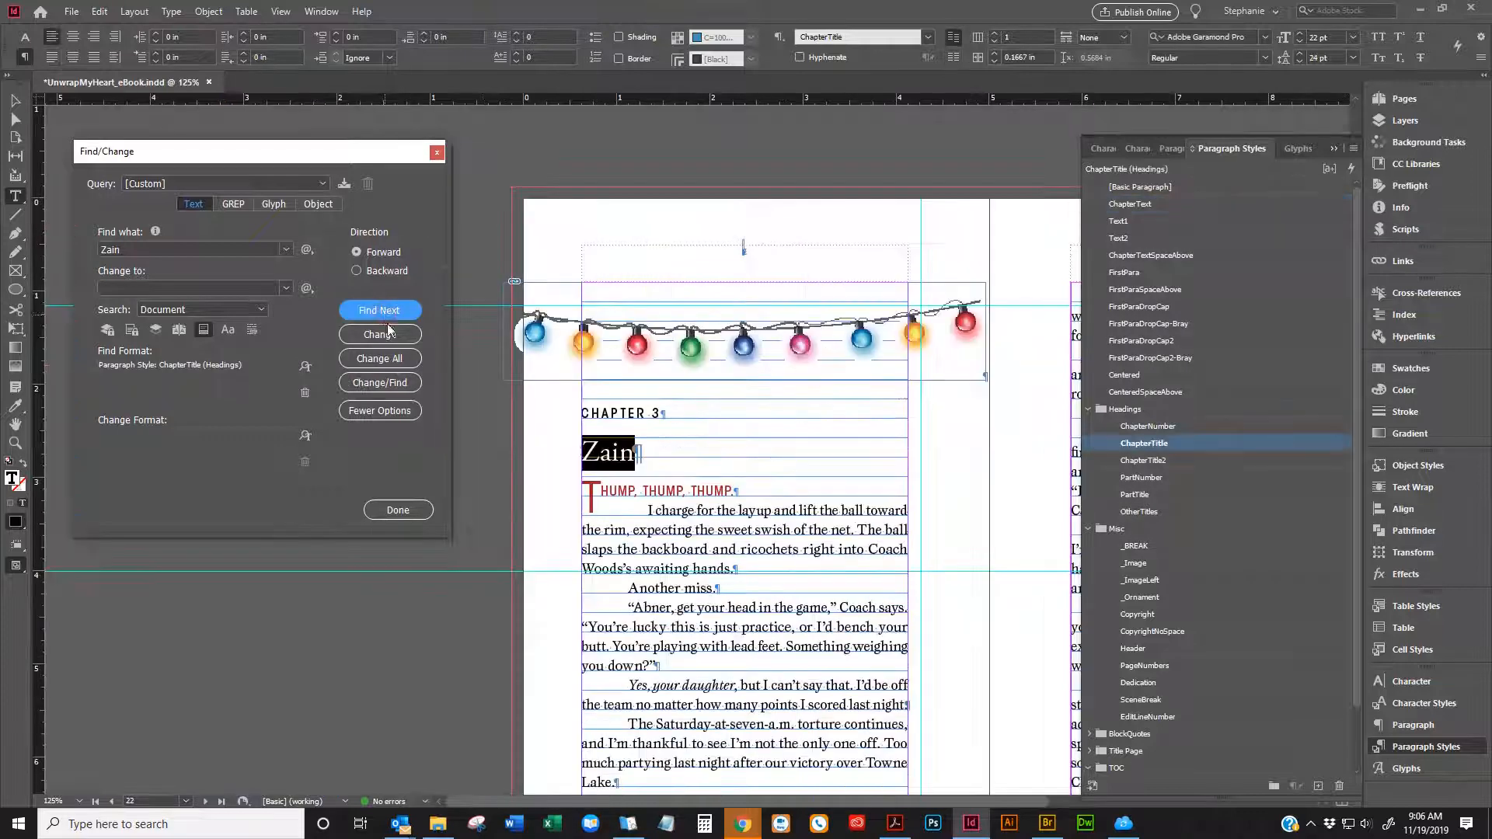
Paste the Zain name image as its own paragraph above the Chapter 3 title and apply the _ImageLeft paragraph style
left_click(584, 445)
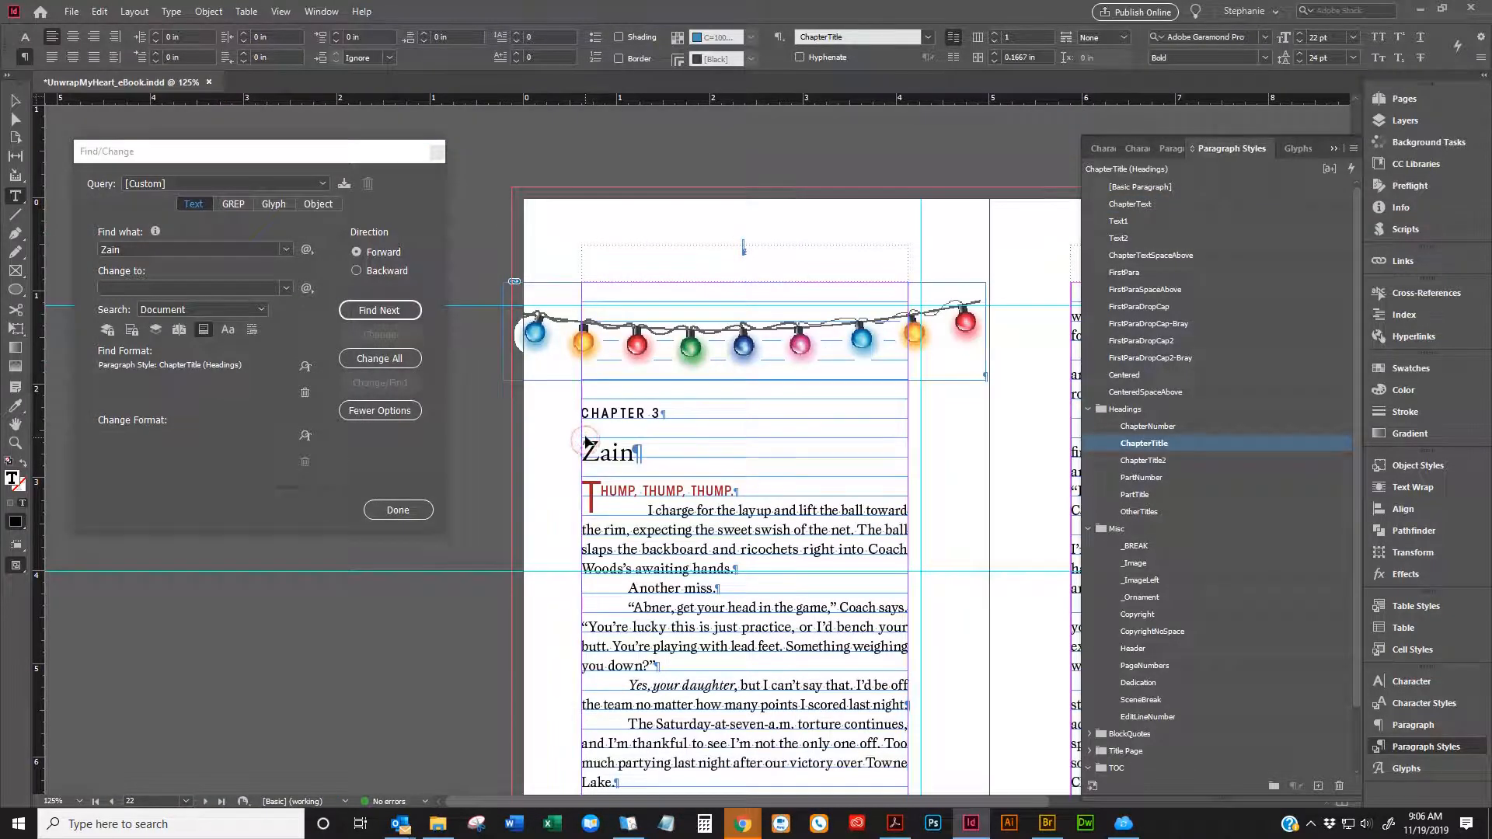
key("ctrl+v")
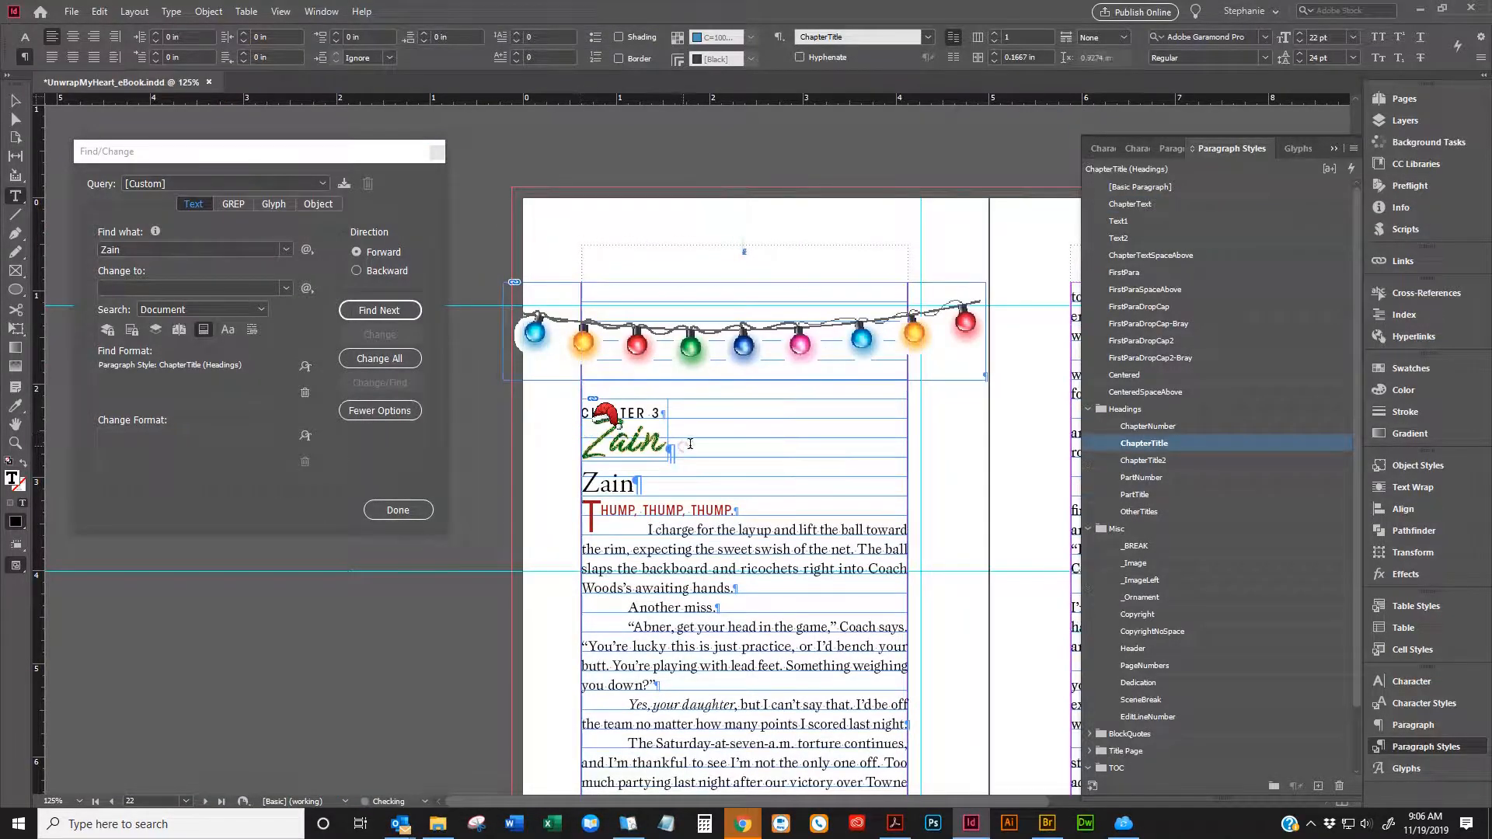
key("Left")
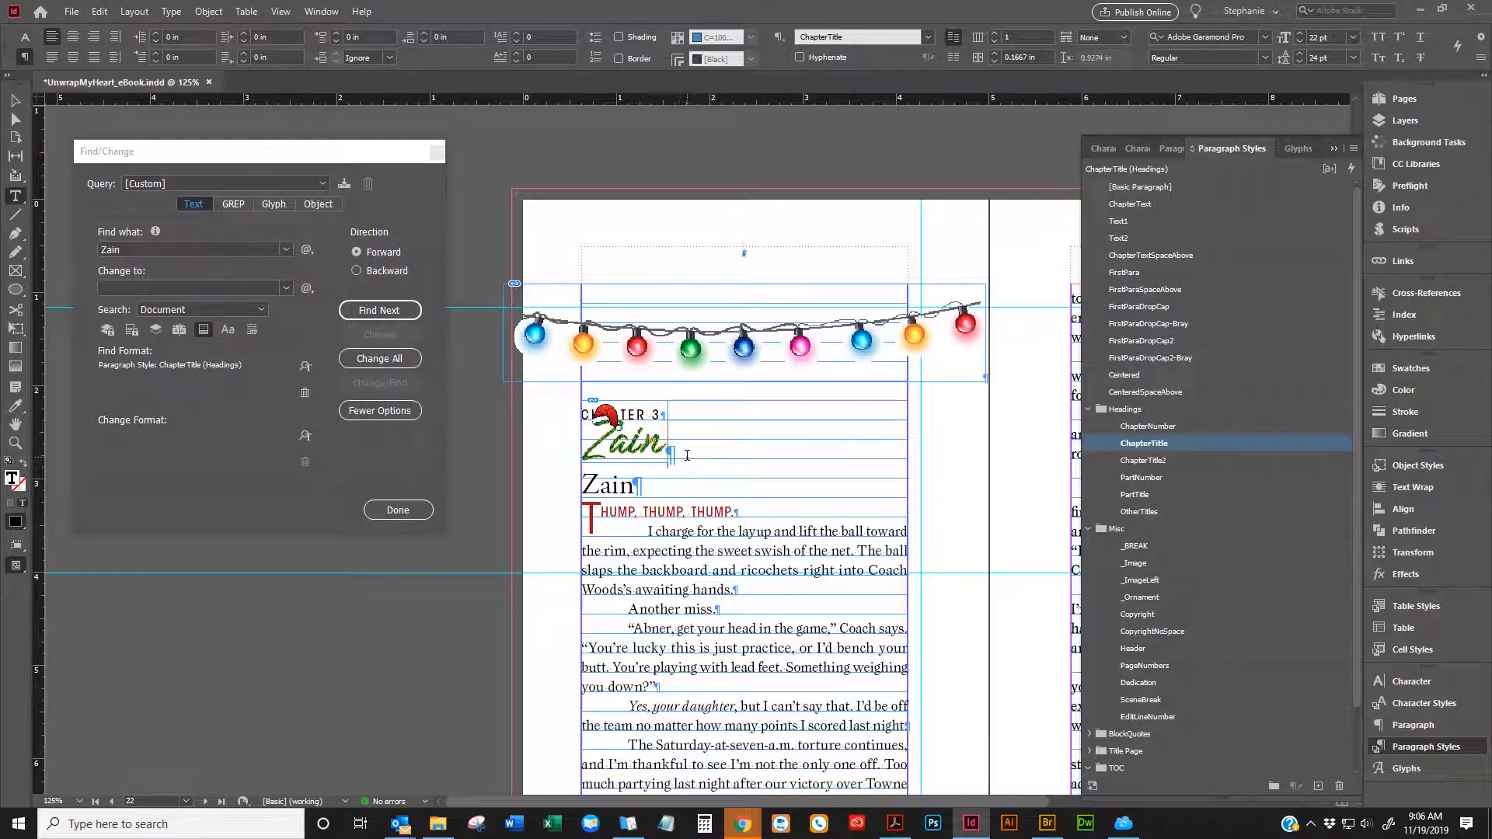
left_click(1145, 581)
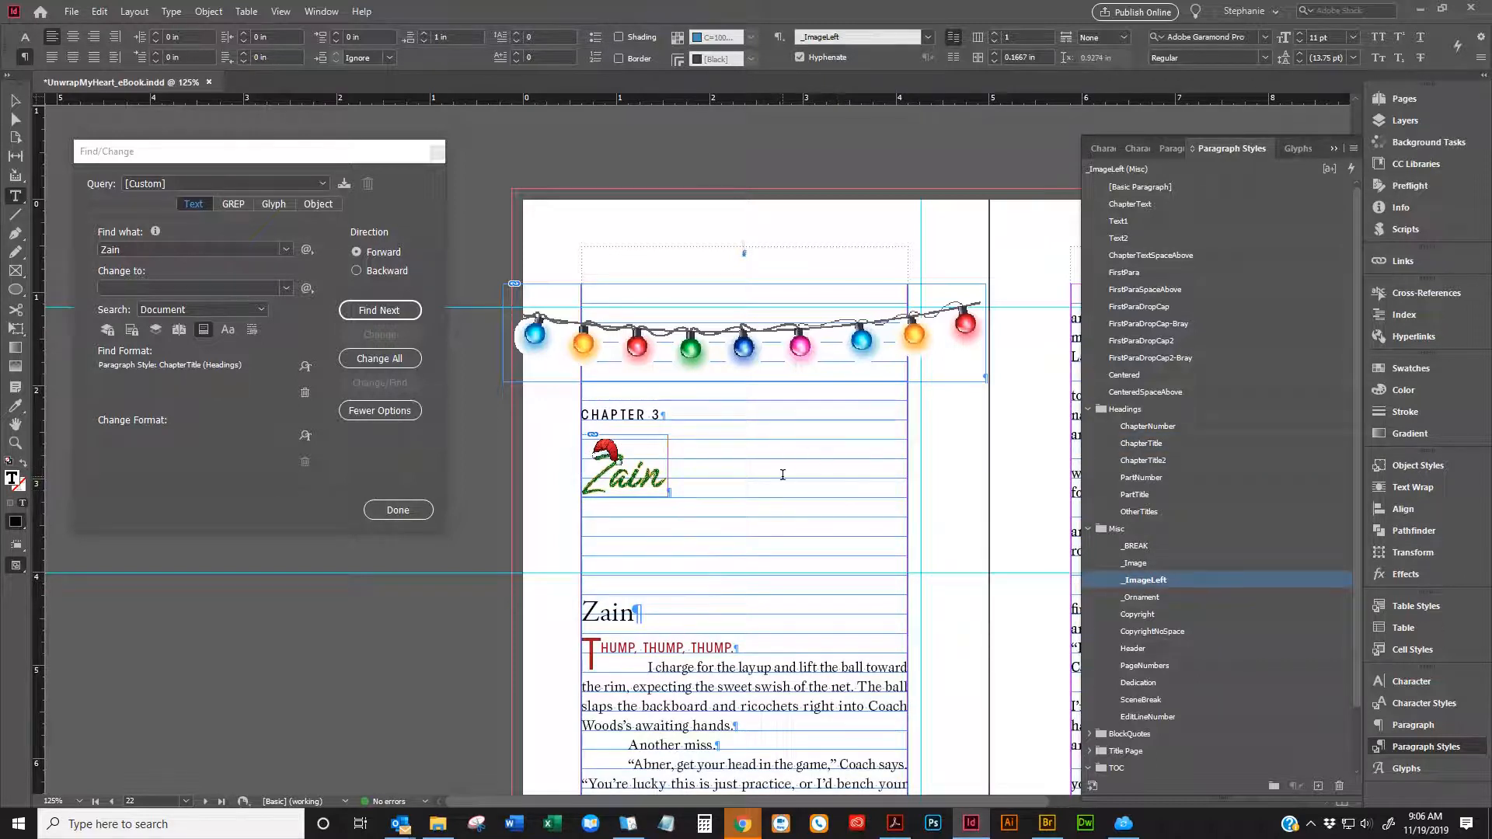
left_click_drag(783, 476, 687, 483)
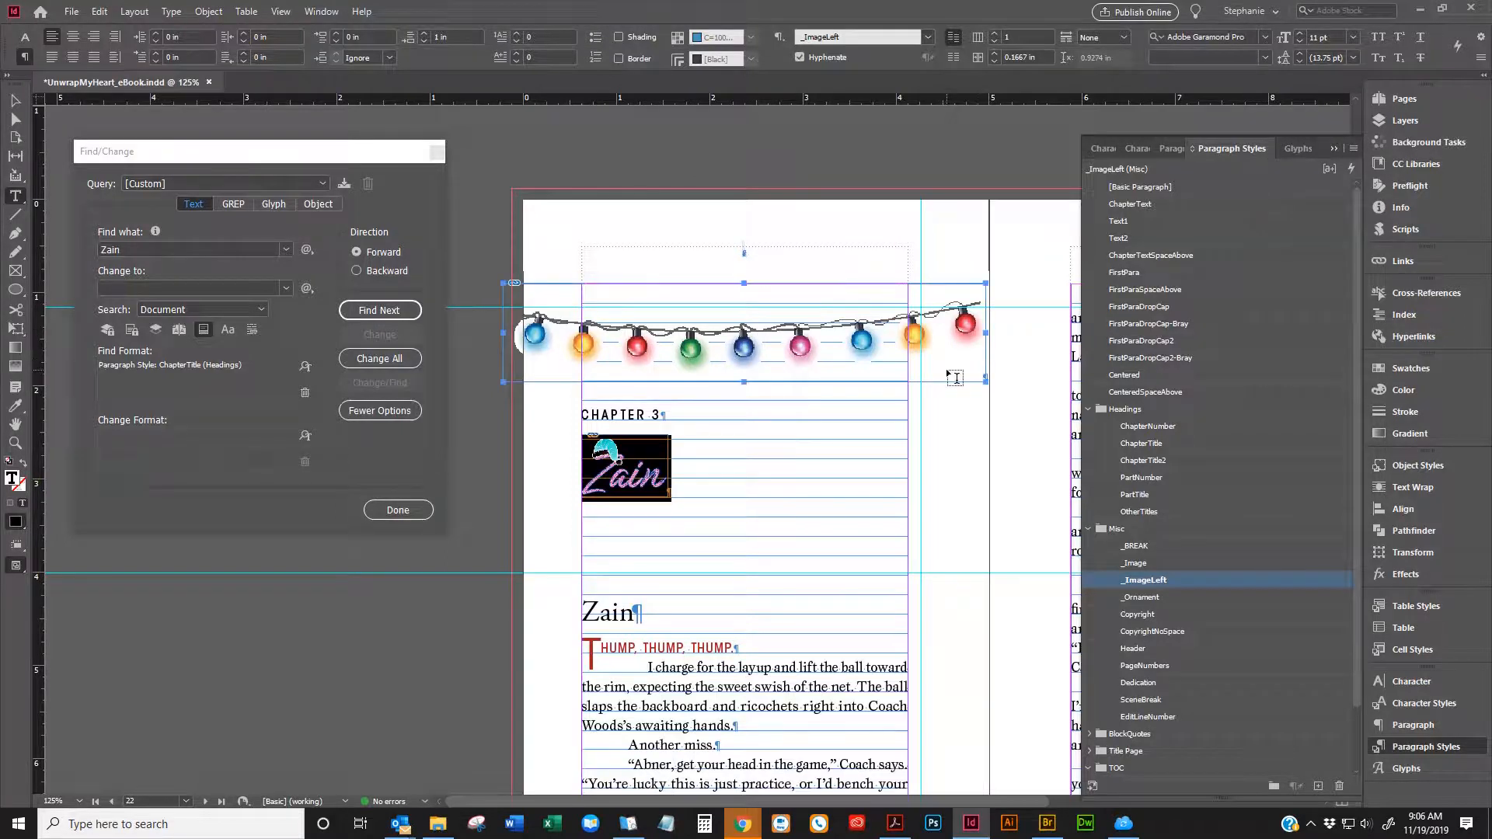
left_click(702, 479)
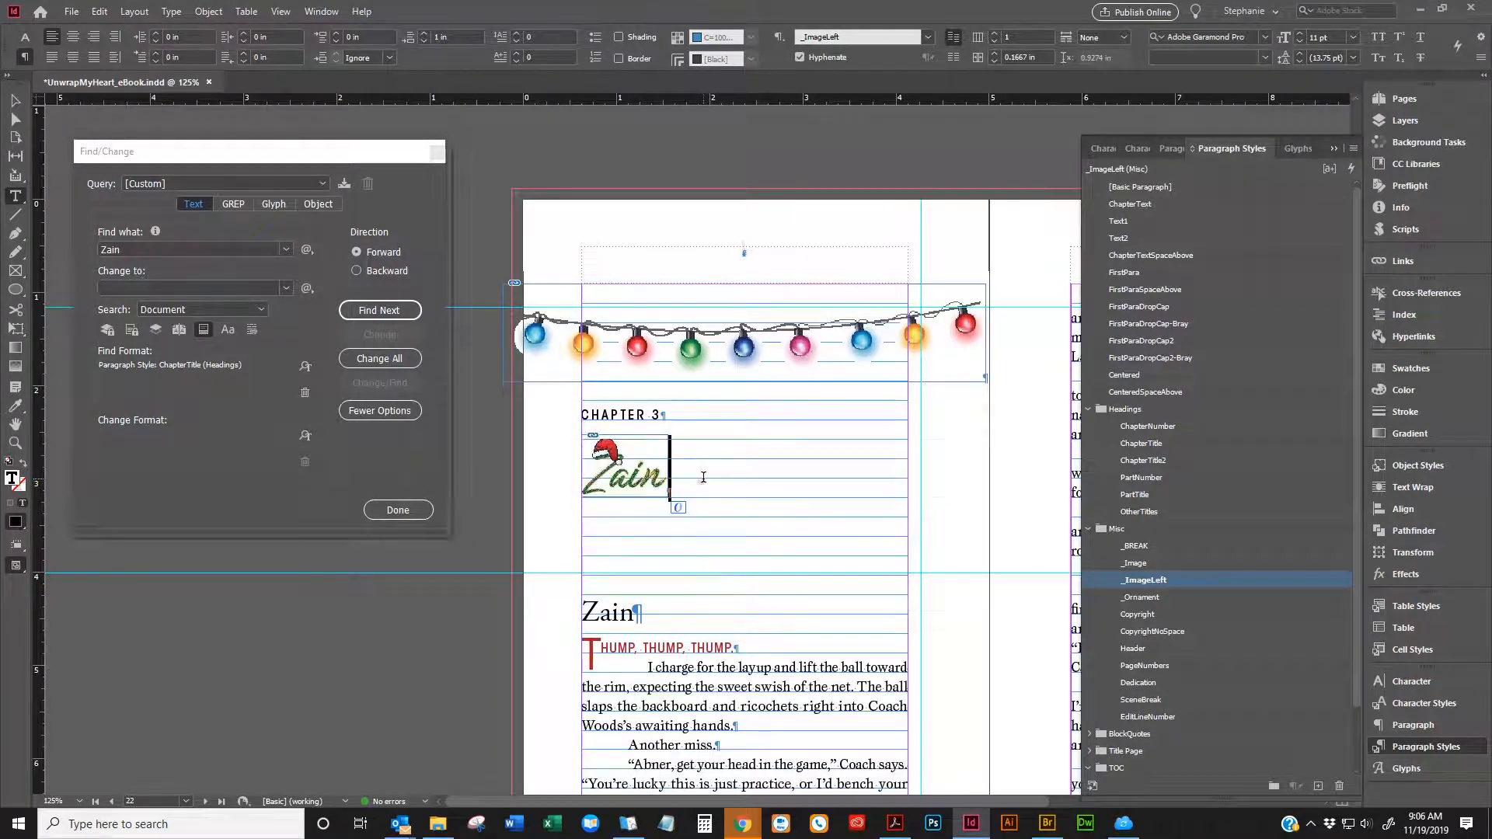
Select the Zain name-image paragraph below the Chapter 3 number, then find the next "Zain" chapter title
double_click(697, 482)
left_click(687, 484)
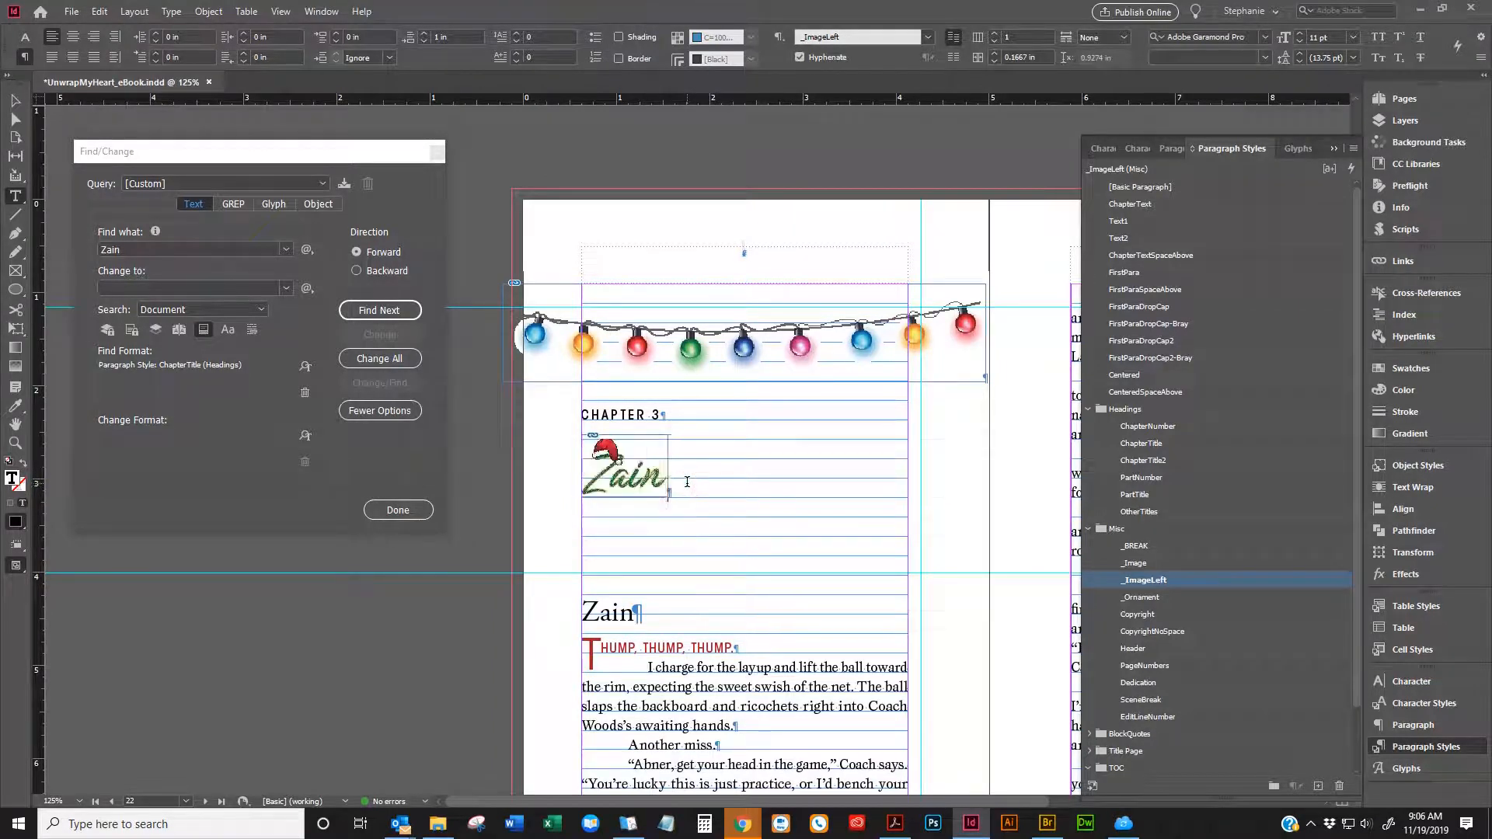
double_click(687, 481)
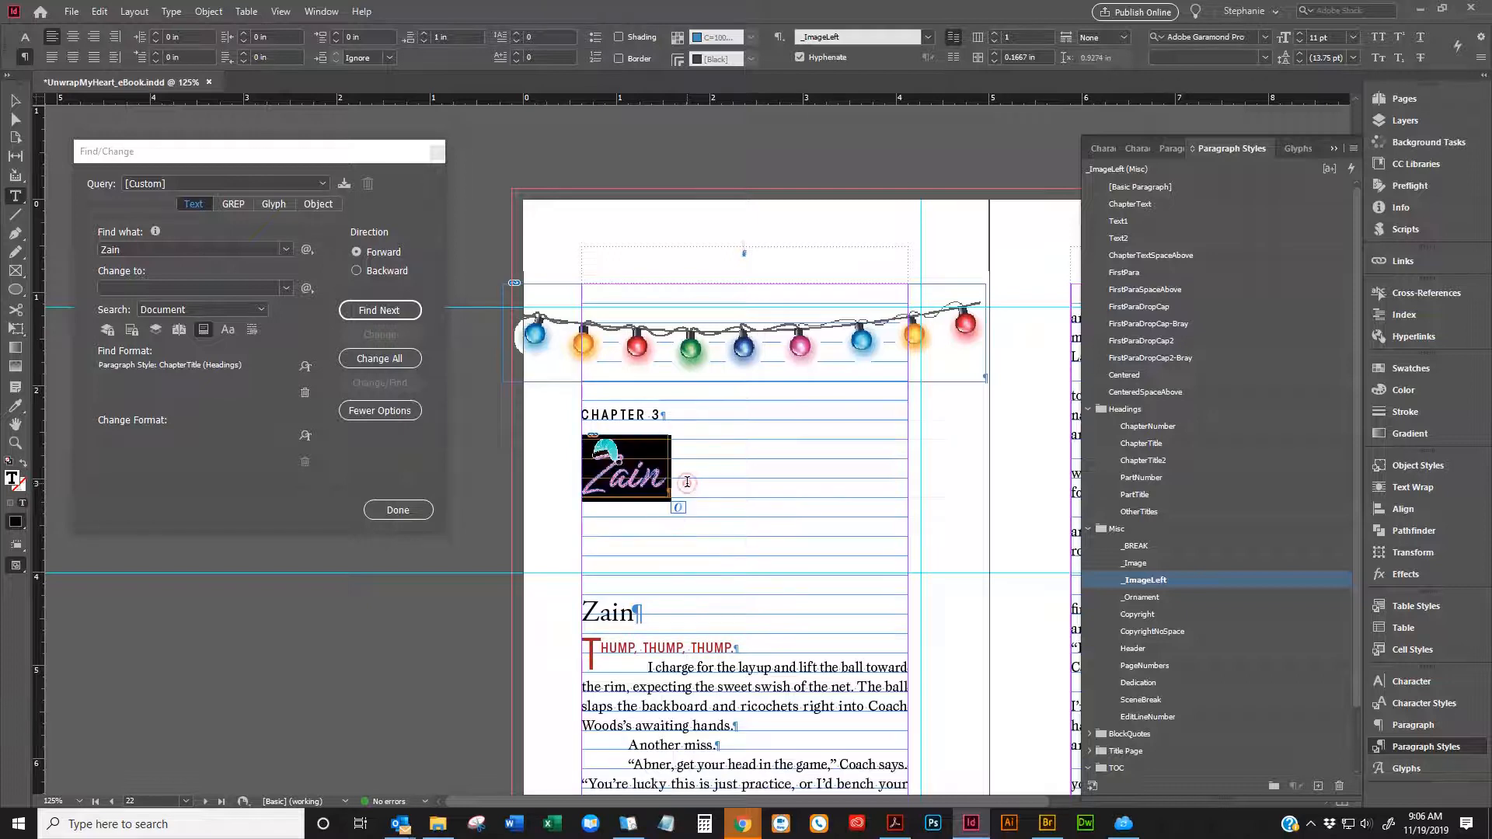
left_click(690, 482)
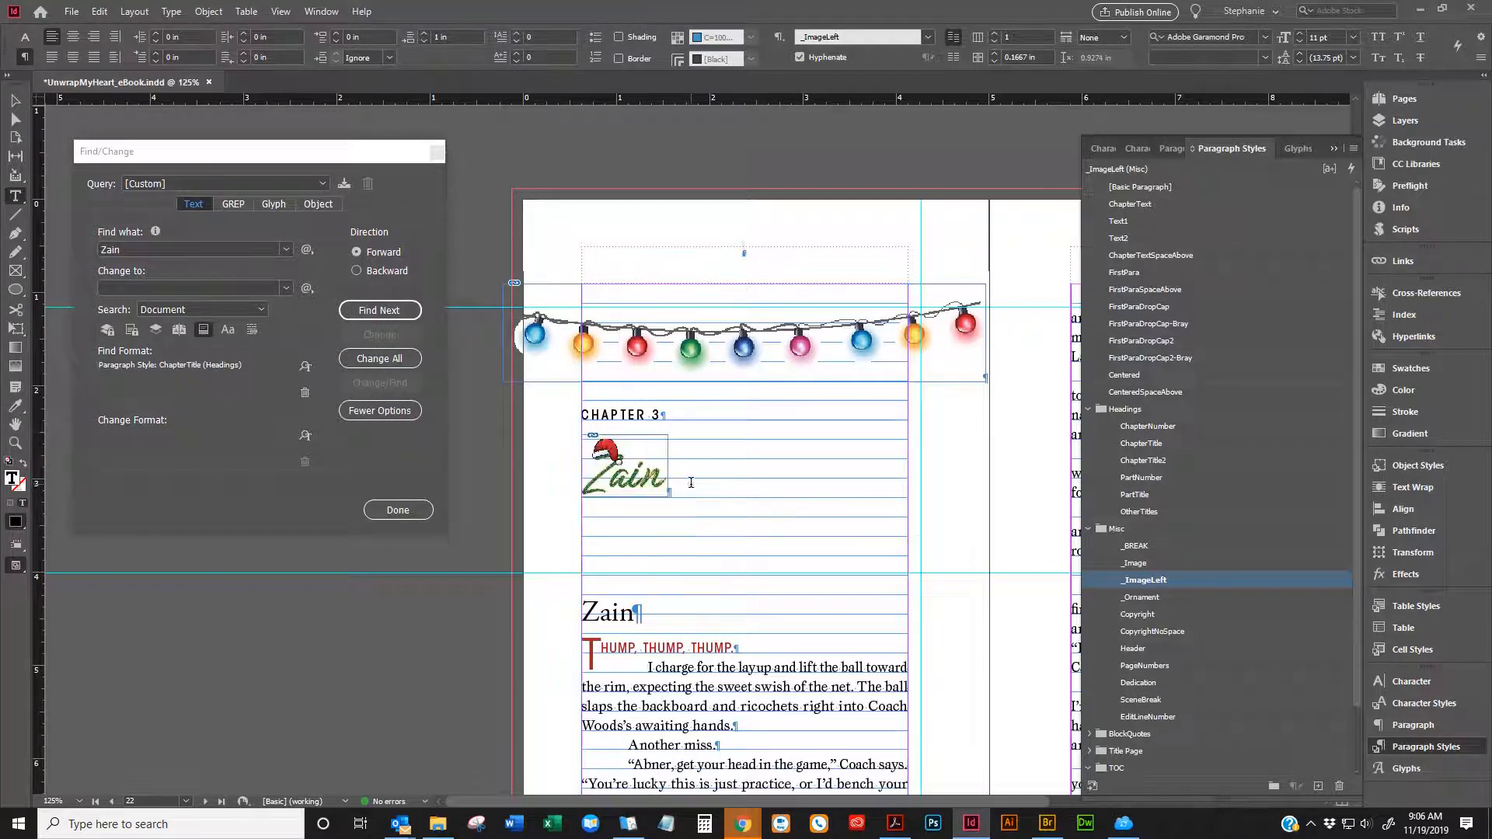
left_click(379, 310)
left_click(385, 314)
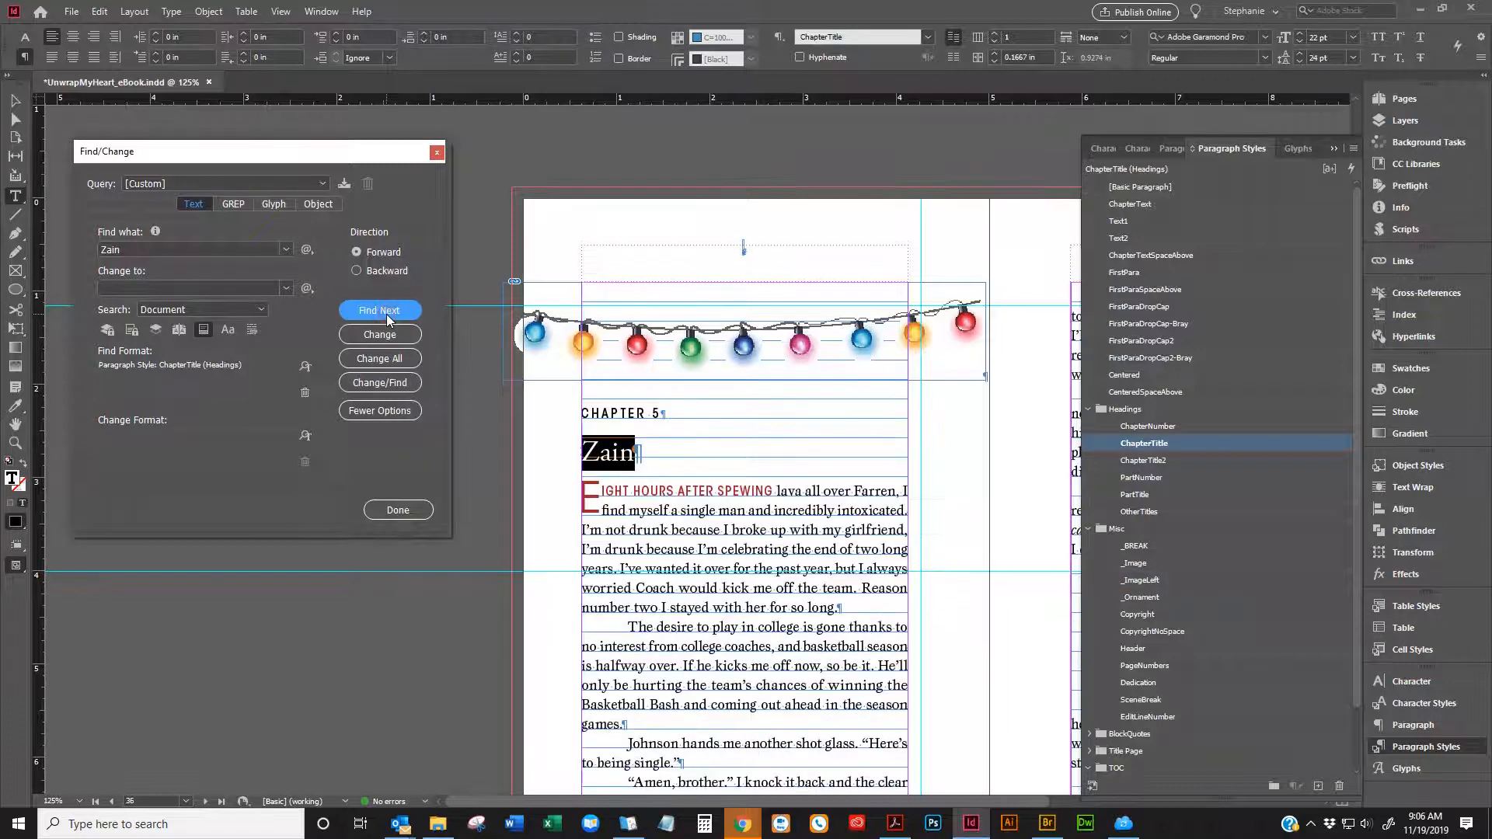
Paste the Zain name image as its own paragraph above the Chapter 5 title and apply the _ImageLeft paragraph style
left_click(582, 454)
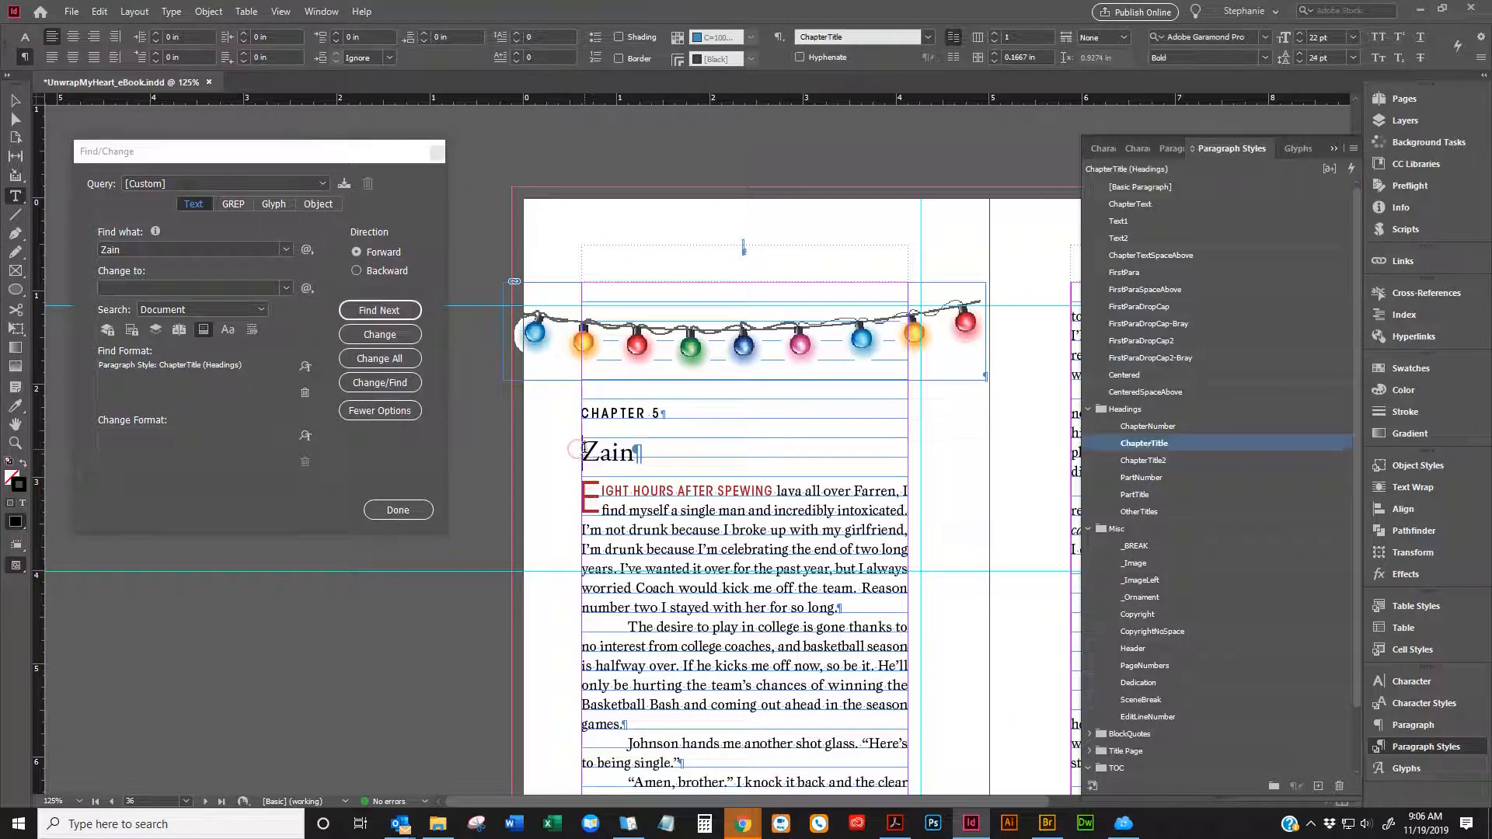
key("ctrl+v")
left_click(713, 437)
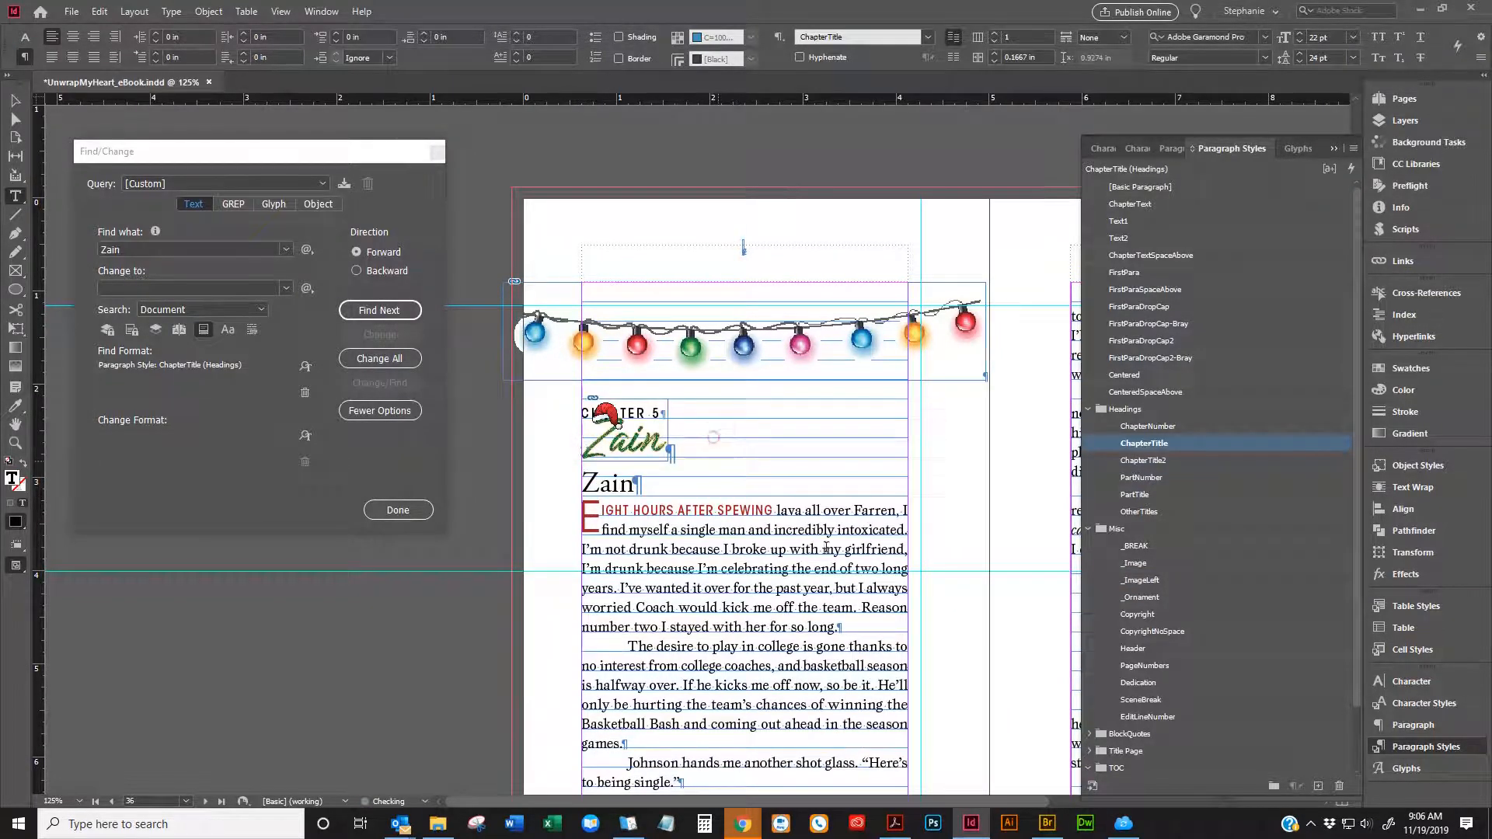
left_click(1158, 575)
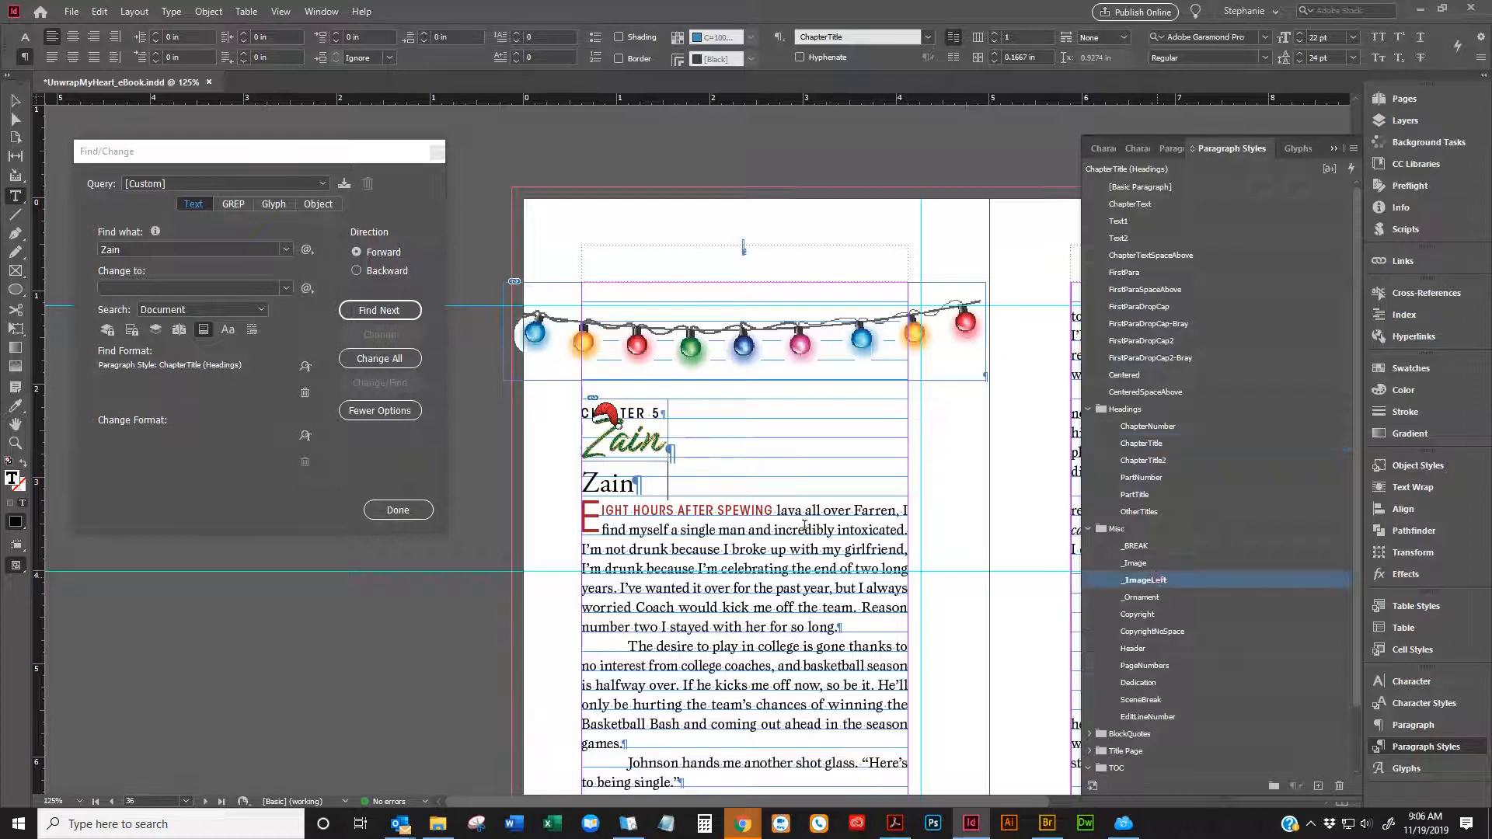
Copy the whole _ImageLeft-styled Zain image paragraph below the Chapter 5 number
left_click(697, 422)
left_click(695, 414)
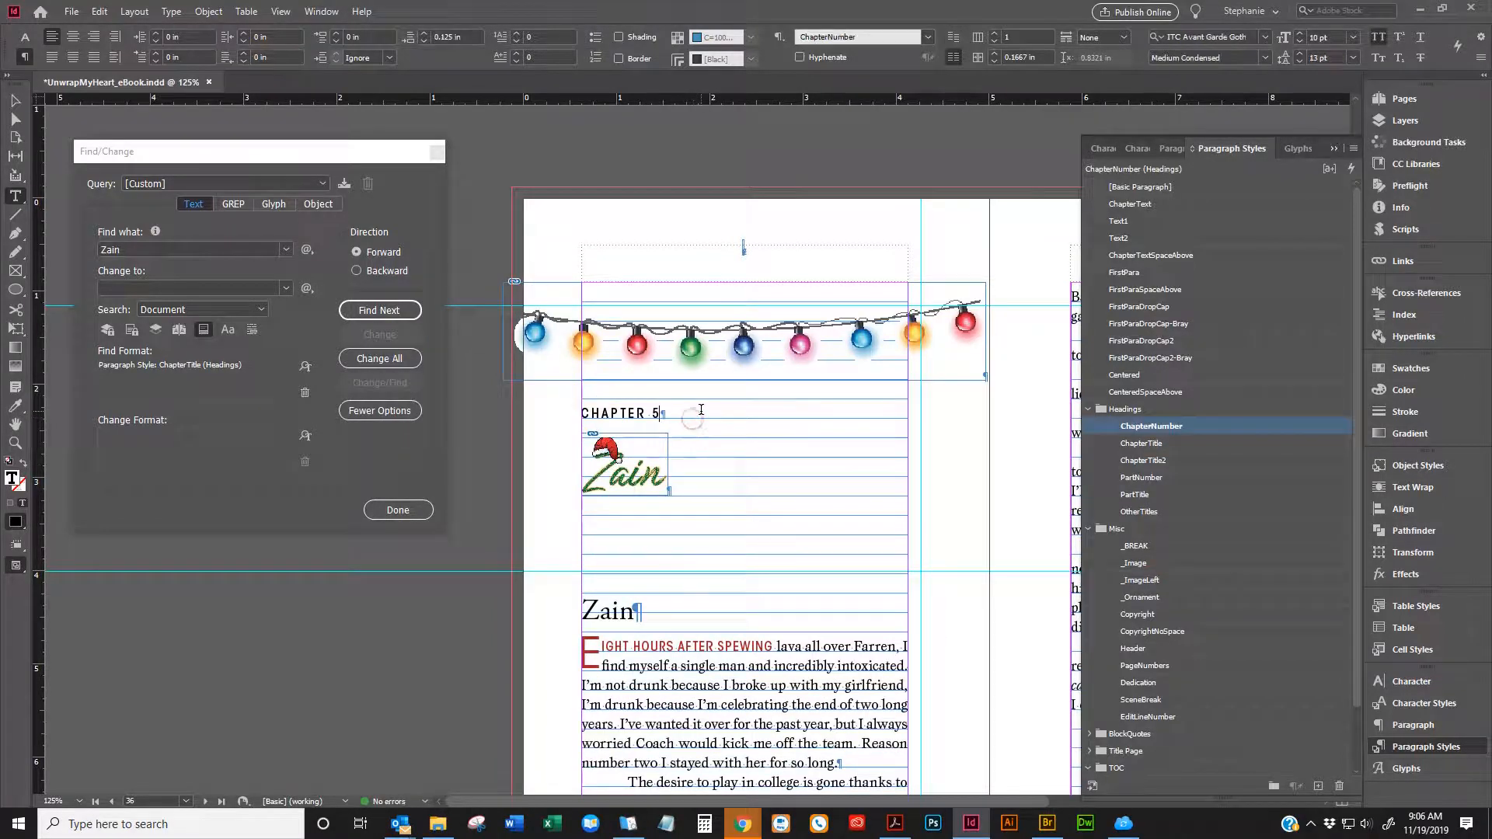
key("Right")
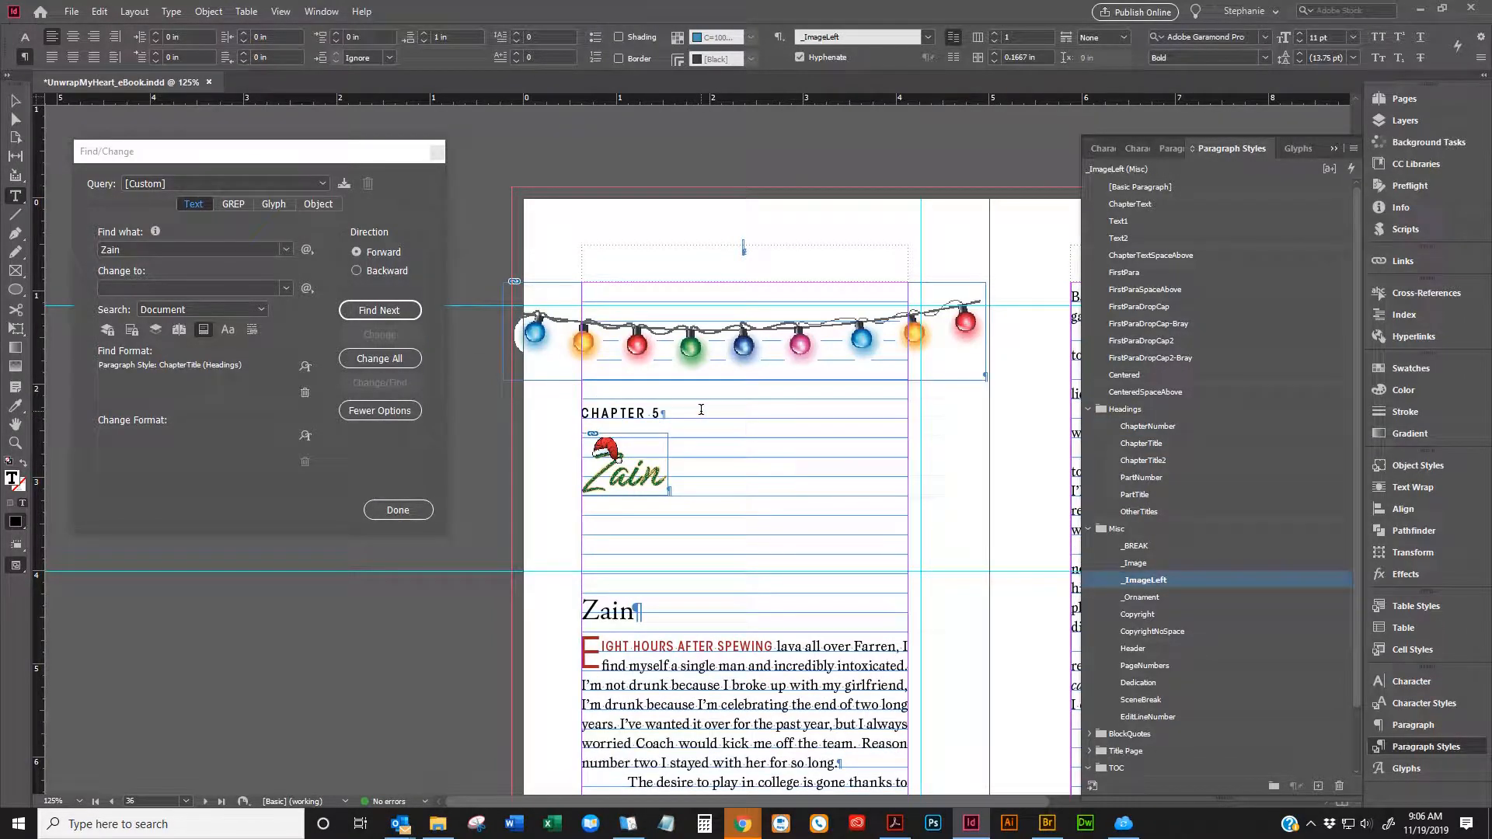
key("shift+Right")
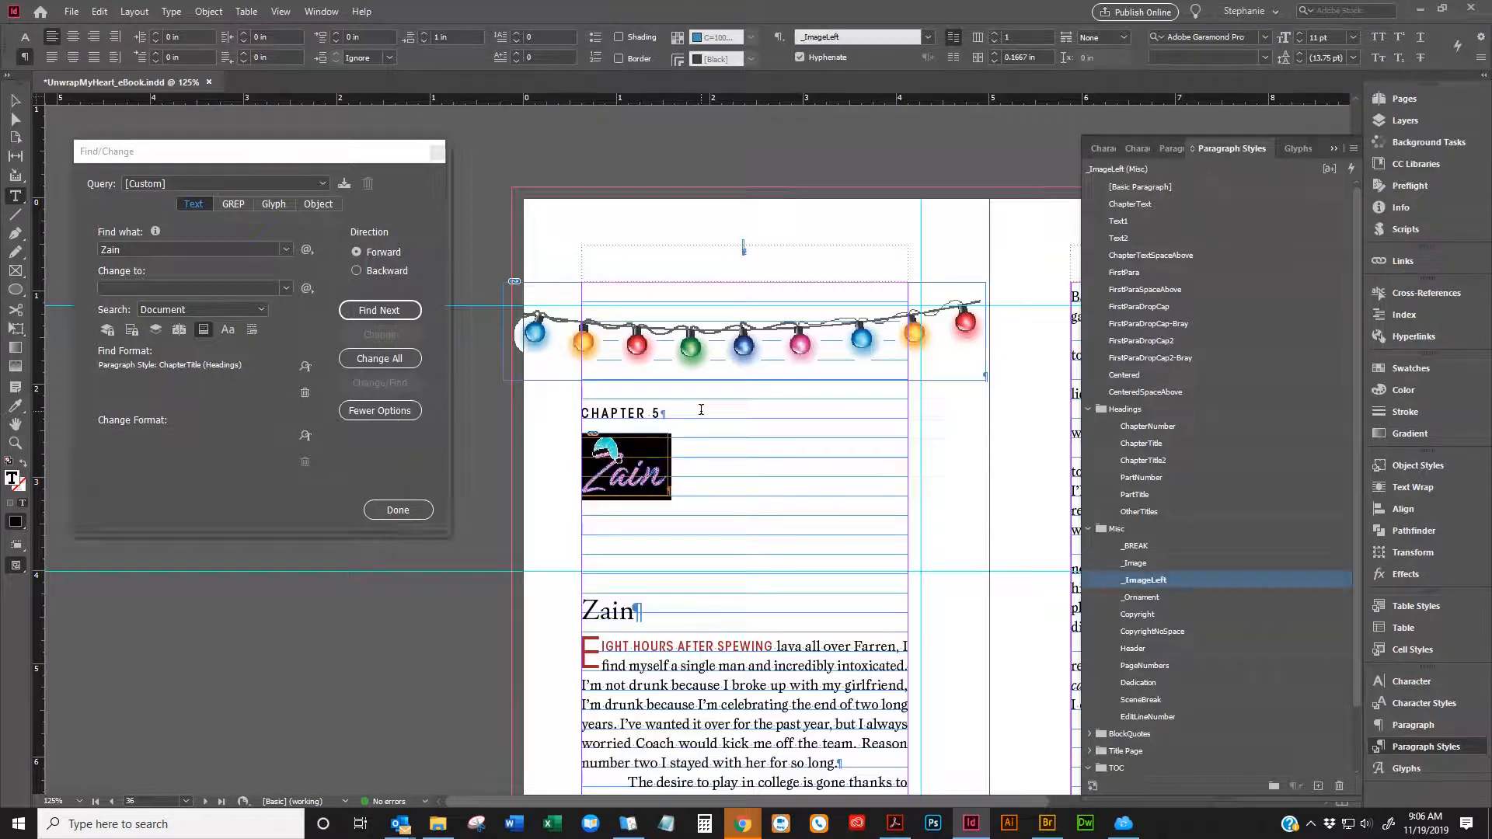
Find the Chapter 7 "Zain" title and paste the styled Zain image paragraph directly above it
left_click(379, 310)
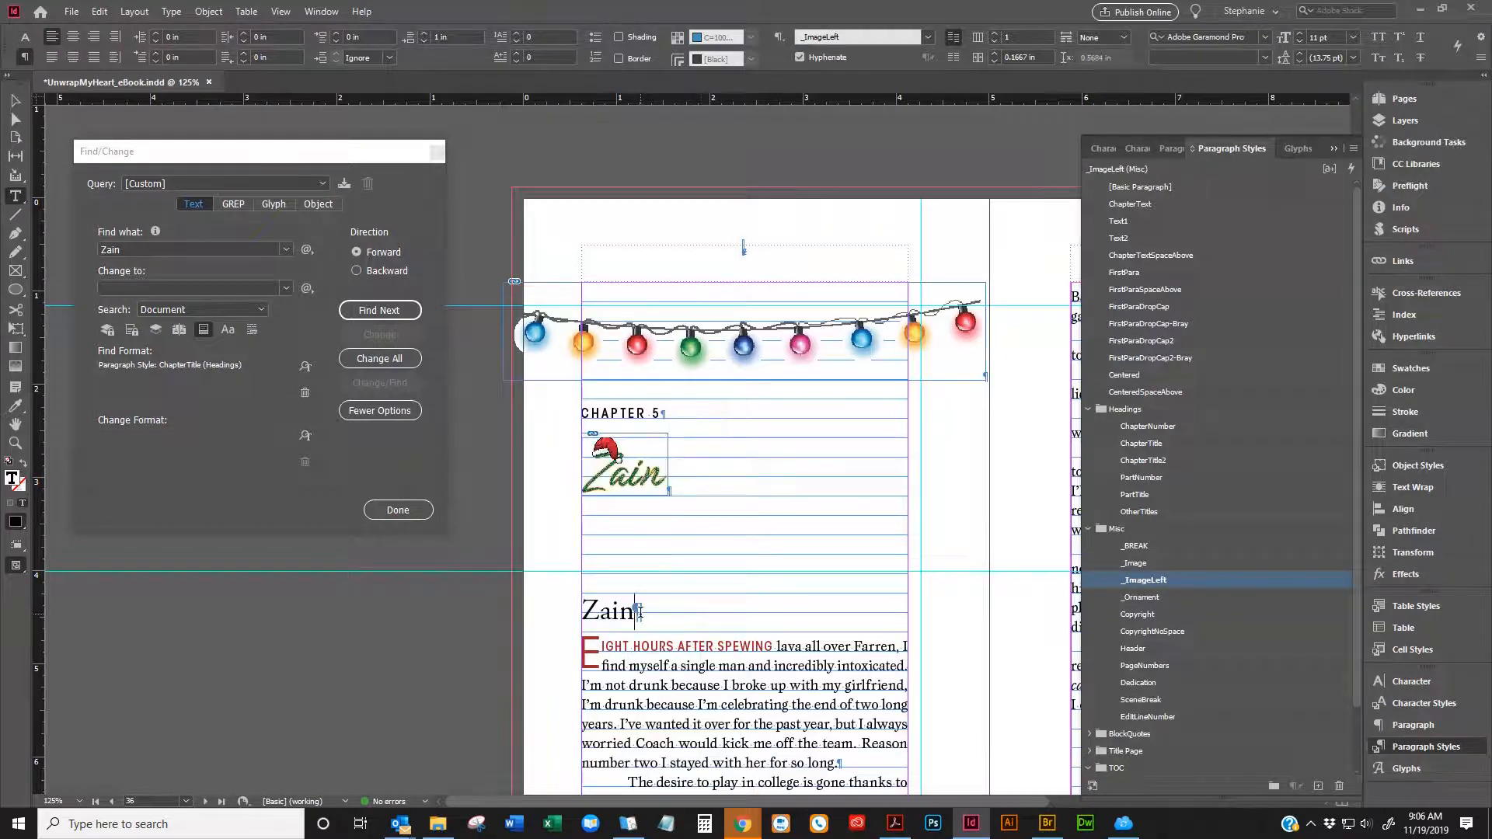
left_click(379, 310)
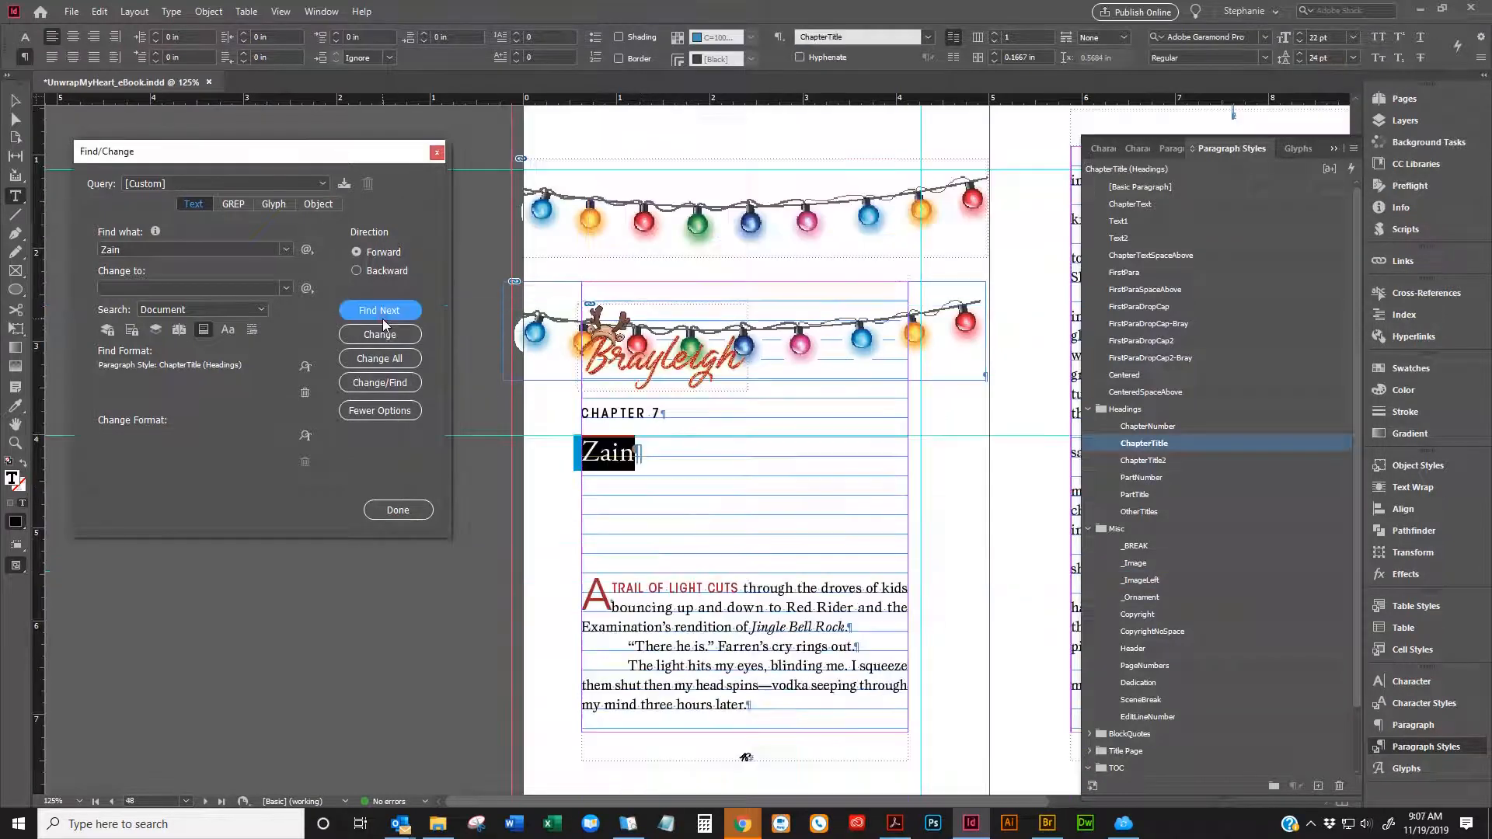
left_click(646, 452)
key("Home")
key("ctrl+v")
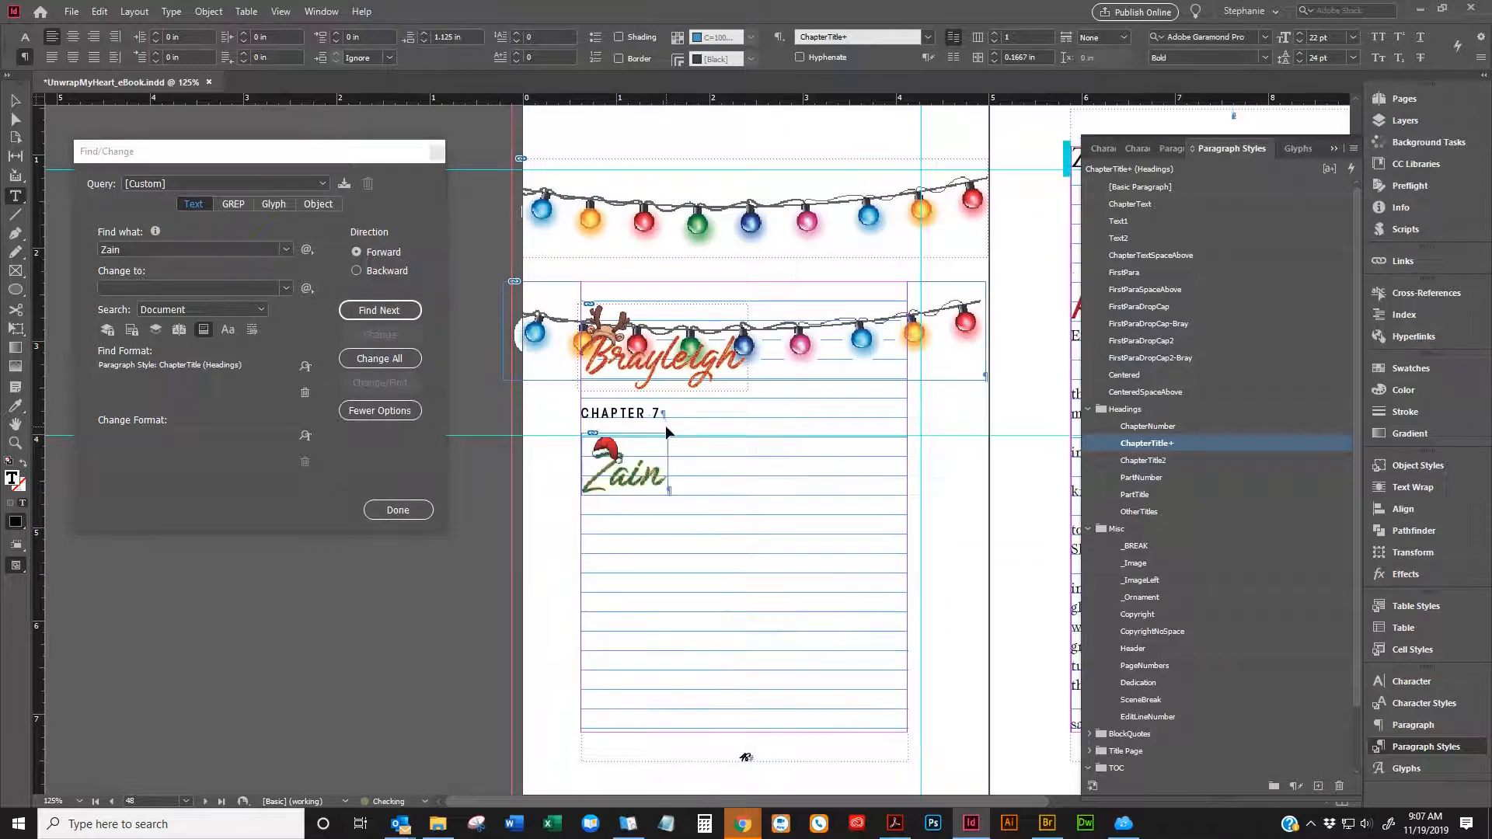
Find the Chapter 9 "Zain" title, paste the Zain image paragraph below the chapter number, and delete the leftover empty paragraph
left_click(380, 310)
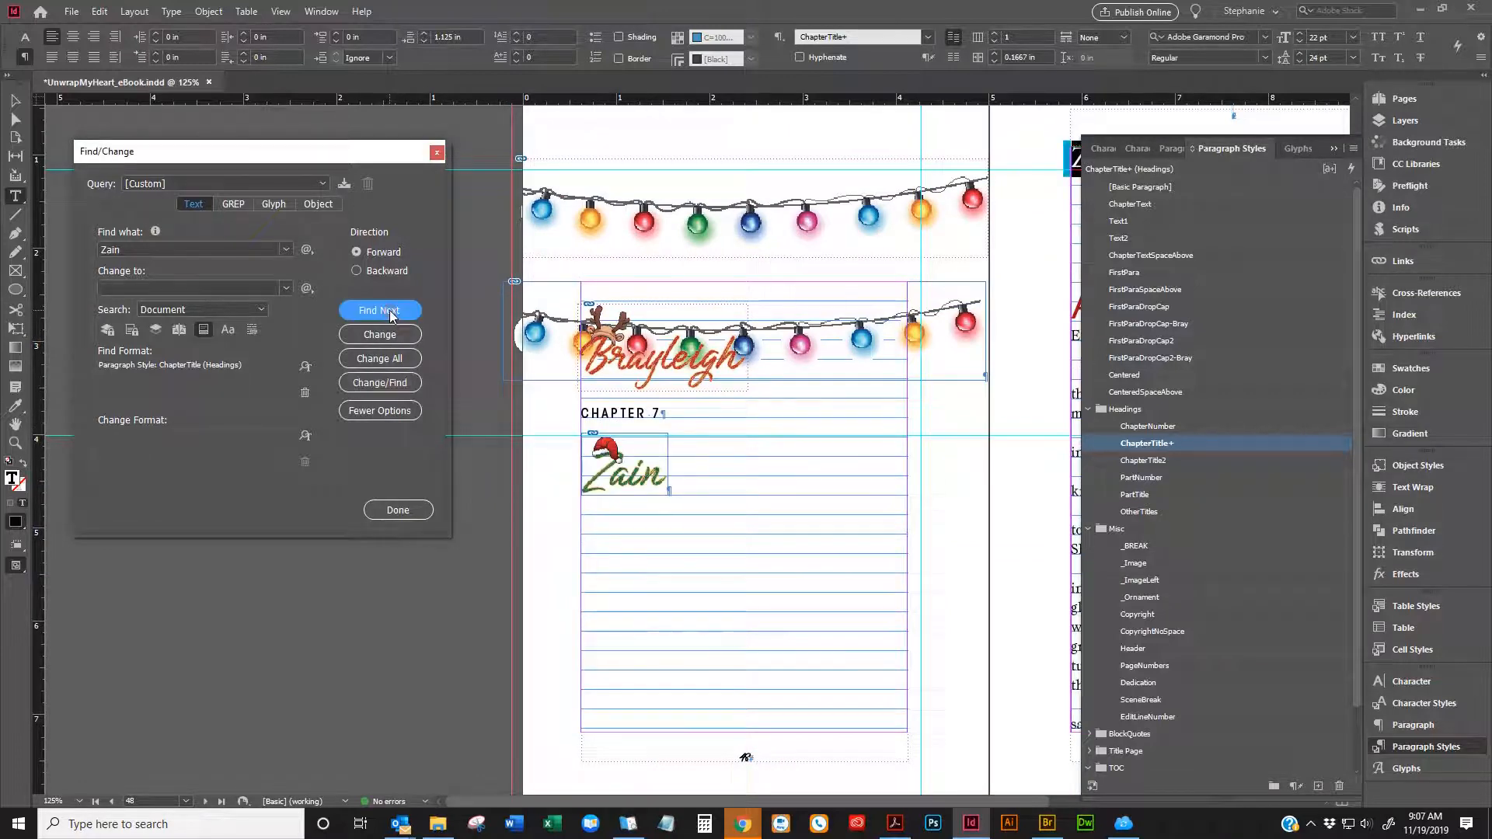
left_click(380, 310)
left_click(658, 457)
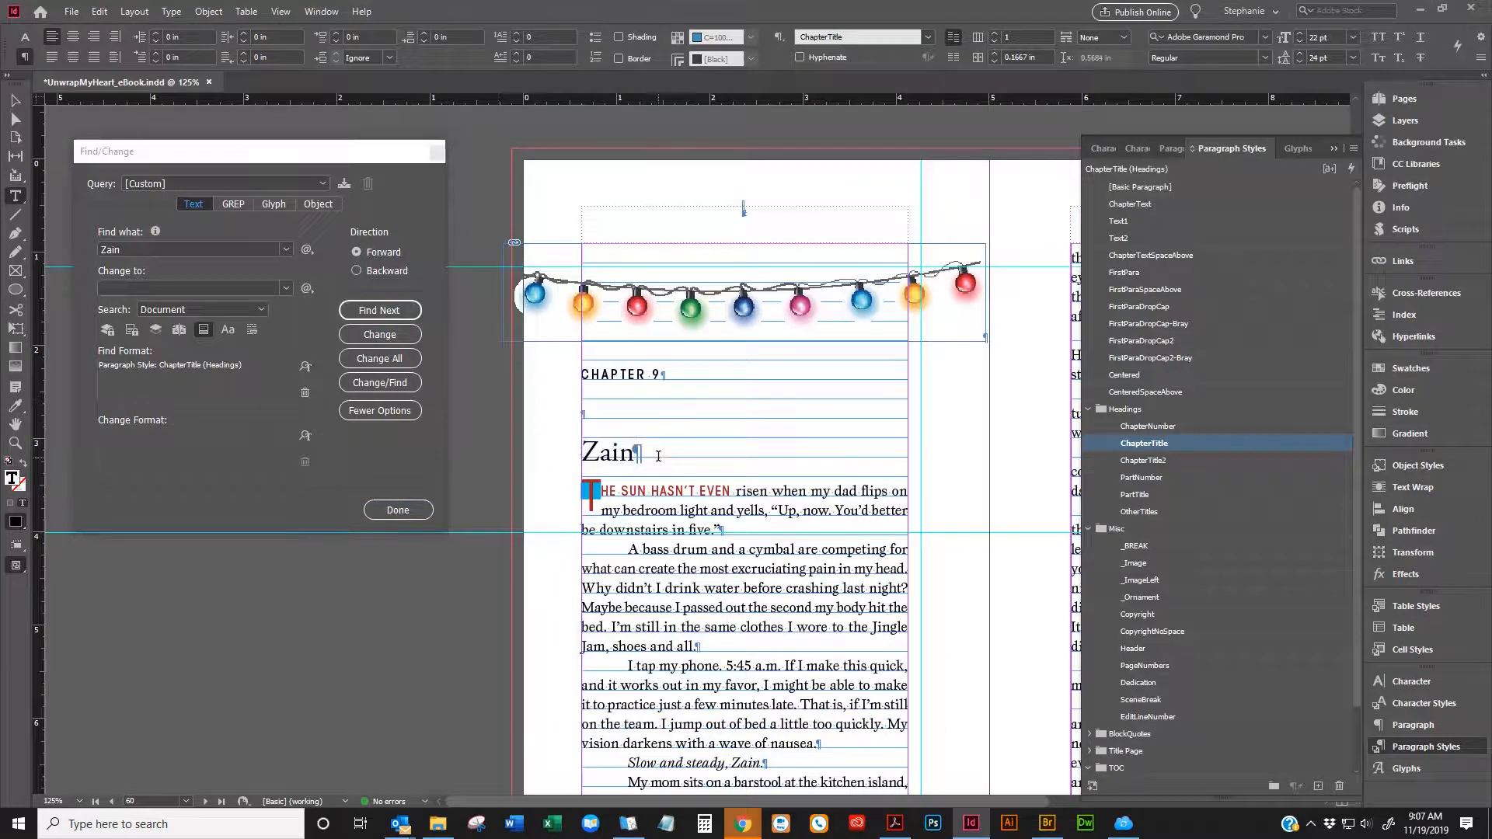
left_click(611, 405)
key("ctrl+v")
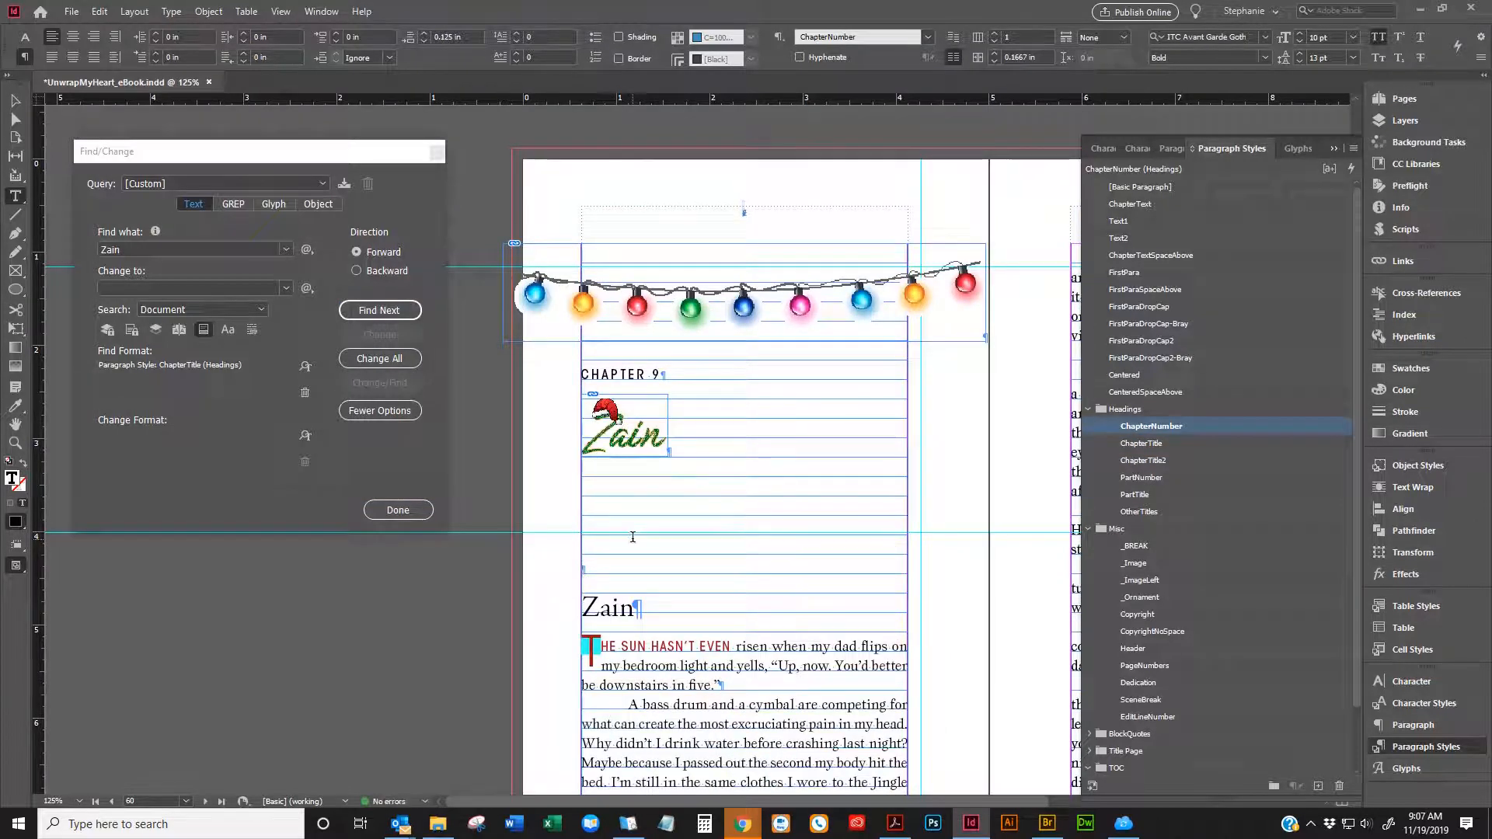
key("Delete")
Find the Chapter 11 "Zain" title and paste the Zain image paragraph above it
left_click(372, 309)
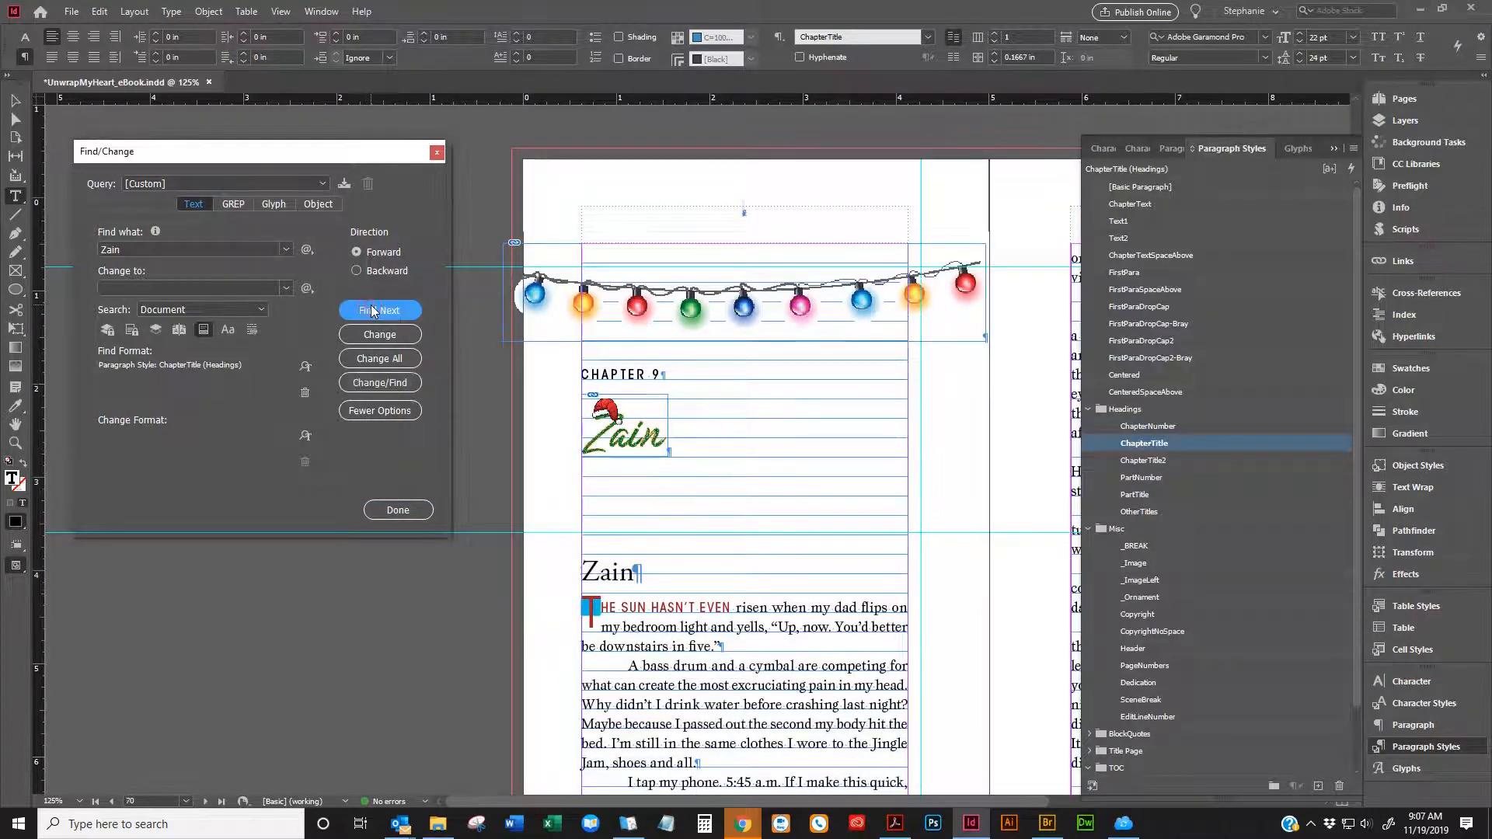
left_click(582, 453)
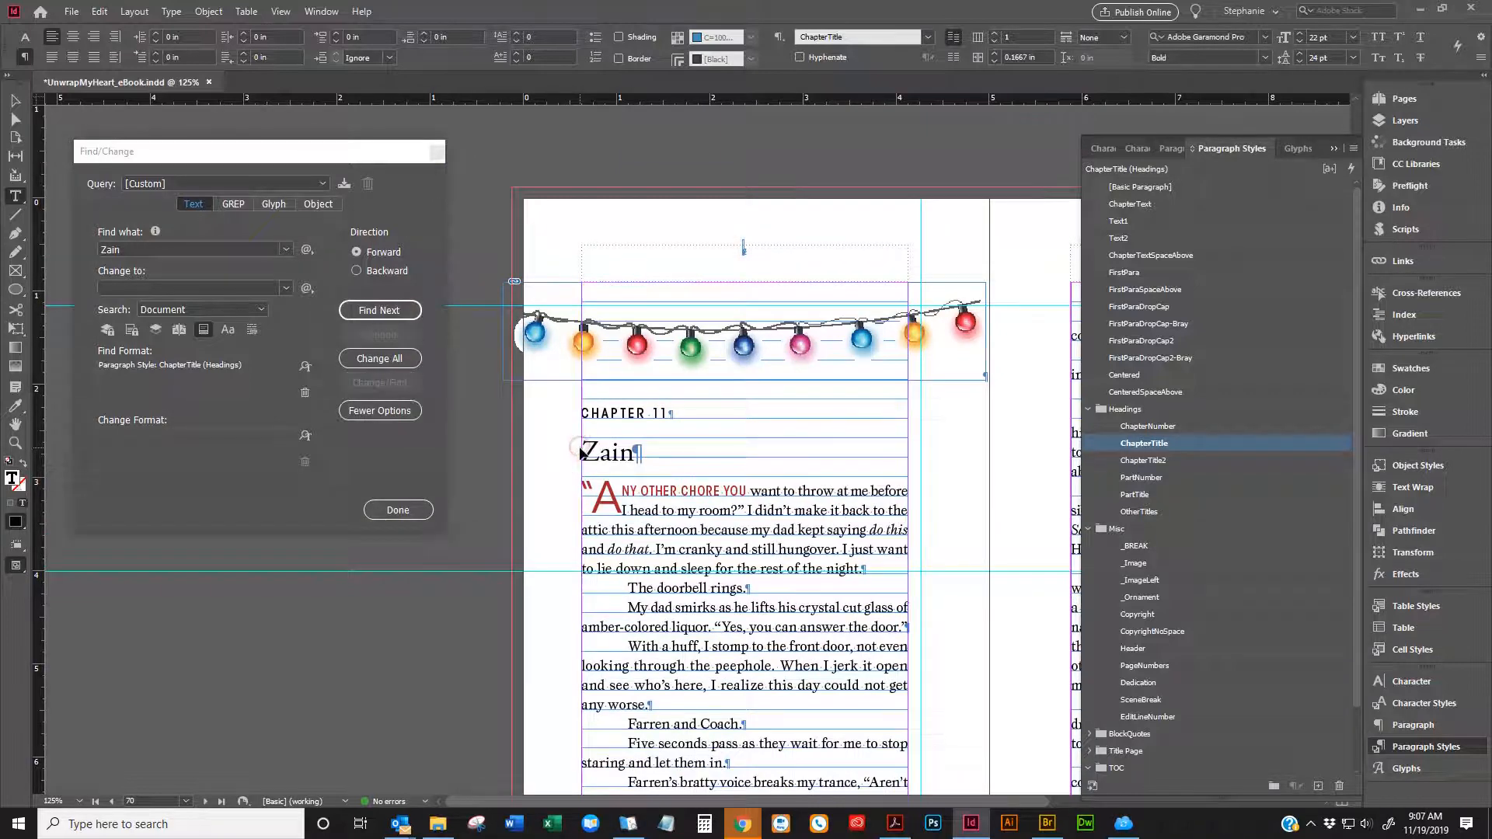
key("ctrl+v")
Find the Chapter 13 "Zain" title, paste the Zain image paragraph below the chapter number, and remove the extra empty paragraph
left_click(399, 311)
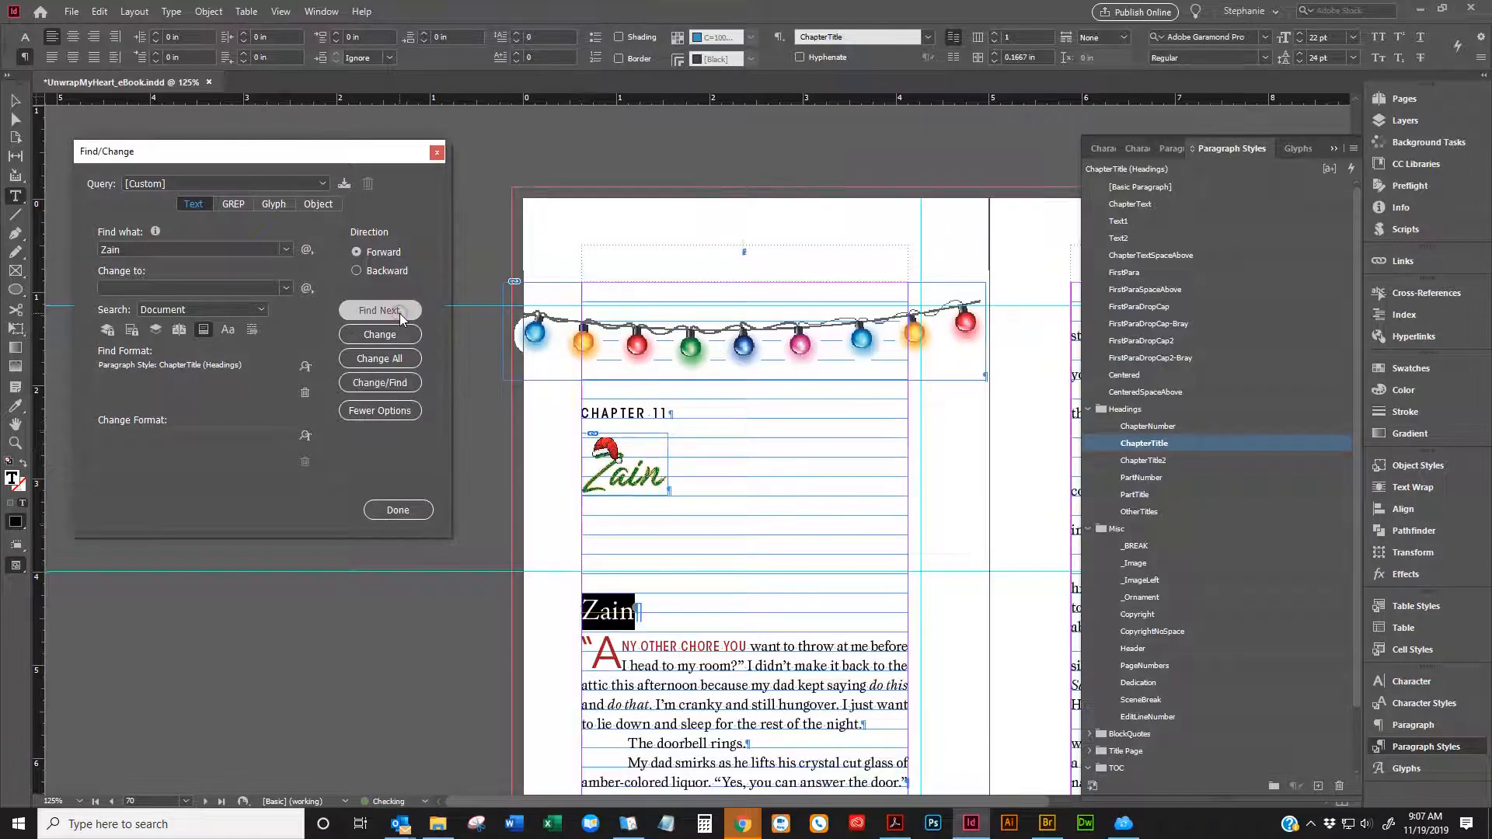
left_click(399, 311)
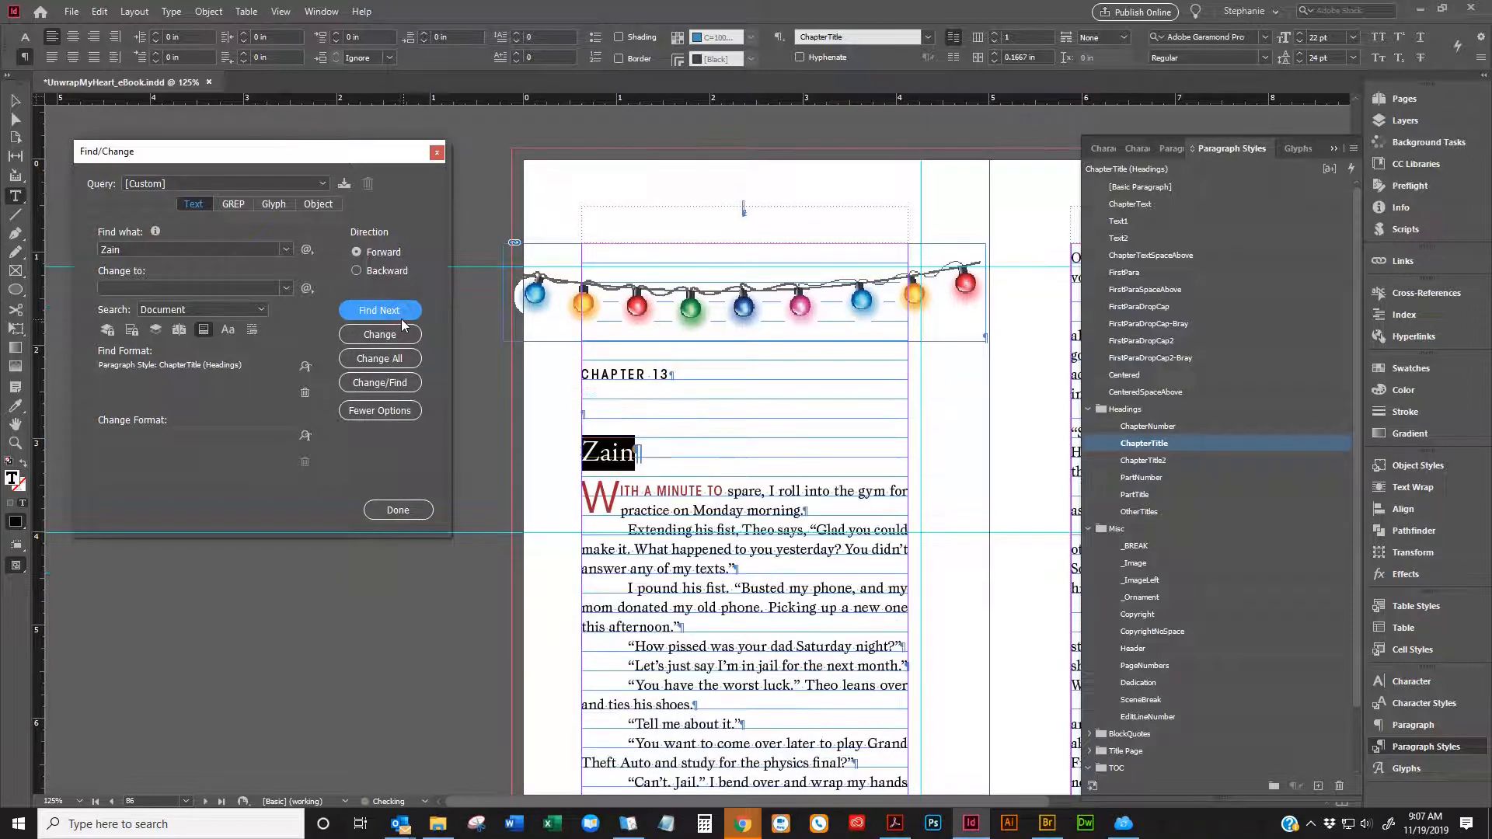
left_click(585, 411)
key("ctrl+v")
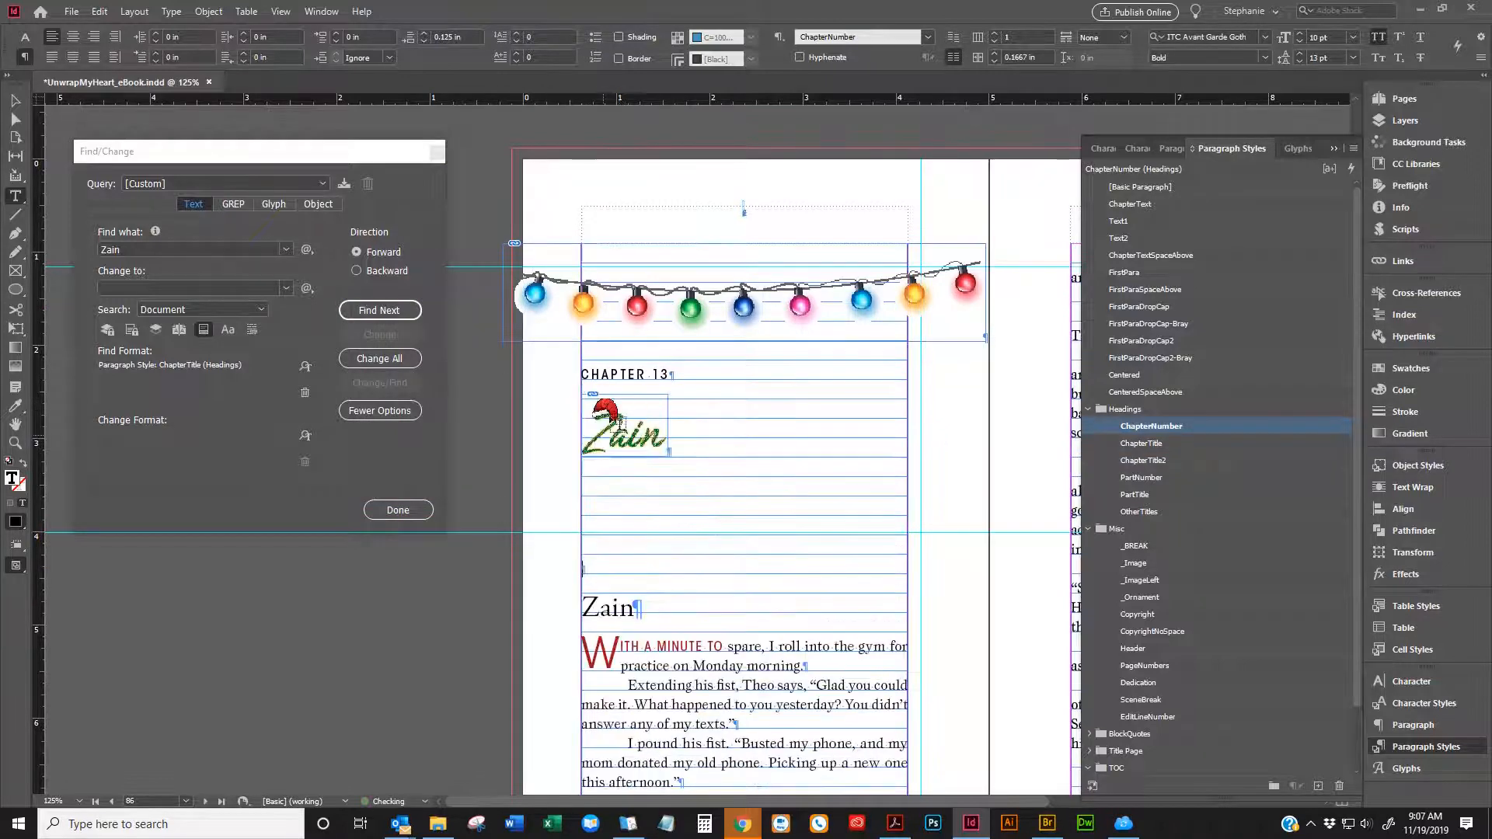
key("BackSpace")
Find the Chapter 15 "Zain" title, paste the Zain image paragraph on the empty line above it, and continue the search
left_click(390, 312)
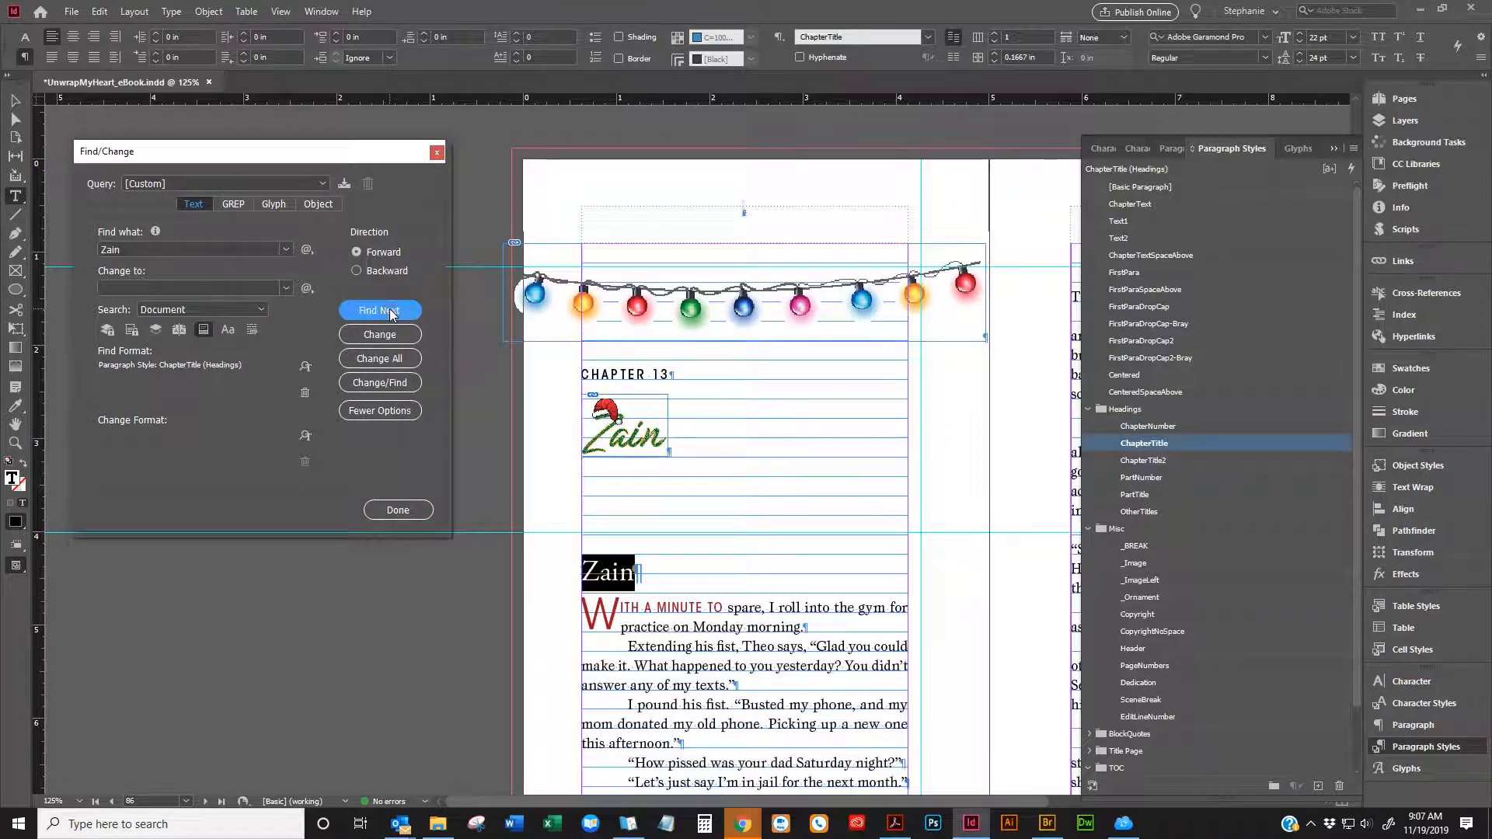
left_click(391, 312)
left_click(646, 424)
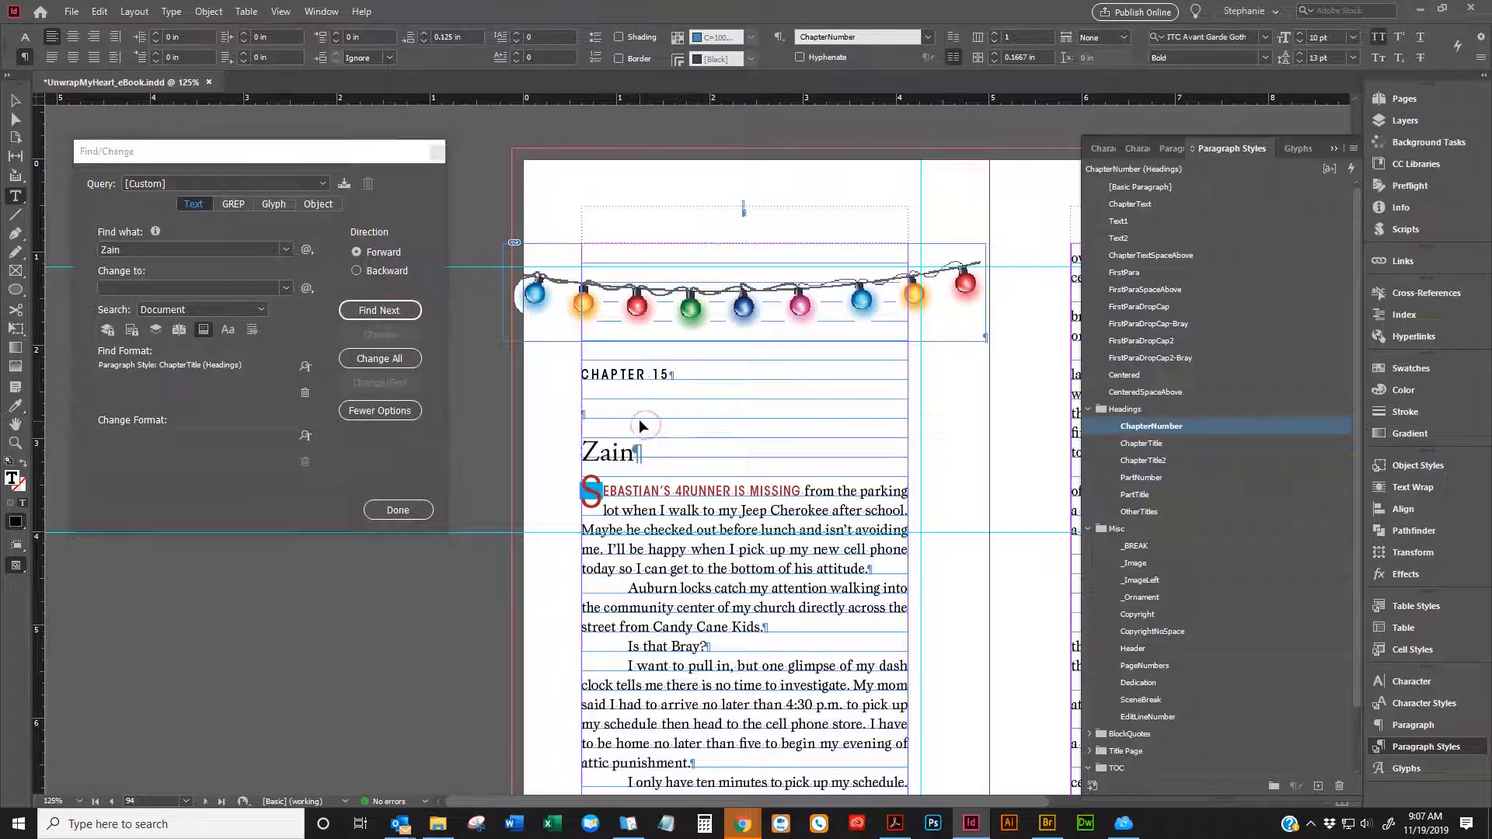
key("ctrl+v")
left_click(378, 310)
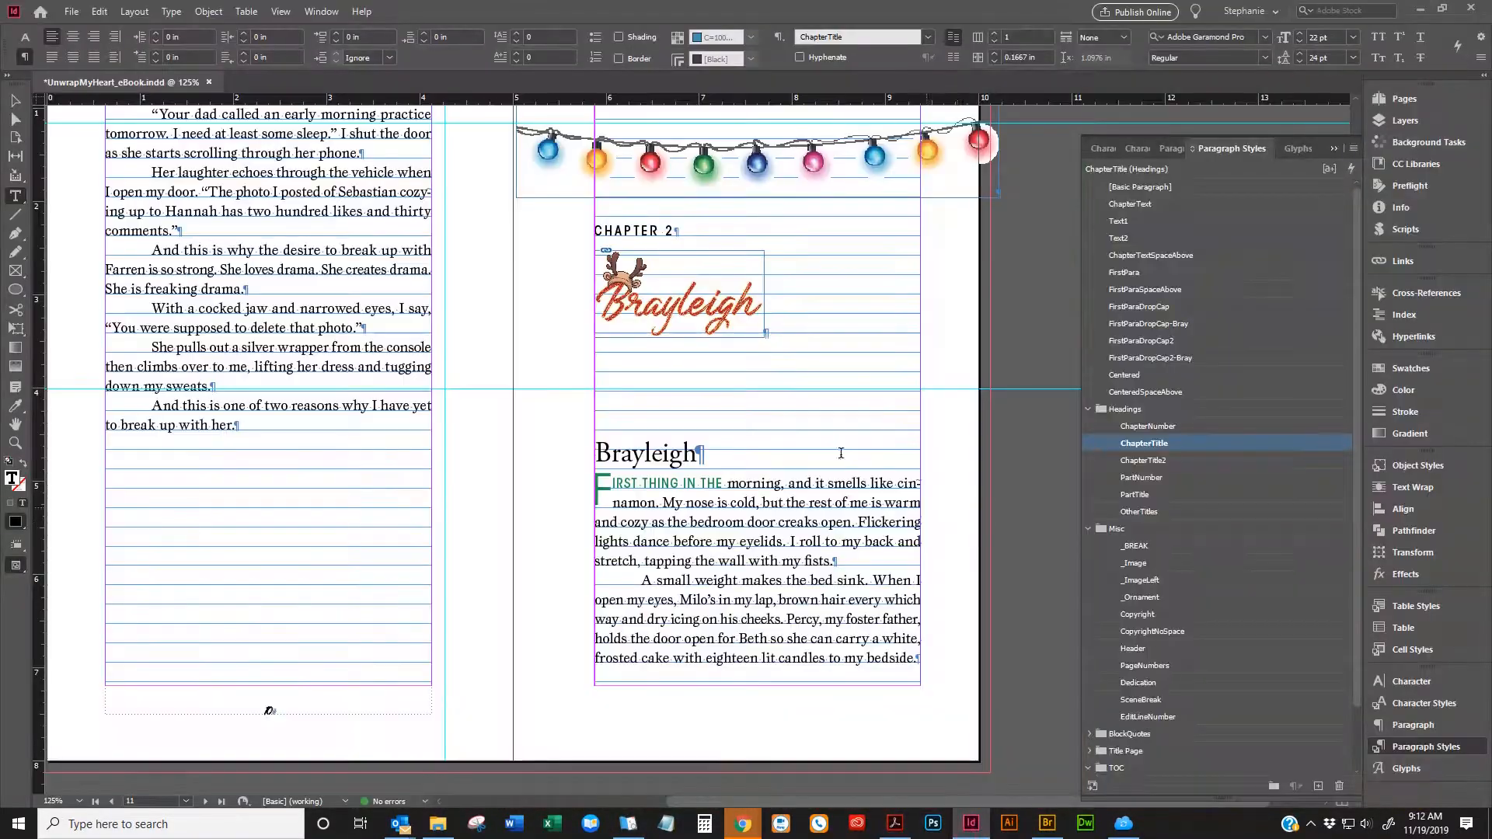
Review the pages from the Chapter 2 opening through page 21, checking for leftover ornaments and name images
scroll(806, 401, "down", 2)
scroll(806, 400, "up", 2)
scroll(806, 400, "up", 2)
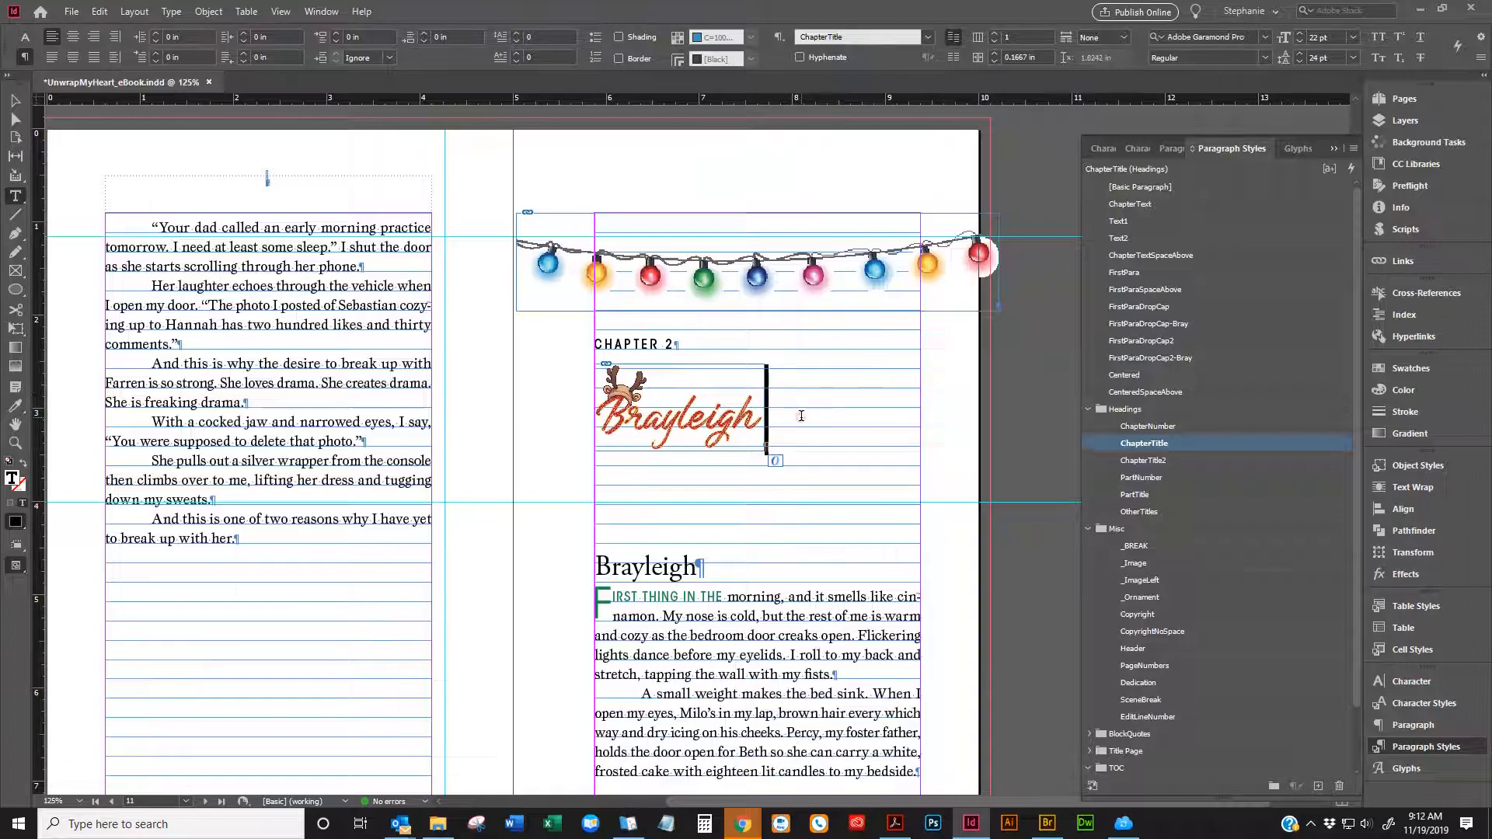
left_click(800, 417)
scroll(777, 404, "down", 3)
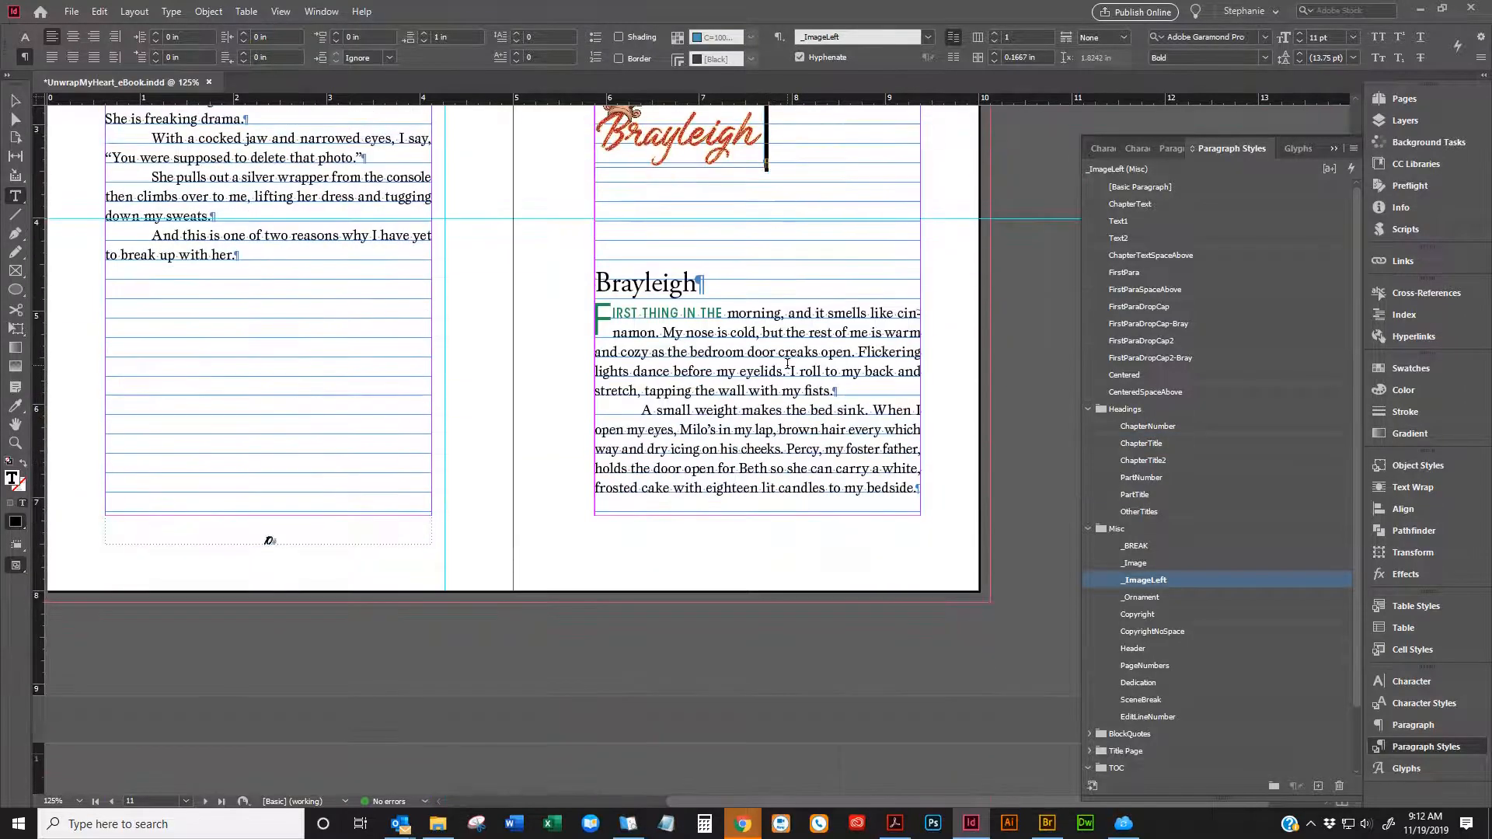
scroll(683, 271, "down", 8)
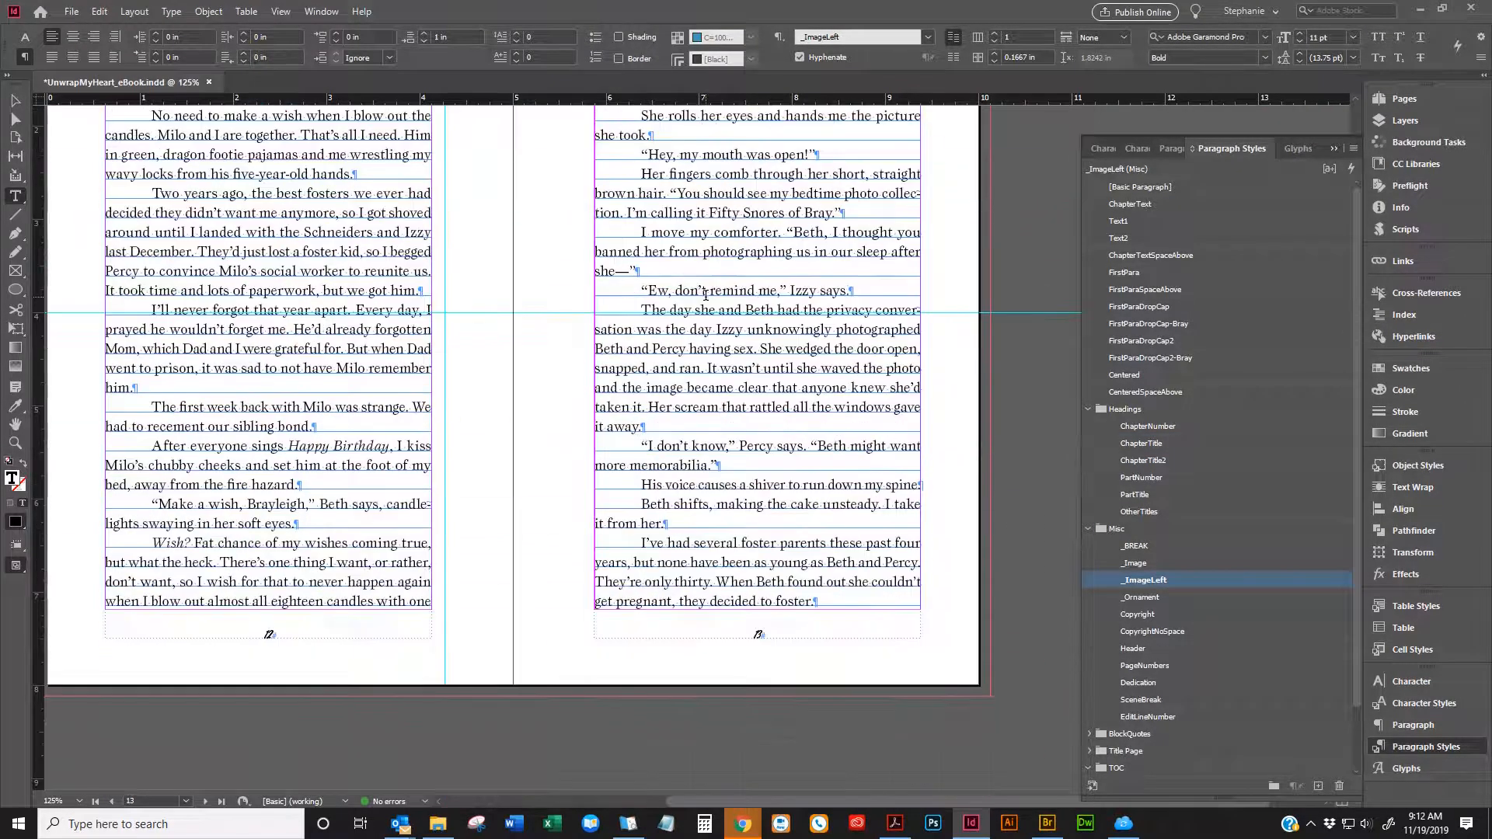
scroll(710, 295, "down", 10)
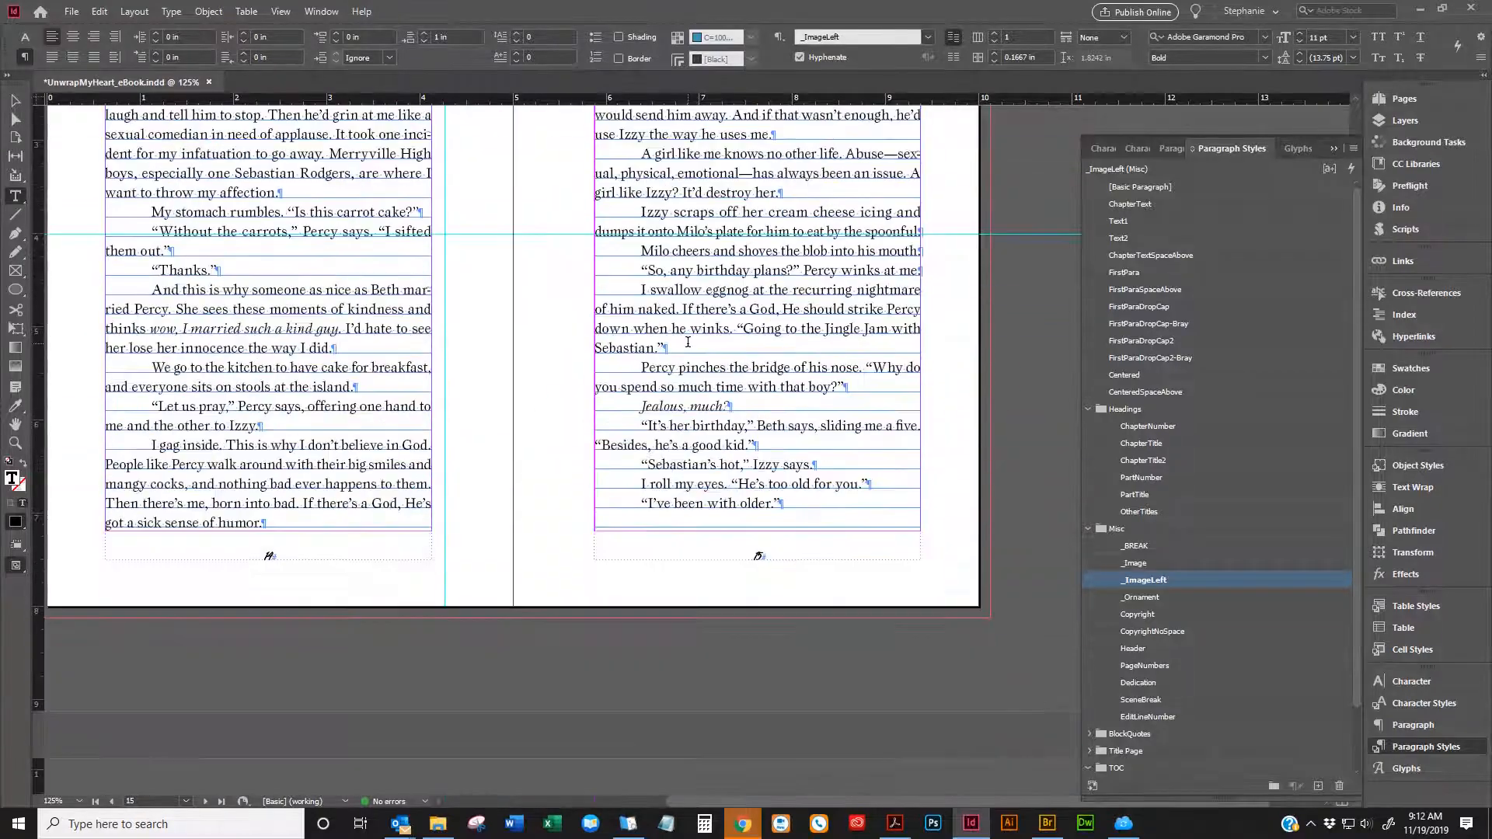
scroll(689, 354, "down", 20)
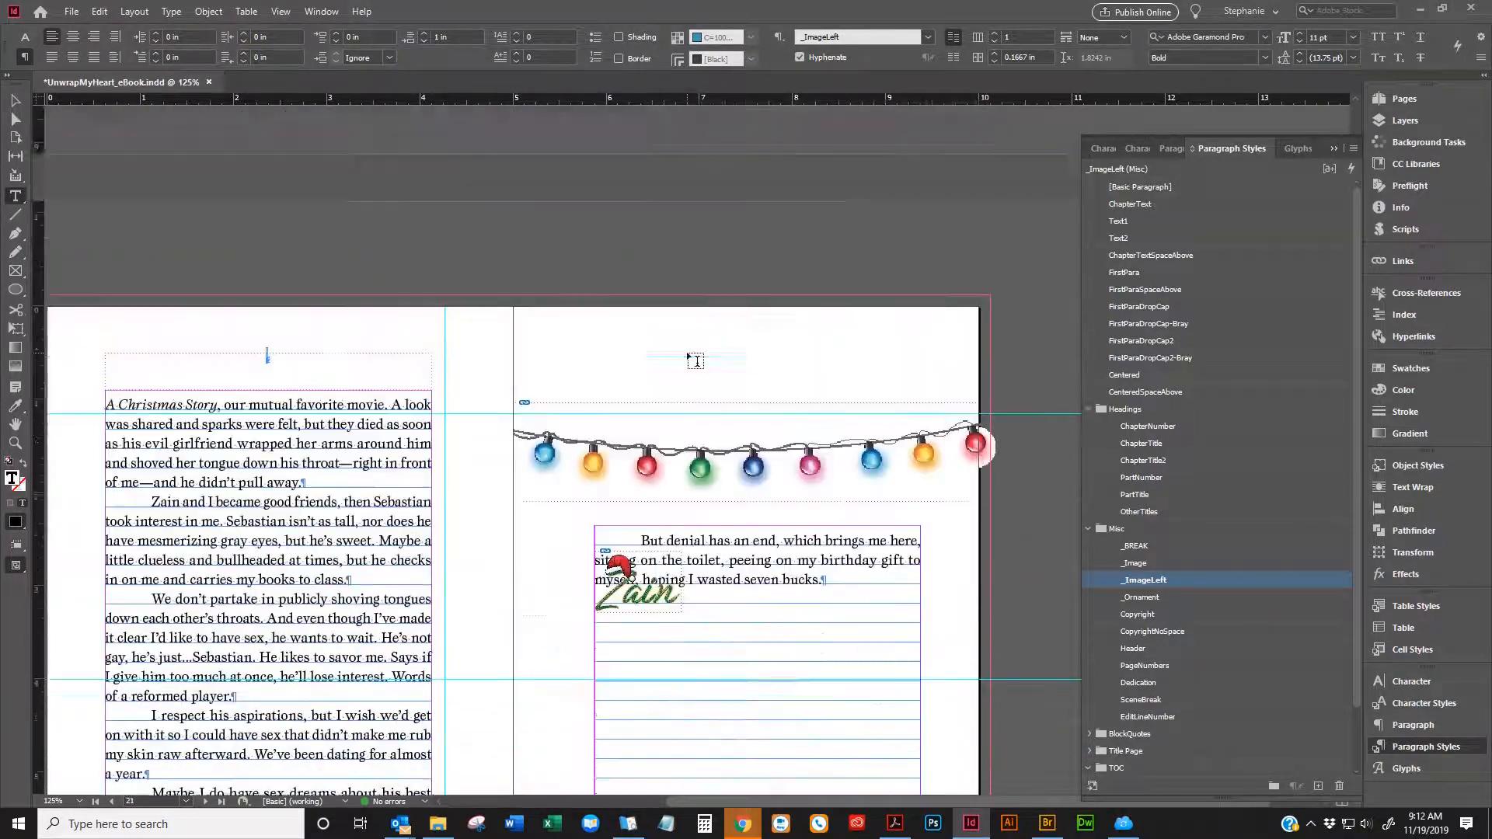
scroll(687, 359, "down", 5)
left_click(724, 276)
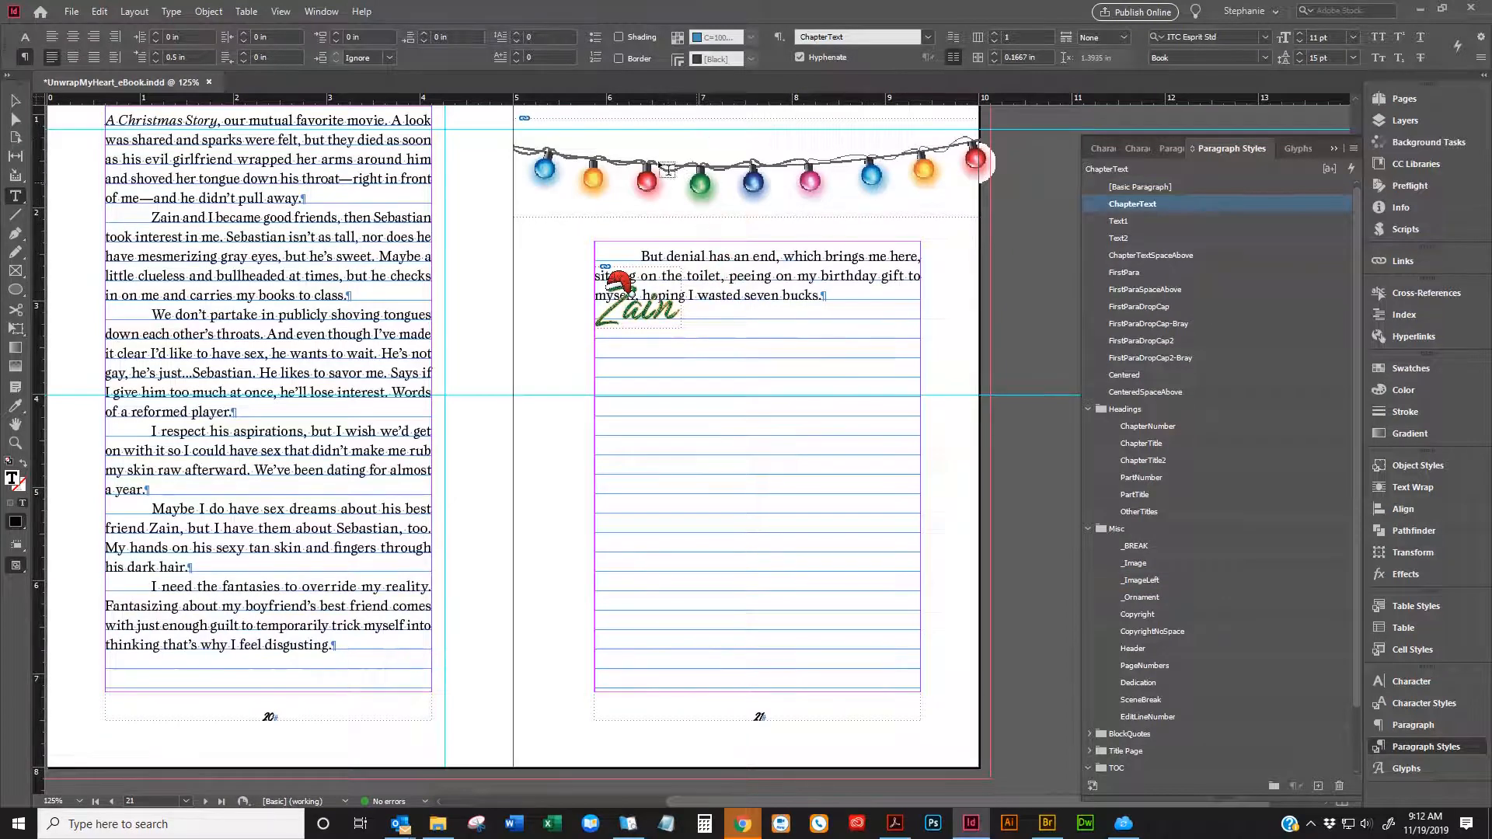
Apply the C-Blank master to all document pages, from the first front-matter page through page 300
left_click(1409, 104)
scroll(1337, 433, "down", 1)
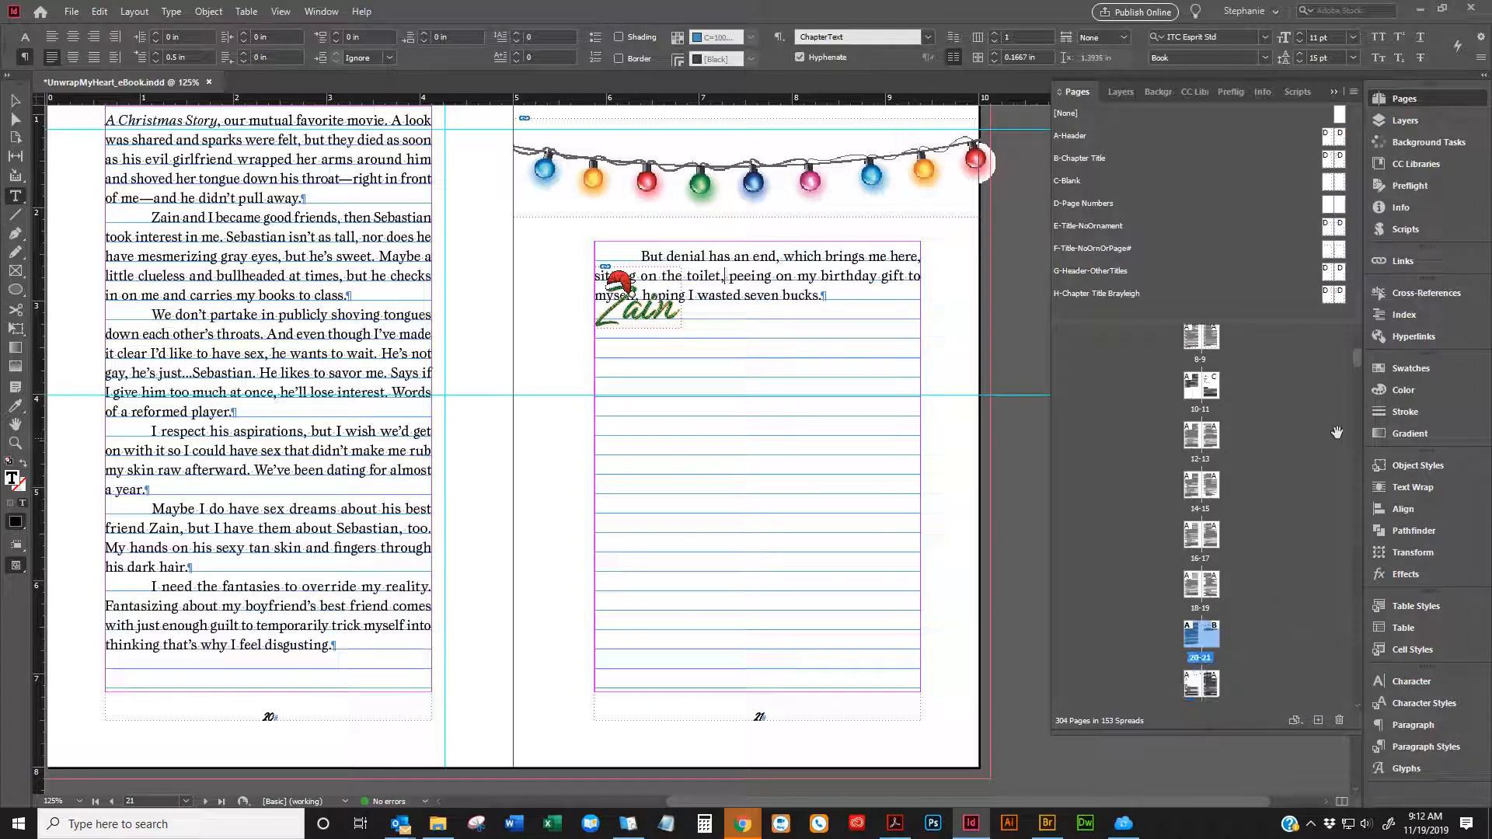
left_click_drag(1355, 365, 1358, 323)
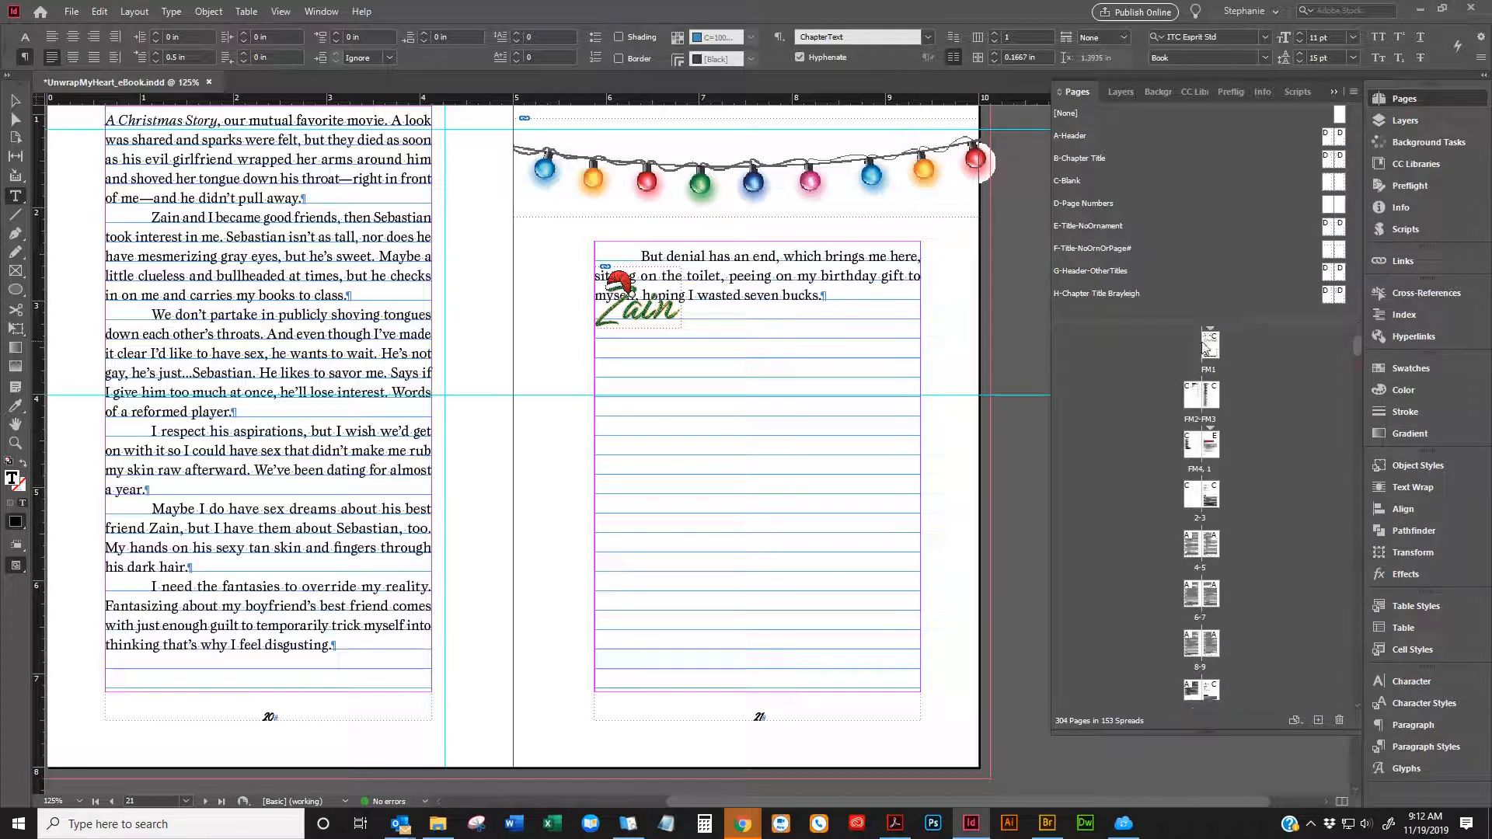
left_click_drag(1358, 347, 1350, 702)
scroll(1256, 637, "down", 1)
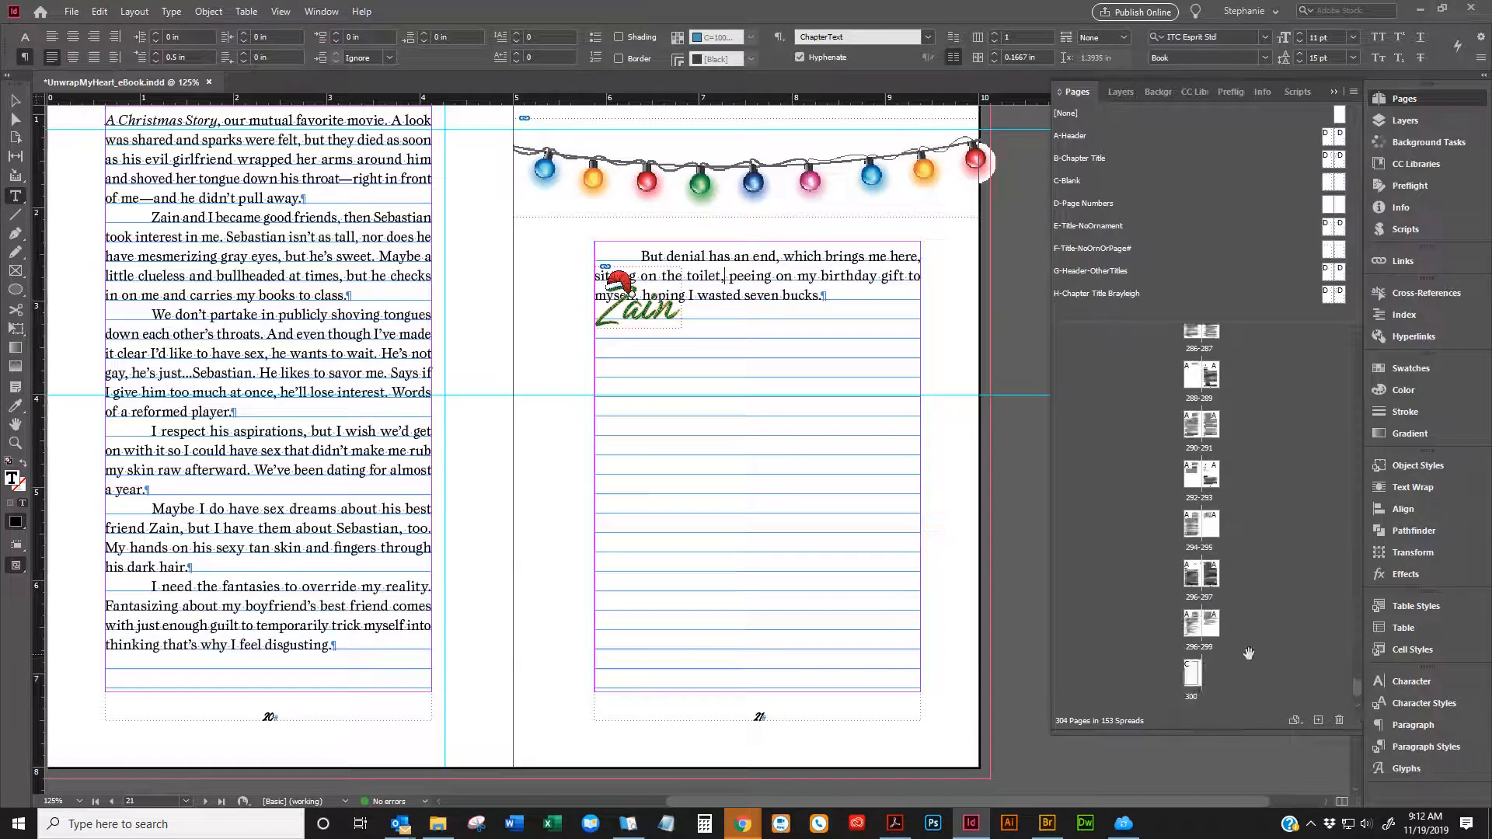
left_click(1202, 669, "shift")
right_click(1198, 672)
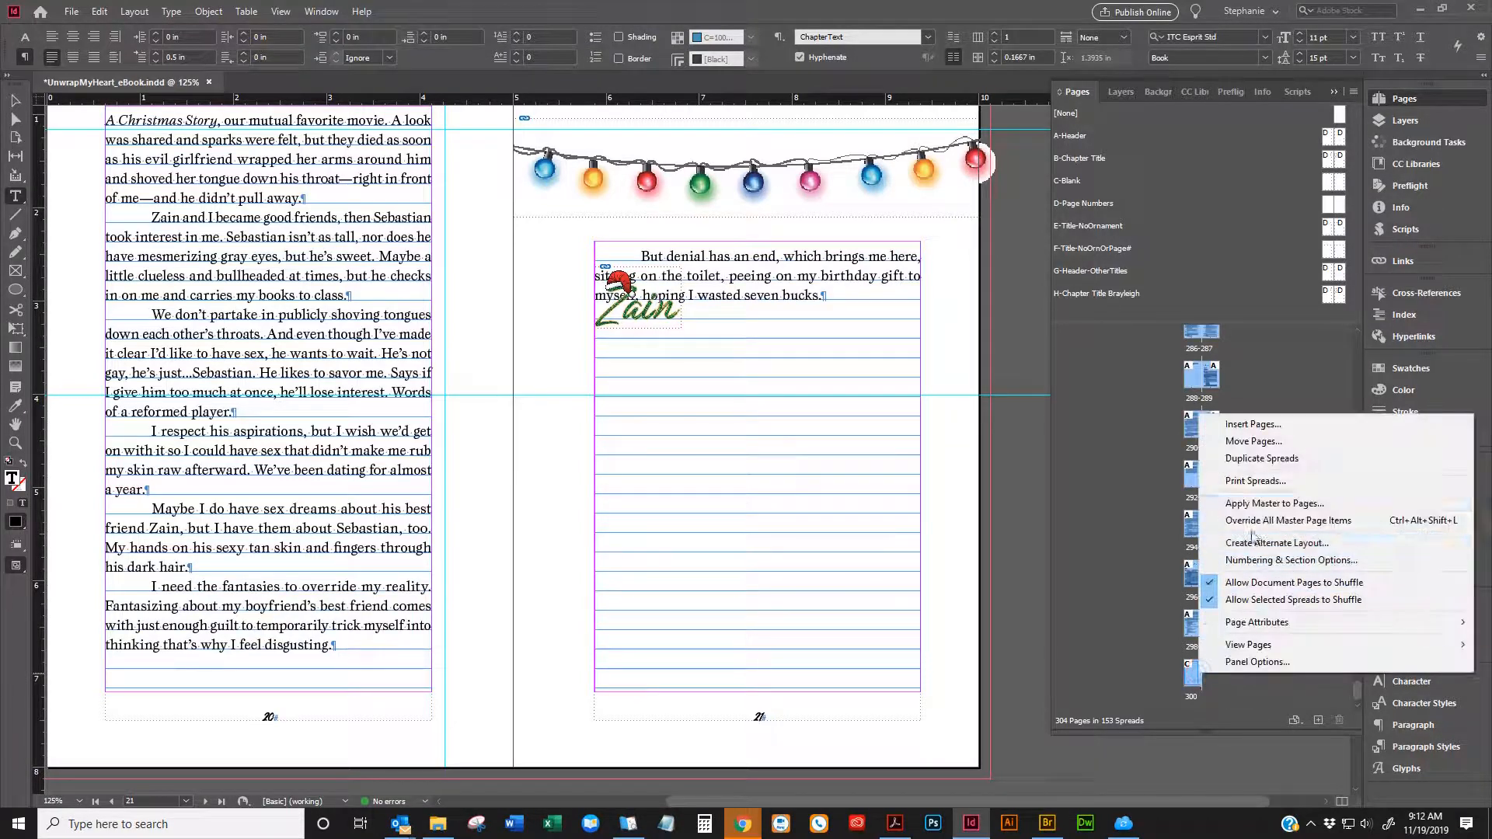
left_click(1254, 503)
left_click(737, 395)
left_click(736, 395)
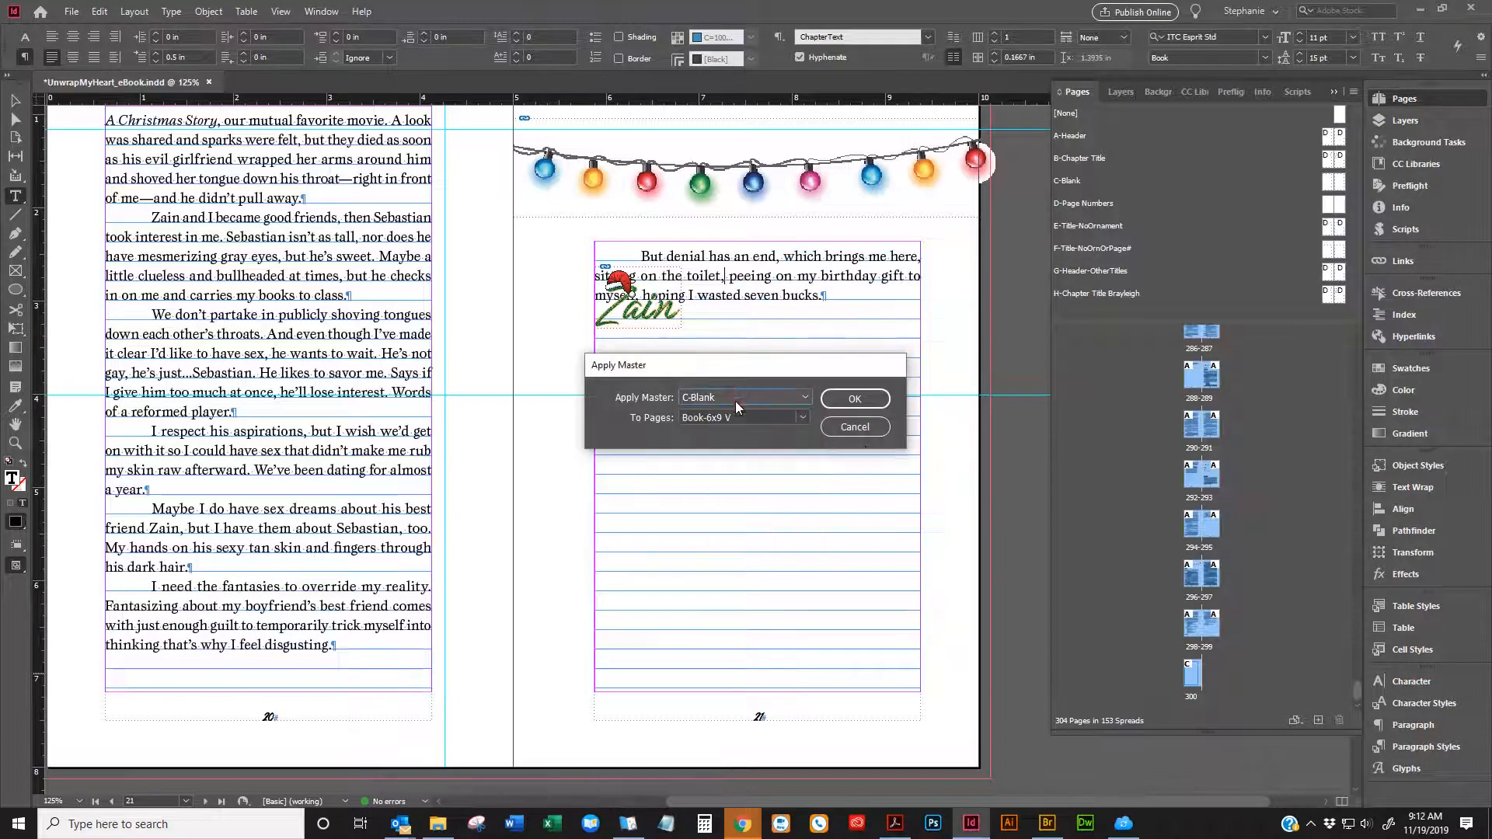
left_click(853, 400)
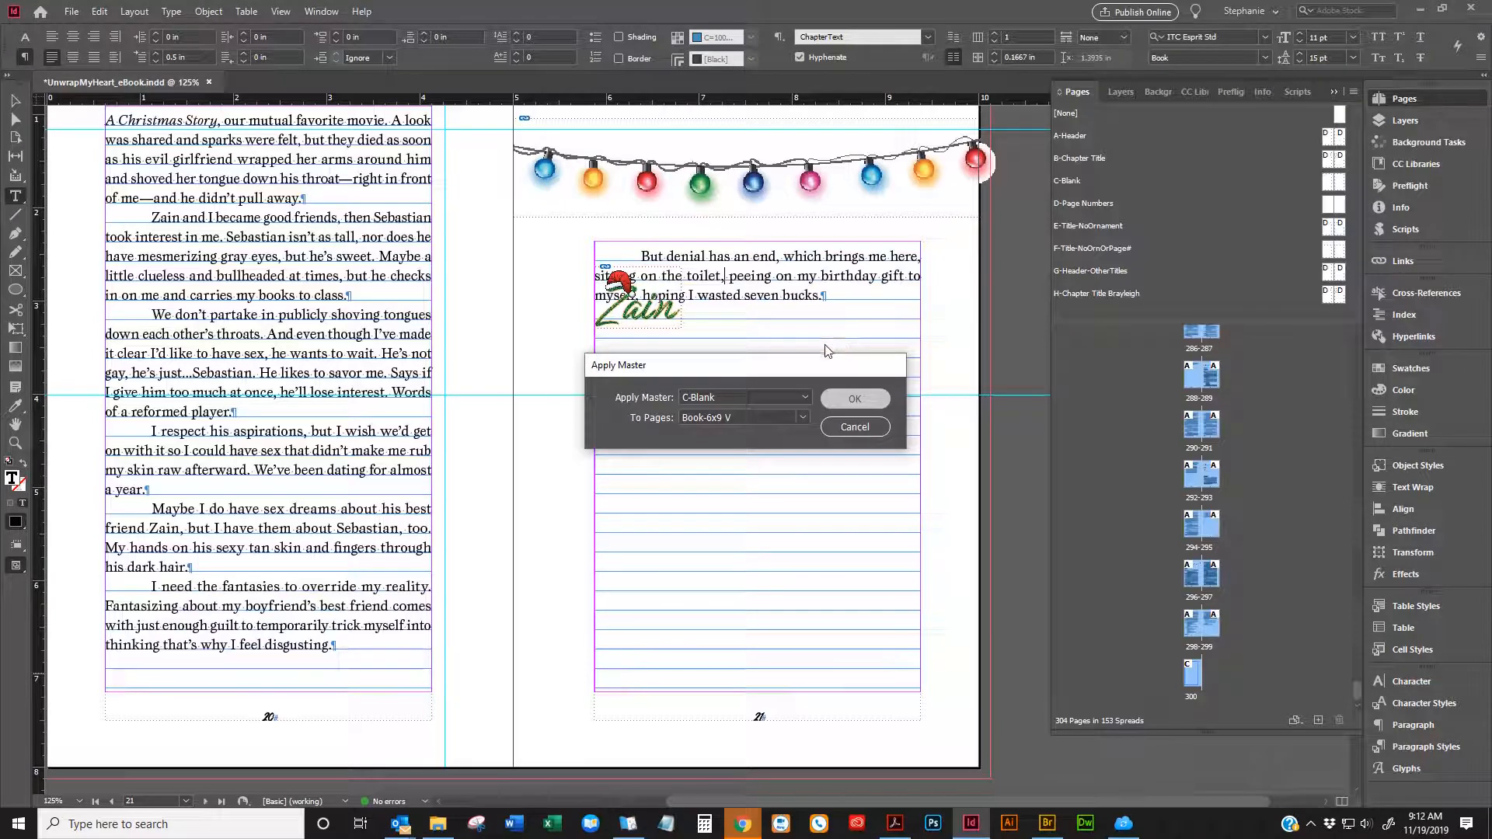
left_click(875, 388)
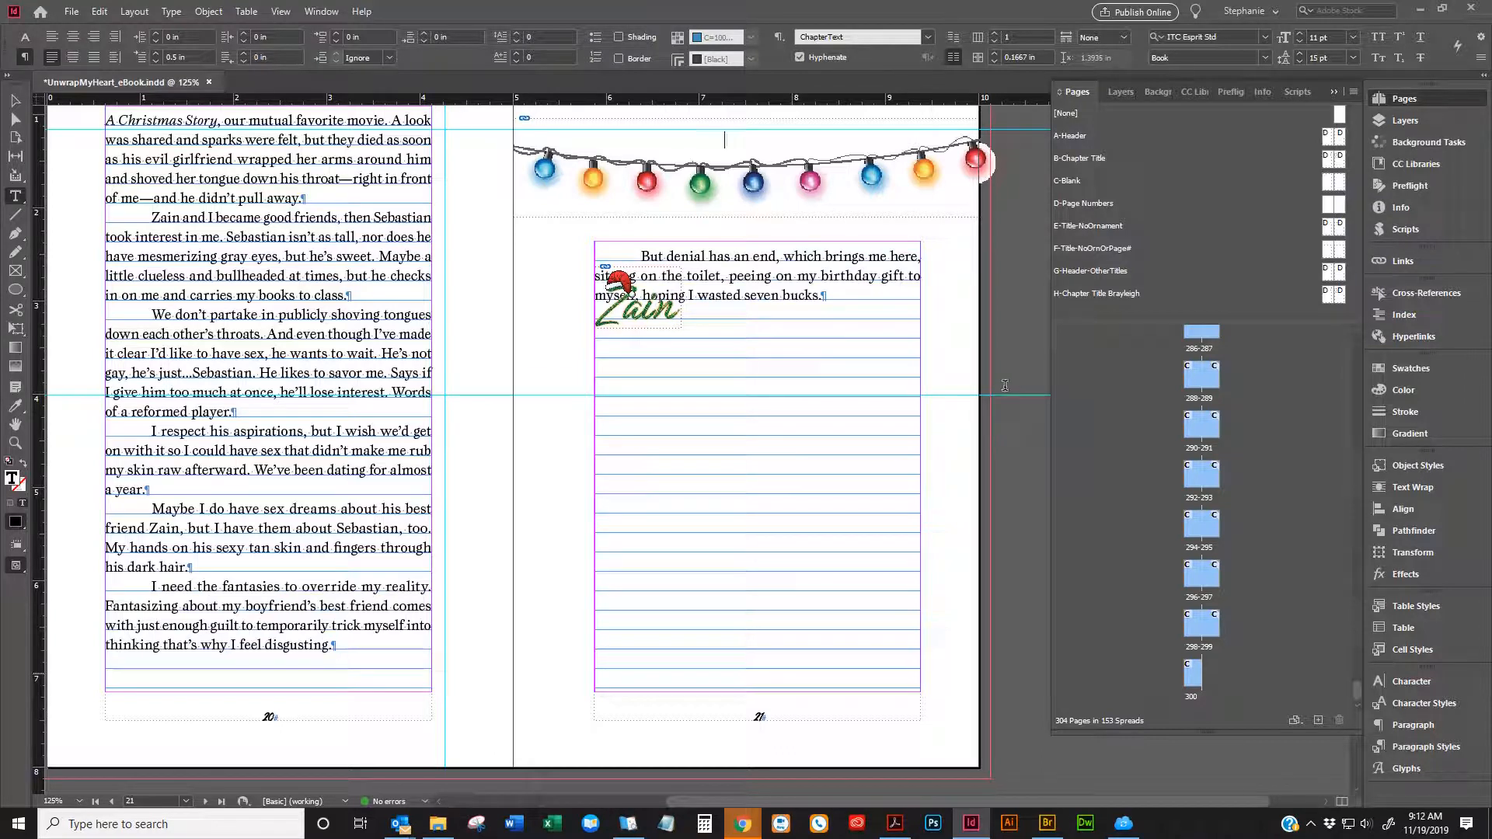
key("Escape")
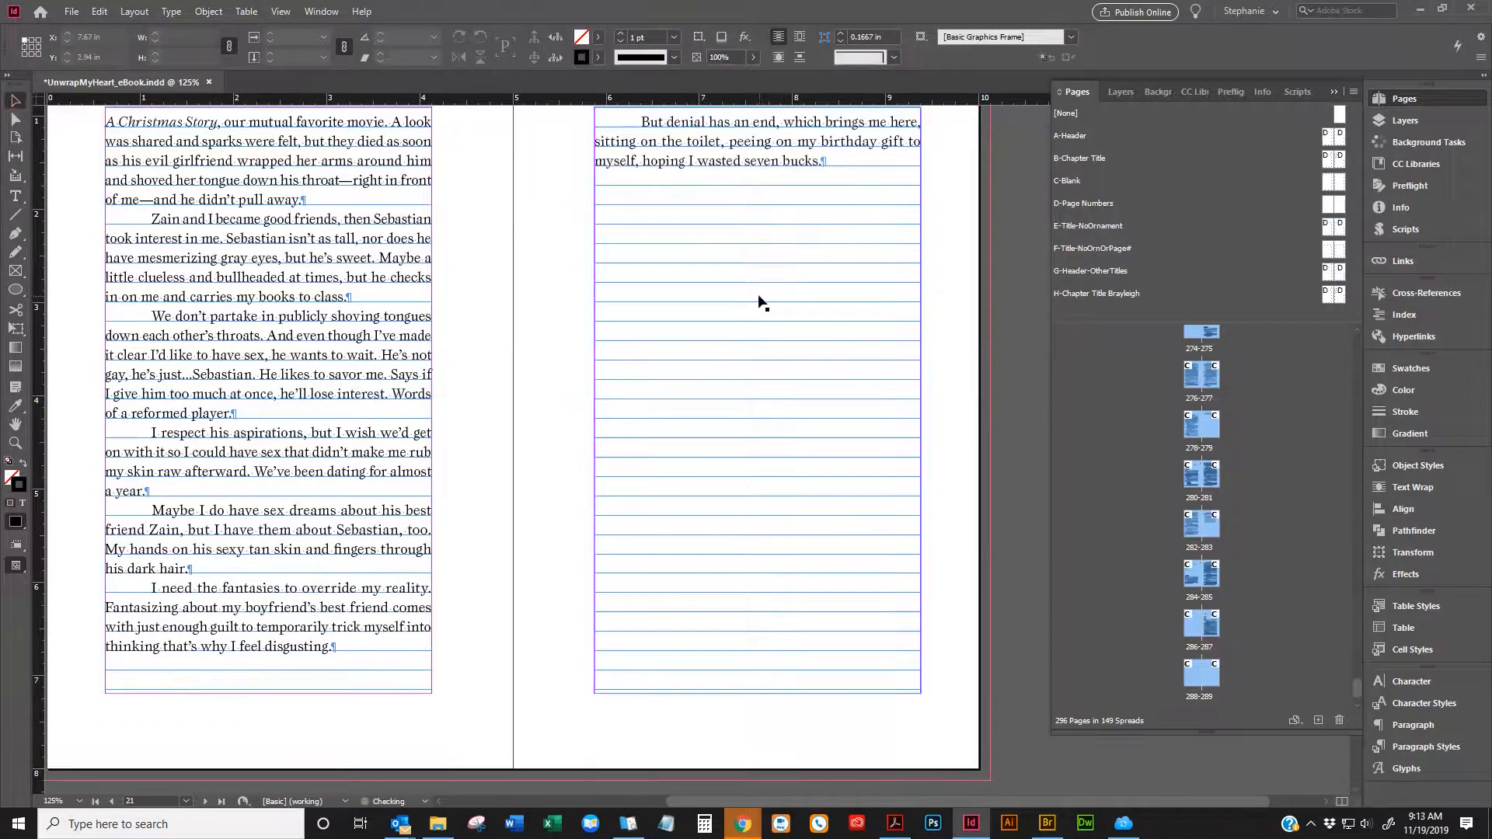
Review the pages from page 20 through page 41, checking for leftover master items and highlighted formatting overrides
scroll(760, 302, "up", 7)
scroll(760, 302, "down", 20)
scroll(762, 306, "up", 5)
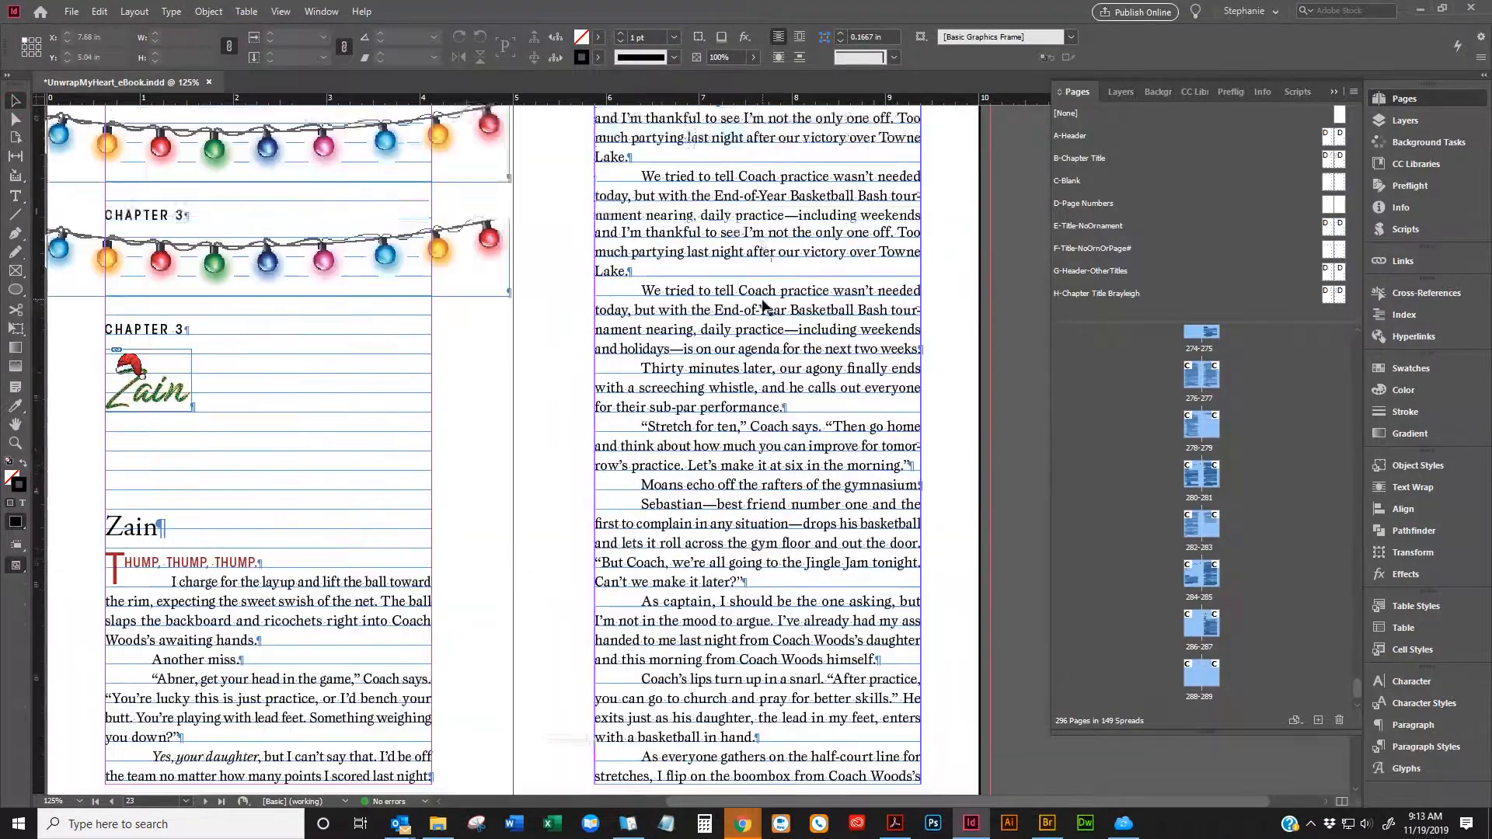
scroll(763, 306, "down", 20)
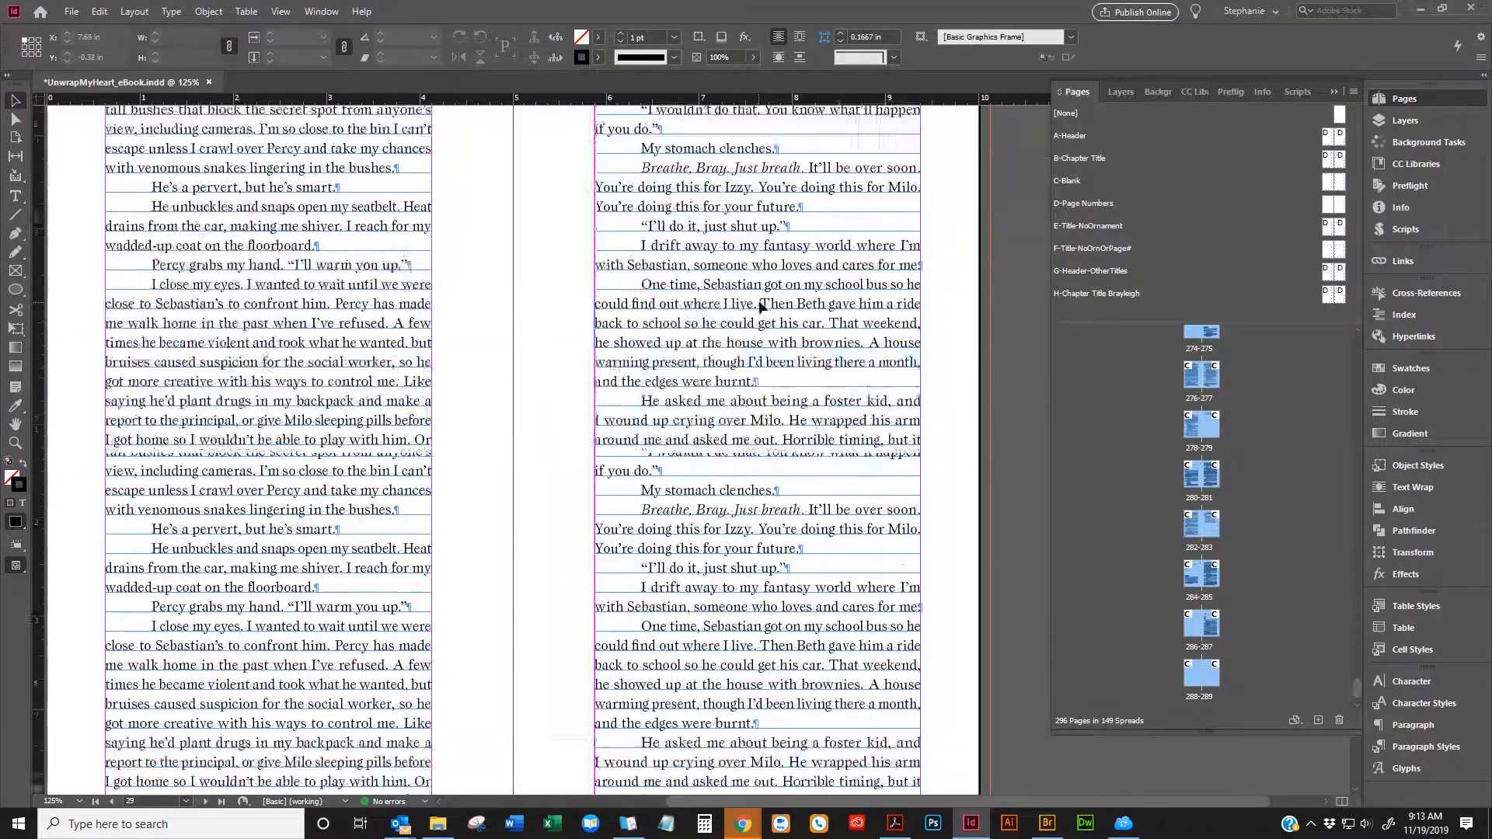
scroll(763, 306, "down", 20)
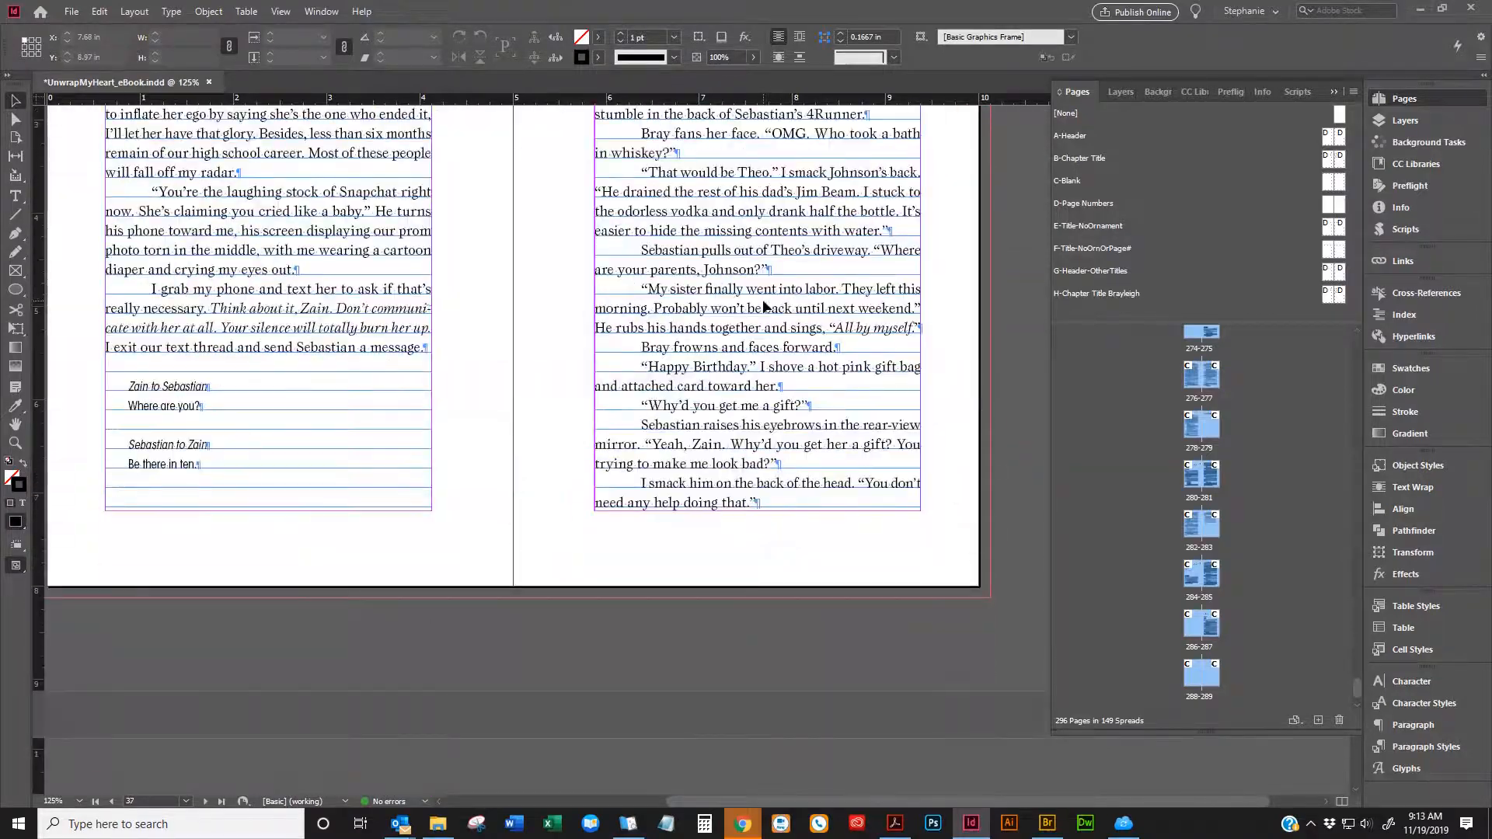
scroll(763, 306, "down", 20)
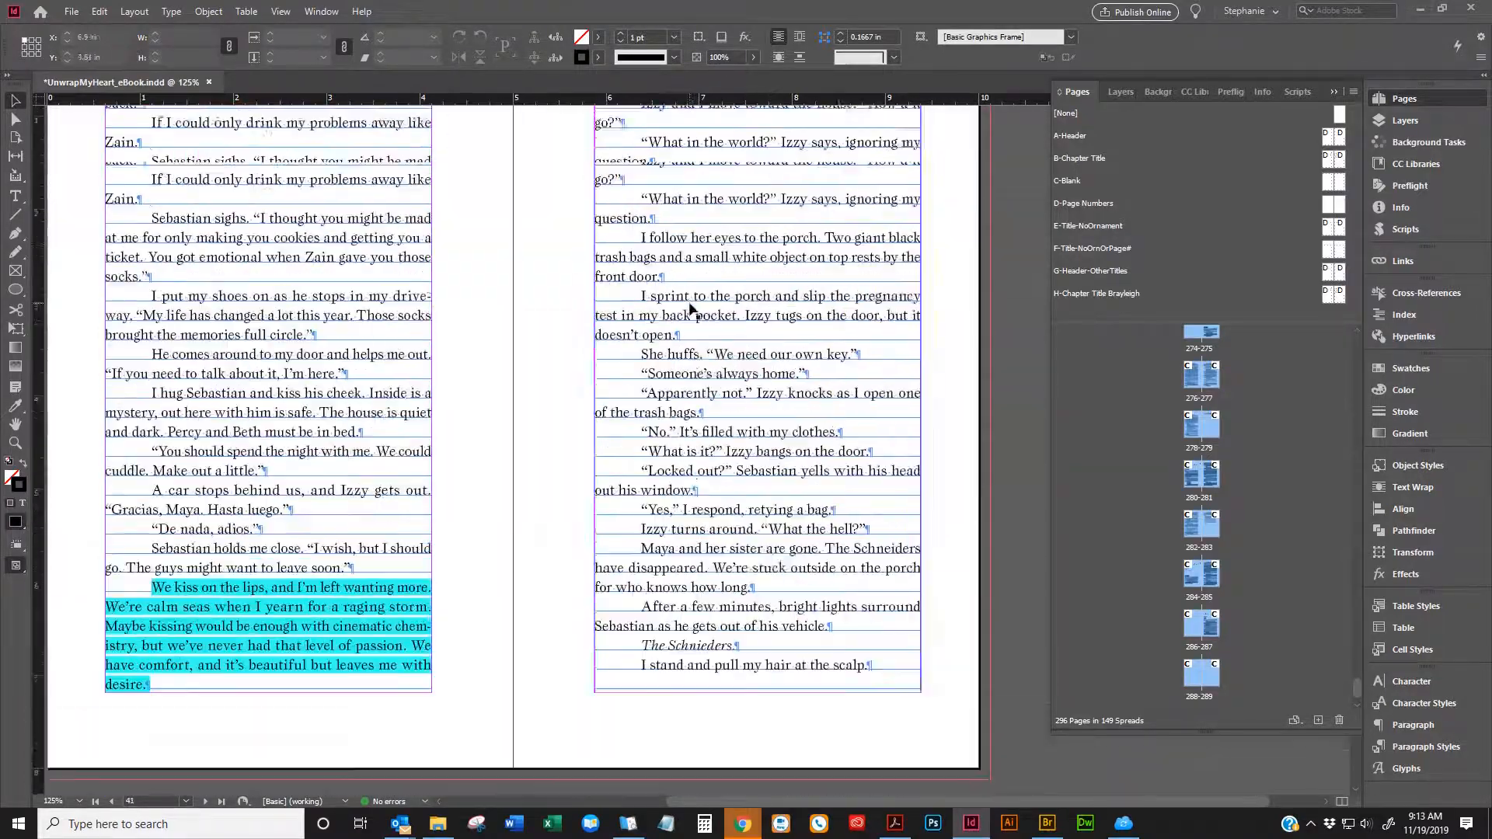
scroll(690, 310, "up", 20)
scroll(646, 316, "down", 13)
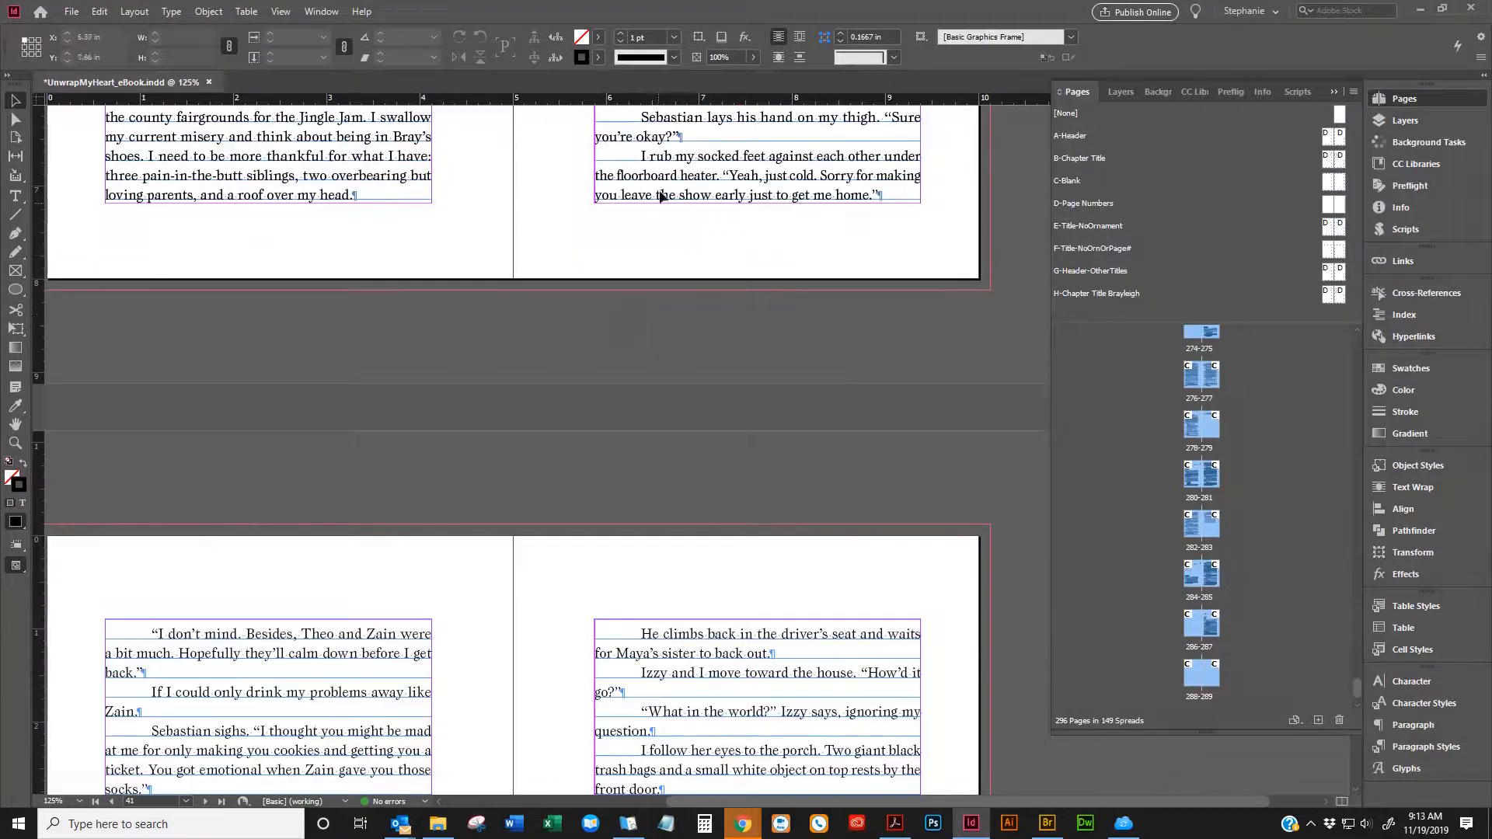
Clear all overrides from the highlighted "We kiss on the lips" paragraph on page 40 and inspect its character formatting
scroll(661, 195, "down", 10)
double_click(265, 513)
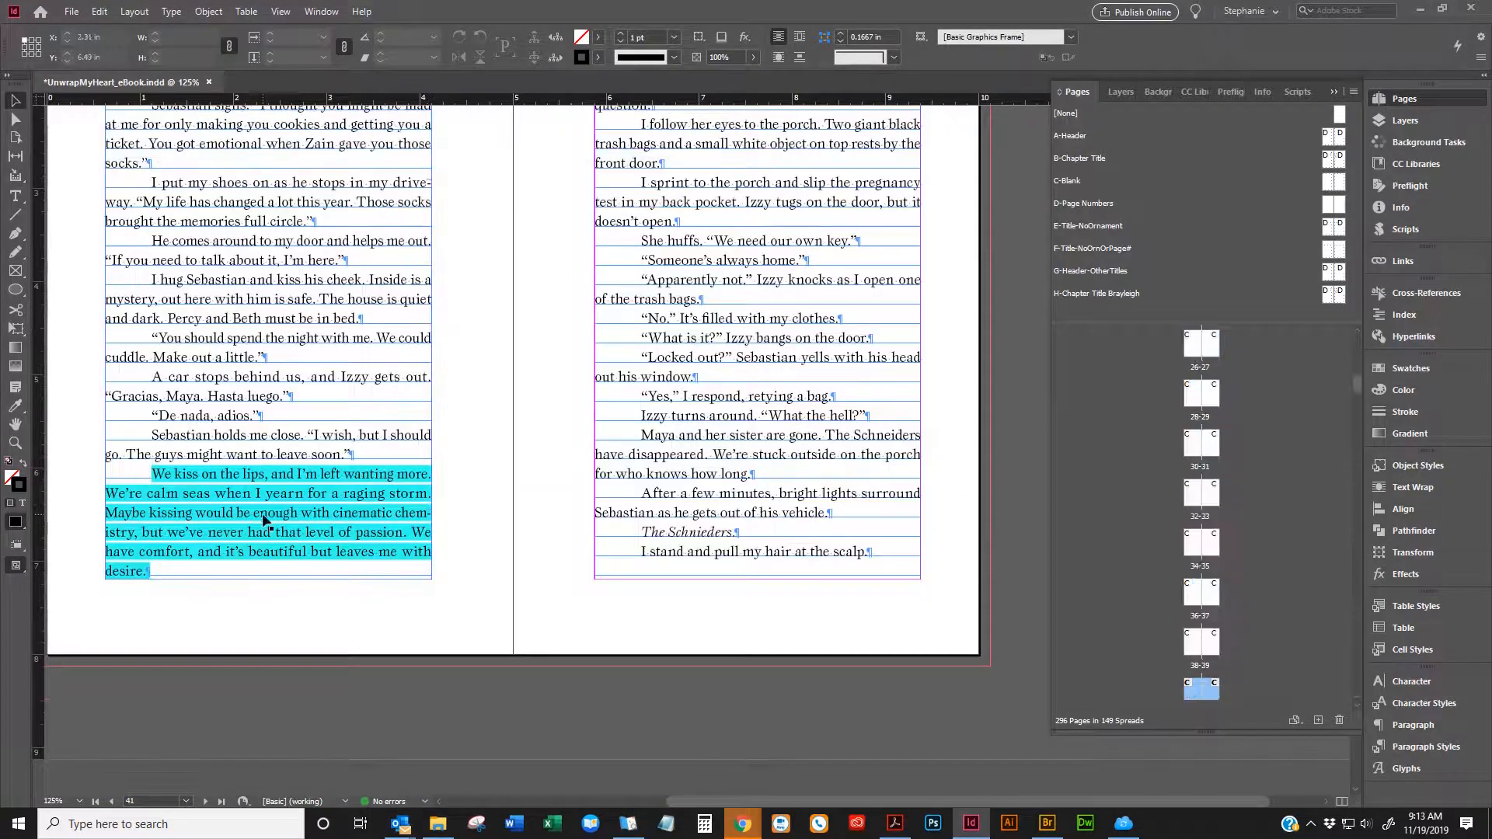
right_click(265, 514)
left_click(329, 120)
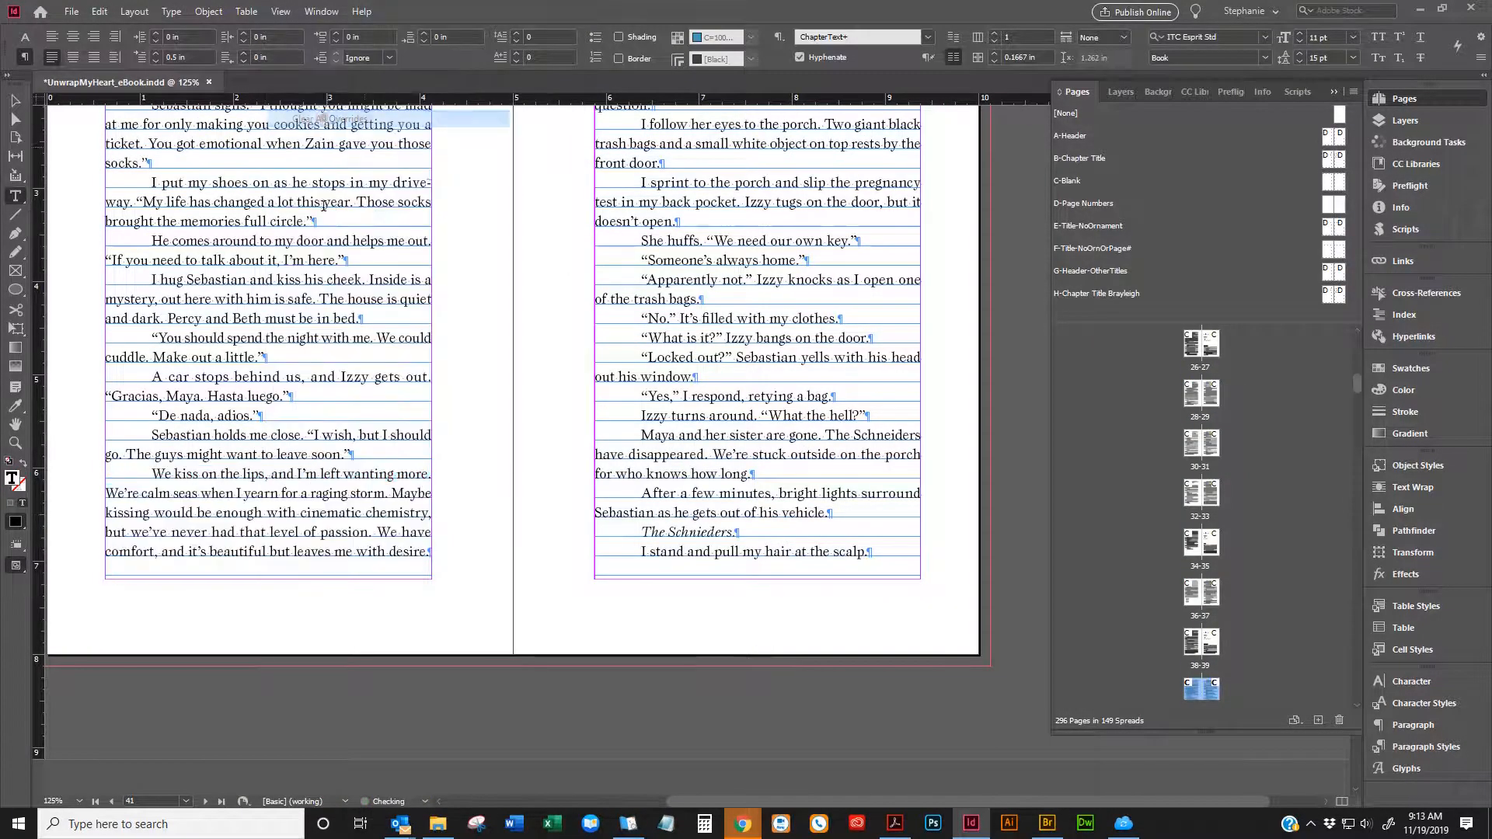
scroll(425, 329, "up", 4)
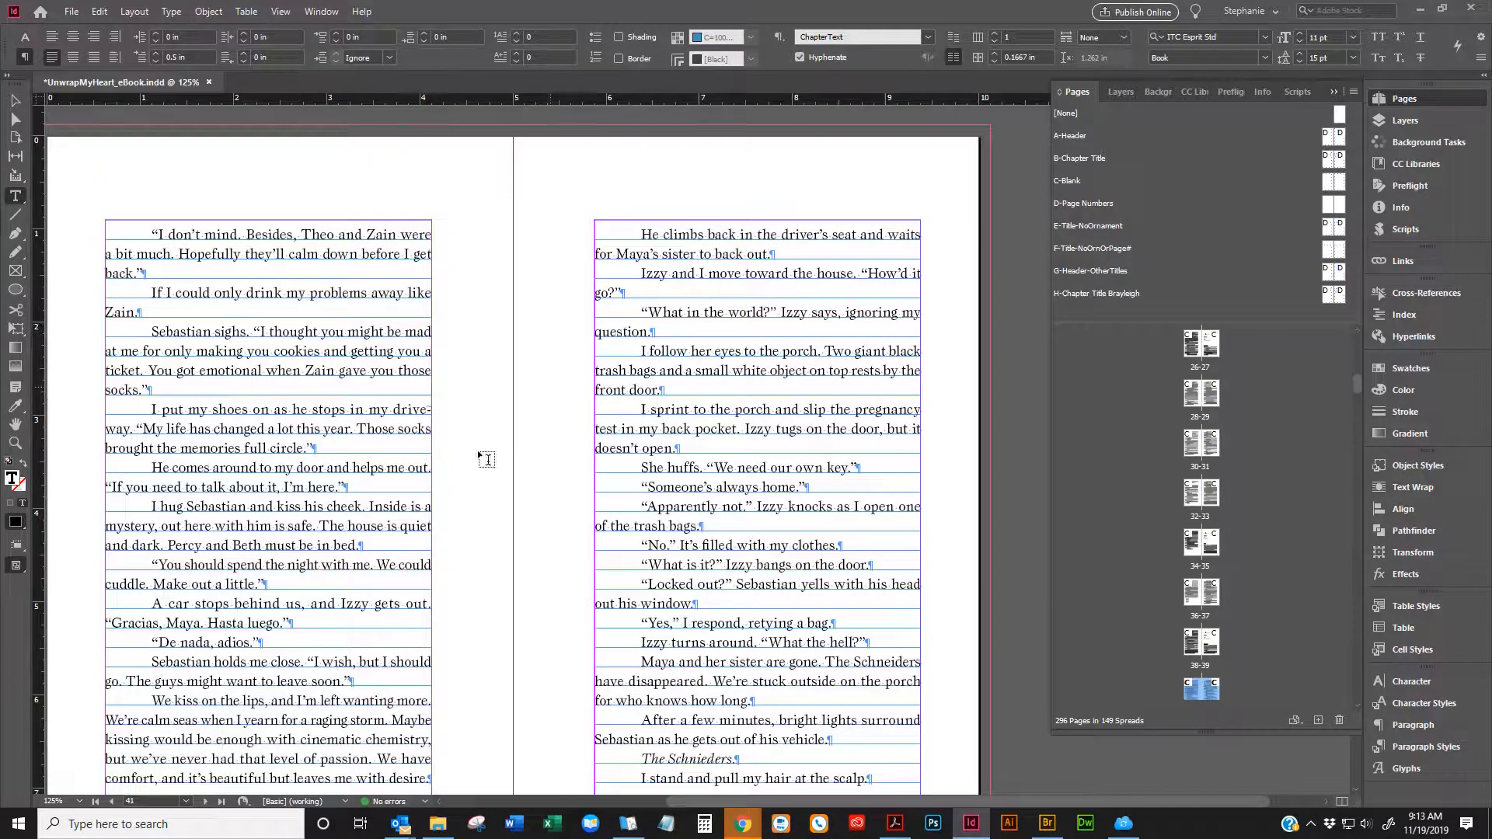
scroll(318, 620, "down", 4)
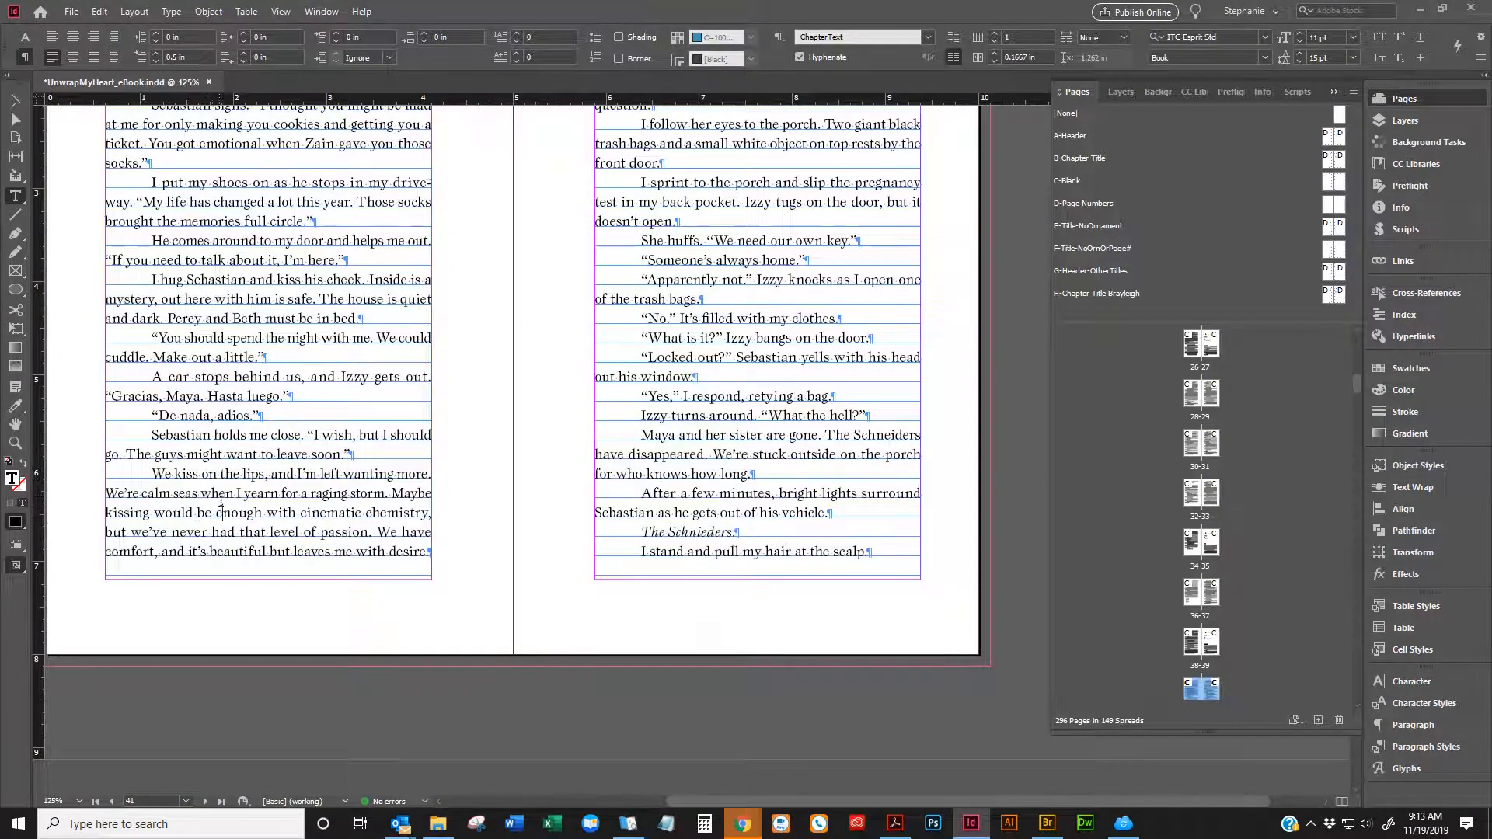
left_click_drag(148, 468, 429, 553)
left_click(27, 38)
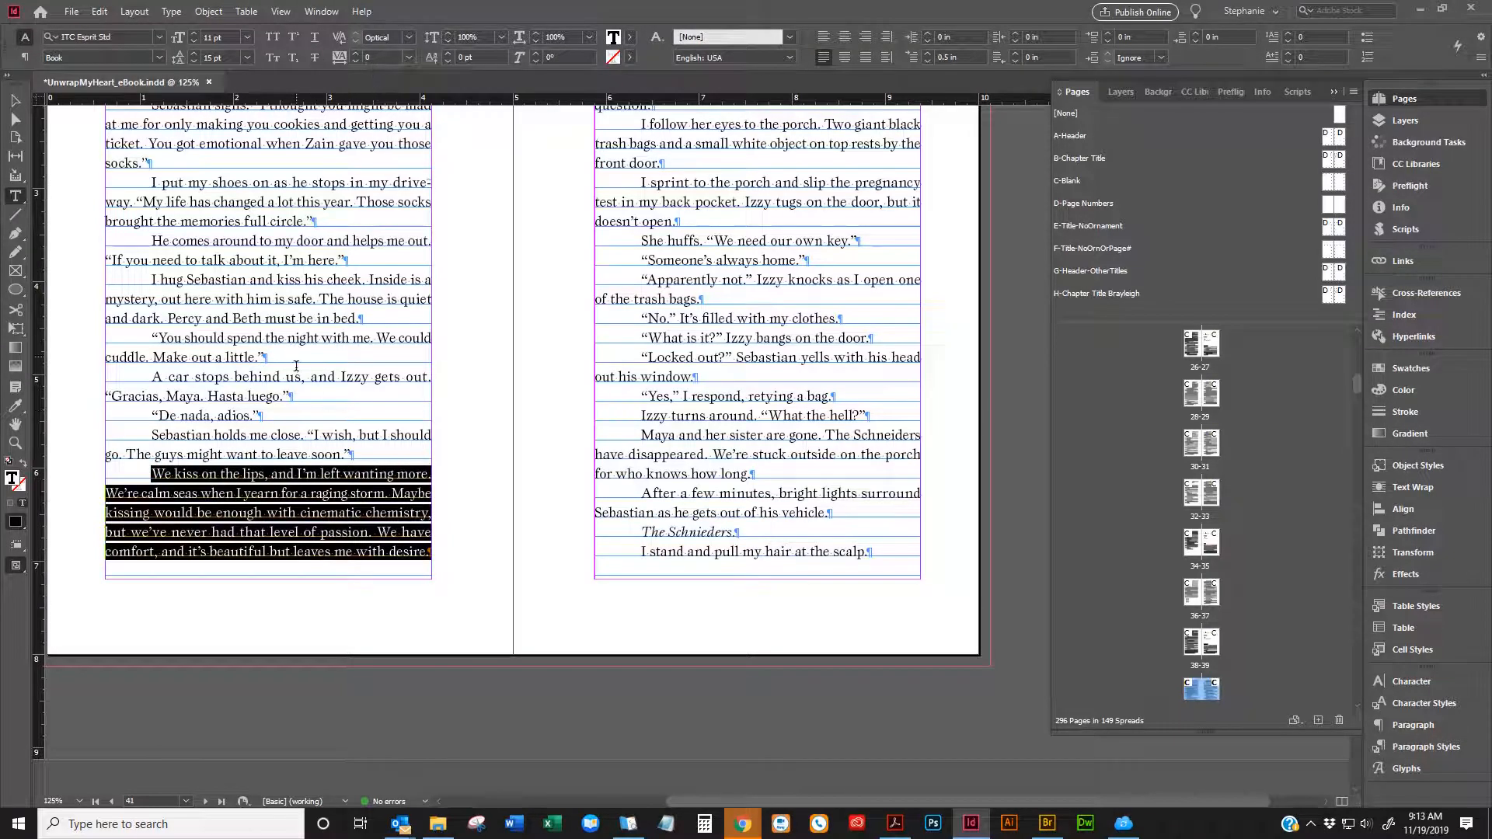
left_click(254, 533)
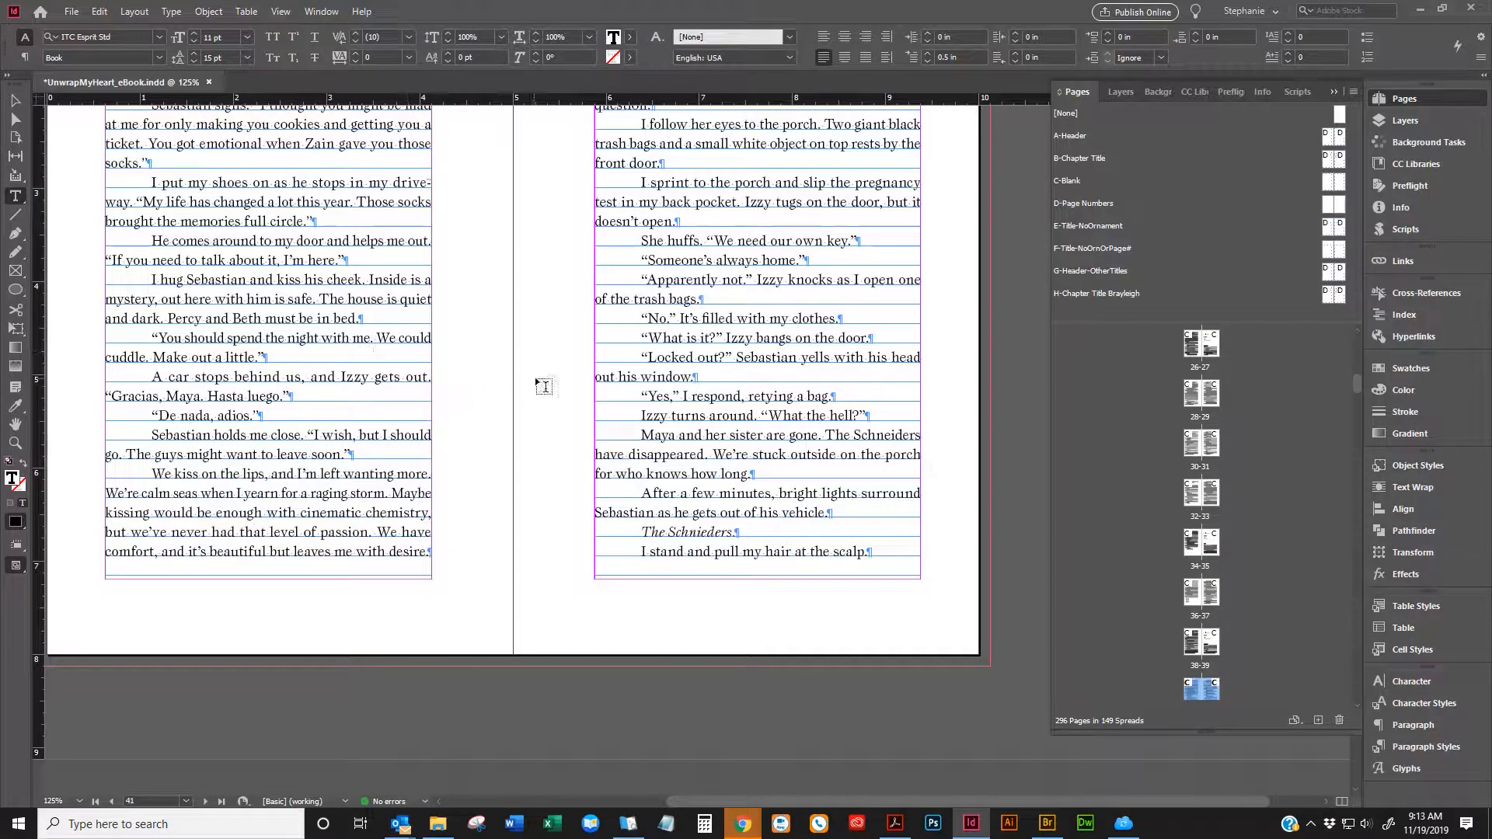
Clear all overrides from the passage running from "I kiss Milo's cheeks" on page 42 to "Percy picks himself up" on page 43
scroll(551, 295, "down", 10)
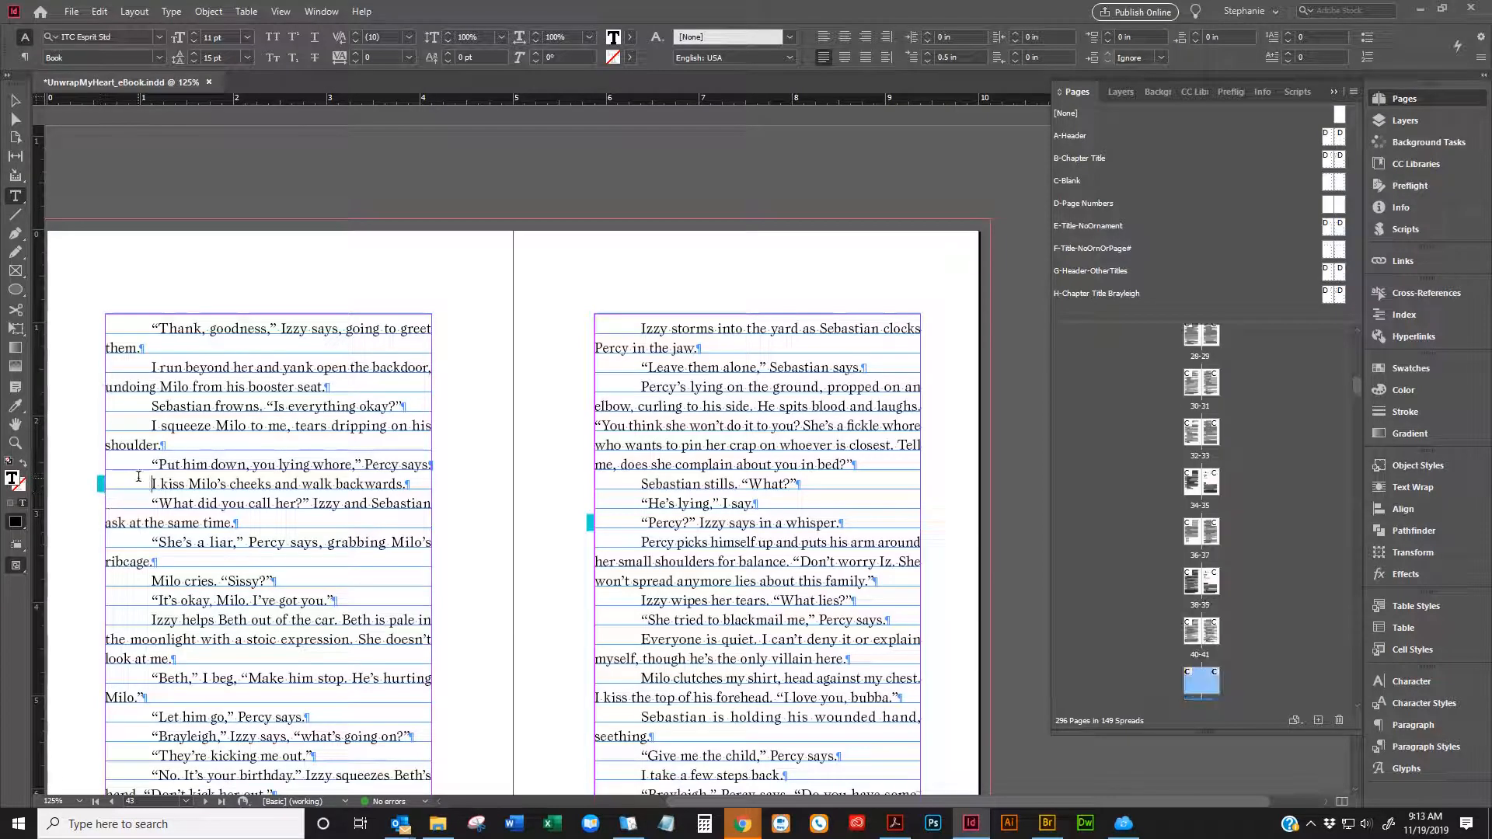
left_click_drag(109, 489, 865, 541)
right_click(864, 542)
left_click(954, 397)
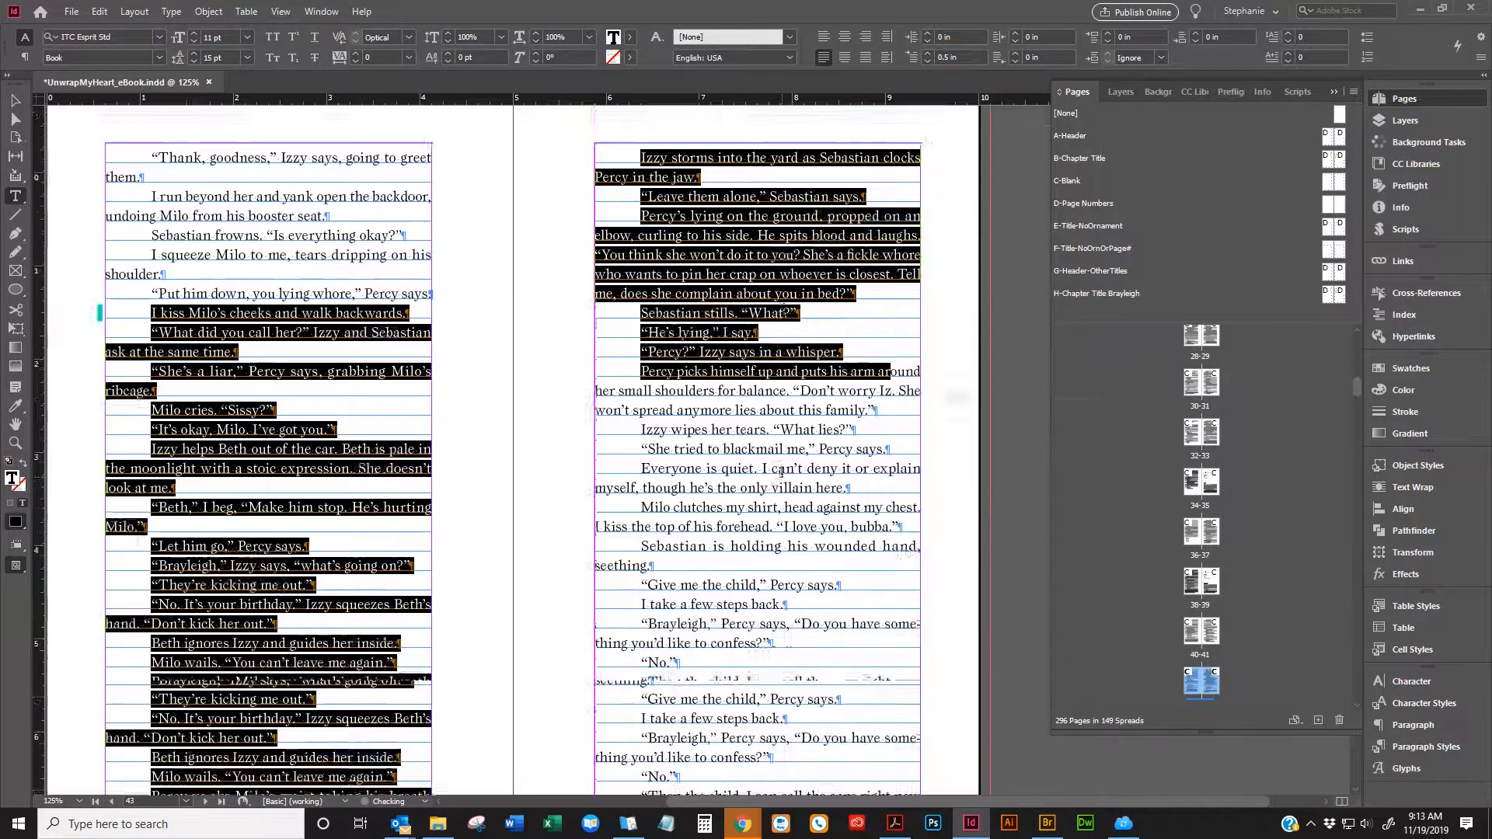
Delete the duplicate ornament paragraph following the "He smirks" paragraph, and clear all overrides from the Chapter 7 "Zain" title
scroll(471, 457, "down", 10)
scroll(472, 457, "up", 2)
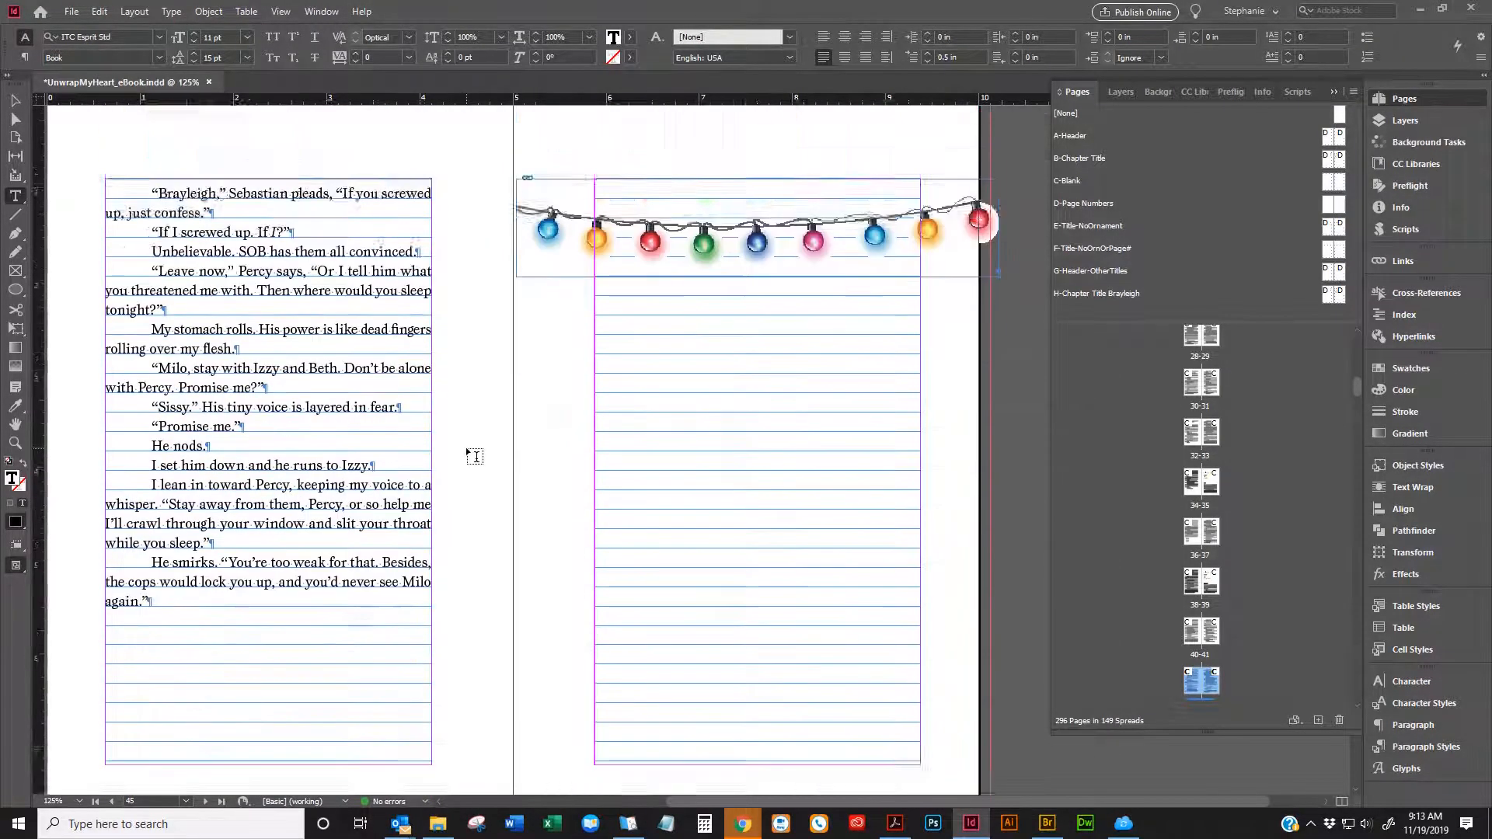
scroll(490, 443, "down", 10)
scroll(509, 440, "up", 2)
scroll(509, 440, "up", 5)
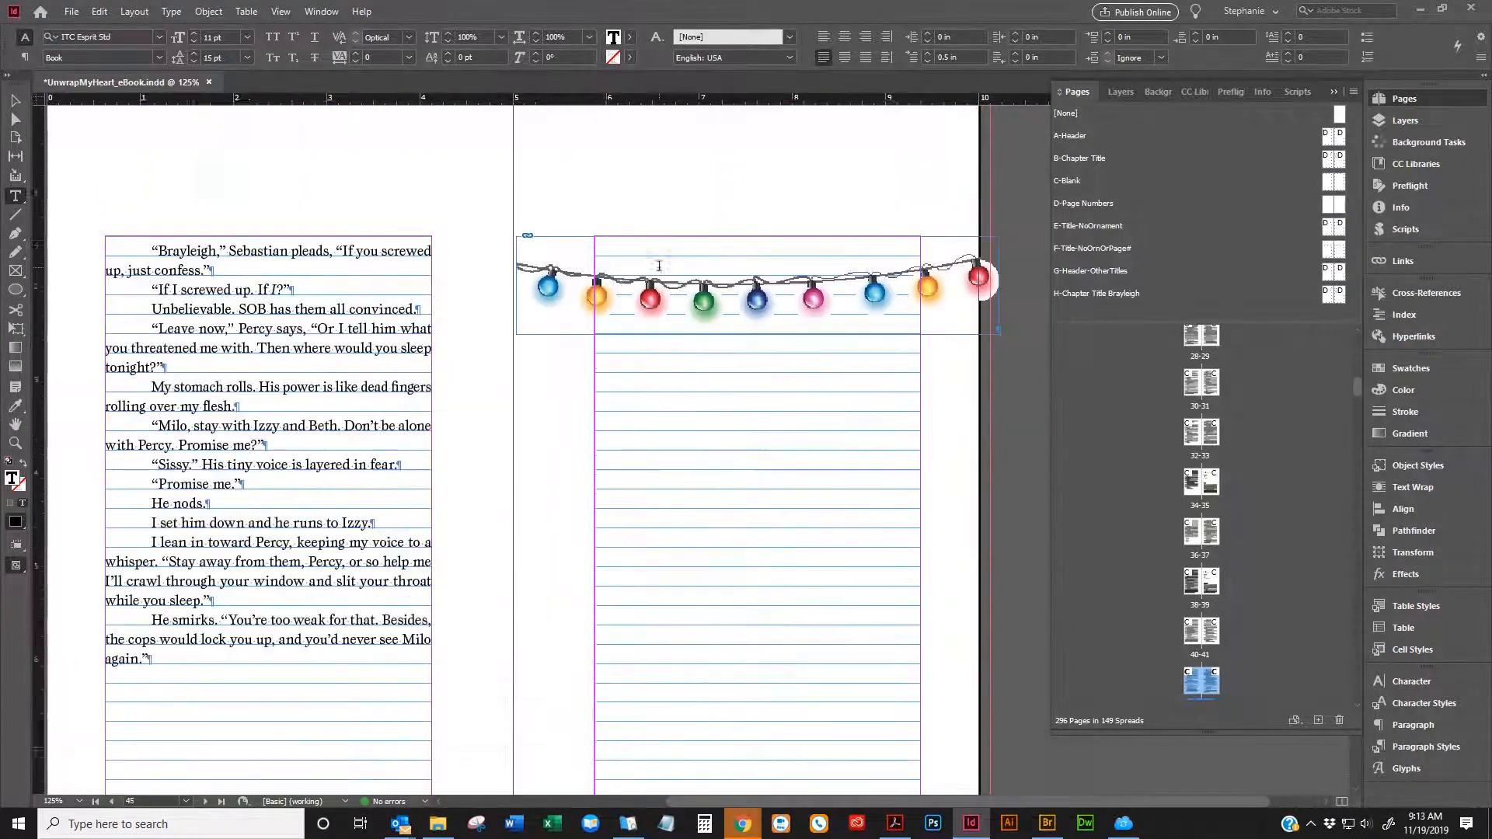
scroll(273, 517, "down", 2)
left_click(229, 546)
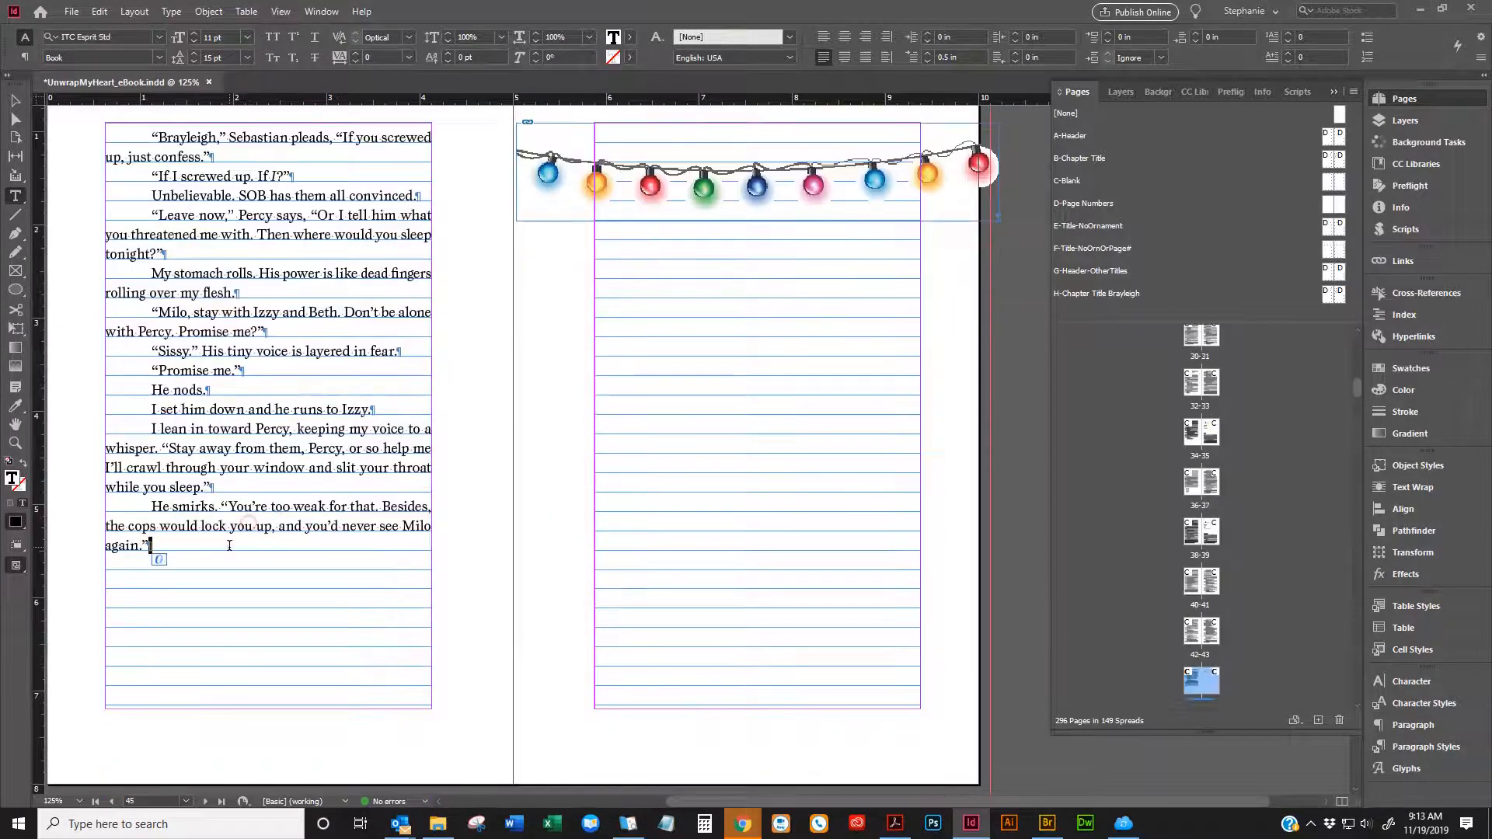
key("Right")
key("Delete")
key("Delete")
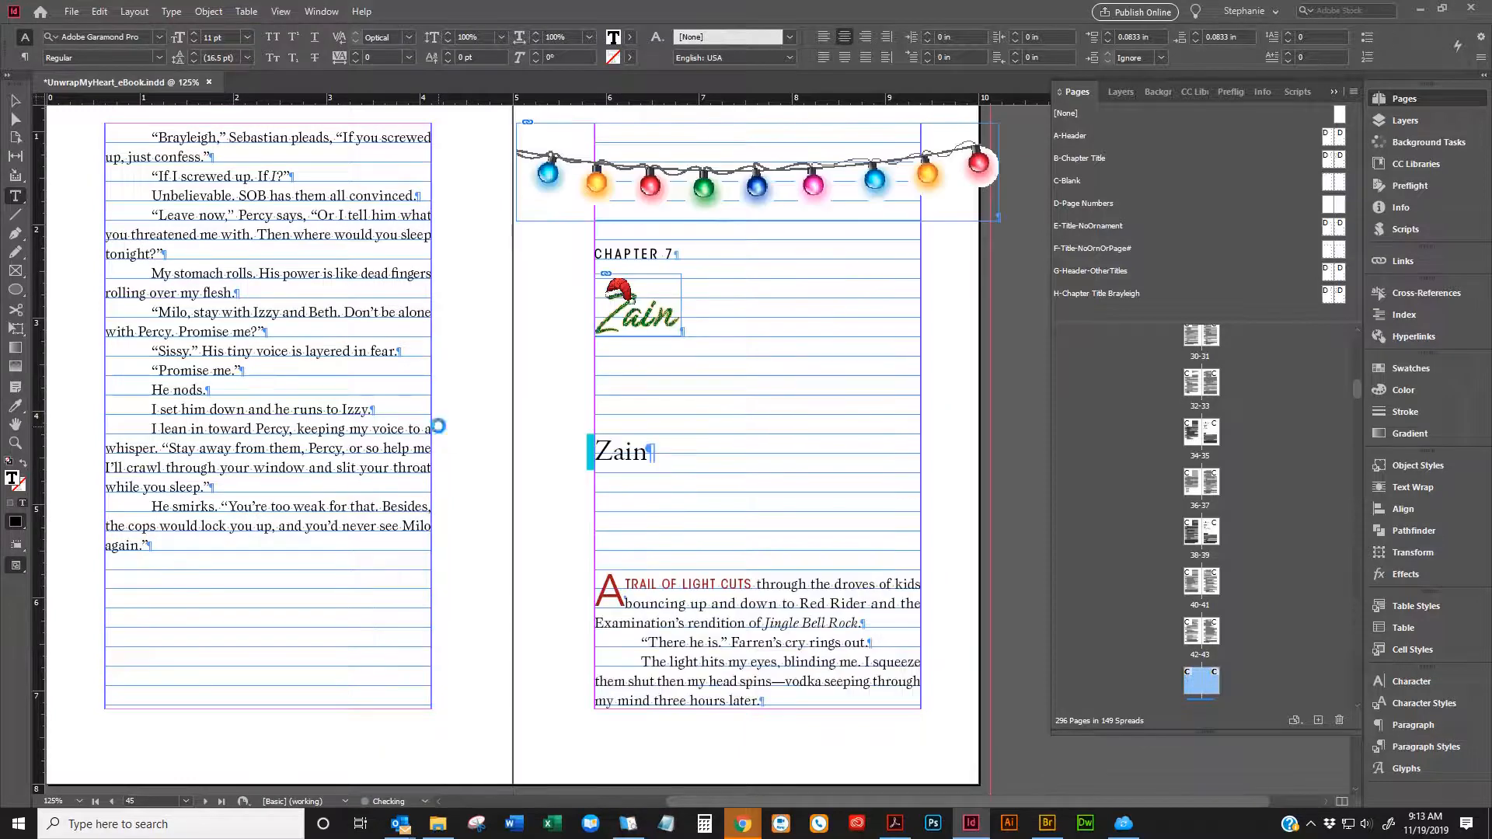
right_click(614, 459)
left_click(687, 419)
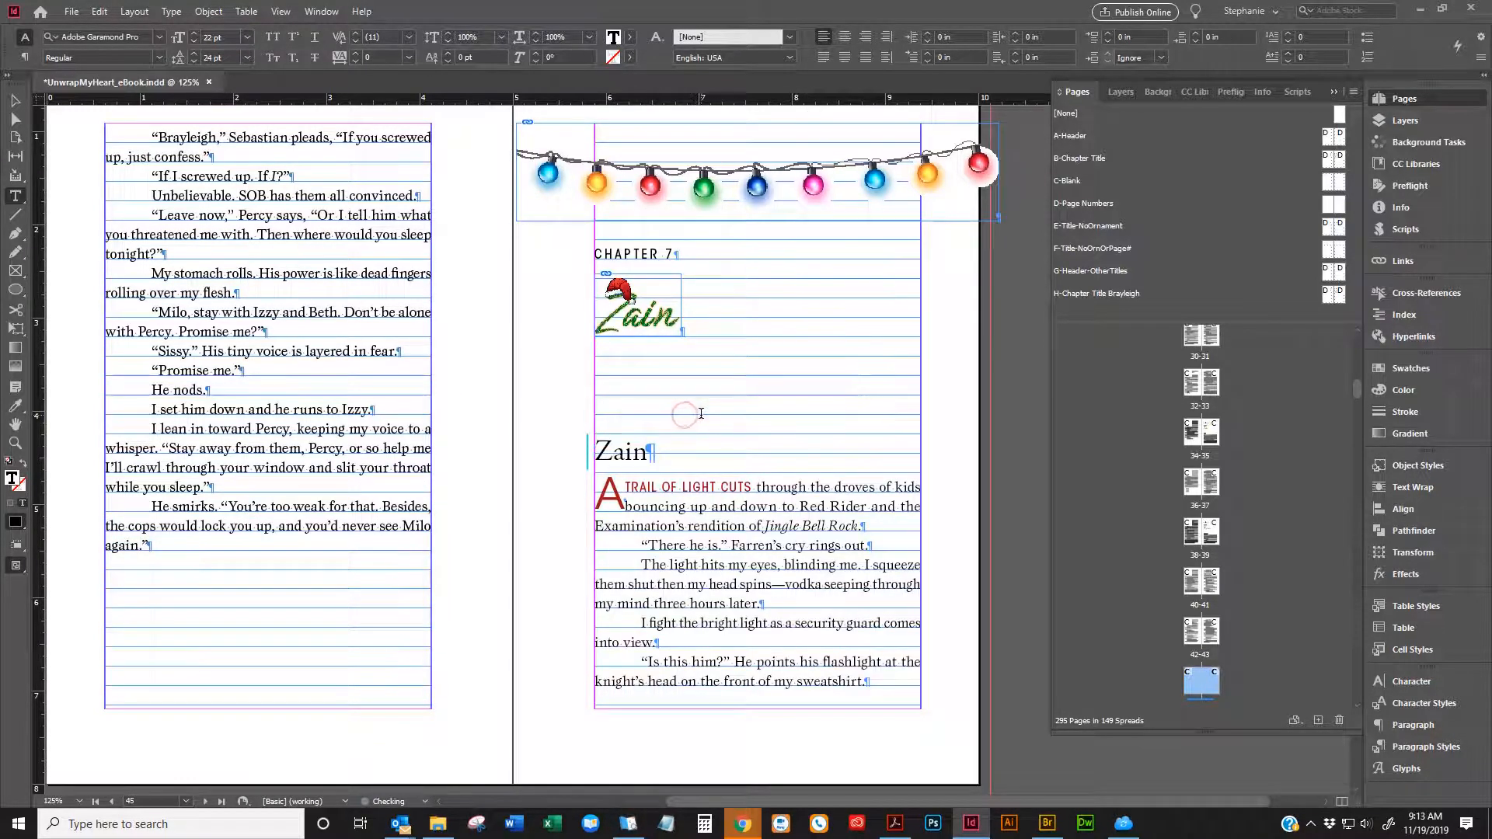
Clear all overrides from the flagged "What? Because of one bad night?" paragraph on page 53
scroll(723, 385, "down", 4)
scroll(730, 388, "up", 1)
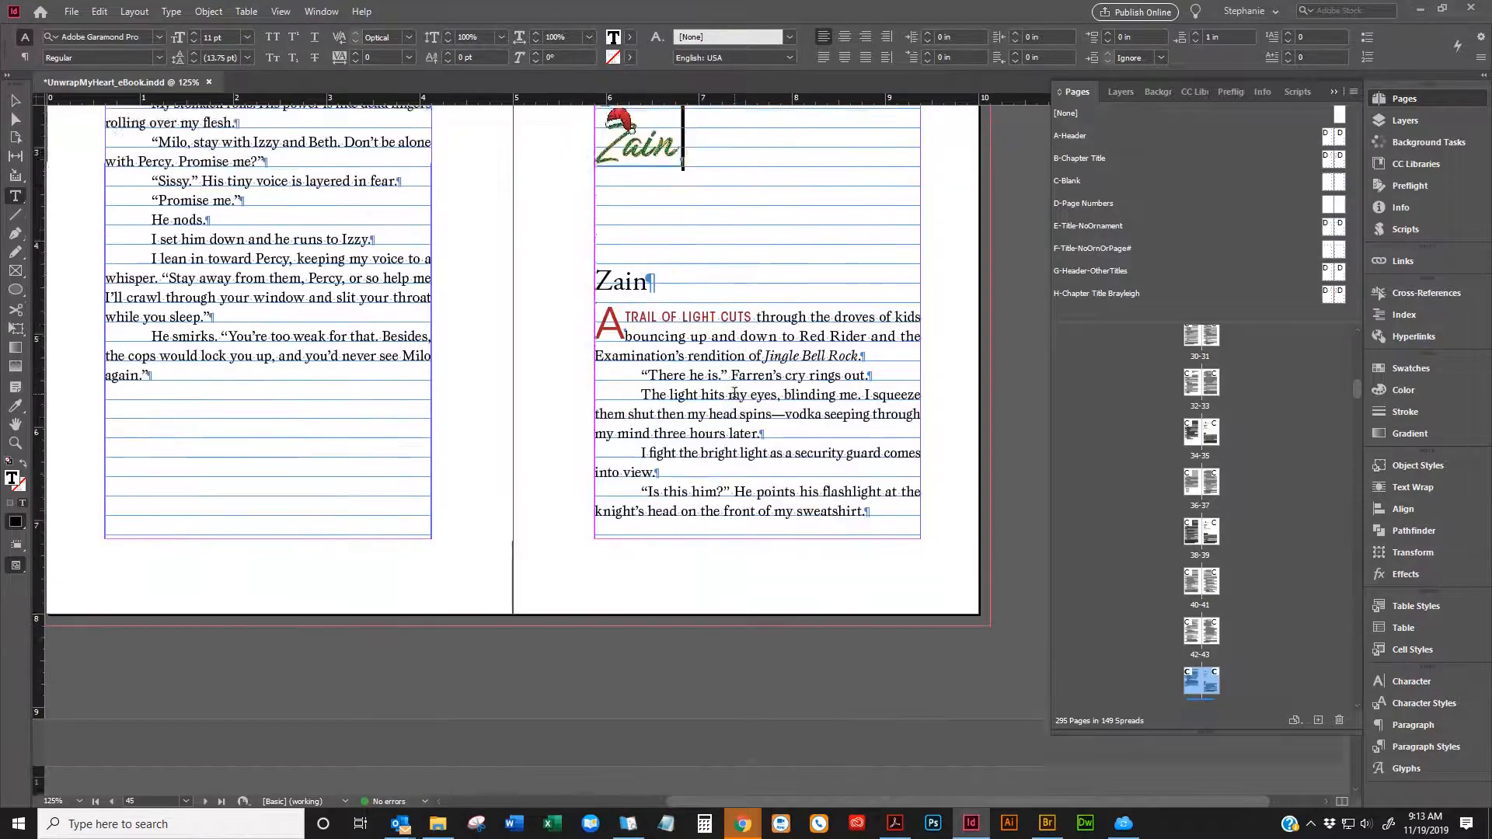
scroll(735, 393, "down", 1)
scroll(735, 392, "down", 16)
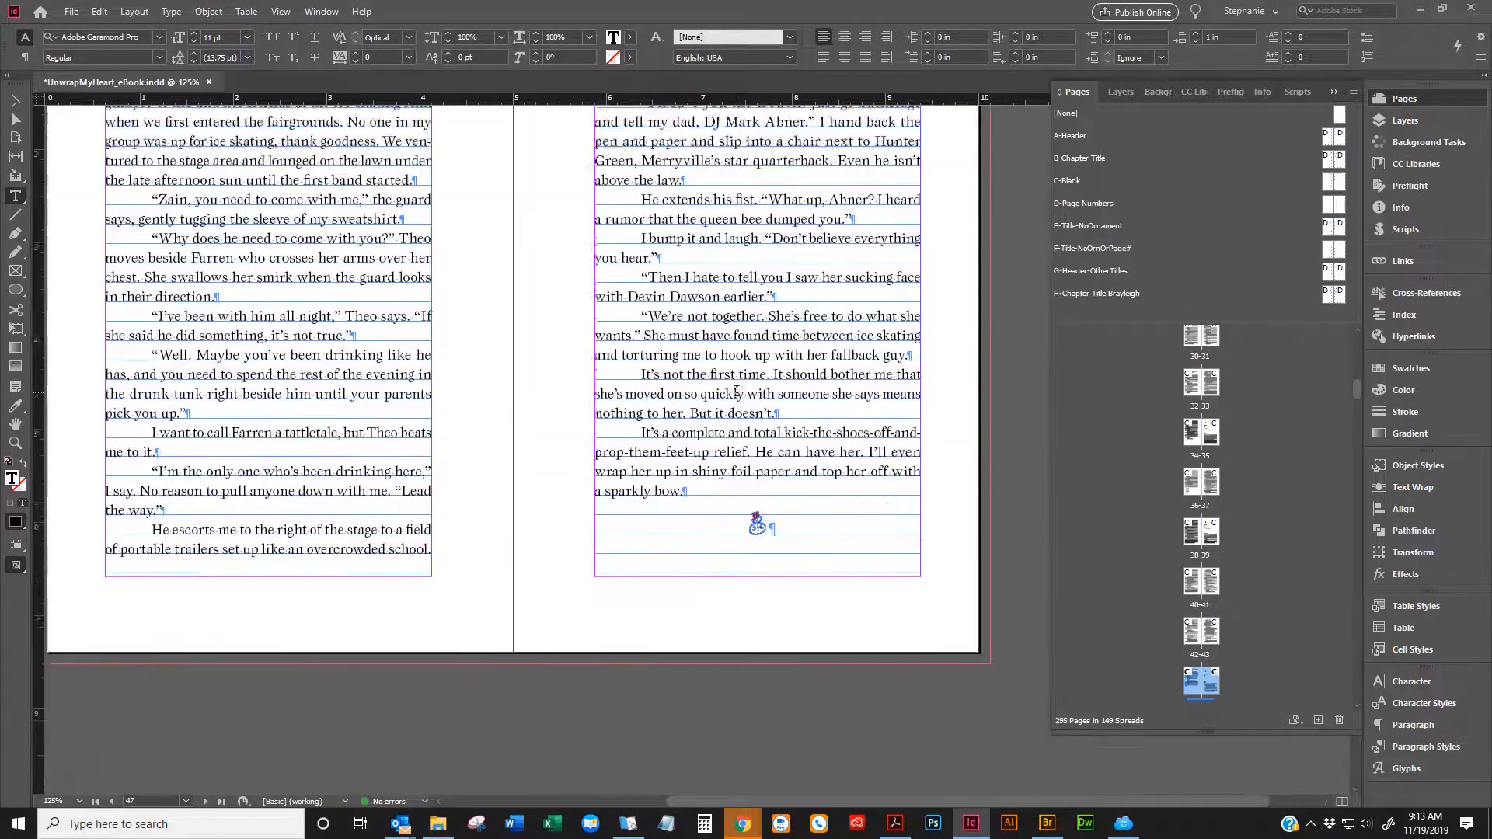
scroll(737, 392, "down", 11)
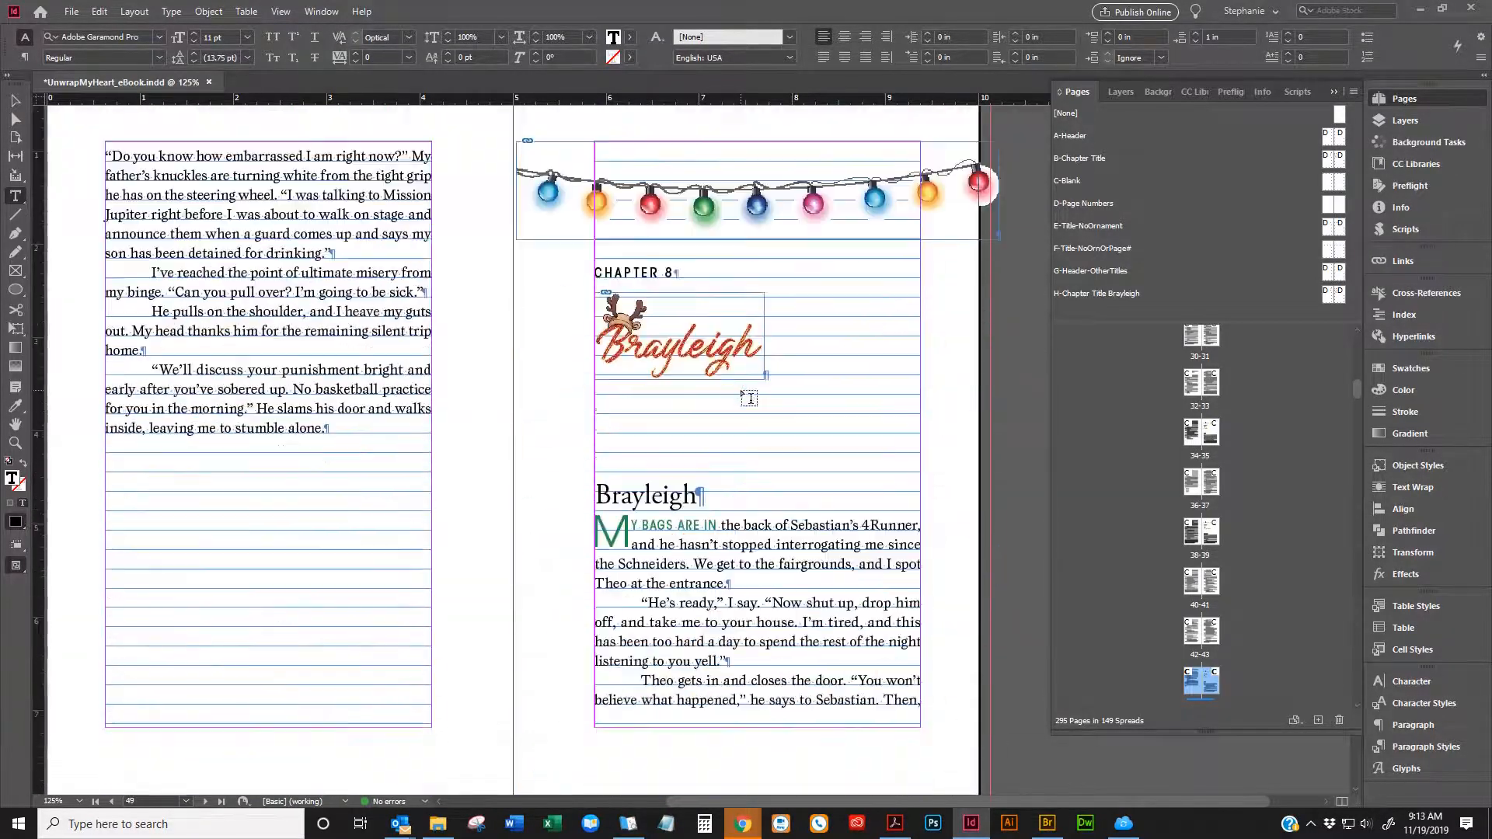
scroll(748, 398, "down", 18)
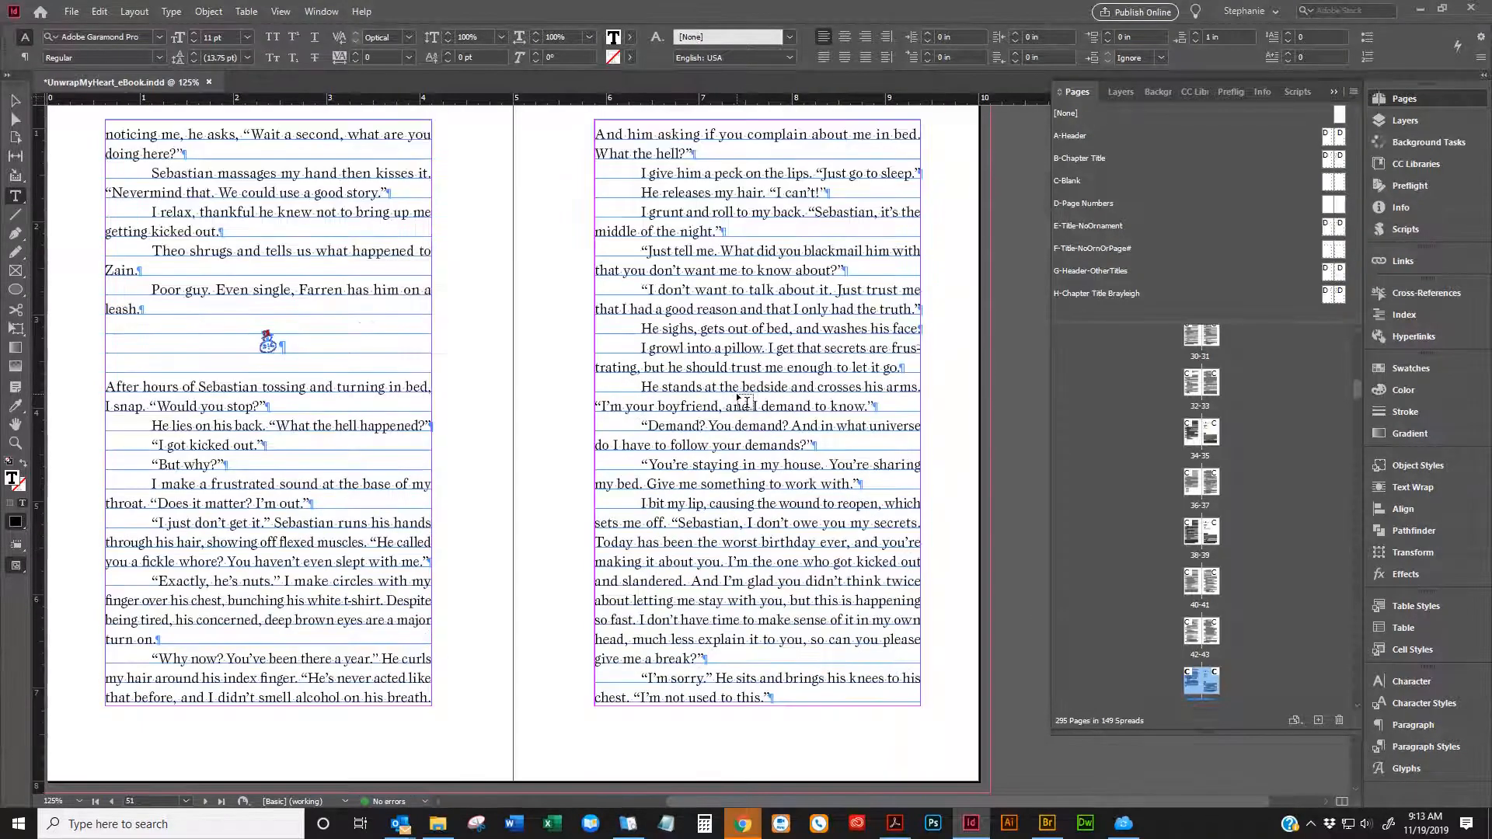
scroll(745, 397, "down", 8)
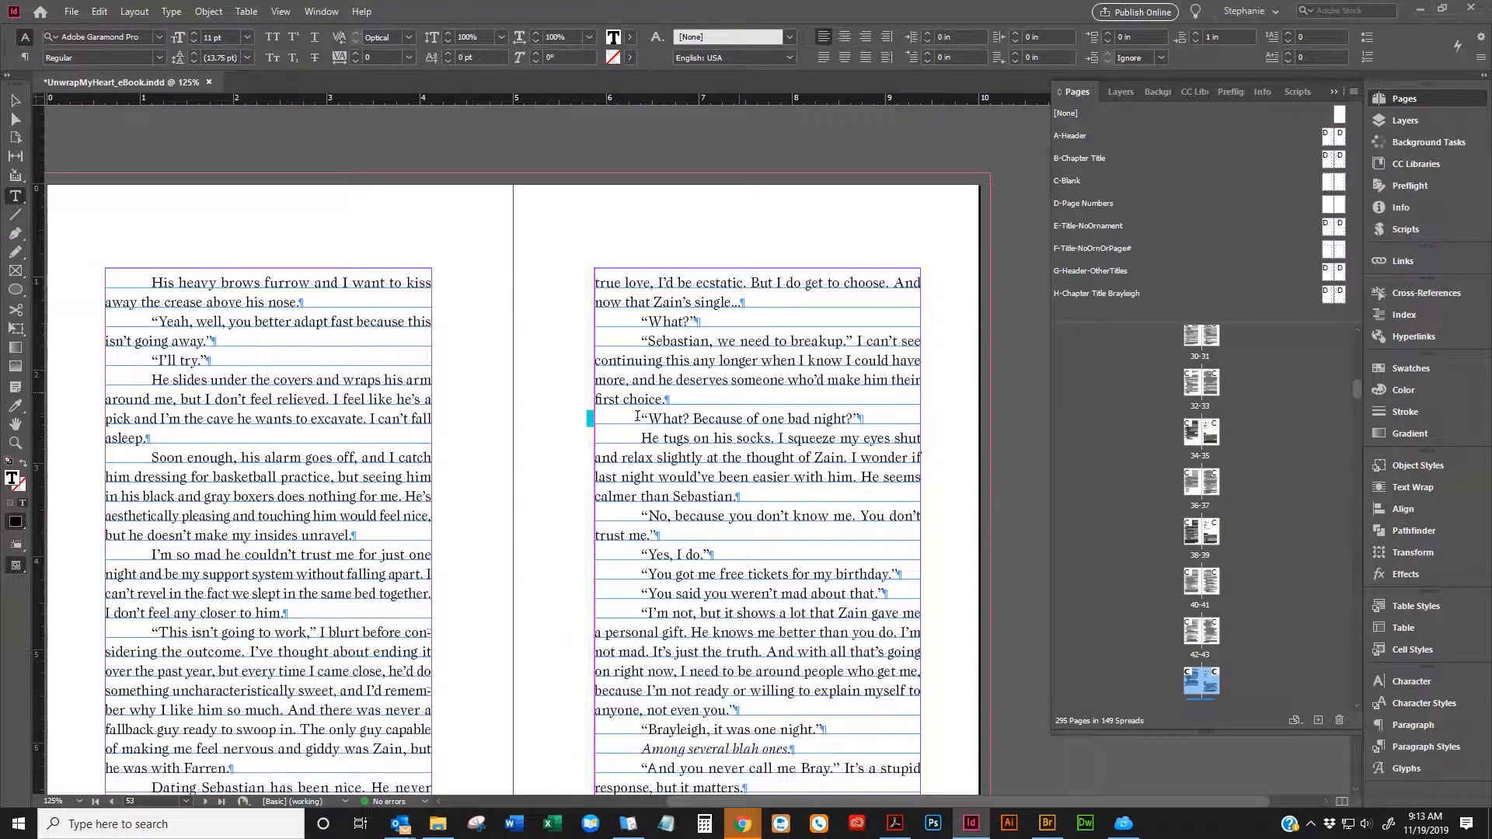
left_click(869, 418)
scroll(746, 417, "down", 1)
right_click(710, 303)
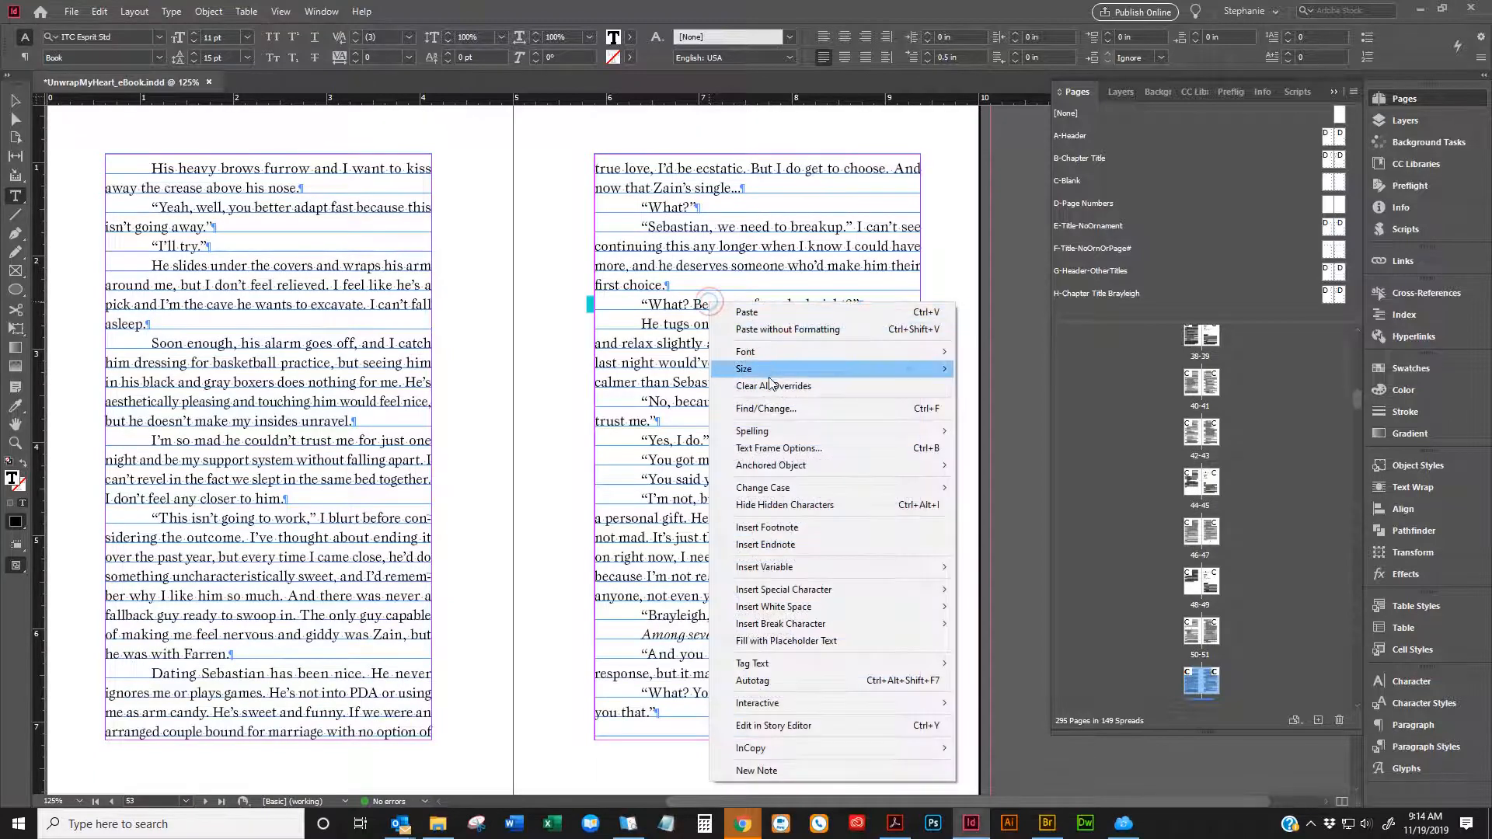
left_click(770, 385)
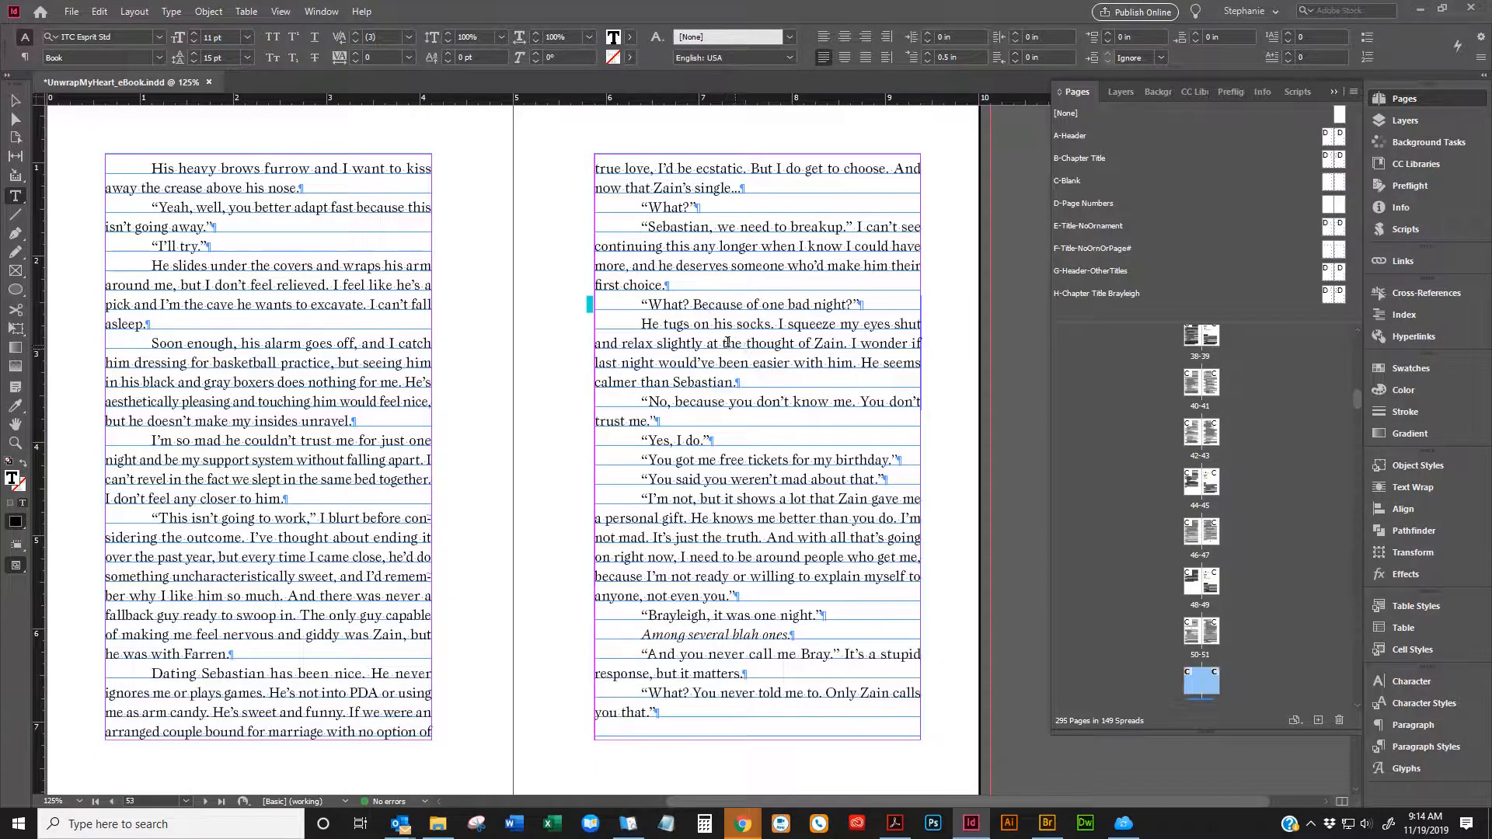
Clear all overrides from the highlighted drop cap "T" at the start of the Chapter 9 opening paragraph
scroll(727, 342, "down", 7)
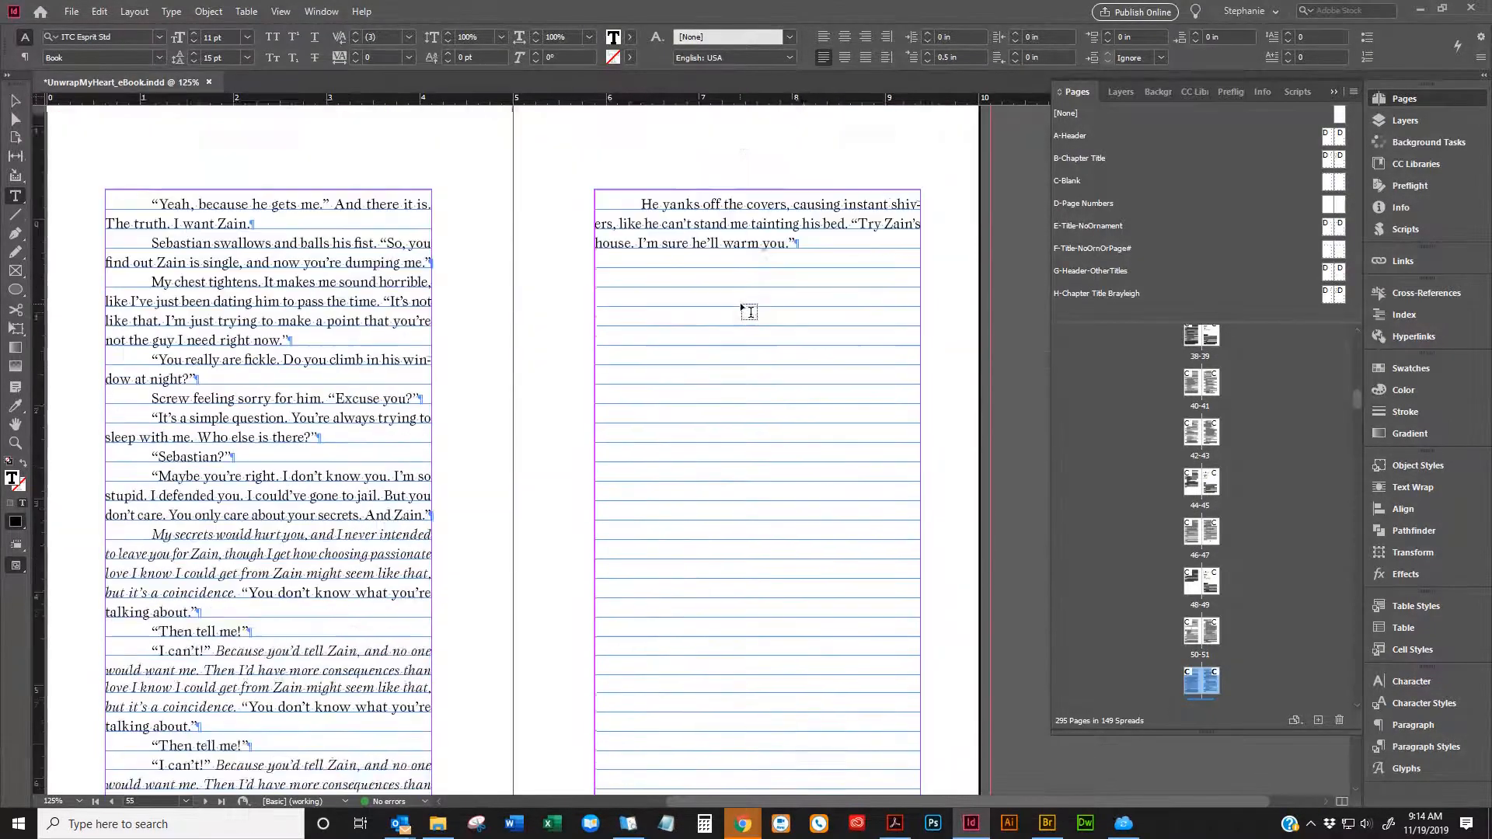
scroll(749, 312, "down", 7)
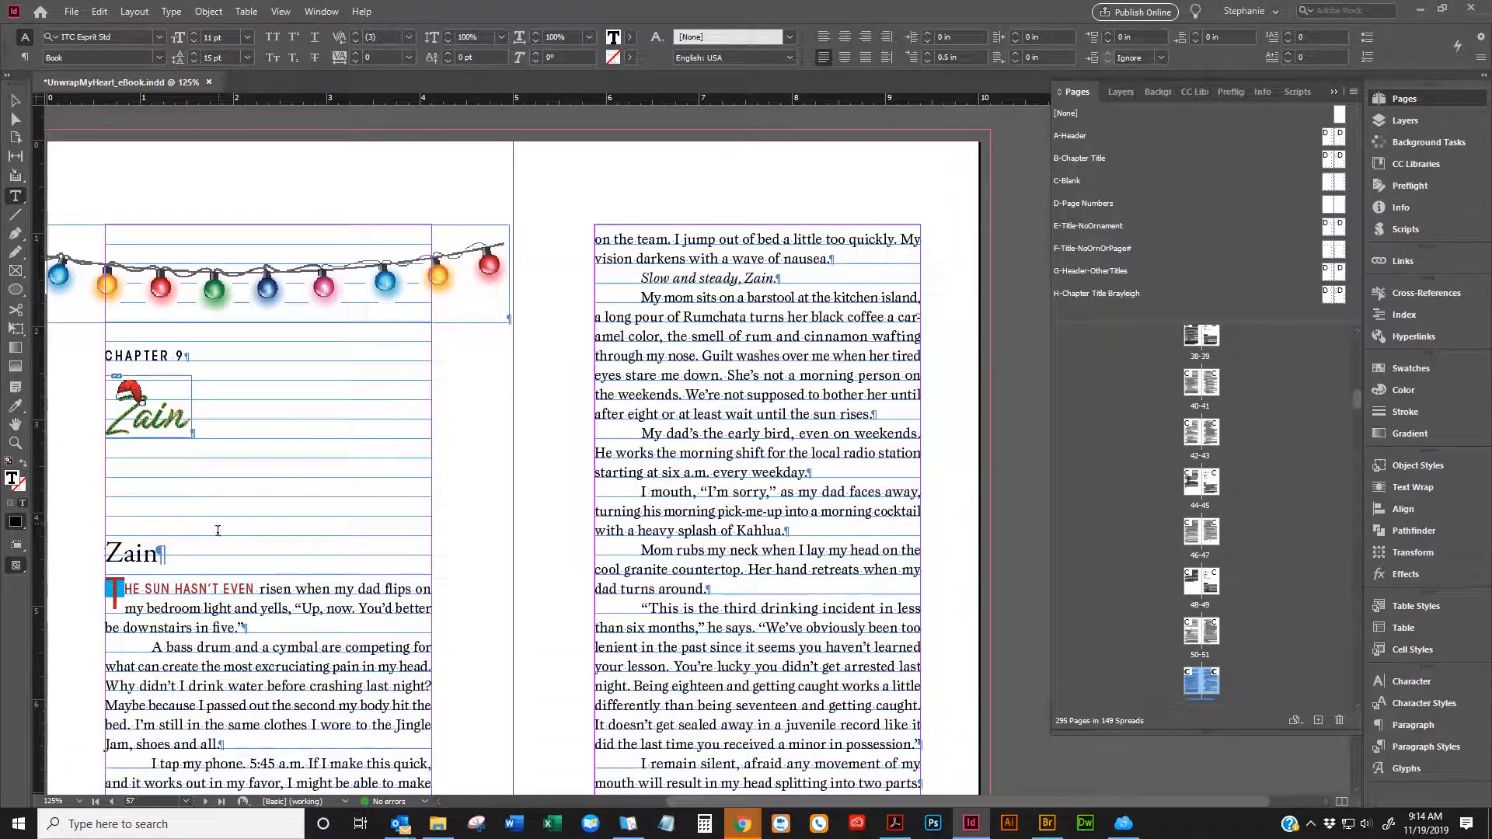
left_click_drag(142, 590, 93, 592)
right_click(100, 591)
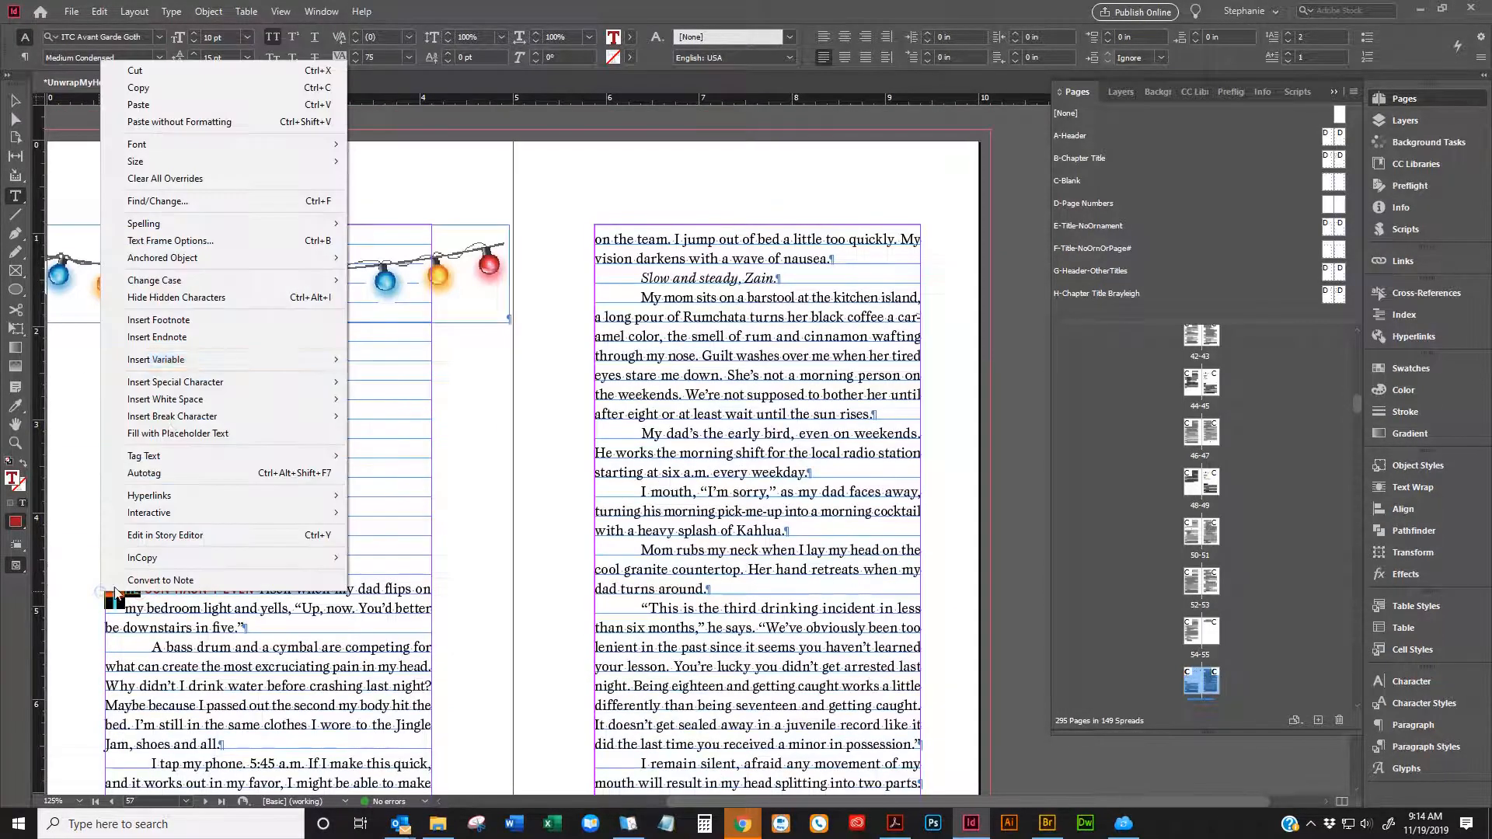
left_click(201, 178)
left_click(240, 631)
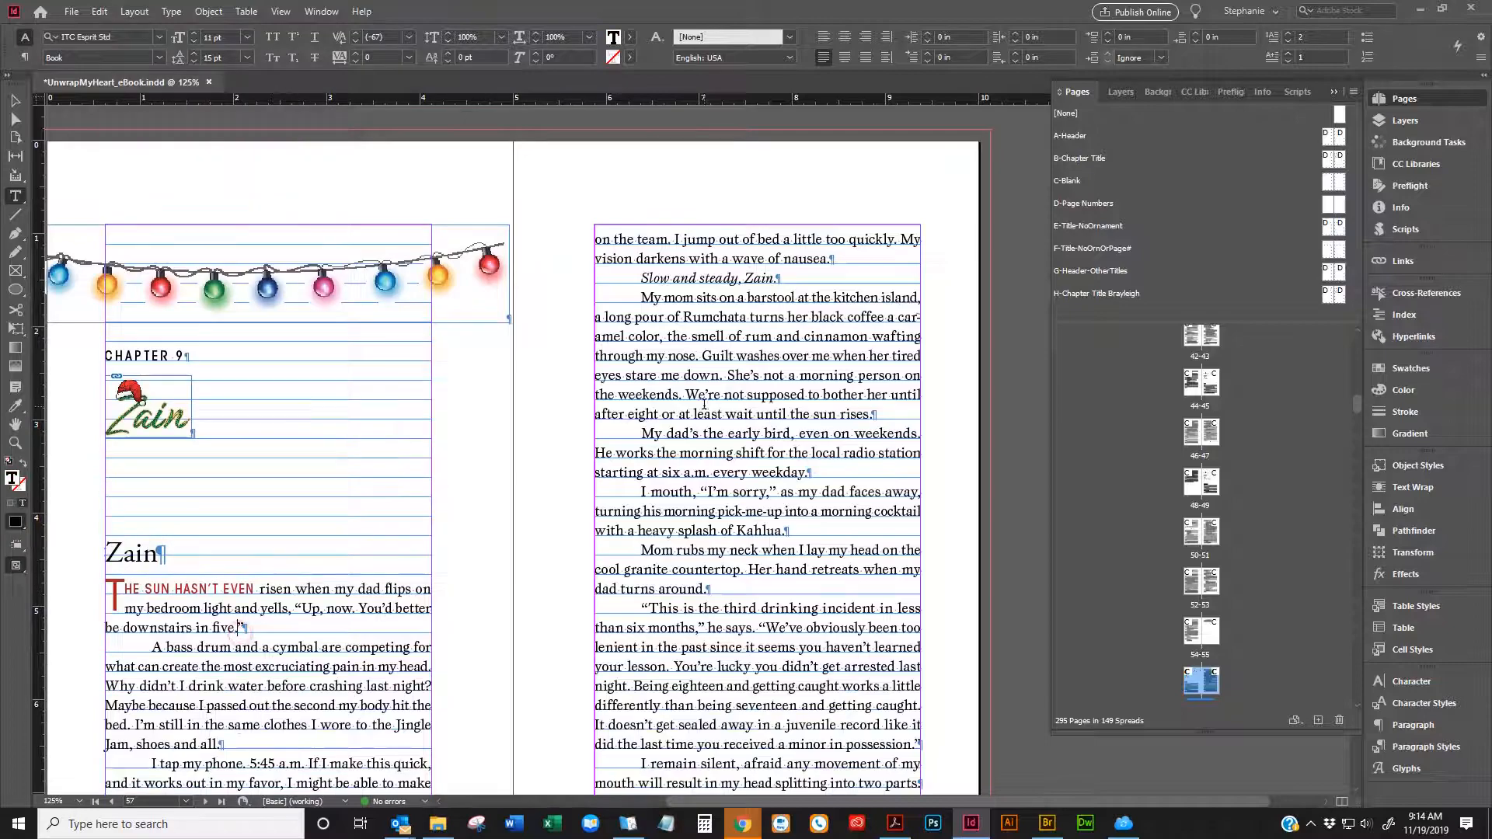
Clear all overrides from the highlighted "If he did that, this would be the last place" paragraph on page 64
scroll(704, 404, "down", 3)
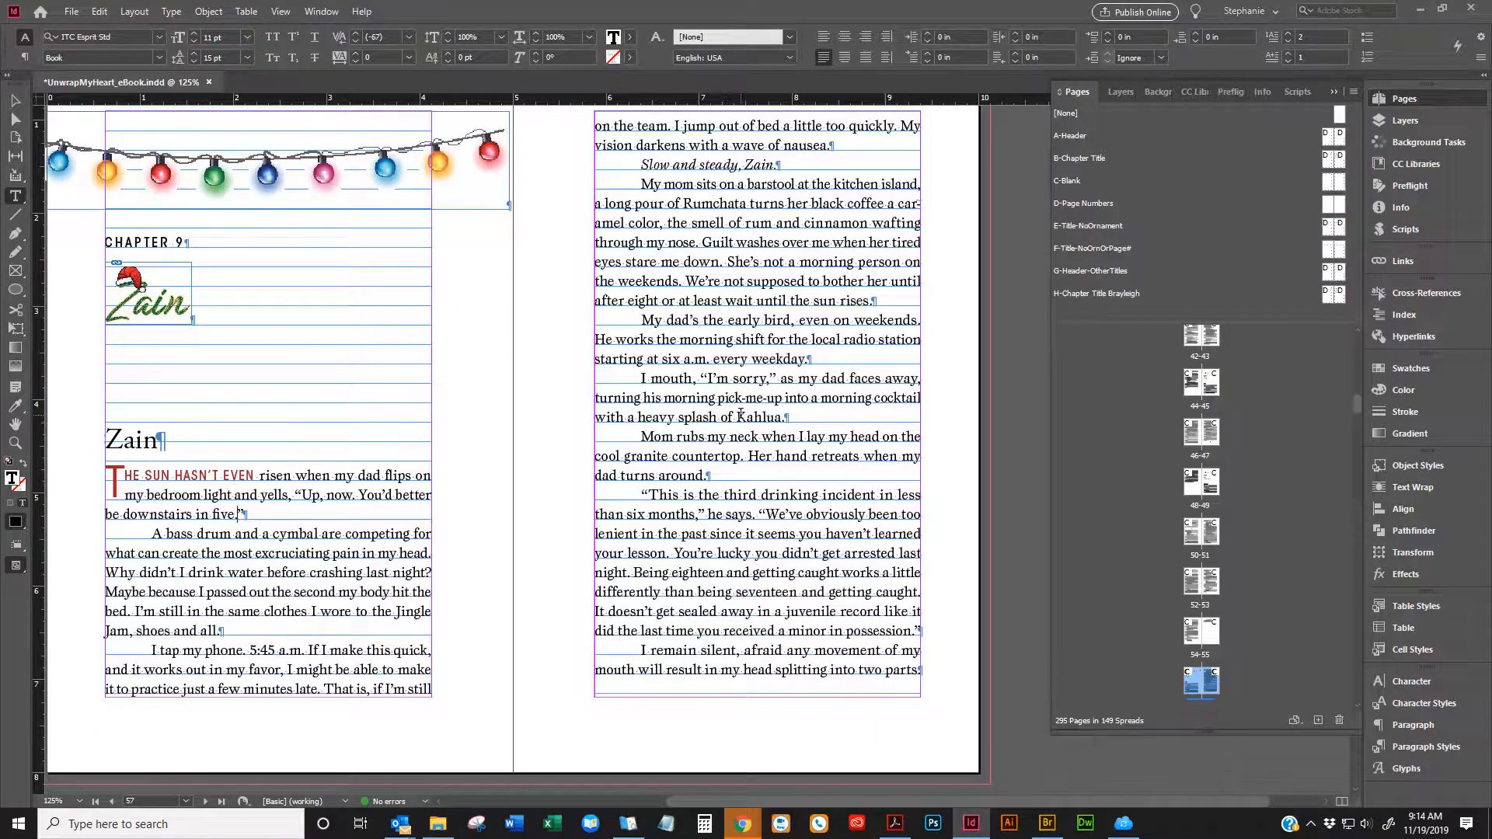
scroll(740, 414, "down", 20)
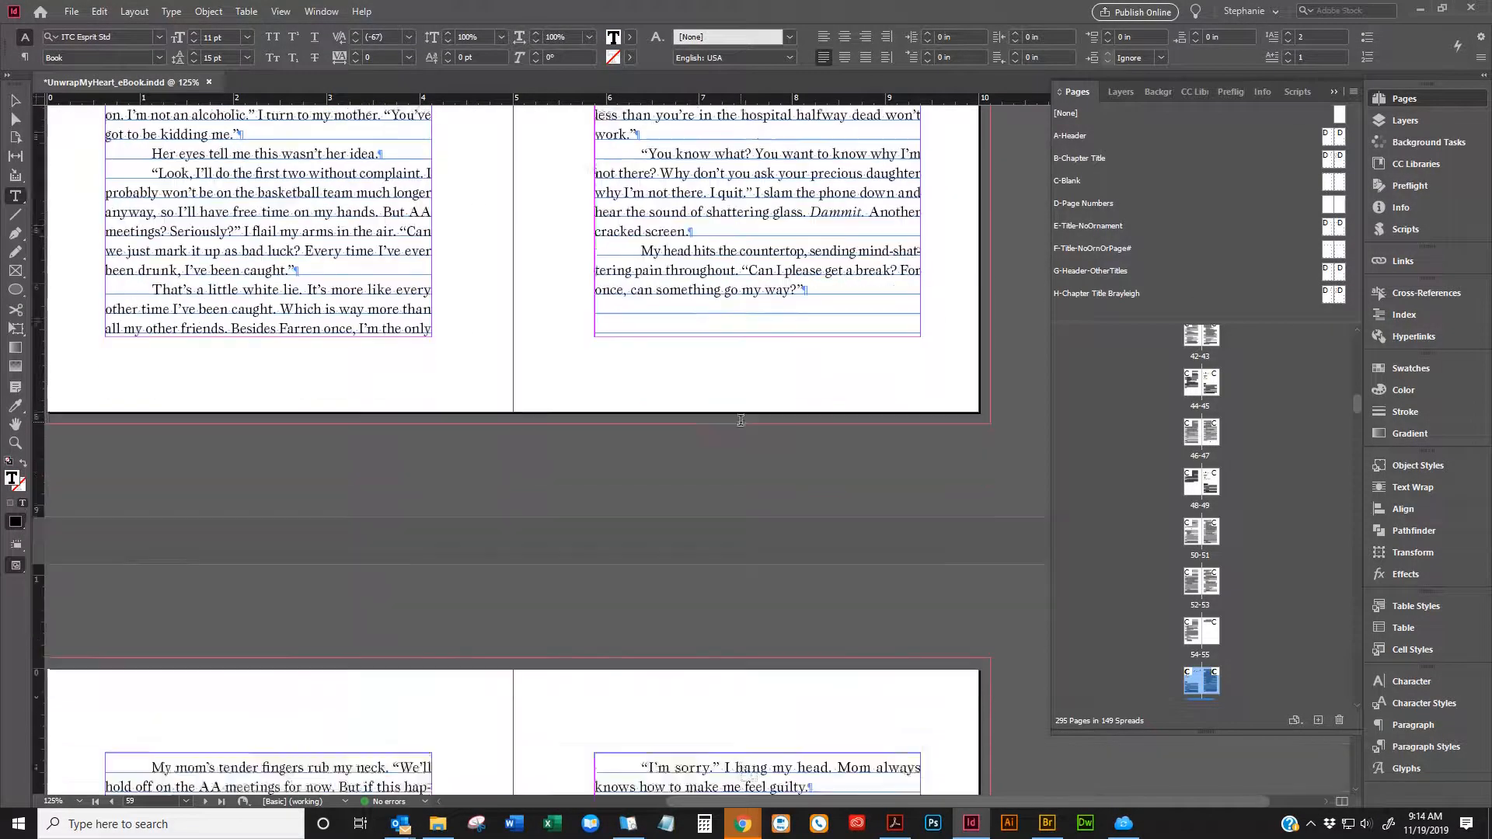
scroll(741, 420, "down", 20)
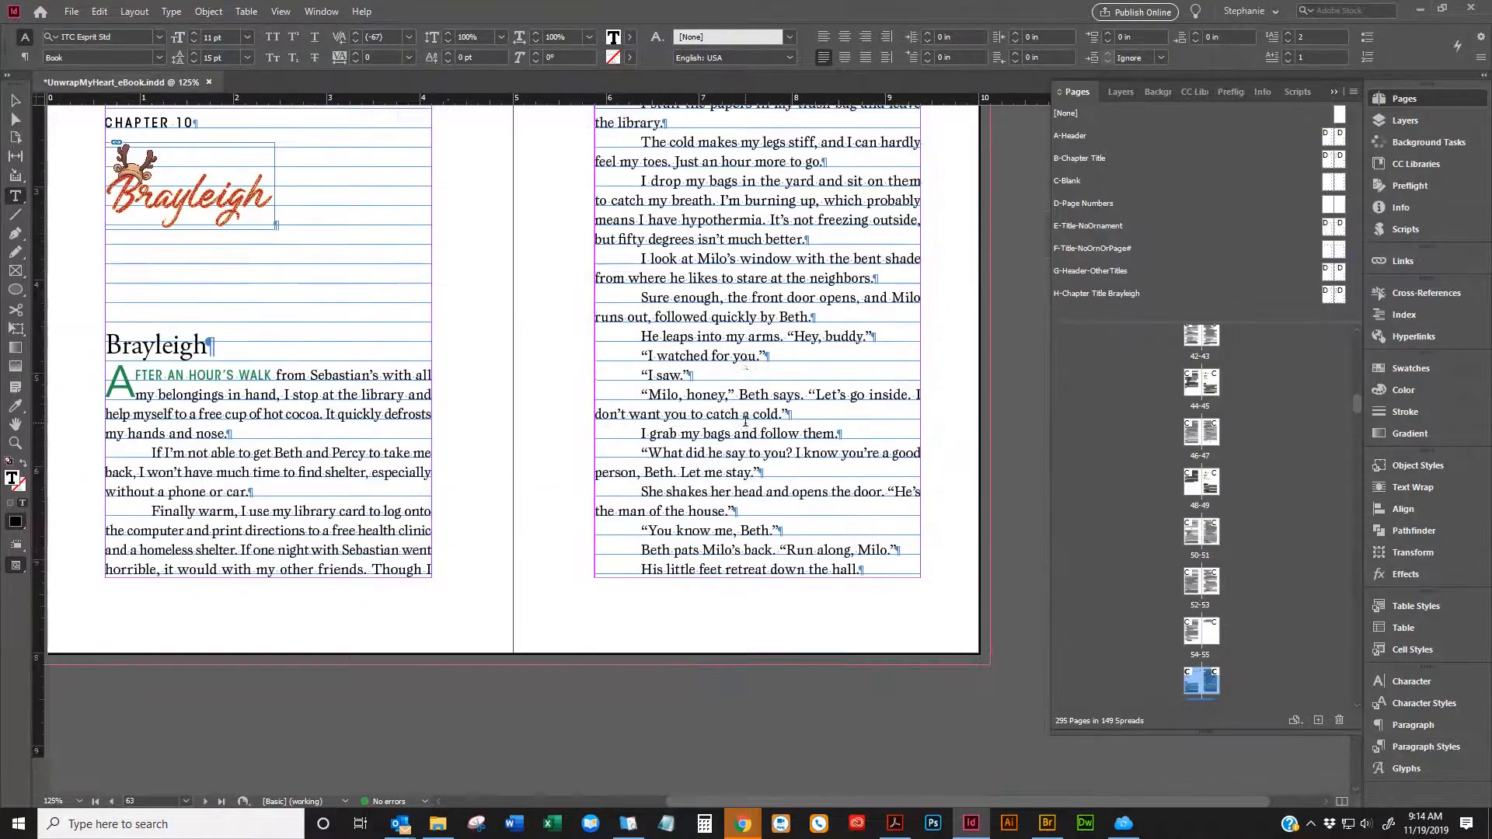
scroll(746, 420, "up", 3)
scroll(746, 421, "down", 15)
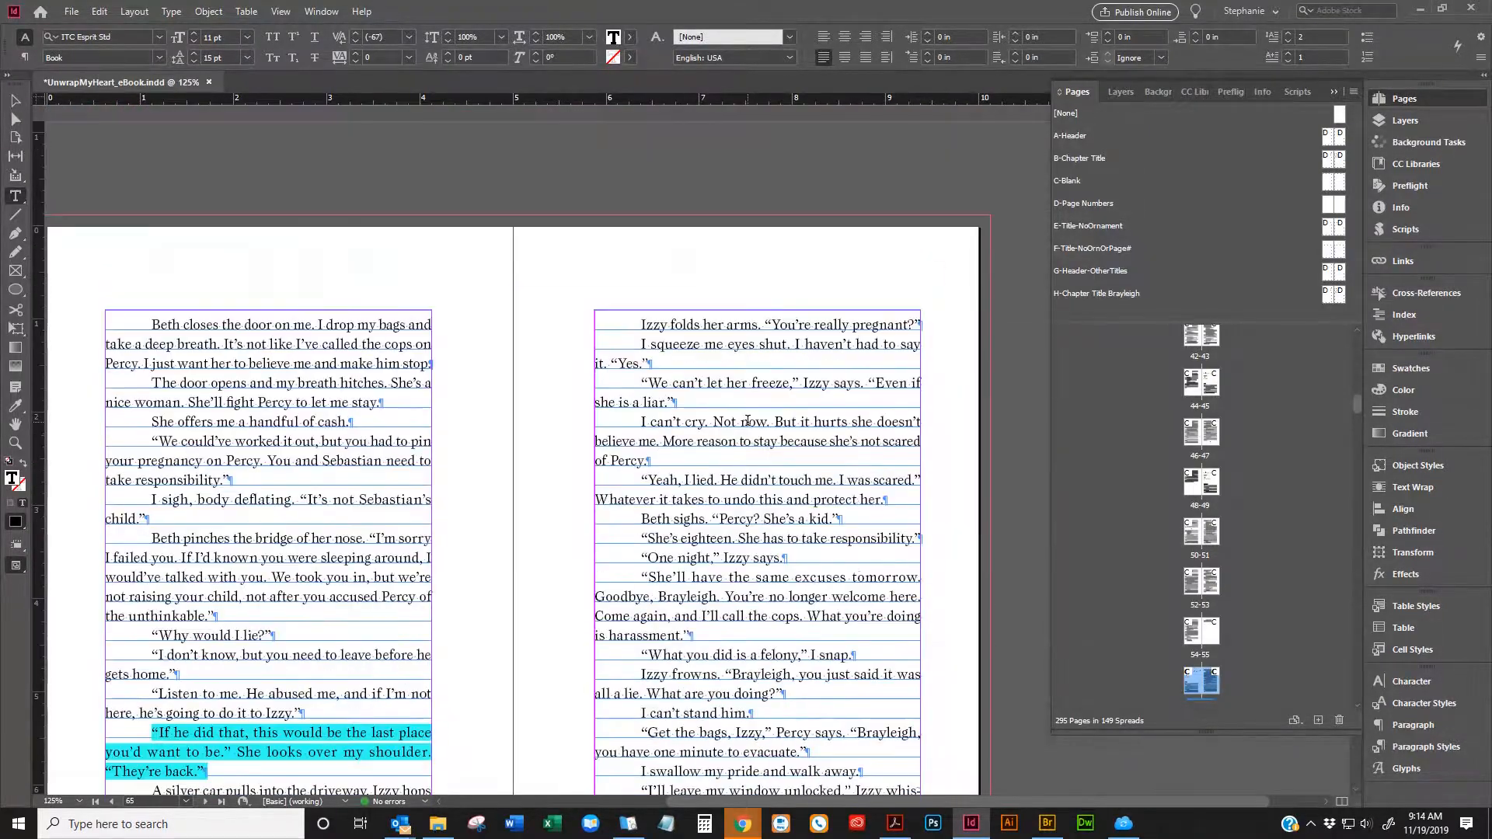
left_click_drag(141, 503, 148, 560)
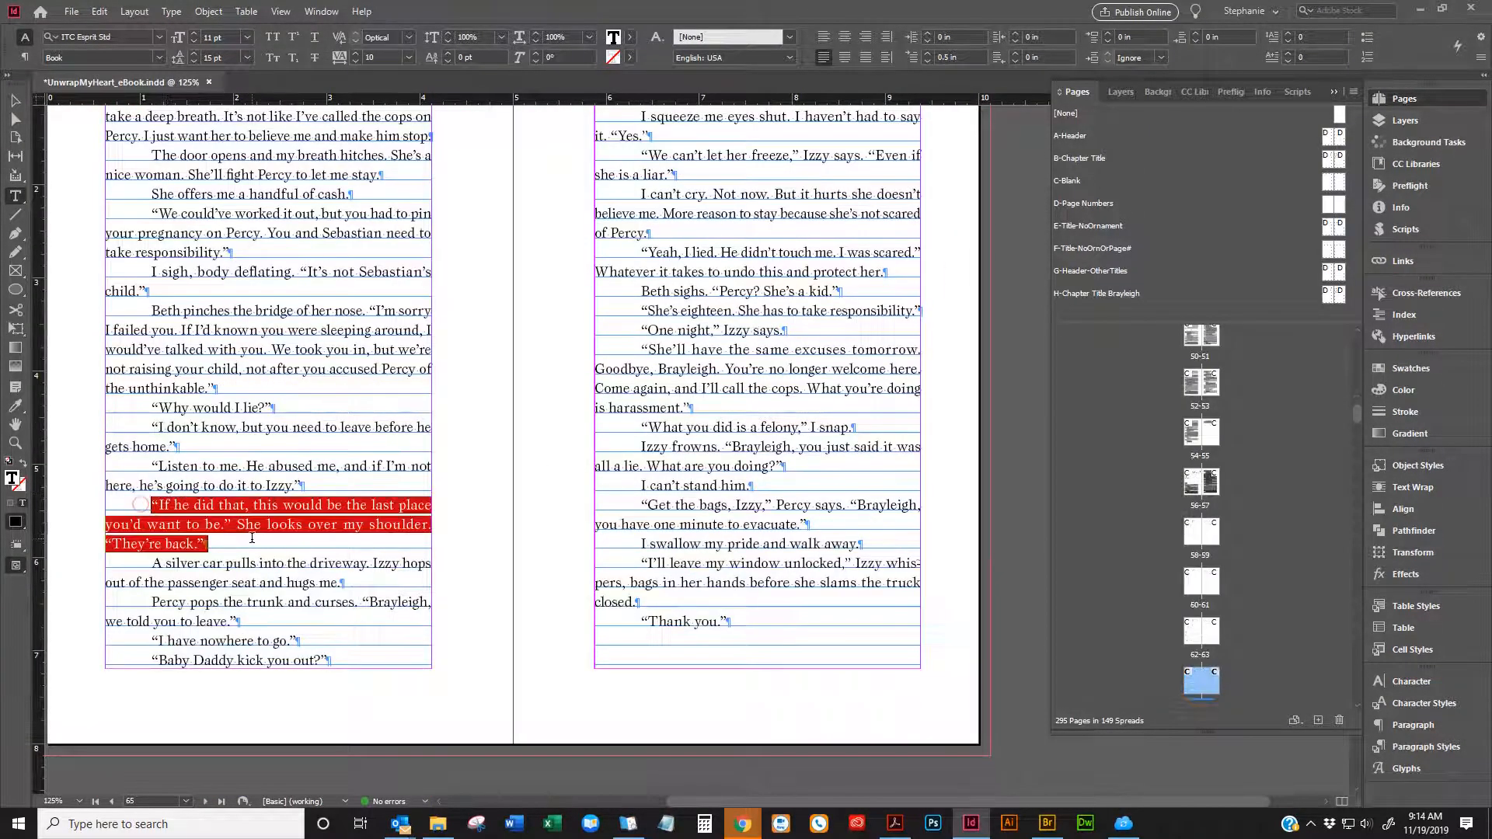
right_click(245, 527)
left_click(323, 395)
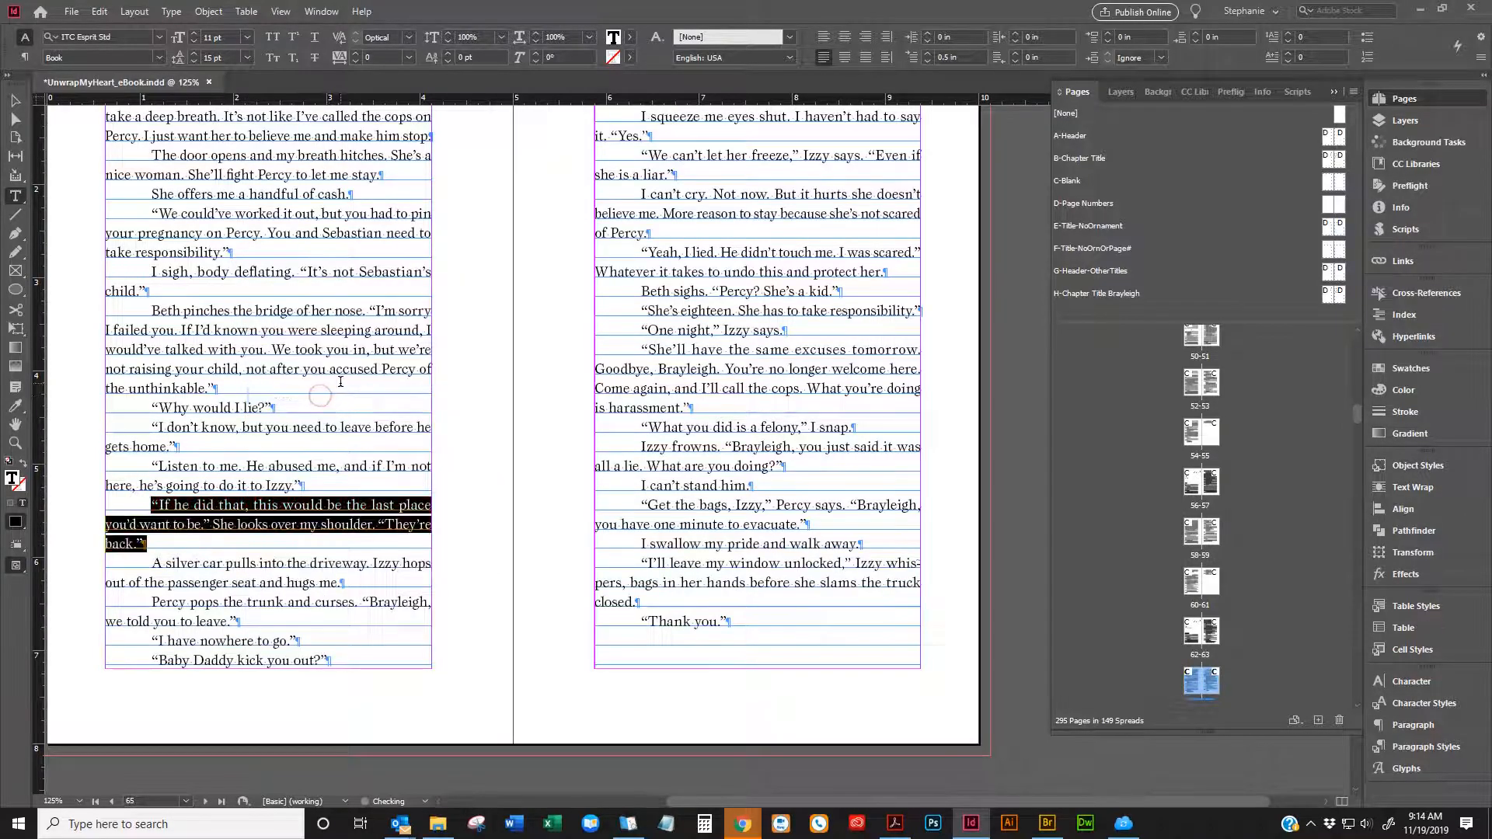
Clear all overrides from the highlighted "I thought shelters were in every city" paragraph on page 74
scroll(694, 371, "down", 10)
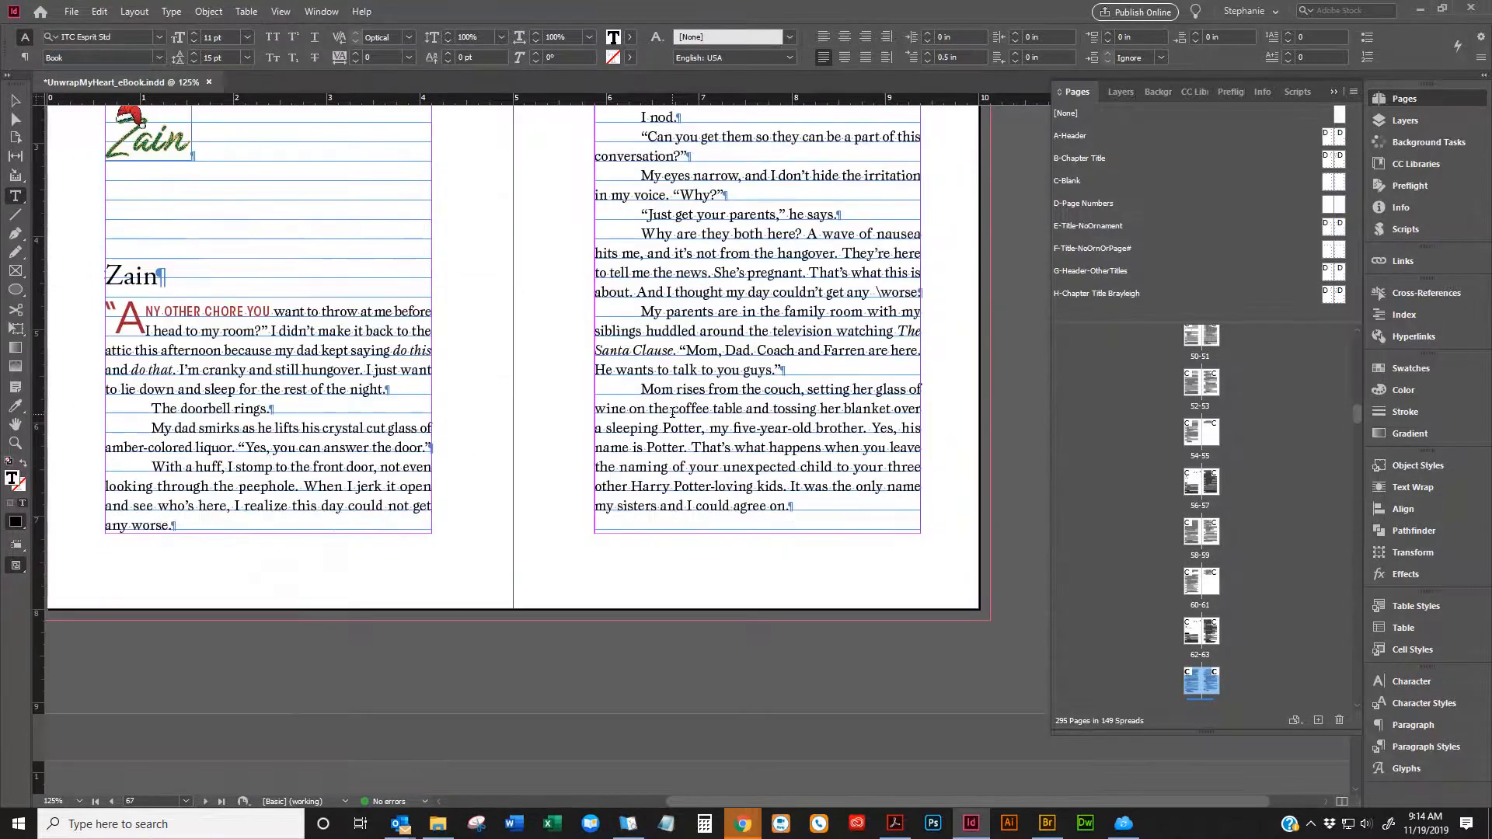
scroll(686, 421, "down", 10)
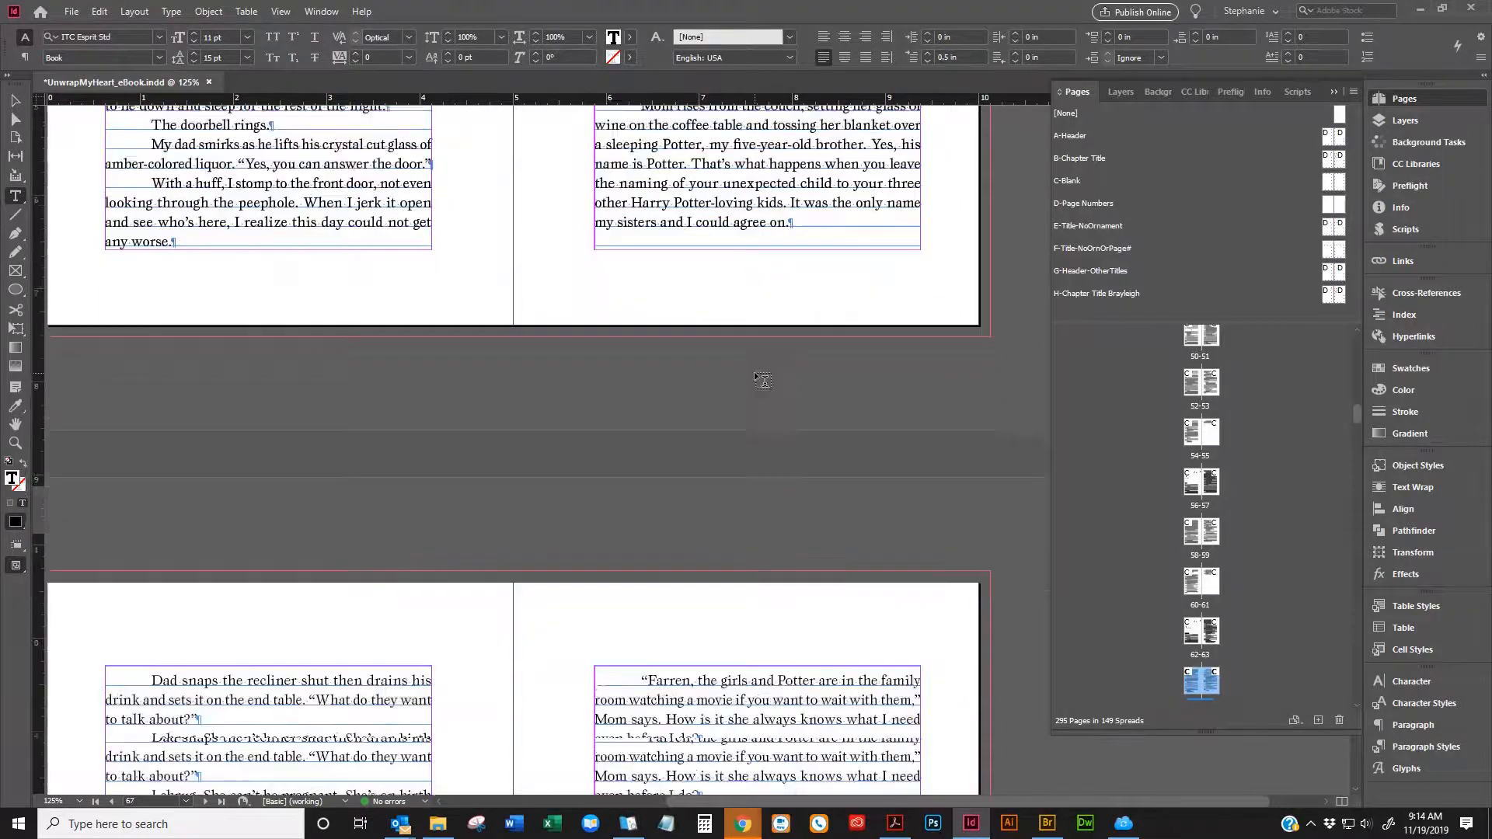
scroll(768, 386, "down", 10)
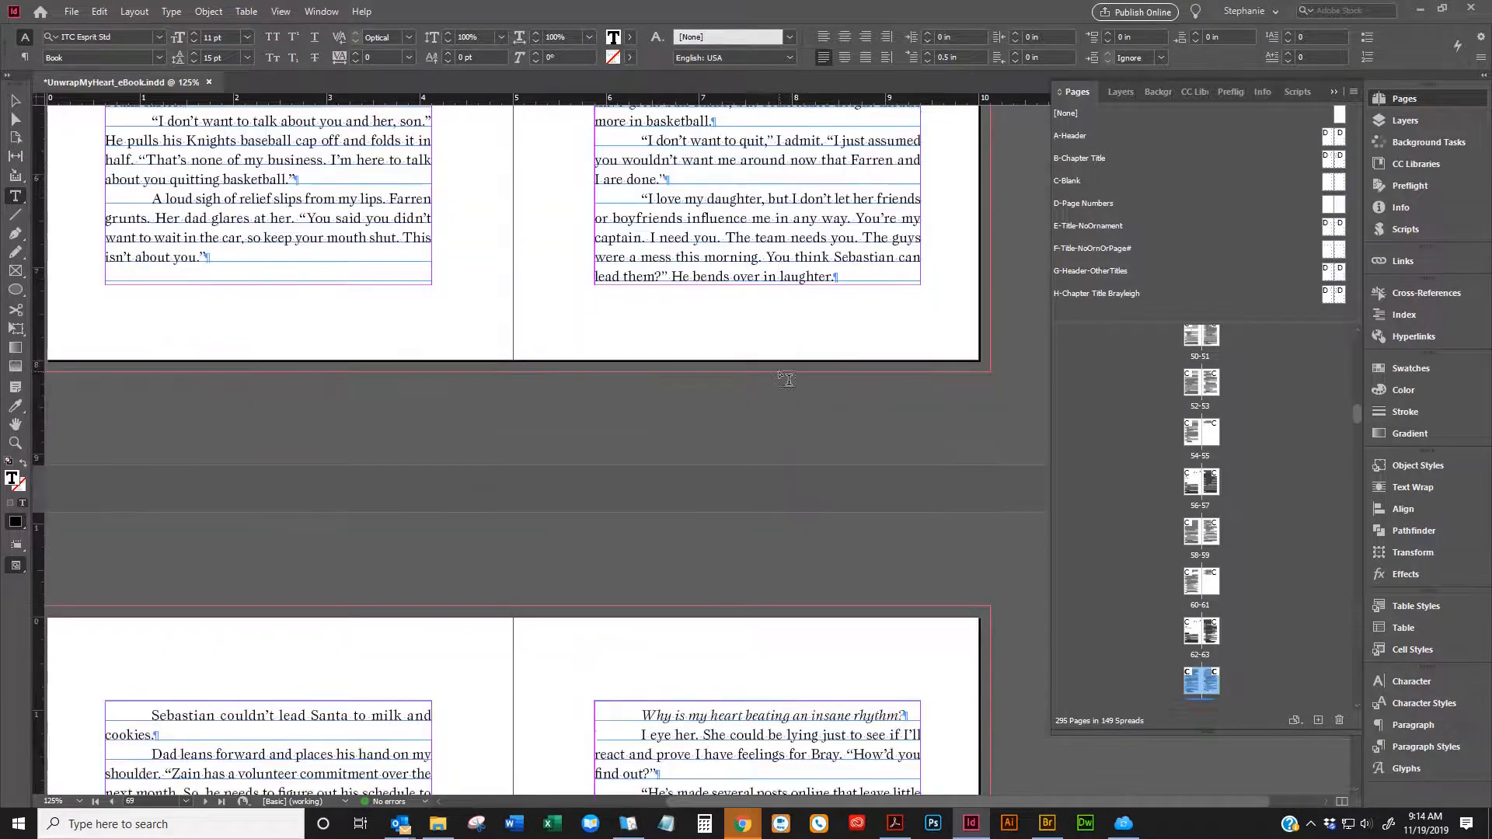
scroll(742, 376, "down", 10)
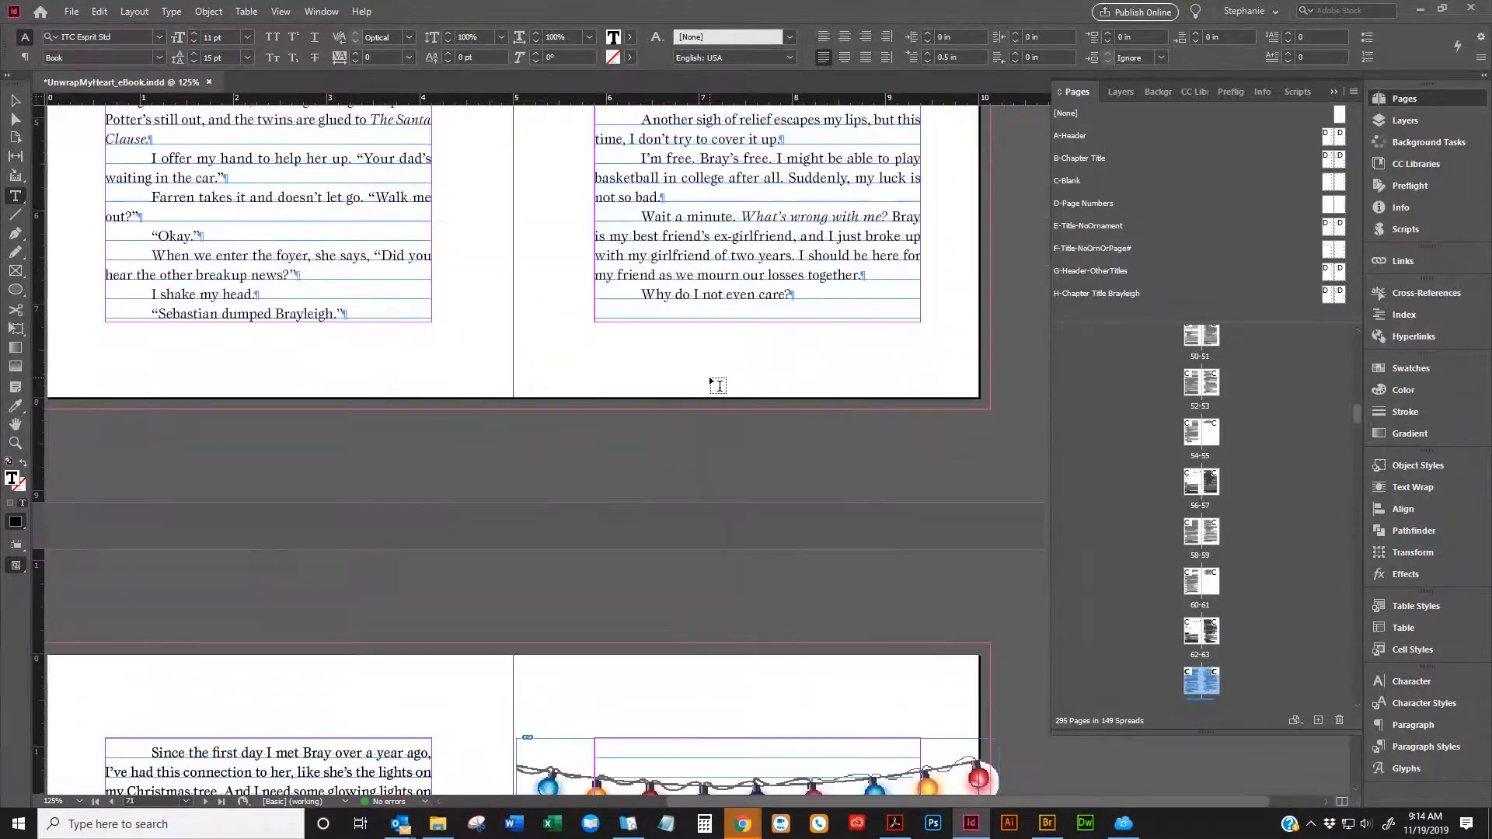
scroll(716, 383, "down", 10)
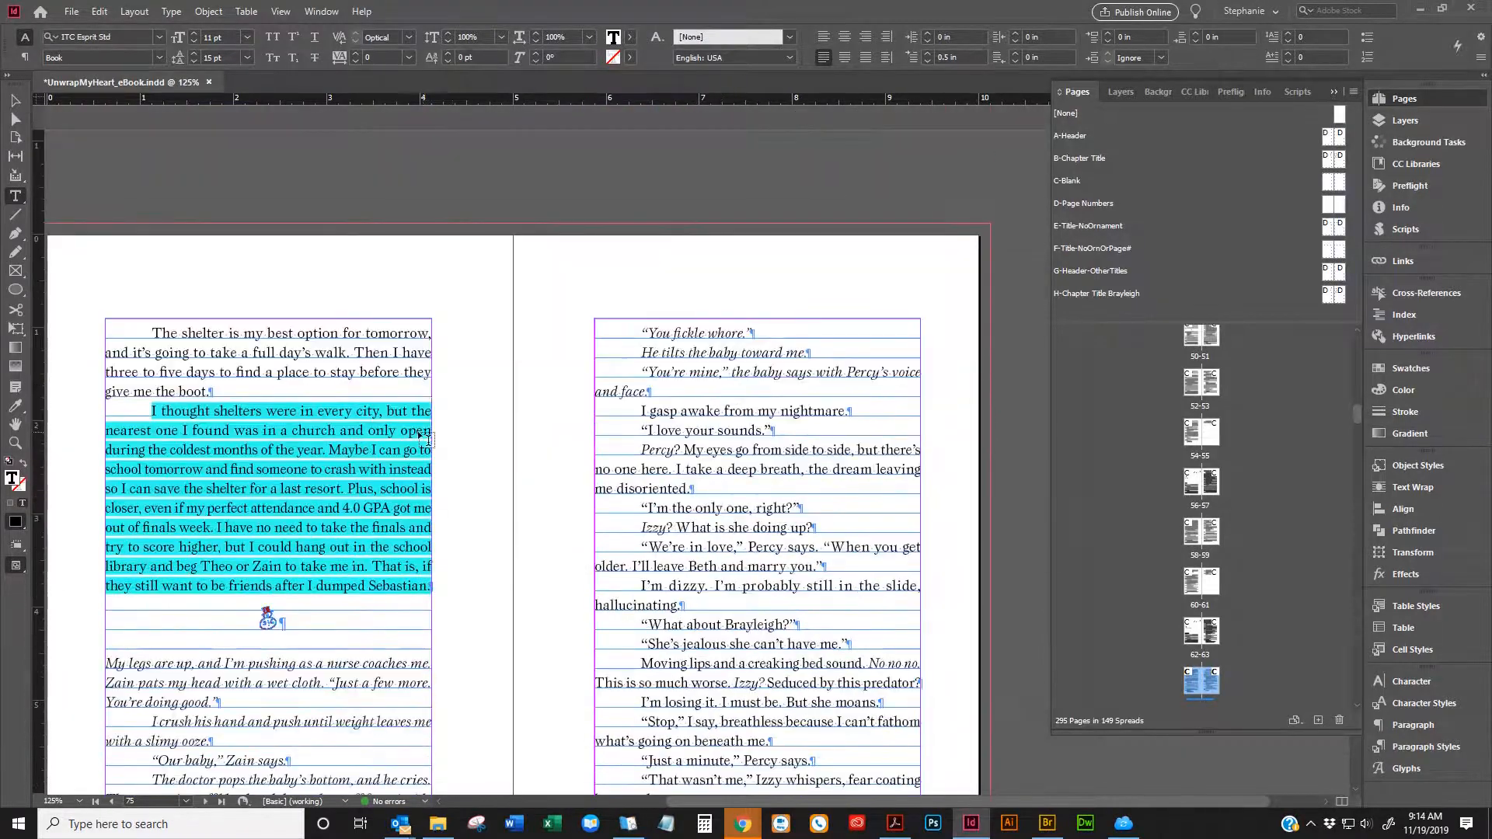
right_click(403, 445)
left_click(449, 414)
Clear all overrides from the highlighted "Percy locks eyes with me" paragraph on page 79
scroll(626, 487, "down", 20)
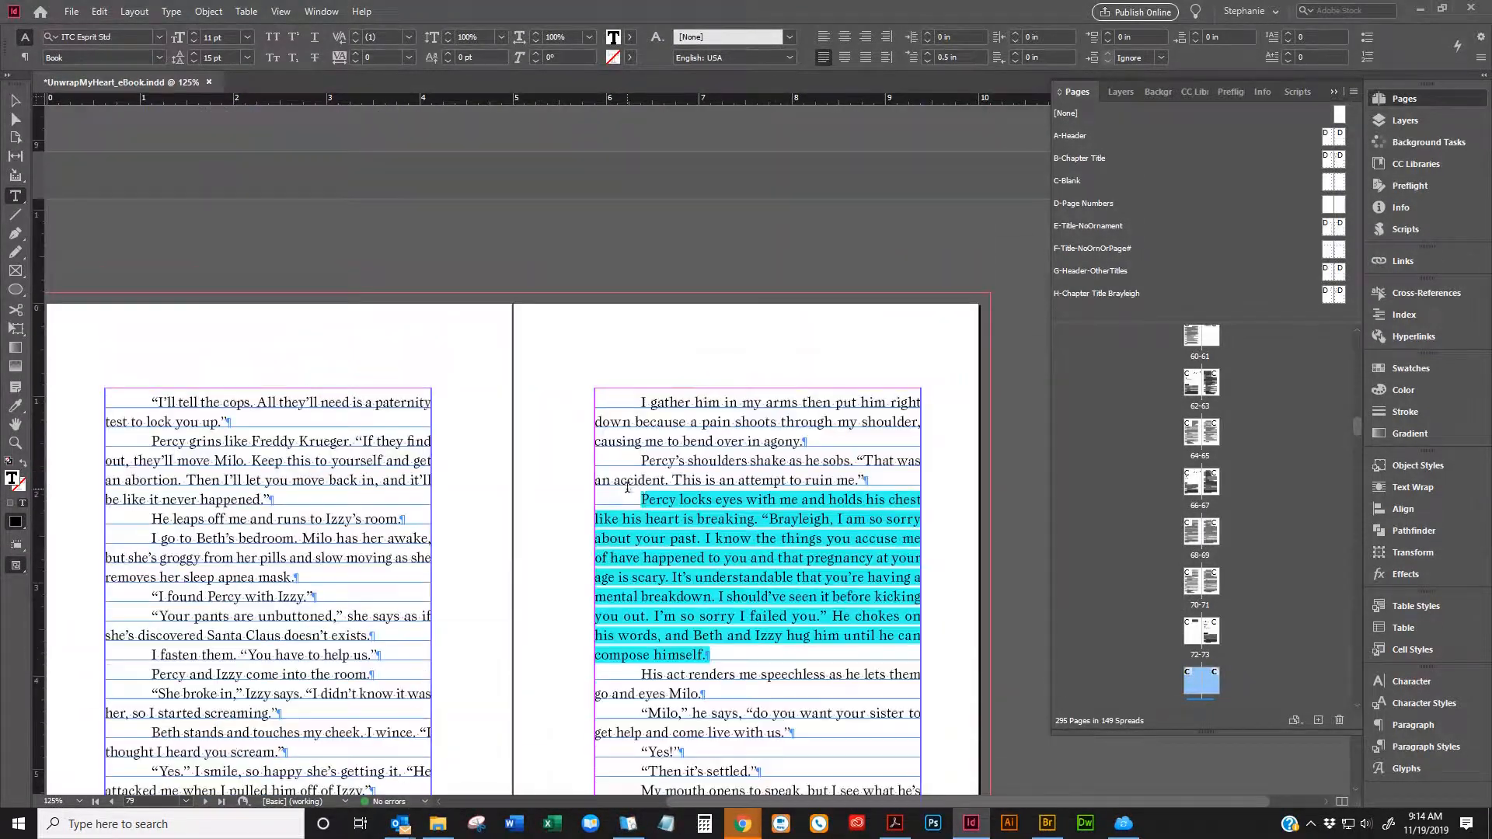
scroll(626, 486, "down", 5)
right_click(676, 282)
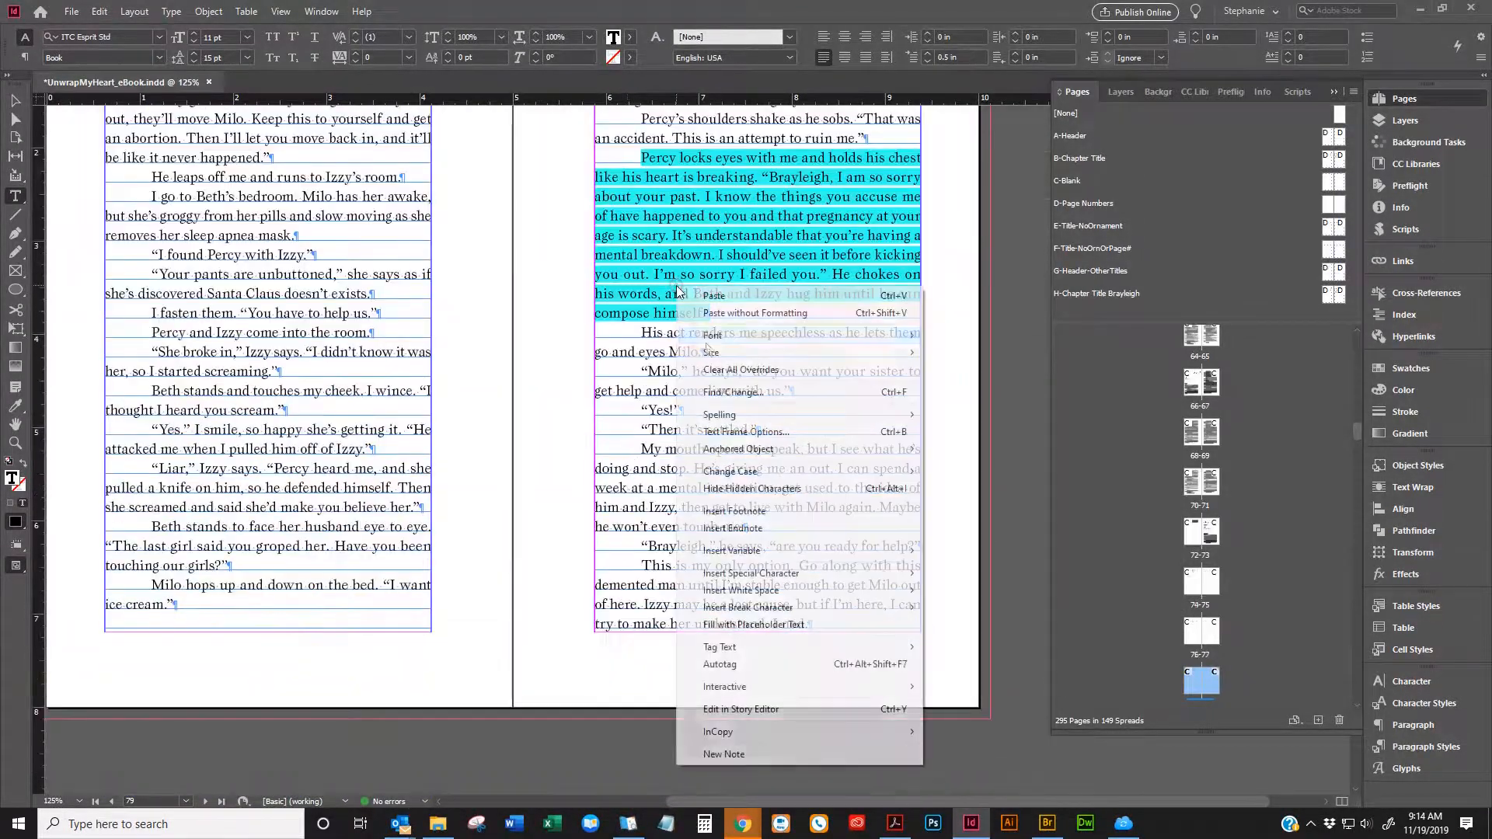
left_click(699, 365)
Clear all overrides from the highlighted "I have until New Years" and "My hand covers my stomach" paragraphs in Chapter 14
scroll(700, 373, "down", 15)
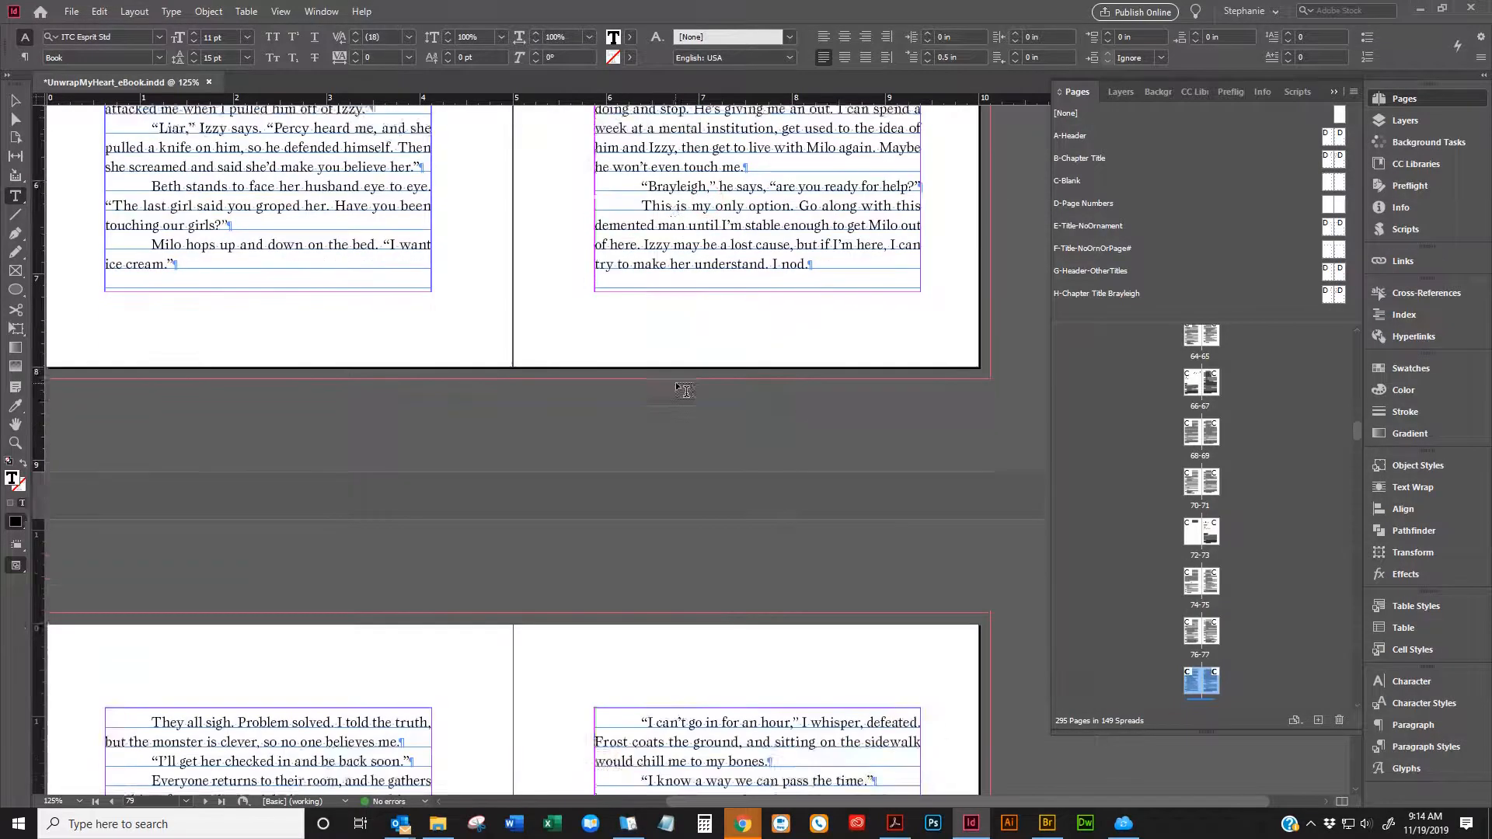
scroll(672, 384, "down", 20)
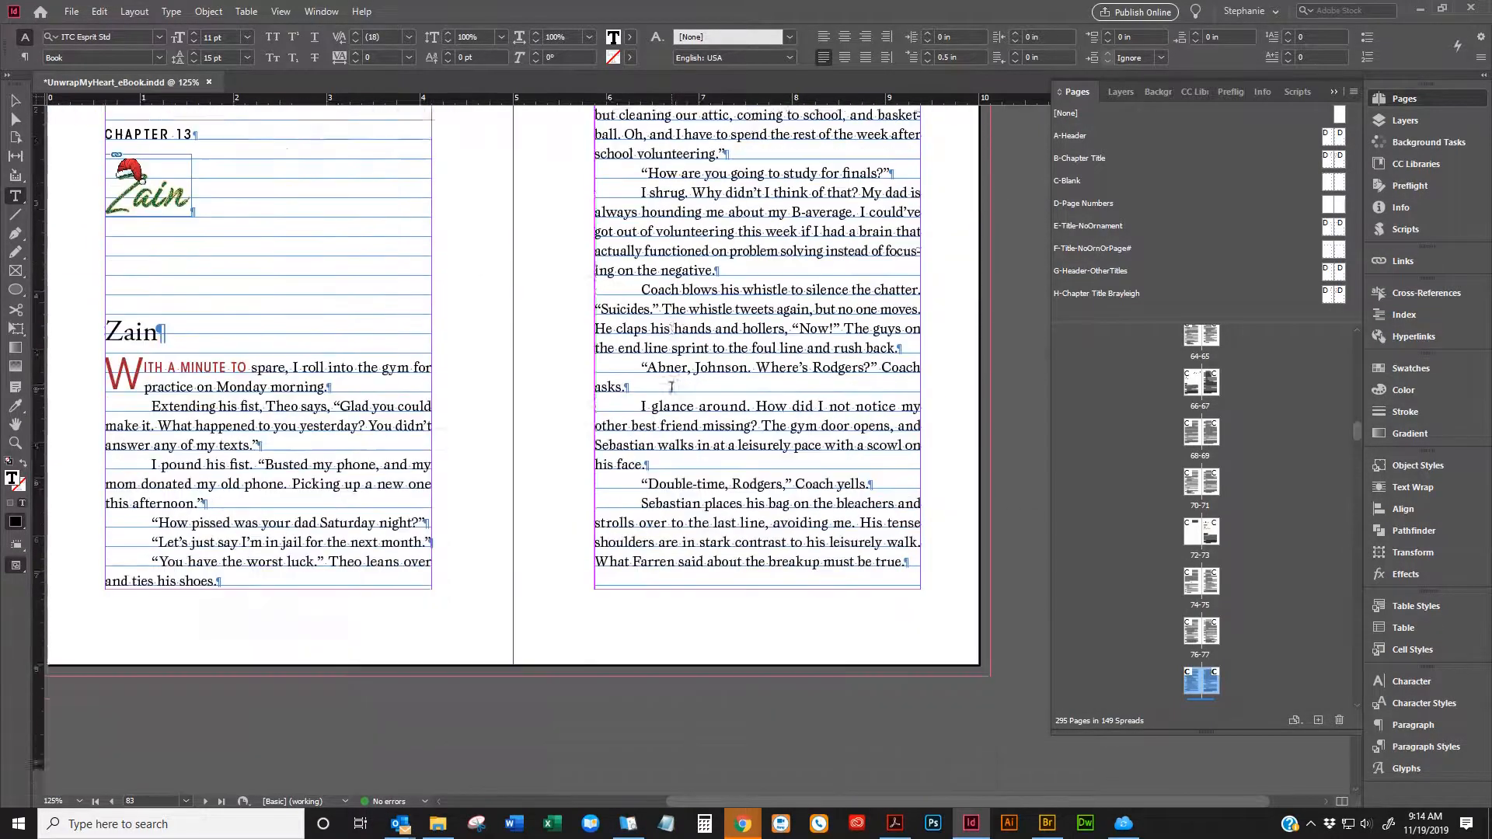
scroll(670, 387, "down", 15)
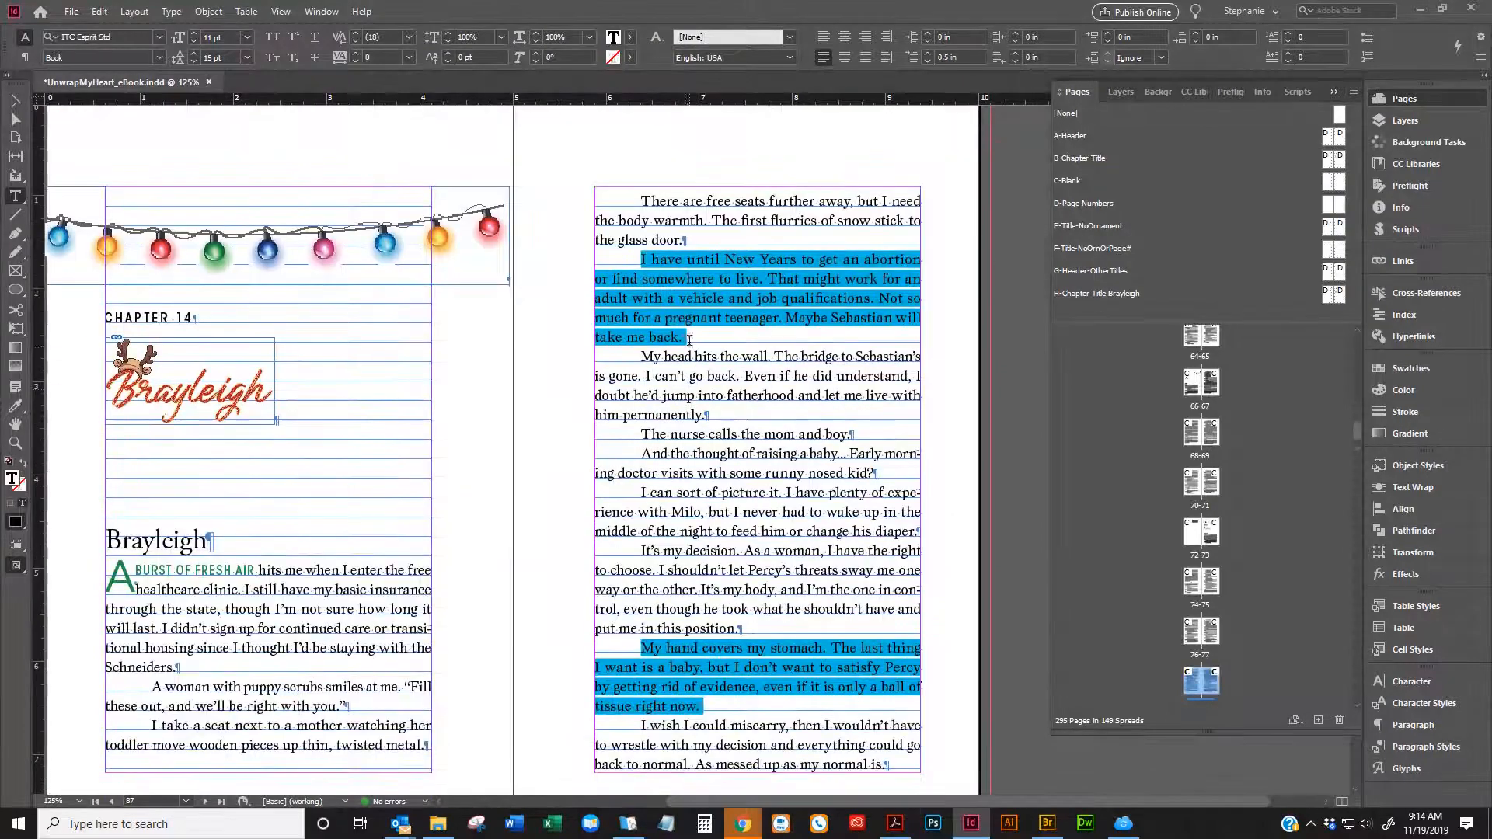
right_click(686, 318)
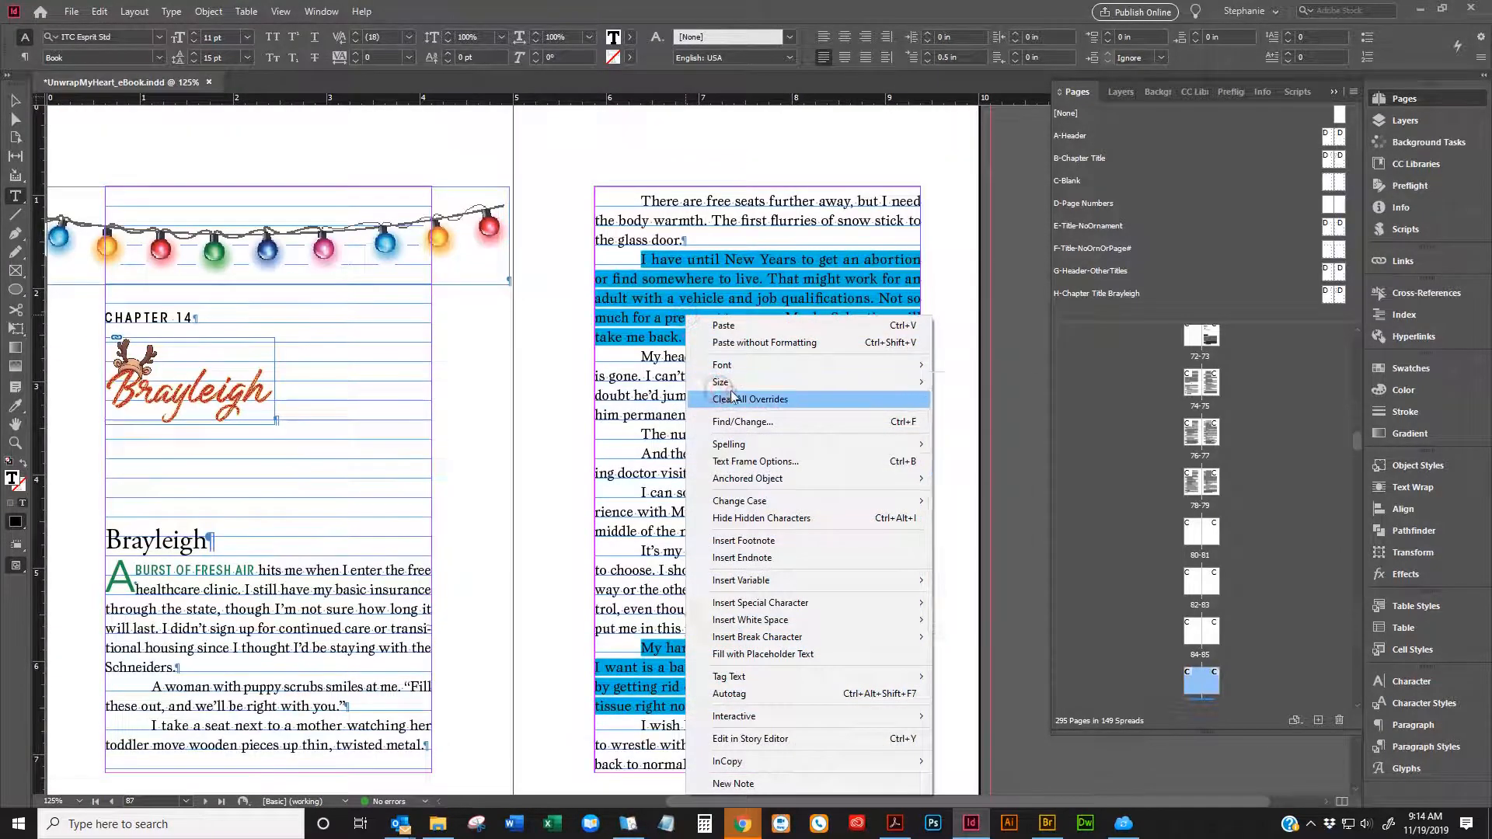
left_click(750, 399)
right_click(716, 655)
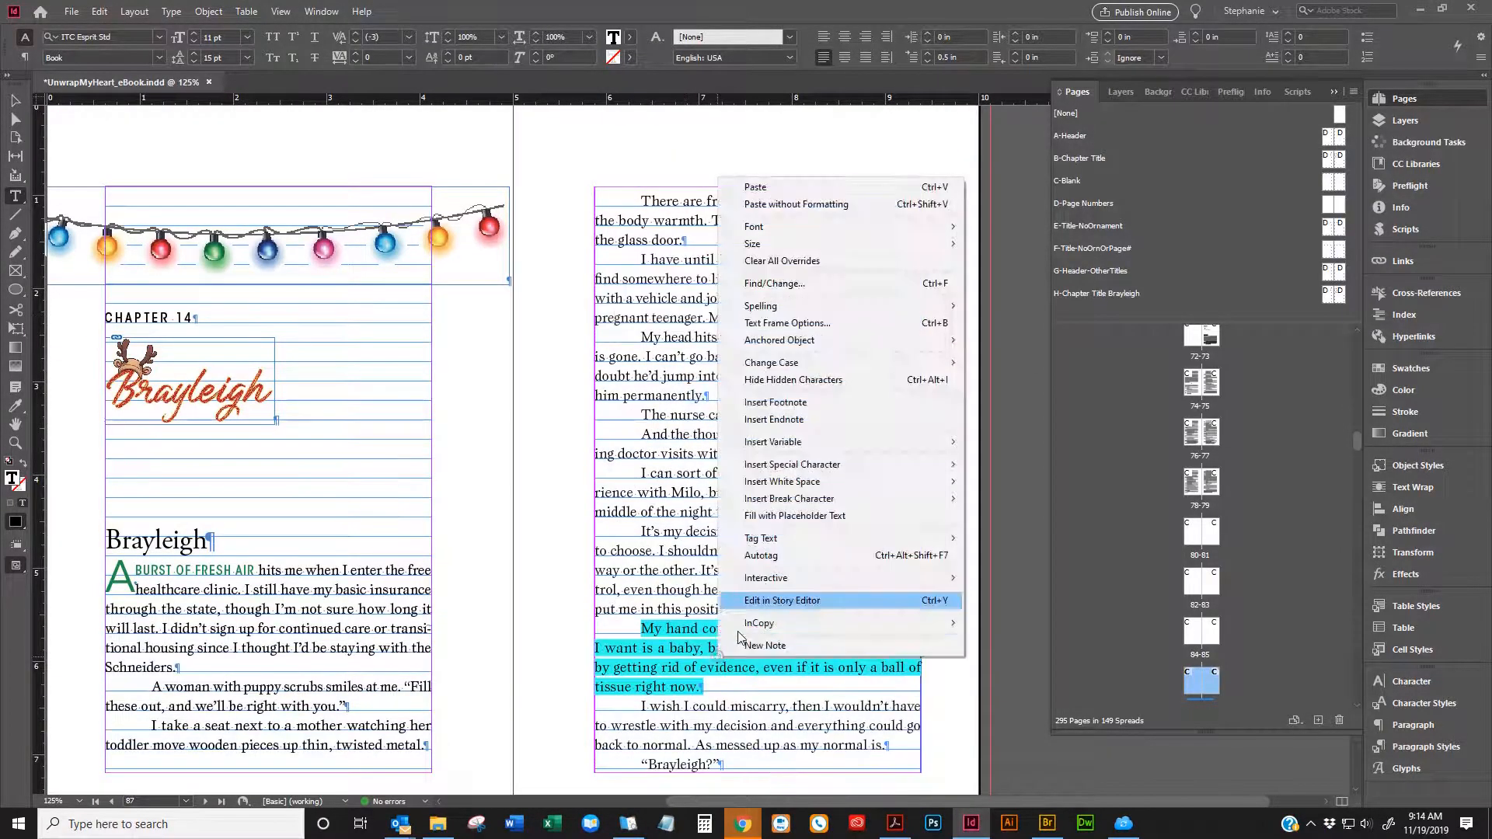
left_click(785, 267)
Clear all overrides from the highlighted "She removes the tool and cuts off the screen" paragraph
scroll(750, 384, "down", 5)
scroll(752, 388, "down", 10)
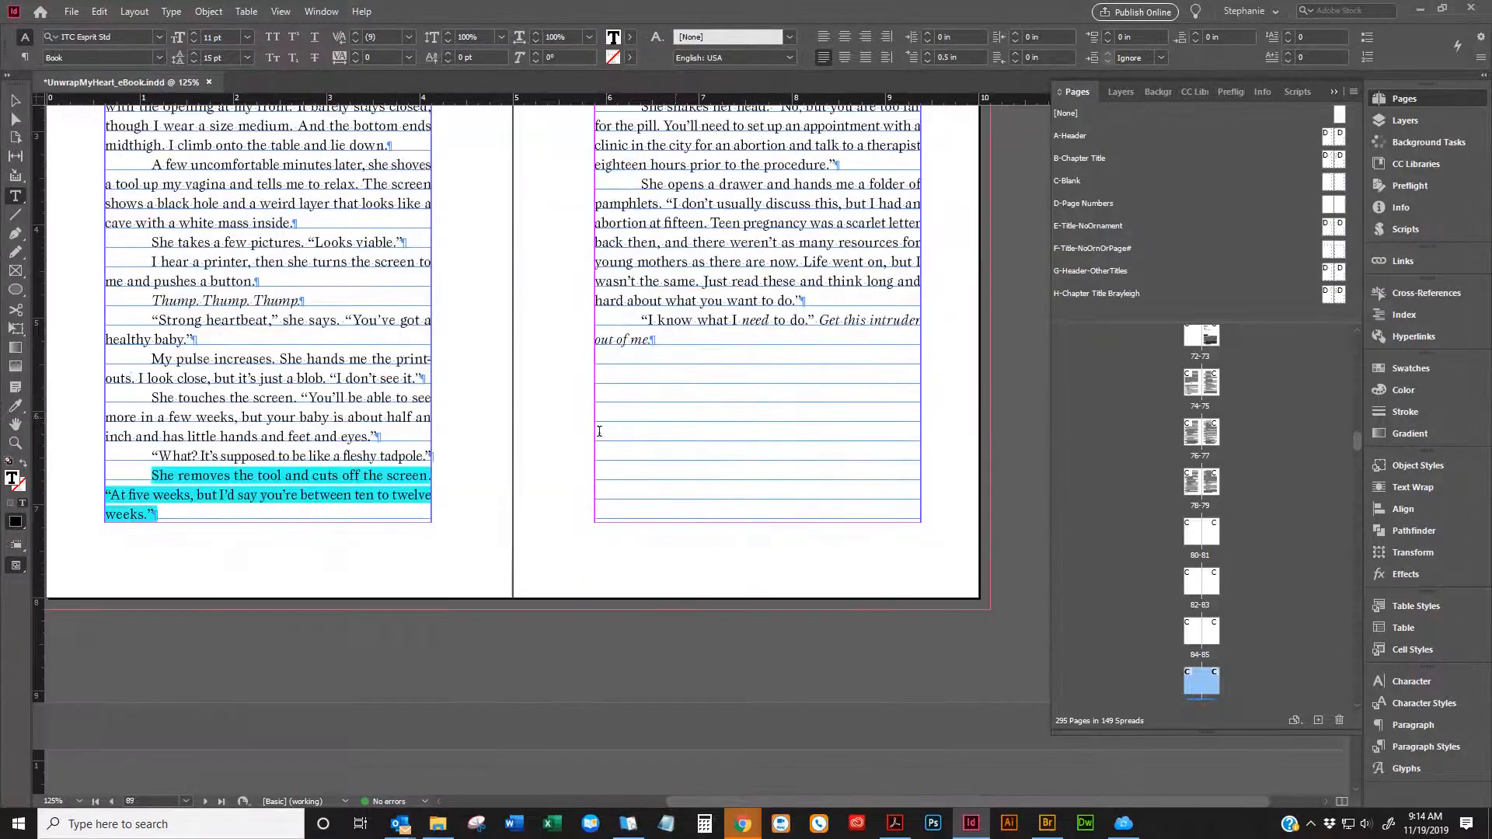
right_click(283, 494)
left_click(371, 99)
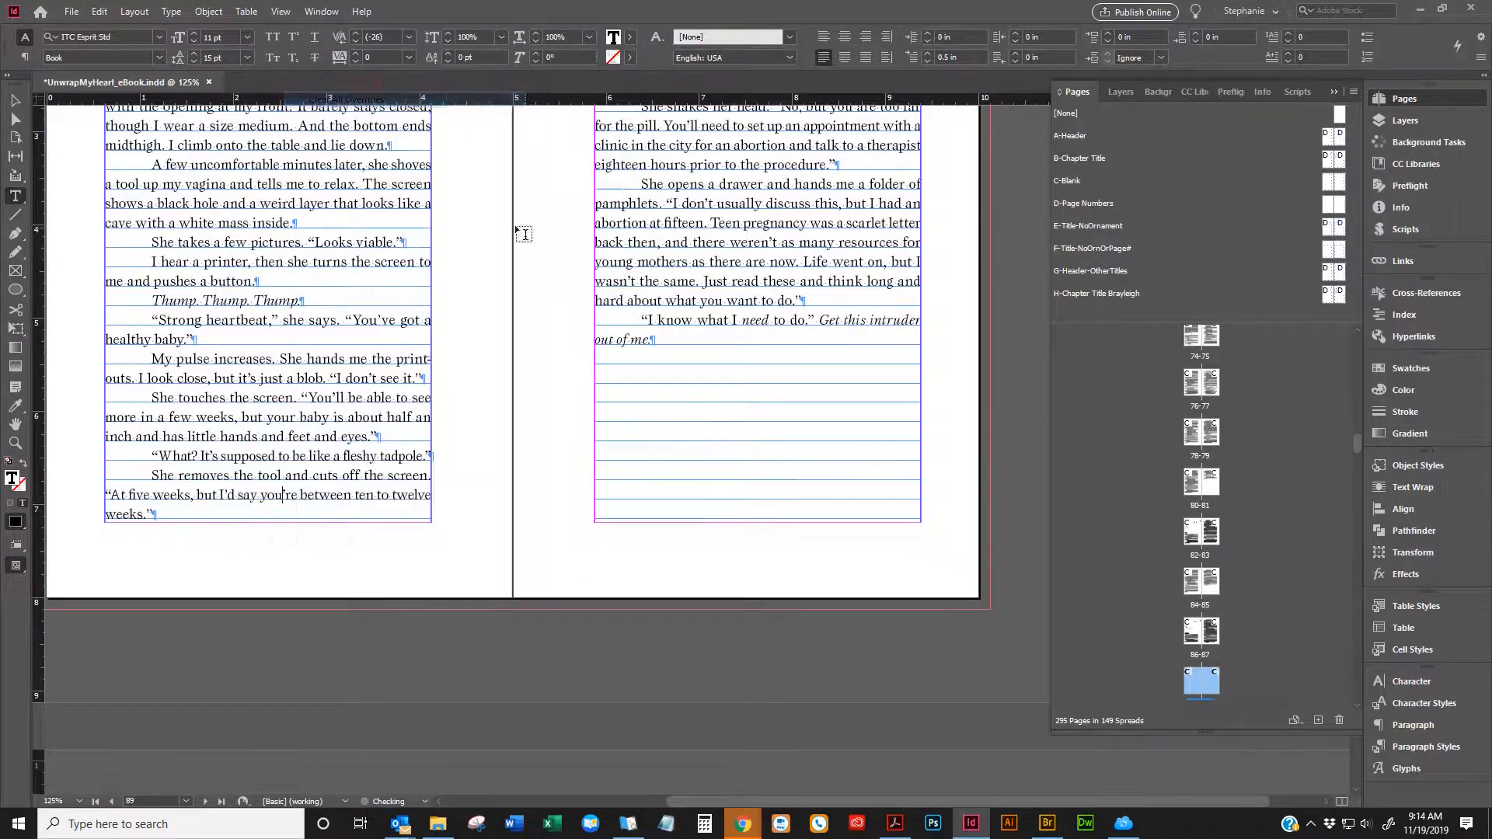
Clear all overrides from the highlighted drop cap and first letters of the "Sebastian's 4Runner is missing" chapter opening
scroll(603, 249, "down", 12)
scroll(595, 274, "down", 1)
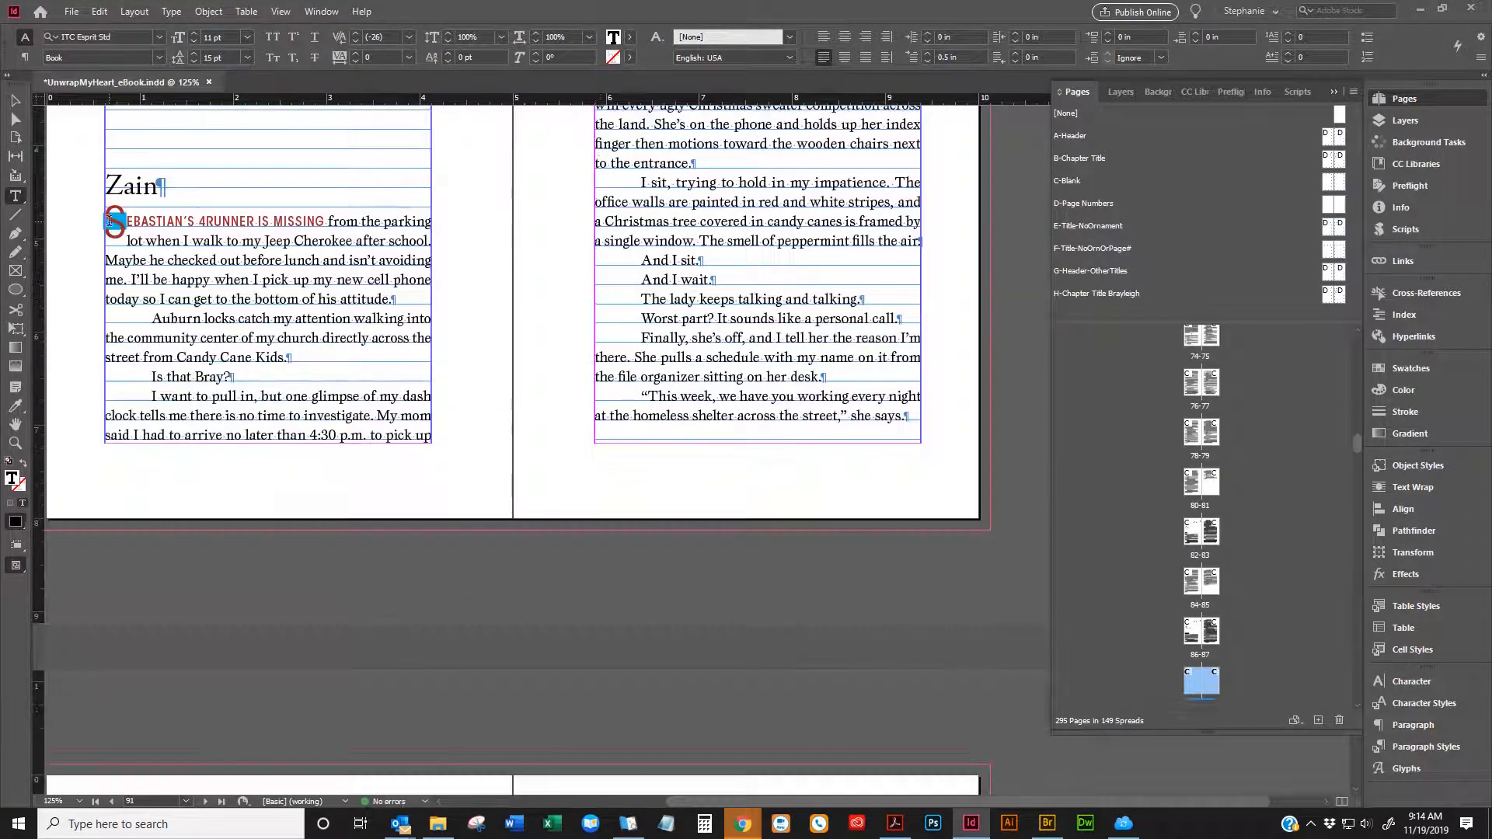
left_click_drag(106, 220, 149, 224)
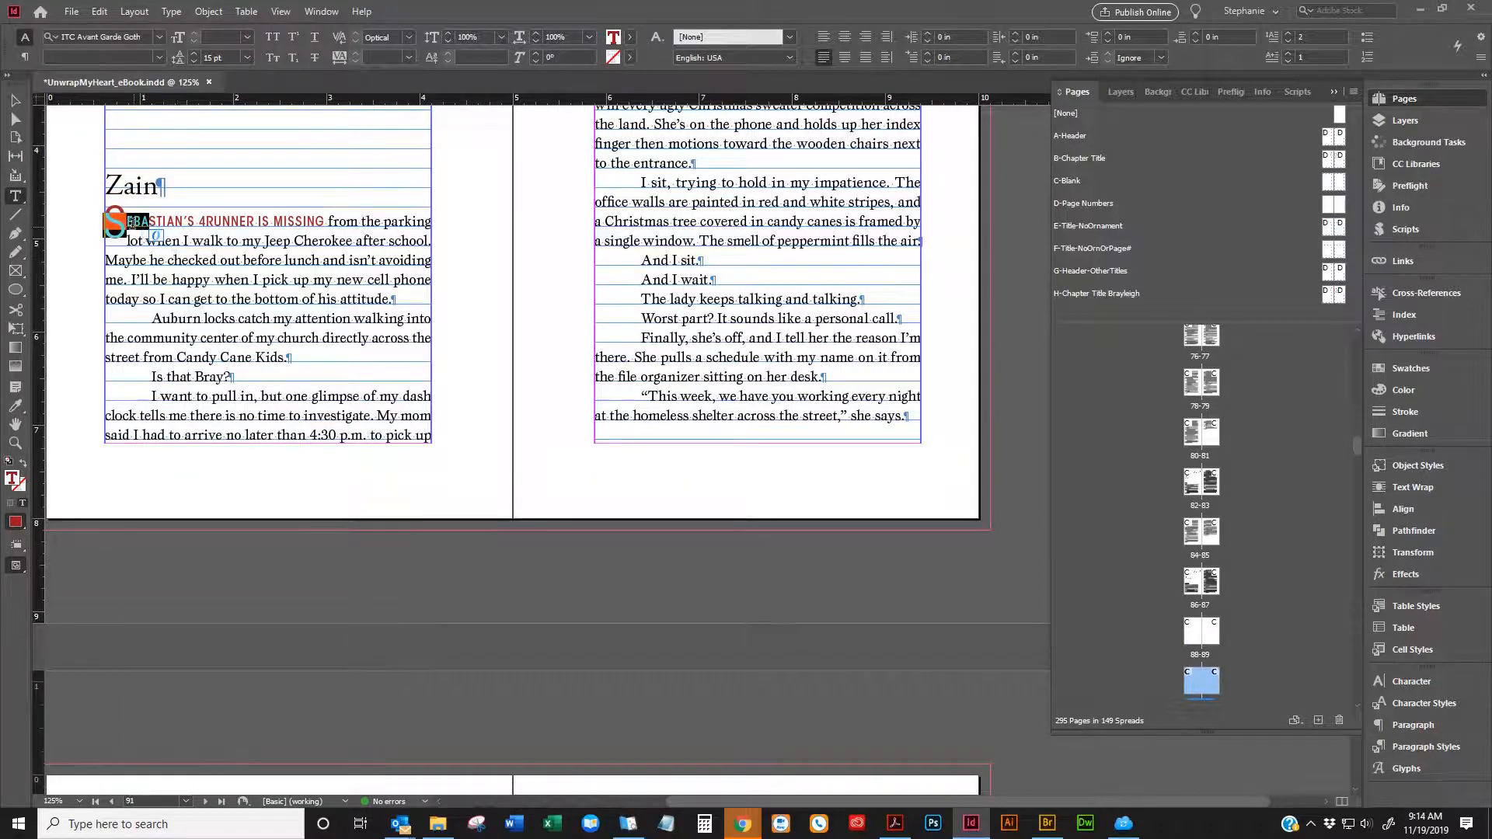
right_click(132, 224)
left_click(187, 346)
Try to clear all overrides from the flagged "Chill out dude" text message paragraph on page 99, and dismiss the WinZip offer
scroll(577, 334, "down", 14)
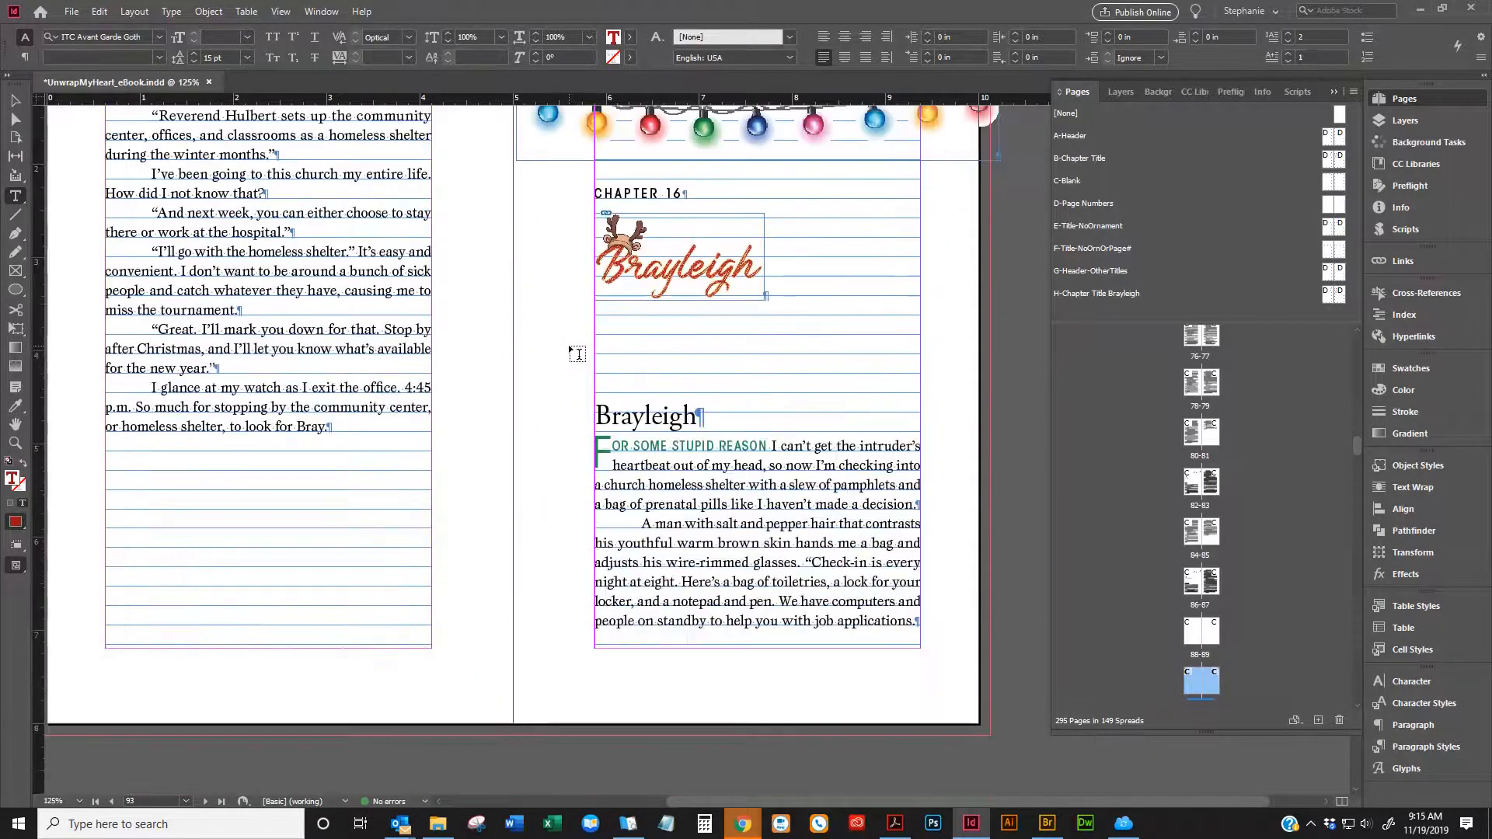
scroll(576, 354, "down", 20)
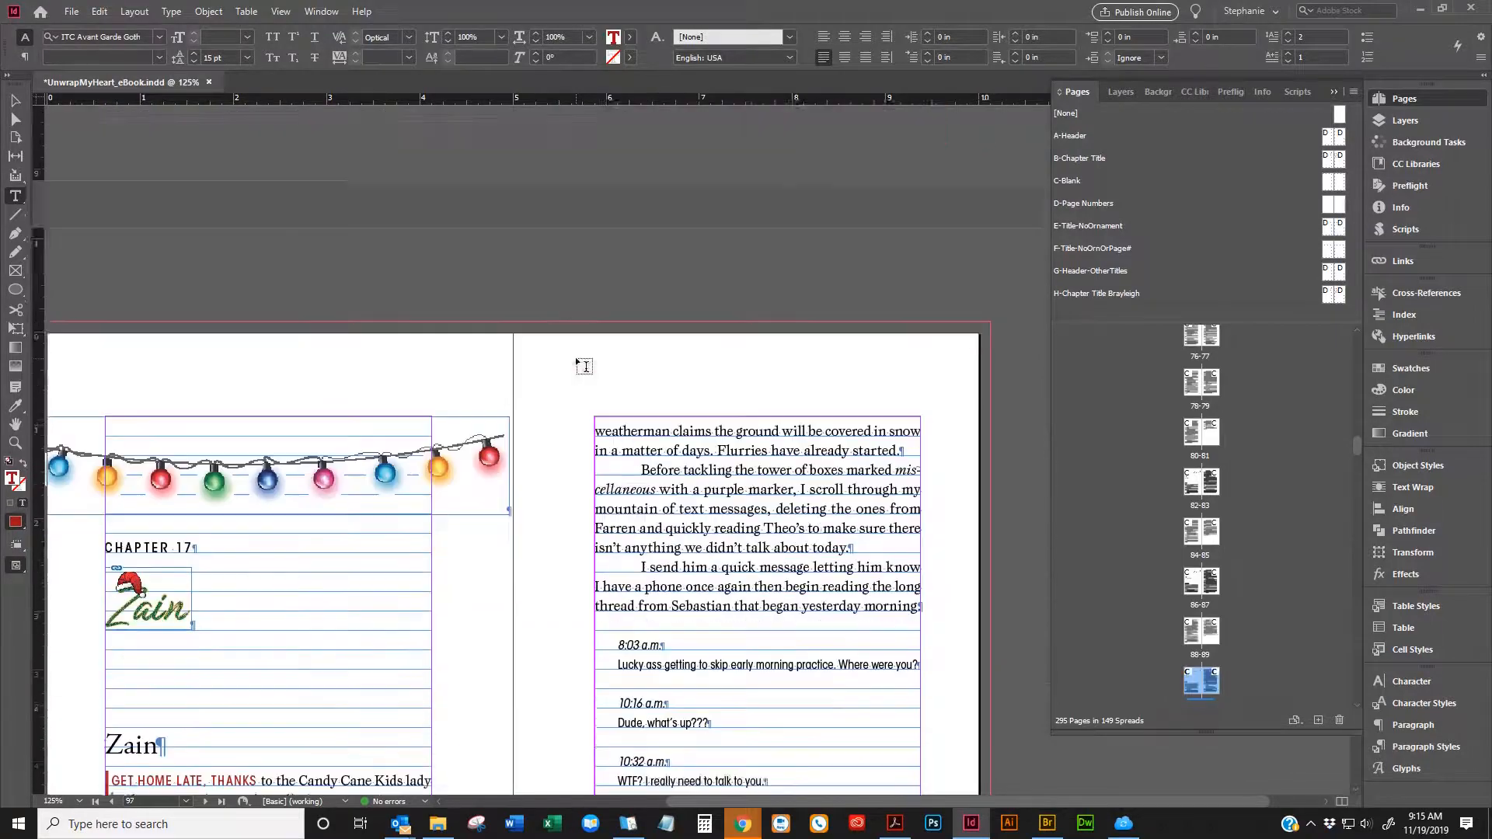
scroll(576, 360, "down", 12)
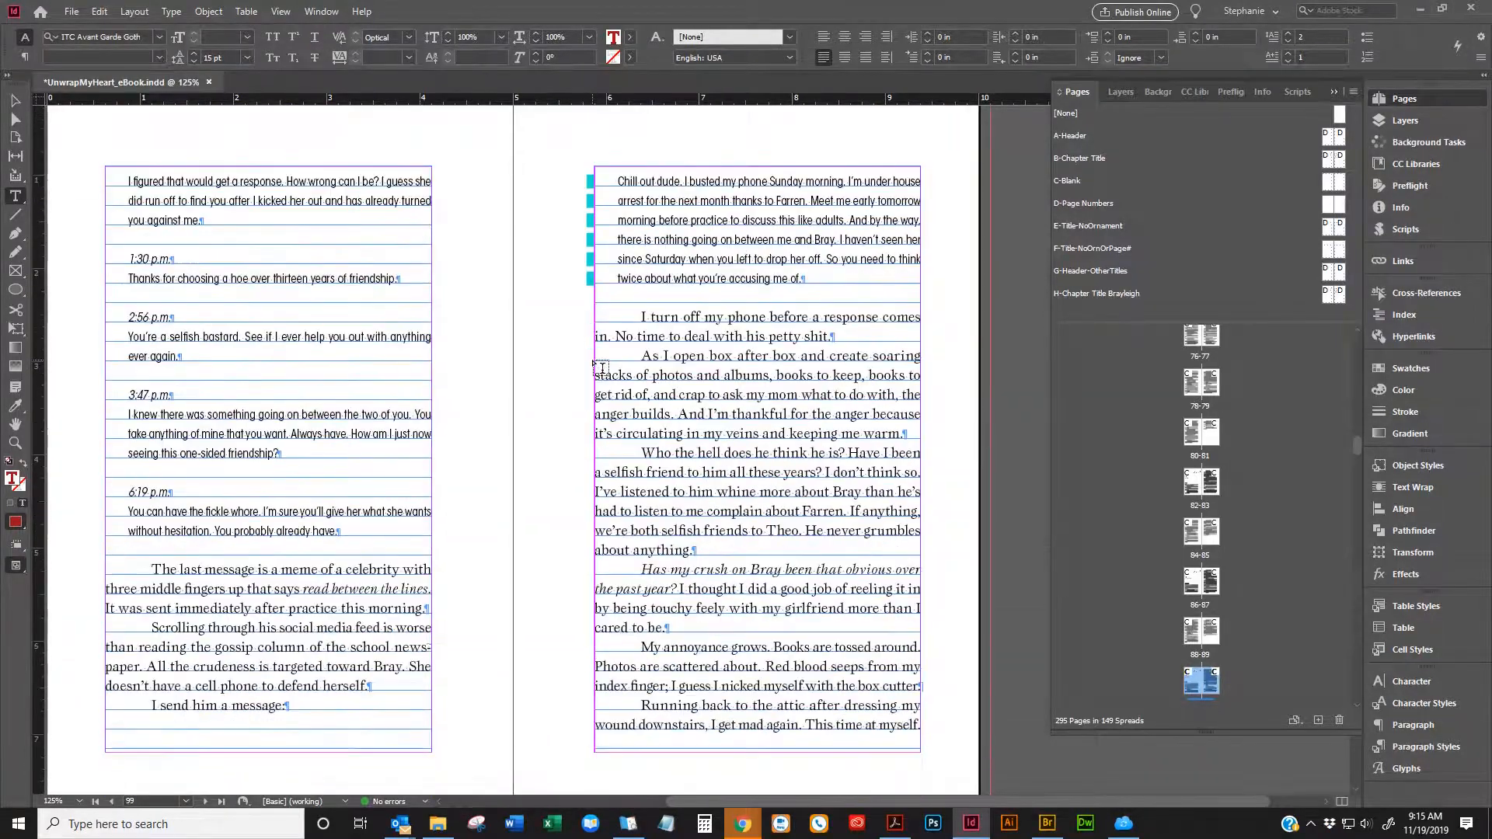
scroll(576, 361, "up", 3)
left_click(729, 306)
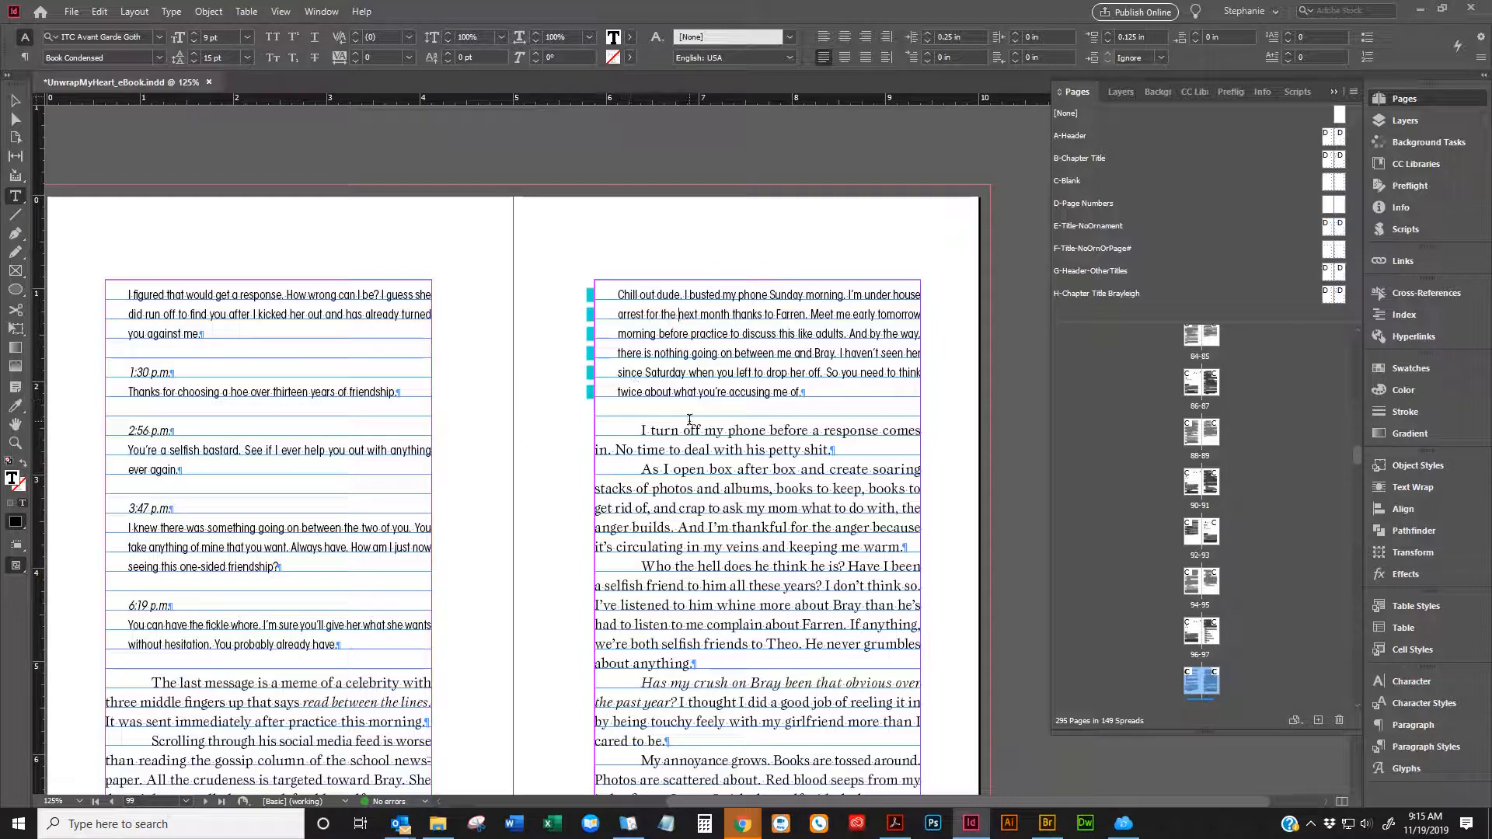
right_click(680, 325)
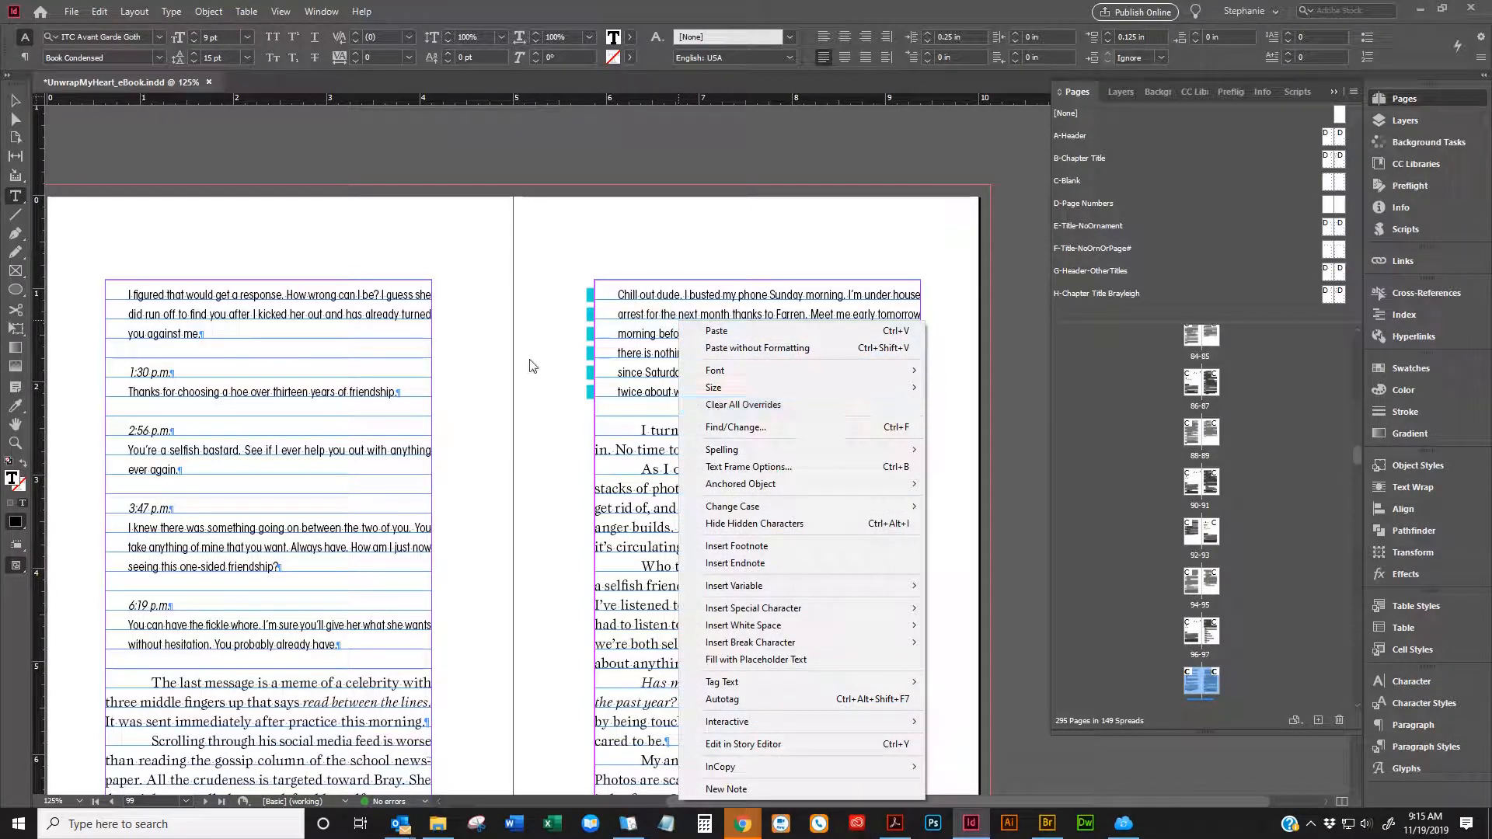
left_click(341, 679)
scroll(350, 660, "down", 3)
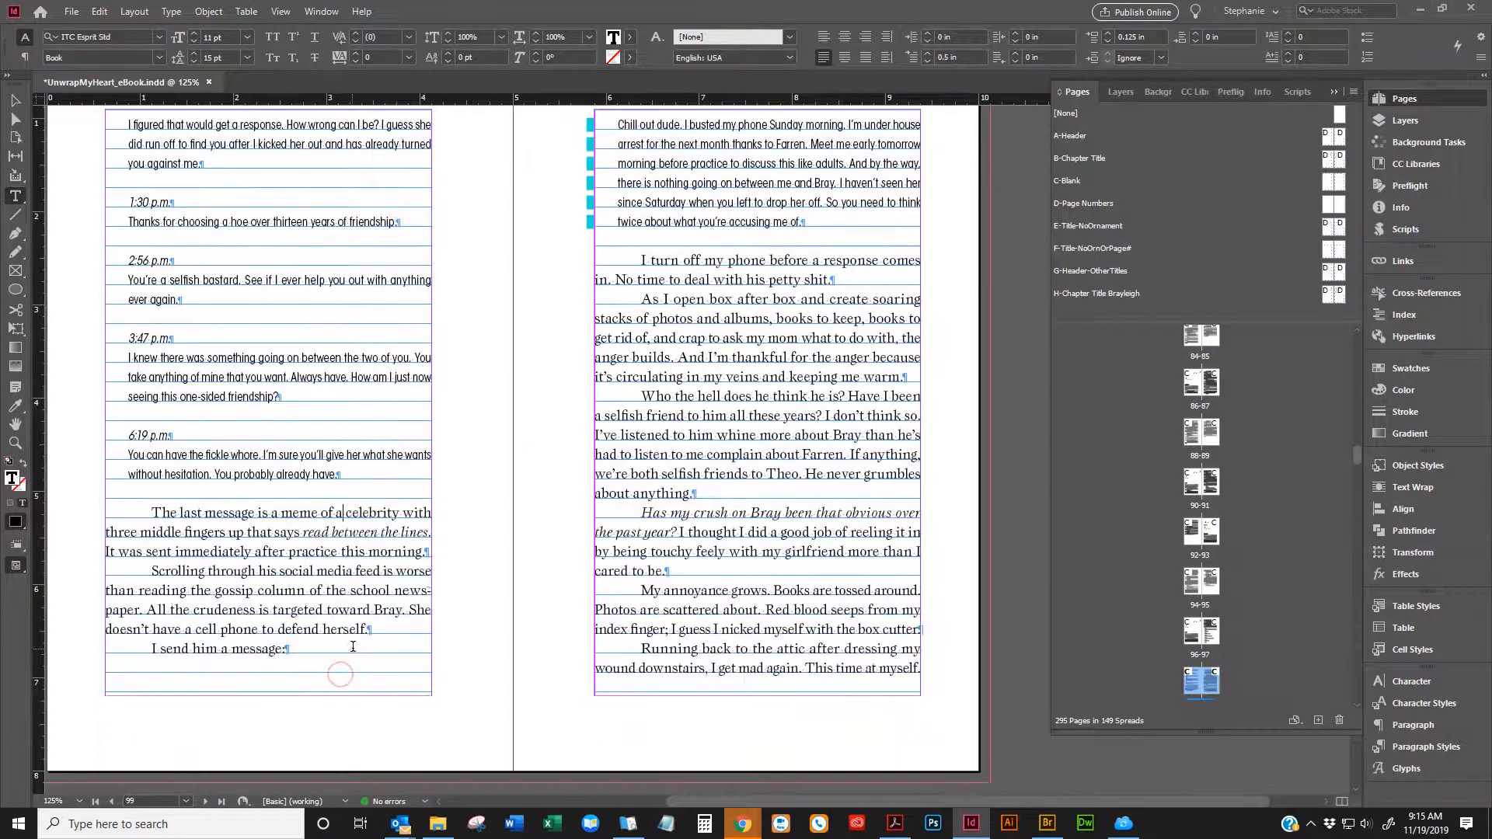
right_click(650, 200)
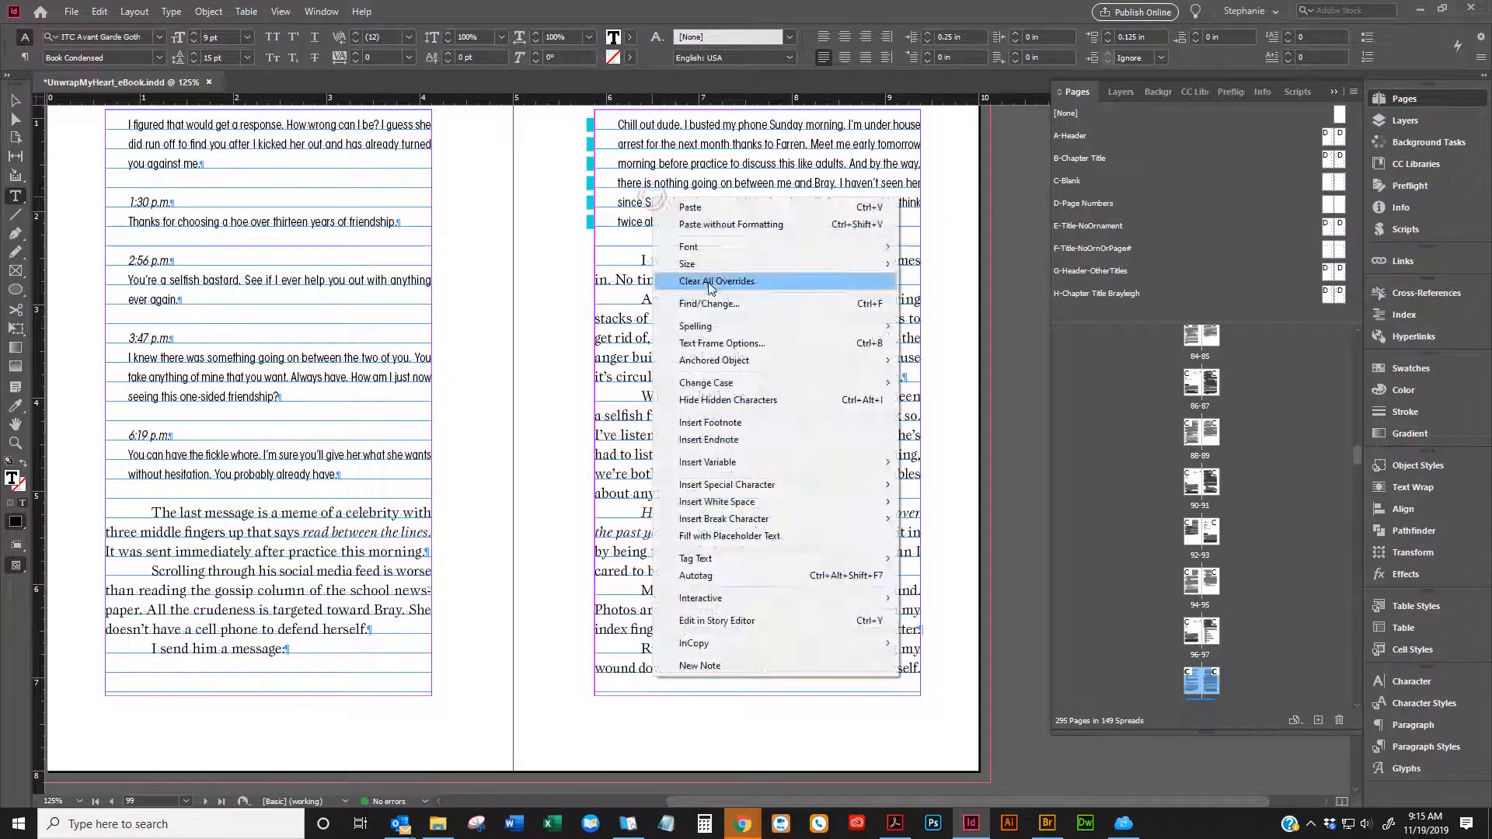
left_click(710, 284)
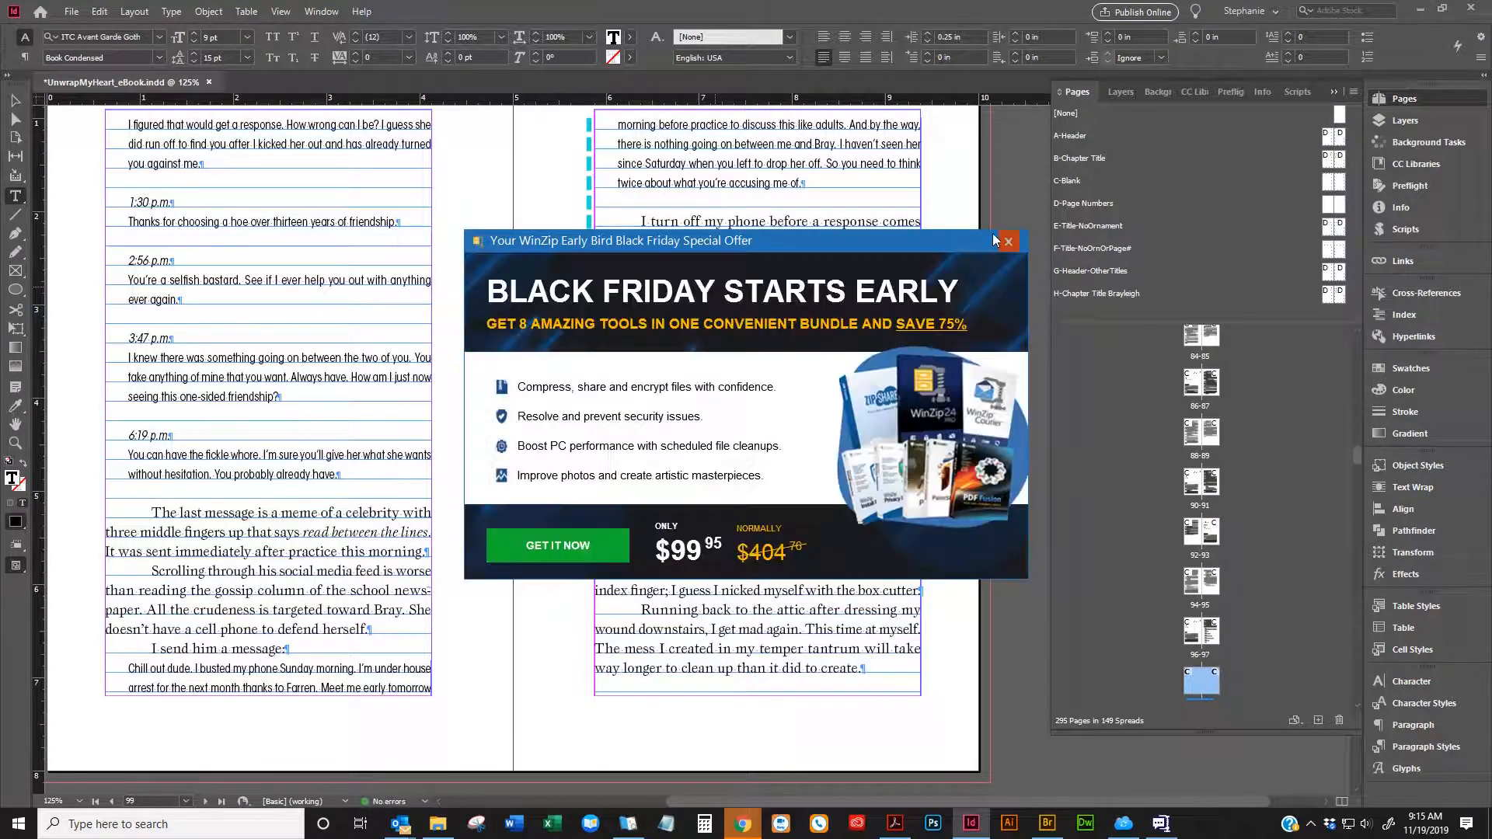
left_click(1007, 241)
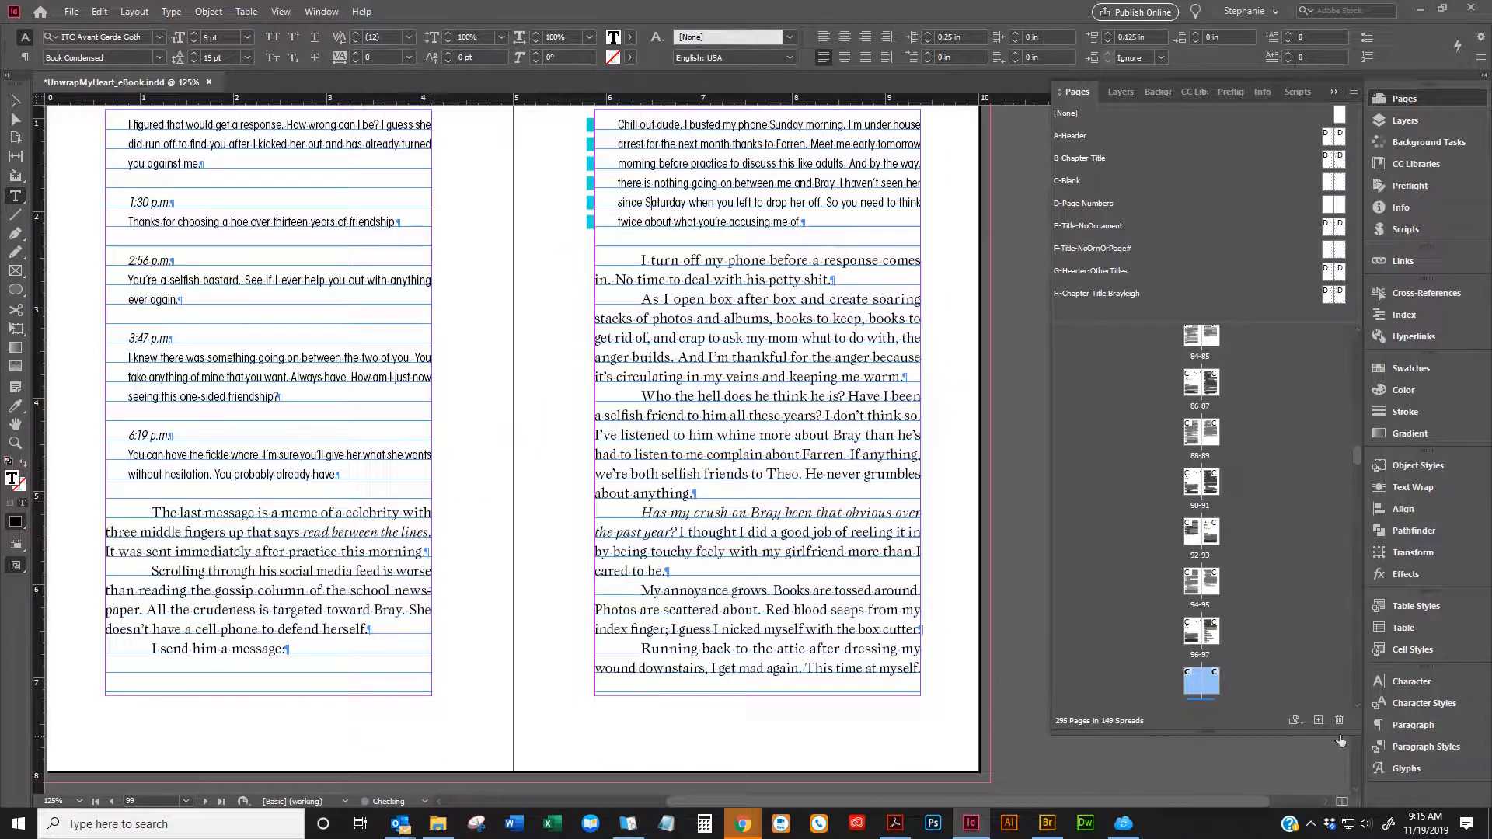
Create a paragraph style named Text3 from the "Chill out dude" message's formatting and apply it to that paragraph
left_click(1410, 749)
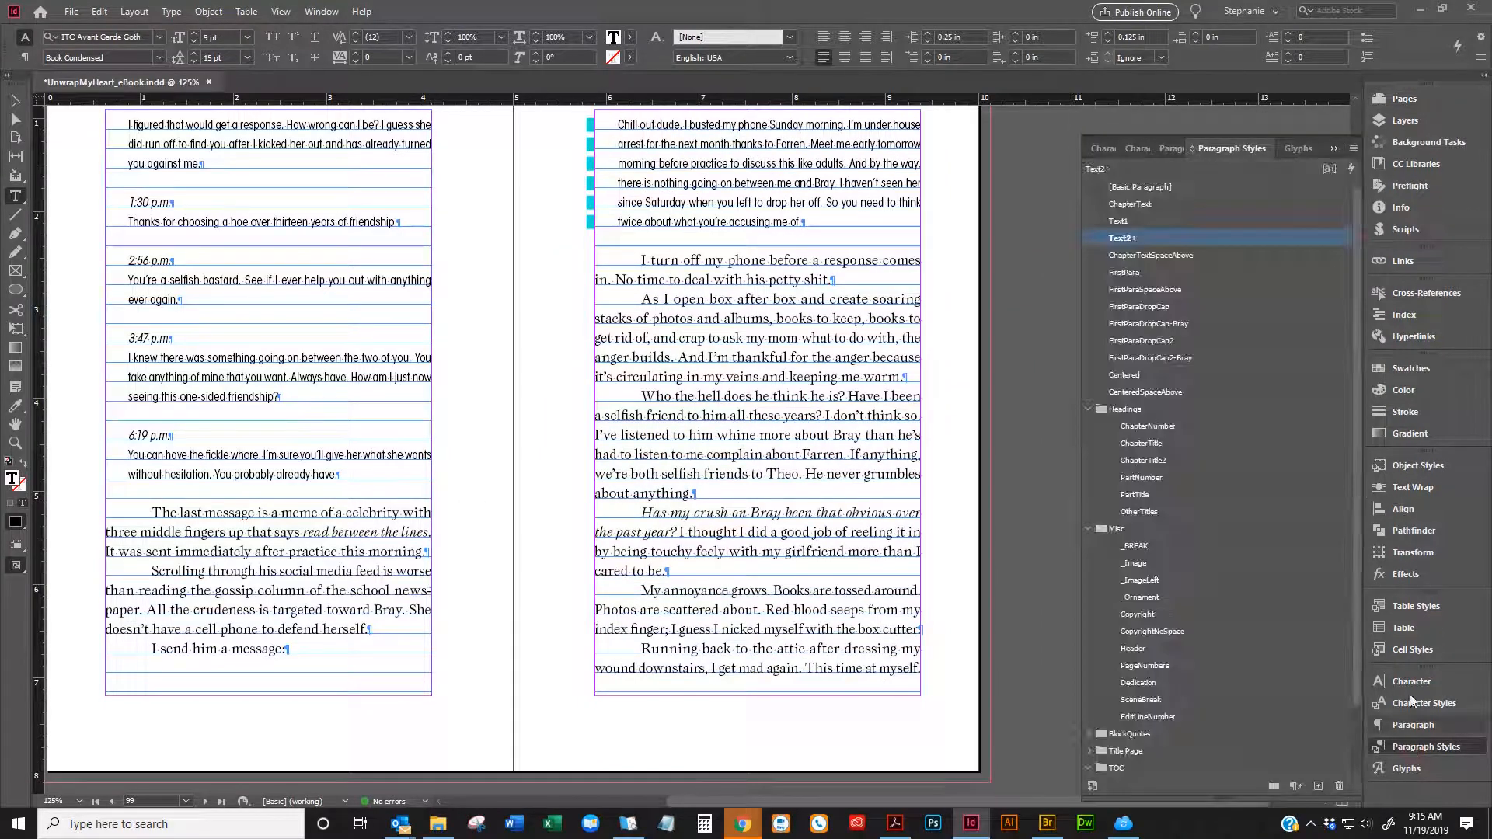
left_click(1353, 147)
left_click(1268, 152)
type("Text")
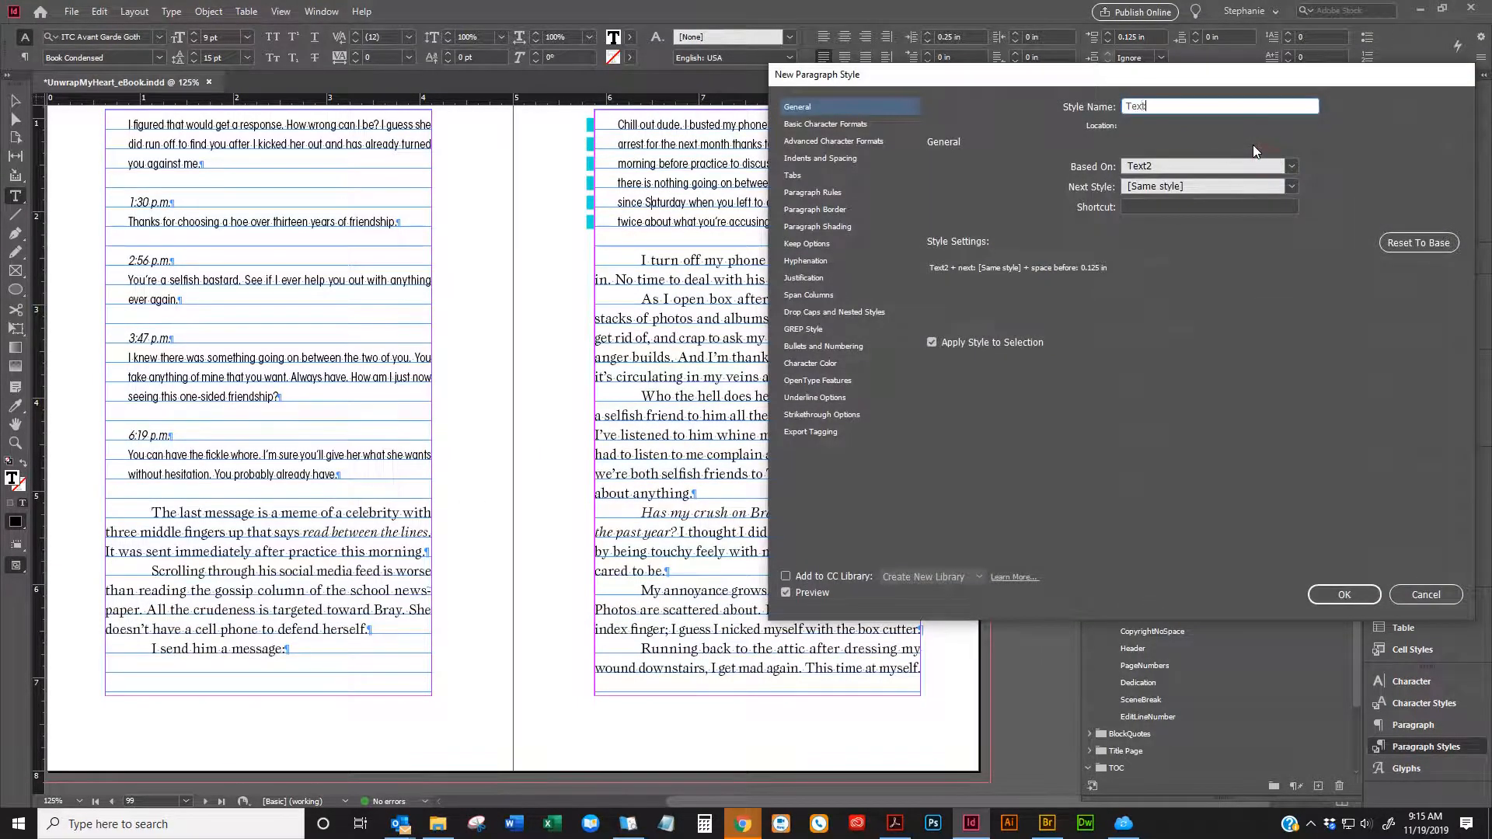
type("3")
key("Return")
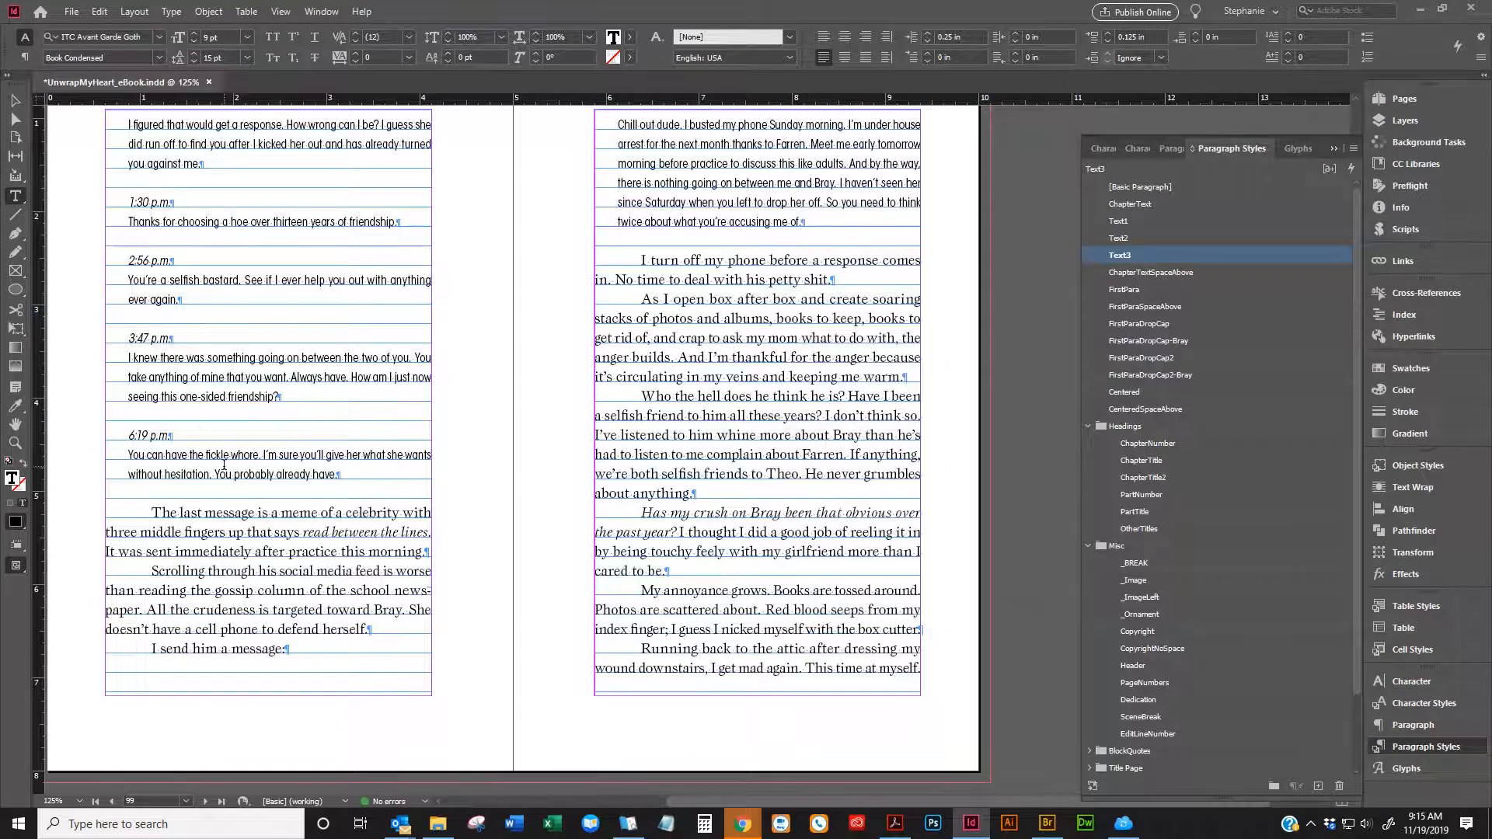
Examine which paragraph styles are applied to the text messages and the "I turn off my phone" paragraph on this spread
left_click(222, 467)
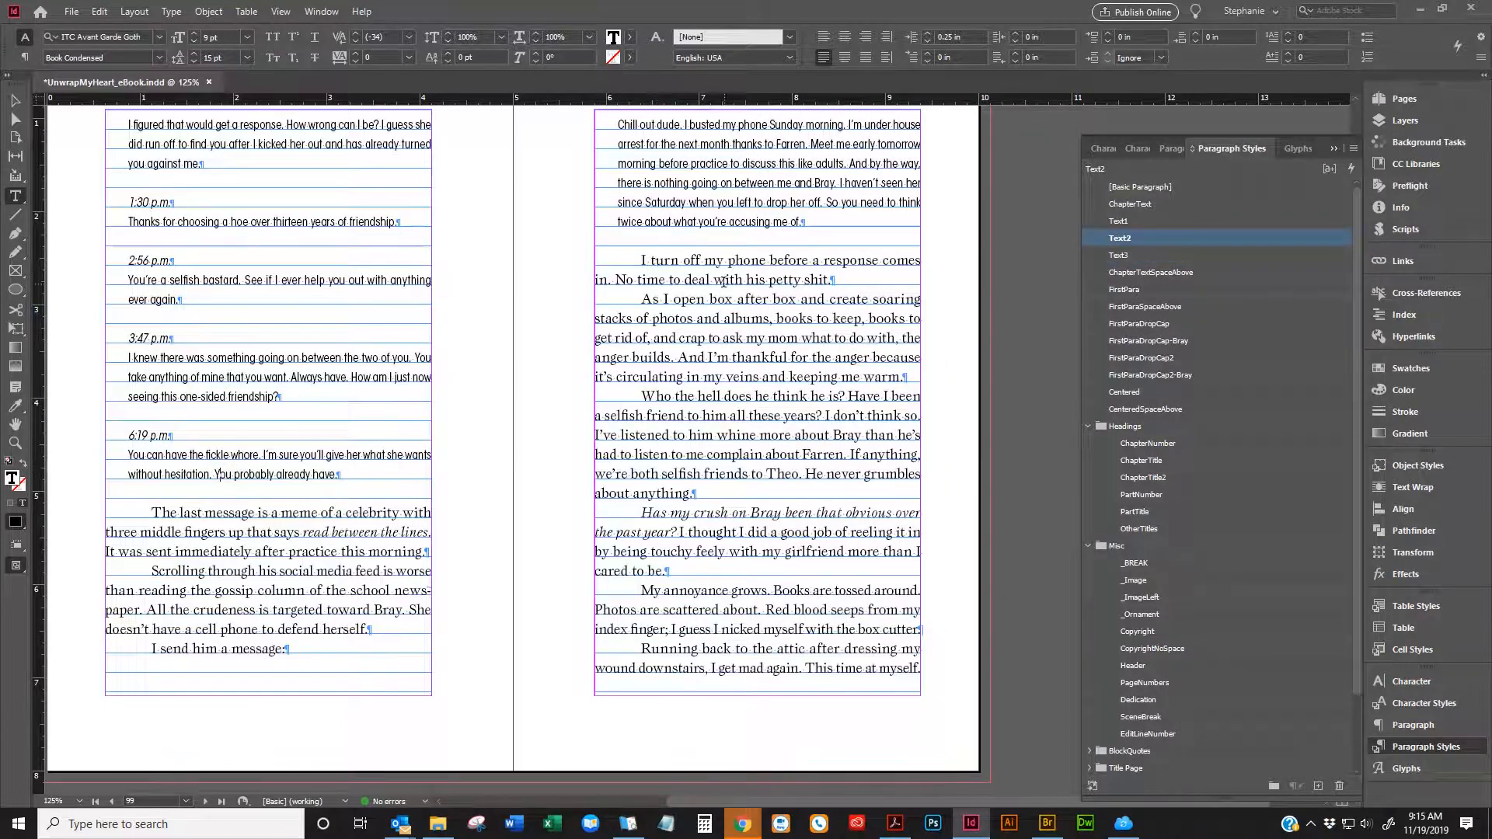
left_click_drag(639, 261, 835, 281)
left_click(644, 261)
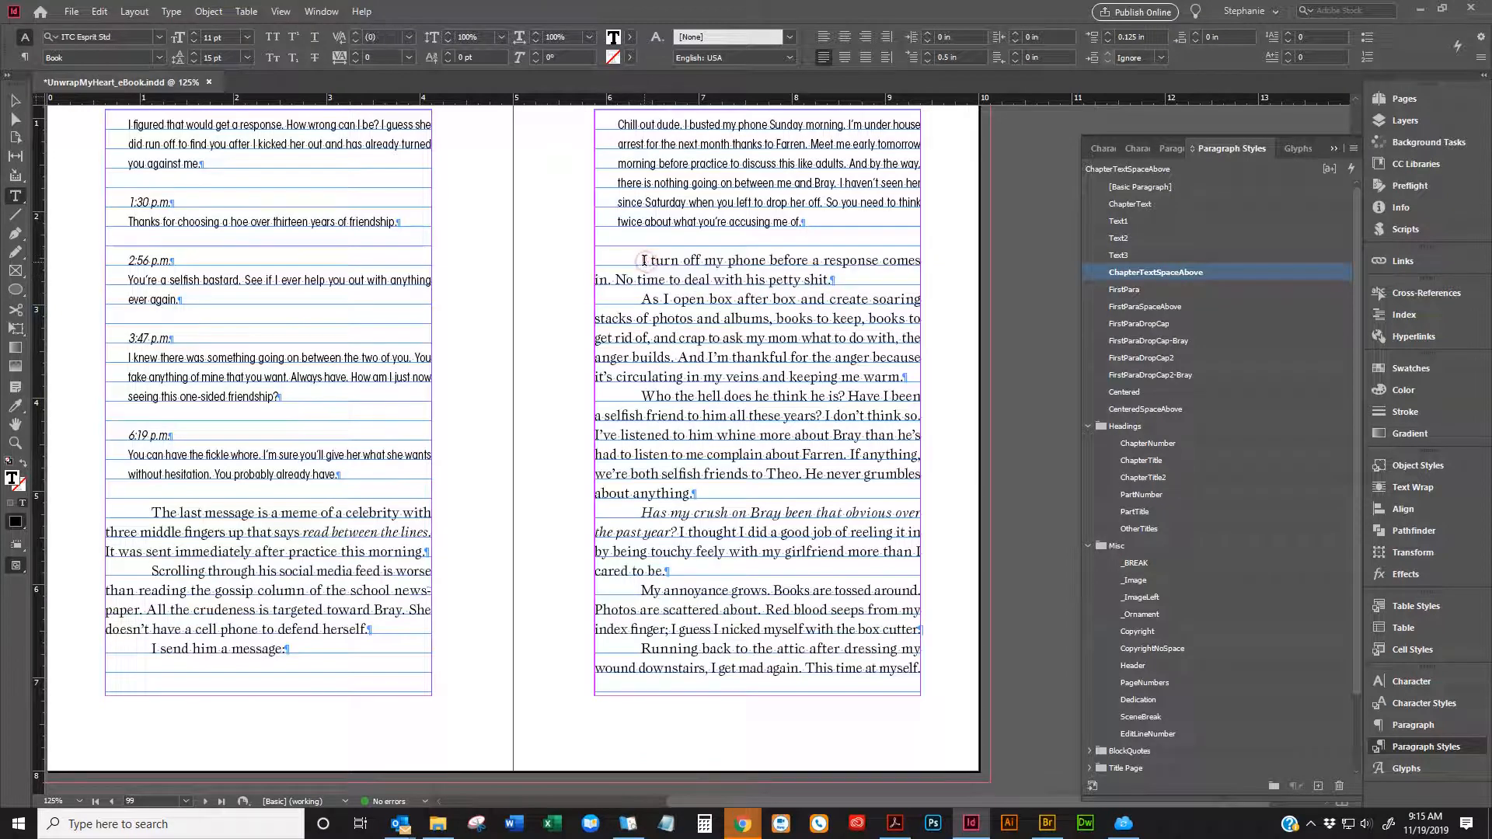
left_click_drag(640, 261, 820, 277)
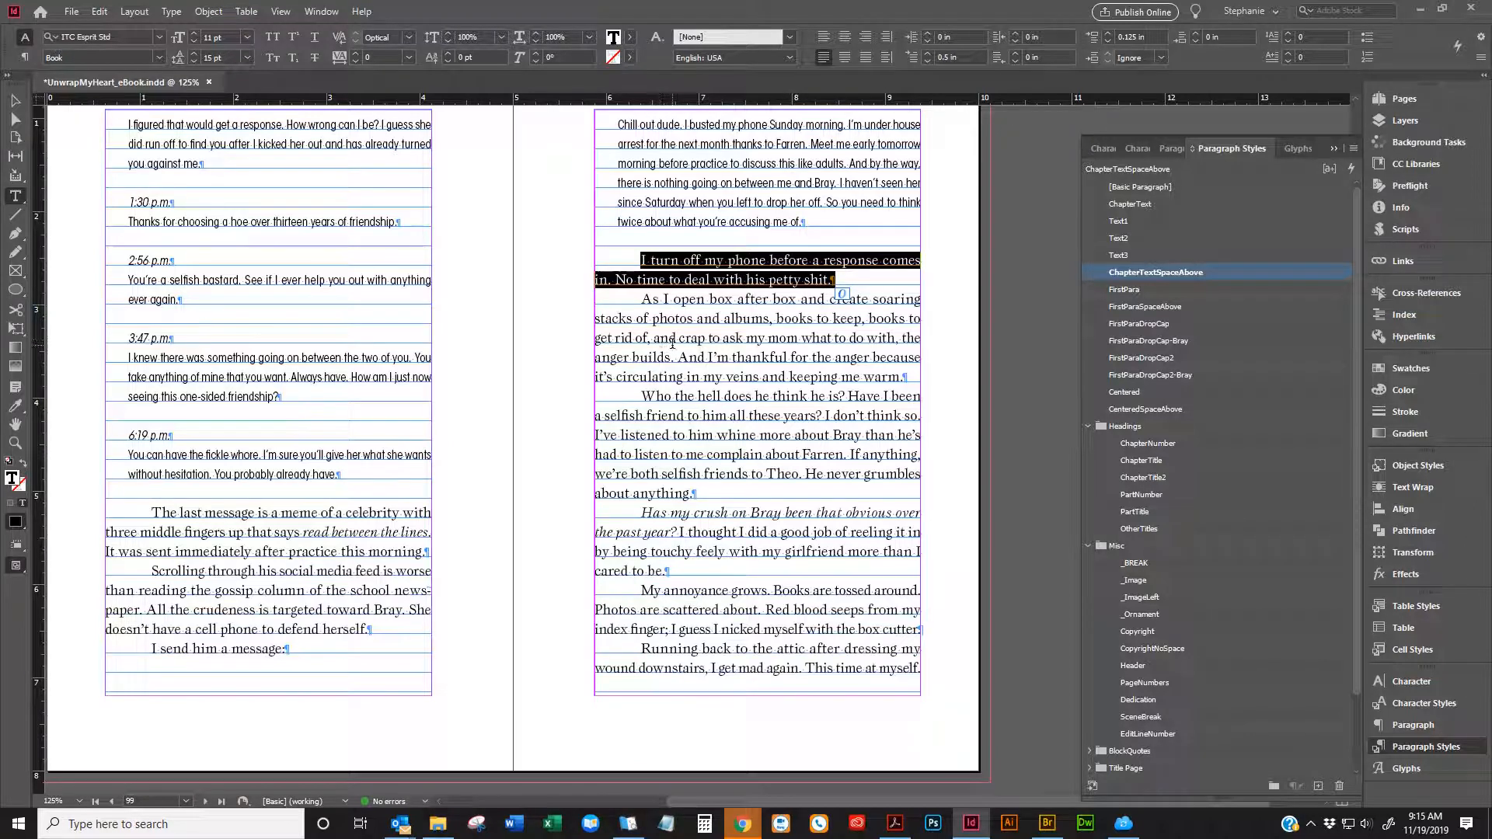
scroll(673, 343, "up", 3)
left_click(684, 294)
left_click_drag(618, 238, 810, 342)
left_click(241, 423)
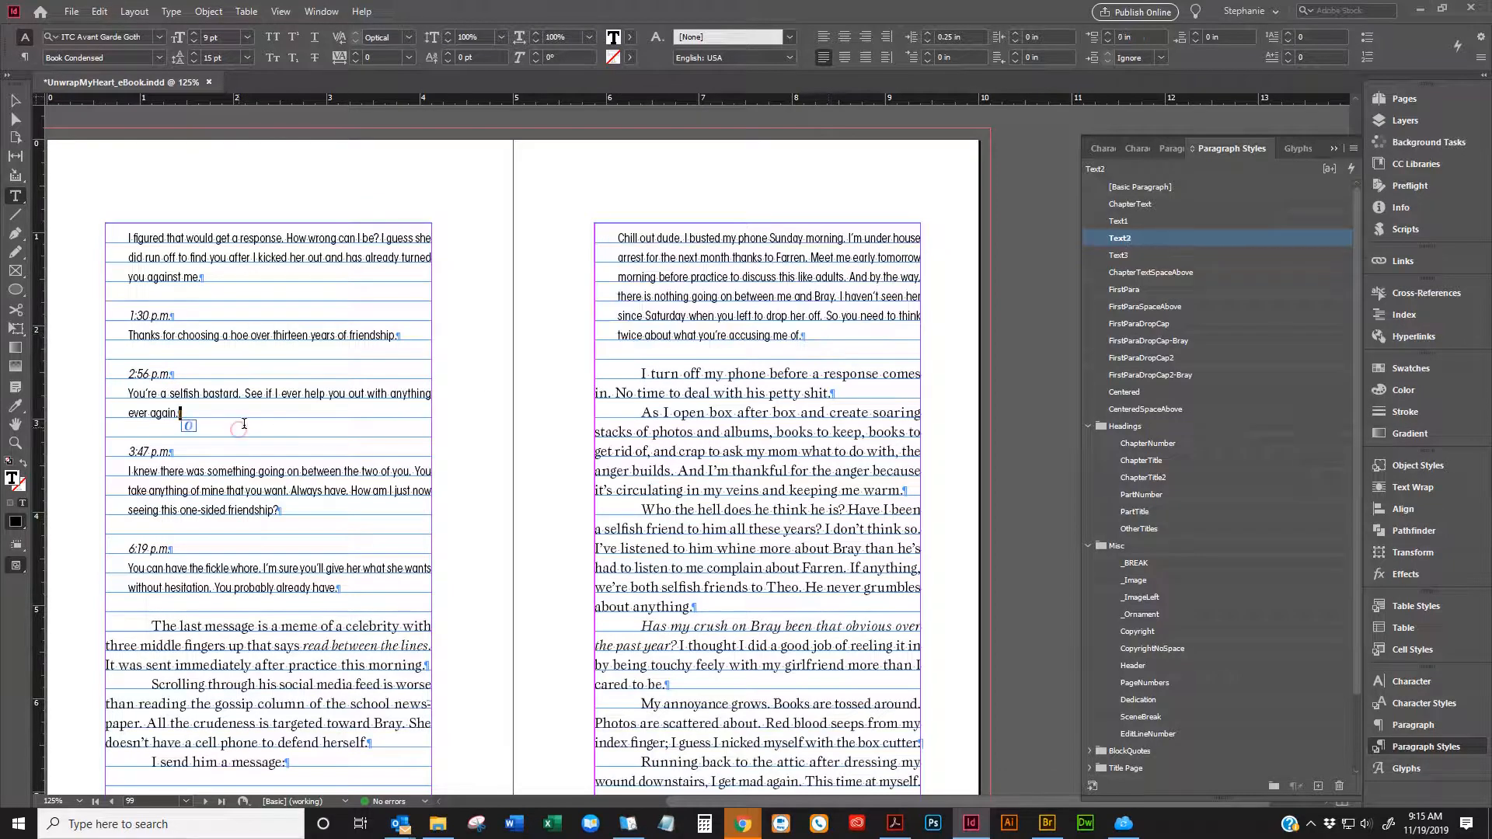
left_click(602, 292)
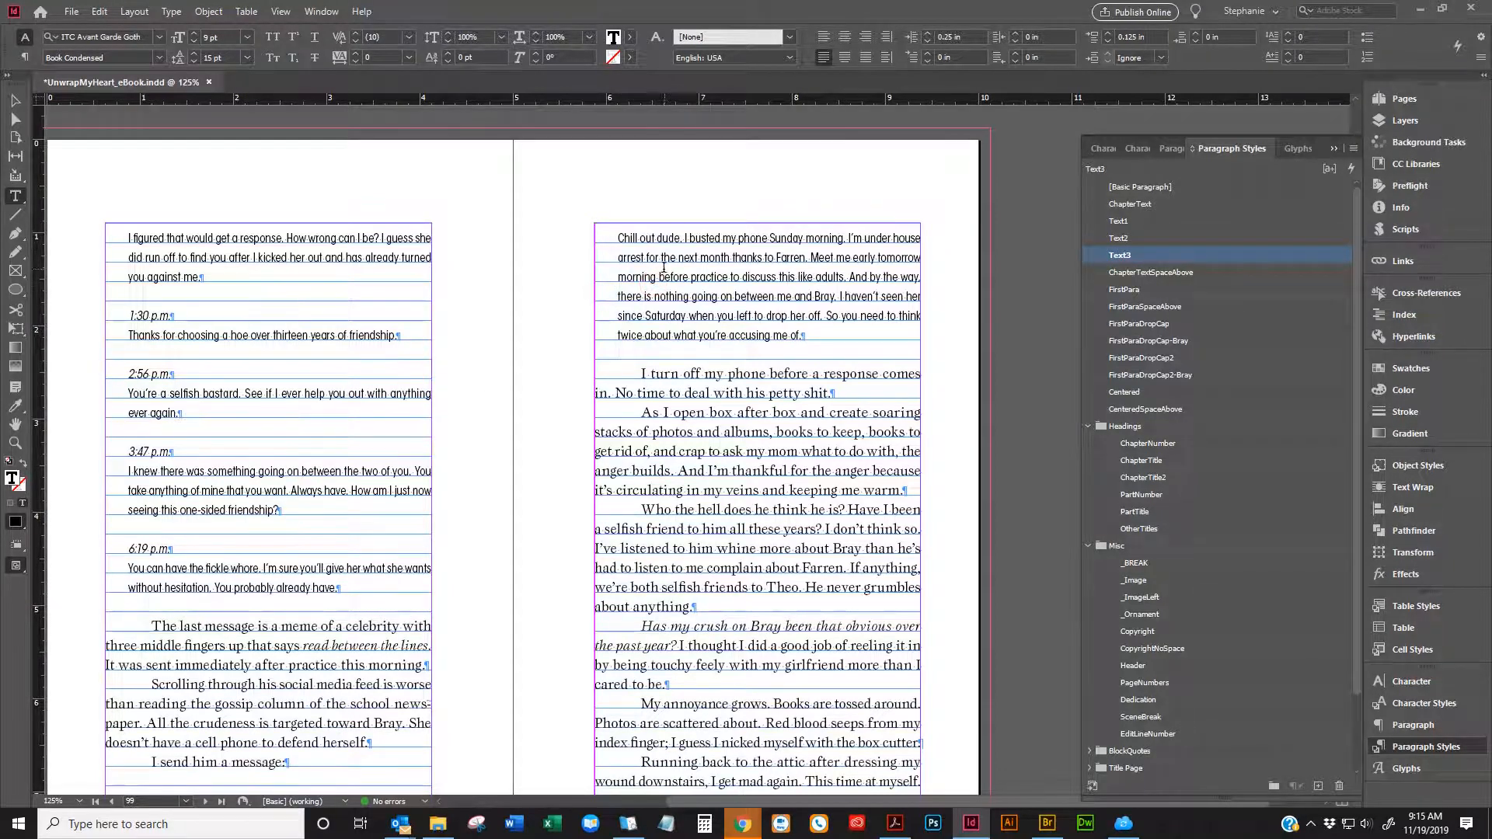
left_click(267, 340)
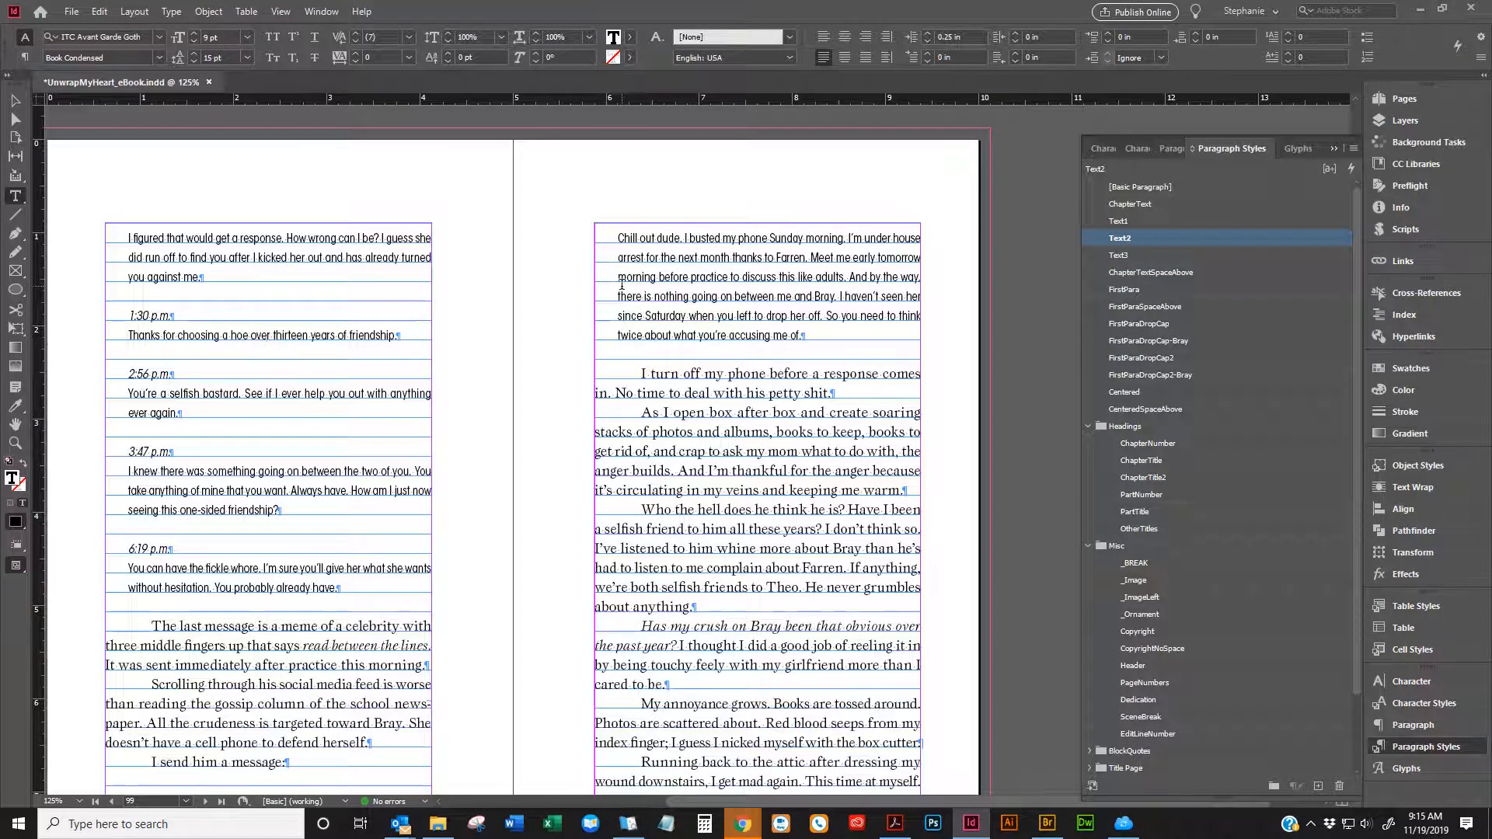
Set the left indent of the Text1 paragraph style to 0.5 in
left_click(686, 257)
right_click(1145, 220)
left_click(1173, 230)
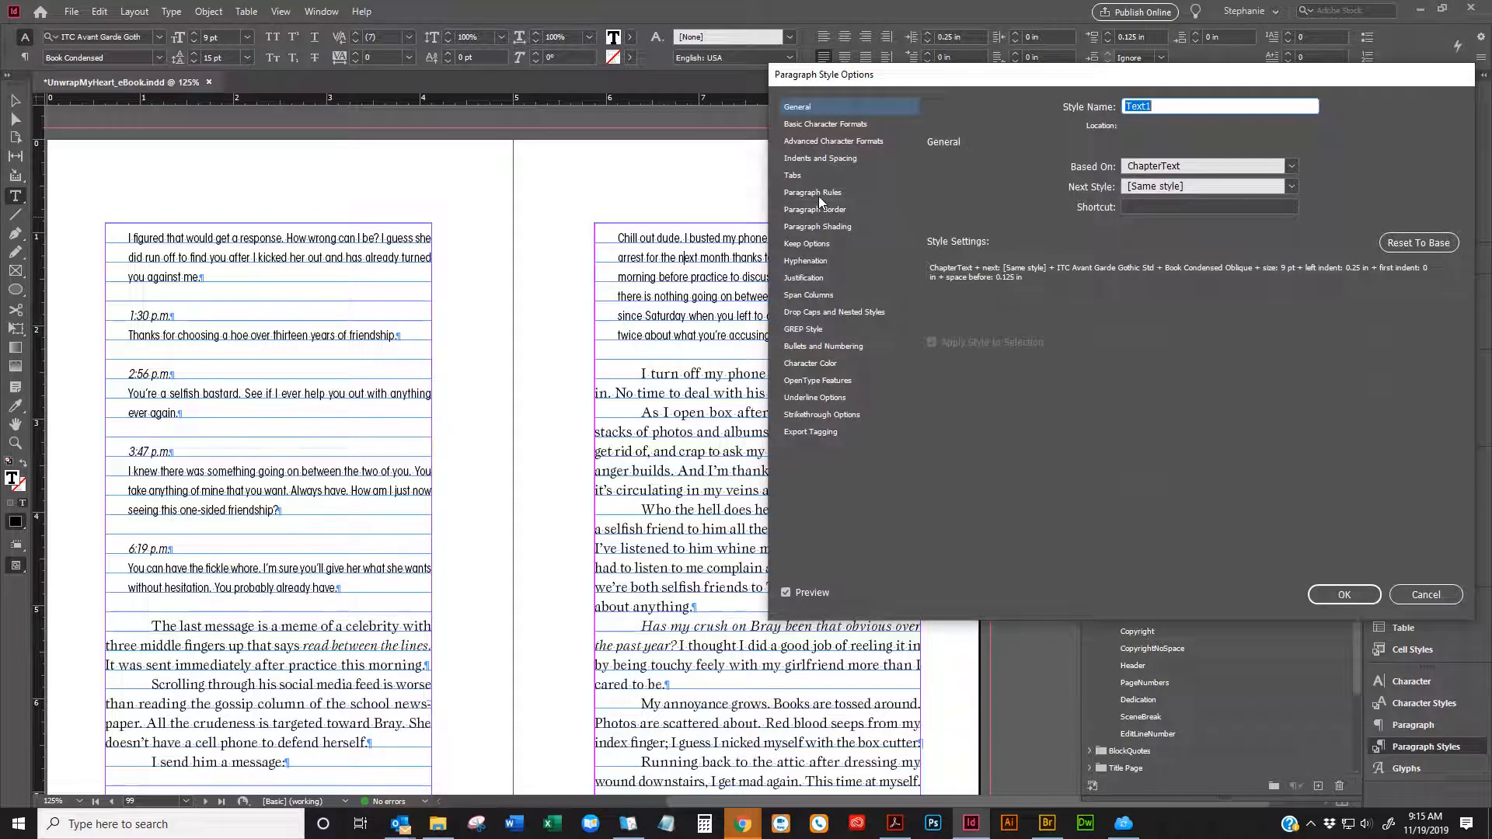
left_click(818, 196)
key("Up")
key("Up")
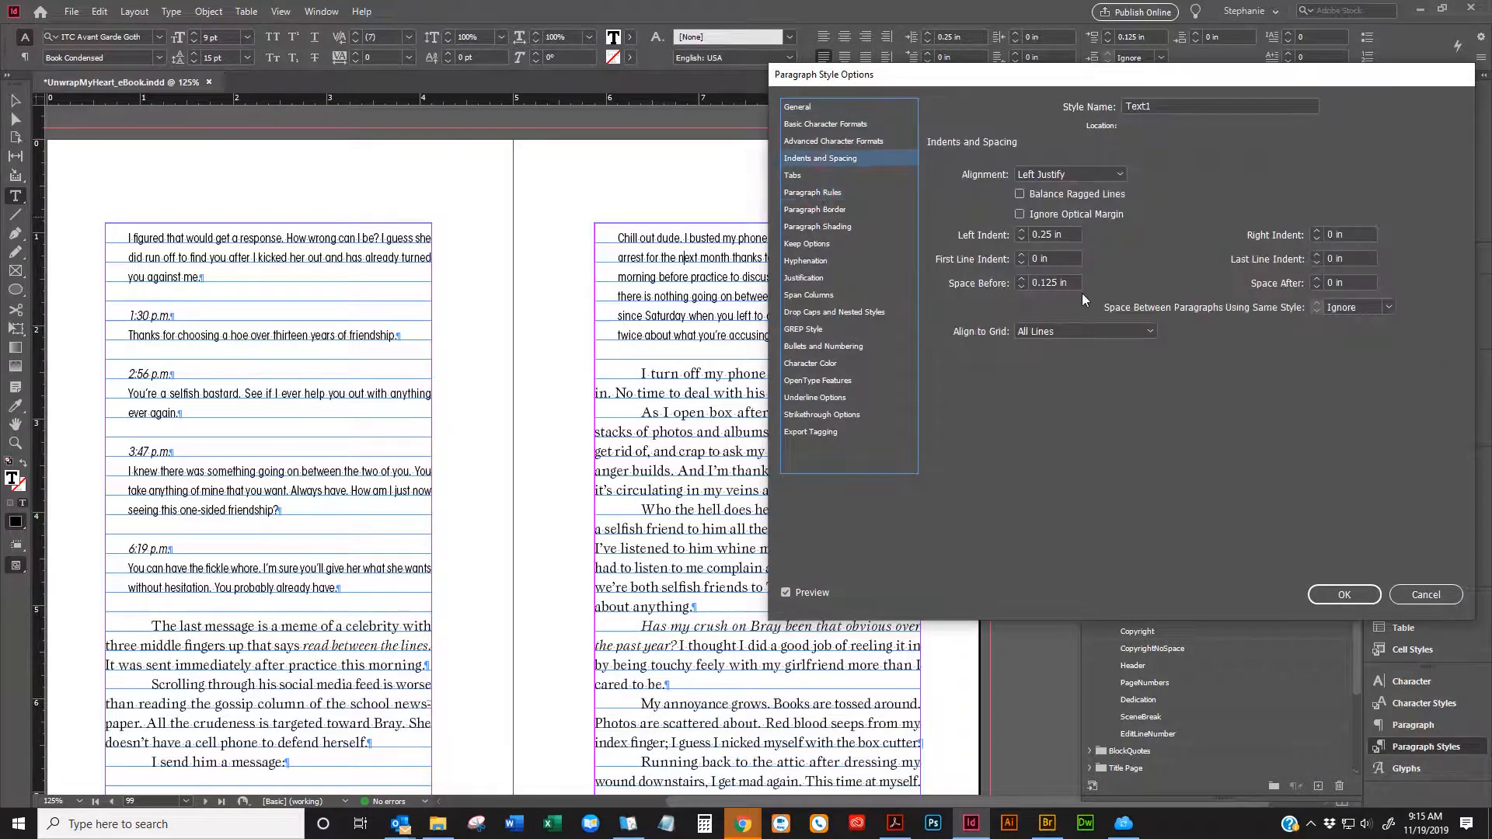
left_click(1074, 233)
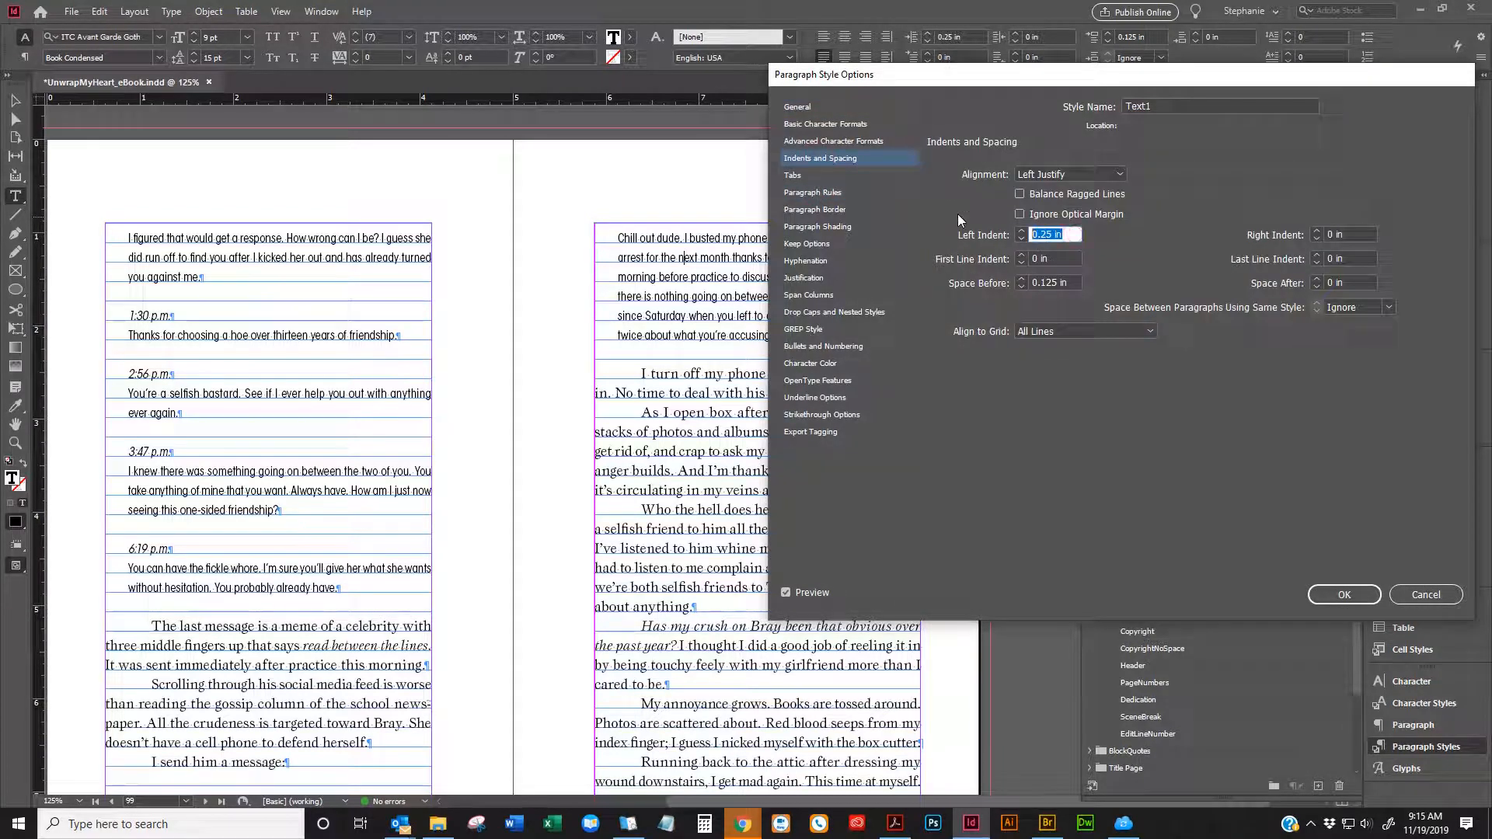
type(".5")
key("Tab")
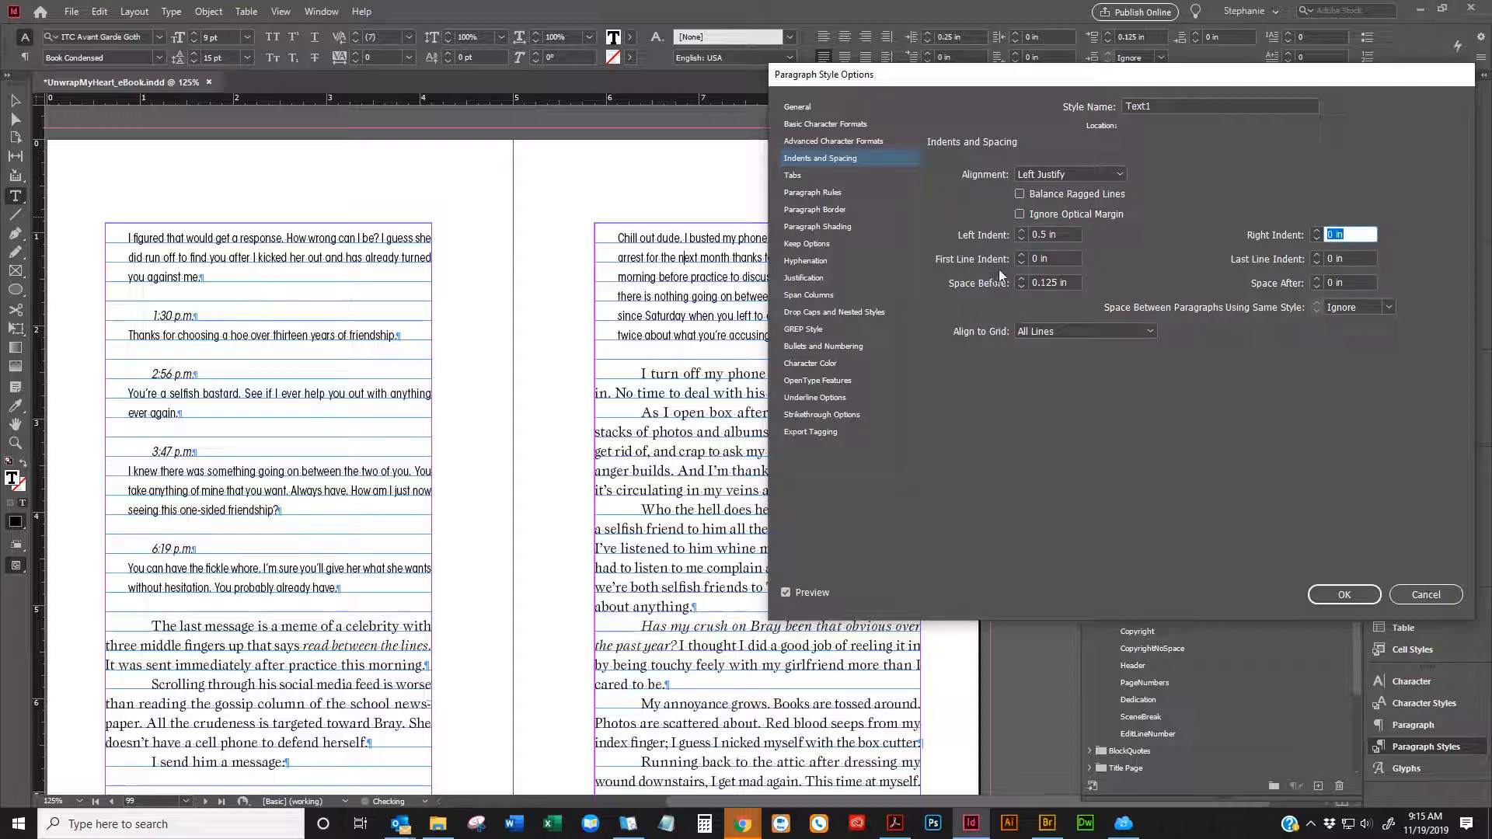
left_click(1338, 595)
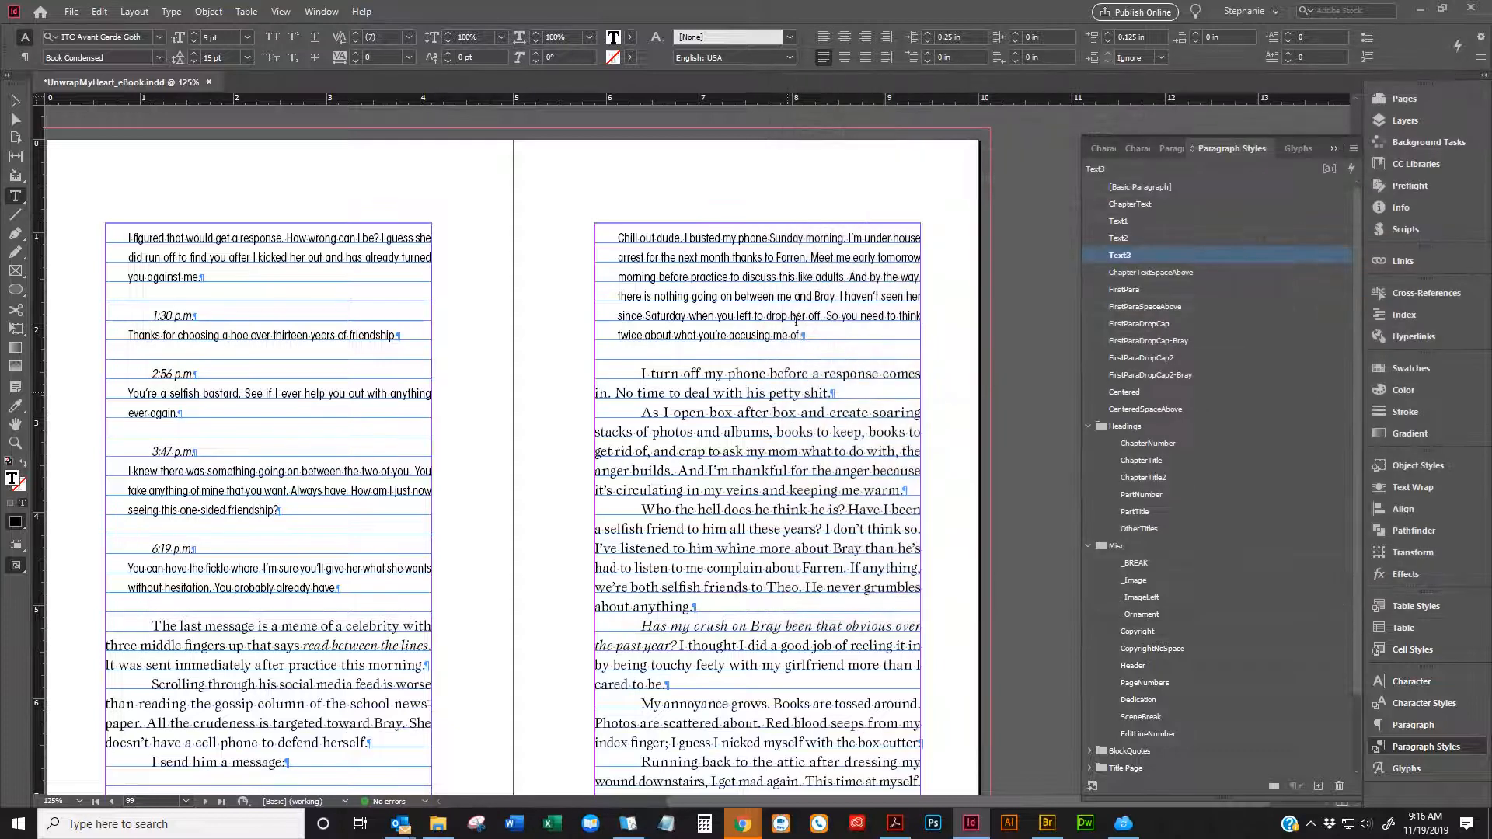
Set the left indent of the Text2 paragraph style to 0.5 in
right_click(1117, 238)
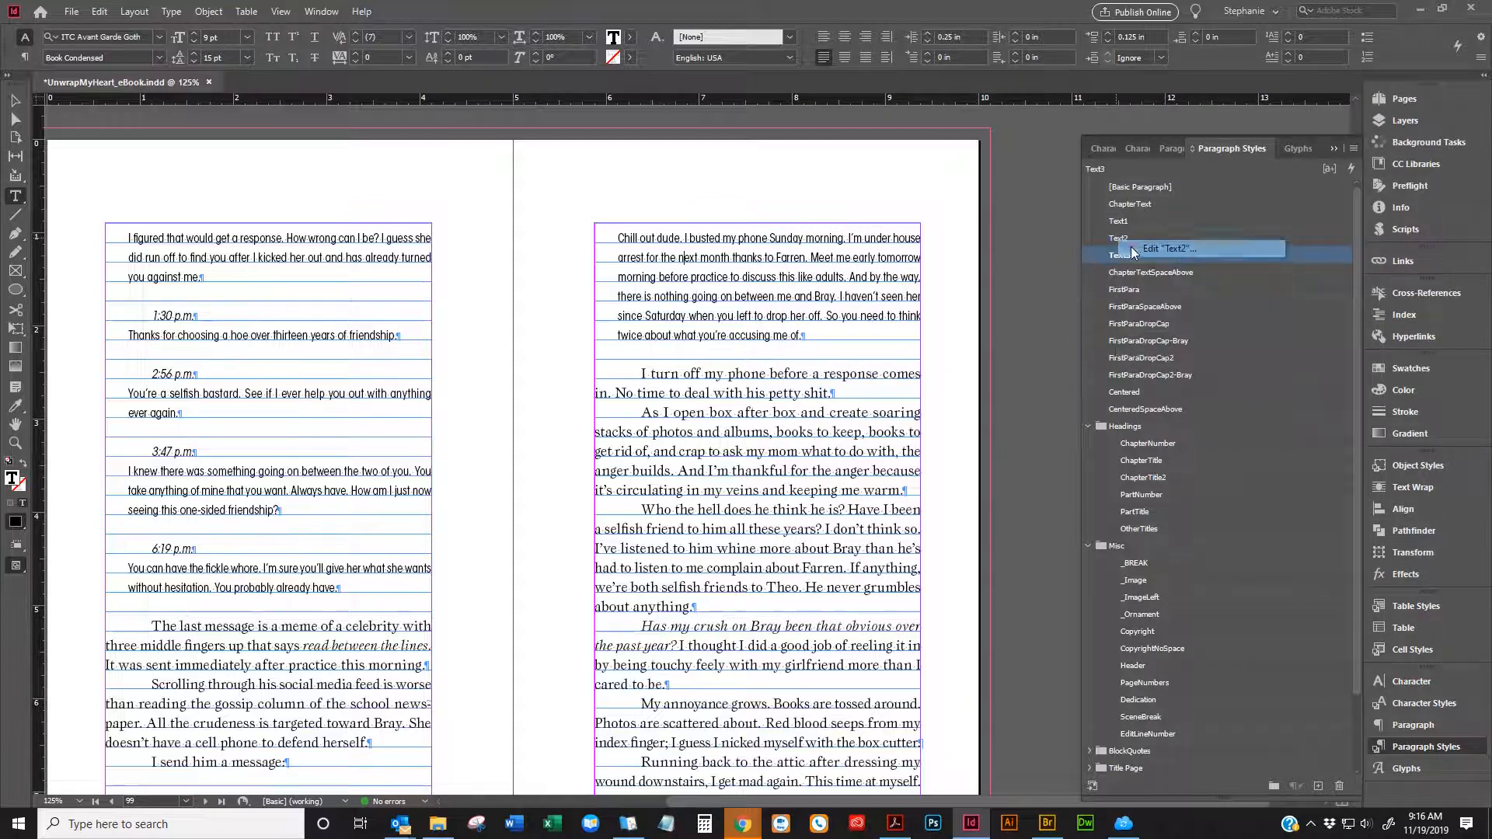
left_click(1130, 246)
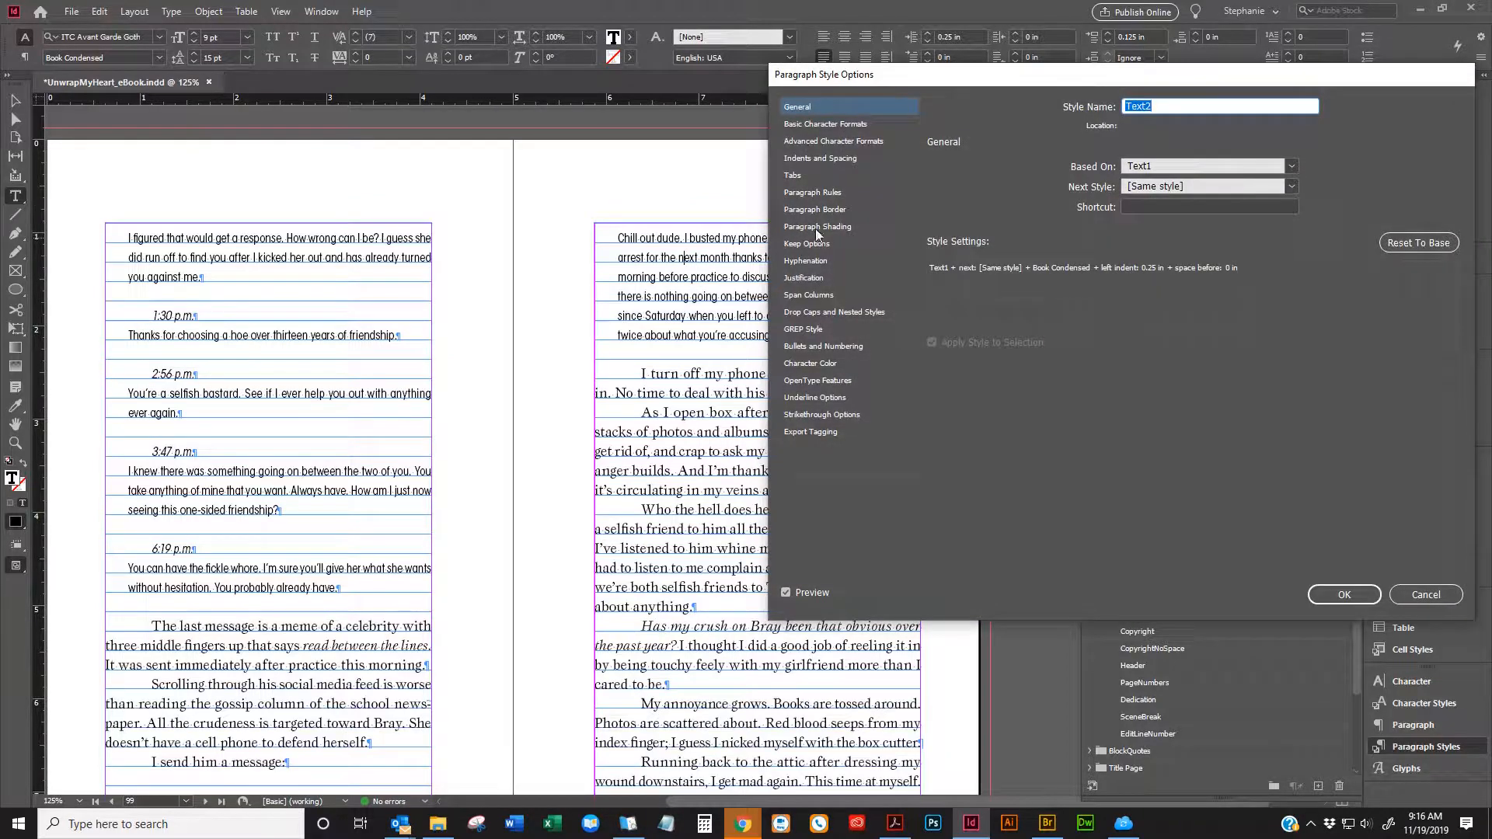
left_click(820, 158)
left_click(1064, 236)
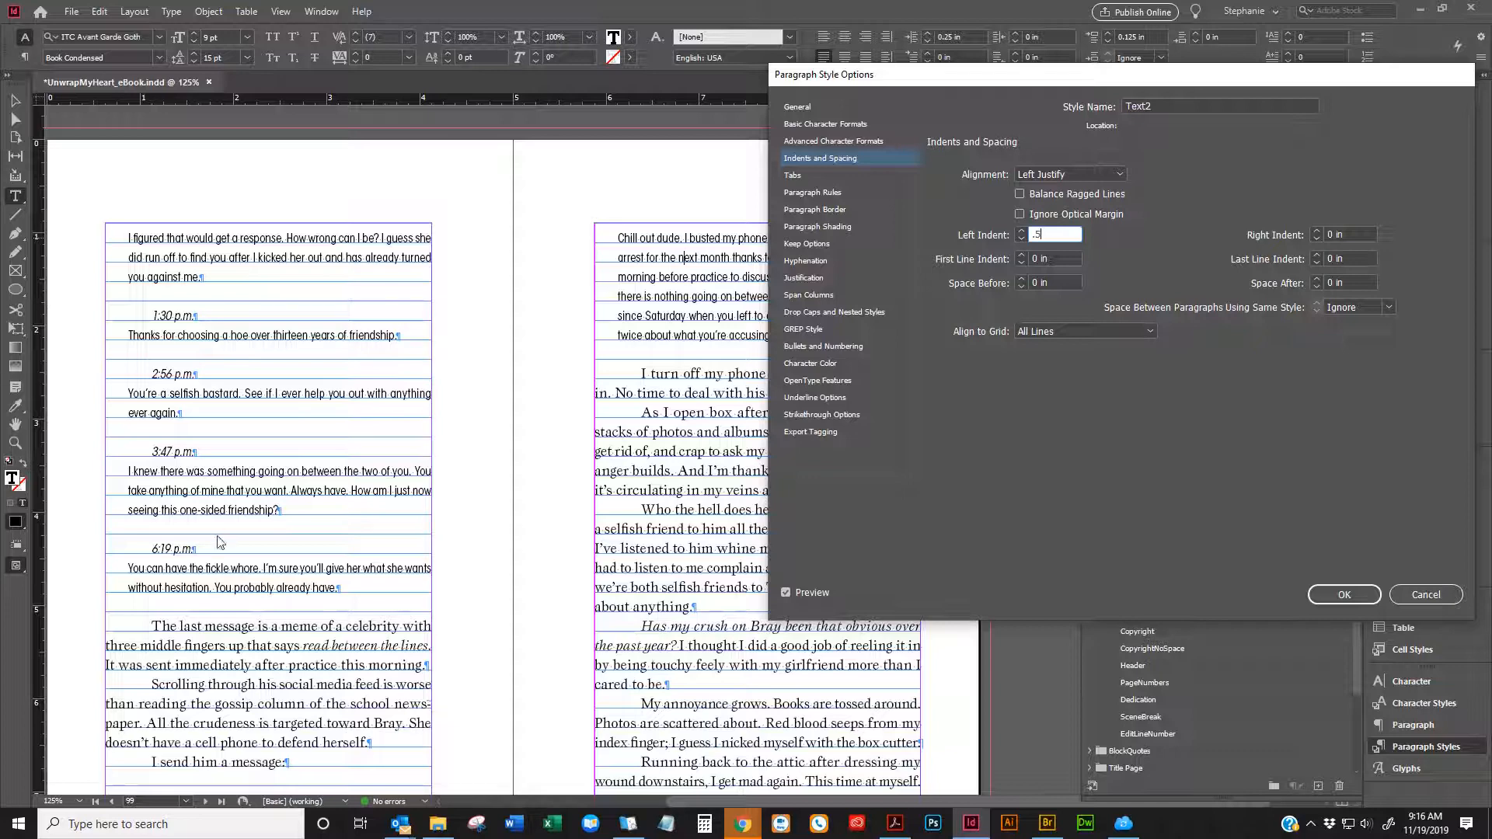
left_click(1343, 594)
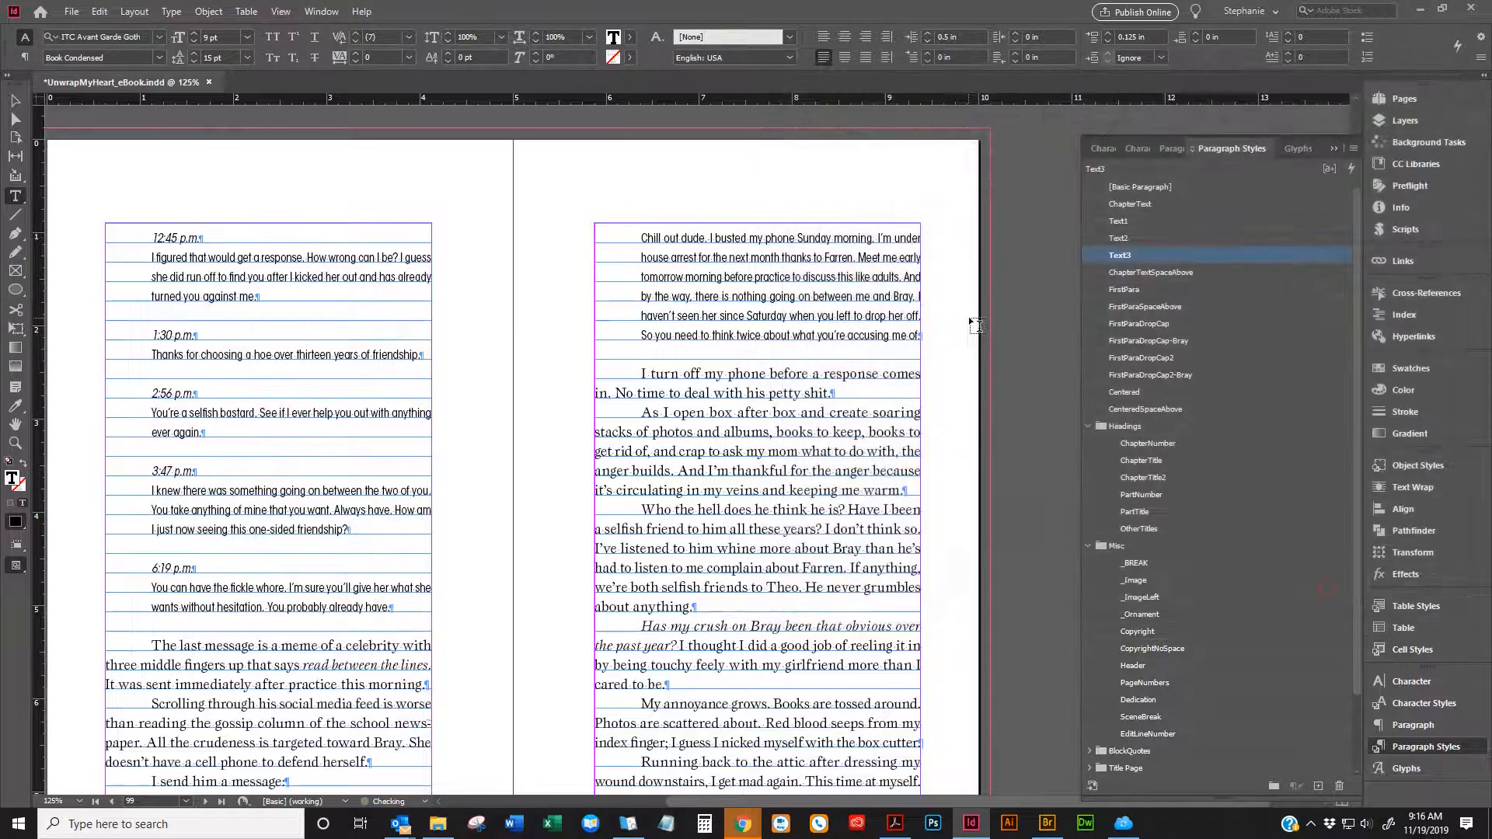
Check the indents and spacing of the Text3 paragraph style
right_click(1127, 257)
left_click(1143, 264)
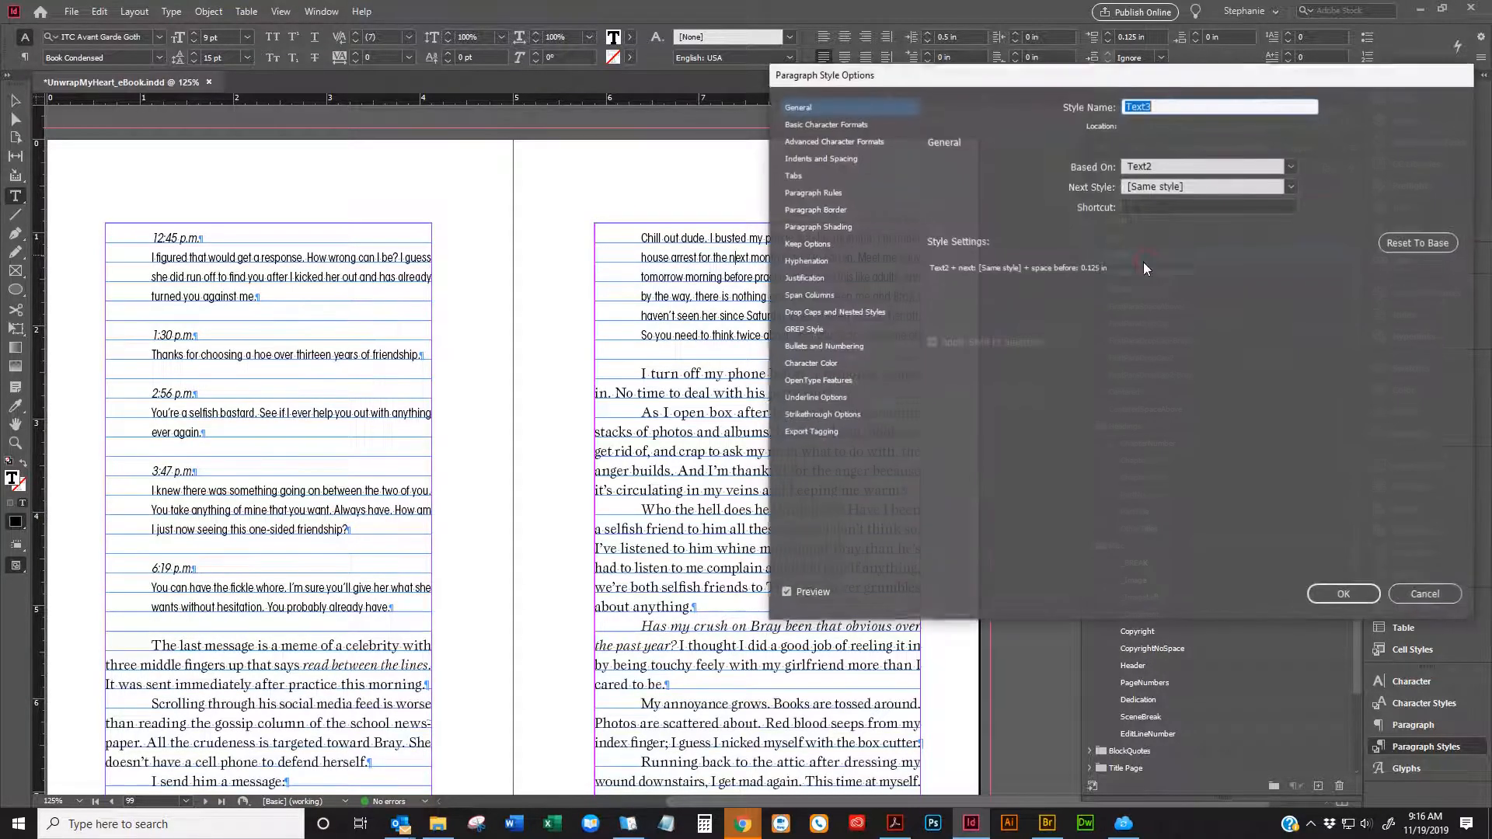
left_click(815, 158)
left_click(1343, 595)
Find the paragraph style used by the yearbook quotes on the next spread and check which style BlockQuoteFirstLine is based on
scroll(539, 379, "down", 3)
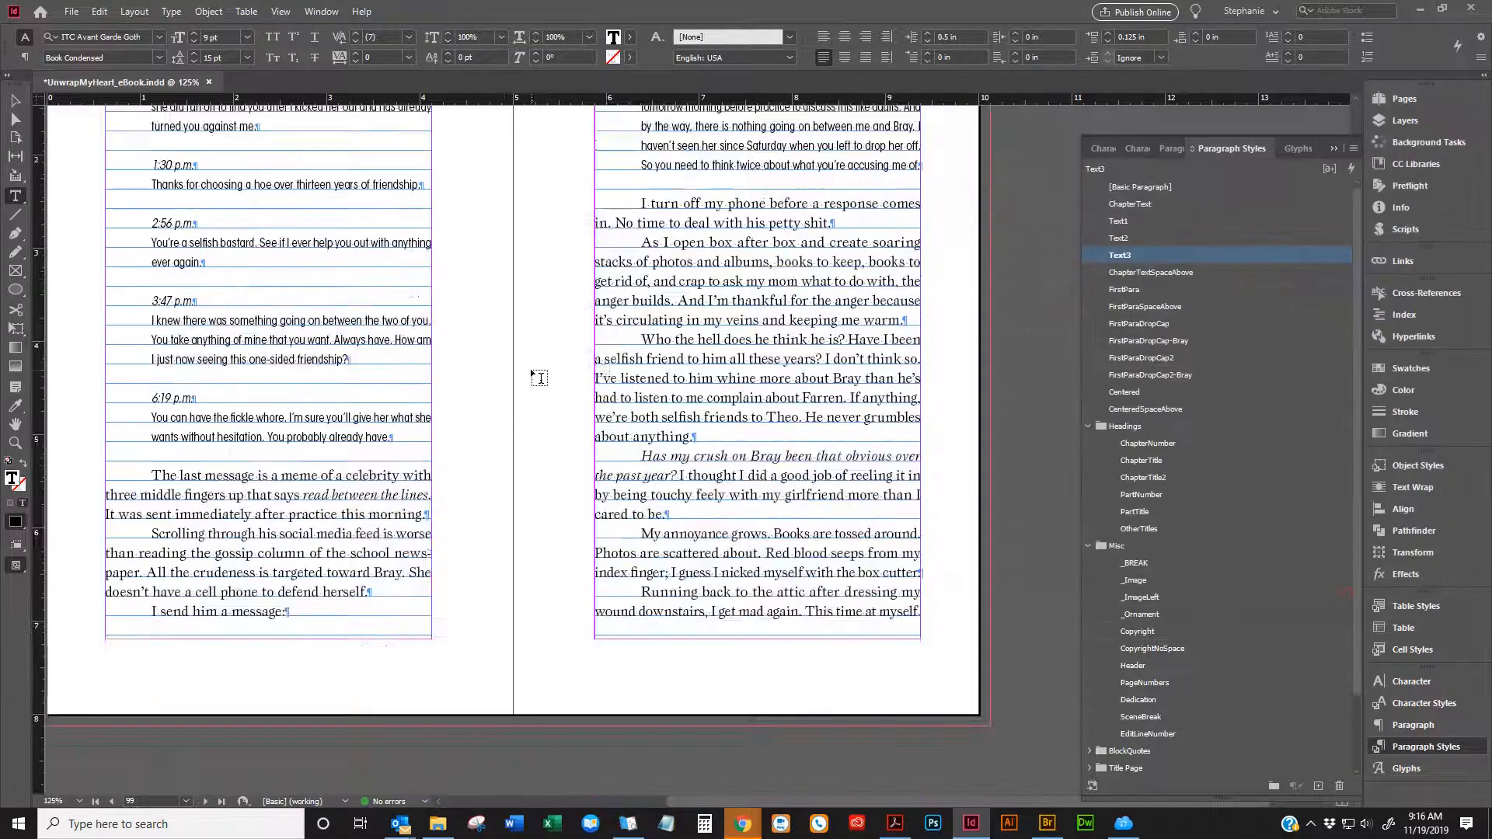
scroll(699, 339, "down", 10)
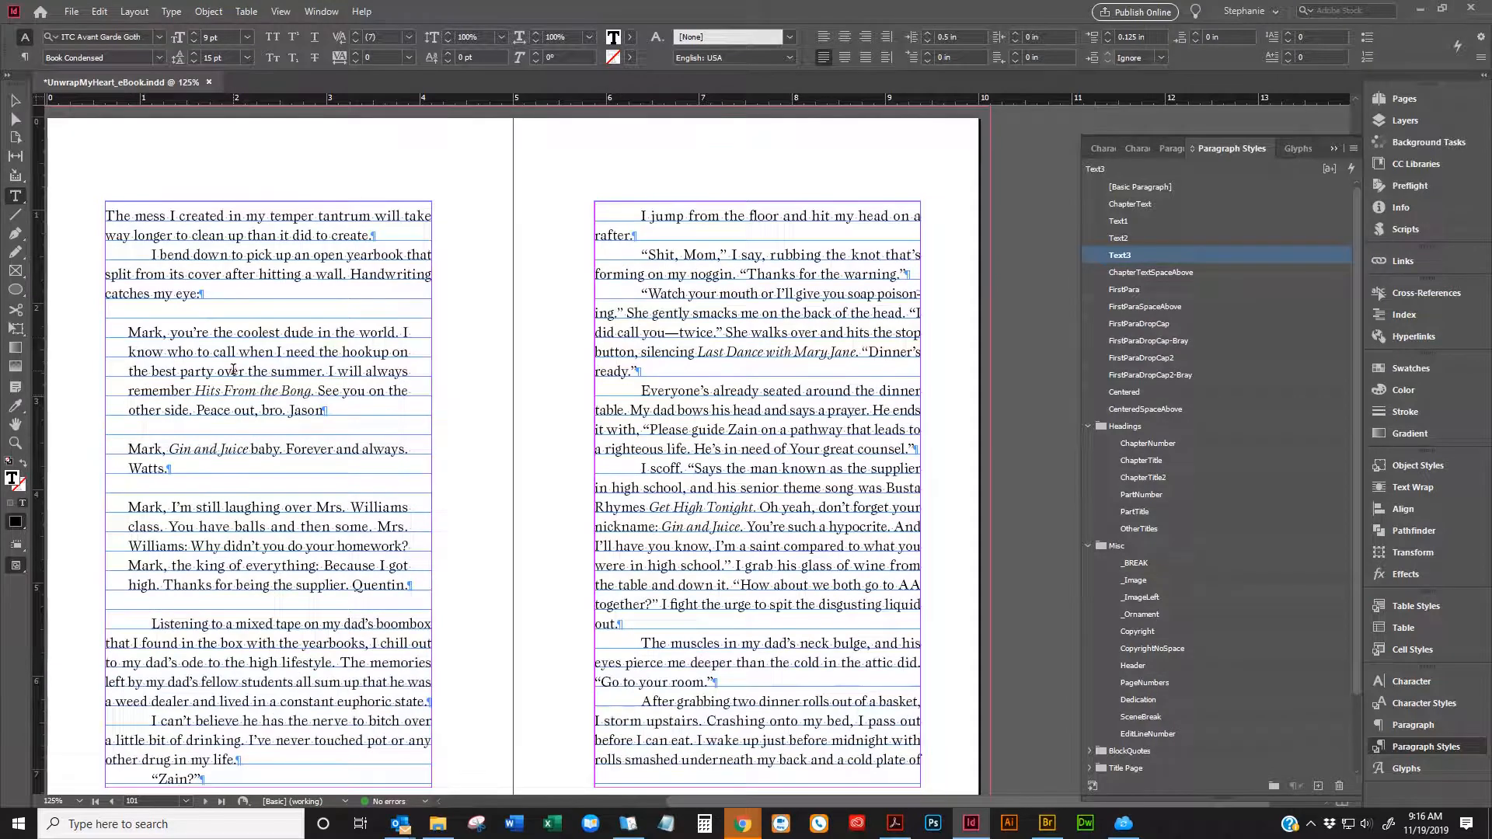
left_click(234, 371)
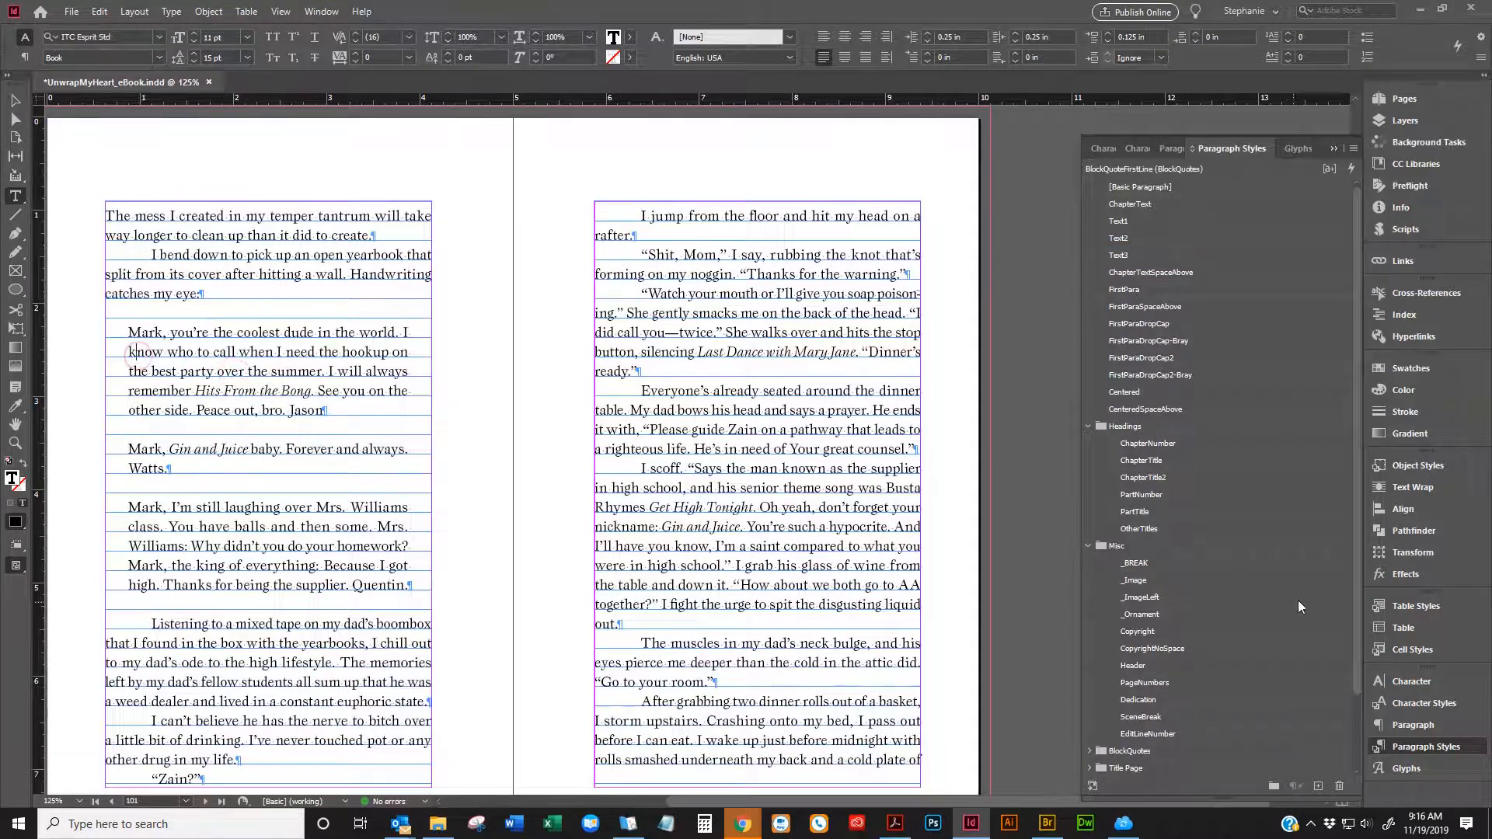
scroll(1206, 661, "down", 3)
left_click(1087, 665)
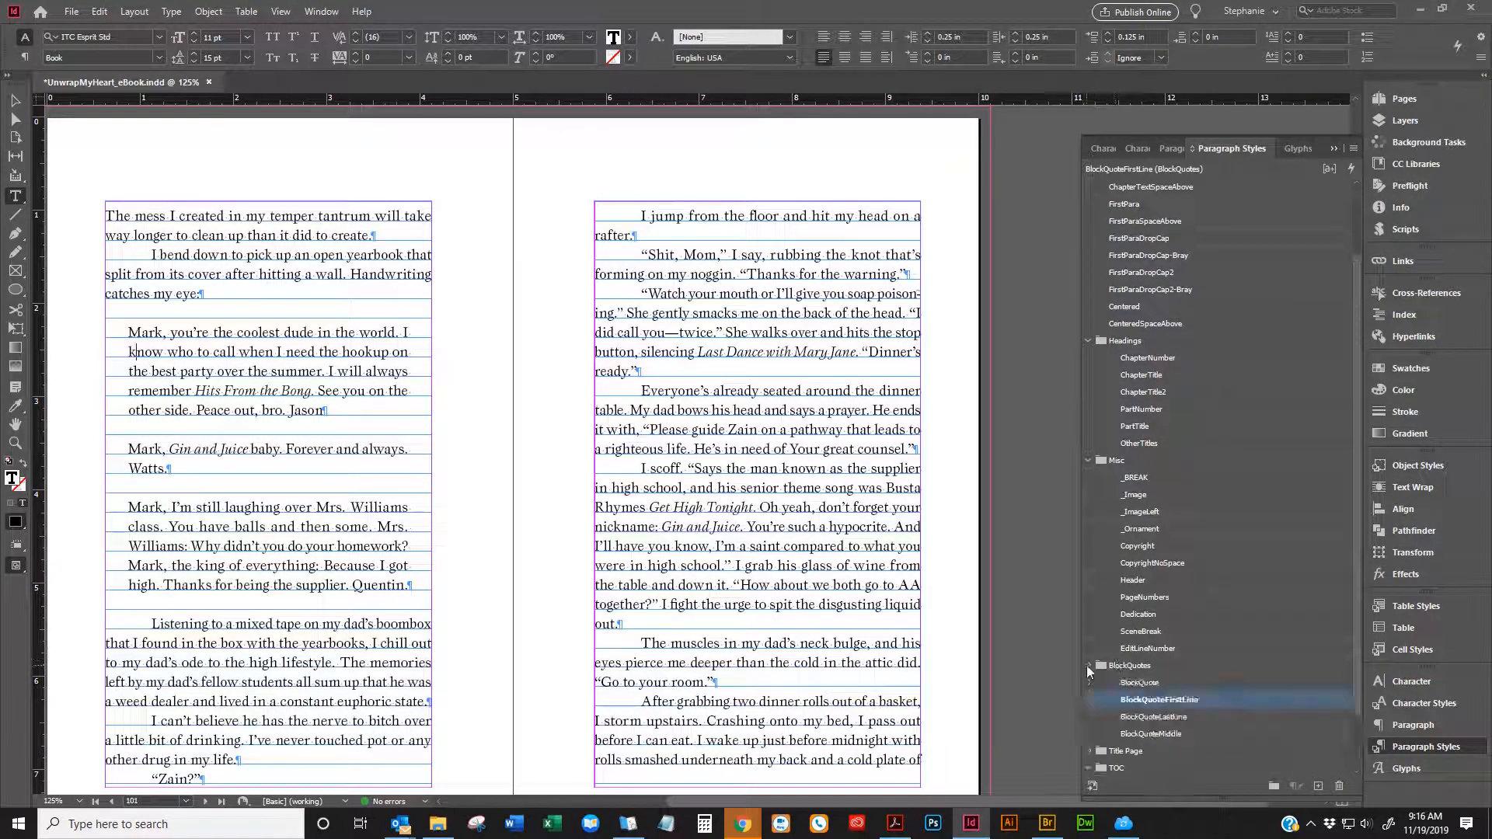
right_click(1186, 700)
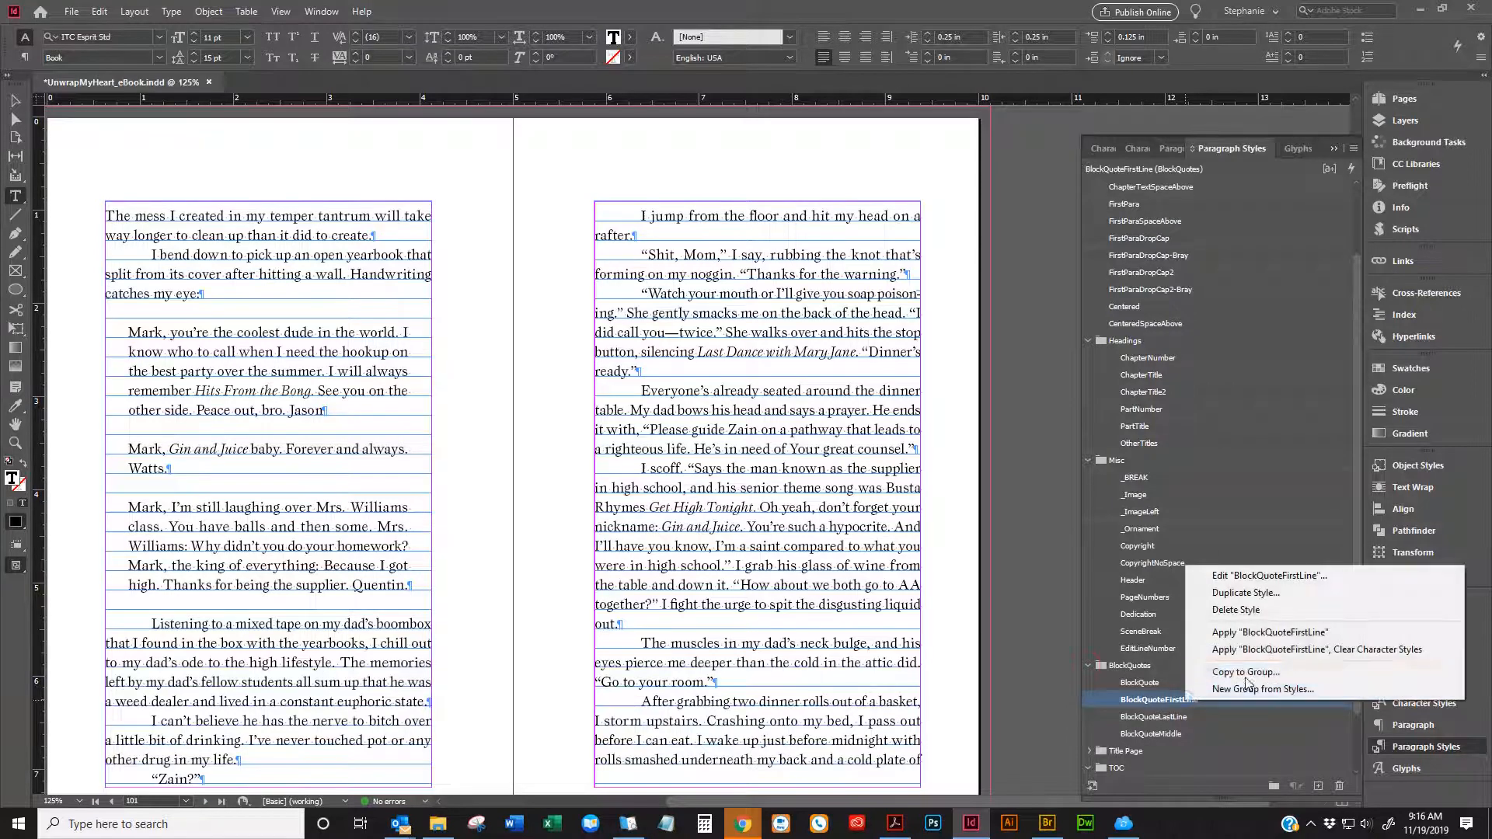
left_click(1259, 575)
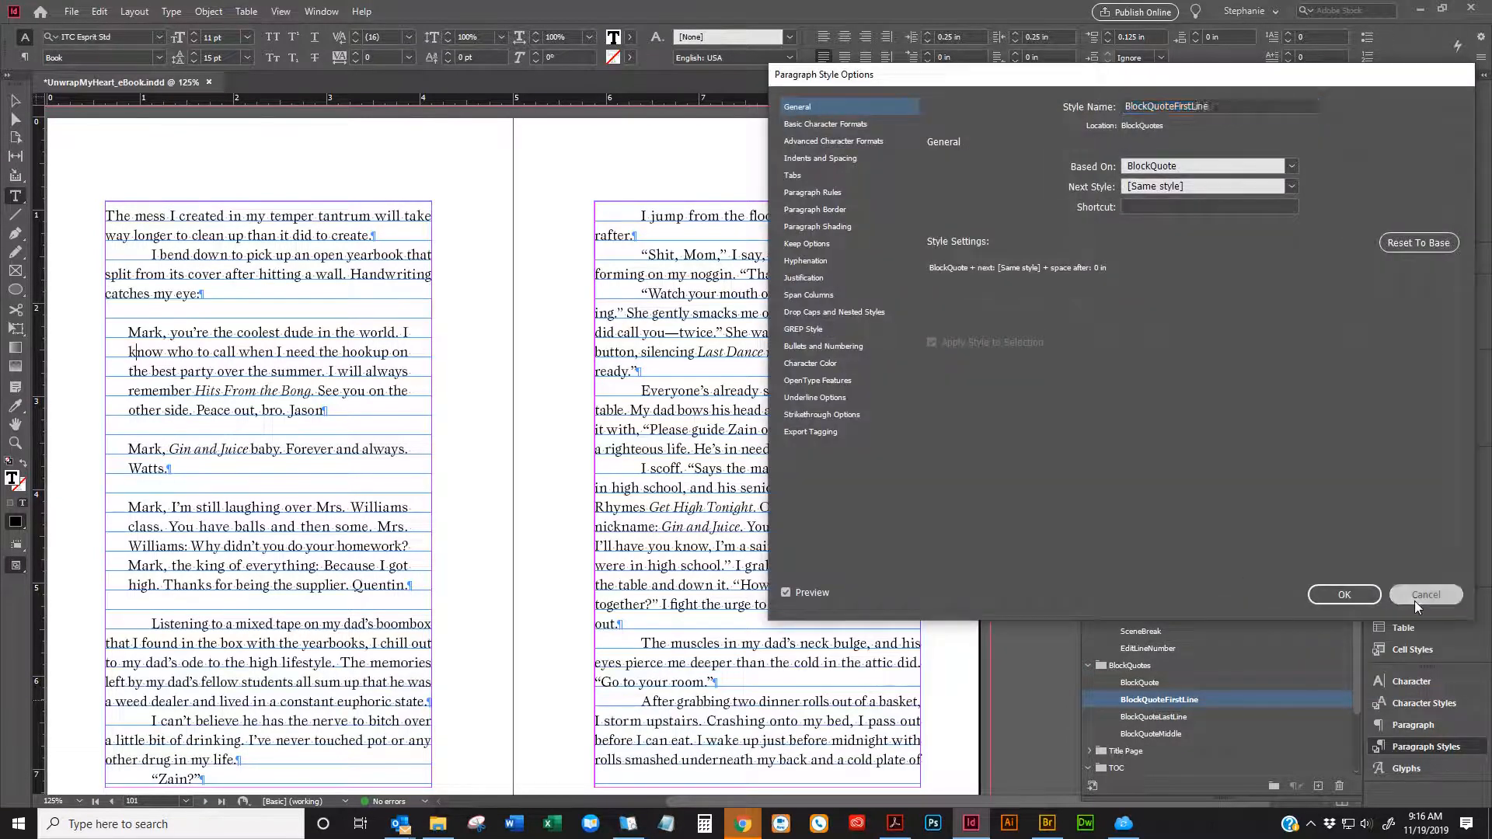
left_click(1416, 596)
Set the left indent of the BlockQuote paragraph style to 0.5 in
right_click(1158, 681)
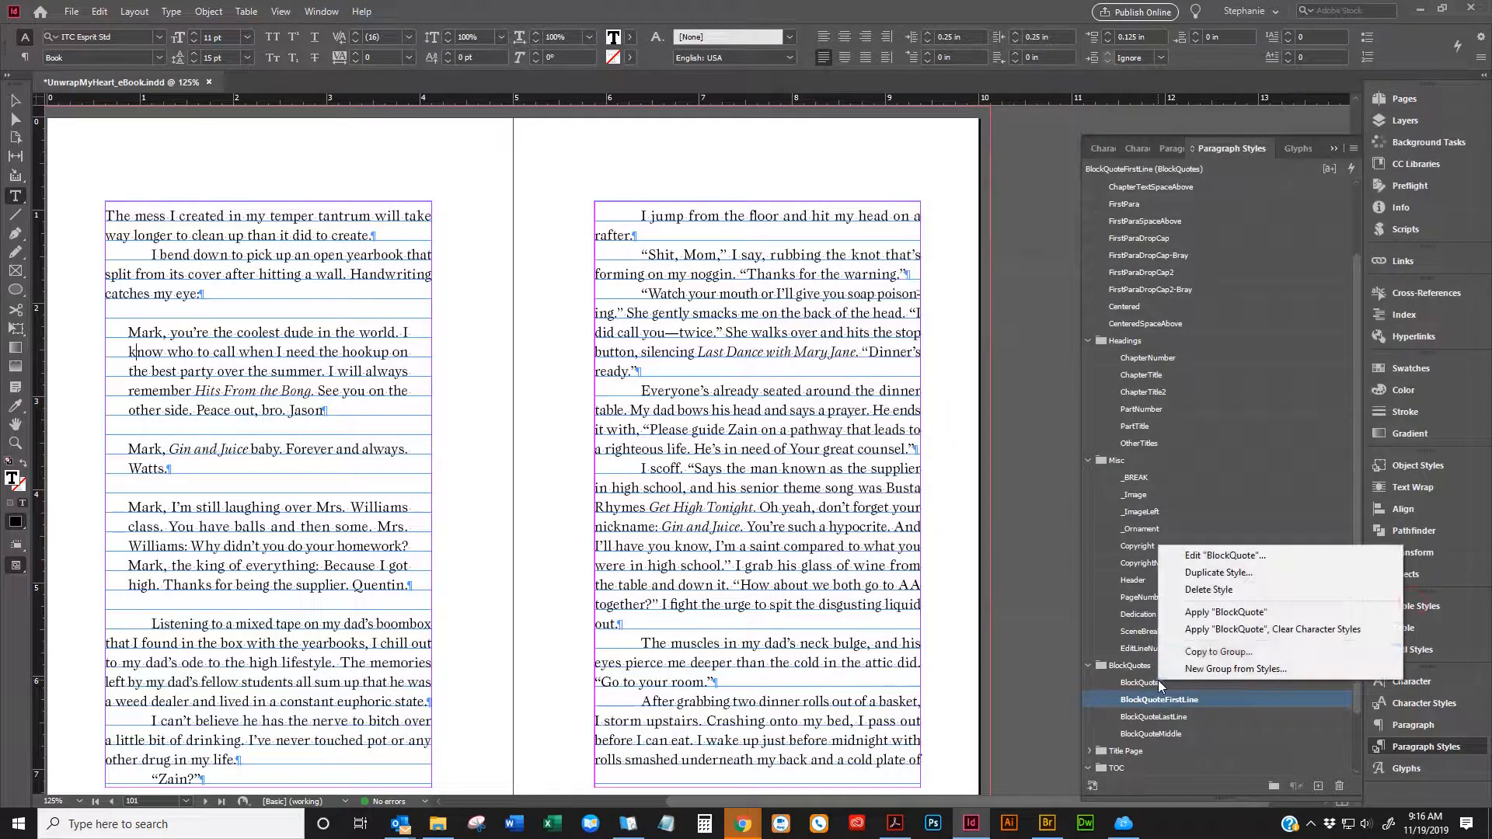
left_click(1225, 556)
left_click(822, 225)
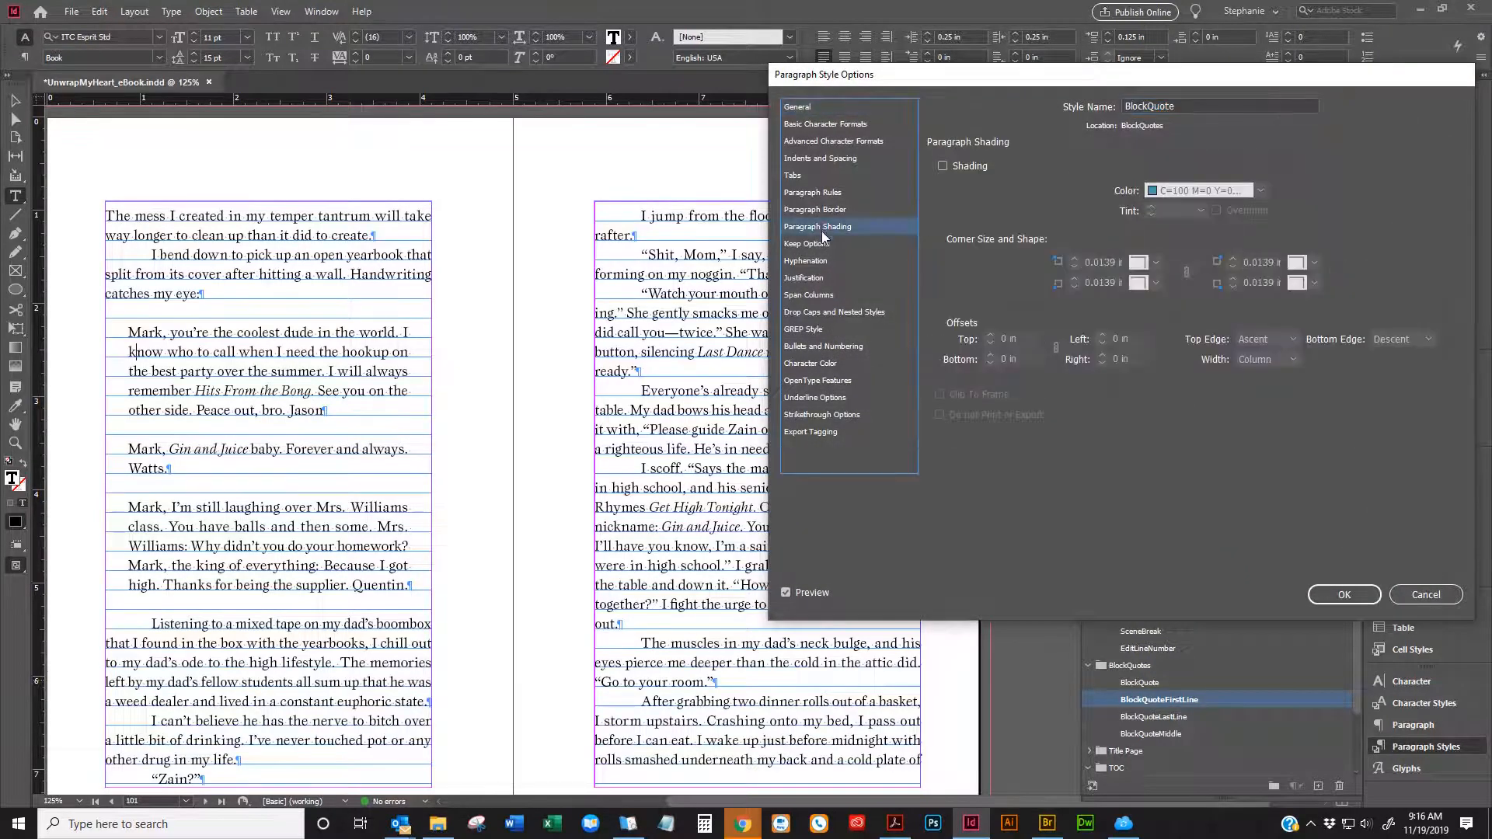
left_click(819, 160)
triple_click(1067, 239)
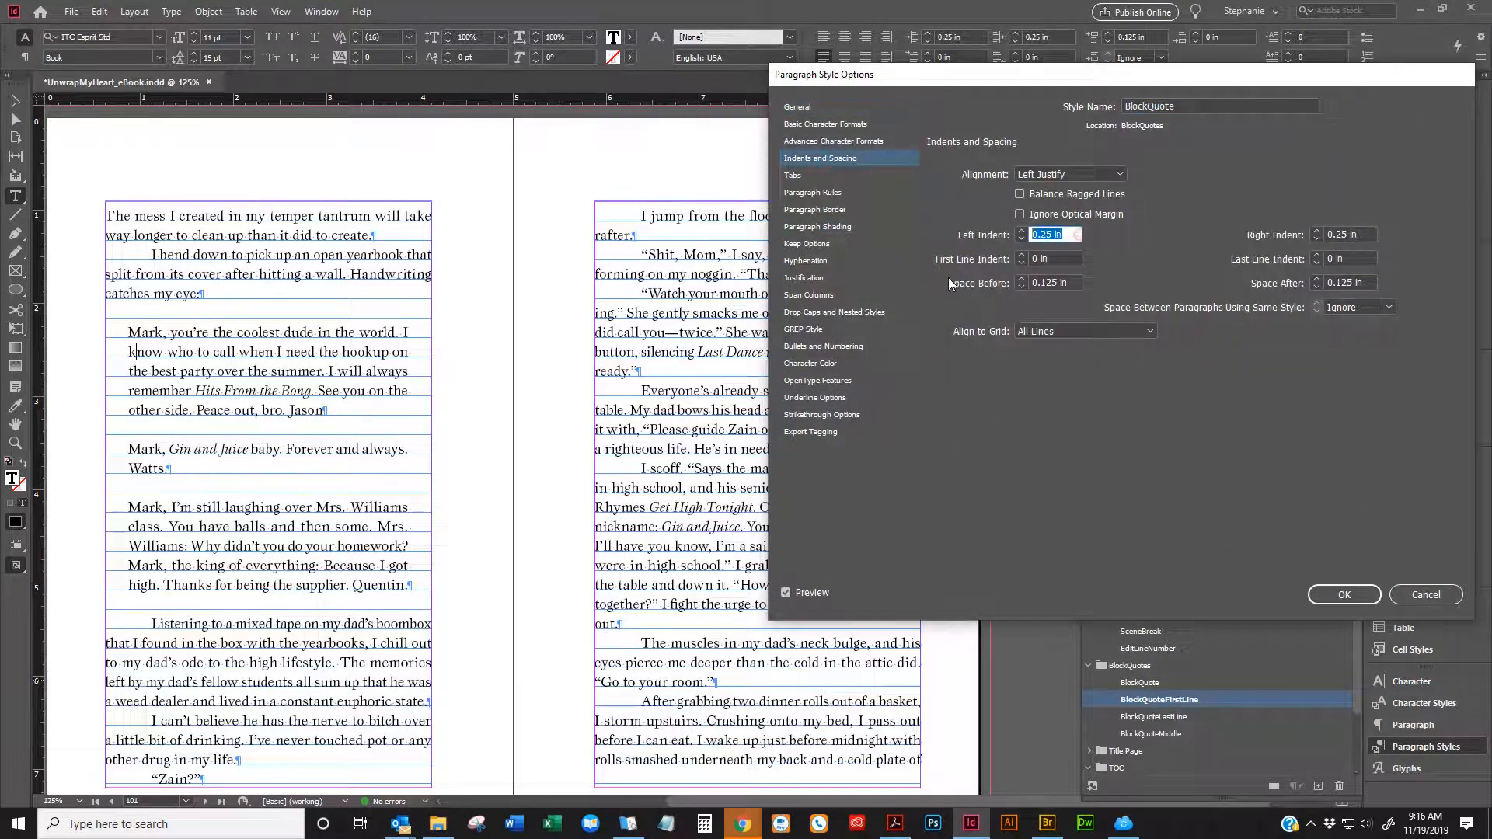
type(".5")
left_click(1345, 595)
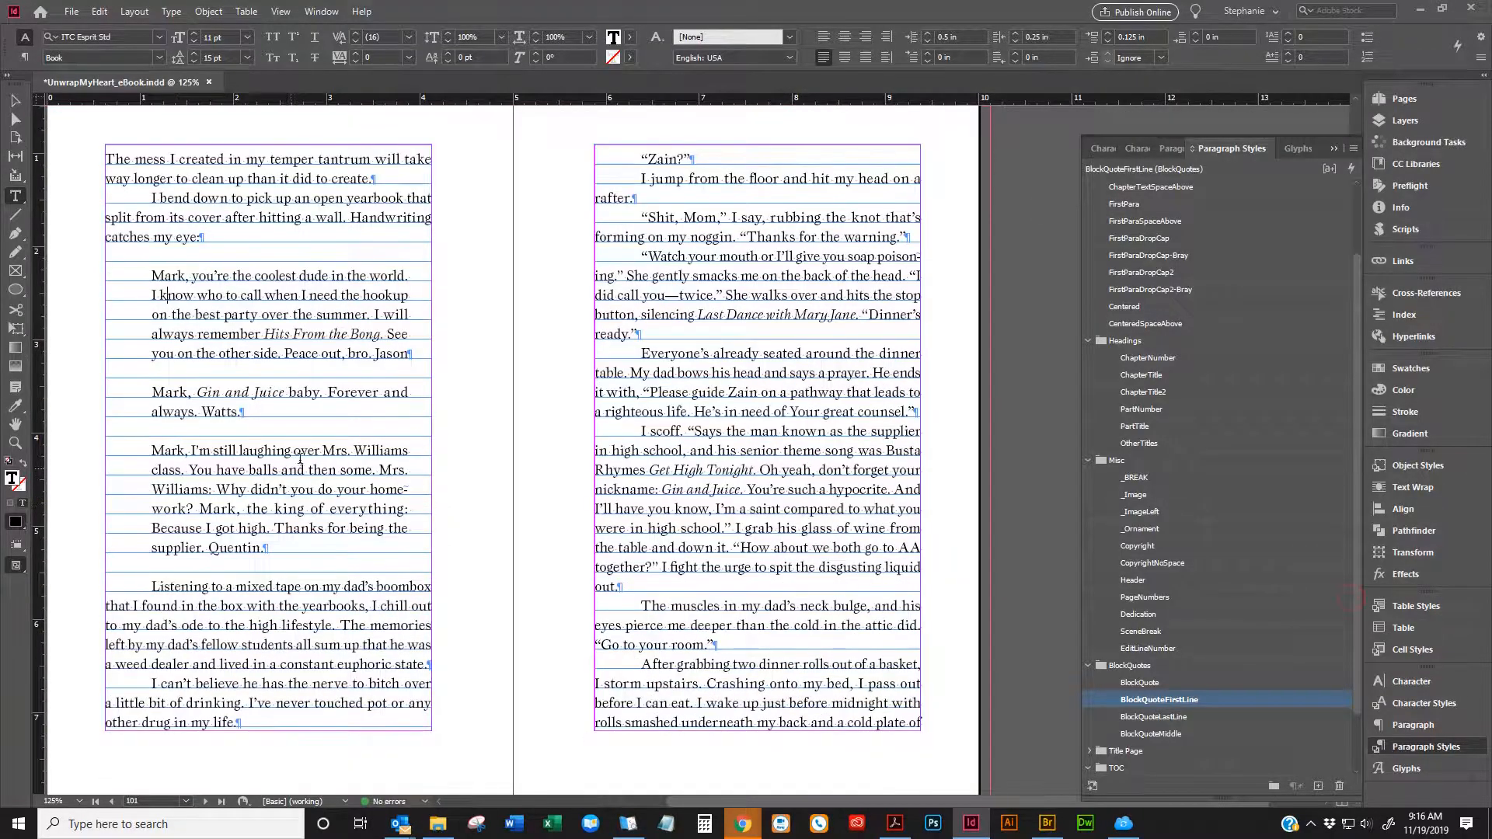
Clear all overrides from the highlighted "This time, I'm hovering above" paragraph through the highlighted "I laugh at the irony" paragraph
scroll(306, 454, "down", 5)
scroll(479, 397, "down", 20)
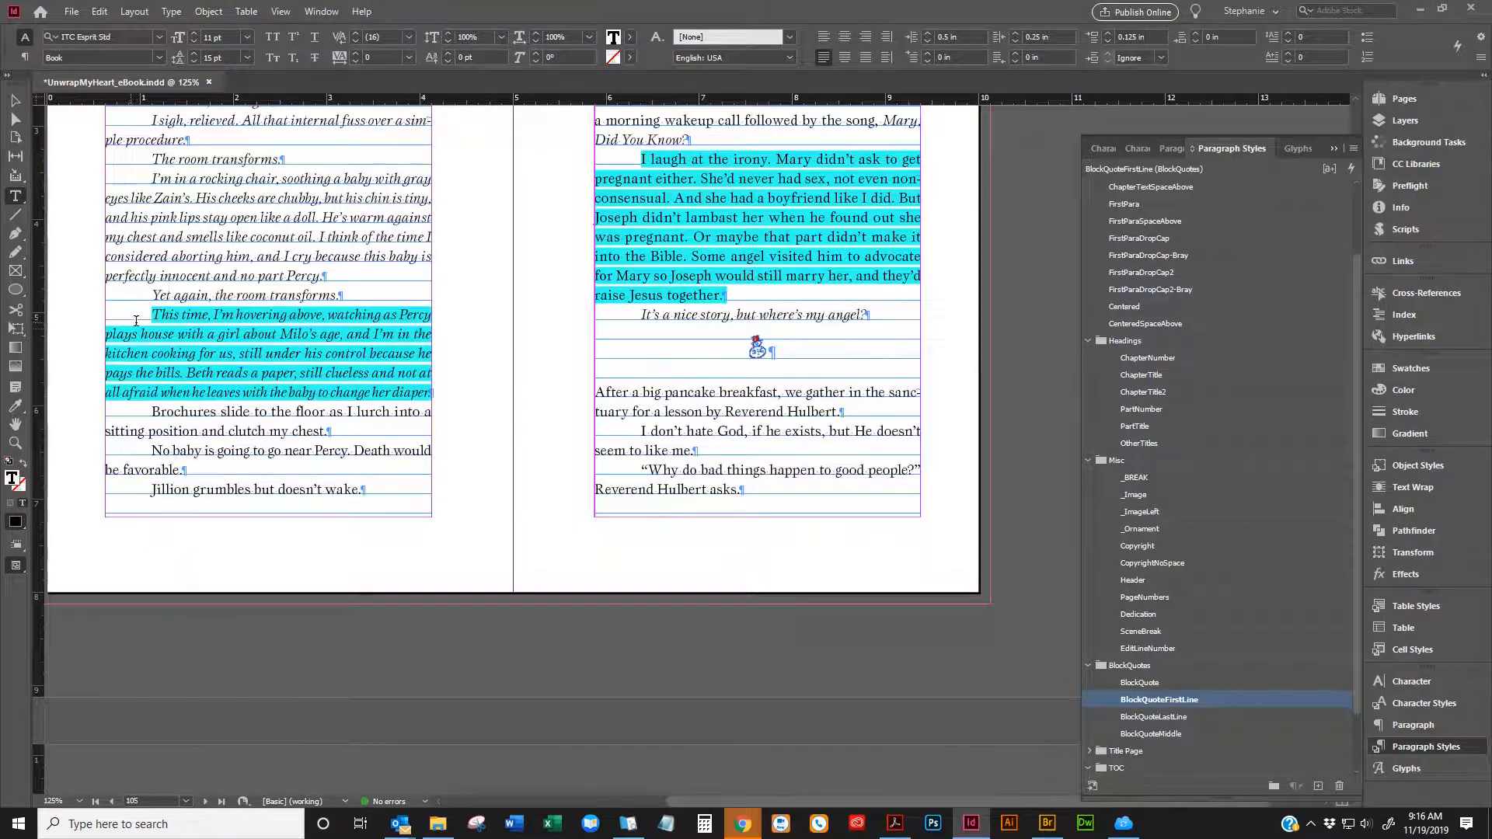
left_click_drag(136, 320, 738, 341)
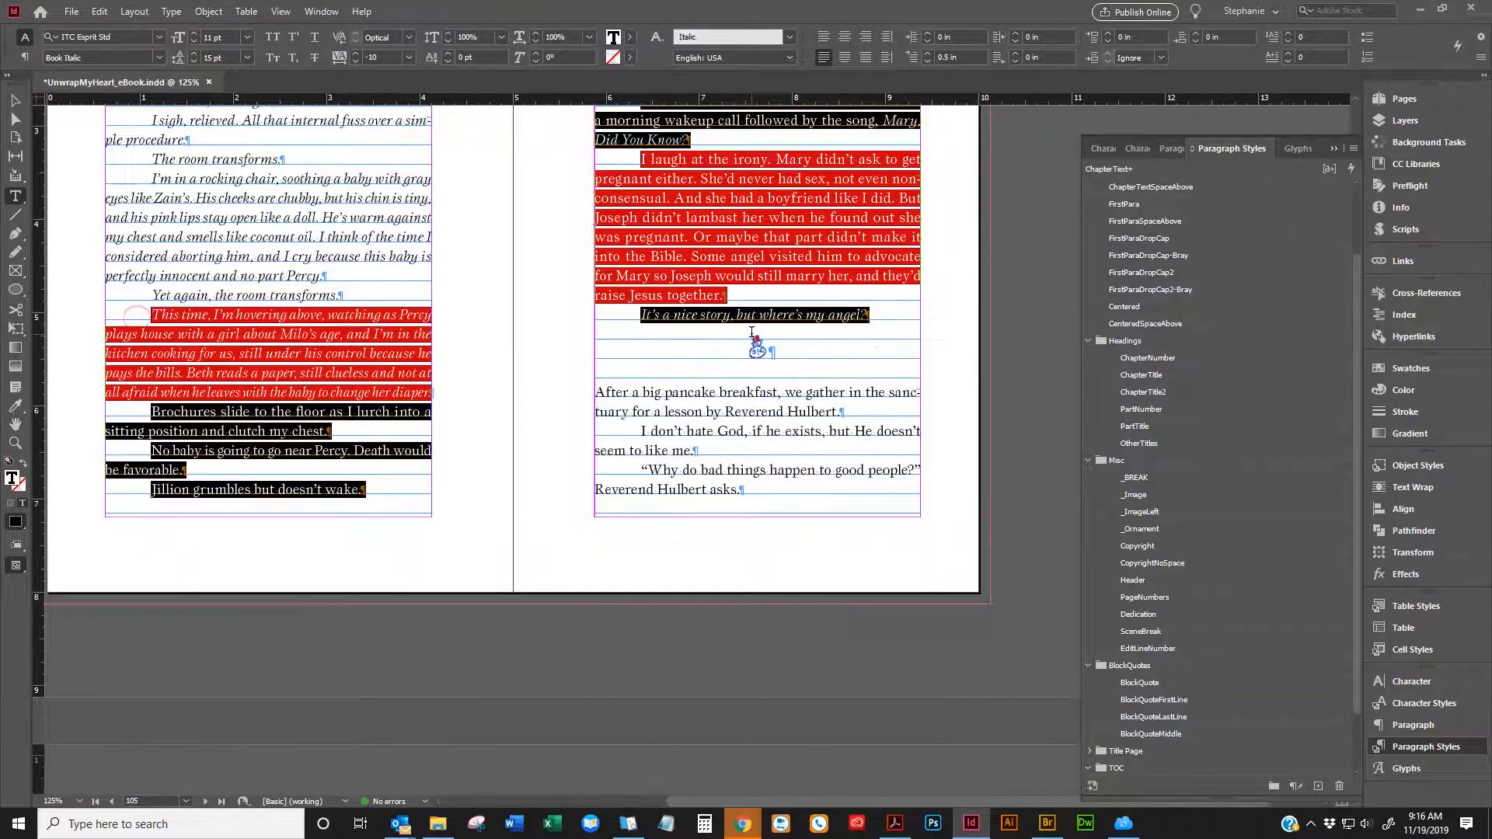
right_click(751, 333)
left_click(800, 396)
Undo the accidental paste over the highlighted "He sneers" paragraph and clear all overrides from it
scroll(749, 417, "down", 20)
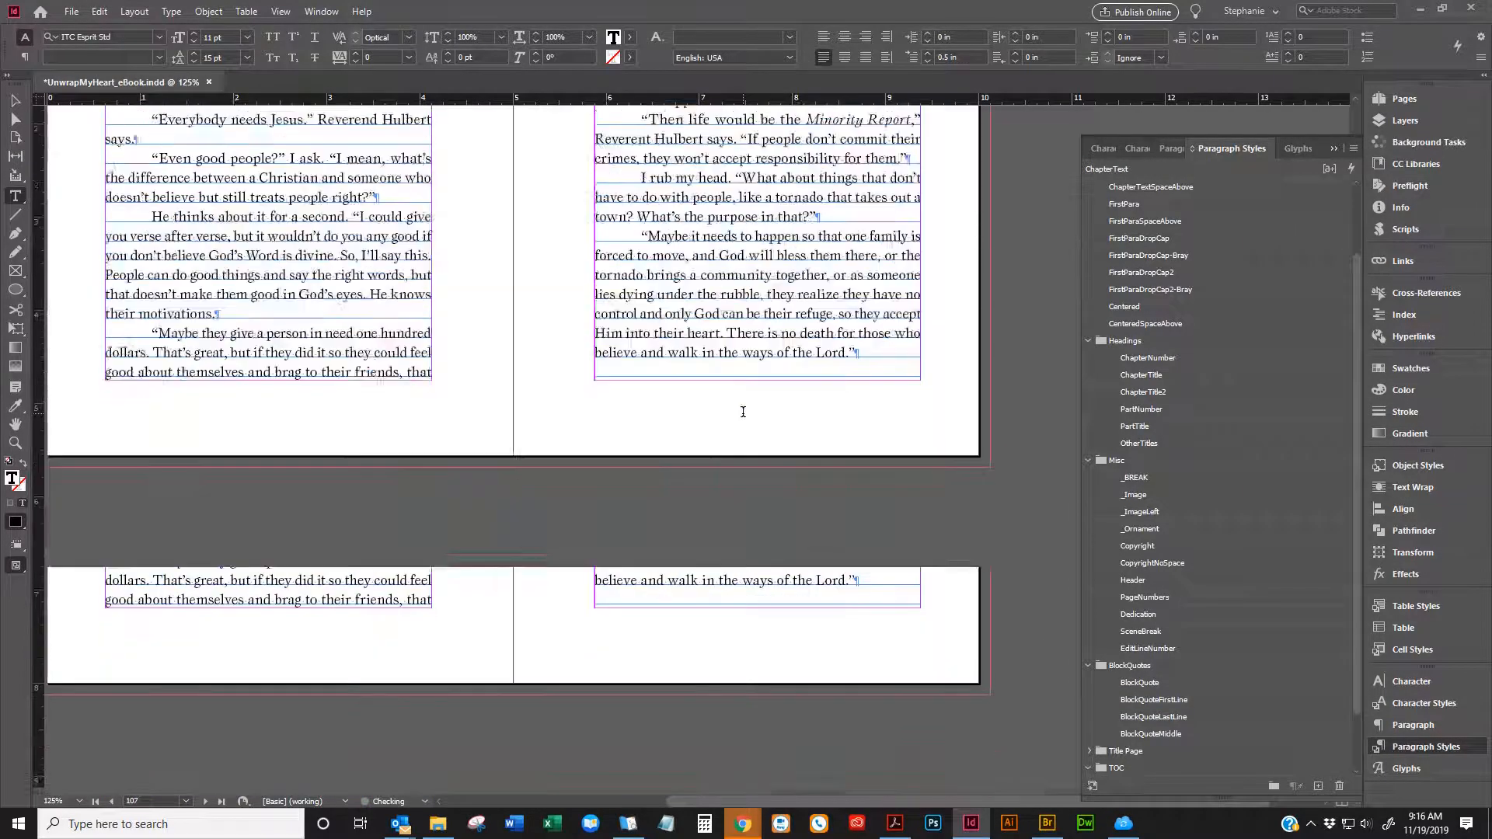
key("ctrl+v")
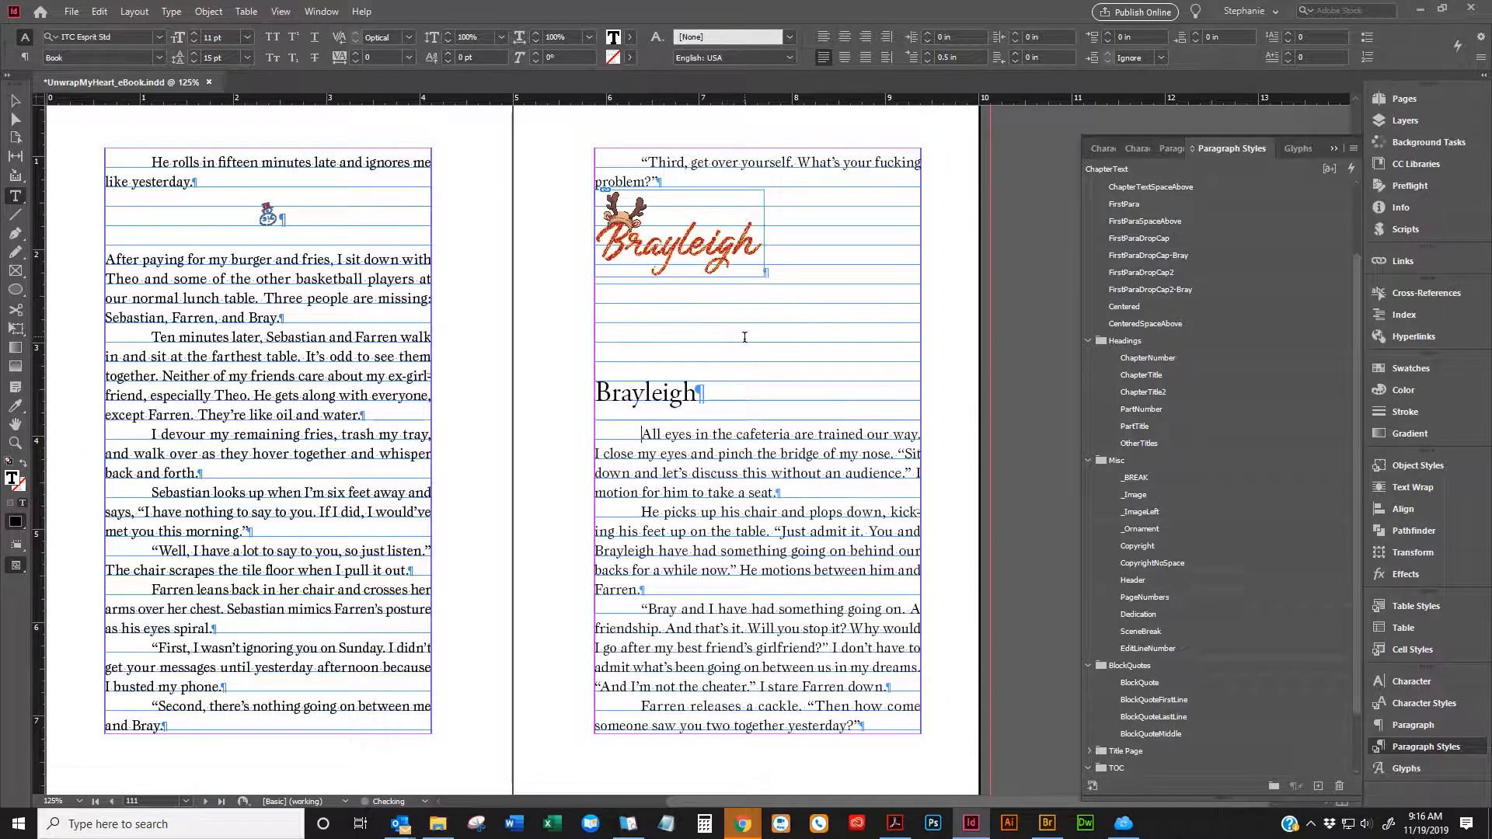
key("ctrl+z")
right_click(721, 327)
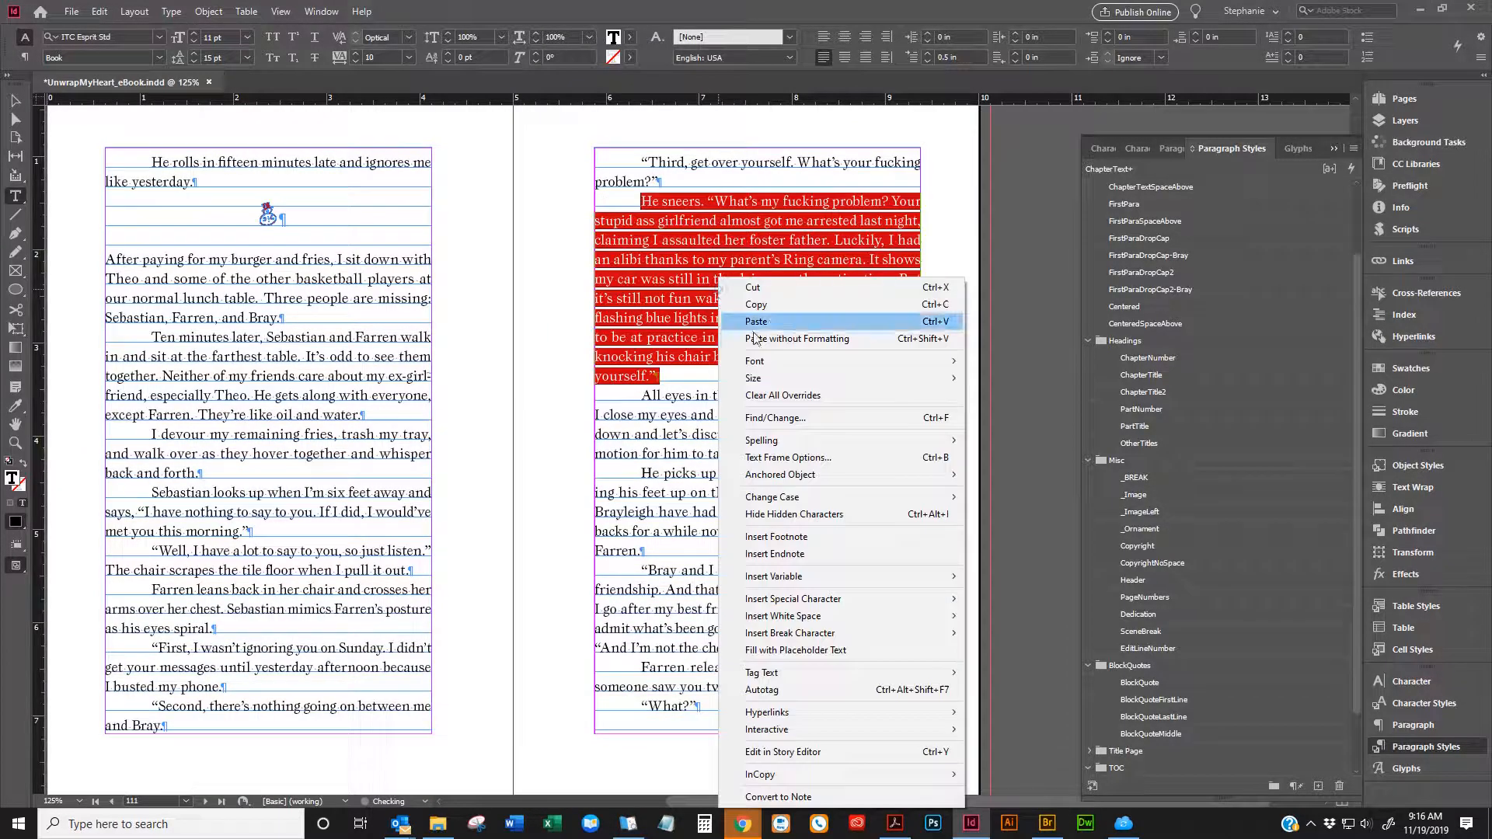
left_click(758, 397)
scroll(697, 440, "down", 10)
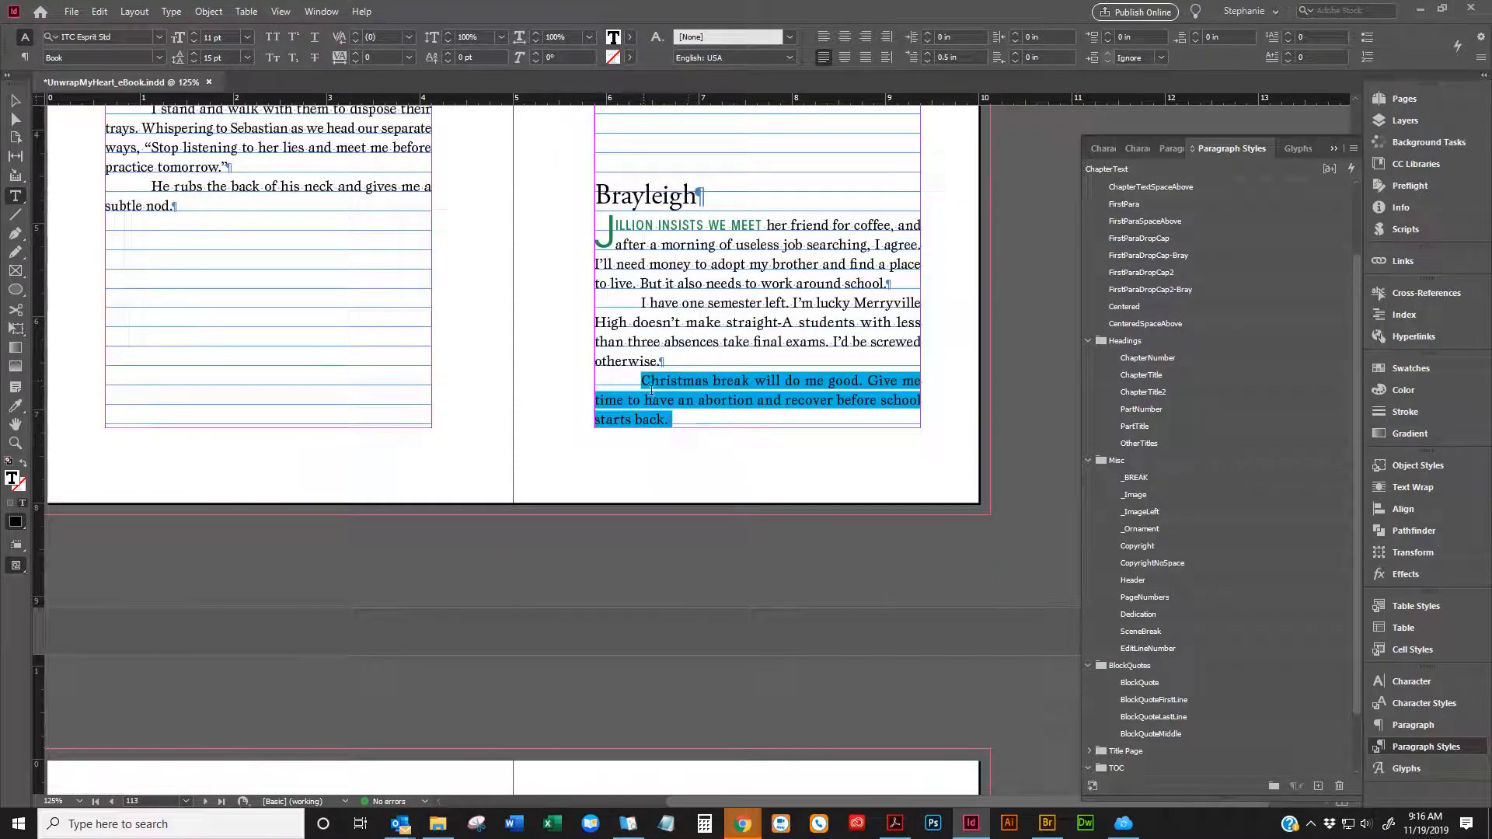
Clear all overrides from each highlighted paragraph, from "Christmas break will do me good" through "A smile builds on my face."
left_click(702, 413)
scroll(272, 305, "down", 20)
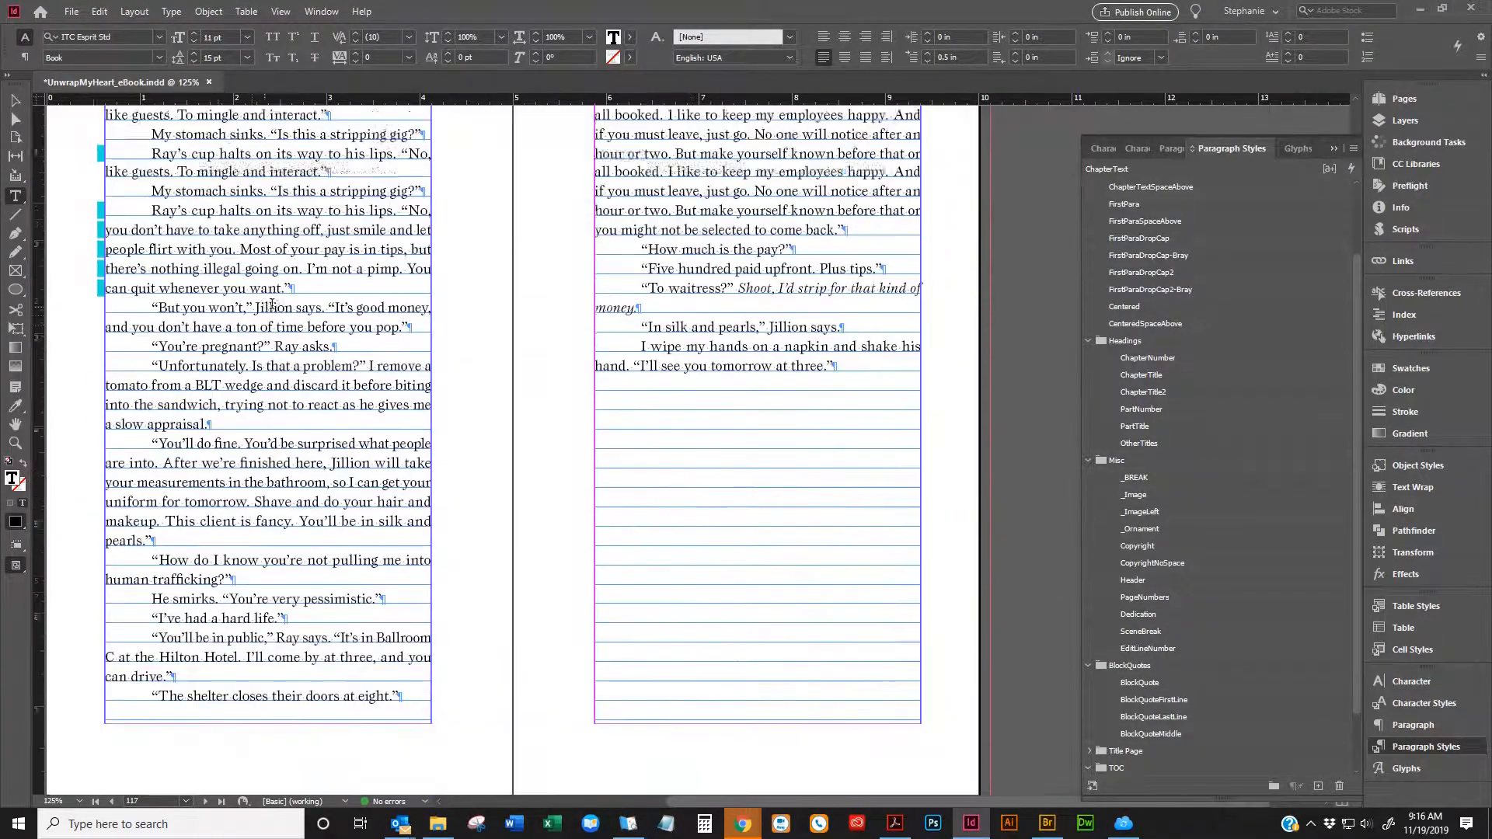
scroll(272, 306, "up", 1)
right_click(223, 326)
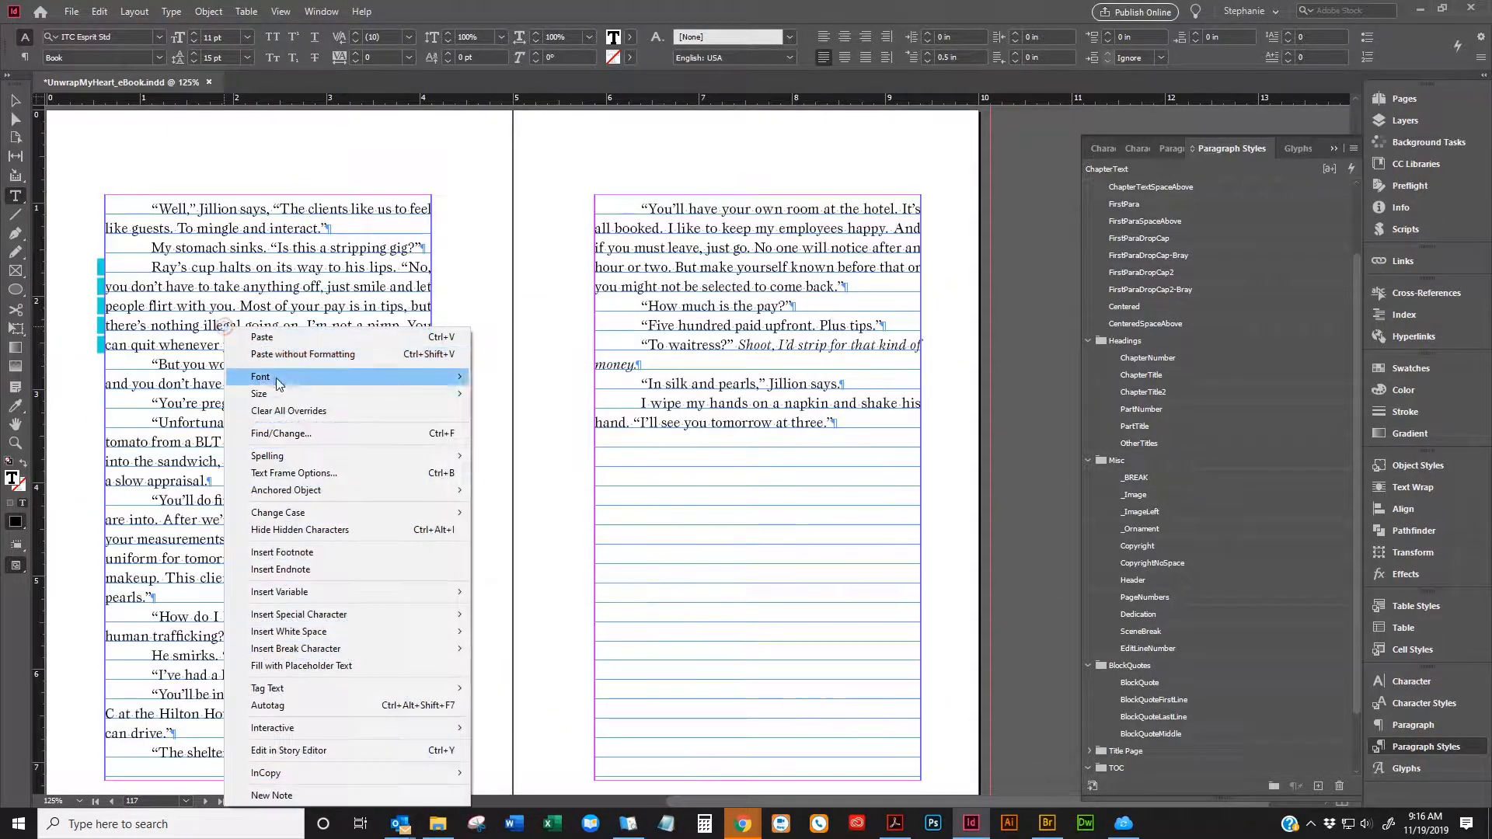
left_click(279, 404)
scroll(312, 399, "down", 5)
scroll(311, 398, "down", 20)
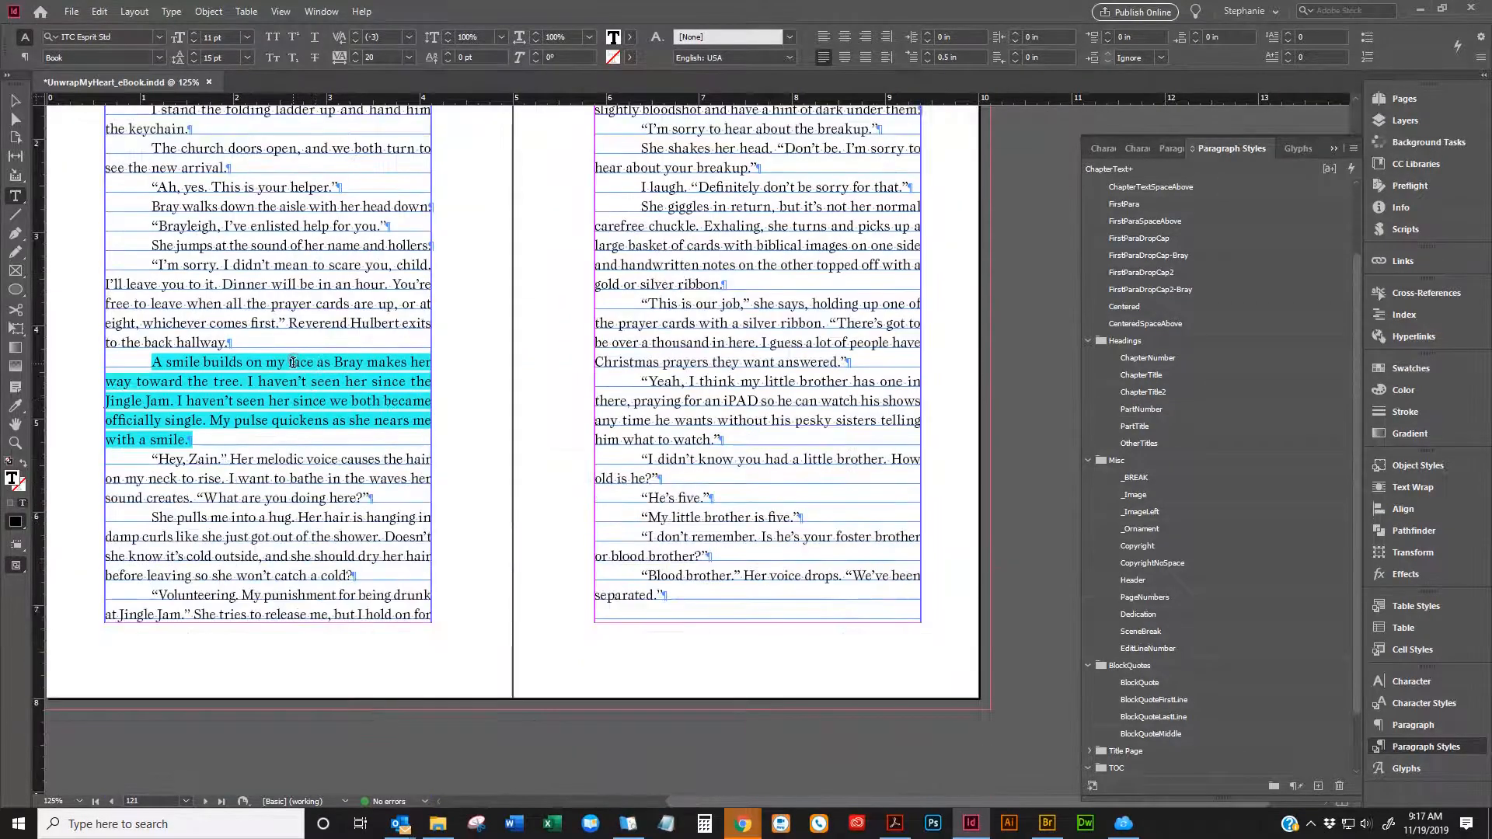
right_click(293, 362)
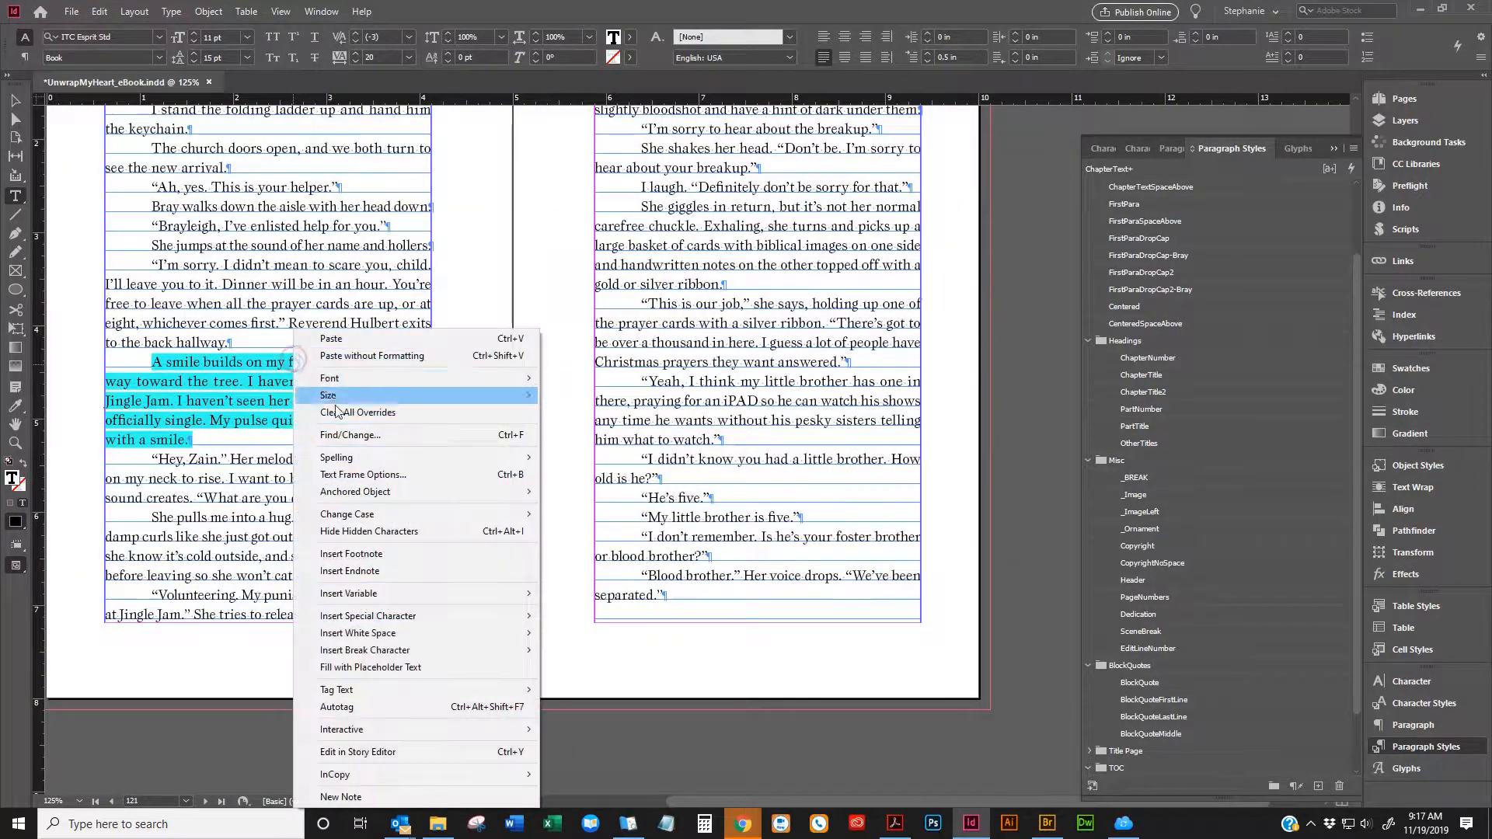
left_click(326, 401)
Check the following pages, through the Chapter 22 opening and beyond, for more paragraphs with highlighted overrides
scroll(317, 393, "down", 10)
scroll(317, 393, "down", 20)
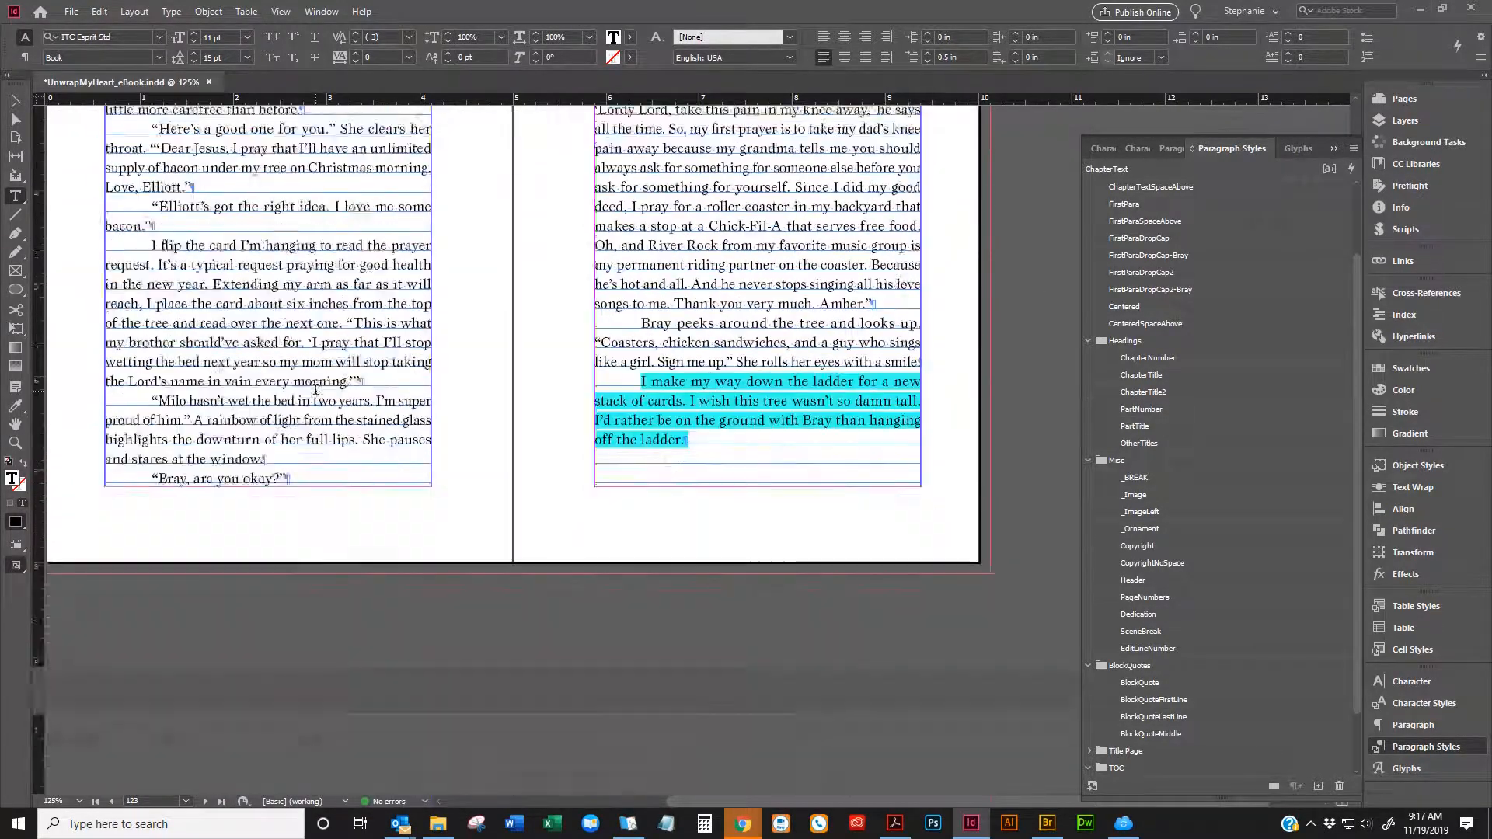
scroll(322, 398, "down", 2)
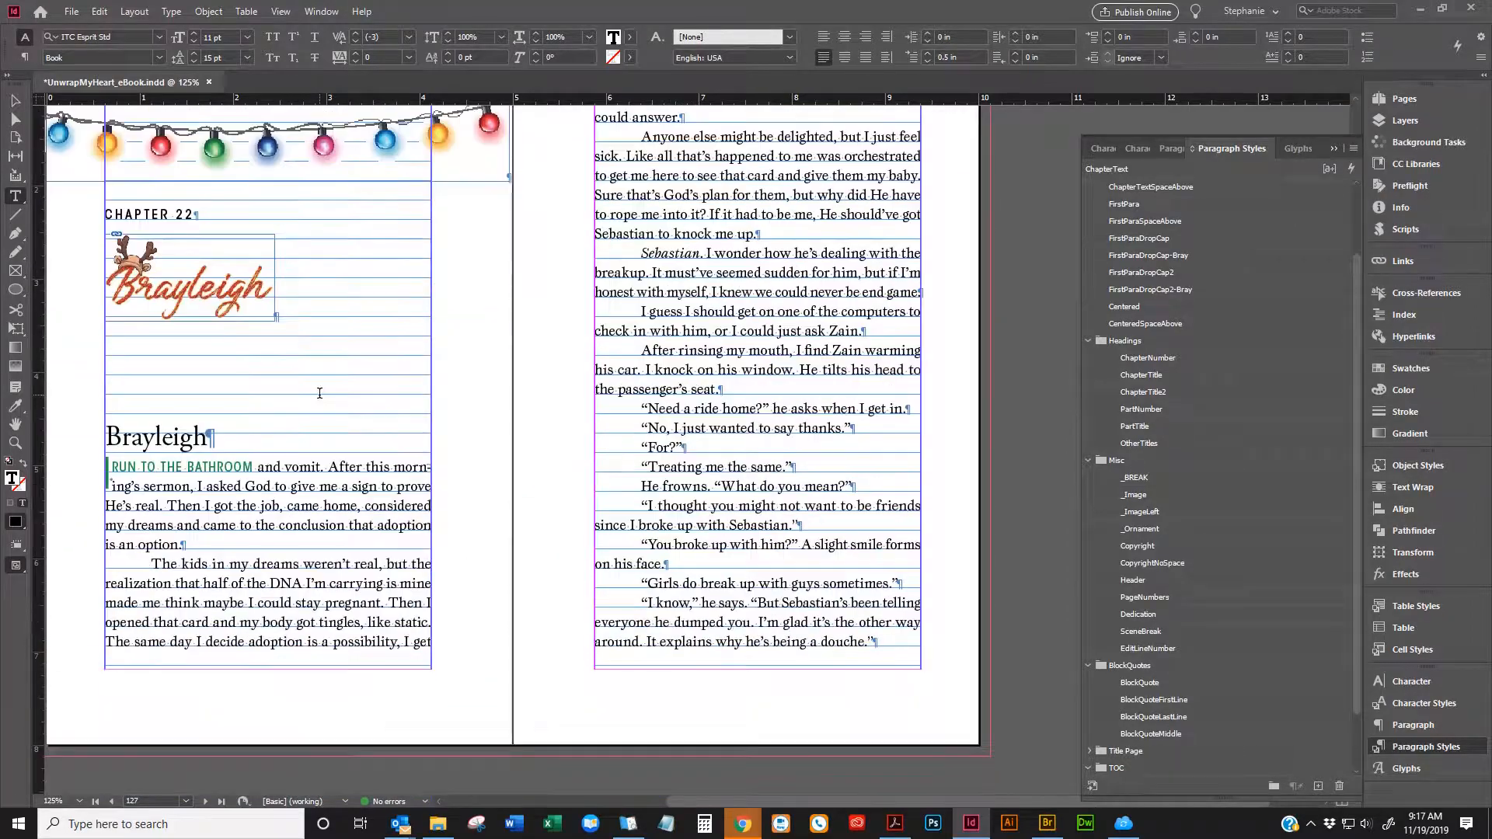
scroll(332, 345, "down", 20)
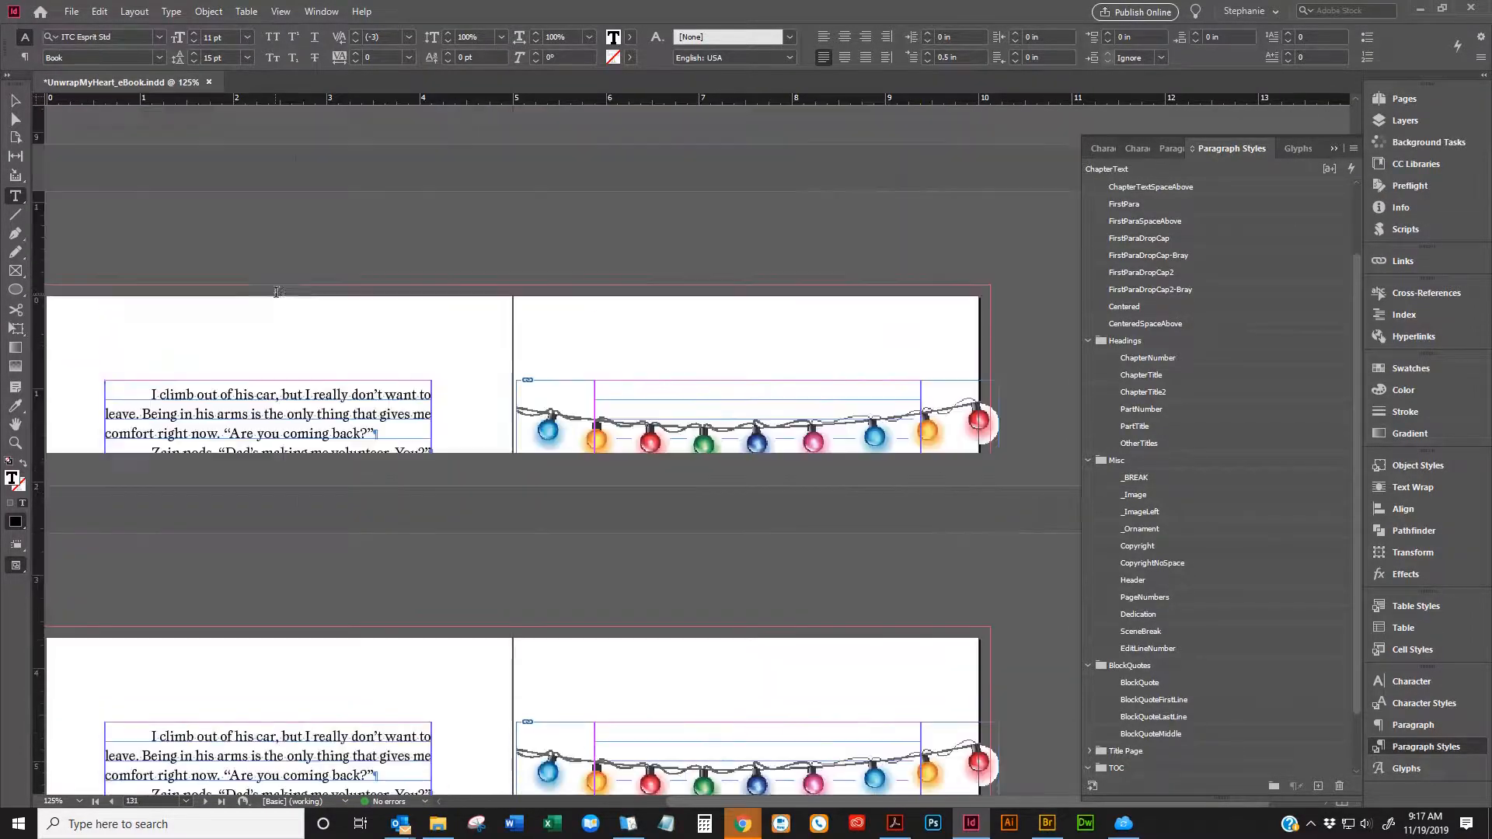
Review the chapter pages from 131 to 159 and inspect the loosely spaced "#relationshipgoals" paragraph on page 157
scroll(332, 345, "down", 20)
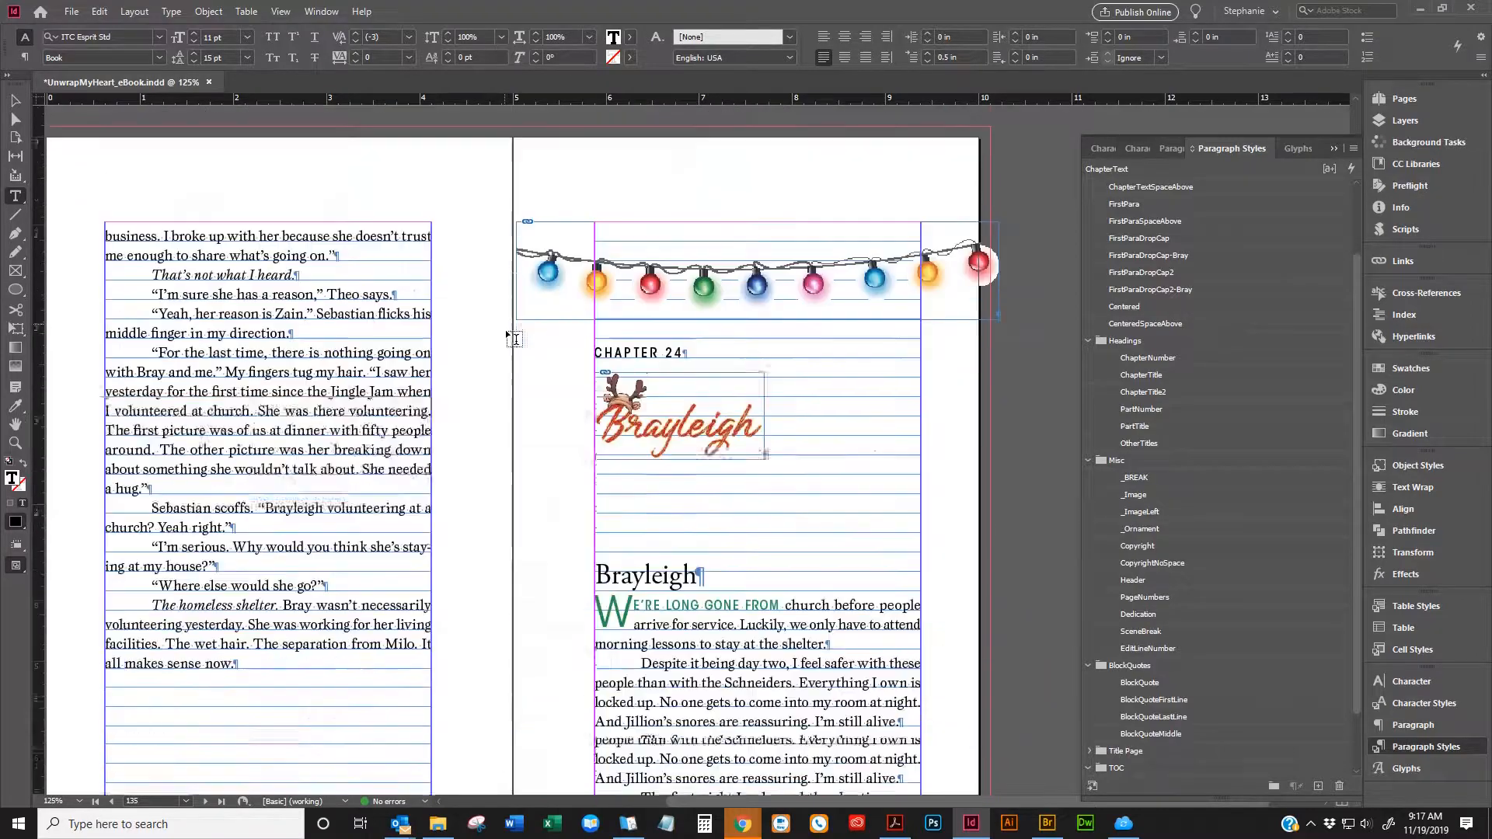
scroll(498, 352, "down", 20)
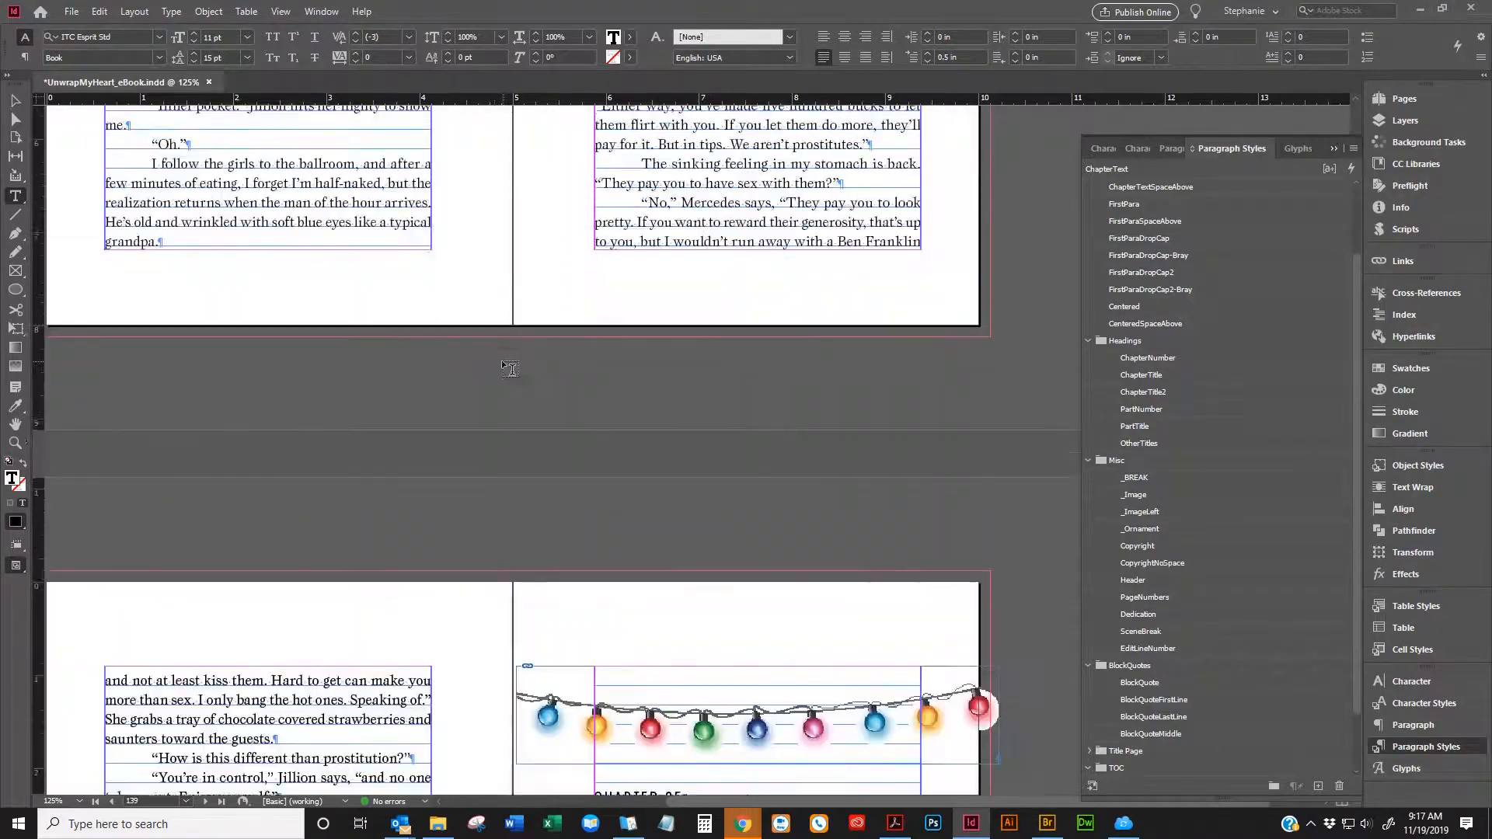
scroll(505, 371, "down", 20)
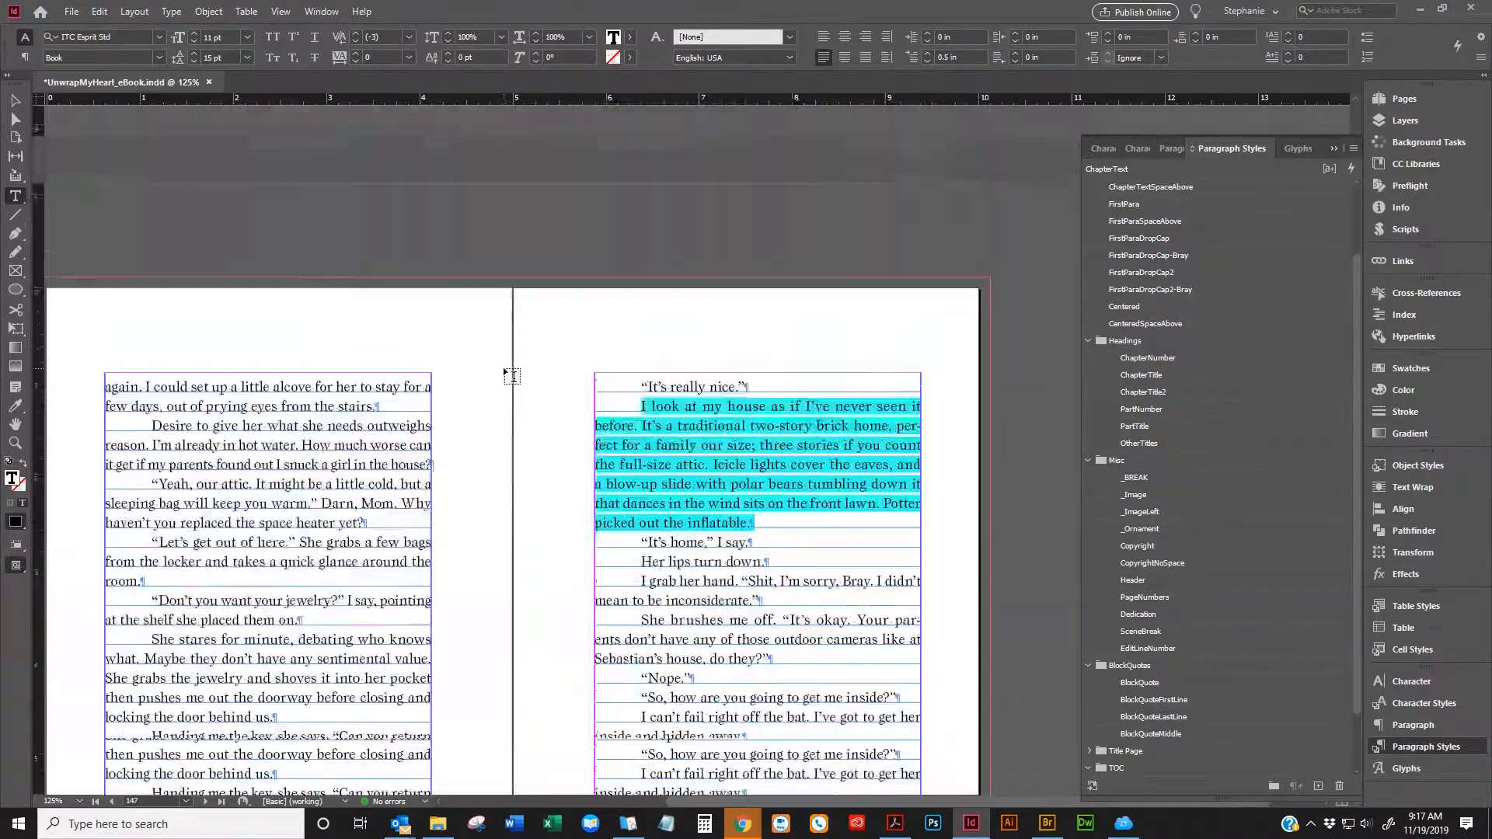
scroll(511, 377, "down", 20)
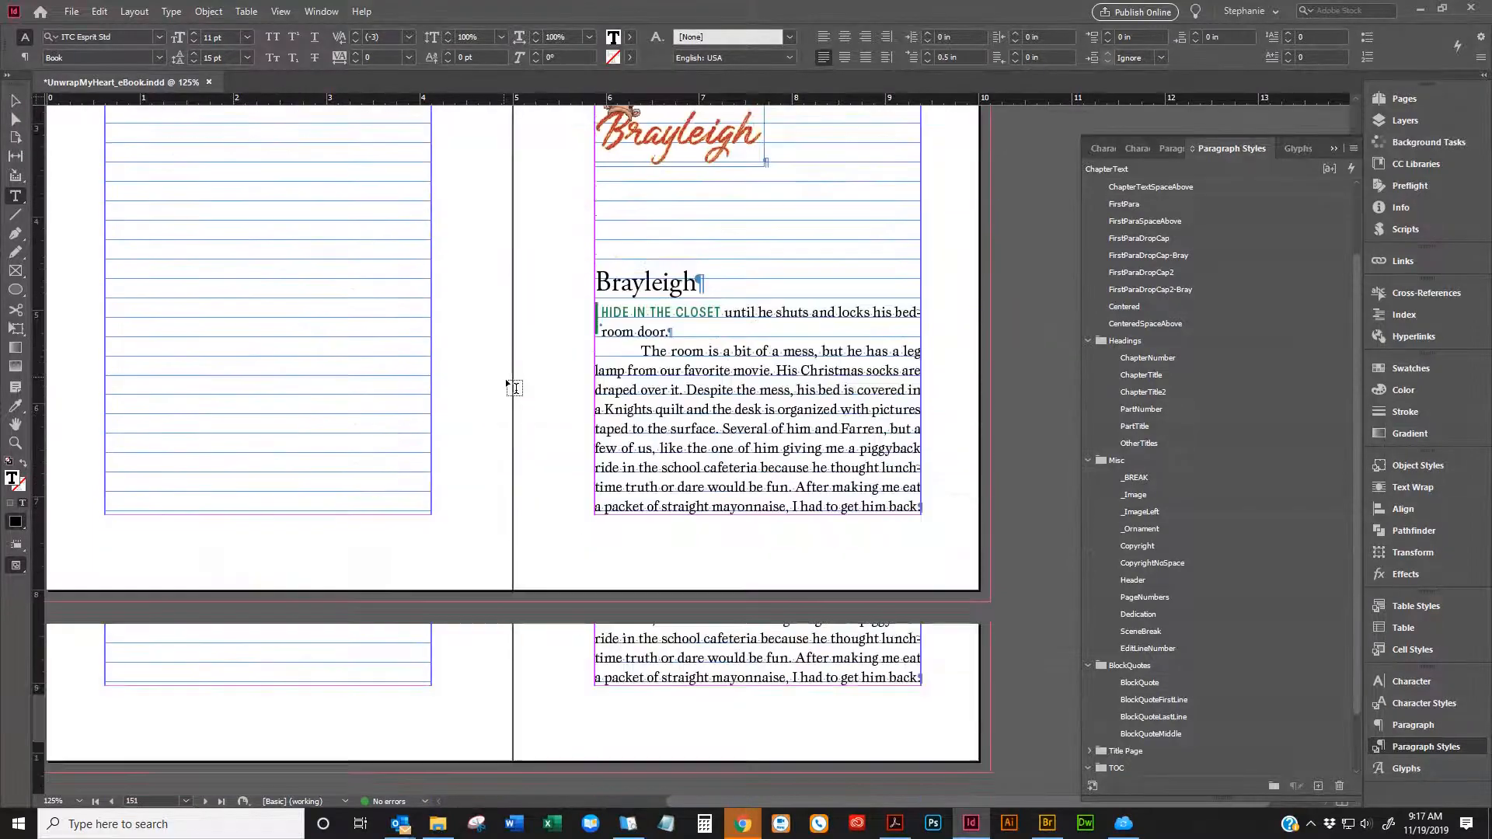
scroll(515, 390, "down", 20)
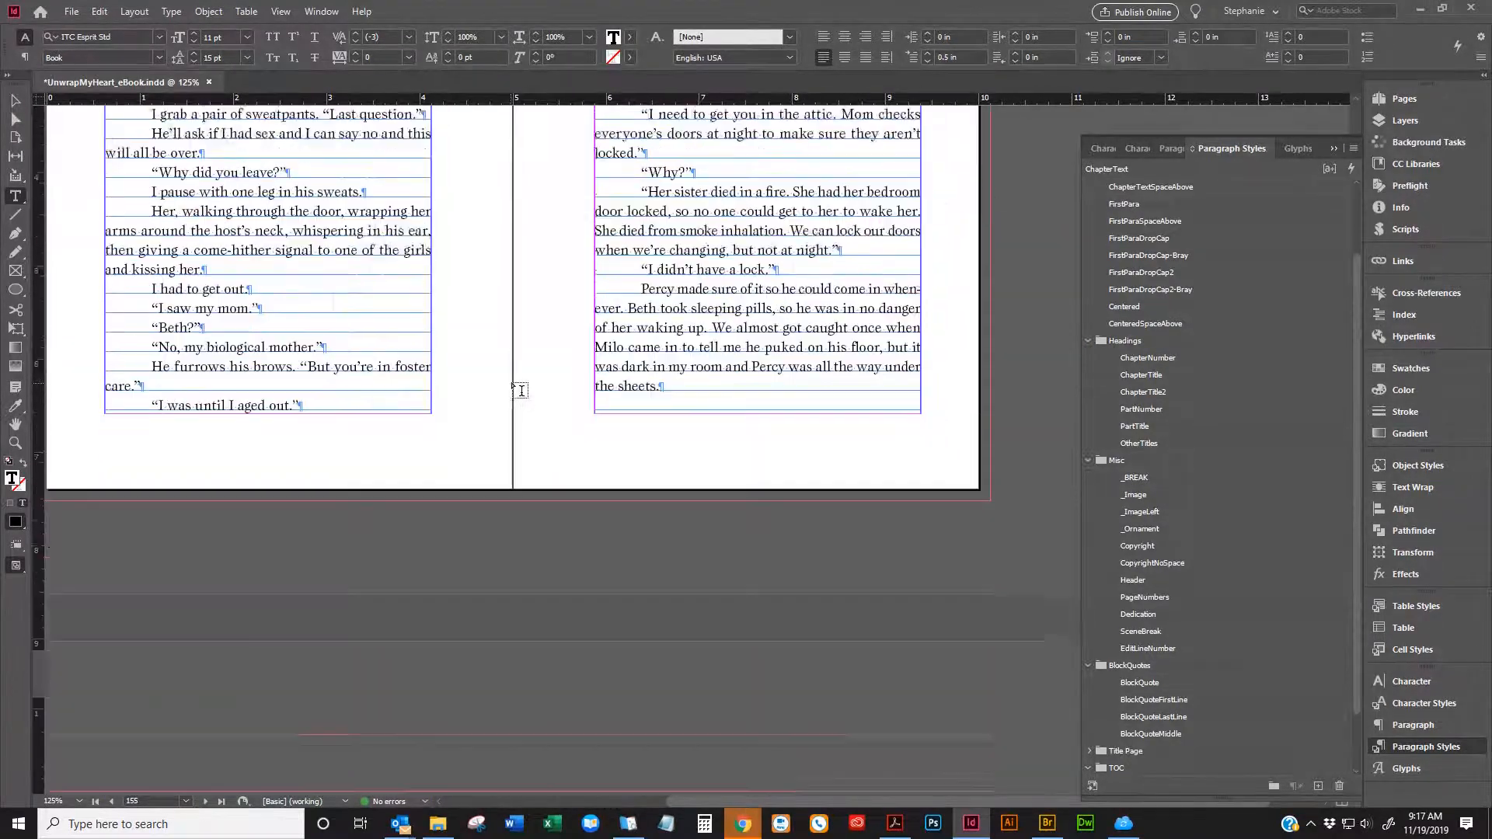
scroll(514, 390, "down", 8)
scroll(511, 392, "up", 4)
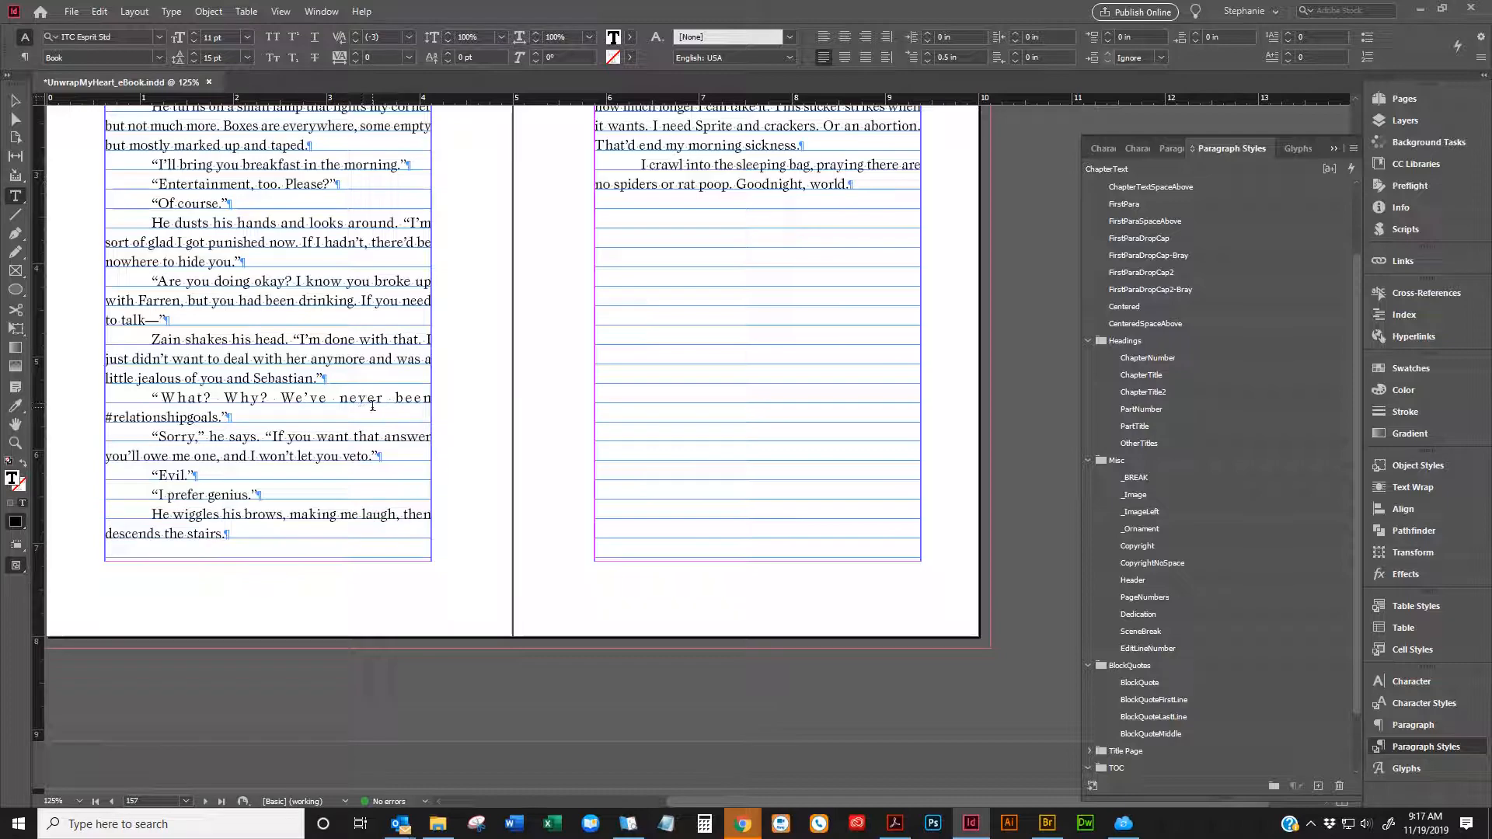
scroll(466, 402, "down", 12)
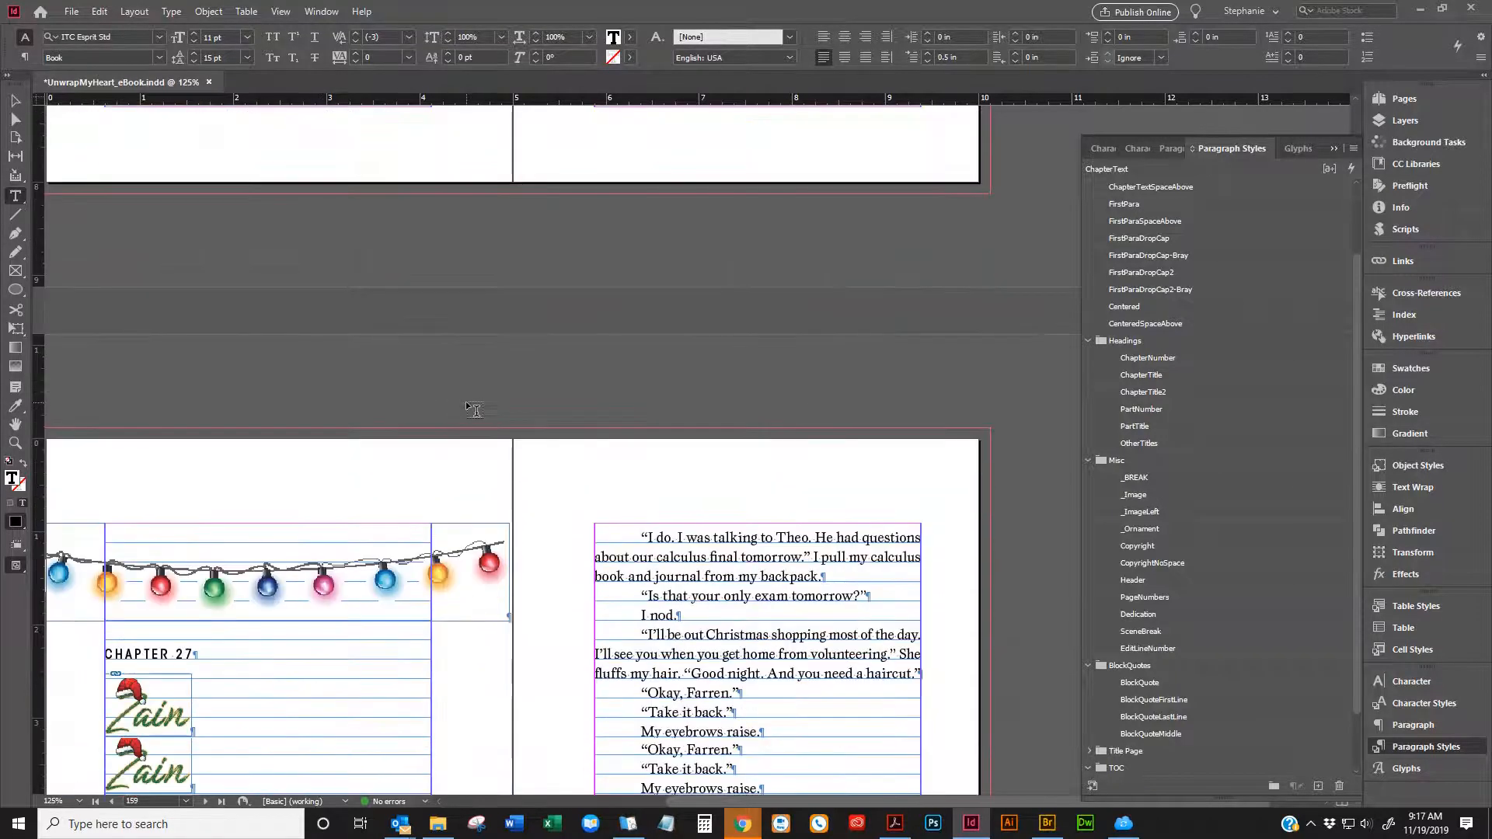
scroll(477, 410, "up", 10)
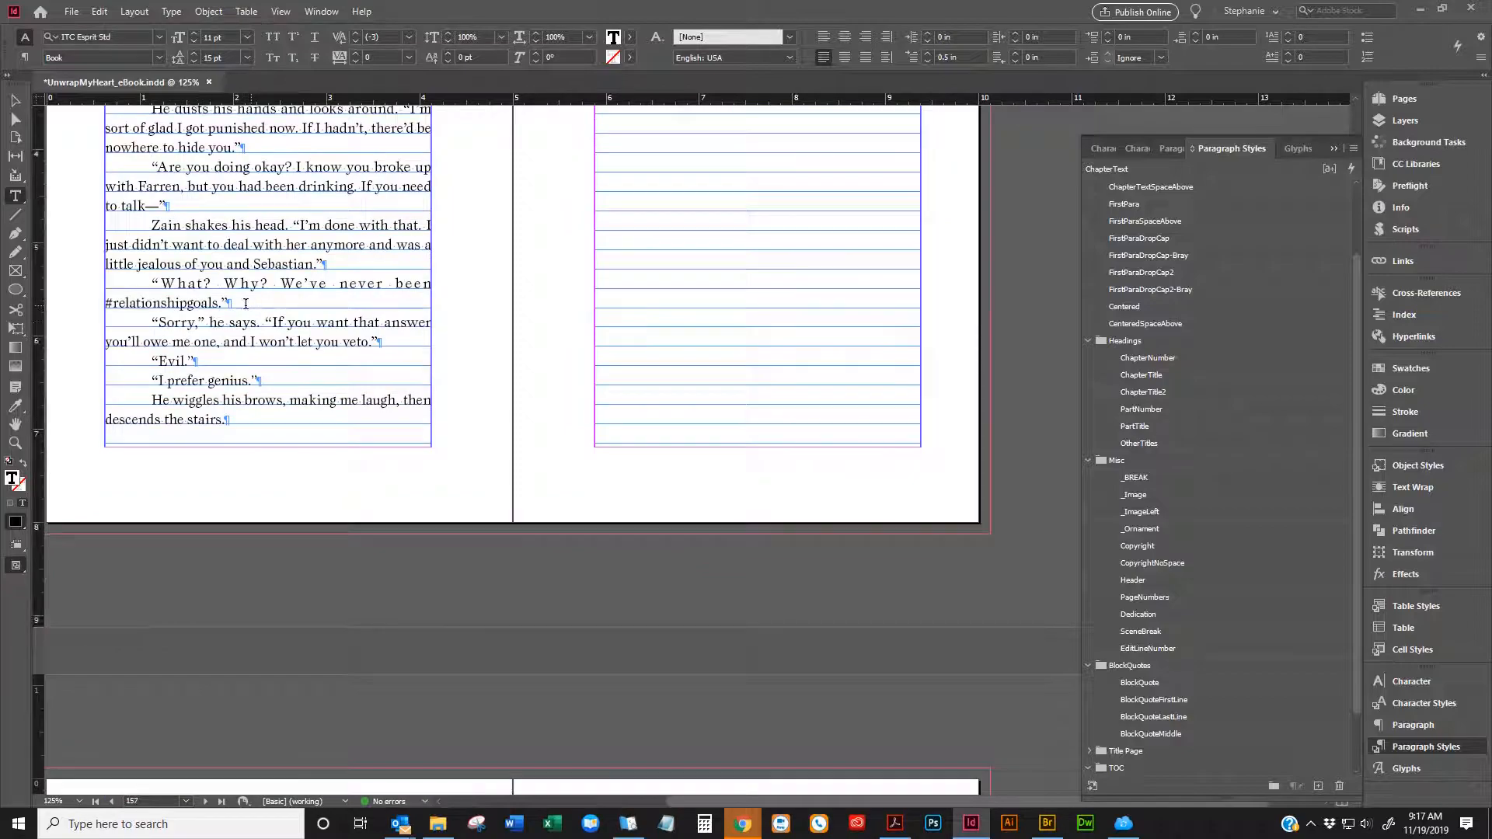
left_click_drag(246, 303, 81, 278)
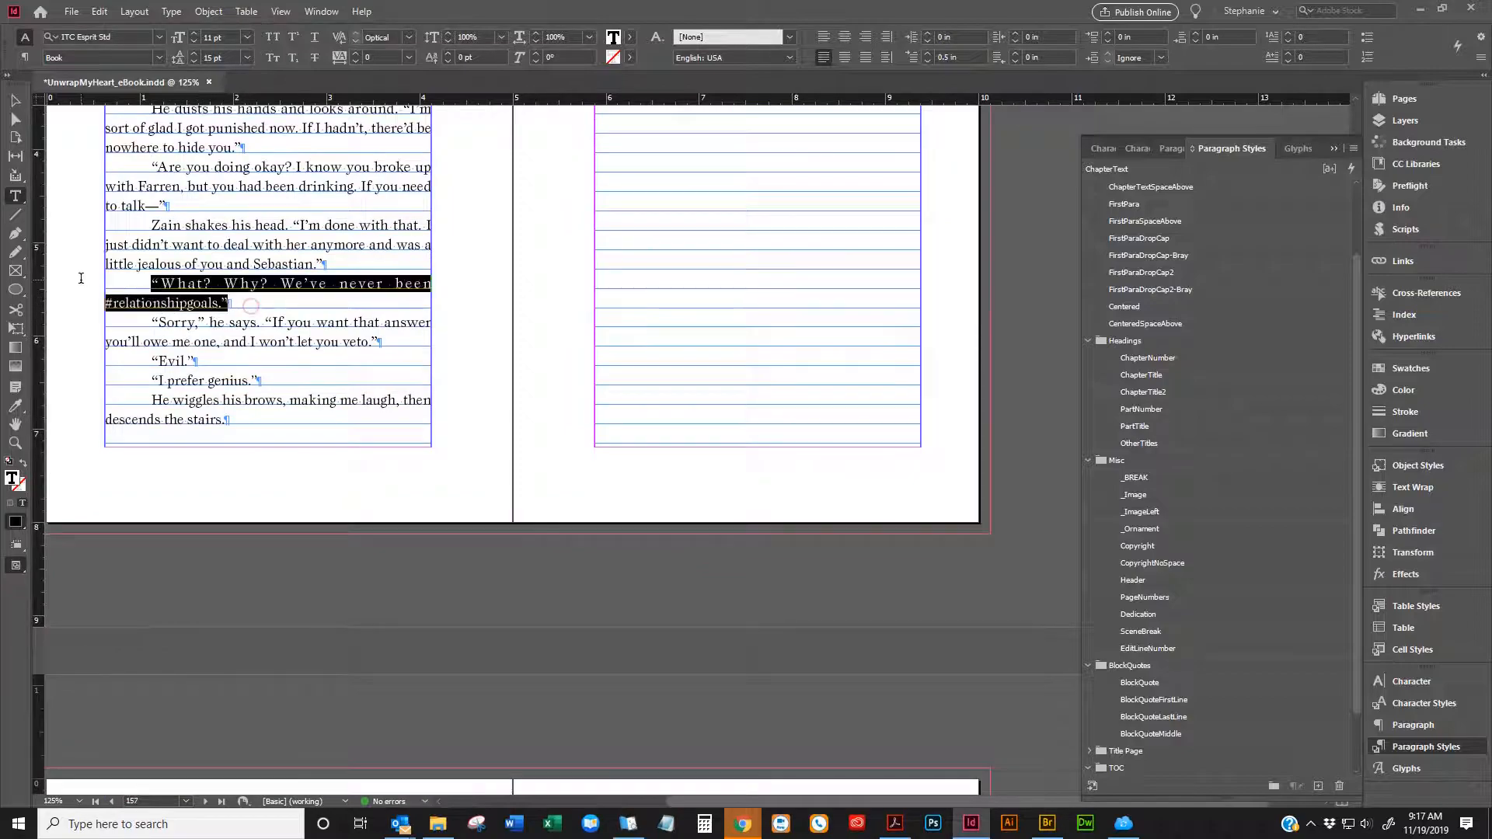
left_click(223, 302)
scroll(424, 323, "down", 8)
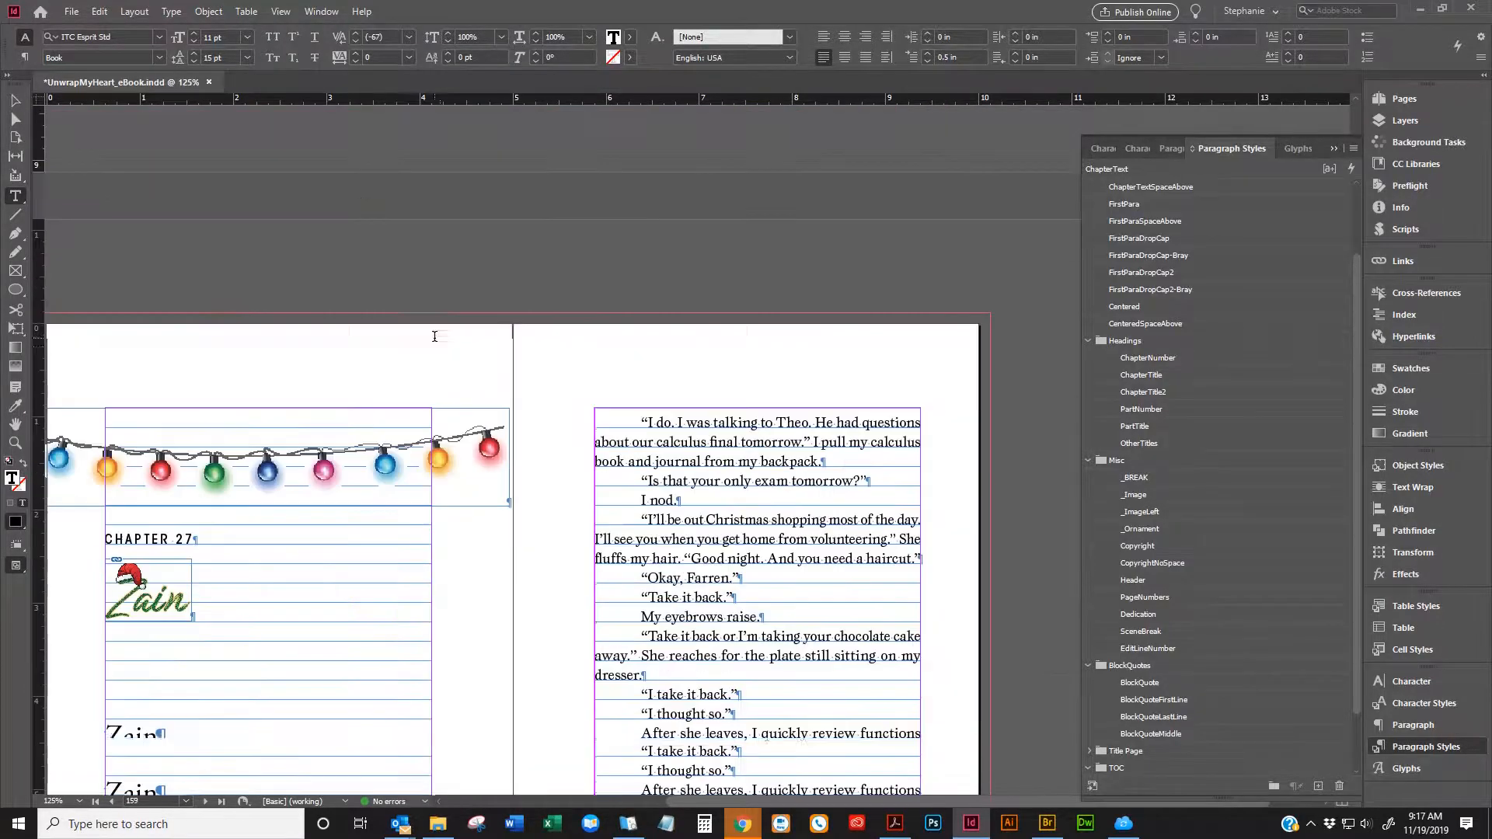
scroll(350, 305, "up", 8)
Review the chapter pages from 159 through 207 for formatting problems and style override markers
scroll(510, 381, "down", 20)
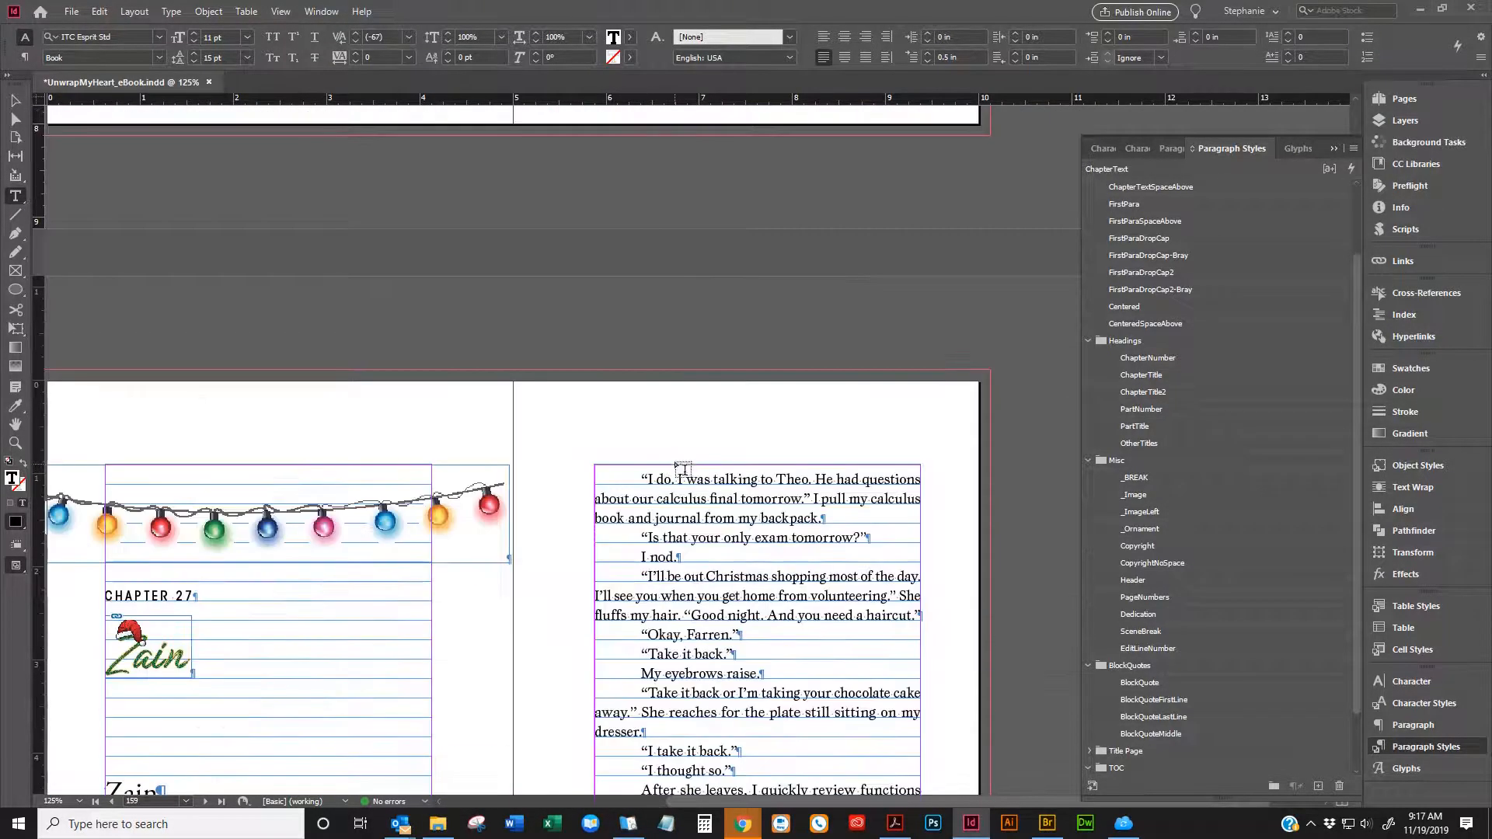
scroll(683, 460, "down", 20)
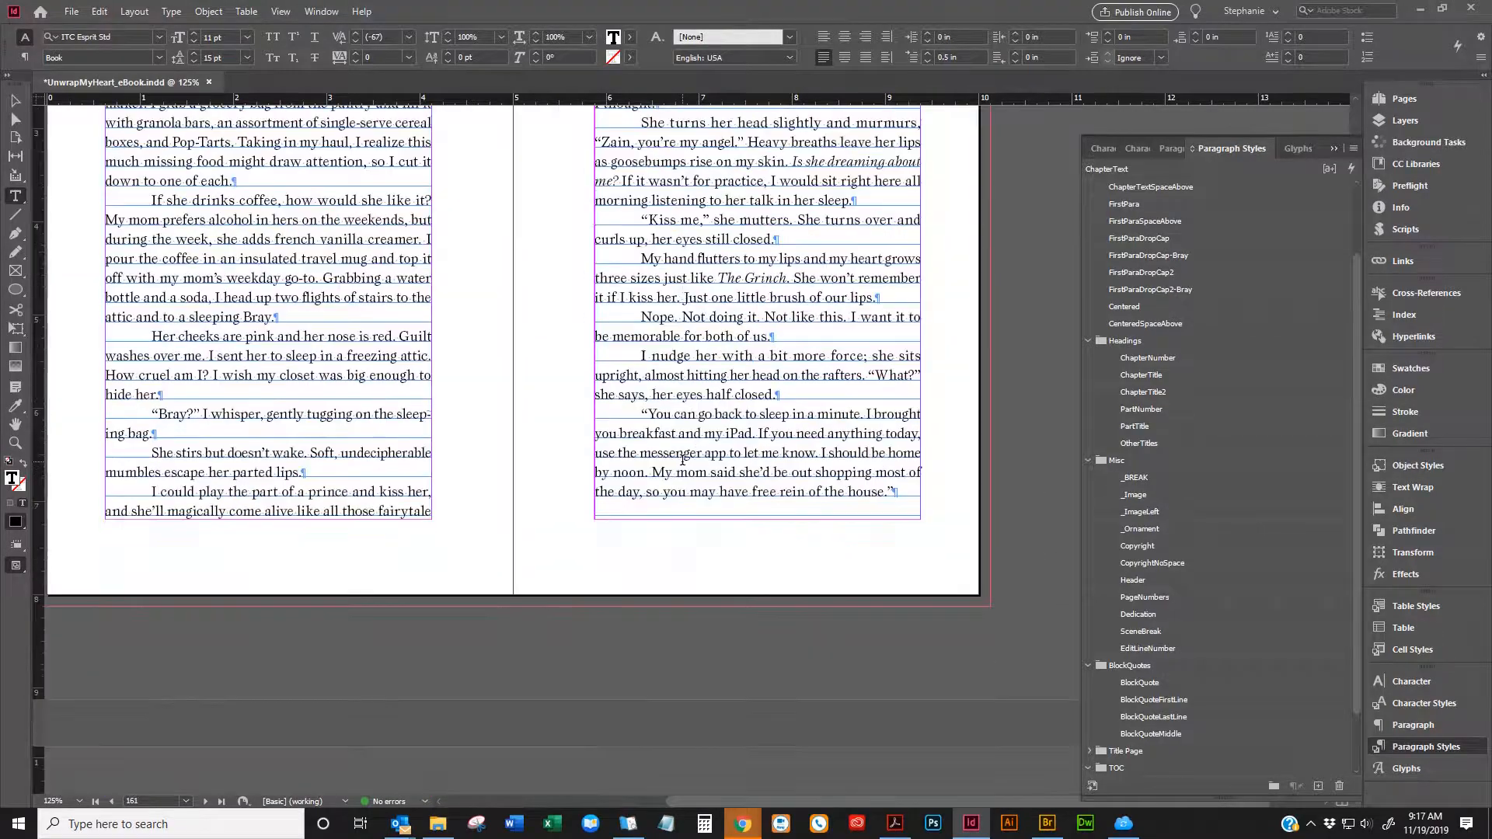
scroll(693, 471, "down", 20)
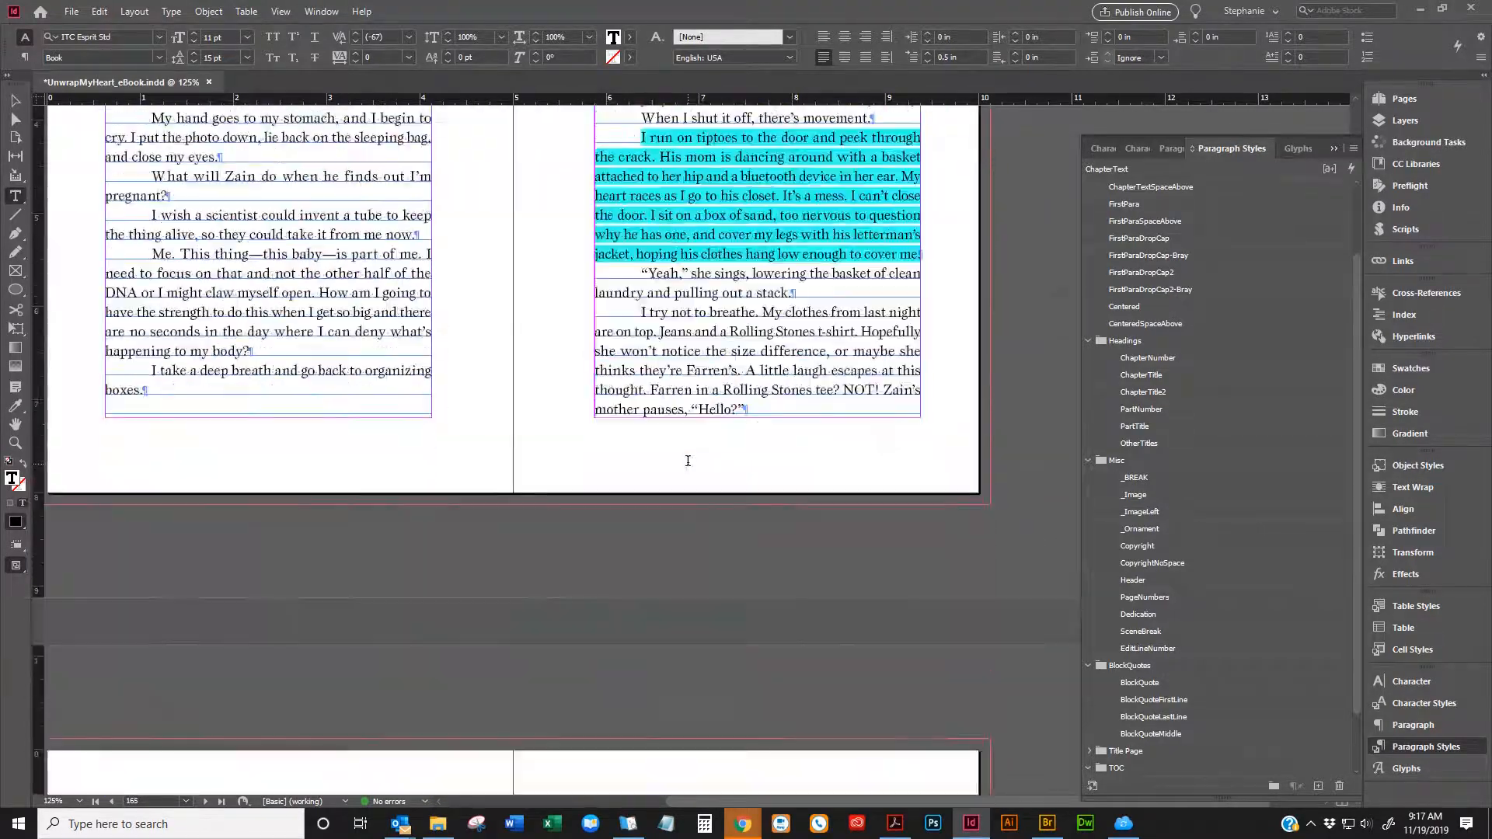
scroll(684, 389, "down", 20)
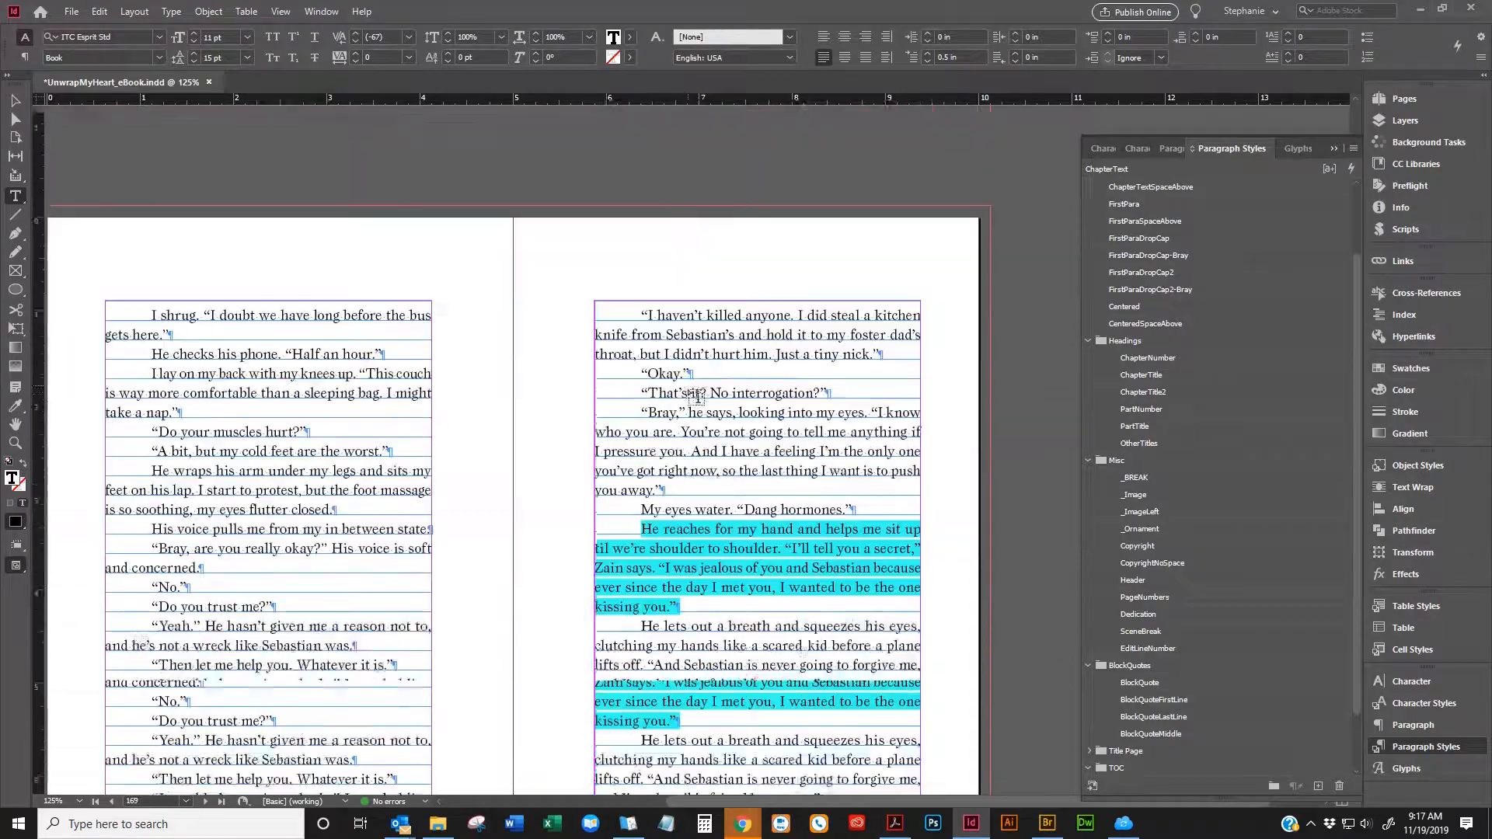
scroll(701, 386, "down", 20)
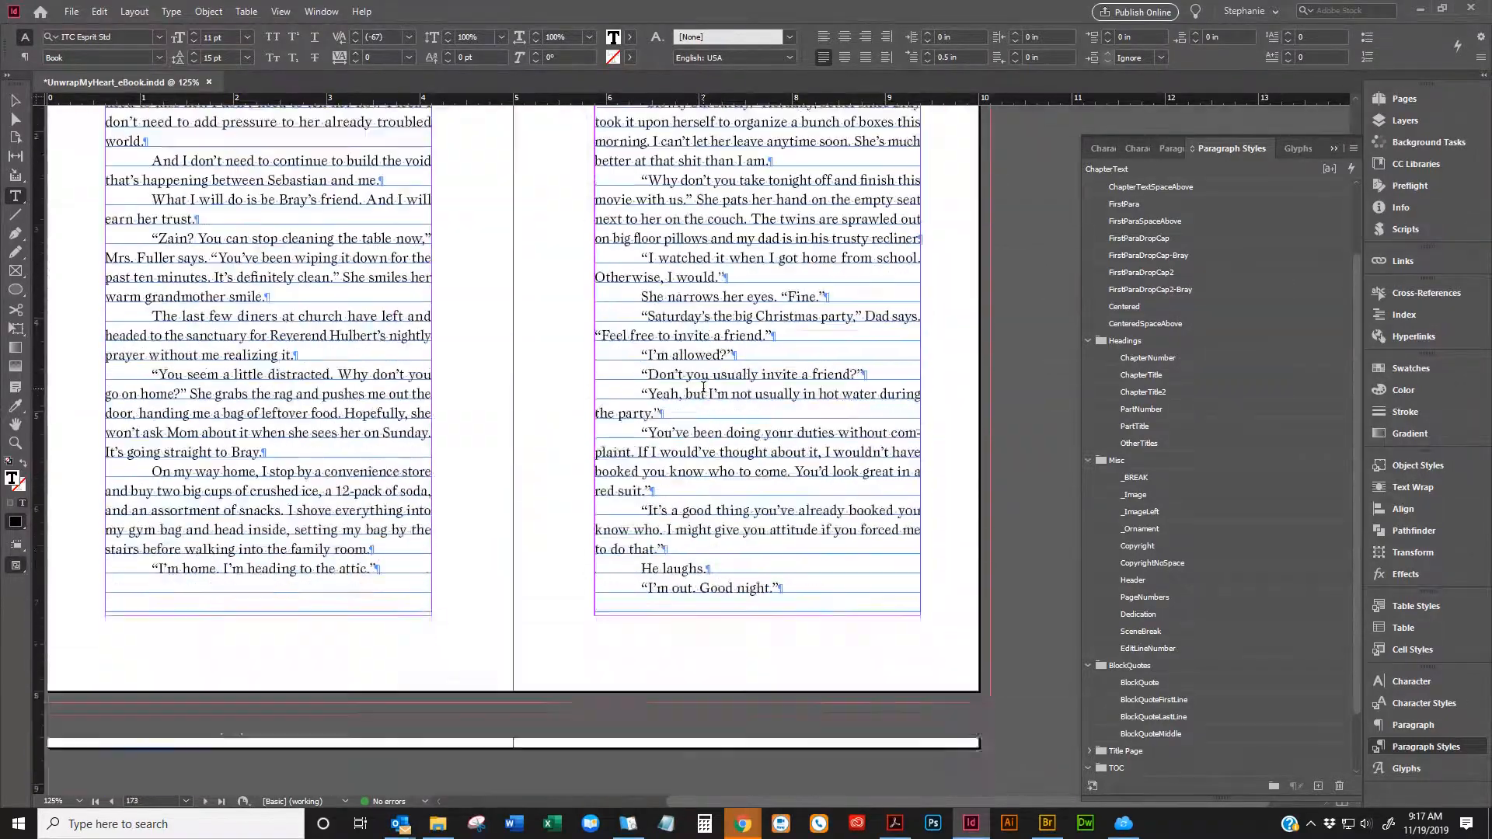
scroll(702, 391, "down", 20)
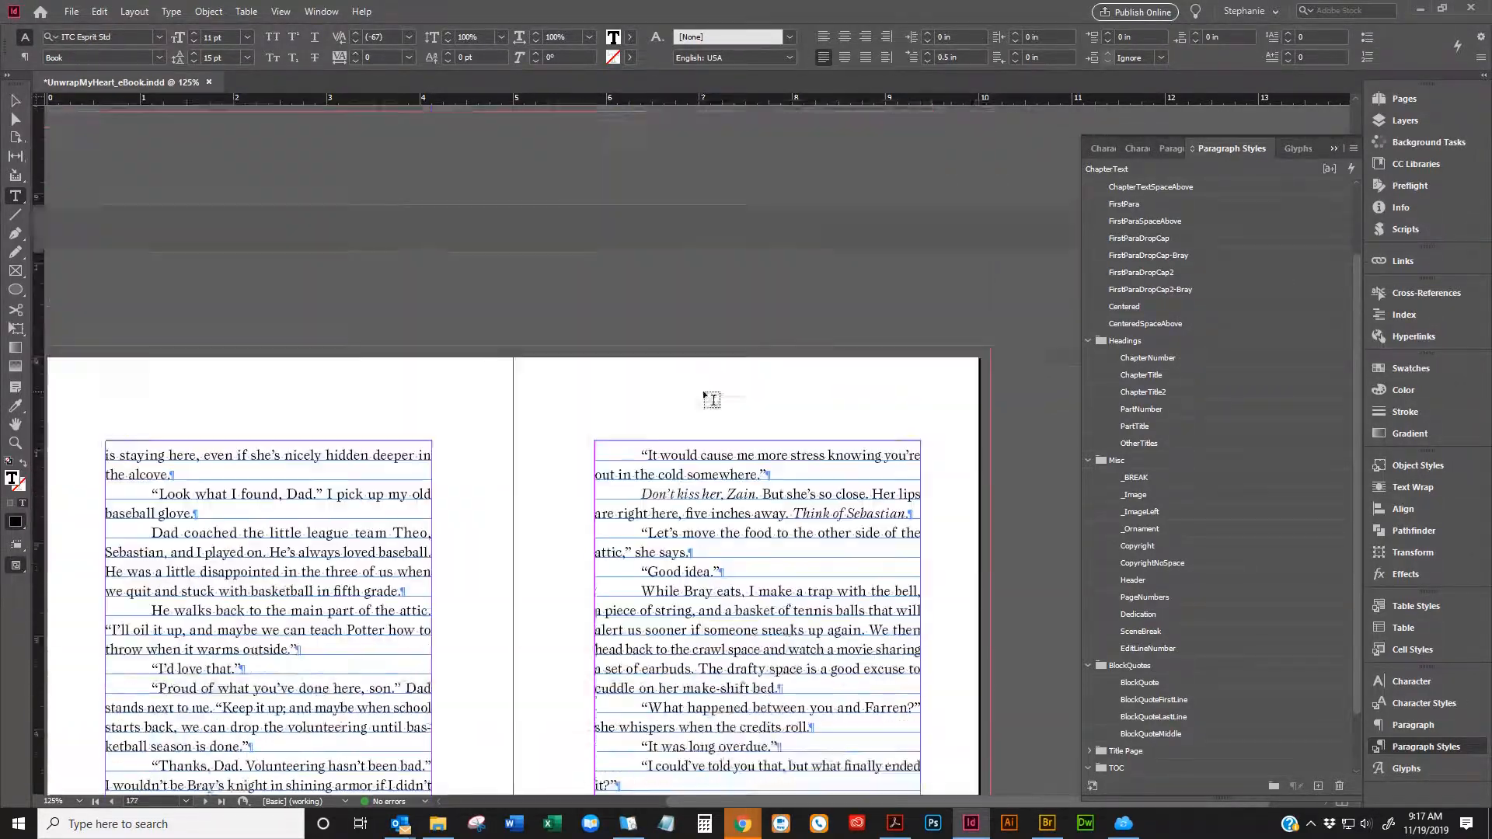
scroll(711, 396, "down", 20)
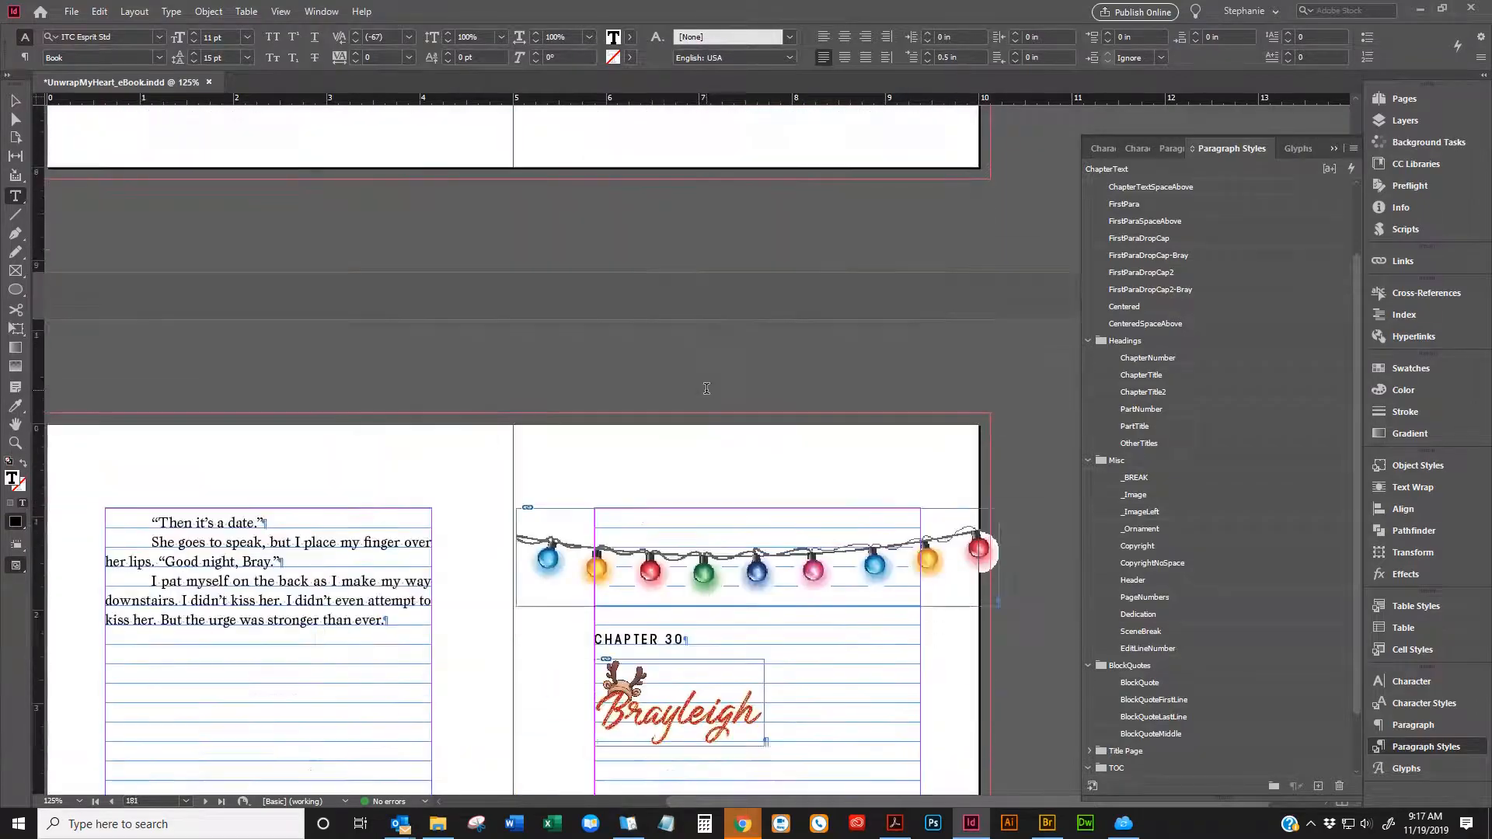
scroll(702, 386, "down", 20)
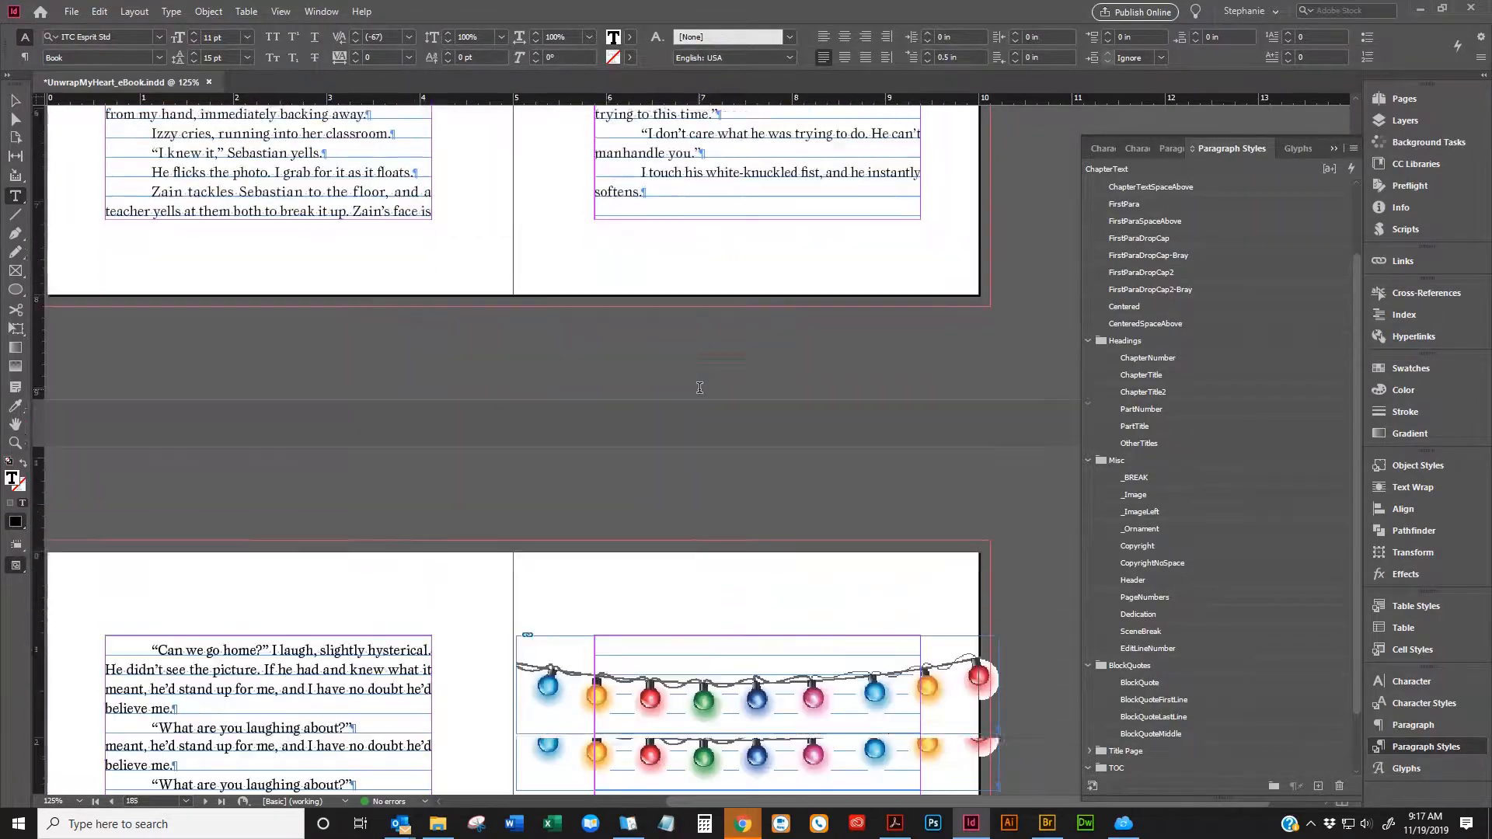
scroll(690, 388, "down", 20)
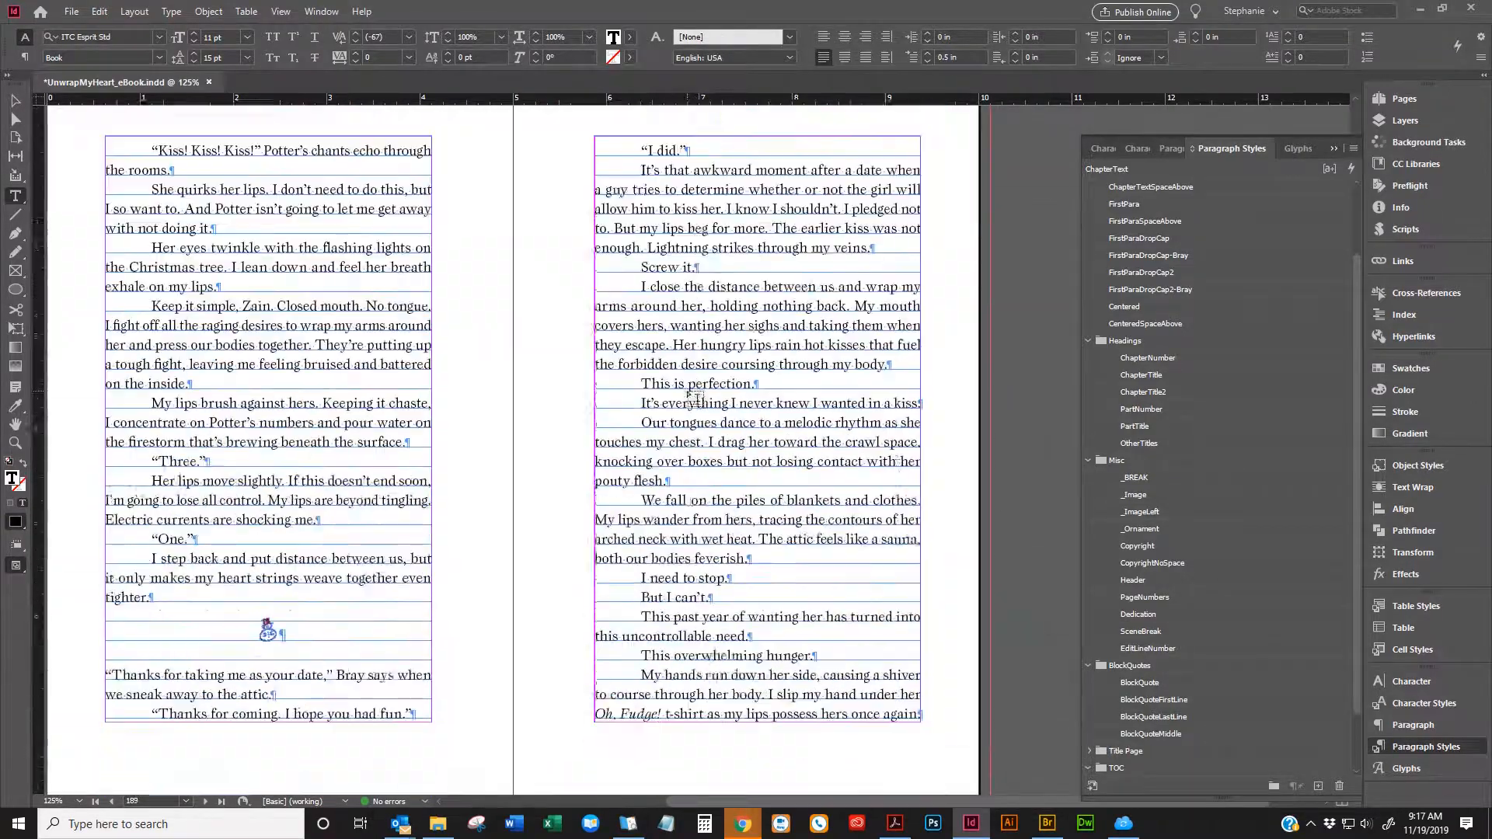
scroll(690, 389, "down", 20)
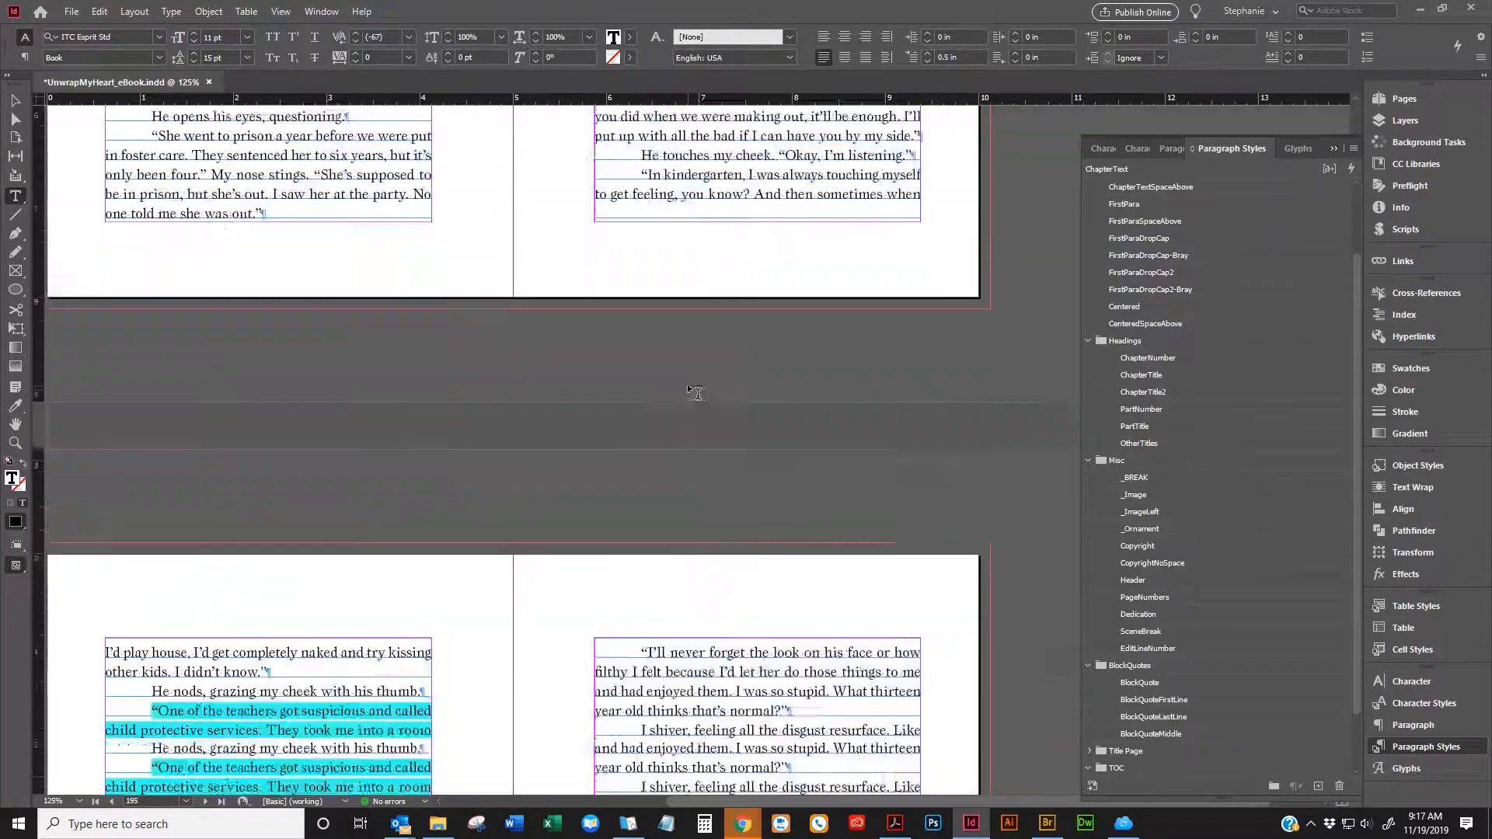
scroll(690, 383, "down", 20)
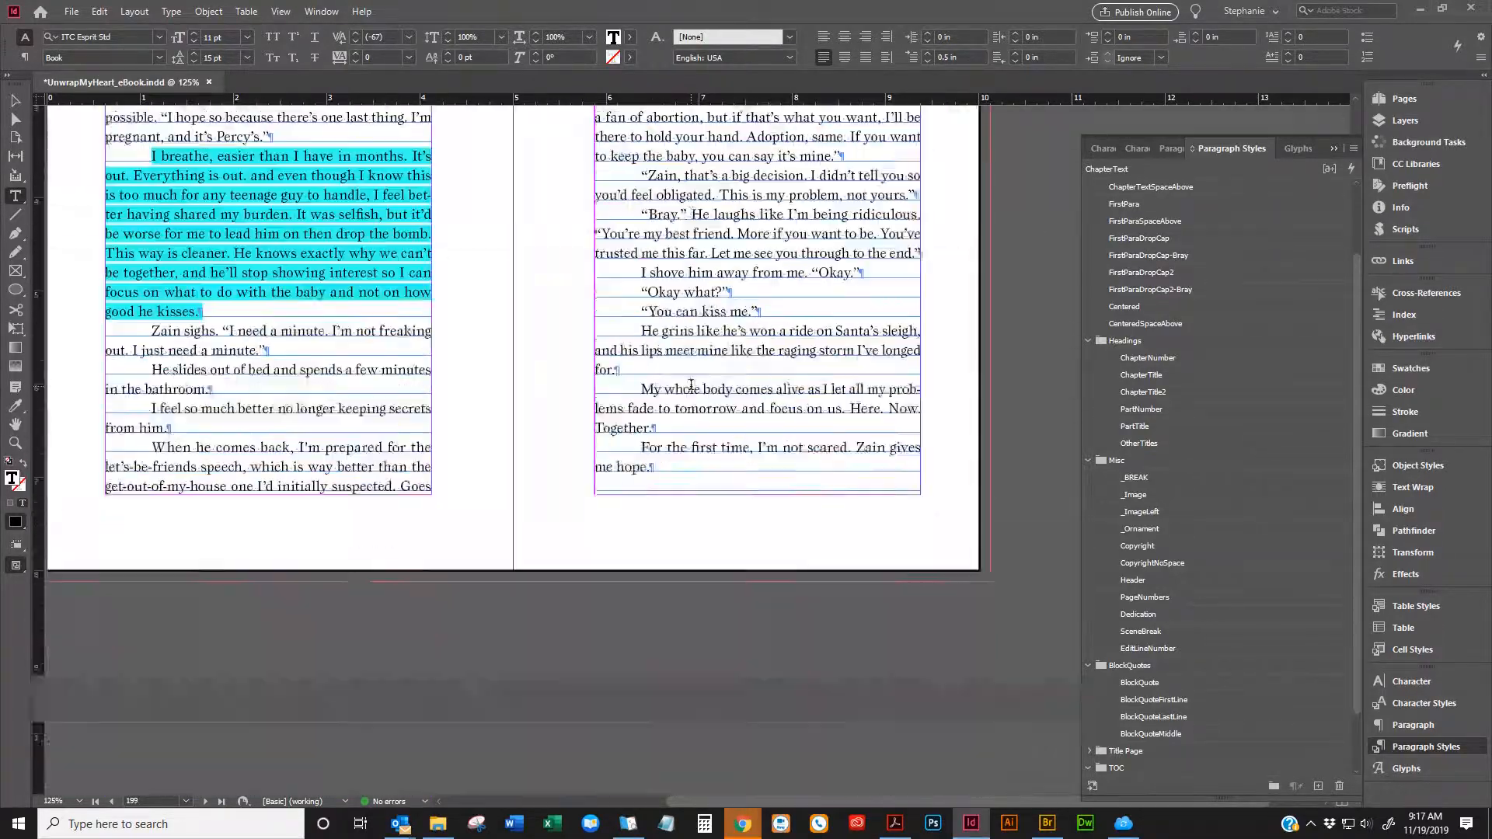
scroll(691, 386, "down", 20)
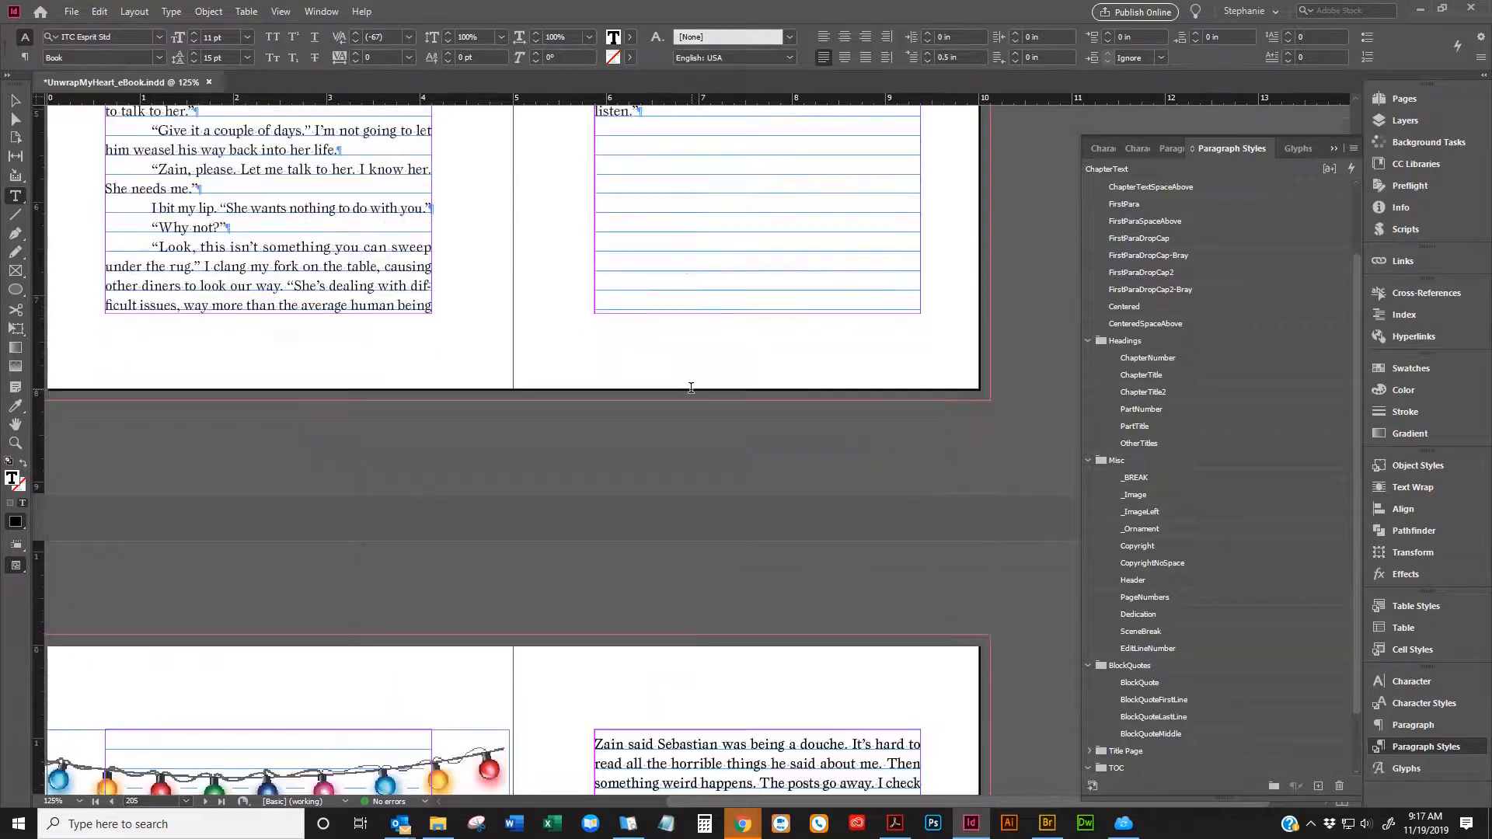
Clear all overrides from the "You okay?" message in Chapter 34 and apply the Text3 paragraph style
scroll(699, 380, "up", 3)
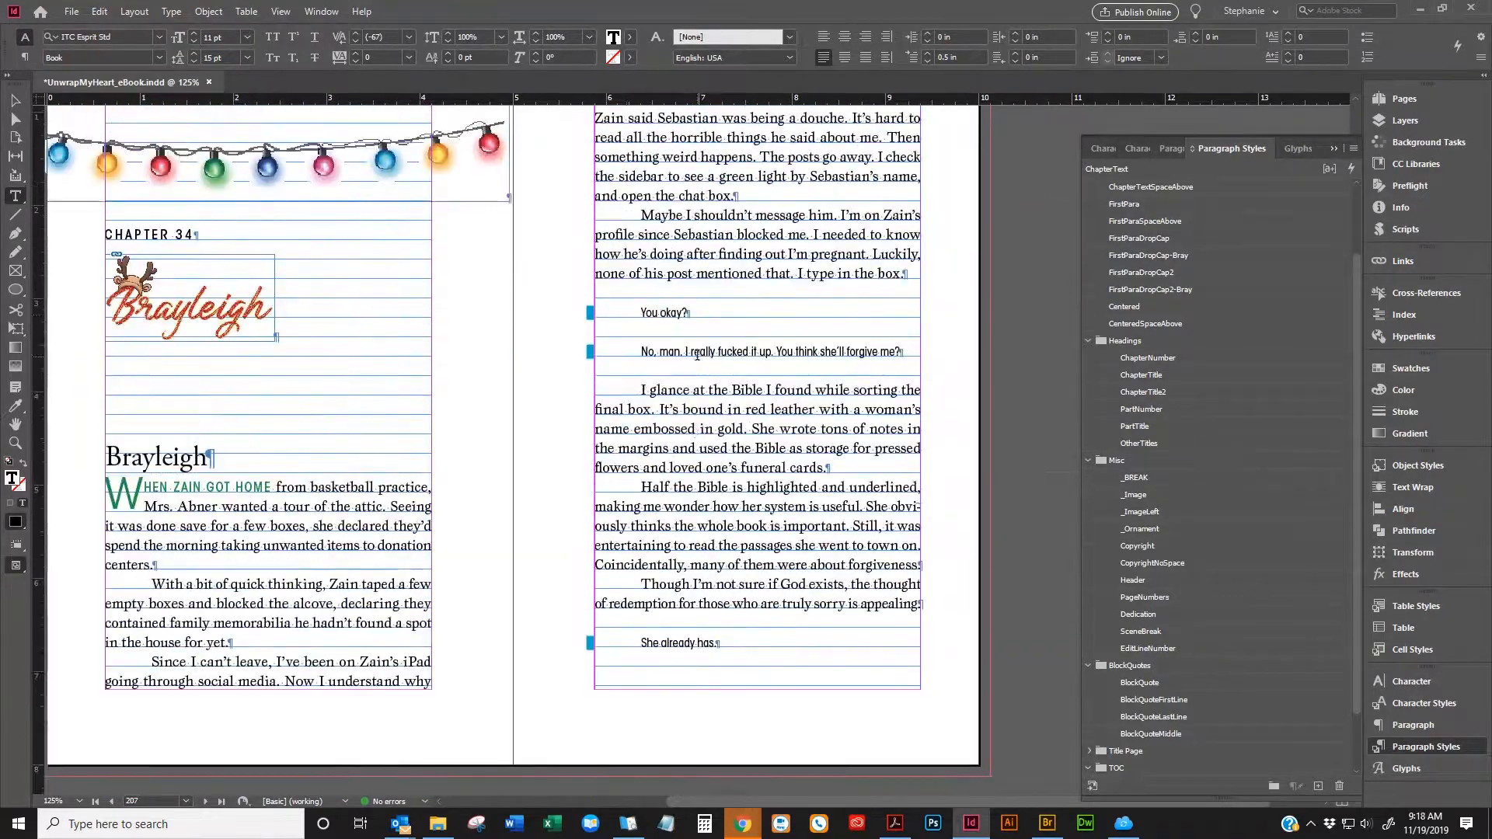
left_click(620, 310)
scroll(1105, 332, "up", 3)
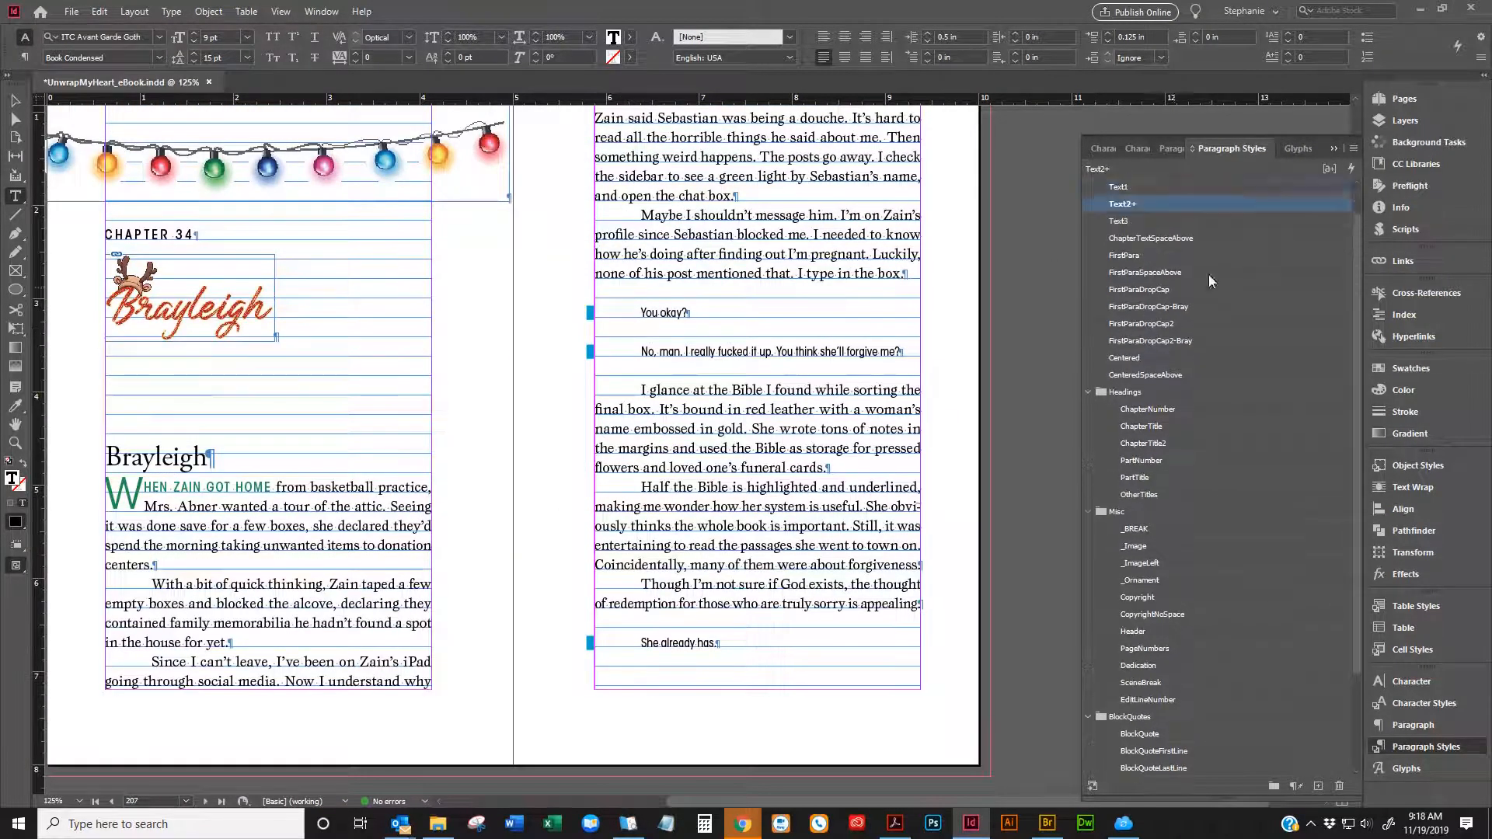
right_click(746, 312)
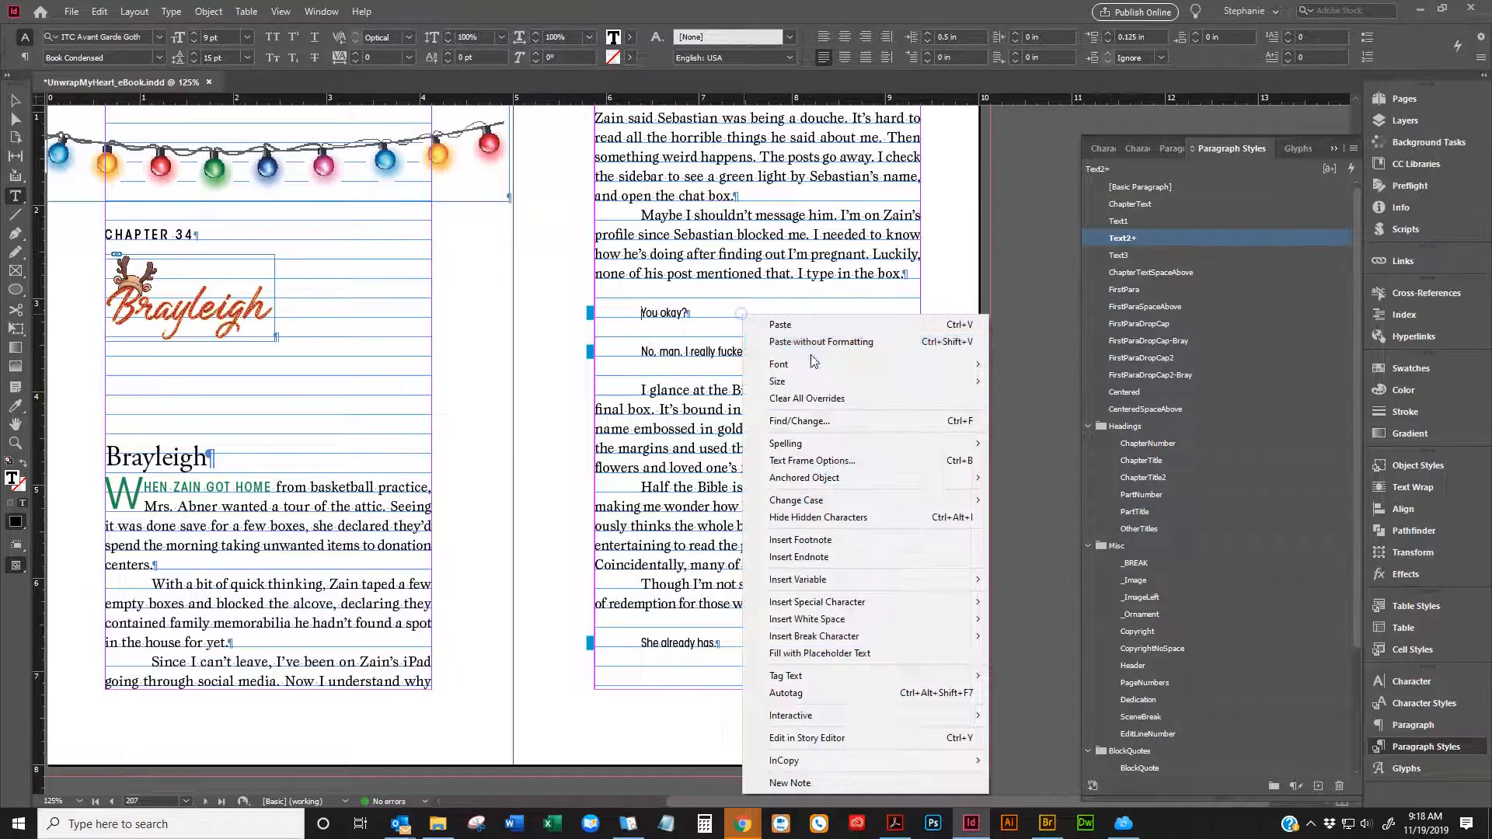
left_click(777, 398)
left_click(1116, 255)
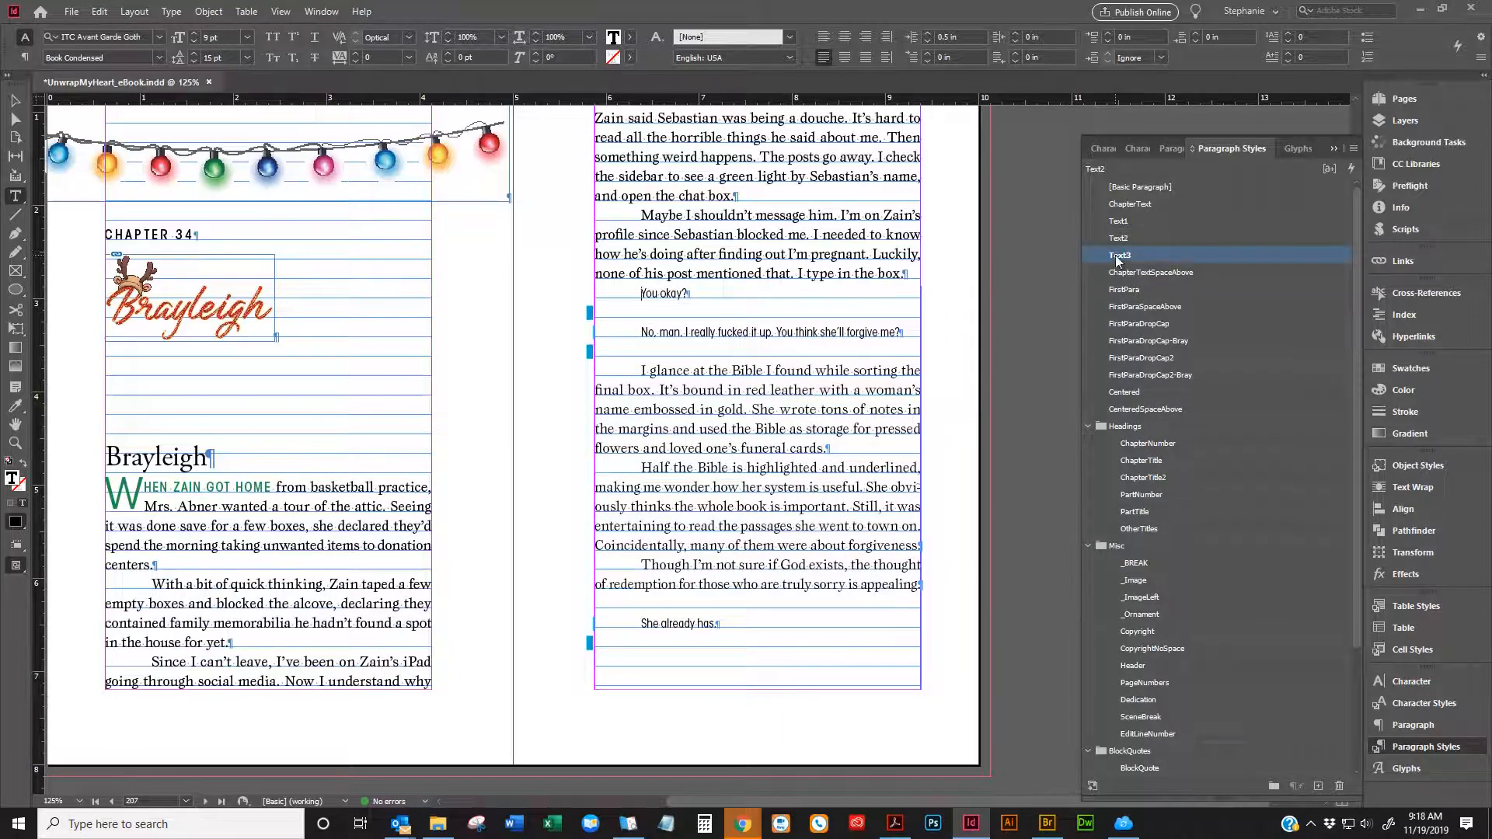
Clear the overrides from the reply ending "You think she'll forgive me?" and apply the Text3 paragraph style
right_click(721, 351)
left_click(780, 412)
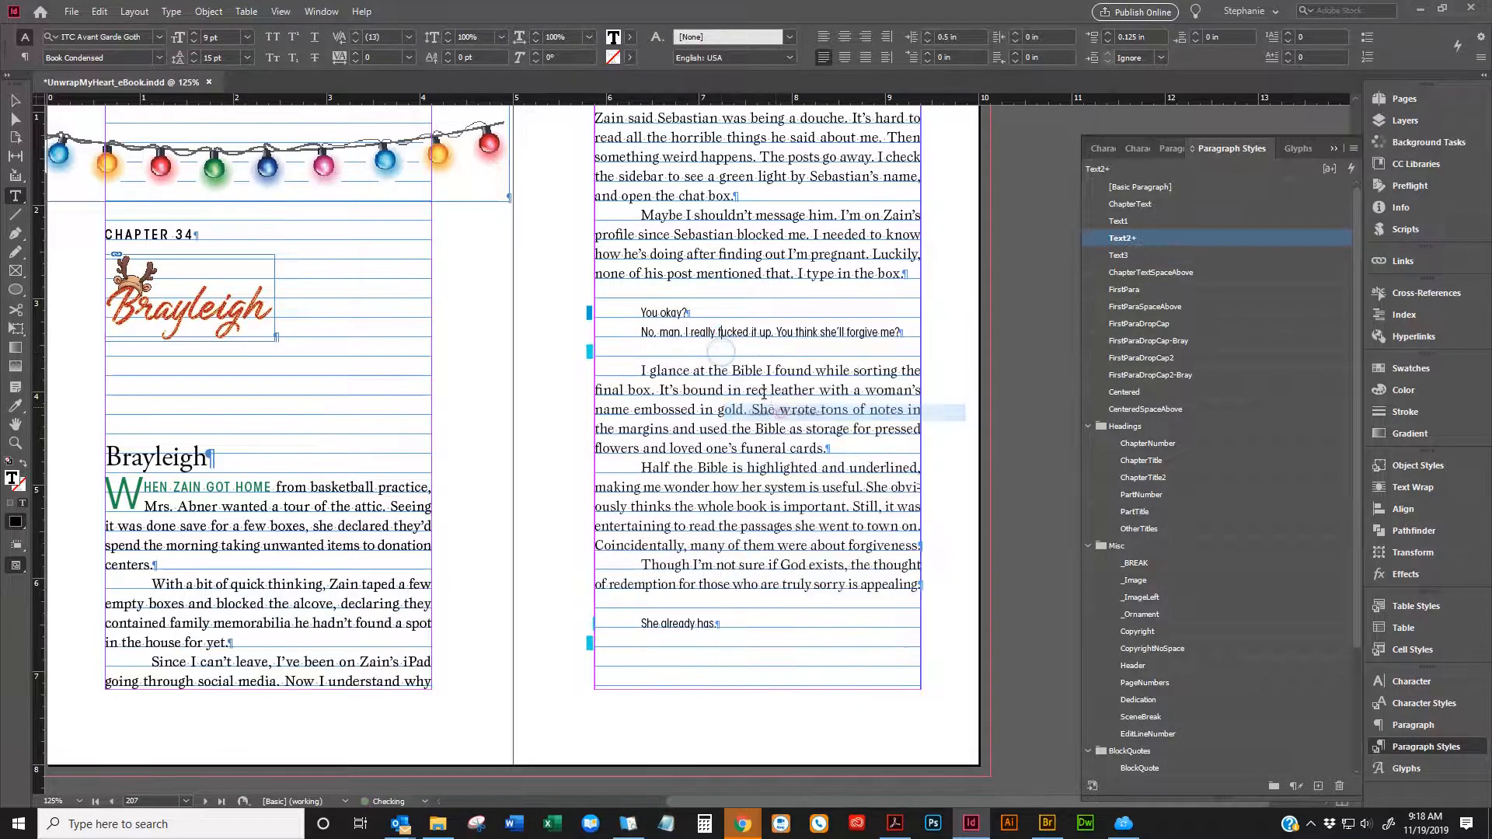
left_click(1149, 254)
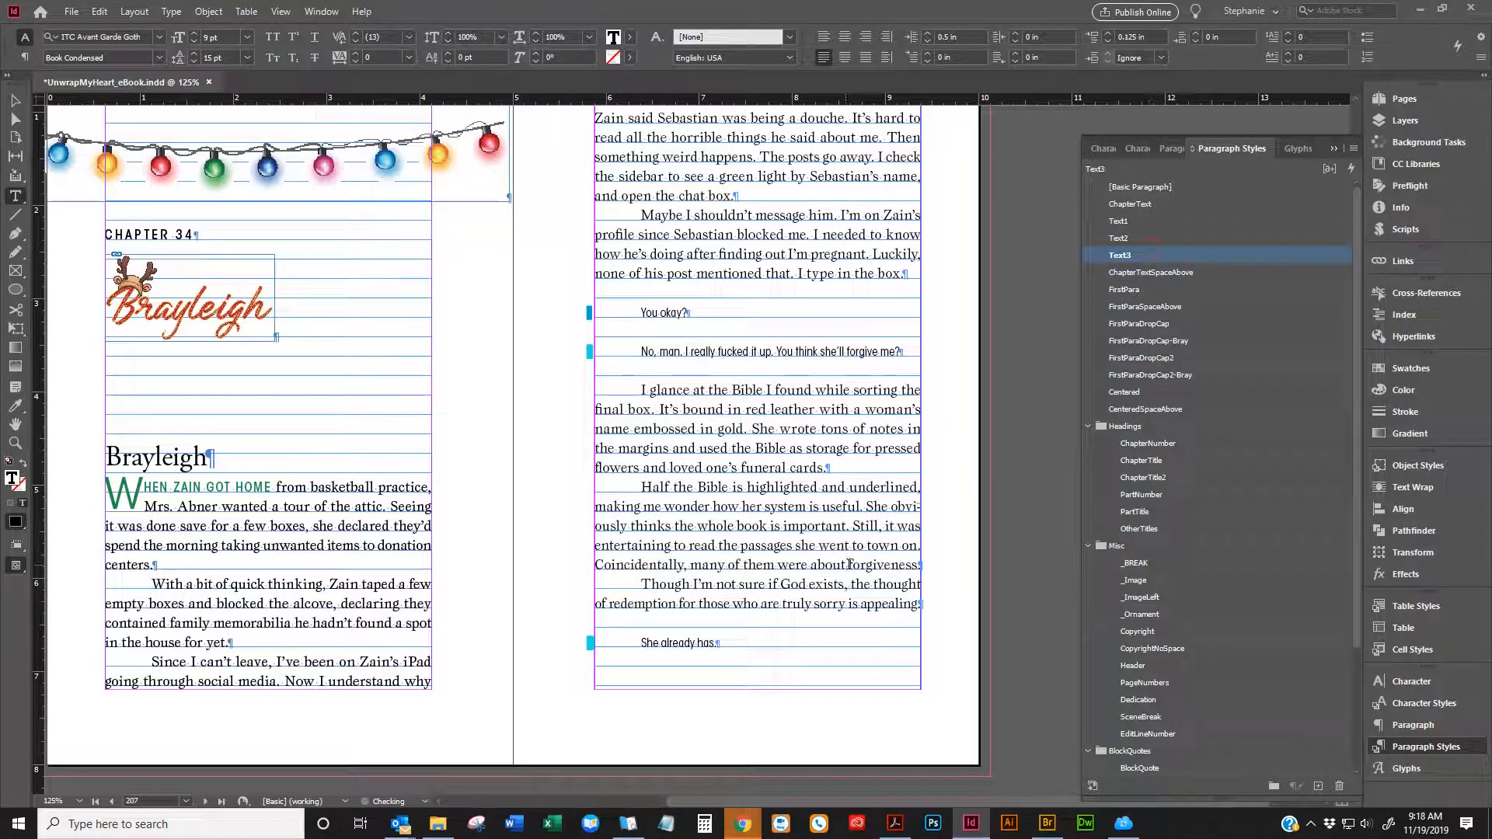
Apply the Text3 paragraph style to the "She already has." message at the end of page 207
left_click(1149, 254)
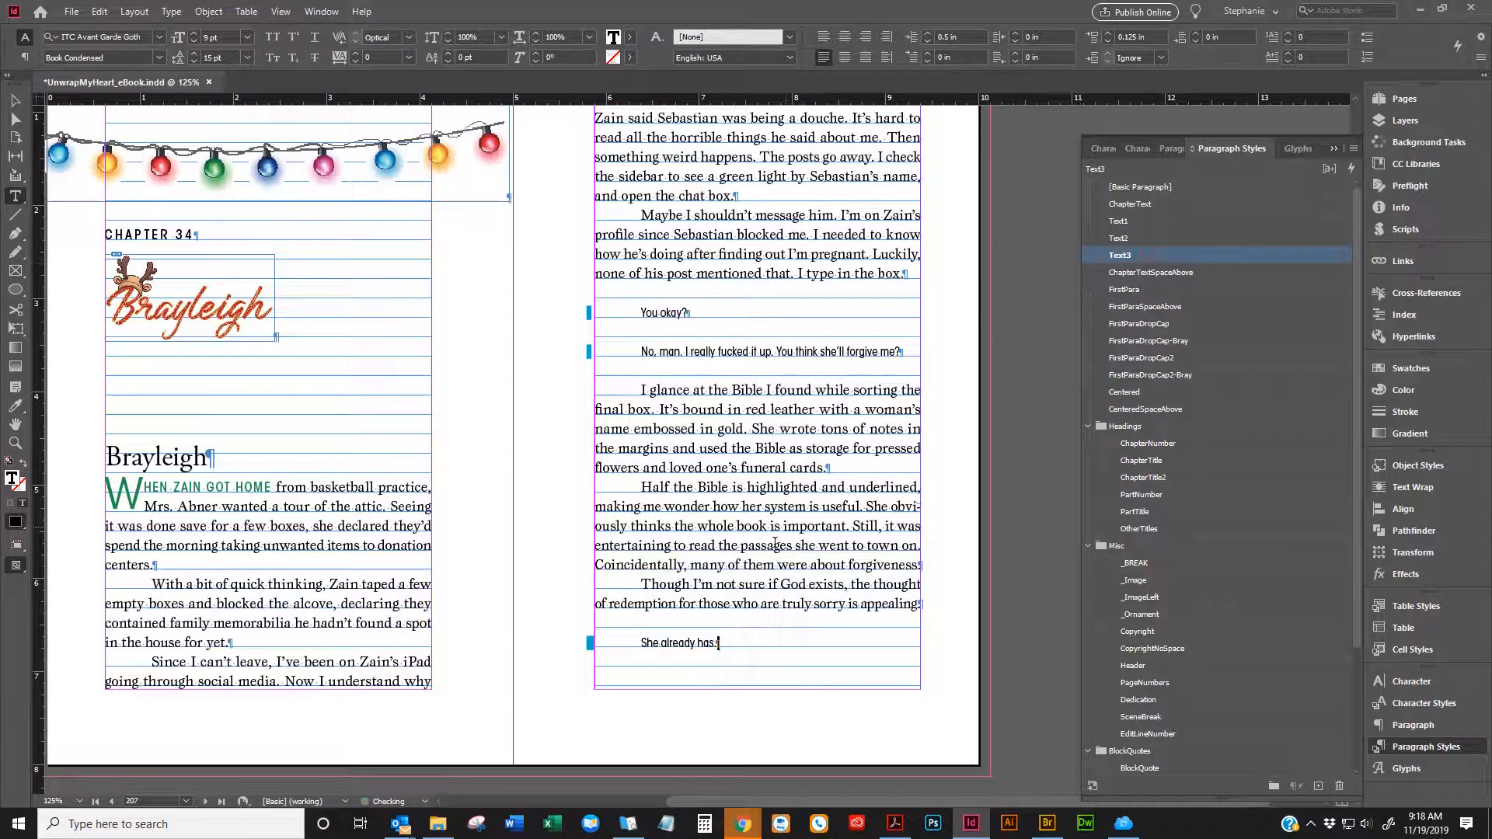
left_click(634, 301, "shift")
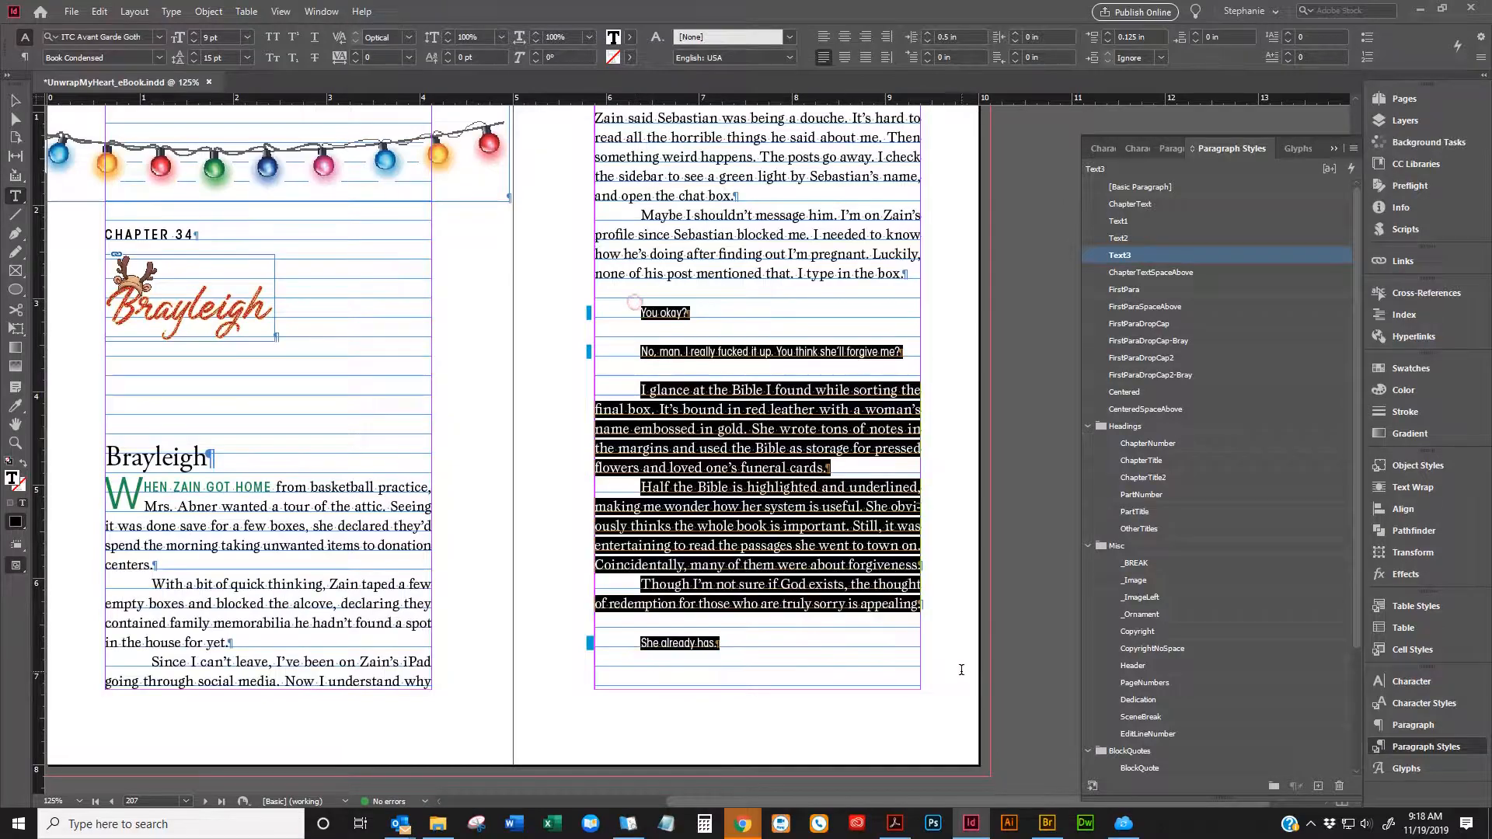
right_click(647, 547)
left_click(647, 548)
scroll(694, 460, "down", 4)
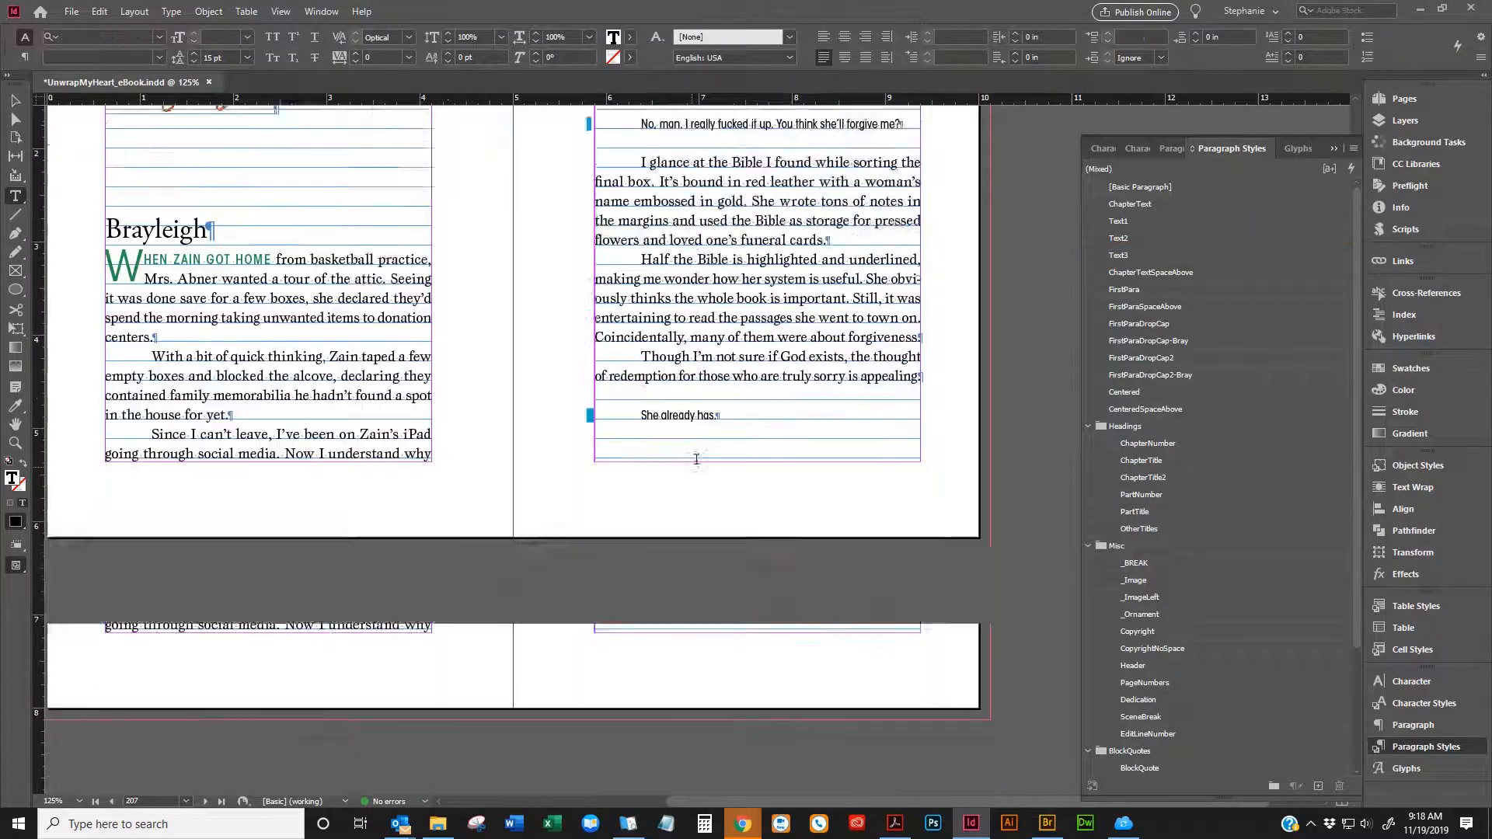
scroll(691, 482, "up", 4)
scroll(676, 555, "down", 2)
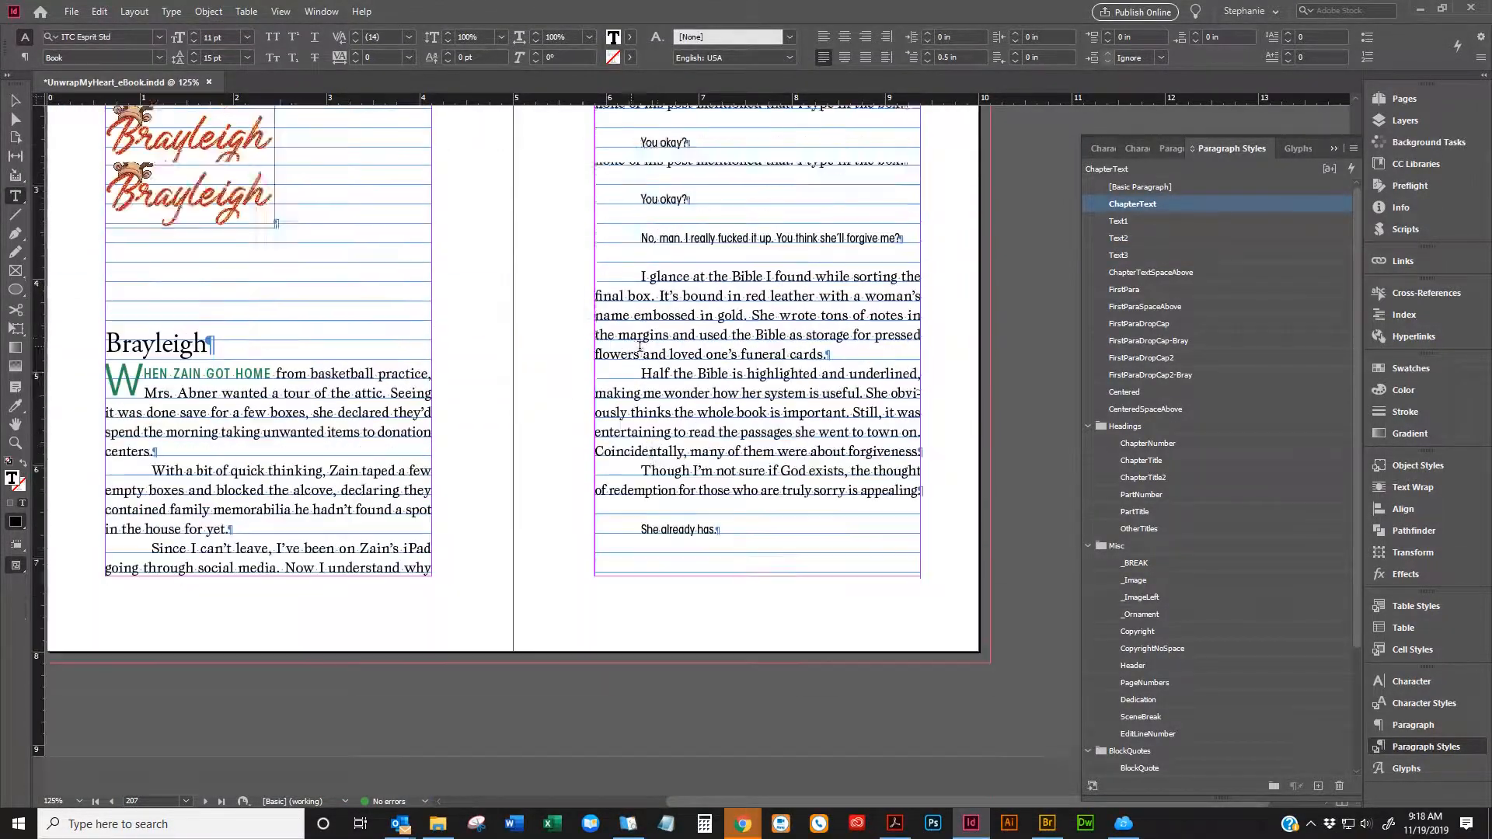
Apply the Text3 paragraph style to the lines from "Tell her I love her, and I'm sorry." through "Okay." on the following spread
scroll(677, 559, "up", 4)
scroll(699, 466, "down", 10)
scroll(729, 355, "down", 6)
scroll(390, 303, "up", 5)
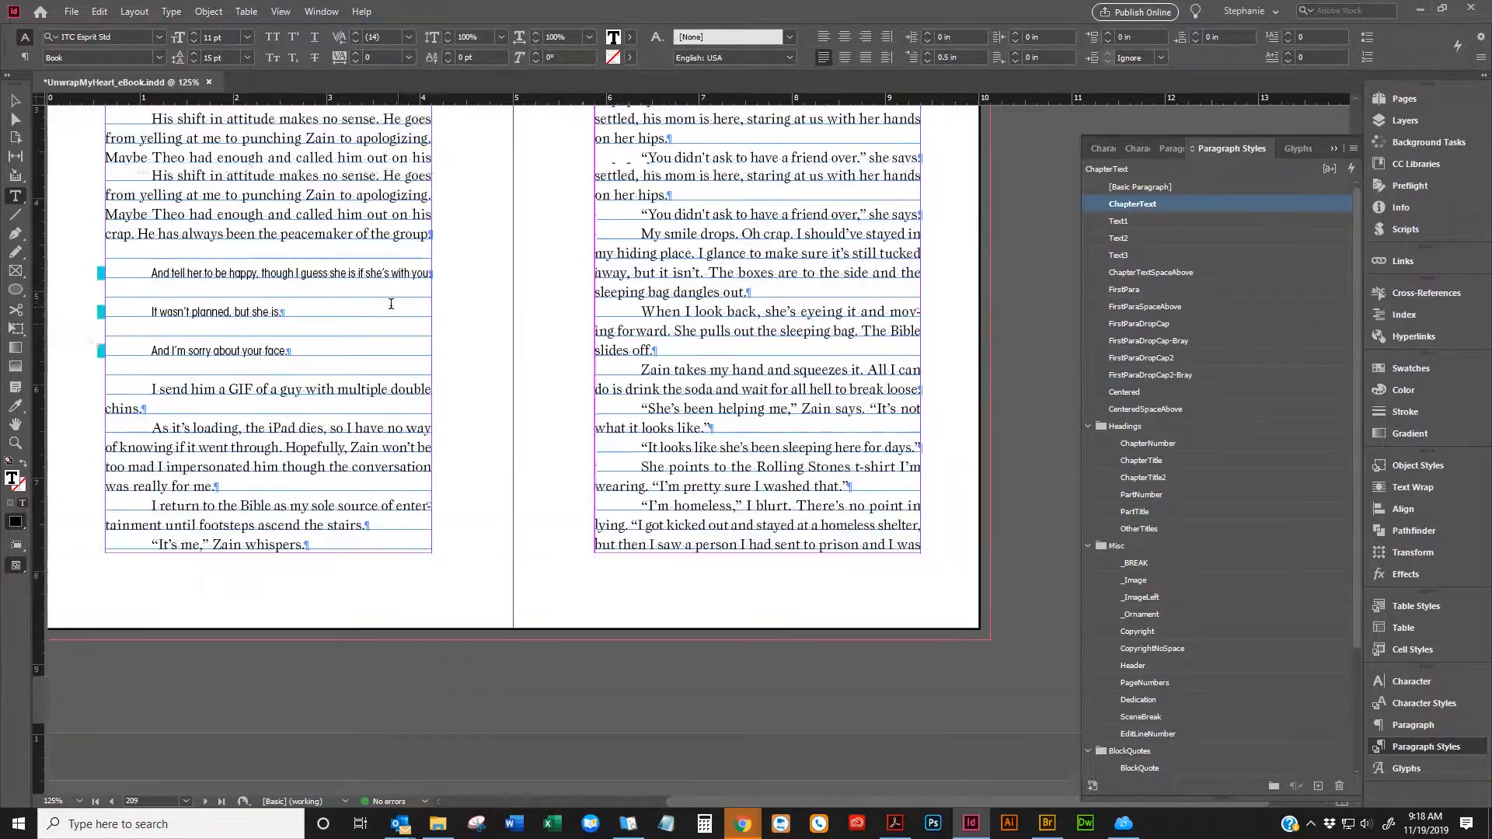
left_click_drag(141, 286, 186, 375)
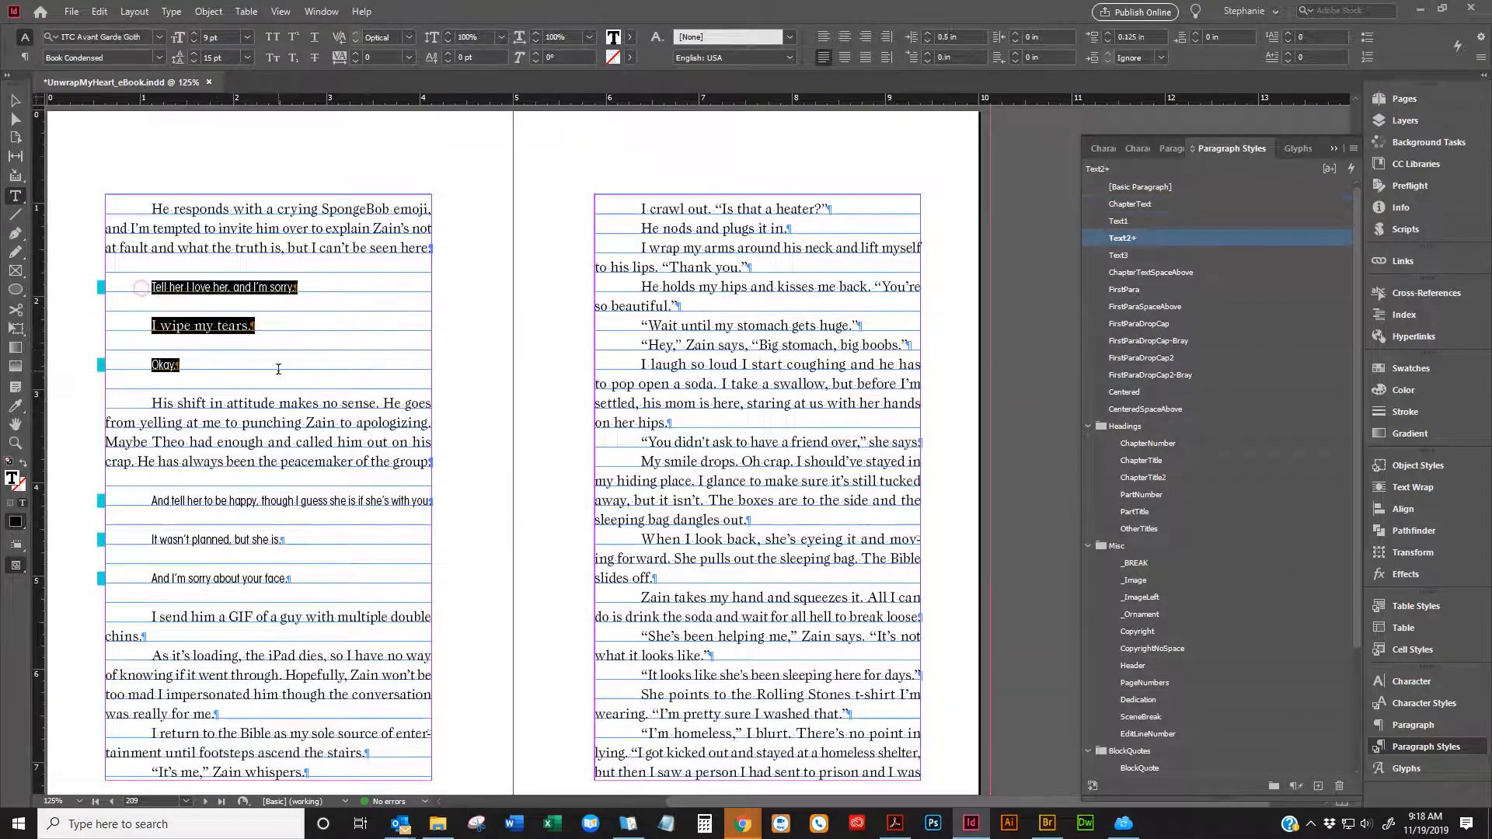
left_click(1145, 257)
Apply the Text3 paragraph style to the messages from "And tell her to be happy" through "And I'm sorry about your face."
left_click_drag(152, 497, 321, 564)
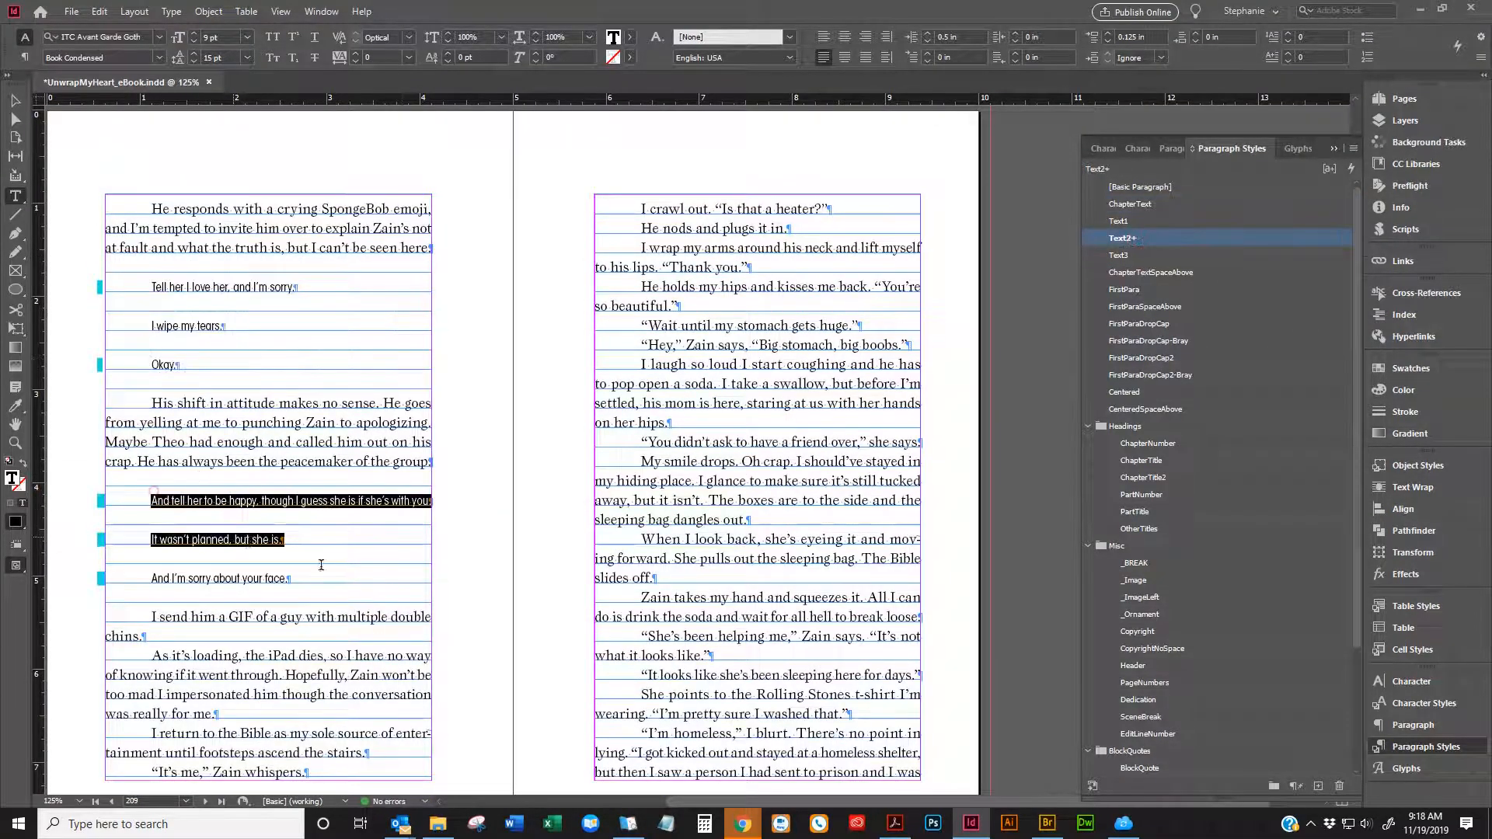
left_click(1124, 254)
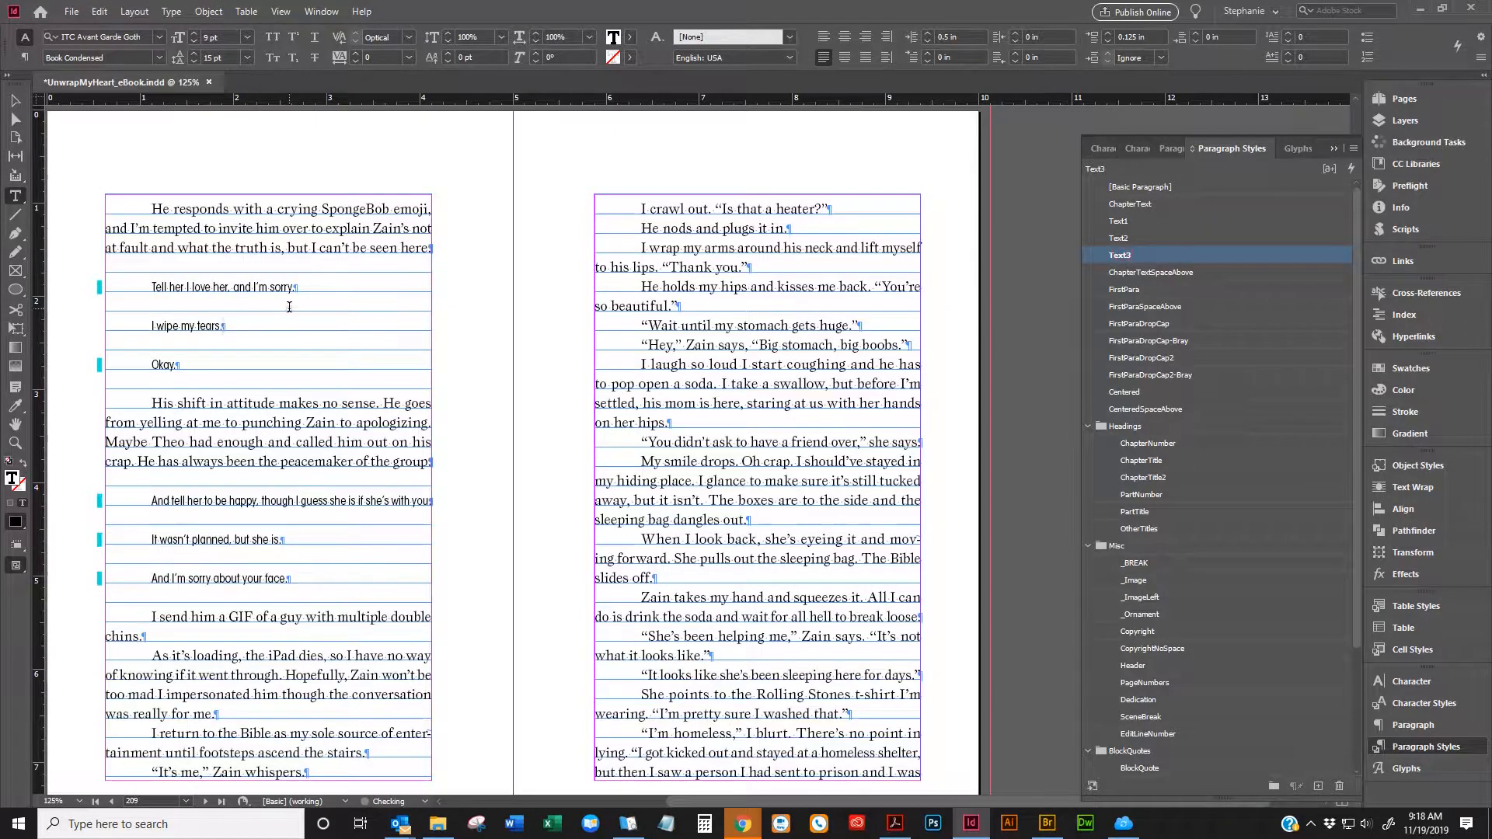
Review the remaining chapters through to the end of the book for passages whose formatting is overridden
scroll(289, 307, "down", 15)
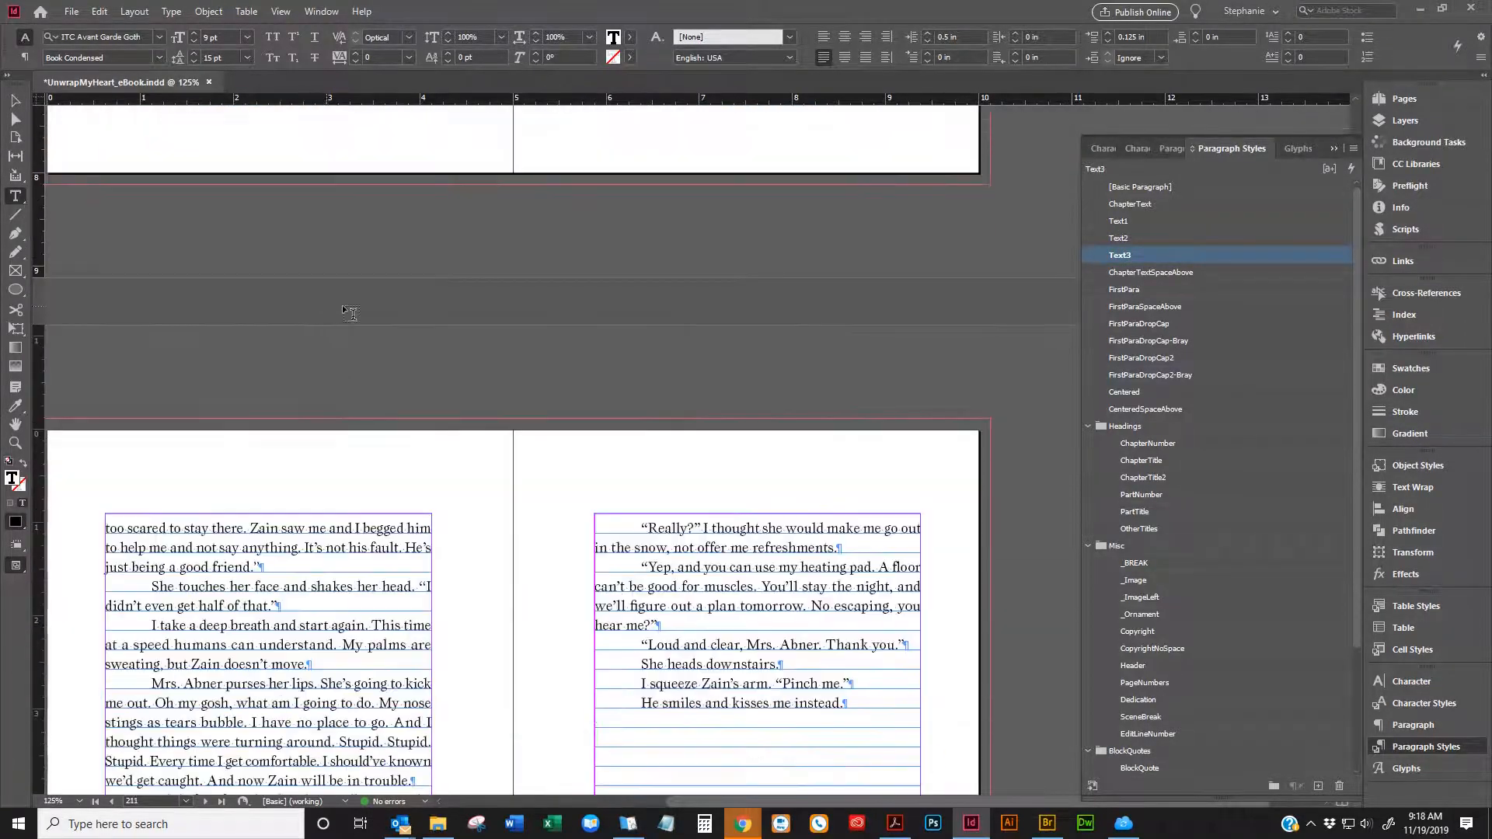
scroll(341, 304, "down", 20)
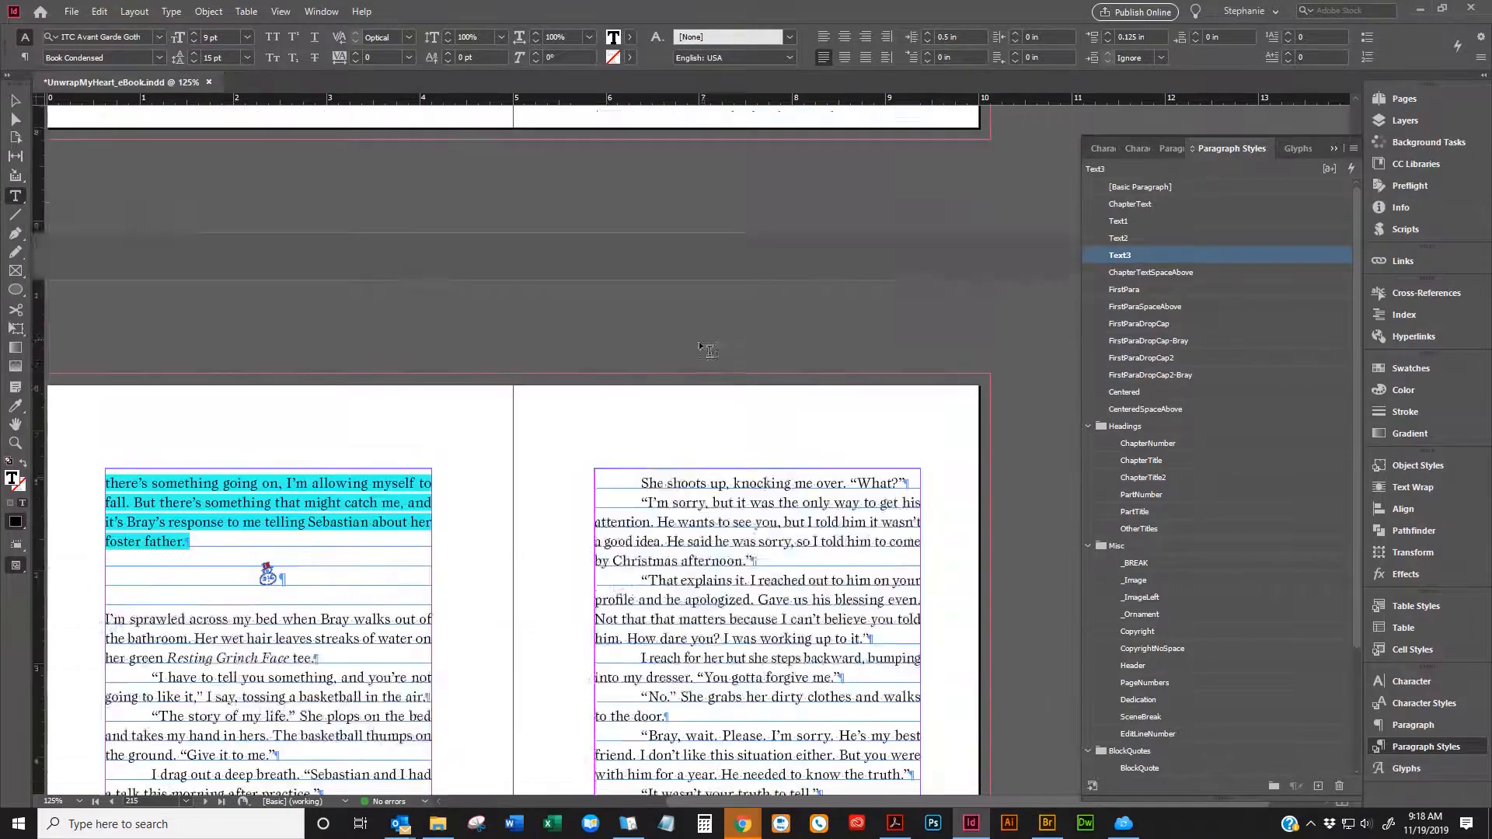
scroll(699, 345, "down", 20)
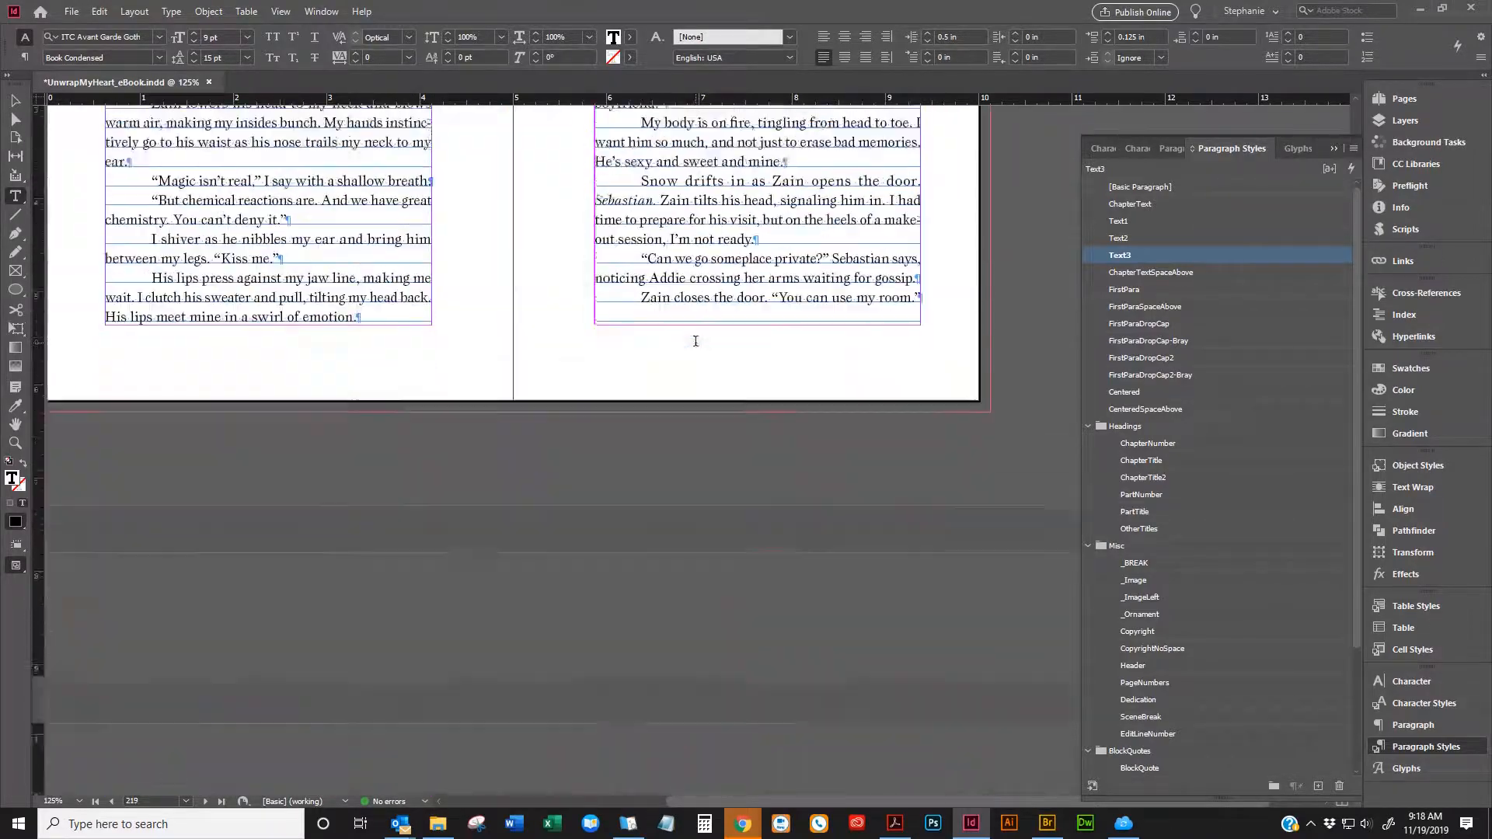
scroll(696, 341, "down", 20)
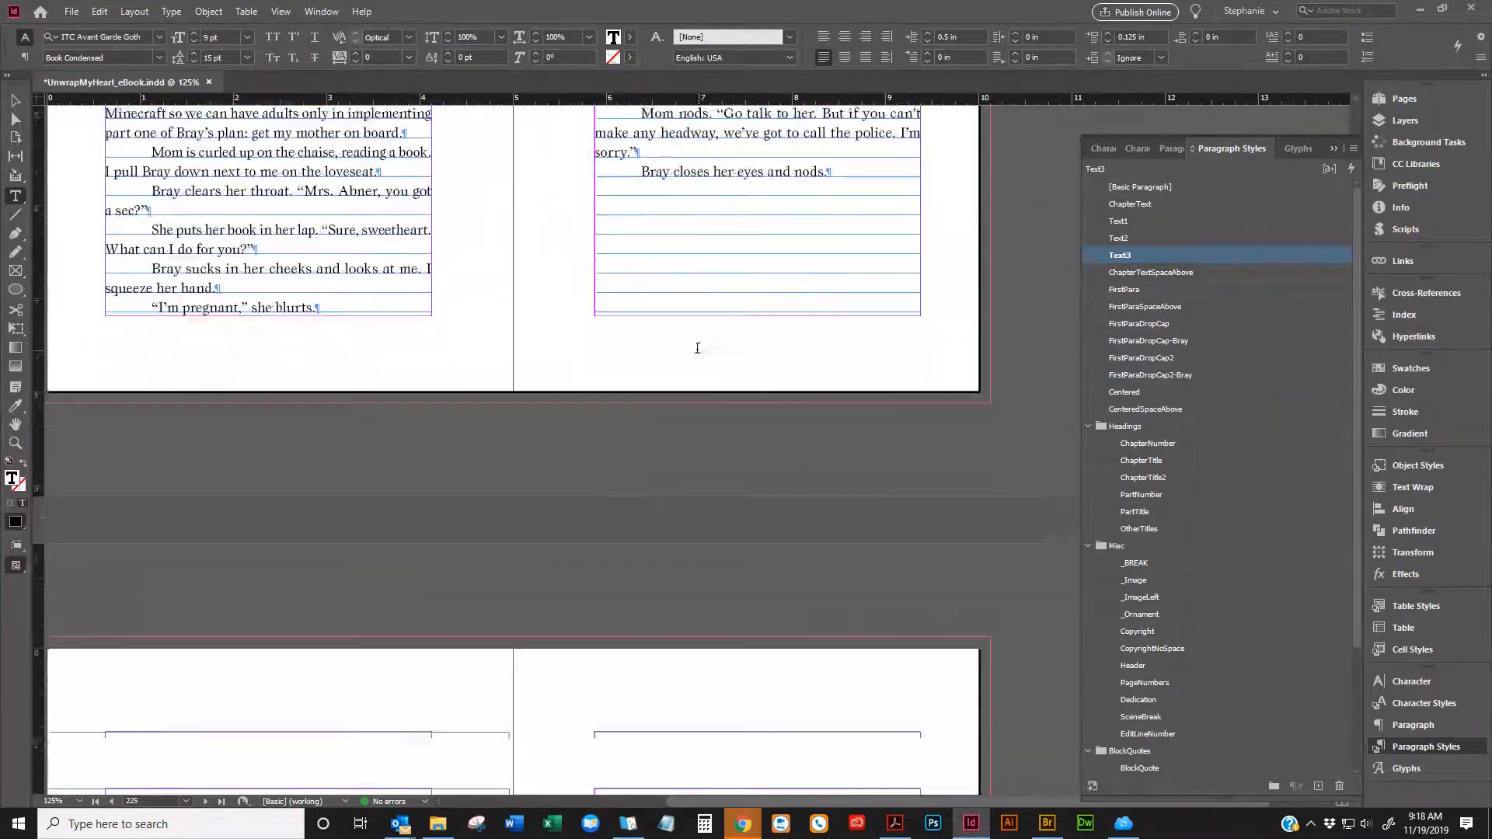
scroll(697, 348, "down", 20)
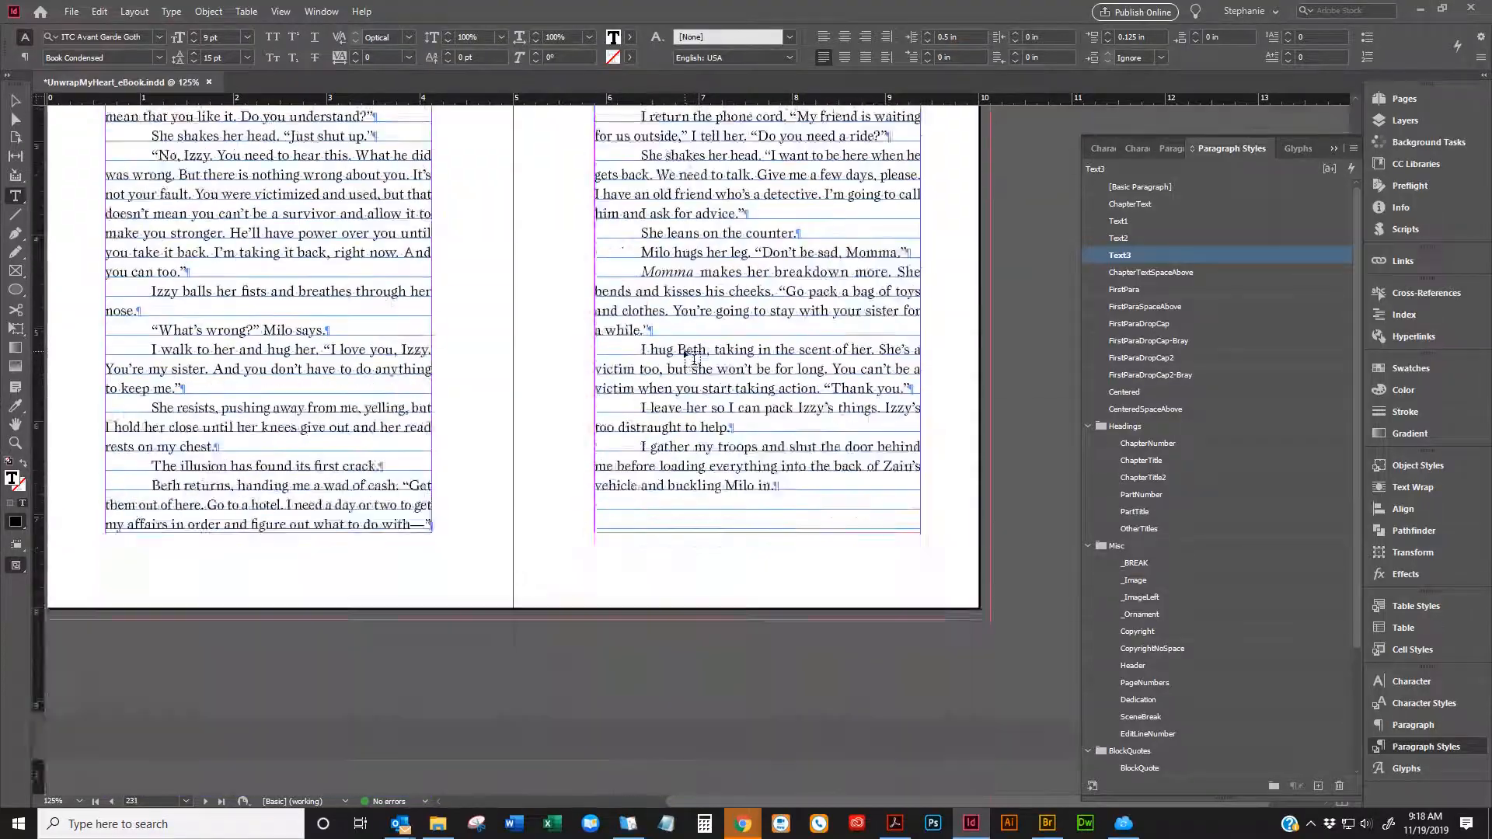
scroll(688, 354, "down", 12)
scroll(666, 353, "down", 20)
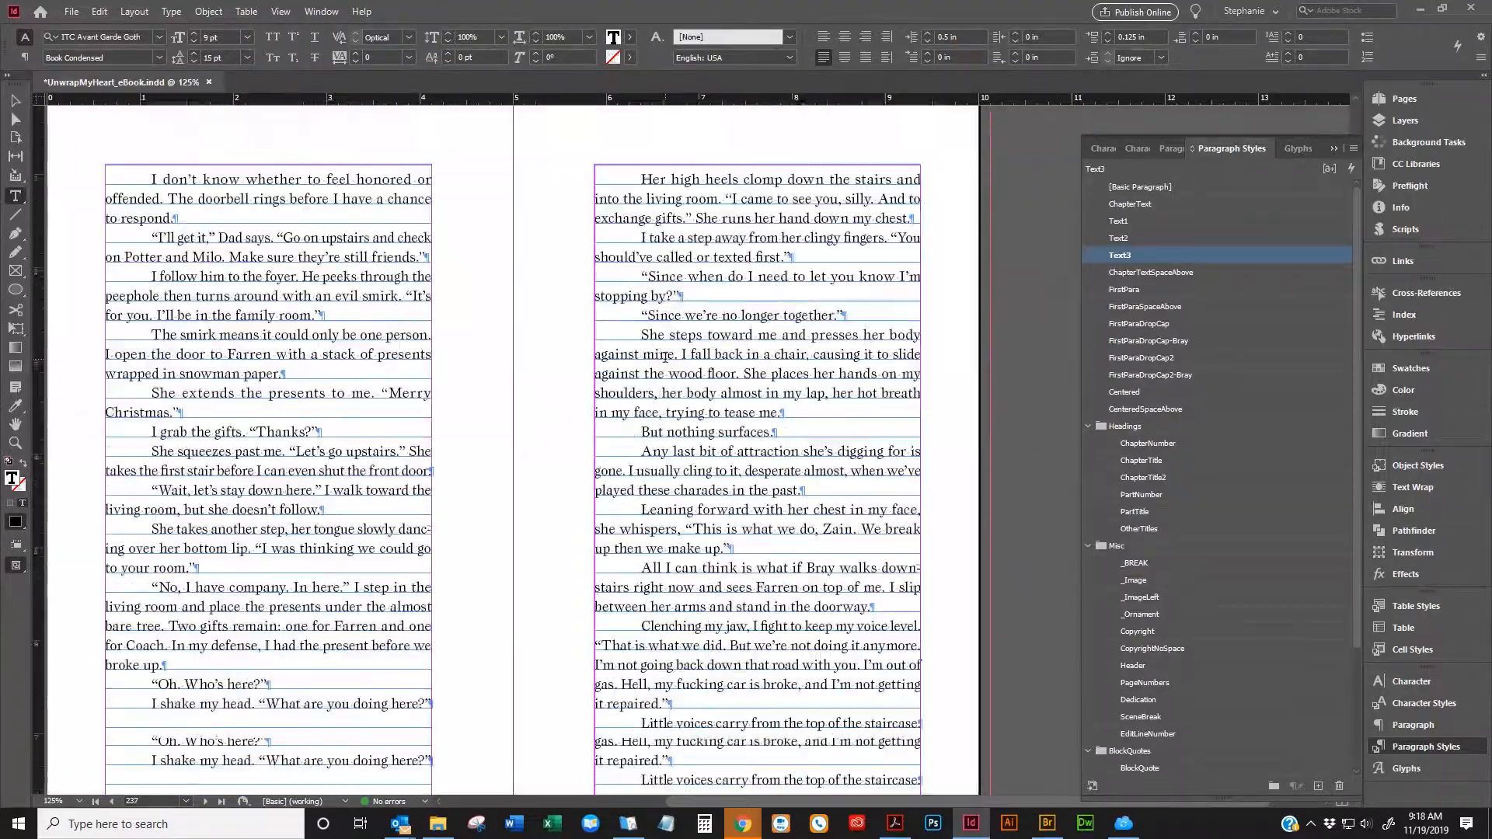
scroll(663, 358, "down", 20)
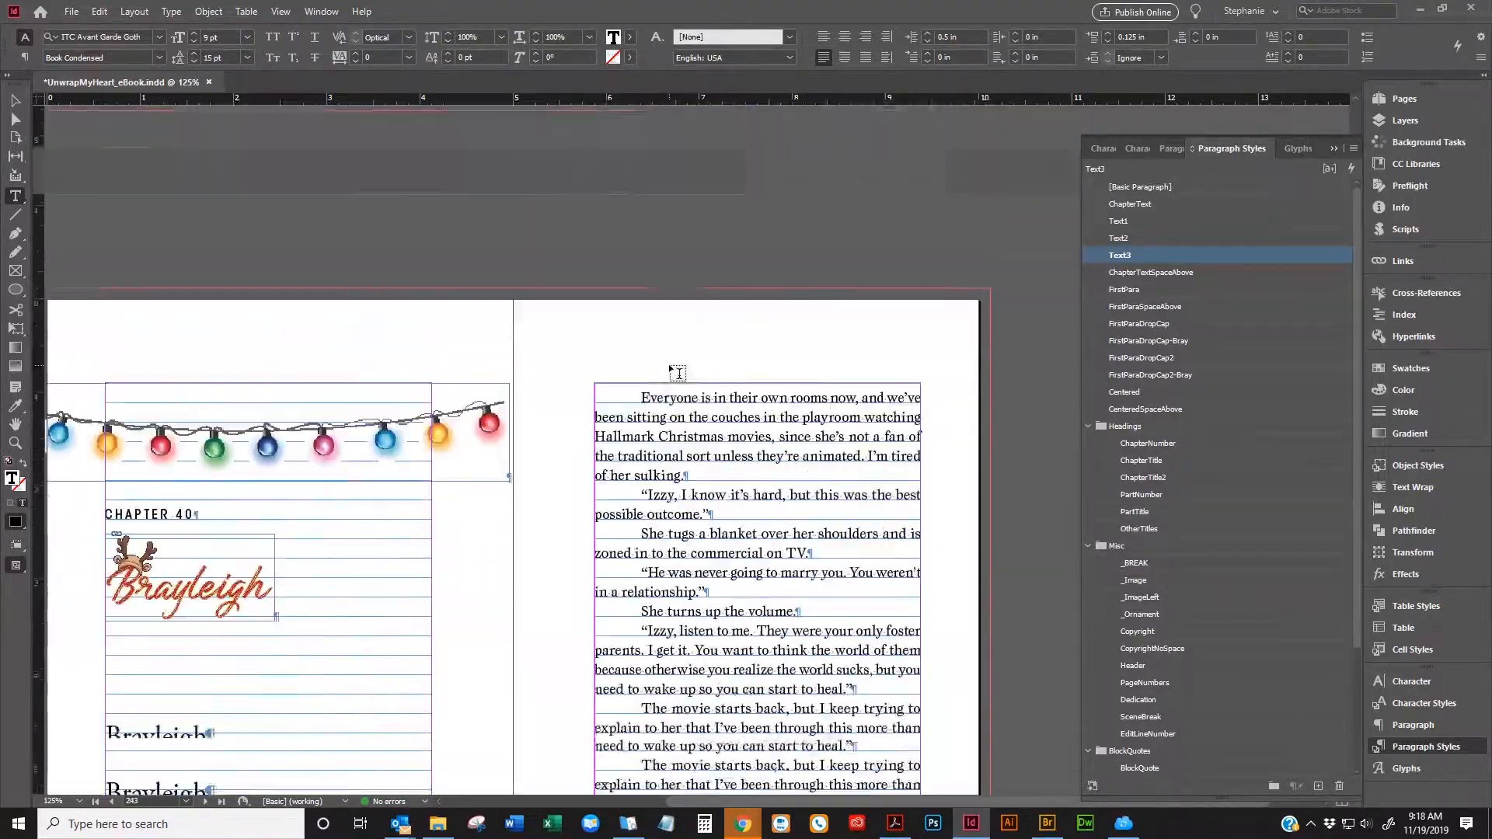
scroll(672, 375, "down", 20)
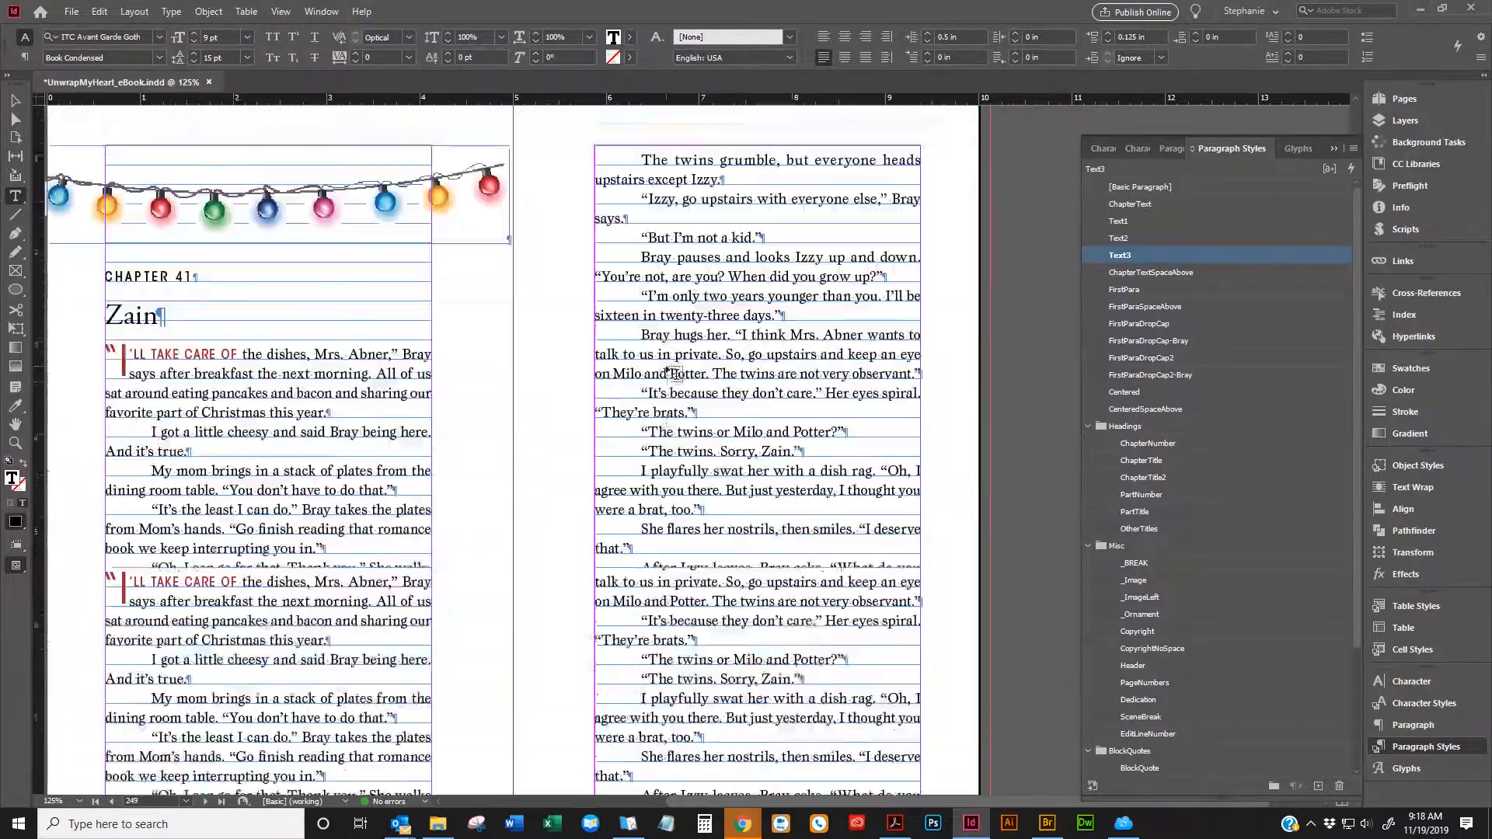
scroll(667, 372, "down", 20)
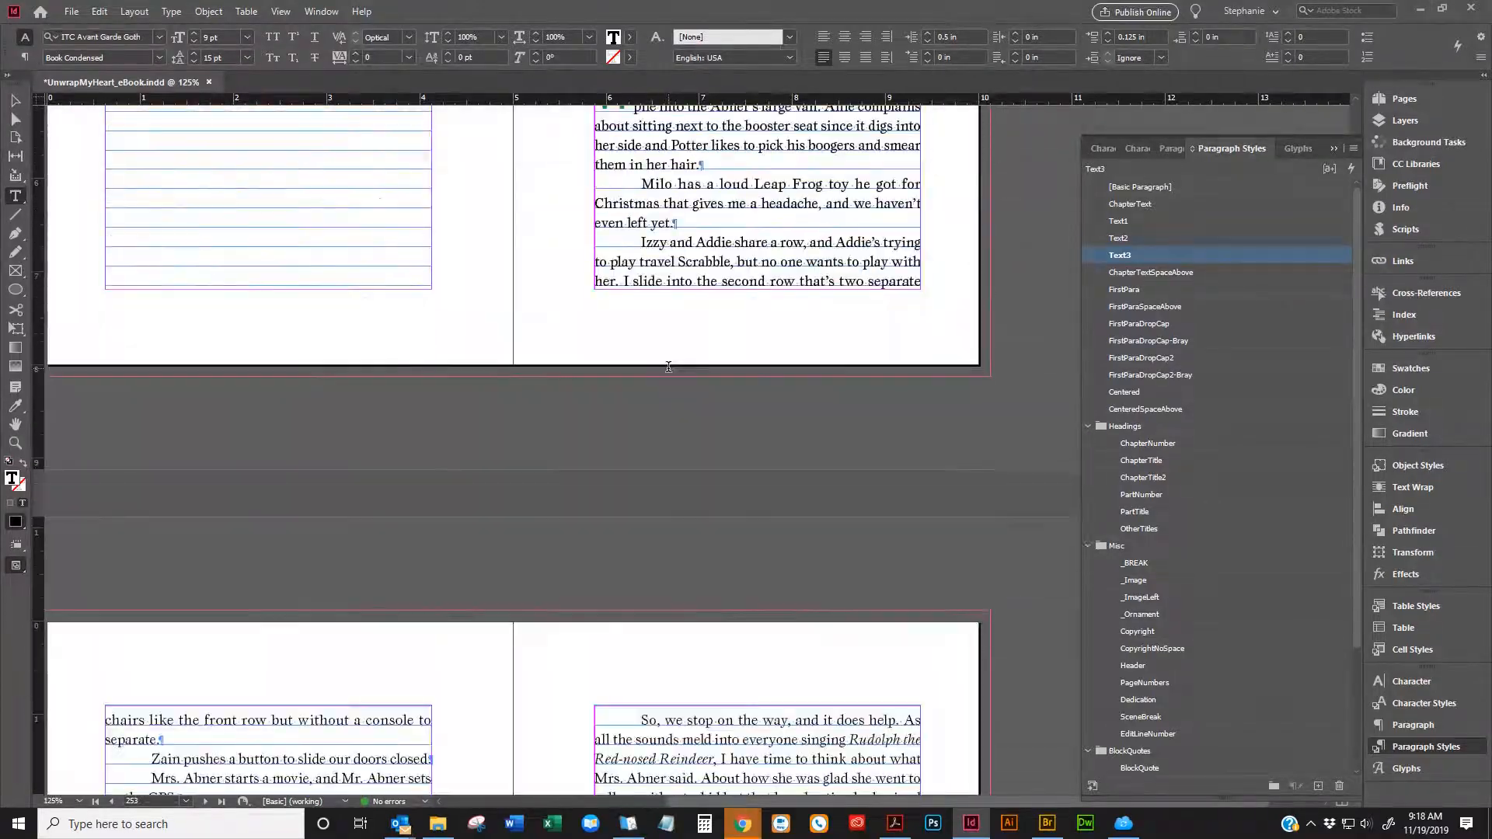
scroll(667, 372, "down", 20)
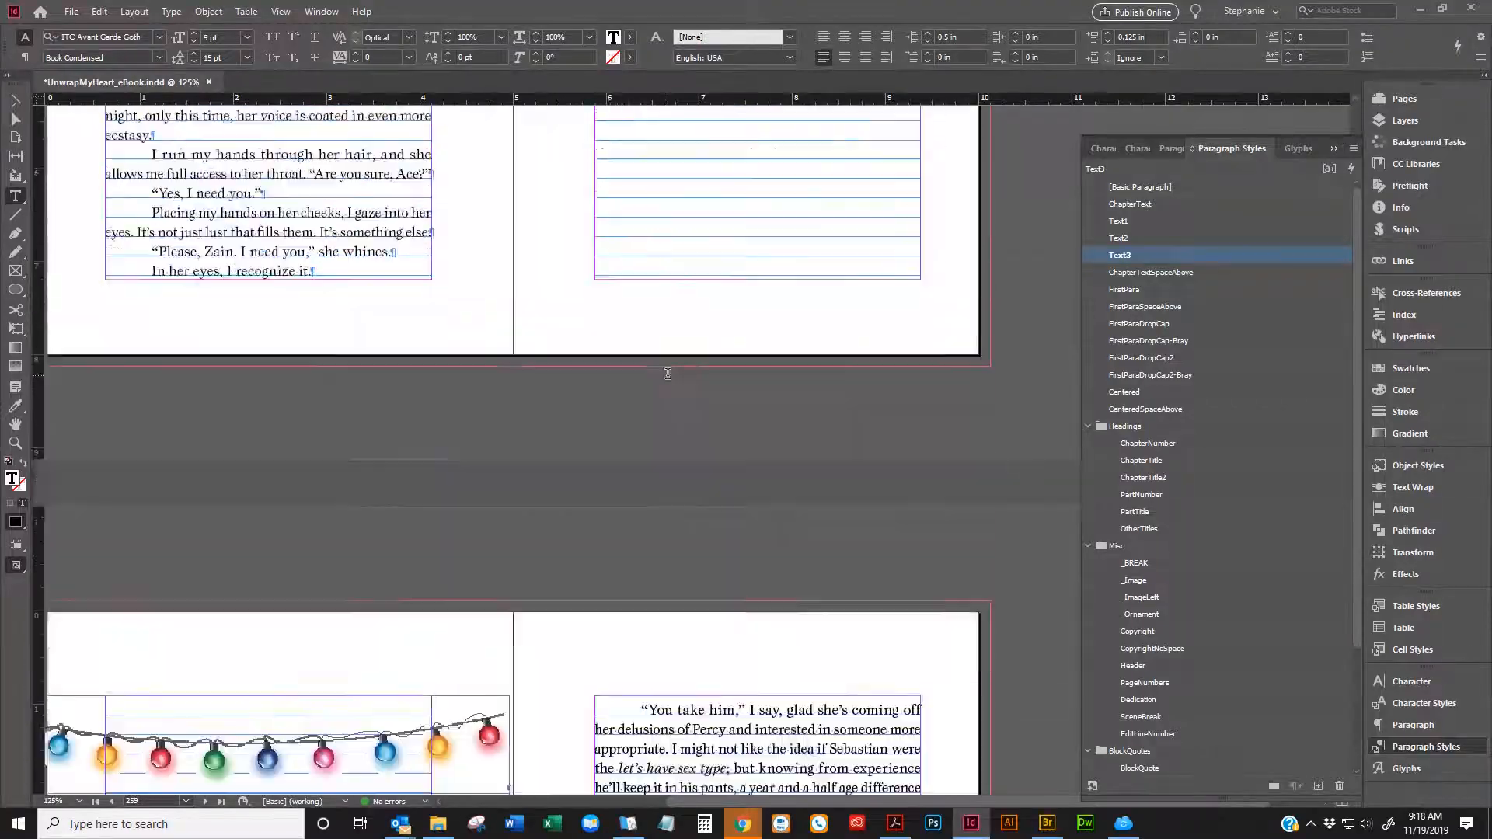
scroll(664, 375, "down", 20)
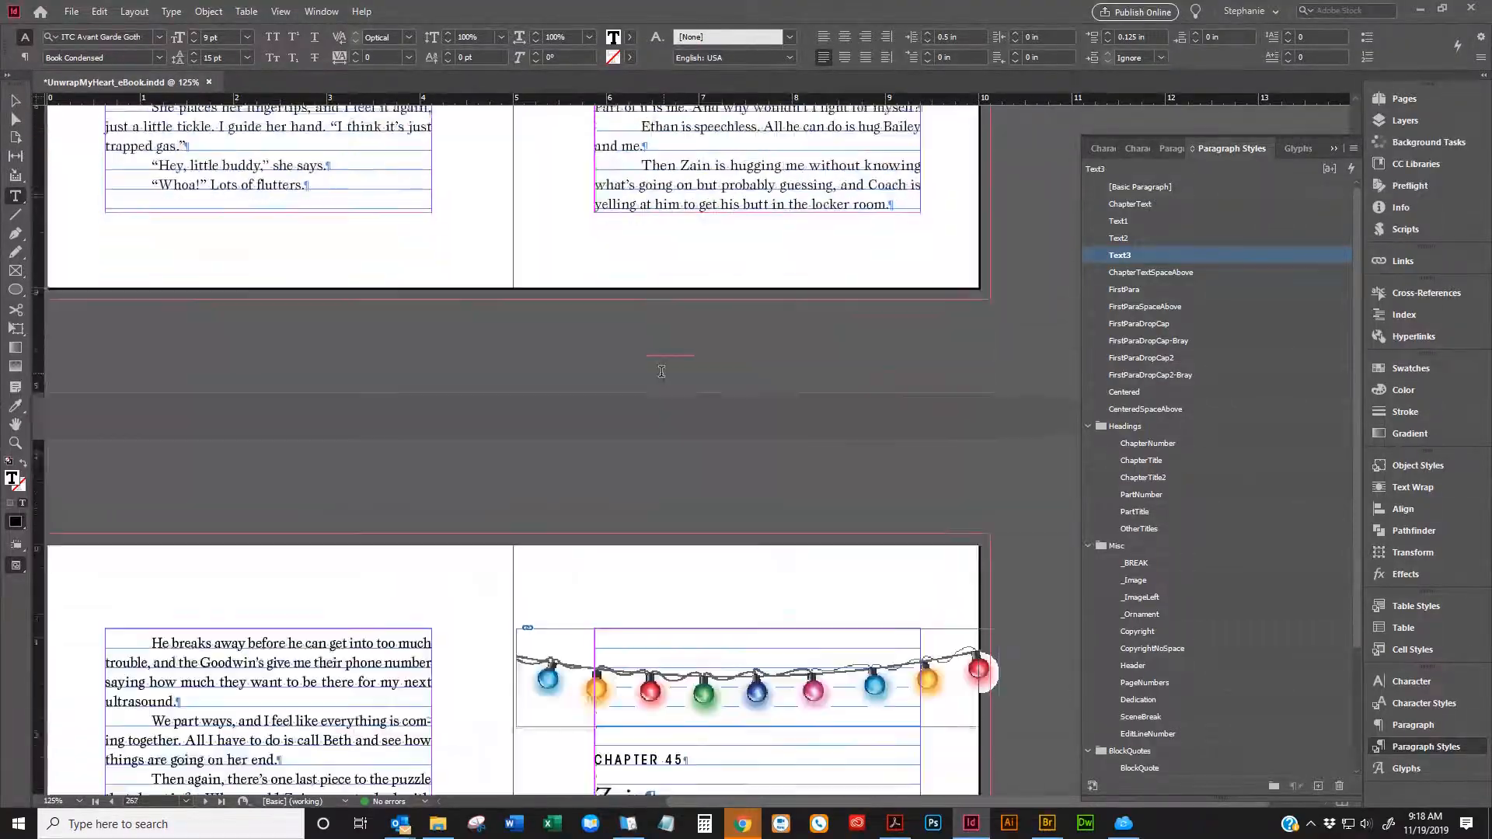
scroll(665, 379, "down", 20)
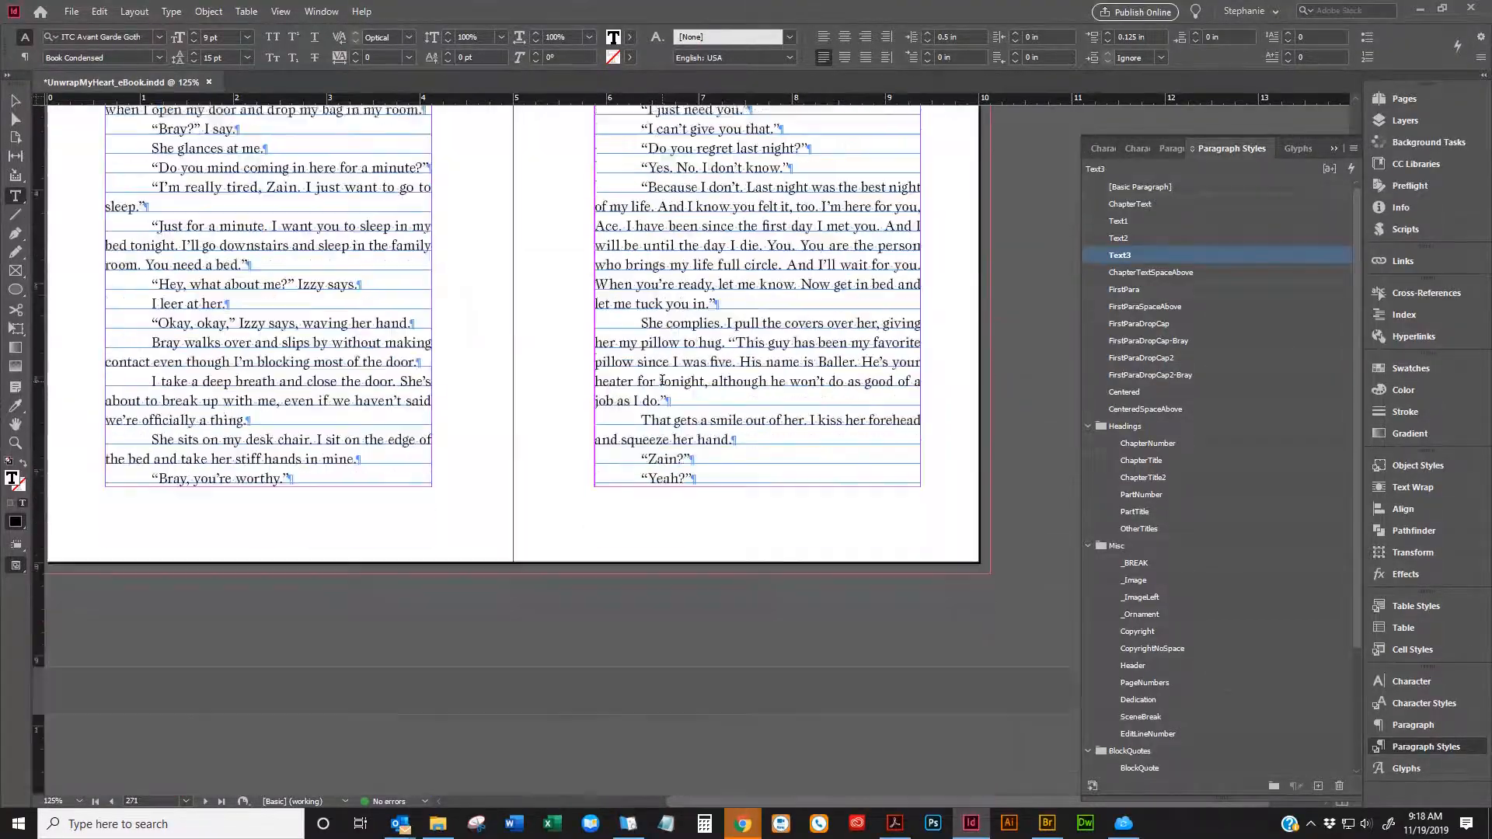
scroll(651, 379, "down", 20)
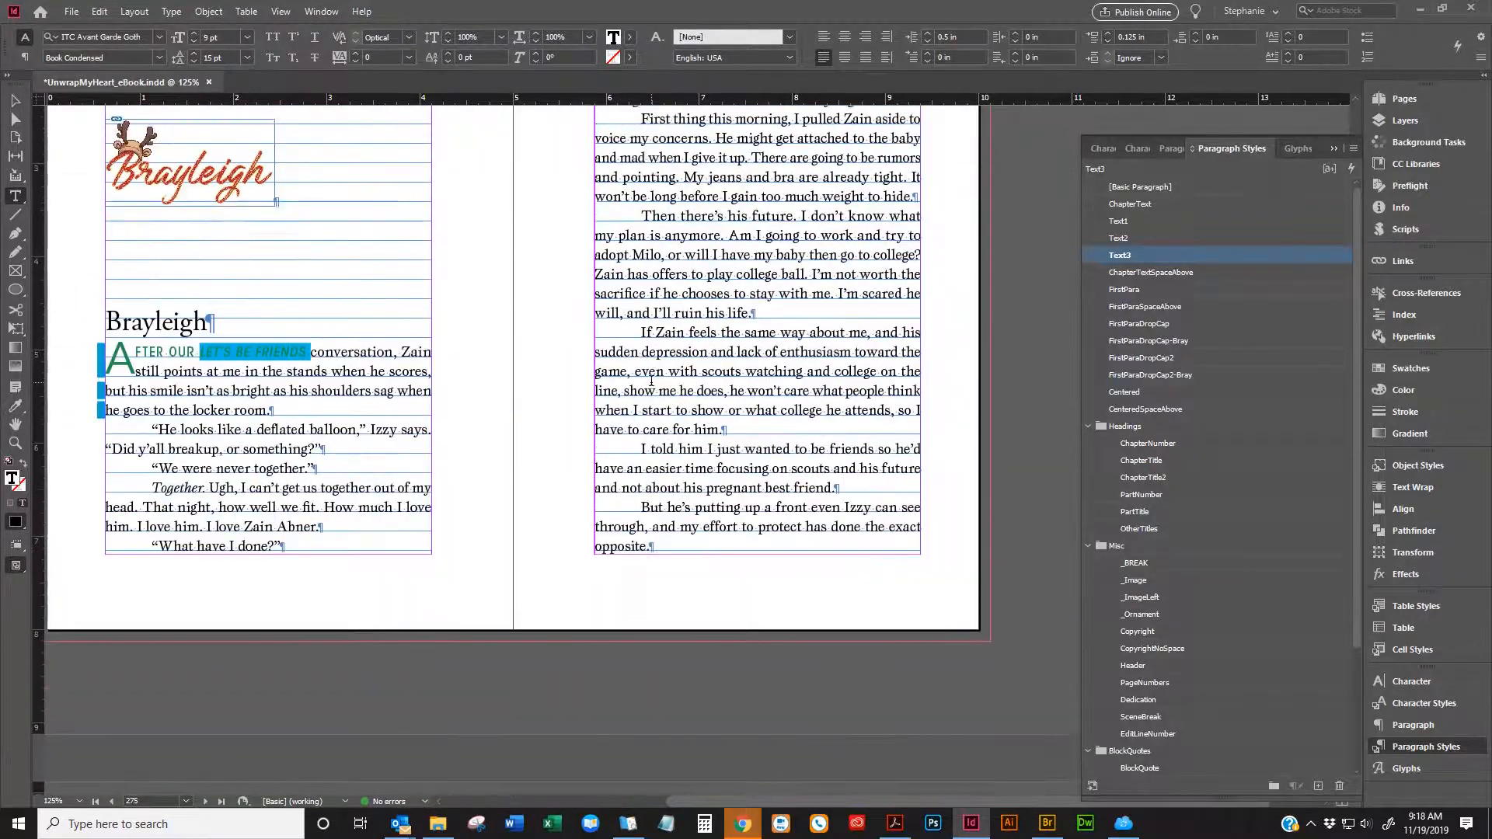
scroll(696, 394, "down", 20)
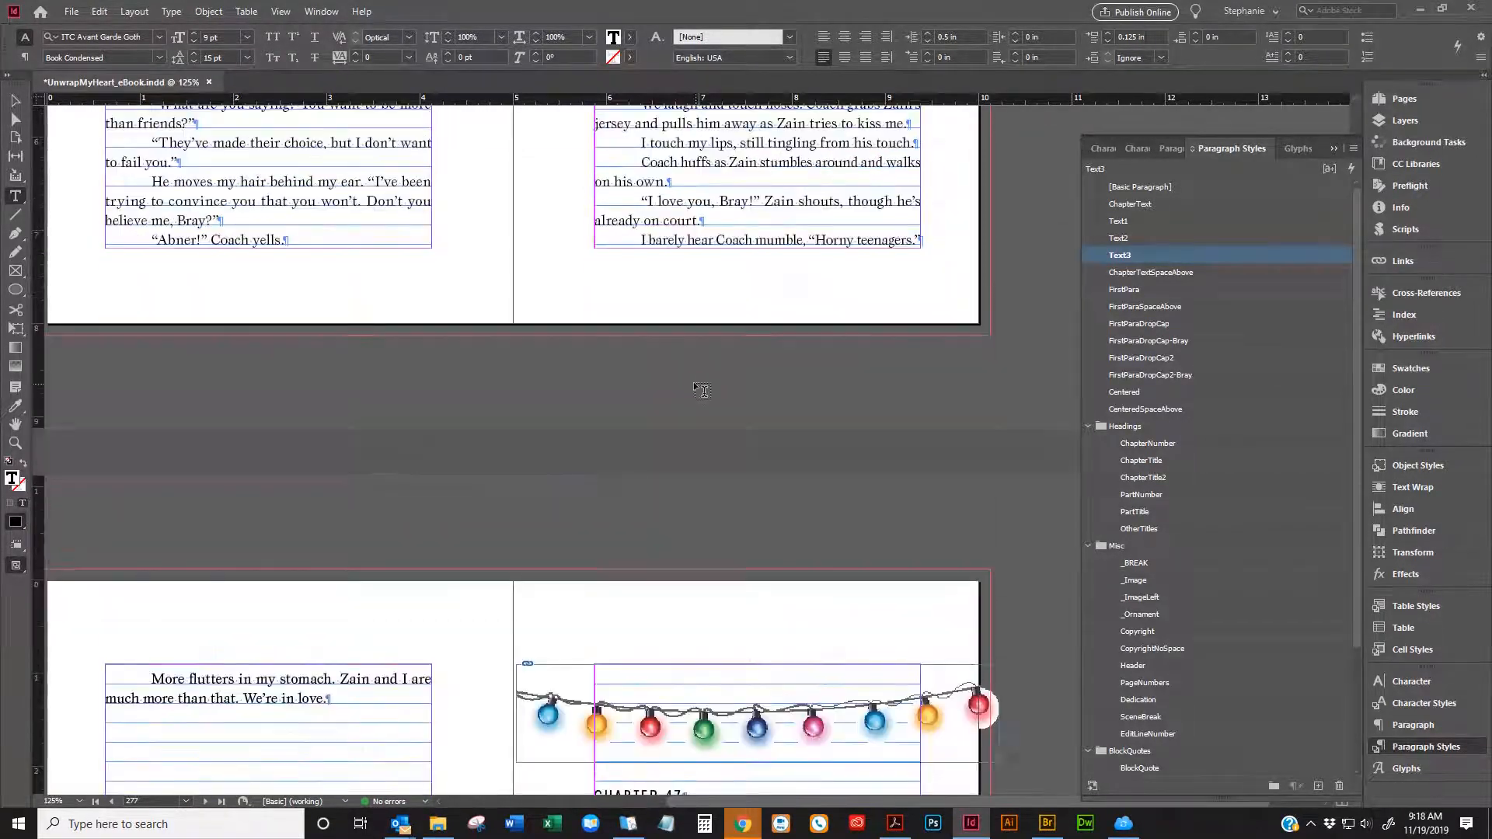
scroll(710, 385, "down", 20)
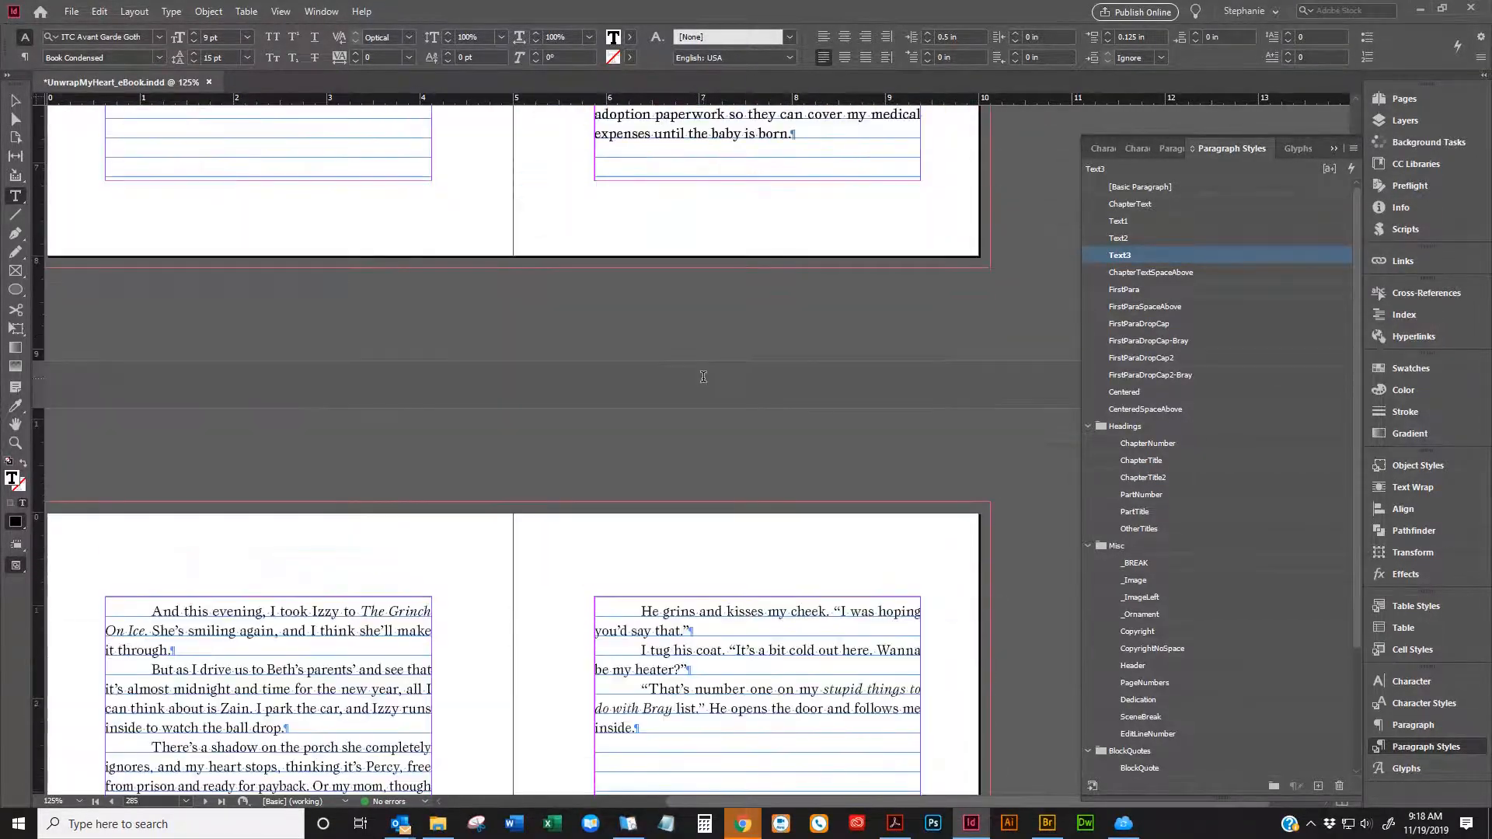
scroll(340, 412, "down", 8)
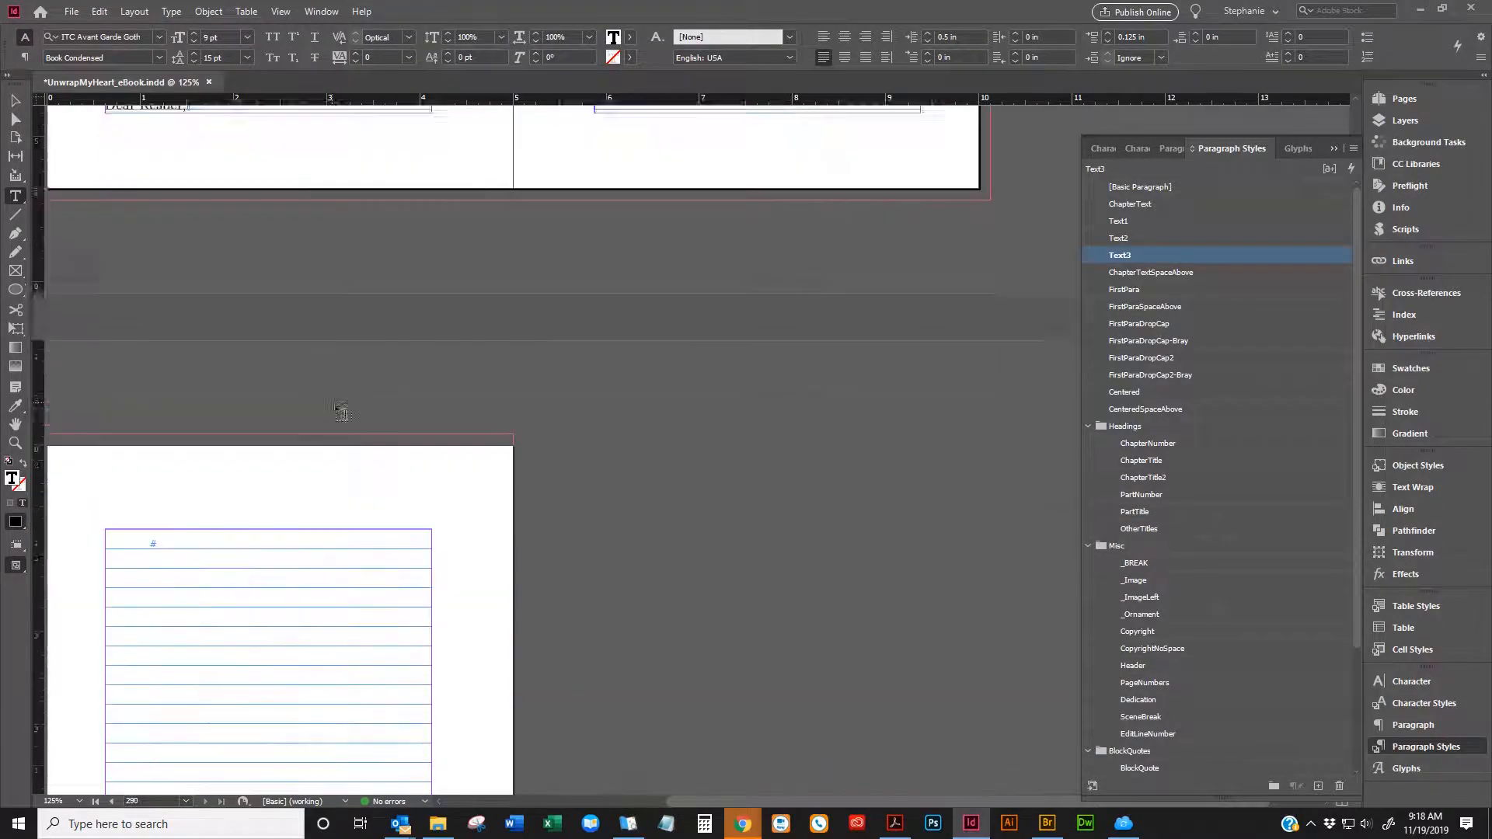
Select the entire text of the book's story and clear all of its overrides
scroll(311, 389, "up", 2)
left_click(235, 223)
key("ctrl+a")
scroll(235, 223, "up", 5)
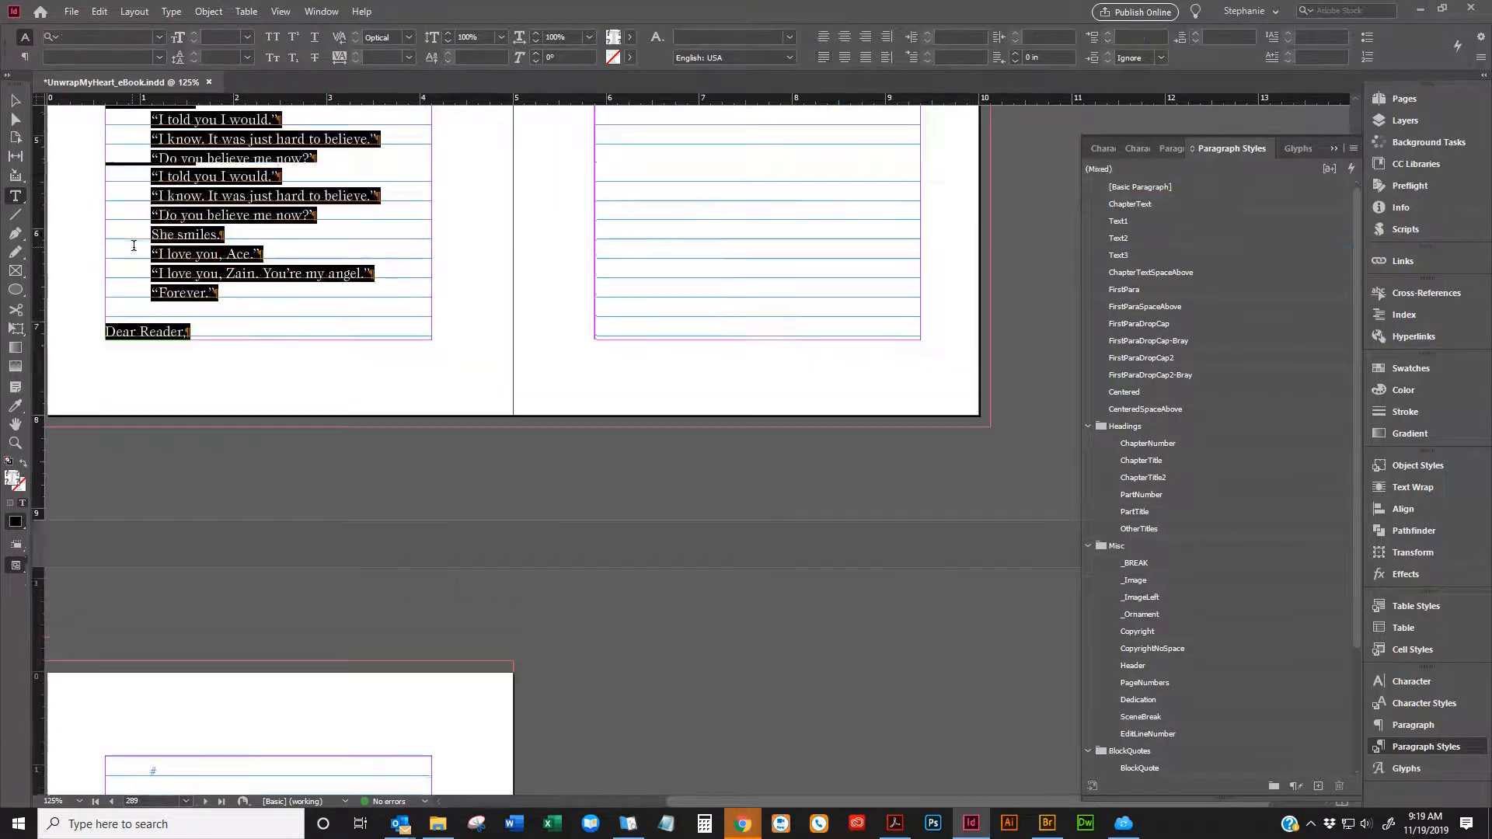
left_click(129, 292)
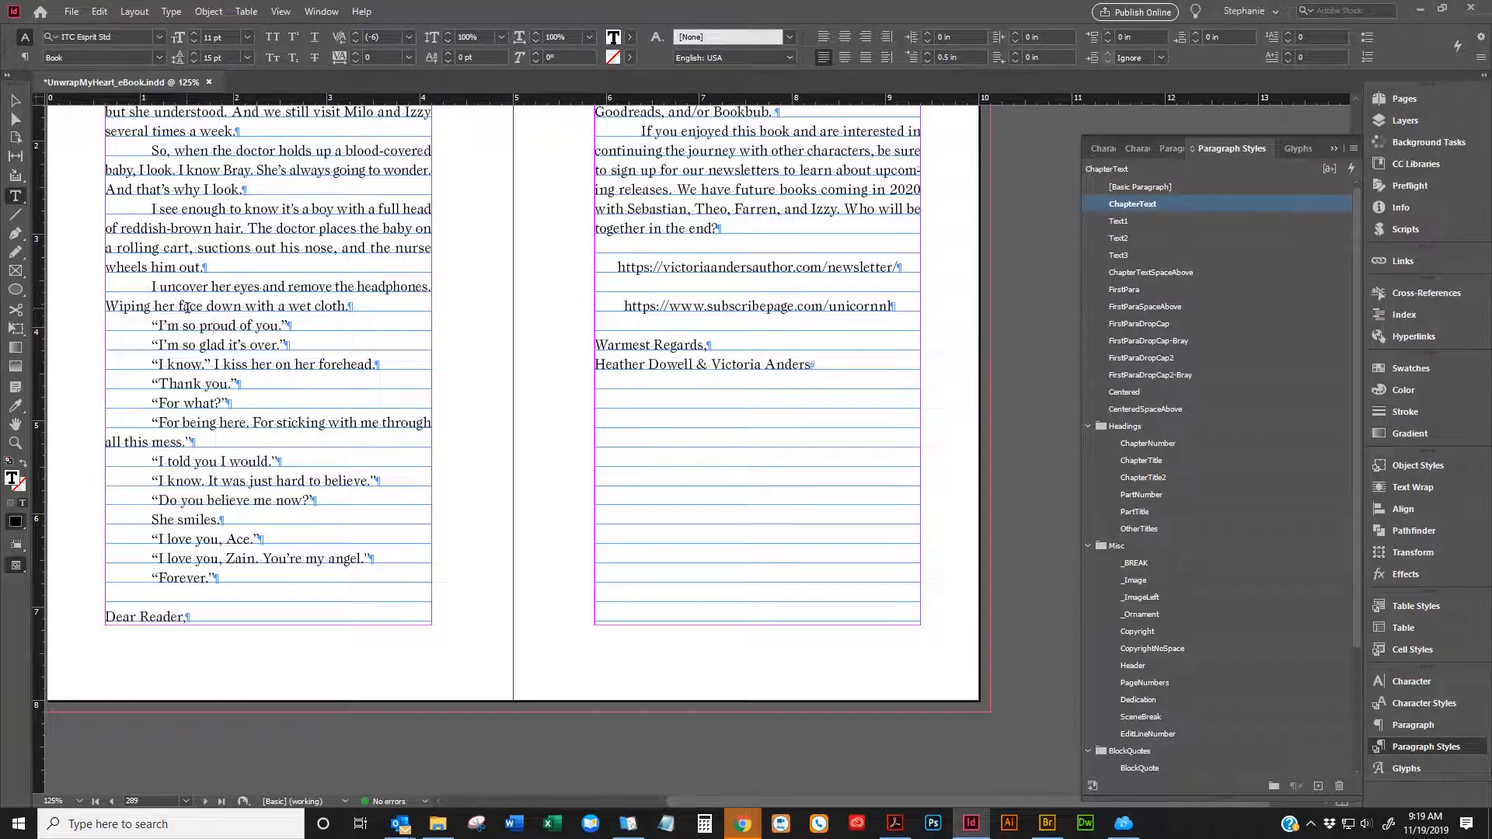
key("ctrl+a")
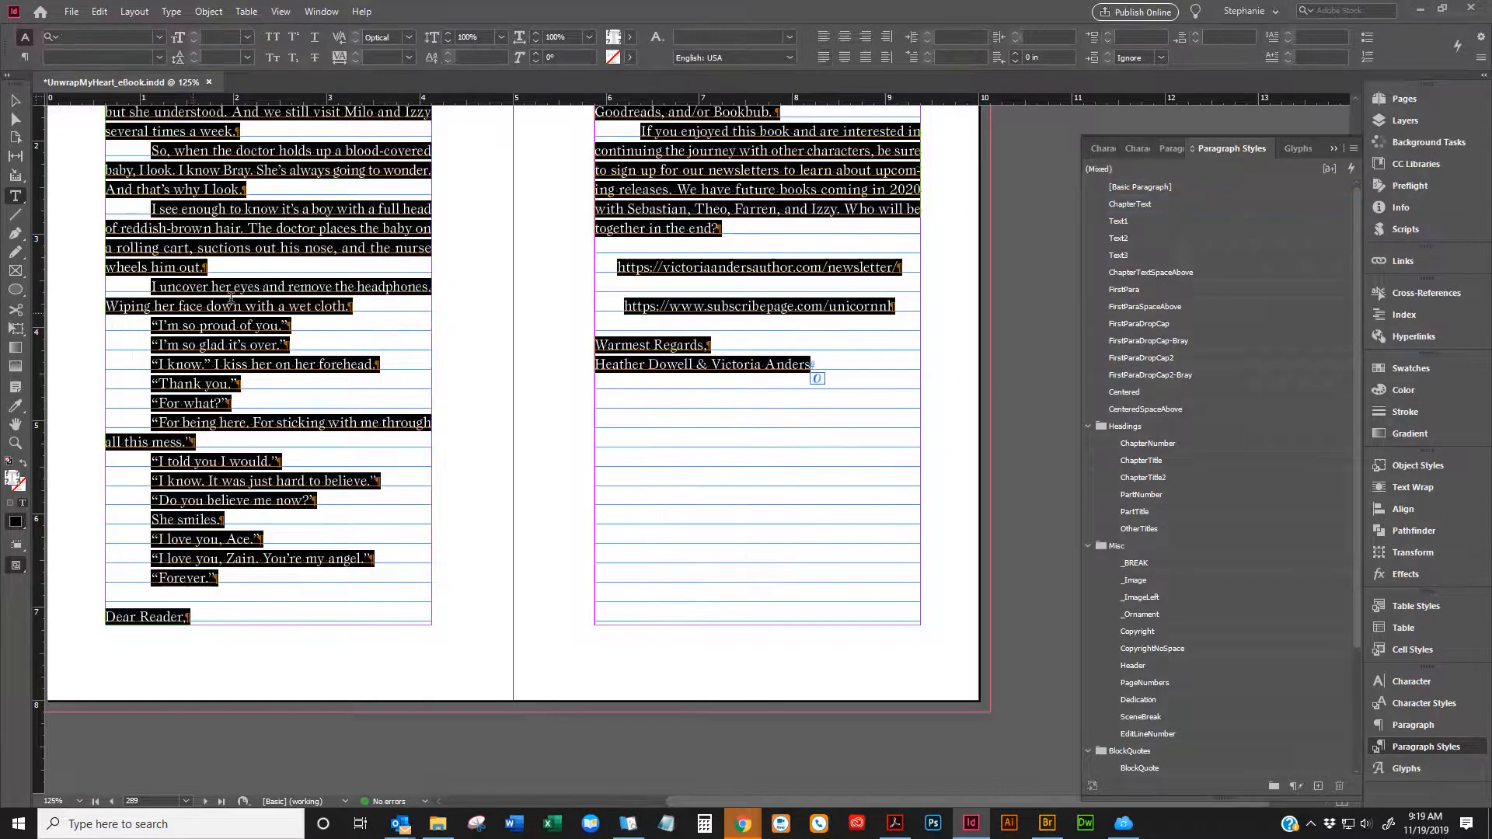
right_click(253, 231)
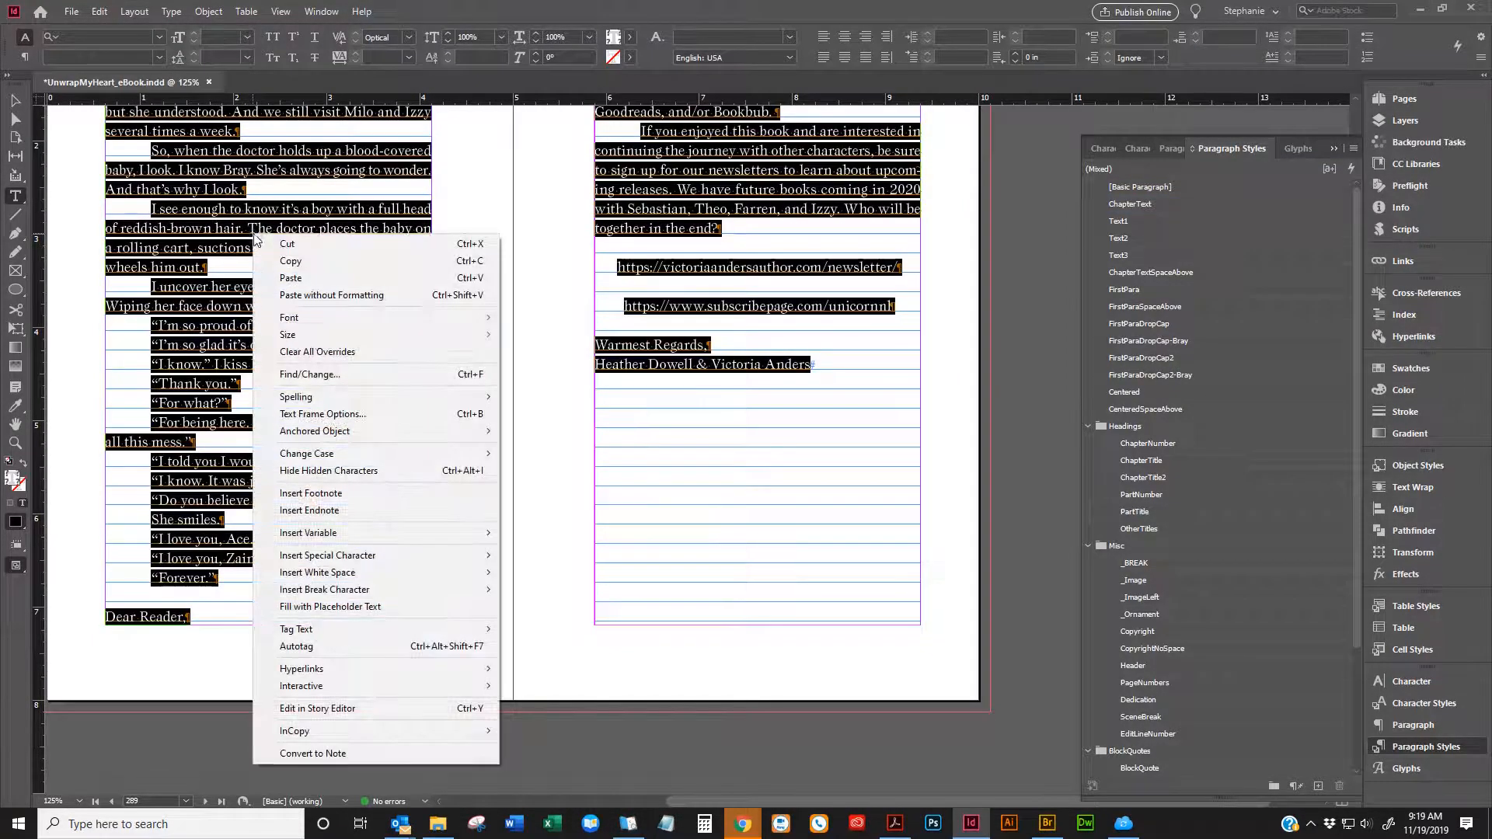
left_click(324, 357)
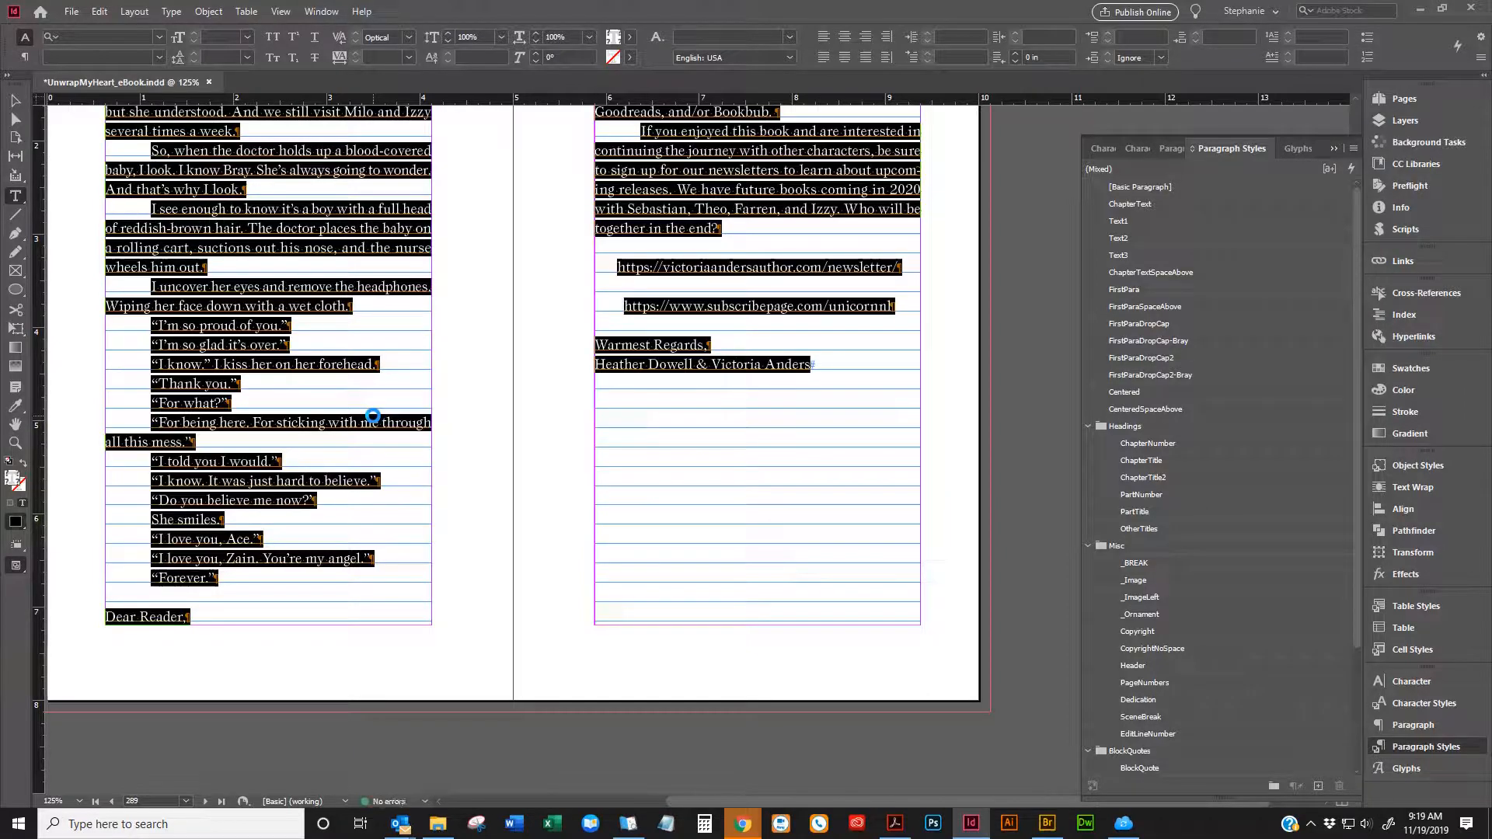
left_click(192, 442)
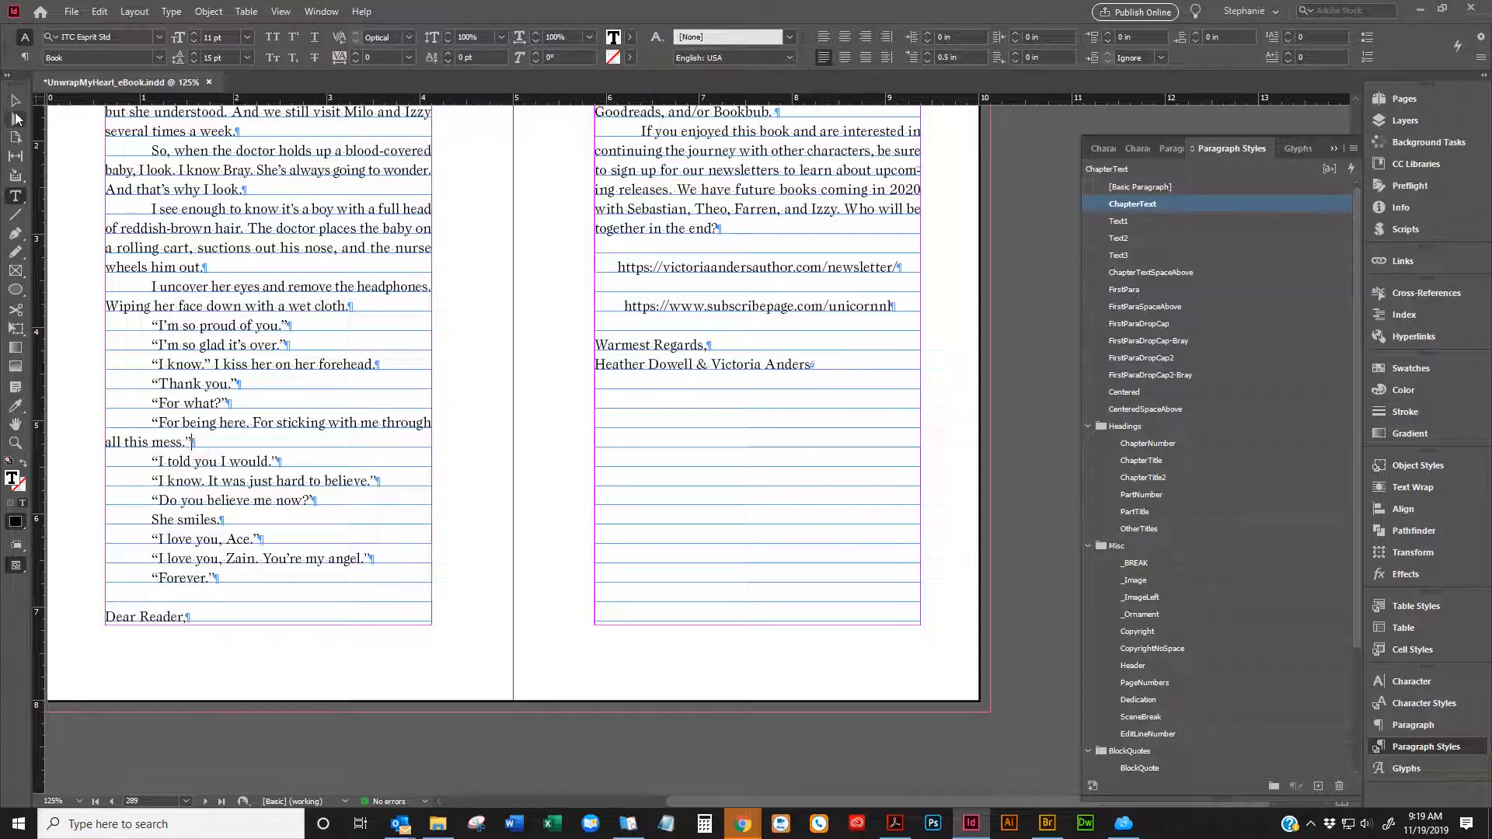
Leave text editing and save the UnwrapMyHeart_eBook.indd document
key("Escape")
left_click(71, 11)
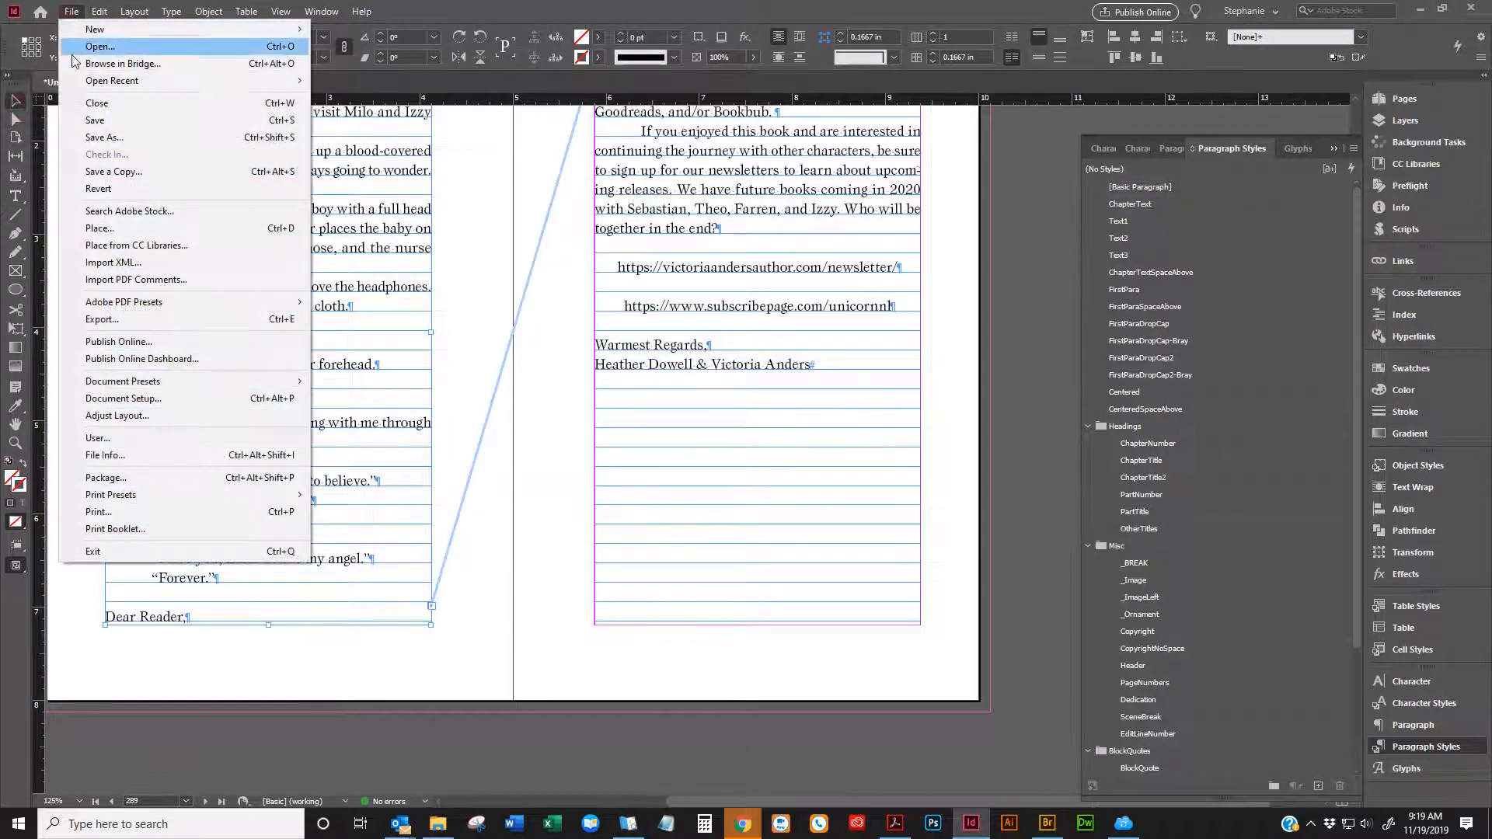
left_click(91, 120)
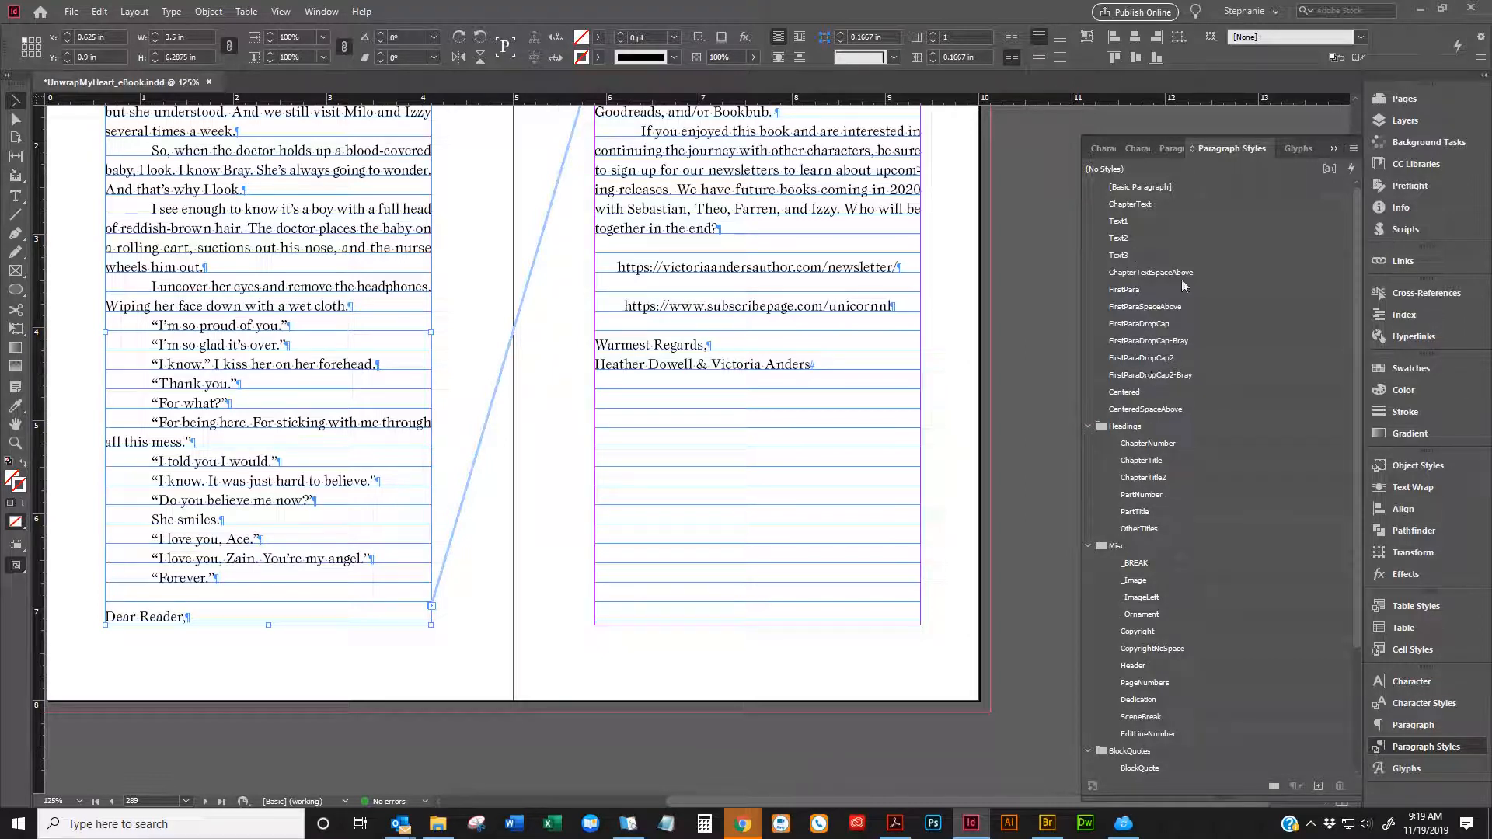
key("ctrl+s")
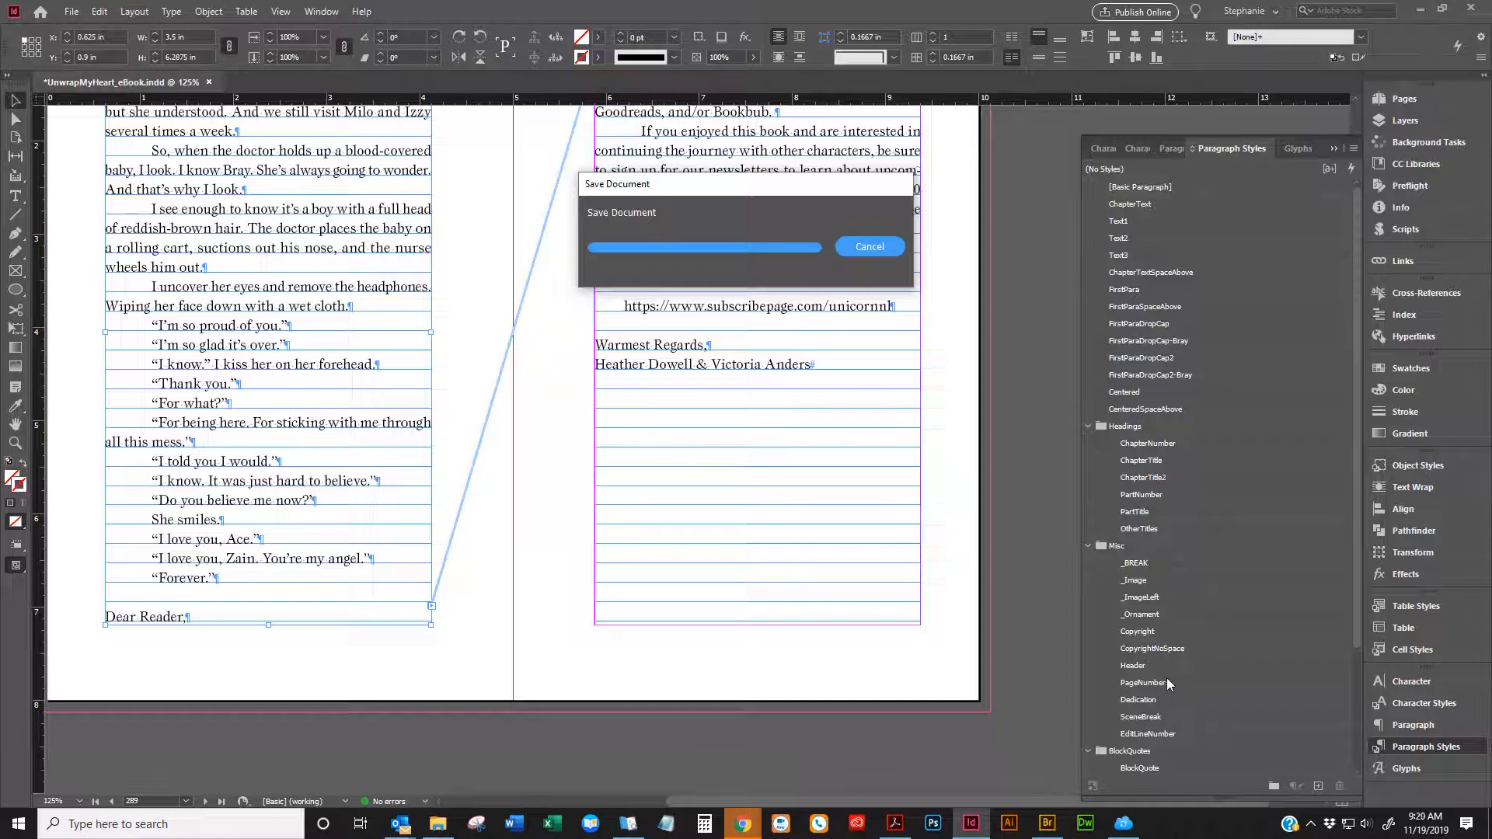
With nothing selected on the pages, move the paragraph styles from ChapterNumber through OtherTitles out of the Headings group, placing them below CenteredSpaceAbove
scroll(1167, 678, "down", 3)
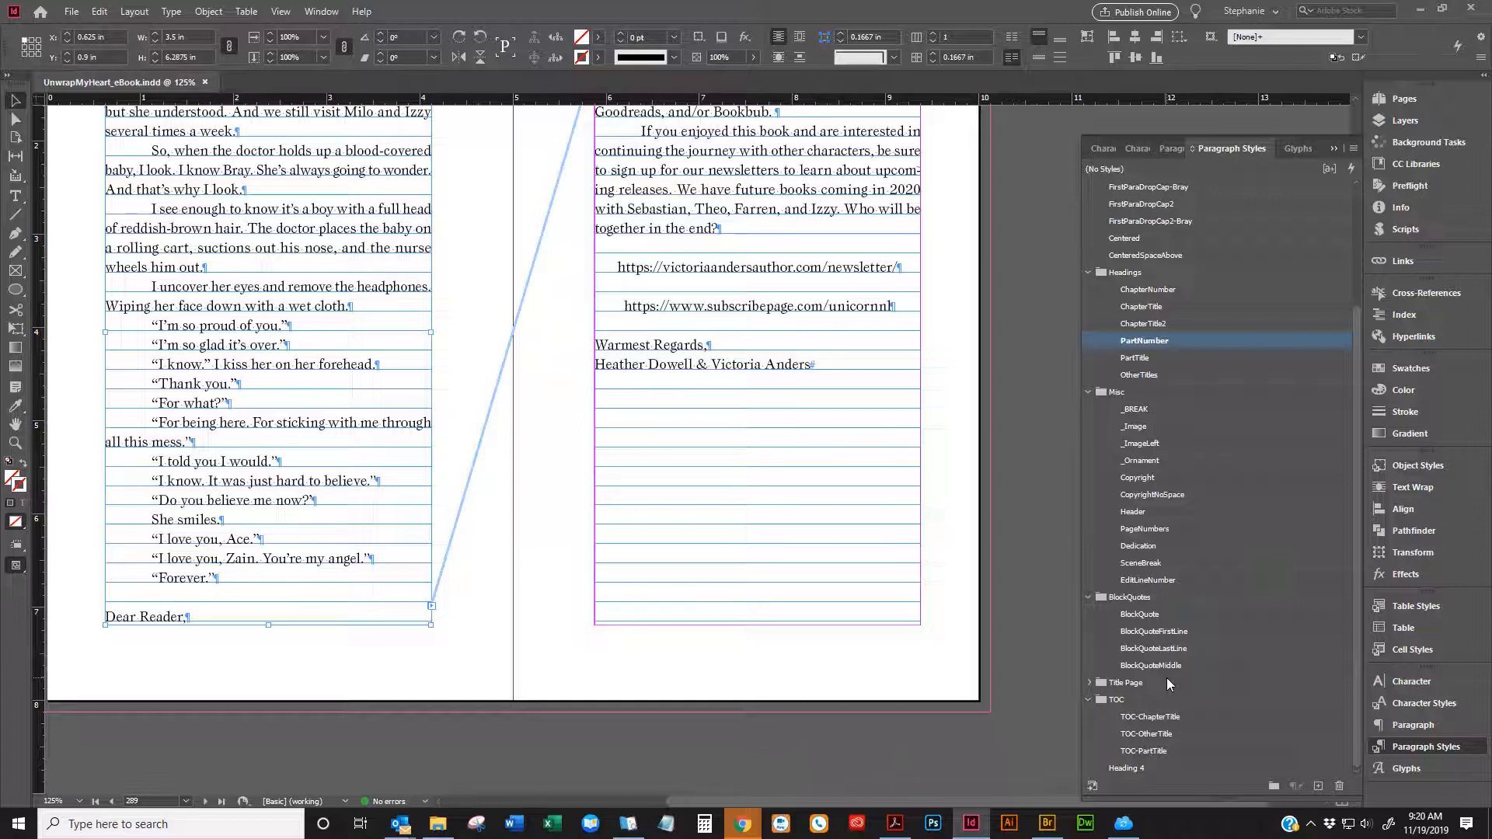
left_click(877, 602)
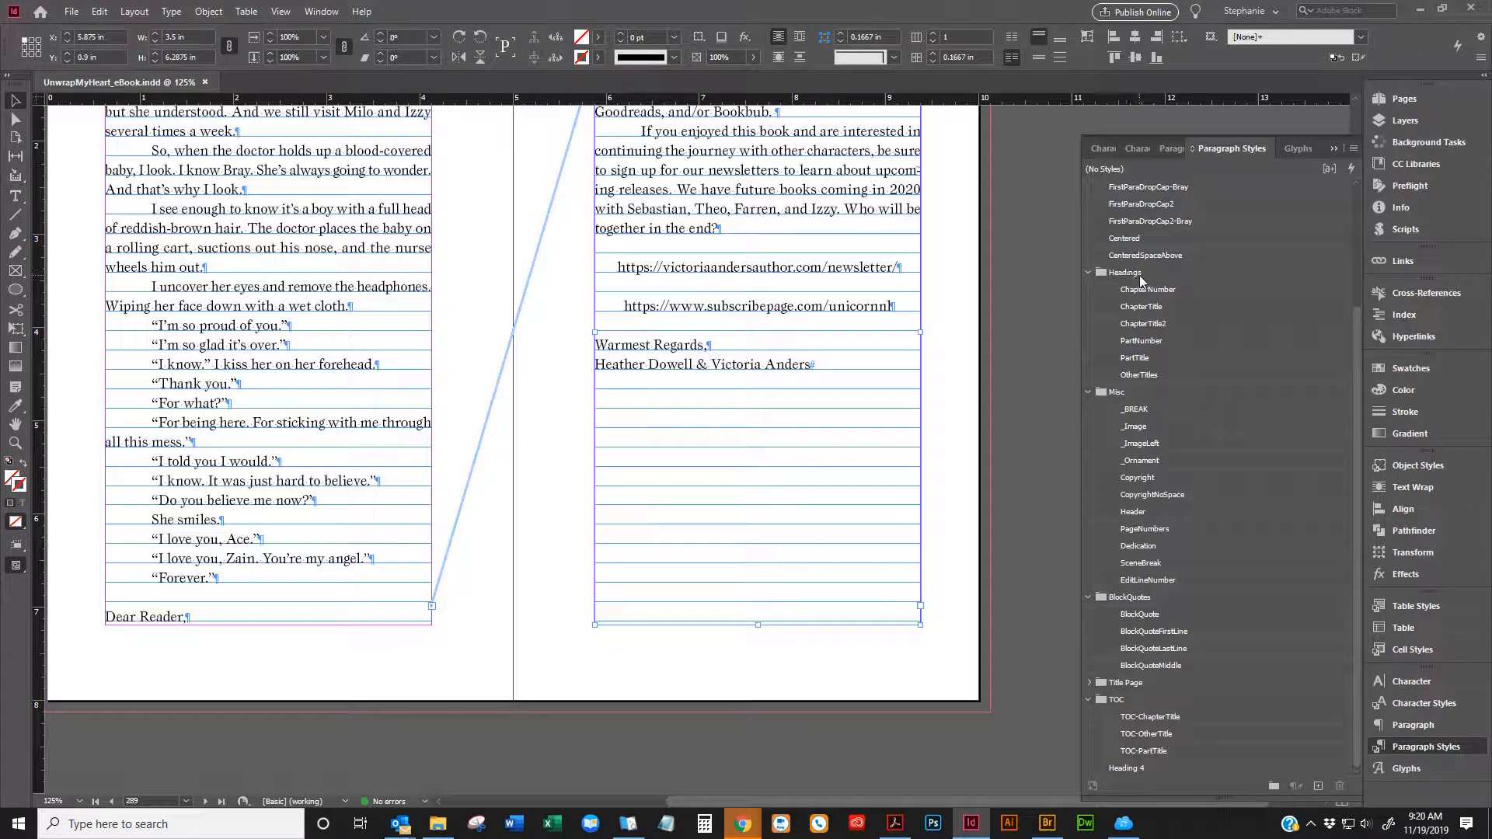
left_click(1050, 289)
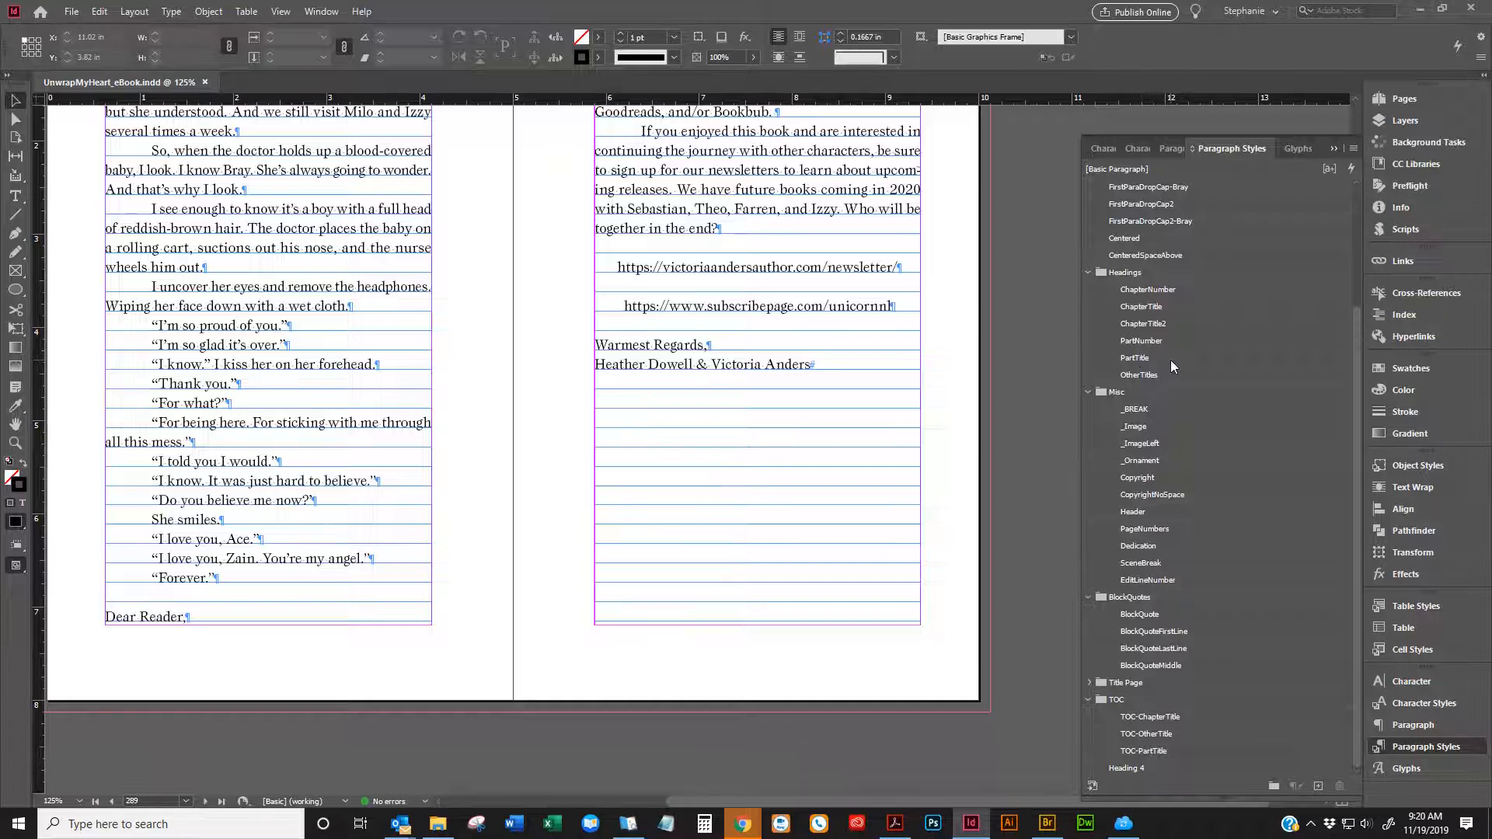
scroll(1170, 359, "up", 4)
scroll(1147, 306, "up", 1)
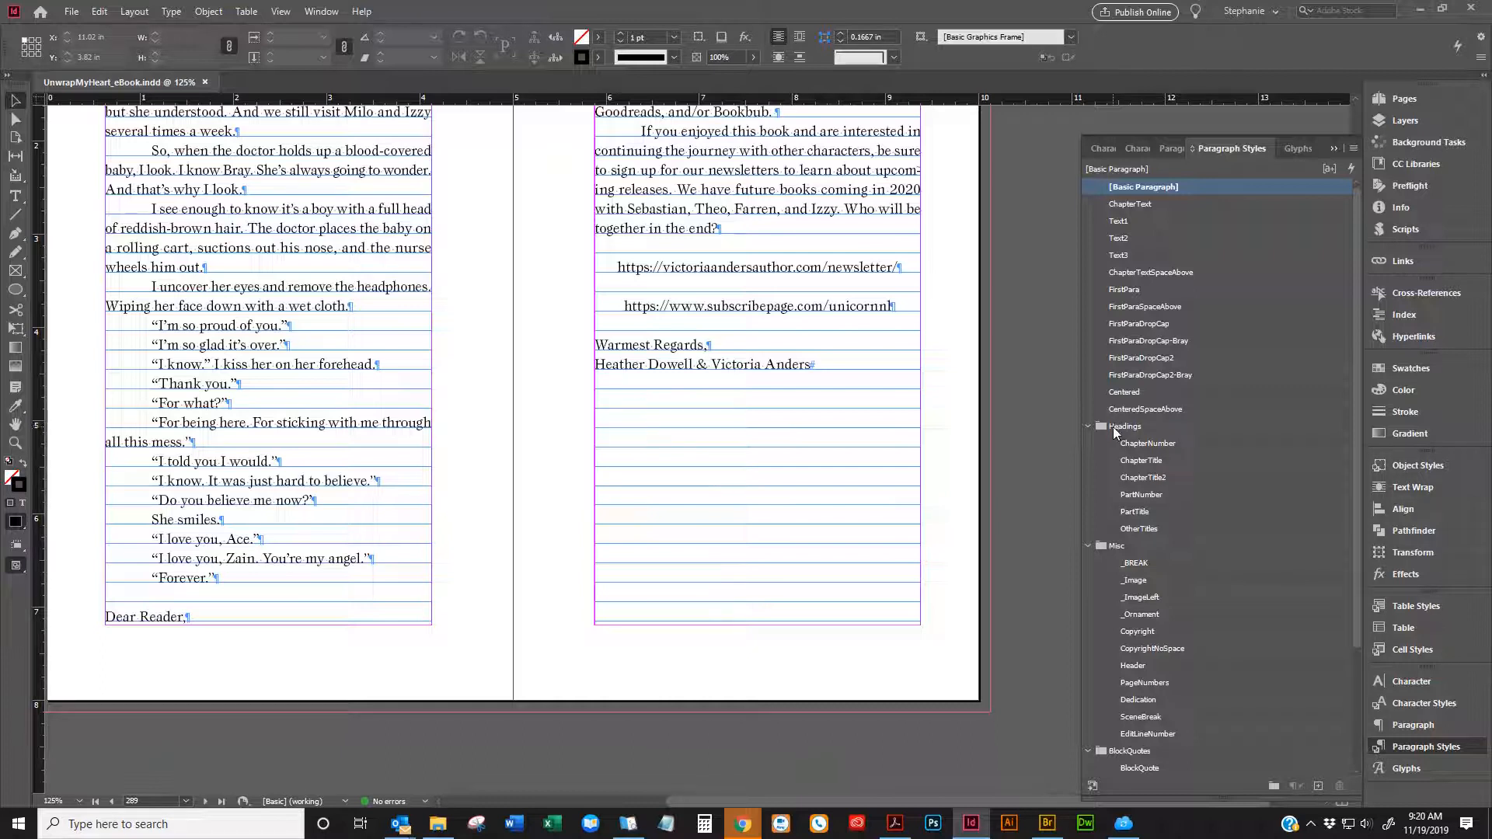
left_click(1137, 444)
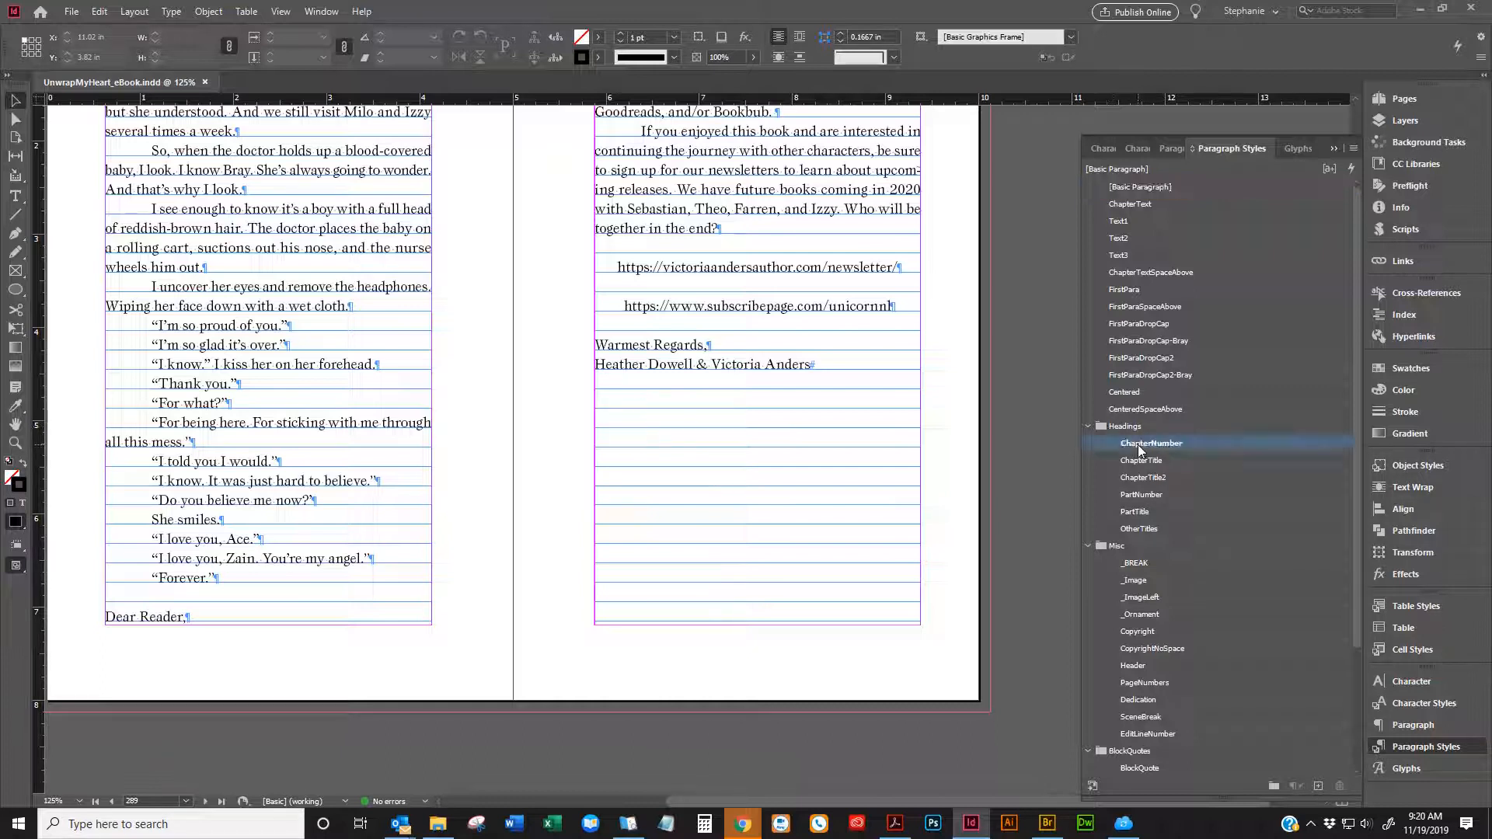
left_click(1168, 528, "shift")
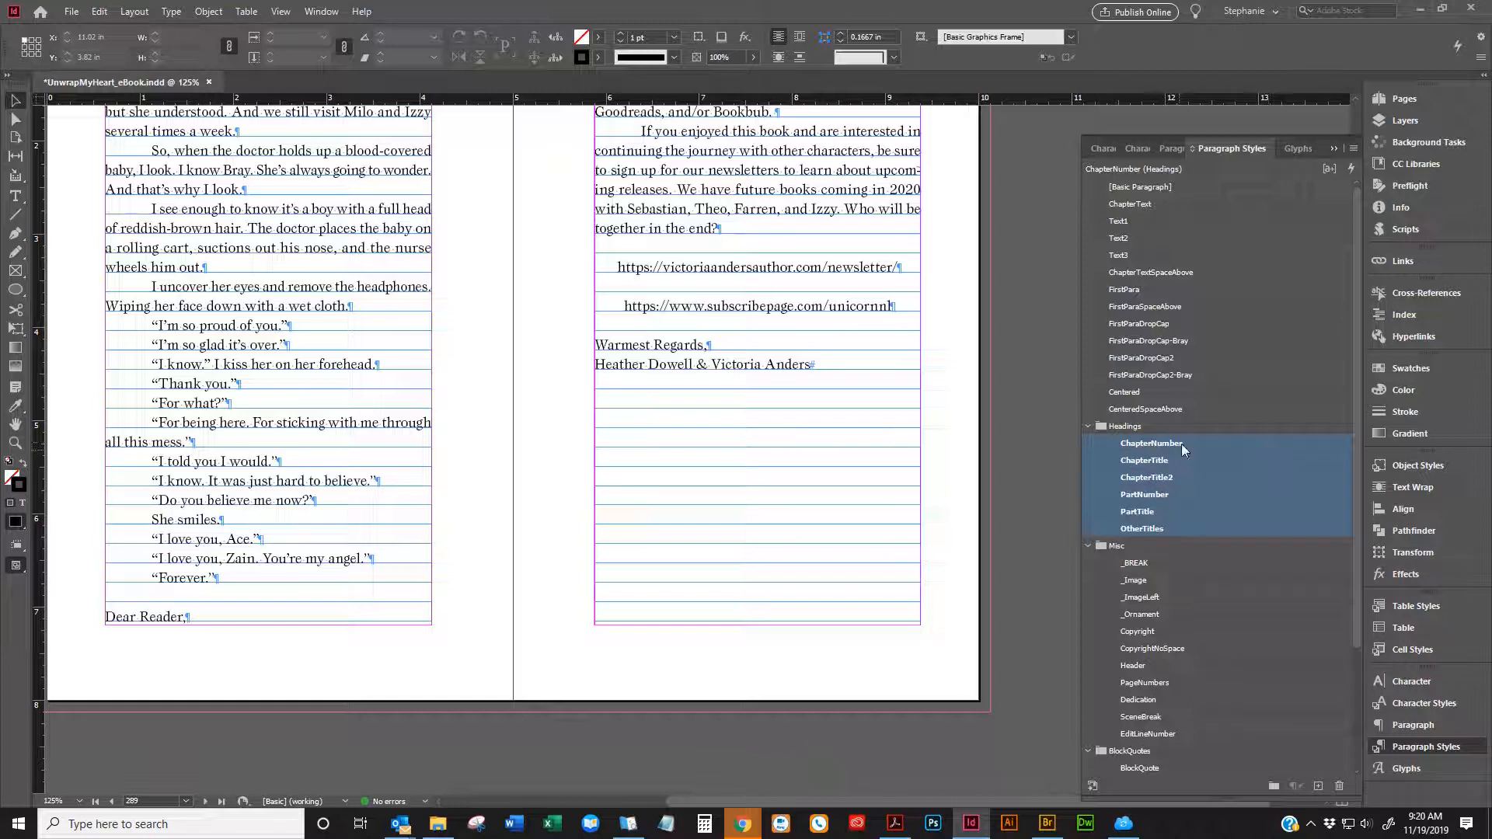
left_click_drag(1171, 445, 1247, 416)
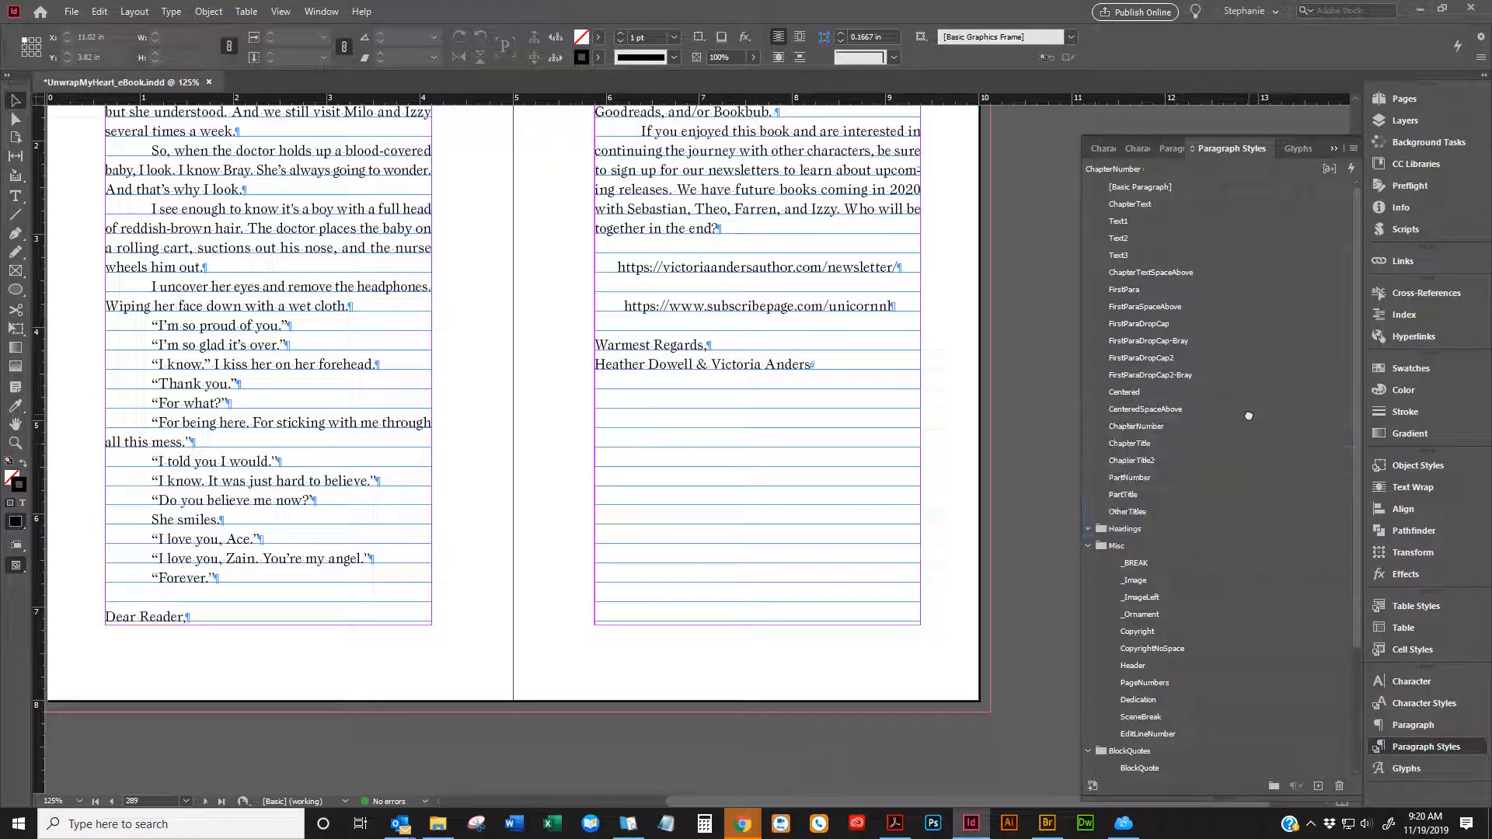
Move the paragraph styles from _BREAK through EditLineNumber out of the Misc group, placing them directly below OtherTitles
left_click(1132, 561)
scroll(1159, 577, "down", 2)
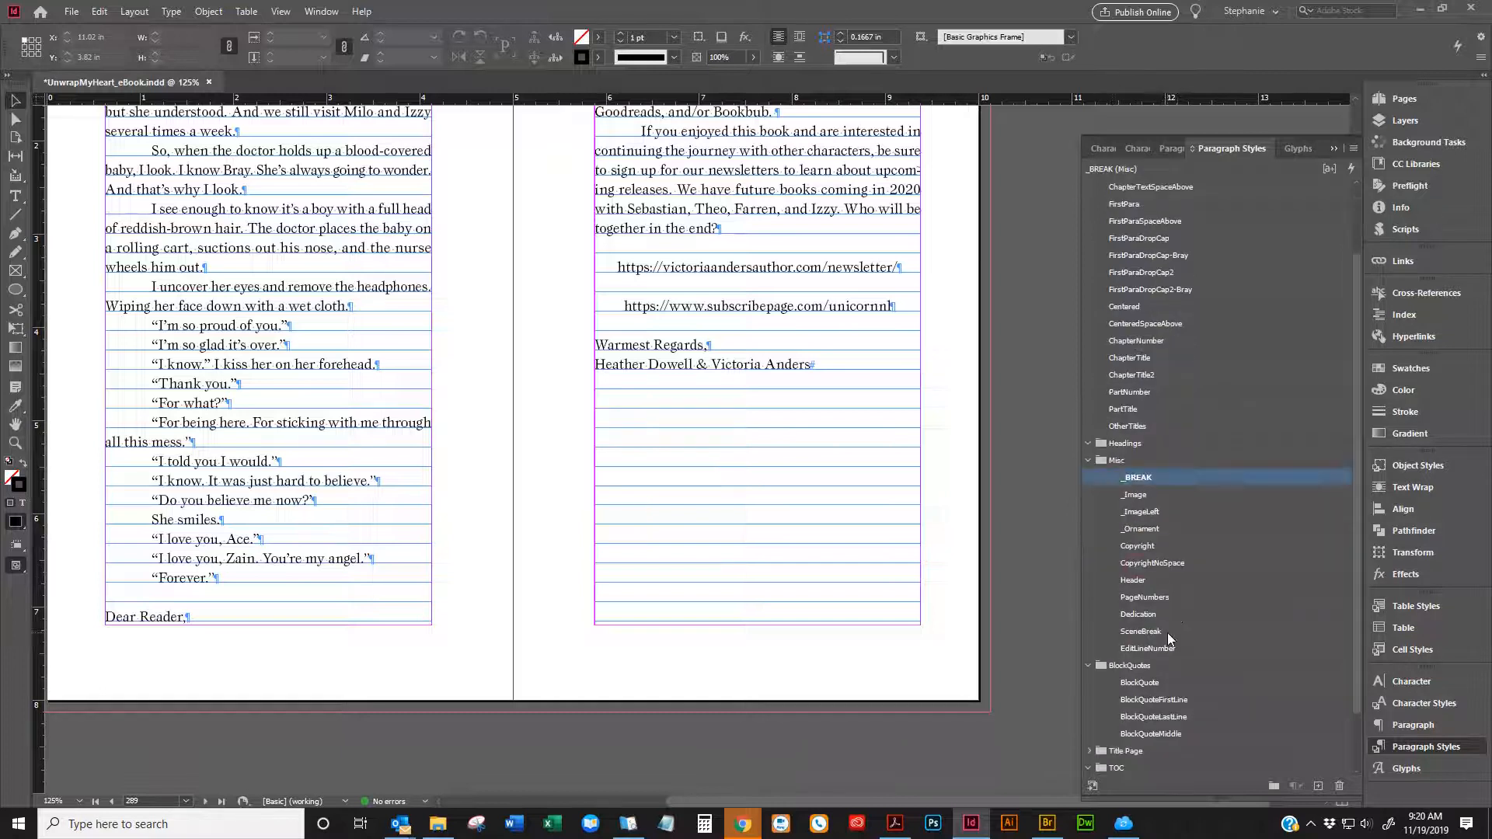
left_click(1164, 650, "shift")
left_click_drag(1237, 474, 1239, 436)
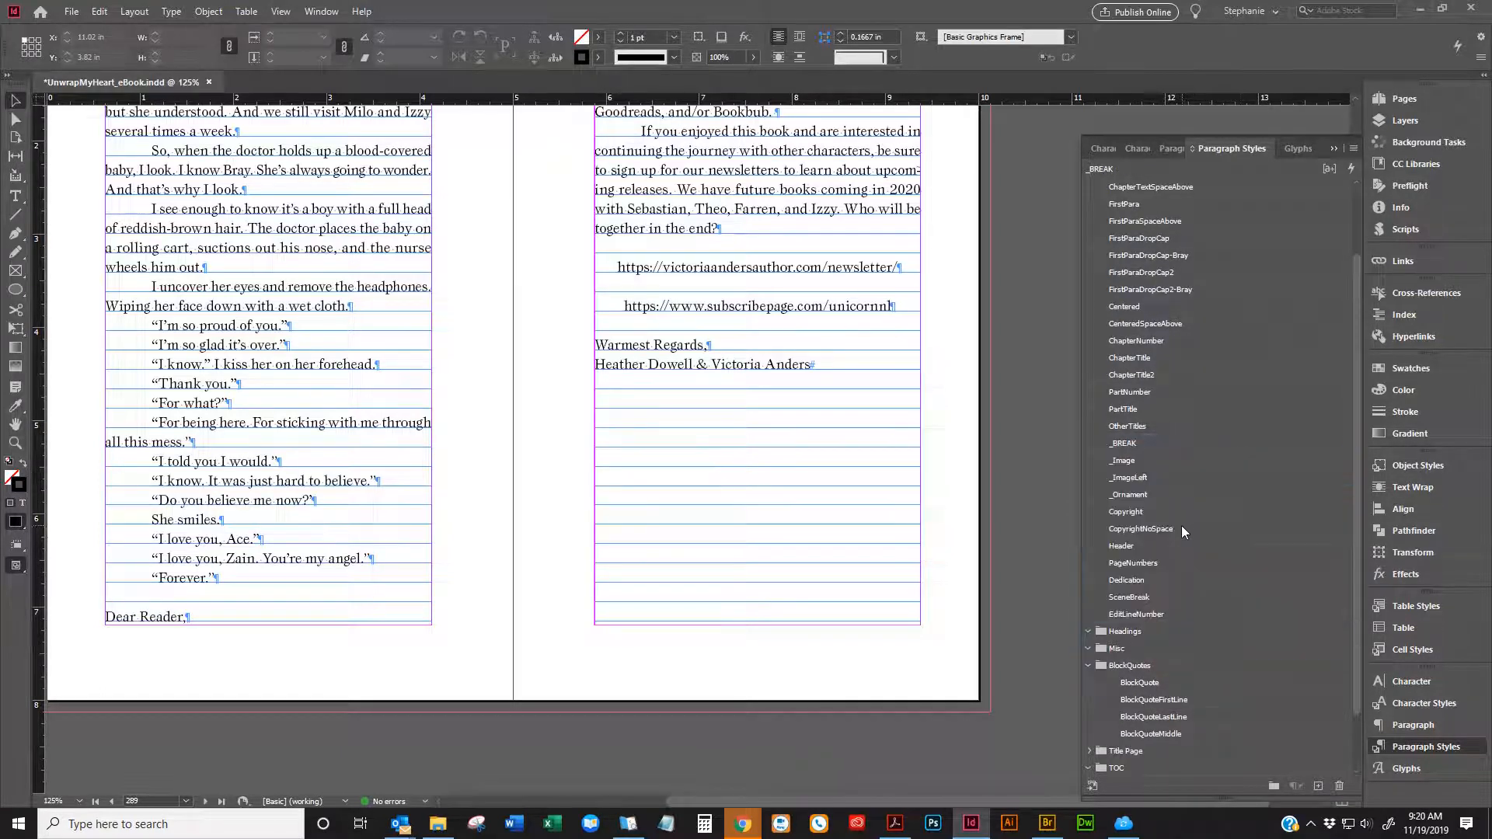
Move the four styles from BlockQuote through BlockQuoteMiddle out of the BlockQuotes group, placing them below EditLineNumber
scroll(1179, 532, "down", 2)
left_click(1163, 615)
left_click(1209, 671, "shift")
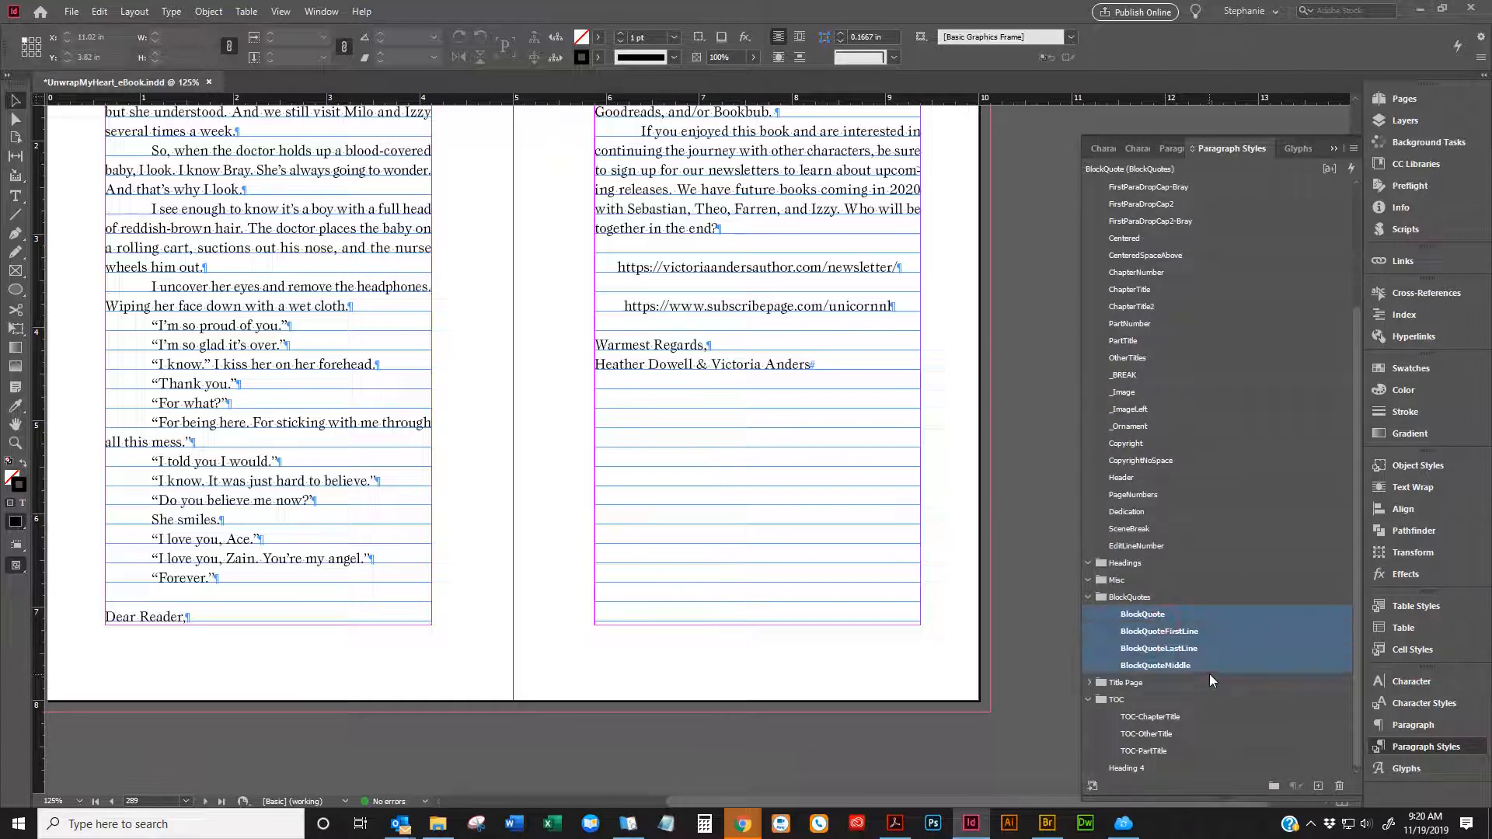
left_click_drag(1262, 614, 1243, 555)
Move TOC-ChapterTitle, TOC-OtherTitle and TOC-PartTitle out of the TOC group, placing them below BlockQuoteMiddle
left_click(1167, 716)
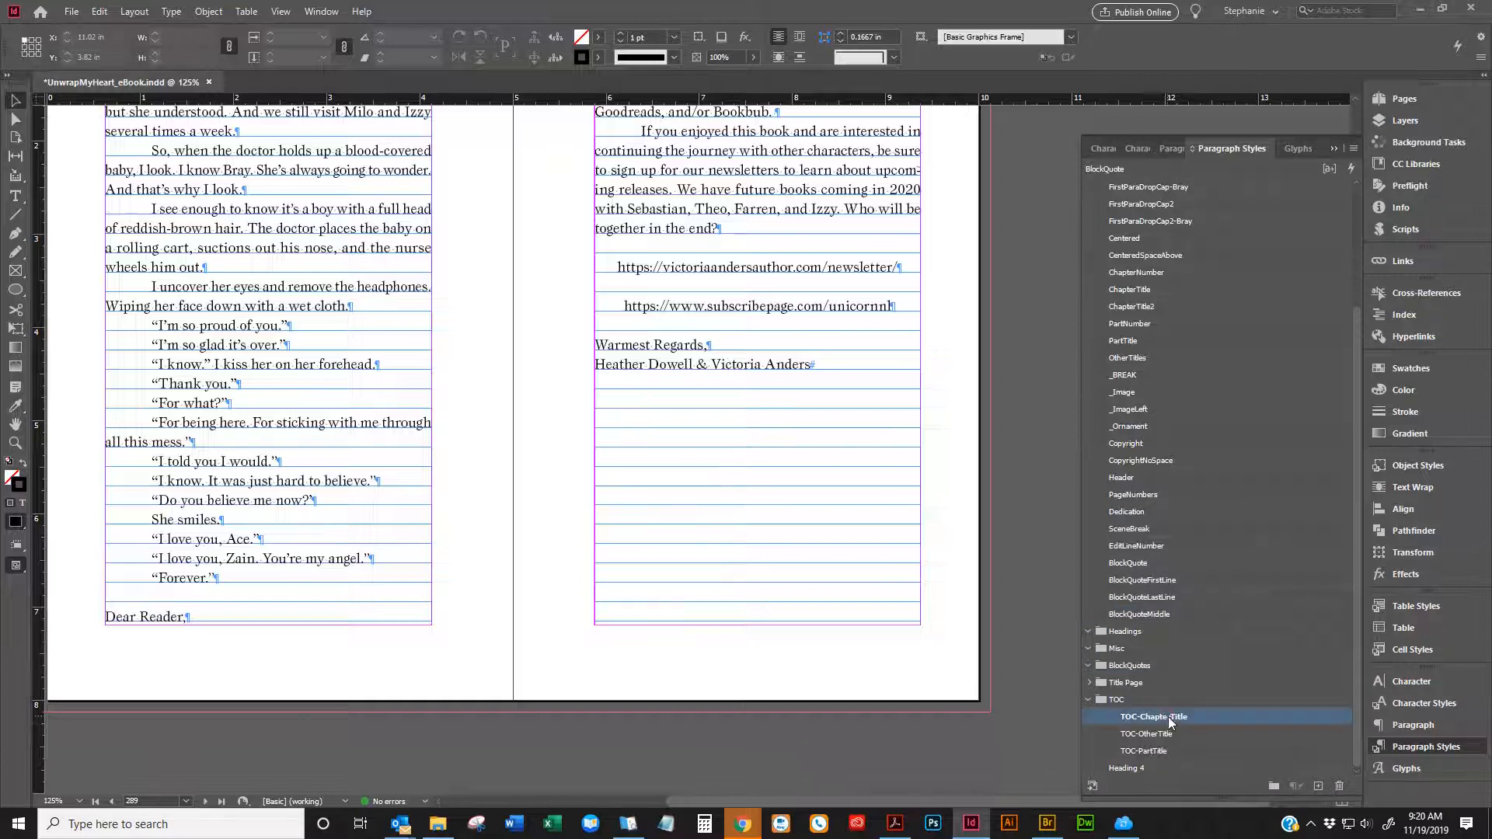
left_click(1184, 752, "shift")
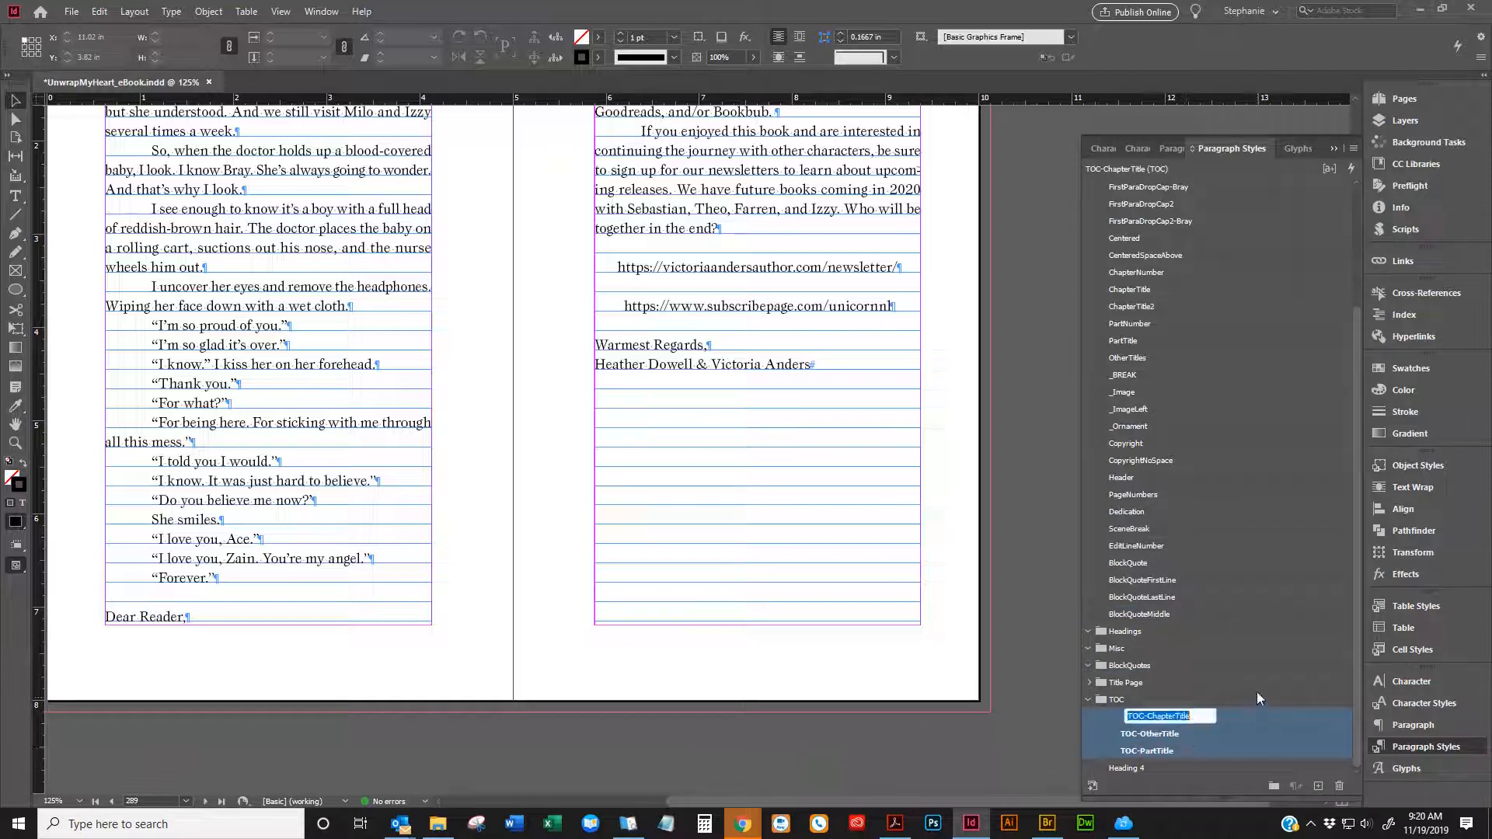
left_click_drag(1256, 711, 1239, 624)
left_click(1116, 750, "shift")
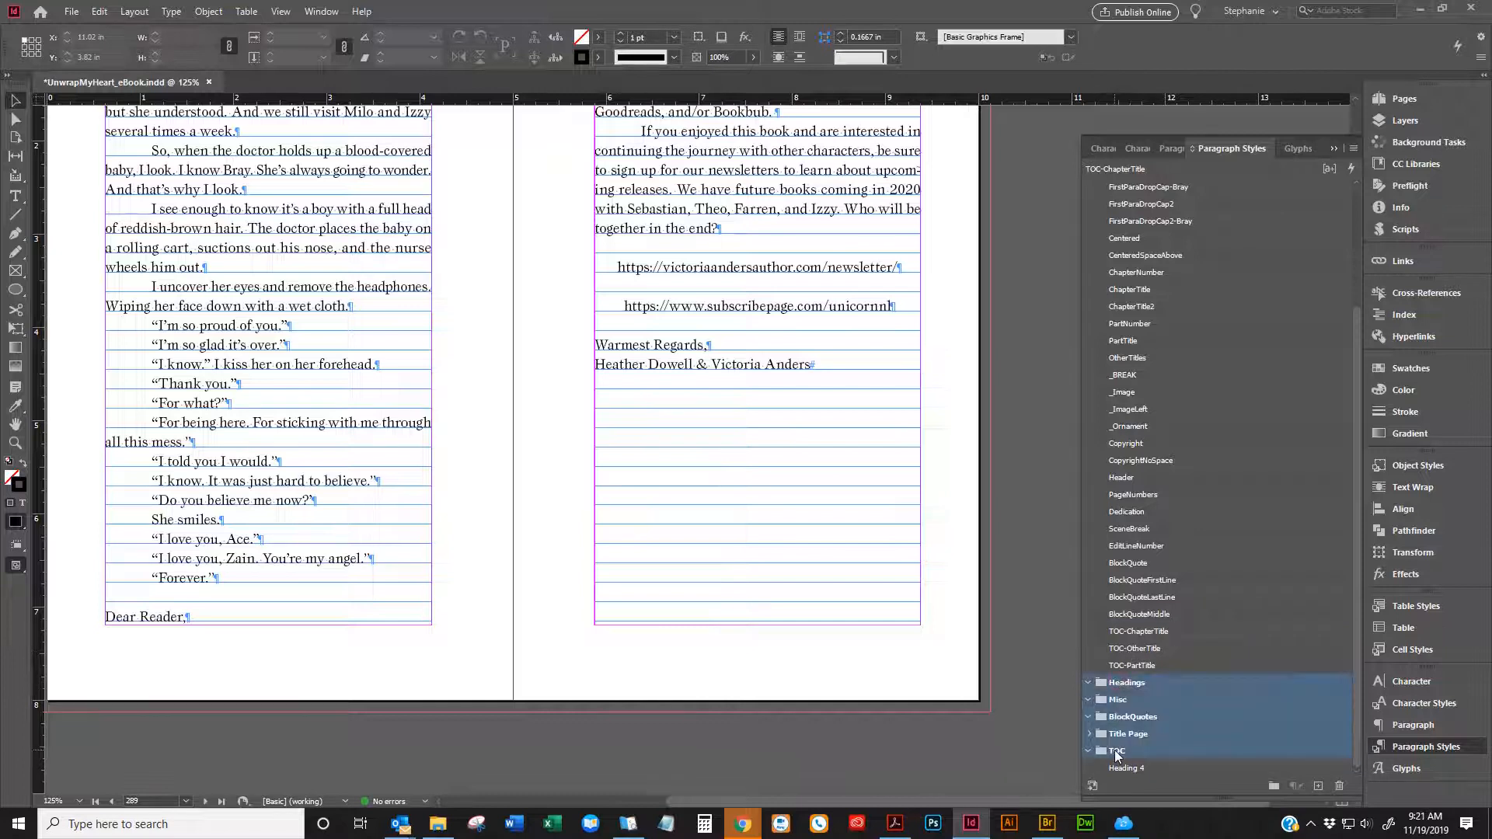
left_click(1339, 786)
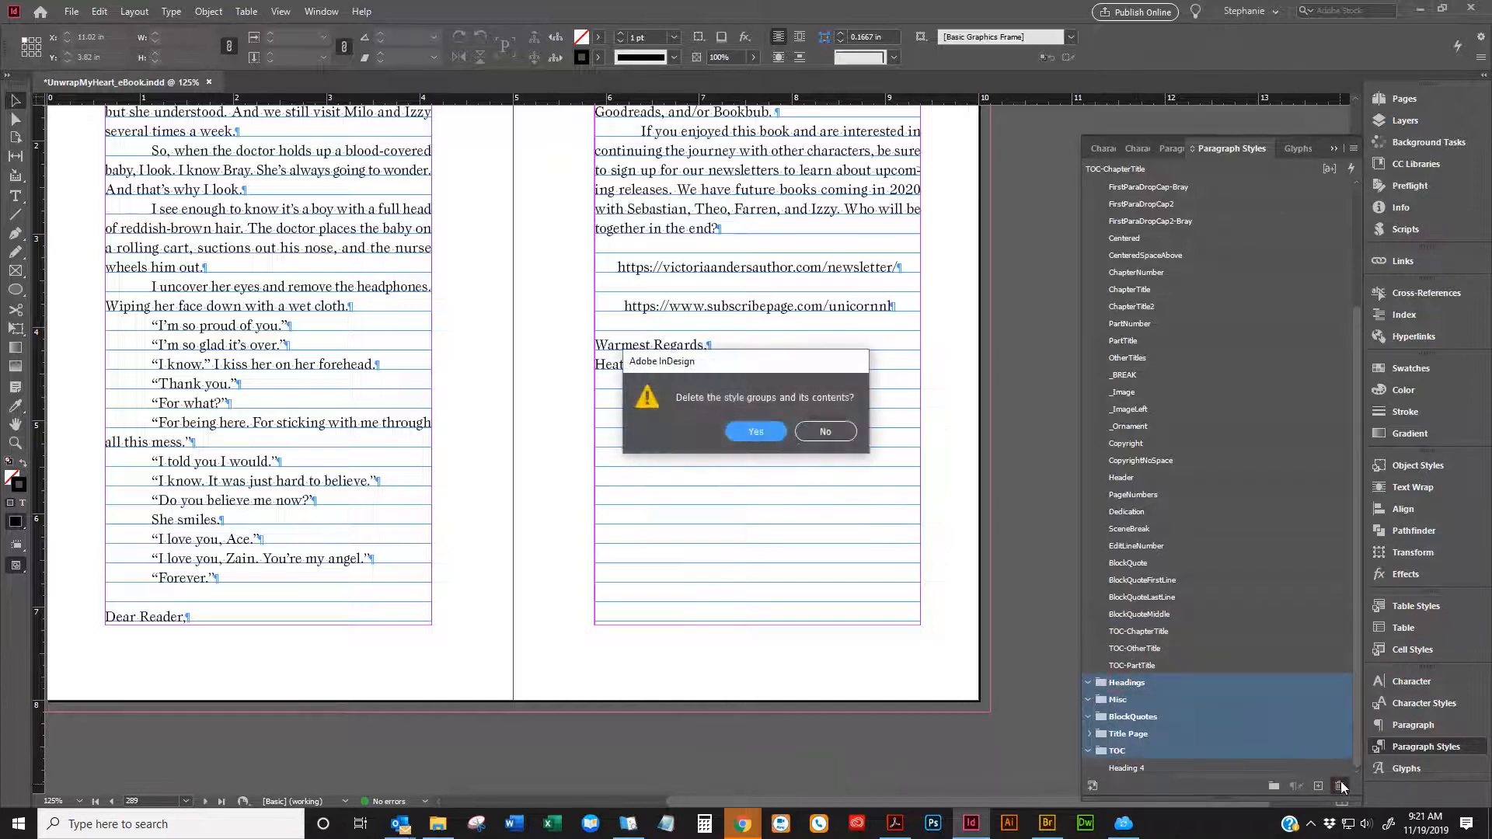
left_click(765, 433)
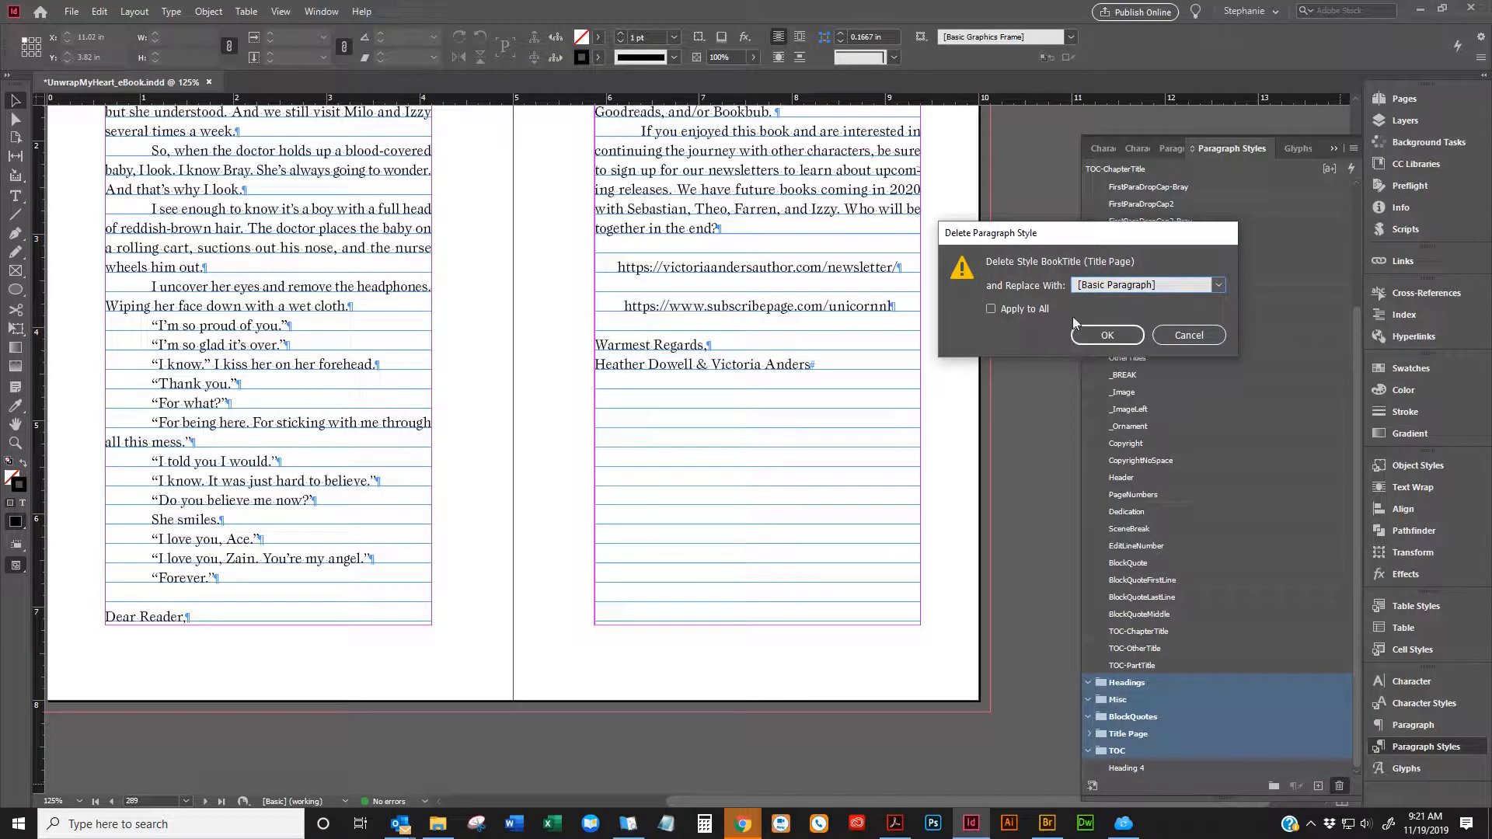
left_click(1185, 334)
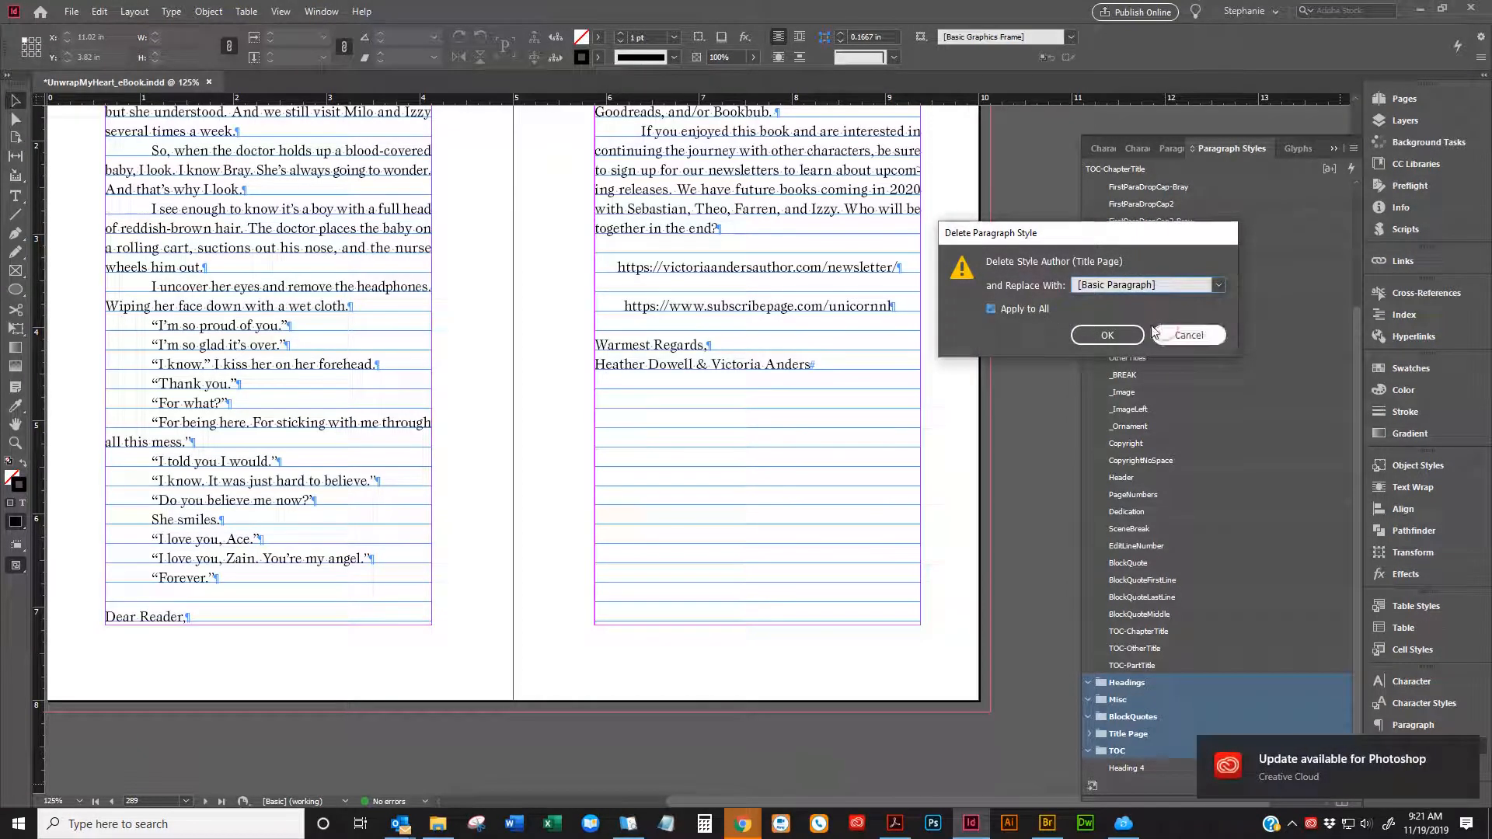
left_click(991, 308)
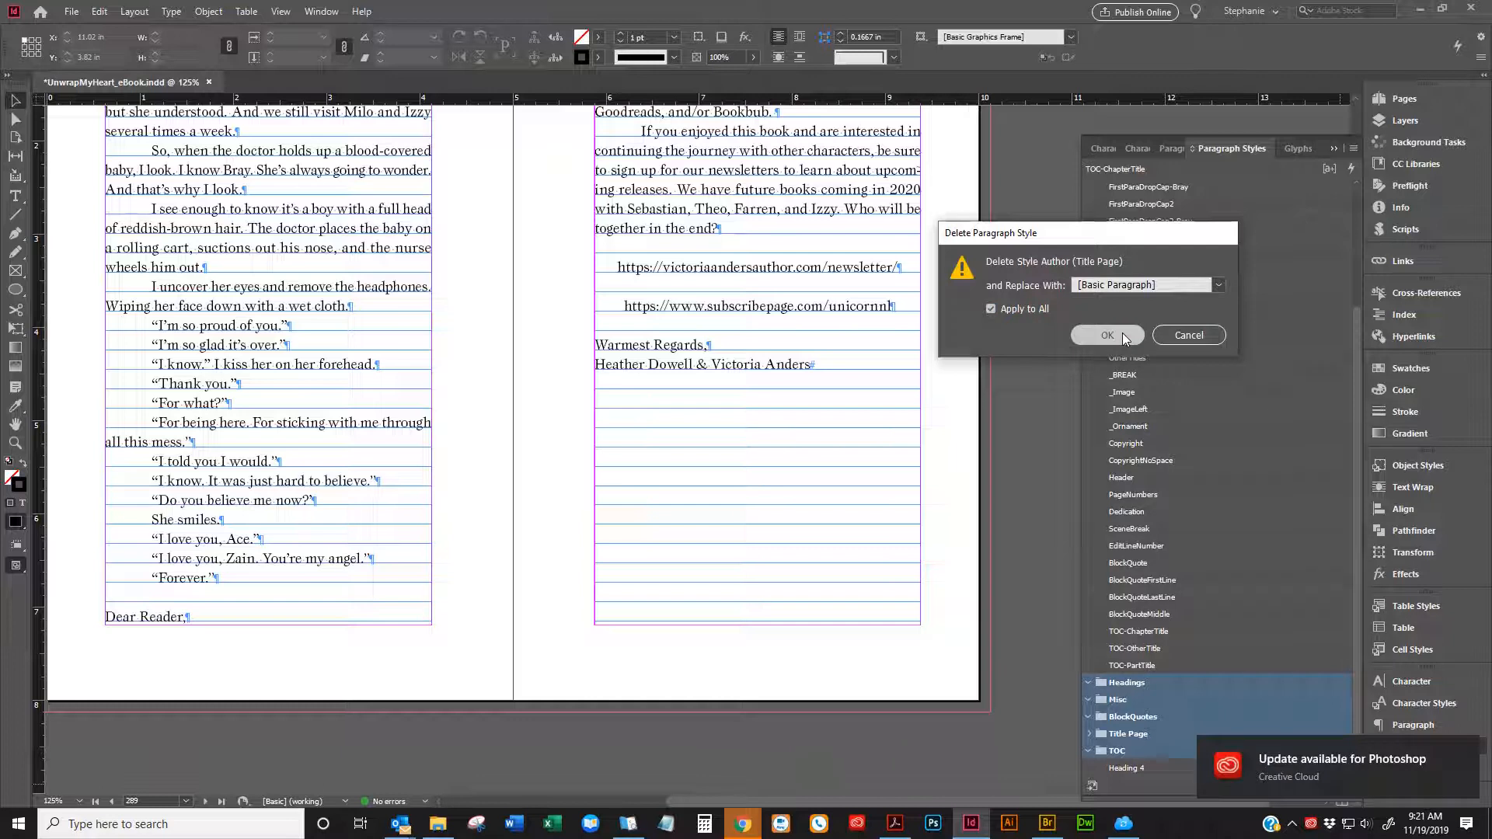
left_click(1122, 334)
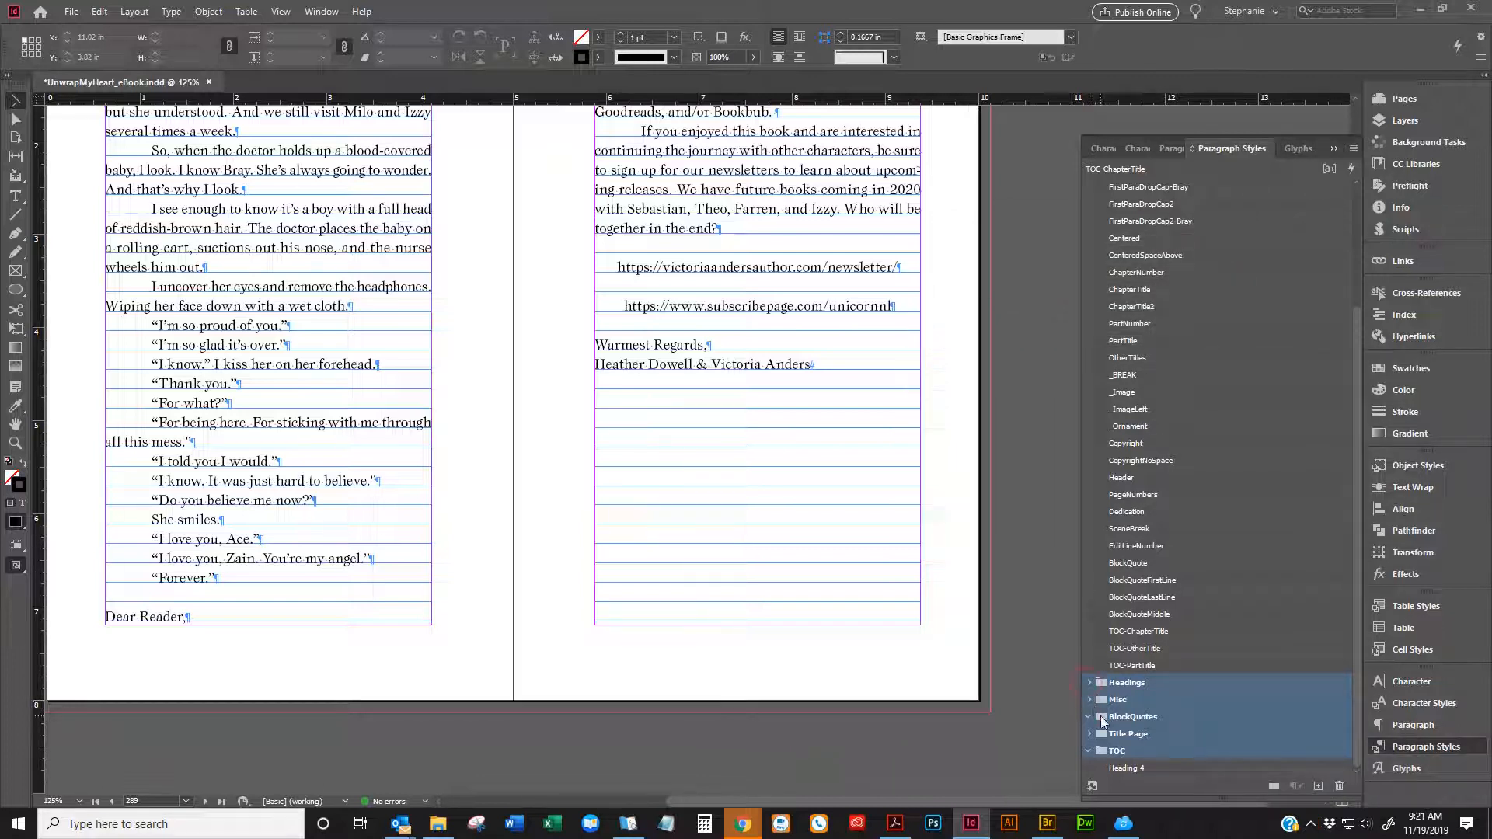
Move the BookTitle, BookTitle-NoSubtitle, Author and SubTitle styles out of the Title Page group, placing them below TOC-PartTitle
left_click(1089, 733)
left_click(1146, 683)
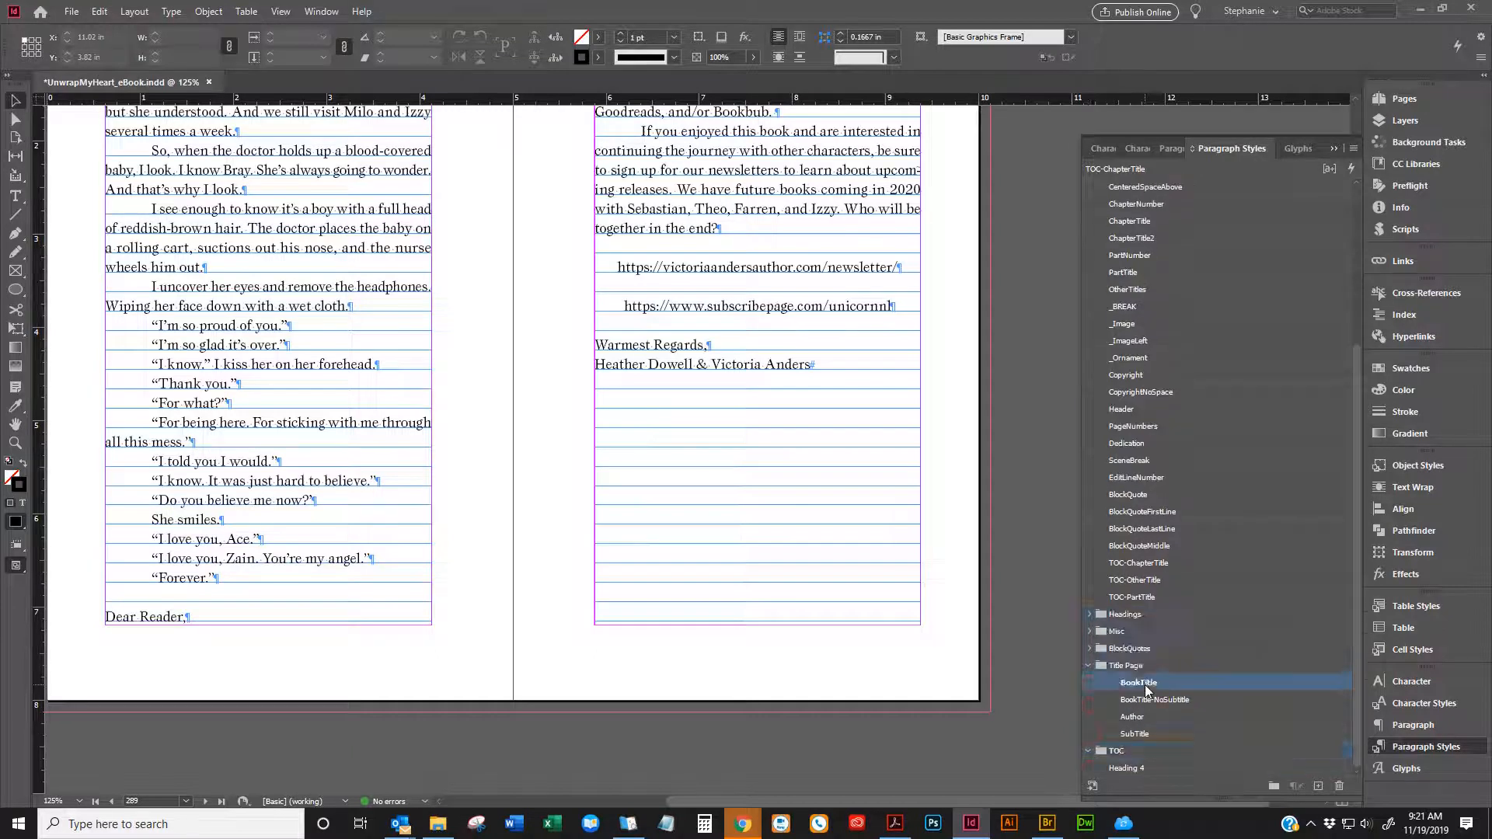
left_click(1150, 731, "shift")
left_click(1224, 682)
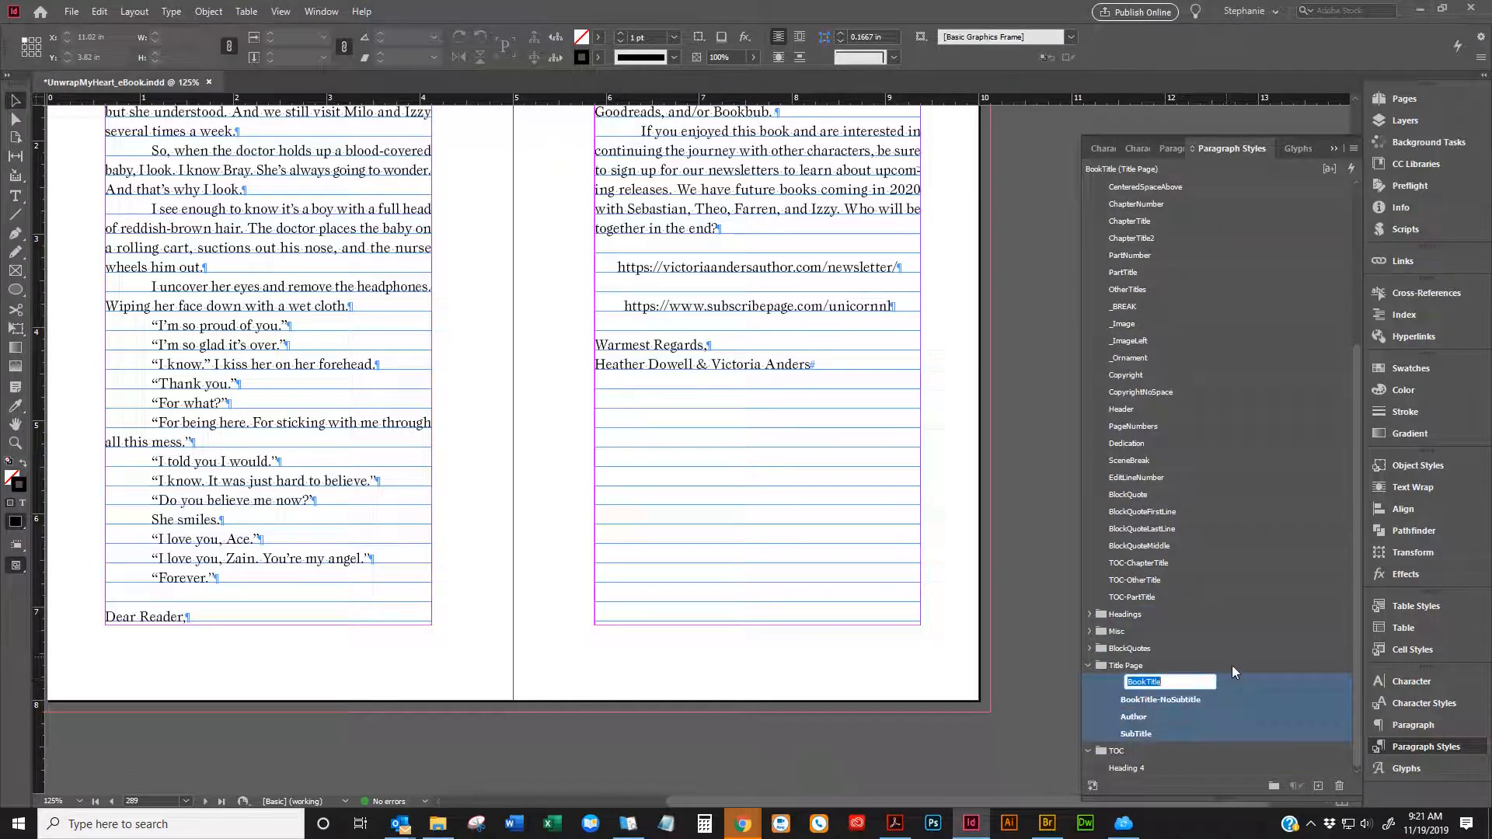
left_click_drag(1232, 666, 1212, 604)
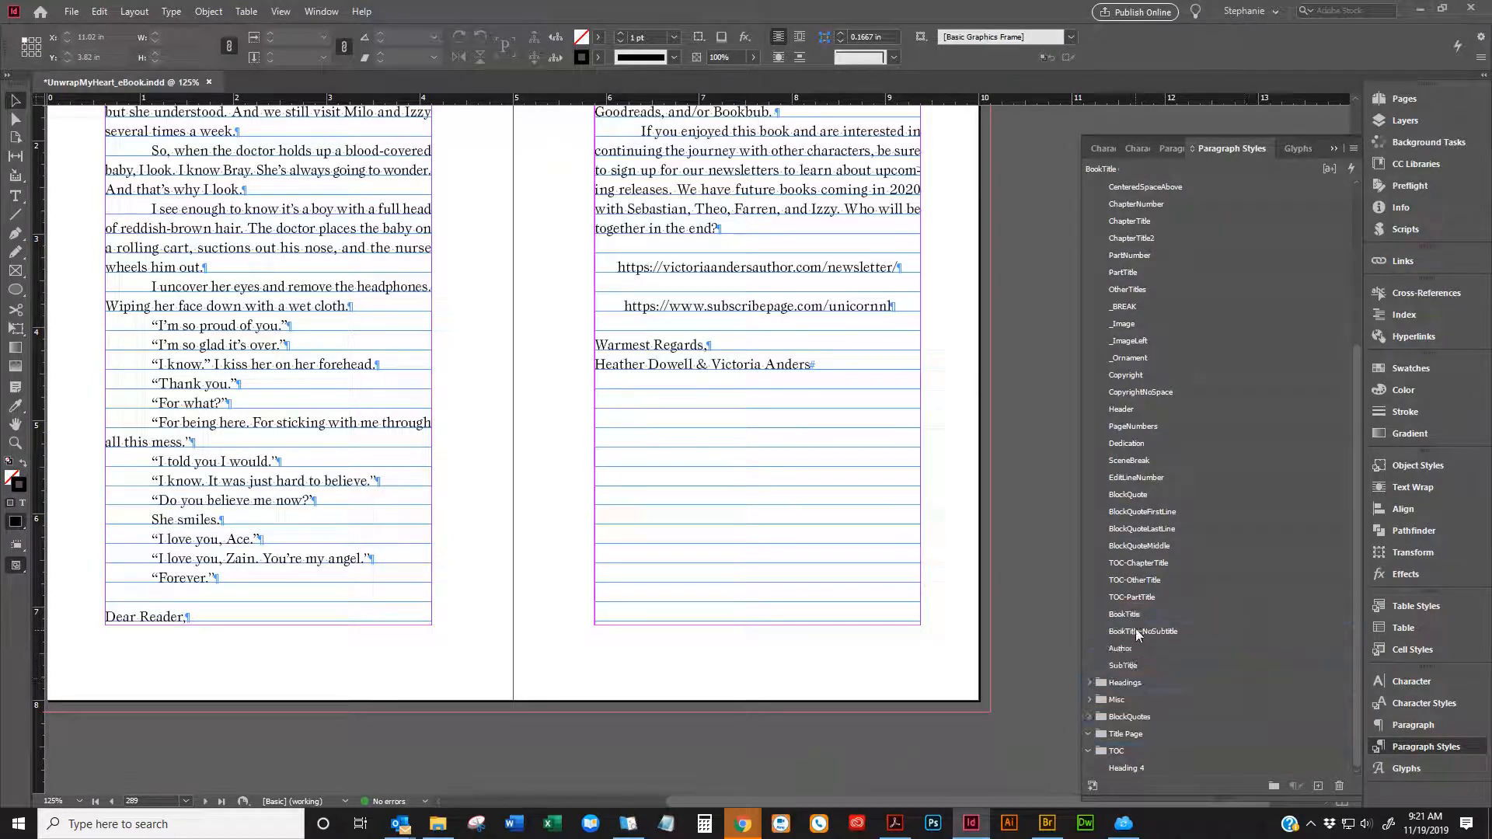
Delete the emptied Headings, Misc, BlockQuotes, Title Page and TOC paragraph style groups
left_click(1127, 683)
left_click(1128, 752, "shift")
left_click(1341, 787)
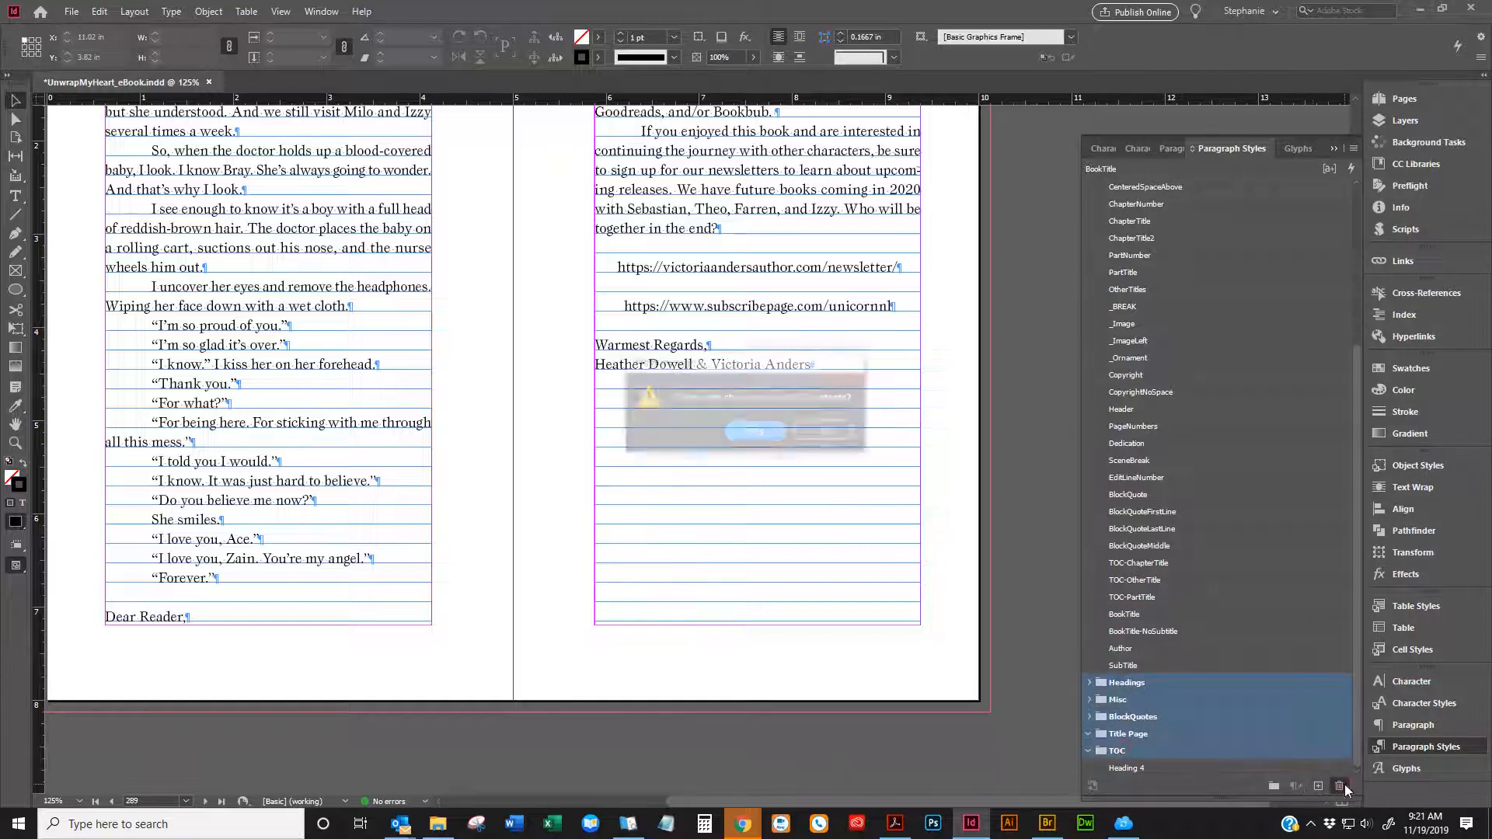
left_click(764, 433)
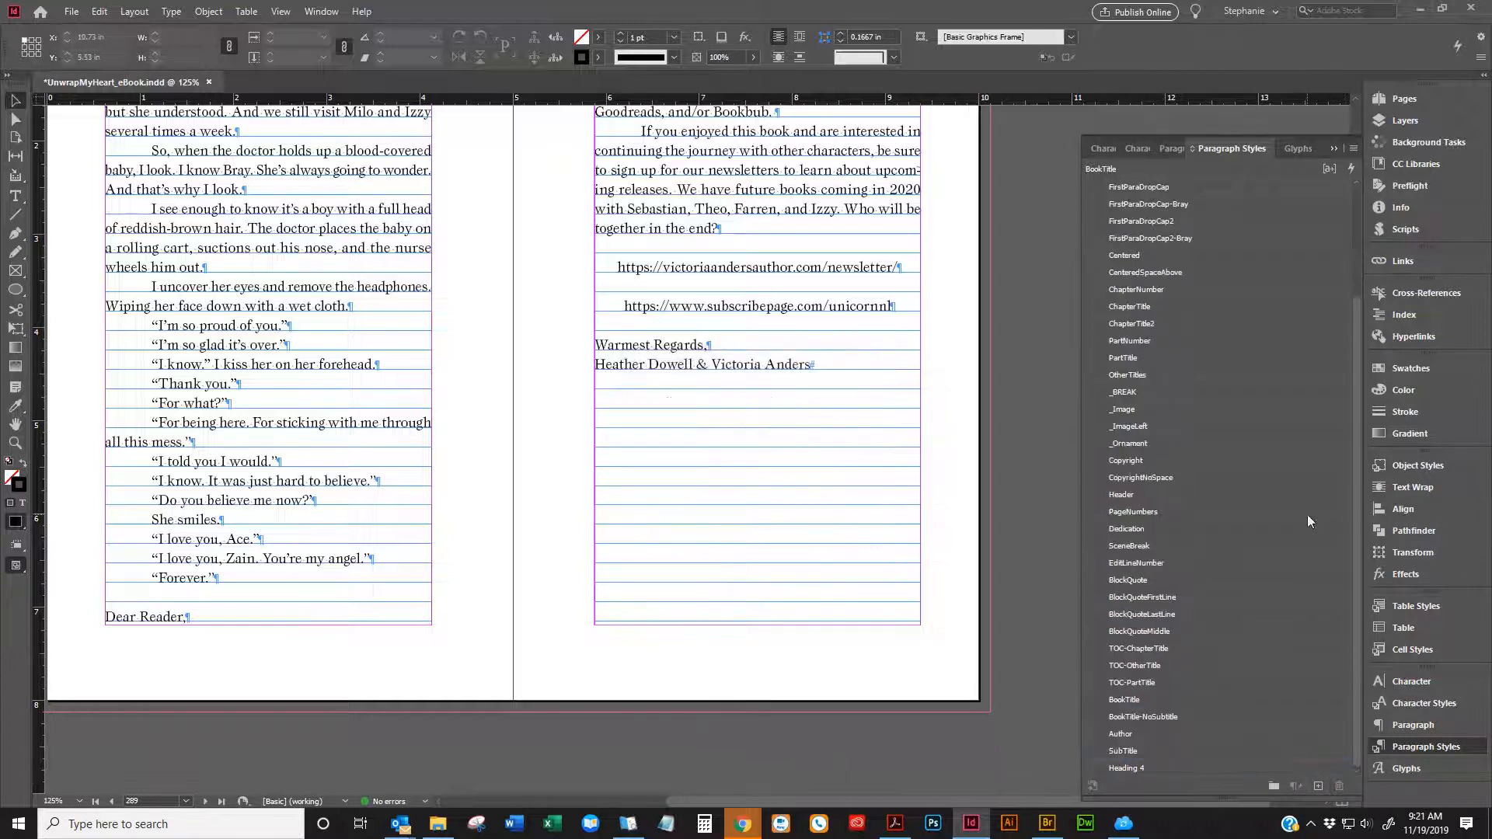
Sort the ungrouped paragraph styles by name
scroll(1306, 515, "up", 4)
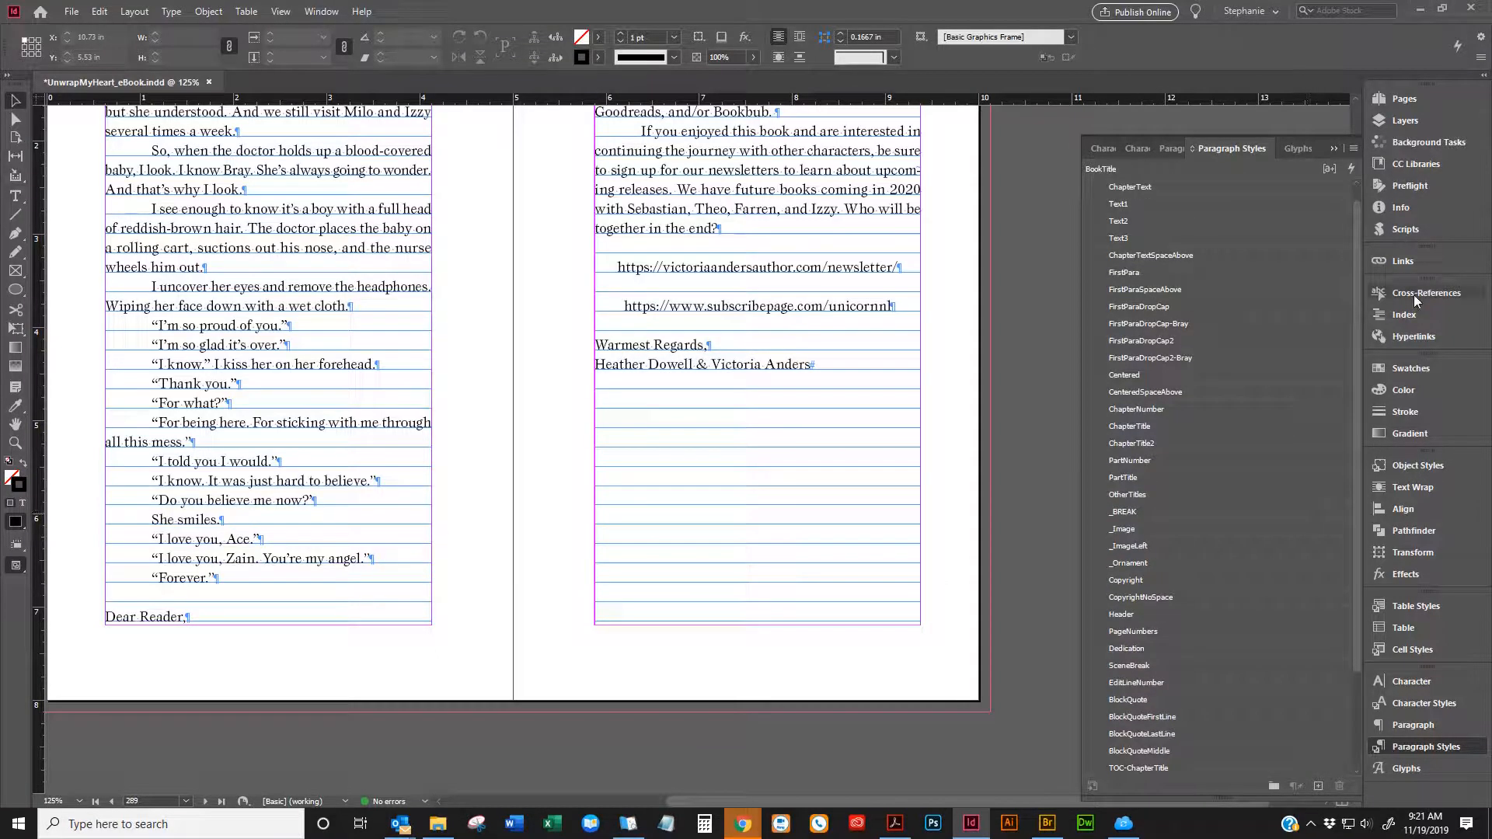
left_click(1353, 148)
left_click(1149, 504)
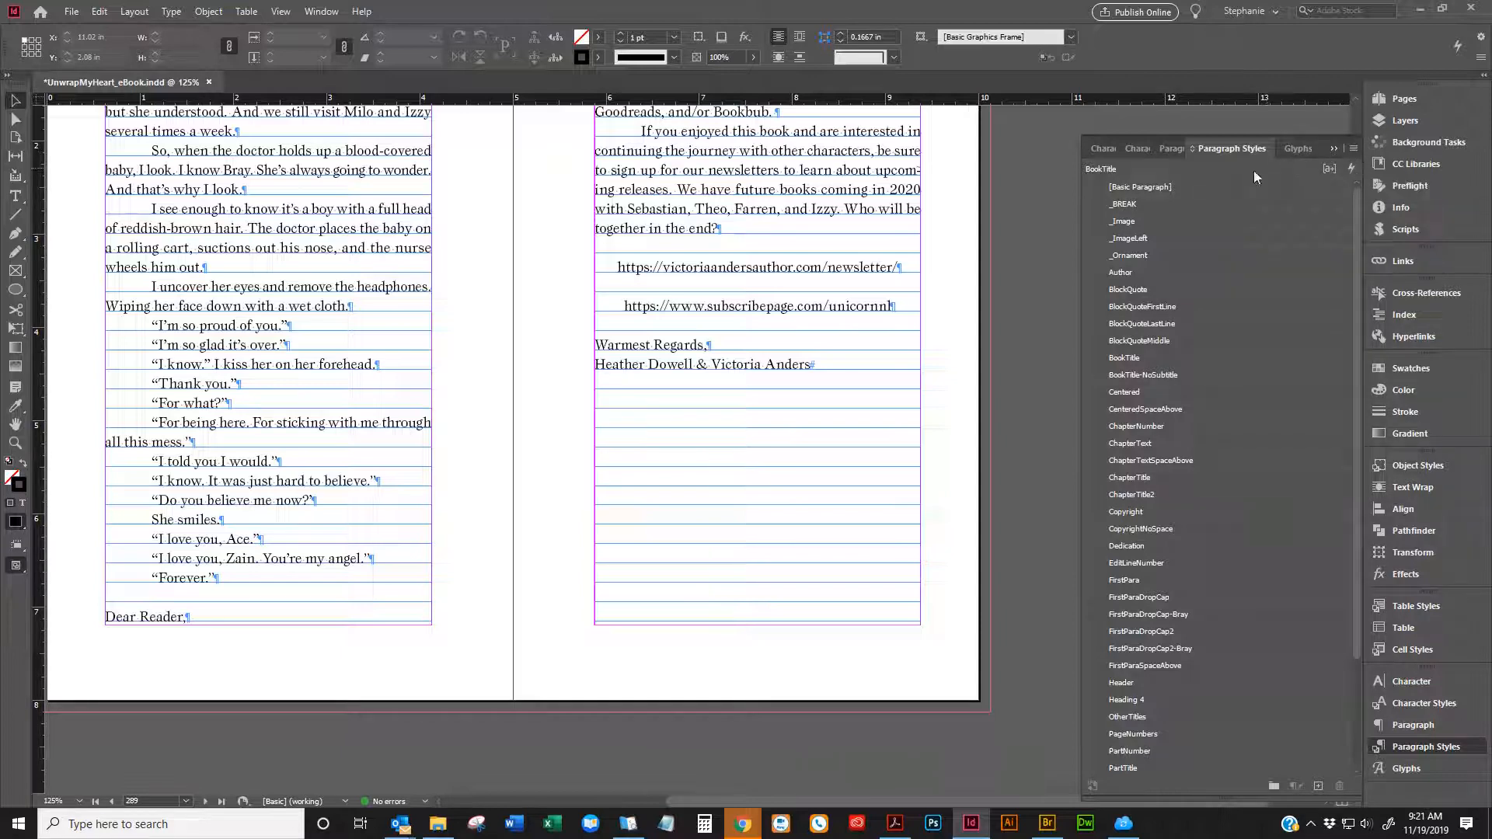
left_click(1354, 149)
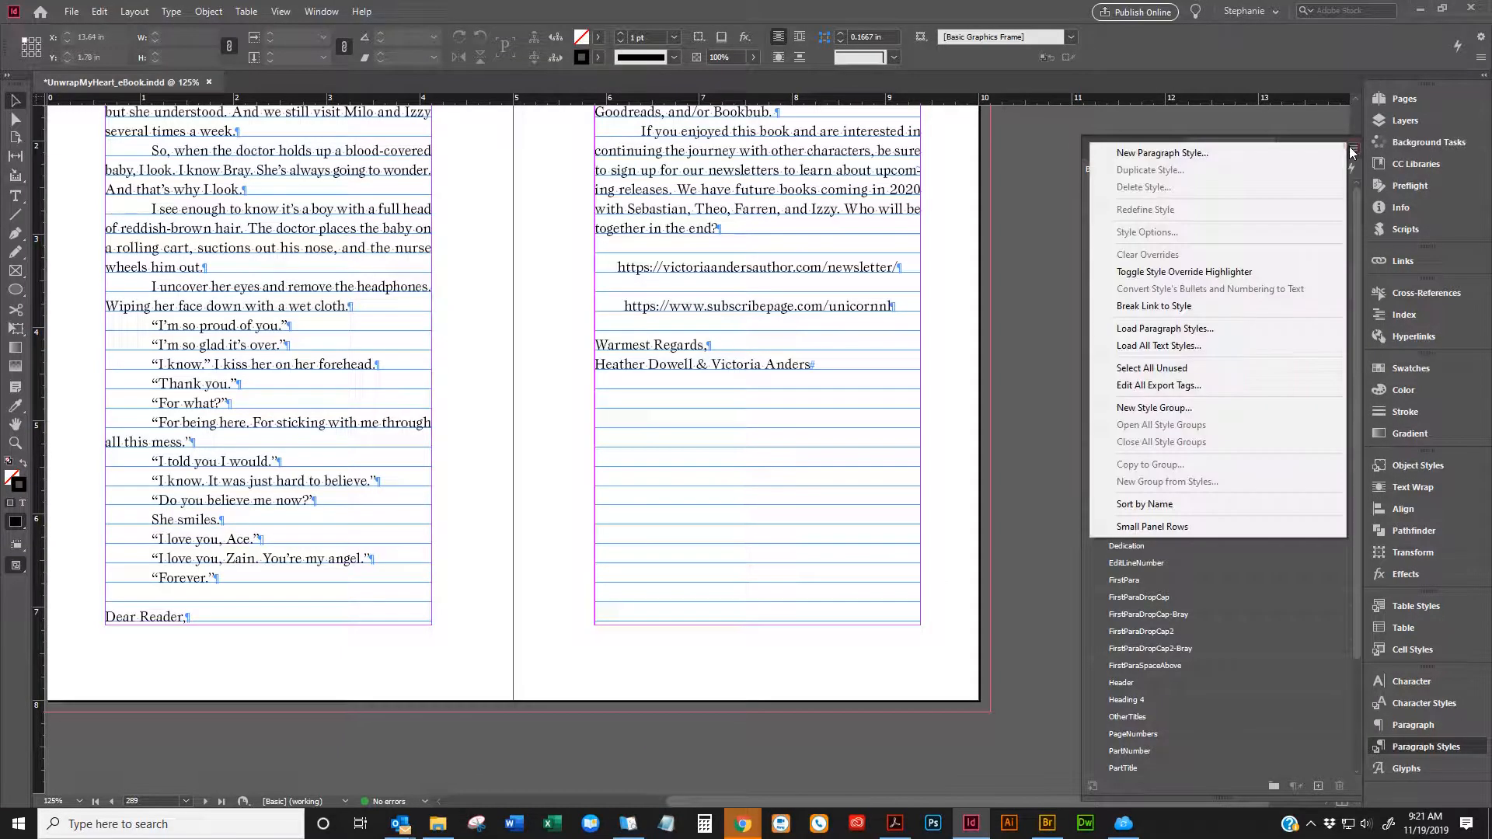
left_click(1196, 373)
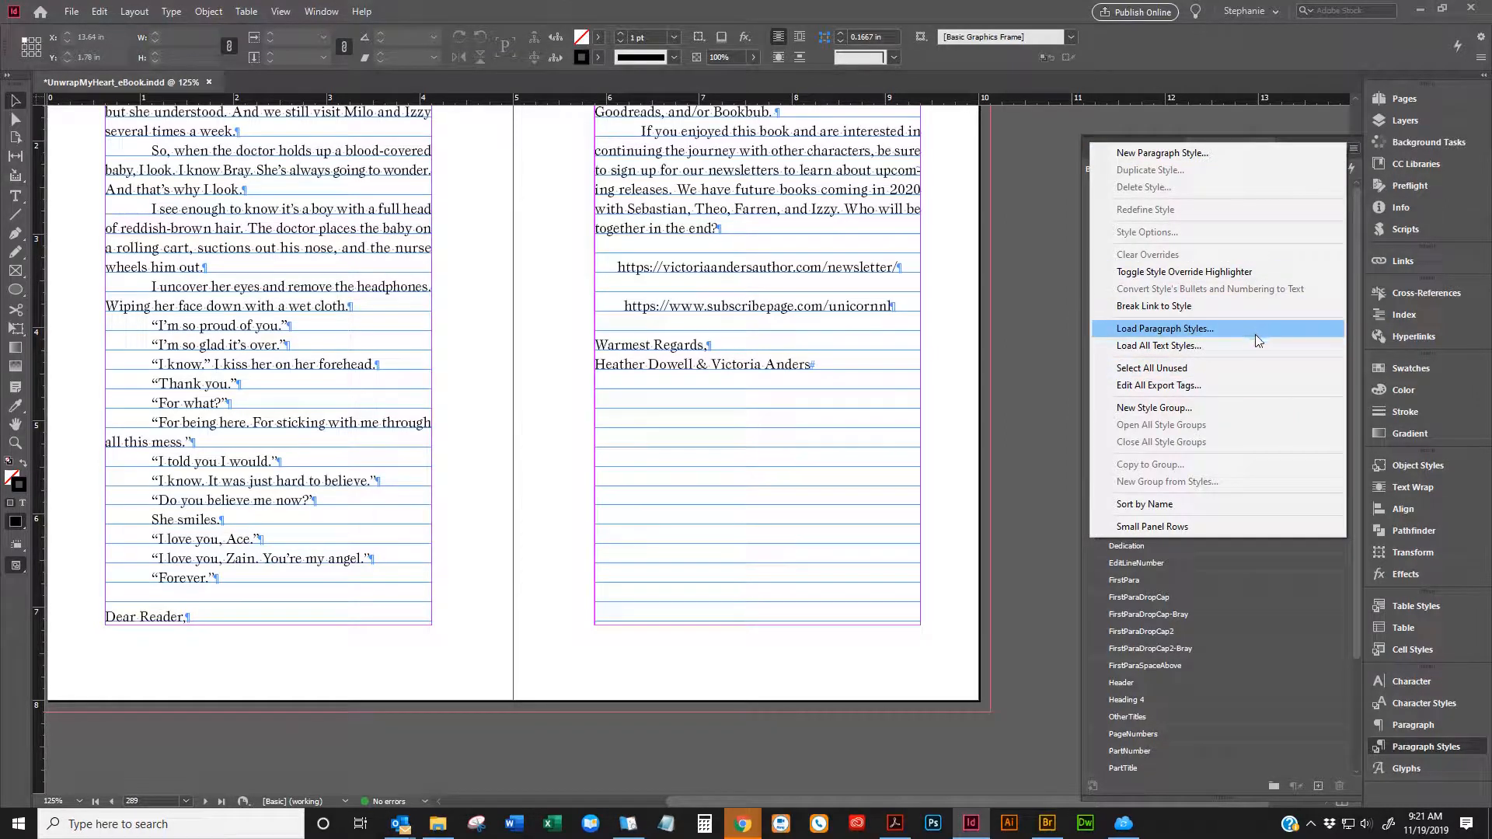
left_click(1031, 119)
Delete masters A-Header and B-Chapter Title as well as D-Page Numbers through H-Chapter Title Brayleigh, keeping only C-Blank
left_click(1424, 96)
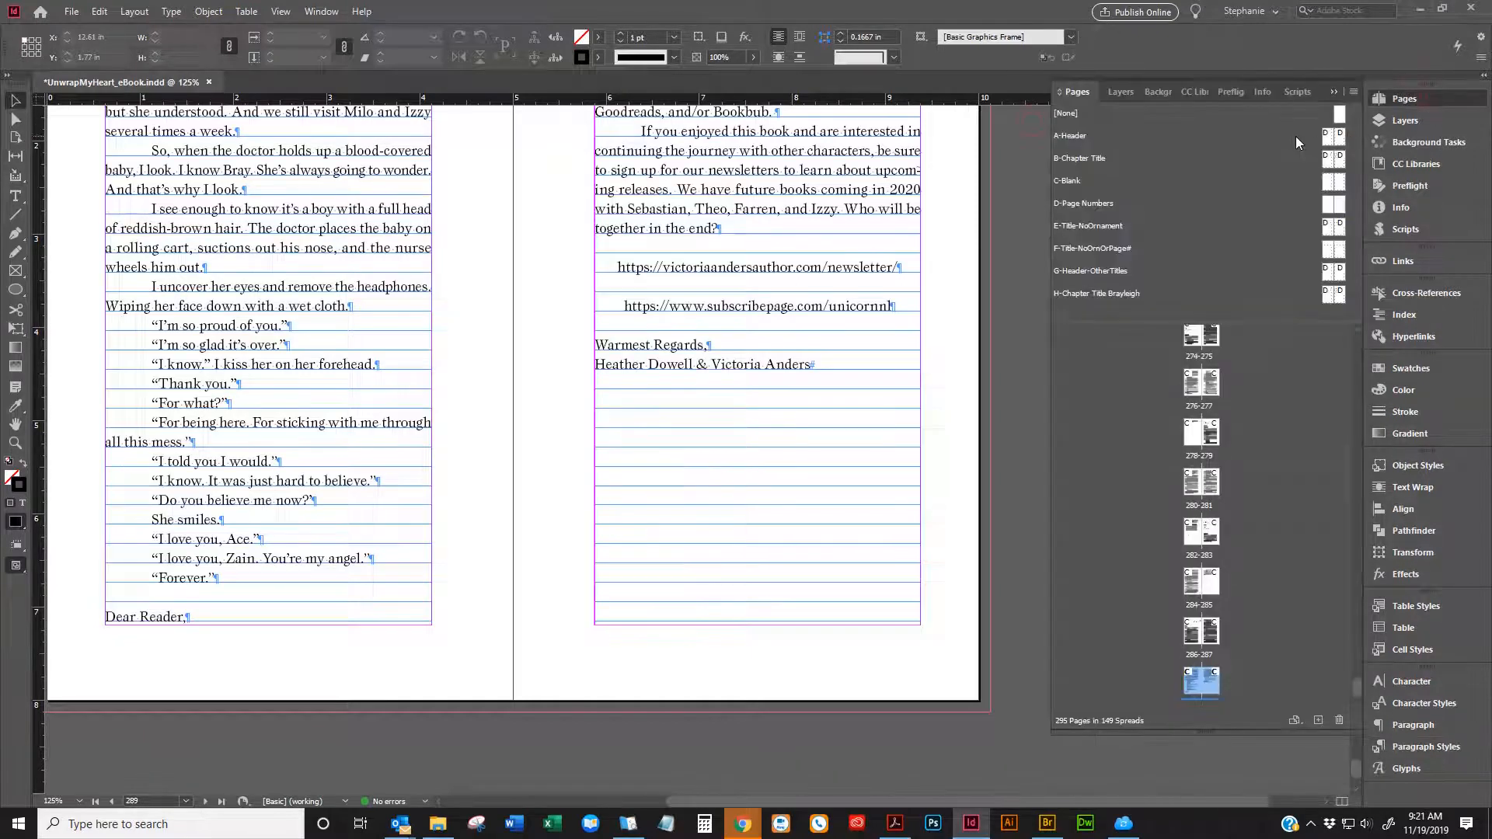
left_click(1334, 140)
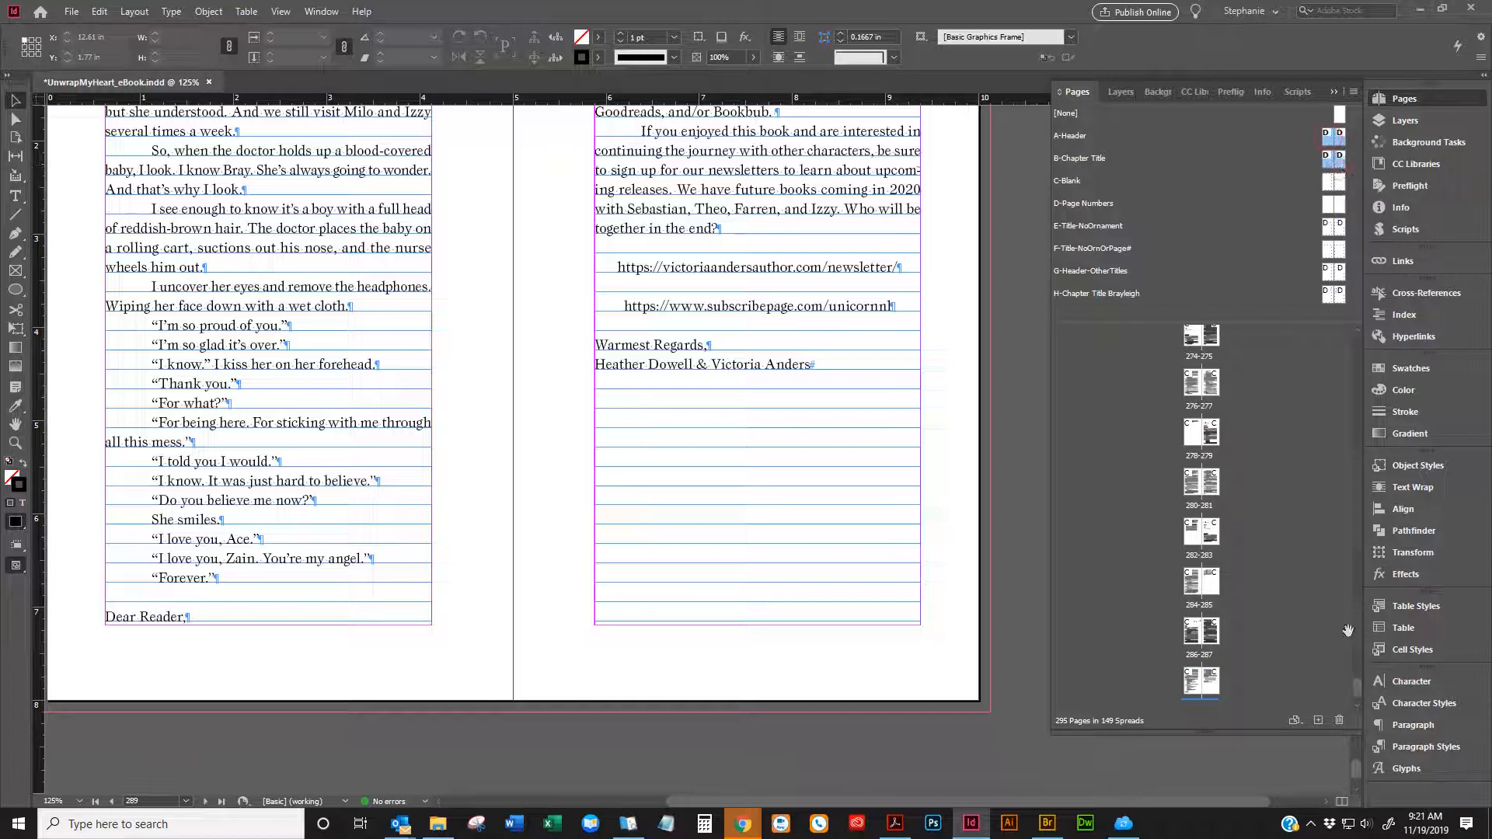
left_click(1340, 720)
left_click(1328, 159)
left_click(1333, 249, "shift")
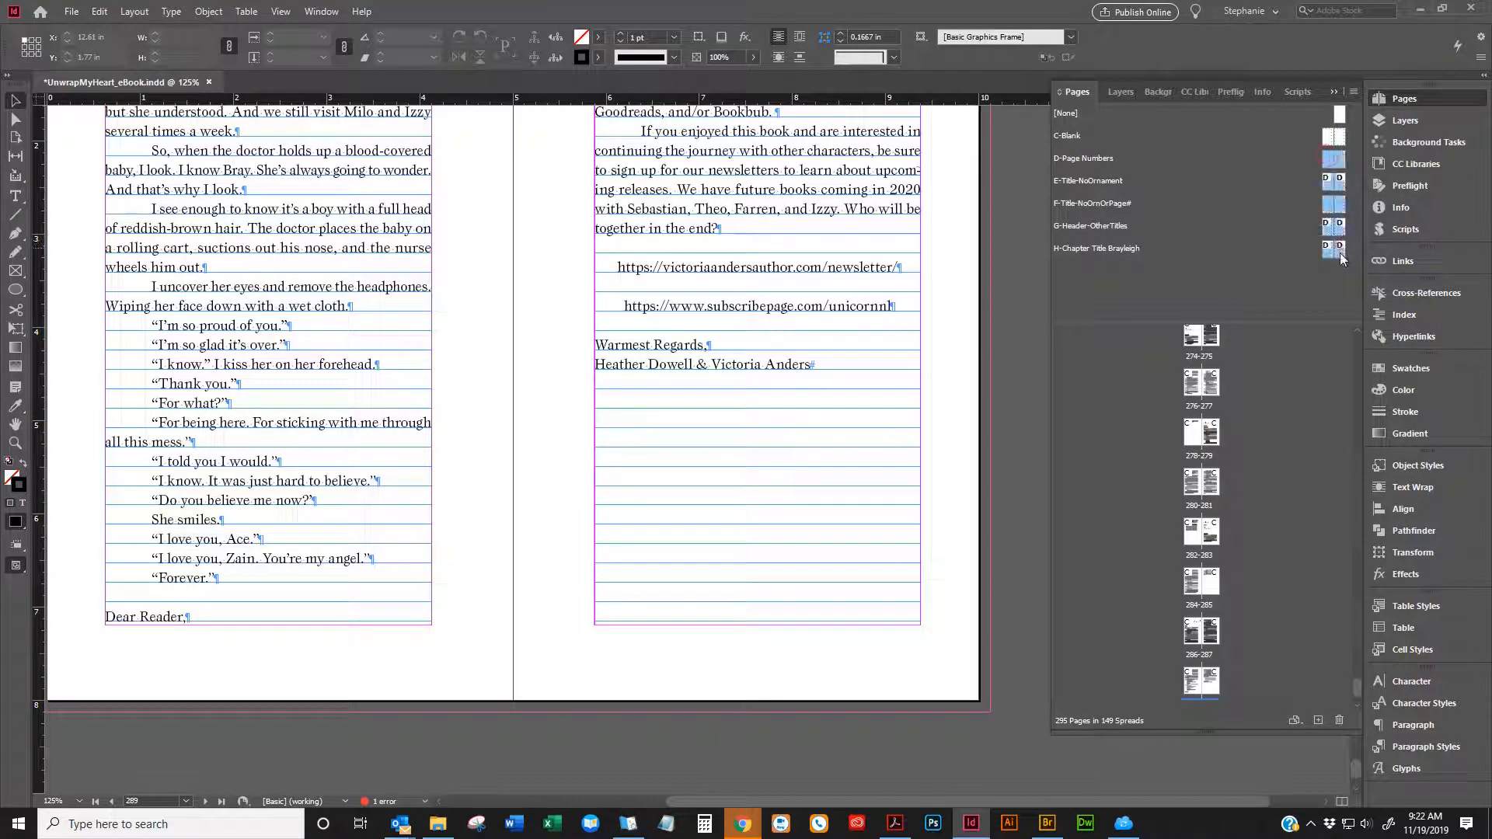
left_click(1340, 720)
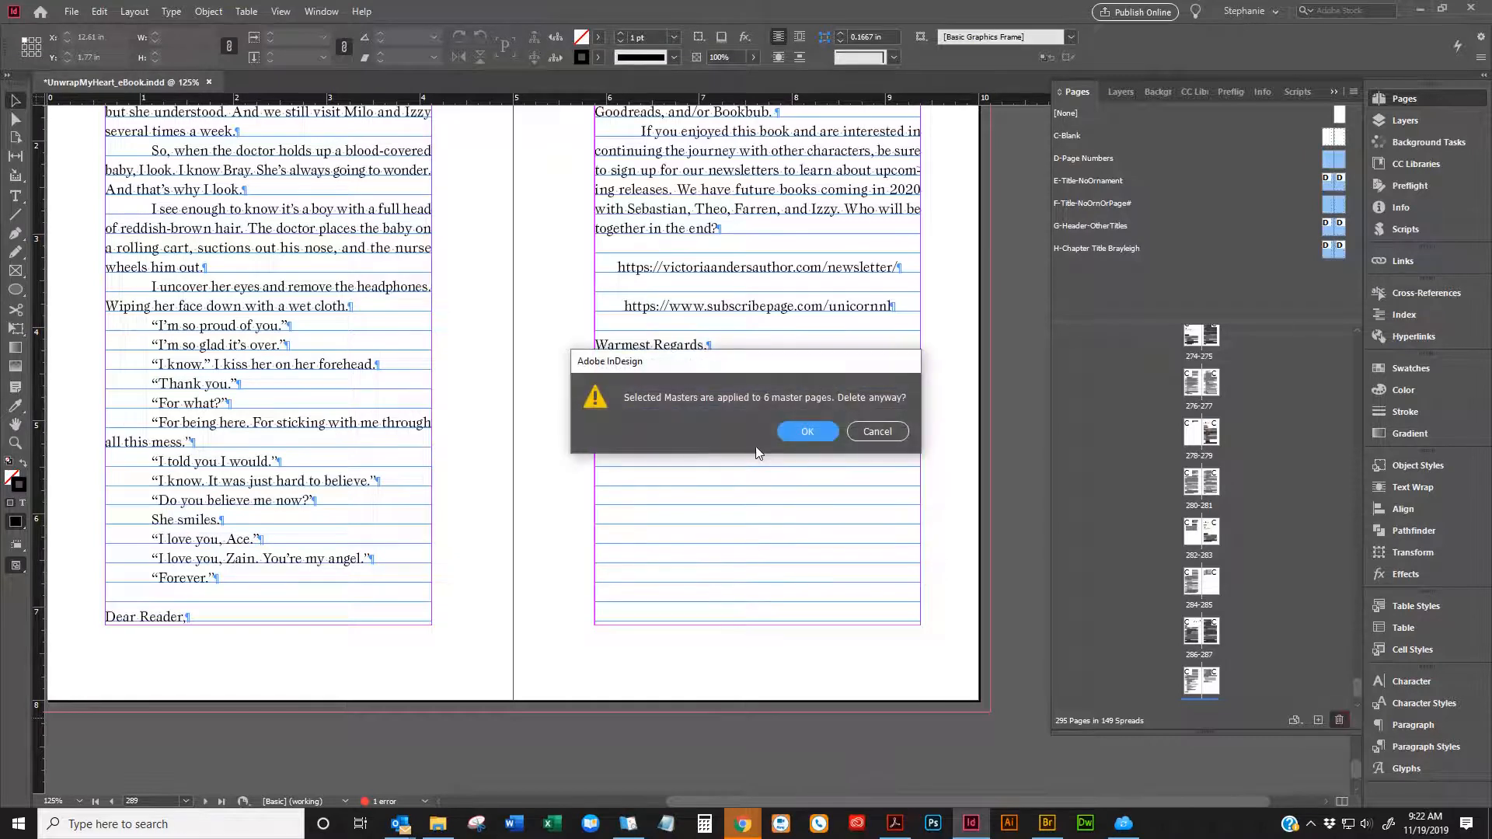
left_click(791, 431)
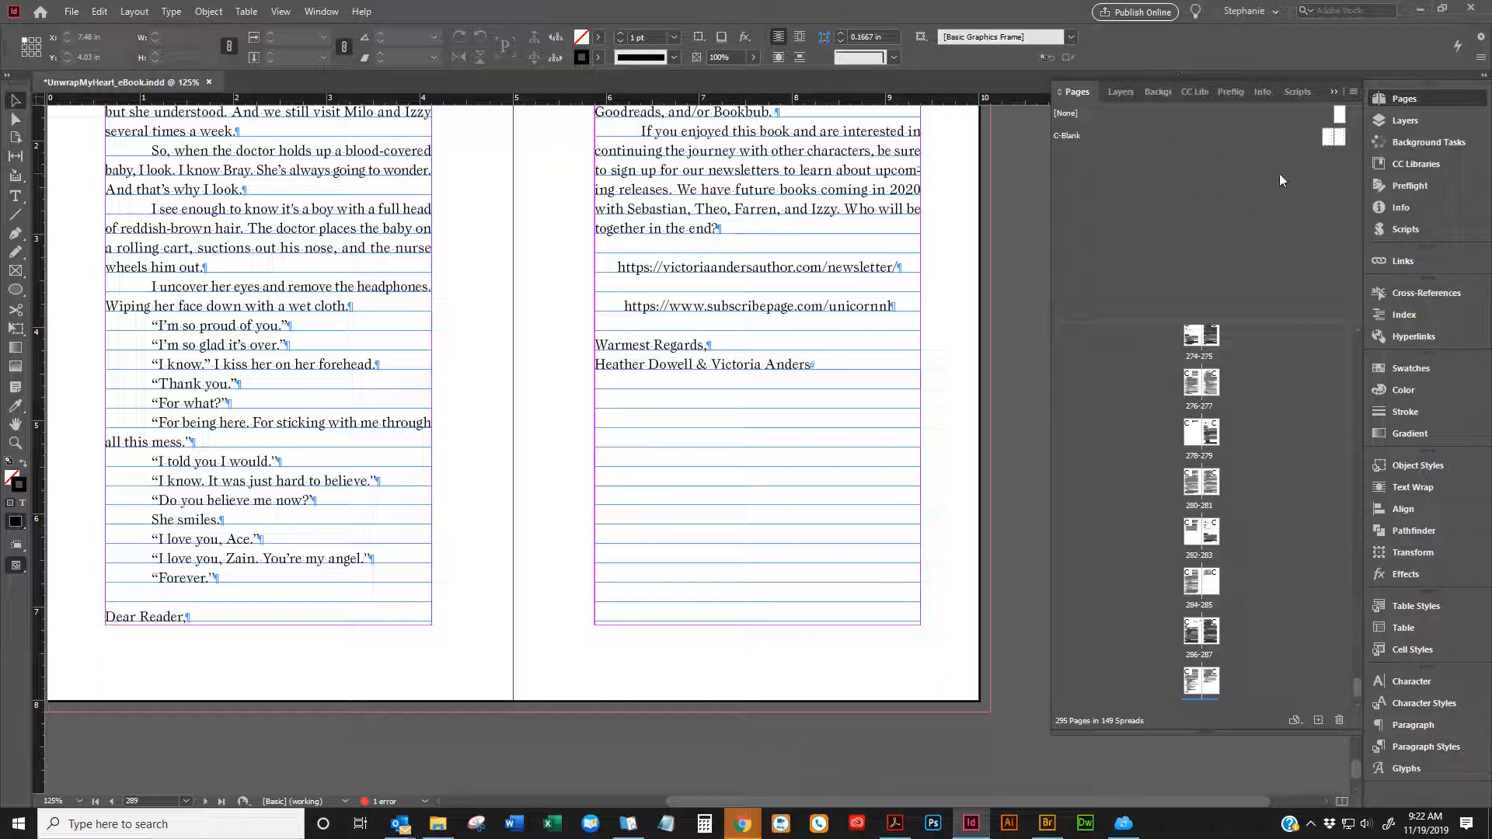
Delete the LineNumbers layer from the document
left_click(1403, 121)
left_click(1207, 164)
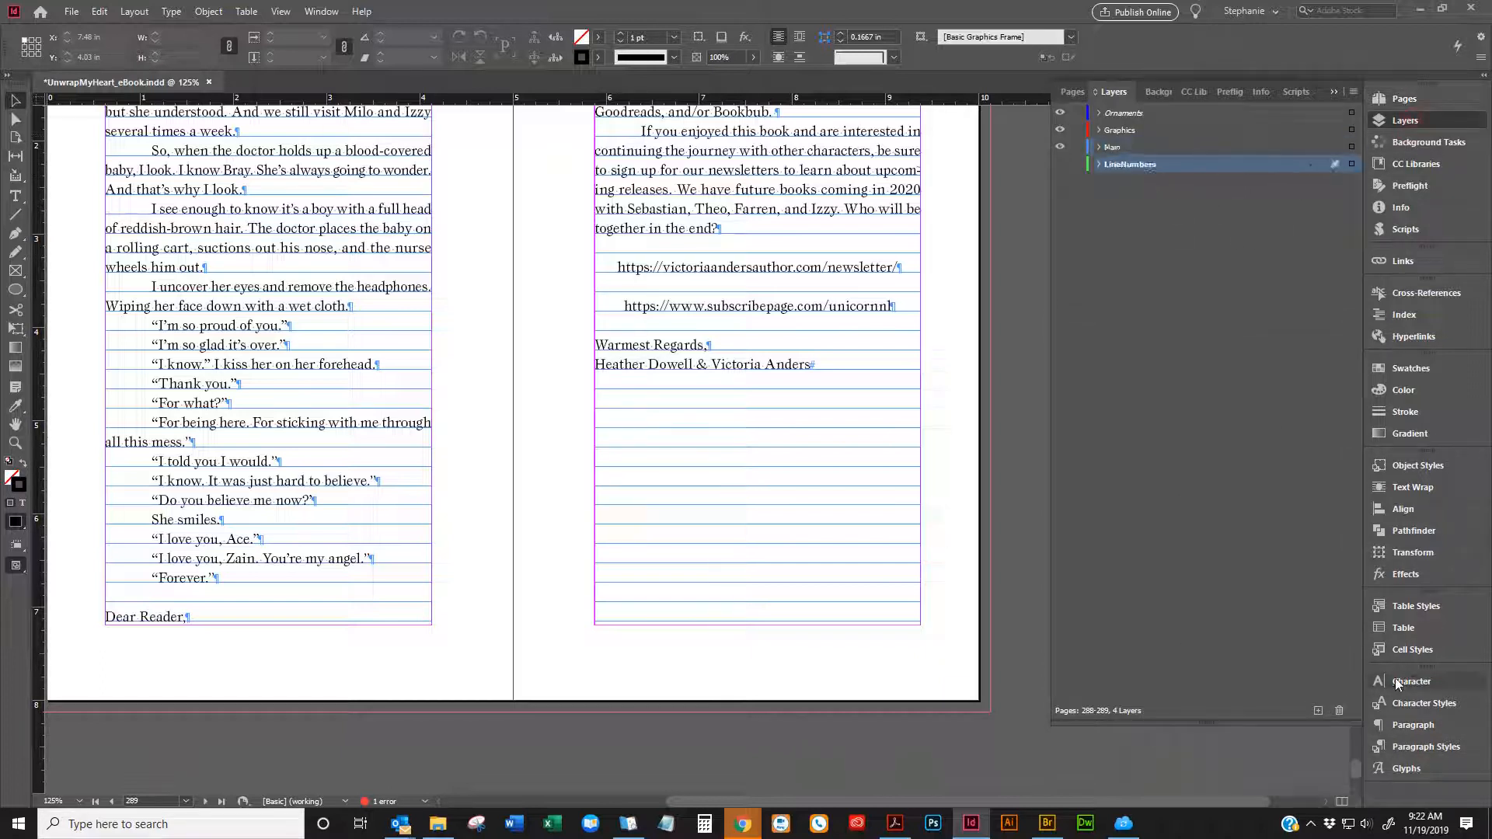
left_click(1337, 711)
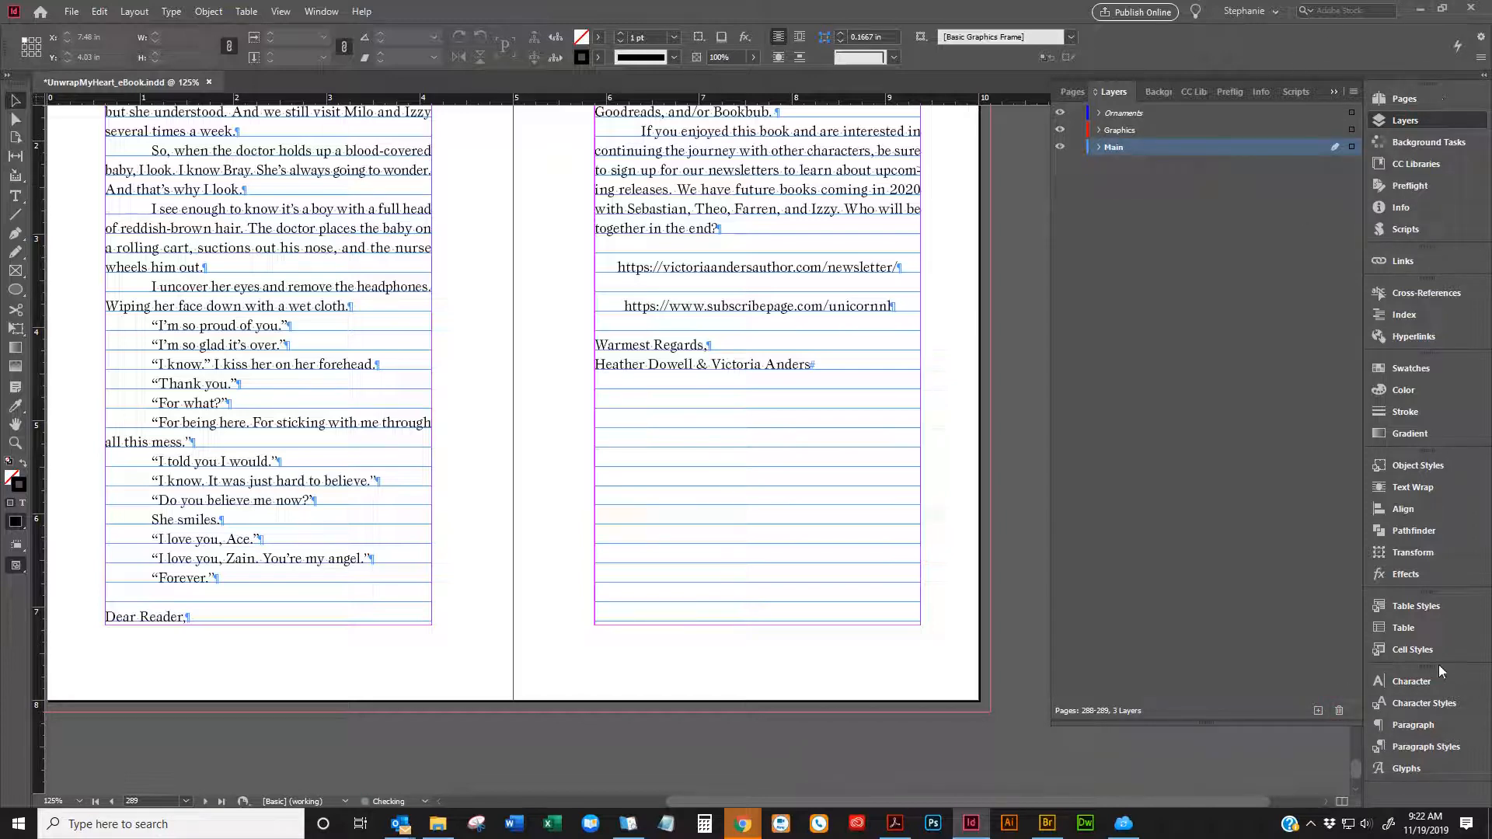
Select all unused paragraph styles and delete them, replacing any remaining uses with [Basic Paragraph] for all
left_click(1420, 742)
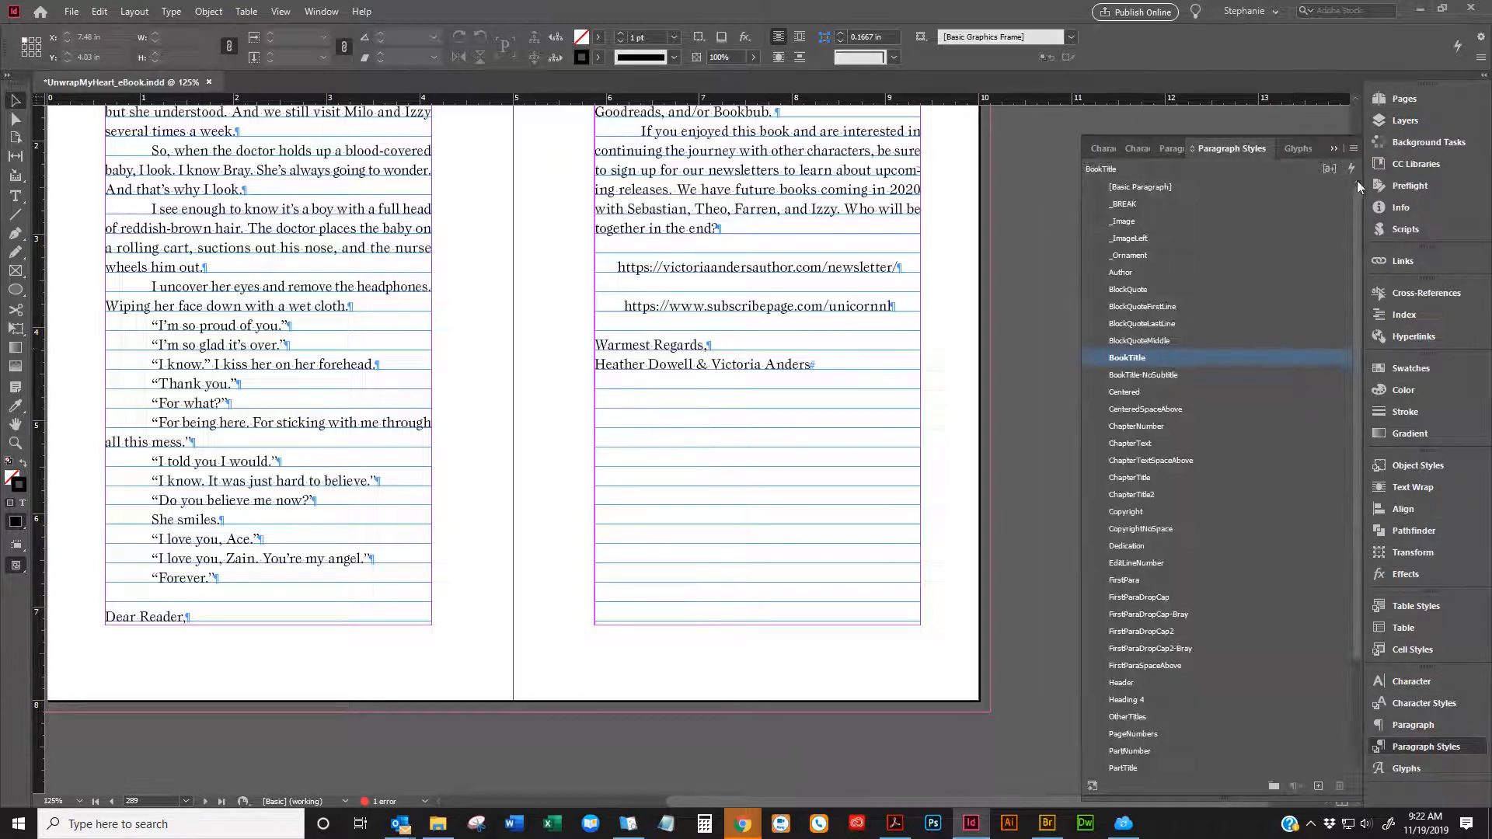
left_click(1353, 149)
left_click(1185, 375)
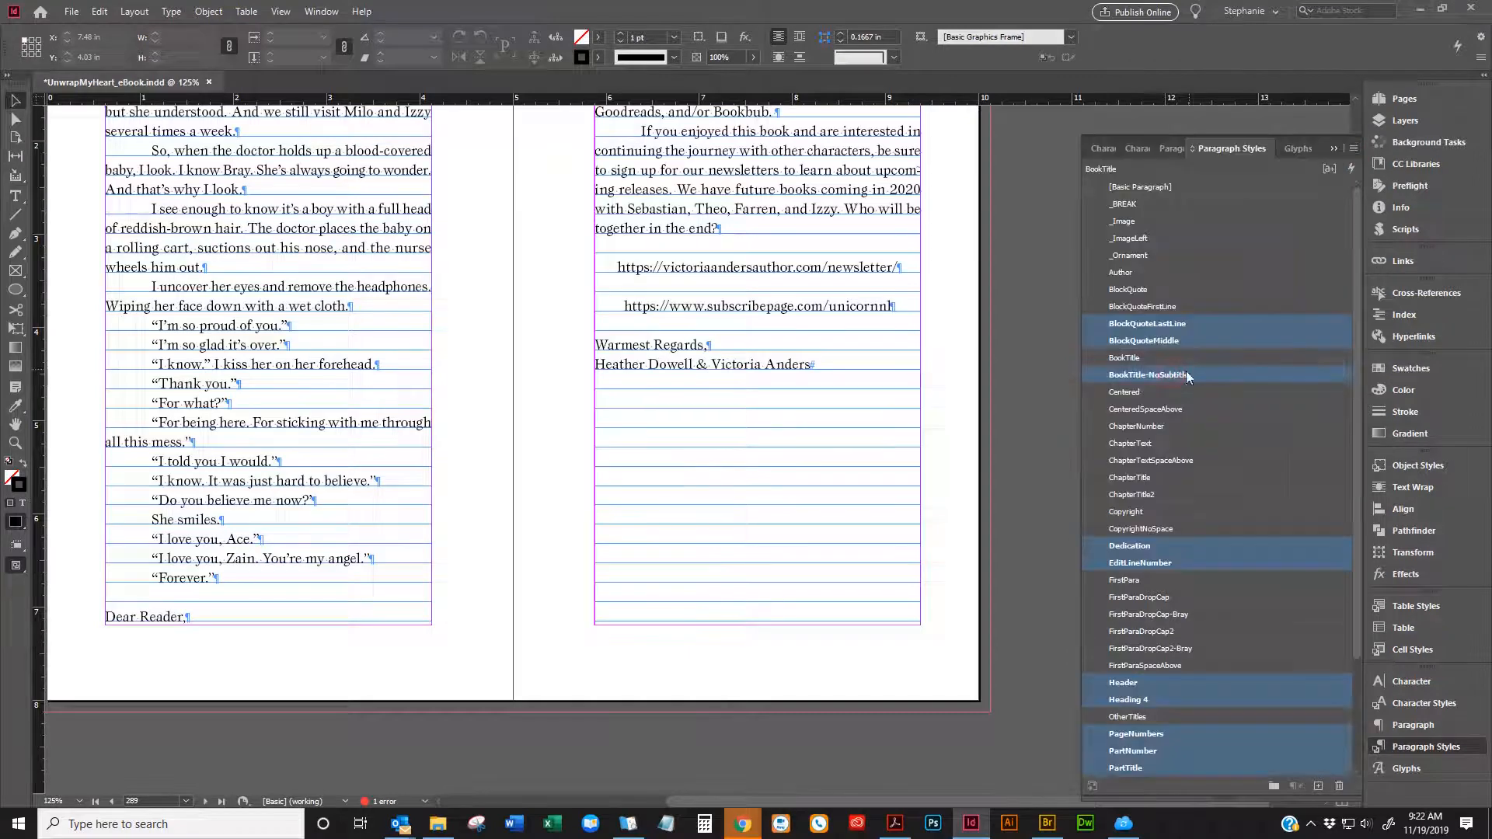
scroll(1204, 365, "down", 4)
scroll(1217, 381, "up", 4)
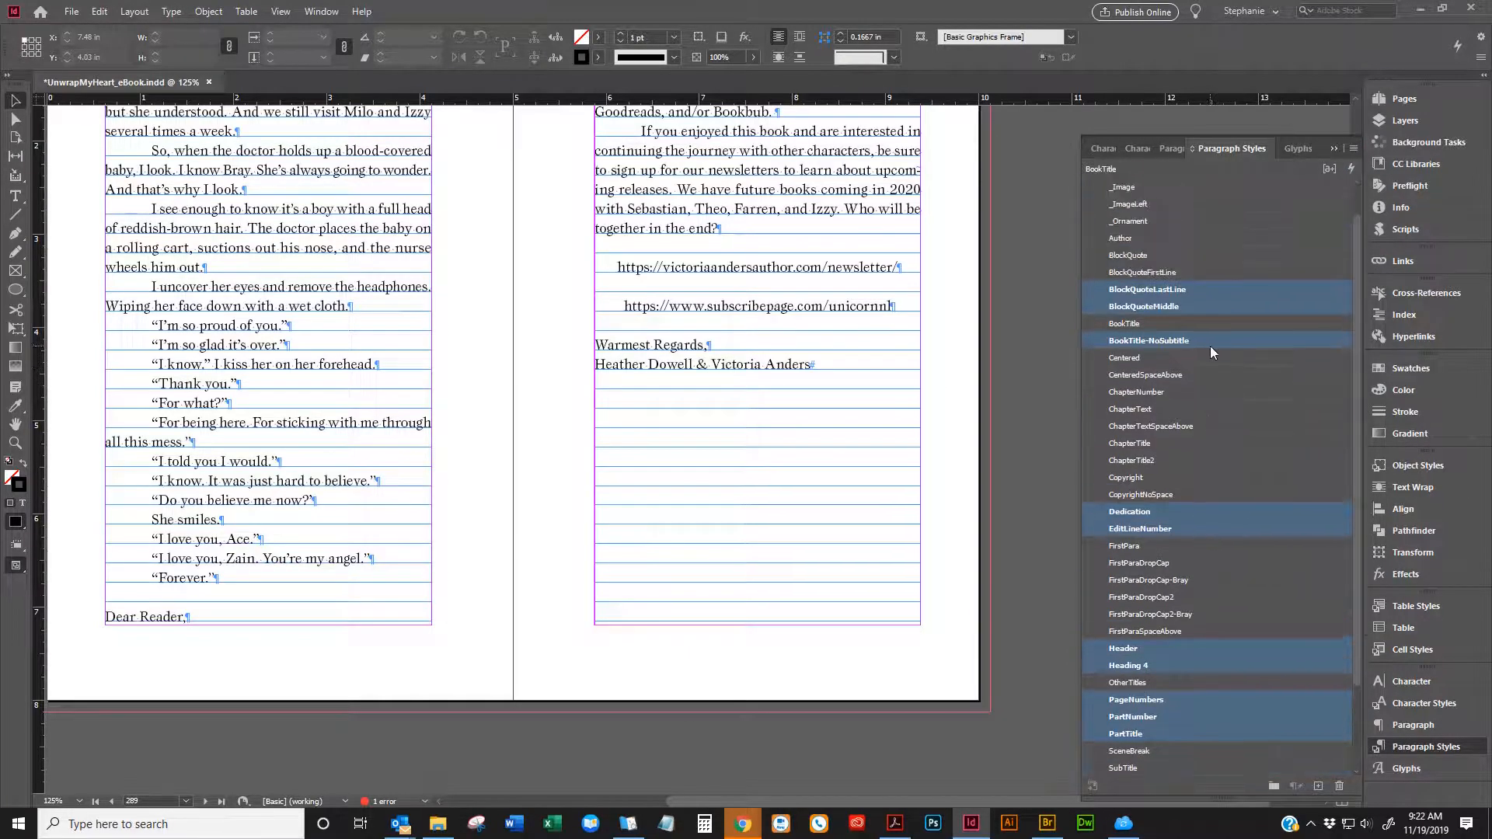
scroll(1214, 342, "down", 4)
scroll(1214, 366, "up", 4)
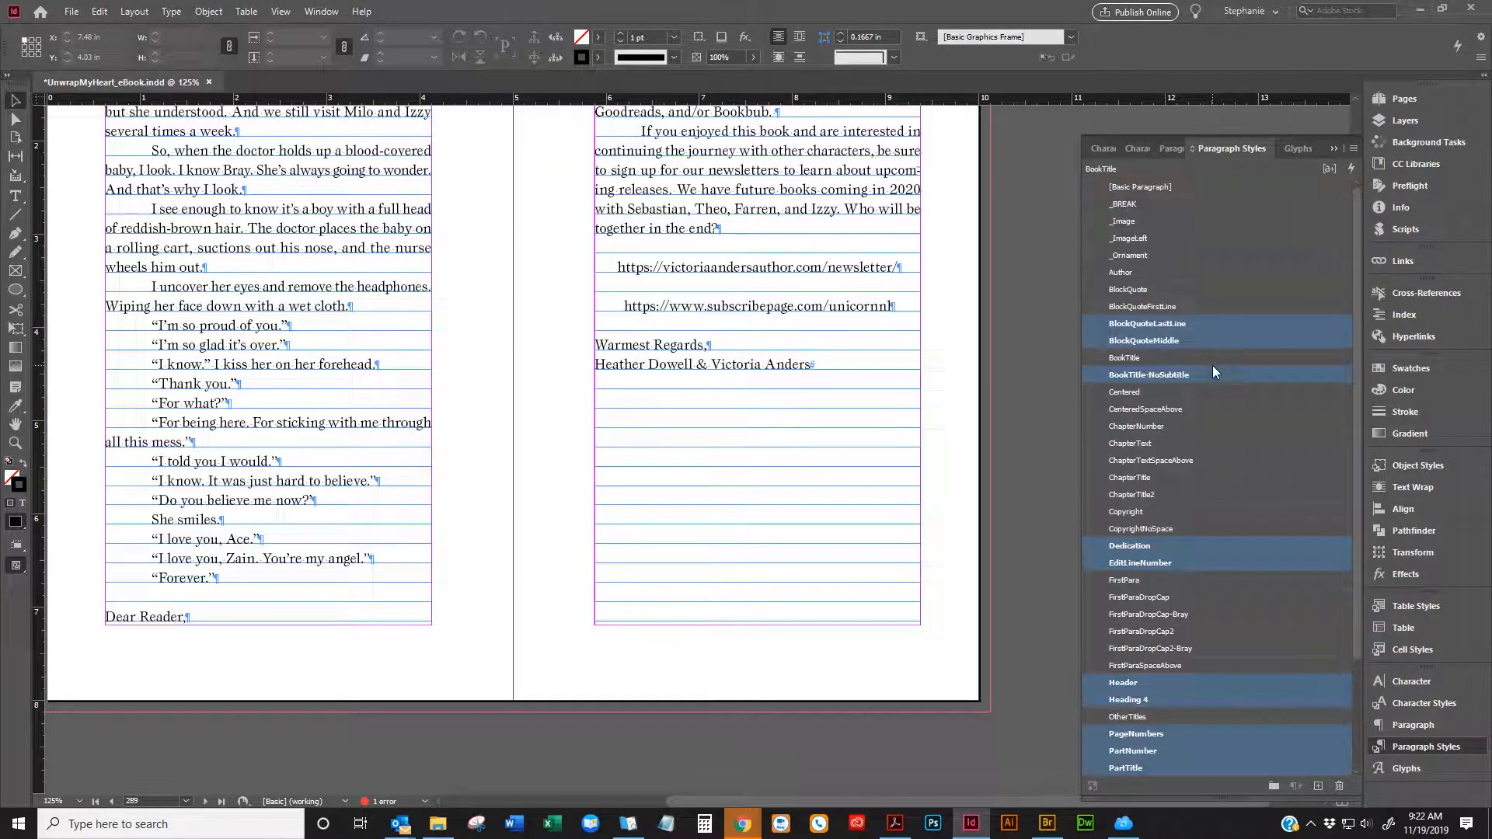
left_click(1338, 785)
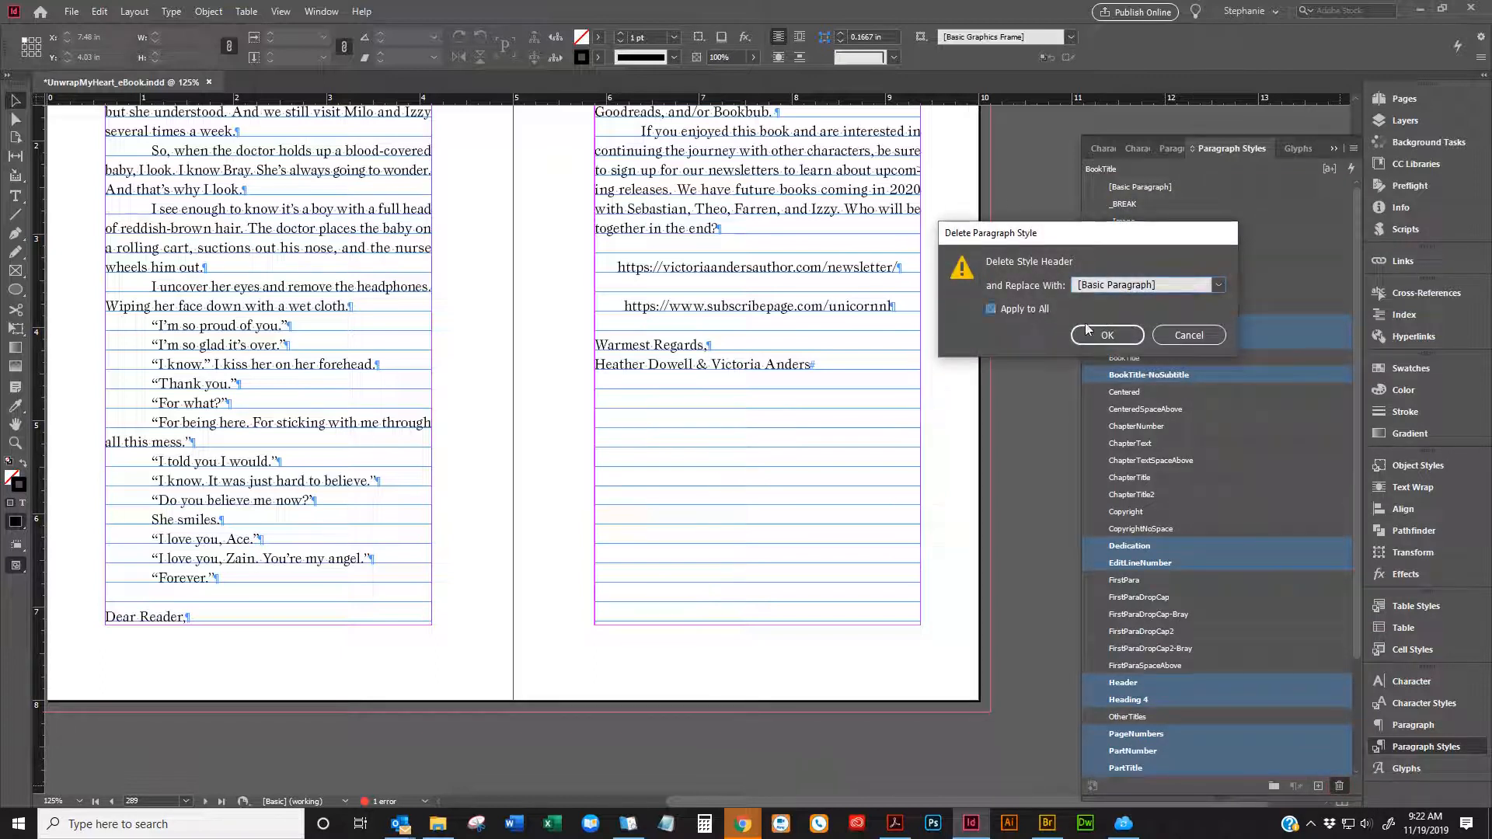
left_click(1103, 336)
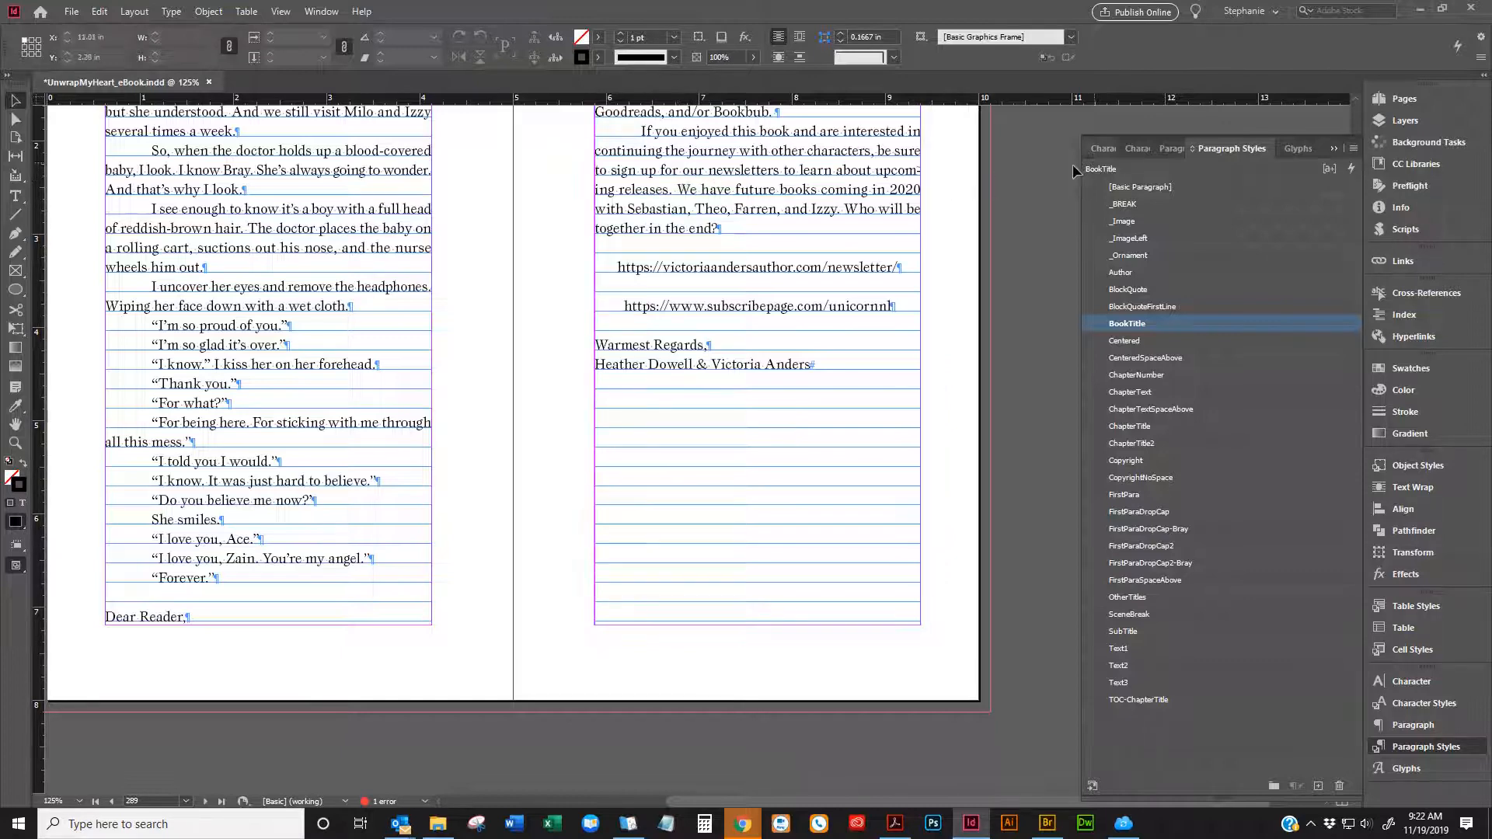
left_click(1351, 148)
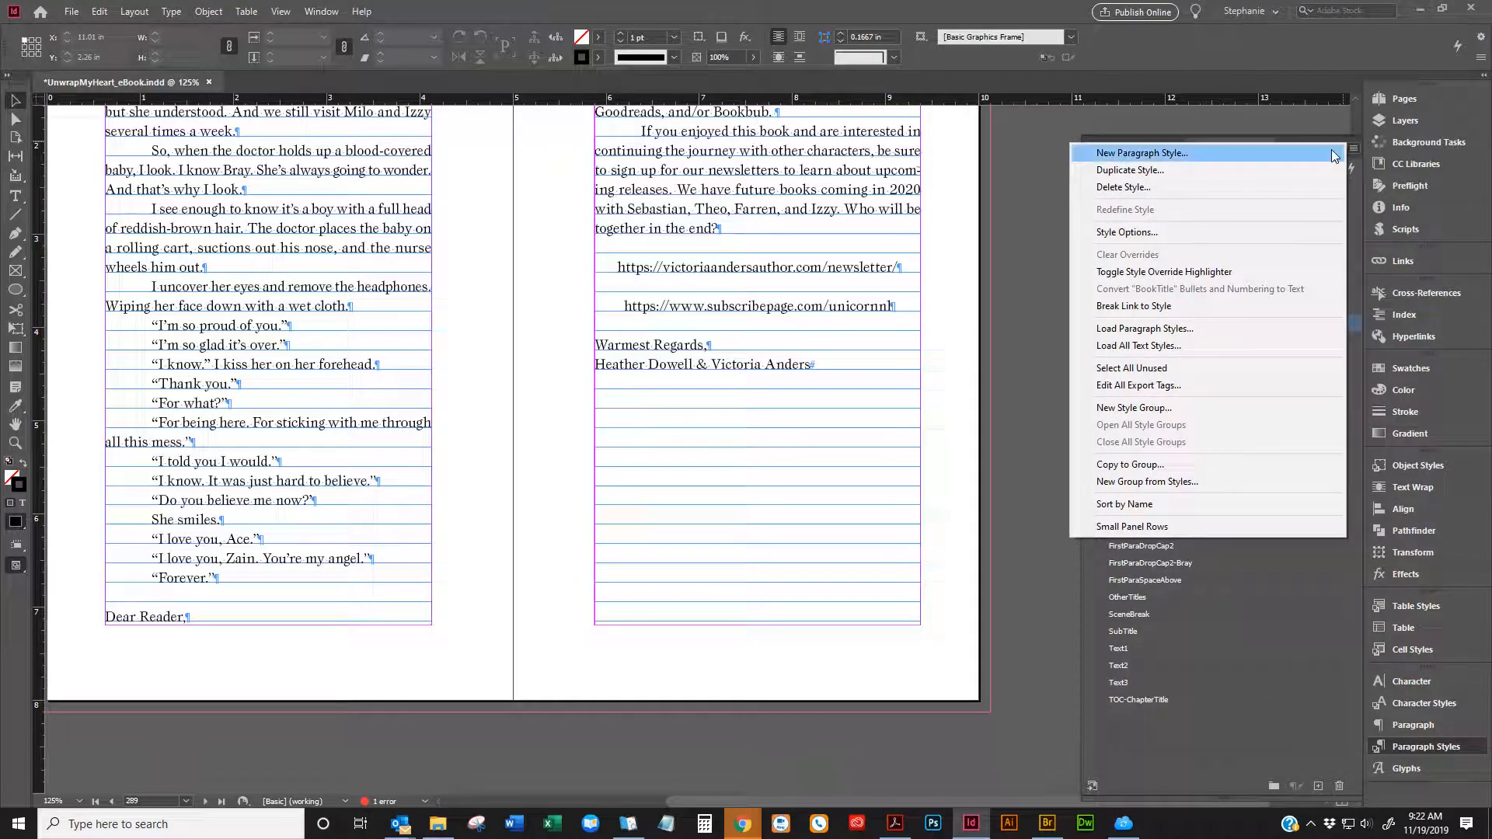
left_click(684, 428)
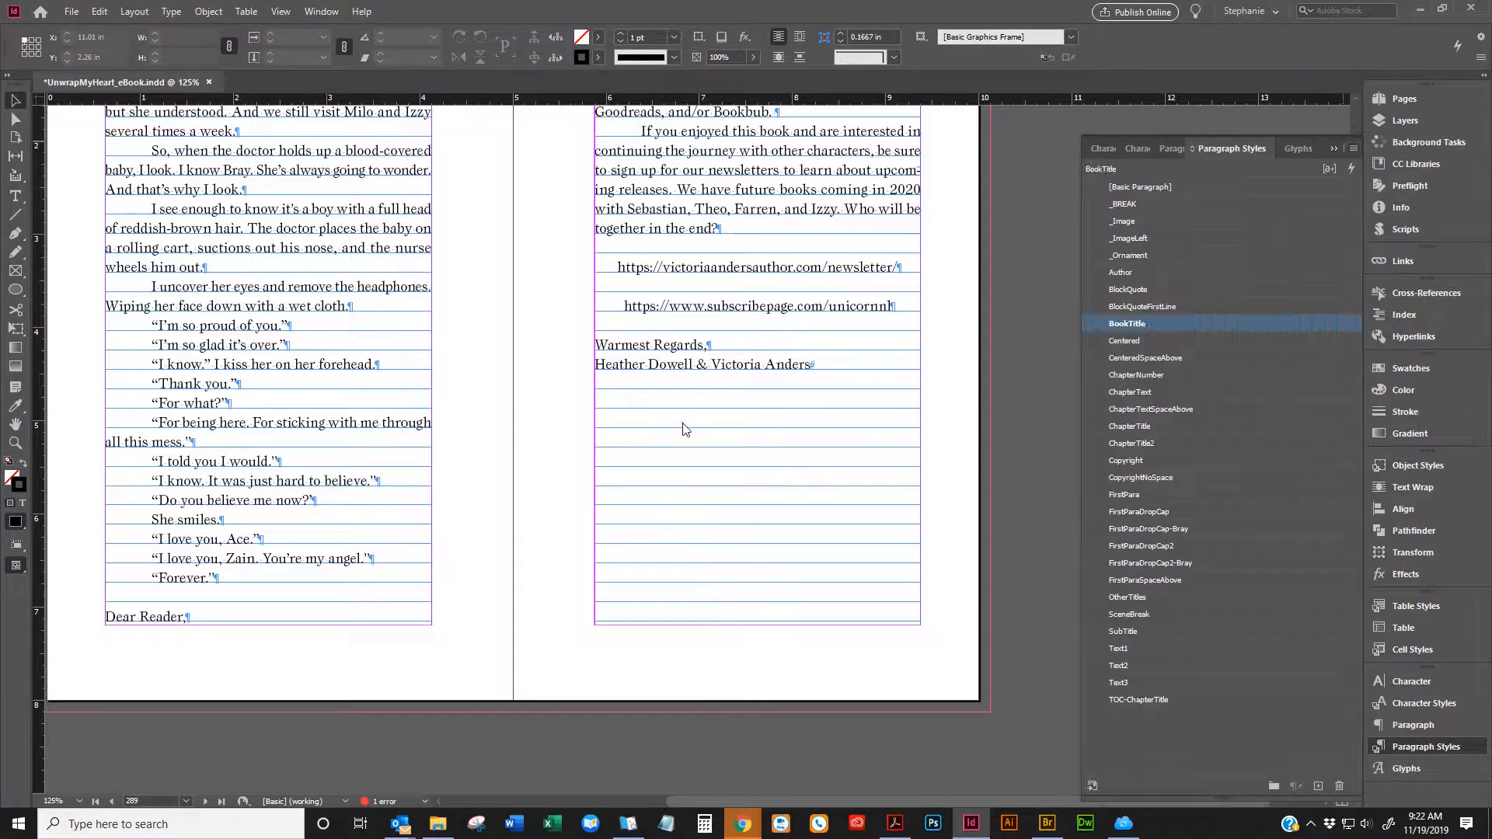
Examine the chapter openings from the epilogue back to Chapter 39, checking for a name graphic below each chapter number
scroll(684, 428, "up", 10)
scroll(686, 432, "up", 5)
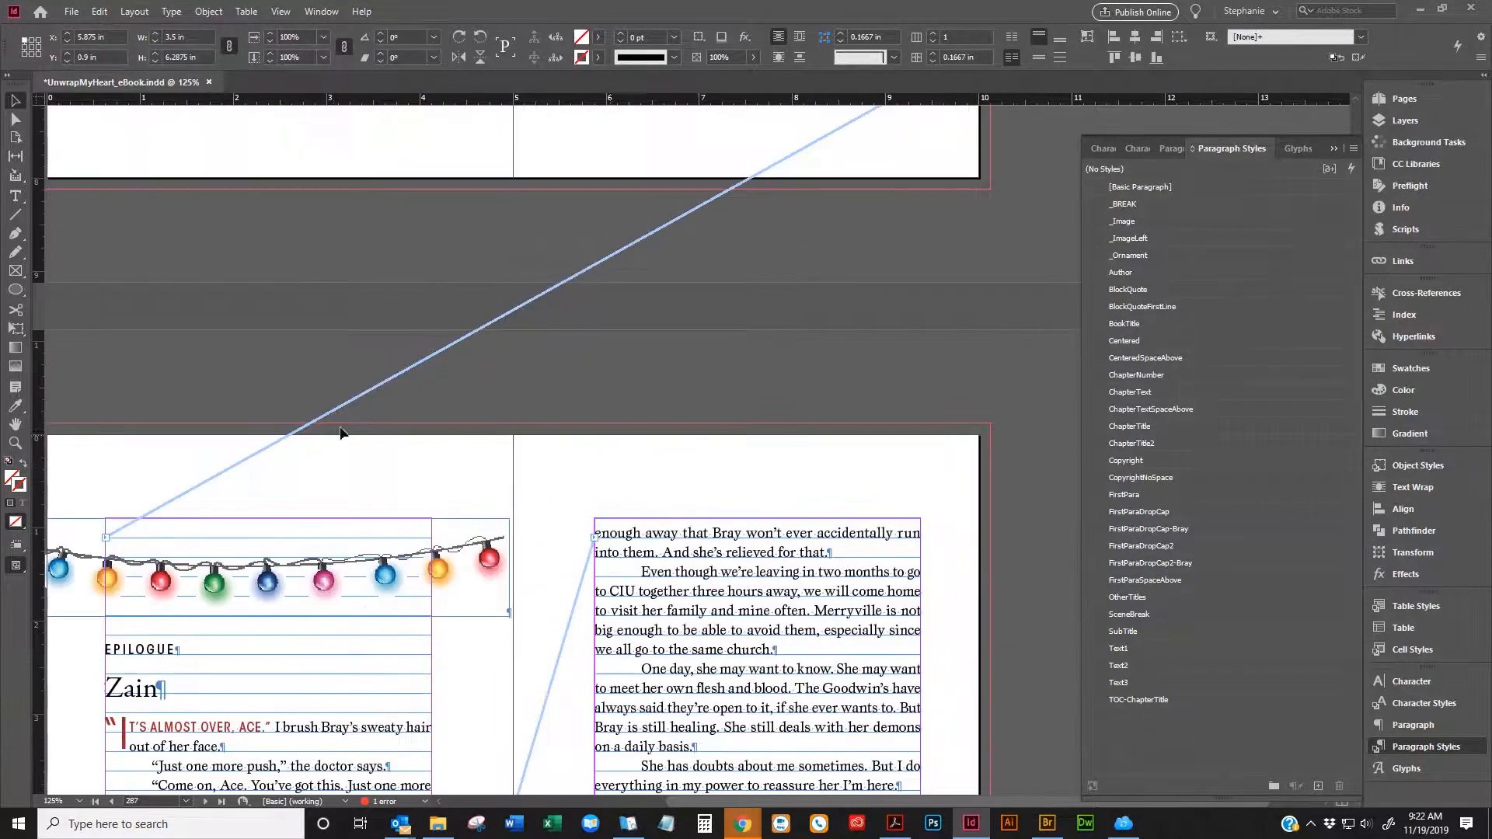
double_click(378, 635)
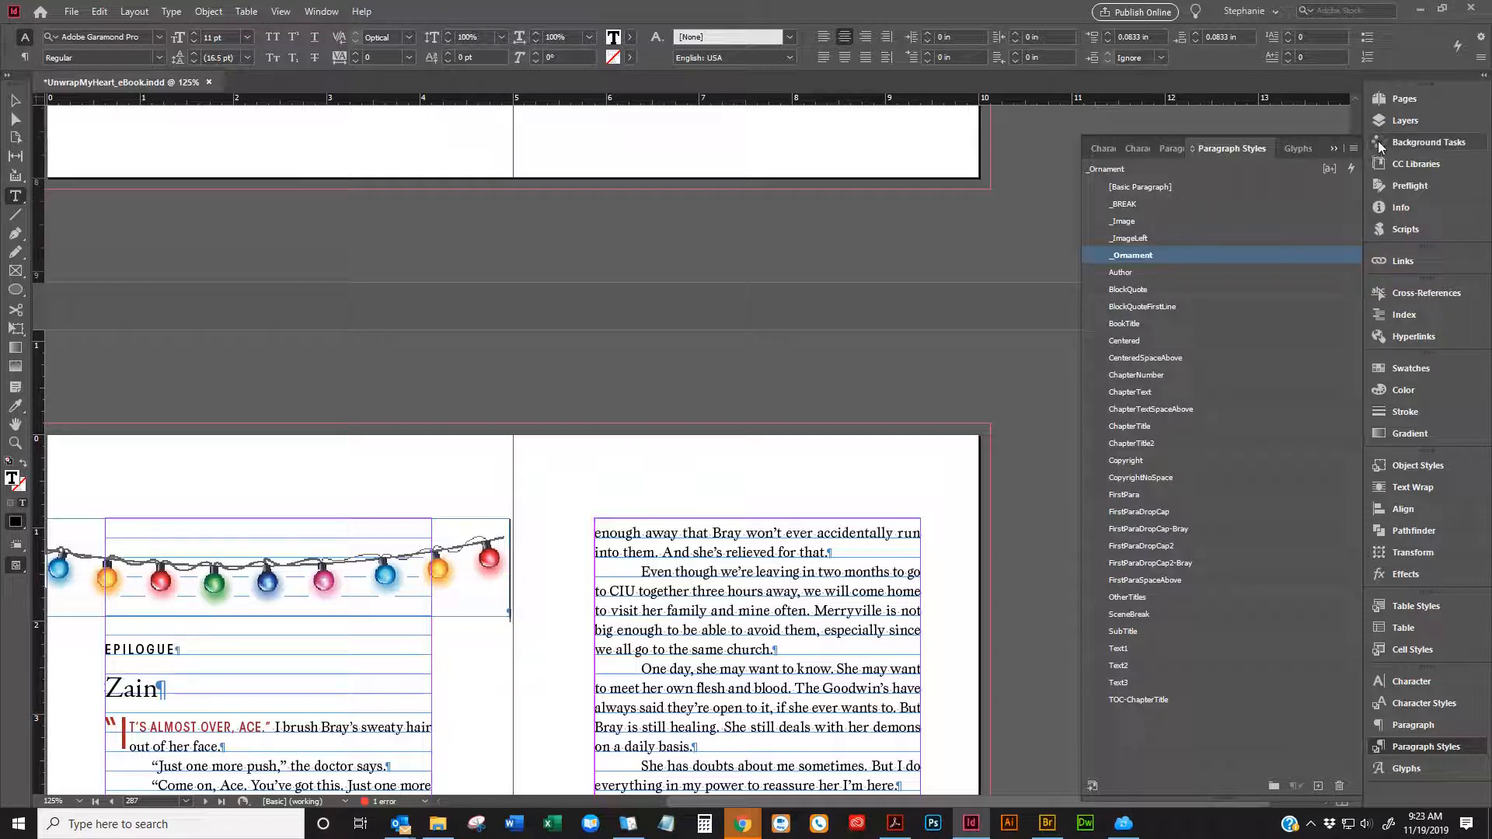
scroll(310, 603, "down", 3)
scroll(290, 587, "up", 10)
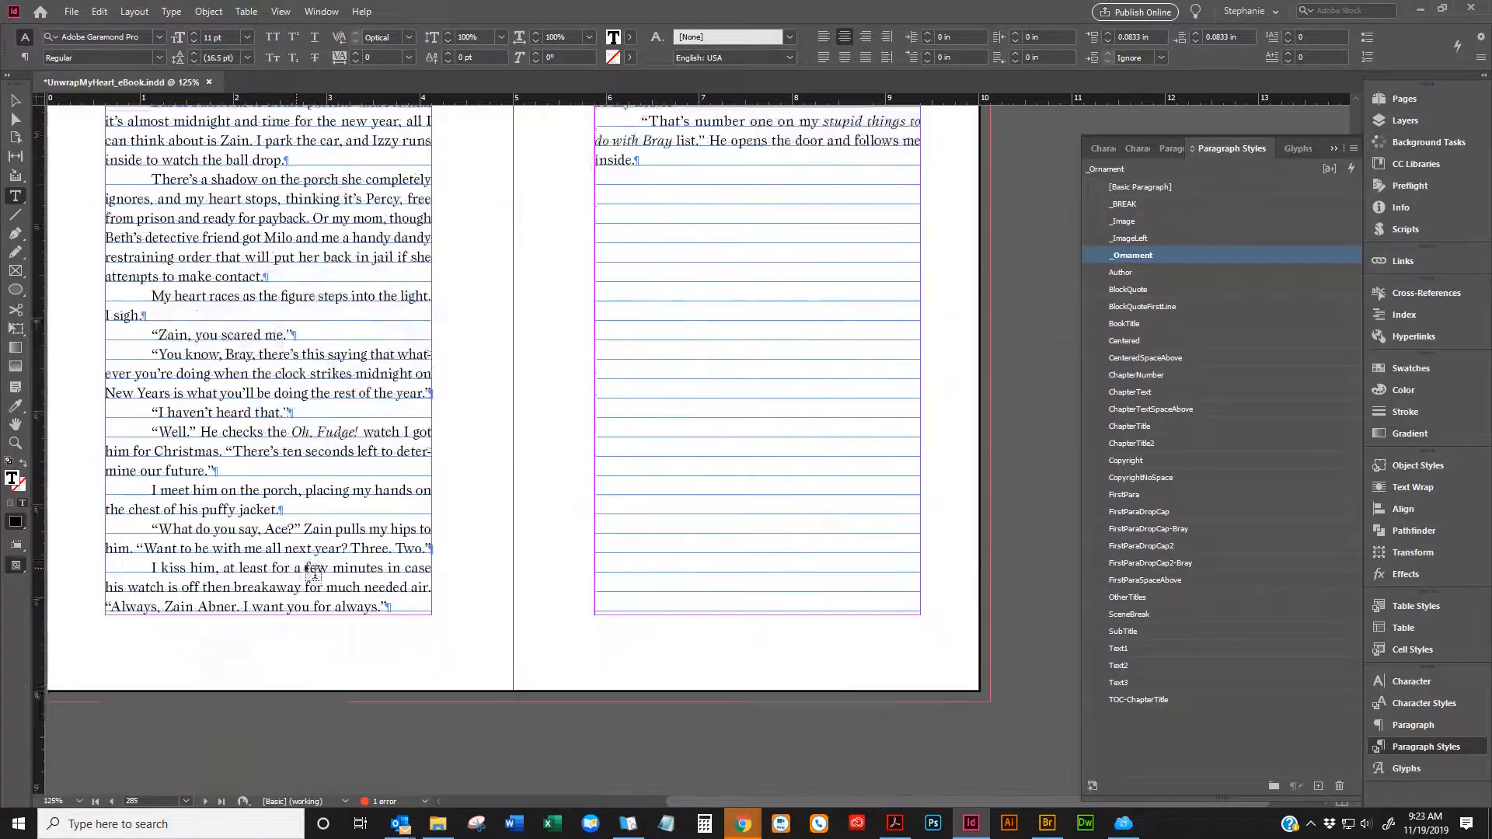
scroll(319, 571, "up", 10)
scroll(621, 567, "up", 20)
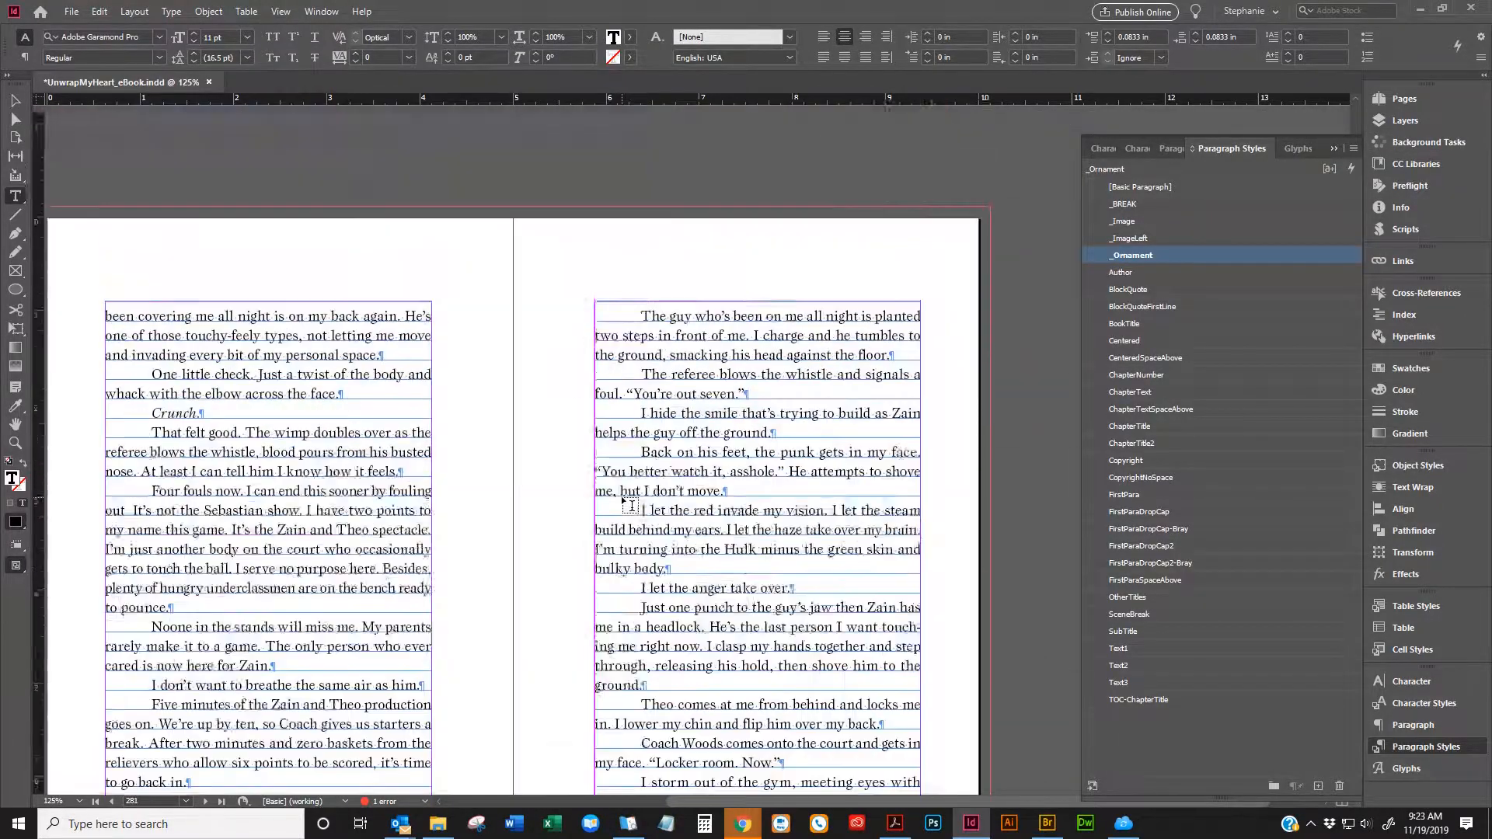
scroll(629, 505, "up", 15)
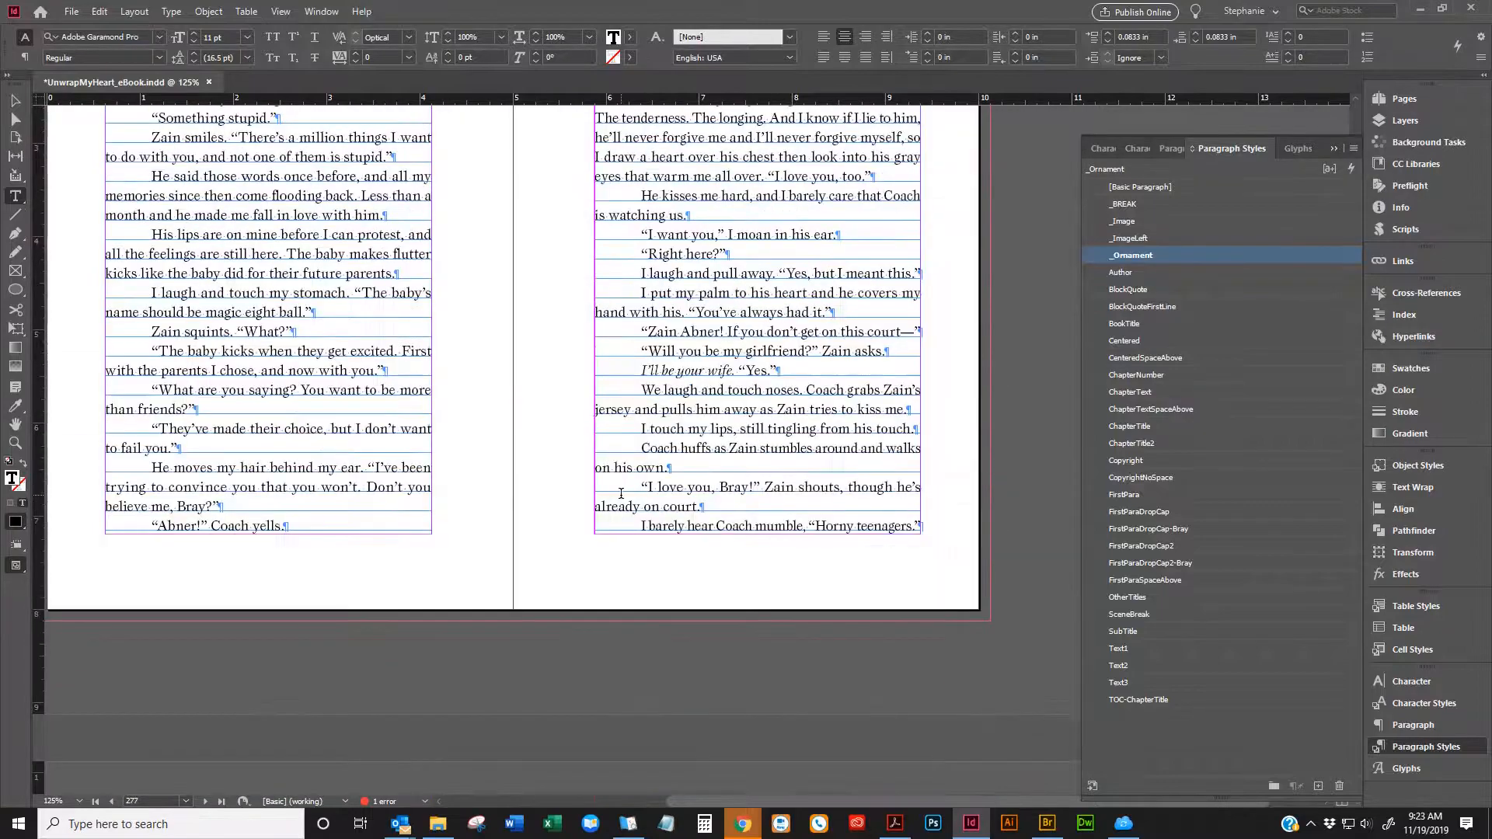
scroll(338, 577, "up", 20)
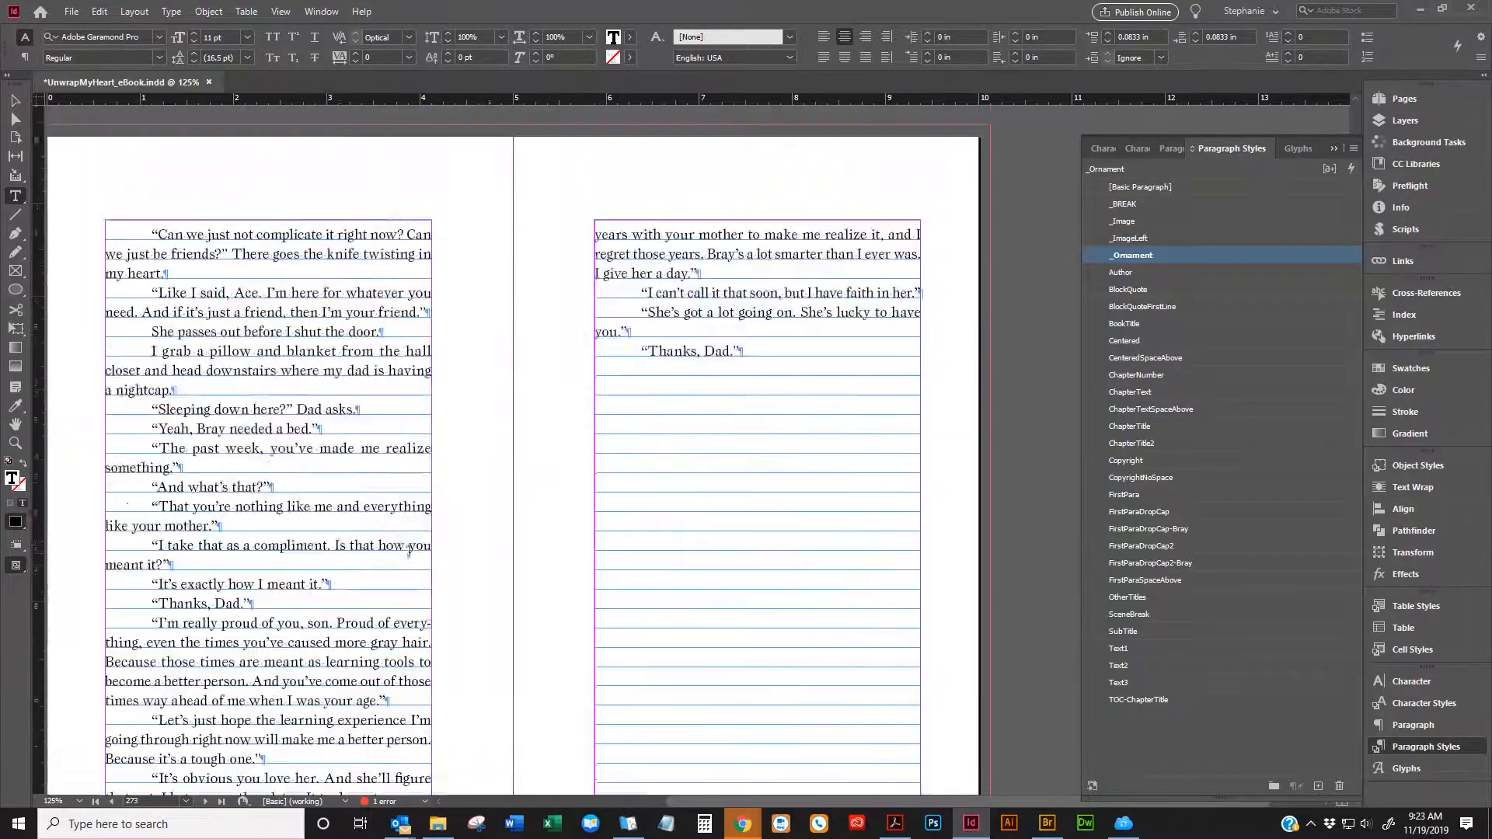
scroll(599, 497, "up", 4)
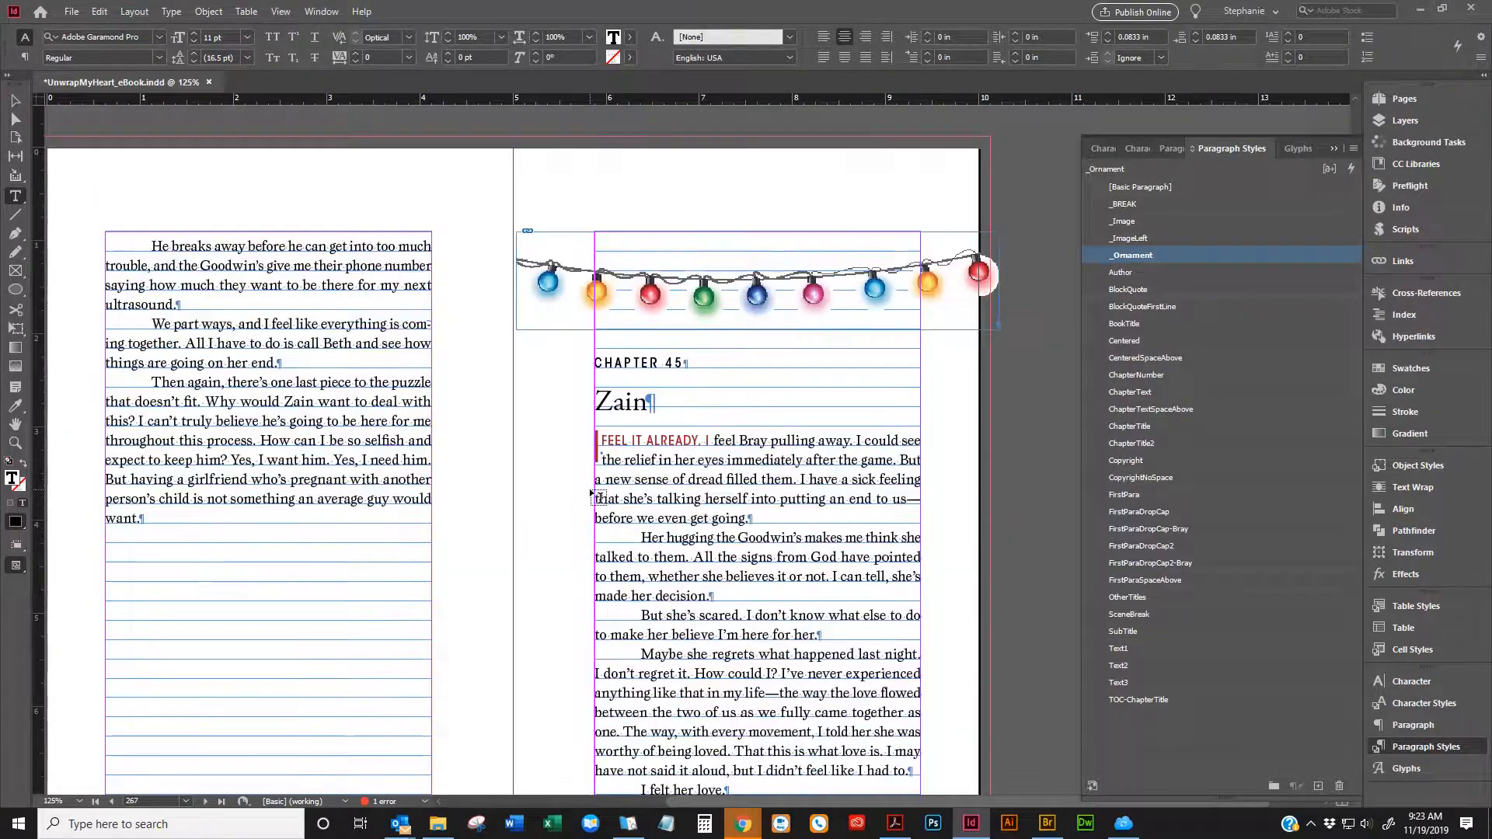
scroll(709, 399, "up", 15)
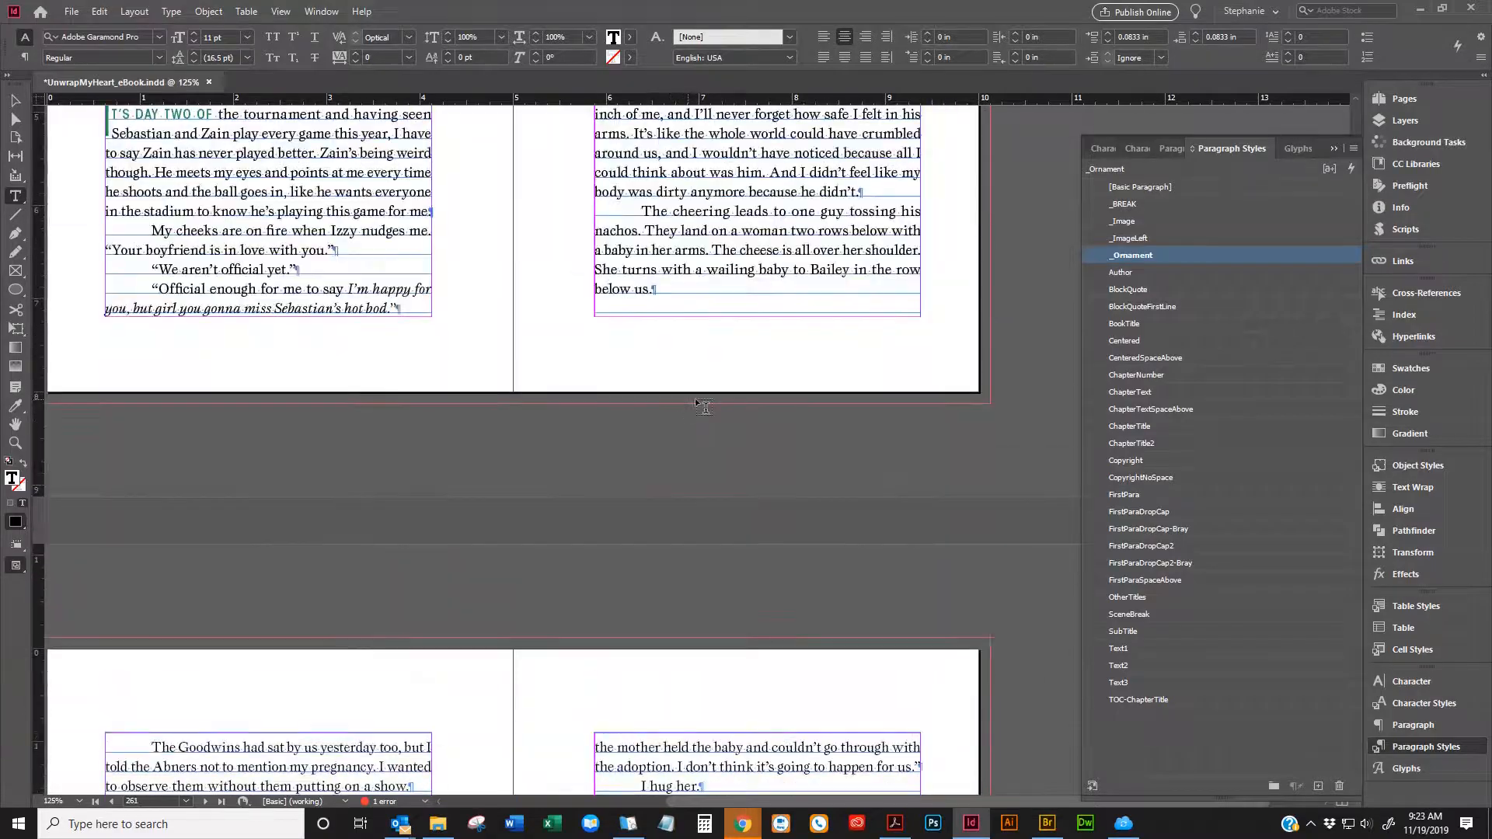
scroll(701, 408, "up", 12)
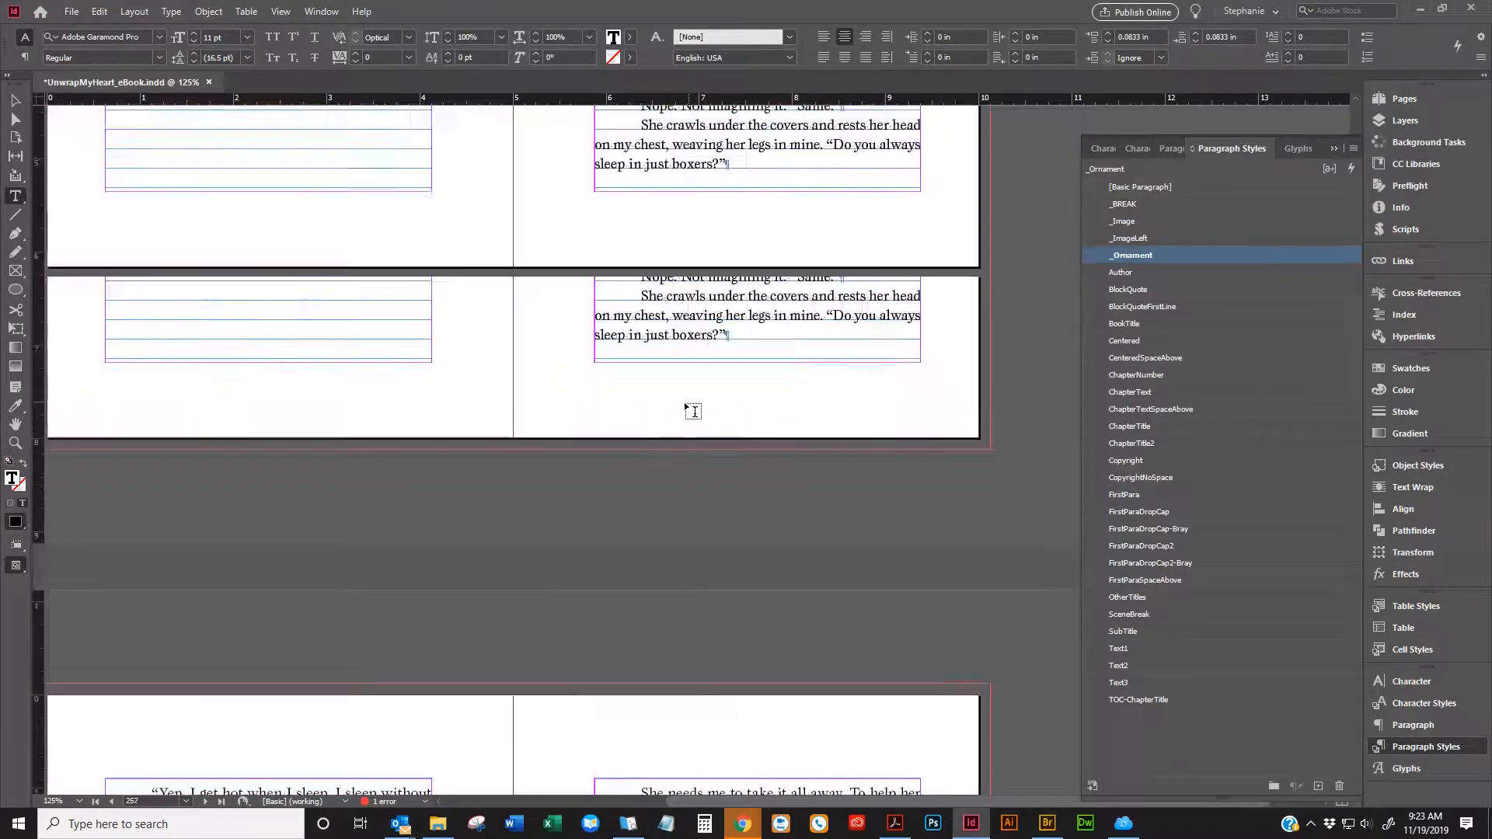
scroll(684, 427, "up", 12)
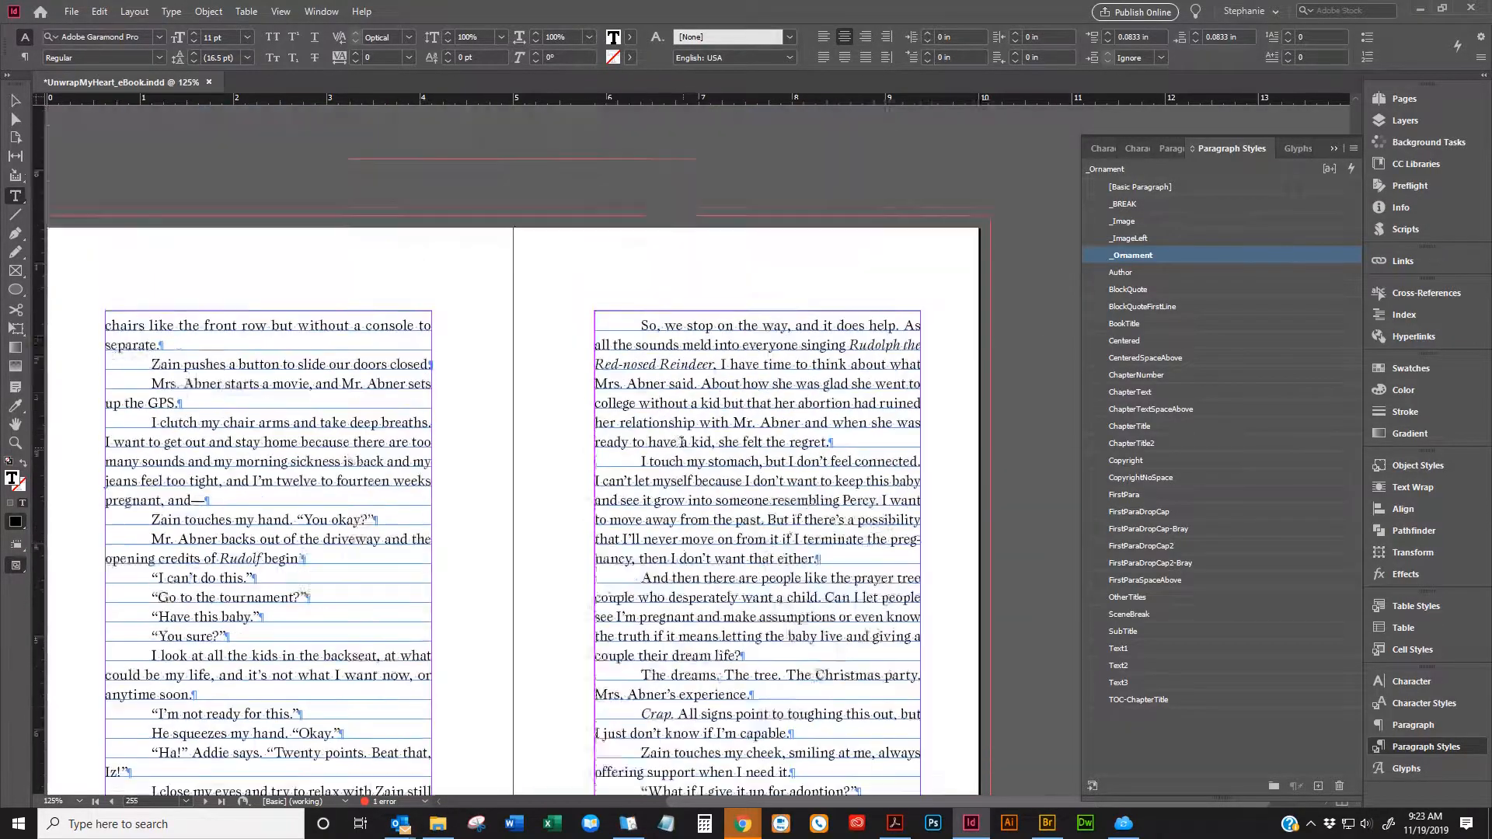
scroll(673, 434, "up", 12)
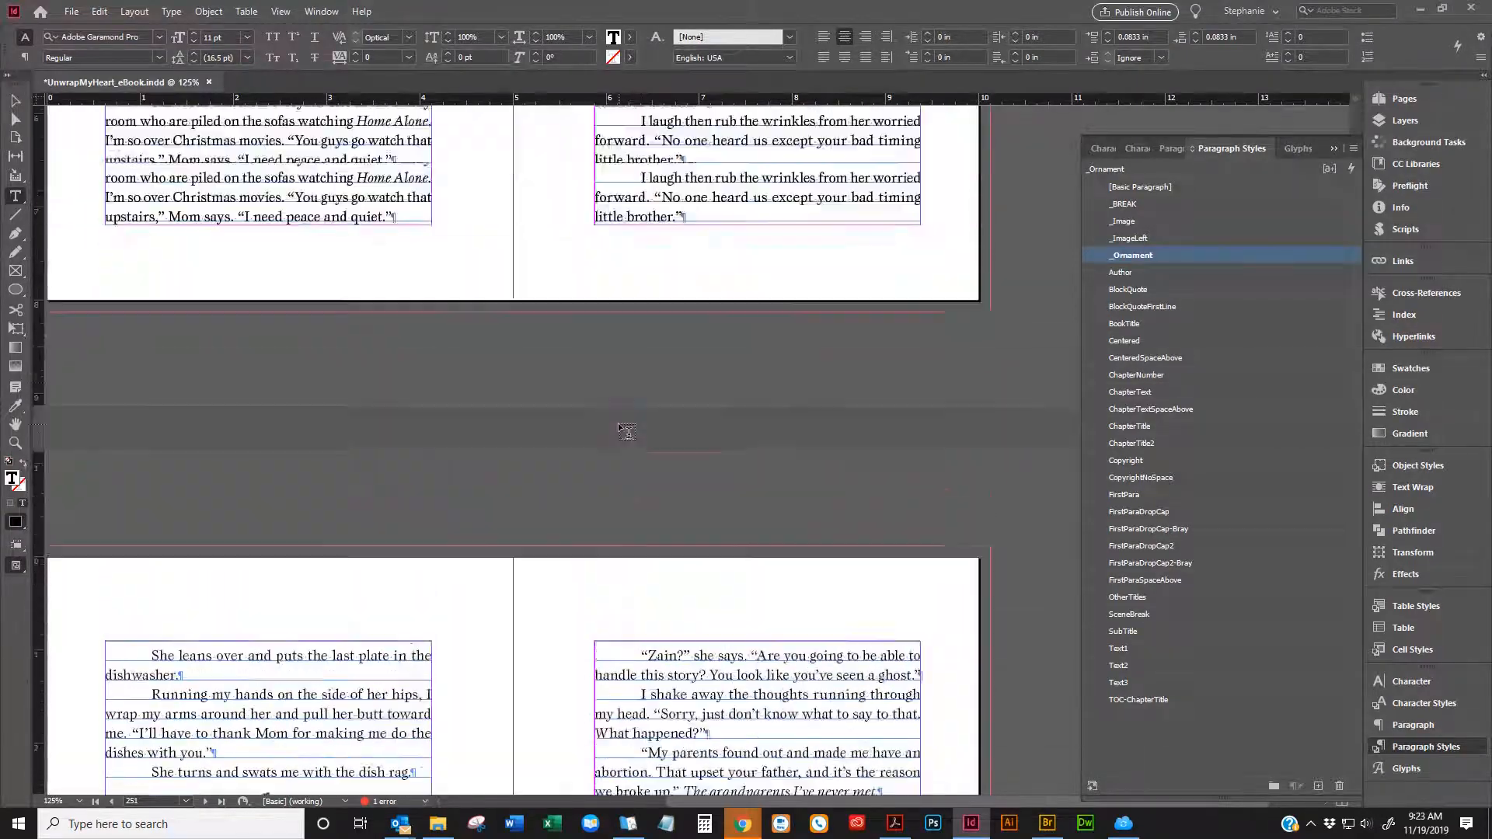
scroll(417, 523, "up", 6)
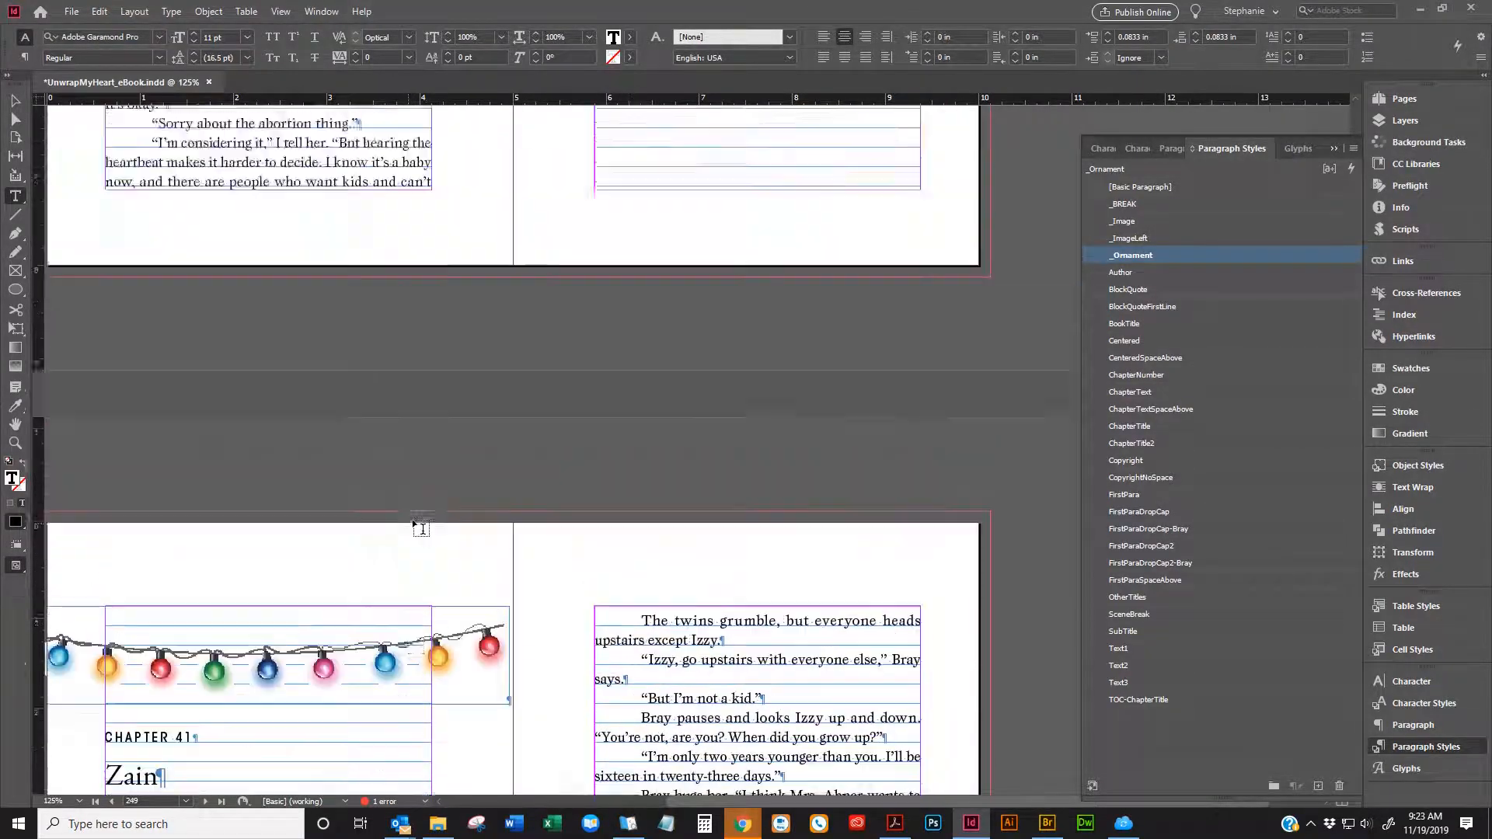
scroll(449, 517, "up", 15)
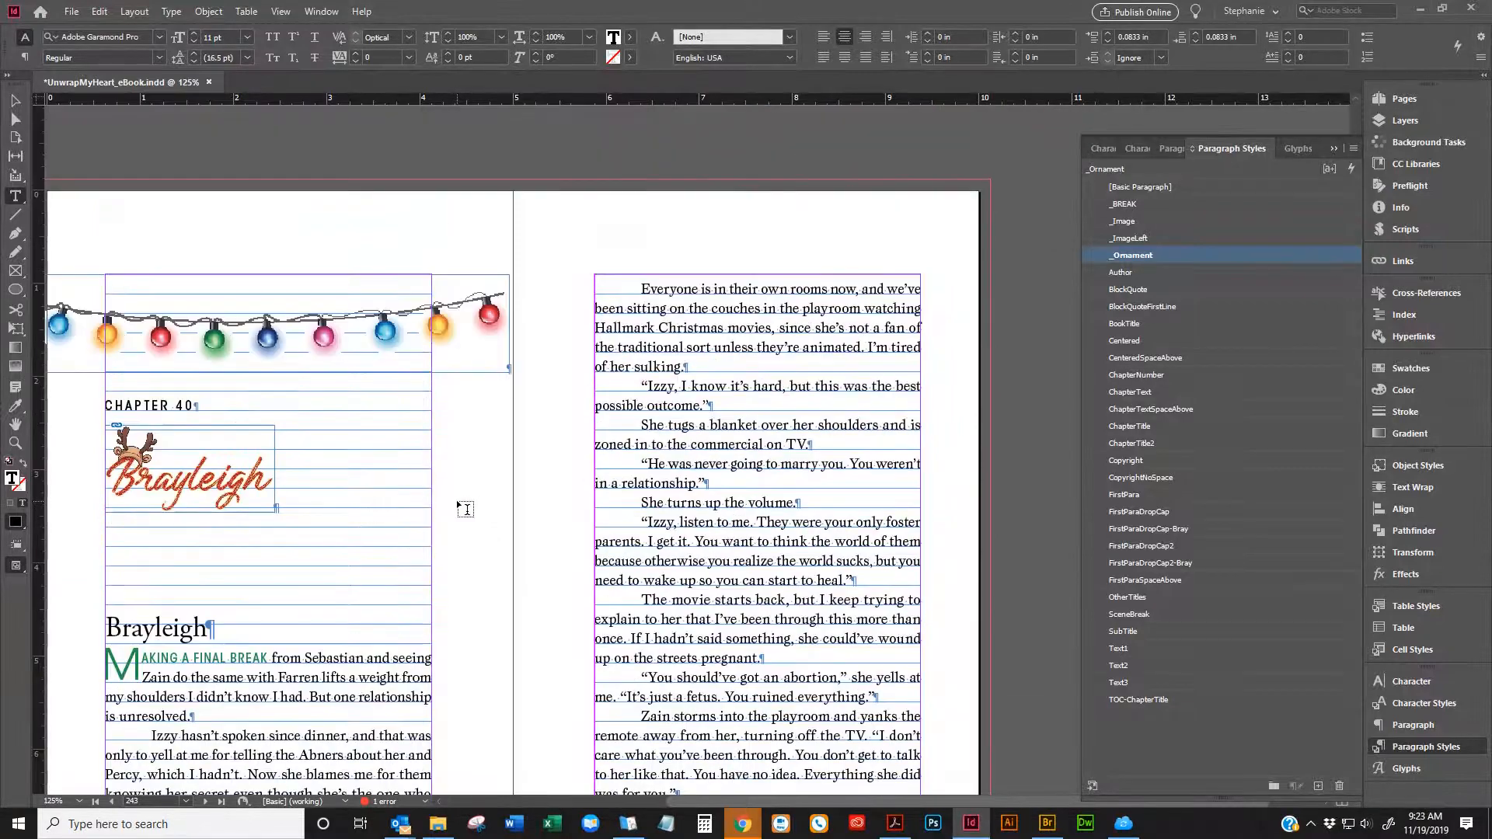
scroll(463, 506, "up", 10)
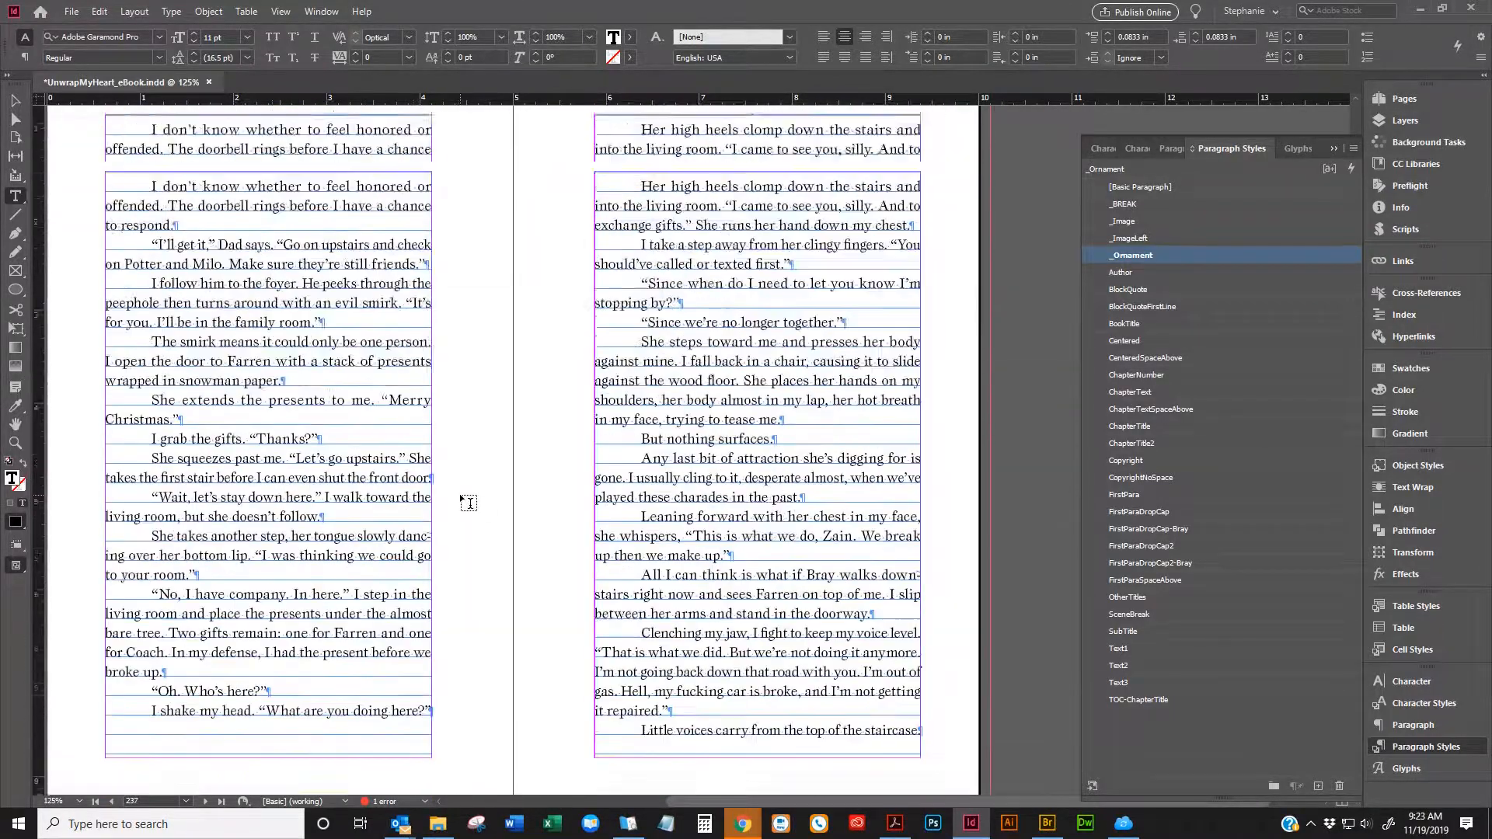
scroll(469, 505, "up", 10)
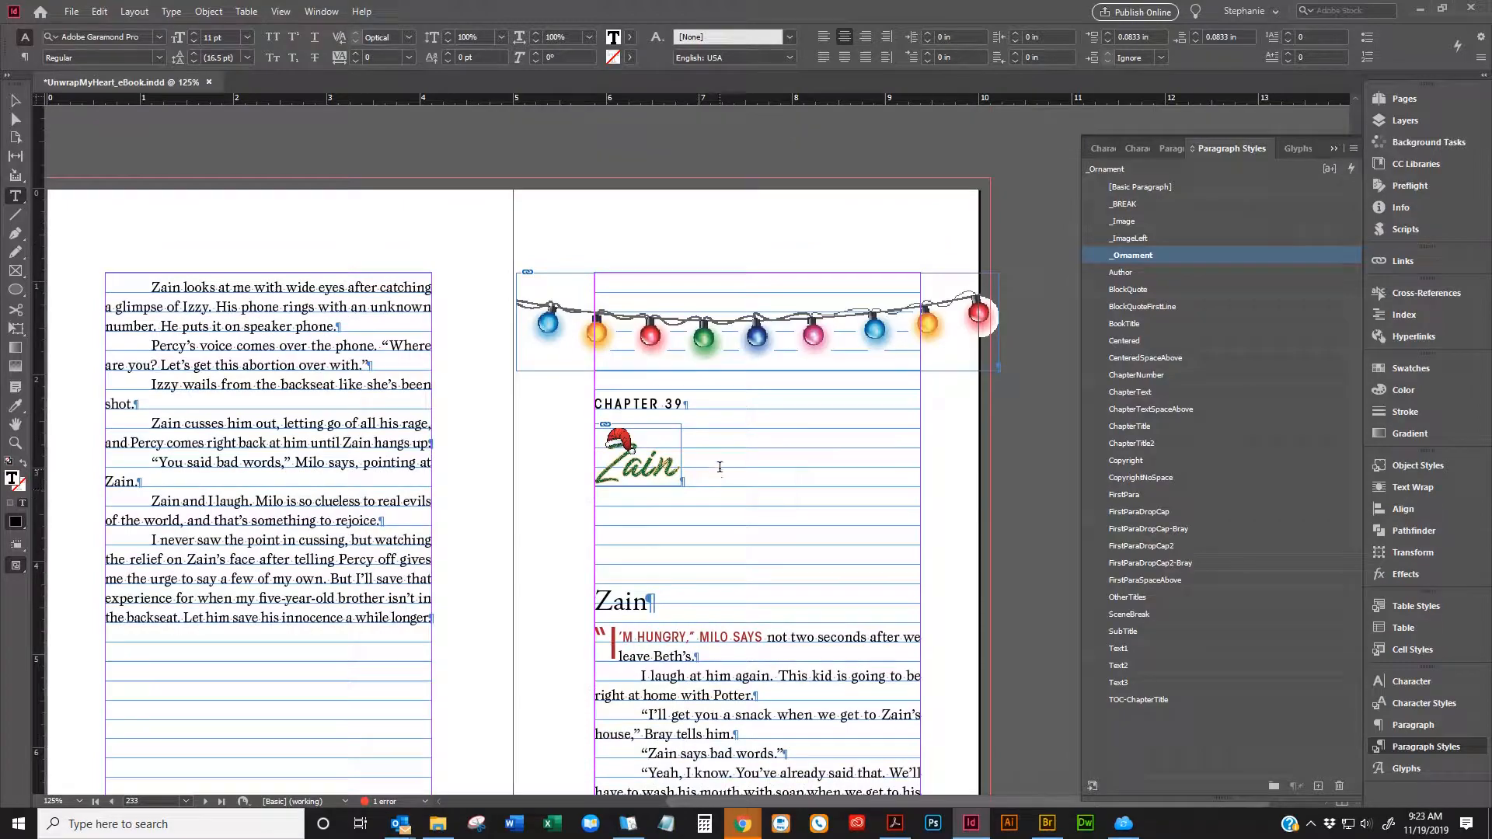
Copy the Zain name graphic from Chapter 39, paste it above the Zain title in Chapter 41 and apply the _ImageLeft paragraph style
double_click(720, 466)
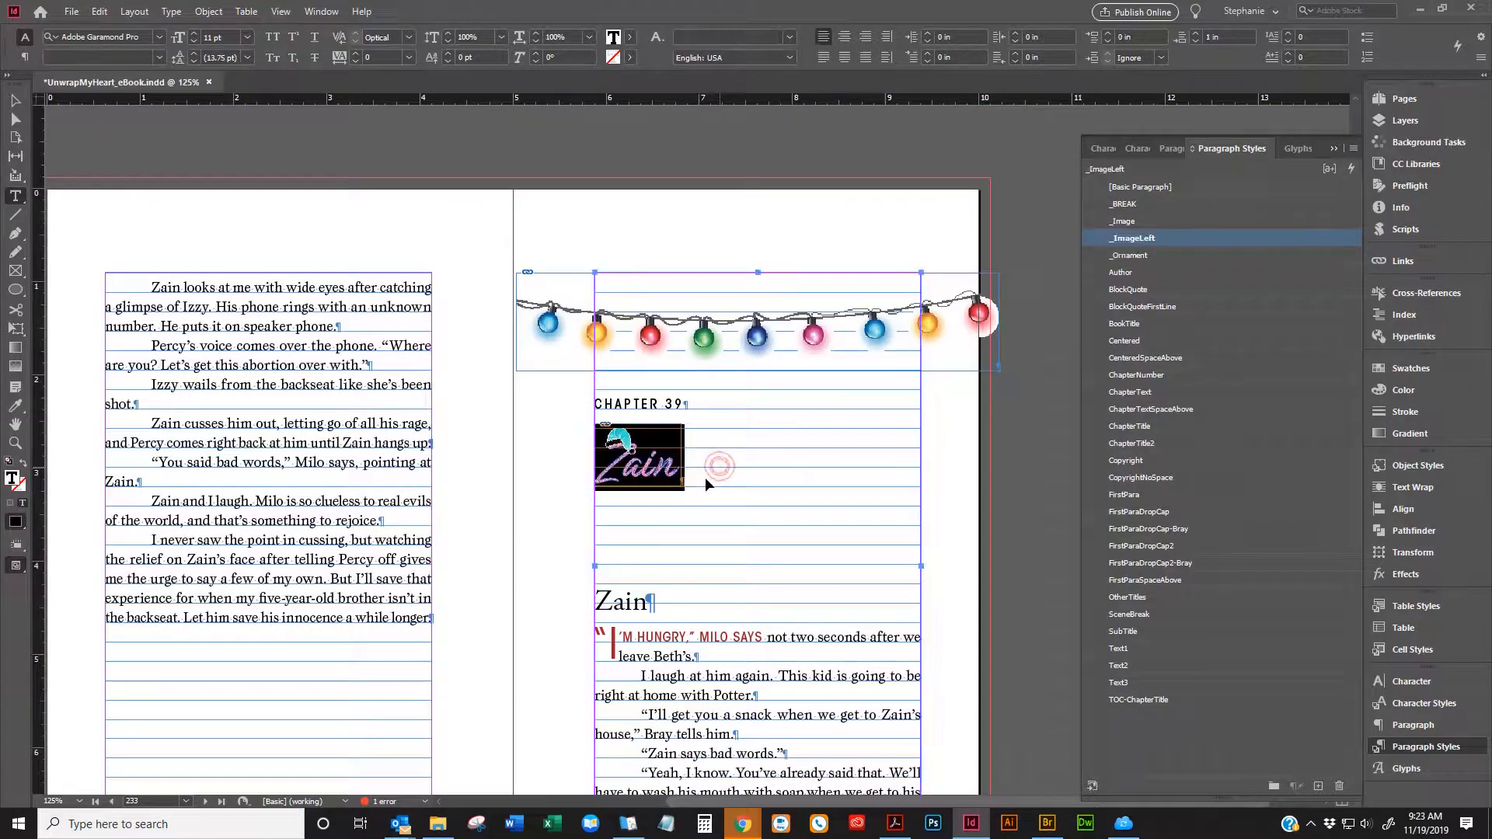
scroll(707, 498, "down", 10)
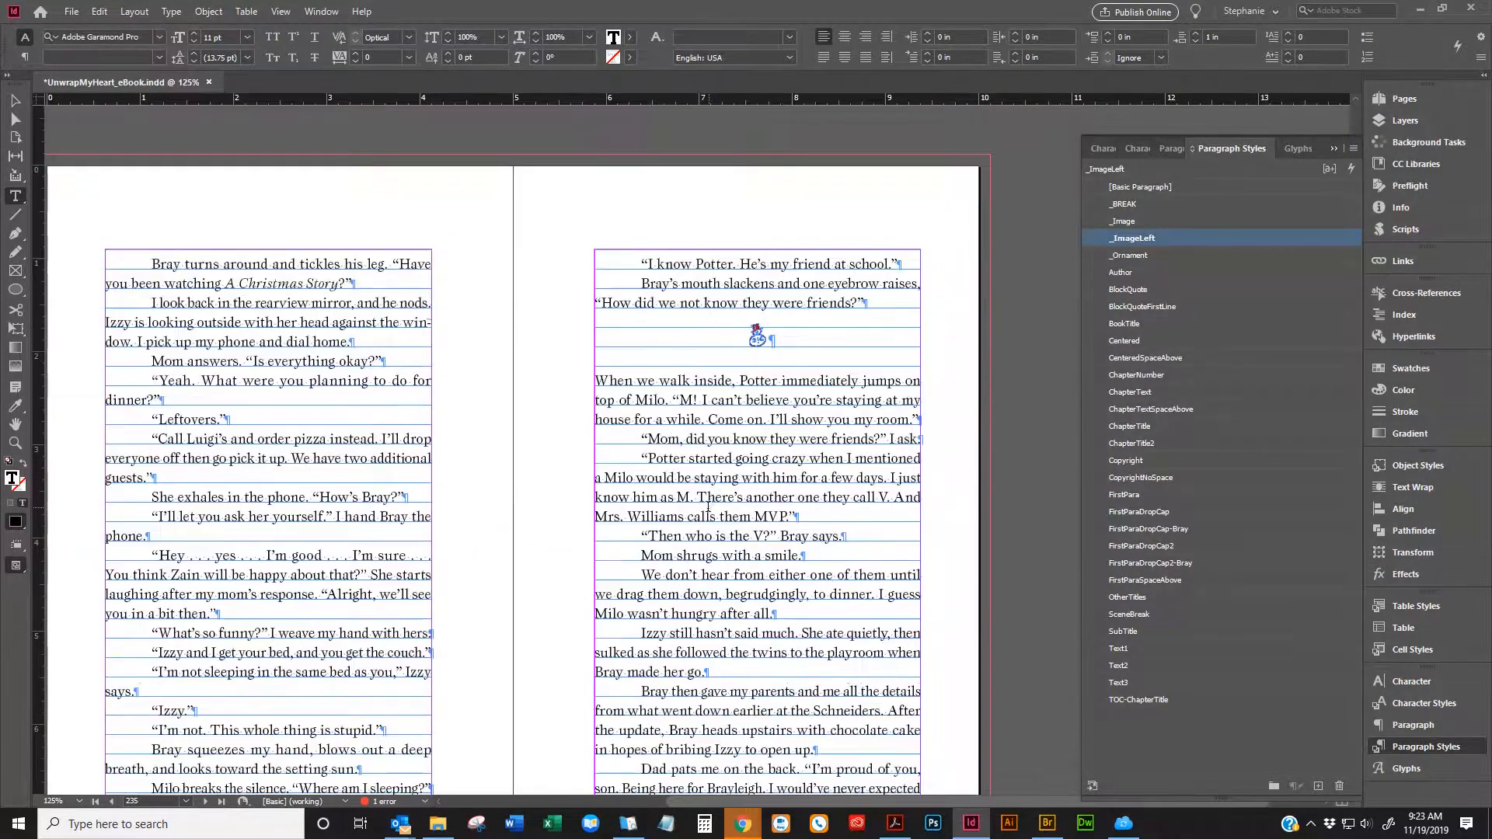
scroll(715, 519, "down", 15)
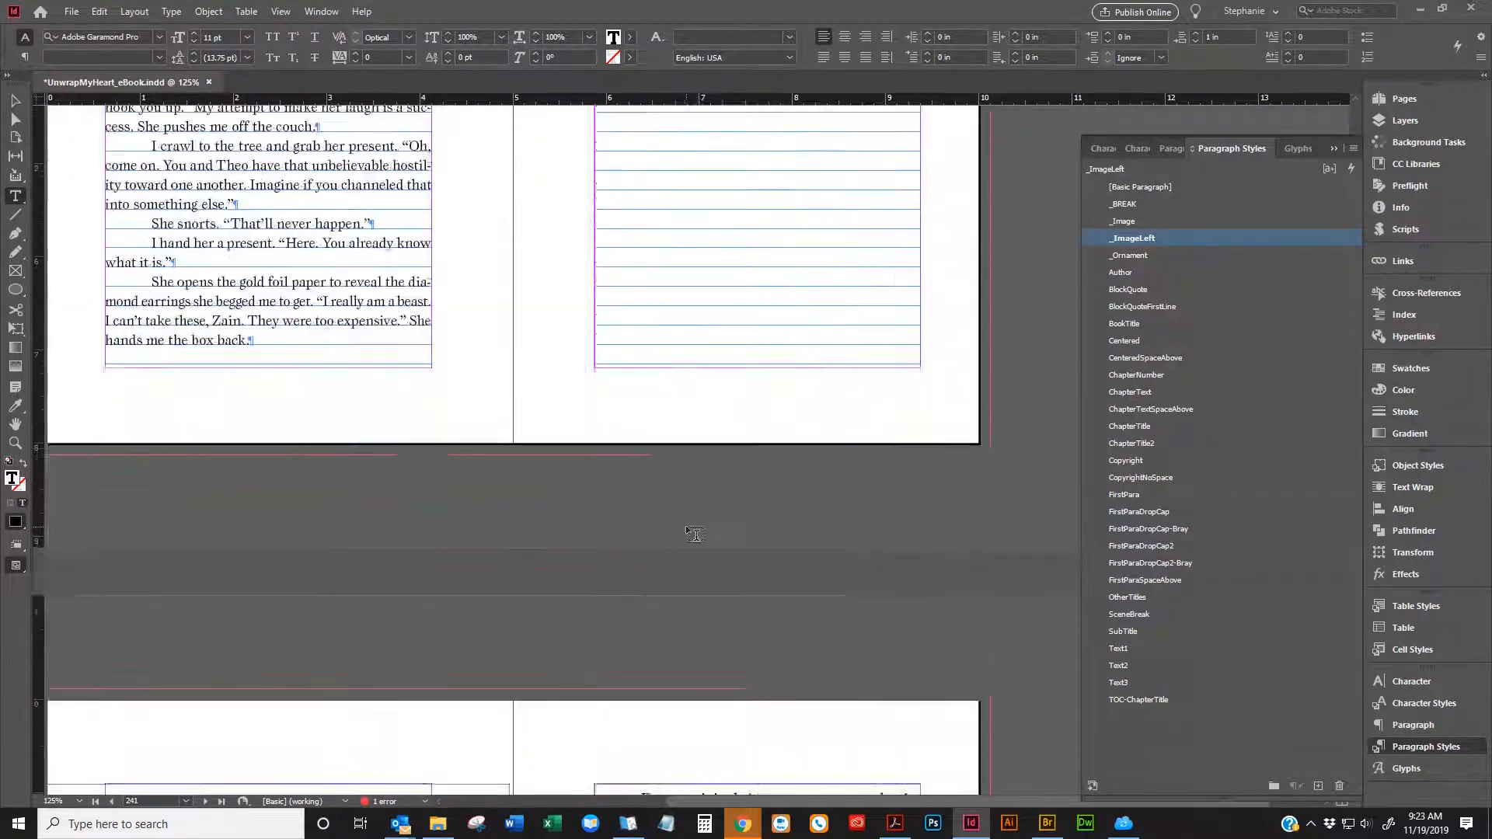
scroll(662, 529, "down", 15)
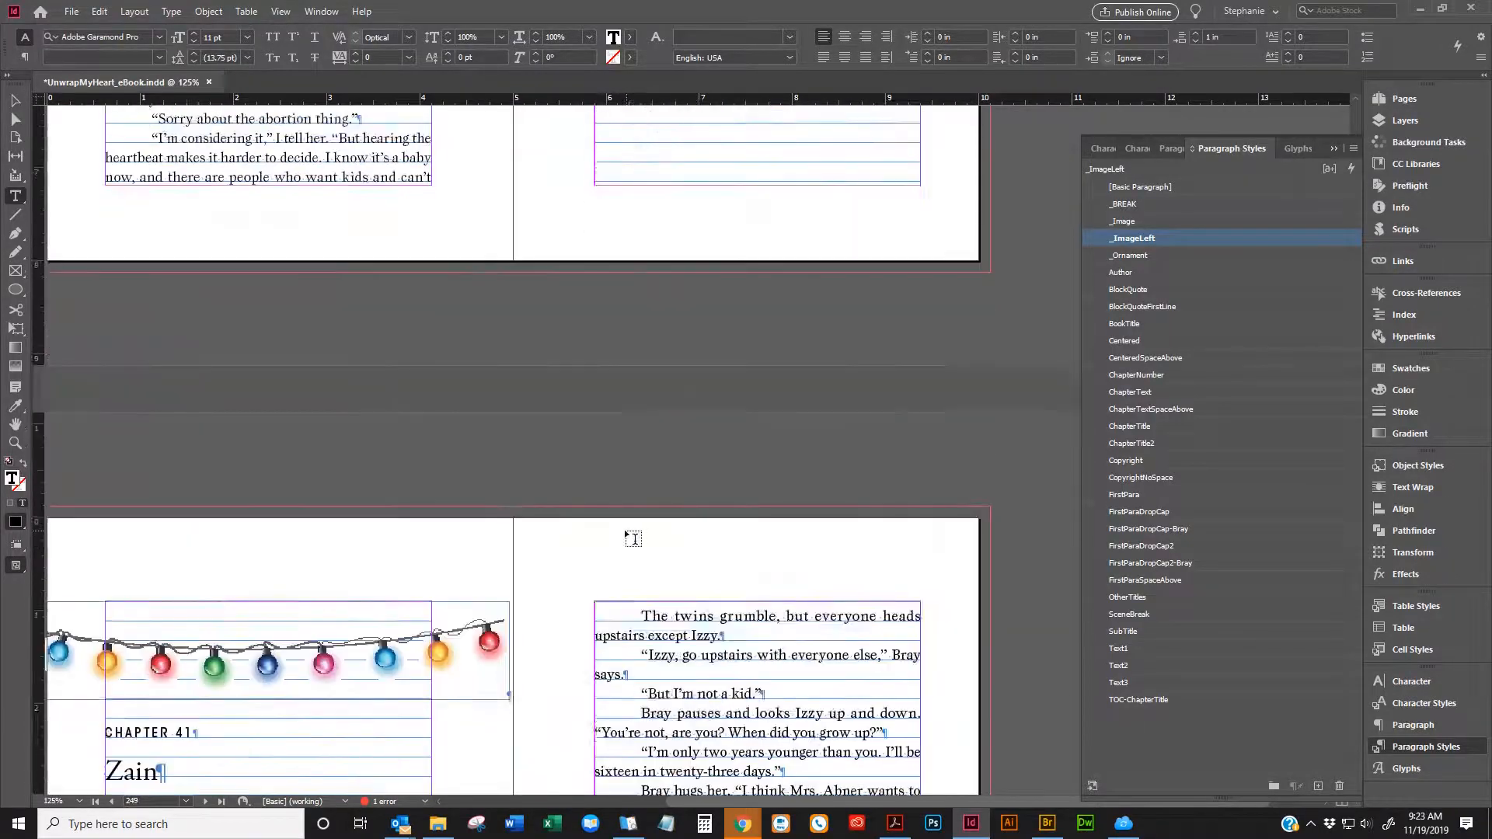
scroll(633, 538, "down", 4)
left_click(115, 365)
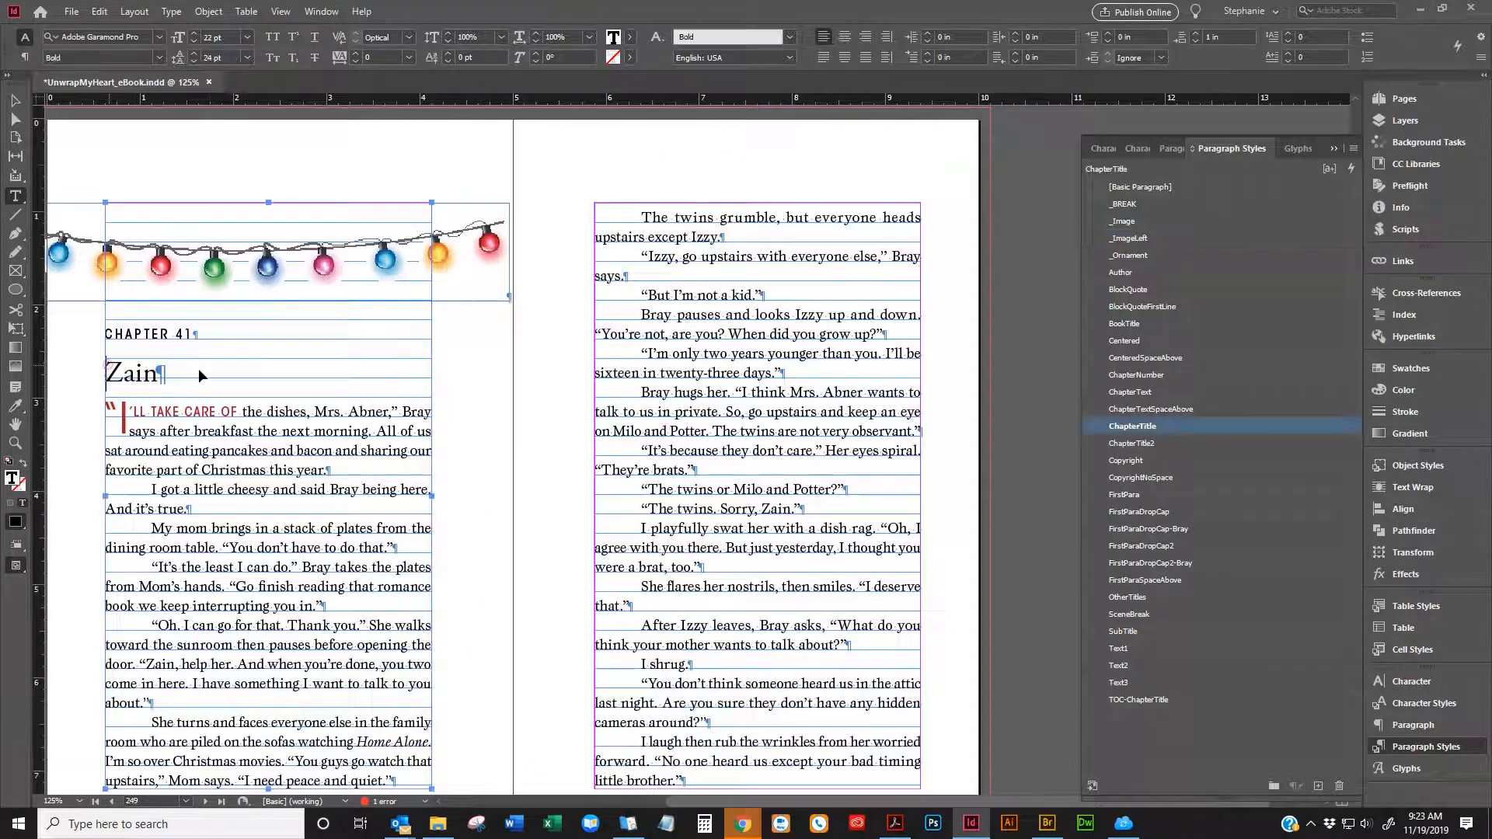
key("ctrl+v")
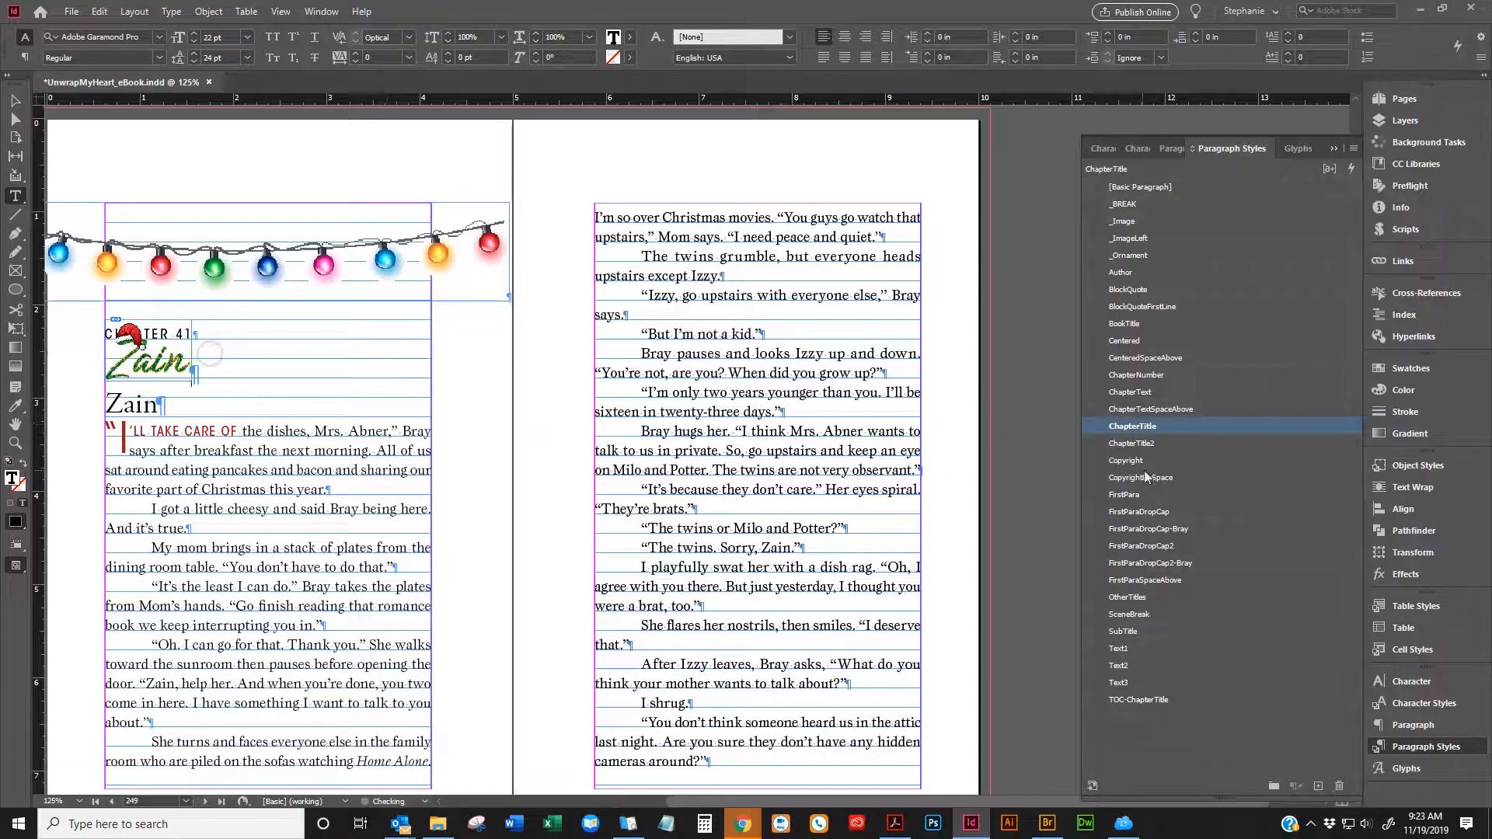
left_click(1132, 238)
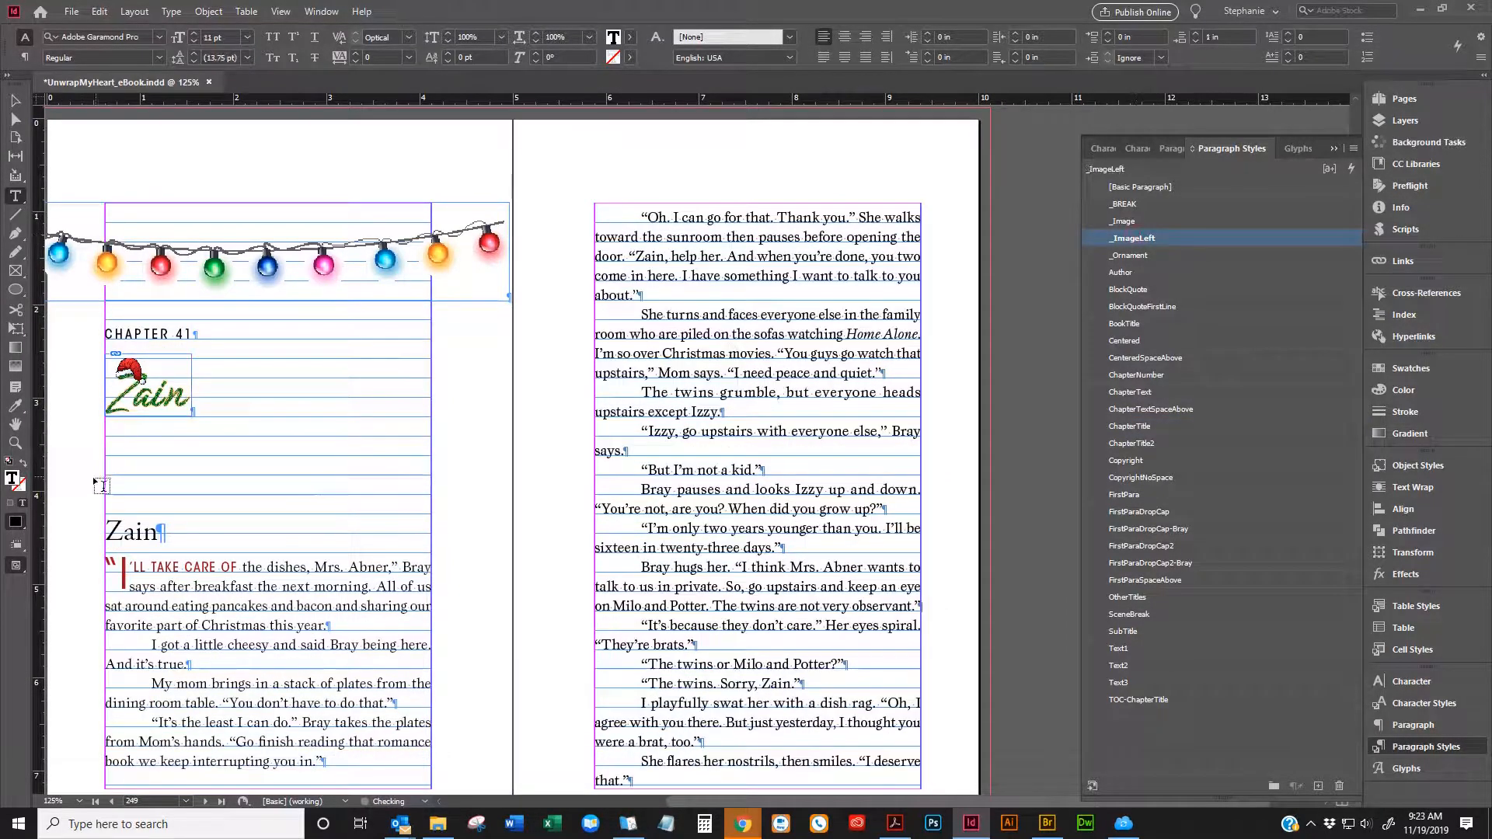
Select the Zain name graphic and the Zain title paragraph below it in Chapter 41 for copying
triple_click(248, 416)
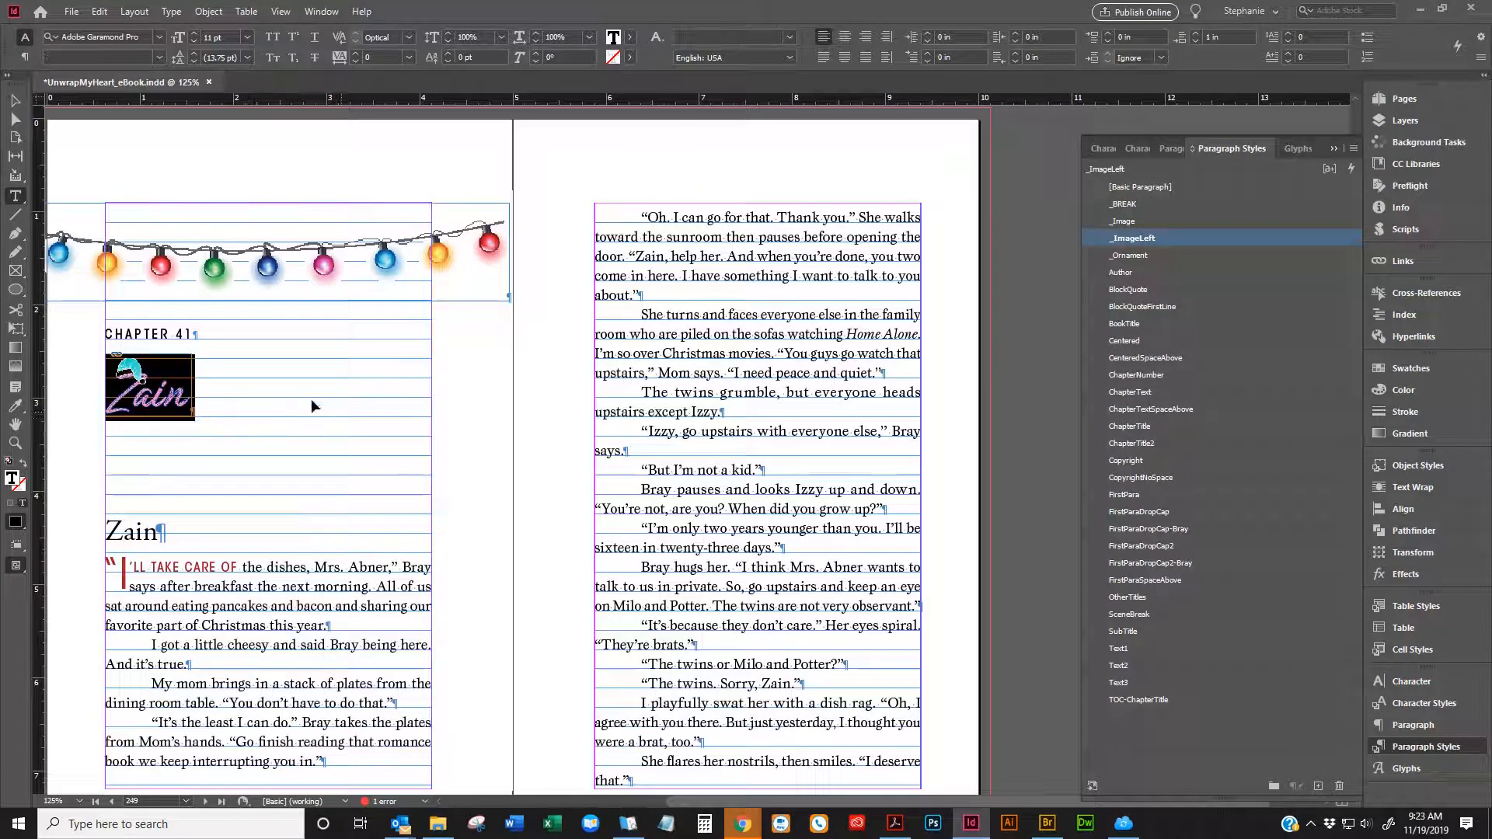
left_click(270, 388)
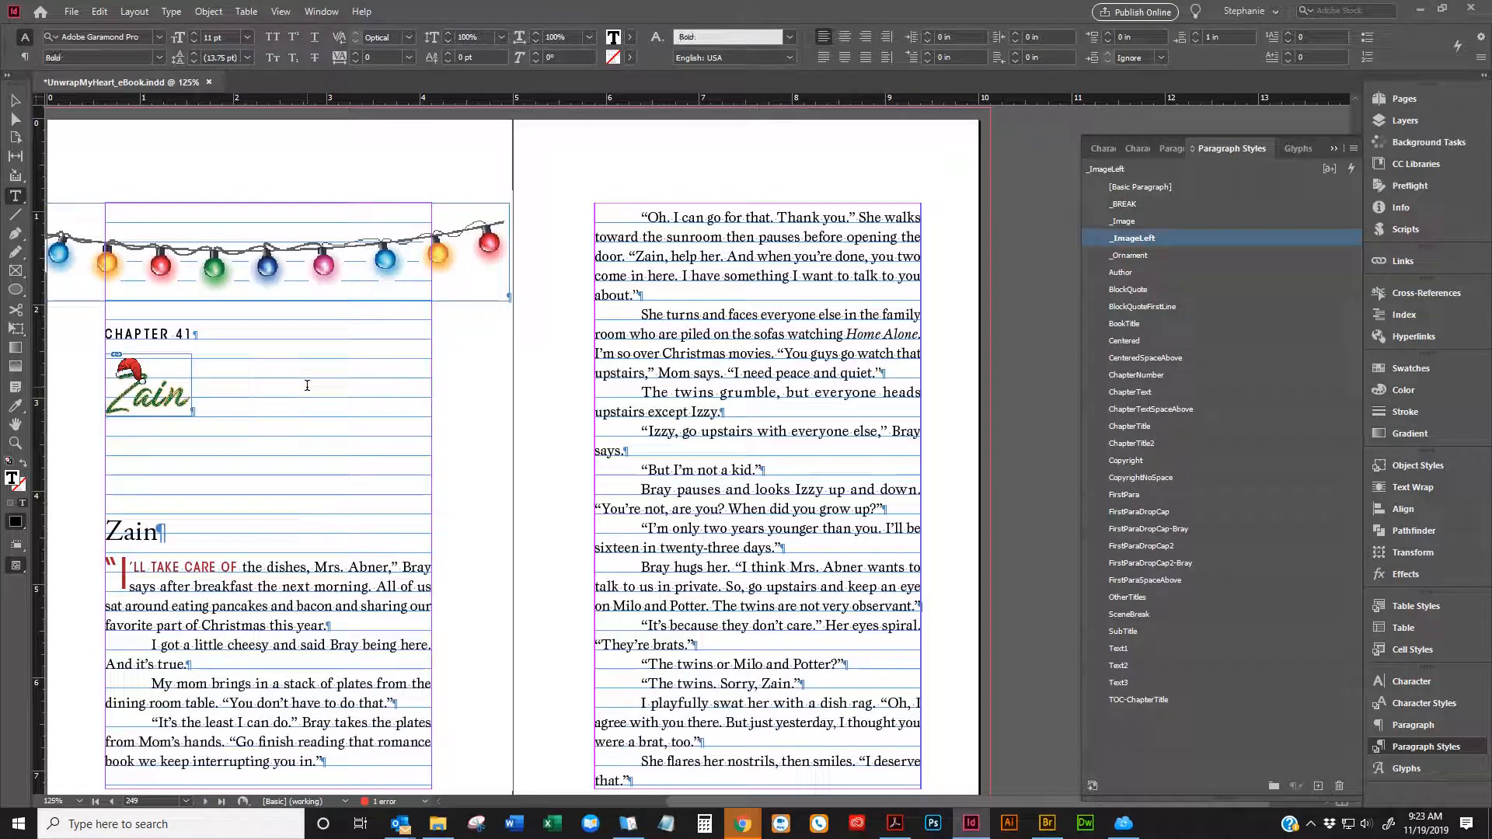
key("shift+Left")
key("shift+Down")
key("shift+Down")
key("shift+Up")
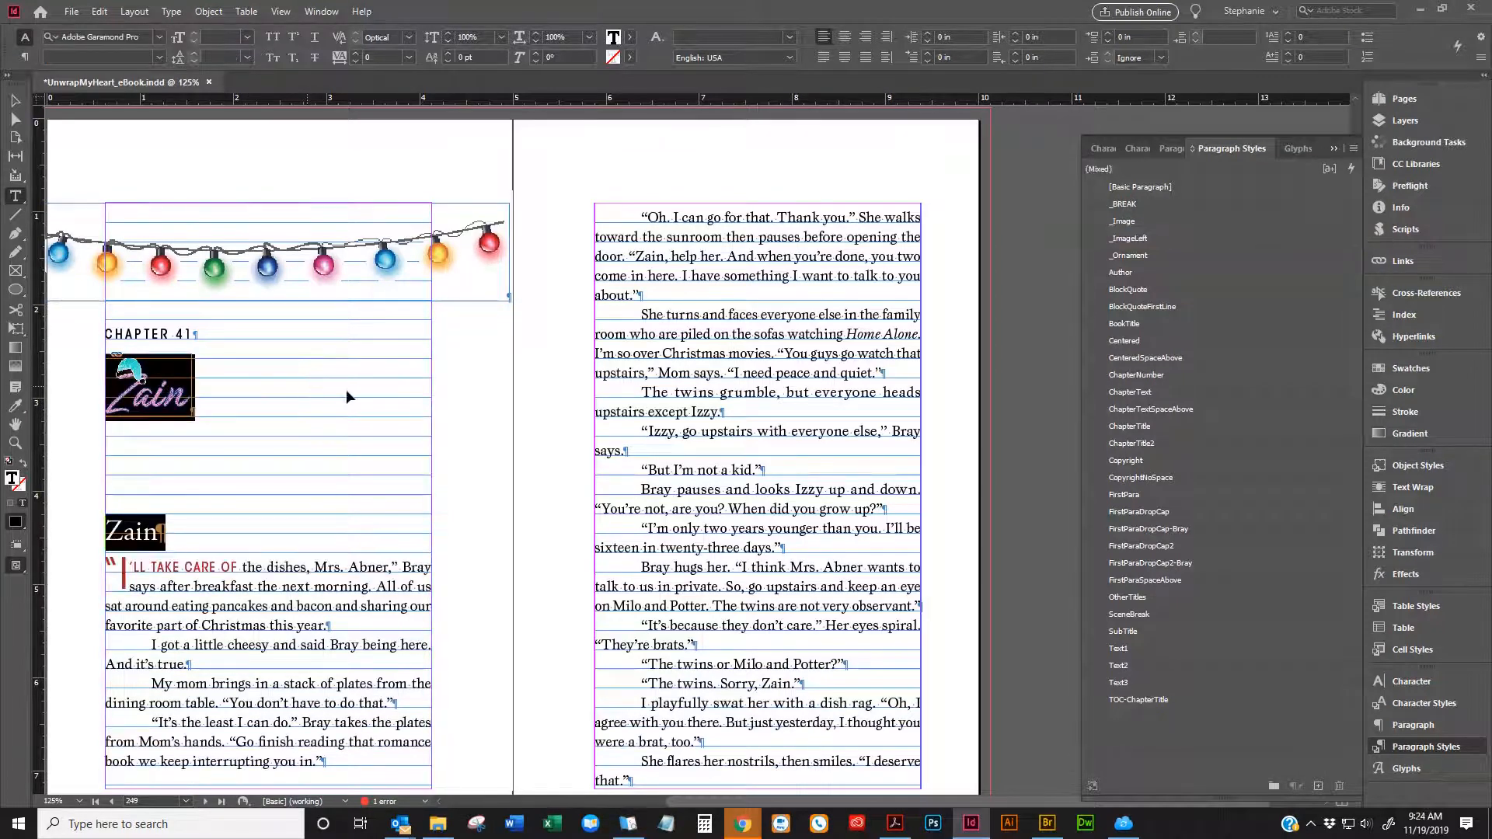
Replace the plain Zain title in Chapter 43 with the copied name graphic and title
scroll(773, 396, "down", 5)
scroll(773, 396, "down", 20)
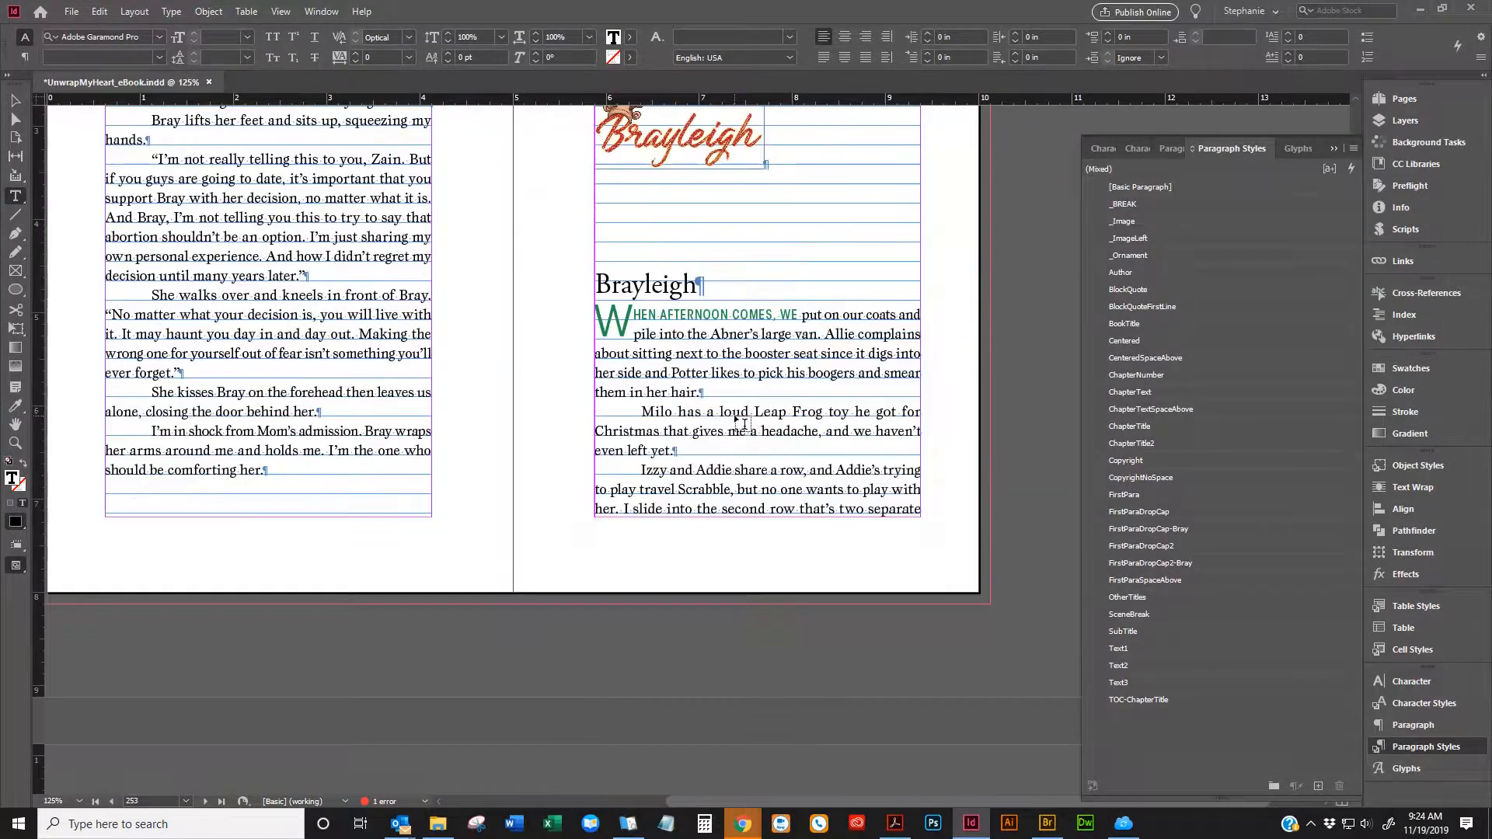
scroll(736, 428, "down", 10)
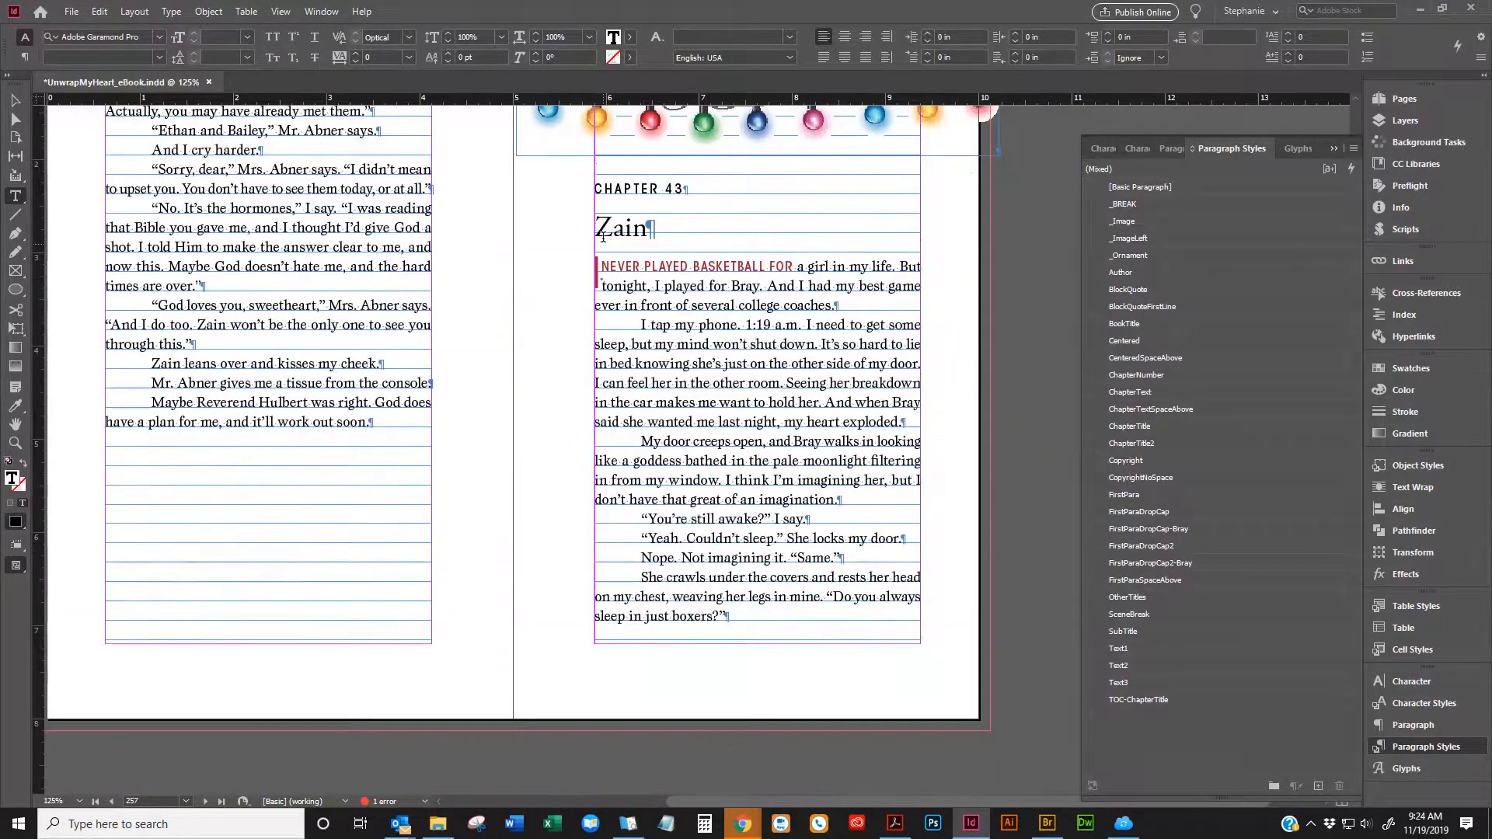
triple_click(604, 233)
key("ctrl+v")
Replace the plain Zain title in Chapter 45 with the copied name graphic and title
scroll(697, 340, "down", 15)
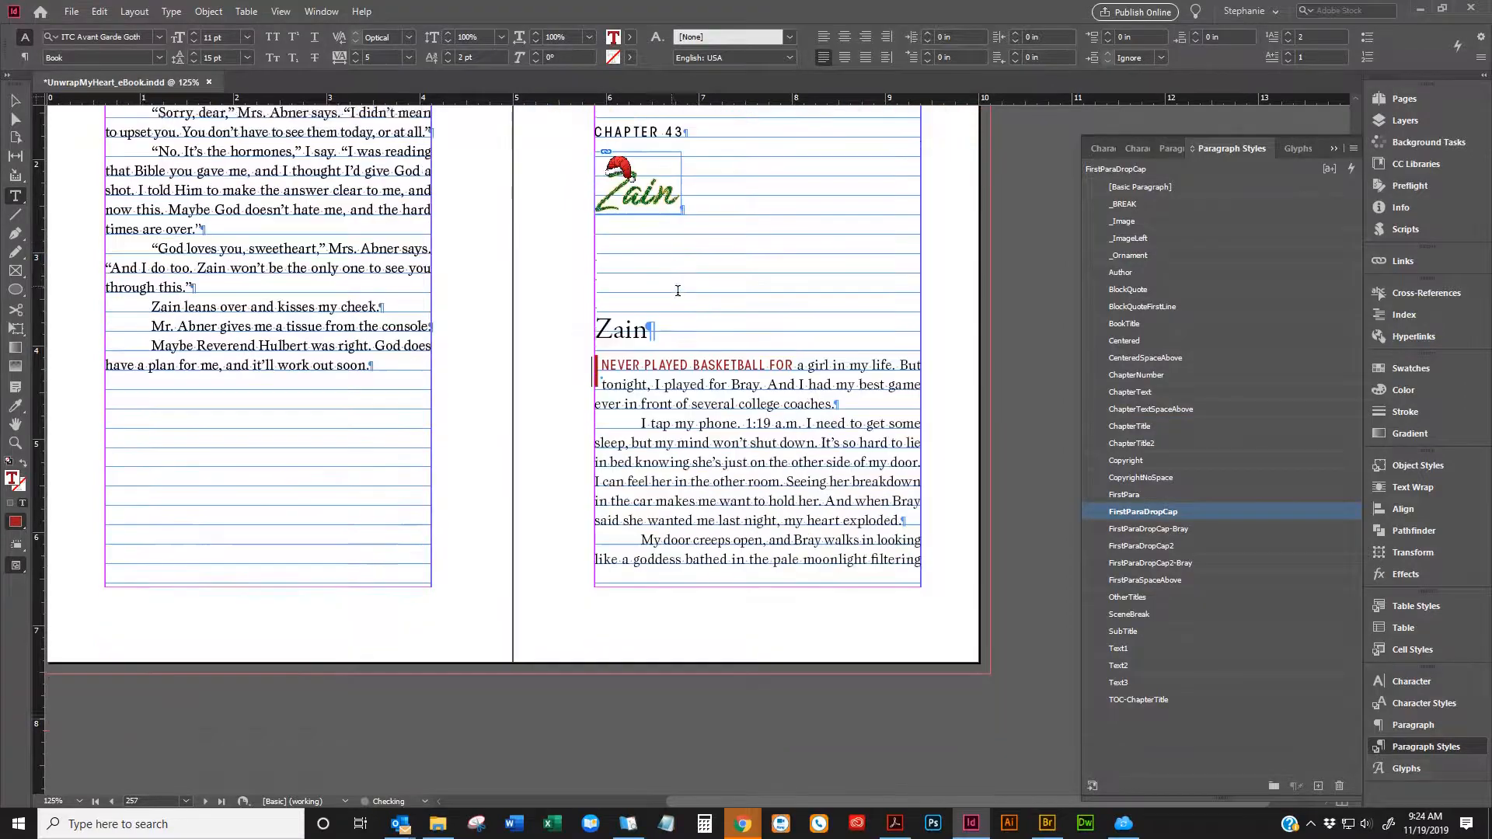
scroll(698, 339, "down", 20)
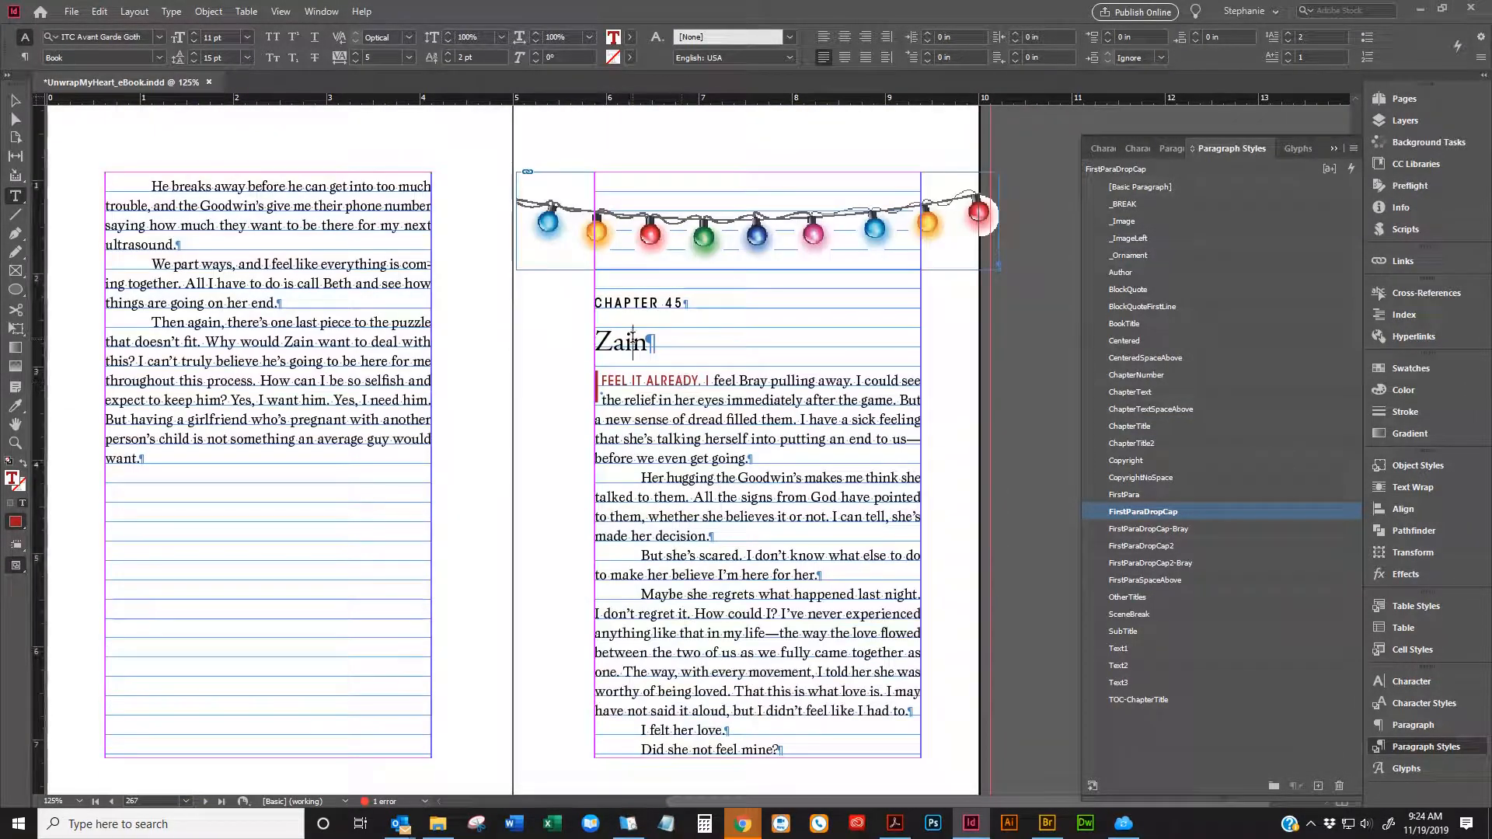
double_click(633, 342)
key("ctrl+v")
Replace the plain Zain title in the Epilogue with the copied name graphic and title
scroll(707, 358, "down", 8)
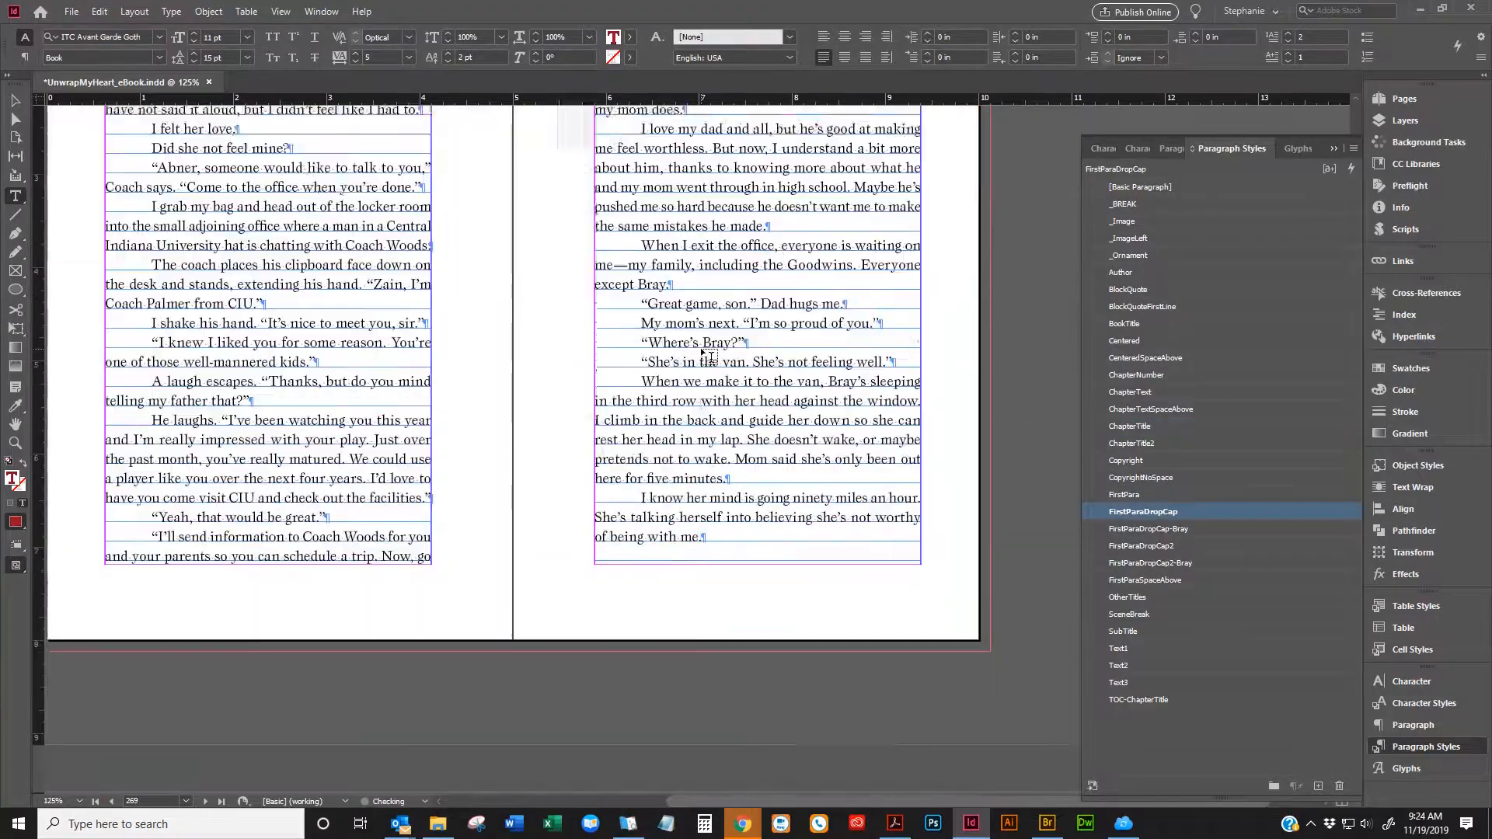
scroll(707, 358, "down", 12)
scroll(693, 350, "down", 12)
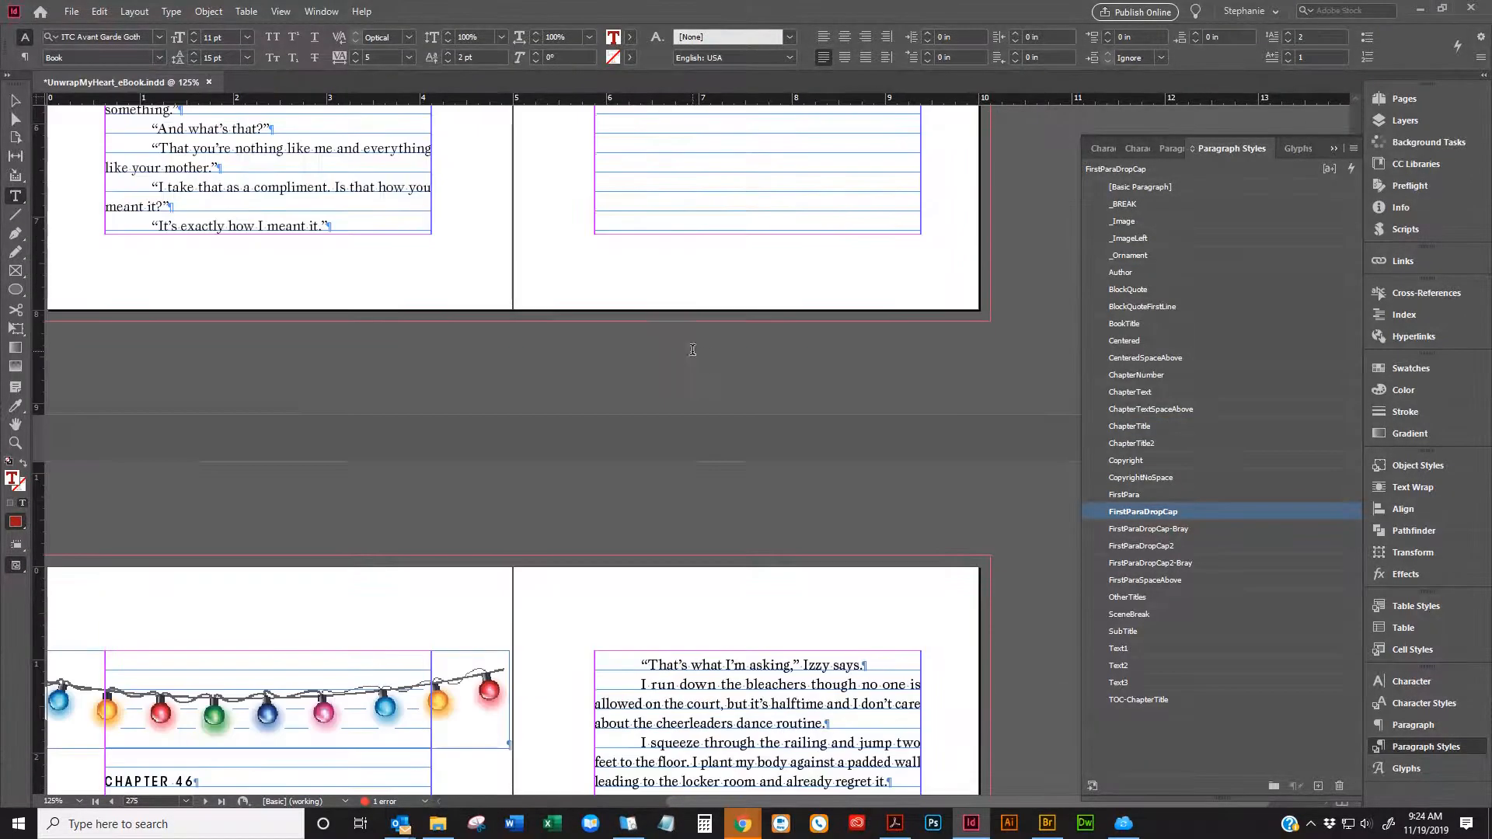
scroll(705, 366, "down", 12)
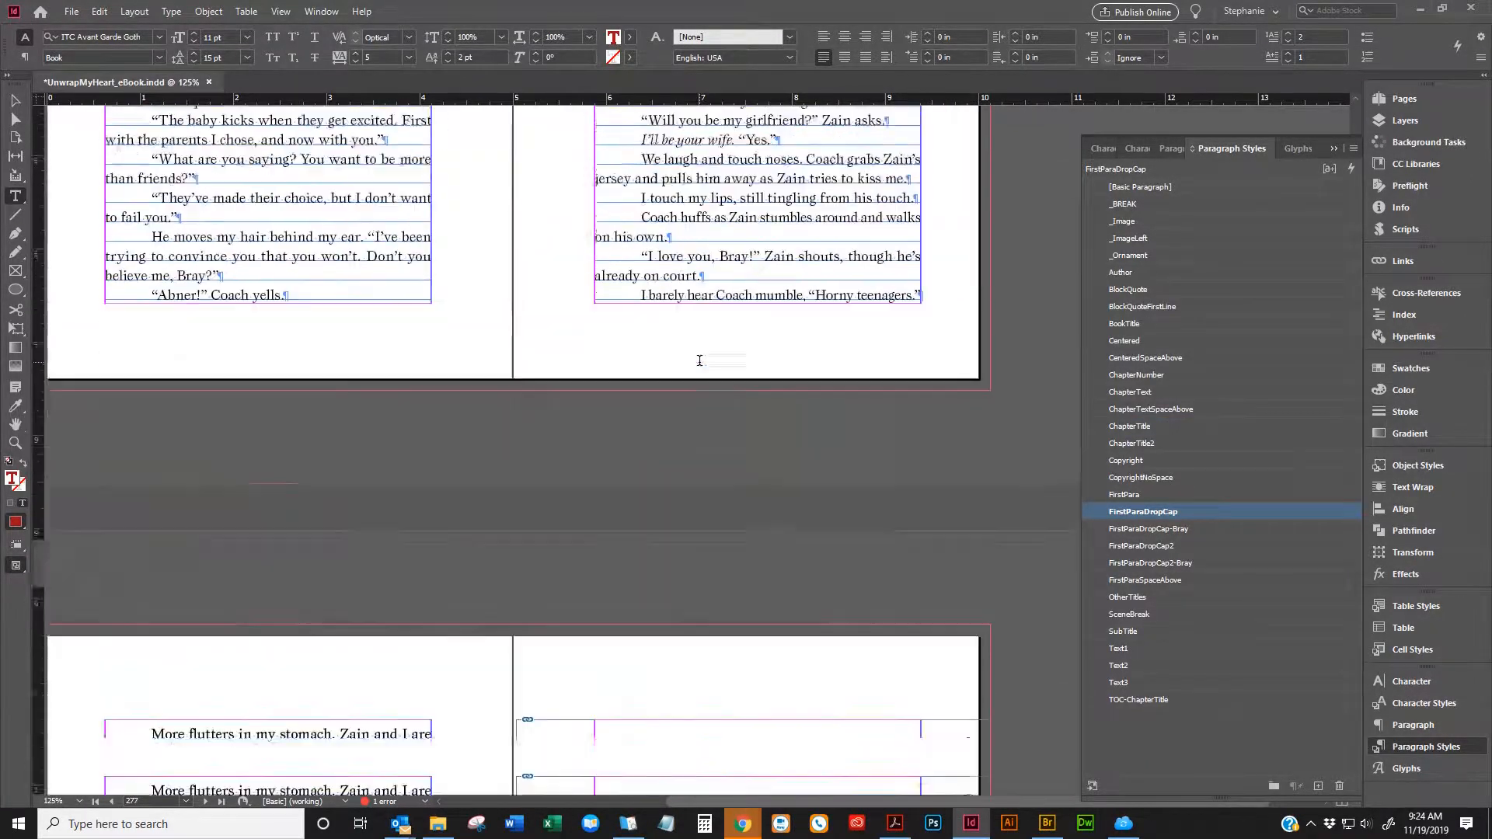
scroll(703, 369, "down", 12)
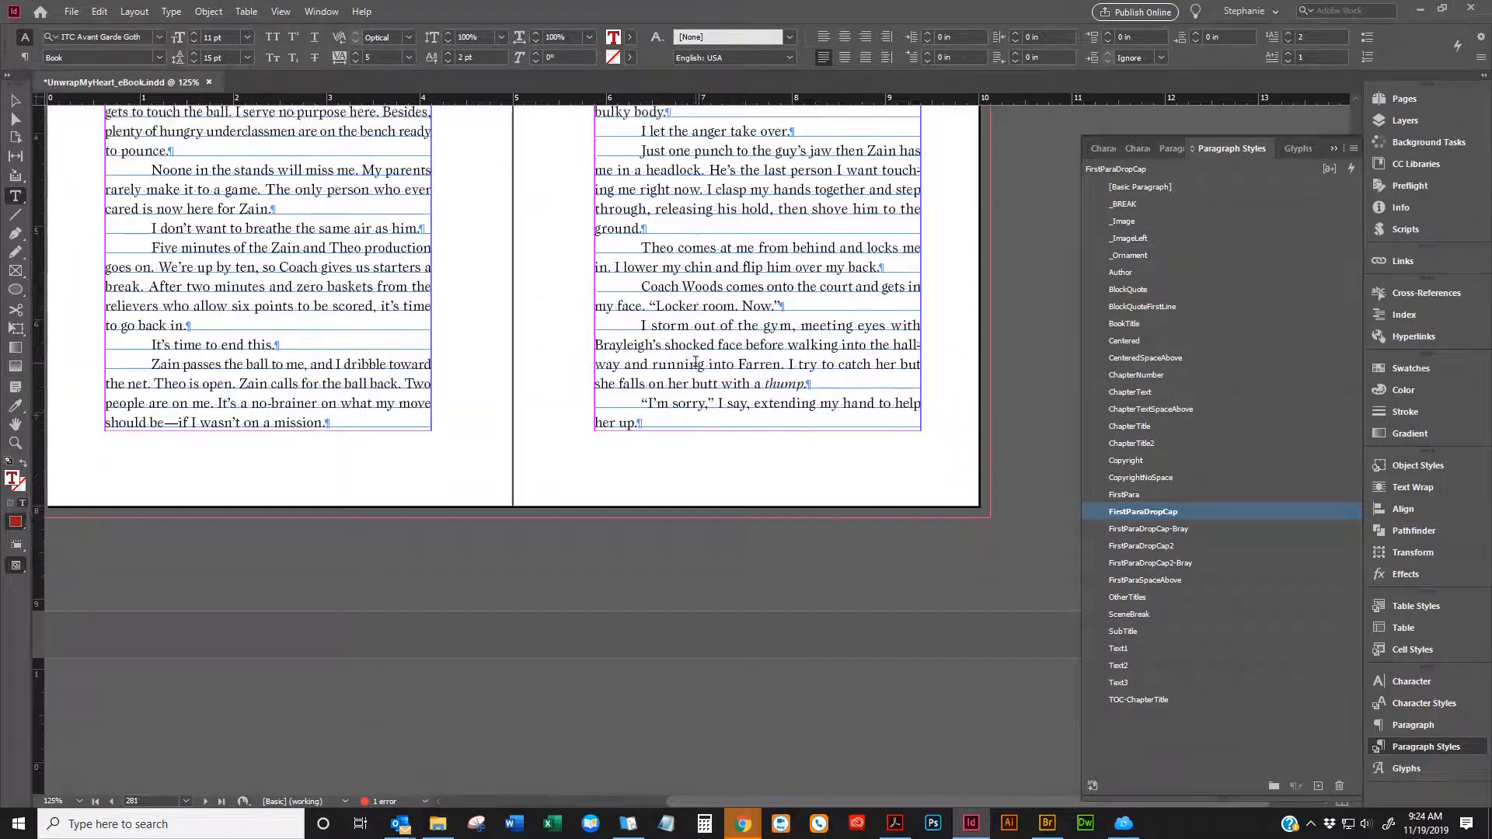
scroll(699, 373, "down", 6)
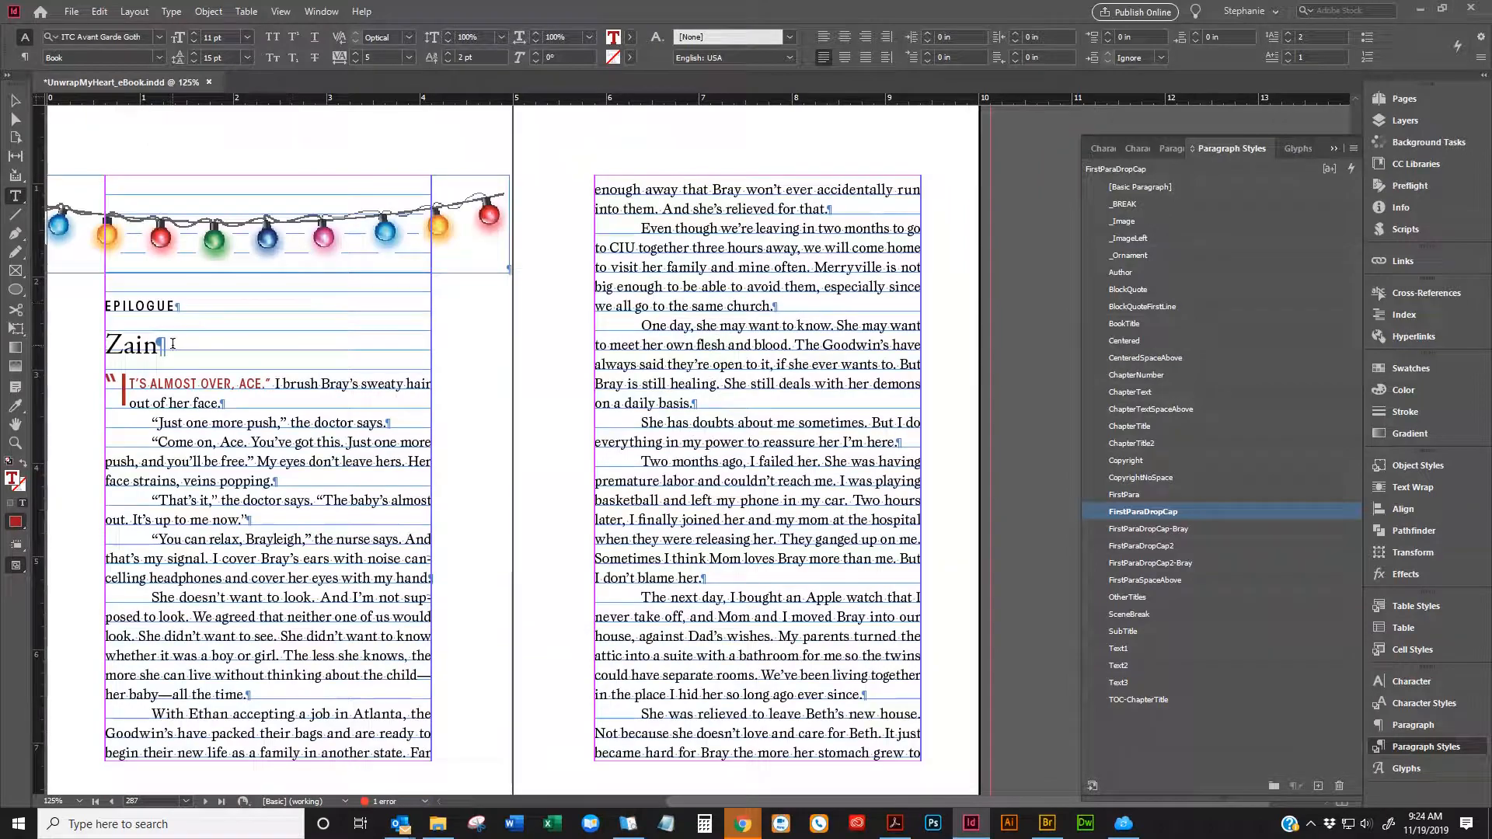
triple_click(172, 343)
key("ctrl+v")
scroll(703, 344, "up", 4)
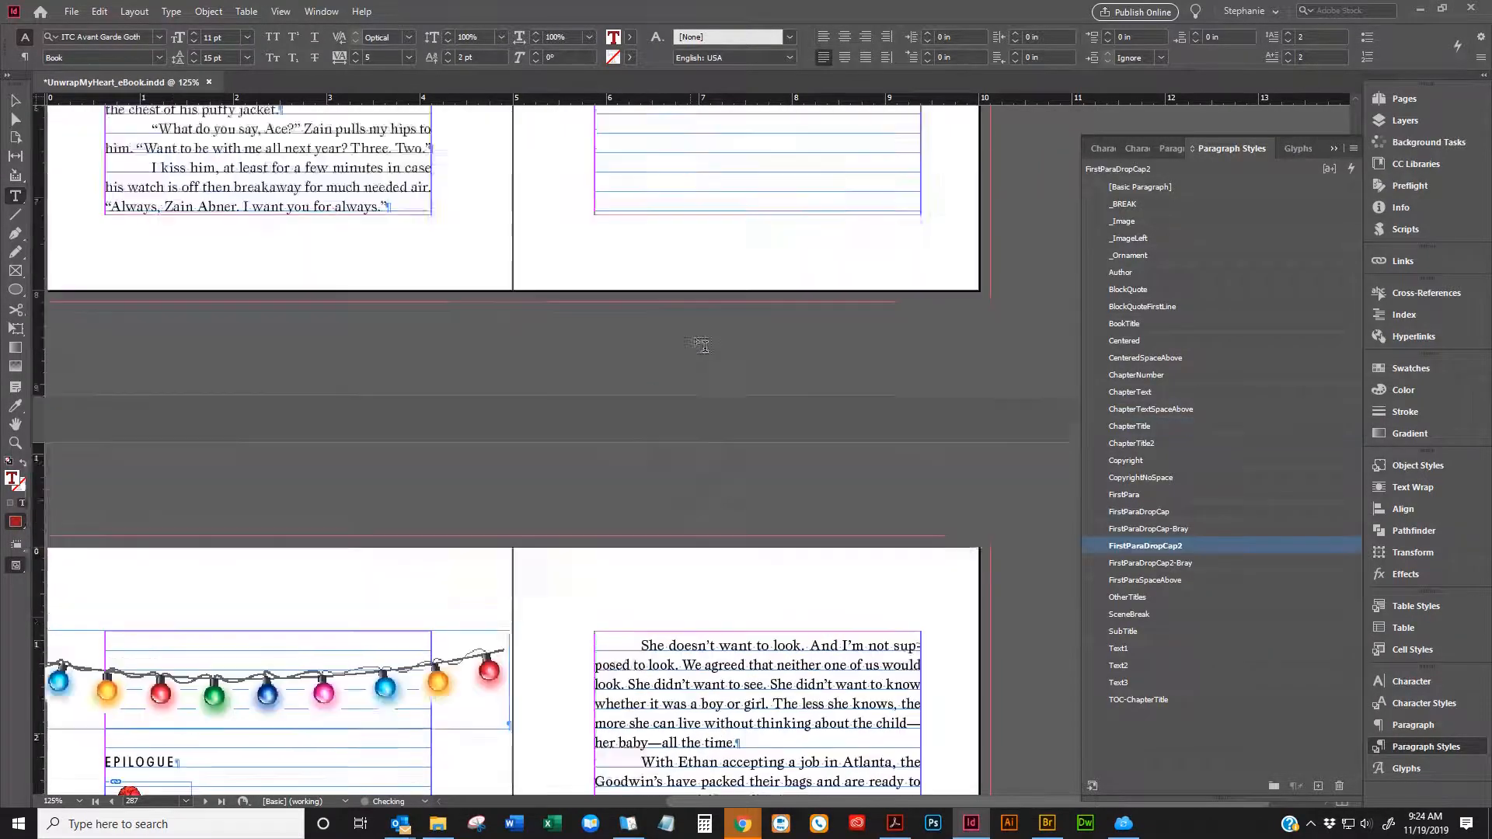
Set the space after the Sebastian title in Chapter 47 to 1 in
scroll(704, 344, "up", 10)
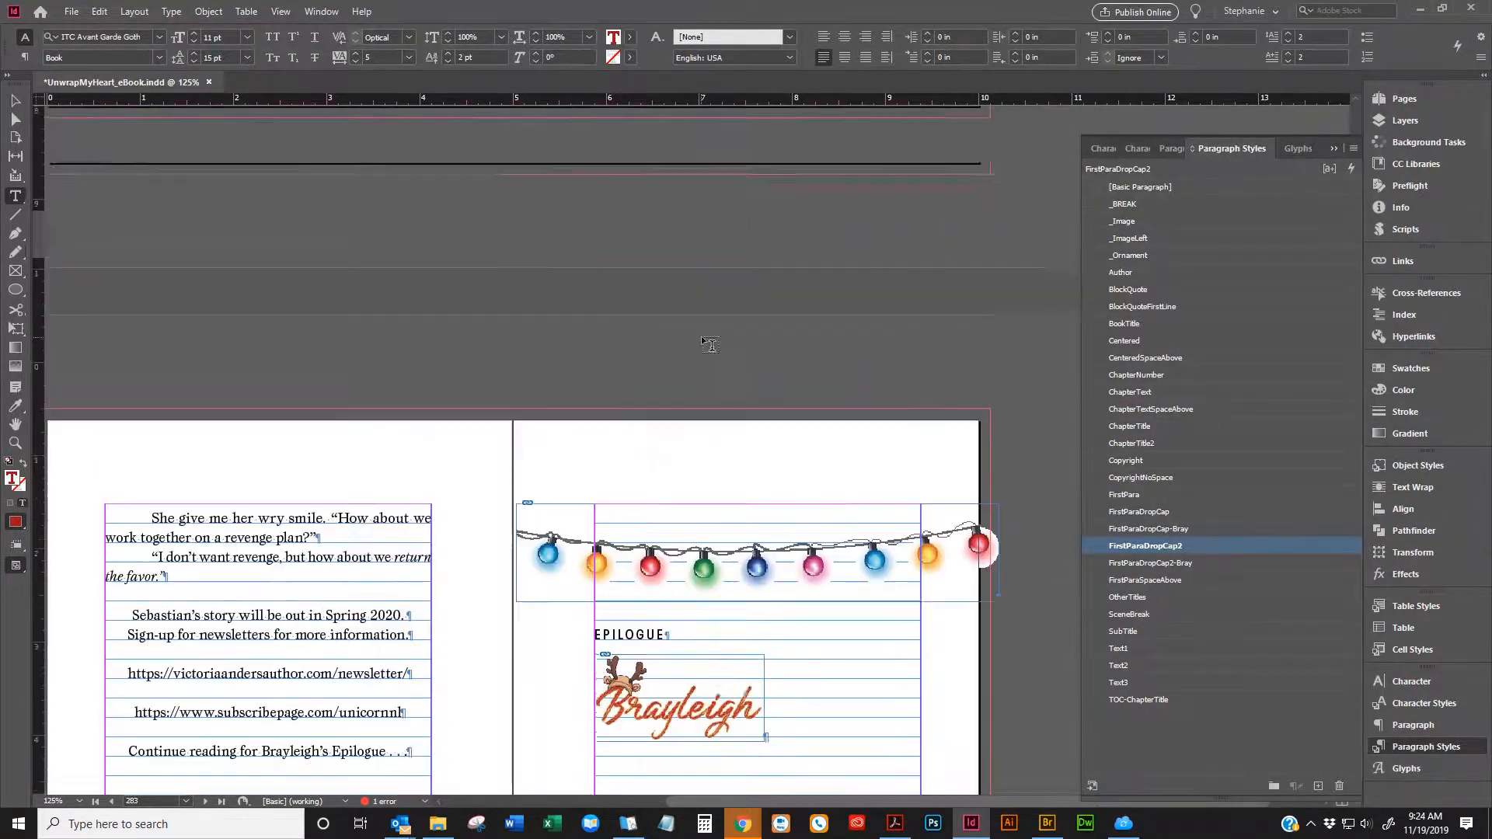
scroll(708, 344, "up", 10)
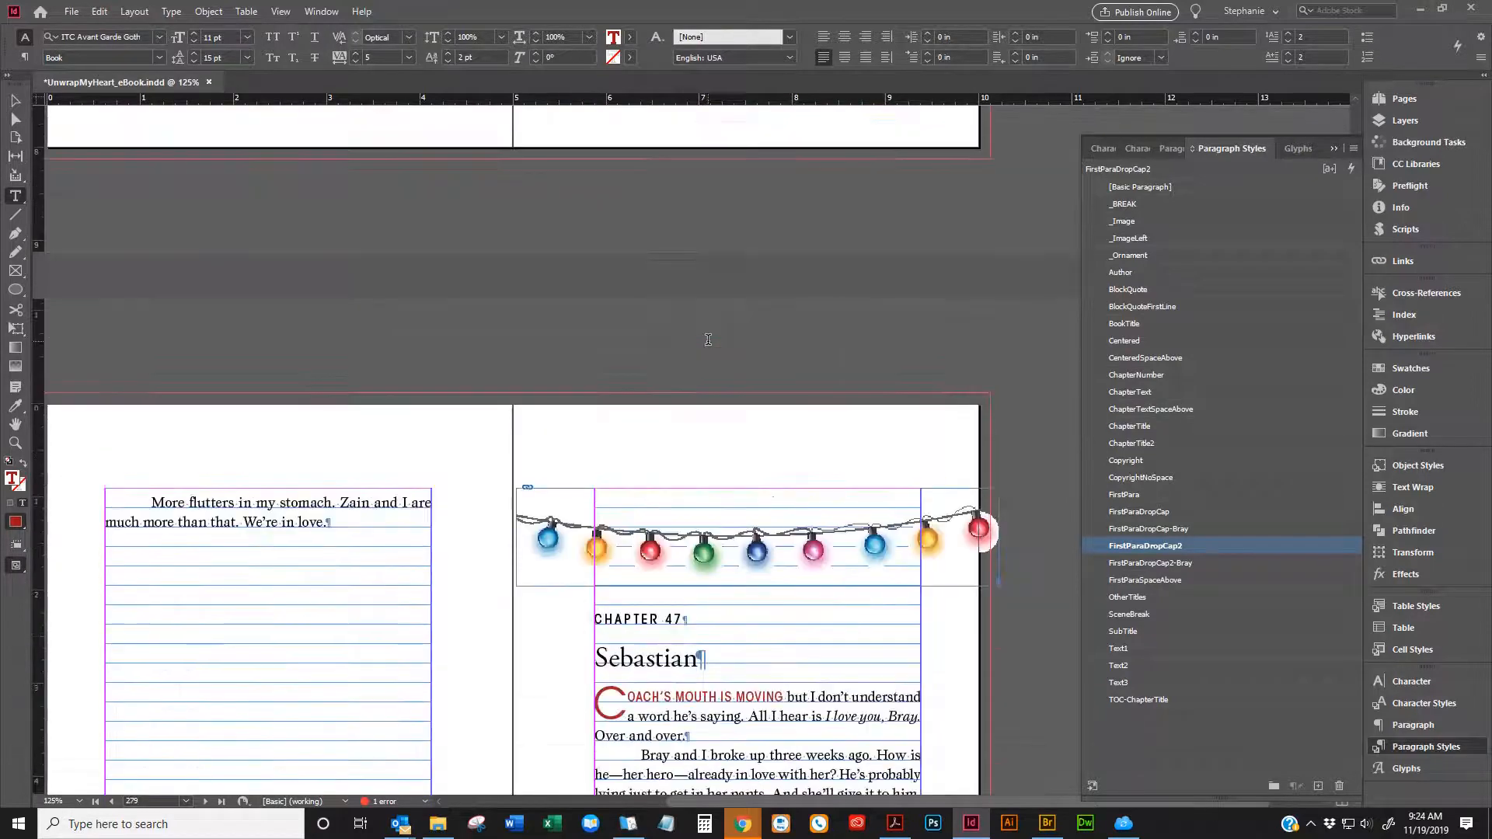
left_click(710, 657)
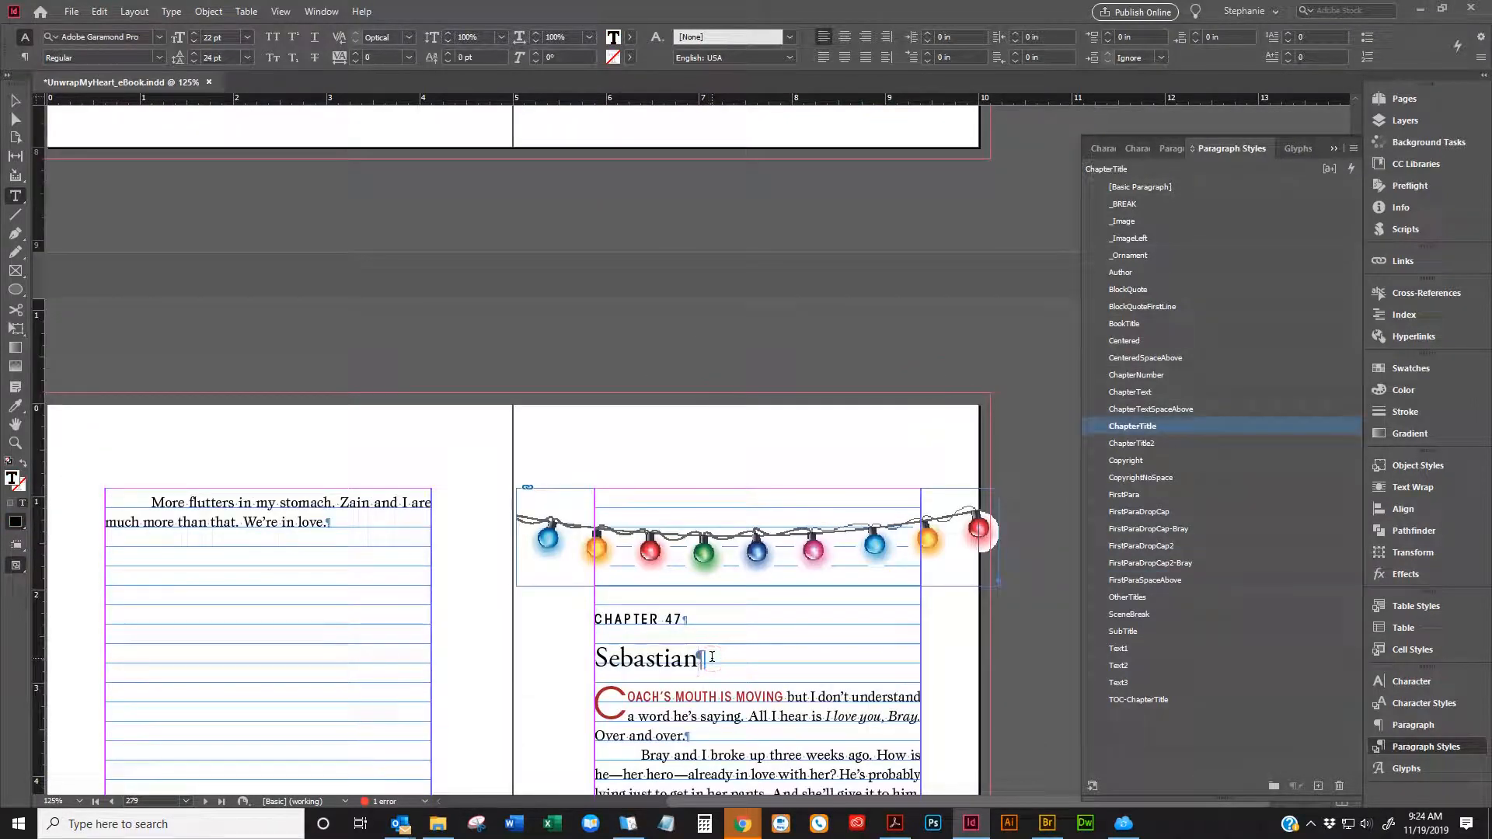
left_click(28, 57)
left_click(456, 37)
type(".5")
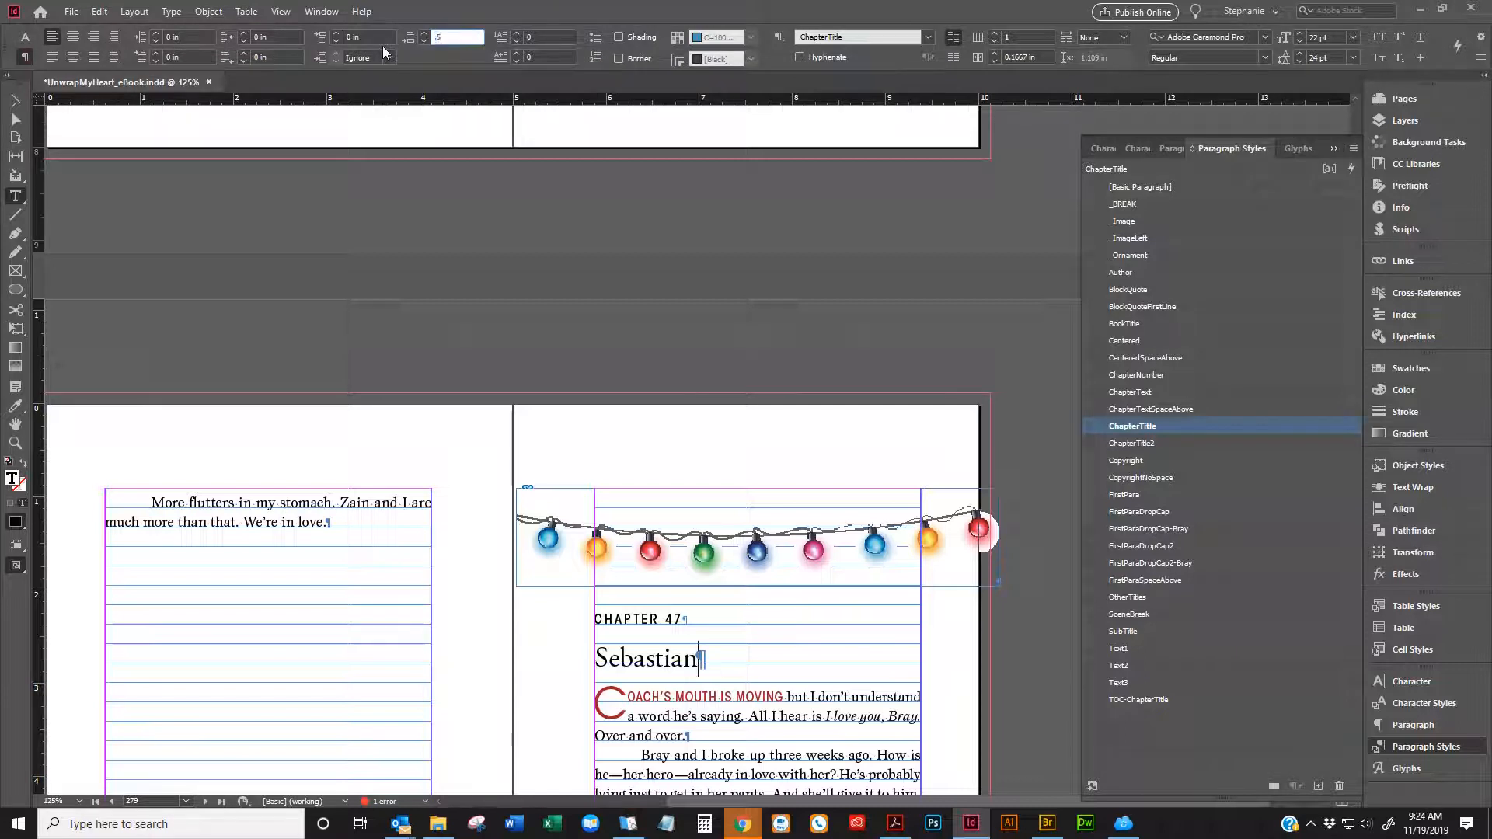
key("BackSpace")
key("BackSpace")
type("1")
key("Return")
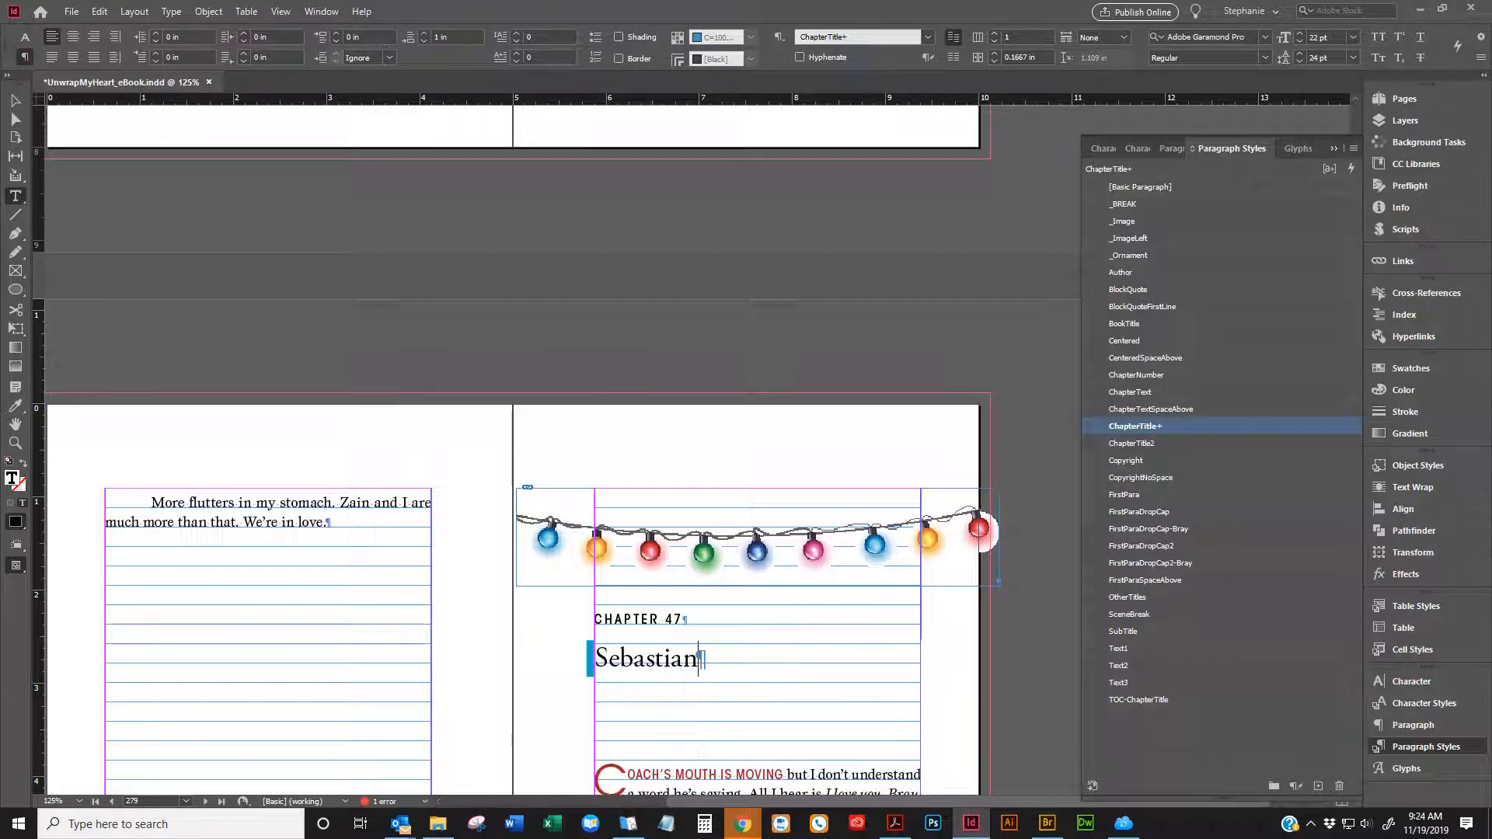
Colour the Sebastian title text in Chapter 47 with the Red swatch
left_click(1410, 702)
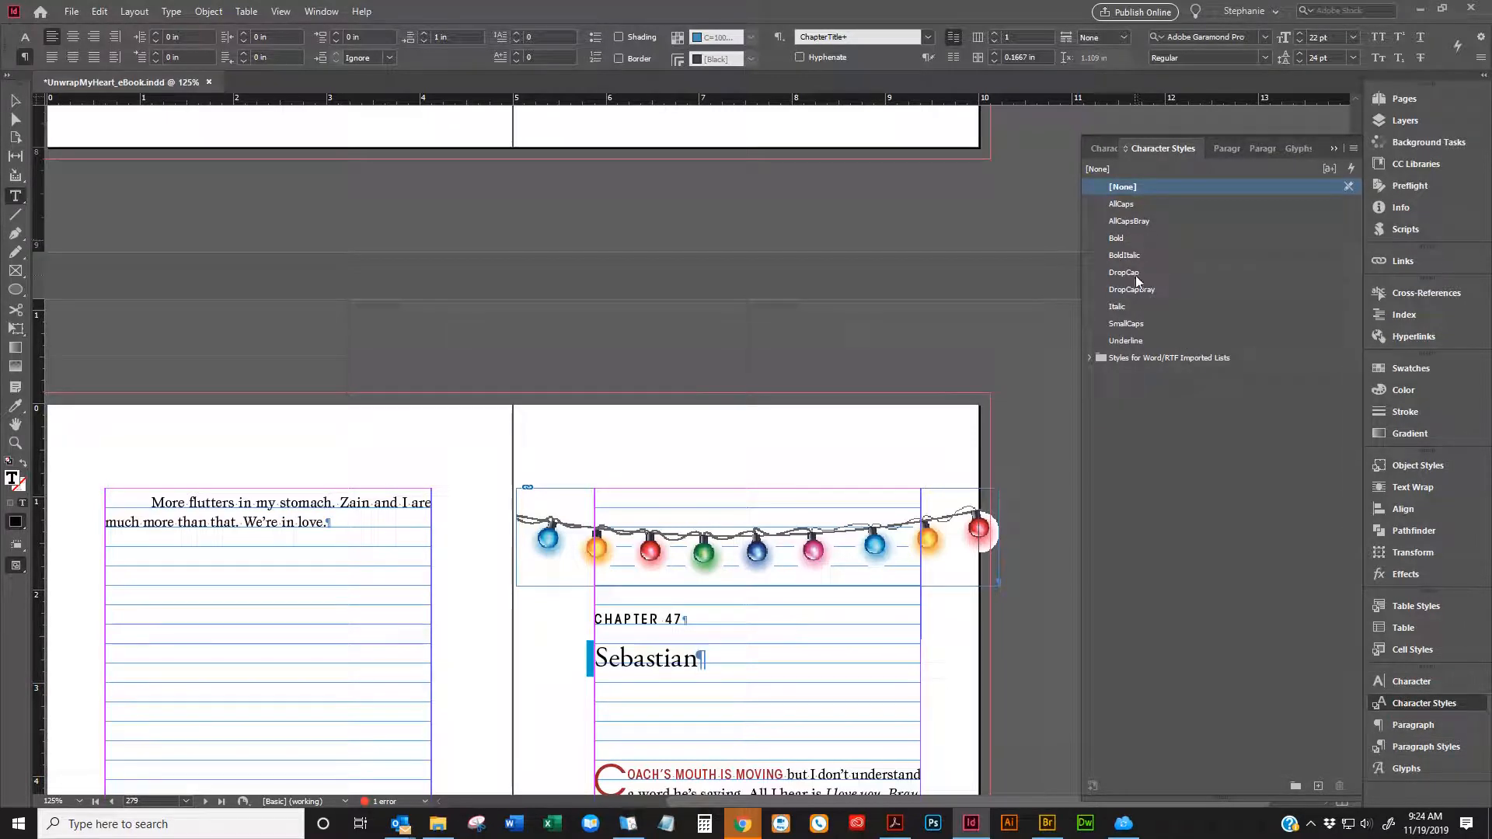
double_click(707, 652)
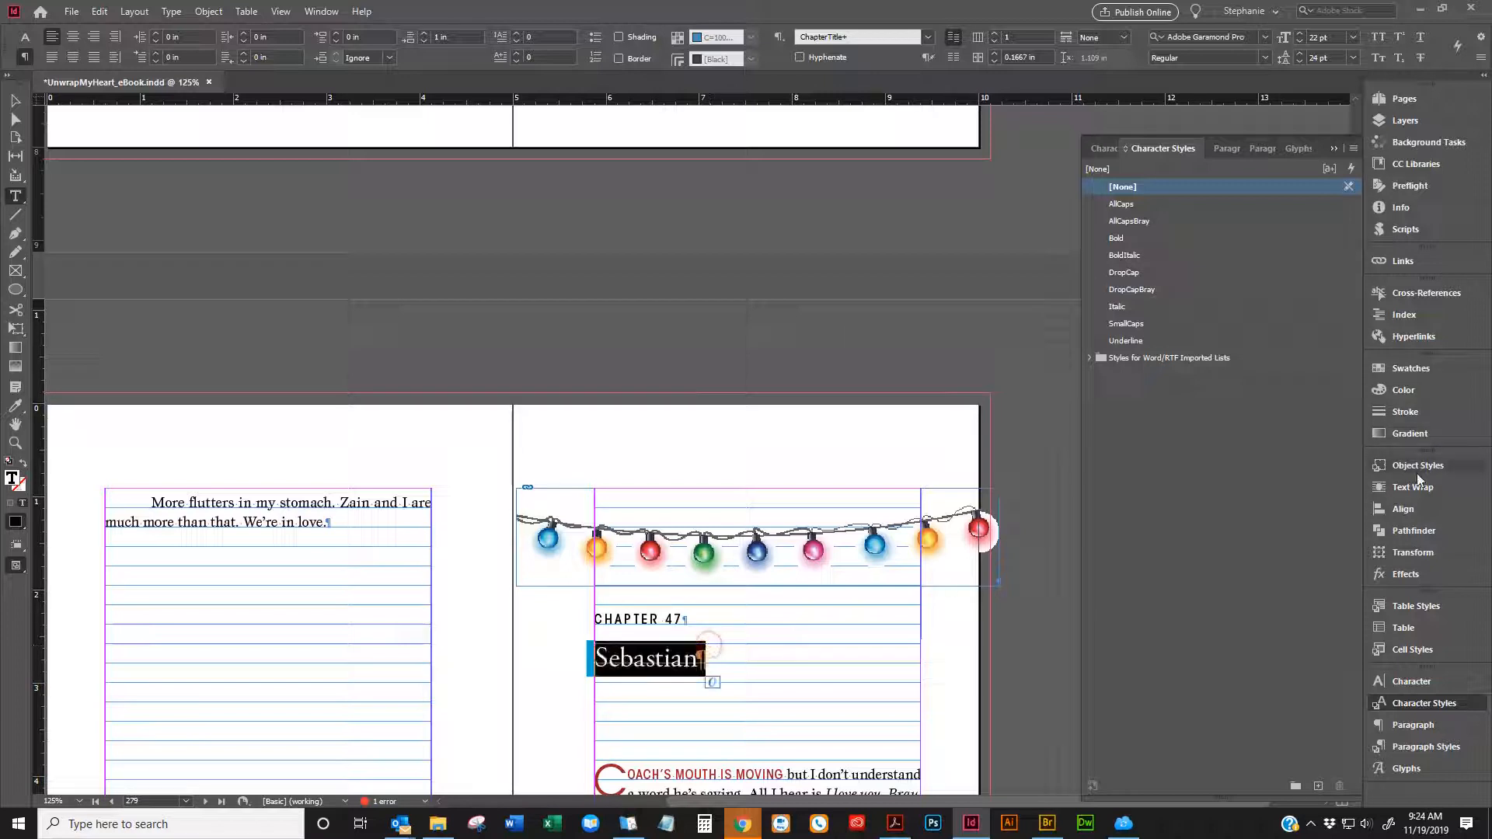
left_click(1403, 368)
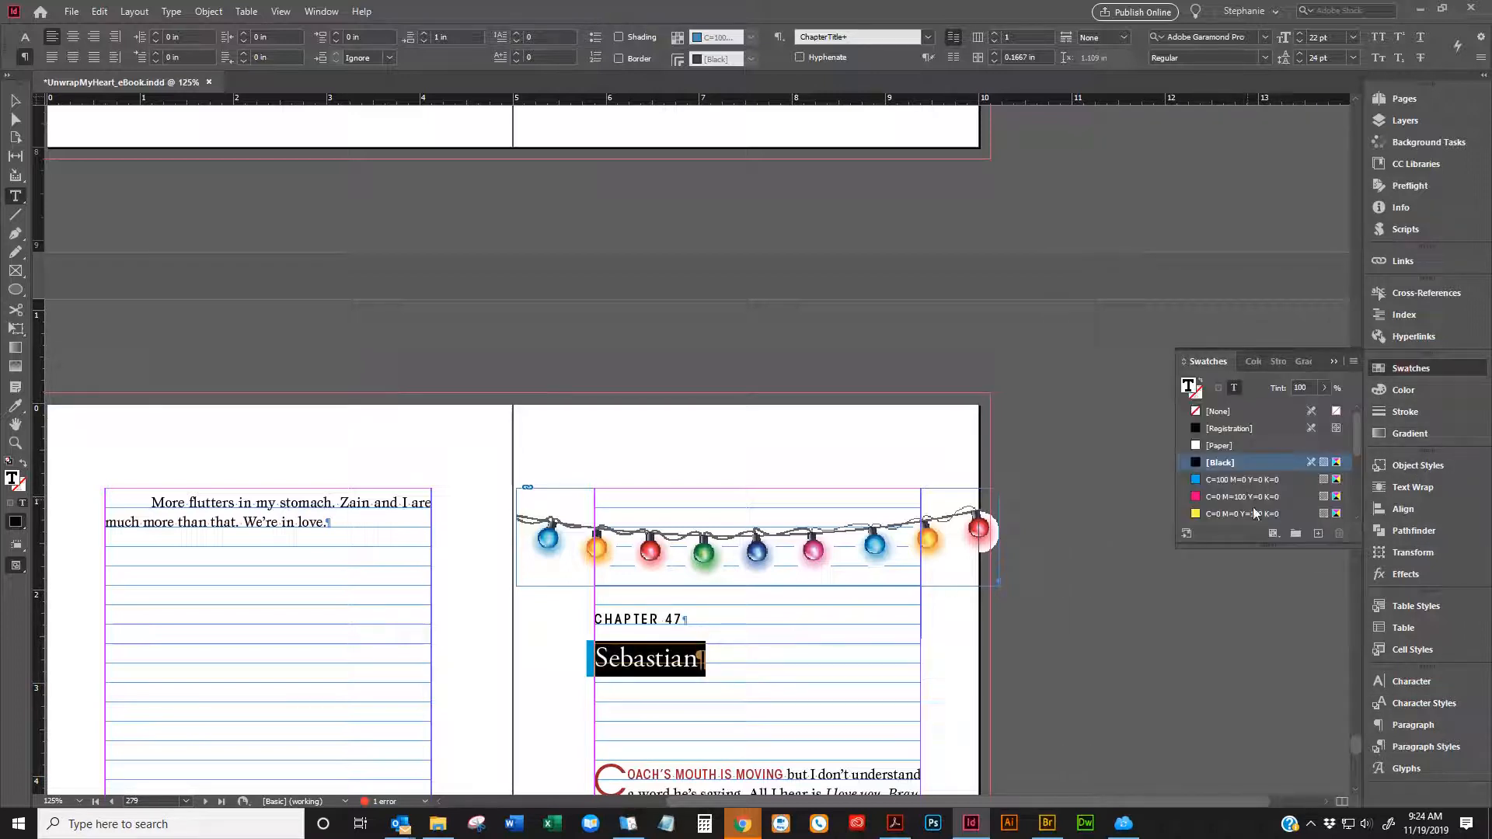
left_click(1213, 497)
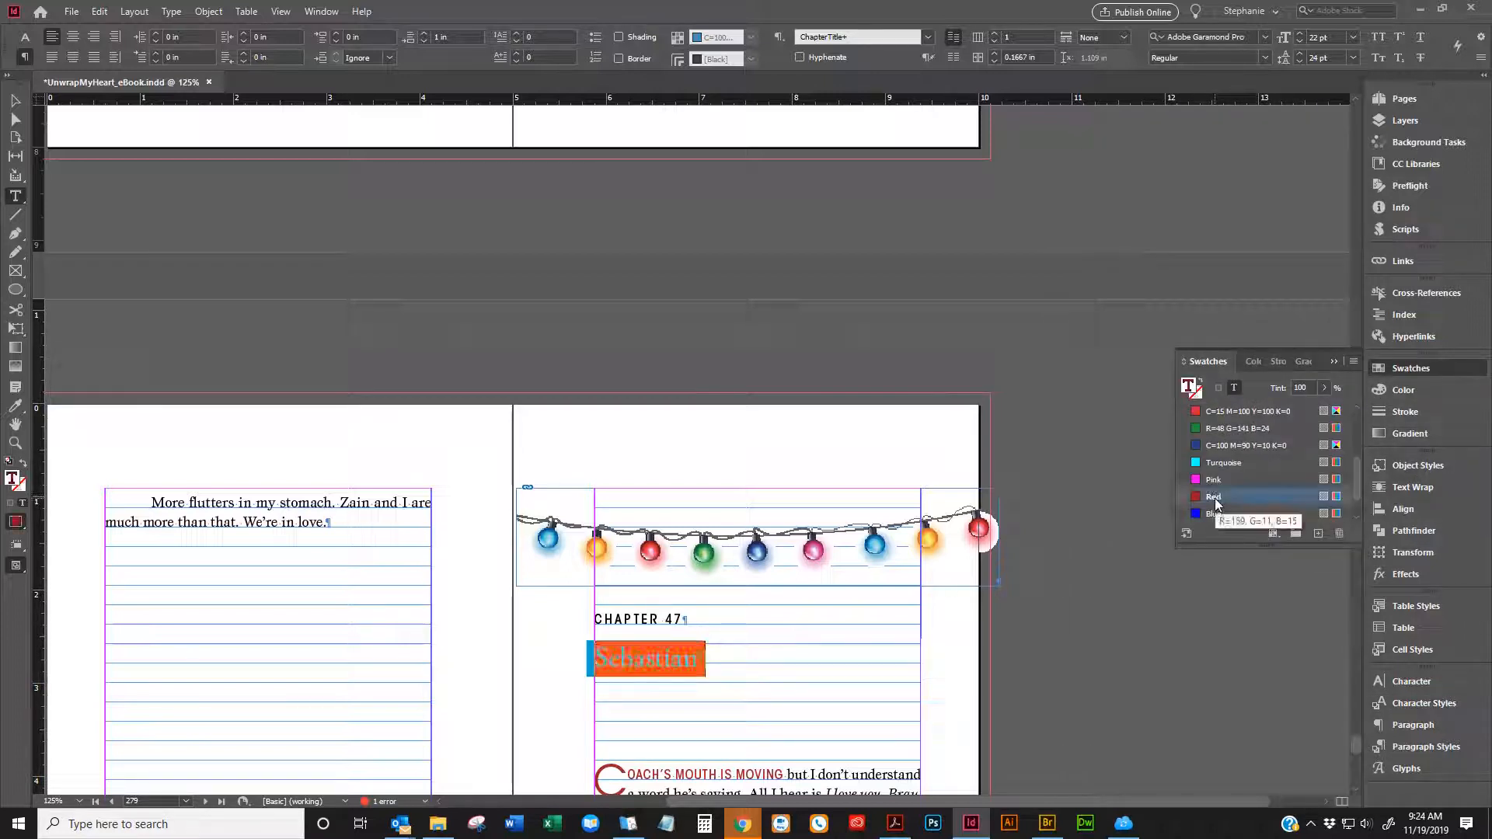
Change the font of the Sebastian title to Underland Alternative
left_click(25, 38)
left_click(81, 37)
type("u")
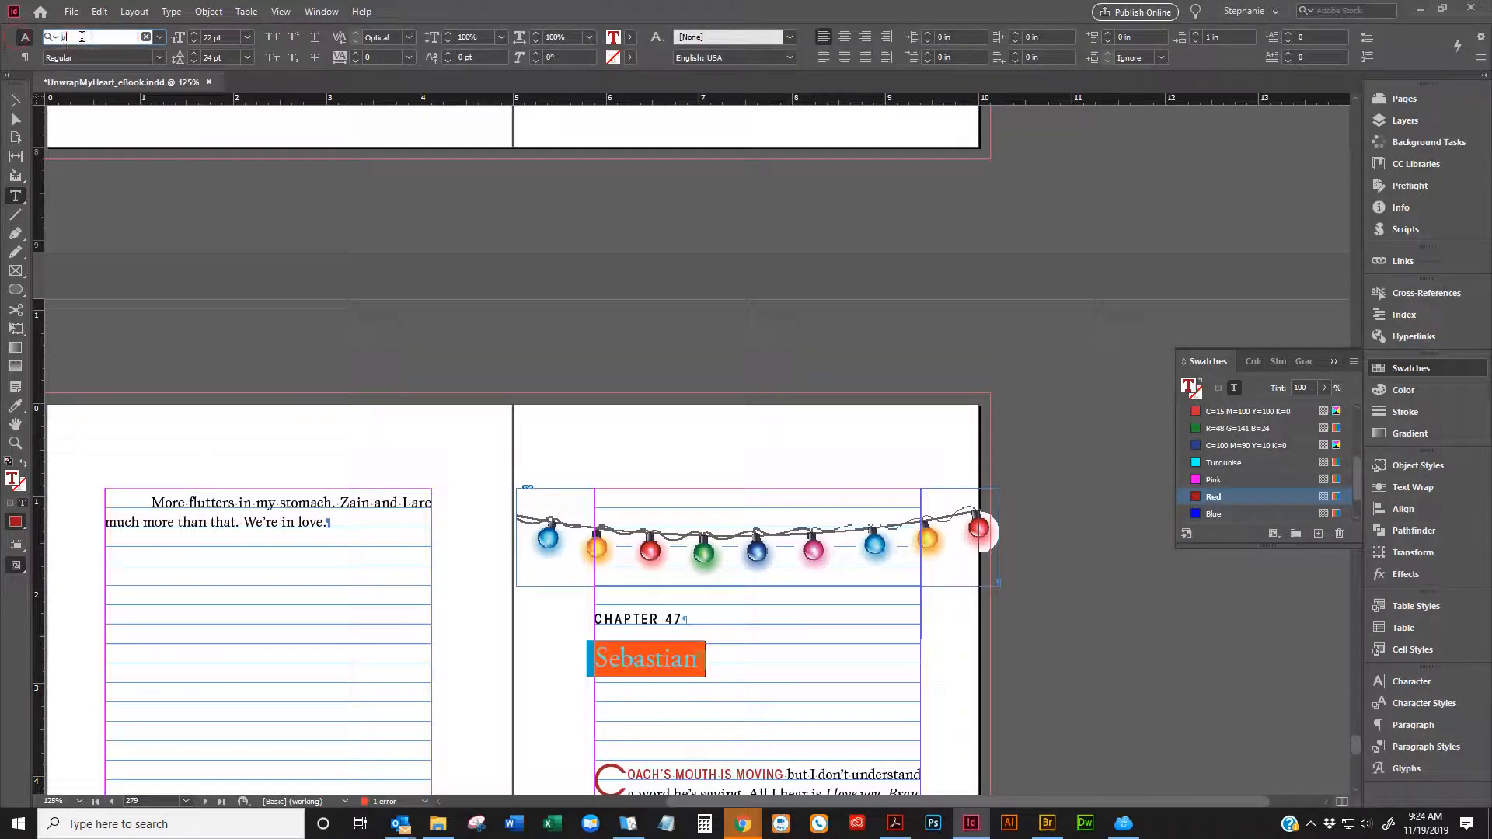
type("nder")
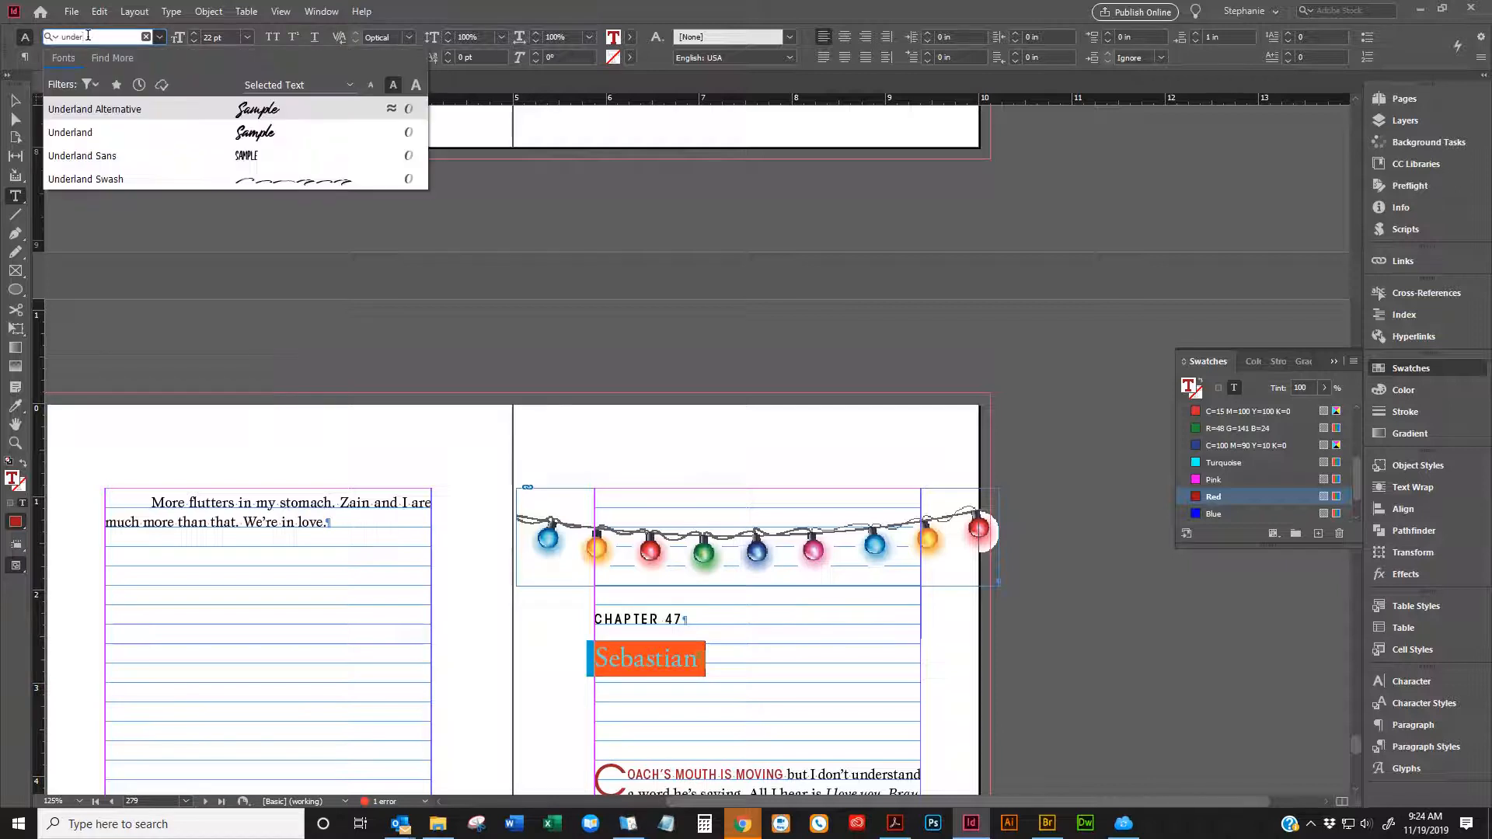
left_click(110, 110)
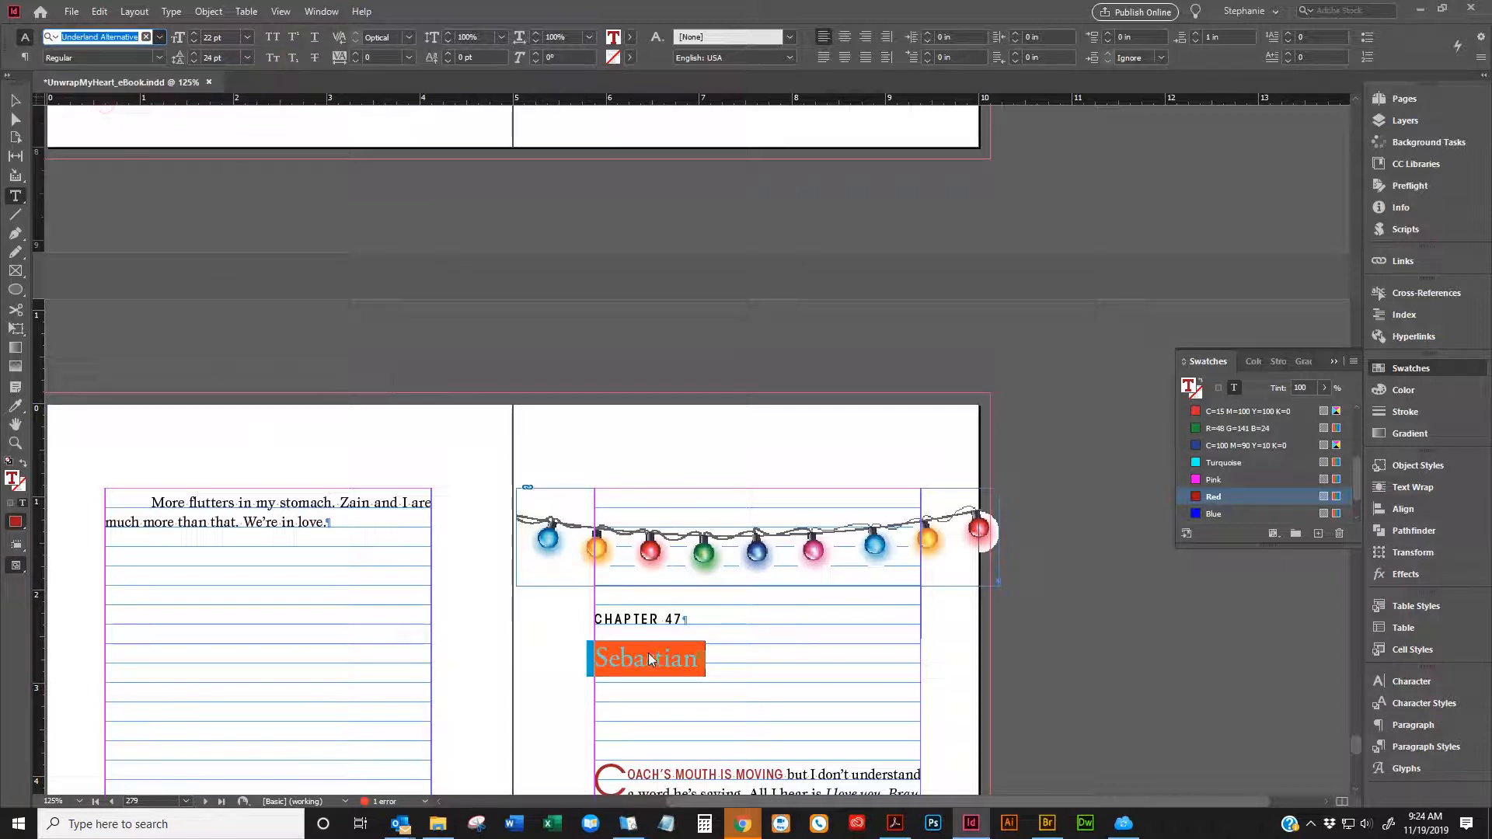
key("Return")
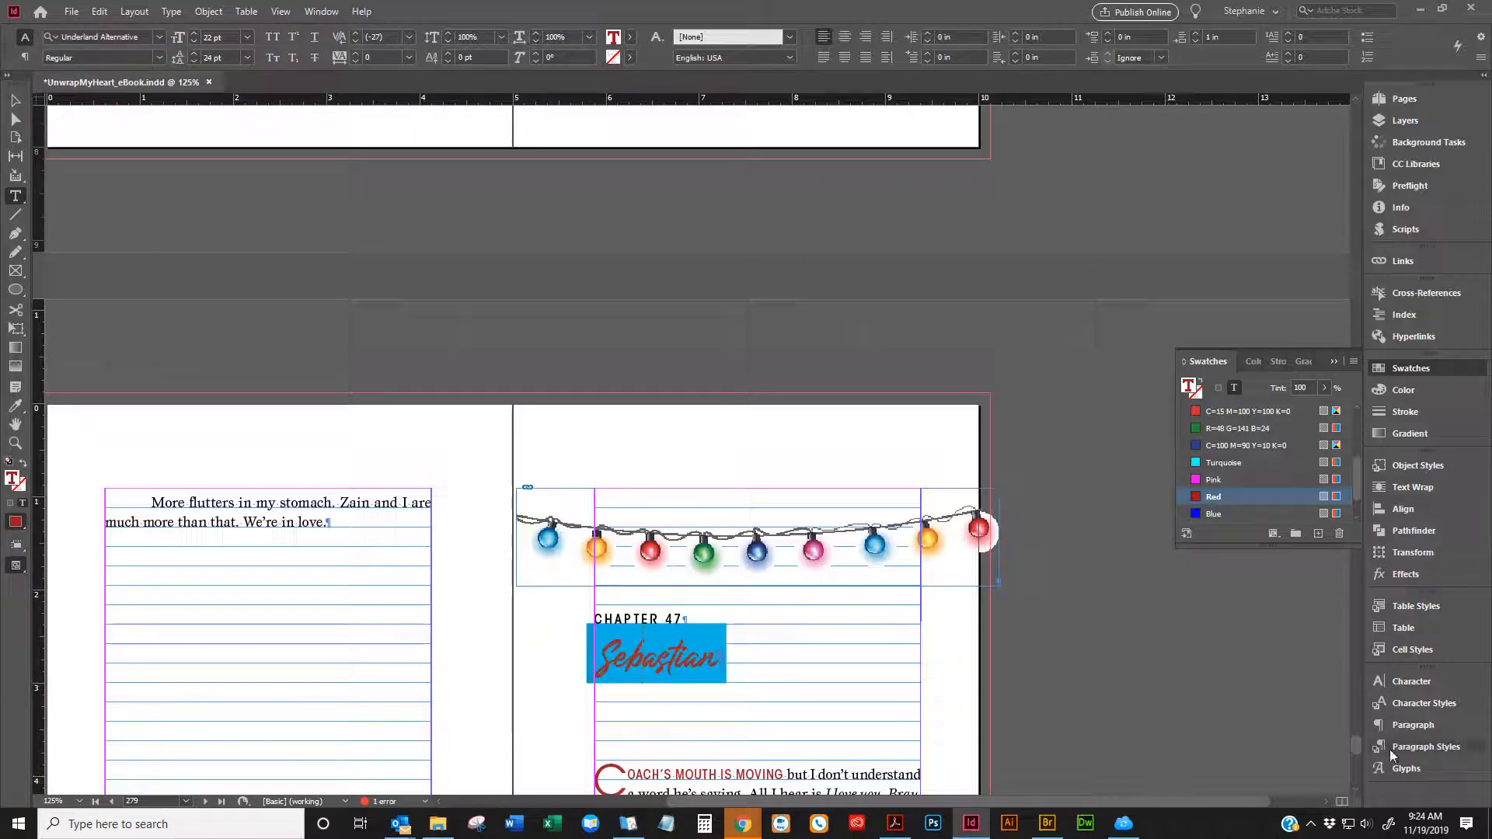
Redefine the ChapterTitle paragraph style to match the formatted Sebastian title
left_click(1422, 747)
left_click(1354, 147)
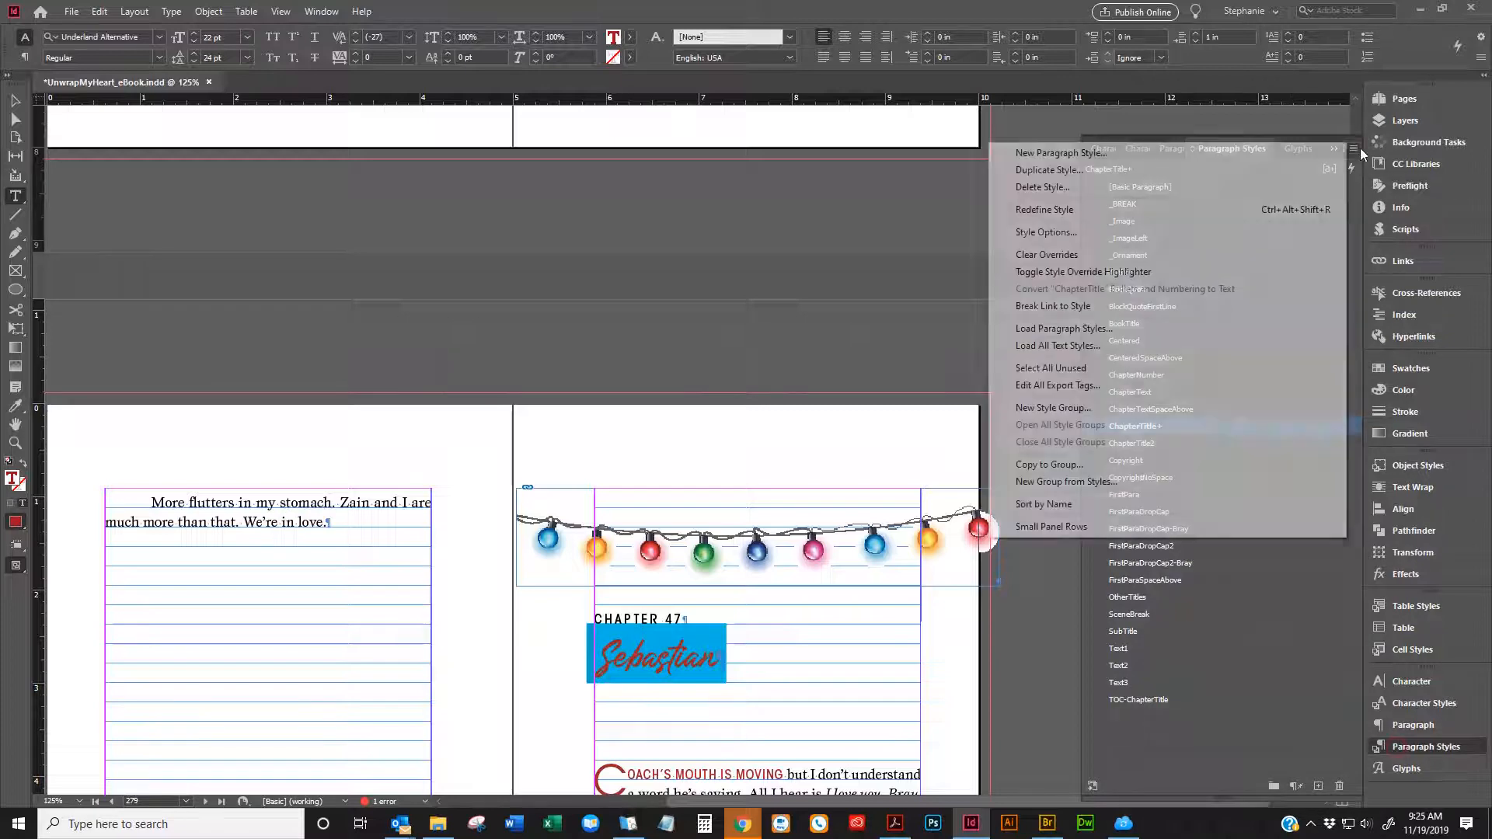
left_click(1127, 210)
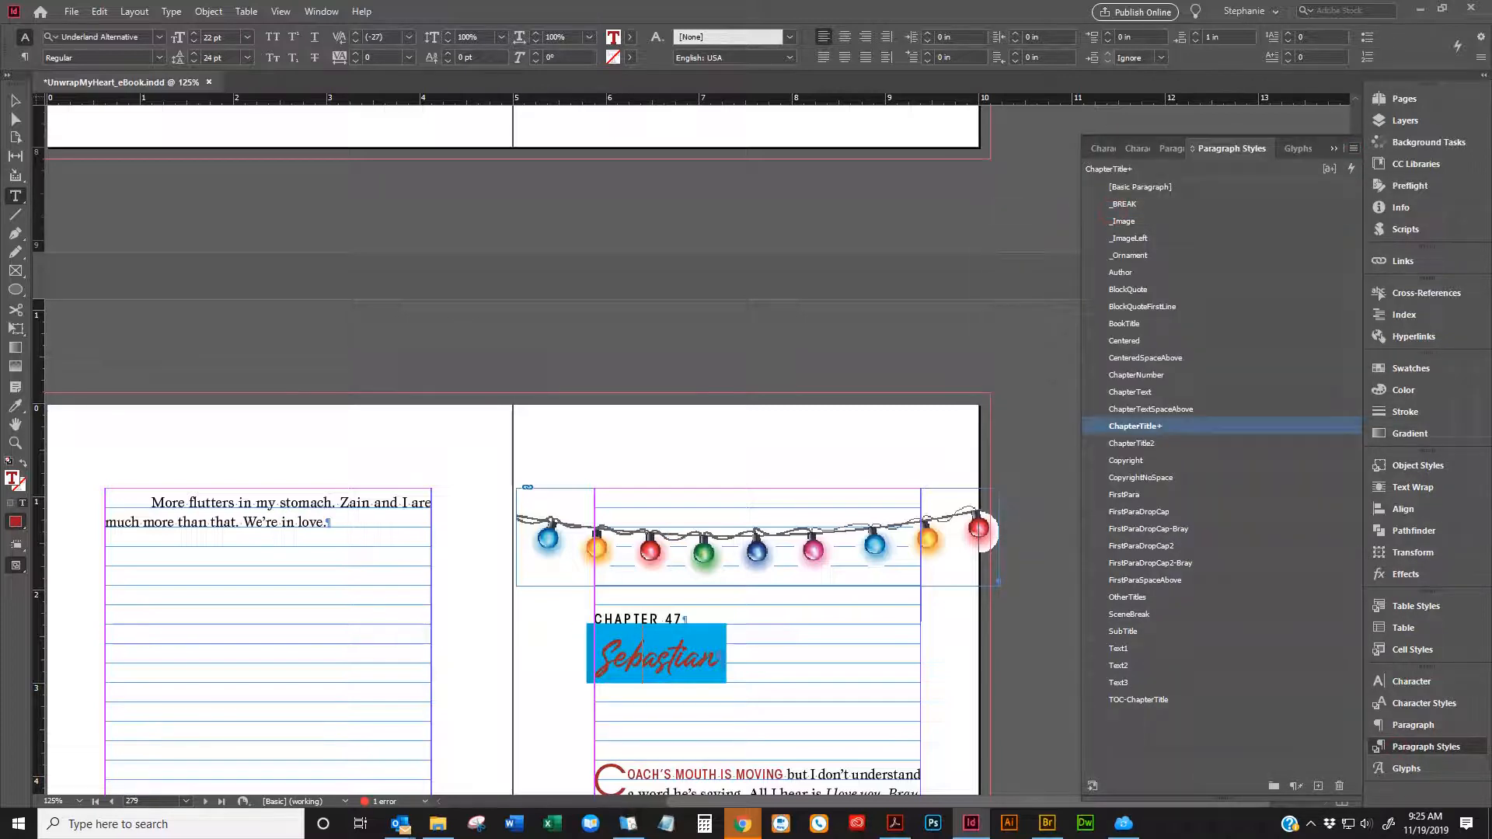
left_click(643, 660)
Copy the newsletter web address below the sign-up line at the end of Chapter 47
scroll(350, 667, "down", 1)
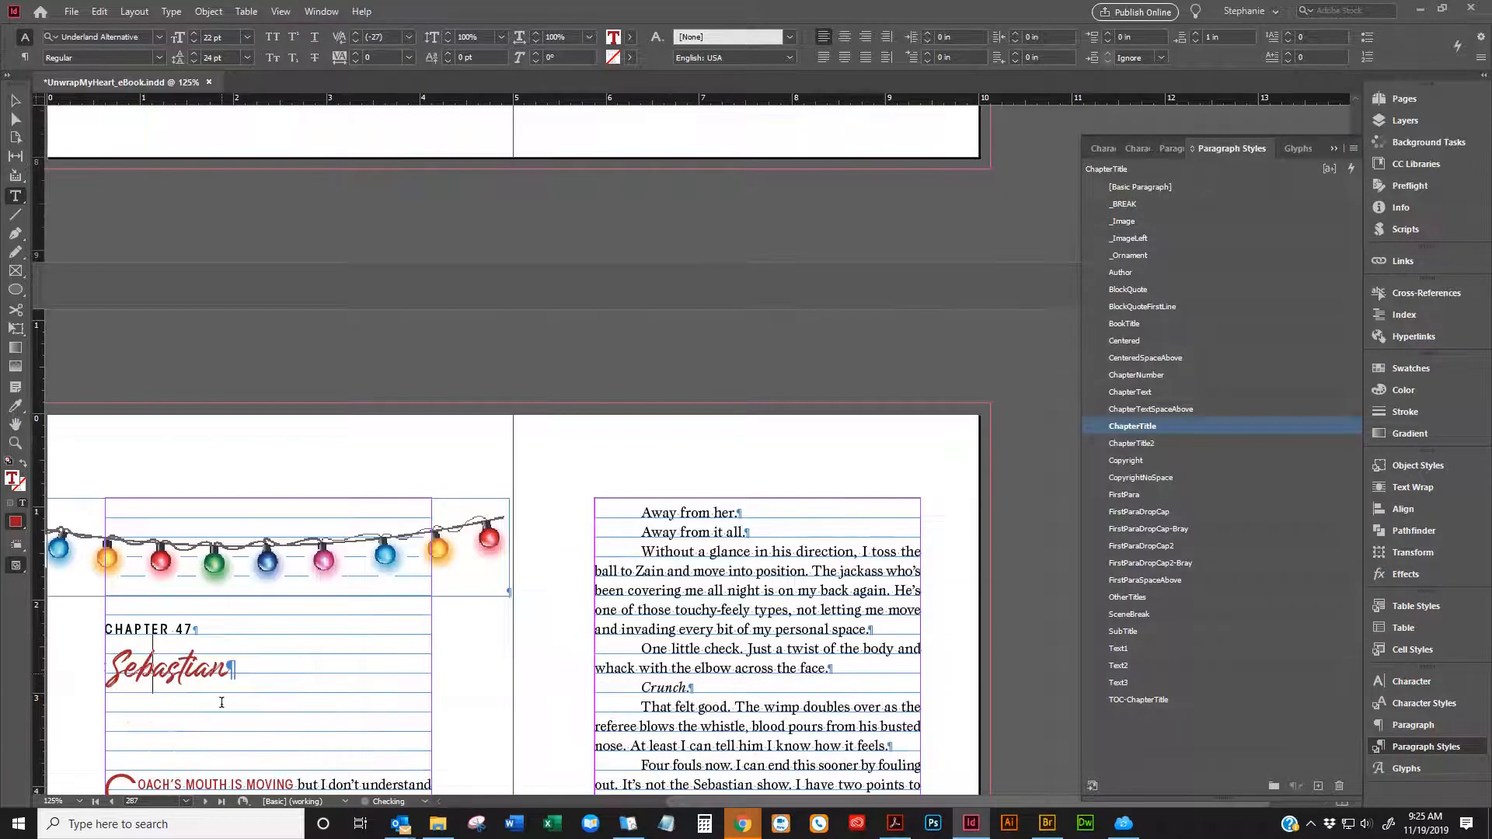
scroll(238, 652, "down", 5)
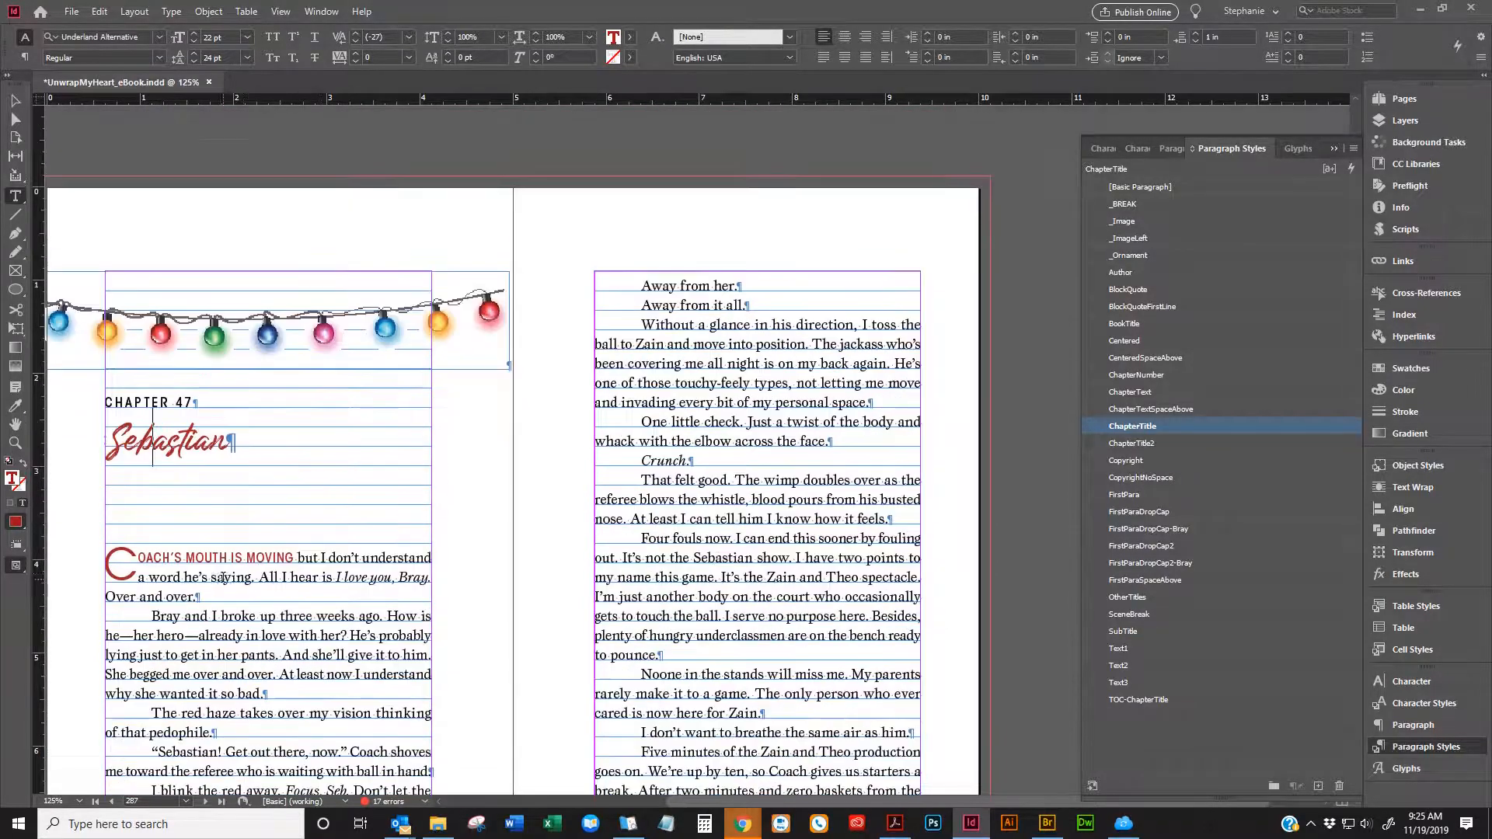
scroll(724, 464, "down", 2)
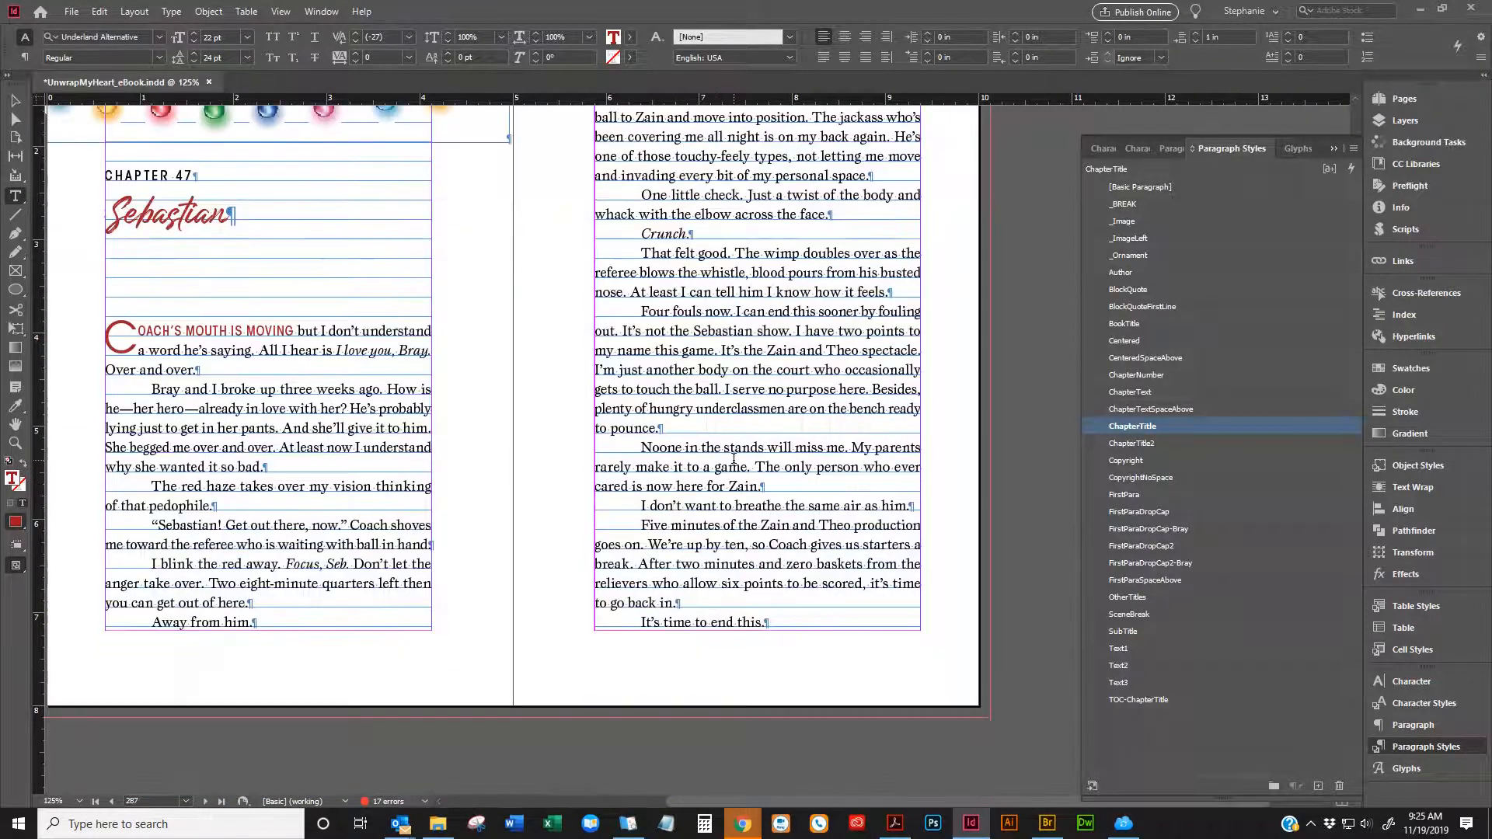
scroll(735, 458, "down", 15)
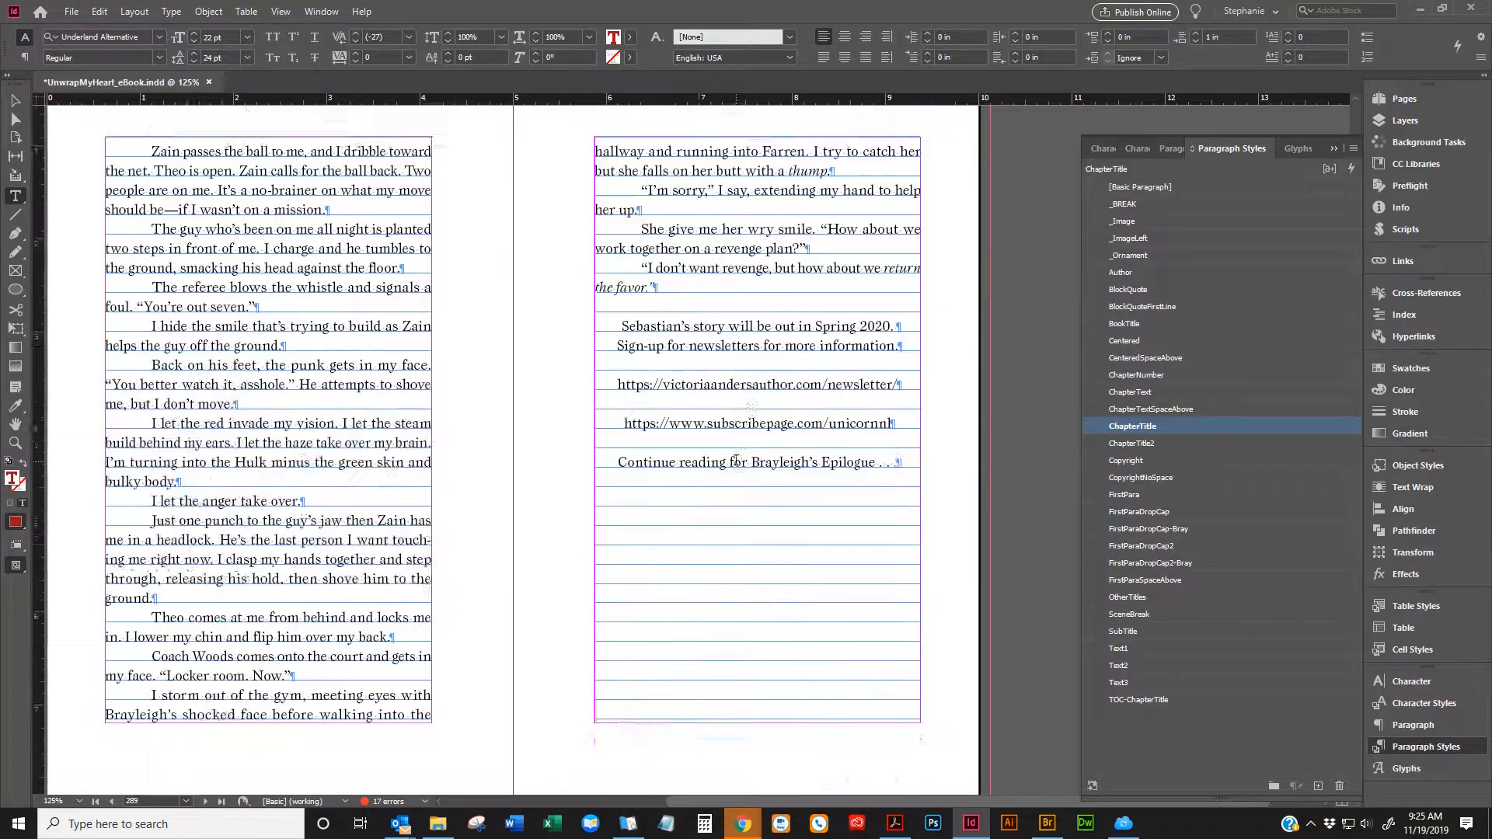
scroll(750, 472, "up", 3)
scroll(750, 472, "up", 3)
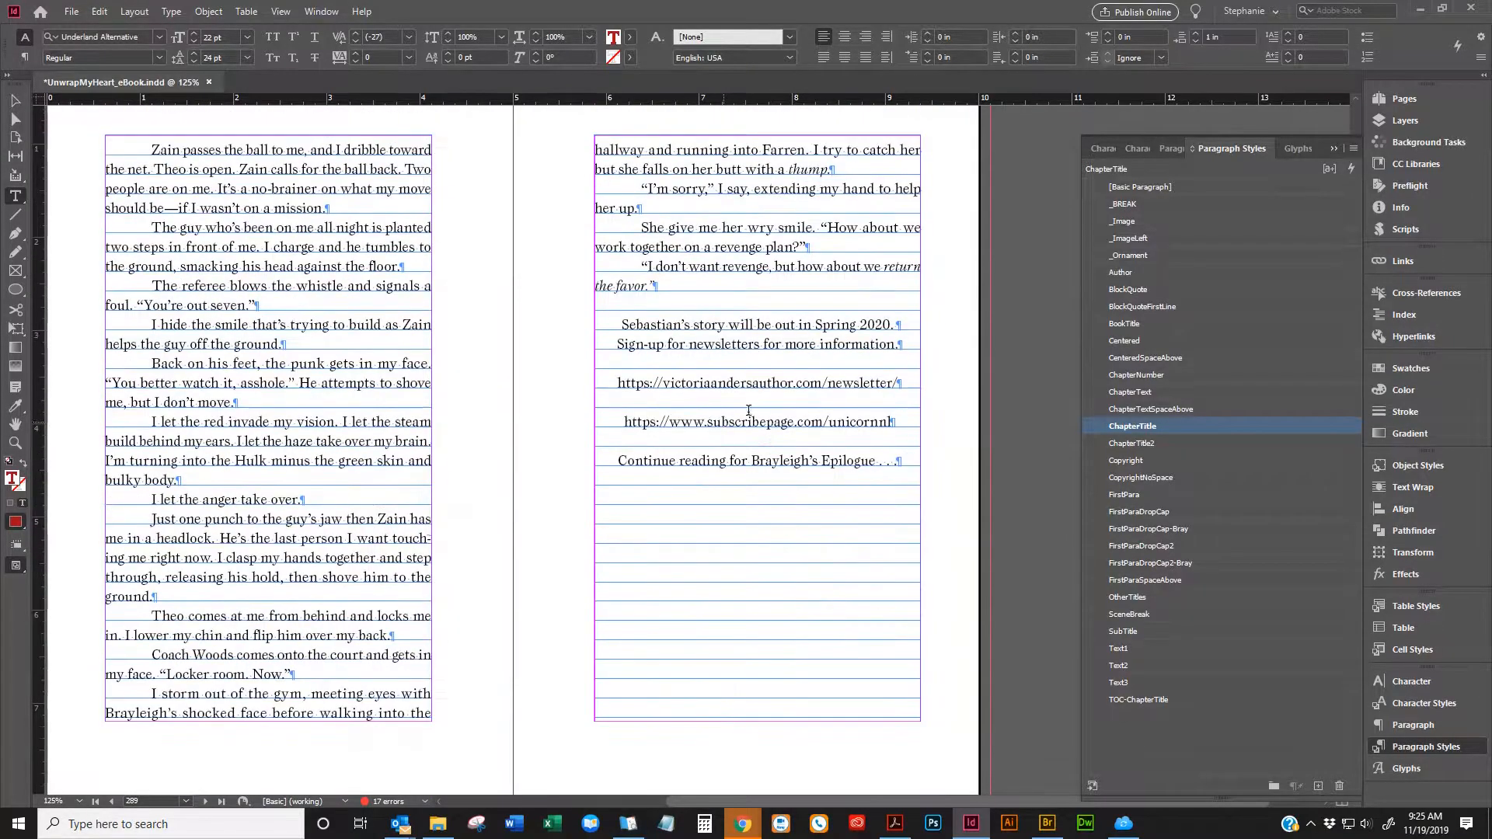
left_click_drag(898, 383, 584, 384)
key("ctrl+c")
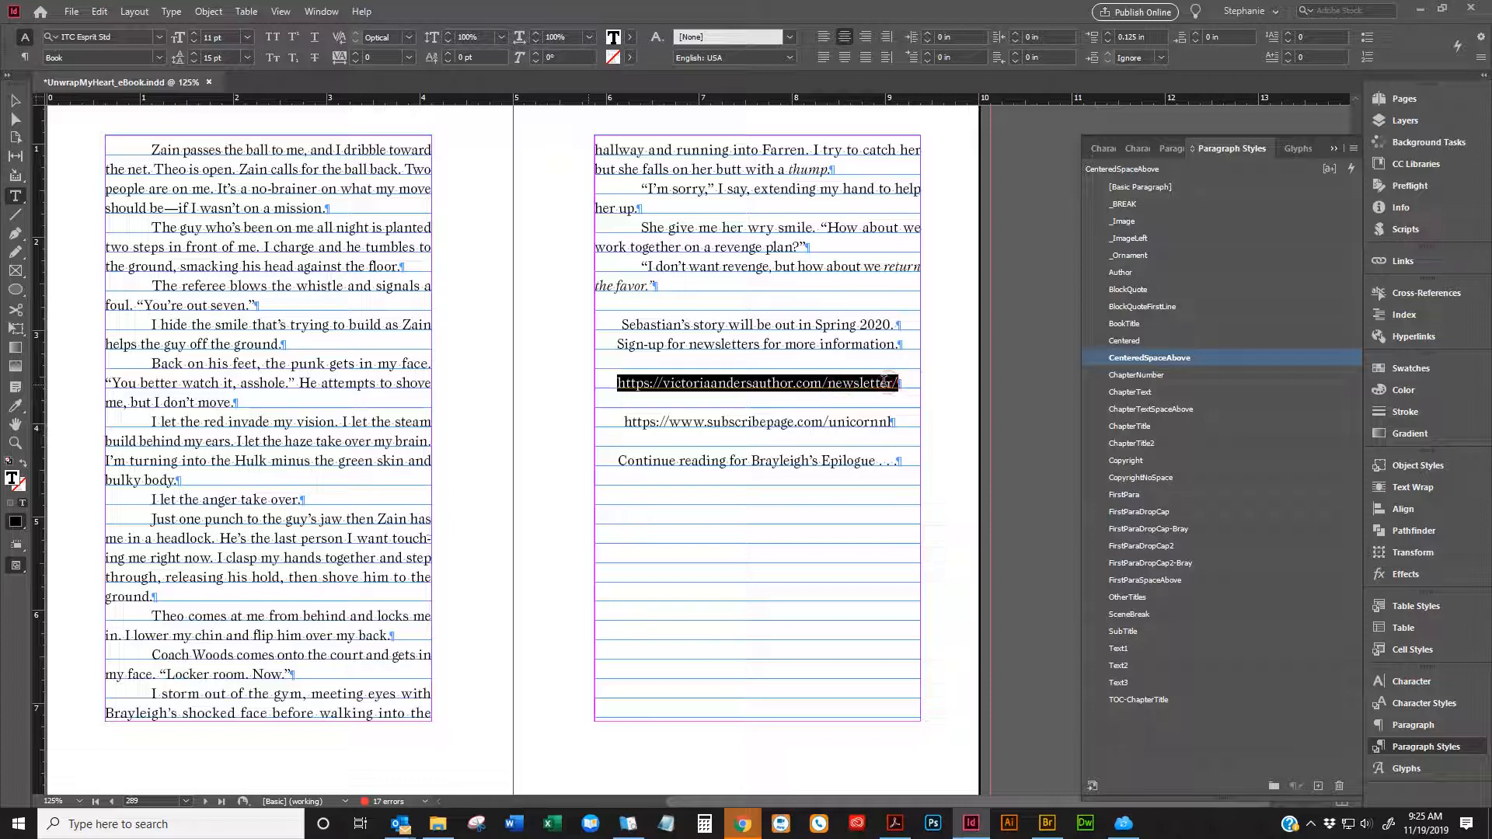
left_click(915, 383)
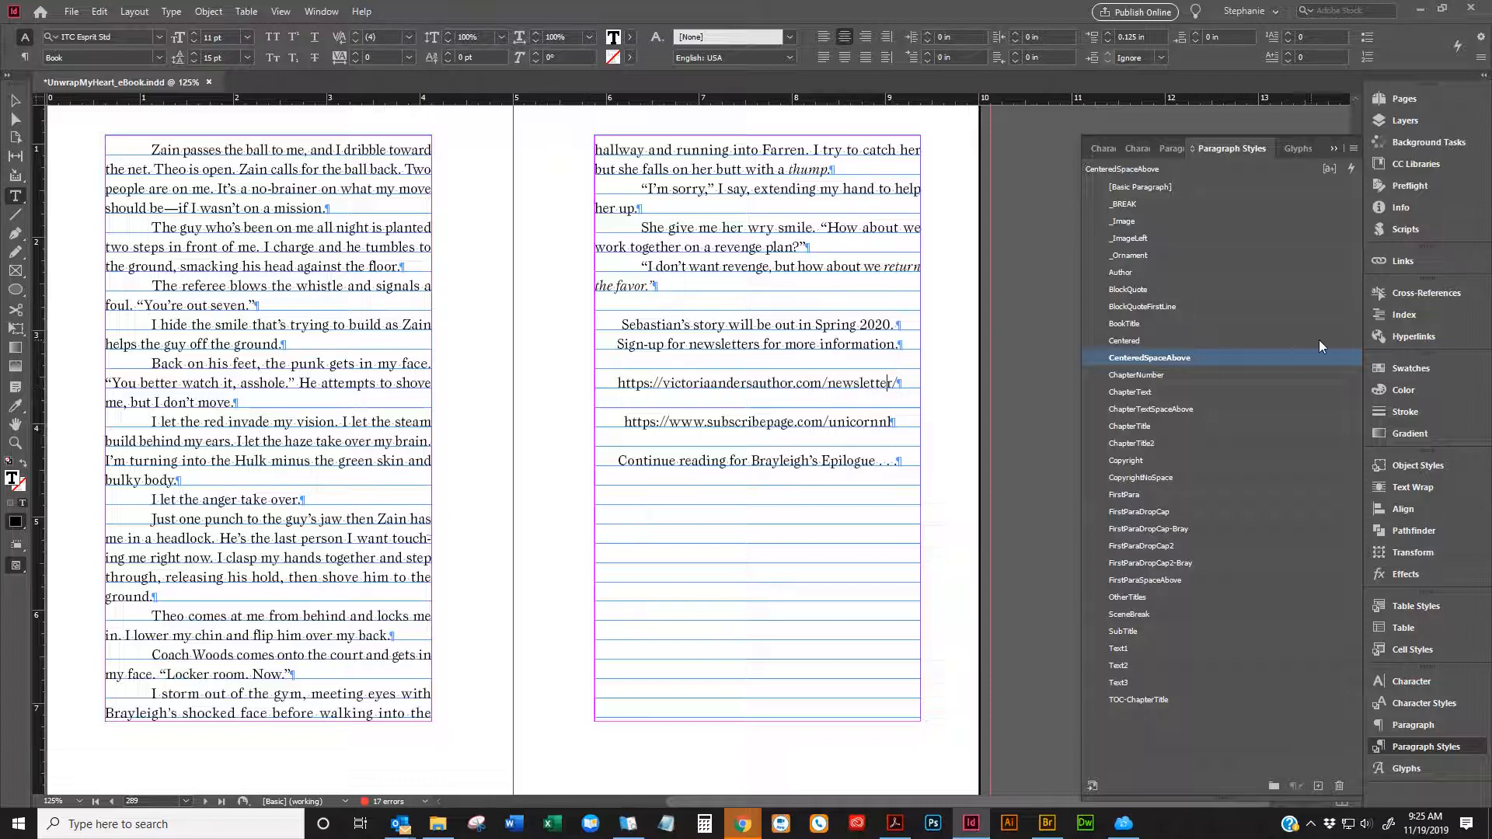
Turn the newsletter address line into a hyperlink, using the copied address as its URL
left_click(1406, 335)
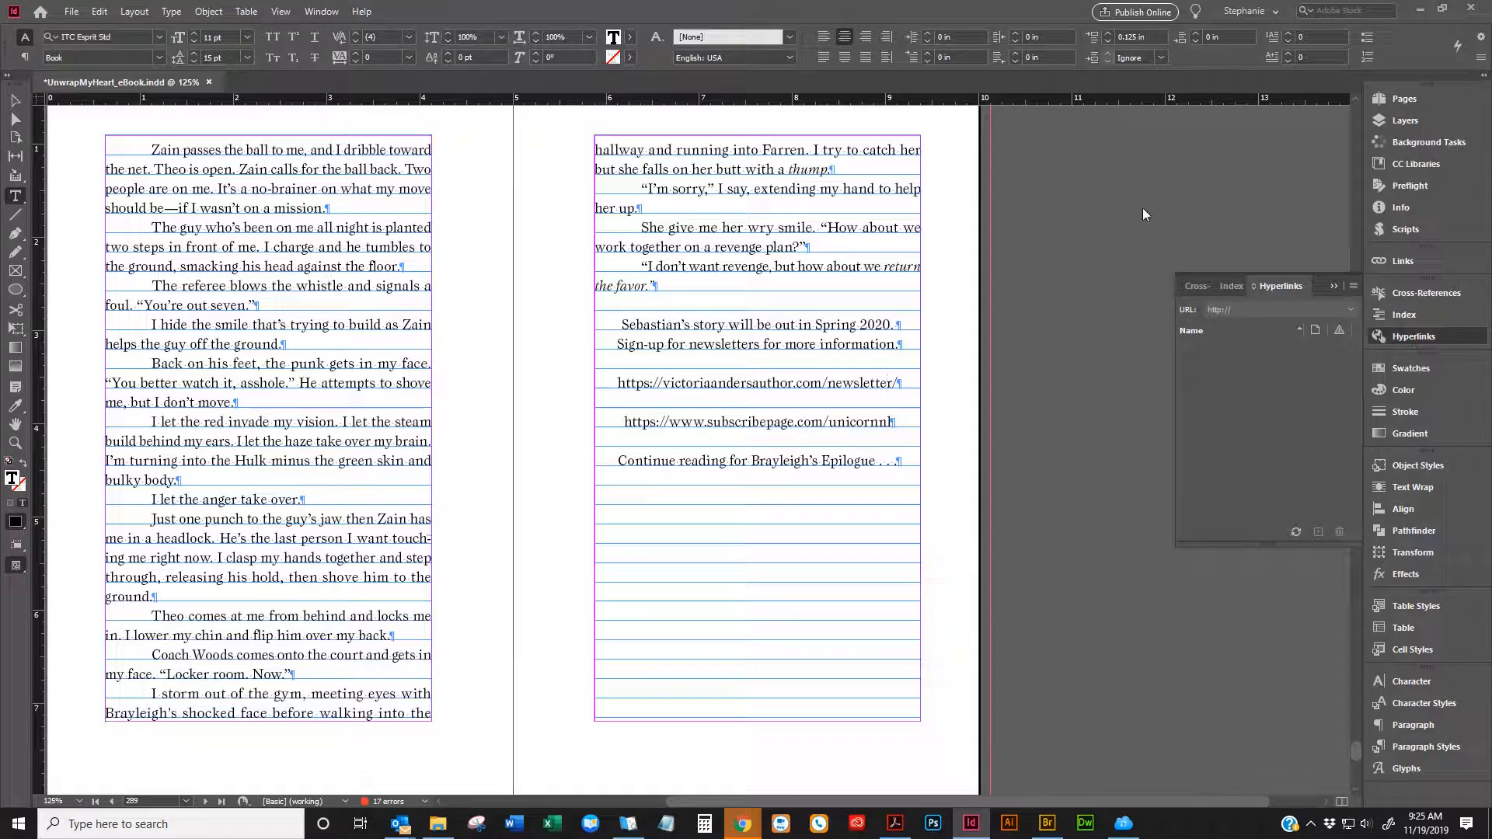
left_click(321, 12)
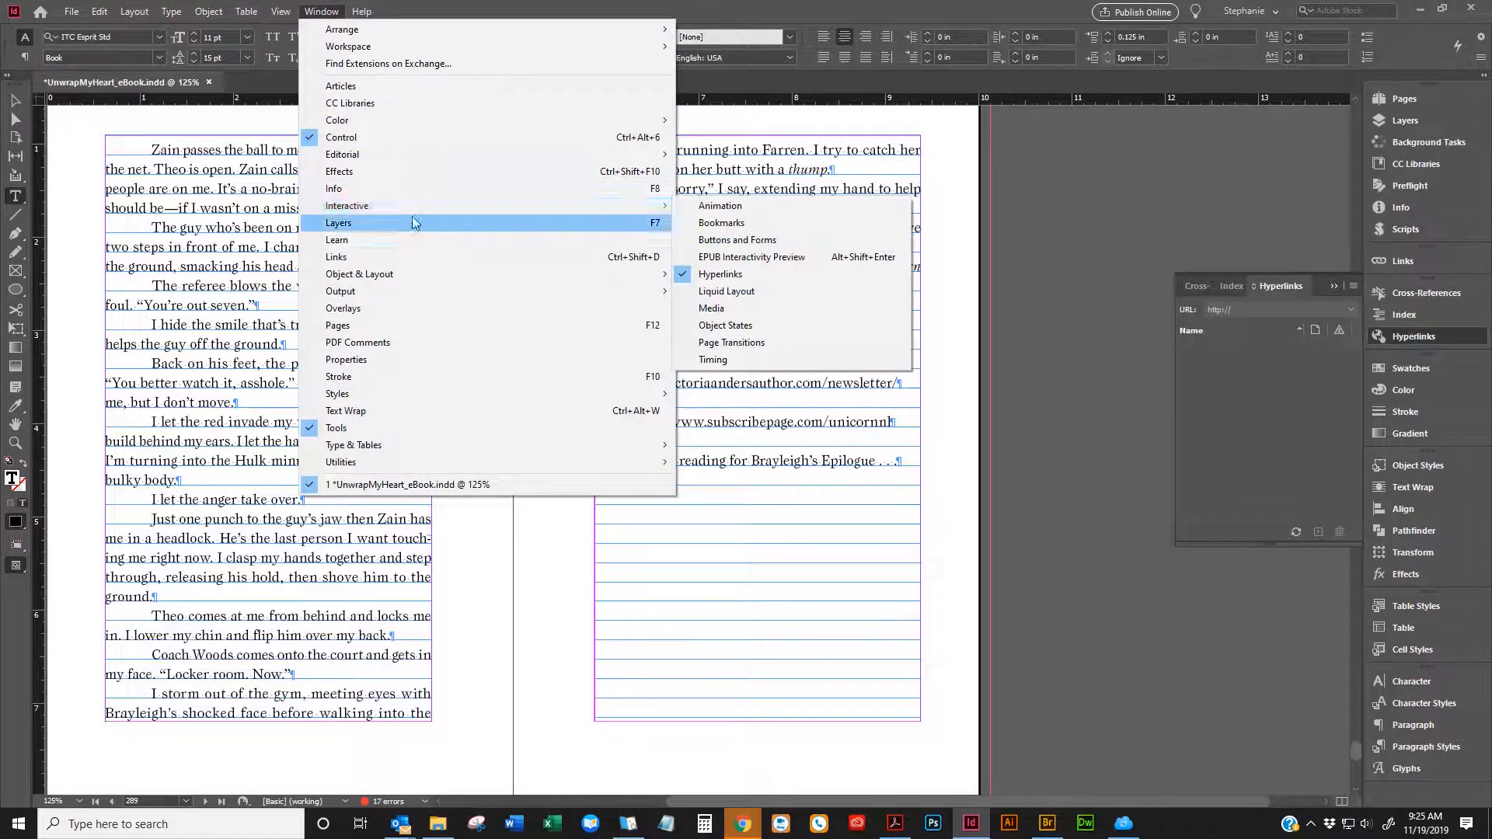
left_click(712, 6)
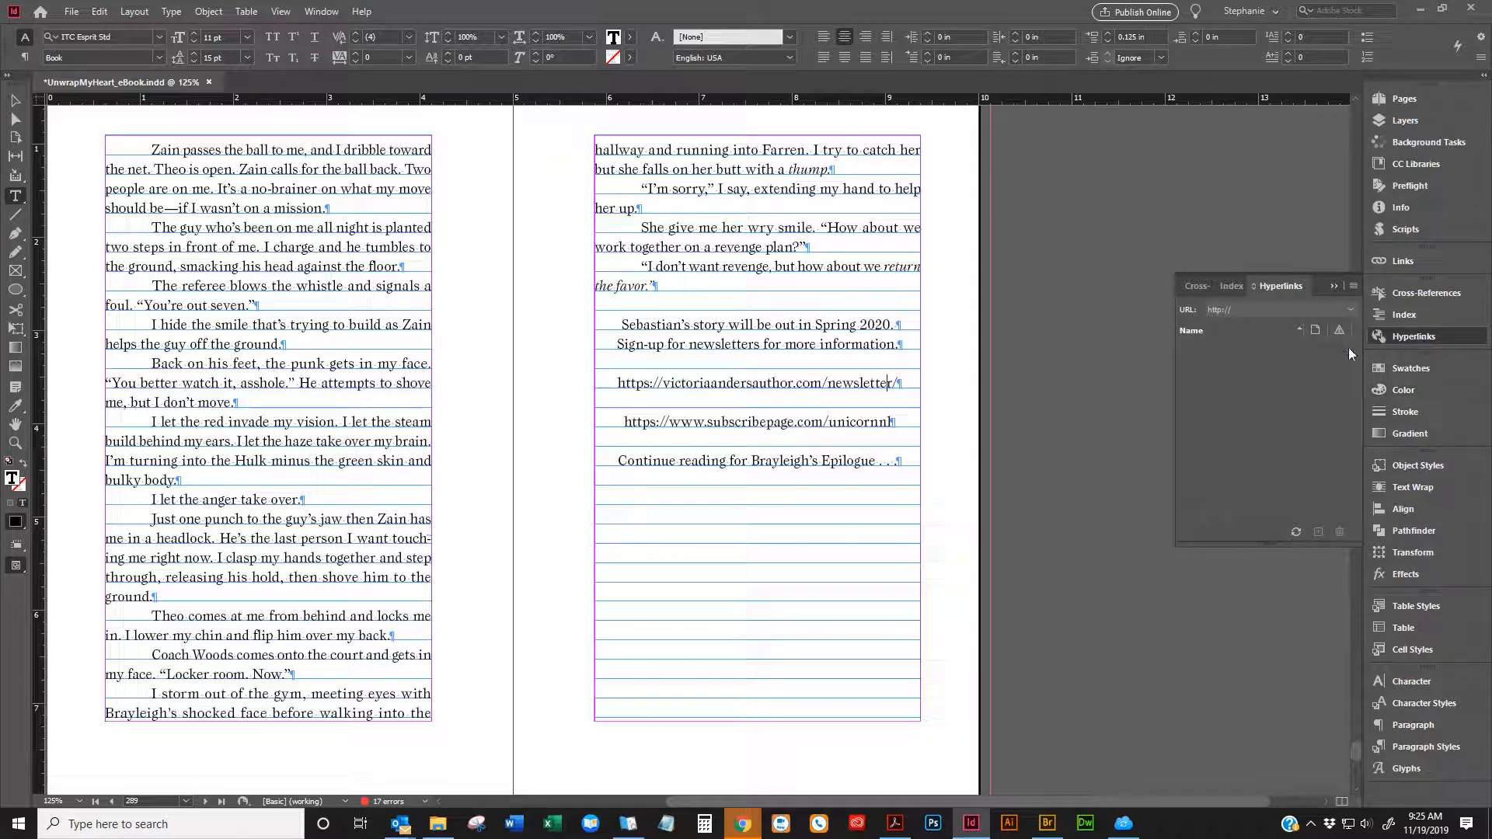
triple_click(759, 386)
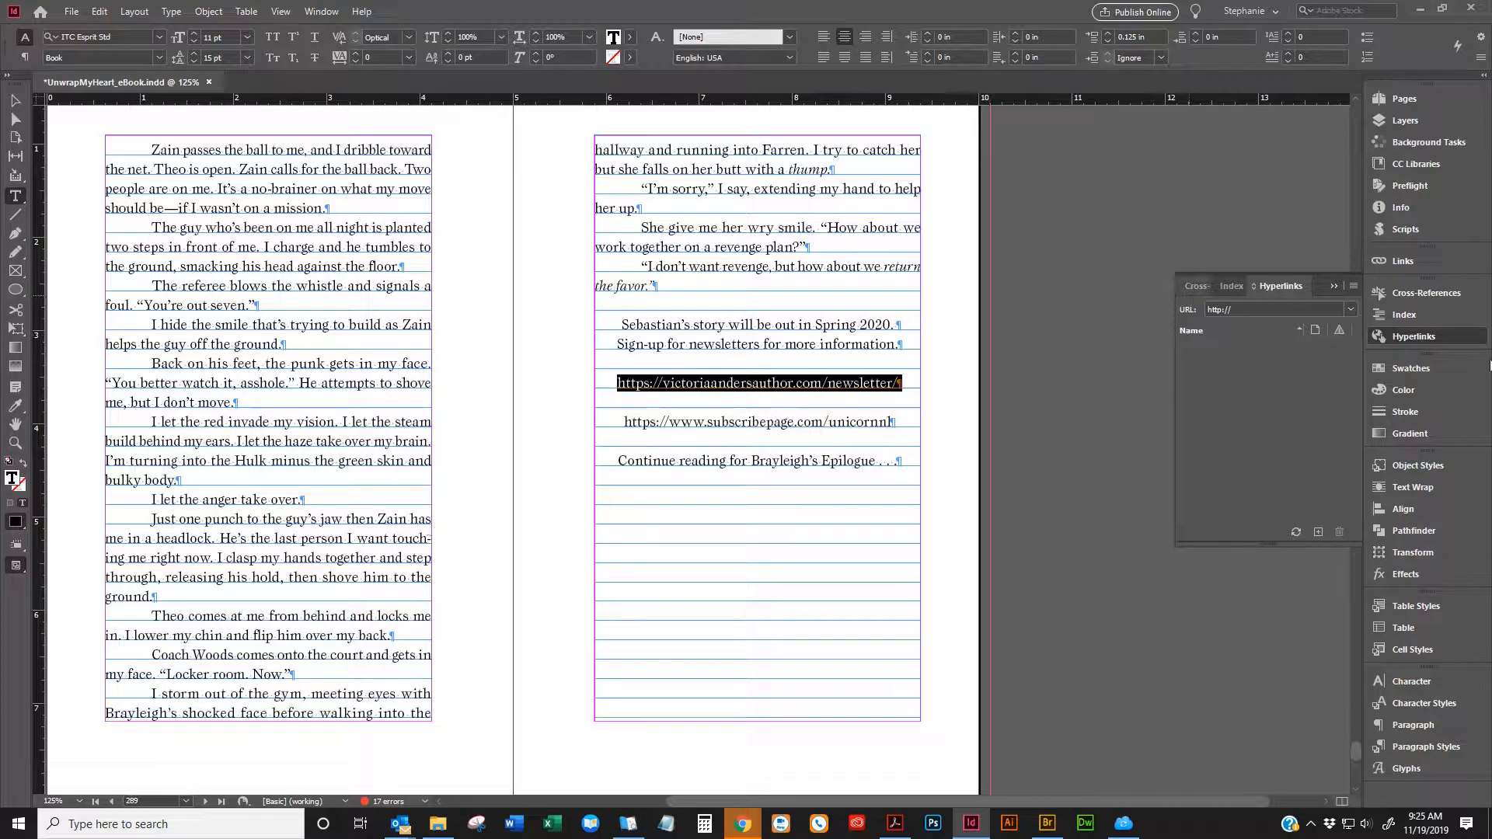
triple_click(1254, 310)
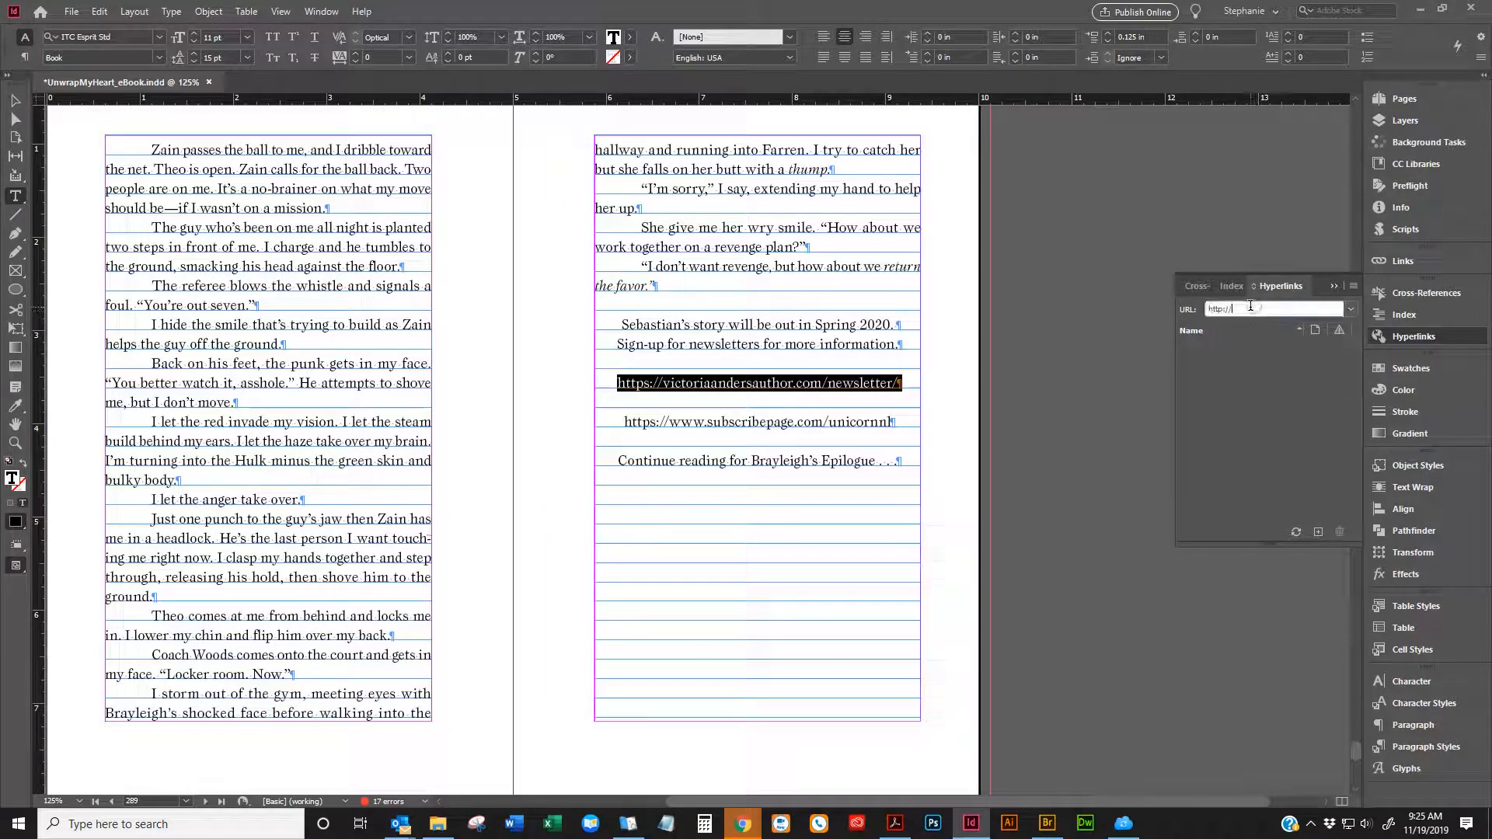
key("ctrl+v")
key("Return")
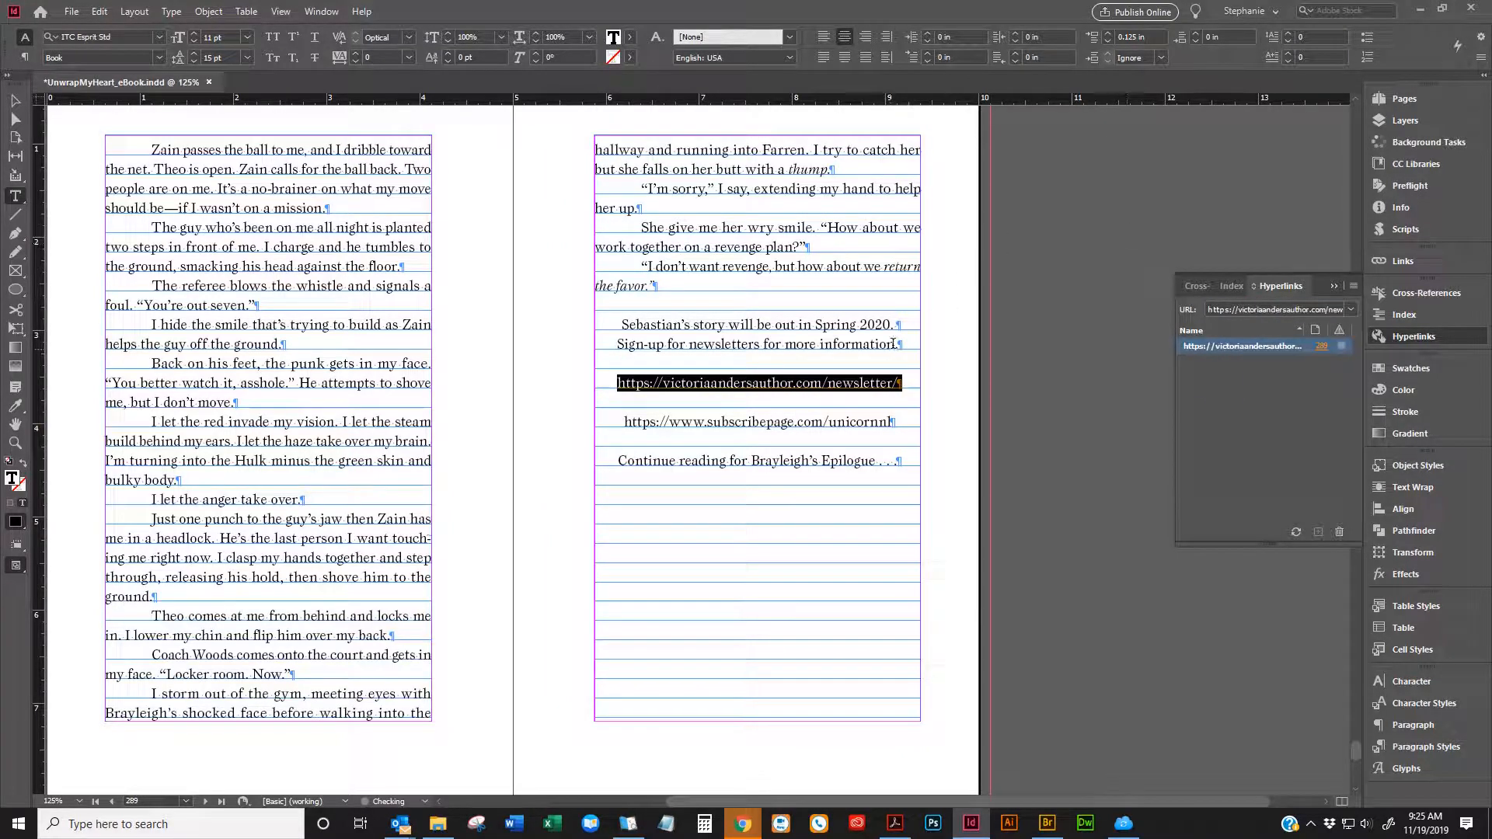
Turn the subscribepage.com address line into a hyperlink, using its own address as the URL
left_click(821, 423)
triple_click(819, 428)
key("ctrl+c")
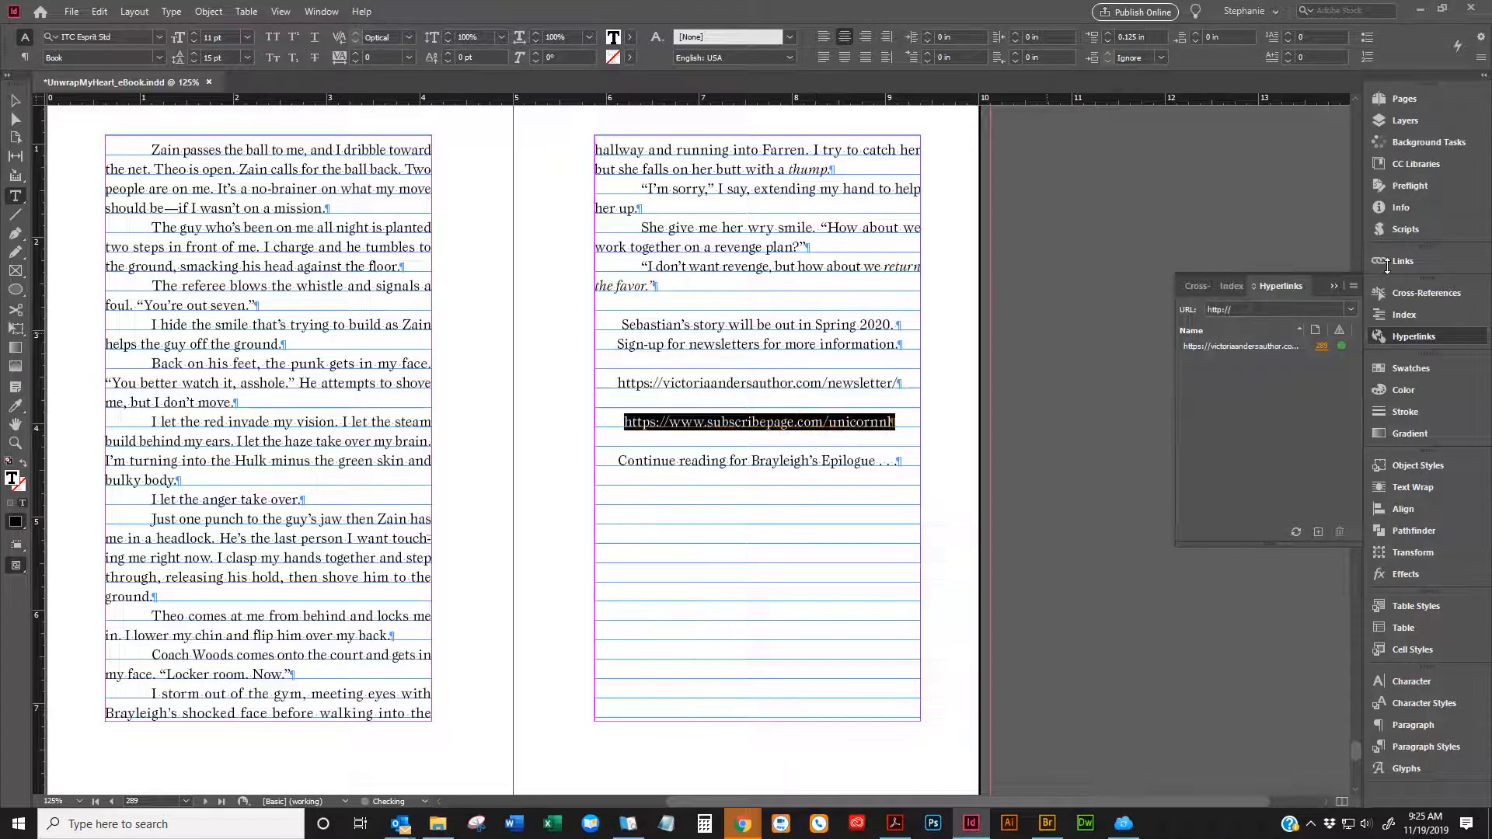
triple_click(1229, 310)
key("ctrl+v")
key("Return")
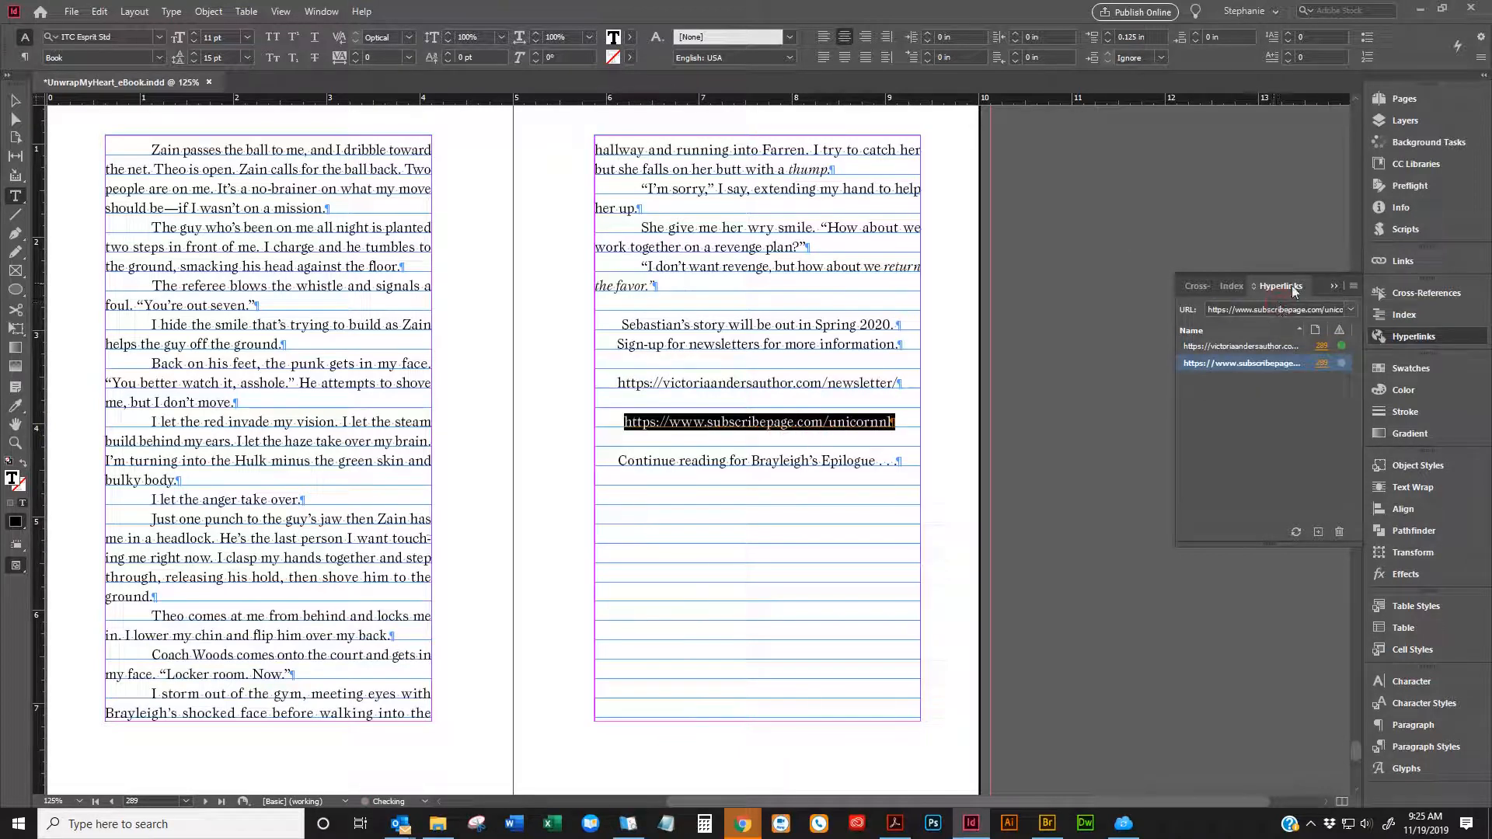
left_click(1354, 286)
left_click(1354, 286)
left_click(1353, 286)
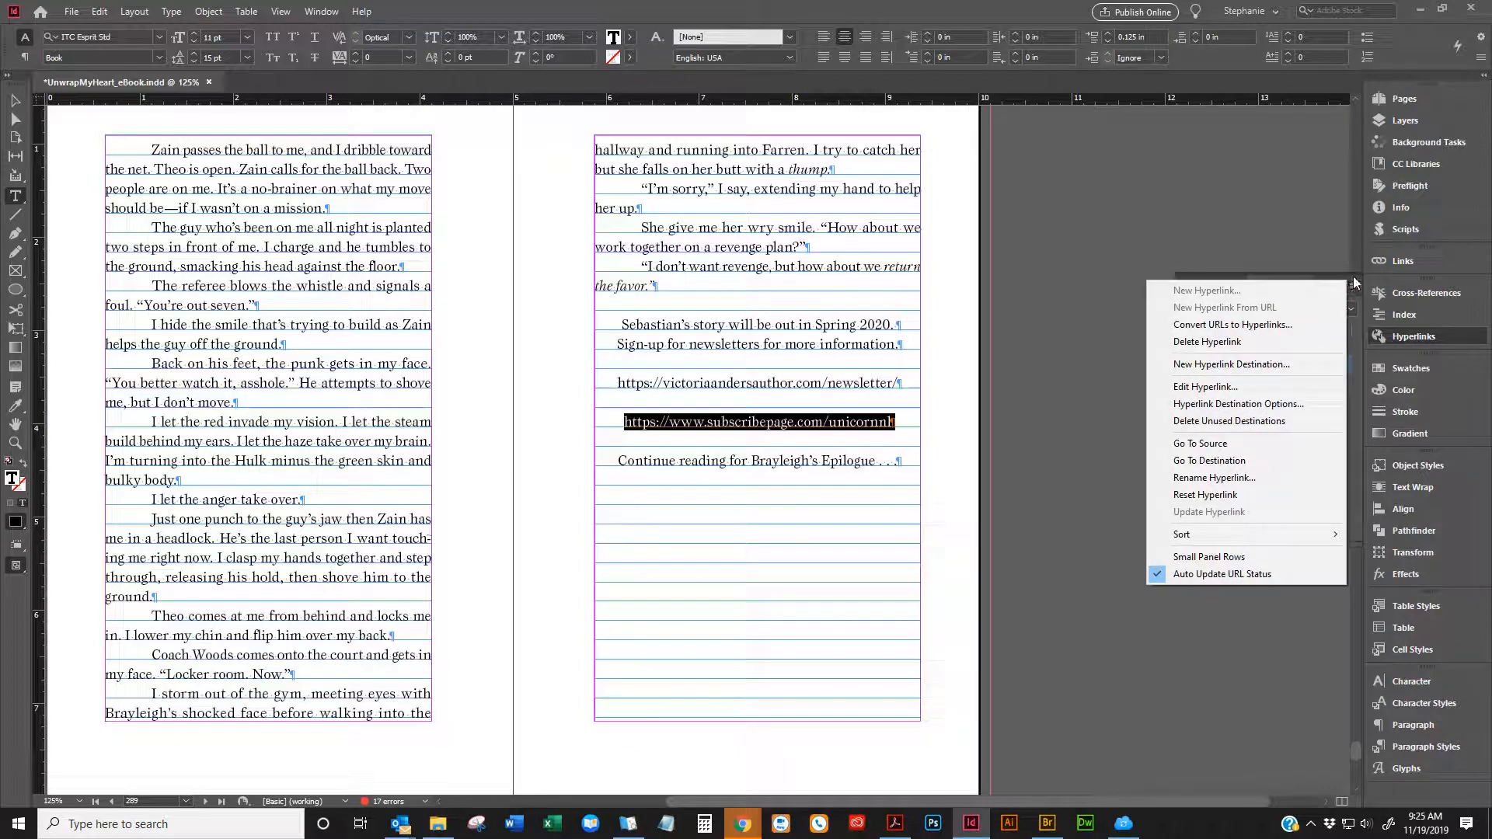
left_click(828, 354)
scroll(817, 340, "down", 1)
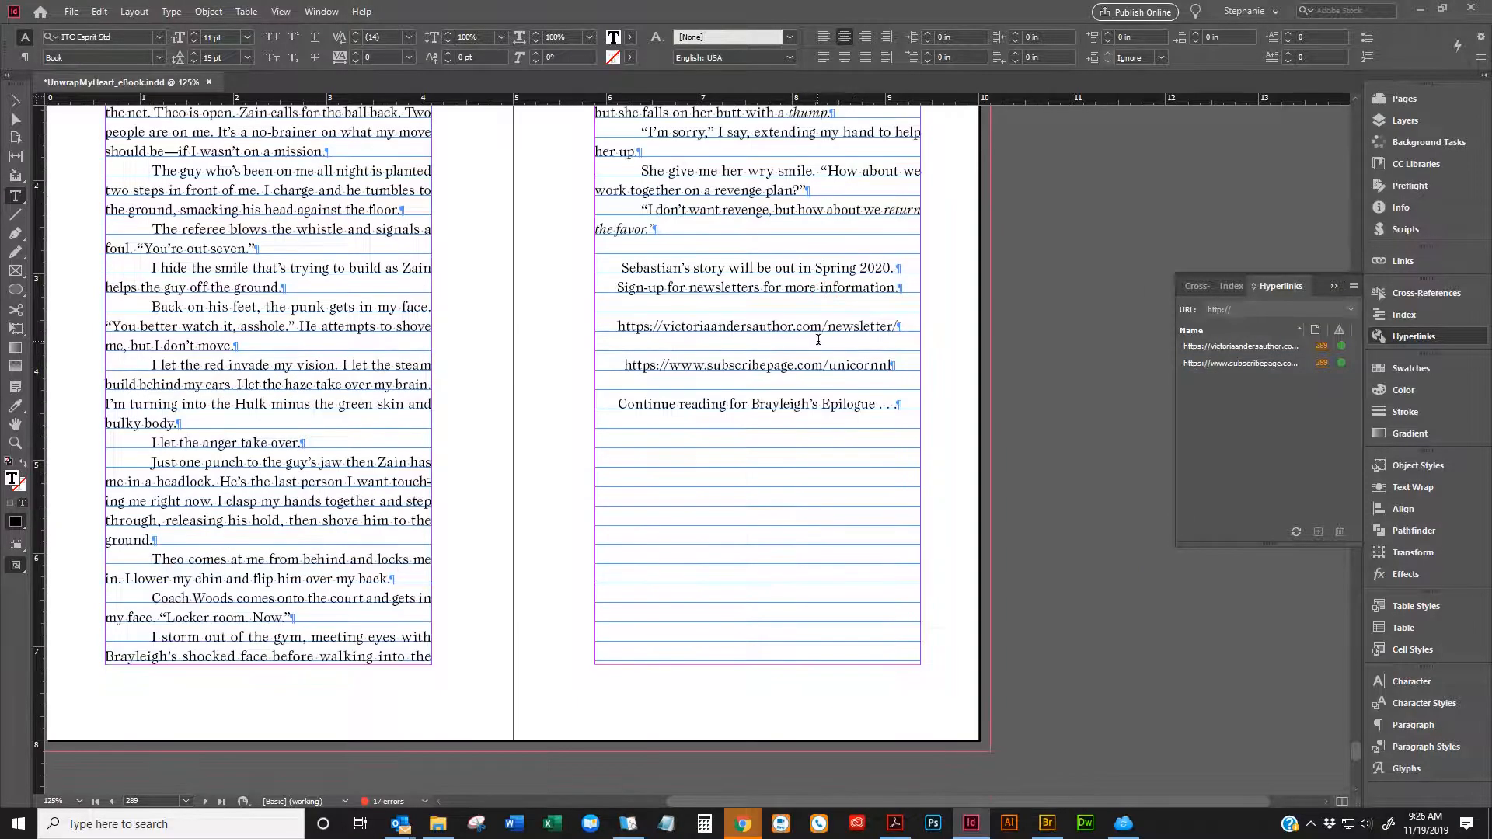
scroll(818, 340, "down", 15)
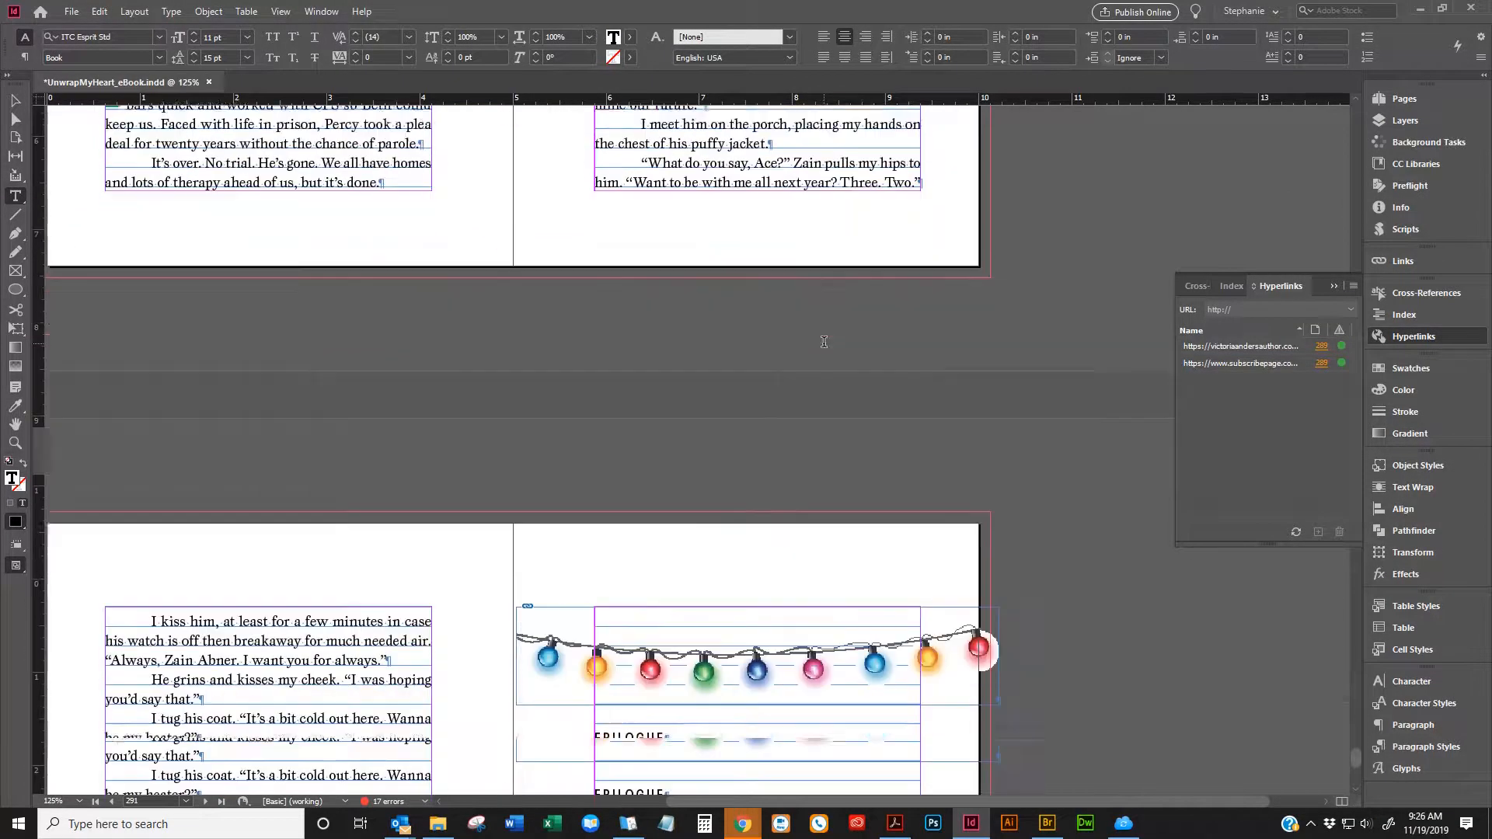
scroll(824, 342, "down", 20)
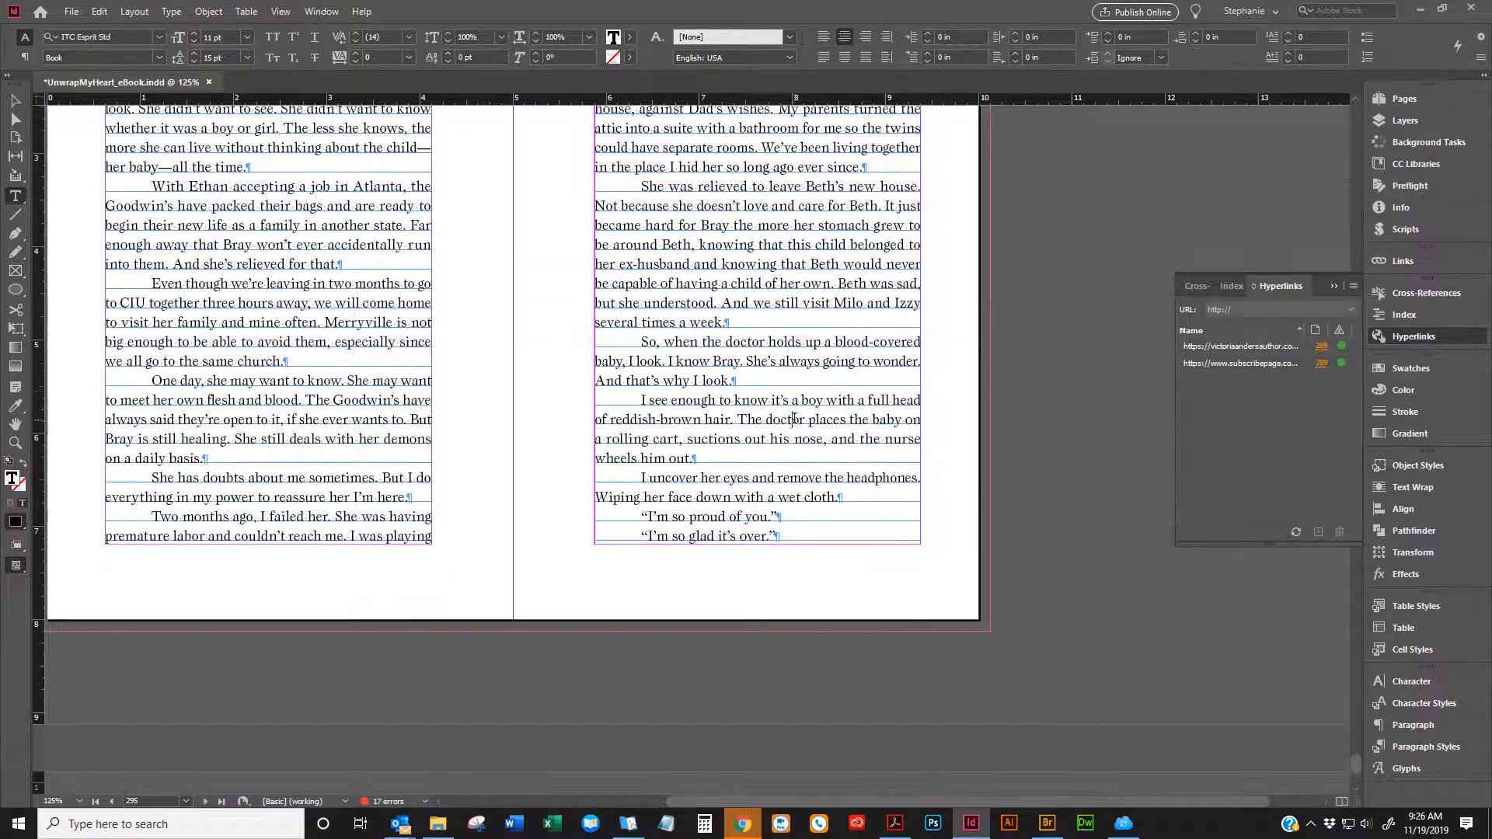
left_click(850, 387)
left_click_drag(1086, 320, 1003, 323)
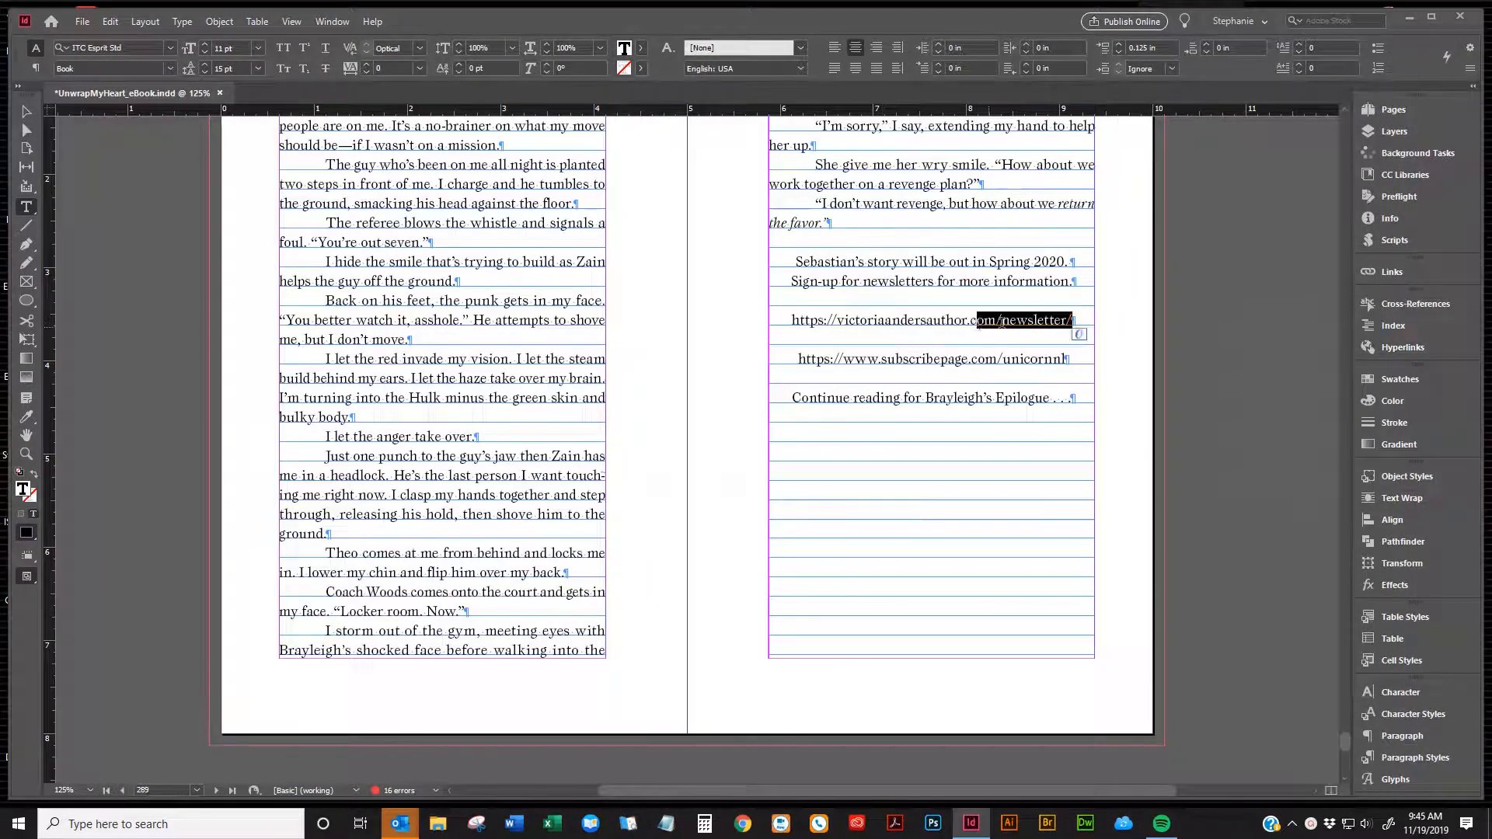
left_click(1003, 322)
left_click(1082, 320)
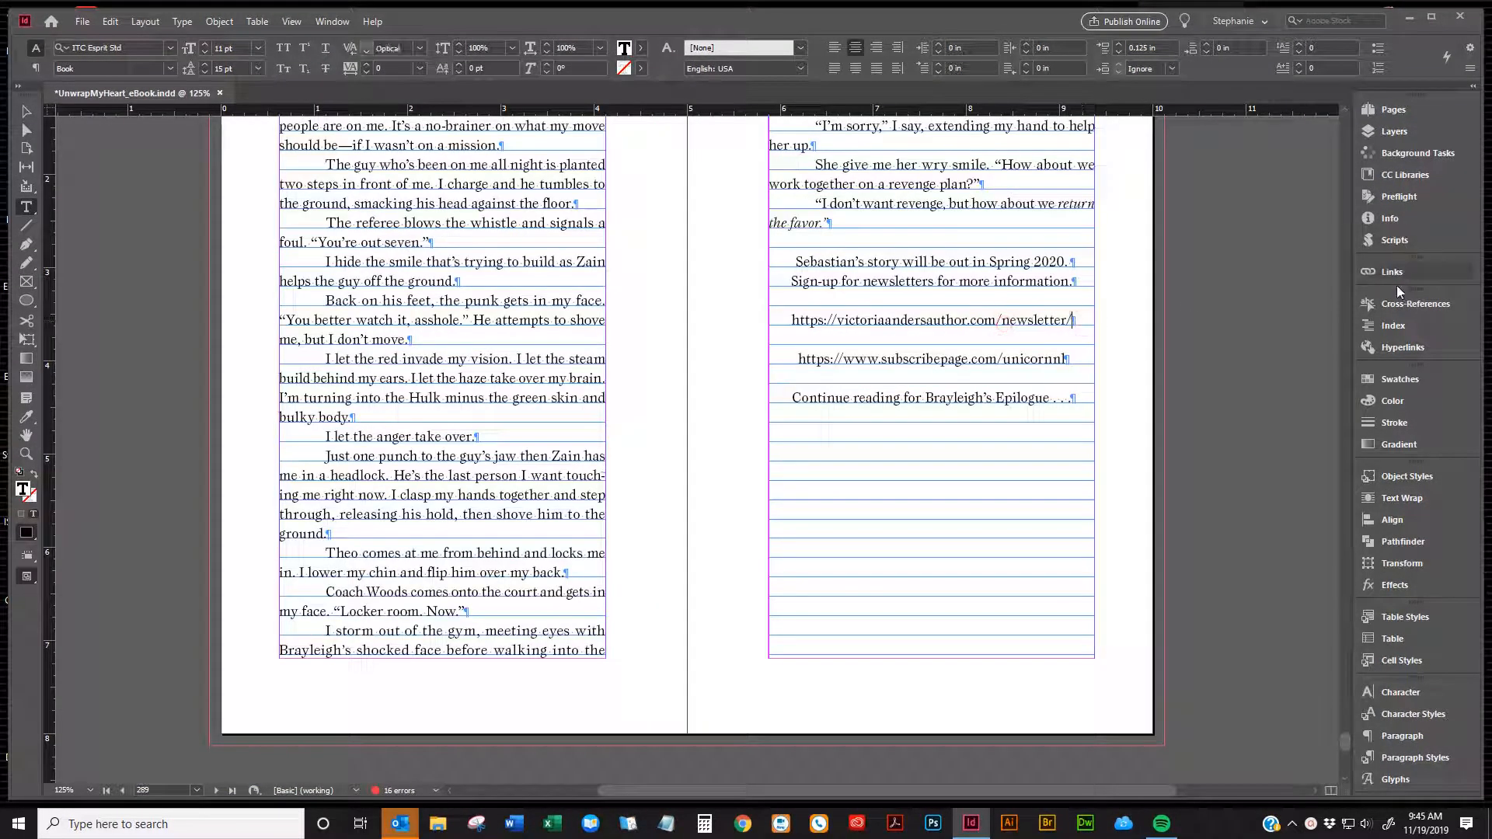
left_click(1381, 347)
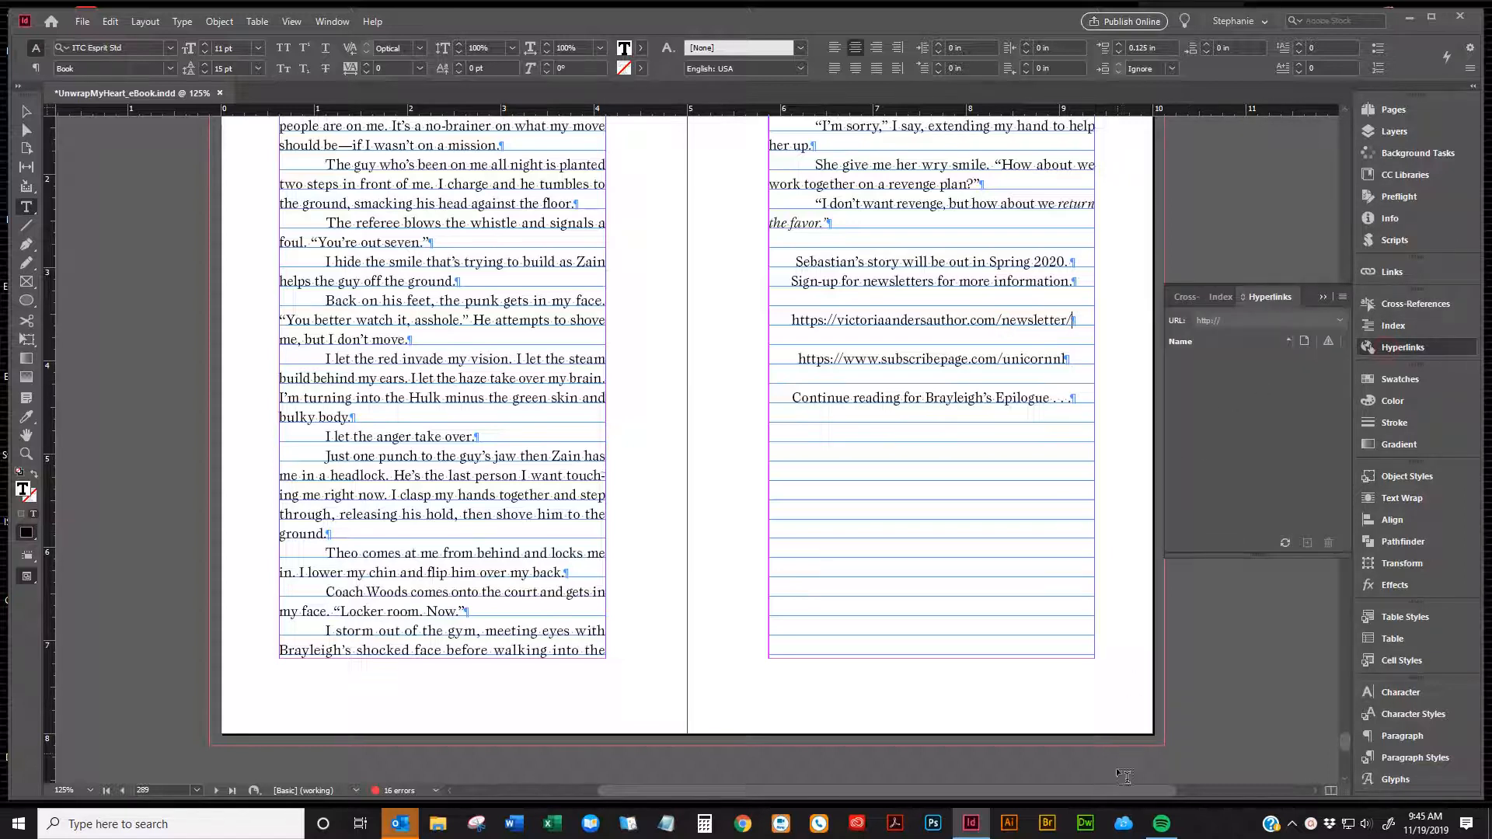
left_click_drag(1128, 789, 1234, 790)
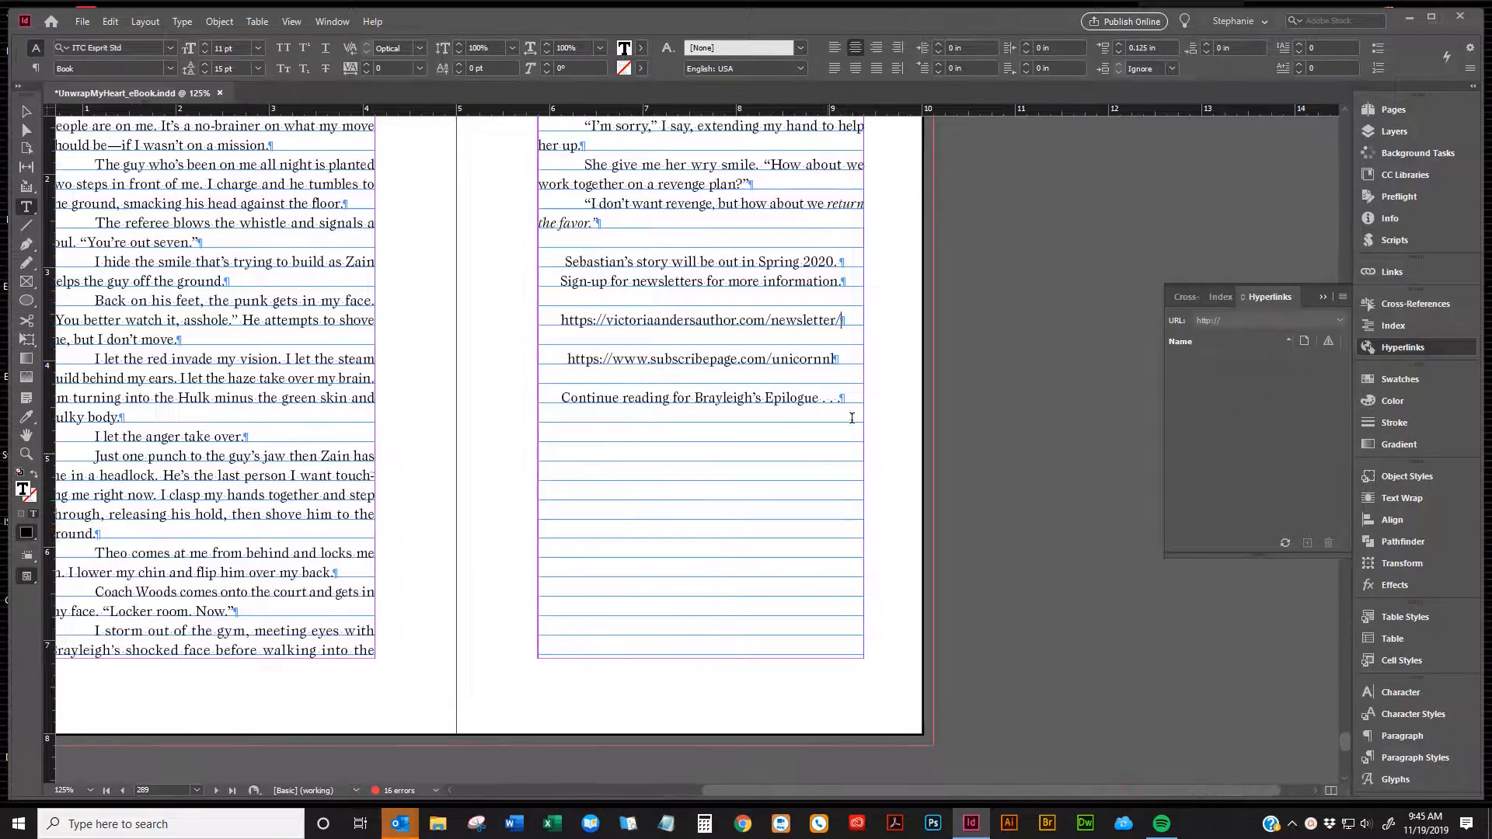
left_click_drag(844, 326, 559, 323)
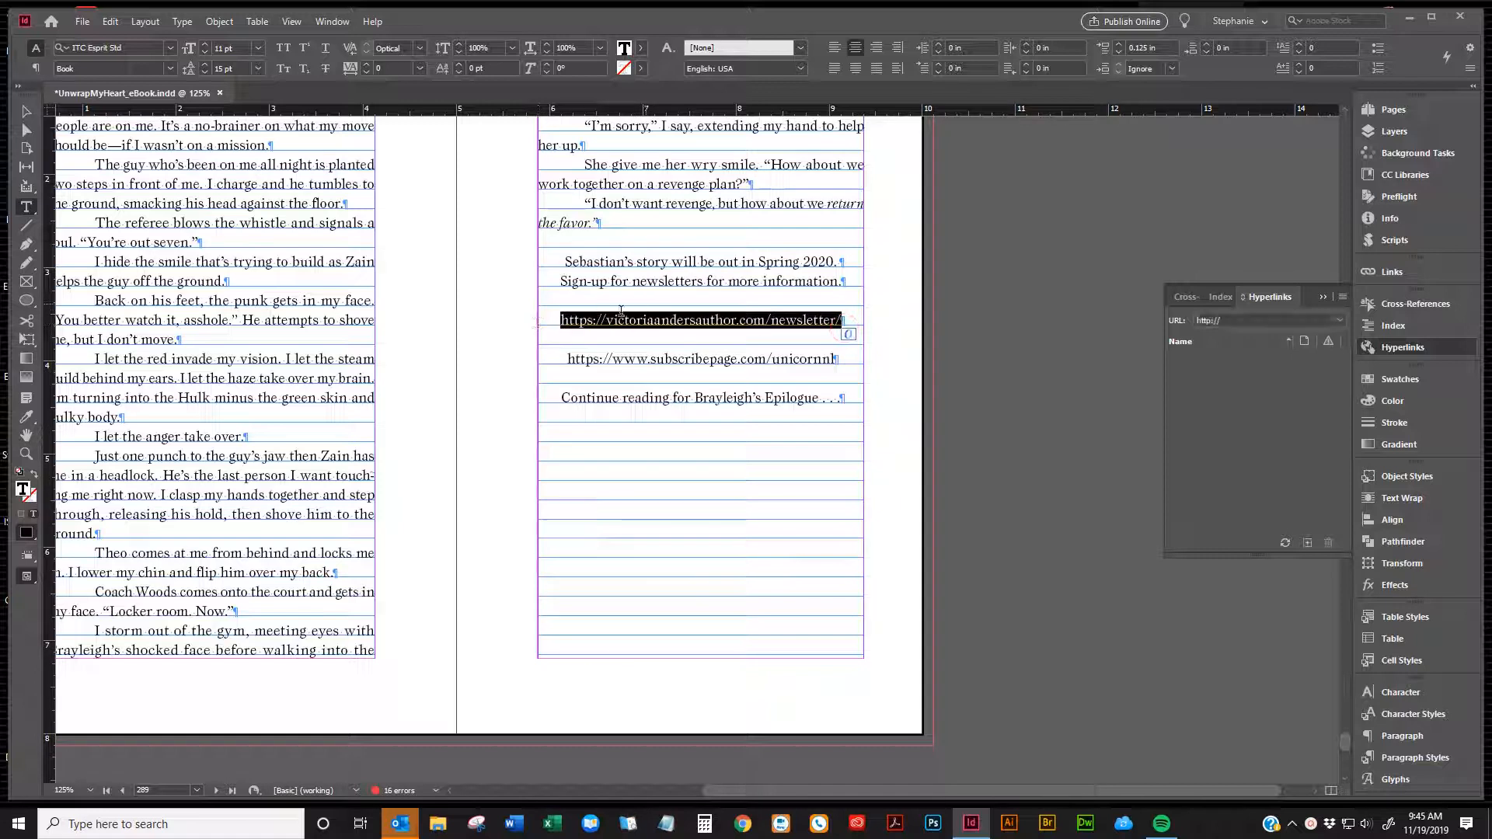
left_click(843, 319)
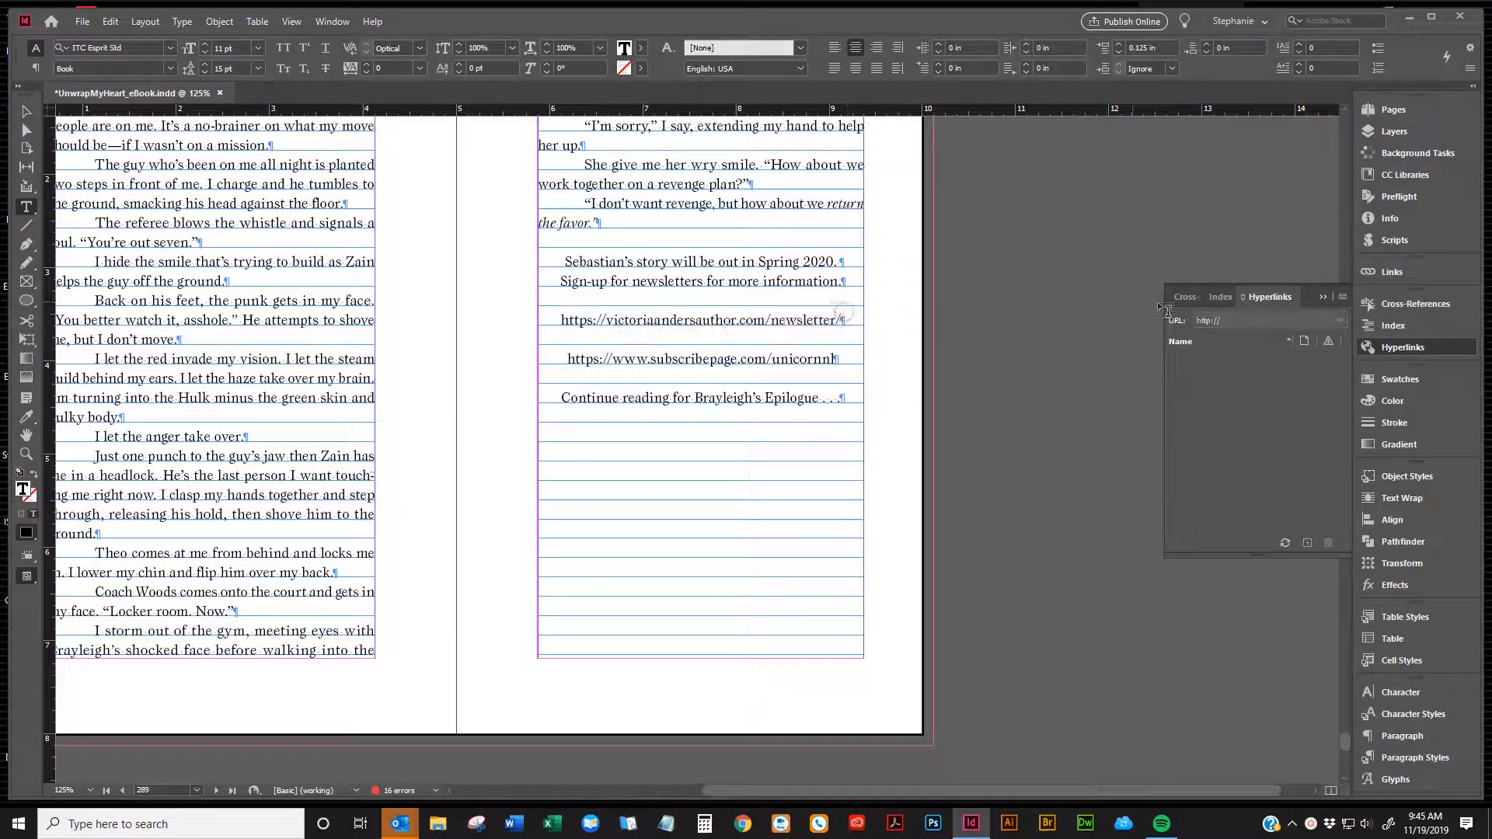
left_click(1341, 298)
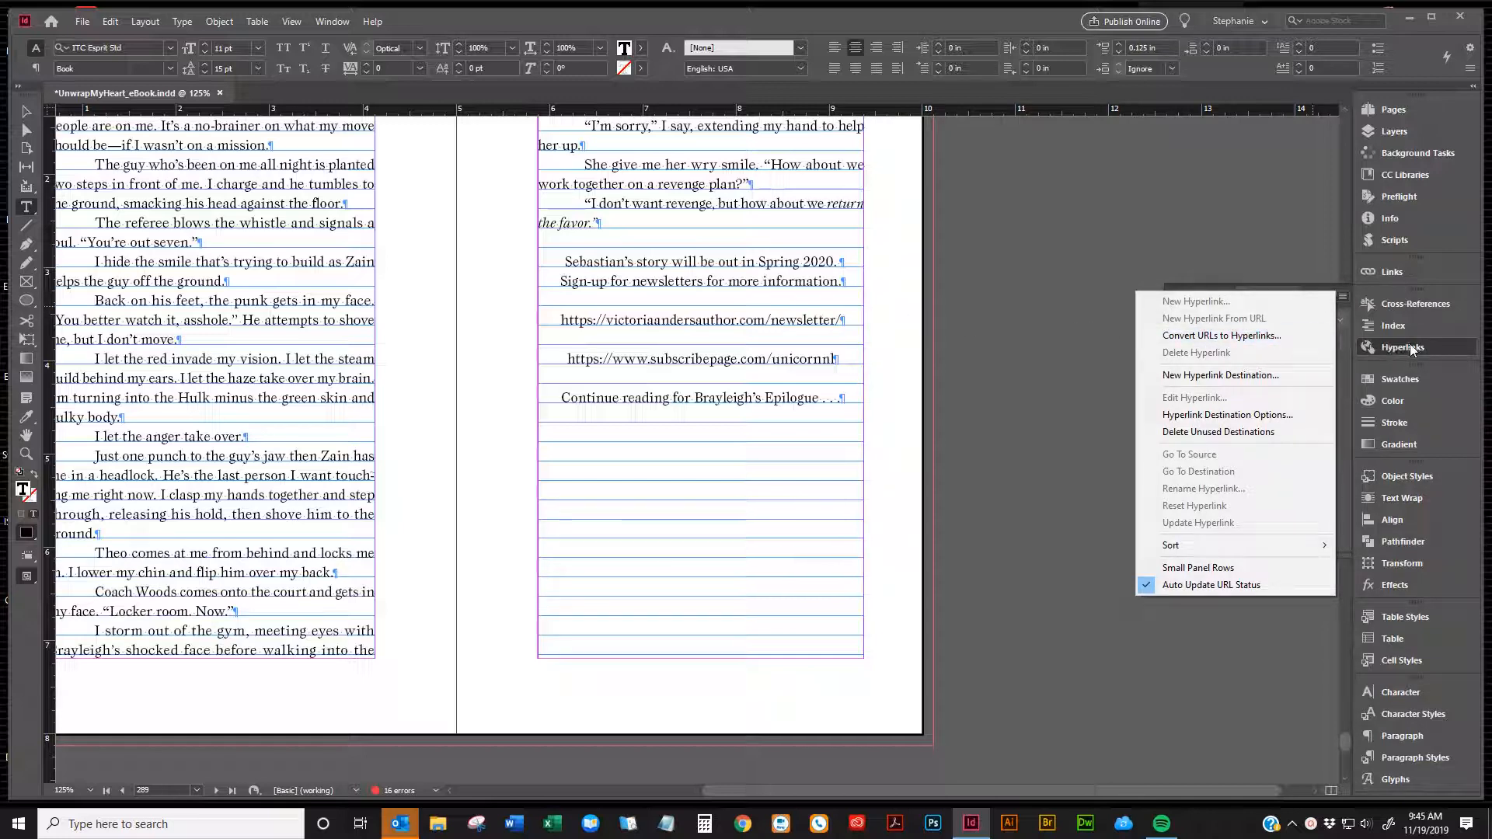
left_click(331, 21)
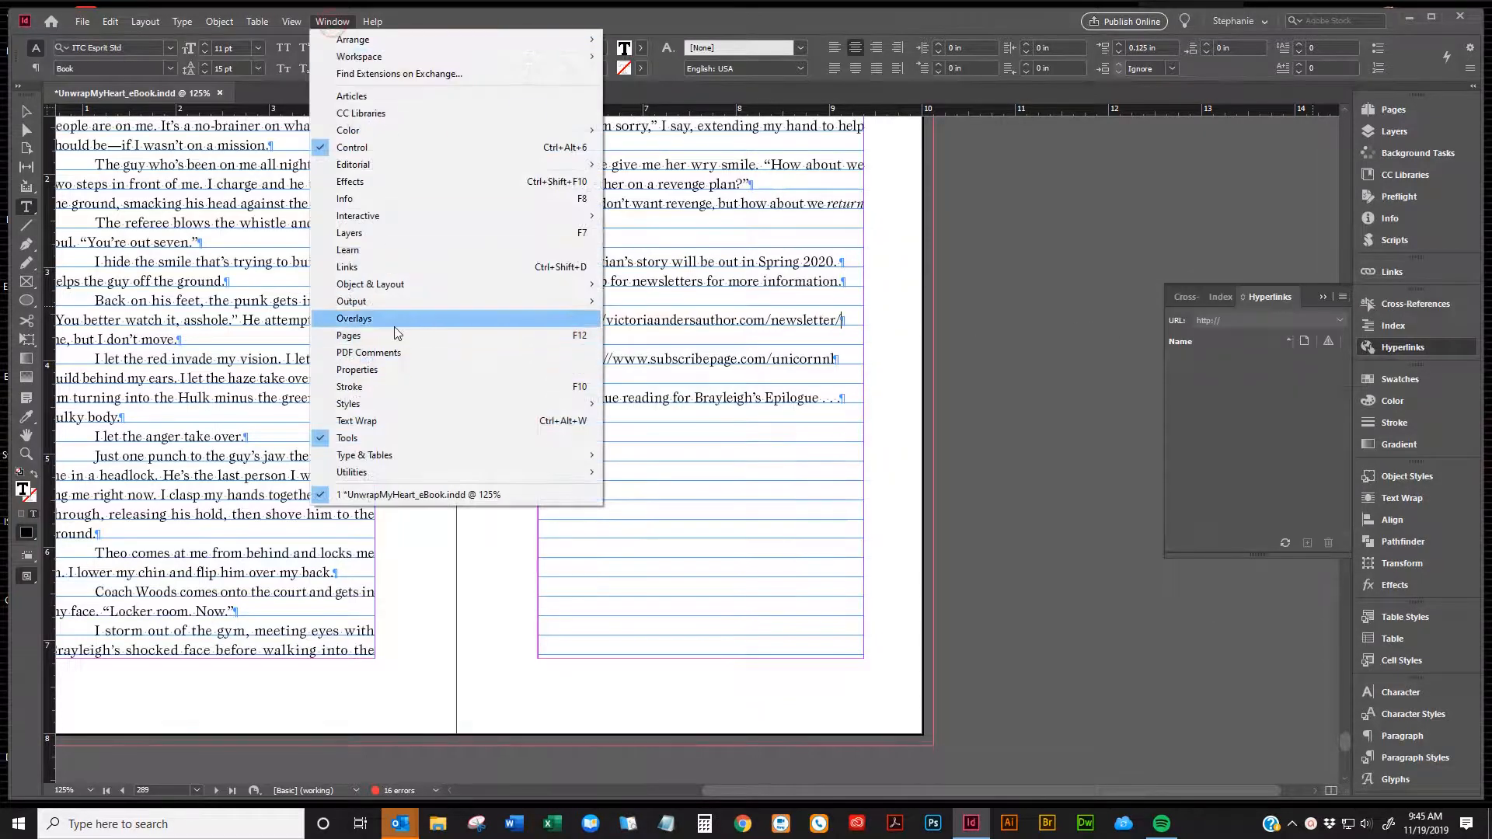
mouse_move(392, 219)
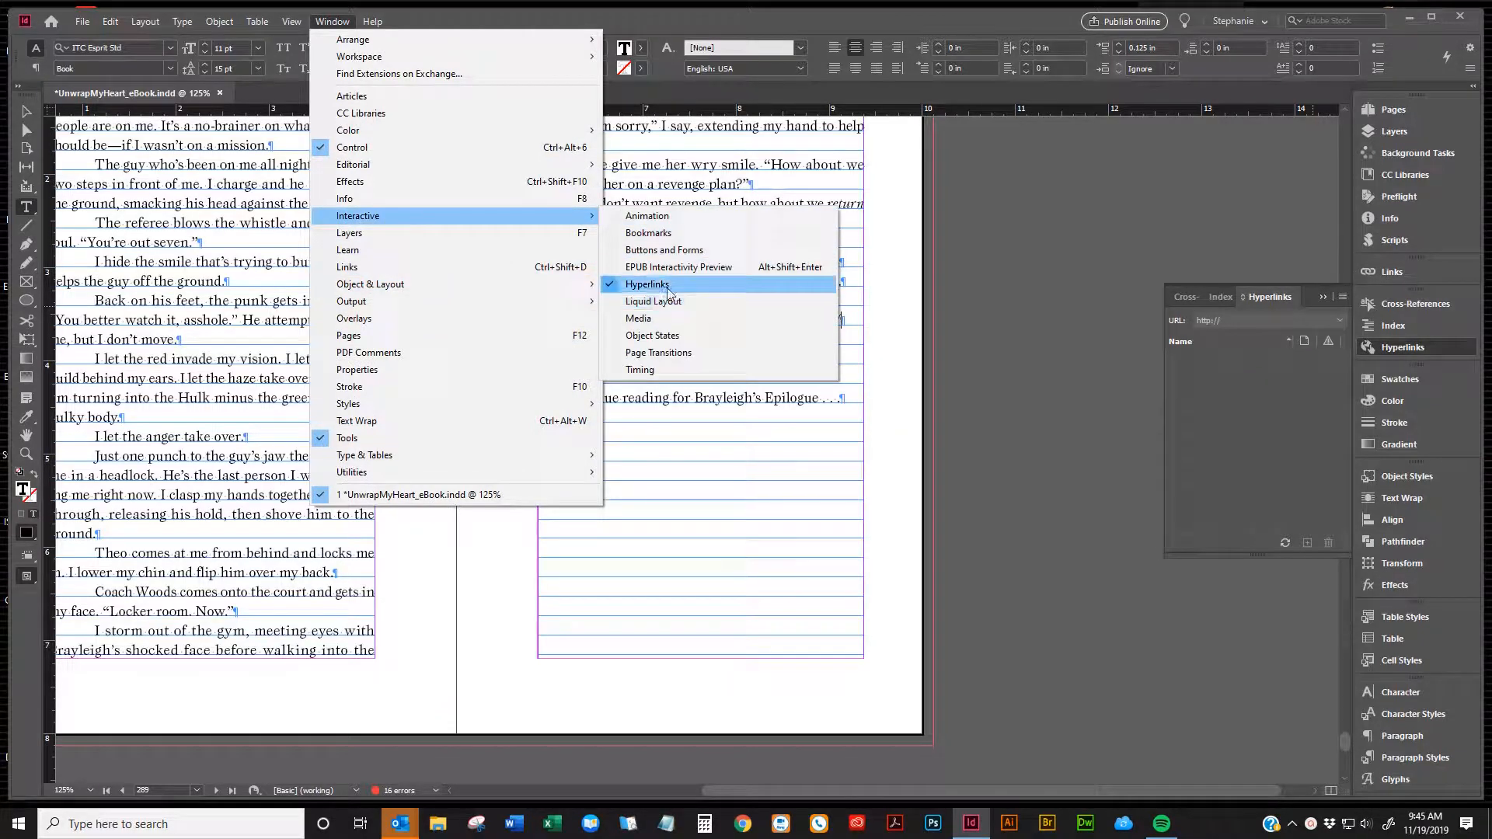
left_click(1402, 347)
left_click(1406, 347)
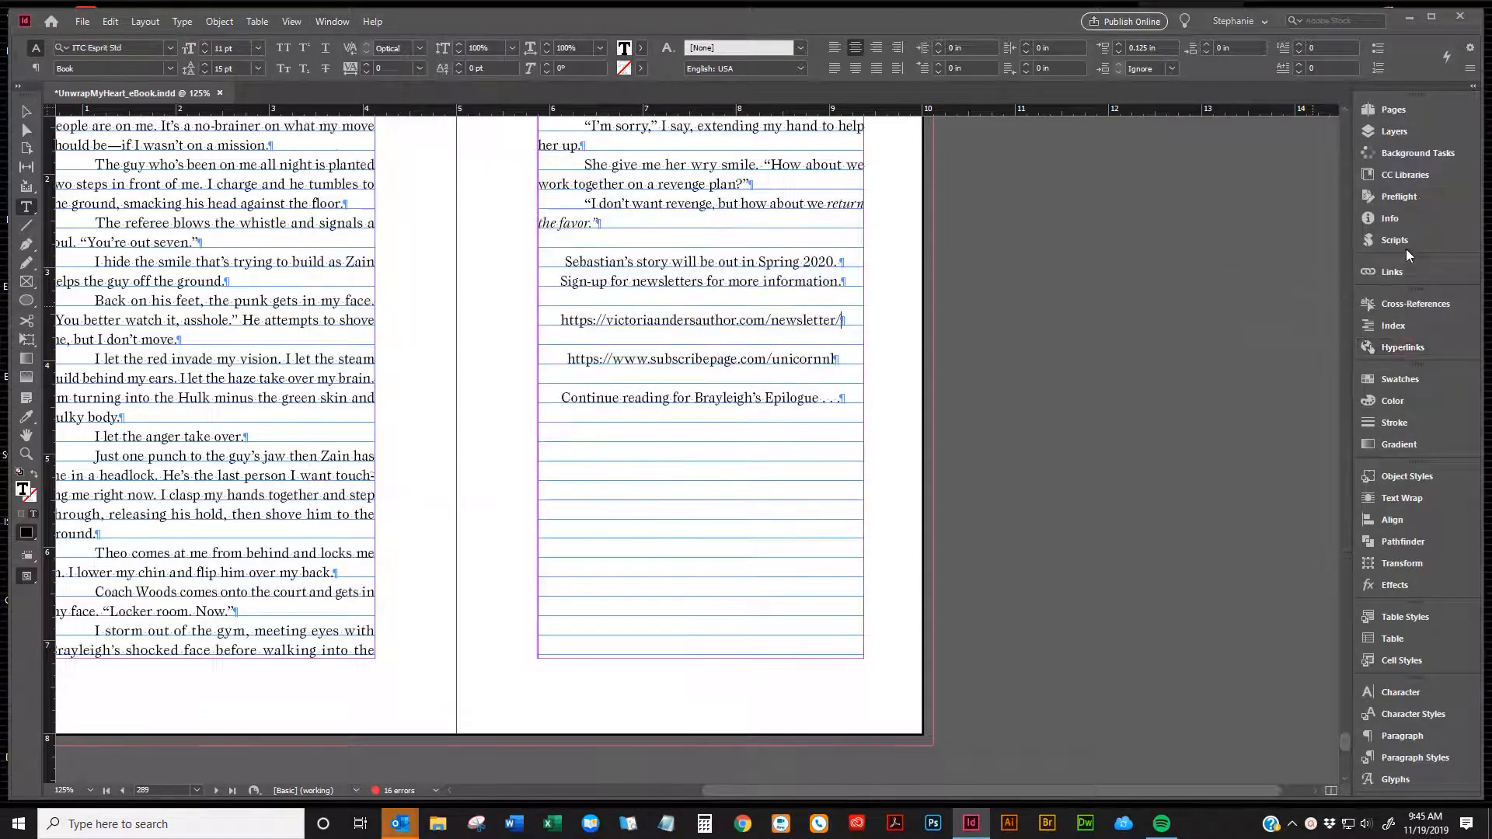
Convert all URLs in the whole document to hyperlinks, without applying a character style
left_click(1394, 353)
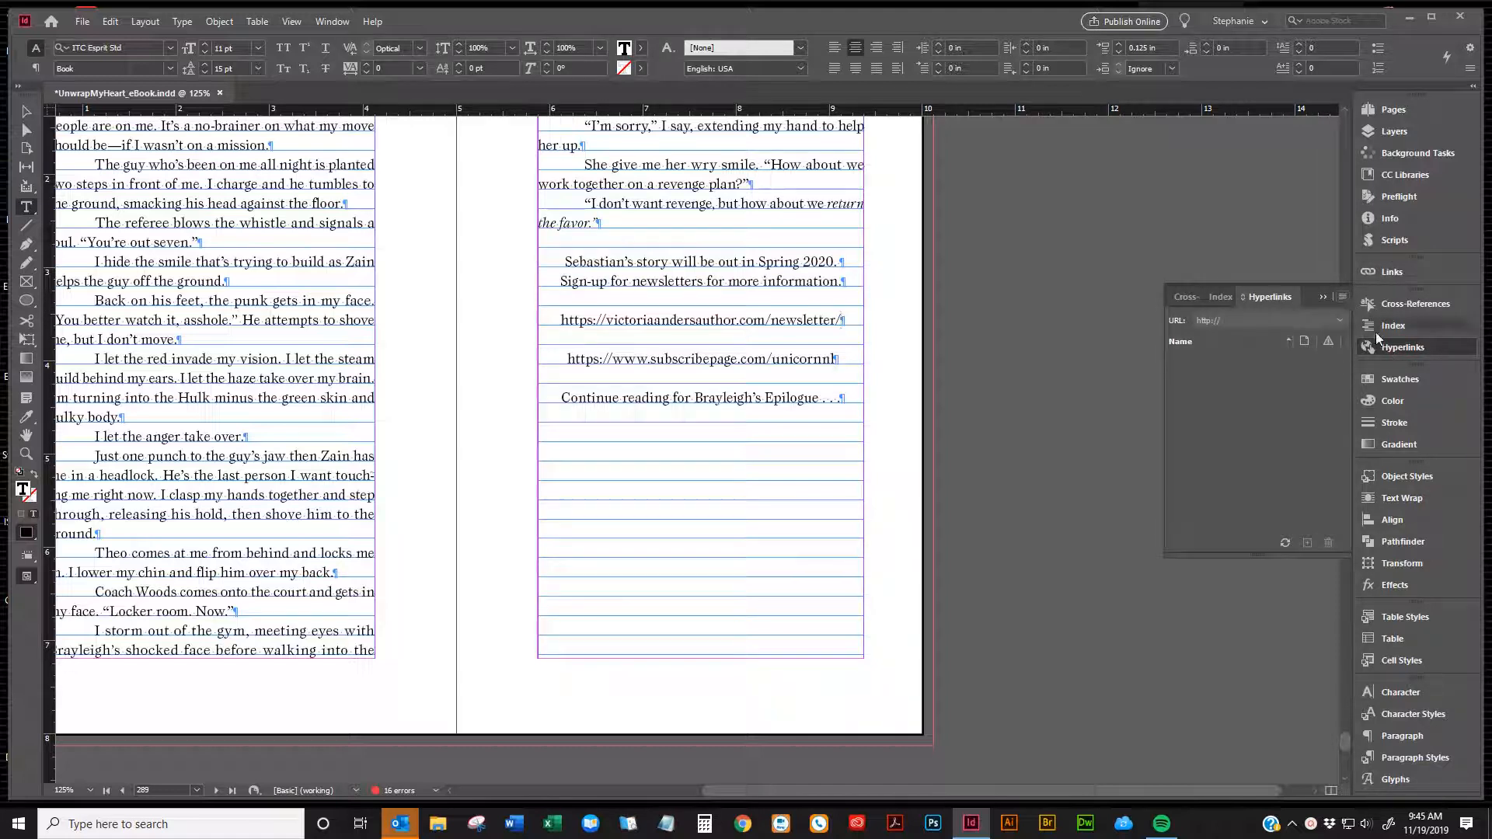
left_click(1343, 299)
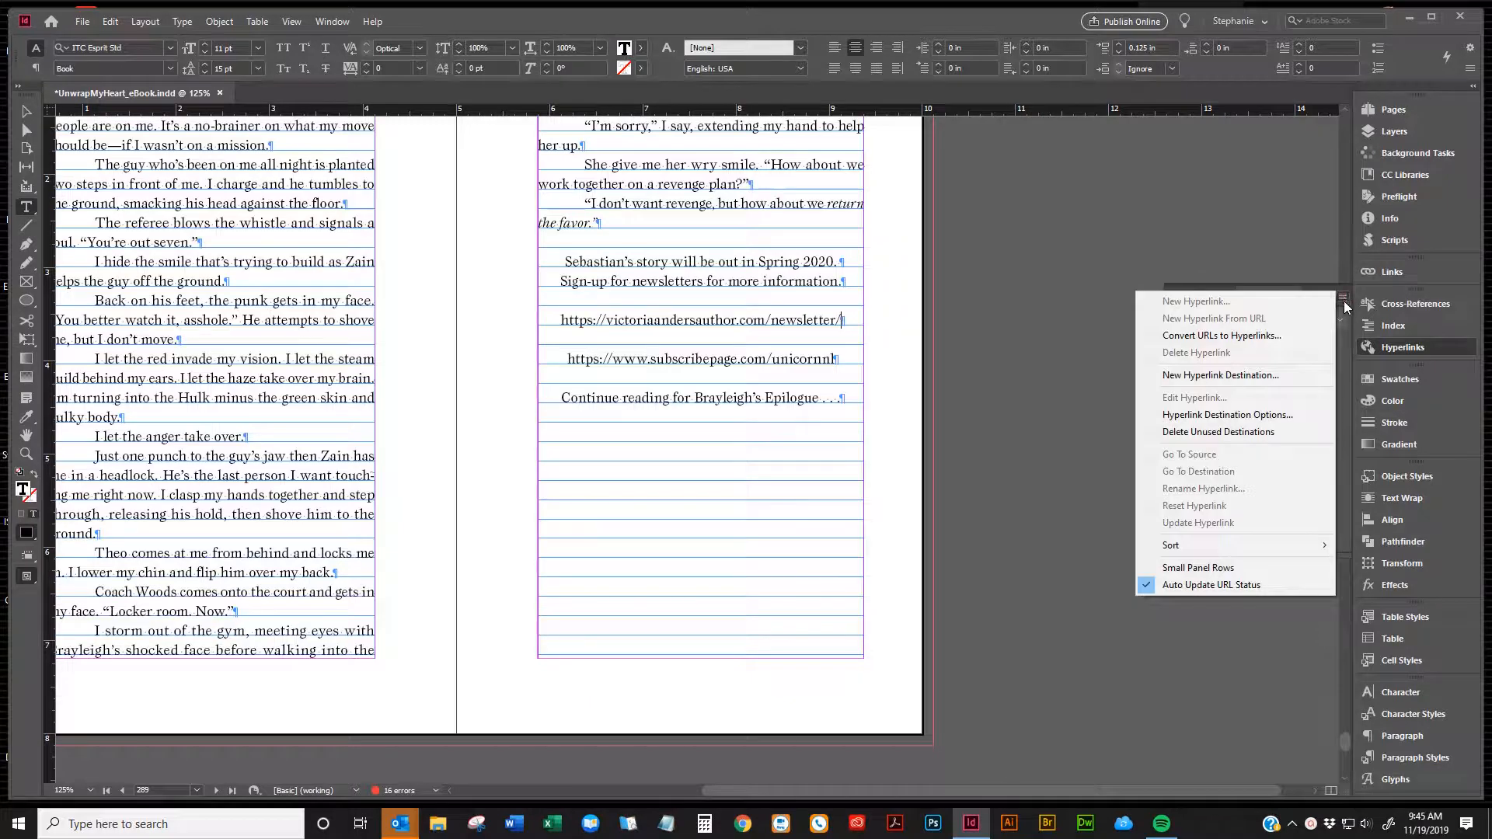
left_click(1214, 339)
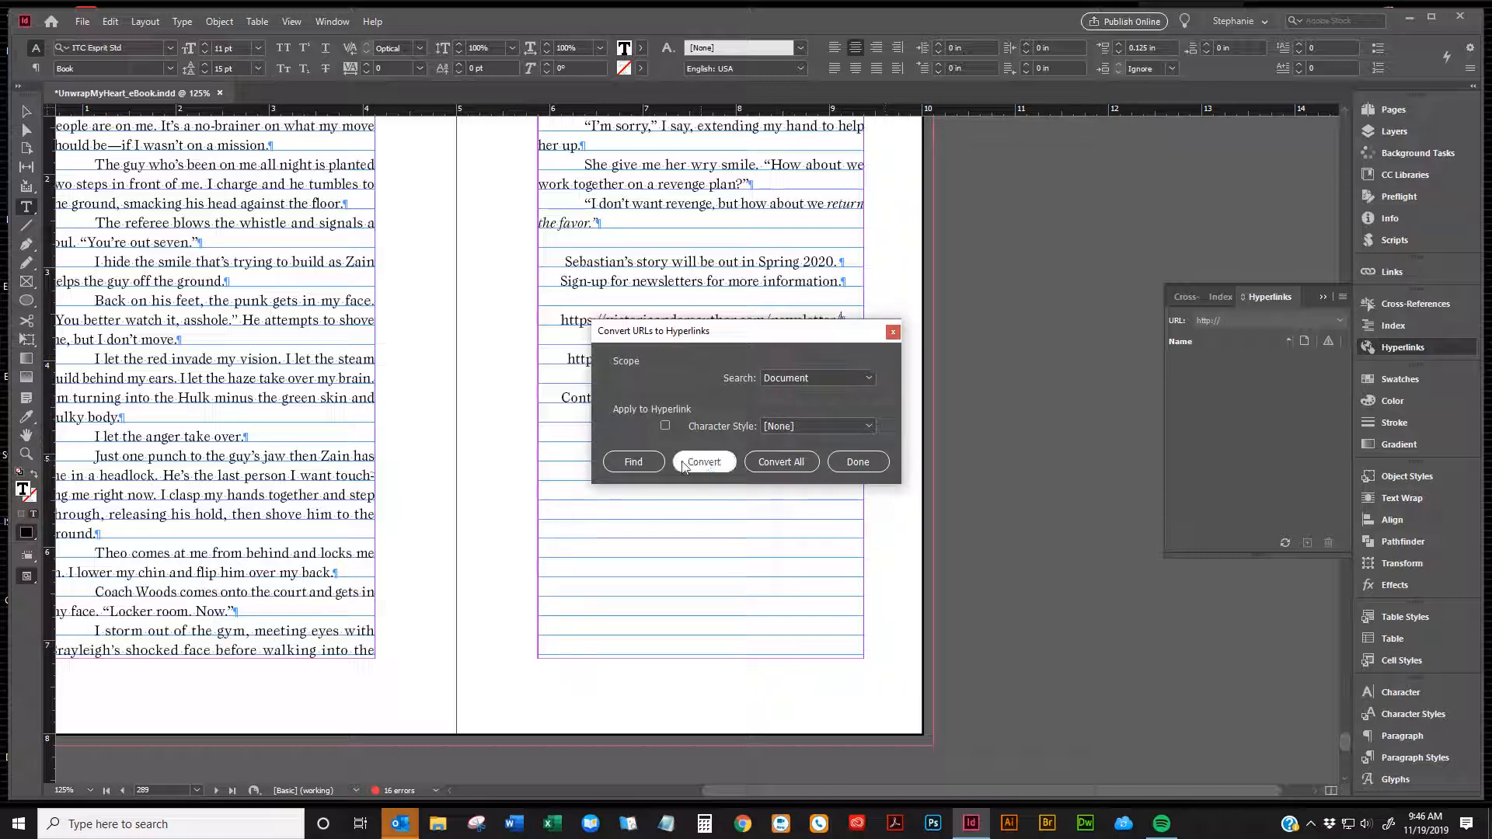
left_click(783, 461)
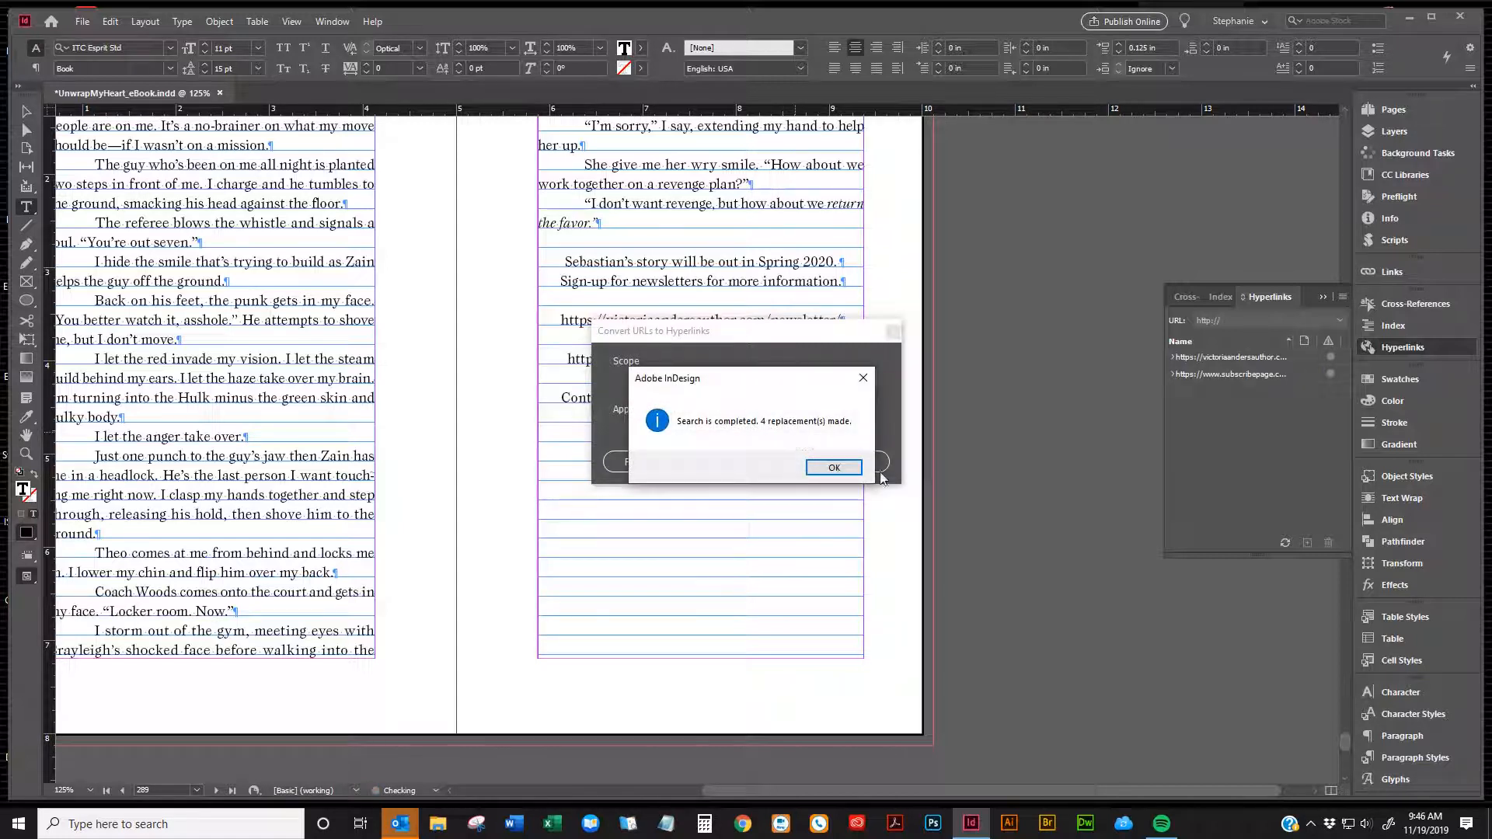
left_click(835, 467)
left_click(839, 464)
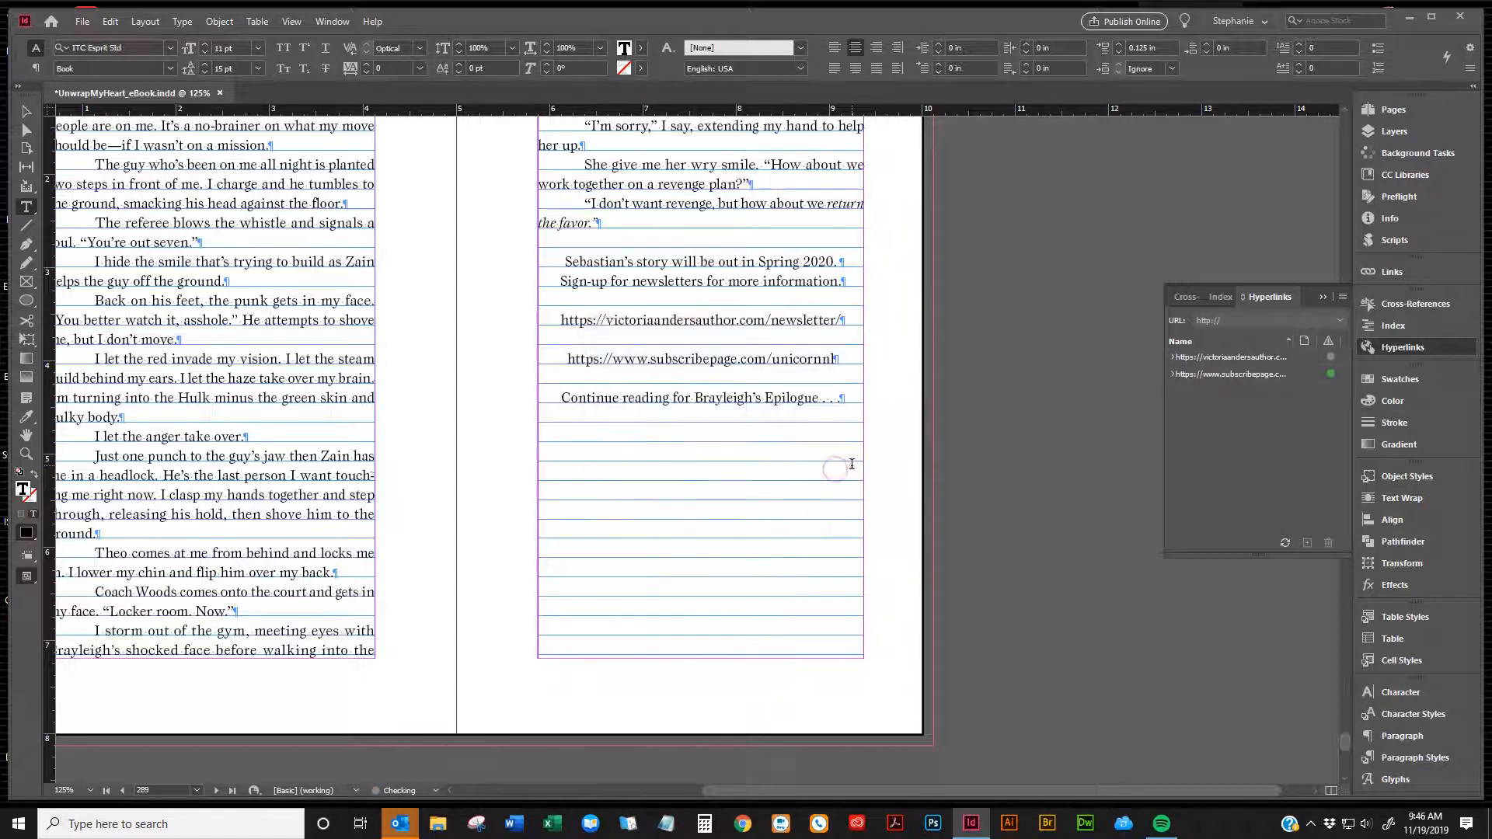
Check where each newsletter and subscribepage.com hyperlink occurs in the book by going to every instance listed under both URLs
left_click(1172, 358)
left_click(1313, 374)
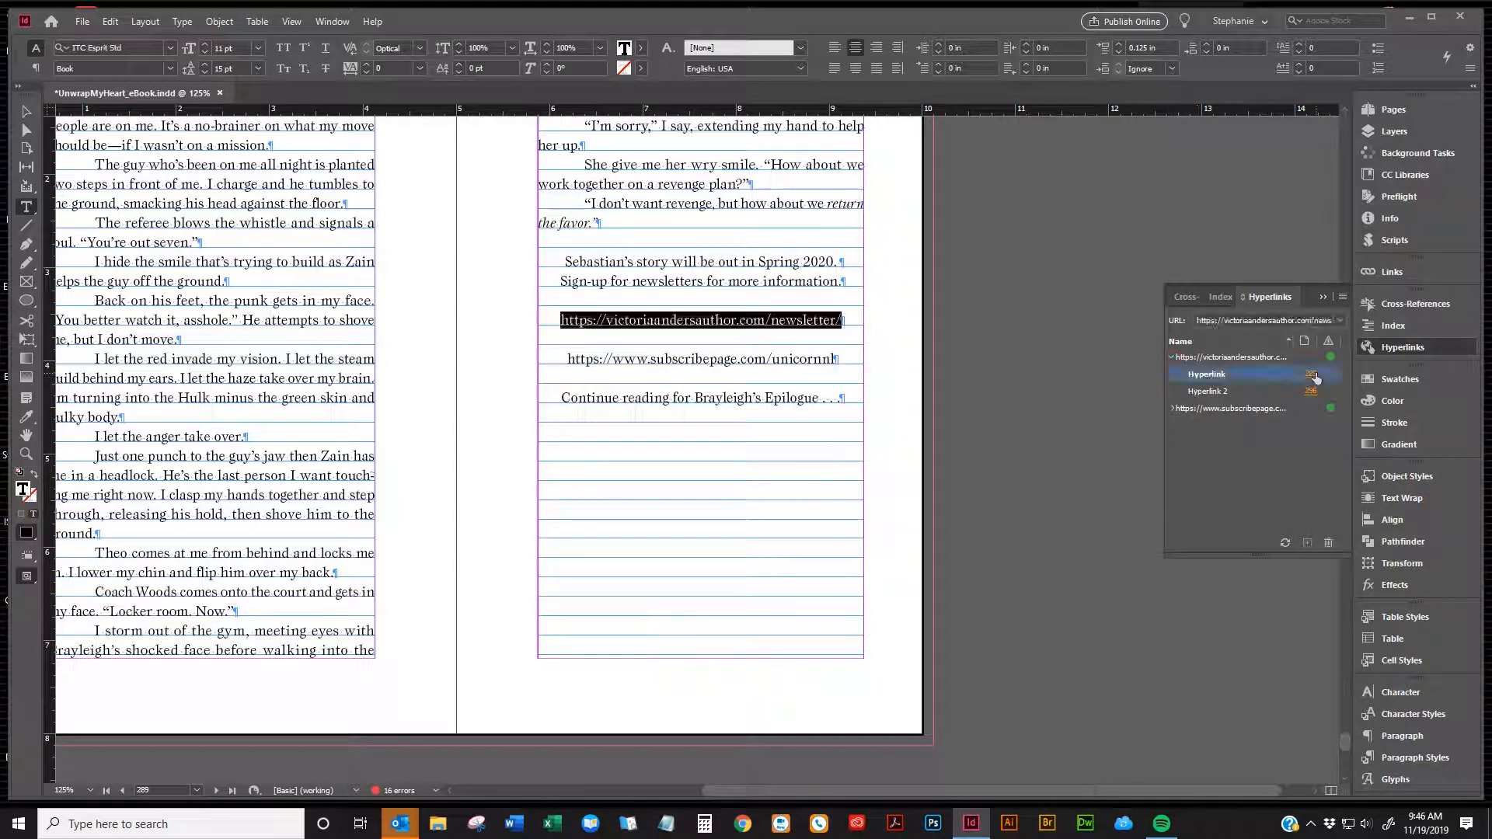
left_click(1312, 392)
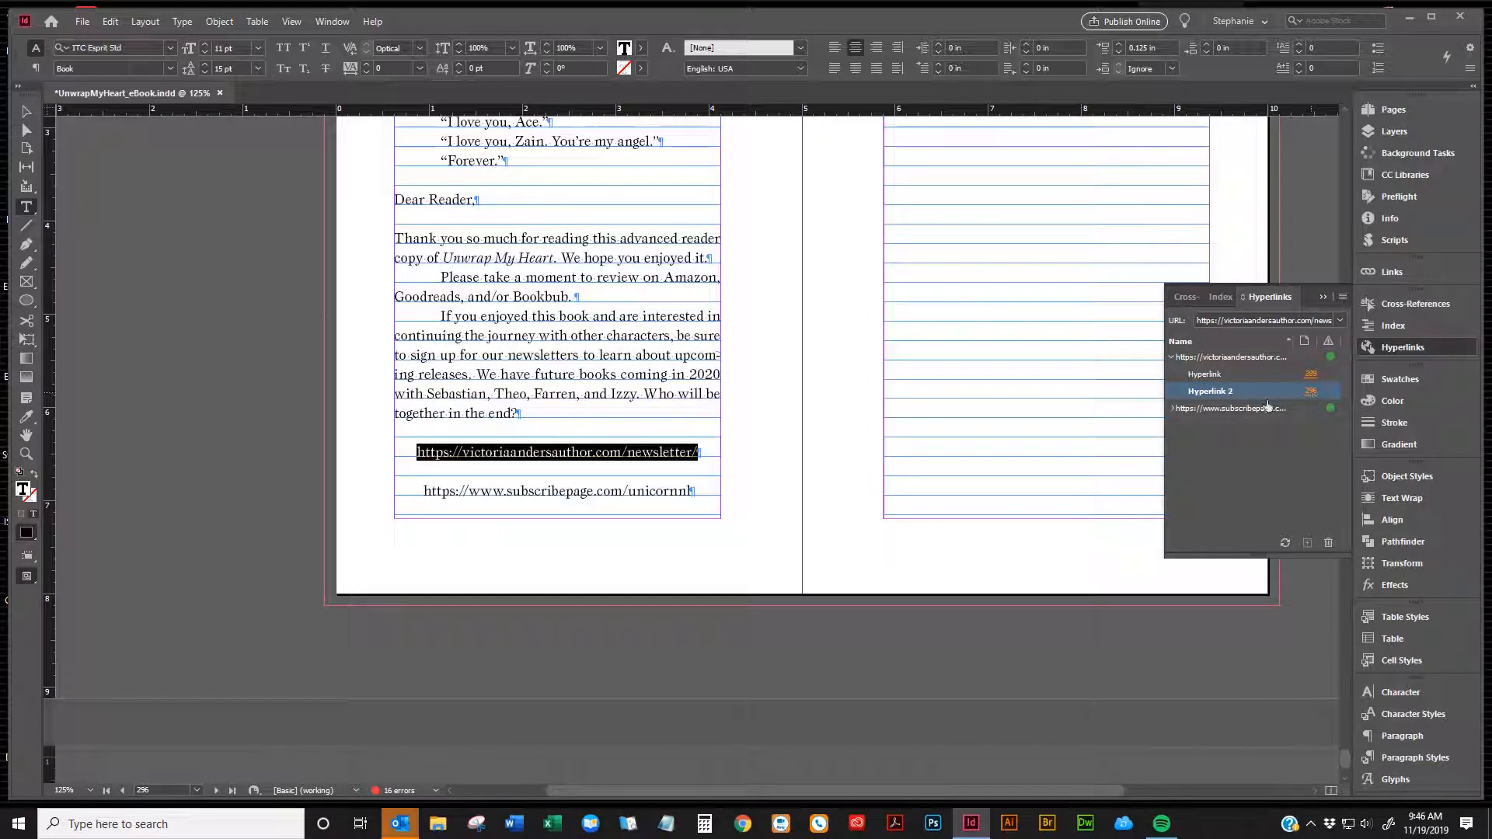
left_click(1171, 409)
left_click(1312, 427)
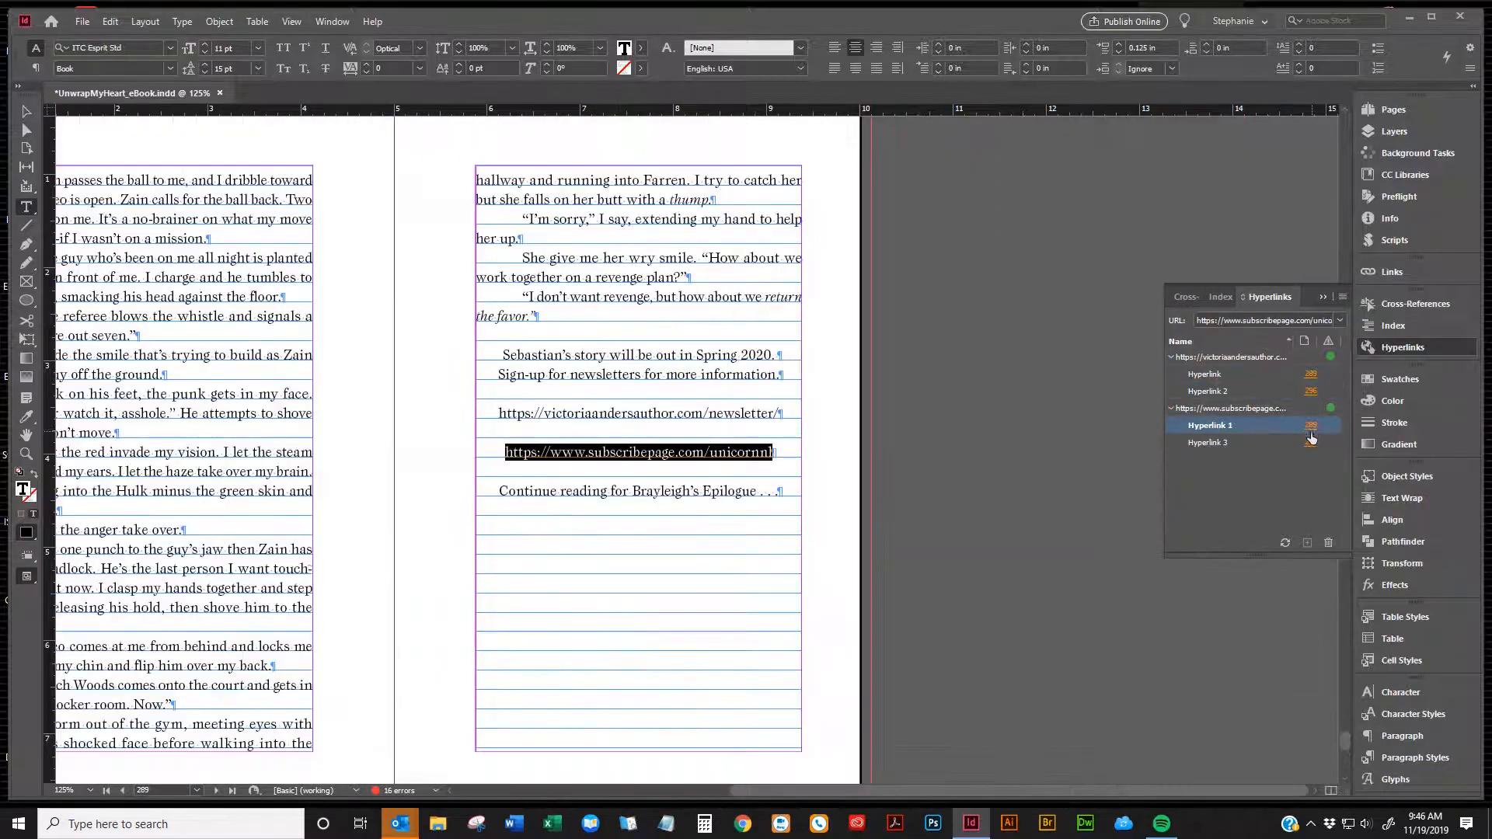
left_click(1311, 443)
scroll(597, 331, "up", 3)
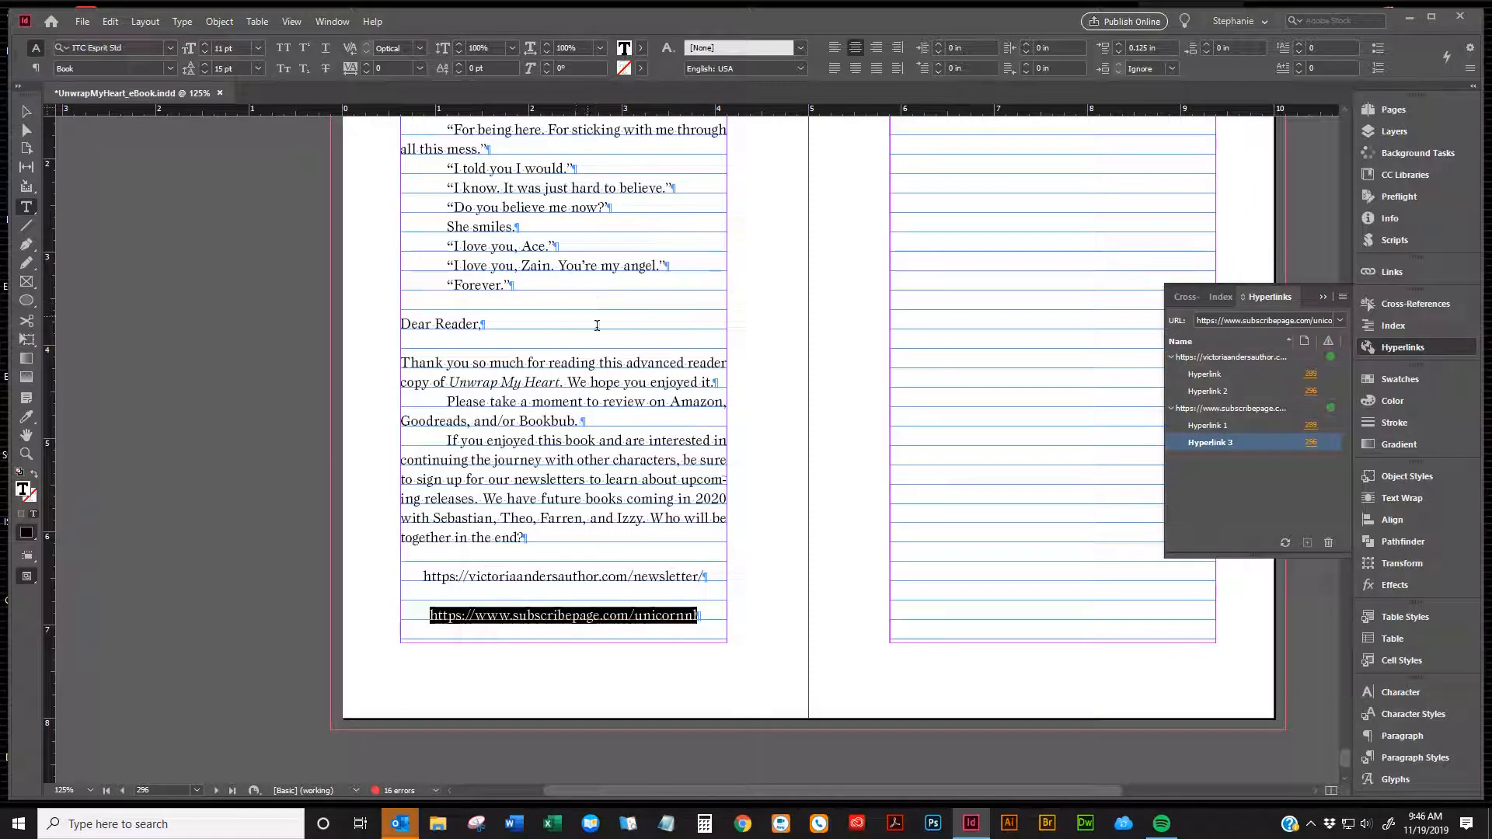
triple_click(615, 415)
left_click(614, 420)
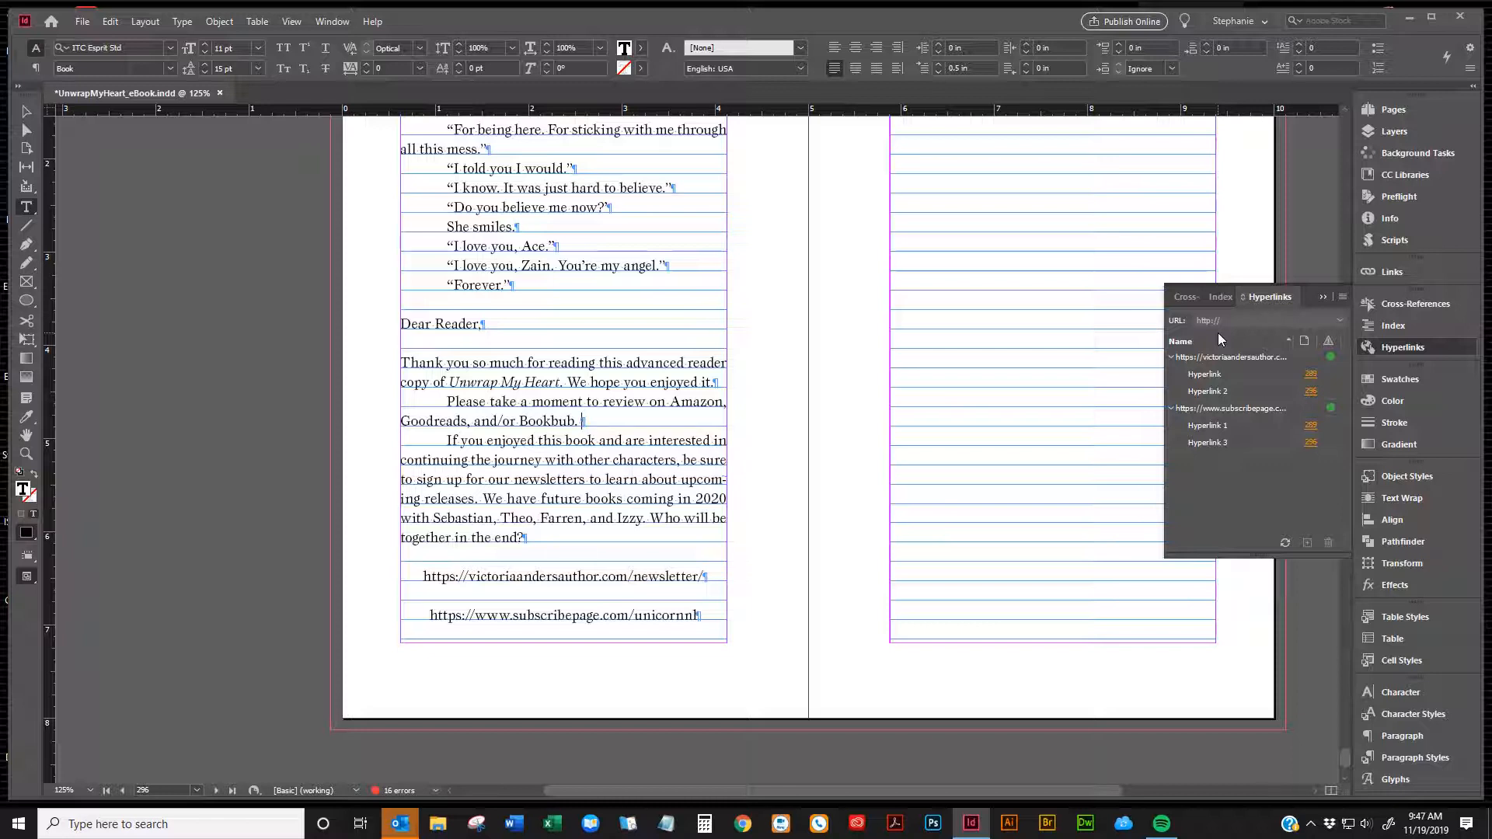
left_click(565, 382)
key("Delete")
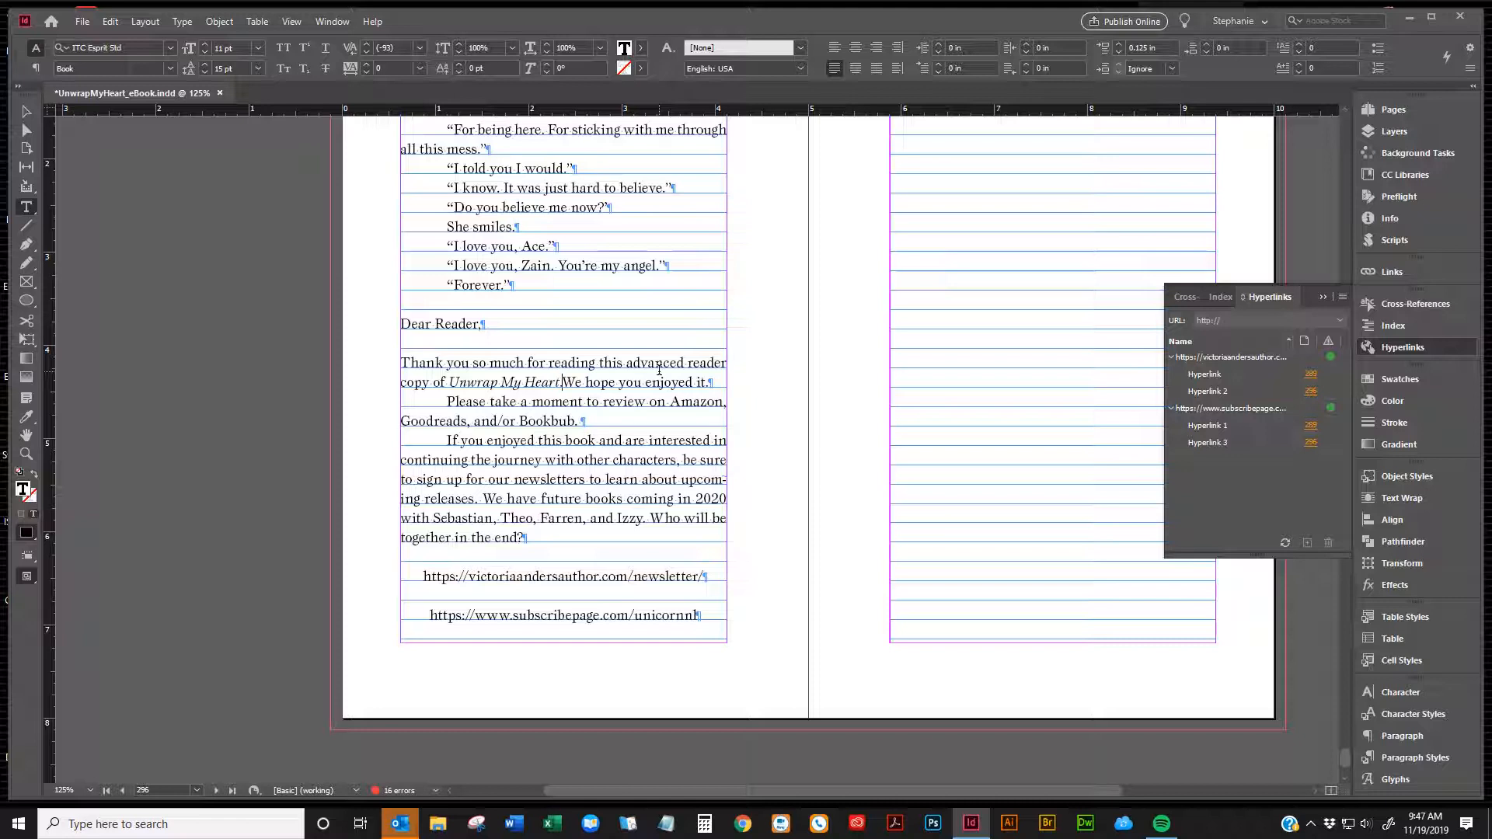
left_click(562, 381)
left_click(27, 111)
left_click(117, 27)
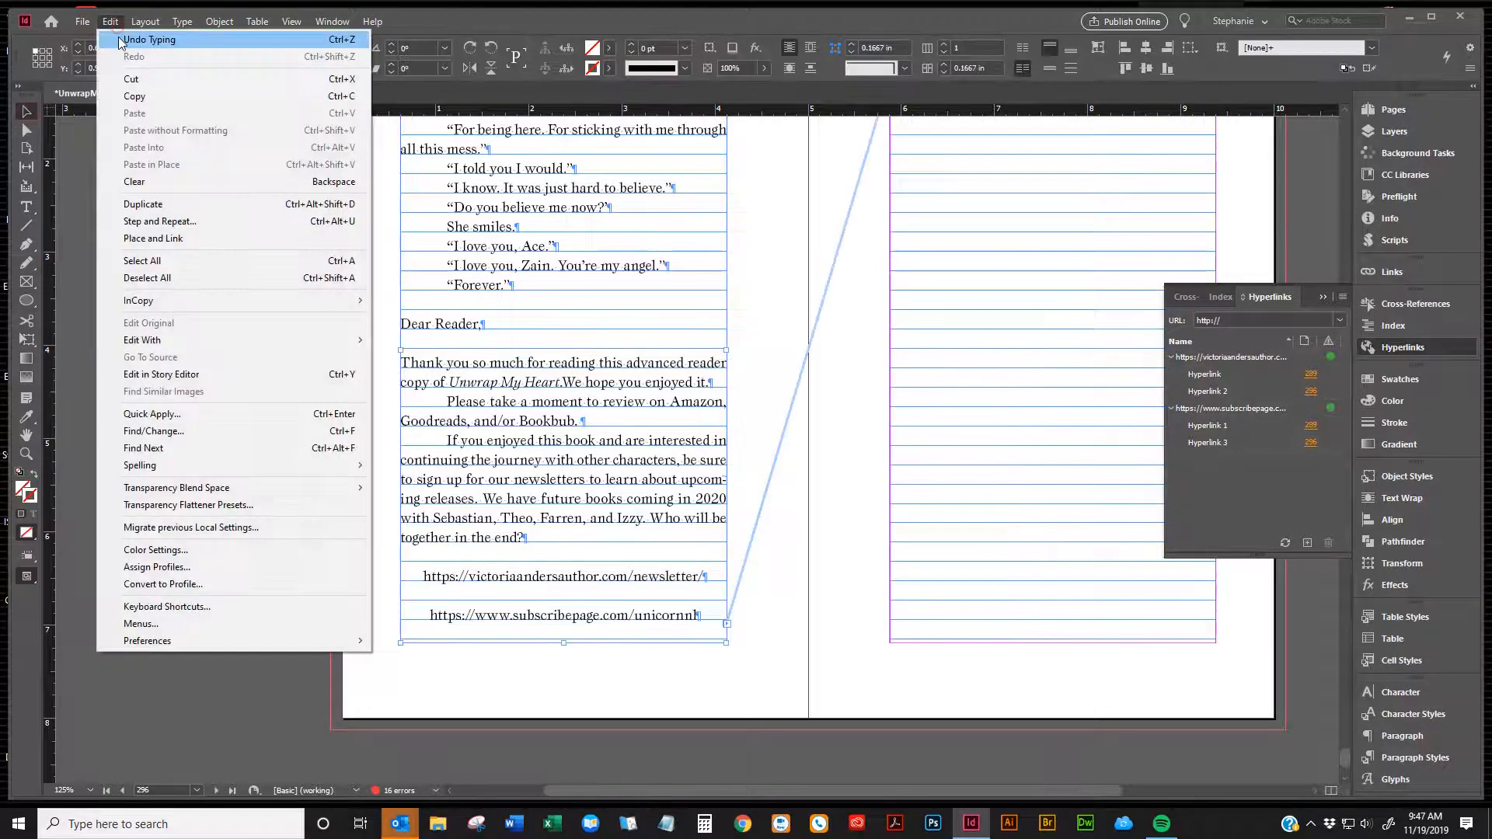
left_click(124, 39)
left_click(531, 402)
scroll(590, 404, "up", 3)
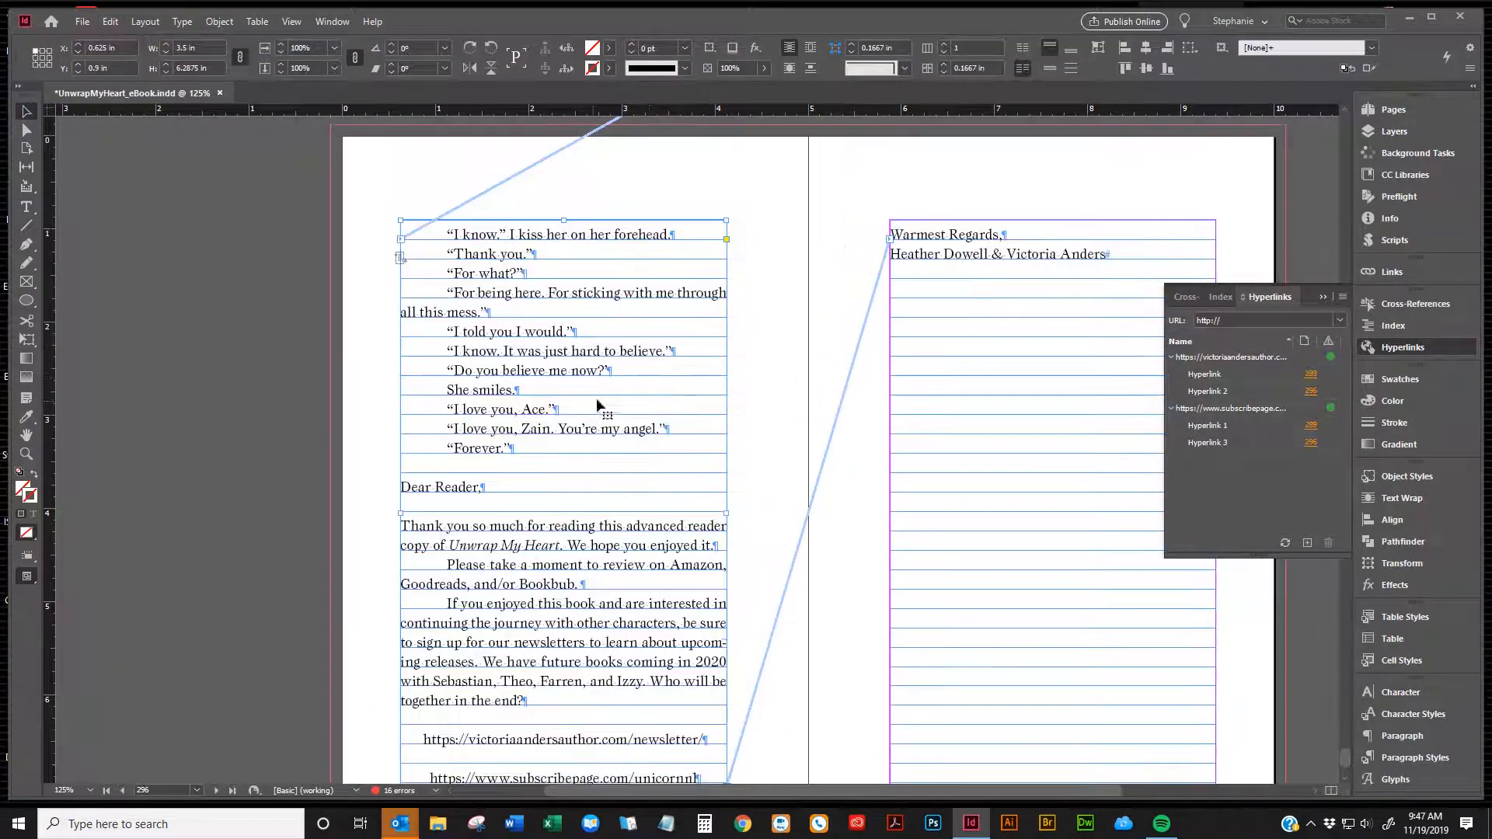
scroll(665, 370, "up", 1)
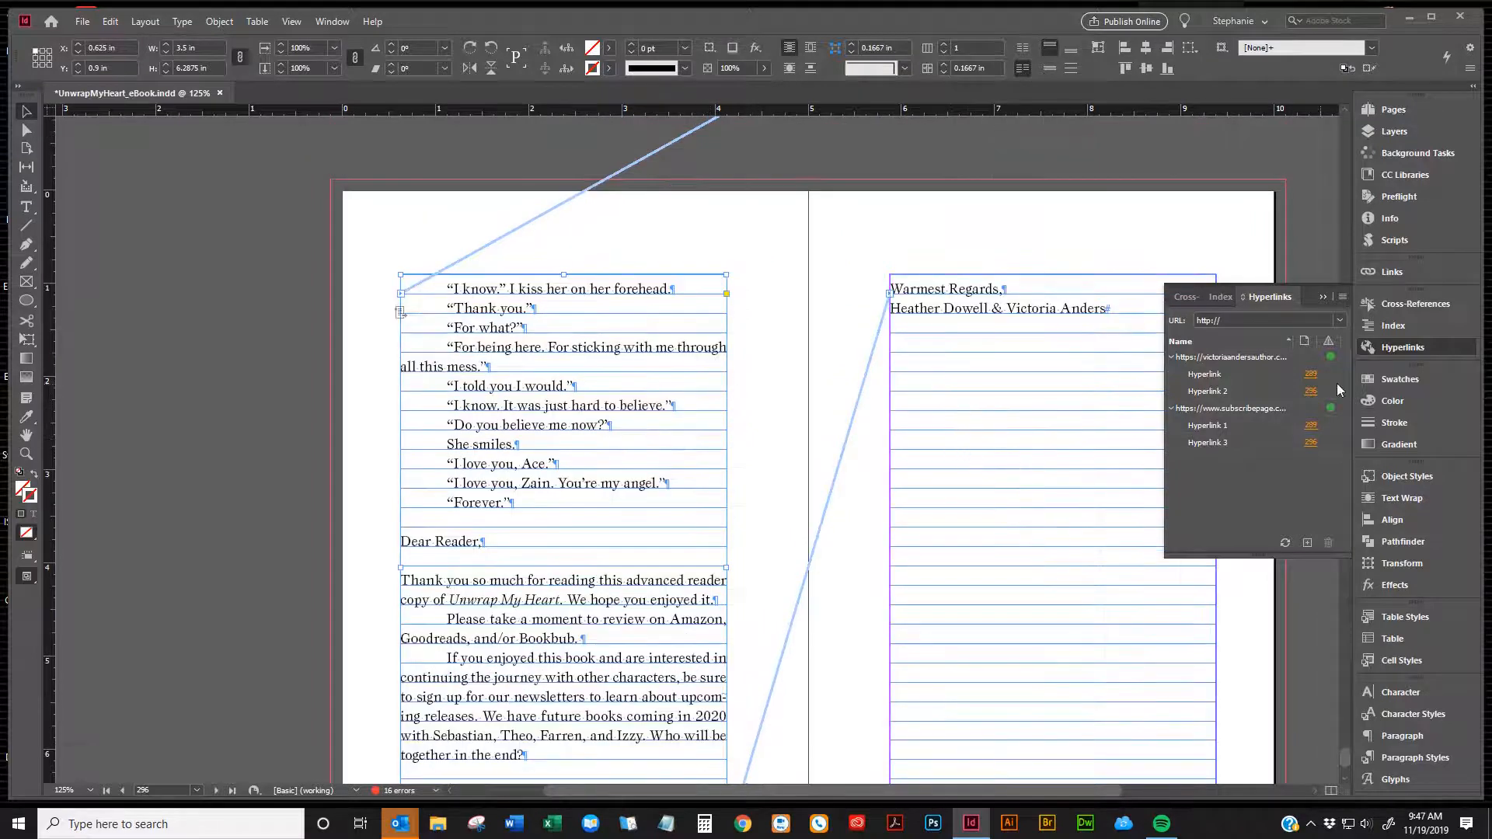
left_click(1323, 296)
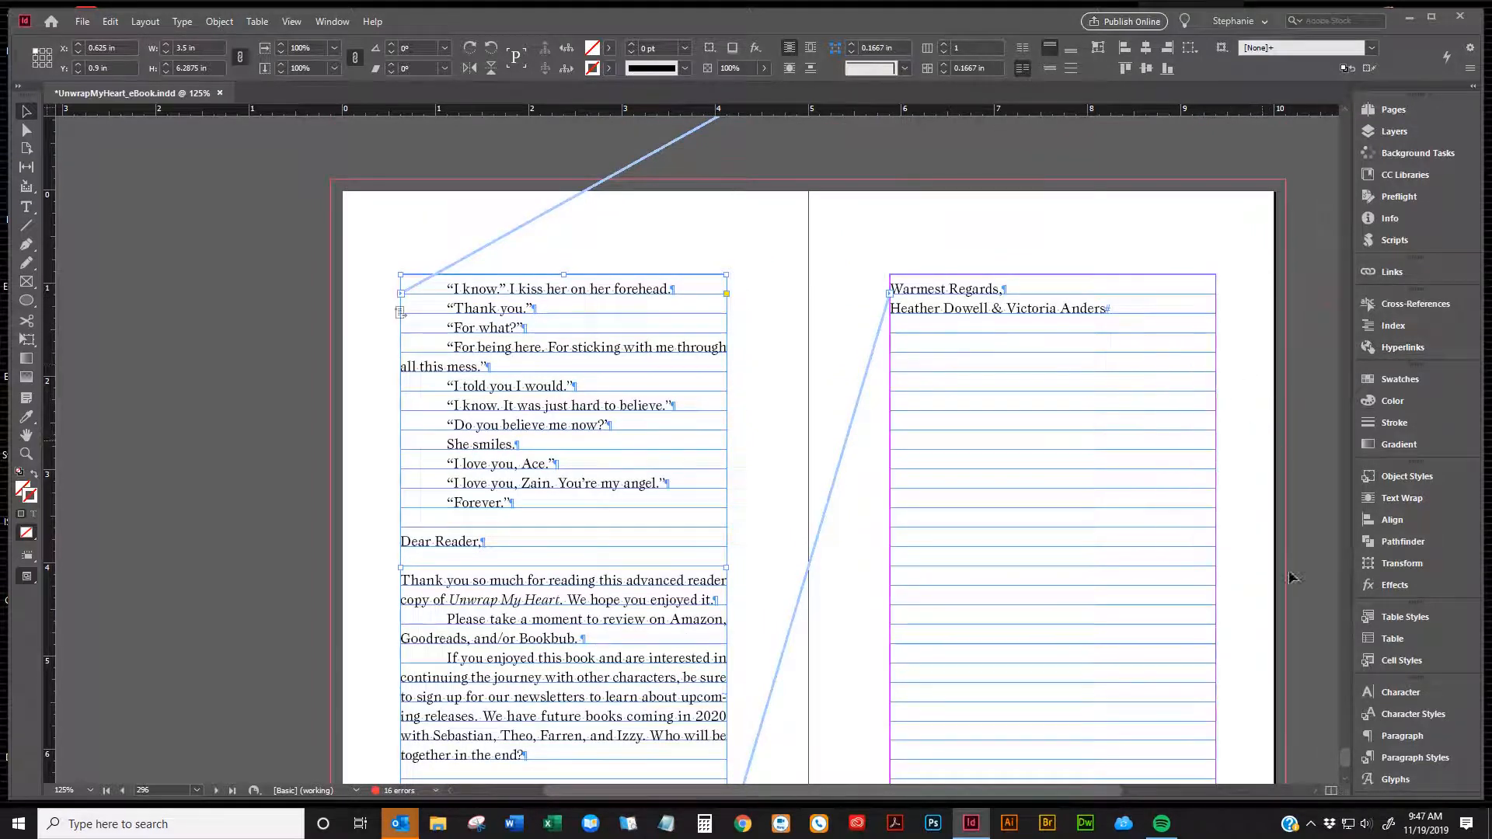
Delete all unused character styles: BoldItalic, SmallCaps and Underline
left_click(1408, 758)
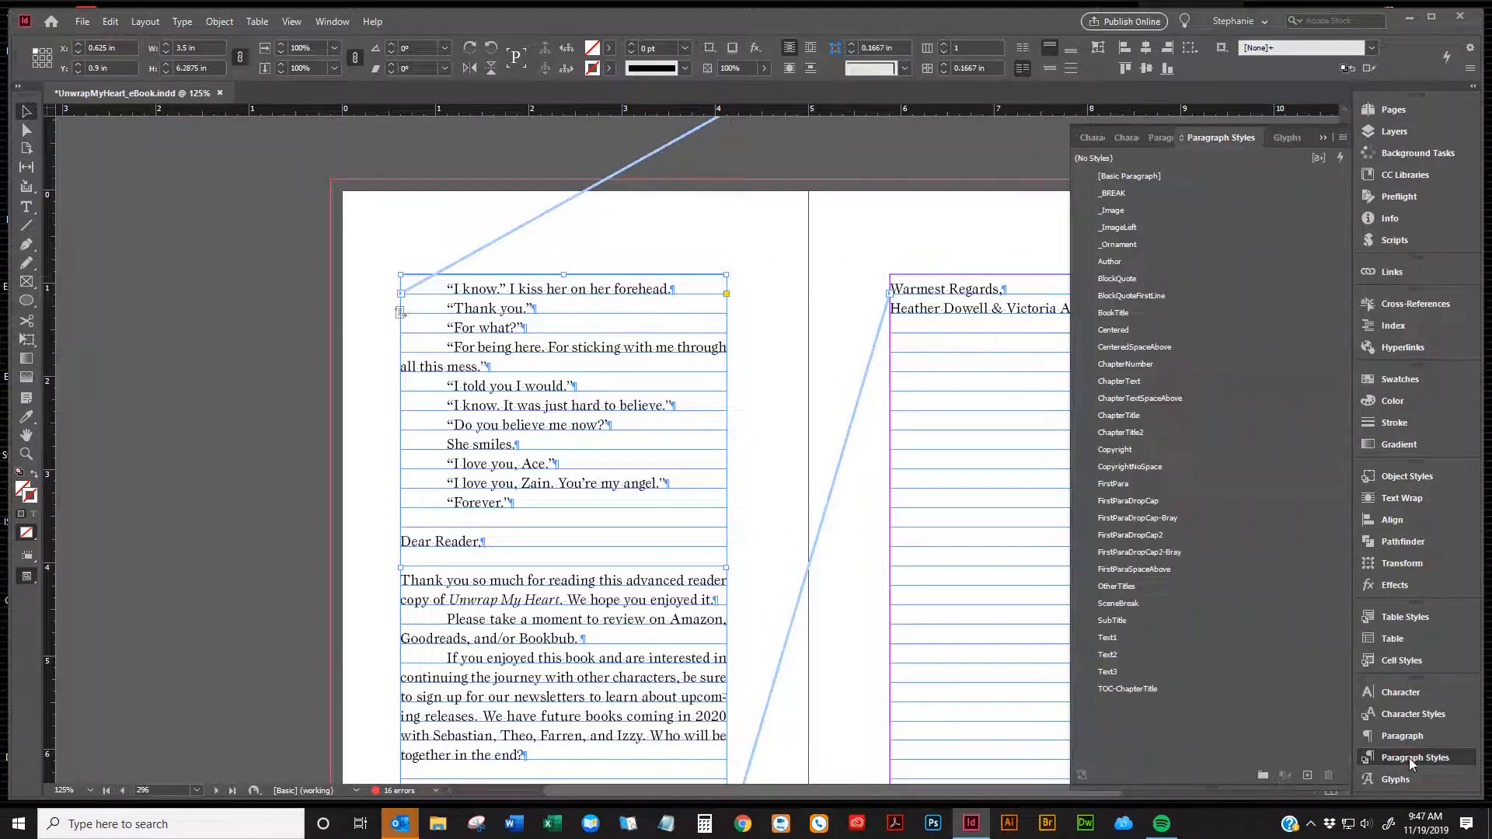
left_click(1412, 713)
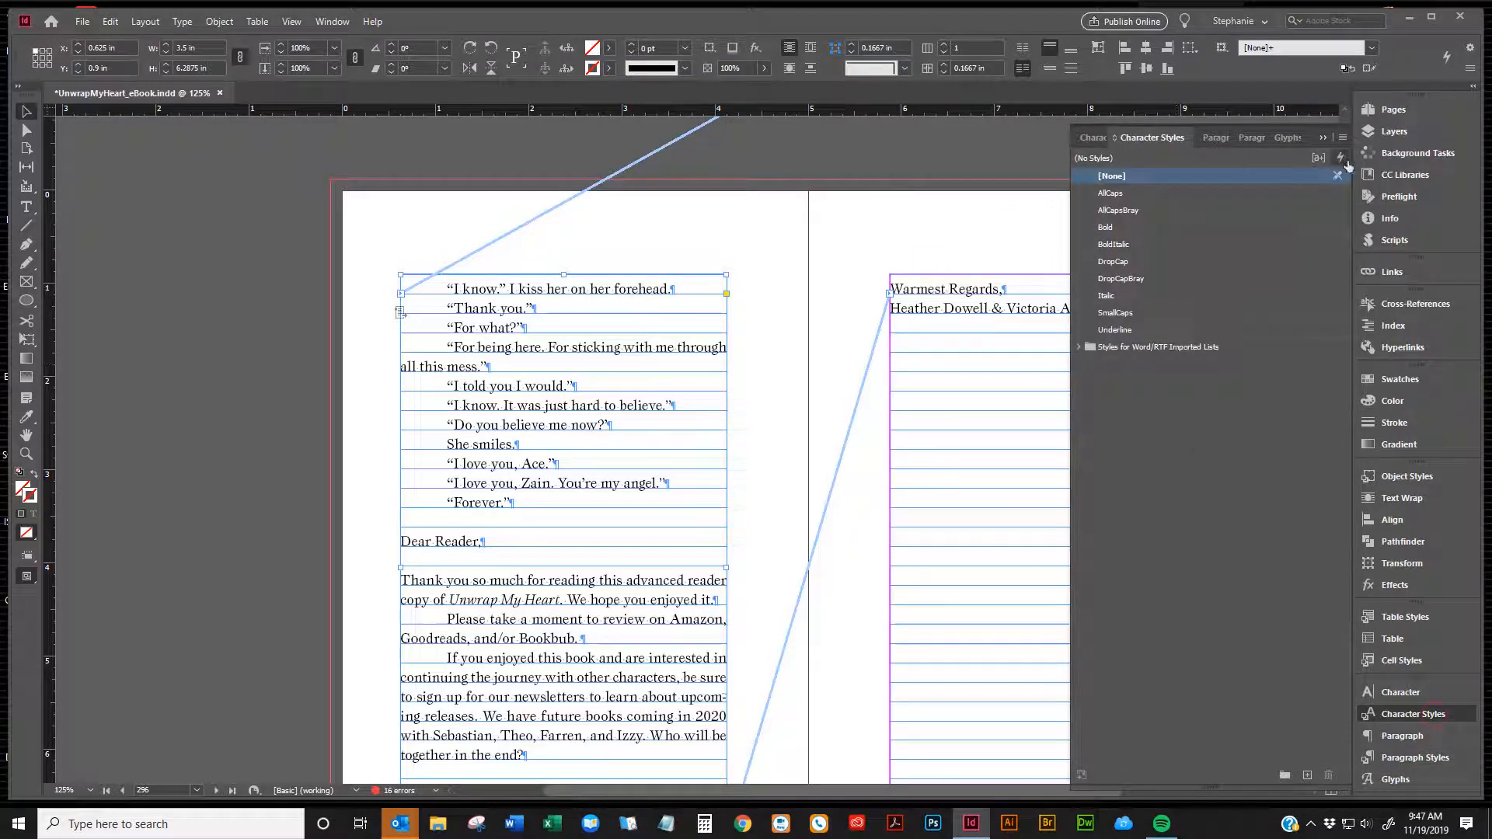
left_click(1341, 138)
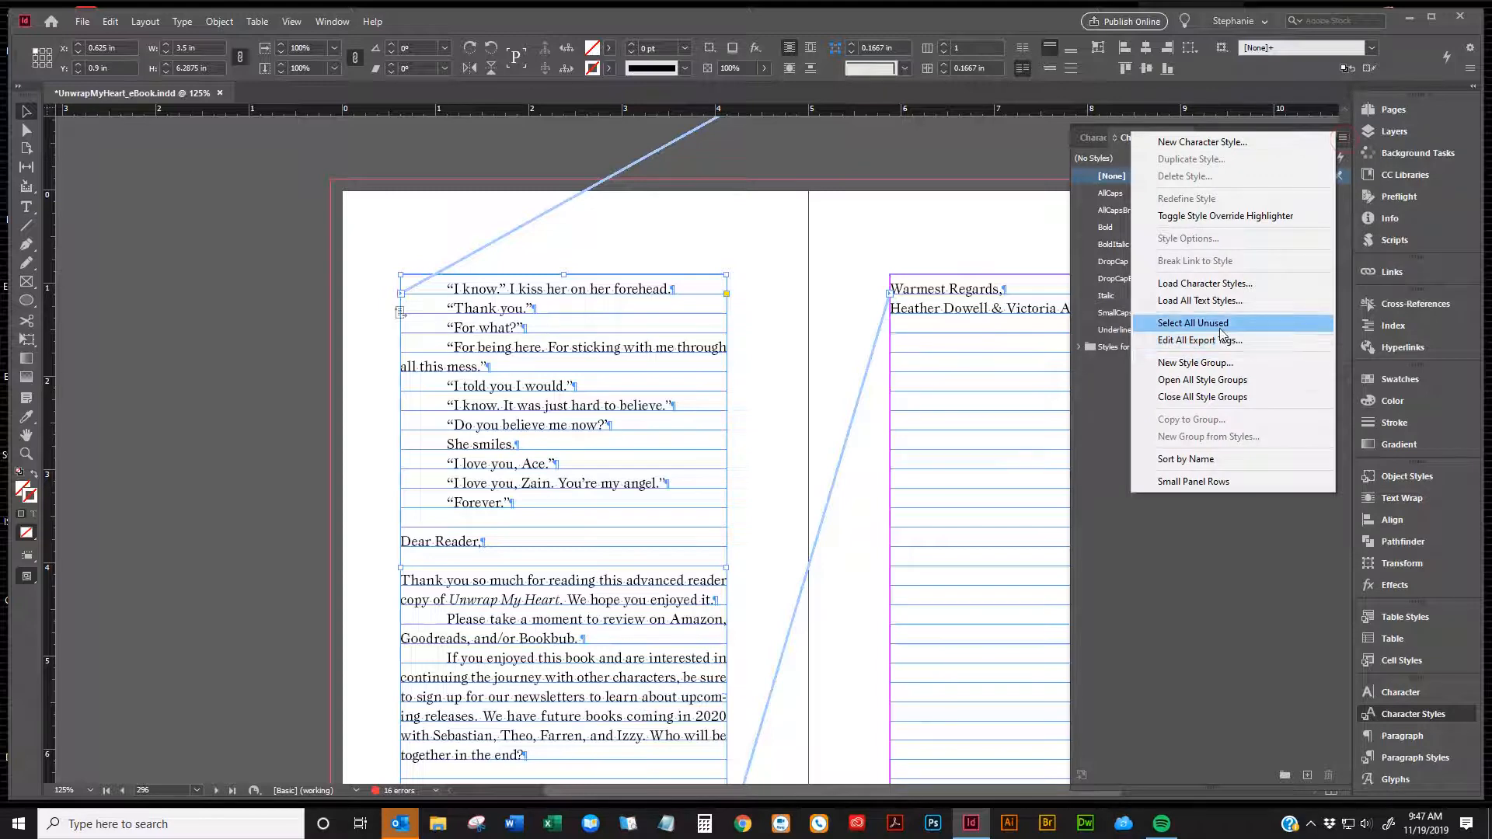
left_click(1197, 323)
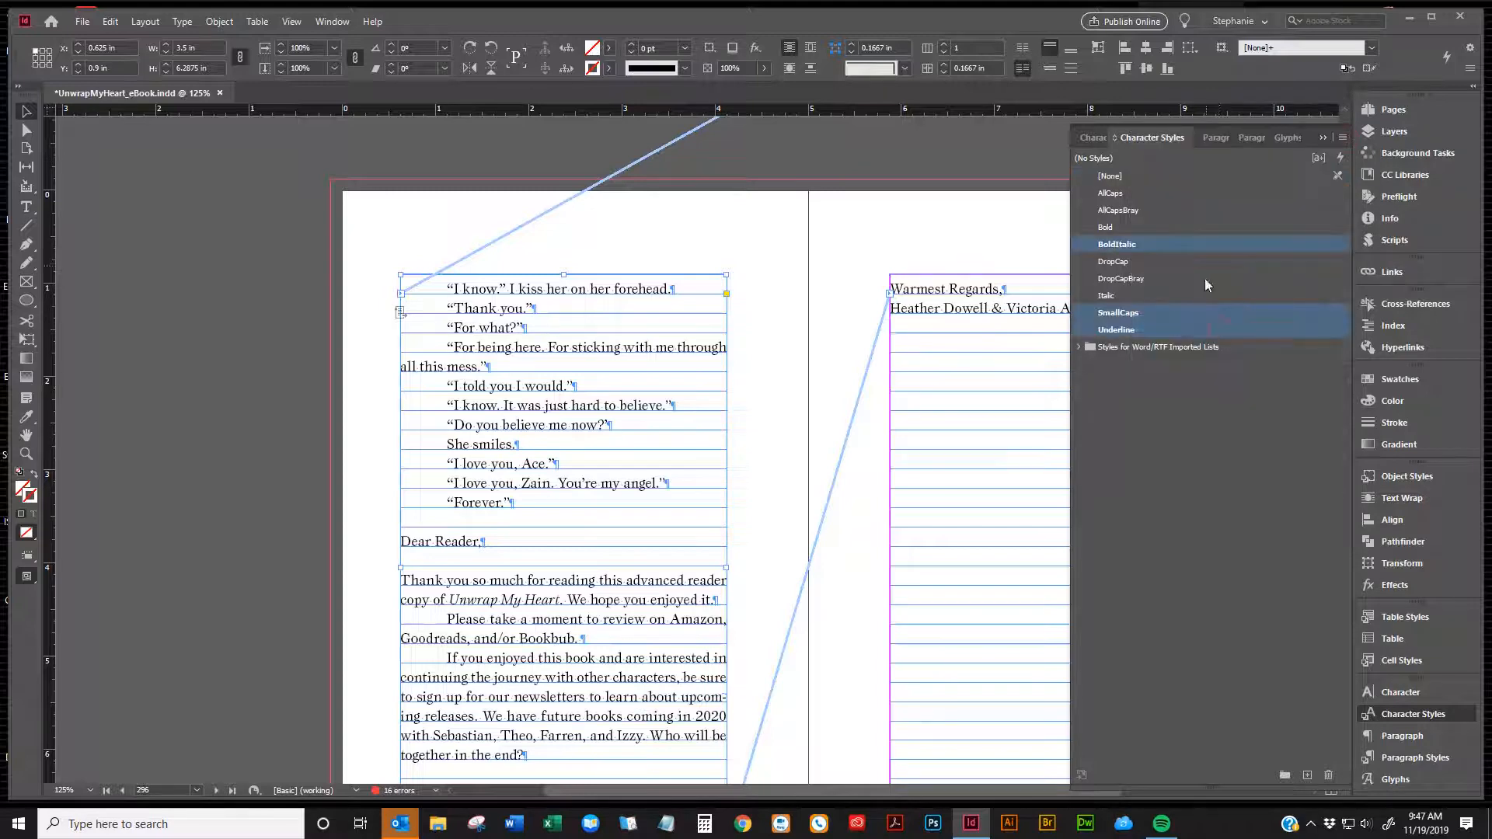
left_click(1328, 774)
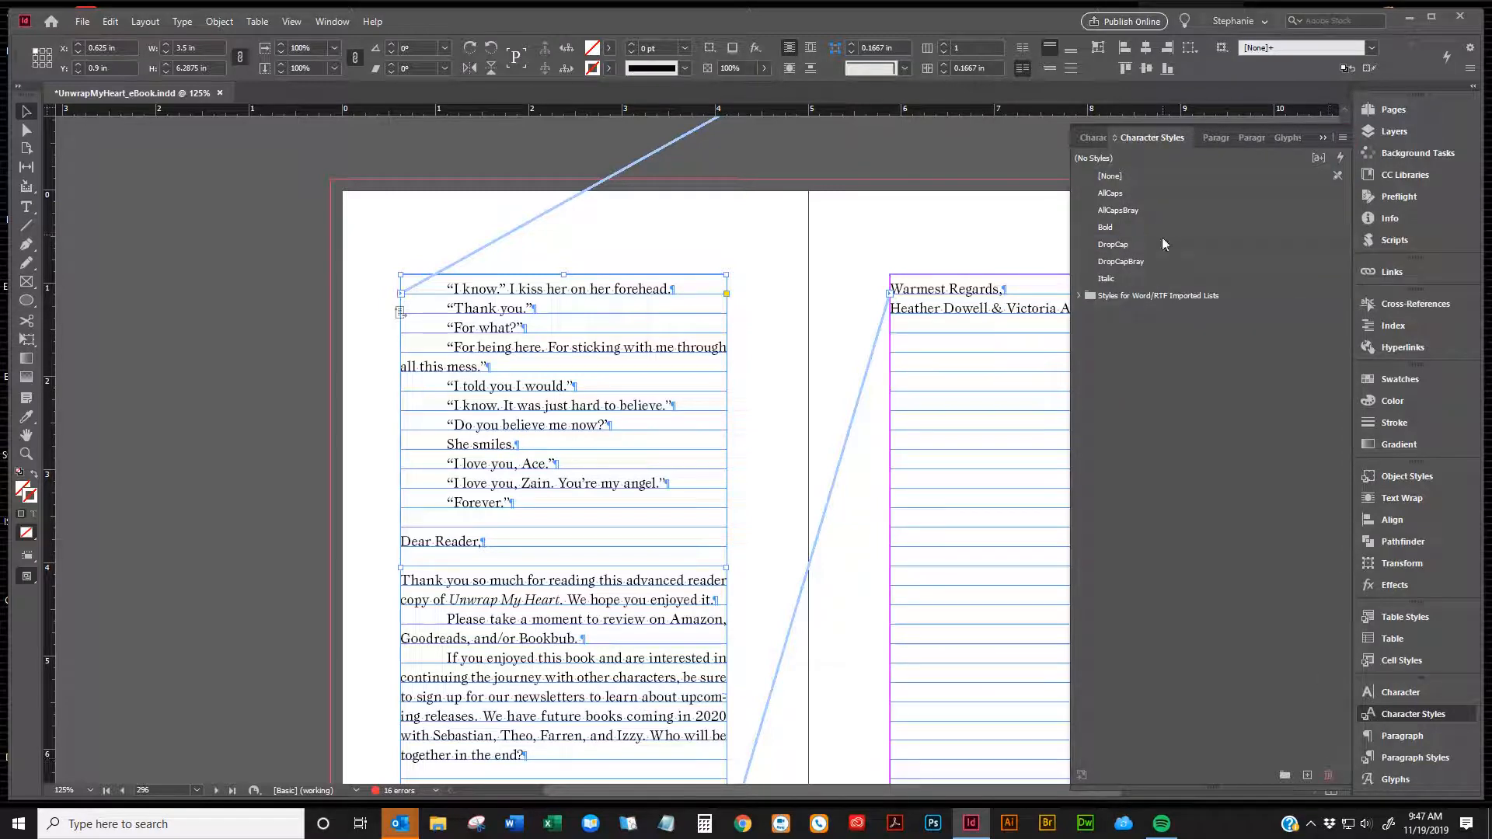
Delete the Styles for Word/RTF Imported Lists character style group and sort the remaining character styles by name
right_click(1141, 297)
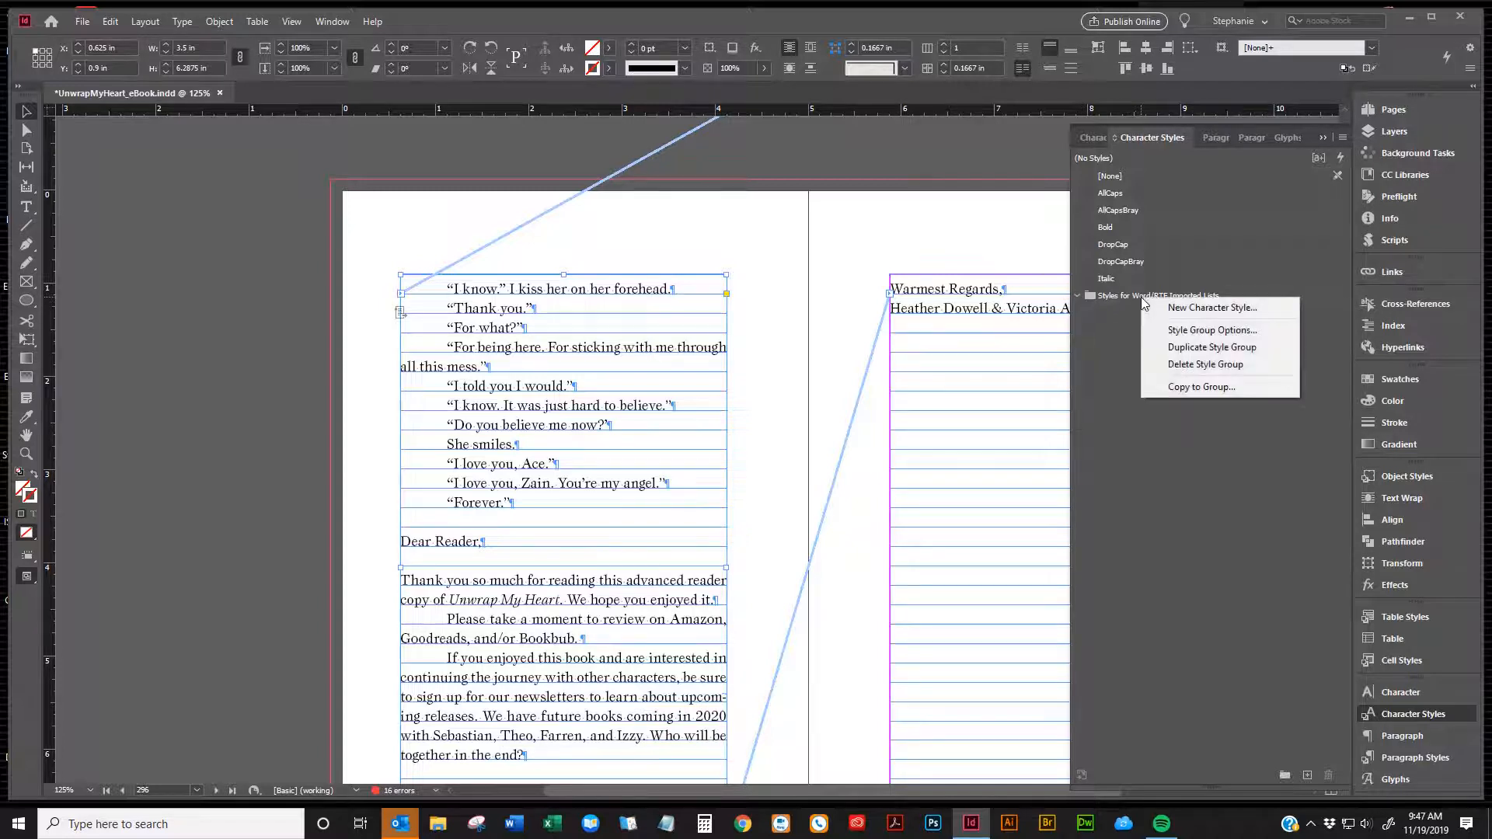
left_click(1181, 361)
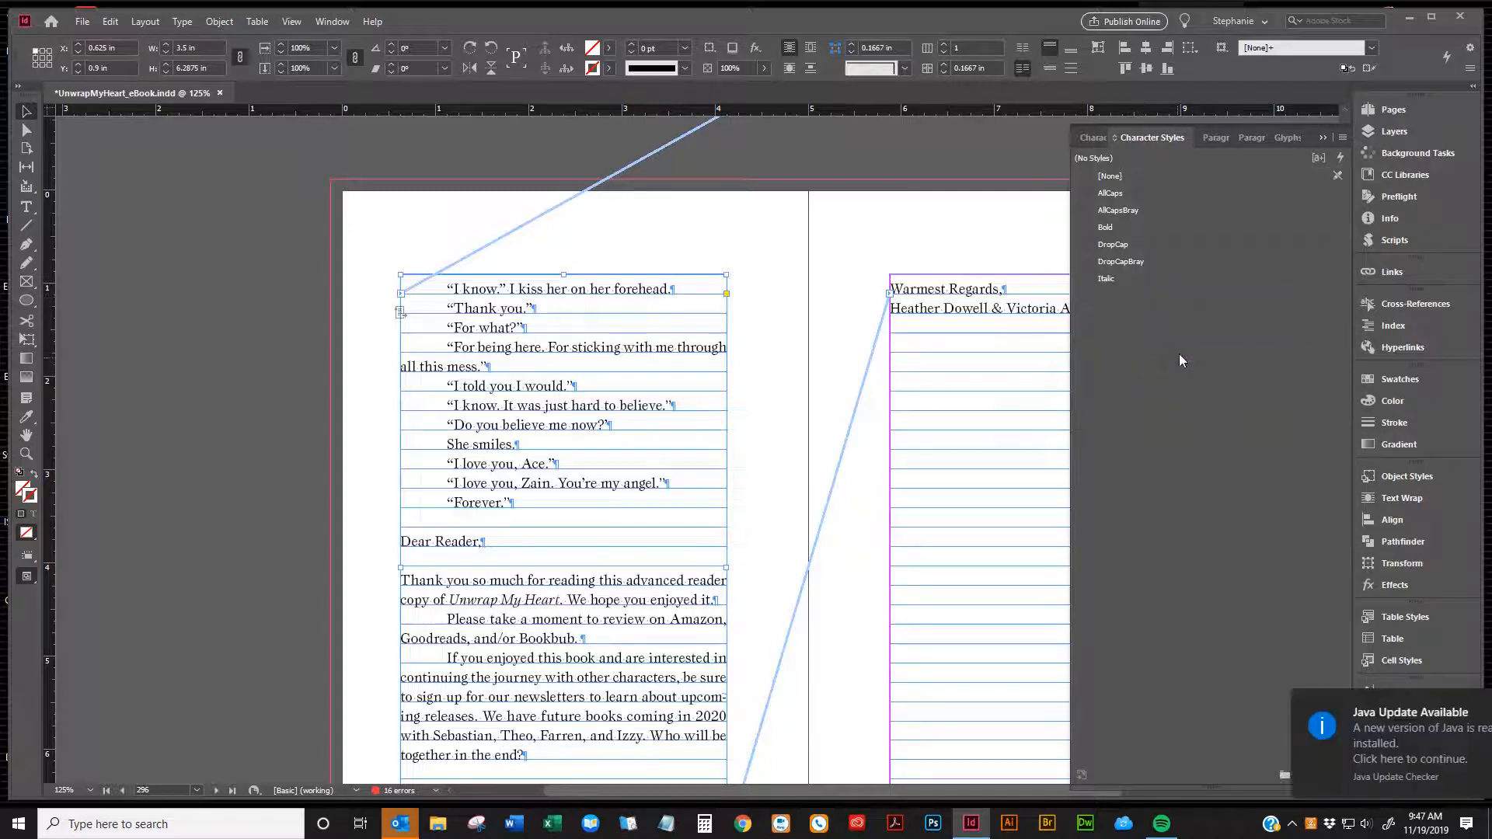
left_click(1341, 137)
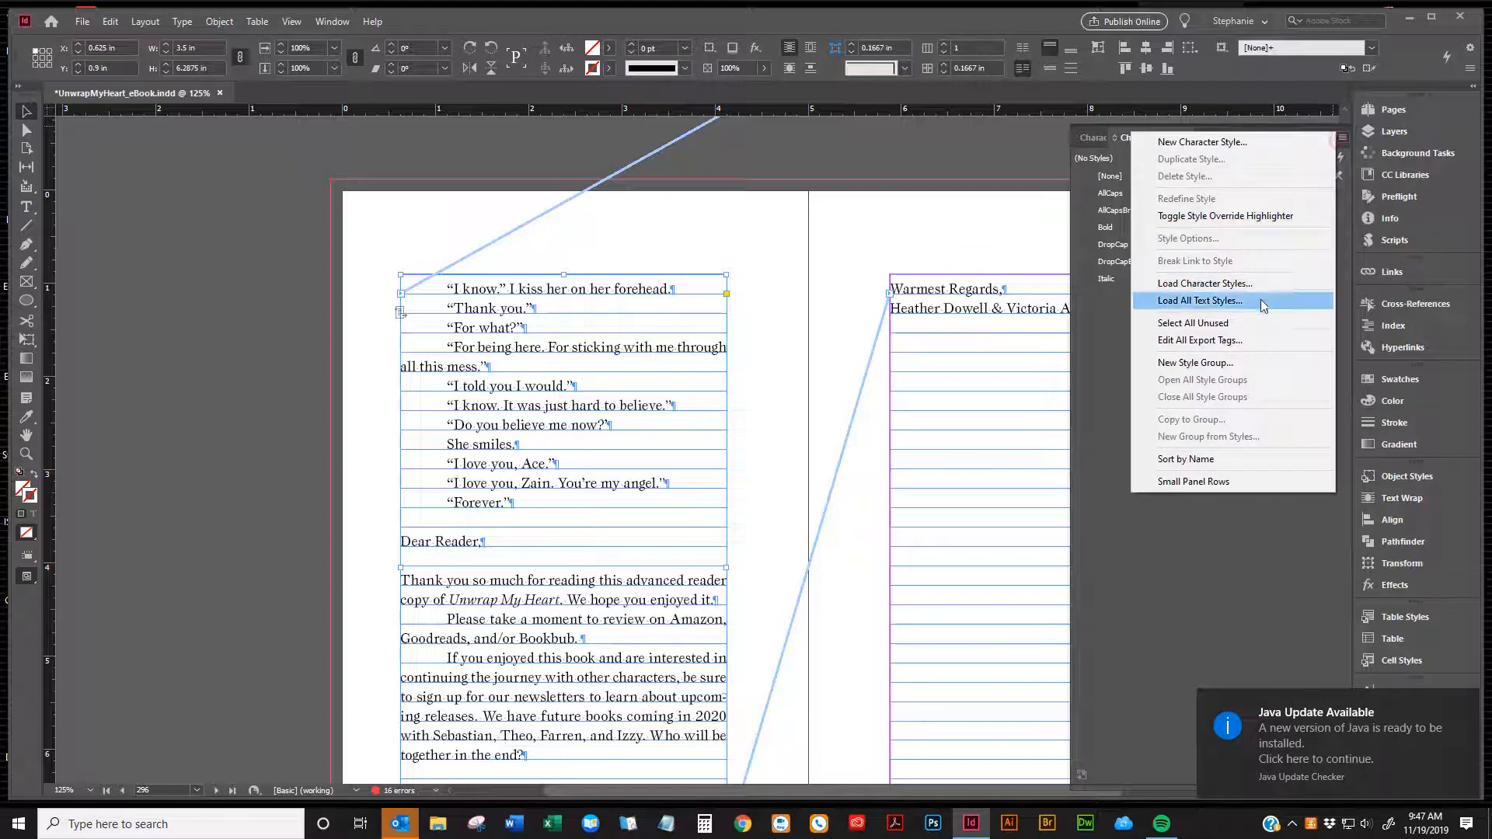
left_click(1235, 459)
left_click(1323, 137)
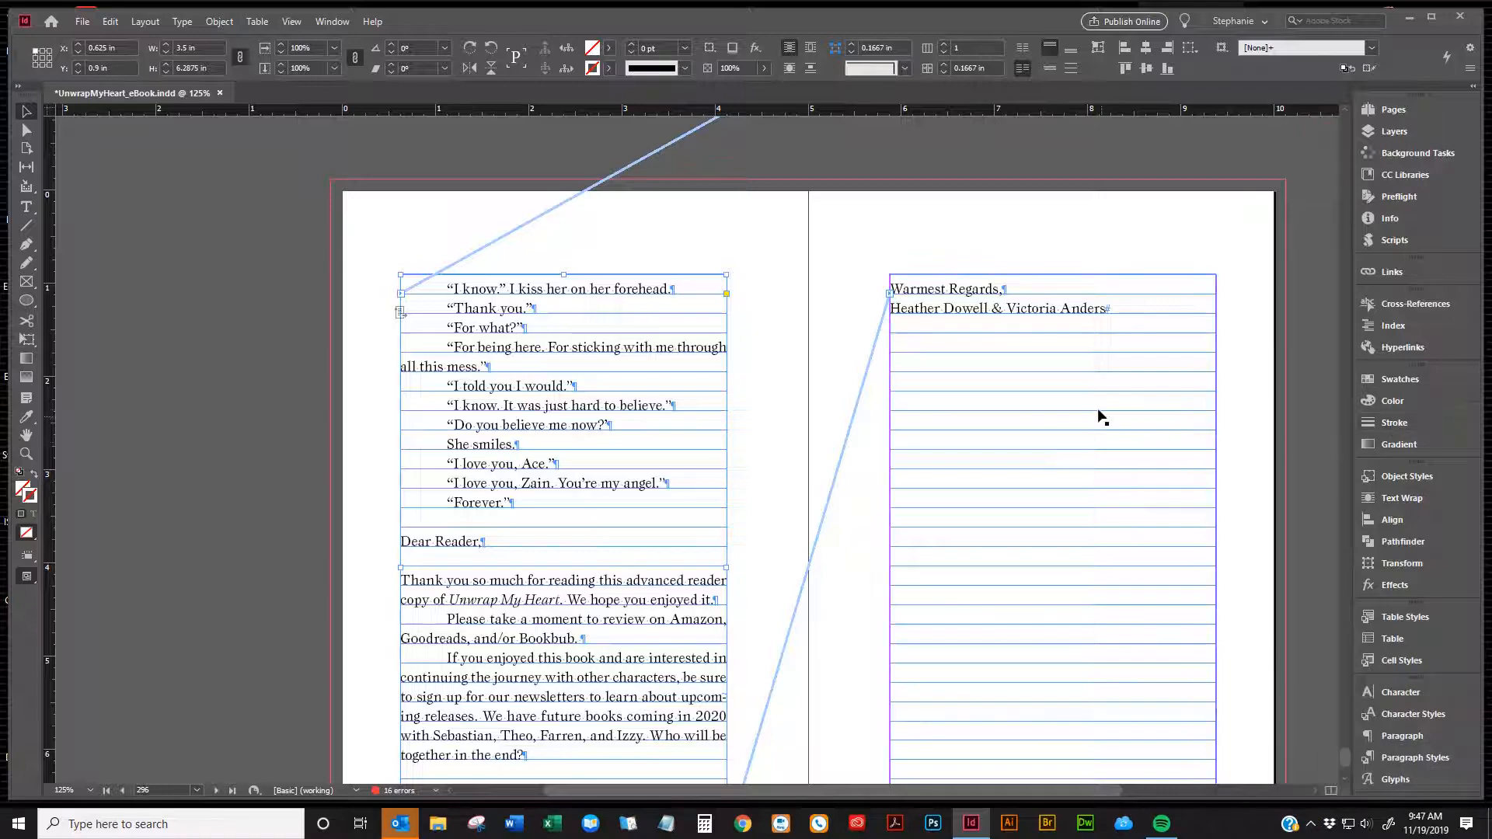
scroll(572, 502, "up", 10)
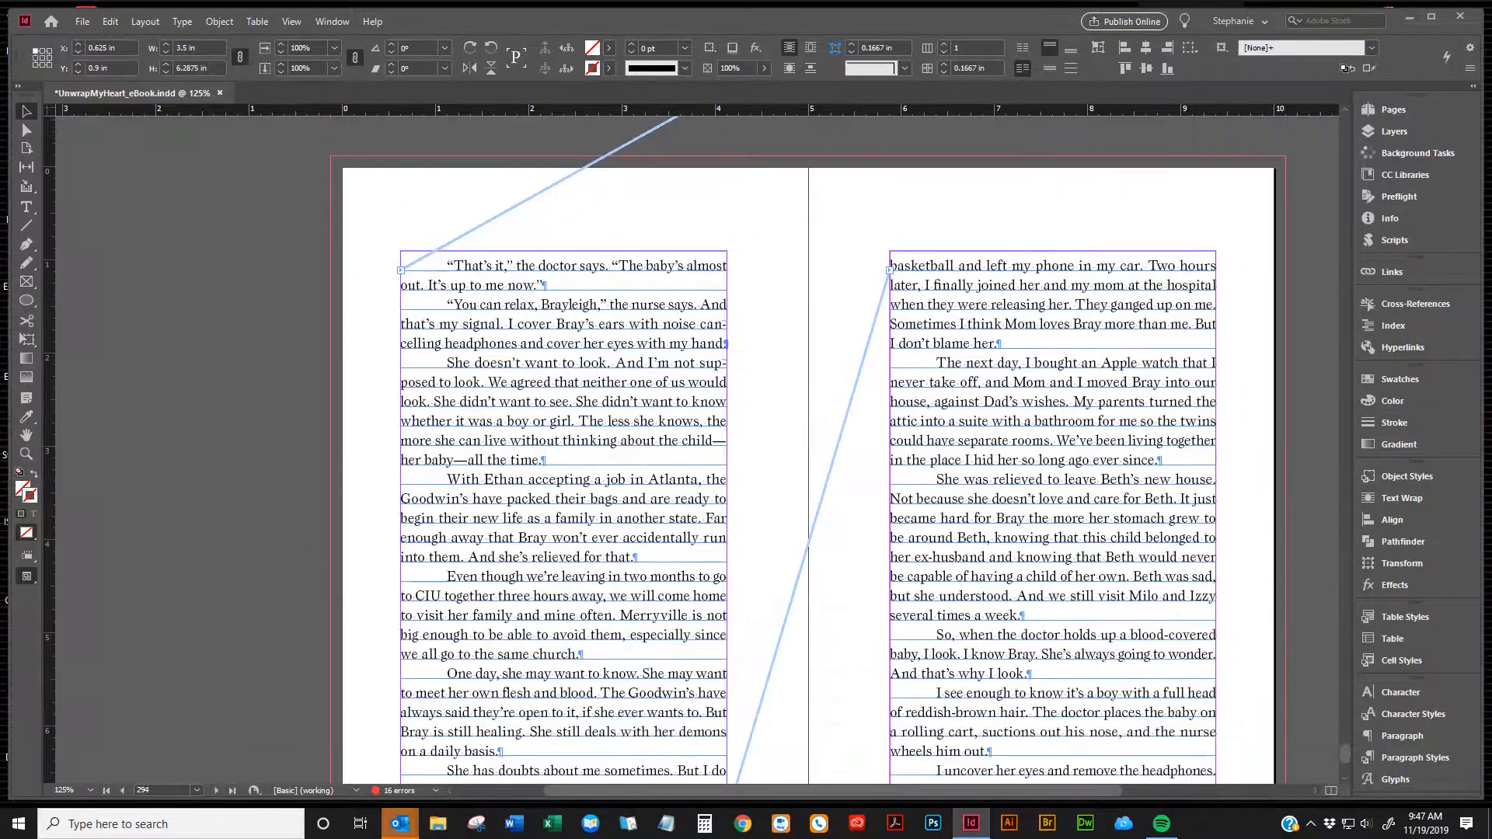
Return to the book's title page and launch Photoshop
left_click(106, 790)
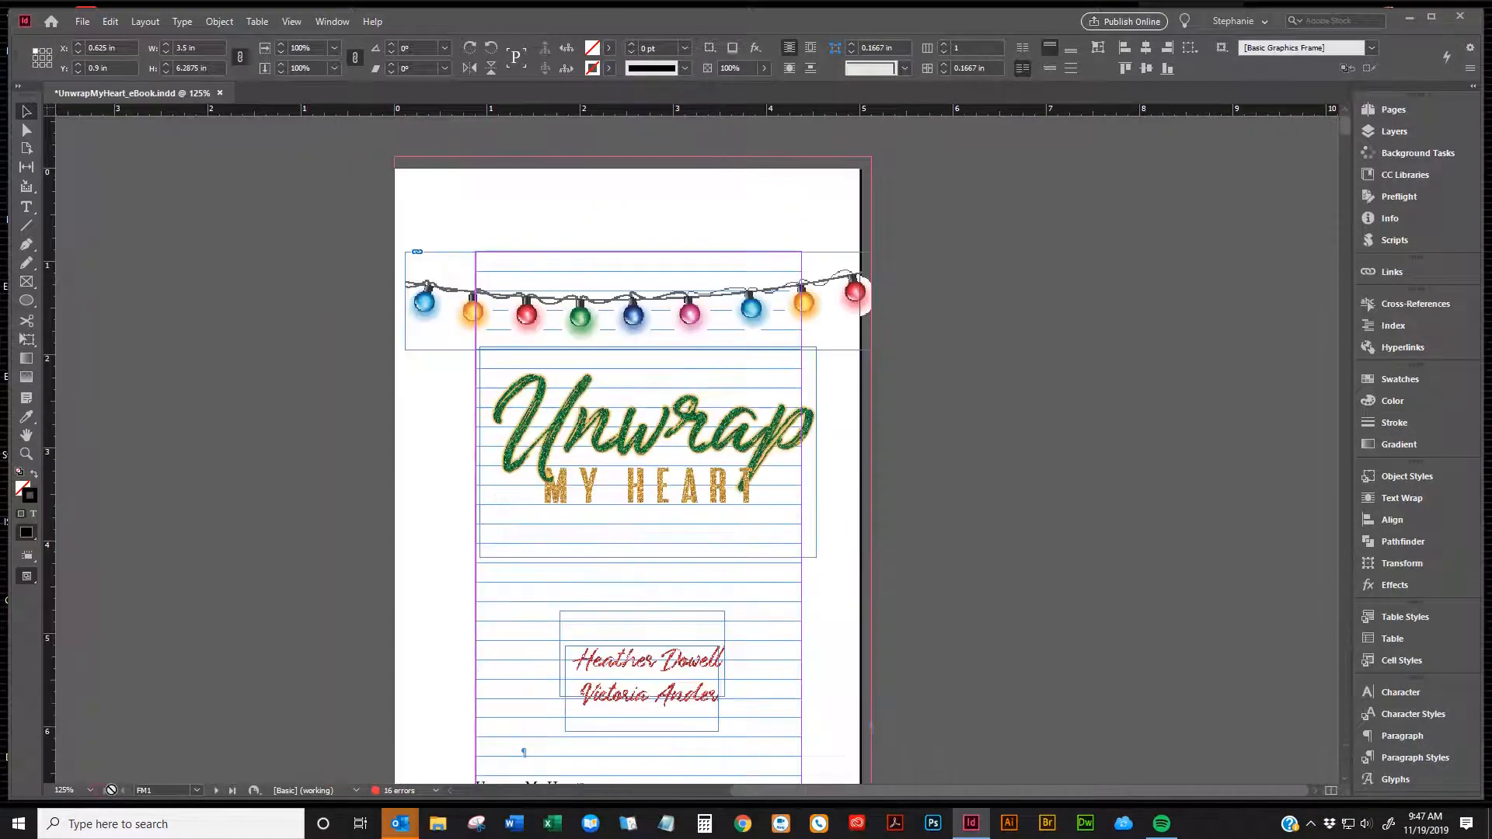
left_click(936, 829)
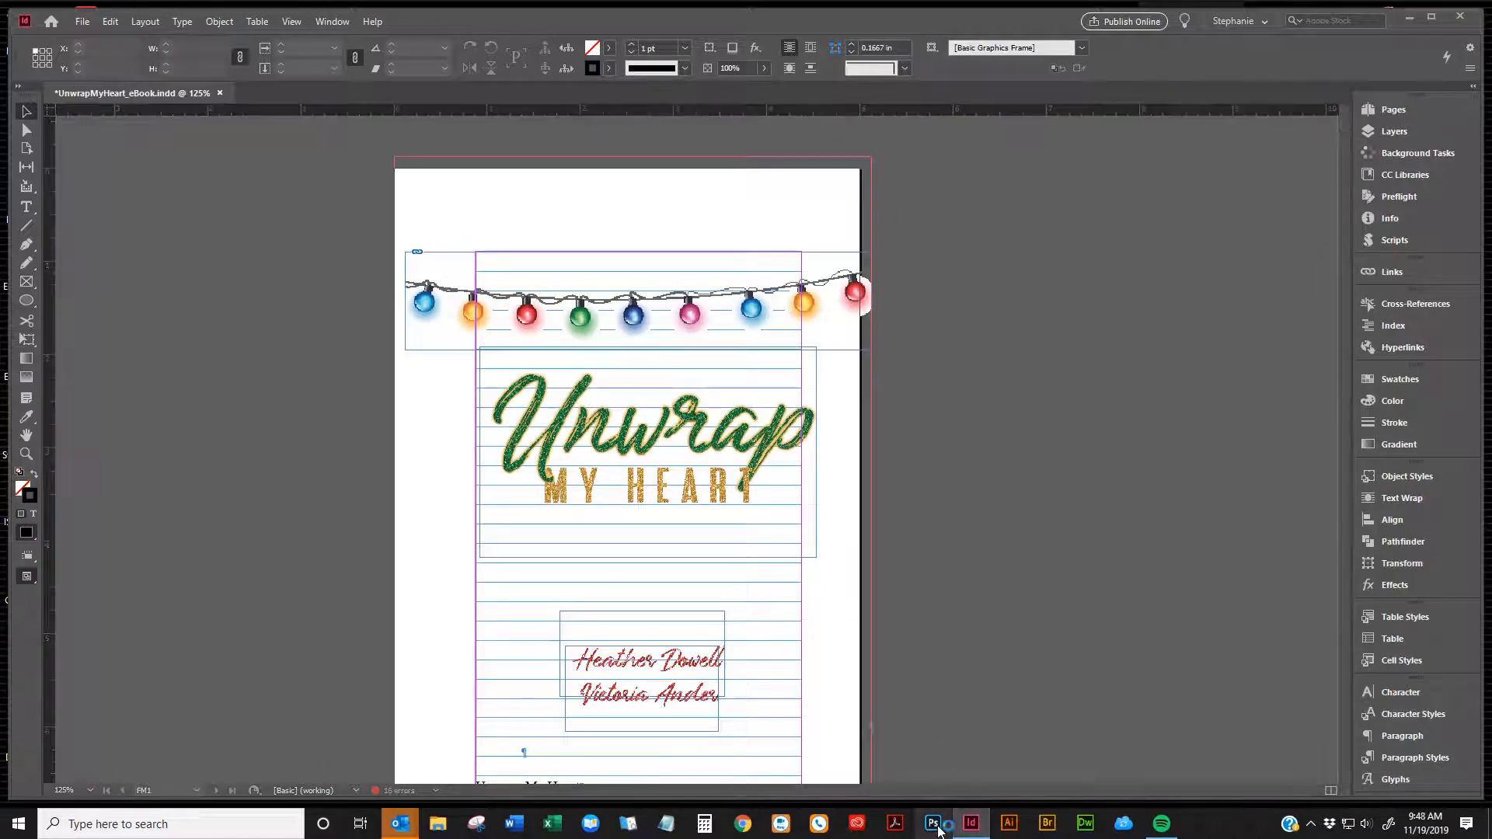
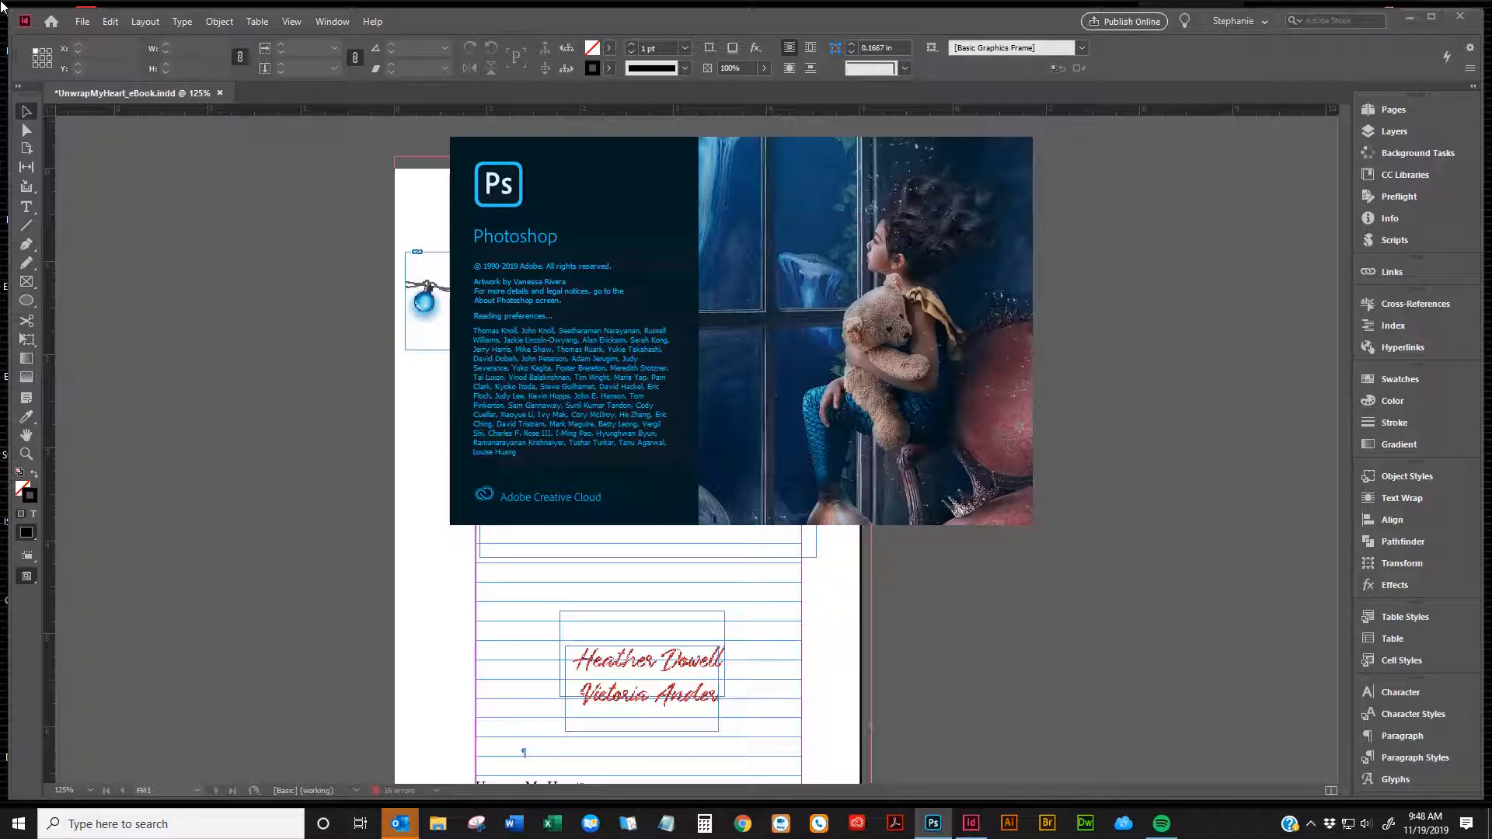
left_click(346, 385)
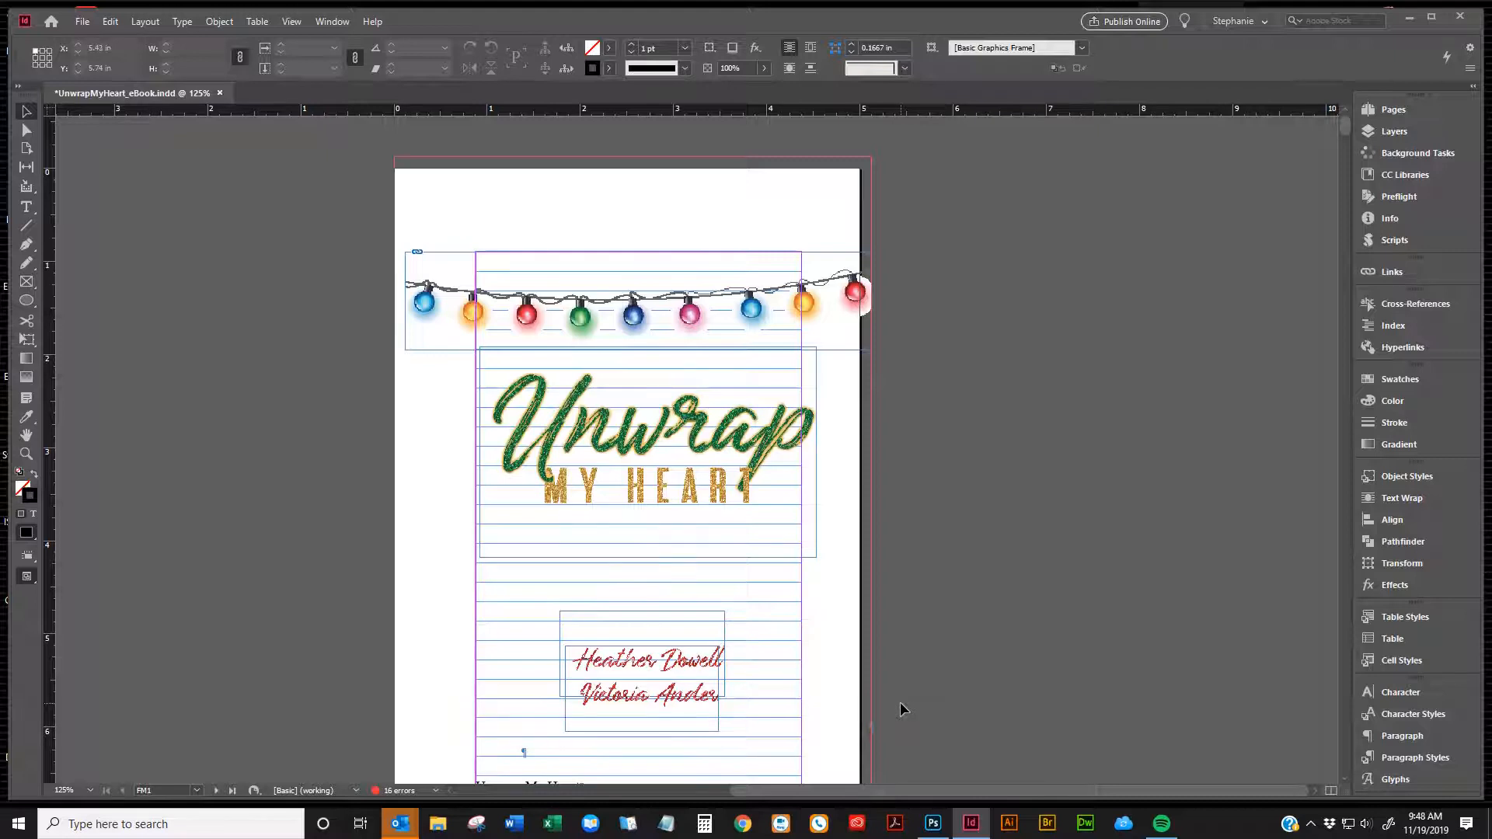
Look through the front matter, from the title and copyright pages through the contents list to the advanced reader letter
scroll(901, 709, "down", 3)
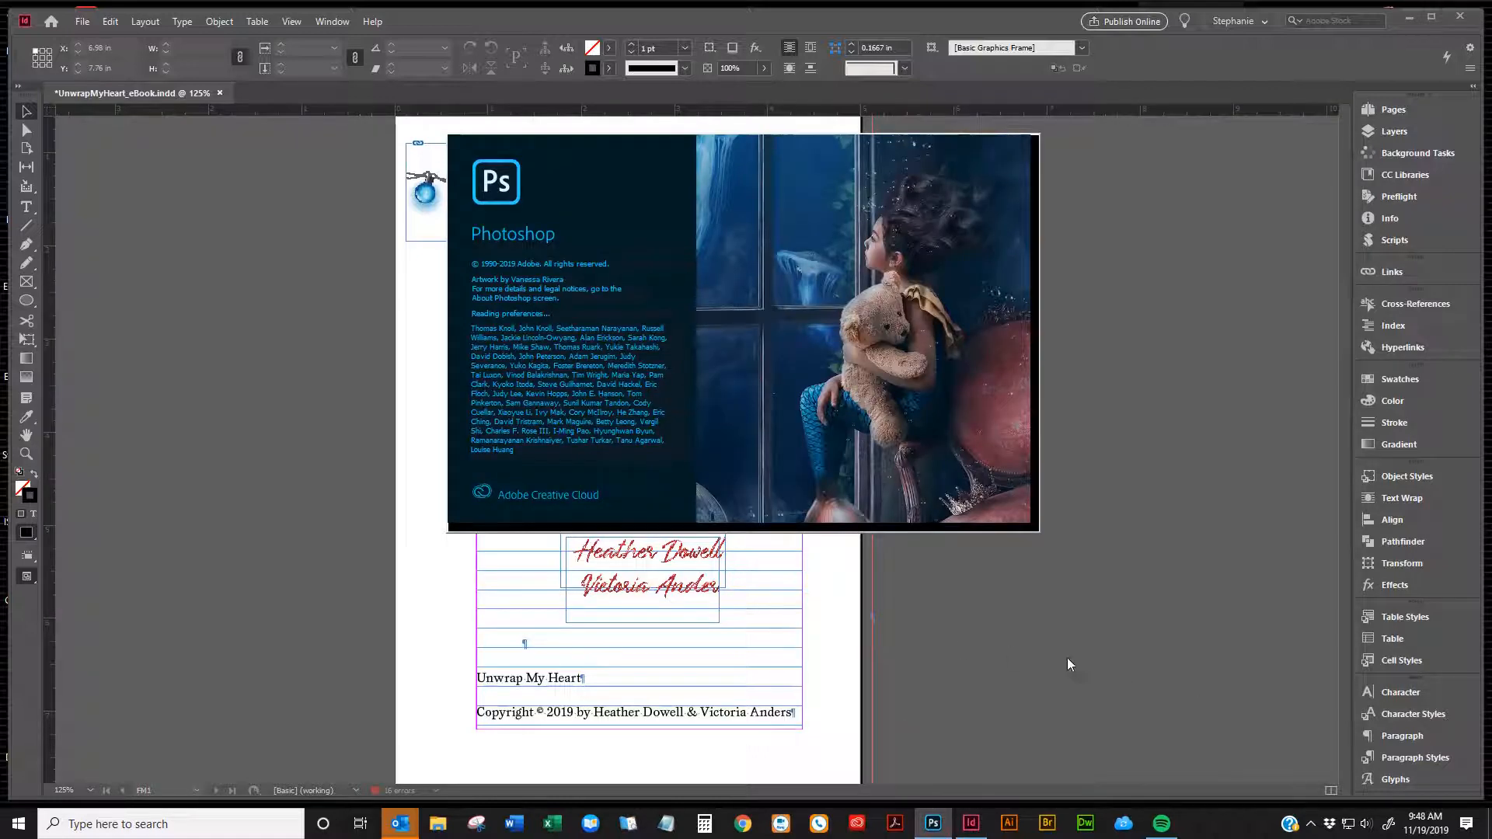
left_click(1054, 643)
scroll(1049, 631, "down", 15)
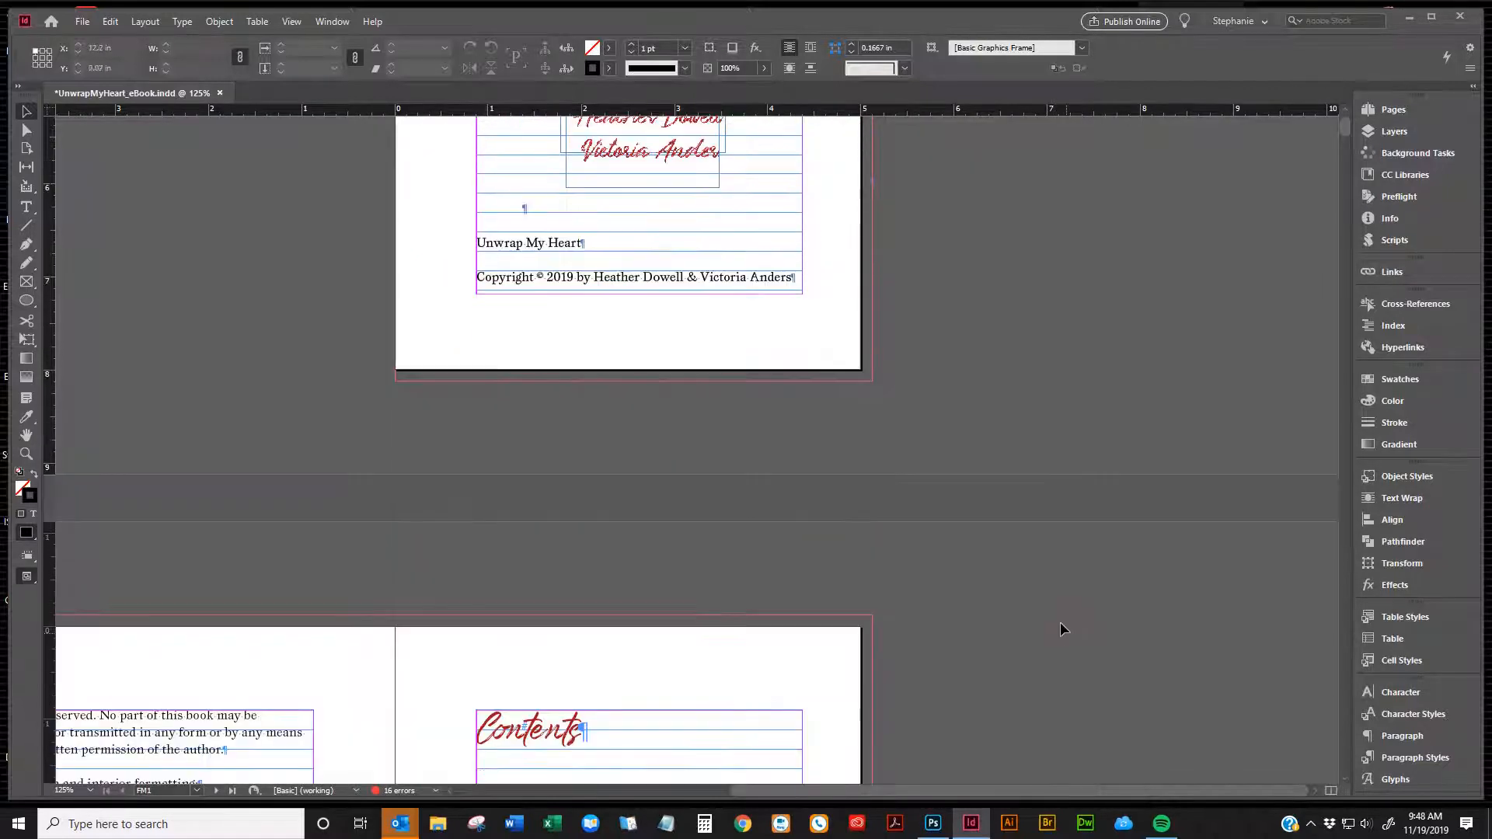
scroll(1056, 620, "down", 12)
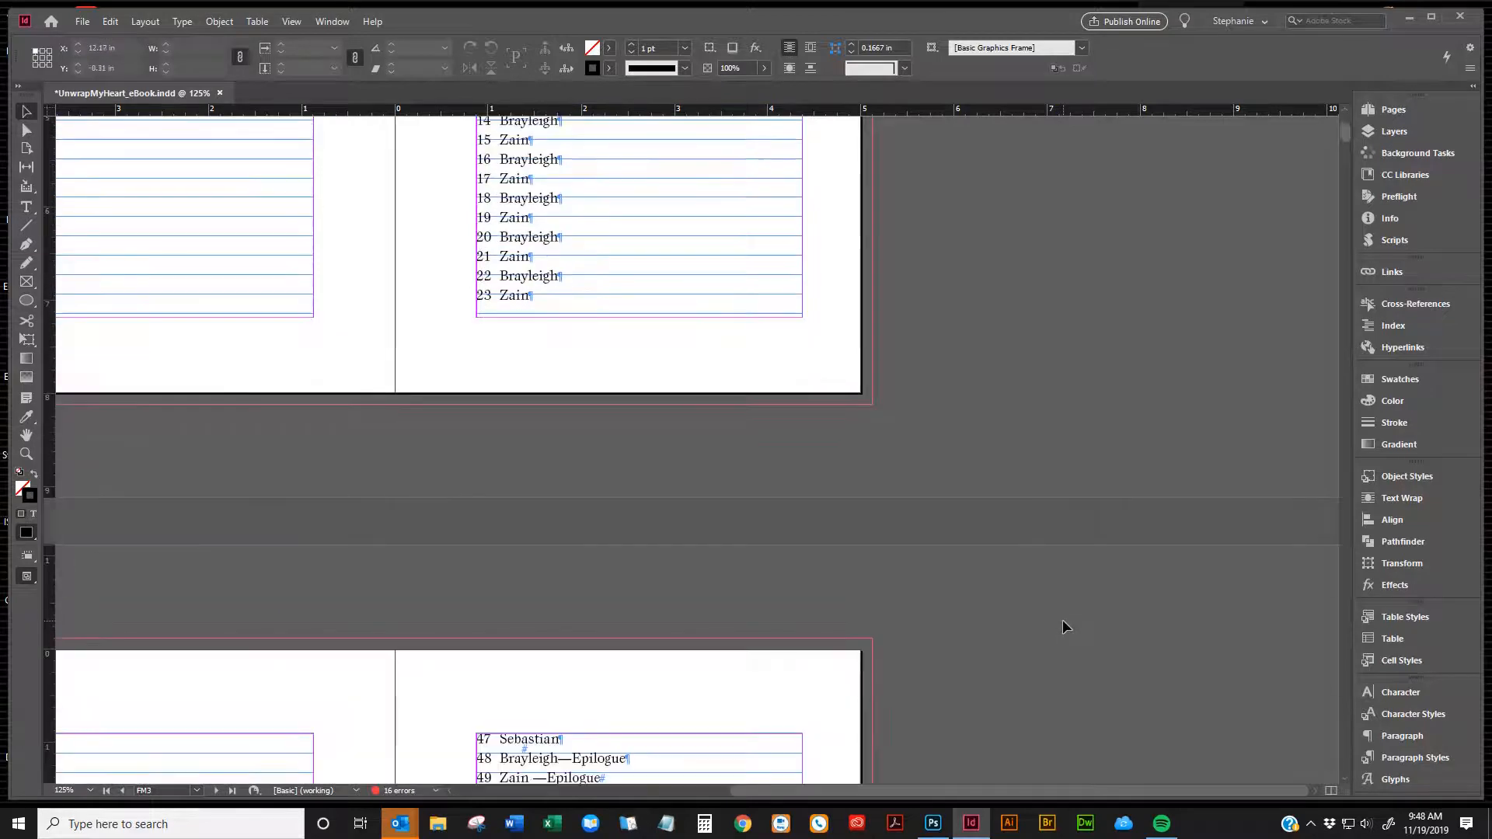
left_click_drag(1022, 790, 919, 789)
scroll(911, 635, "down", 2)
scroll(915, 635, "down", 15)
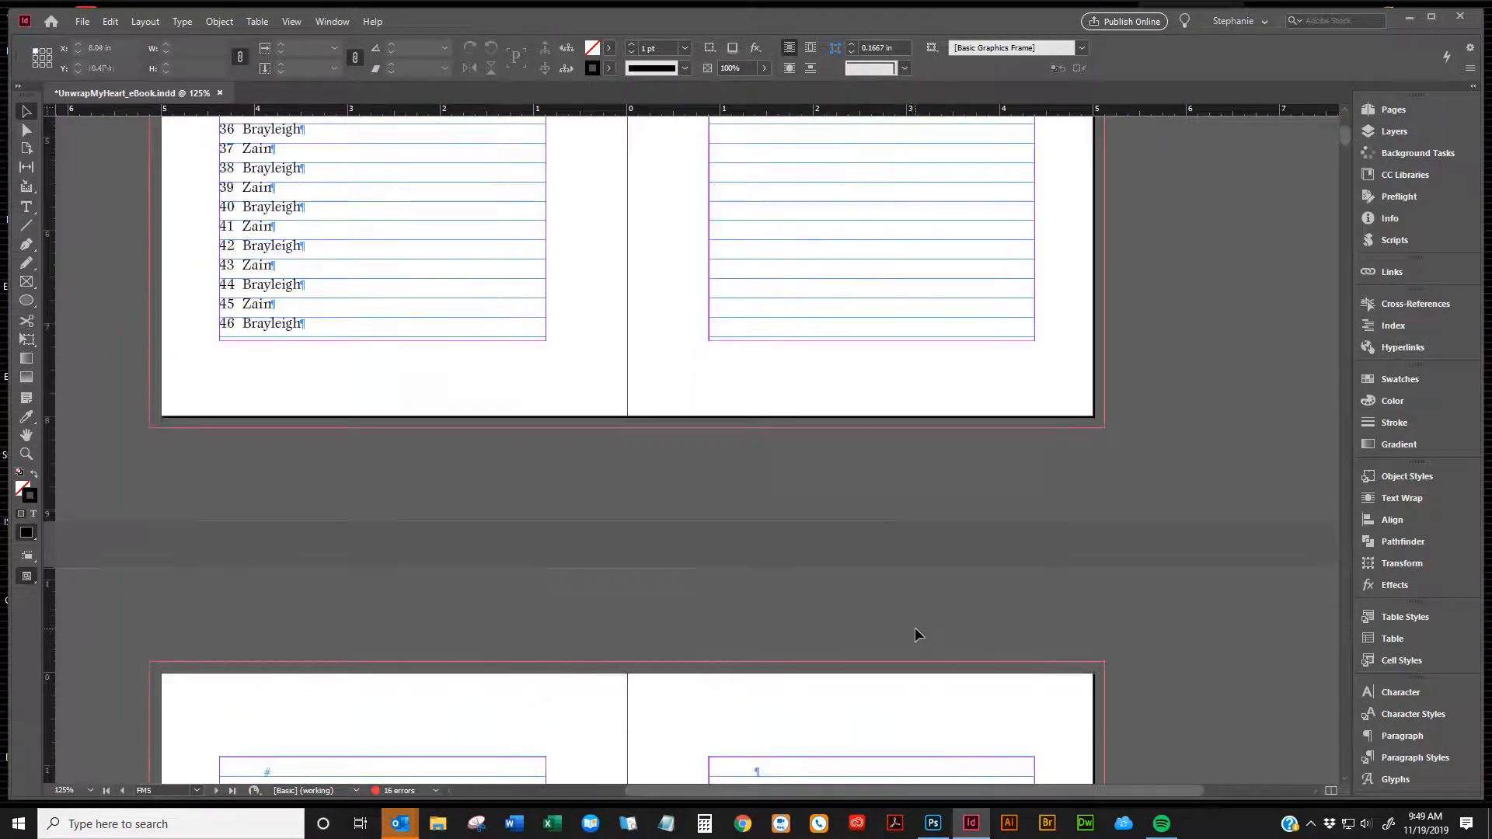
scroll(878, 613, "up", 4)
scroll(676, 435, "up", 8)
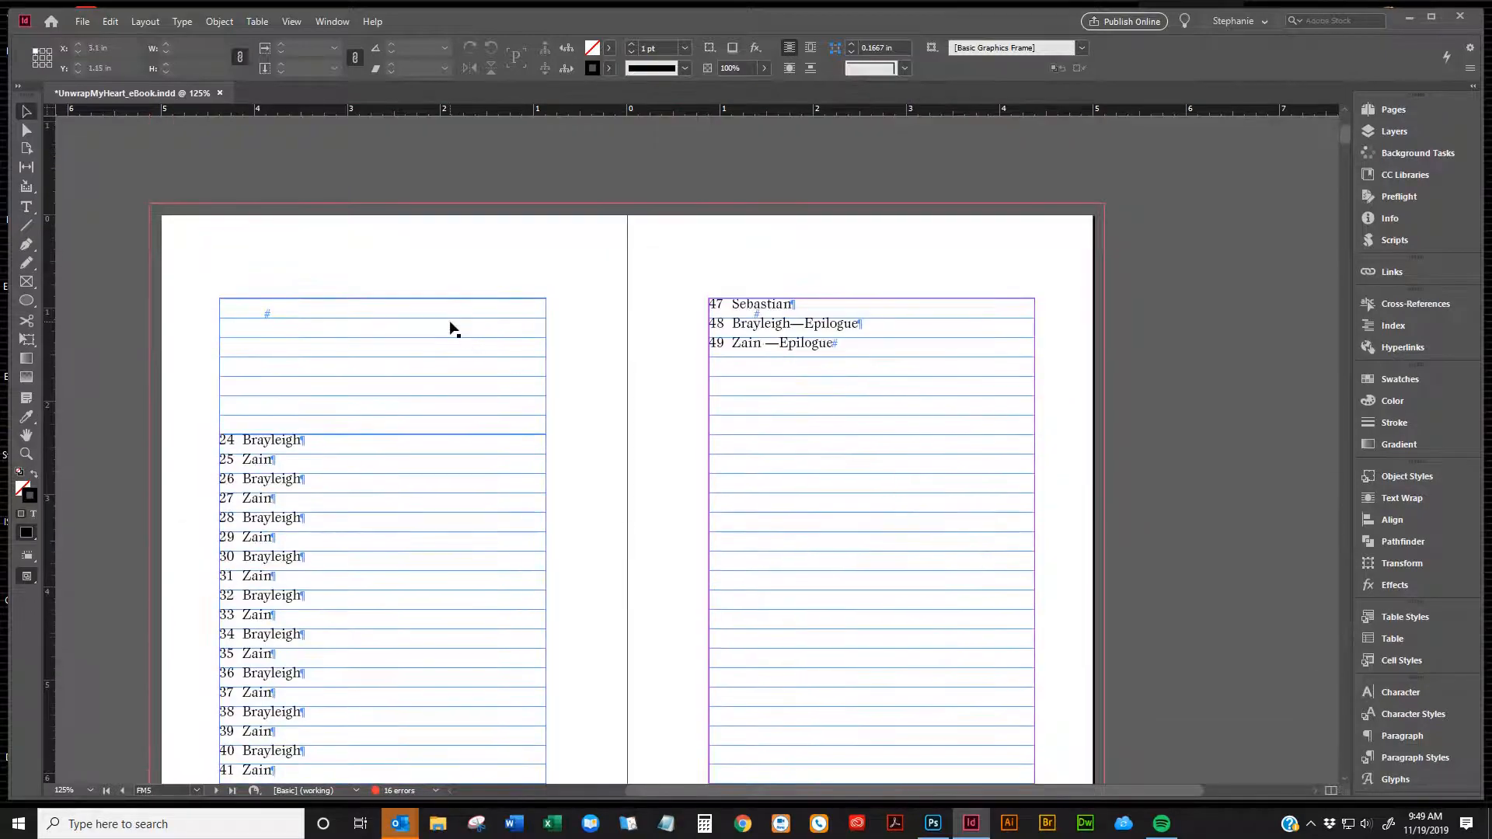
scroll(466, 334, "down", 4)
scroll(478, 342, "down", 8)
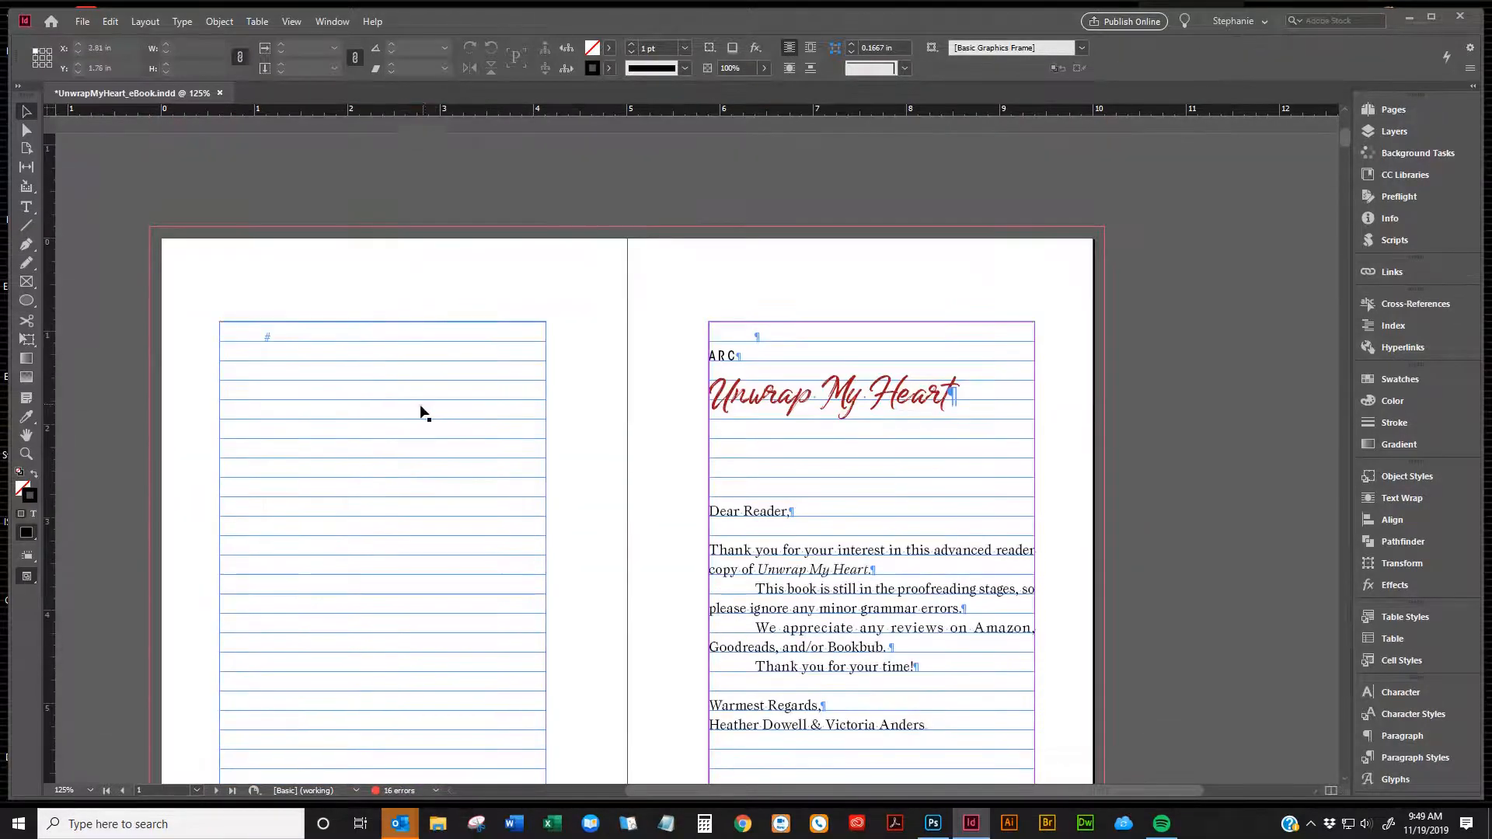
scroll(454, 399, "down", 1)
scroll(454, 399, "down", 3)
scroll(465, 398, "up", 10)
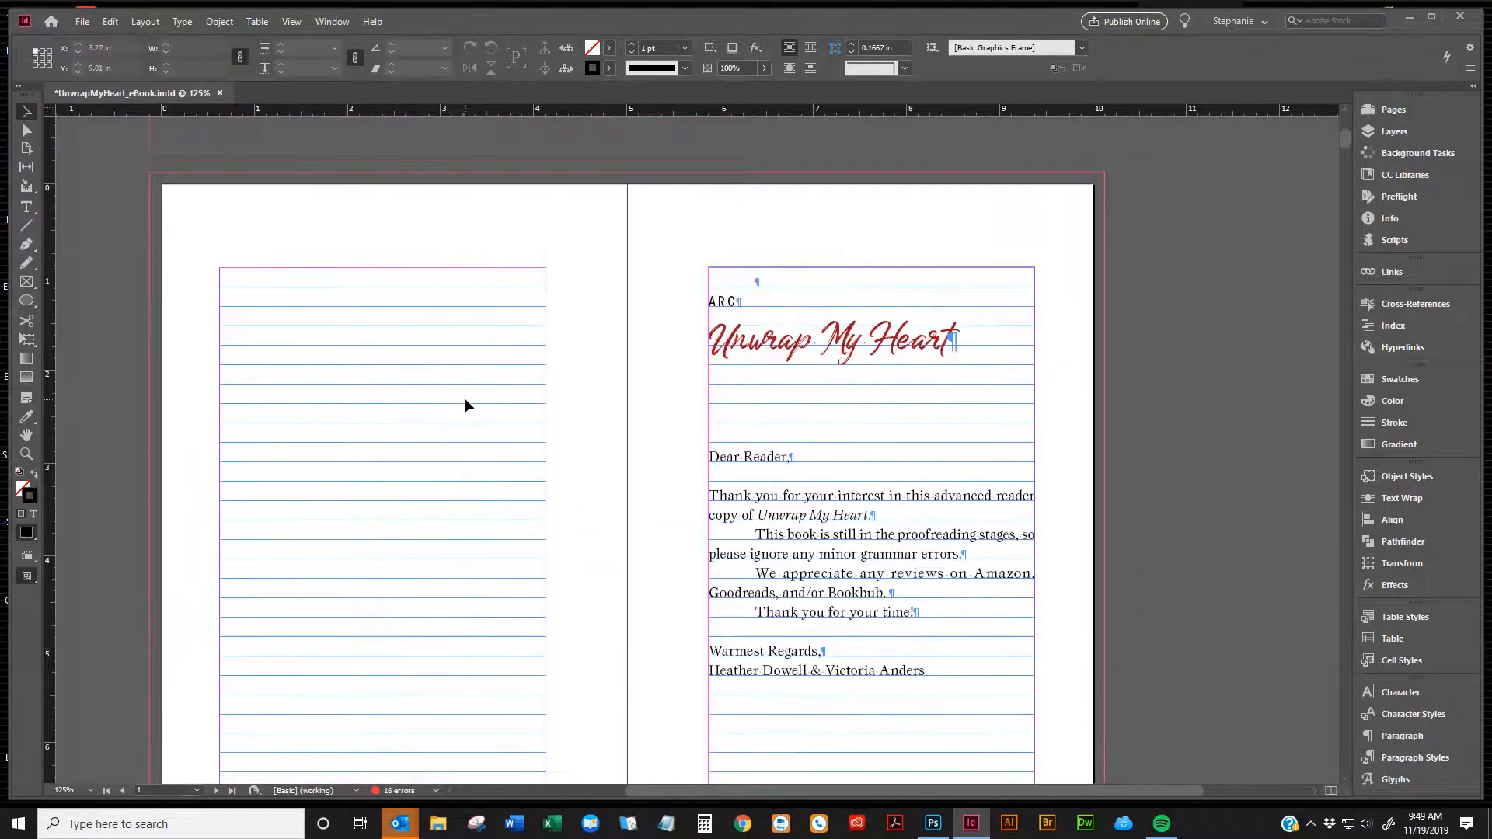
scroll(469, 402, "up", 10)
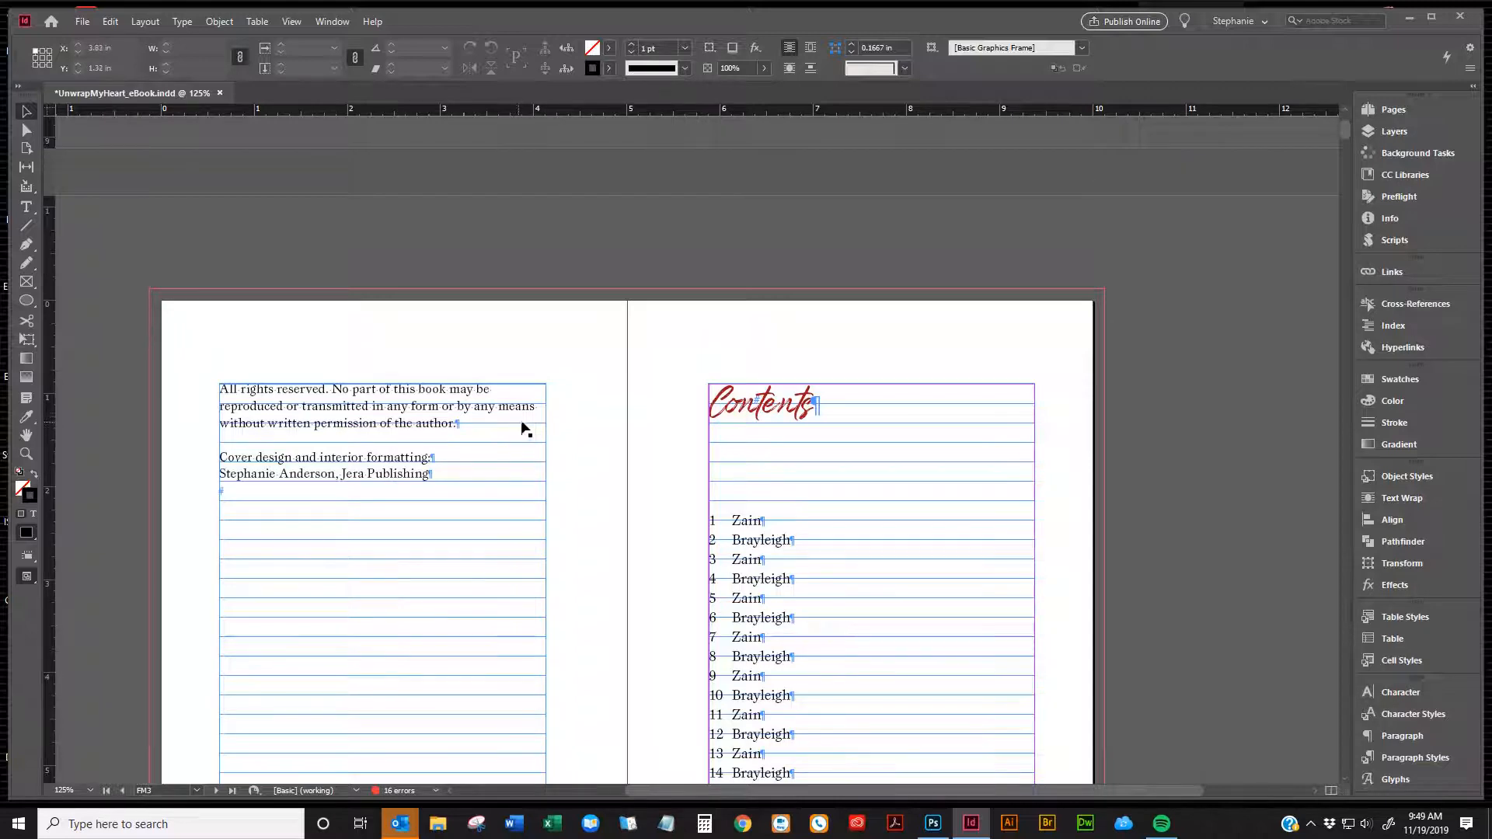
scroll(522, 424, "up", 10)
scroll(533, 414, "up", 3)
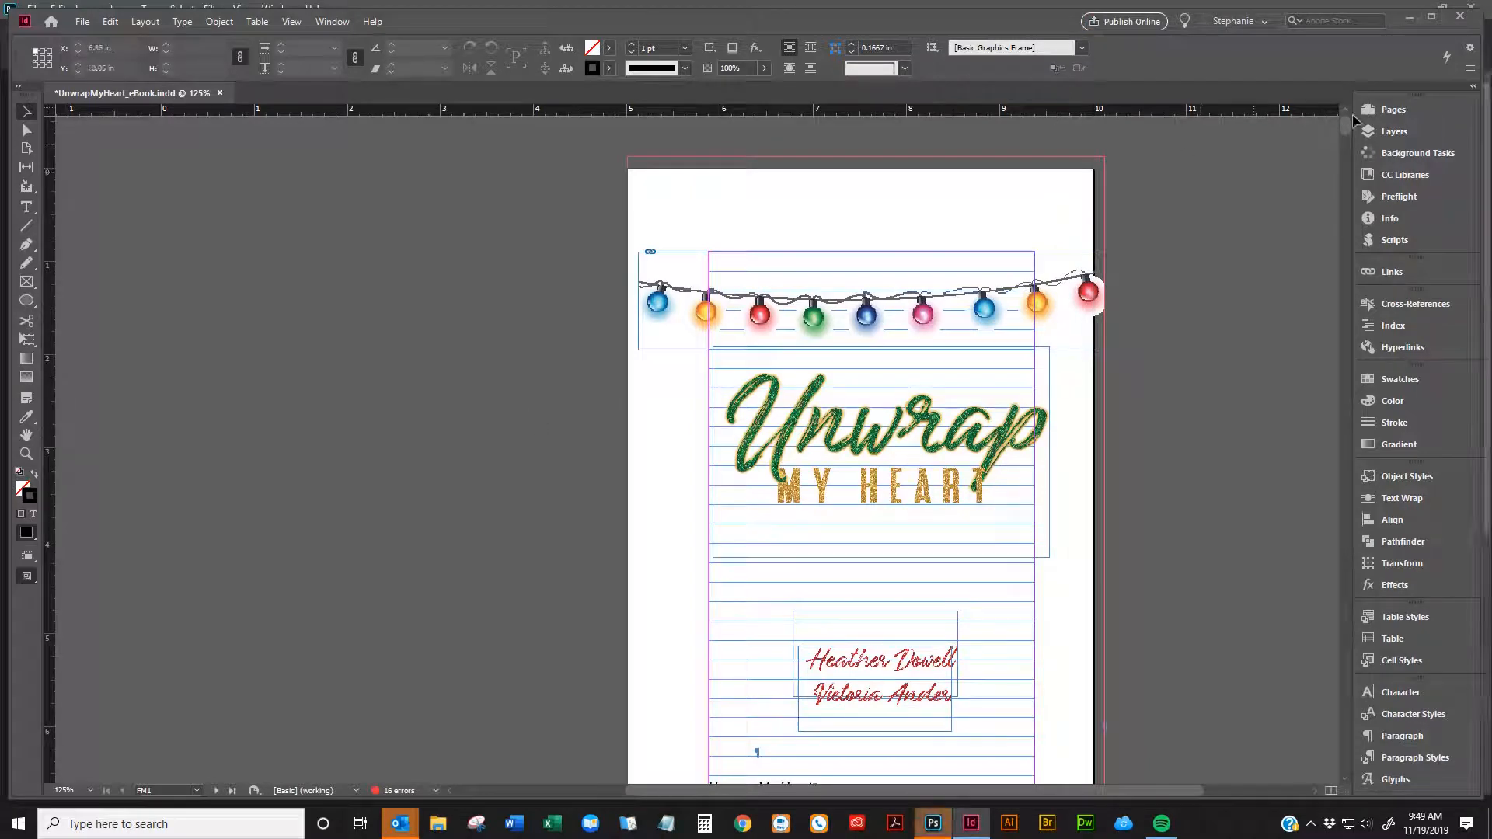
Switch to Photoshop and open the cover image UnwrapMyHeart-FinalFront-Small.jpg from the _Playing folder
left_click(1434, 19)
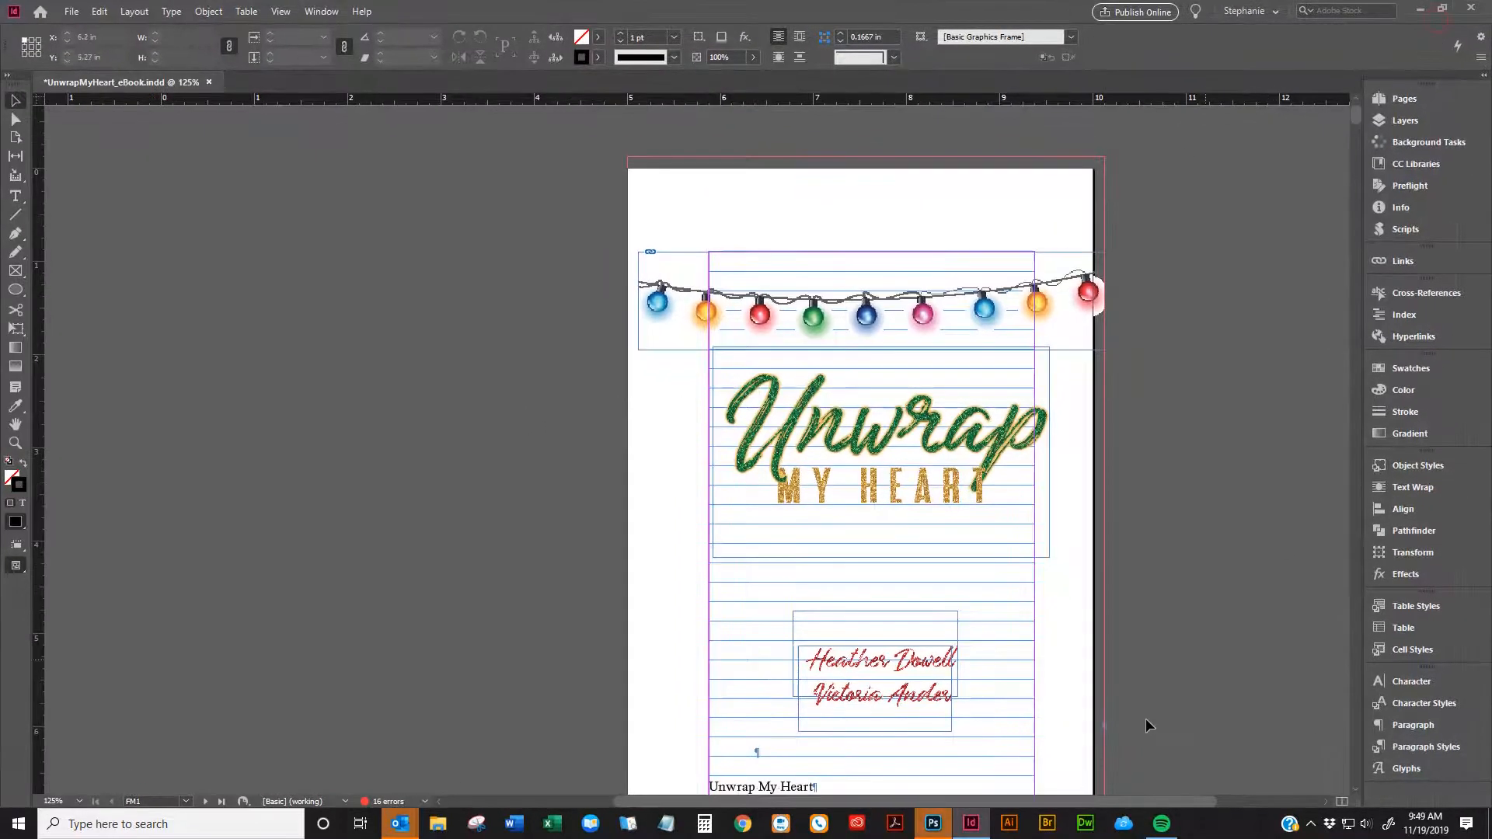
left_click(933, 823)
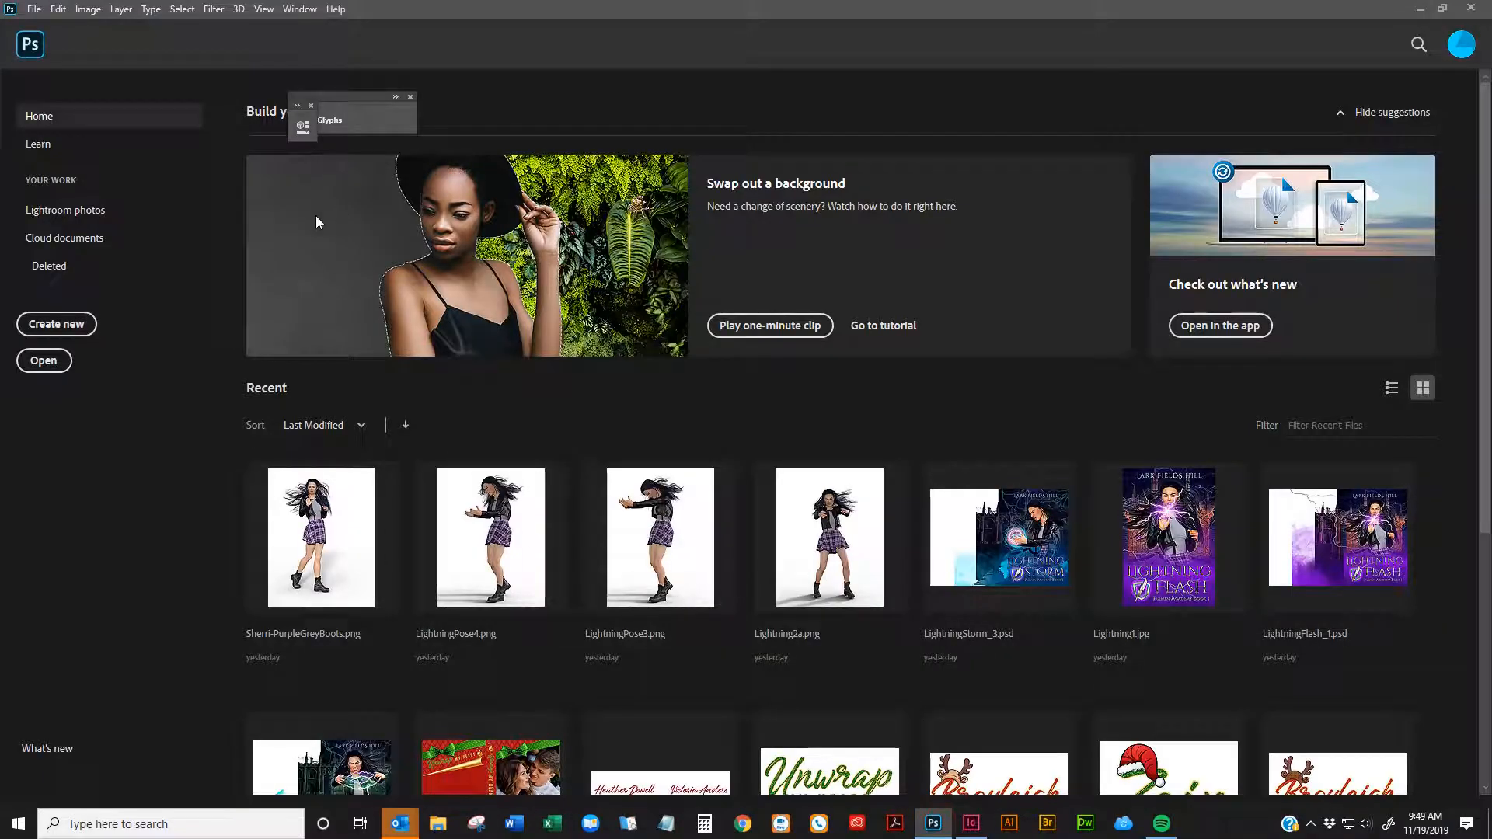
scroll(769, 326, "down", 2)
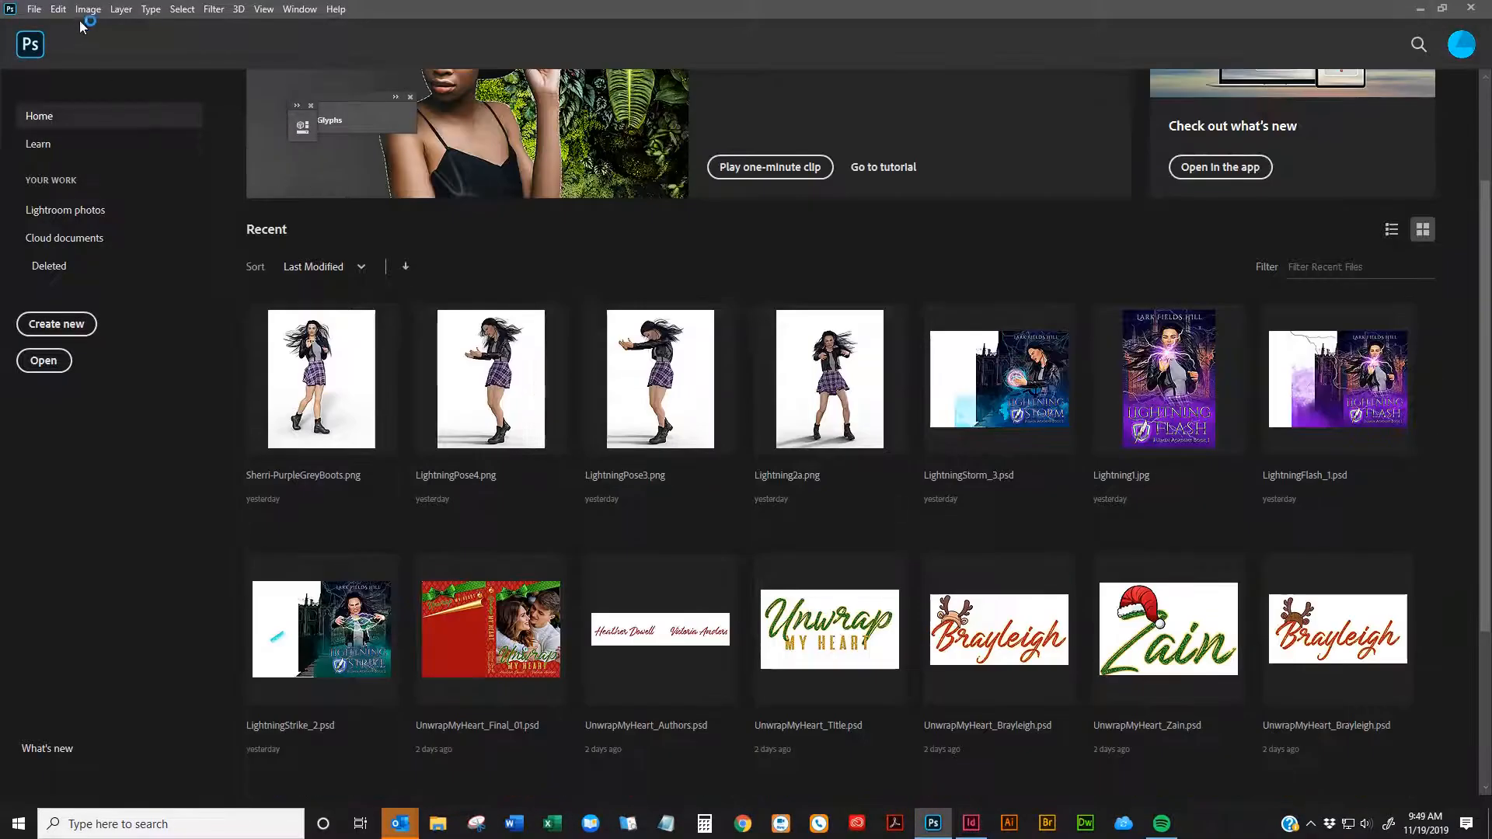
left_click(35, 10)
left_click(58, 41)
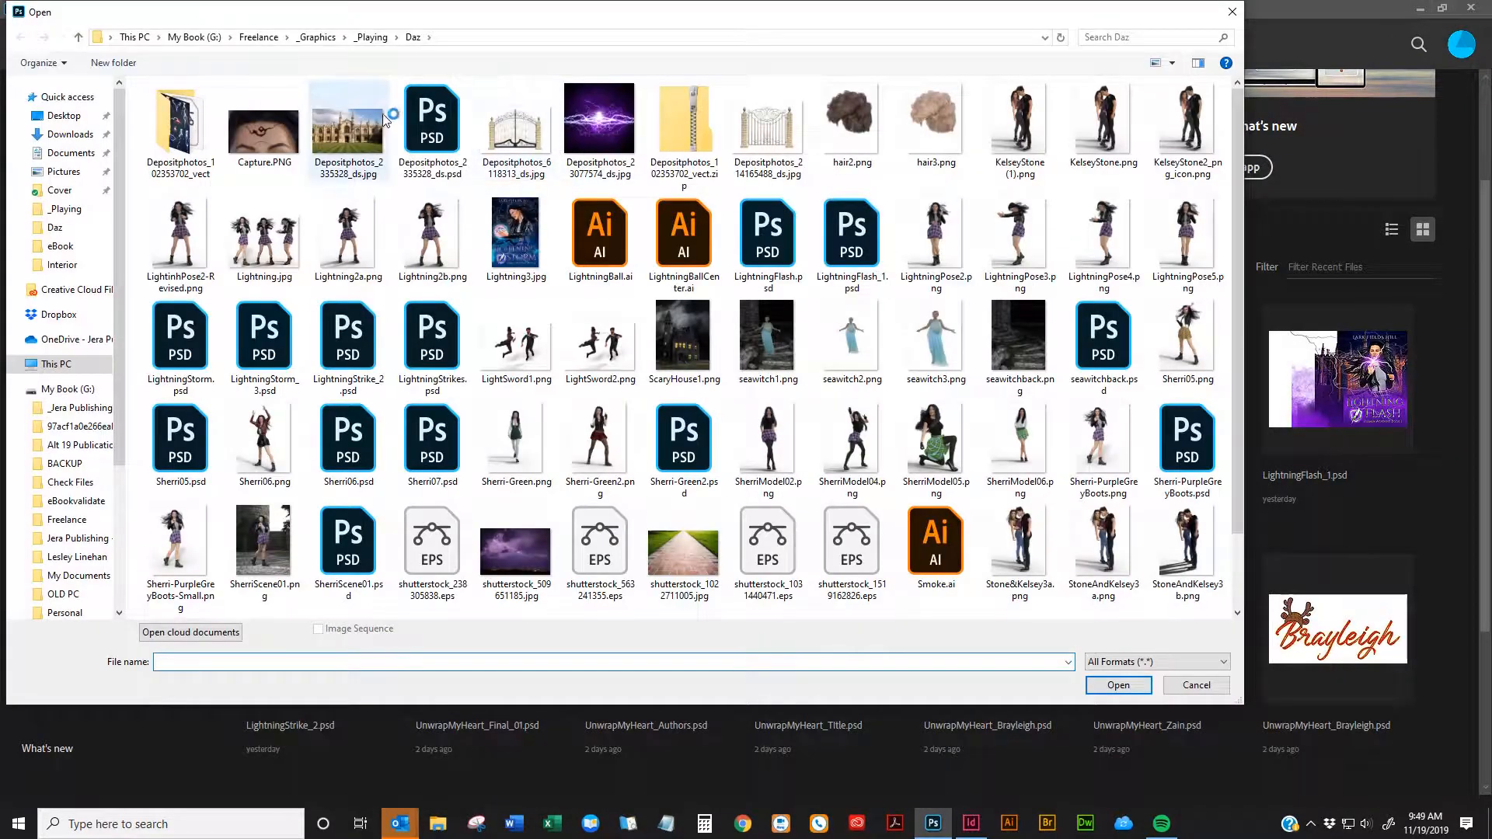
left_click(88, 209)
scroll(552, 314, "down", 5)
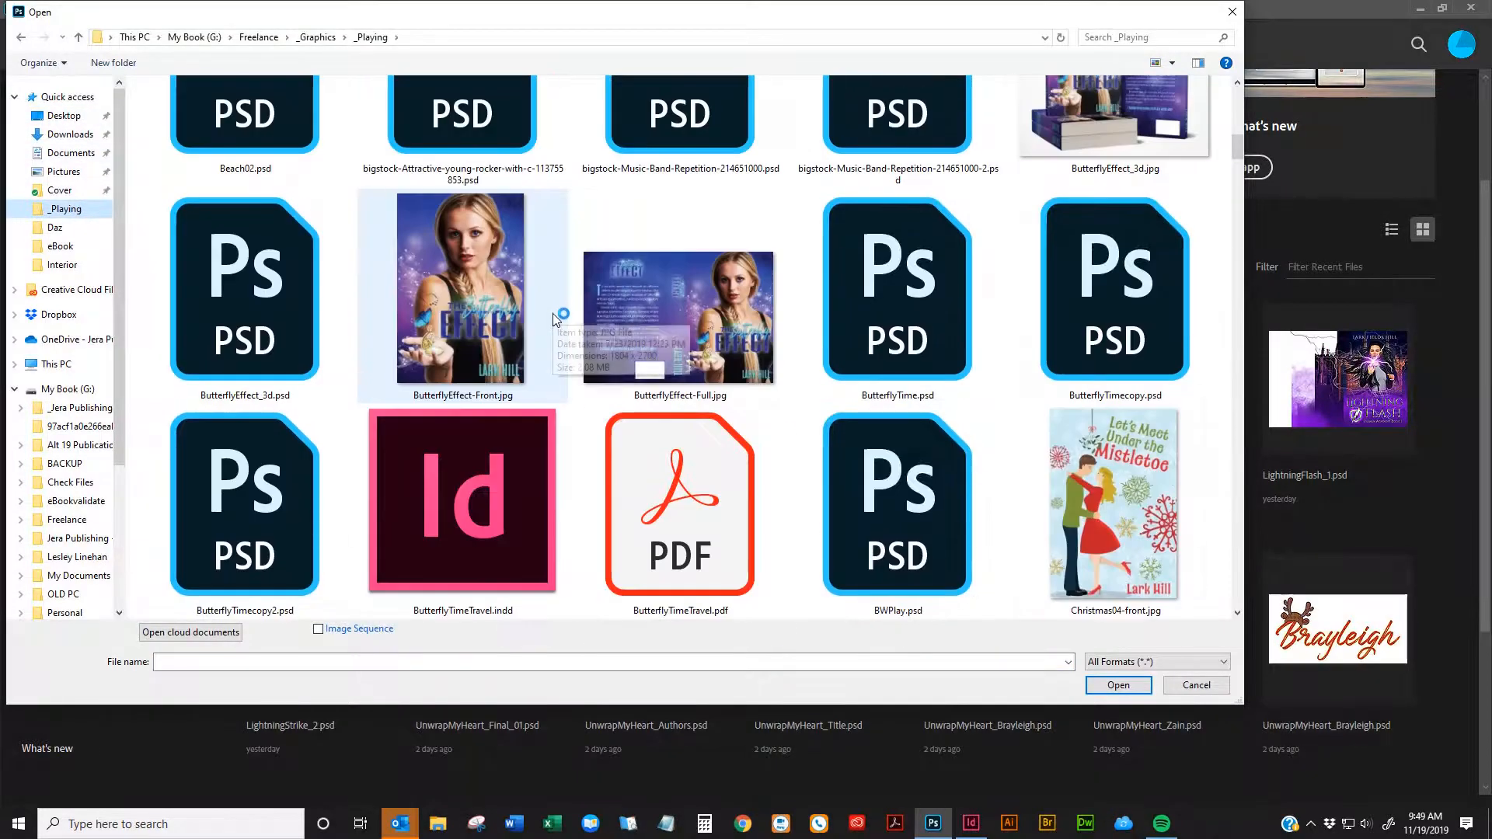
scroll(553, 318, "down", 15)
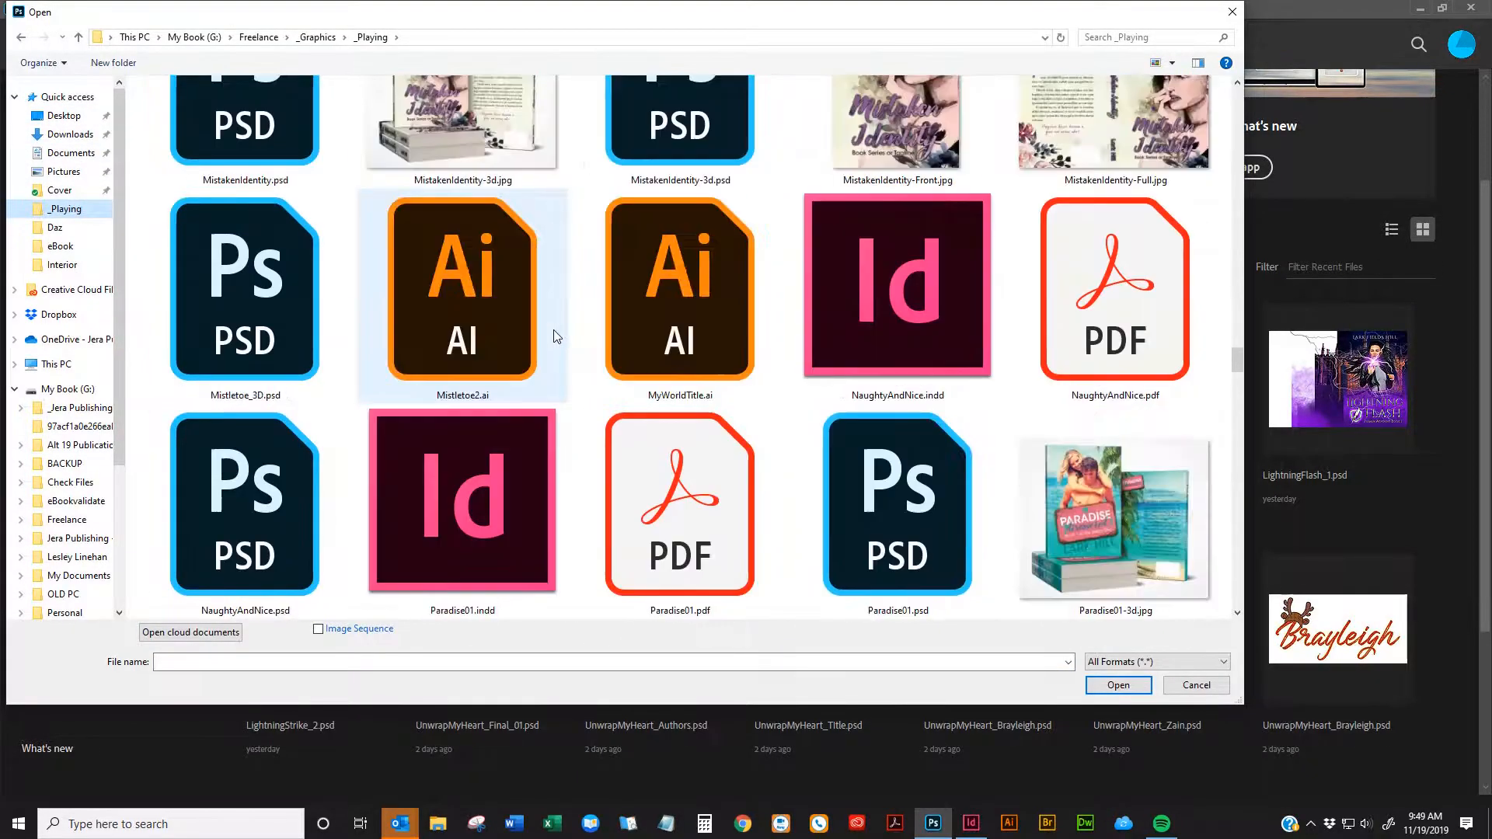
scroll(556, 336, "down", 15)
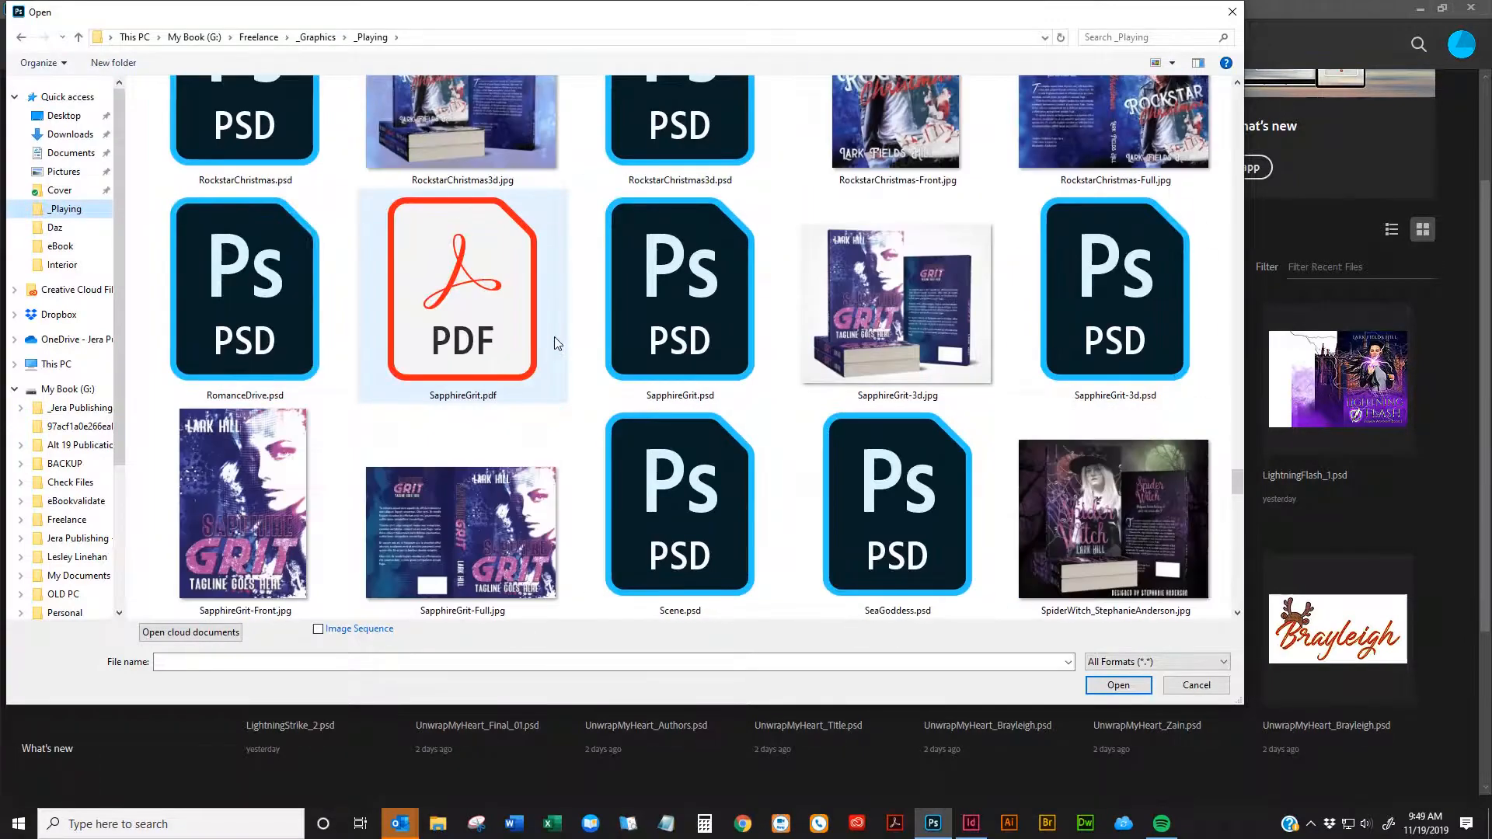
scroll(558, 342, "down", 3)
scroll(555, 339, "down", 10)
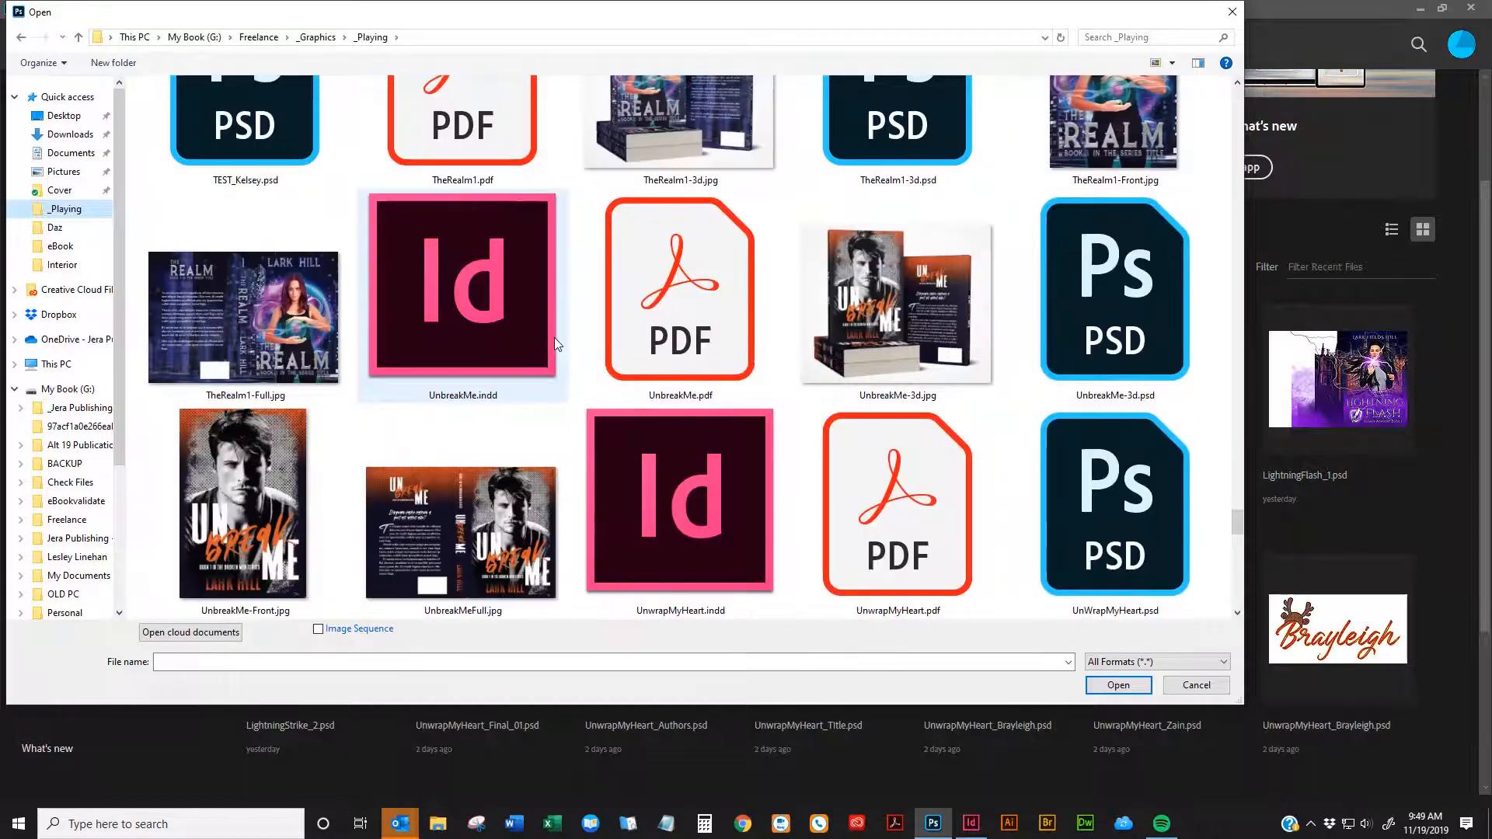
left_click(670, 346)
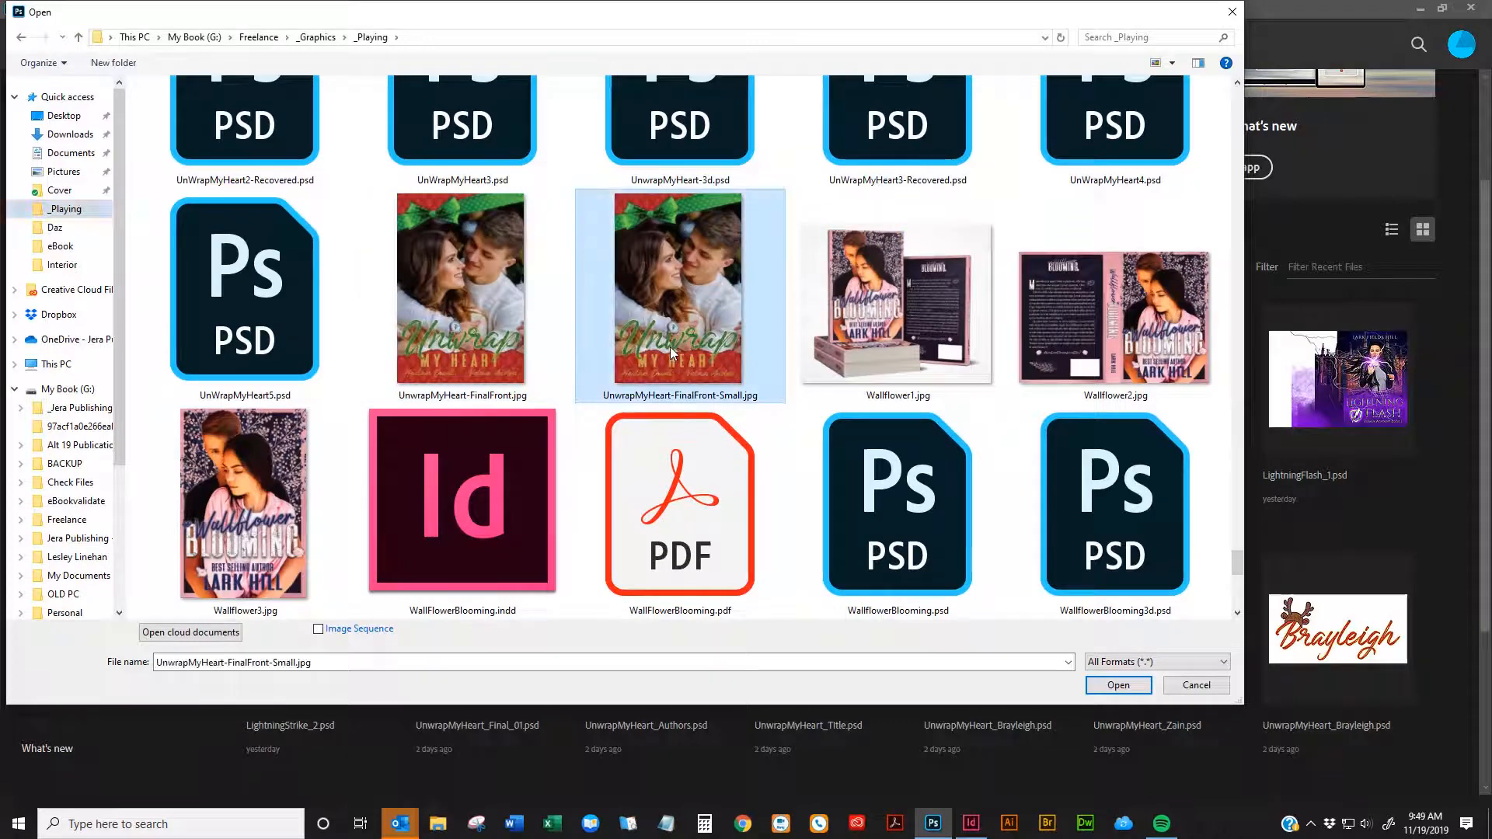
left_click(1119, 687)
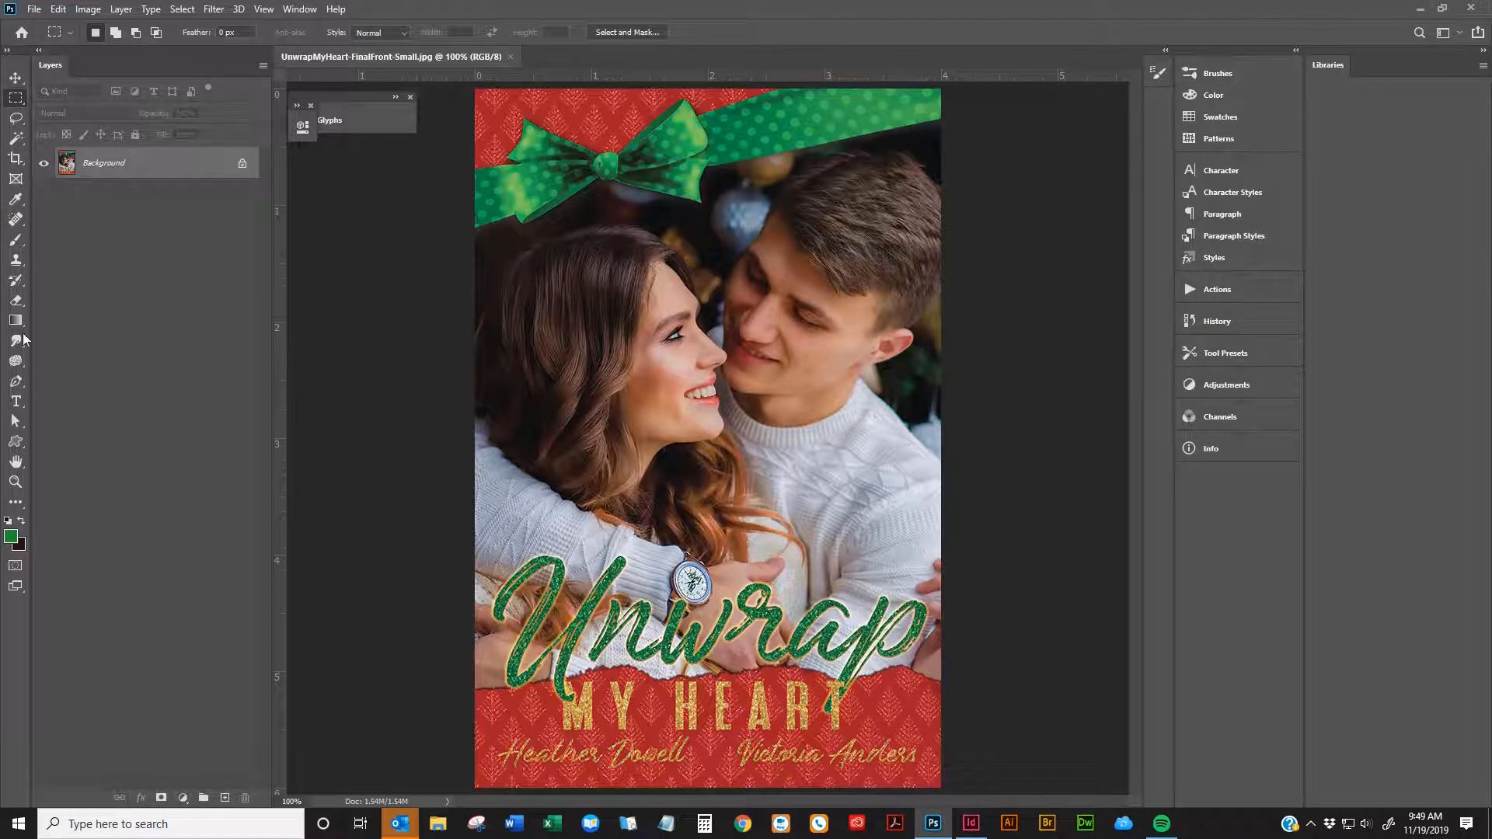
Add the text "Advanced Reader Copy" to the cover and move it across the couple's faces
left_click(16, 400)
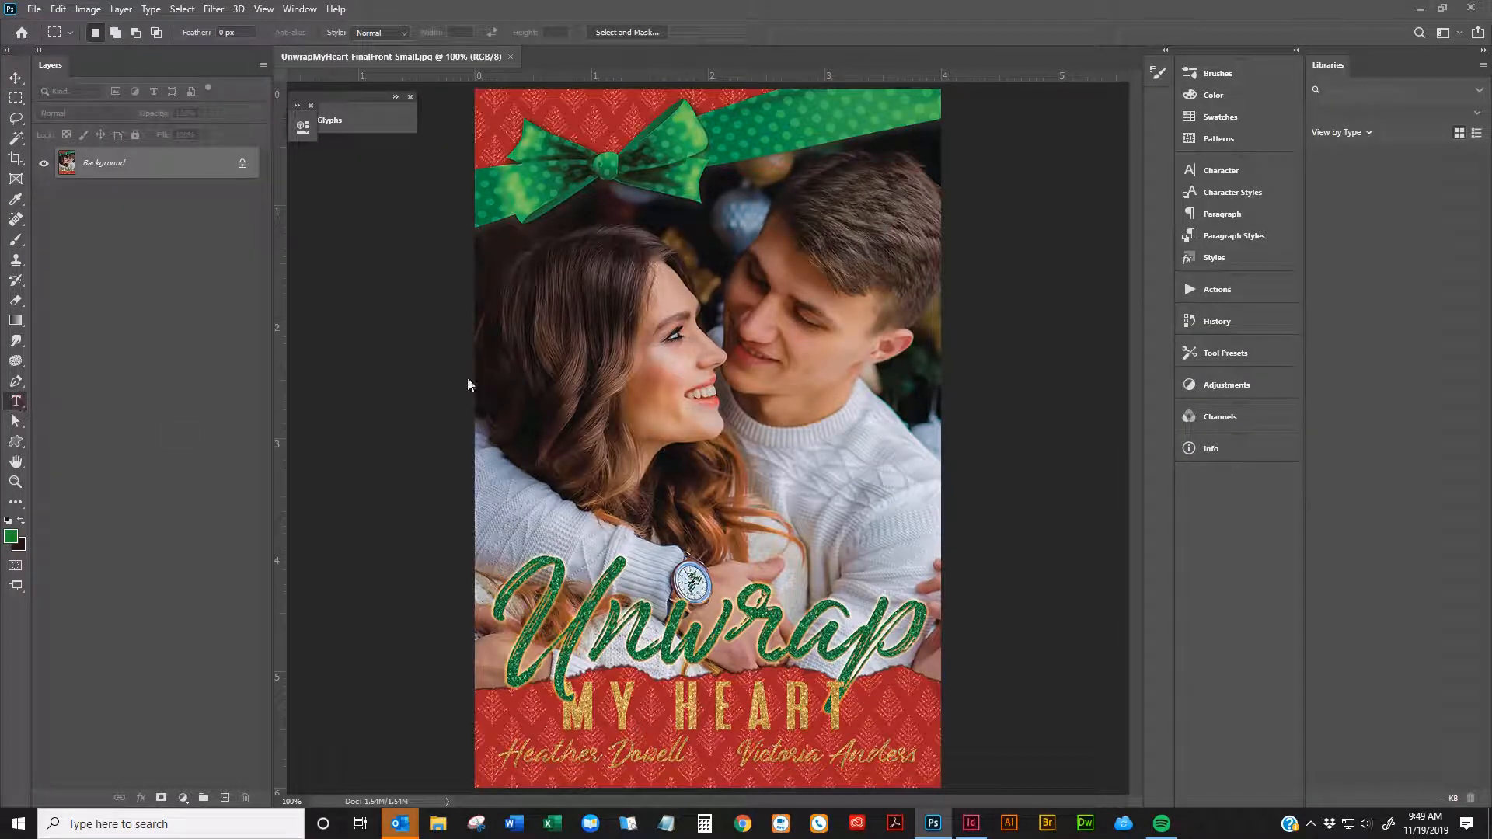
left_click(564, 365)
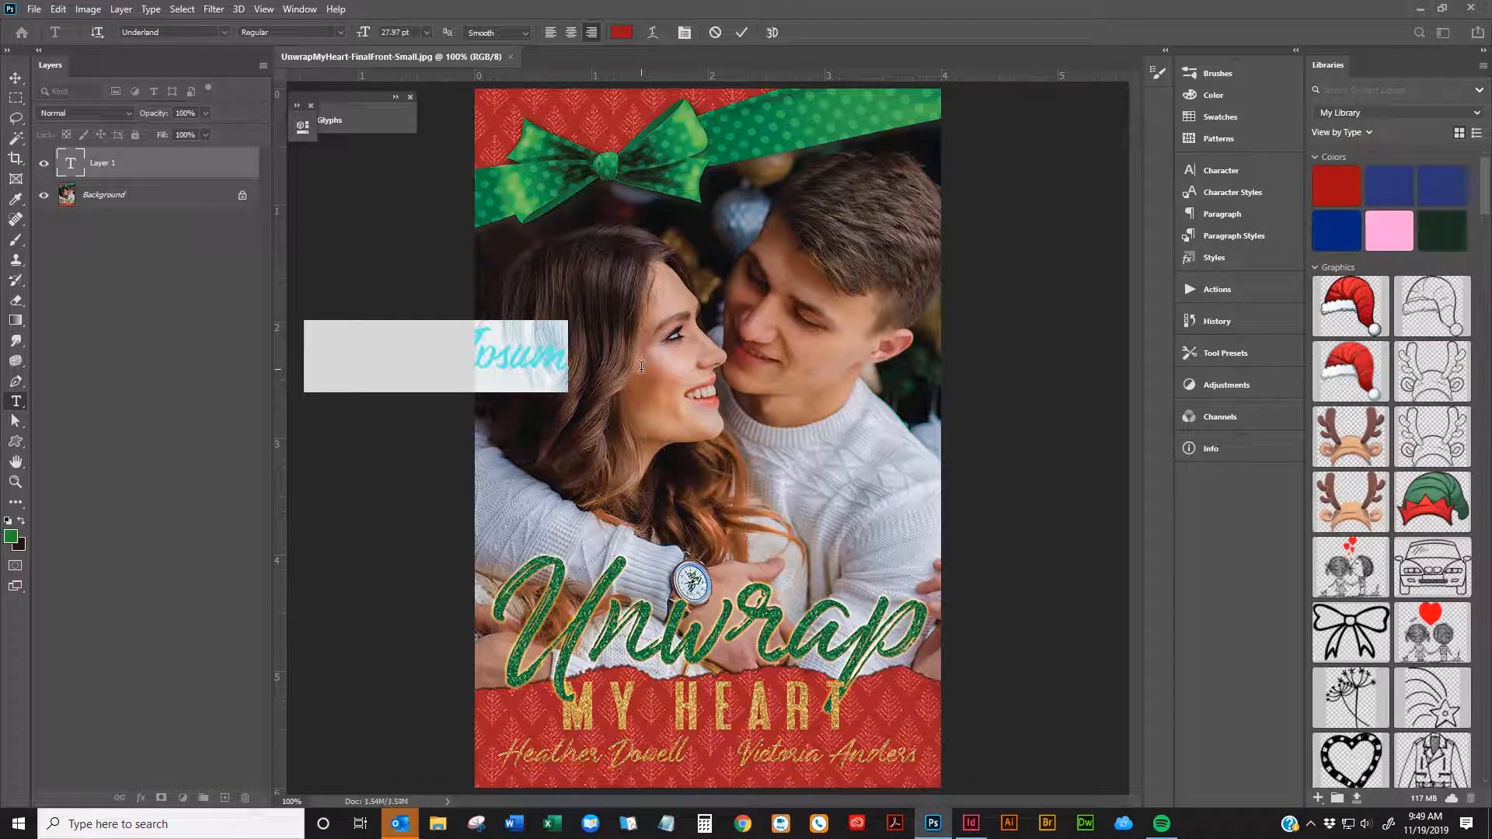
type("Ad")
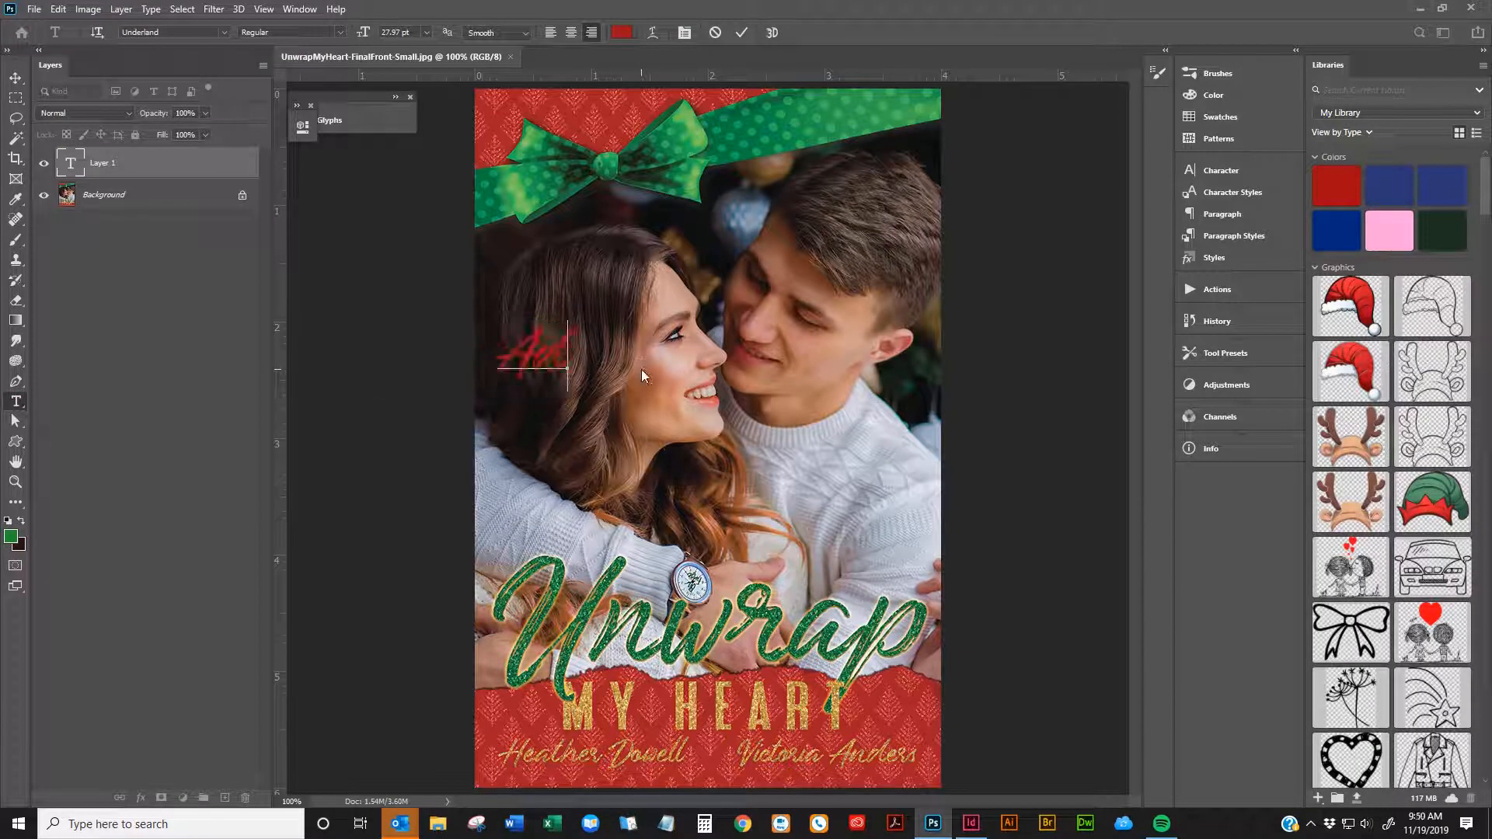
type("ele")
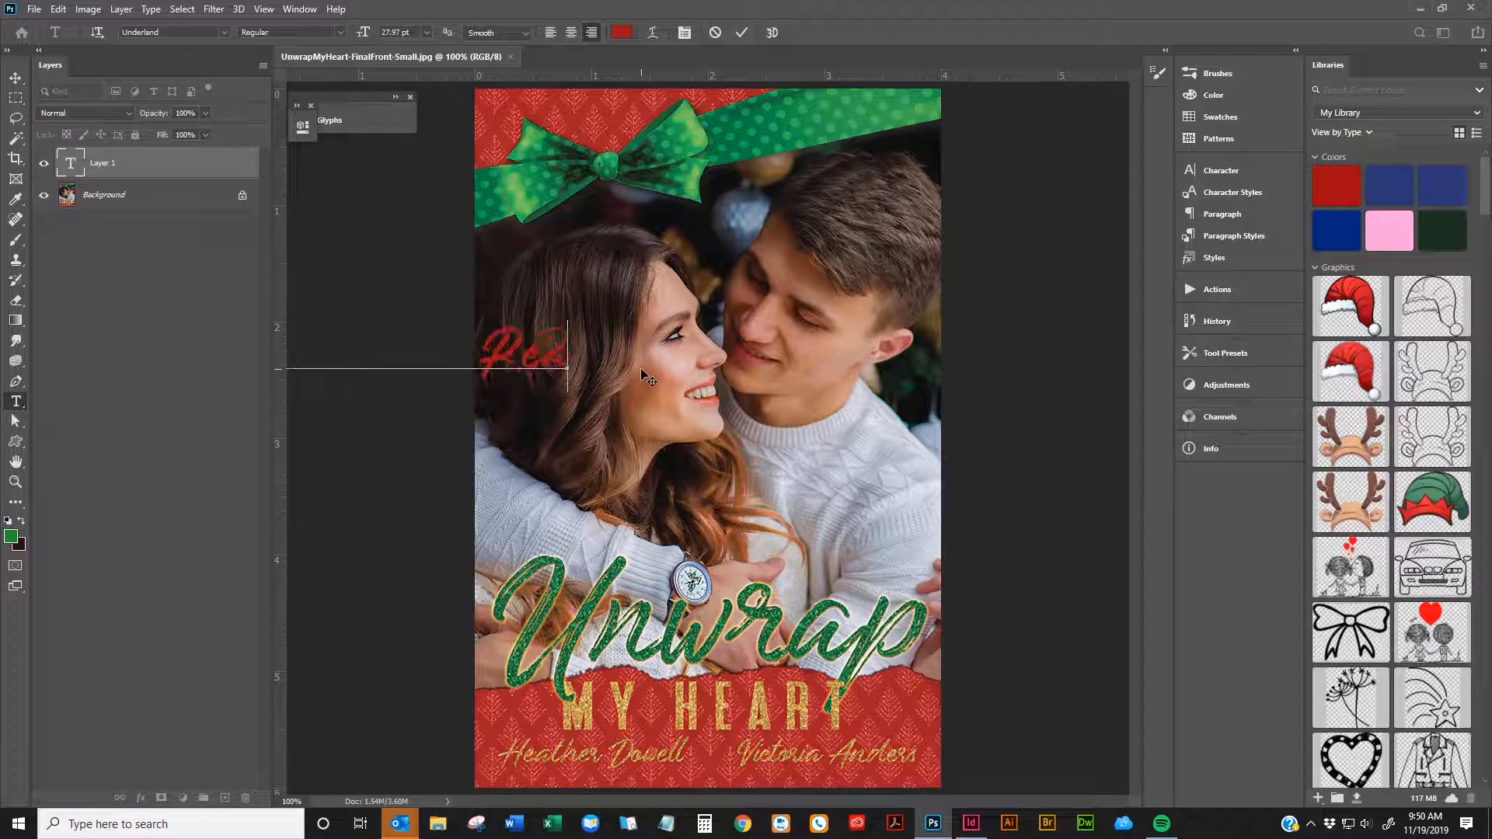
type(" Copy")
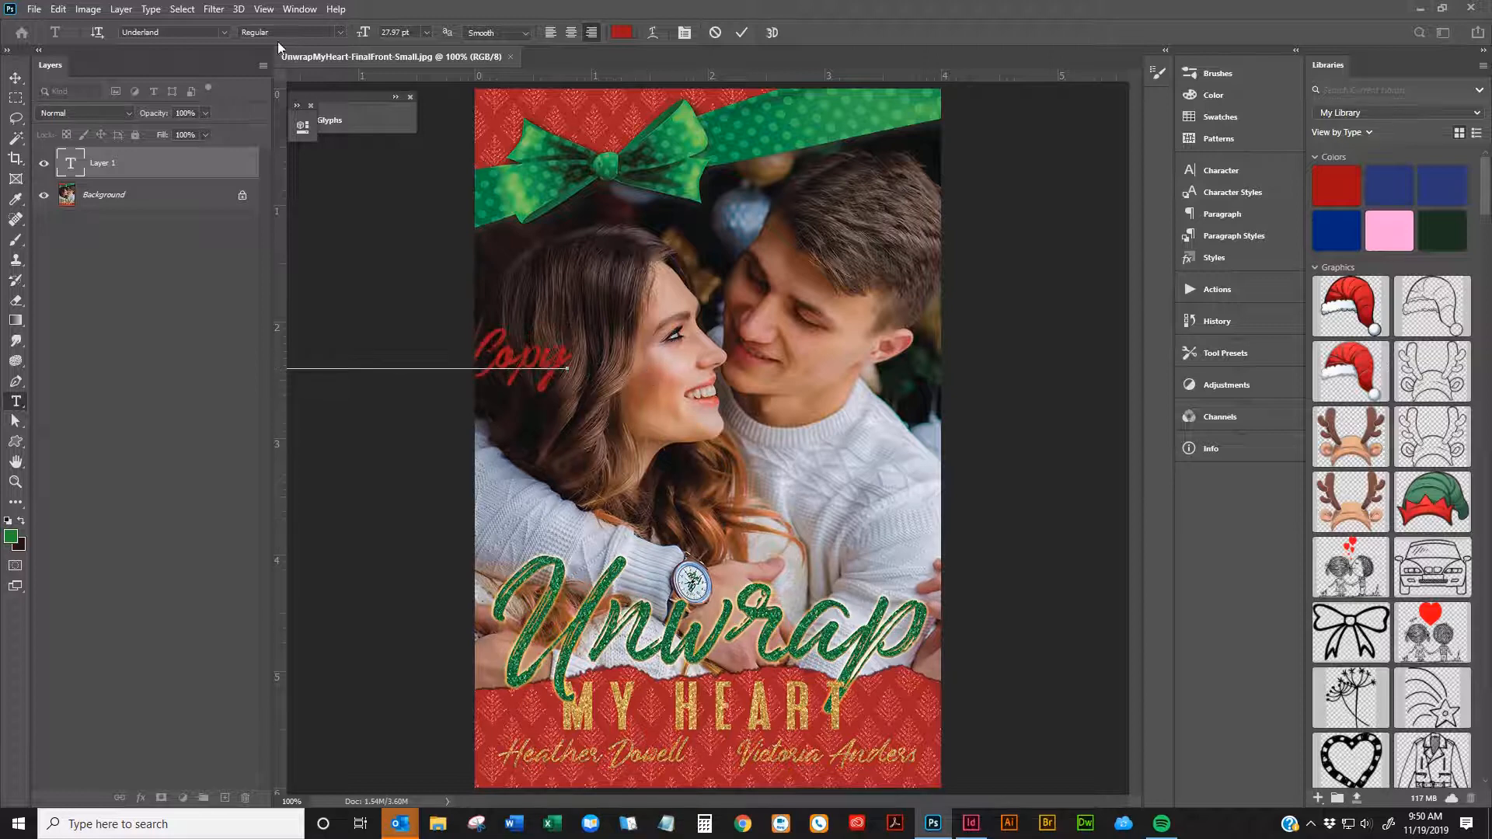
left_click(15, 77)
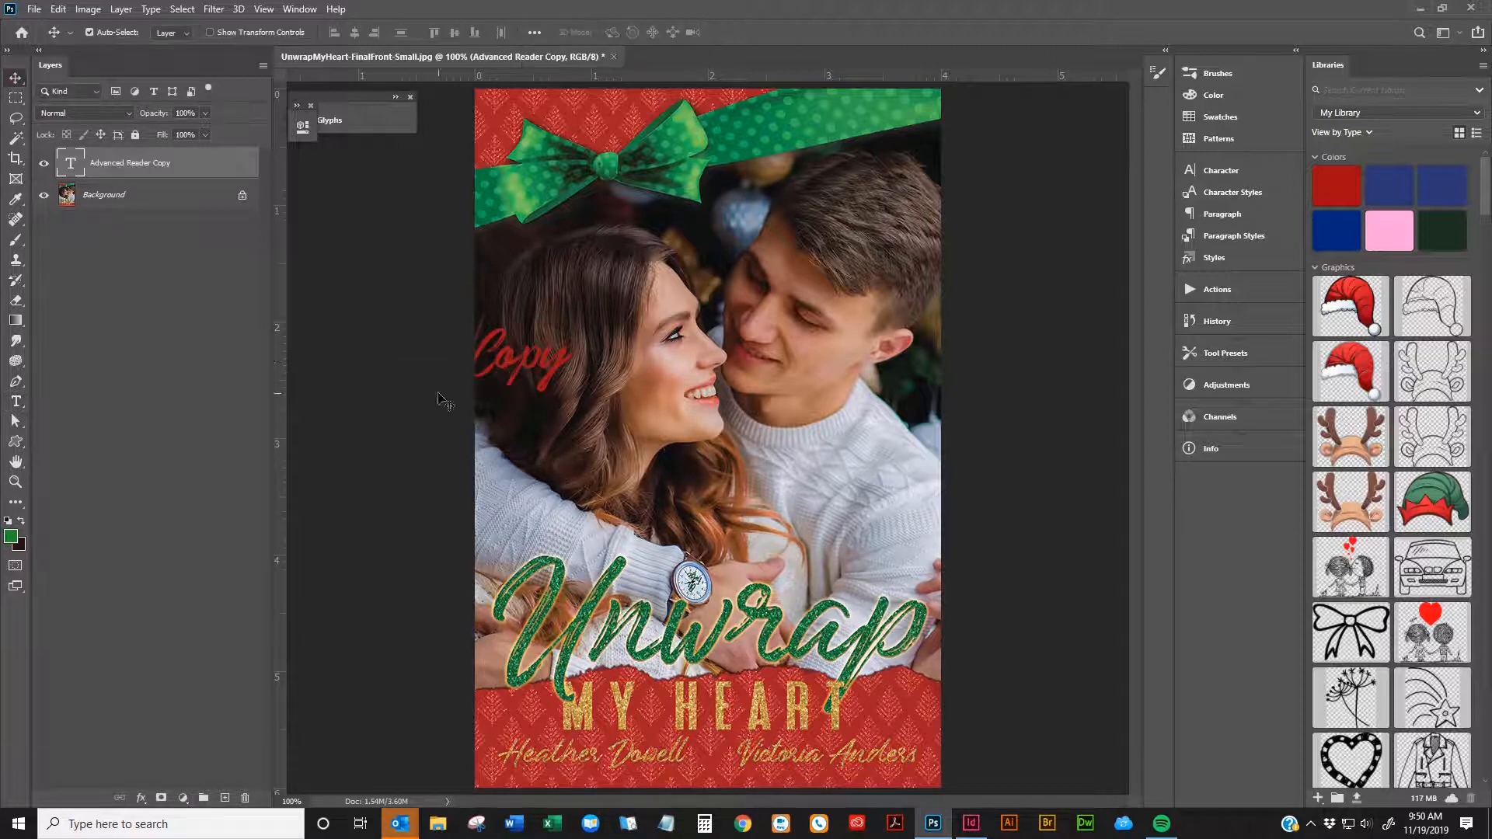
left_click_drag(578, 373, 942, 340)
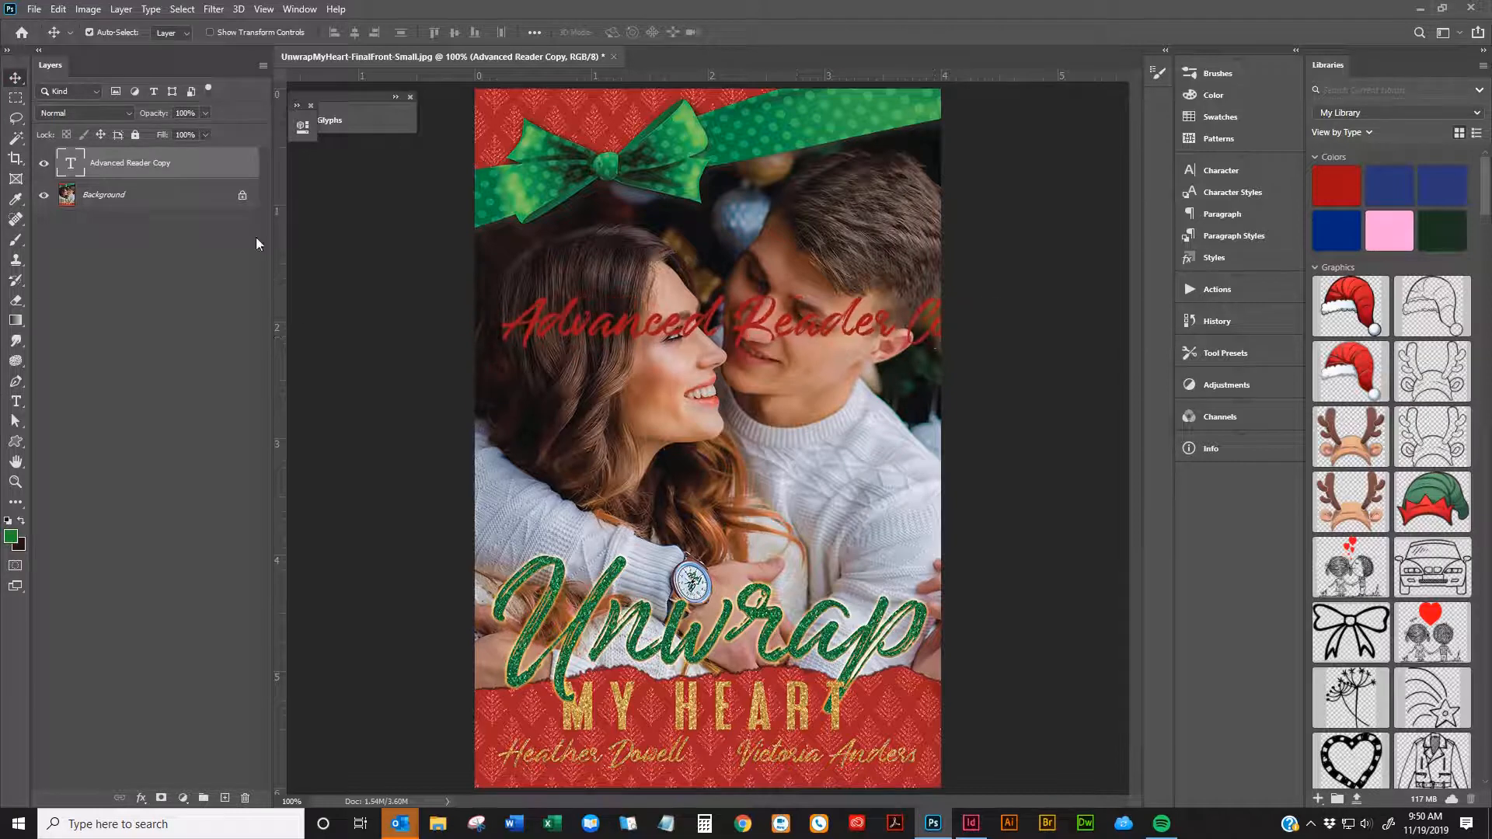
Break the Advanced Reader Copy text into three centered lines, one word each, and move it to the middle of the couple photo
left_click(20, 400)
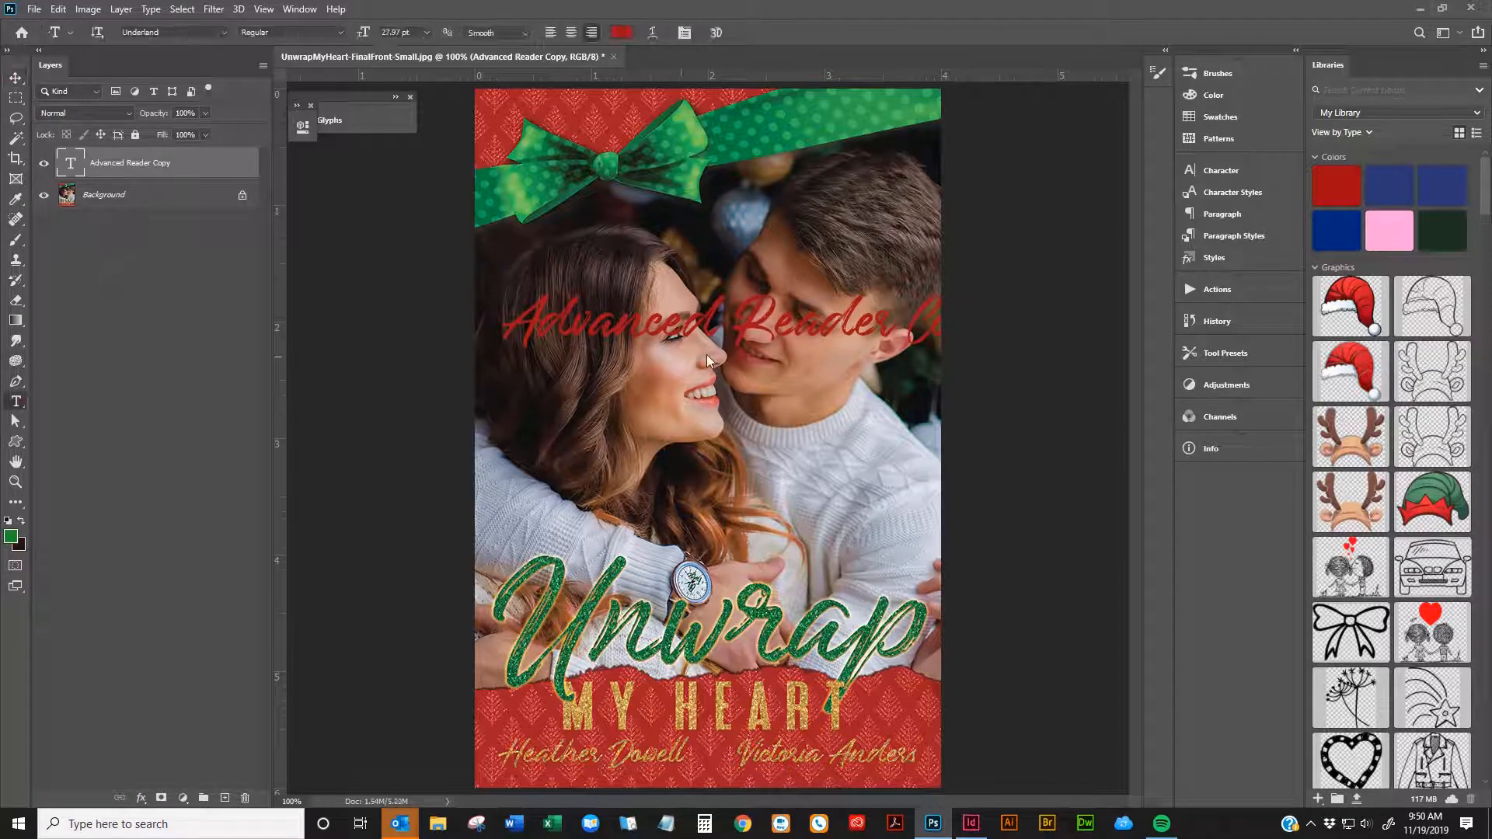
left_click(742, 319)
key("Return")
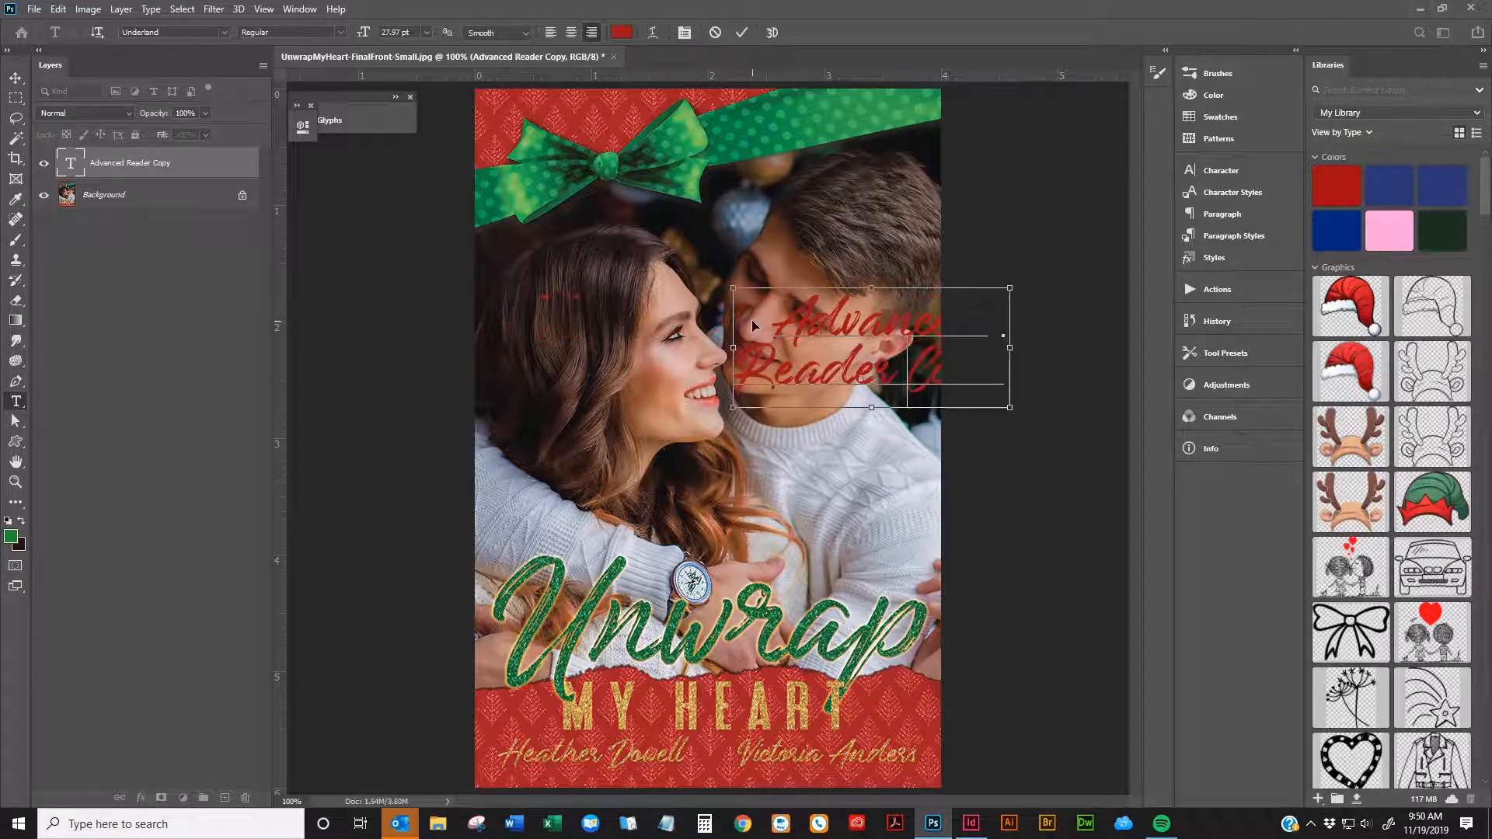
key("Return")
key("ctrl+a")
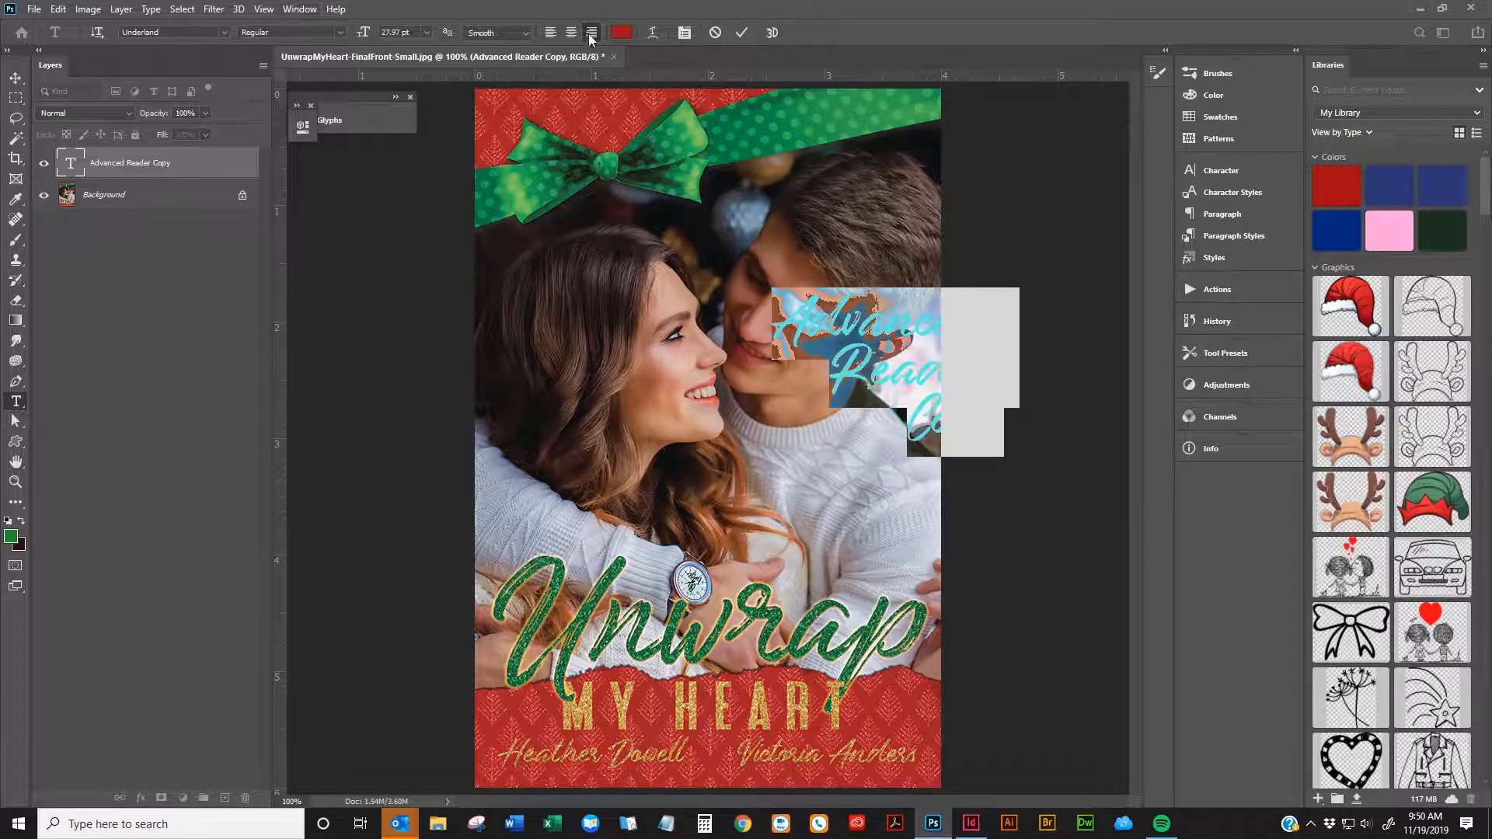
left_click(16, 77)
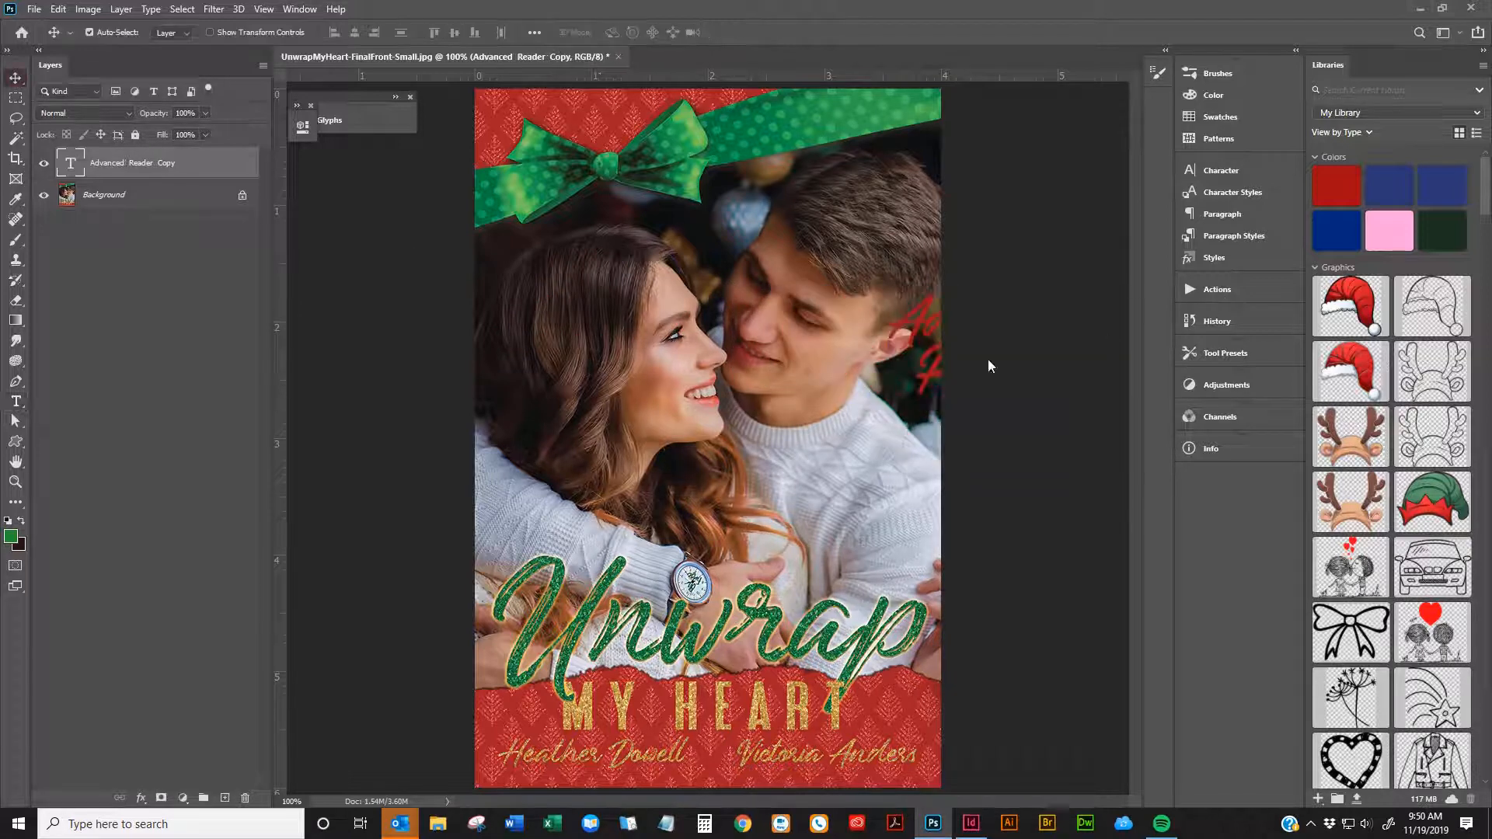
left_click_drag(938, 357, 721, 376)
left_click(16, 401)
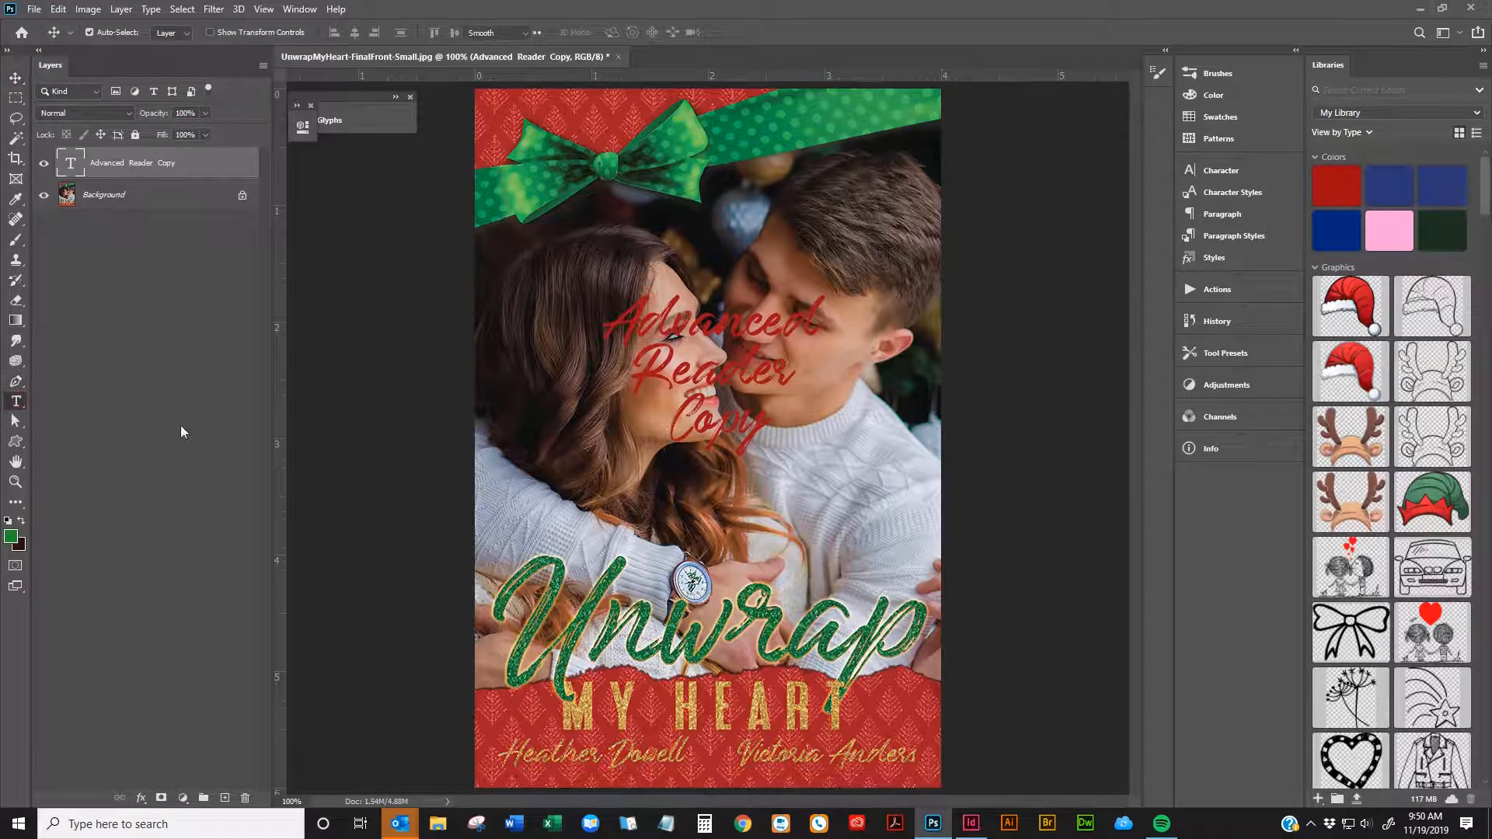
Add the text "Do Not Distribute" to the cover below the Advanced Reader Copy text
left_click(694, 501)
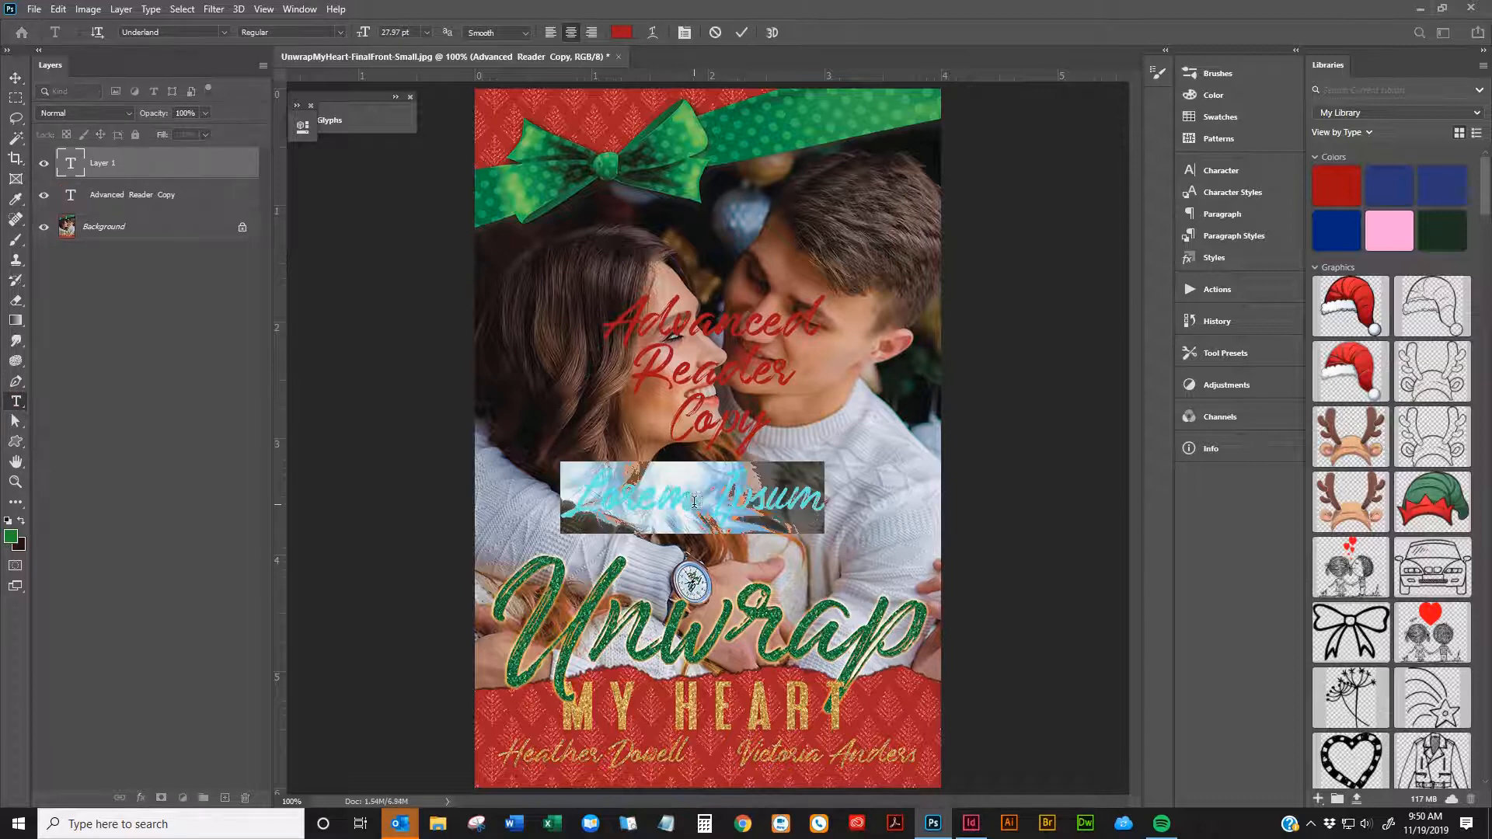
type("Do Not Distri")
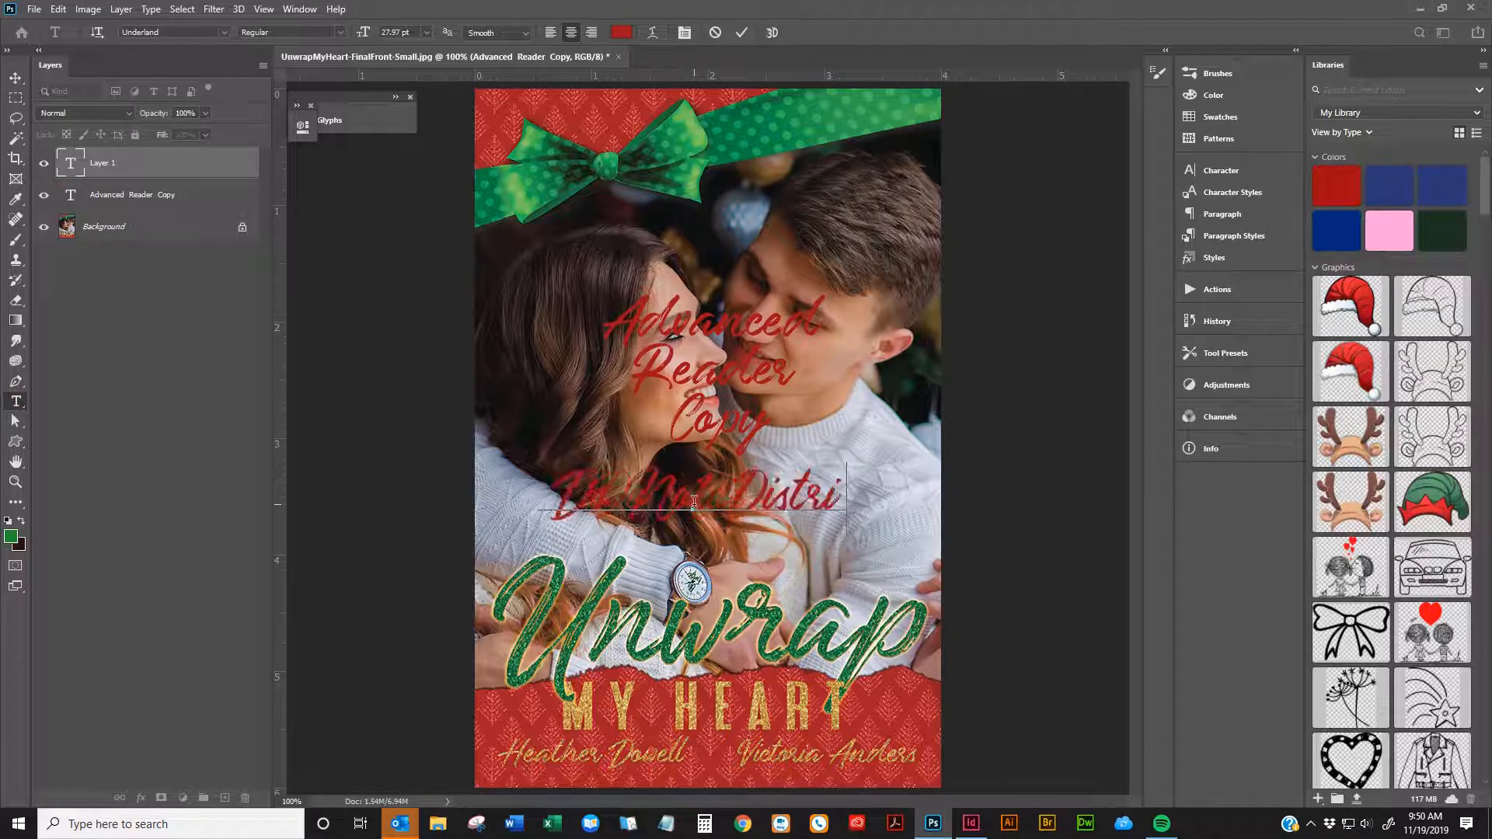
type("bute")
Set the Do Not Distribute text in ITC Avant Garde Gothic Book Condensed at 18 pt and move it up closer beneath Advanced Reader Copy
key("ctrl+a")
left_click(215, 31)
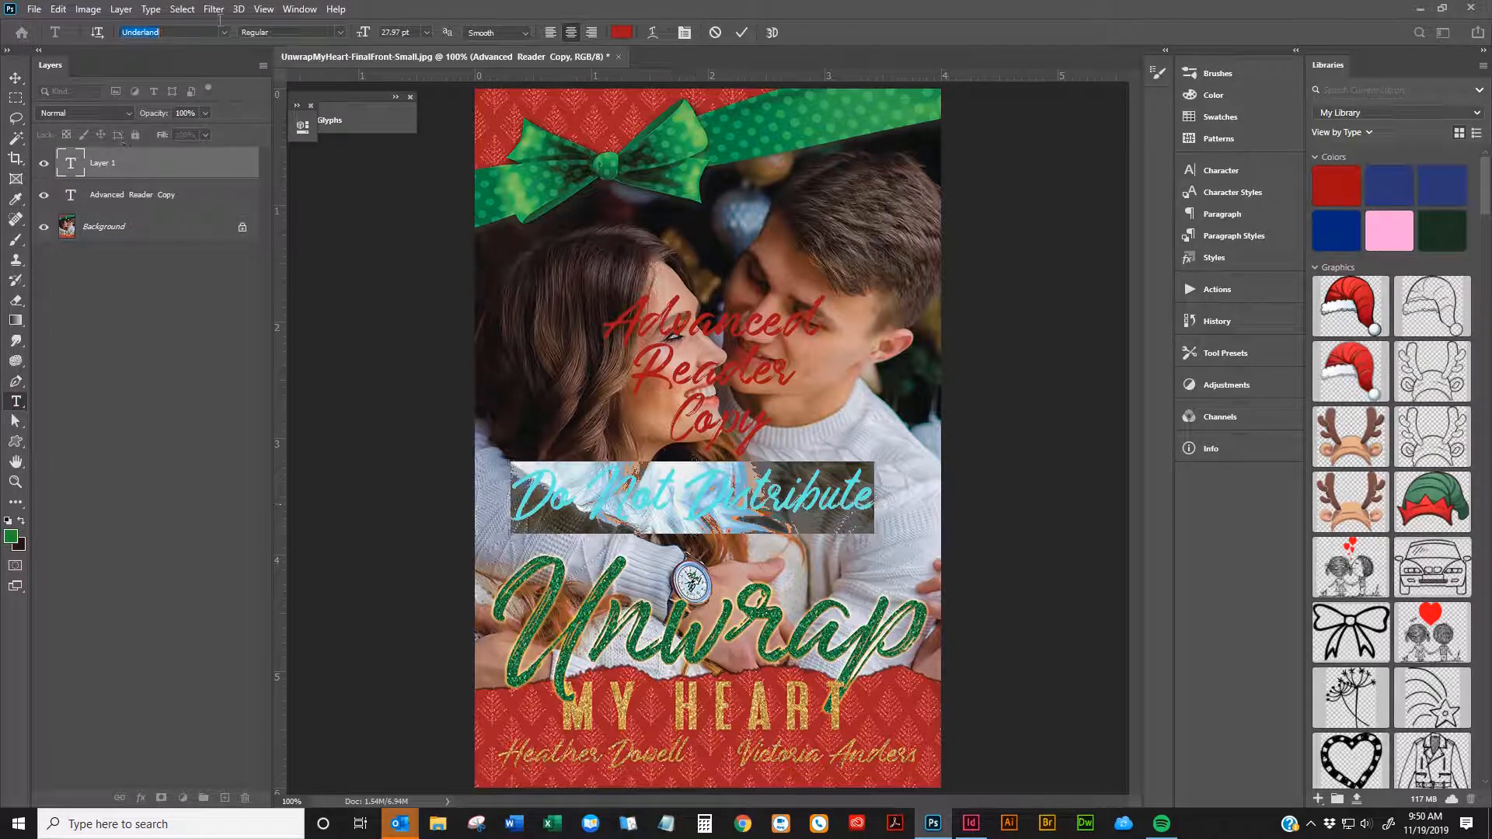
left_click(220, 28)
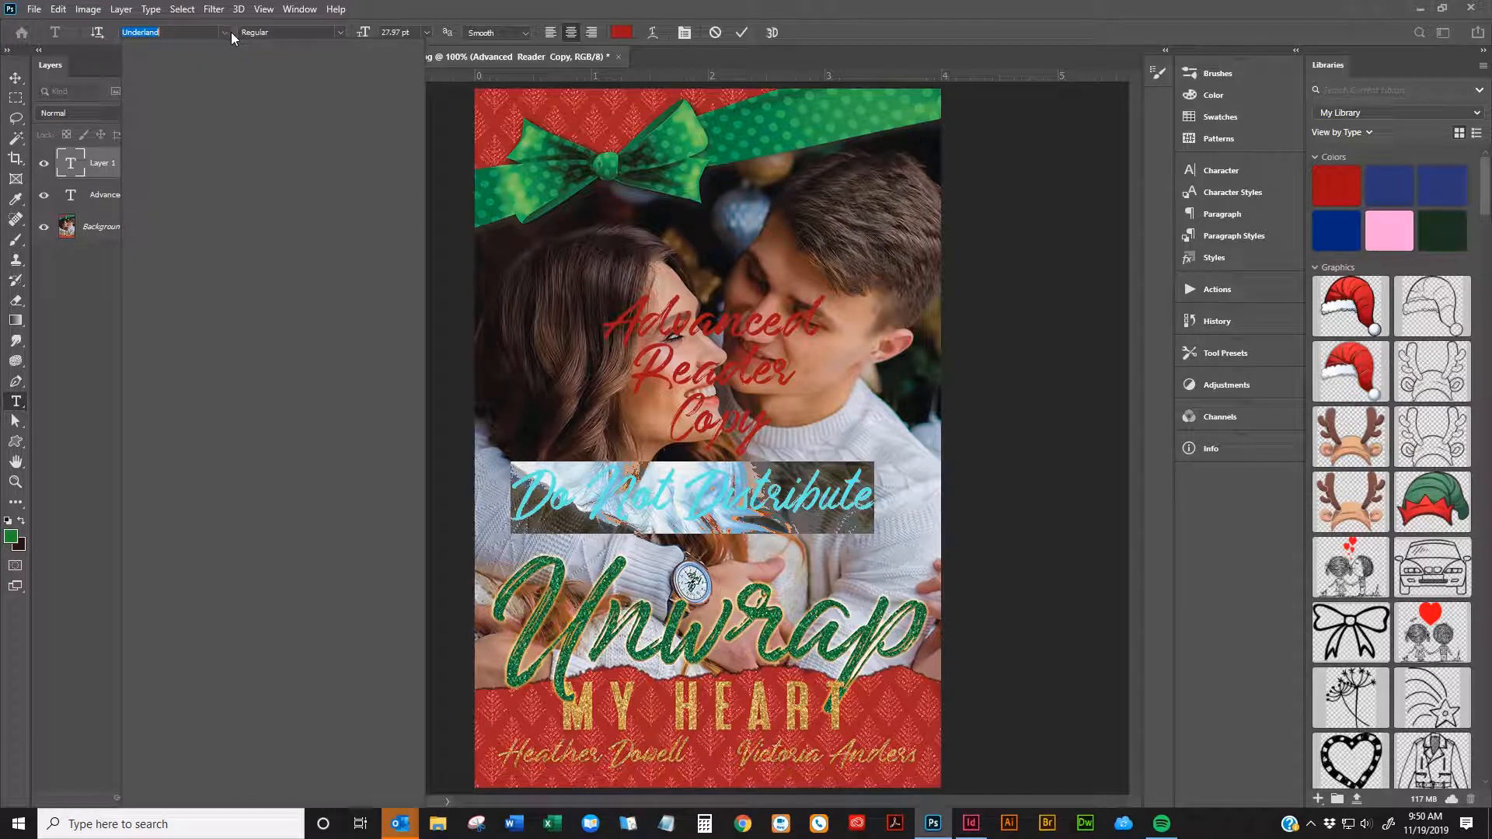
type("itc ava")
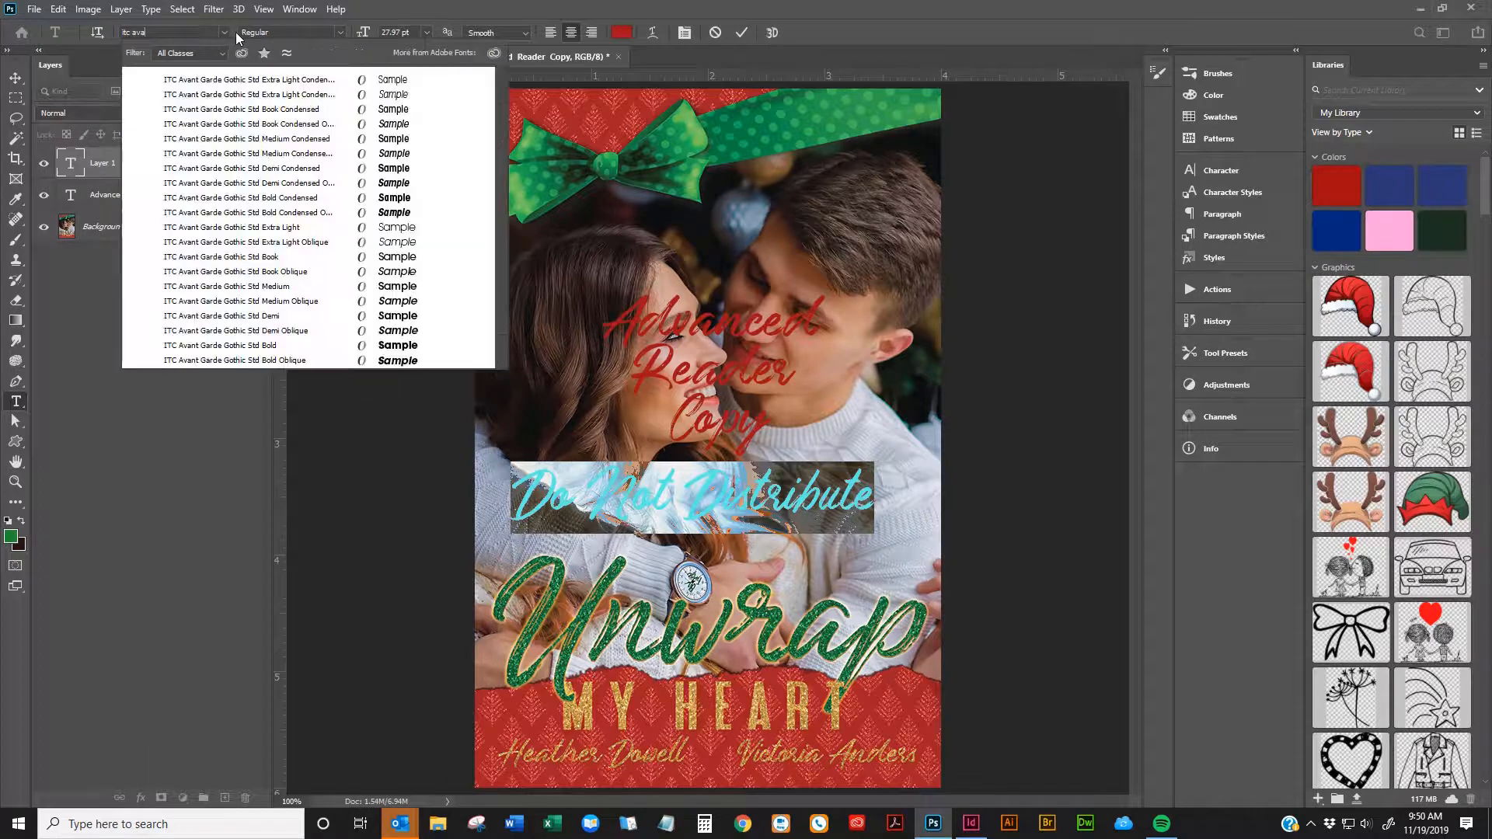
key("Escape")
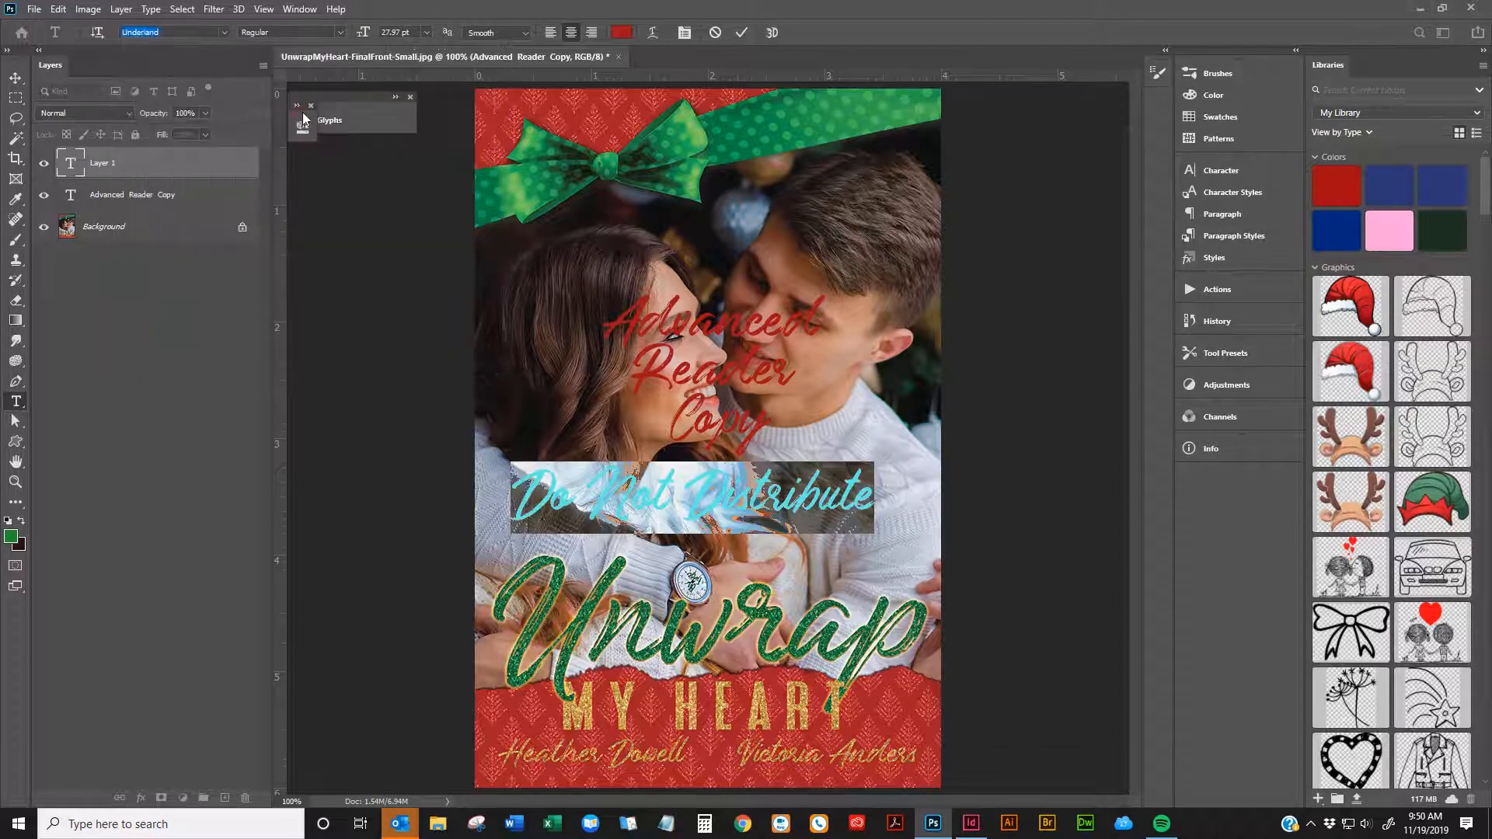
left_click(429, 33)
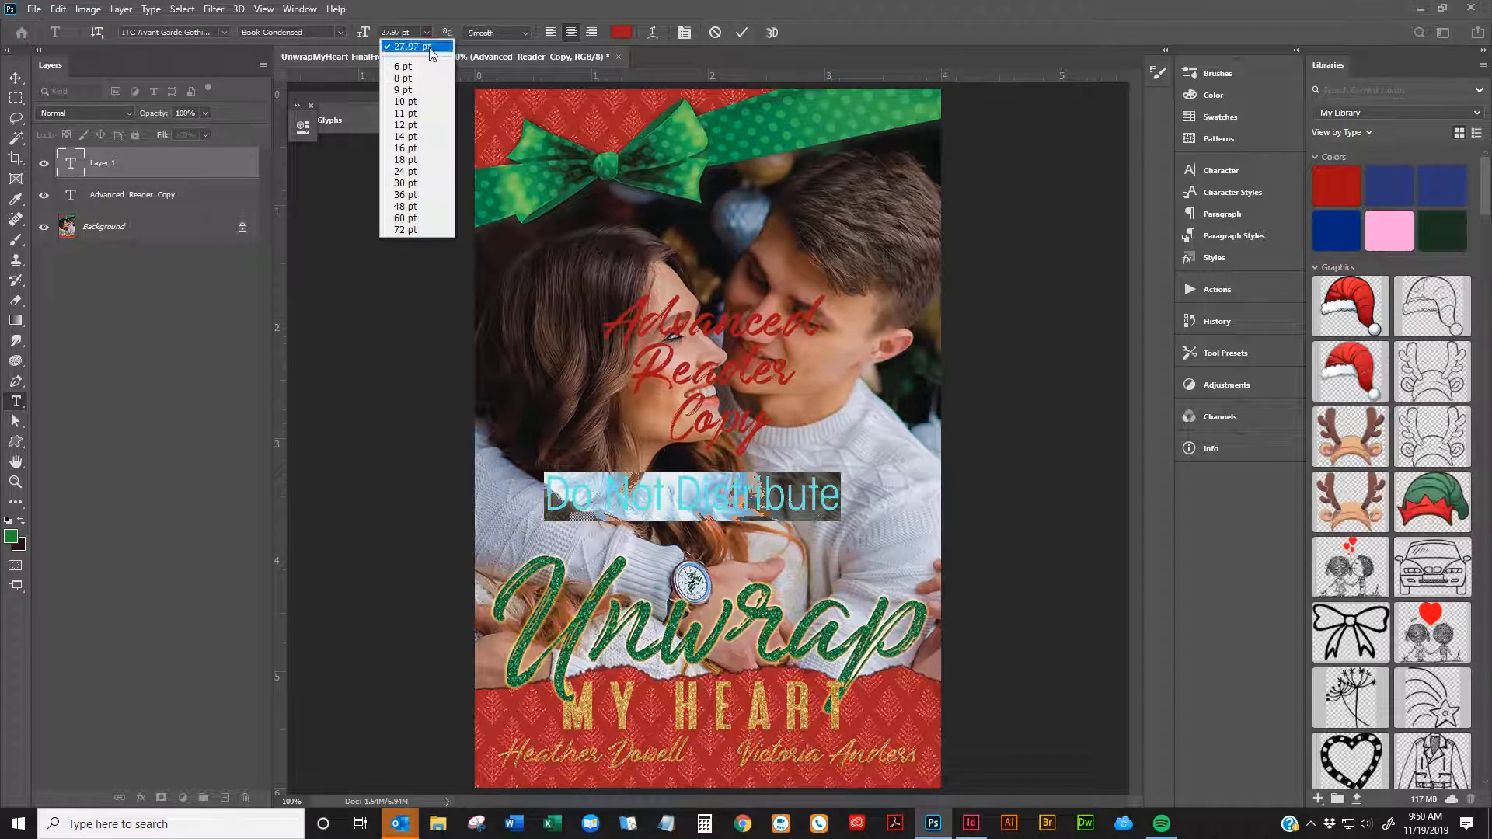
left_click(405, 160)
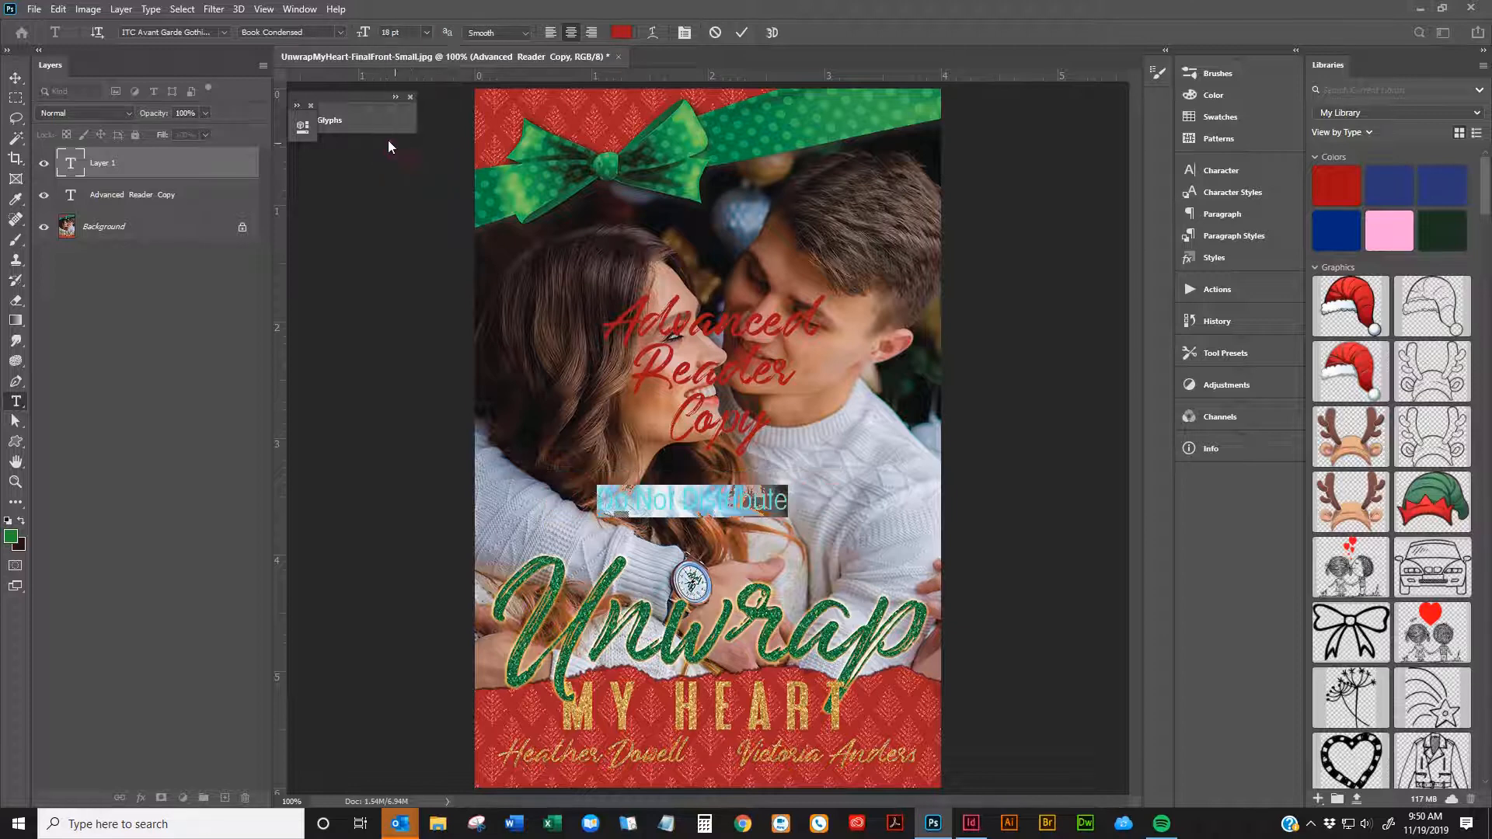
left_click(19, 79)
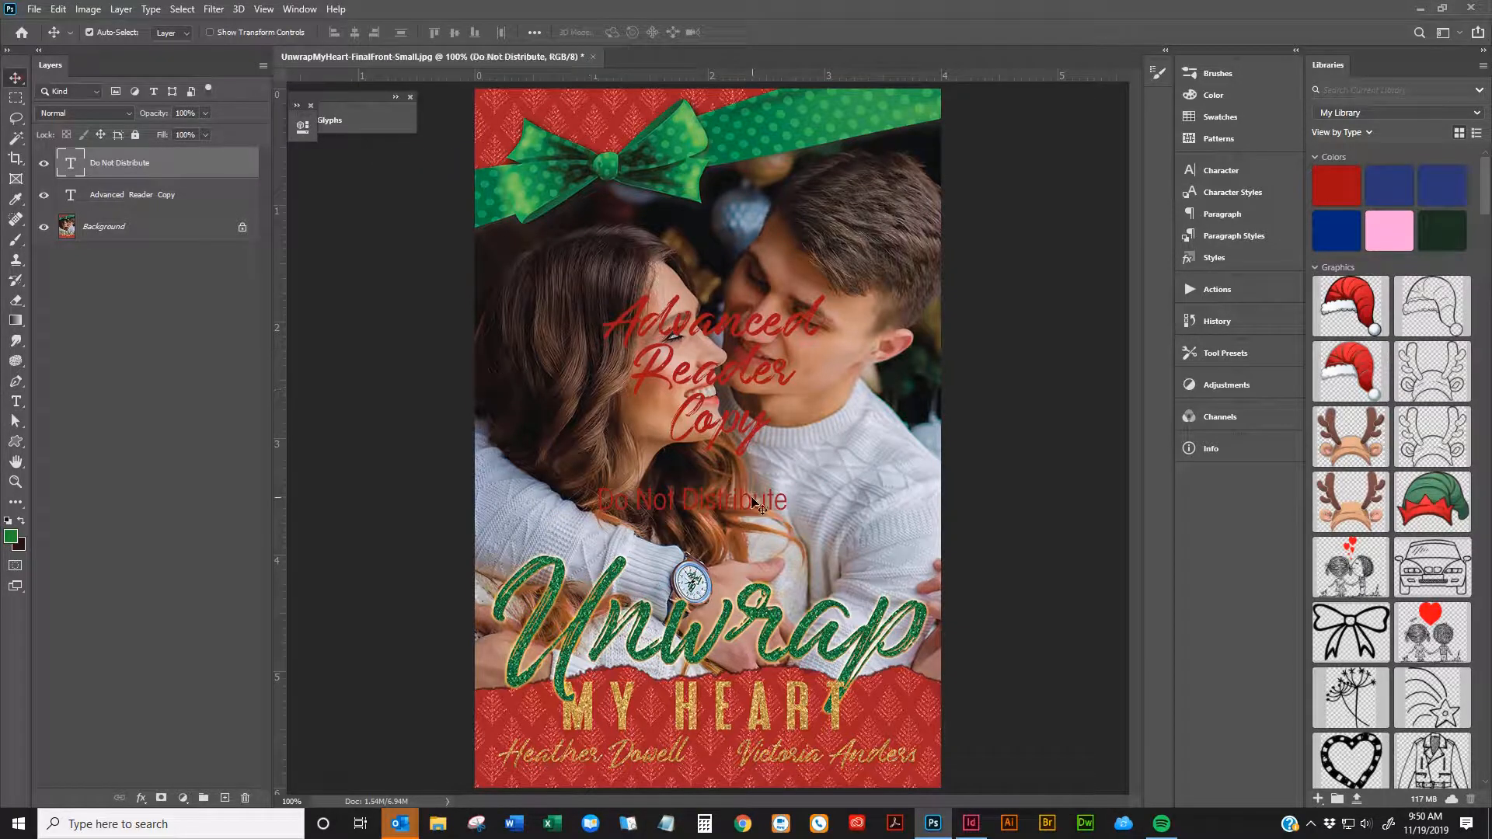
left_click_drag(752, 501, 777, 472)
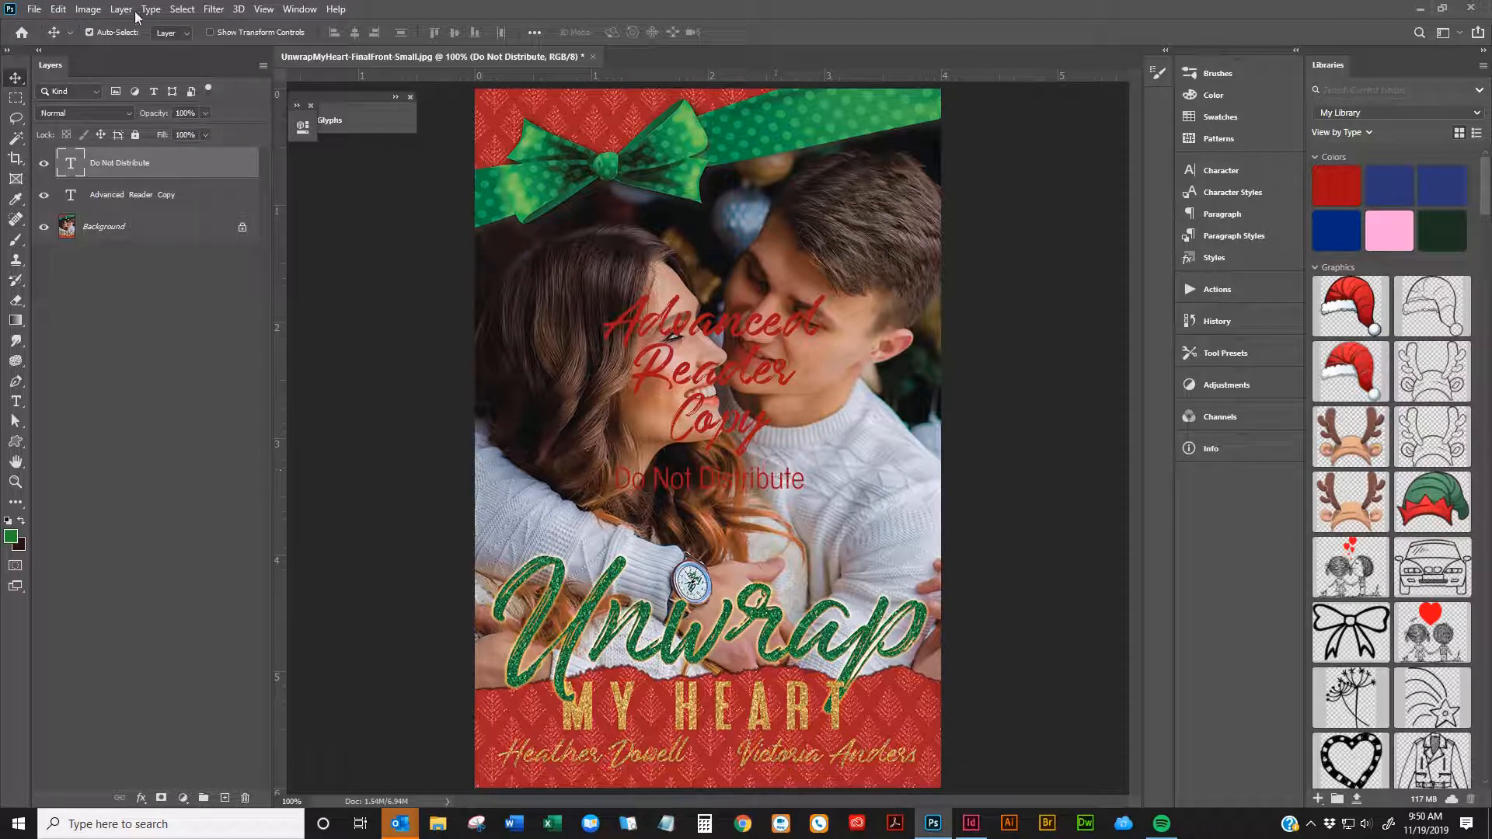
Resample the cover image to a resolution of 96 pixels/inch, giving 384 × 576 px
left_click(34, 8)
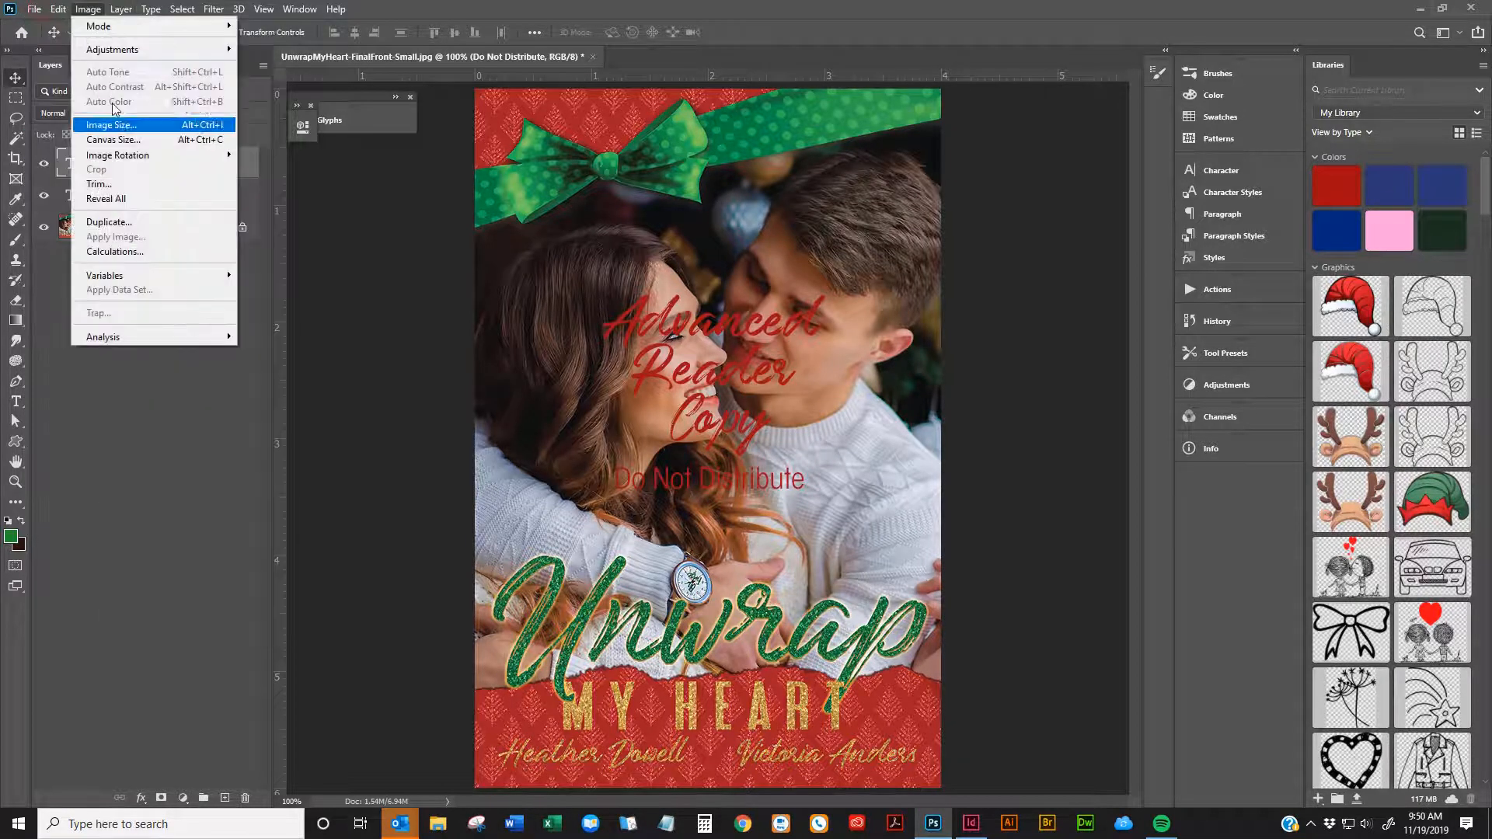
left_click(203, 125)
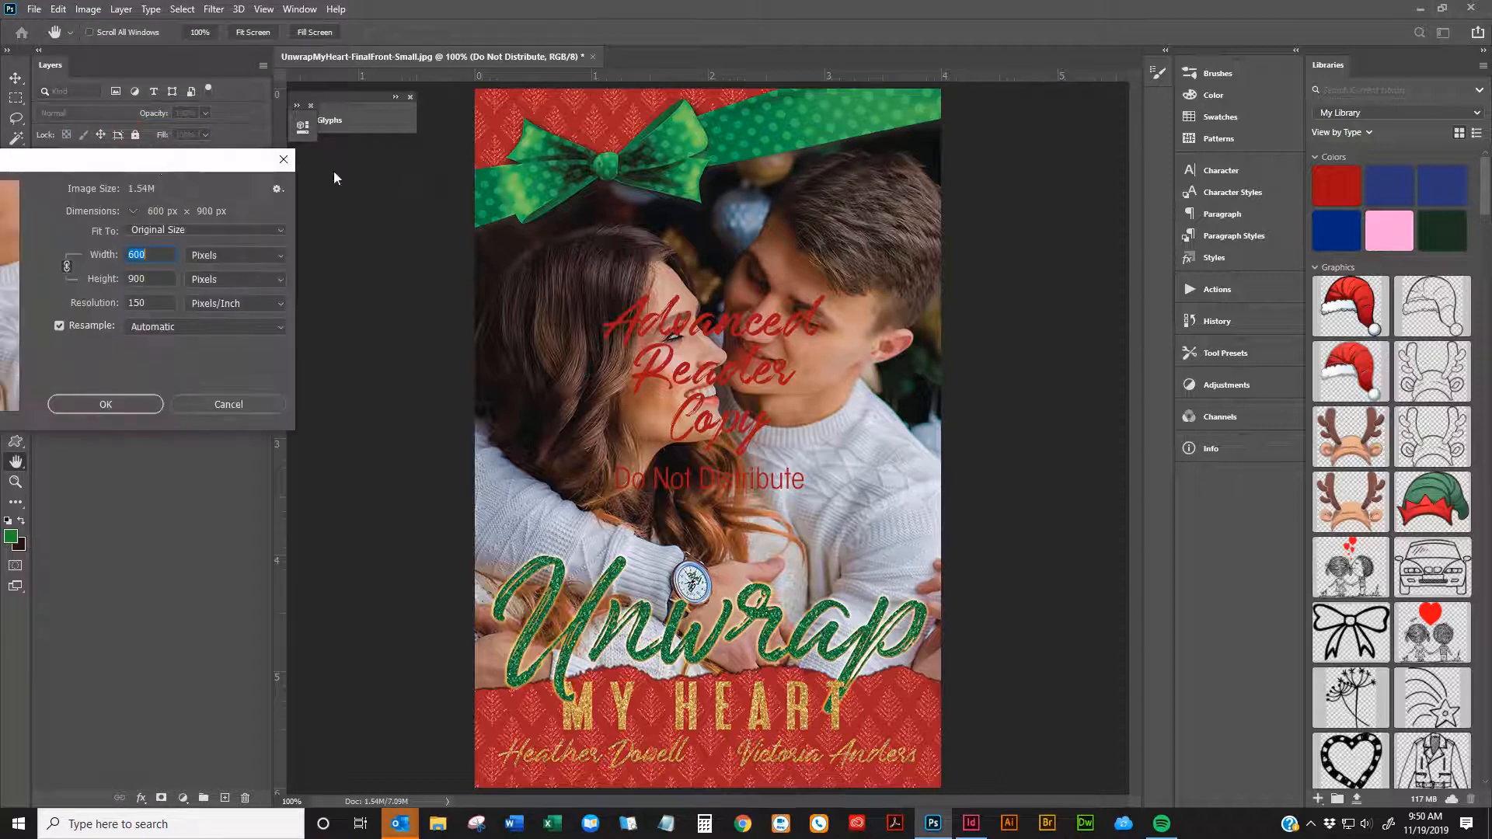
double_click(484, 343)
type("72.2")
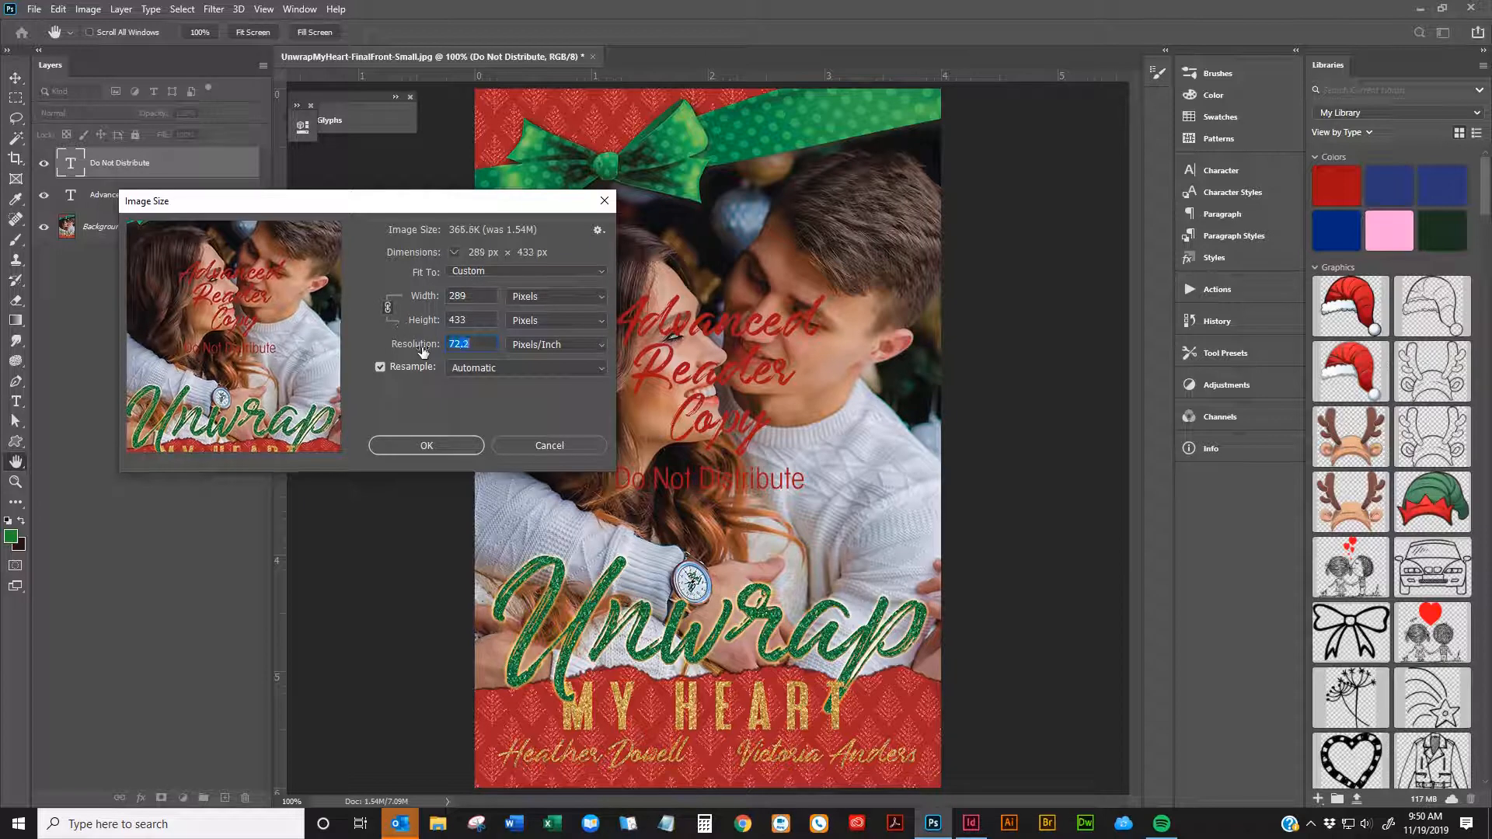
key("BackSpace")
type("2")
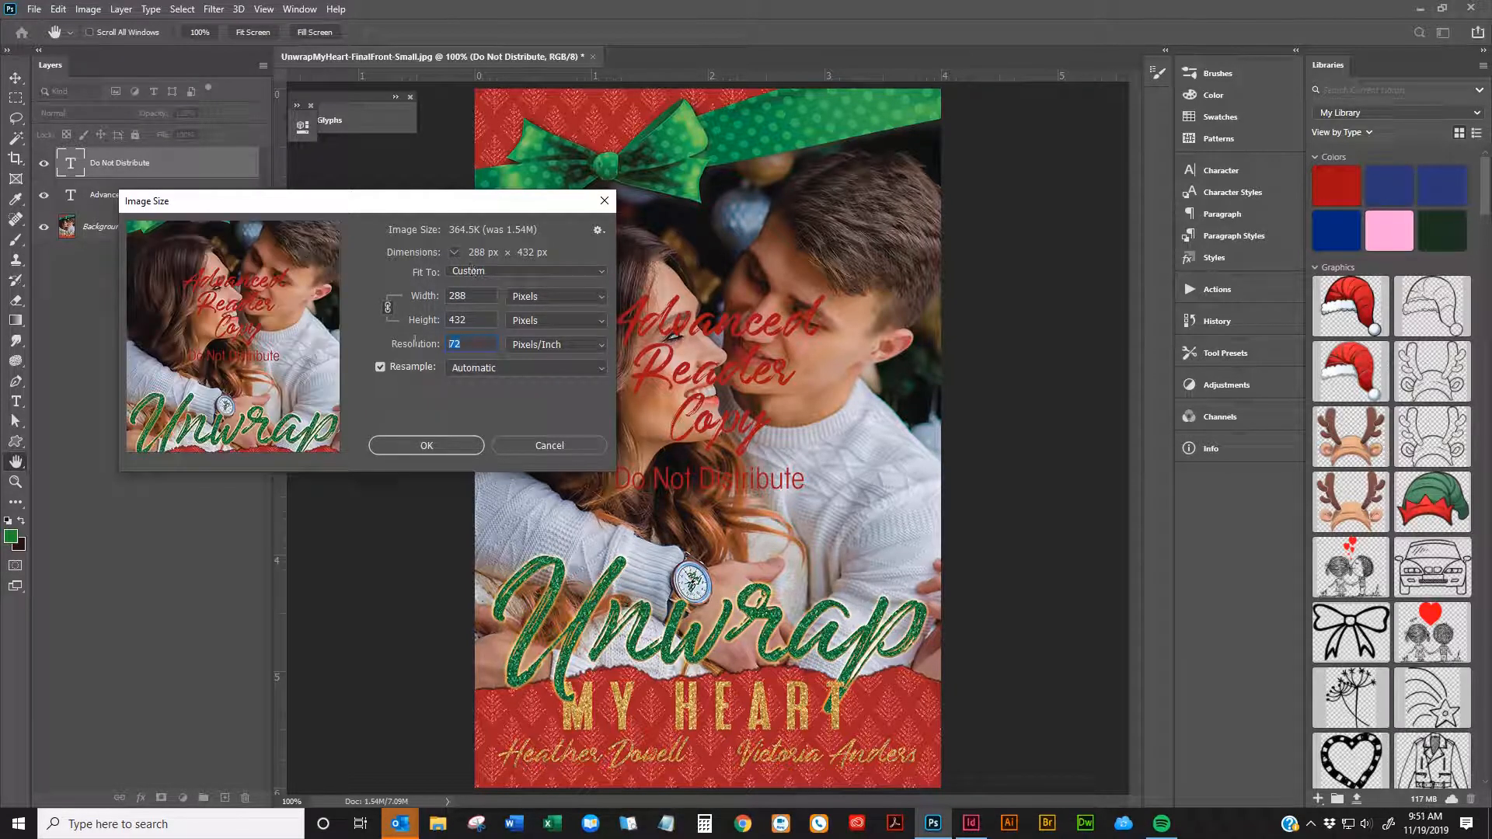
type("96")
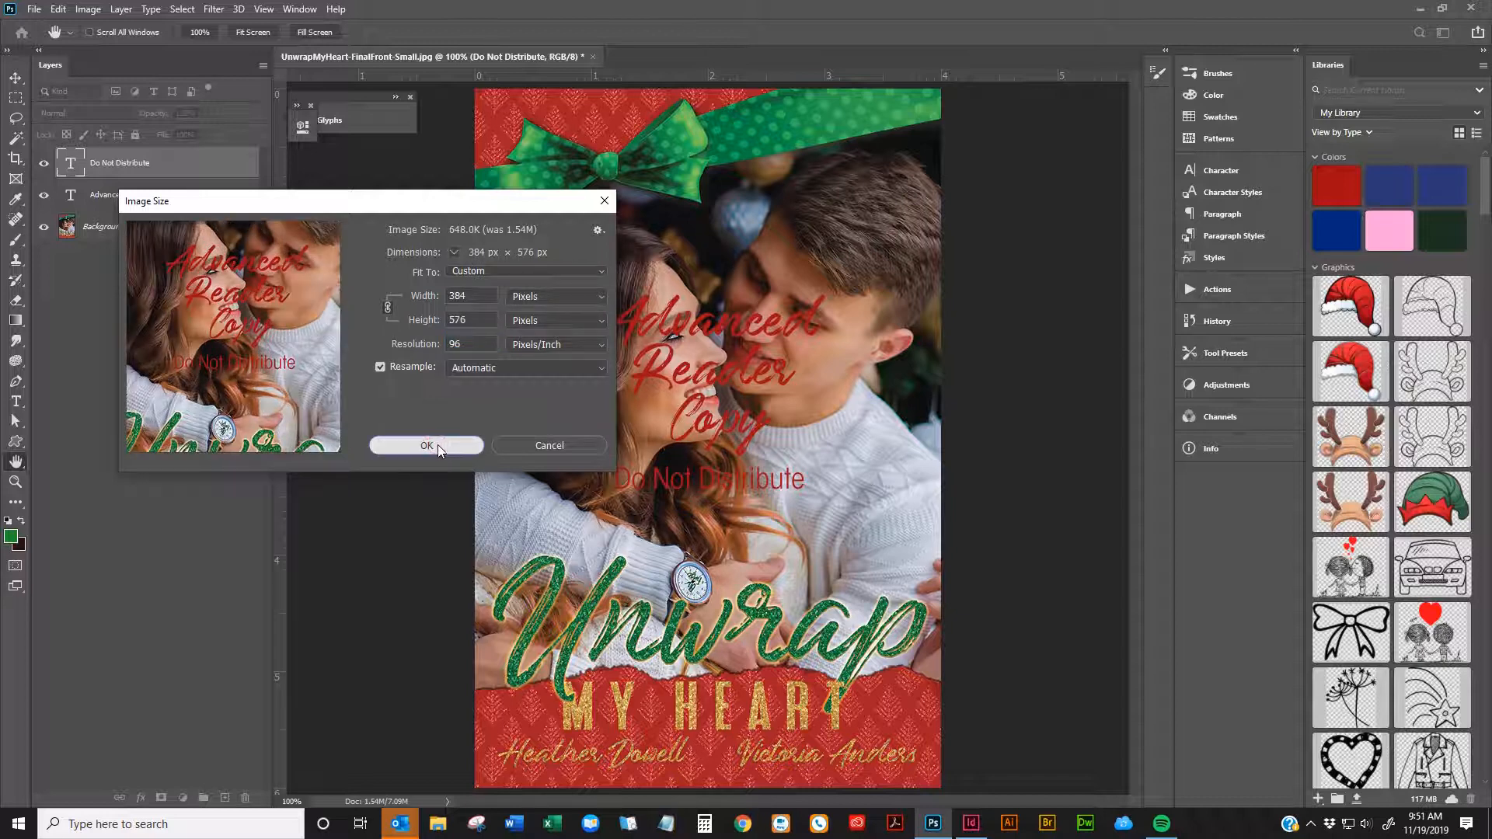
left_click(427, 446)
Start saving a copy of the cover image under a new name in JPEG format
left_click(34, 9)
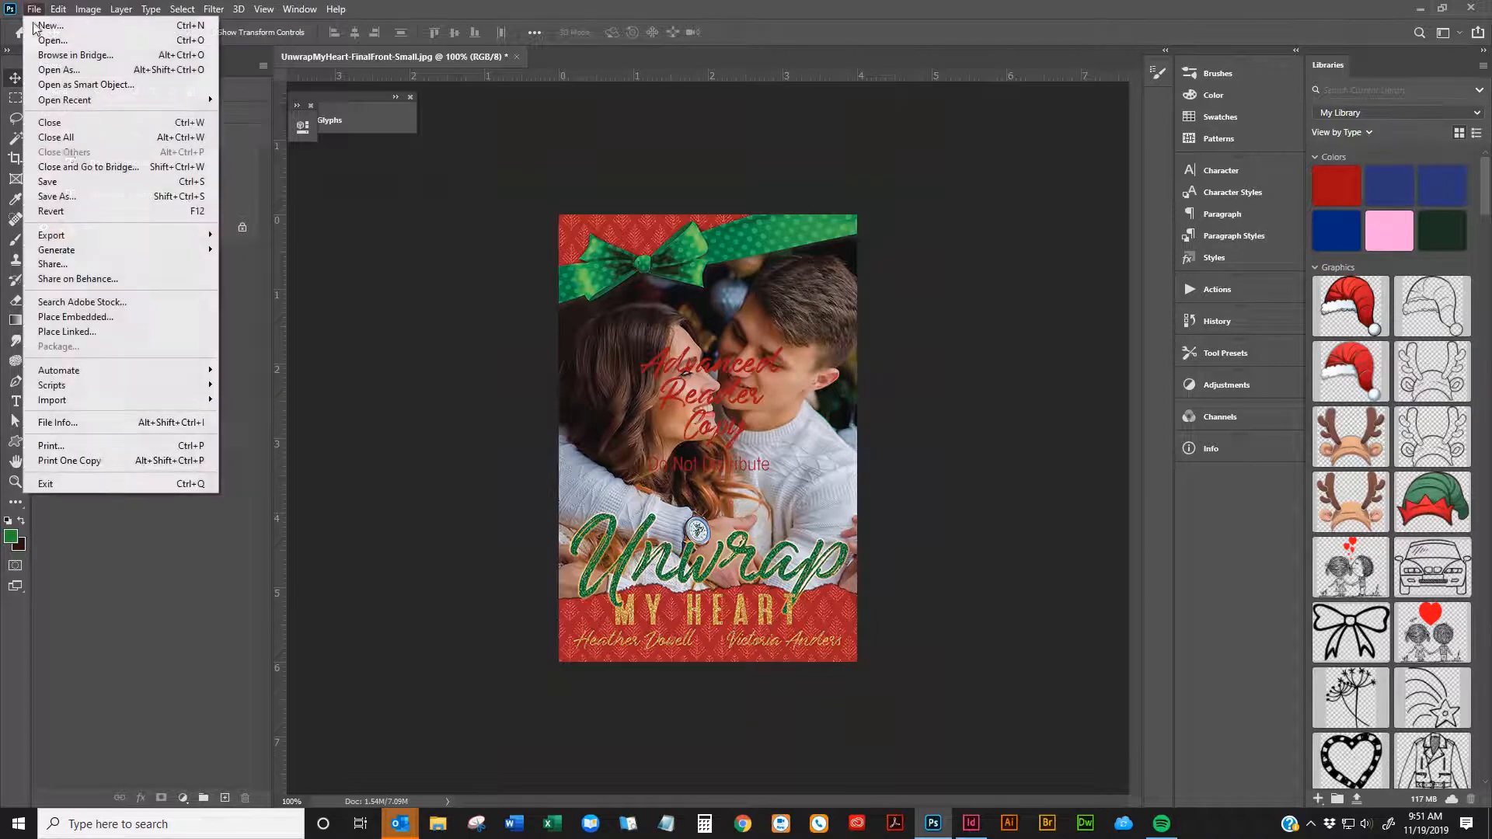
left_click(56, 196)
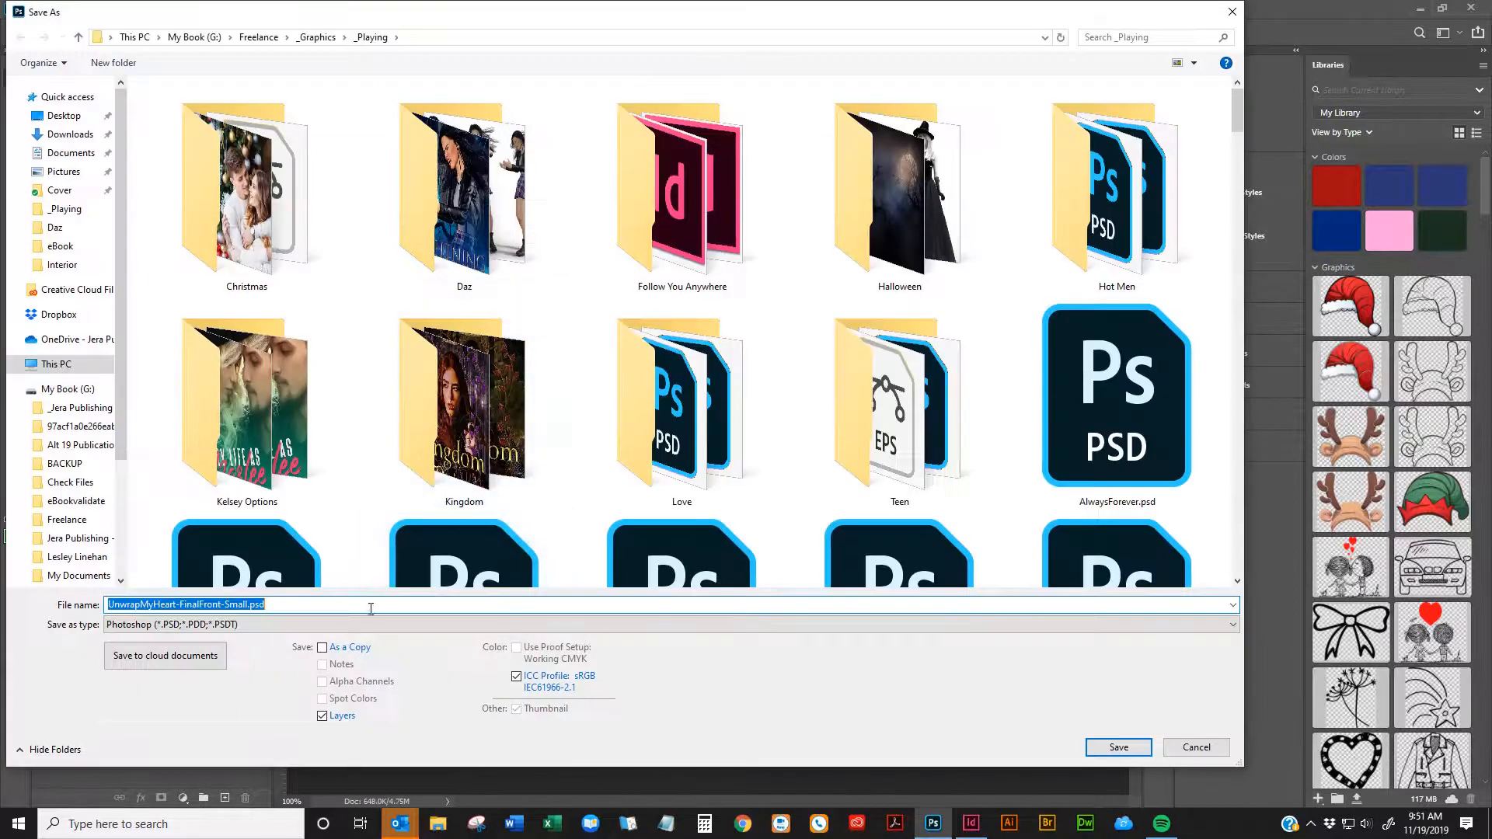
left_click(370, 624)
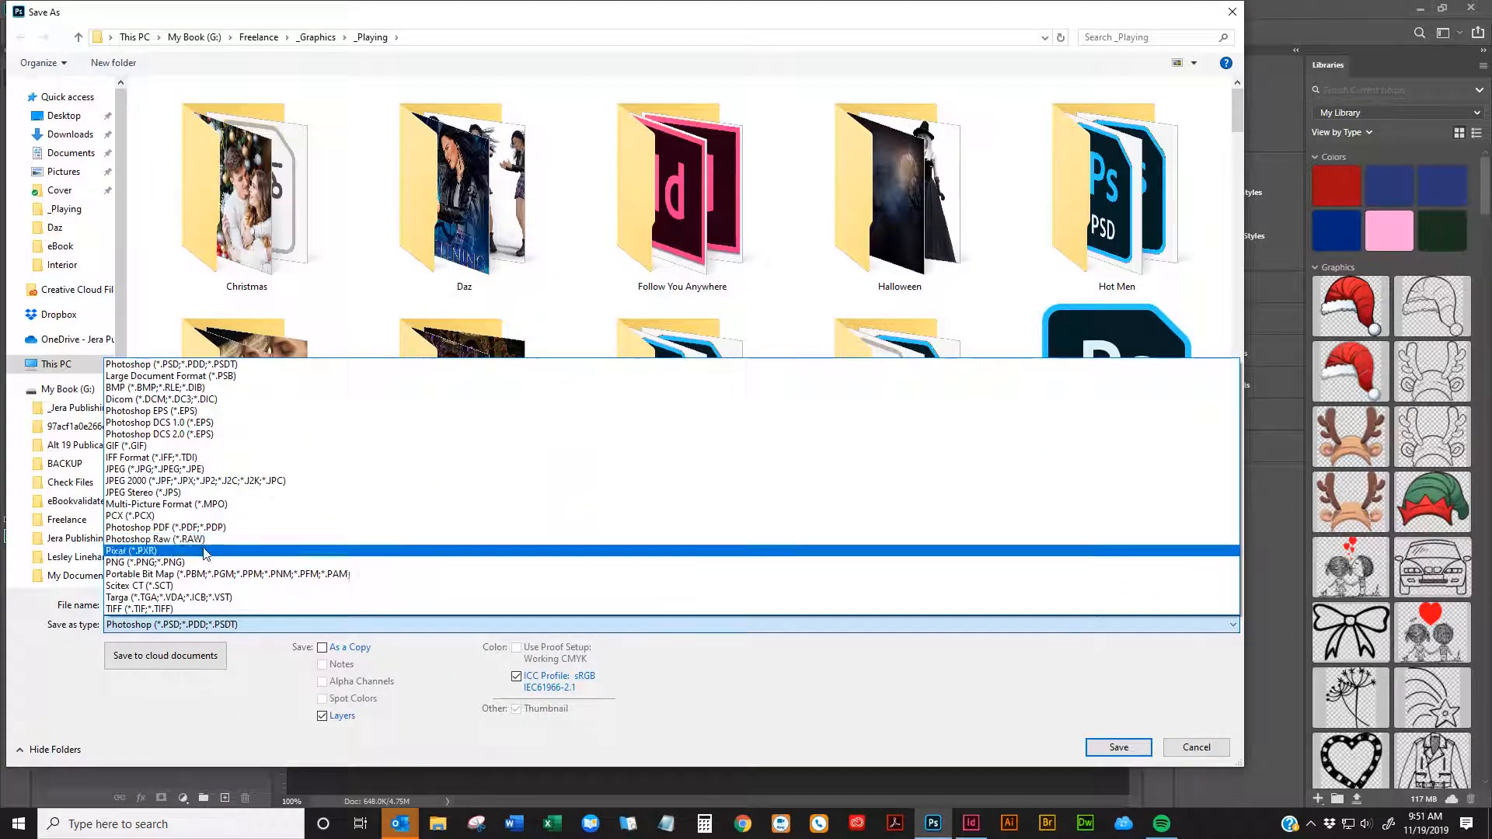
left_click(194, 468)
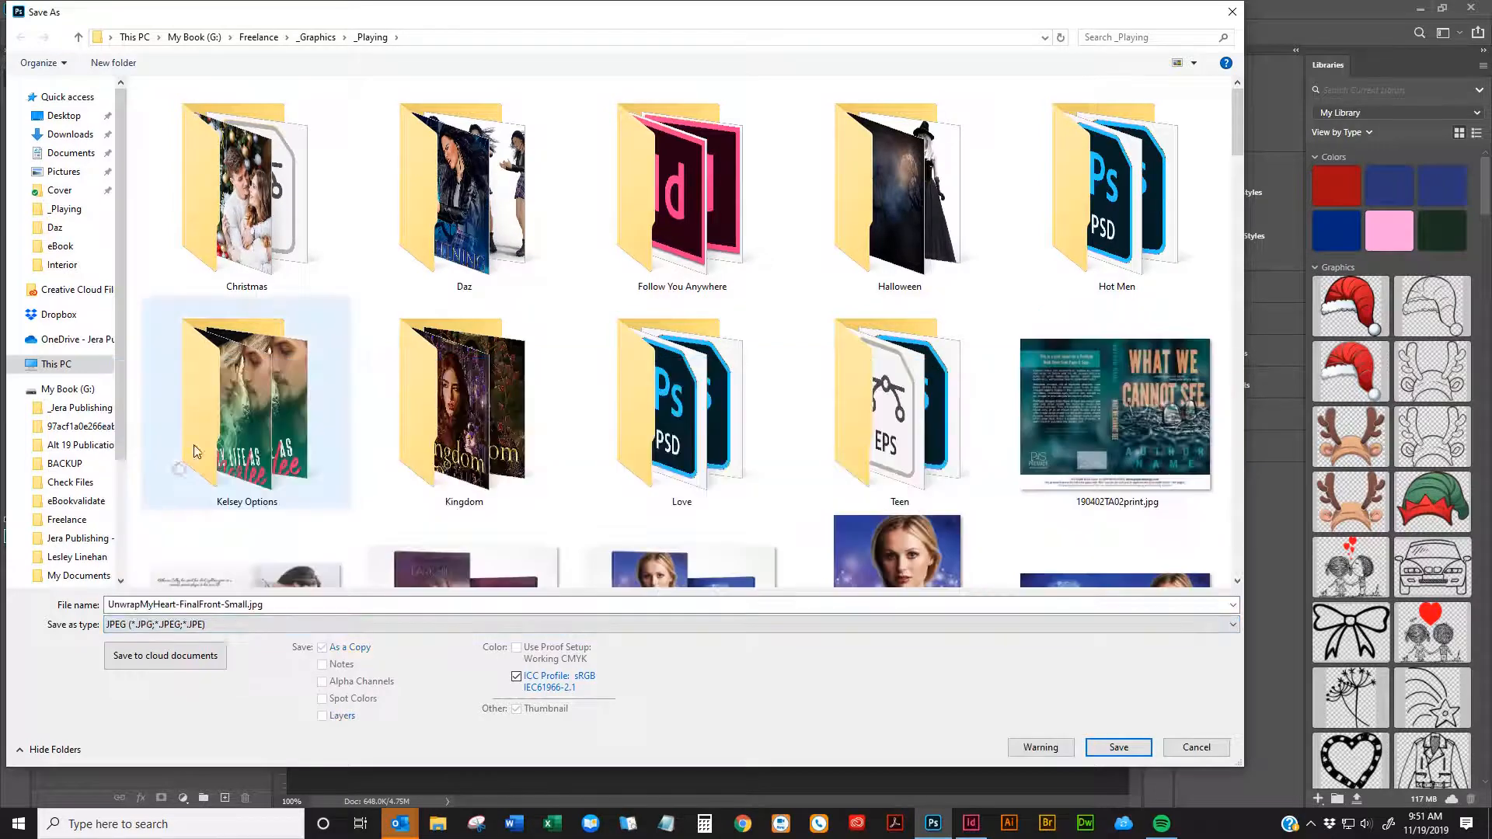
Choose the eBook folder inside the Unwrap My Heart project on My Book (G:) as the save location
left_click(76, 391)
double_click(206, 110)
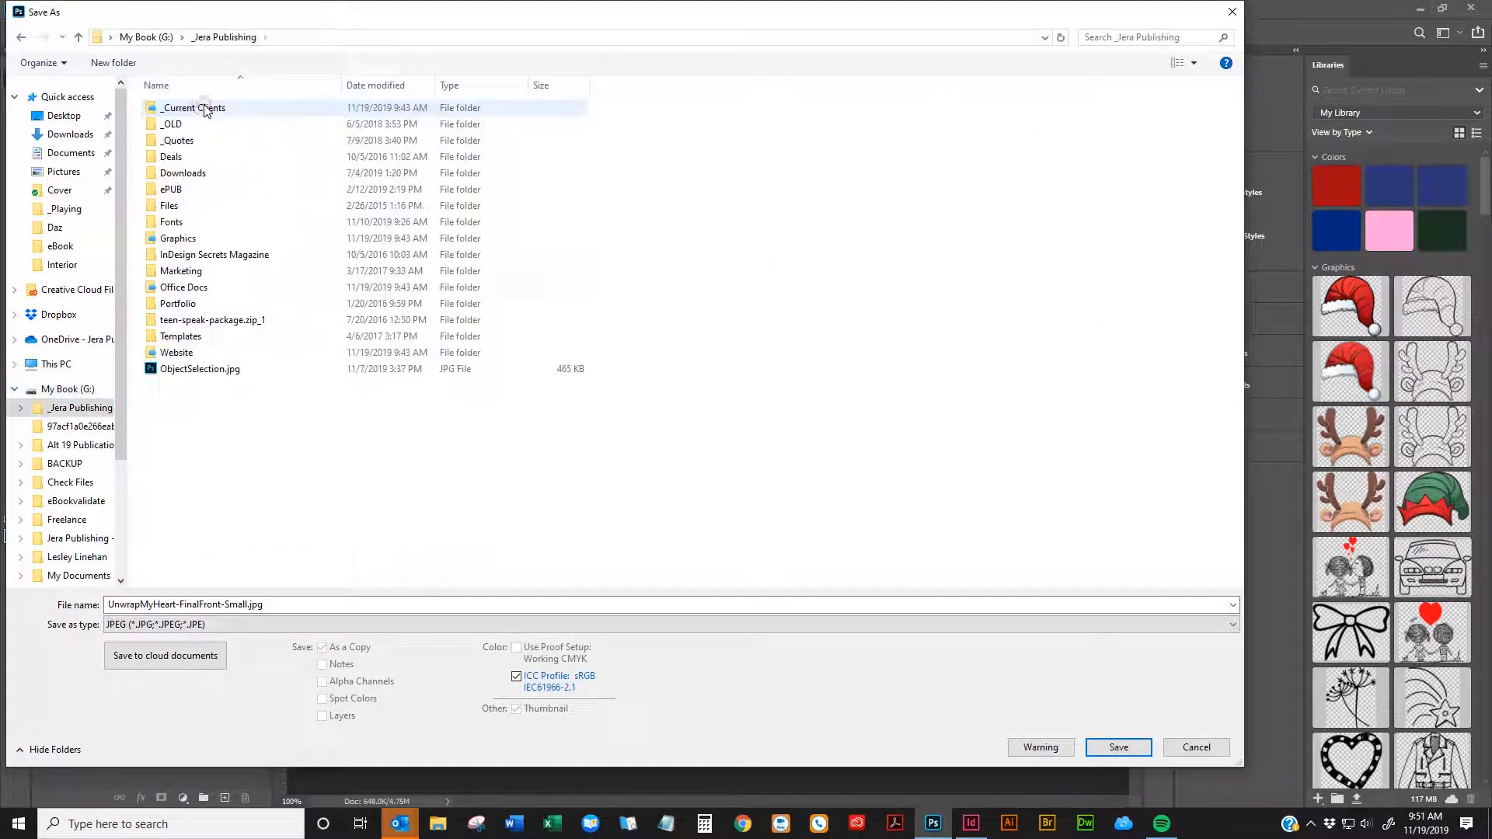
left_click(68, 389)
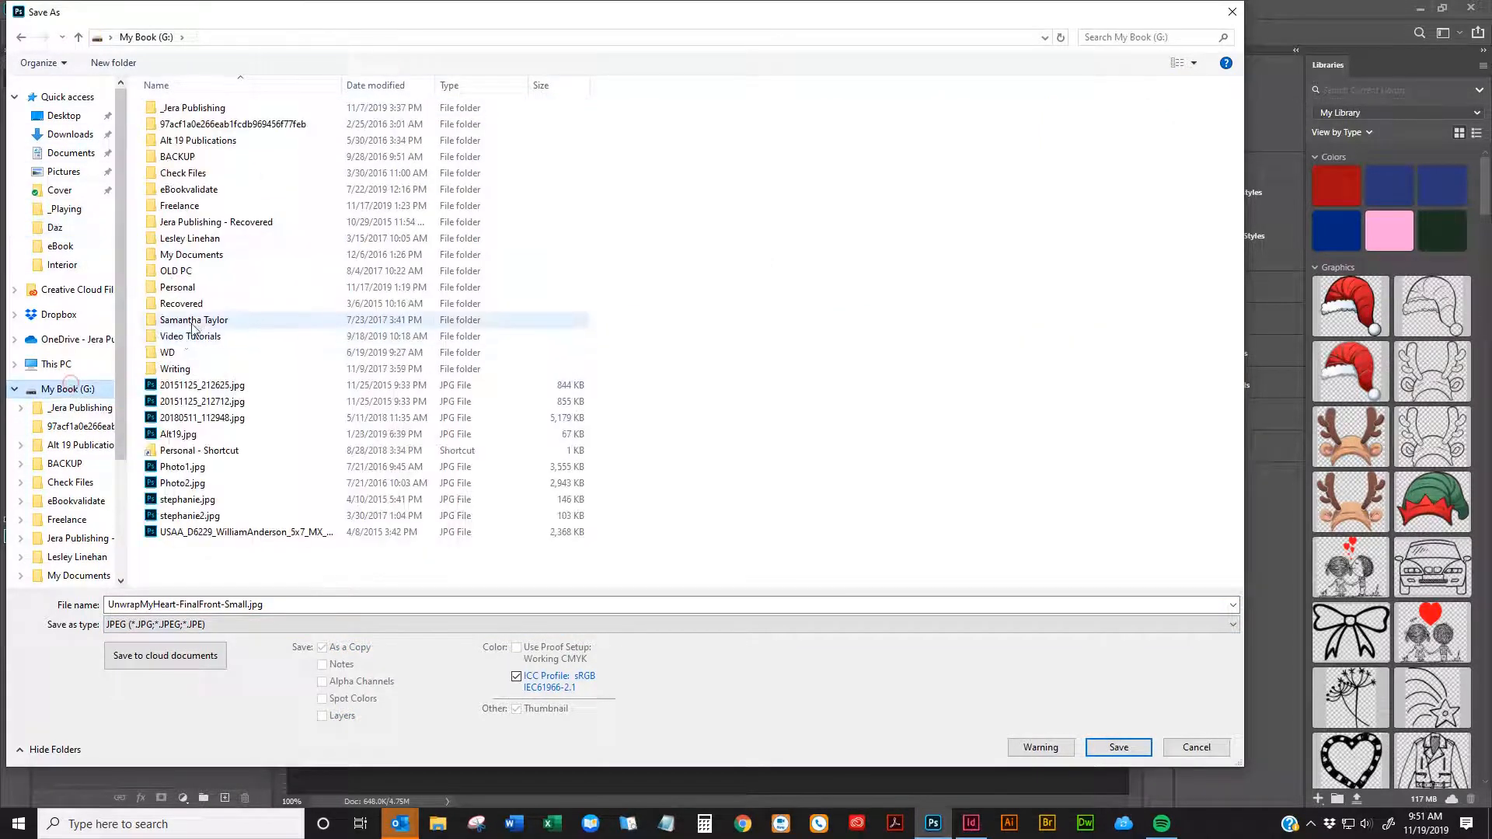
double_click(189, 288)
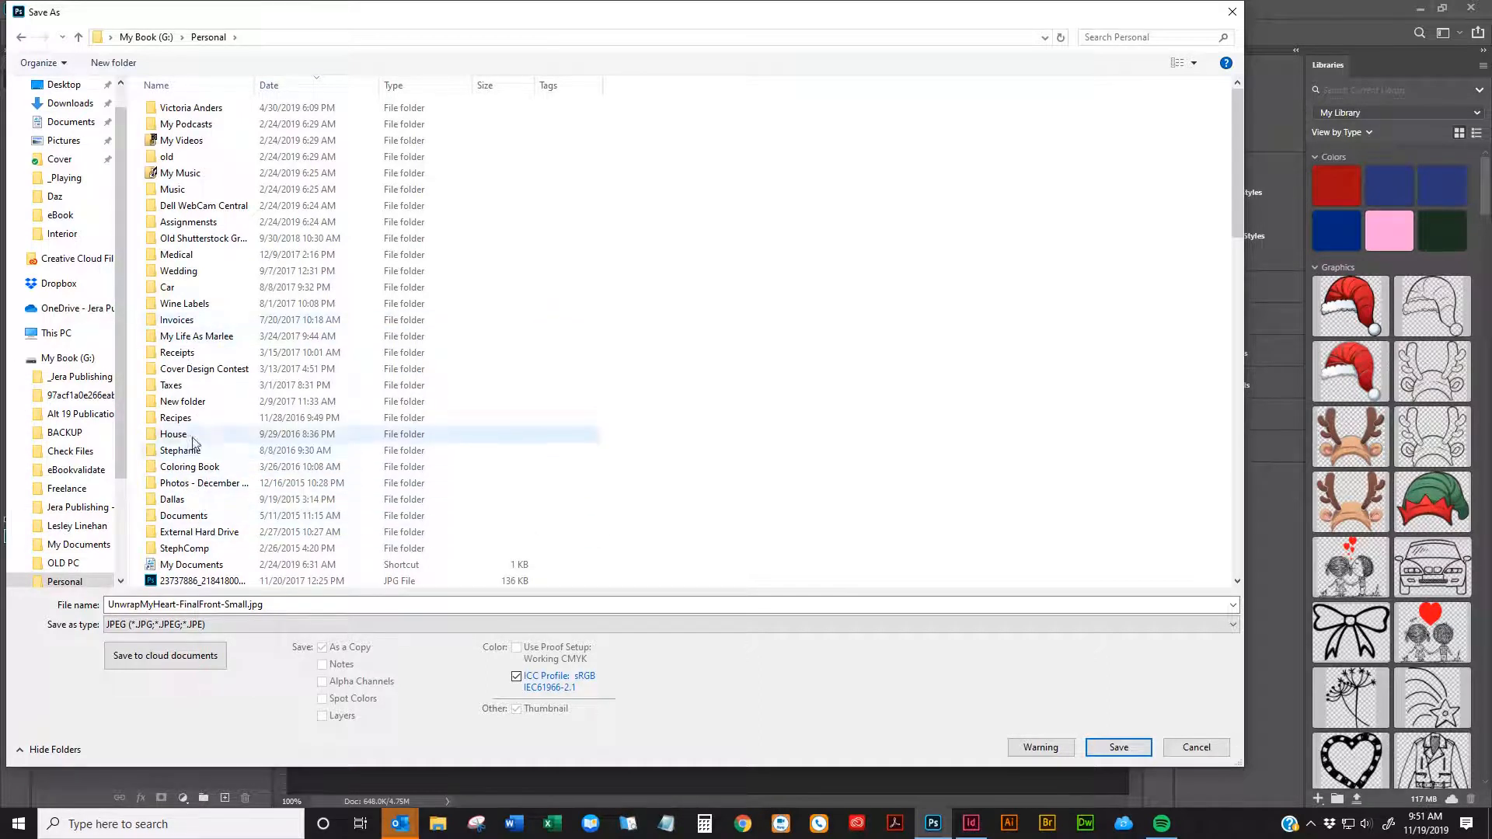
double_click(181, 107)
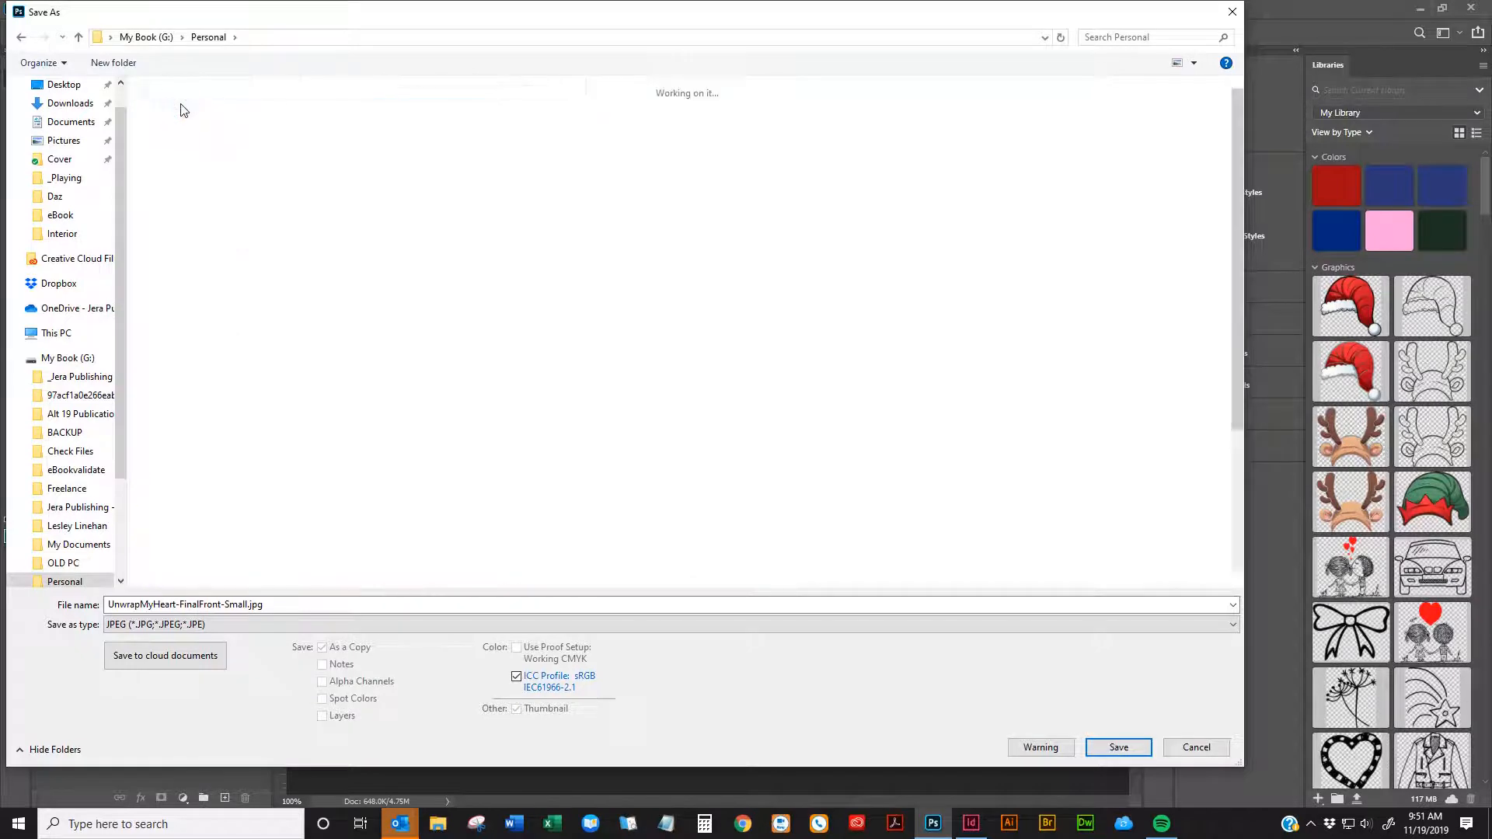
double_click(763, 124)
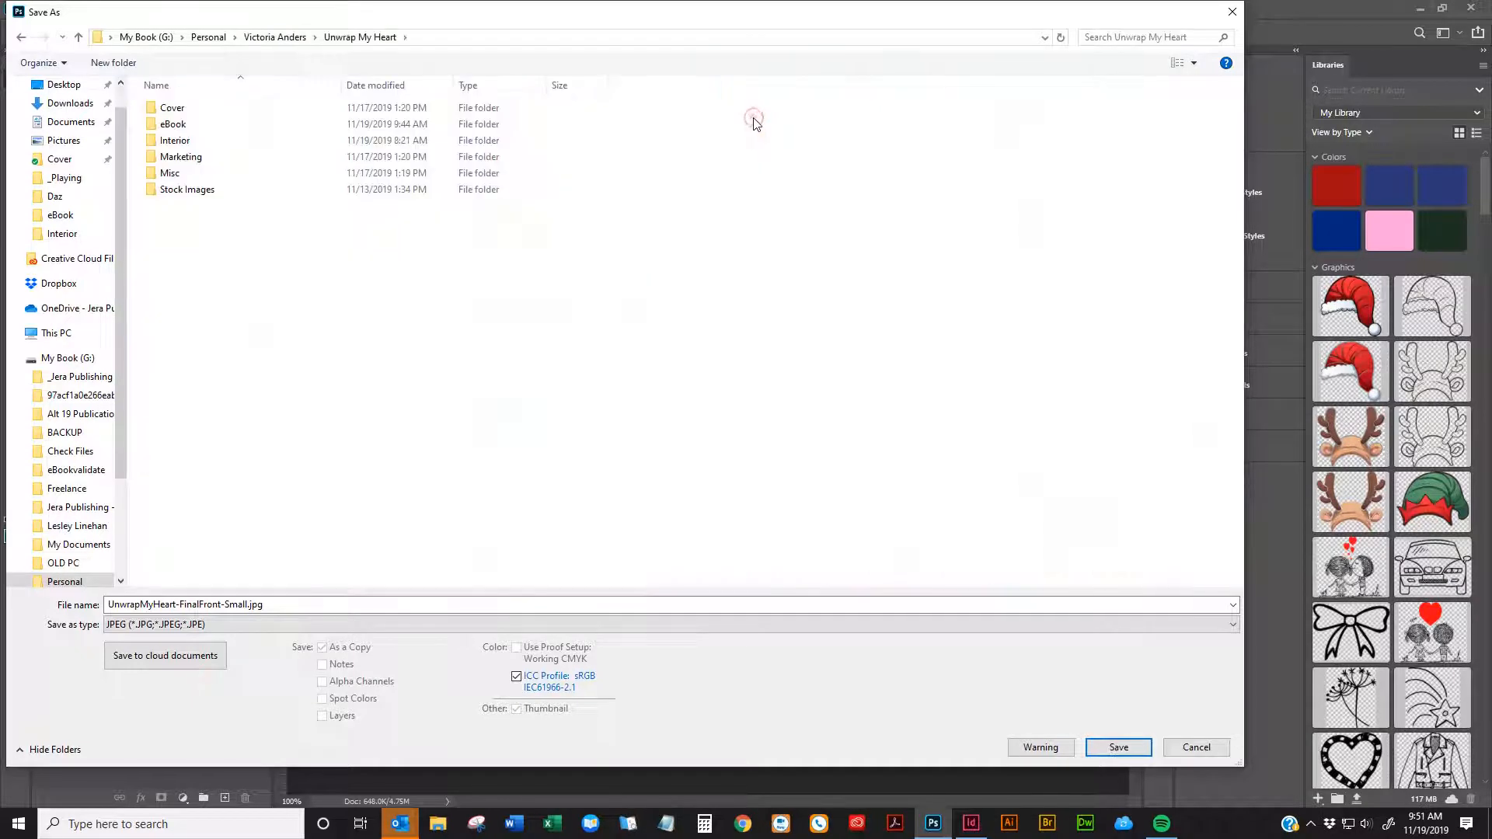
double_click(193, 124)
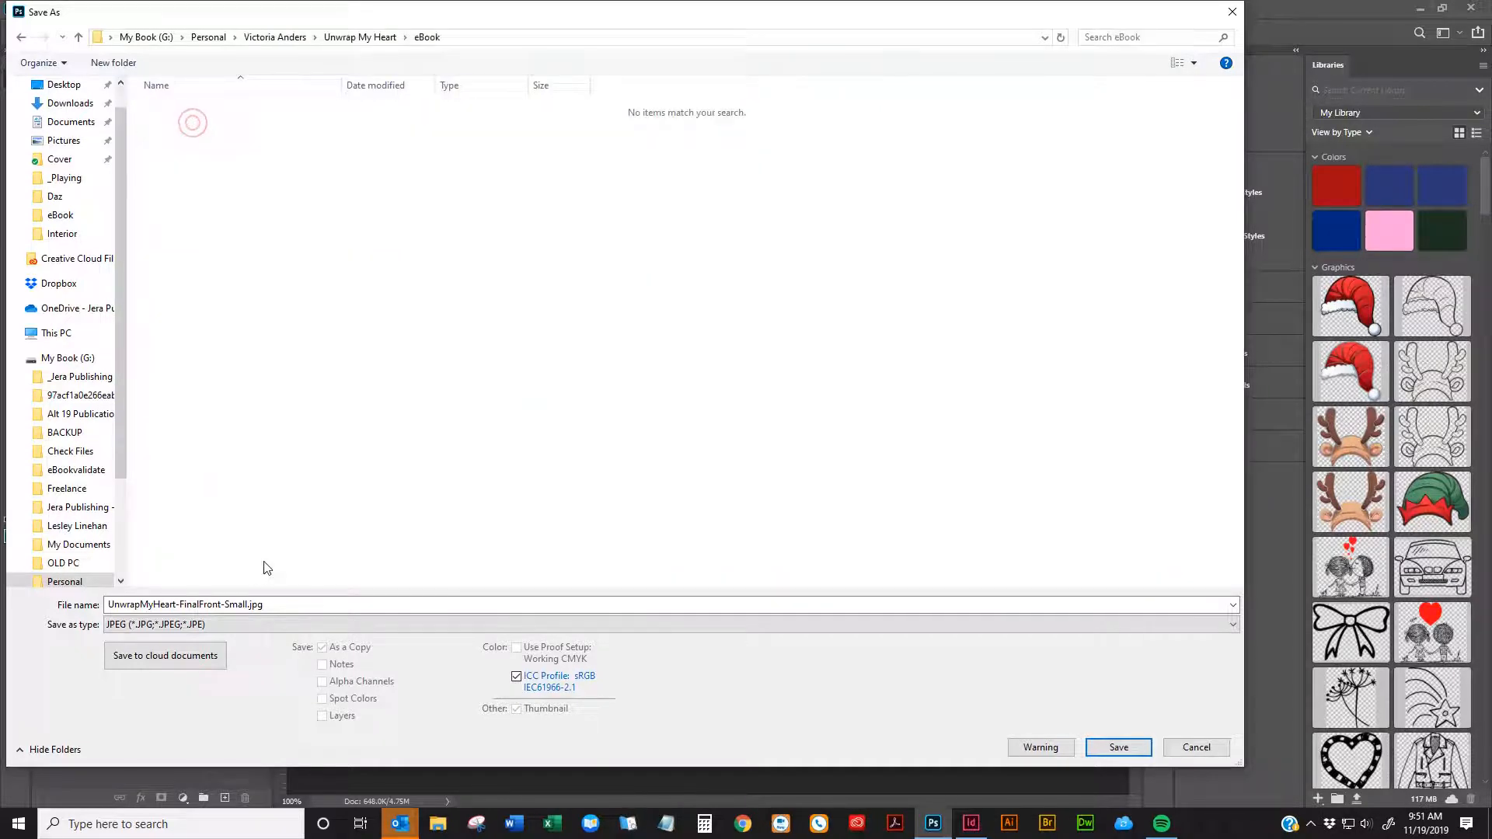
Save the JPEG under the name cover at Maximum quality 12 and close Photoshop to return to InDesign
double_click(264, 603)
type("cover")
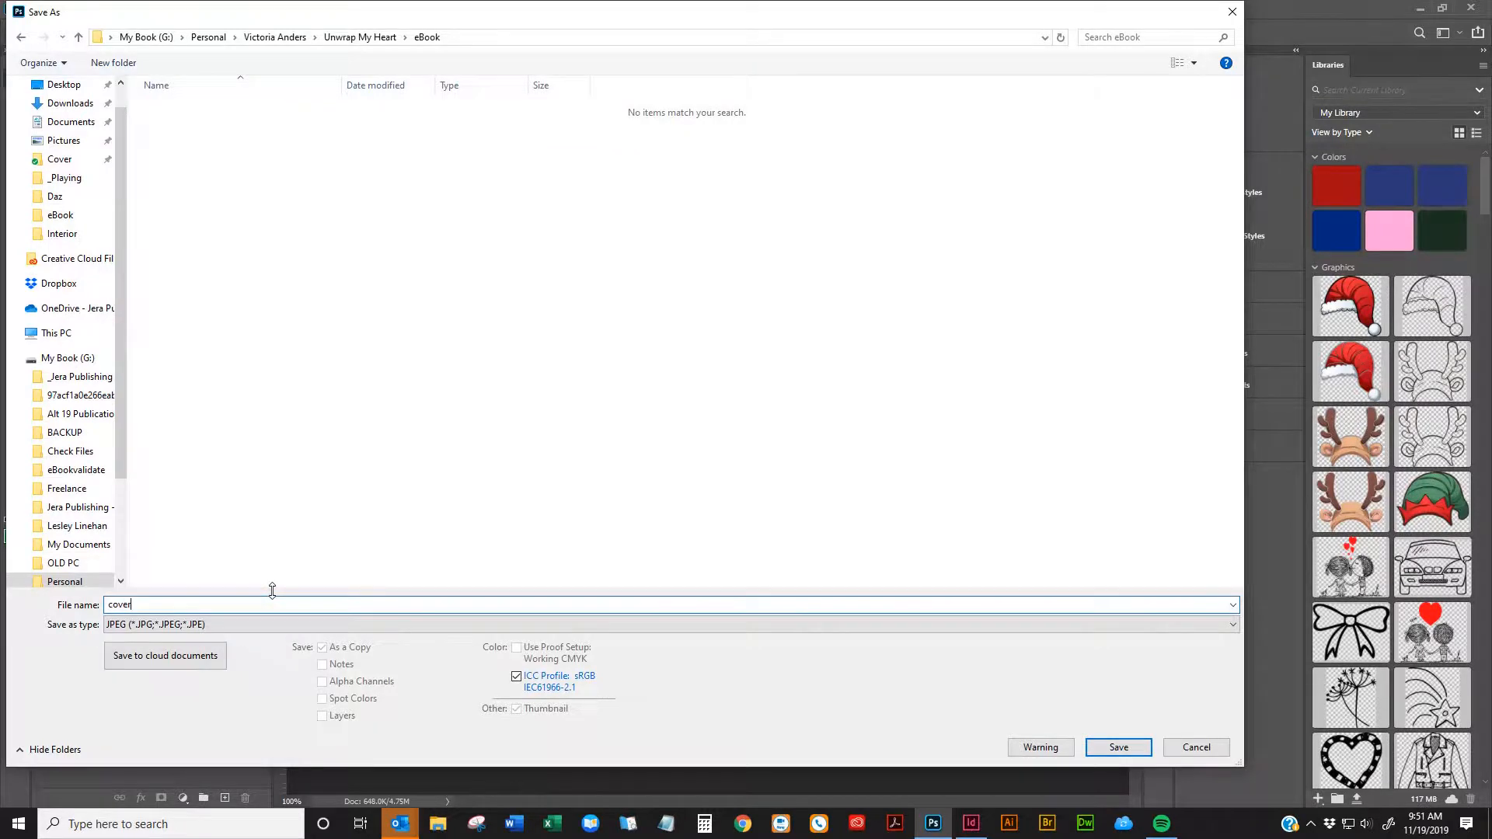
key("Return")
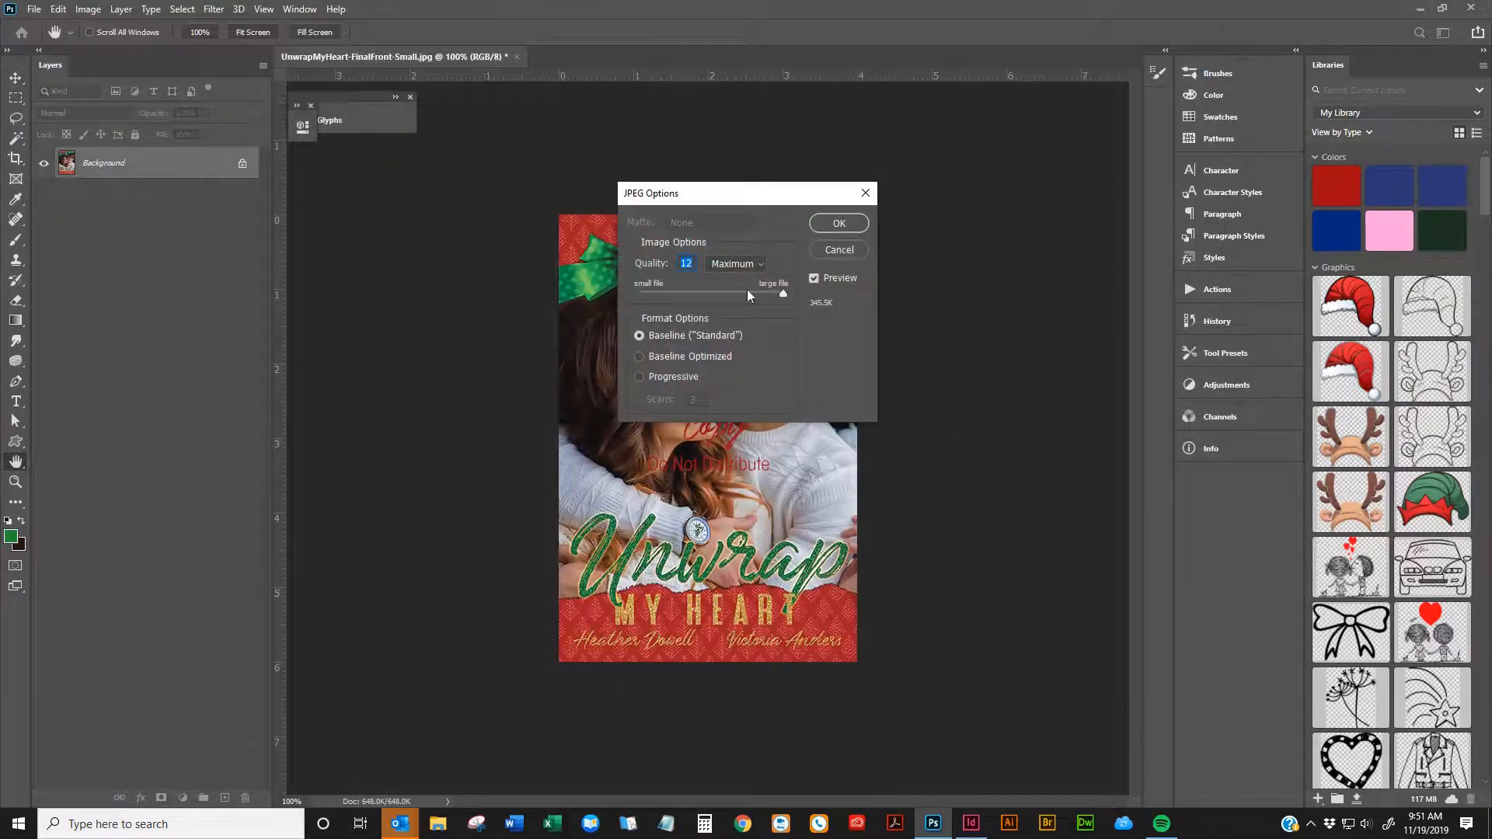
left_click(853, 224)
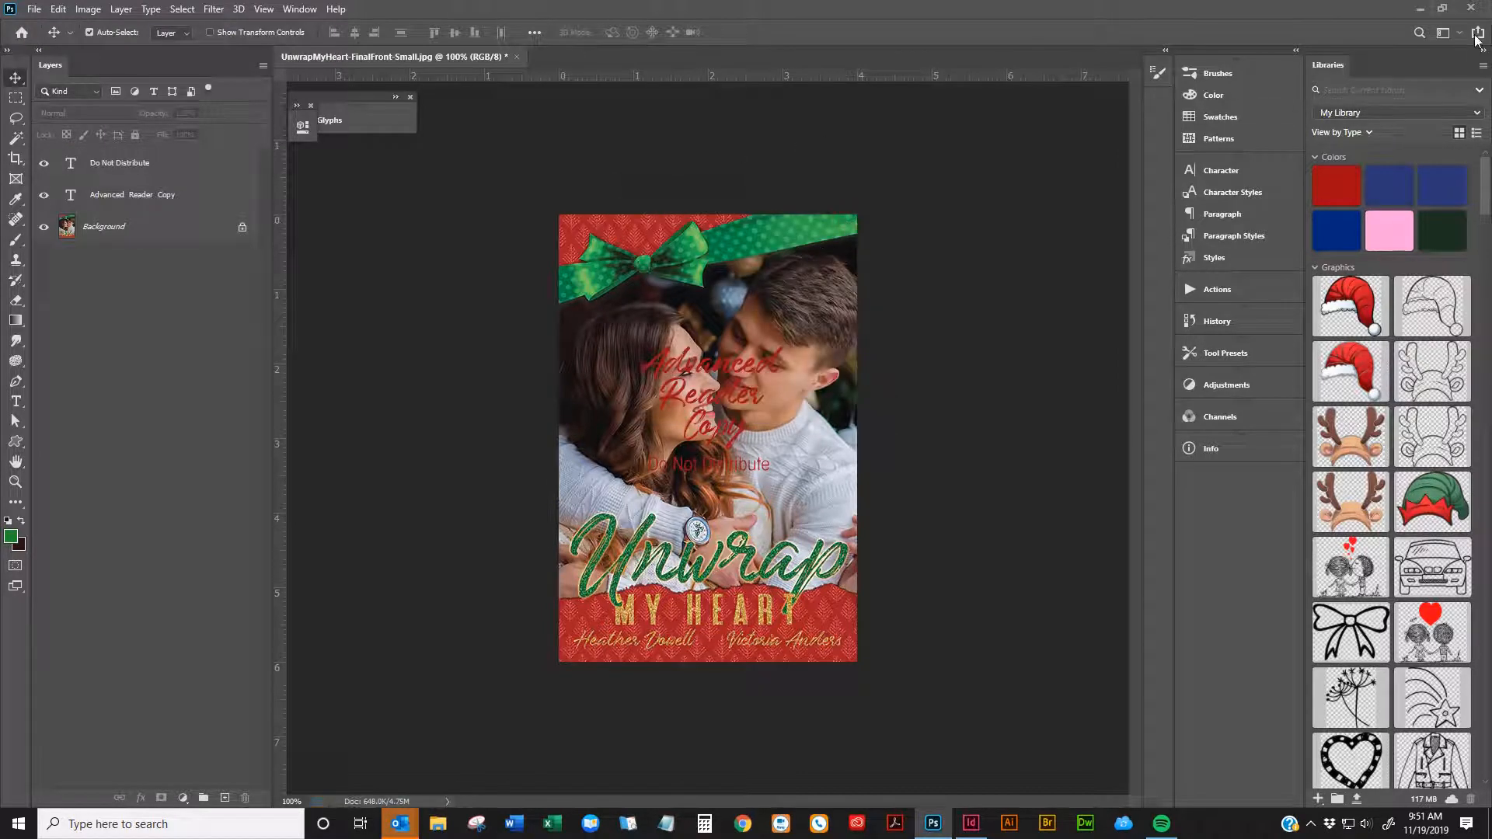
left_click(1470, 8)
left_click(738, 316)
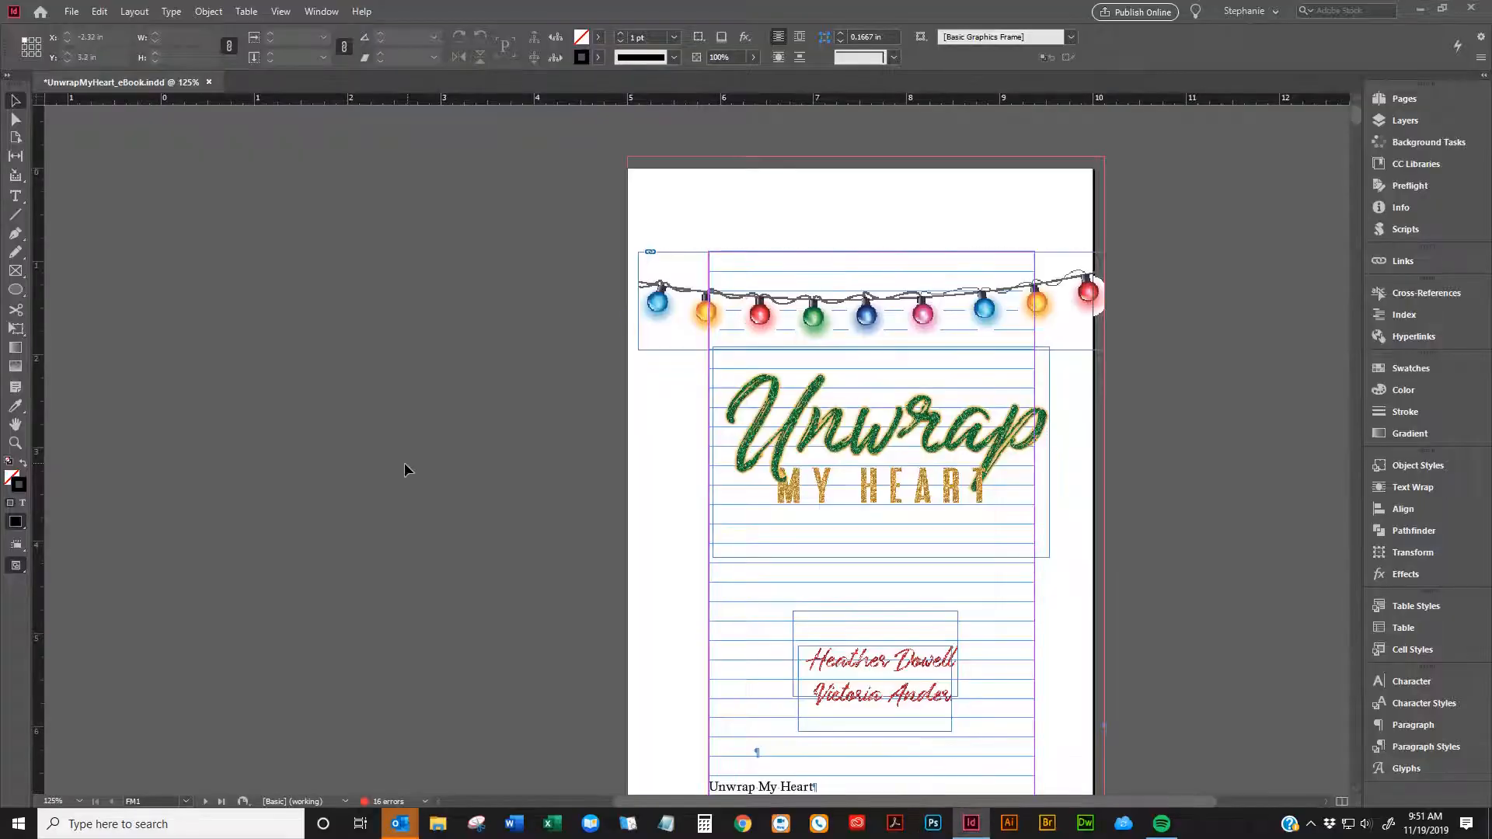
Start exporting the eBook document as EPUB (Reflowable), replacing the existing UnwrapMyHeart_eBook_01.epub in the eBook folder
left_click(71, 11)
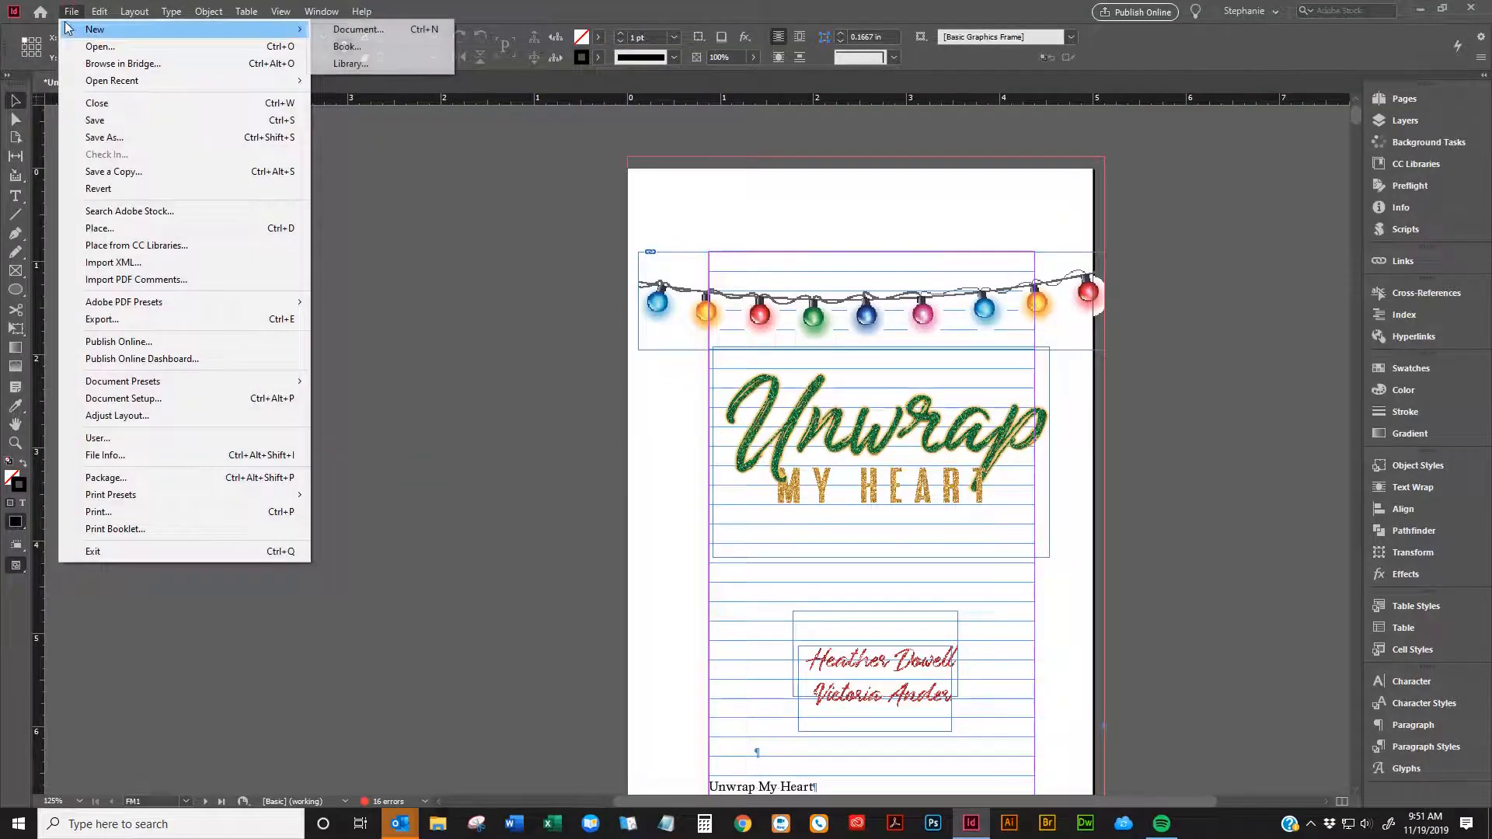
left_click(128, 320)
left_click(682, 567)
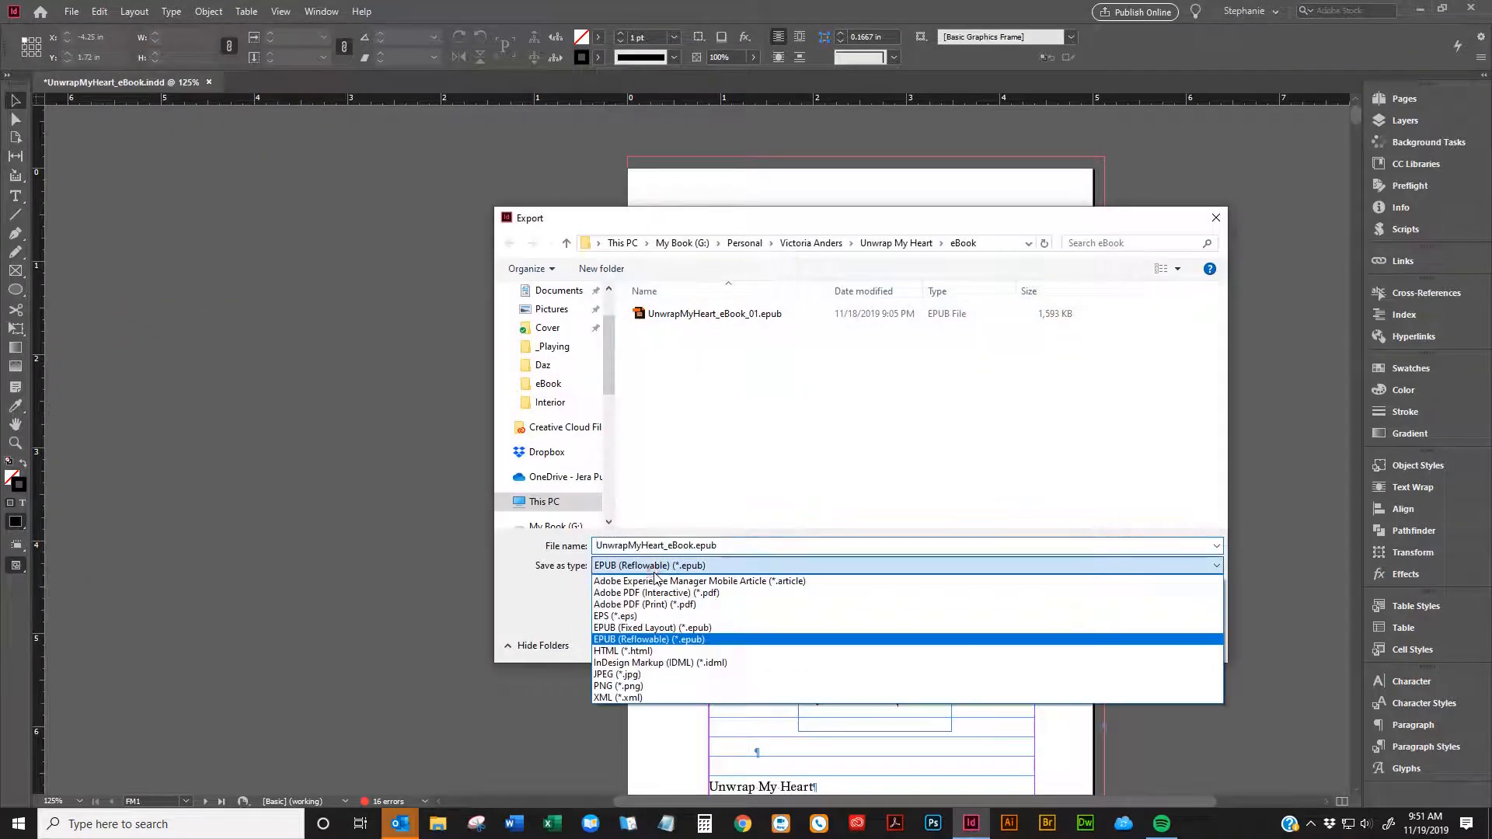
left_click(684, 571)
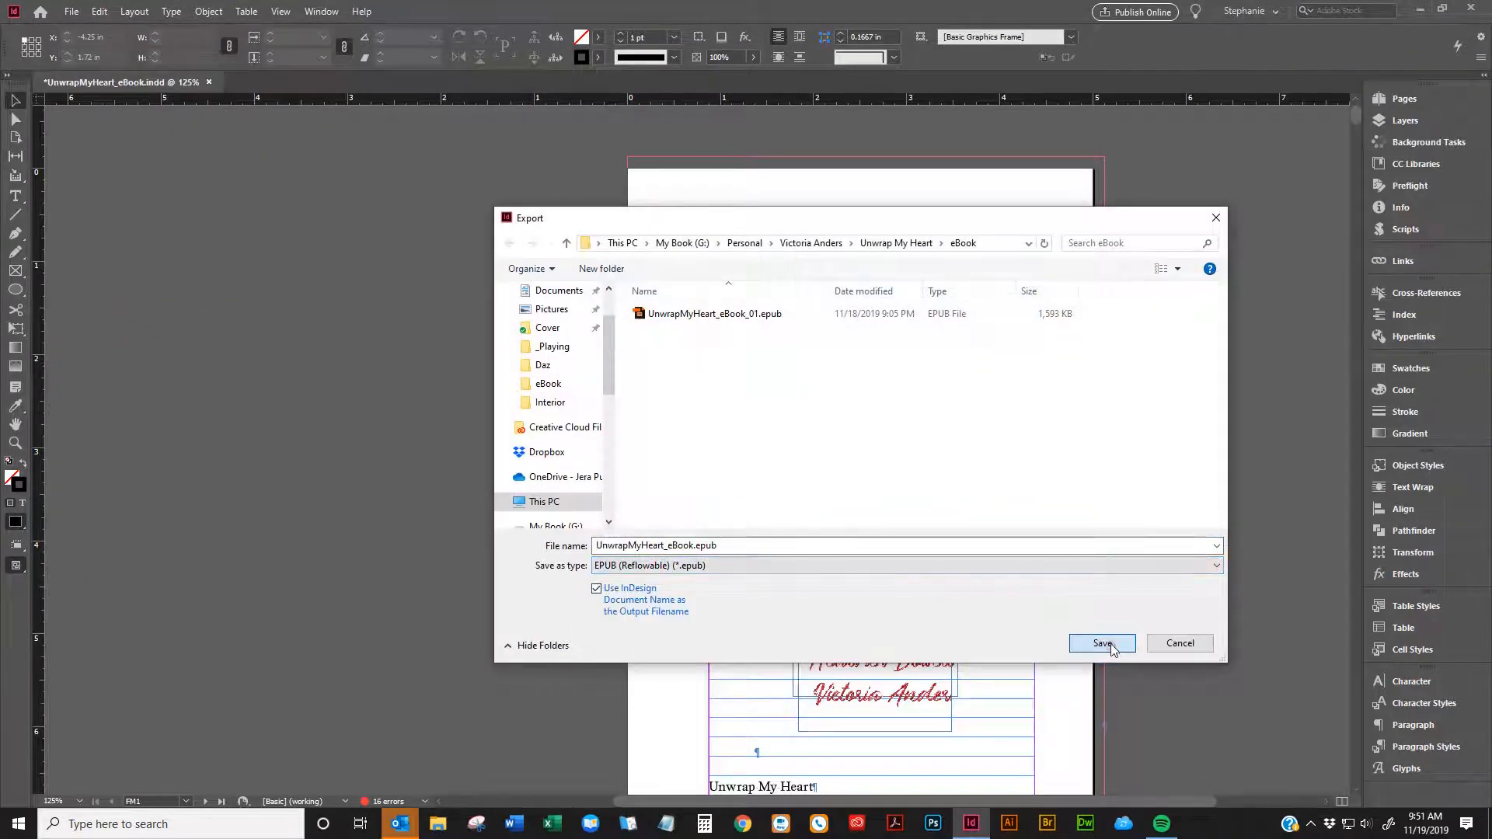
left_click(738, 317)
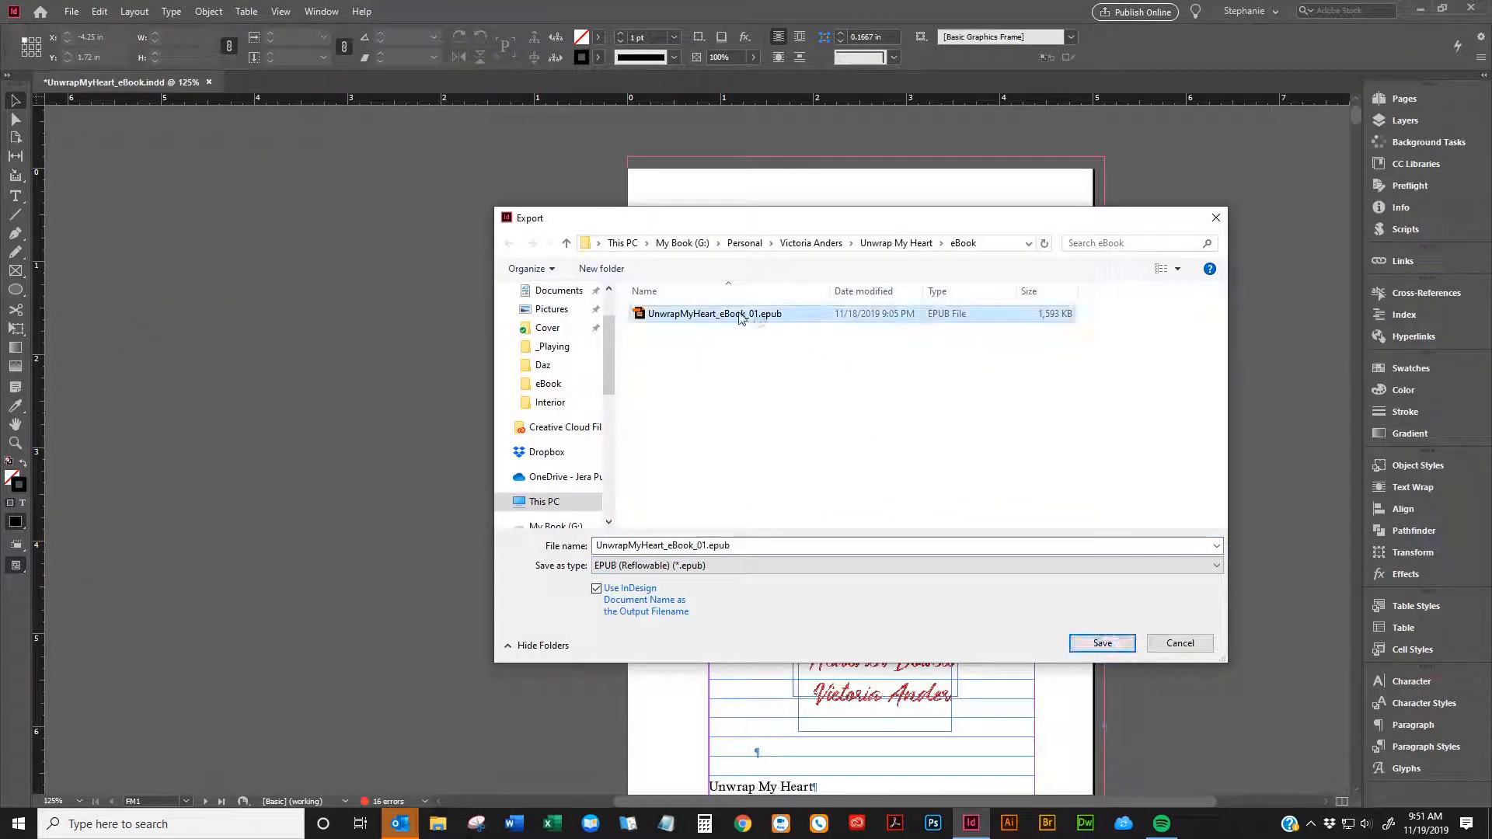
left_click(1113, 648)
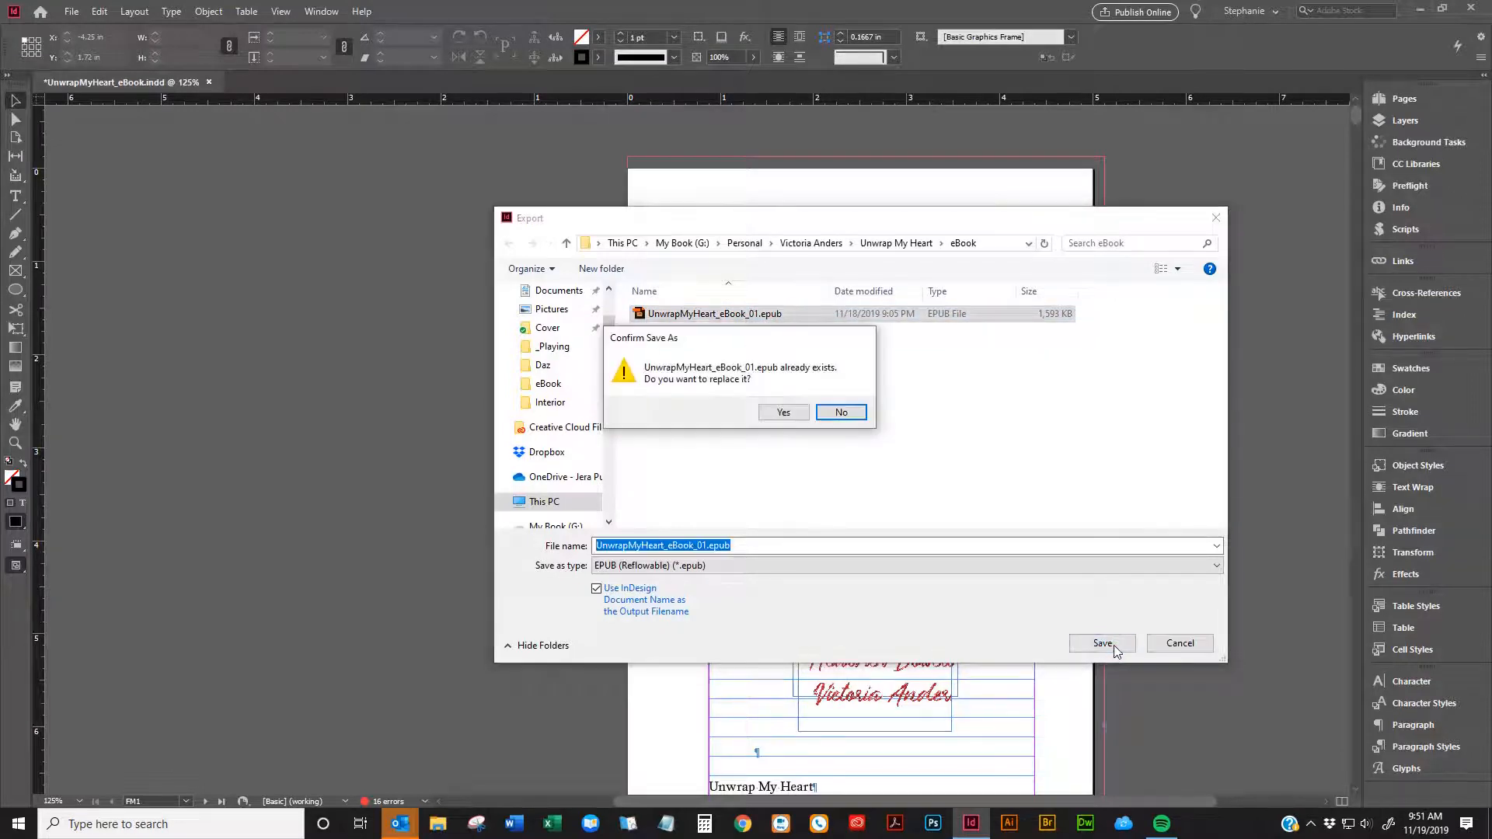
left_click(781, 415)
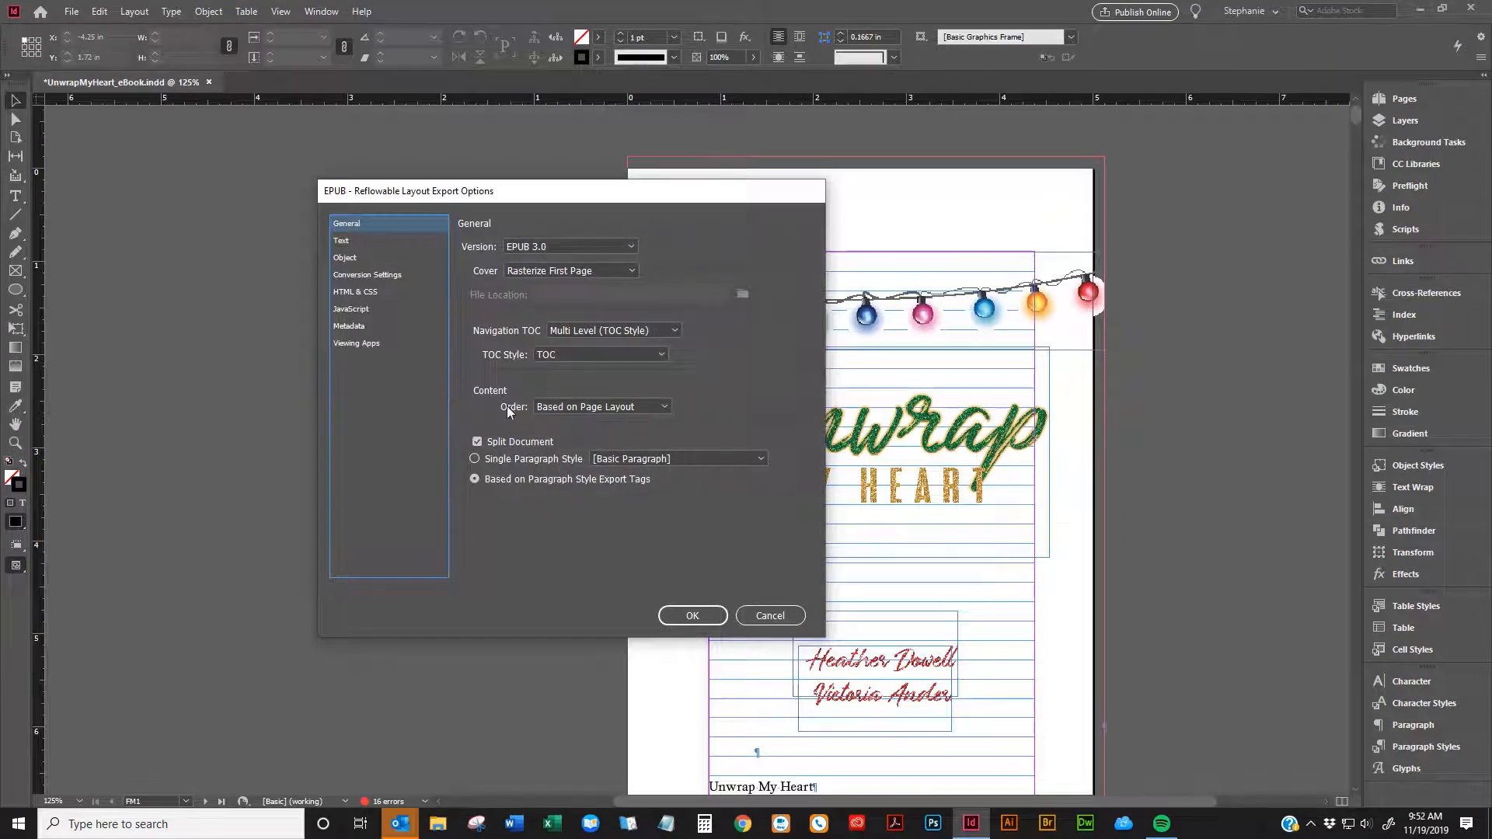
Look through the Text, Object, Conversion Settings and JavaScript categories of the EPUB export options and return to the General settings
key("Down")
key("Down")
key("Down")
key("Down")
key("Down")
key("Down")
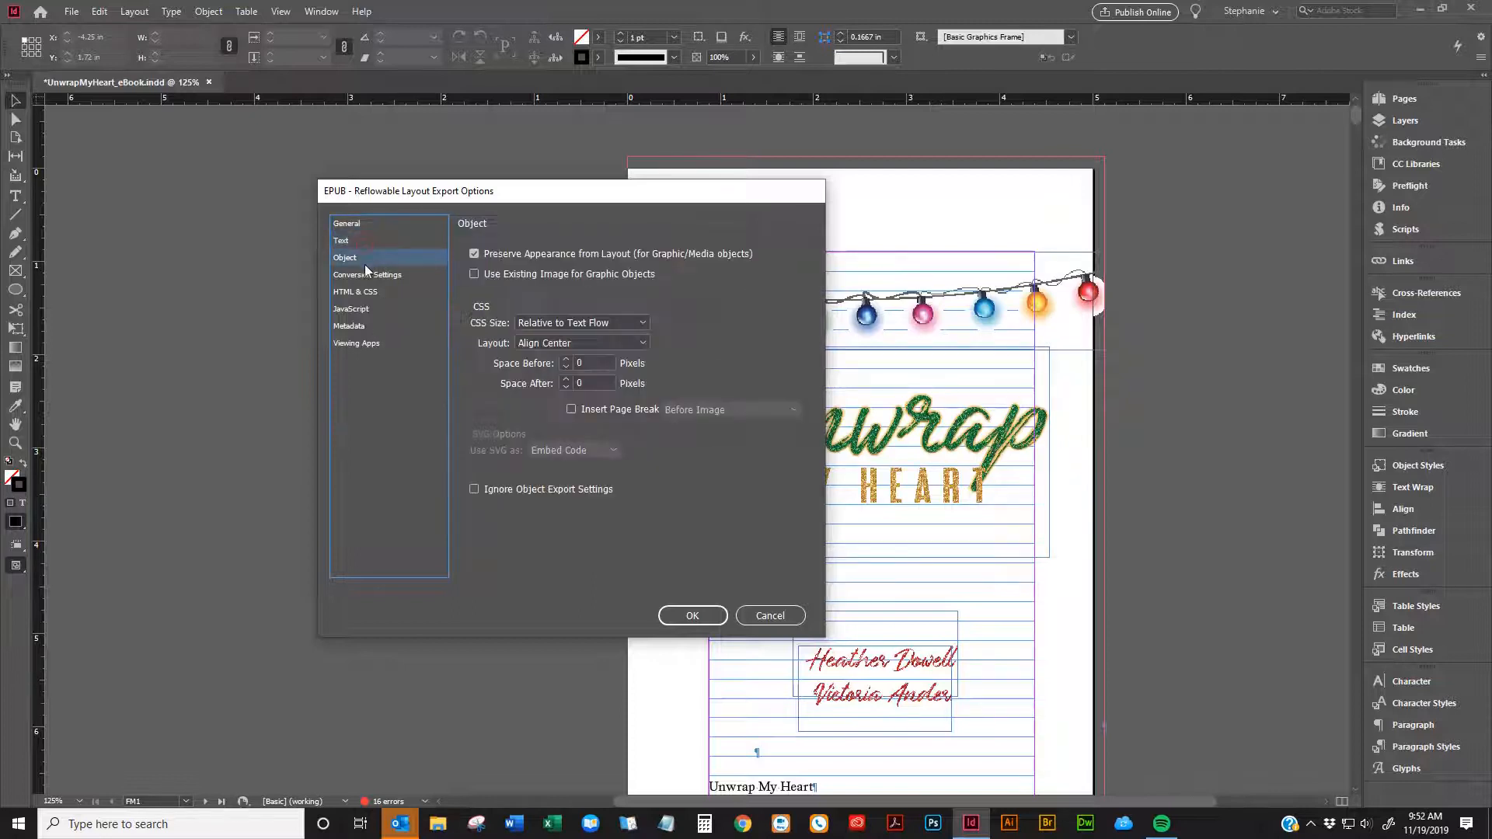
left_click(359, 274)
left_click(361, 309)
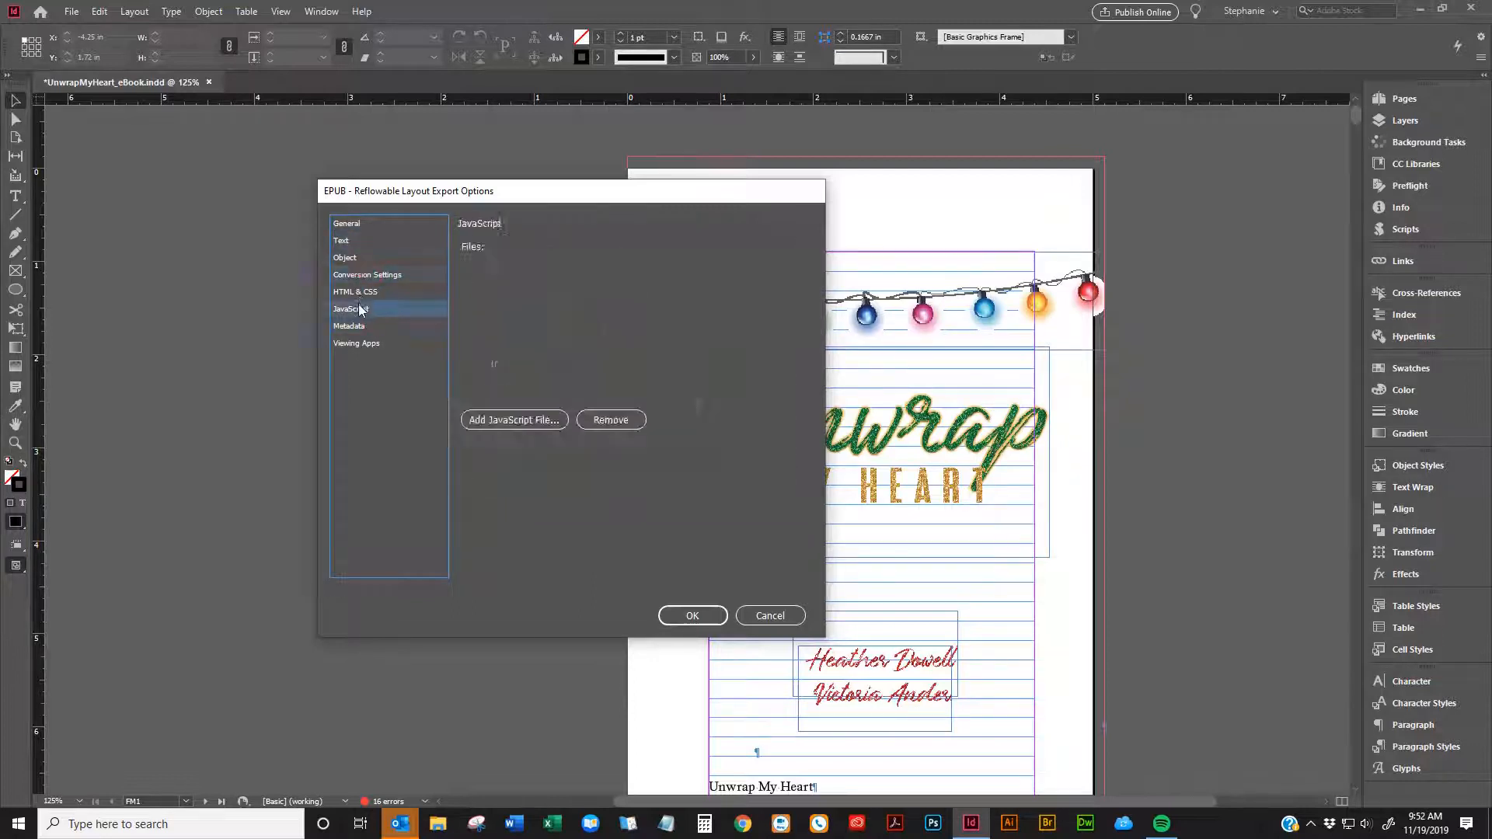
left_click(351, 226)
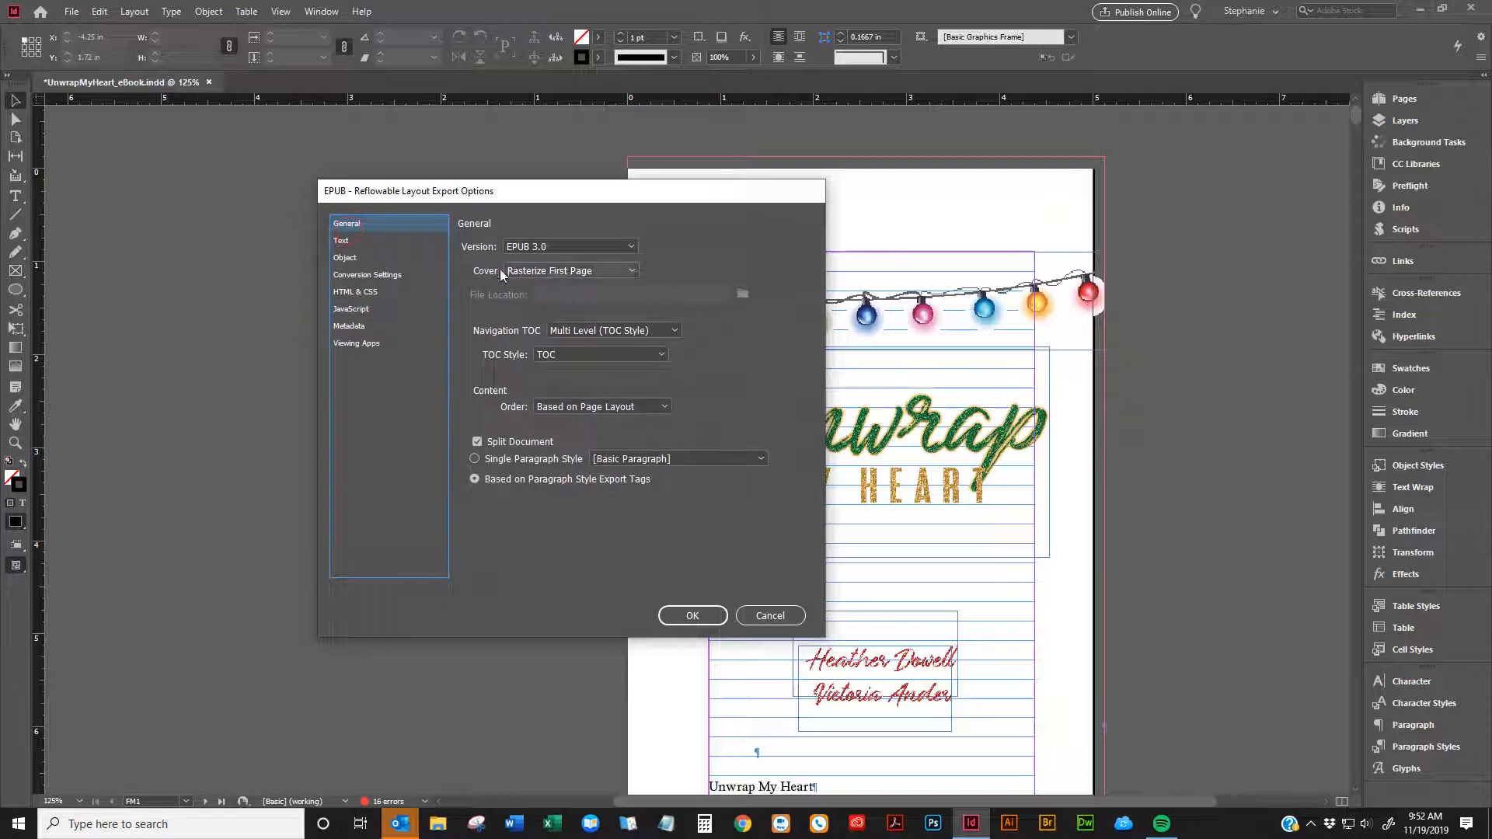
Set the EPUB cover to Choose Image and select the JPEG file cover.jpg from the eBook folder
left_click(581, 269)
left_click(559, 317)
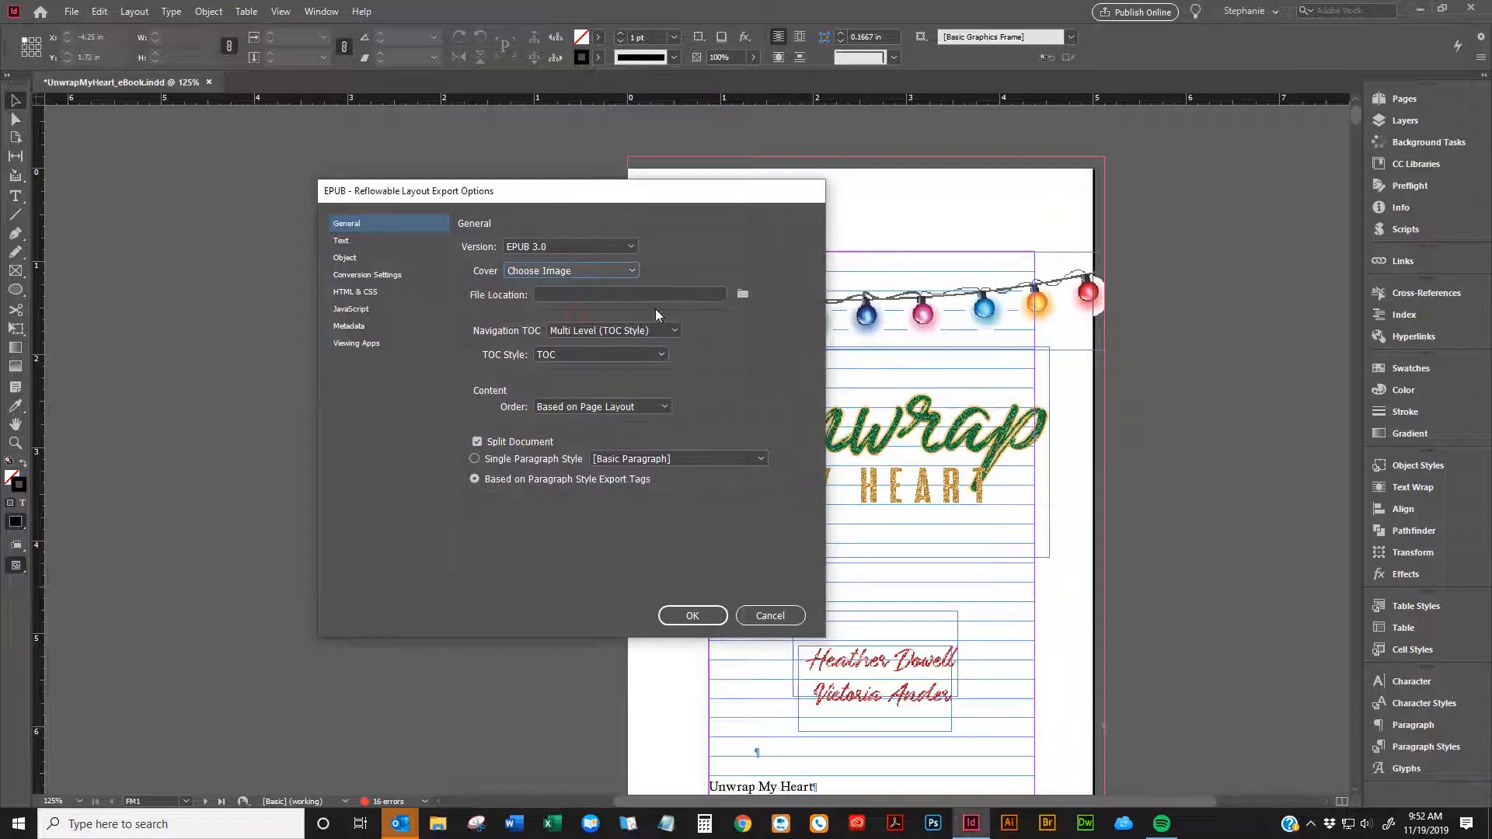
left_click(743, 294)
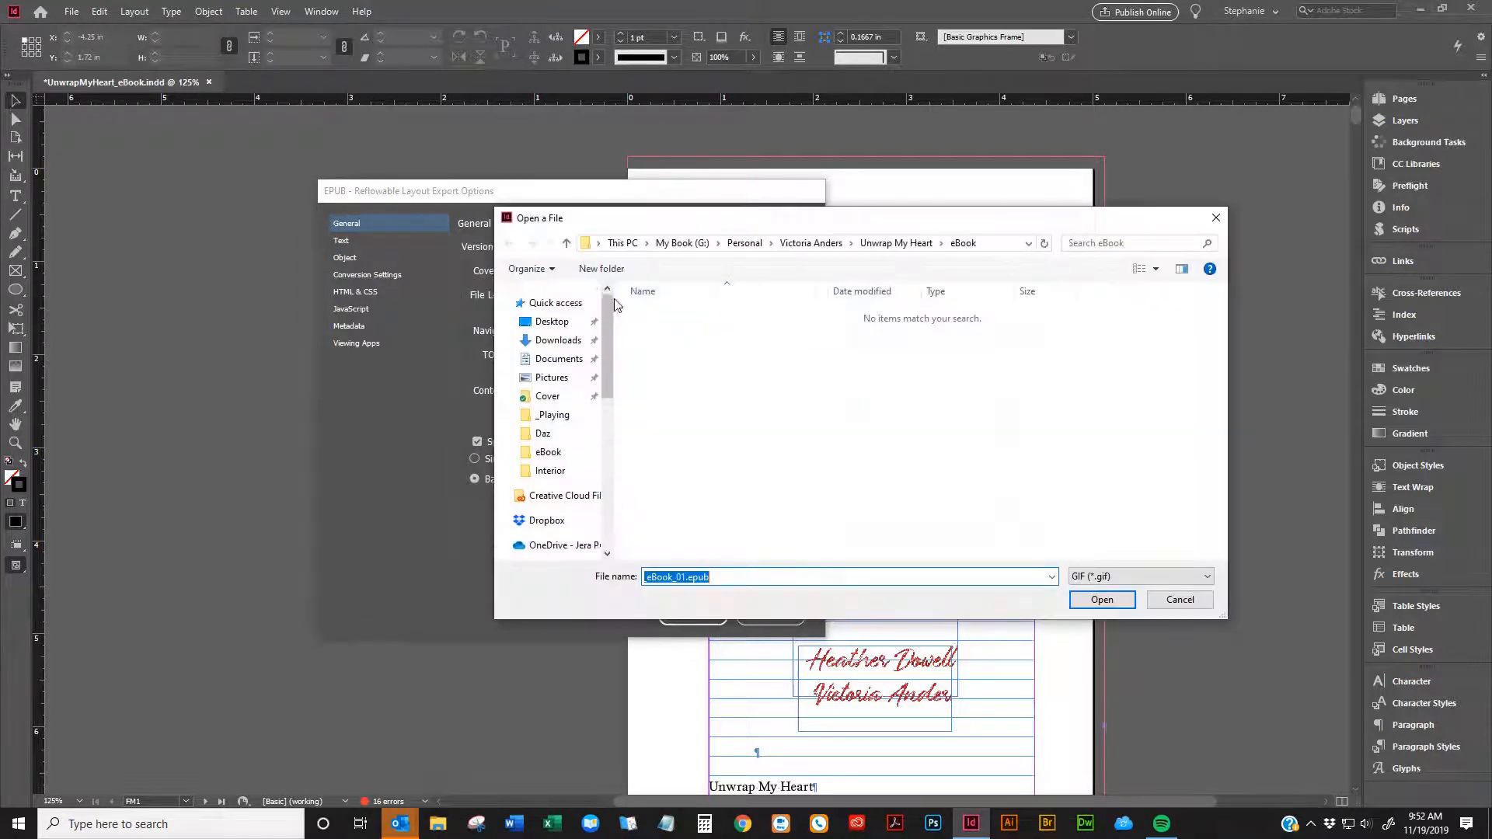
left_click(555, 303)
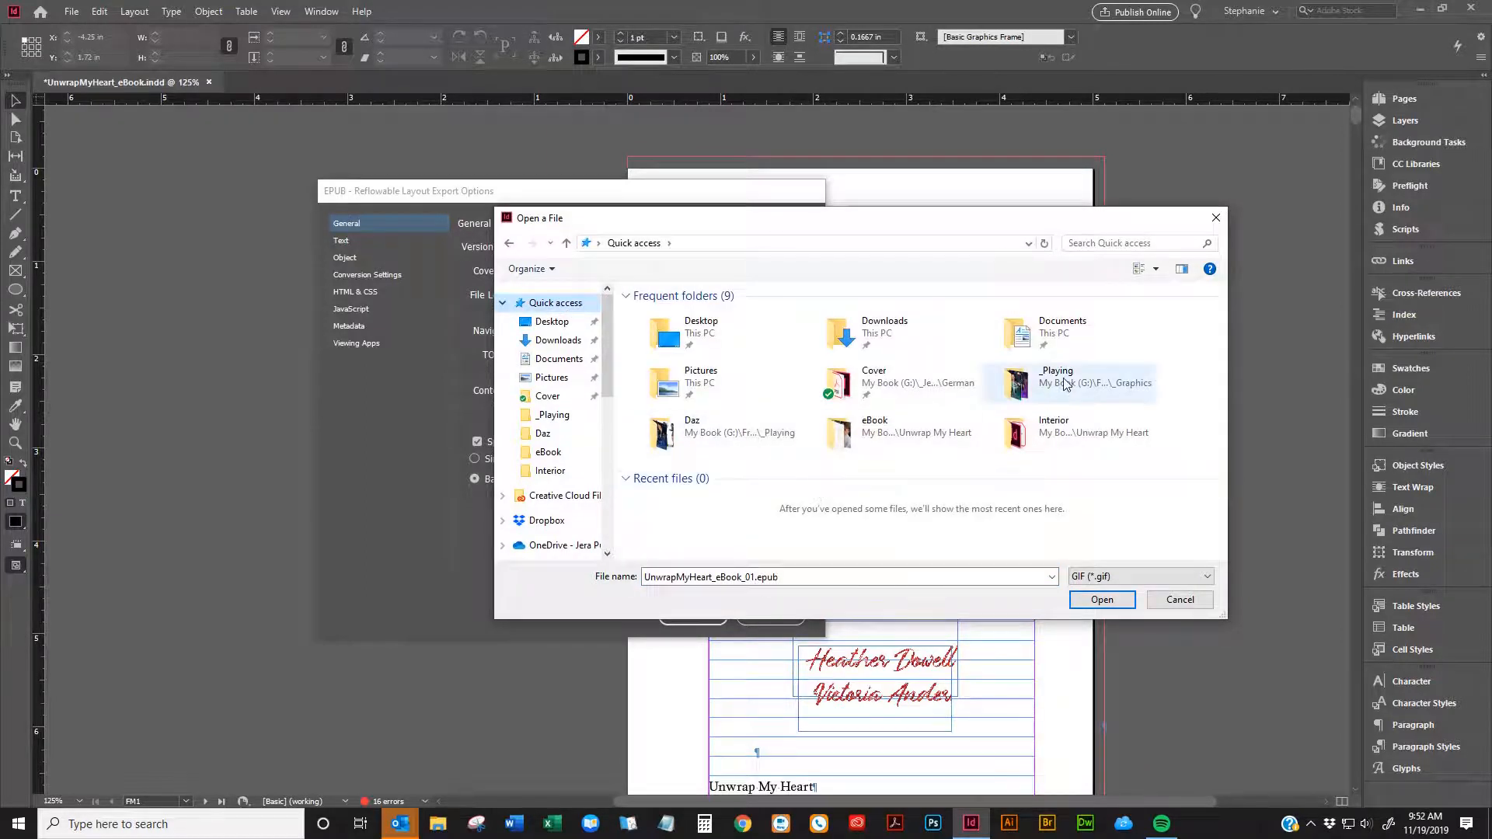
double_click(874, 427)
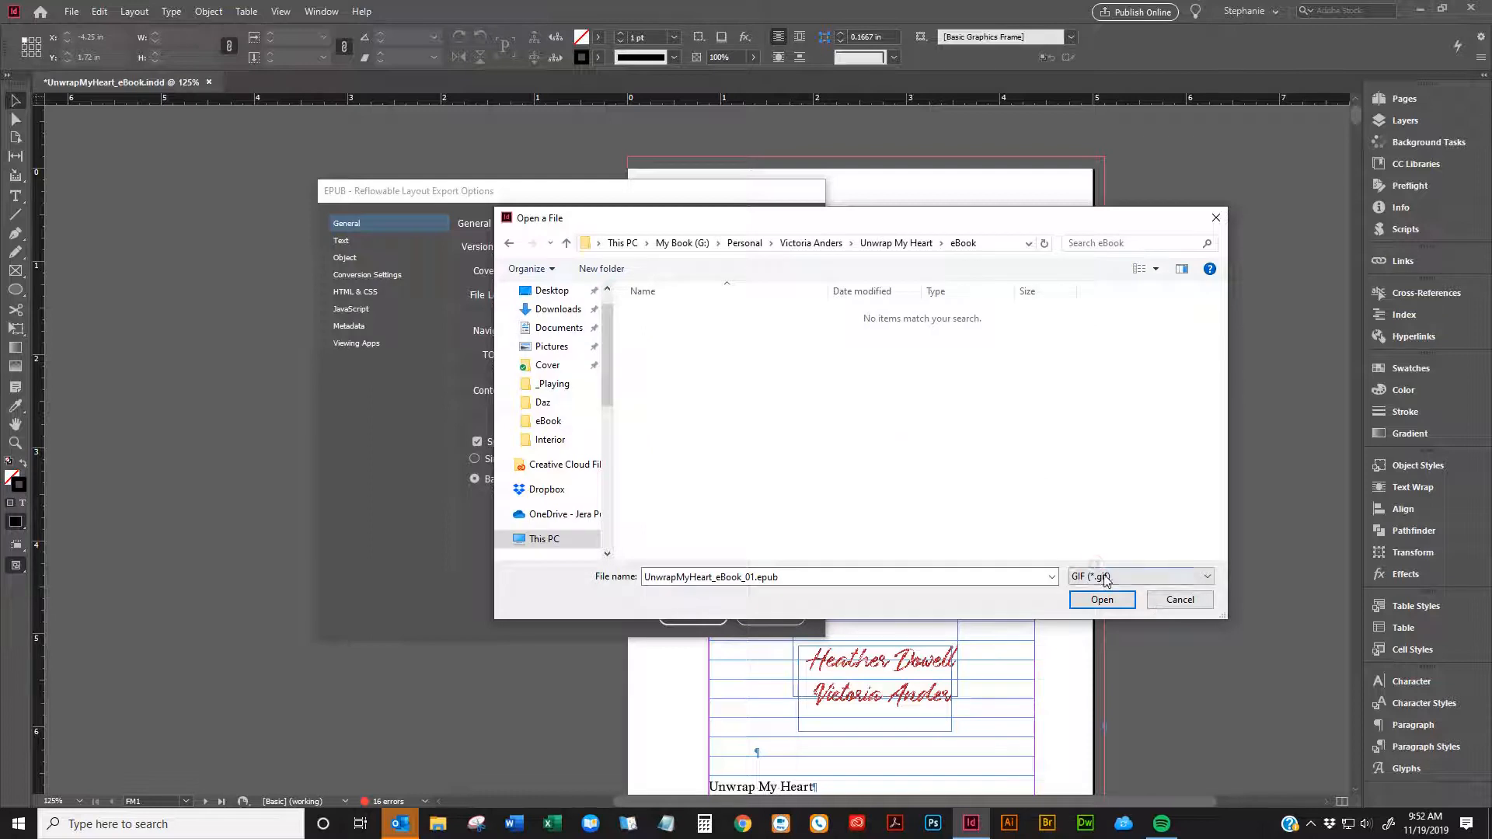
left_click(1106, 579)
left_click(1104, 607)
left_click(665, 314)
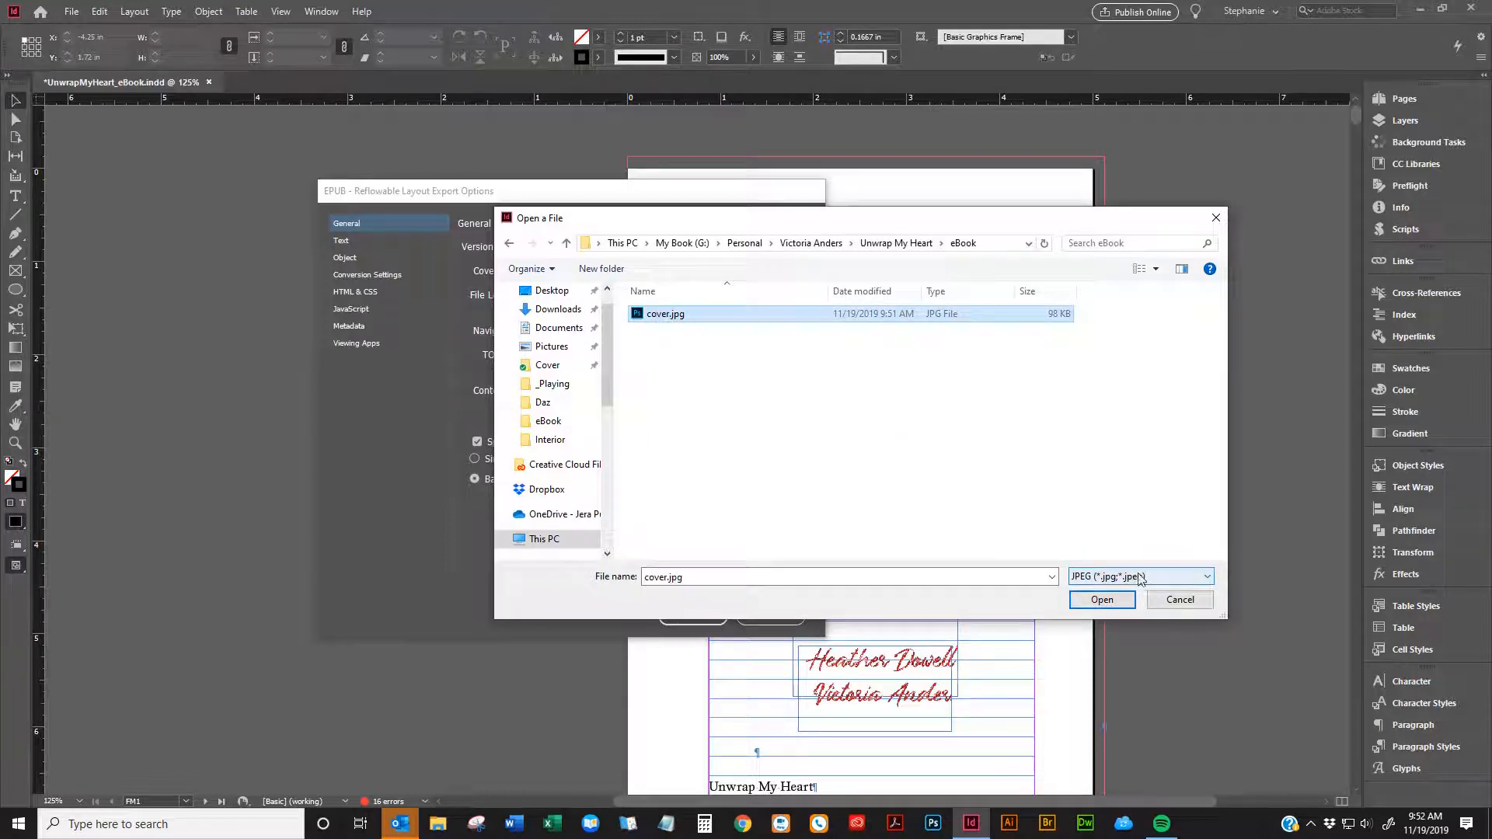
left_click(1099, 601)
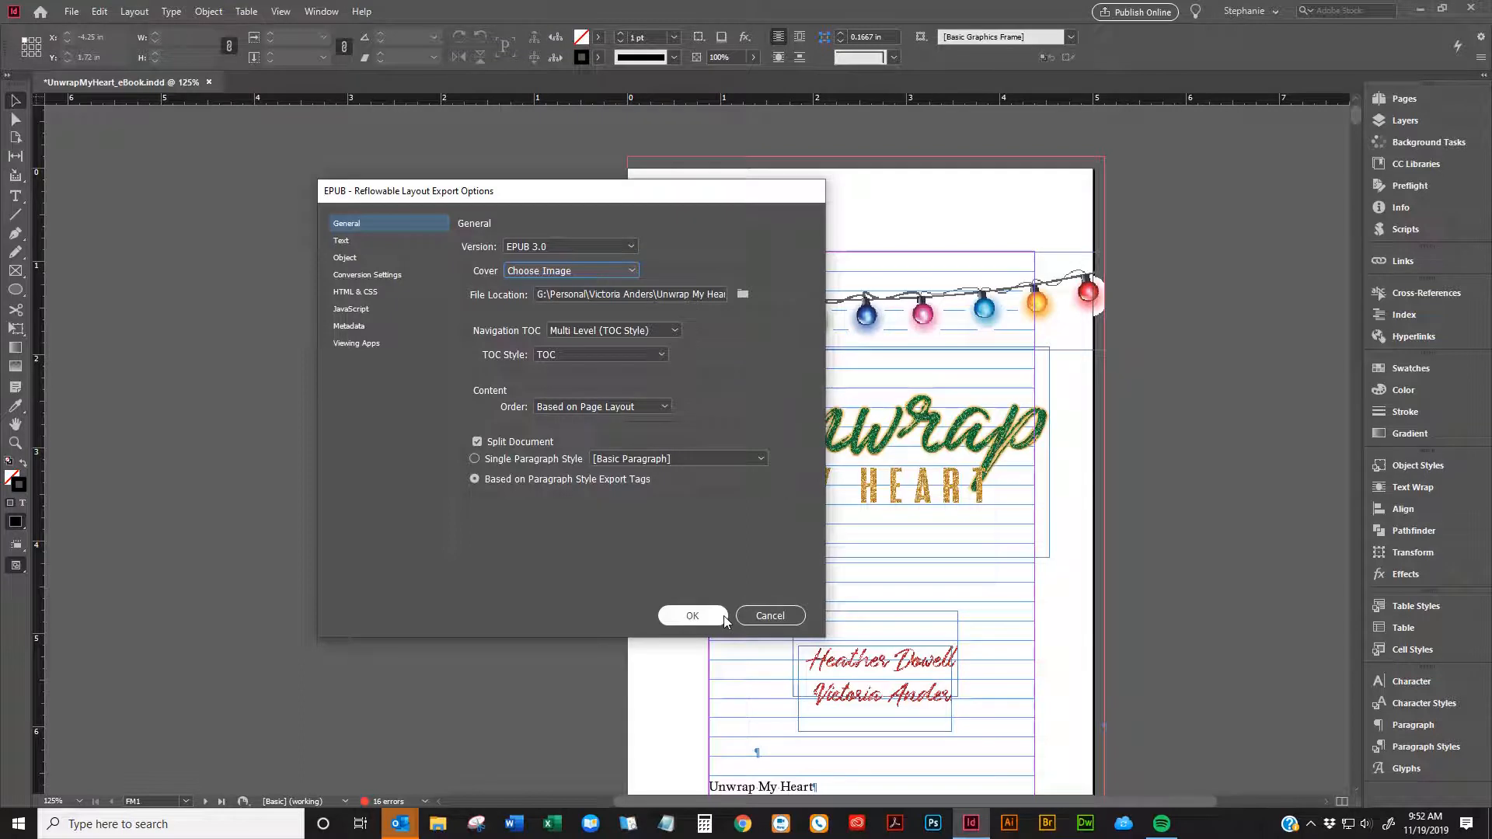
Run the EPUB export, dismiss its warnings and close the exported book in Adobe Digital Editions
left_click(692, 616)
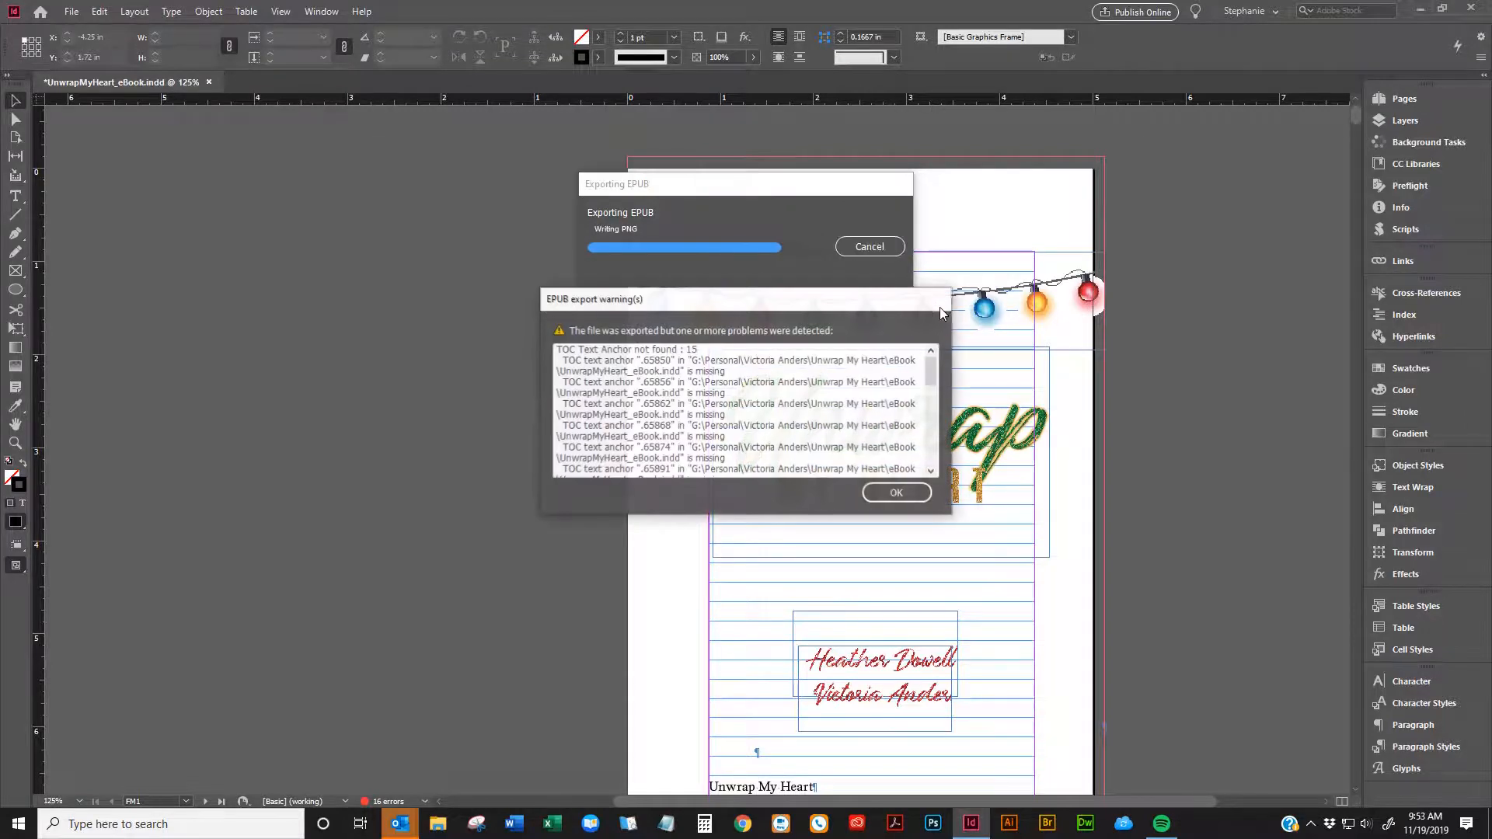
left_click(904, 495)
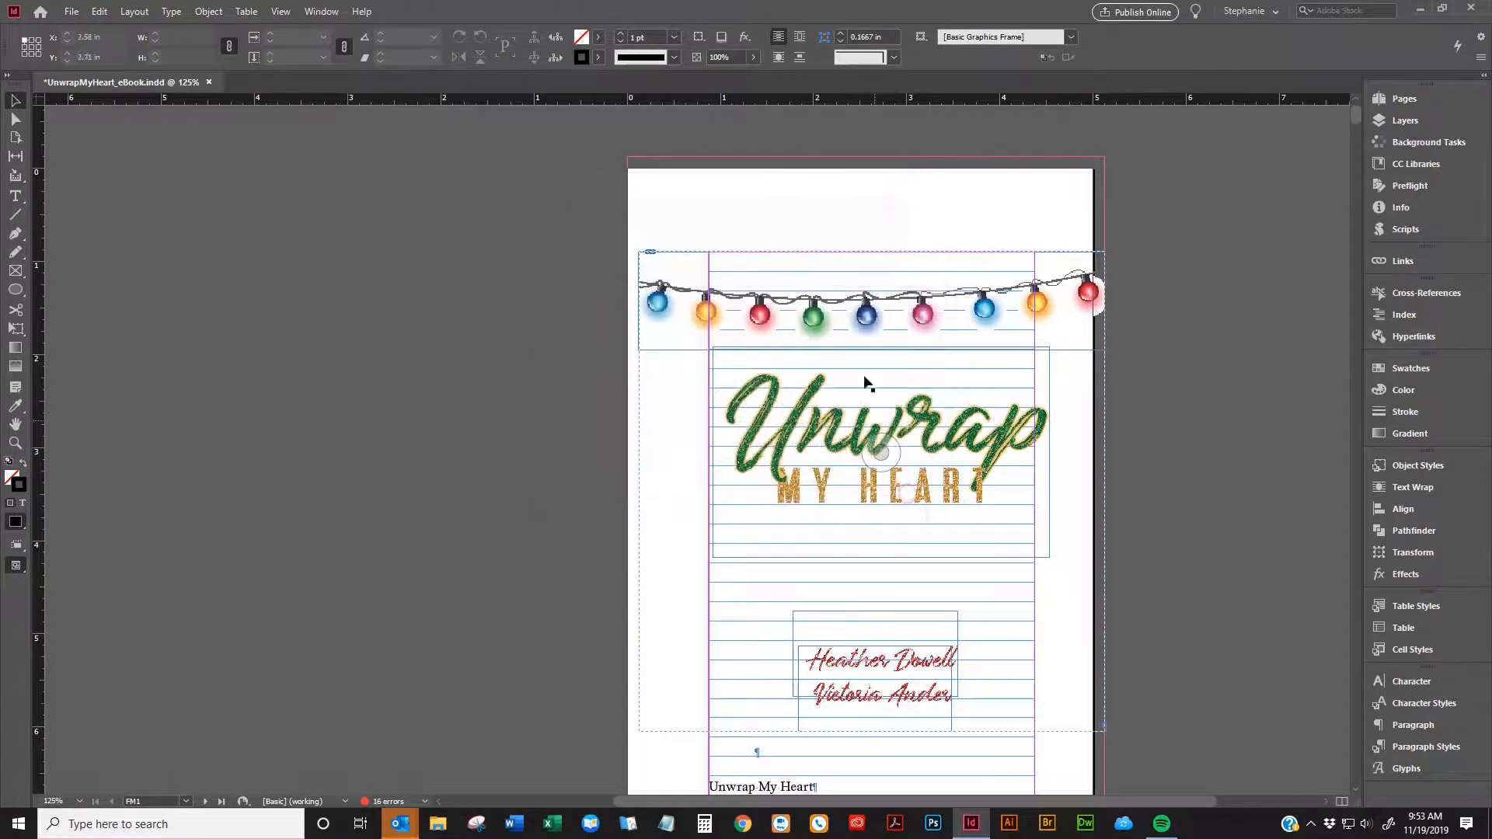
left_click(1396, 747)
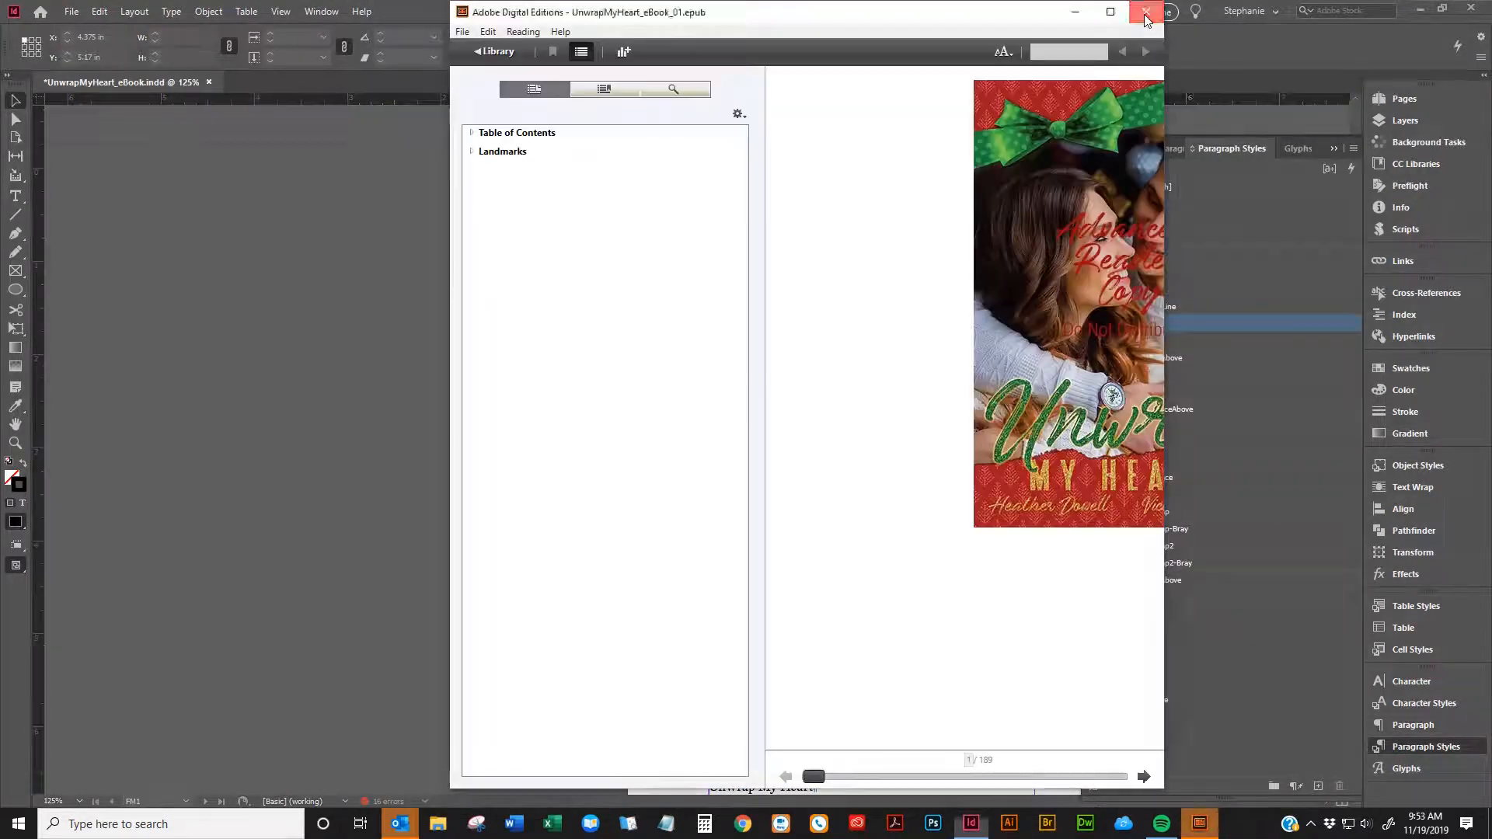
left_click(1144, 12)
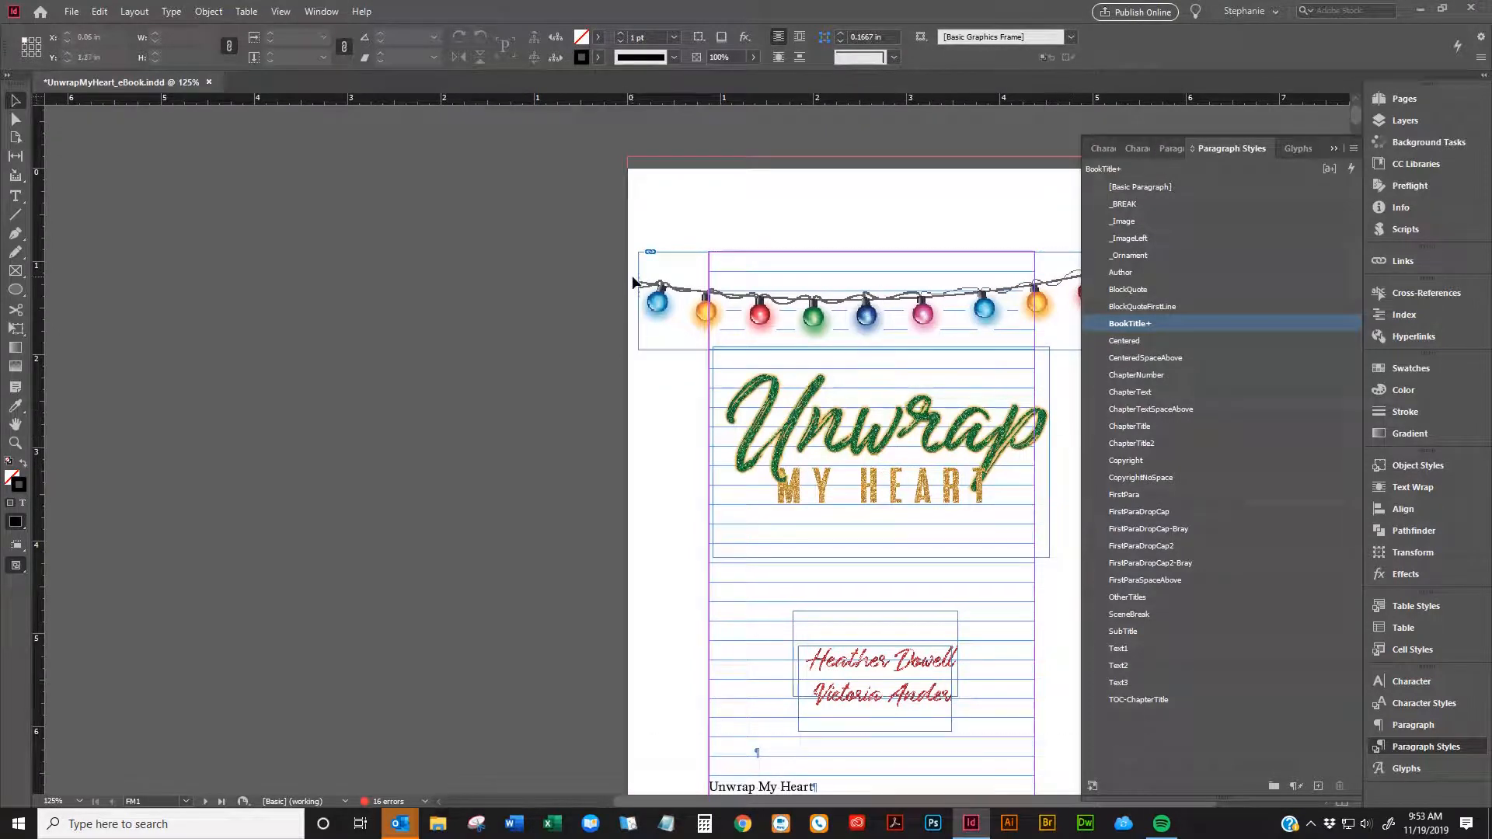
Open Edit All Export Tags for the paragraph styles and enlarge the dialog to show more styles
left_click_drag(836, 798, 1023, 798)
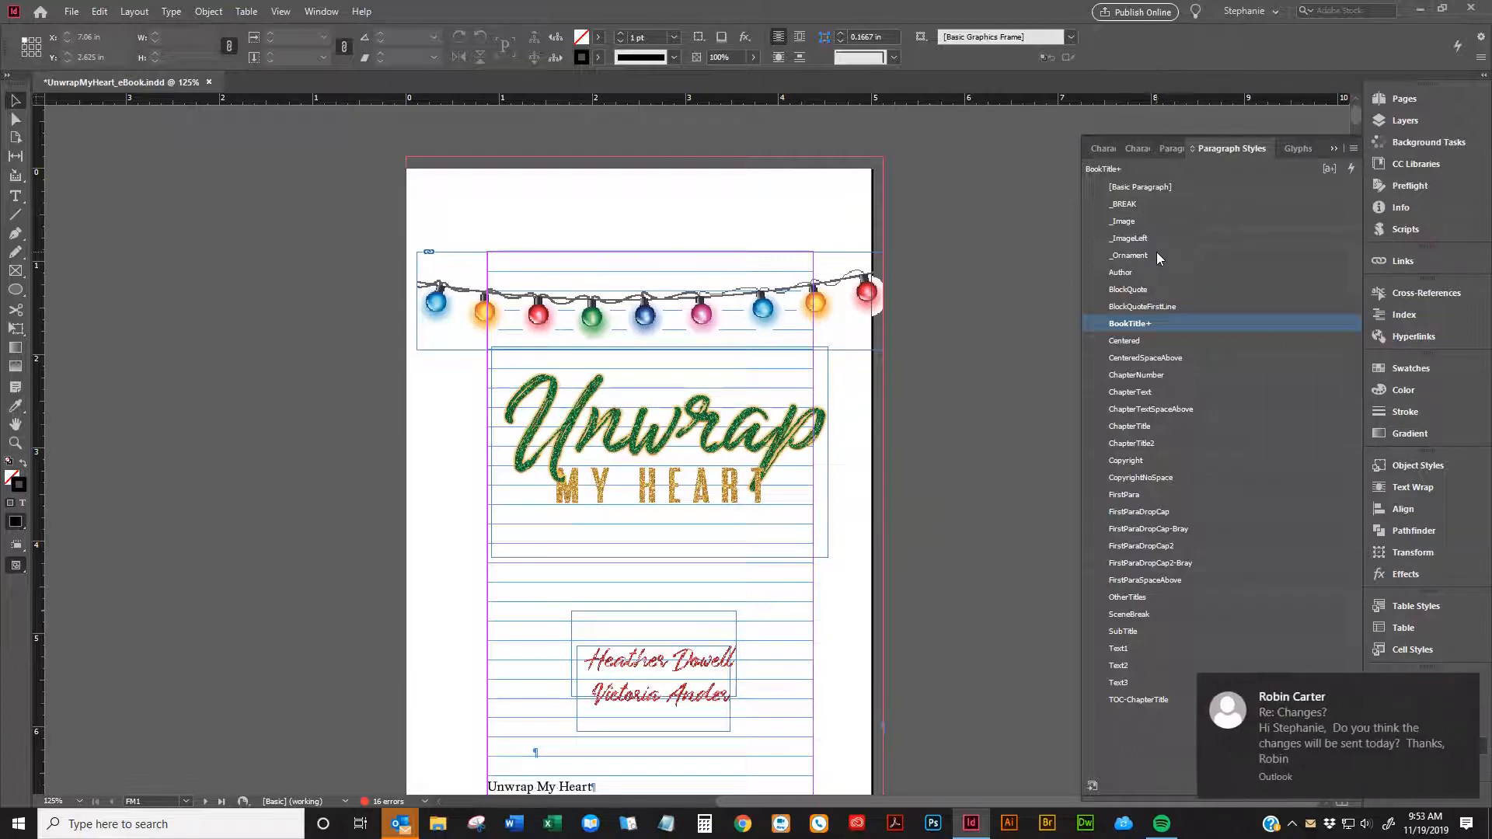
left_click(1352, 148)
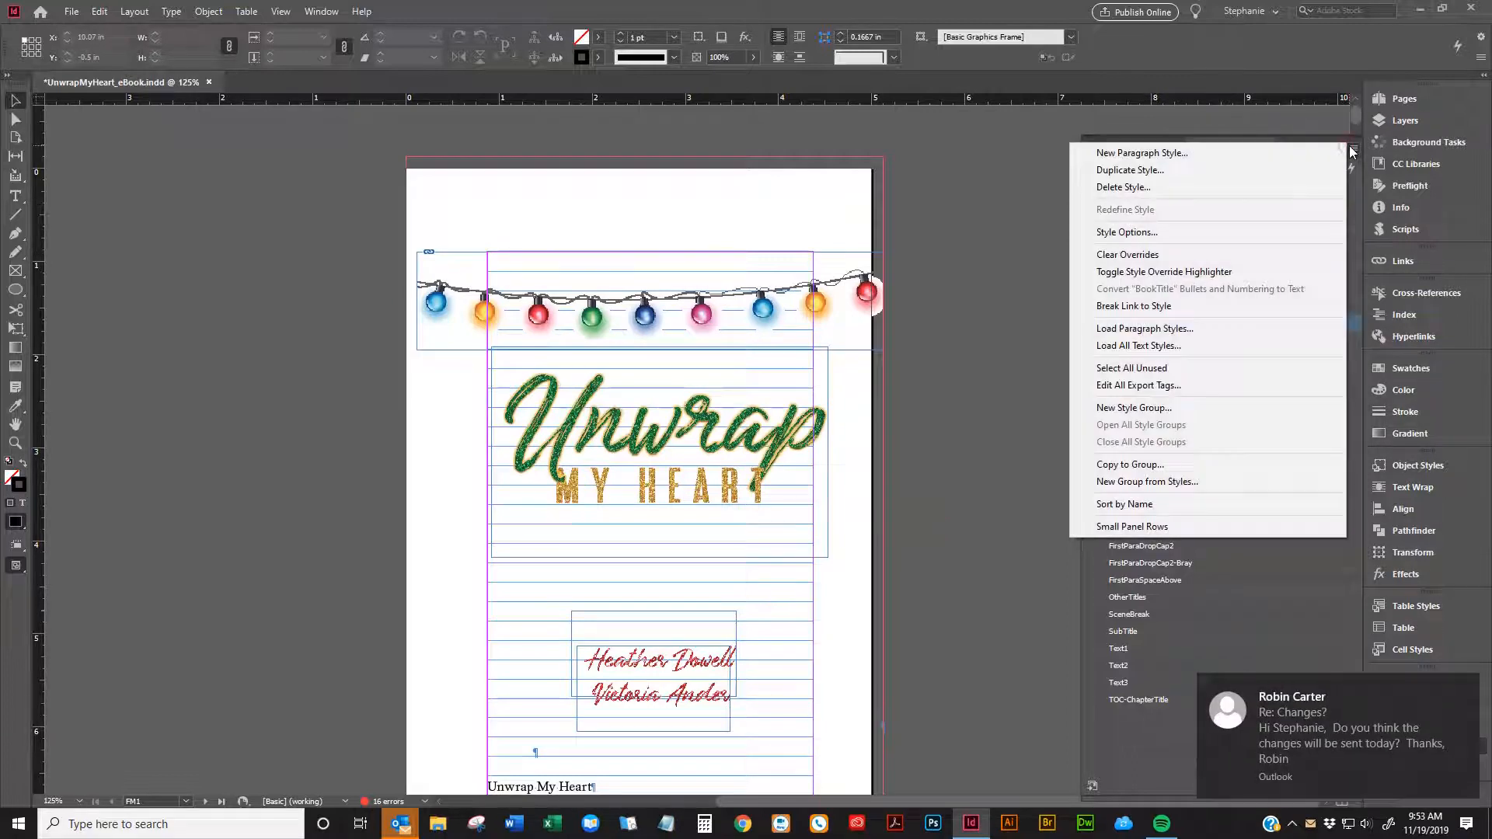
left_click(1352, 150)
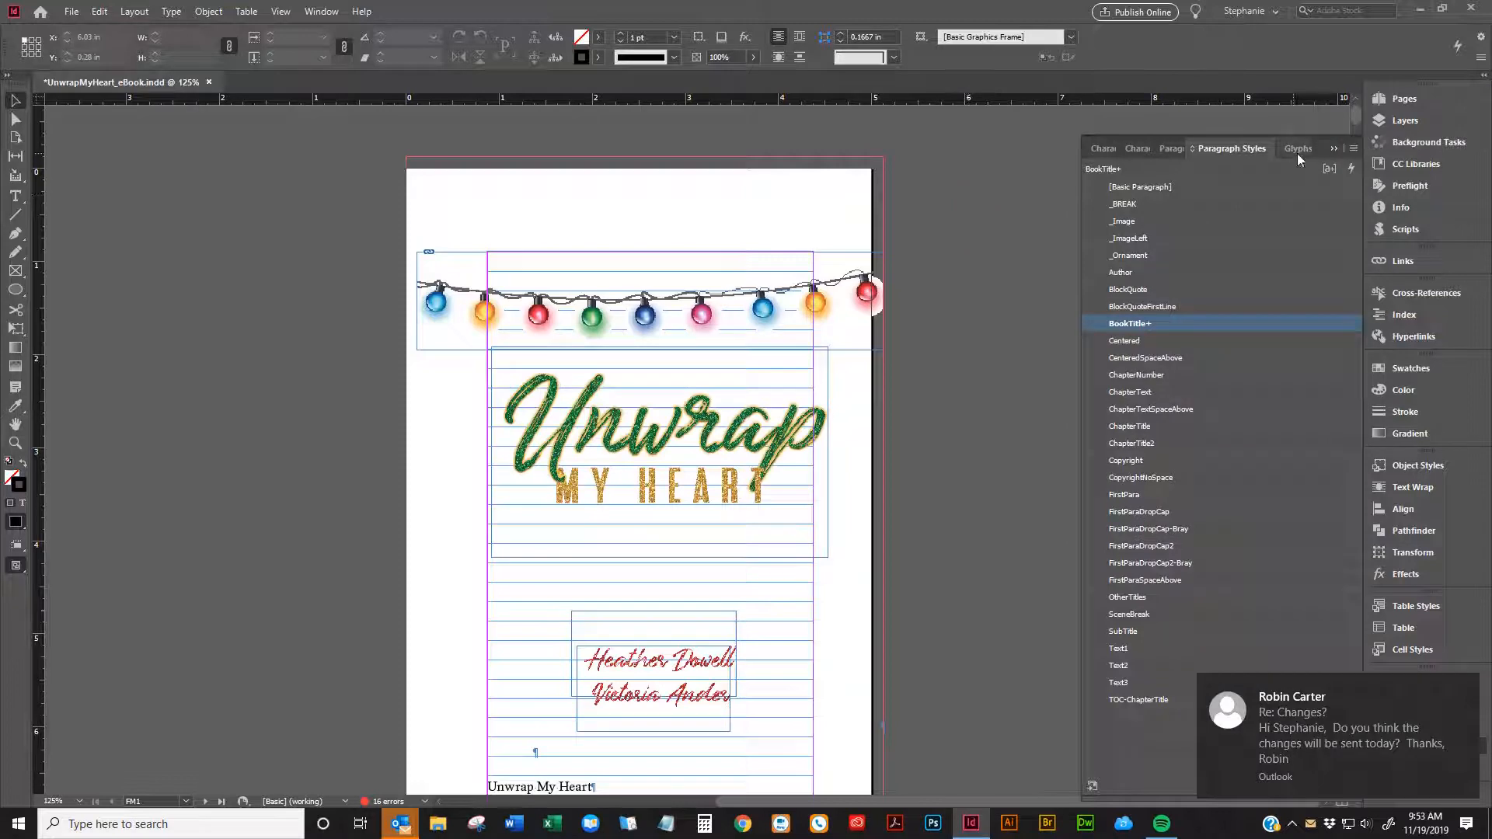
left_click(1353, 150)
left_click(1354, 148)
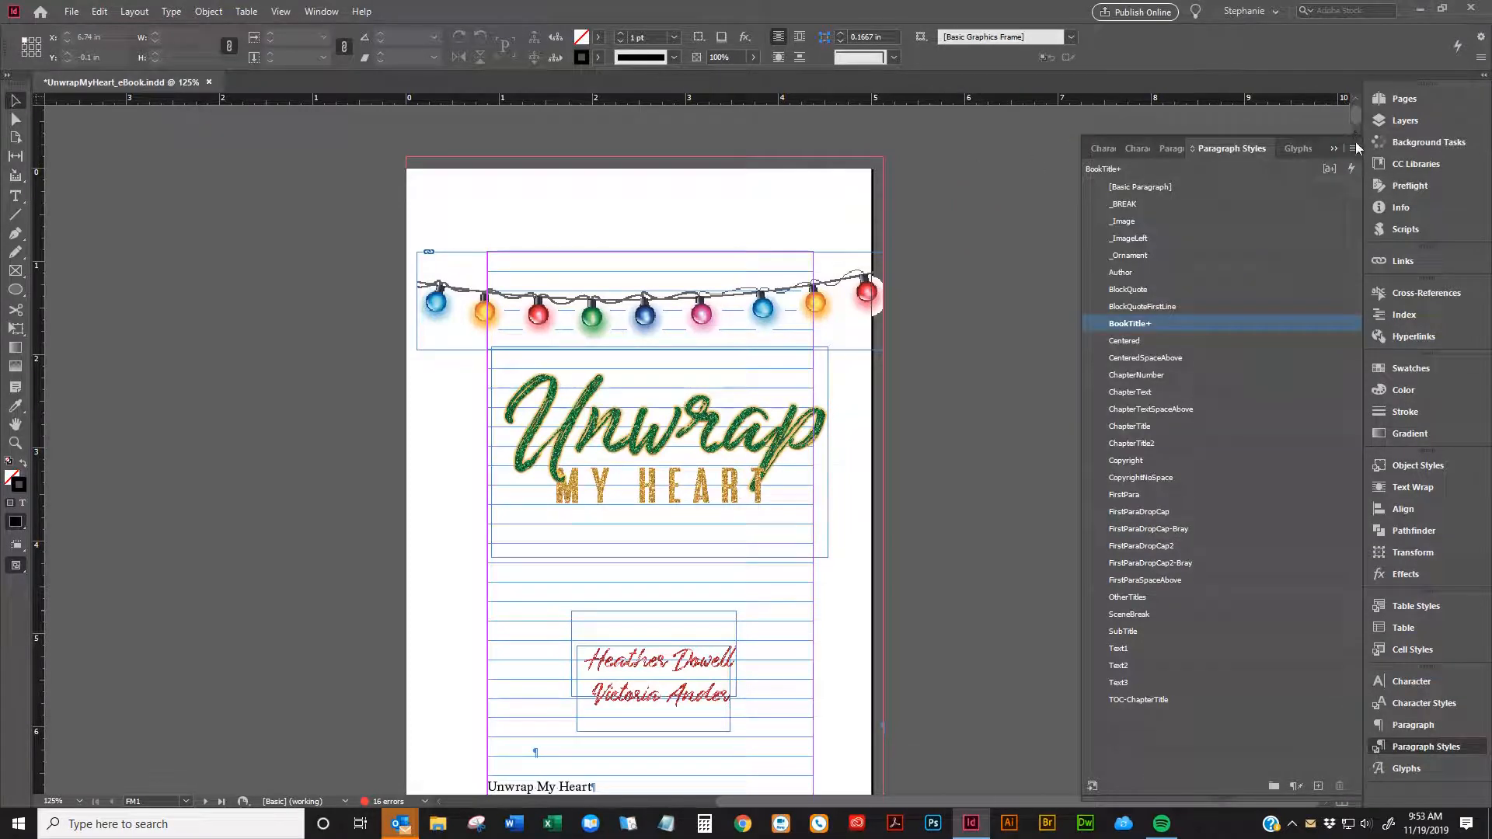
left_click(1353, 148)
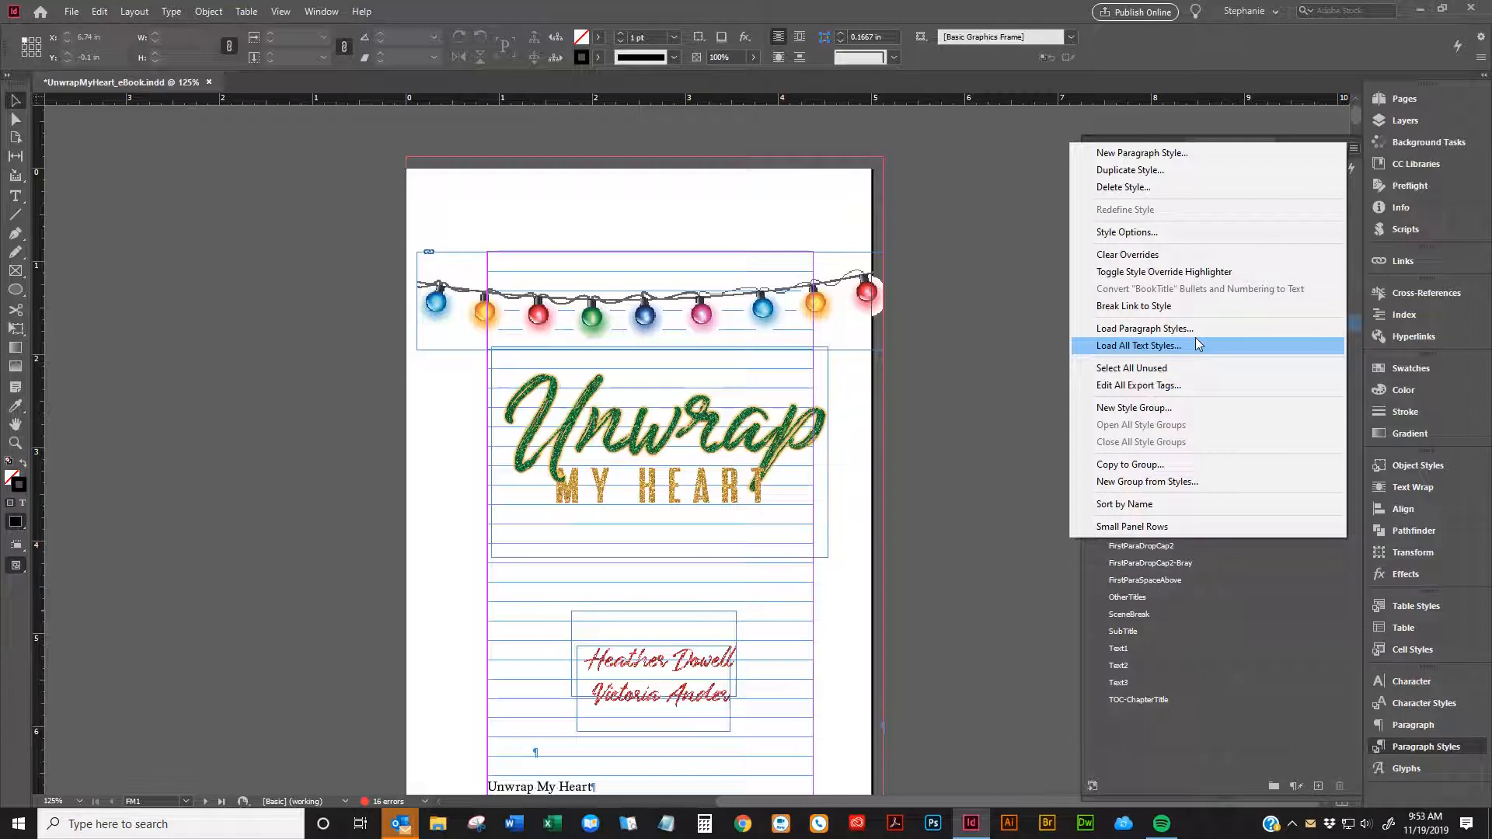
left_click(1166, 387)
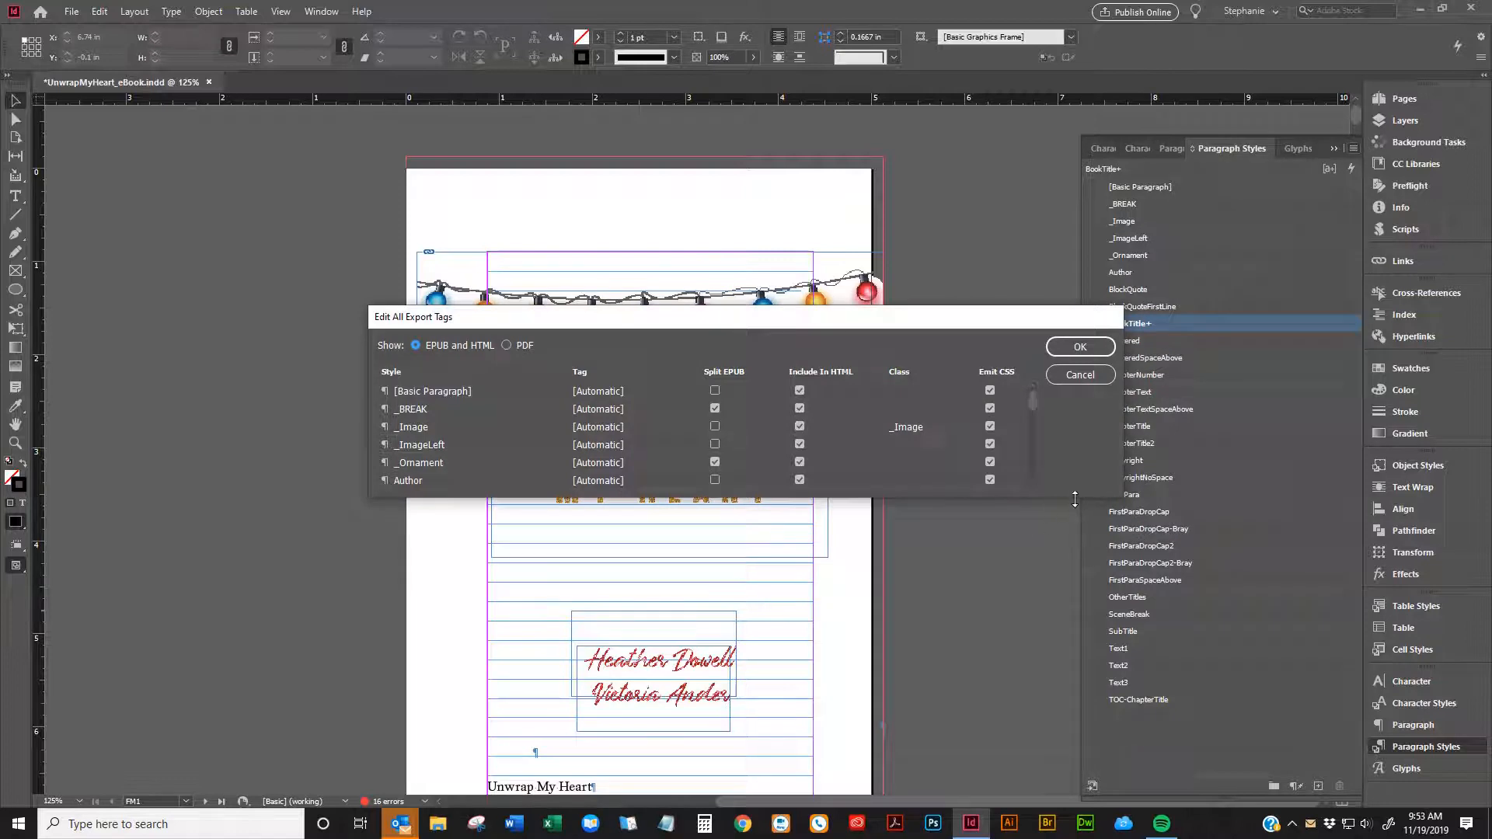
left_click_drag(1075, 500, 1024, 831)
left_click_drag(831, 322, 884, 164)
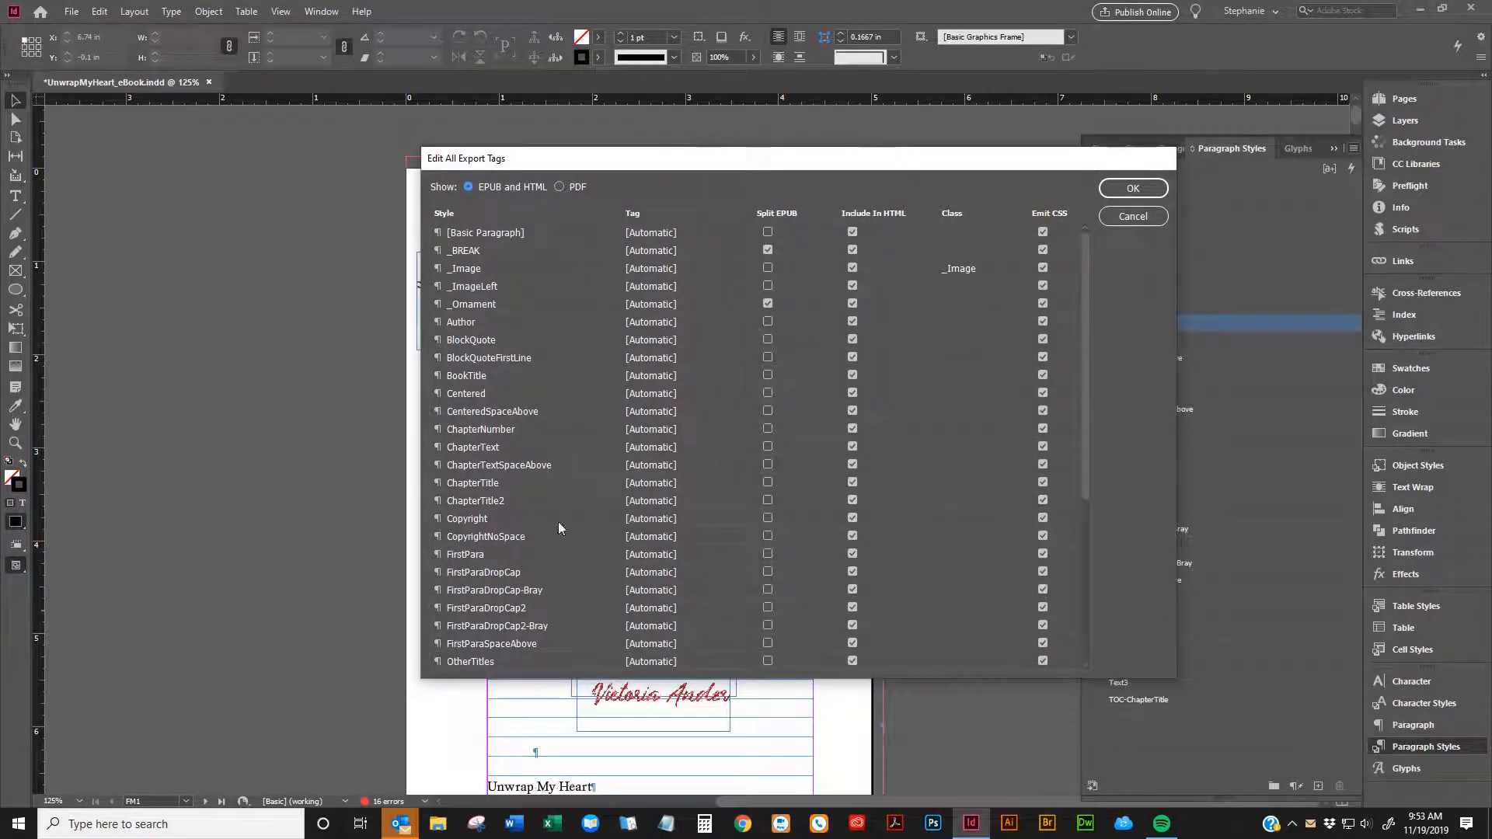
Review the EPUB and HTML export tags, clear the class of the _Image style and apply the change
scroll(587, 458, "down", 3)
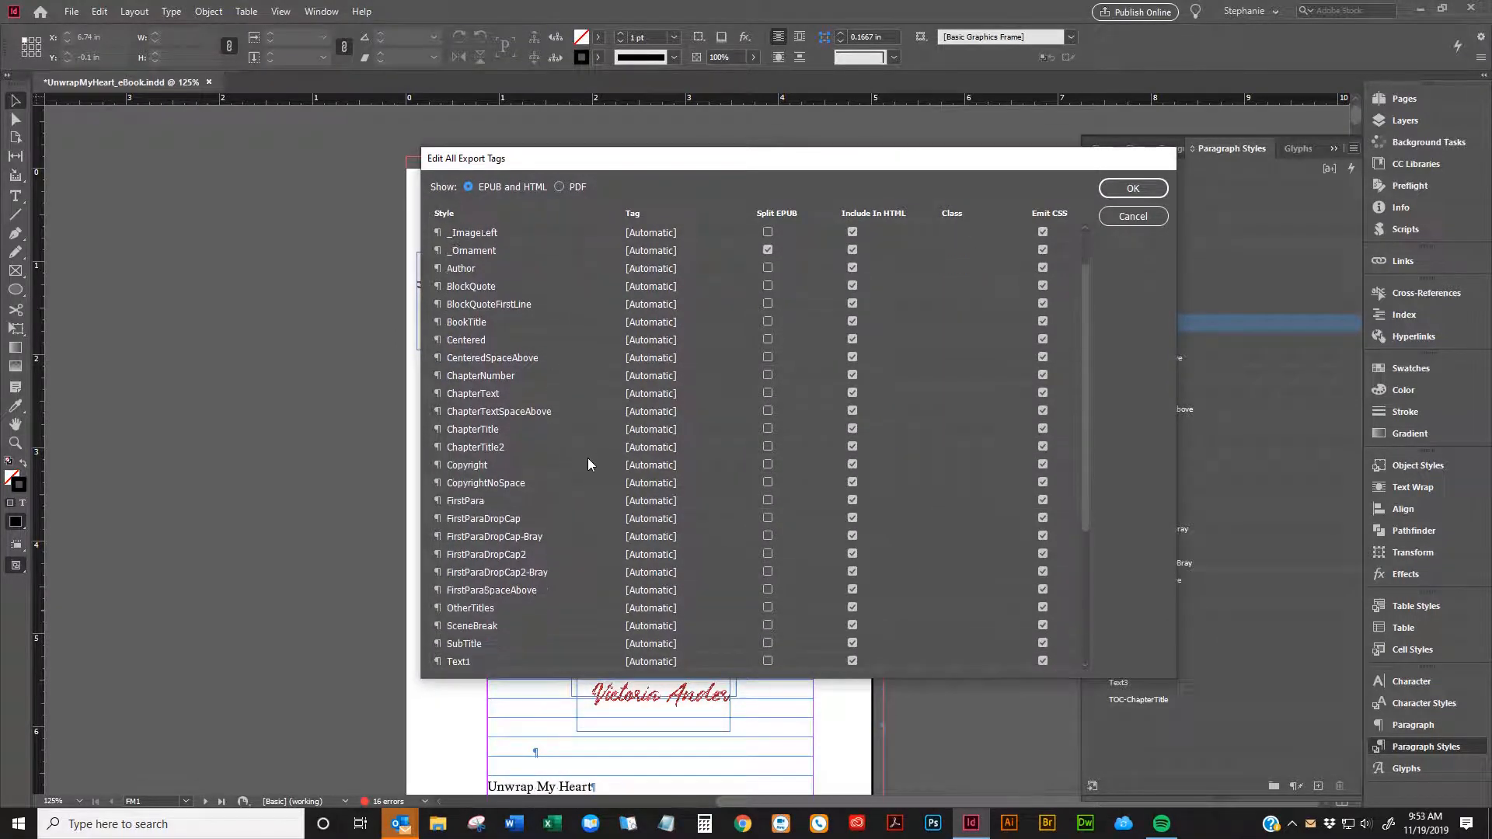
scroll(592, 454, "down", 3)
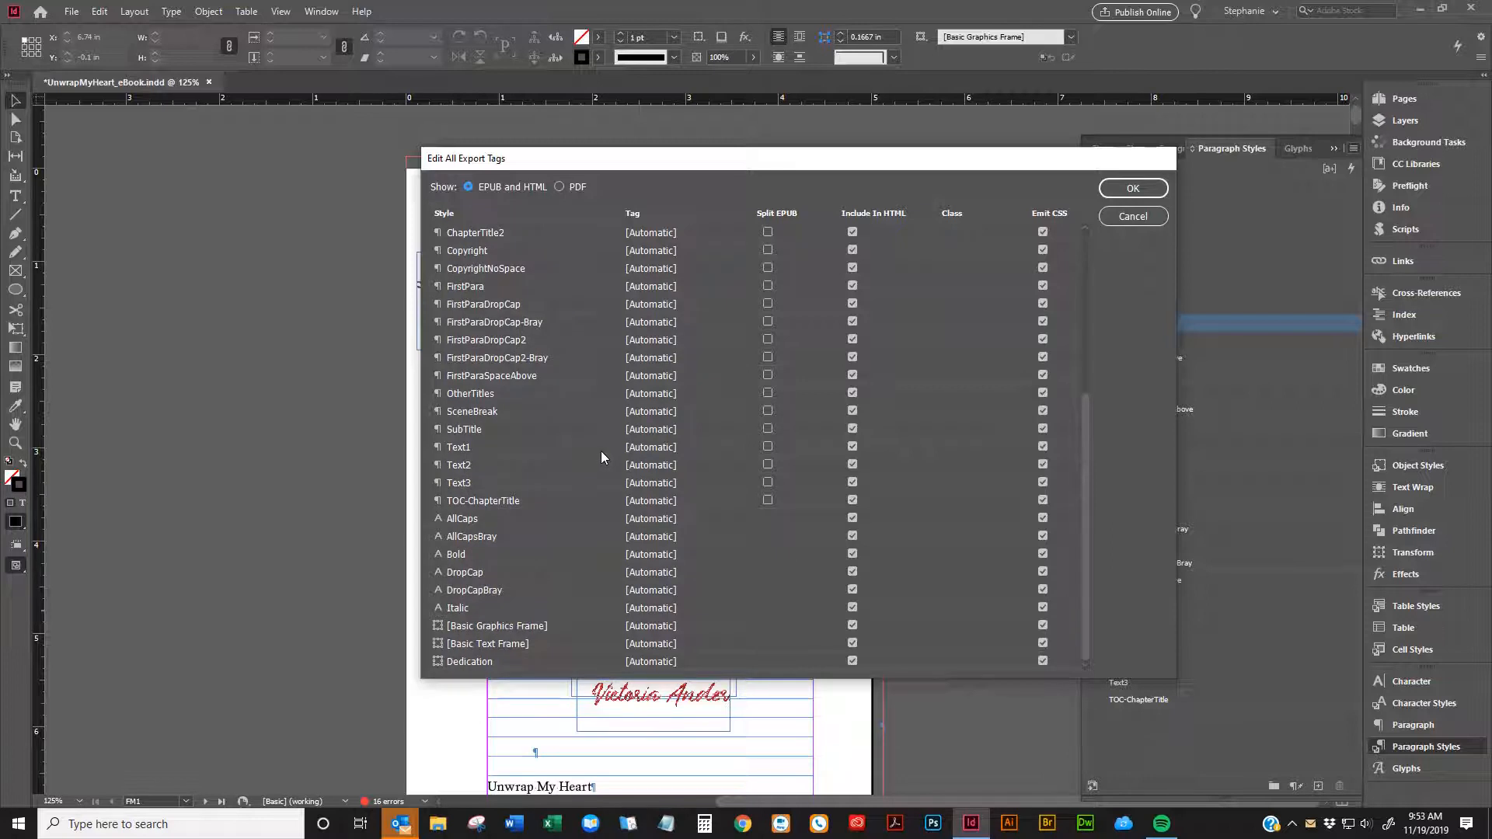
scroll(600, 451, "up", 6)
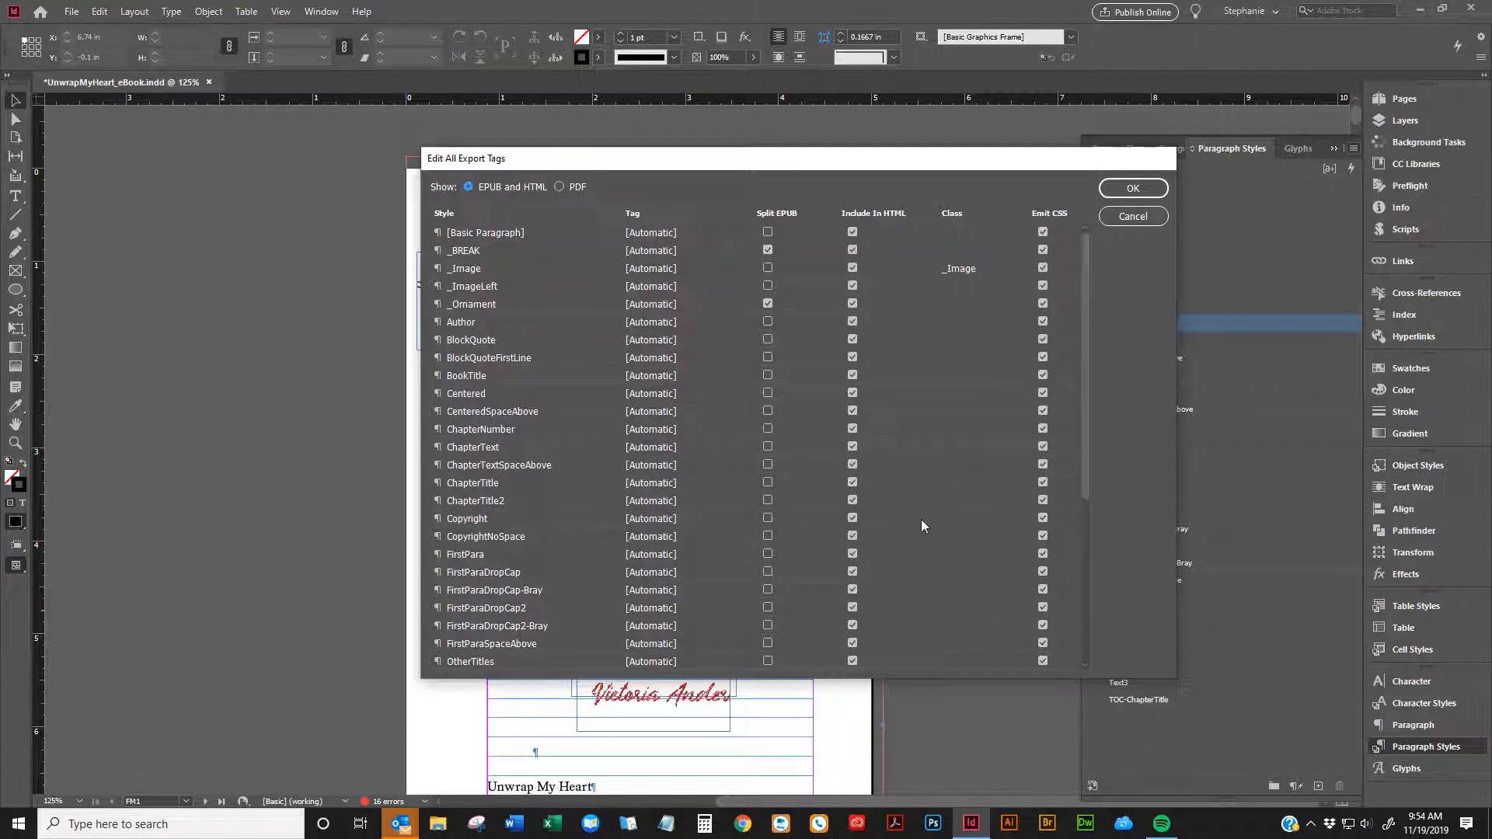
left_click(969, 271)
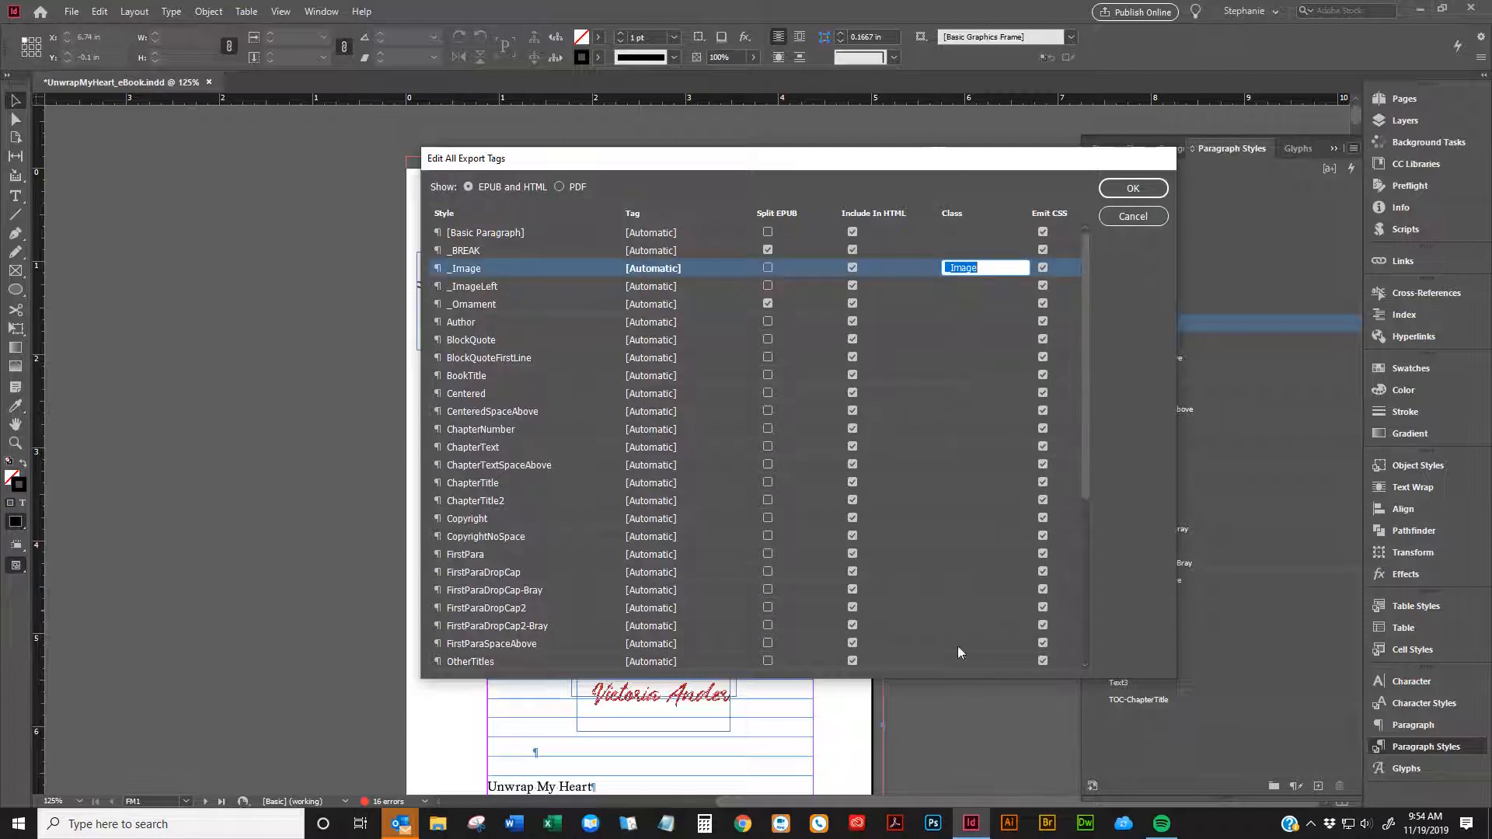
key("BackSpace")
left_click(514, 292)
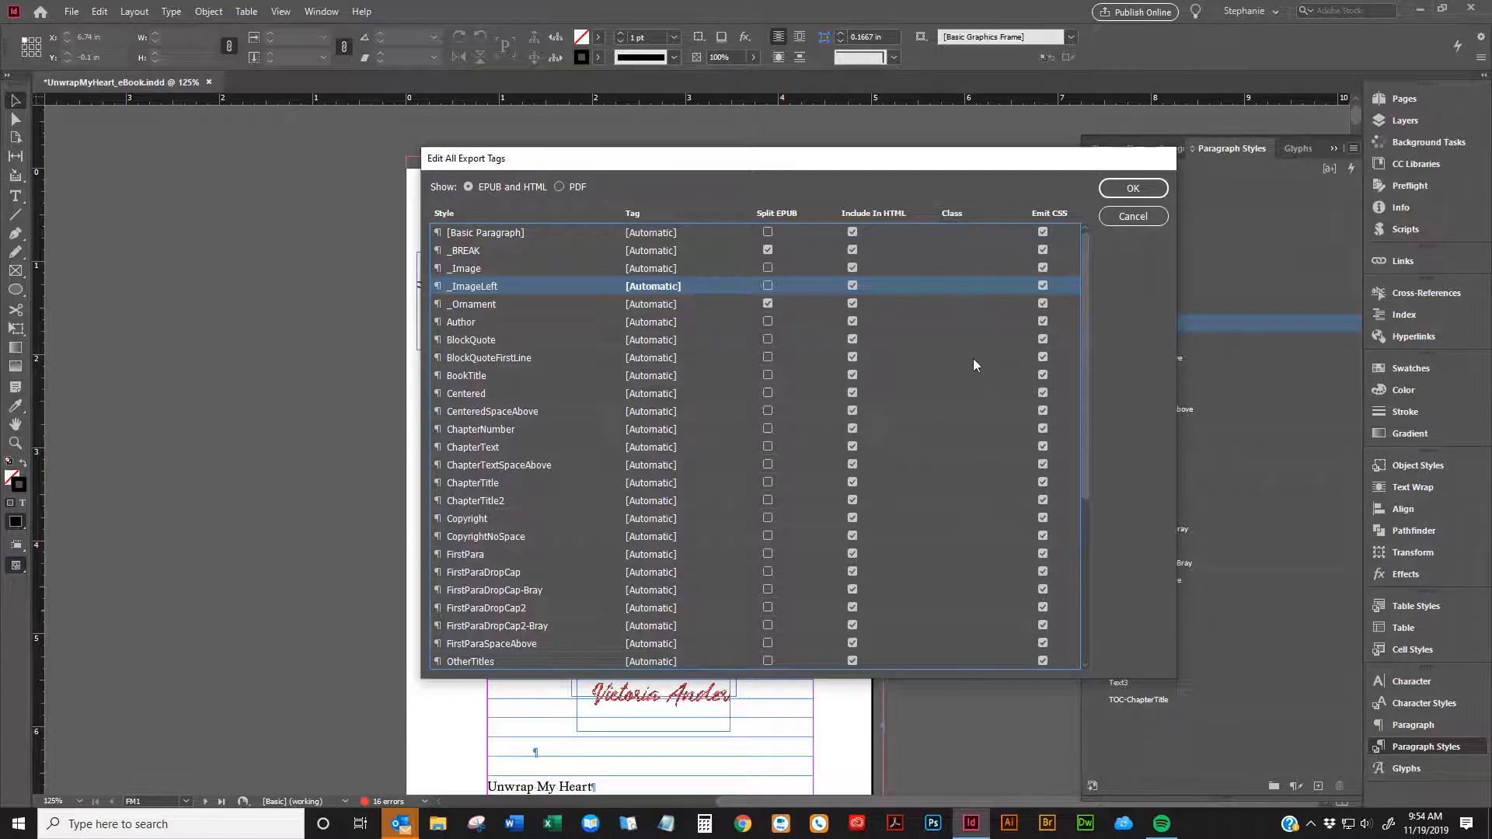
scroll(487, 312, "down", 1)
scroll(487, 313, "down", 13)
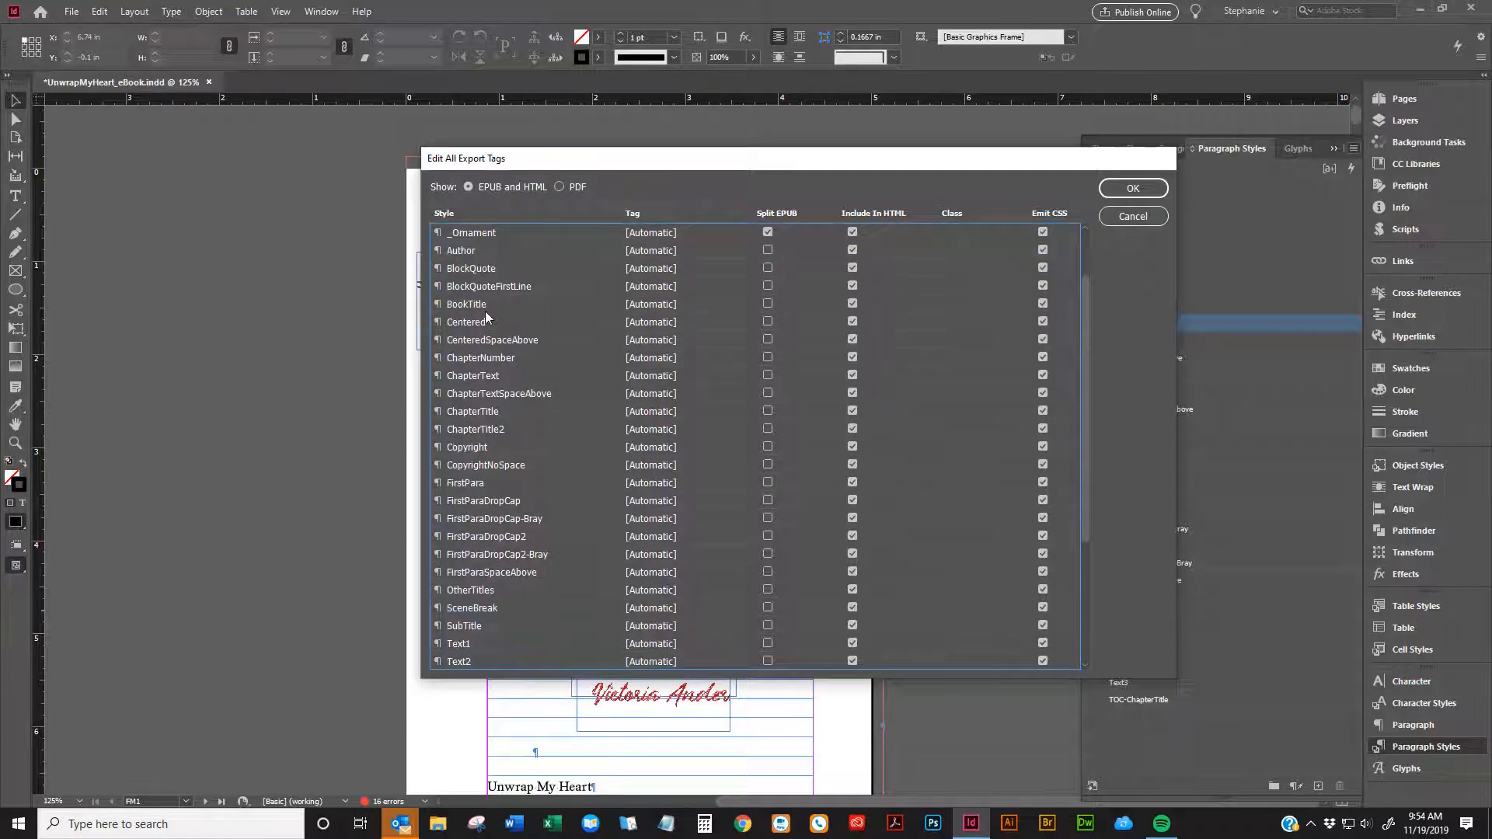
scroll(506, 358, "up", 14)
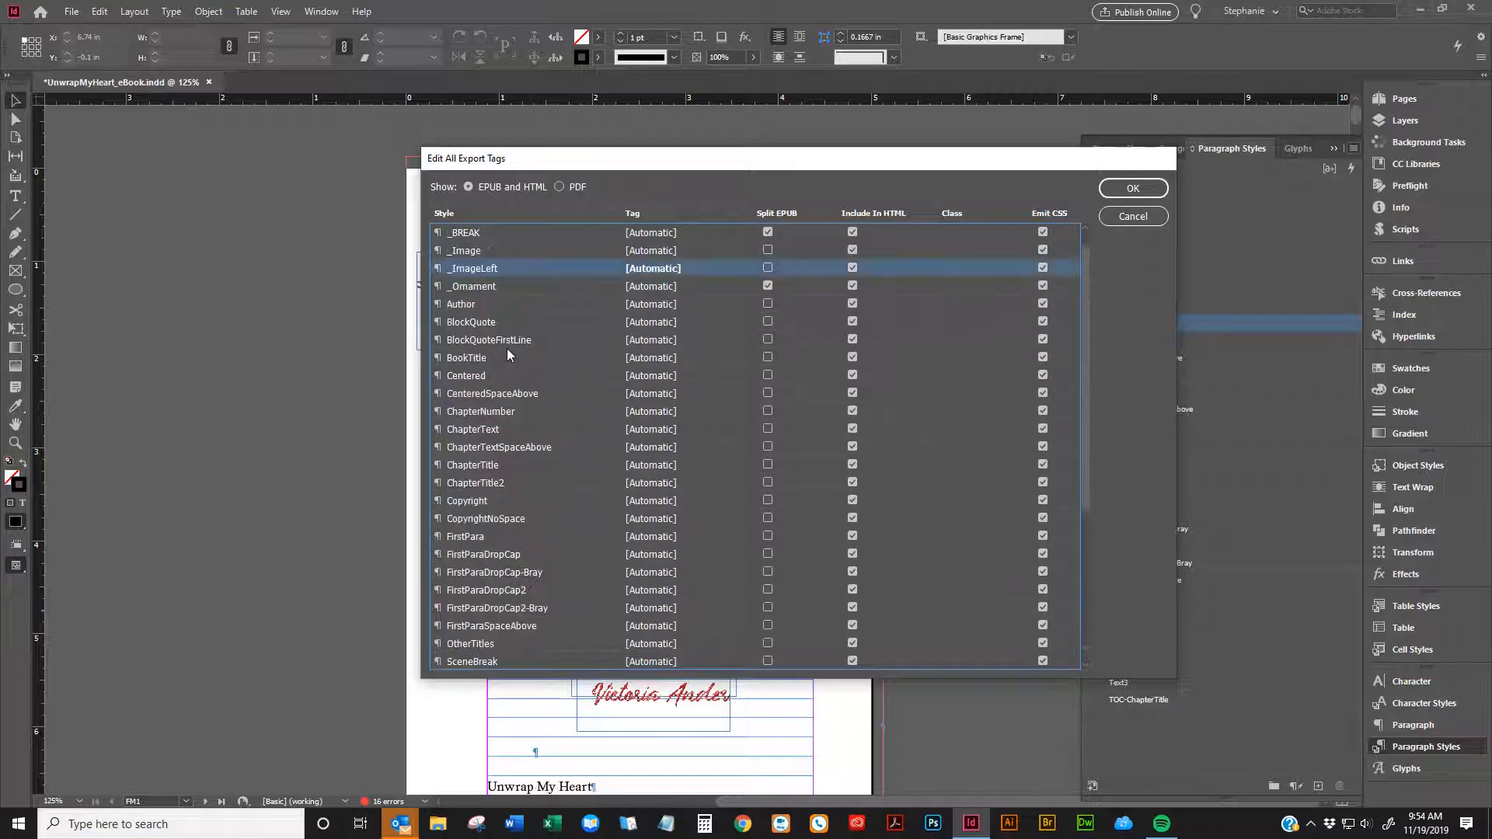
left_click(1110, 194)
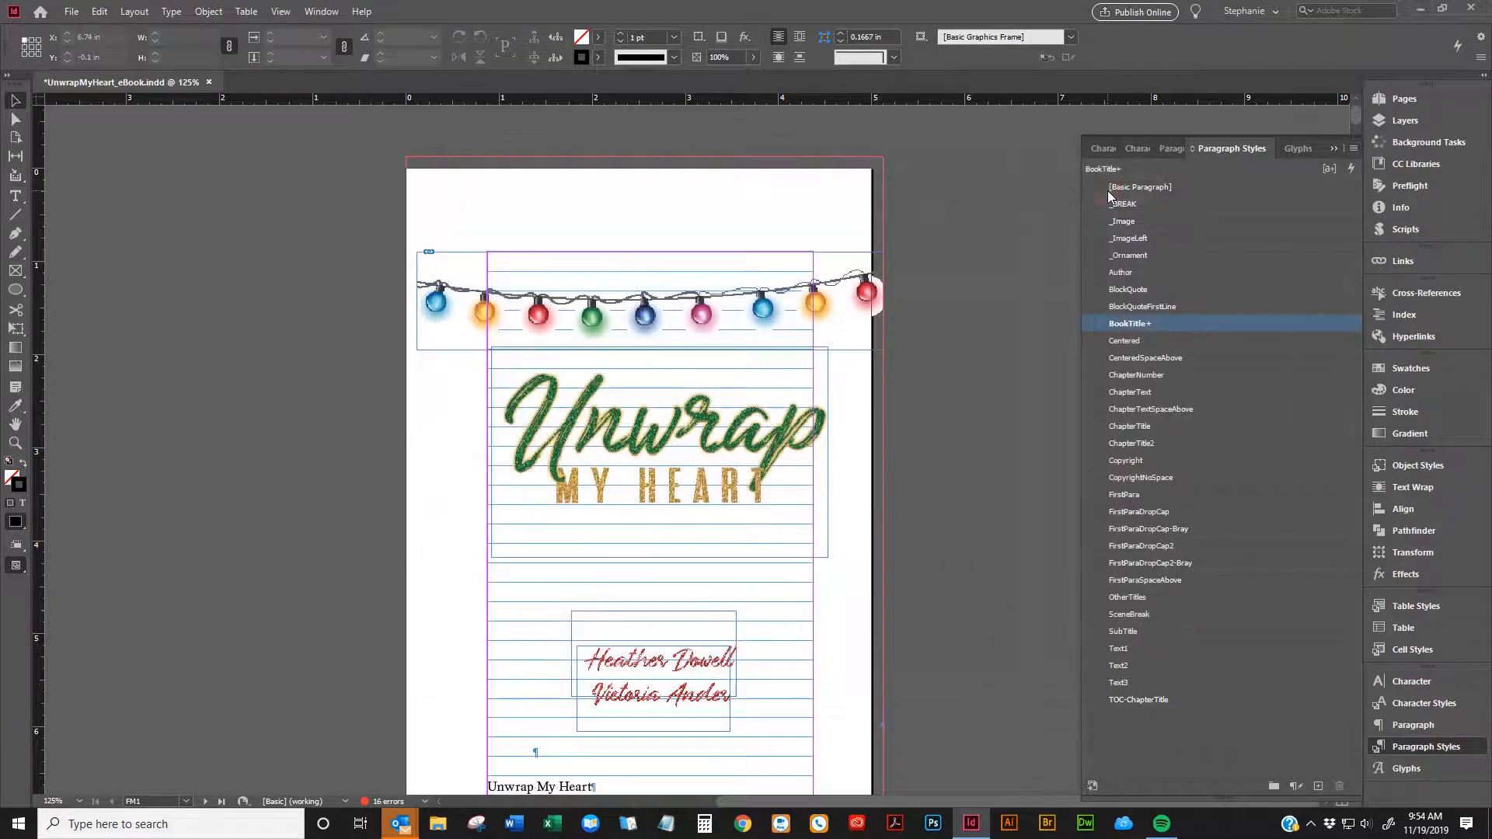
Export the document again as EPUB (Reflowable) under the name UnwrapMyHeart_eBook.epub with cover.jpg as cover, and read through the export warnings
left_click(71, 11)
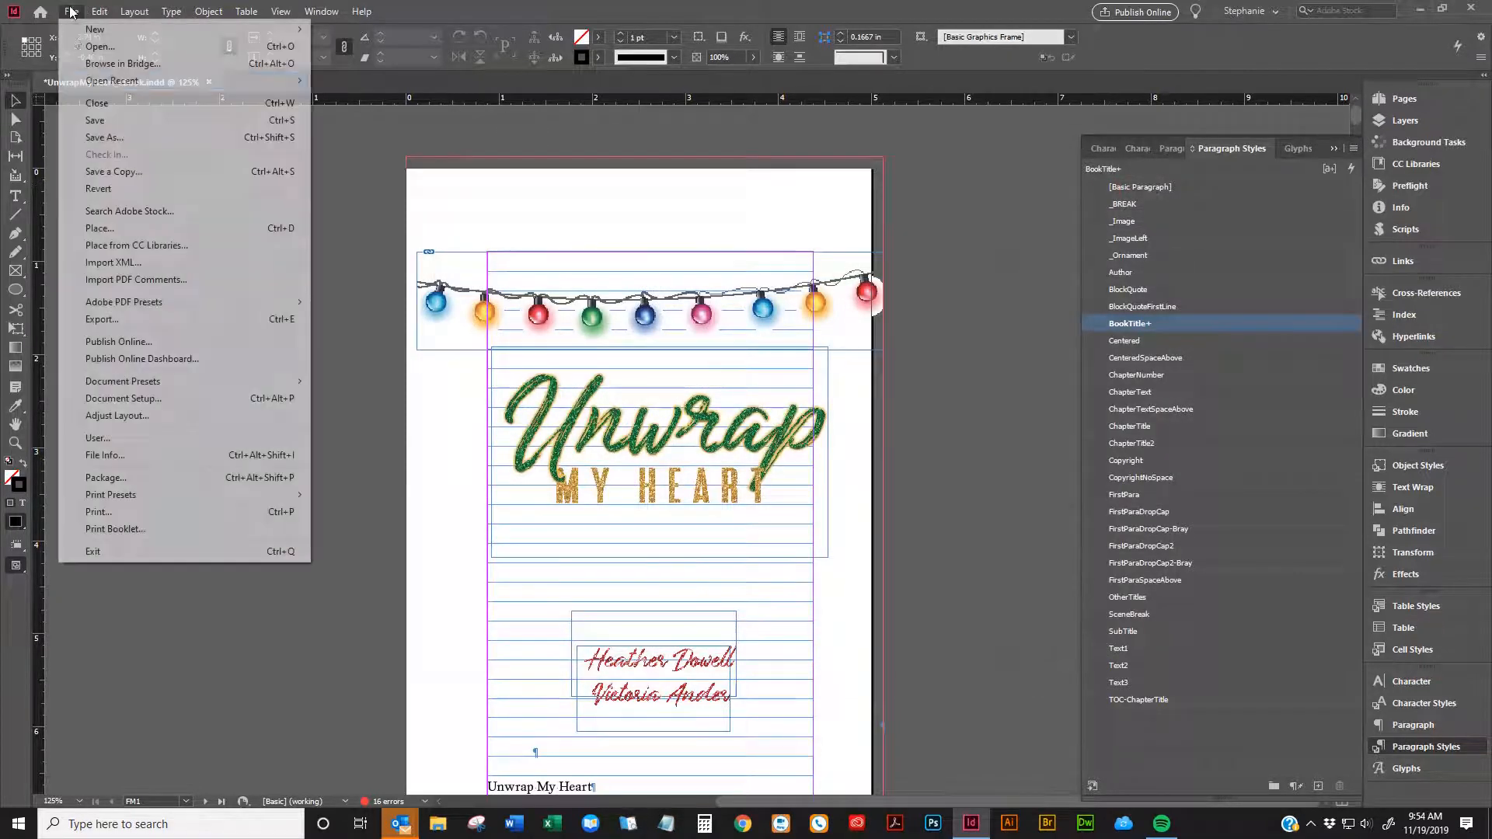
left_click(140, 320)
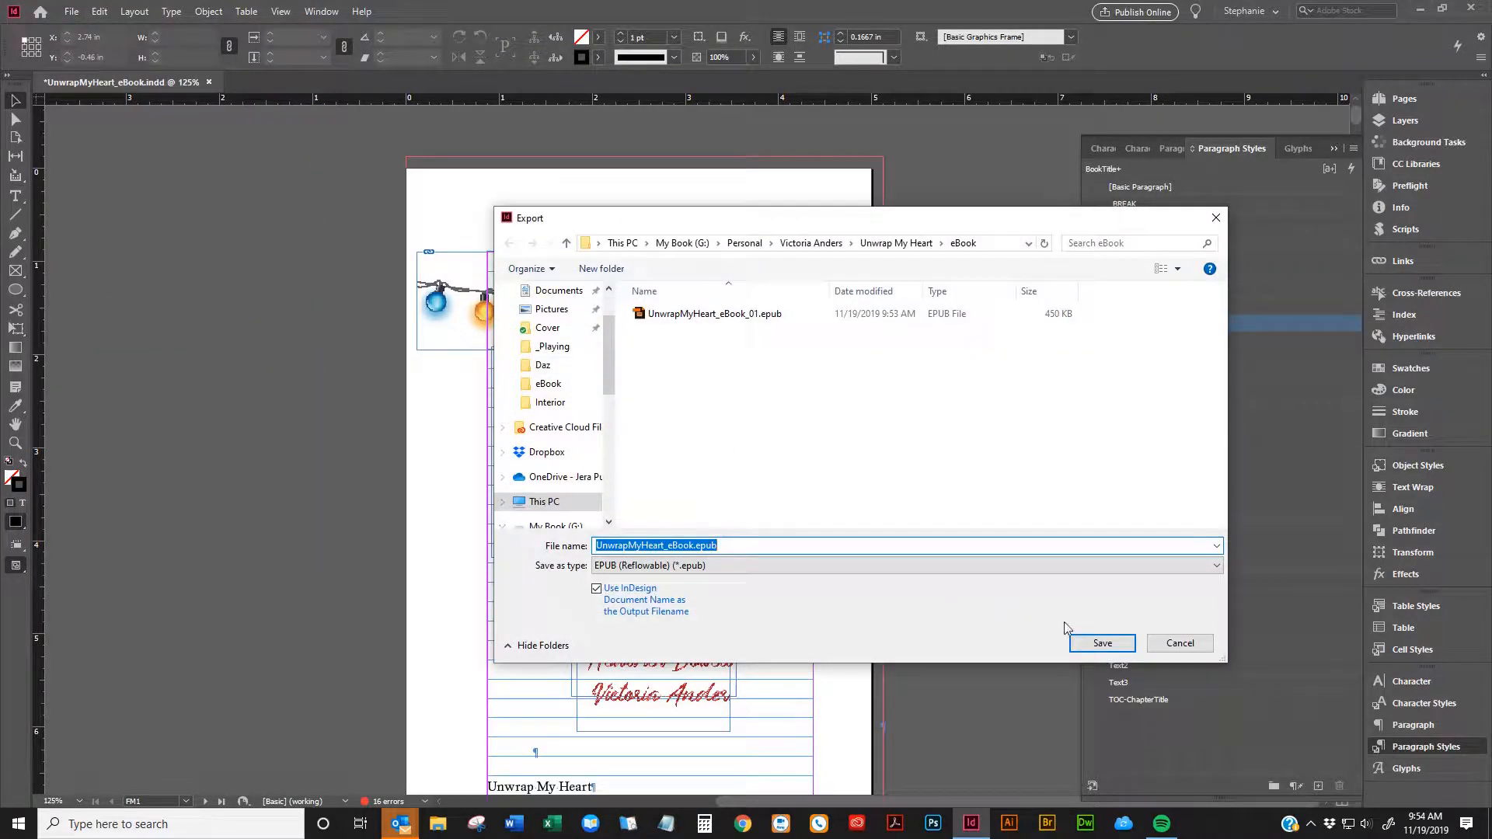
left_click(1095, 641)
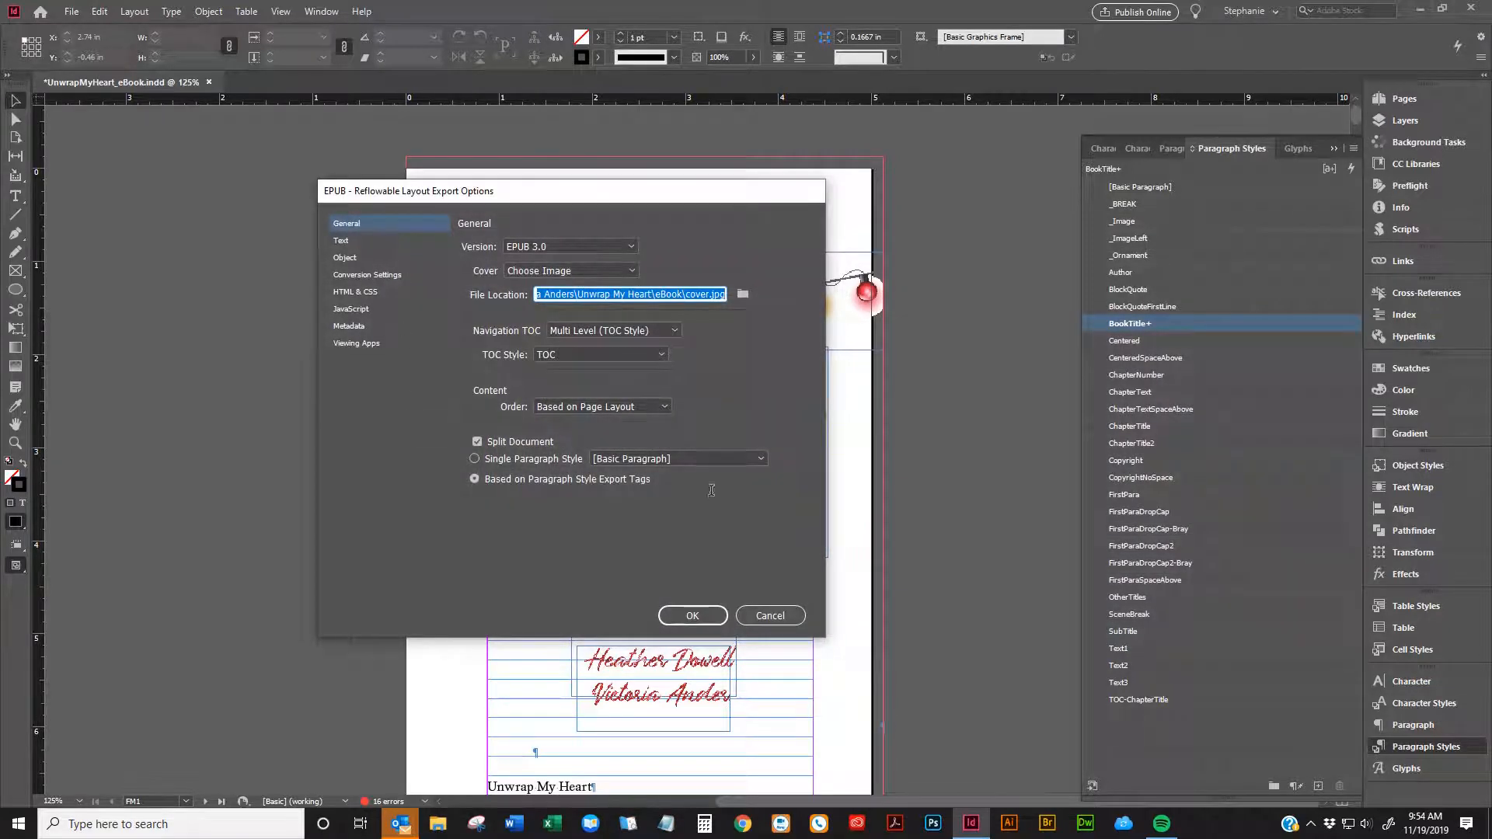
left_click(696, 614)
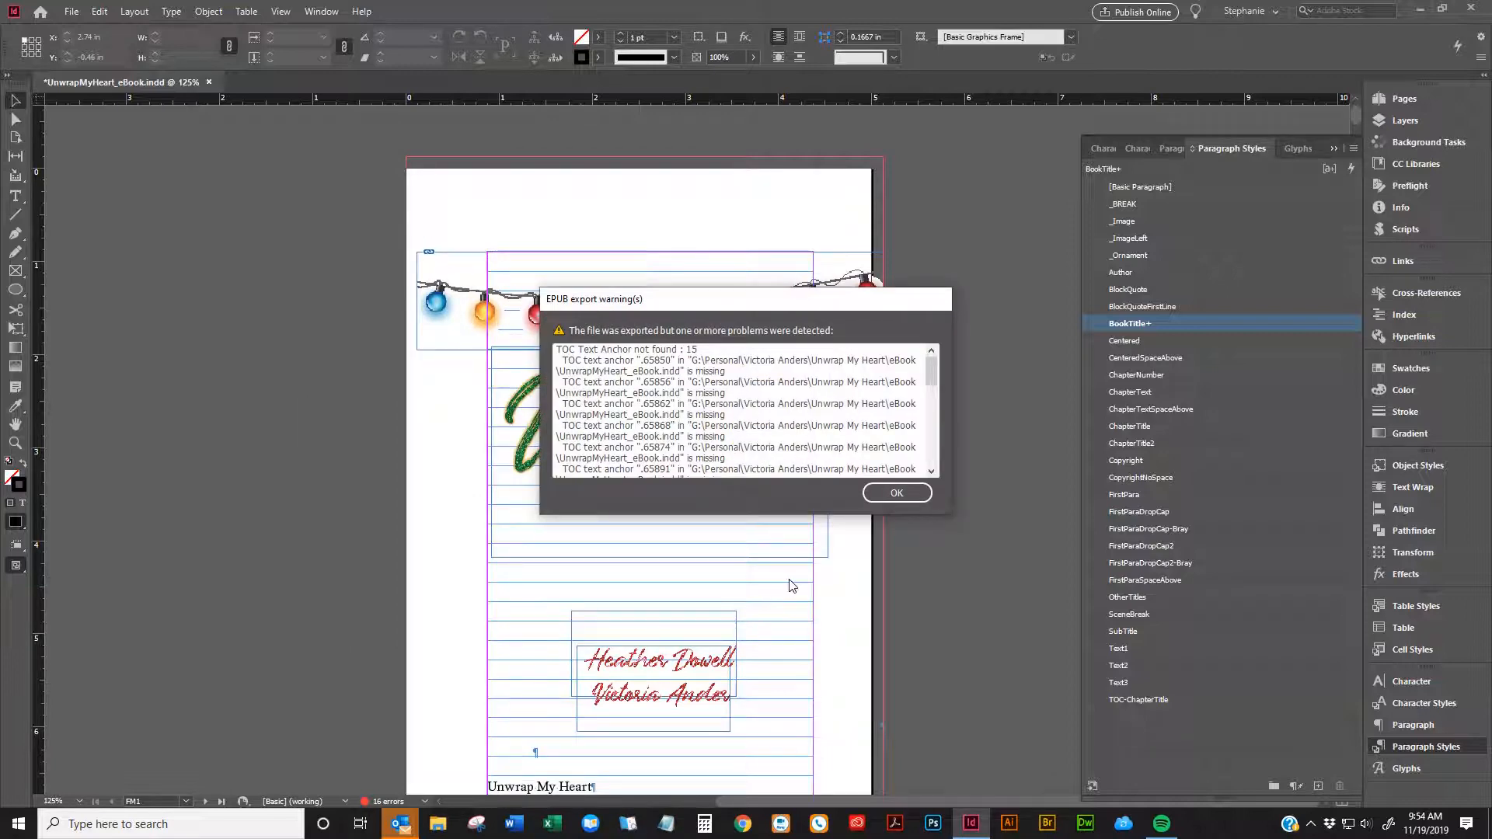
scroll(785, 448, "down", 9)
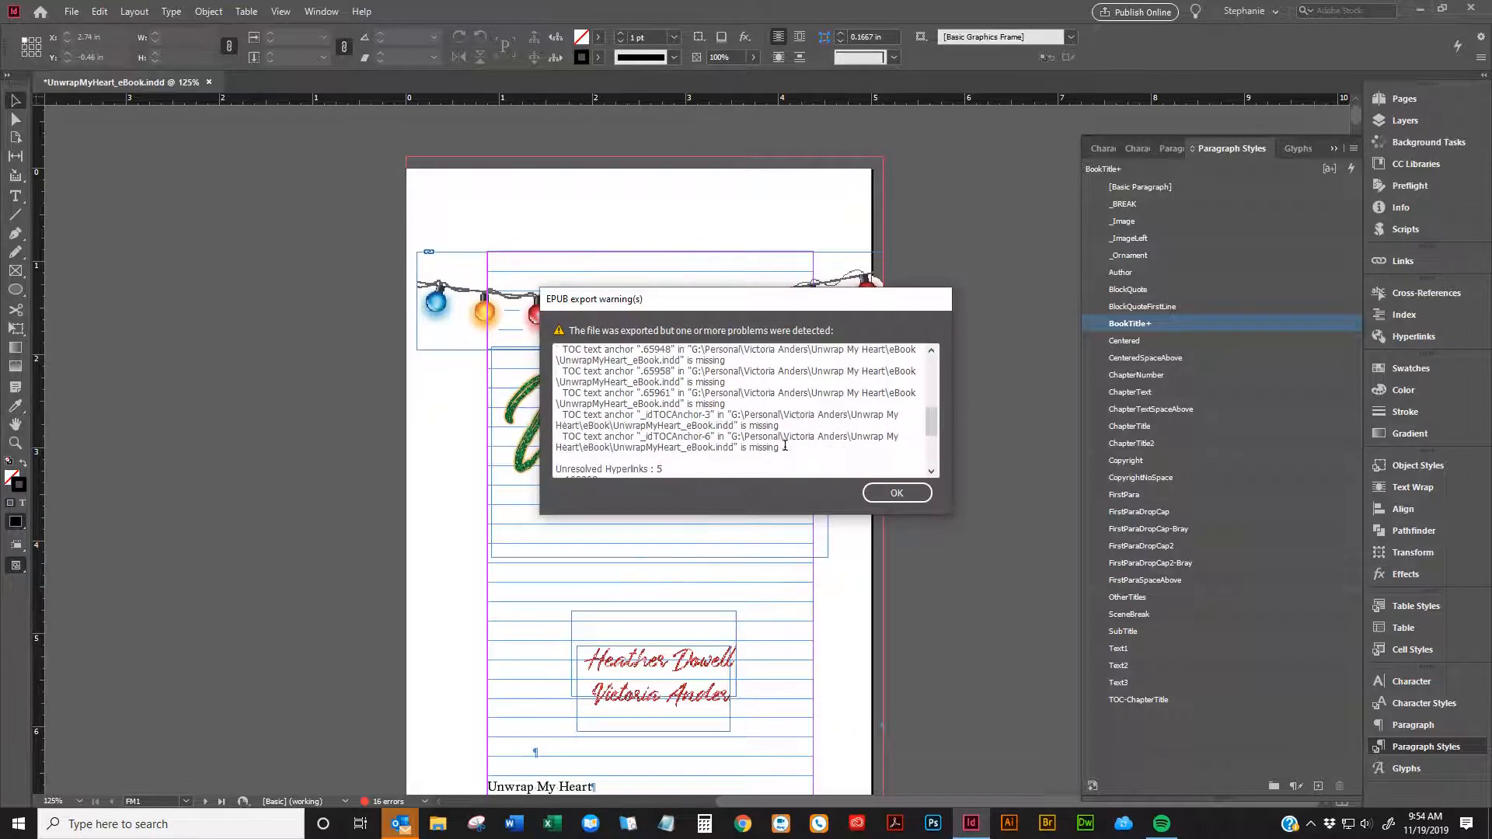
scroll(785, 449, "down", 3)
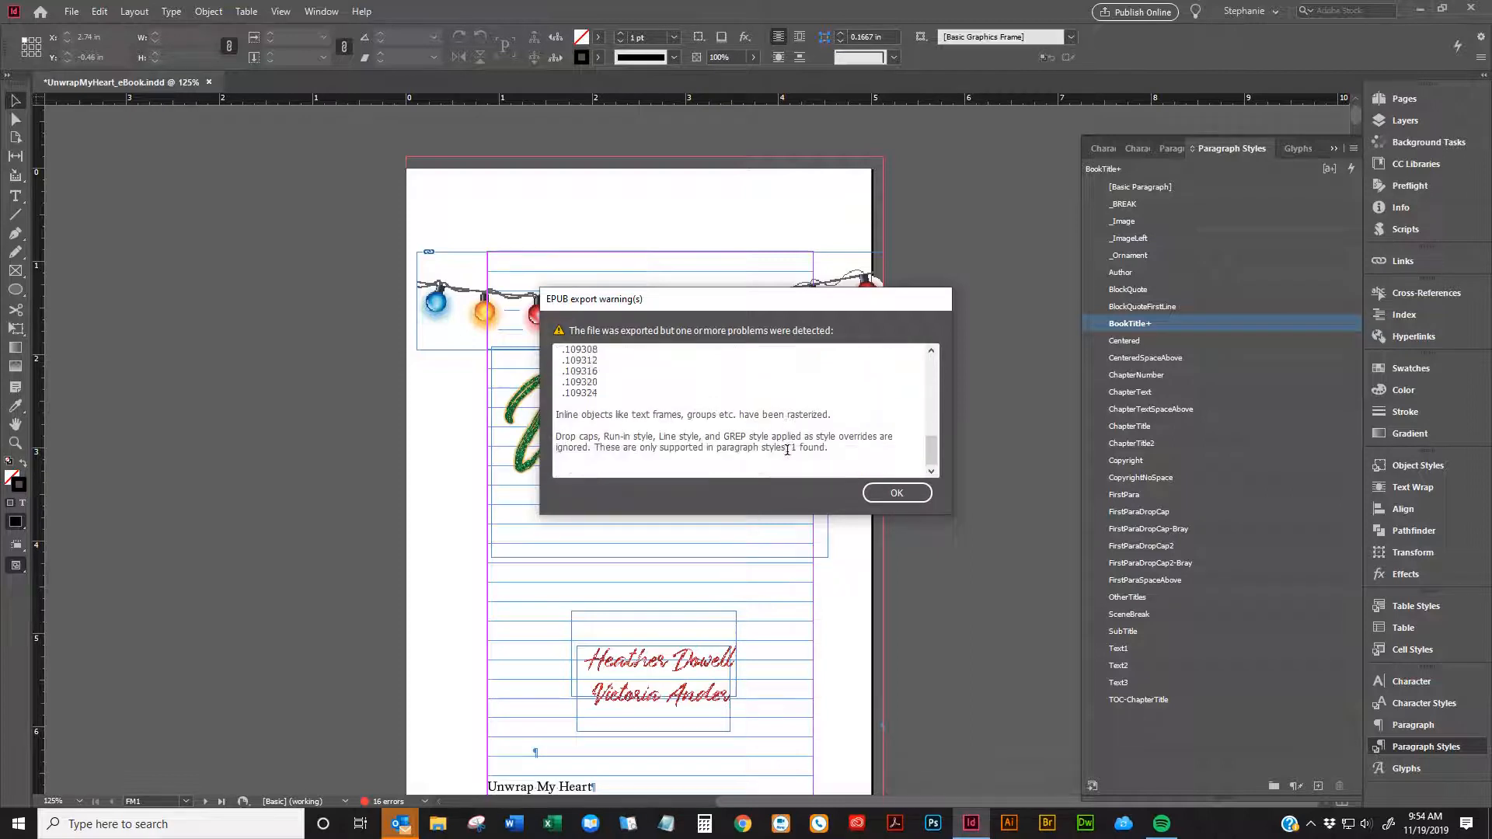
scroll(789, 449, "up", 3)
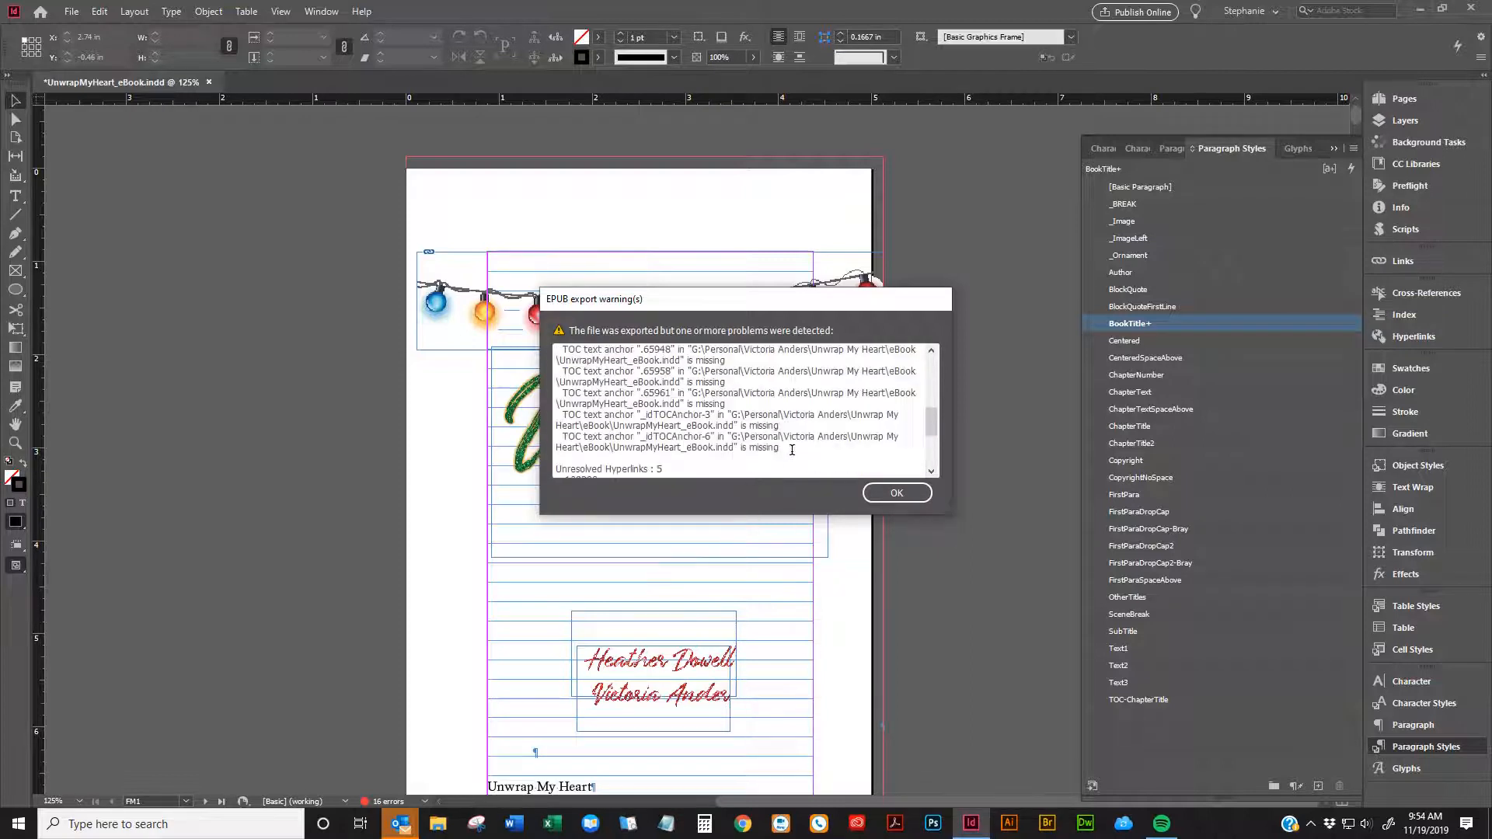
Read the EPUB export warnings on missing TOC text anchors, unresolved hyperlinks and rasterized inline objects, and dismiss them
scroll(793, 450, "down", 3)
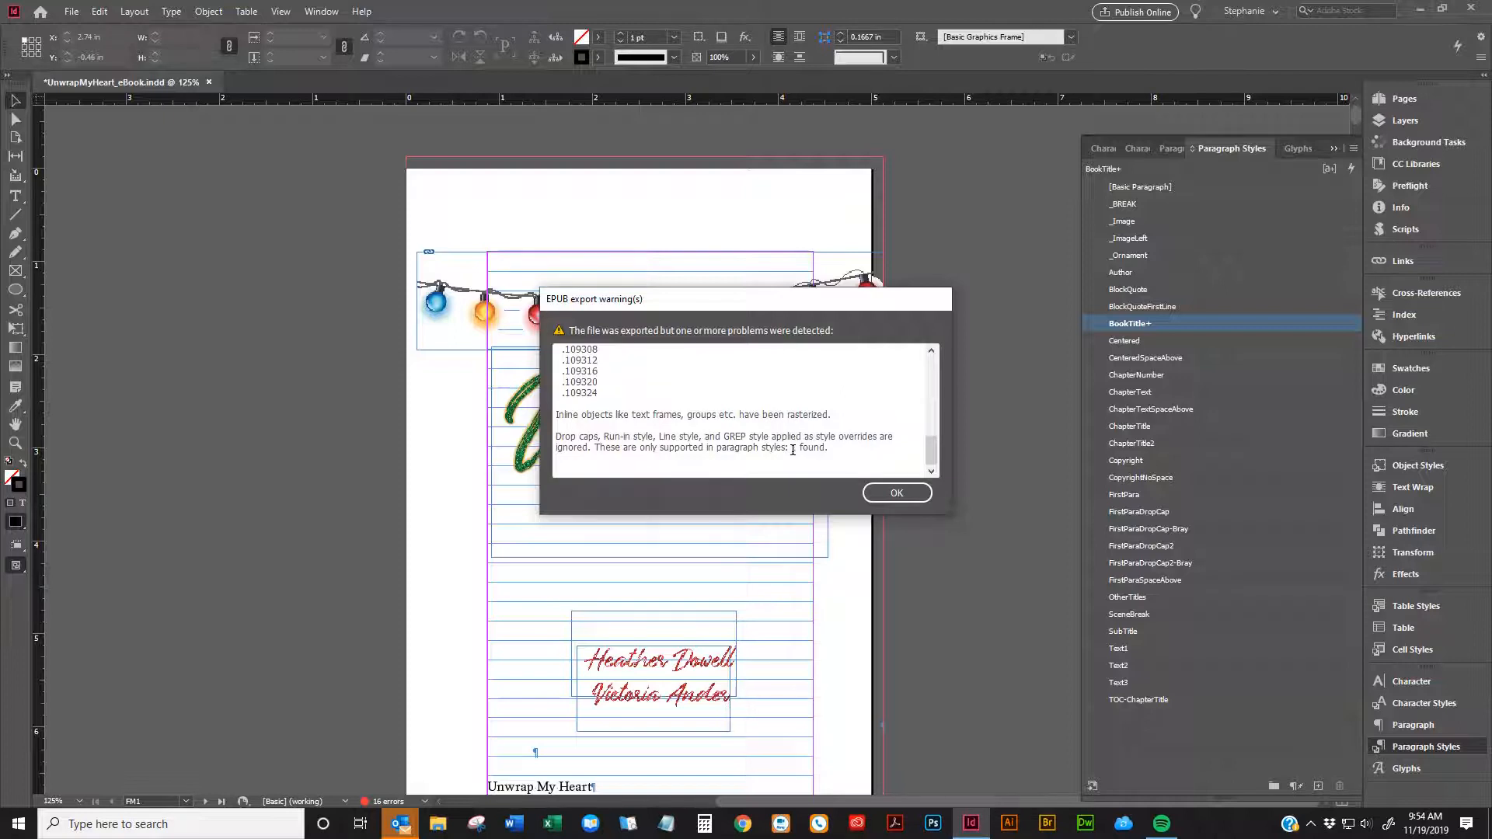
scroll(792, 449, "up", 1)
scroll(792, 450, "down", 1)
scroll(793, 450, "up", 1)
scroll(793, 449, "down", 1)
scroll(698, 443, "up", 1)
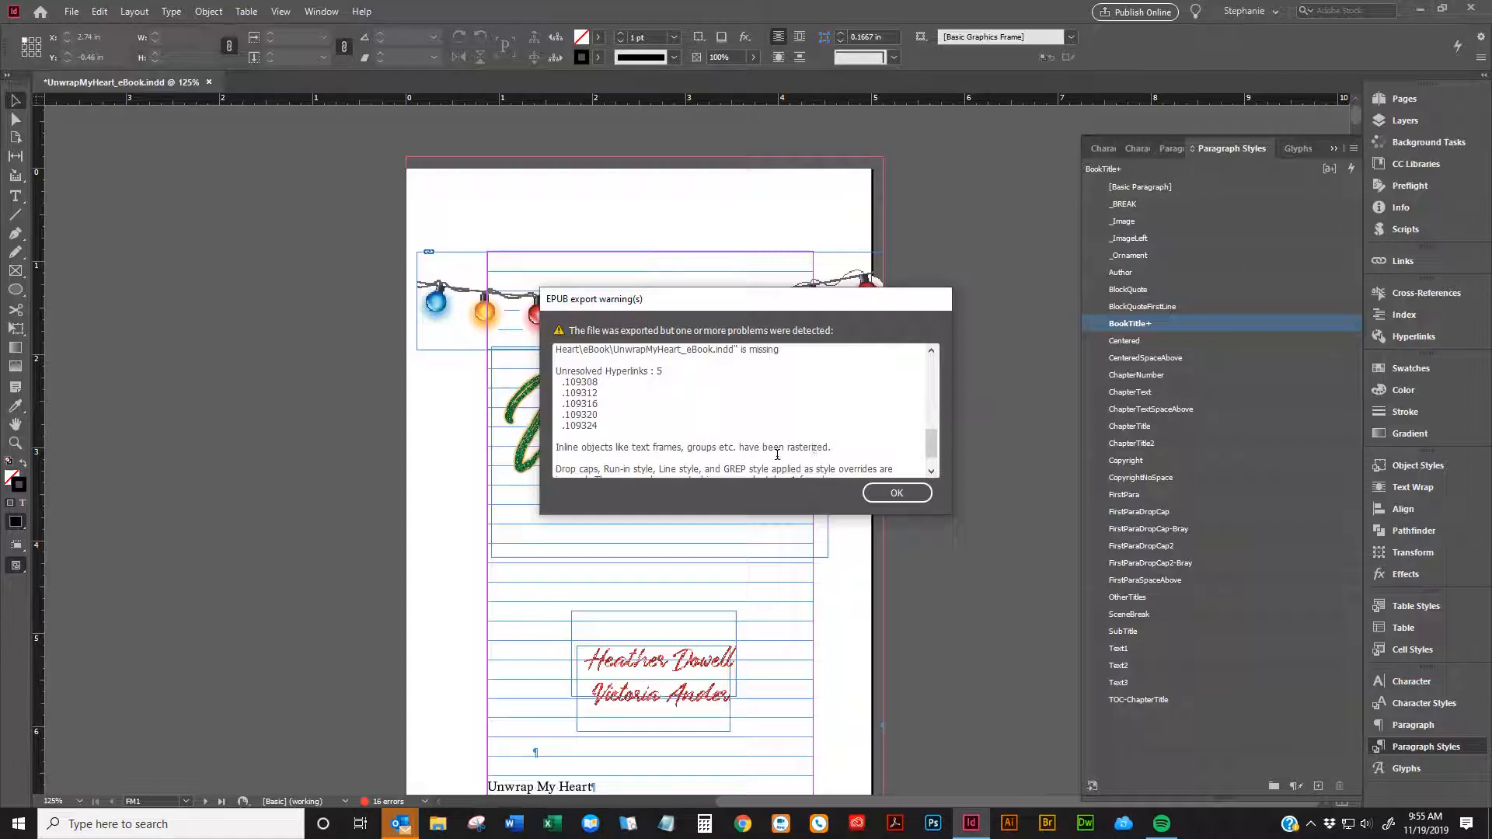
scroll(626, 427, "up", 1)
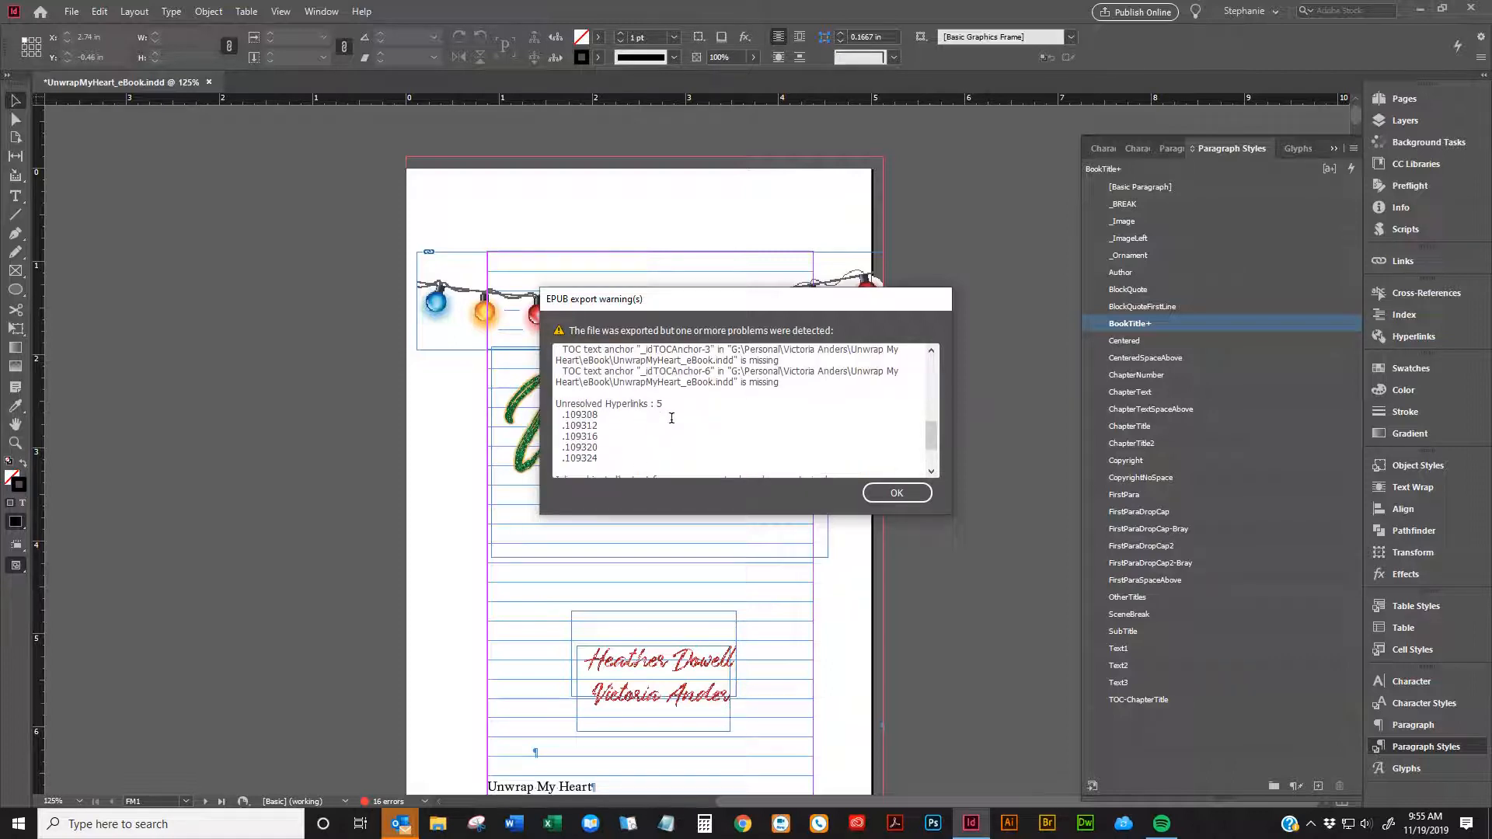
scroll(671, 418, "up", 1)
scroll(674, 421, "up", 1)
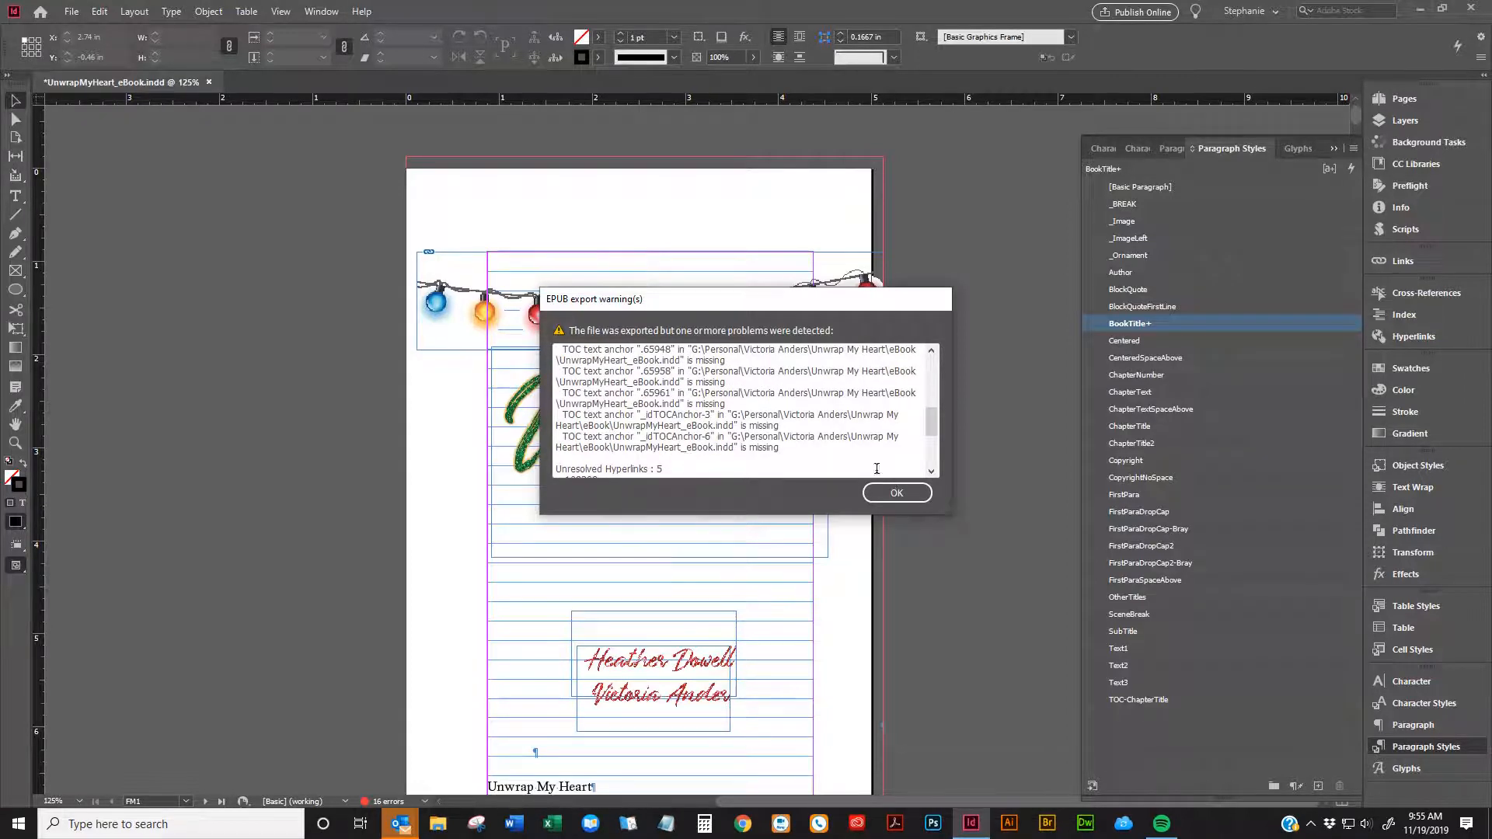
scroll(909, 414, "up", 5)
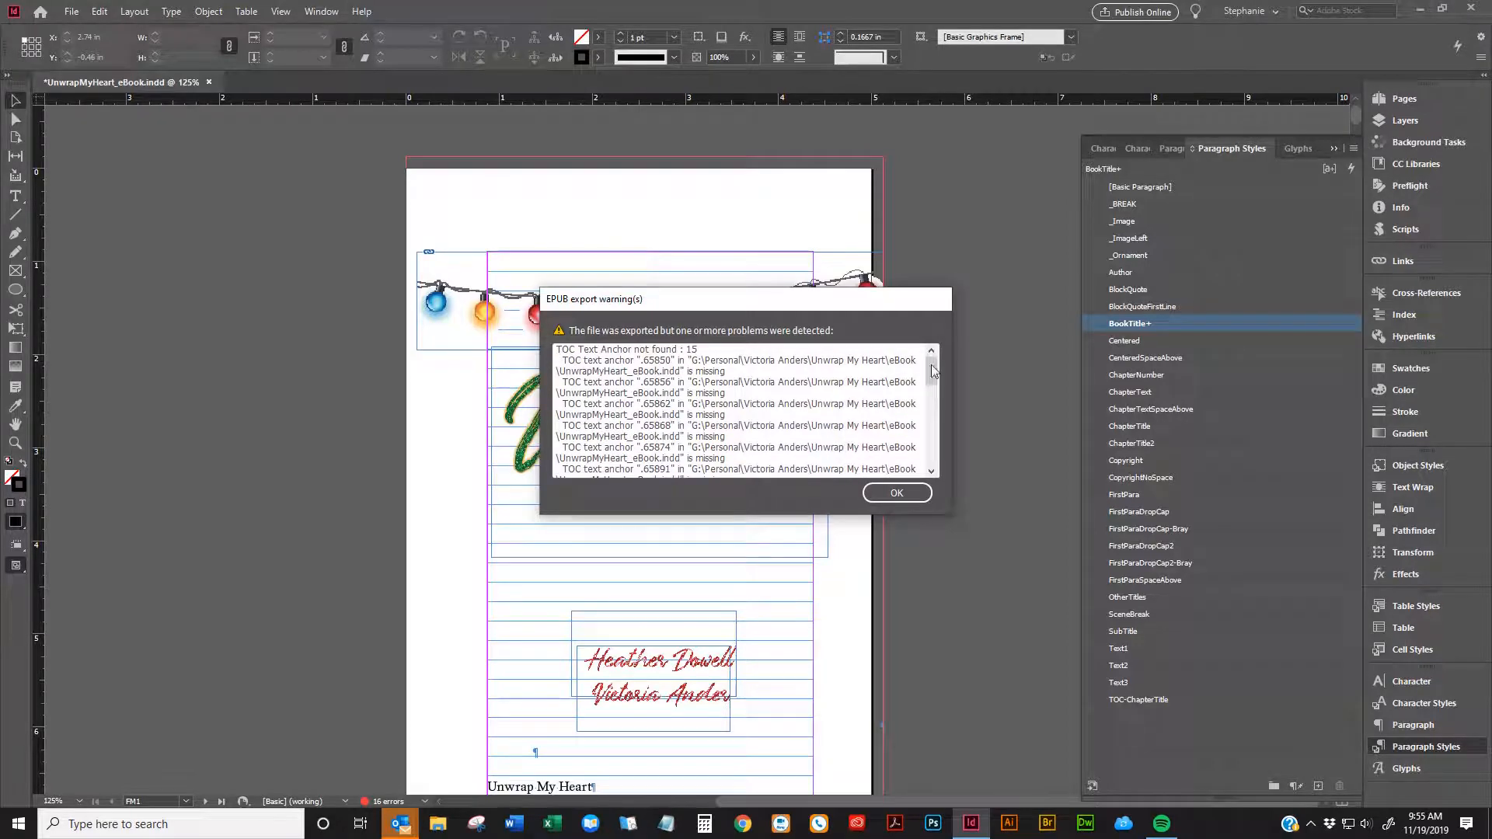
left_click(905, 495)
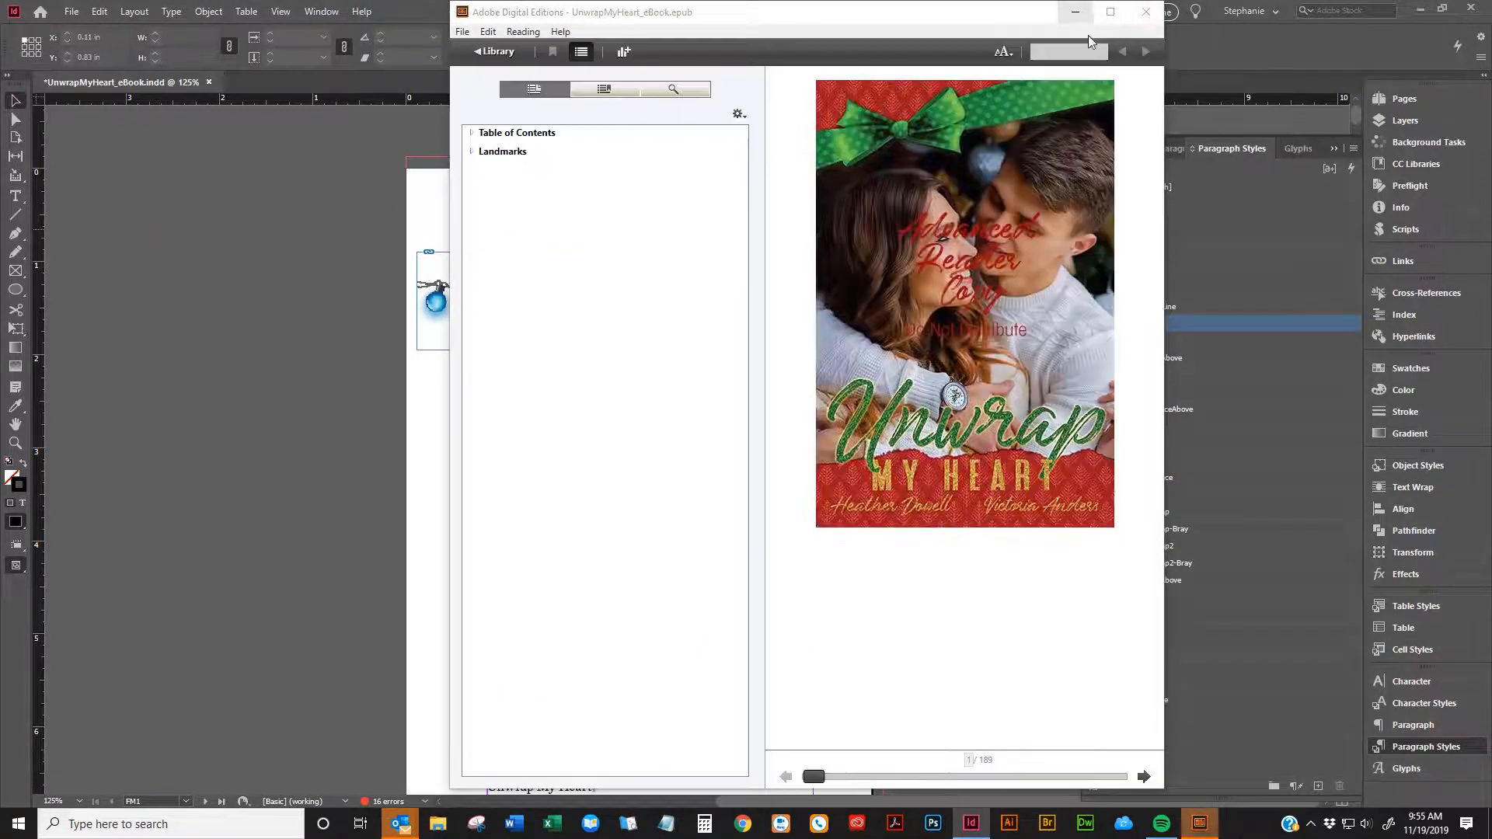
Page through the exported book's front matter, test the contents link to chapter 31, and return to the cover
left_click(1143, 776)
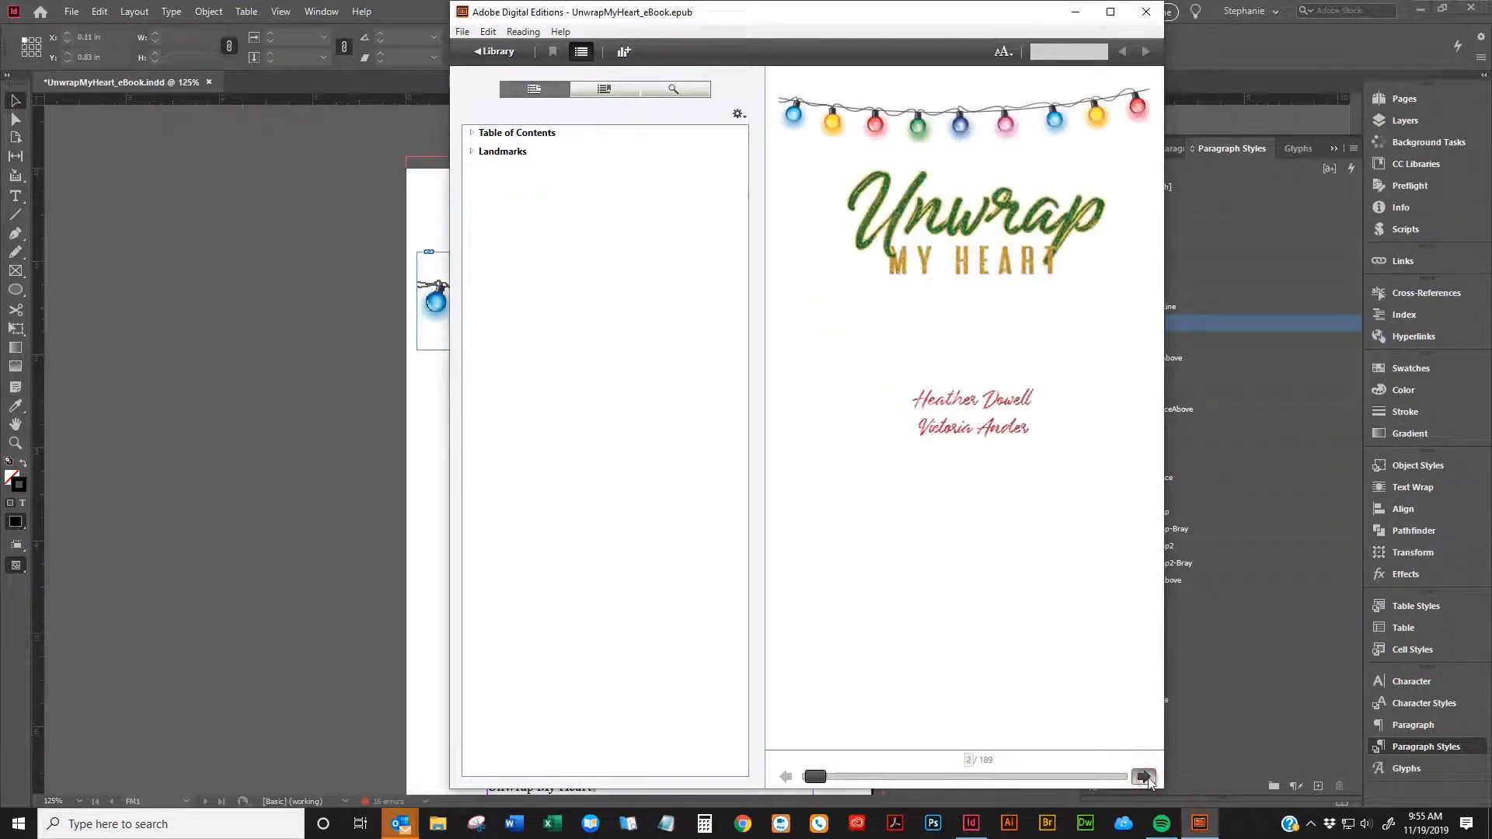
left_click(1143, 776)
left_click(1144, 776)
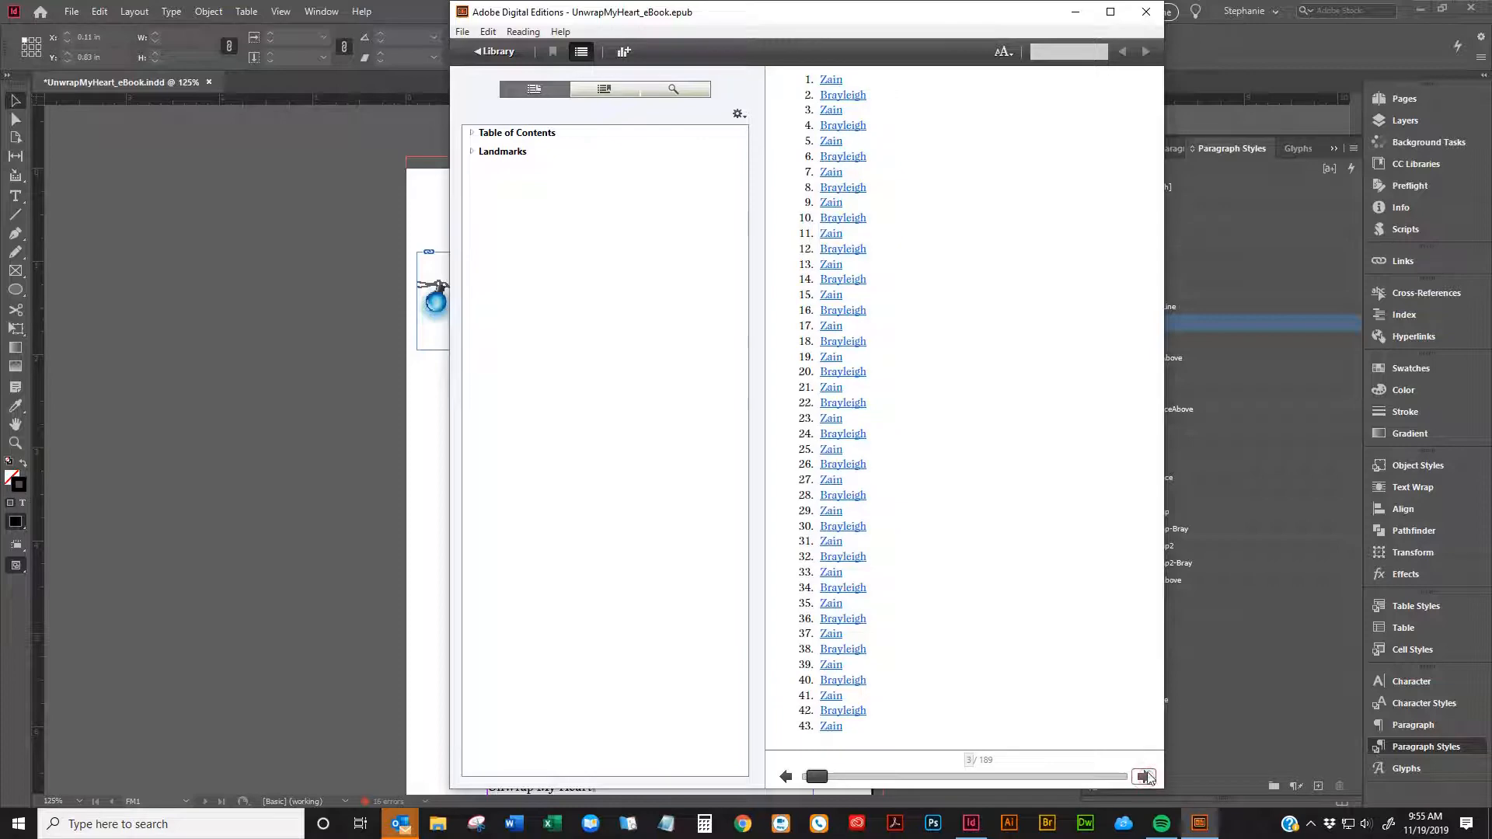
left_click(839, 544)
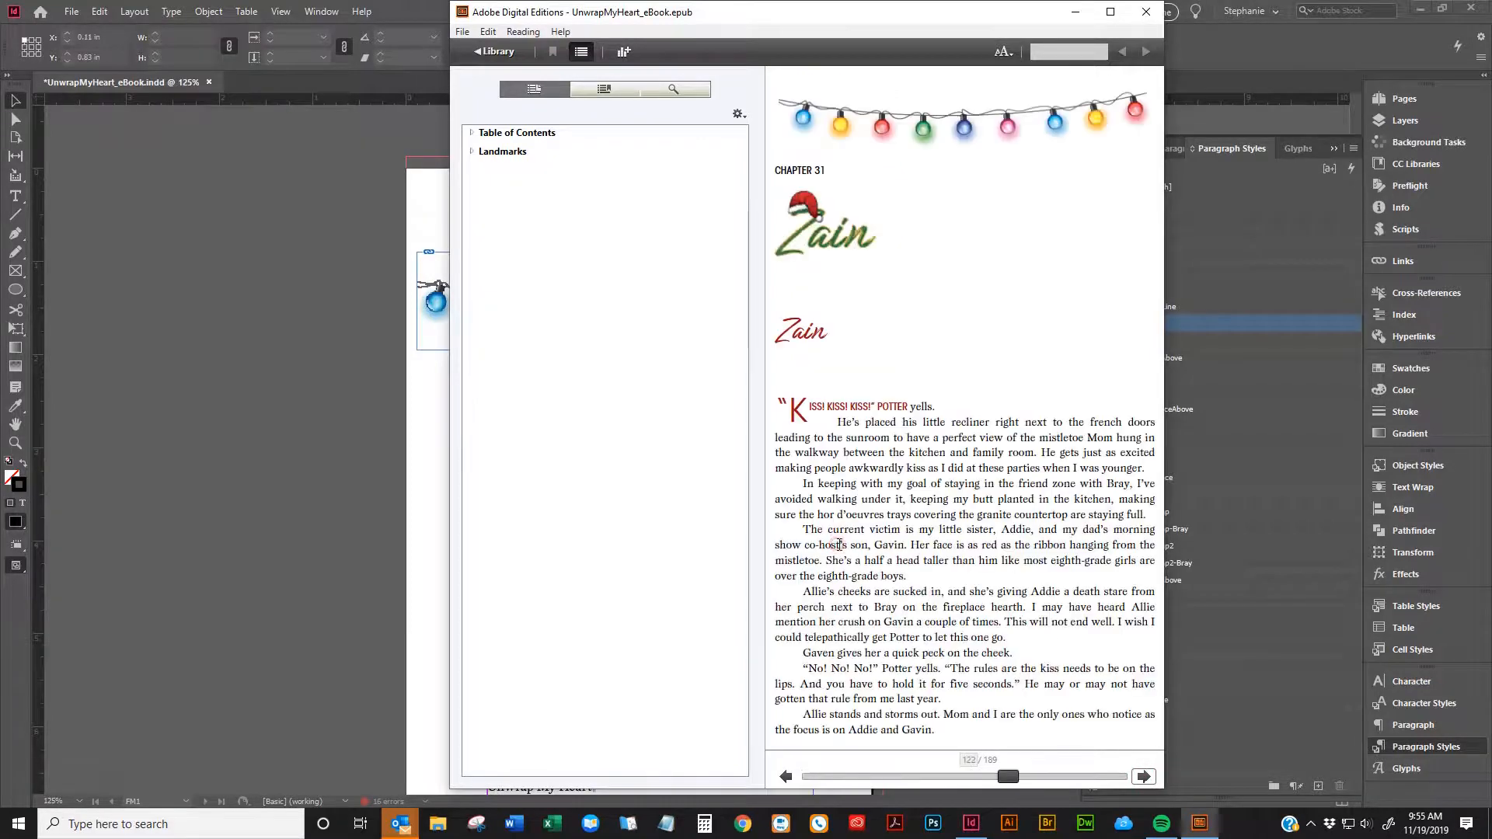
left_click(785, 777)
left_click(784, 779)
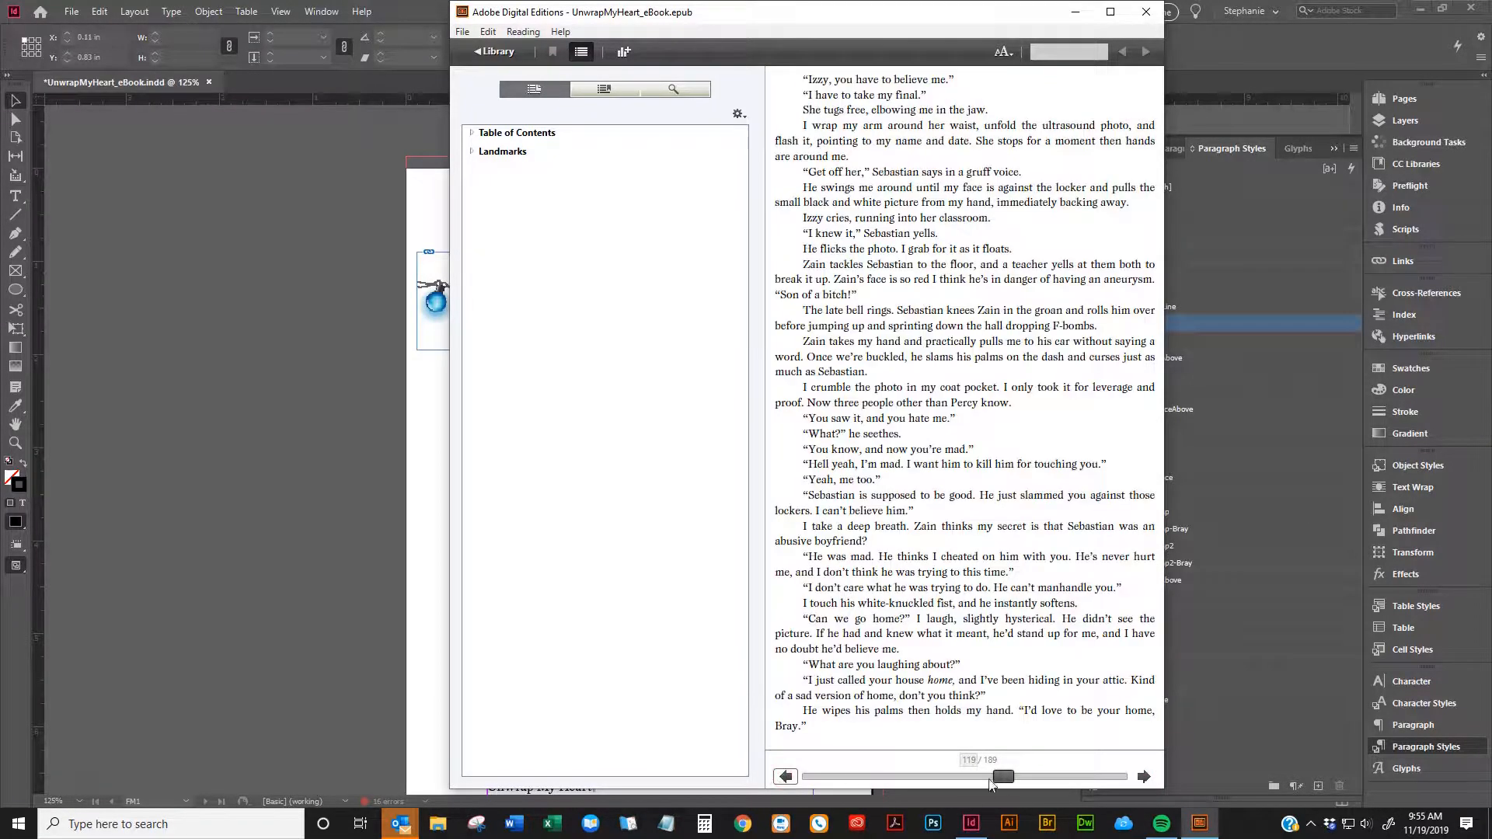
left_click_drag(1003, 778, 758, 778)
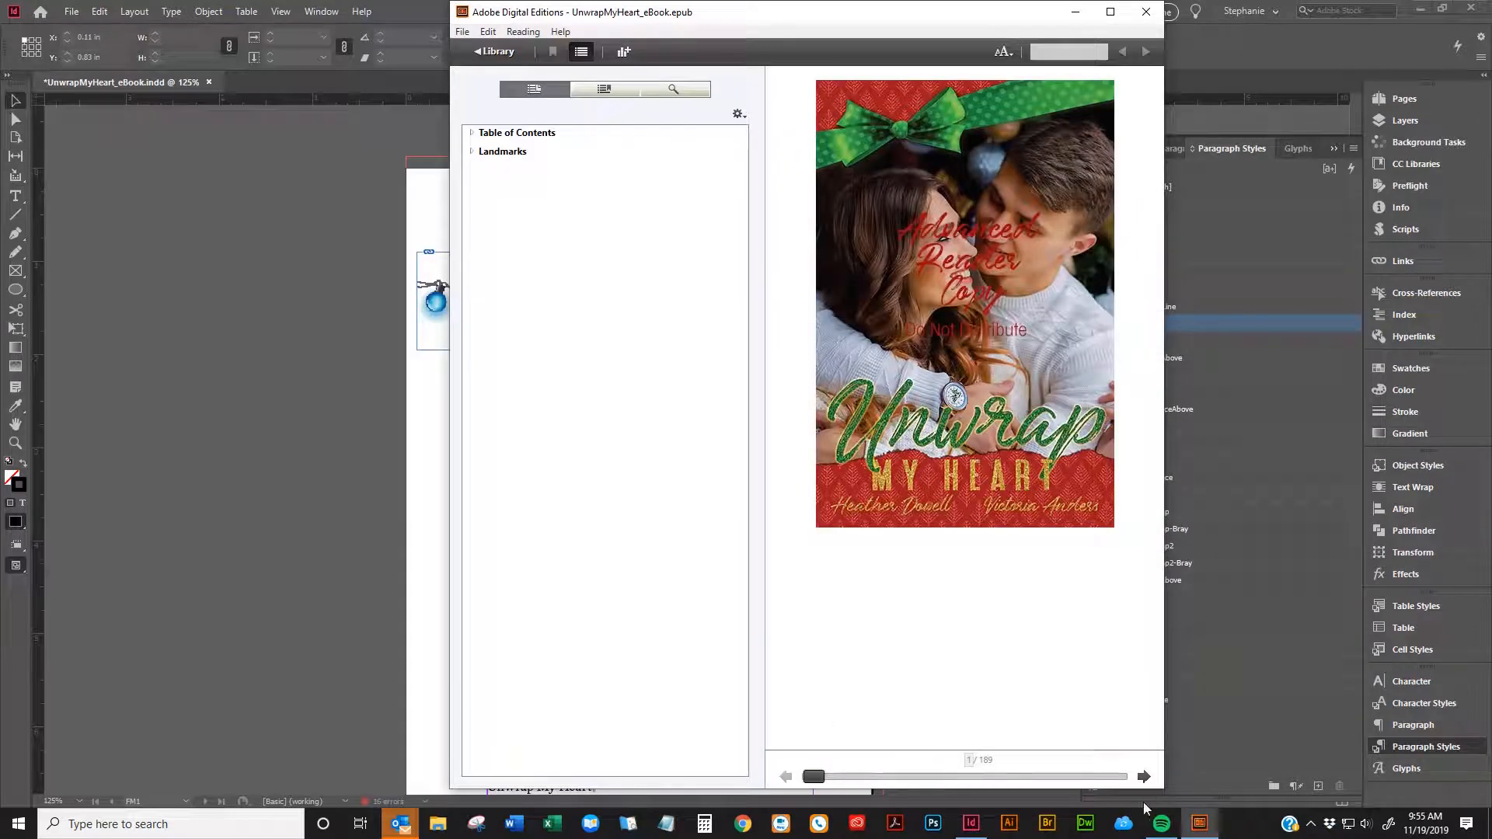
Check where the Contents heading falls relative to the copyright text in the exported book and go on through the contents list
left_click(1143, 777)
left_click(1143, 777)
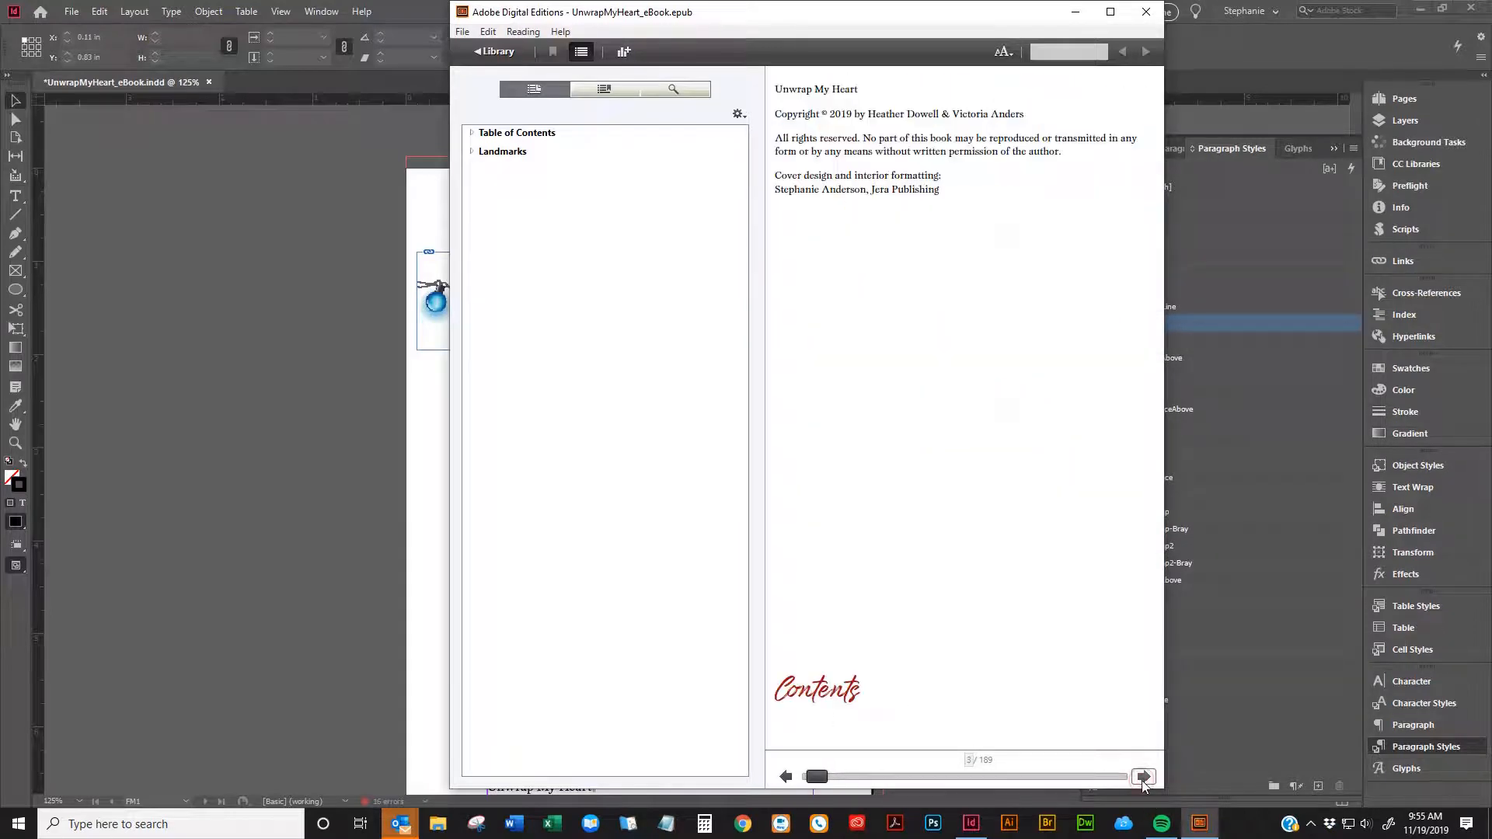
left_click_drag(861, 682, 771, 691)
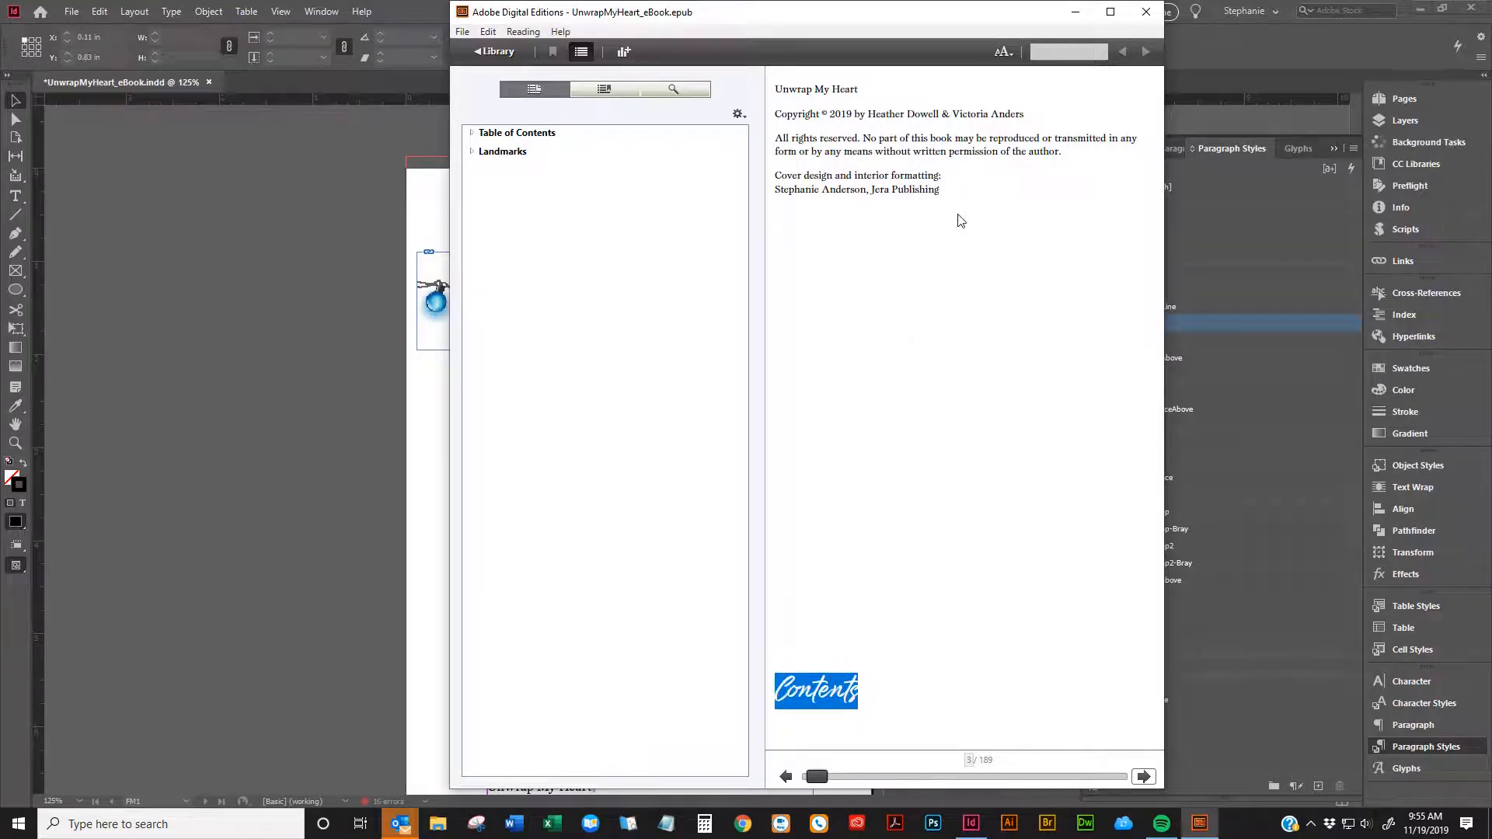
left_click(776, 210)
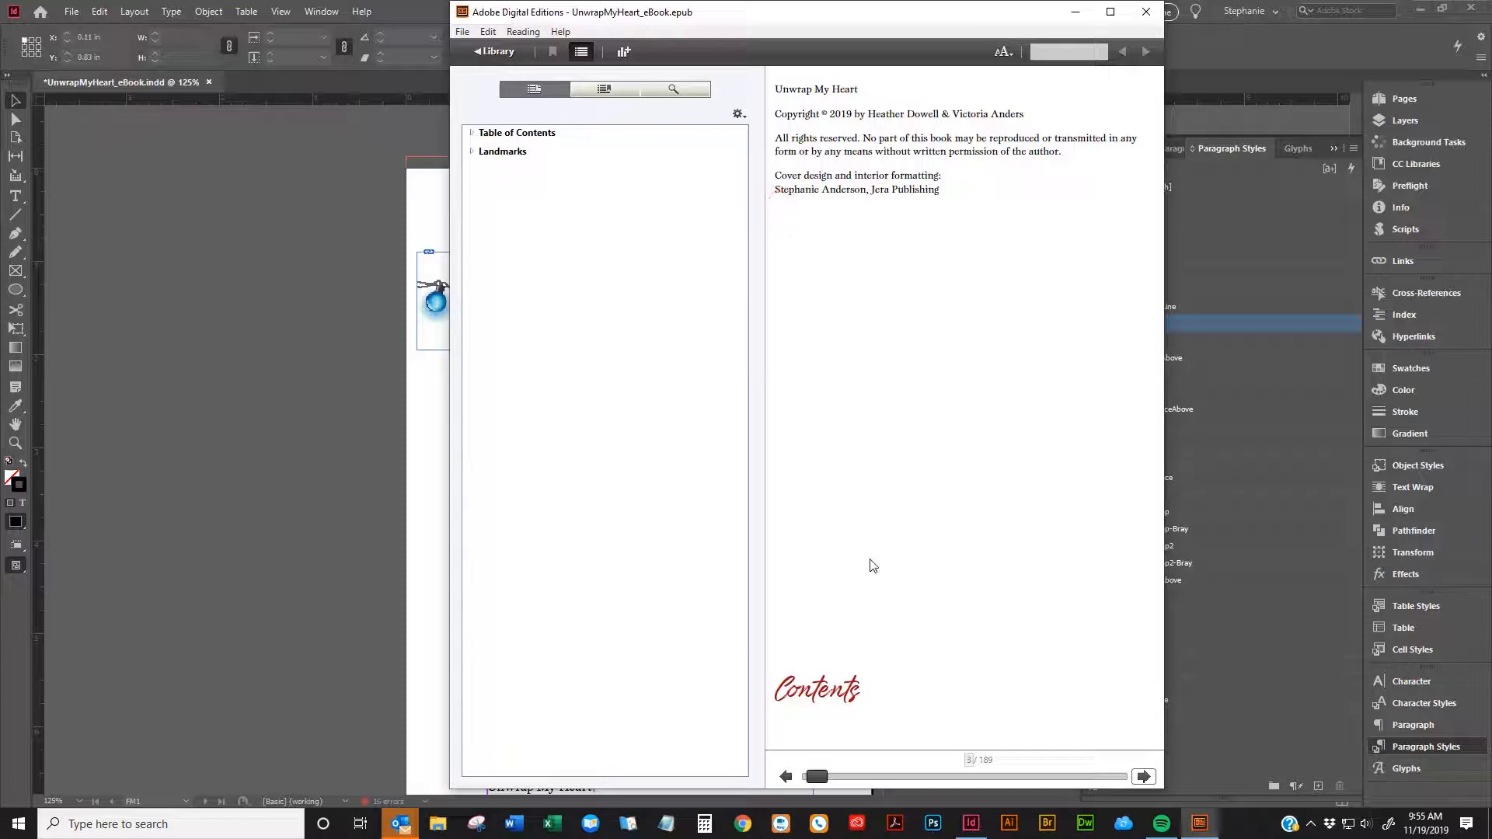
double_click(862, 690)
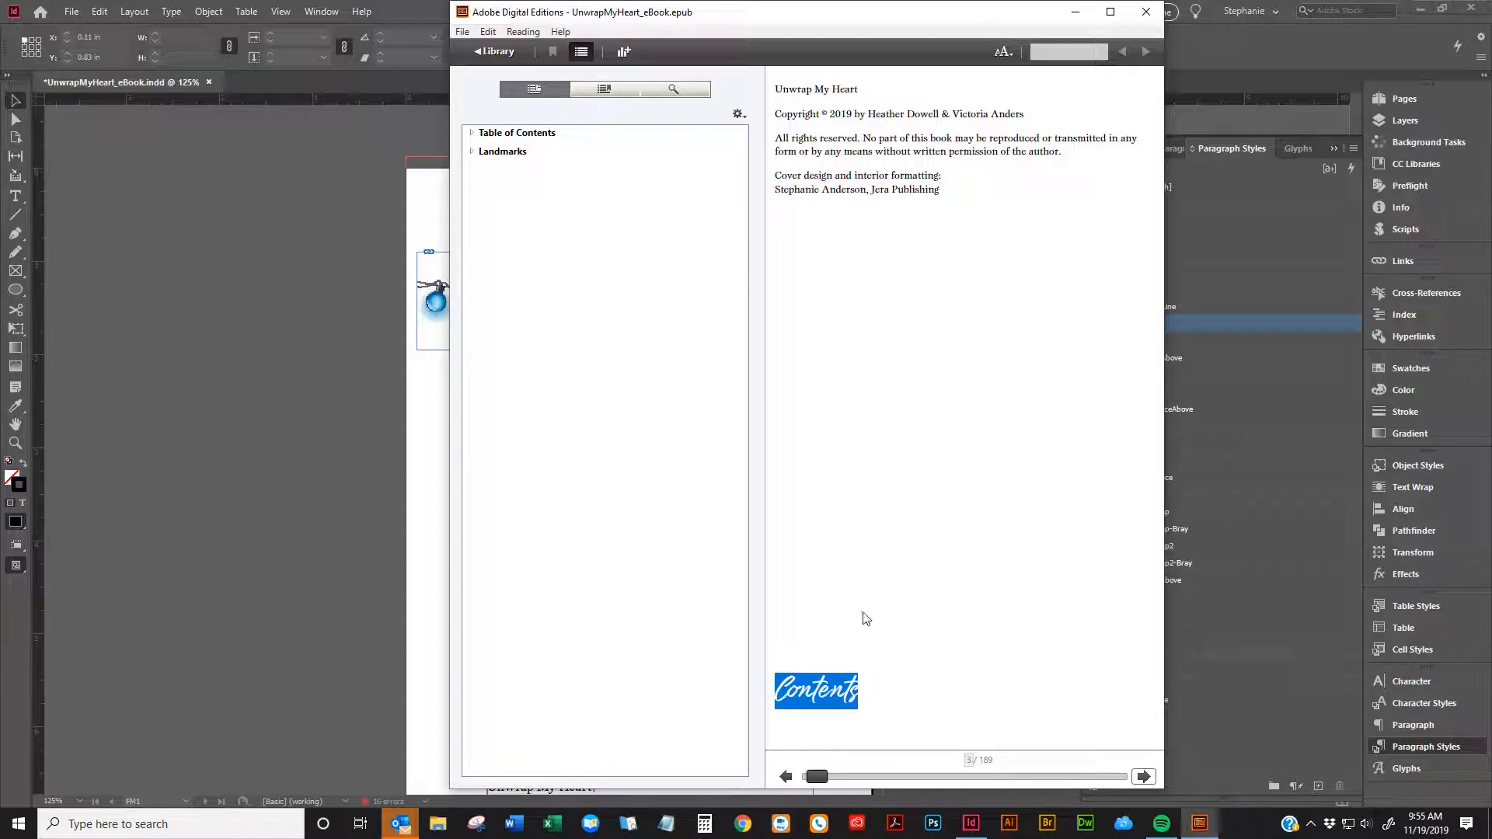
left_click(1144, 776)
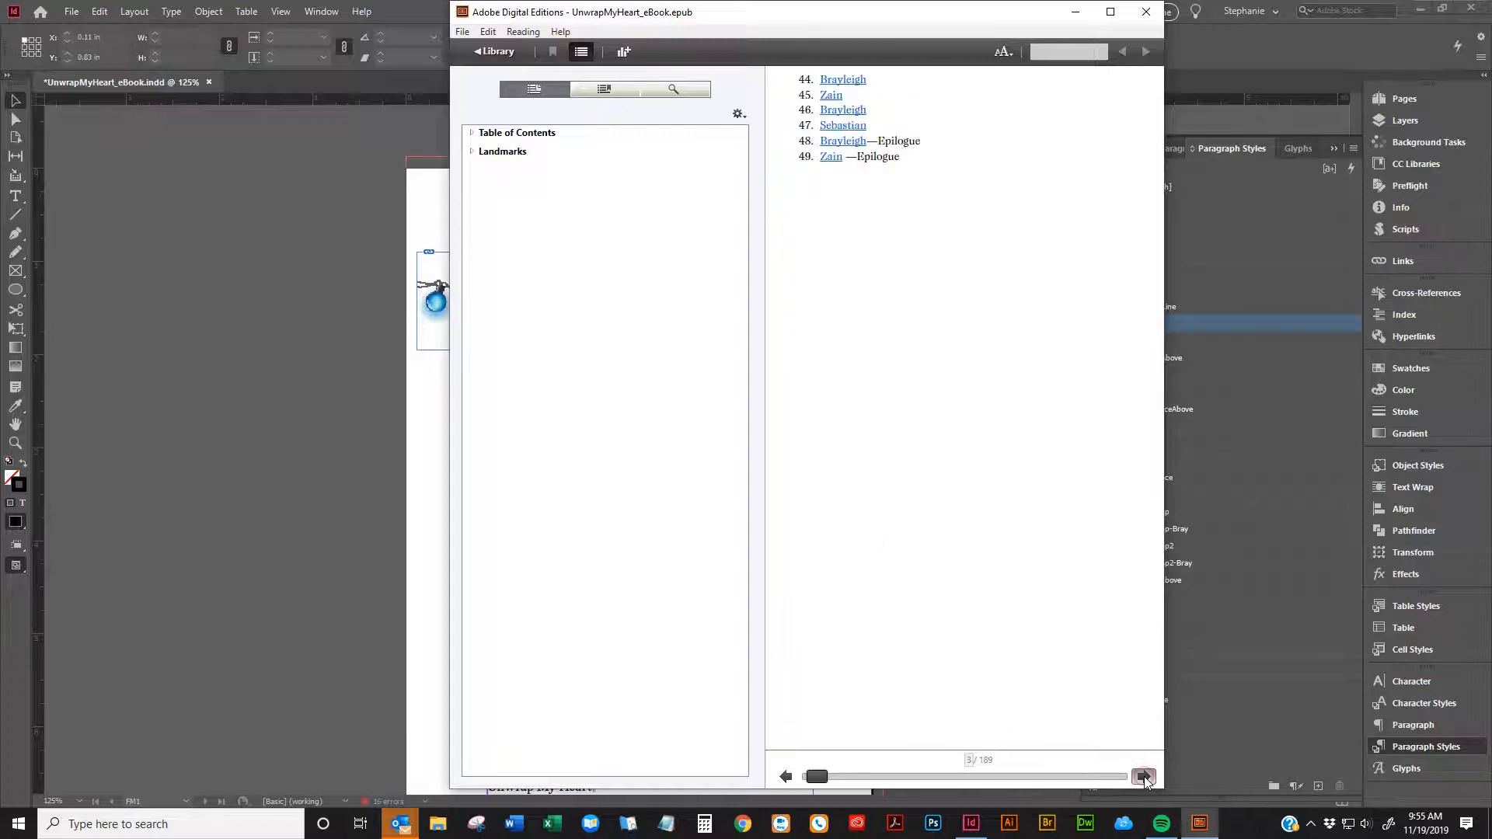
Page through the exported book from the contents list to chapter 4, examining the chapter openings and body text
left_click(1143, 776)
left_click(1143, 776)
left_click(1144, 776)
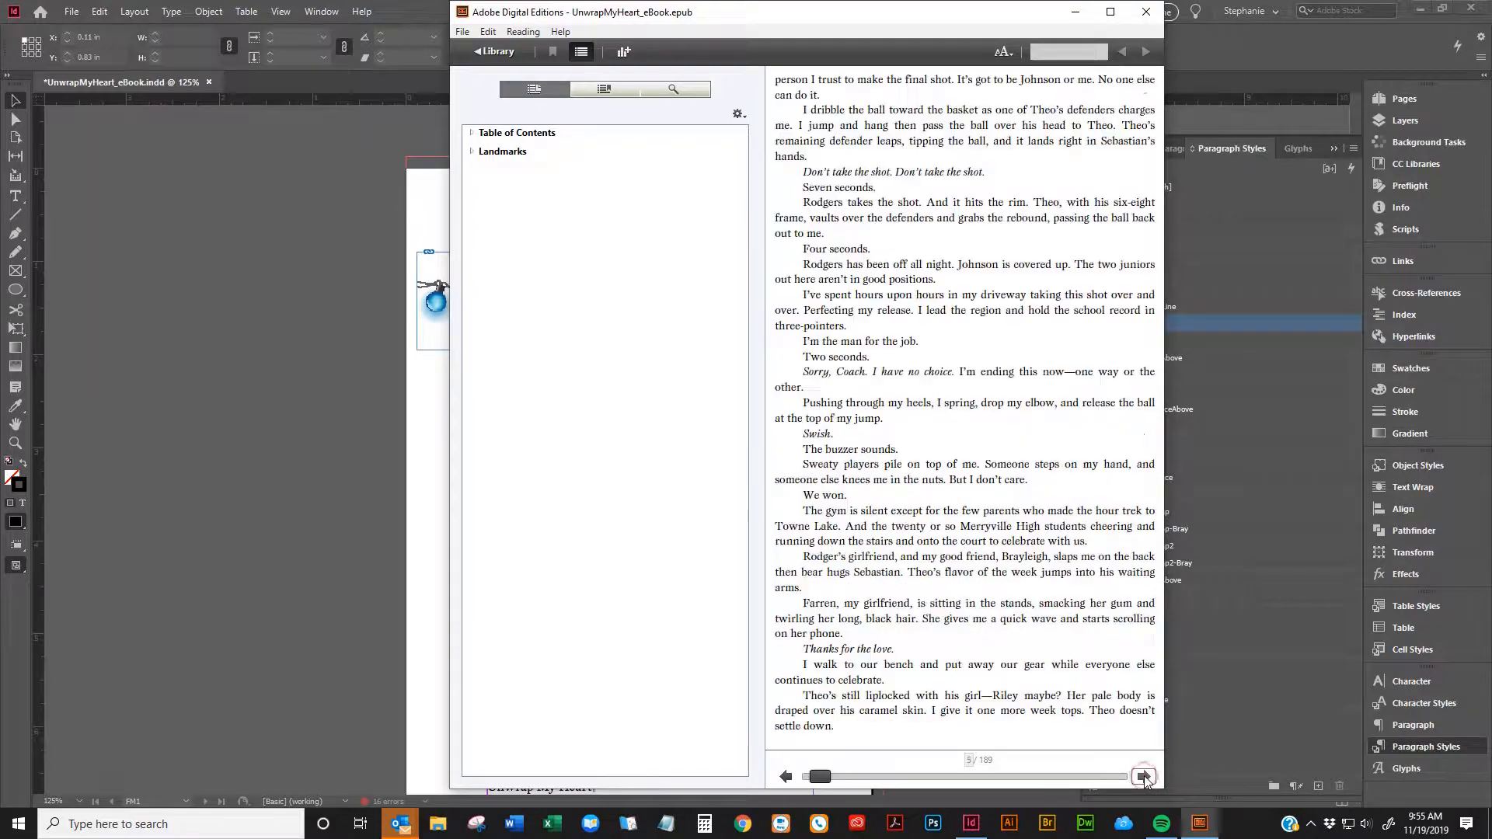
left_click(1143, 776)
left_click(1144, 775)
left_click(1144, 776)
left_click(1144, 775)
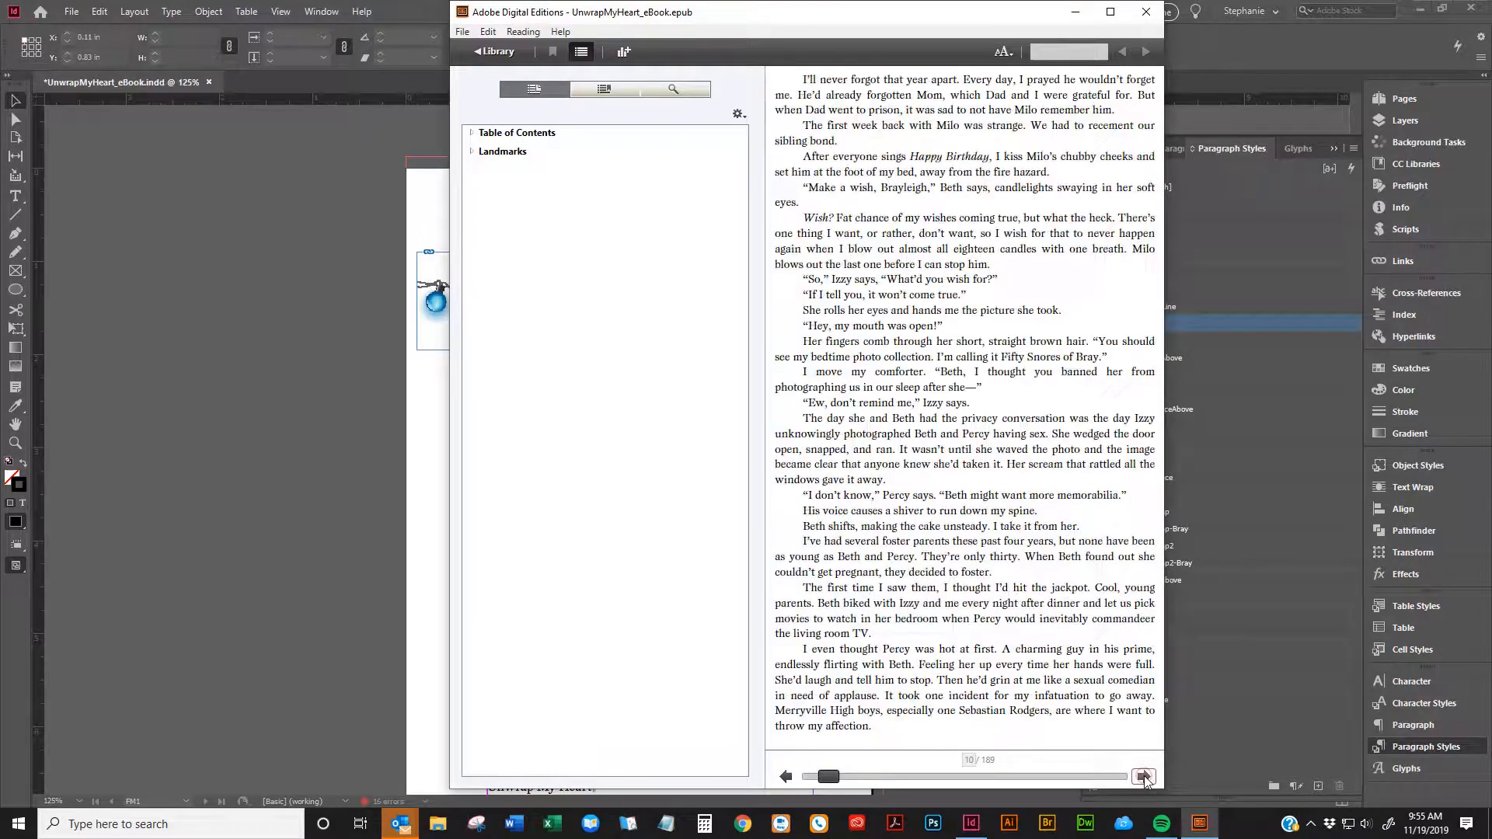
left_click(1144, 775)
left_click(1144, 775)
left_click(1144, 775)
left_click(1143, 775)
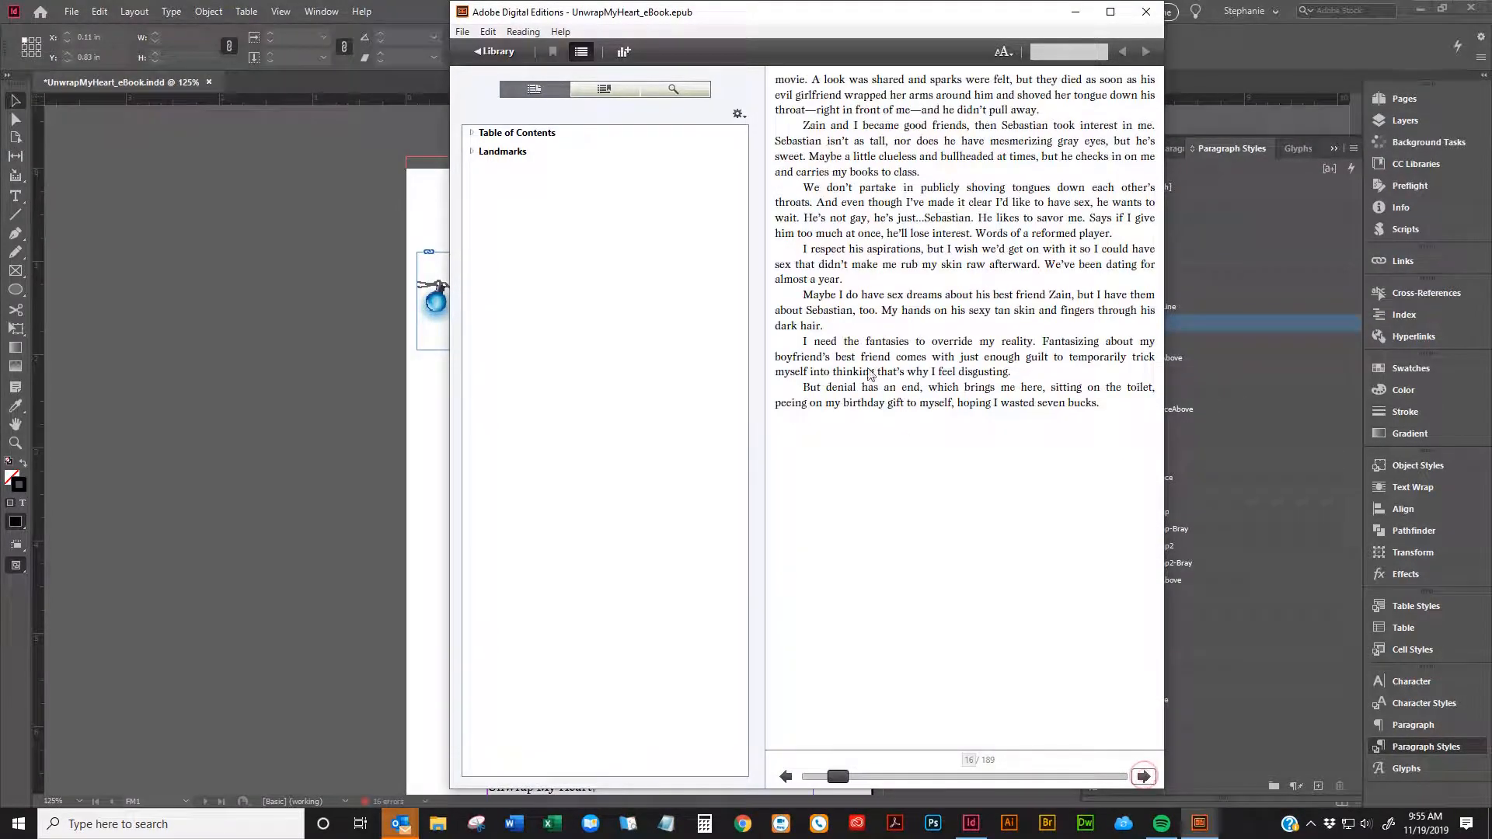
left_click(1144, 776)
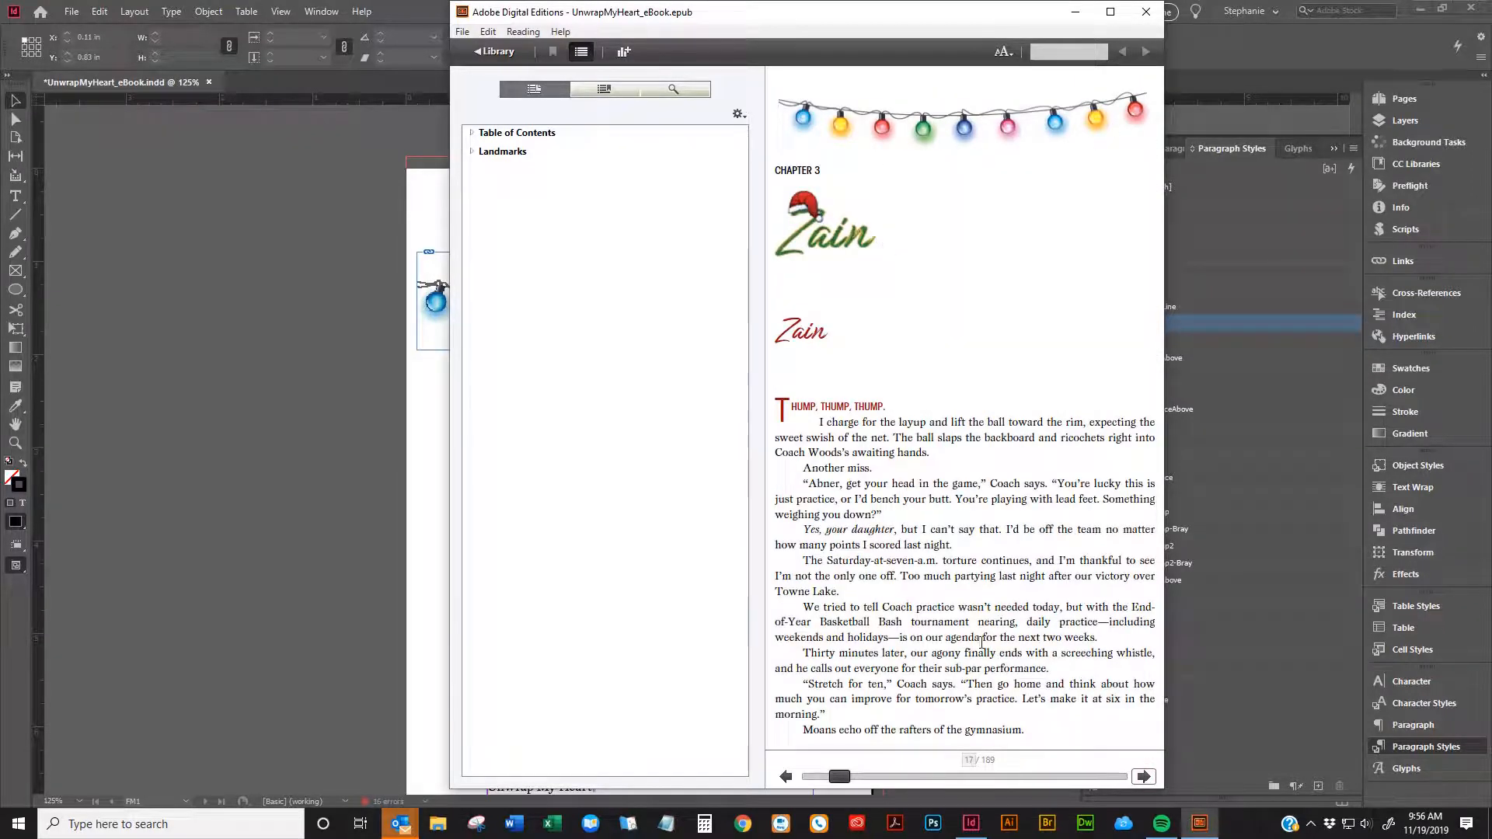
left_click(1143, 777)
left_click(1143, 777)
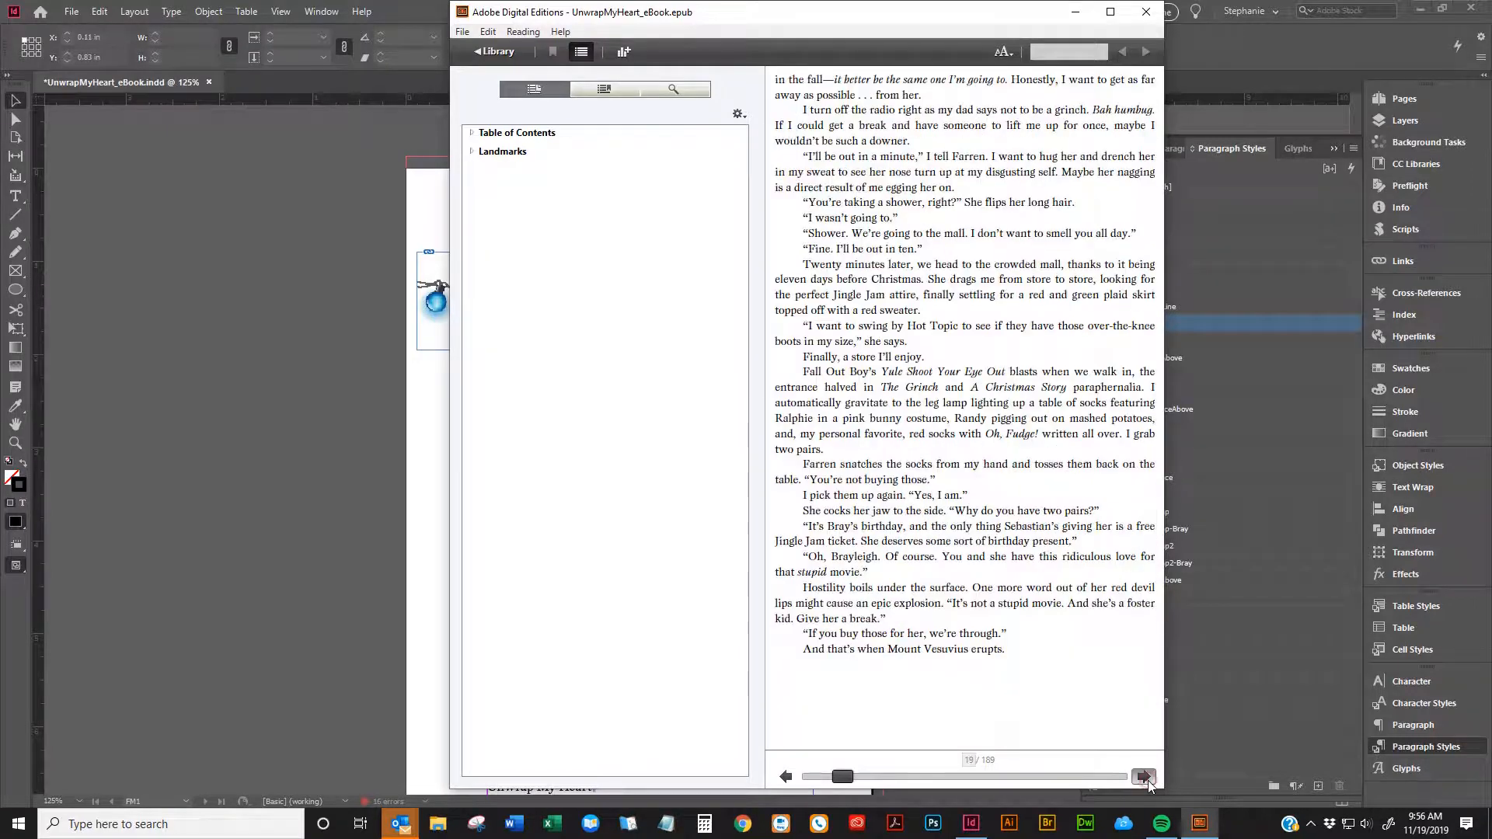
left_click(1144, 777)
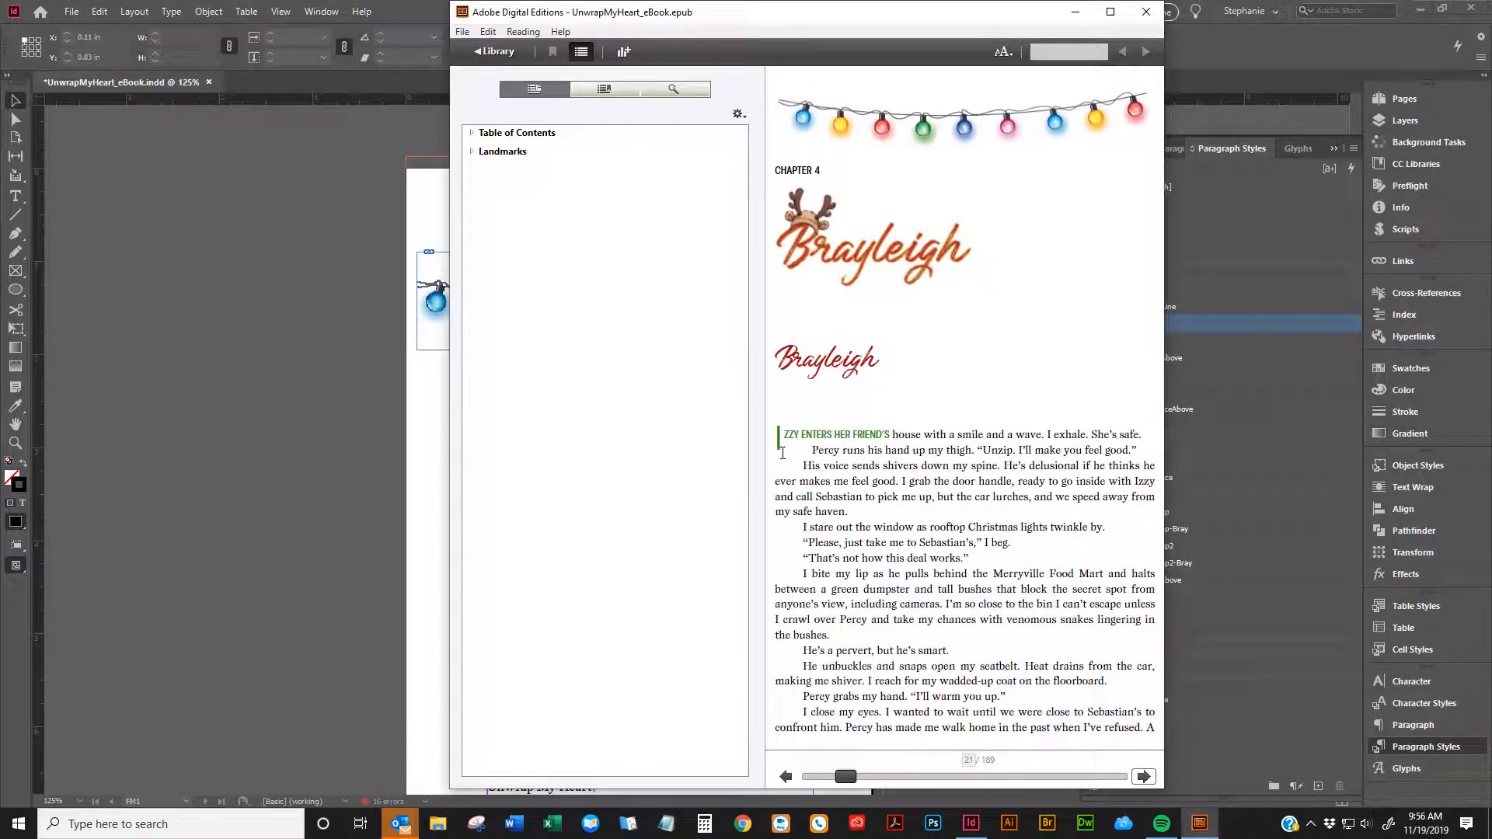
Page on through the exported book from chapter 4 to the opening of chapter 8, close it and return to InDesign
left_click(1146, 777)
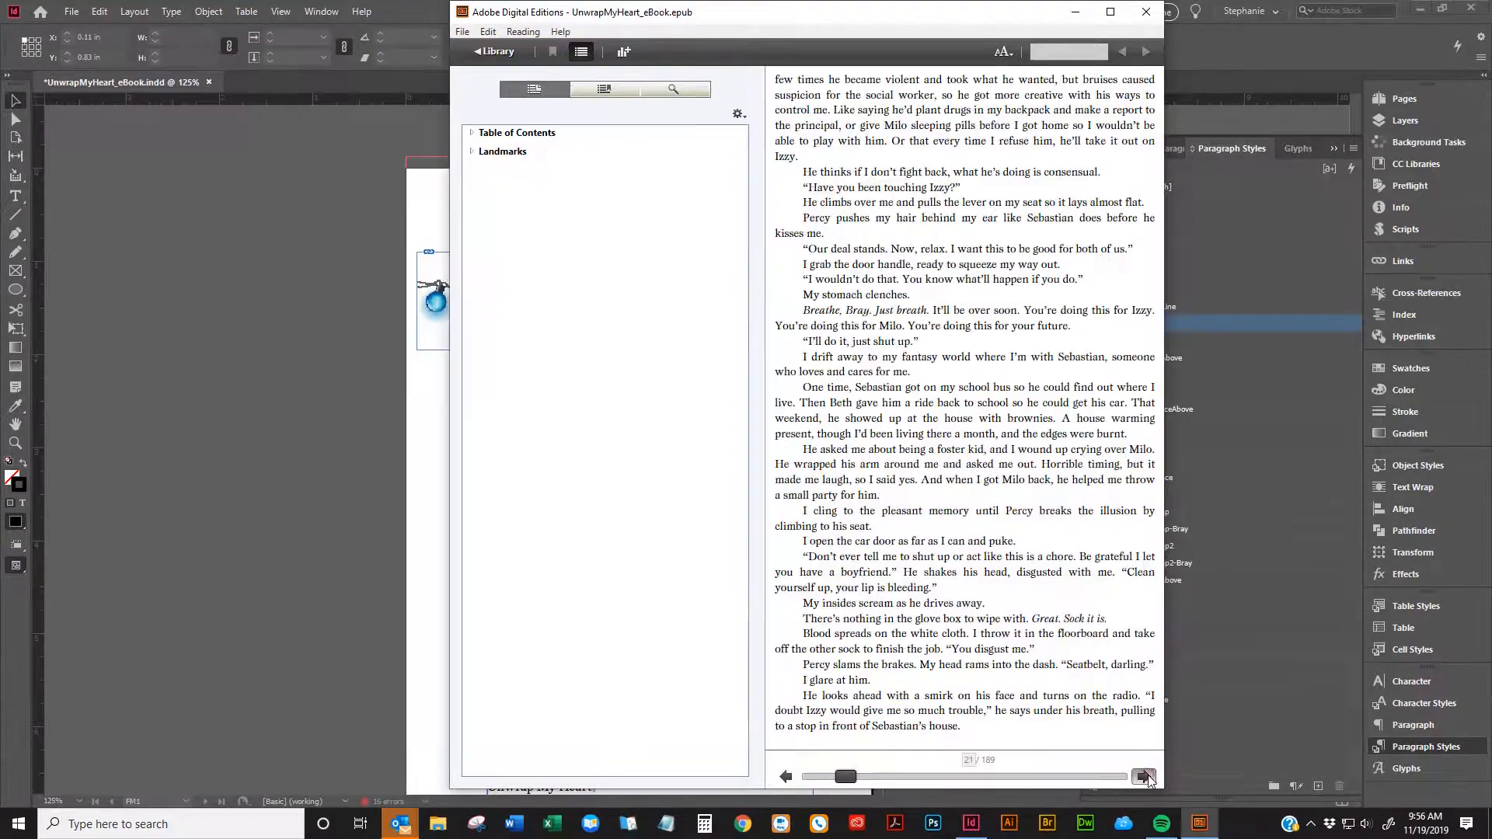
left_click(1145, 777)
left_click(1146, 777)
left_click(1145, 777)
left_click(1145, 777)
left_click(1145, 777)
left_click(1145, 777)
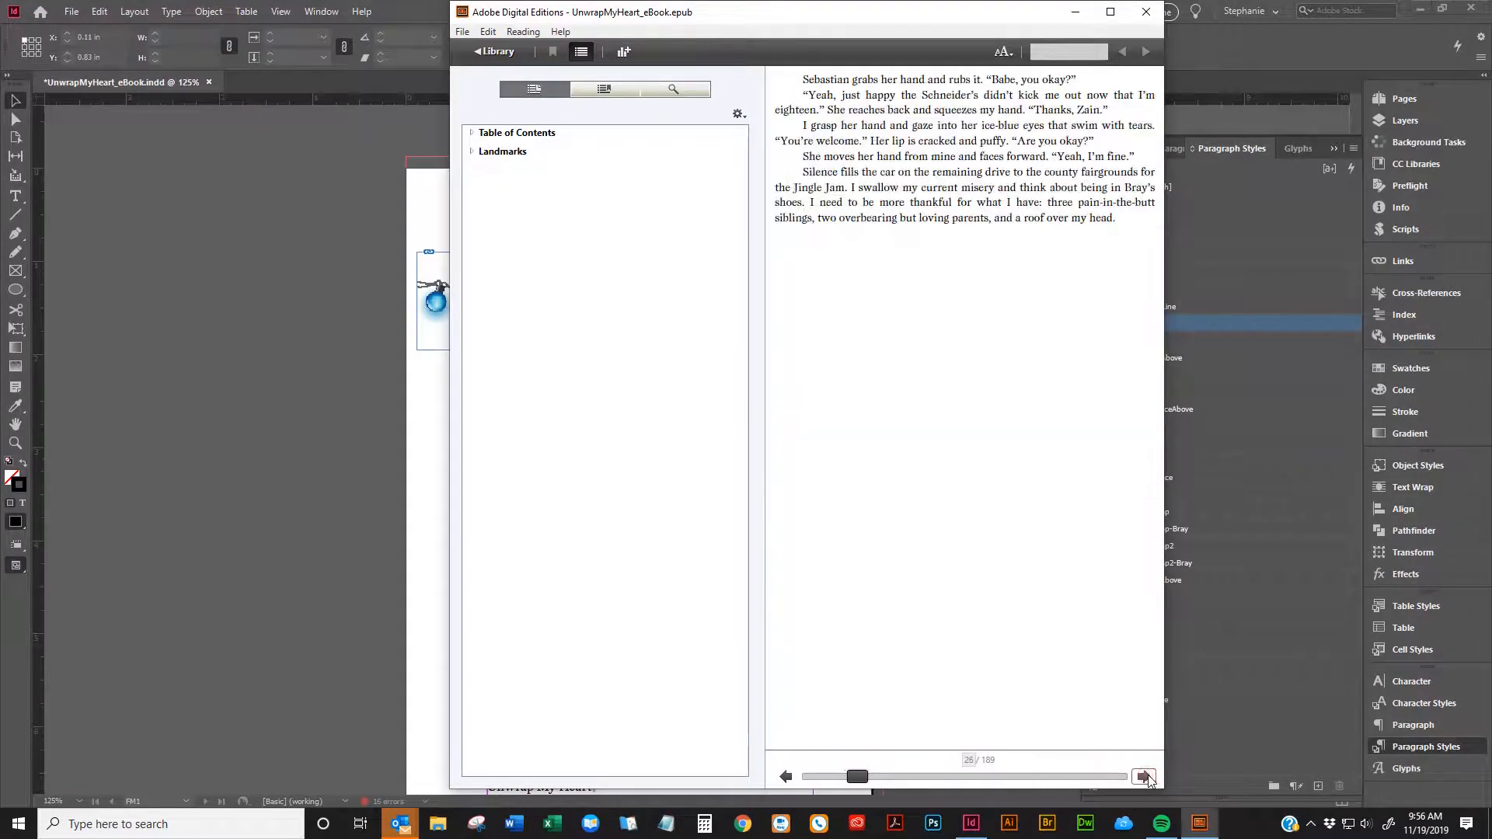
left_click(1145, 777)
left_click(1145, 777)
left_click(1145, 777)
left_click(1145, 777)
left_click(1145, 777)
left_click(1145, 777)
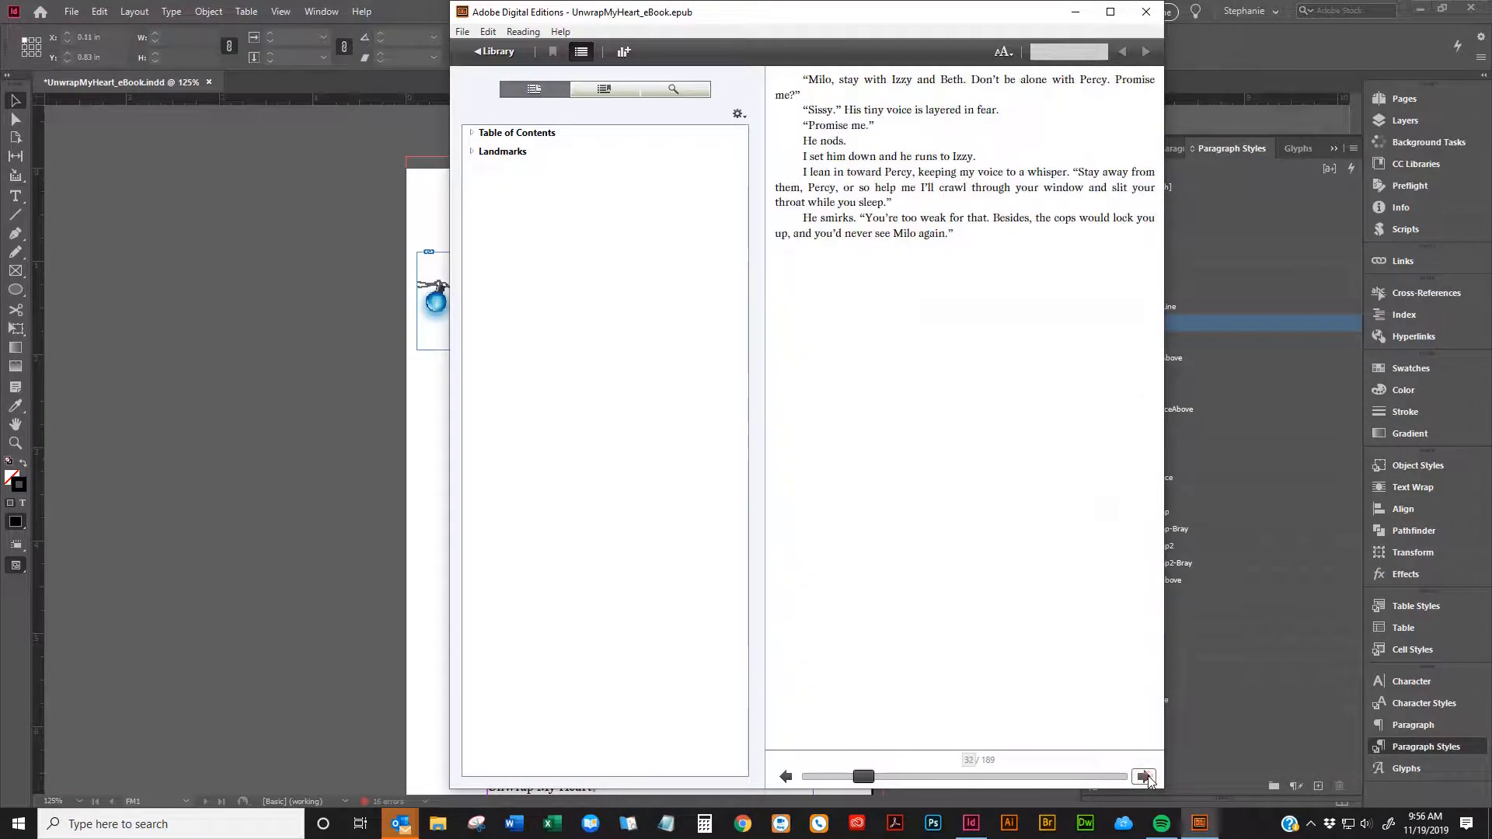
left_click(1145, 777)
left_click(1145, 777)
left_click(1145, 777)
left_click(1145, 777)
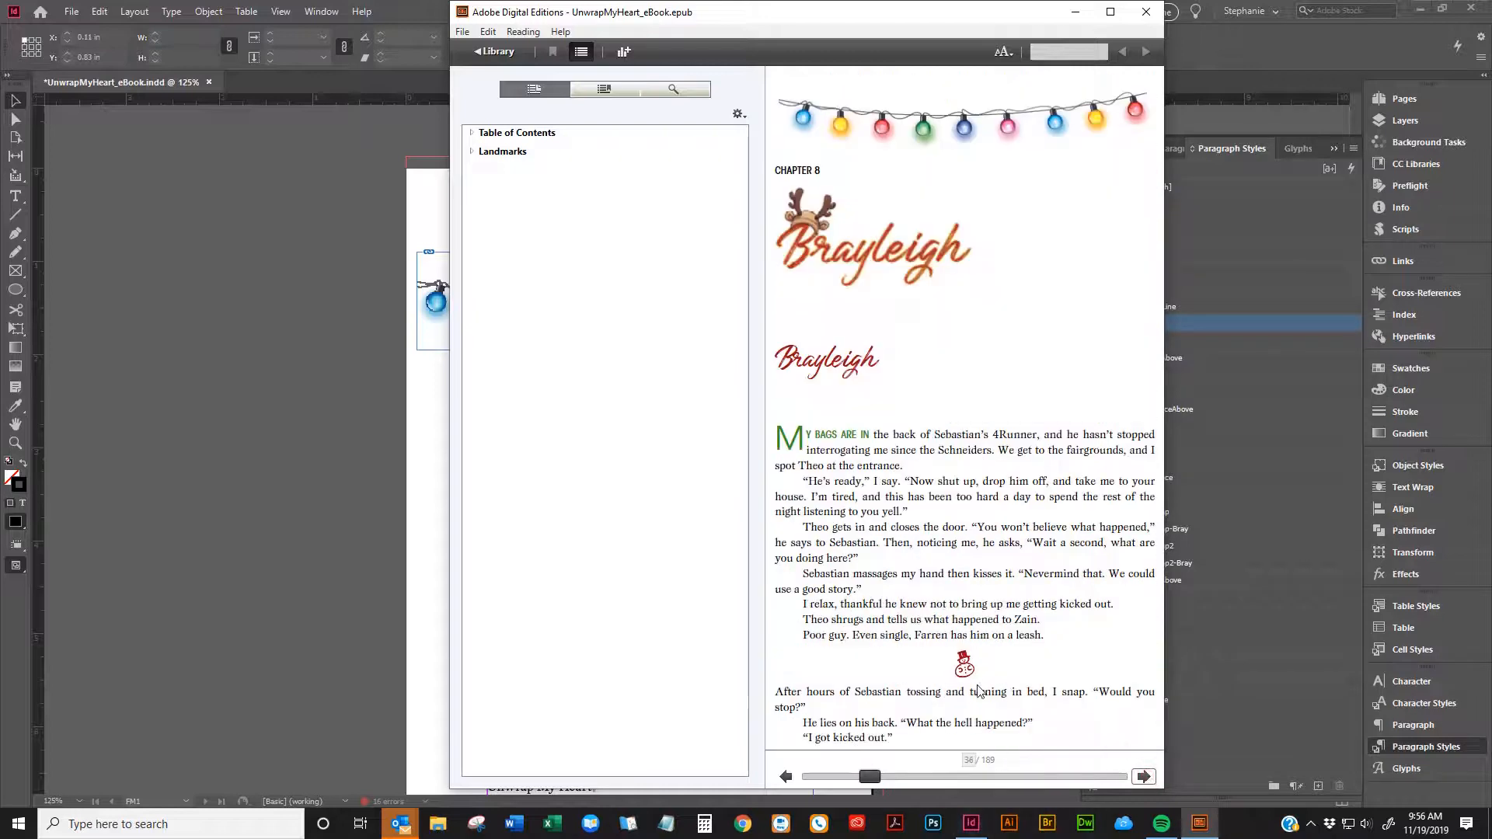
left_click(1148, 15)
left_click(862, 460)
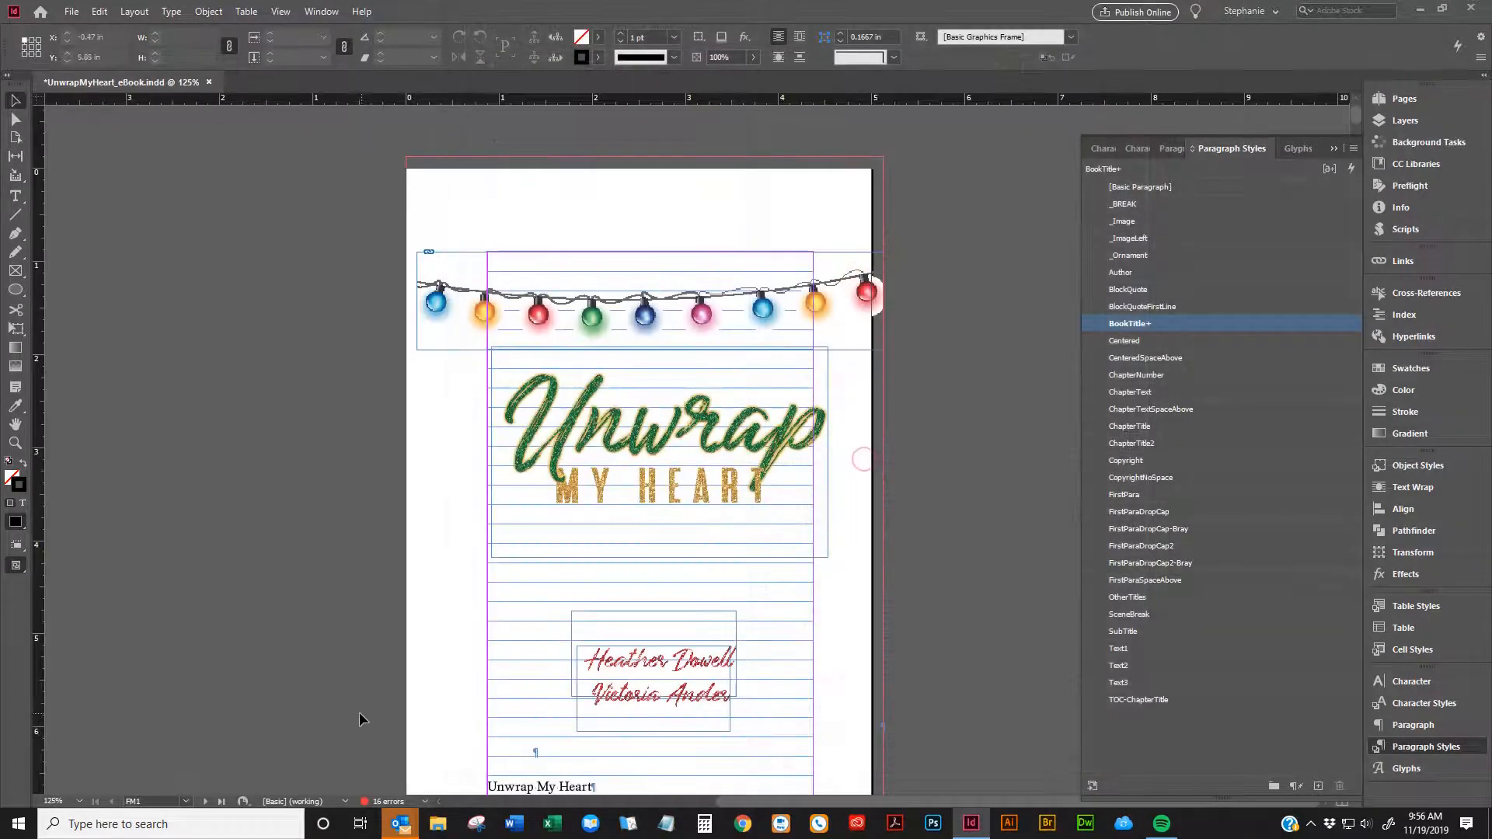
Insert an empty paragraph above the Contents heading and apply the _BREAK paragraph style to it
scroll(427, 713, "down", 10)
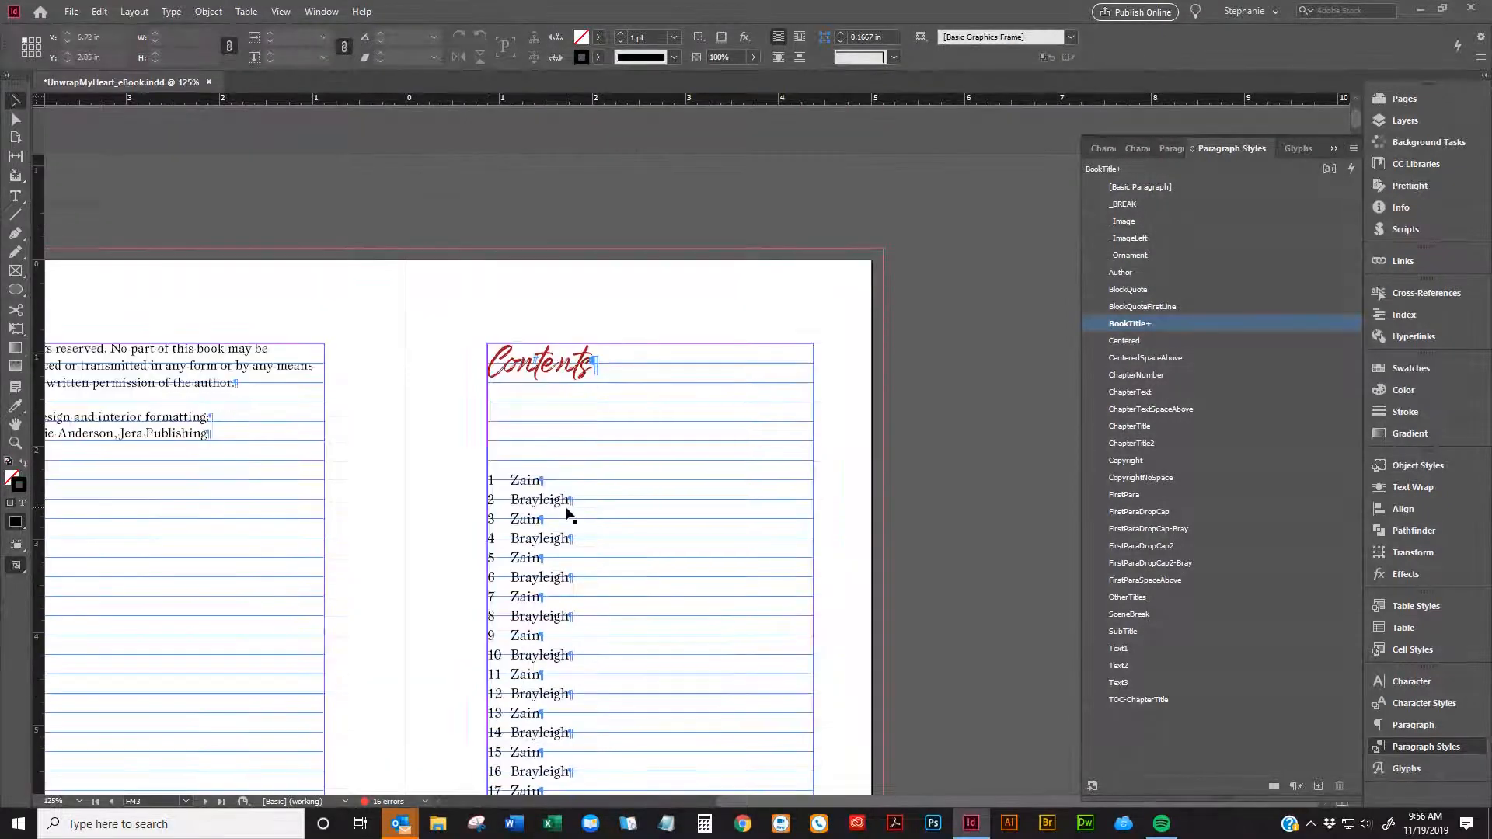
scroll(566, 507, "up", 1)
double_click(554, 436)
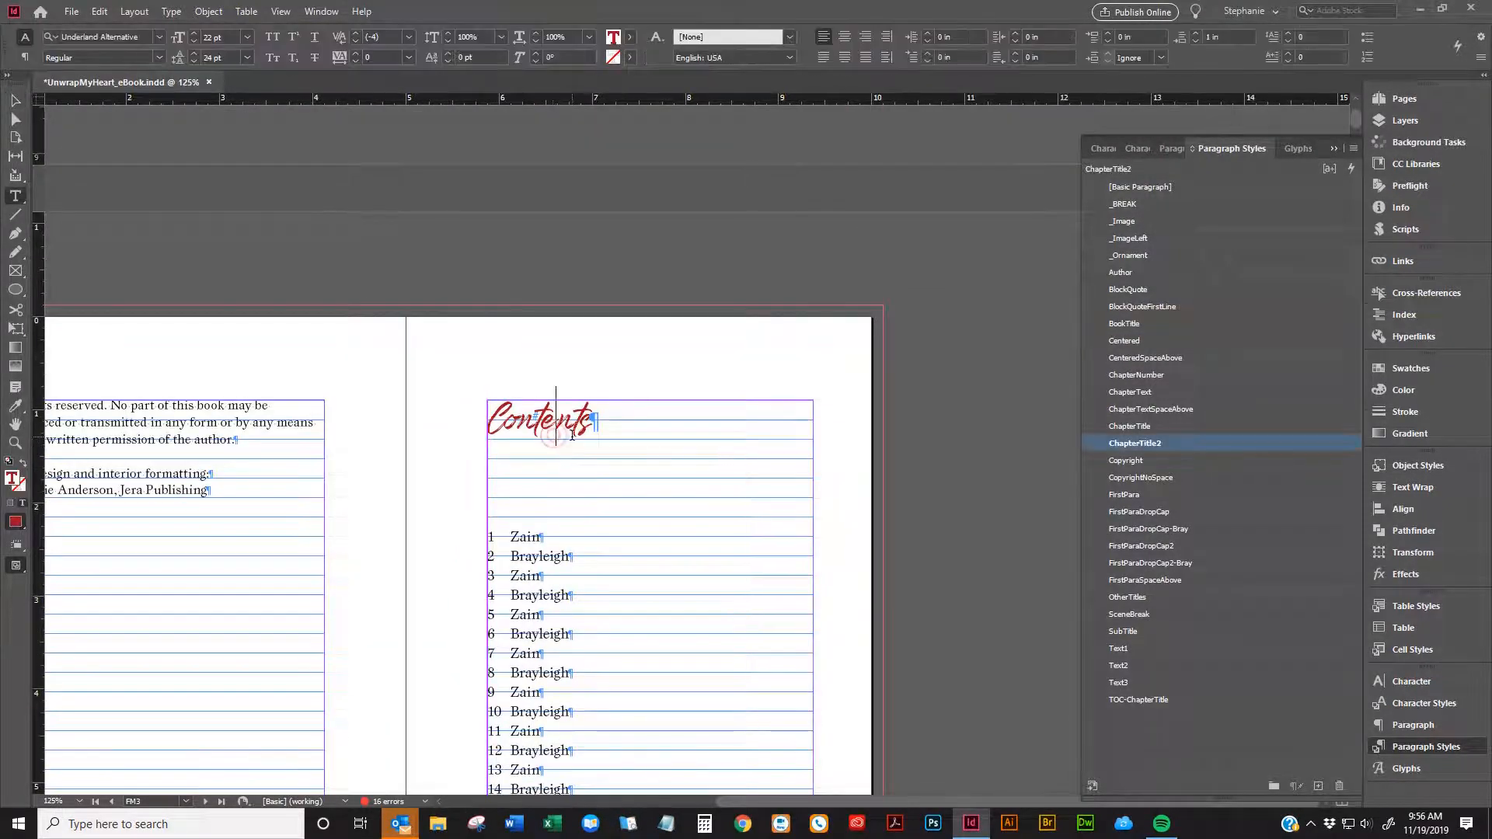
key("Home")
key("Return")
key("Up")
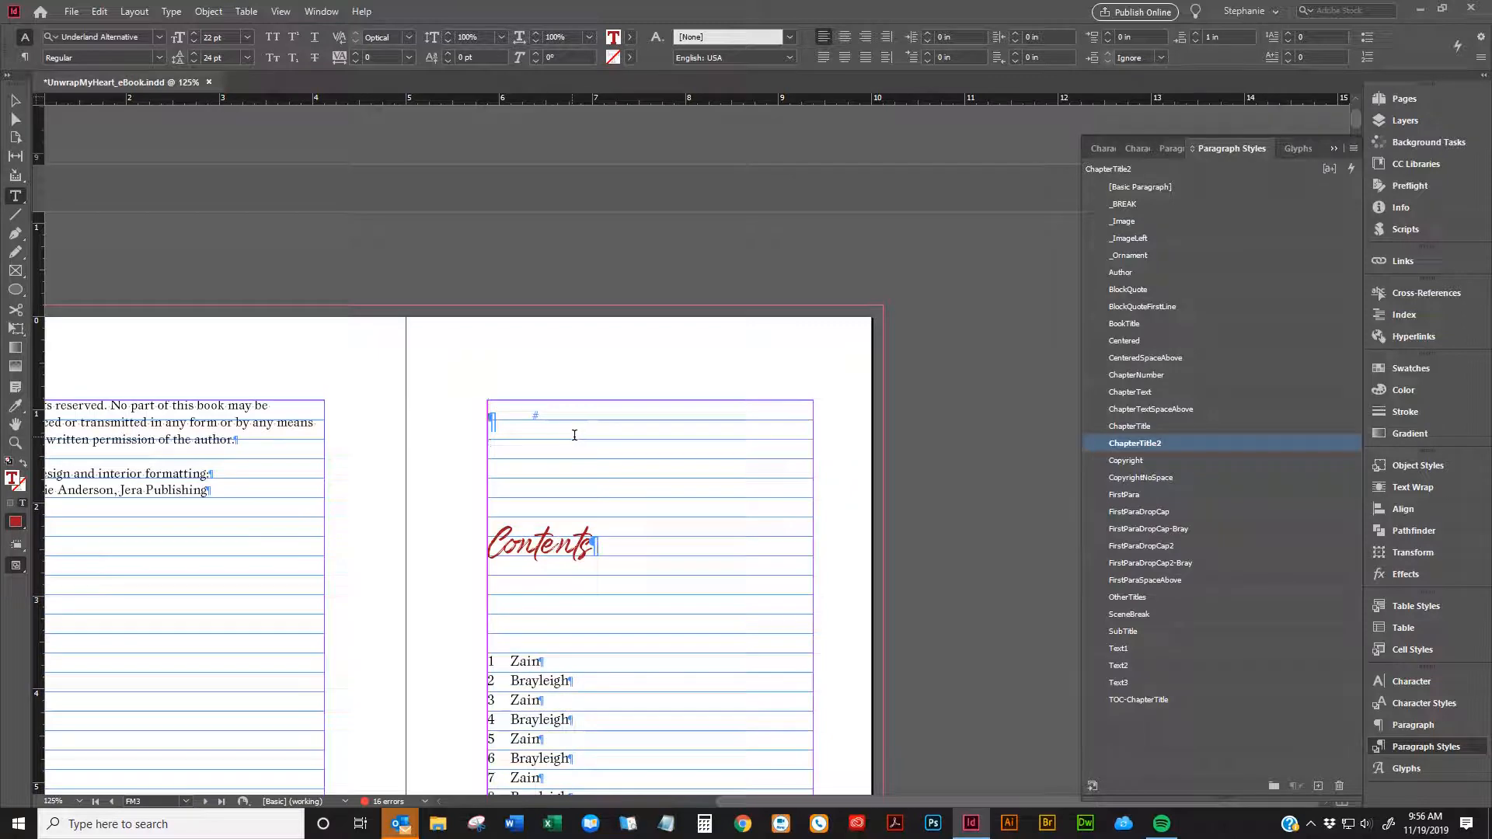
left_click(1125, 204)
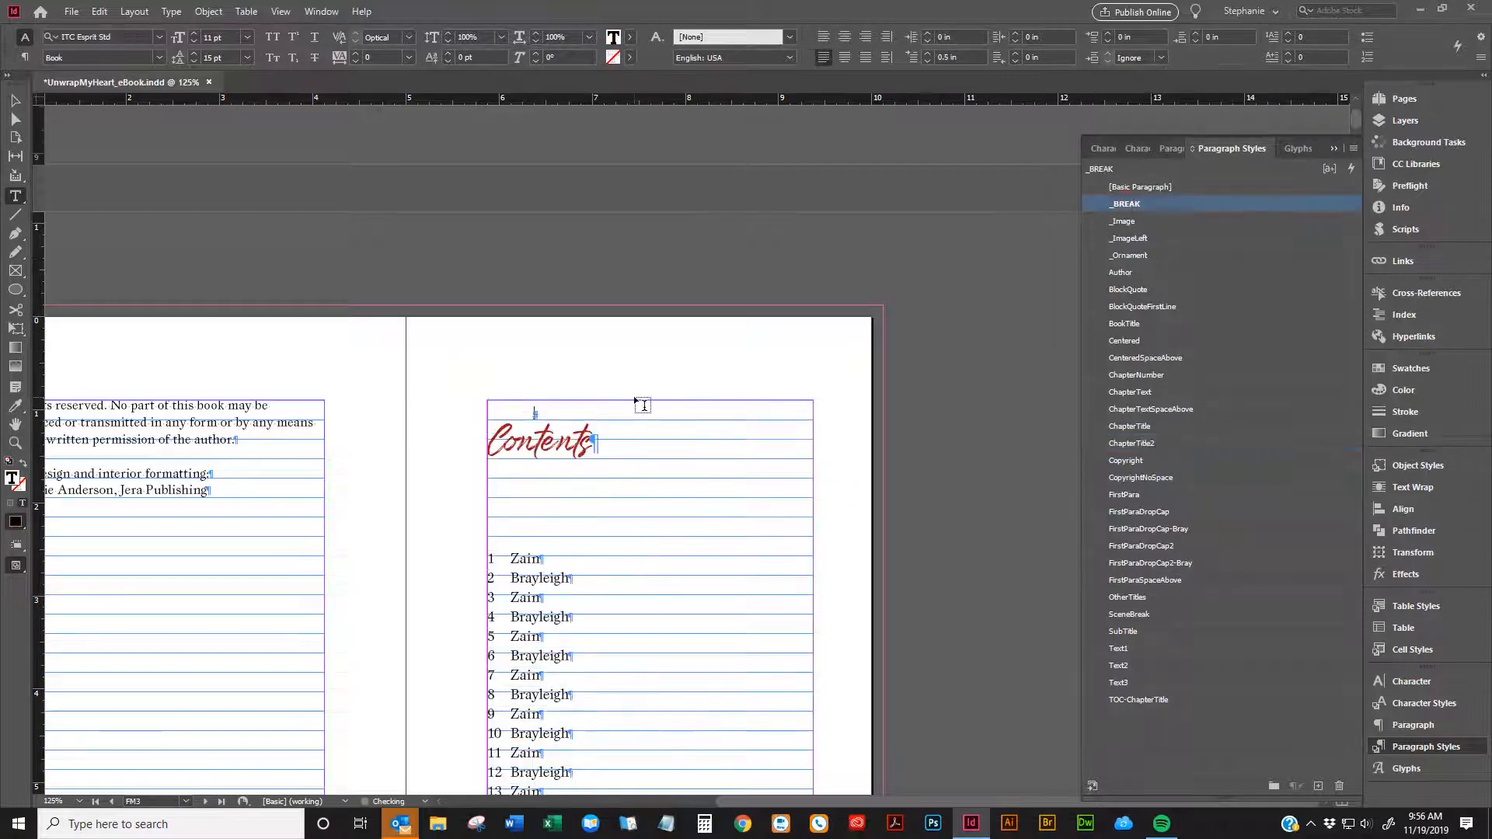
Switch to the Selection tool and save the eBook document
left_click(15, 100)
left_click(71, 11)
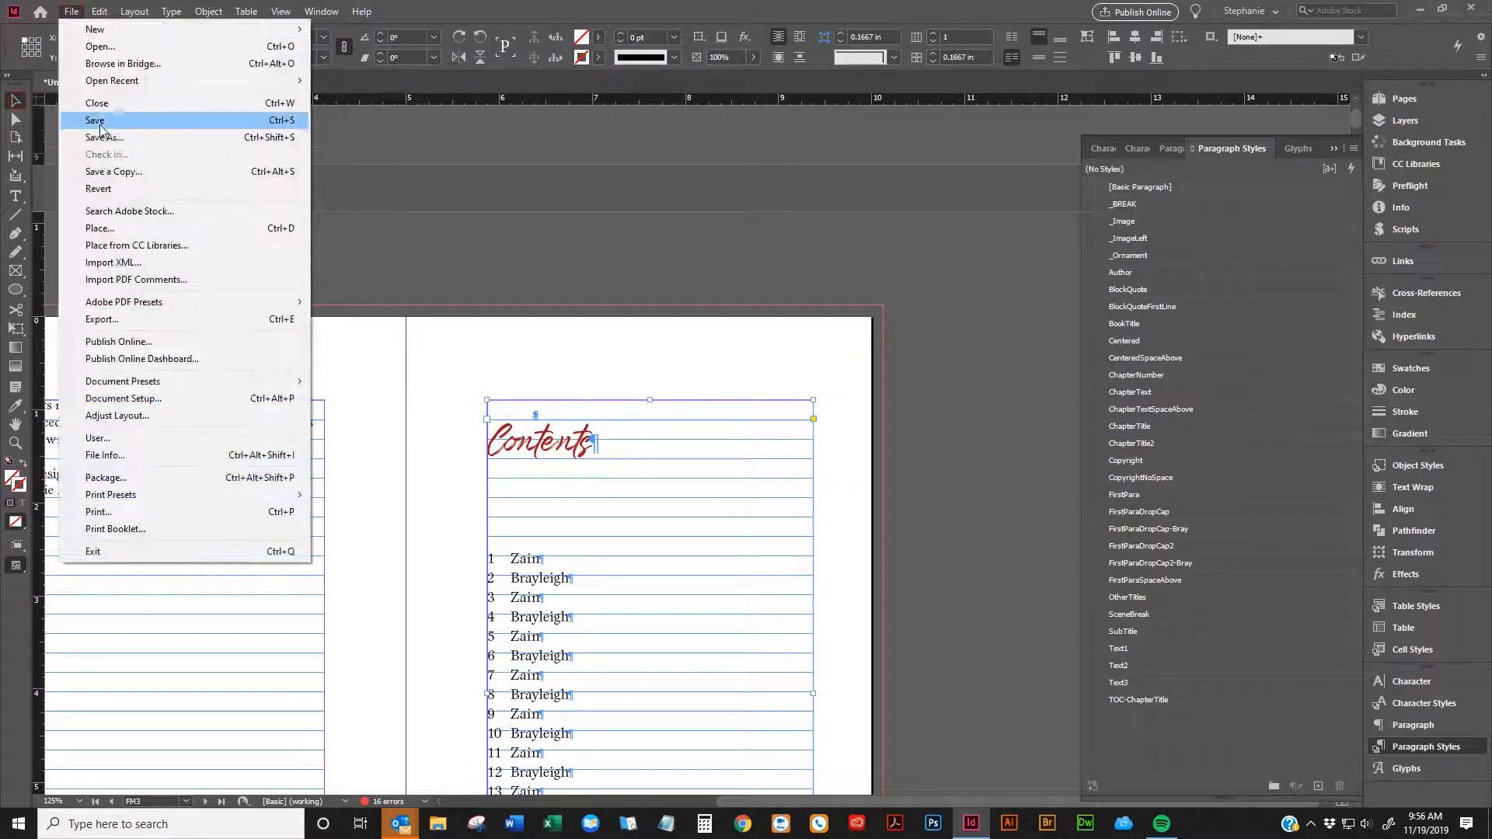
left_click(94, 121)
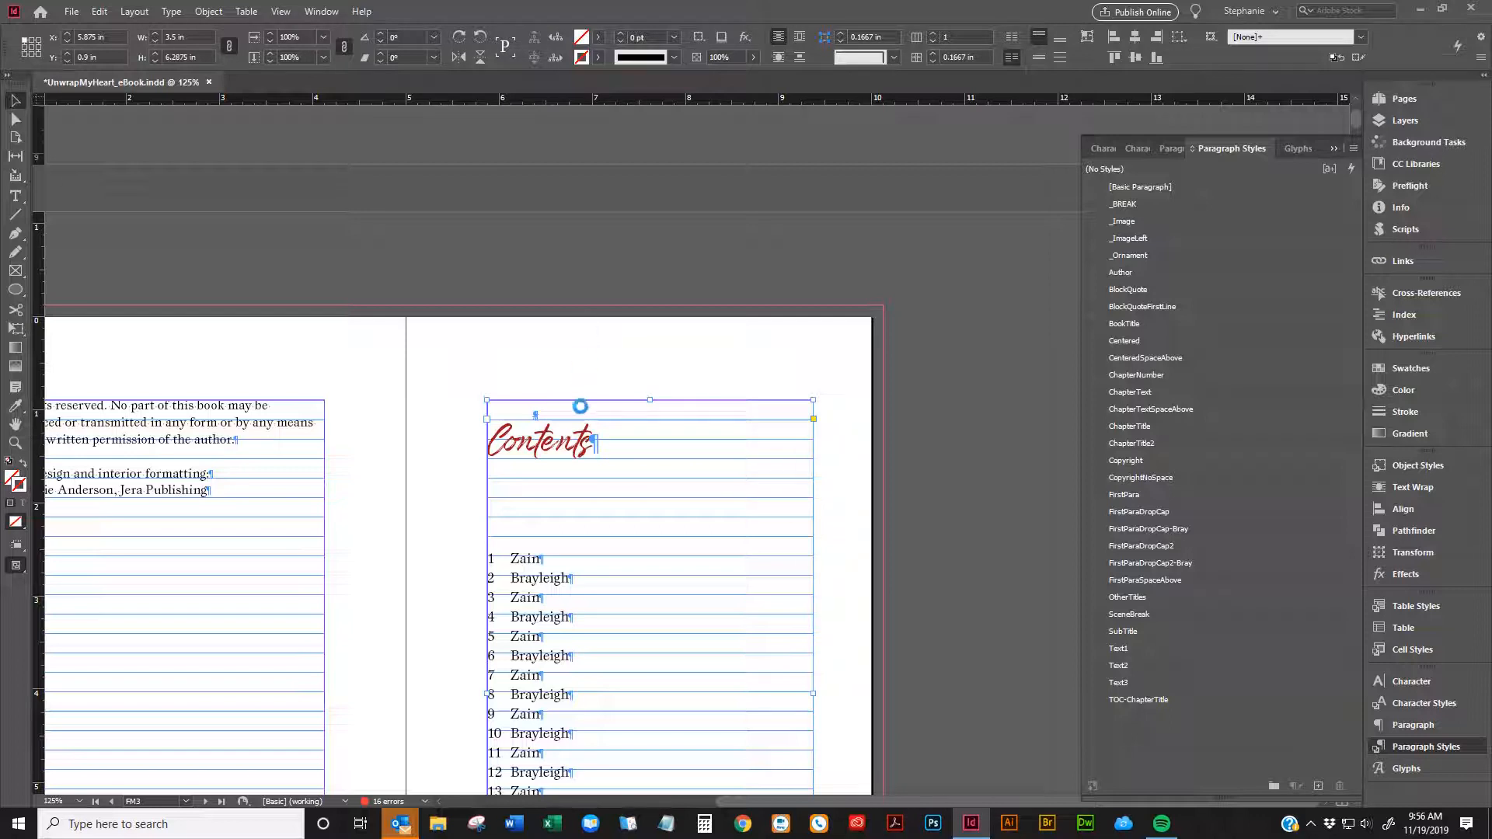
Select the Contents text frame and update the table of contents
scroll(653, 365, "down", 5)
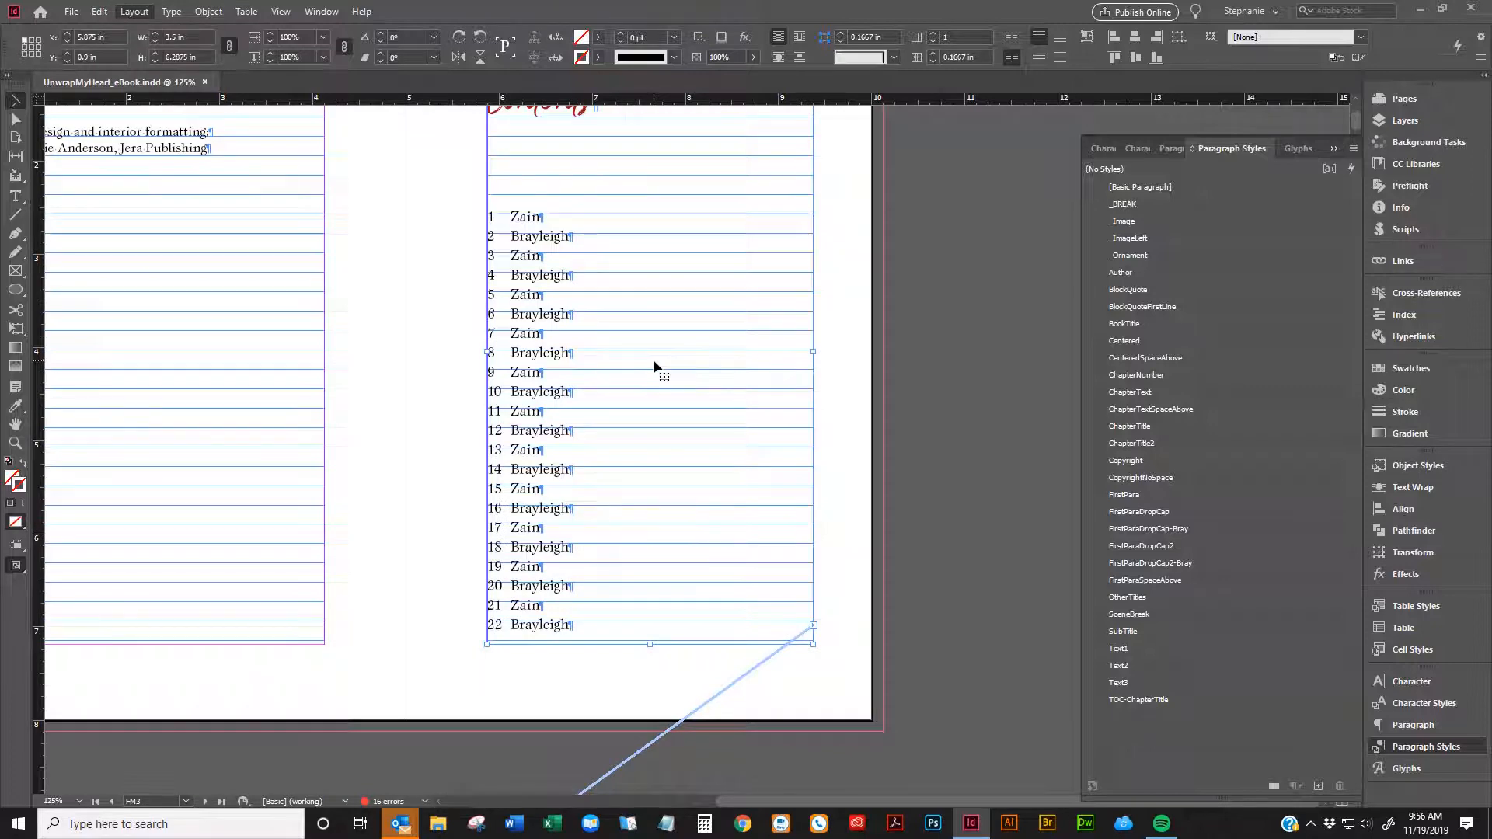
scroll(653, 362, "up", 4)
left_click(134, 11)
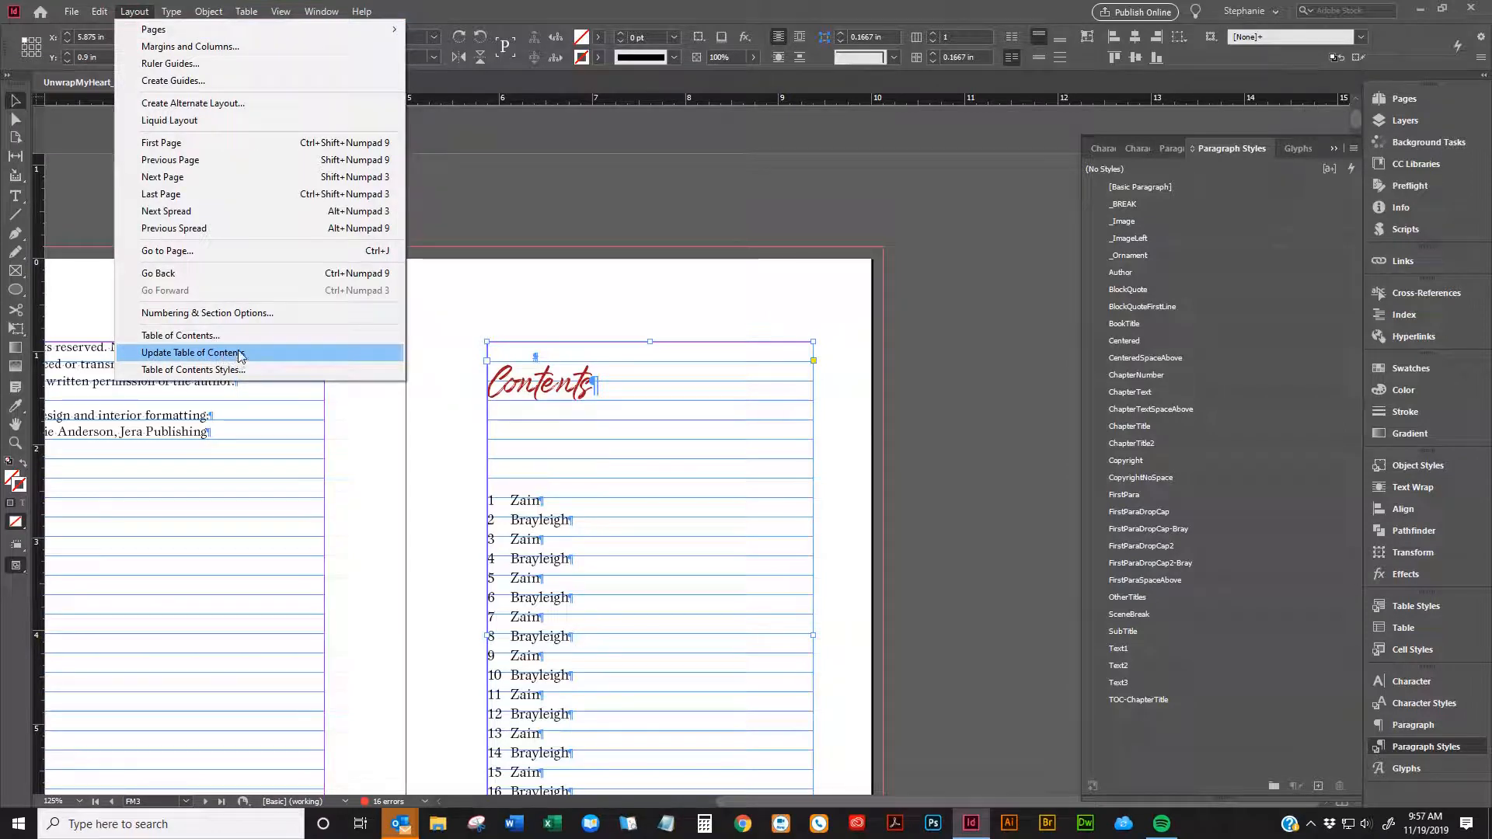
left_click(546, 311)
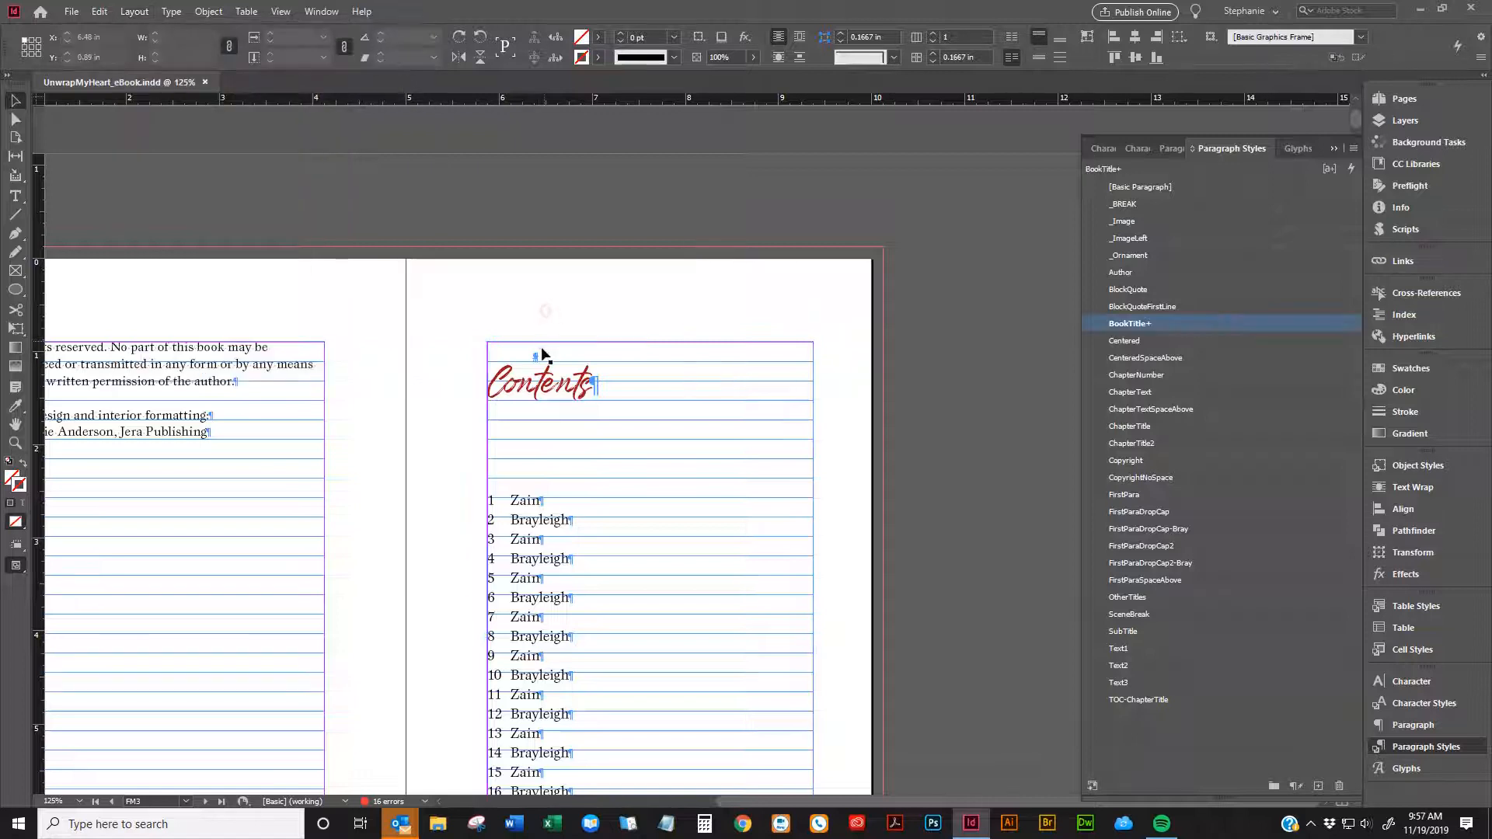
left_click(541, 349)
left_click(128, 14)
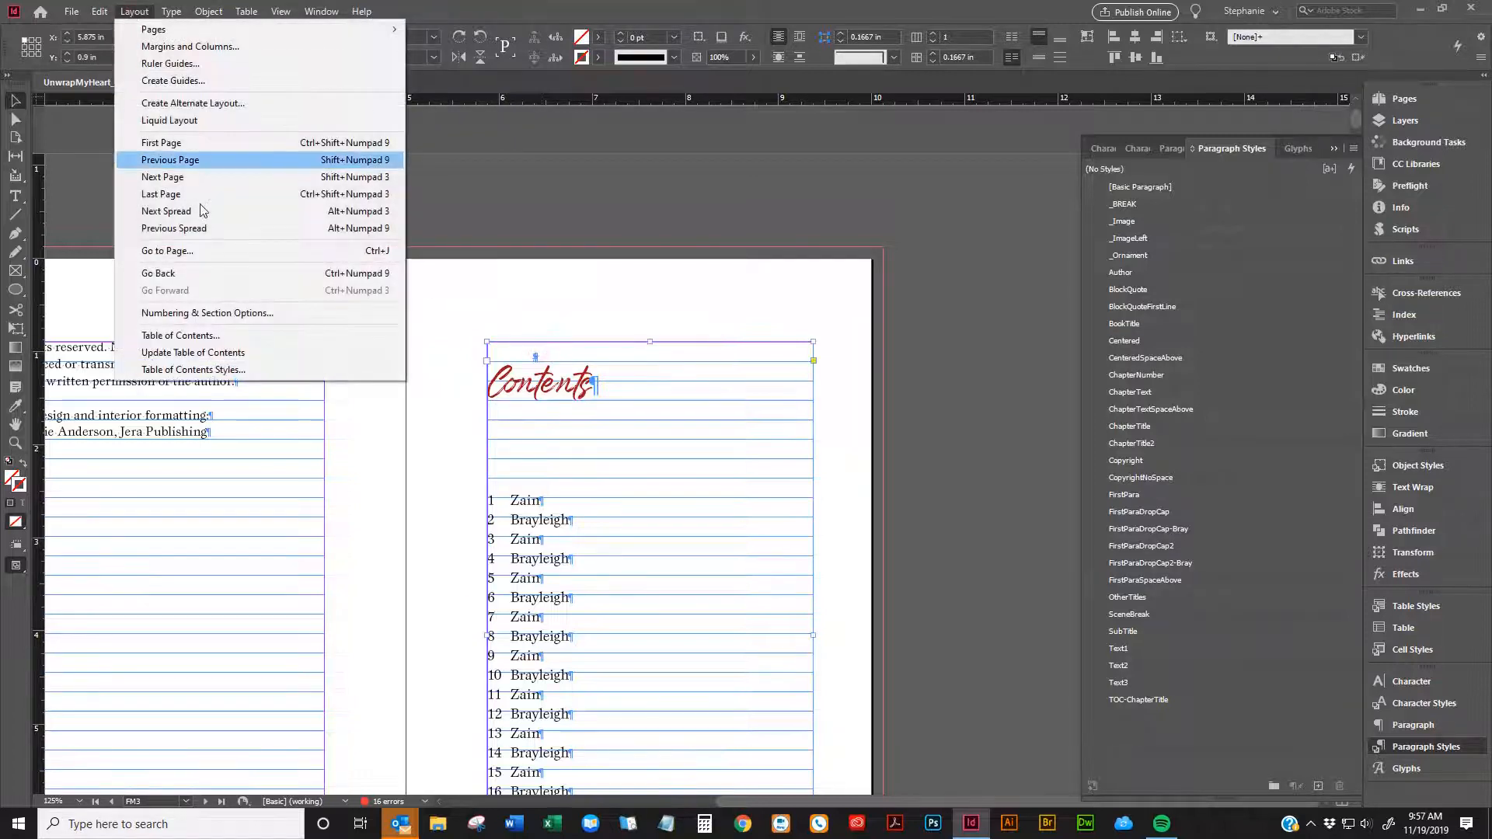
left_click(301, 352)
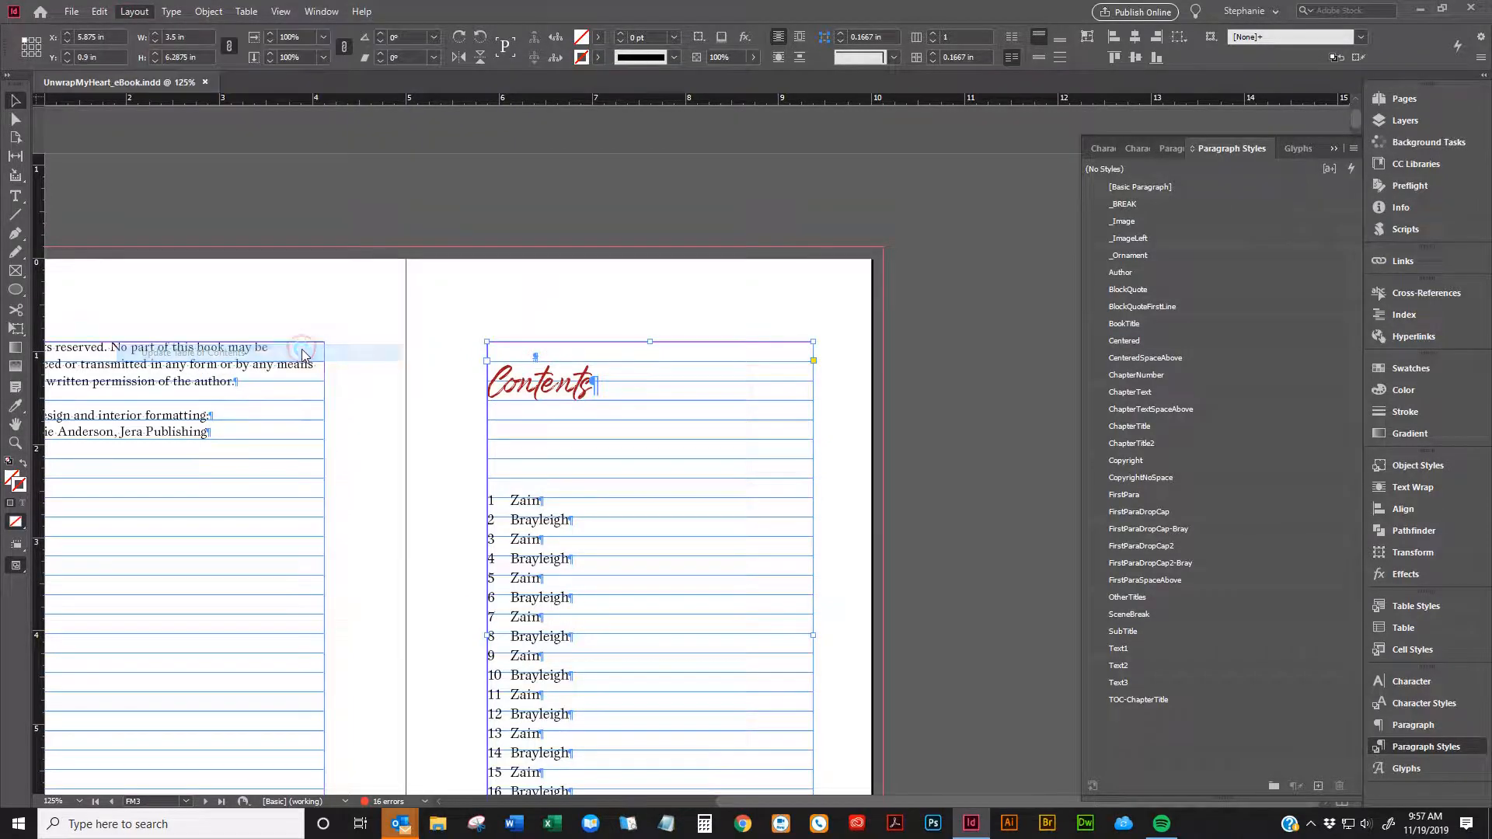
Apply the ChapterTitle2 style to the Contents heading and insert an empty _BREAK paragraph above it
double_click(565, 345)
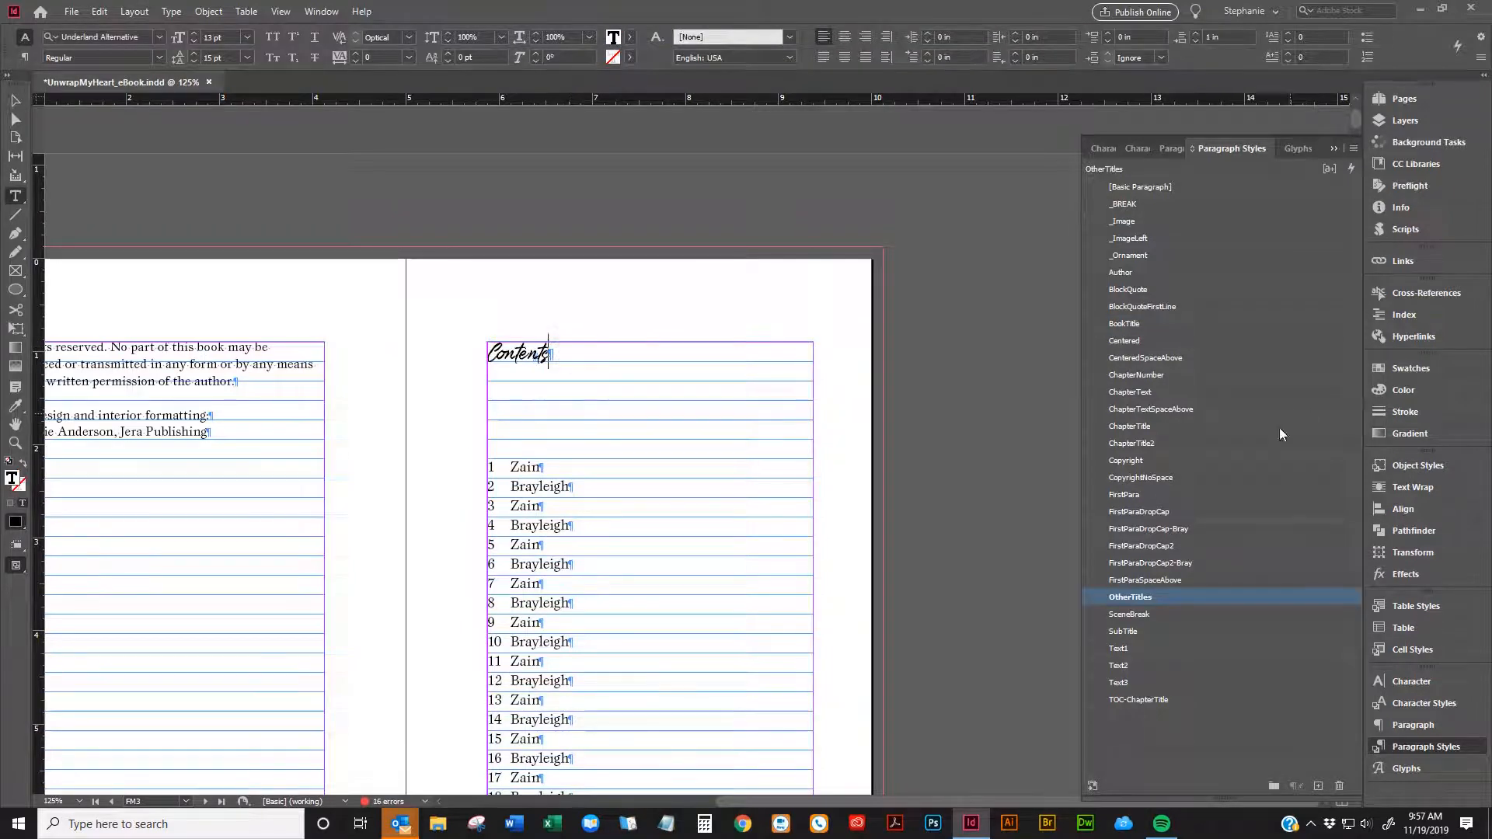
left_click(1149, 440)
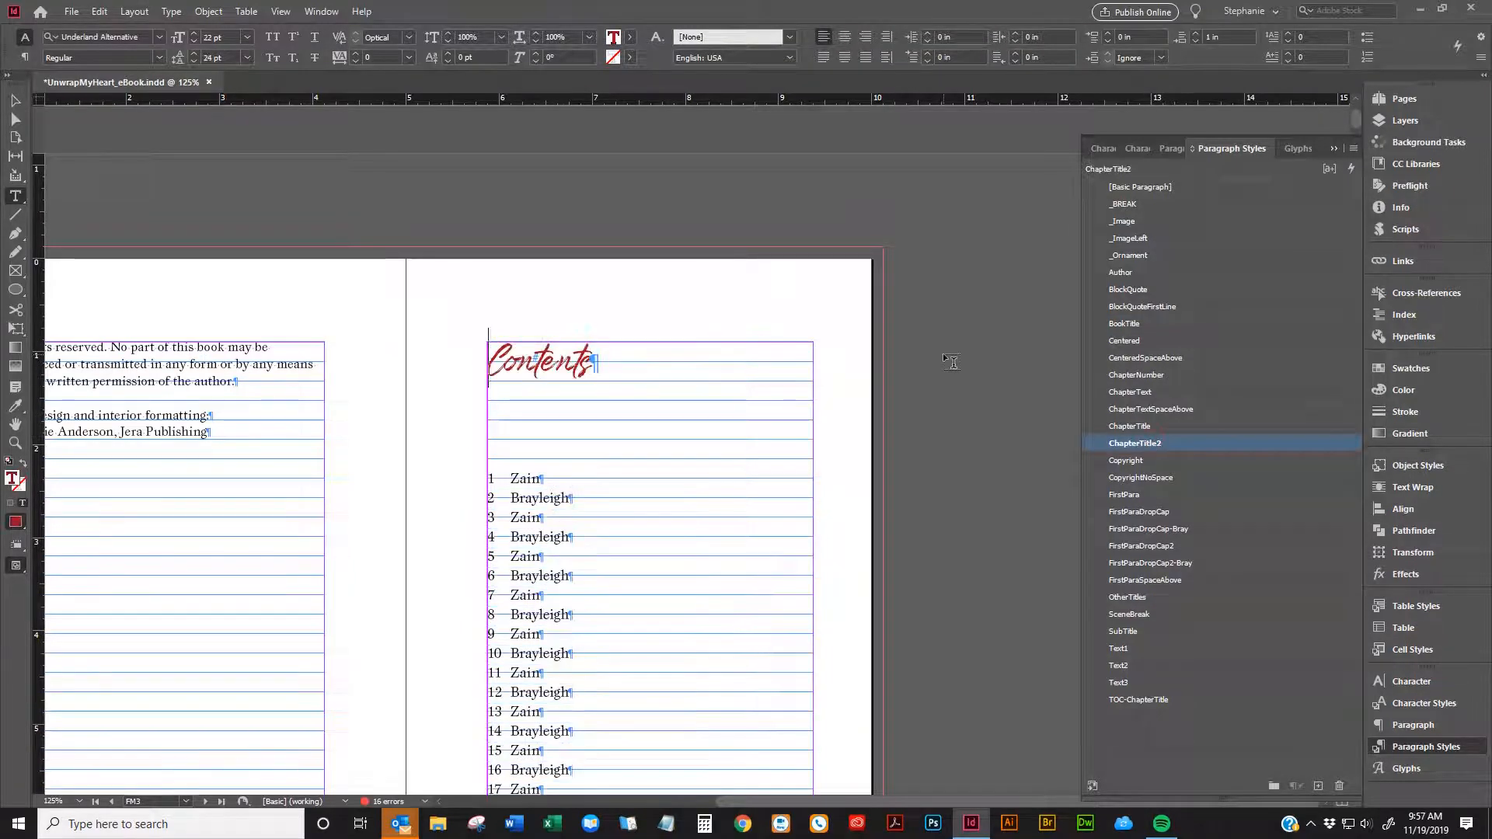
left_click(1168, 206)
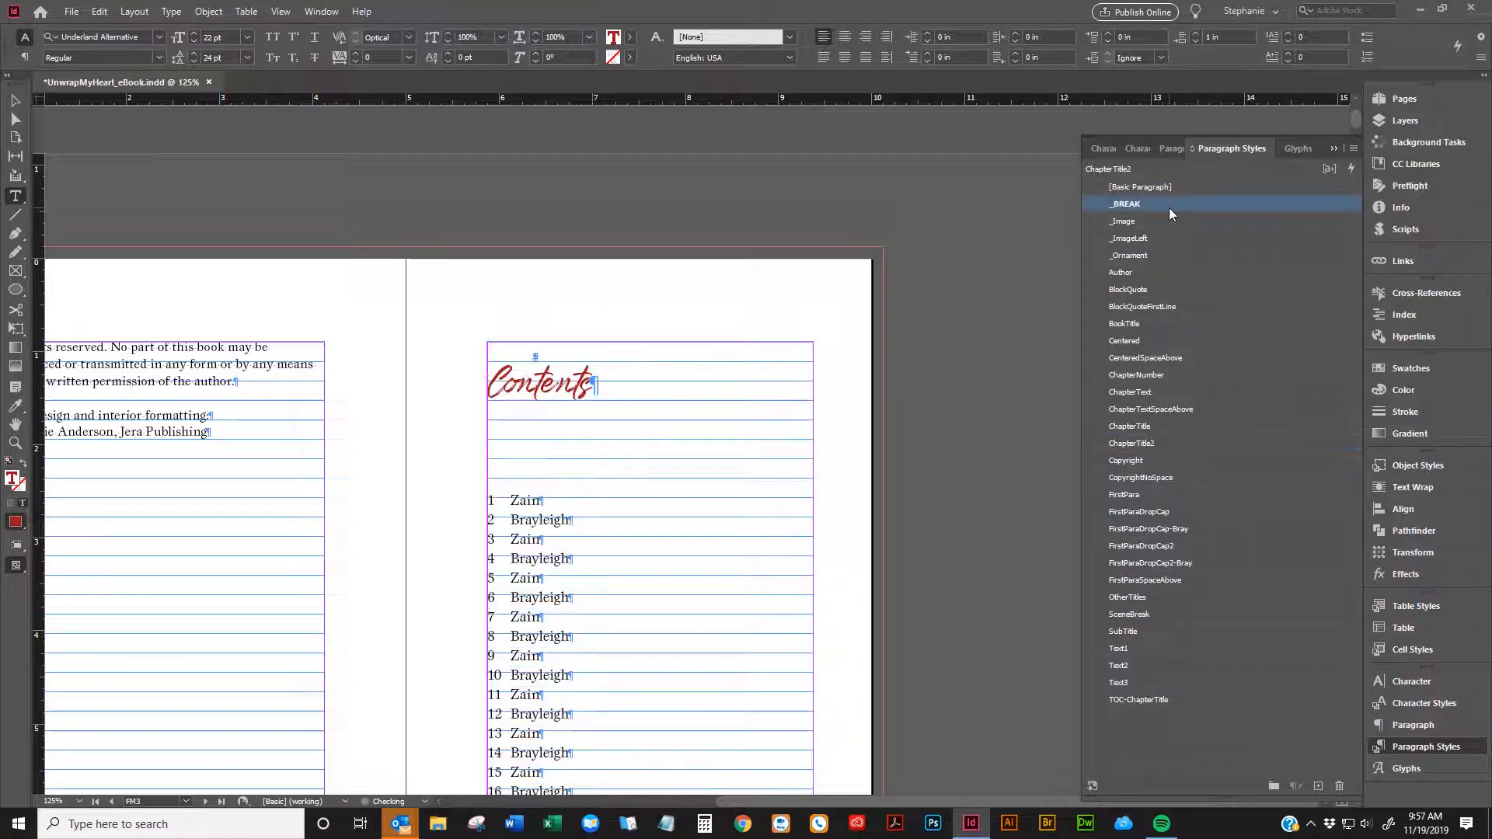
left_click(19, 106)
Save the document and export it as the reflowable EPUB UnwrapMyHeart_eBook.epub, replacing the existing file
left_click(71, 11)
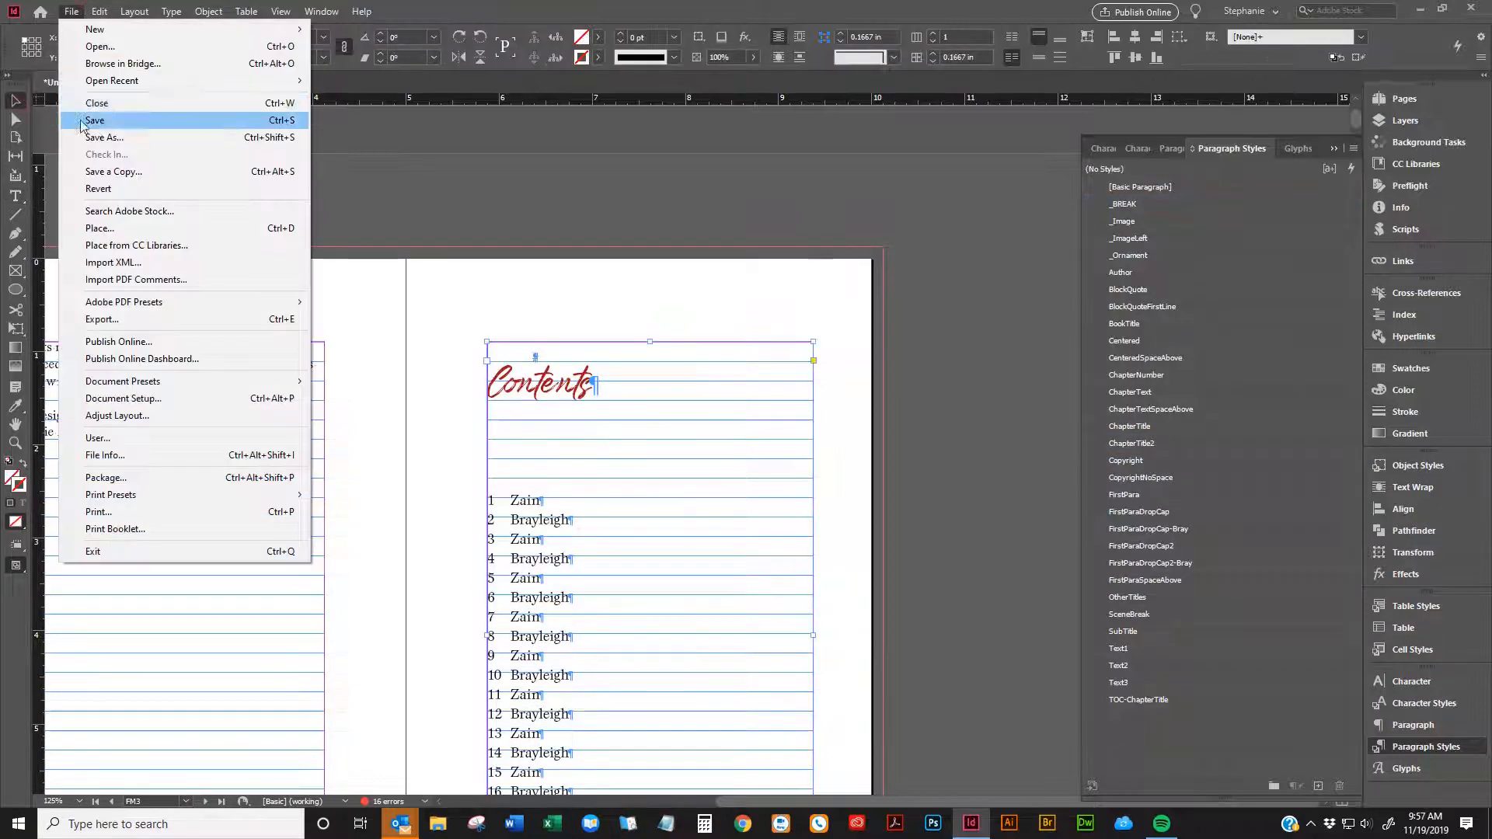
left_click(74, 14)
left_click(75, 14)
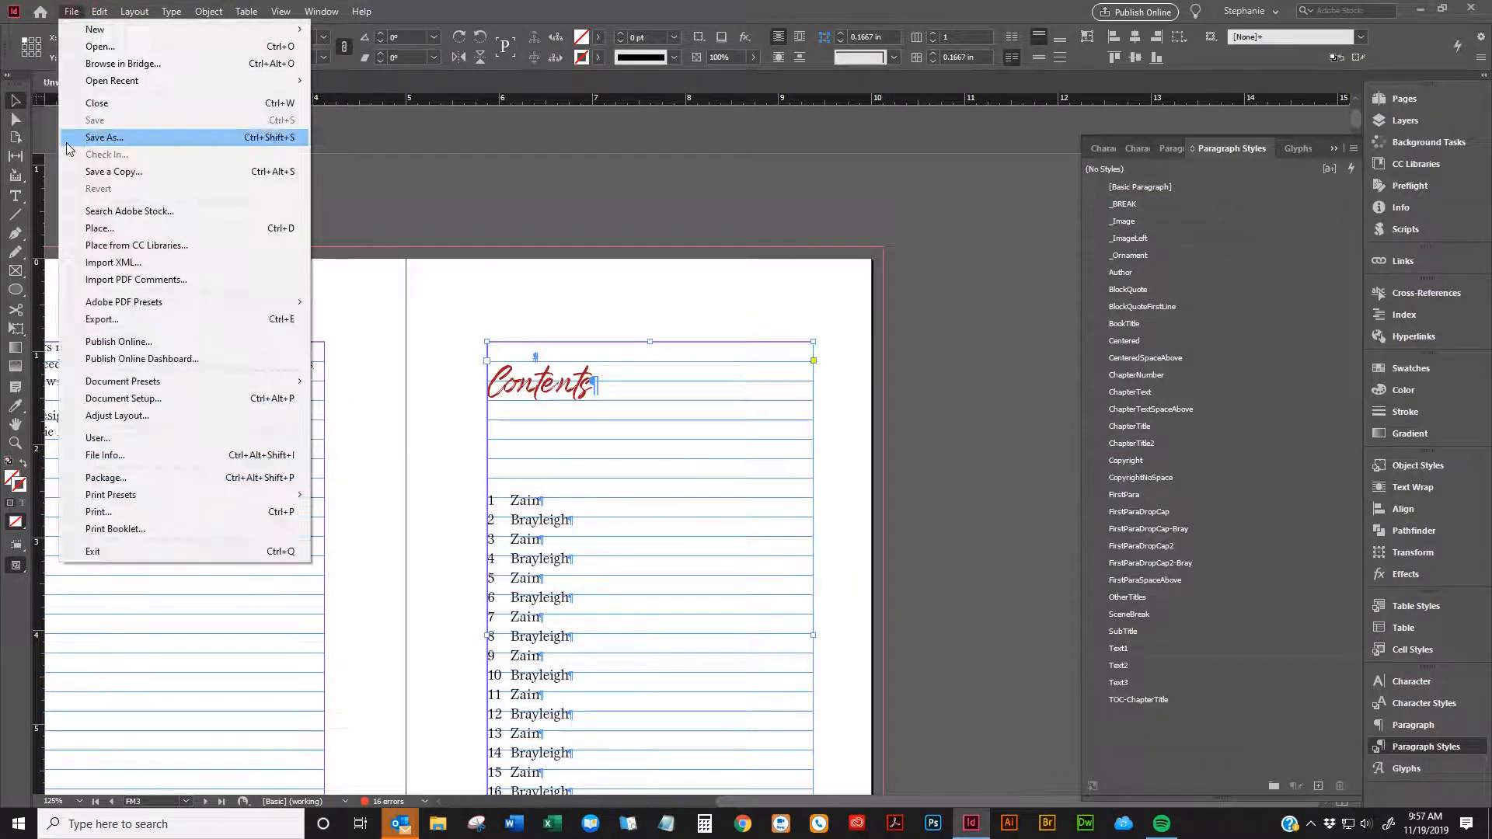
left_click(153, 319)
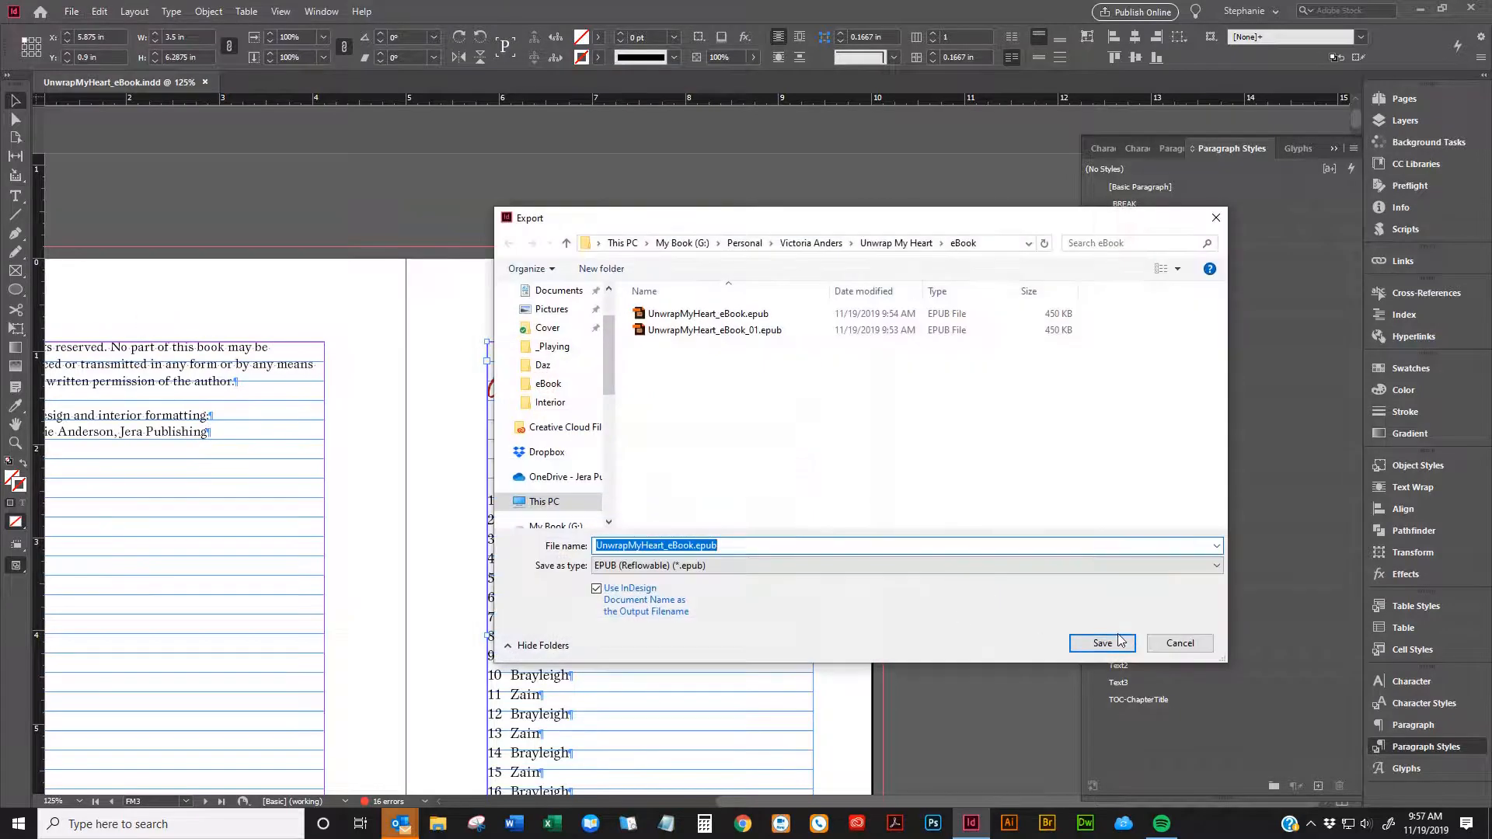
left_click(1111, 639)
left_click(794, 412)
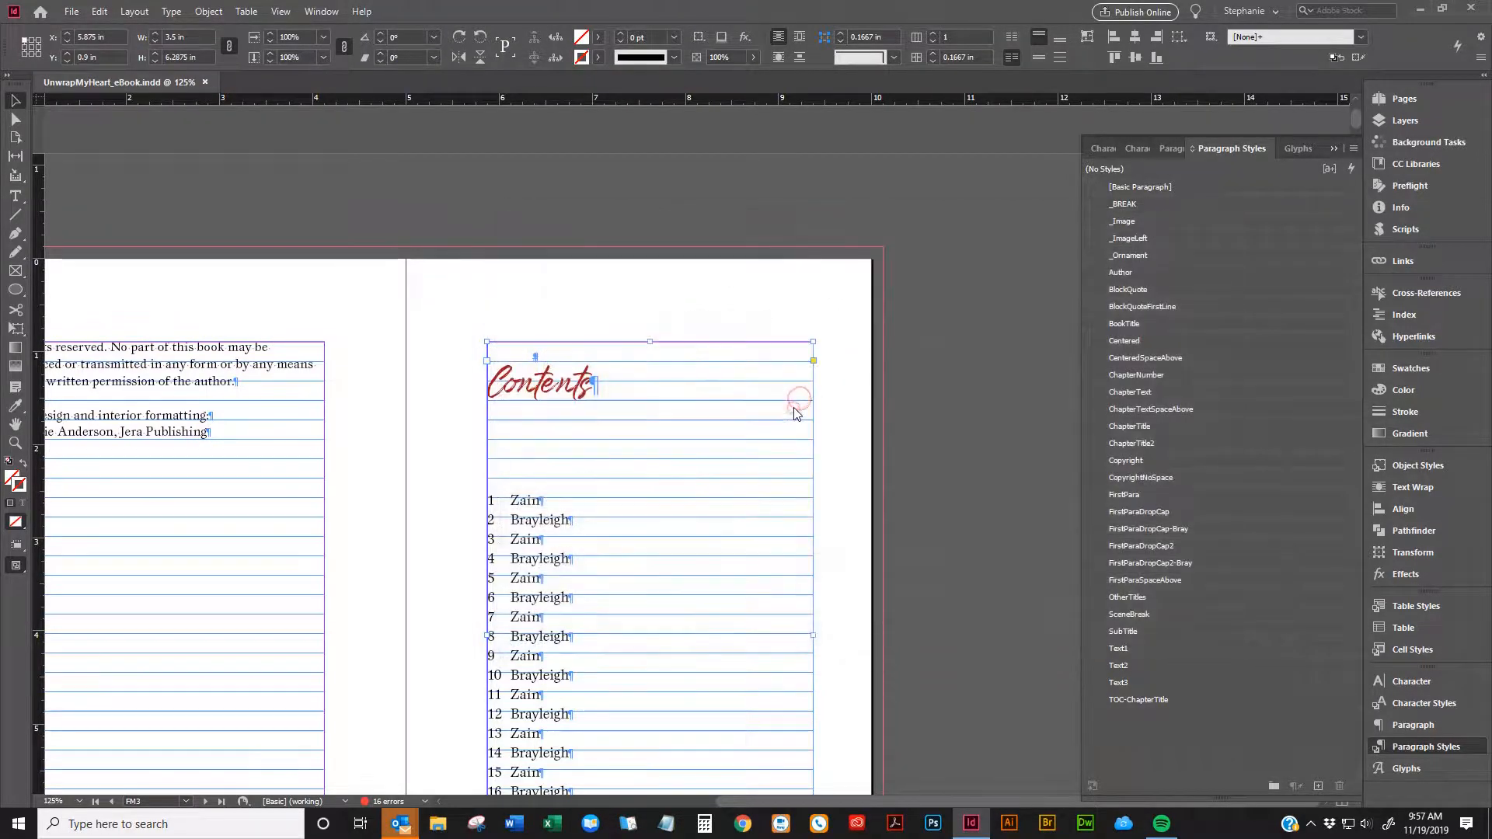
left_click(692, 615)
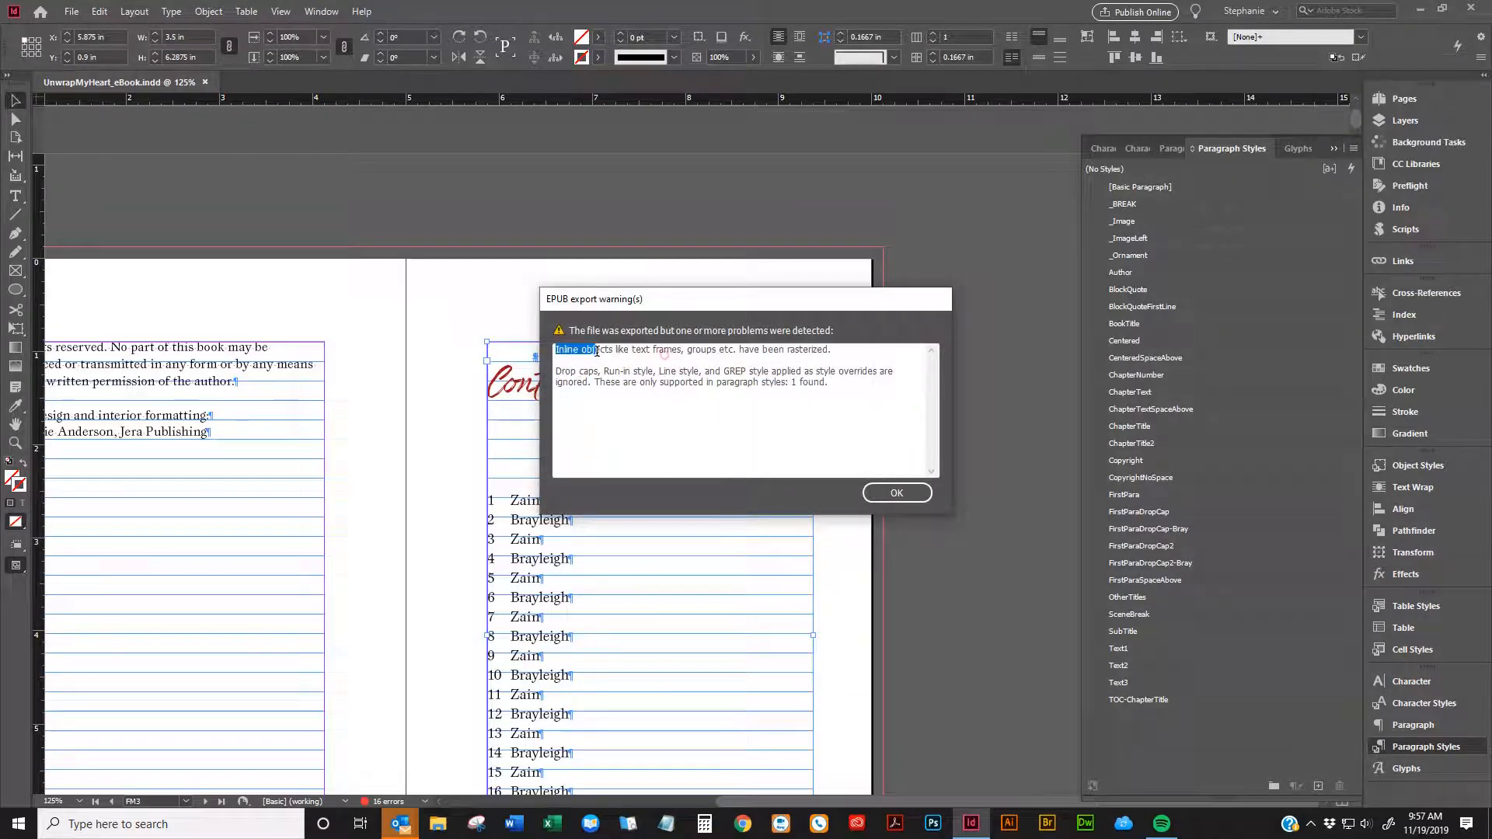
Read both EPUB export warnings and dismiss them
left_click_drag(841, 351, 501, 345)
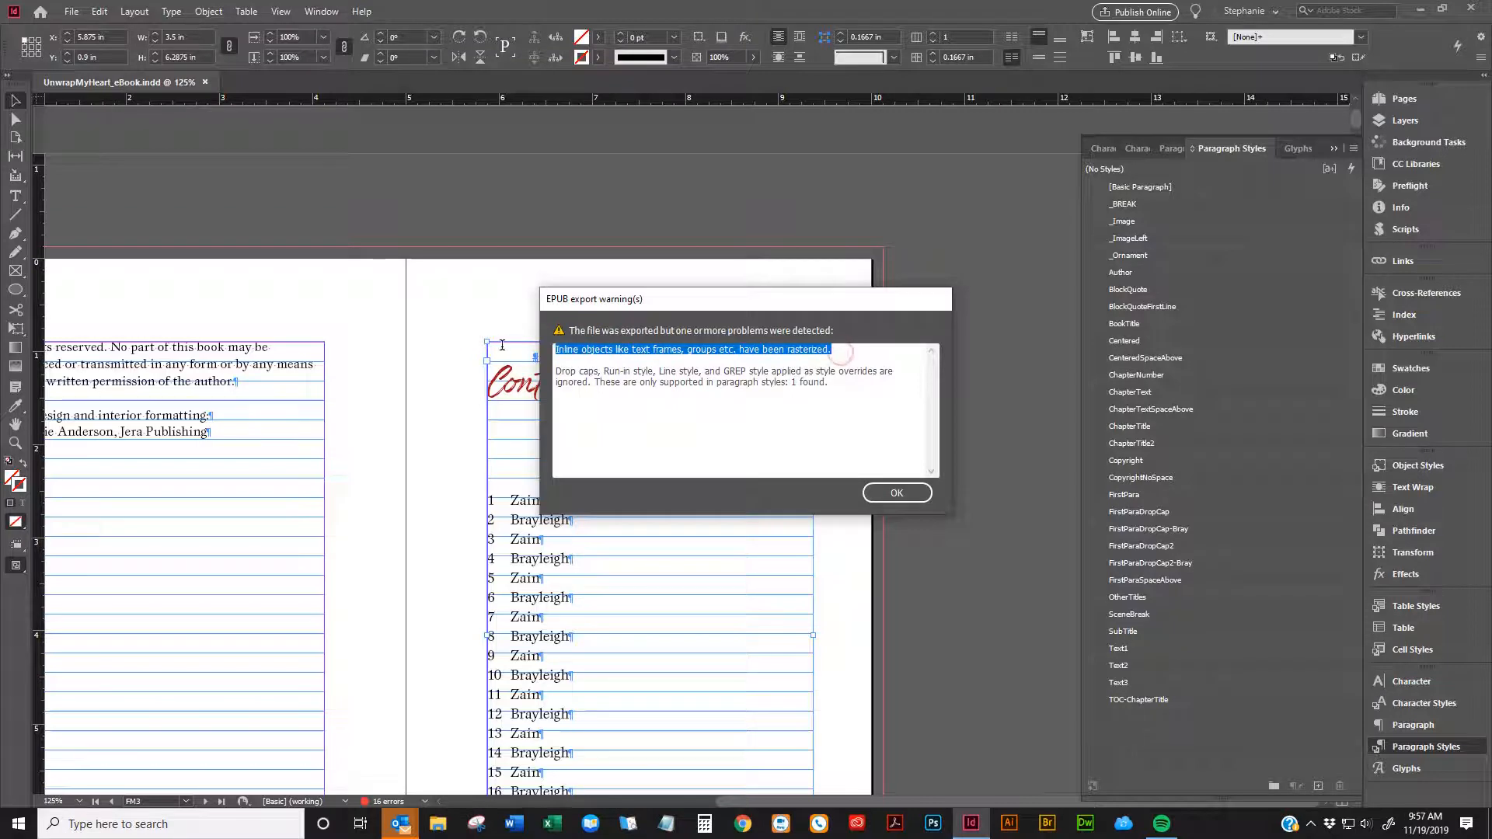
left_click_drag(839, 381, 529, 368)
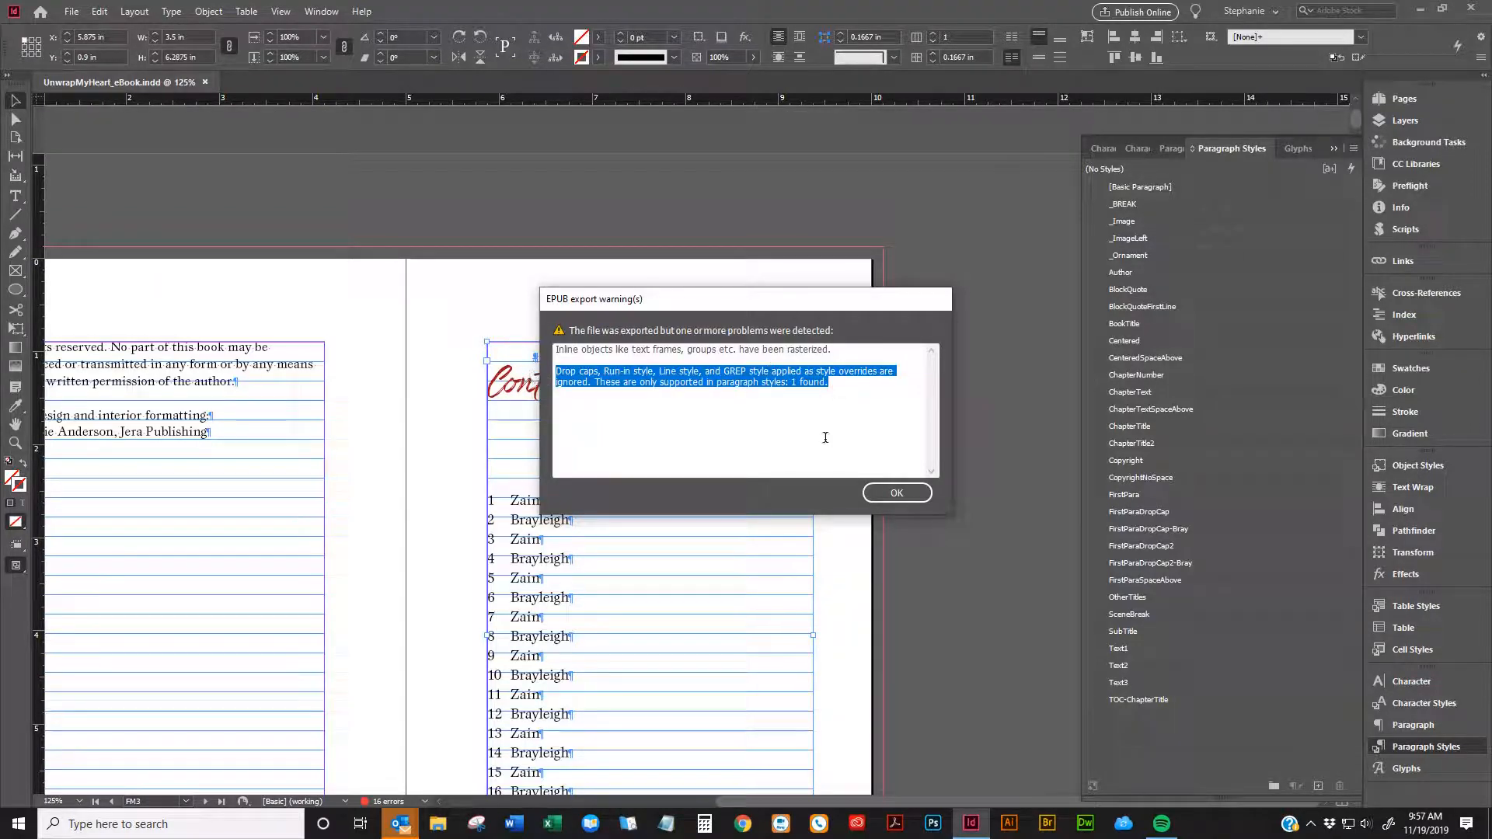
left_click(894, 494)
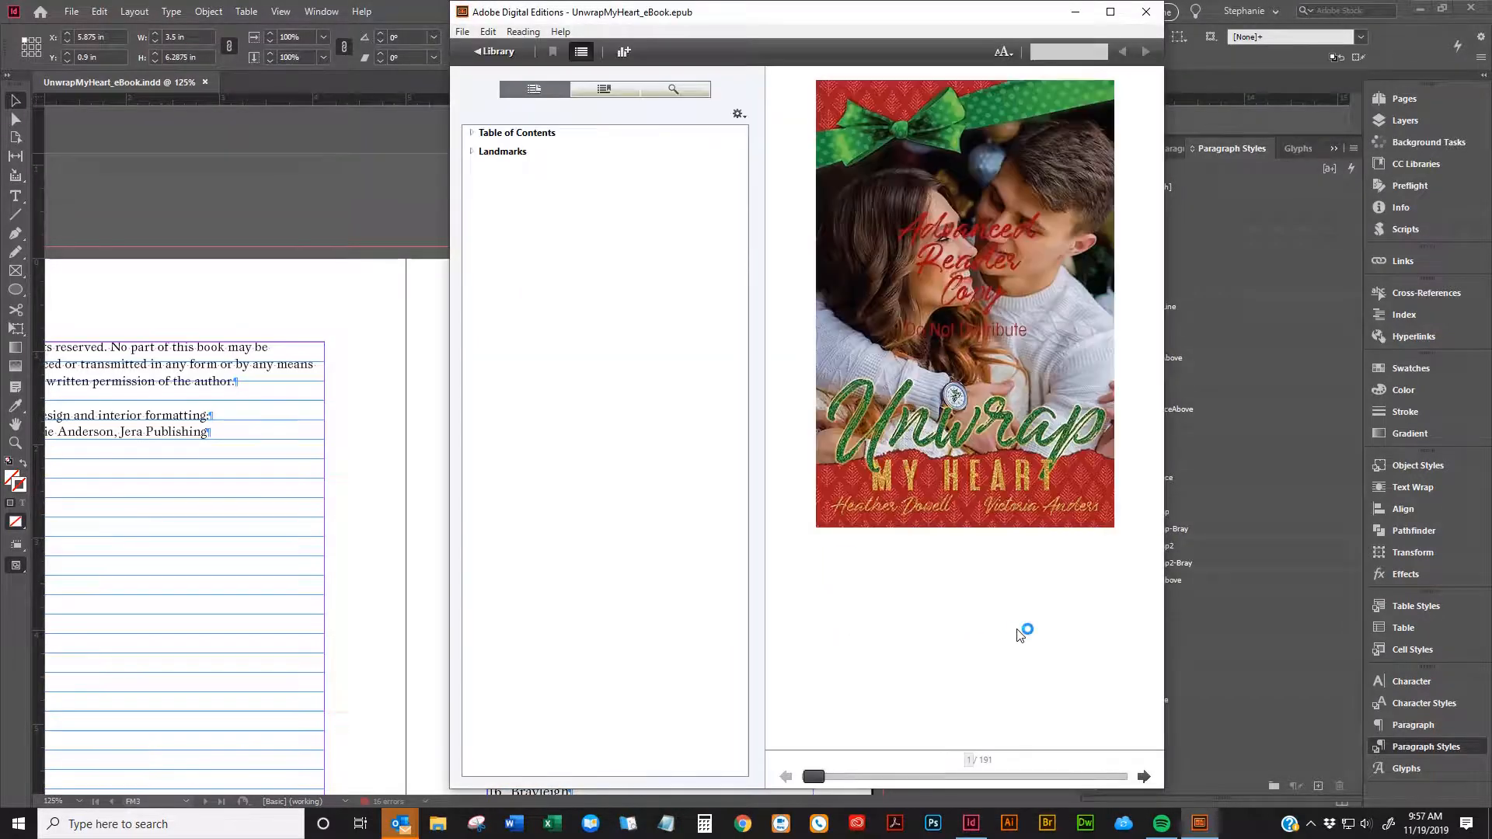
Page through the exported book to the Contents page, examine its heading and return to InDesign
left_click(1143, 776)
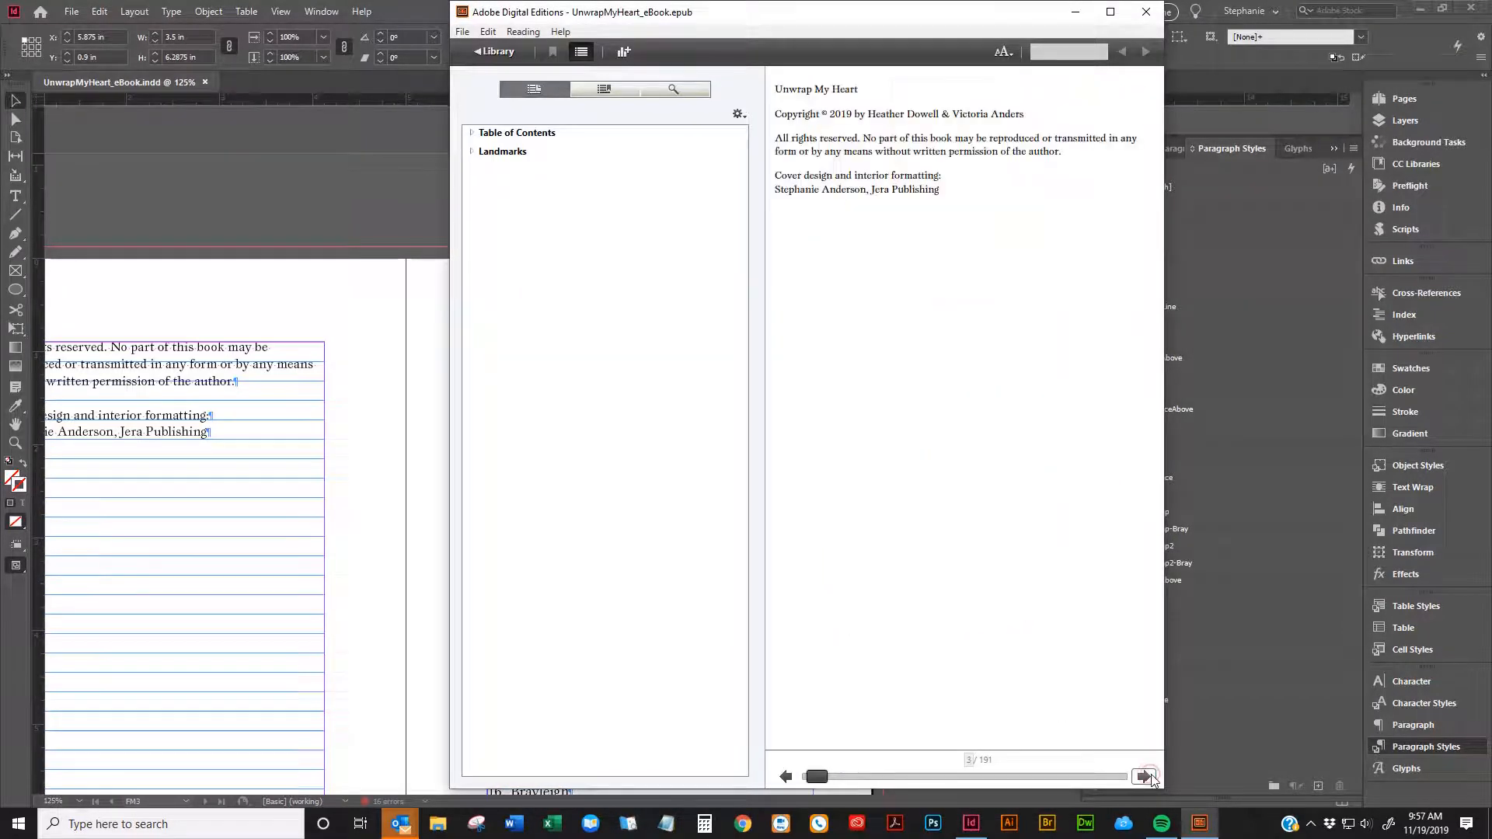
left_click(1143, 776)
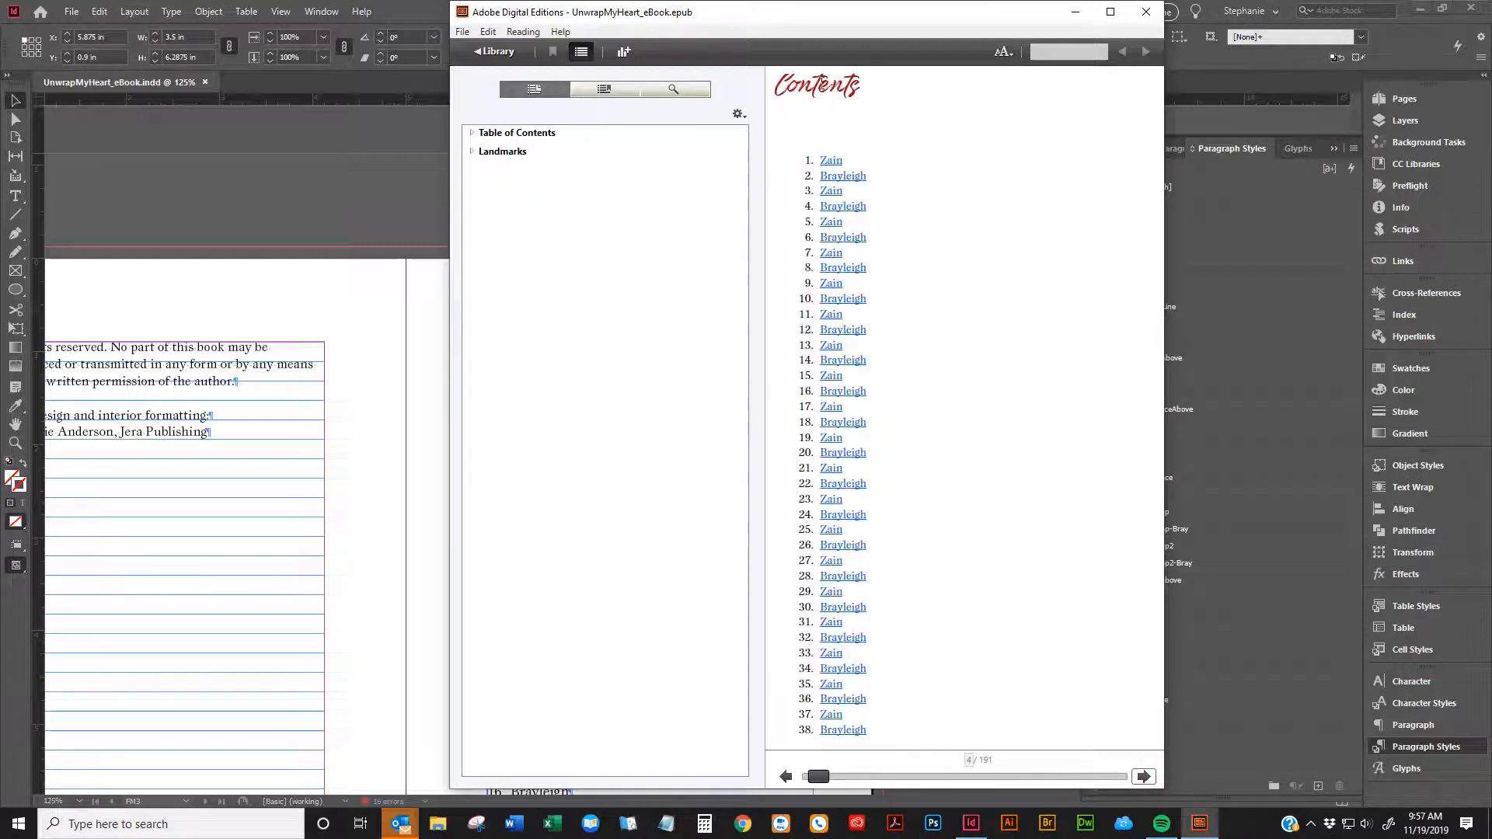
left_click_drag(888, 93, 776, 86)
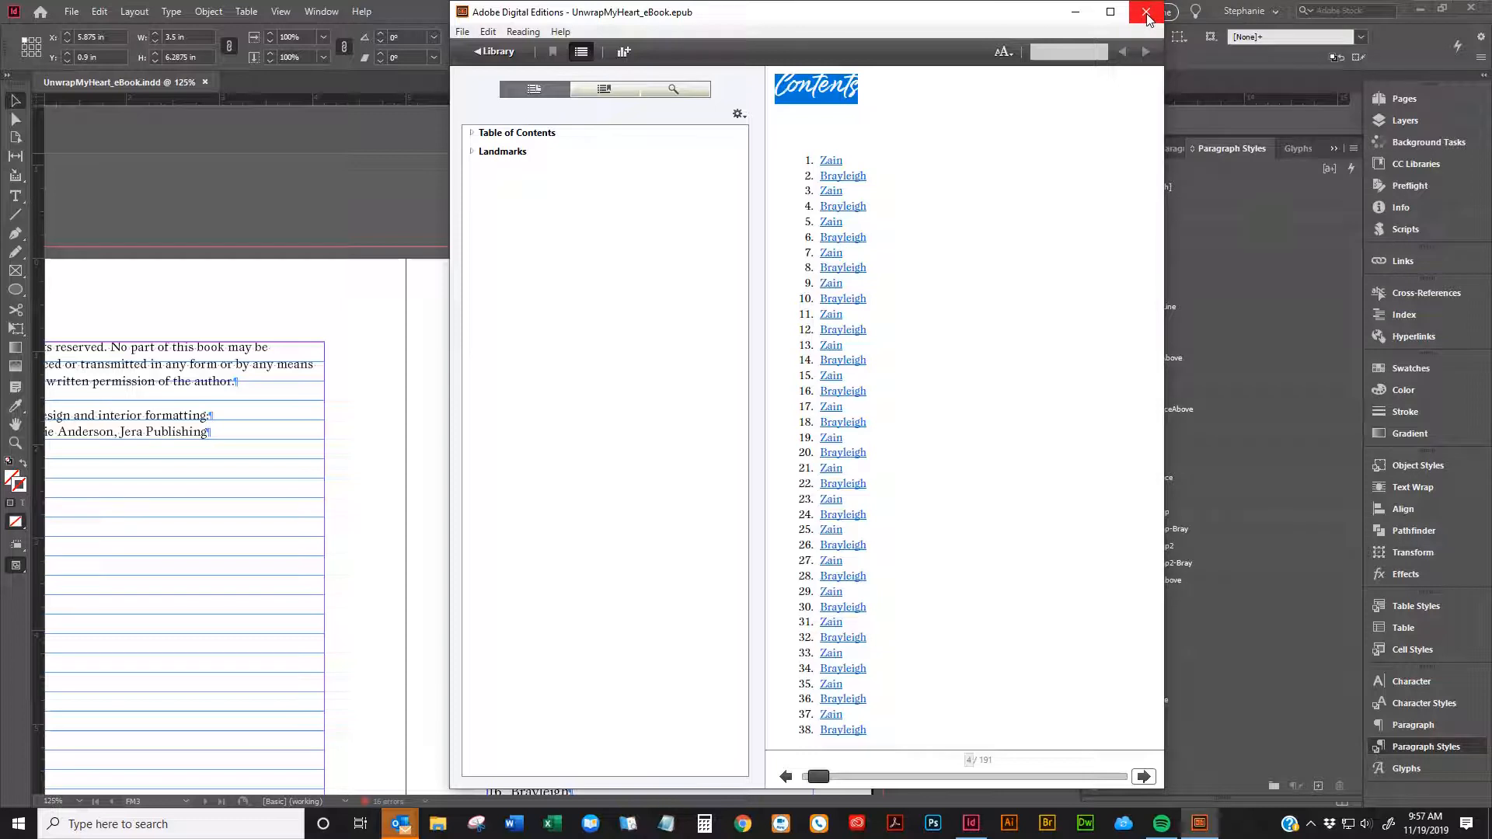
left_click(267, 379)
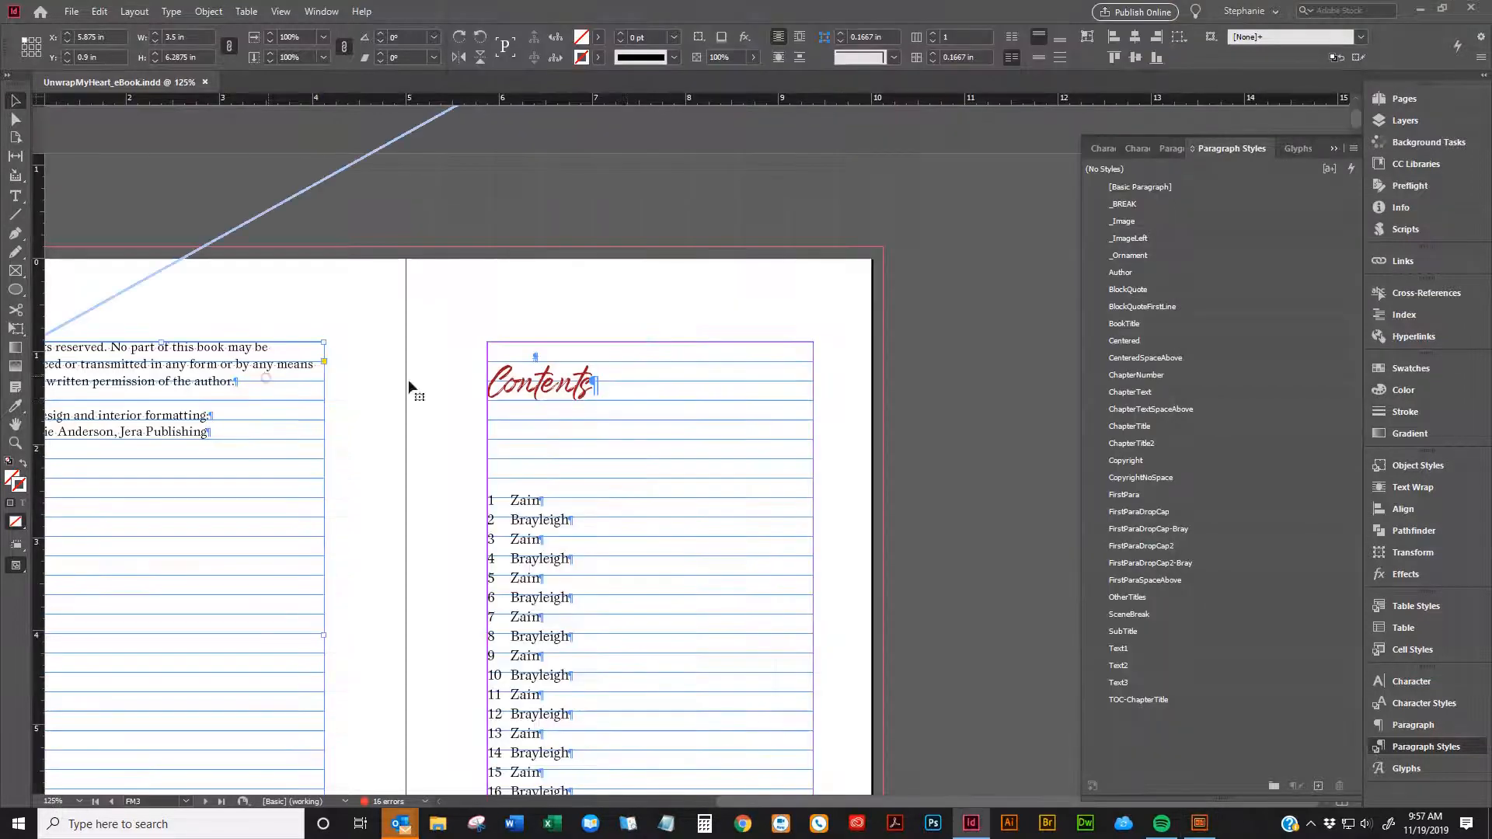
Set the Contents heading's leading to 28 pt and redefine the ChapterTitle2 paragraph style to match
double_click(617, 398)
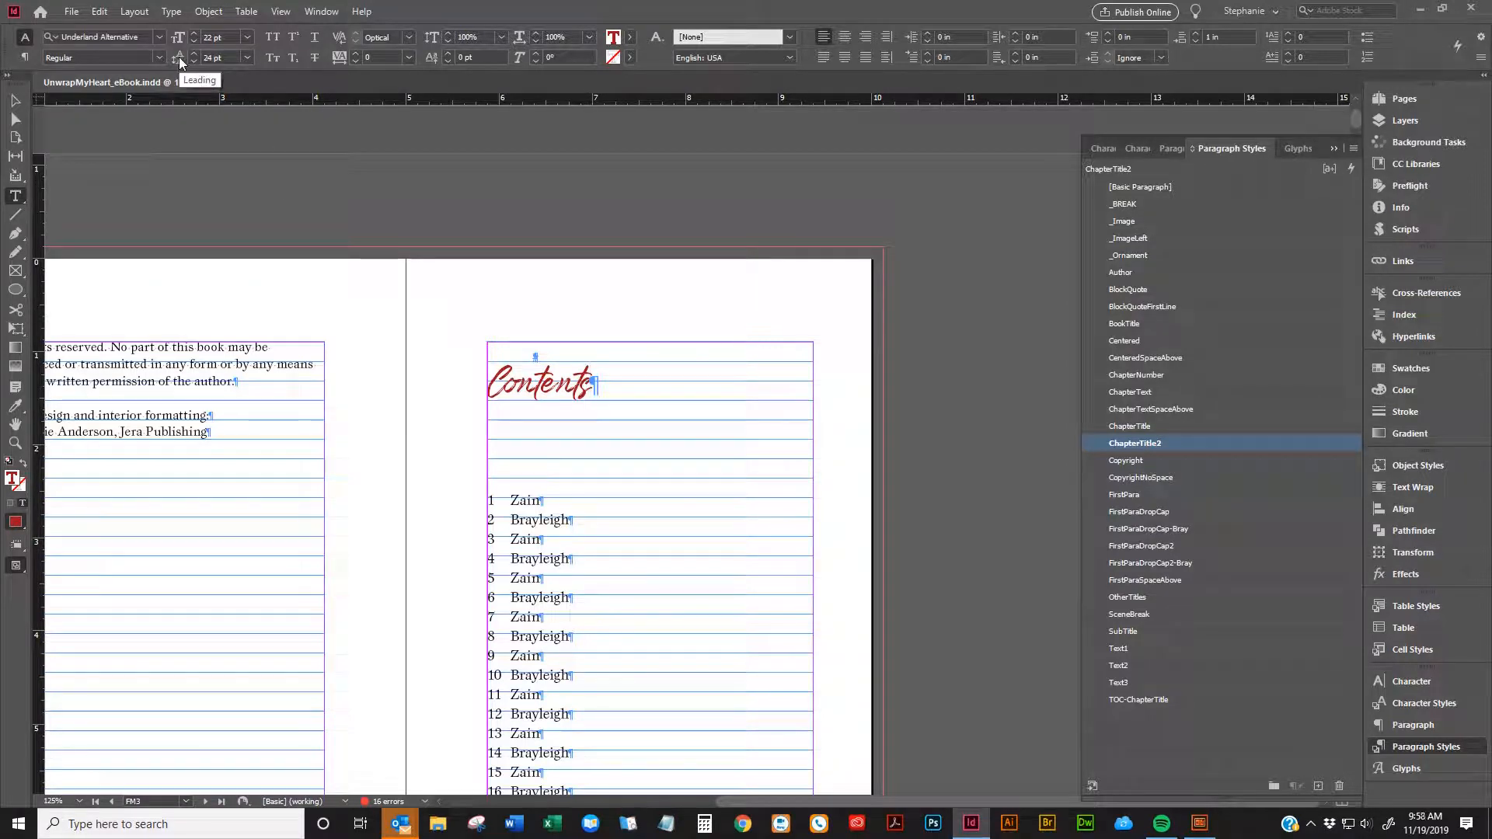
triple_click(557, 390)
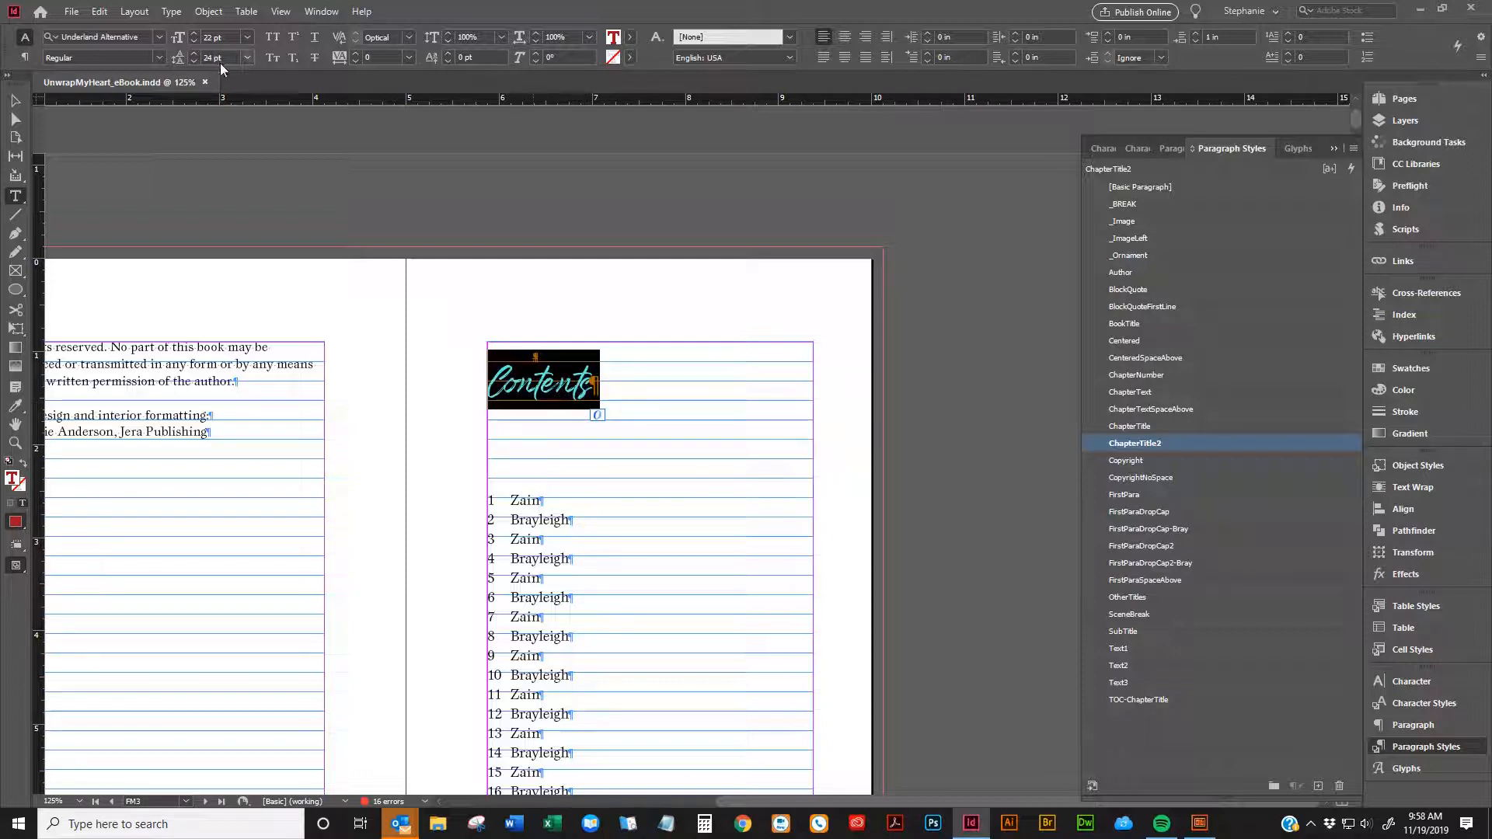
left_click(193, 54)
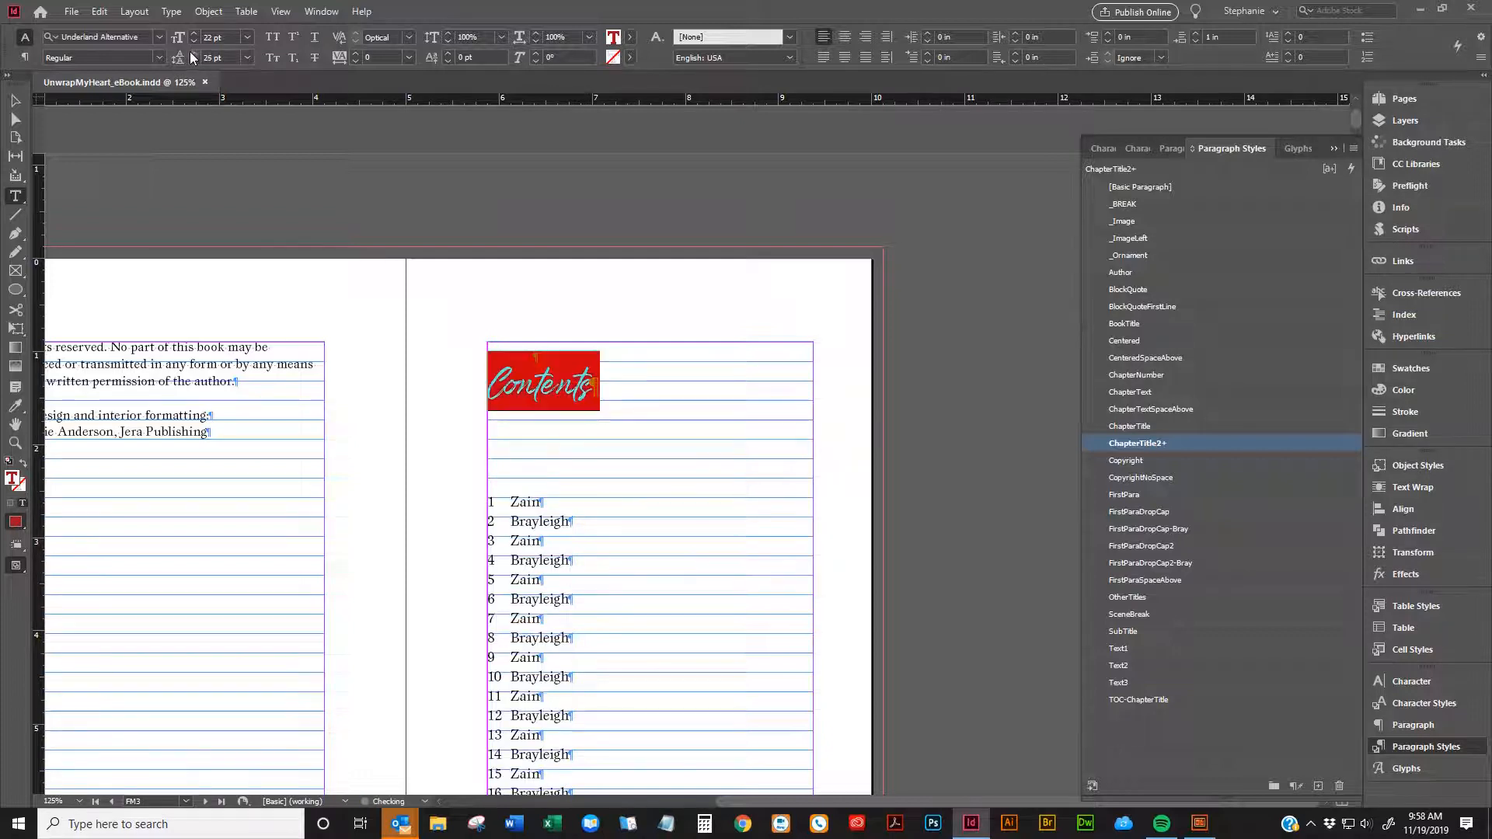
left_click(193, 54)
left_click(192, 54)
left_click(192, 54)
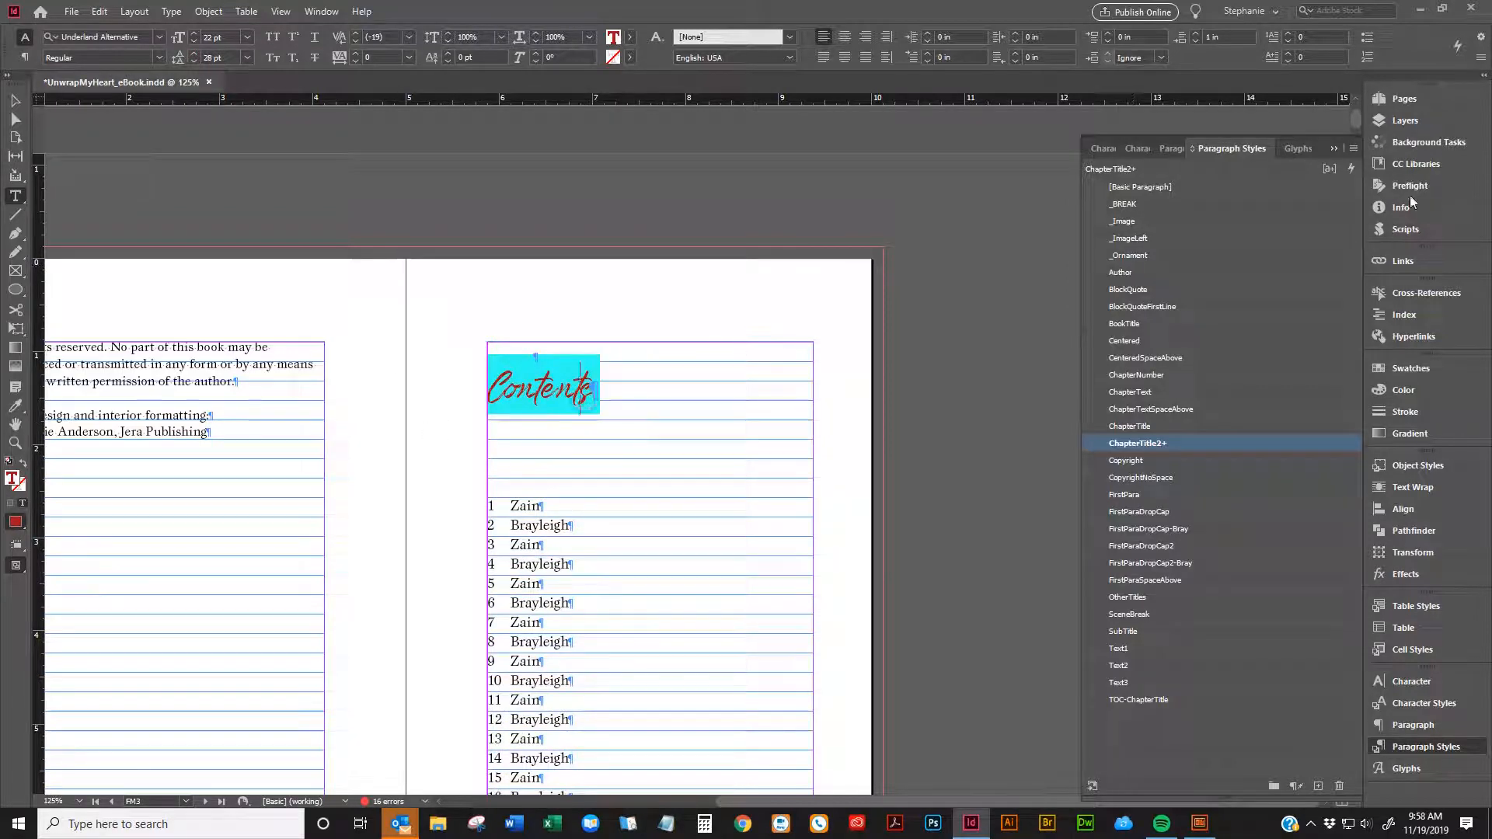
left_click(1354, 148)
left_click(1049, 209)
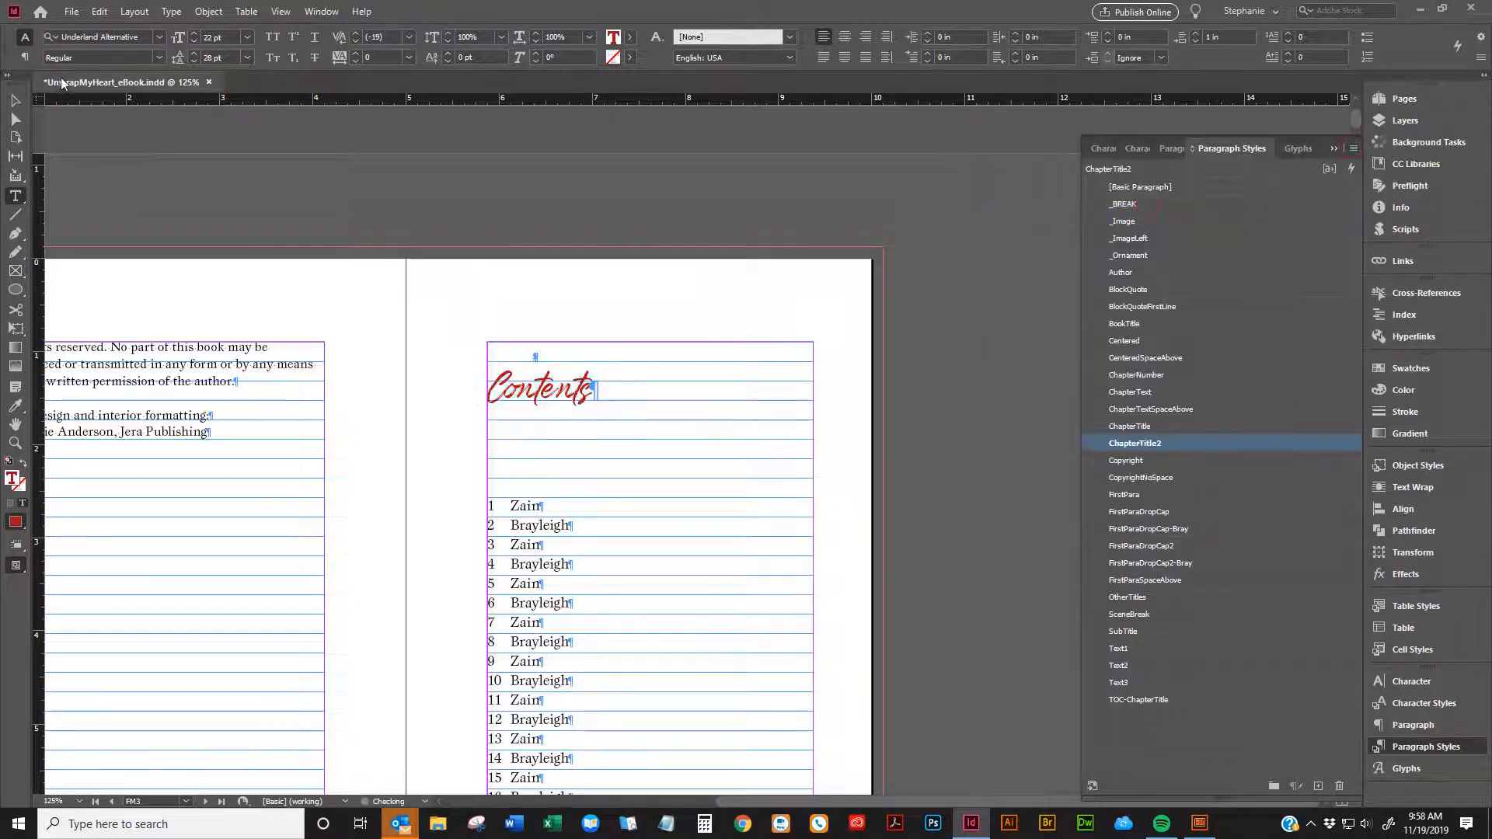
left_click(16, 101)
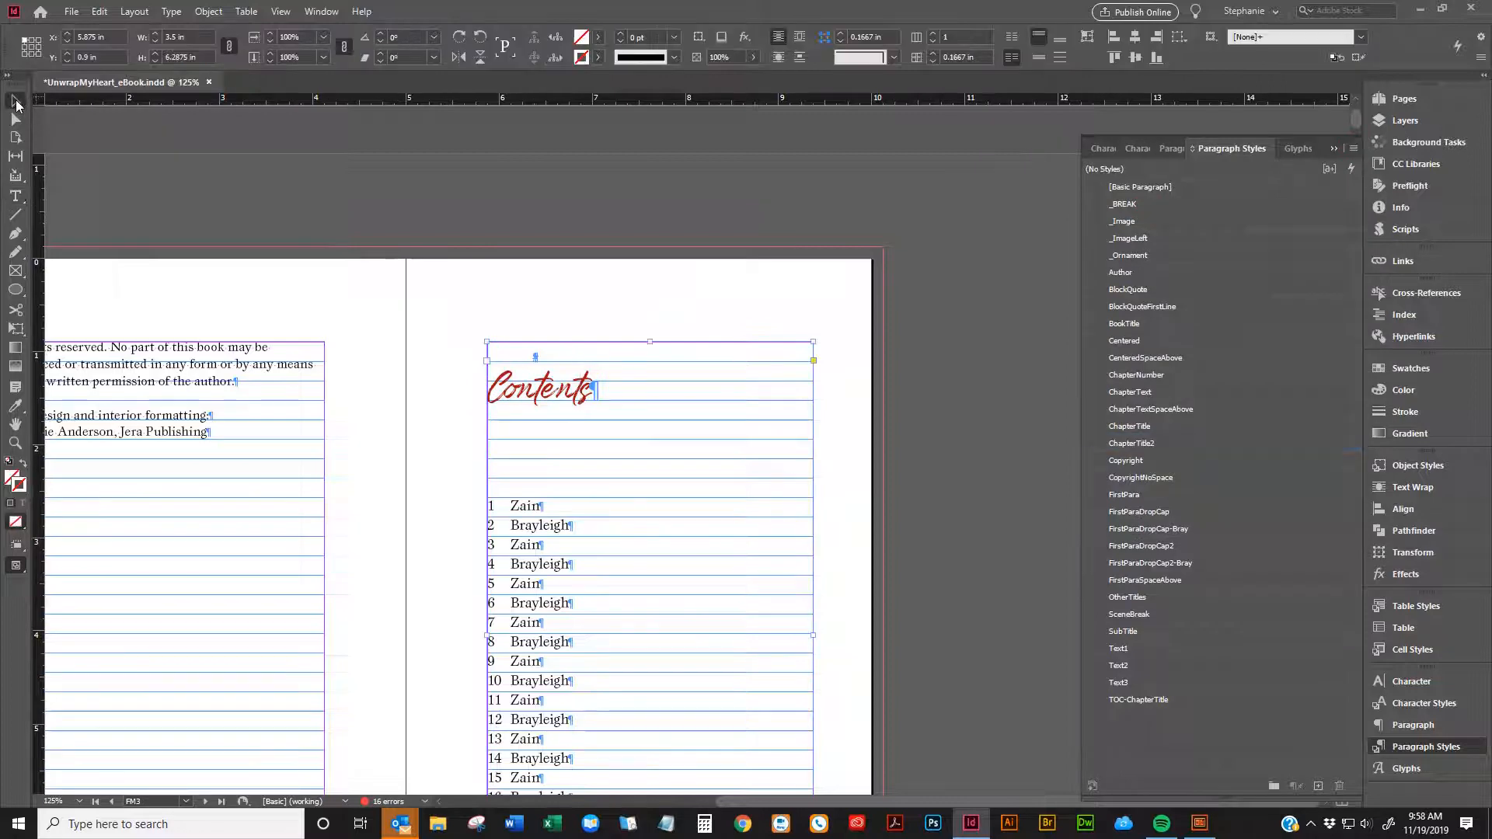
End the Adobe Digital Editions process in Task Manager and return to InDesign
left_click(1201, 821)
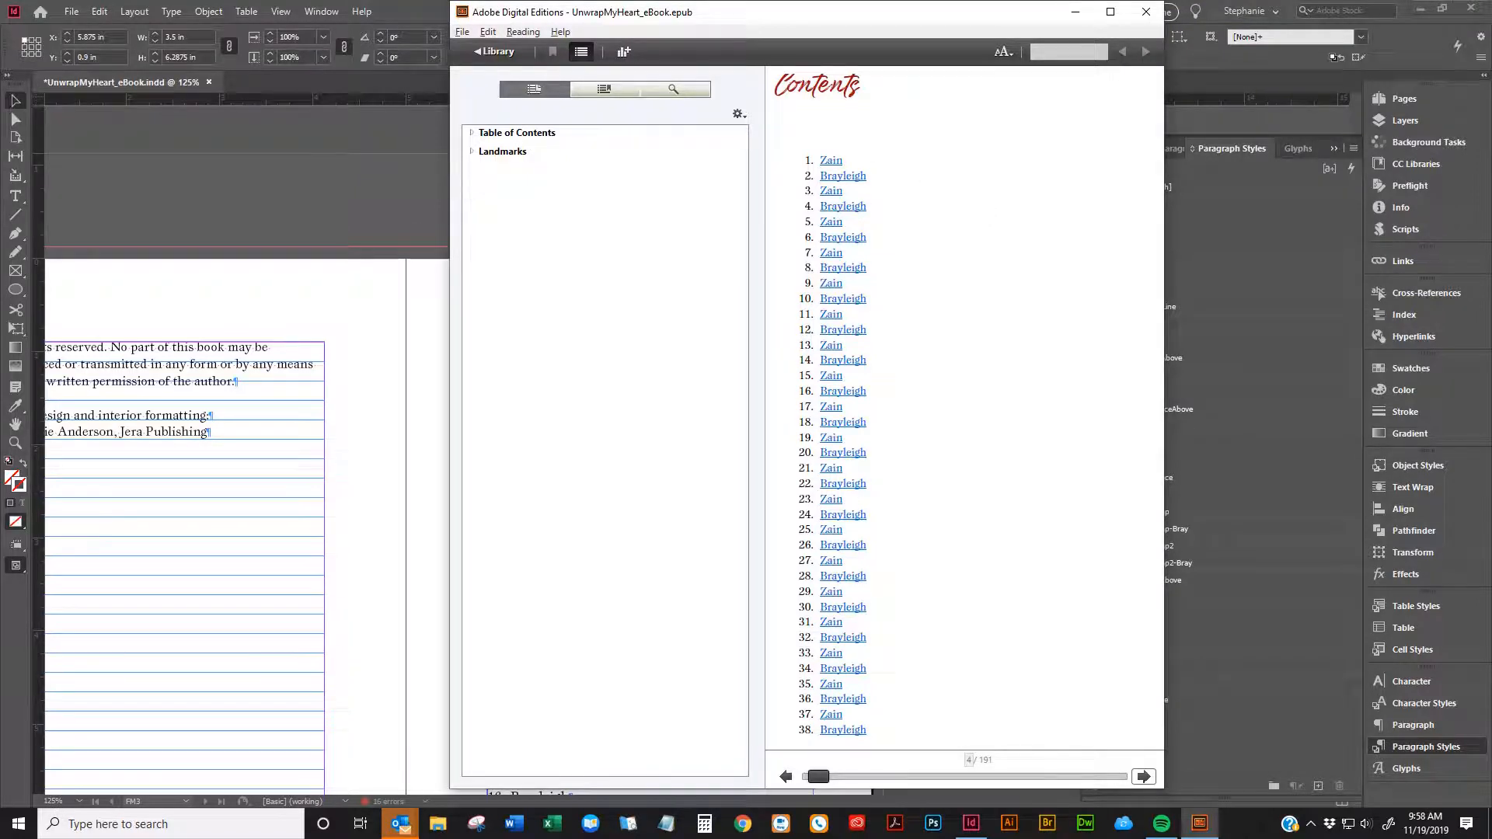
key("ctrl+shift+Escape")
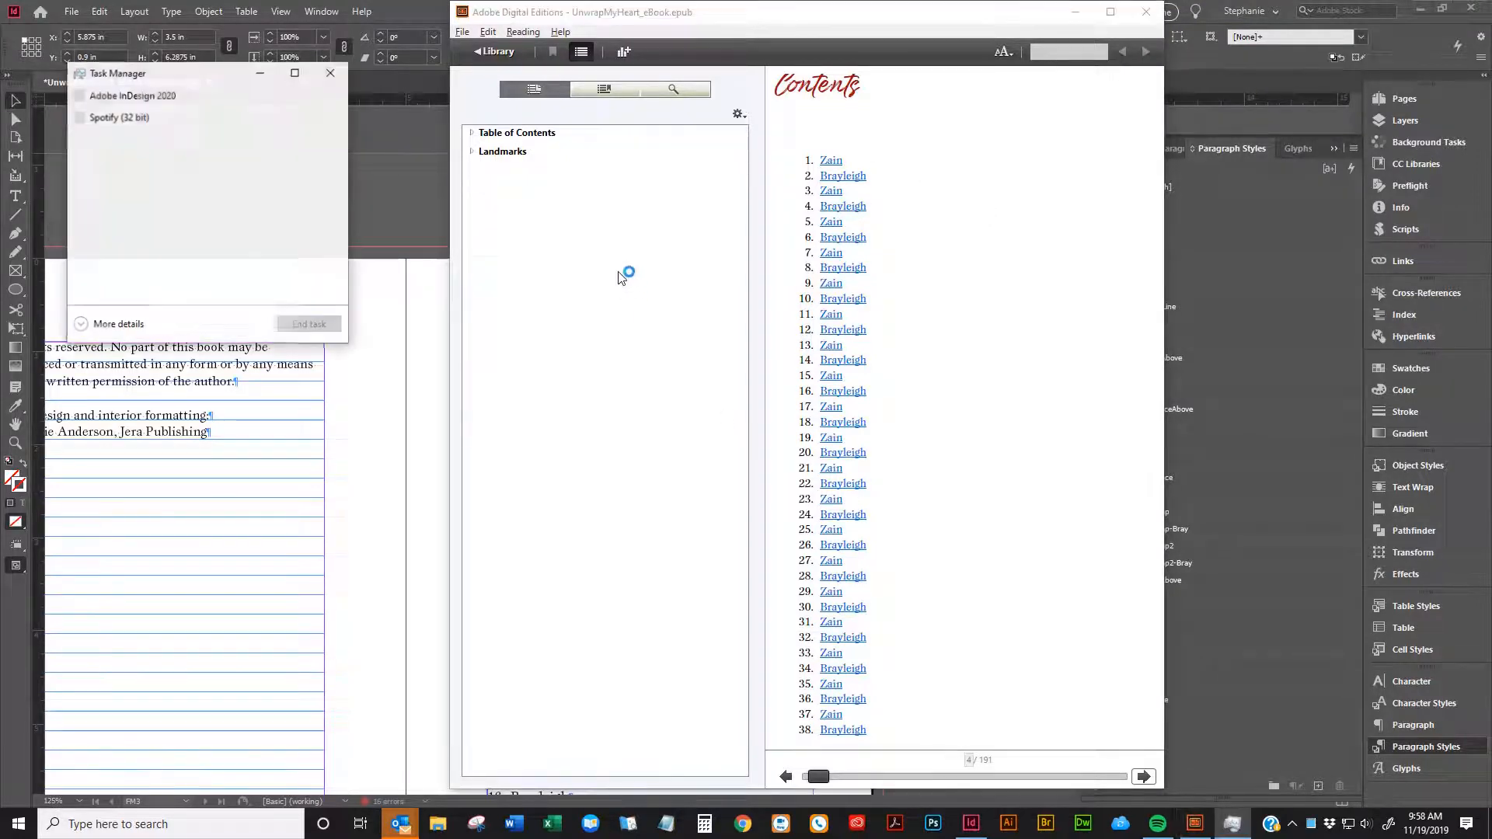
left_click(145, 96)
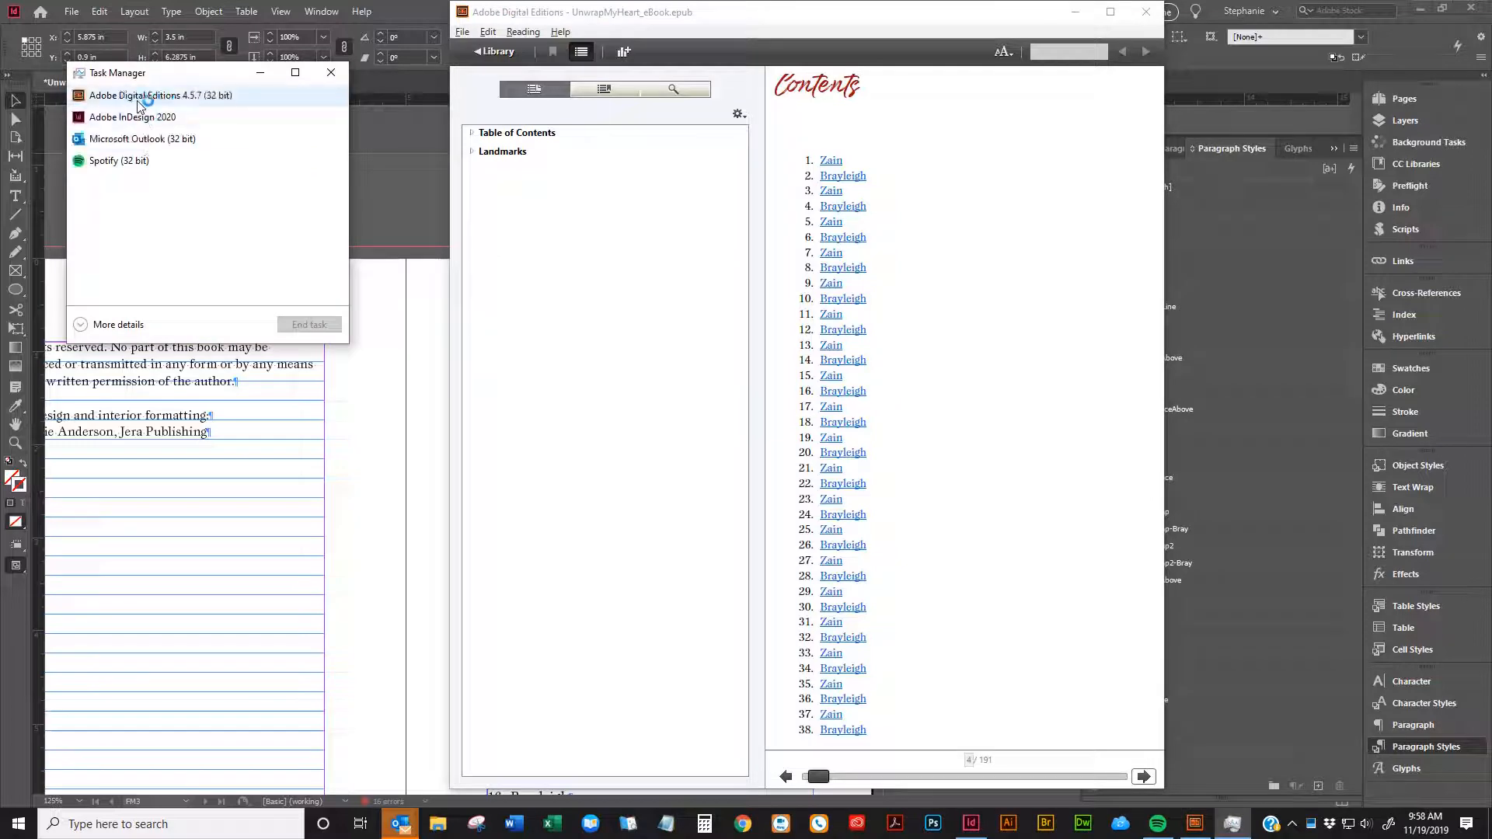
left_click(307, 323)
left_click(566, 463)
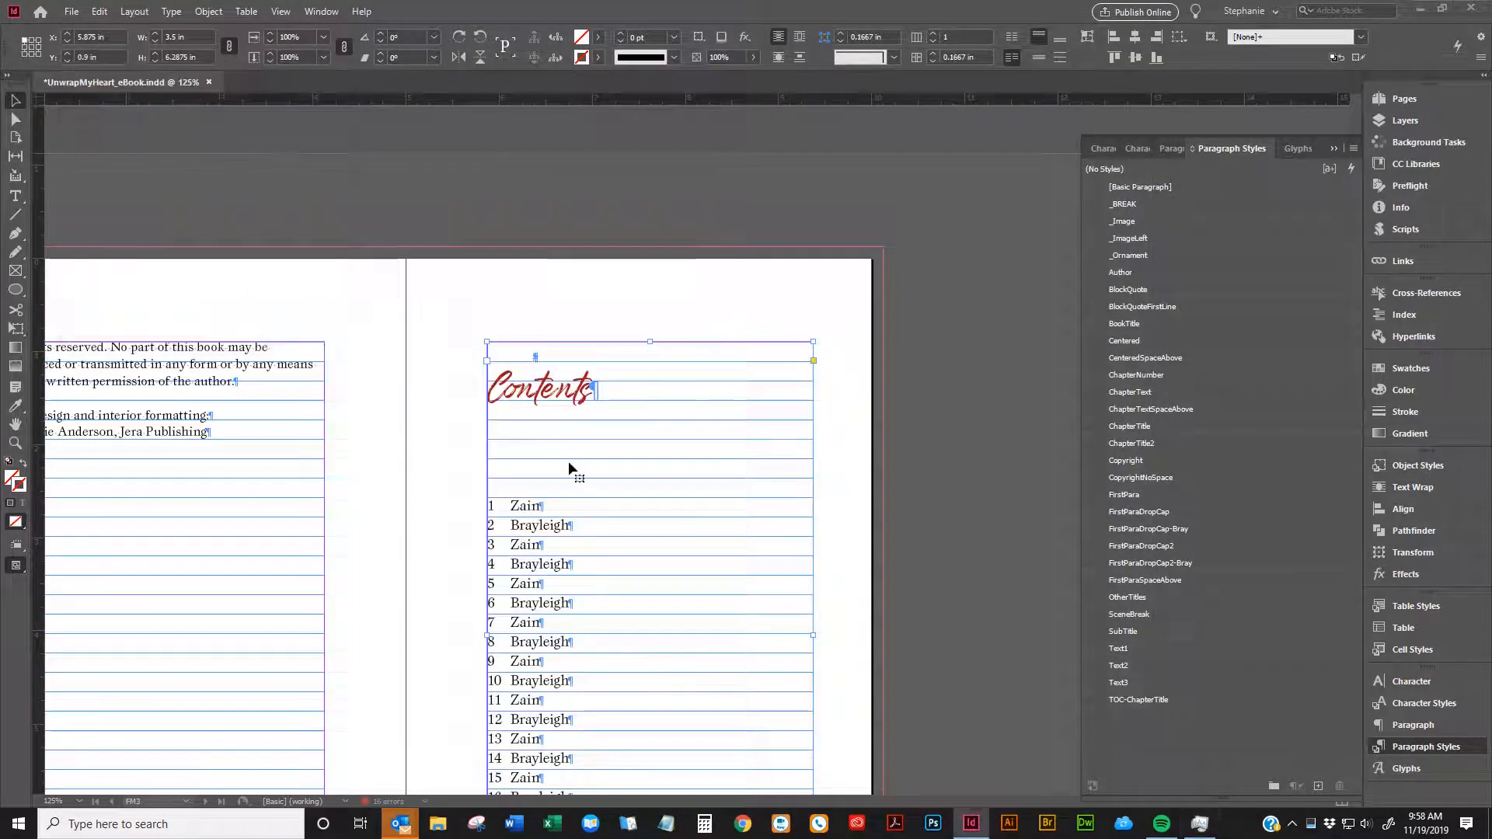
Deselect the Contents frame and start exporting the document as the reflowable EPUB UnwrapMyHeart_eBook.epub
left_click(459, 303)
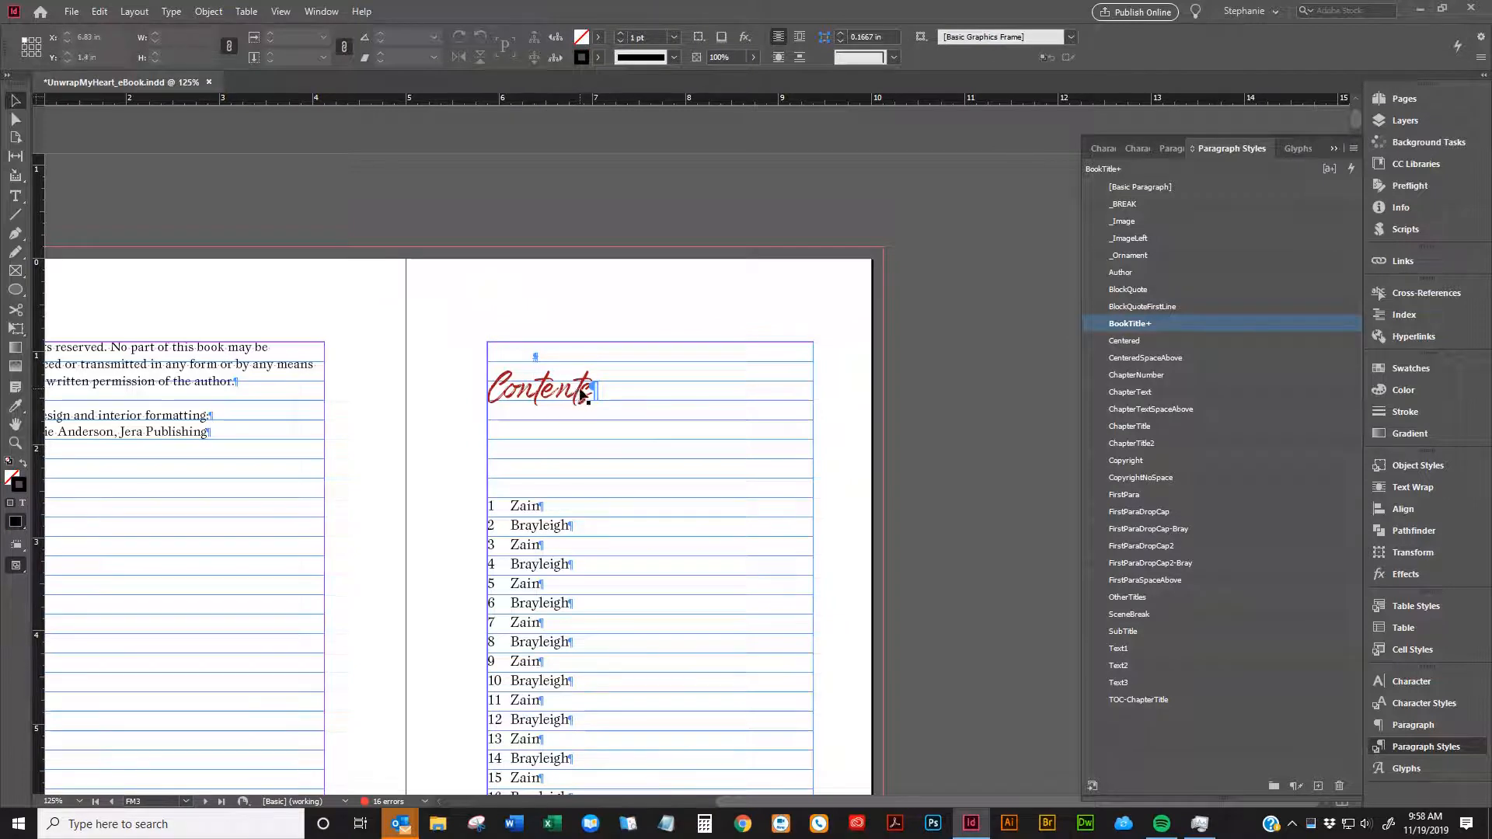
left_click(482, 306)
scroll(511, 268, "down", 4)
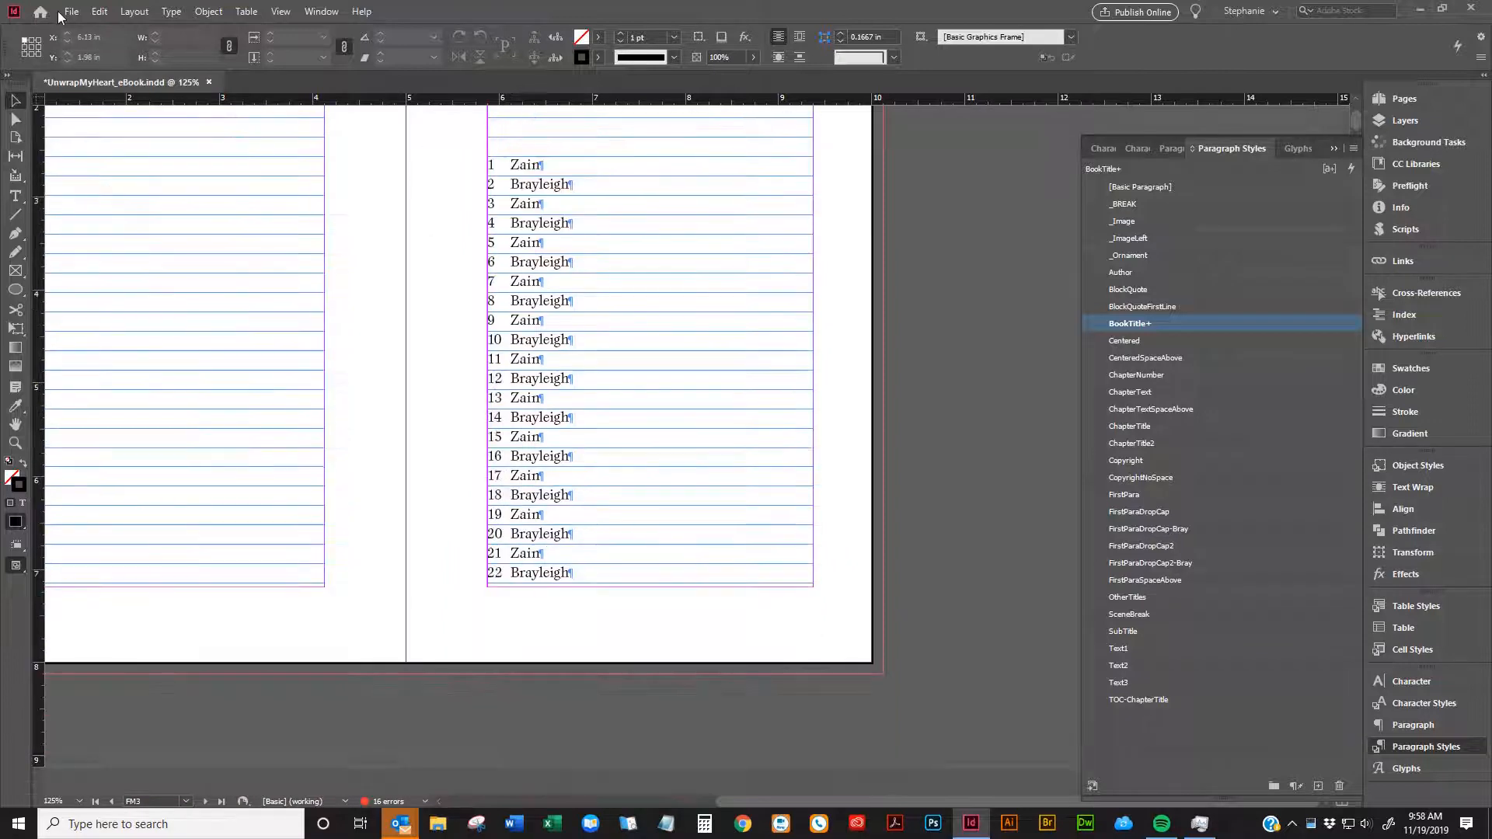
left_click(70, 11)
left_click(151, 319)
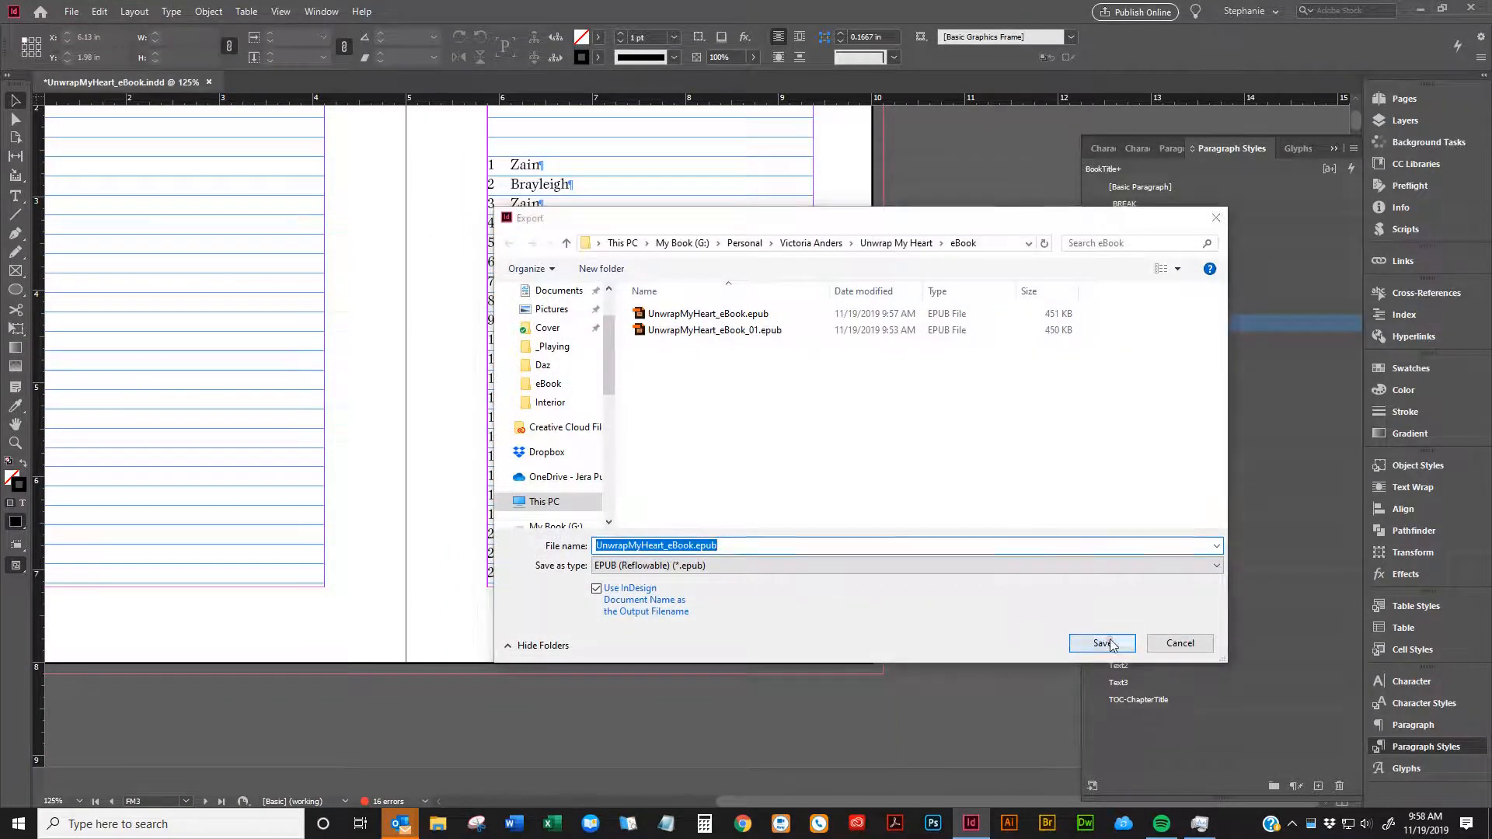
Export the document as a reflowable EPUB with the existing export options, replacing UnwrapMyHeart_eBook_01.epub
left_click(1107, 645)
left_click(845, 409)
left_click(751, 332)
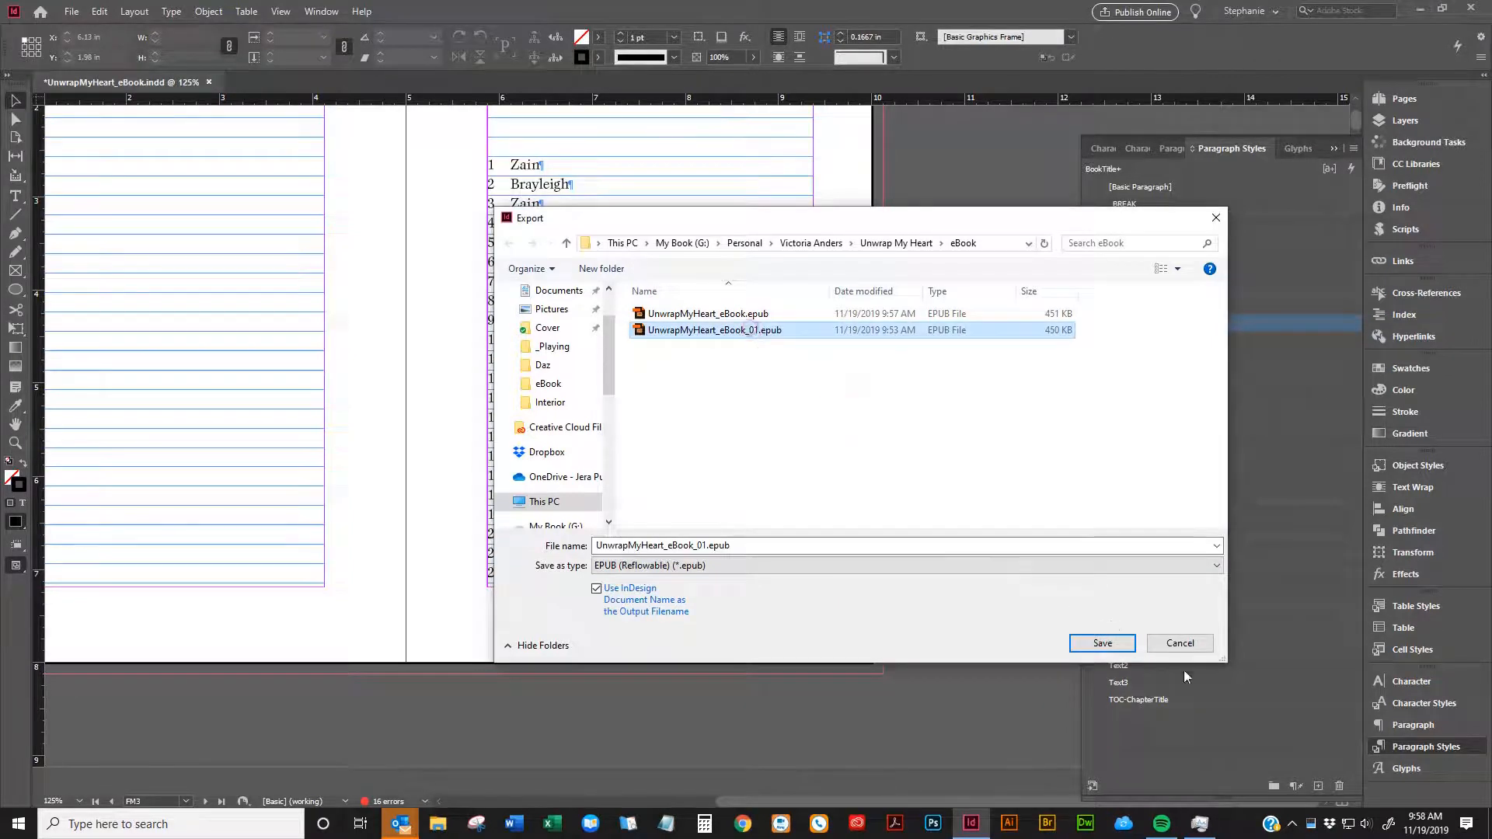
left_click(1103, 643)
left_click(784, 412)
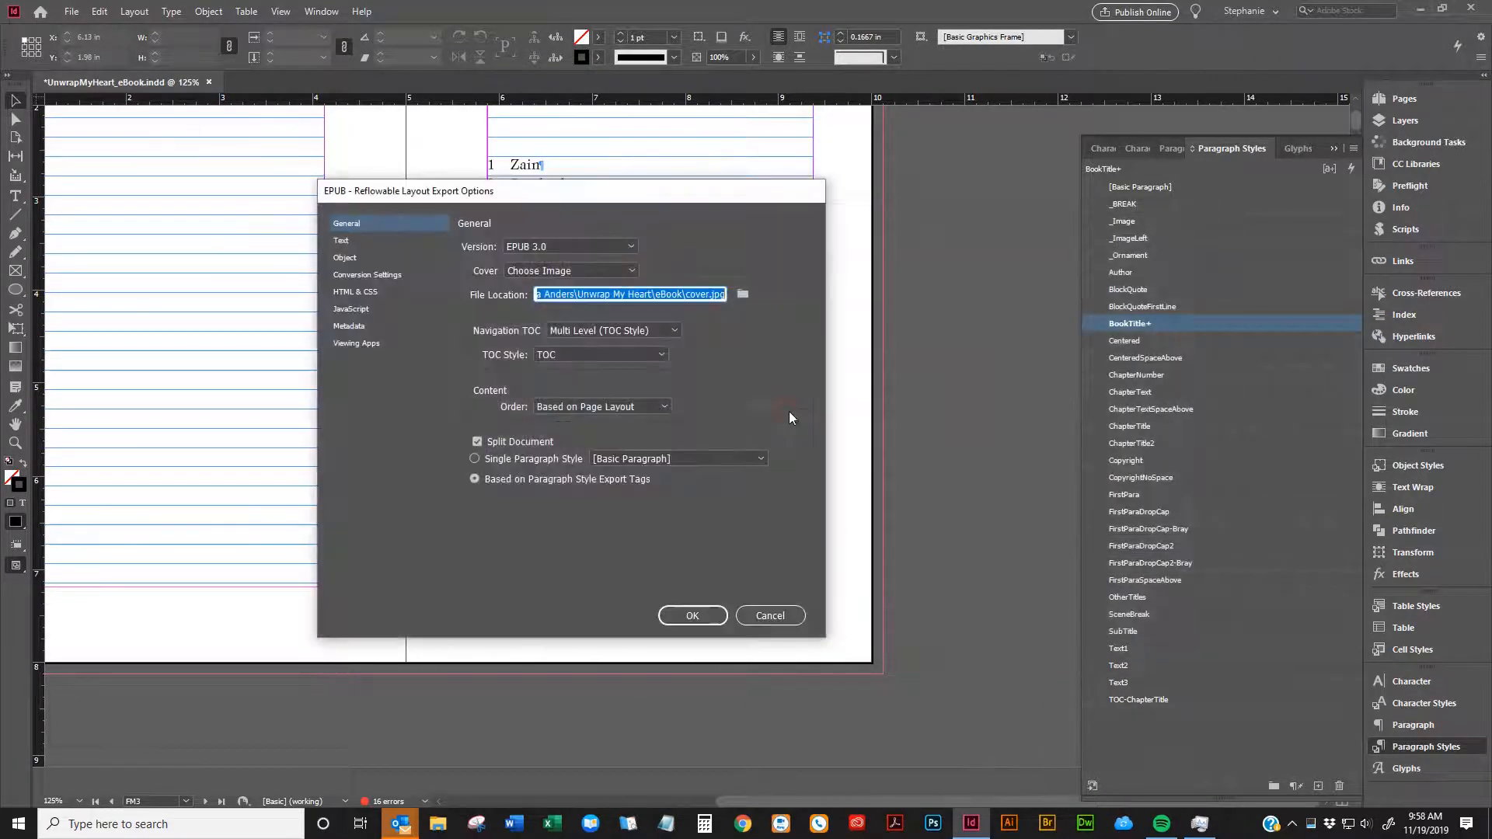
left_click(691, 614)
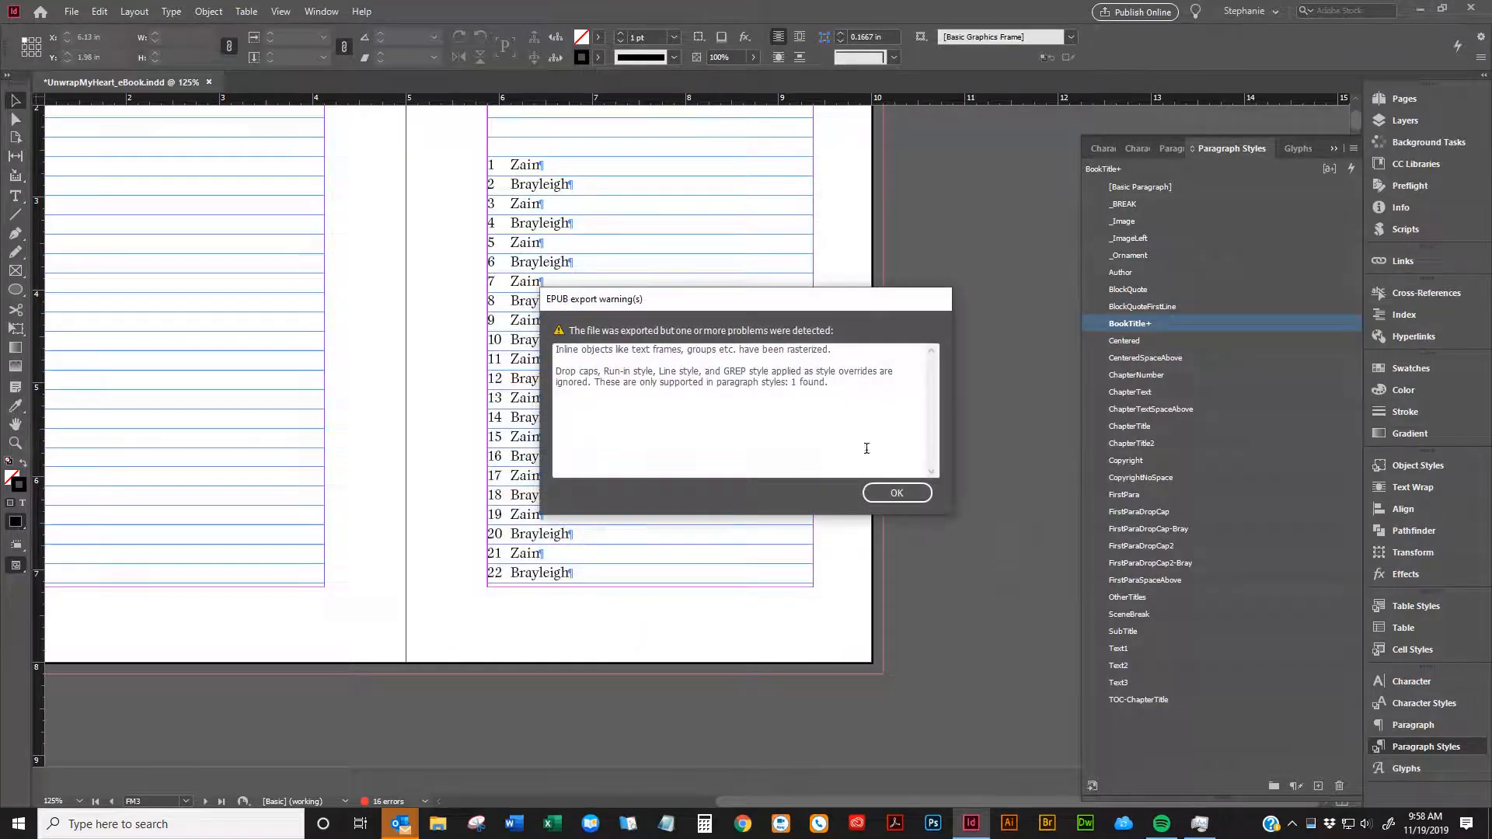
left_click(922, 491)
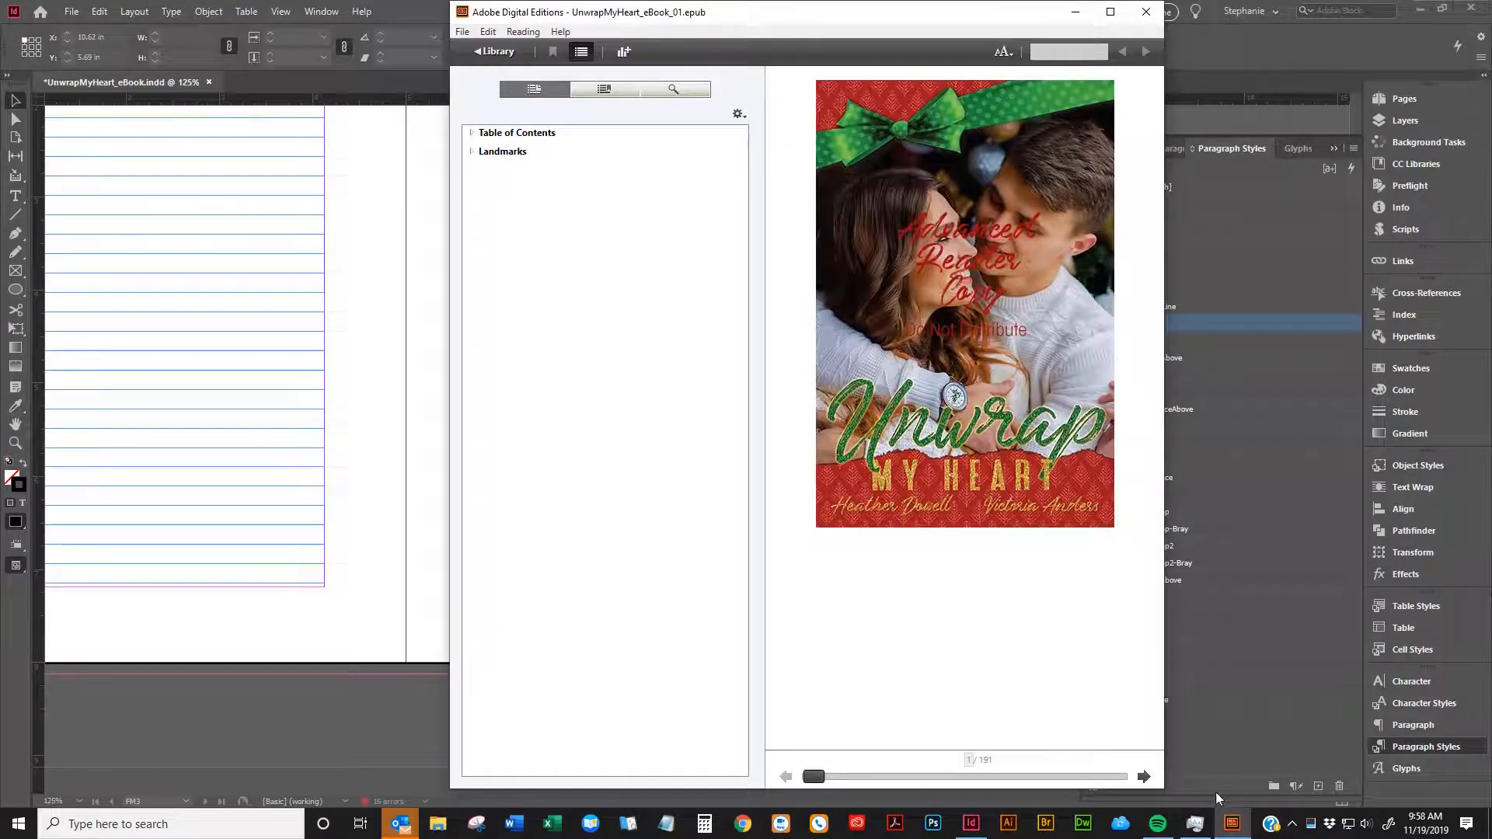
Page through the exported EPUB to the contents page and check its Contents heading
left_click(1144, 777)
left_click(1144, 776)
left_click(1144, 776)
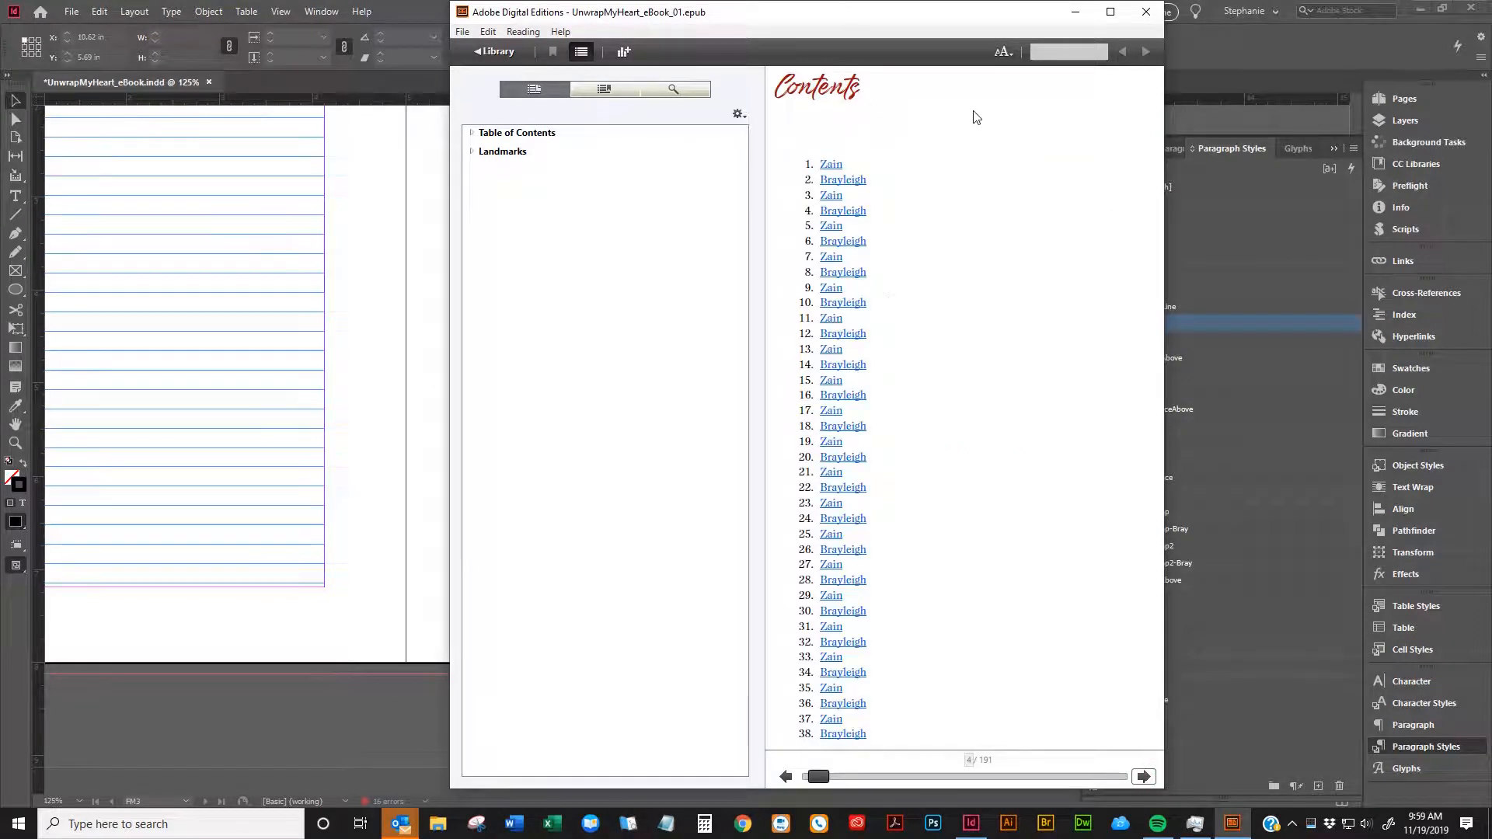
left_click_drag(862, 92, 776, 91)
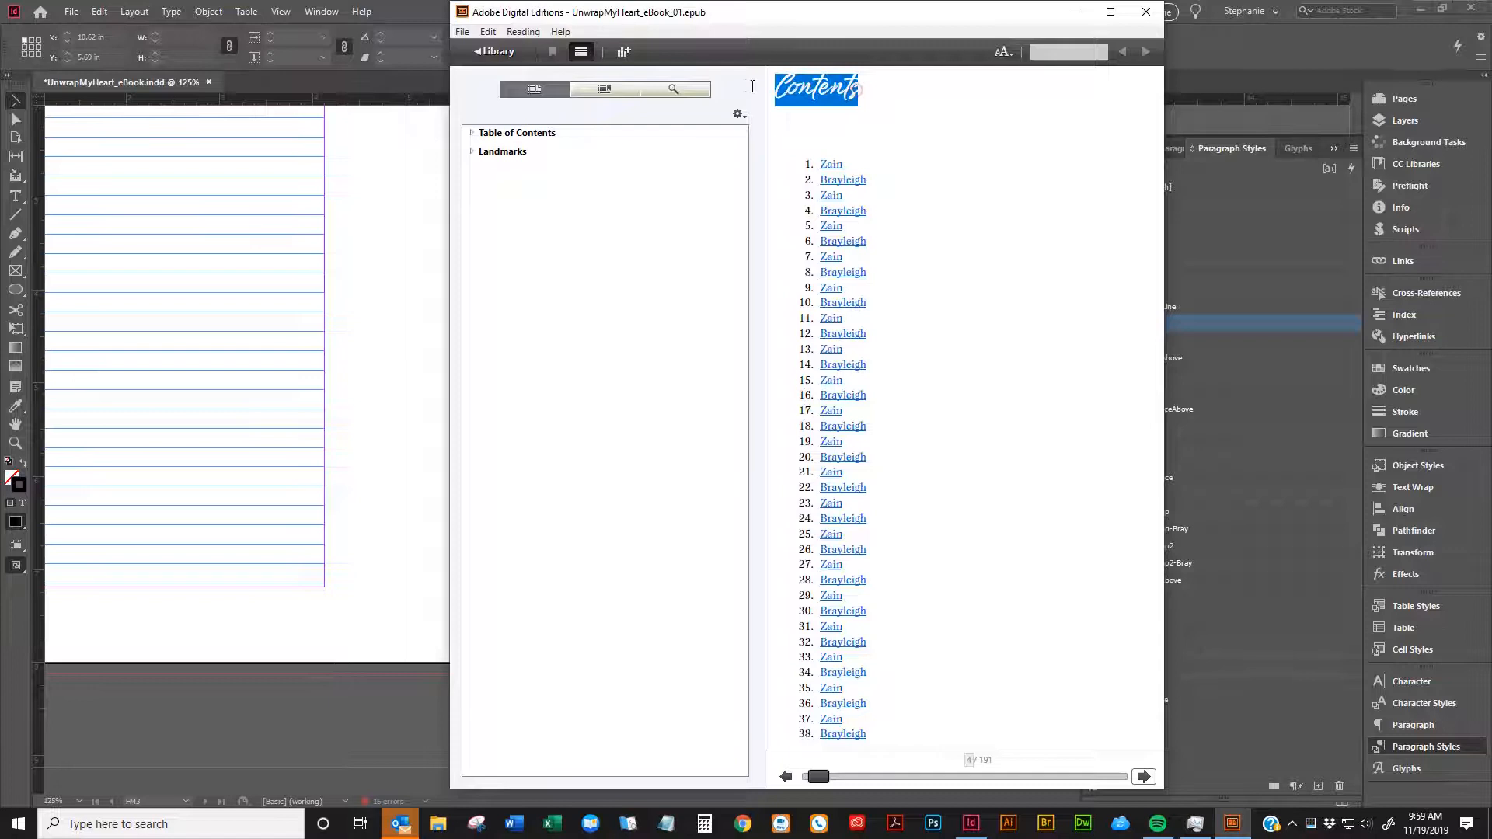
left_click(858, 98)
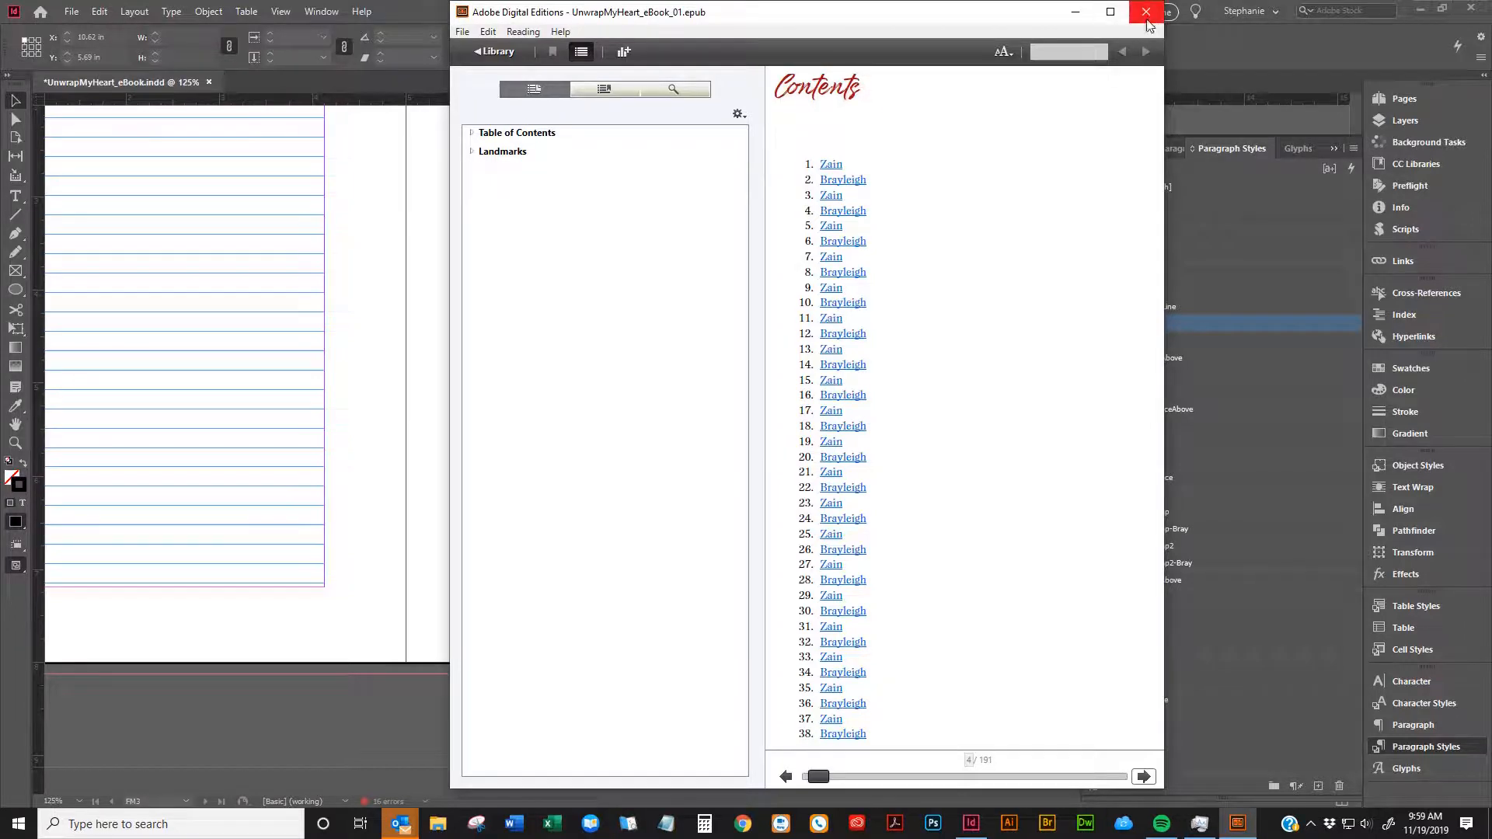
Save and close UnwrapMyHeart_eBook.indd in InDesign, then minimize InDesign and close the EPUB in Adobe Digital Editions
left_click(298, 379)
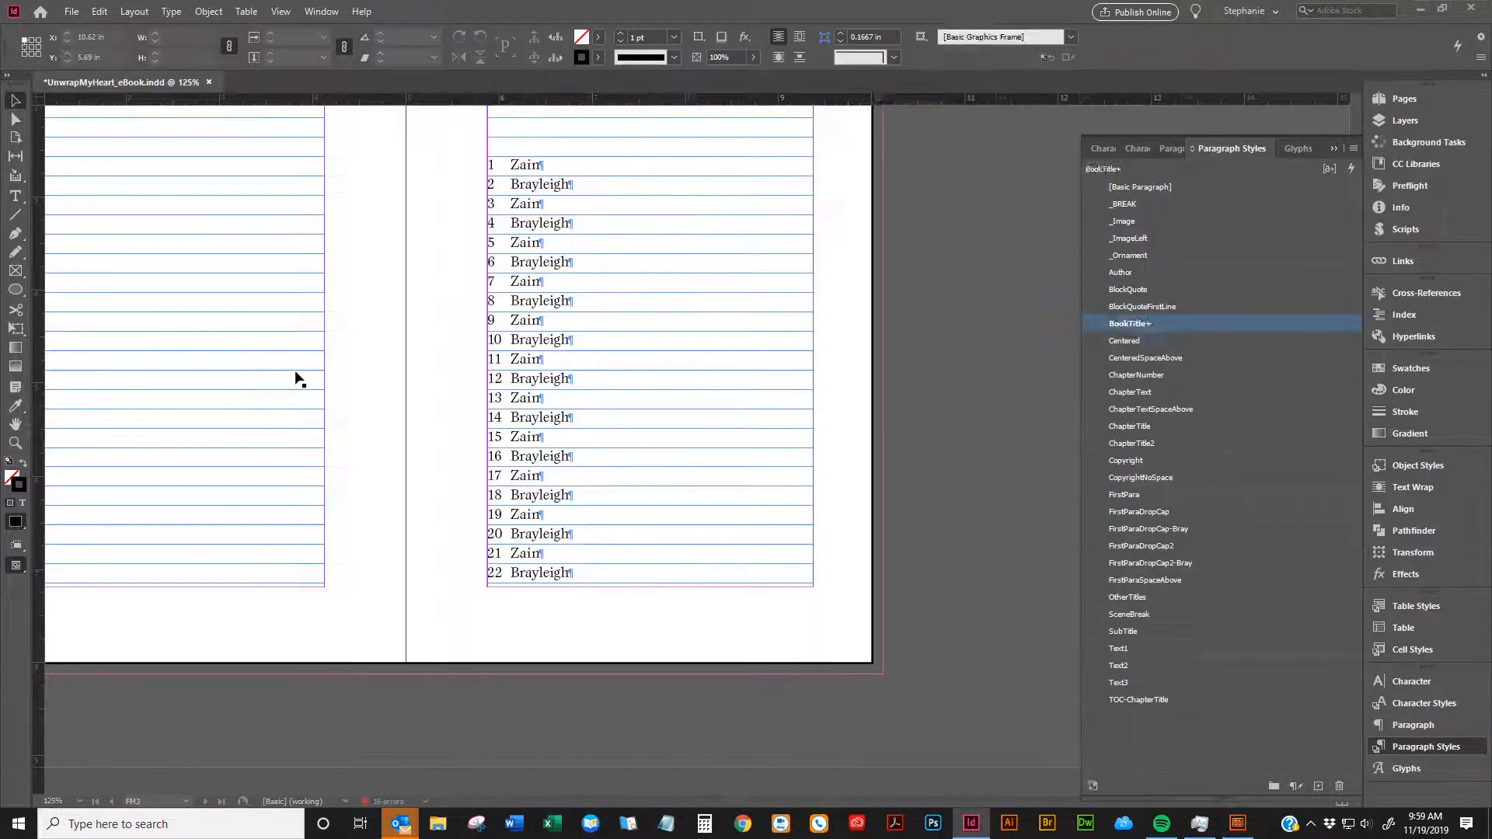
left_click(209, 82)
left_click(755, 432)
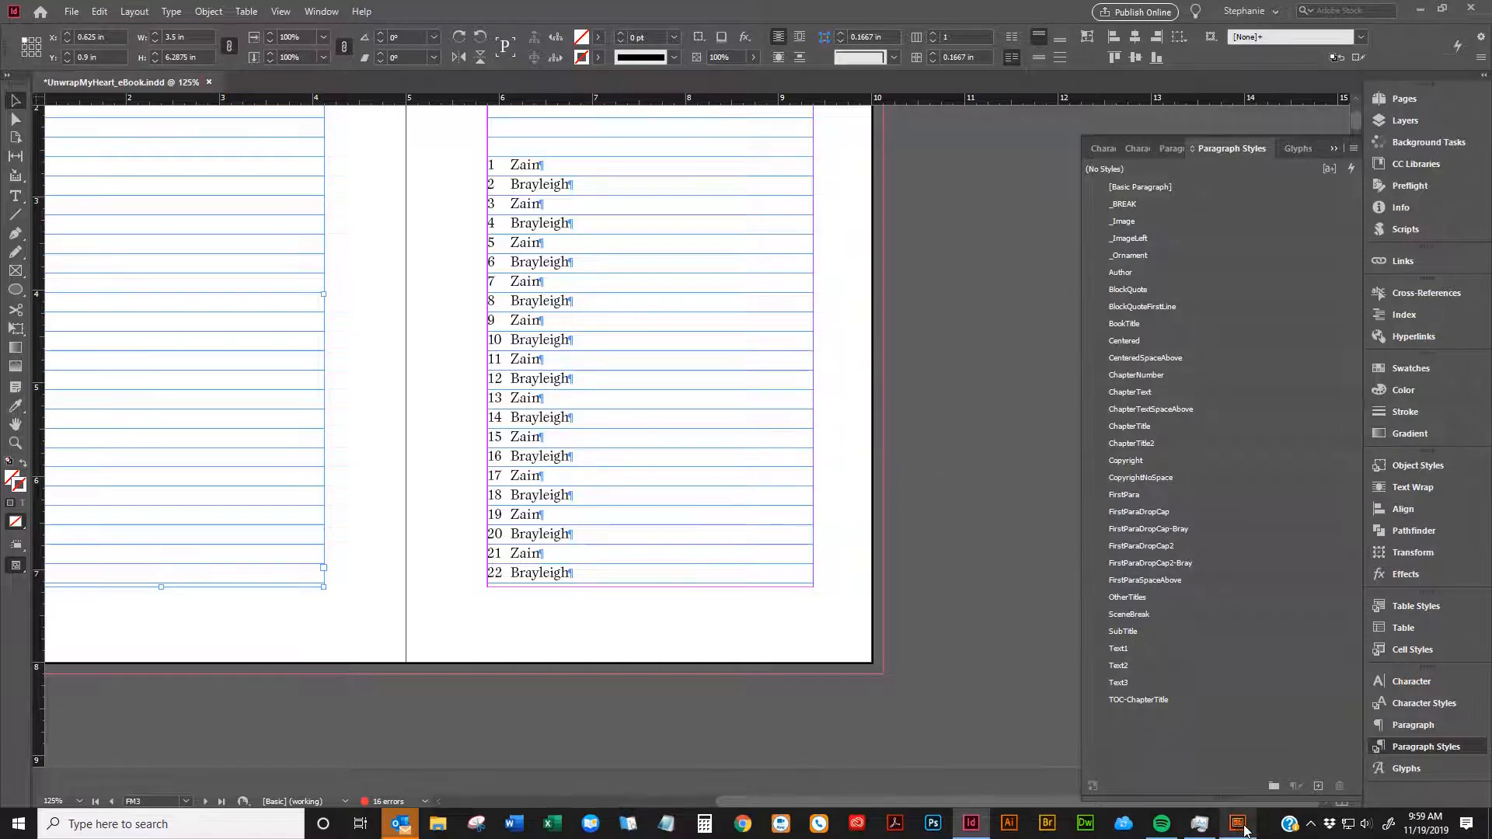
mouse_move(1246, 831)
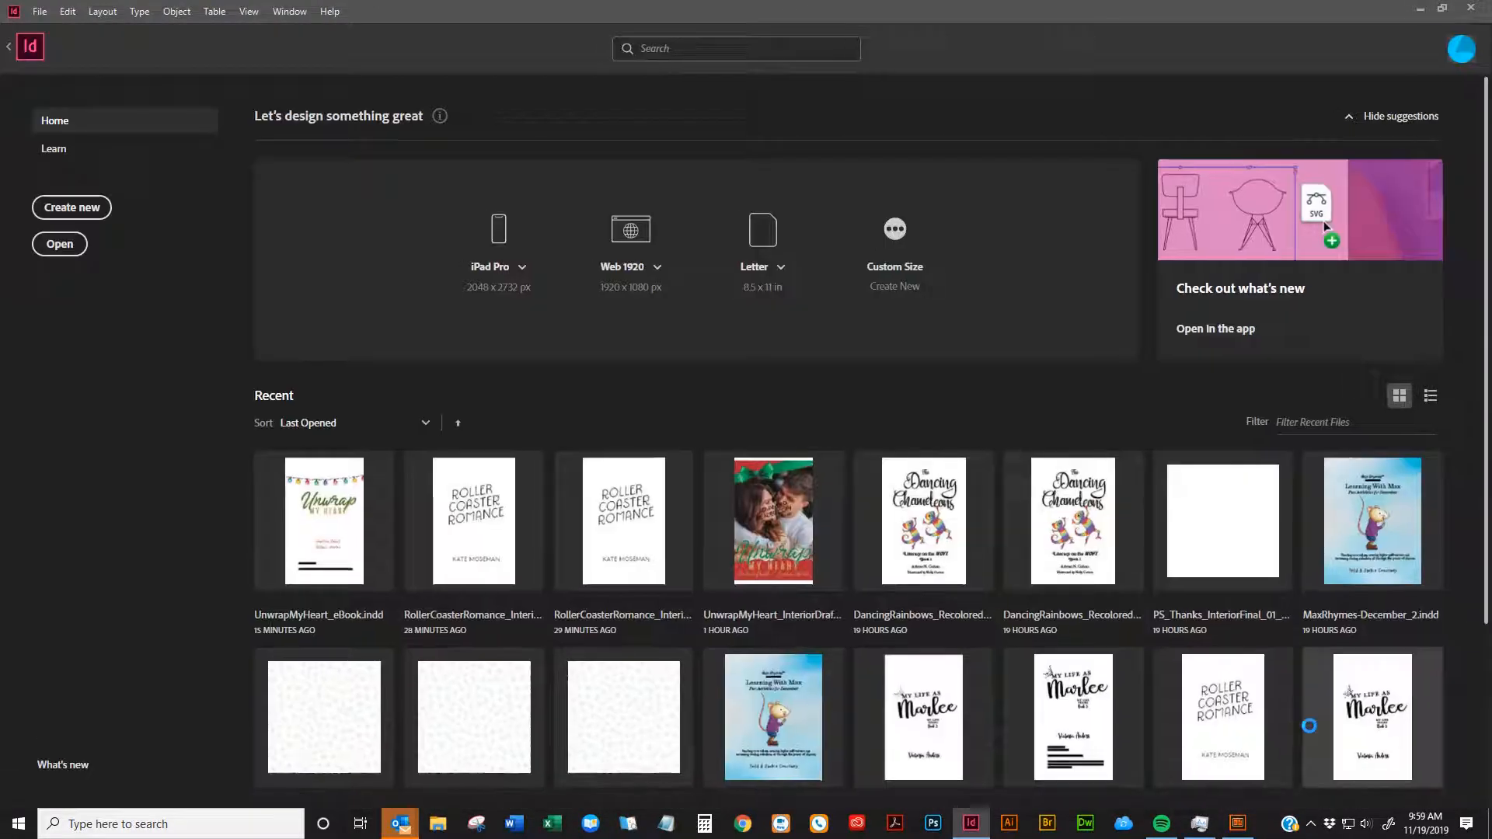
left_click(1420, 10)
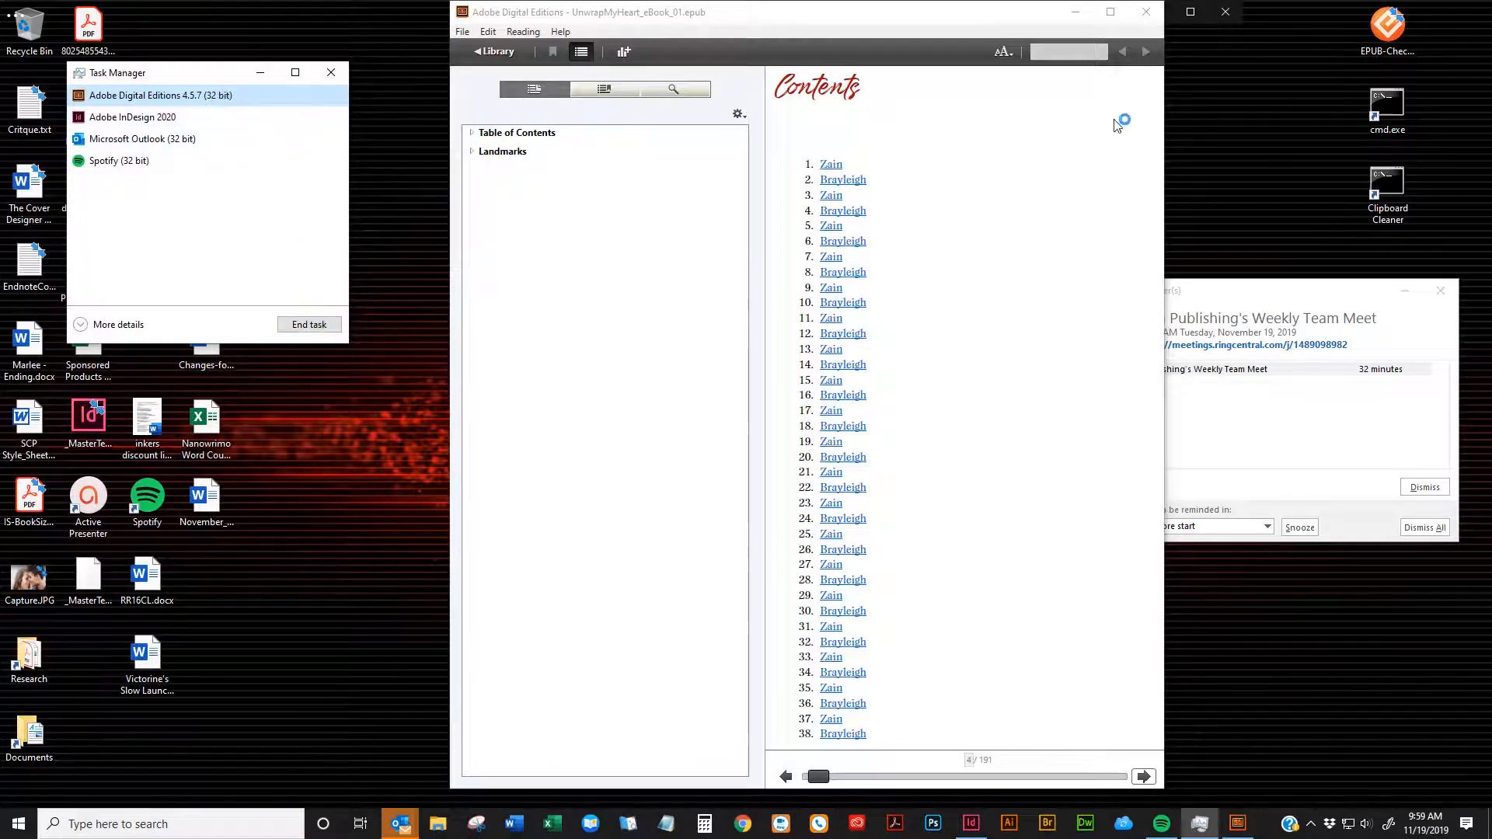
left_click(1146, 16)
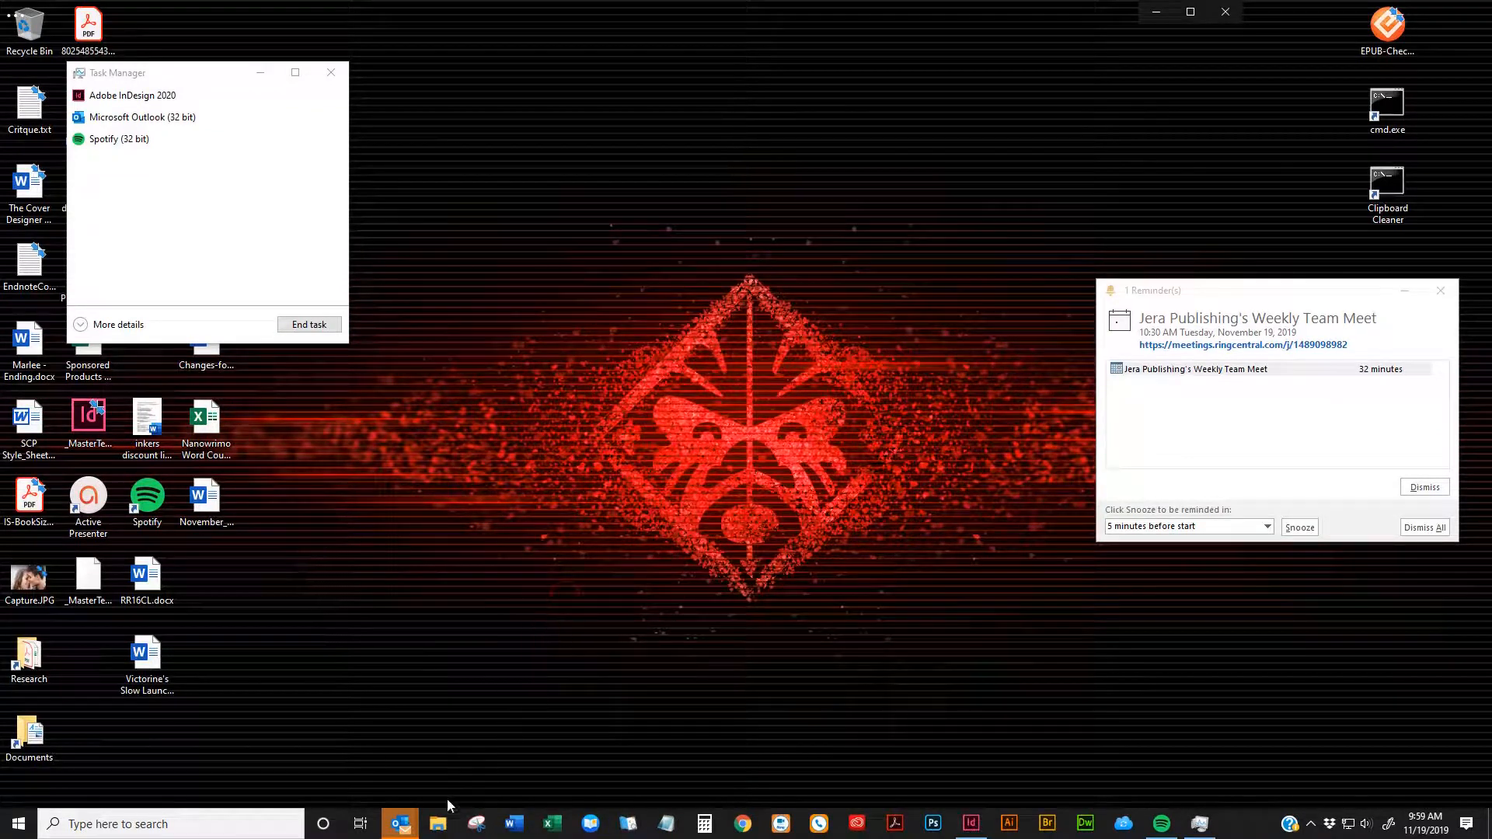
Switch to File Explorer, maximize it, and open the folder that contains the recent file UnwrapMyHeart_eBook_01.epub
left_click(438, 825)
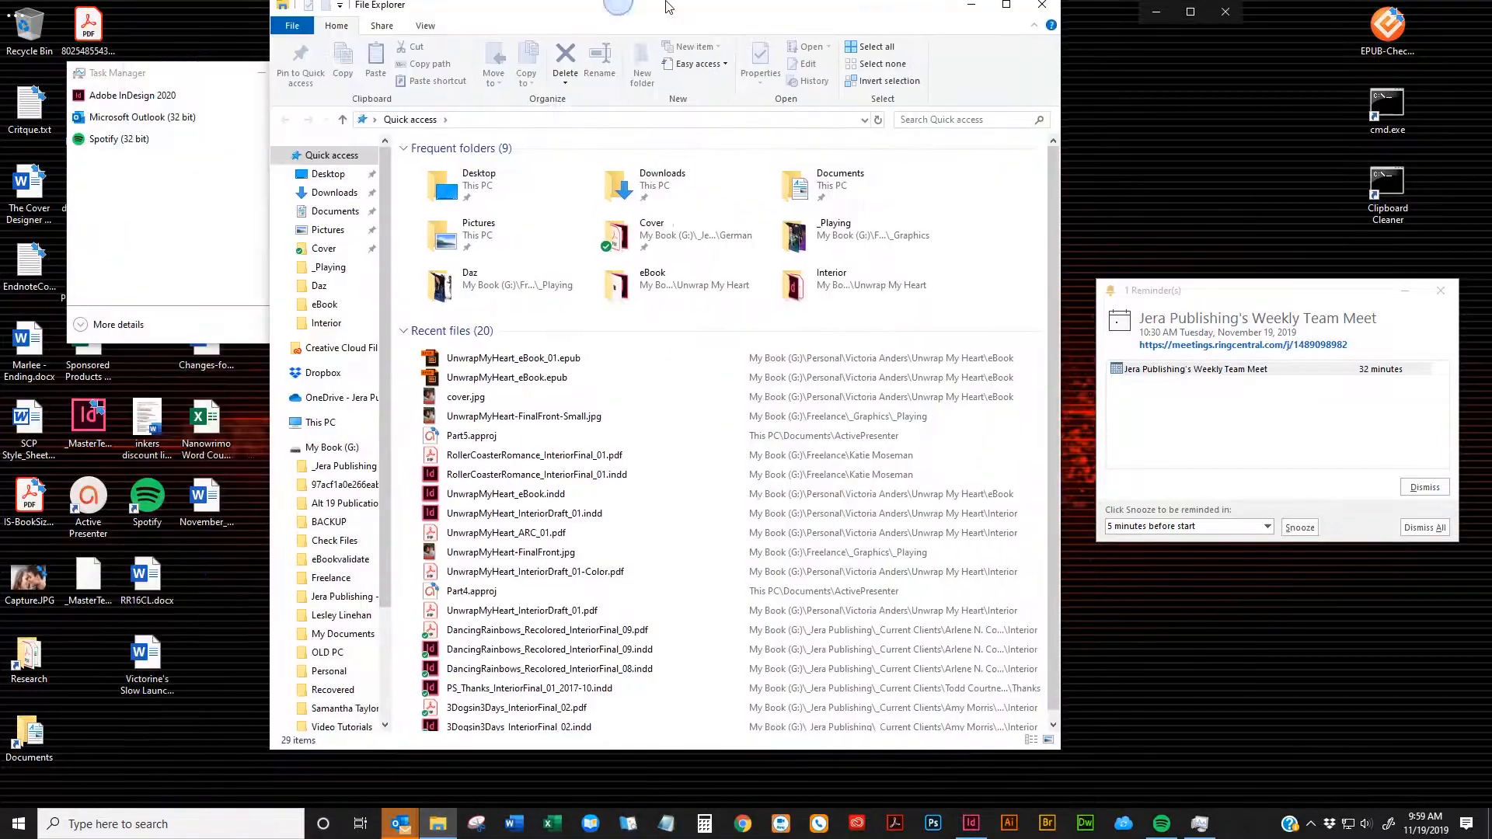
double_click(666, 7)
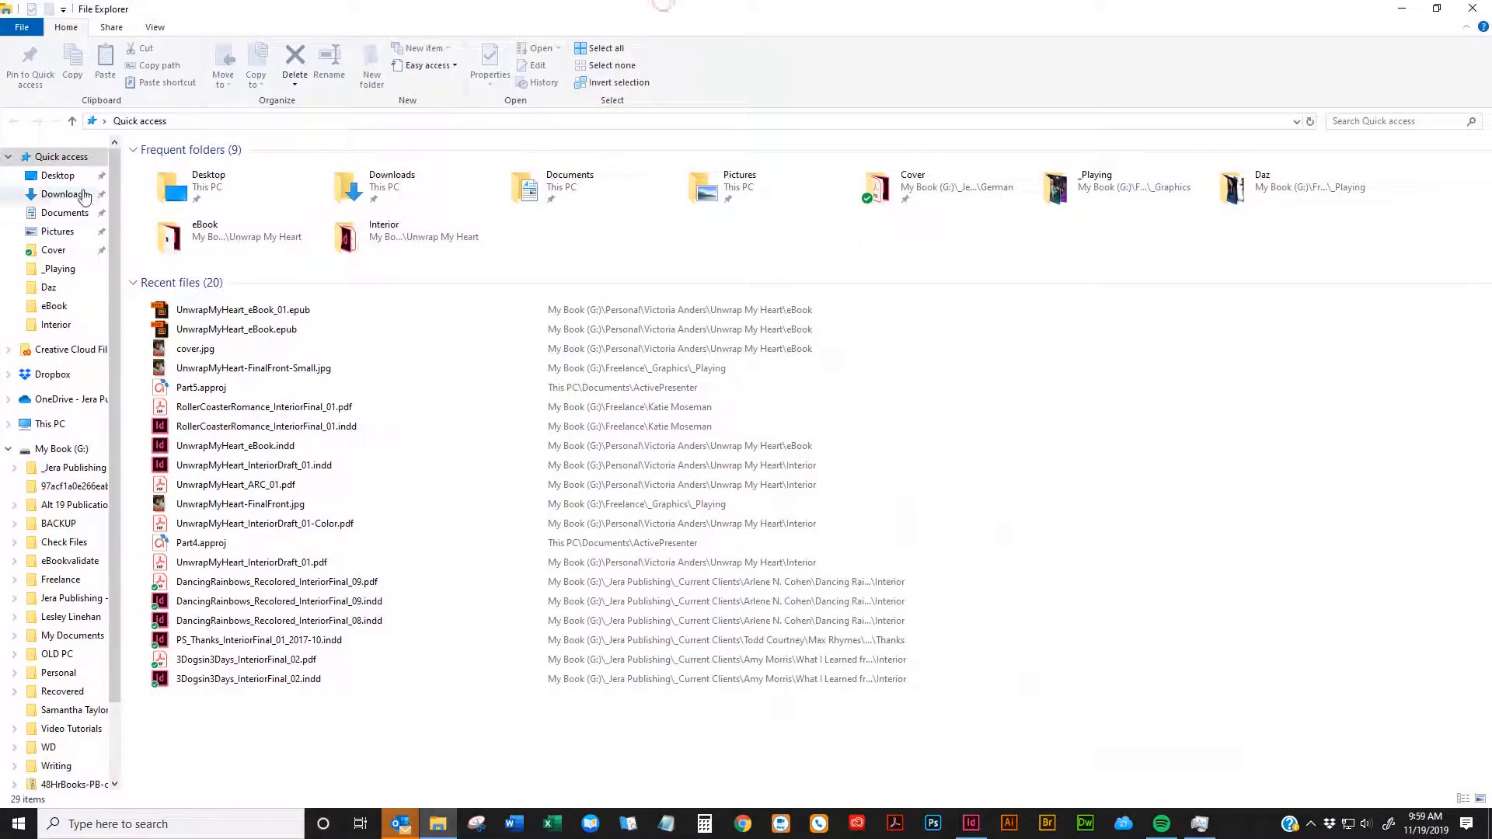
left_click(221, 329)
right_click(228, 310)
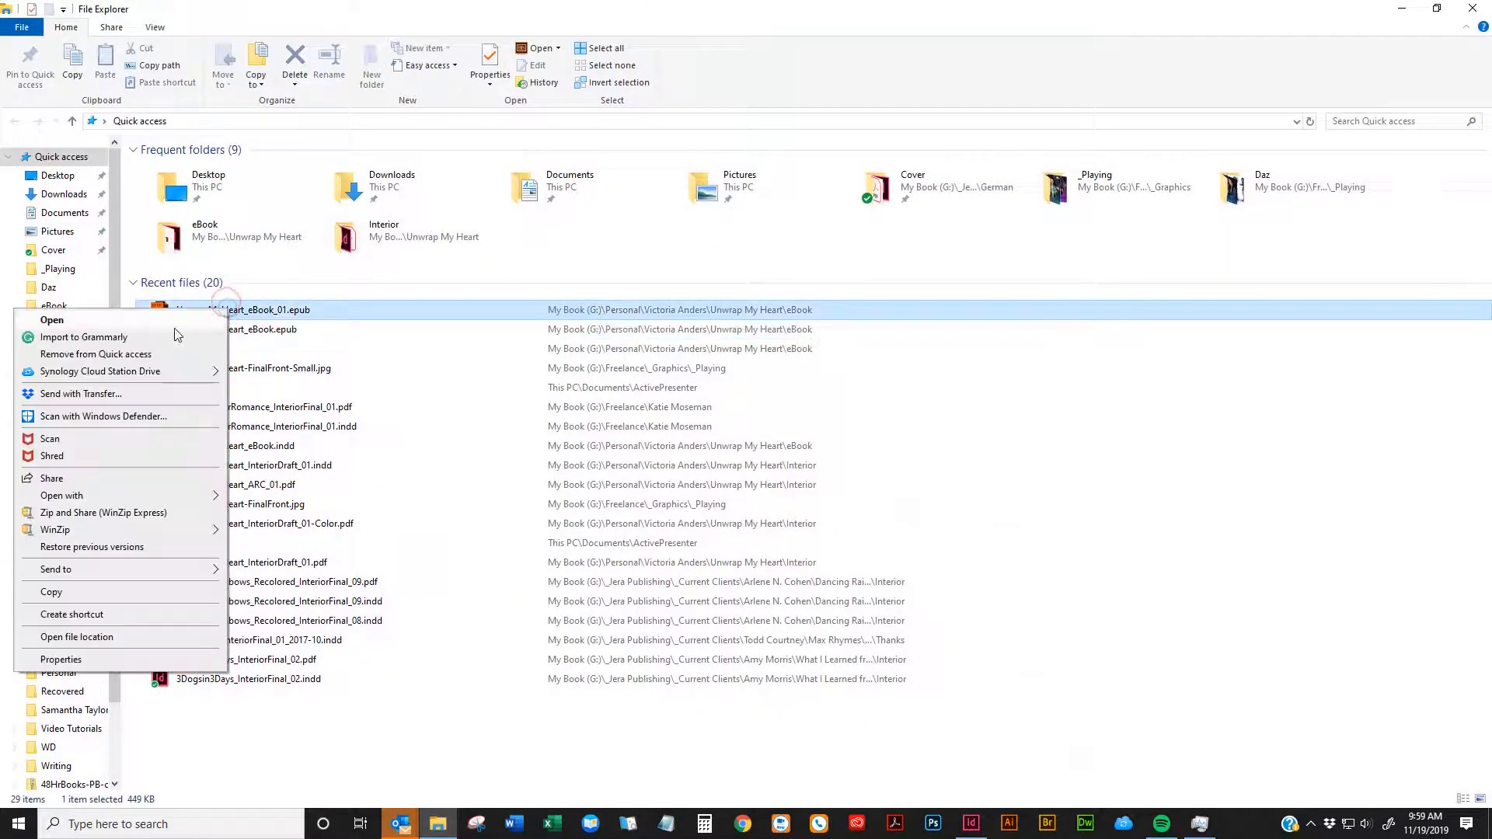
left_click(108, 638)
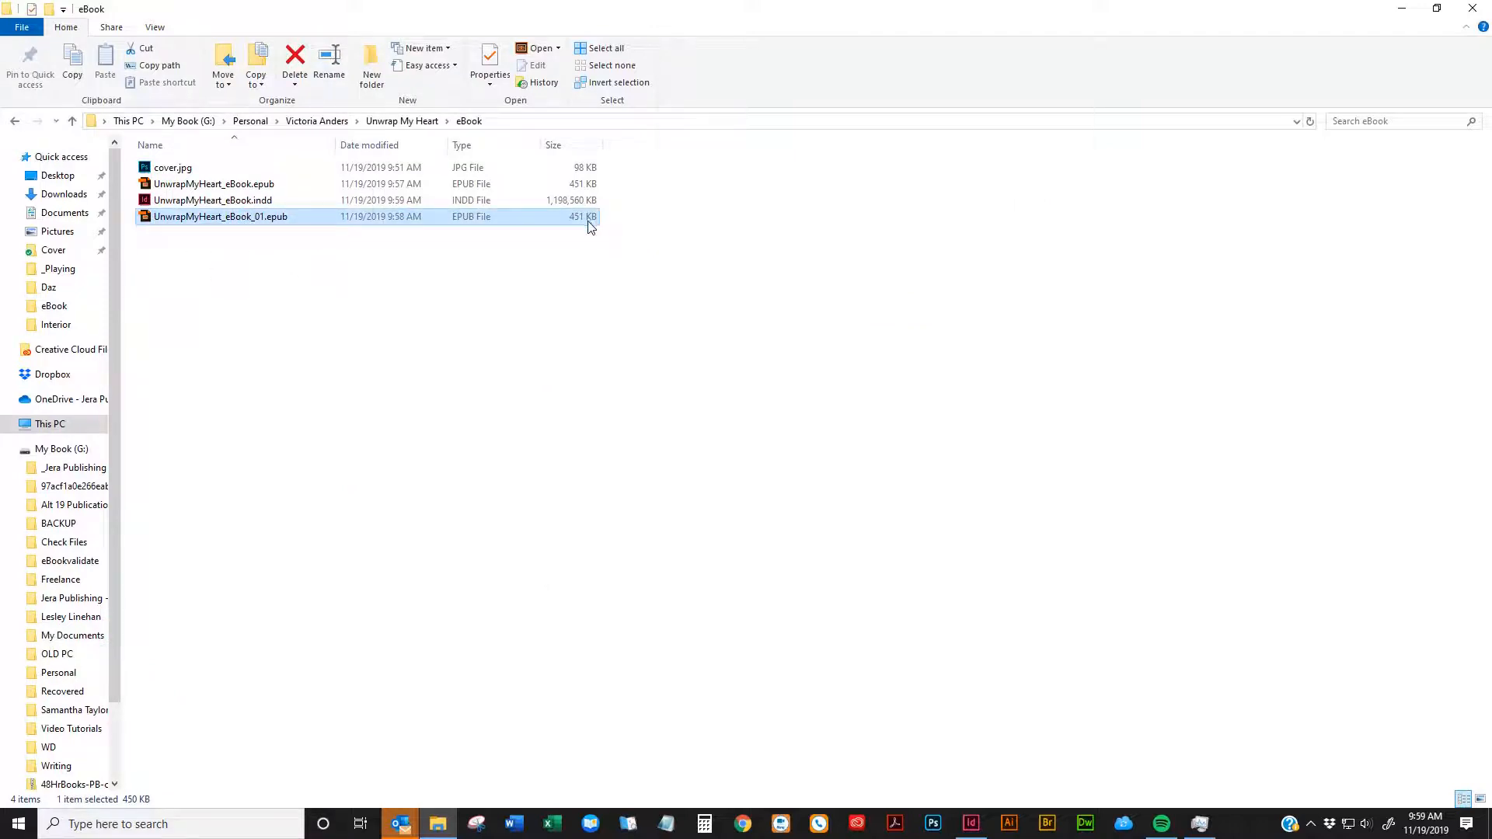
Close the meeting reminder and duplicate UnwrapMyHeart_eBook_01.epub within the eBook folder
left_click(225, 281)
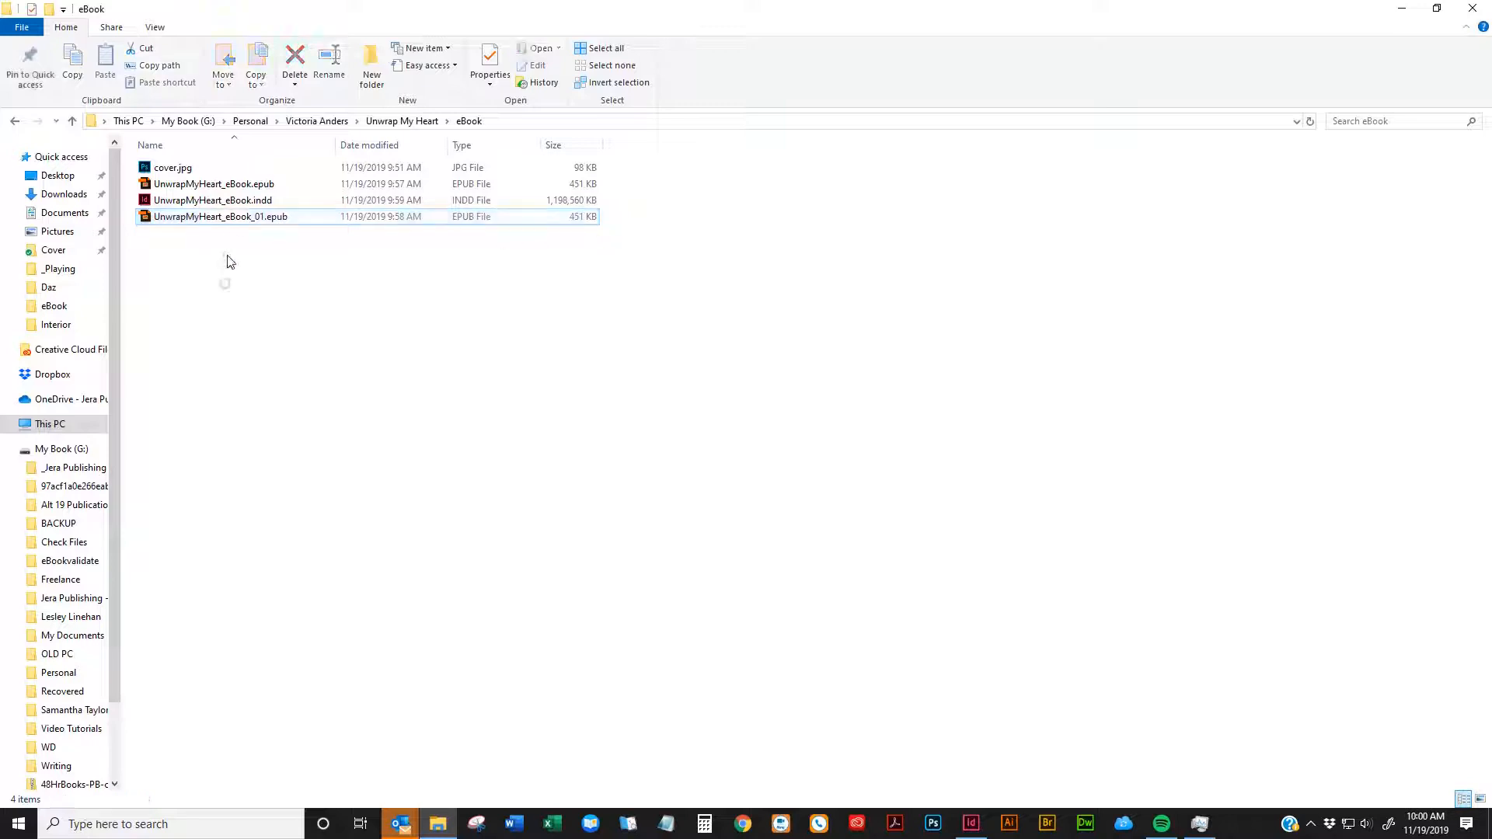
left_click(228, 225)
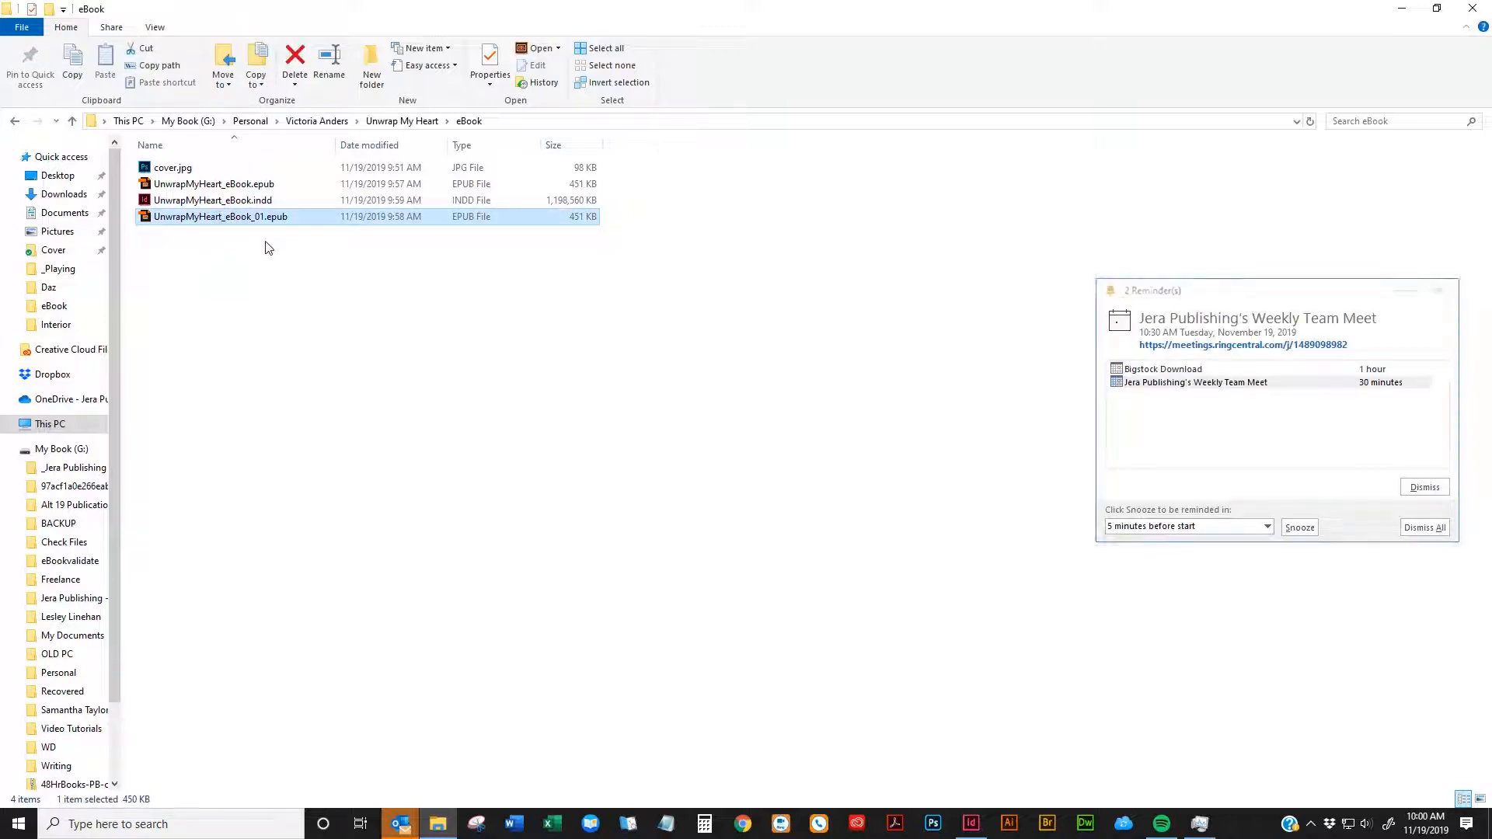
left_click(1441, 289)
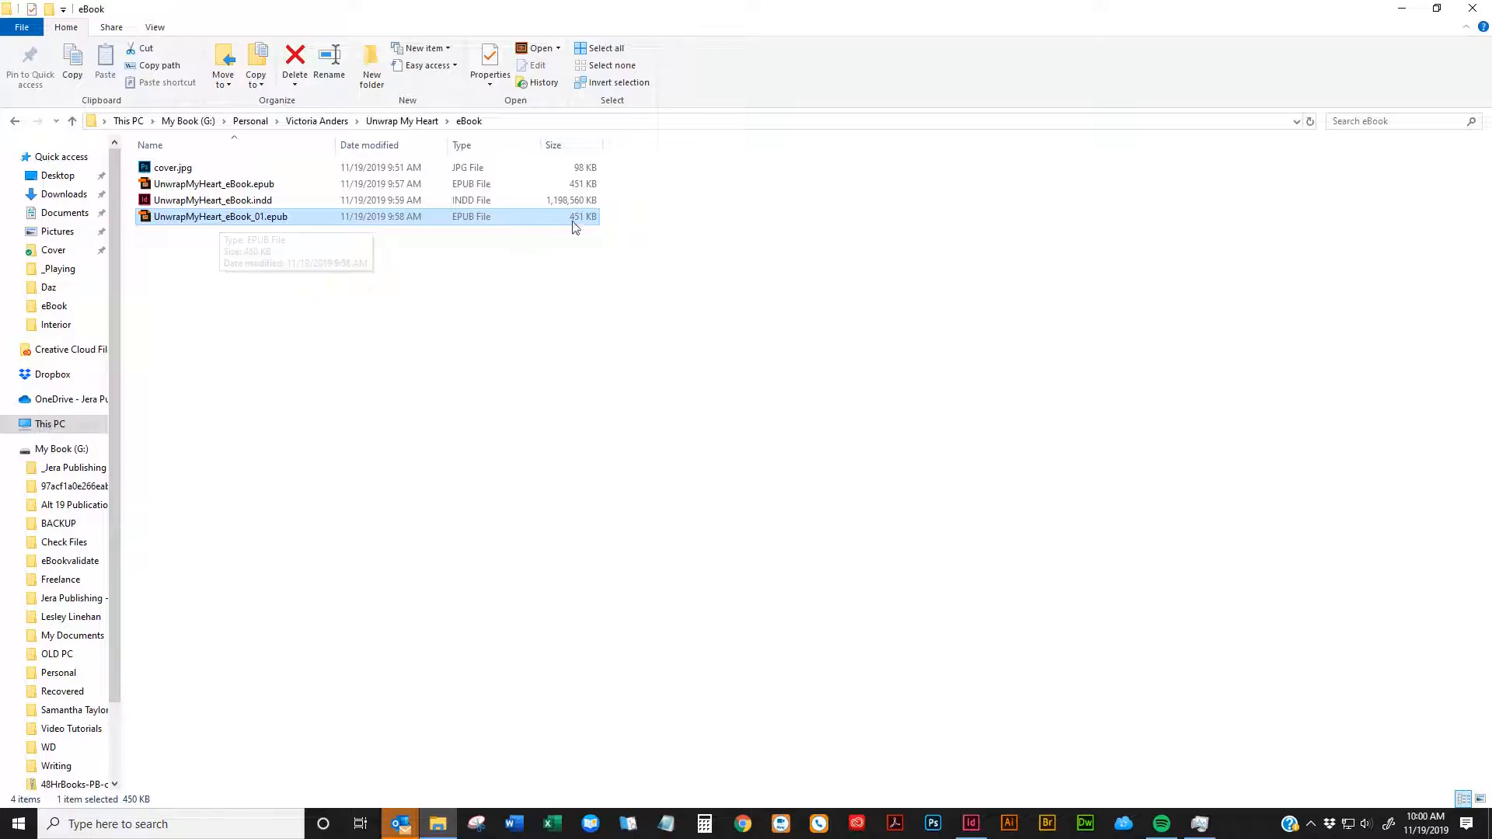
left_click(324, 312)
left_click(266, 219)
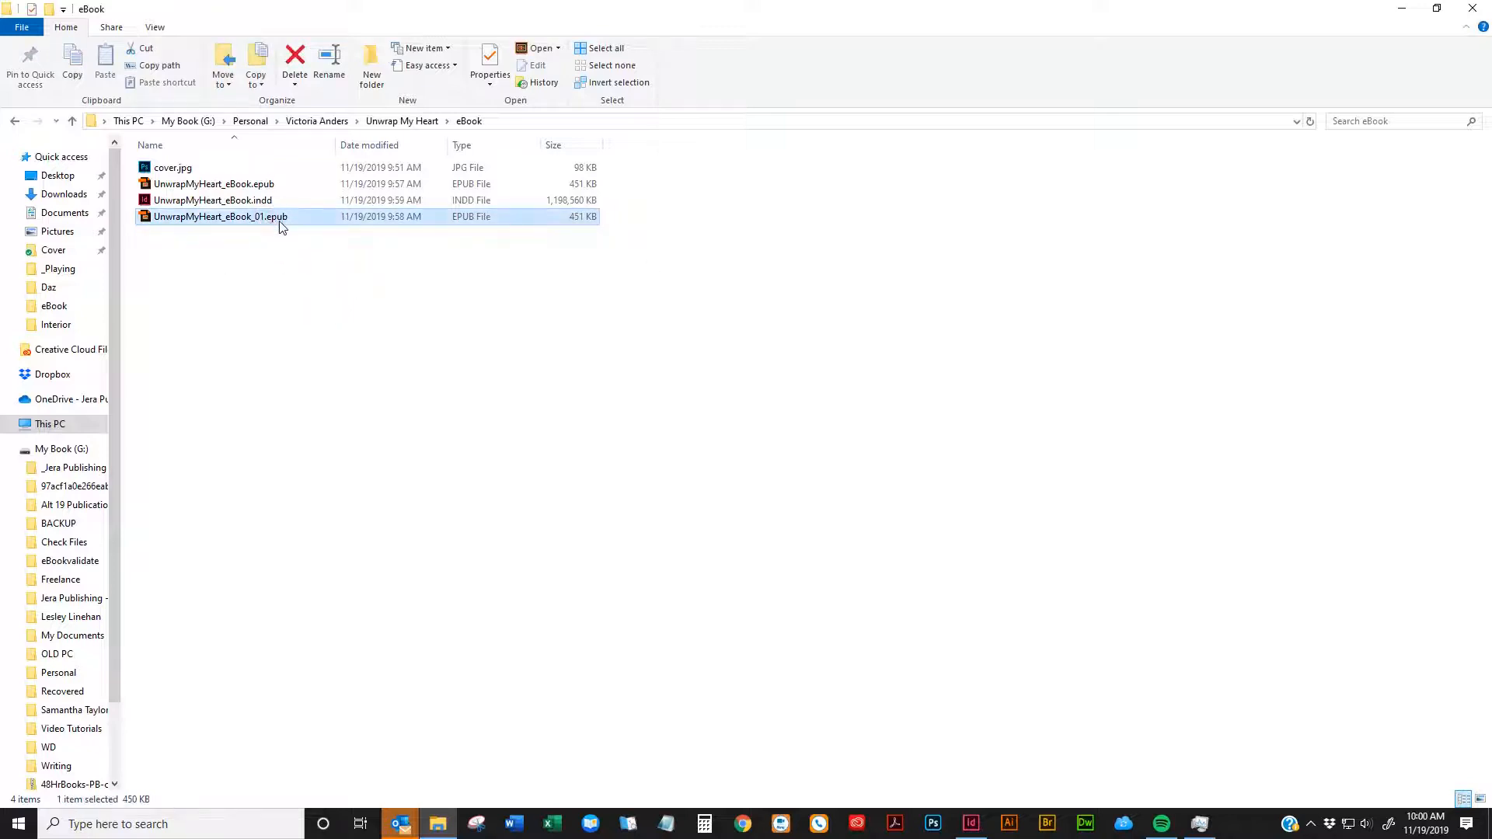
right_click(240, 255)
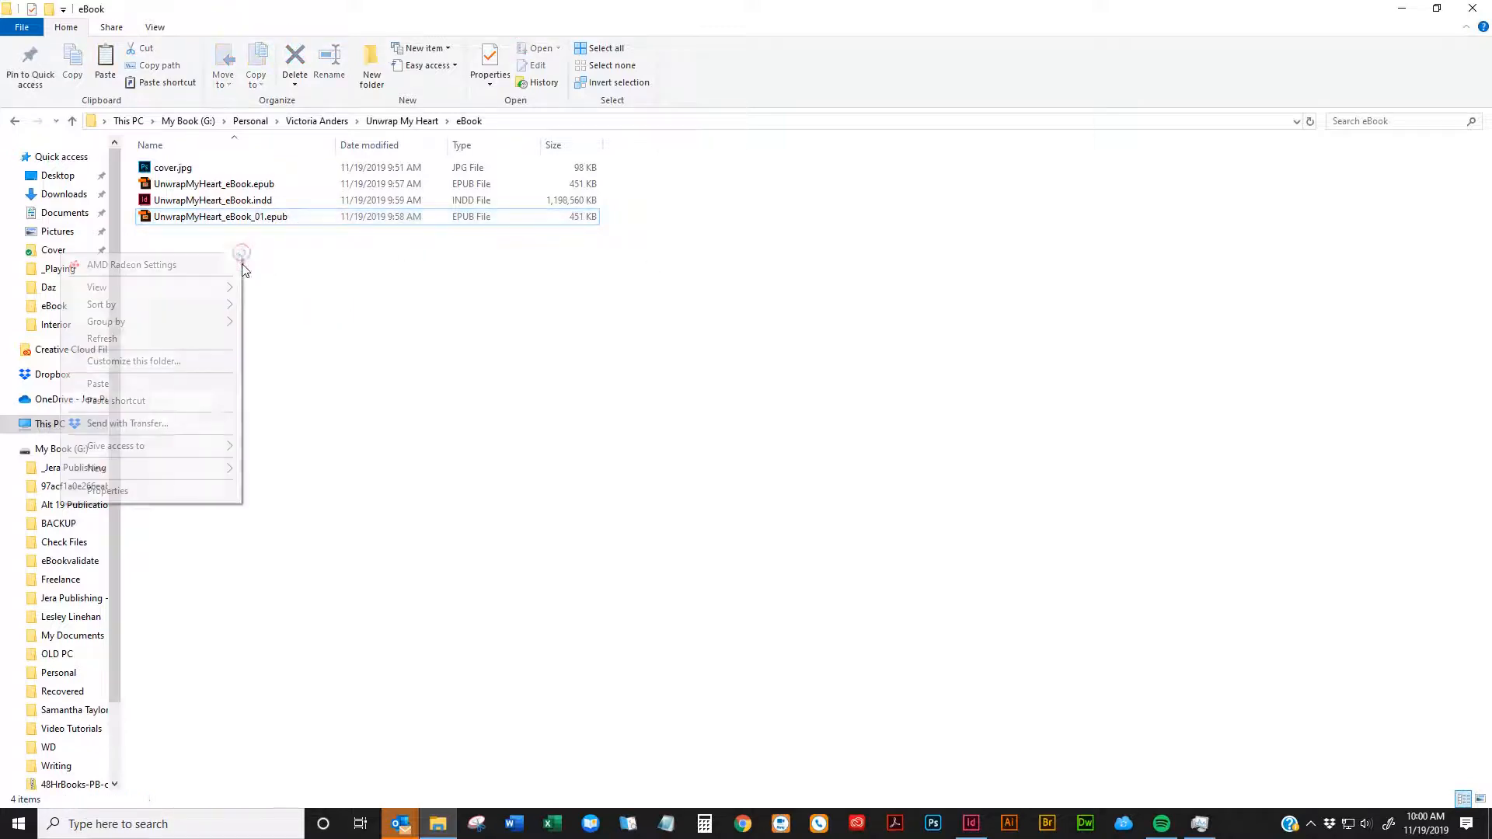
left_click(167, 383)
Rename the copied EPUB file to ePUB.zip and accept the extension change
left_click(310, 218)
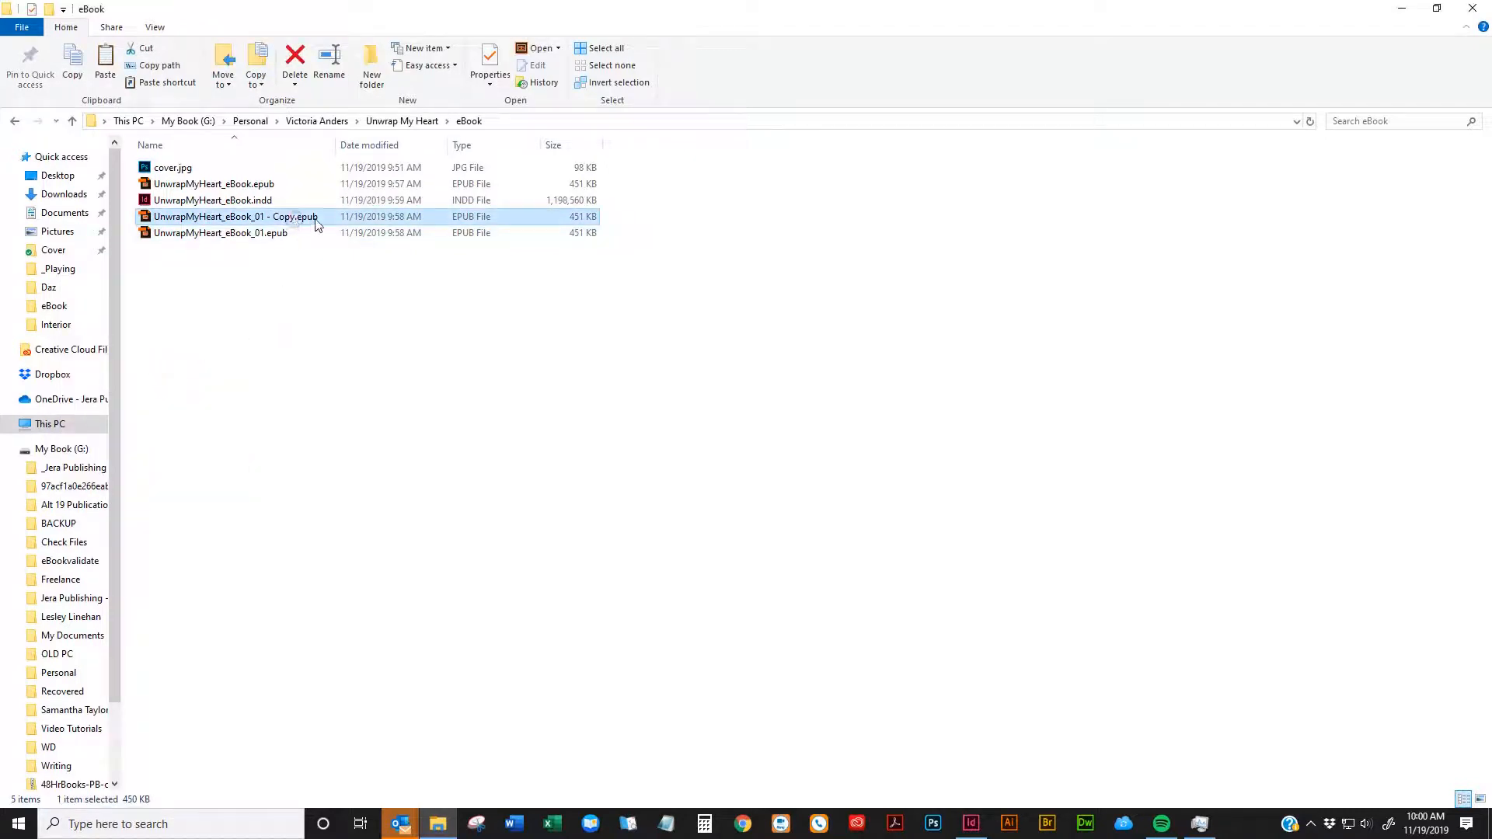
type("e")
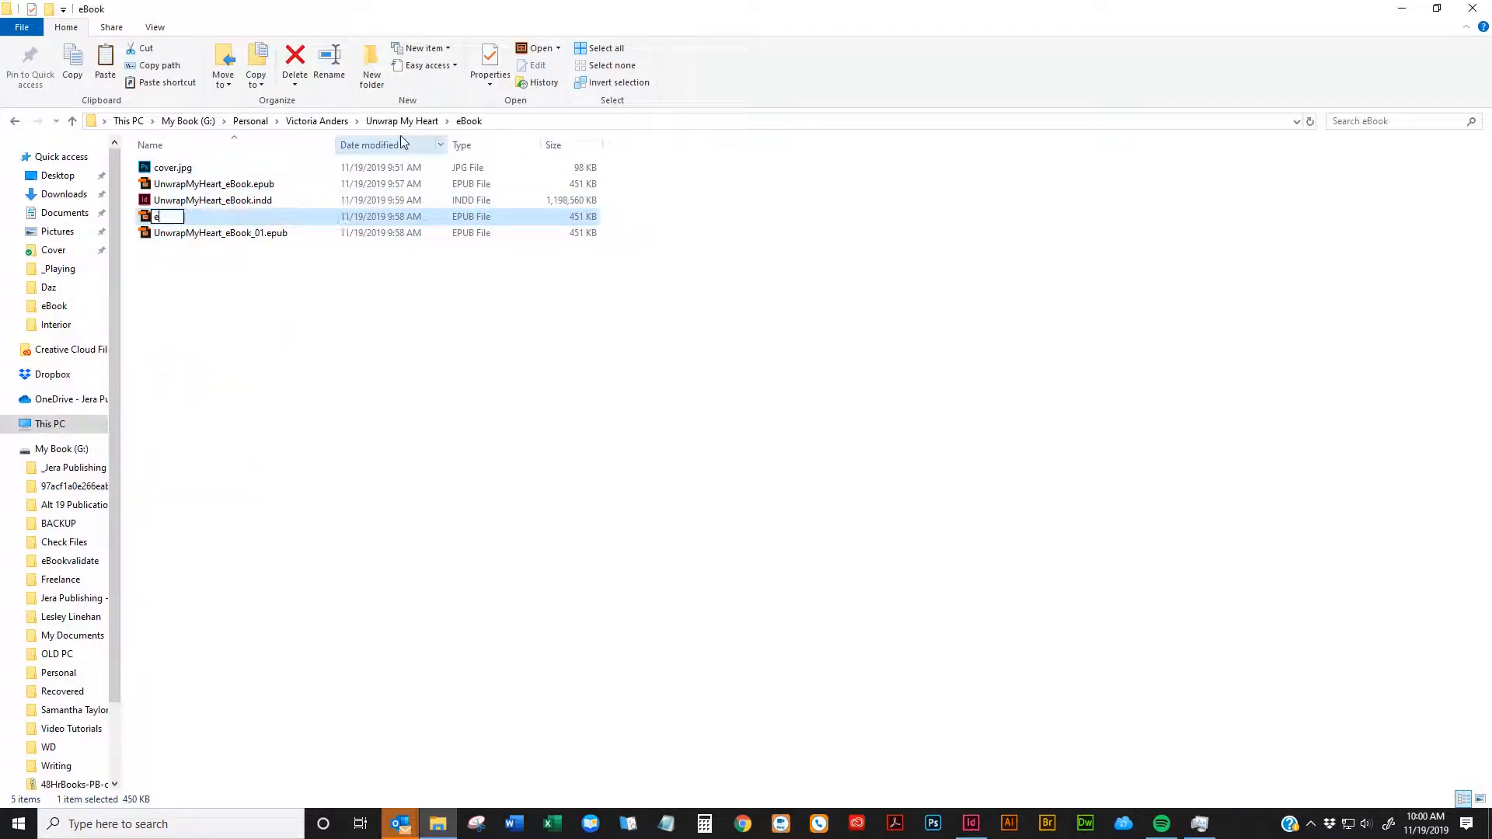
type("PUB.zip")
key("Return")
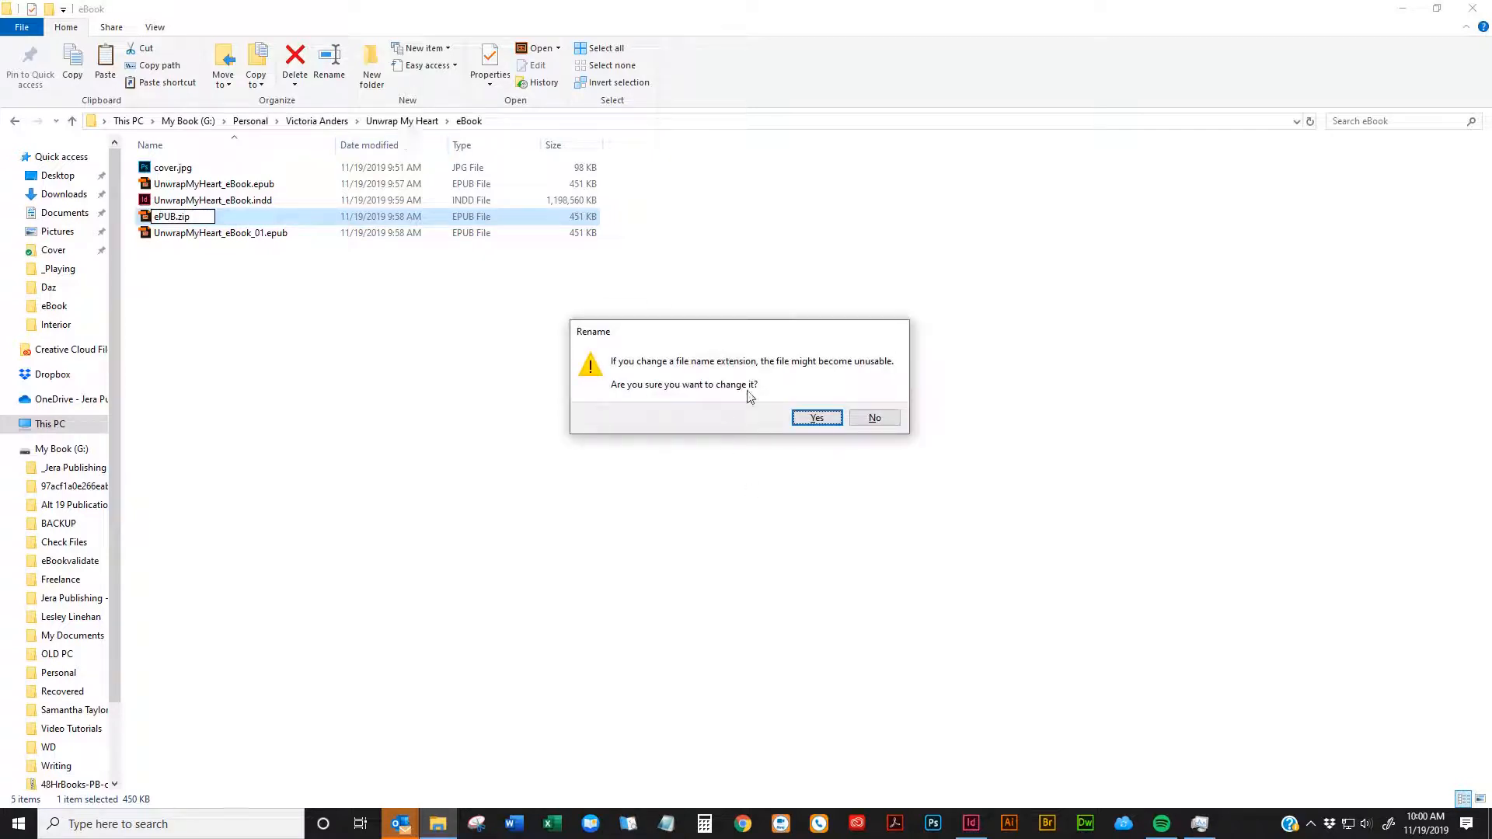
left_click(814, 418)
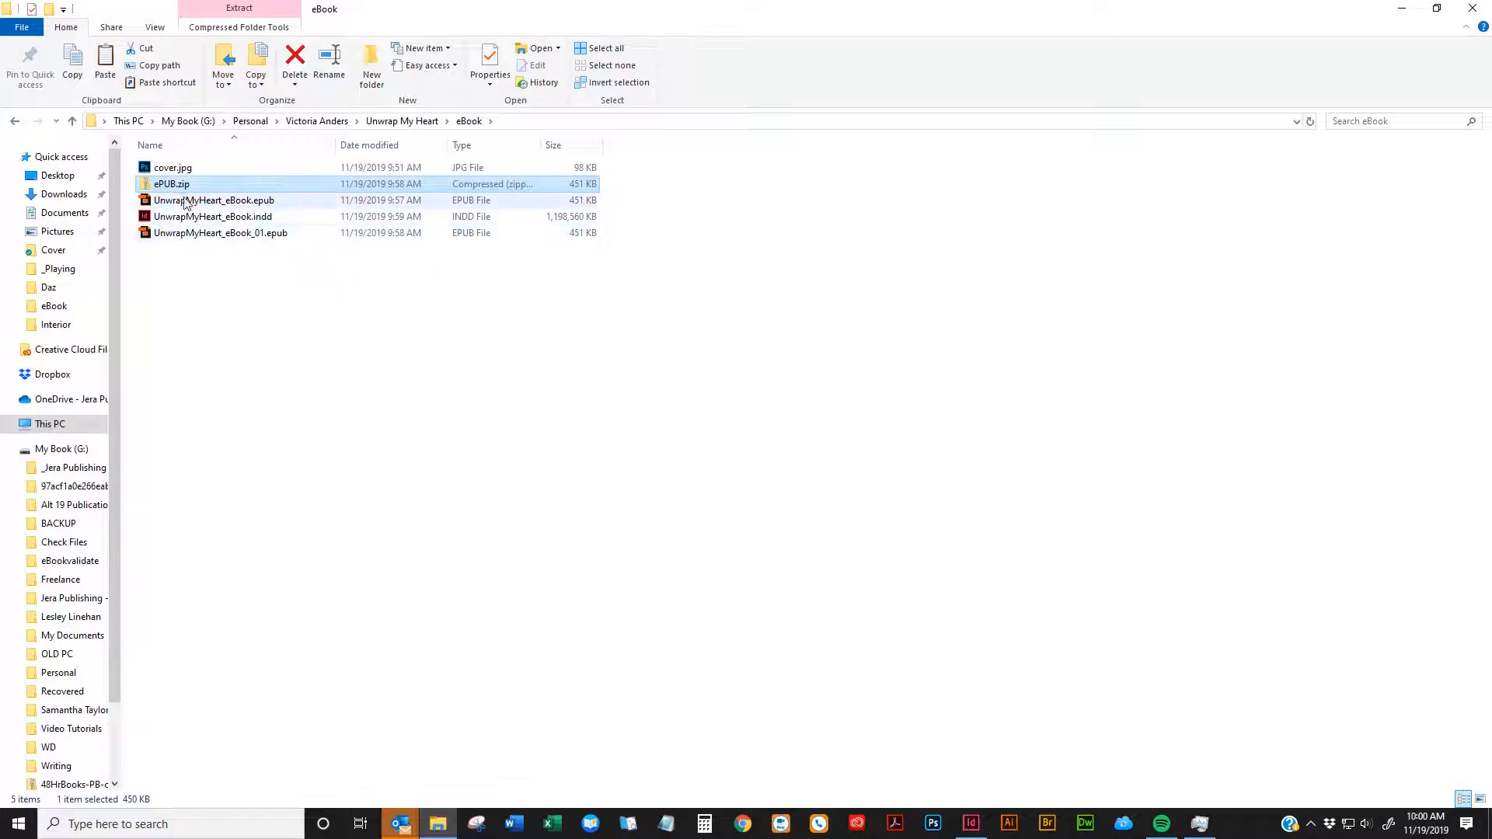
Extract all files from ePUB.zip into an ePUB folder inside the eBook folder
mouse_move(187, 187)
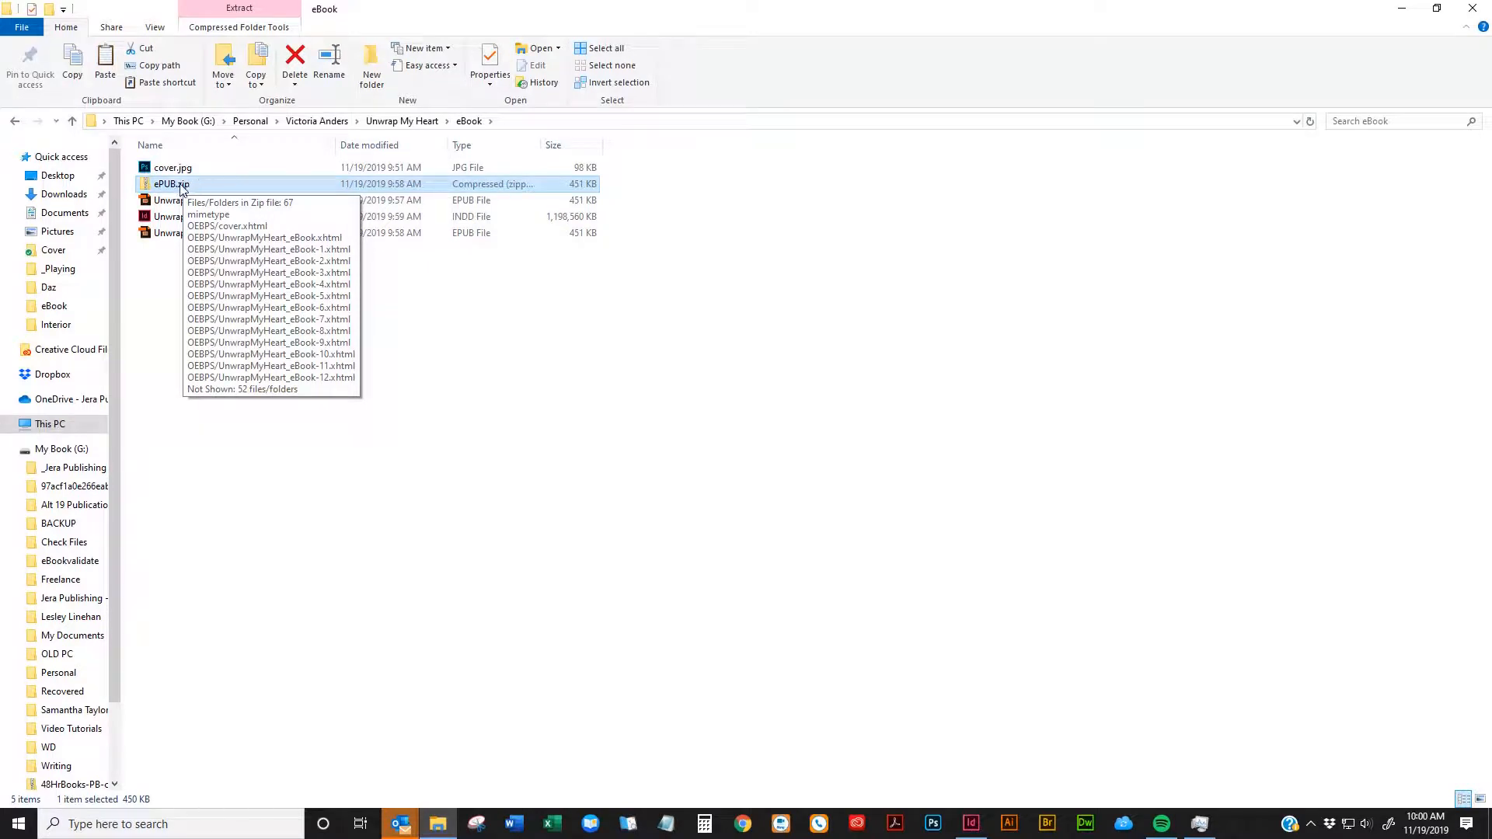
right_click(184, 190)
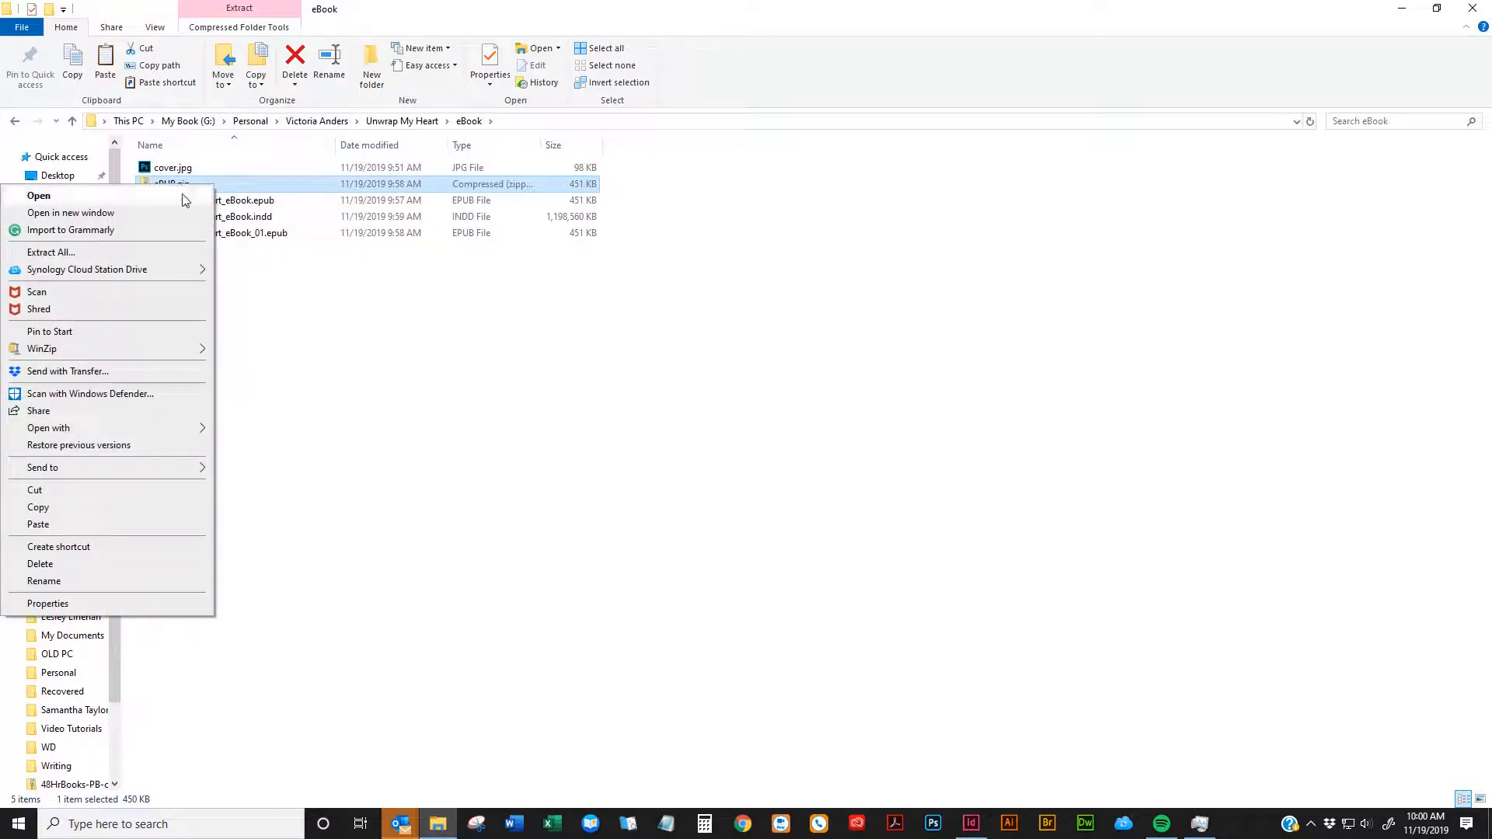
left_click(349, 345)
left_click(185, 187)
right_click(184, 189)
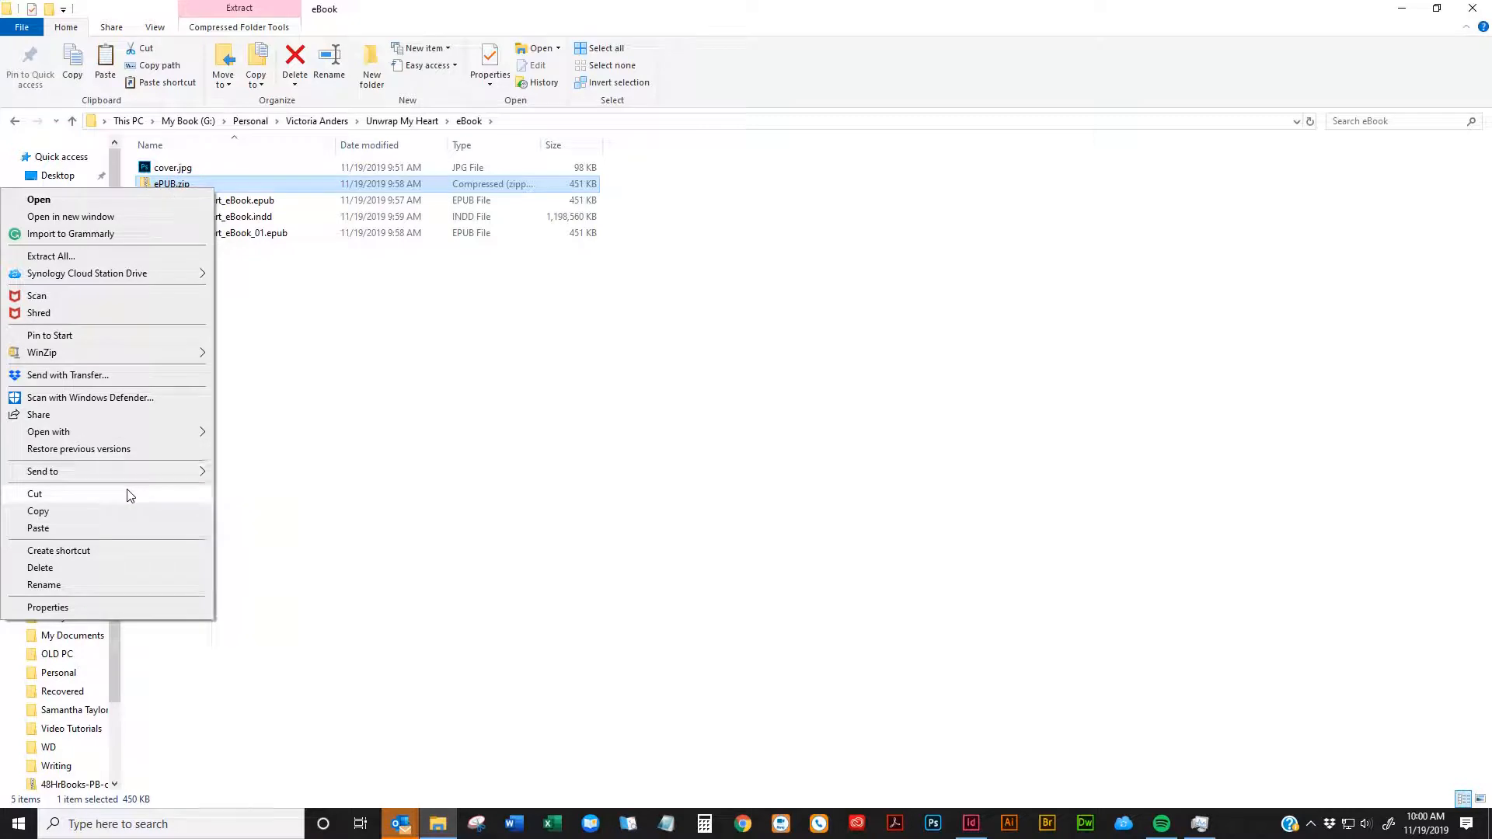
left_click(97, 257)
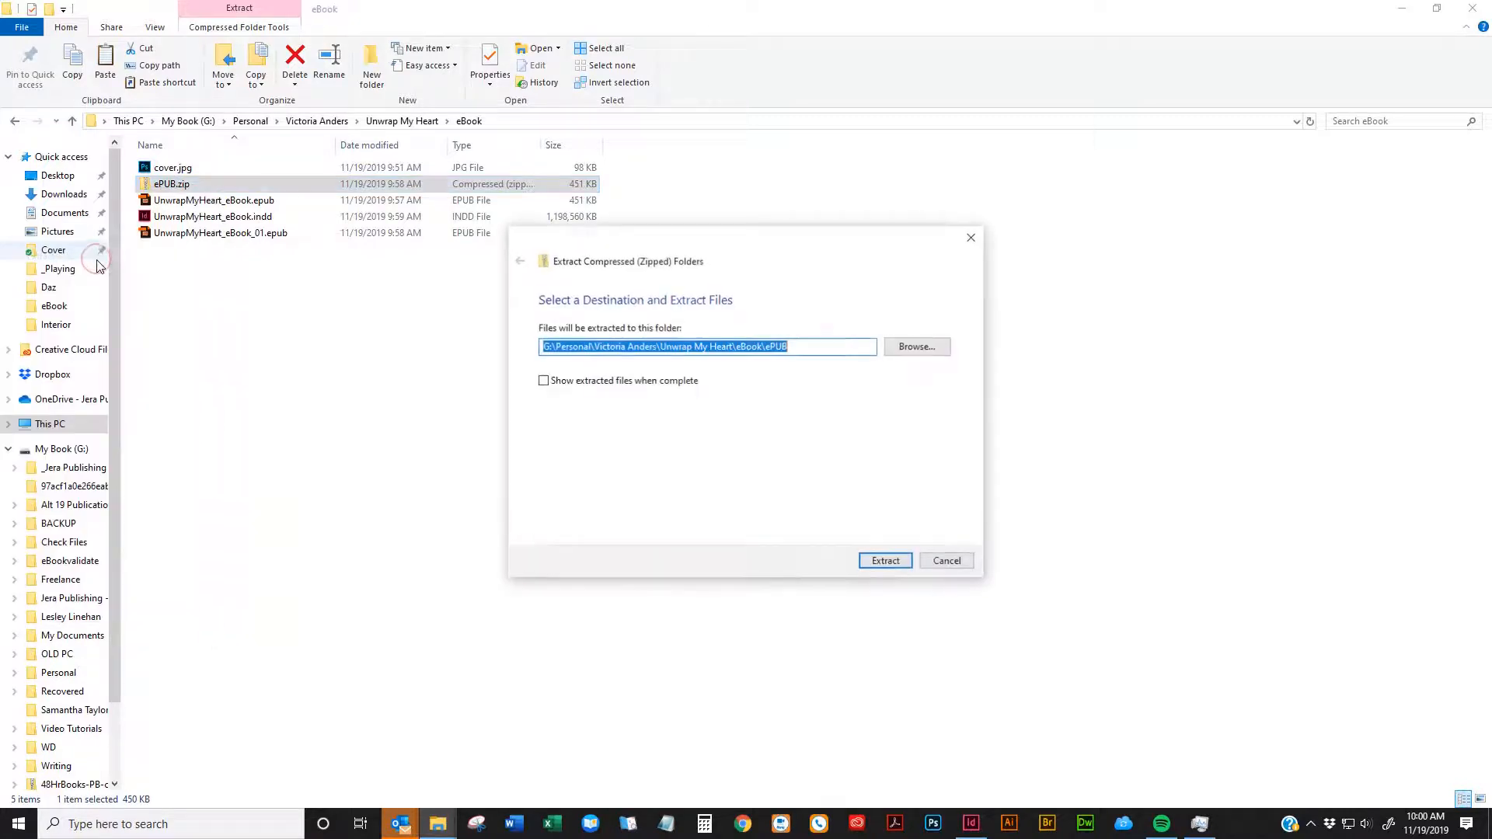
left_click(886, 561)
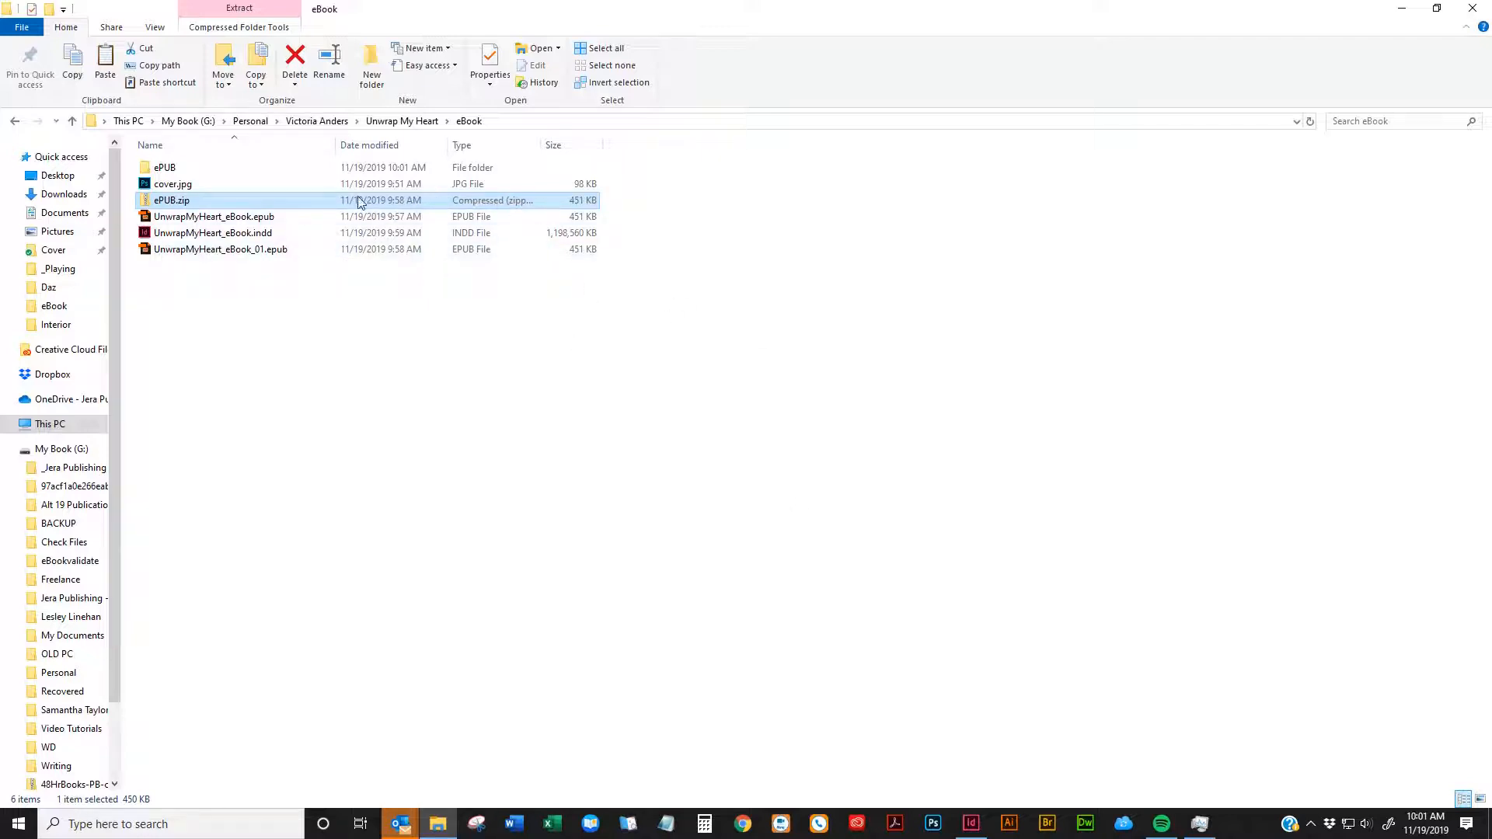
Open the extracted ePUB folder and examine the contents of its META-INF and OEBPS folders
left_click(167, 167)
double_click(167, 167)
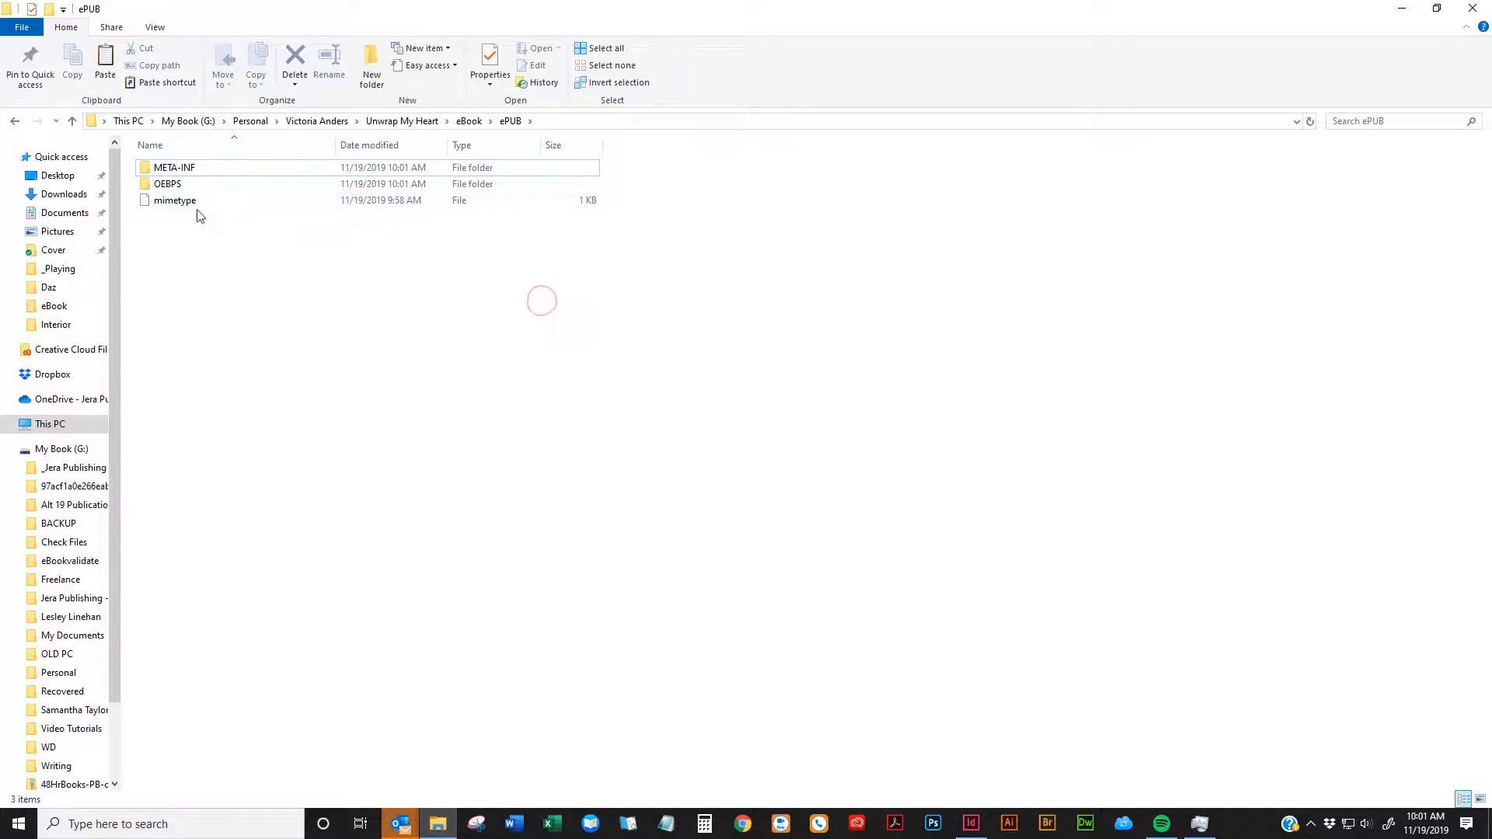
double_click(187, 171)
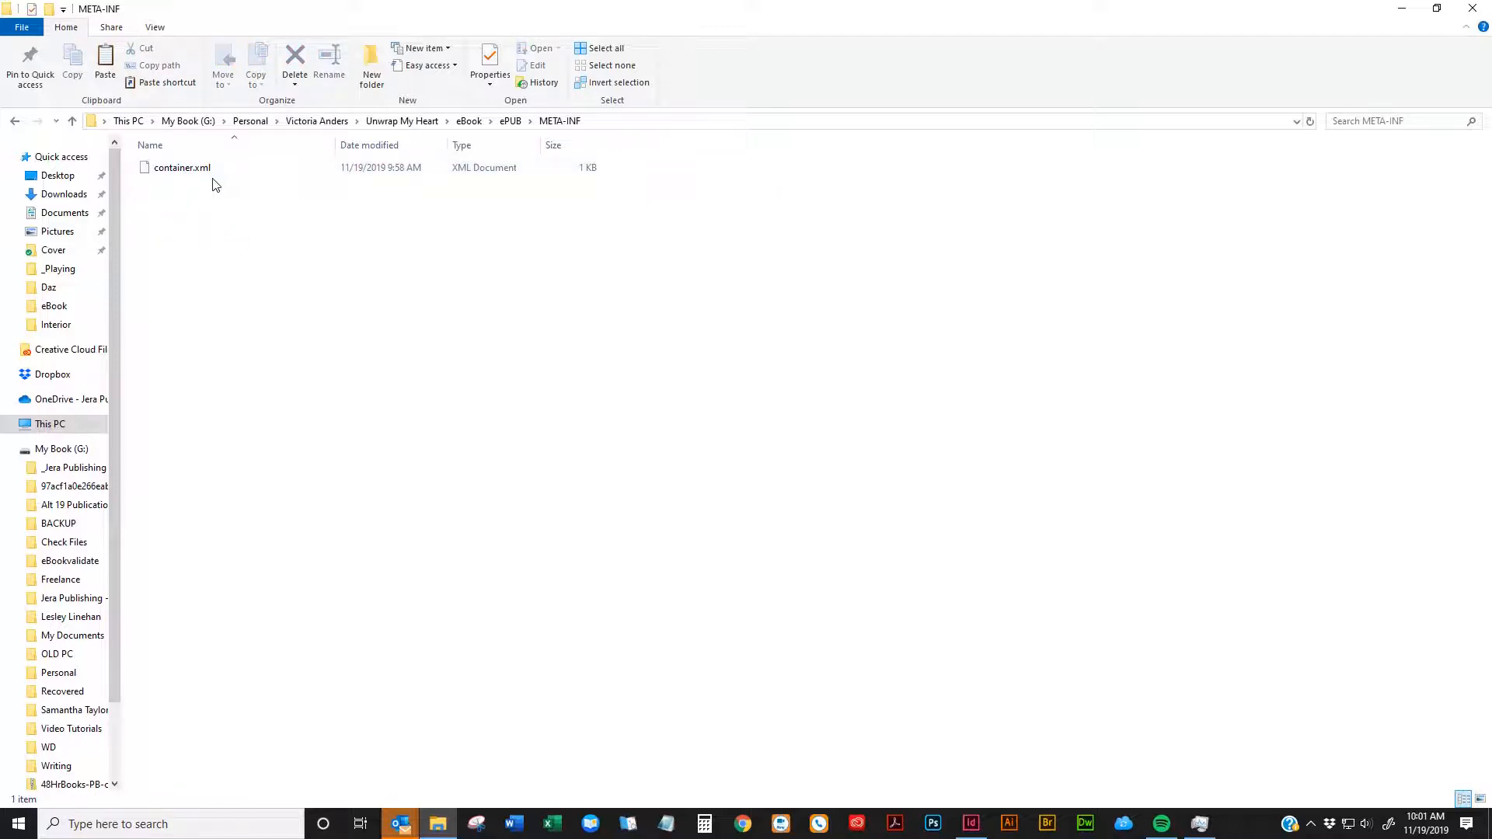
left_click(511, 122)
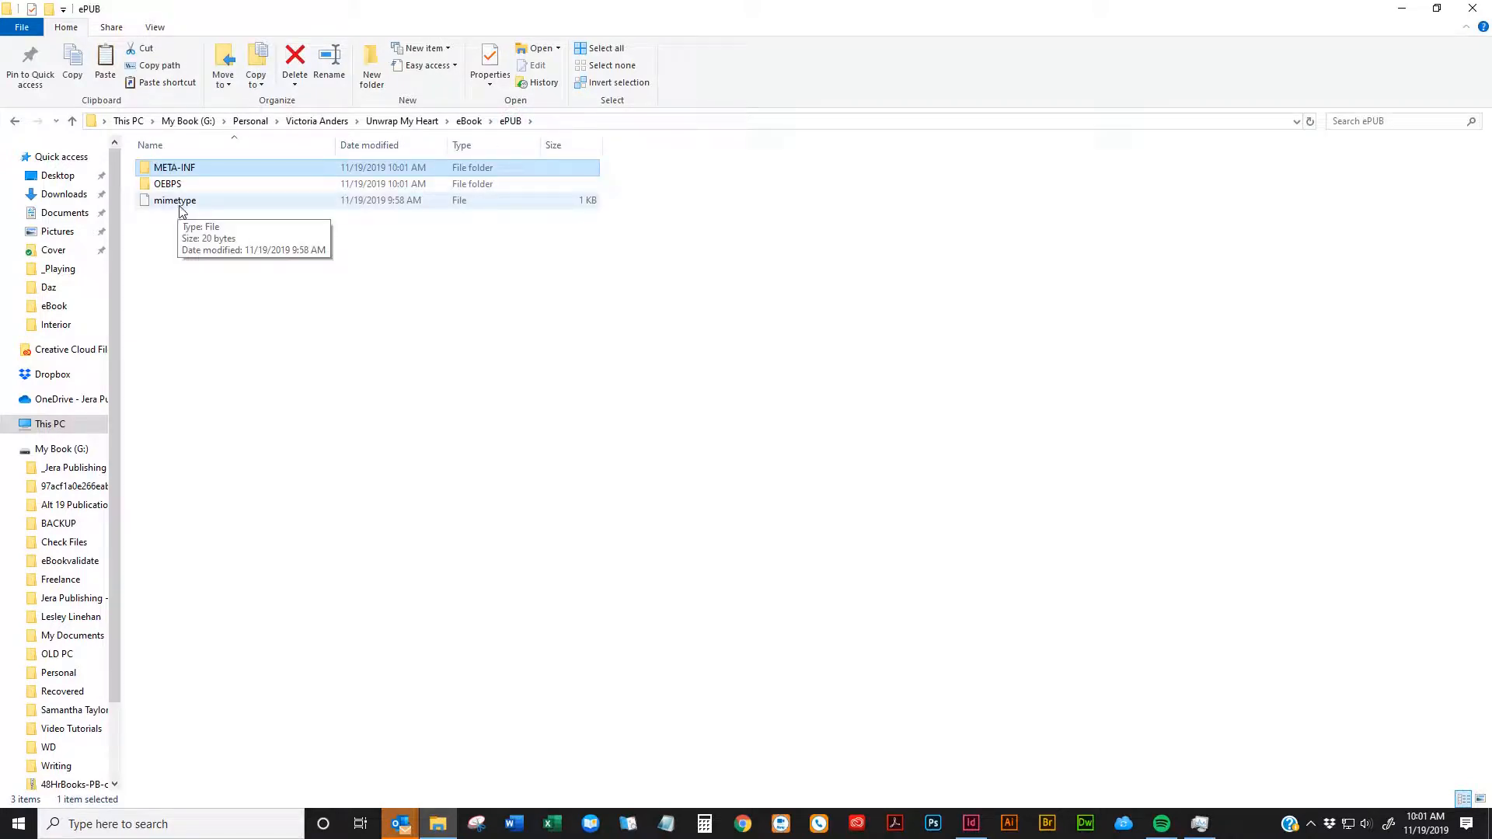
left_click(208, 293)
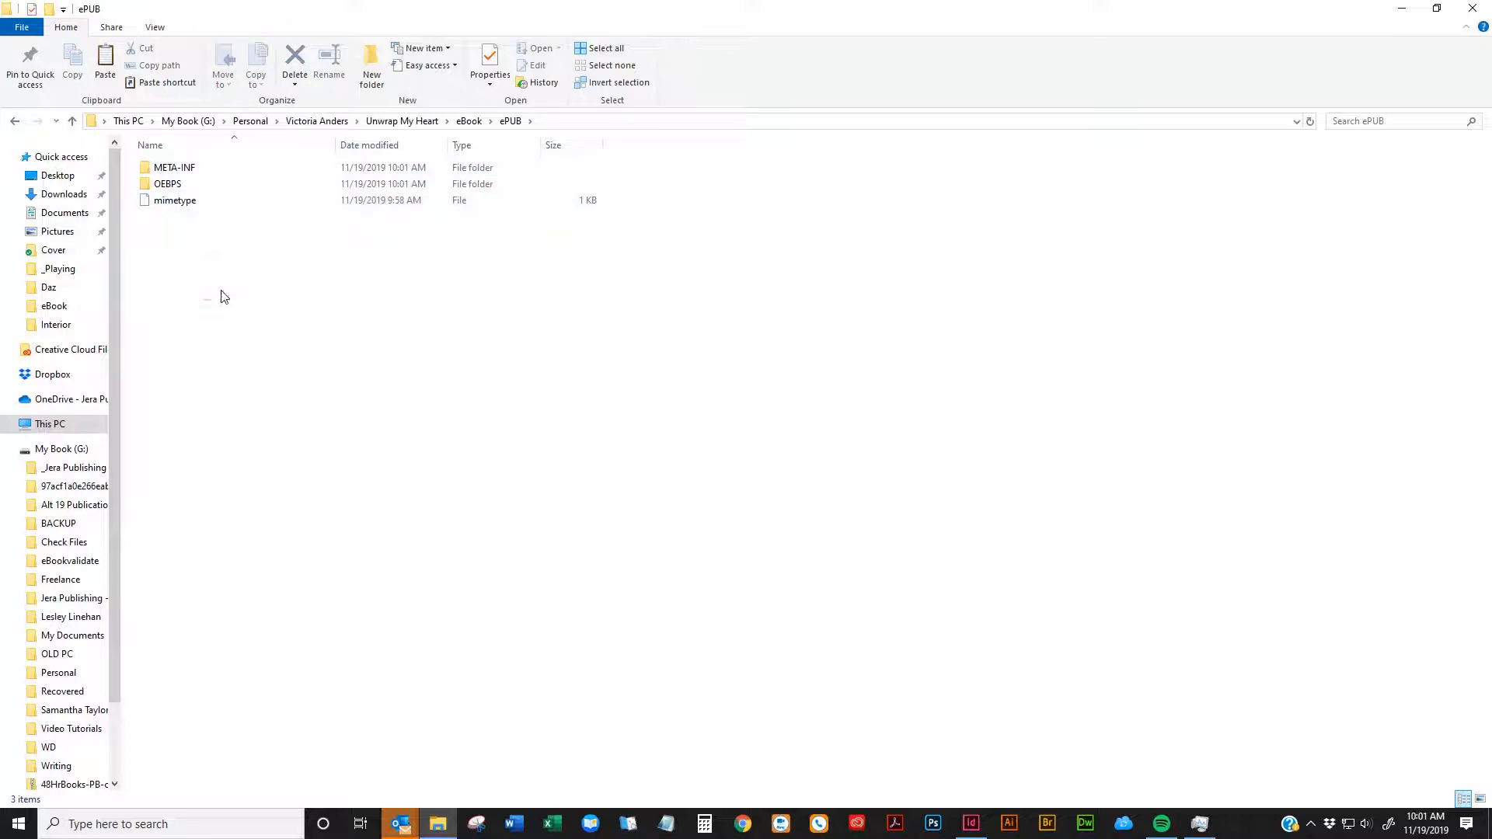
double_click(171, 186)
scroll(509, 257, "down", 2)
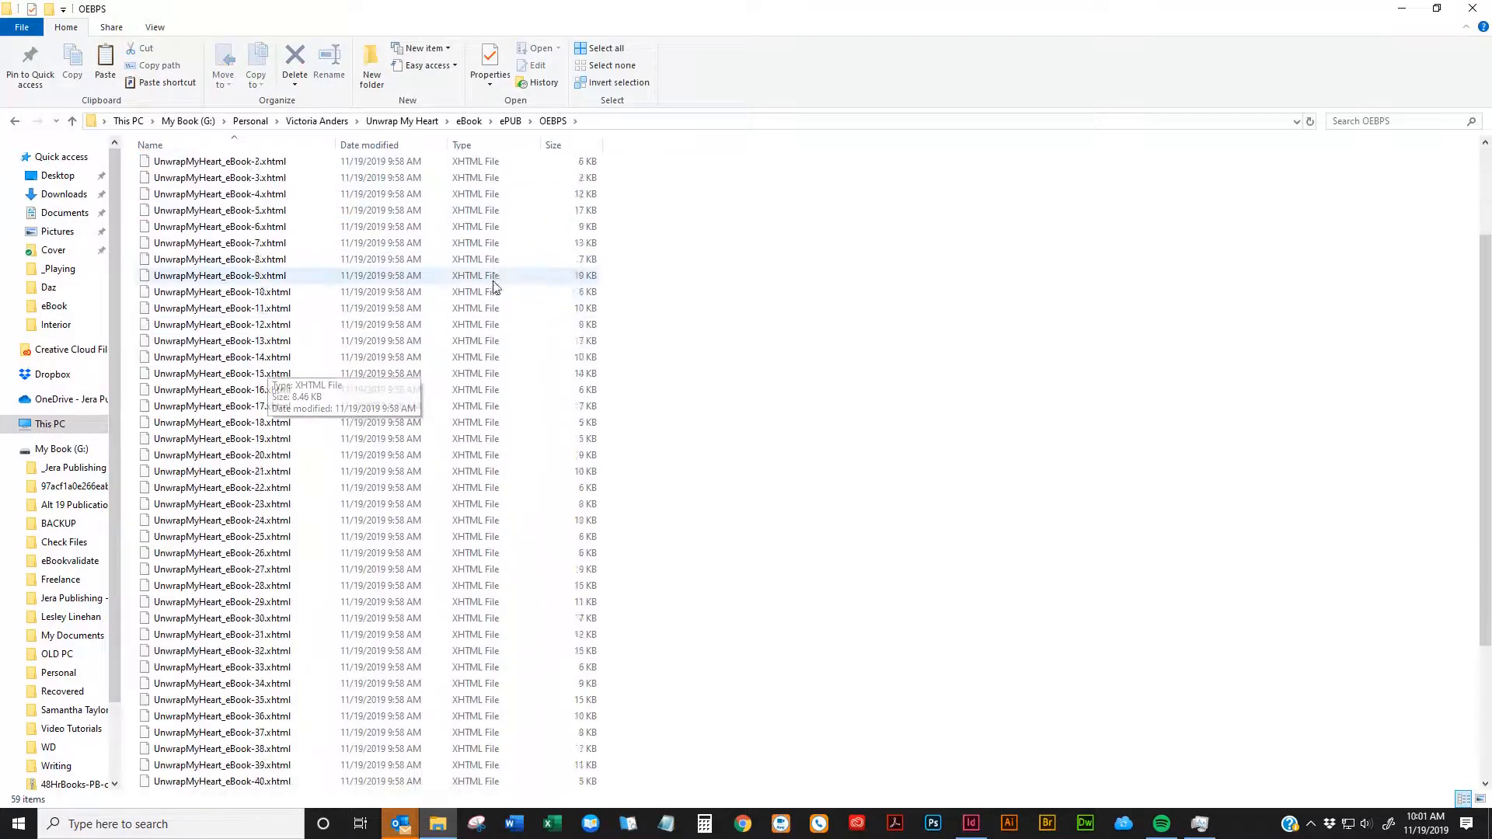
Examine the OEBPS folder's numbered XHTML files along with toc.xhtml, toc.ncx, cover.xhtml and content.opf
scroll(484, 423, "up", 3)
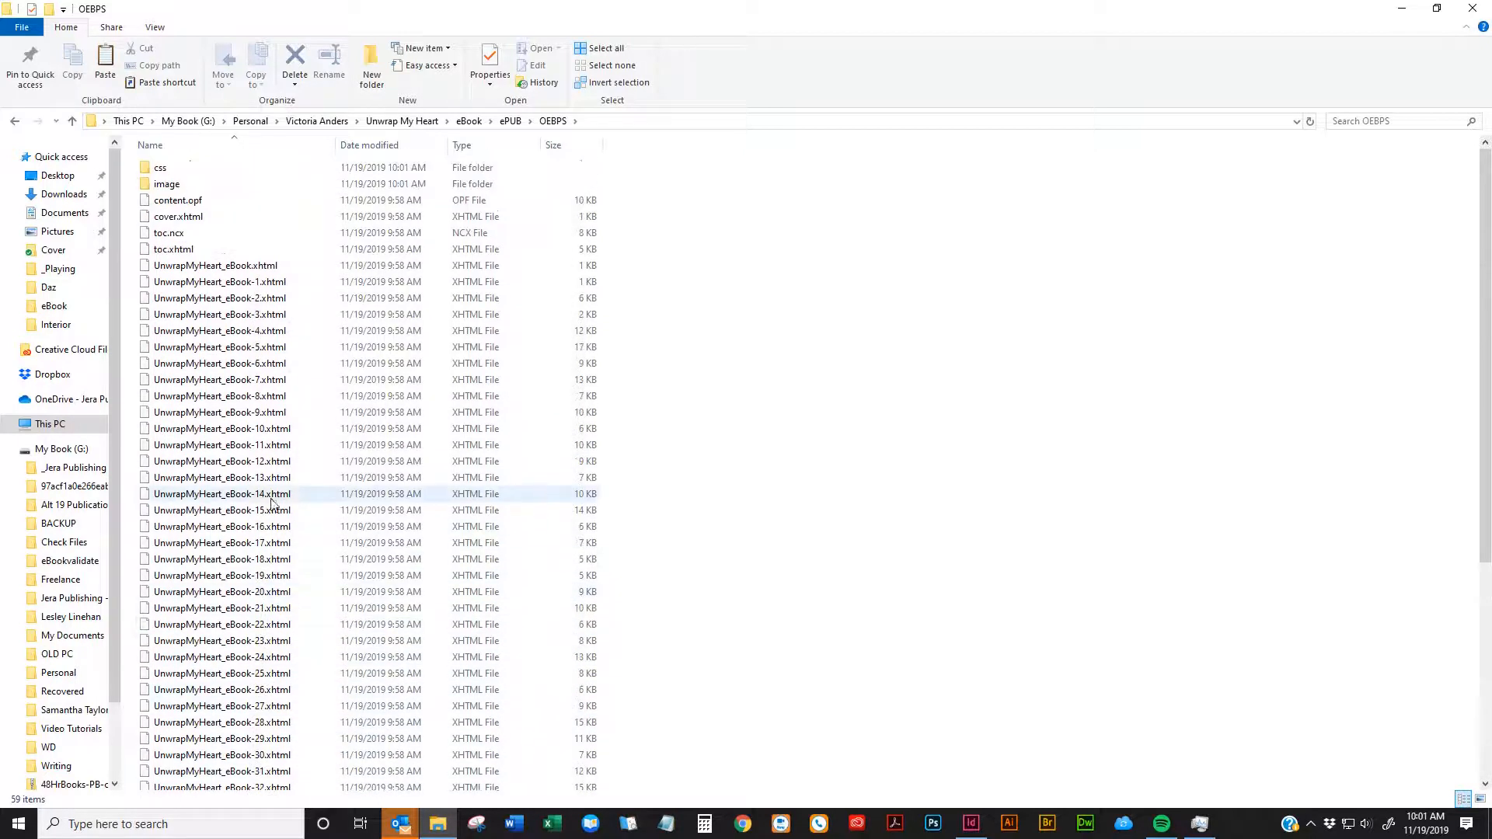
scroll(233, 326, "down", 3)
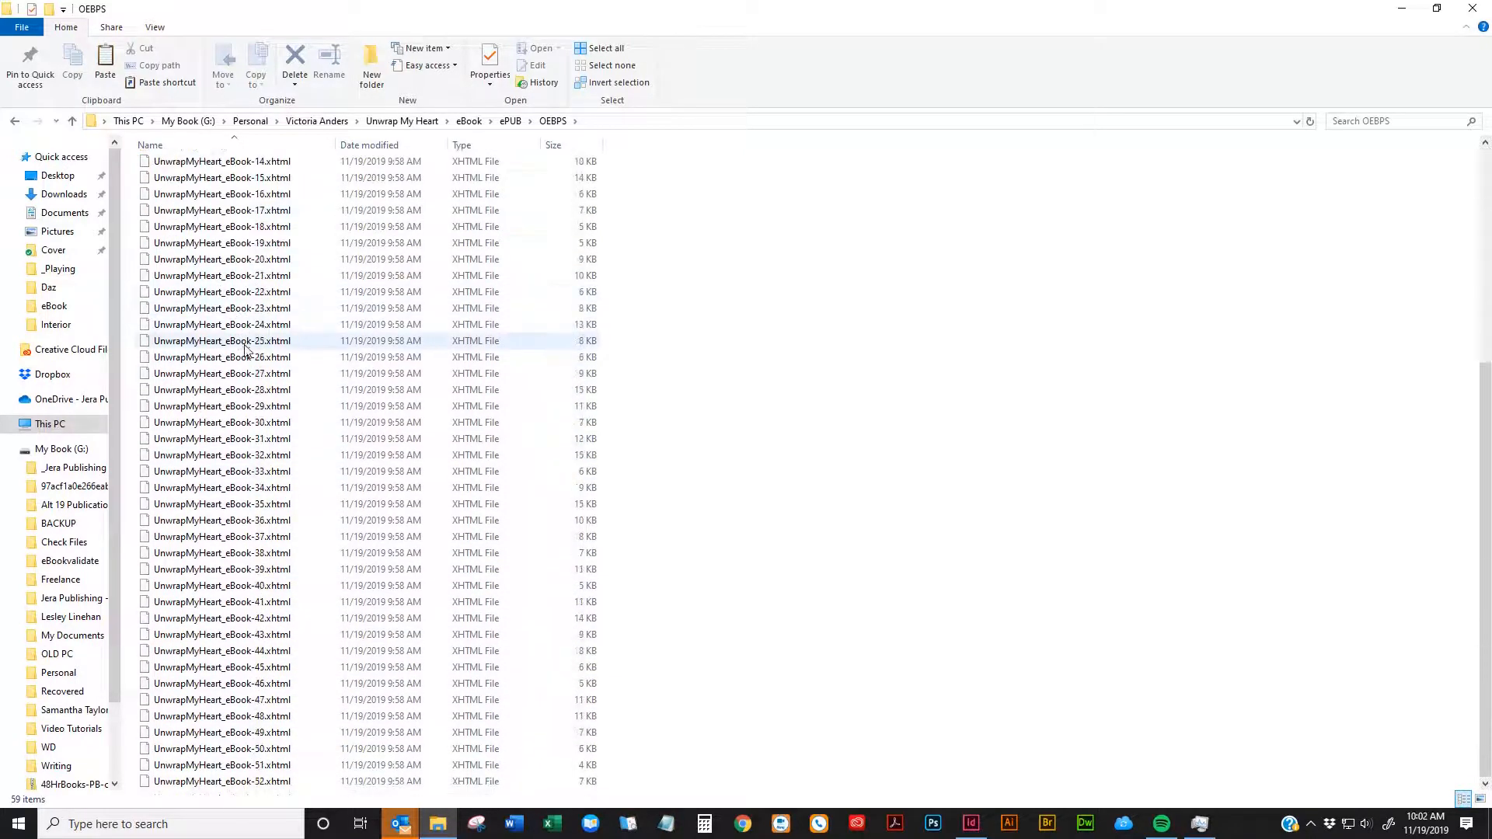
scroll(226, 311, "up", 3)
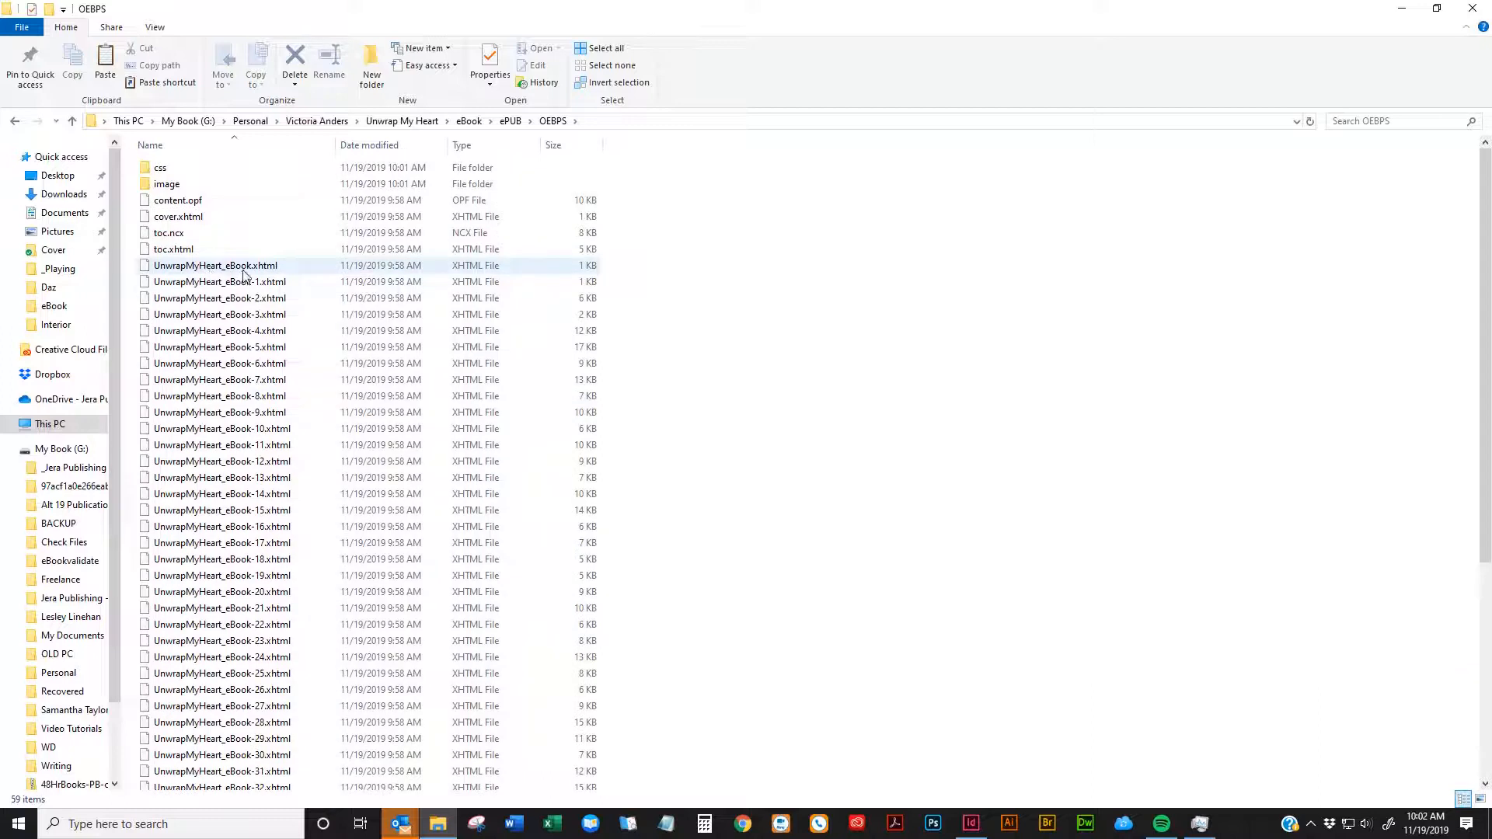
scroll(244, 280, "down", 7)
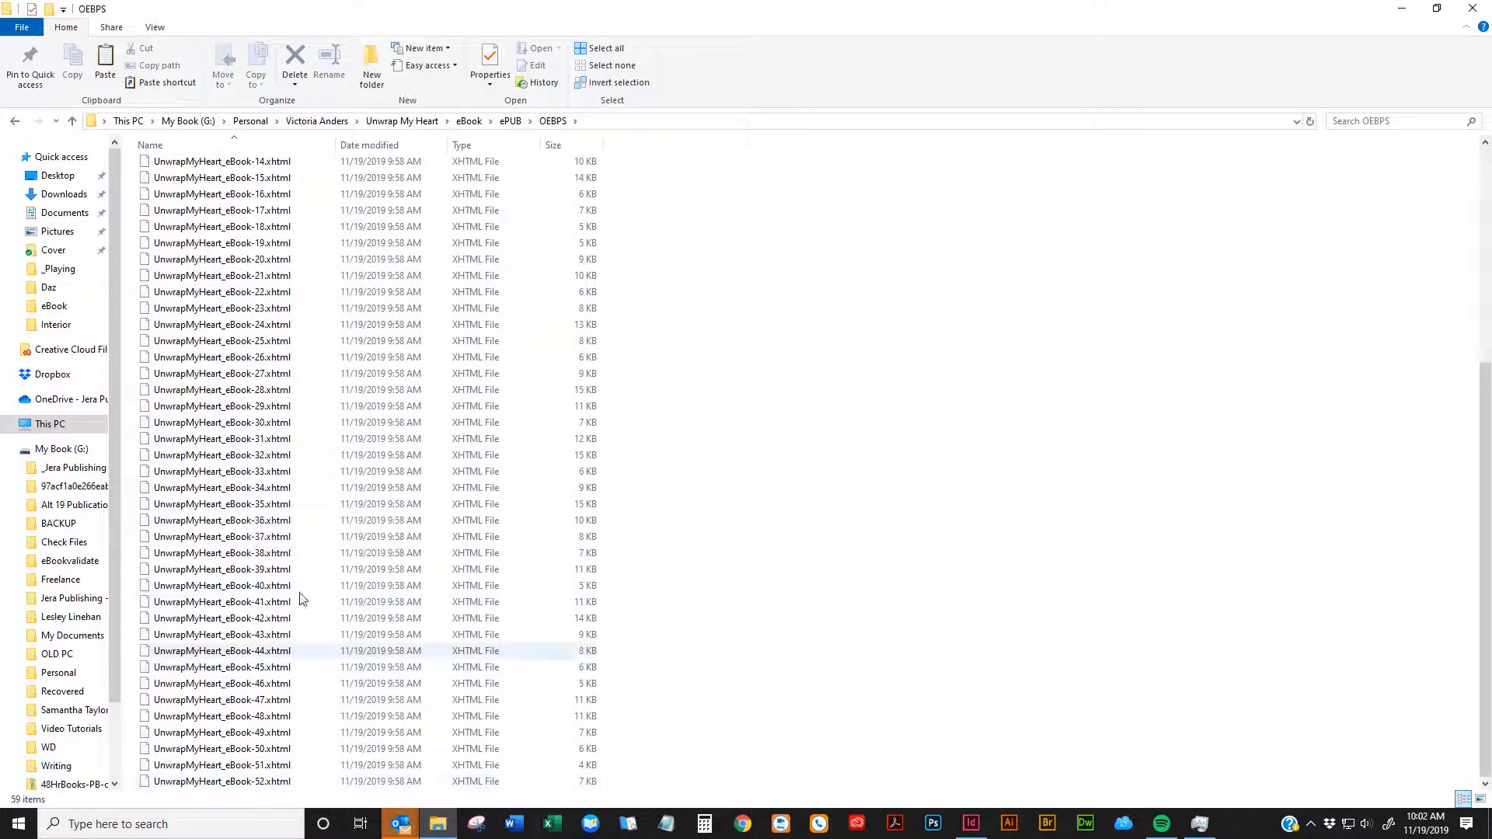
scroll(302, 598, "up", 7)
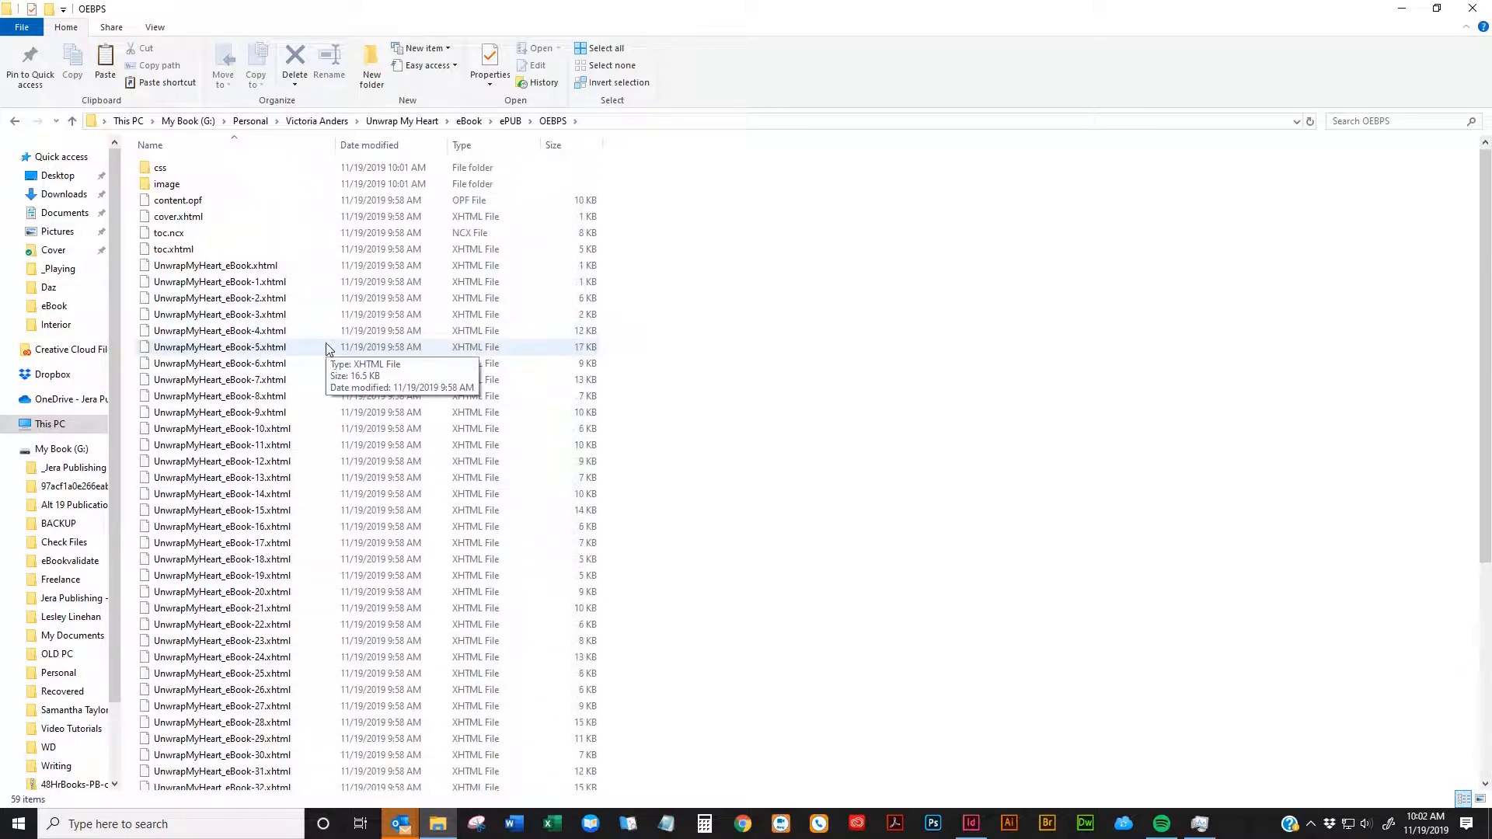
left_click(180, 253)
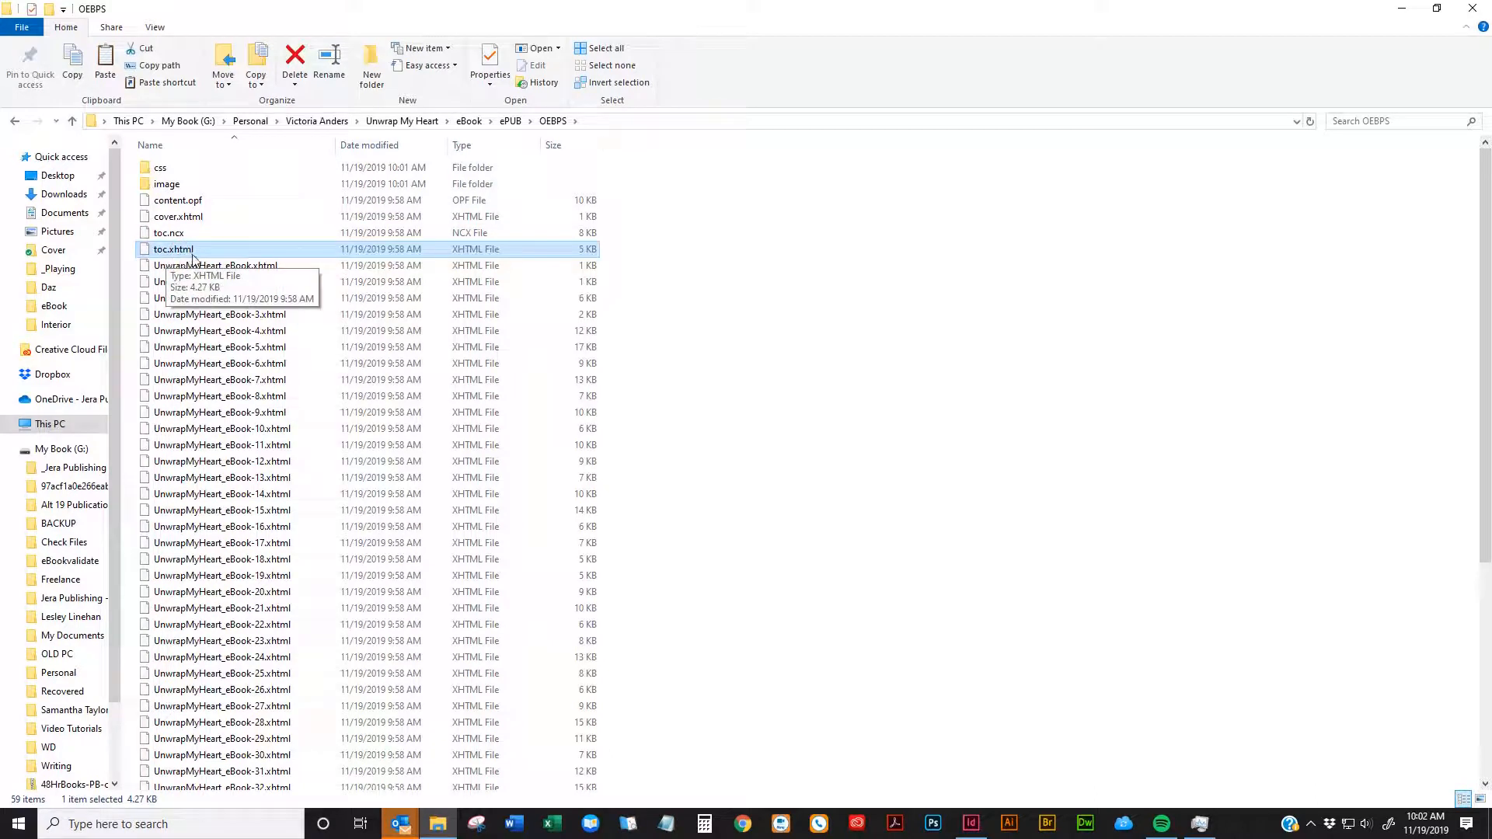
left_click(187, 237)
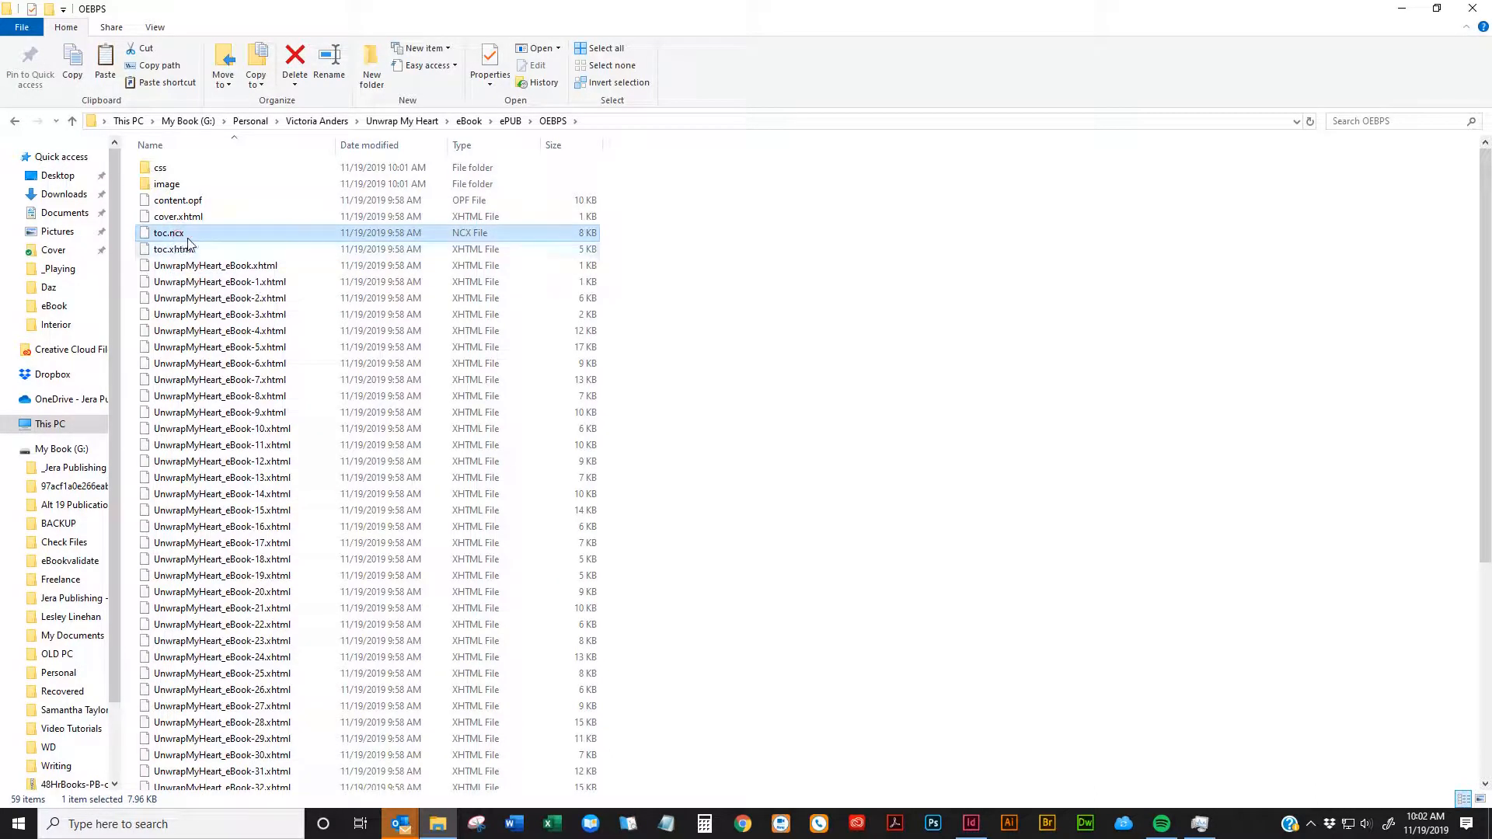
left_click(184, 222)
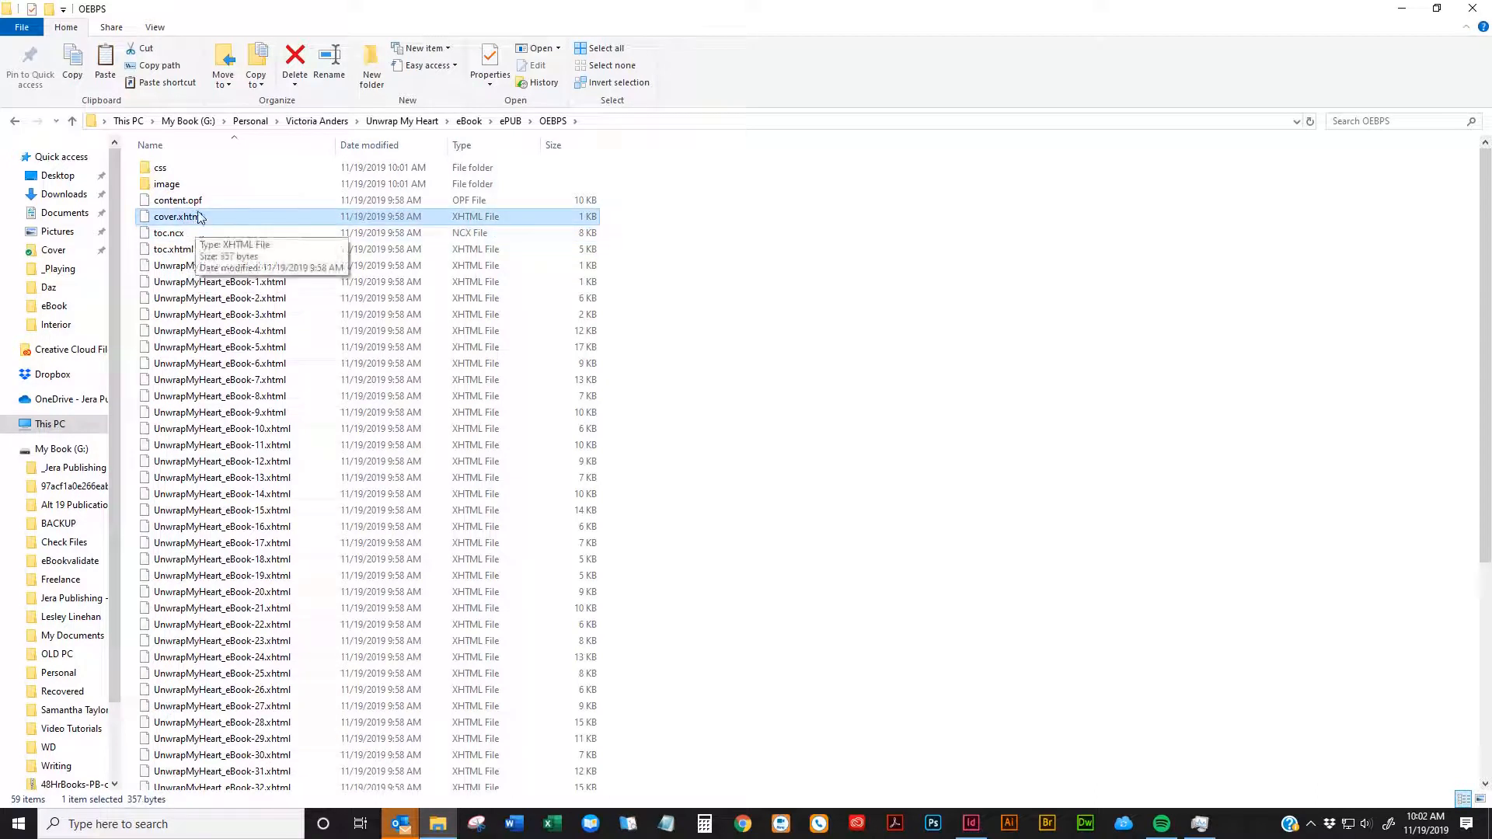
key("Up")
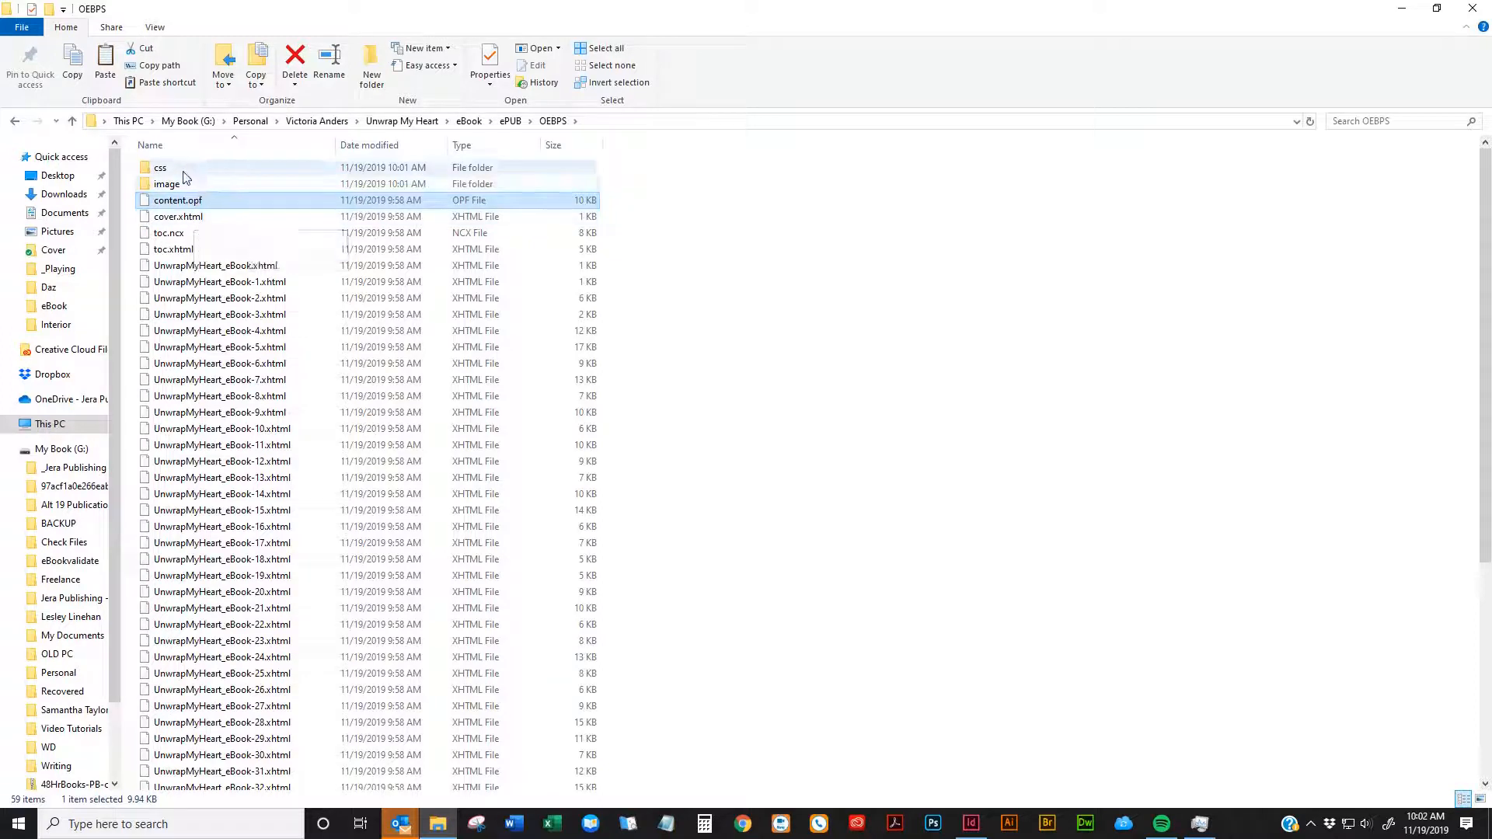
left_click(173, 218)
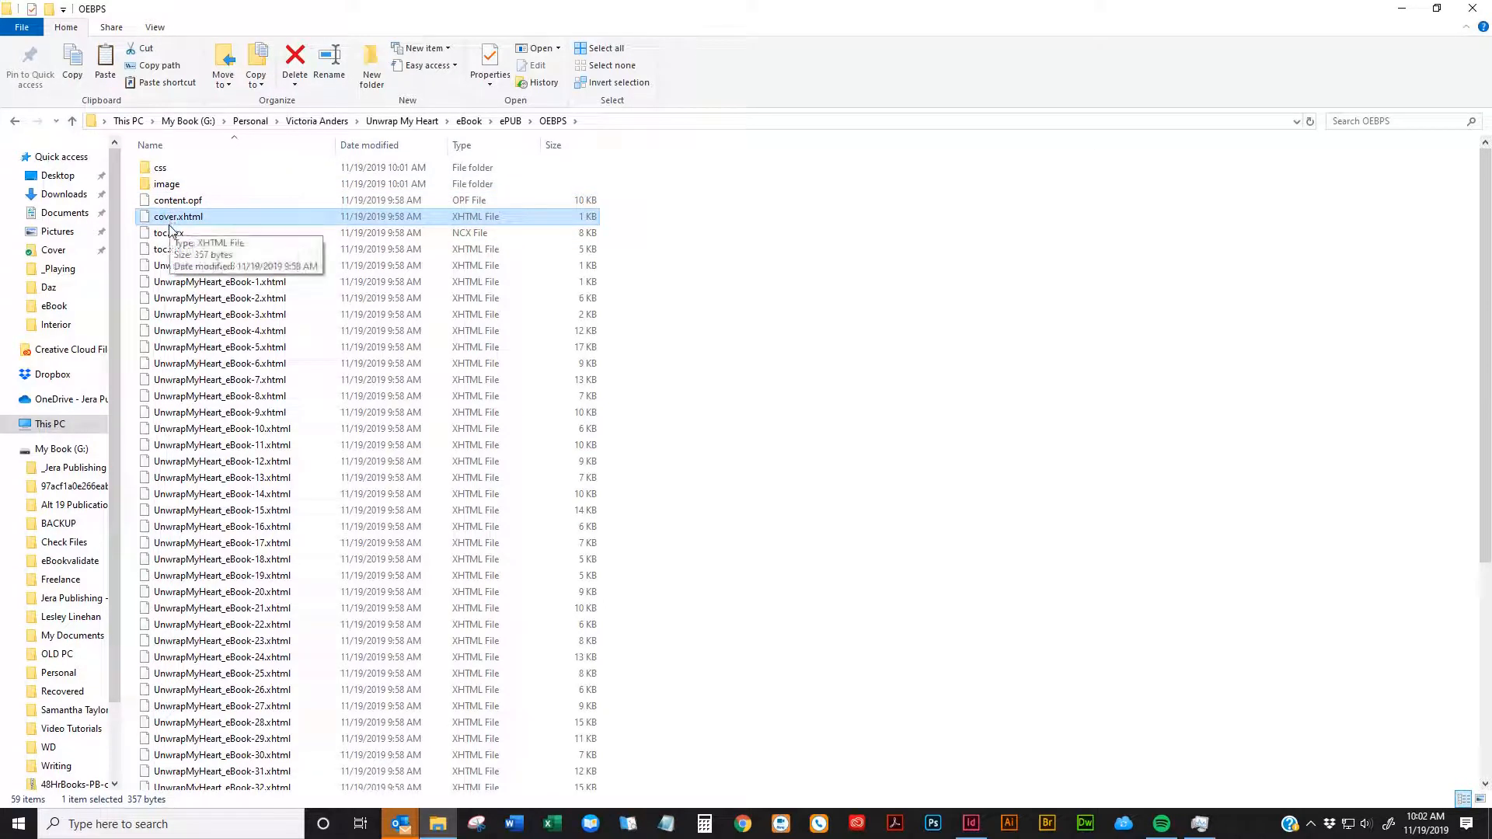
left_click(173, 234)
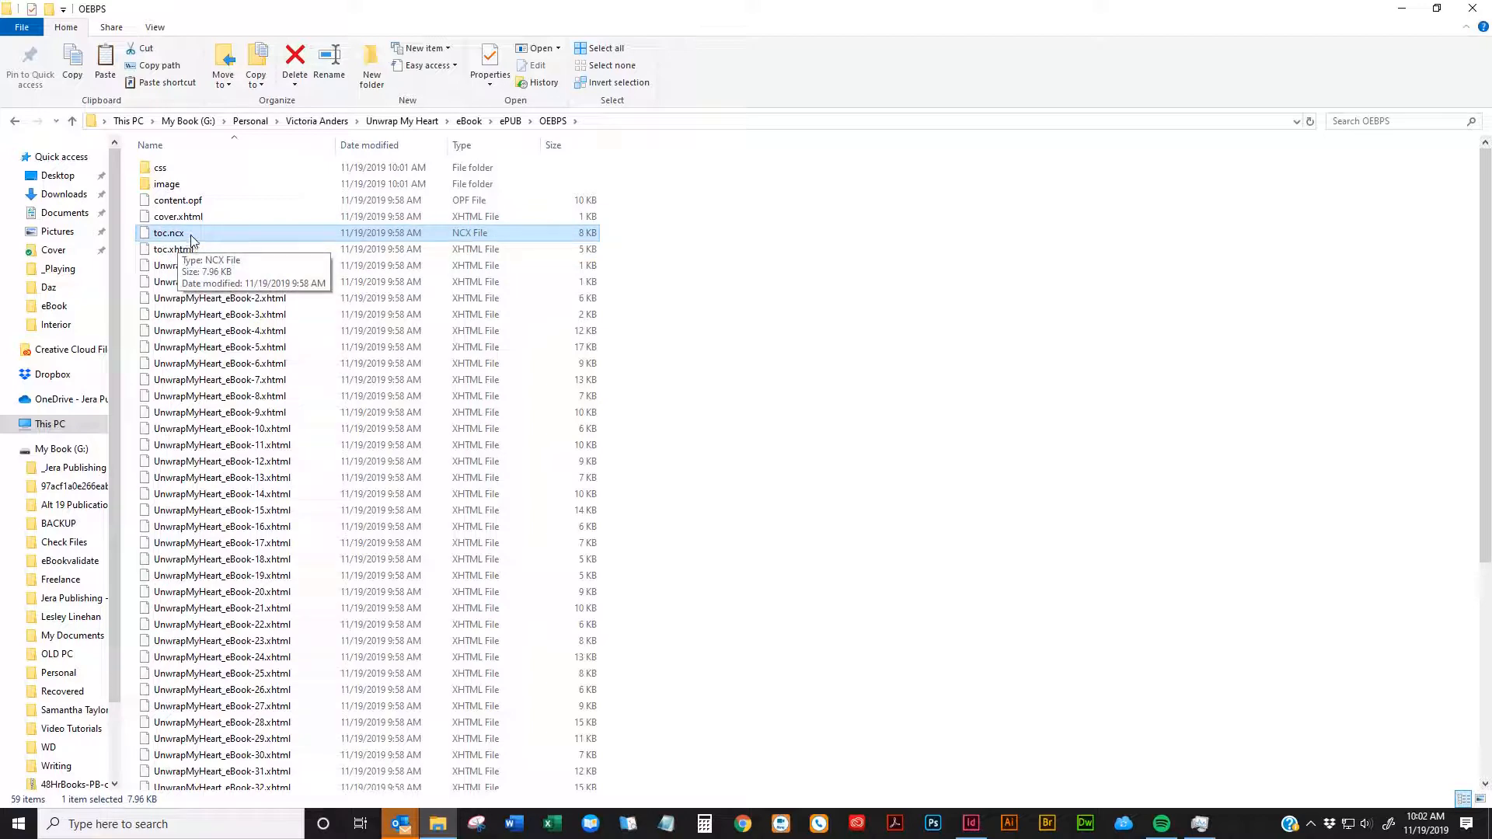
left_click(189, 252)
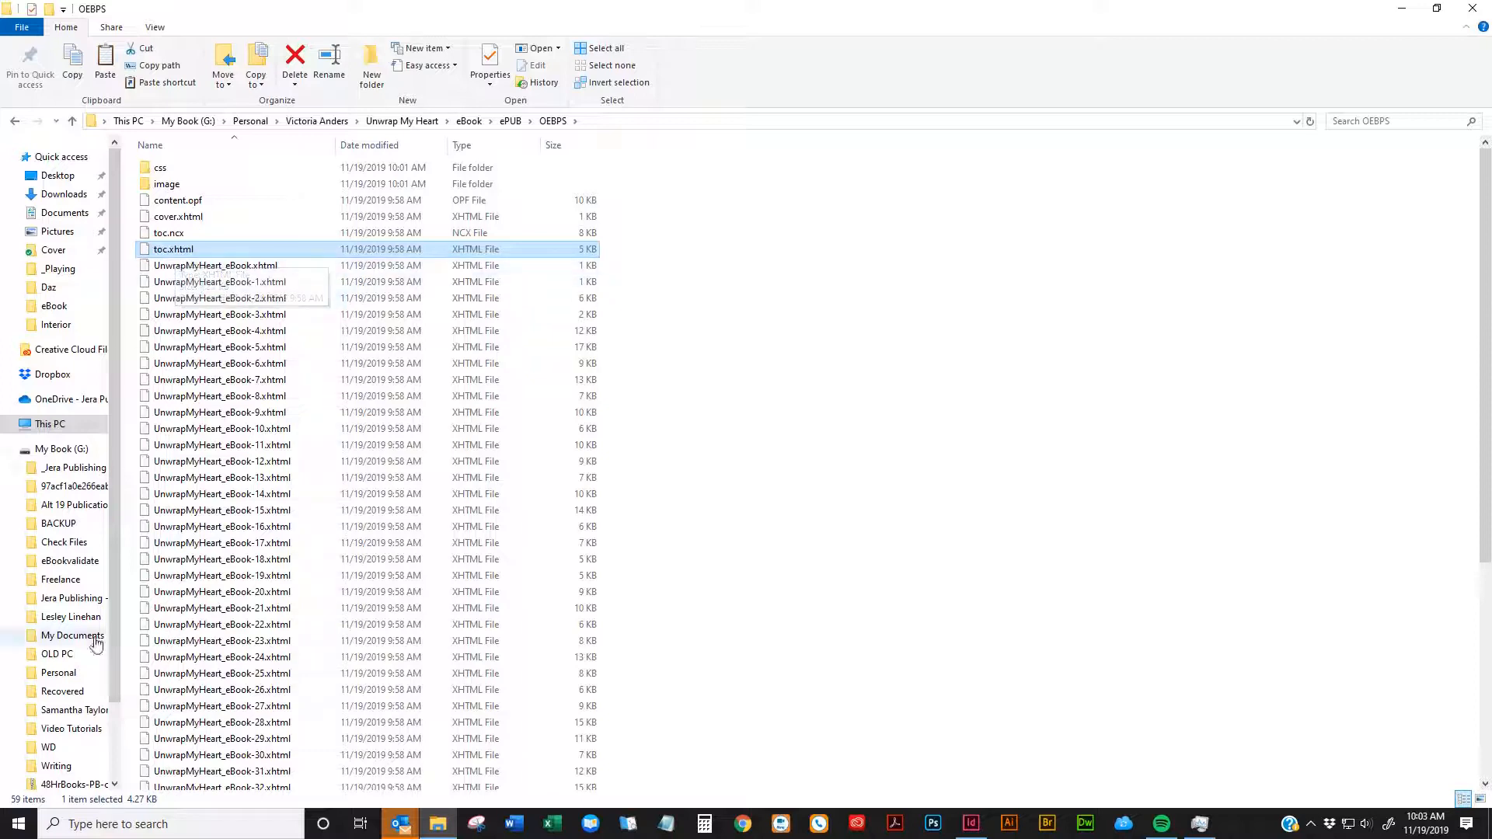
Look inside the css subfolder of OEBPS, and open the image subfolder
left_click(160, 168)
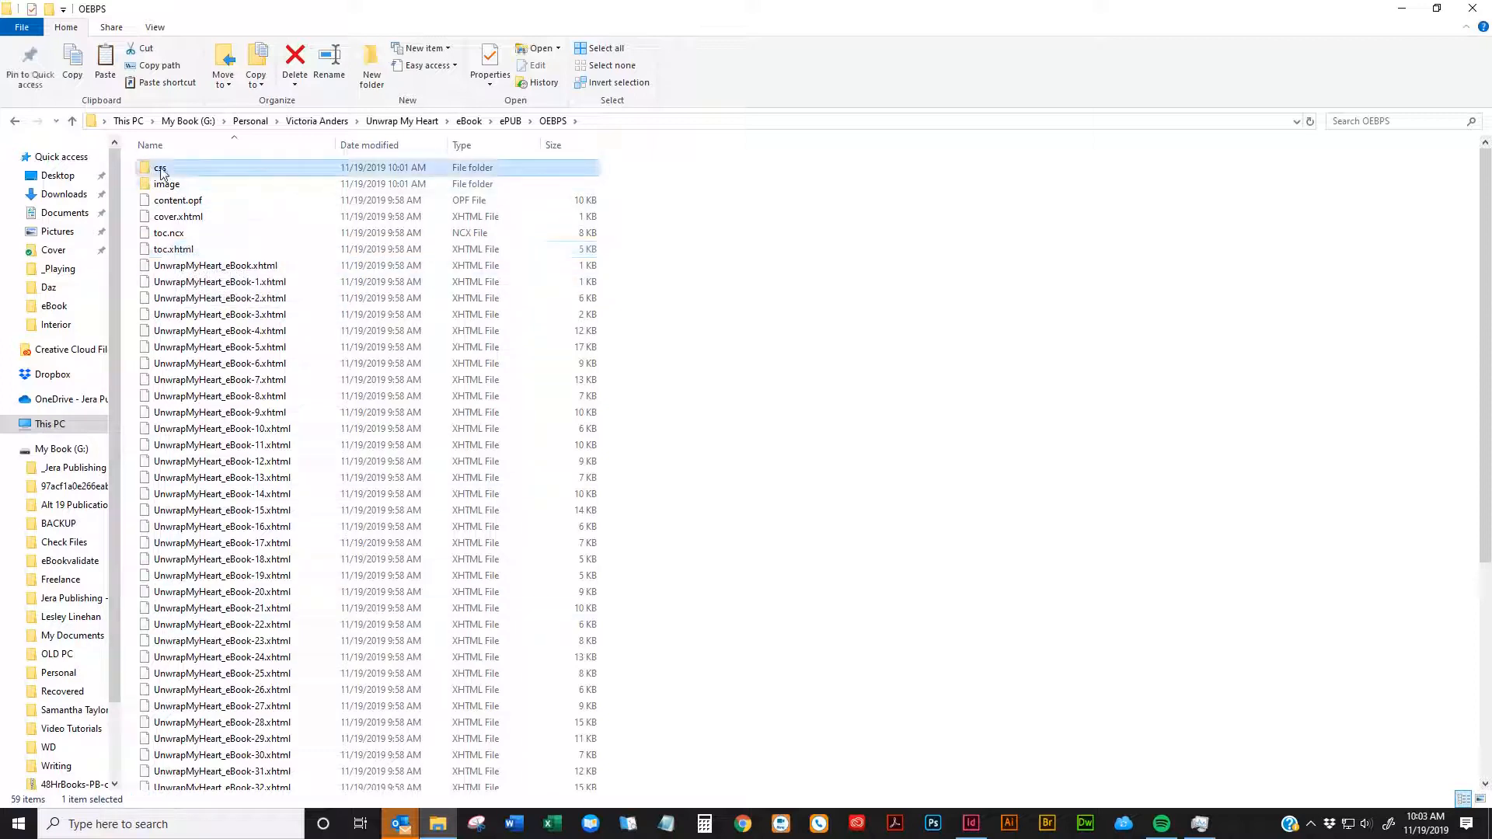
double_click(176, 171)
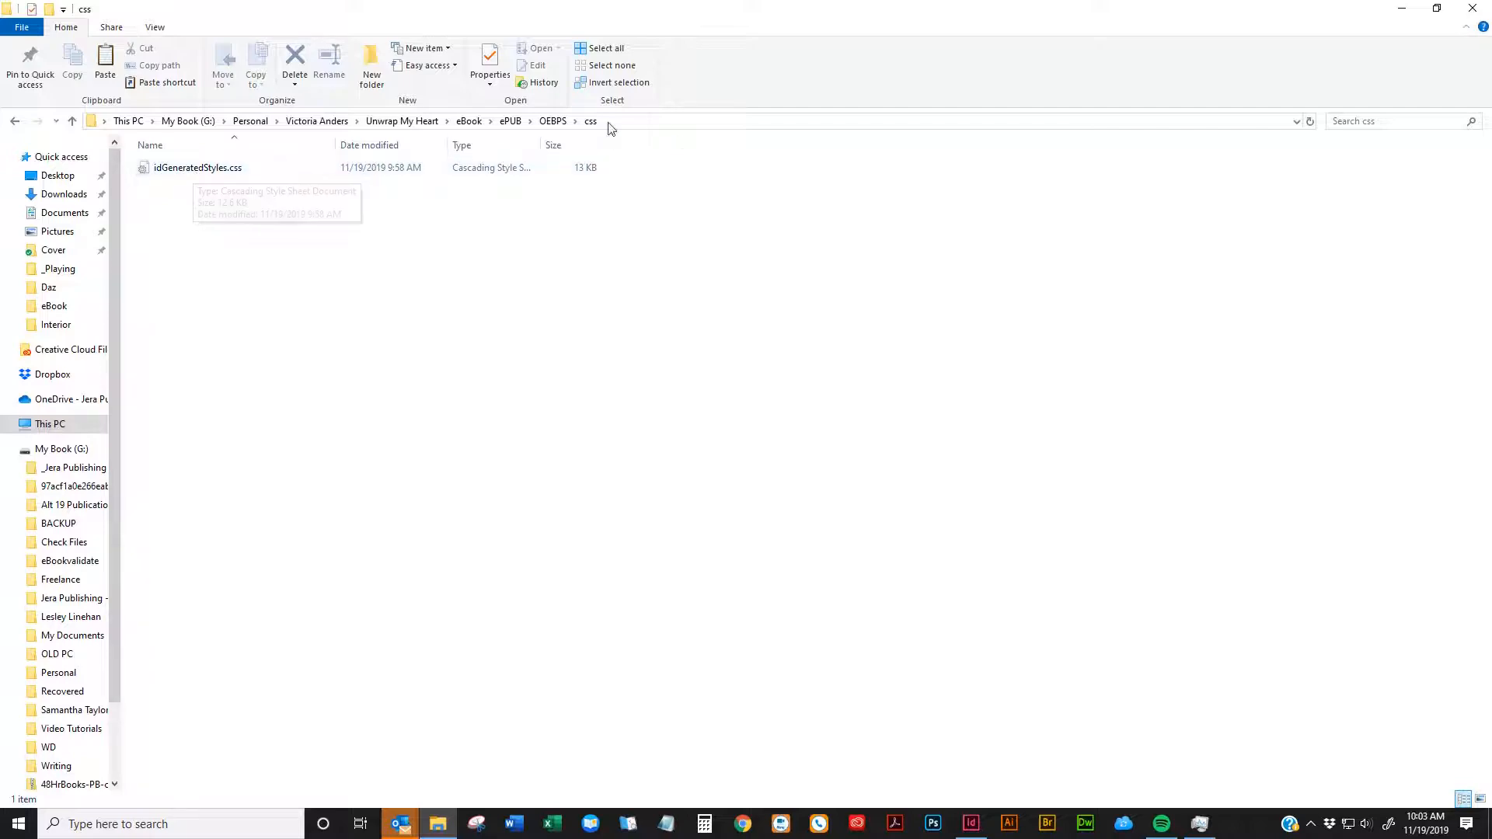
left_click(552, 121)
left_click(177, 183)
double_click(178, 183)
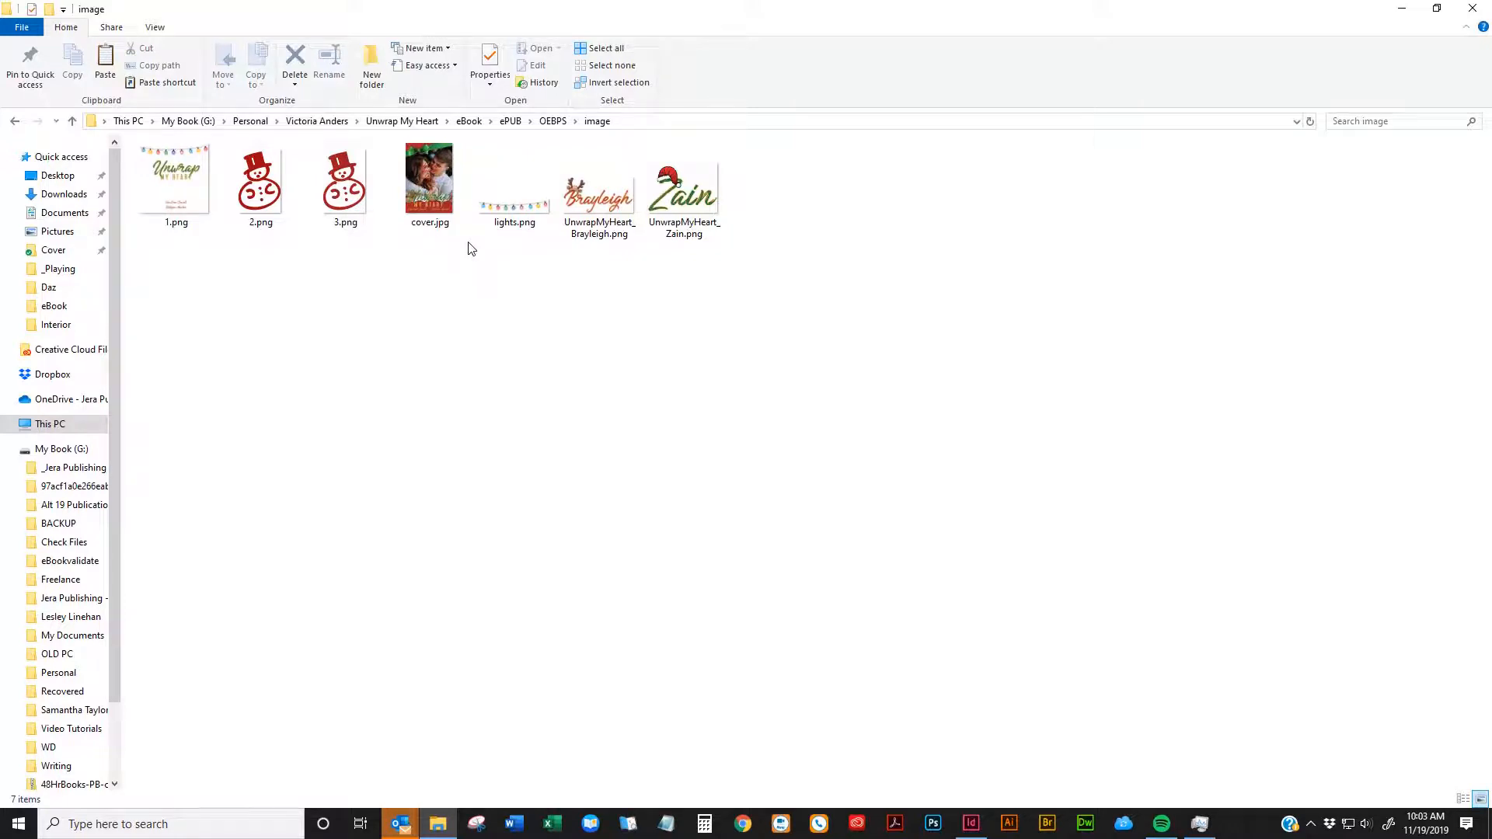
Delete the duplicate snowman image 3.png from the image folder
left_click(208, 182)
left_click(325, 194)
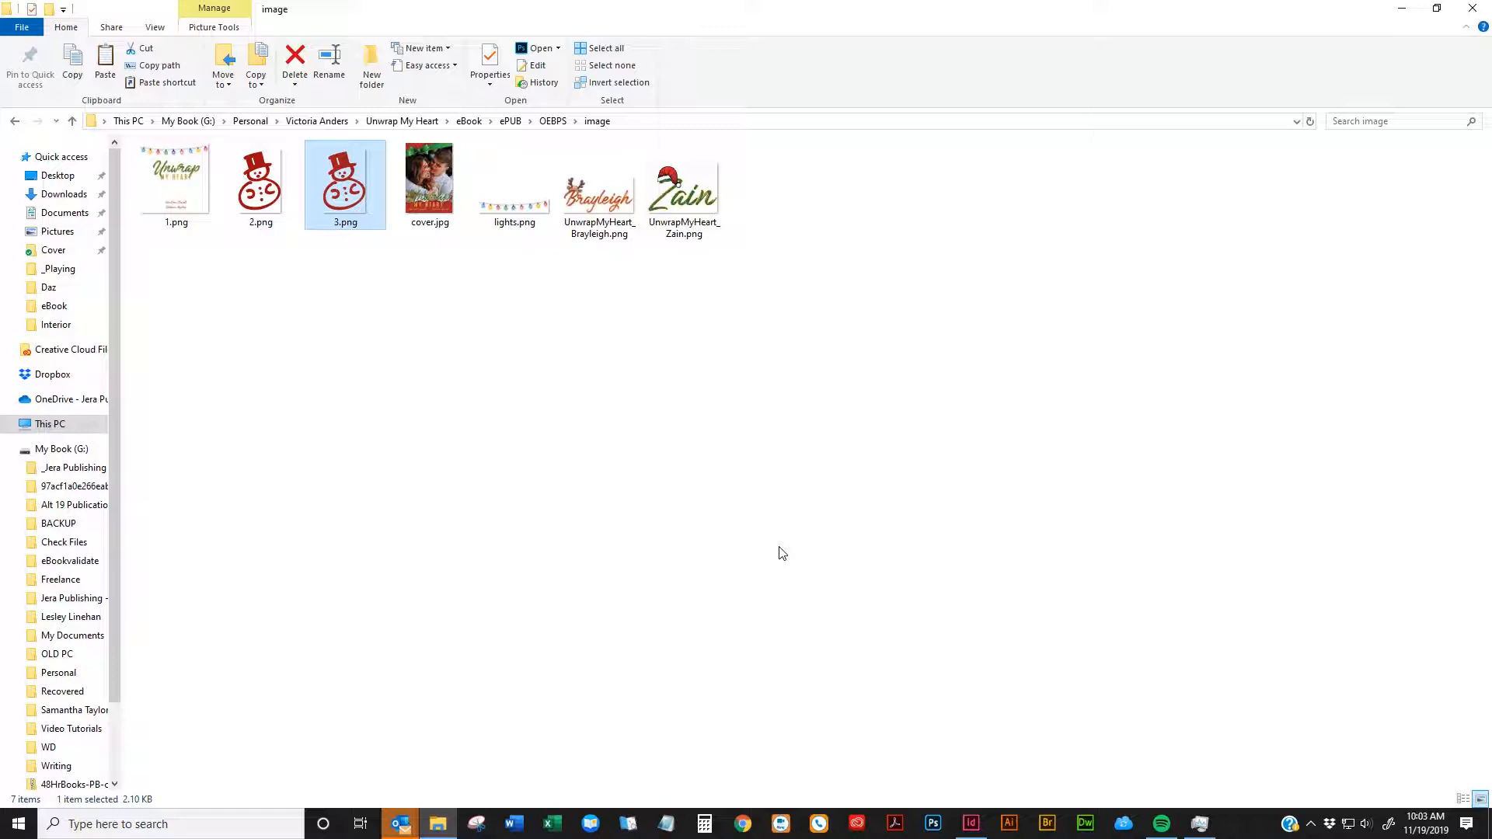
left_click(334, 242)
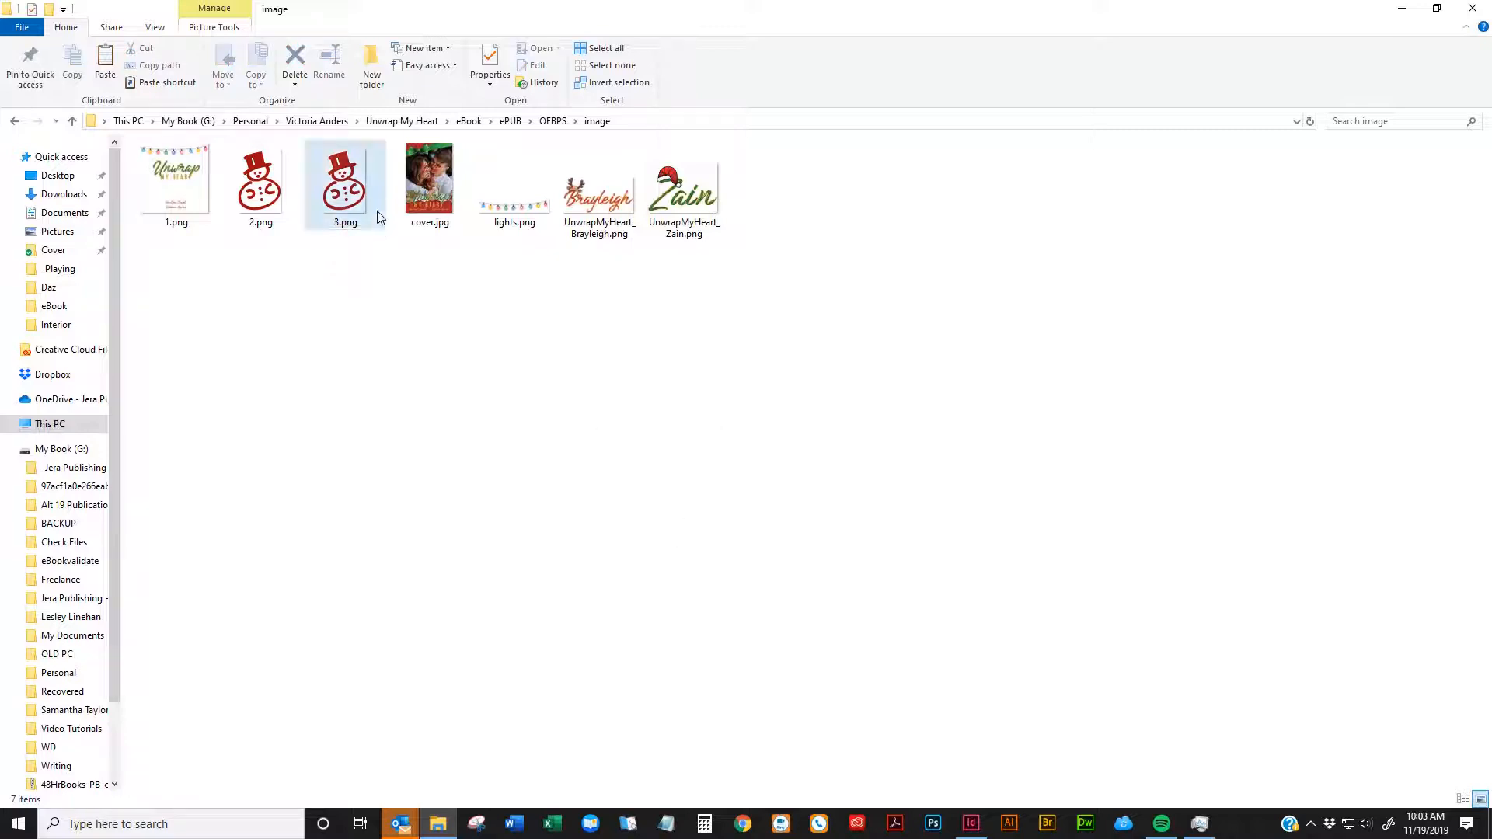
left_click(366, 208)
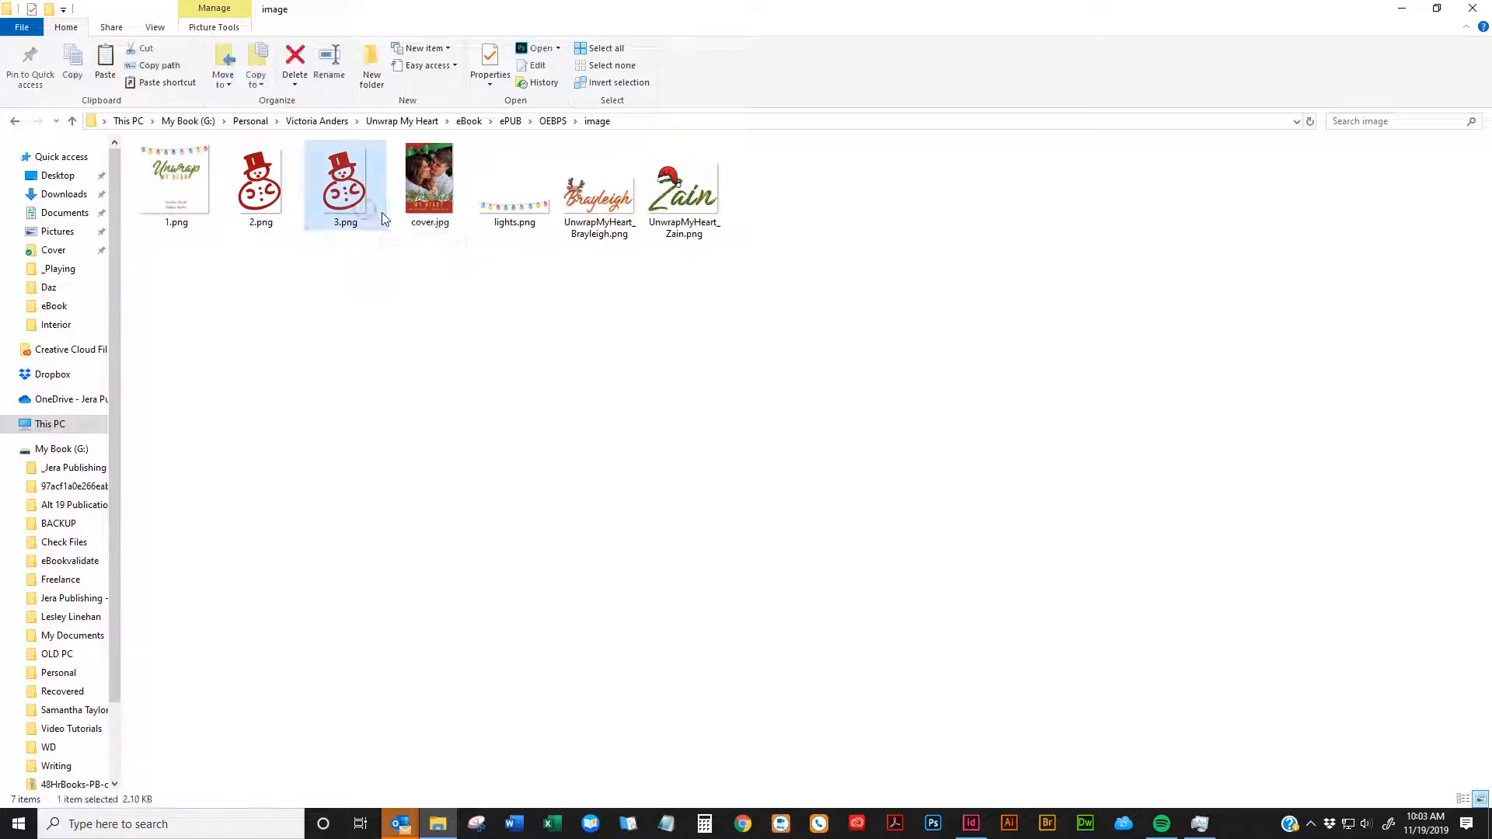
key("Delete")
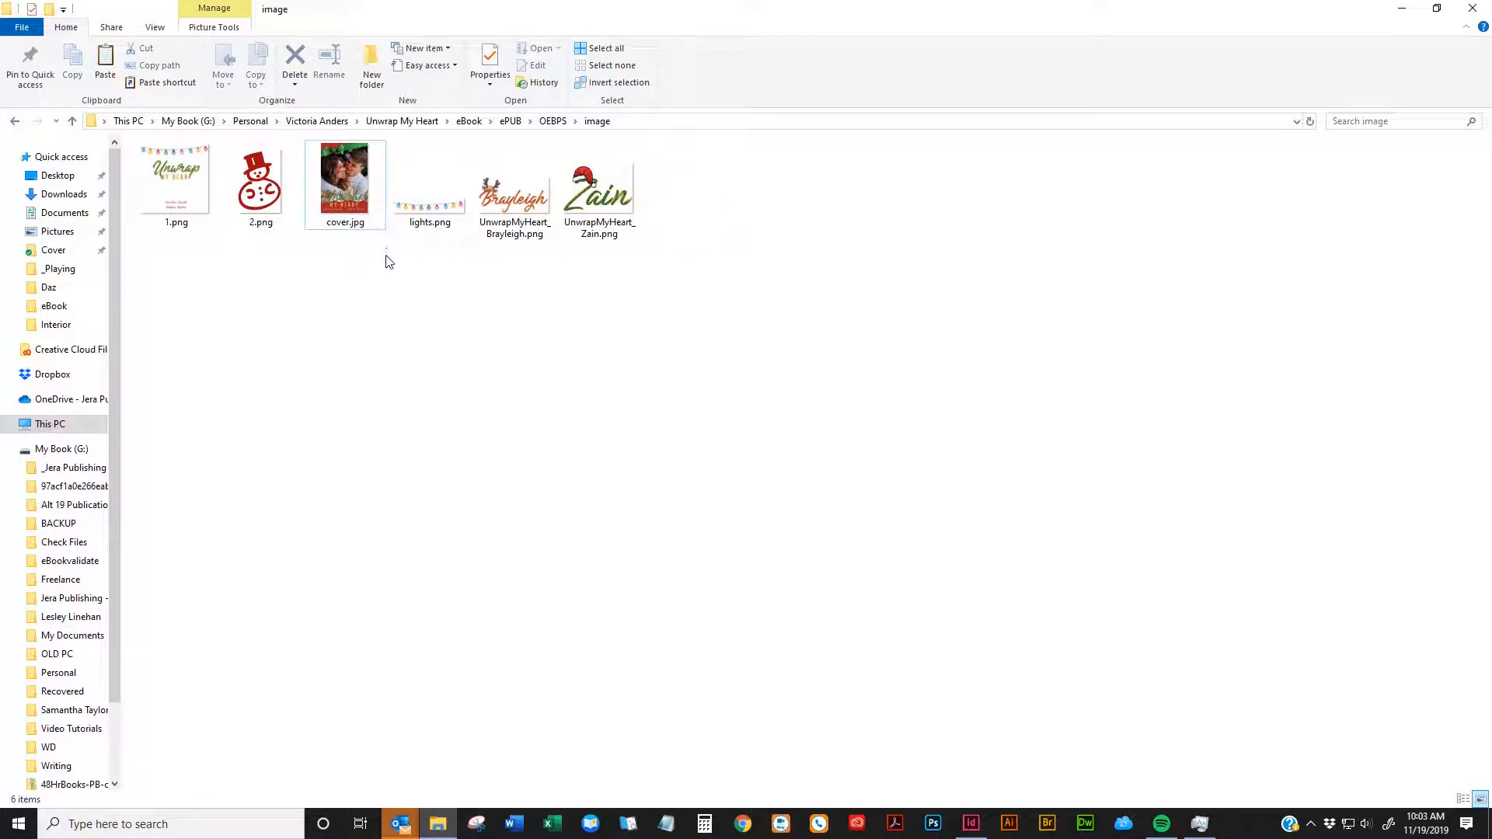
Review the other images in the folder, including 2.png, cover.jpg, lights.png and the two UnwrapMyHeart name graphics
left_click(375, 225)
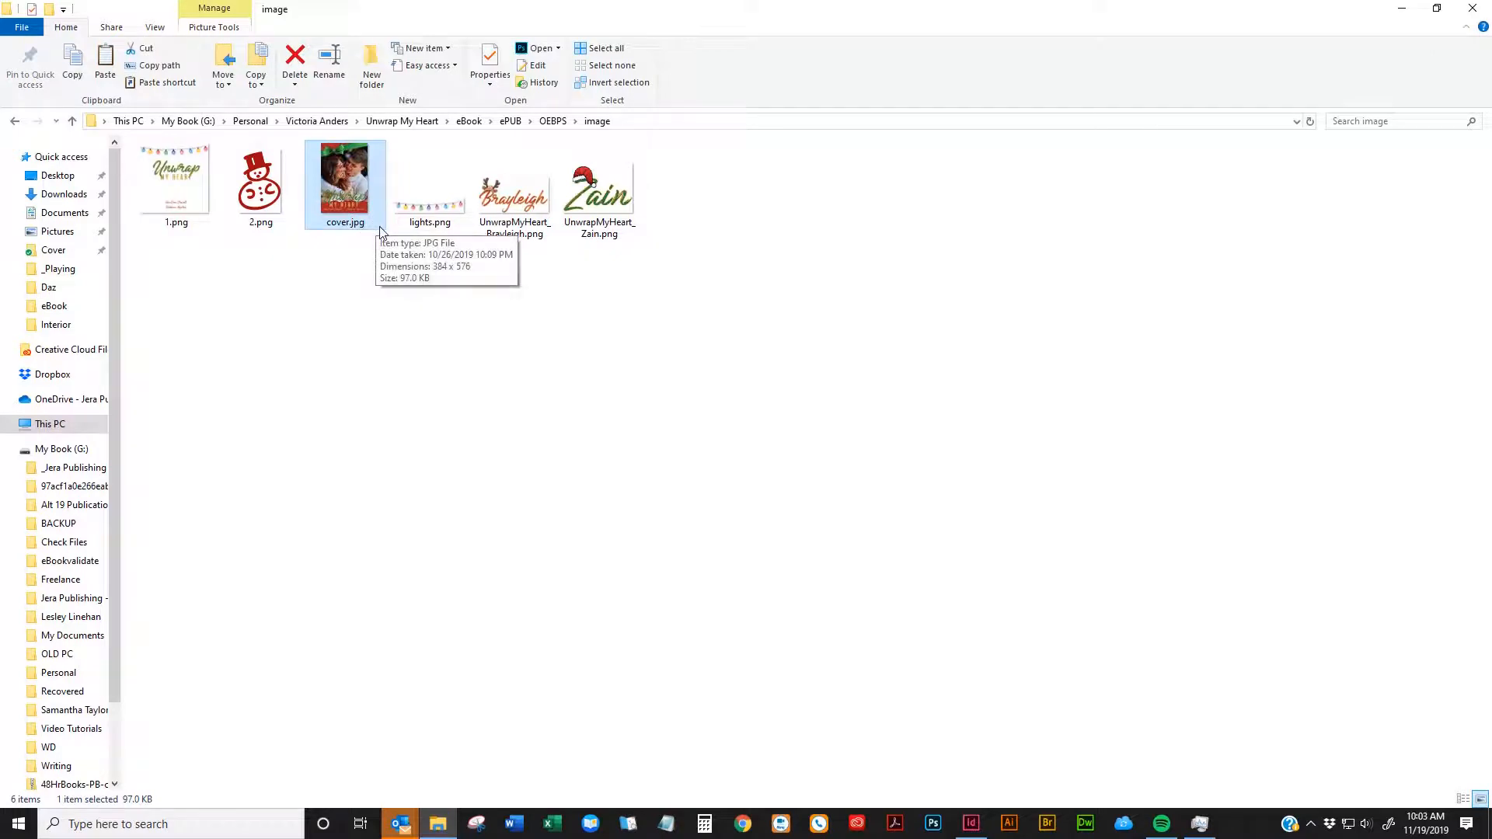
left_click(394, 292)
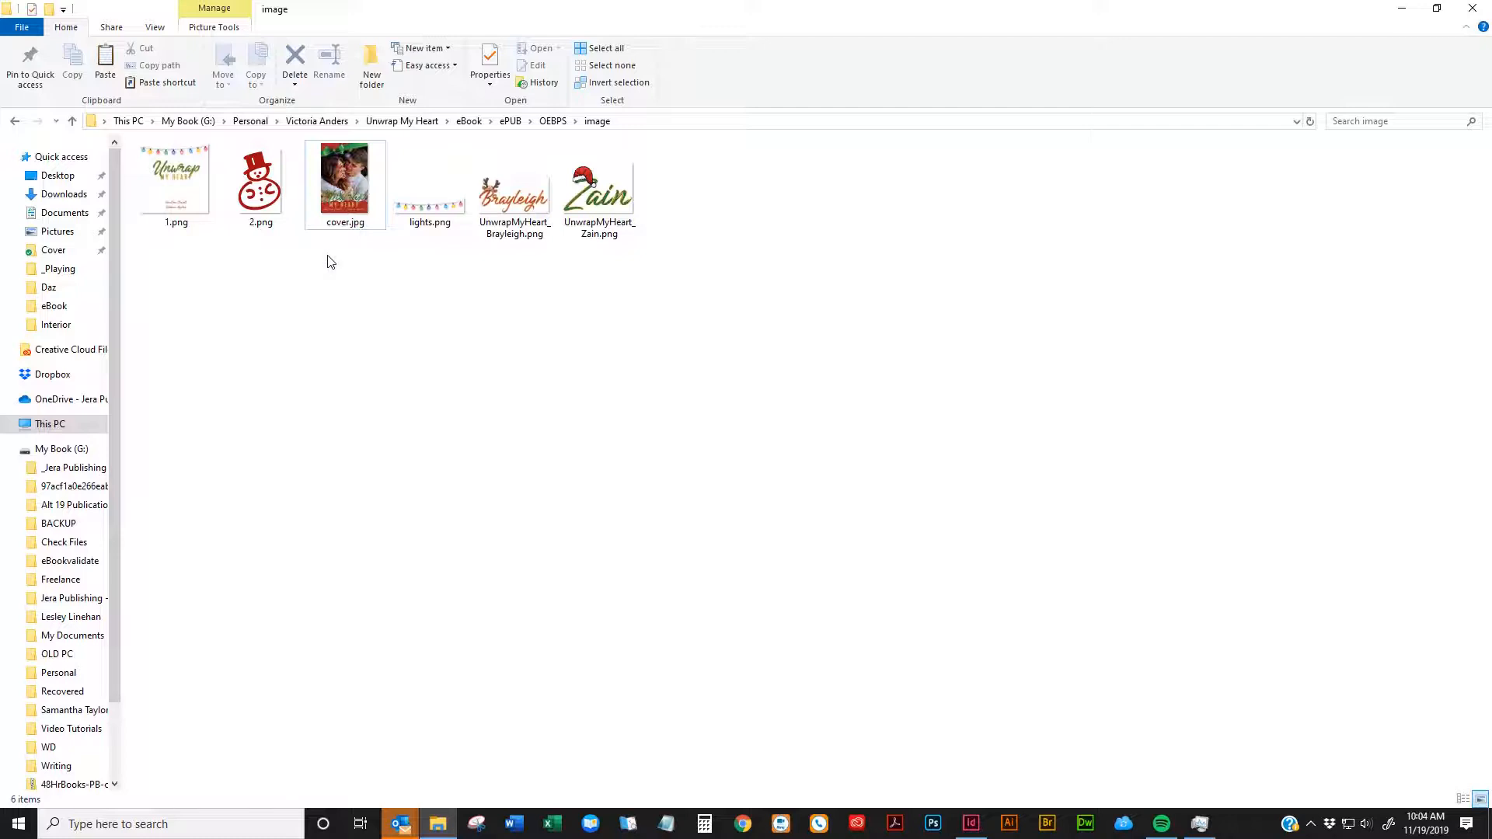
left_click(279, 217)
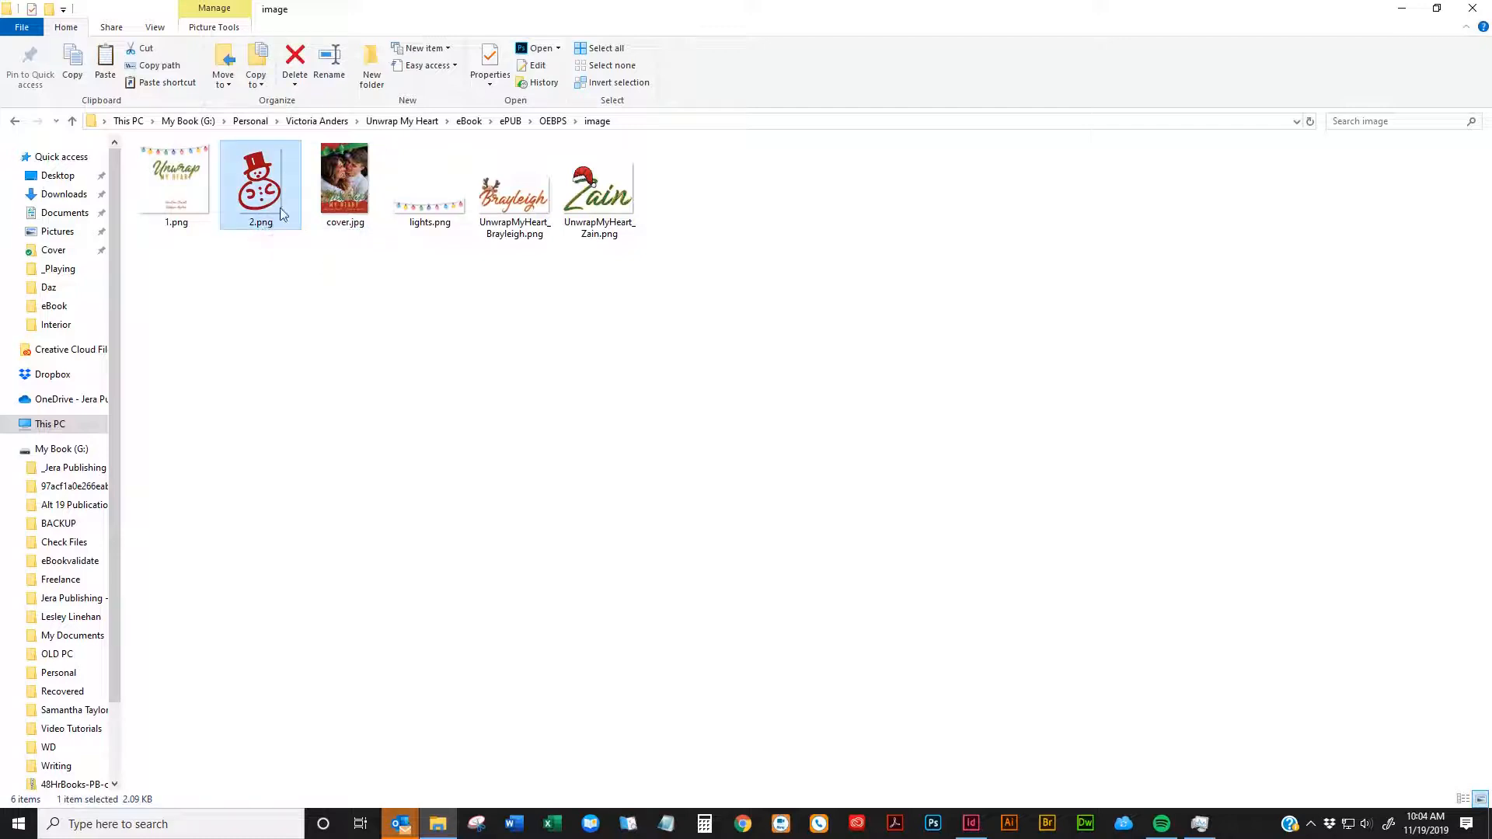
left_click(373, 336)
left_click(352, 203)
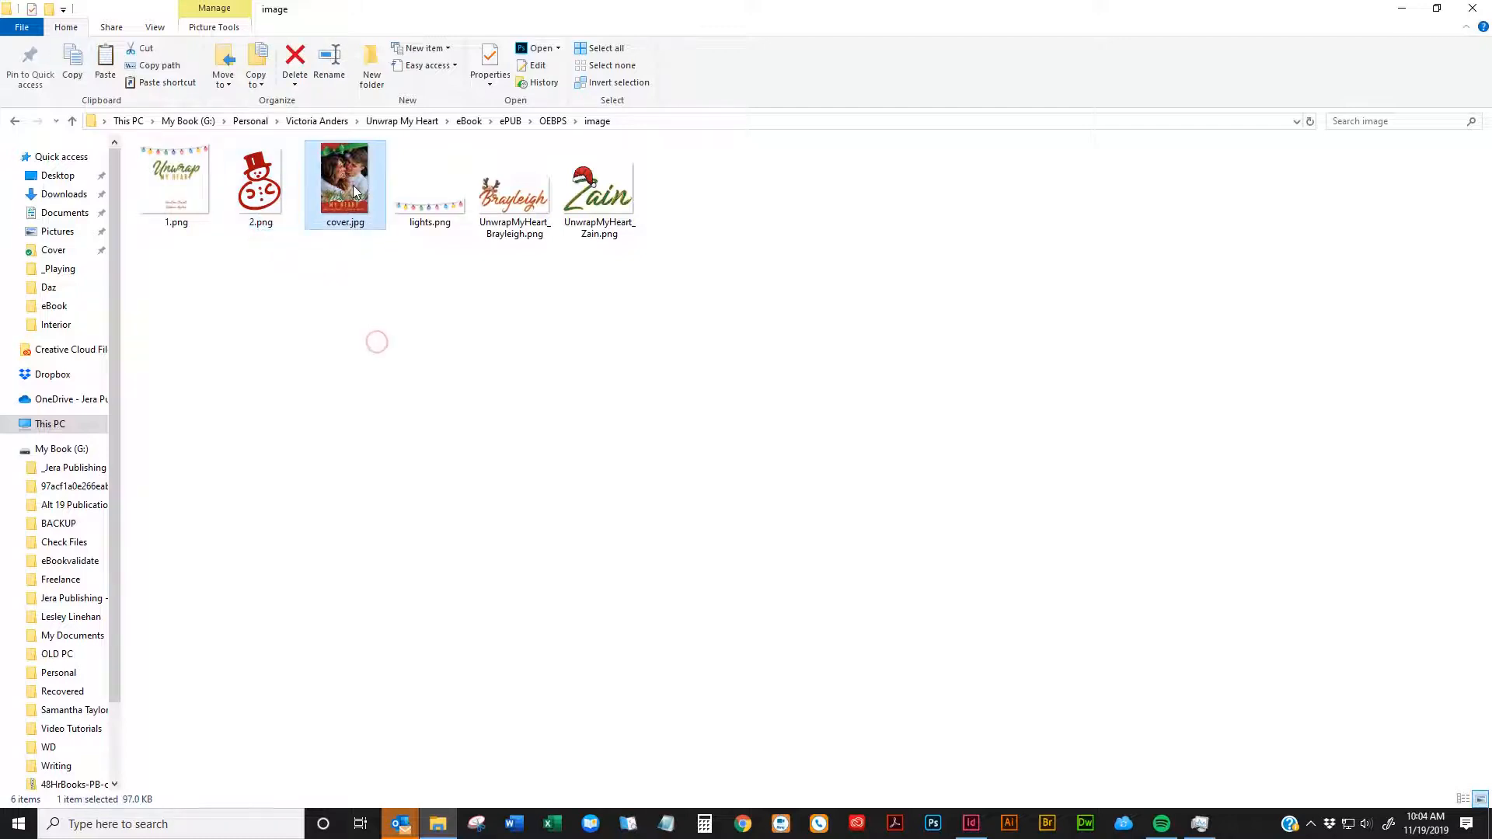
left_click(424, 220)
key("Right")
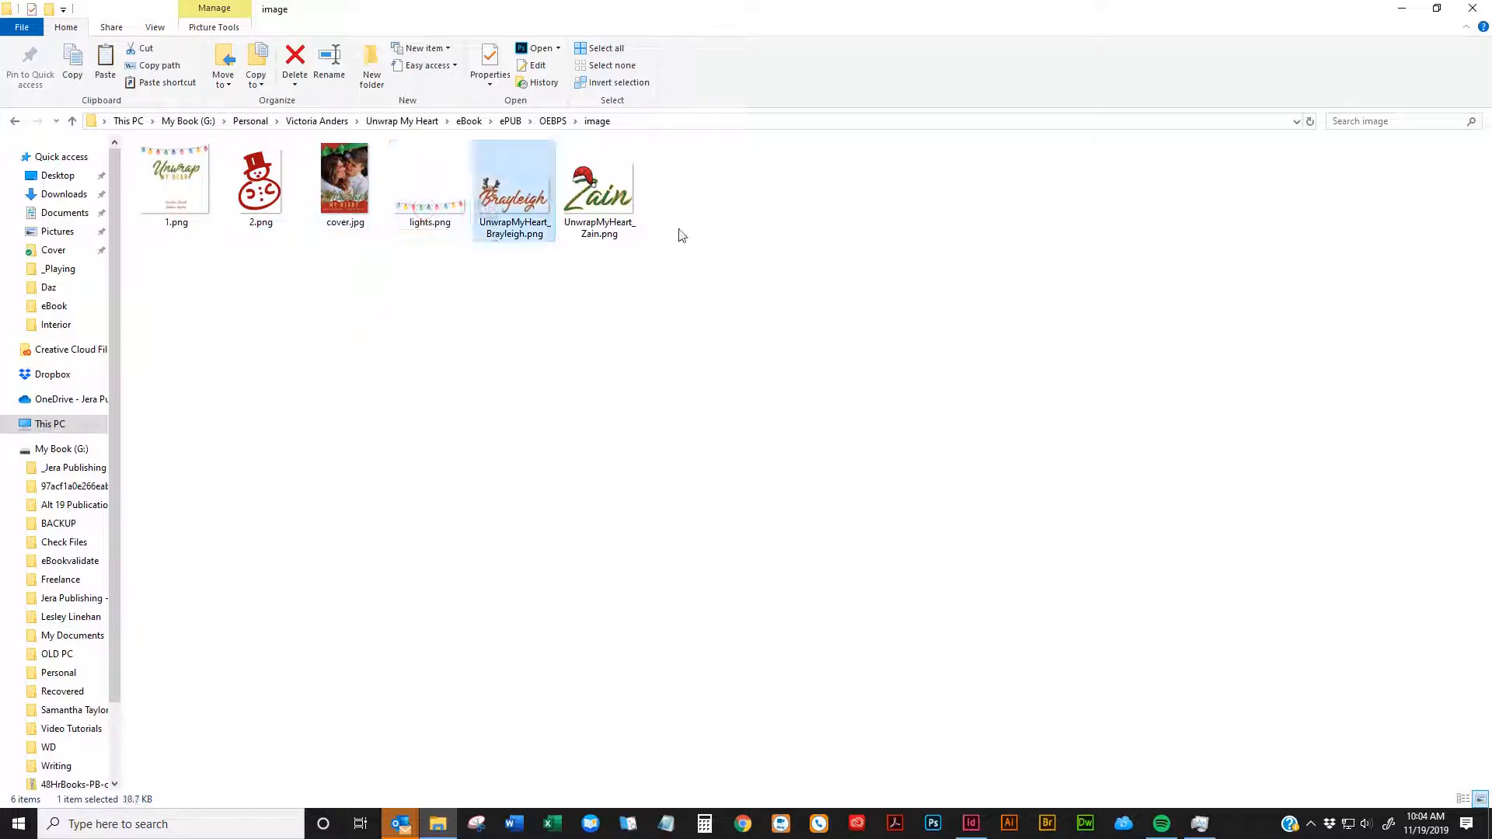
key("Right")
Set the image folder's layout to Details and return to the OEBPS folder
left_click(159, 29)
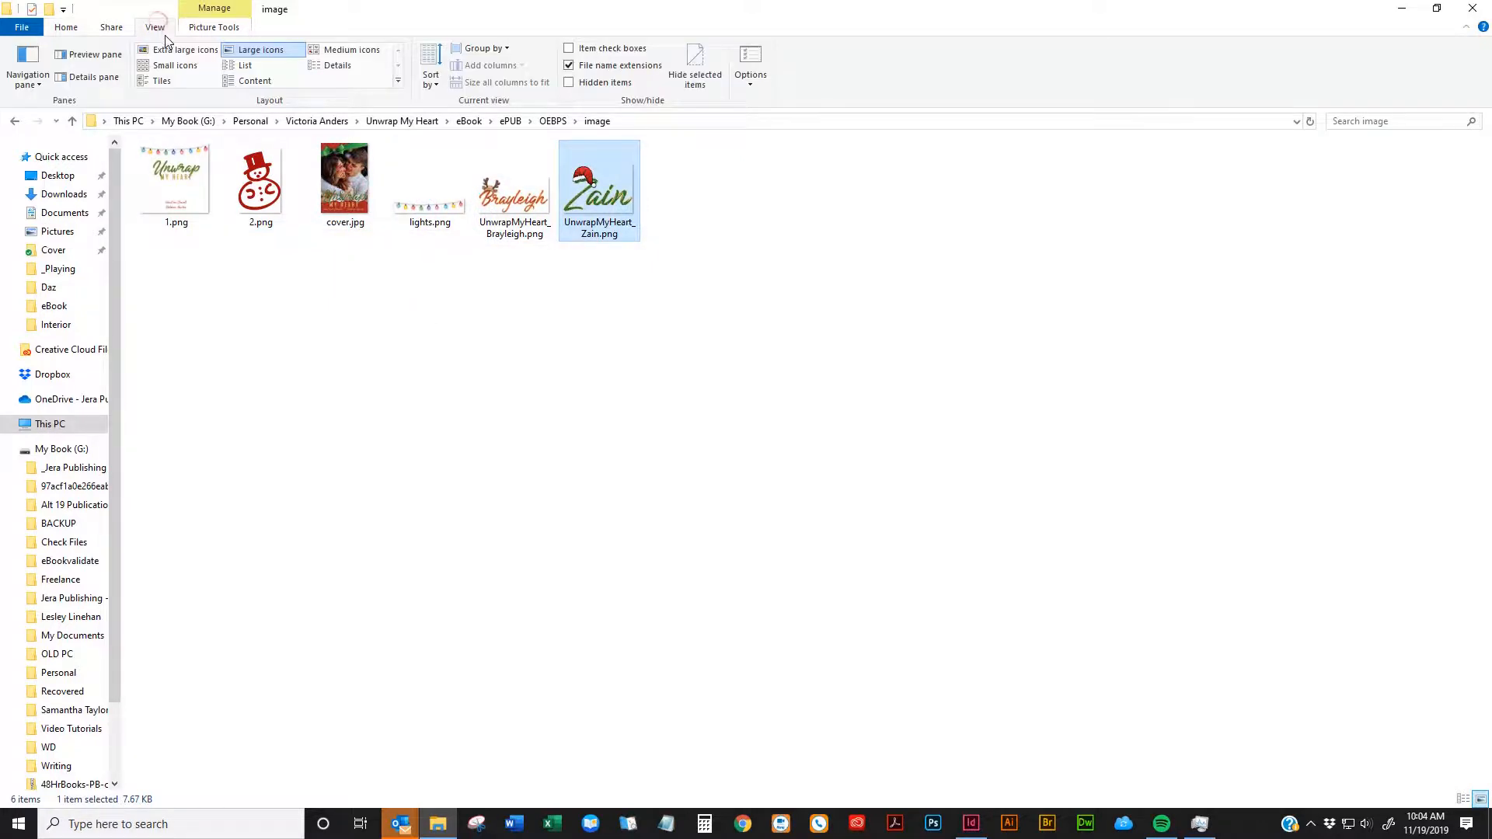
left_click(335, 65)
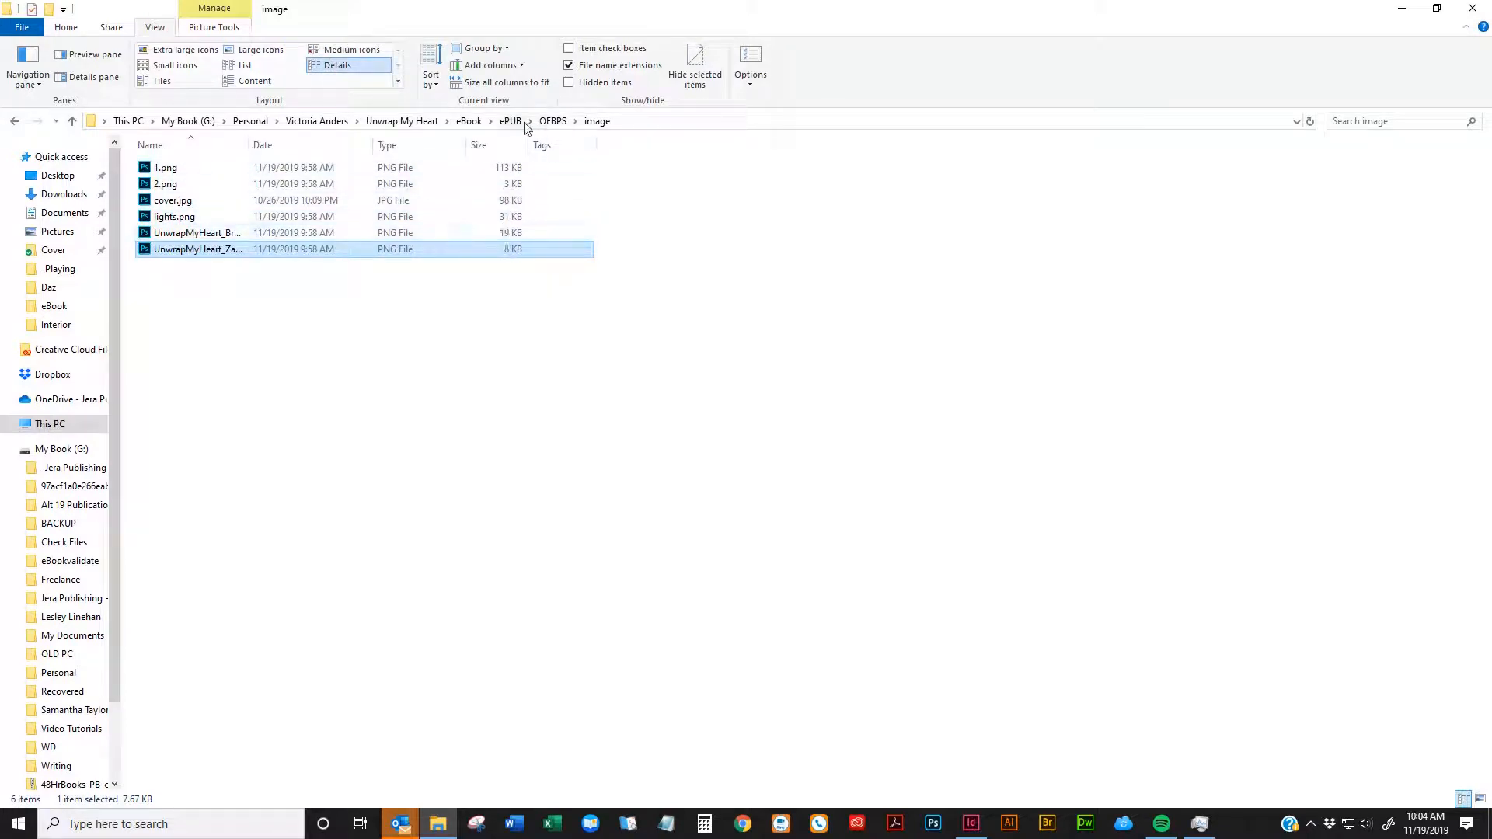
left_click(553, 123)
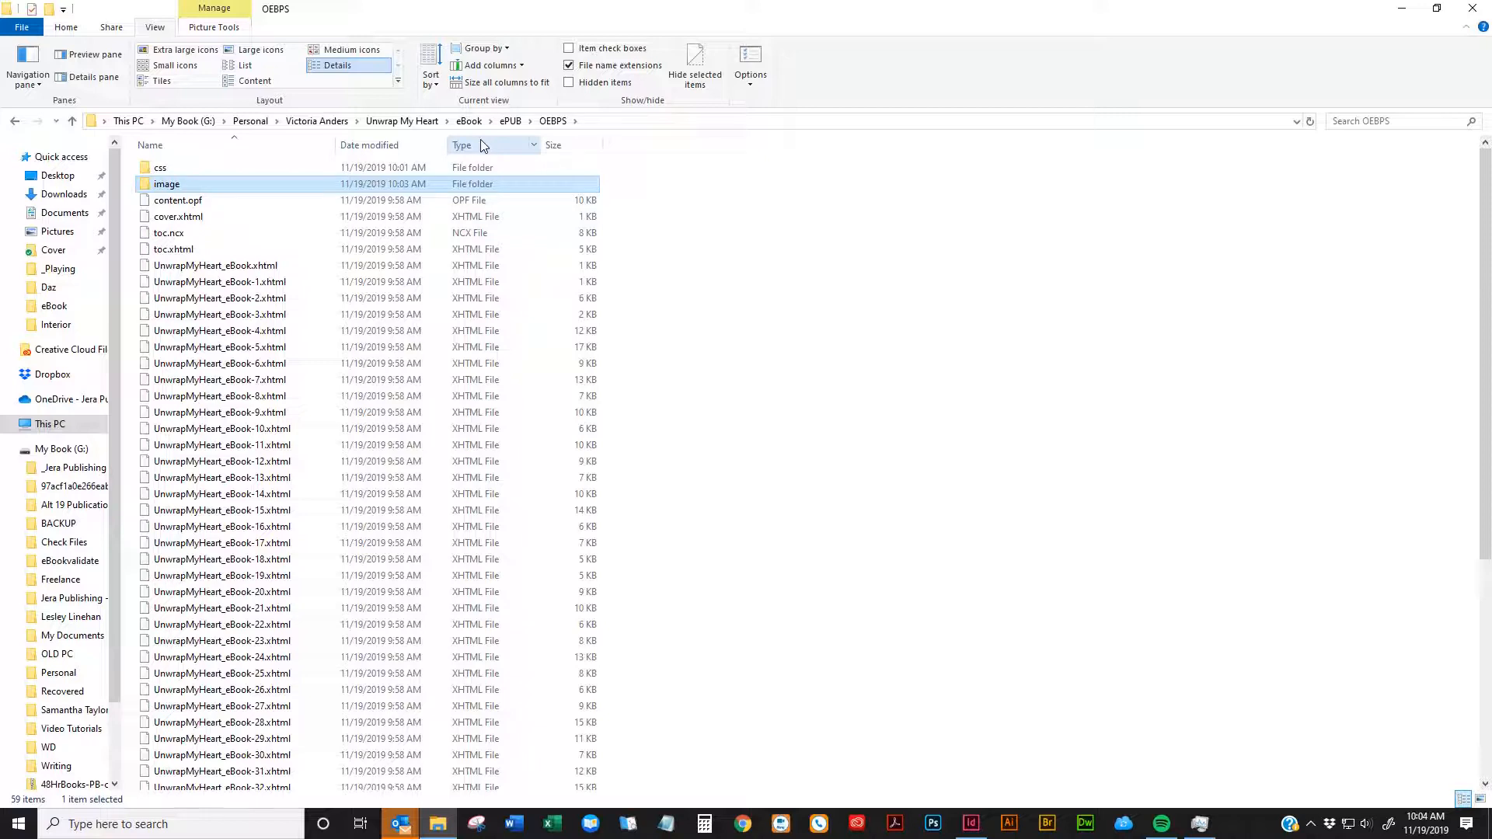
left_click(719, 276)
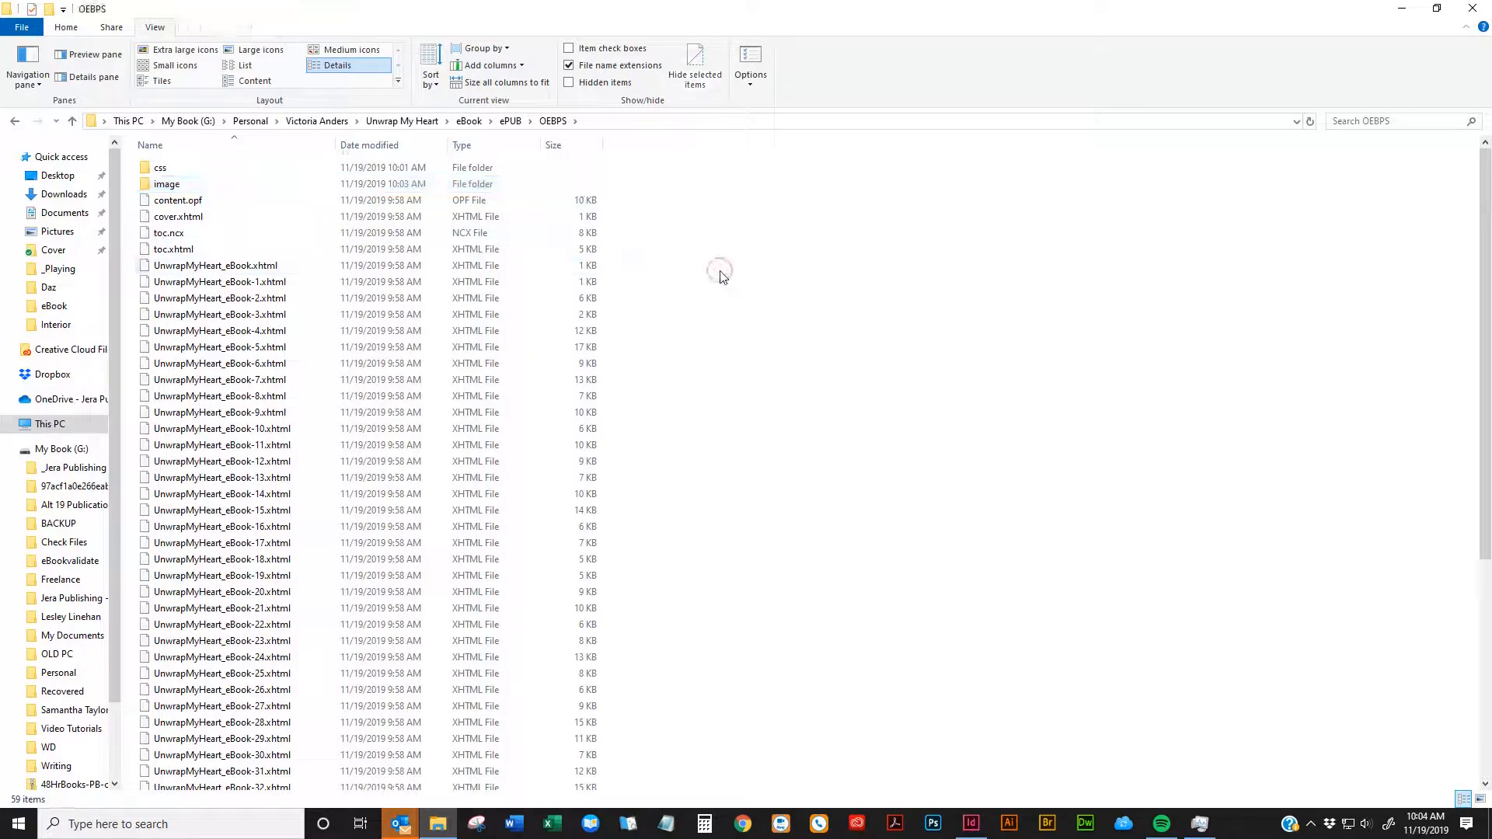
Start Dreamweaver, place the reduced OEBPS folder window beside its workspace, and open content.opf in Dreamweaver
left_click(1085, 822)
left_click(1436, 8)
left_click_drag(936, 46, 1114, 54)
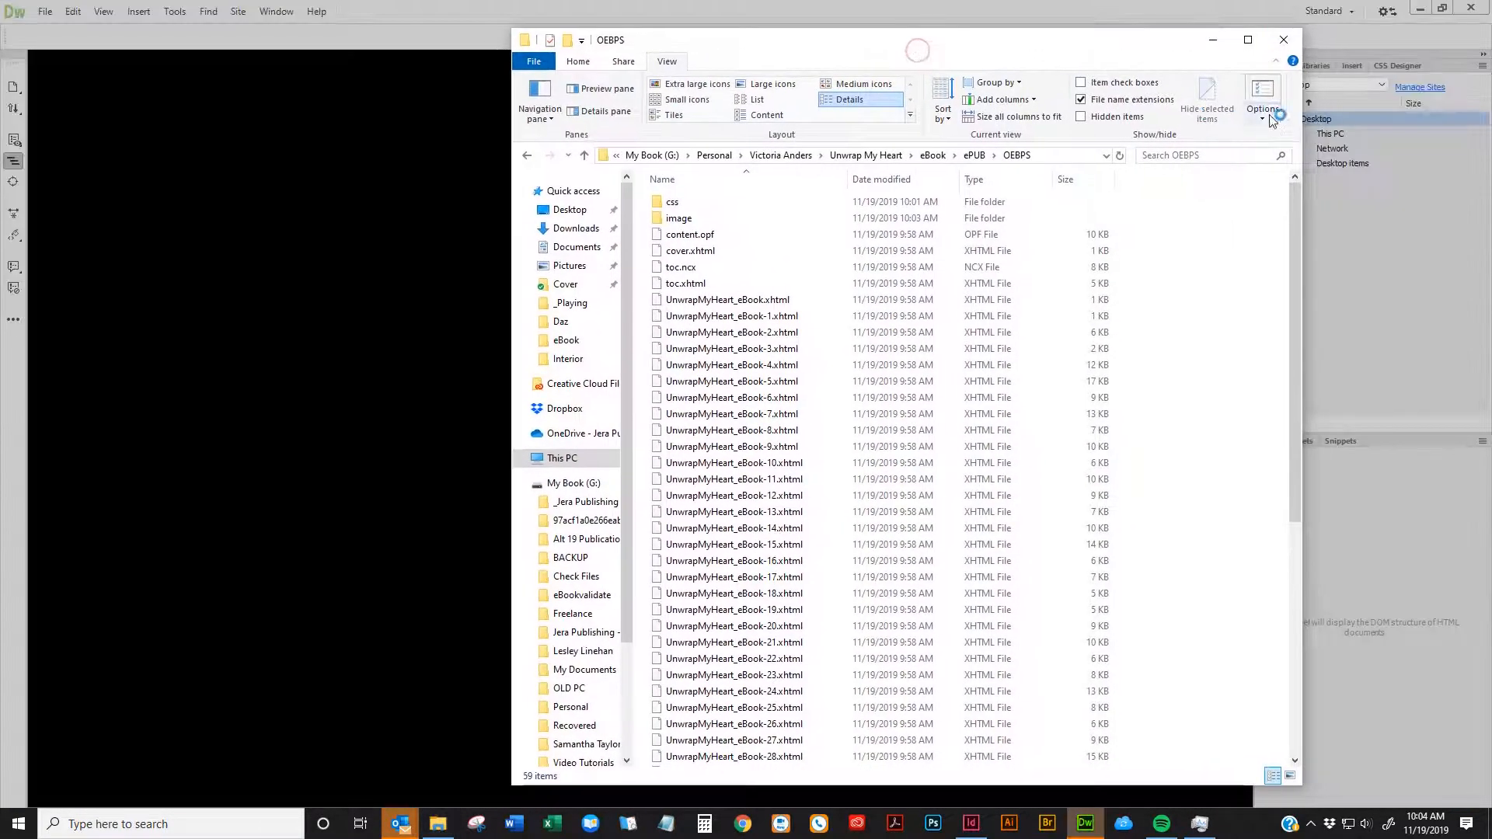
left_click_drag(1300, 113, 919, 110)
mouse_move(797, 49)
left_mouse_down()
mouse_move(1284, 67)
mouse_move(1367, 28)
left_mouse_up()
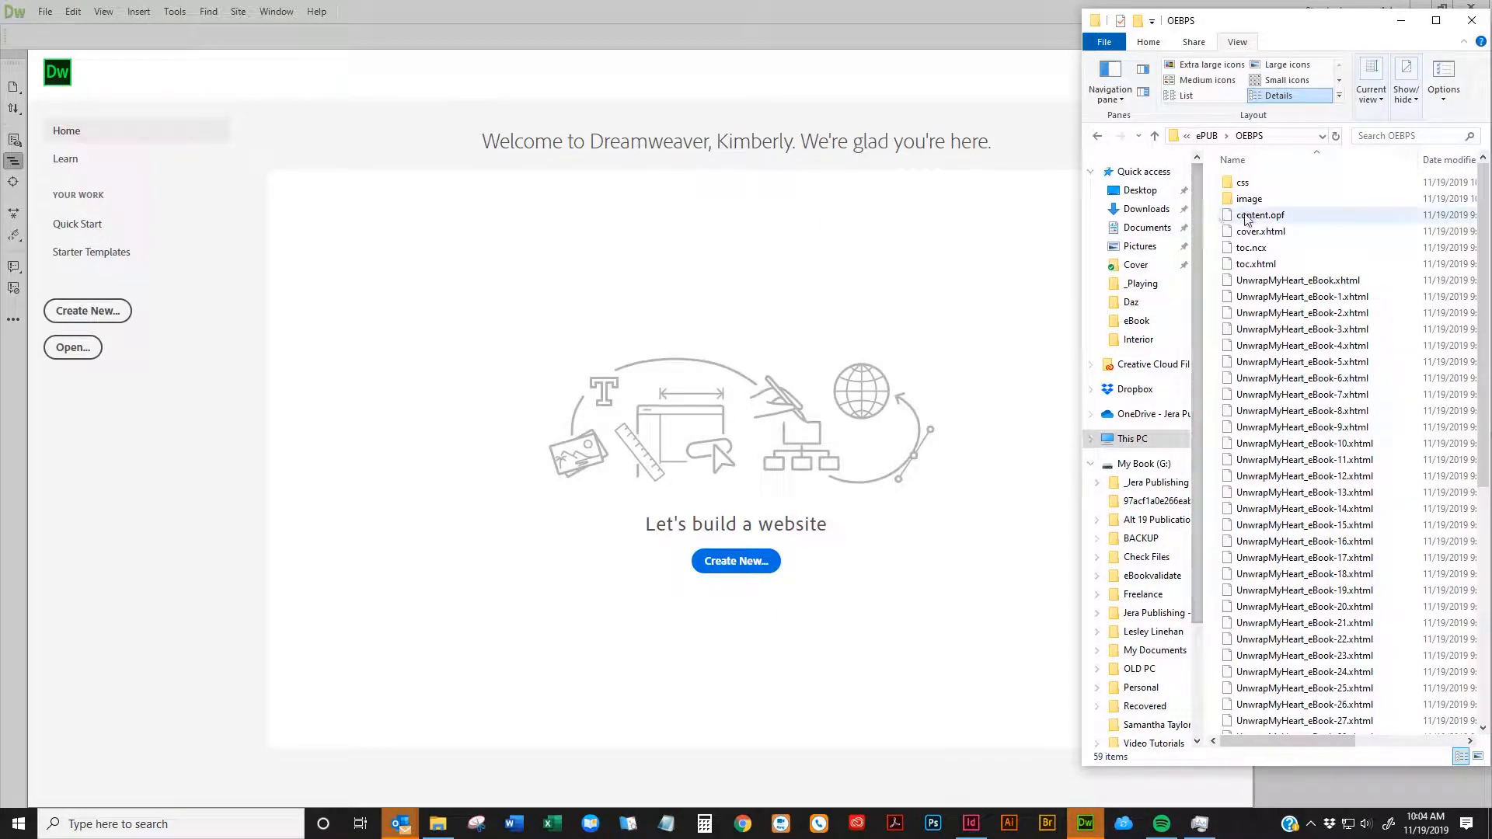
left_click_drag(1256, 215, 1289, 224)
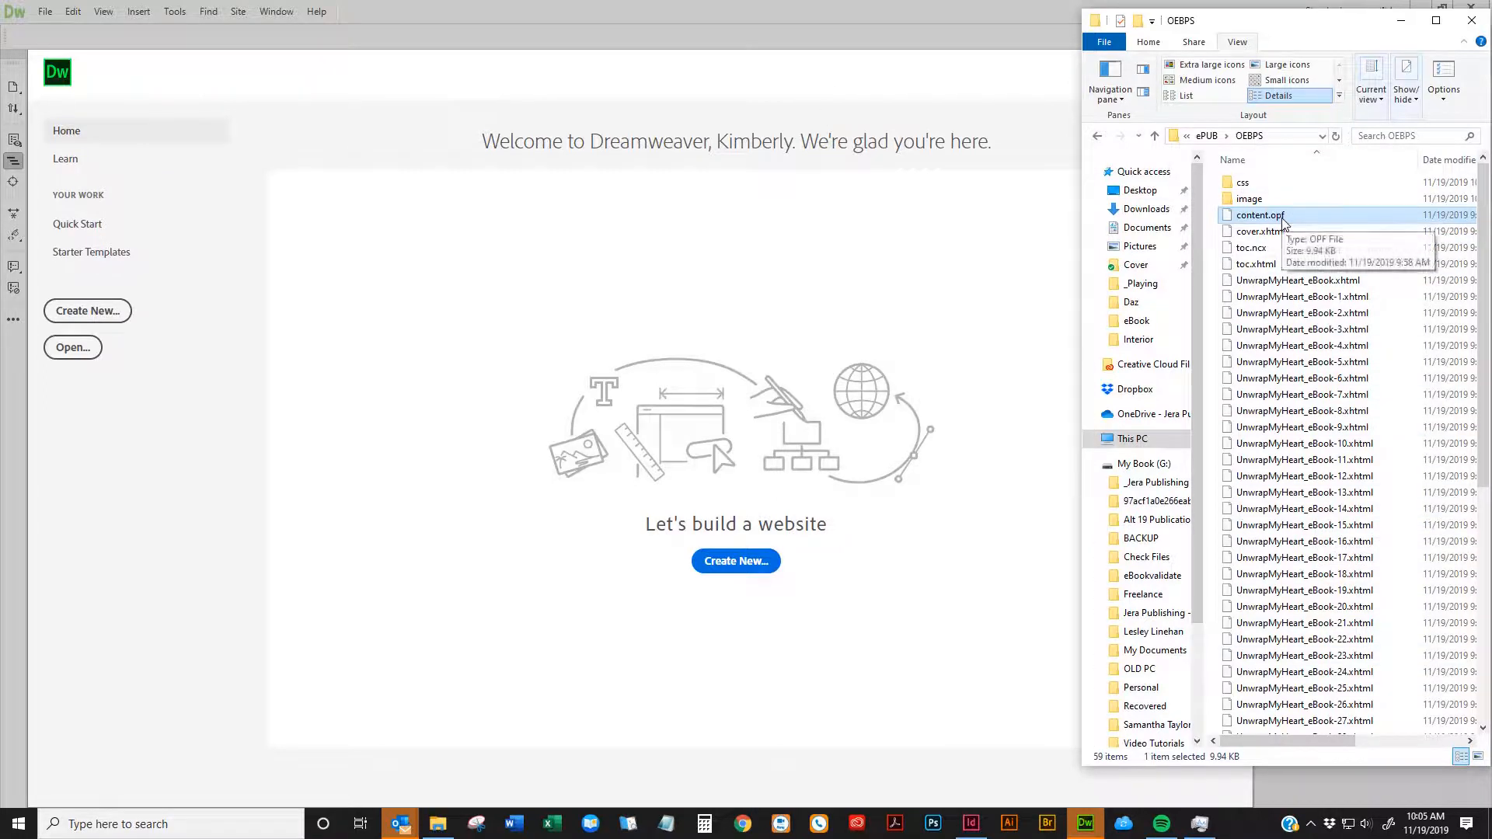
left_click_drag(1282, 221, 660, 37)
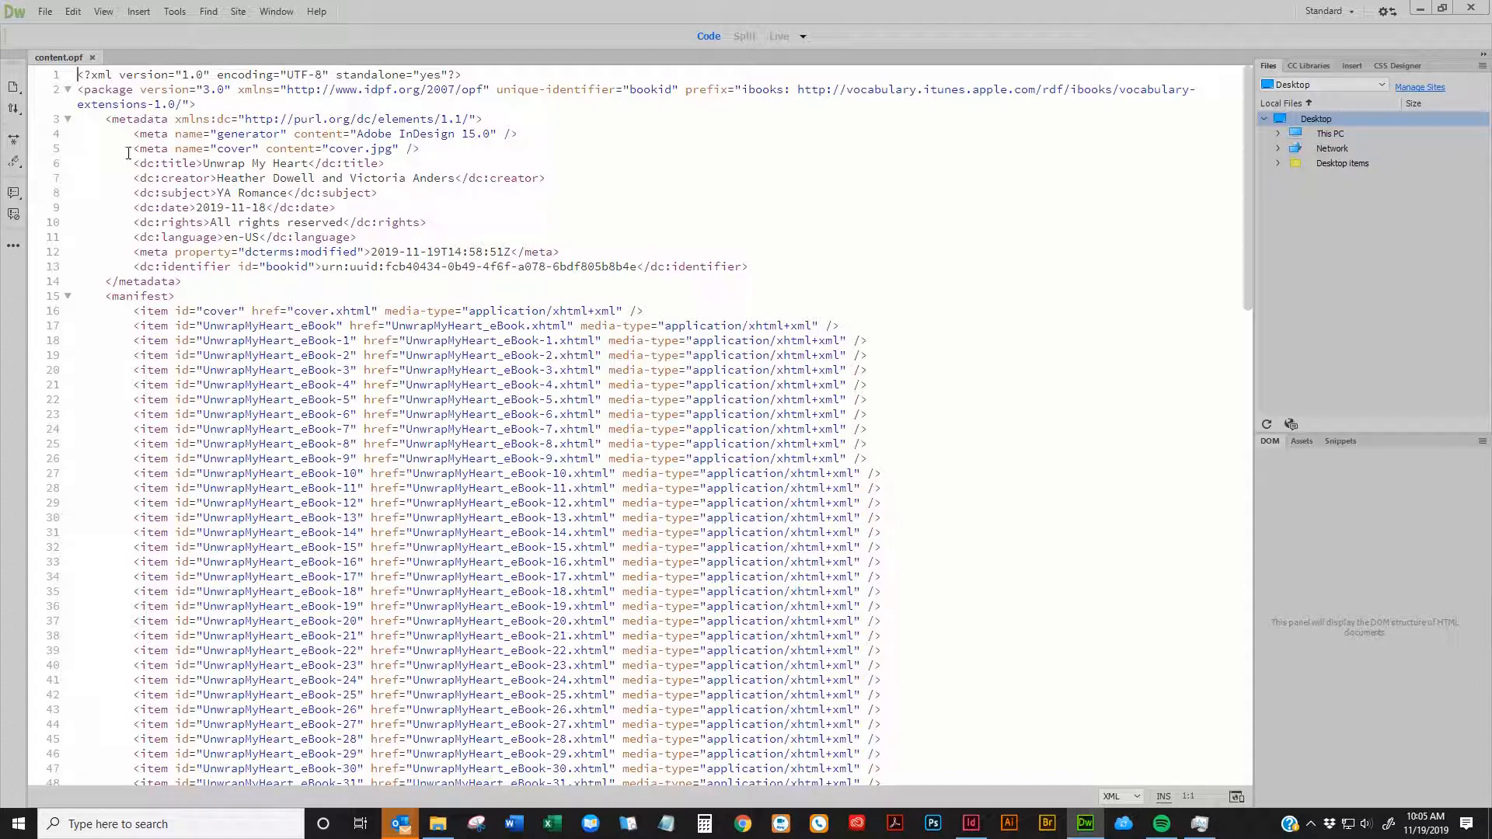
Review the metadata block of content.opf, going through the title, creator, subject, date, rights and language entries
double_click(121, 122)
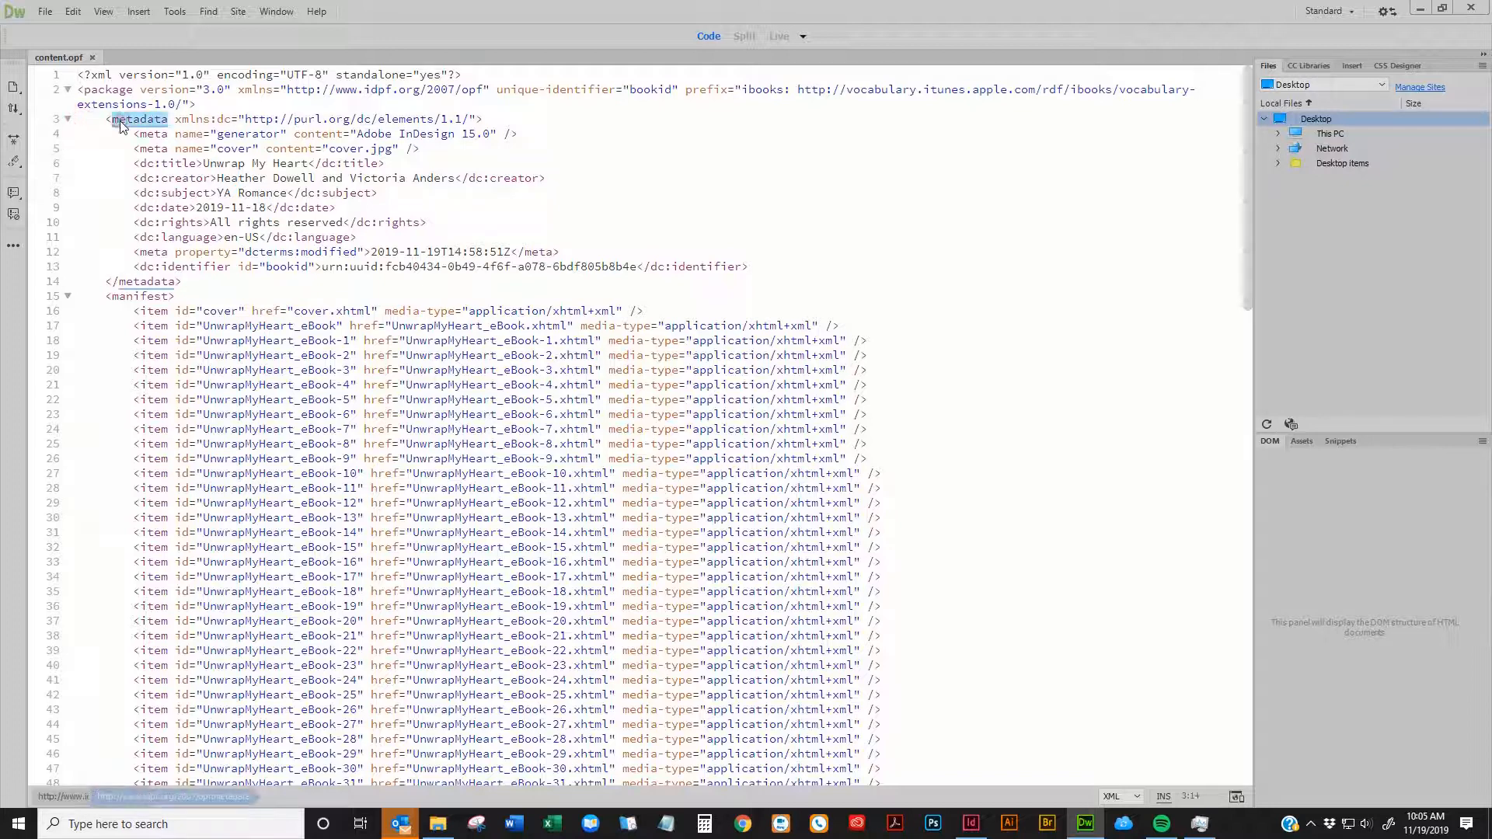
left_click(120, 122)
triple_click(155, 281)
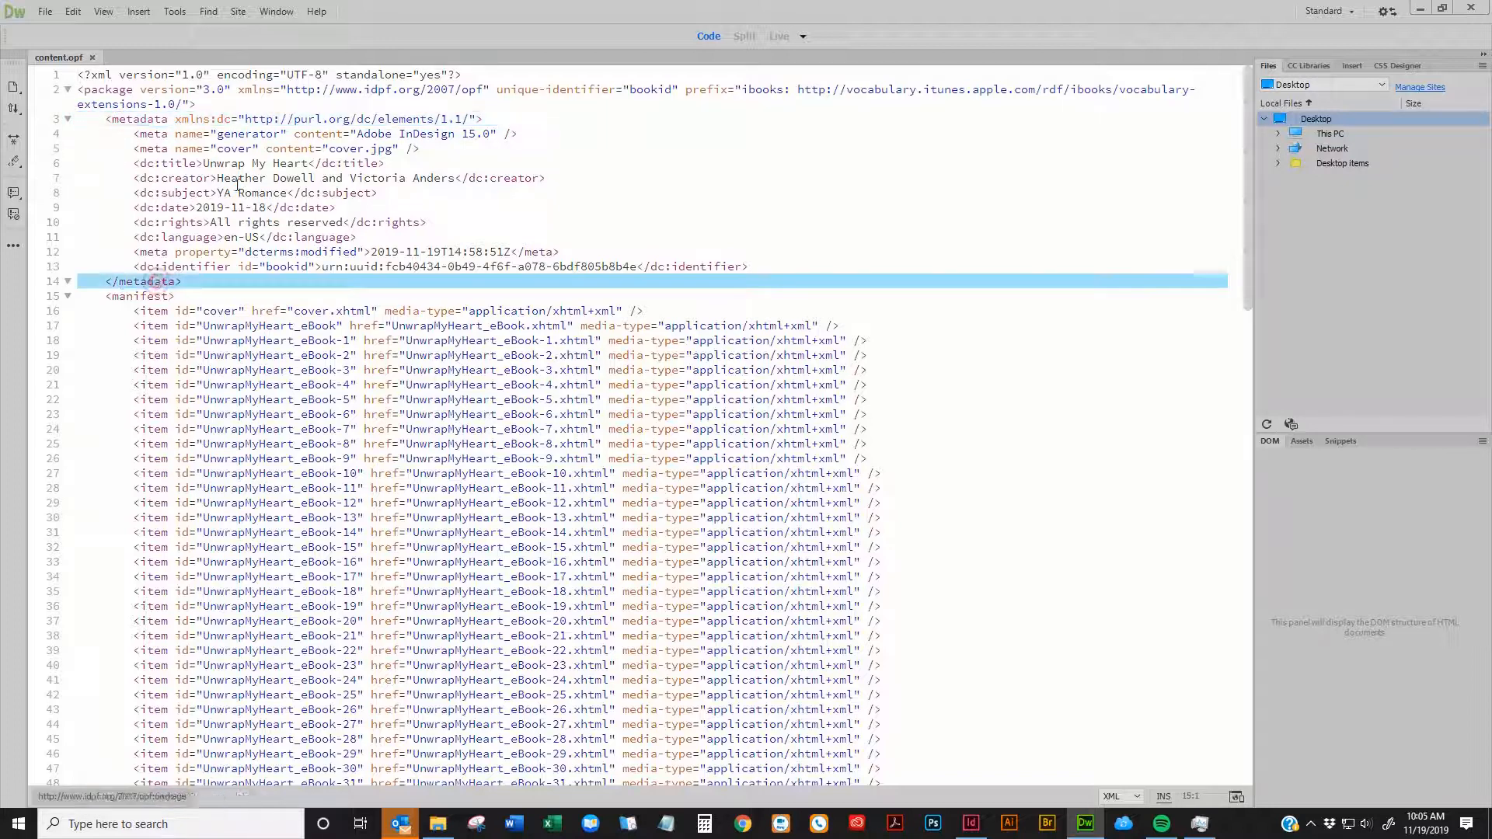
triple_click(315, 162)
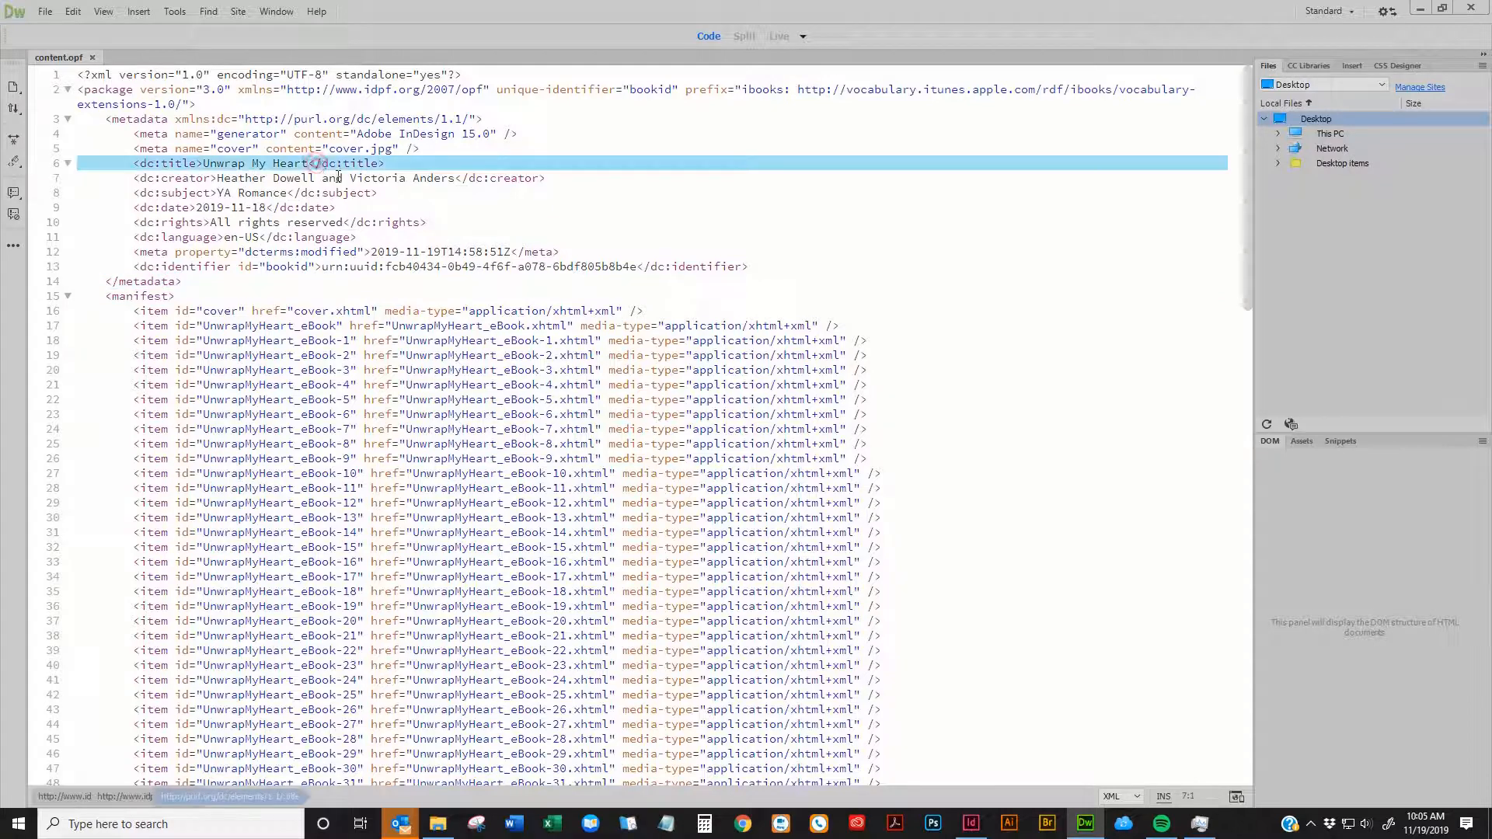
left_click(338, 177)
triple_click(410, 180)
left_click(341, 194)
triple_click(340, 196)
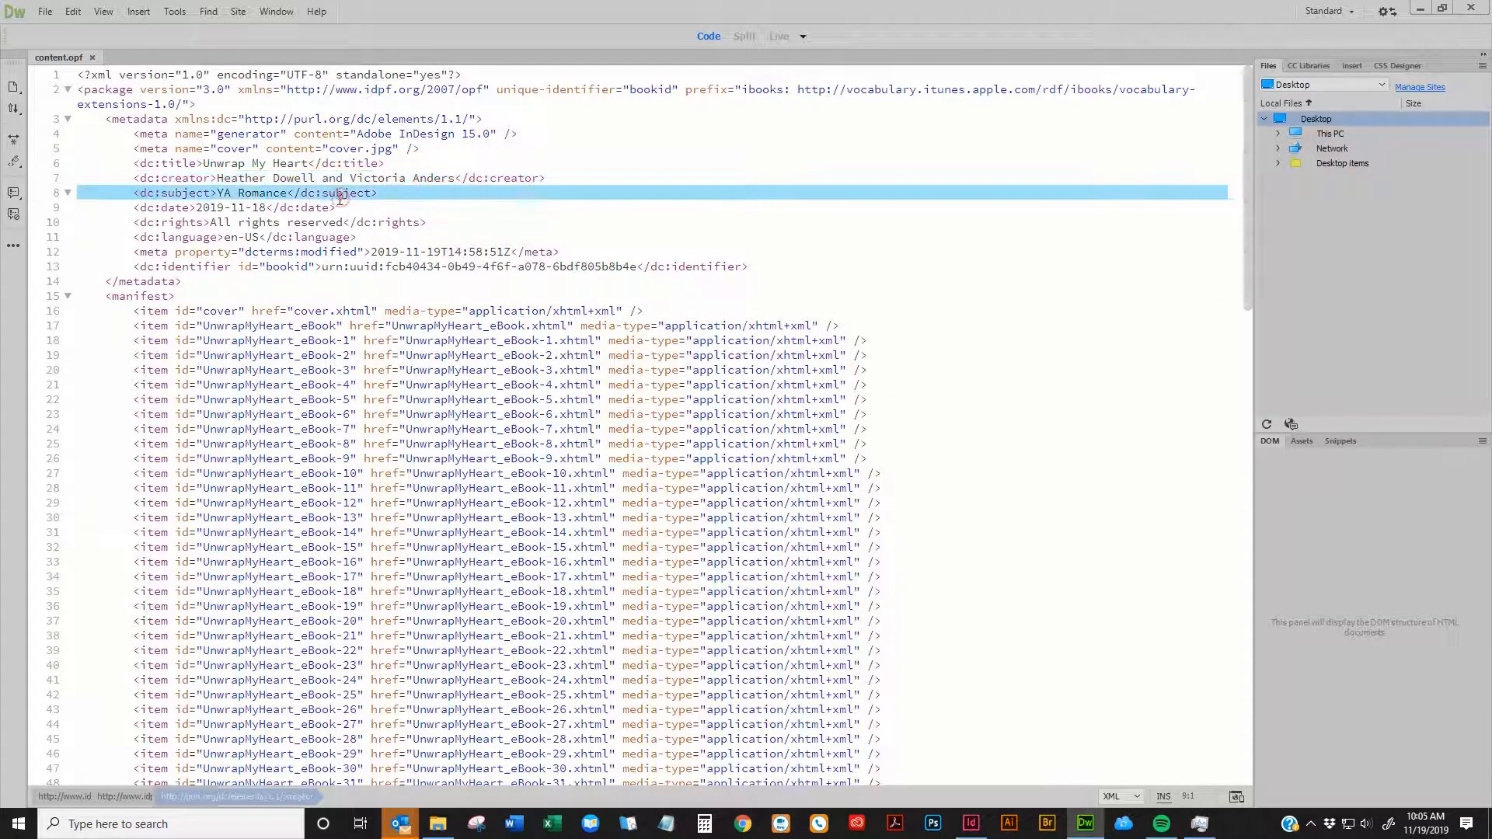
left_click(311, 206)
triple_click(300, 208)
triple_click(296, 225)
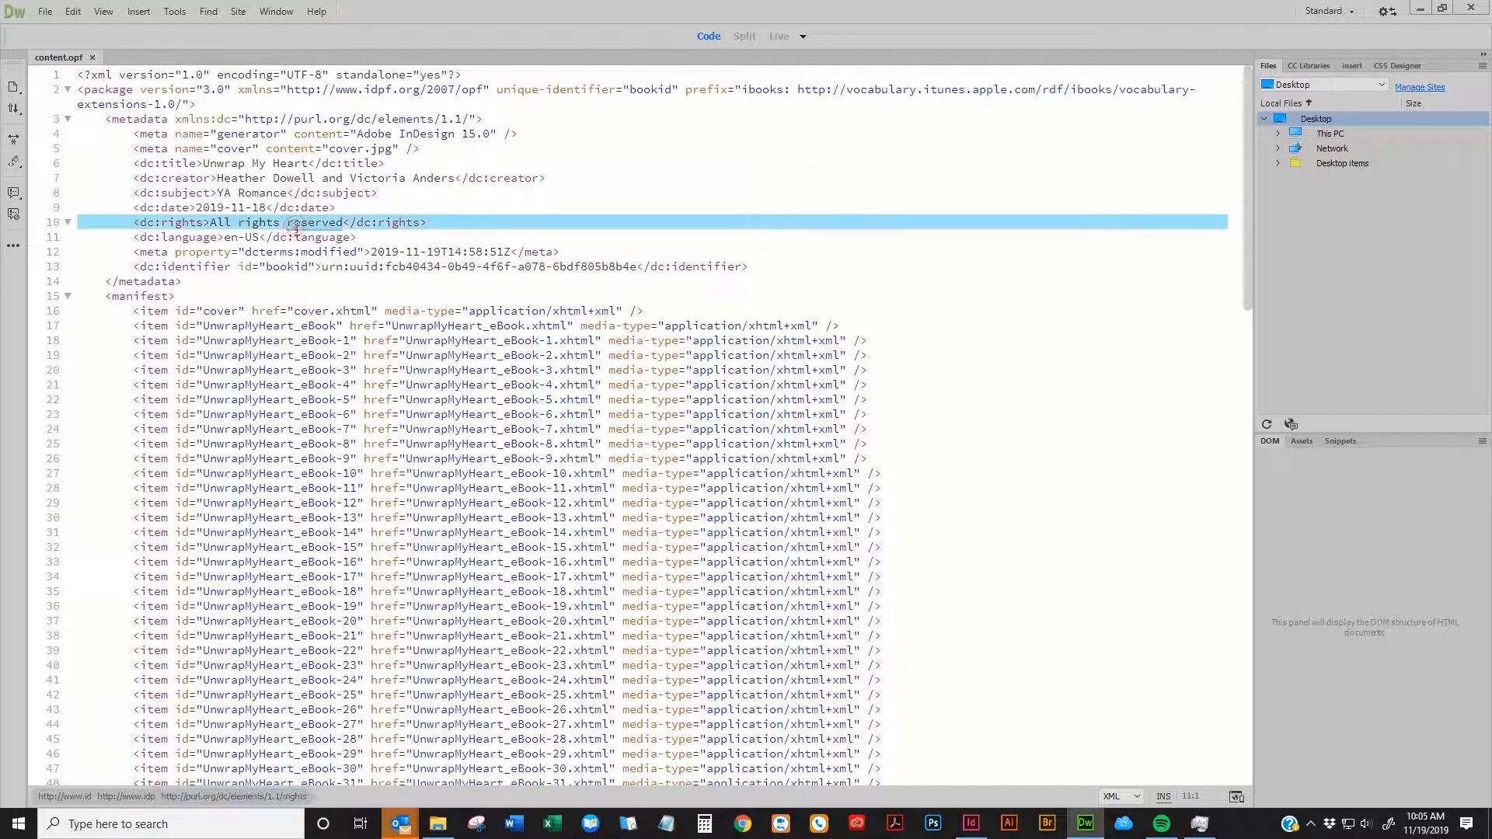
triple_click(307, 238)
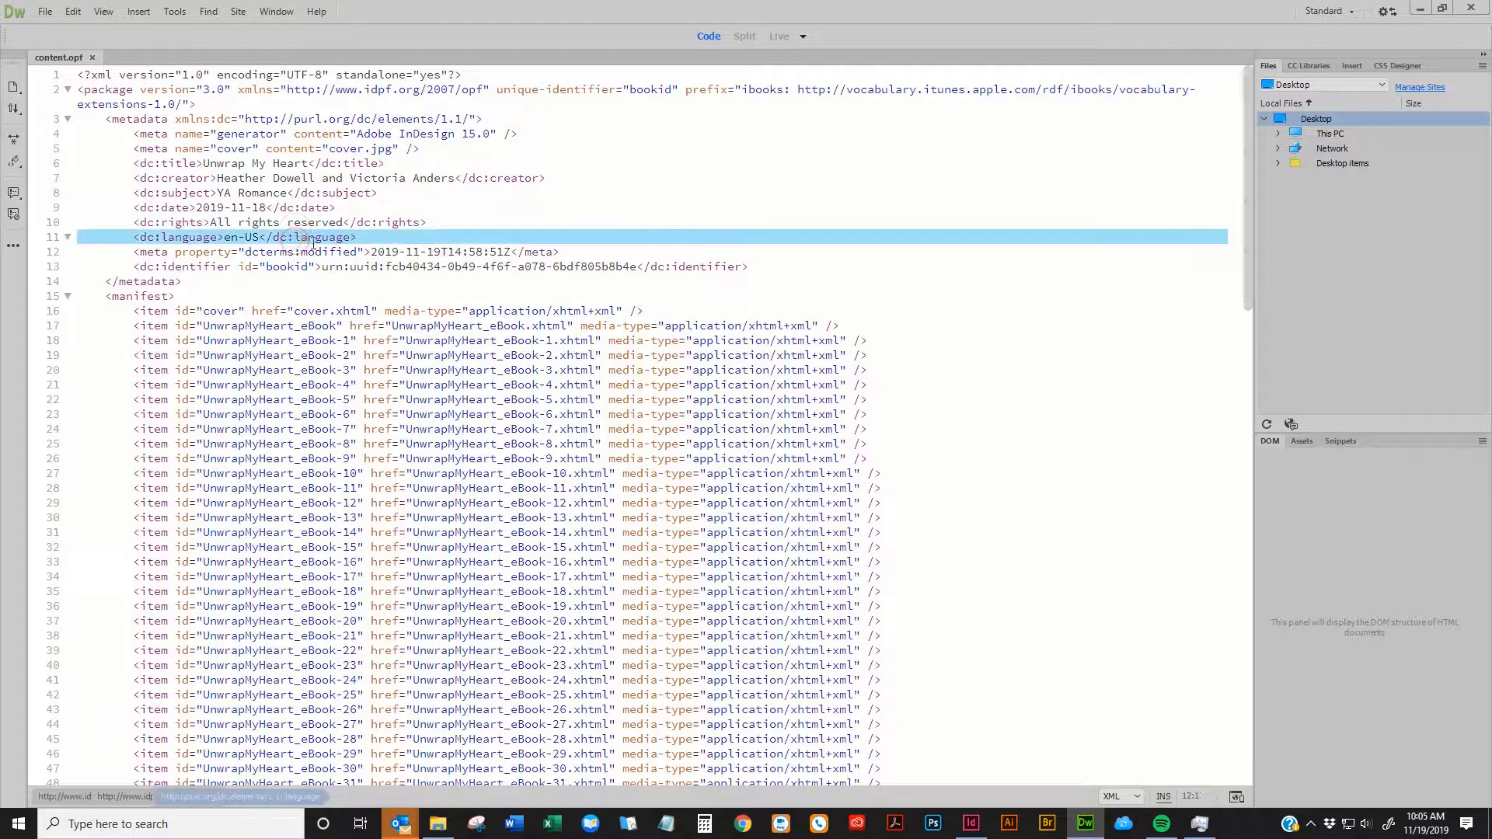
left_click(365, 236)
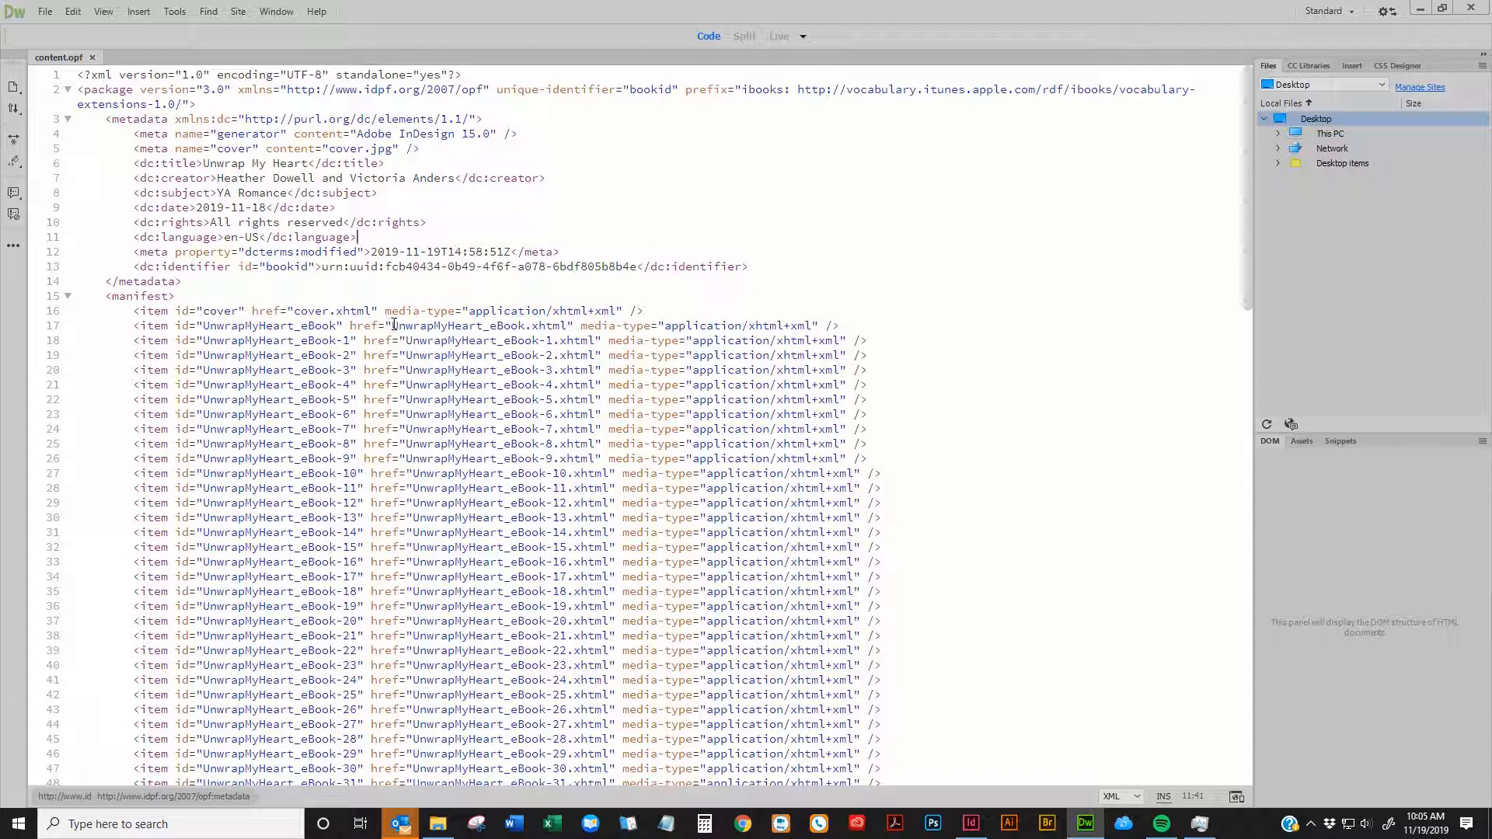
Go through the manifest in content.opf and delete the x3.png item line that references the removed image/3.png
left_click(135, 296)
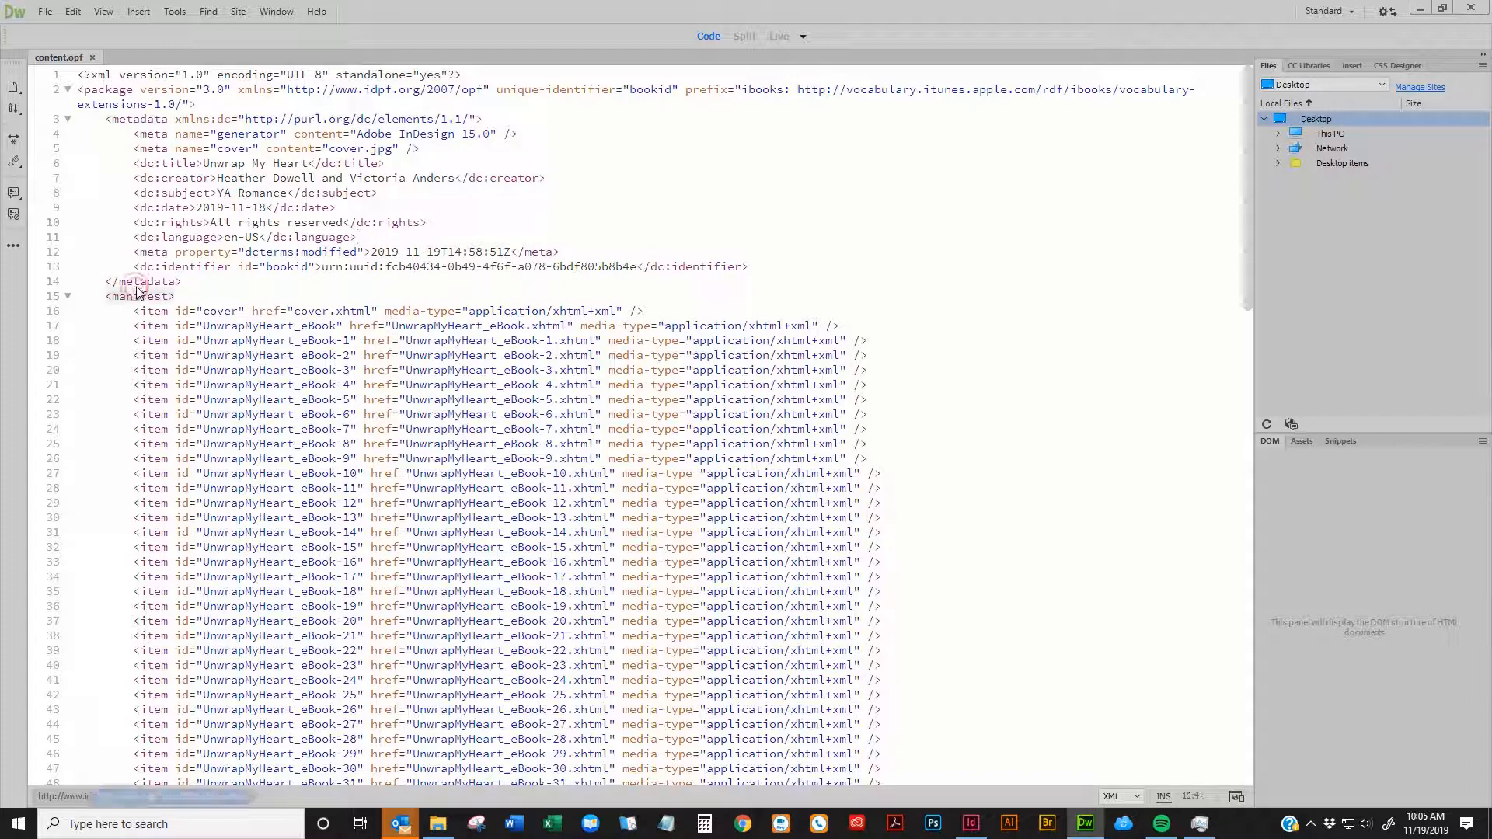
scroll(132, 272, "down", 2)
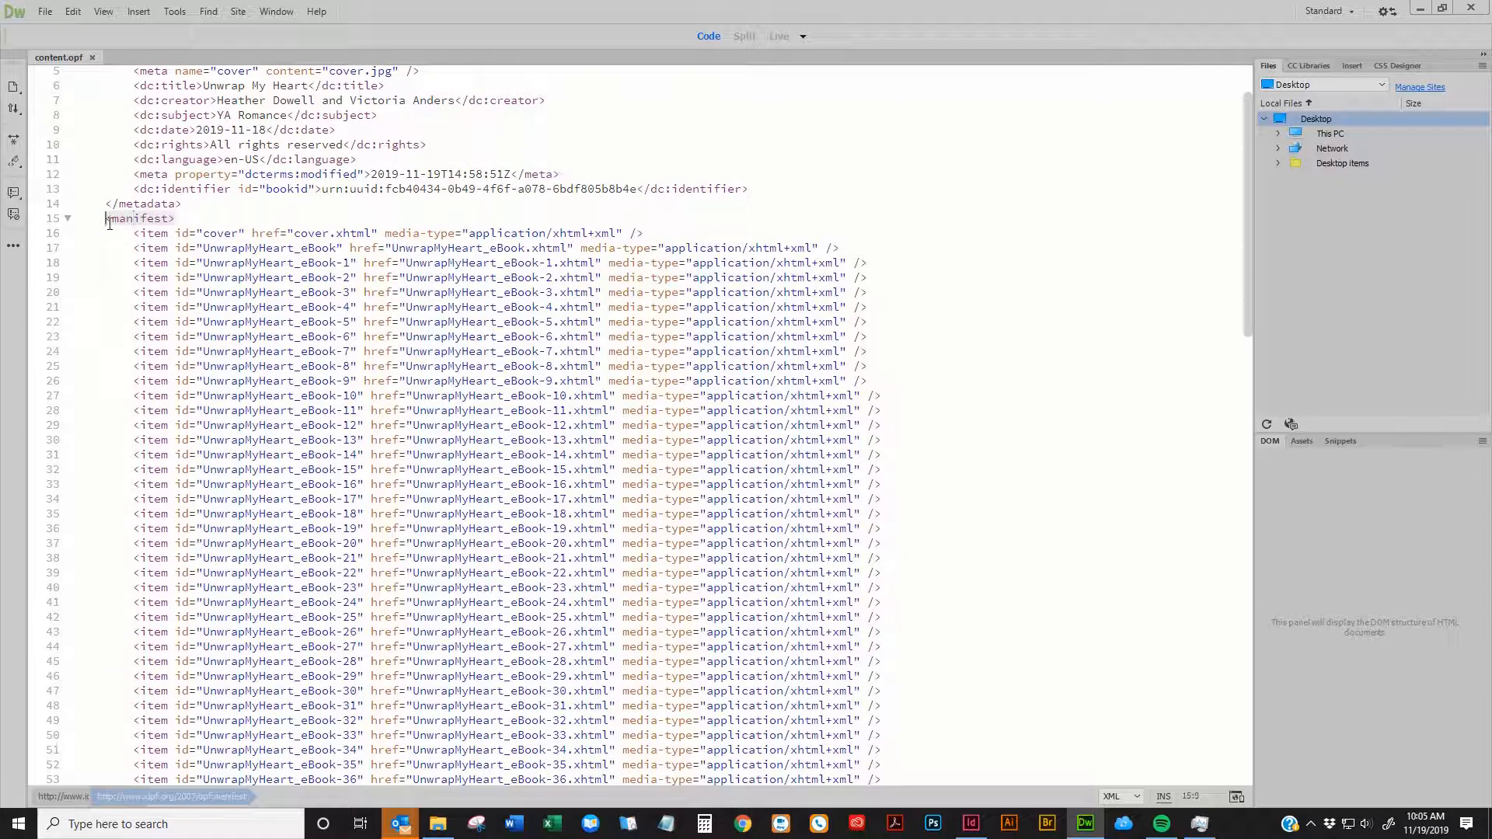
triple_click(113, 221)
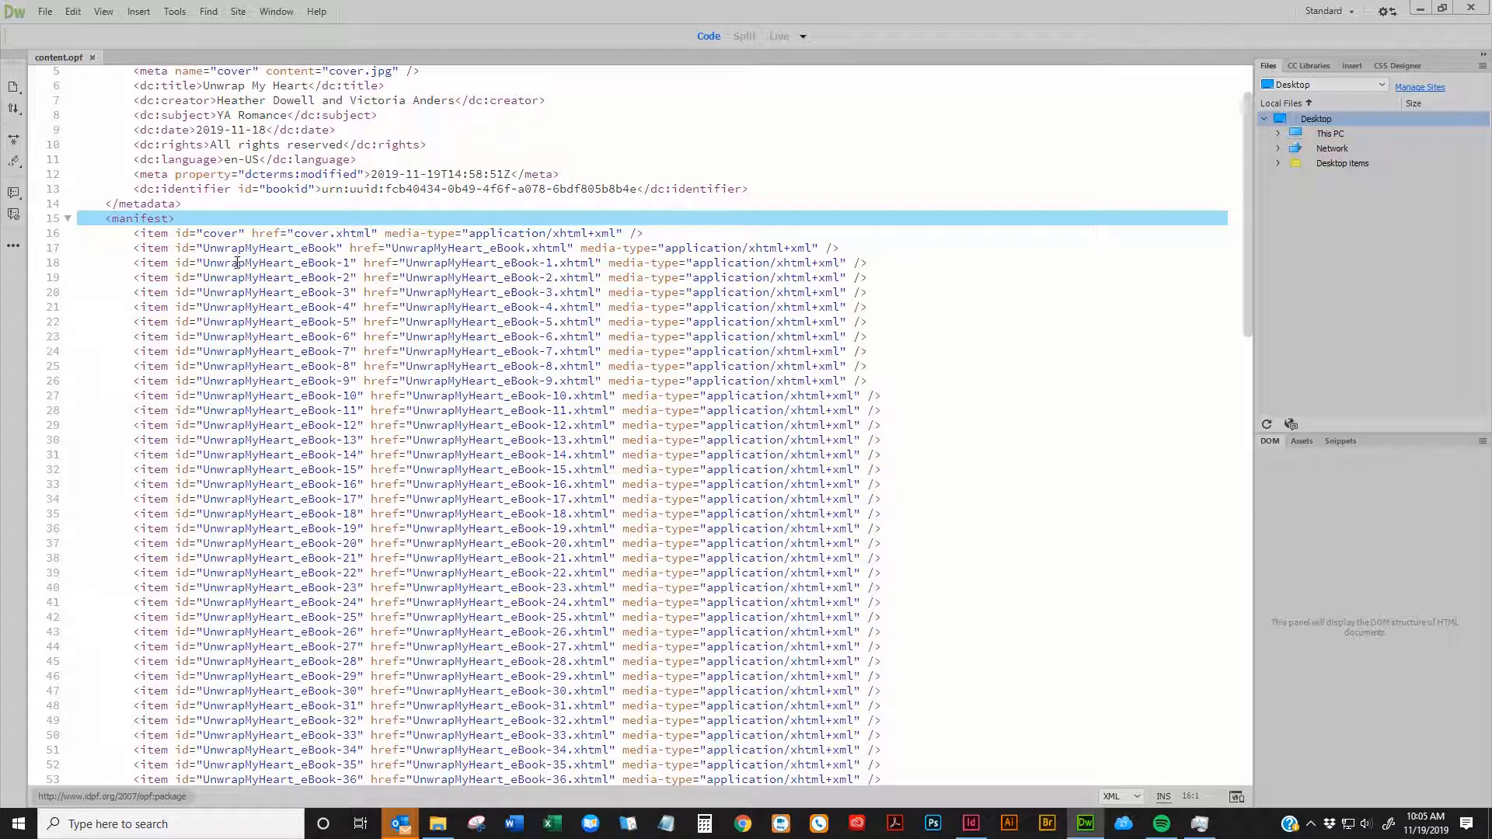
scroll(254, 343, "down", 2)
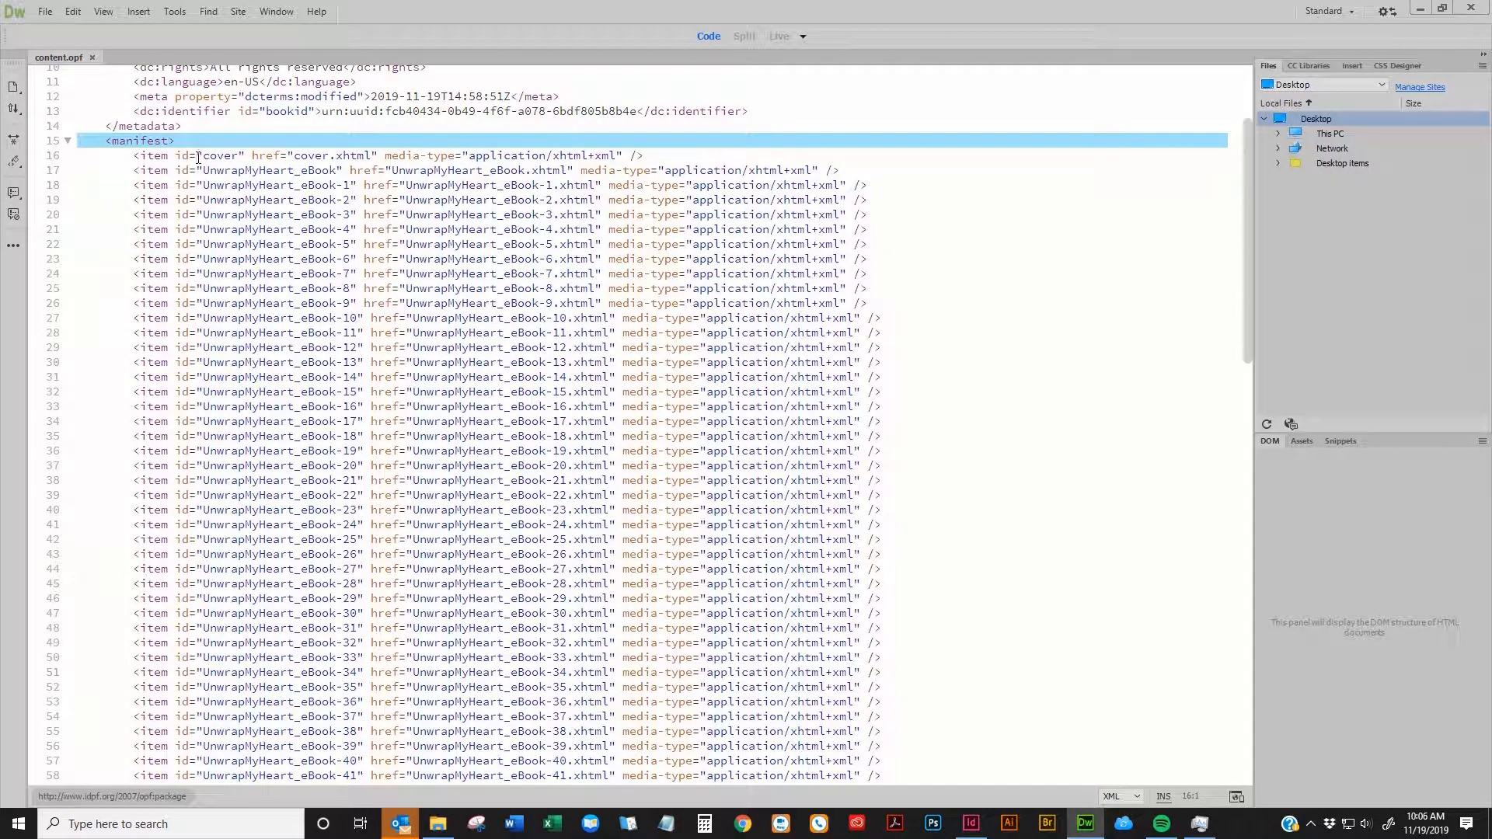
scroll(211, 189, "down", 2)
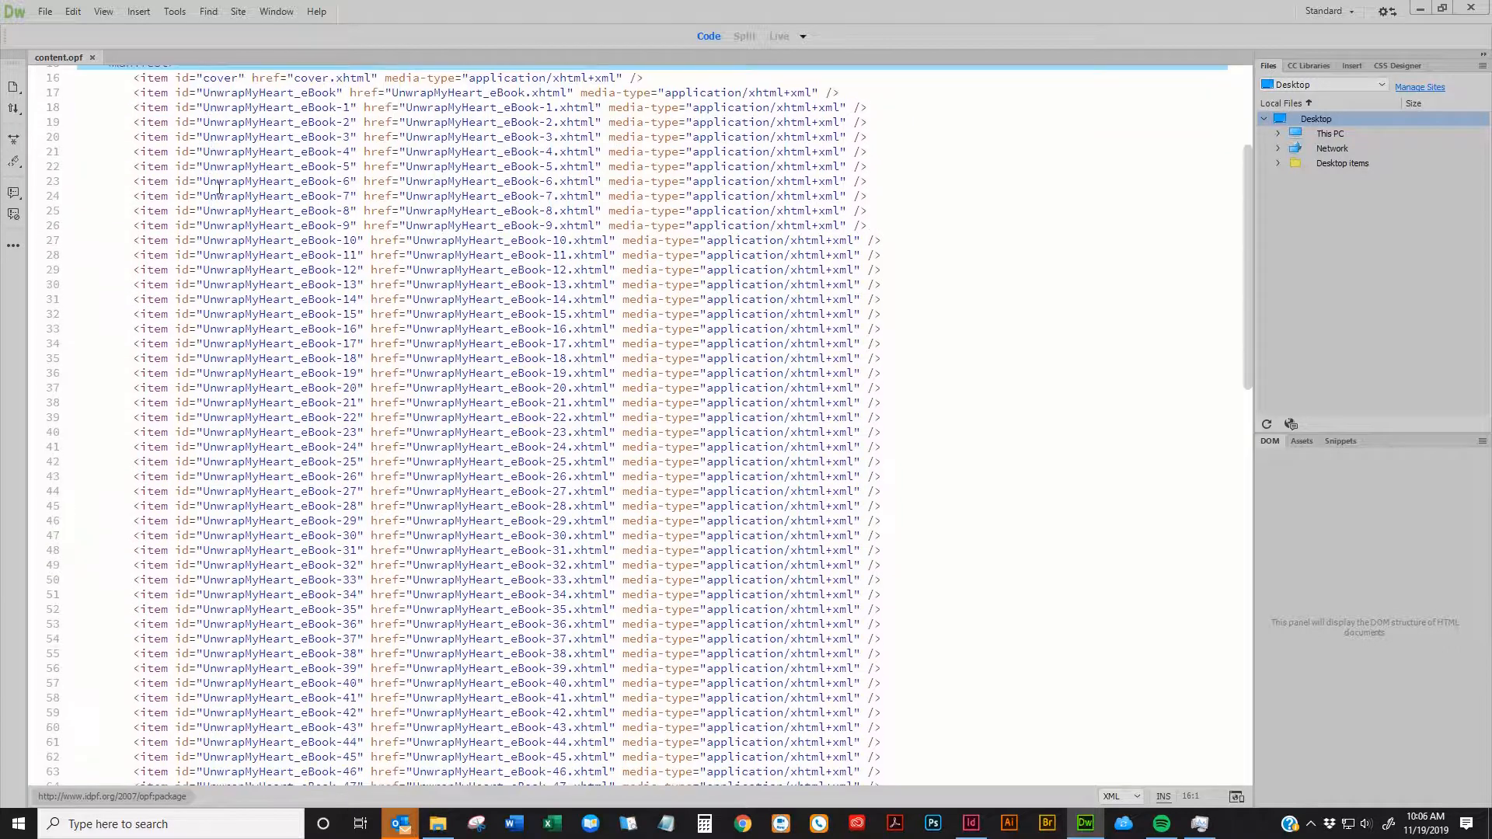
scroll(217, 185, "up", 4)
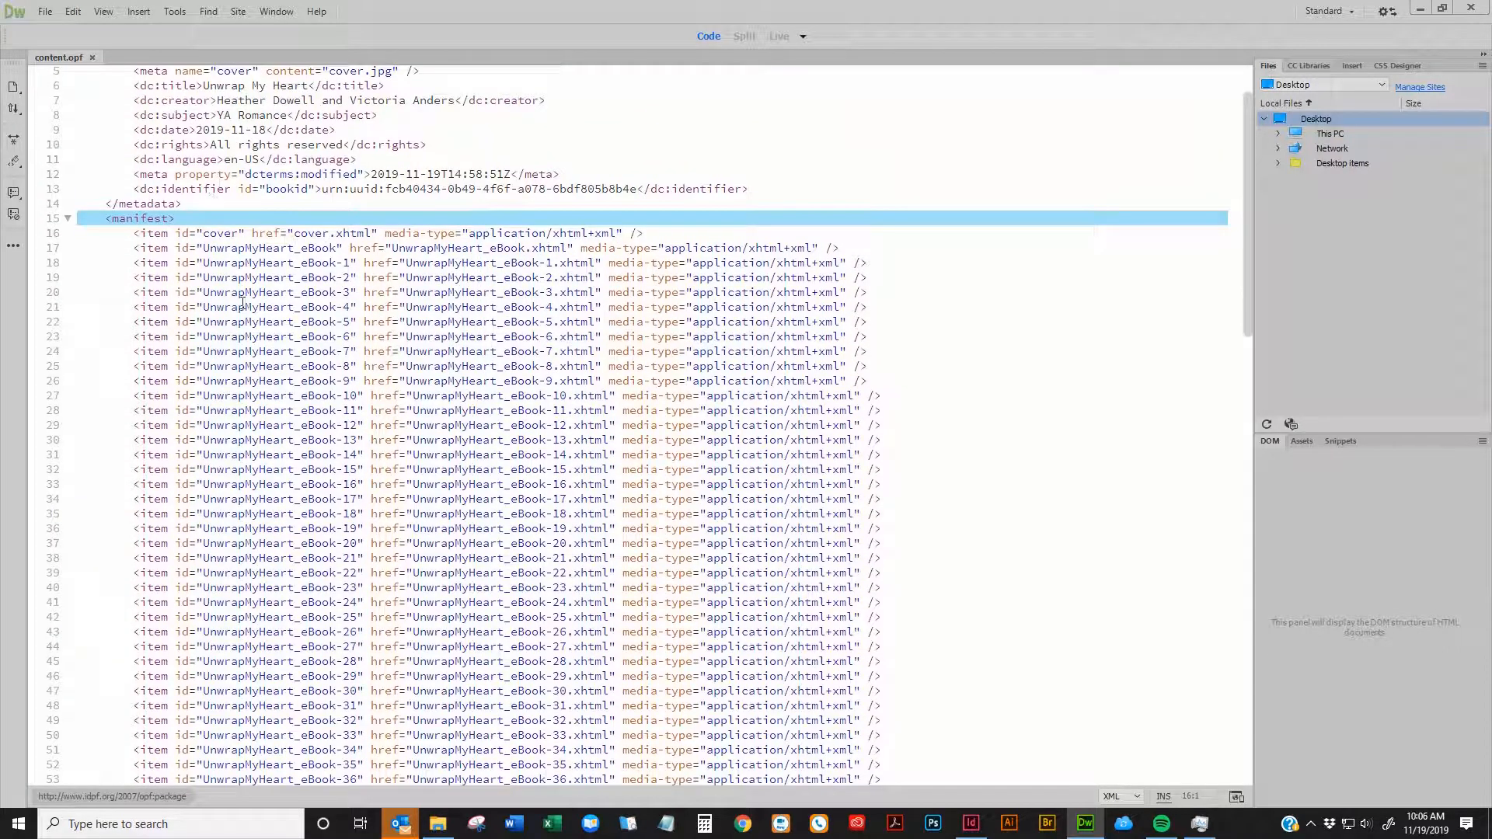
scroll(273, 594, "down", 4)
scroll(290, 460, "down", 7)
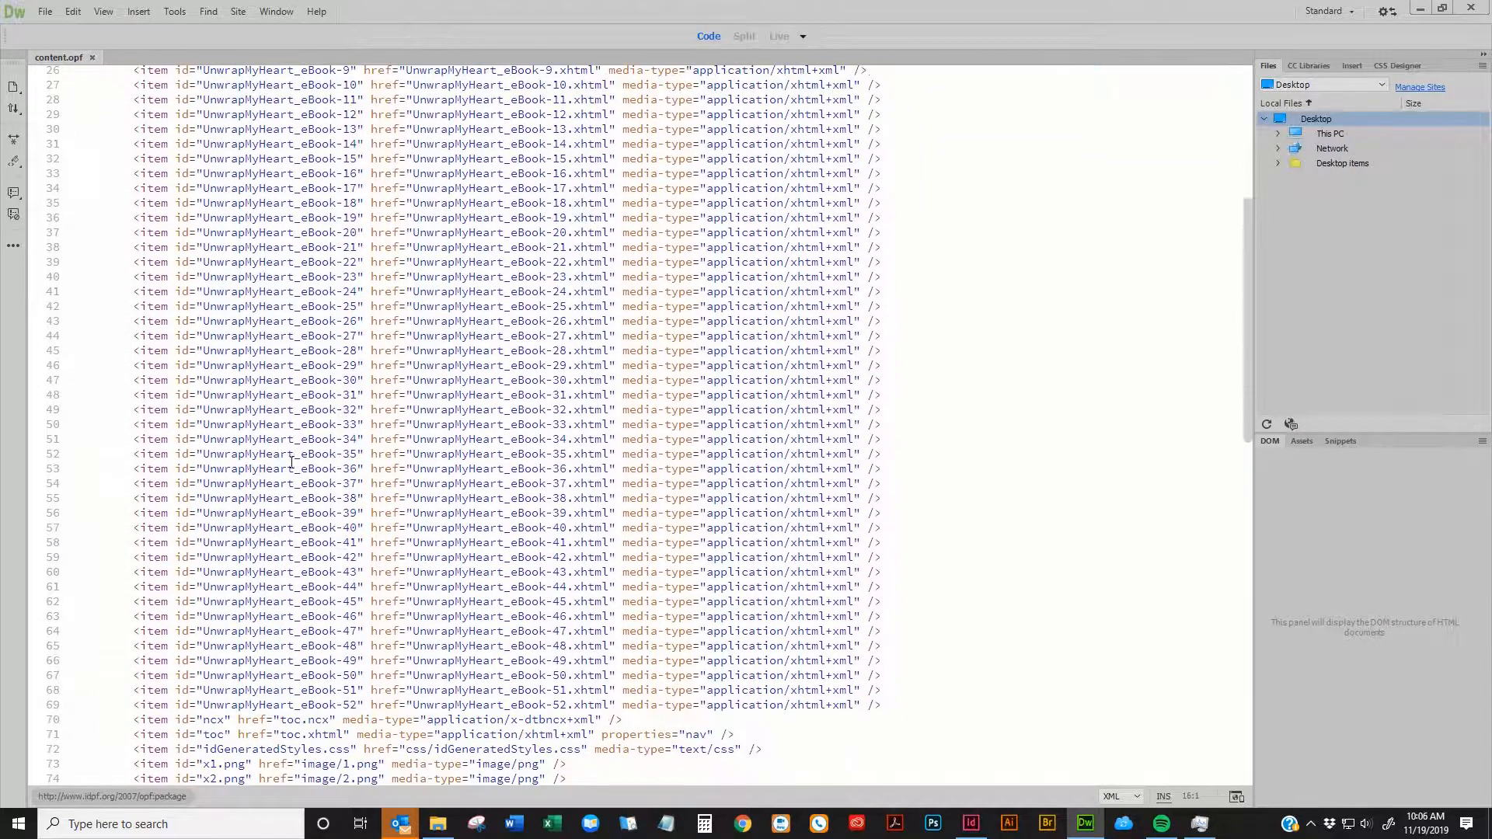
scroll(300, 460, "down", 3)
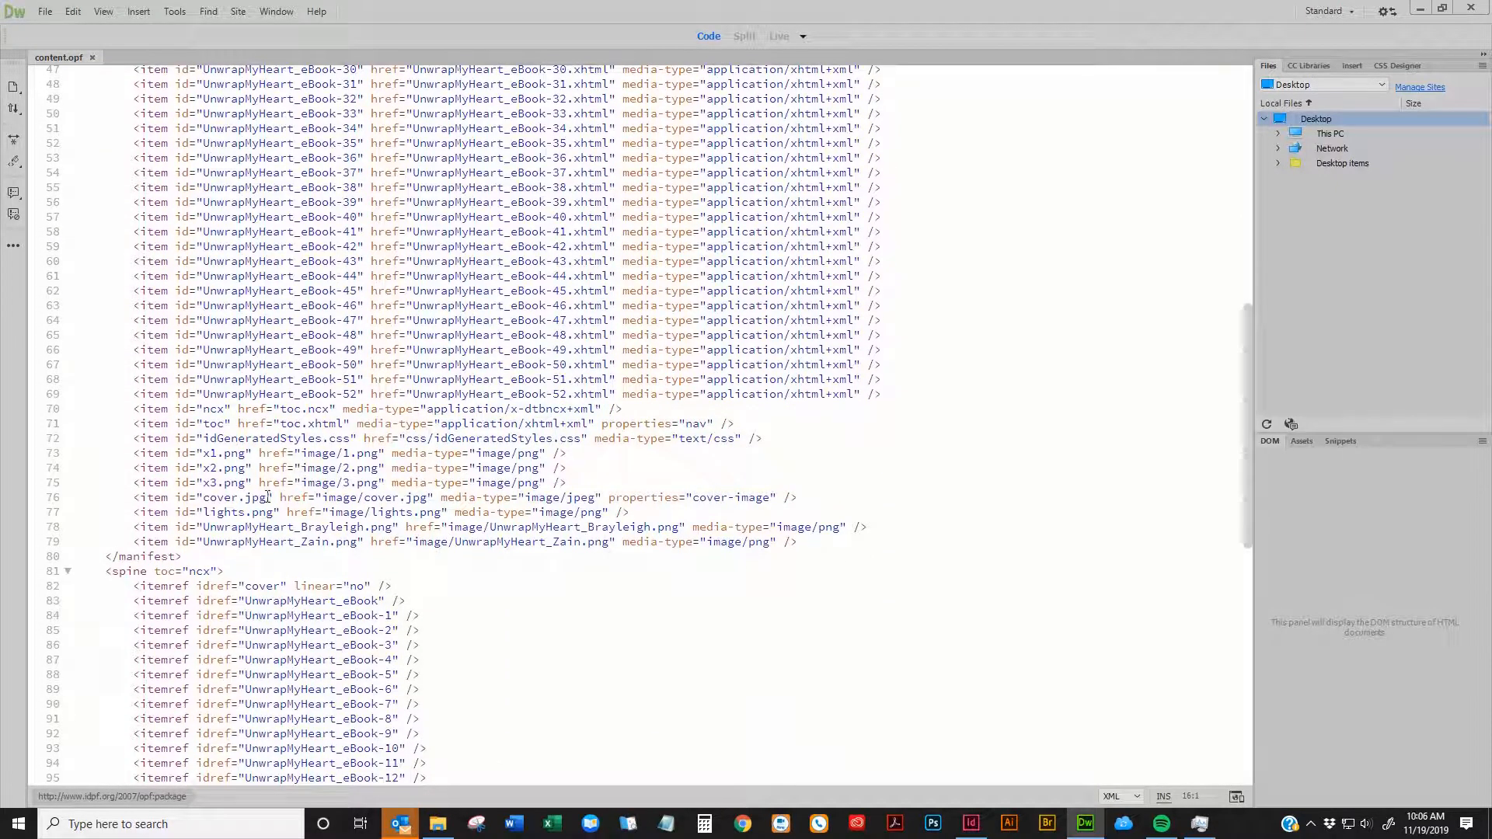
left_click(48, 483)
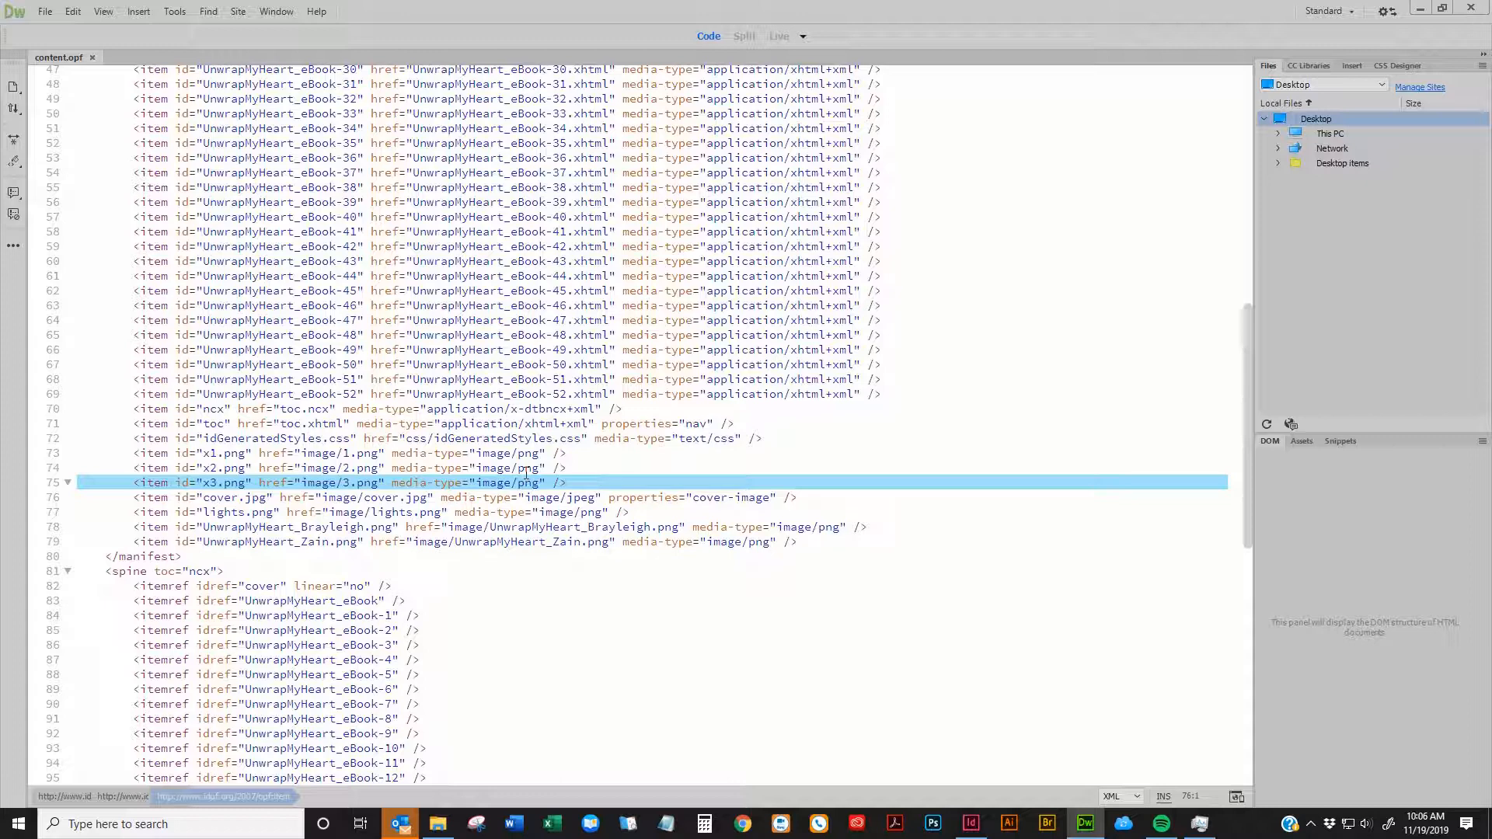
key("Delete")
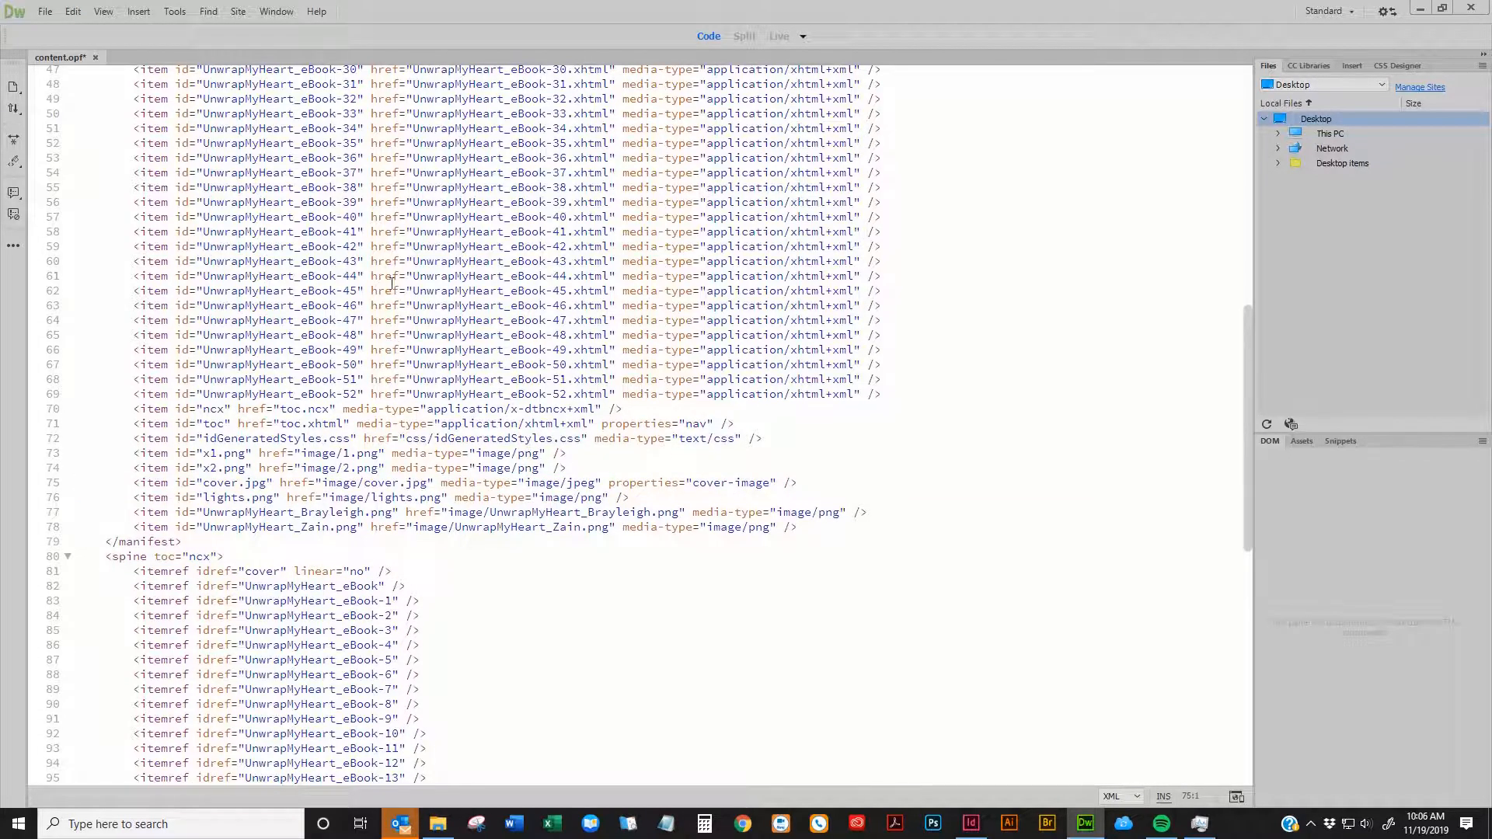
Check the spine and guide sections, and remove #_idContainer003 from the Table of Contents reference, keeping UnwrapMyHeart_eBook-2.xhtml as its target
scroll(416, 522, "down", 9)
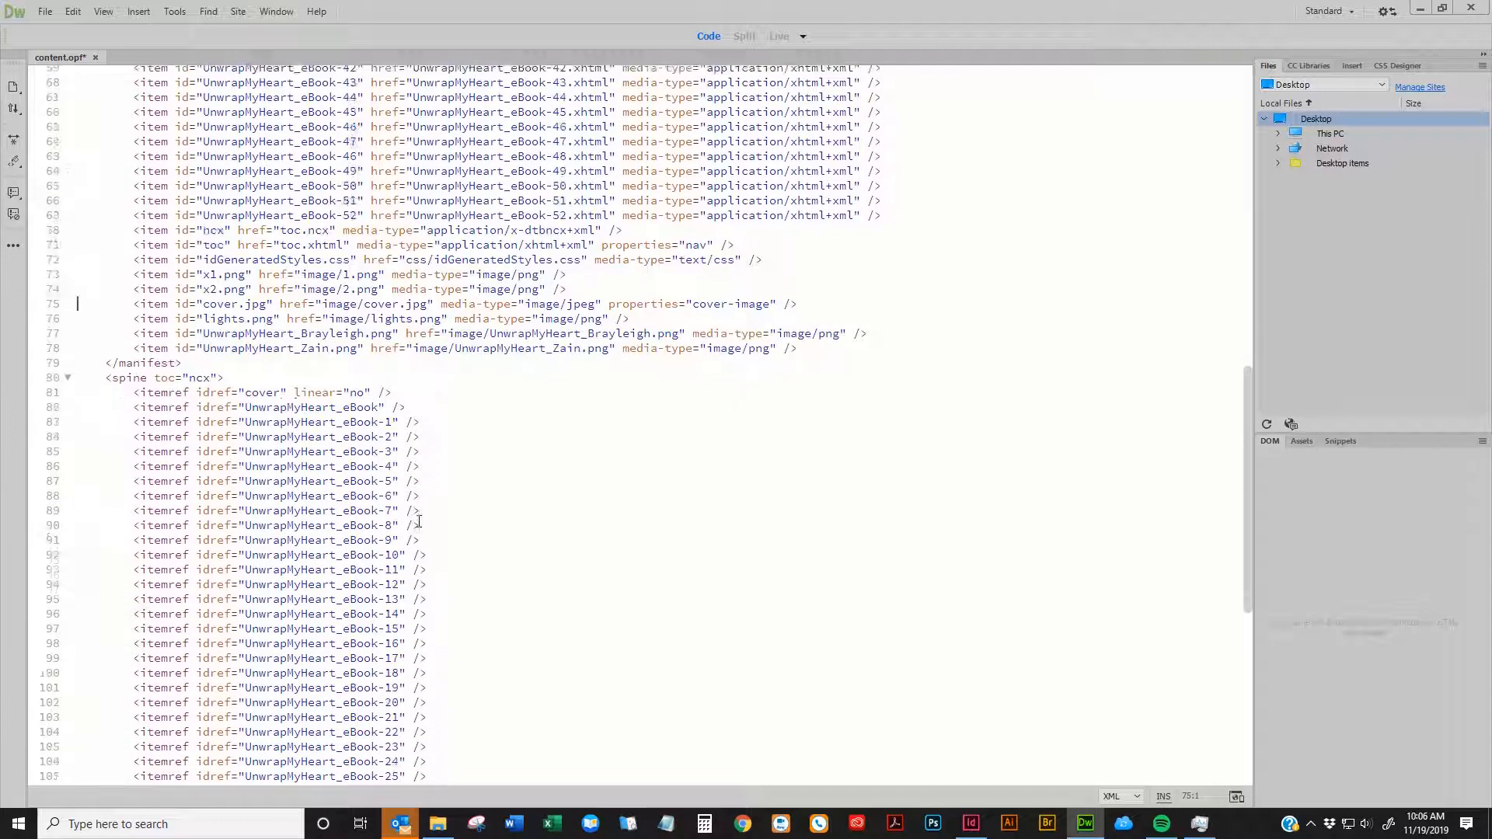
scroll(129, 357, "up", 2)
left_click(119, 248)
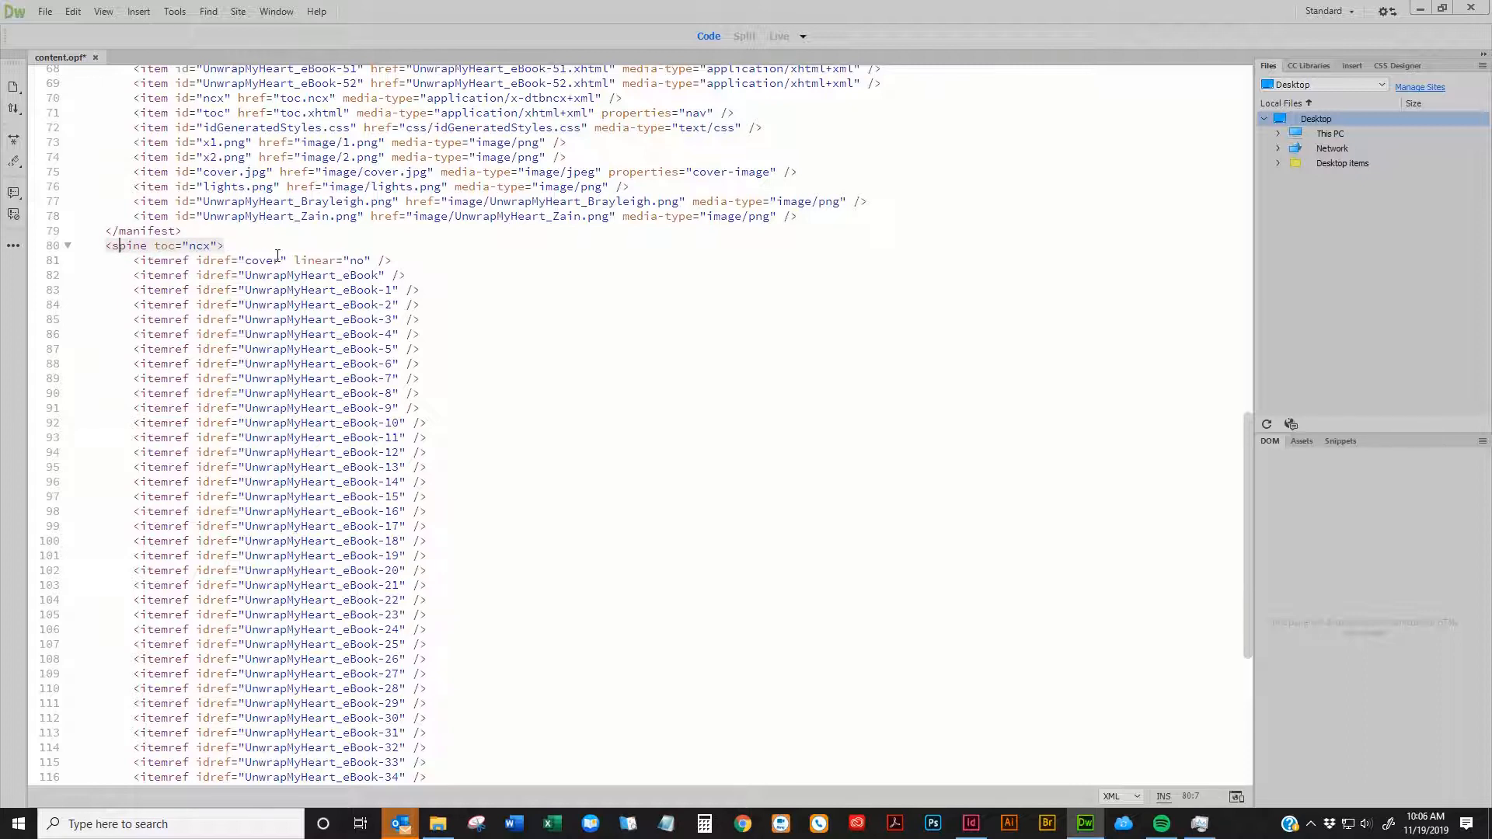
scroll(319, 286, "down", 8)
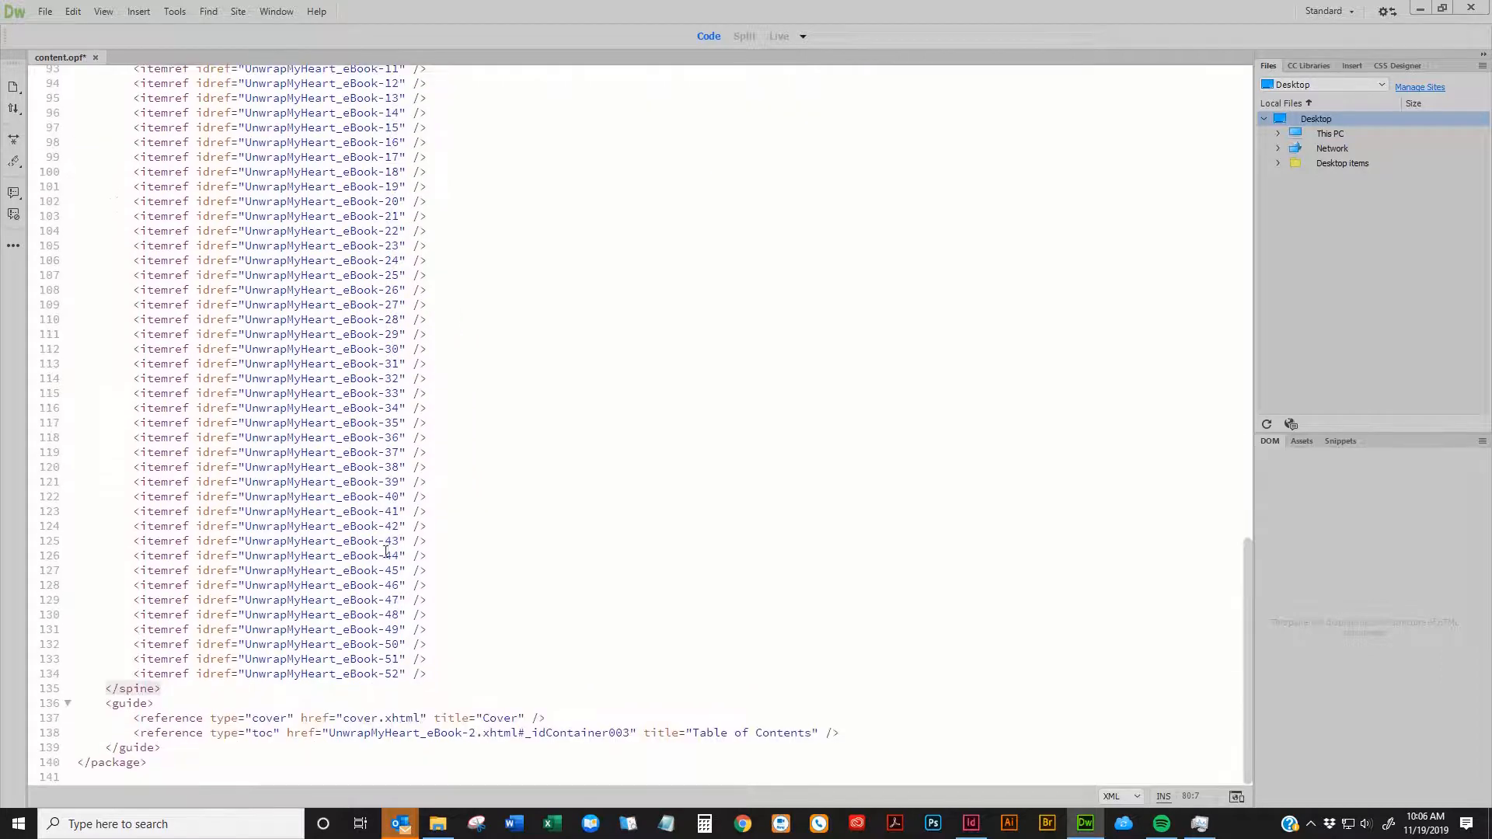
left_click(134, 703)
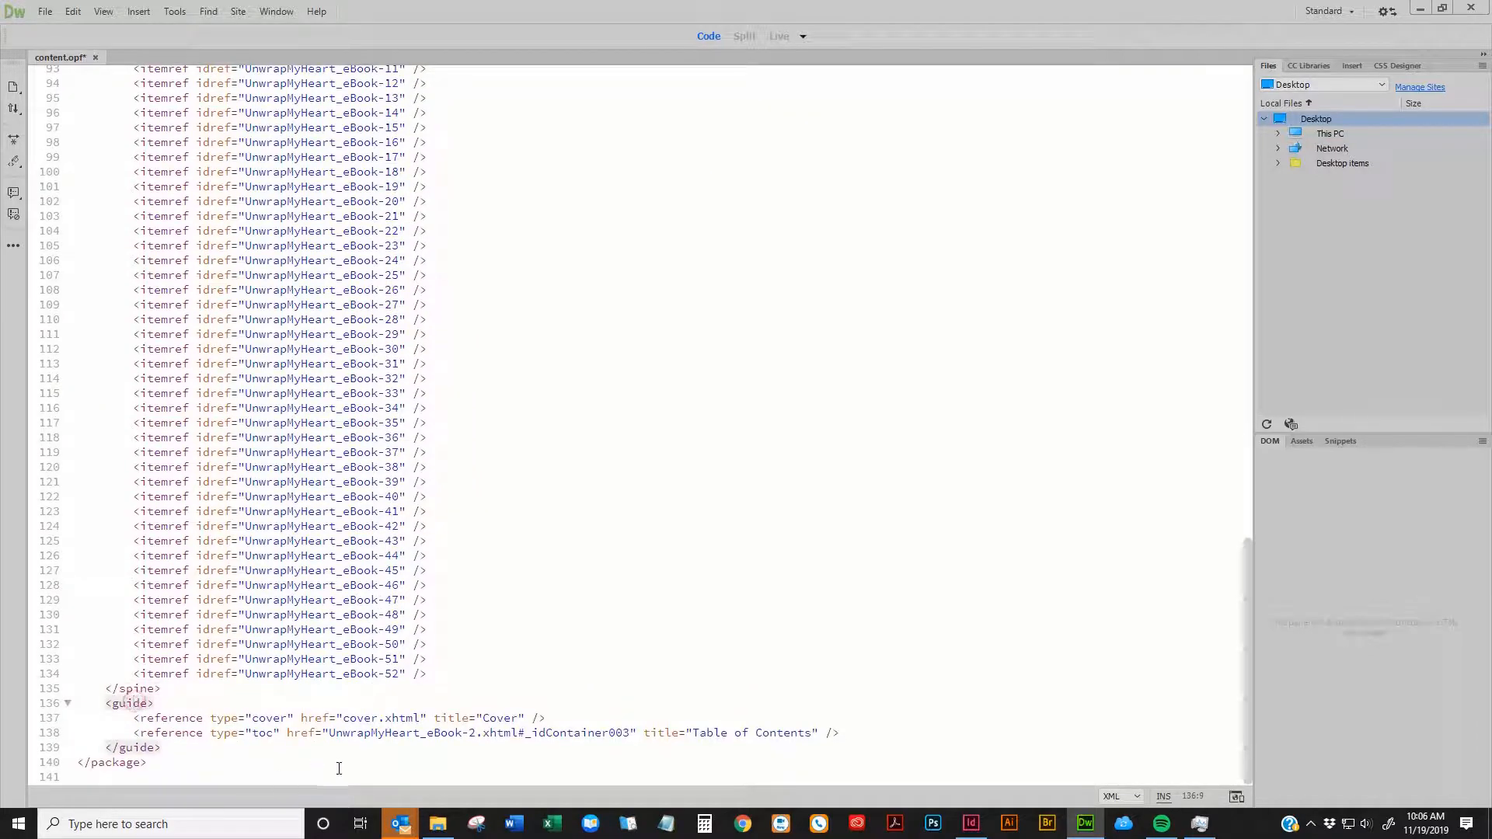
left_click_drag(631, 732, 519, 733)
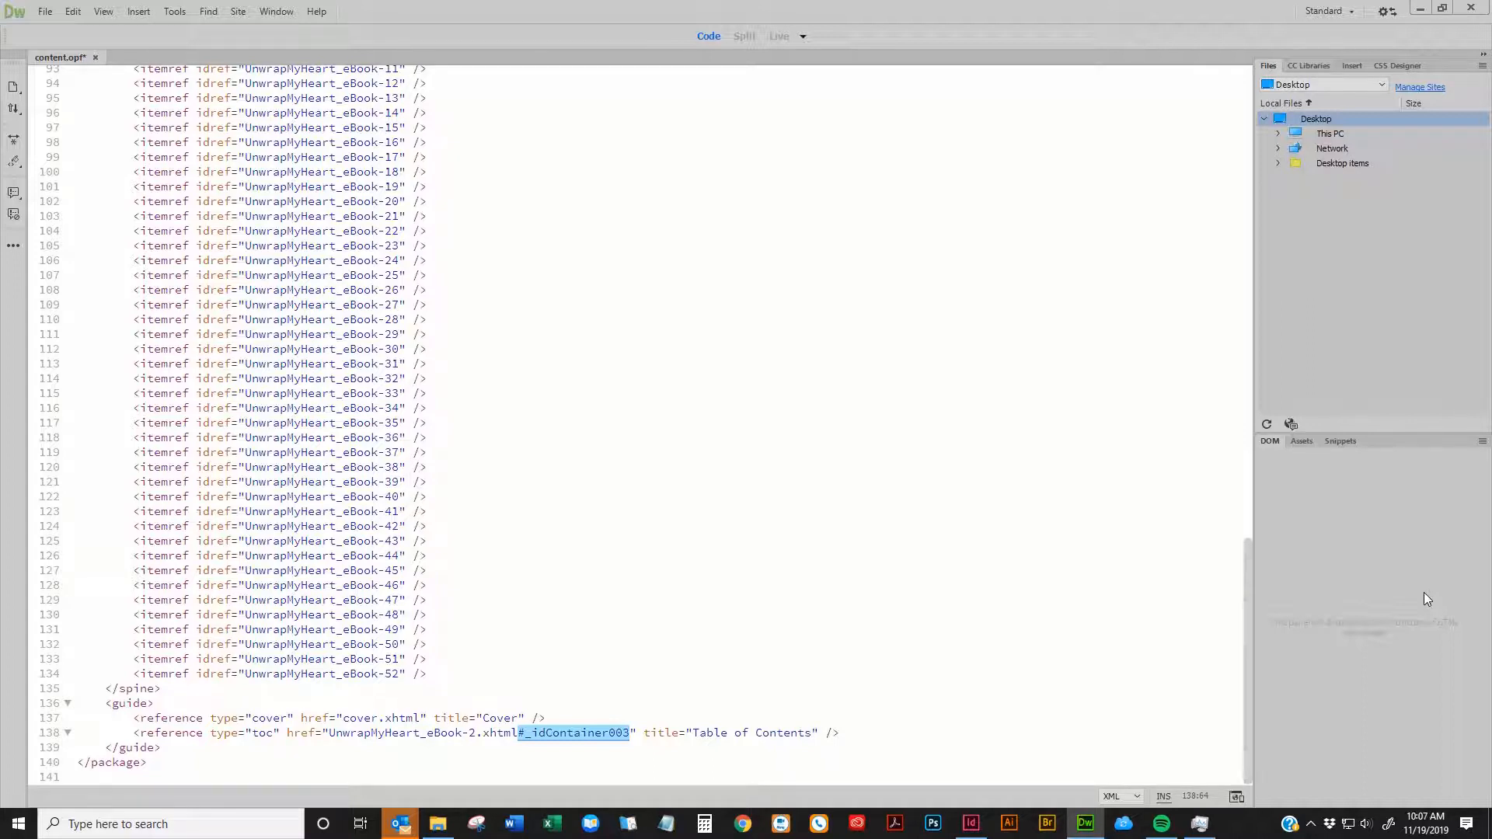
key("Delete")
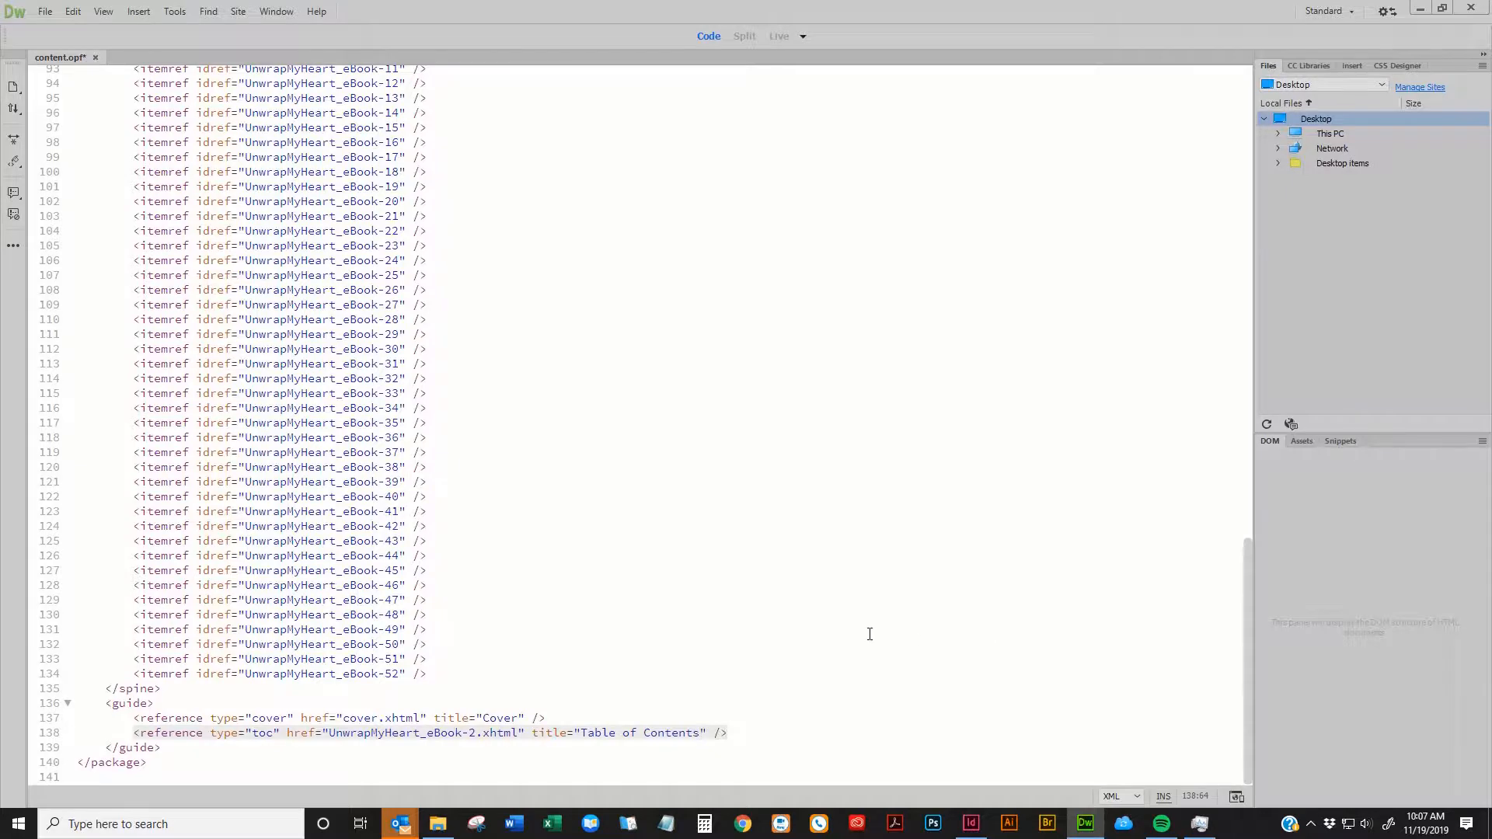
Look over the whole edited content.opf once more, and close it with its changes saved
scroll(869, 634, "up", 20)
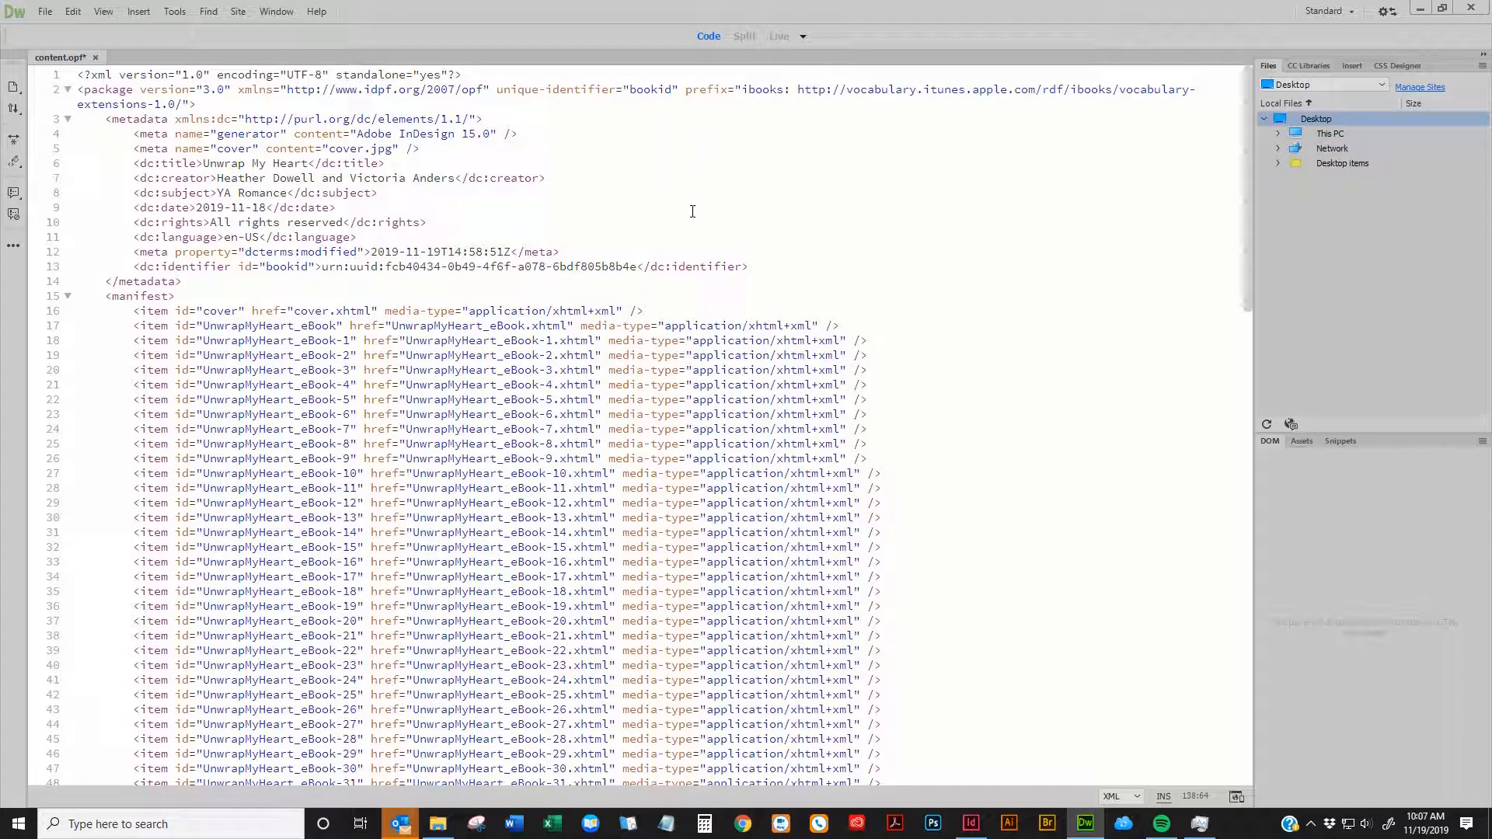
scroll(692, 211, "down", 20)
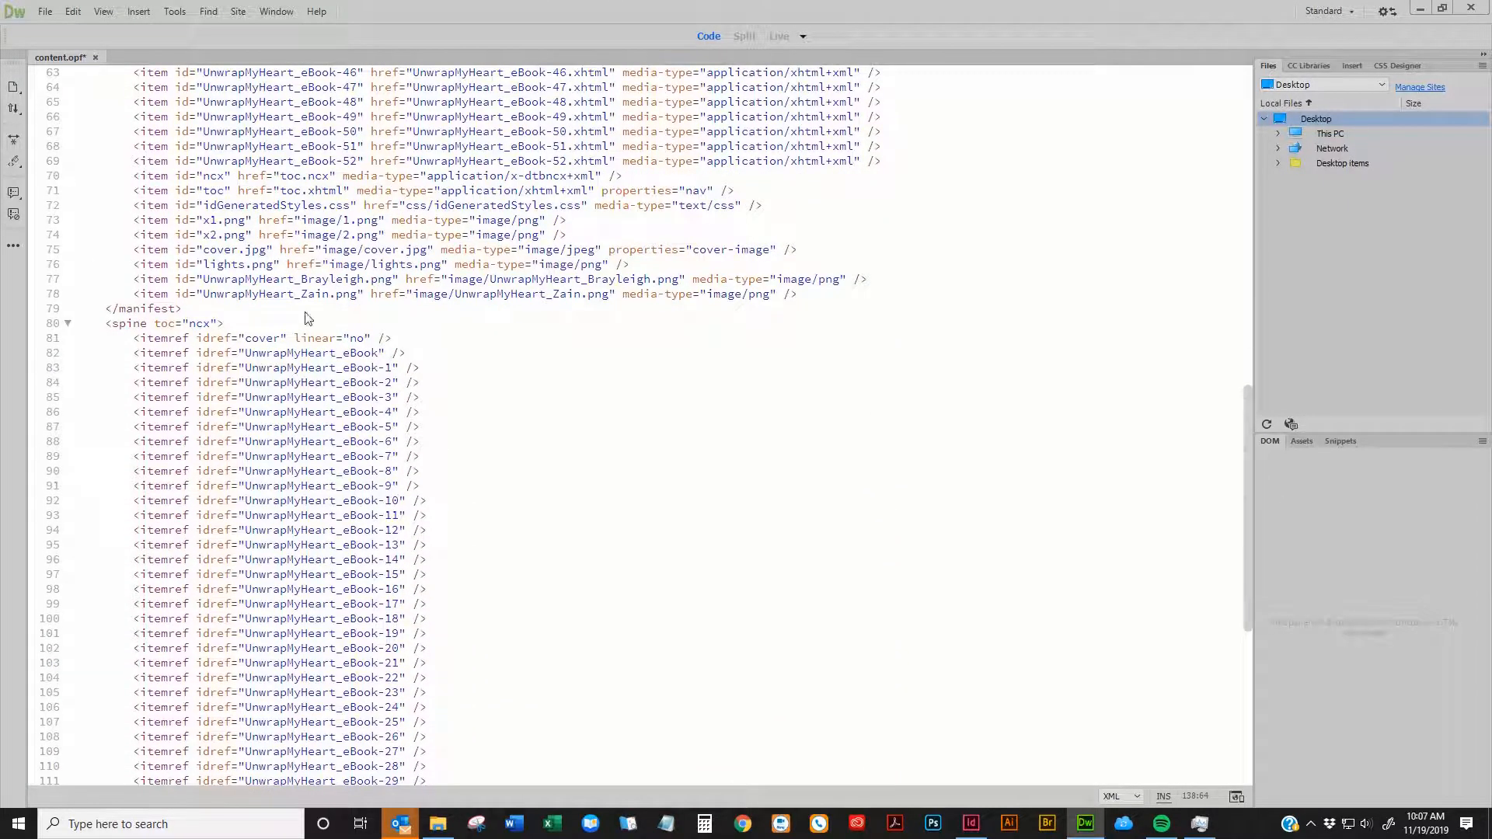
scroll(367, 409, "down", 10)
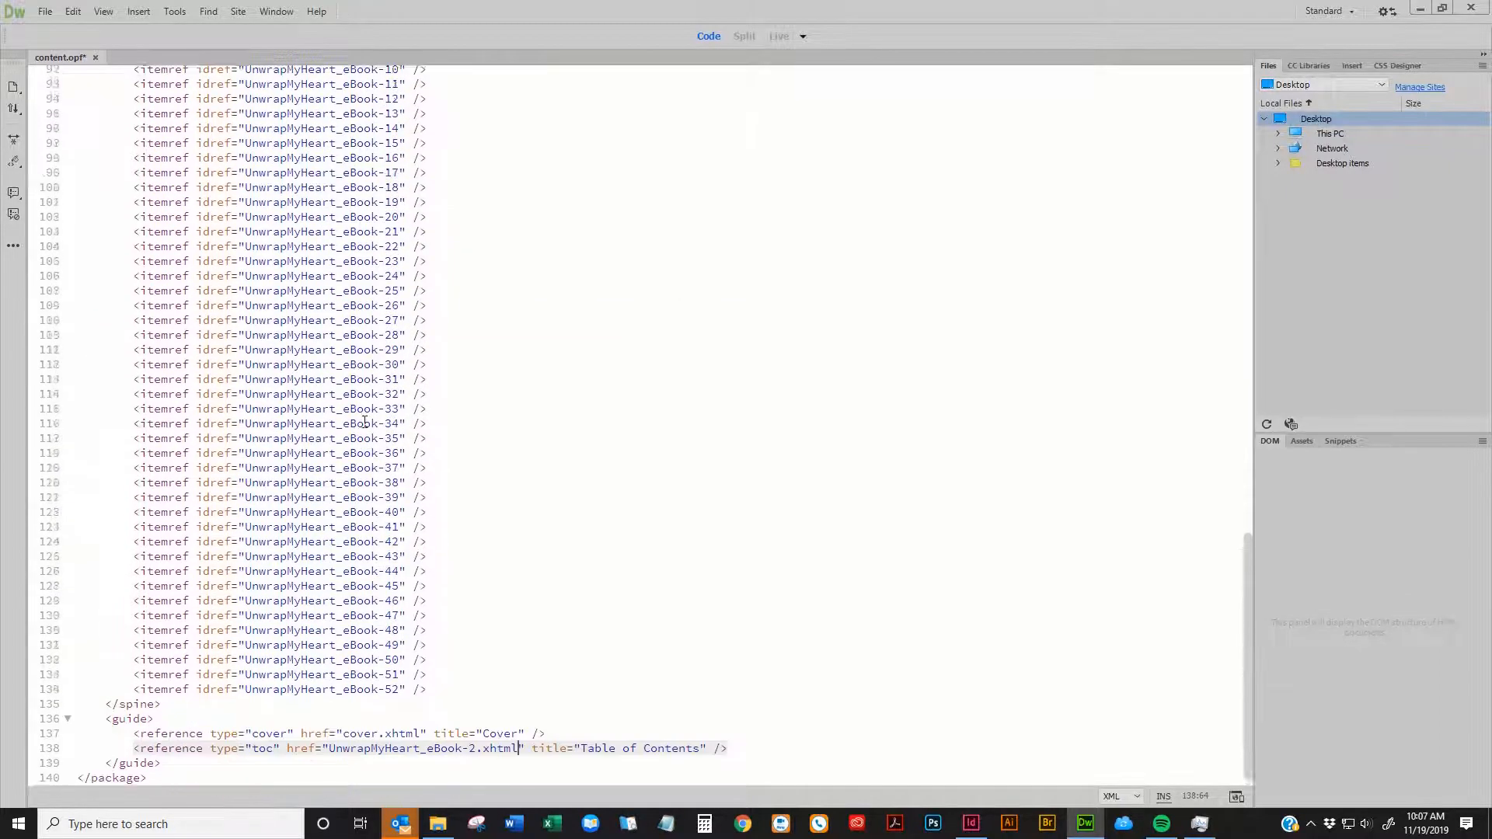
scroll(334, 335, "up", 20)
scroll(332, 325, "up", 10)
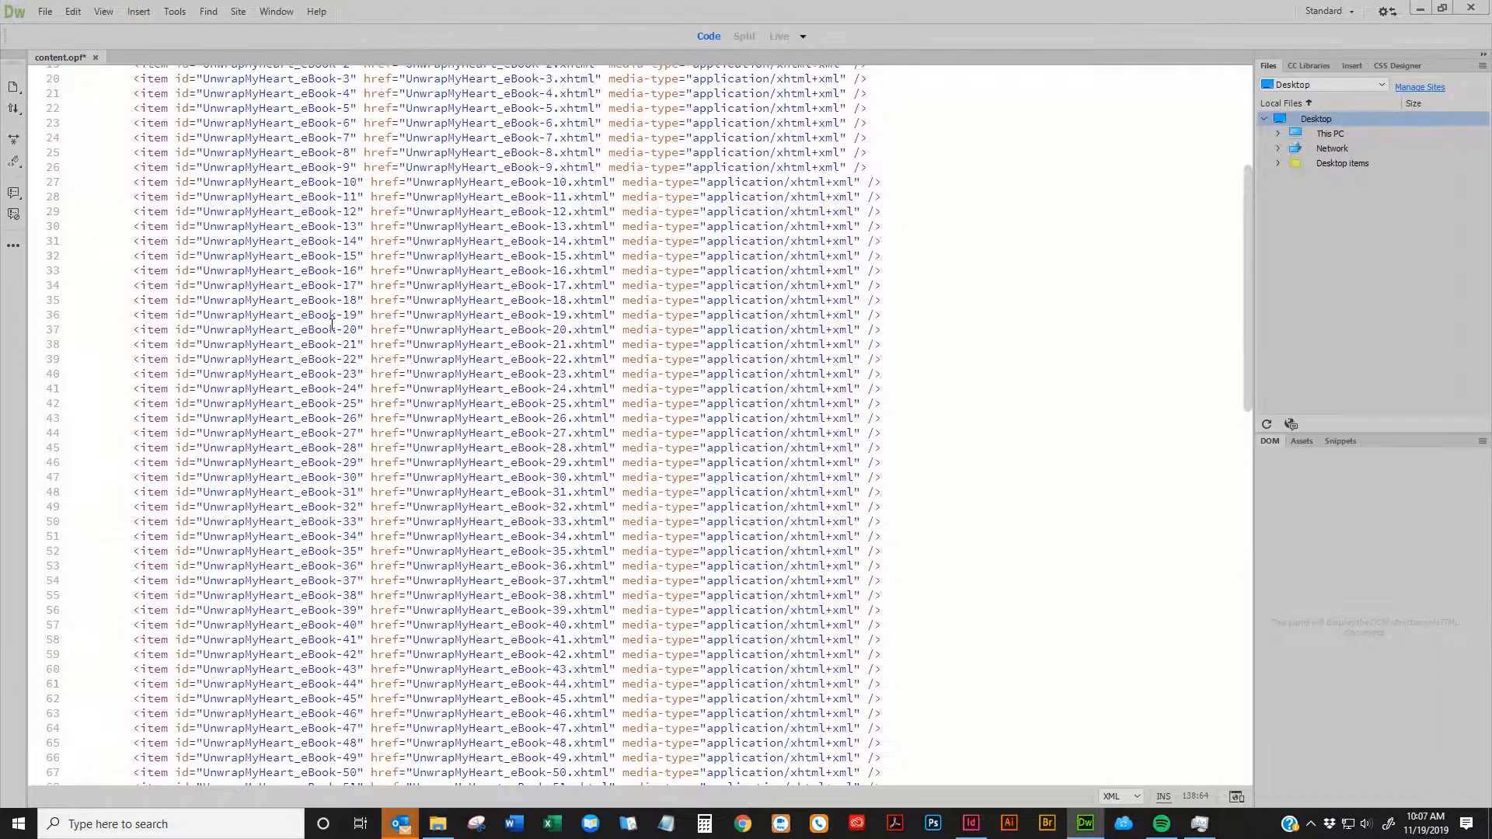
left_click(96, 58)
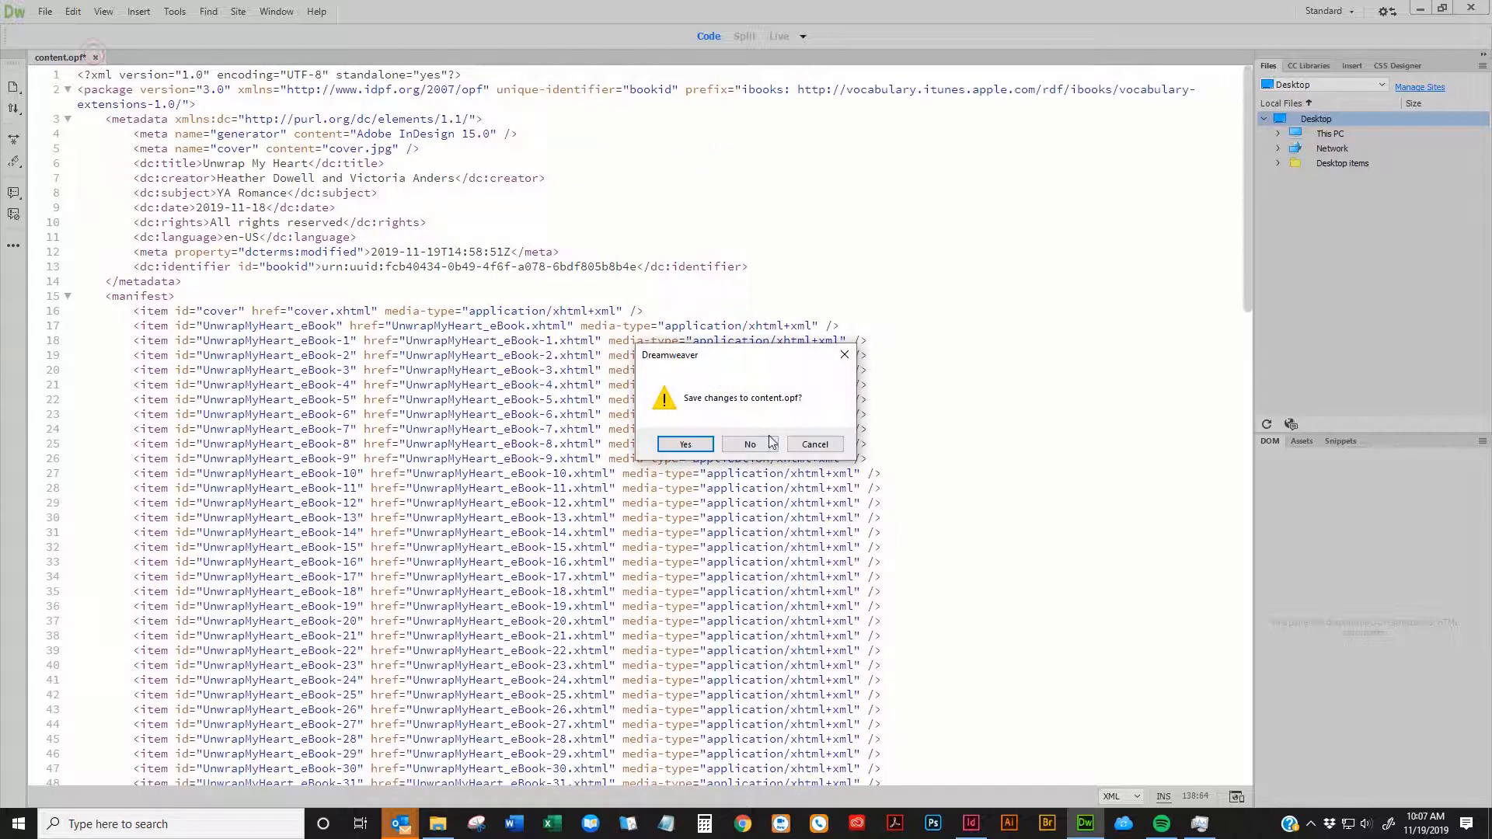
left_click(702, 443)
Open UnwrapMyHeart_eBook.xhtml from the OEBPS folder in Dreamweaver and look through its title page image in the preview
left_click(439, 824)
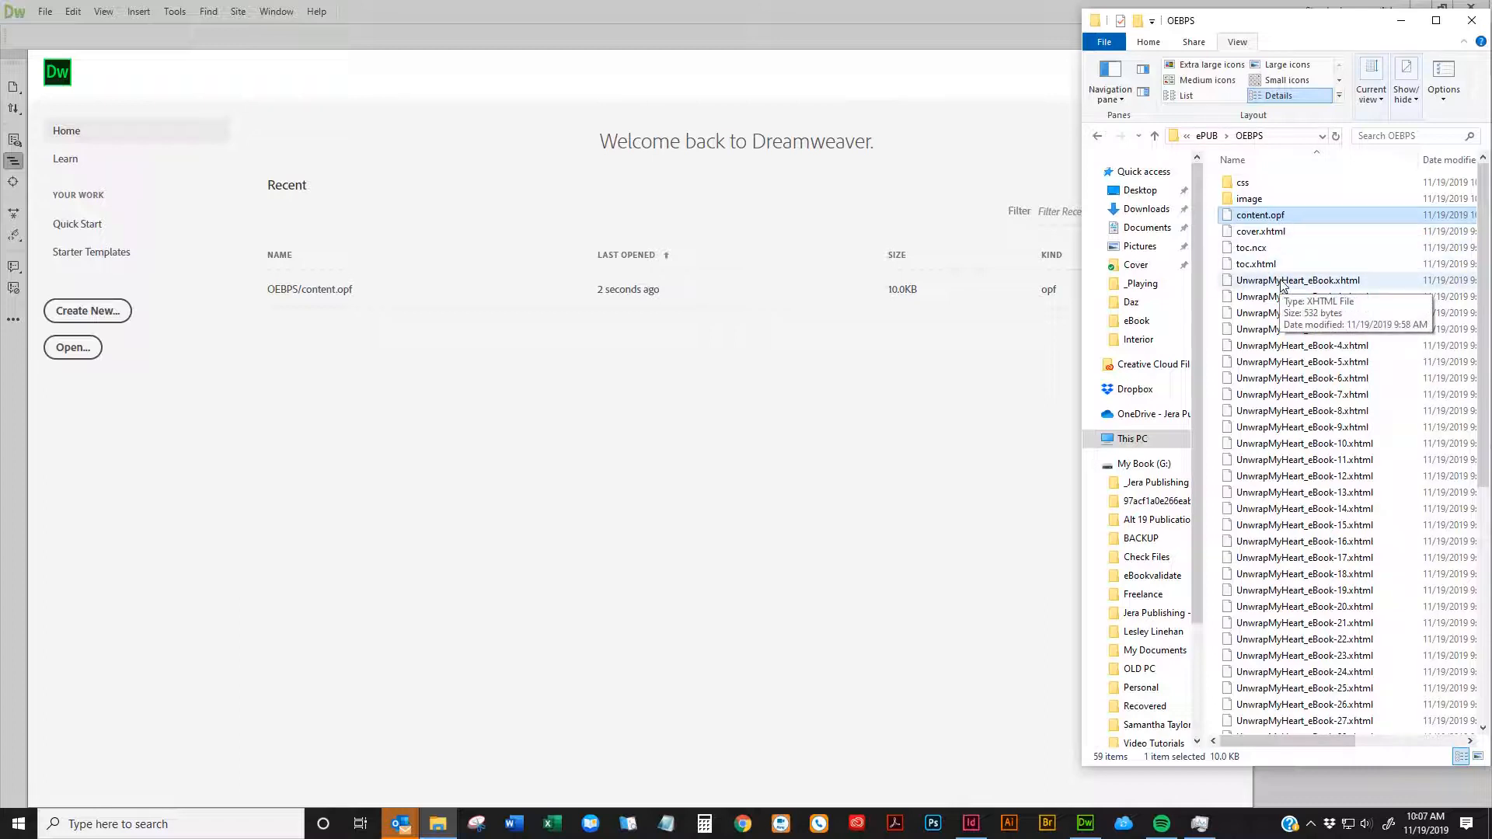
left_click_drag(1282, 283, 752, 41)
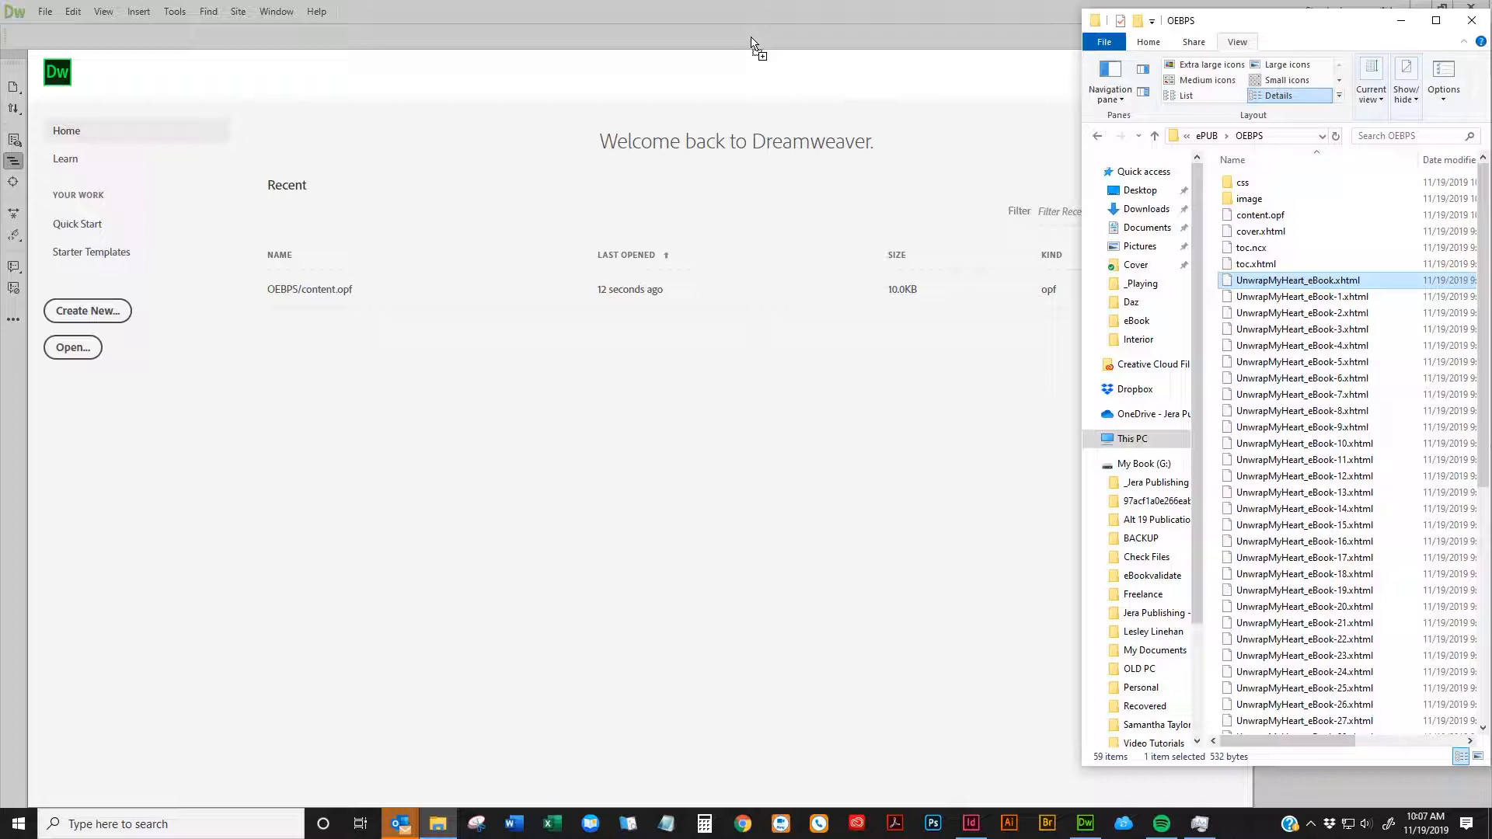
left_click_drag(752, 41, 753, 44)
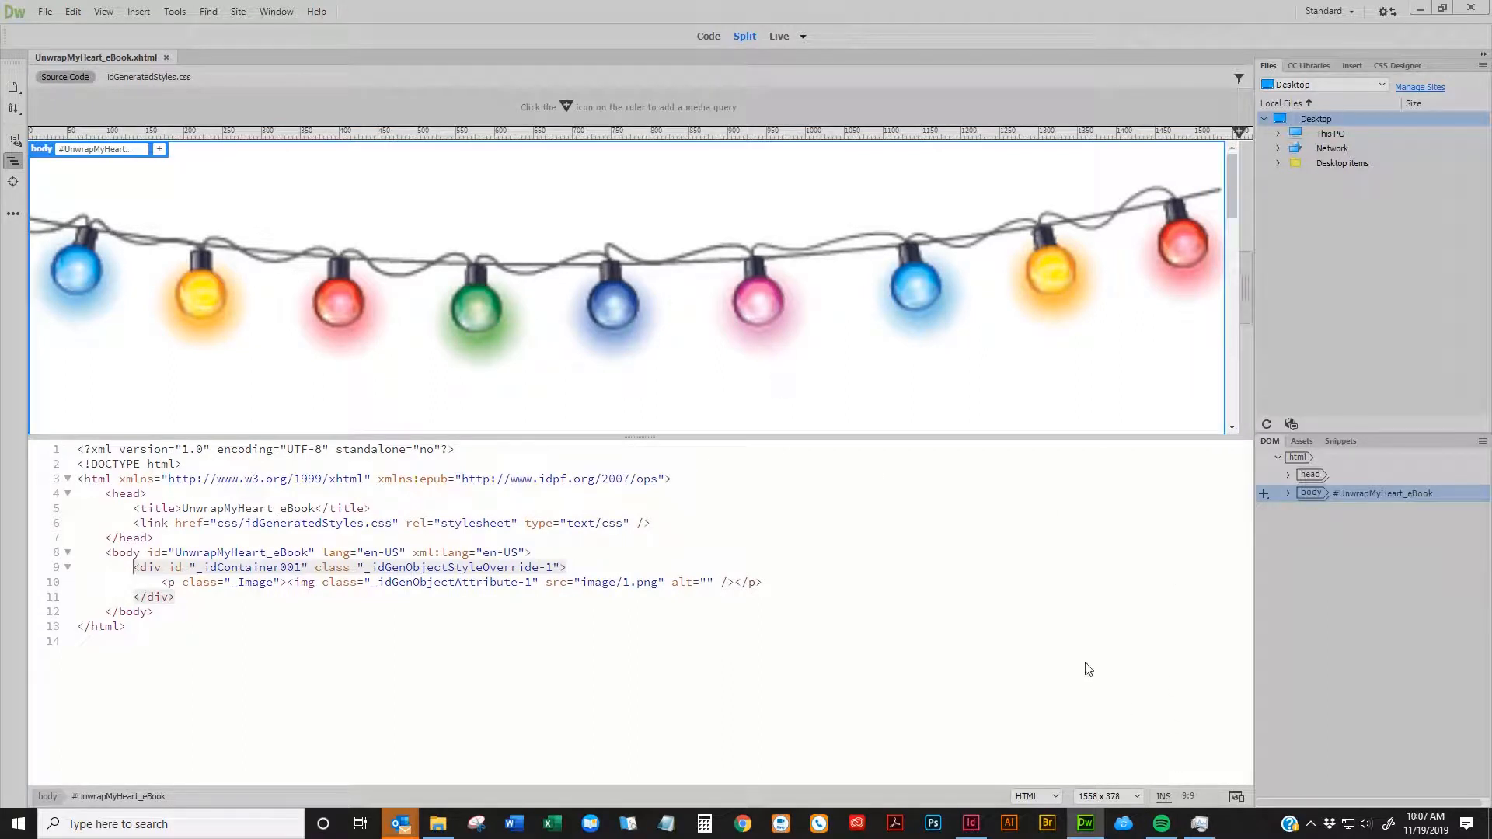
left_click(1037, 635)
left_click(832, 553)
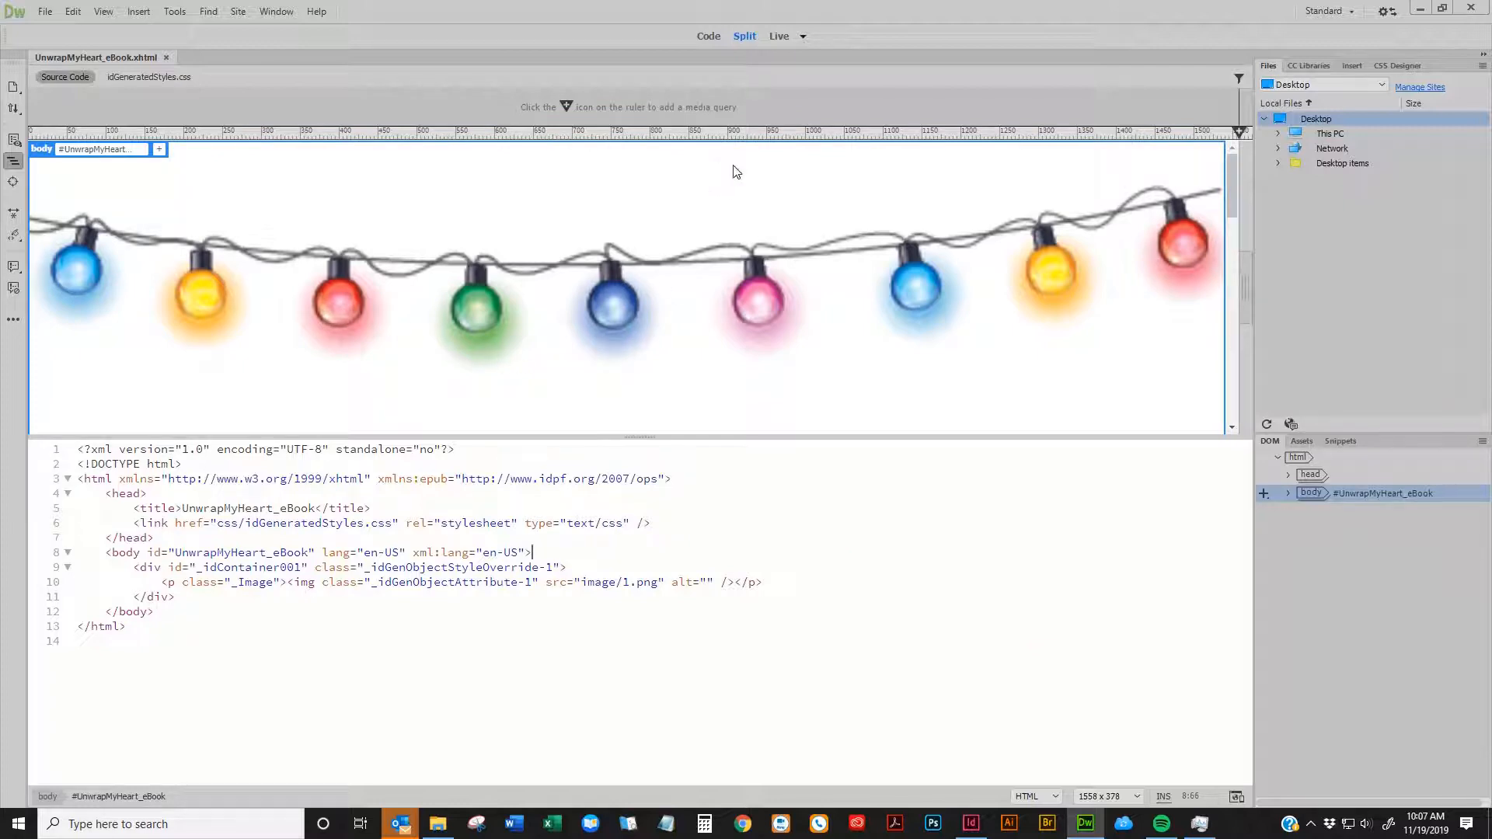
scroll(749, 388, "down", 3)
scroll(748, 404, "up", 3)
scroll(746, 418, "down", 5)
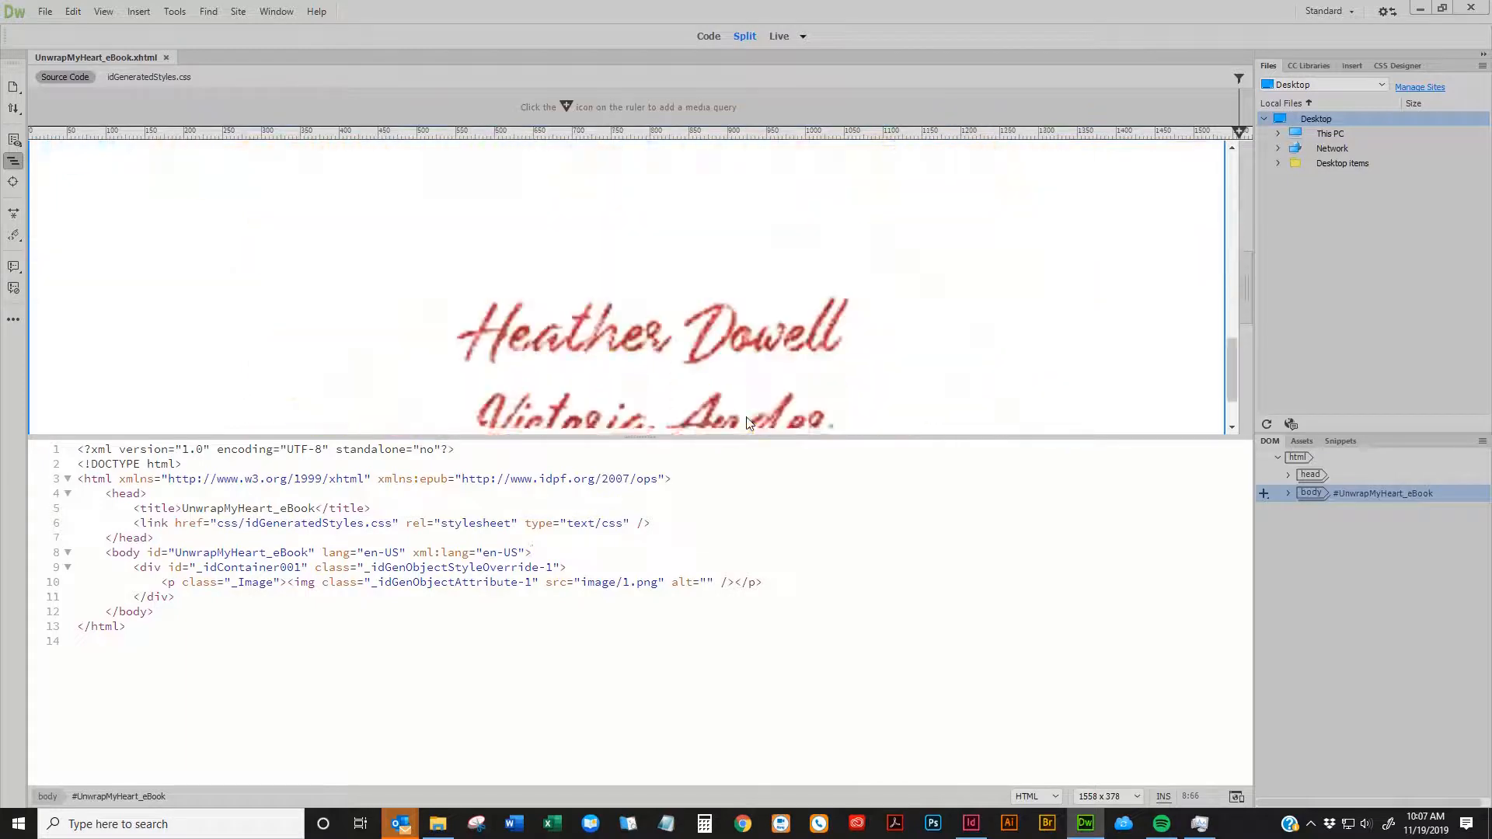
Change the split view of UnwrapMyHeart_eBook.xhtml to a vertical split of preview and code
left_click(744, 36)
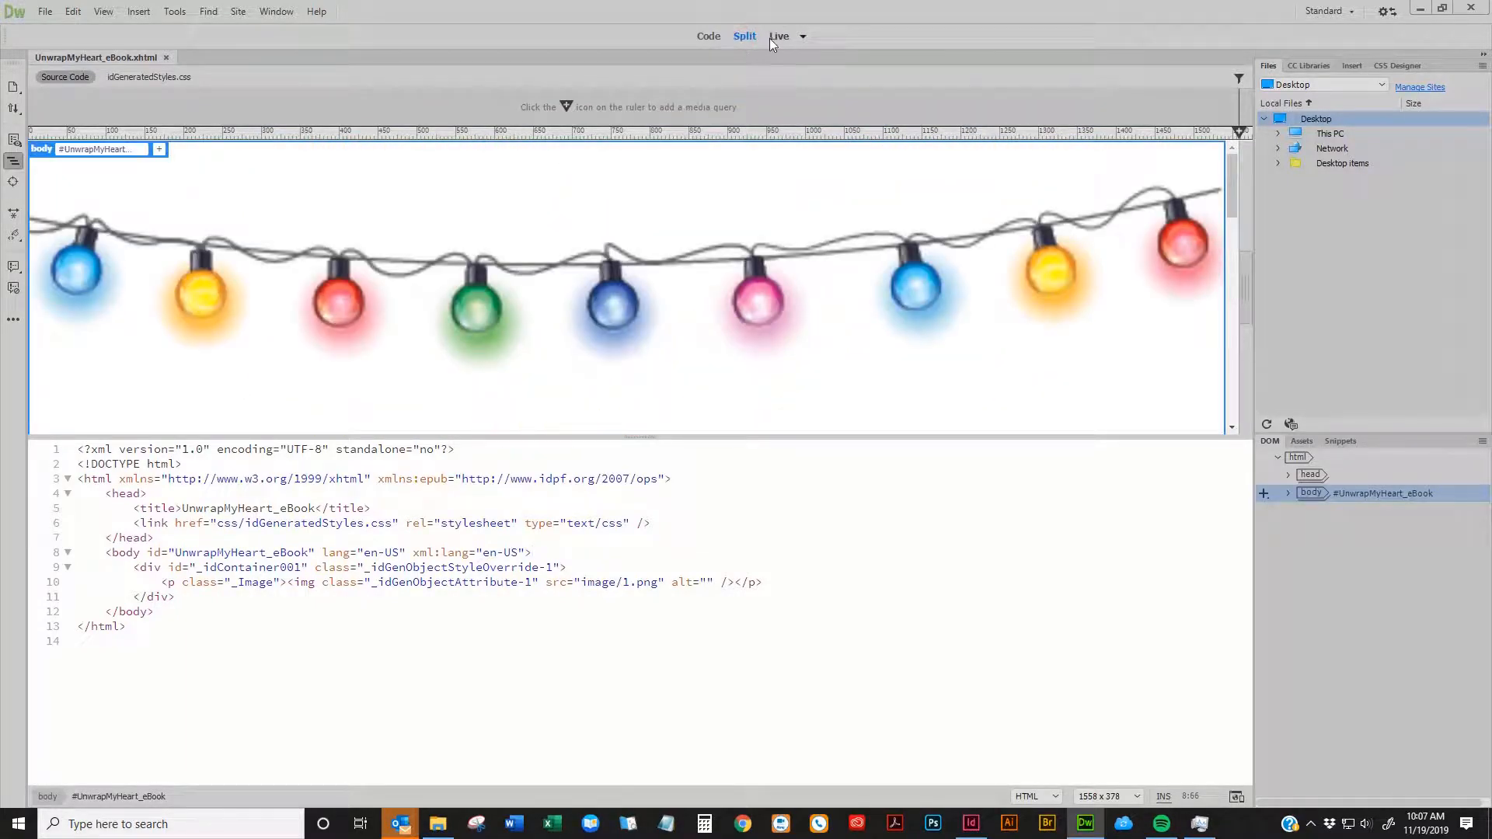
left_click(107, 12)
left_click(155, 60)
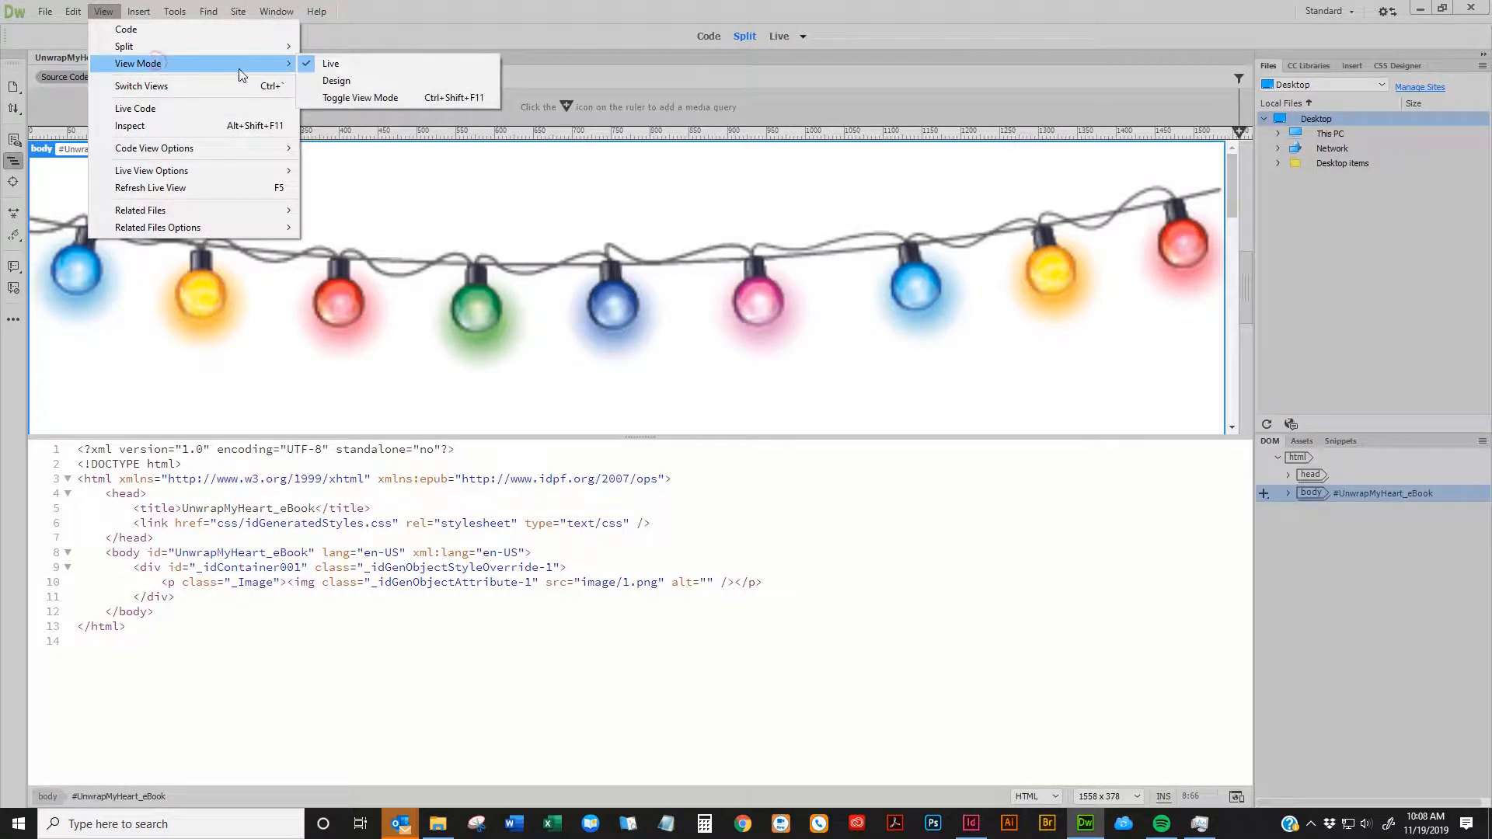
mouse_move(216, 48)
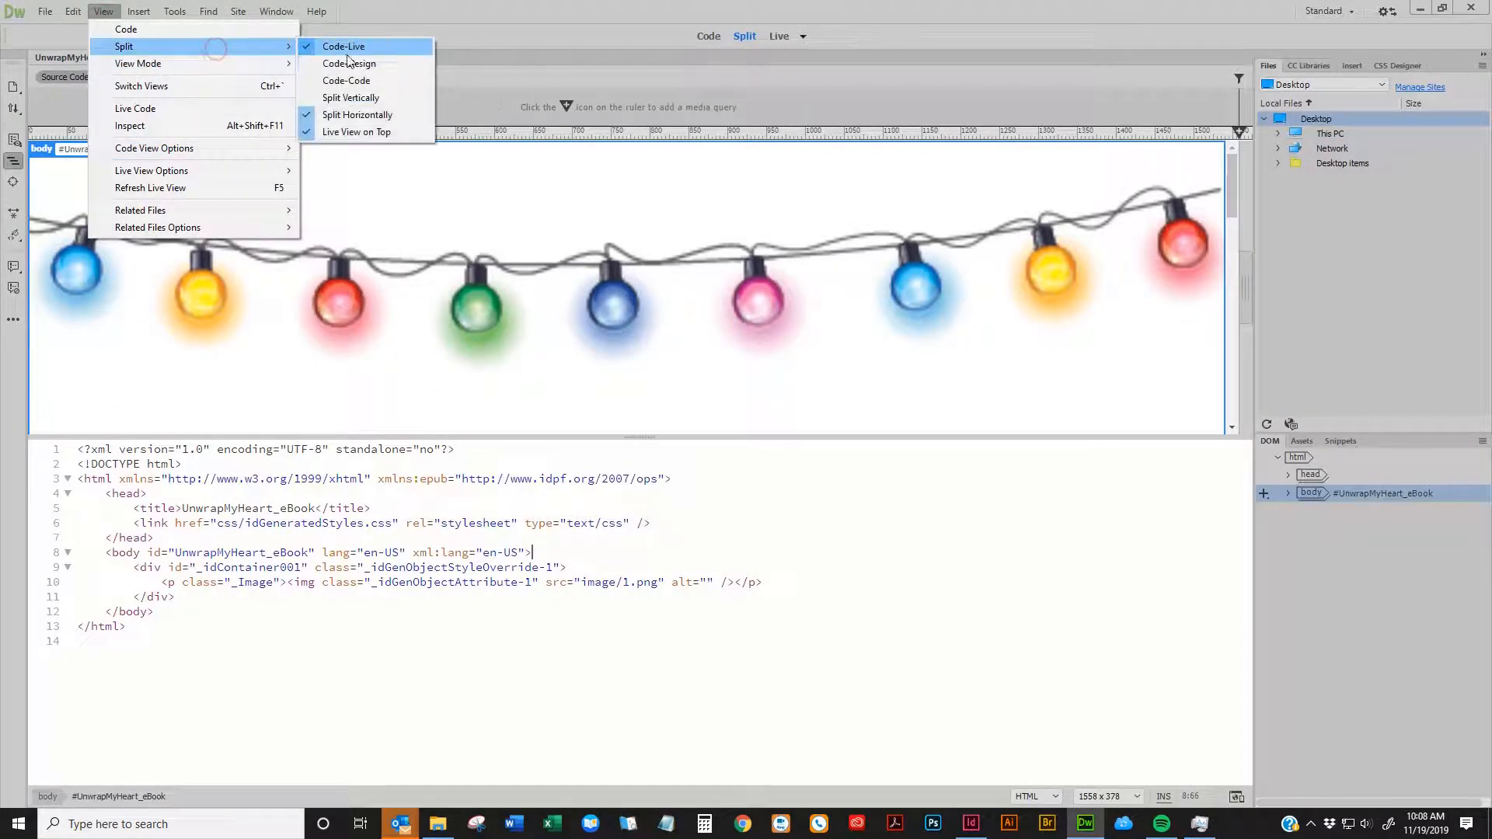
left_click(344, 99)
Examine the title page image in the preview and its img tag's image/1.png source and alt attribute in the code
left_click(292, 278)
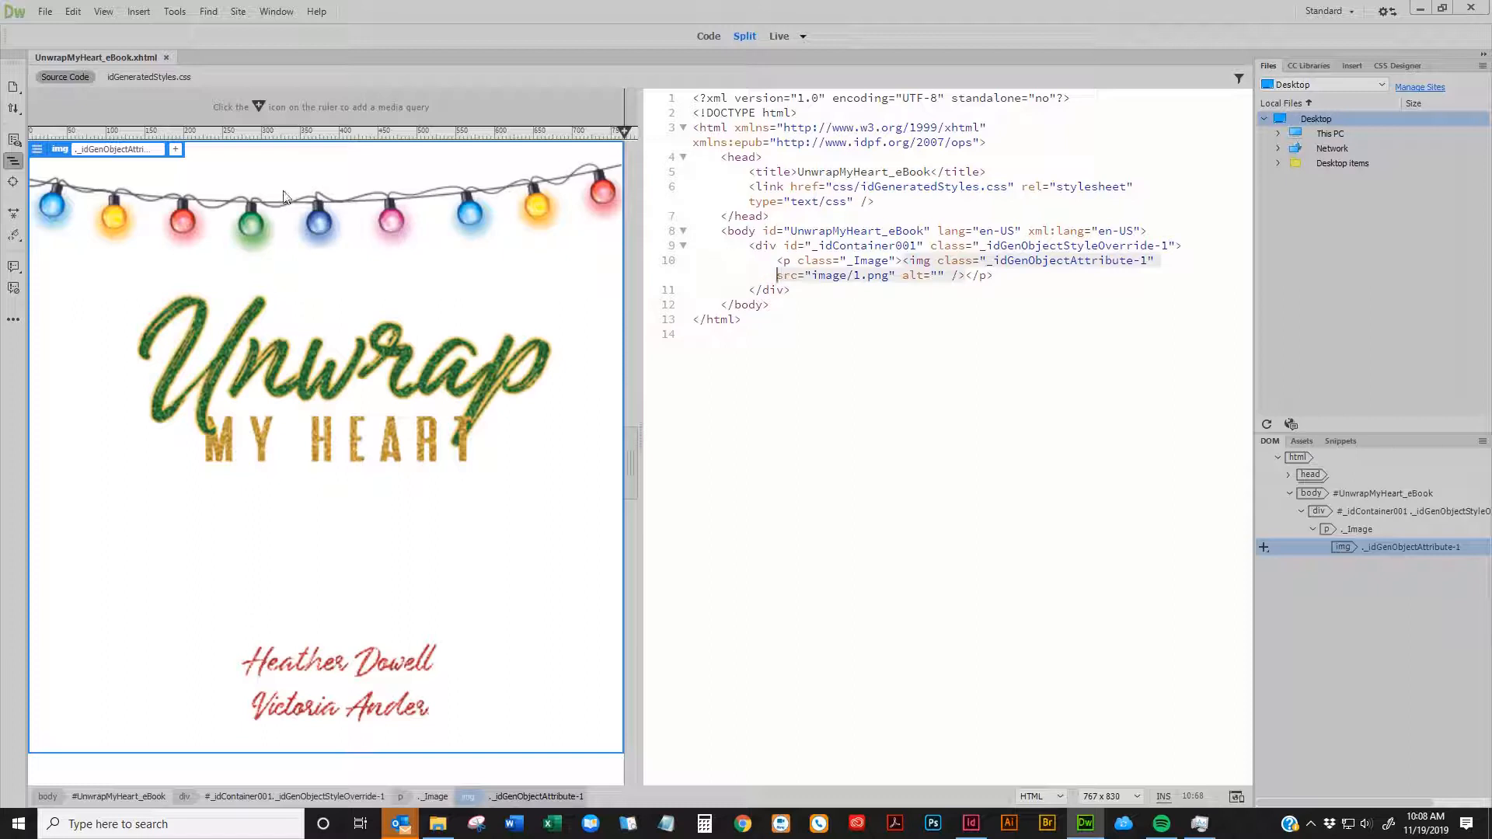
left_click(277, 362)
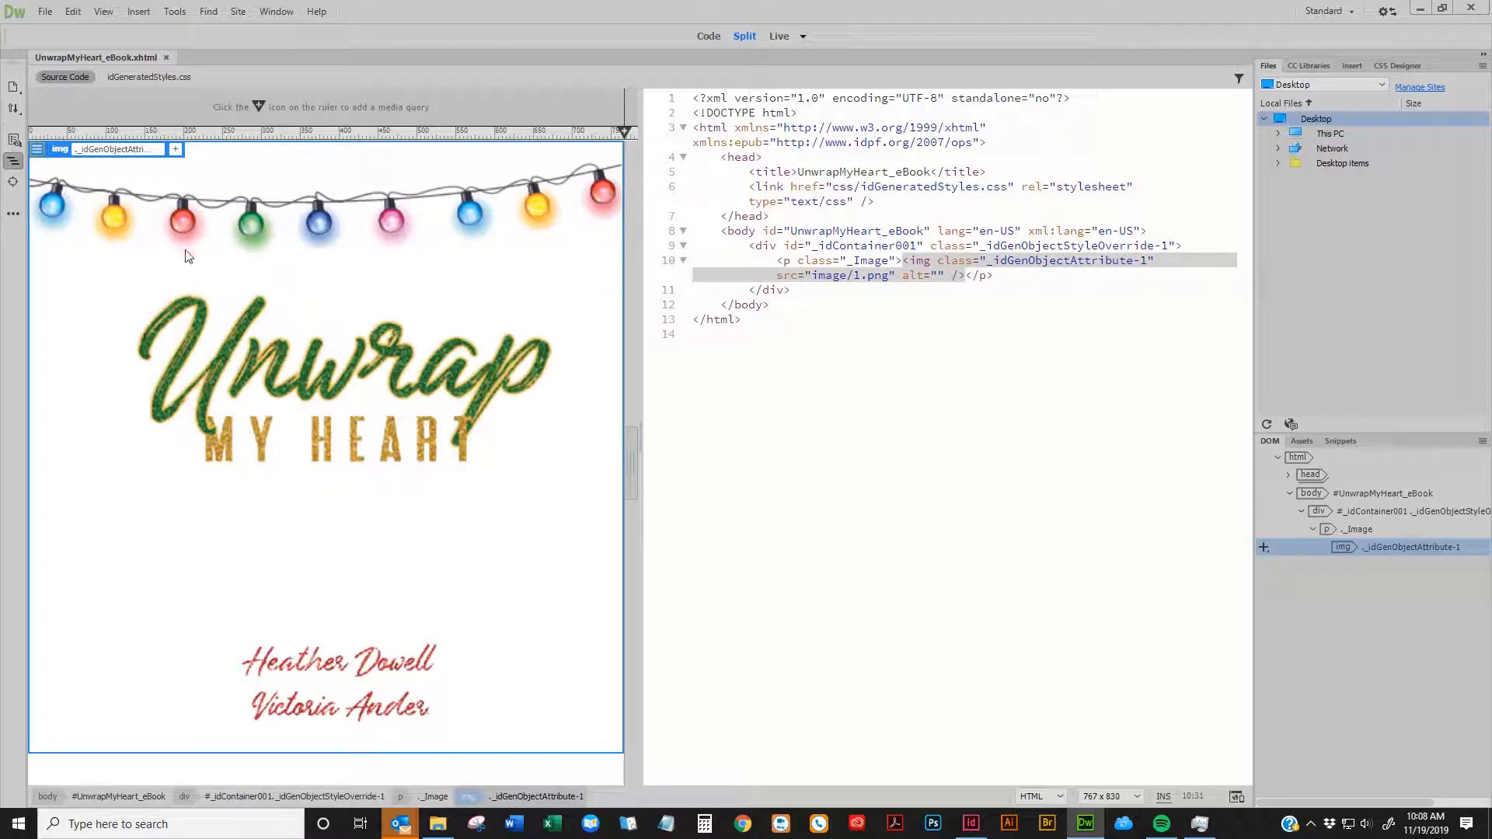
left_click(890, 275)
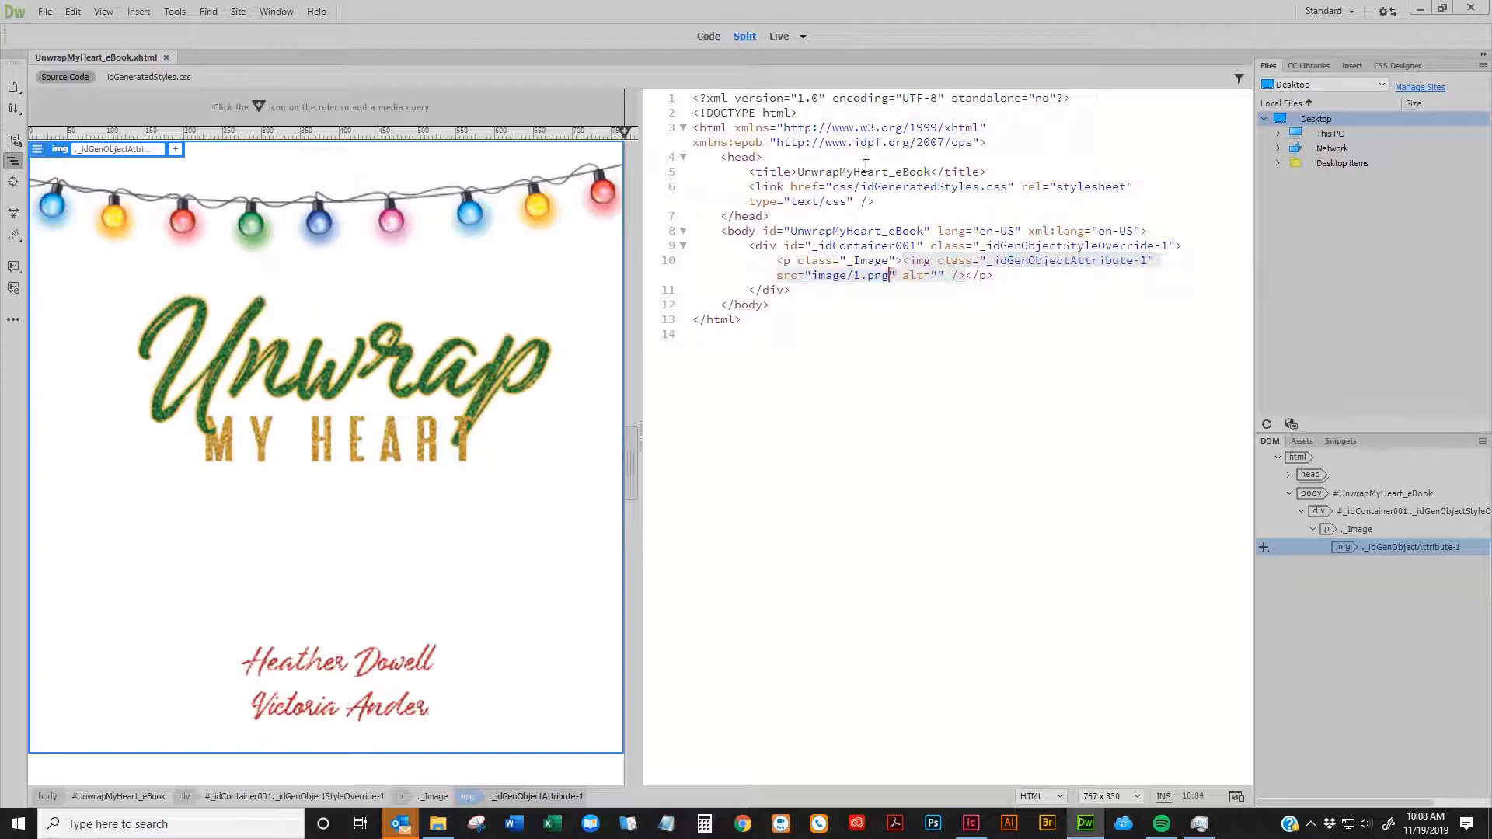
left_click(936, 277)
left_click(839, 307)
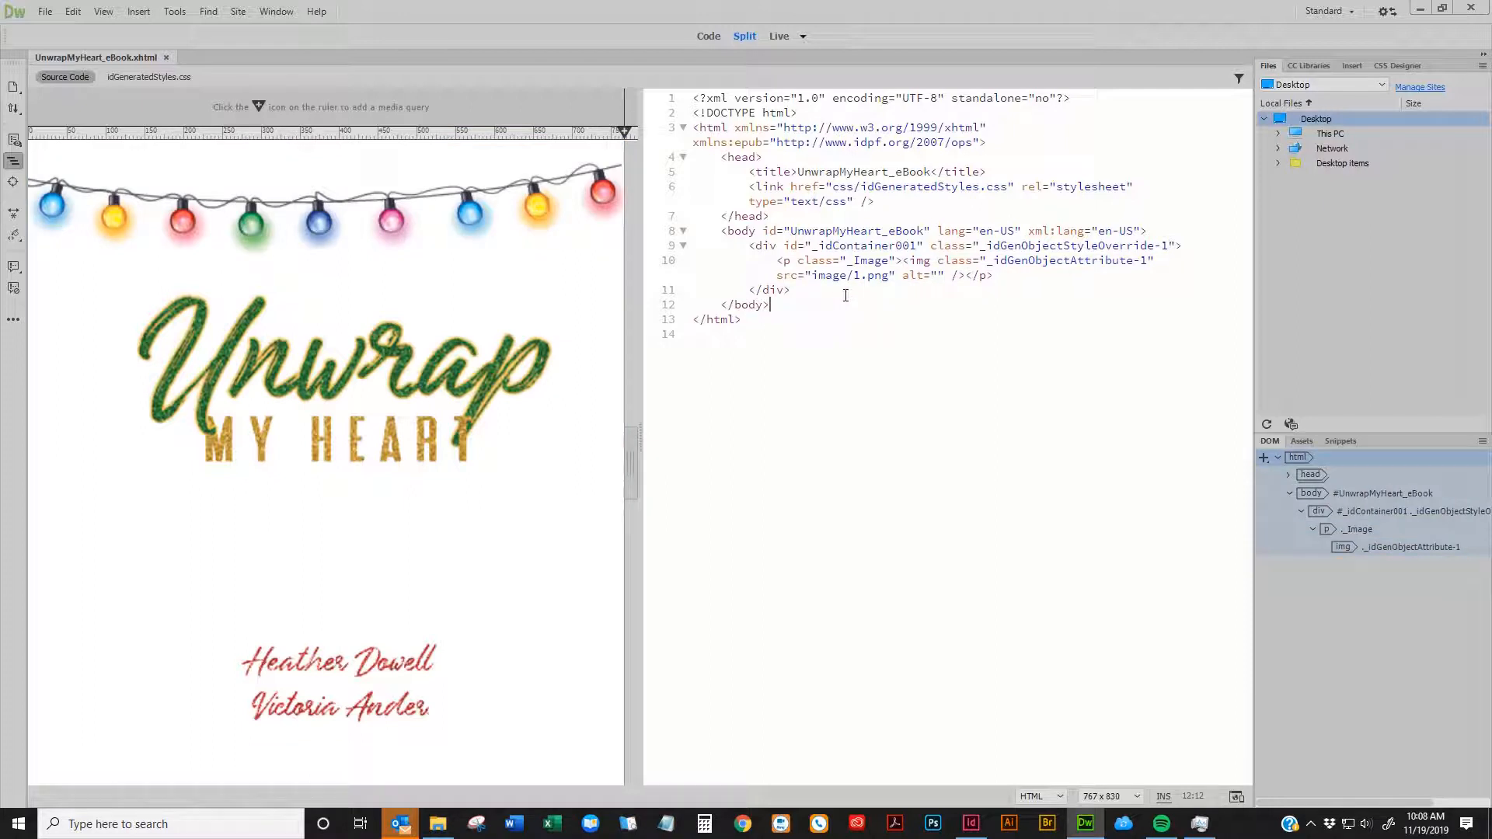
Set up a Find and Replace search for 3.png scoped to a folder, and open the search folder chooser
key("ctrl+f")
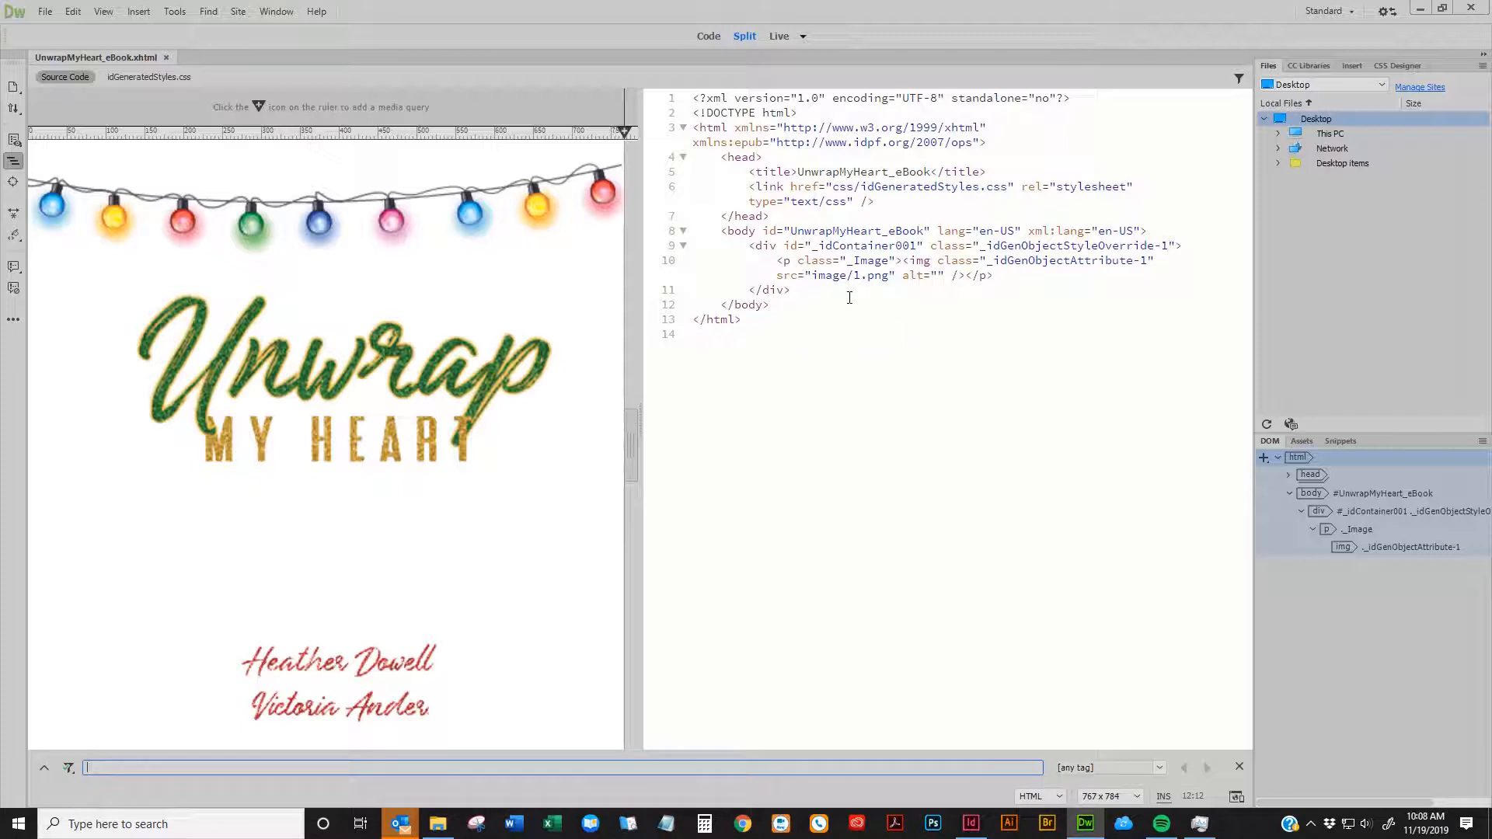
key("ctrl+shift+f")
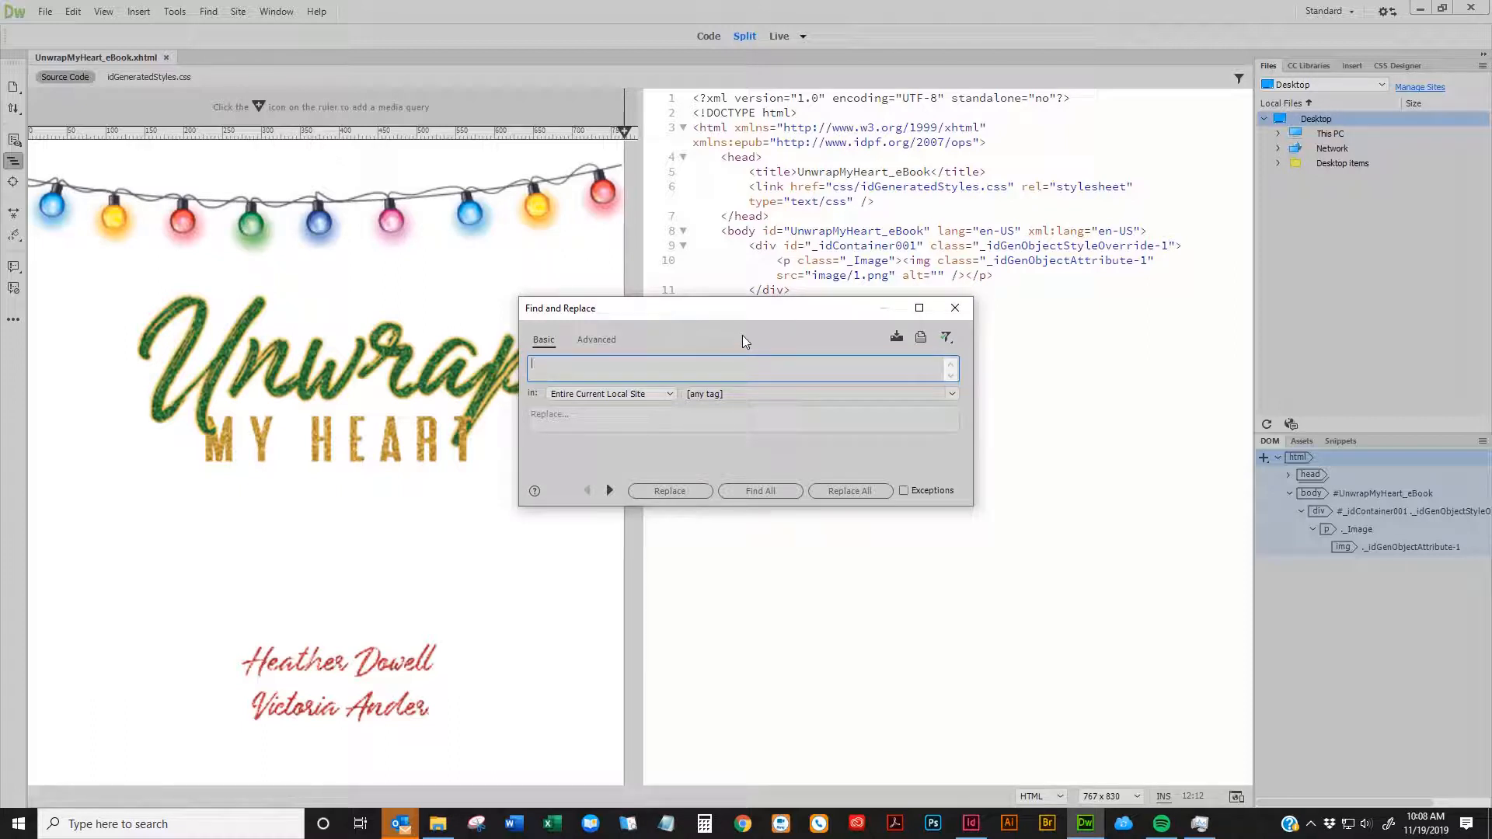
type("3.png")
left_click(599, 394)
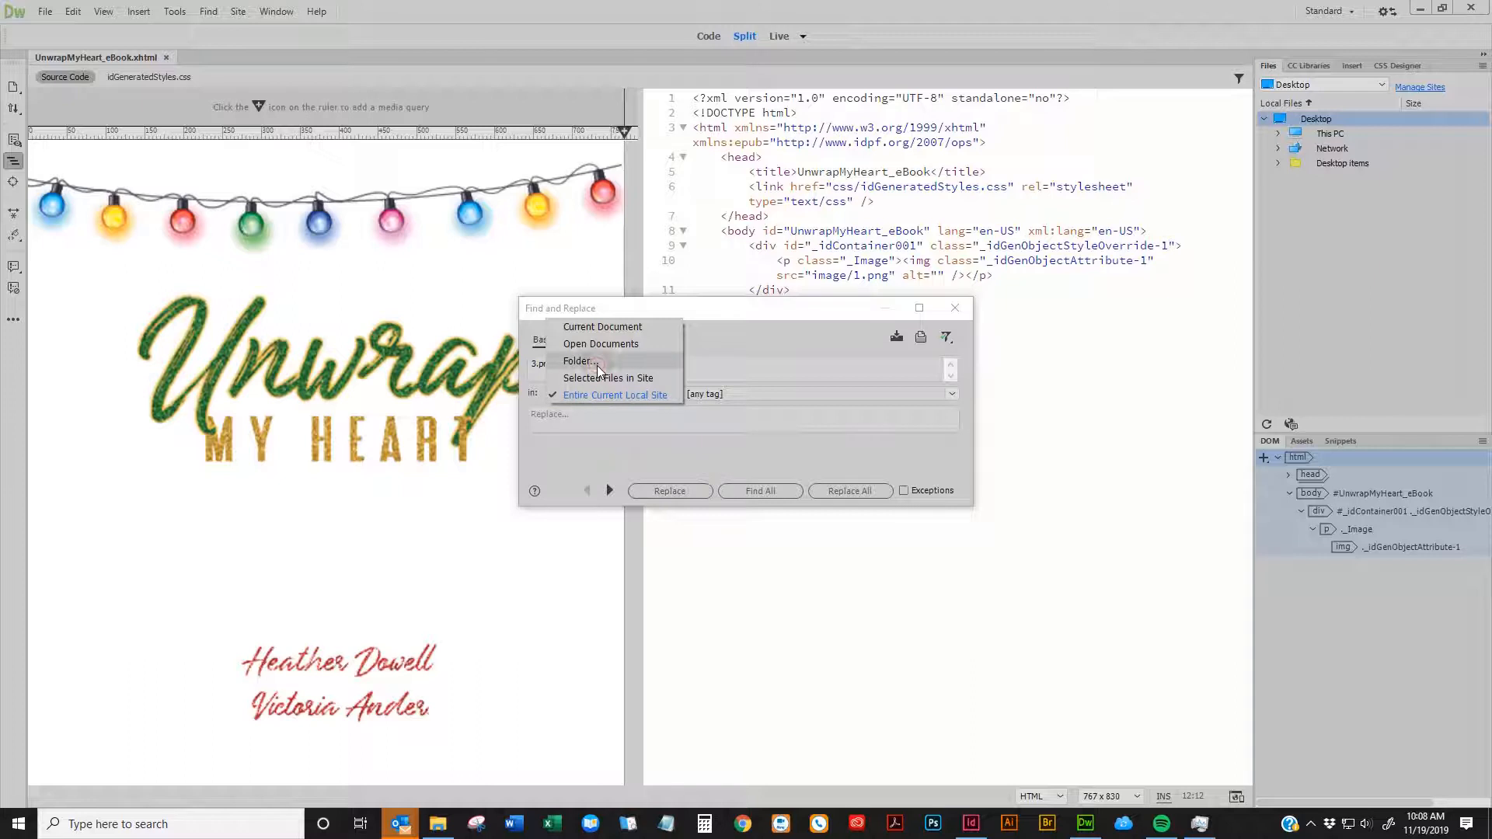
left_click(596, 362)
left_click(828, 396)
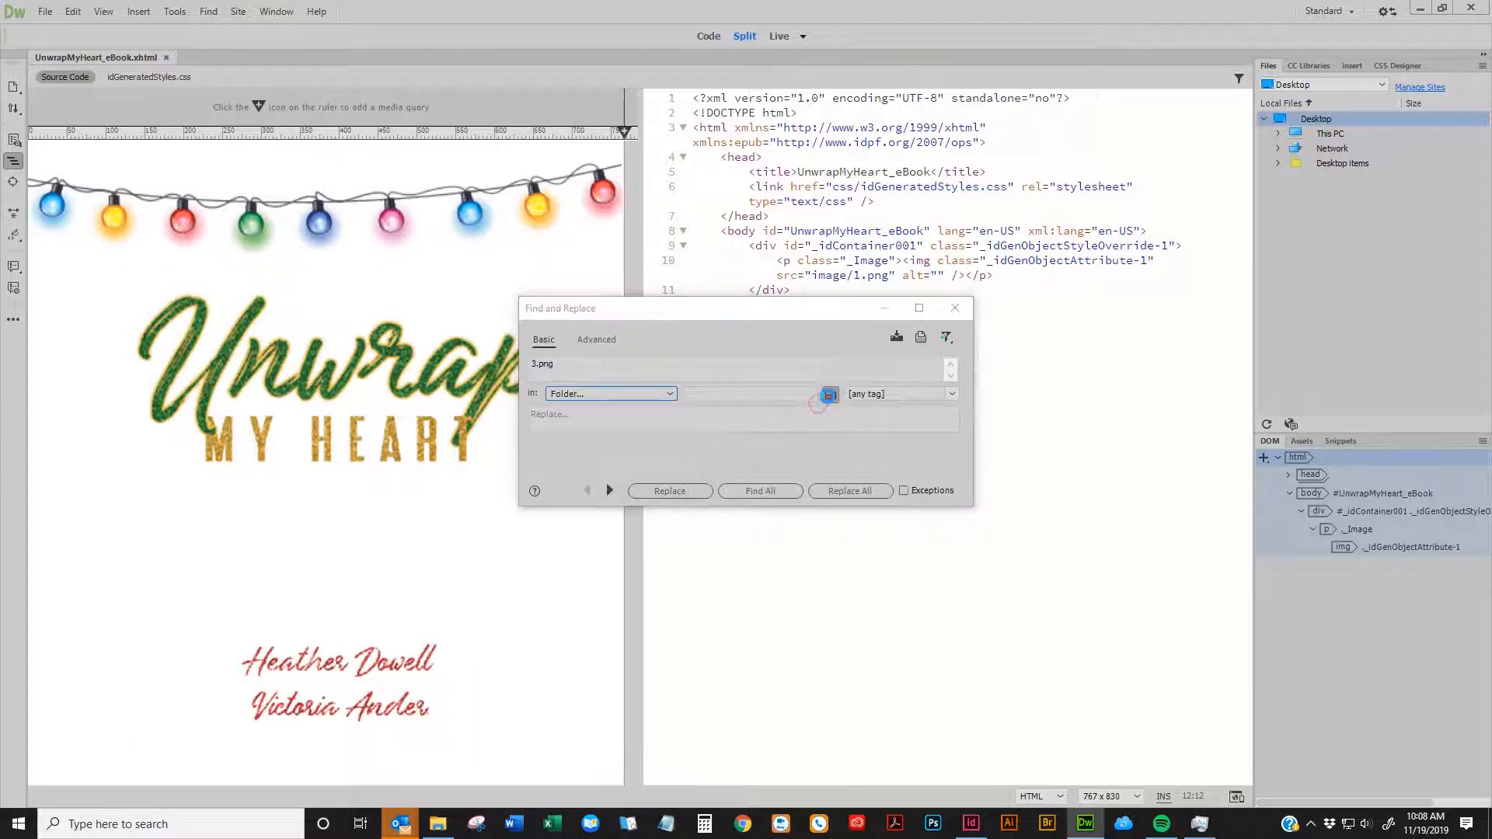
Browse to the Personal folder on the My Book (G:) drive and locate the author's folder in it
left_click(734, 278)
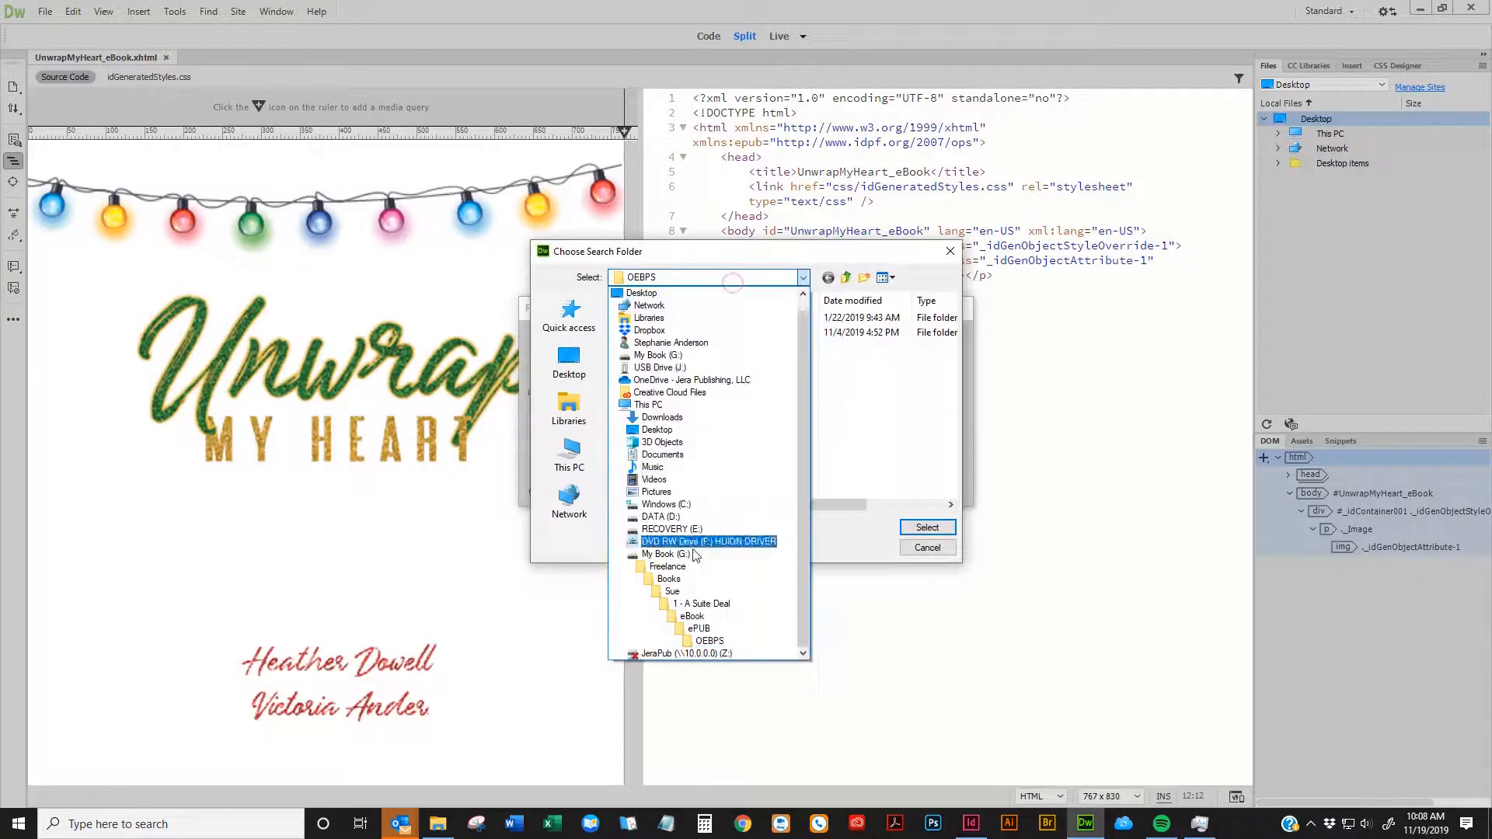
left_click(692, 553)
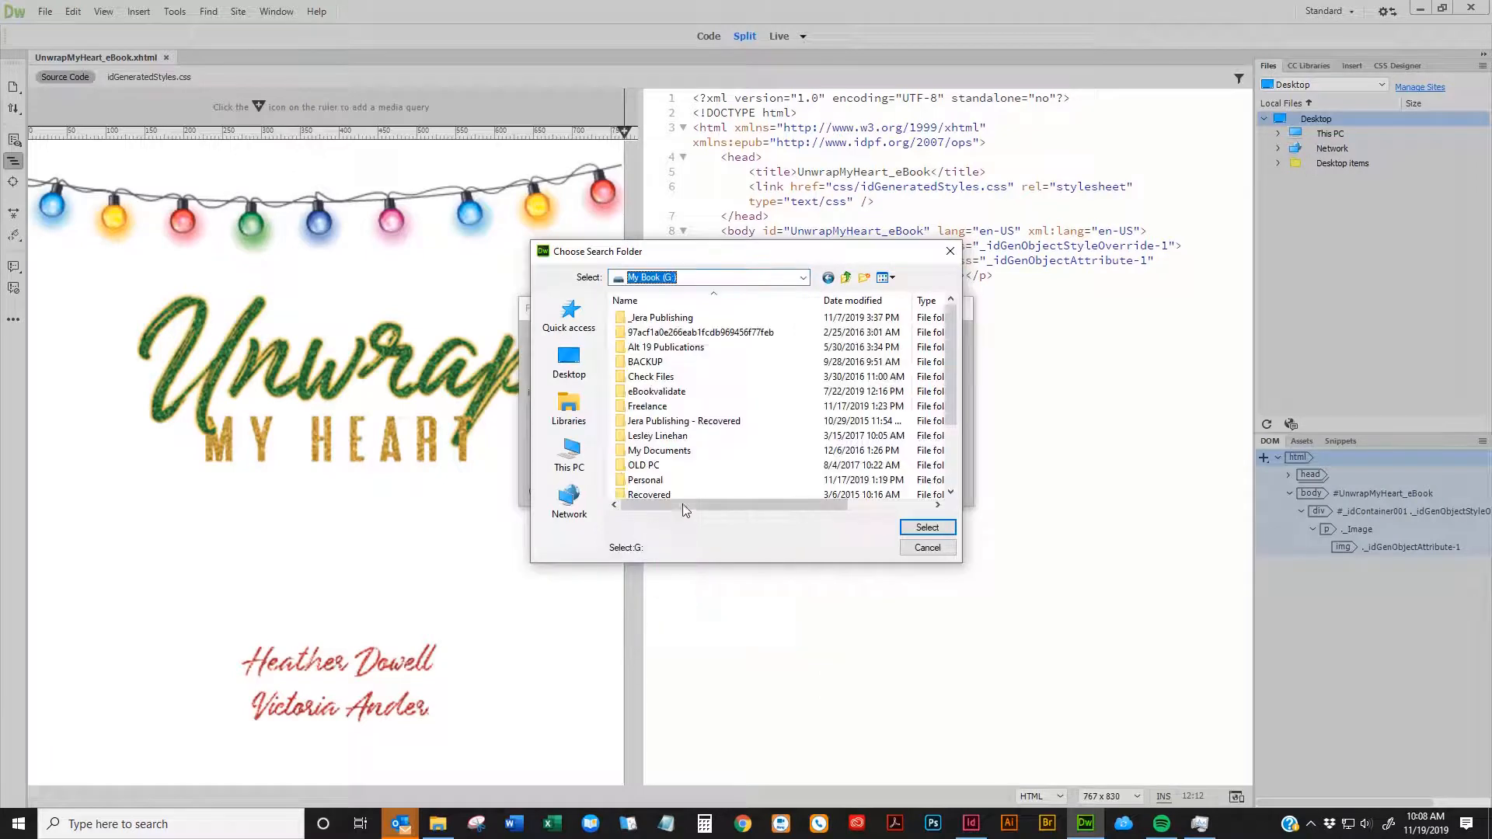
scroll(683, 469, "down", 1)
double_click(662, 437)
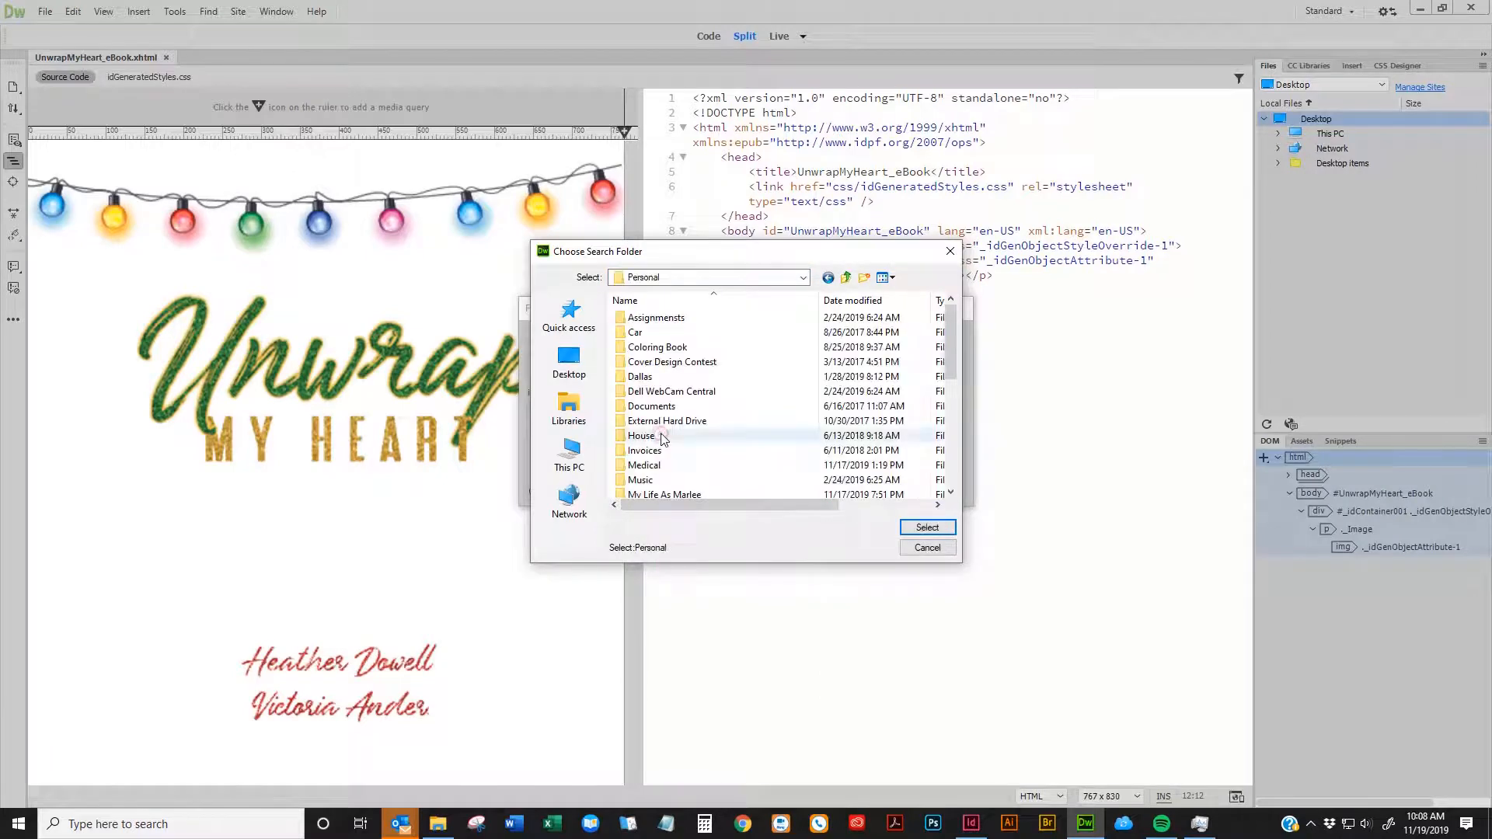
scroll(664, 439, "down", 1)
scroll(680, 389, "up", 1)
scroll(675, 389, "down", 1)
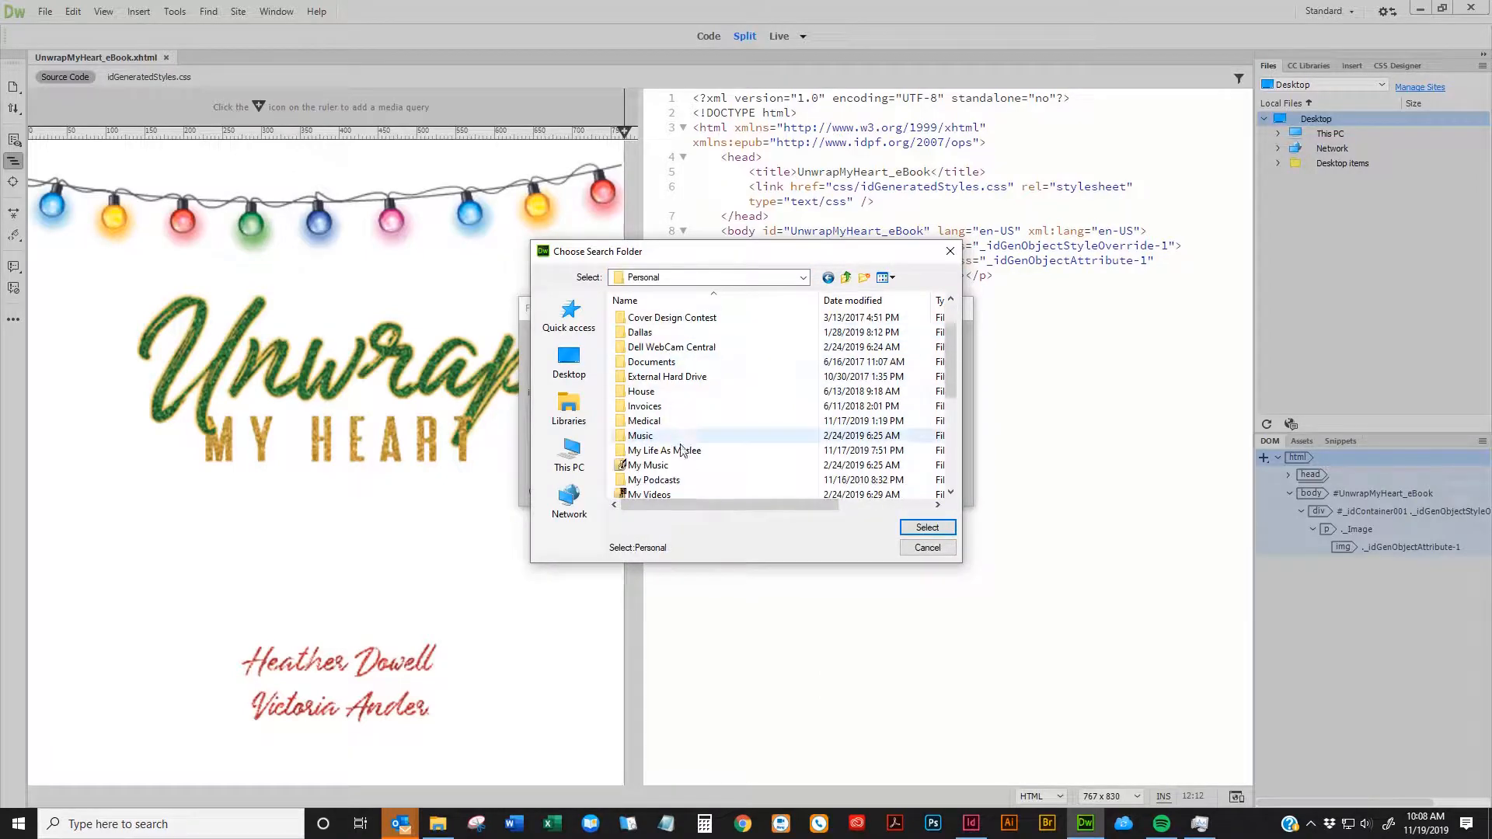
scroll(681, 466, "down", 3)
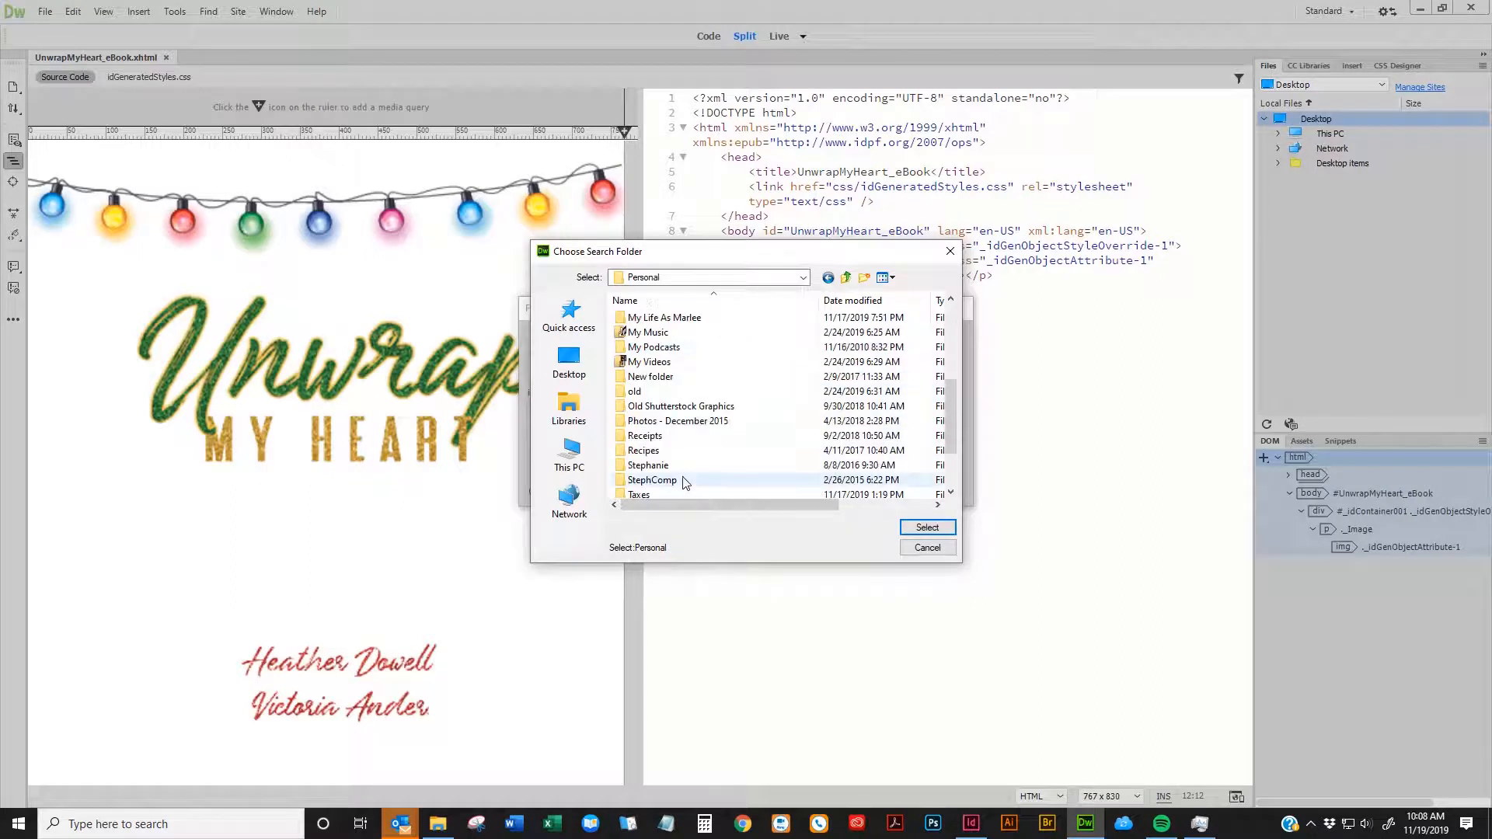
scroll(684, 482, "down", 1)
Choose the OEBPS folder in the author's Unwrap My Heart/eBook/ePUB folder as the search location
double_click(679, 472)
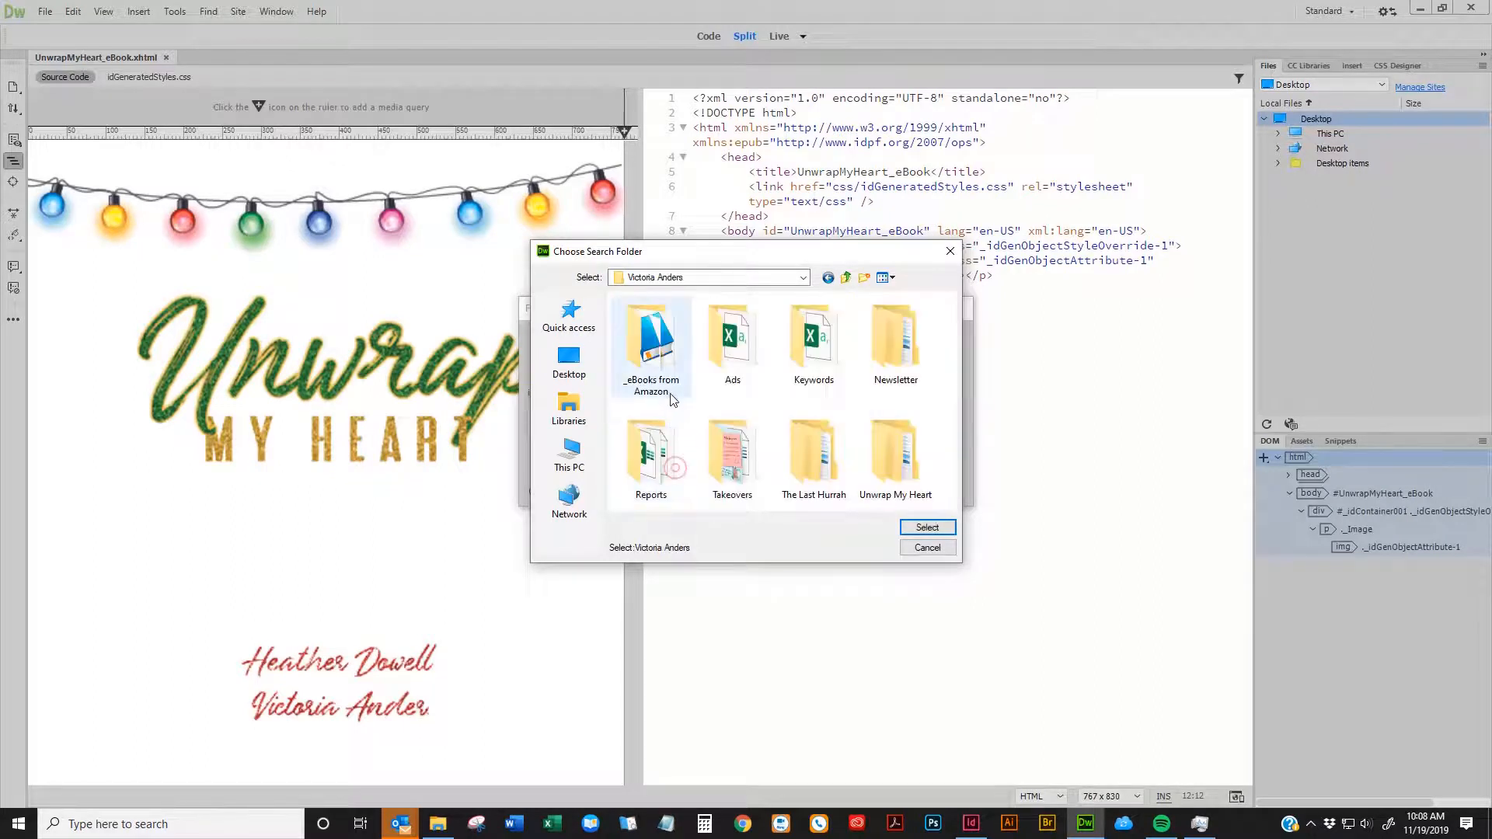
double_click(909, 462)
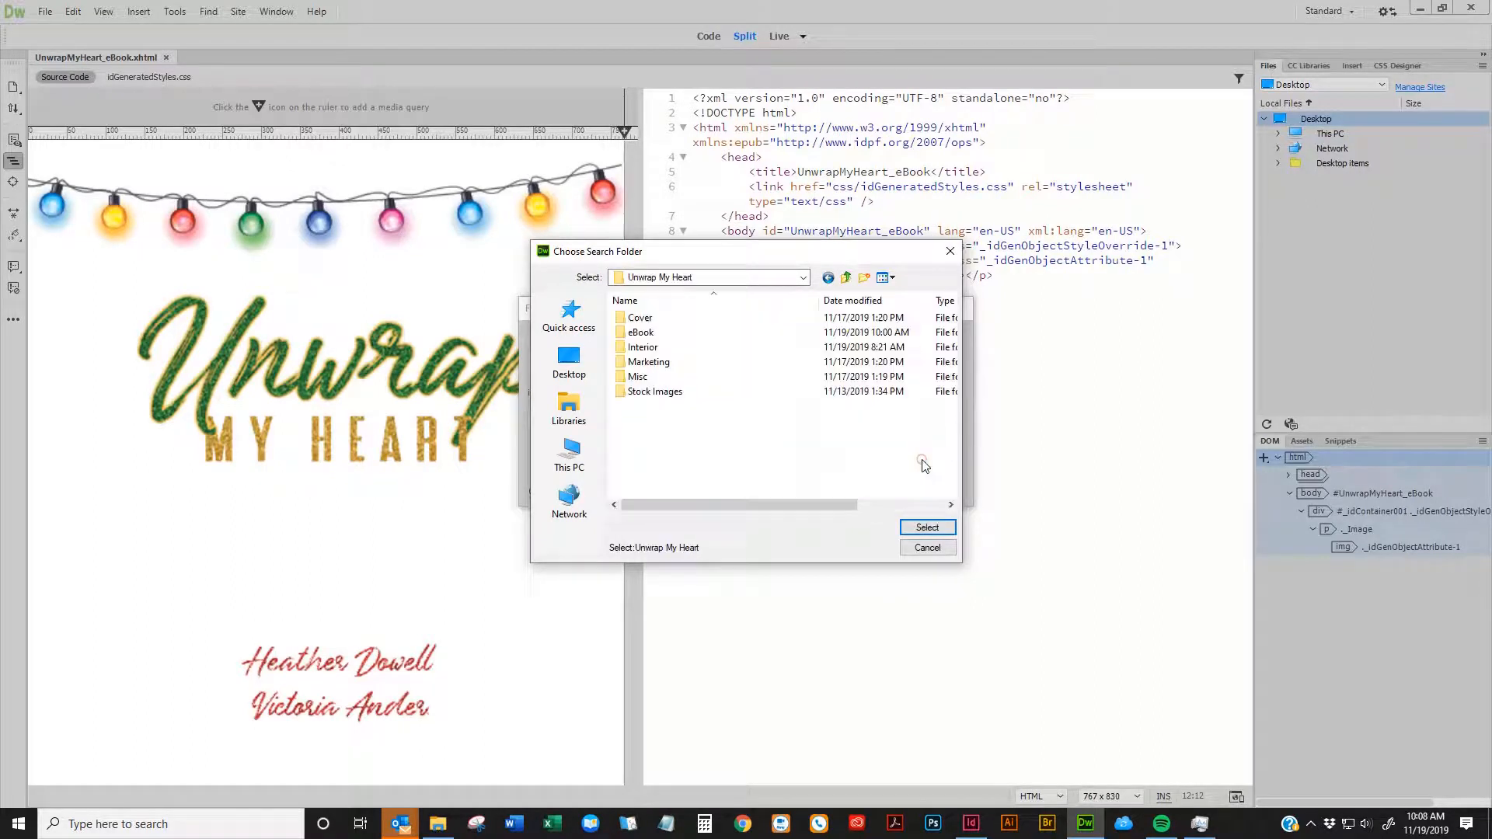
double_click(670, 334)
double_click(645, 318)
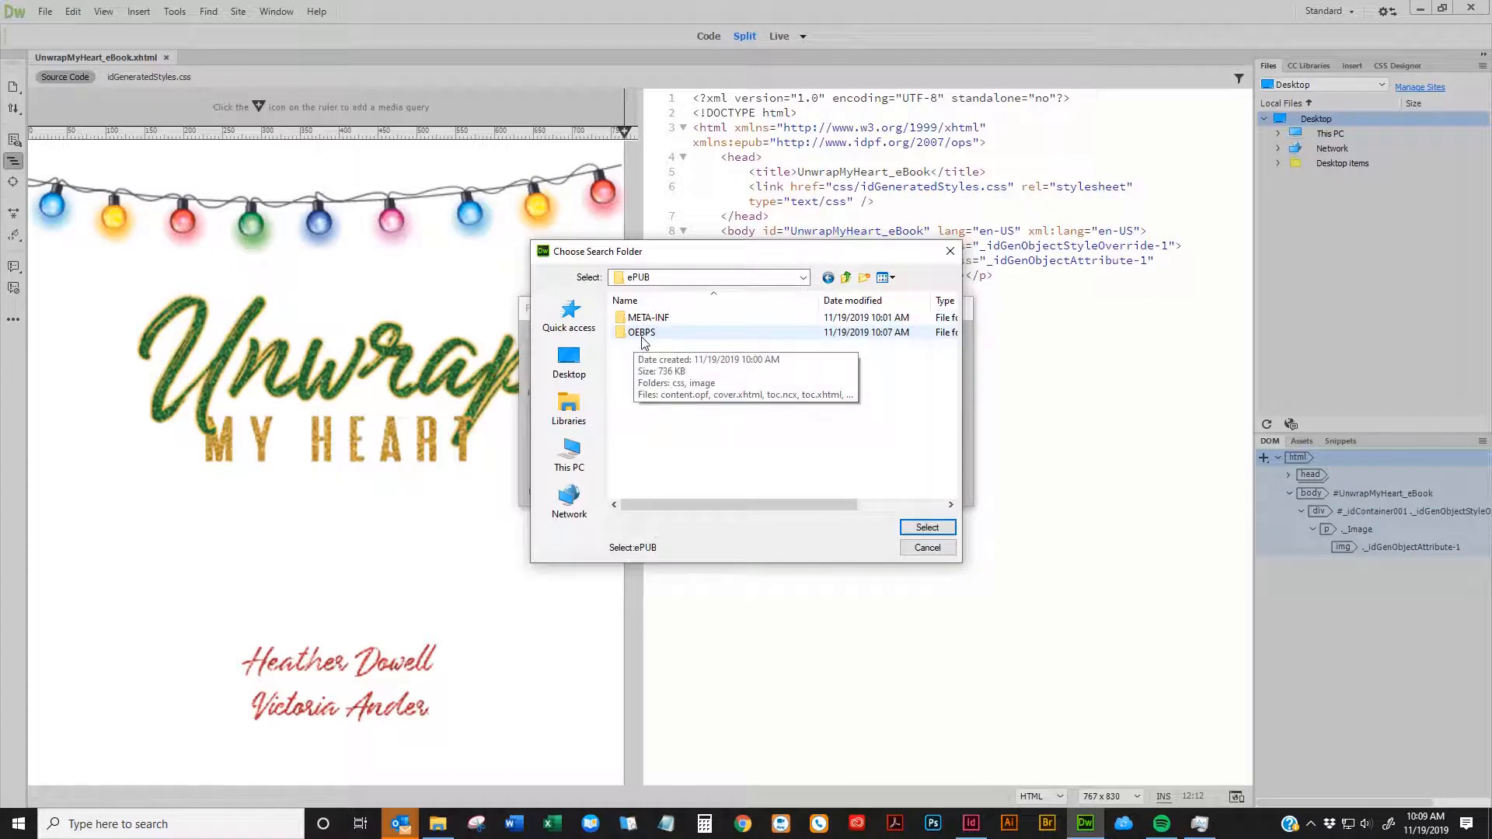
double_click(641, 336)
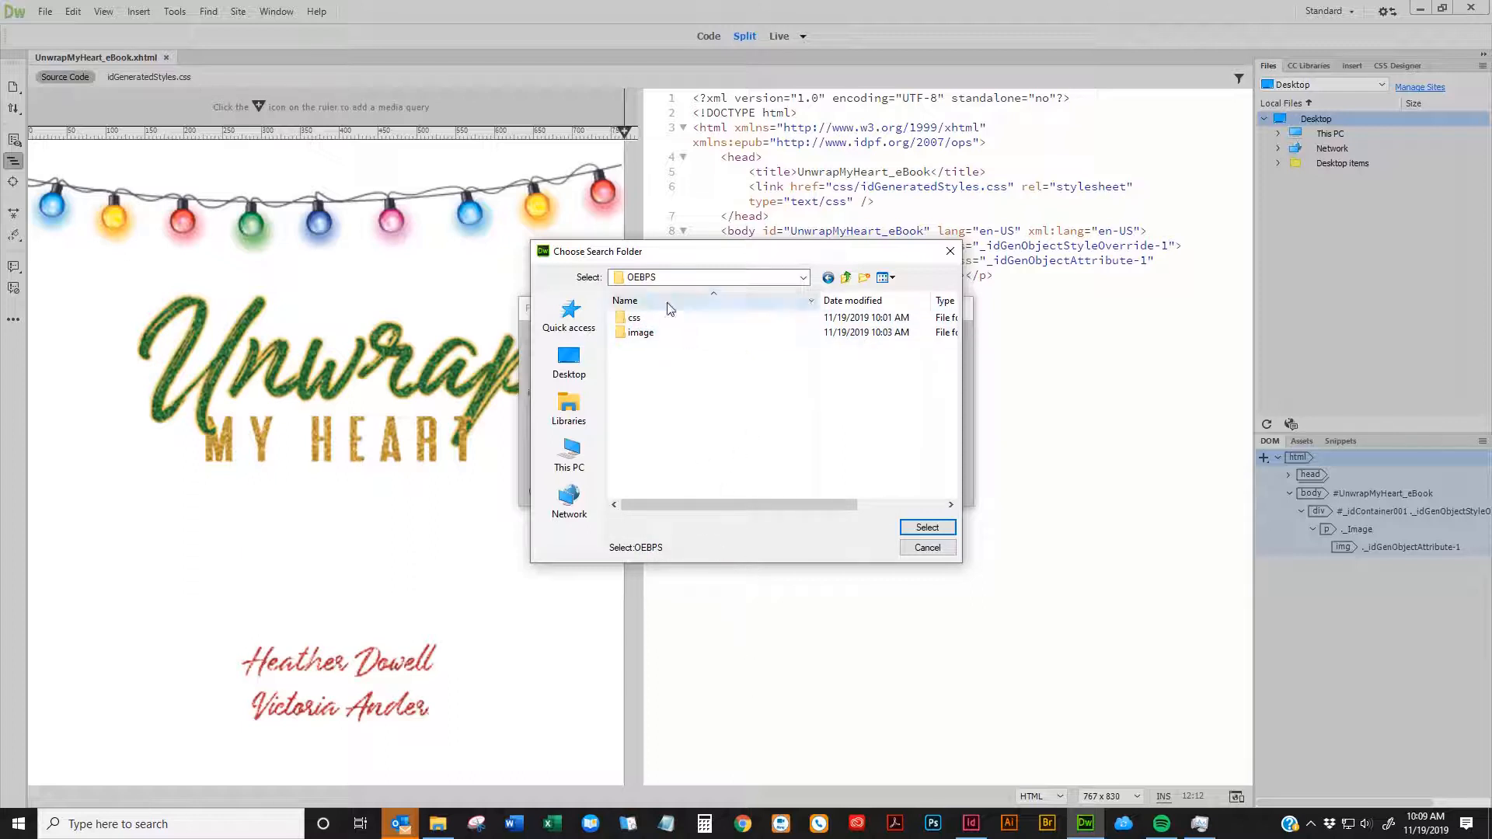
left_click(926, 528)
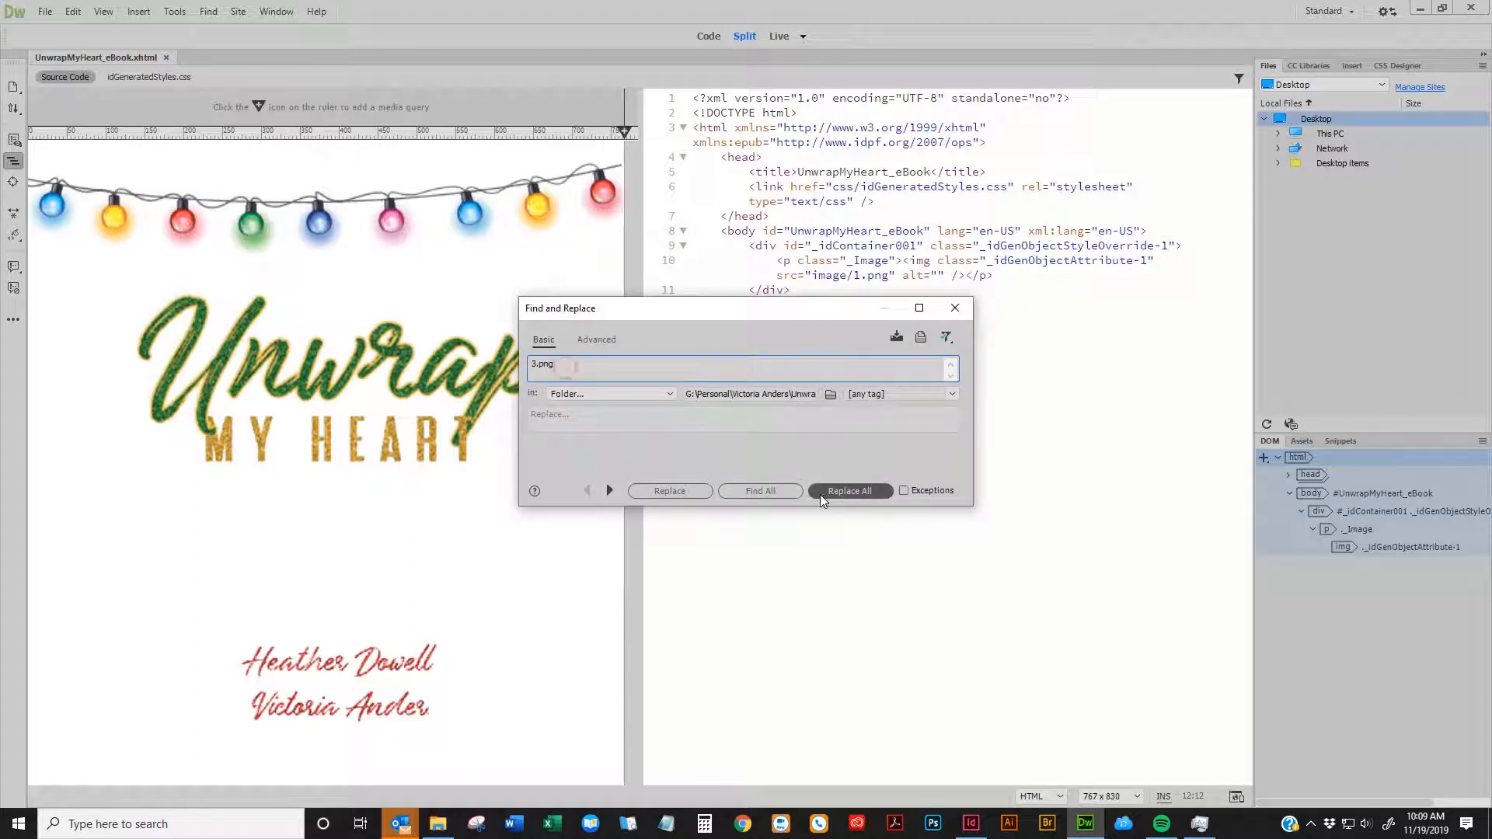
Find all uses of 3.png in the folder, and inspect the scene break images in UnwrapMyHeart_eBook-10.xhtml, -15.xhtml and -22.xhtml
left_click(738, 492)
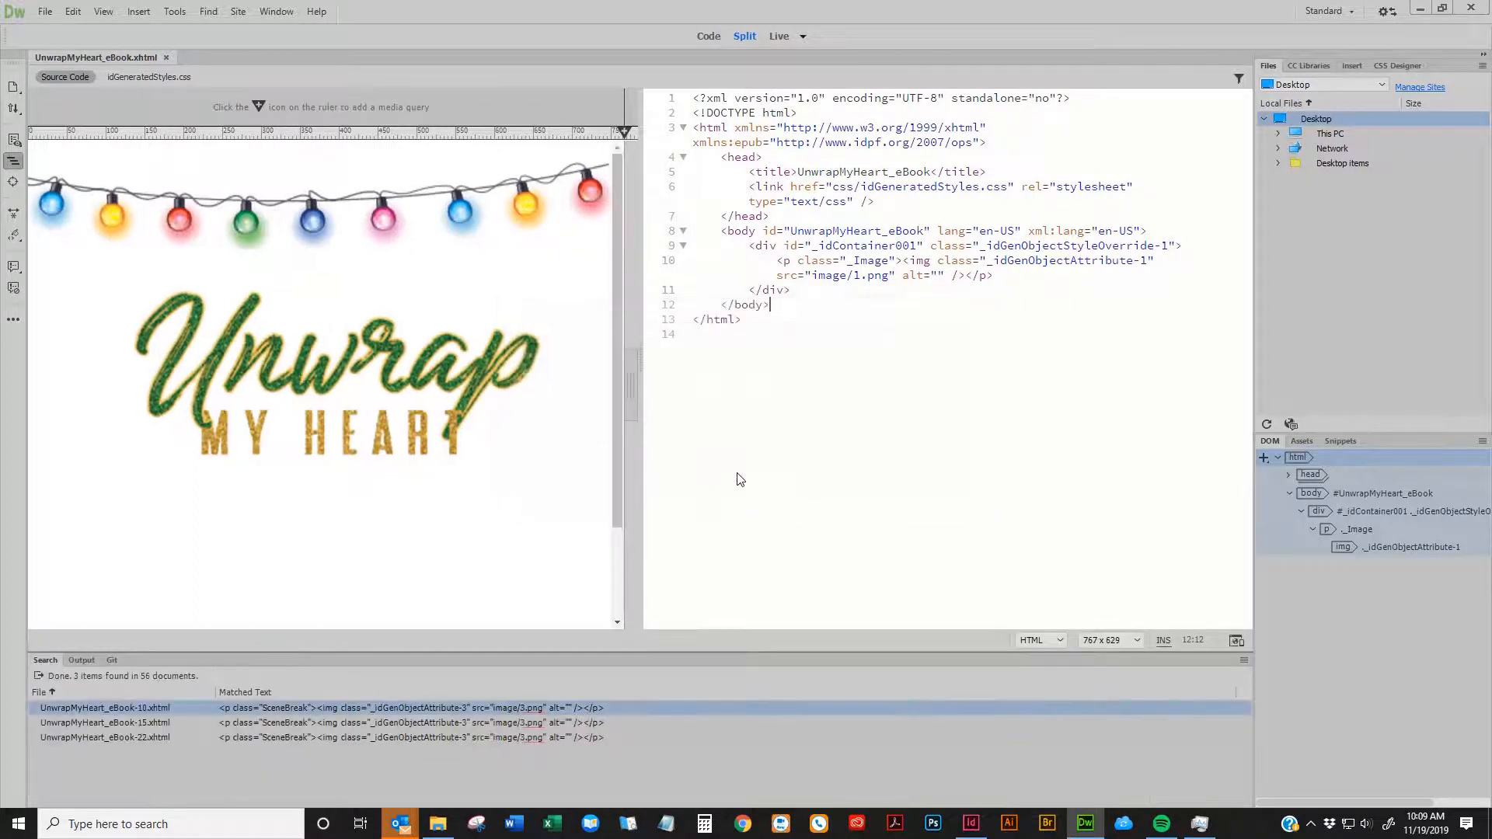
double_click(158, 710)
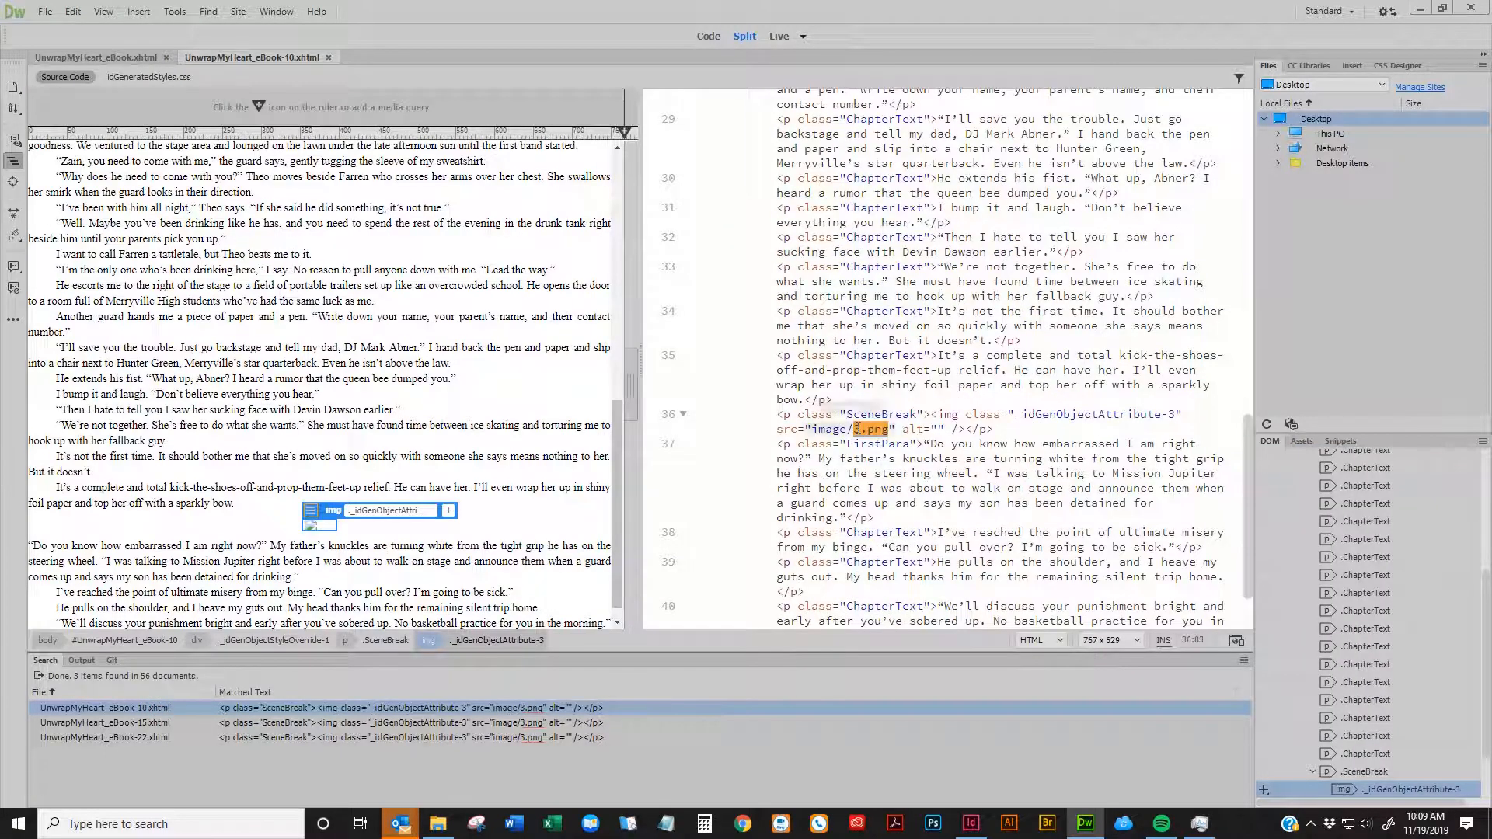
mouse_move(862, 429)
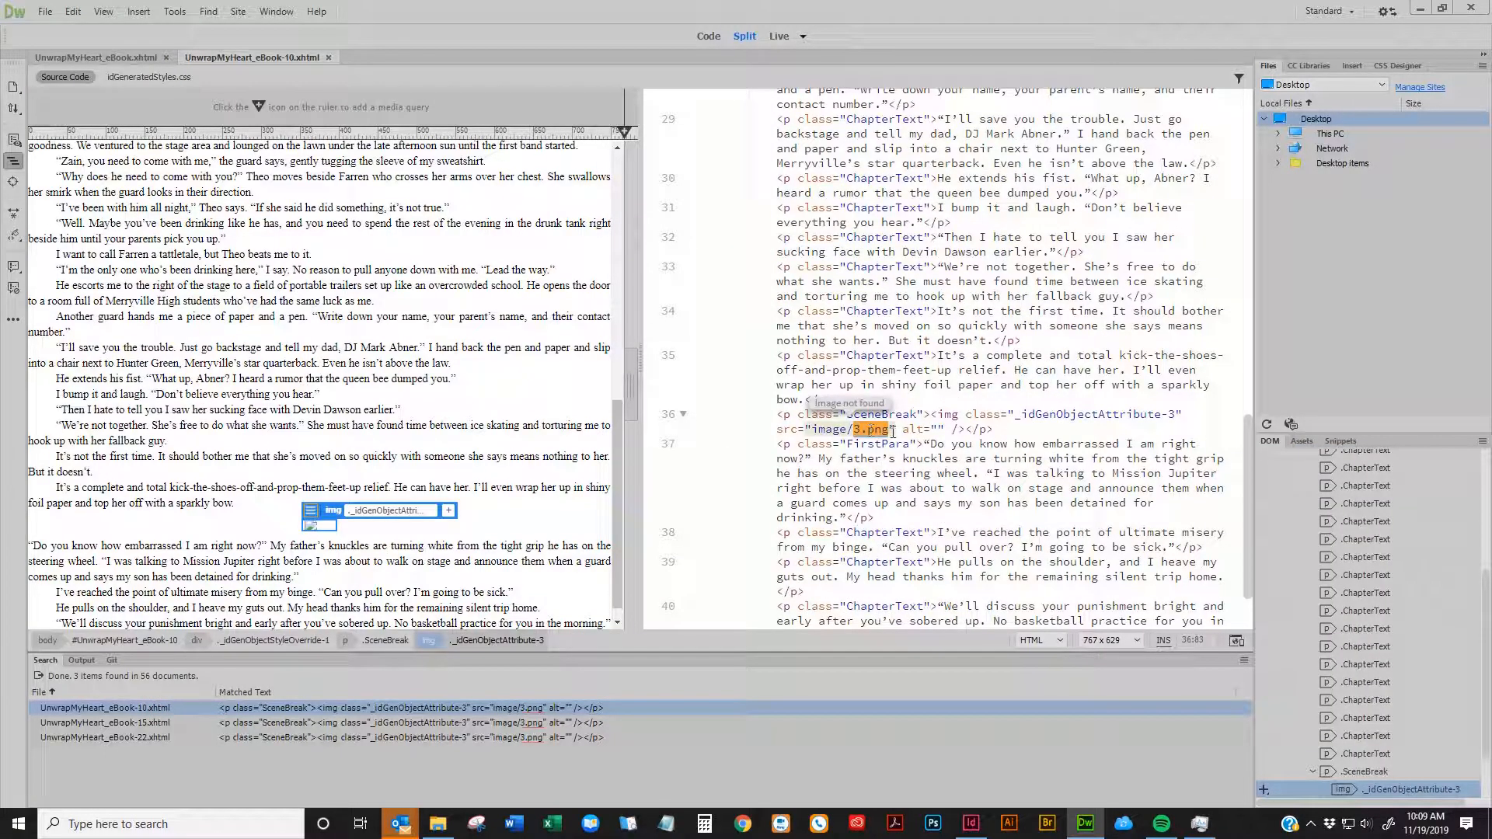
double_click(413, 720)
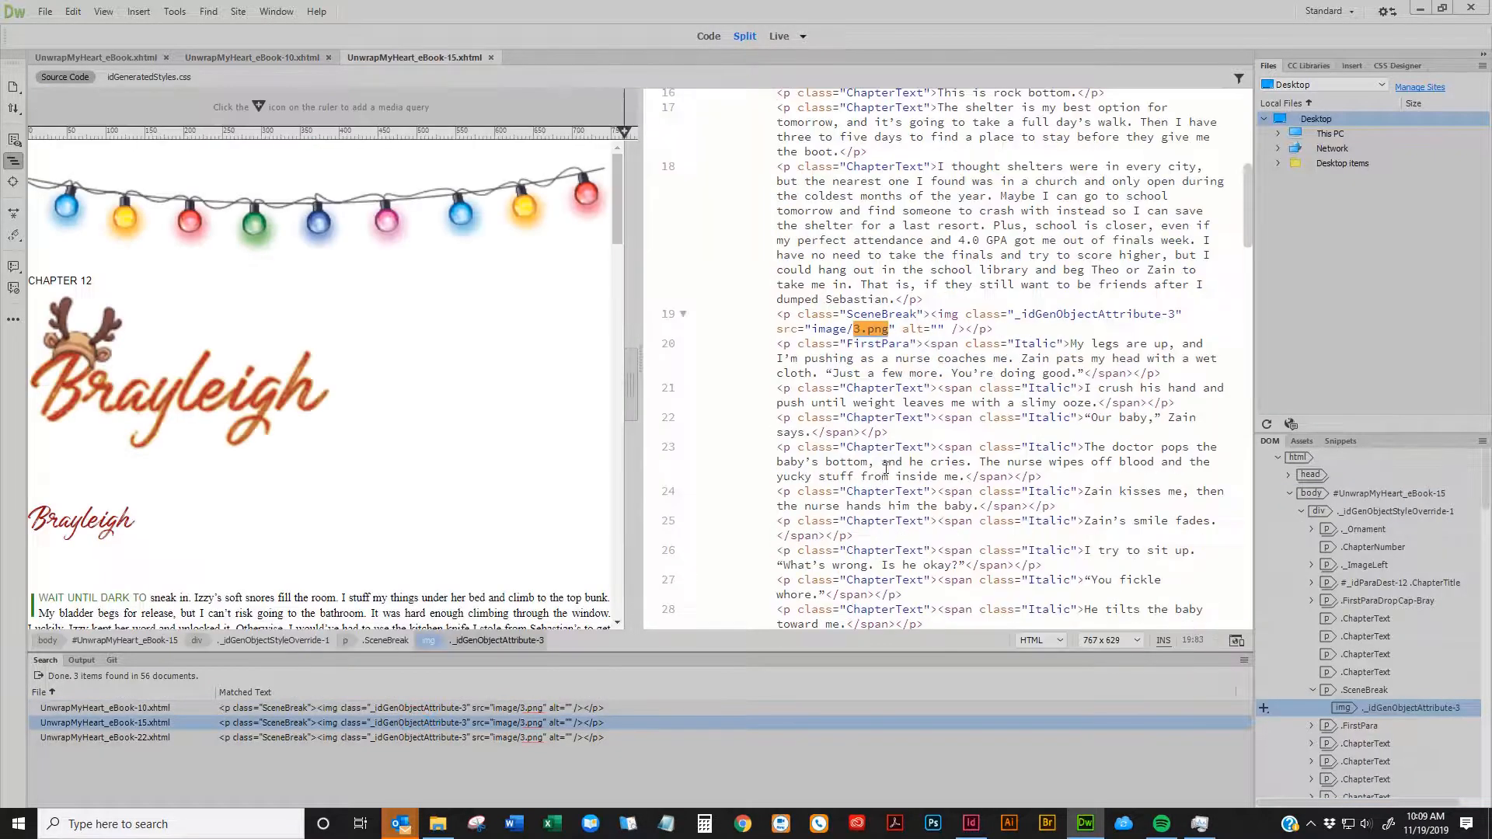
double_click(407, 735)
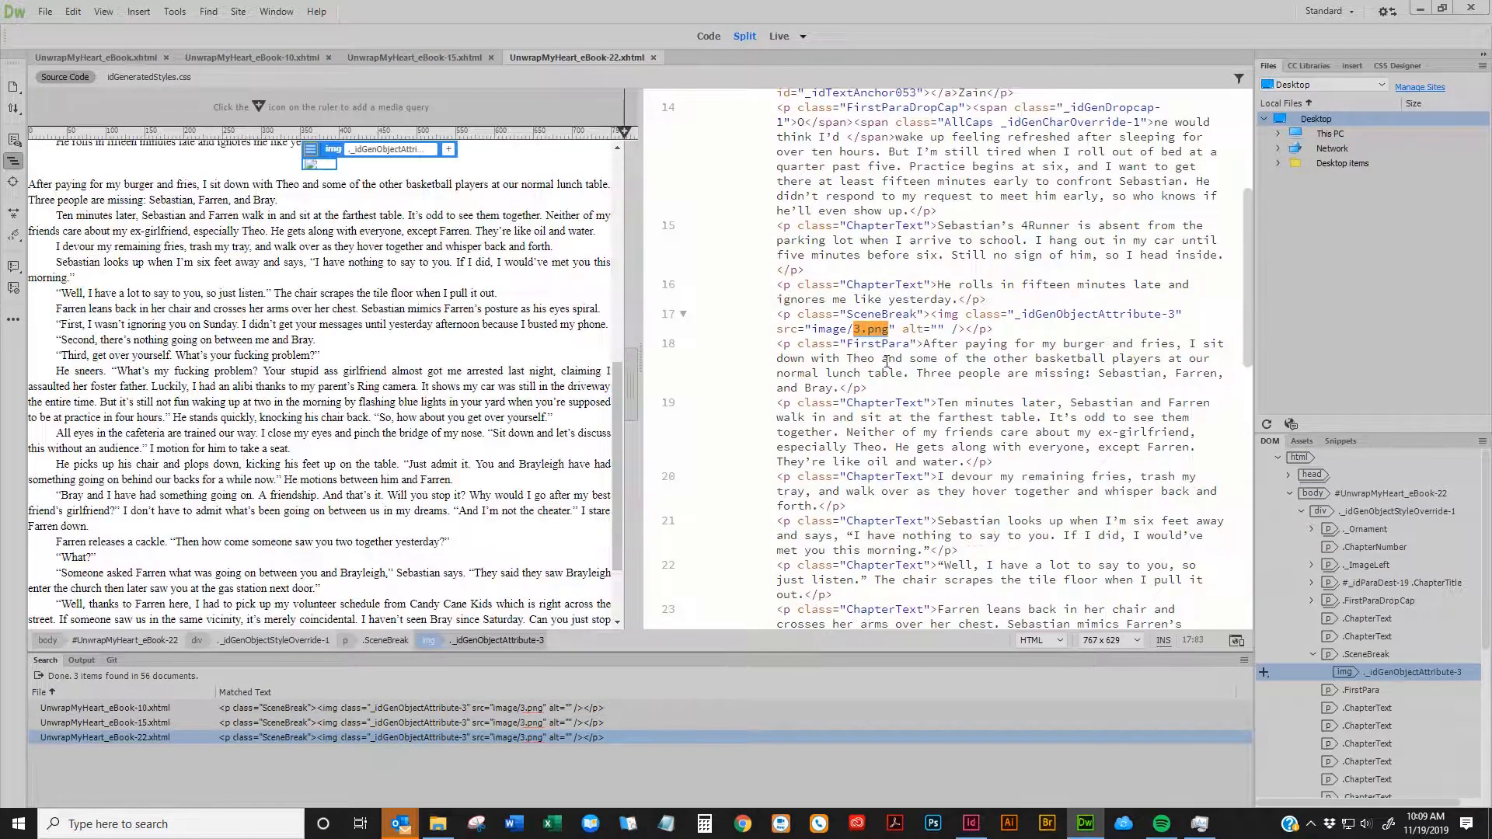
left_click(553, 420)
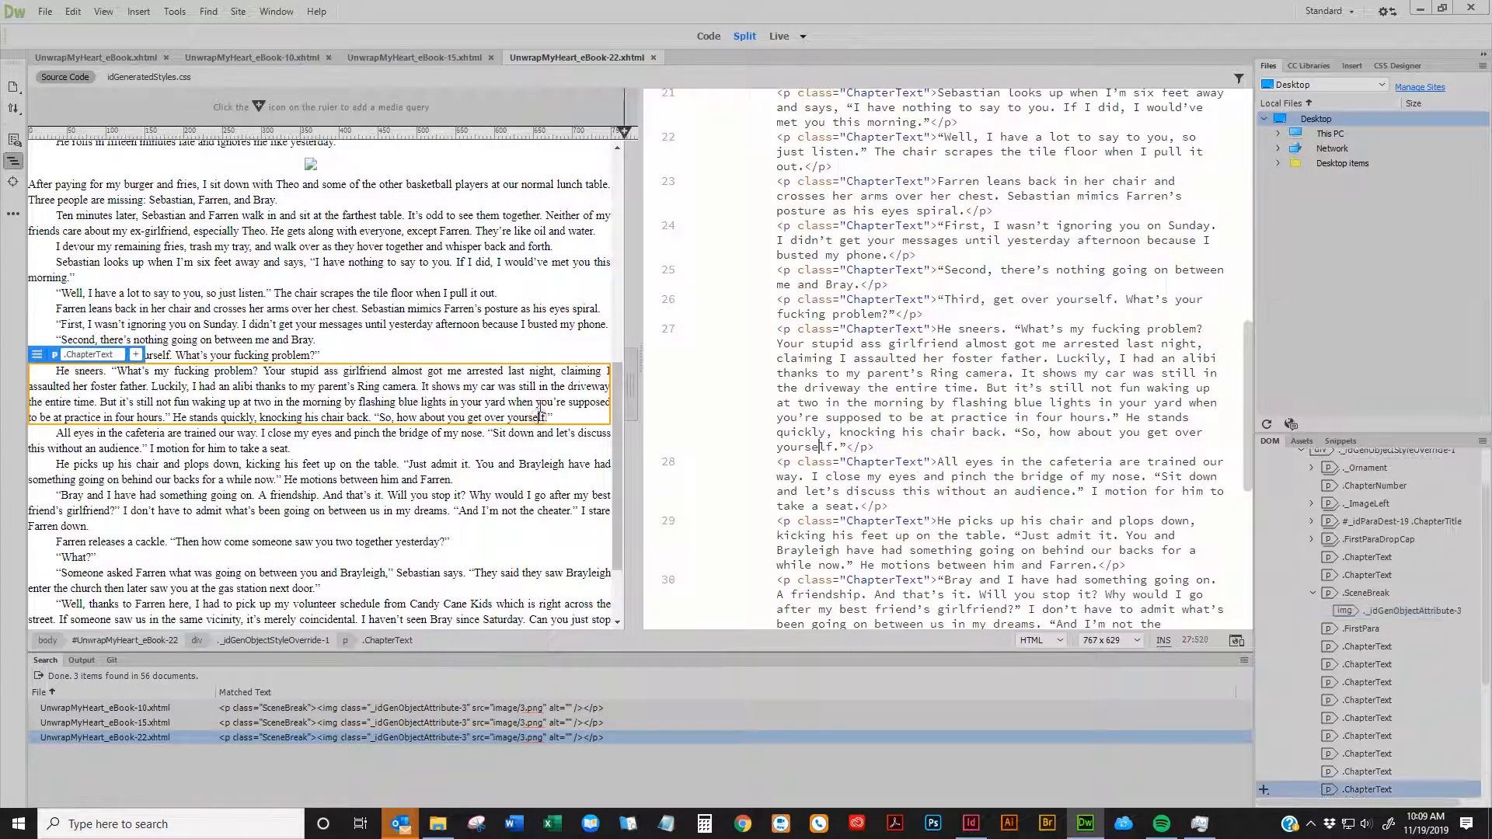
left_click(460, 324)
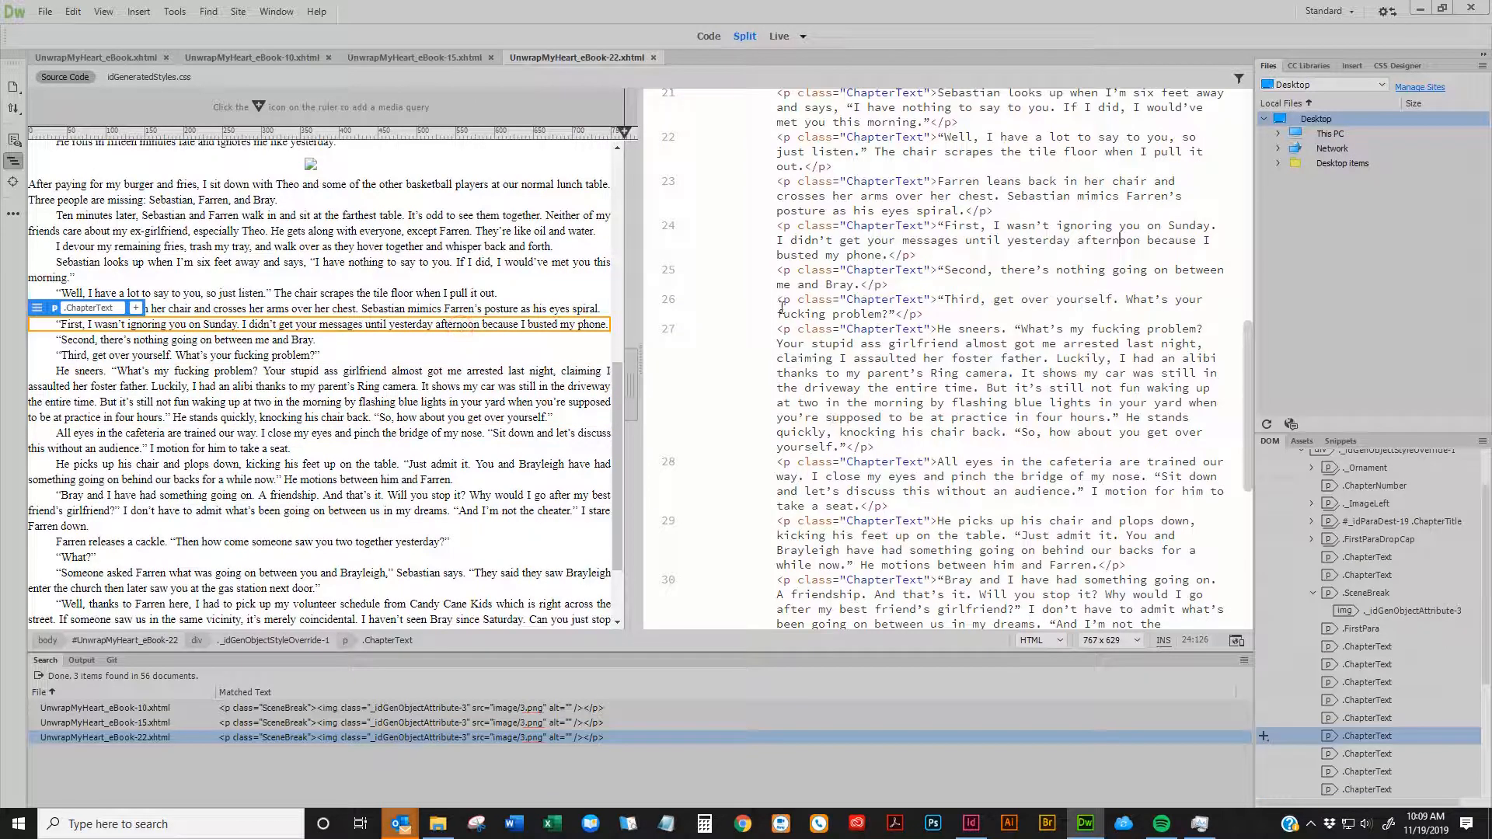
Replace every 3.png reference in the OEBPS folder's files with 2.png
key("ctrl+f")
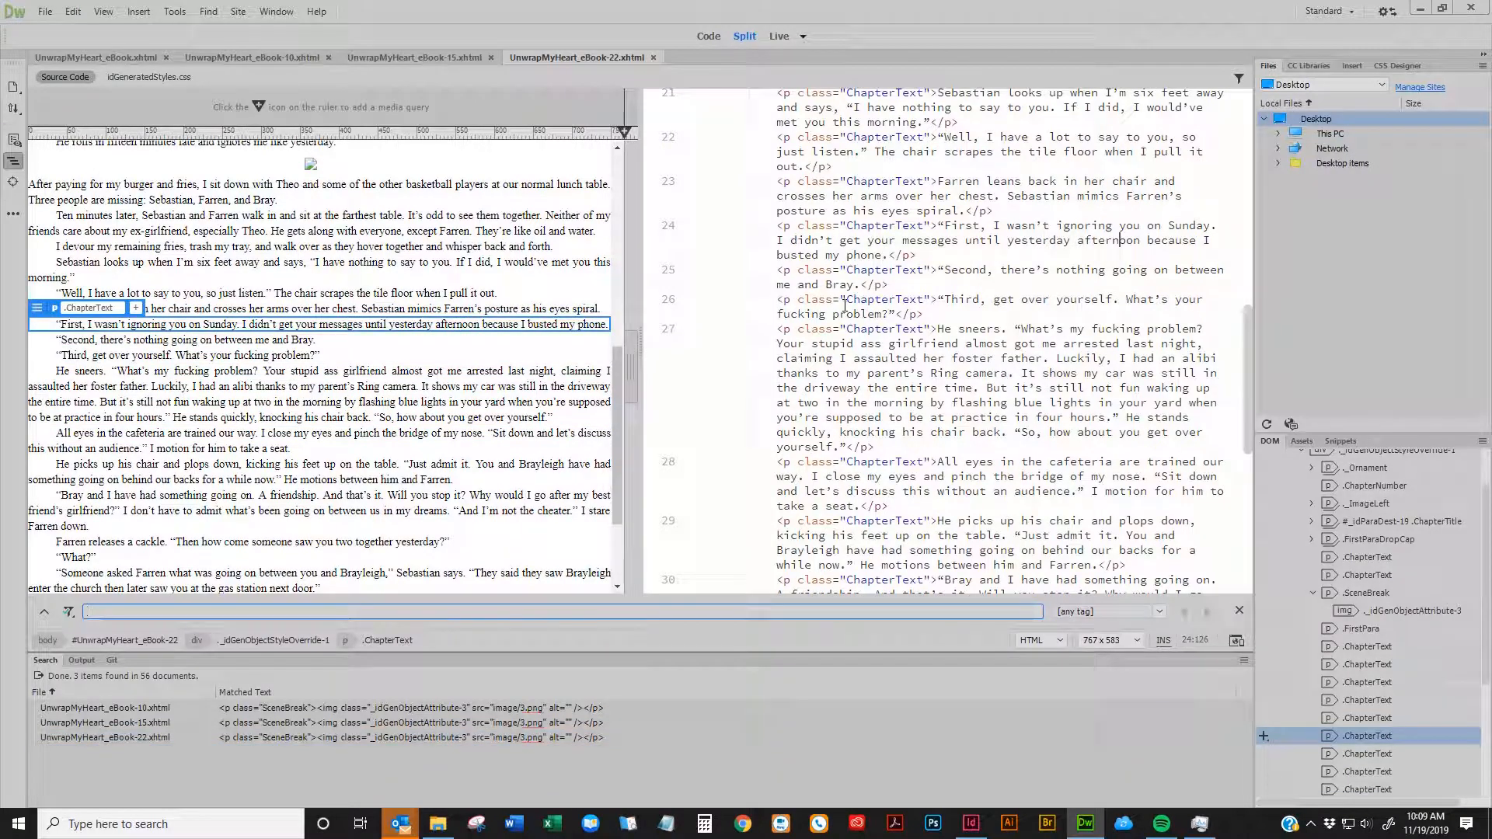
key("ctrl+h")
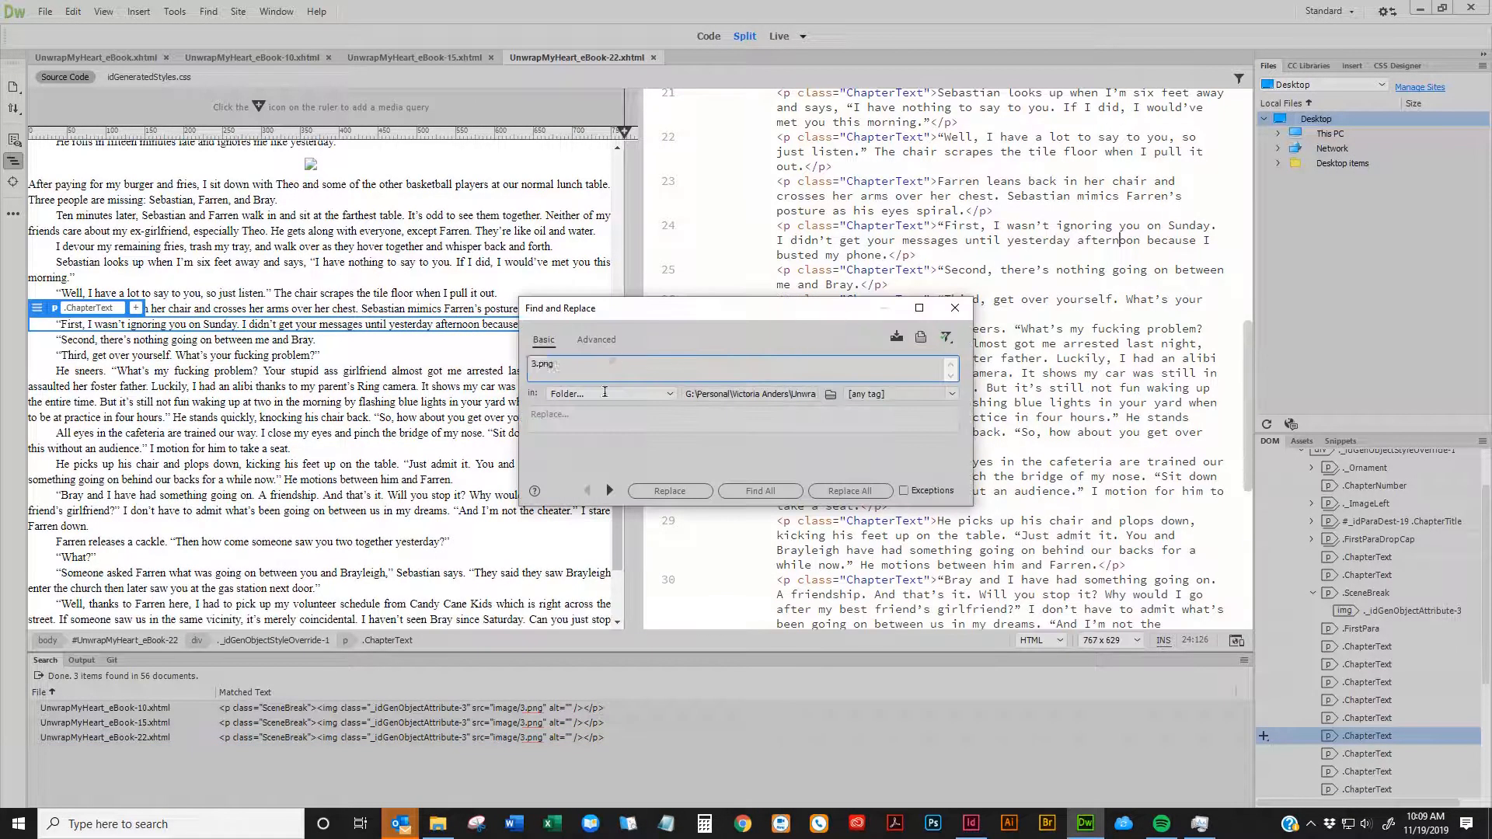
left_click(583, 416)
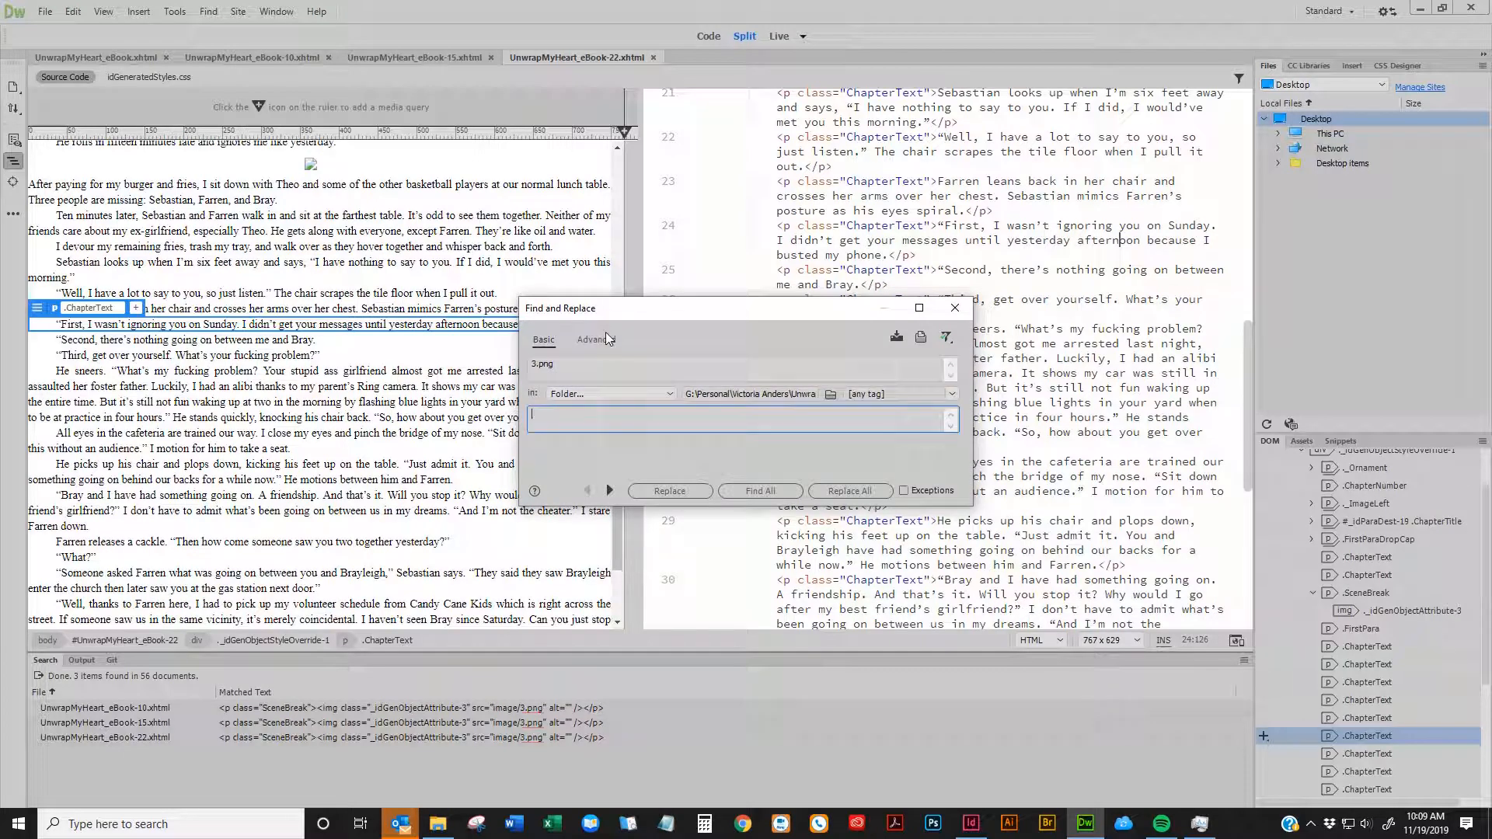
type("2.png")
left_click(571, 368)
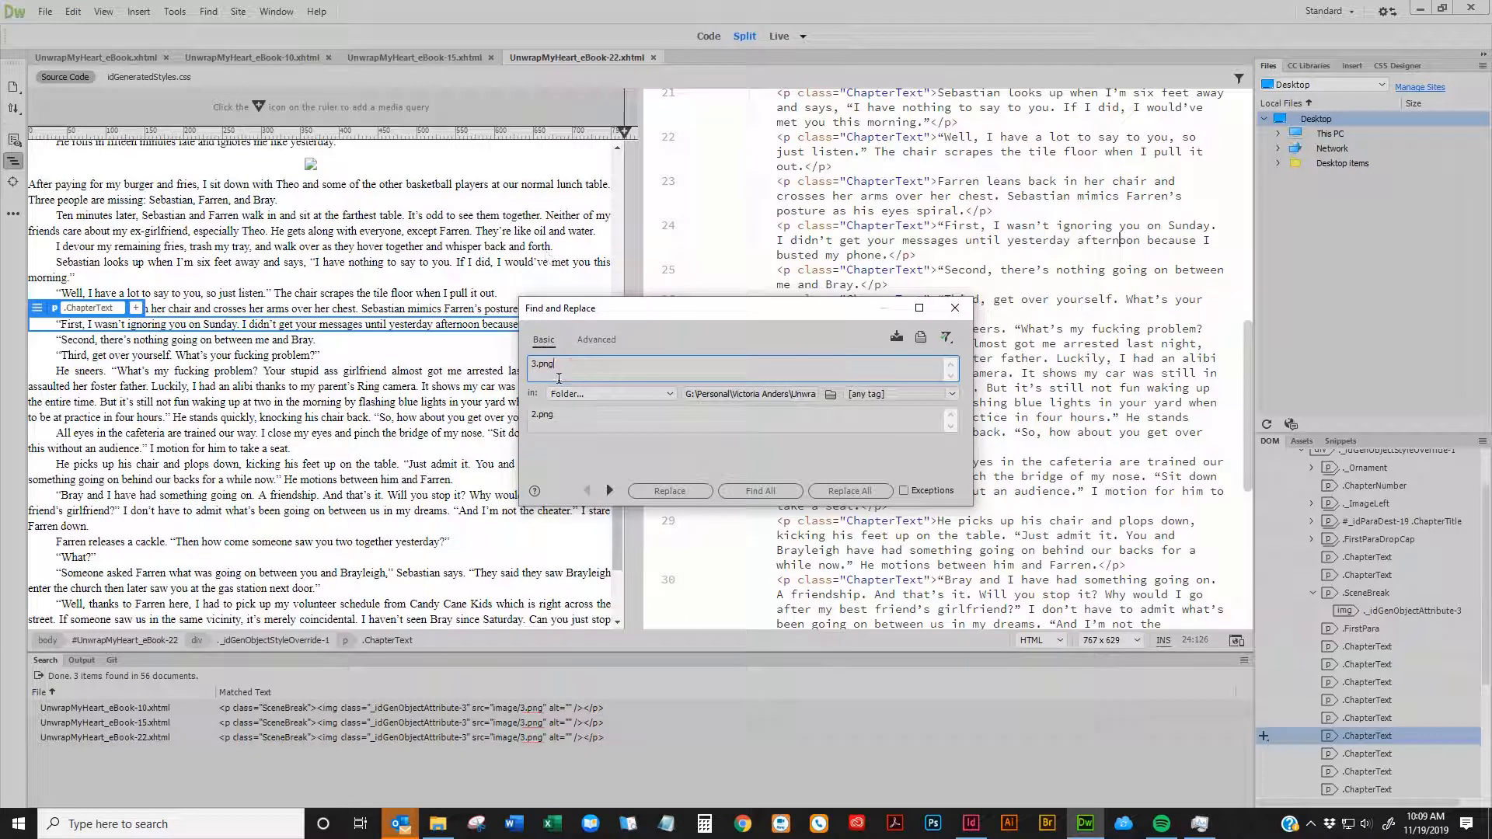
left_click(578, 415)
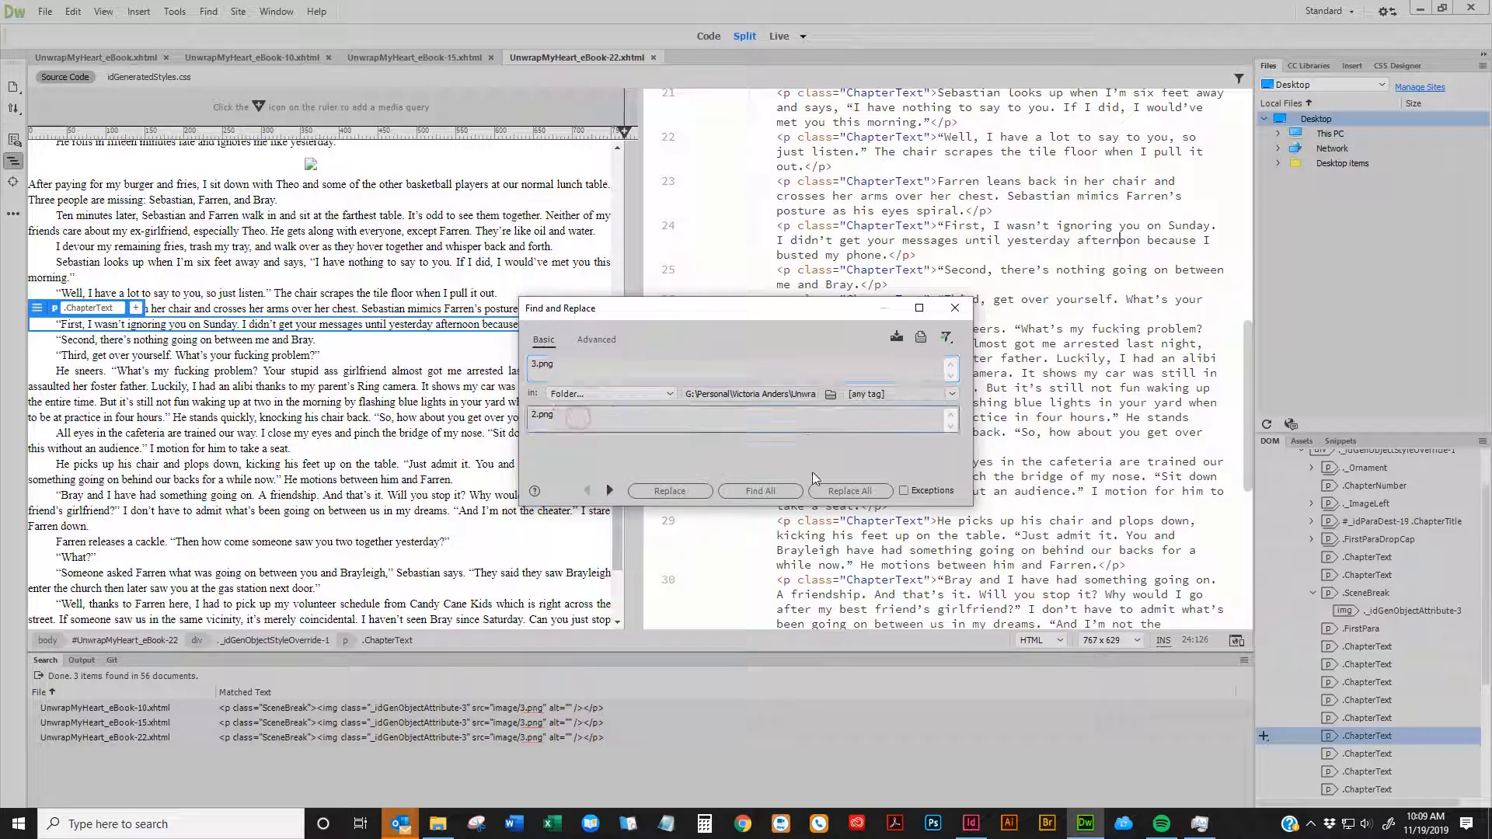
left_click(847, 494)
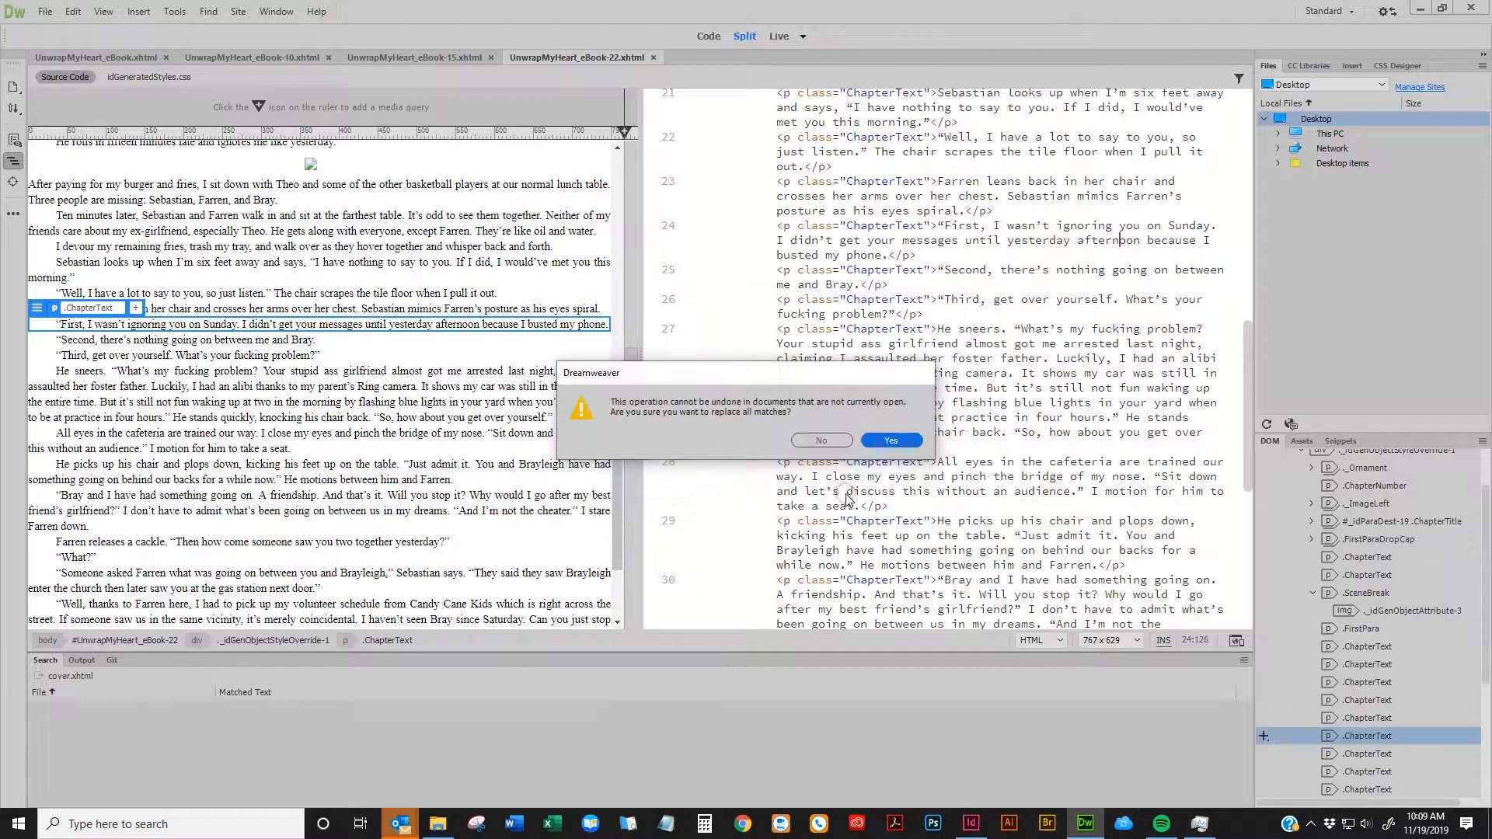
left_click(878, 443)
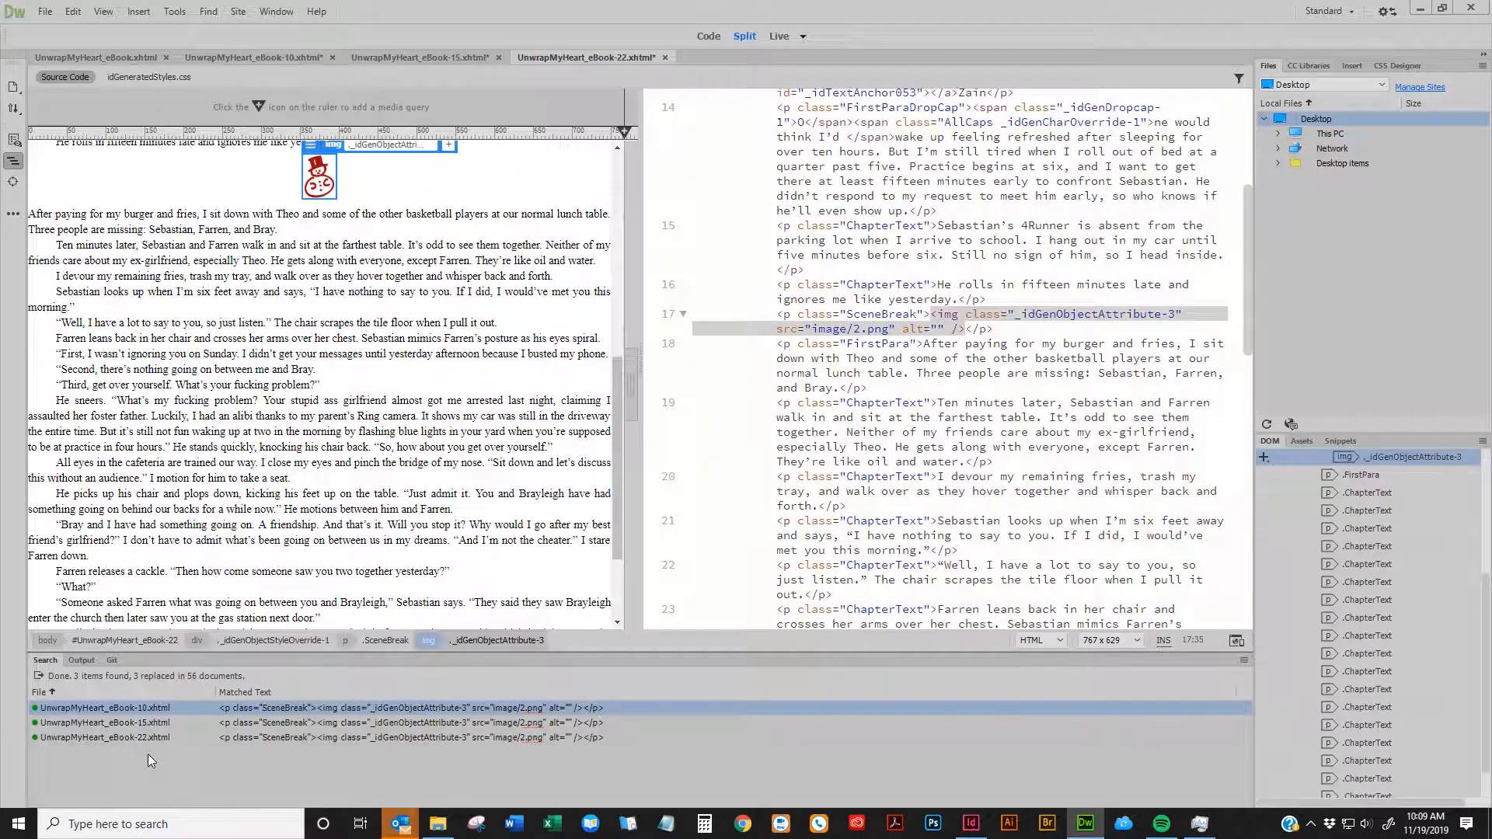
Save all modified XHTML files and close all four open documents, including UnwrapMyHeart_eBook.xhtml
left_click(47, 11)
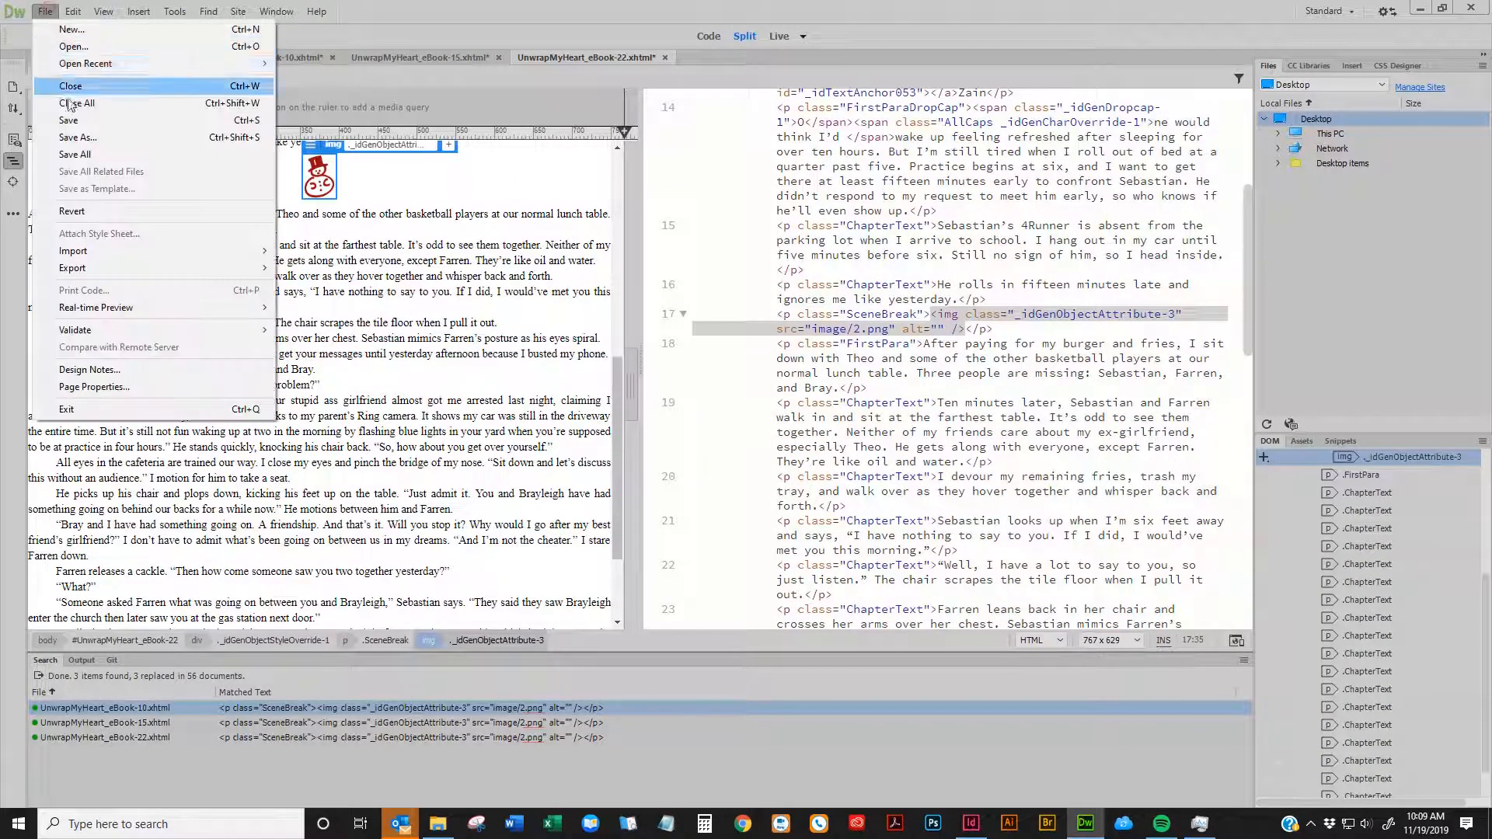
left_click(84, 153)
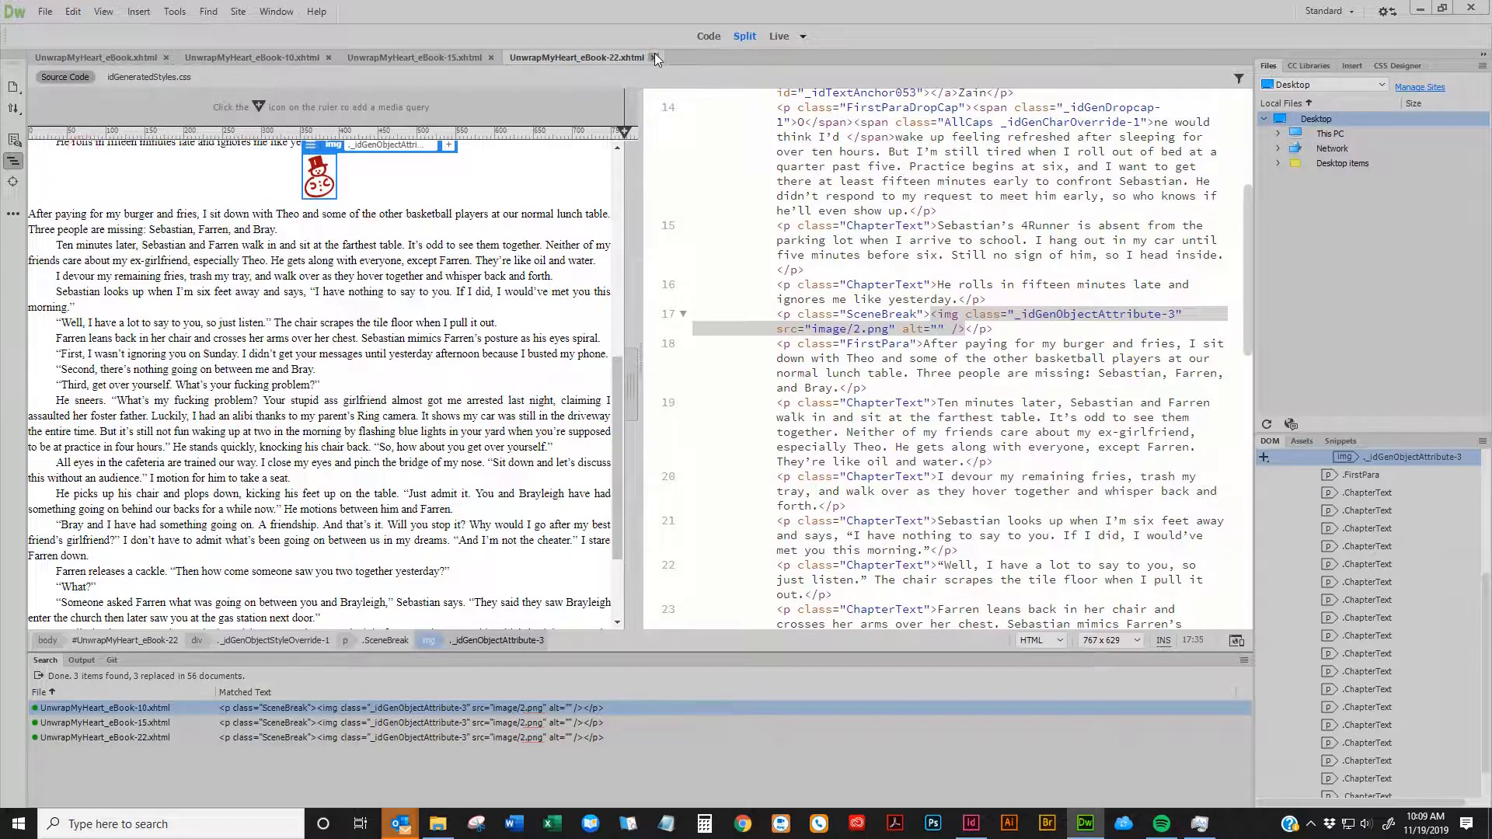
left_click(653, 58)
left_click(491, 58)
left_click(329, 57)
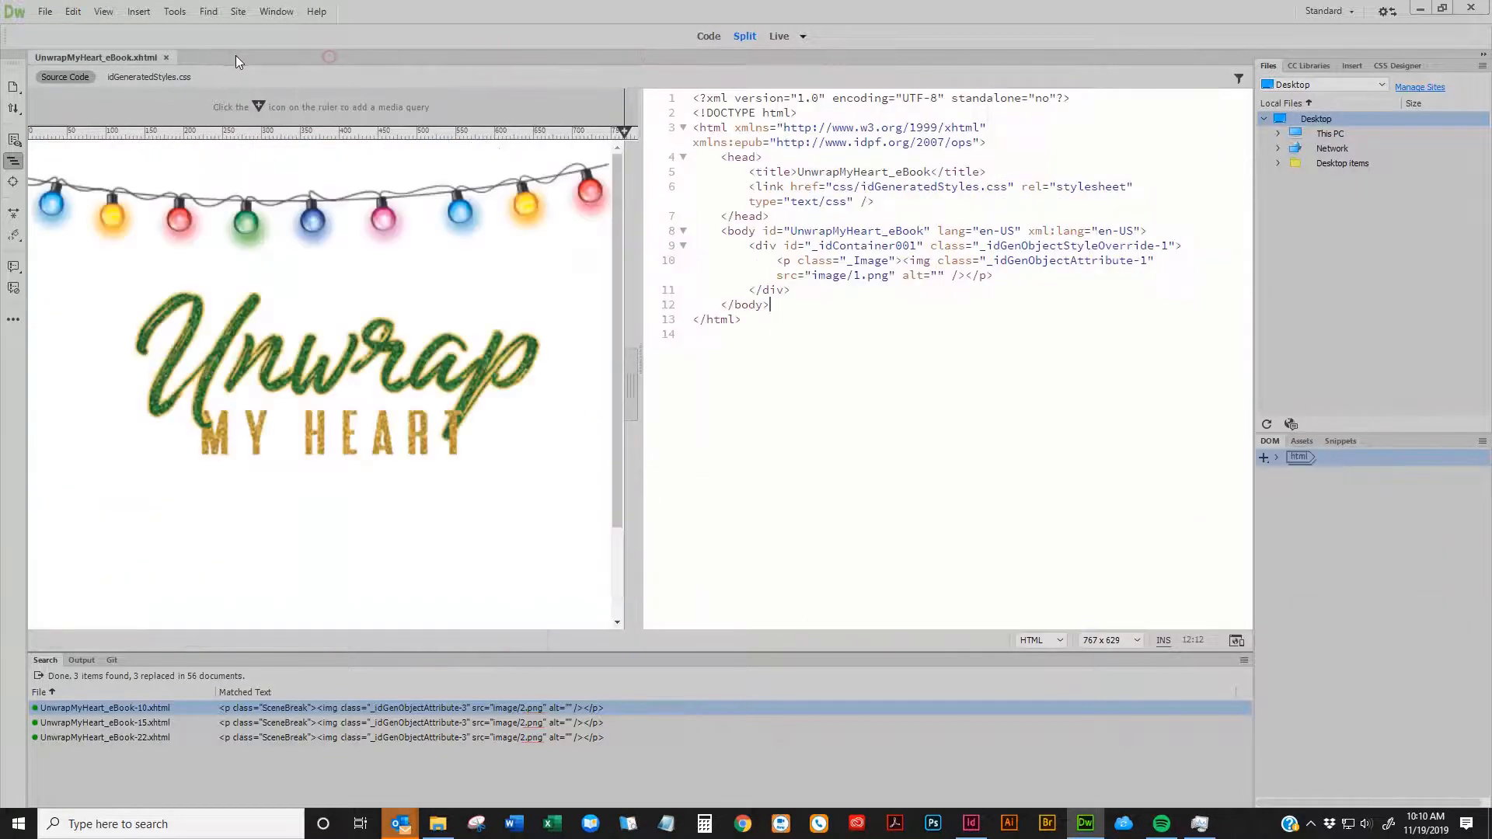
left_click(168, 56)
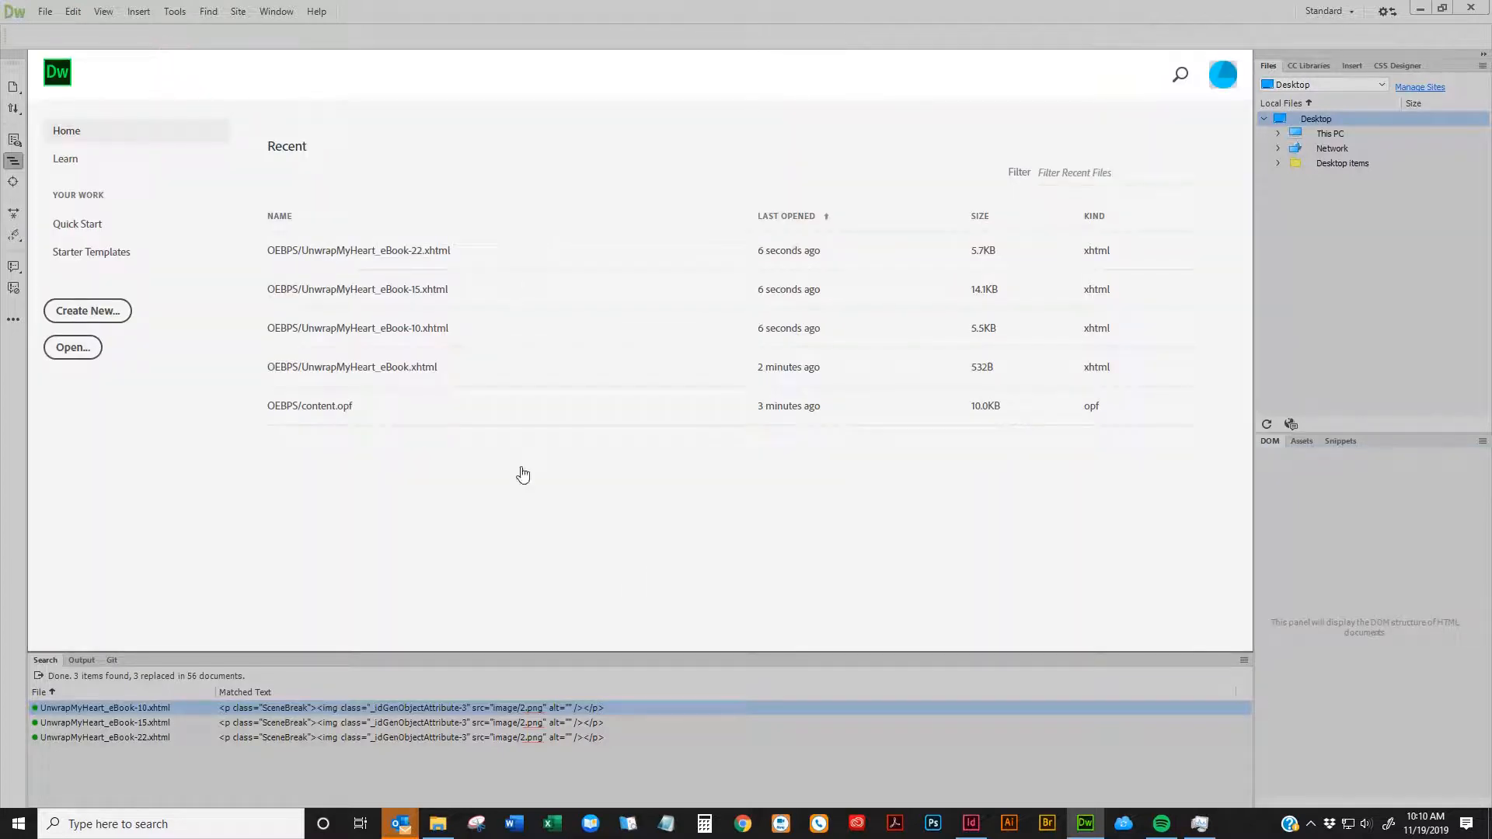
Locate idGeneratedStyles.css in the OEBPS css folder in File Explorer, open it in Dreamweaver and look through its style rules
left_click(437, 823)
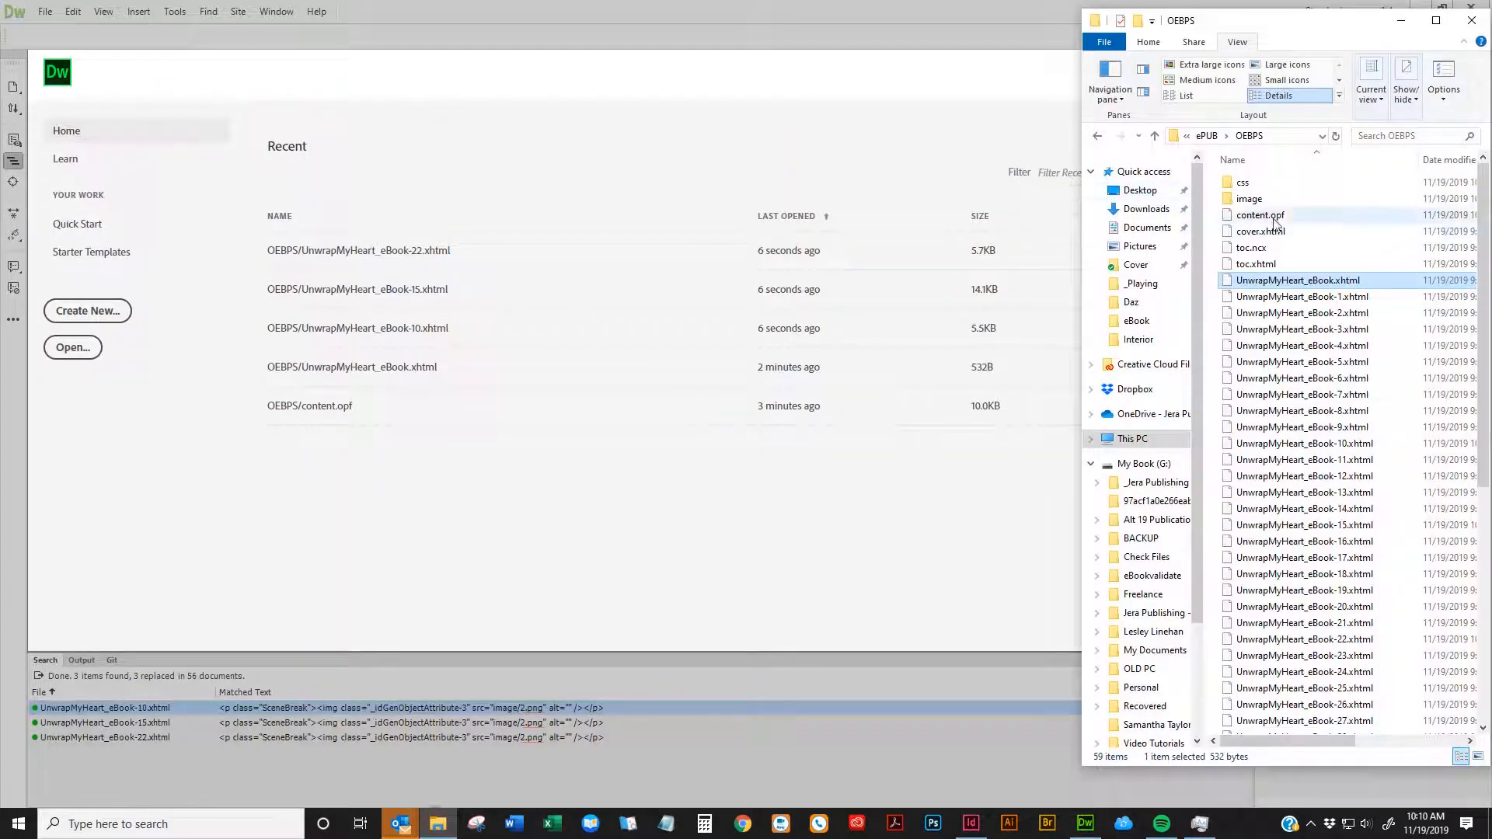
double_click(1252, 184)
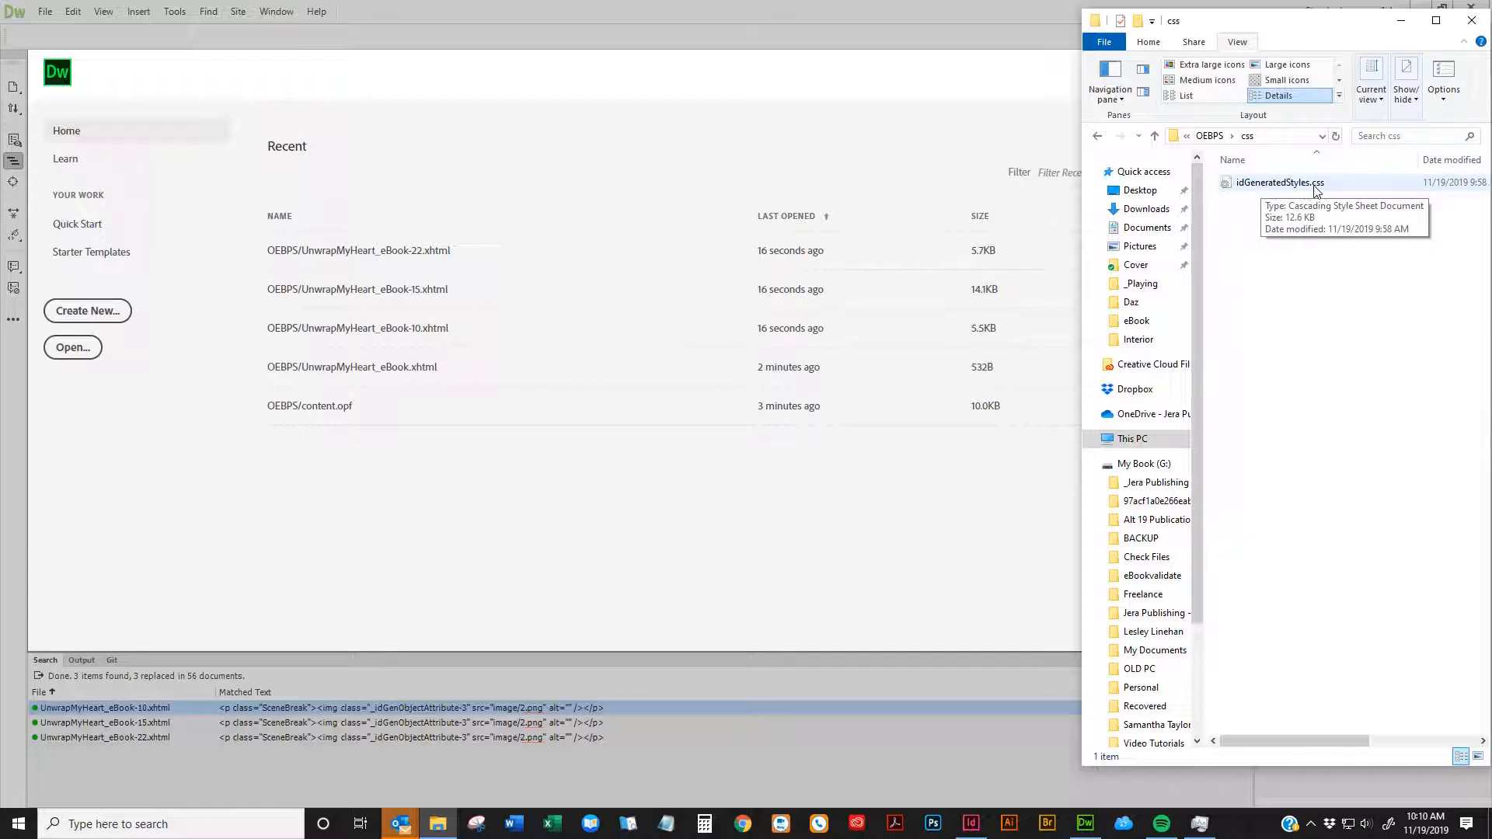
left_click_drag(1320, 186, 776, 43)
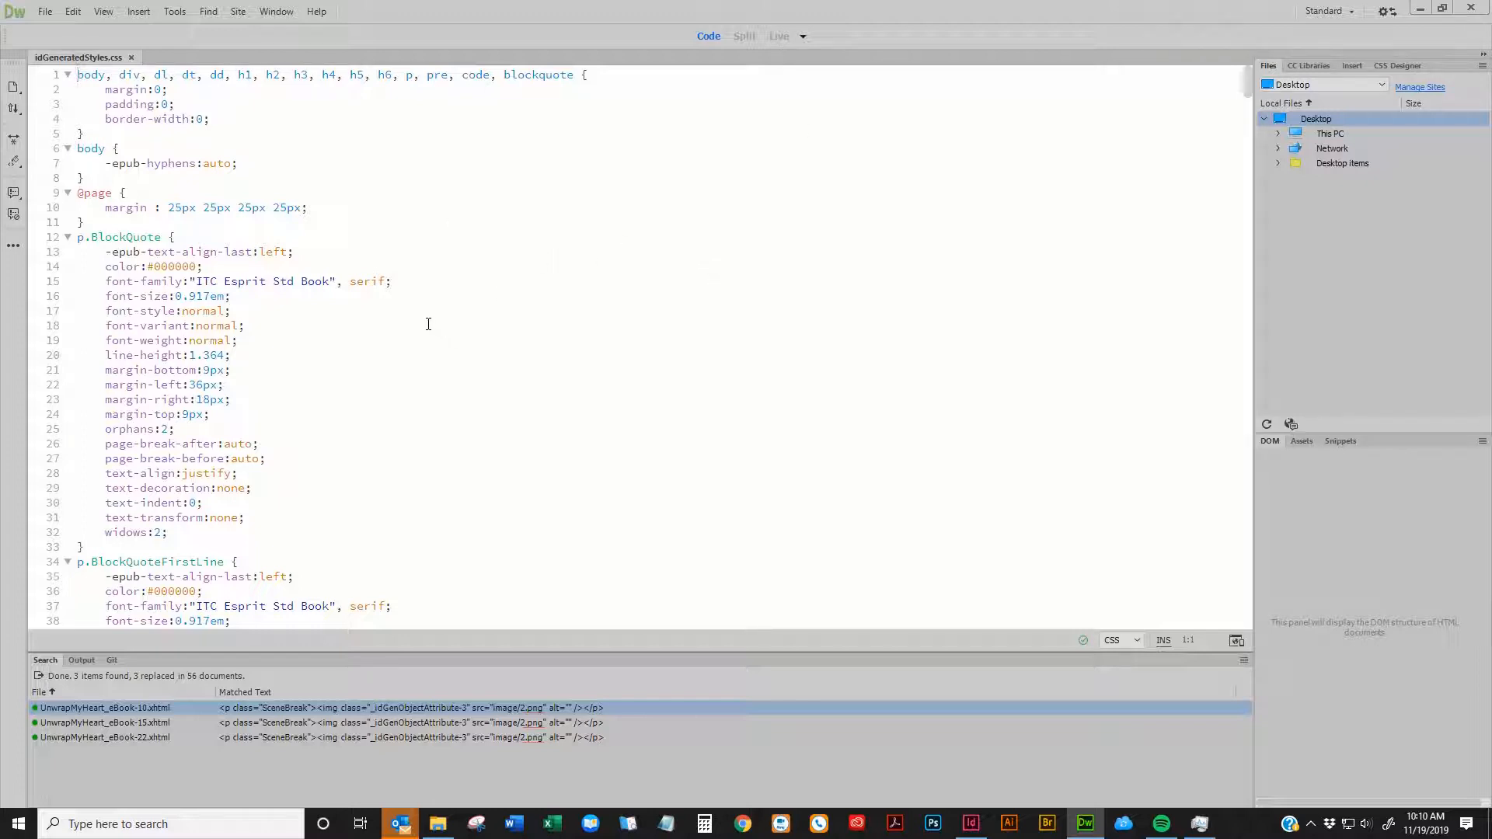
scroll(428, 324, "down", 9)
scroll(463, 316, "up", 9)
left_click(354, 281)
left_click_drag(355, 281, 192, 280)
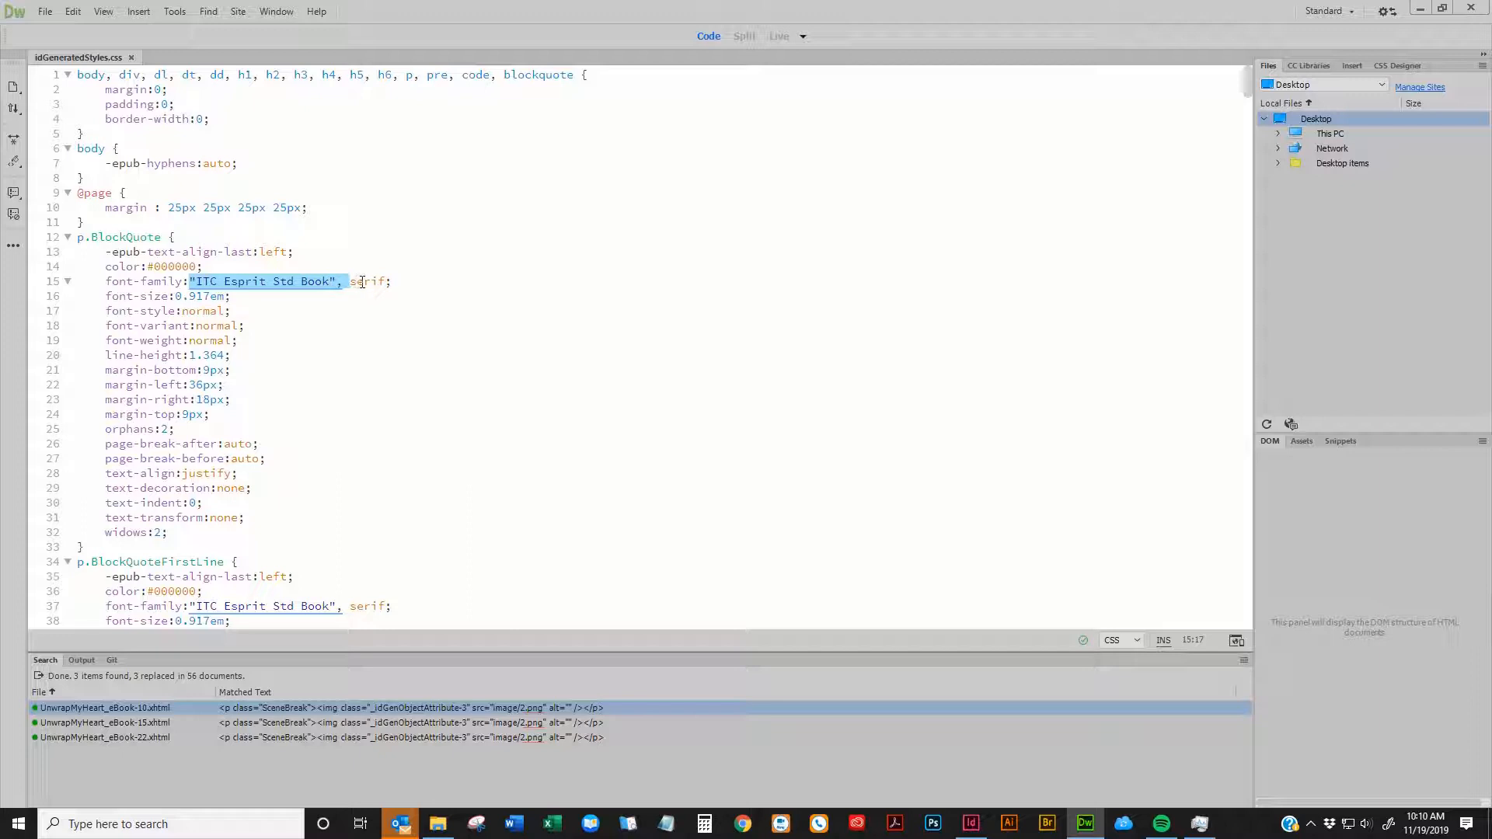
key("ctrl+shift+f")
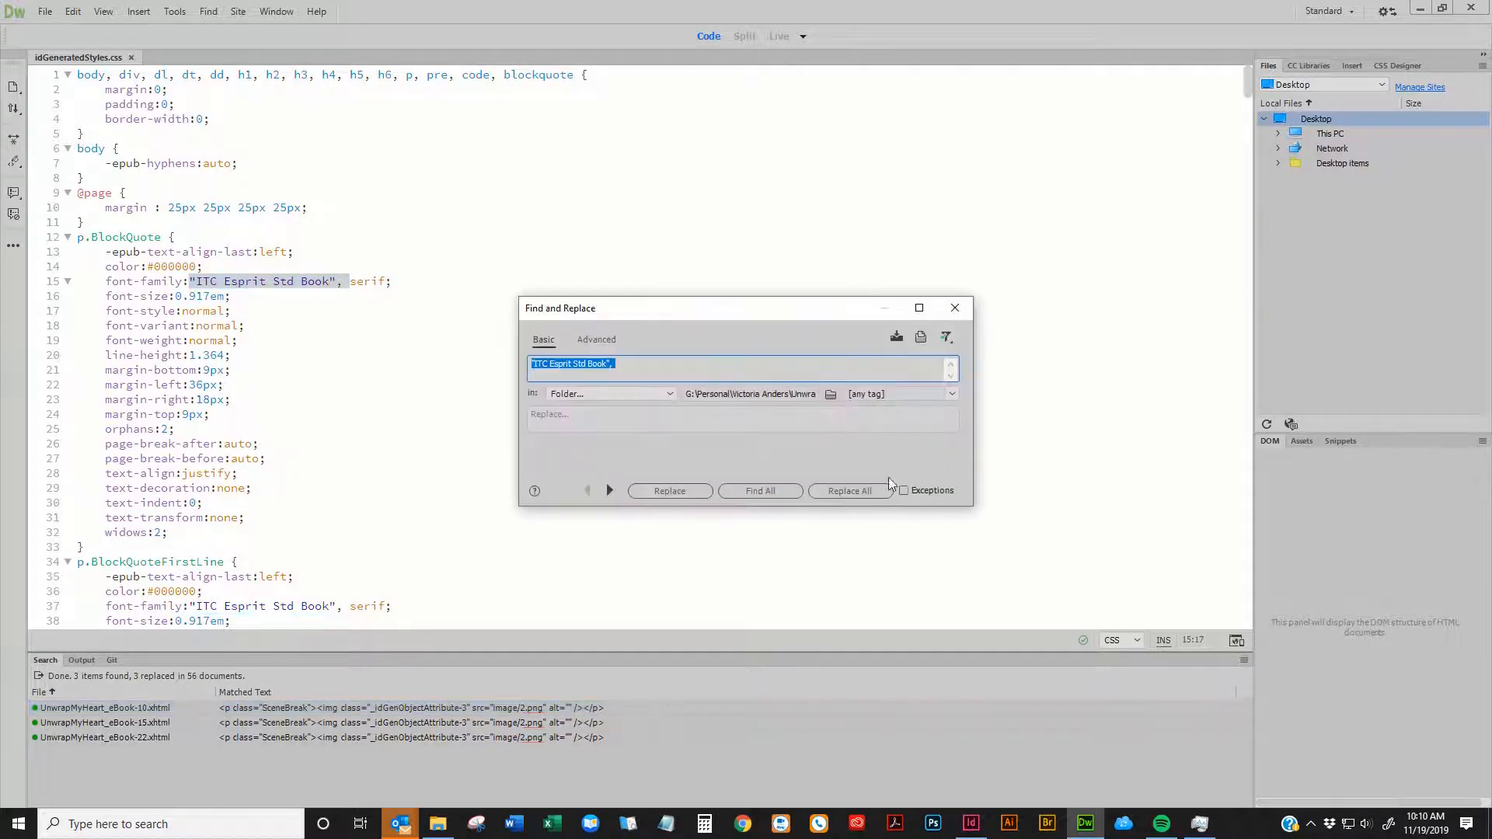
left_click(955, 308)
left_click(351, 280)
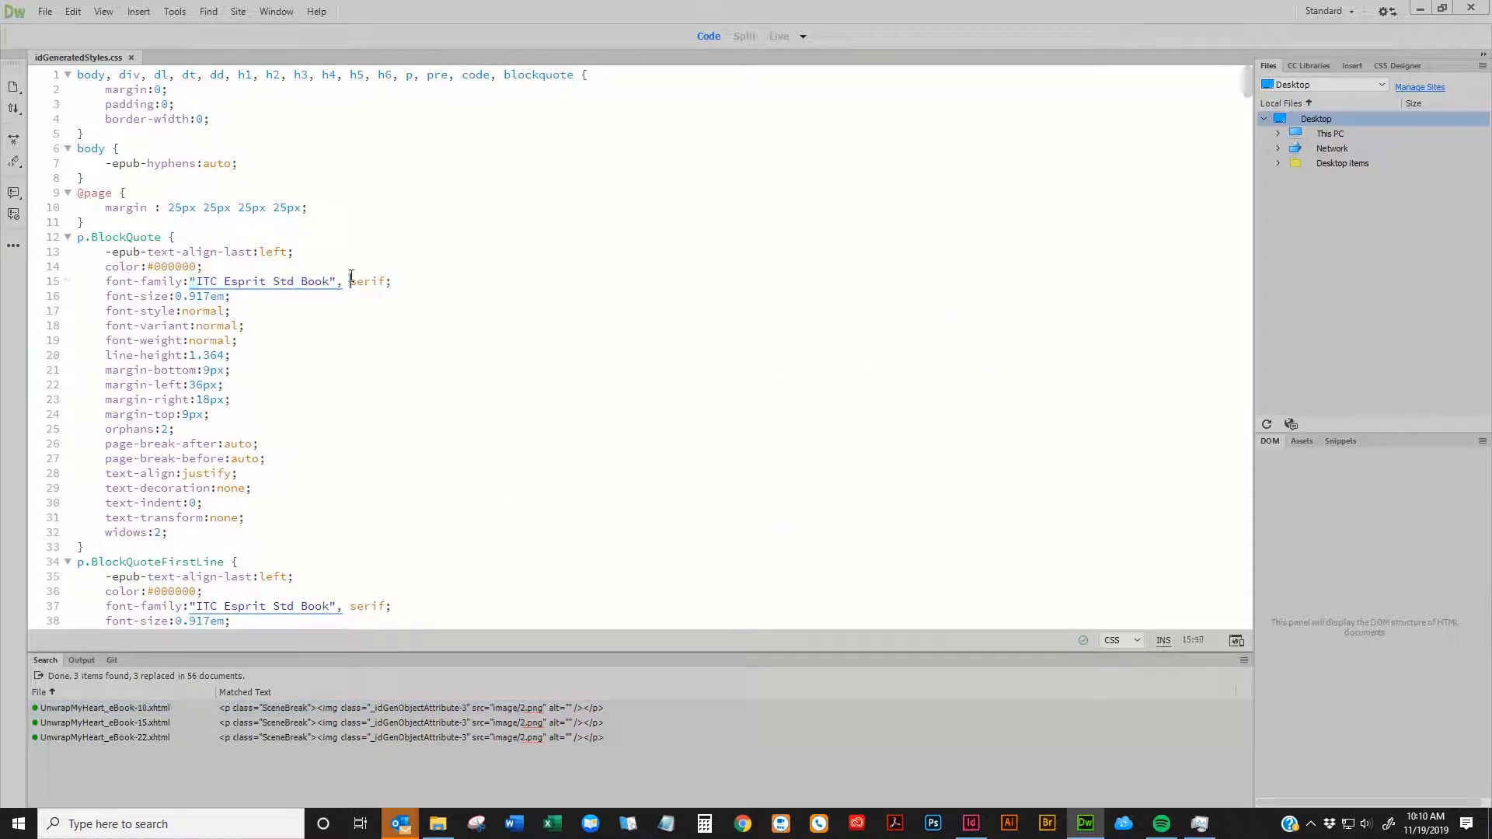
left_click_drag(350, 280, 192, 281)
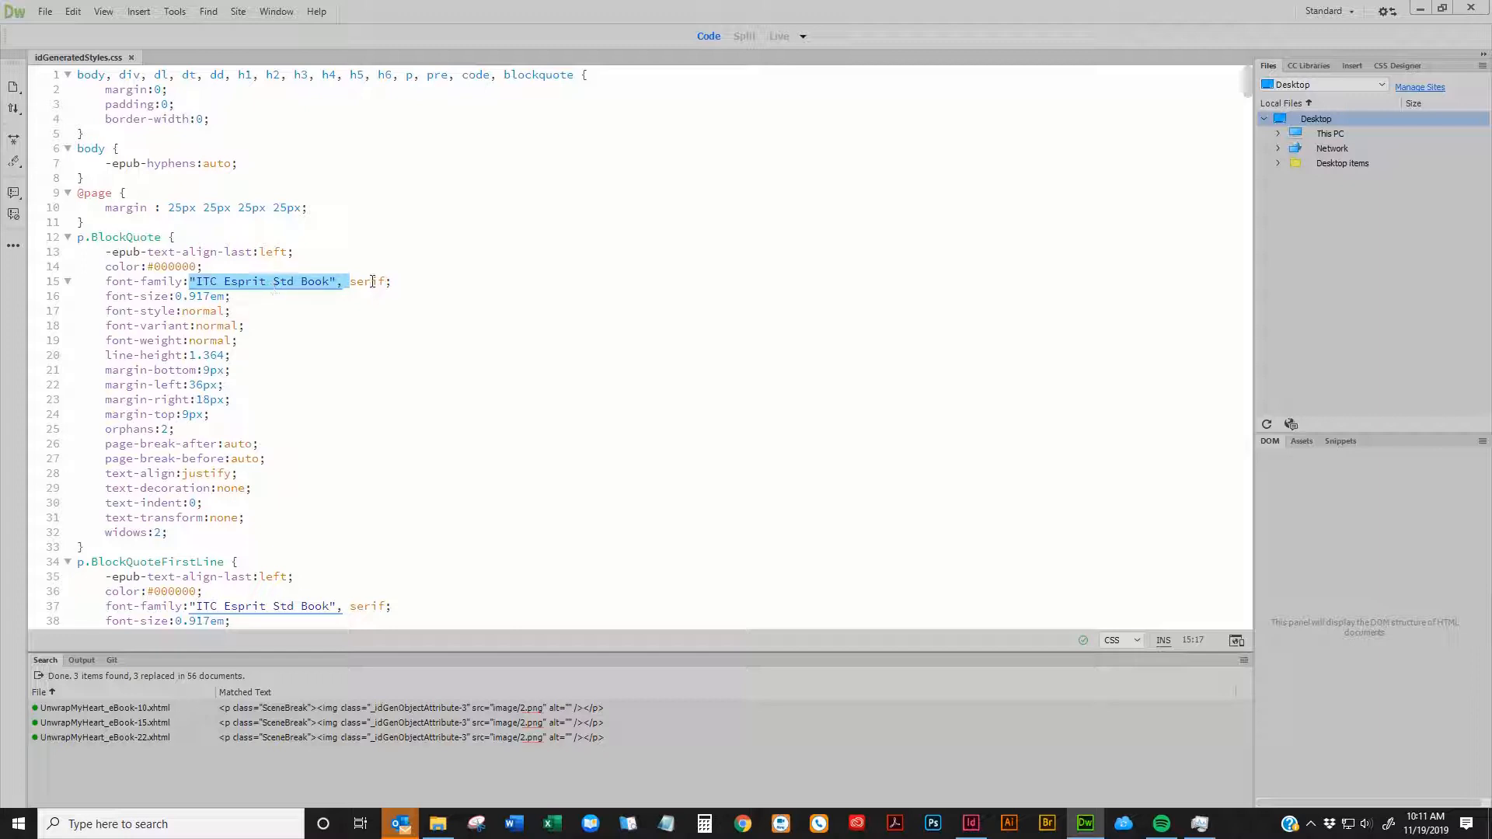
left_click_drag(390, 284, 350, 283)
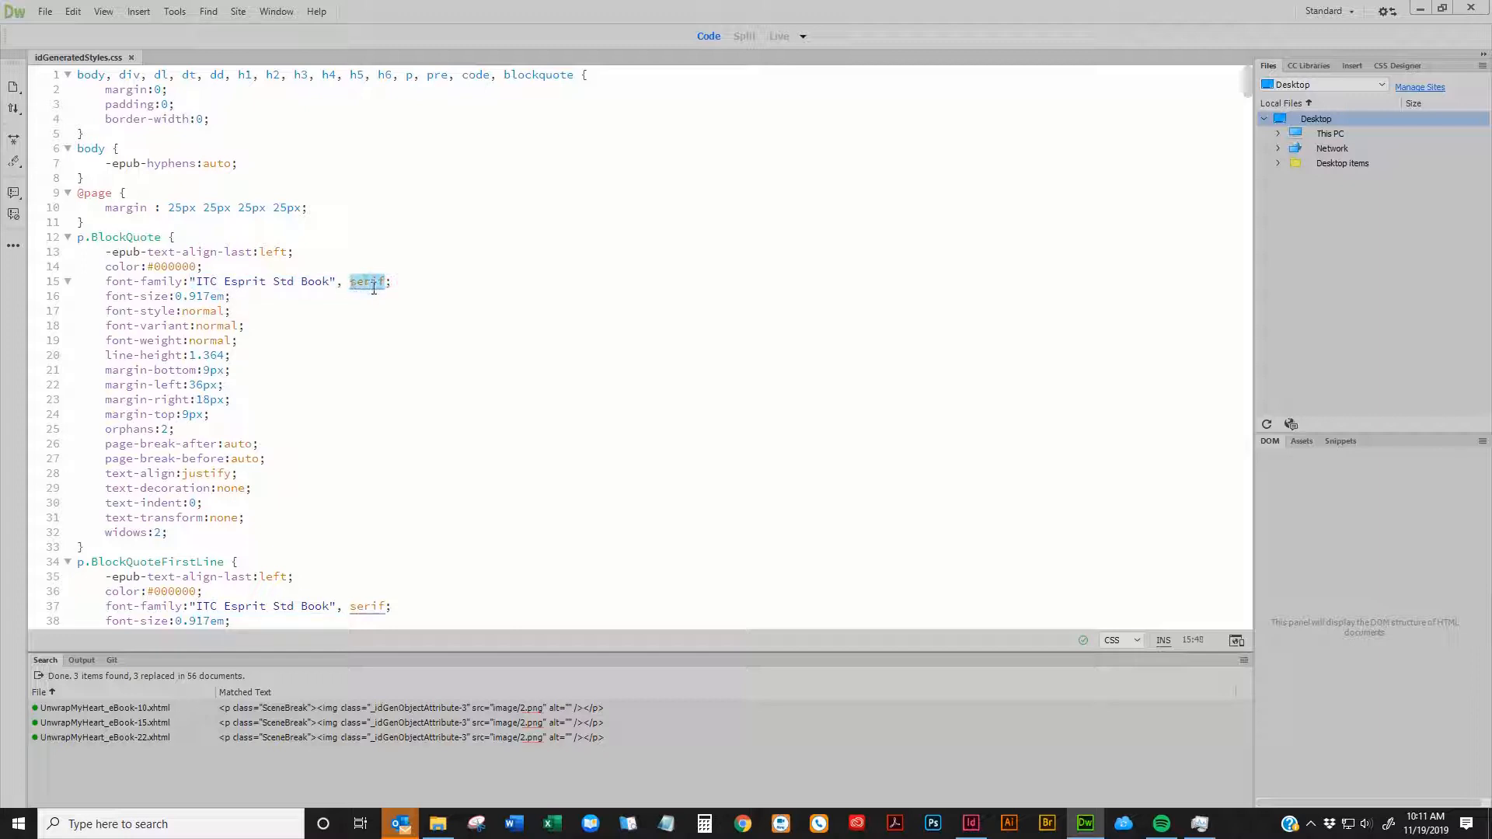
key("Left")
key("shift+Left")
key("shift+Left")
key("shift+Left")
key("shift+Left")
key("shift+Left")
key("shift+Left")
key("shift+Left")
key("shift+Left")
key("shift+Left")
key("shift+Left")
key("shift+Left")
key("shift+Left")
key("shift+Left")
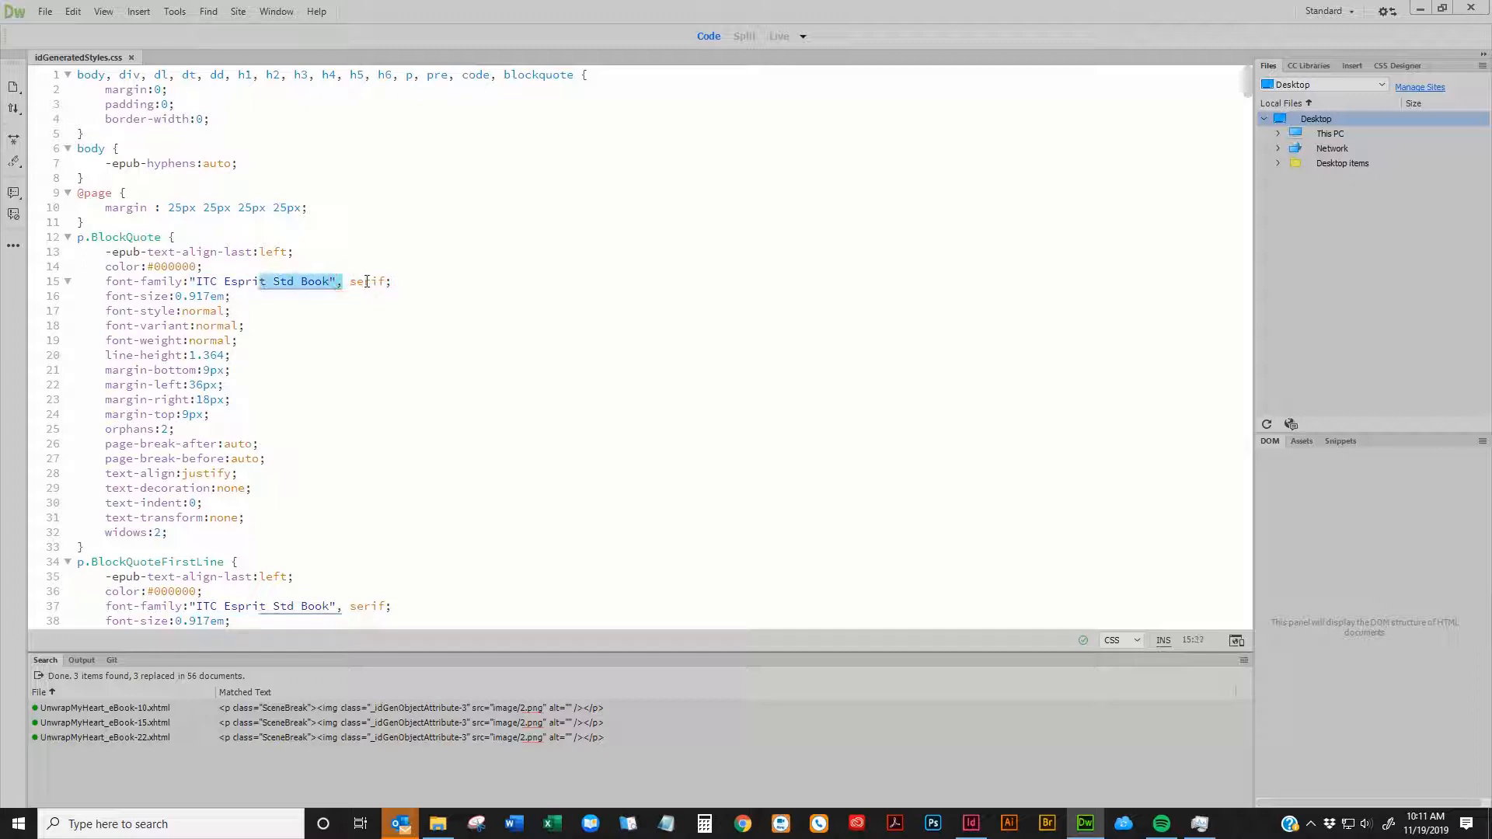
key("shift+Left")
key("shift+Left")
key("shift+Left")
key("shift+Left")
key("shift+Left")
key("shift+Left")
key("shift+Left")
key("shift+Left")
key("shift+Left")
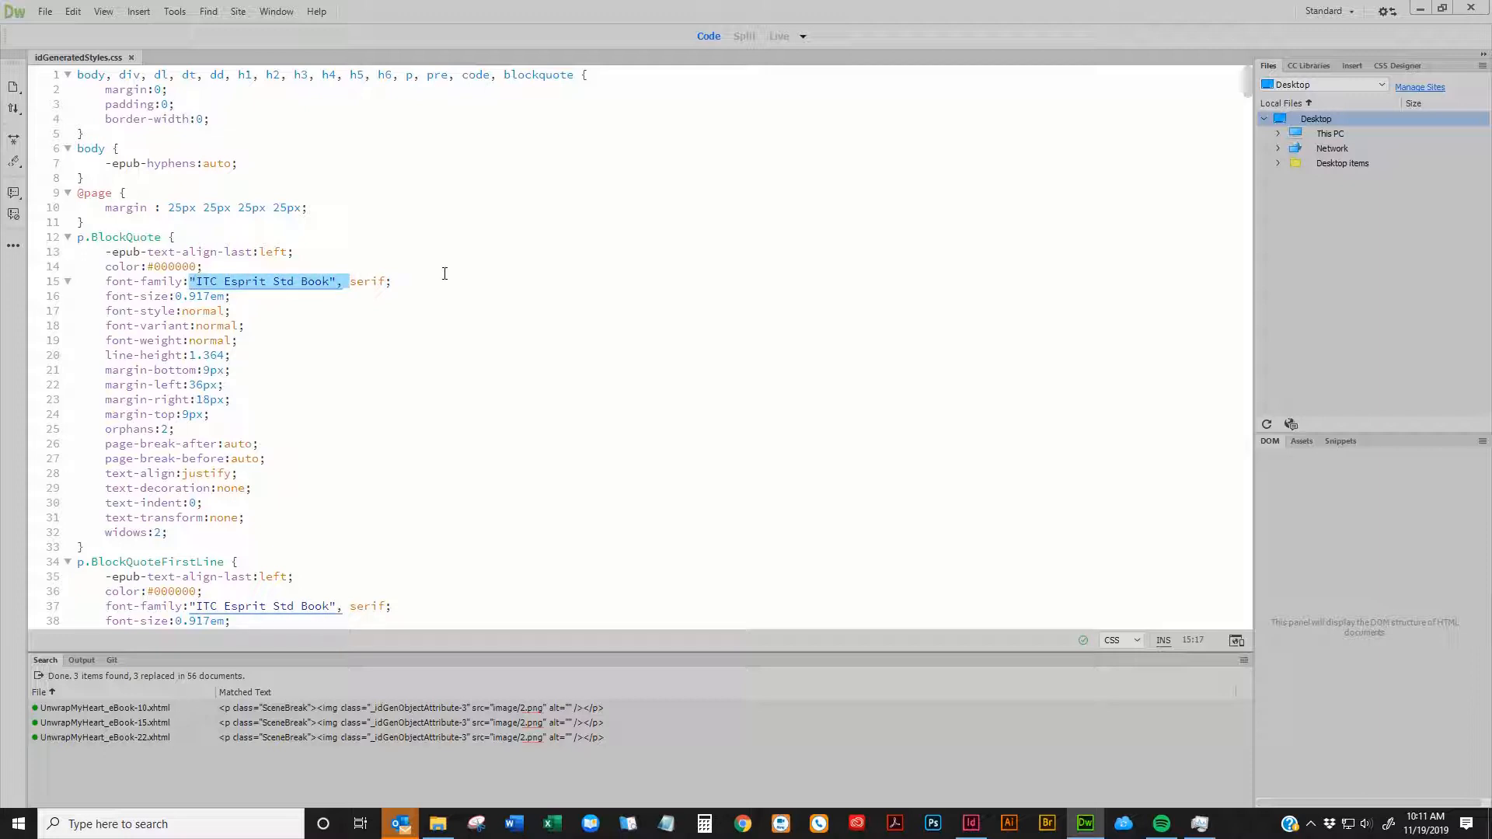
key("ctrl+shift+f")
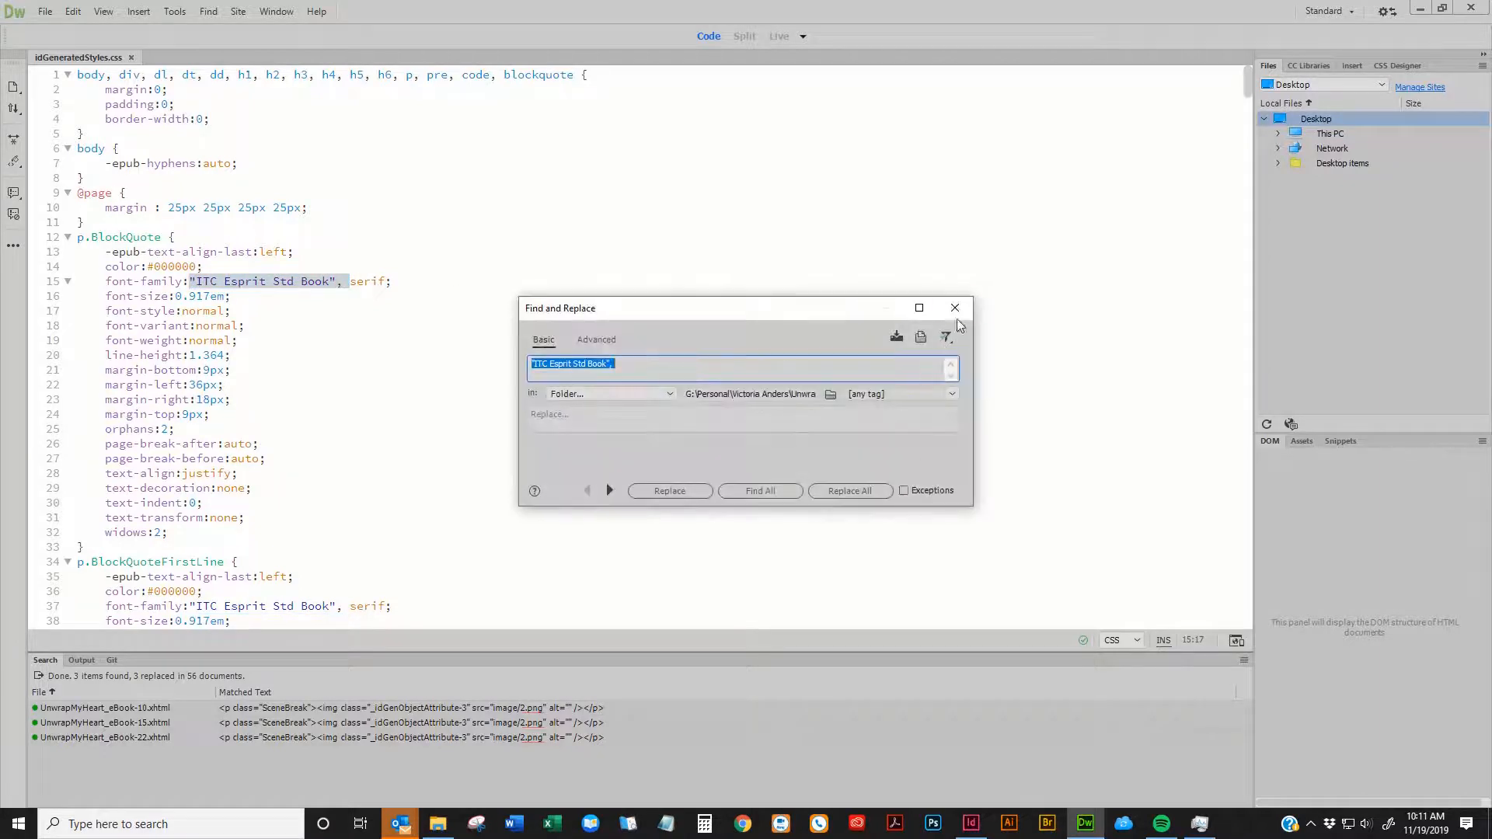
left_click(954, 307)
Remove every "ITC Esprit Std Book", font name with its comma and space from the current document, leaving only the serif fallback
left_click(352, 281)
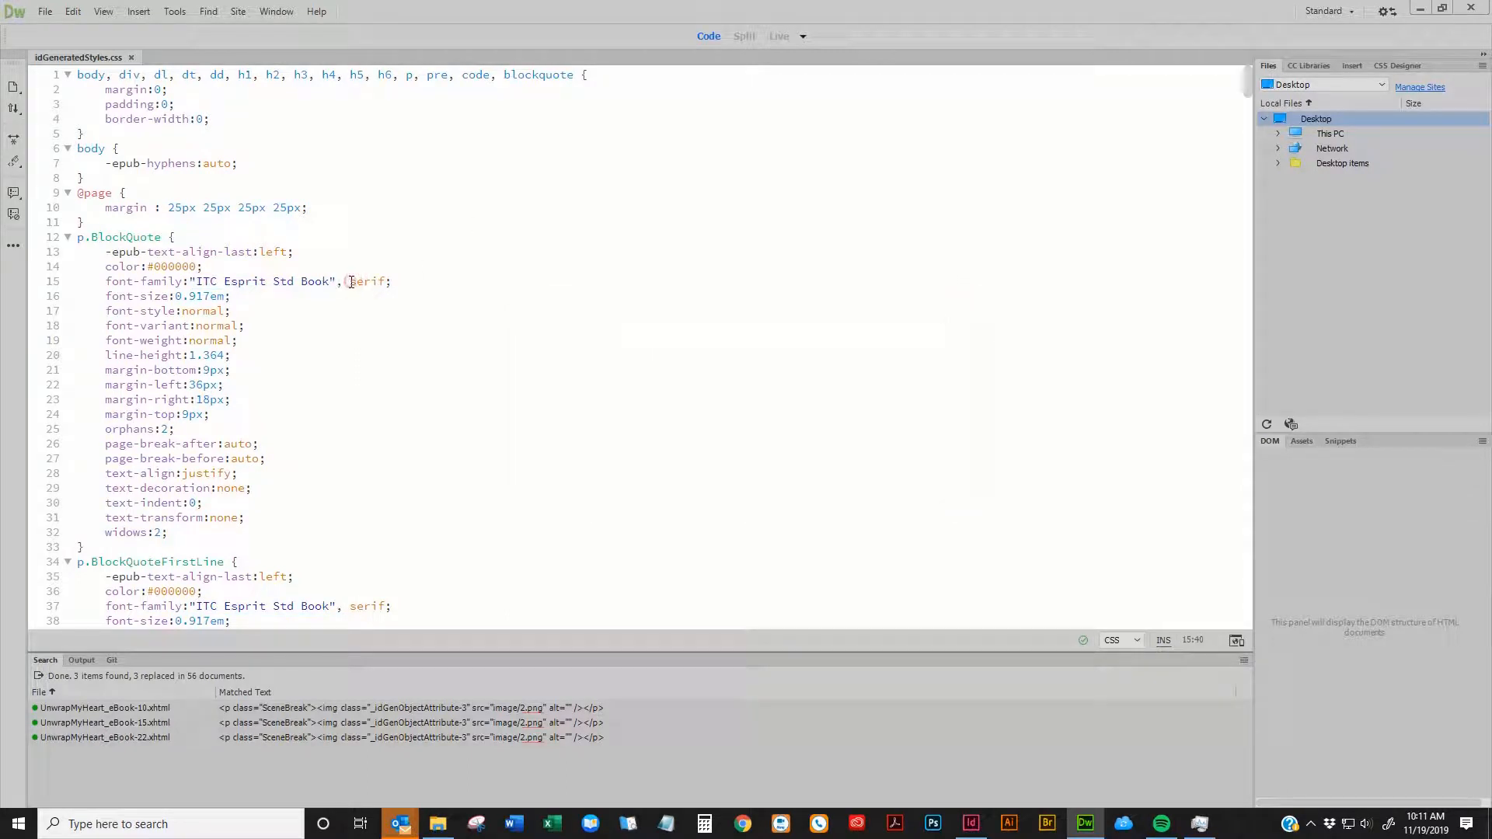
left_click_drag(351, 281, 193, 277)
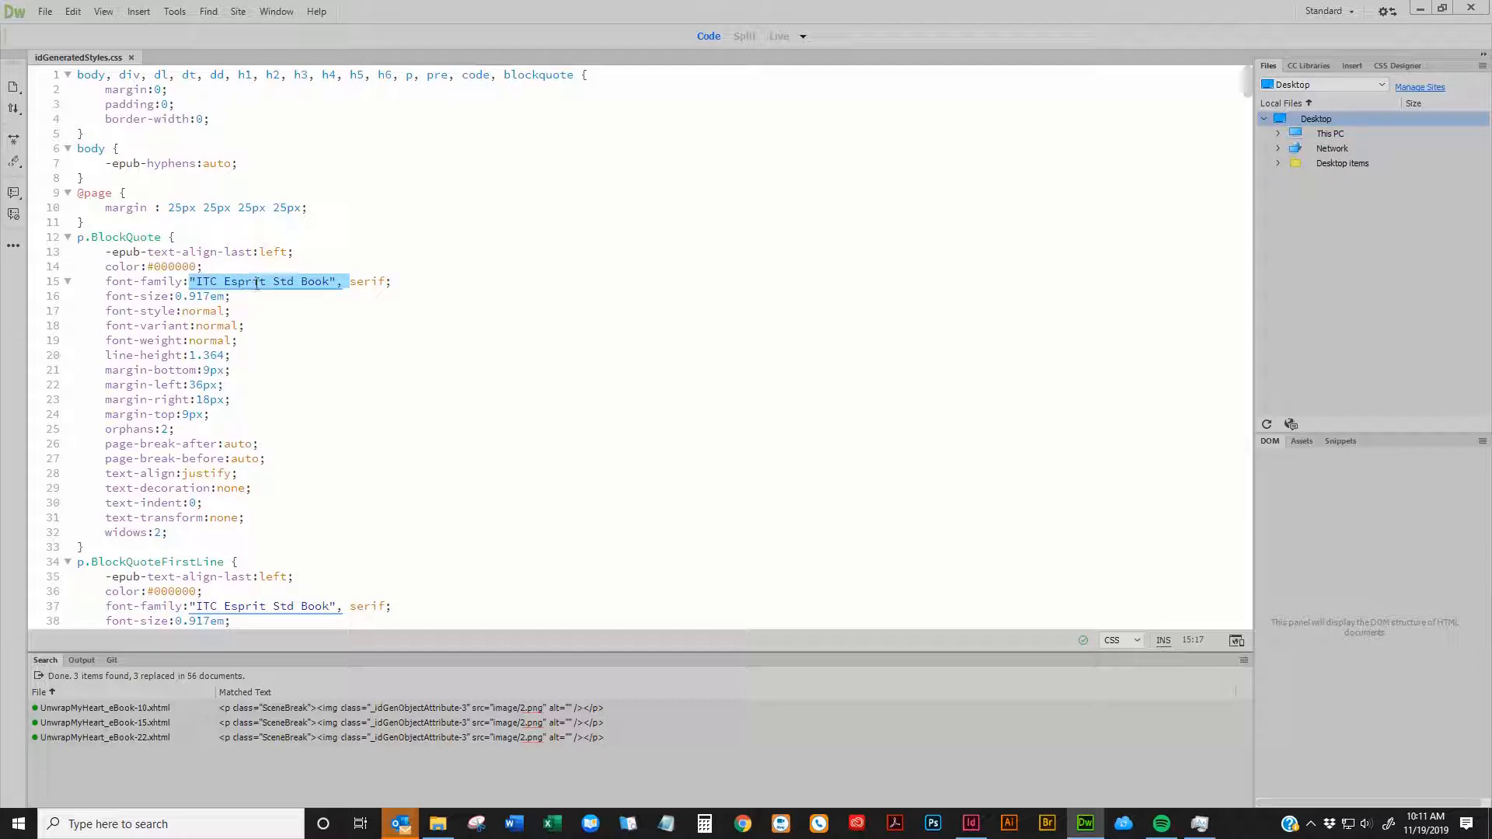
key("ctrl+f")
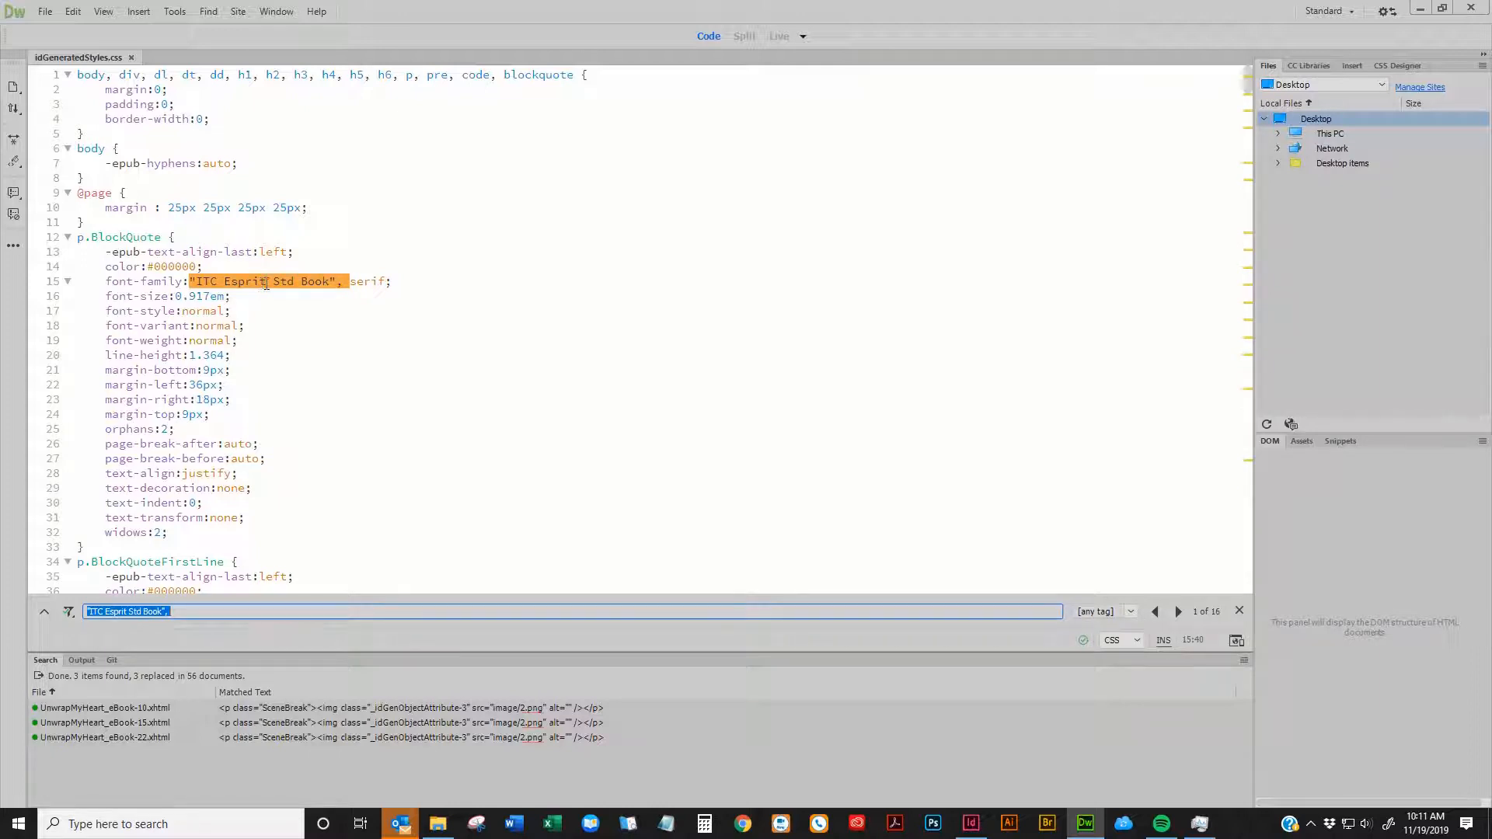
key("ctrl+h")
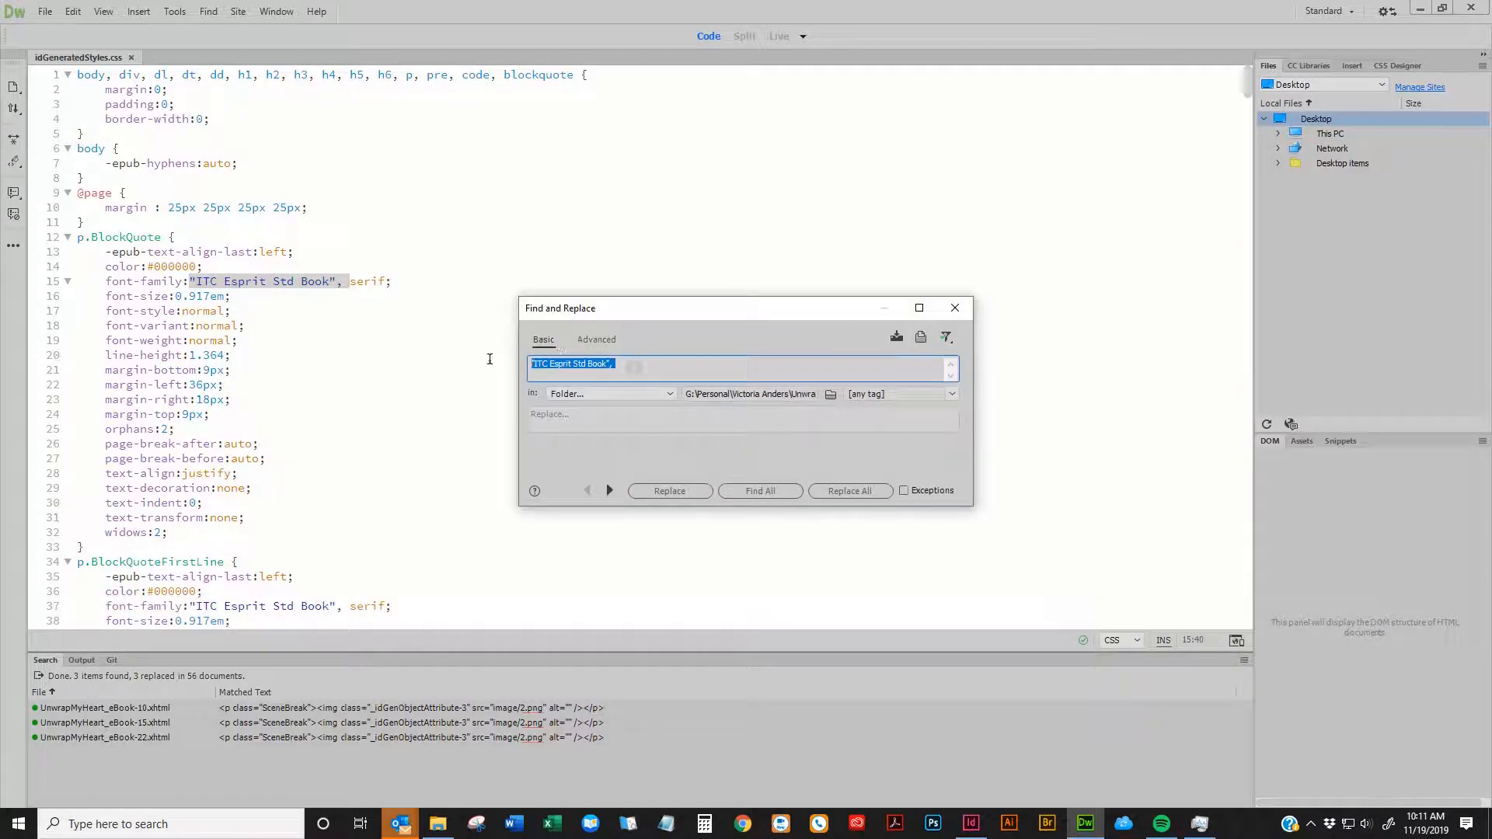
left_click(583, 413)
left_click(595, 394)
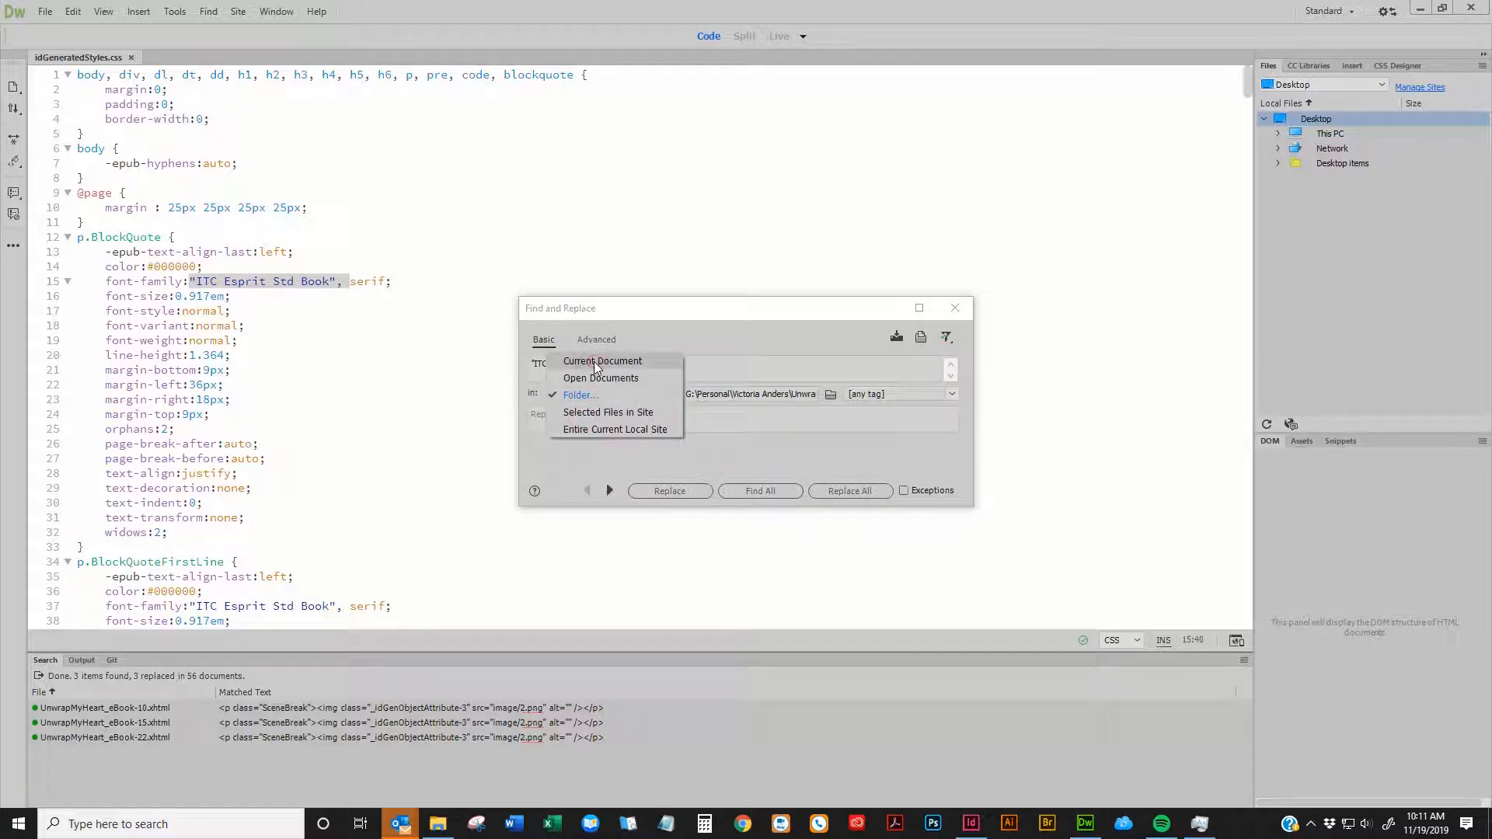
left_click(596, 362)
left_click(571, 424)
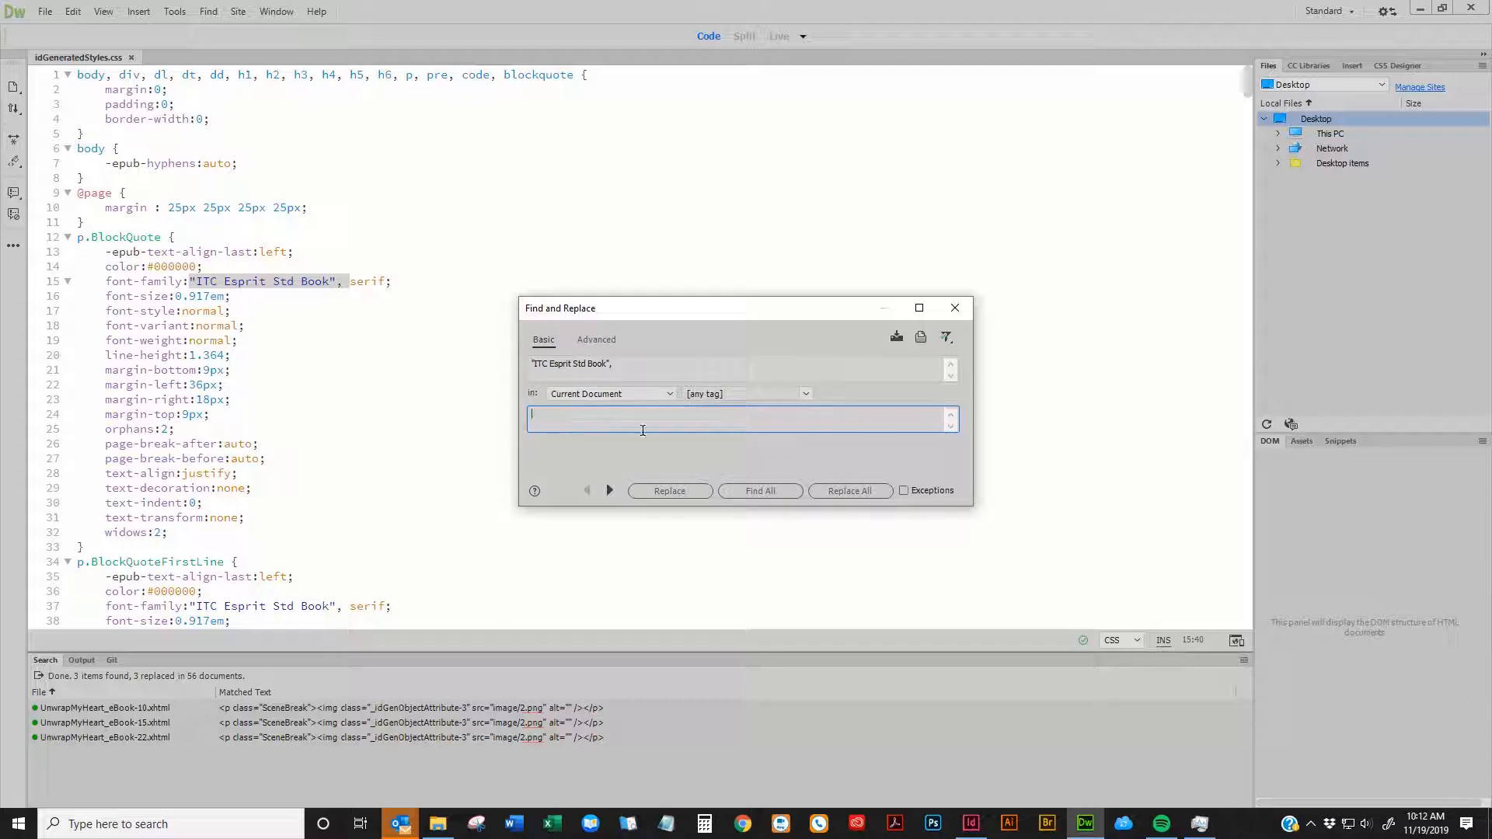
left_click(841, 497)
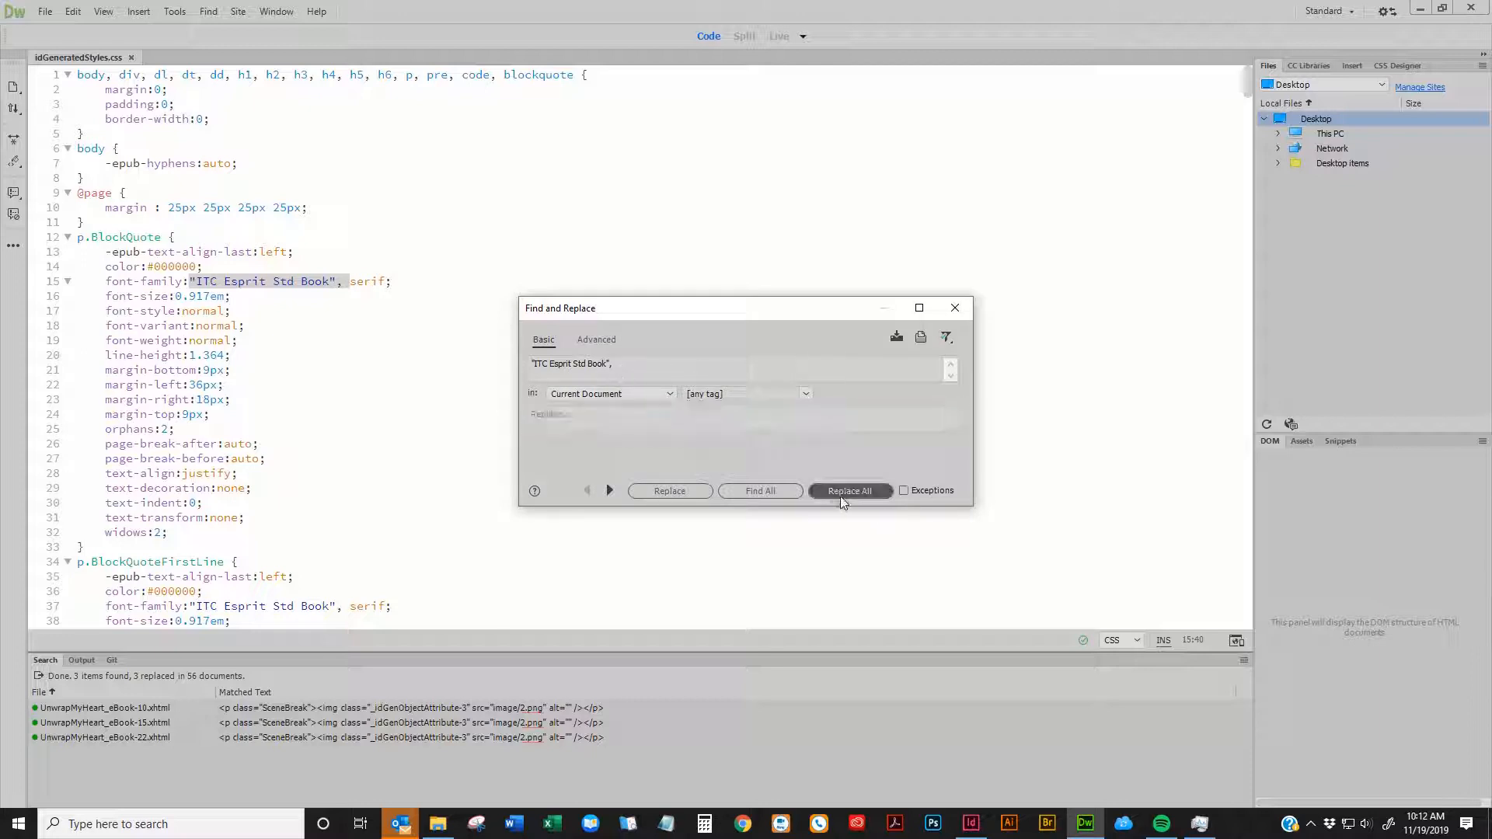
left_click(842, 498)
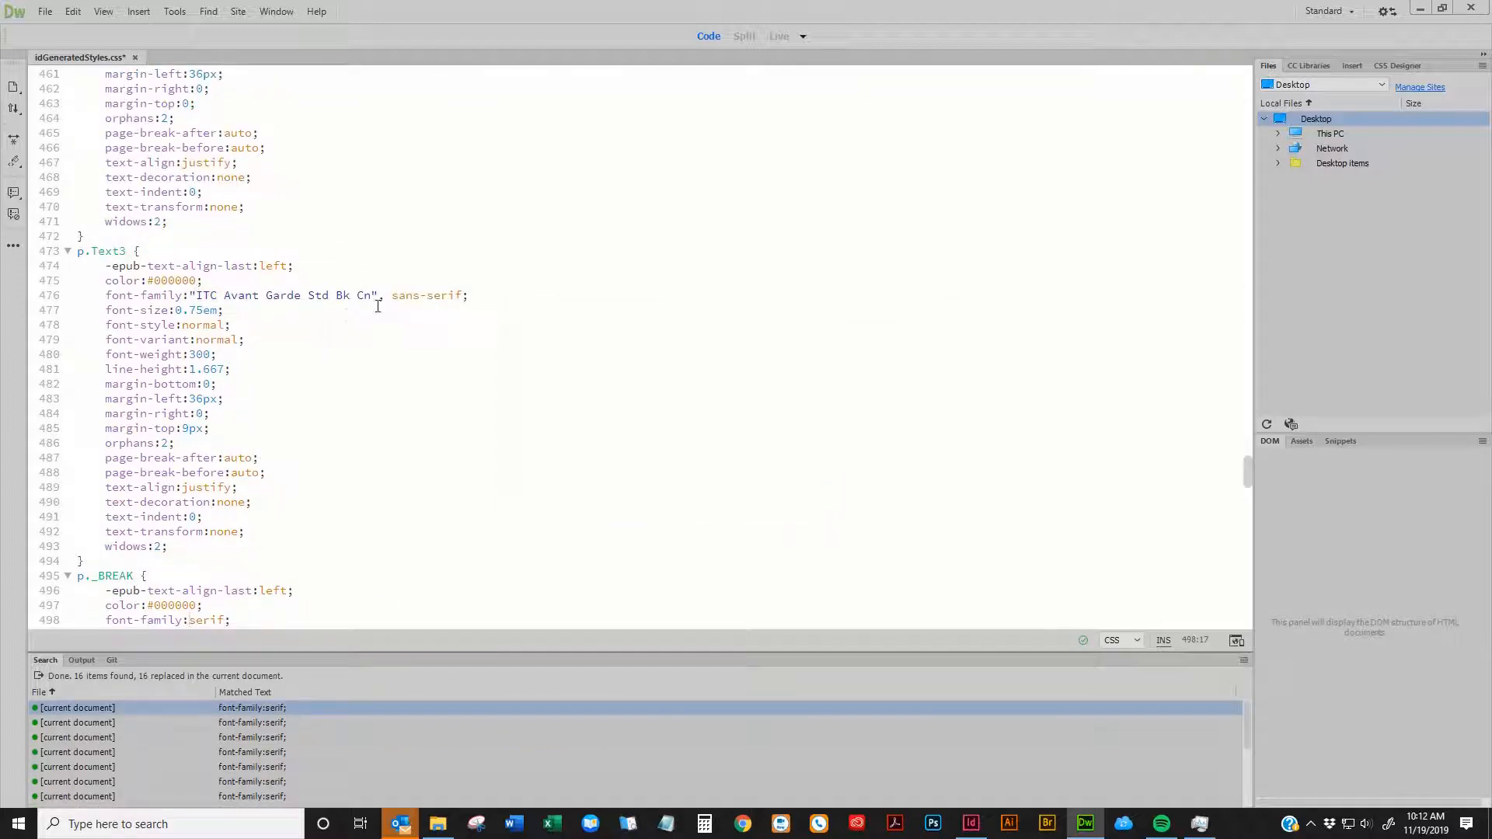
Remove "Wiesbaden Swing LT Std Dingbats", from the SceneBreak style's font family using an empty replacement, leaving only sans-serif
scroll(206, 342, "up", 15)
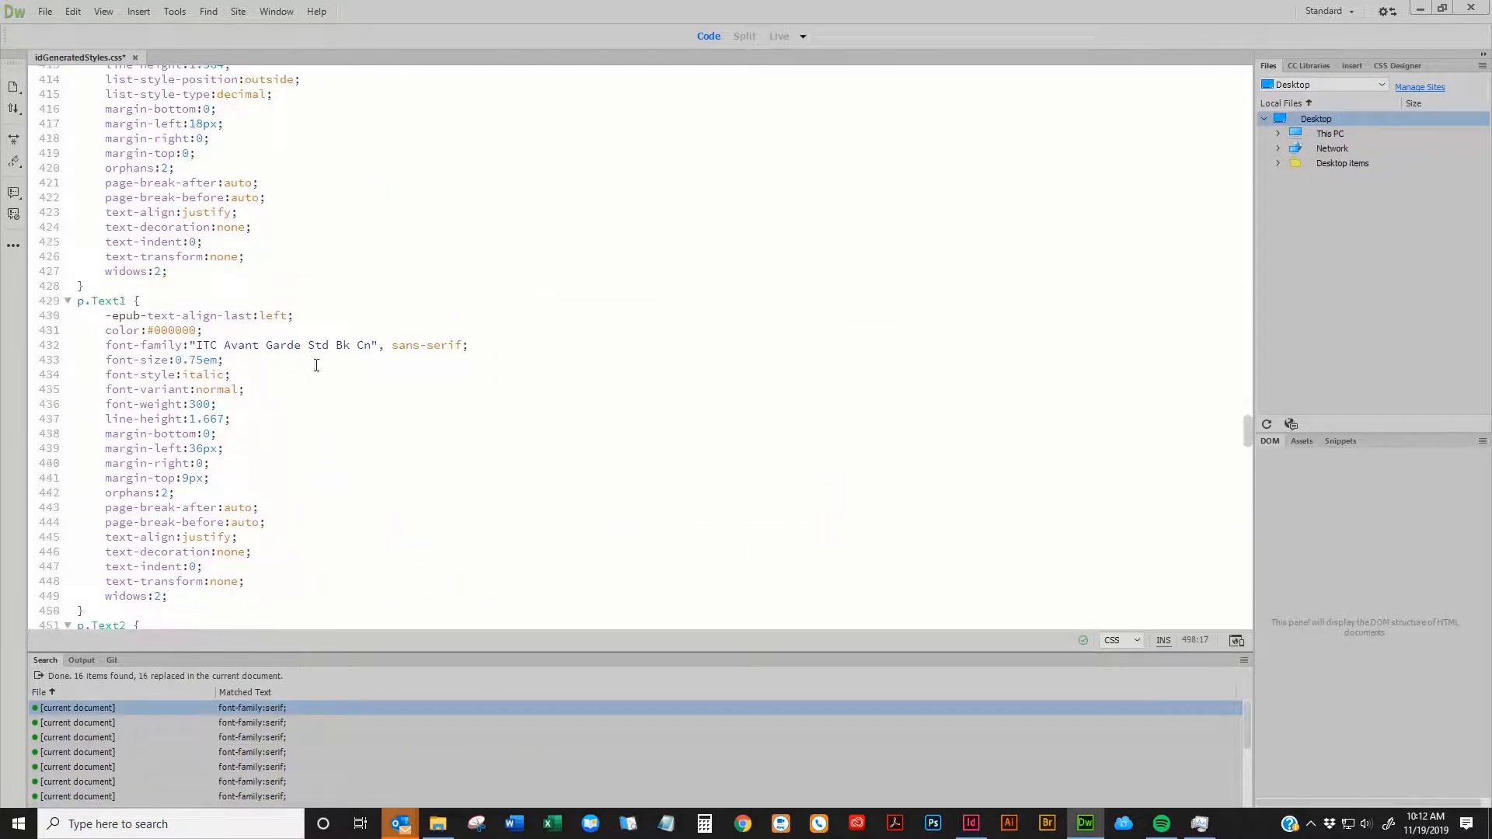
scroll(264, 199, "up", 17)
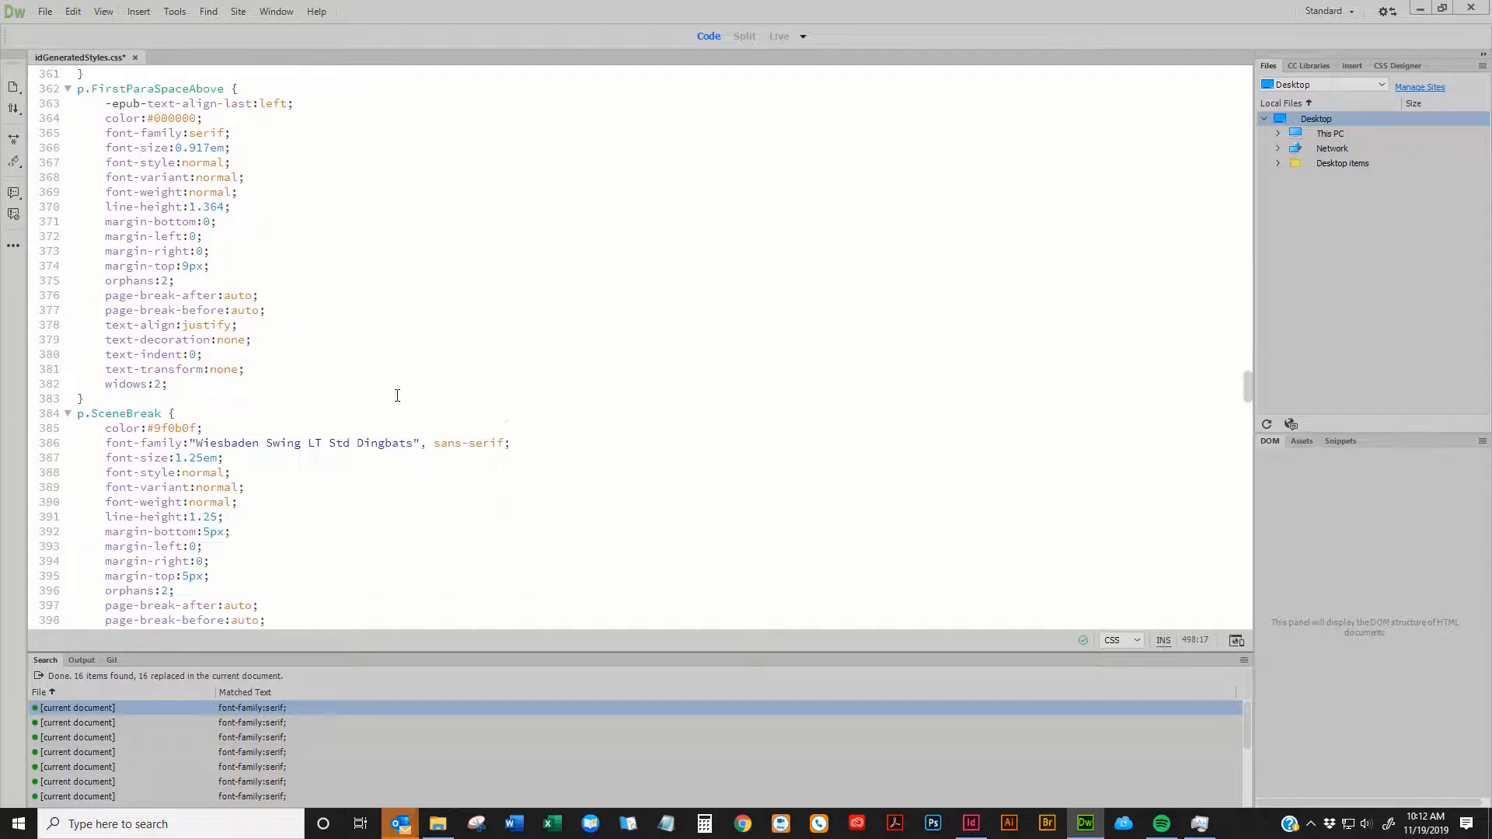
mouse_move(435, 443)
left_mouse_down()
mouse_move(191, 441)
mouse_move(434, 444)
left_mouse_up()
left_click(191, 439)
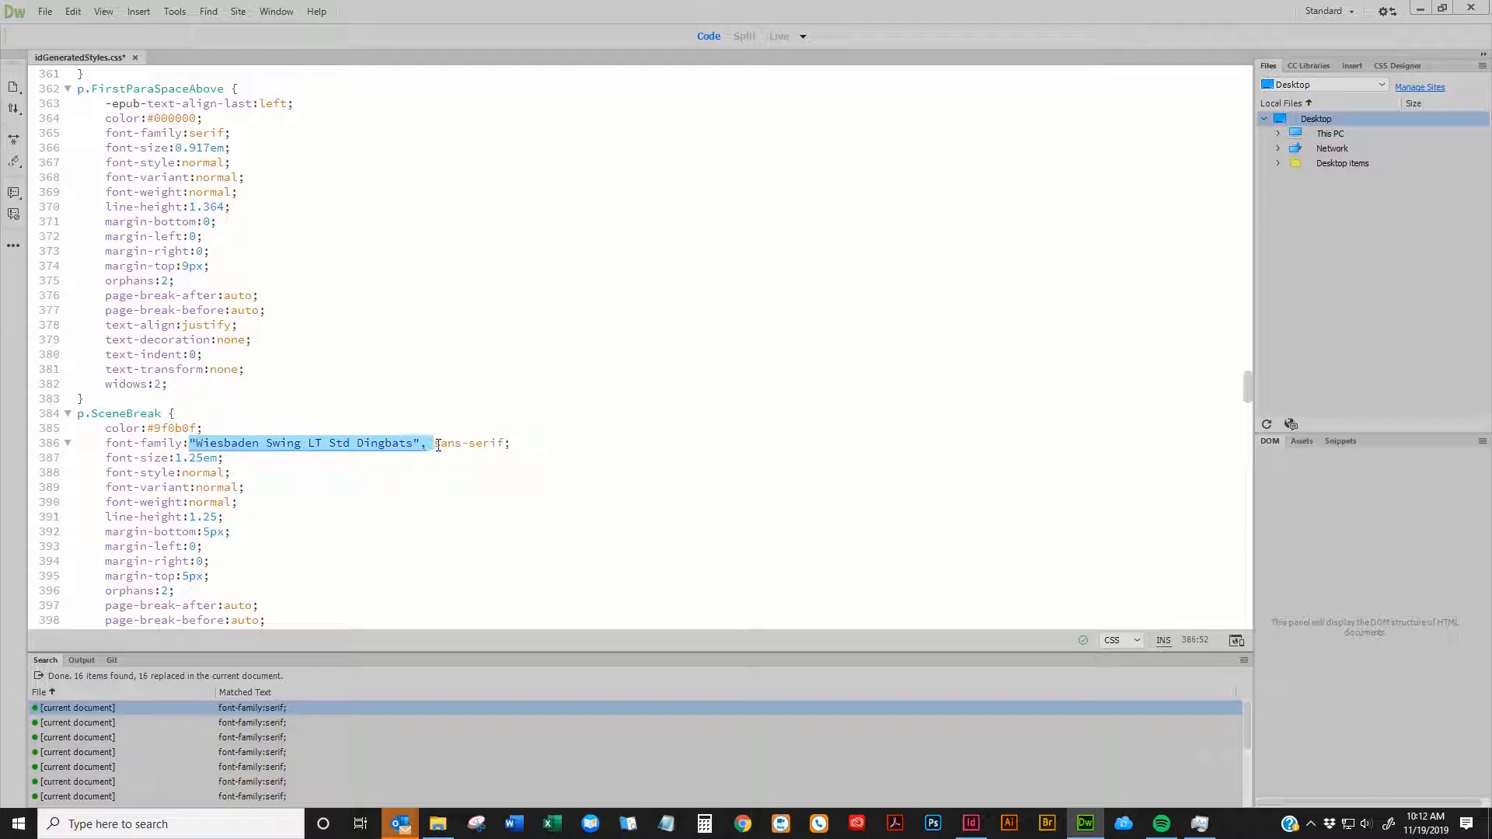
key("ctrl+shift+f")
left_click(839, 491)
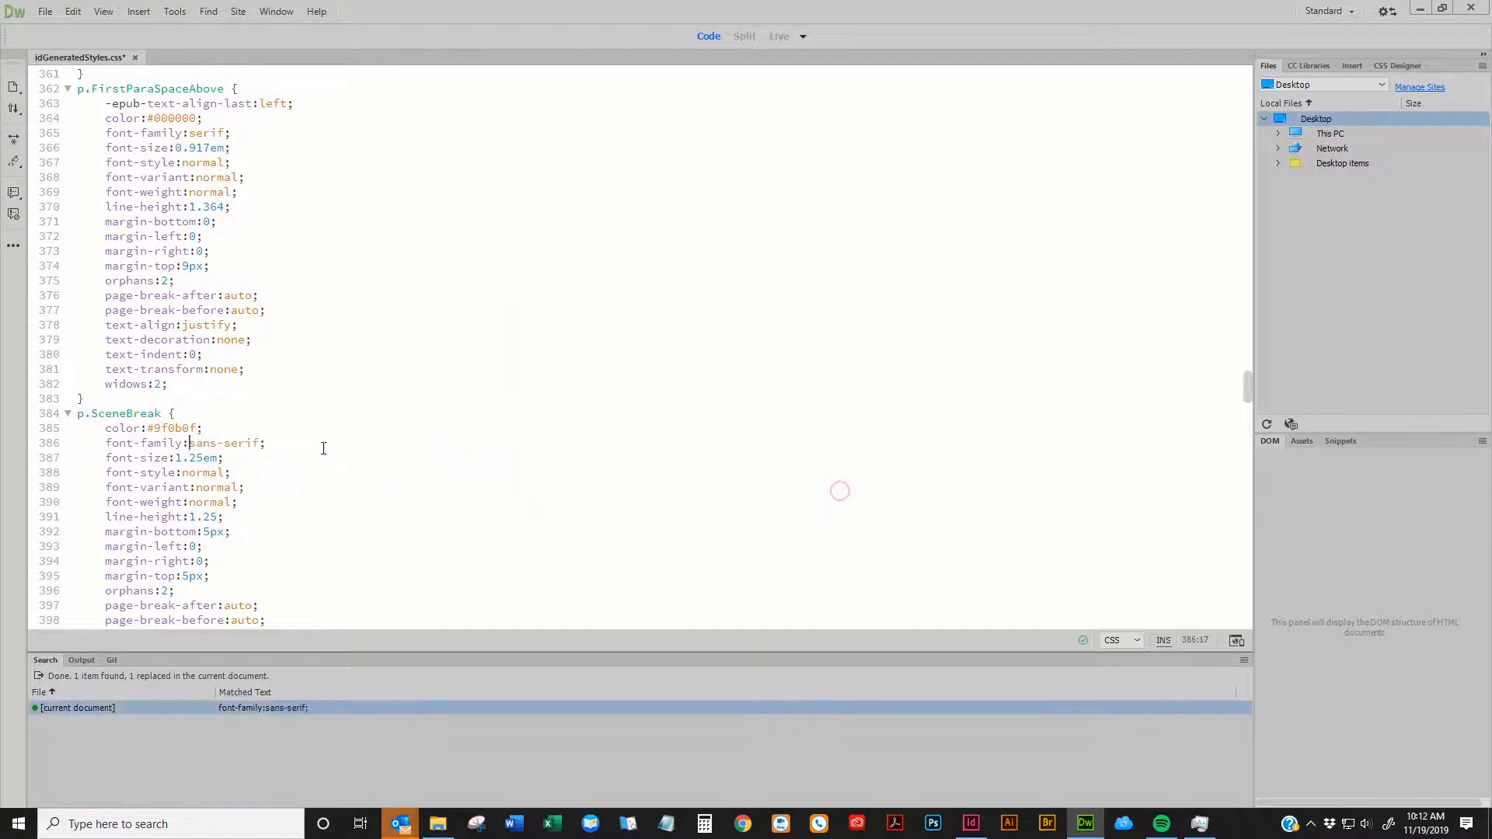
Remove every "ITC Avant Garde Std Bk Cn", font name in the stylesheet, starting from the Text1 style, leaving only sans-serif
scroll(324, 449, "down", 15)
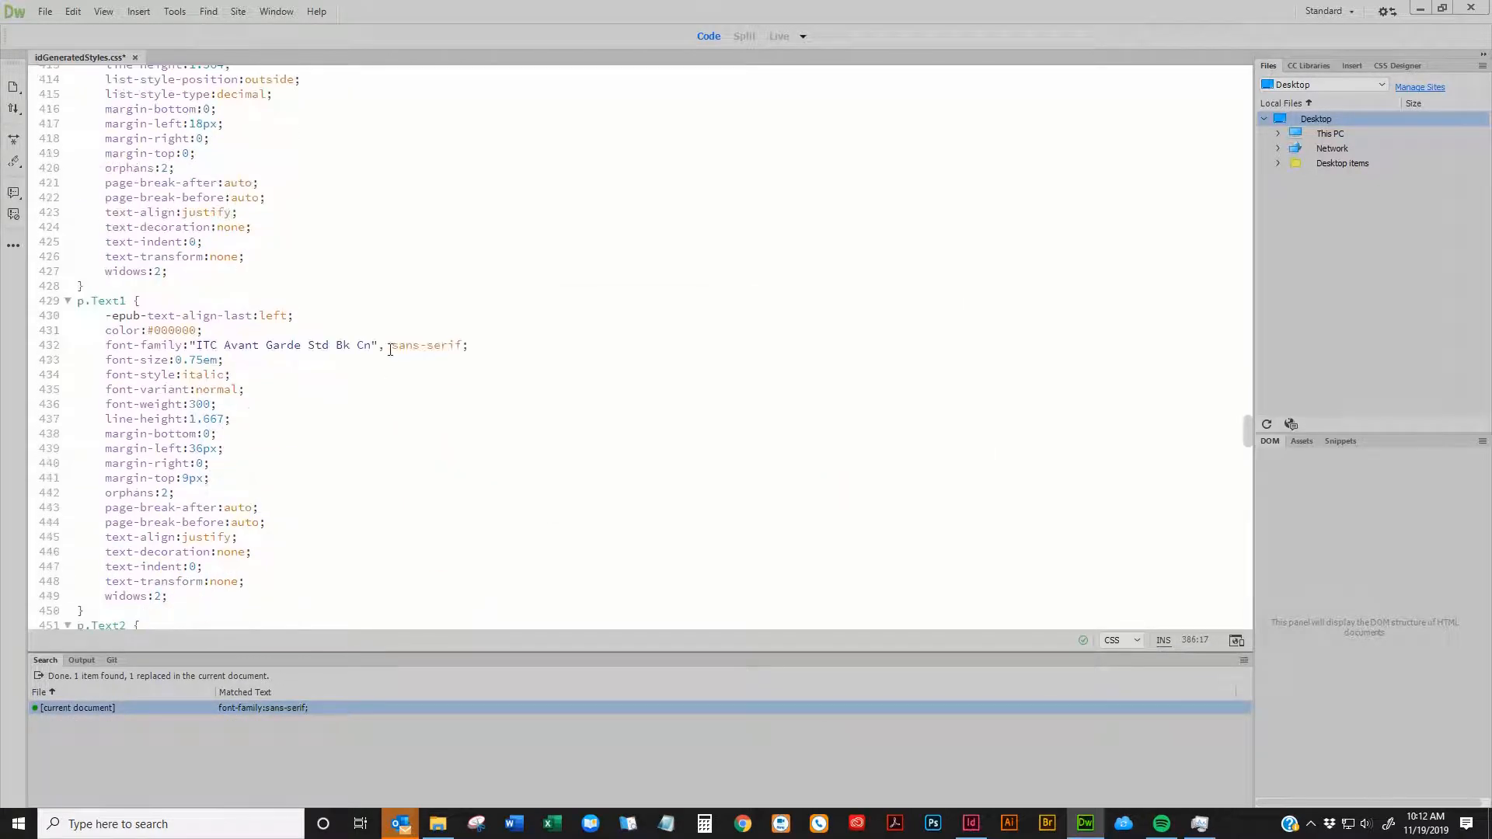
left_click_drag(391, 349, 197, 345)
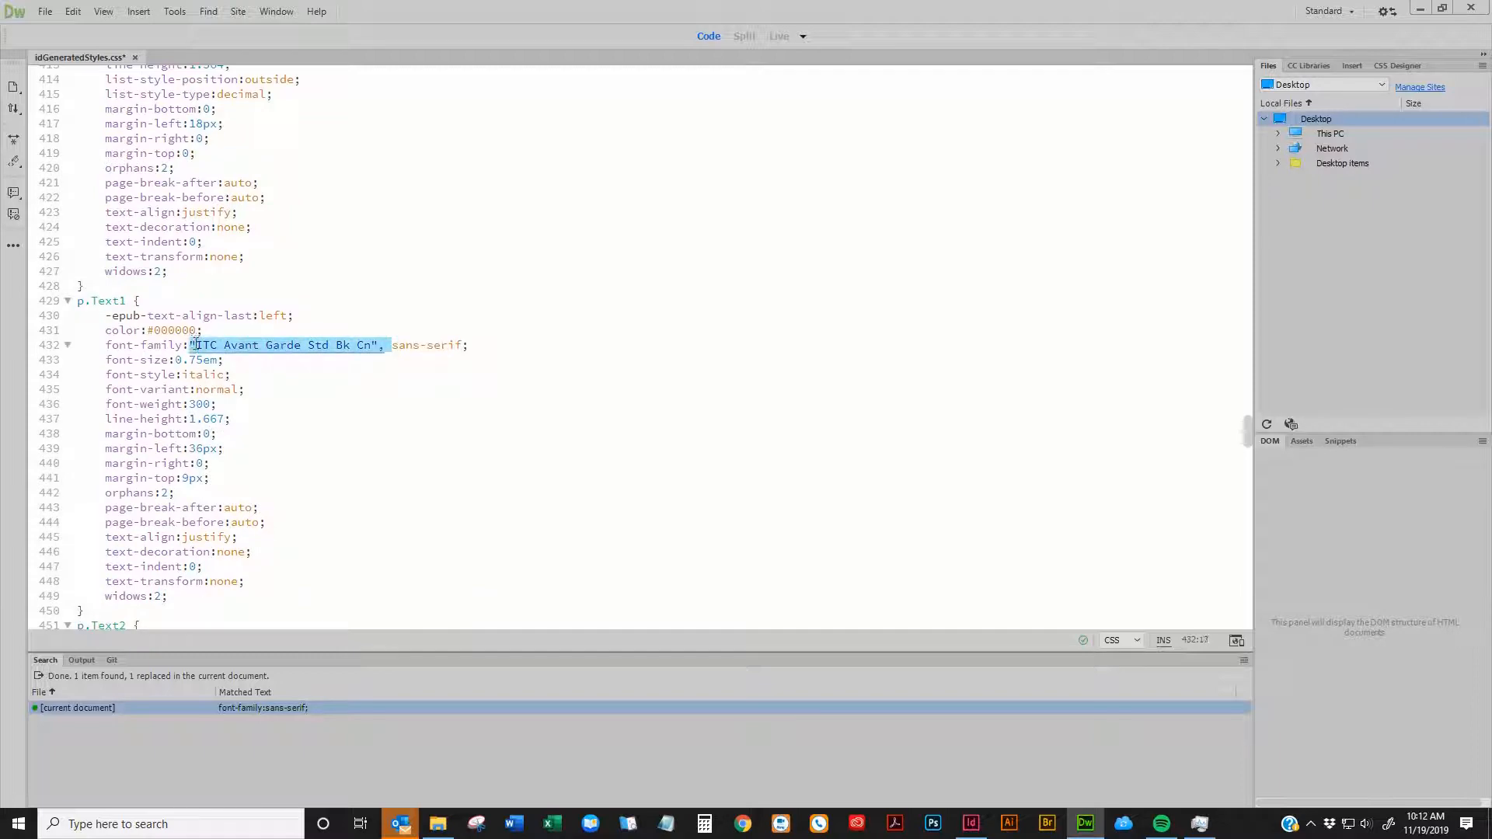
key("ctrl+shift+f")
left_click(822, 487)
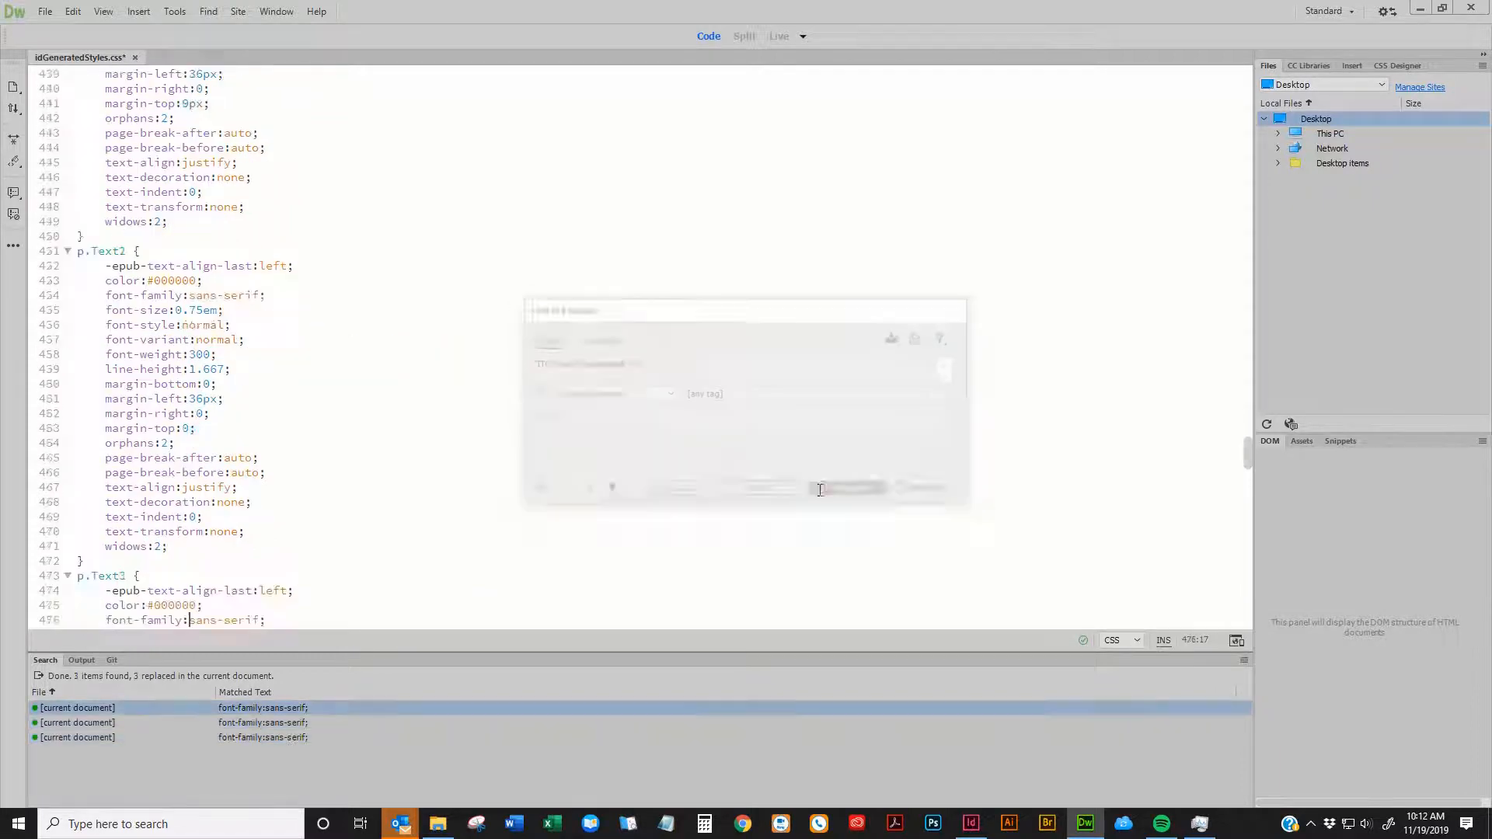
Remove every "Adobe Garamond Pro", font name in the stylesheet, starting from the _Image style, leaving only serif
scroll(459, 460, "down", 20)
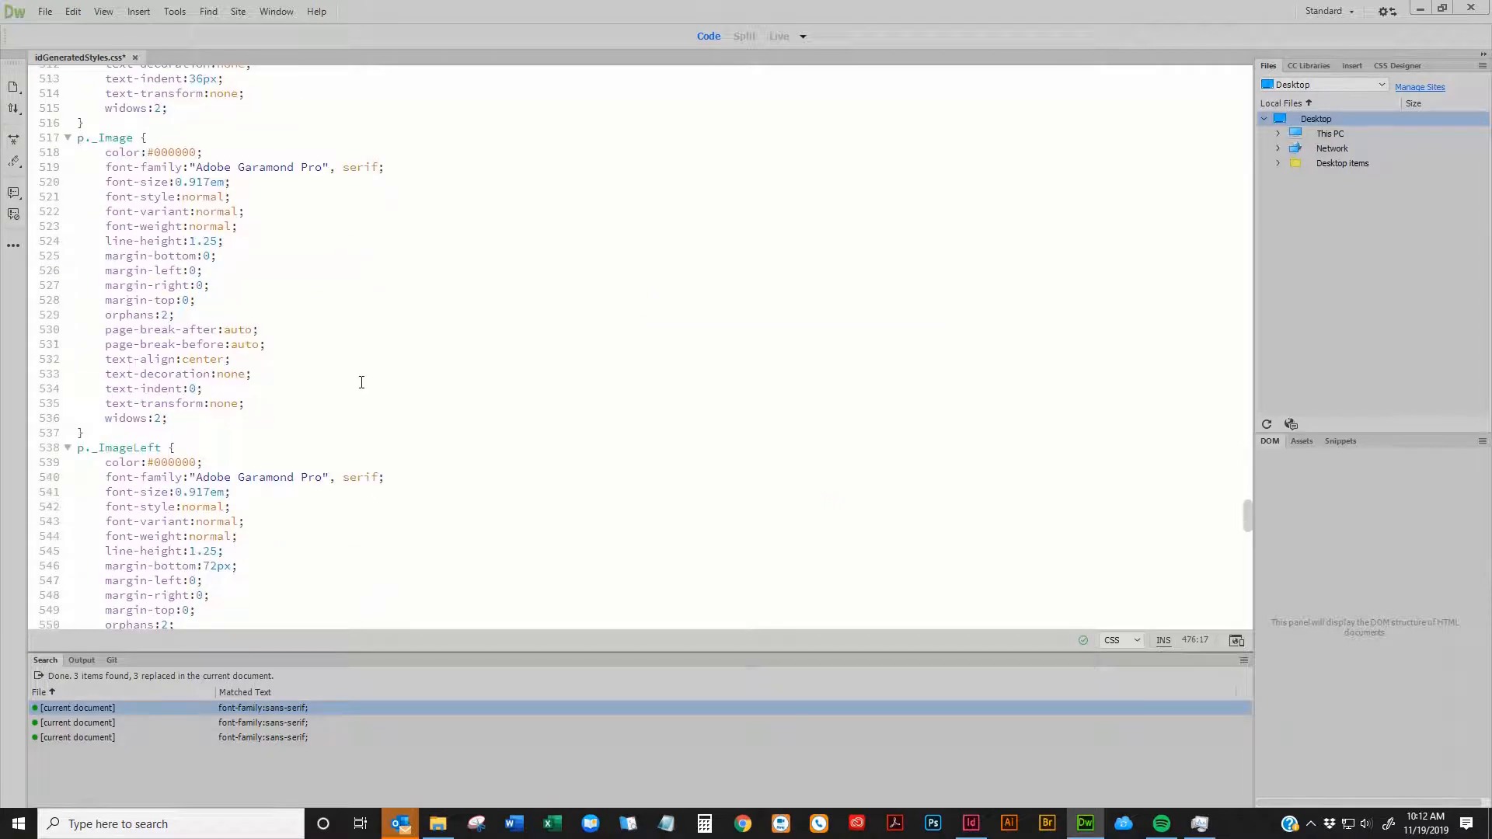
left_click_drag(345, 241, 191, 240)
key("ctrl+shift+f")
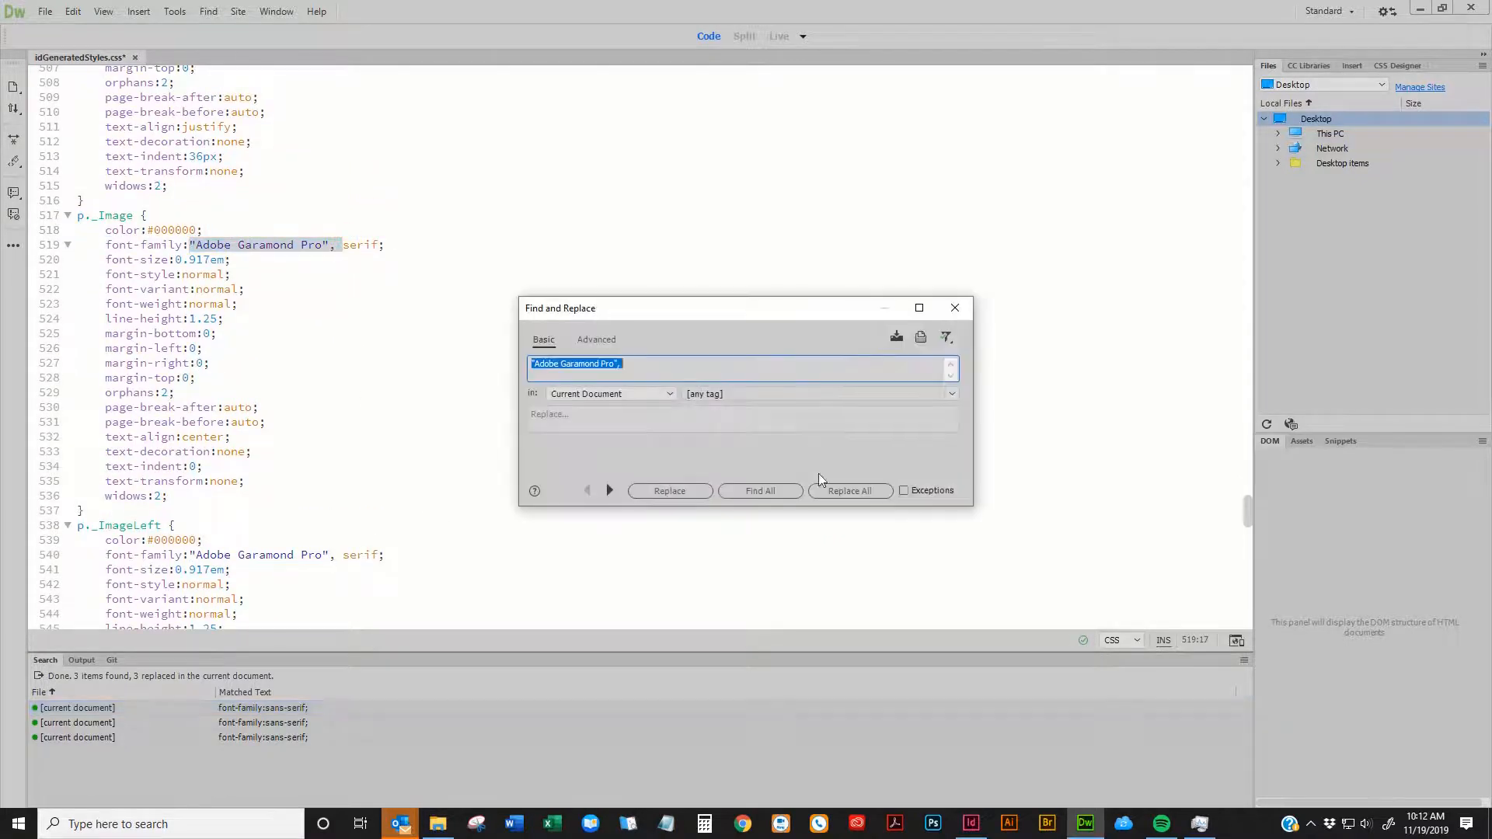
left_click(851, 488)
Remove every "ITC Avant Garde Std Cn", font name in the stylesheet, starting from the AllCaps span style, leaving only sans-serif
scroll(322, 498, "down", 6)
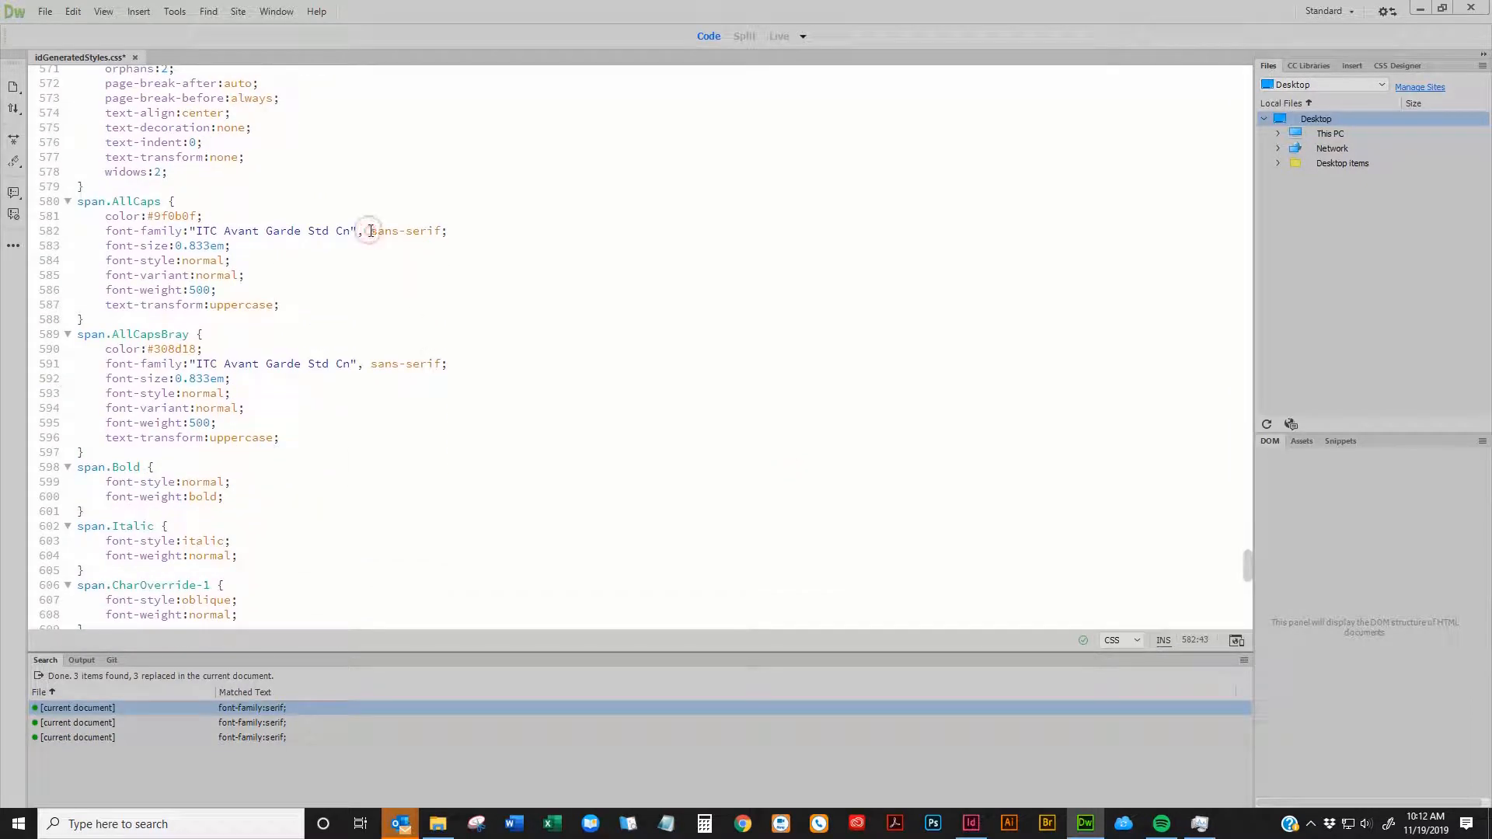
left_click_drag(369, 231, 192, 225)
key("ctrl+shift+f")
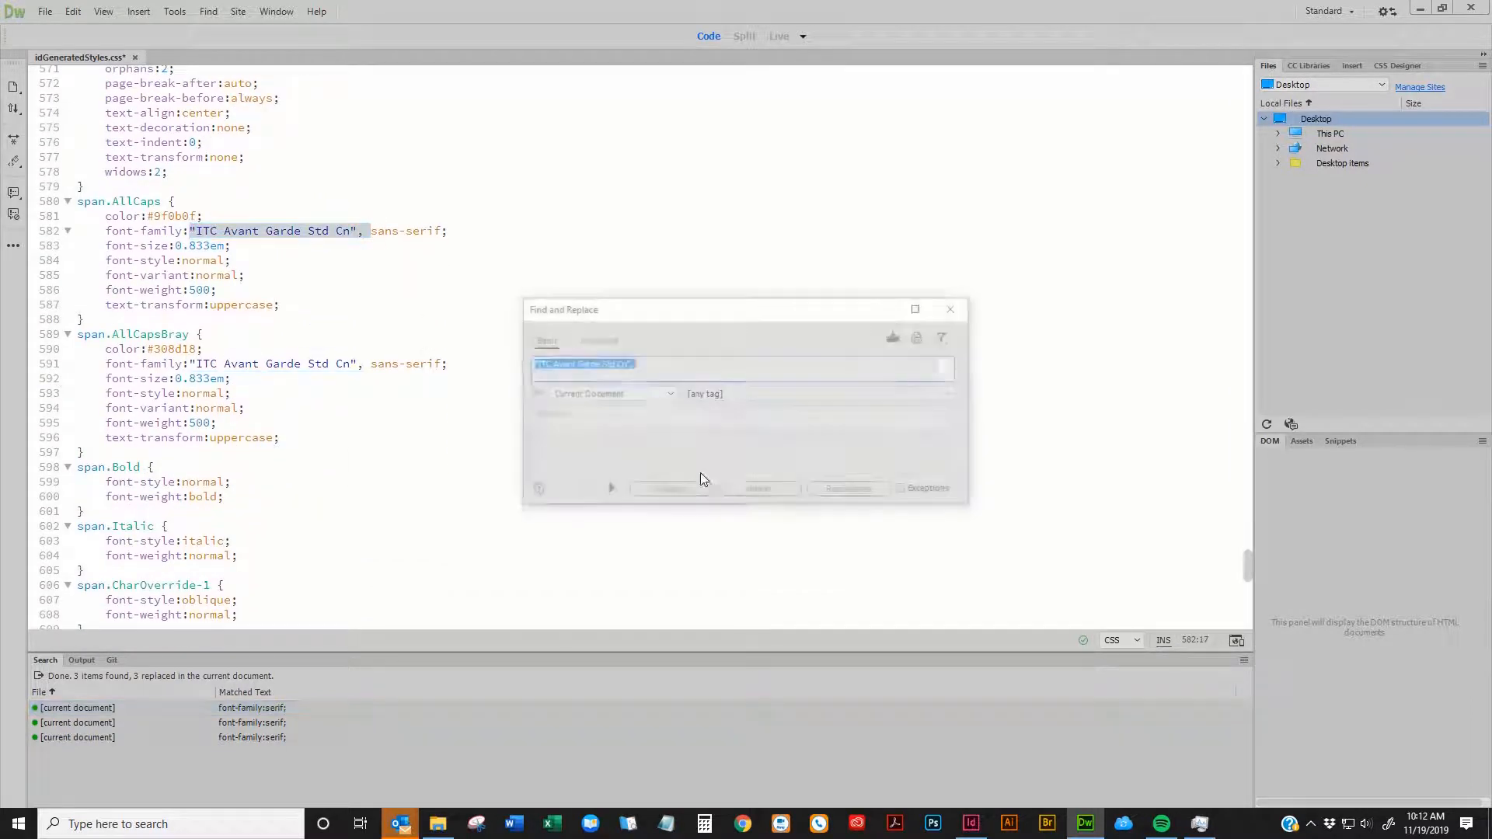
left_click(830, 495)
scroll(289, 406, "down", 15)
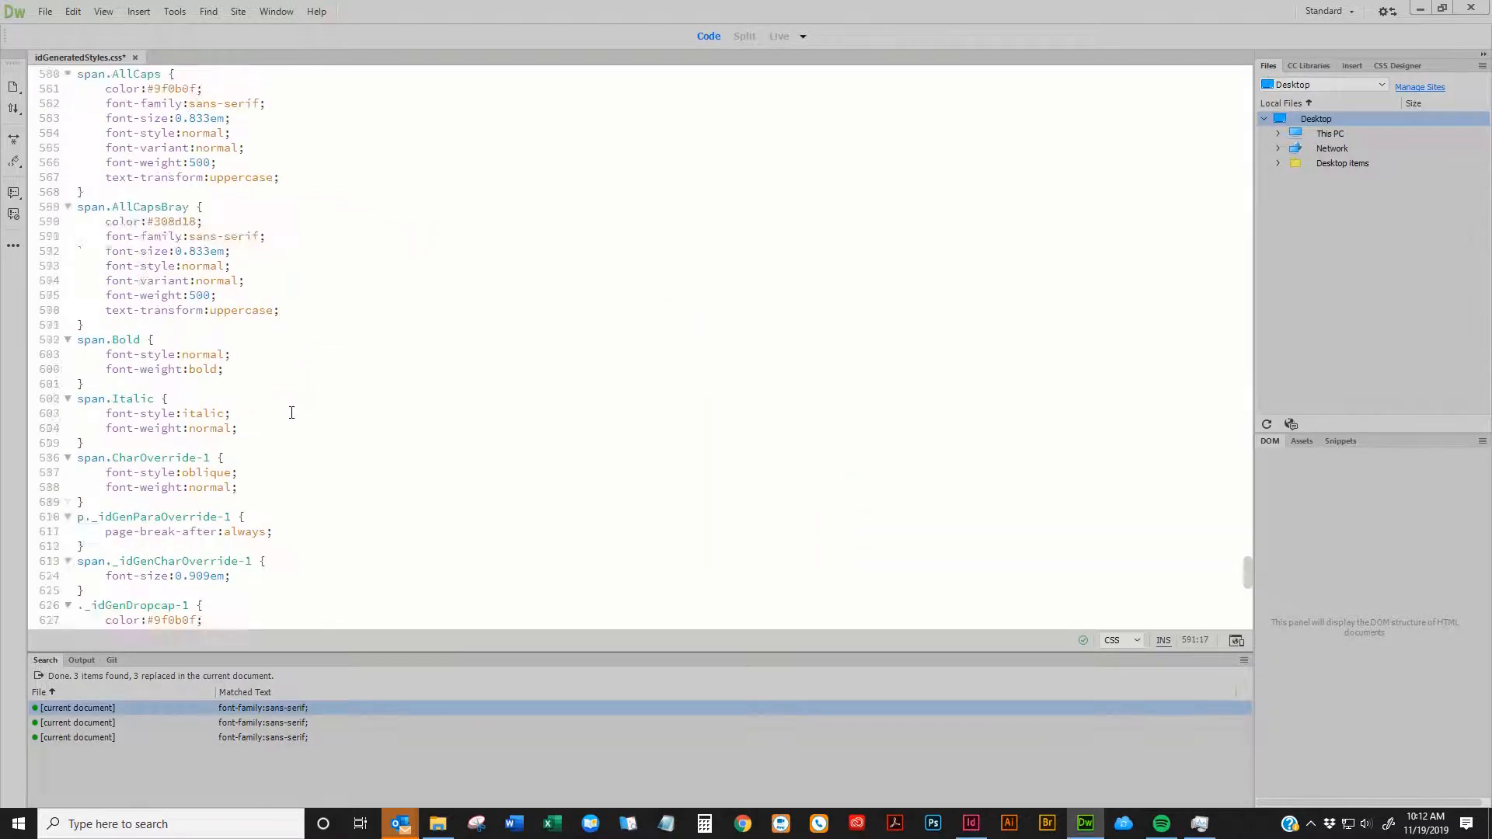
Remove every "ITC Avant Garde Std Bk", font name in the stylesheet, starting from the _idGenDropcap-1 style, leaving only sans-serif
left_click_drag(370, 179, 192, 179)
key("ctrl+shift+f")
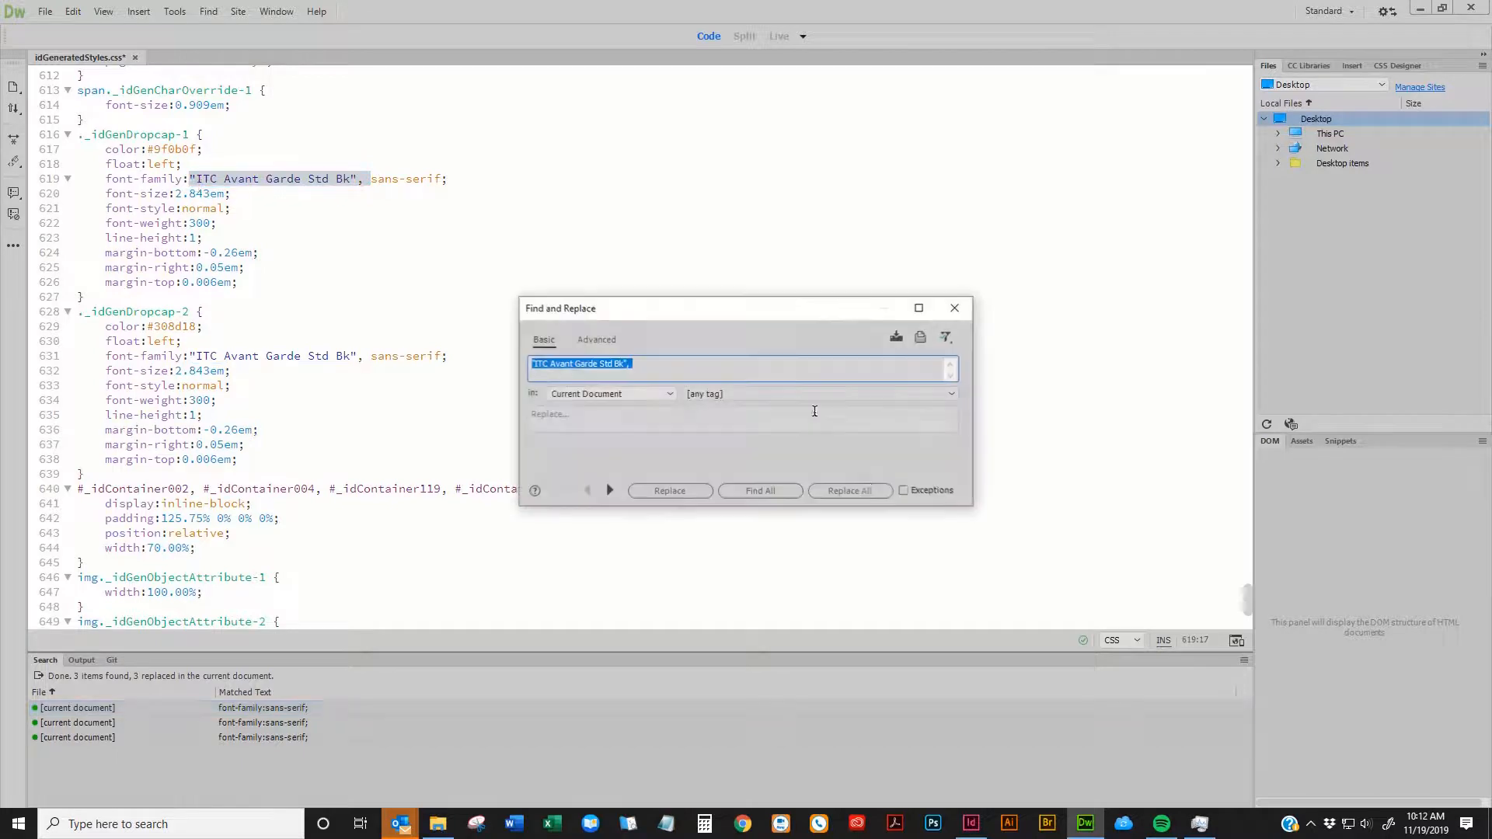
left_click(864, 485)
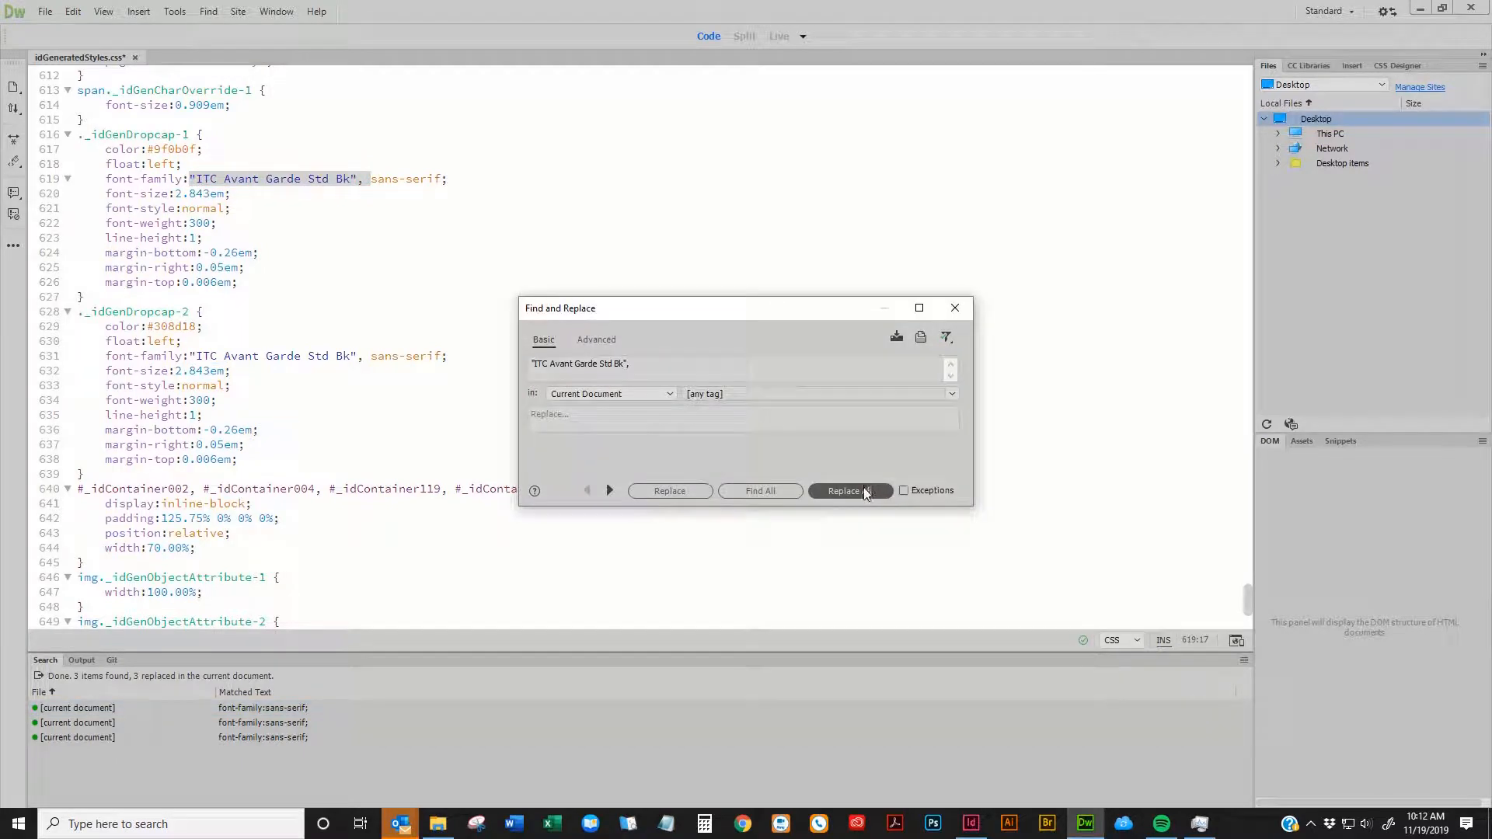
Remove every "Underland Alternative", font name in the stylesheet, starting from the ChapterTitle2 style, leaving only serif
scroll(810, 487, "down", 4)
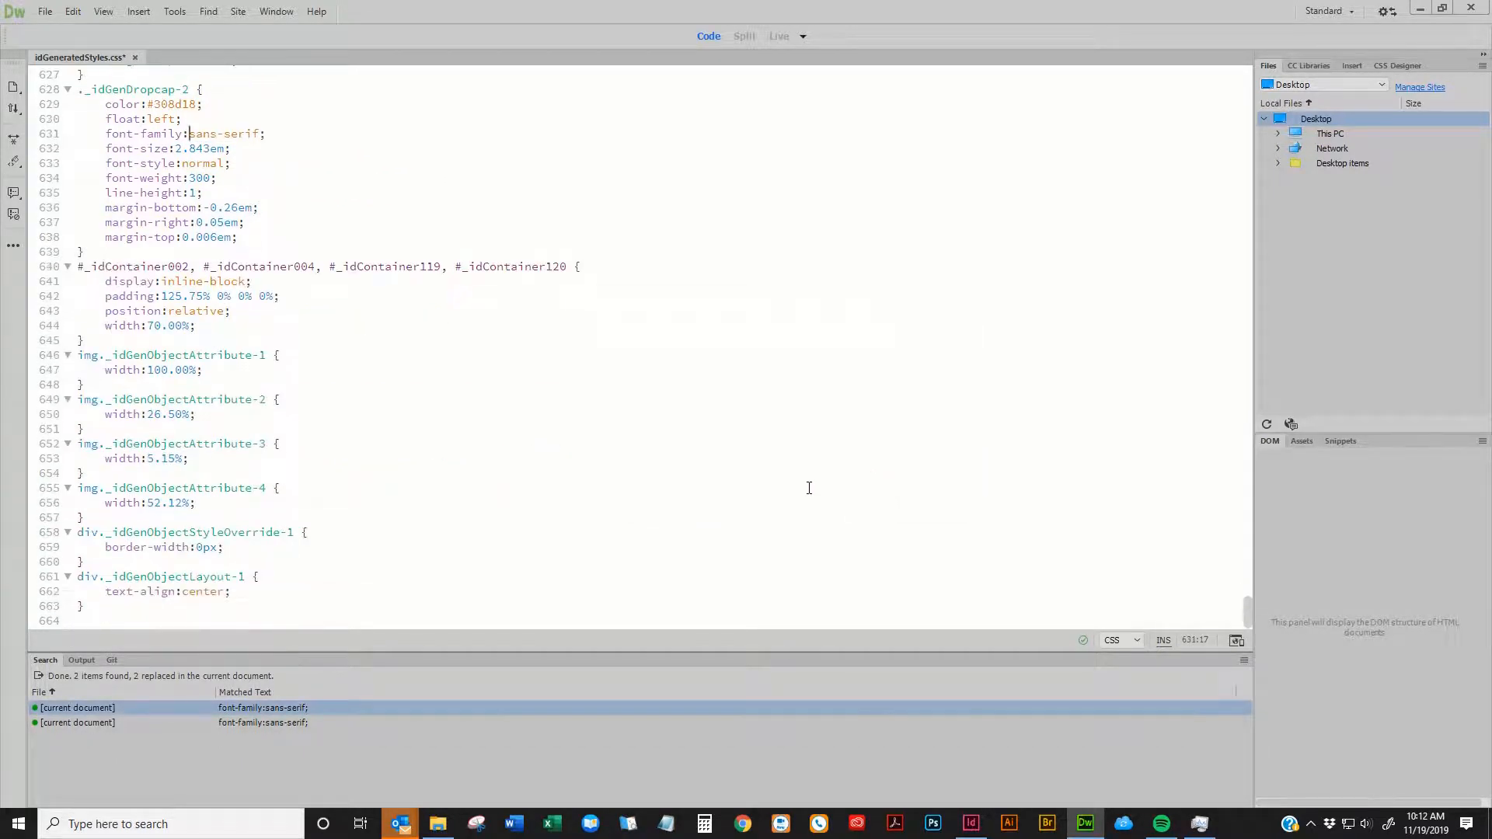
scroll(810, 485, "up", 11)
scroll(809, 480, "up", 15)
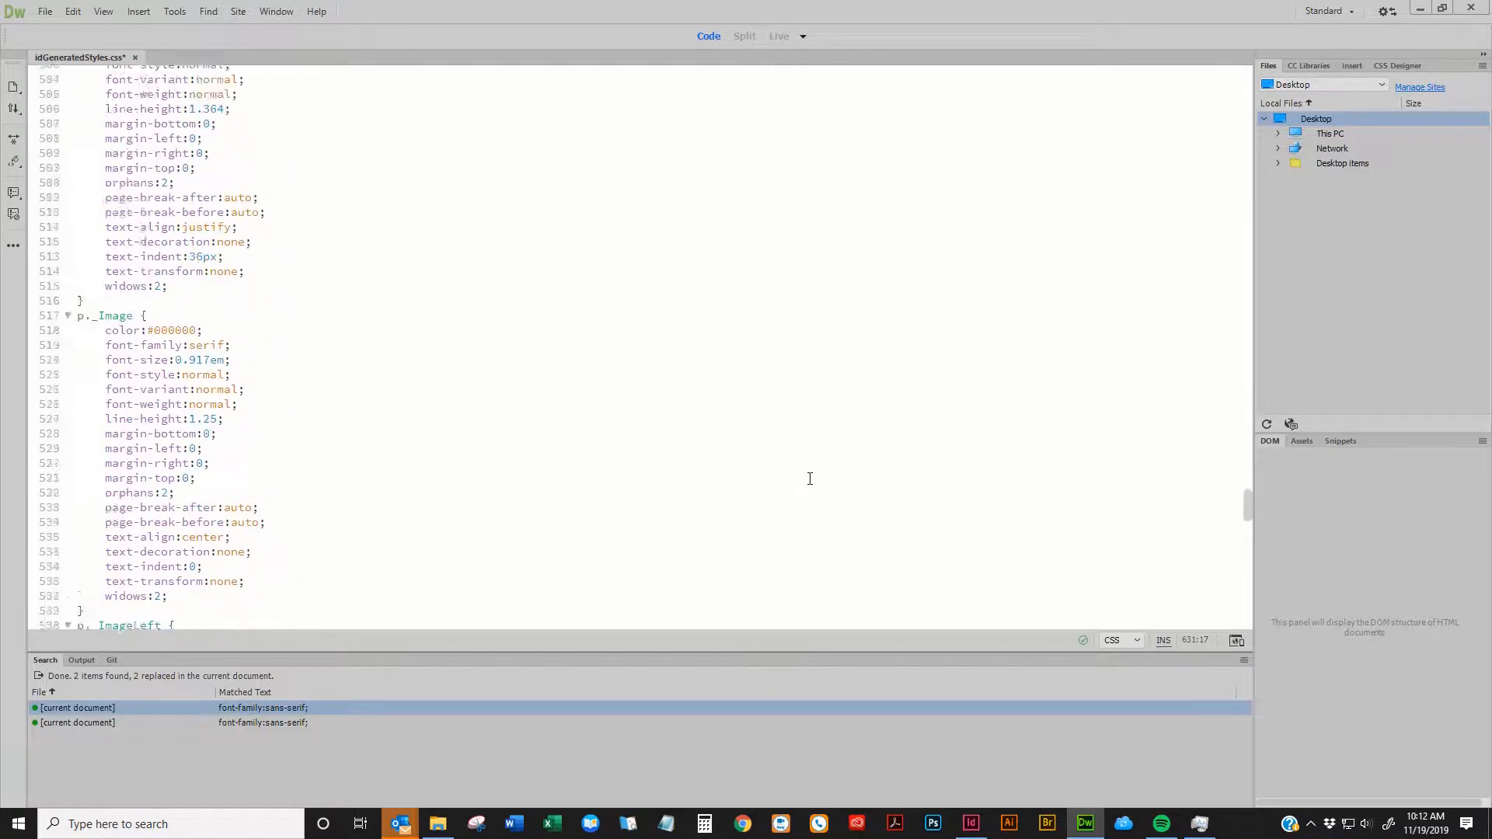
scroll(812, 476, "up", 20)
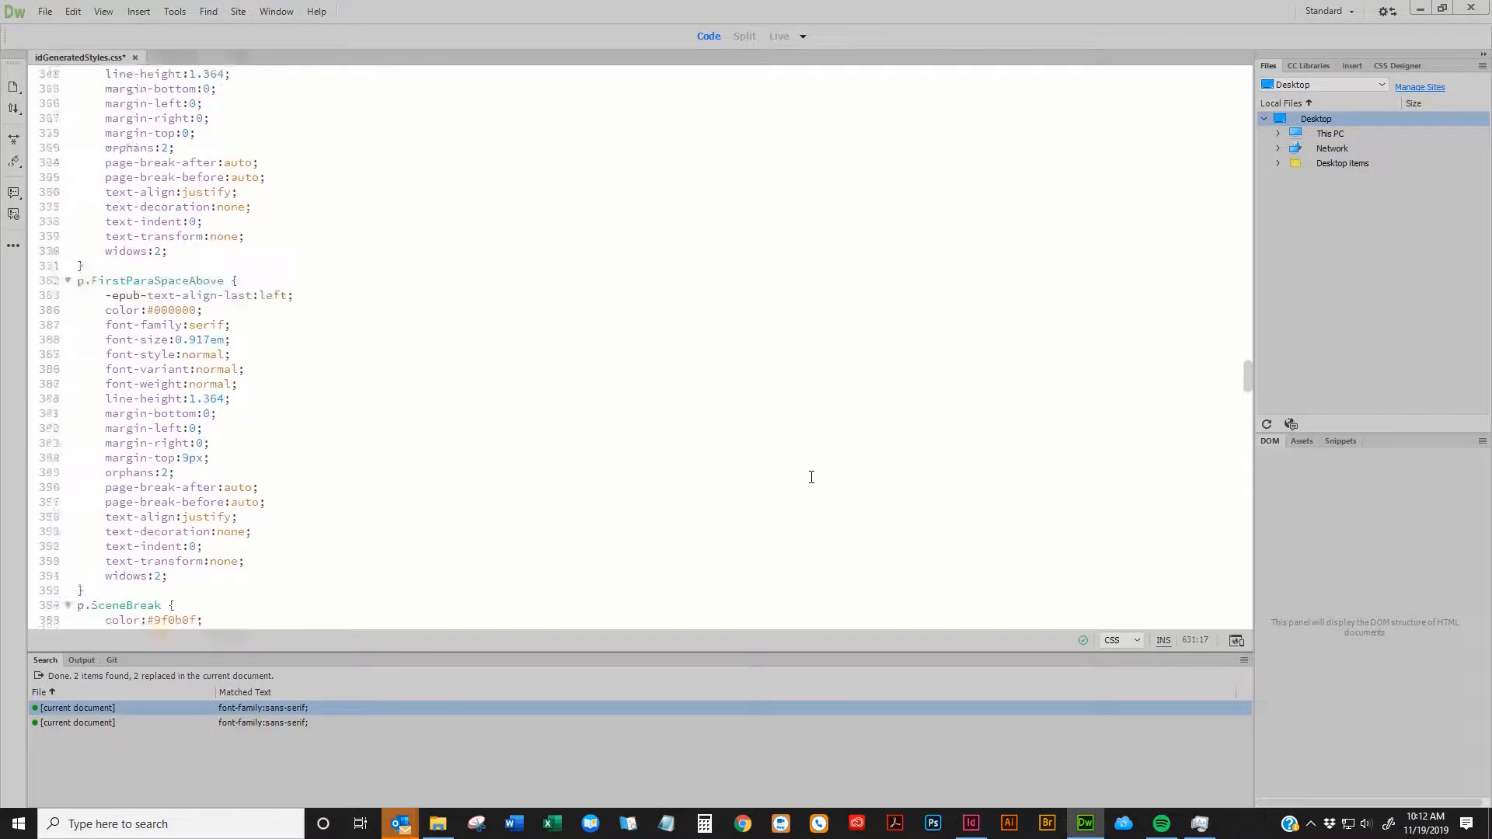
scroll(814, 474, "up", 11)
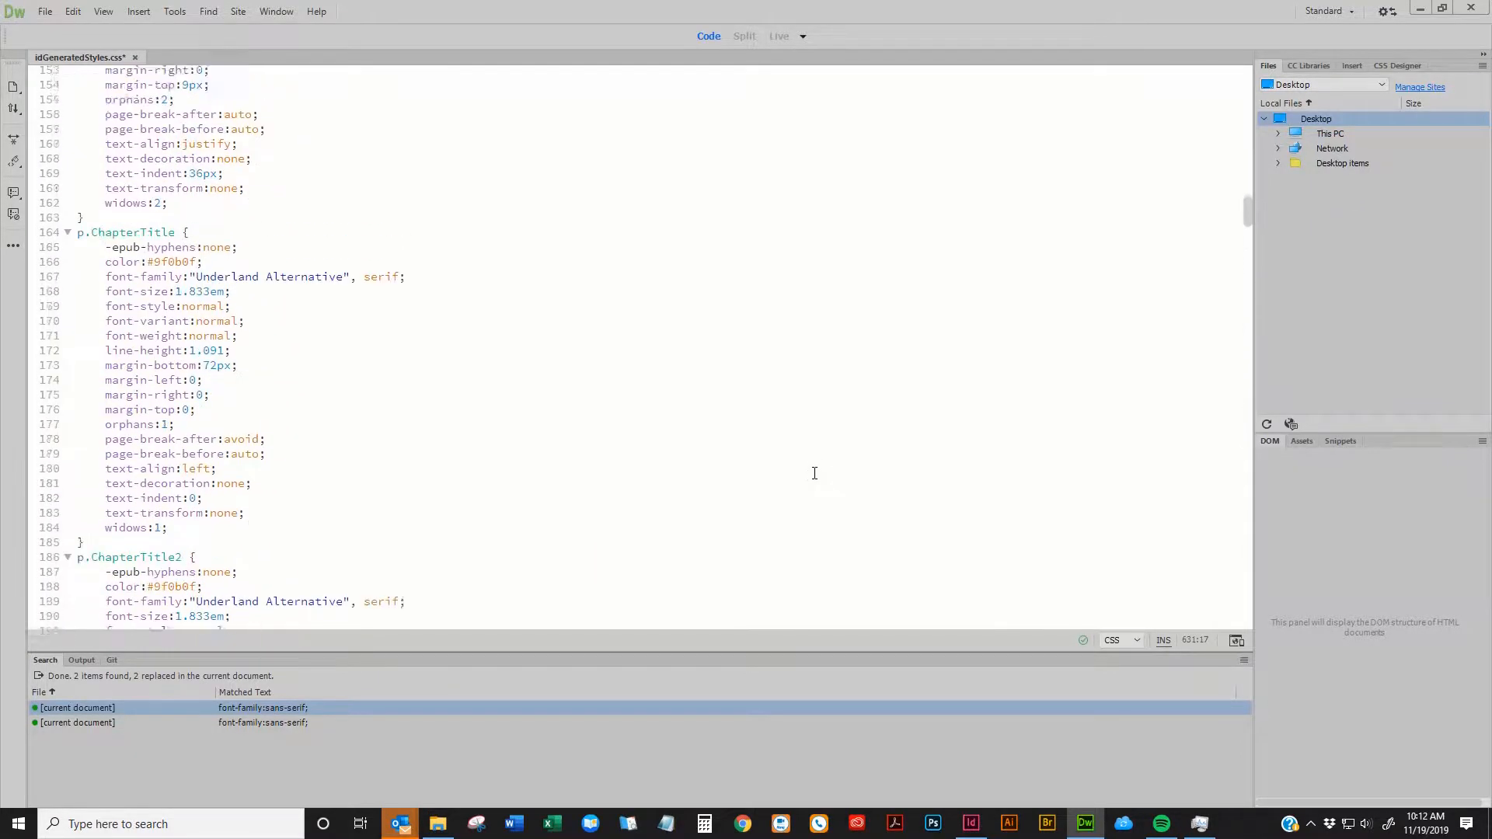
left_click_drag(369, 601, 191, 599)
left_click(364, 602)
key("ctrl+shift+f")
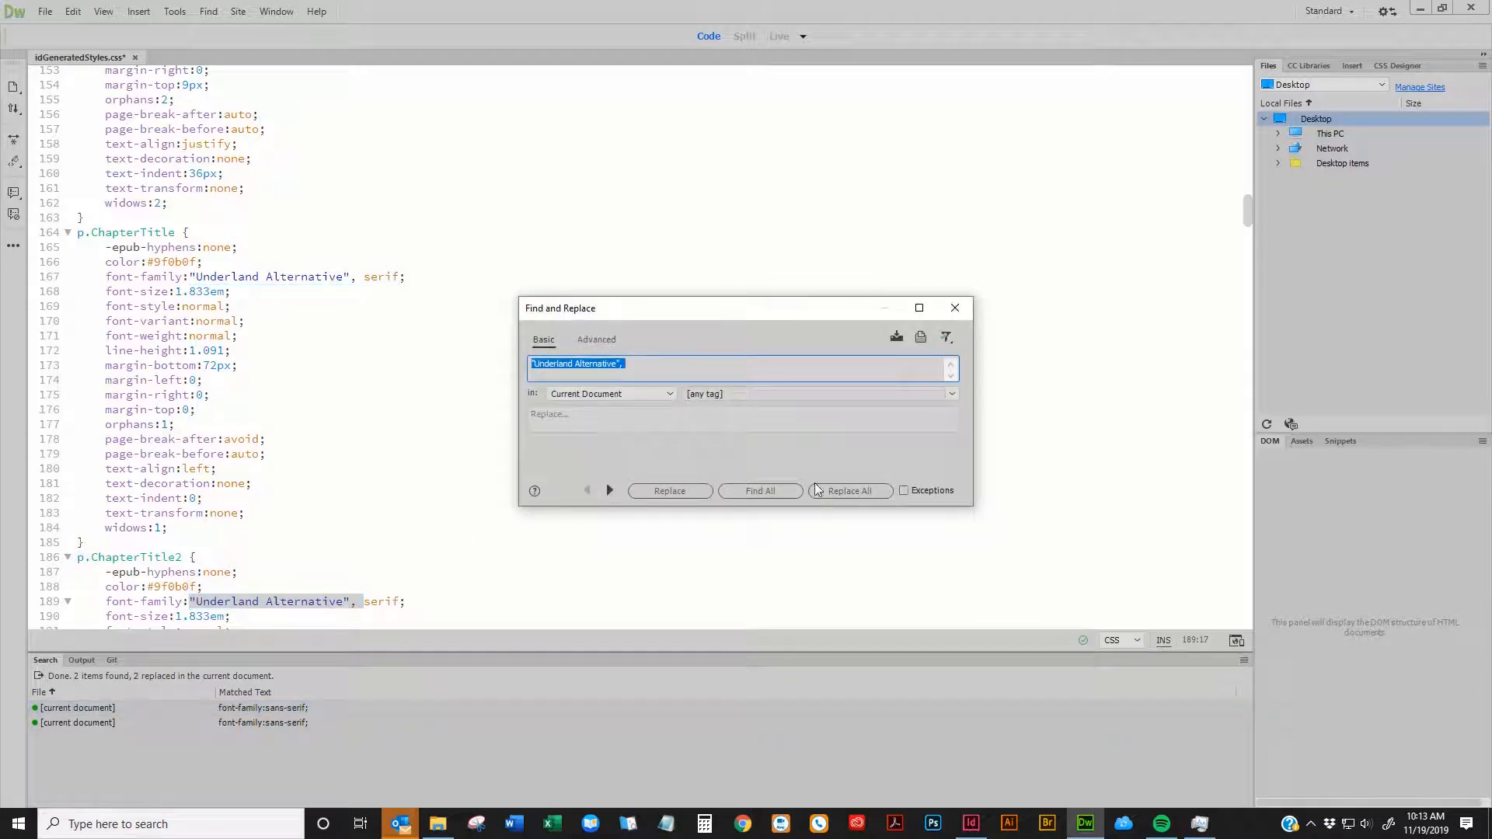
left_click(851, 497)
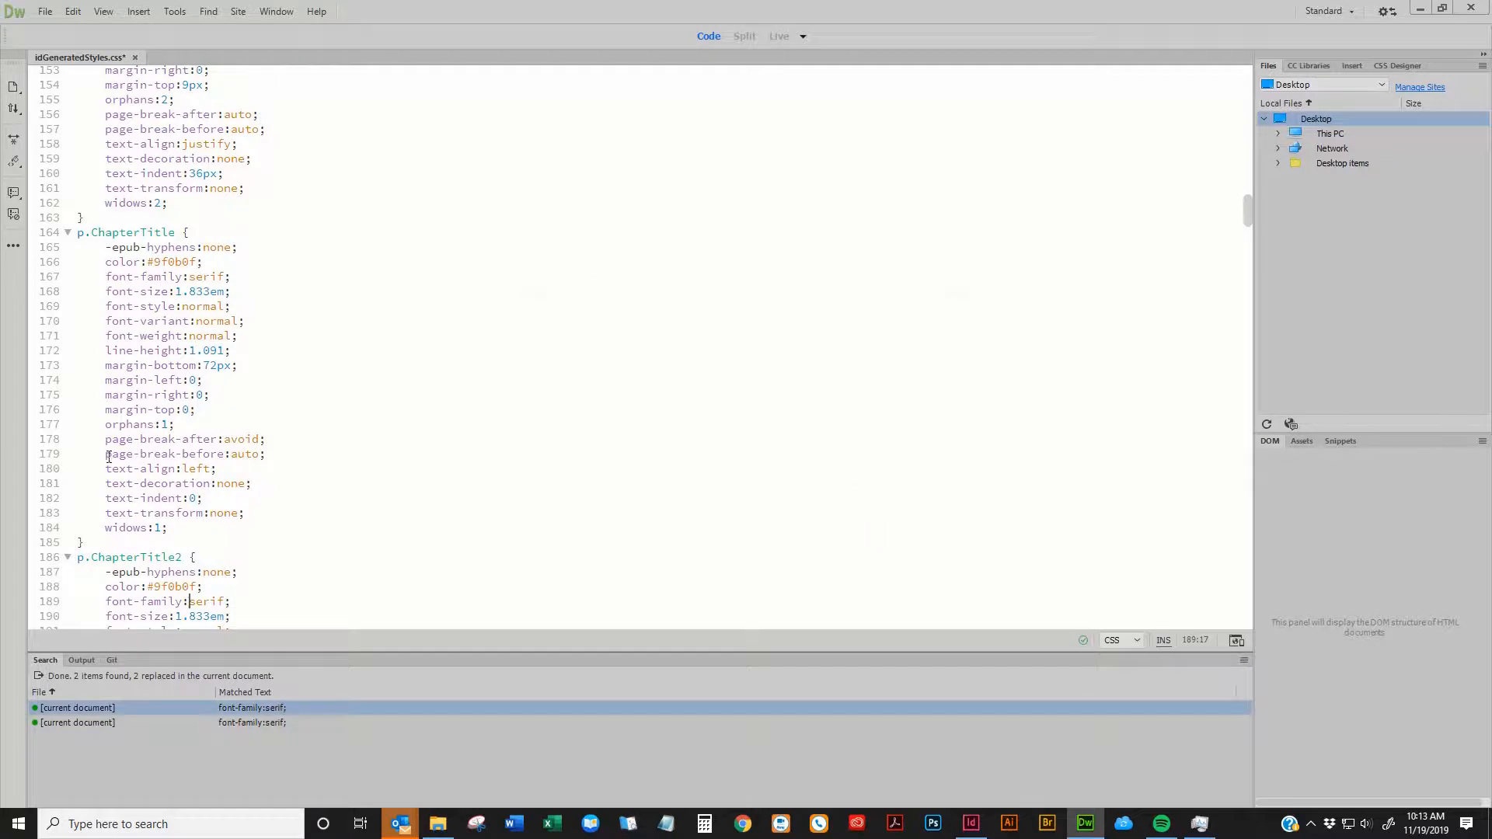
Examine the page-break-after and page-break-before declarations in the ChapterTitle and ChapterTextSpaceAbove styles
left_click(45, 440)
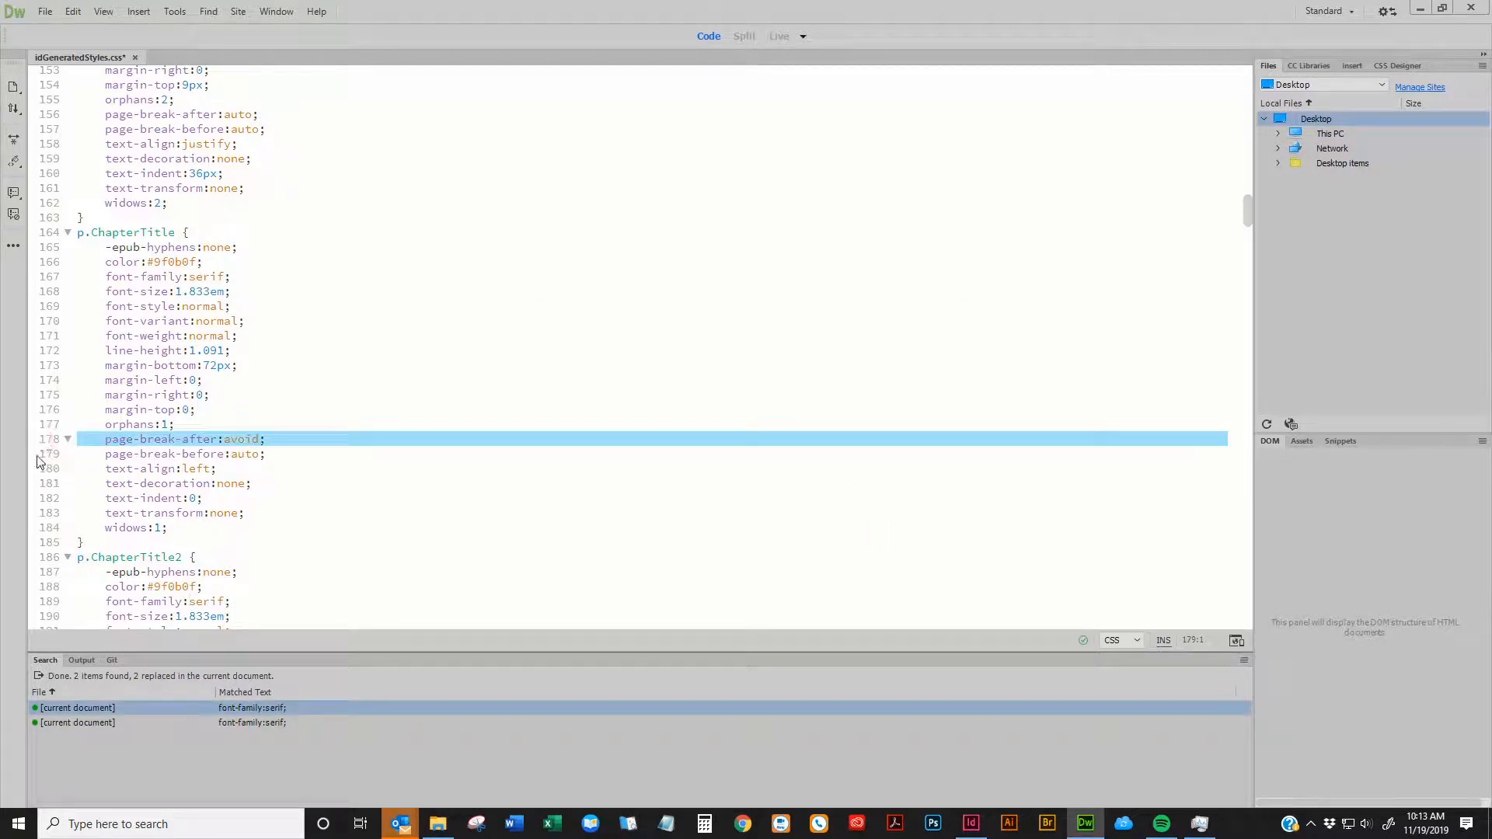
left_click(47, 454)
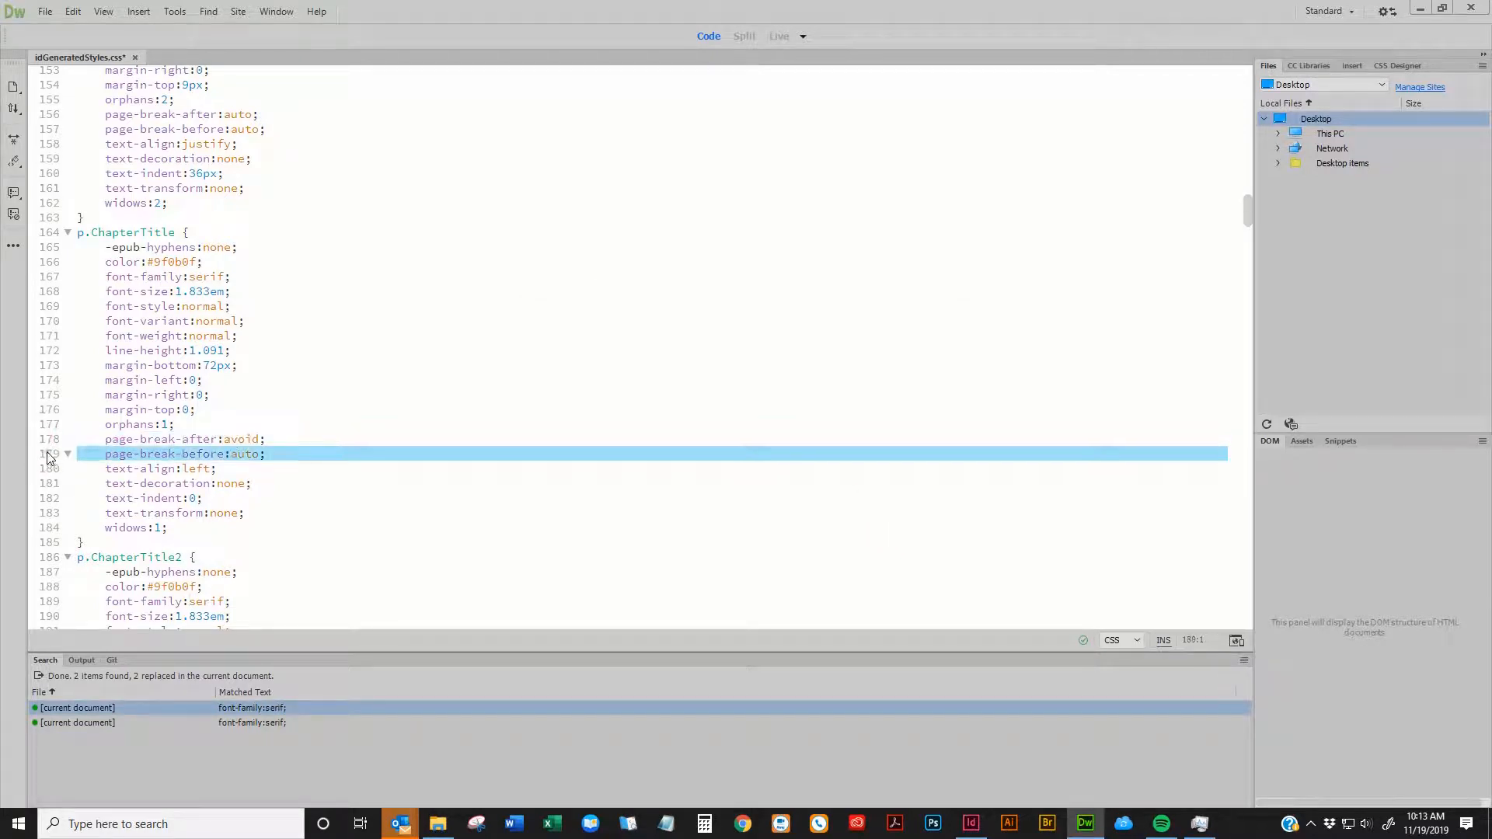
scroll(187, 307, "up", 5)
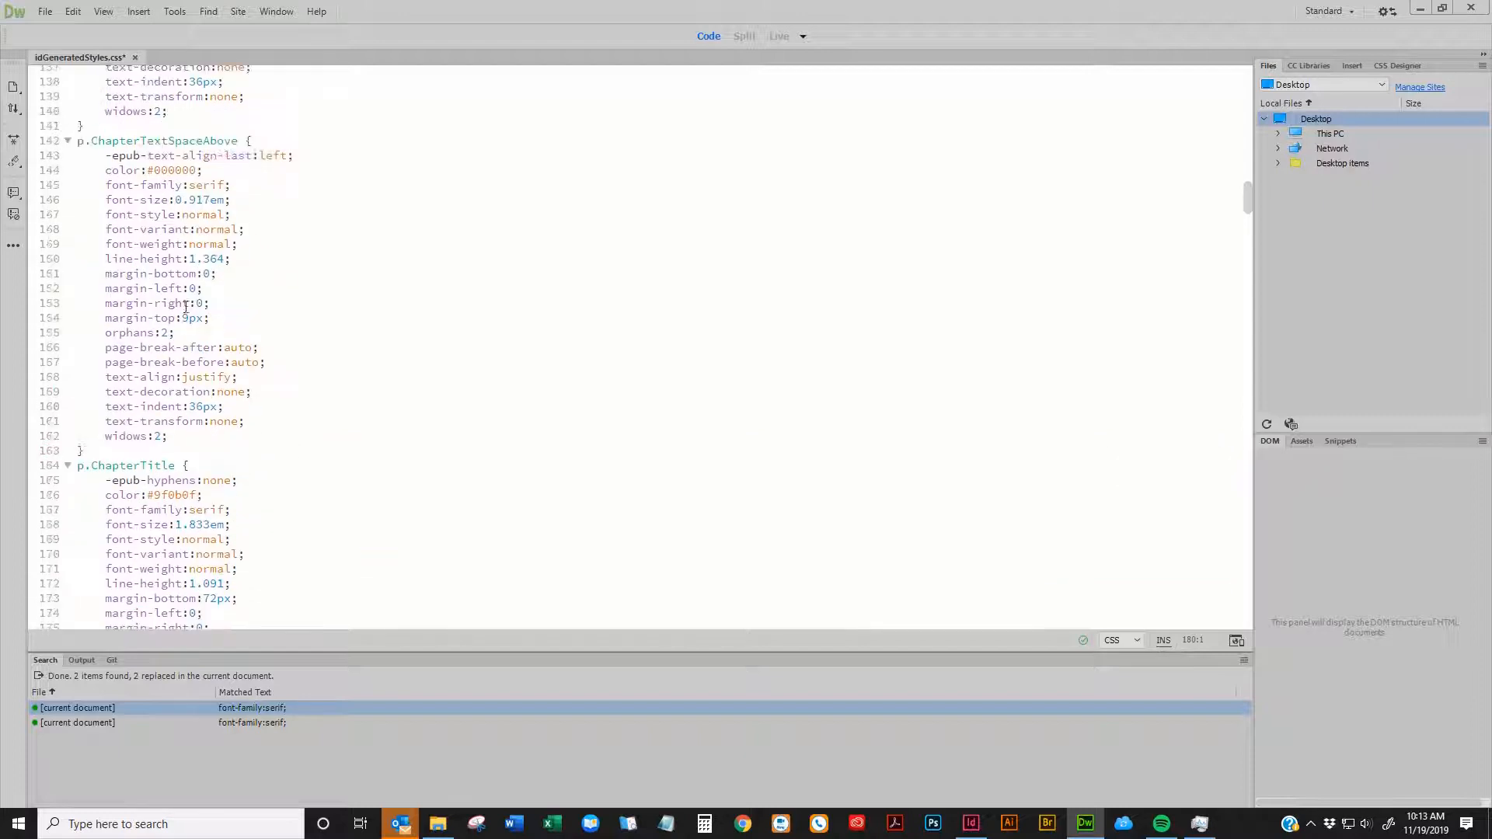
left_click(54, 348)
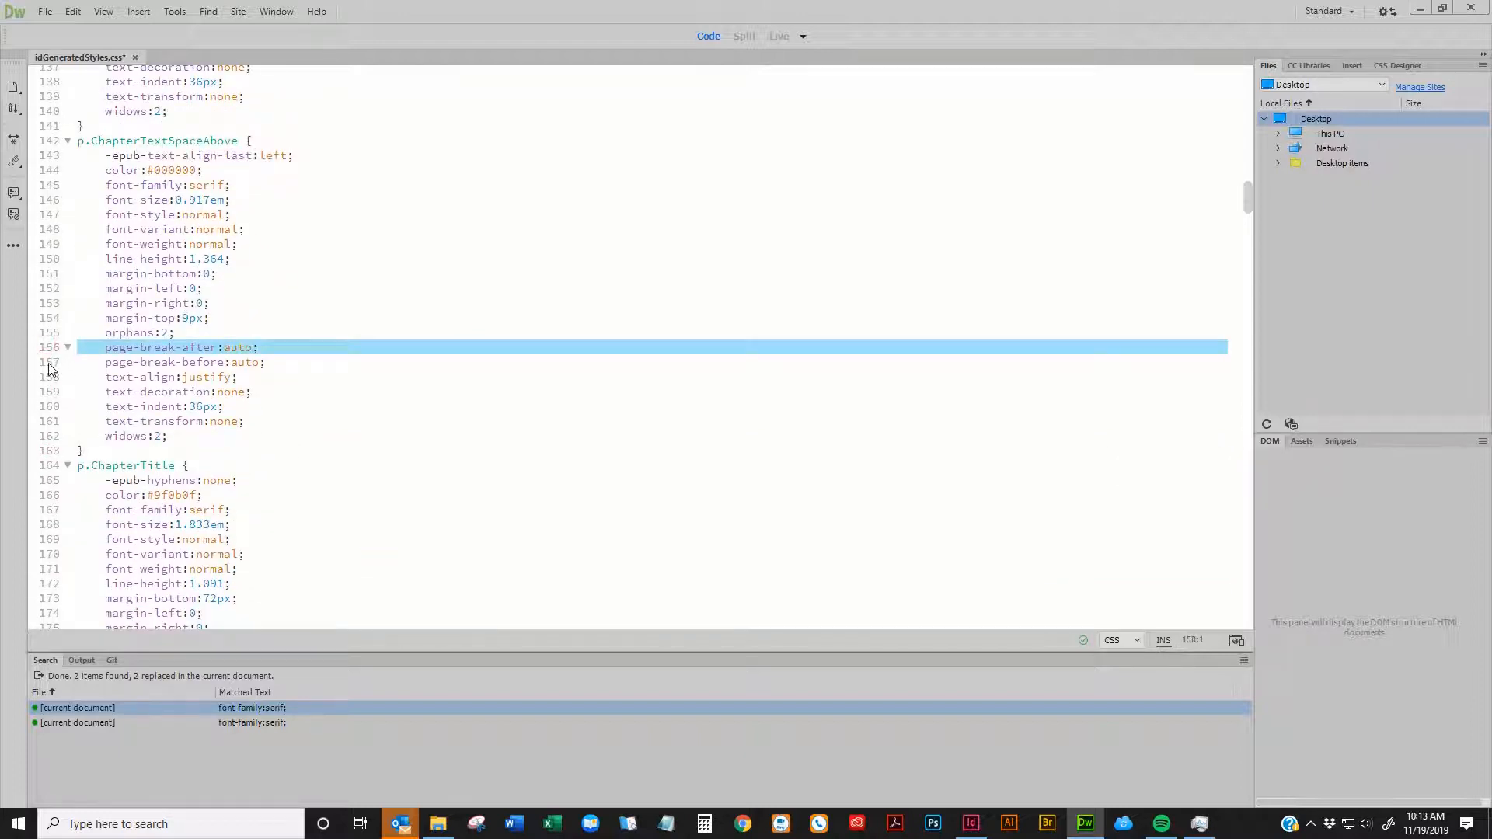
left_click(48, 365)
key("ctrl+Home")
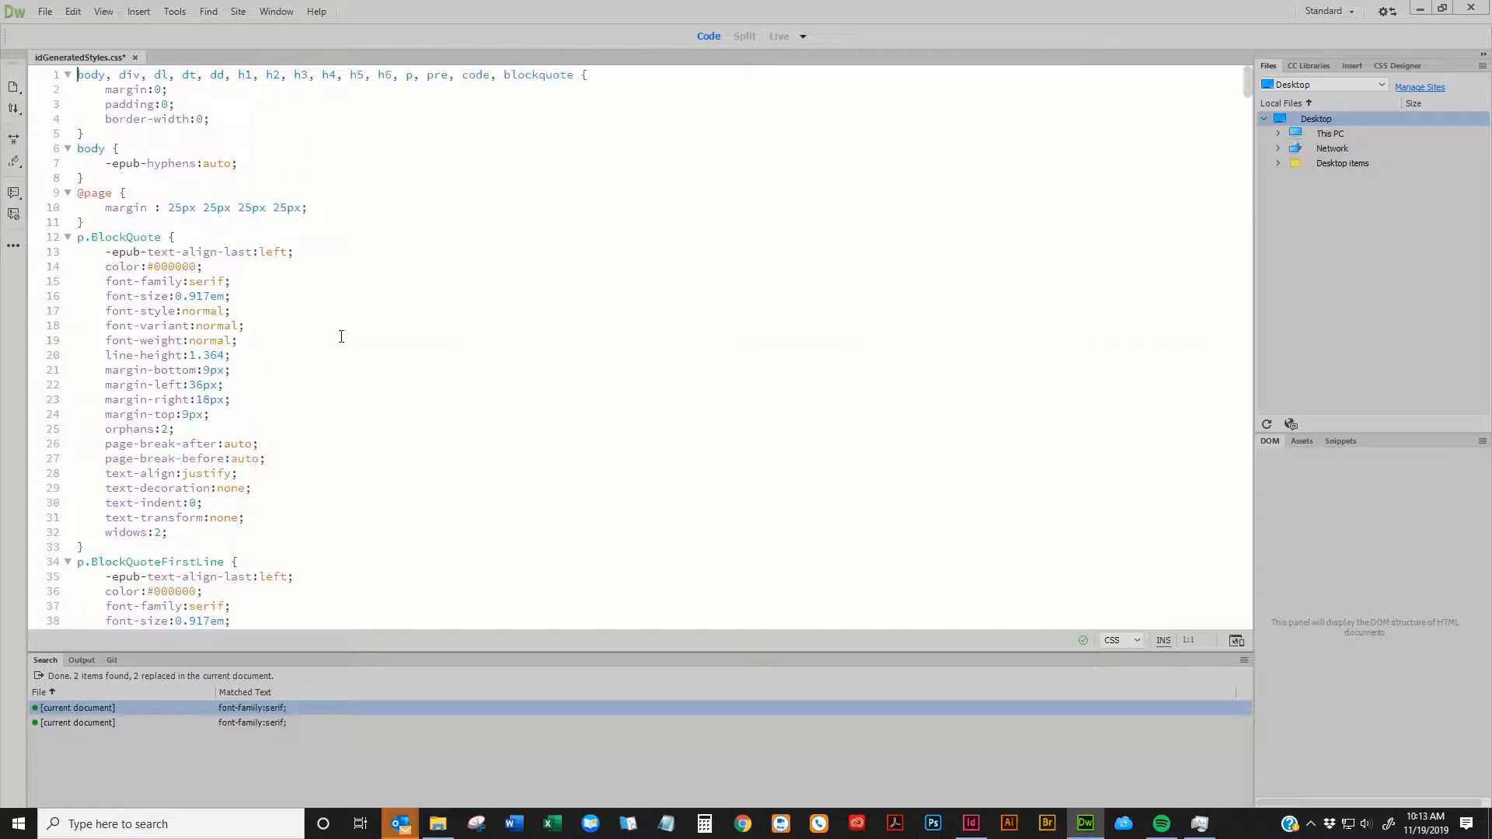
Try to remove every page-break-after:auto; line, using the full line from the BlockQuote style with its line break, and undo the replacement
left_click(49, 447)
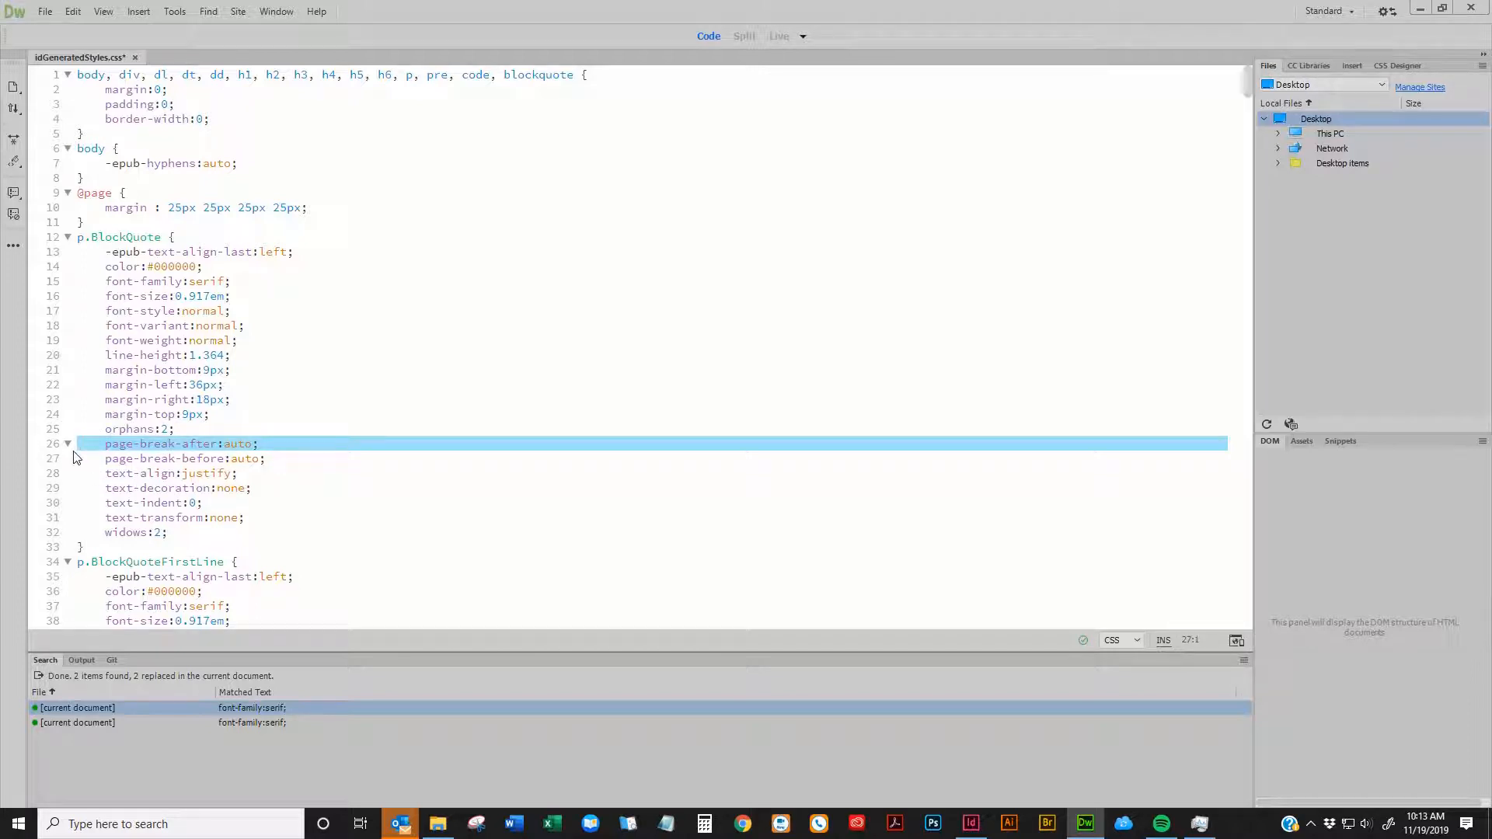
key("ctrl+shift+f")
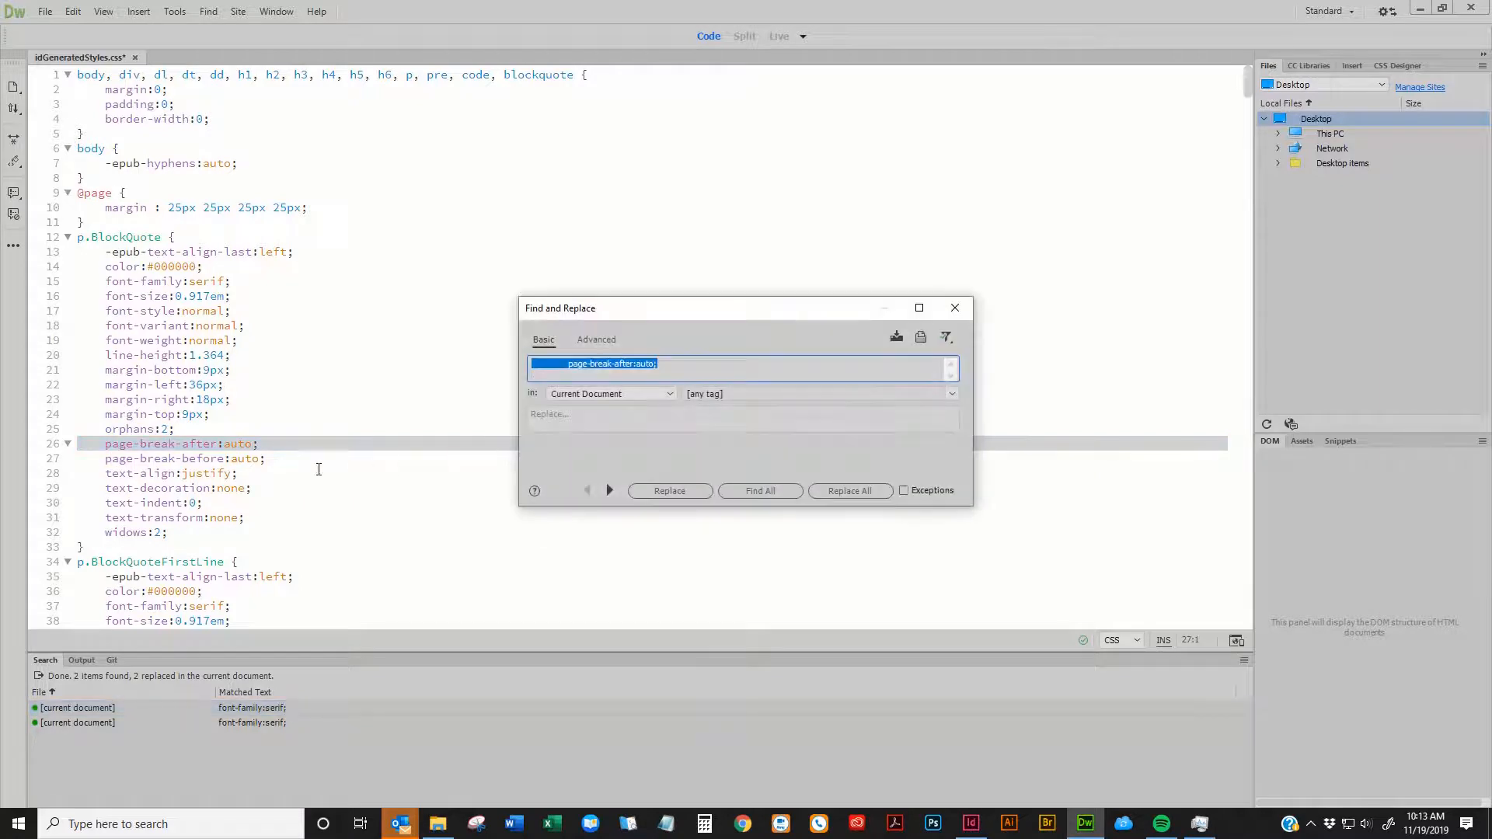
left_click(157, 446)
left_click(51, 444)
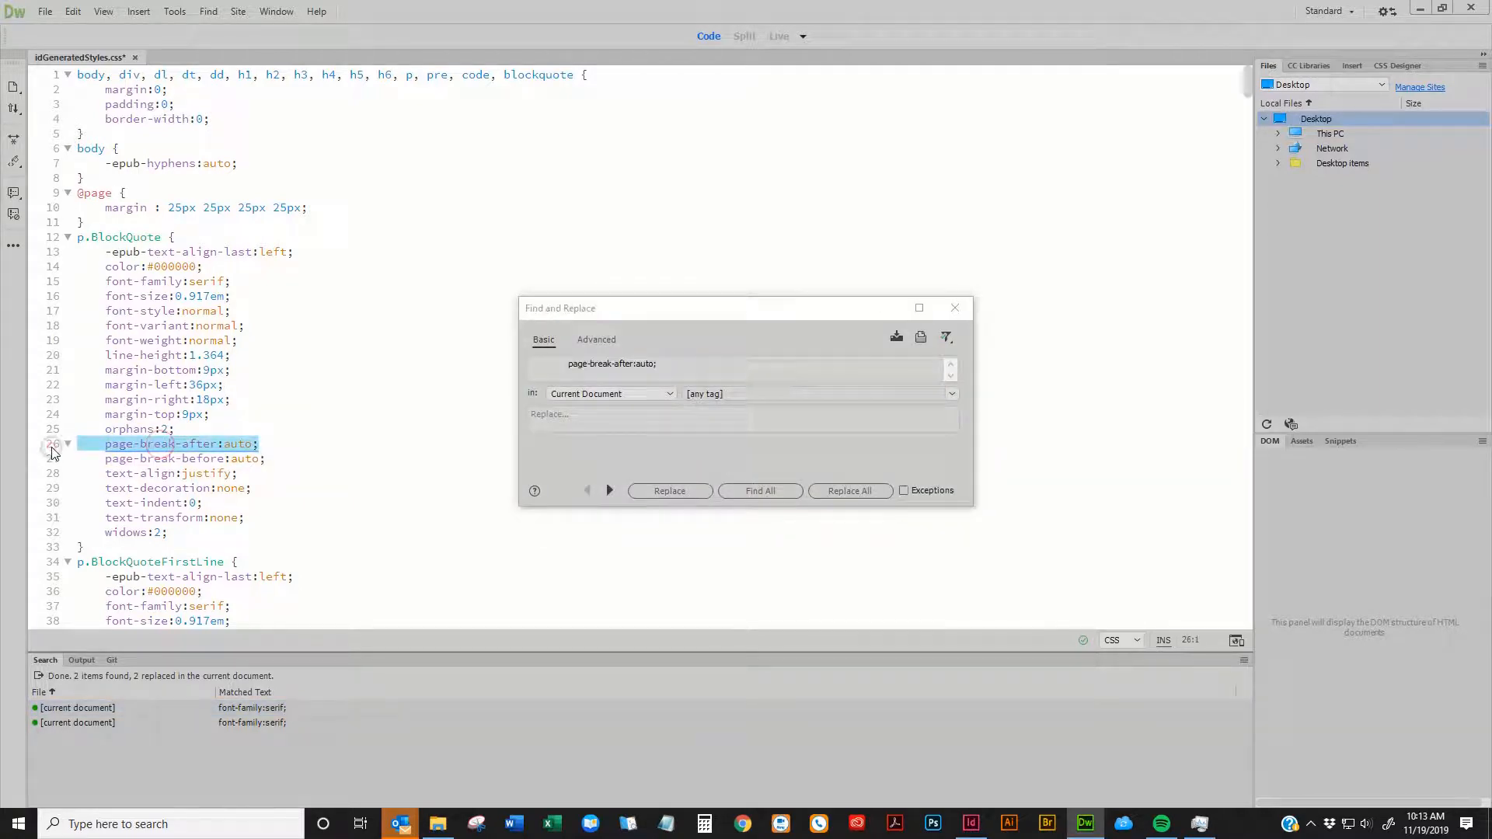
left_click(703, 373)
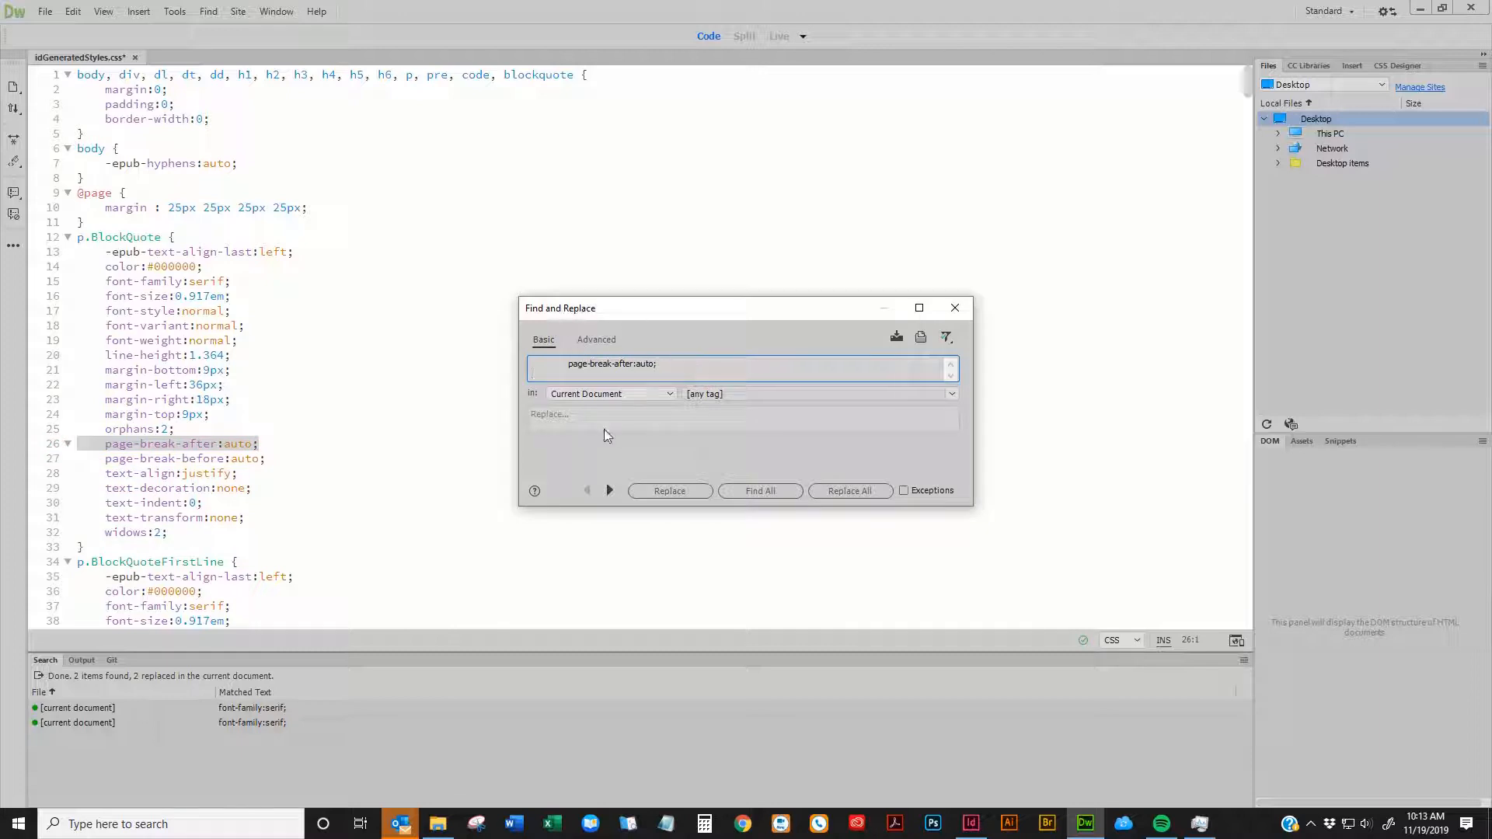
left_click(547, 415)
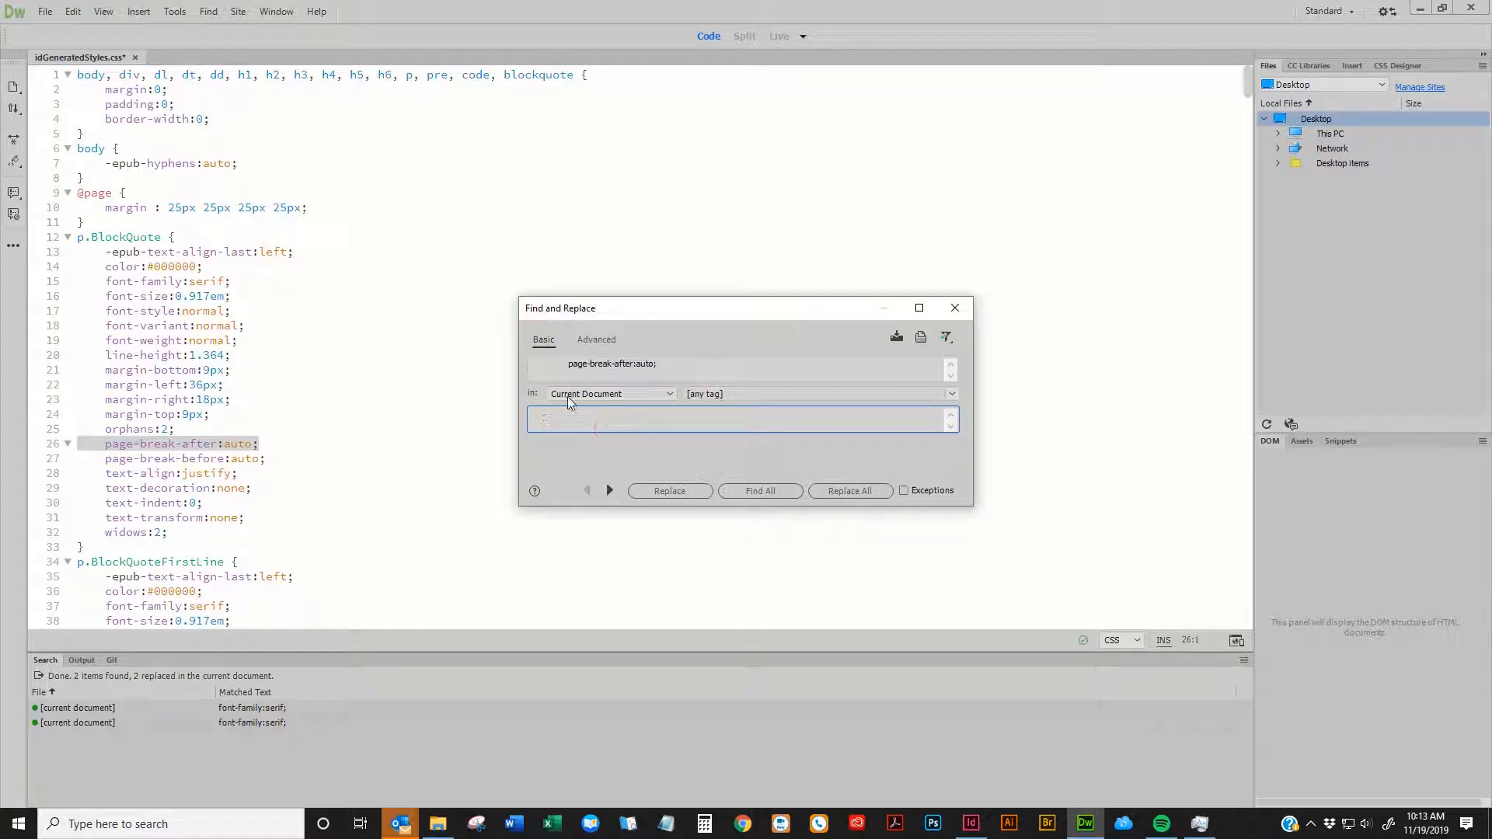
left_click(864, 490)
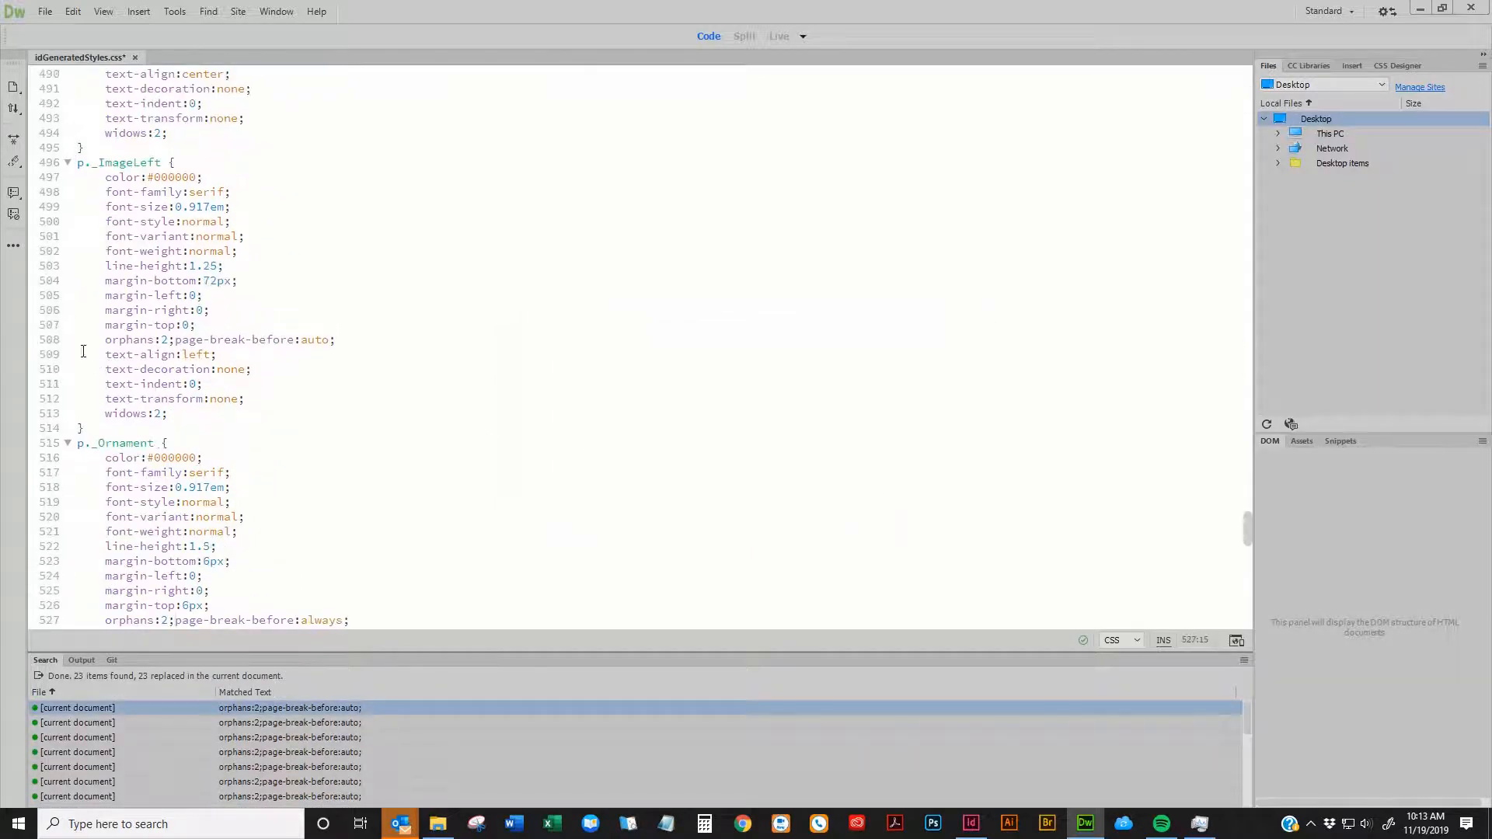
key("ctrl+a")
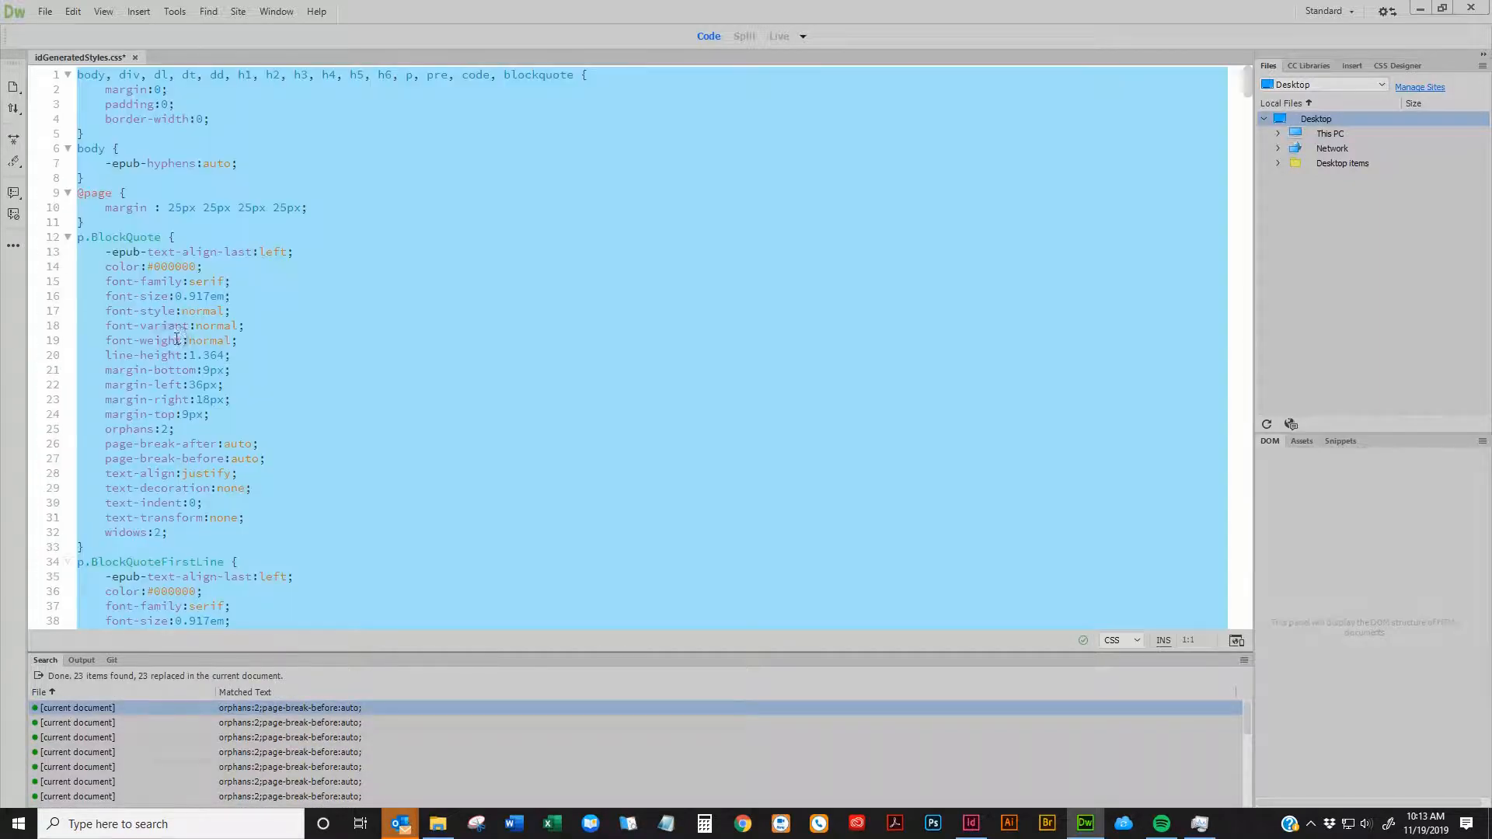
left_click(176, 339)
Remove every page-break-after:auto; declaration in the stylesheet, starting from the BlockQuote style, leaving the trailing line break out of the search text
left_click(56, 444)
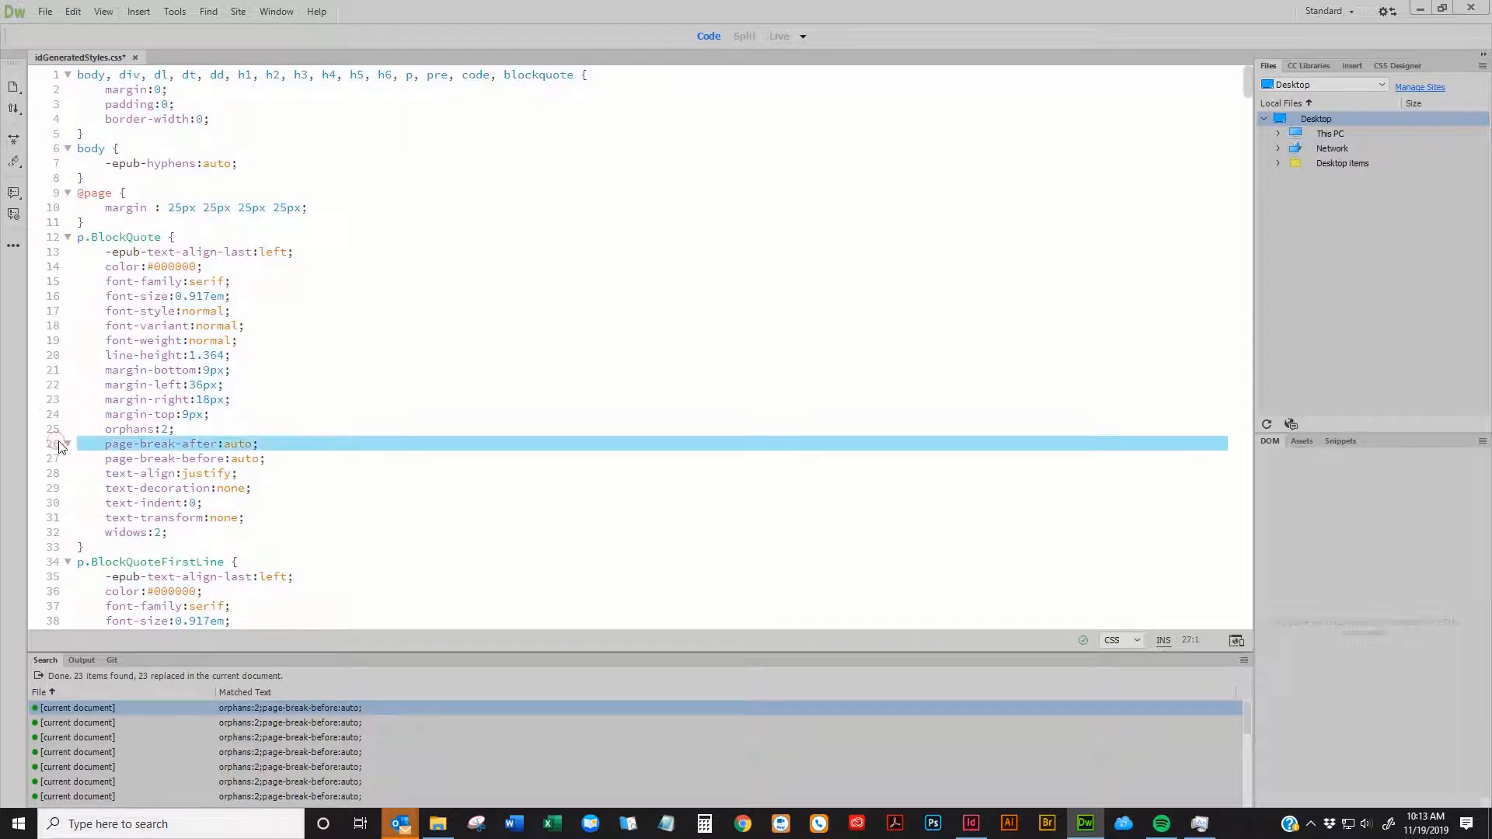
key("ctrl+shift+f")
left_click(673, 362)
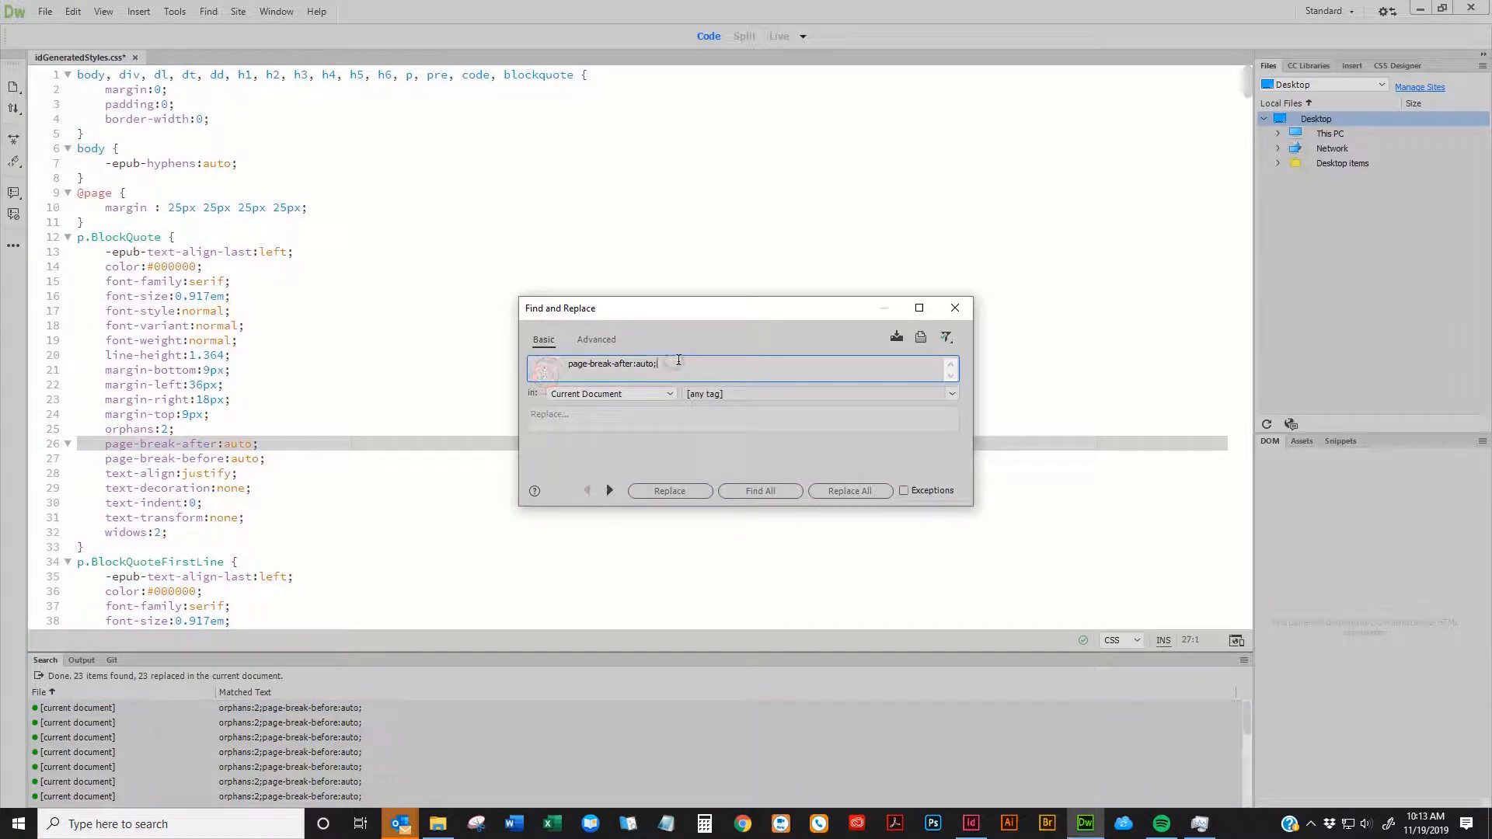
left_click(828, 489)
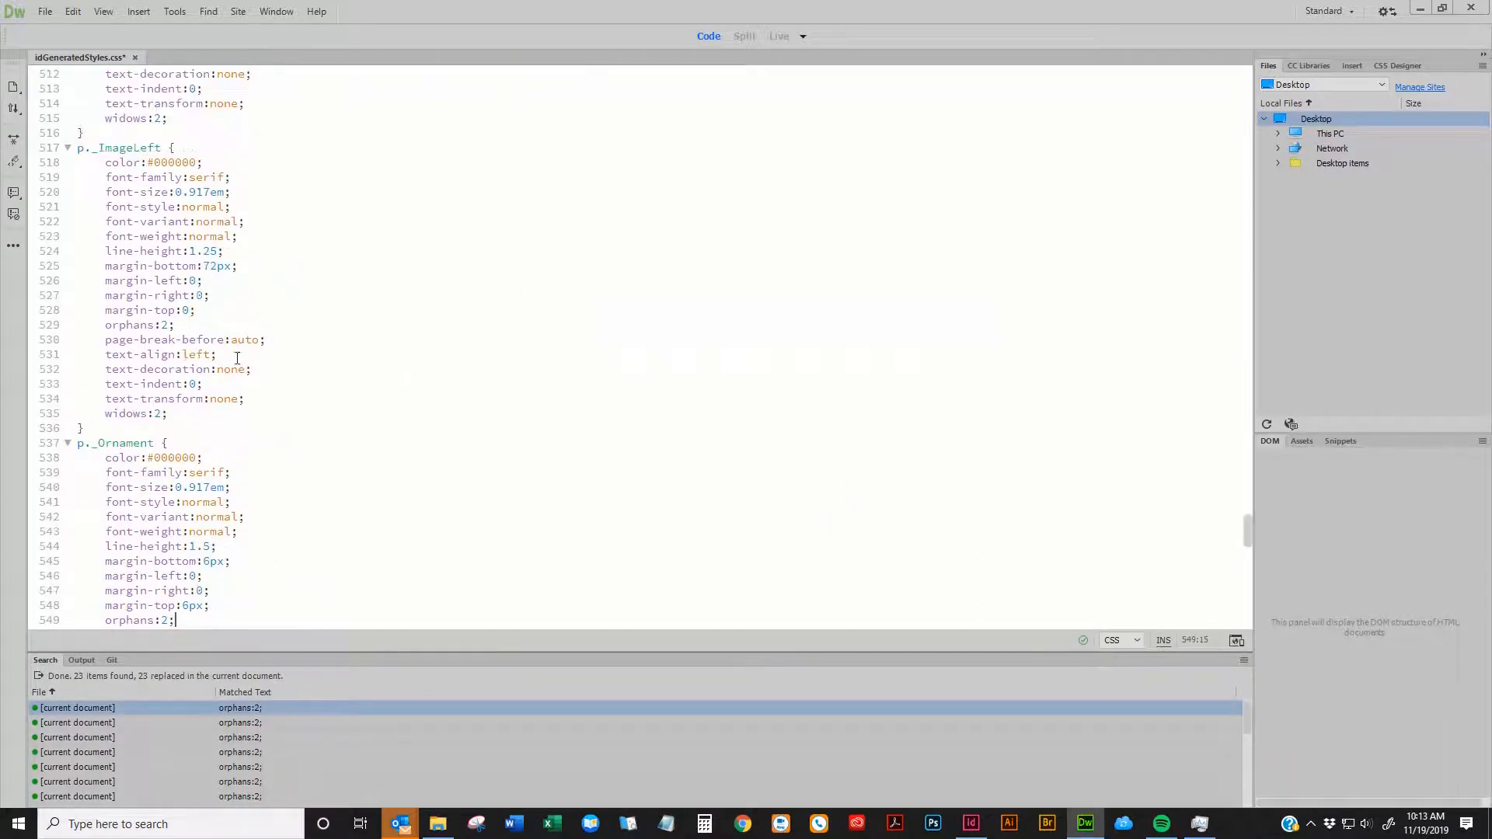
Try to remove every page-break-before:auto; line, using the full line from the _ImageLeft style with its line break, and undo the replacement
left_click(49, 340)
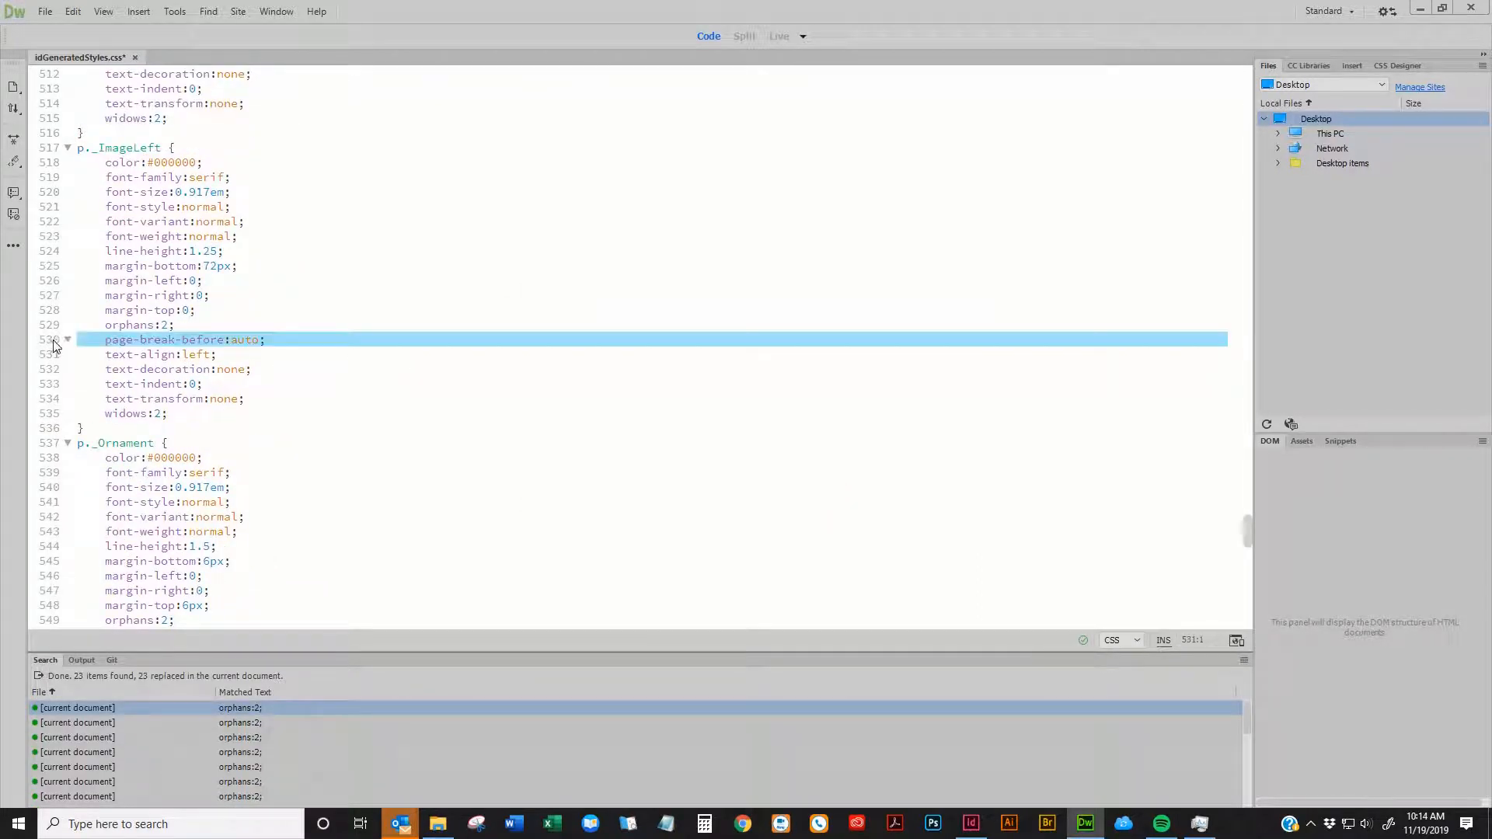
key("ctrl+shift+f")
left_click(848, 490)
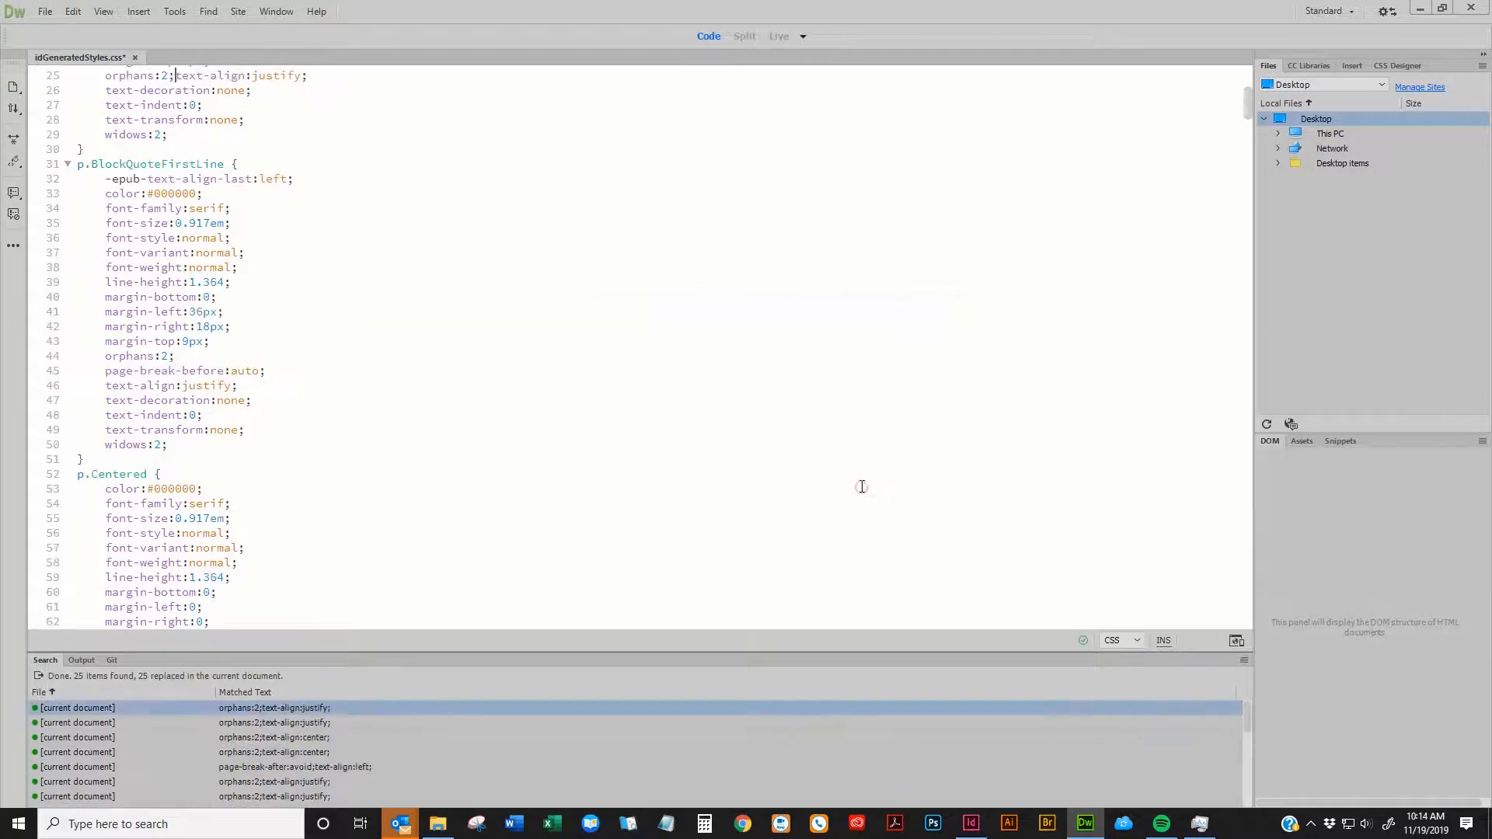
key("ctrl+a")
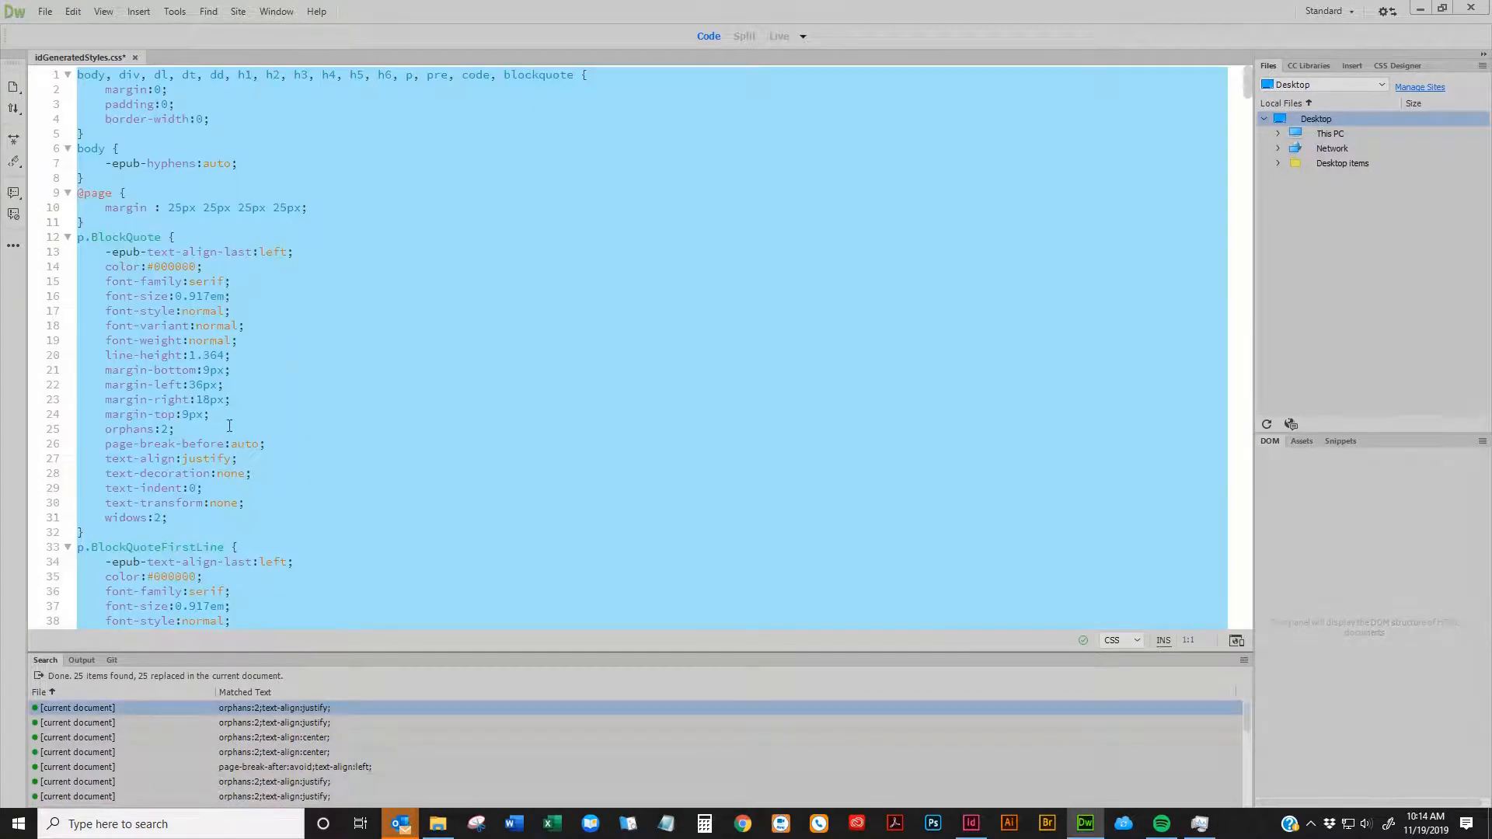
left_click(229, 425)
Remove every page-break-before:auto; declaration in the stylesheet, starting from the BlockQuote style, leaving the trailing line break out of the search text
left_click(48, 444)
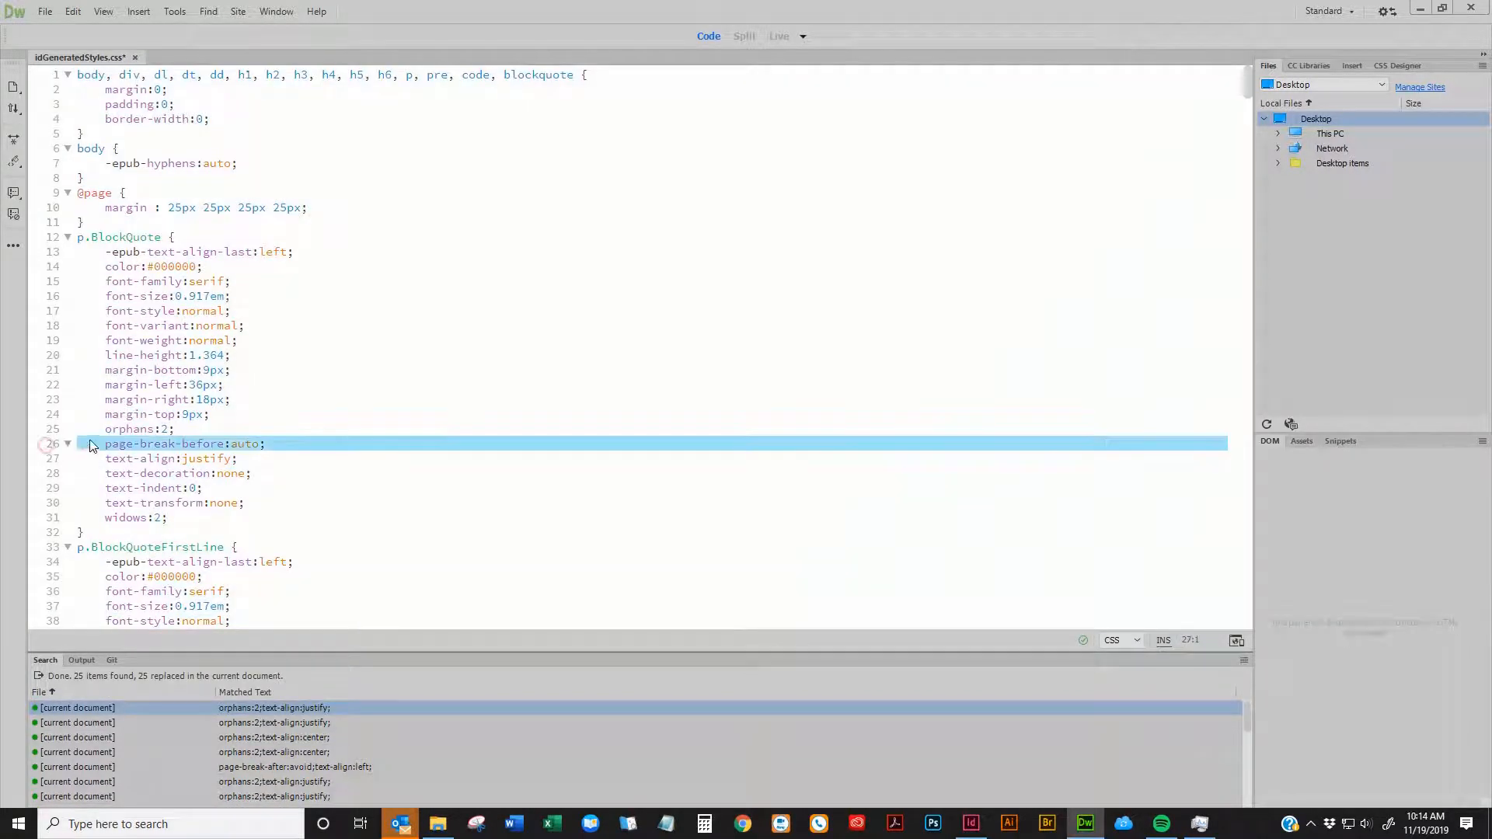
key("ctrl+shift+f")
left_click(691, 364)
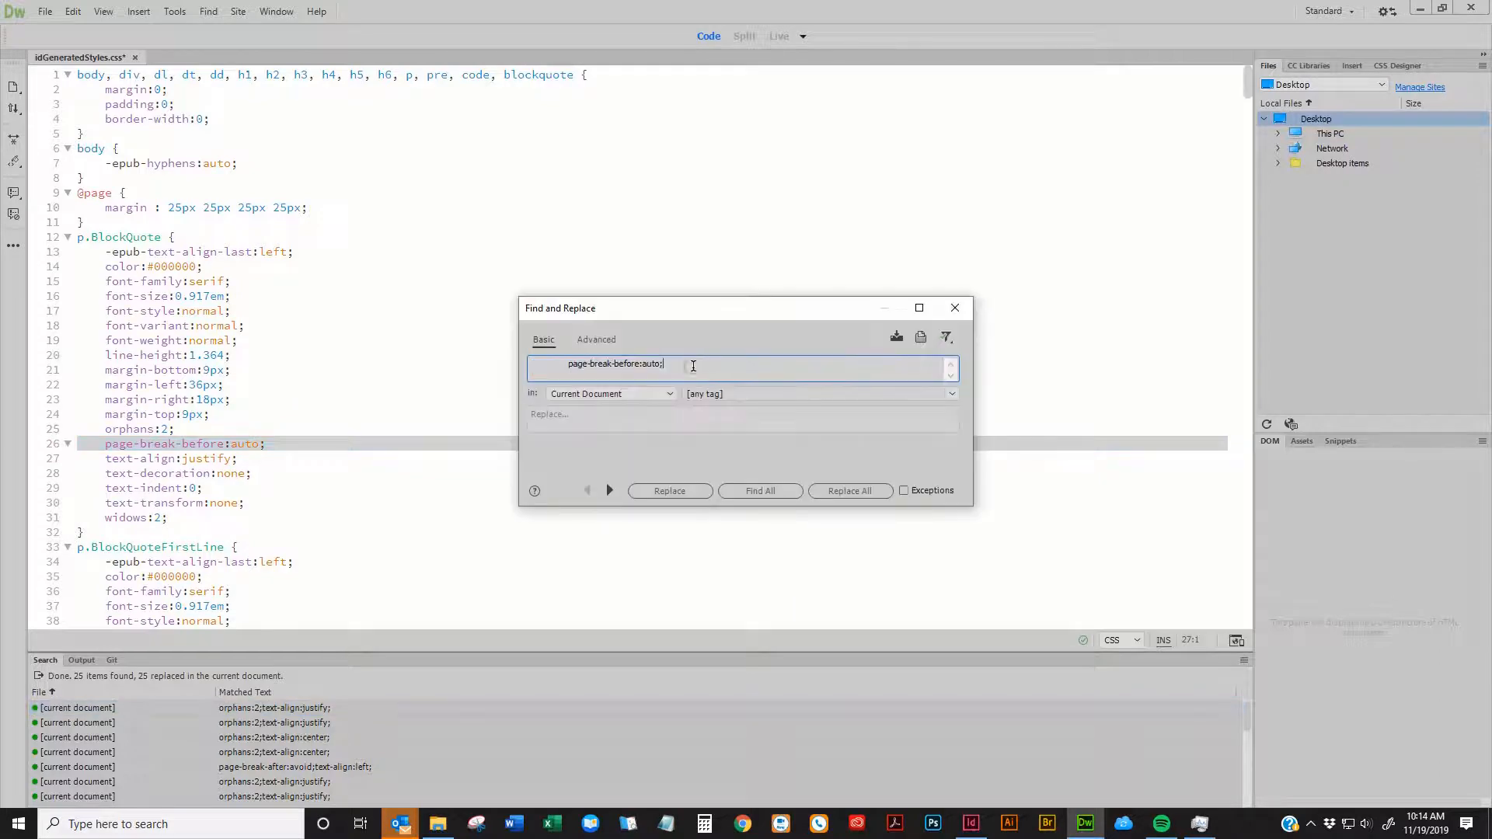
left_click(848, 490)
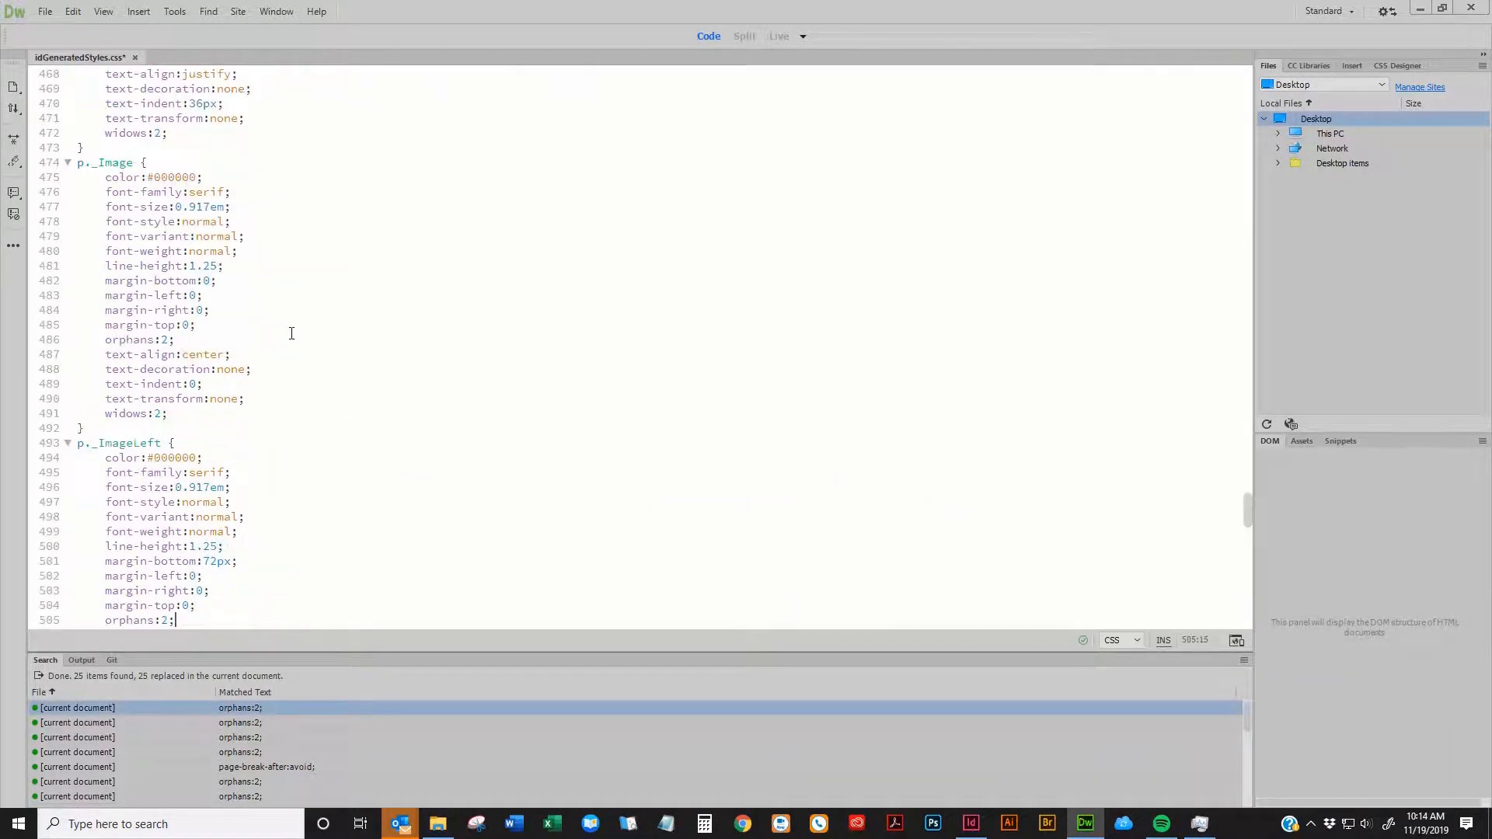
Remove the page-break-before:always; declaration from the _Ornament style using an empty replacement, without the trailing line break in the search text
scroll(291, 333, "down", 16)
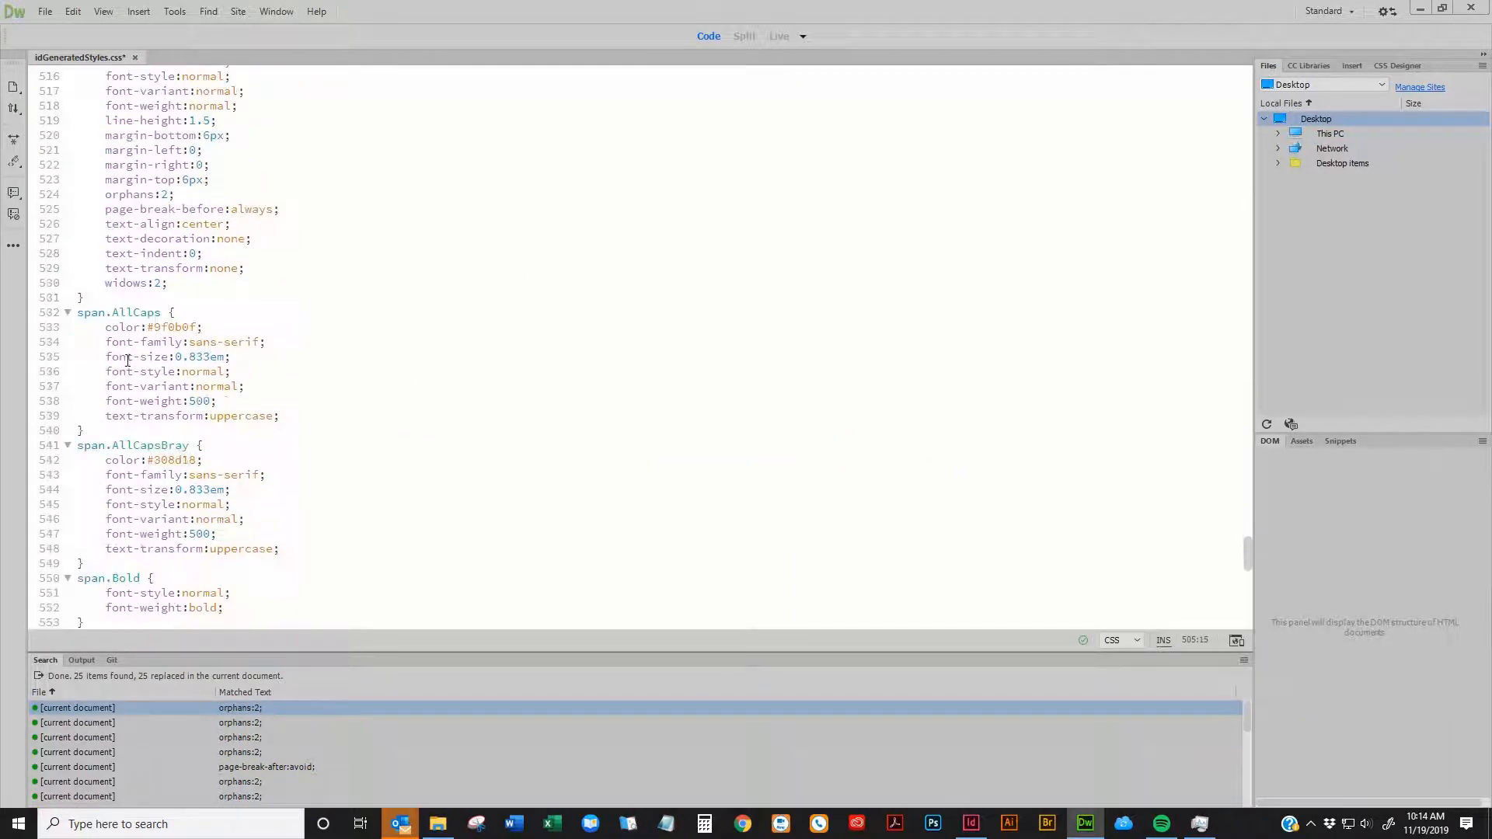
scroll(127, 360, "down", 2)
left_click(51, 140)
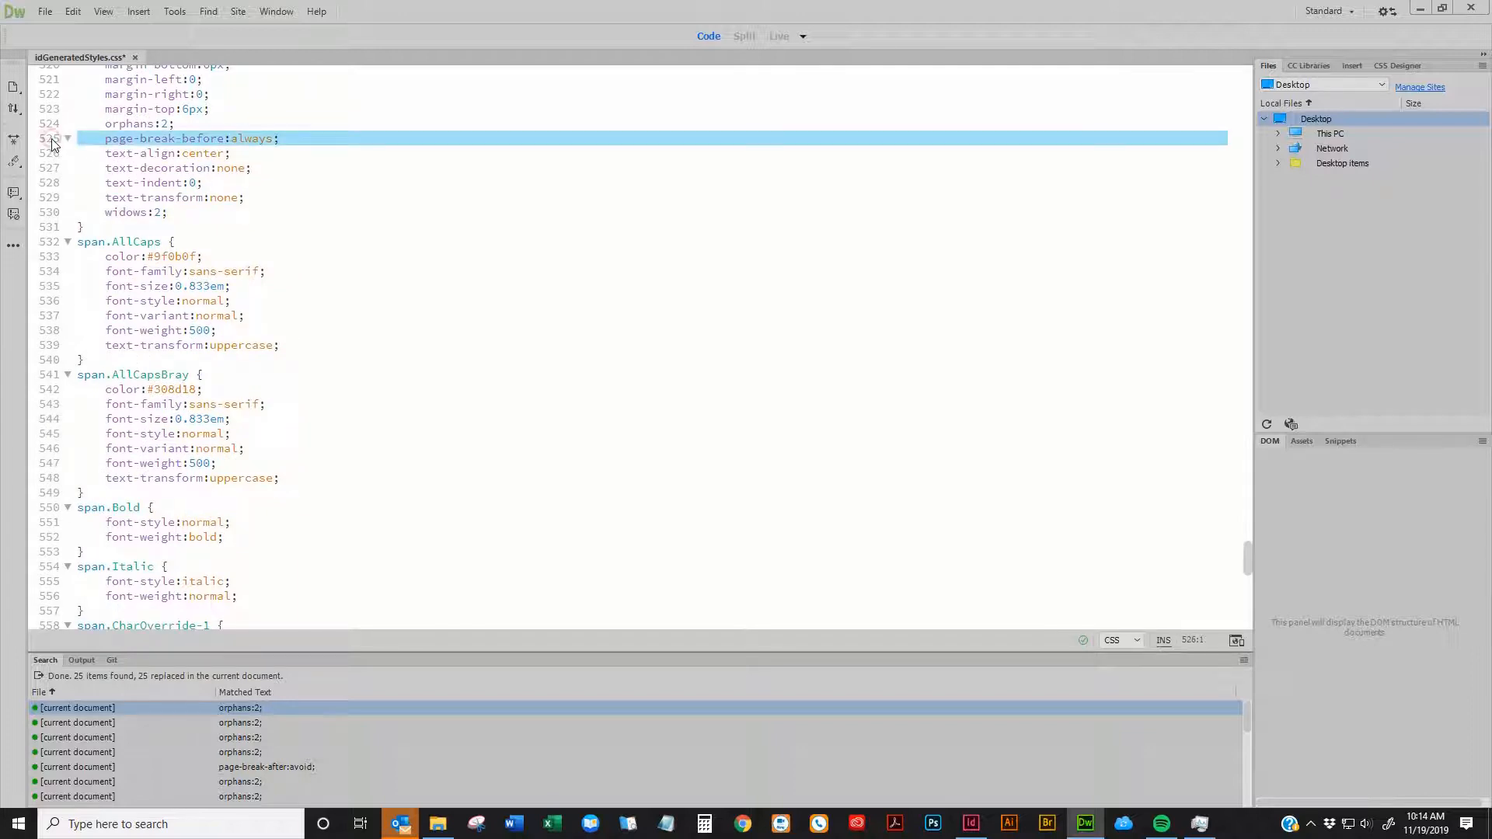
key("ctrl+f")
left_click(739, 369)
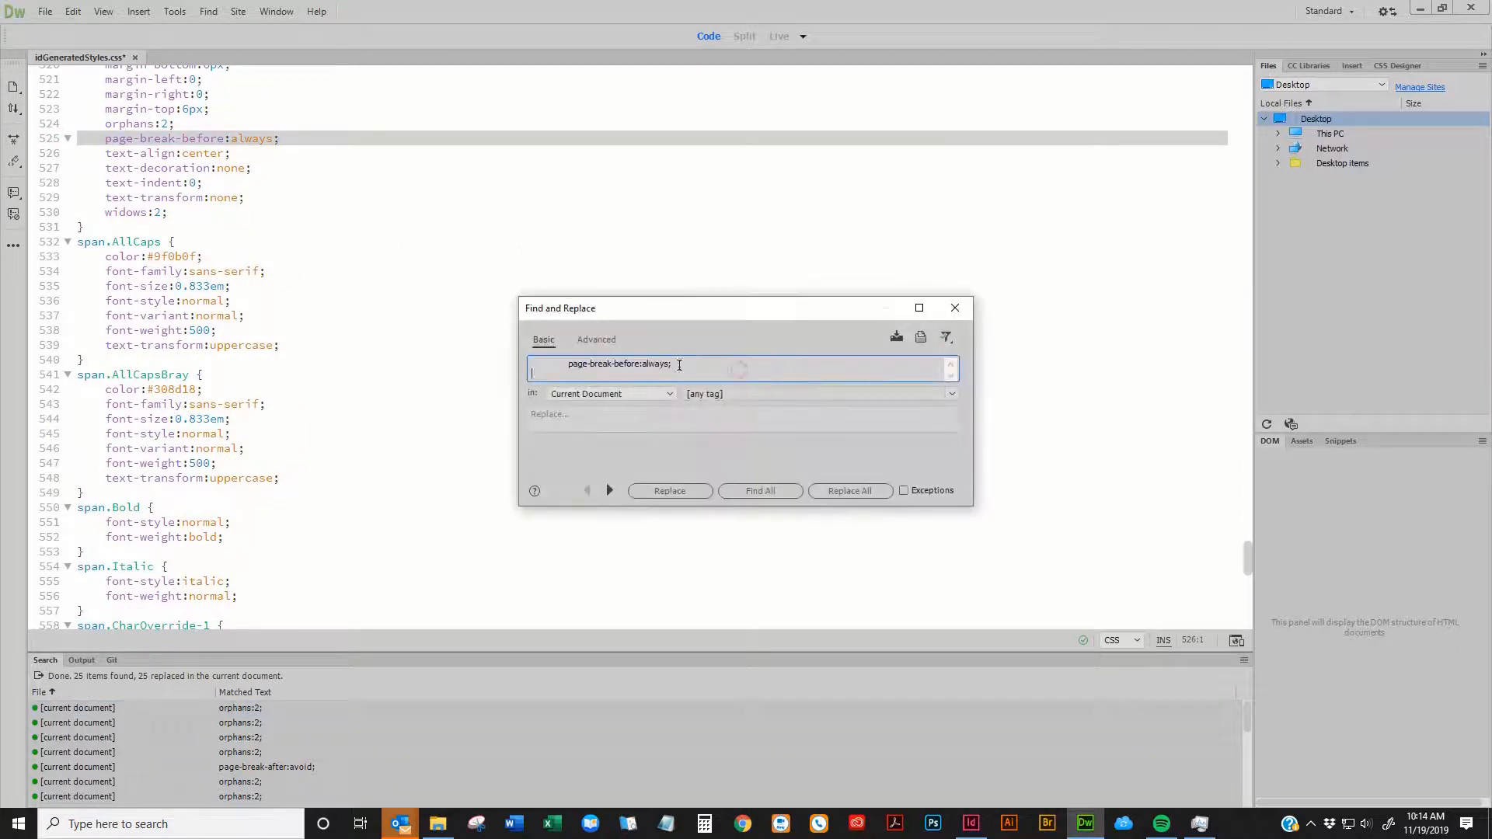
left_click(867, 491)
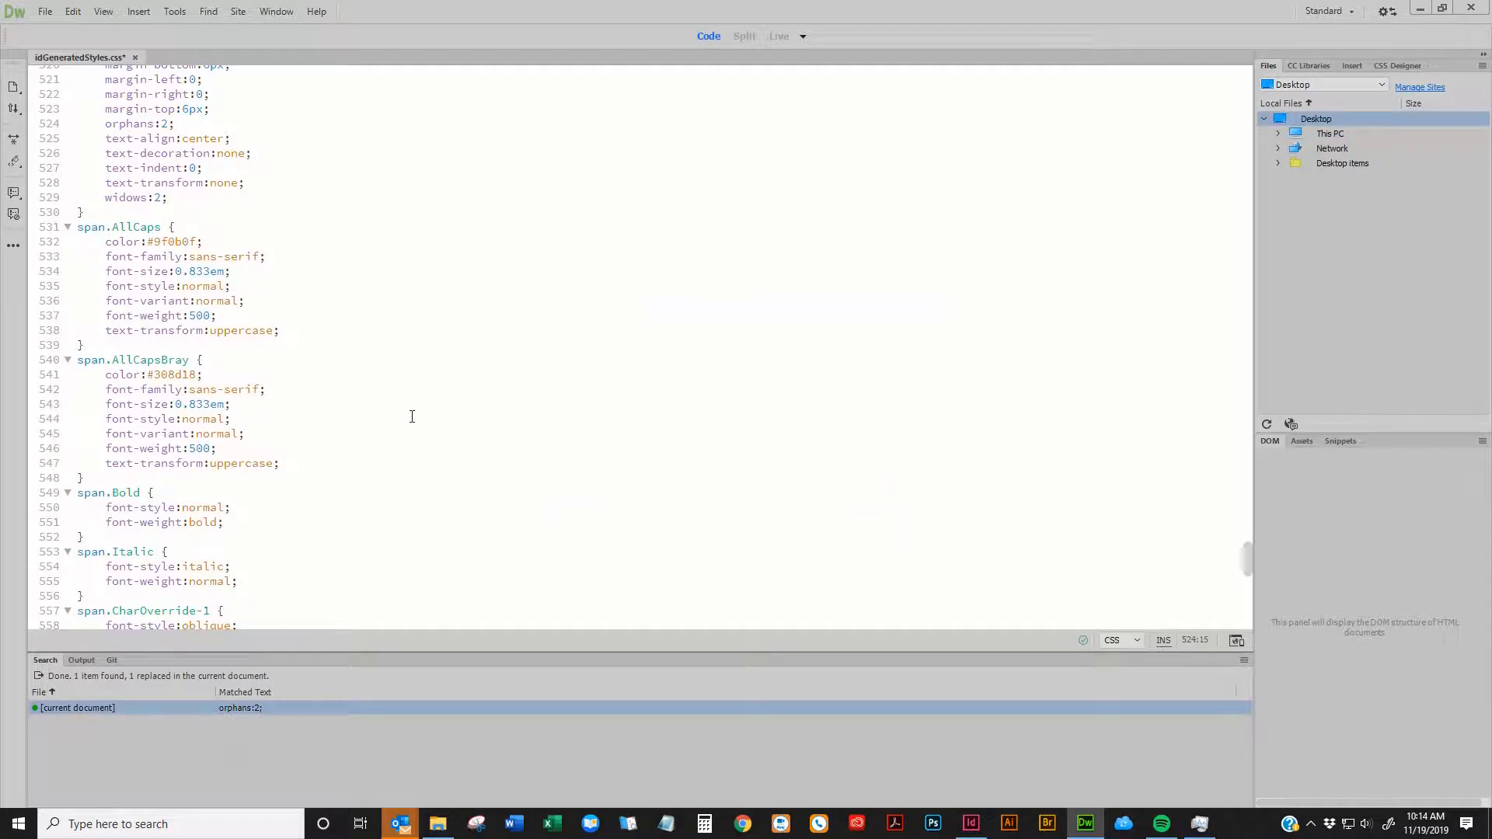
Remove the page-break-after:always; declaration from the p._idGenParaOverride-1 style using an empty replacement in the current document
scroll(412, 417, "down", 9)
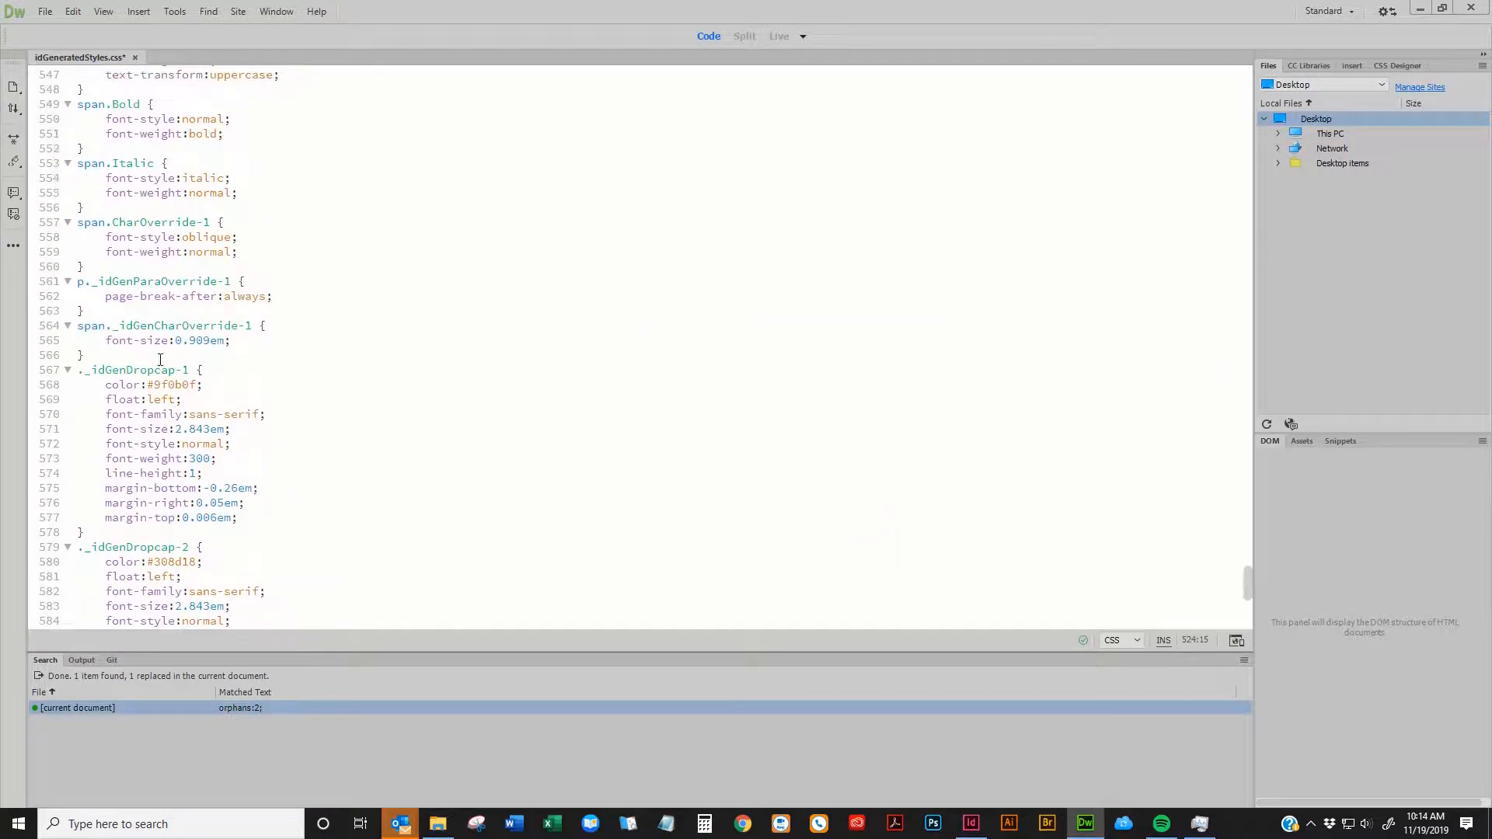
left_click(50, 296)
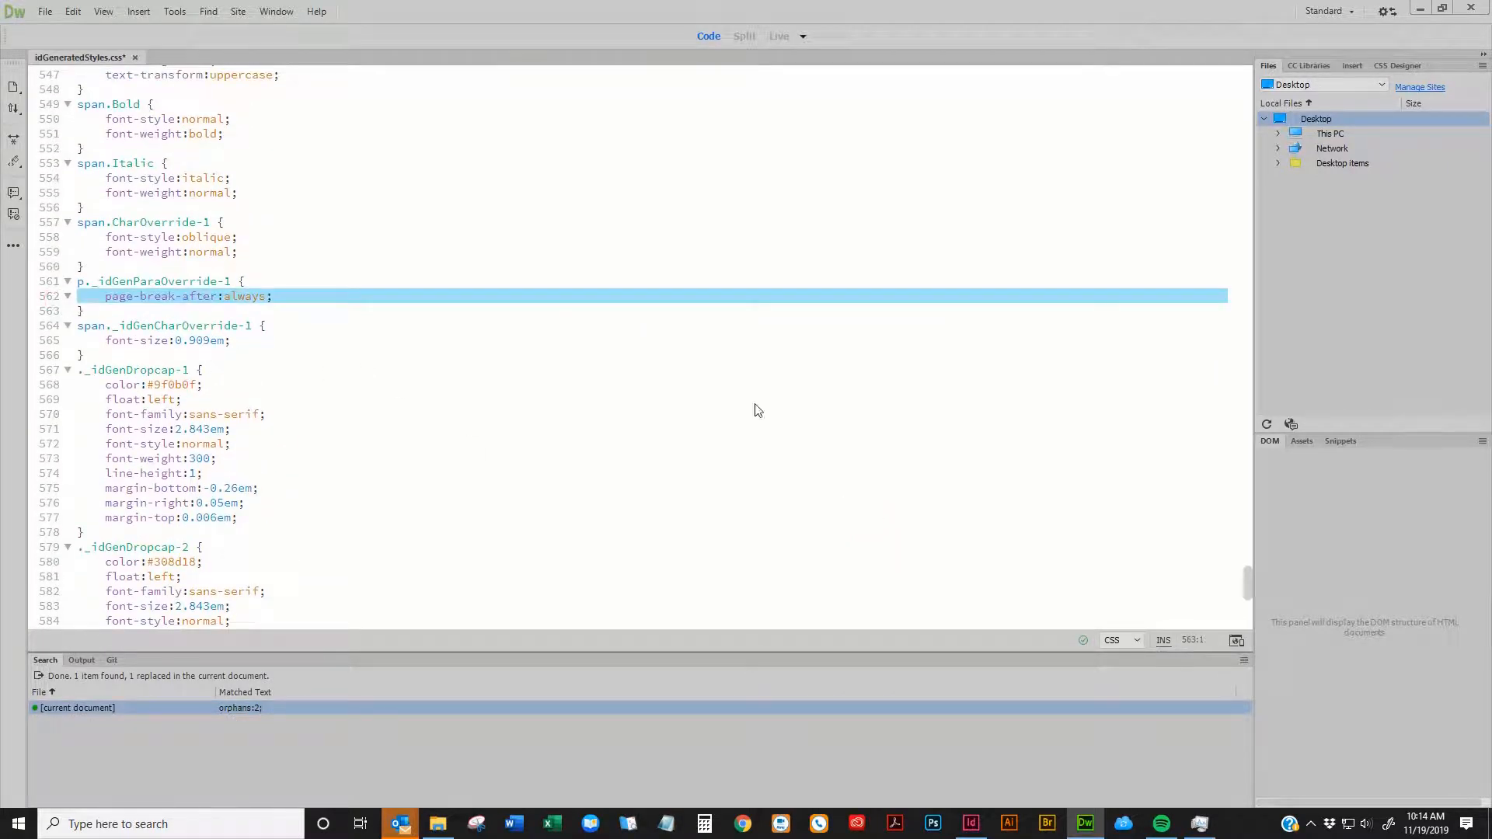
key("ctrl+f")
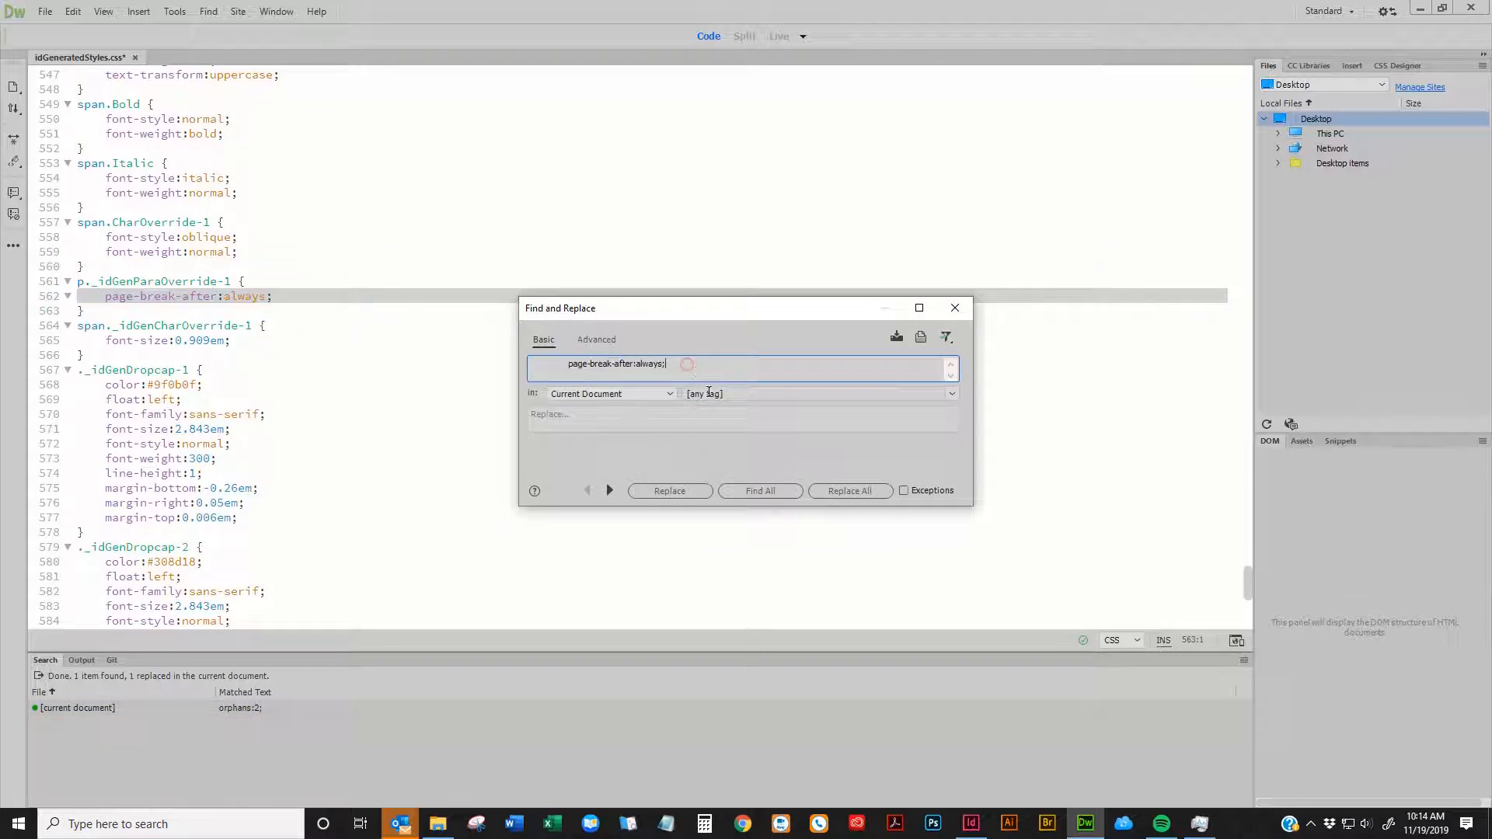
left_click(860, 493)
left_click(597, 434)
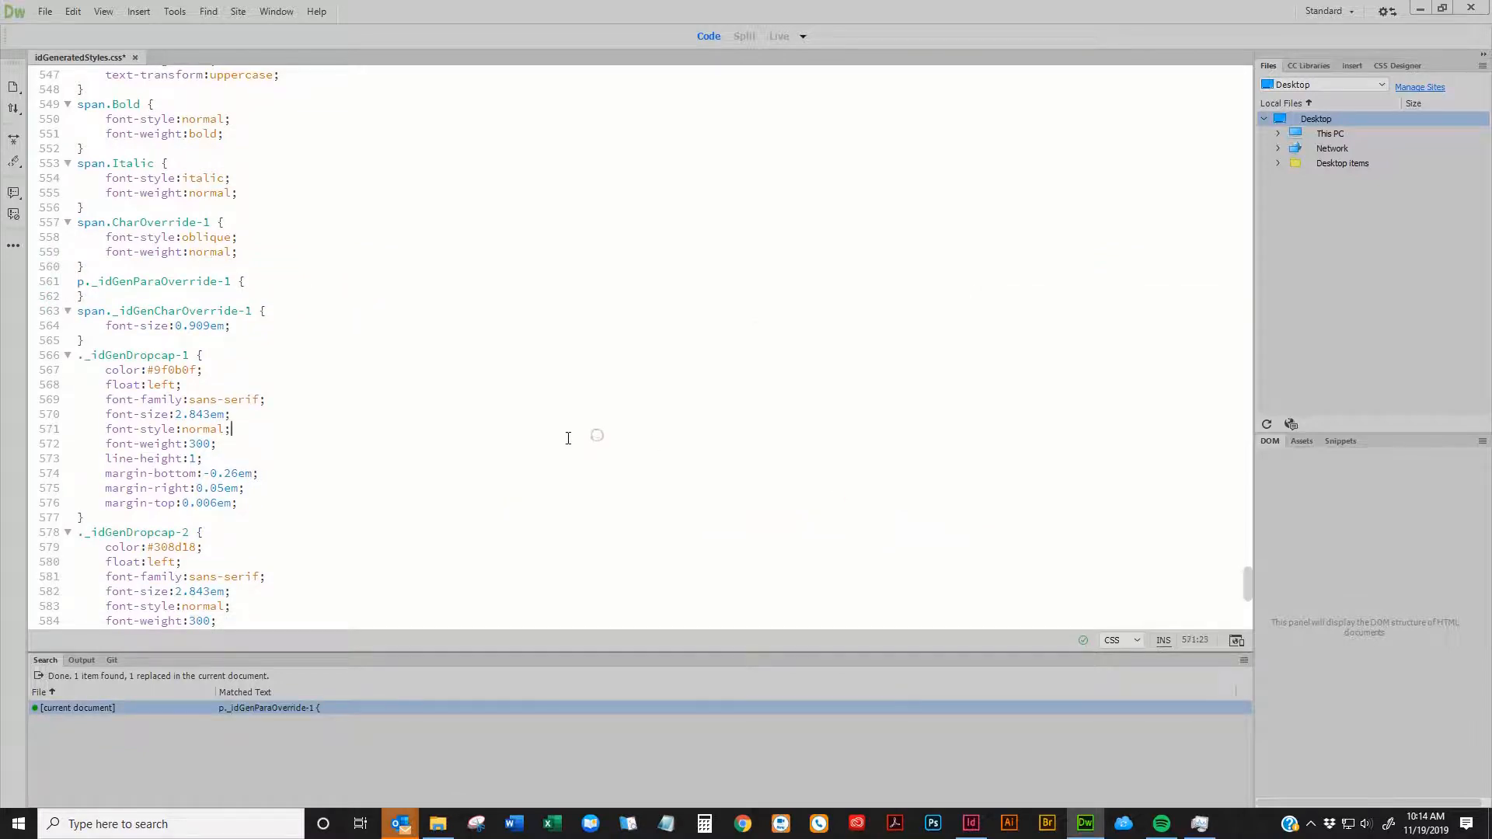
Remove every page-break-after:avoid; declaration in the stylesheet, taking the search text from the ChapterNumber style and leaving the replacement empty
scroll(566, 432, "down", 9)
scroll(538, 418, "down", 1)
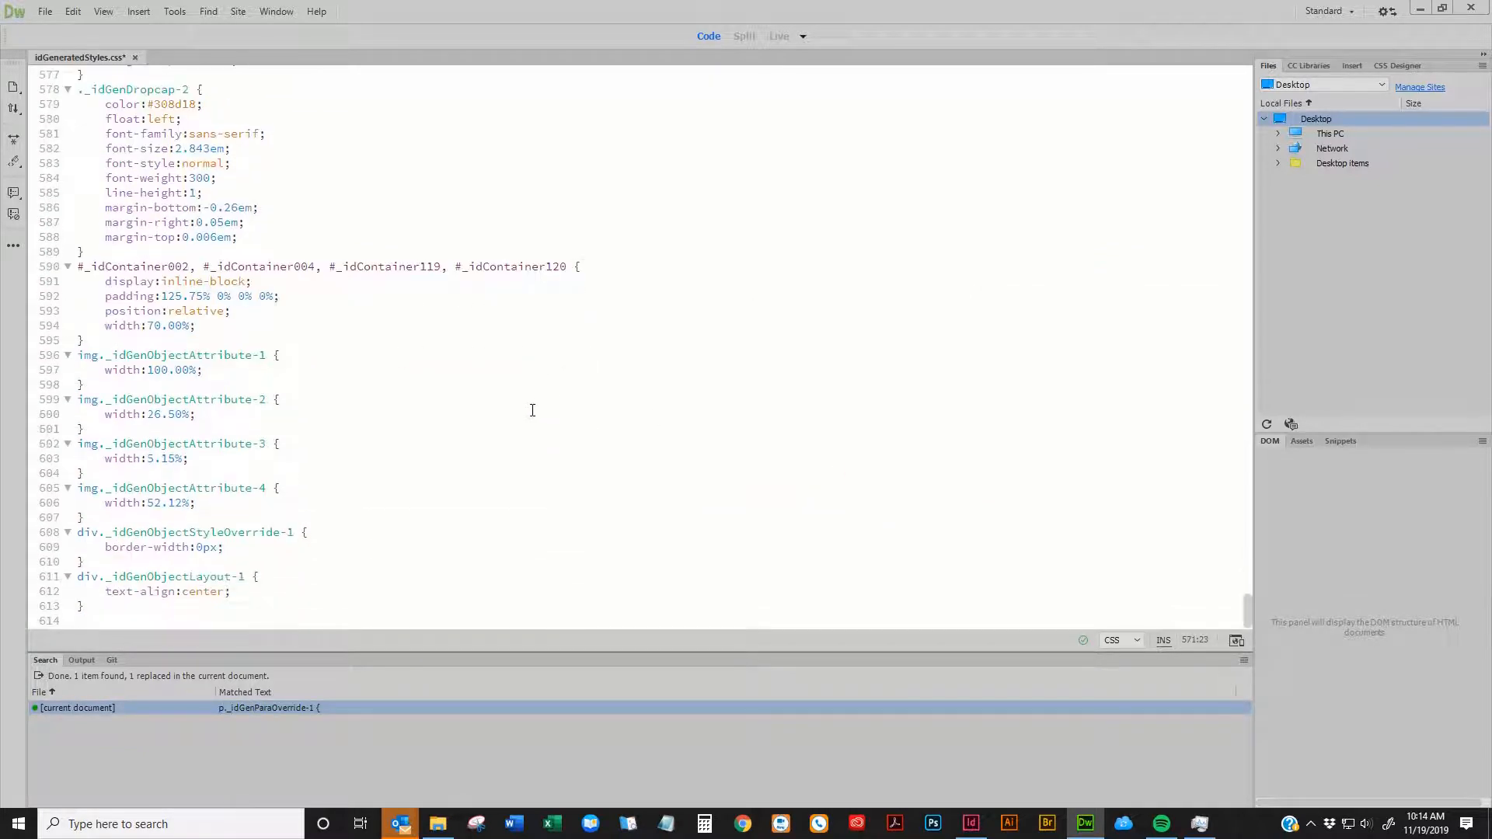
key("ctrl+Home")
scroll(395, 415, "down", 10)
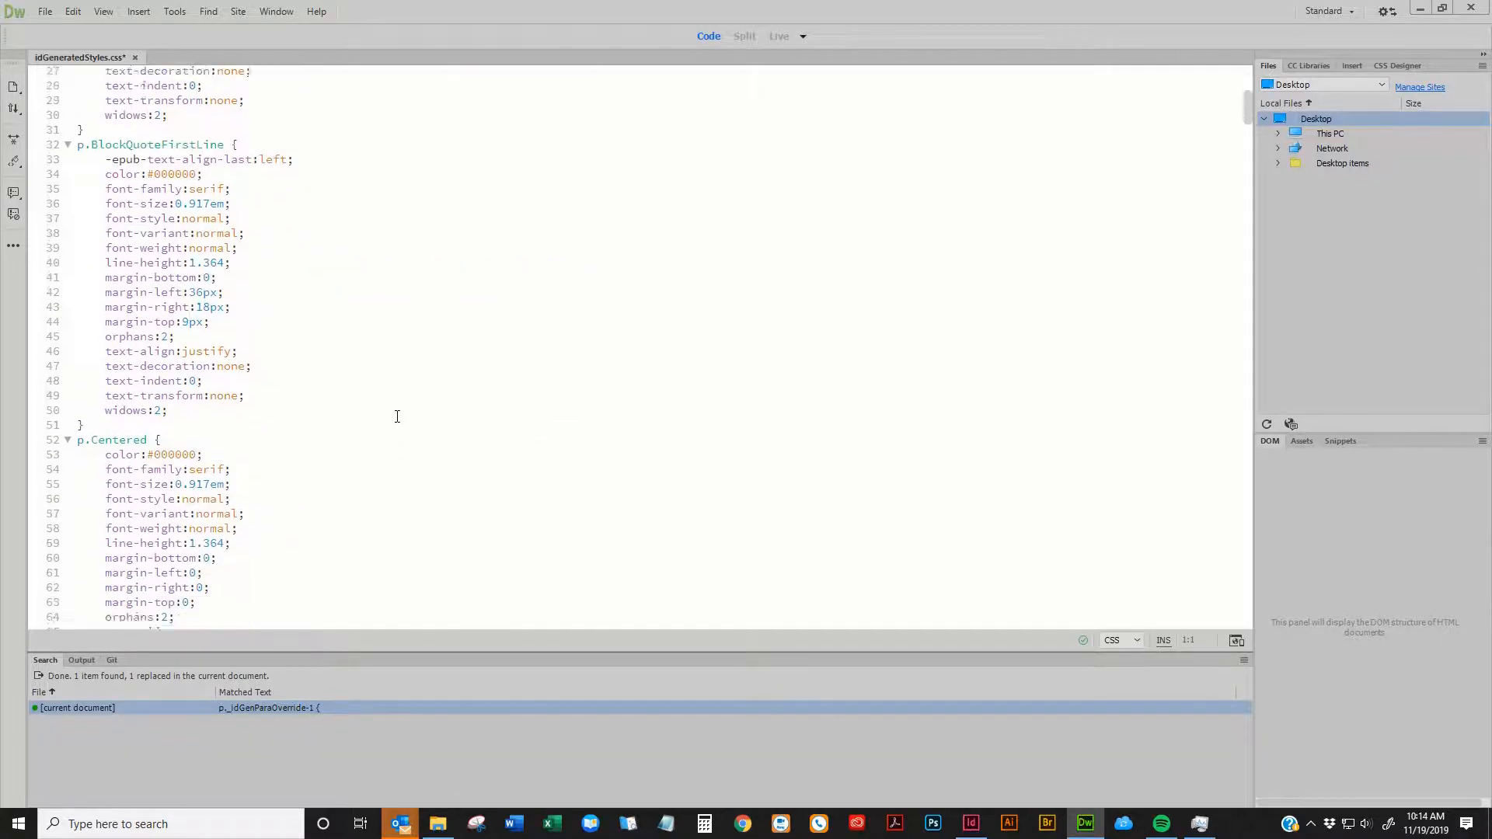
scroll(350, 399, "down", 14)
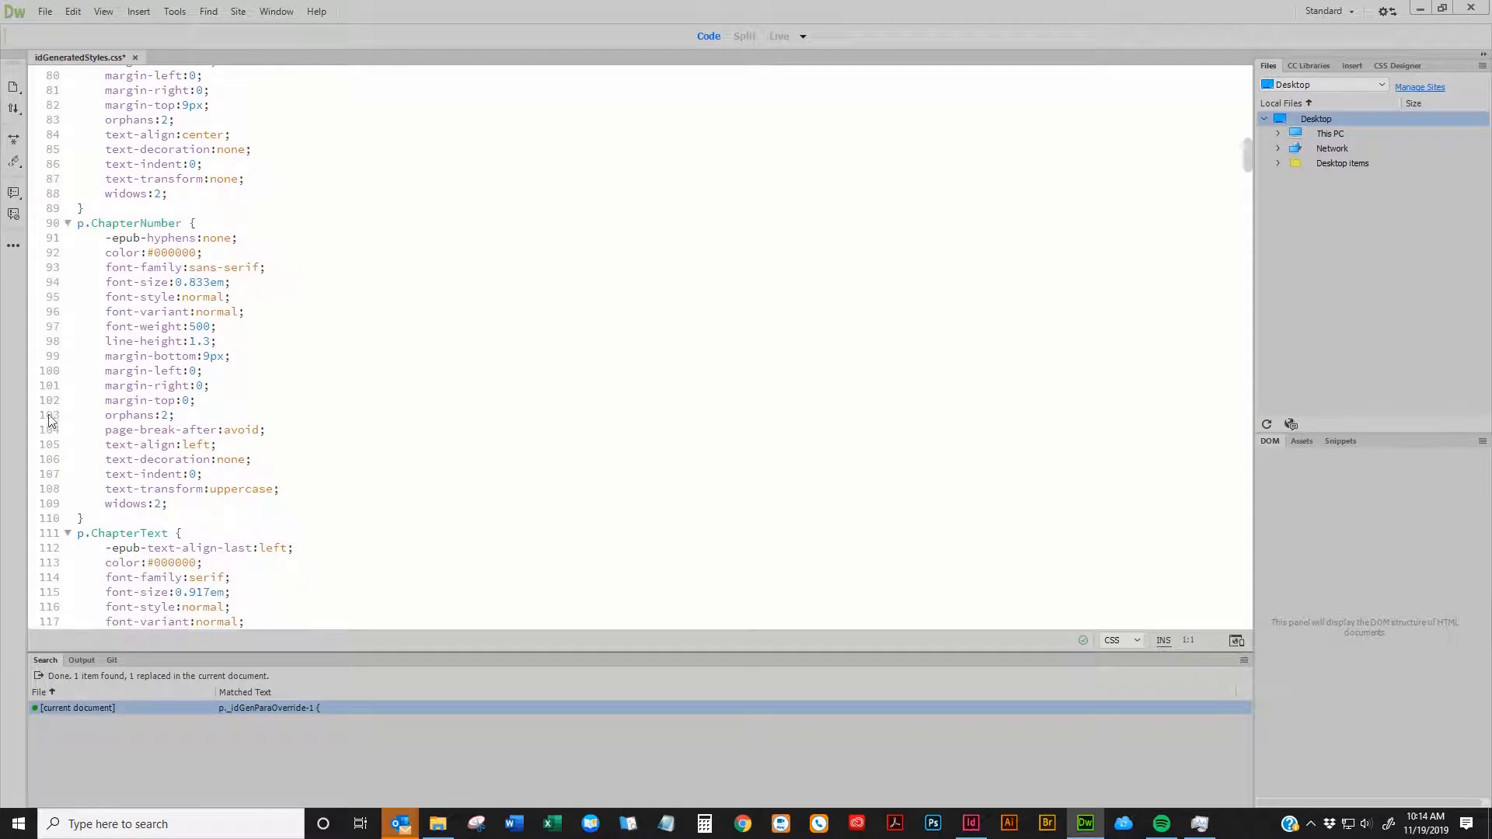
left_click(53, 427)
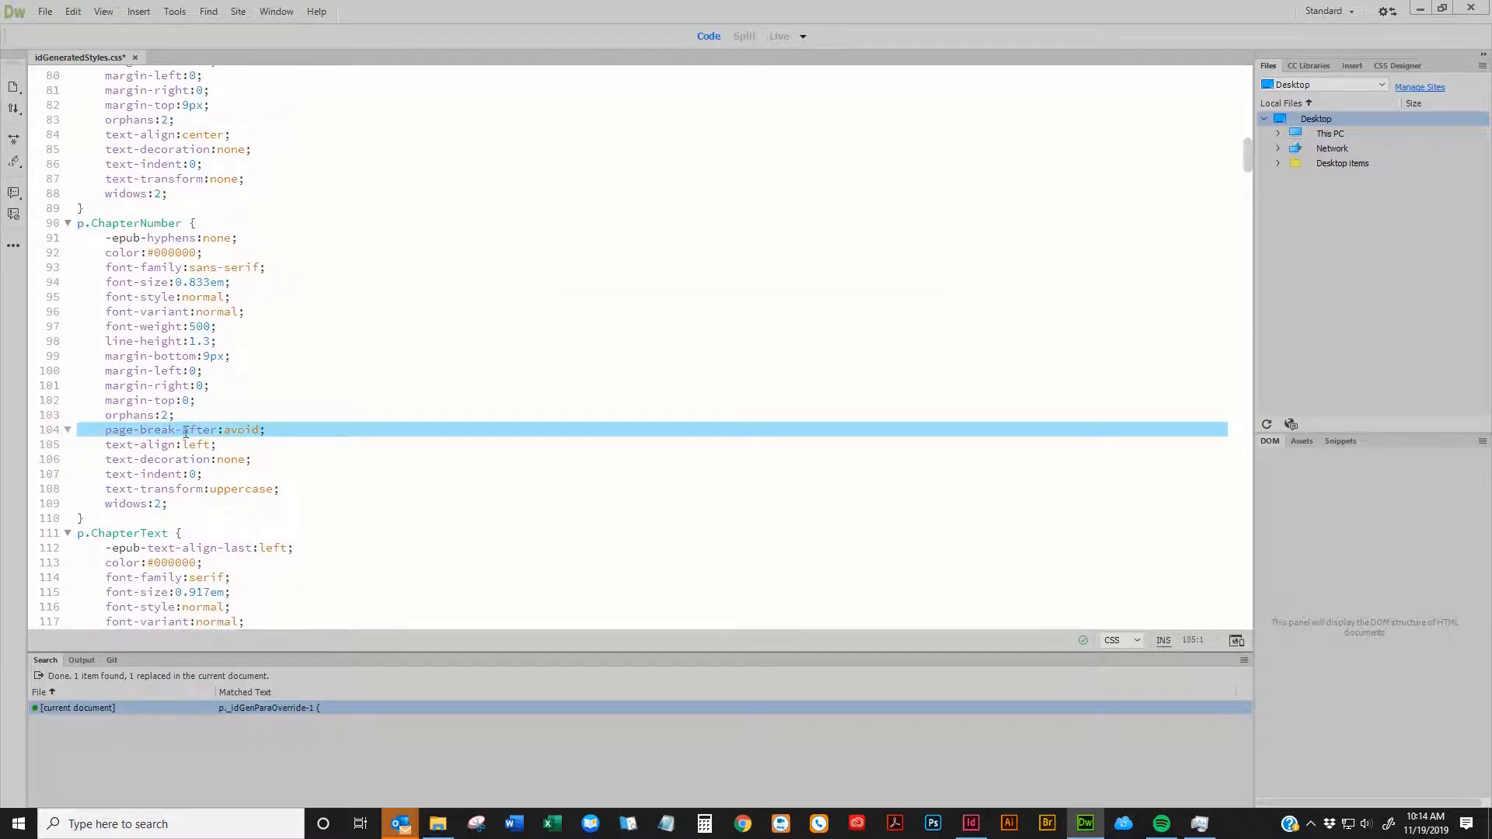
key("ctrl+h")
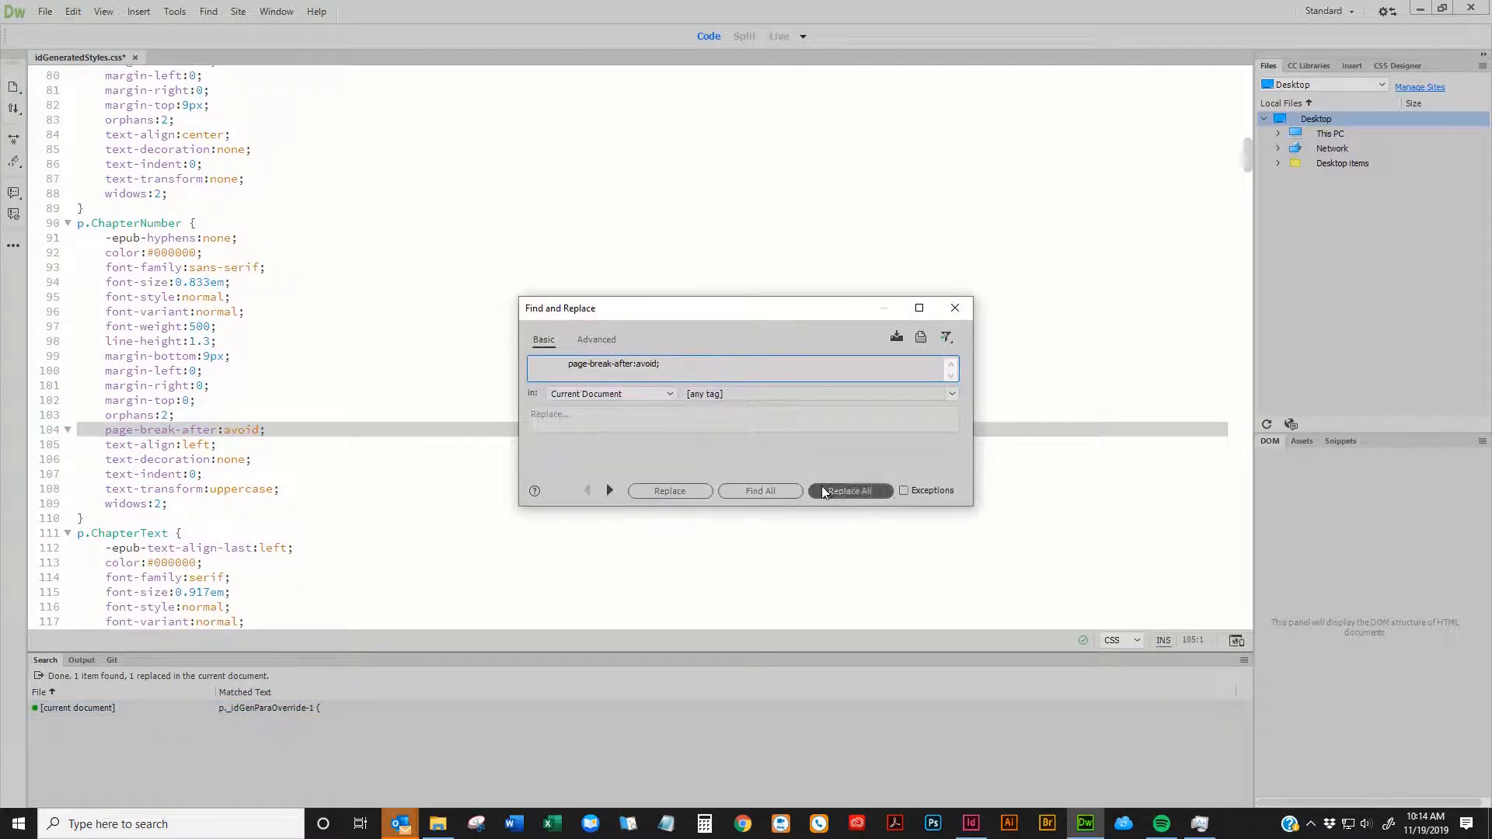
left_click(823, 491)
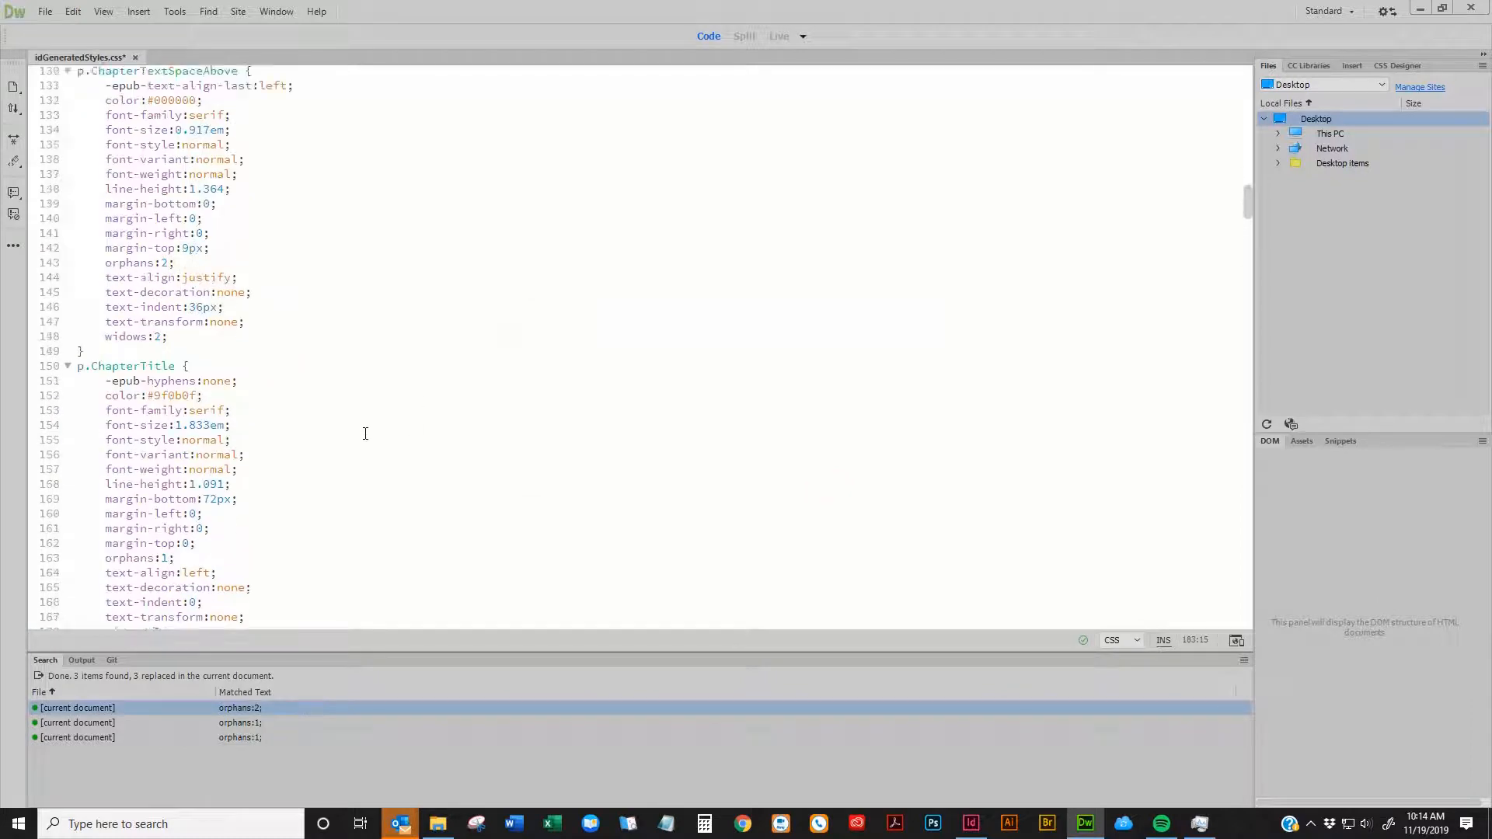
Look through the stylesheet's paragraph styles from BlockQuote to _Ornament for remaining page-break declarations
scroll(365, 433, "up", 20)
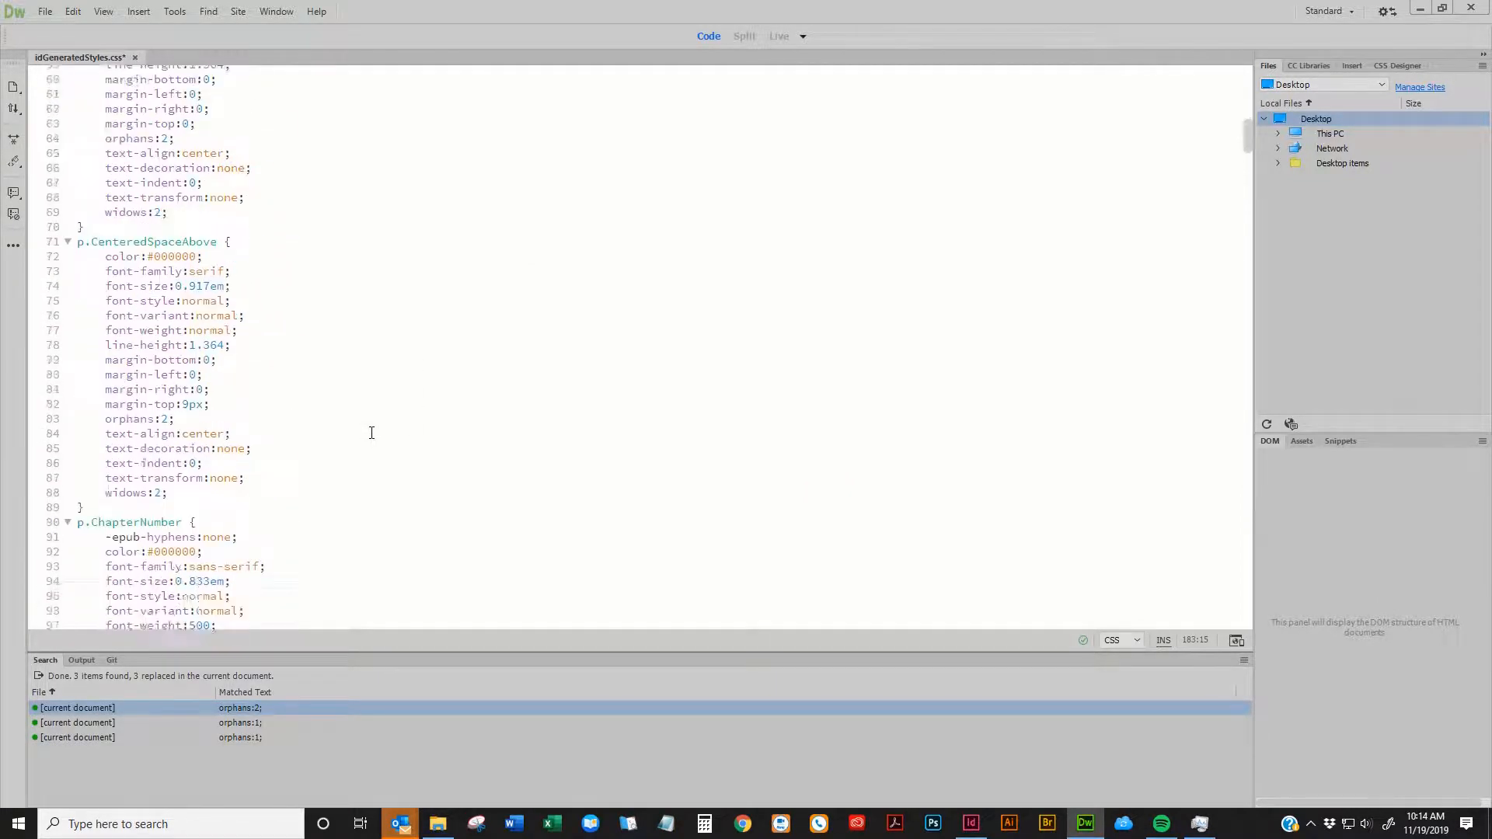
scroll(371, 432, "up", 10)
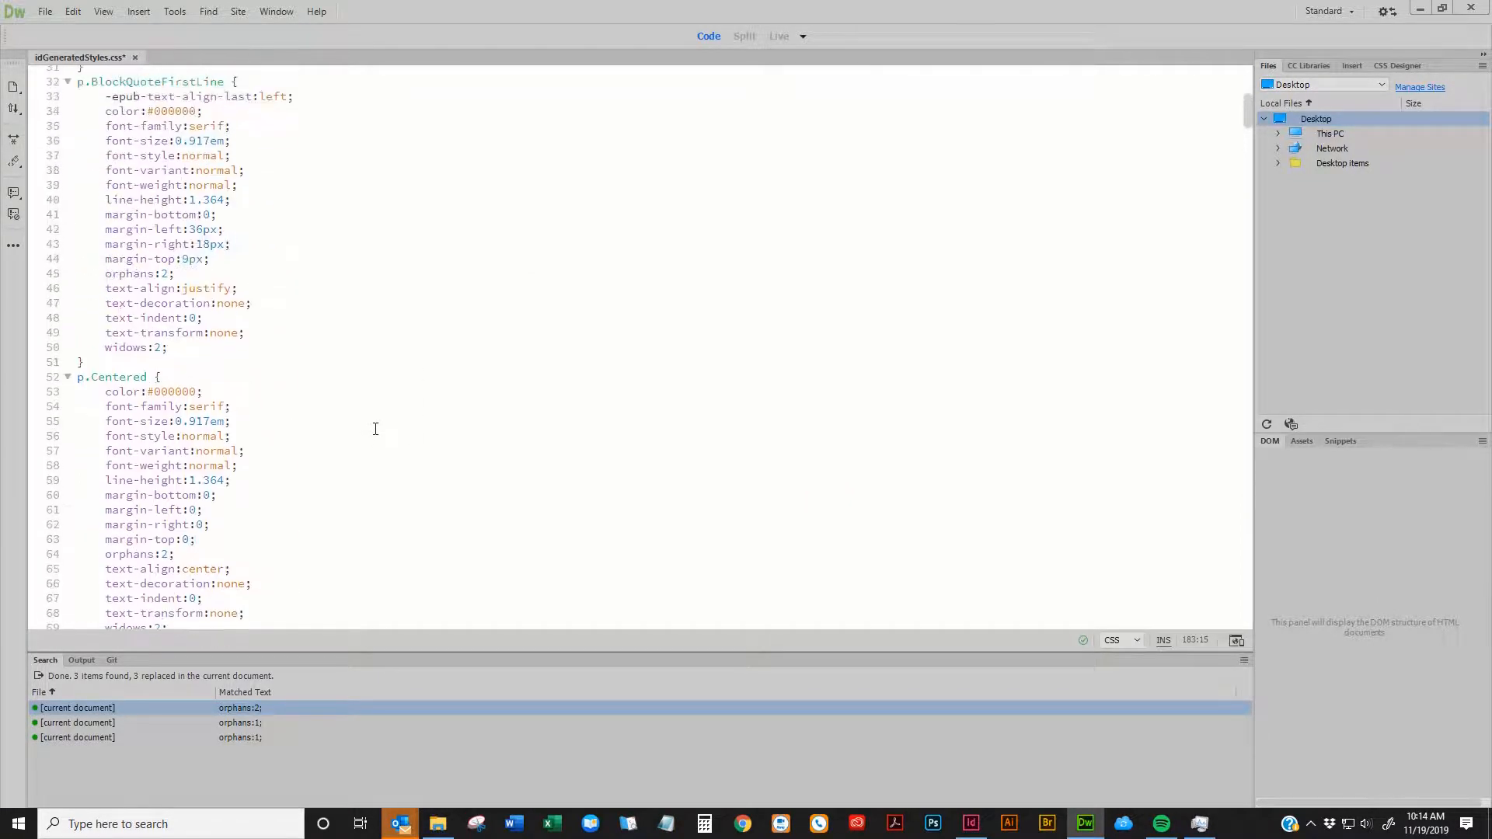
scroll(377, 429, "up", 9)
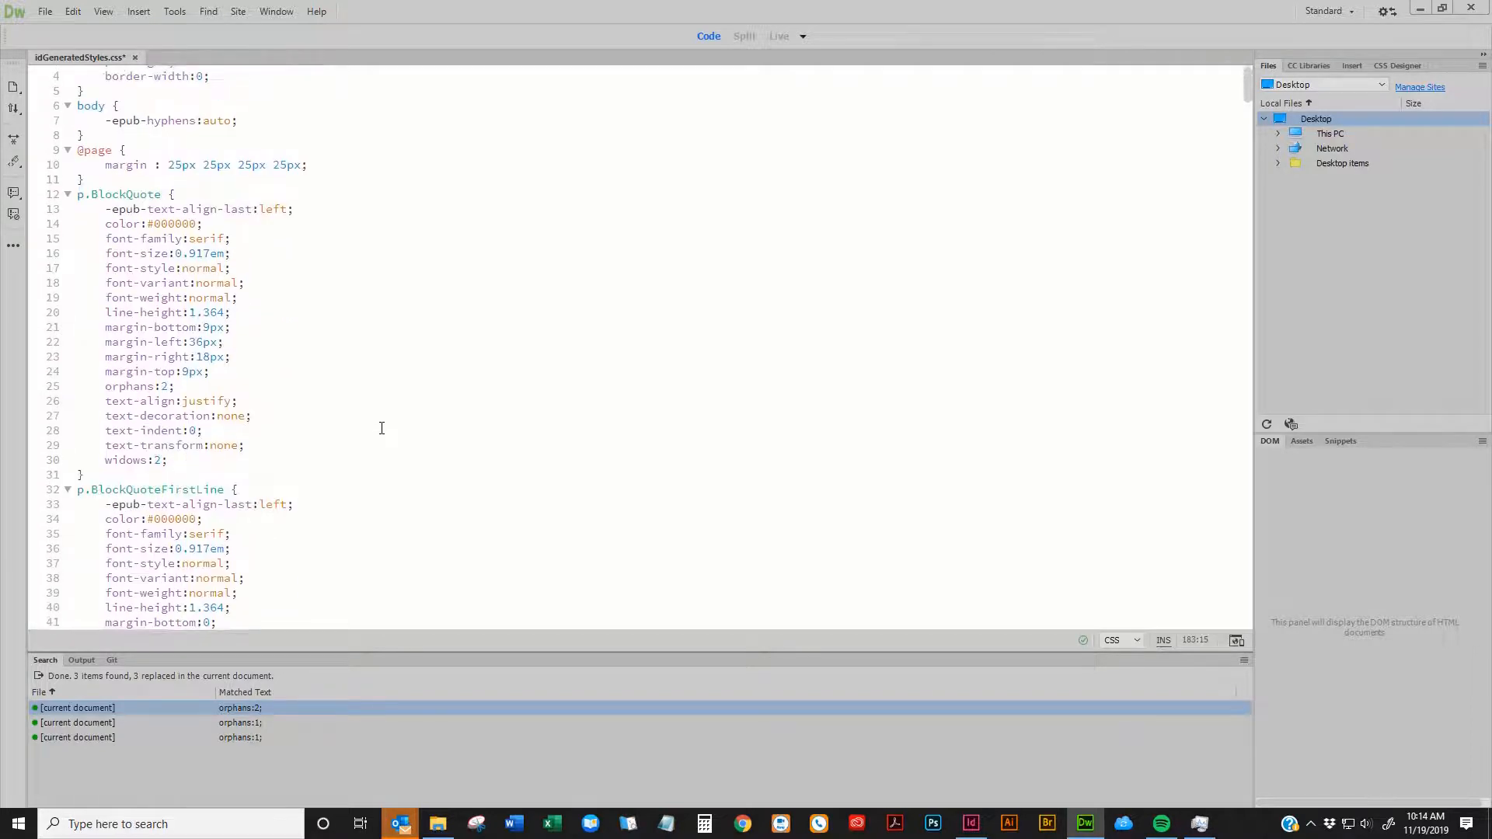
scroll(382, 428, "up", 1)
scroll(388, 428, "down", 20)
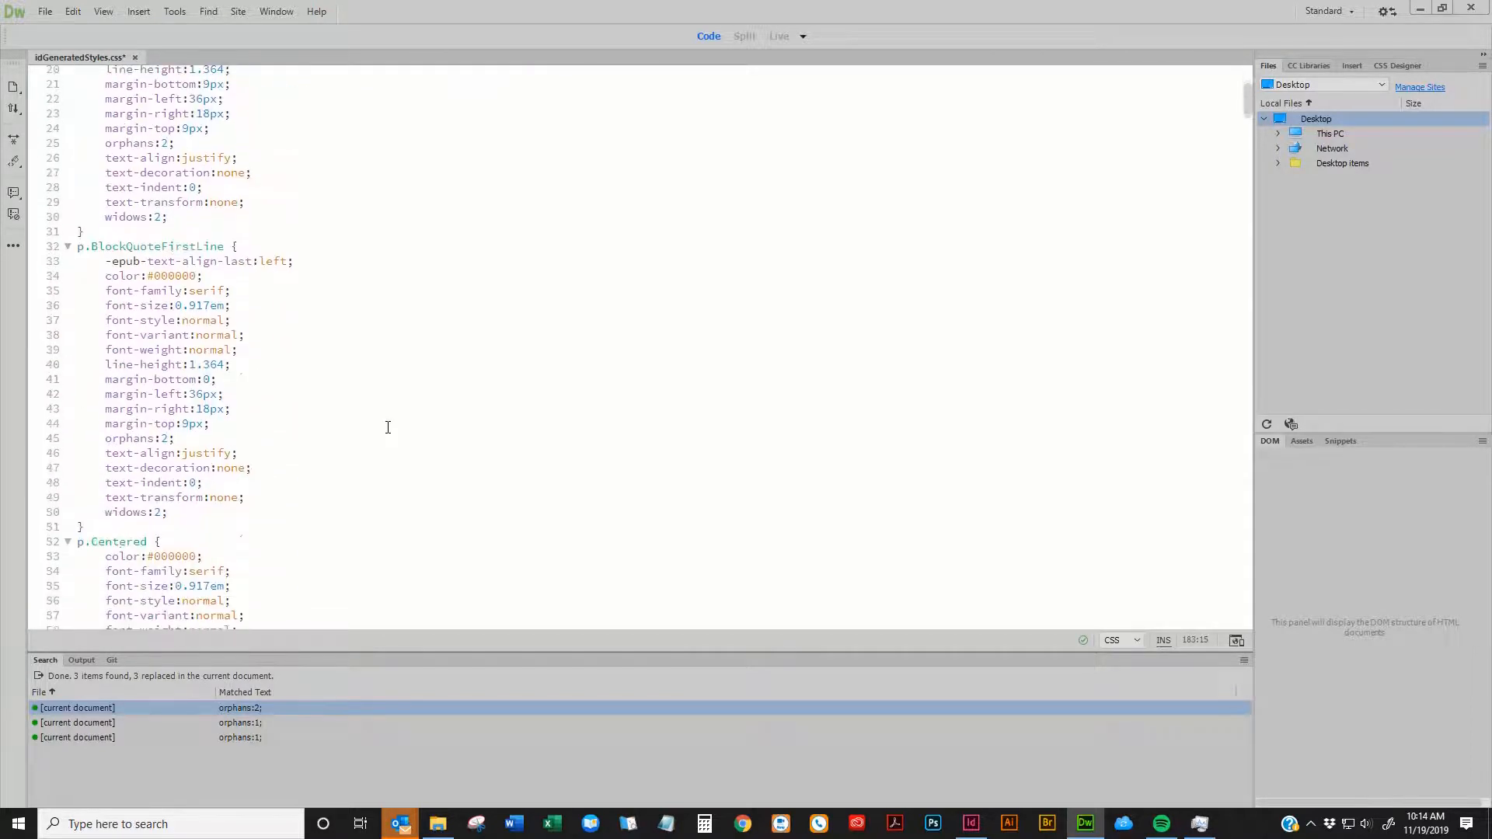
scroll(386, 428, "down", 20)
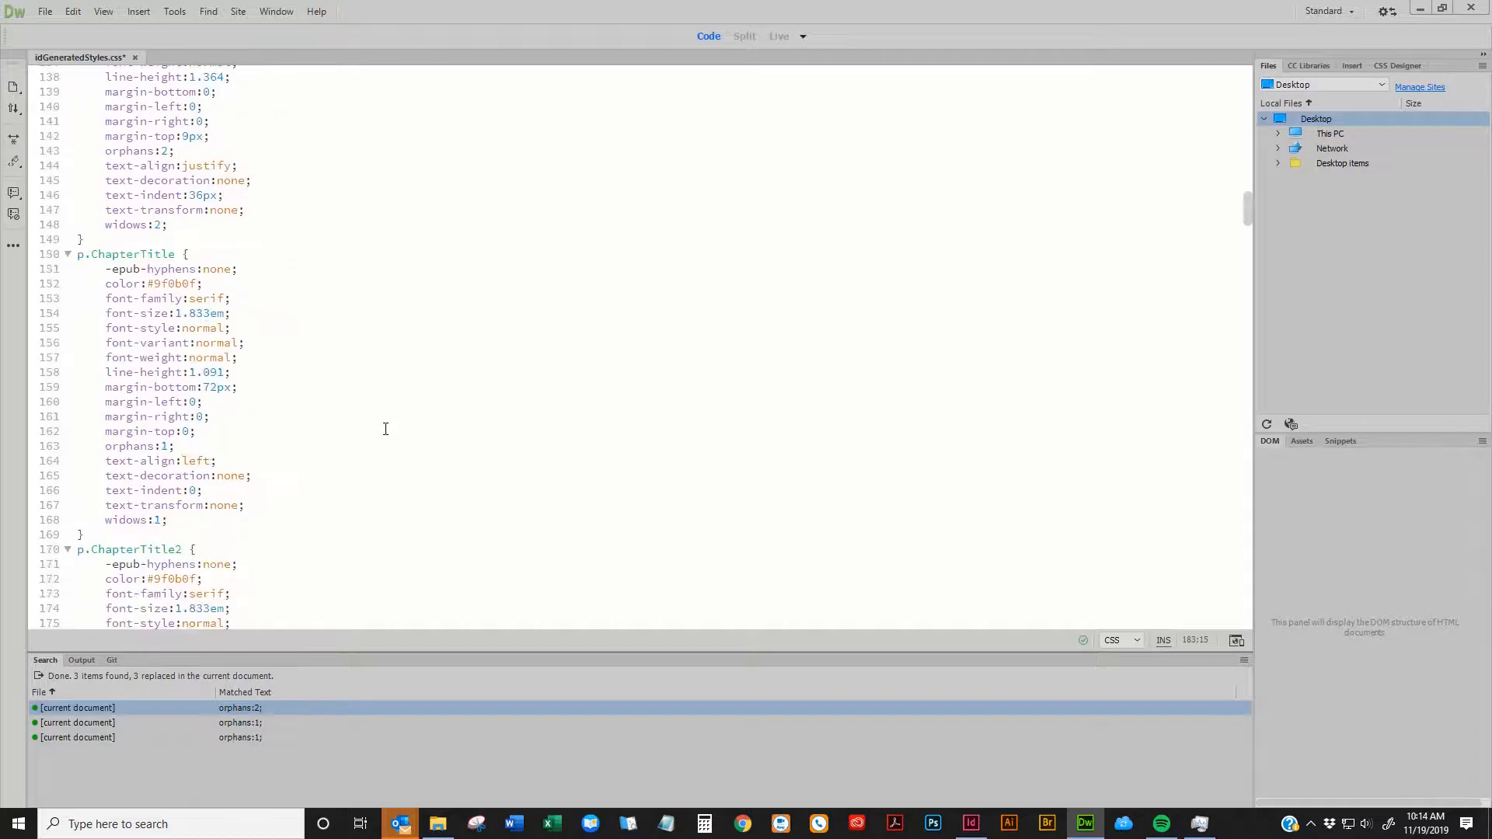
scroll(387, 427, "down", 6)
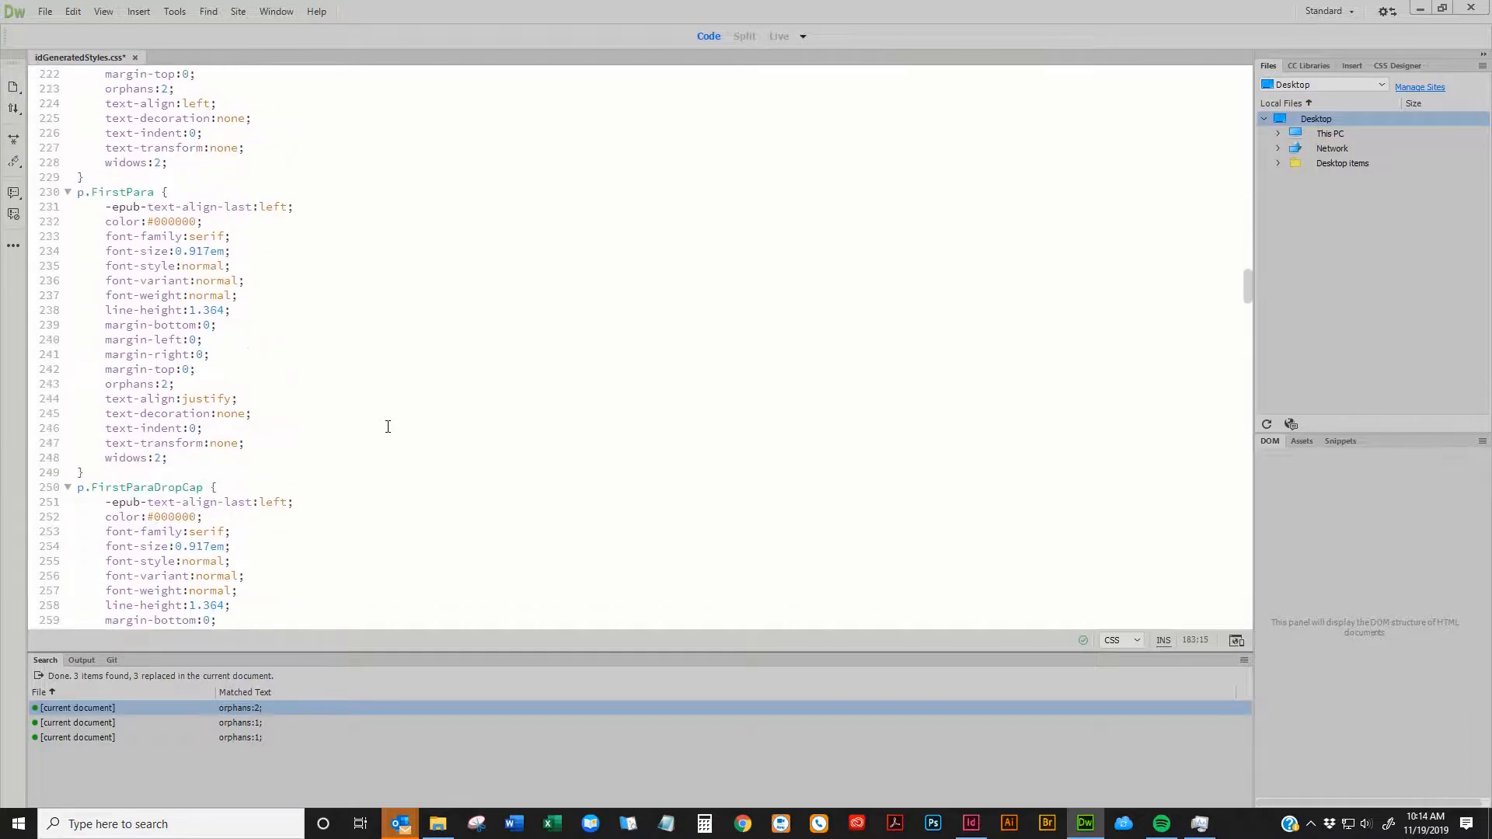
scroll(379, 427, "down", 5)
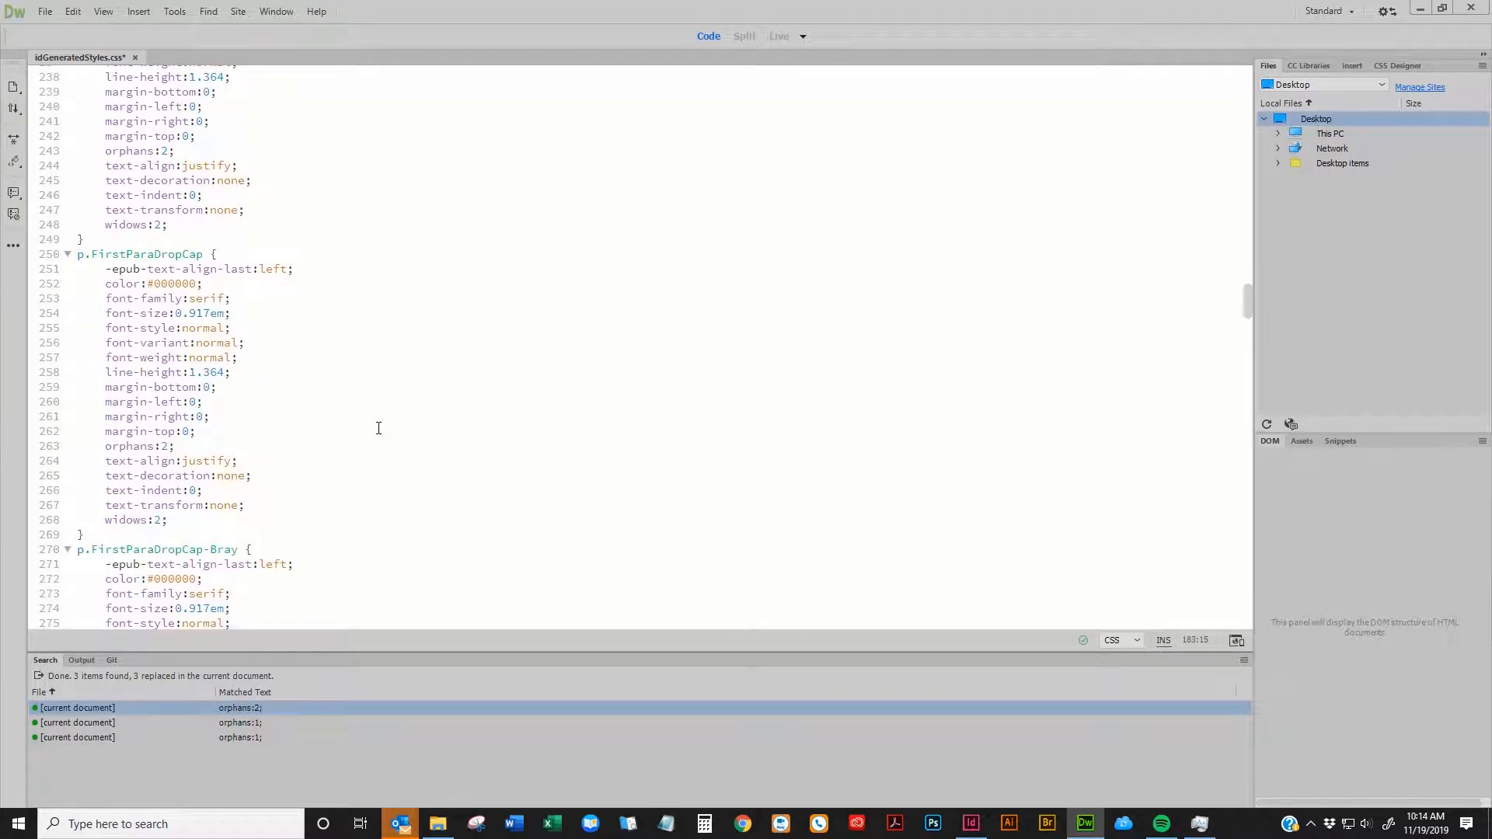
scroll(378, 428, "down", 7)
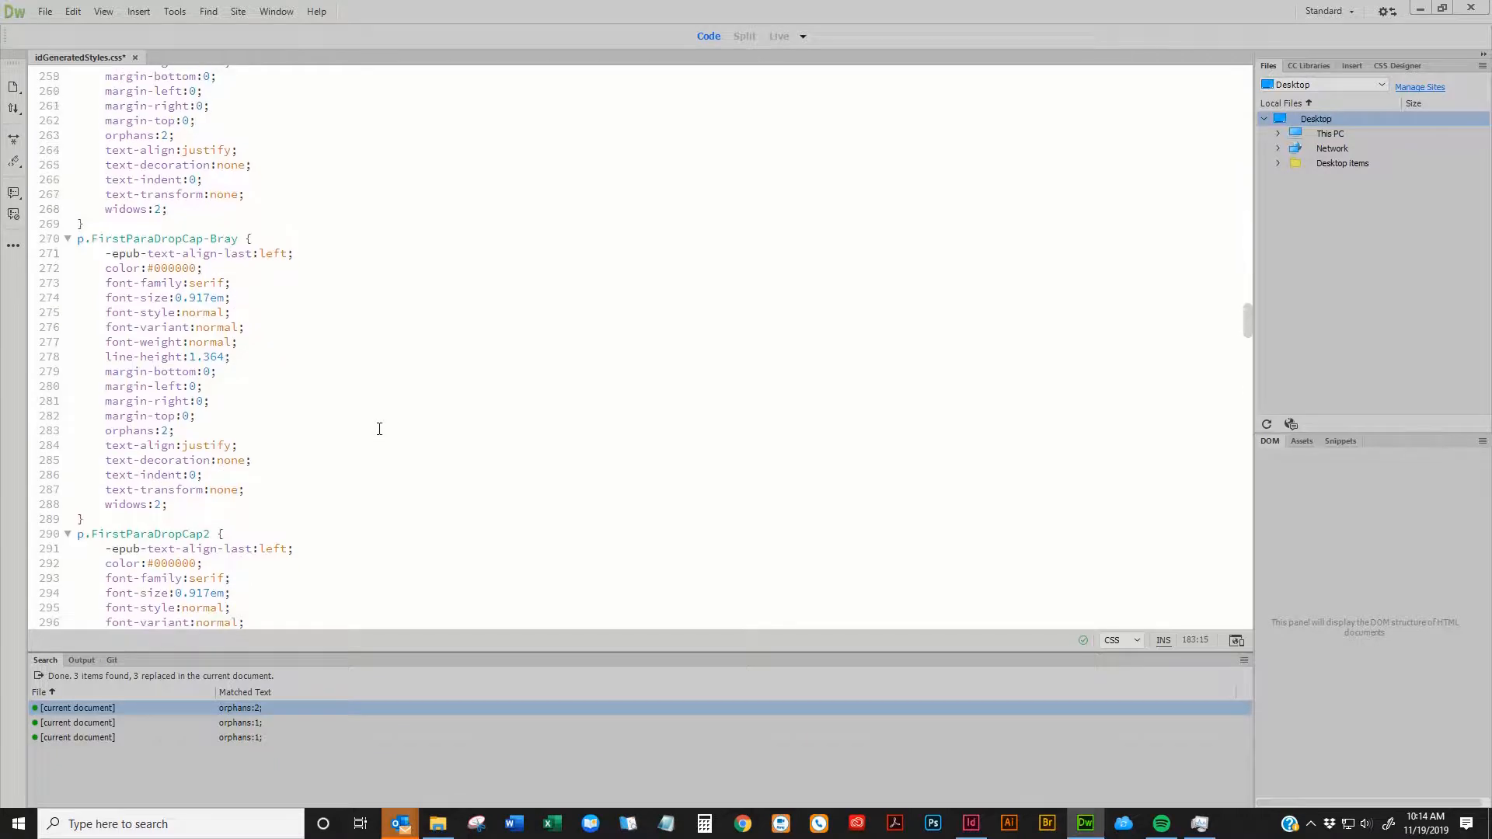
scroll(382, 427, "down", 14)
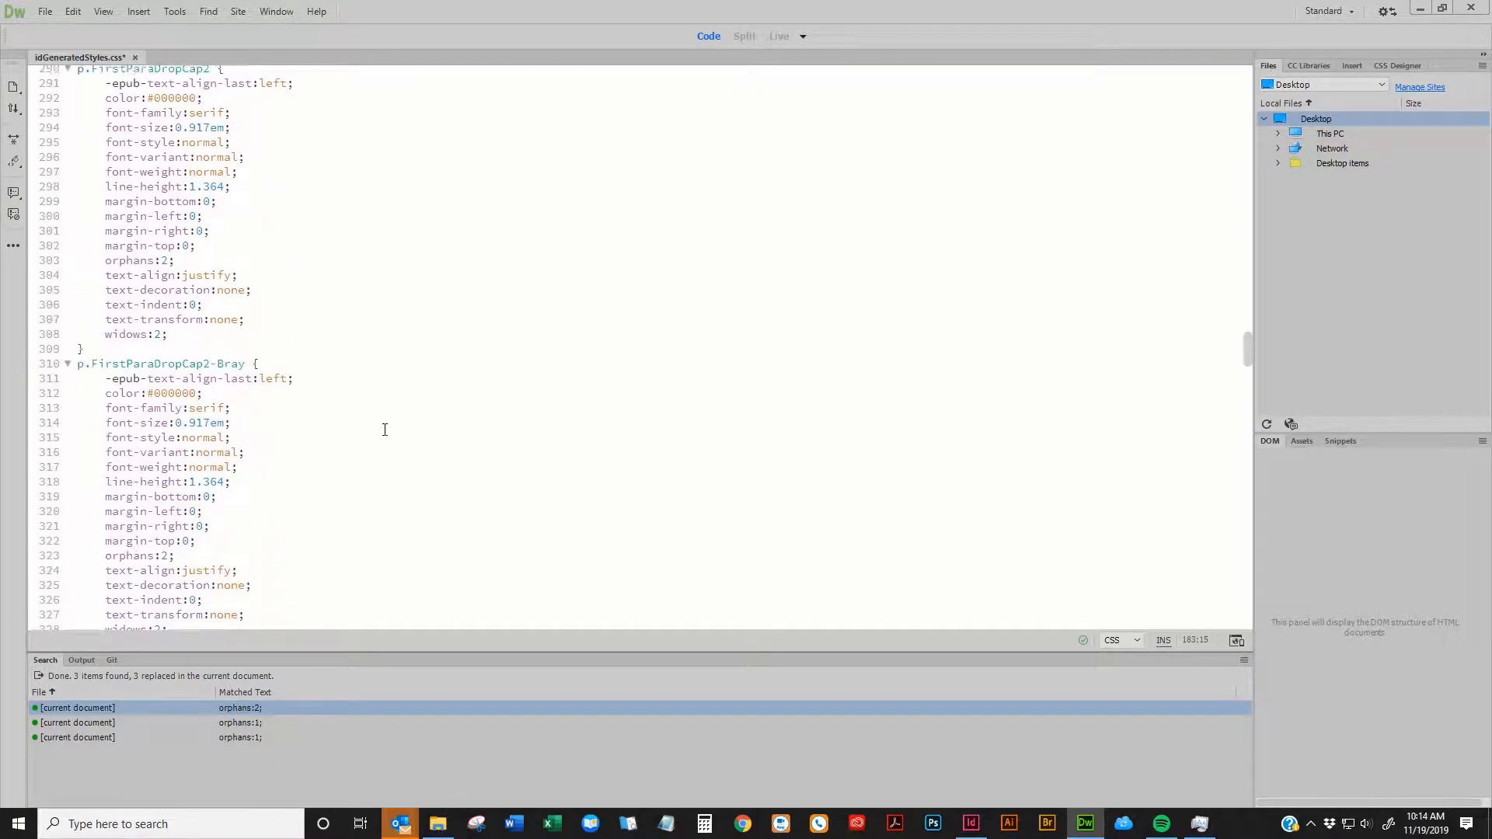
scroll(386, 429, "down", 13)
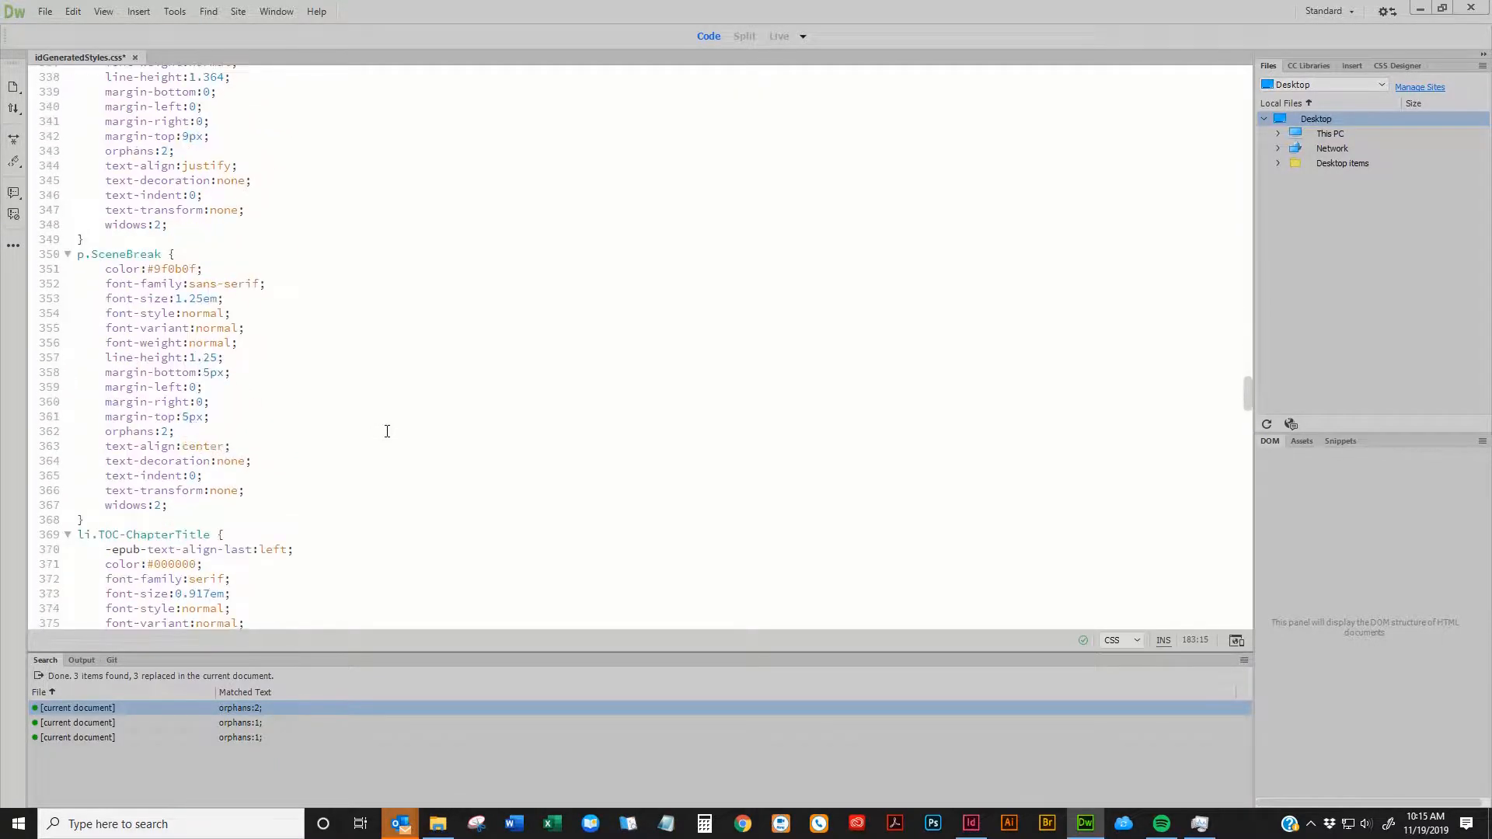
scroll(387, 431, "down", 13)
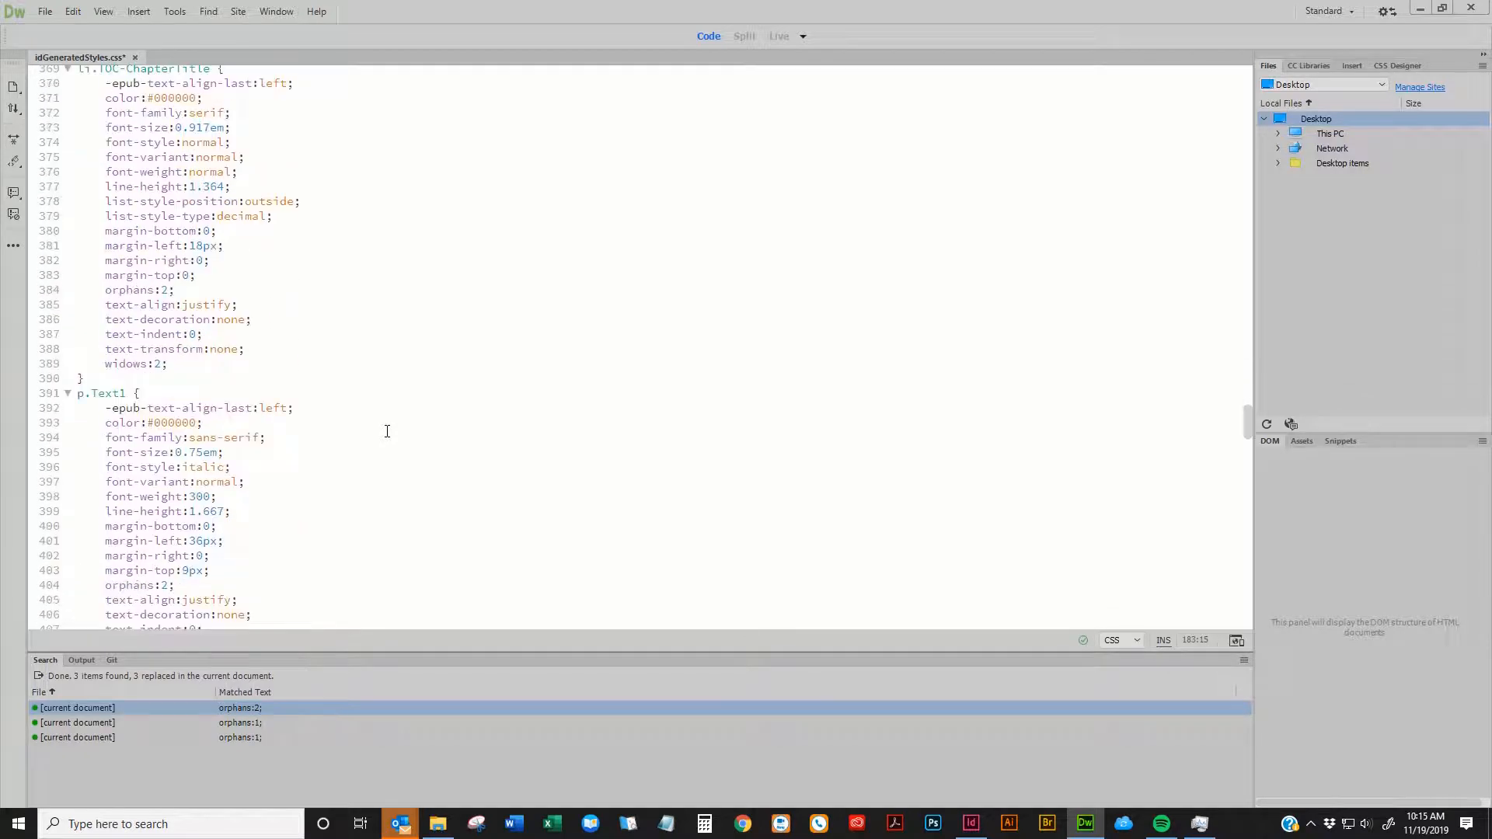
scroll(387, 432, "down", 20)
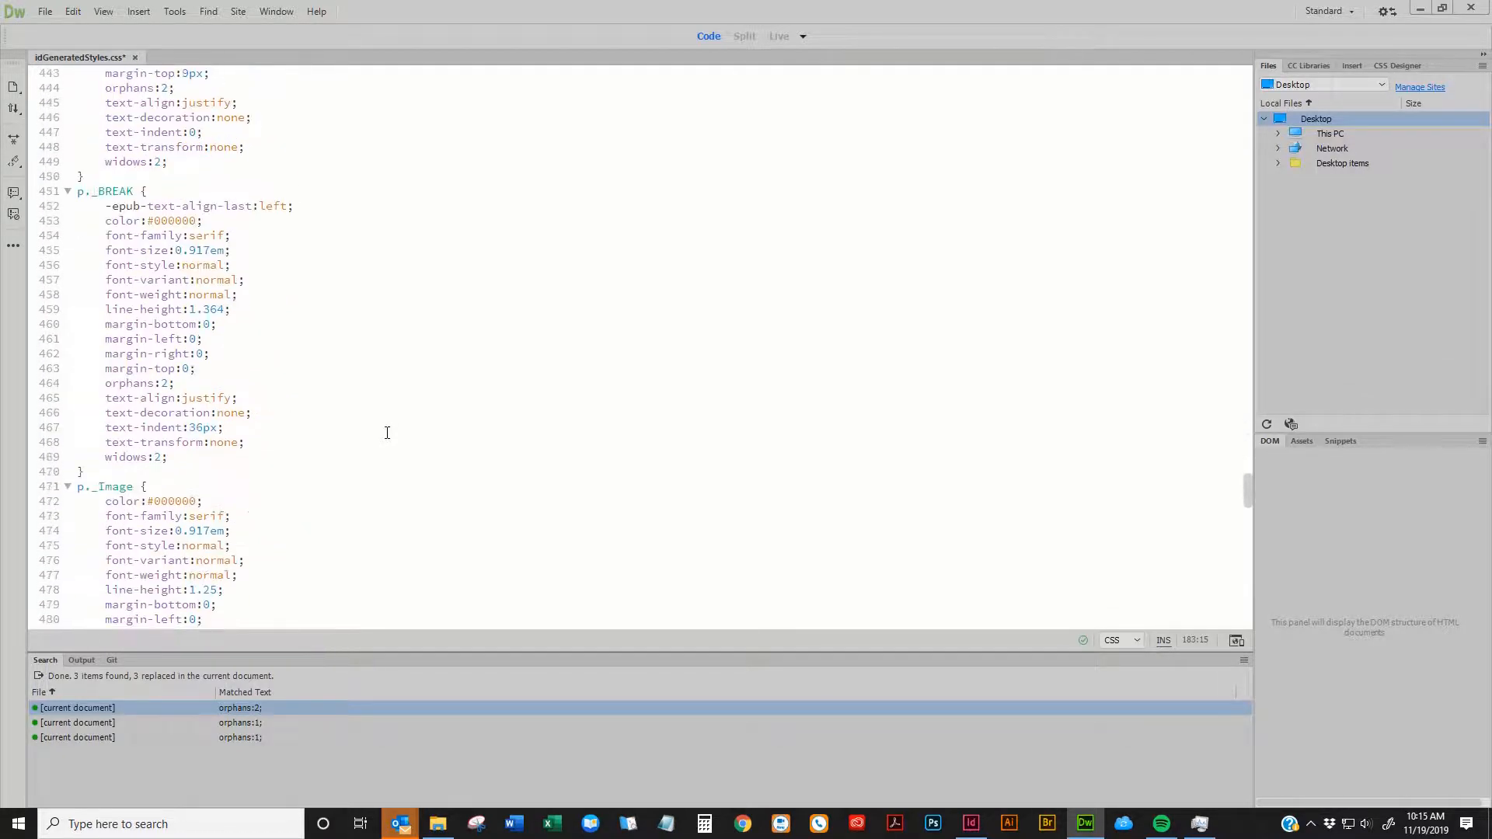
scroll(401, 439, "down", 6)
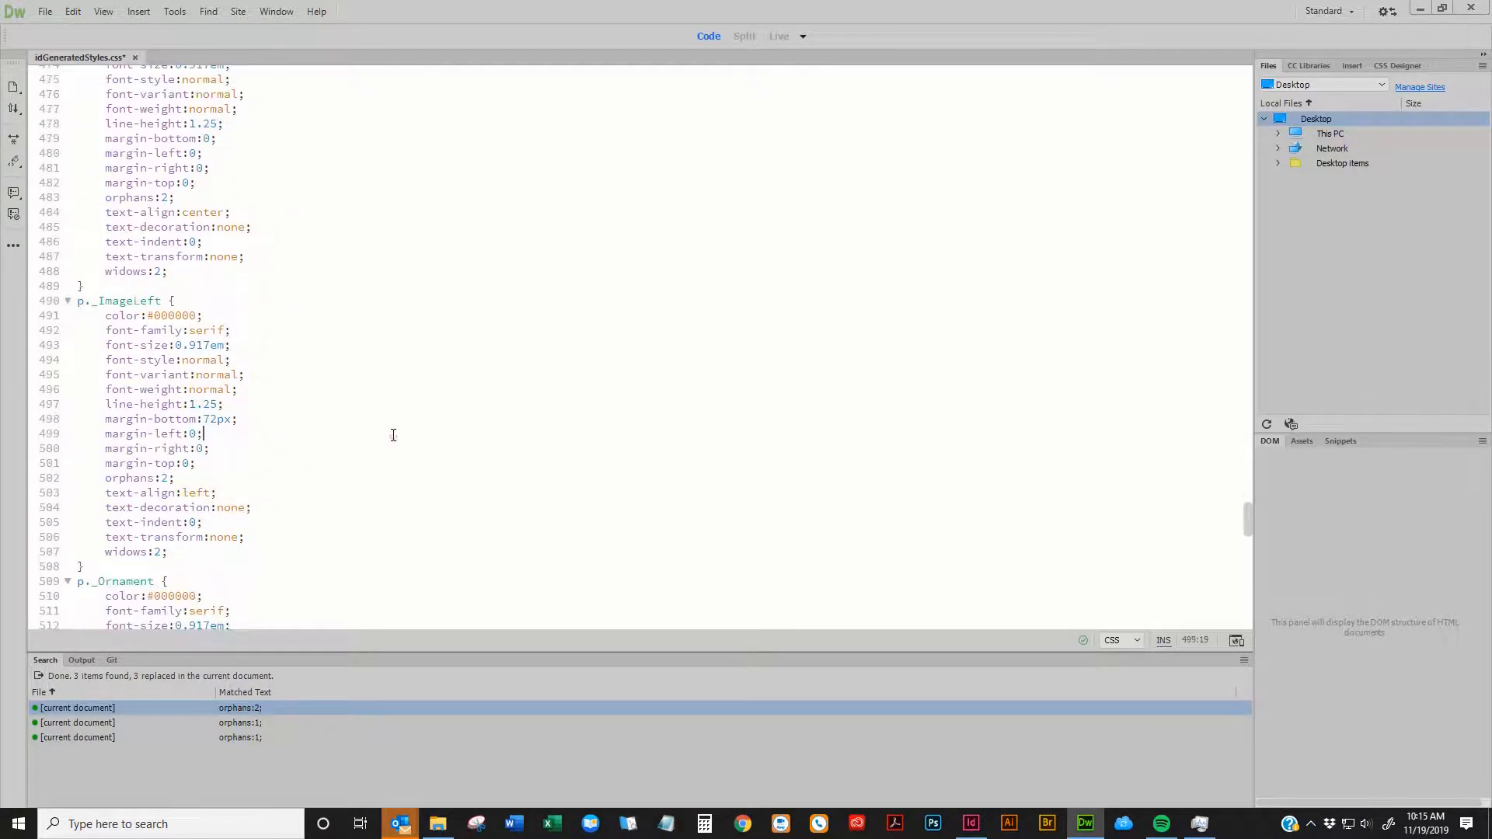
Search the stylesheet for "page-", close the search, and check the styles at the end of the file
left_click(319, 433)
key("ctrl+f")
type("page-")
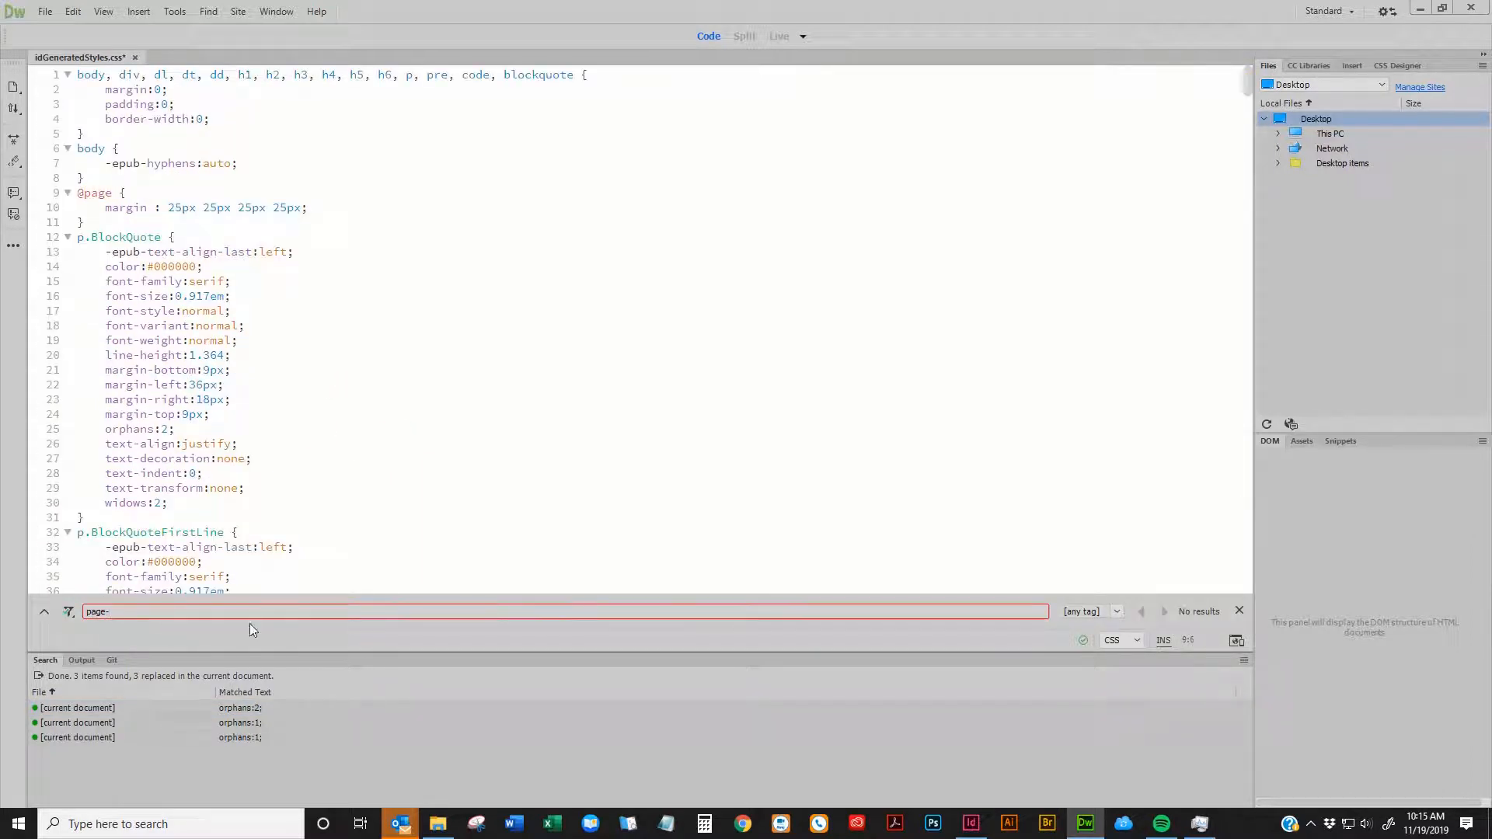
left_click(257, 488)
scroll(238, 466, "down", 3)
scroll(238, 465, "down", 8)
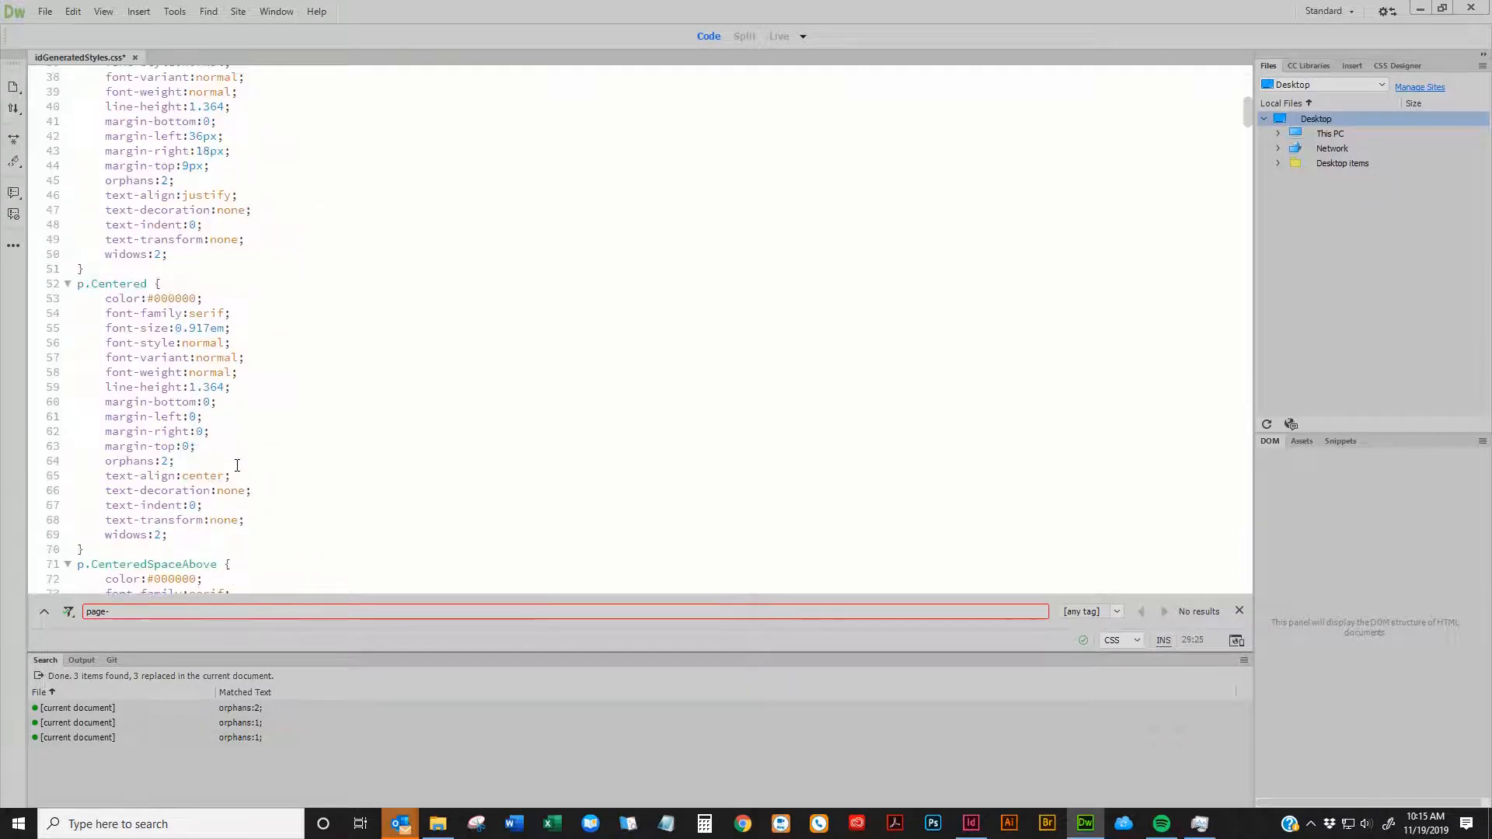
left_click(1239, 610)
left_click(483, 476)
scroll(461, 432, "down", 10)
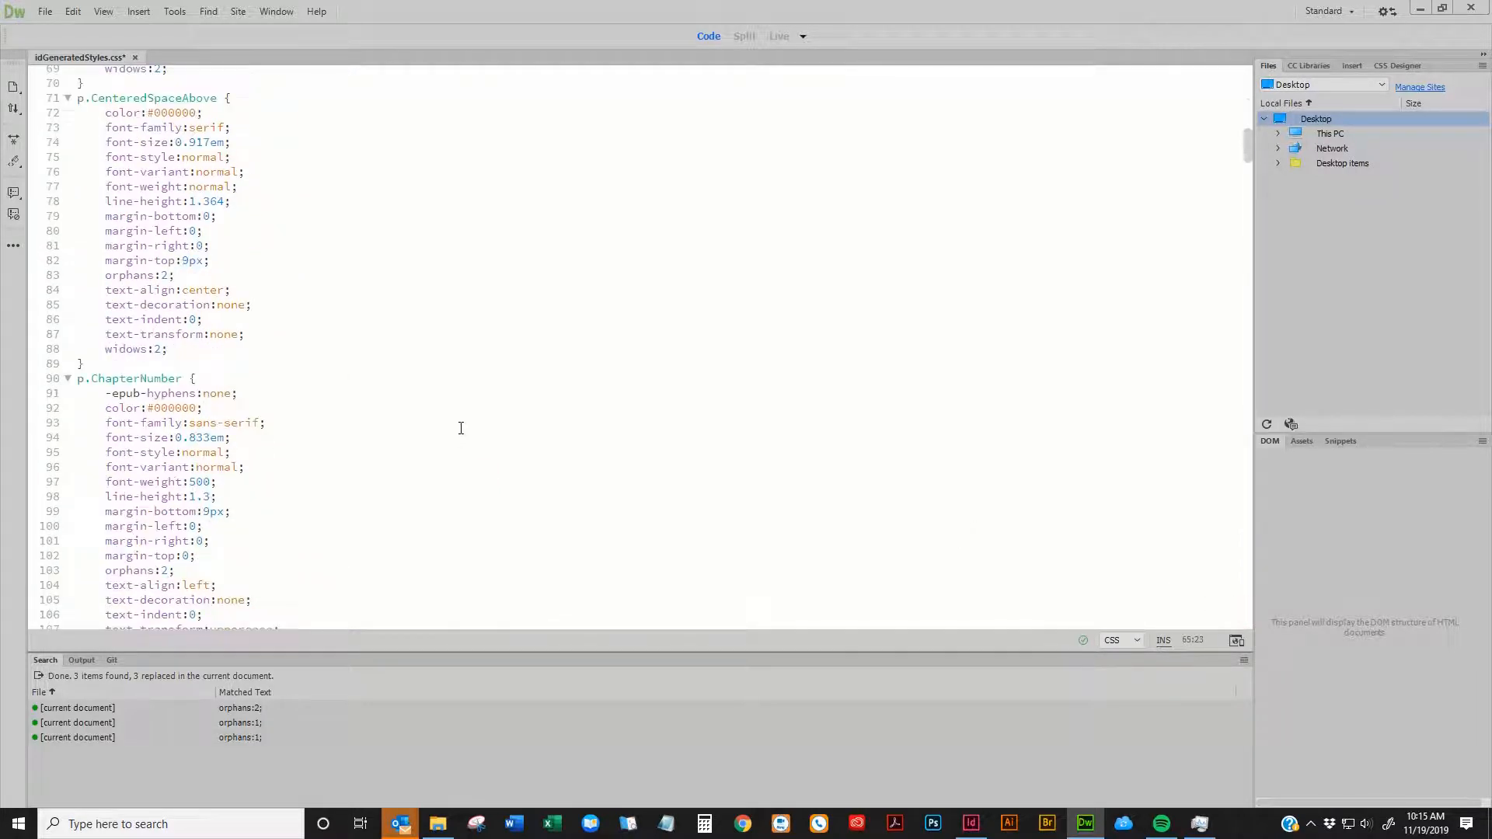
key("ctrl+End")
left_click(268, 576)
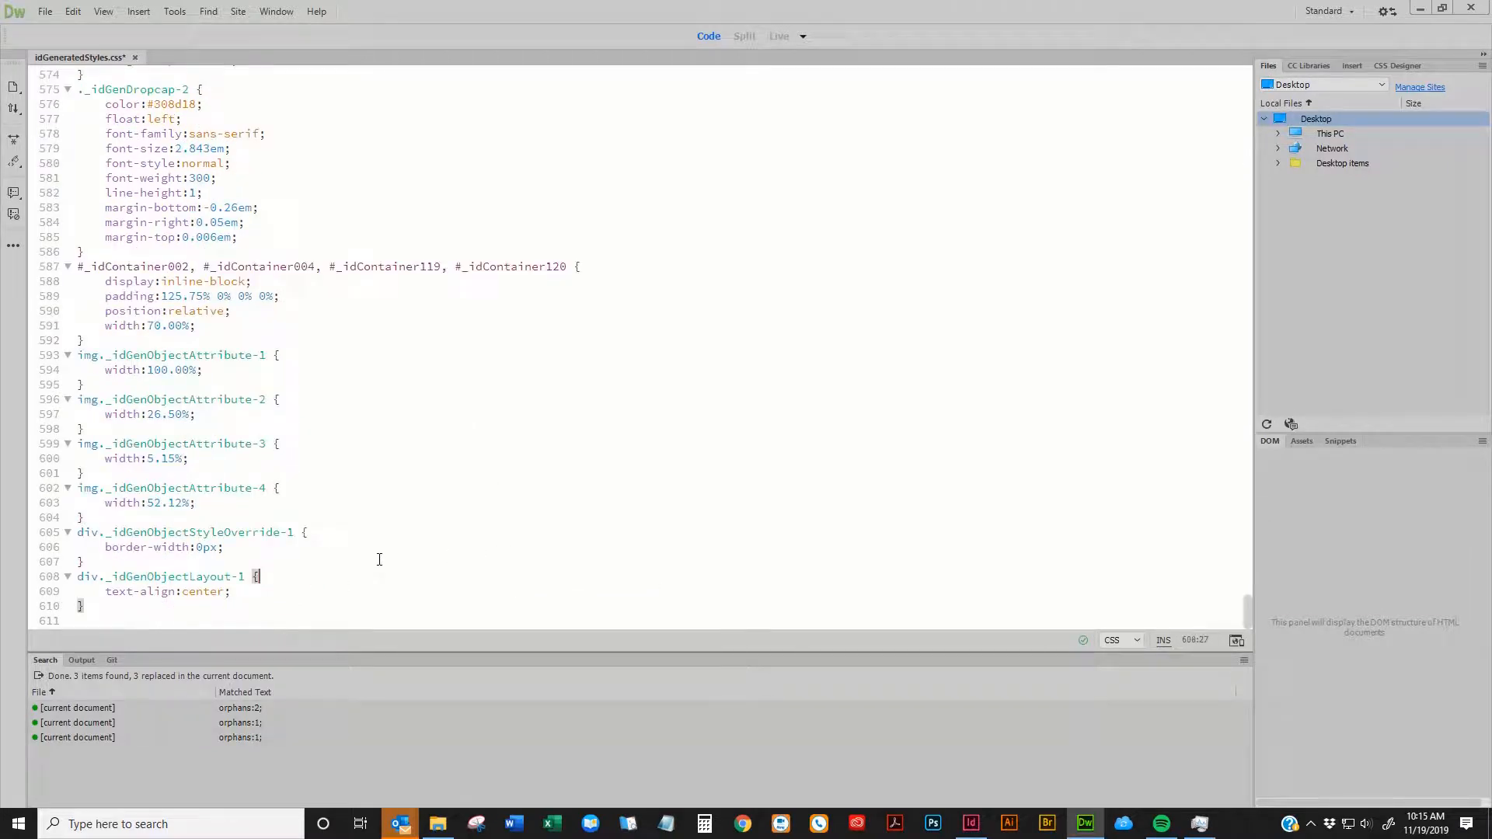
left_click(247, 548)
Switch to File Explorer and go up from the css folder to the OEBPS folder
left_click(437, 824)
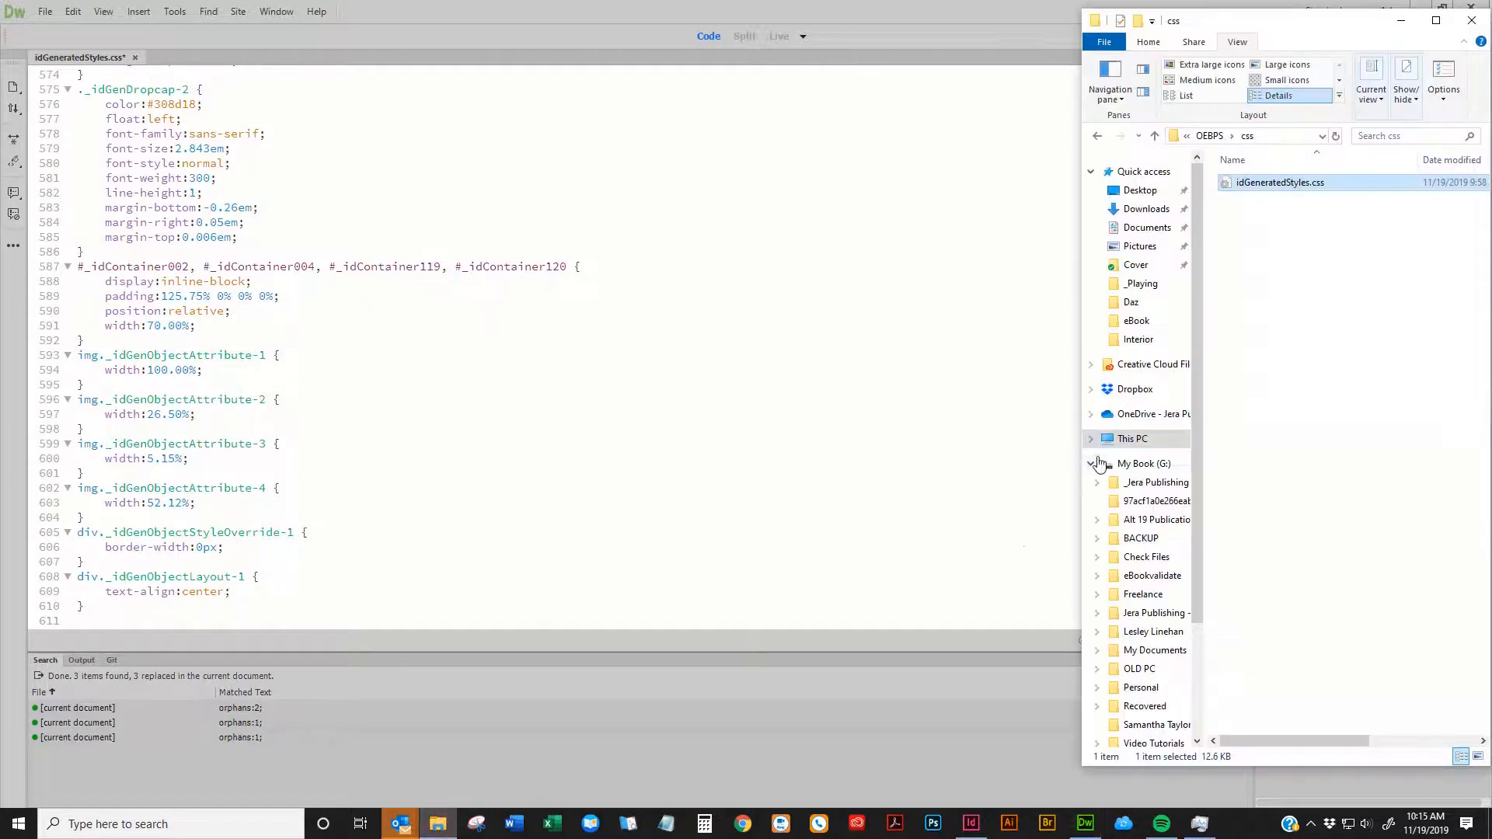
left_click(714, 374)
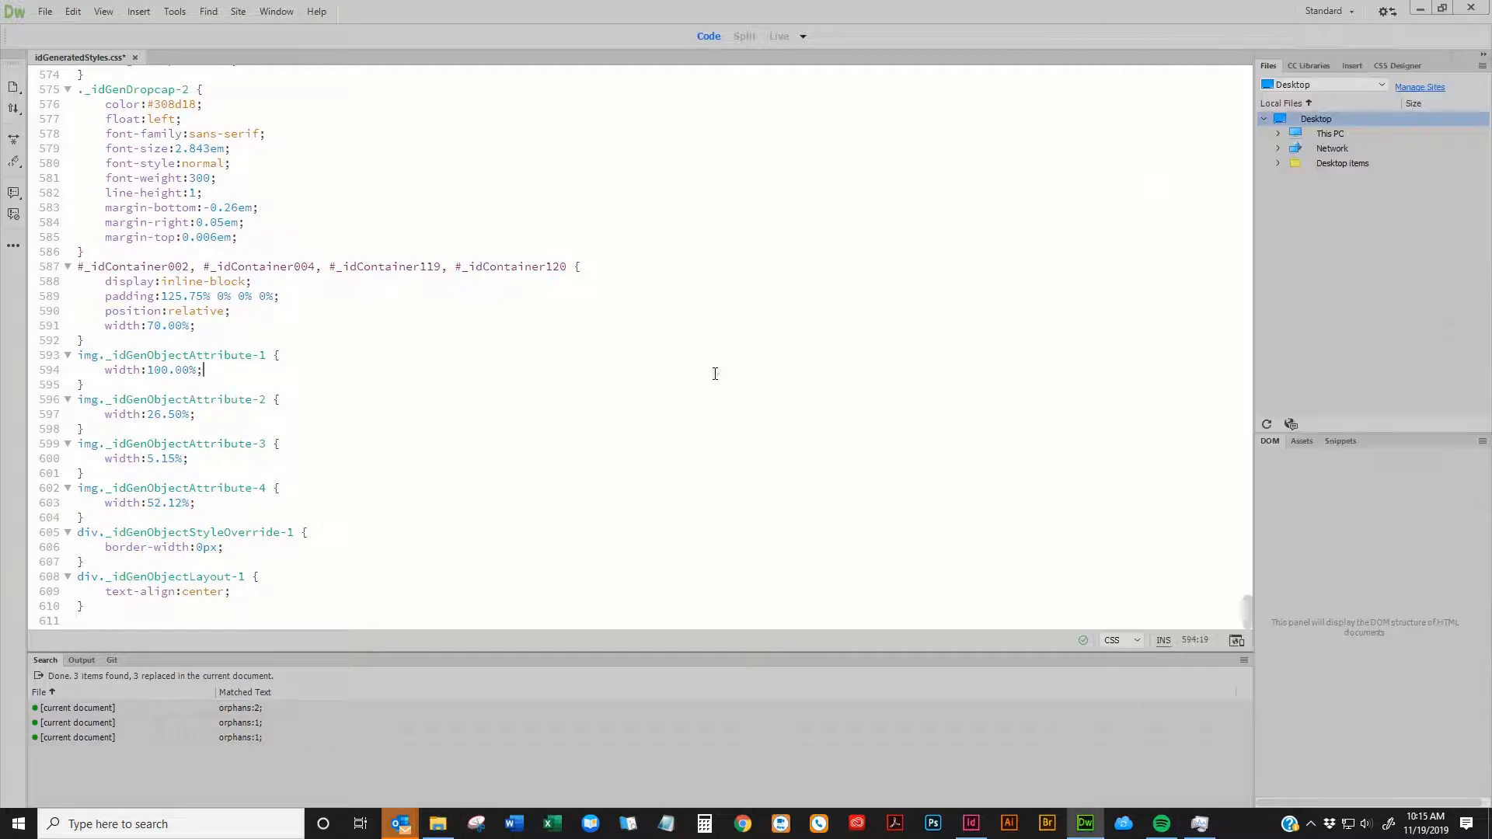
left_click(440, 827)
left_click(442, 830)
left_click(440, 825)
left_click_drag(1286, 23, 1272, 15)
left_click(1196, 129)
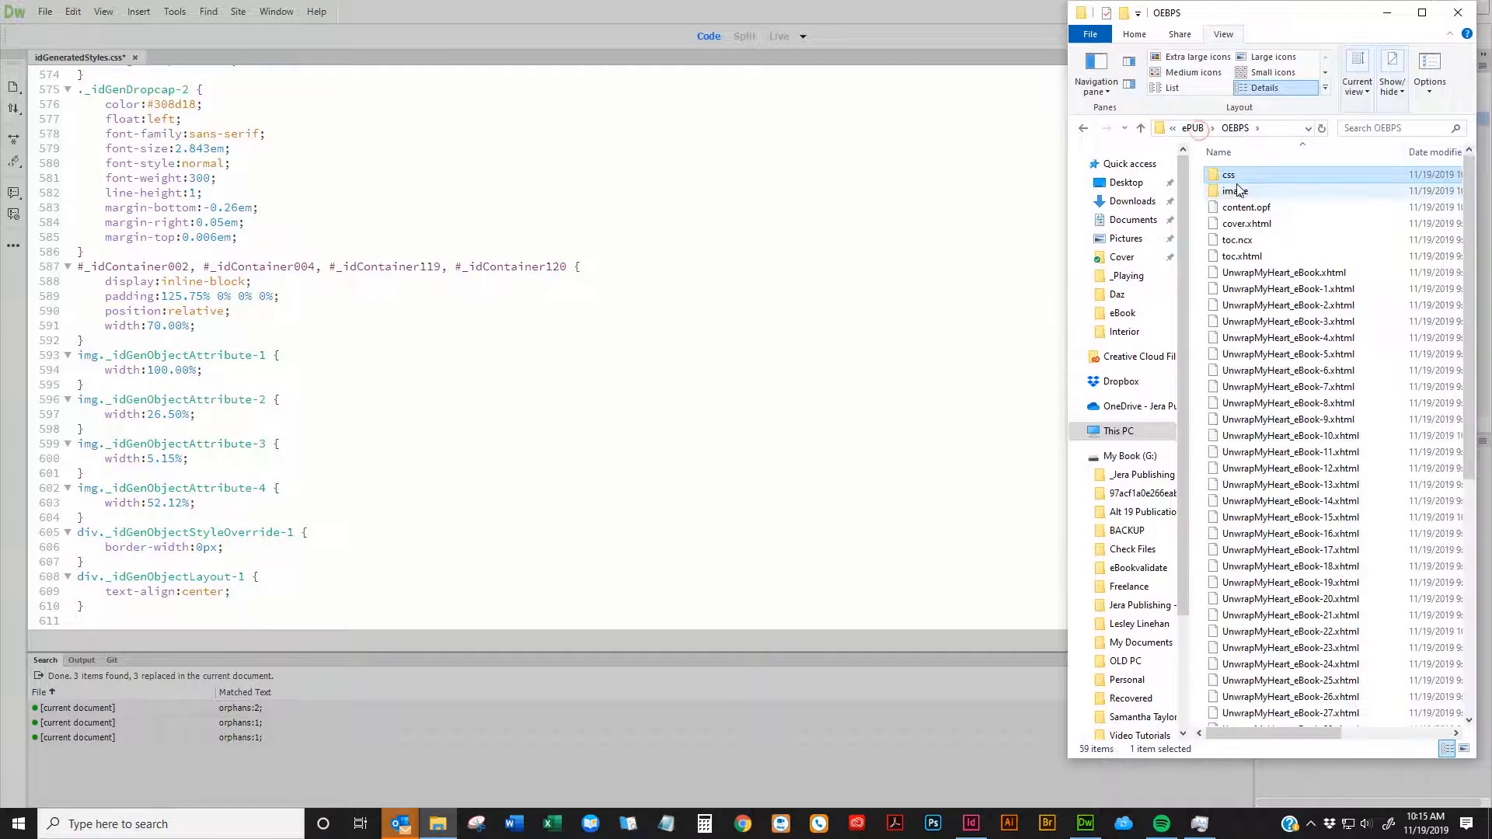
double_click(1259, 274)
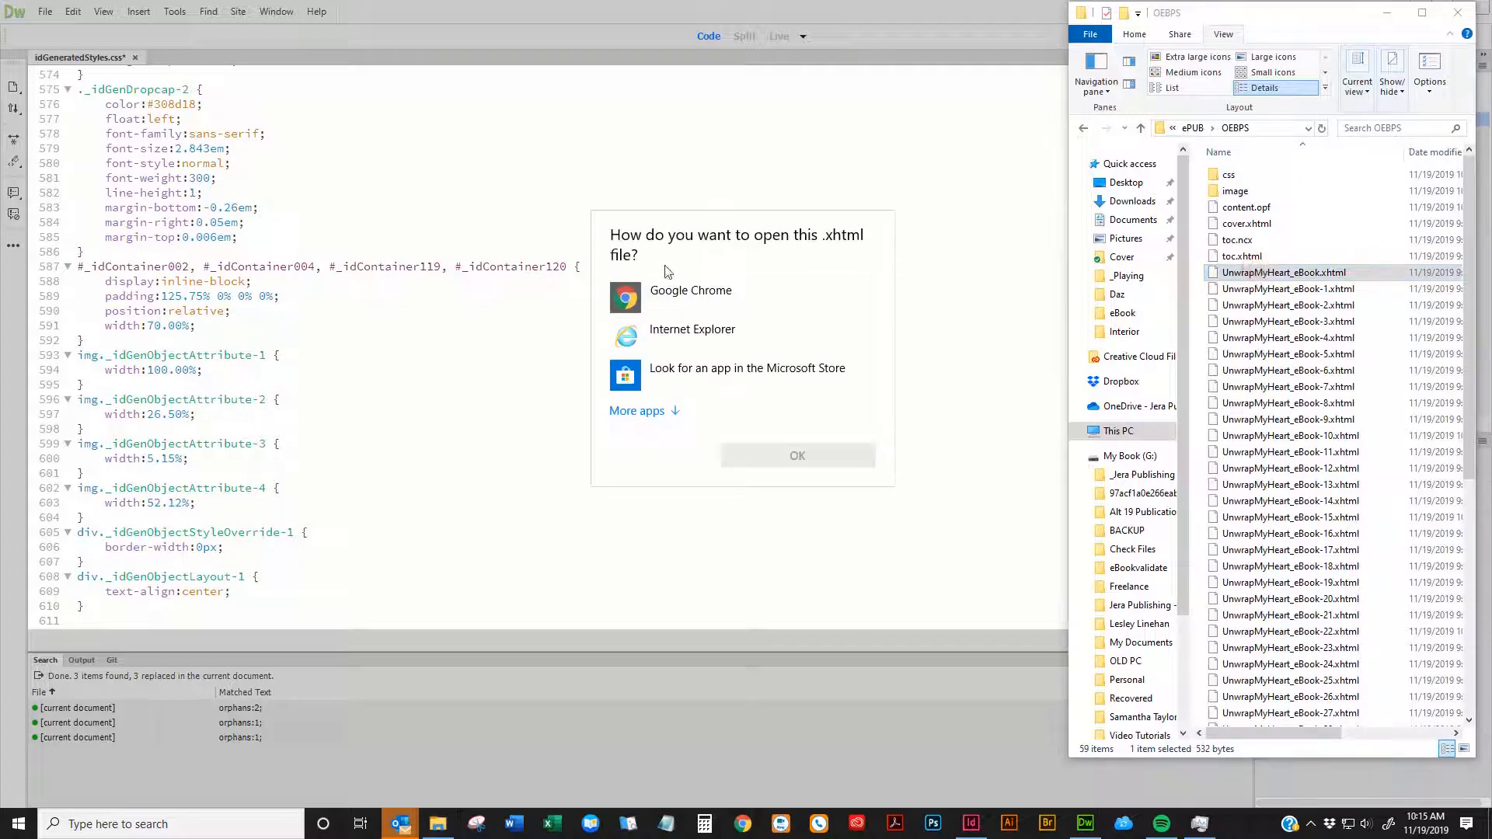
left_click(659, 413)
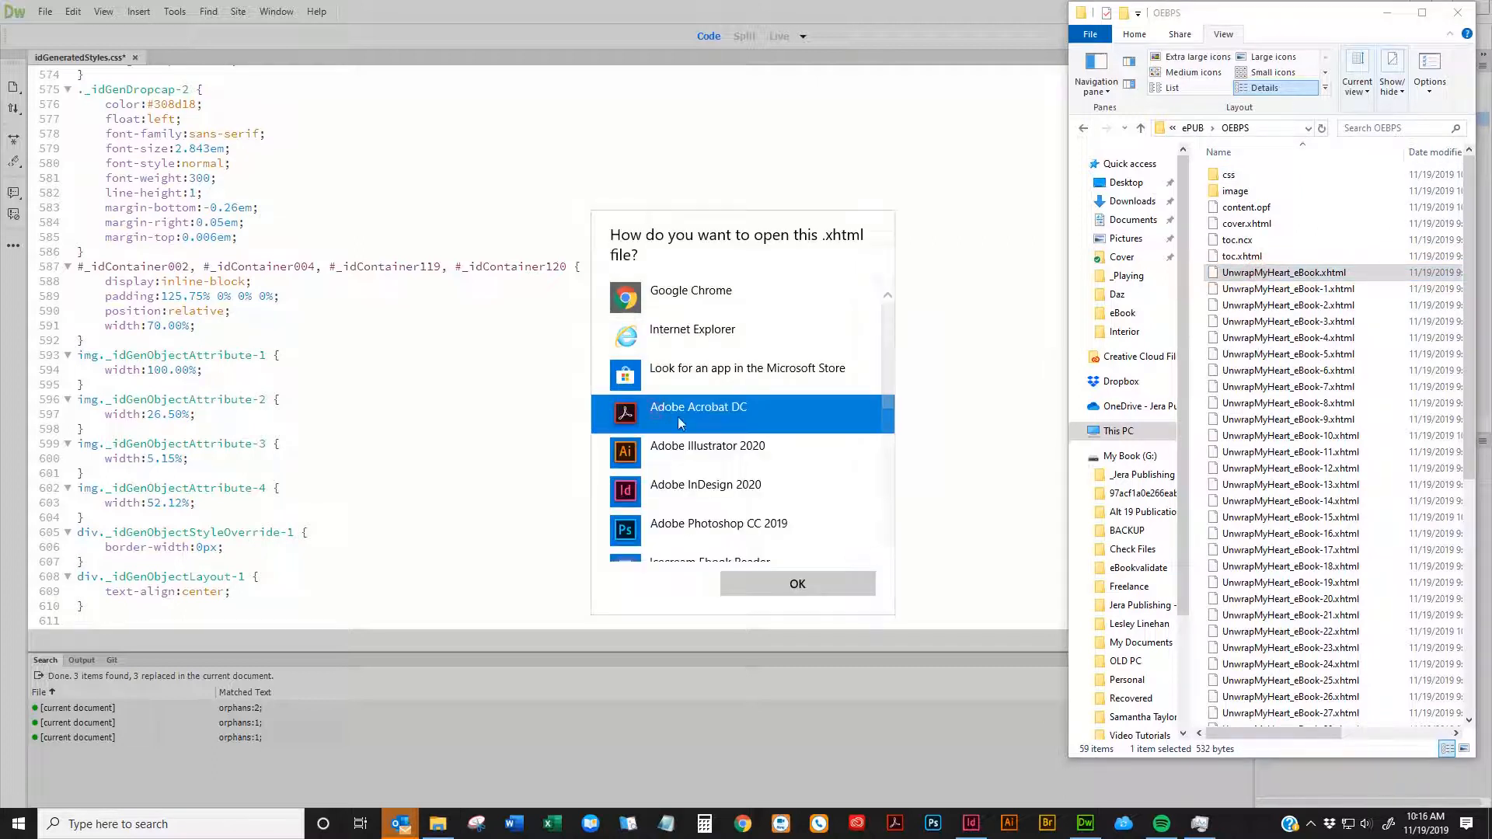
scroll(730, 435, "down", 5)
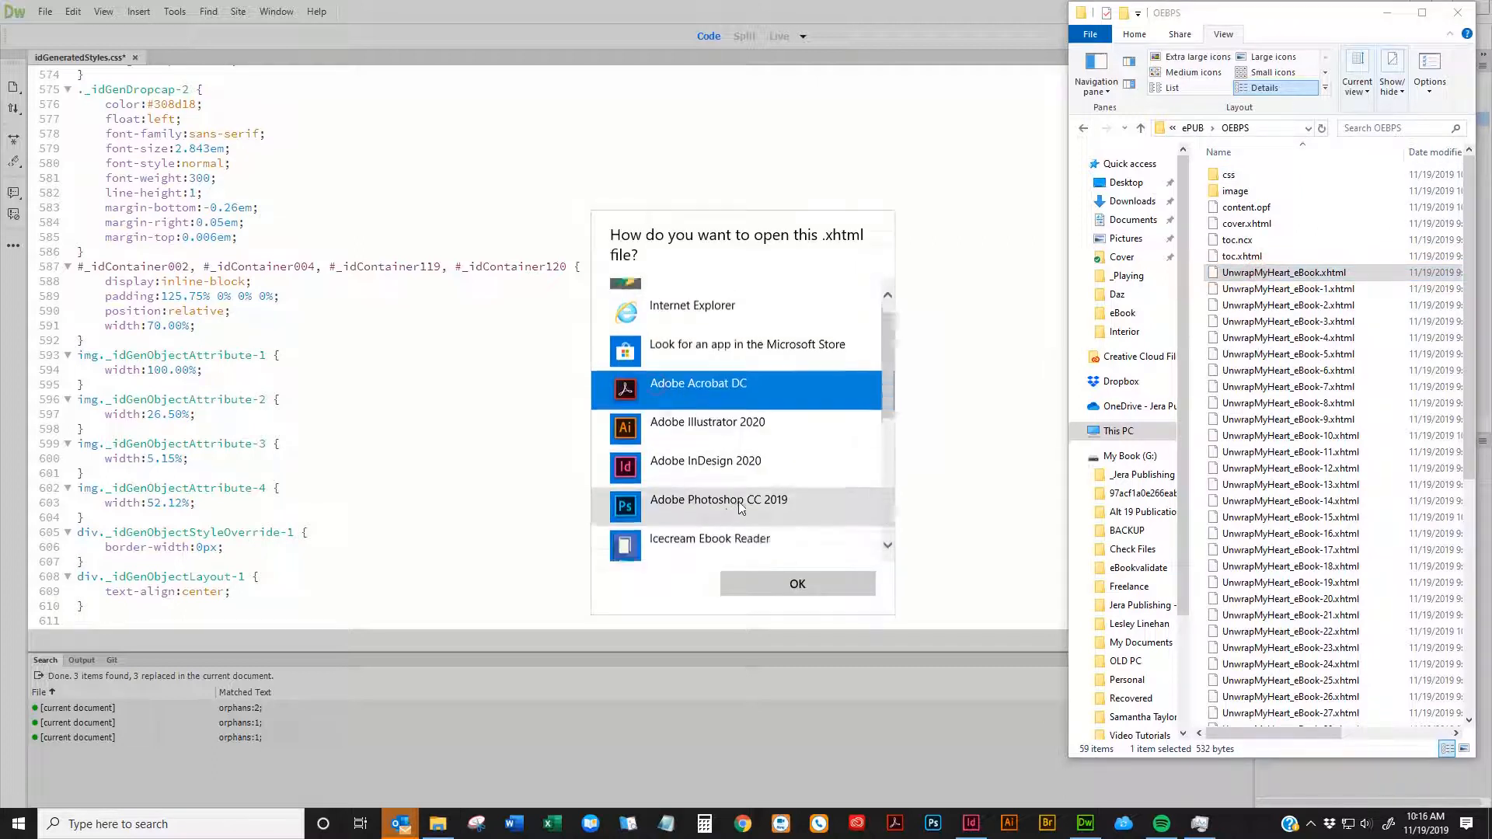
left_click(1010, 430)
Open UnwrapMyHeart_eBook.xhtml from the OEBPS folder in Dreamweaver and select its title image
left_click_drag(1282, 273, 521, 48)
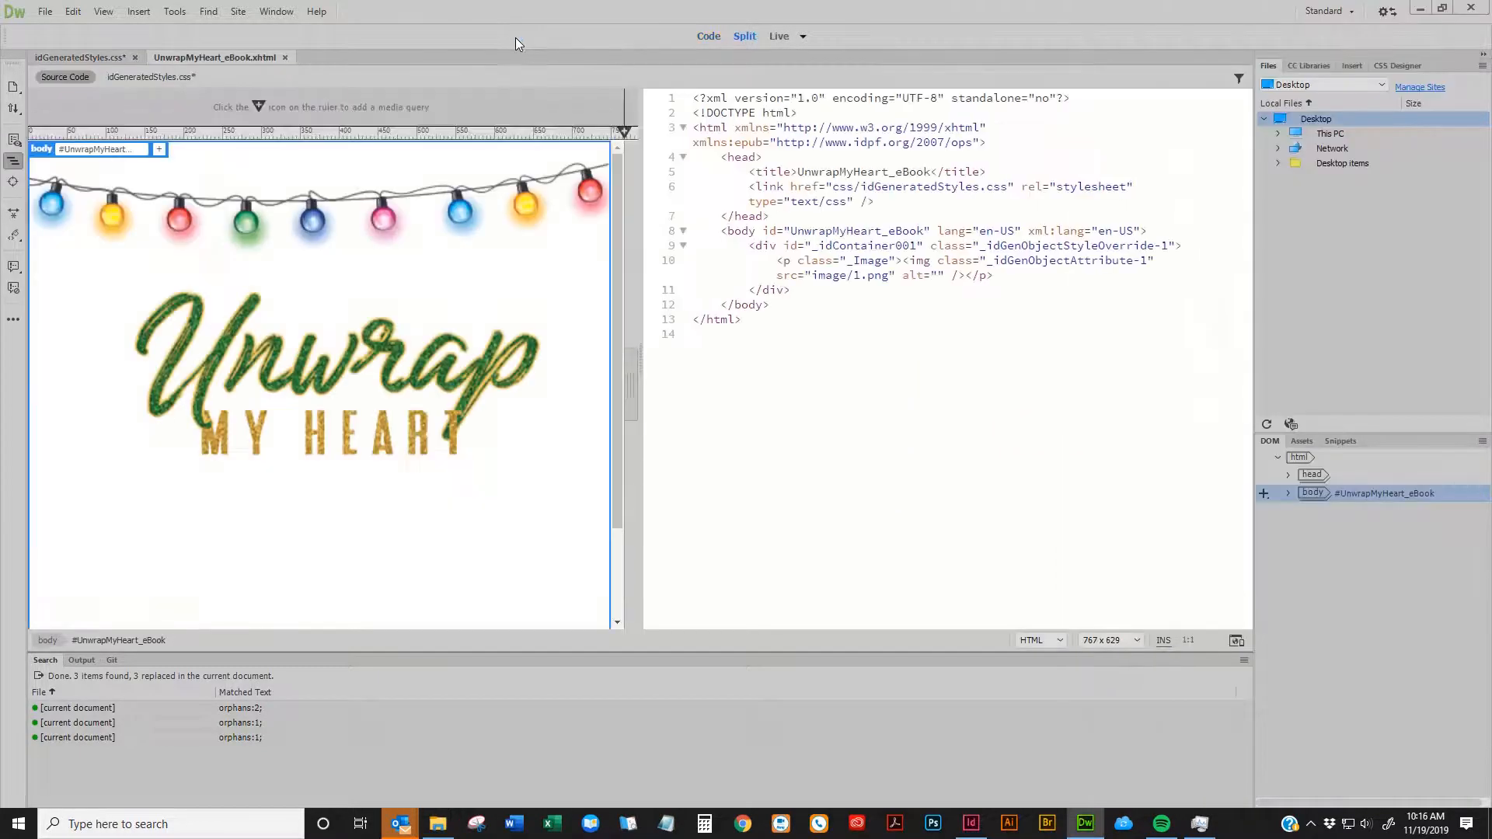
left_click(416, 217)
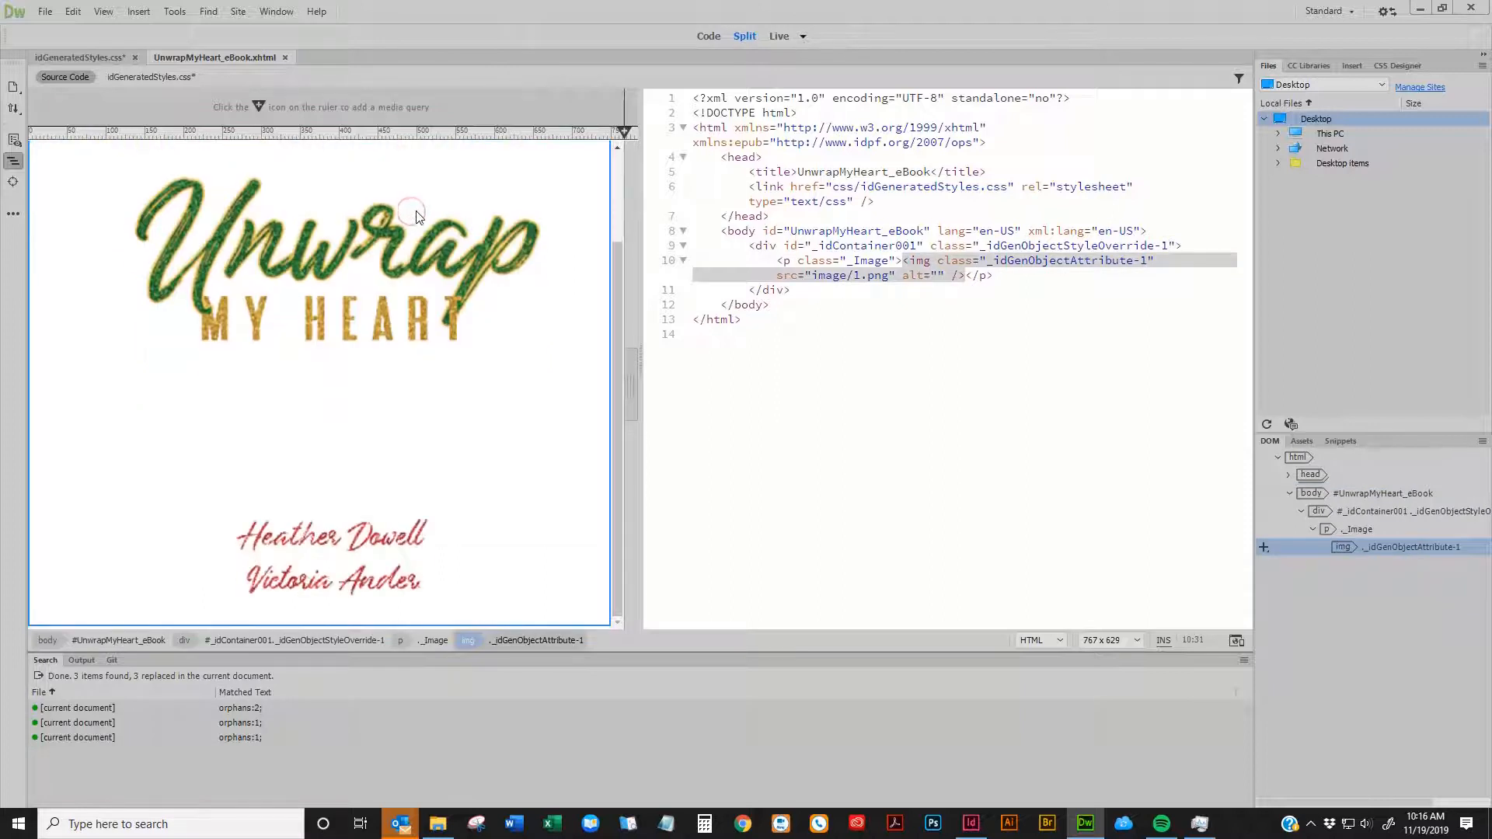
Close the title page without saving the stylesheet changes, and open UnwrapMyHeart_eBook-1.xhtml through UnwrapMyHeart_eBook-10.xhtml from the OEBPS folder in Dreamweaver
left_click(285, 57)
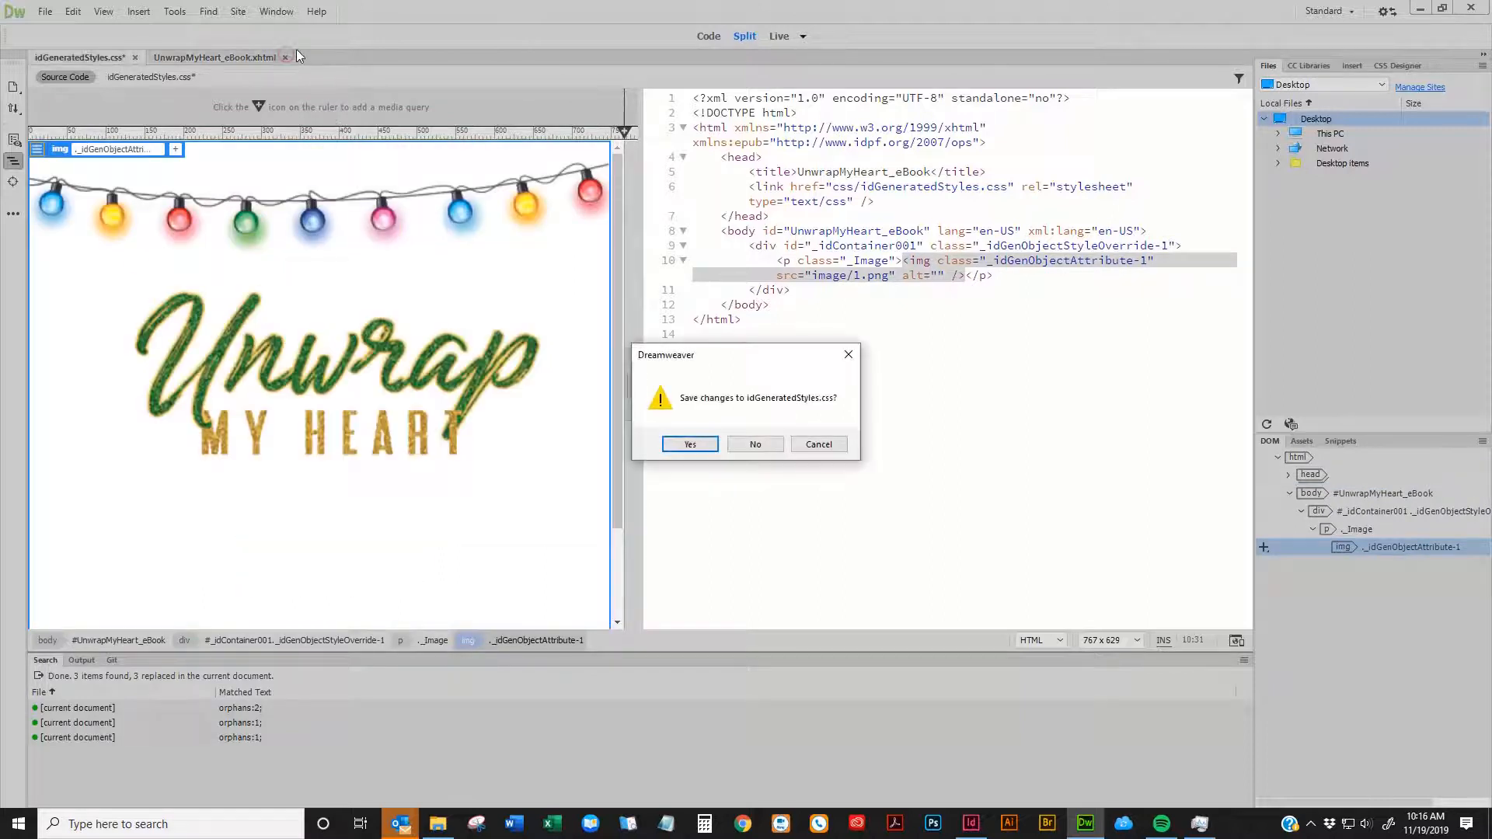
left_click(755, 444)
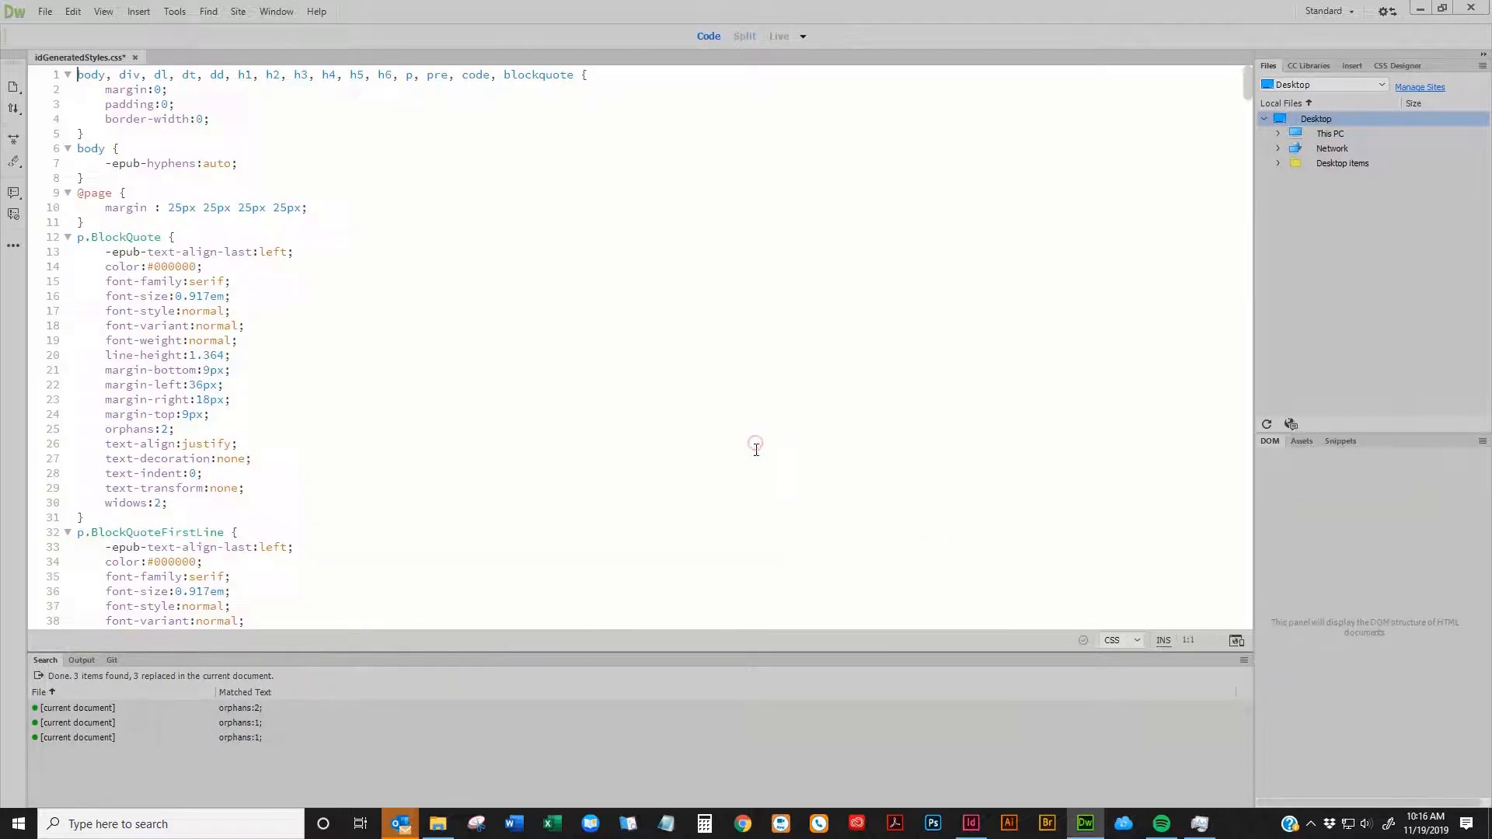
left_click(438, 824)
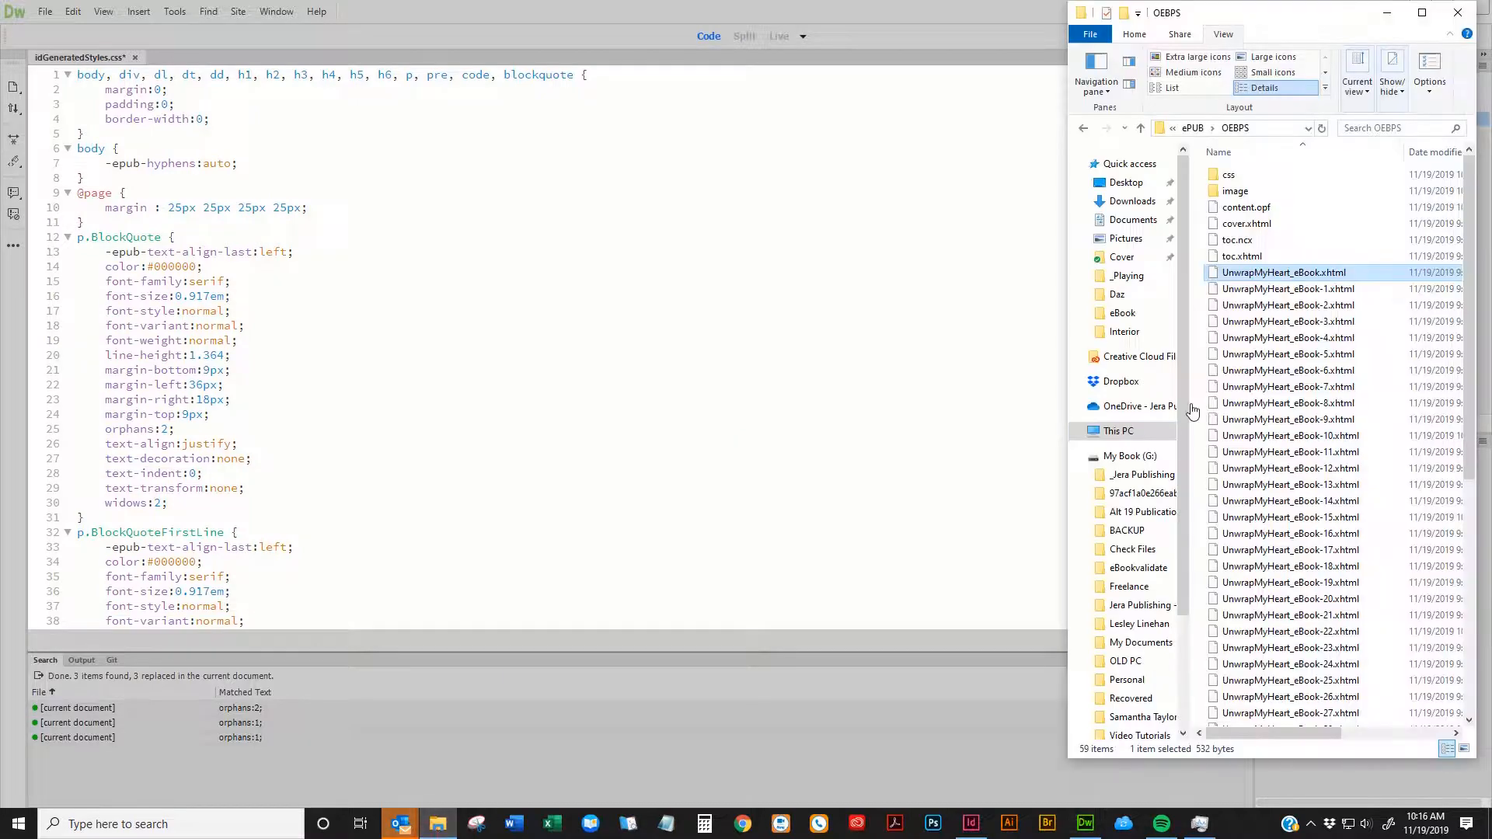
left_click(1297, 291)
left_click(1290, 435, "shift")
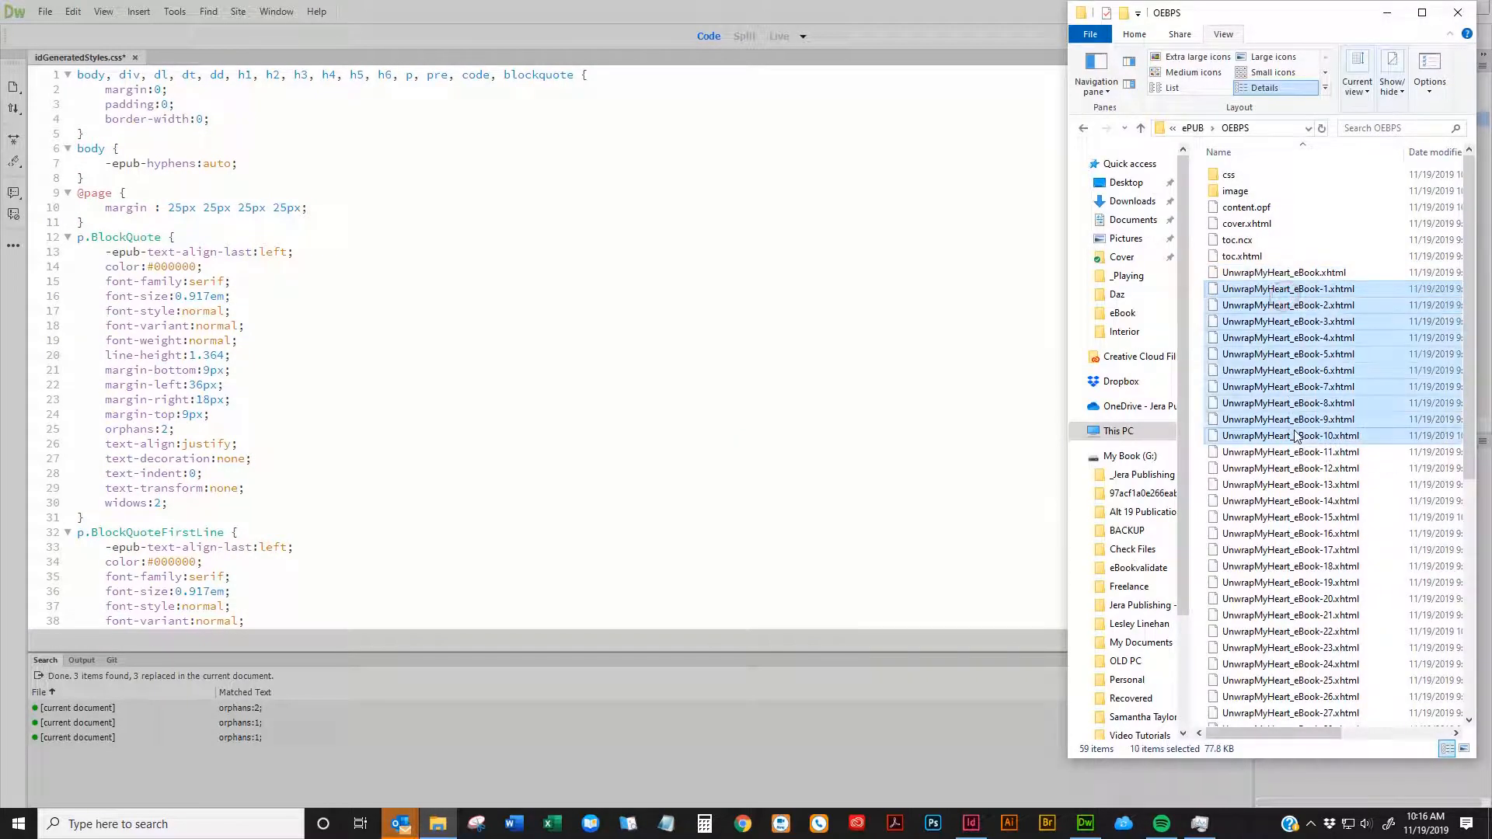
left_click_drag(1318, 311, 518, 39)
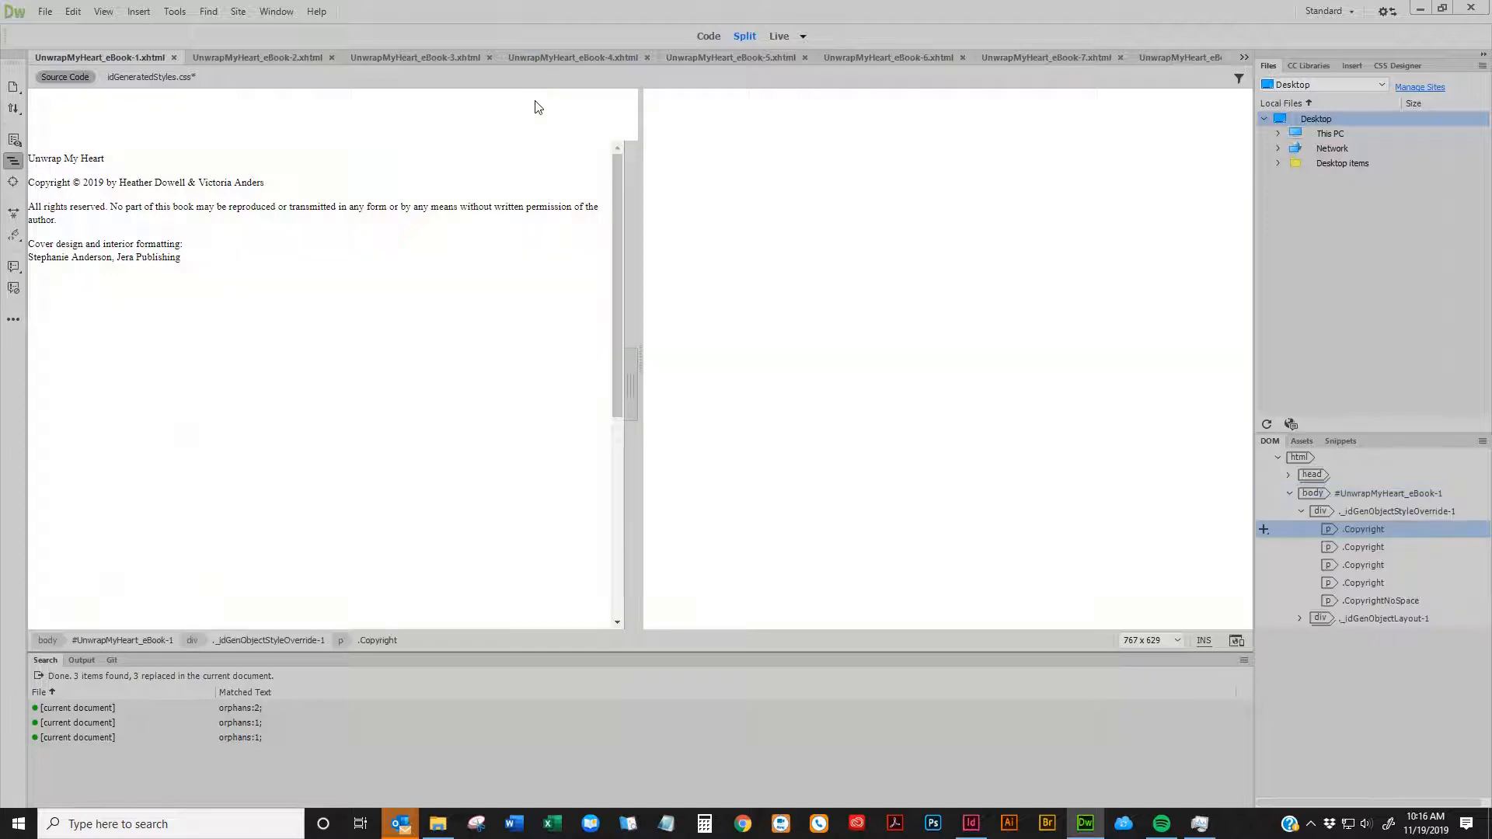
Examine the copyright page's paragraphs and the _idContainer002 div below them in both the page preview and the code
double_click(477, 185)
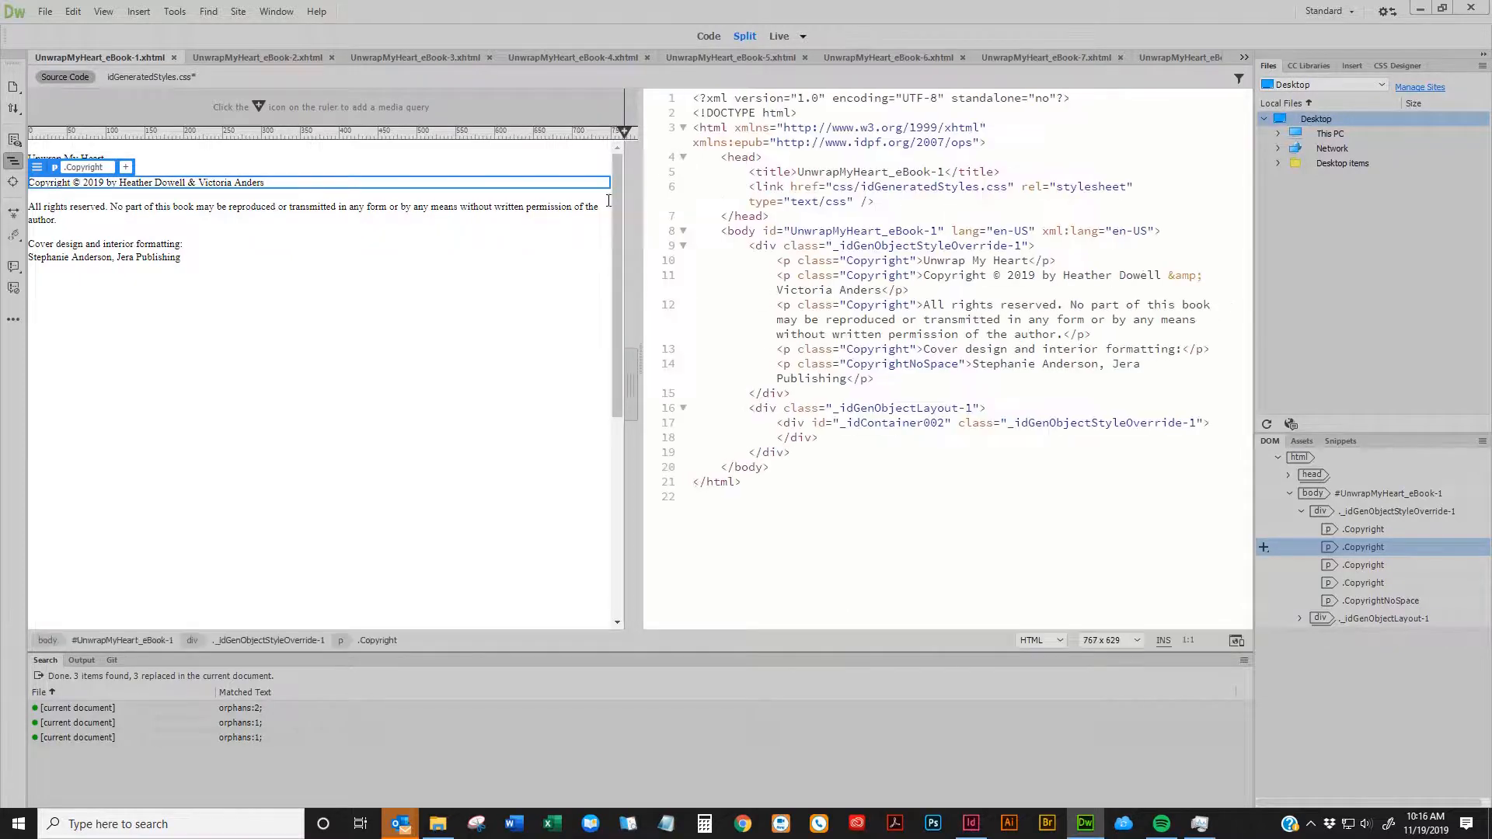
left_click(307, 259)
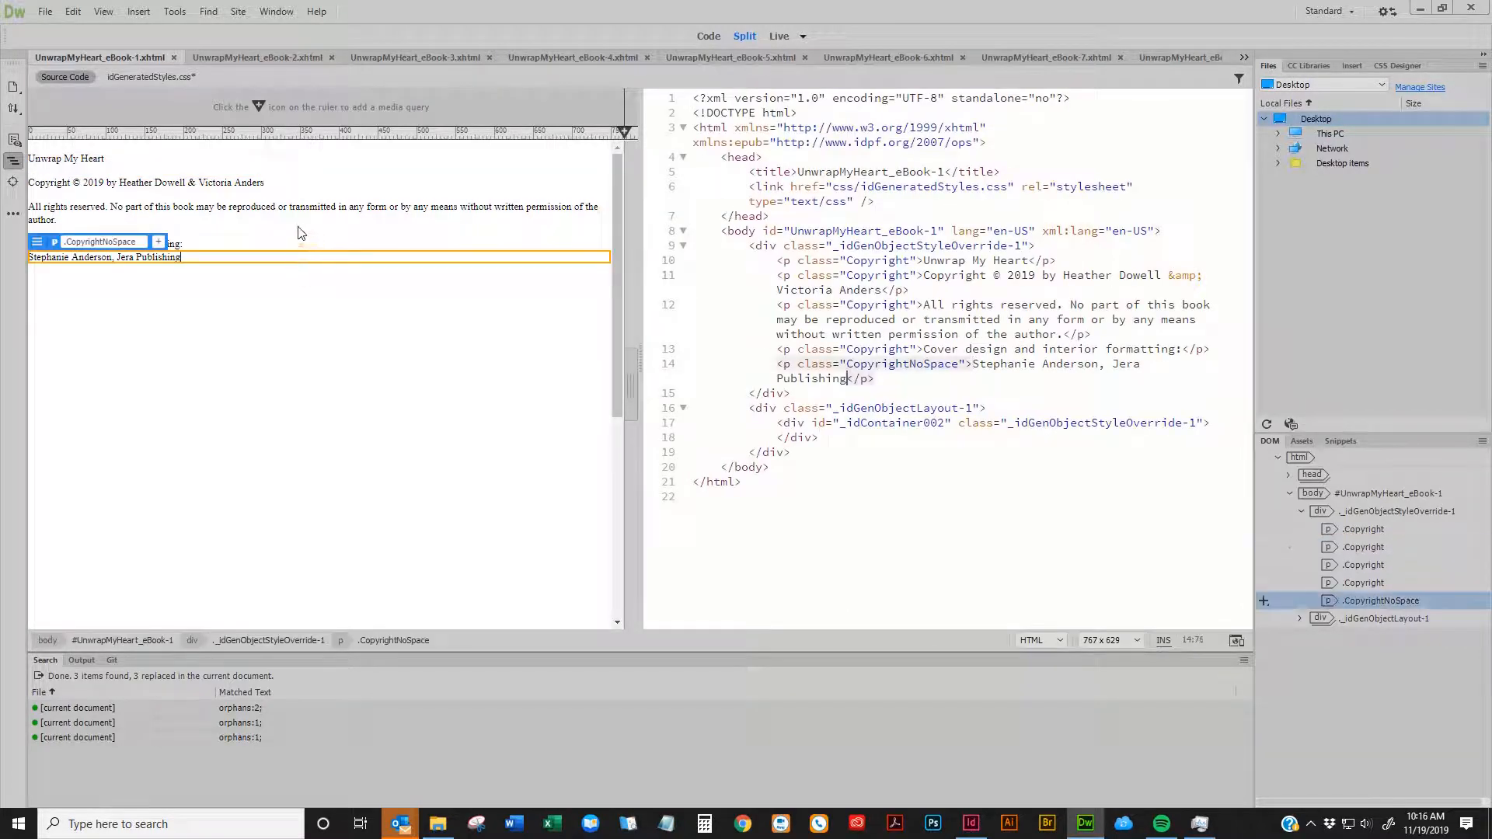
left_click(276, 209)
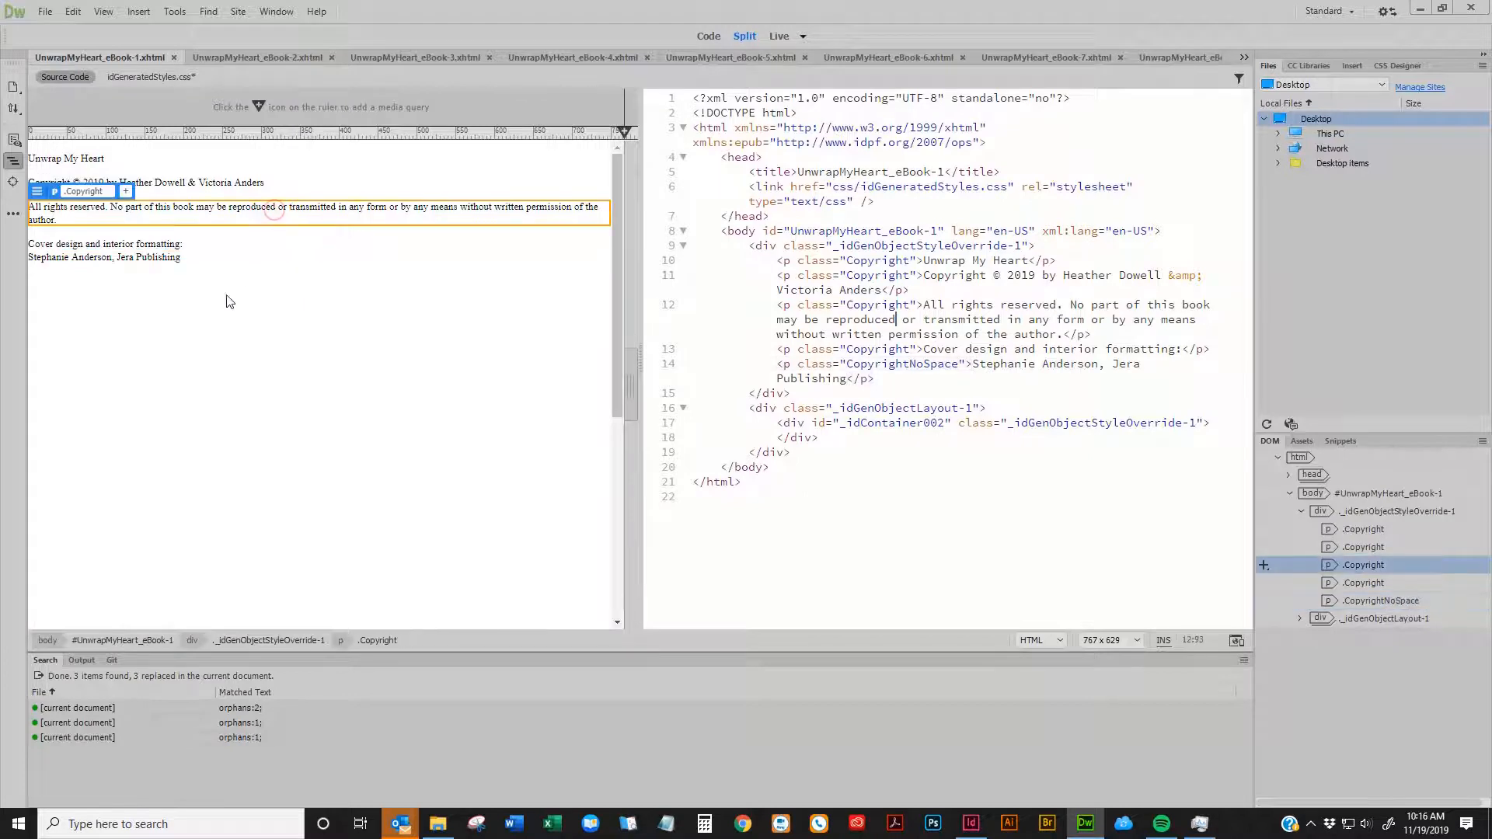
left_click(970, 362)
left_click(931, 422)
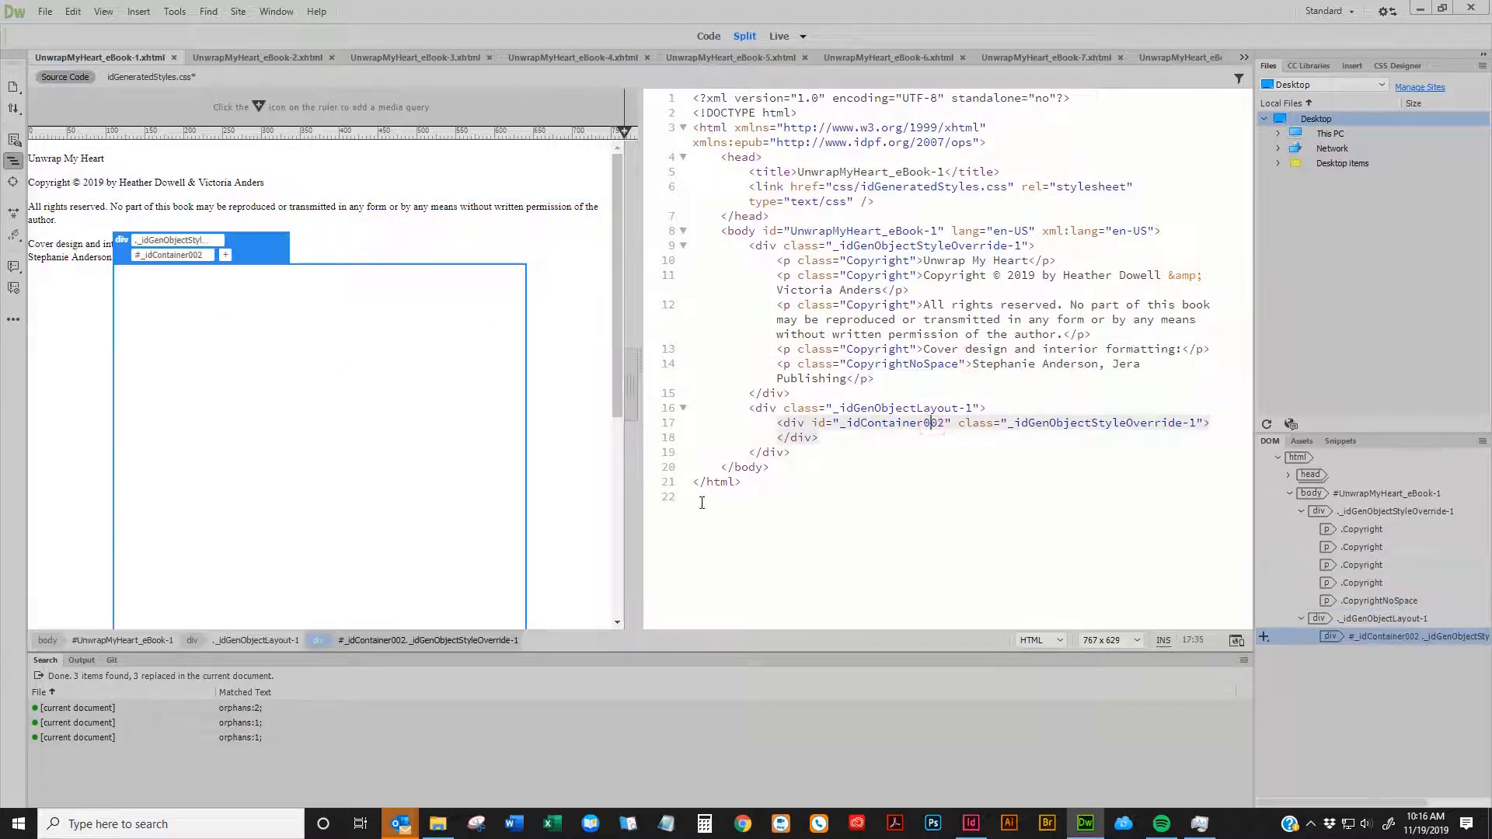
left_click(501, 408)
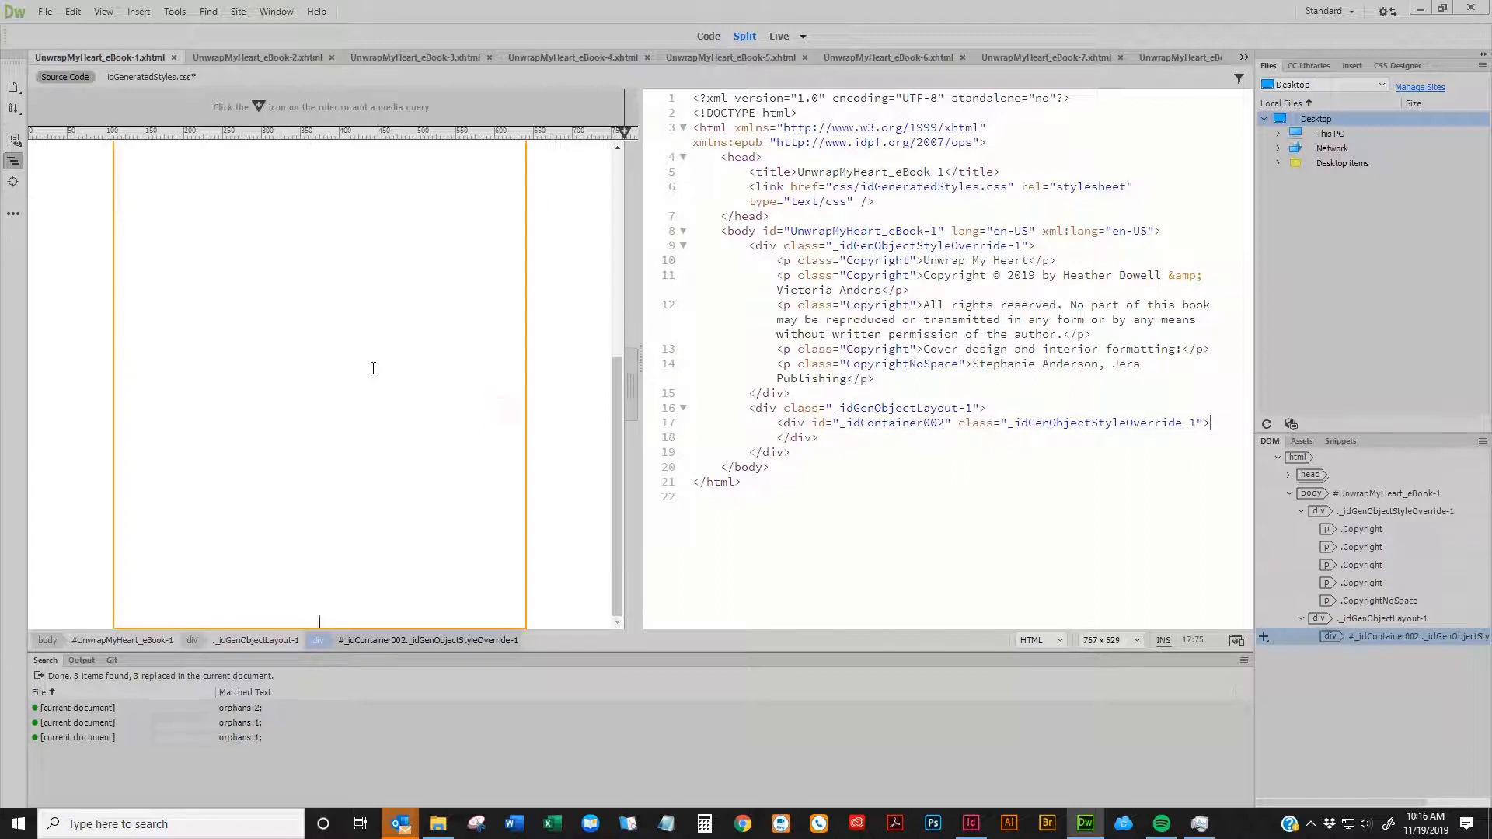
scroll(565, 299, "down", 5)
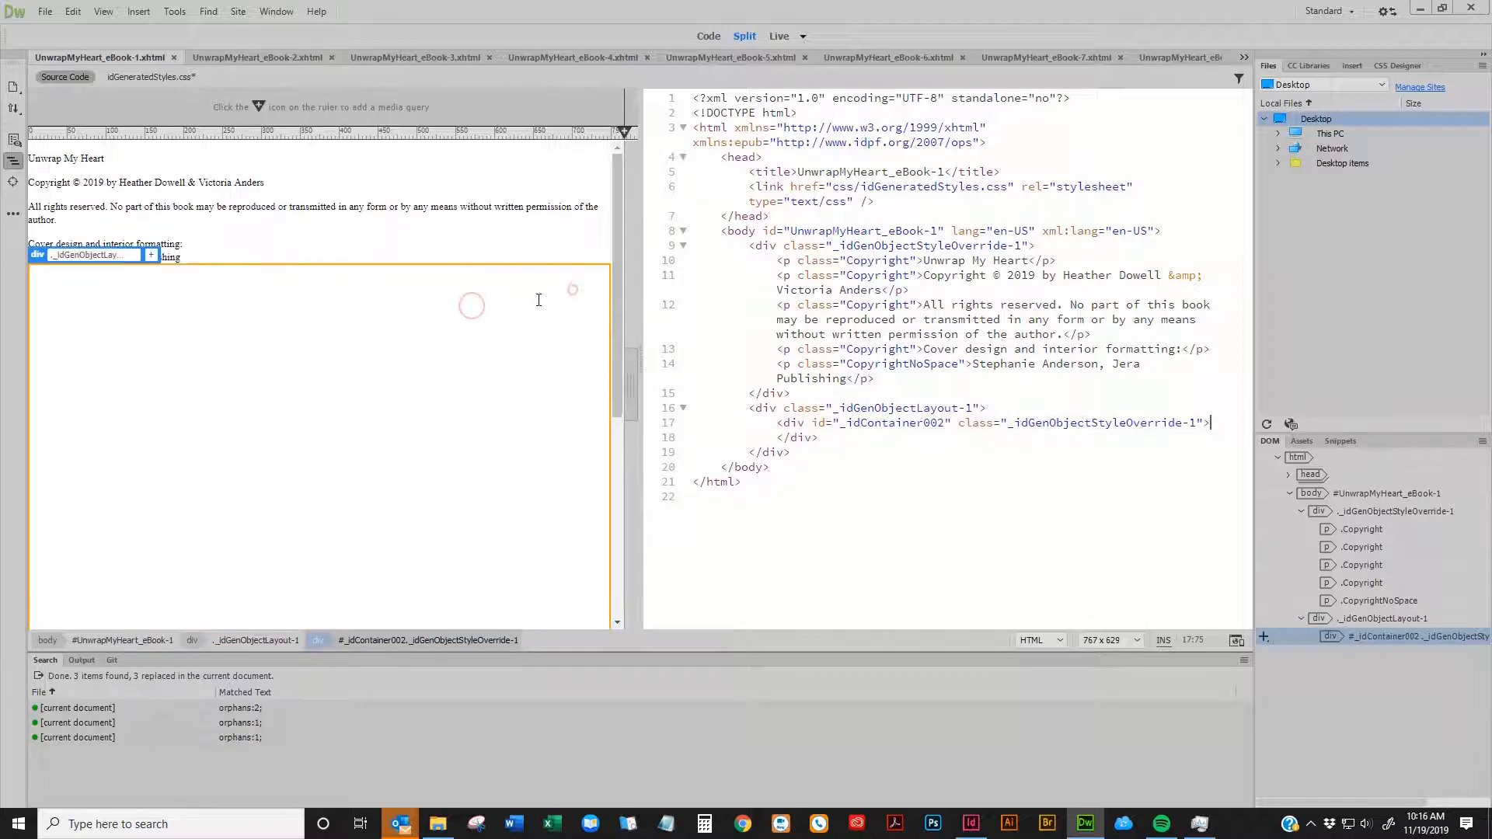
scroll(529, 307, "up", 3)
left_click(845, 441)
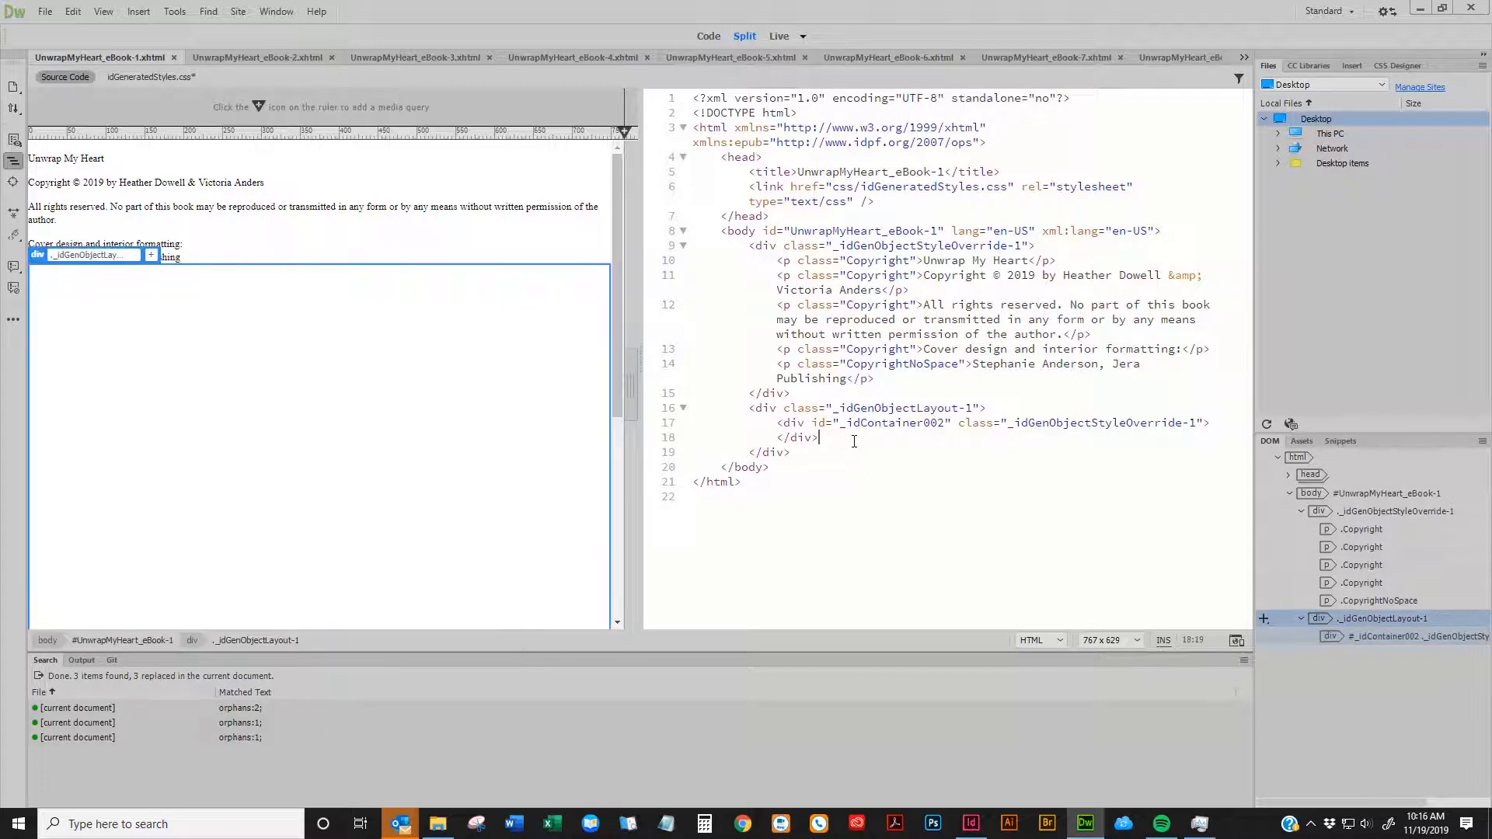
Delete the empty _idGenObjectLayout-1 div and its nested _idContainer002 div from UnwrapMyHeart_eBook-1.xhtml, and save the file
left_click_drag(790, 453, 622, 411)
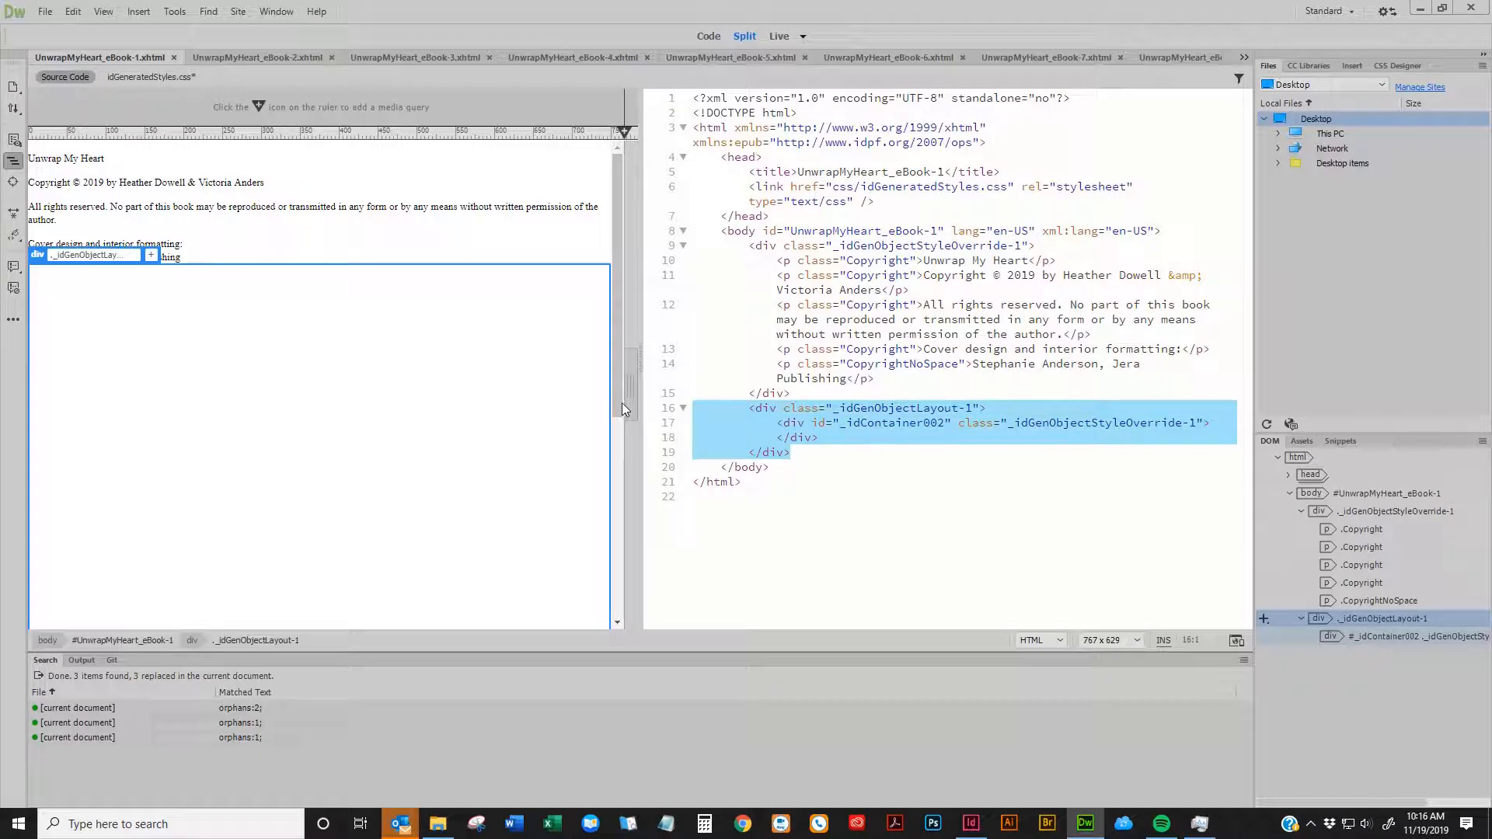
left_click(791, 426)
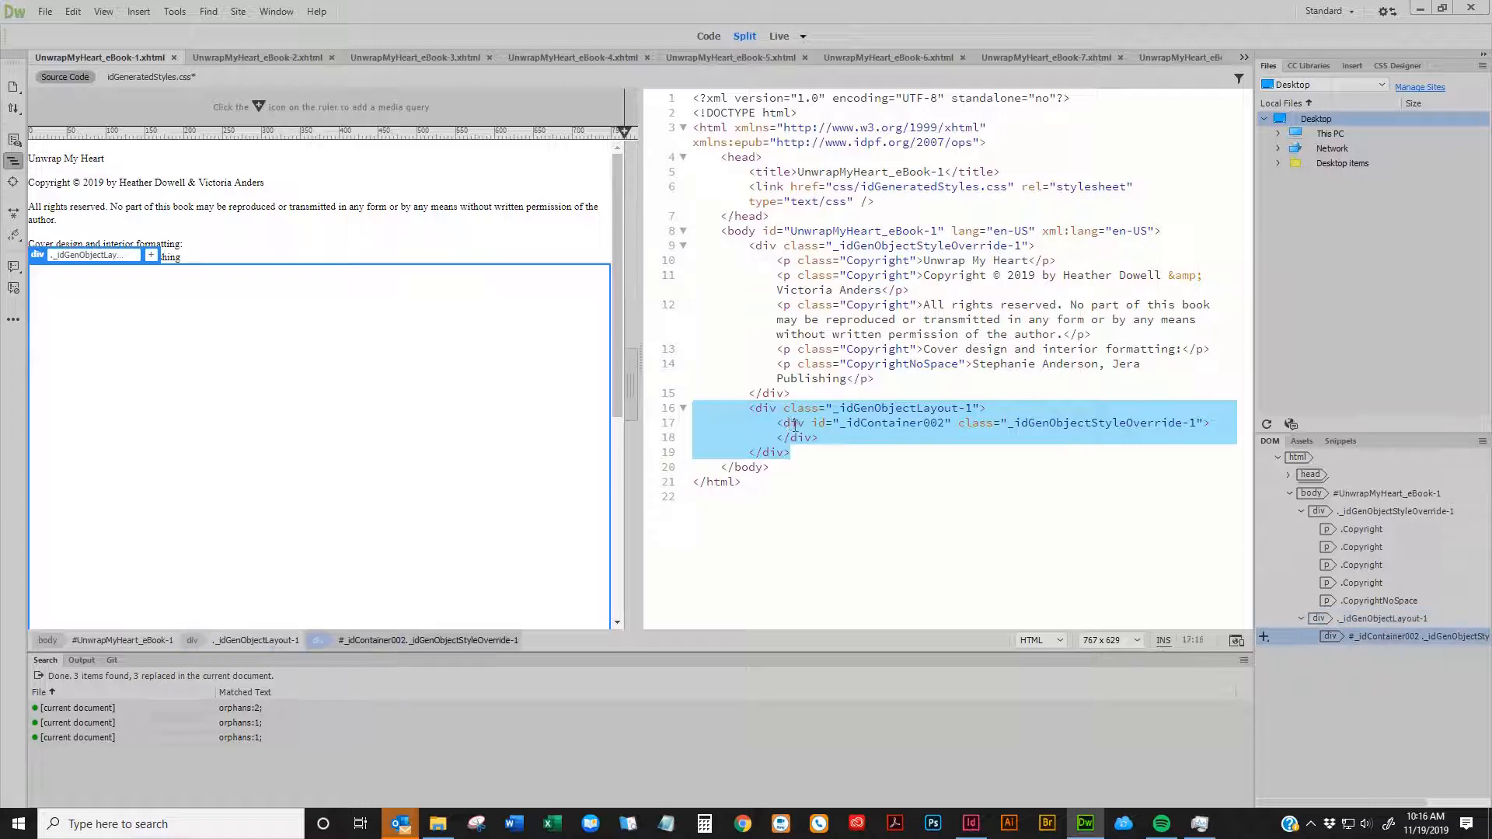
left_click(836, 454)
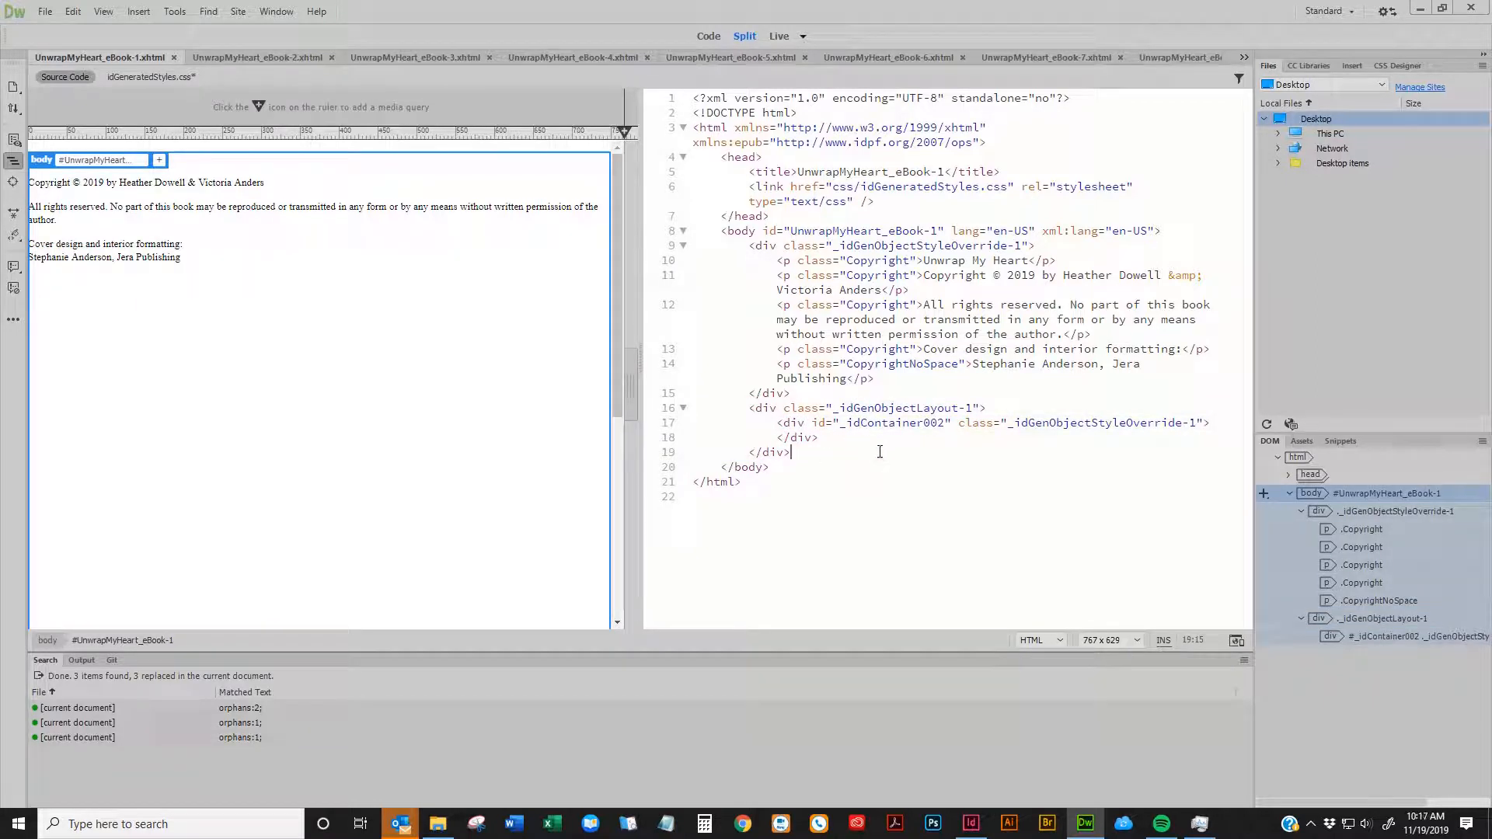
left_click_drag(813, 453, 617, 408)
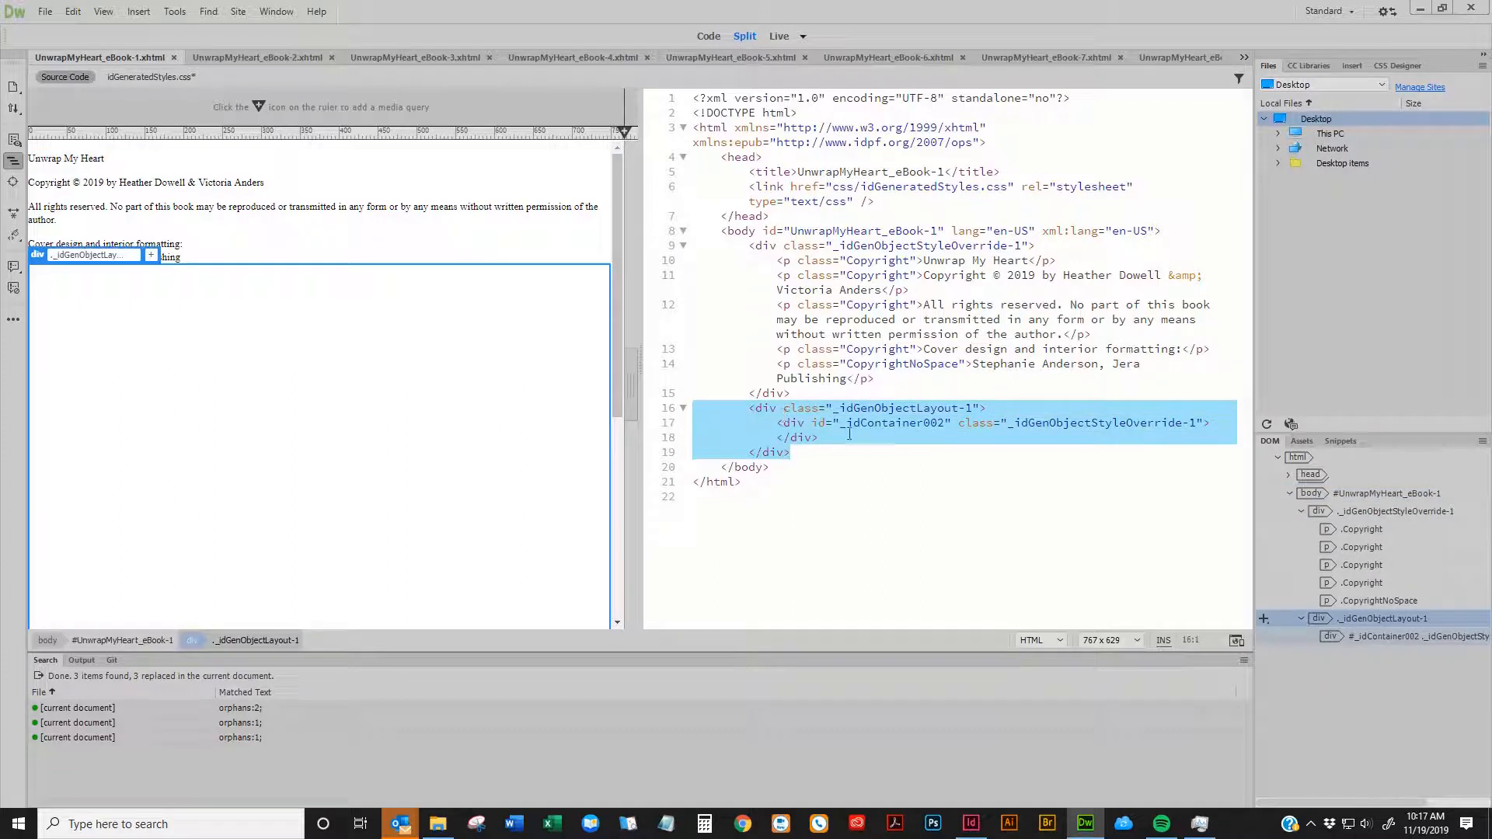
left_click(755, 411)
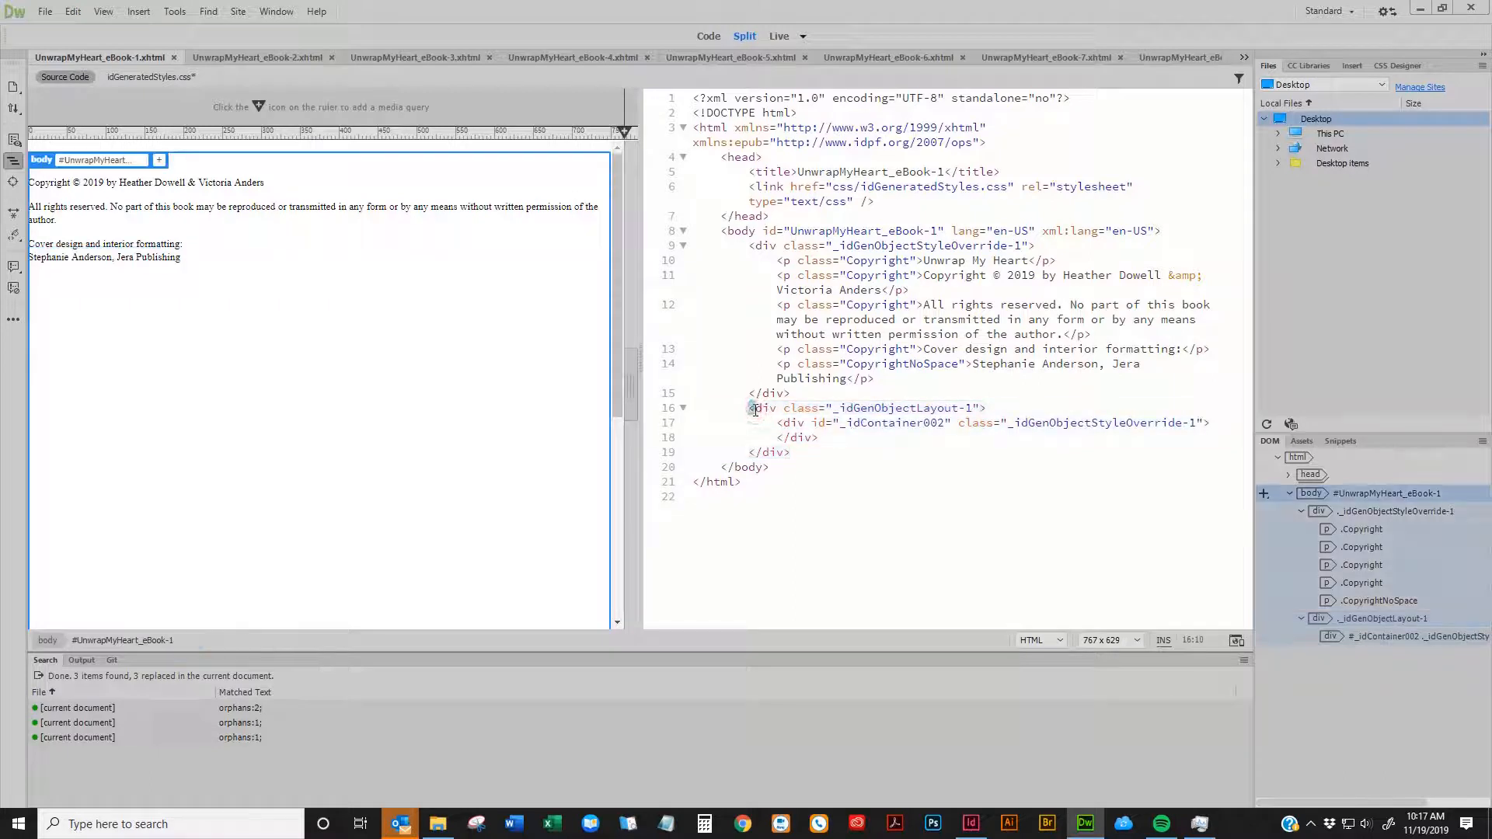
left_click_drag(811, 453, 635, 400)
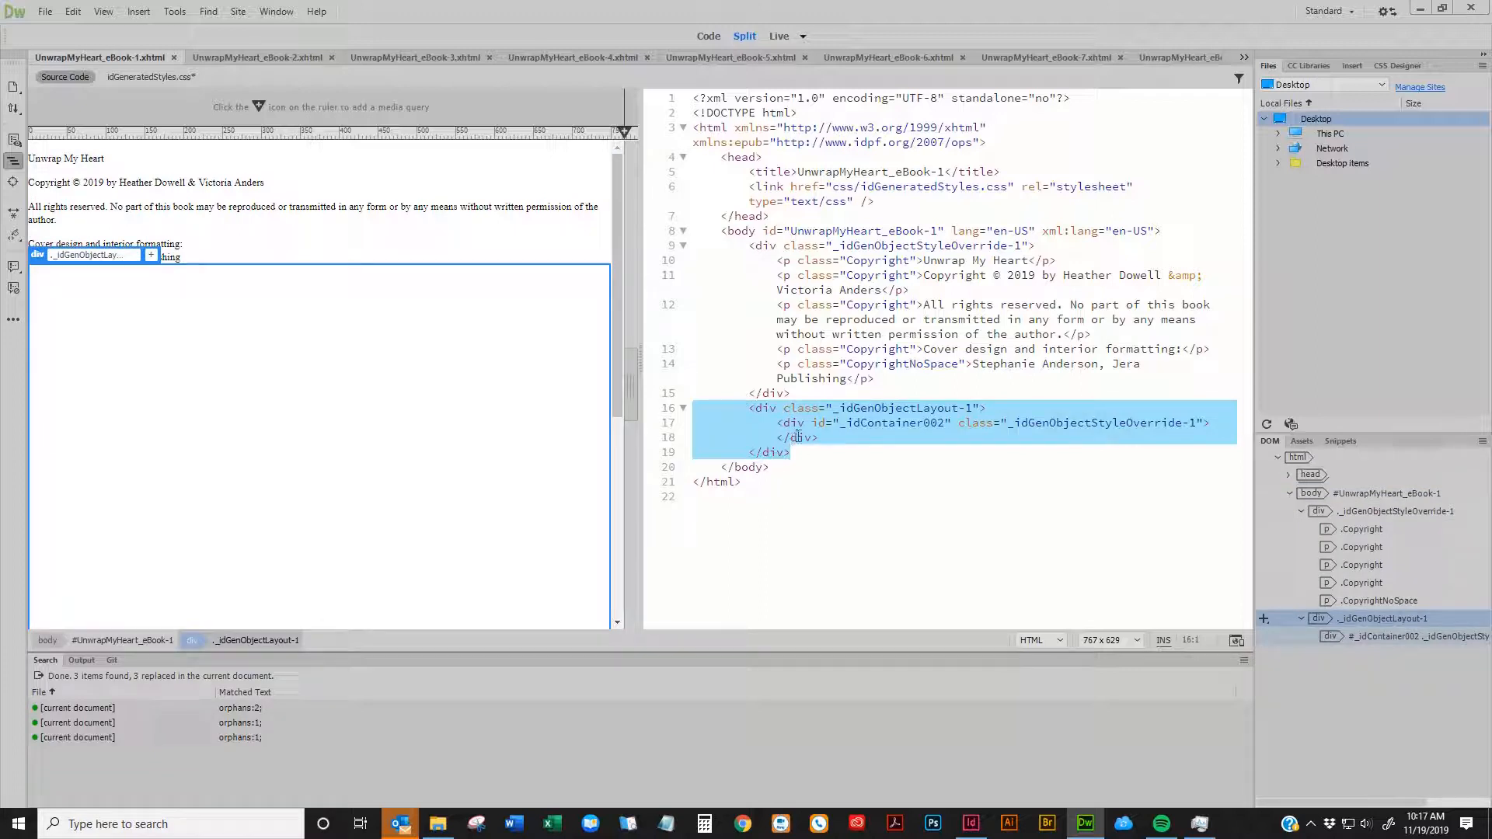
key("Delete")
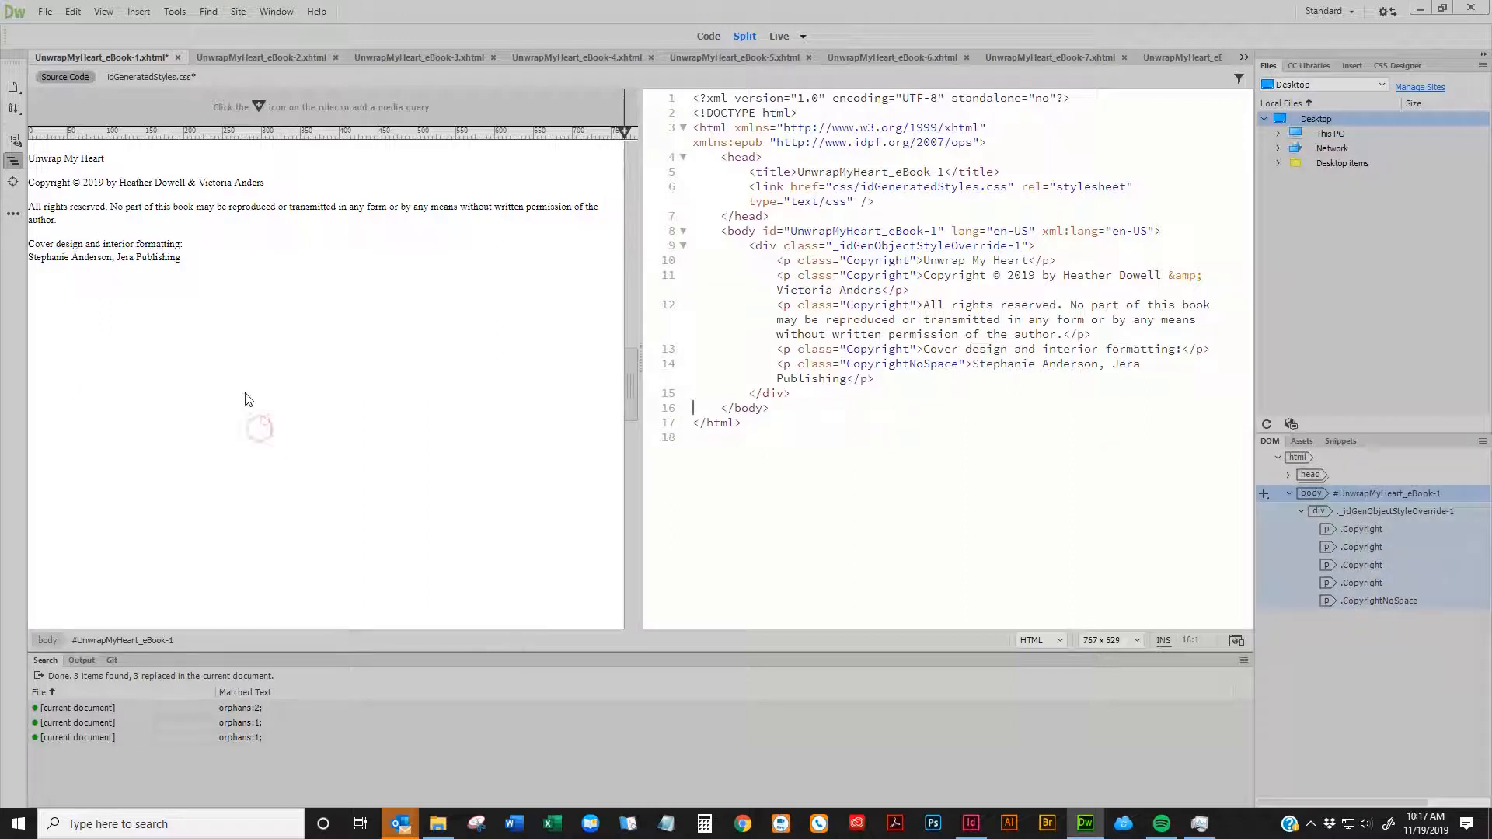
key("ctrl+s")
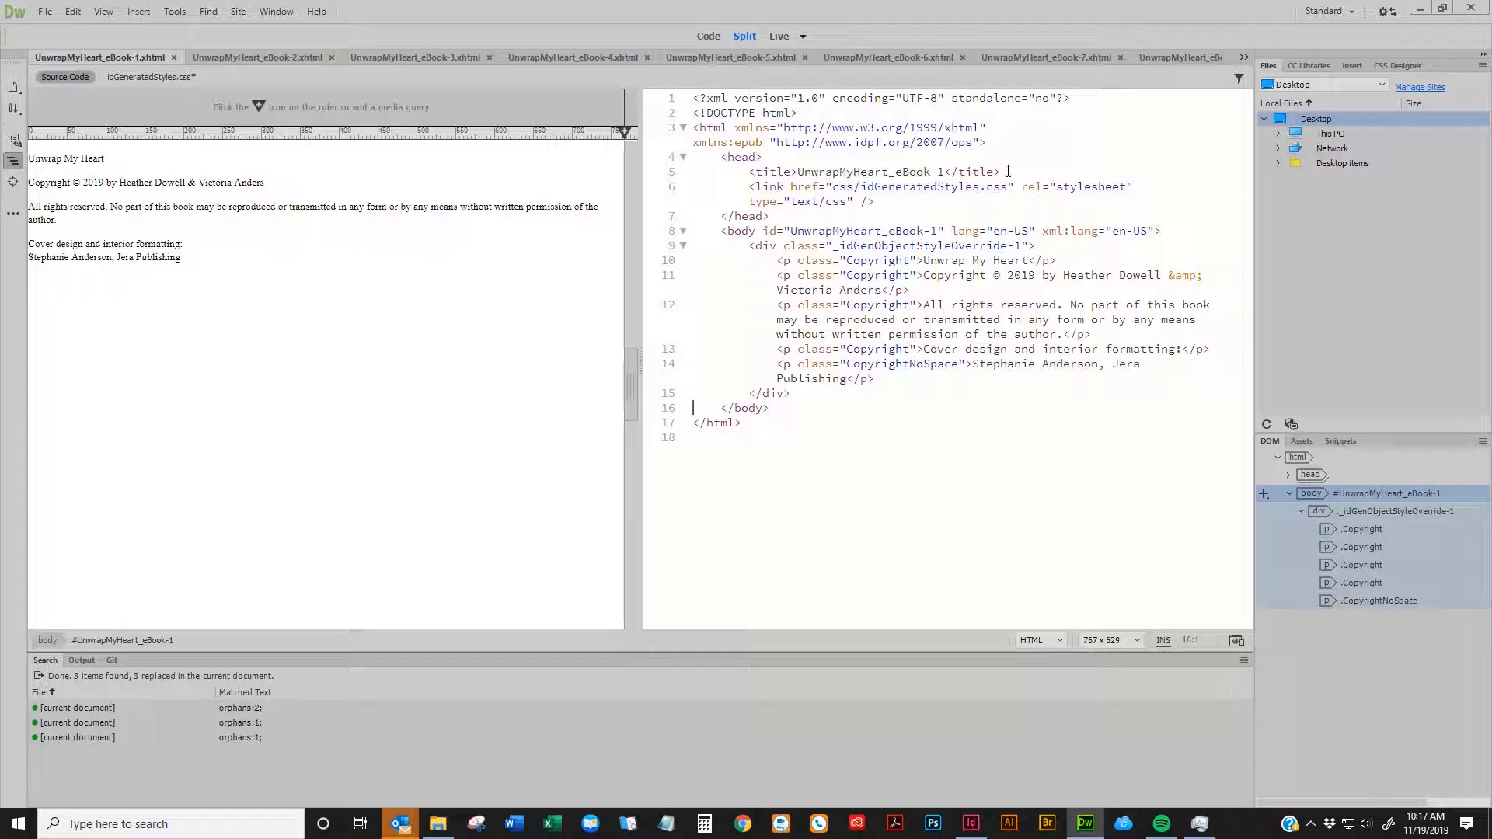
Compare the title tags in the heads of UnwrapMyHeart_eBook-1.xhtml, UnwrapMyHeart_eBook-2.xhtml and UnwrapMyHeart_eBook-3.xhtml
left_click_drag(1013, 171, 746, 172)
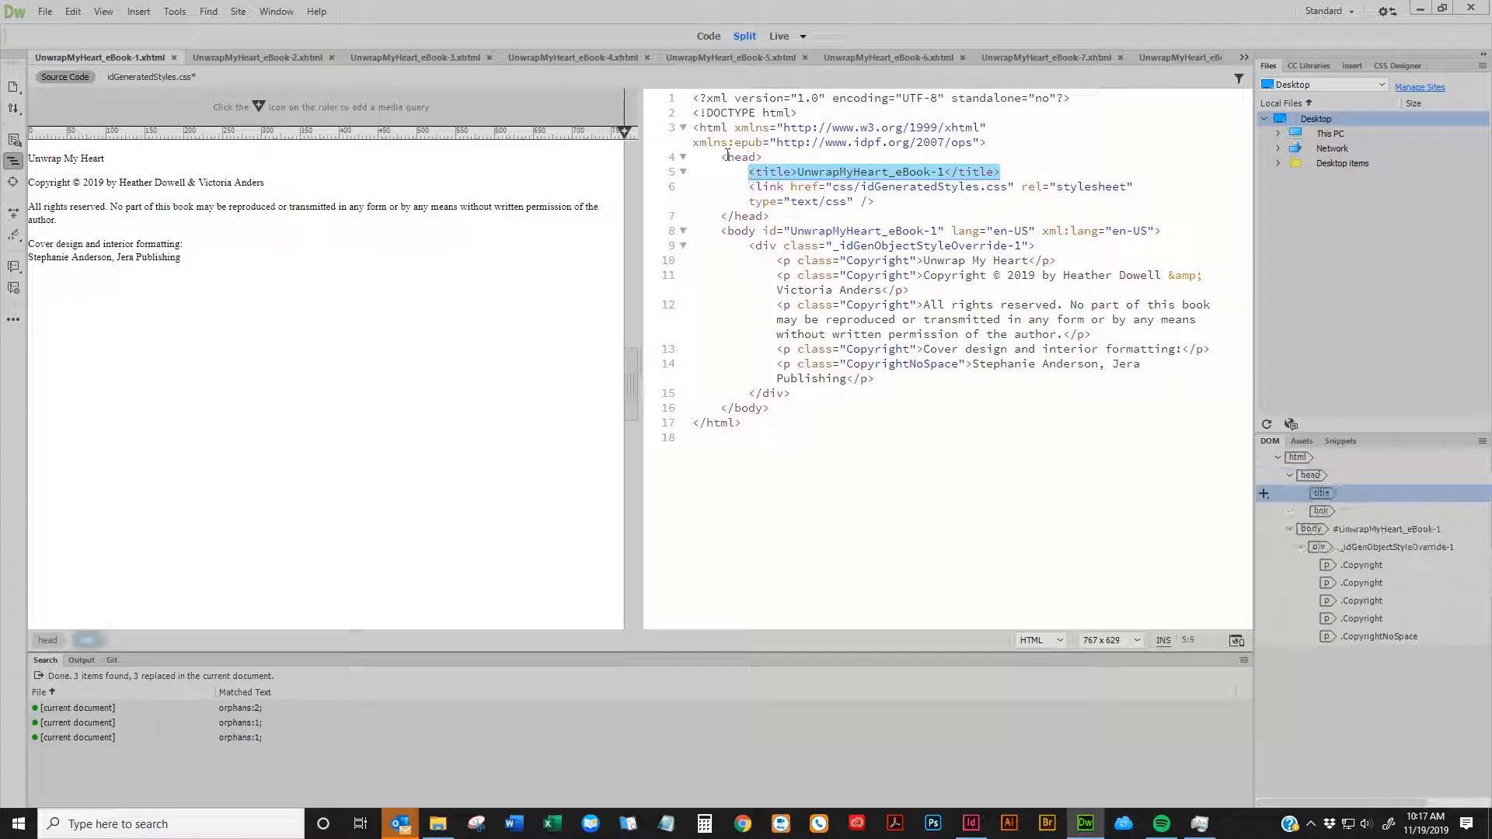
left_click(287, 58)
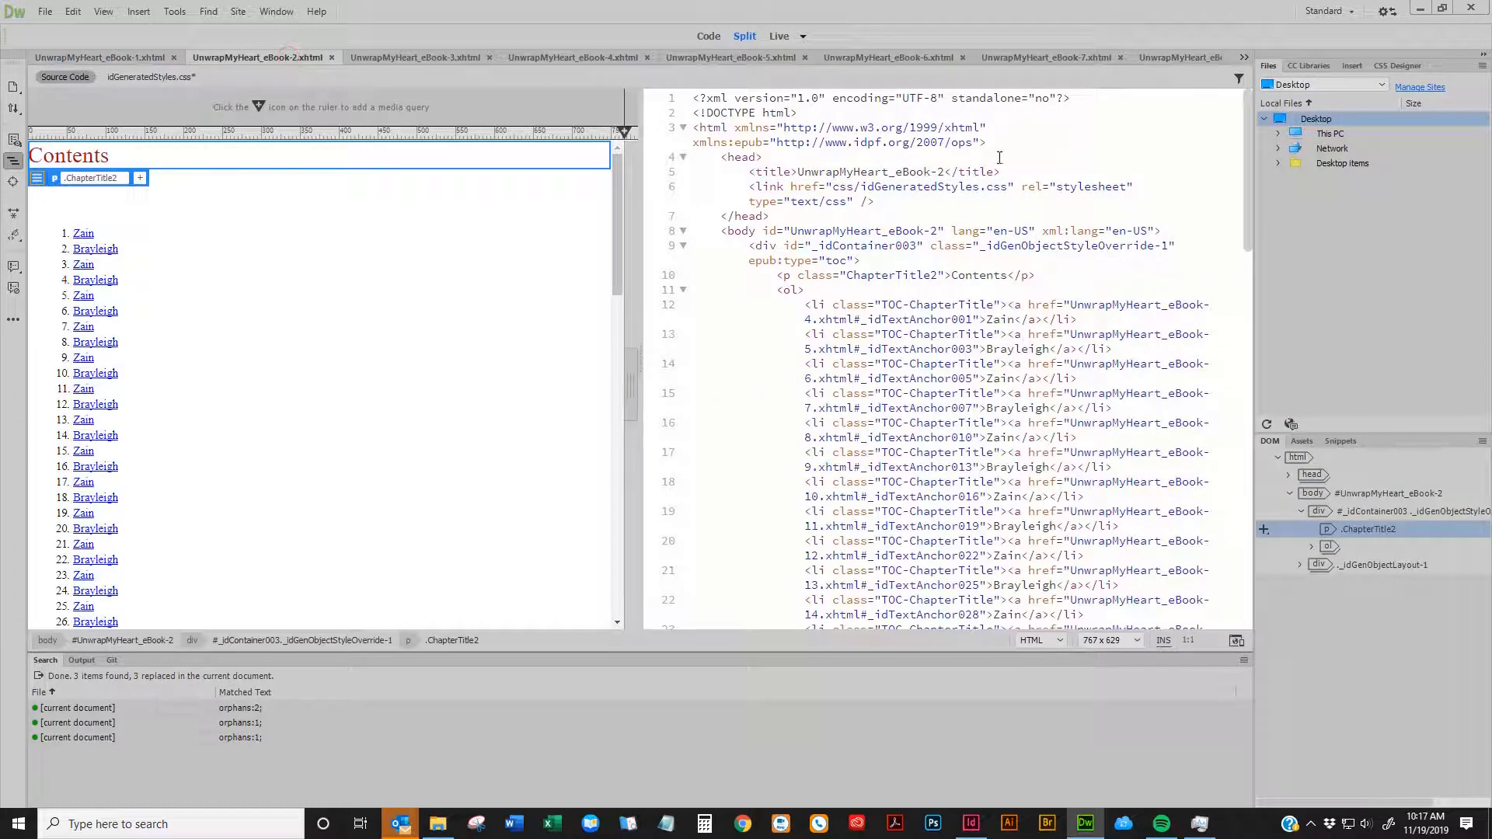
left_click_drag(1002, 172, 747, 173)
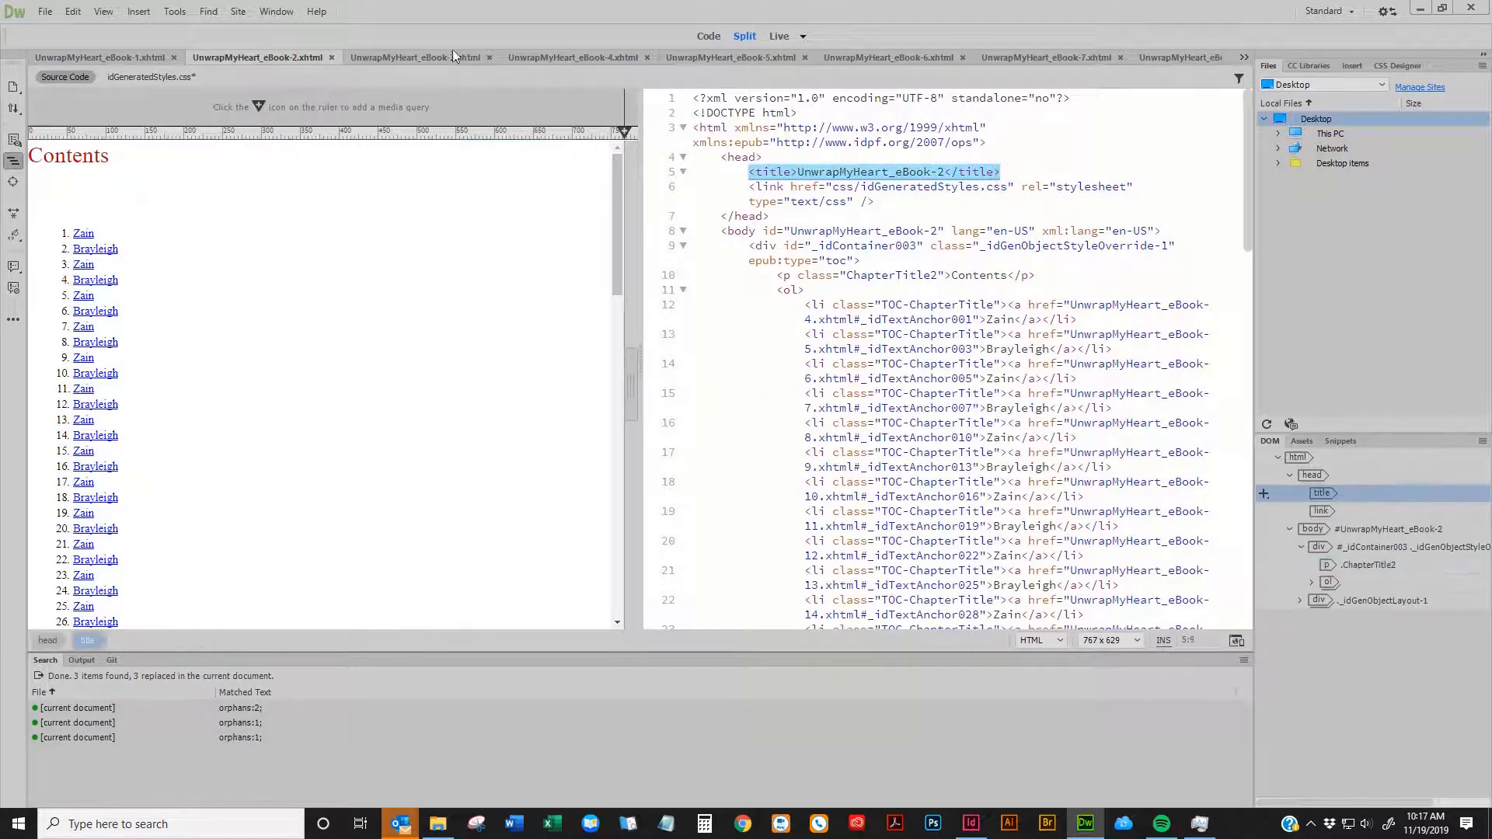
left_click(452, 54)
left_click_drag(1012, 172, 742, 171)
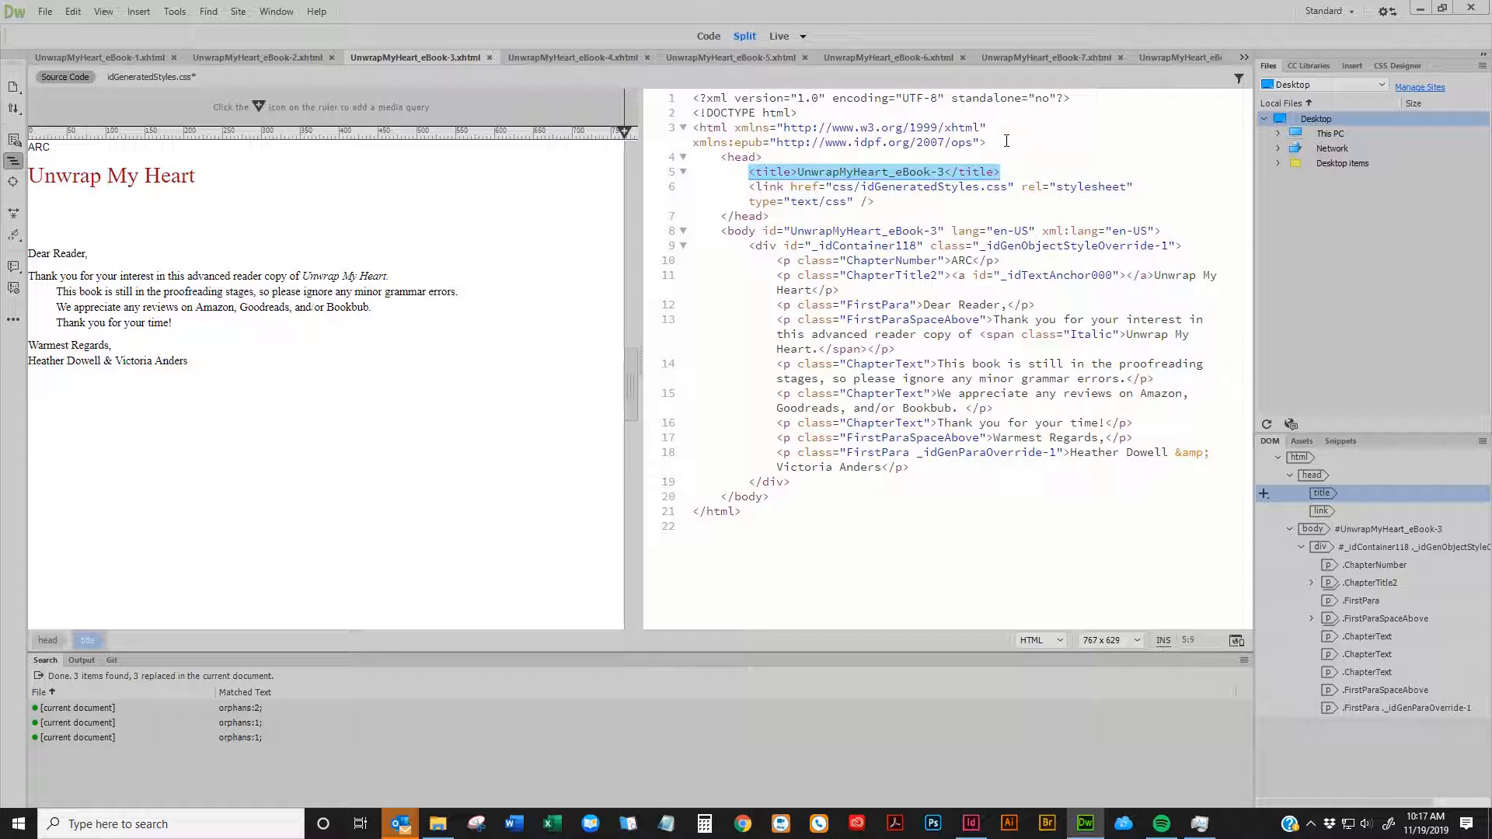
left_click(994, 172)
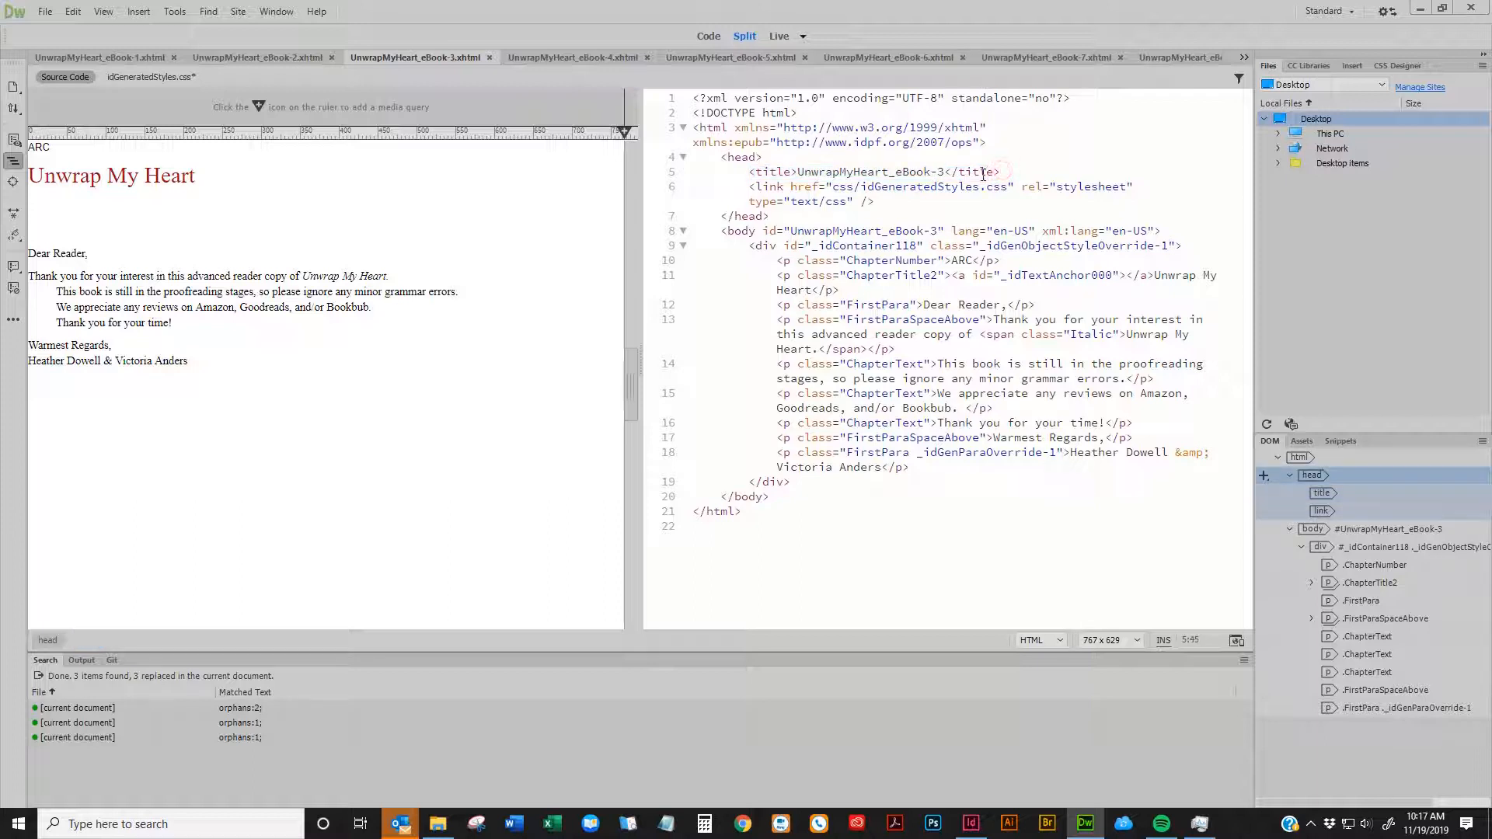
Copy the full title tag of UnwrapMyHeart_eBook-3.xhtml, open Find and Replace with it as search text, and enlarge the dialog
left_click_drag(1010, 172, 748, 175)
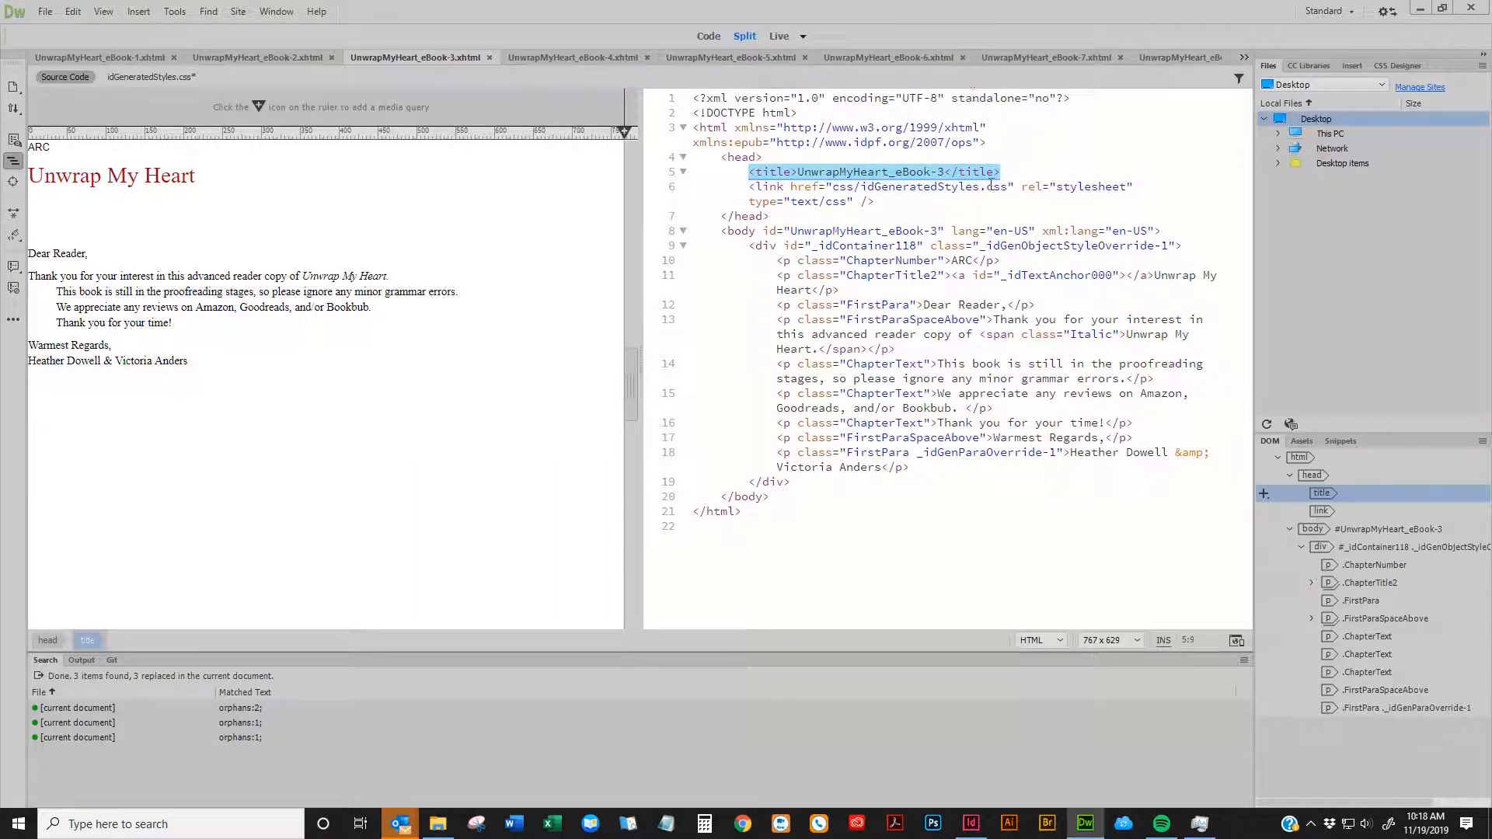
key("ctrl+f")
key("ctrl+c")
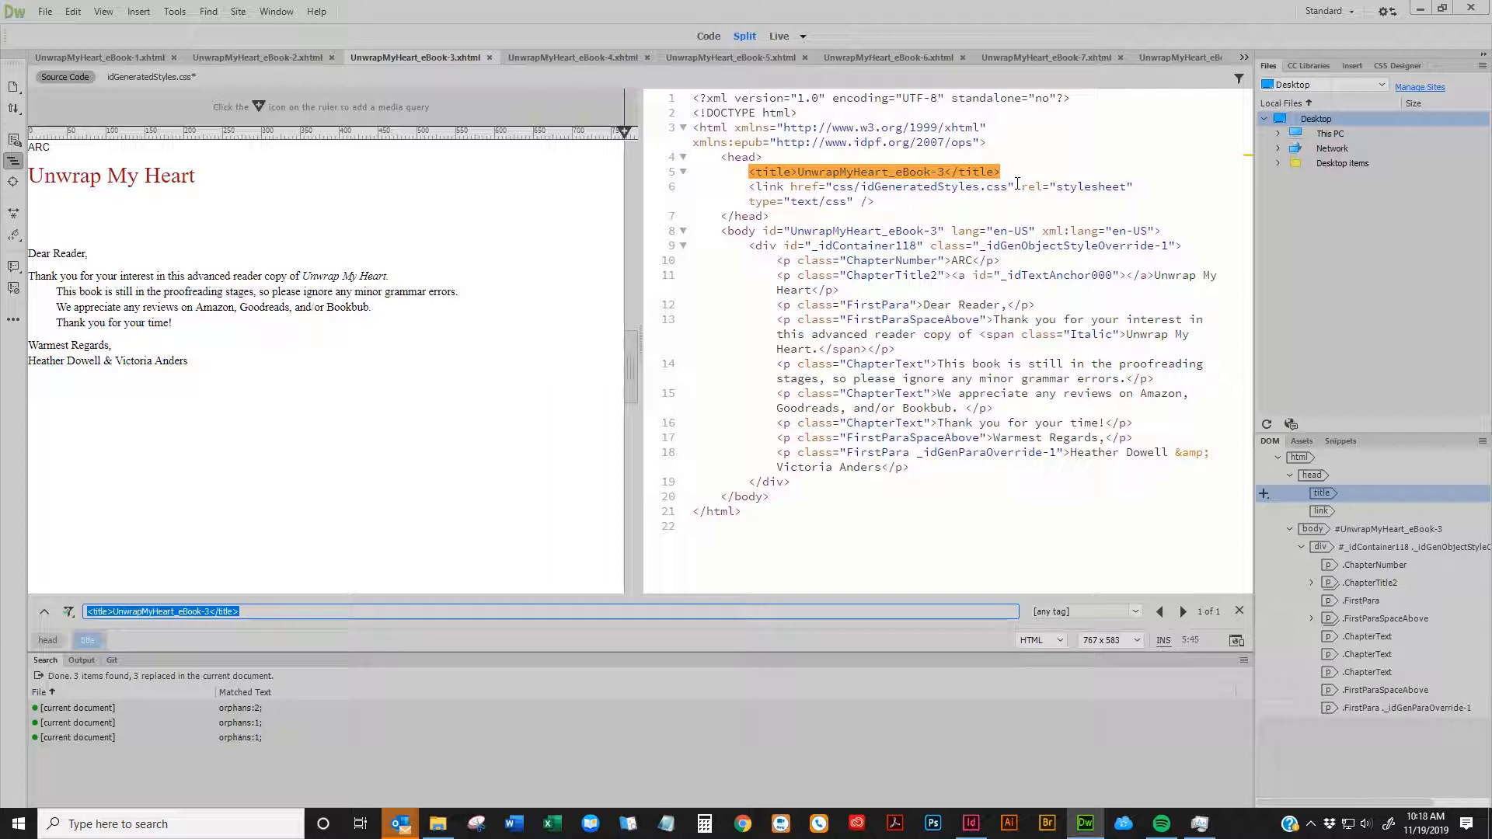
key("ctrl+h")
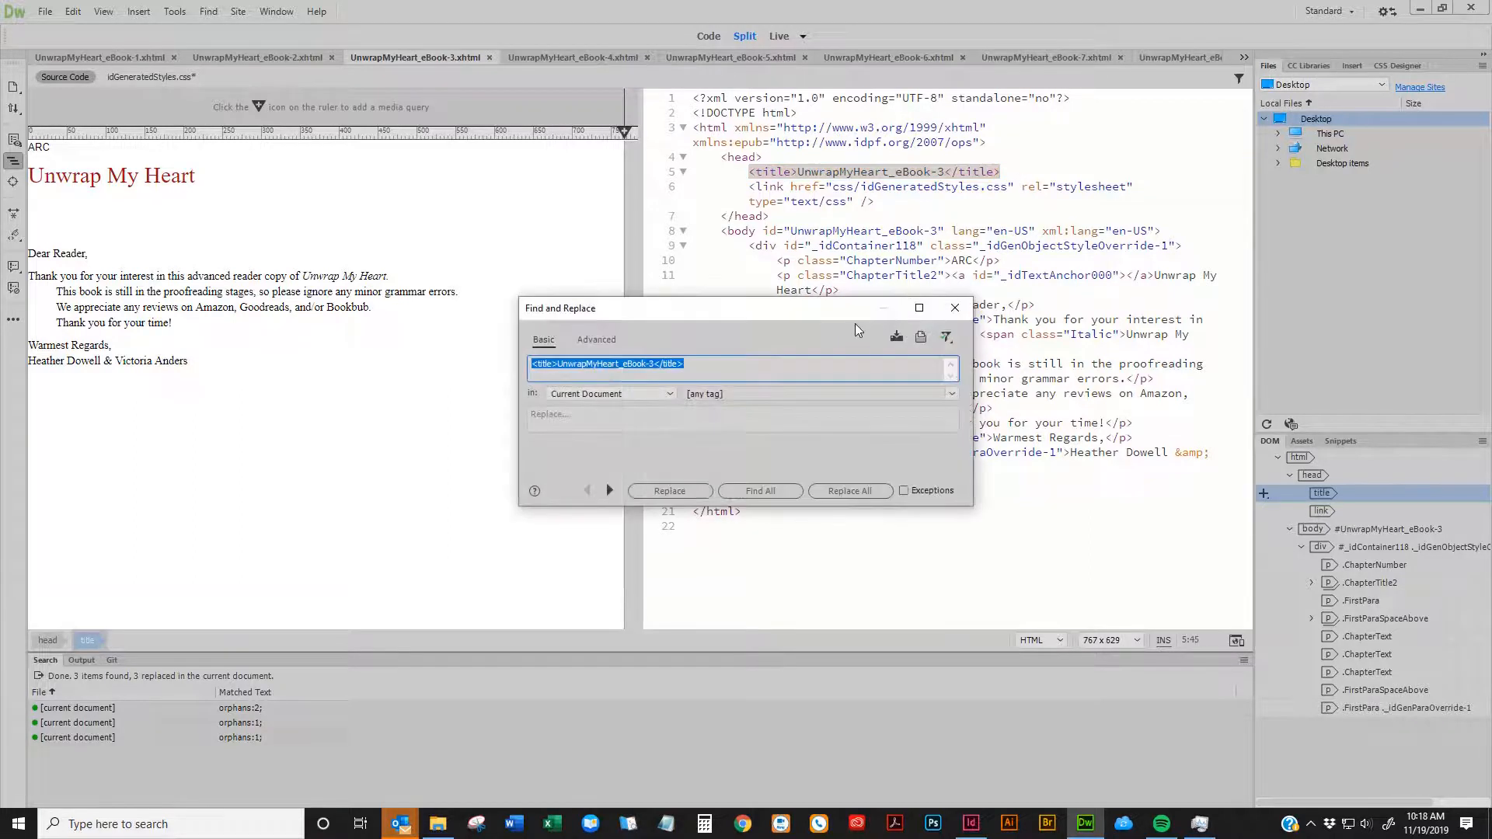
left_click_drag(968, 509, 967, 689)
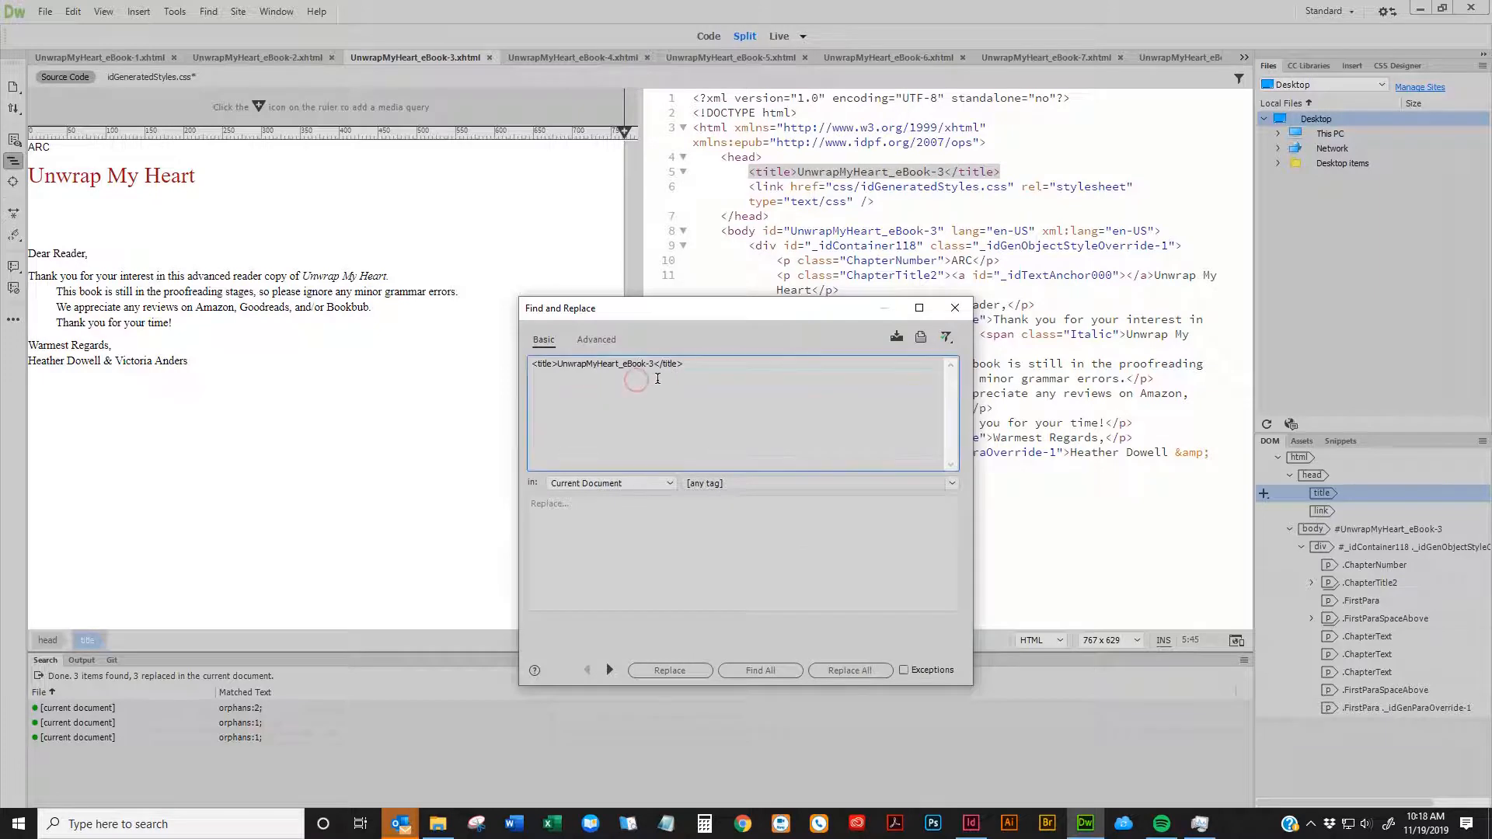
Set the replacement text to <title>Unwrap My Heart</title>, adding word spaces to the copied tag and removing the _eBook-3 suffix
left_click(700, 506)
key("ctrl+v")
left_click(588, 505)
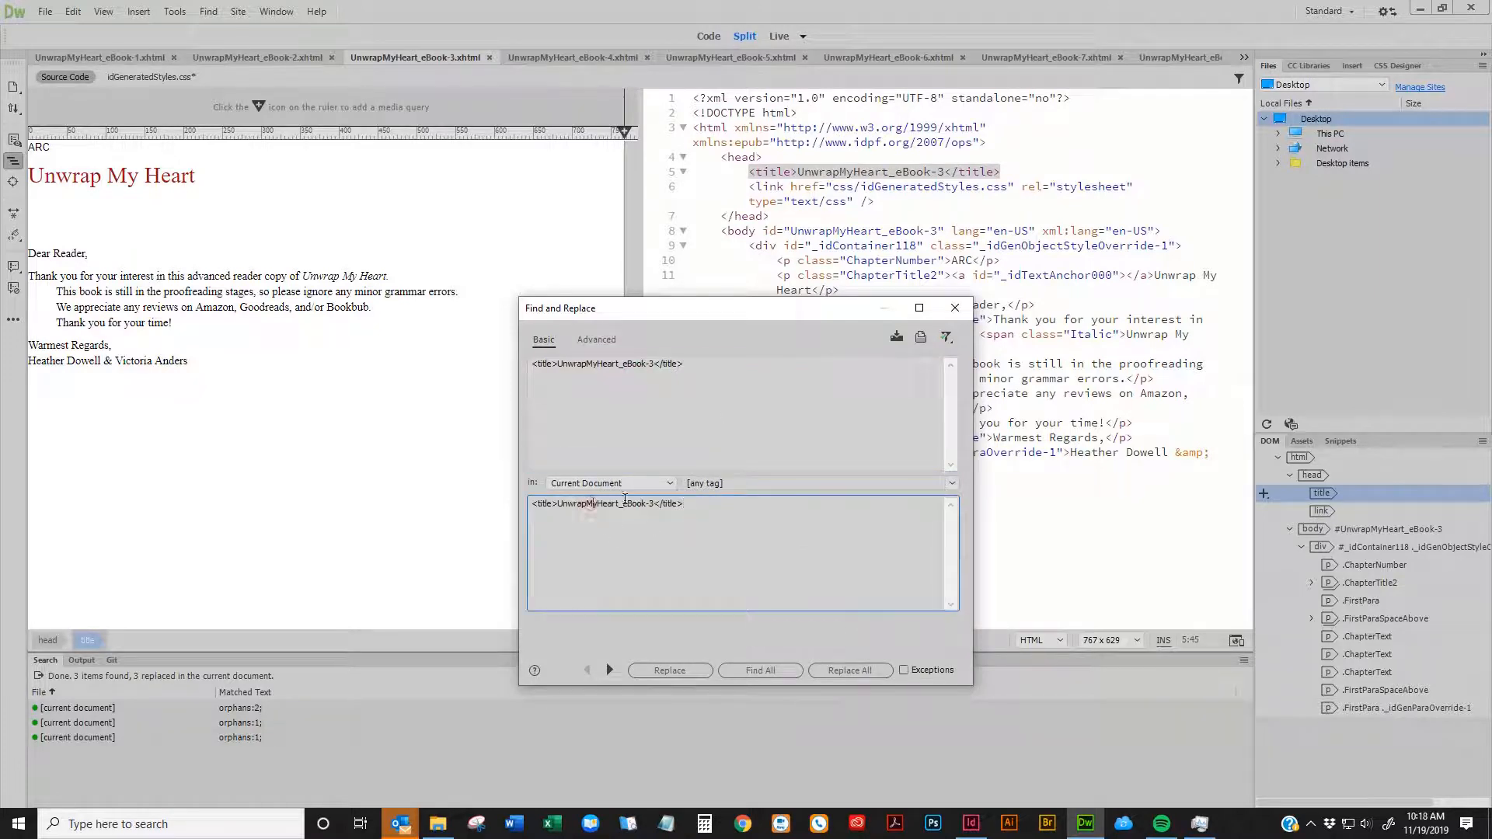
left_click(601, 504)
left_click(807, 265)
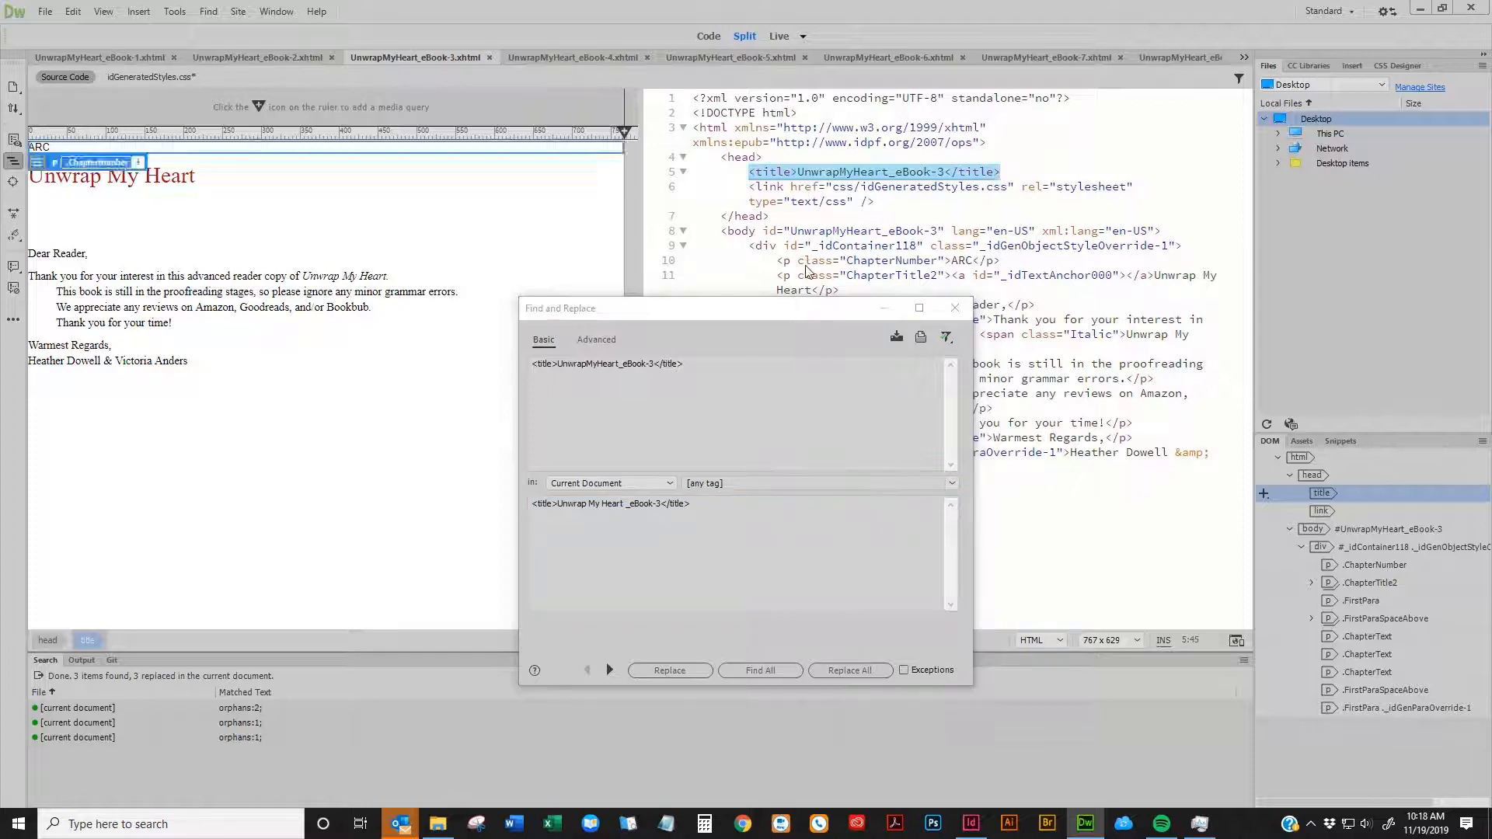
left_click_drag(661, 504, 622, 503)
key("BackSpace")
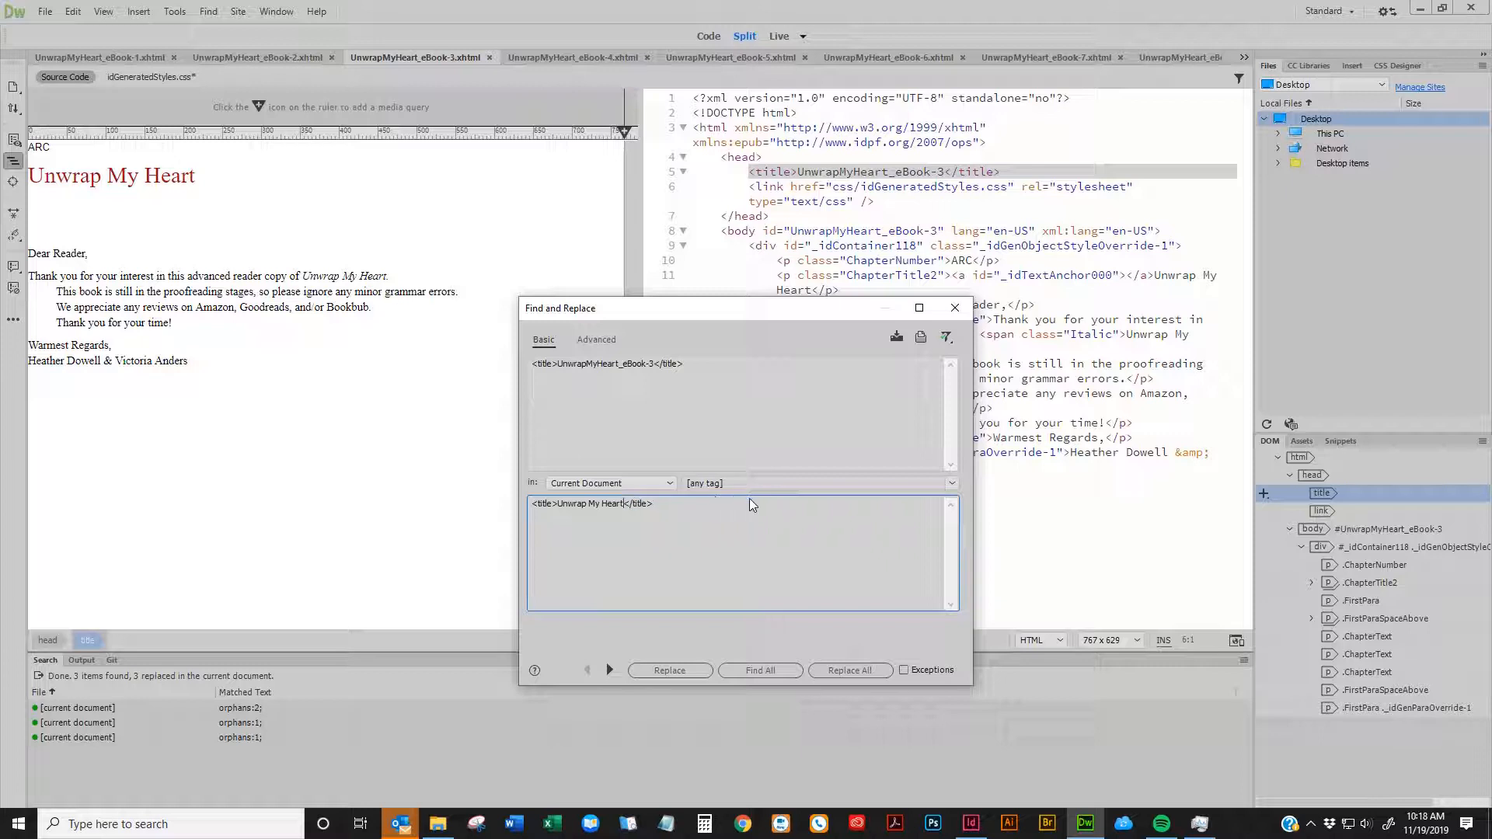
Position the cursor by the file number in the title search text and enable regular expressions for the search
left_click(650, 367)
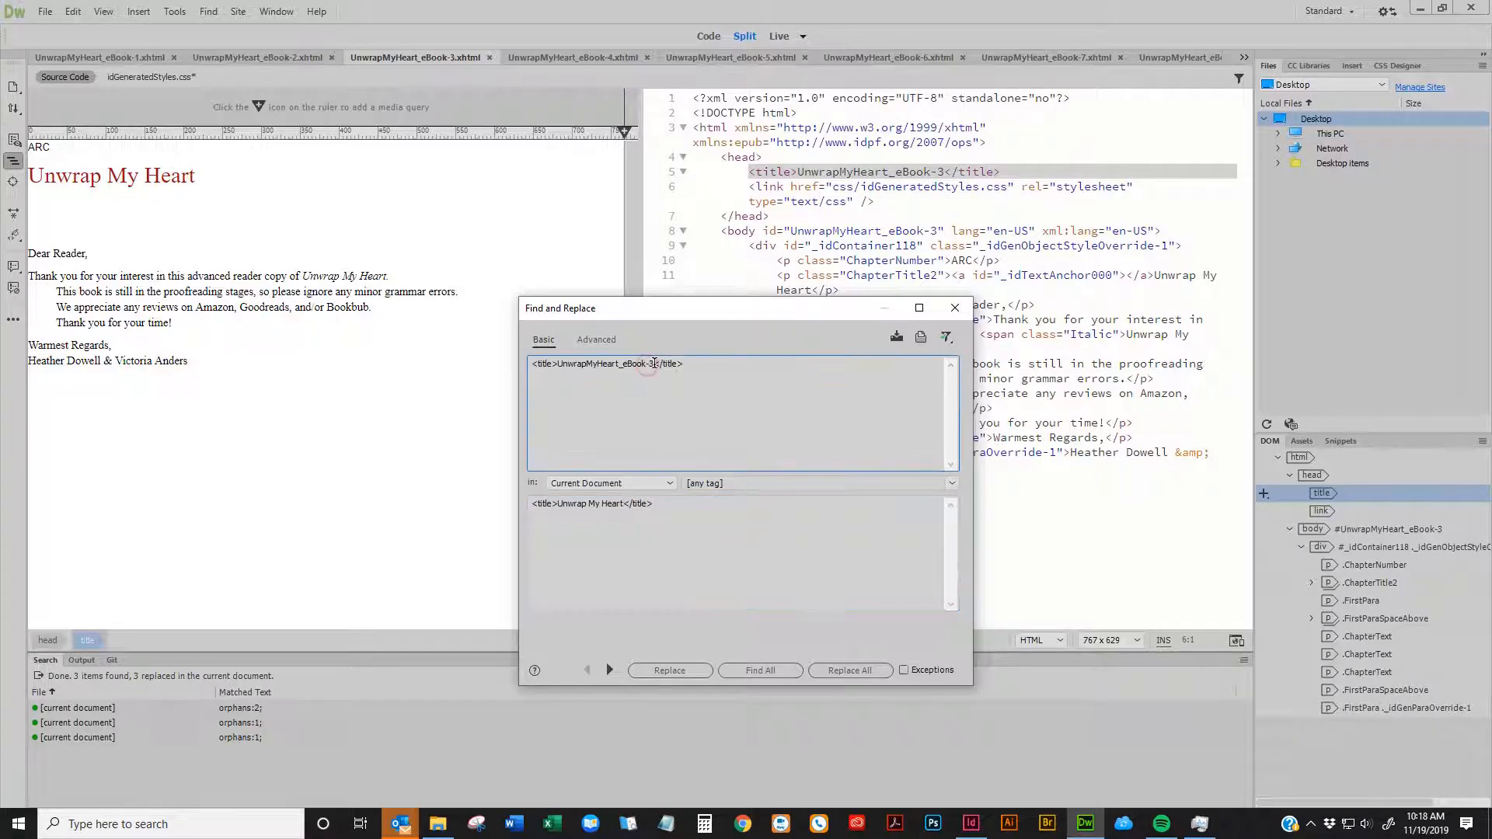
left_click(651, 363)
left_click(651, 363)
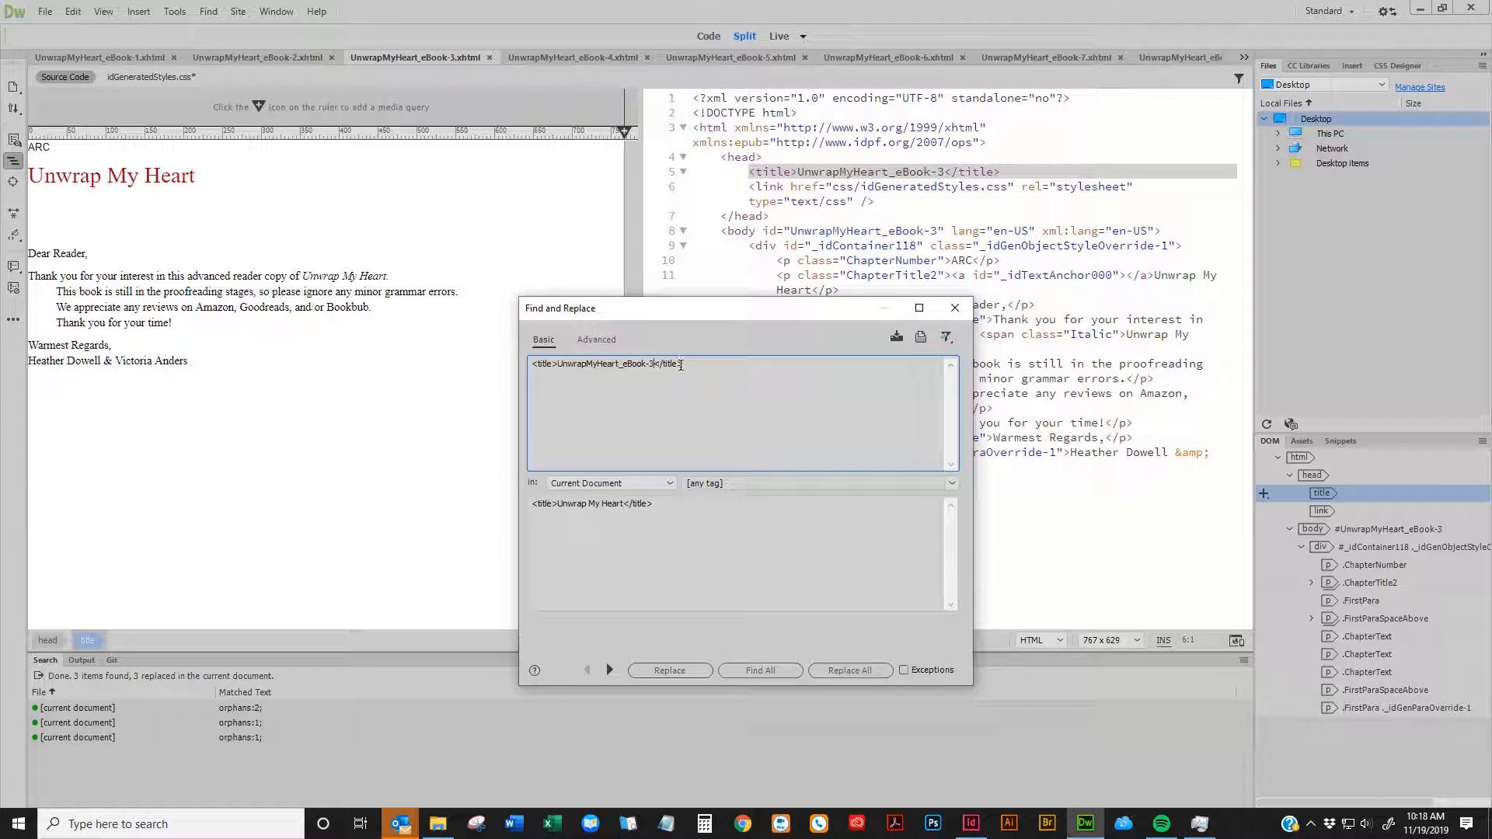
left_click(947, 339)
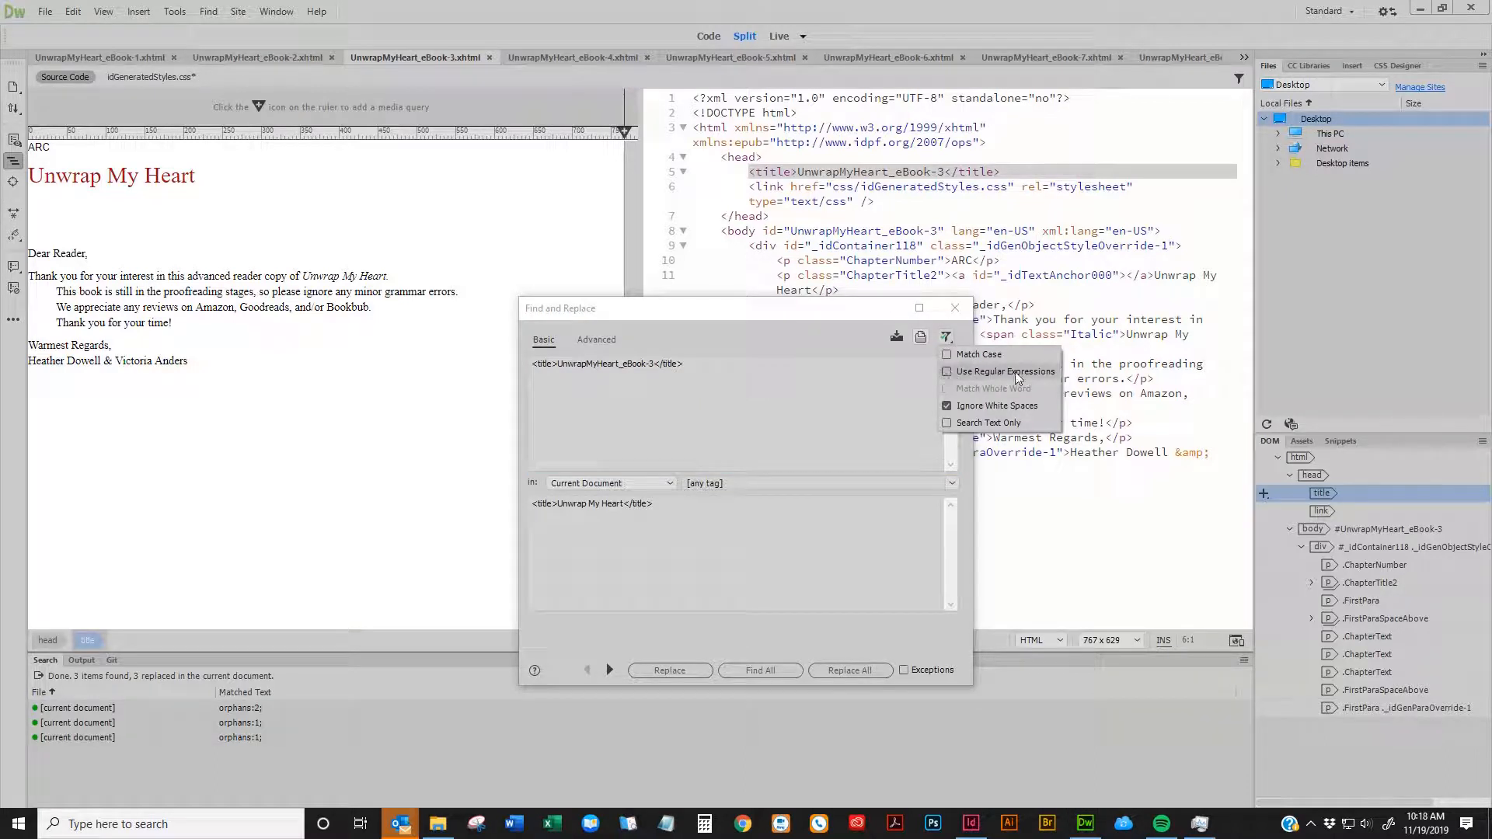
left_click(947, 373)
Set the search scope to a folder and choose the ePUB's OEBPS folder
left_click(669, 484)
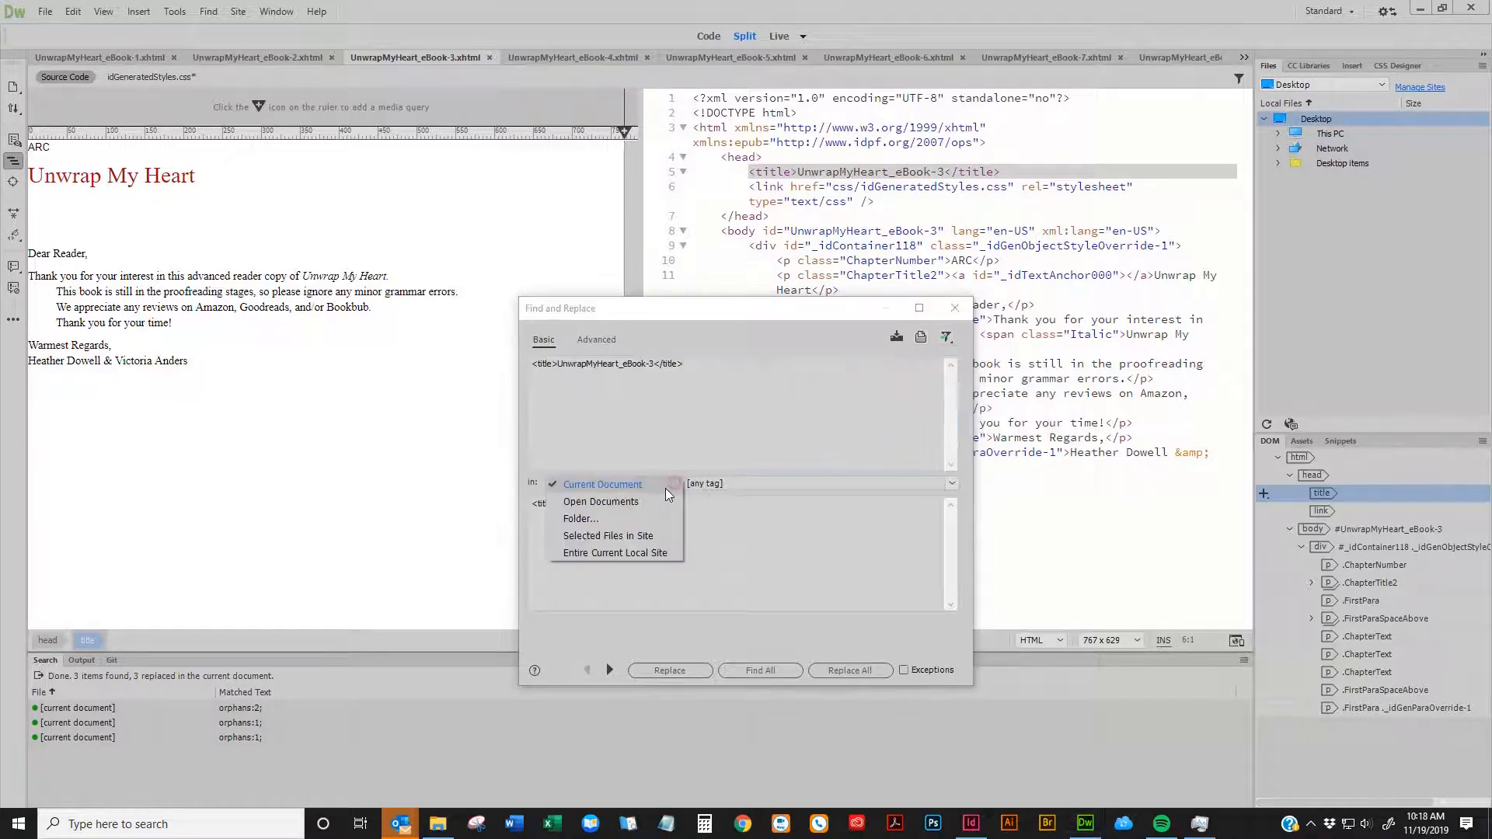
left_click(606, 518)
left_click(831, 484)
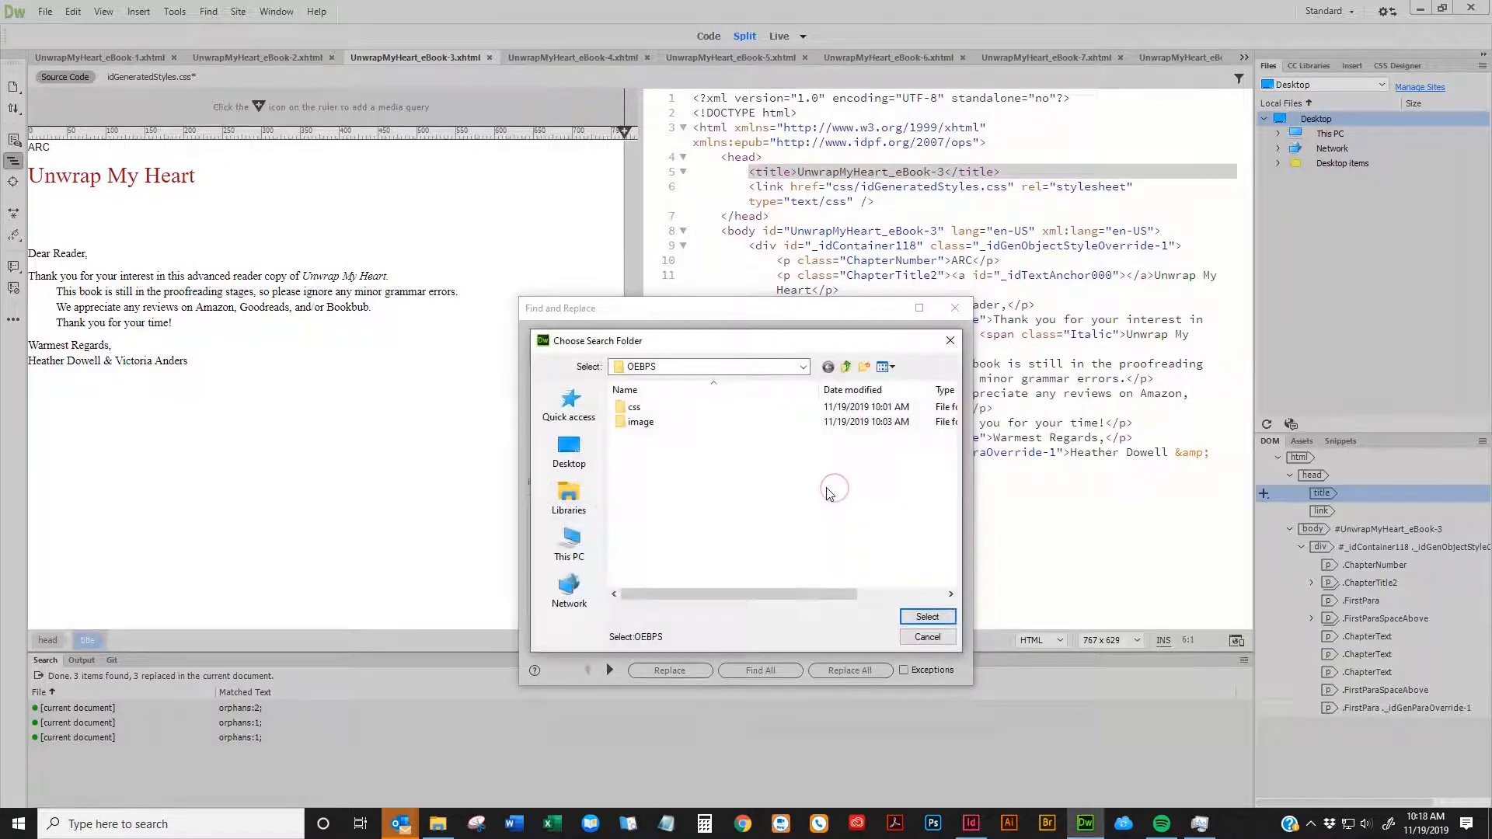
left_click(679, 369)
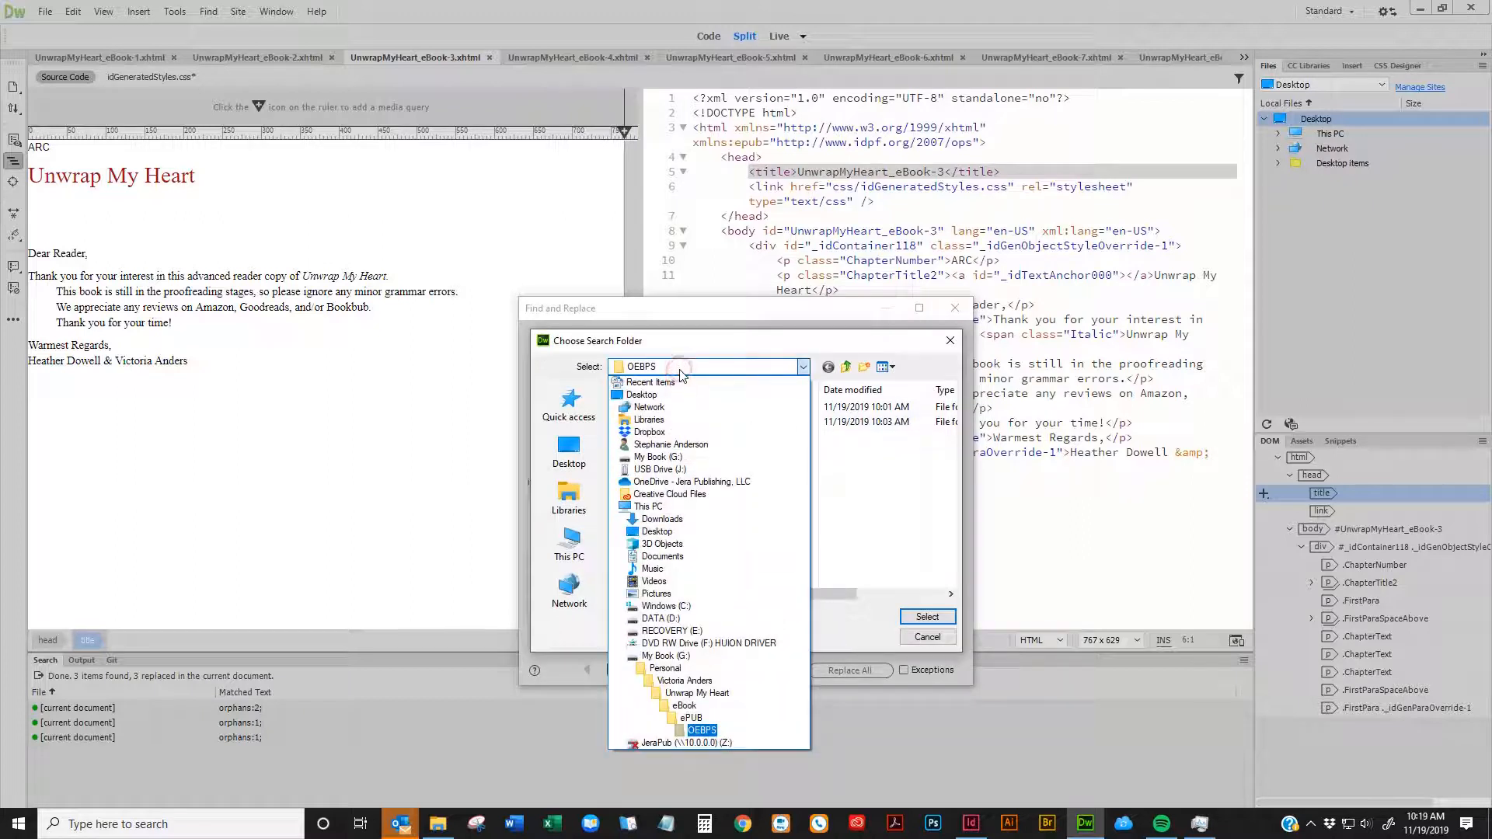
left_click(702, 729)
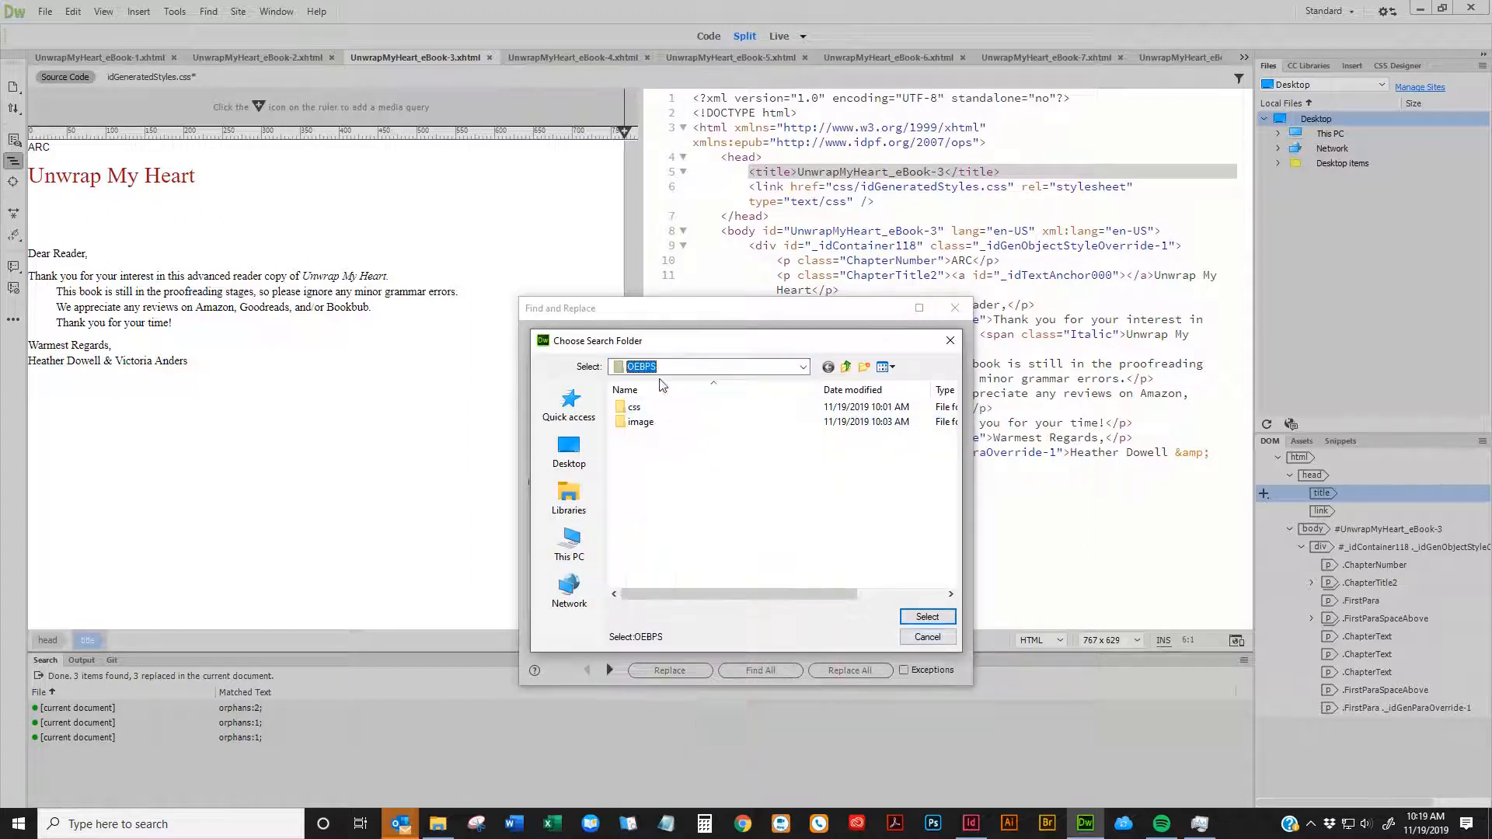
left_click(923, 616)
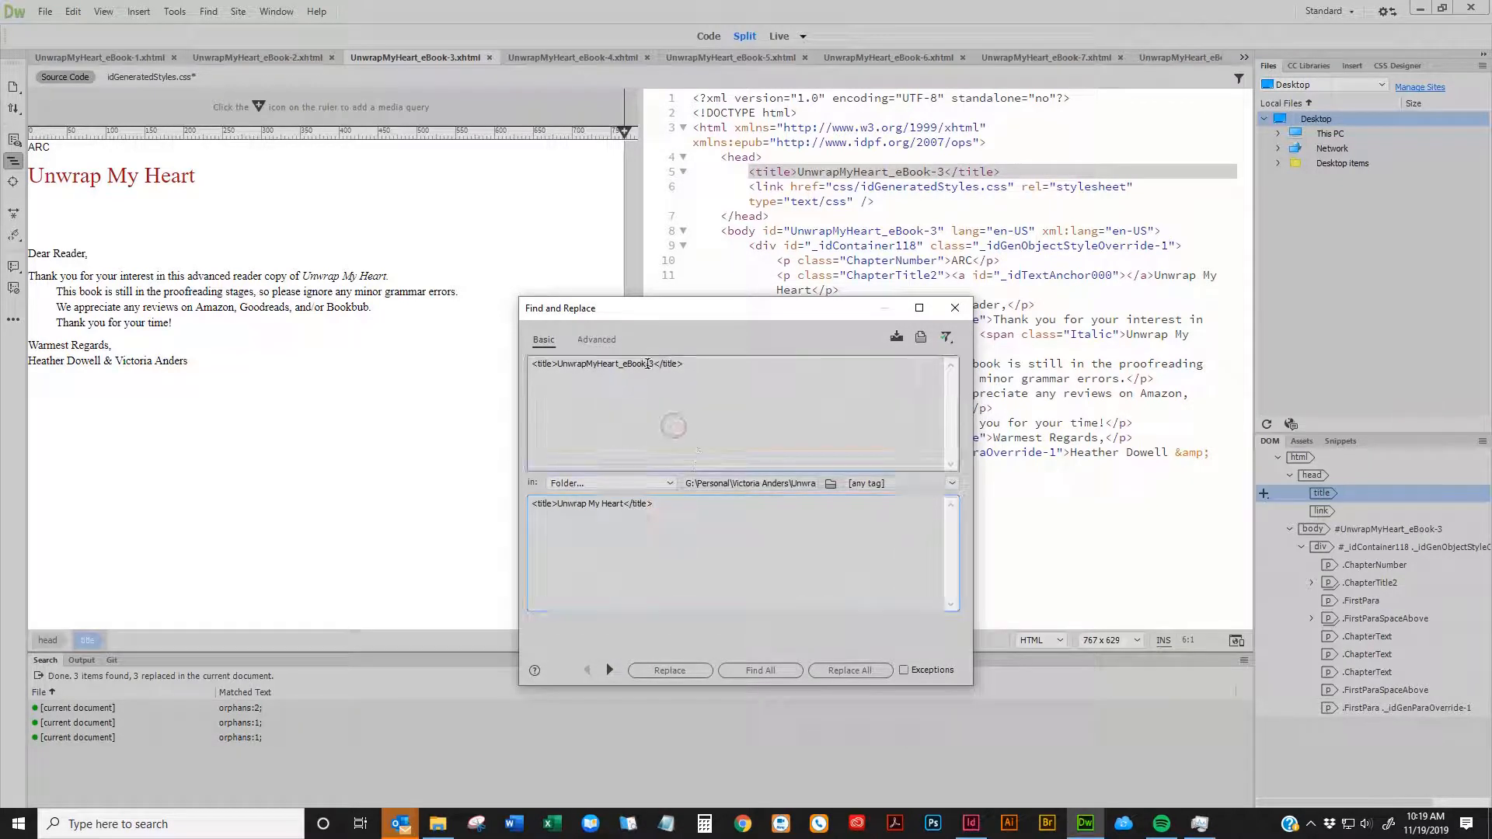
Replace the number 3 in the title search text with the wildcard (.*?), giving <title>UnwrapMyHeart_eBook-(.*?)</title>
left_click(656, 362)
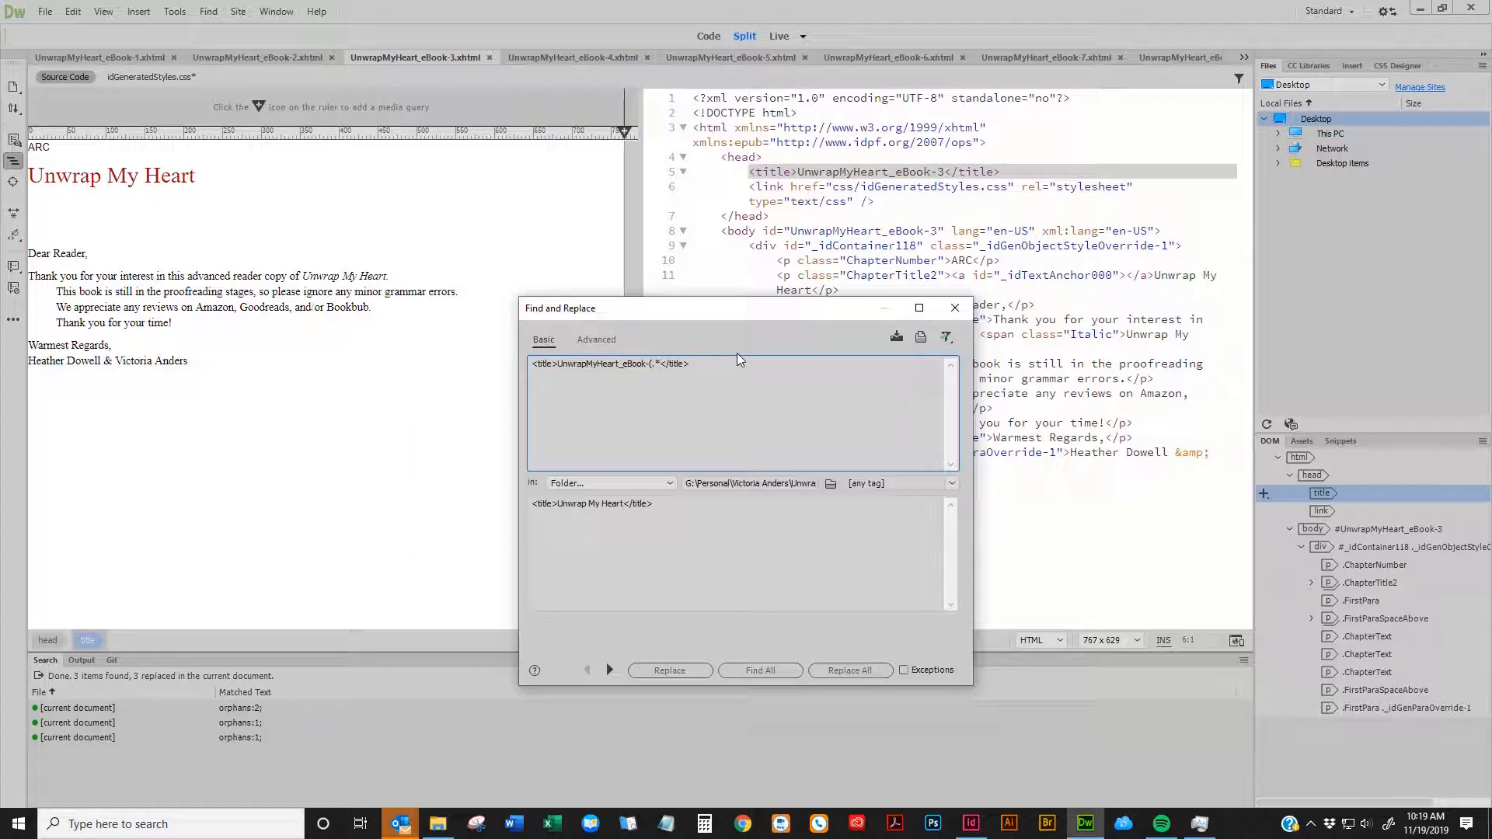
type("?)")
left_click_drag(651, 364, 505, 365)
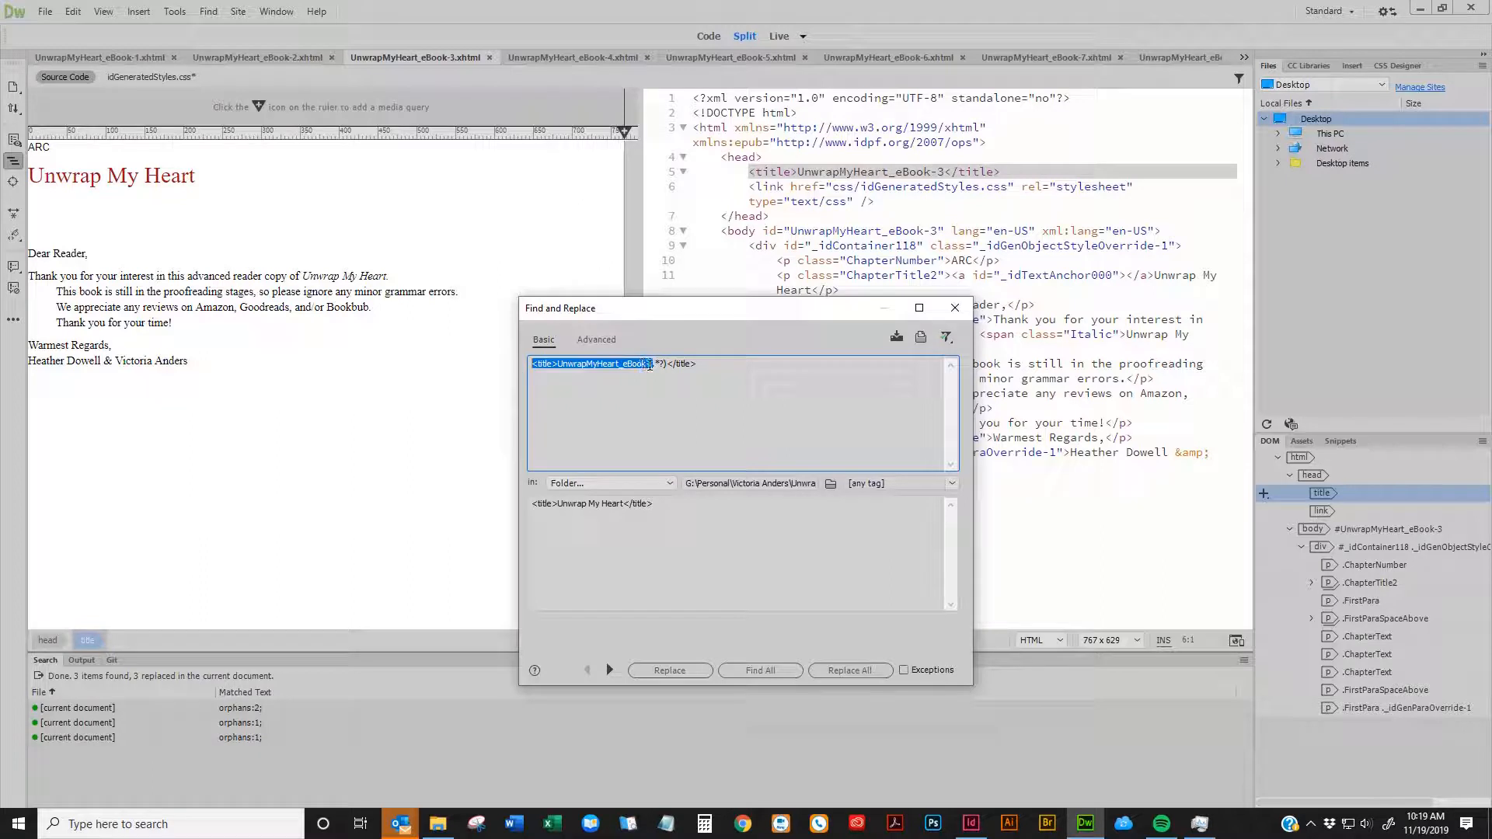
left_click(670, 362)
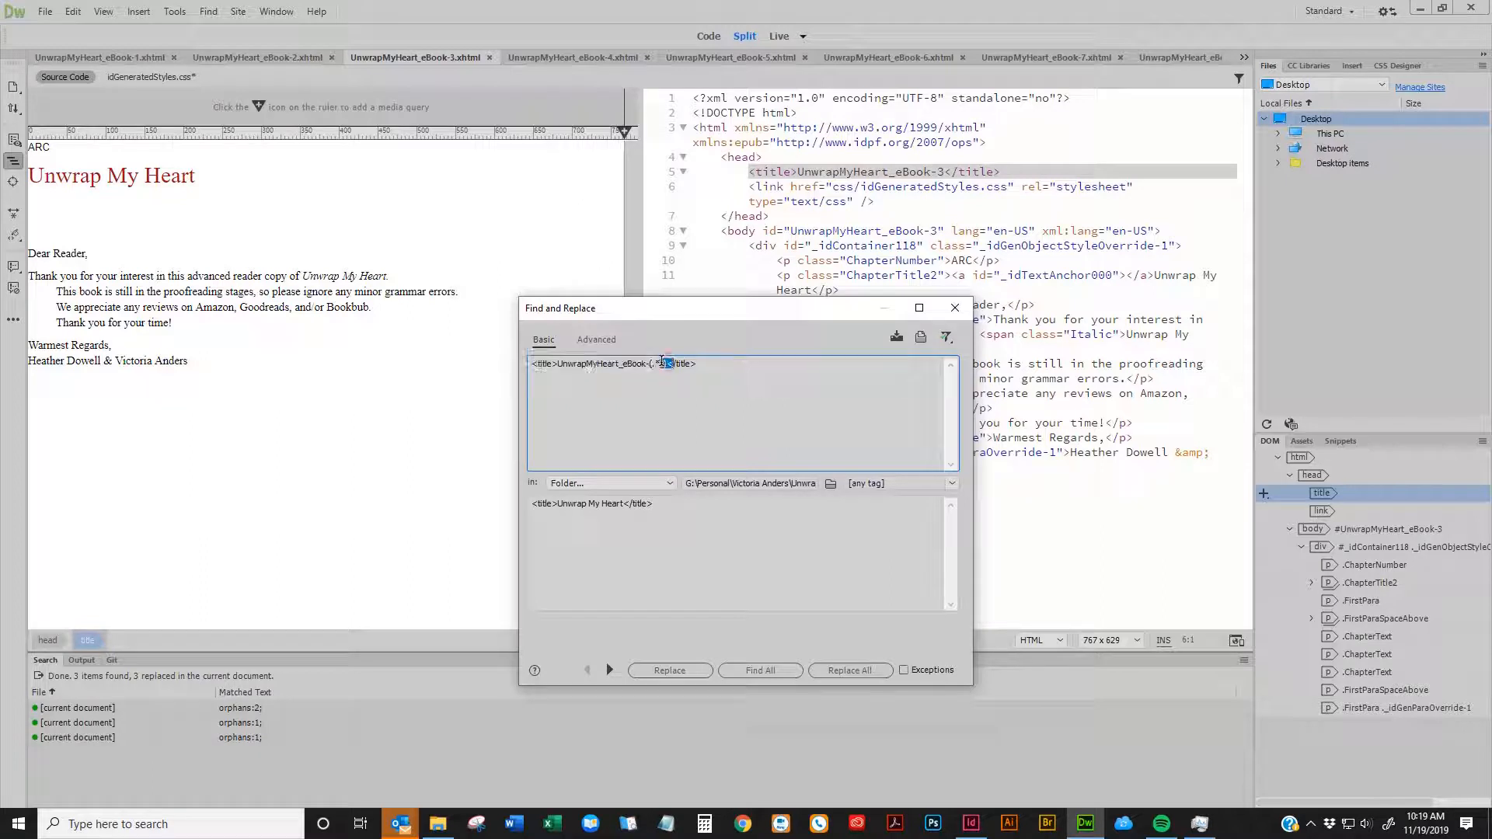
type("?")
left_click_drag(668, 363, 733, 363)
left_click(727, 365)
Replace all matching title tags in the OEBPS folder with <title>Unwrap My Heart</title>, accepting the change in unopened documents
left_click(671, 508)
left_click_drag(670, 508, 511, 506)
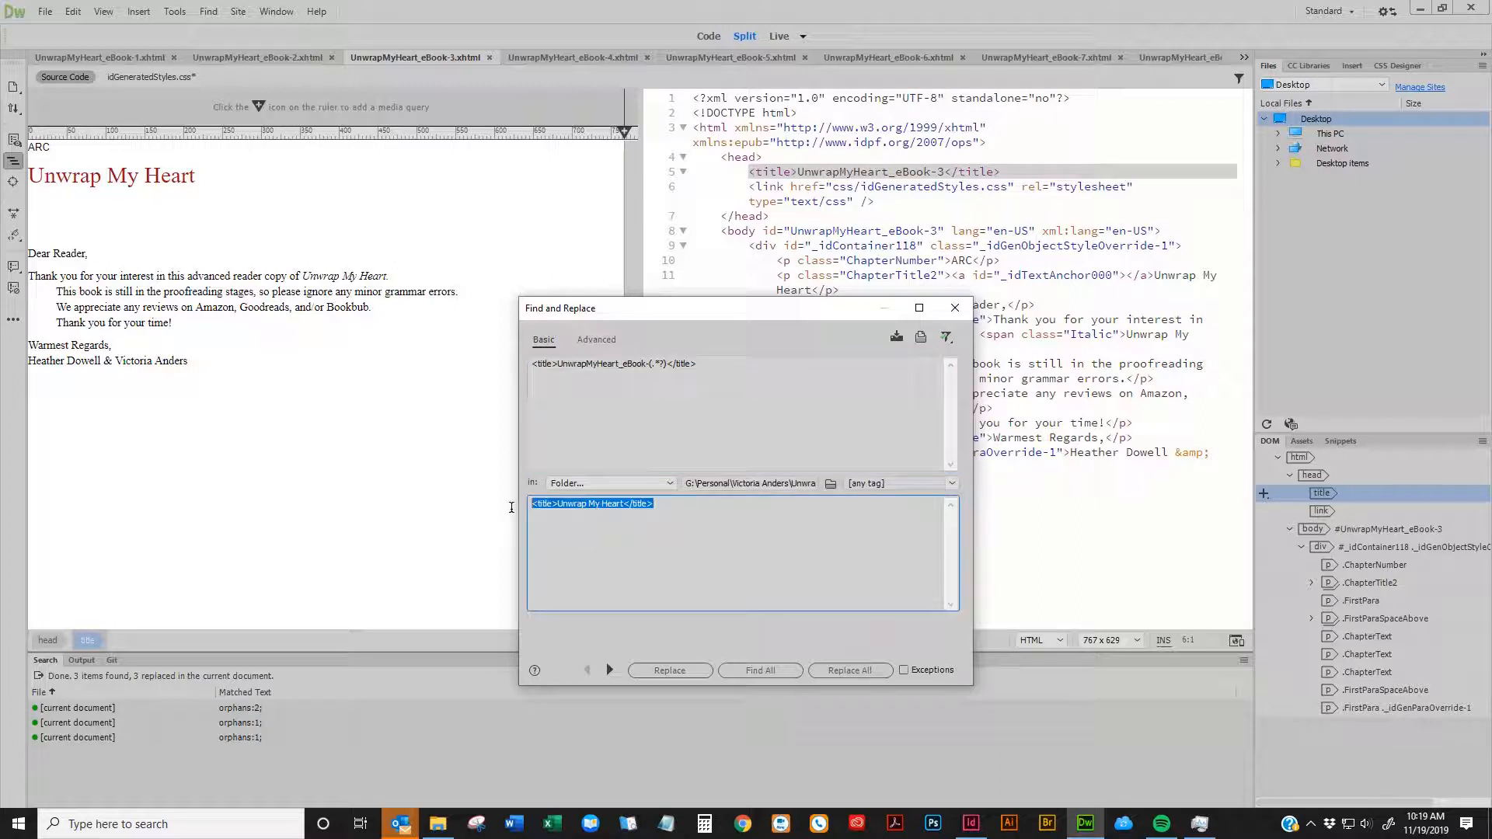
left_click(670, 504)
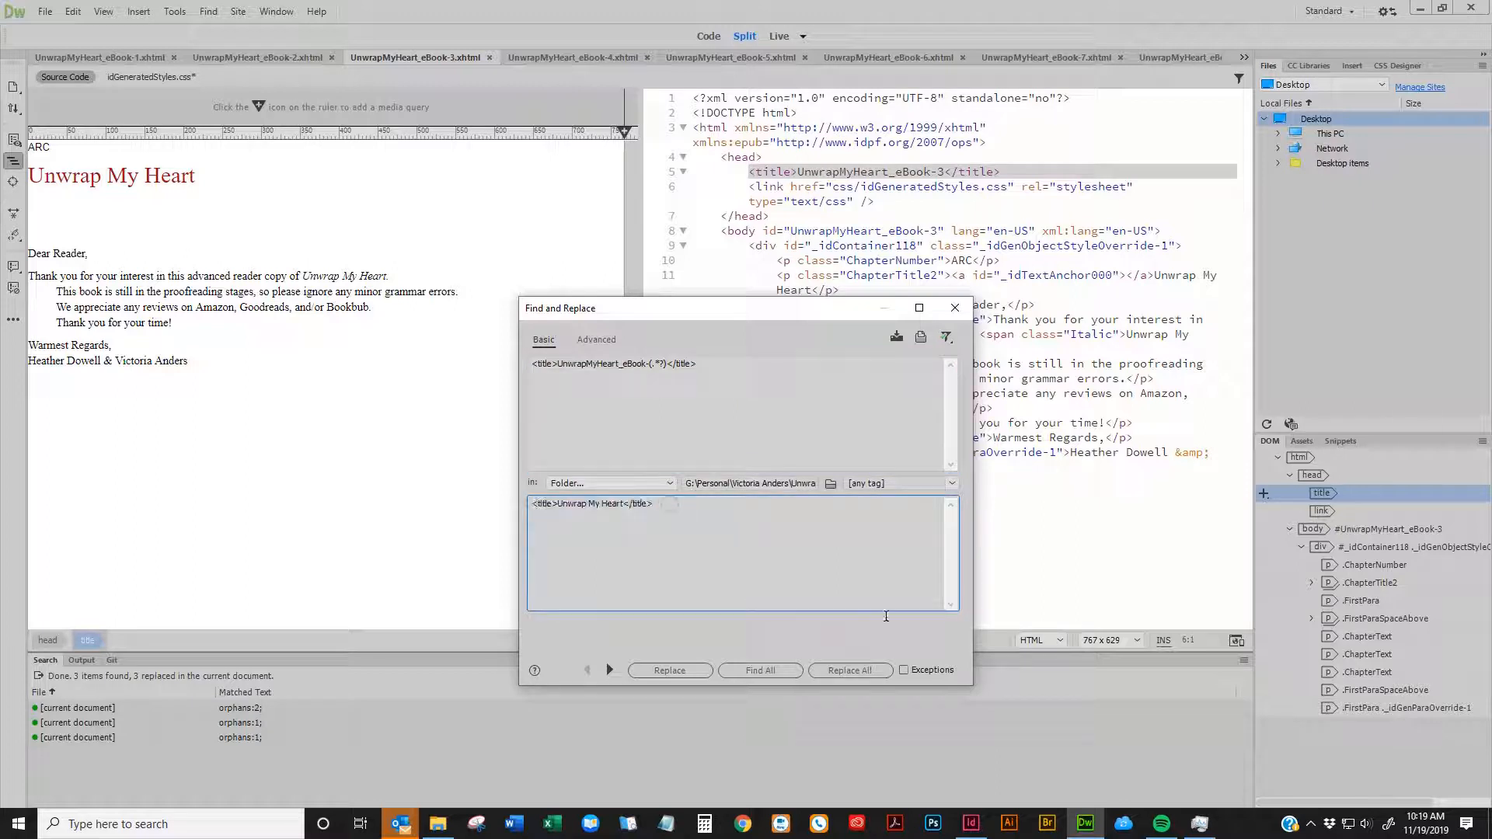
left_click(850, 670)
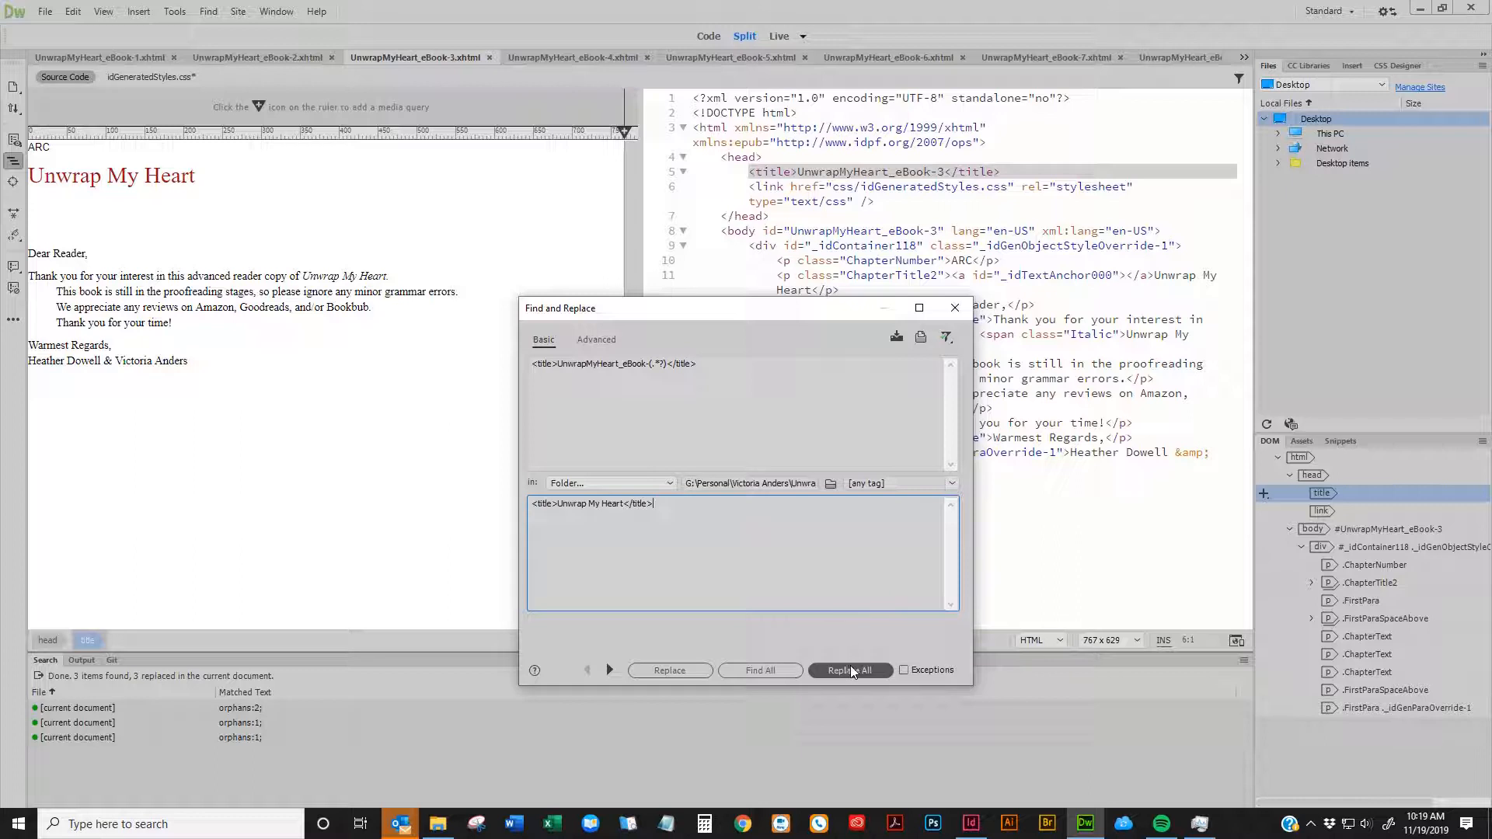
left_click(850, 670)
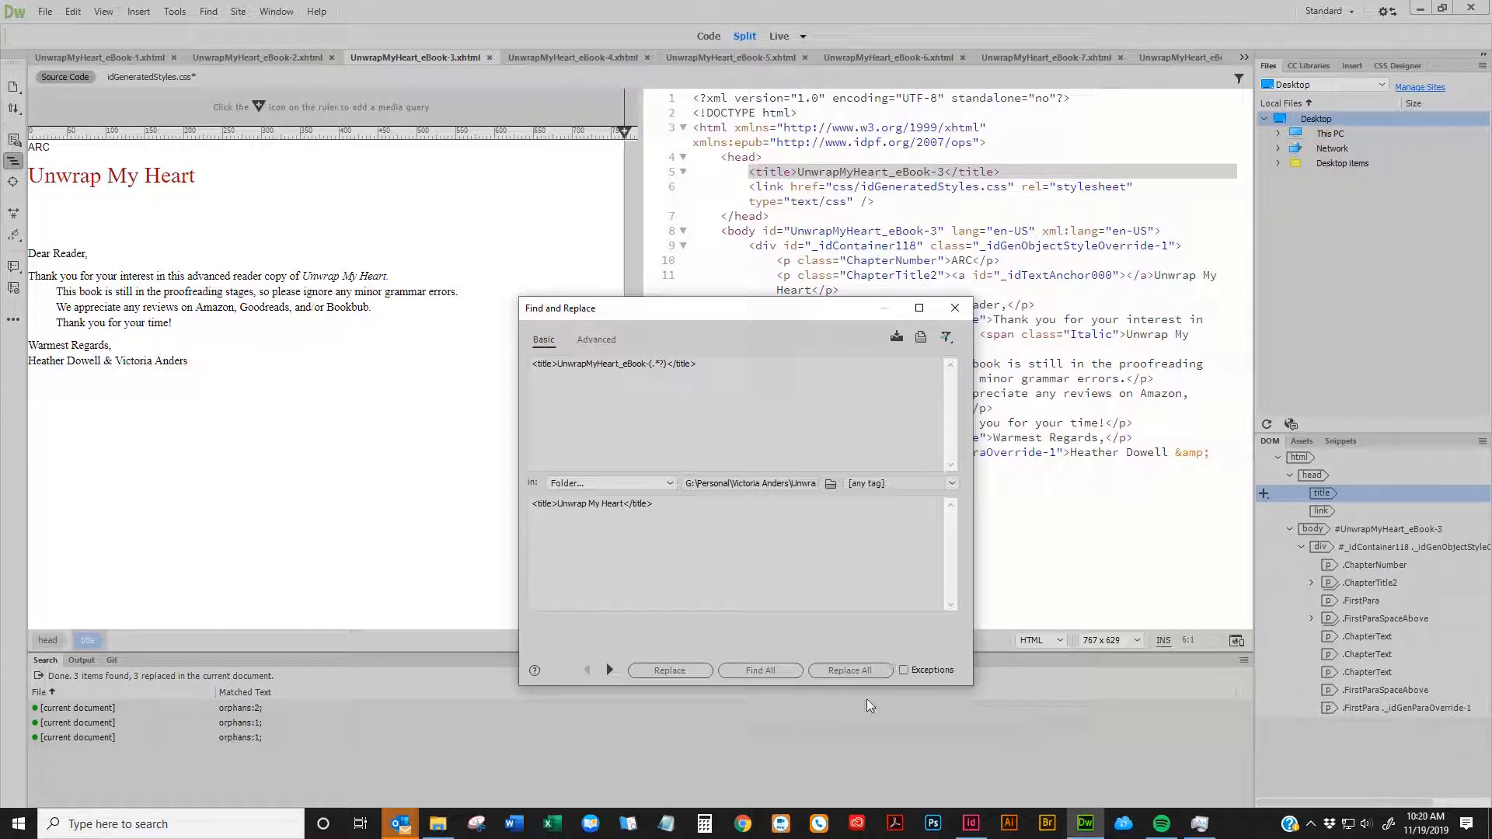
left_click(863, 673)
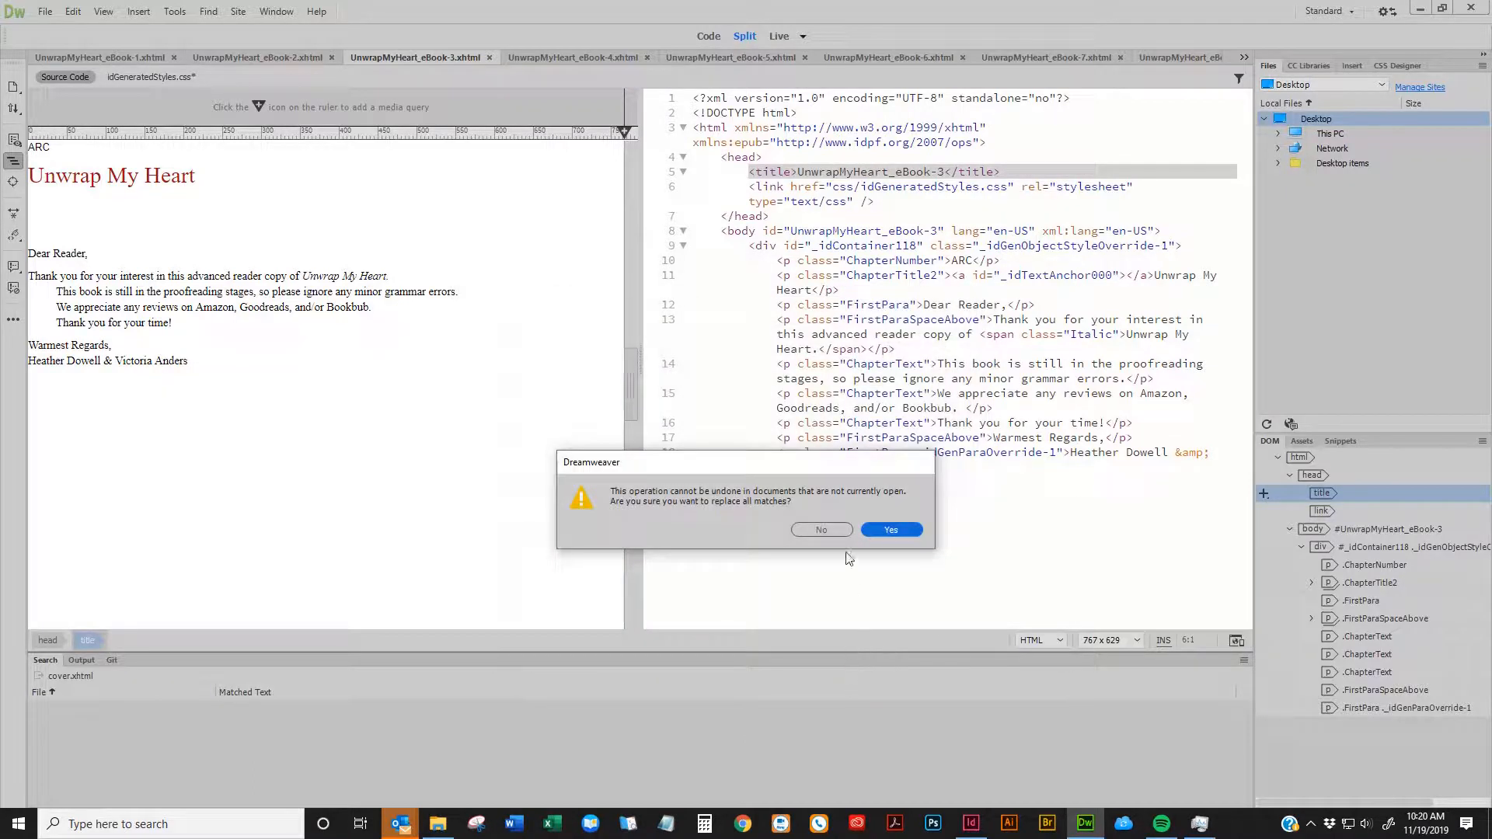
left_click(886, 530)
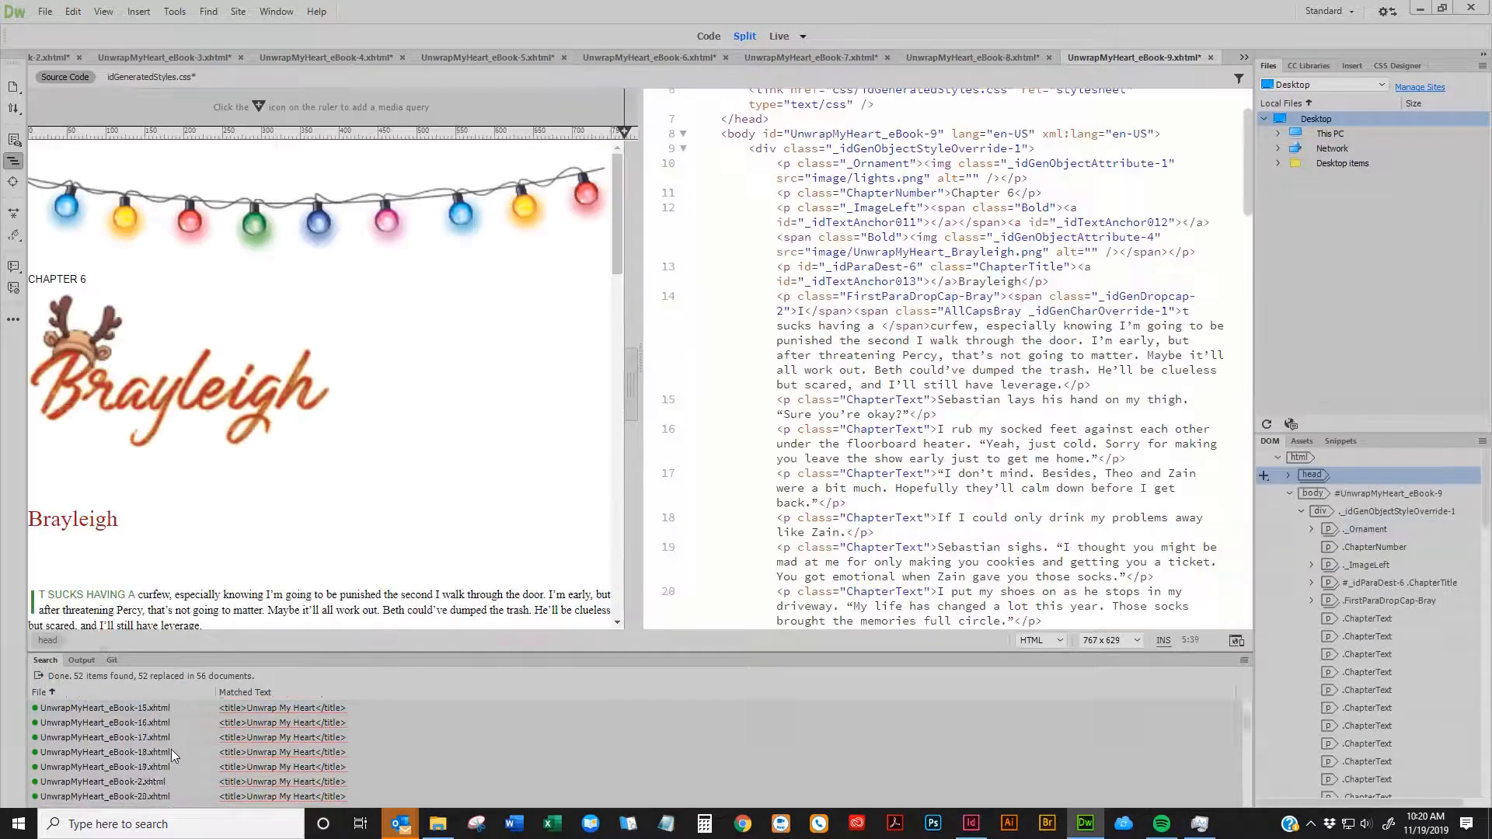
Check the replaced title tags in the search results and in the heads of UnwrapMyHeart_eBook-9.xhtml and UnwrapMyHeart_eBook-8.xhtml
scroll(175, 762, "down", 3)
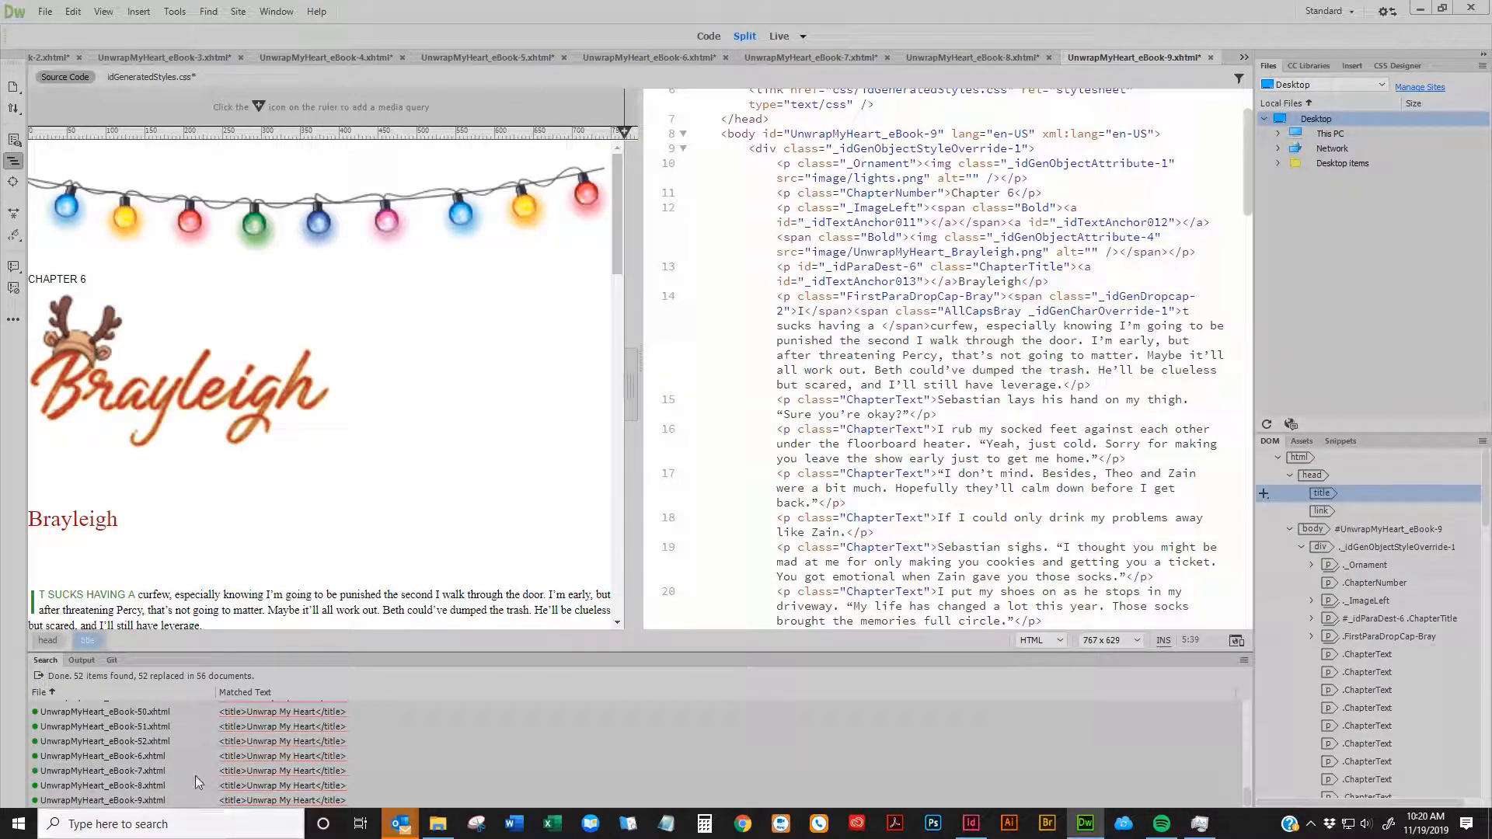
scroll(194, 775, "up", 9)
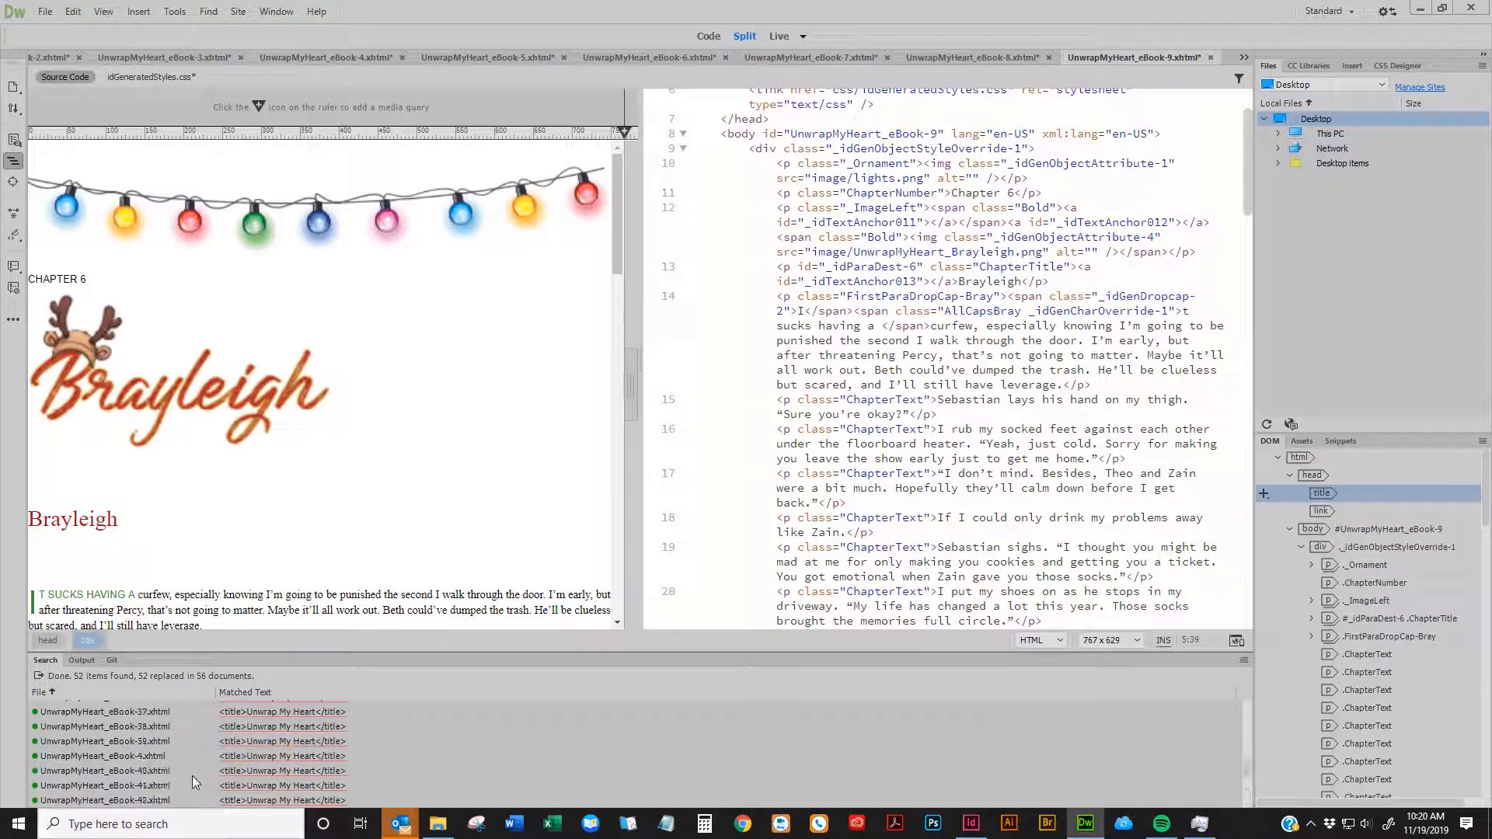
left_click(875, 325)
scroll(894, 233, "up", 2)
left_click_drag(962, 174, 750, 173)
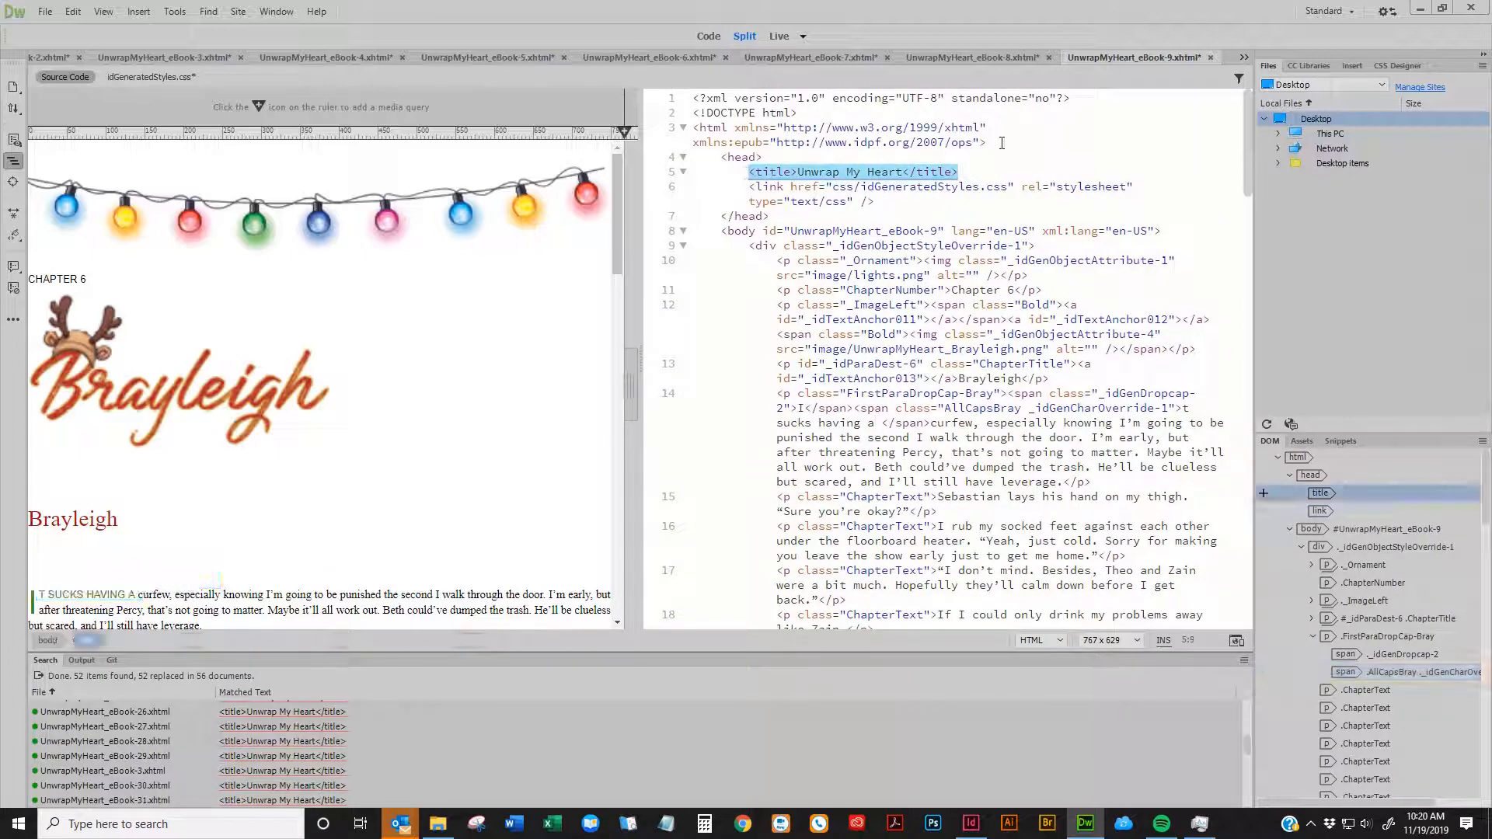
left_click(990, 57)
scroll(990, 180, "up", 3)
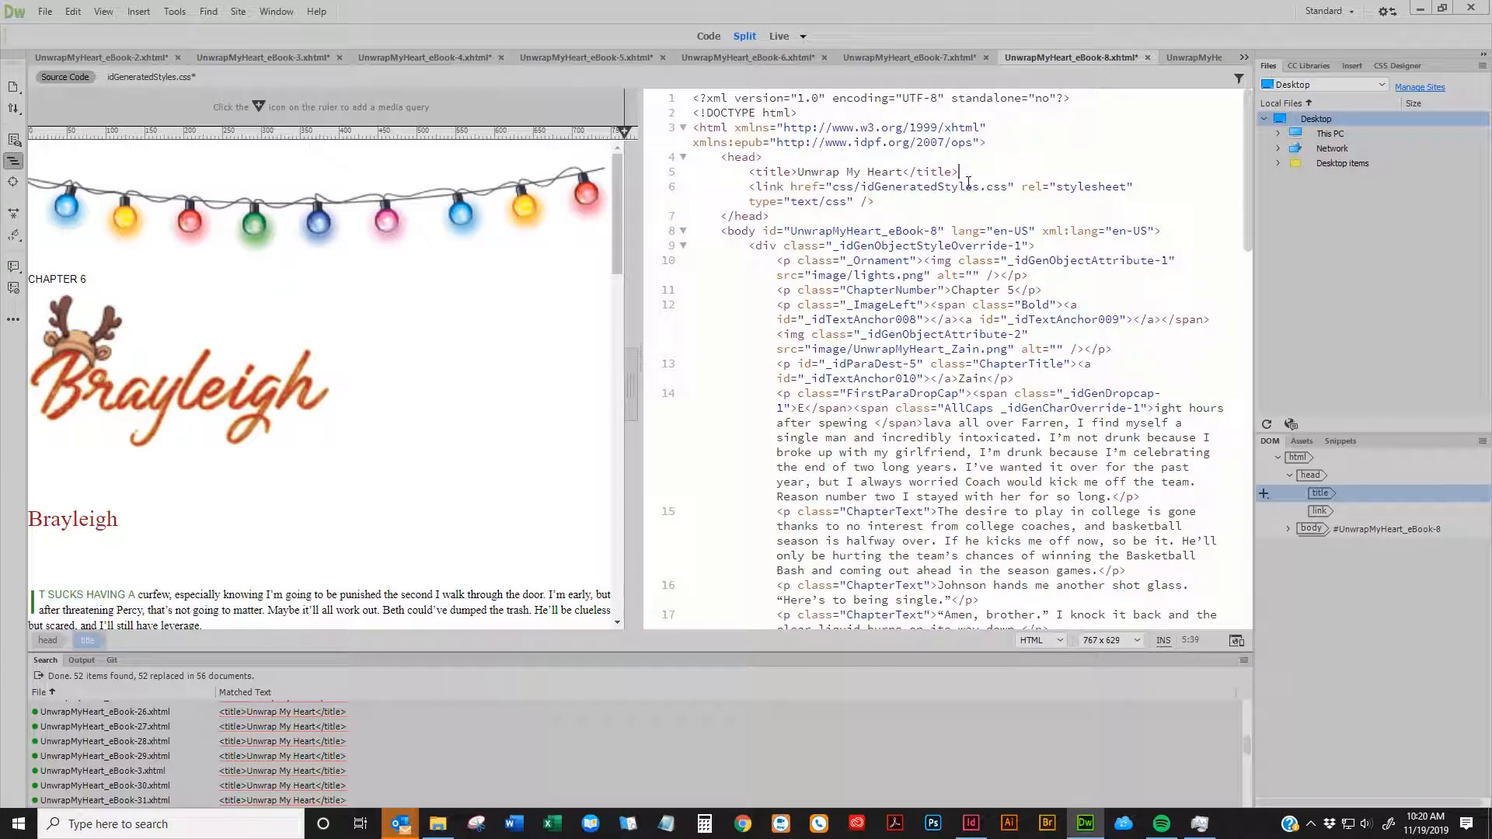
left_click_drag(963, 173, 750, 173)
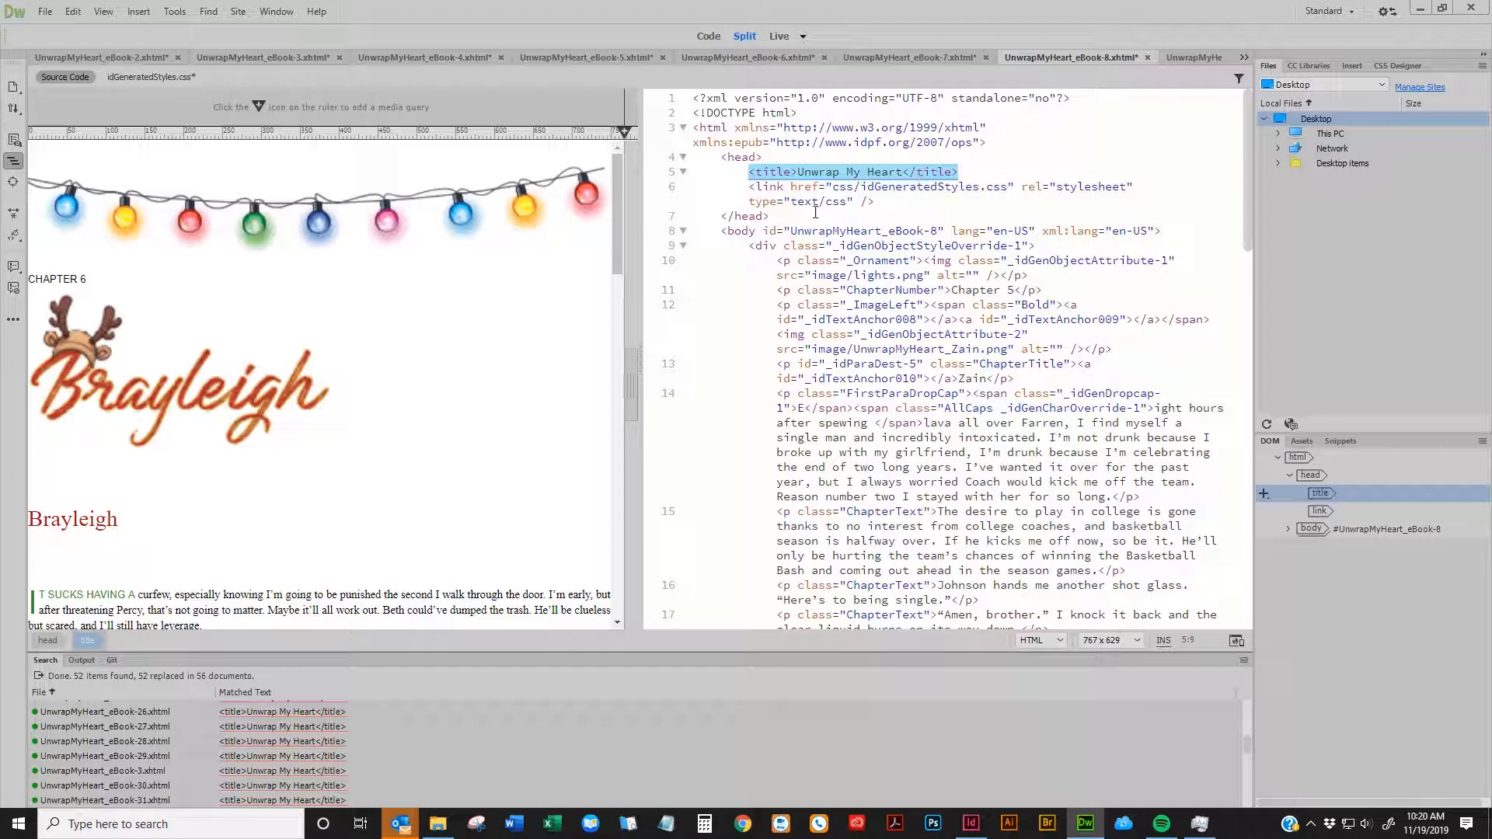
Compare the chapter headings of UnwrapMyHeart_eBook-8.xhtml and UnwrapMyHeart_eBook-9.xhtml, selecting the latter's Brayleigh chapter title to locate its code
left_click(502, 397)
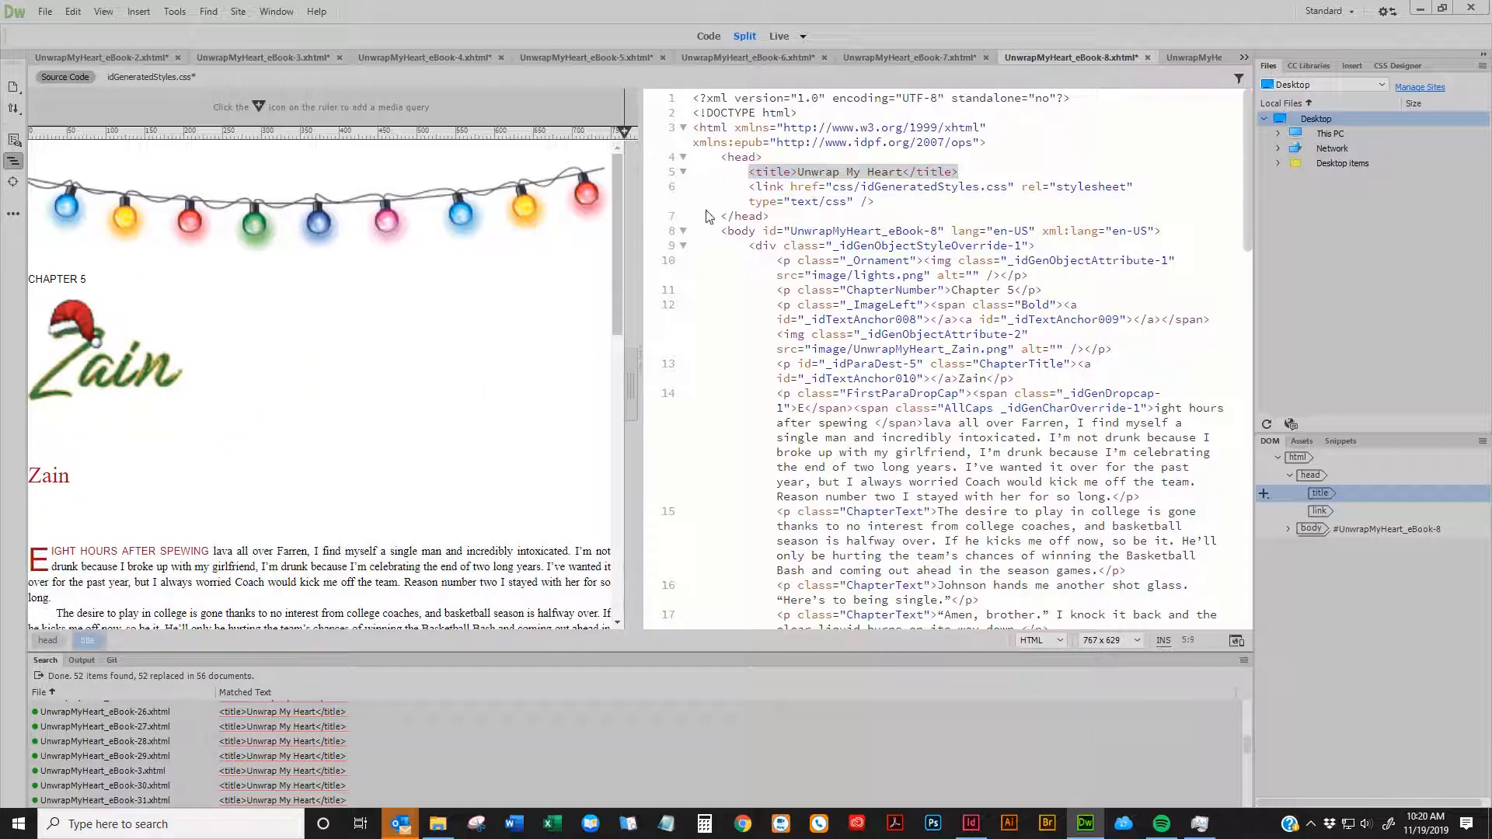
left_click(1181, 57)
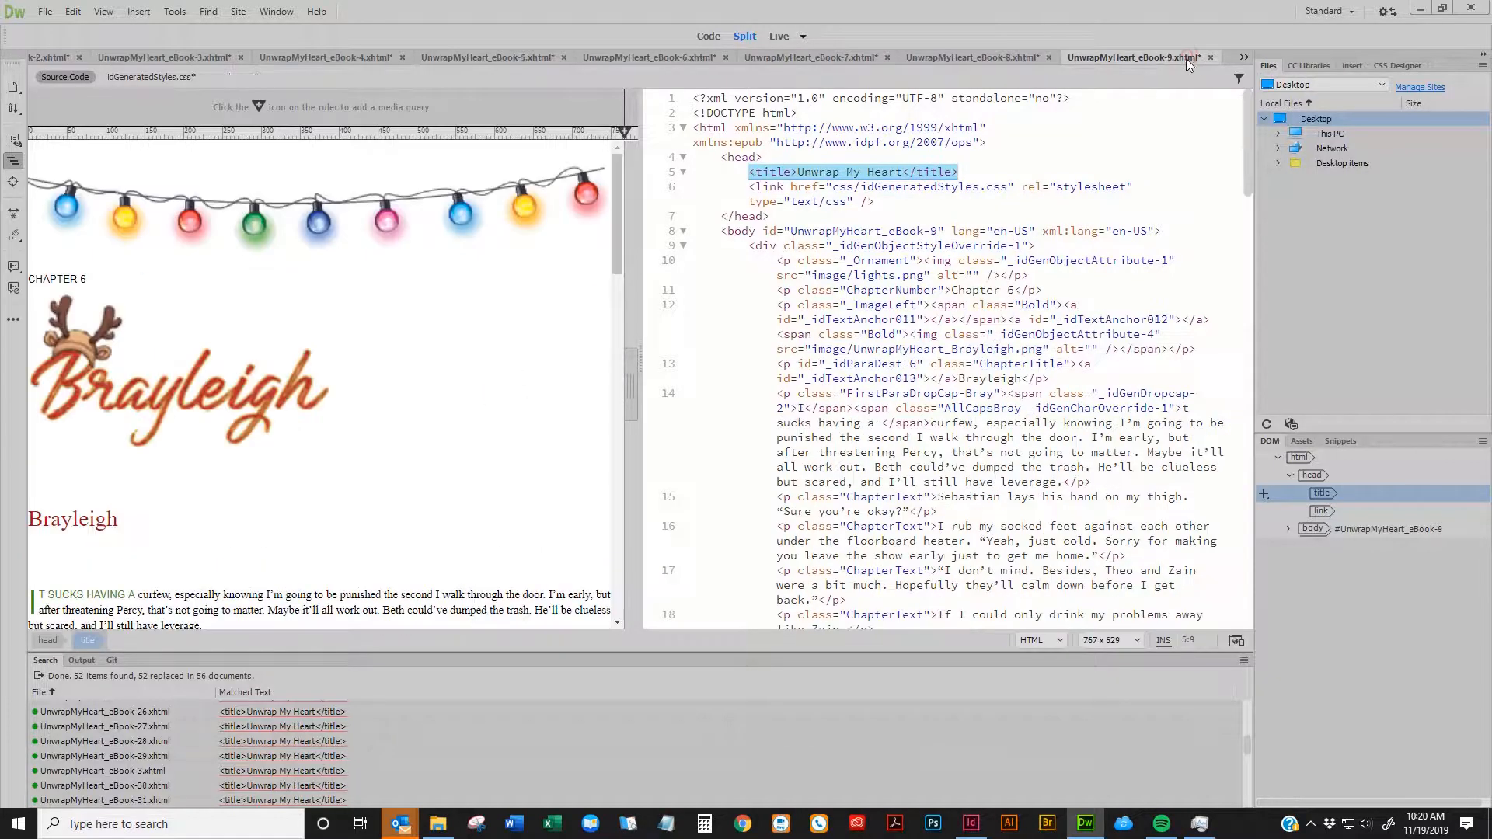
left_click(183, 507)
double_click(74, 520)
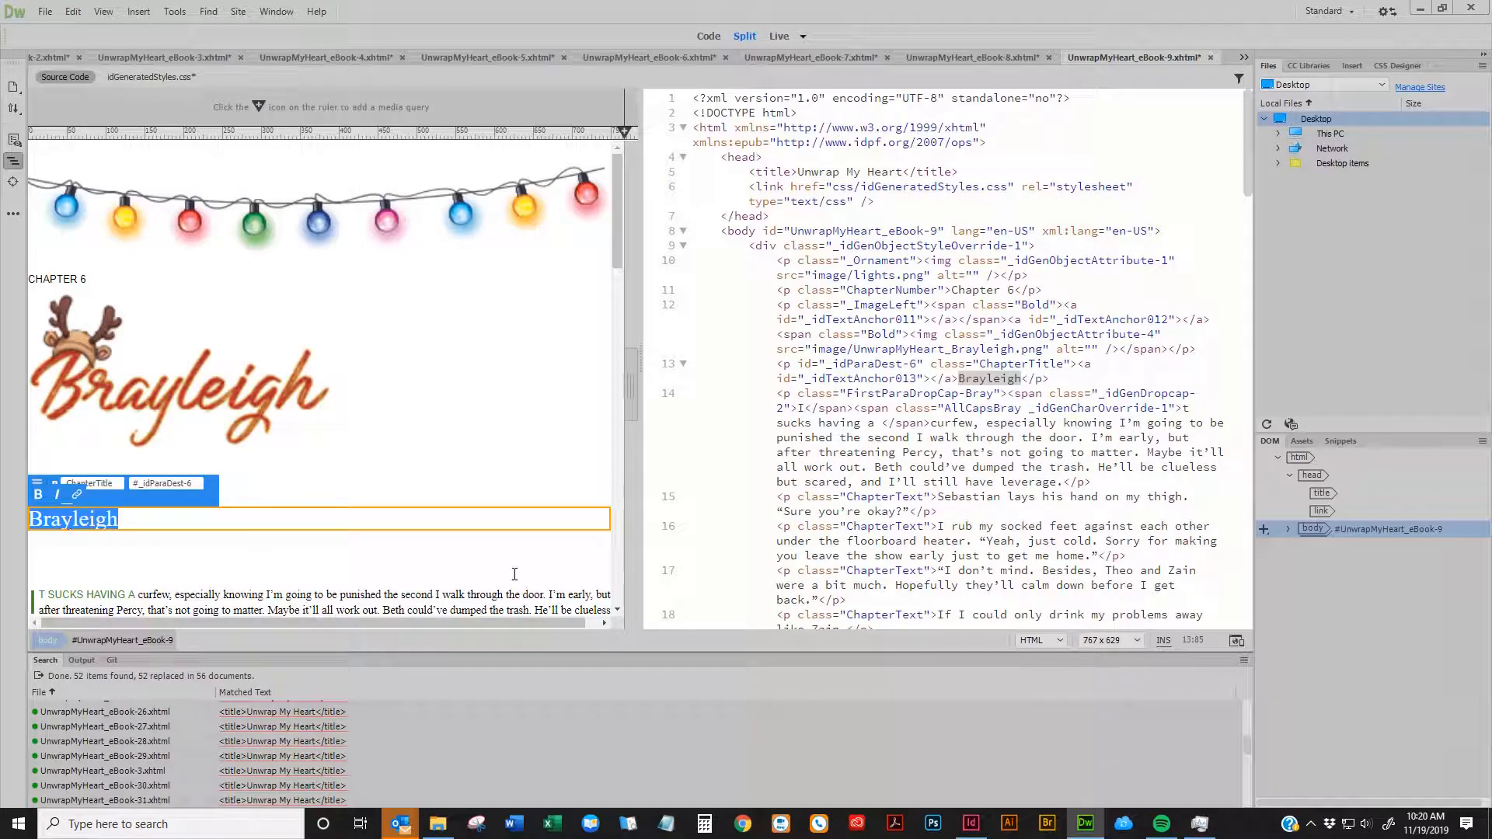
Open UnwrapMyHeart_eBook-49.xhtml from the OEBPS folder in Dreamweaver and locate its chapter title paragraph
left_click(437, 824)
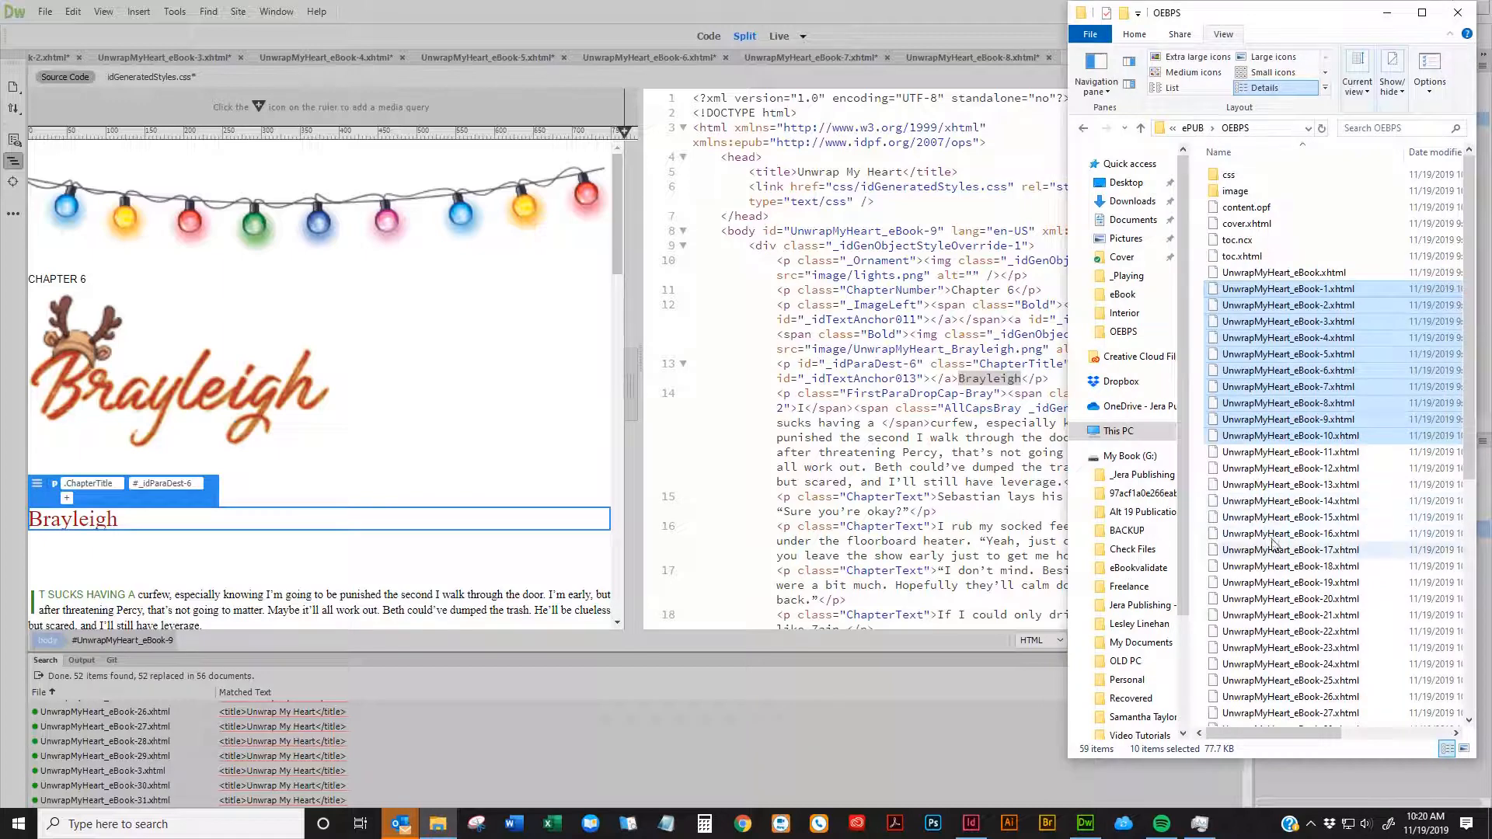
scroll(1271, 544, "down", 8)
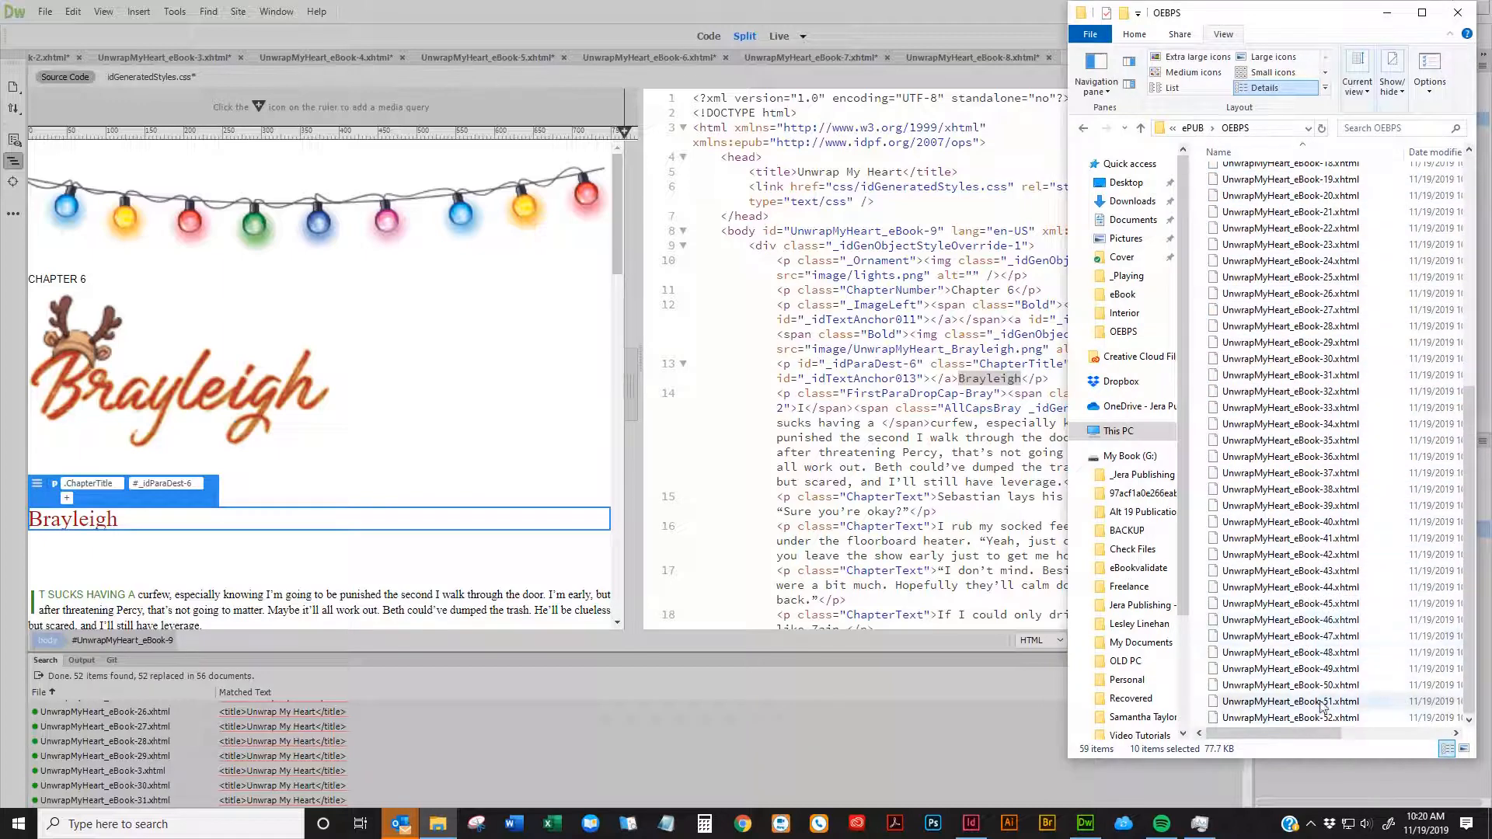
double_click(1317, 669)
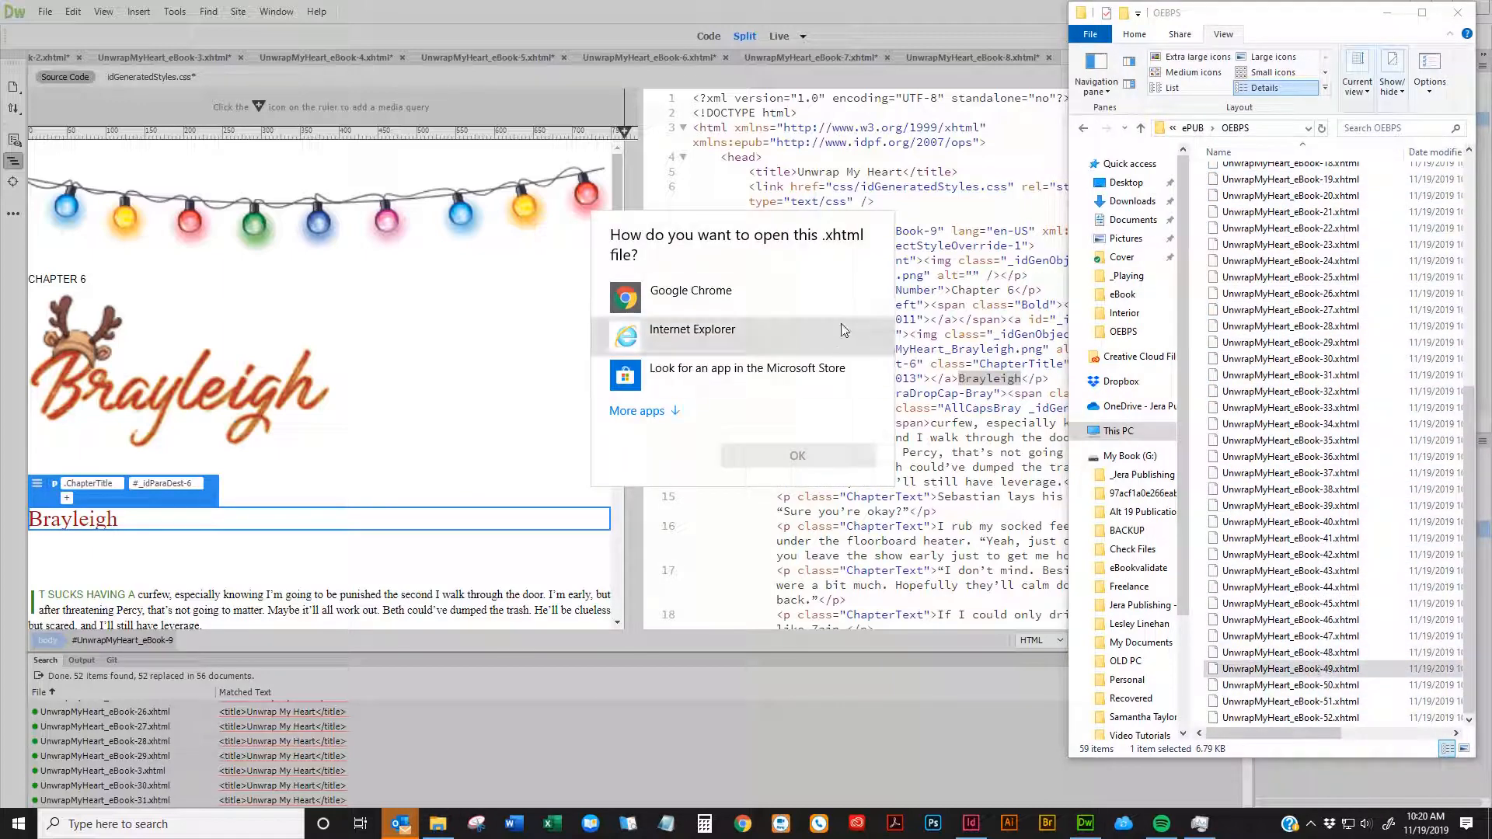
left_click(962, 244)
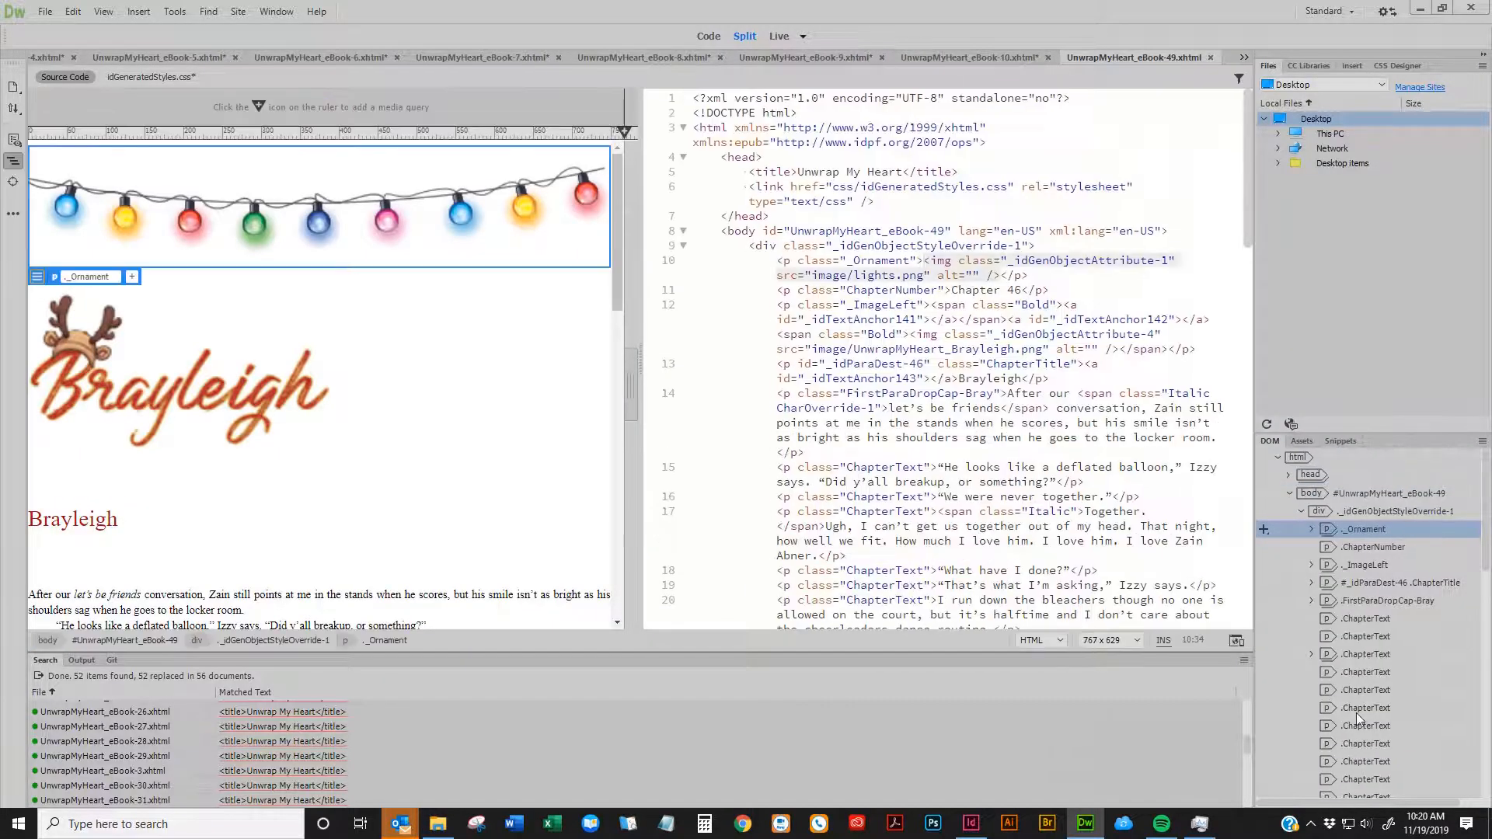
left_click(272, 521)
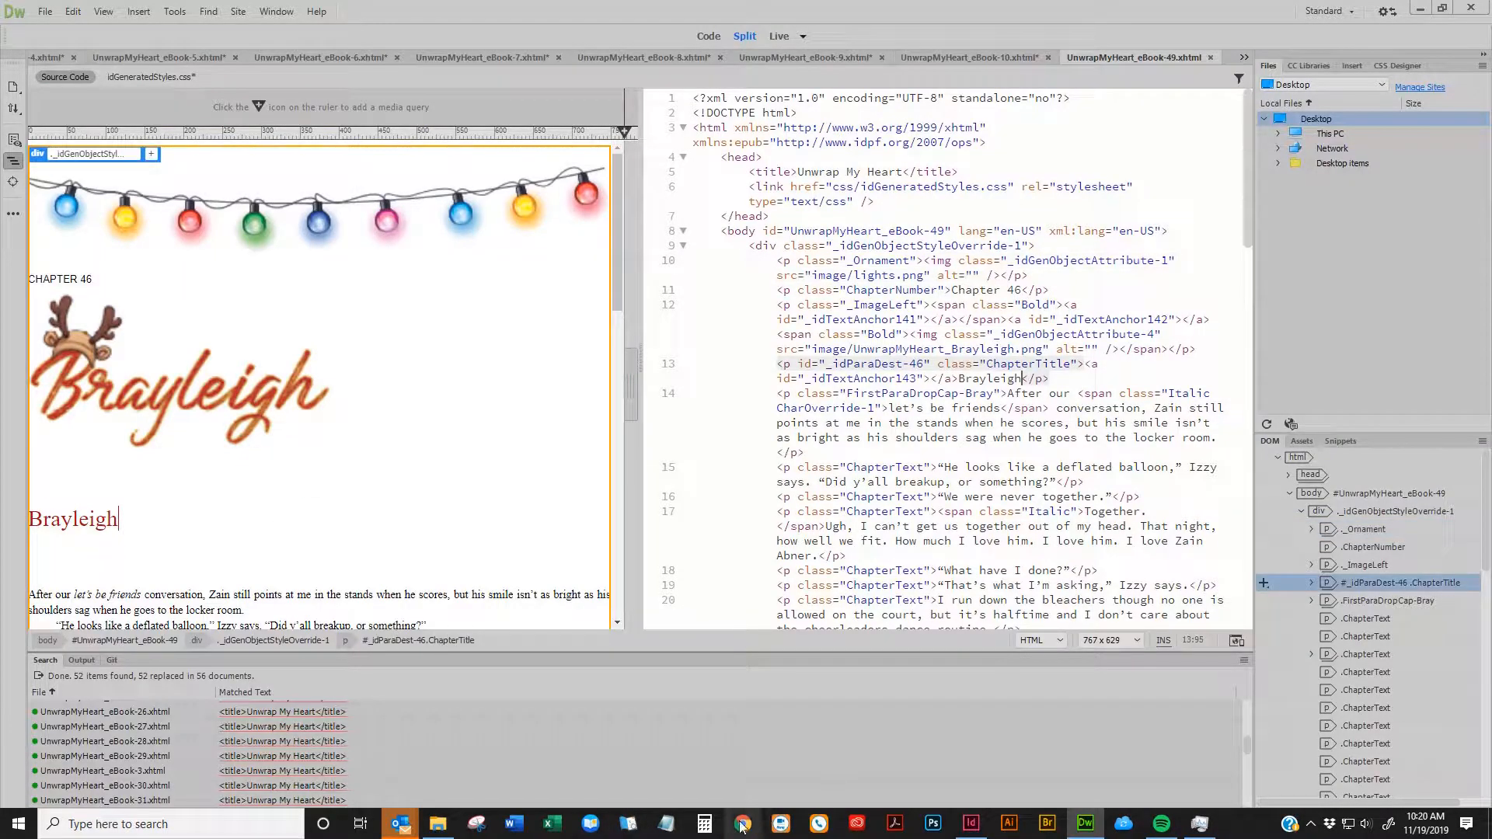
Open UnwrapMyHeart_eBook-50.xhtml from the OEBPS folder in Dreamweaver and locate its chapter title paragraph
left_click(436, 825)
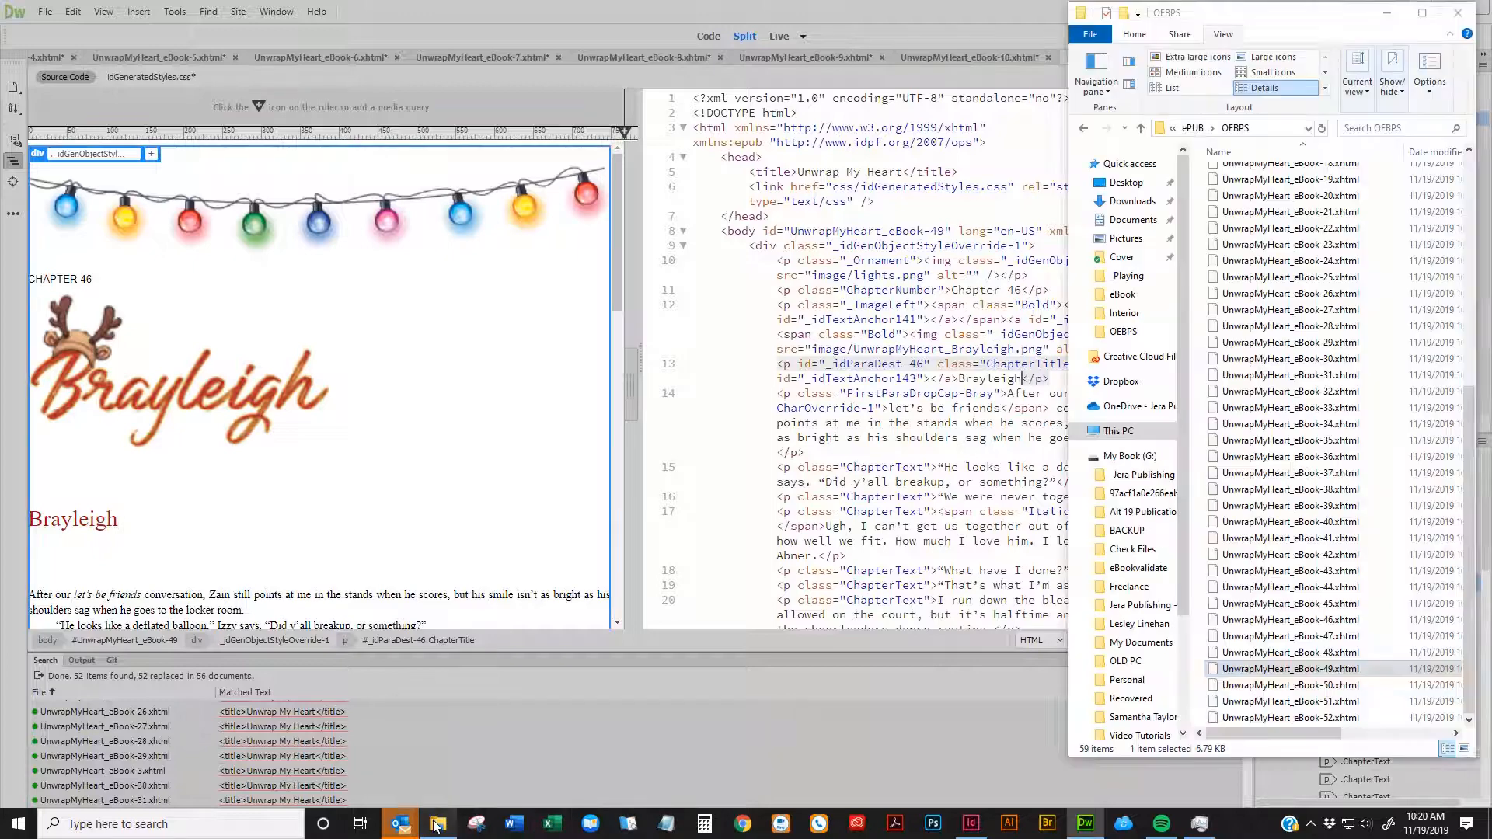
left_click_drag(1304, 687, 604, 36)
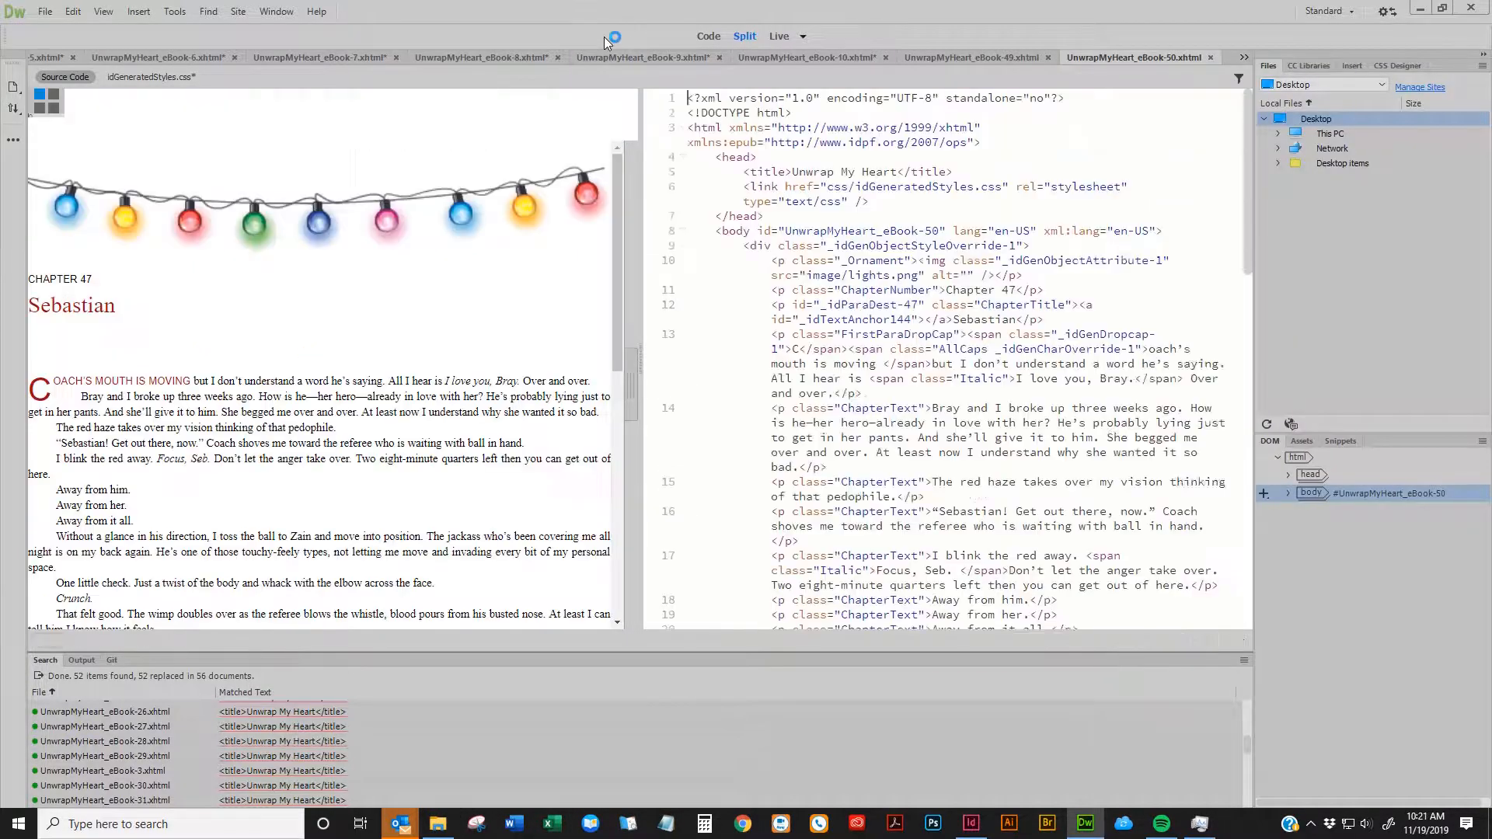
left_click(160, 307)
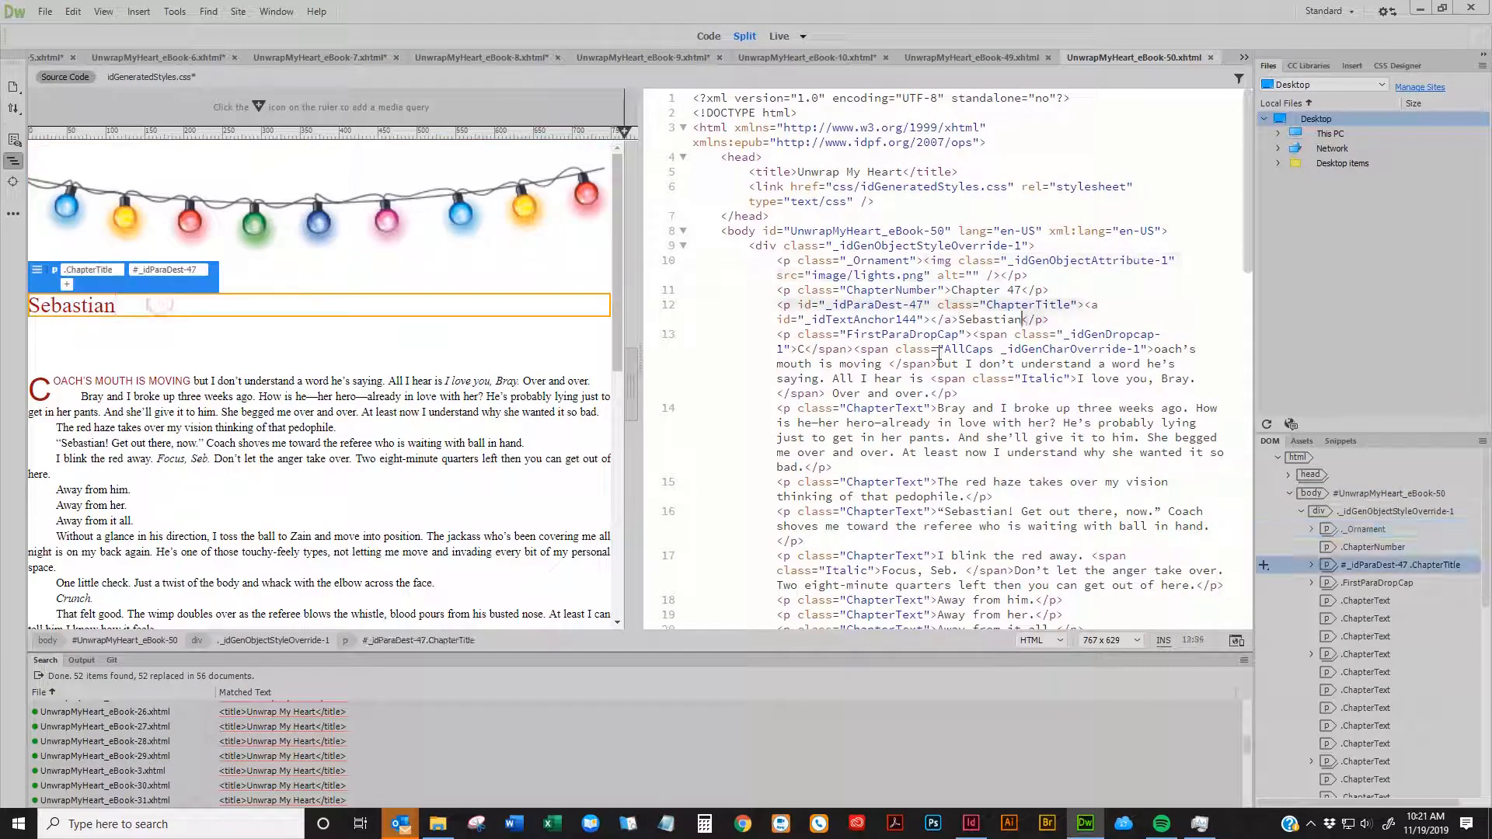
Copy the Chapter 47 ChapterNumber and ChapterTitle paragraphs from UnwrapMyHeart_eBook-50.xhtml into an untitled Notepad document
left_click_drag(1050, 319, 777, 290)
key("ctrl+c")
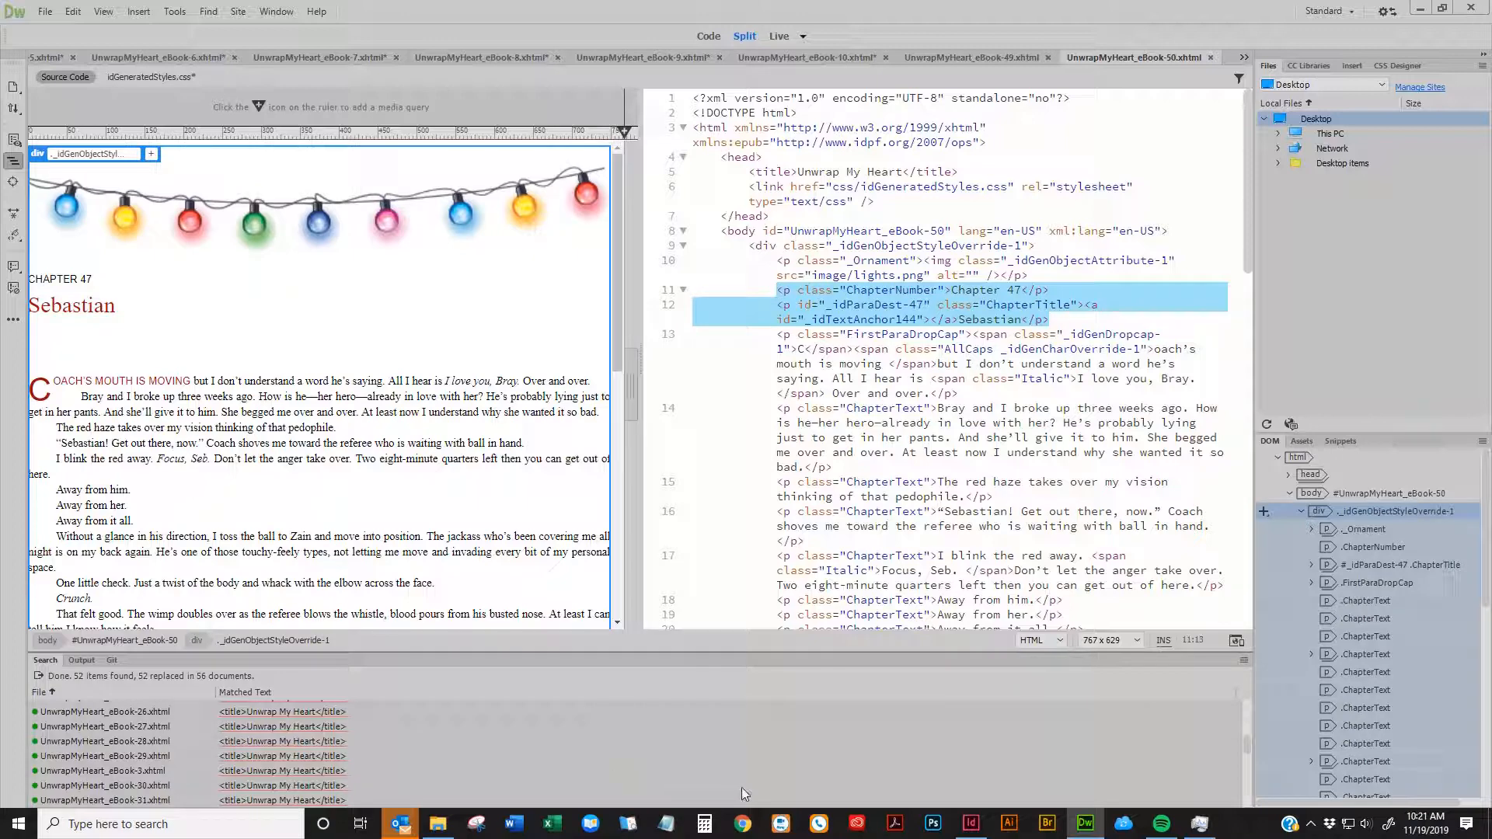
left_click(665, 823)
key("ctrl+v")
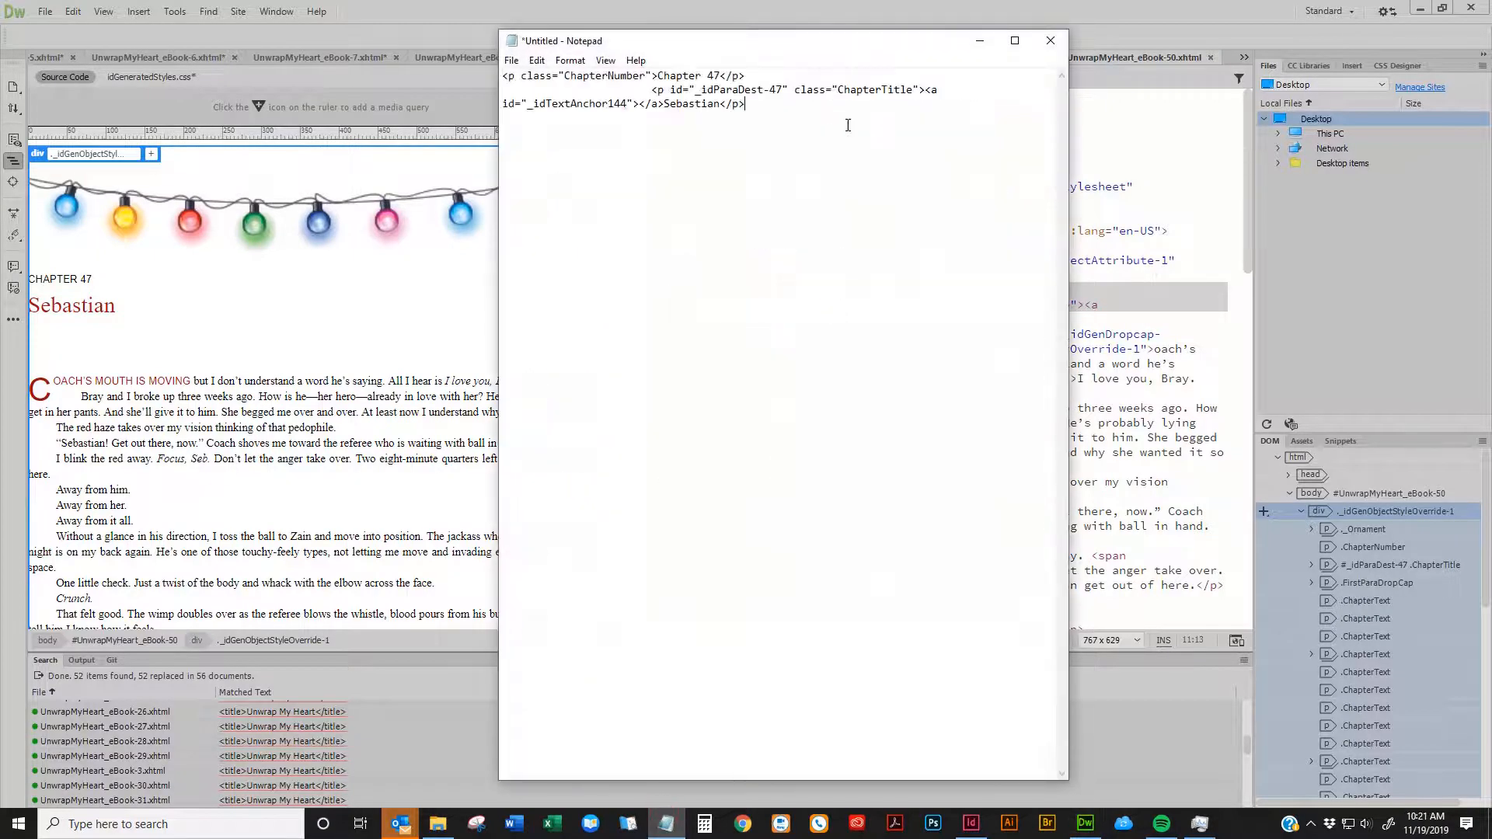
Copy the Brayleigh ChapterTitle paragraph from the code of UnwrapMyHeart_eBook-49.xhtml
left_click(853, 31)
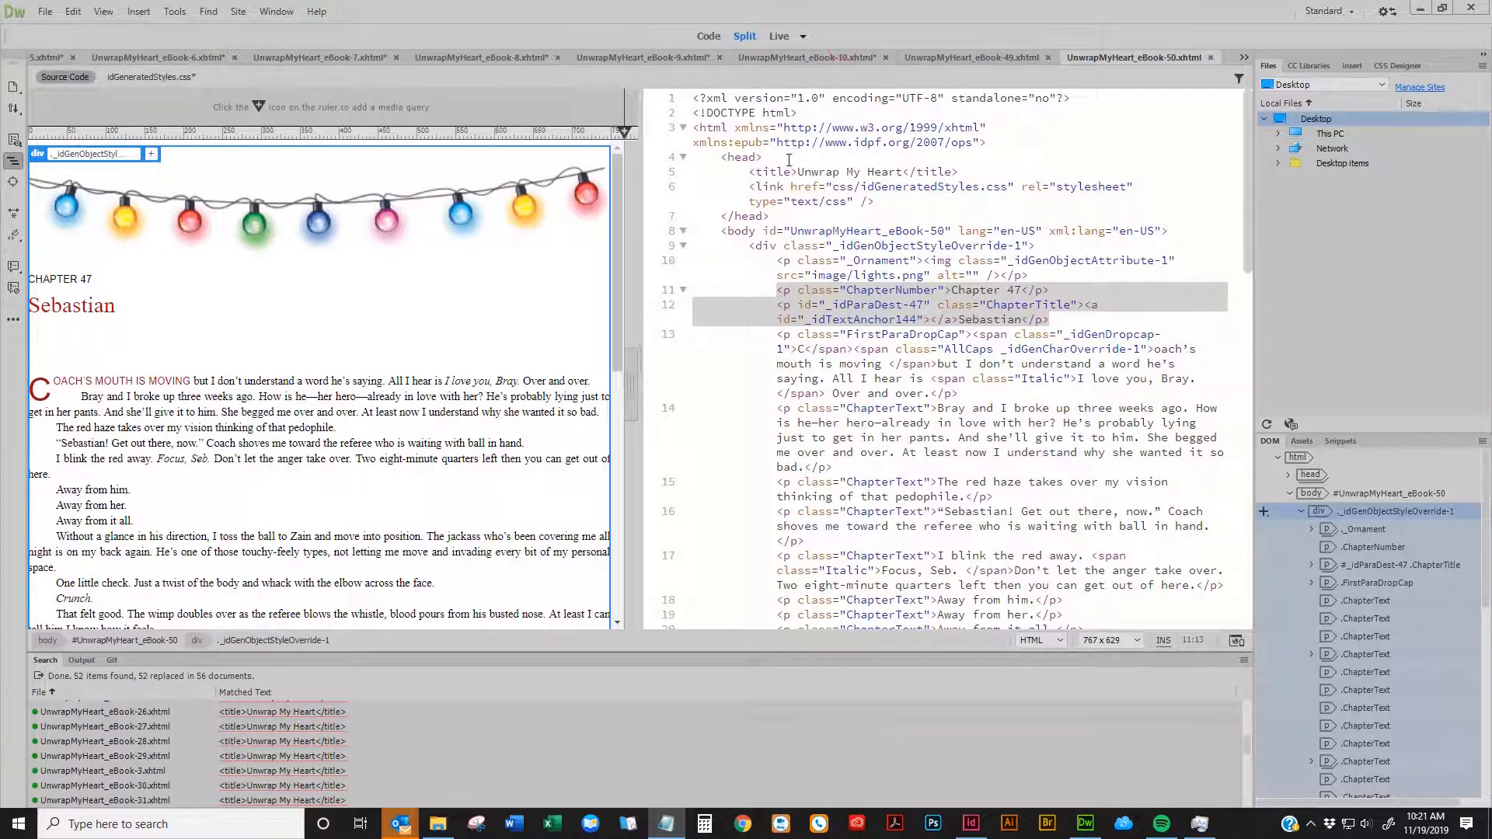
left_click(1002, 319)
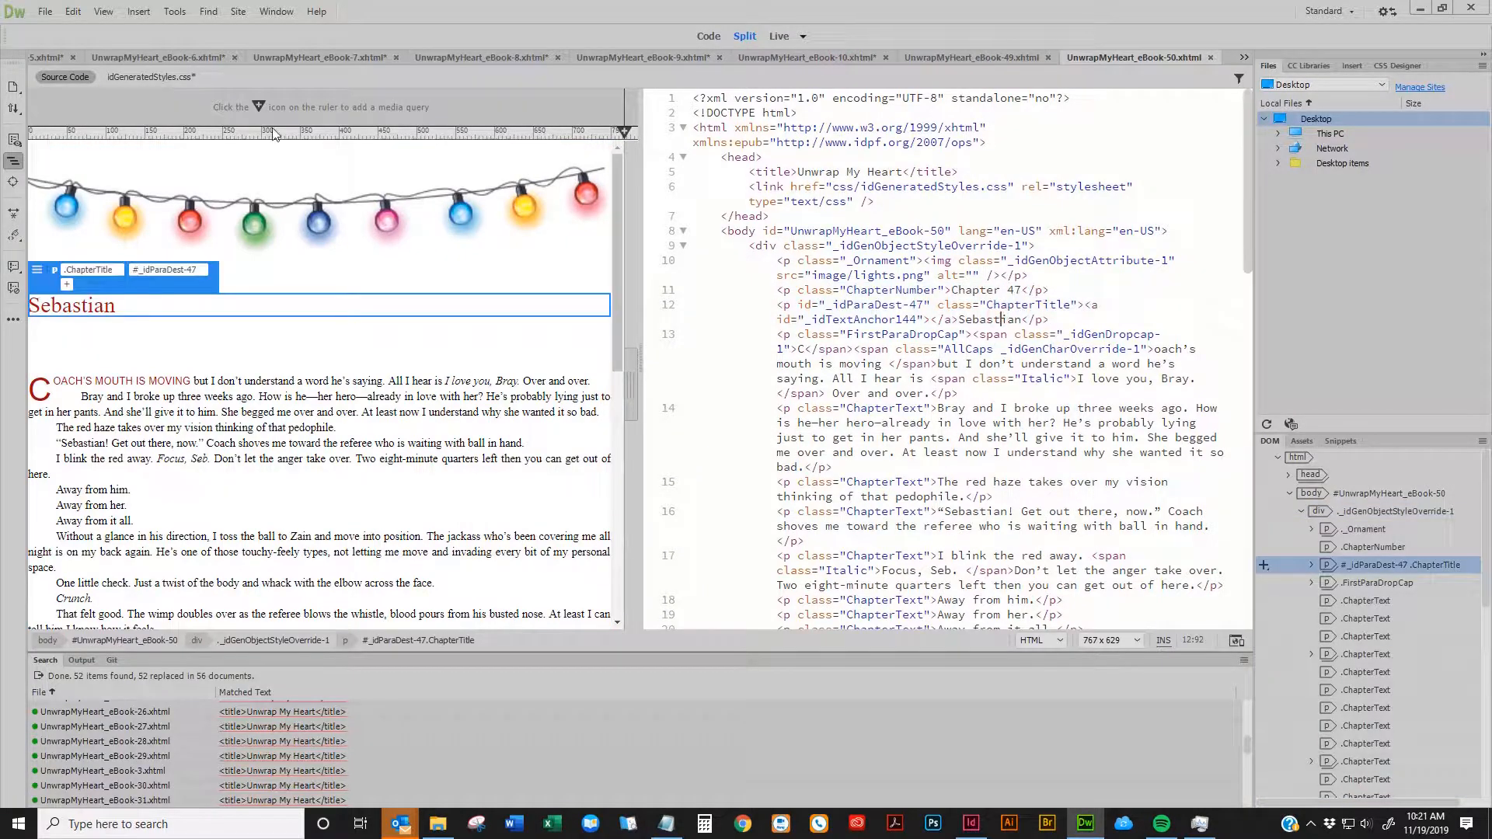
left_click(666, 823)
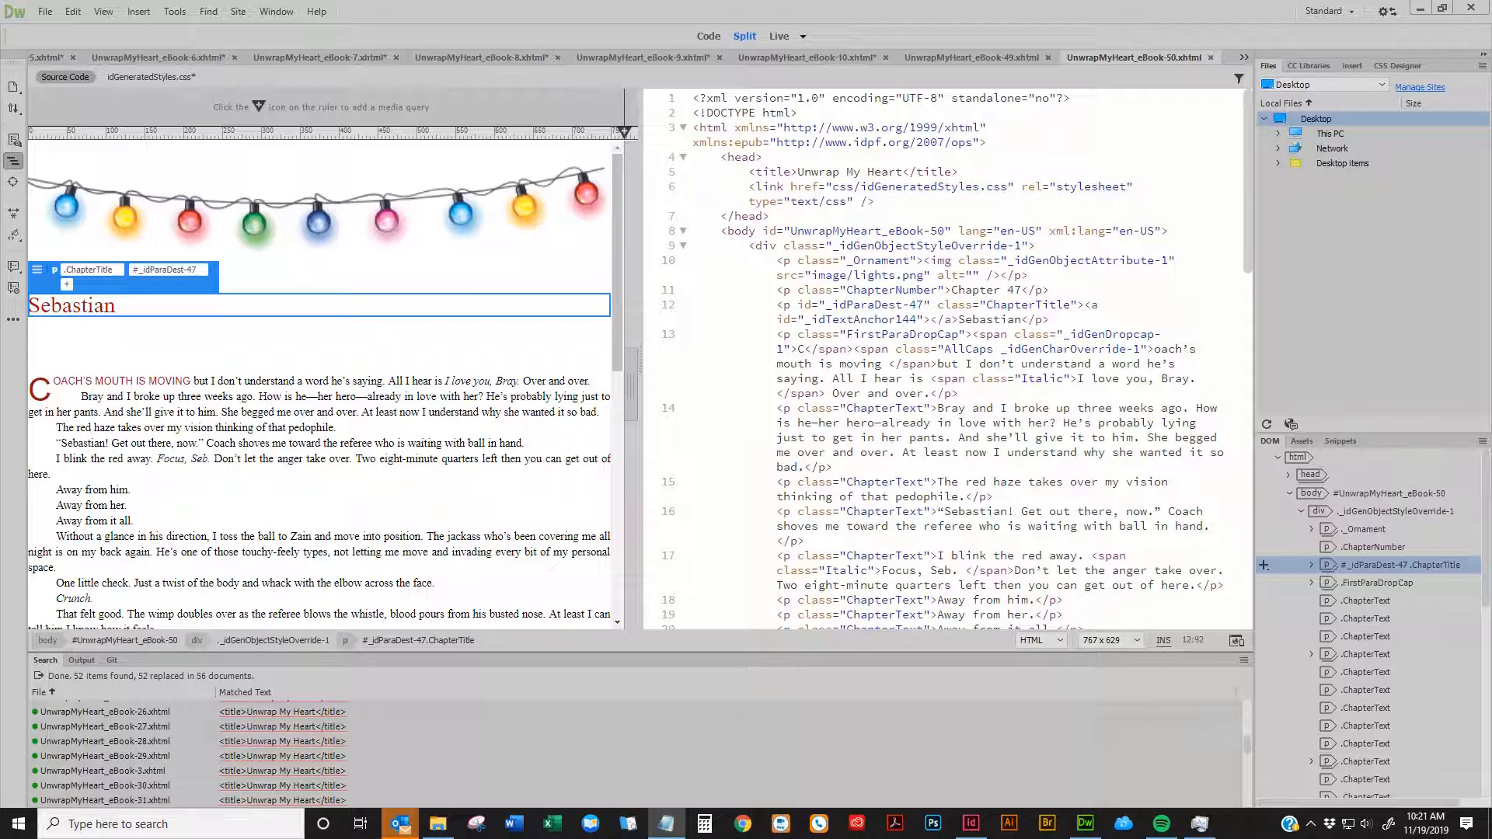
left_click(1018, 57)
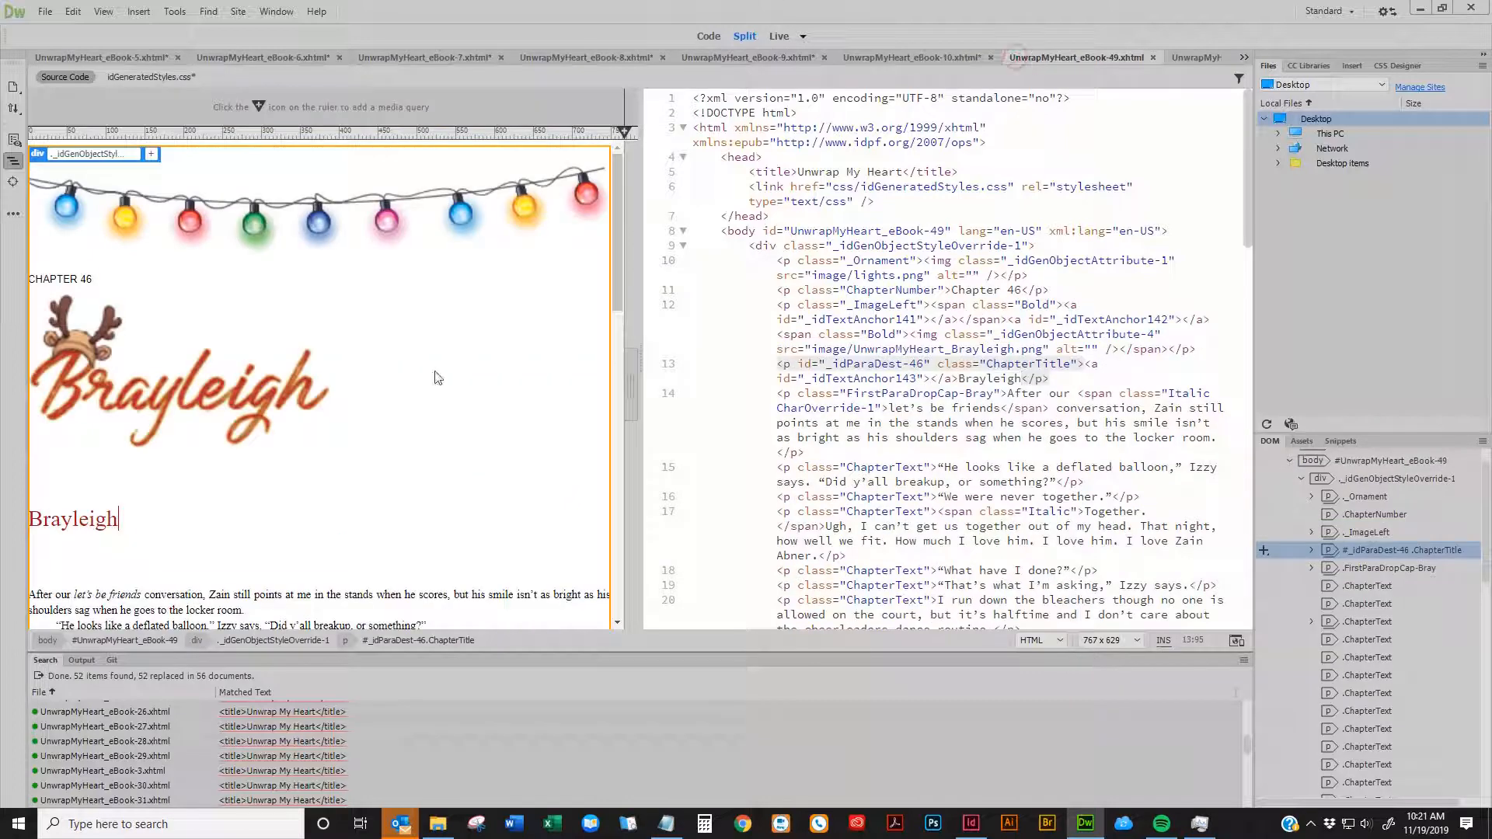
left_click(332, 403)
left_click(1079, 364)
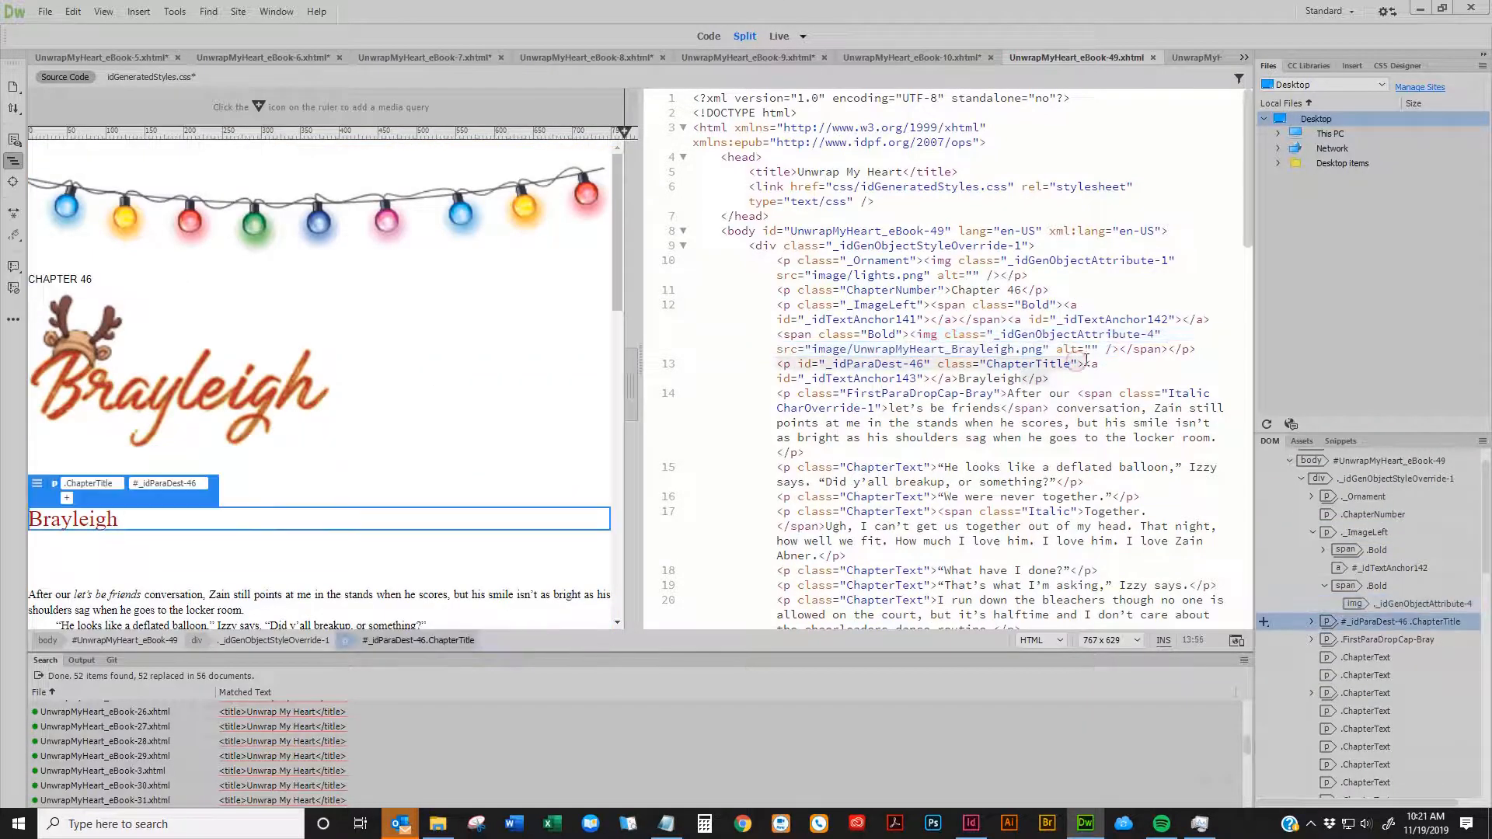
left_click(264, 529)
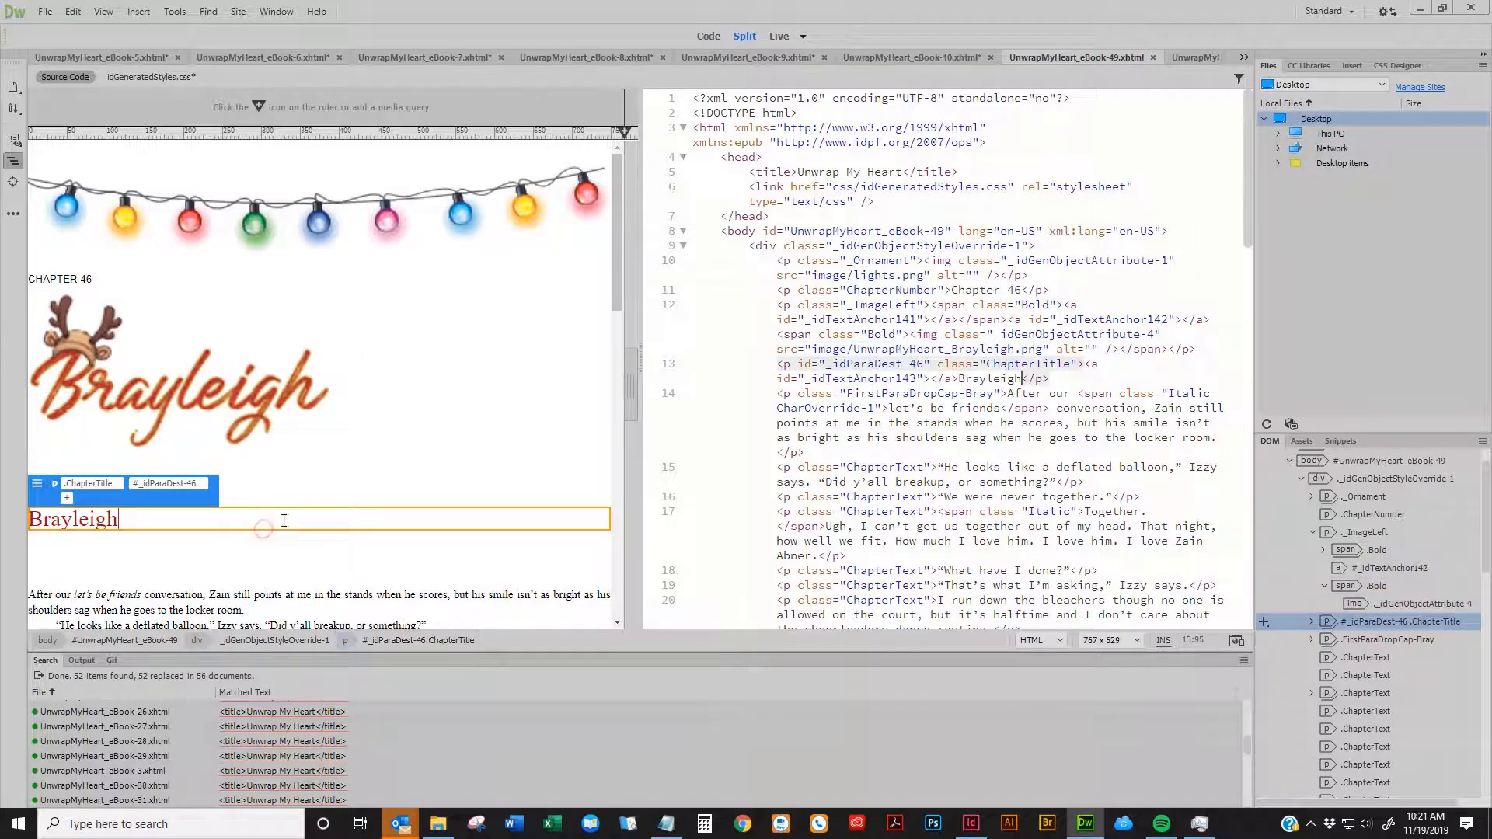
double_click(75, 519)
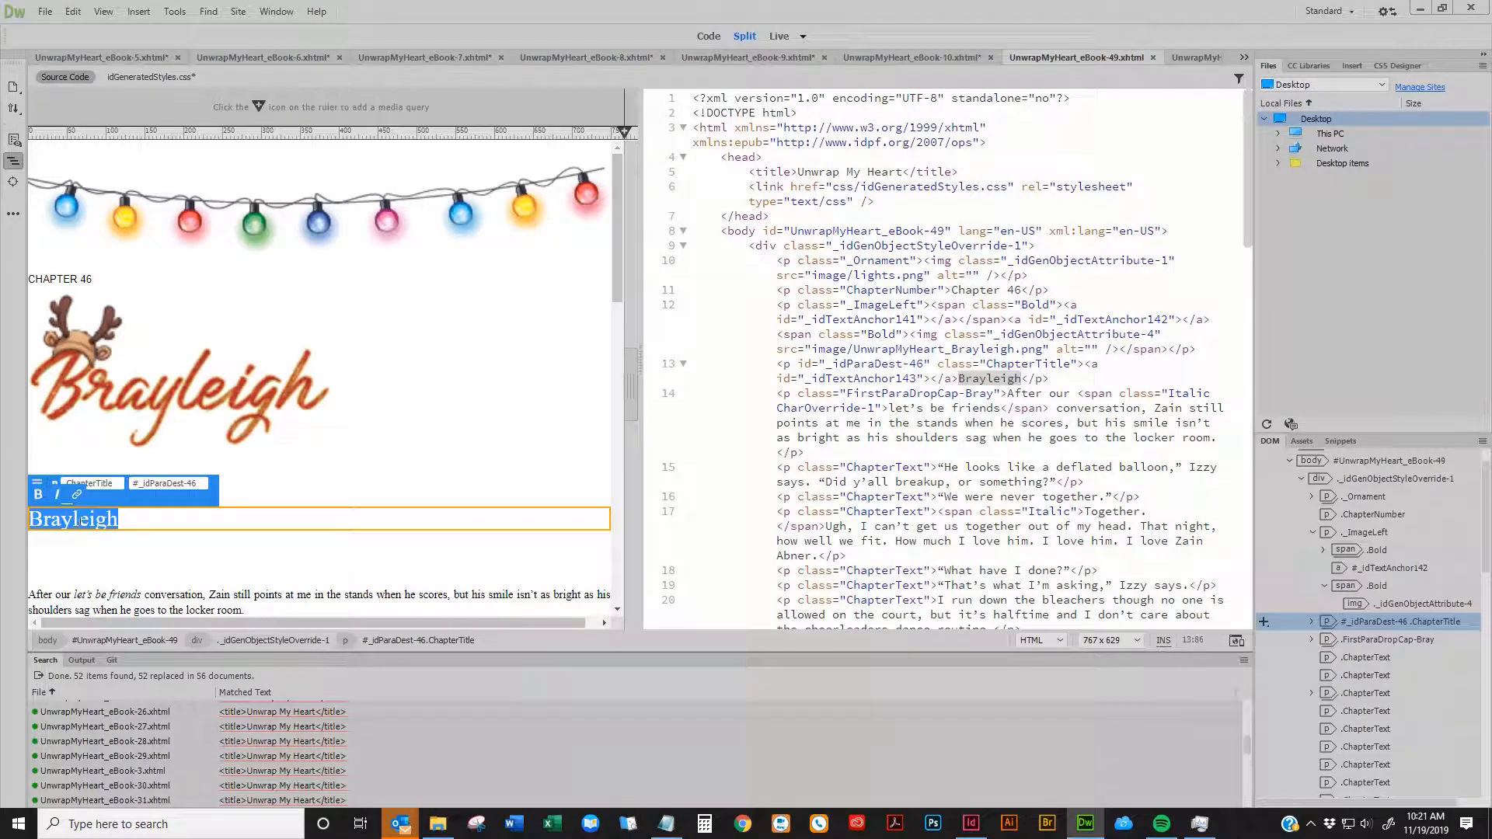
left_click_drag(1060, 382, 670, 371)
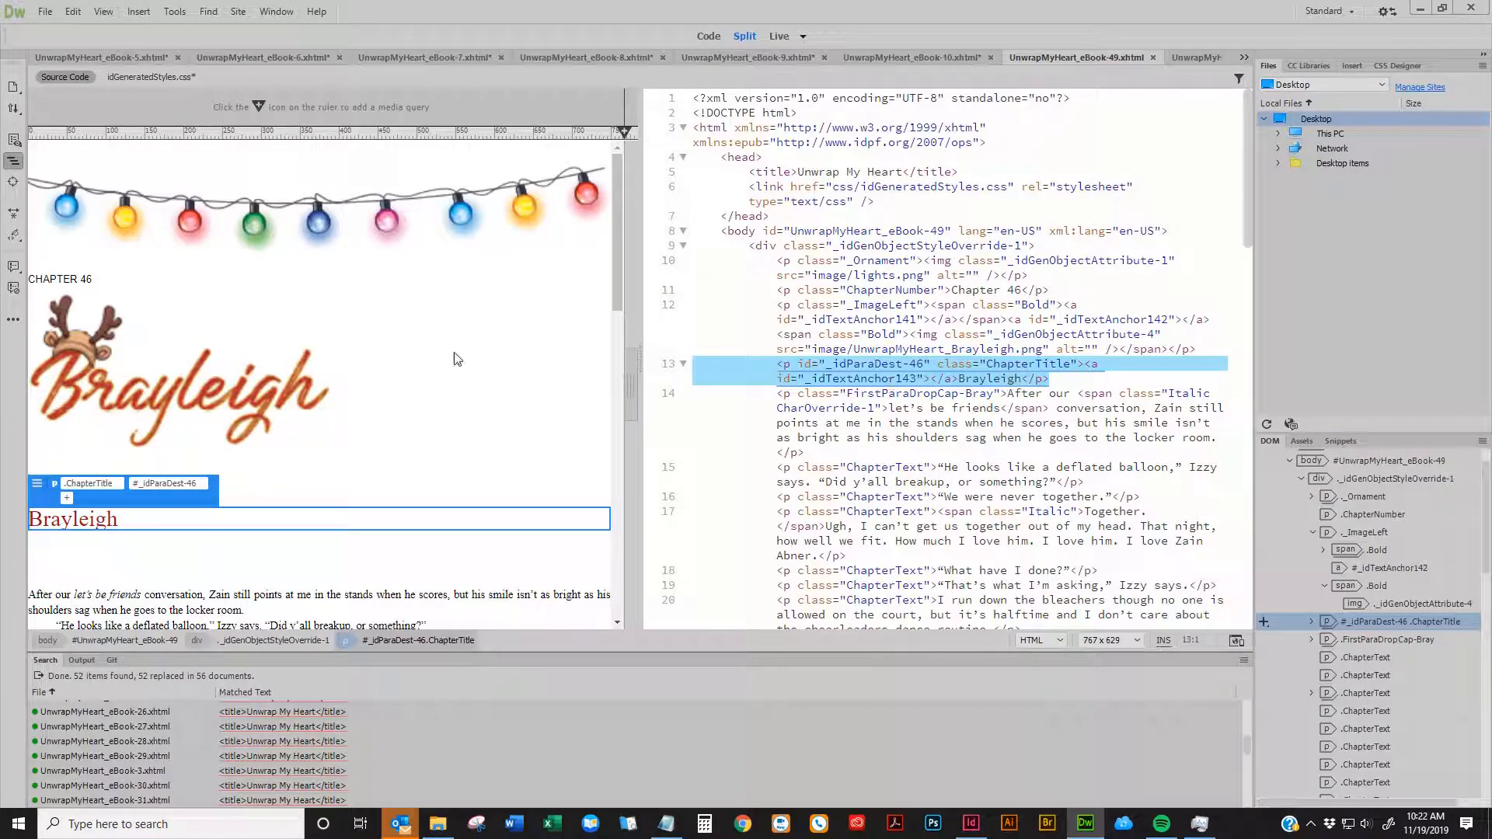
Set Find and Replace to search for the copied Brayleigh ChapterTitle paragraph on a single line, with the replacement left empty
left_click(285, 594)
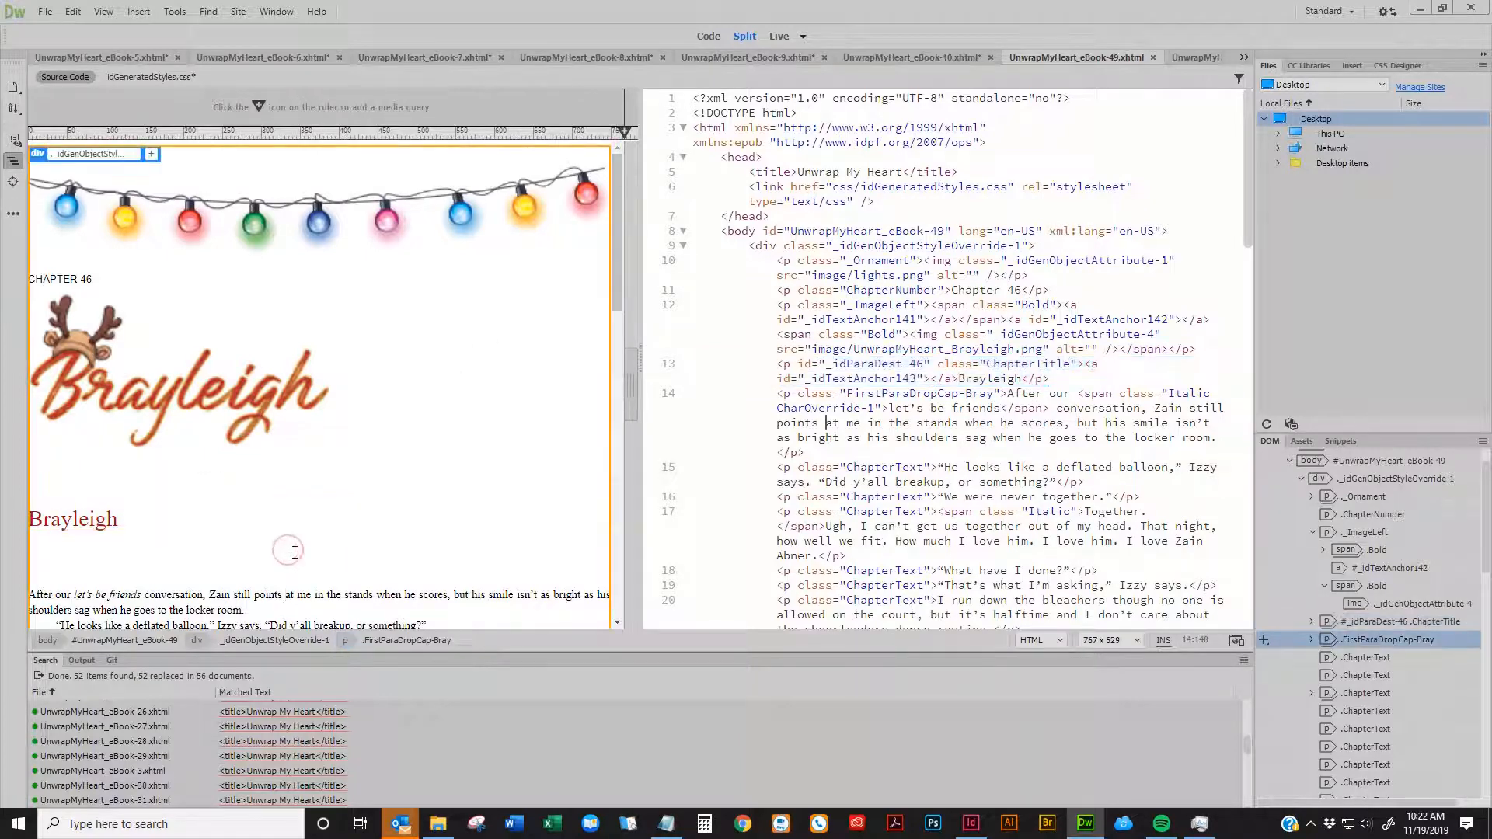
key("ctrl+shift+f")
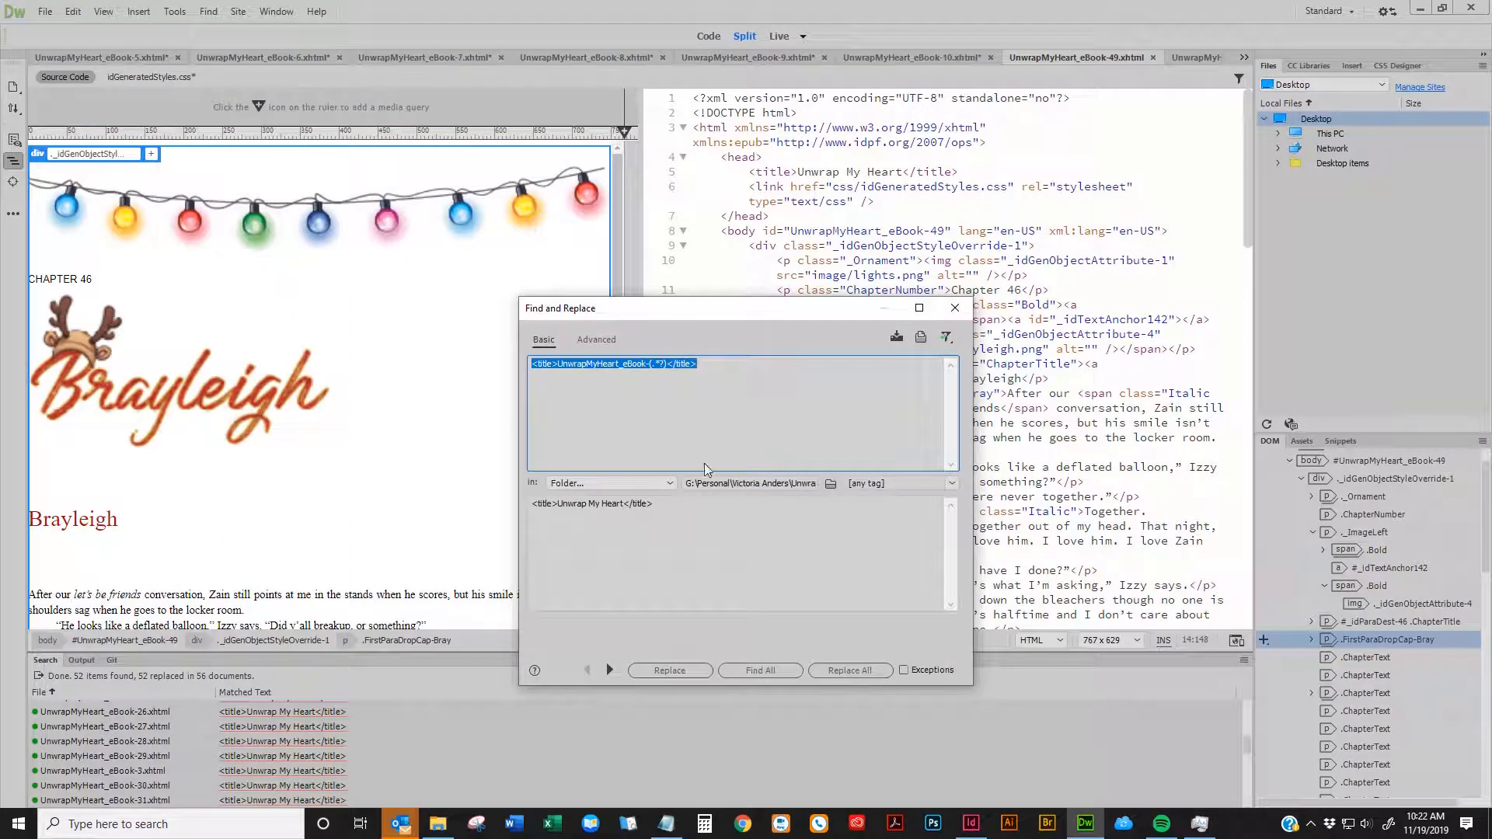
left_click(730, 417)
left_click_drag(717, 371, 458, 372)
type("<p id=\"_idParaDest-46\" class=\"ChapterTitle\"><a id=\"_idTextAnchor143\"></a>Brayleigh</p>")
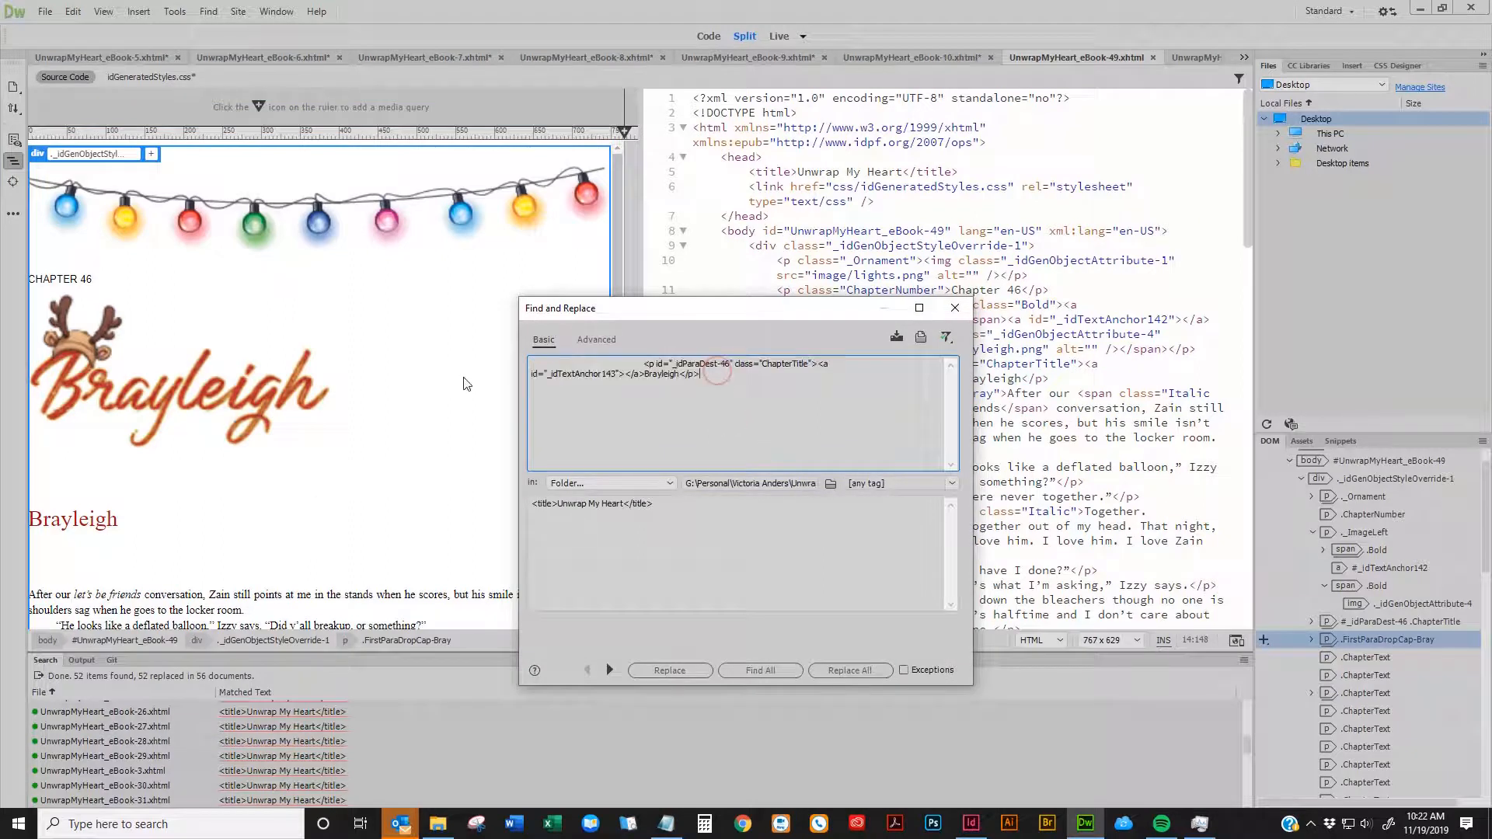
key("shift+Home")
key("Delete")
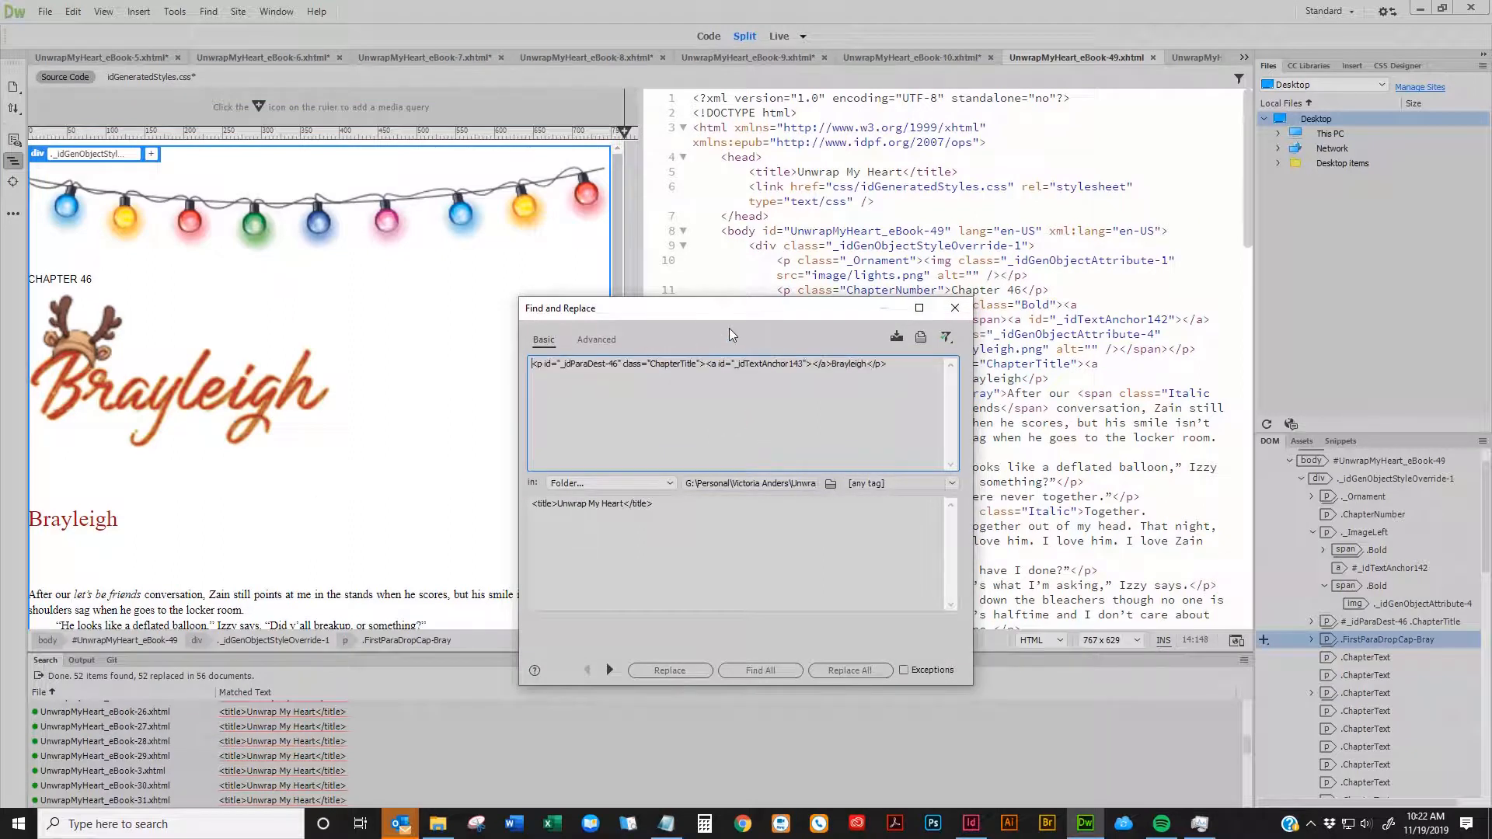
left_click_drag(671, 507, 470, 509)
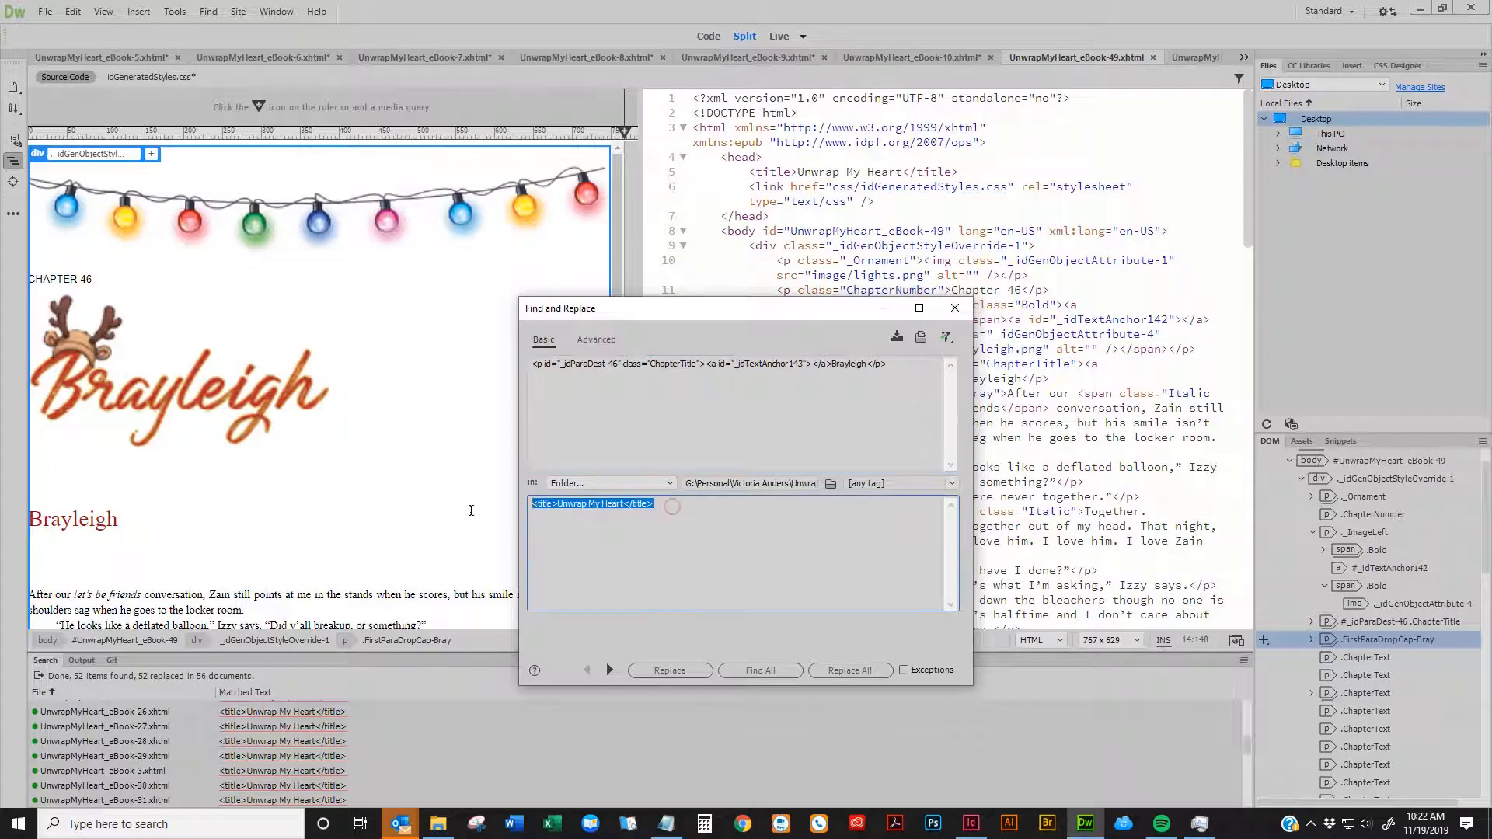
key("Delete")
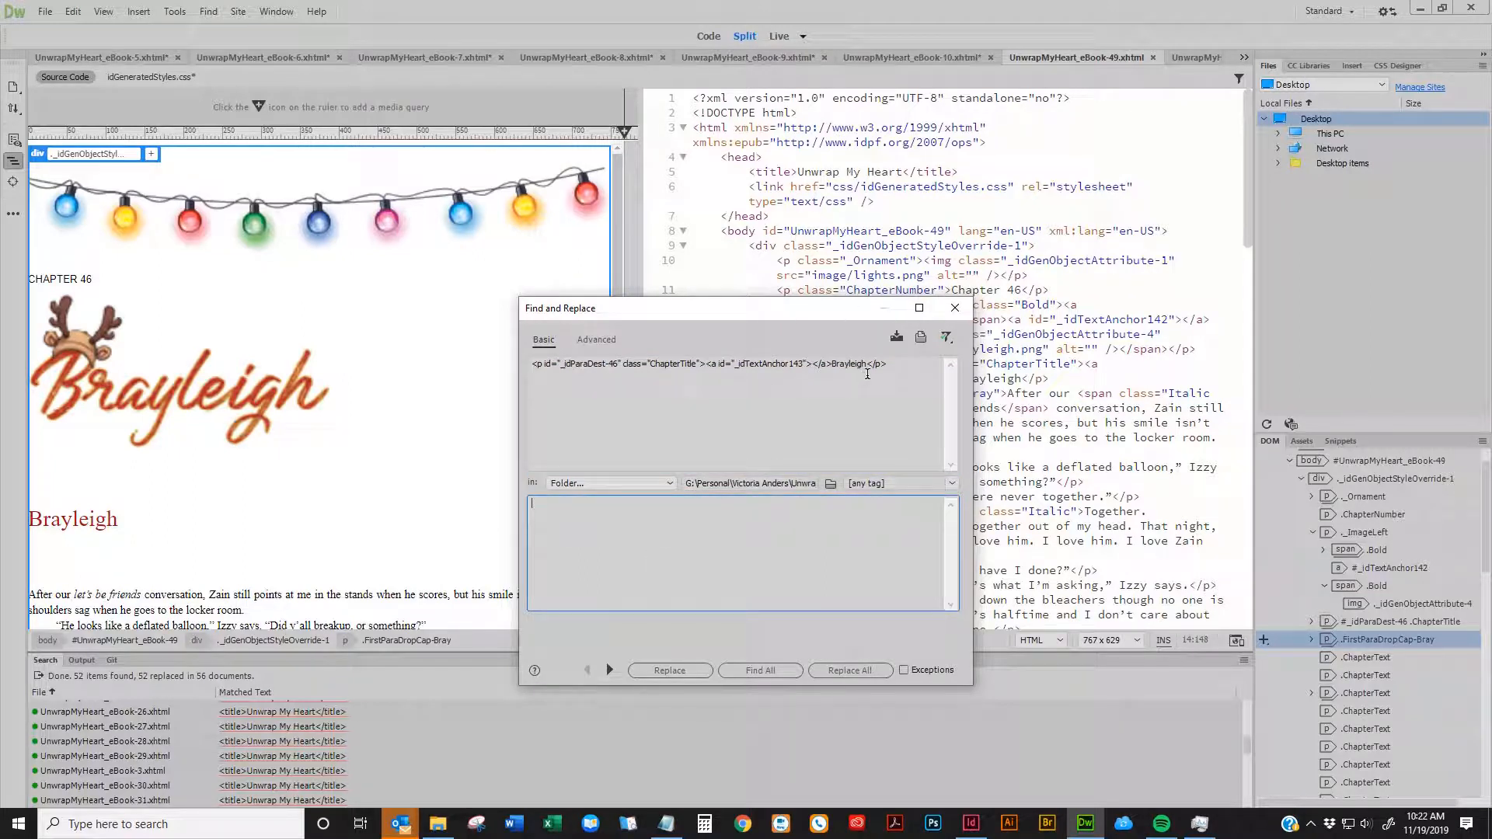
Replace the _idParaDest number 46 and the _idTextAnchor number 143 in the search pattern with the wildcard (.*?)
left_click(626, 363)
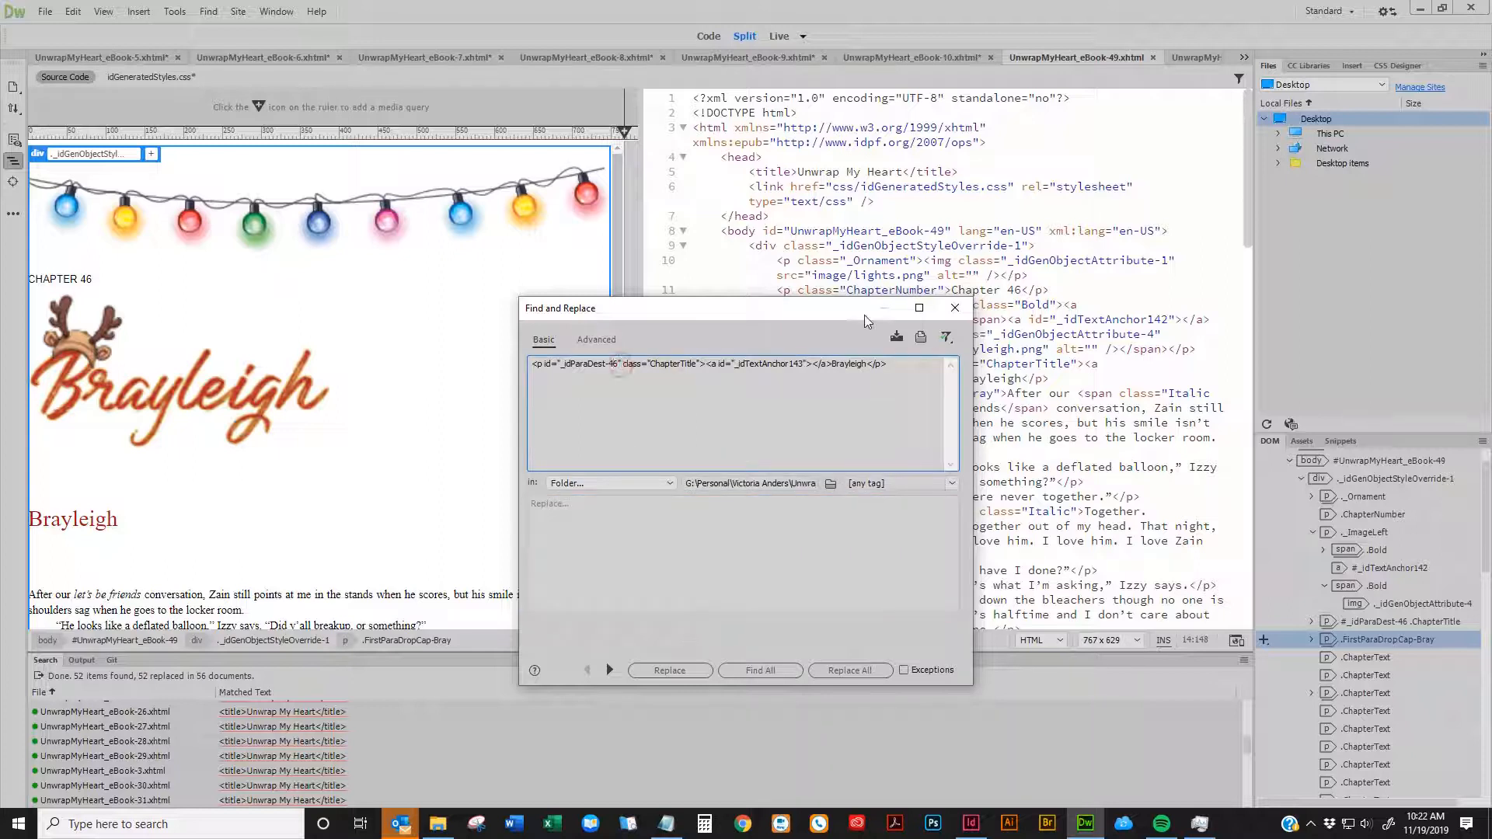
key("Delete")
key("Delete")
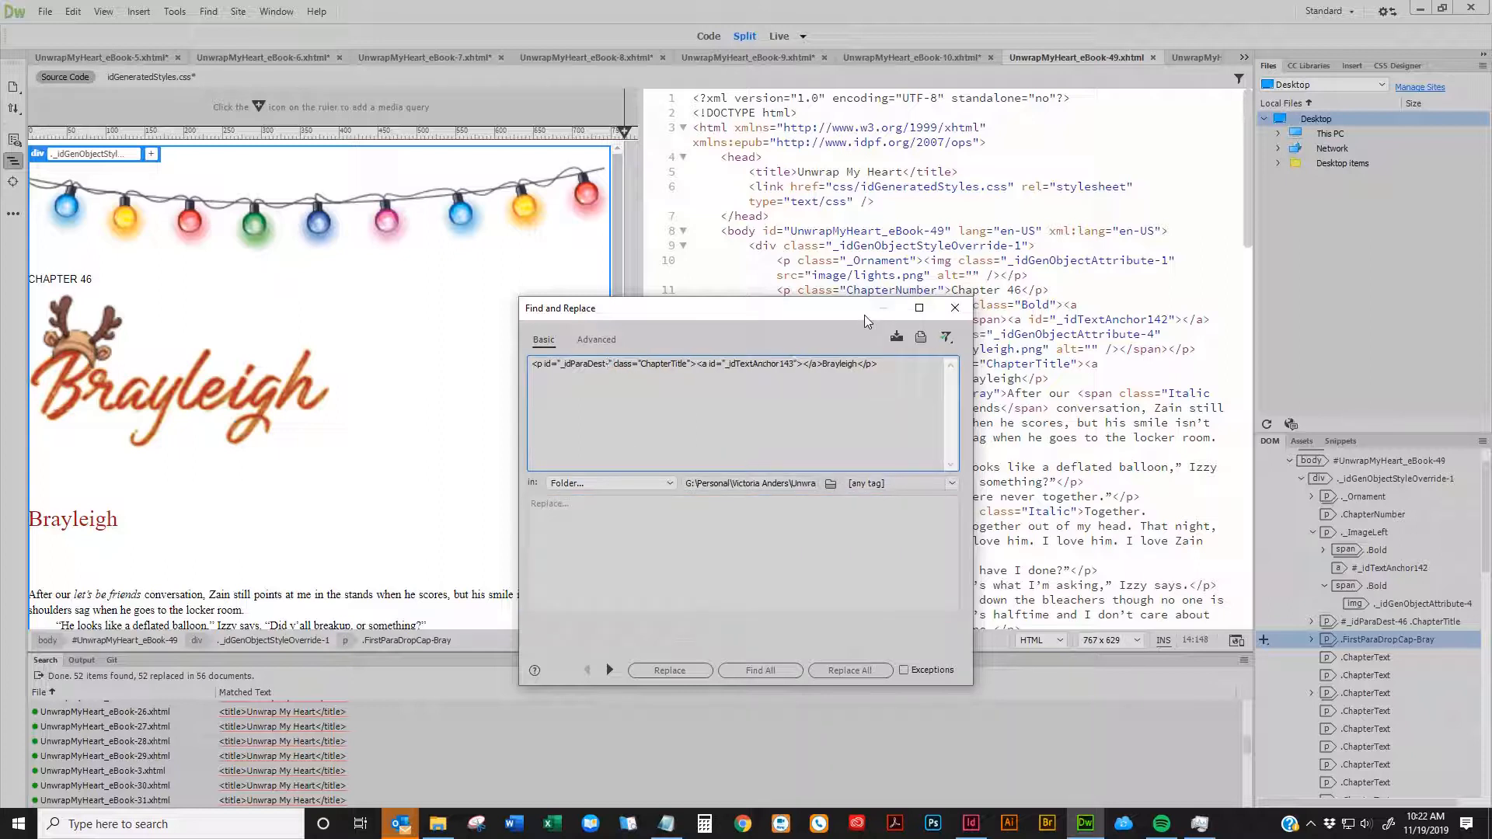
type("(.*")
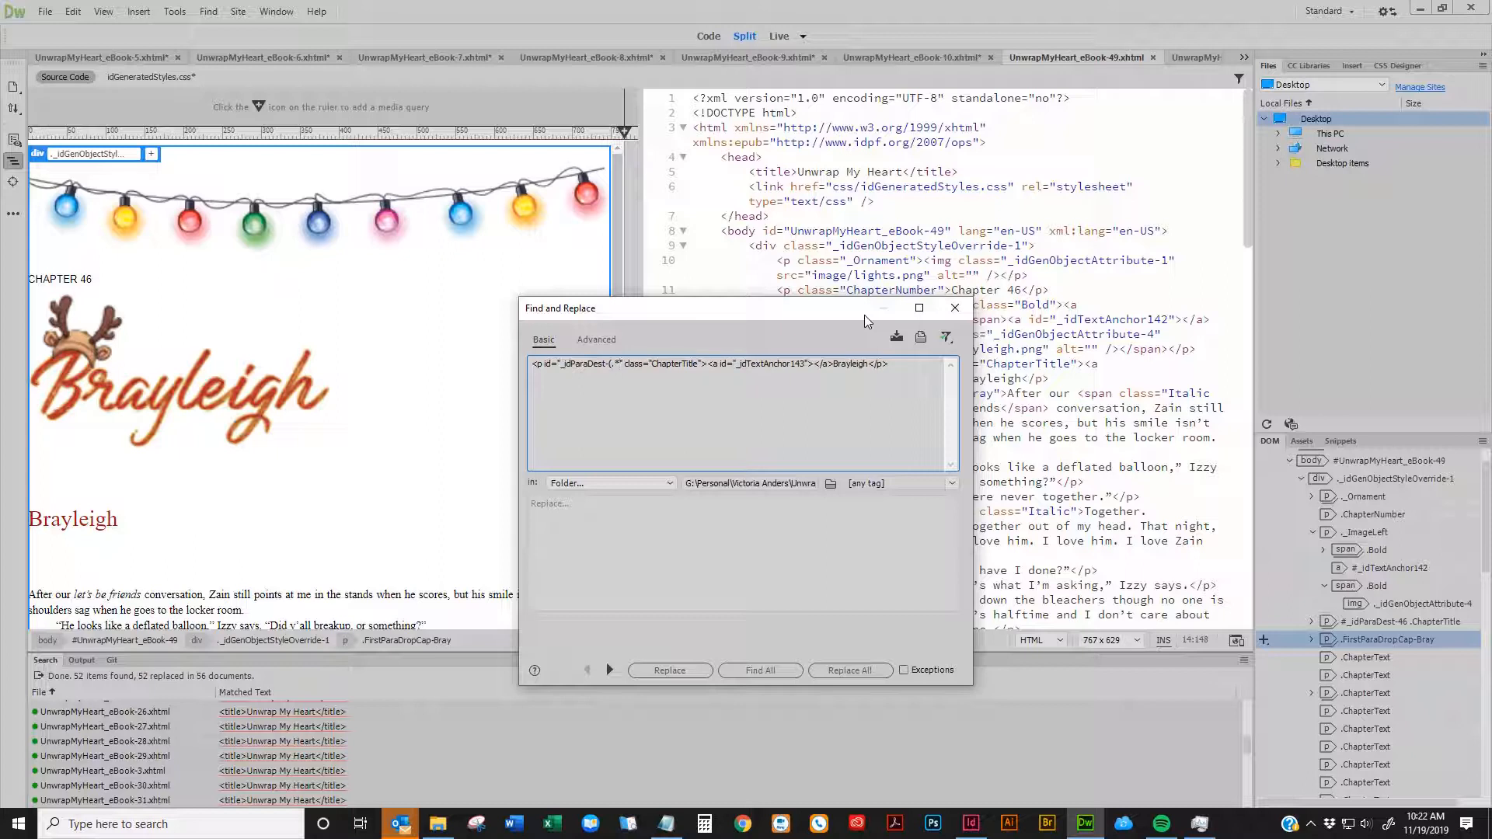
type("?)")
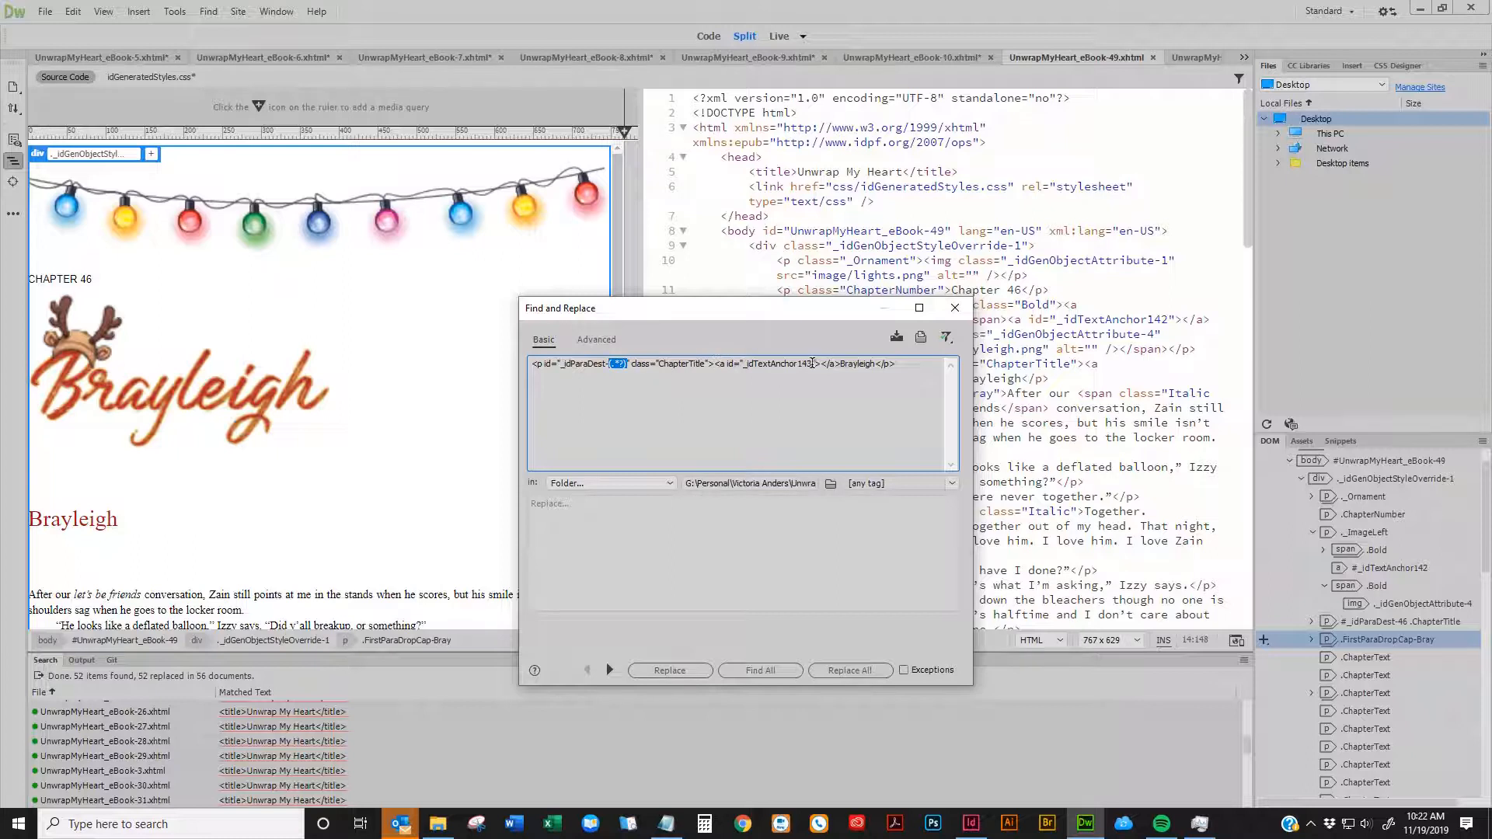
left_click(812, 363)
left_click(606, 363)
left_click_drag(813, 362, 796, 363)
type("(.*?)")
Replace the chapter name Brayleigh in the search pattern with the wildcard (.*?)
double_click(862, 364)
left_click_drag(879, 363, 847, 364)
key("BackSpace")
key("BackSpace")
type("(.*?)")
Replace all matches of the ChapterTitle pattern with nothing across the book's folder and confirm the replacement
left_click(850, 669)
left_click(873, 671)
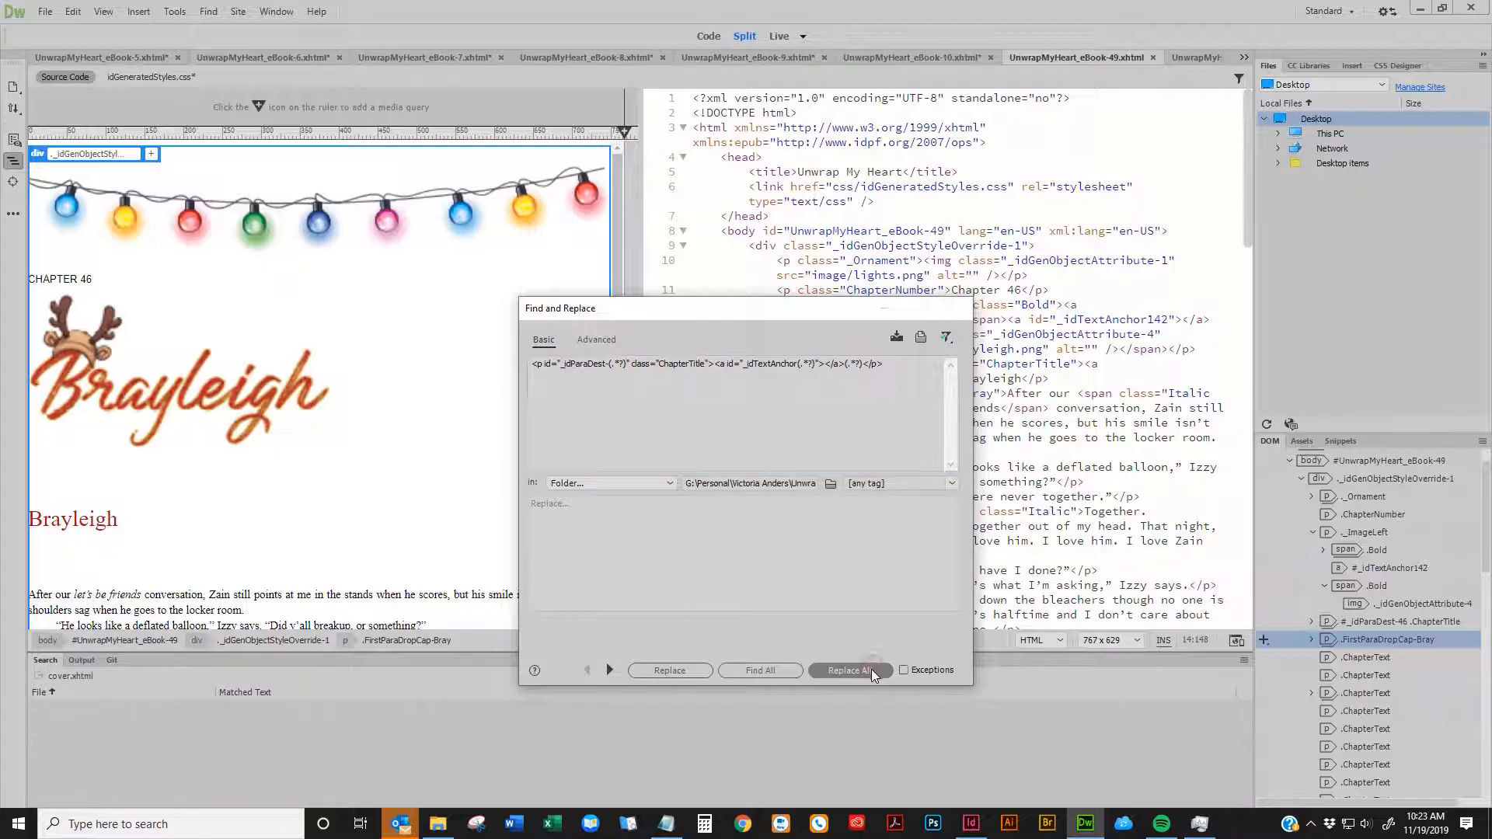
left_click(892, 531)
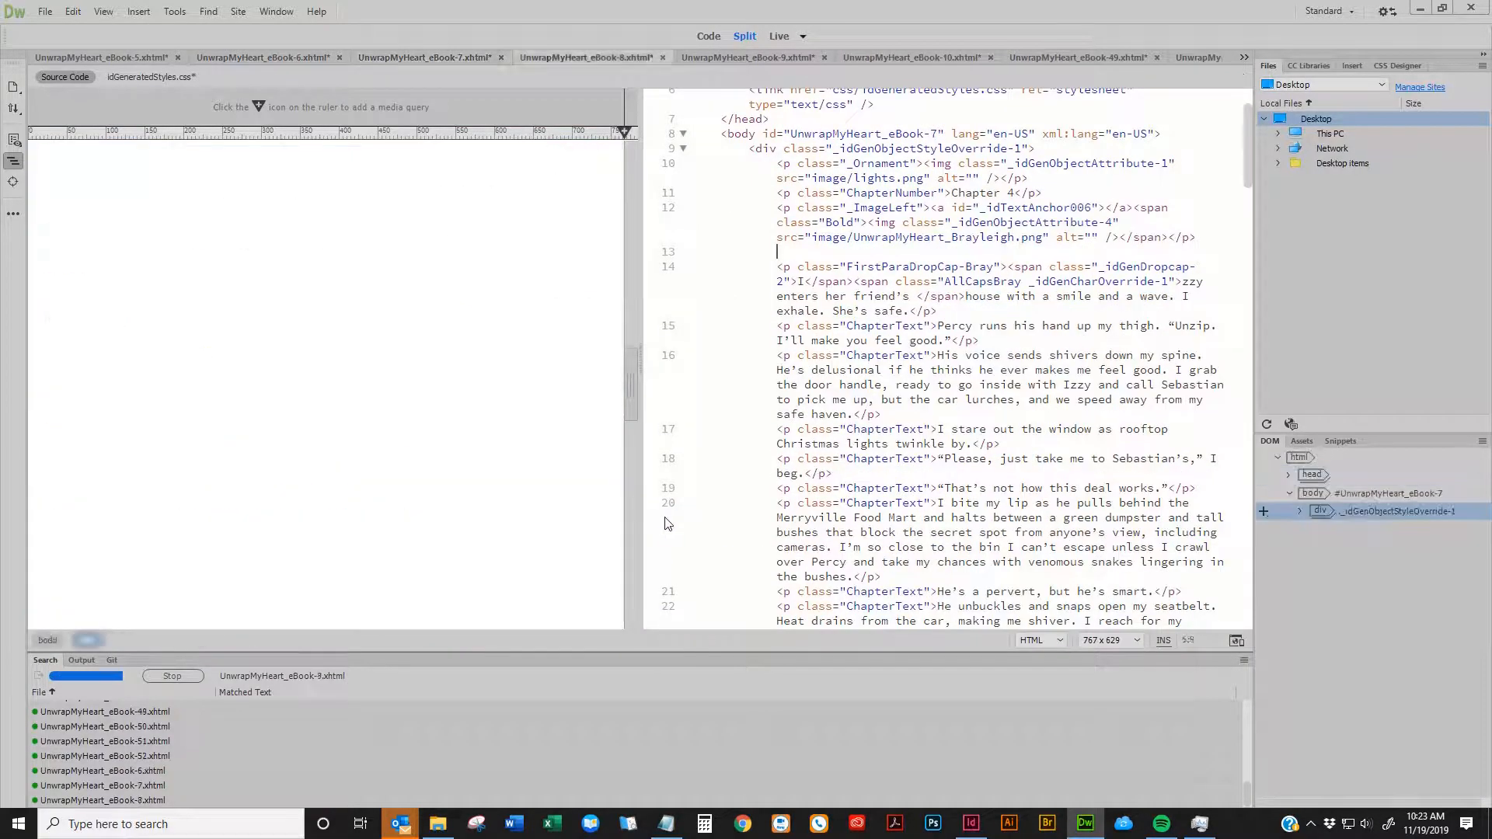
Check UnwrapMyHeart_eBook-9.xhtml for the removed chapter title beneath the Brayleigh image
left_click(538, 500)
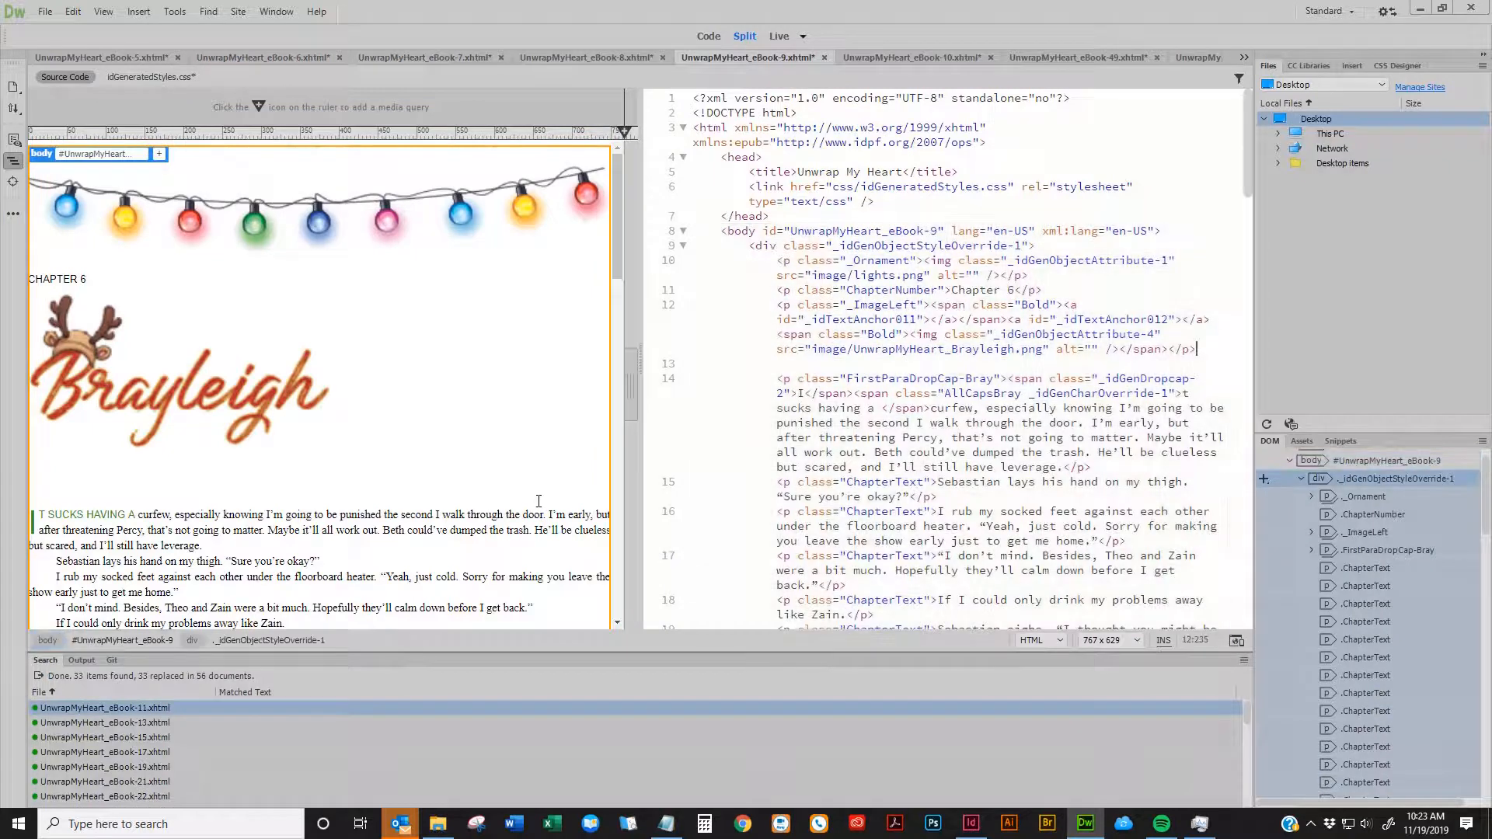
left_click(348, 513)
scroll(307, 450, "down", 3)
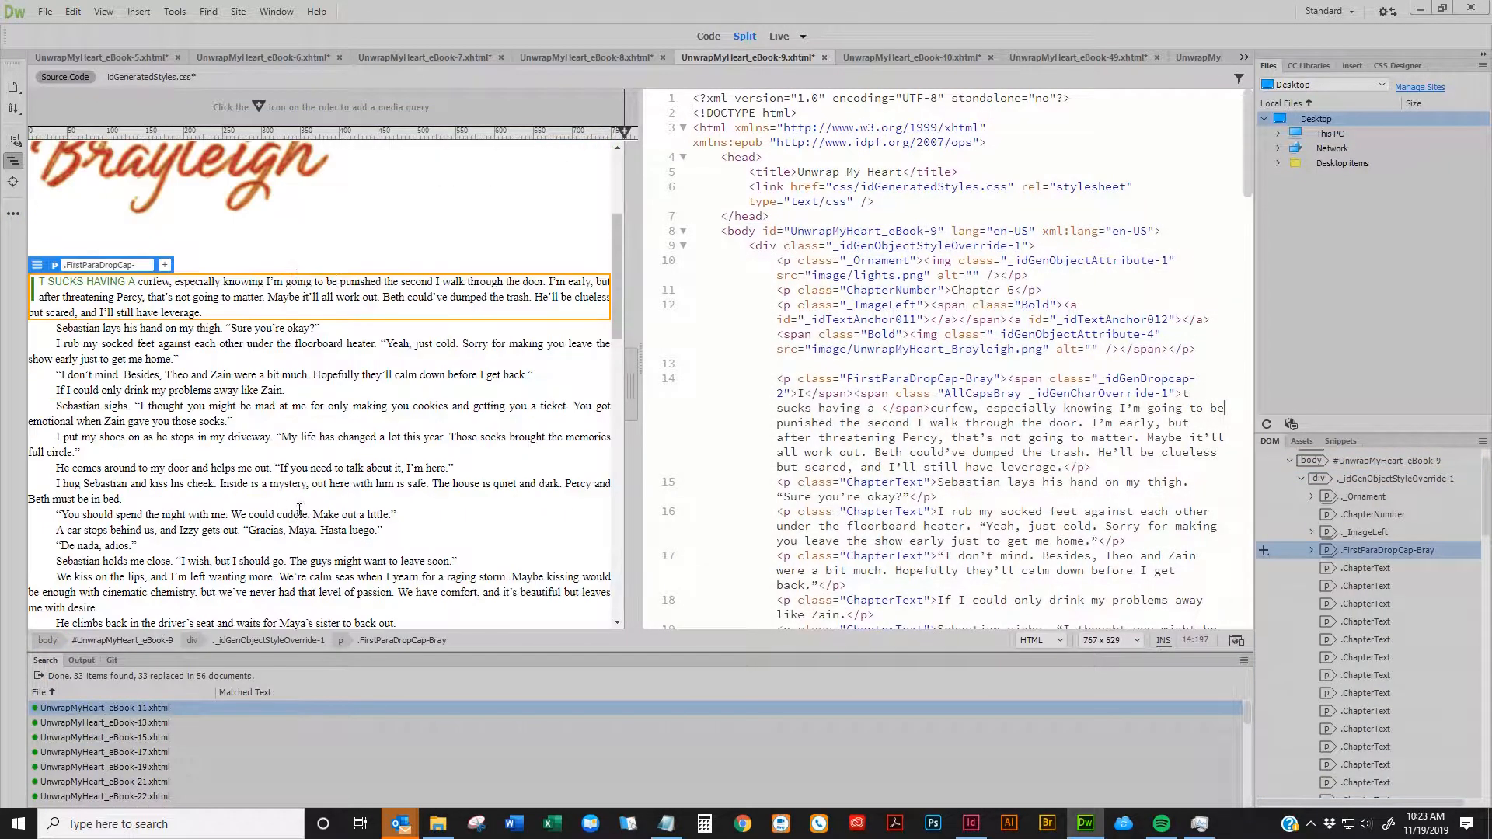
scroll(299, 510, "up", 3)
left_click(272, 404)
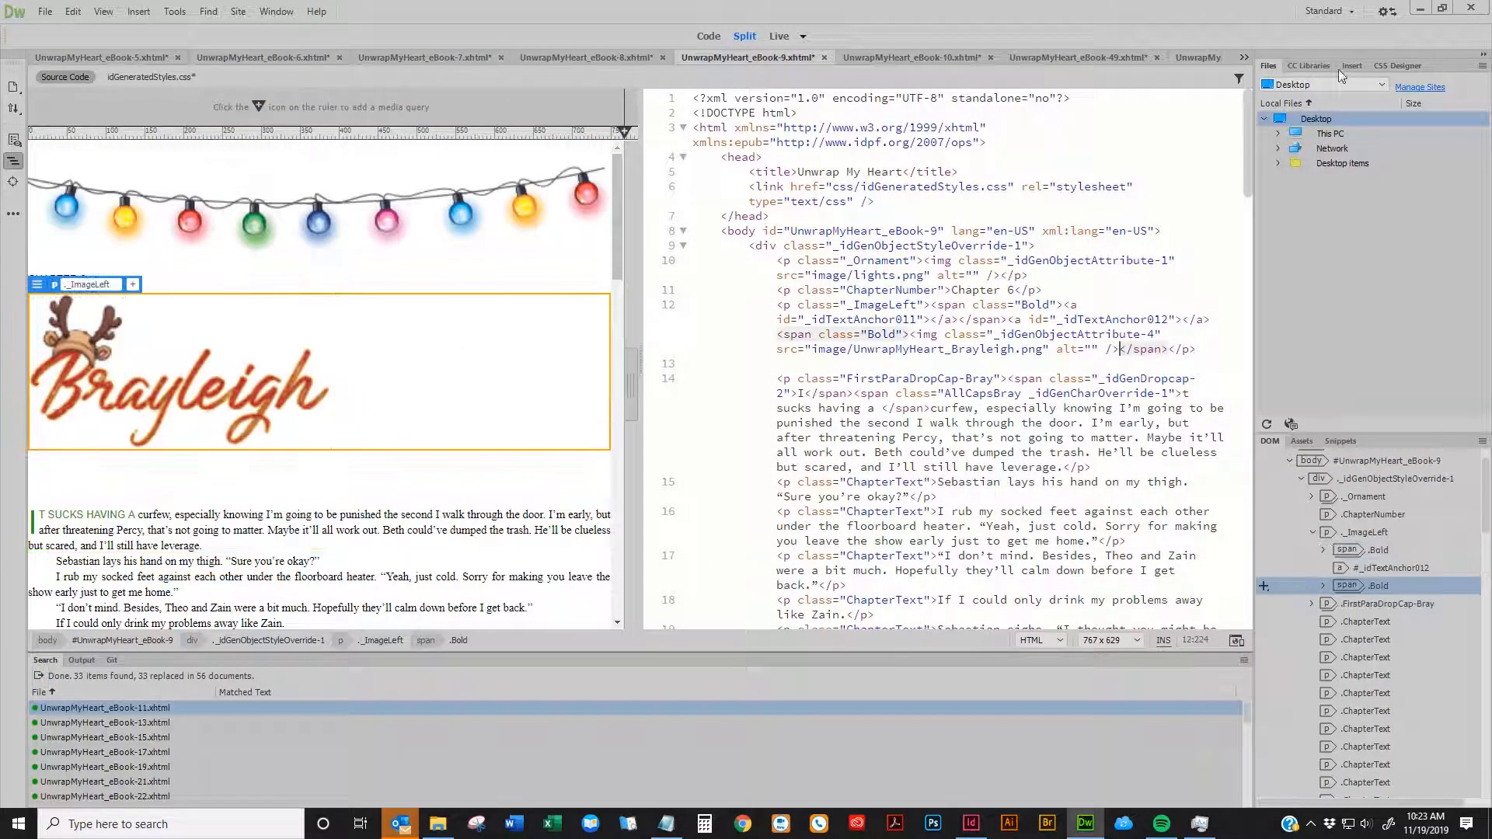
Paste the saved Chapter 47 number and Sebastian title paragraphs from Notepad into empty line 12 of UnwrapMyHeart_eBook-50.xhtml
left_click(1210, 54)
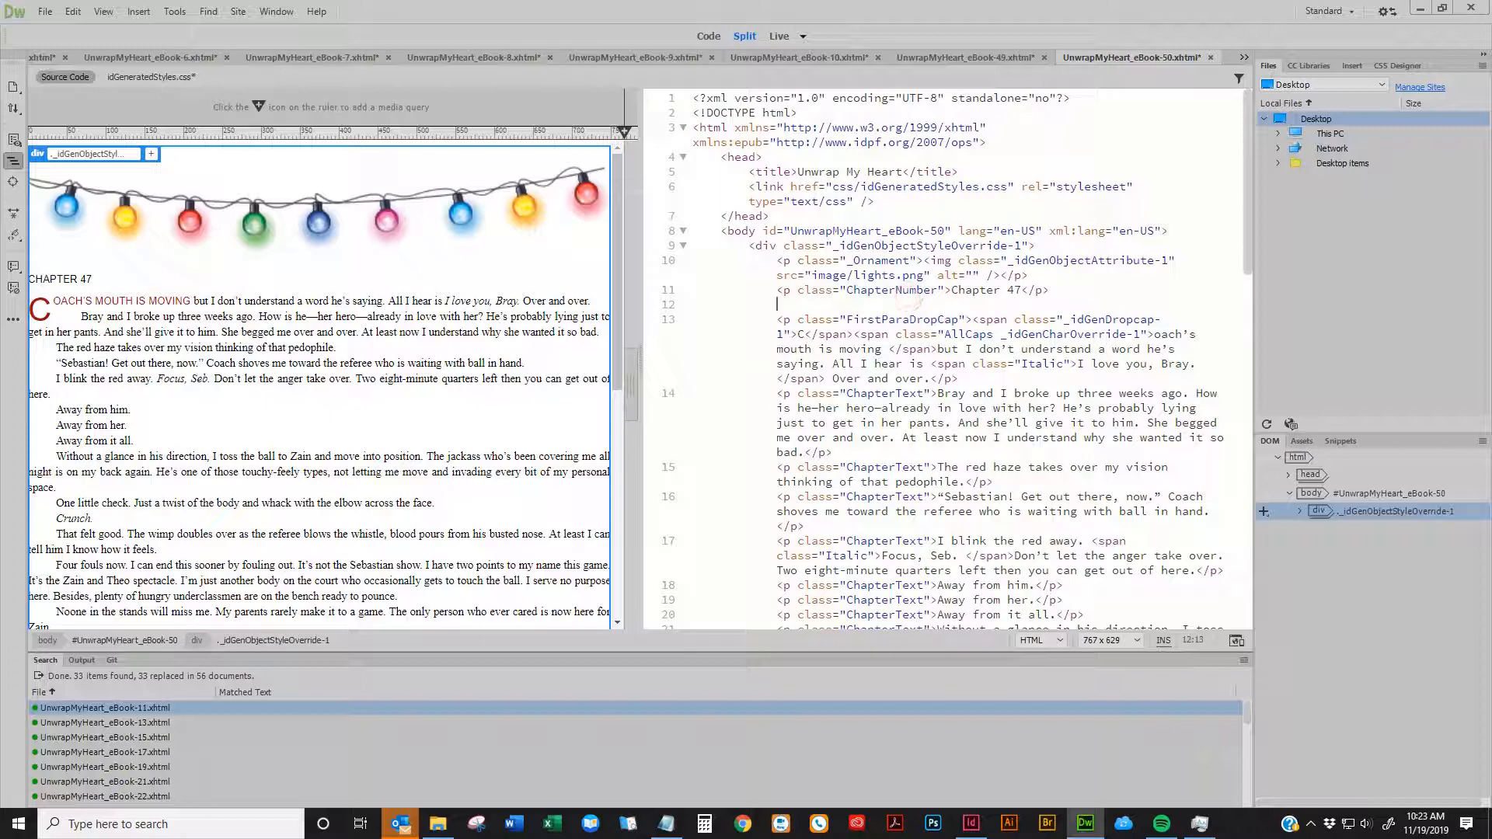
key("alt+Tab")
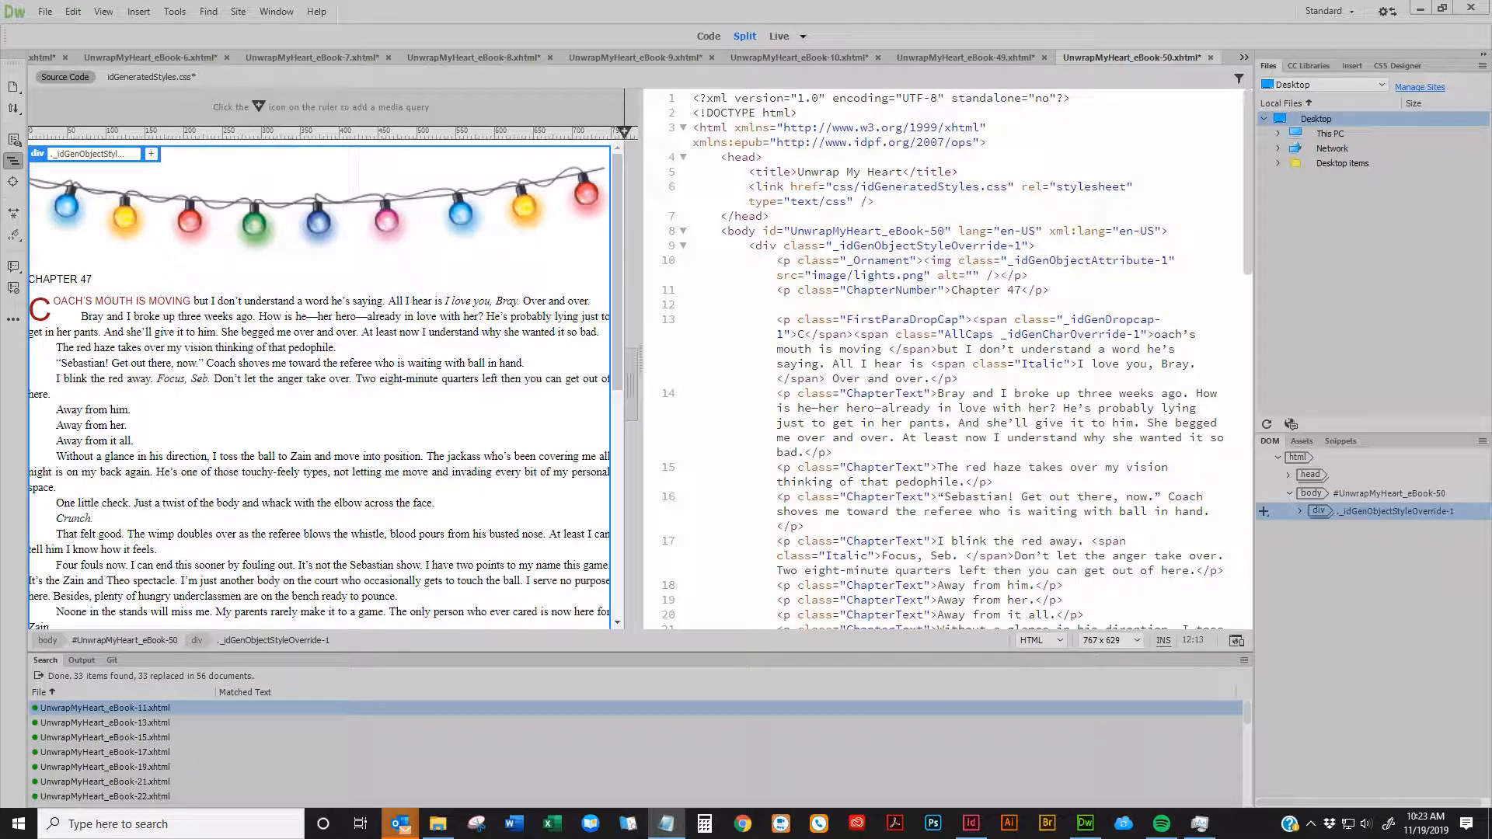
left_click(783, 303)
type("<p class=\"ChapterNumber\">Chapter 47</p> <p id=\"_idParaDest-47\" class=\"ChapterTitle\"><a id=\"_idTextAnchor144\"></a>Sebastian</p>")
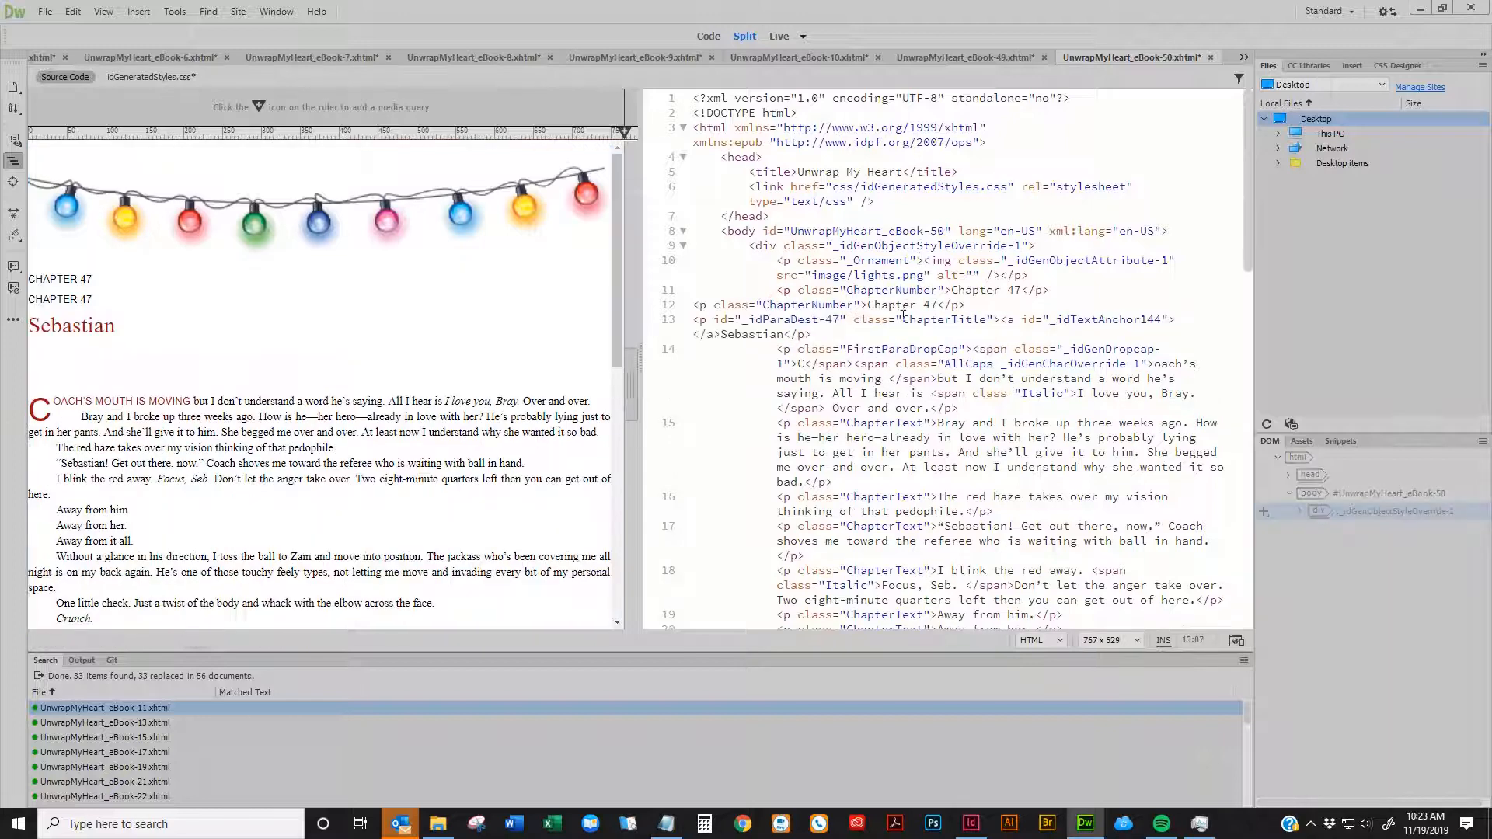
Delete the duplicate Chapter 47 ChapterNumber paragraph from UnwrapMyHeart_eBook-50.xhtml
left_click(356, 365)
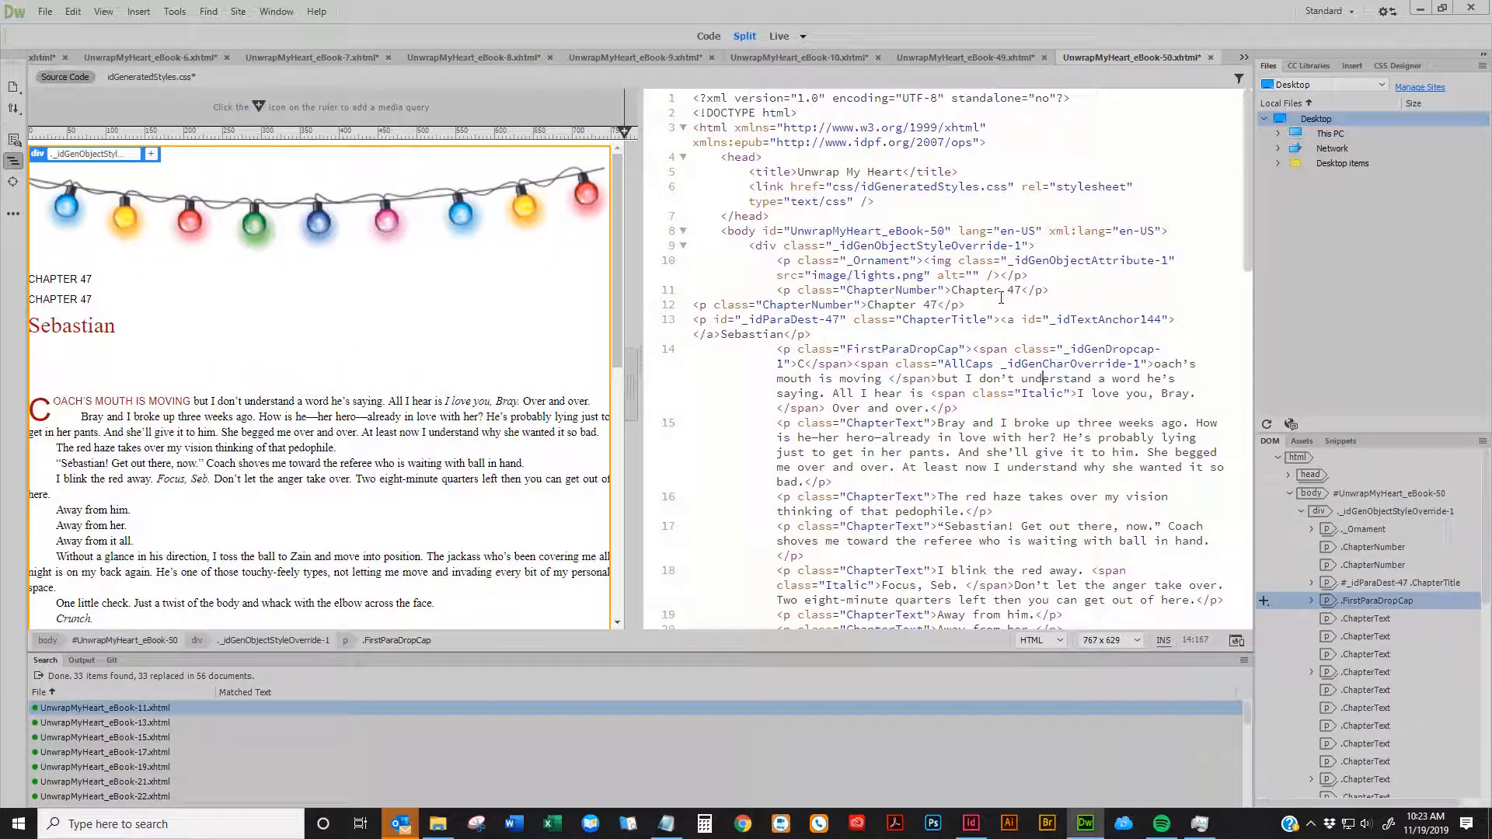
left_click_drag(981, 305, 693, 307)
key("Delete")
key("Delete")
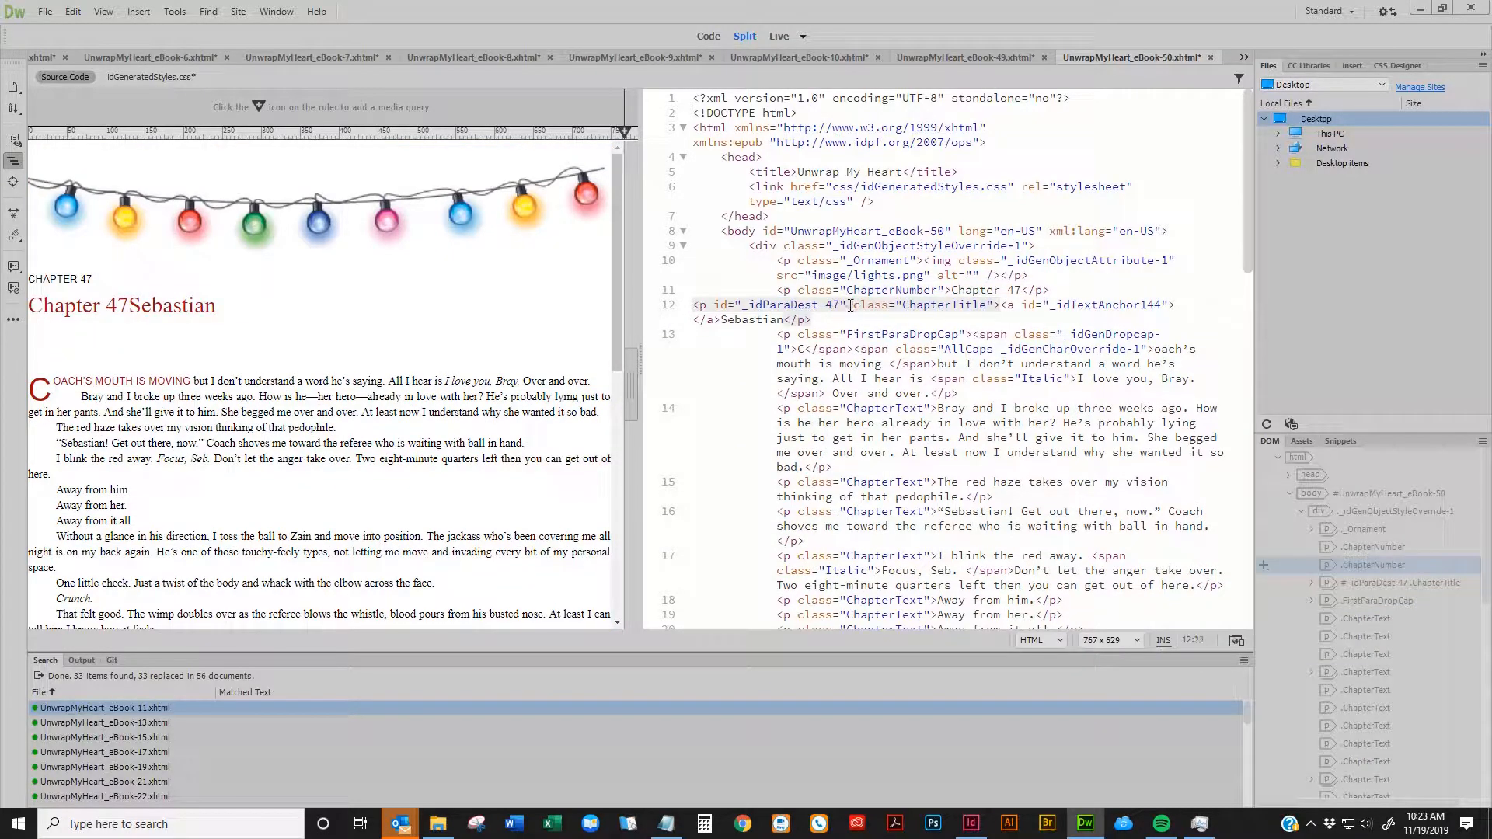
Remove the _idParaDest-47 id and the _idTextAnchor144 anchor from the Sebastian ChapterTitle paragraph
left_click_drag(847, 305, 714, 305)
key("Delete")
key("Delete")
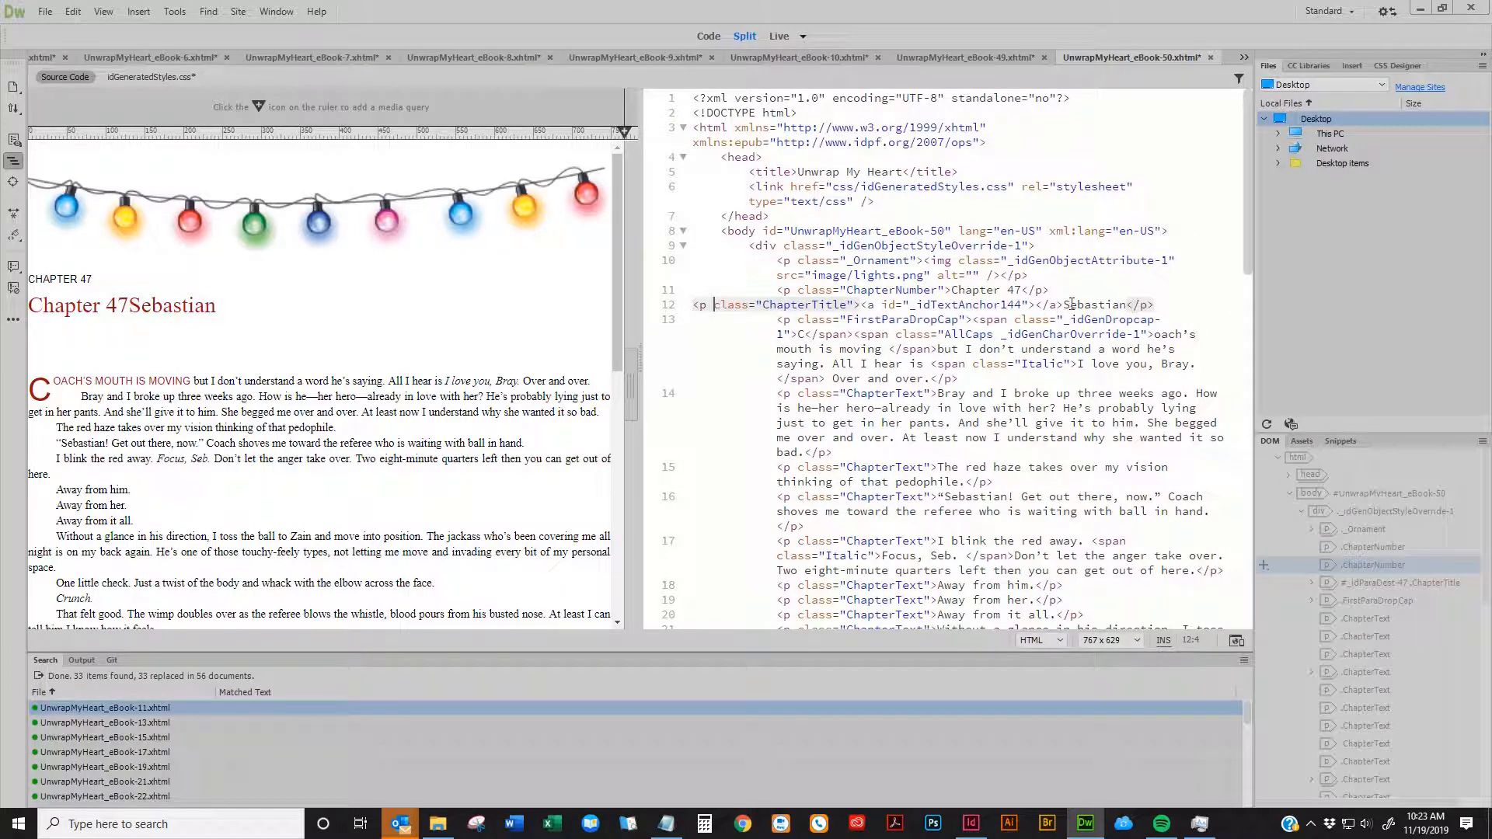
left_click_drag(1063, 305, 864, 306)
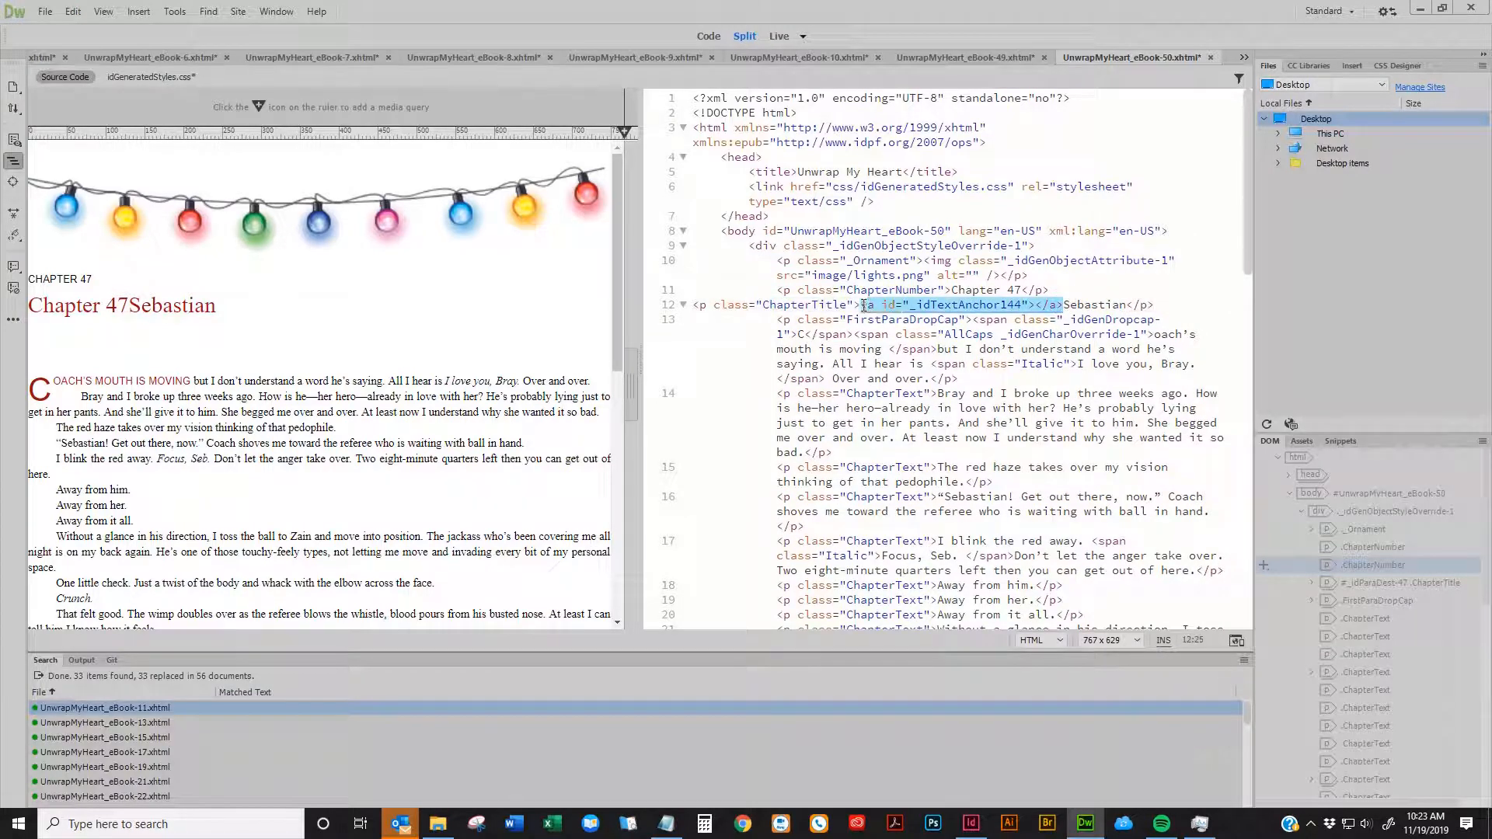
key("Delete")
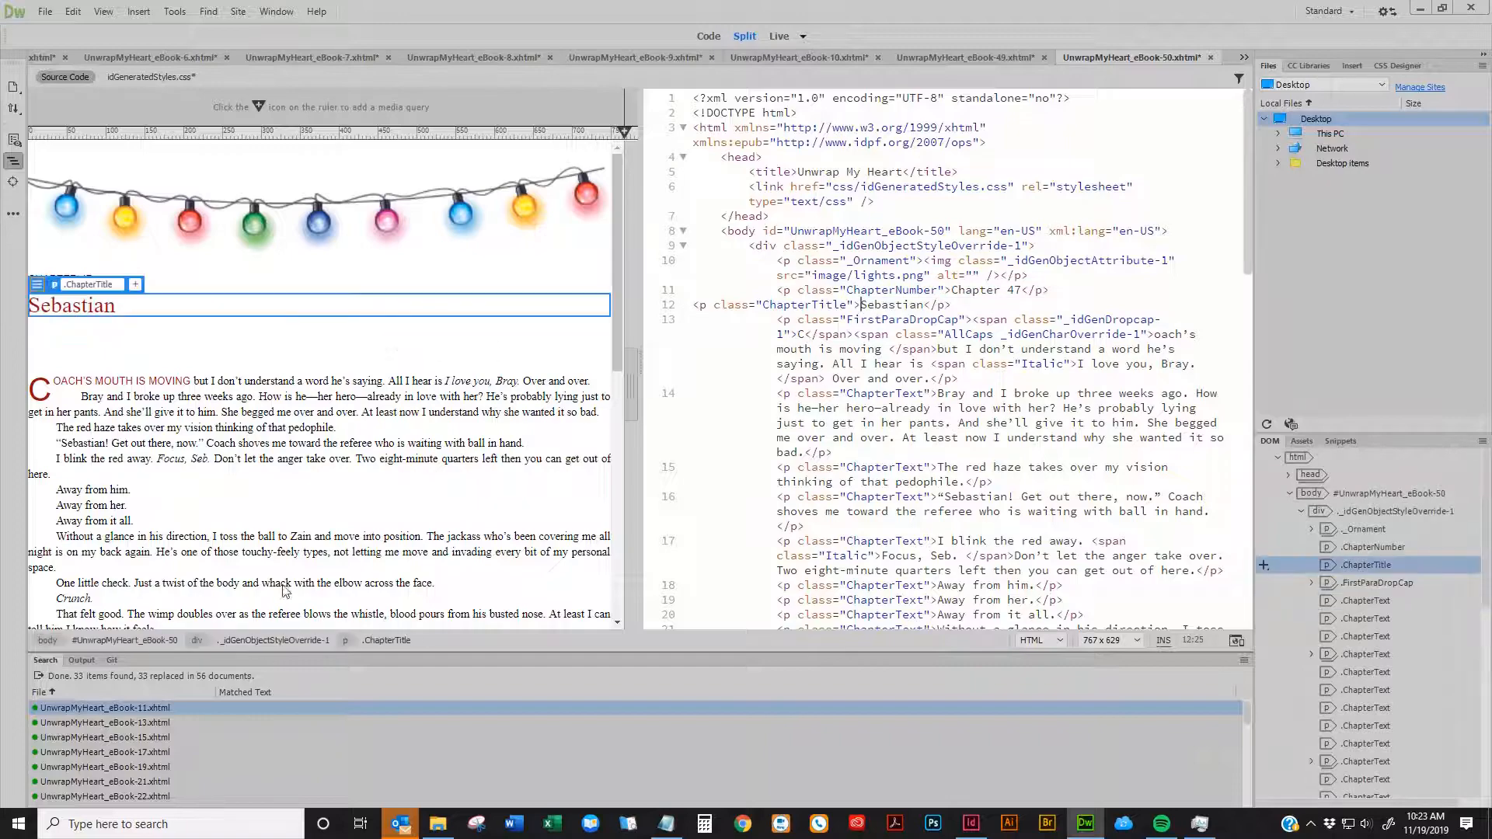
Review the remaining chapter text in UnwrapMyHeart_eBook-50.xhtml and UnwrapMyHeart_eBook-49.xhtml
scroll(294, 529, "down", 15)
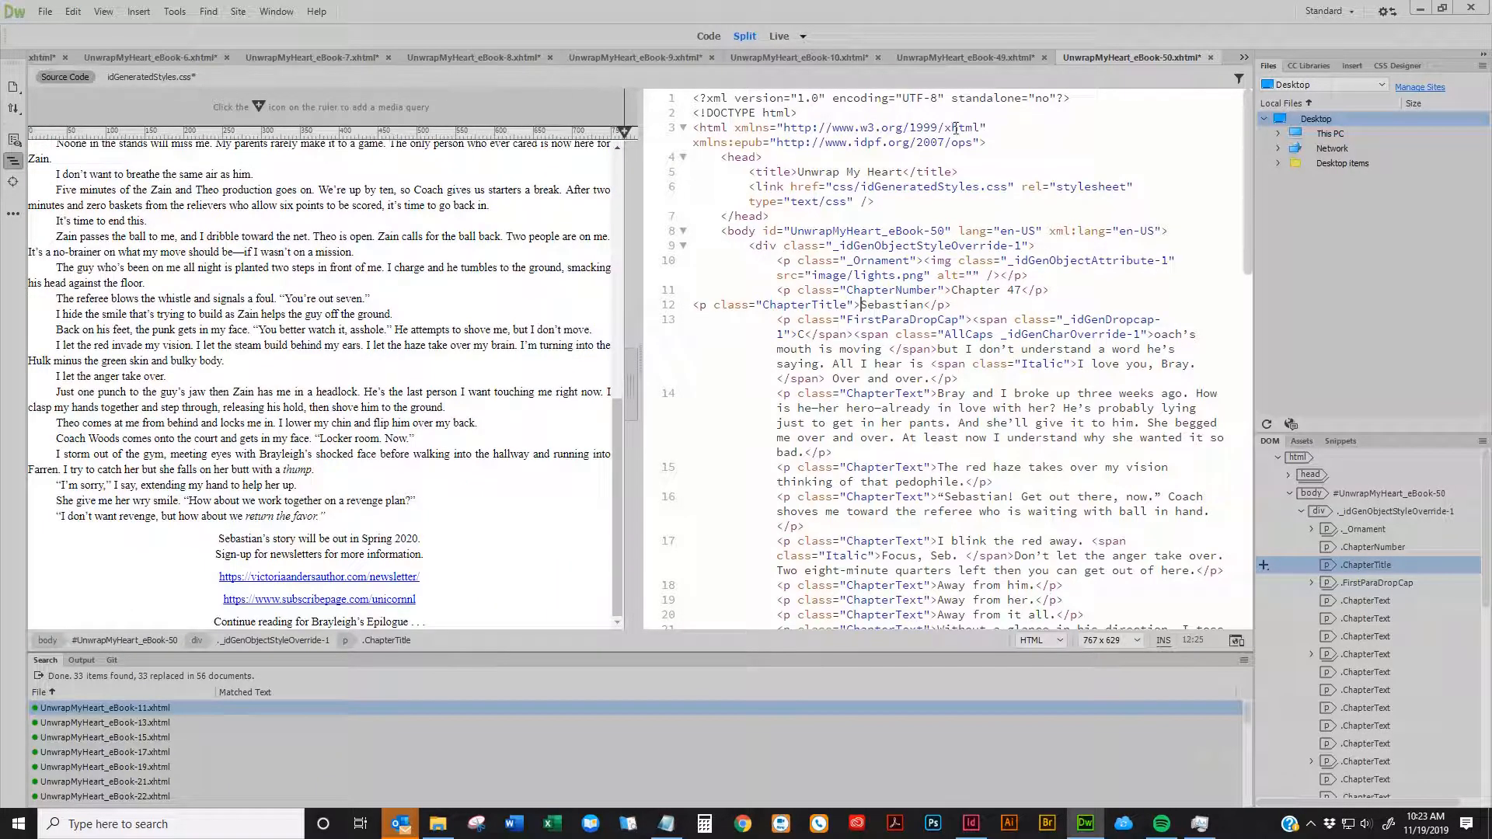
left_click(944, 56)
scroll(441, 317, "down", 10)
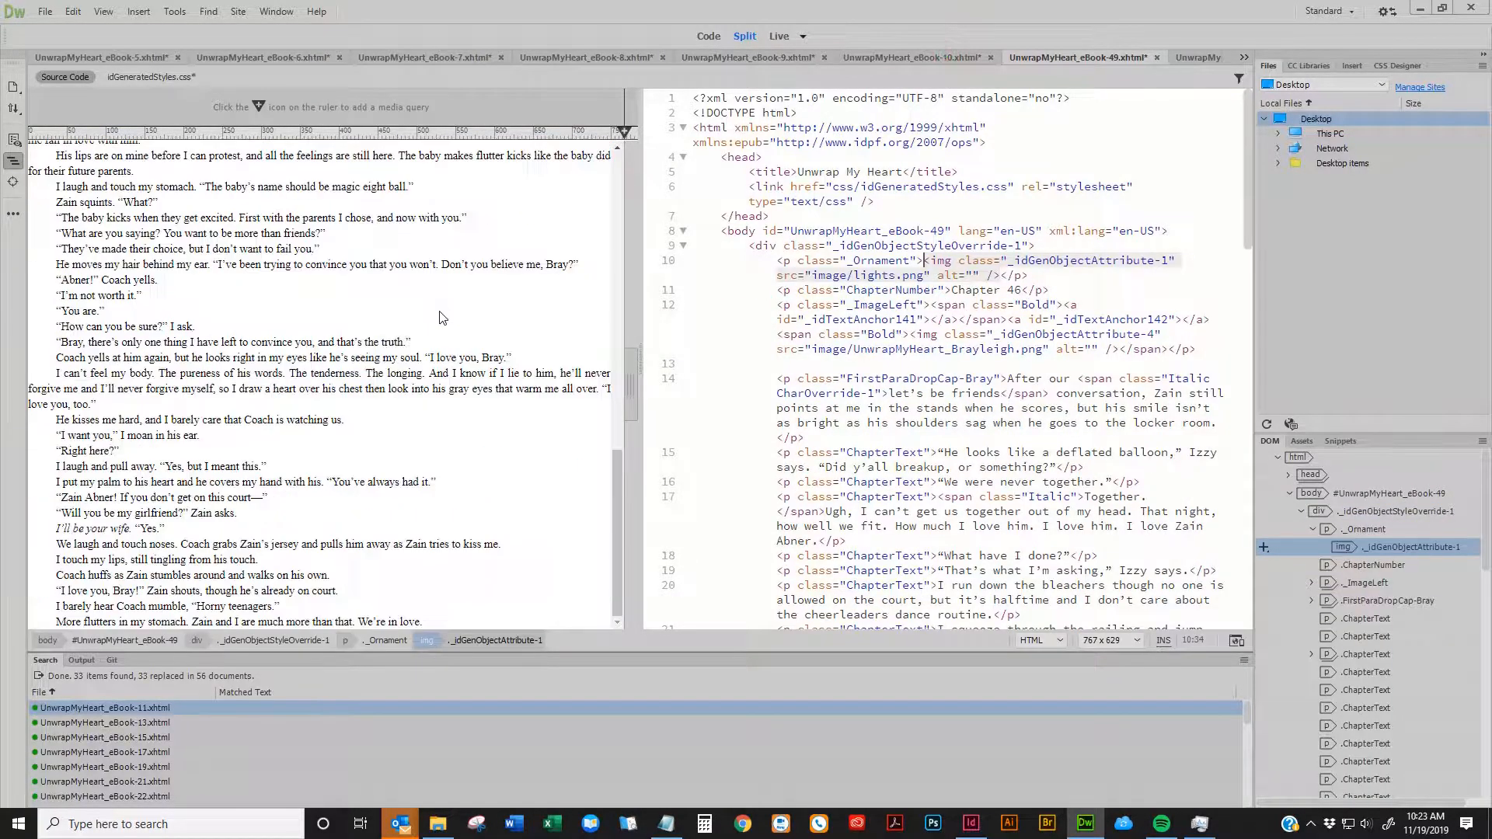
Delete the redundant Zain ChapterTitle paragraph beneath the name image in Chapter 7, UnwrapMyHeart_eBook-10.xhtml
left_click(893, 56)
scroll(326, 410, "down", 4)
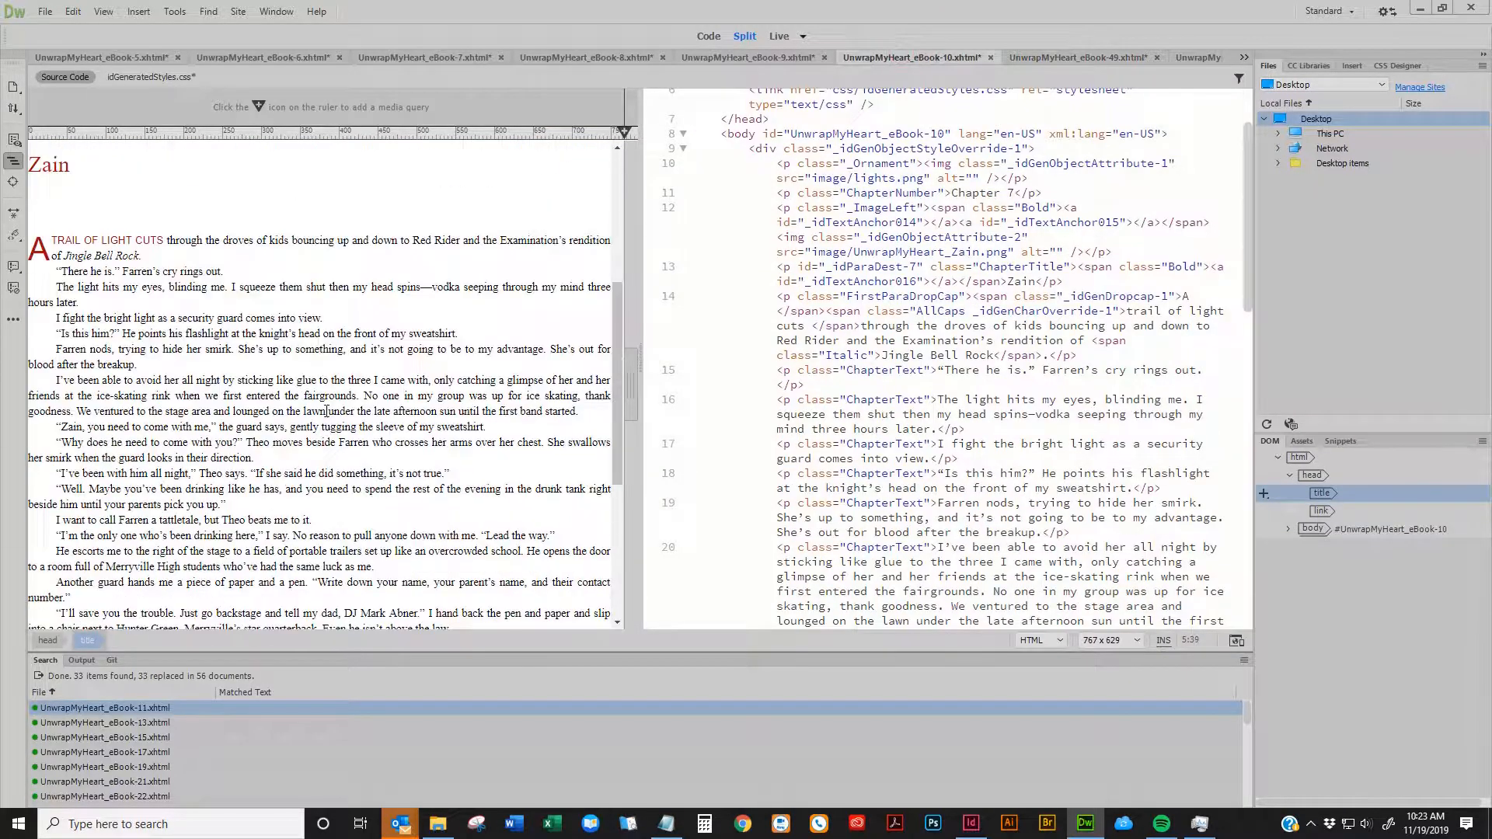
scroll(326, 410, "up", 4)
double_click(49, 475)
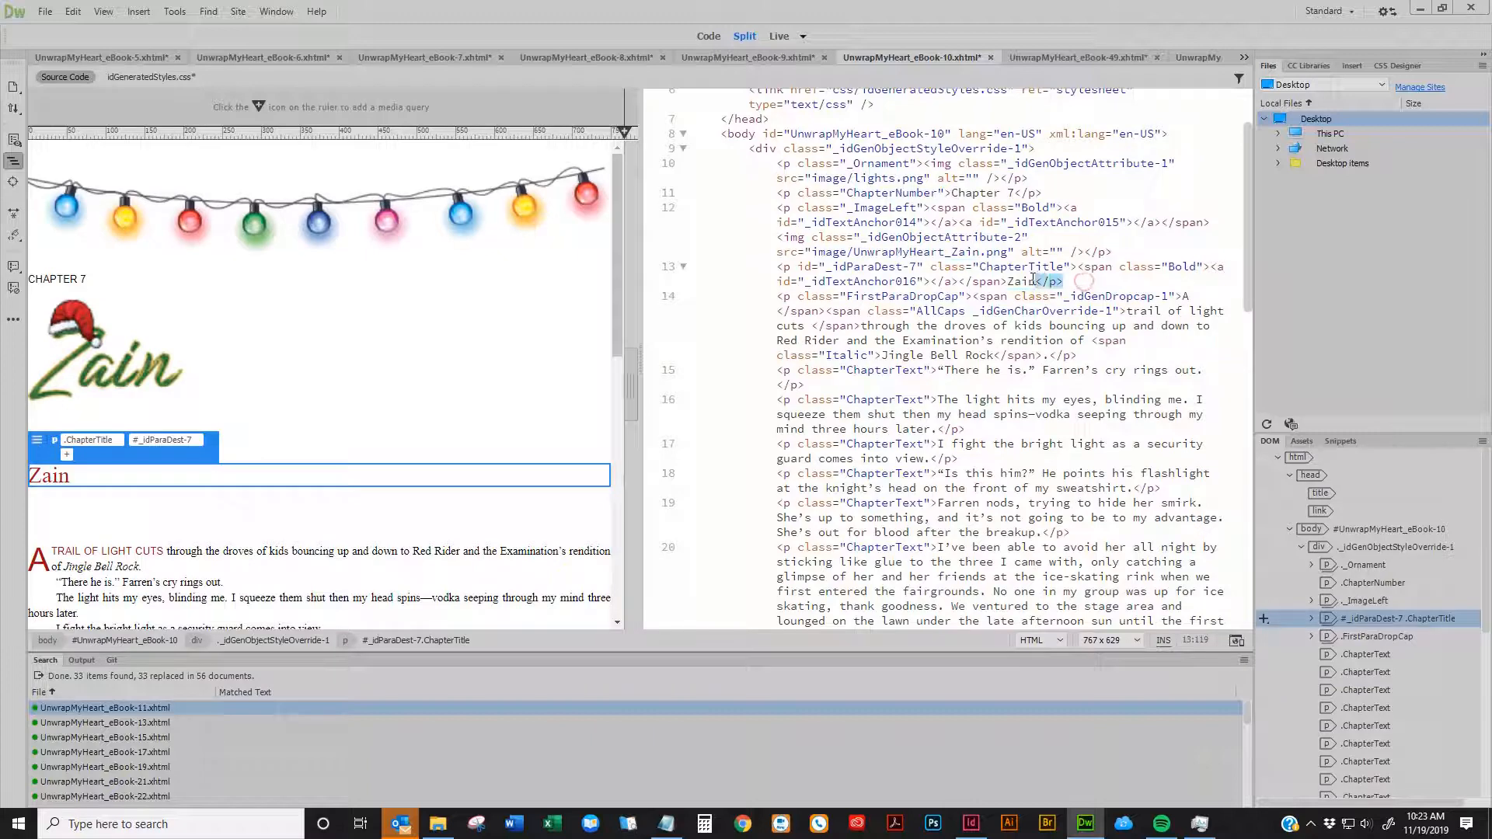
left_click(1114, 268)
triple_click(1206, 267)
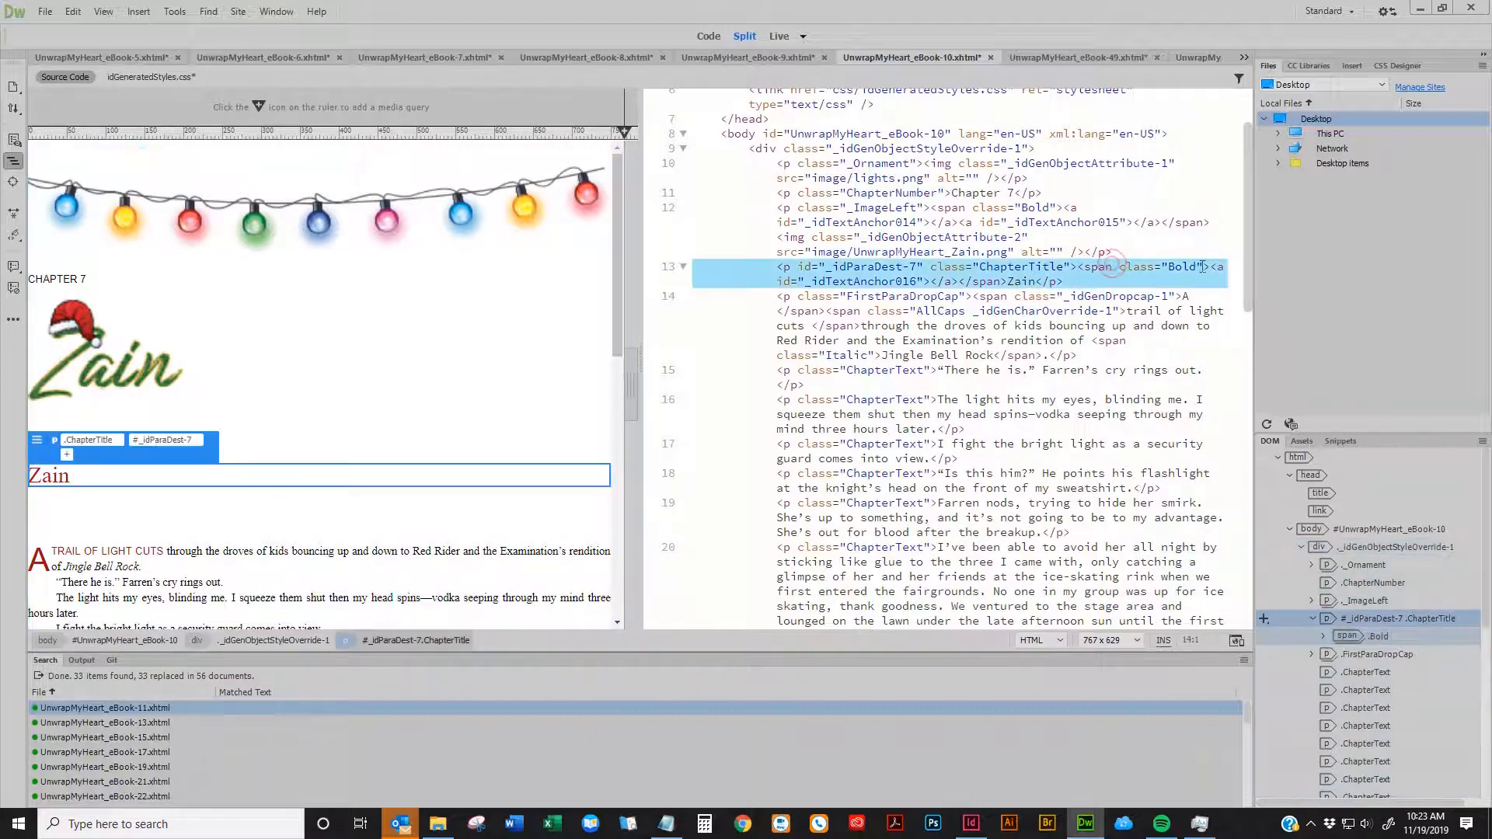
left_click(1091, 280)
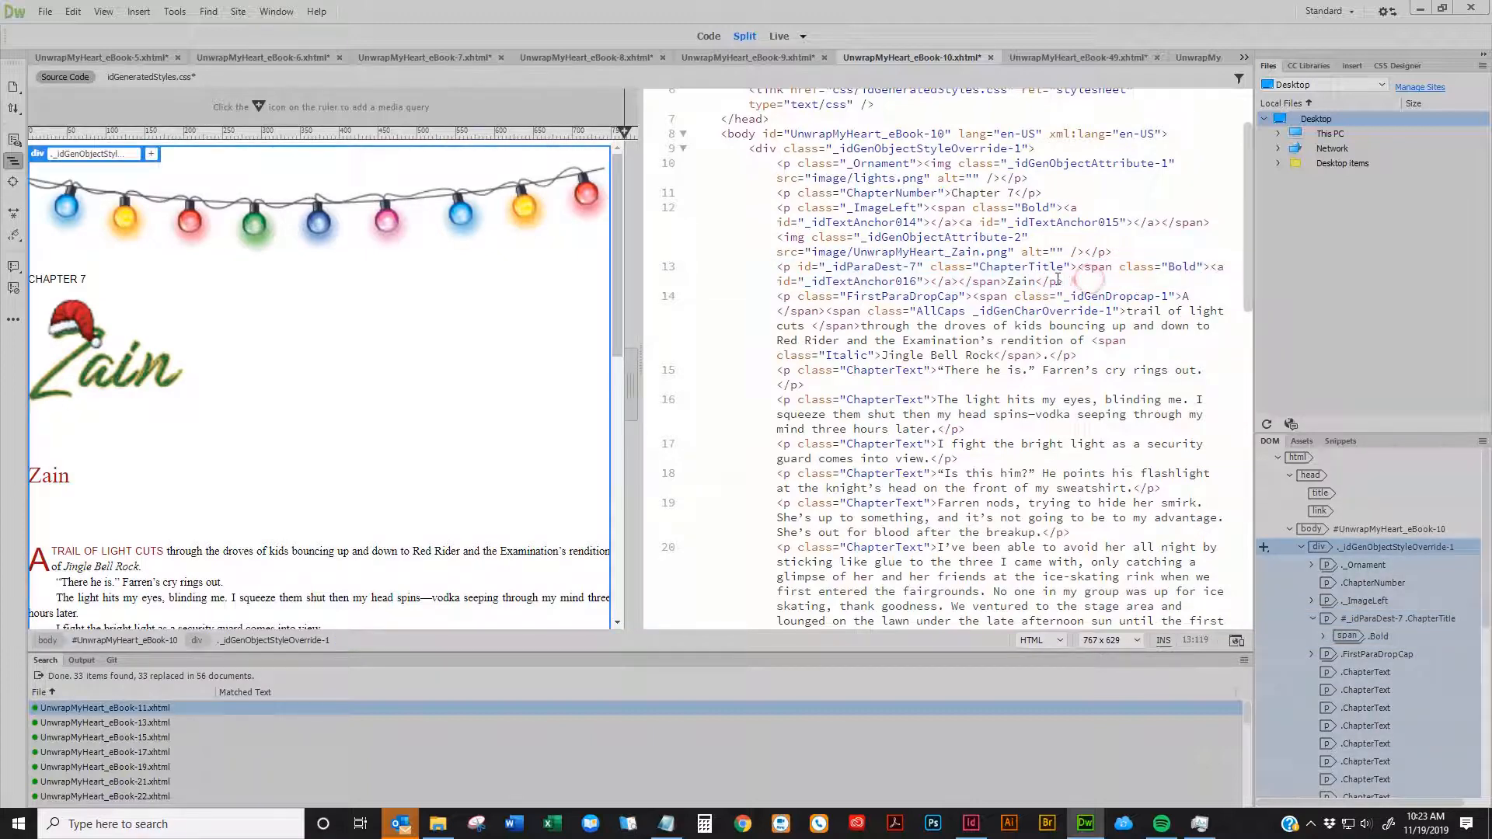
left_click_drag(1080, 281, 676, 269)
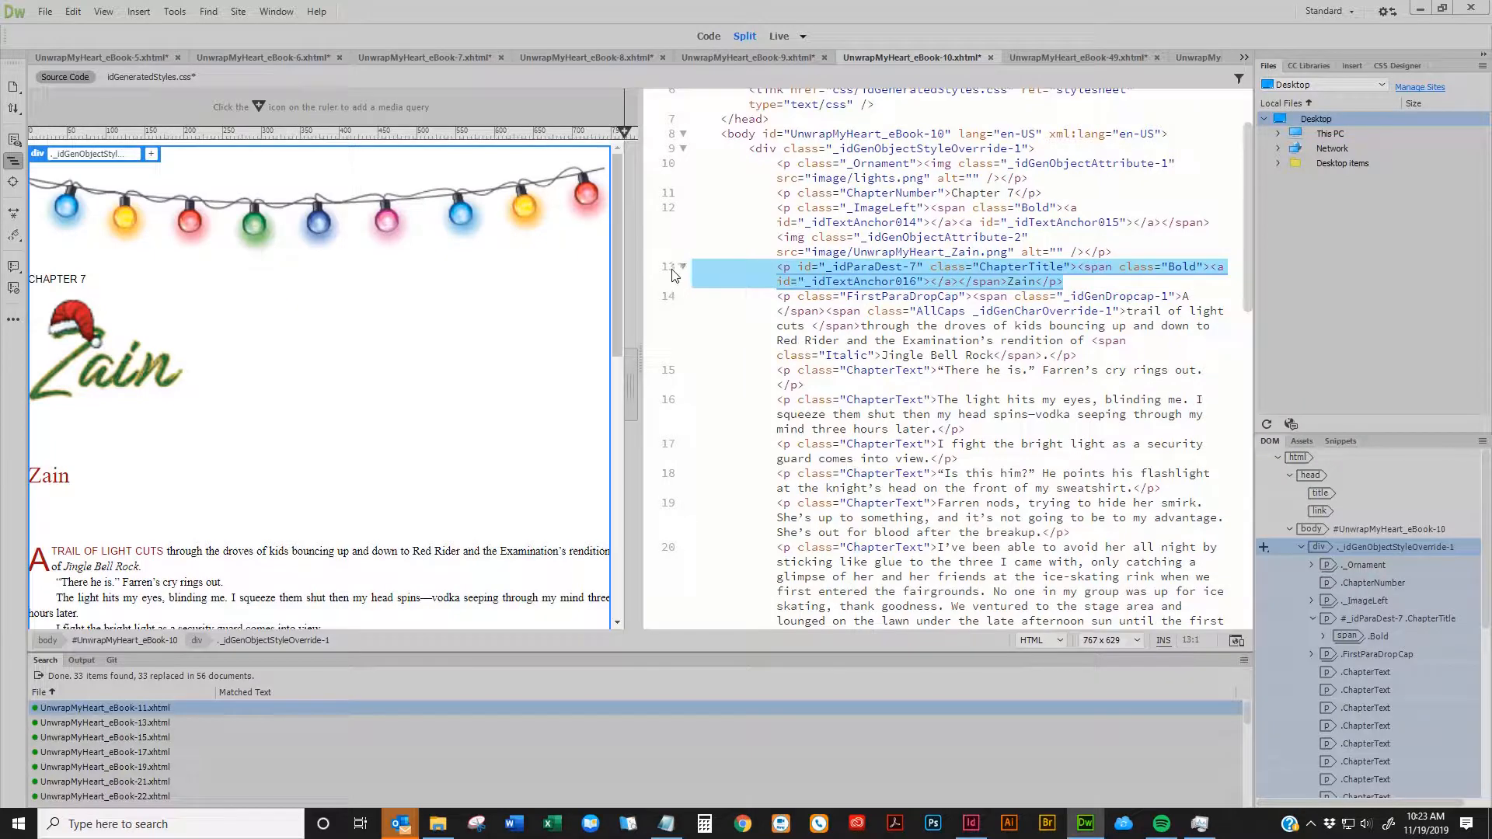
key("Delete")
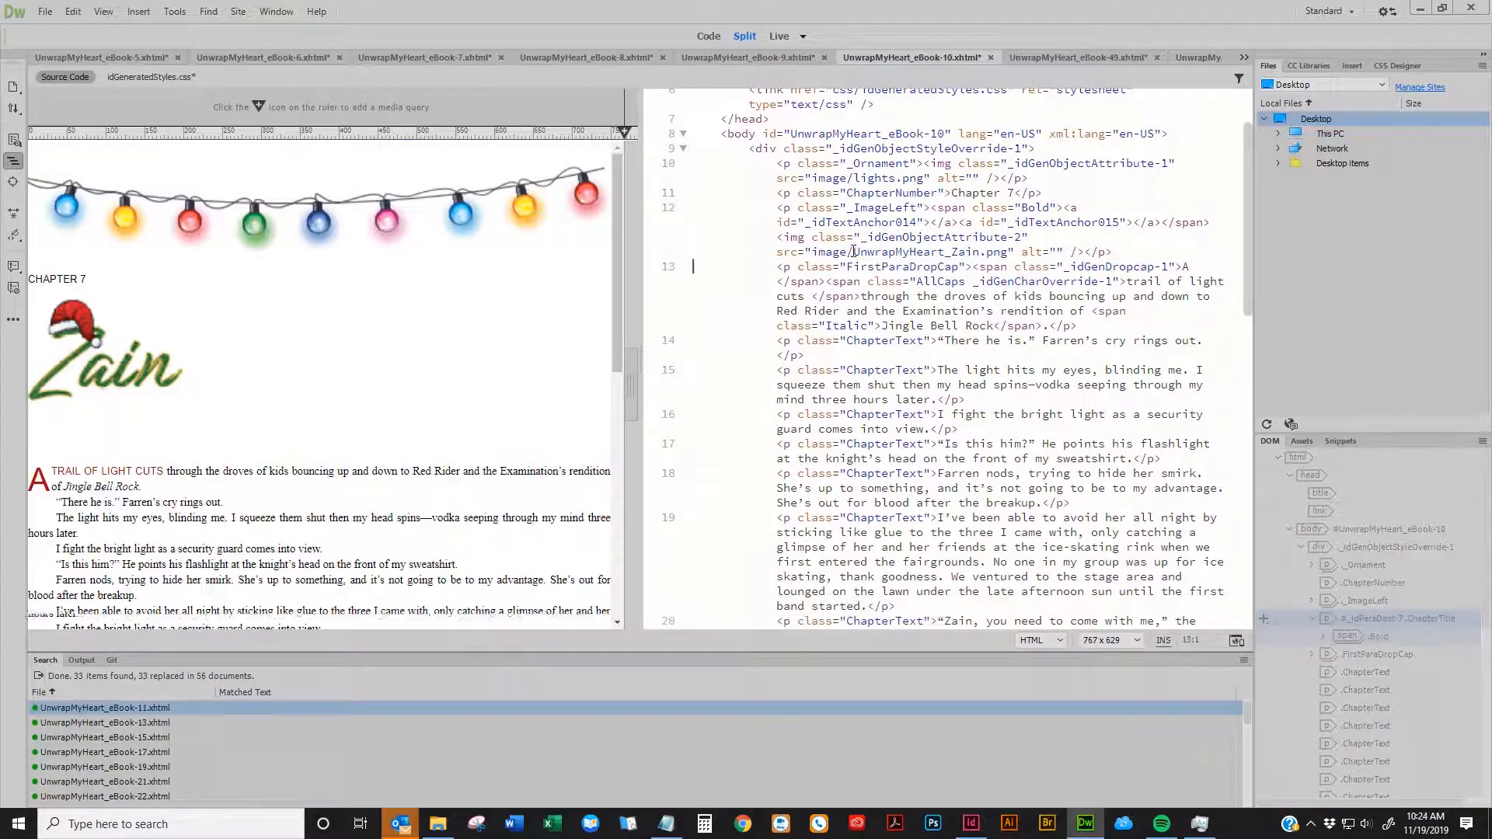
Save and close UnwrapMyHeart_eBook-10.xhtml, and save the changes to idGeneratedStyles.css
left_click(392, 418)
key("ctrl+s")
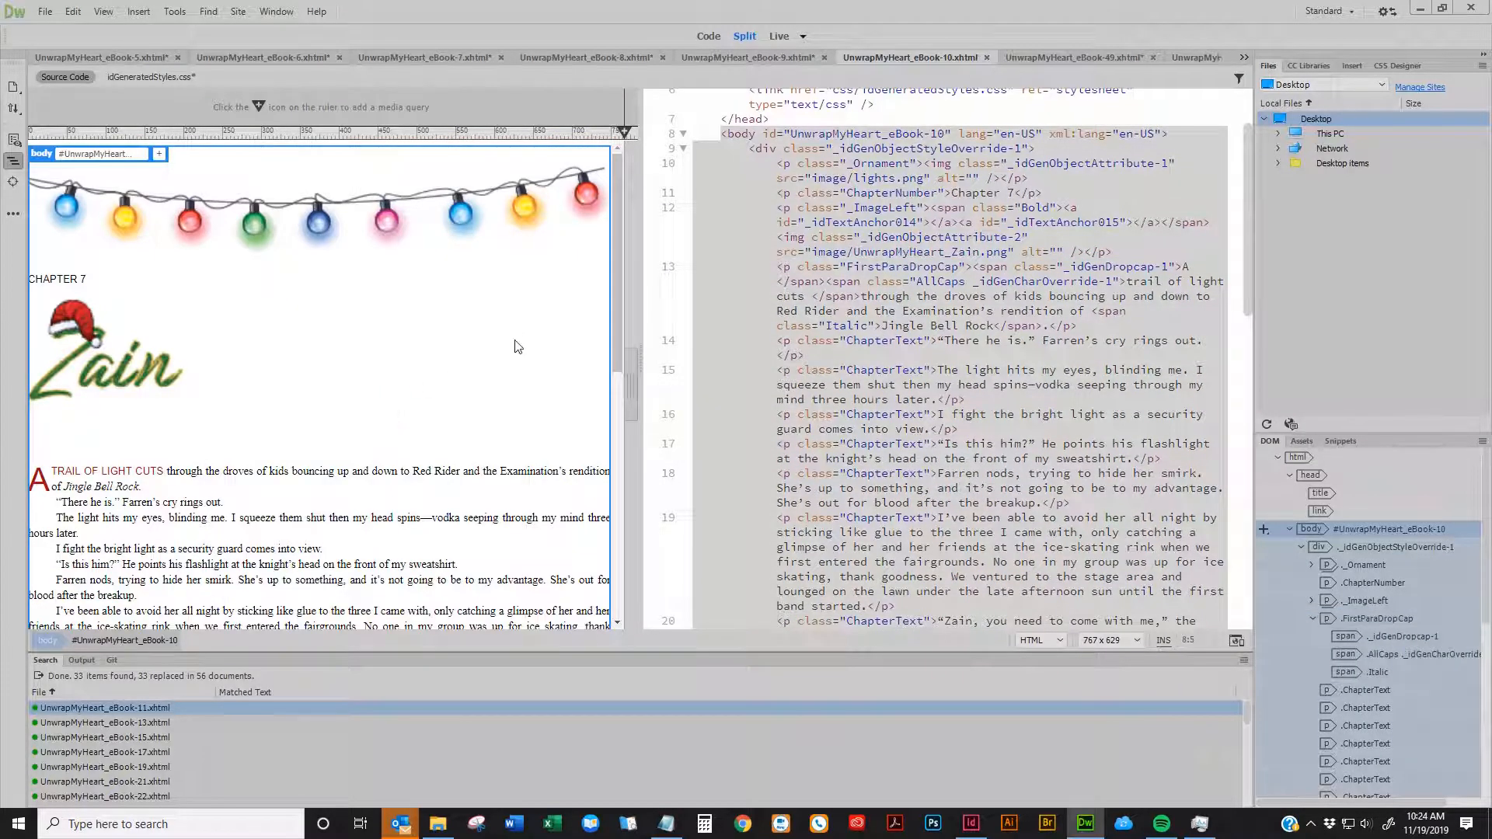
key("ctrl+shift+w")
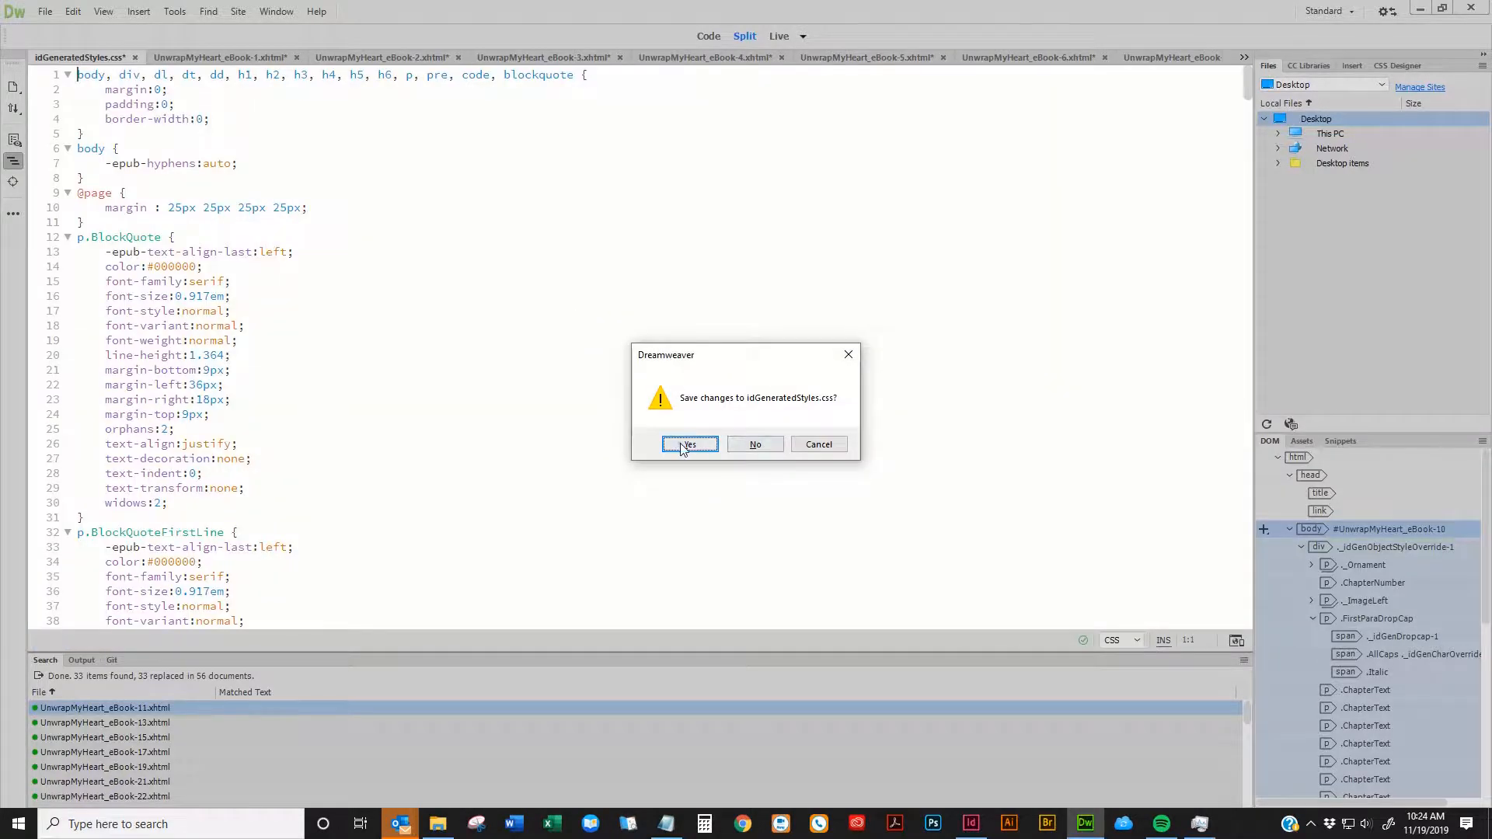
left_click(682, 445)
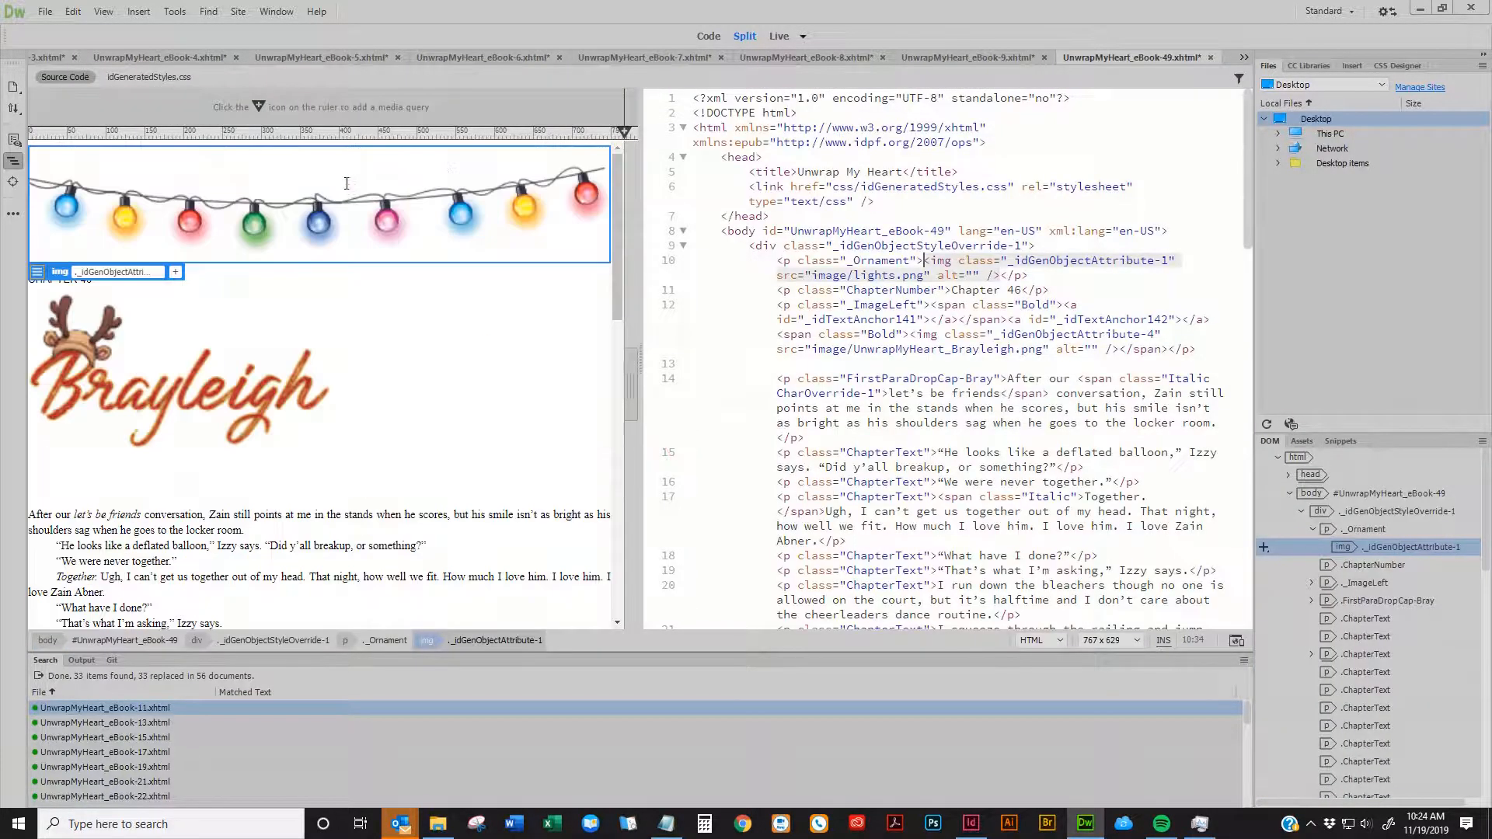
Inspect the div tag and class that wrap the chapter content in UnwrapMyHeart_eBook-49.xhtml and UnwrapMyHeart_eBook-9.xhtml
left_click(450, 365)
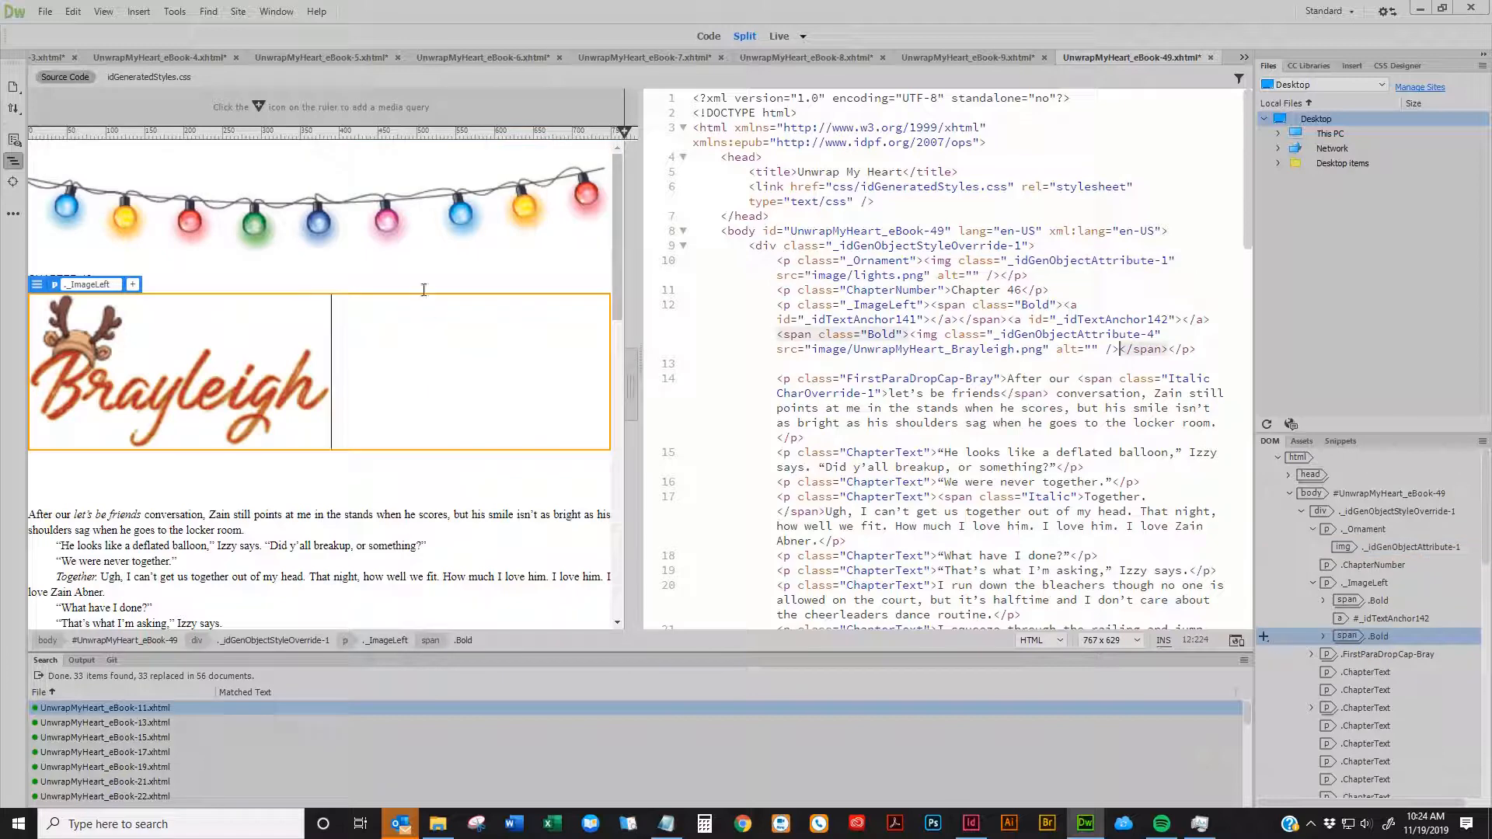
left_click(424, 221)
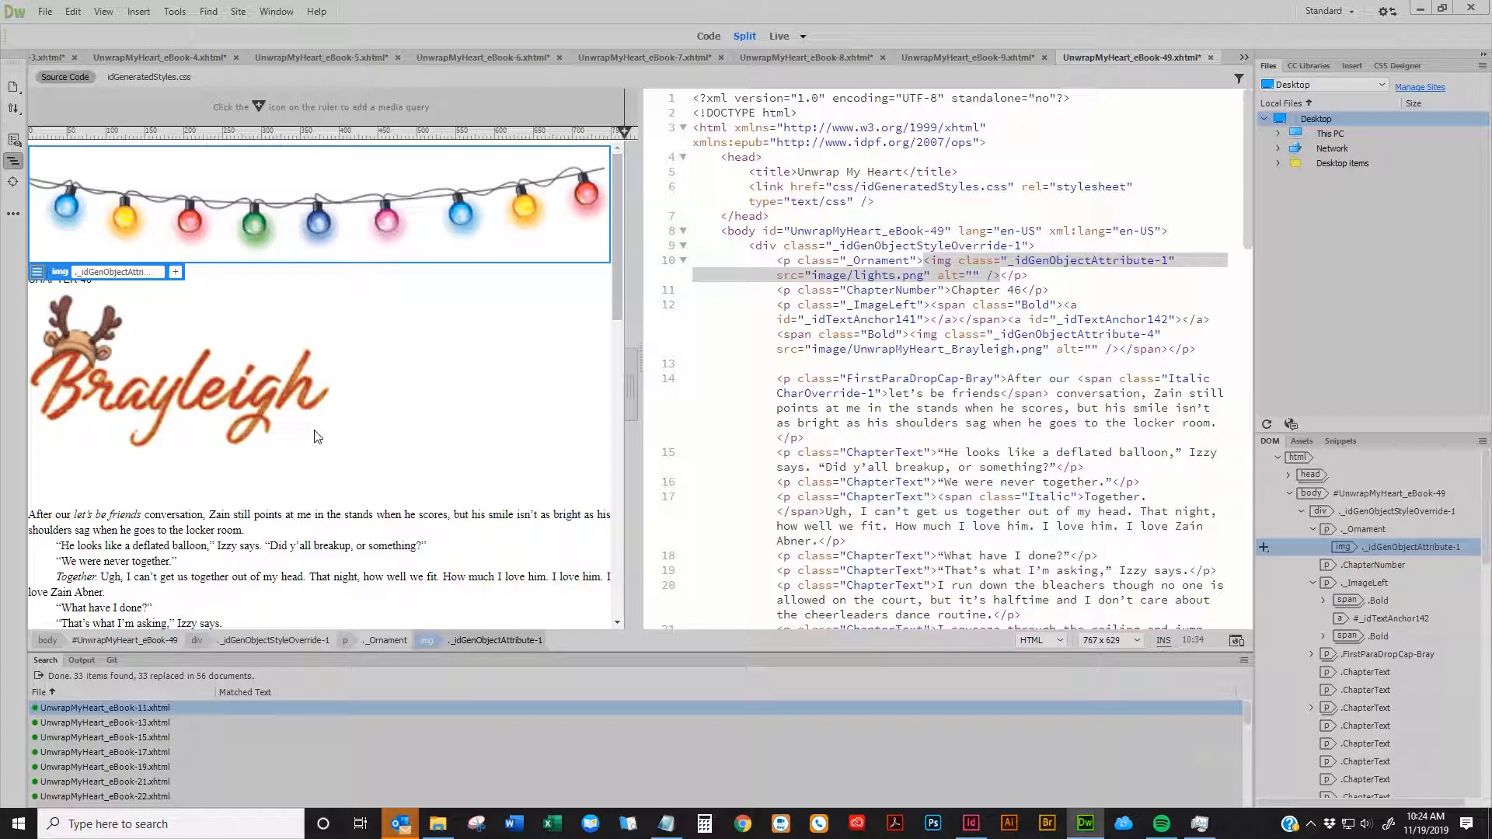
left_click(977, 242)
left_click_drag(1041, 245, 748, 247)
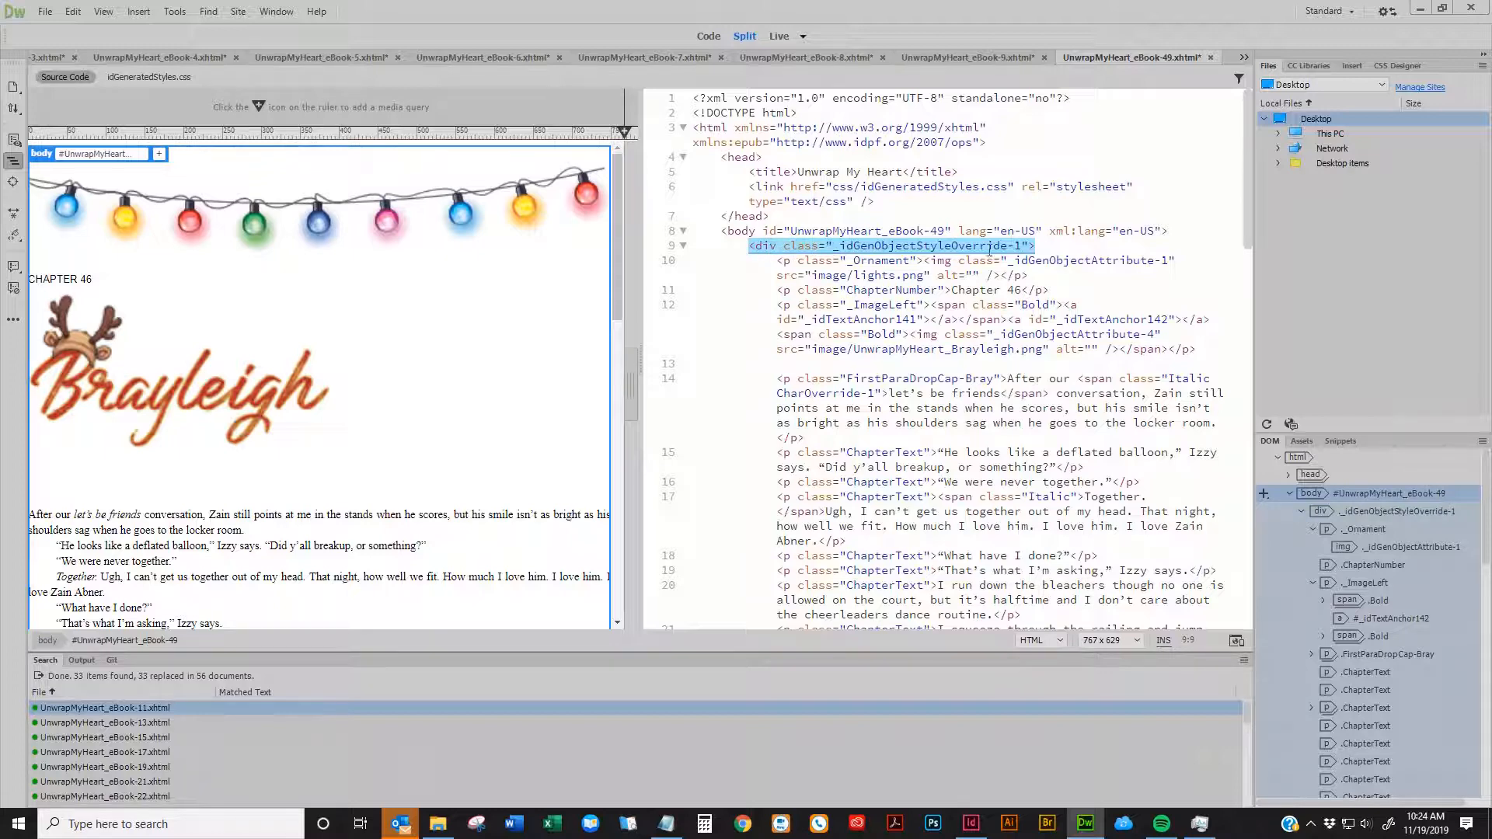
left_click(1041, 245)
left_click_drag(1038, 246, 754, 251)
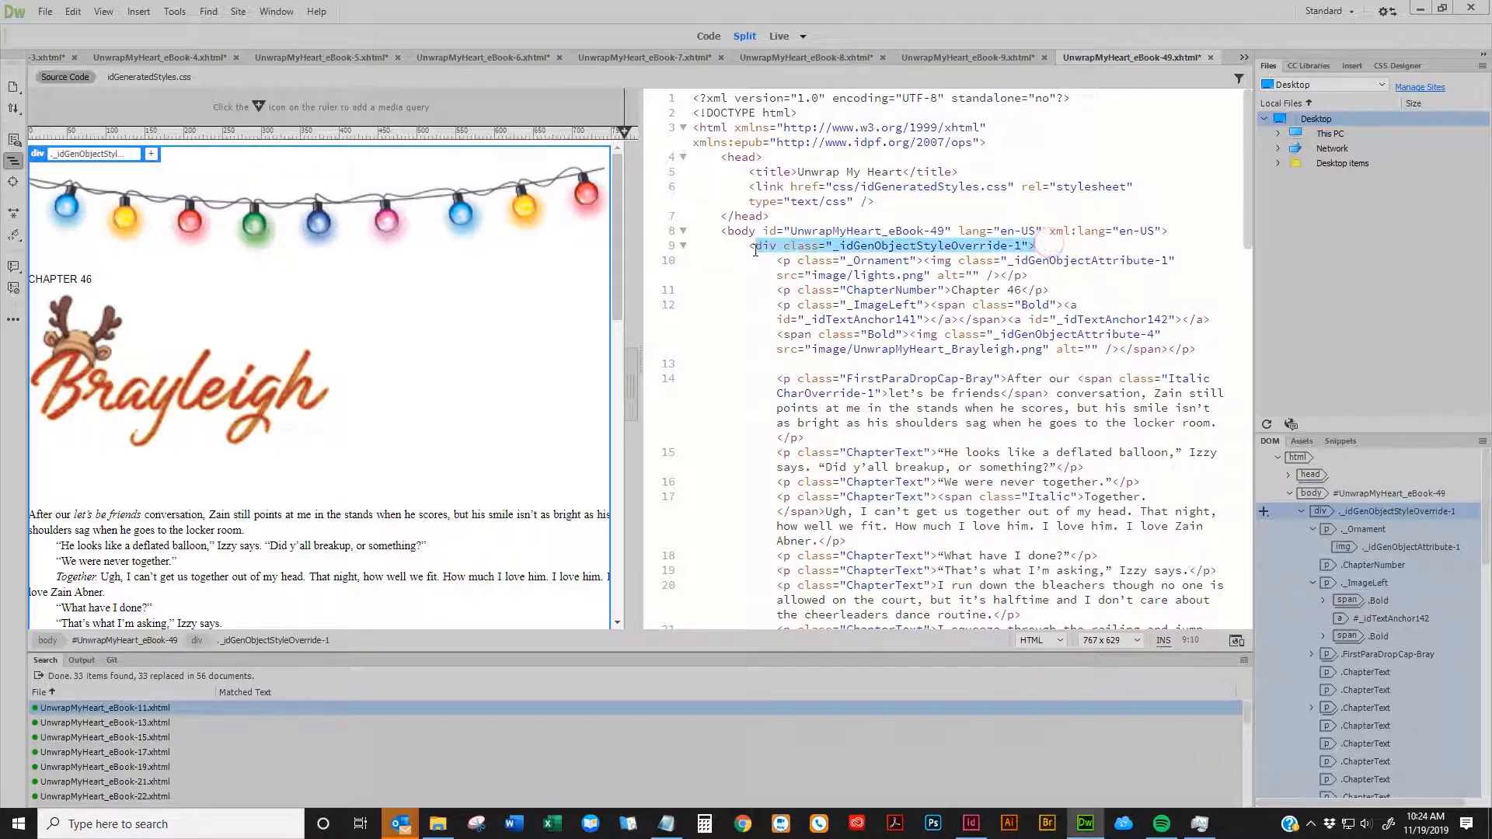
left_click(983, 58)
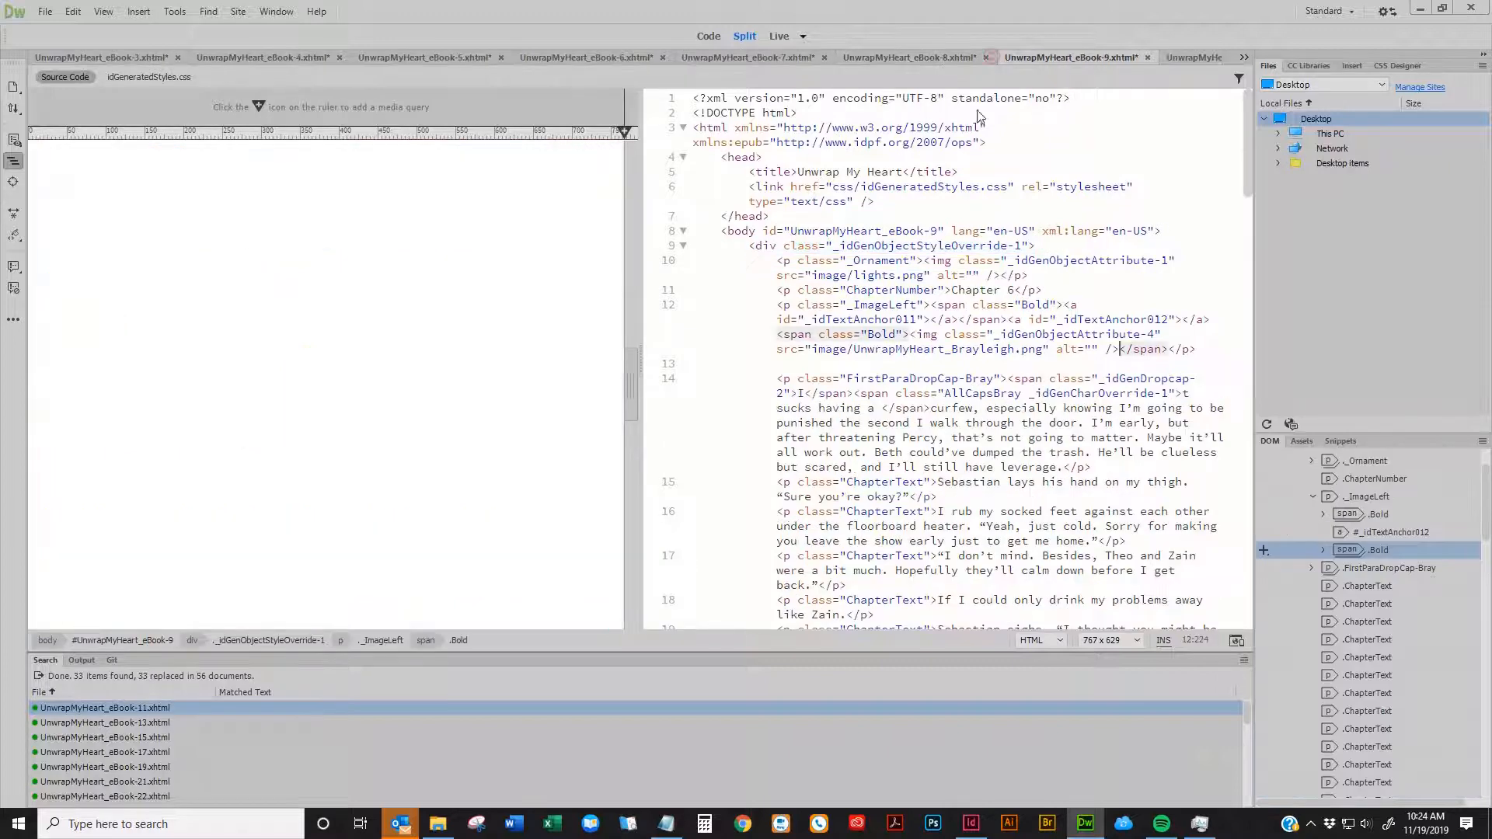
left_click_drag(1038, 246, 753, 247)
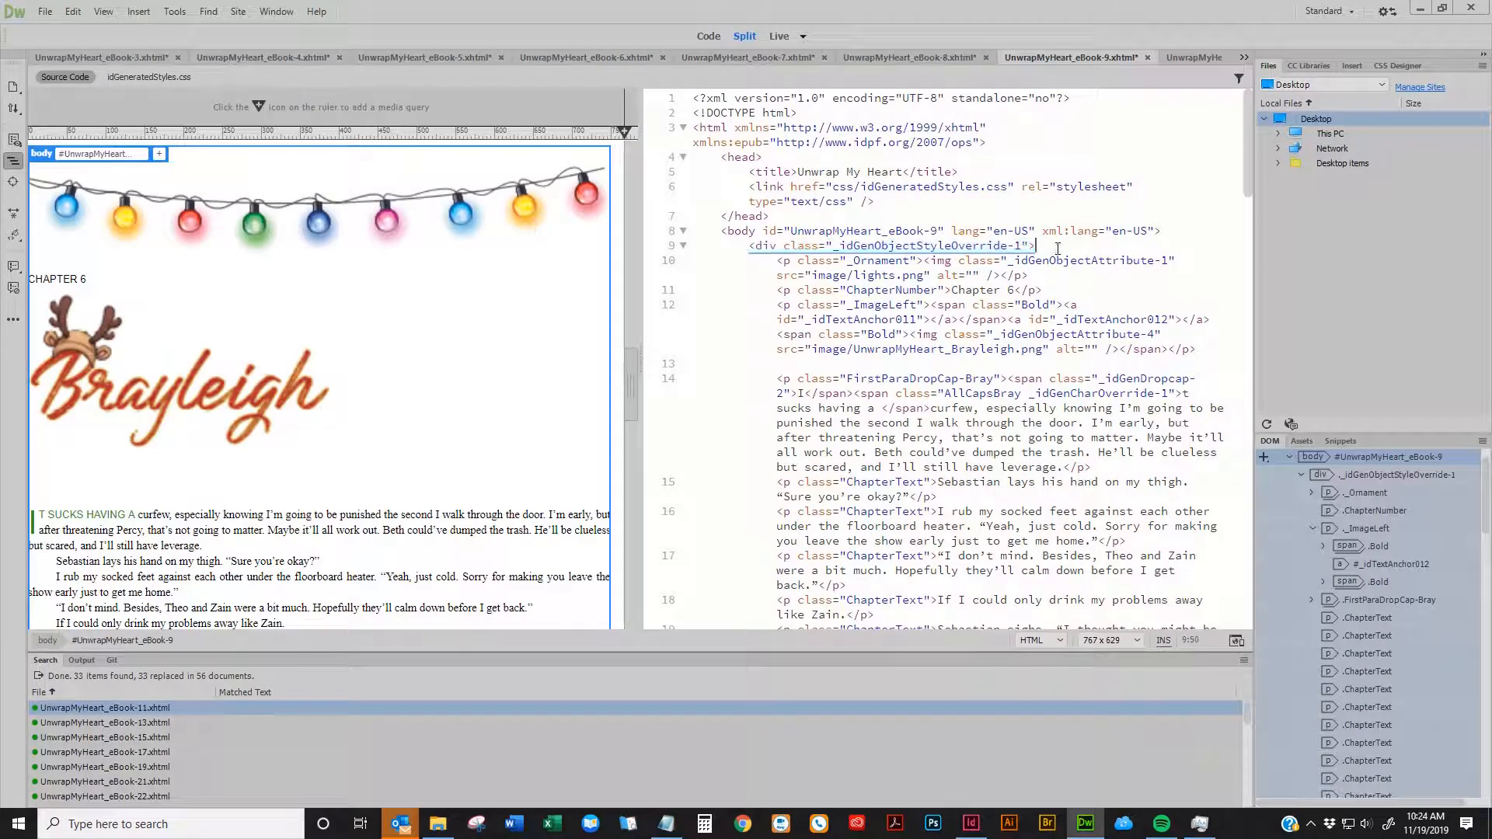
Open idGeneratedStyles.css from UnwrapMyHeart_eBook-9.xhtml and locate the div._idGenObjectStyleOverride-1 rule near its end
left_click(136, 80)
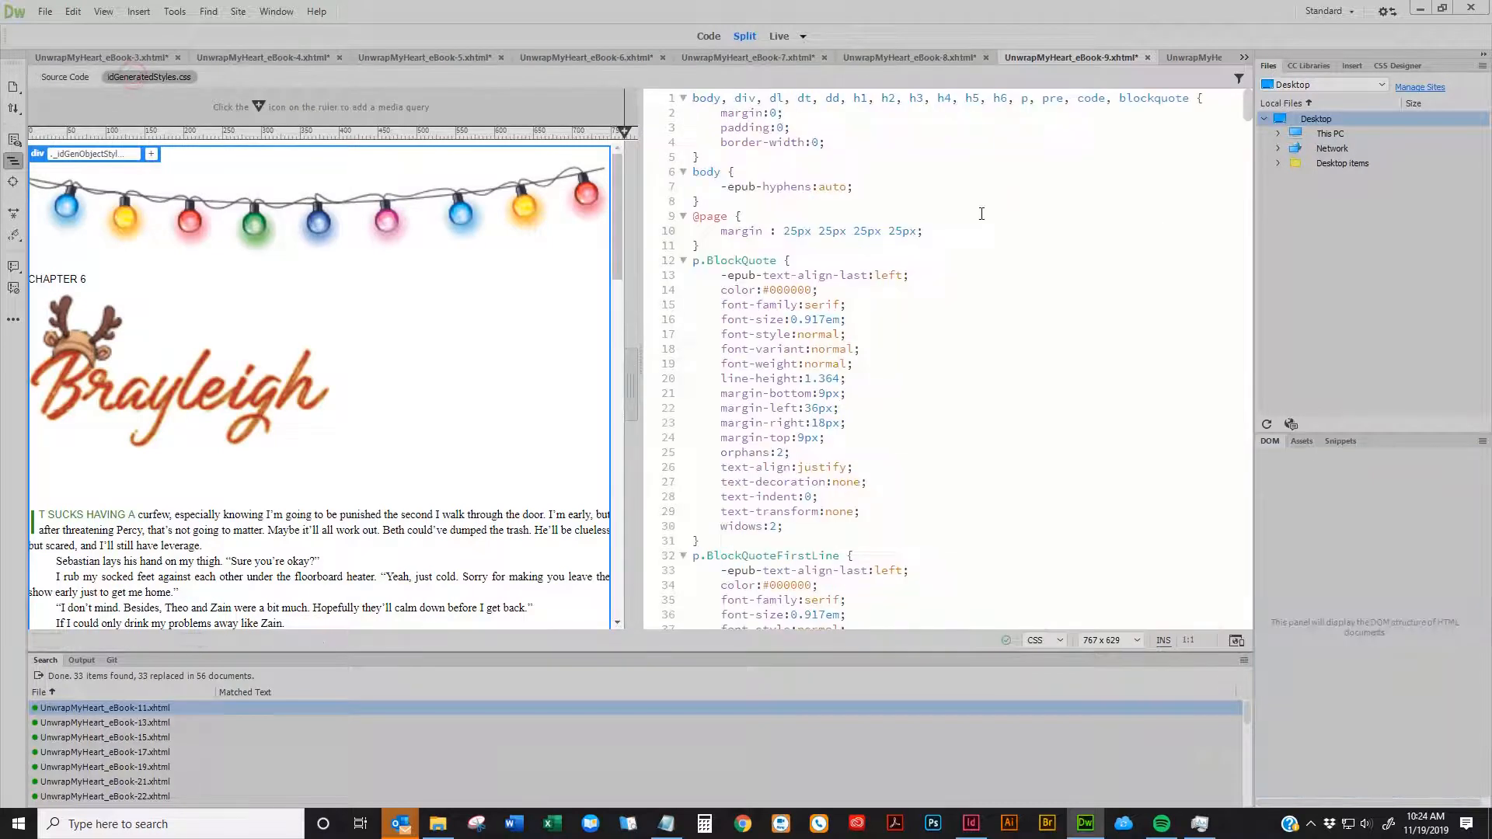
left_click(845, 268)
key("ctrl+End")
double_click(439, 542)
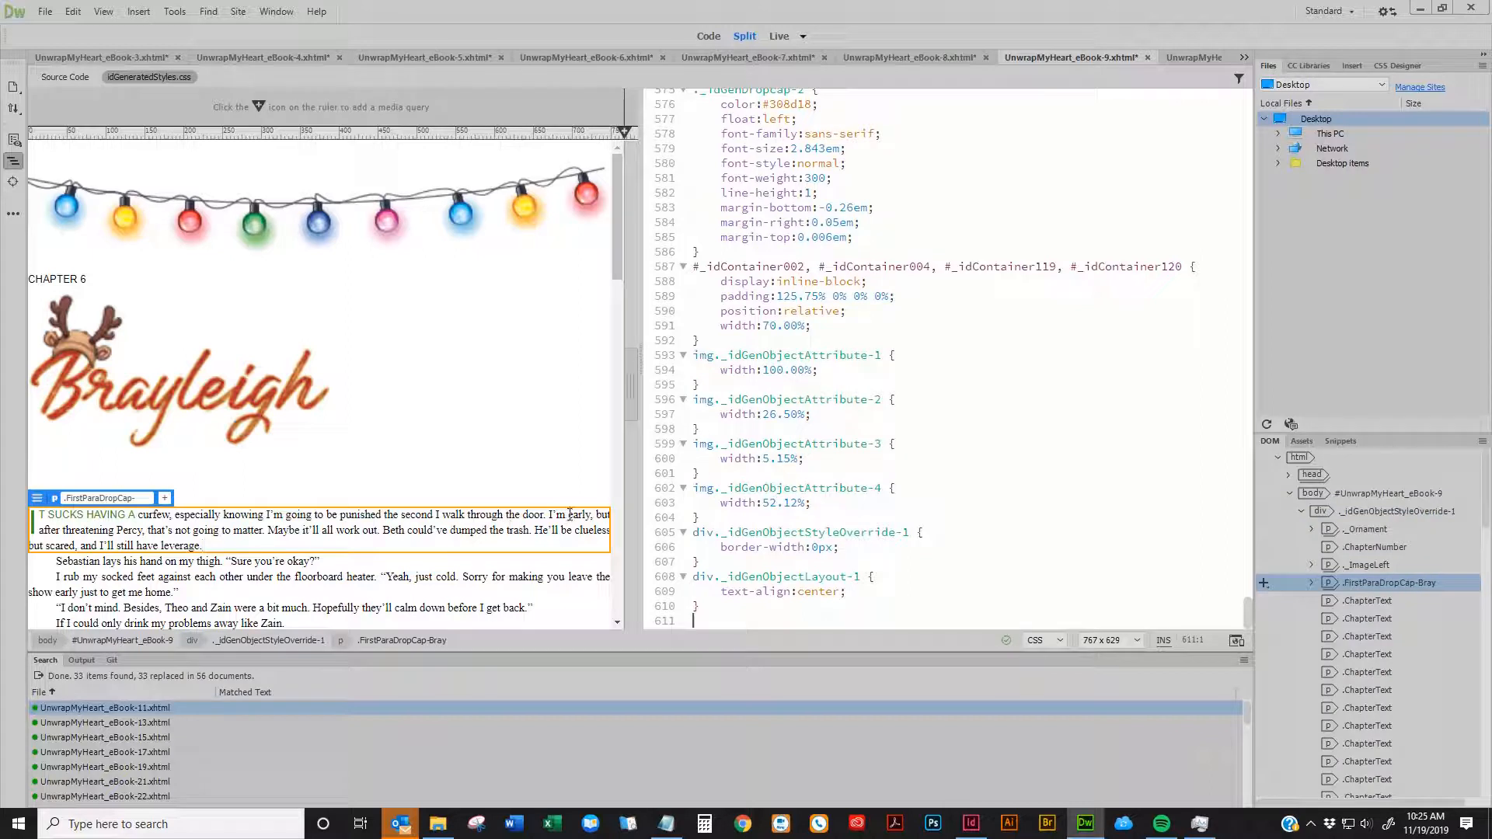
left_click(843, 547)
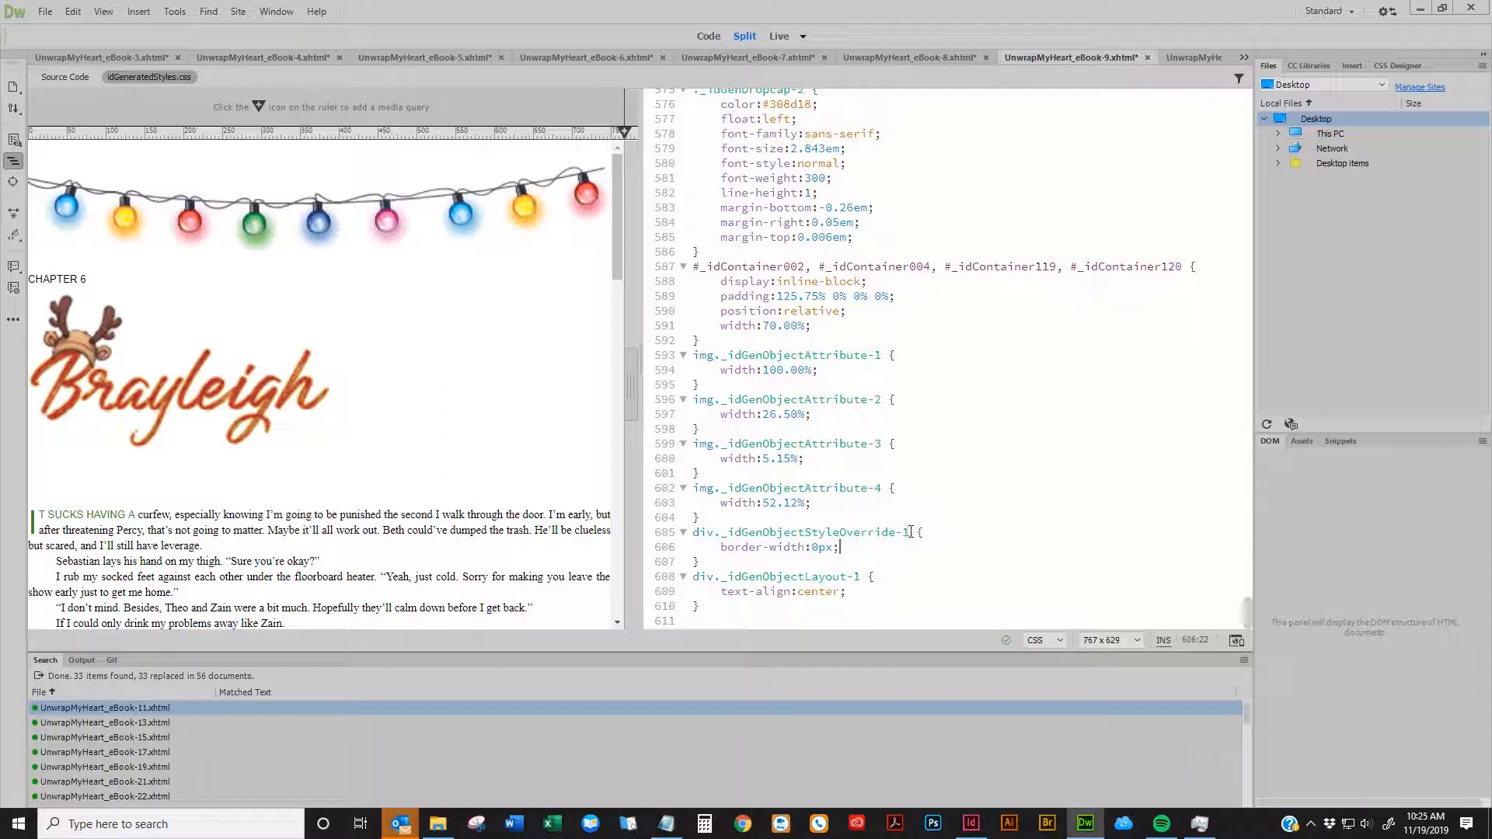
left_click_drag(911, 532, 720, 531)
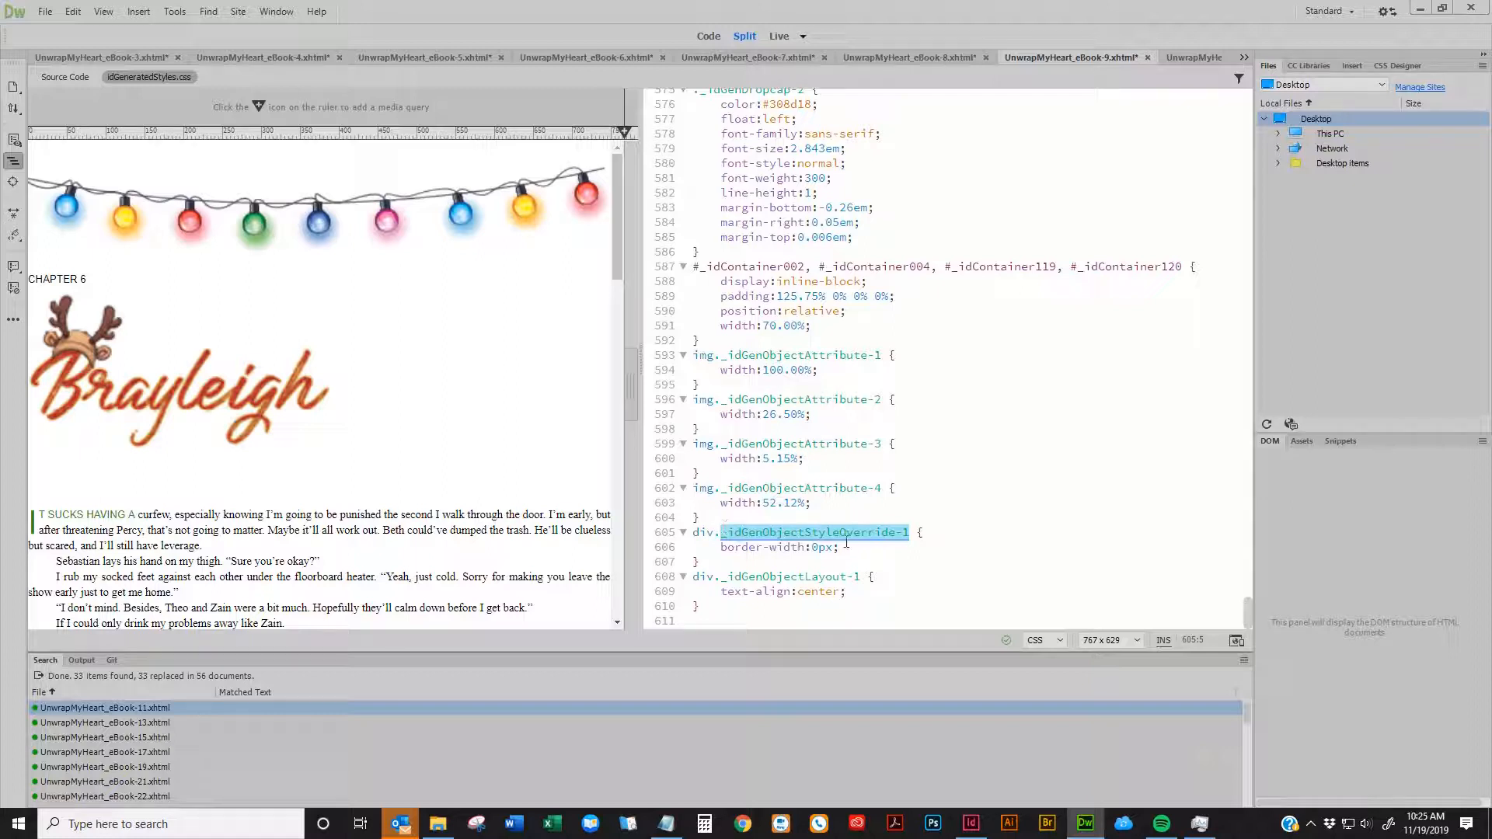
left_click_drag(846, 547, 680, 550)
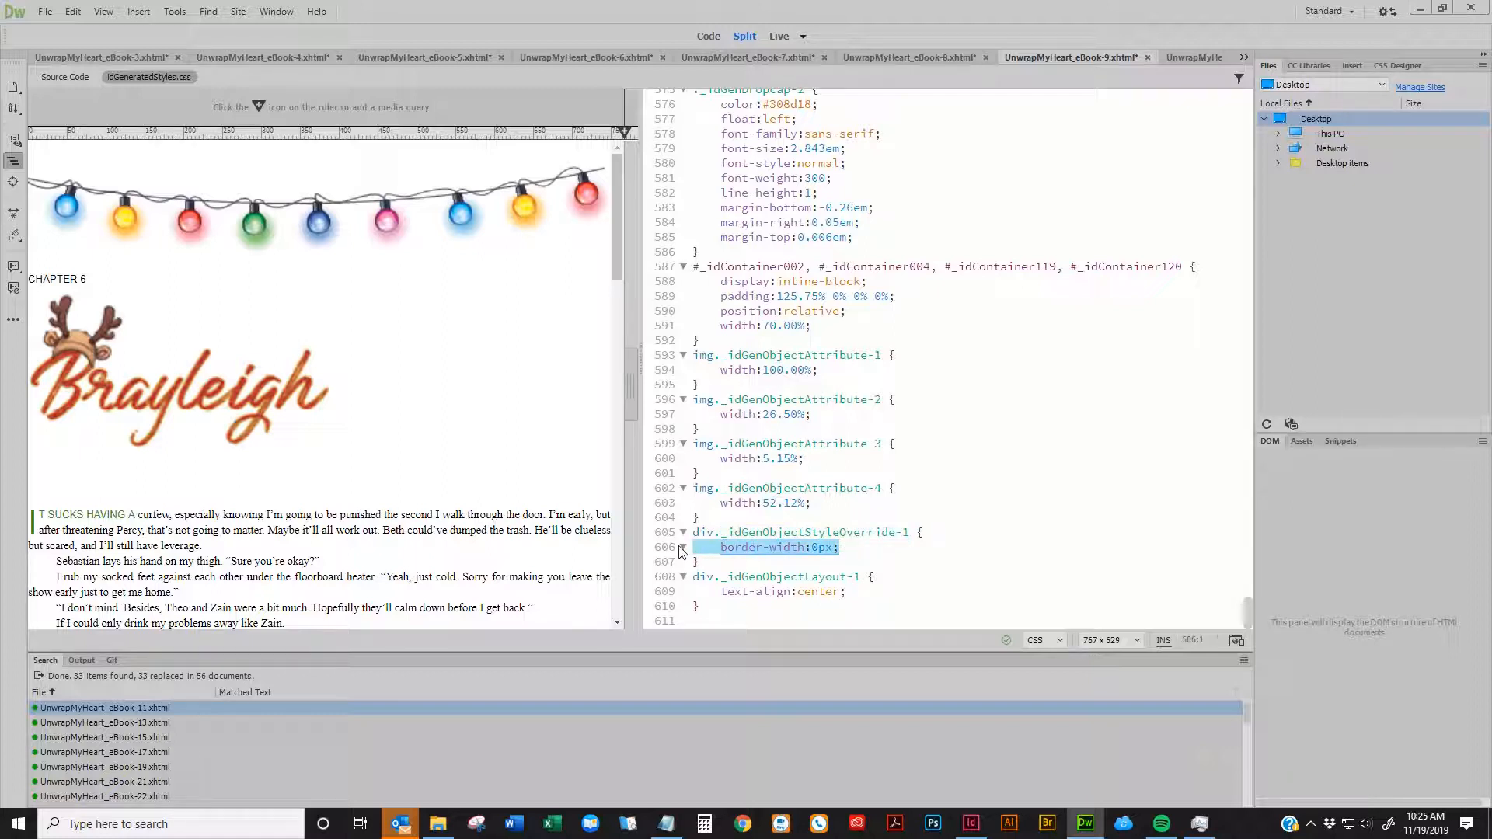
Add a margin-top of 15% below the border-width declaration in the div._idGenObjectStyleOverride-1 rule
left_click(871, 543)
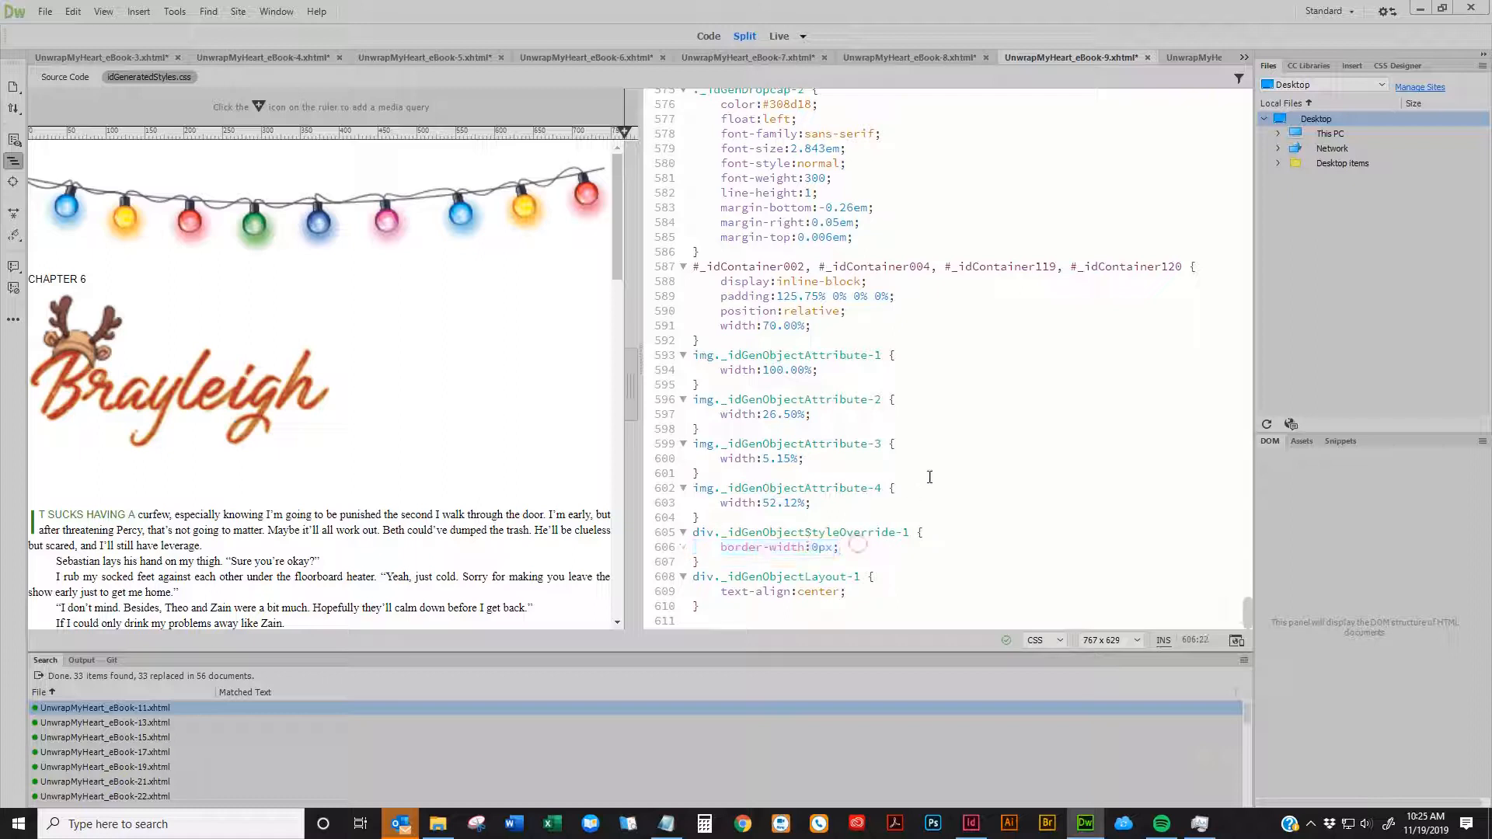
key("Return")
type("margin")
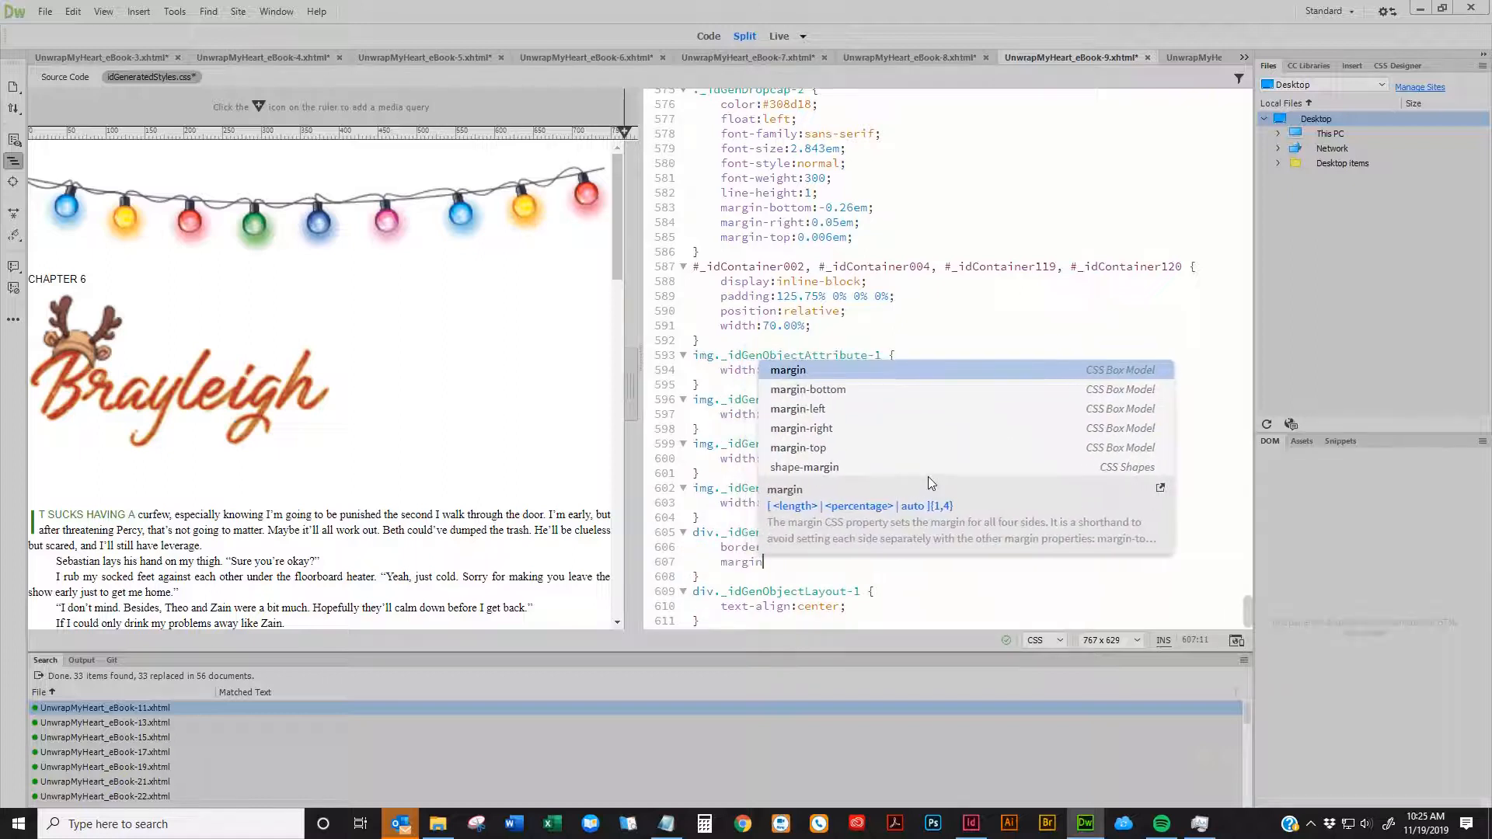
key("Down")
key("Down")
key("Down")
key("Down")
key("Return")
type("1")
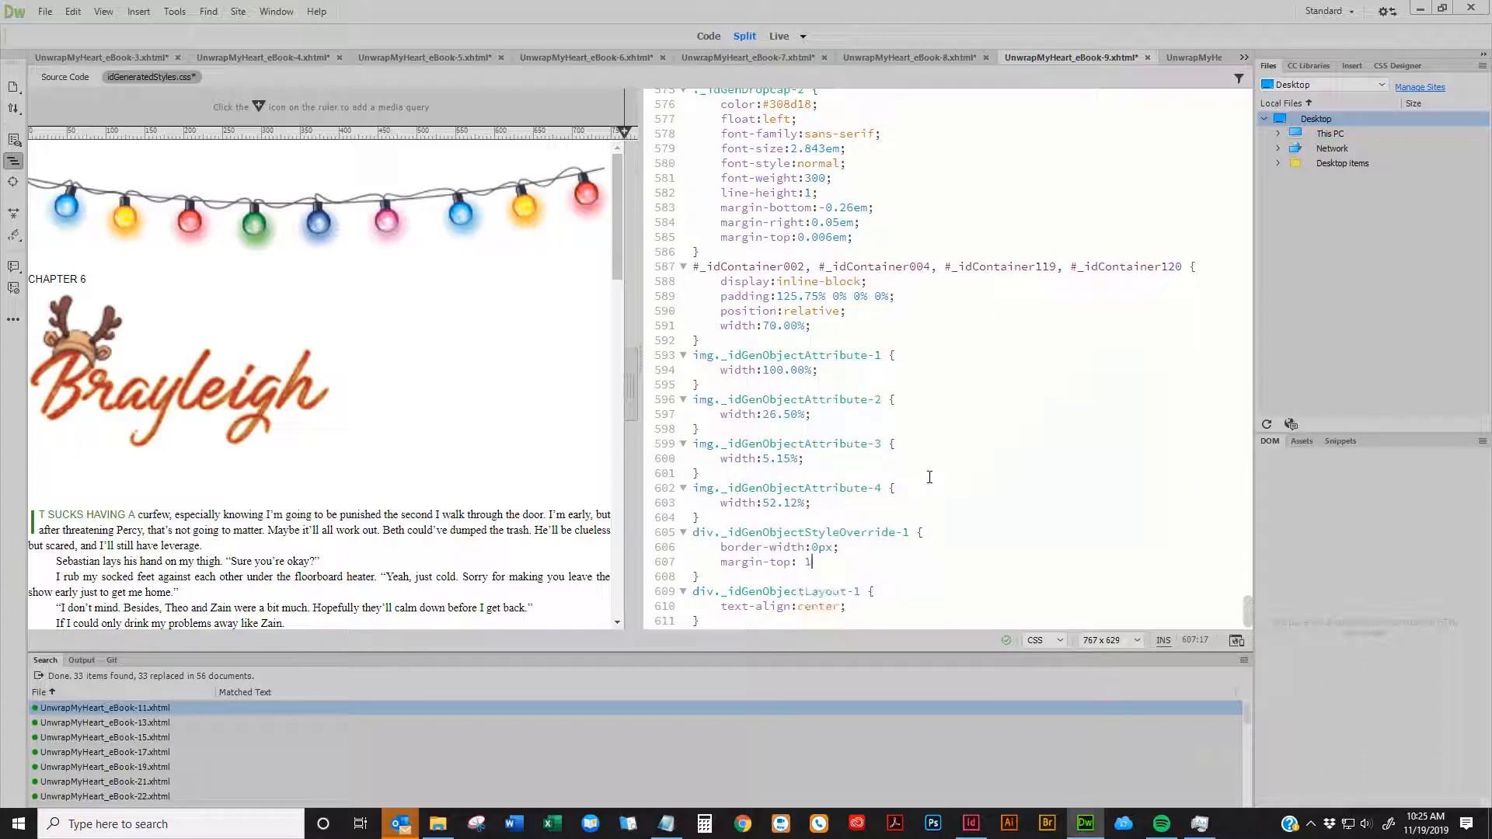
type("5%;")
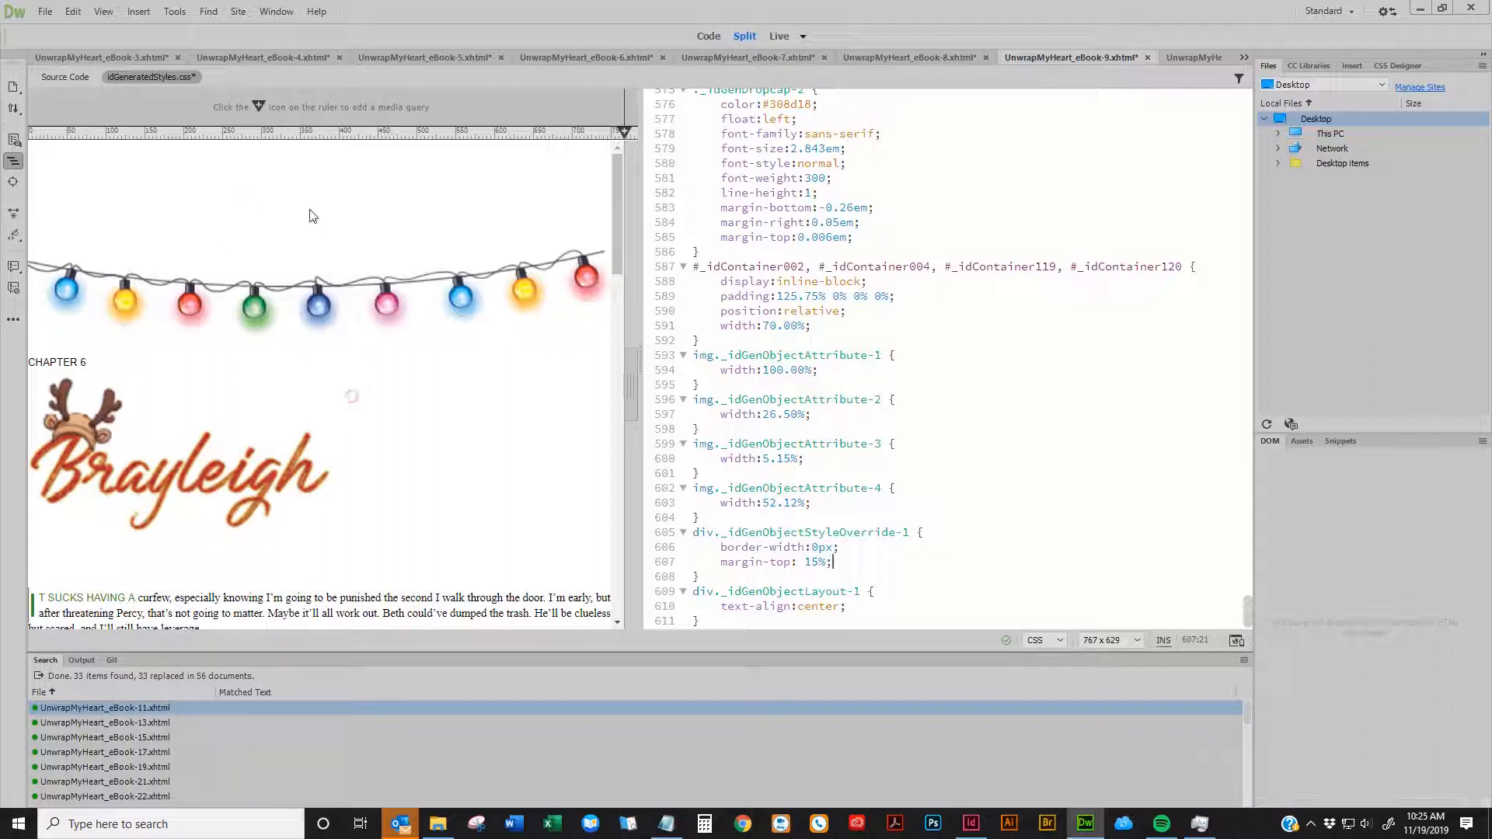
Check the spacing above the lights image in UnwrapMyHeart_eBook-5.xhtml and UnwrapMyHeart_eBook-6.xhtml, and save all open files
left_click(349, 392)
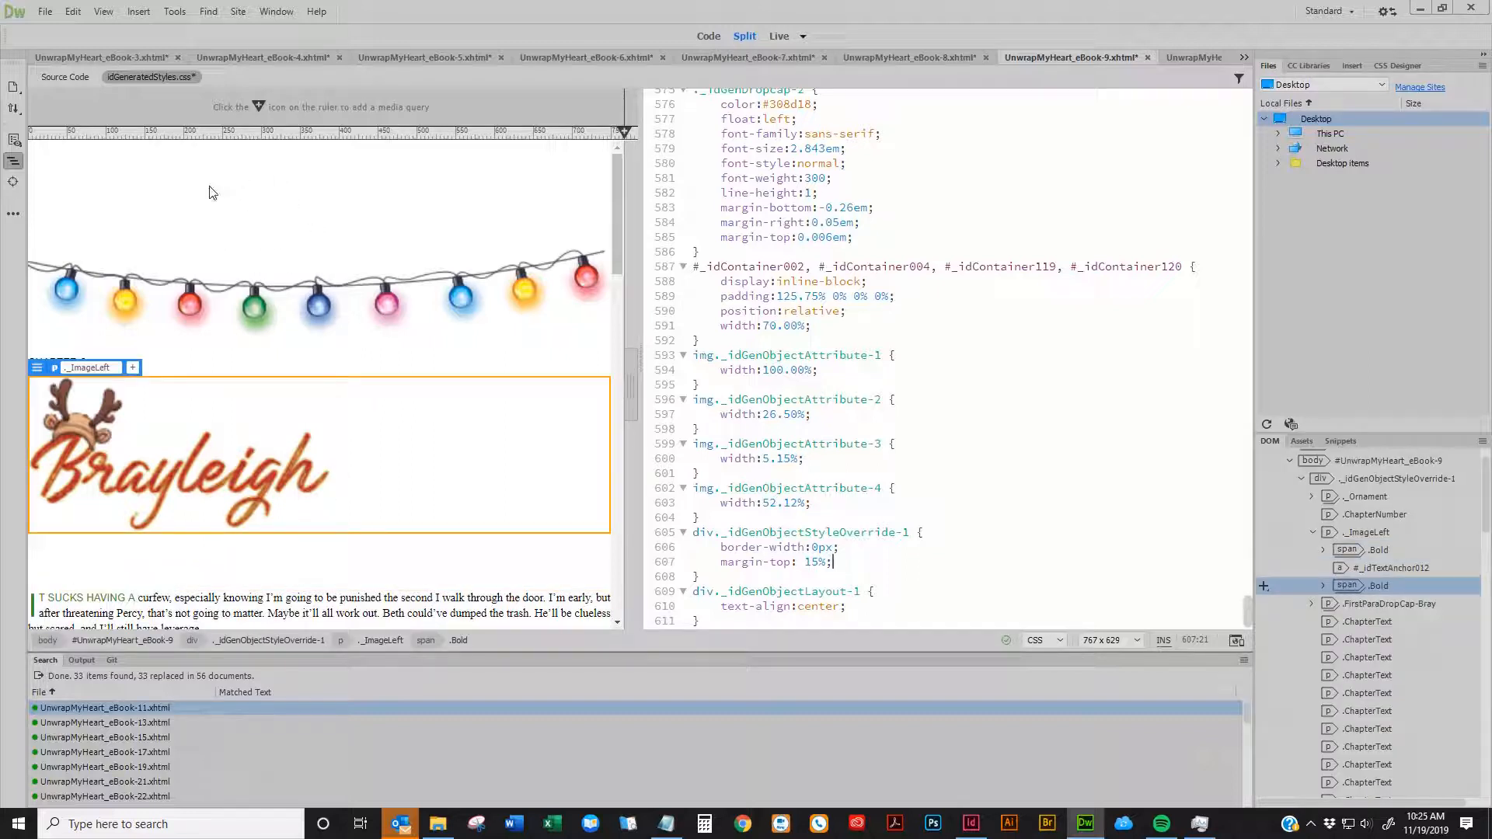
left_click(414, 56)
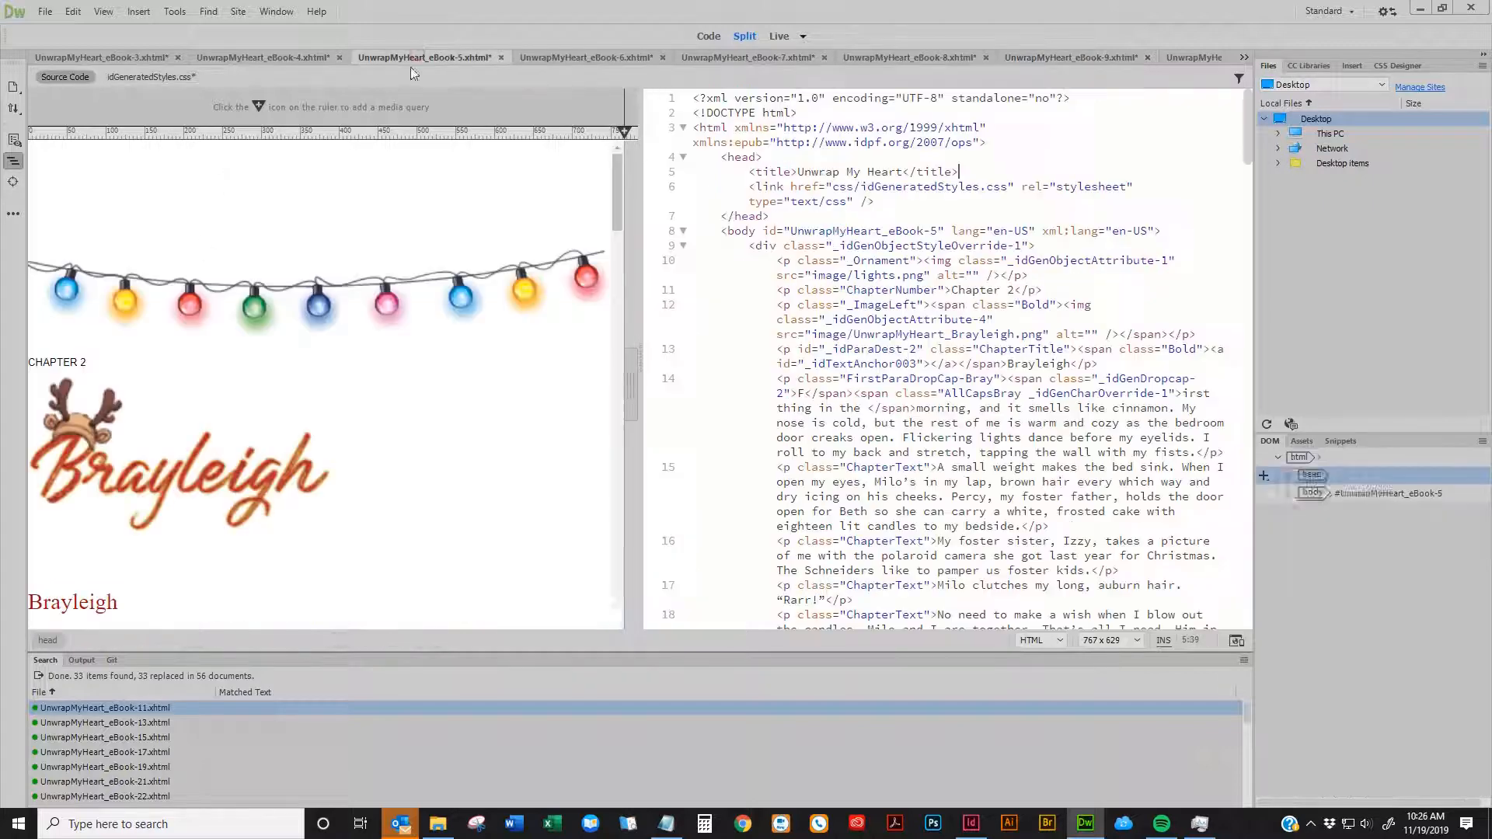
left_click(572, 61)
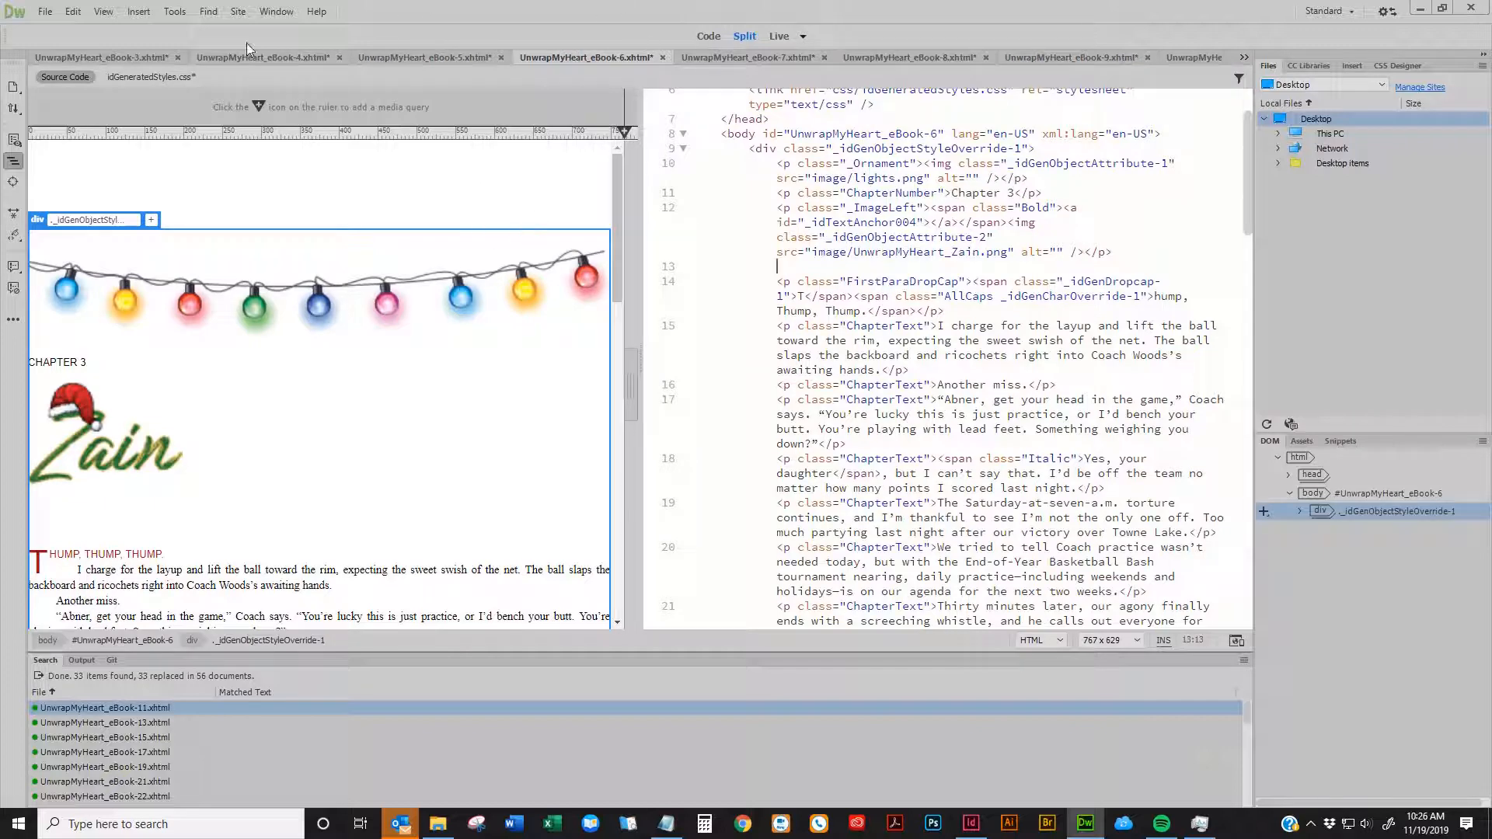
left_click(45, 10)
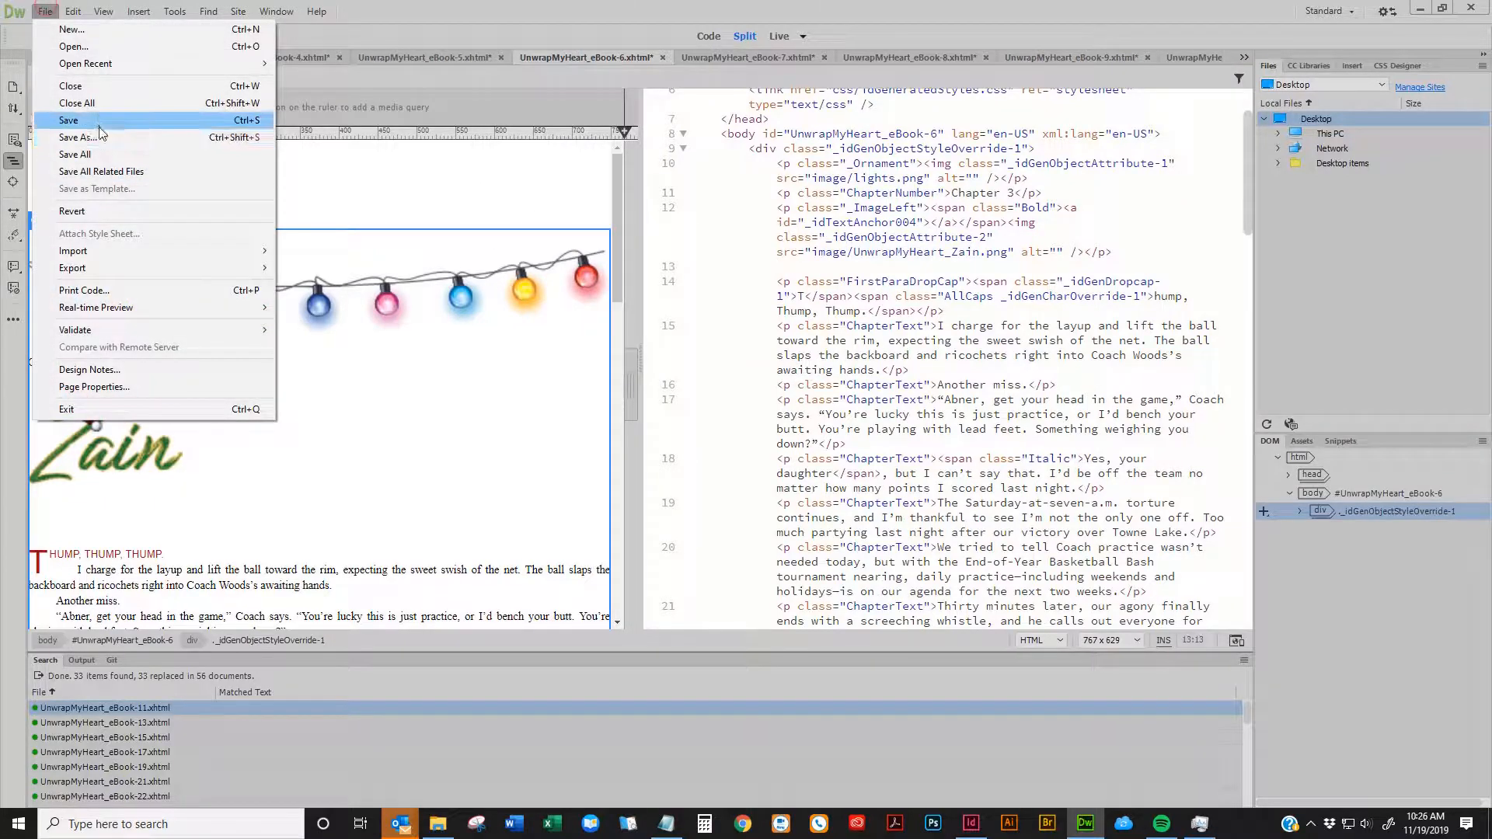
left_click(104, 154)
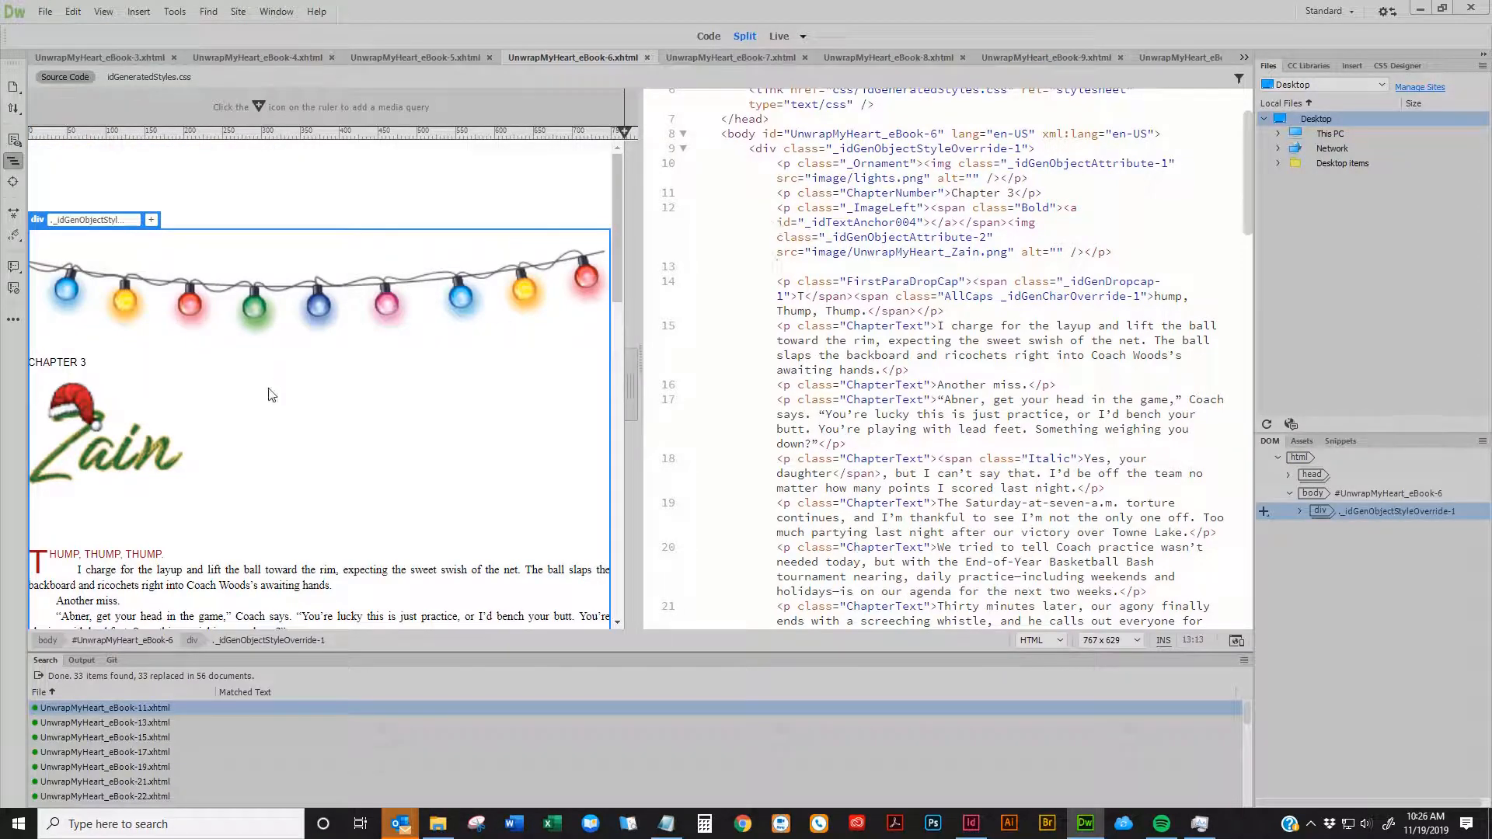
Skim the chapter text in UnwrapMyHeart_eBook-6.xhtml and UnwrapMyHeart_eBook-5.xhtml and close both files
scroll(275, 396, "down", 15)
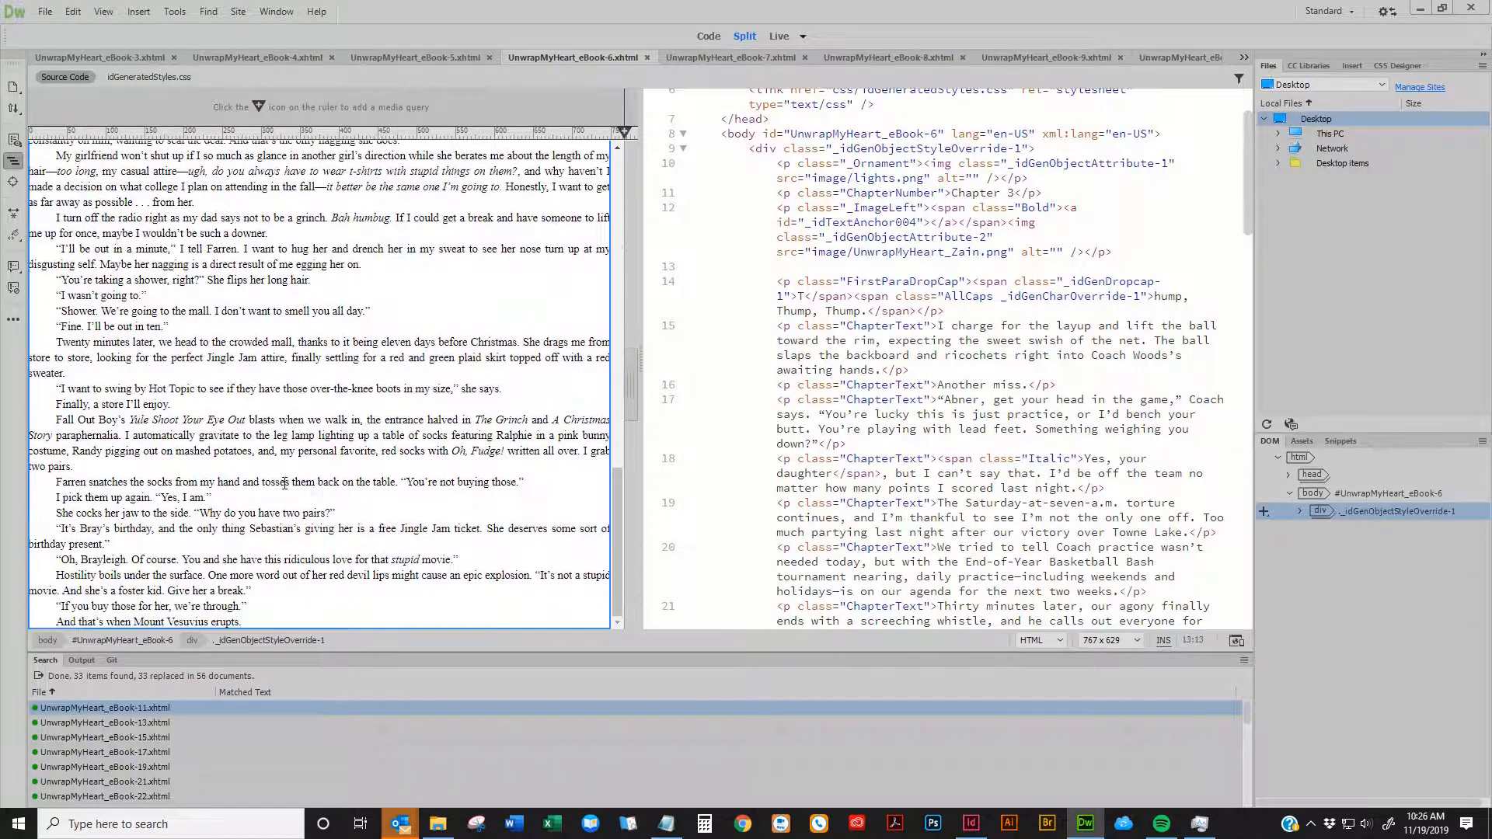
scroll(284, 483, "up", 15)
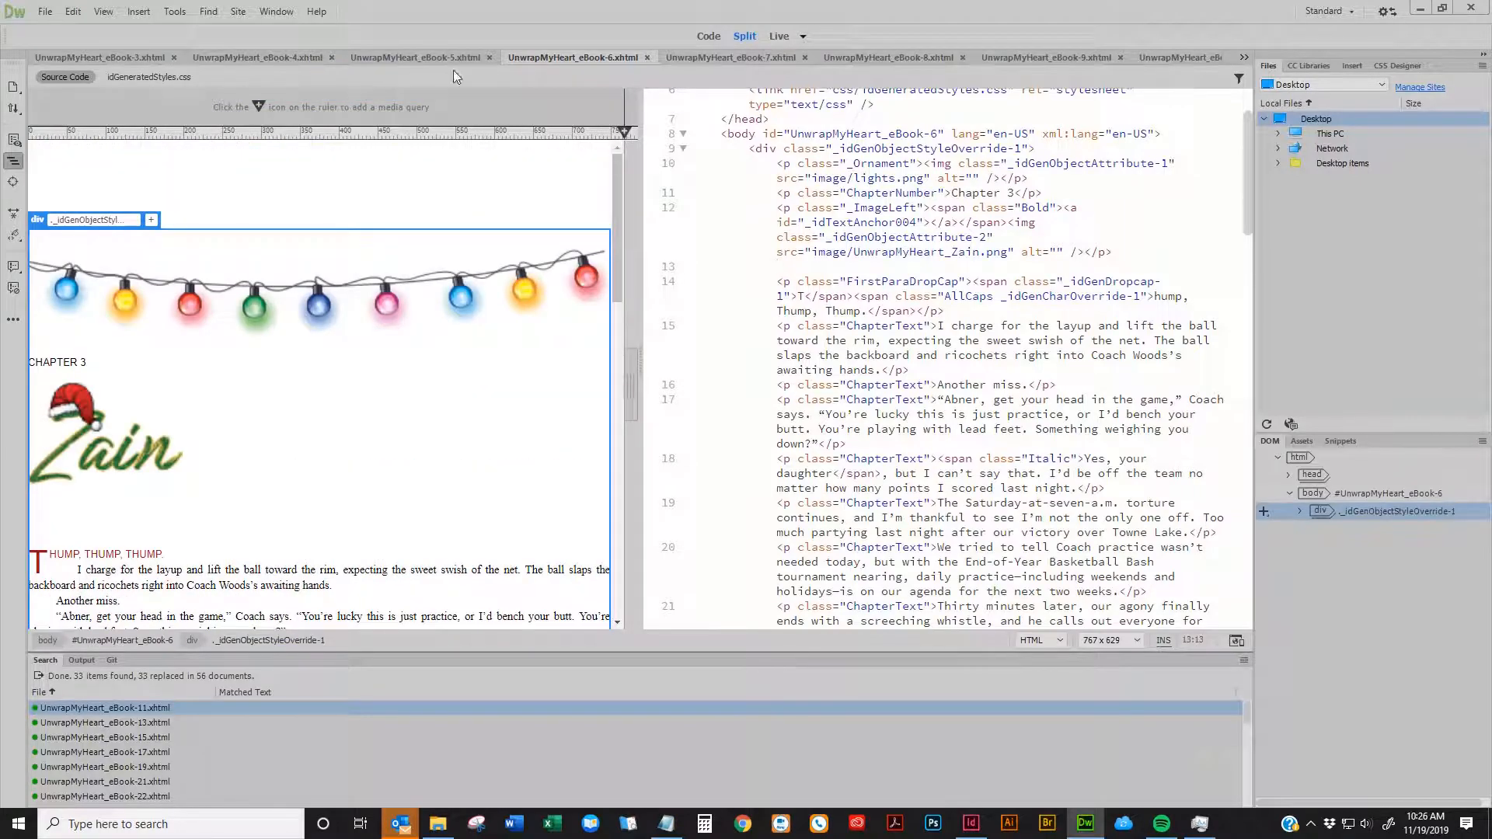
left_click(647, 57)
scroll(269, 347, "down", 10)
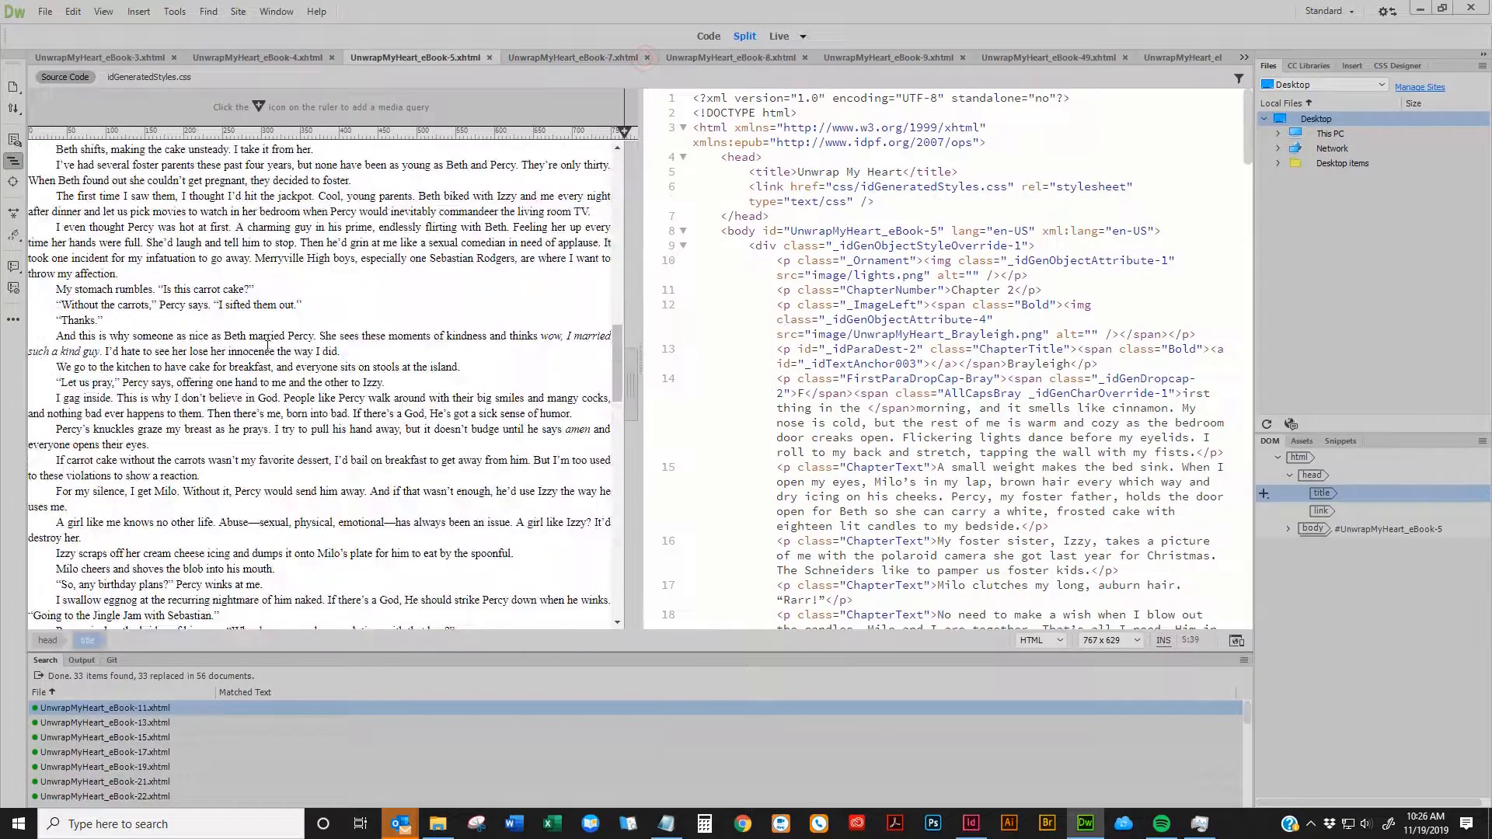
scroll(269, 350, "down", 8)
scroll(272, 352, "down", 5)
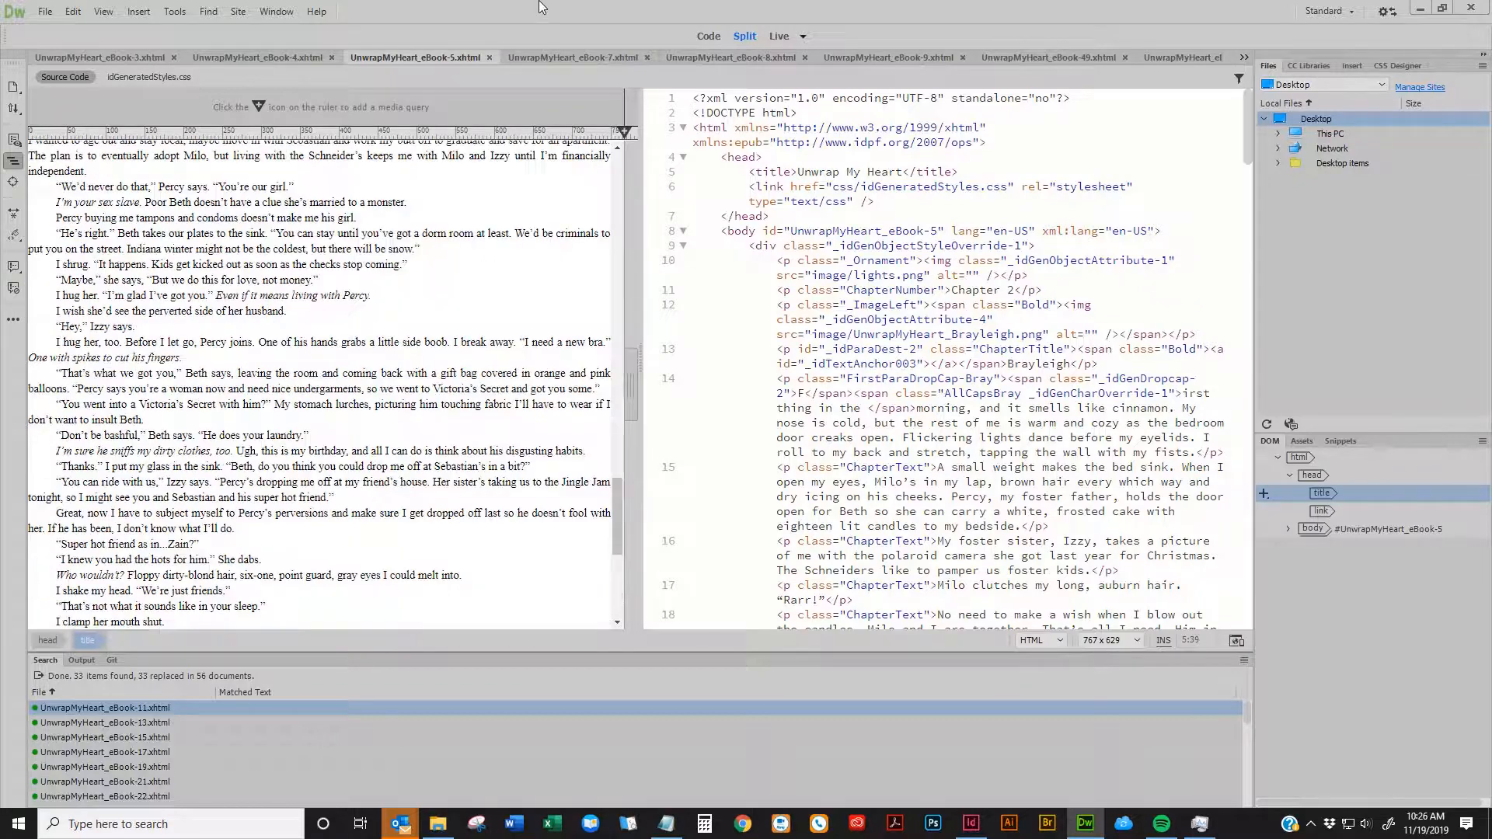
left_click(489, 57)
Skim the chapter text in UnwrapMyHeart_eBook-9.xhtml to its end, and close UnwrapMyHeart_eBook-2.xhtml and UnwrapMyHeart_eBook-9.xhtml
left_click(396, 371)
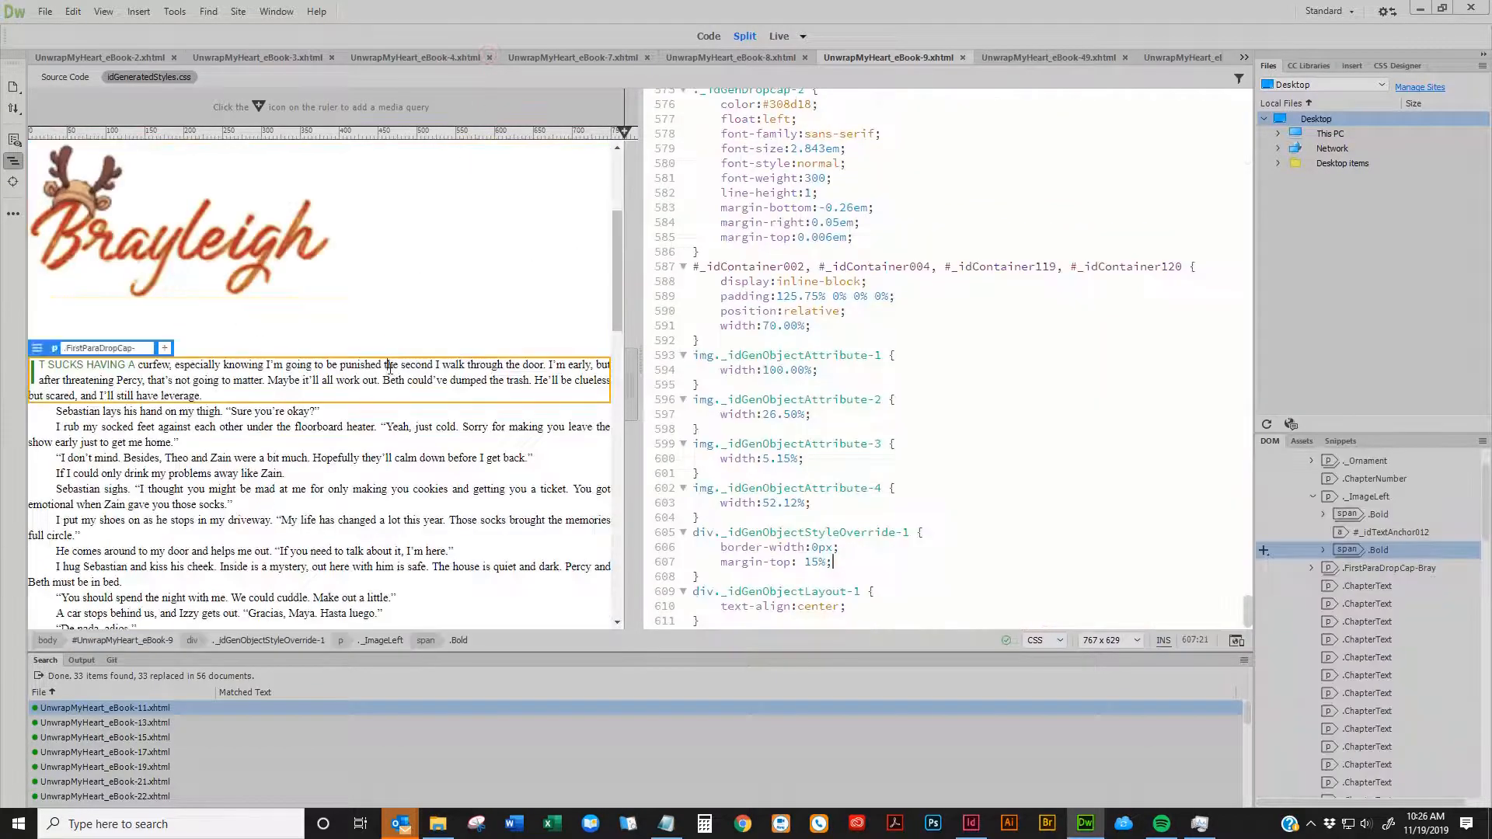
scroll(397, 373, "down", 15)
scroll(397, 373, "down", 5)
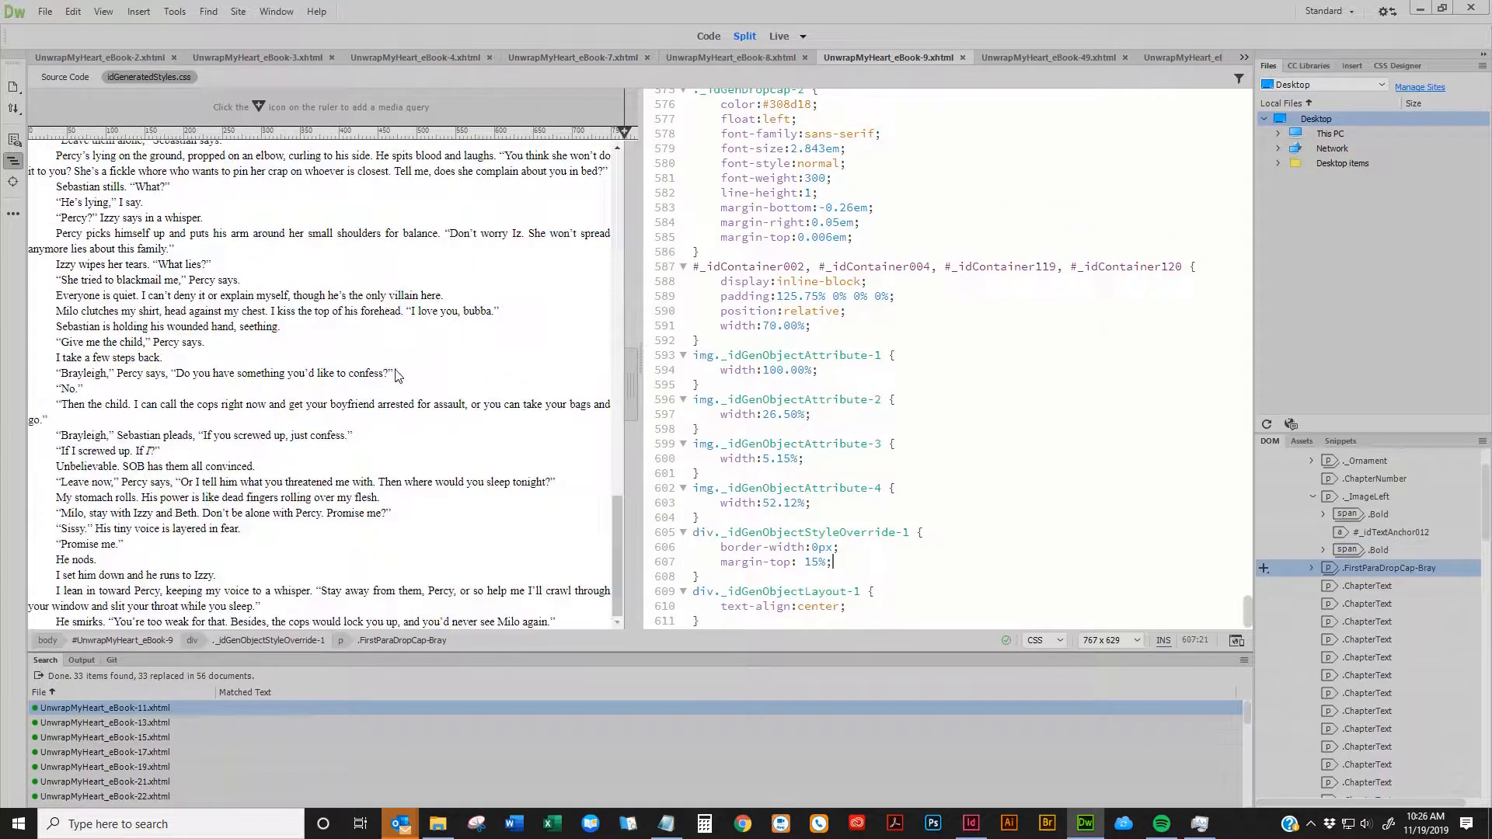
left_click(174, 58)
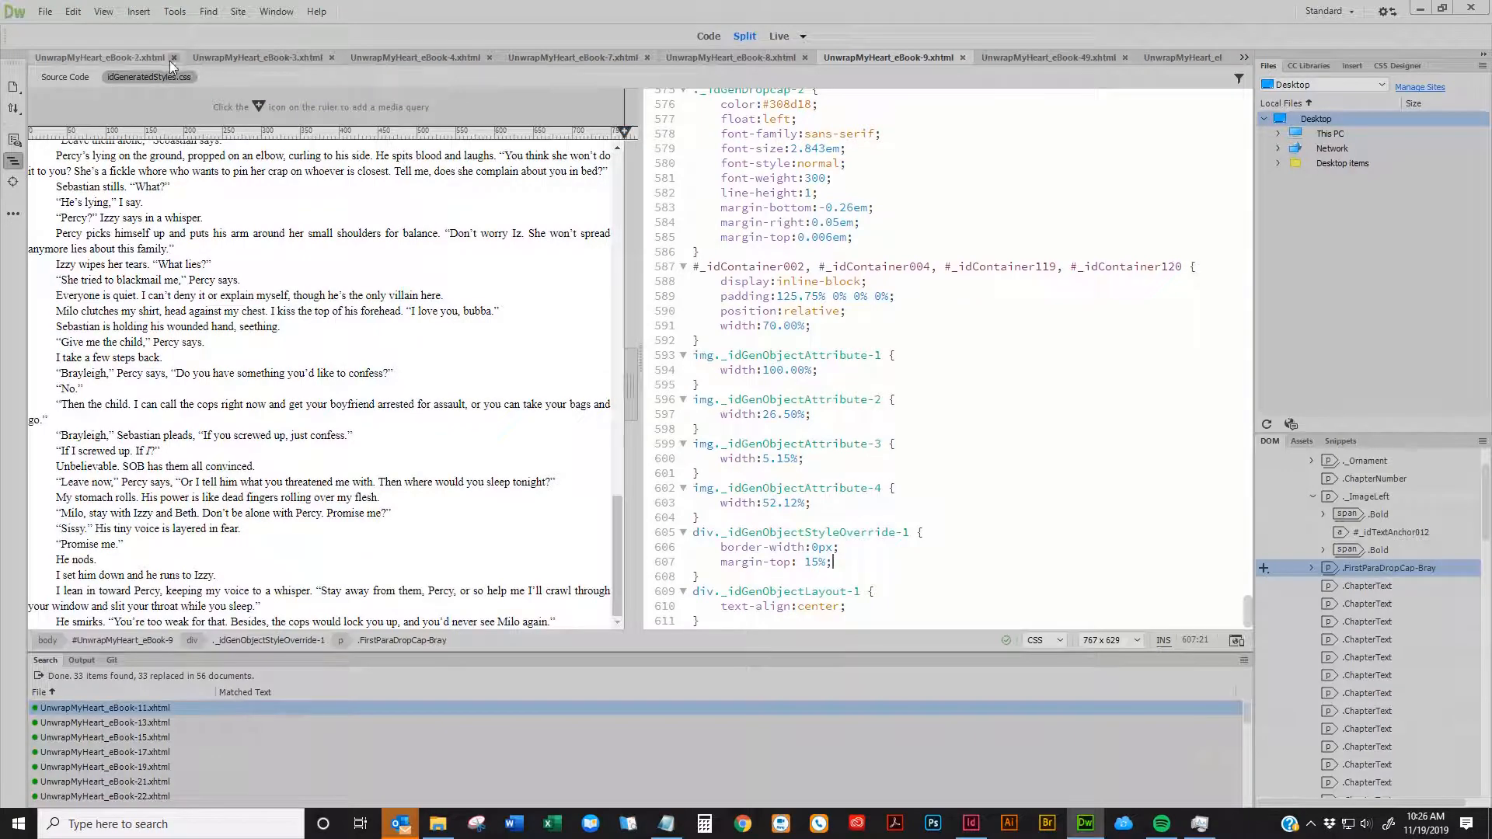
scroll(310, 396, "down", 20)
left_click(310, 398)
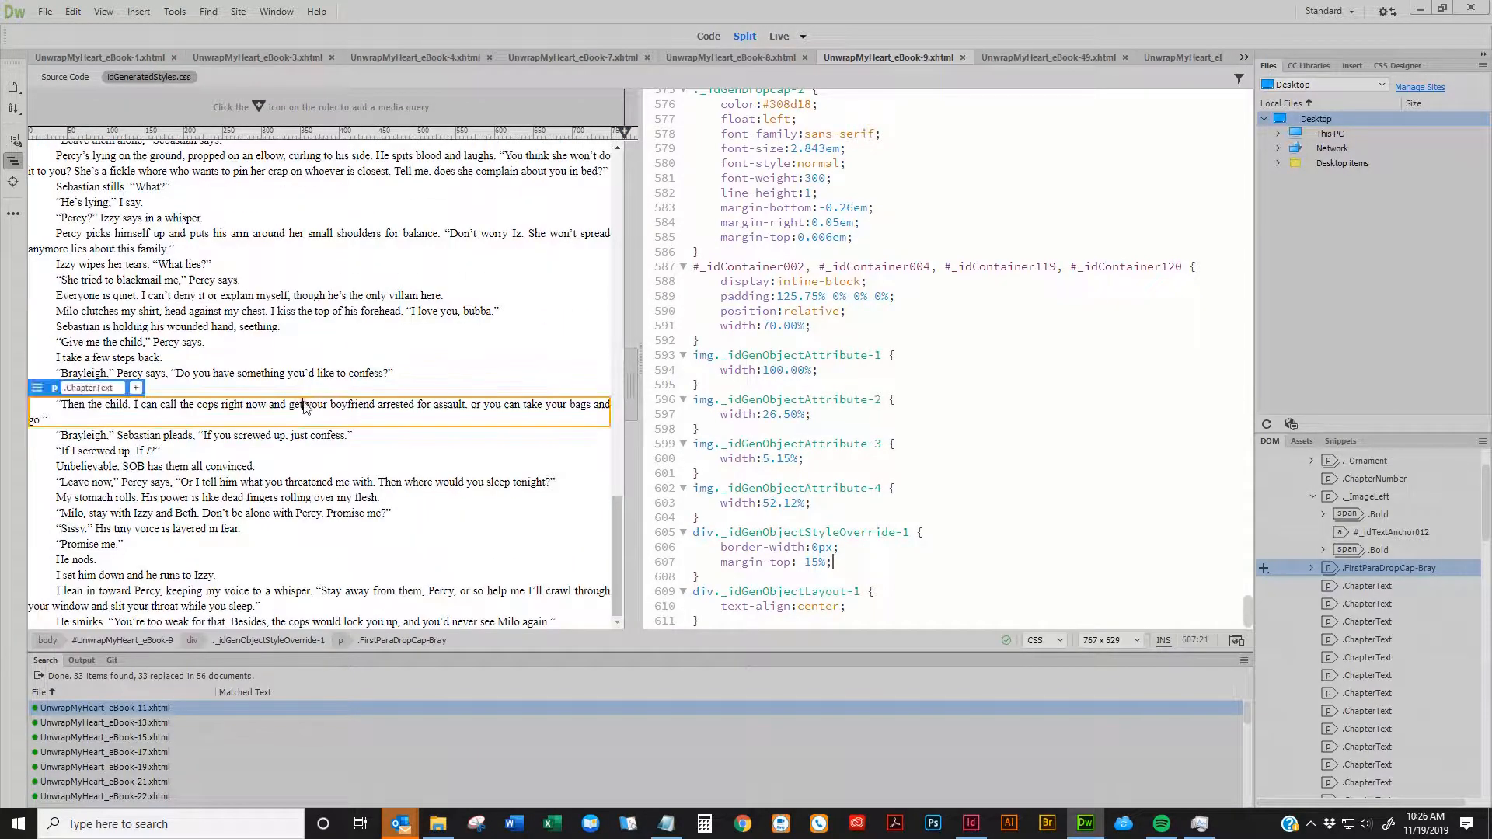
key("ctrl+w")
Skim UnwrapMyHeart_eBook-49.xhtml, close it and idGeneratedStyles.css, and look through the chapter text in UnwrapMyHeart_eBook-50.xhtml
scroll(310, 398, "down", 20)
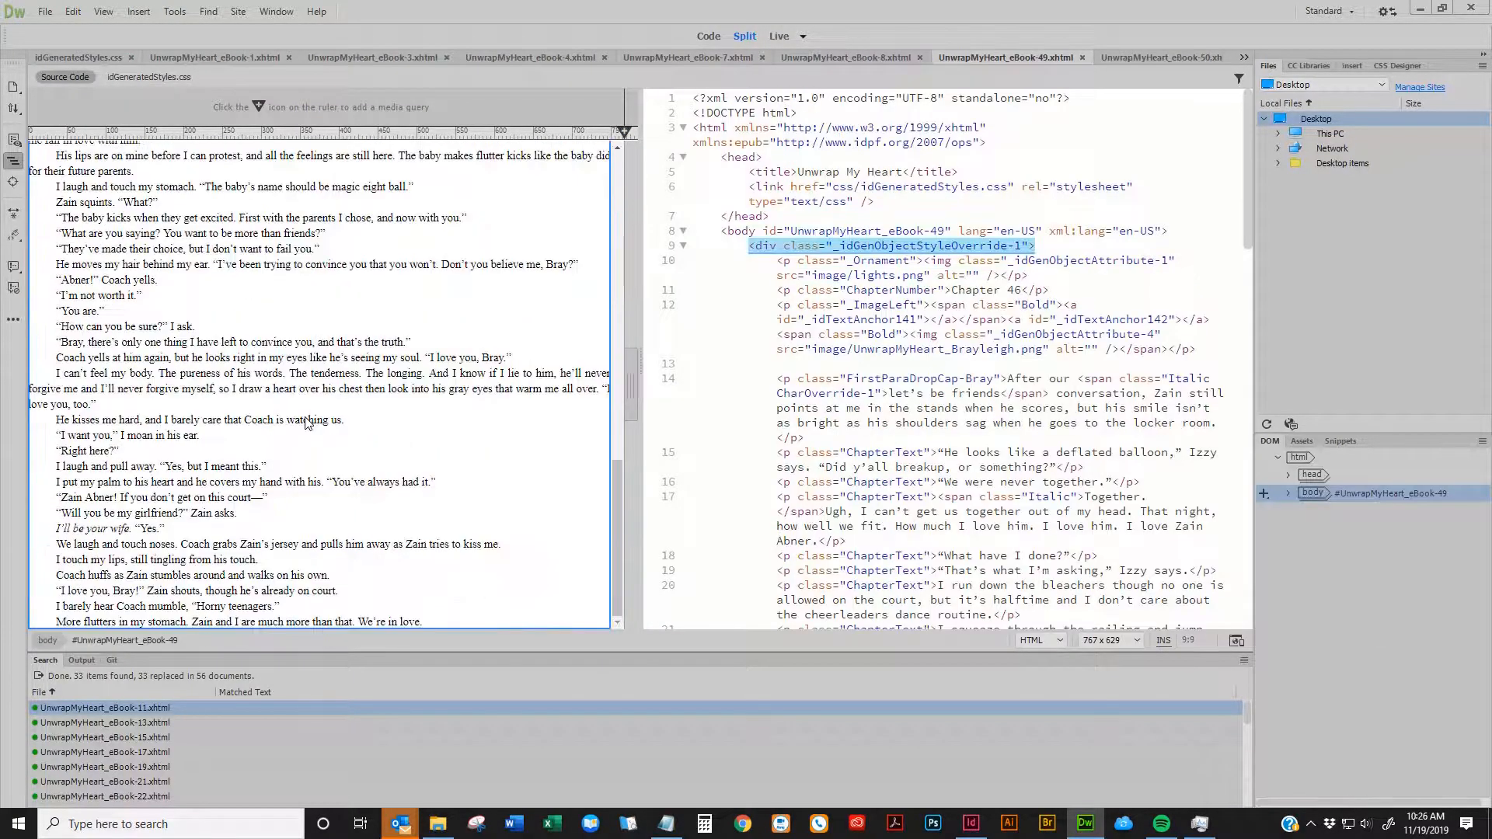
key("ctrl+w")
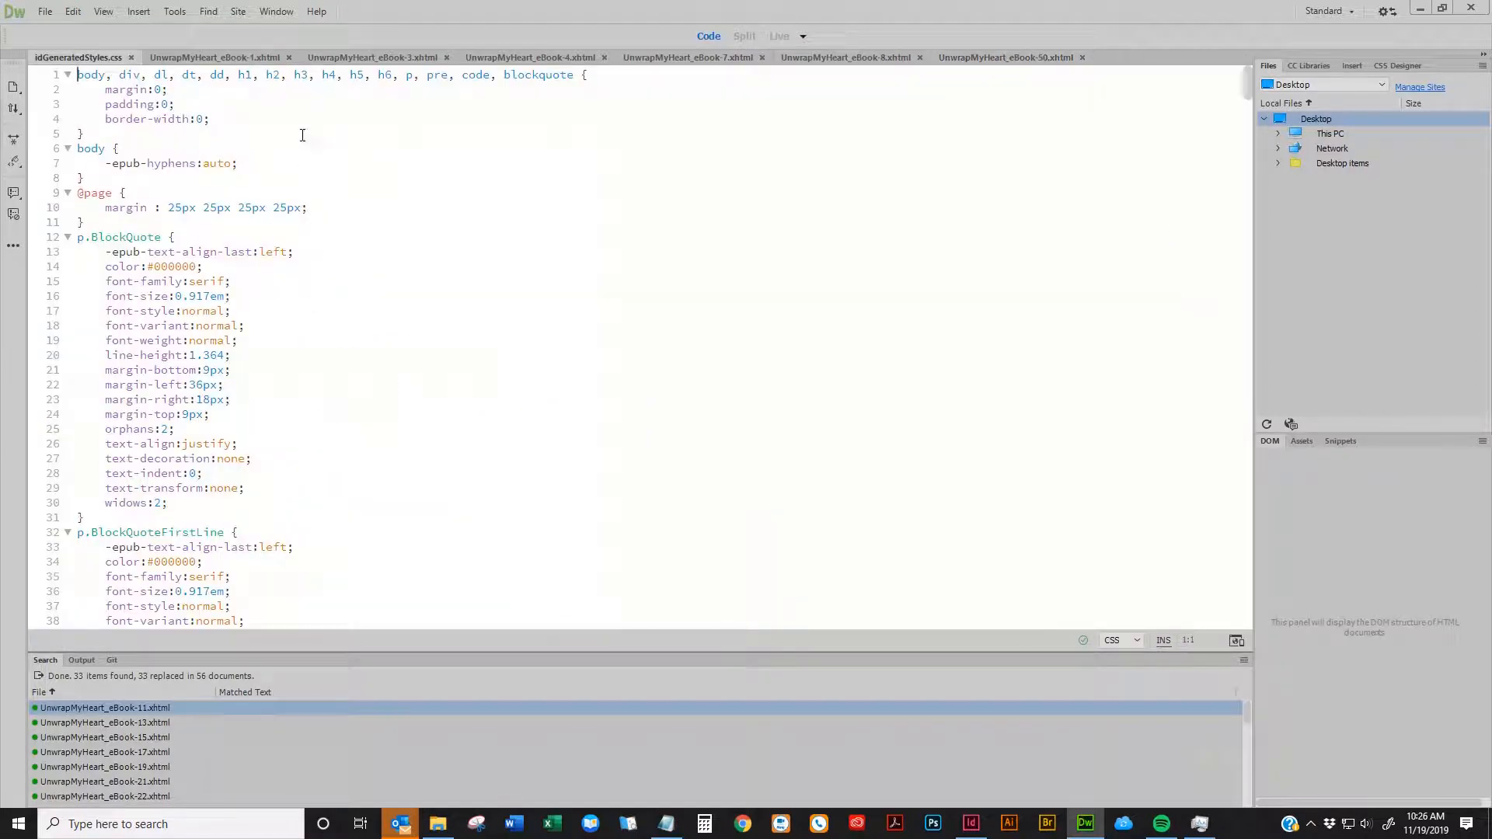
left_click(131, 57)
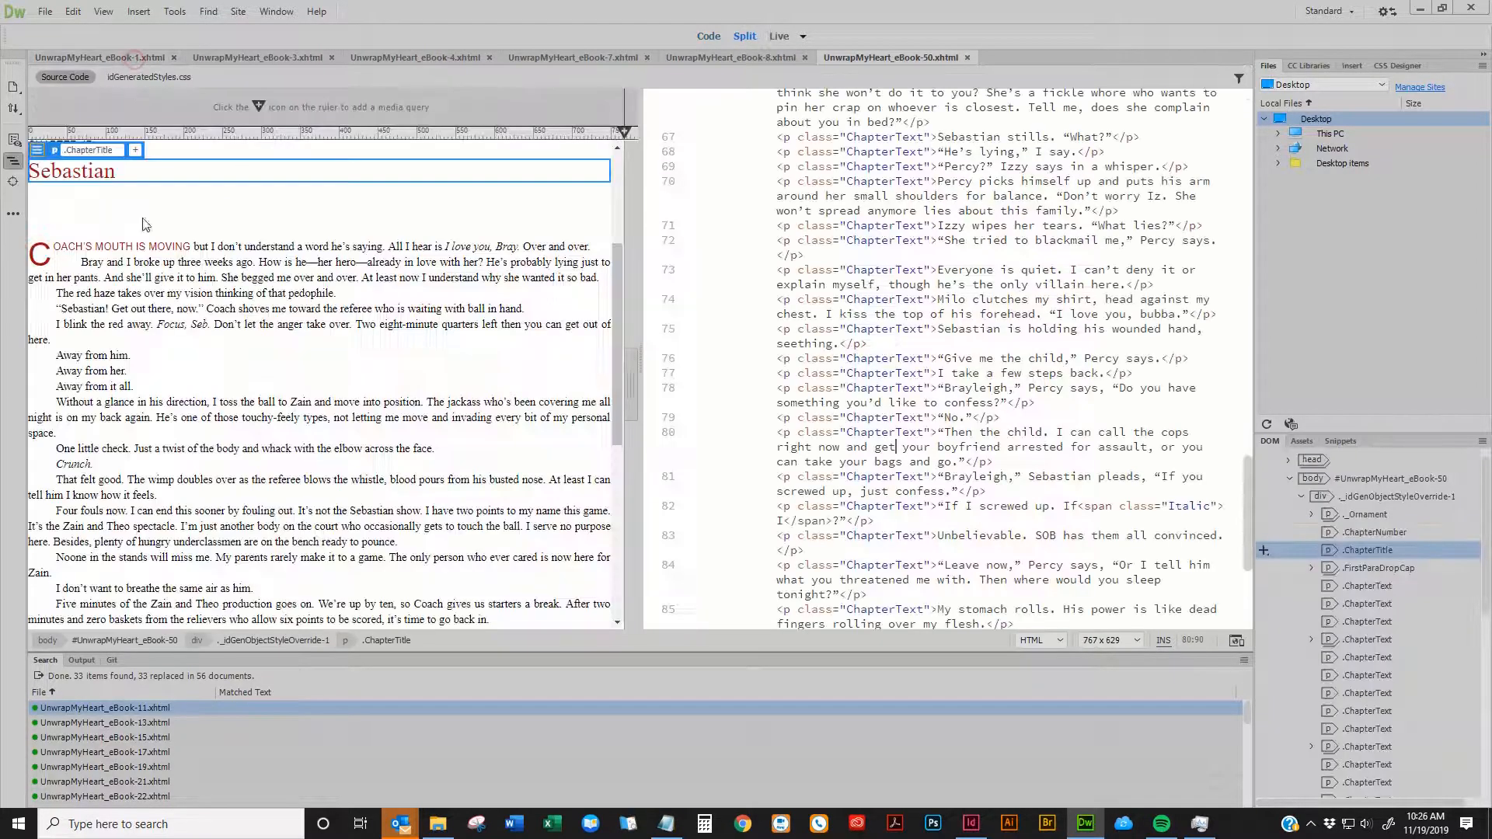
scroll(190, 323, "down", 15)
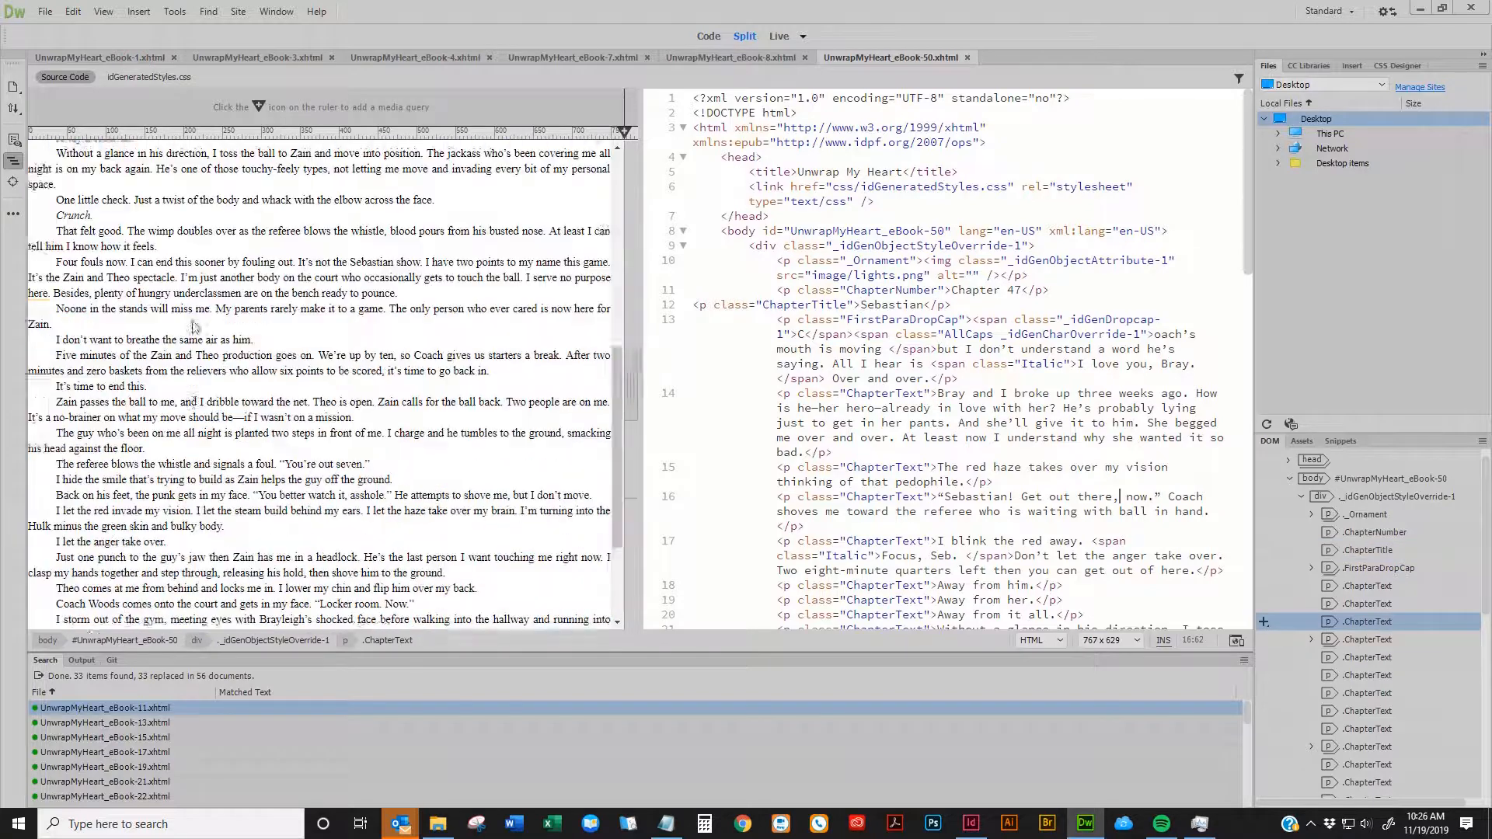
Look over chapter files UnwrapMyHeart_eBook-50, -8 and -7 in the preview and close each one
left_click(342, 576)
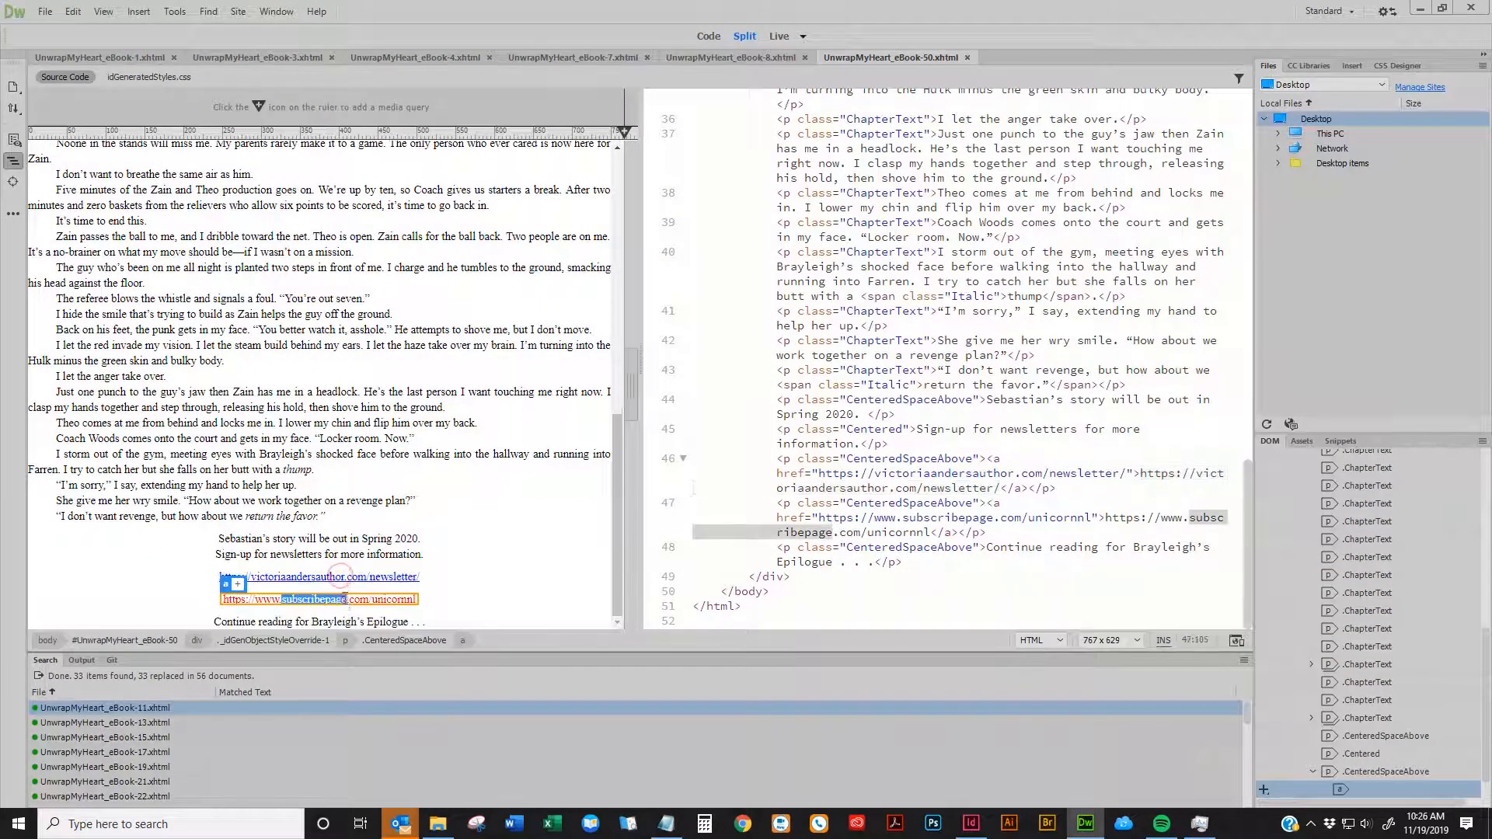
key("ctrl+w")
scroll(338, 431, "down", 10)
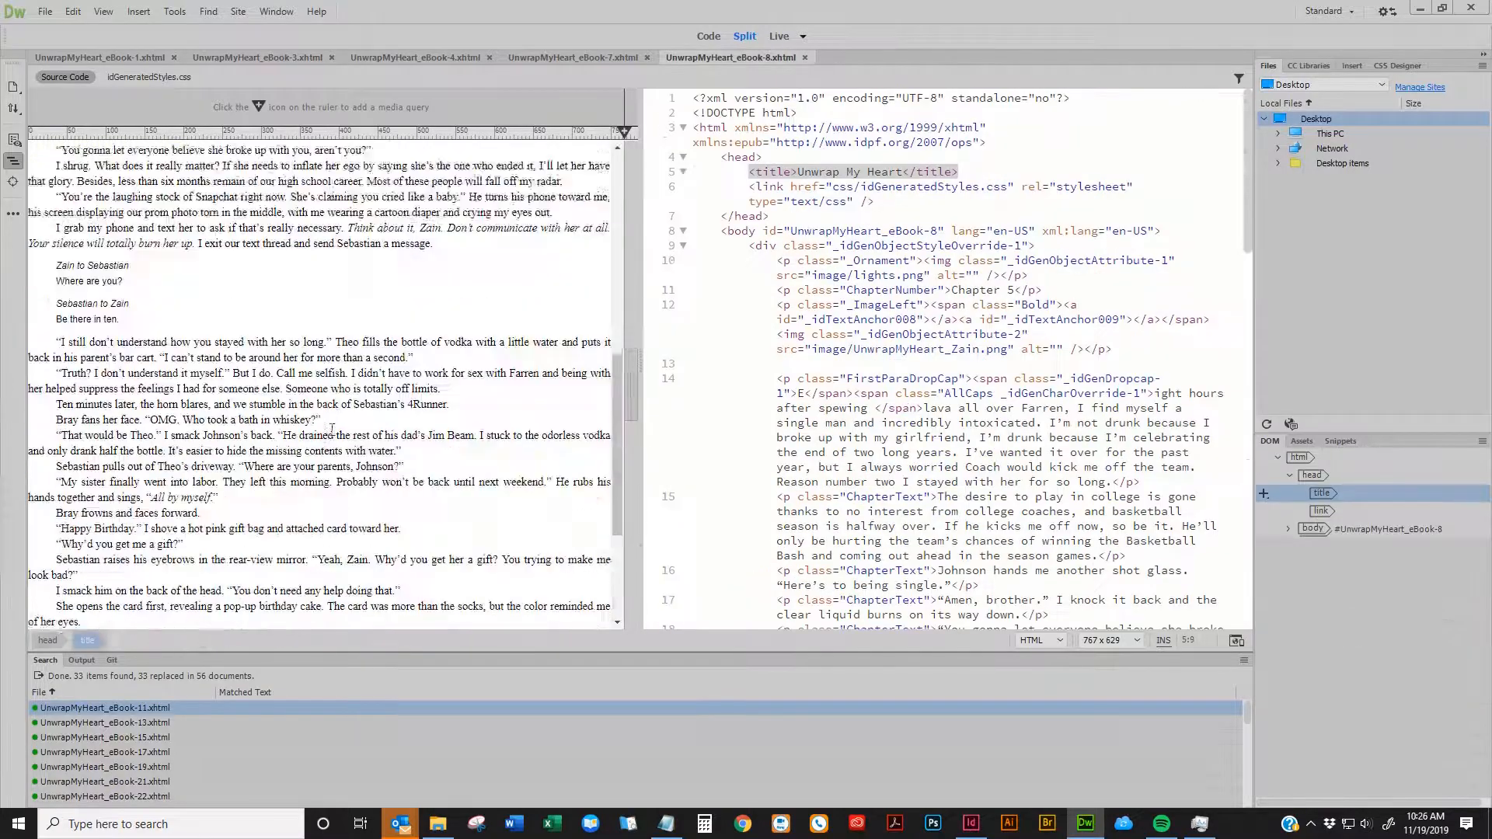
scroll(330, 438, "up", 10)
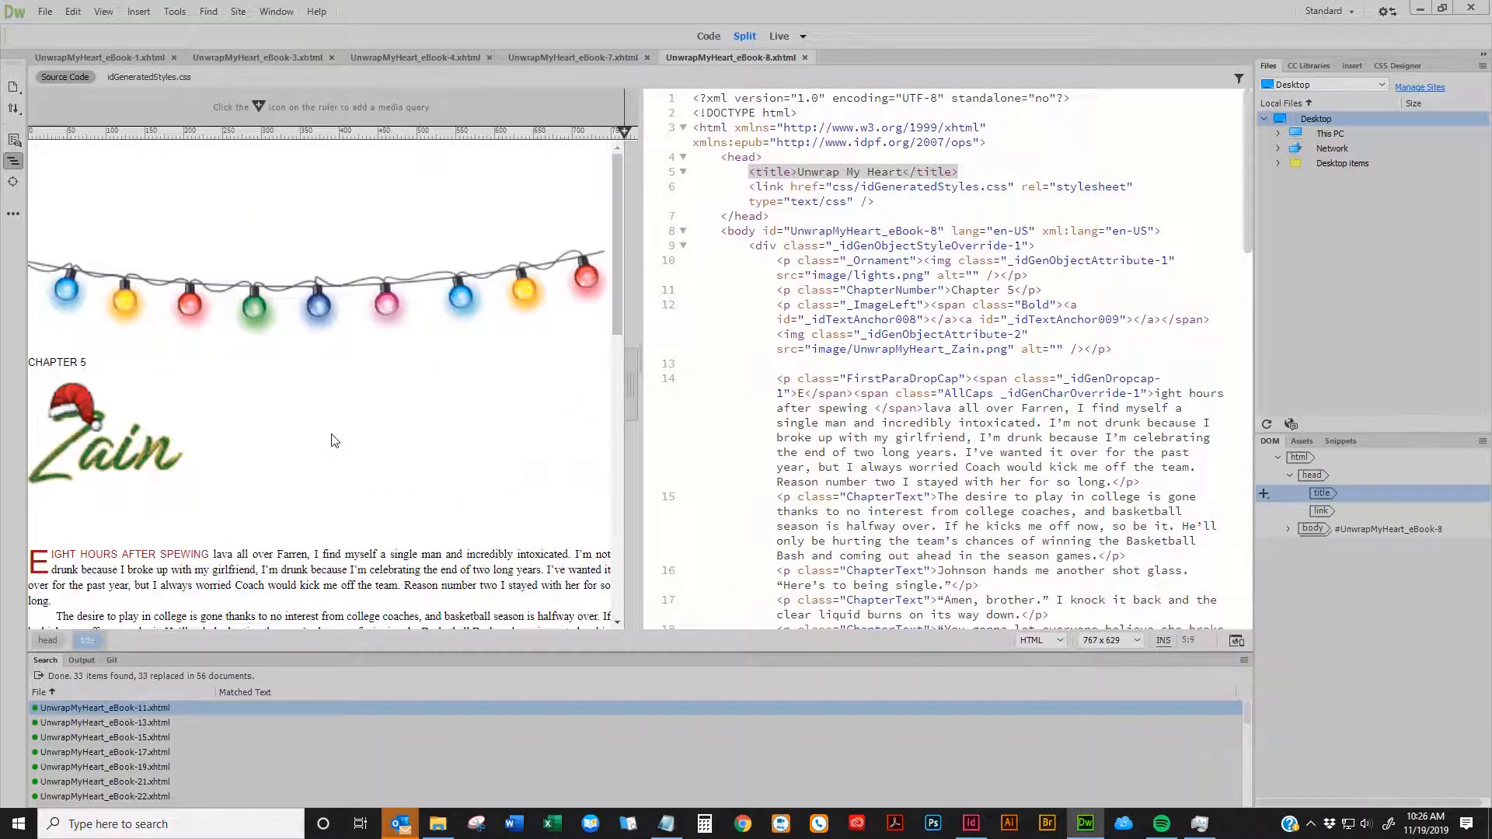
key("ctrl+w")
scroll(333, 439, "down", 10)
scroll(332, 439, "up", 10)
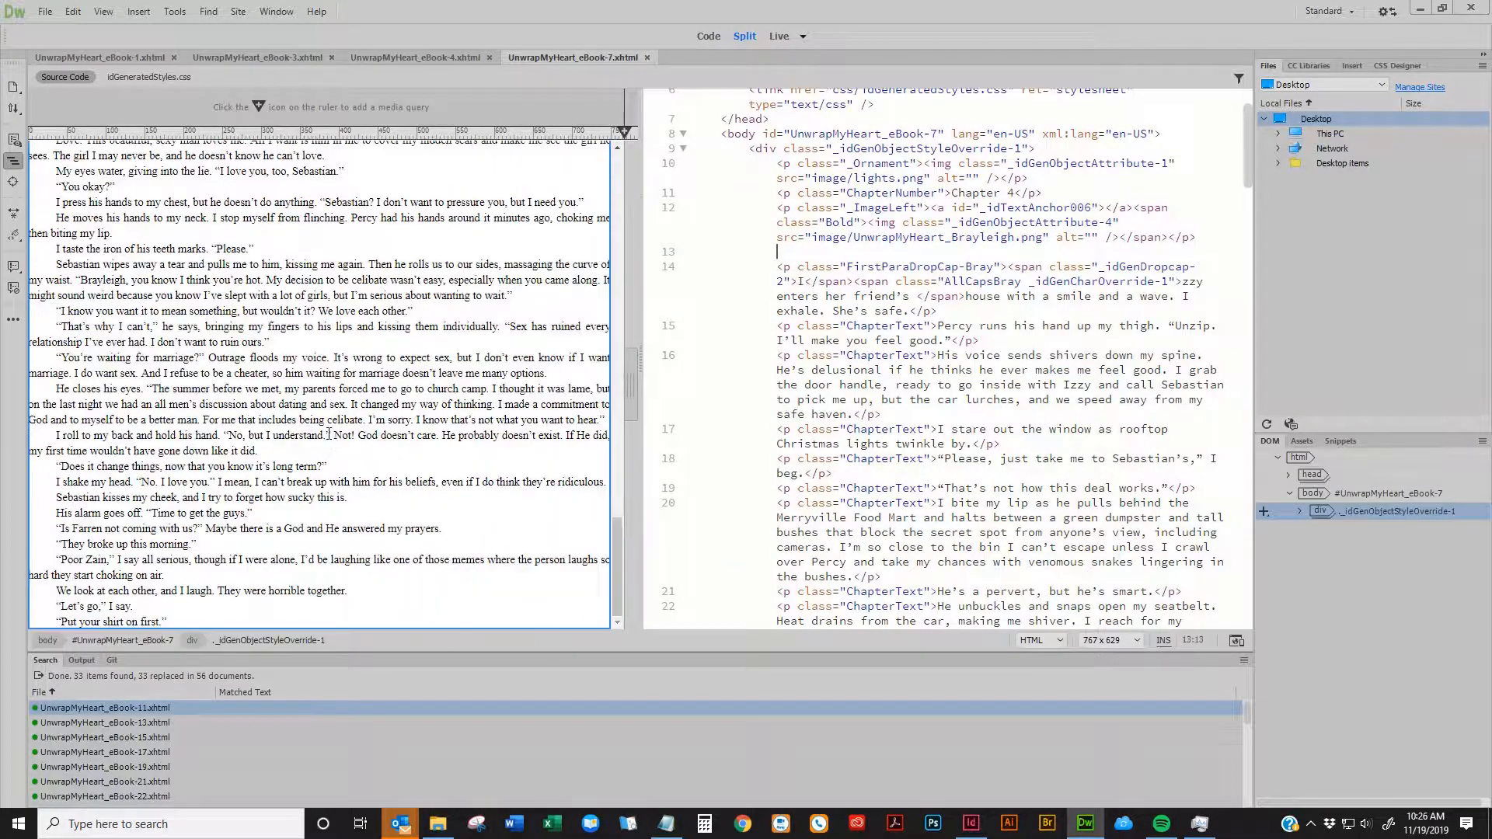
key("ctrl+w")
Check the remaining open files UnwrapMyHeart_eBook-4, -3 and -1 and close them all
scroll(328, 432, "down", 3)
scroll(328, 433, "down", 15)
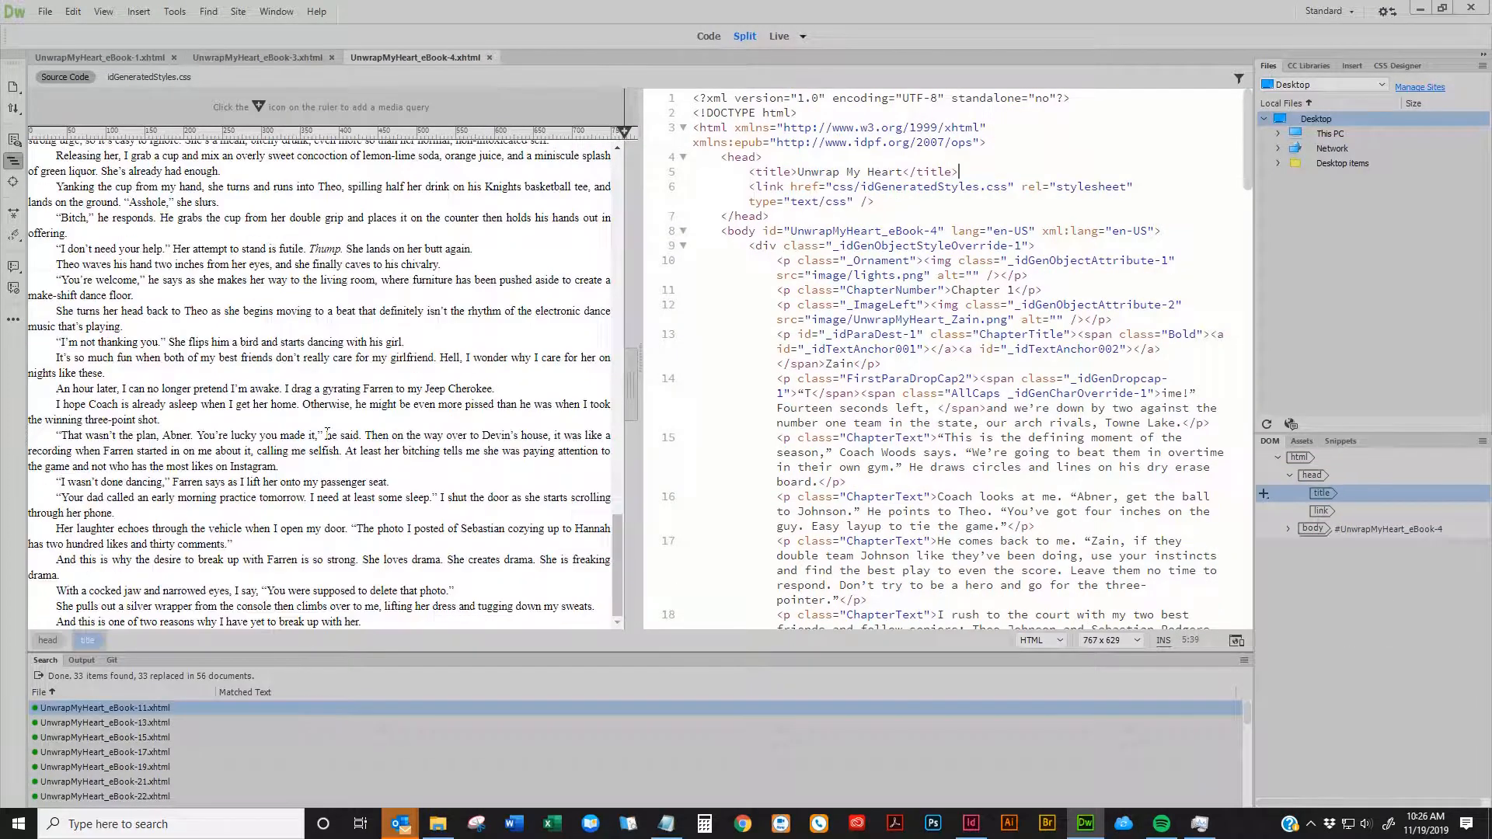
key("ctrl+w")
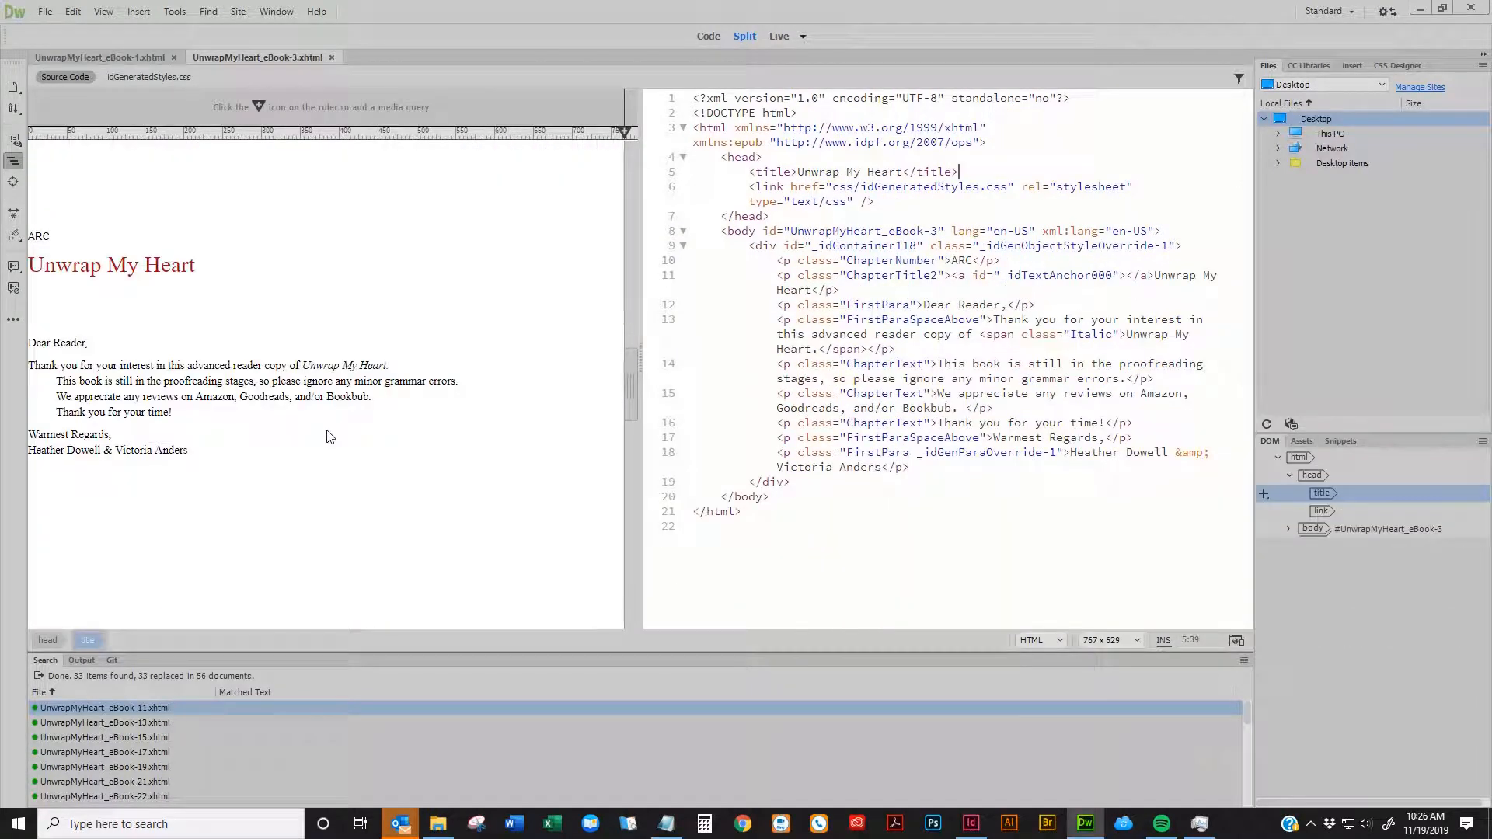
key("ctrl+w")
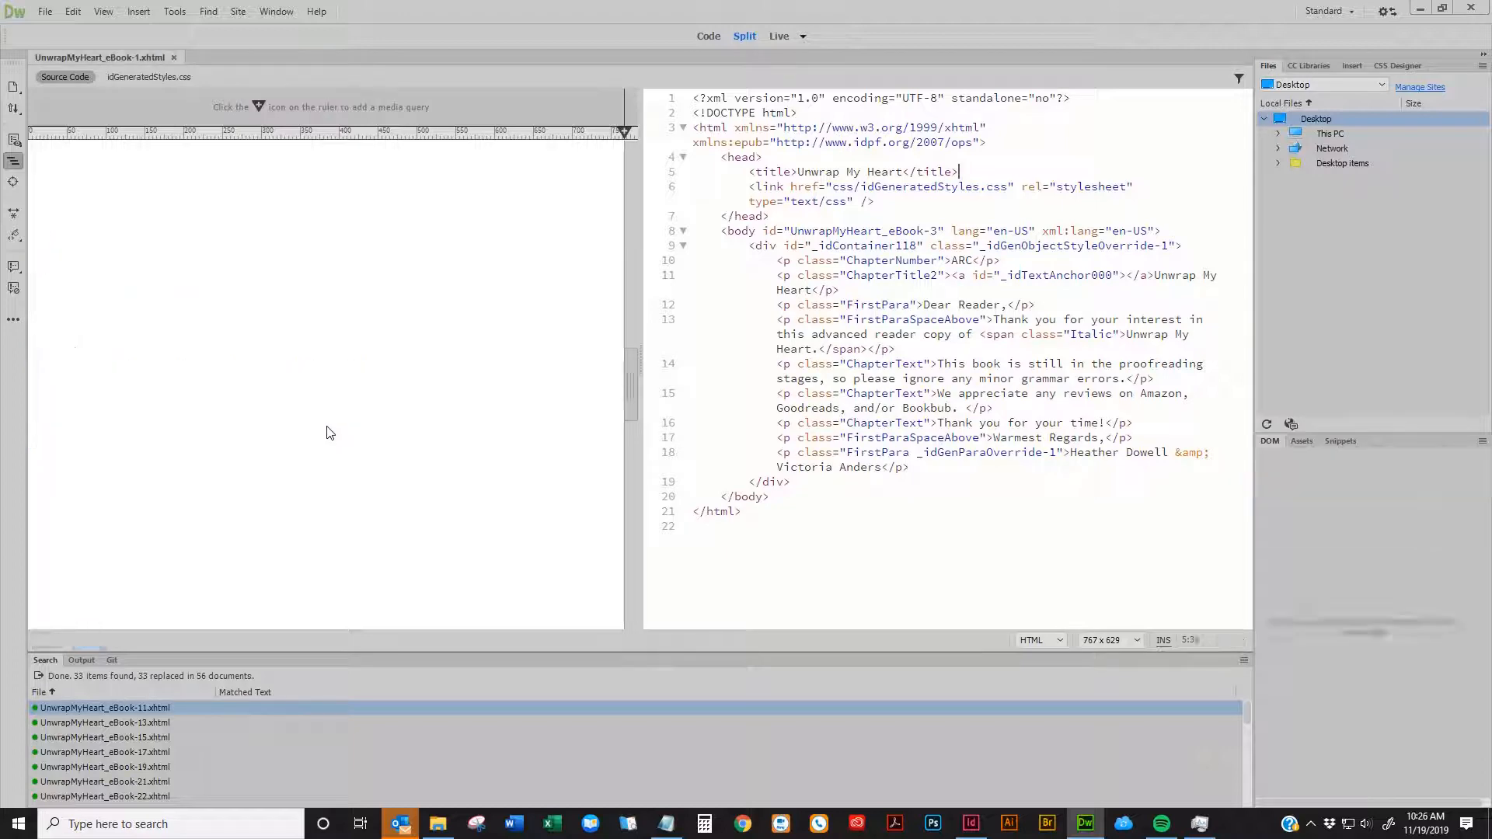
key("ctrl+w")
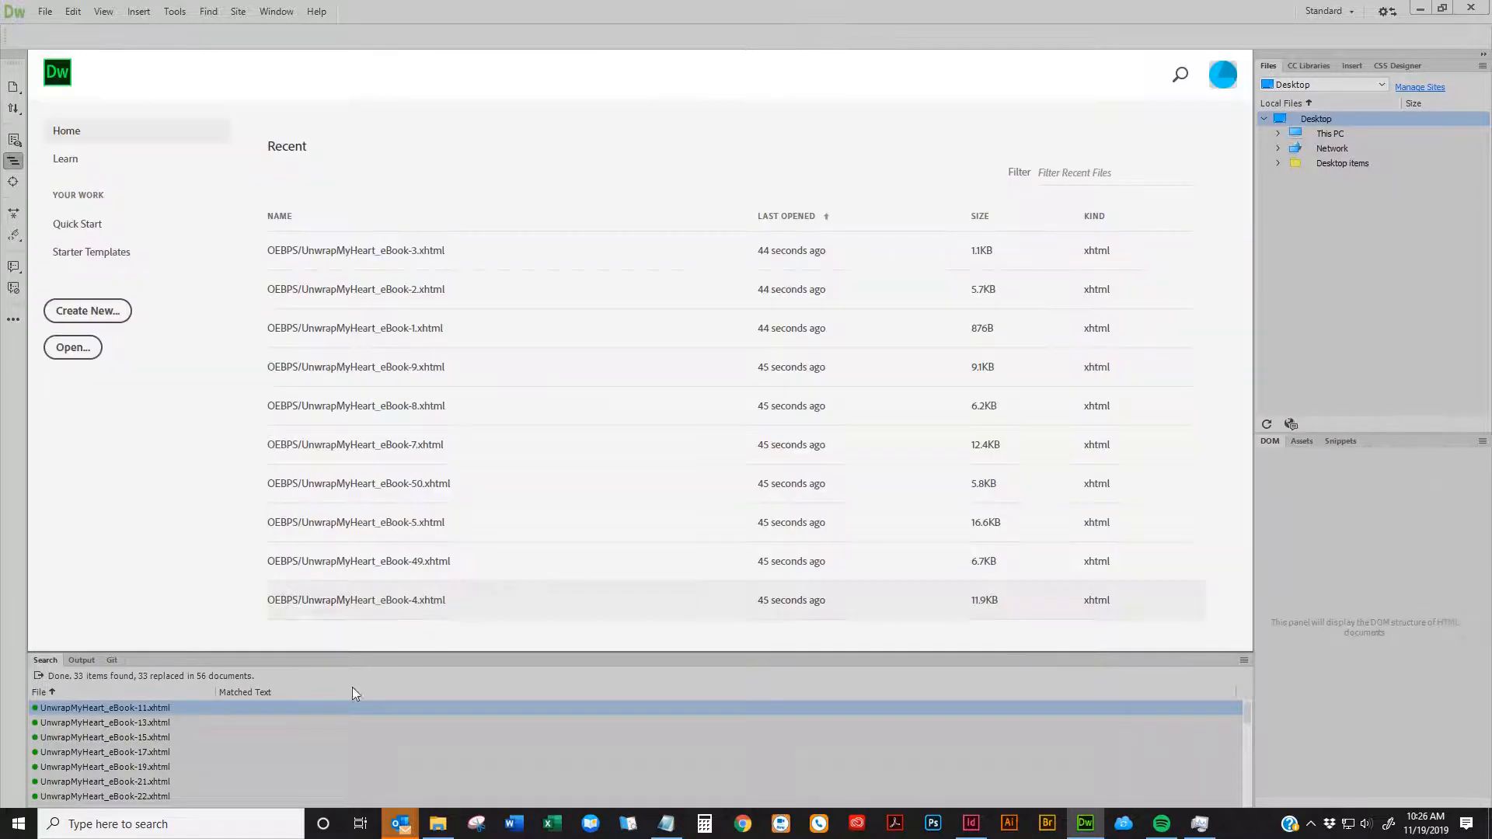
Open UnwrapMyHeart_eBook-11.xhtml through UnwrapMyHeart_eBook-20.xhtml in Dreamweaver from the OEBPS folder in File Explorer
left_click(438, 823)
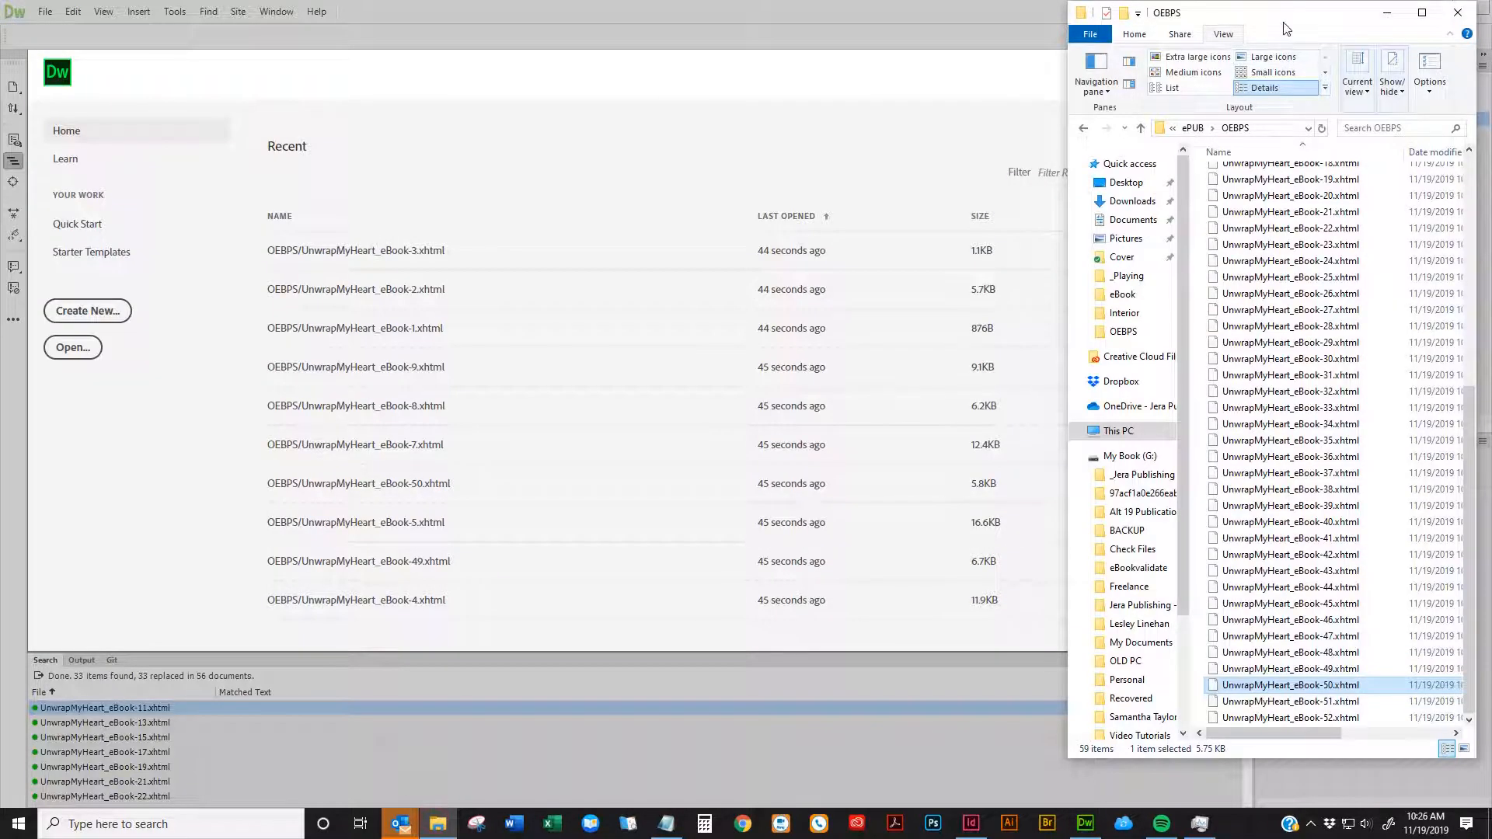
scroll(1293, 252, "up", 3)
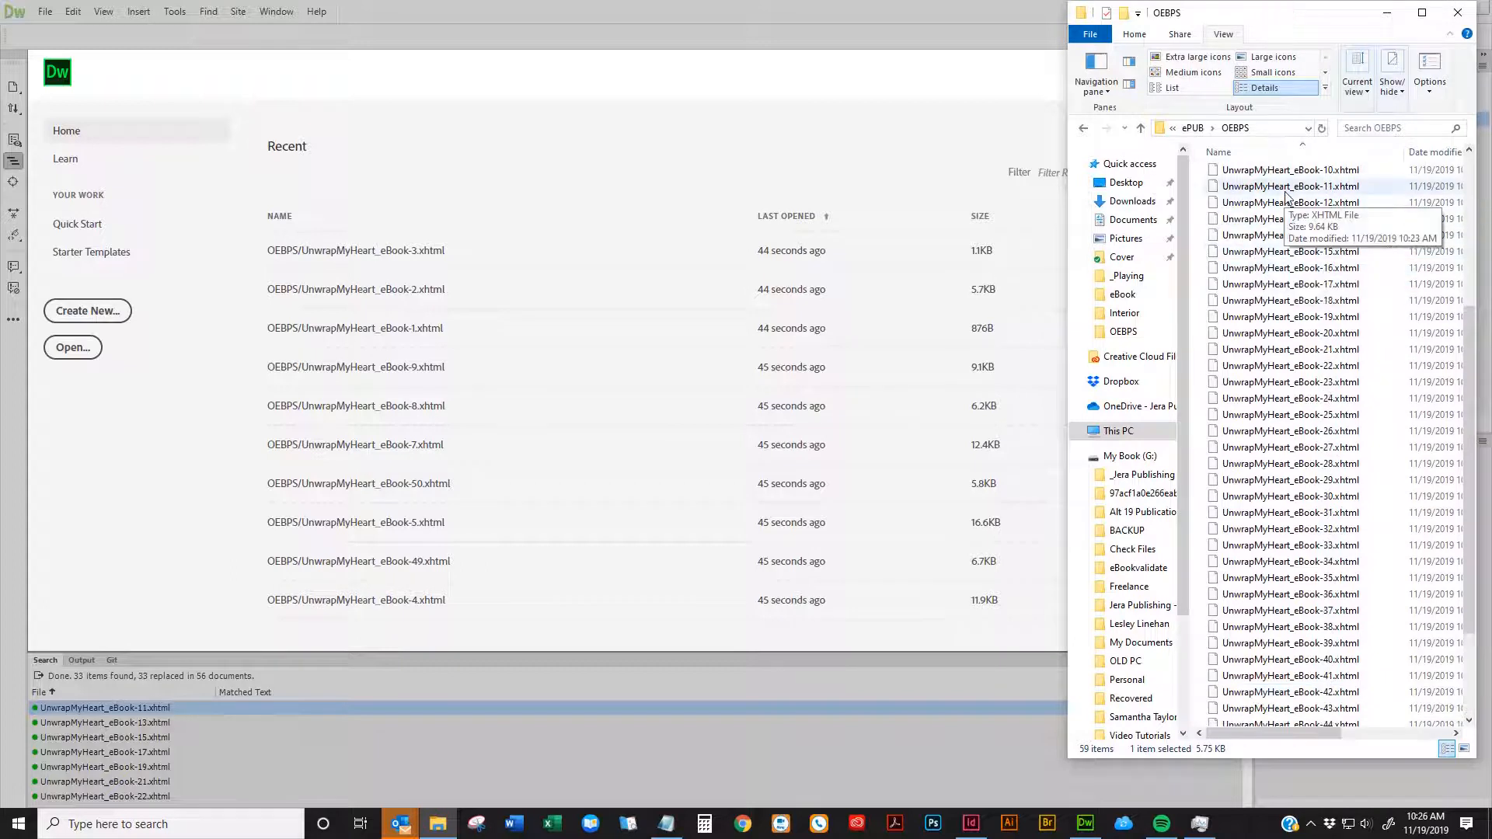
left_click(1290, 188)
left_click(1310, 334, "shift")
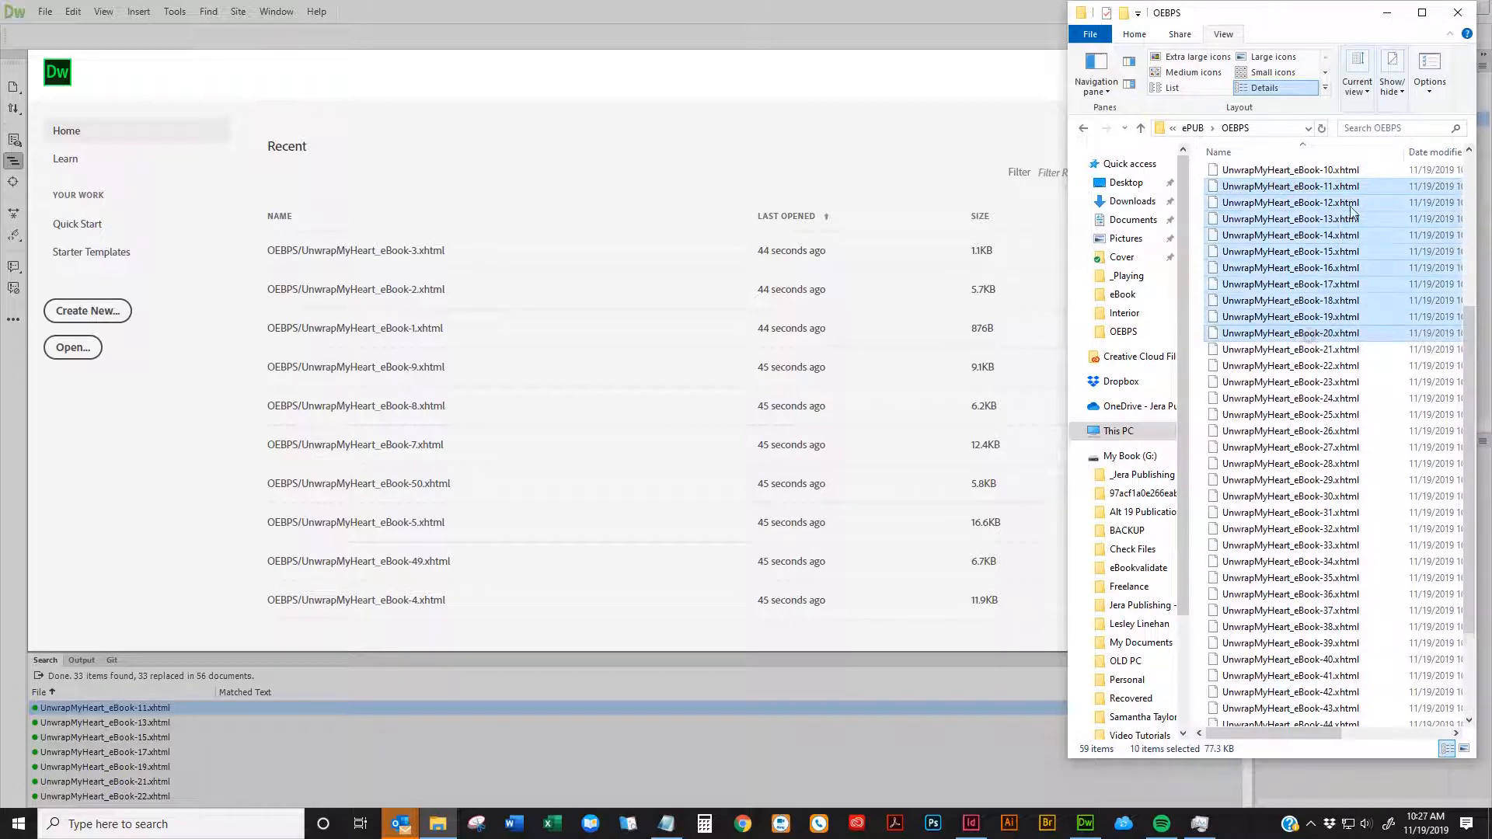
left_click_drag(1310, 334, 576, 35)
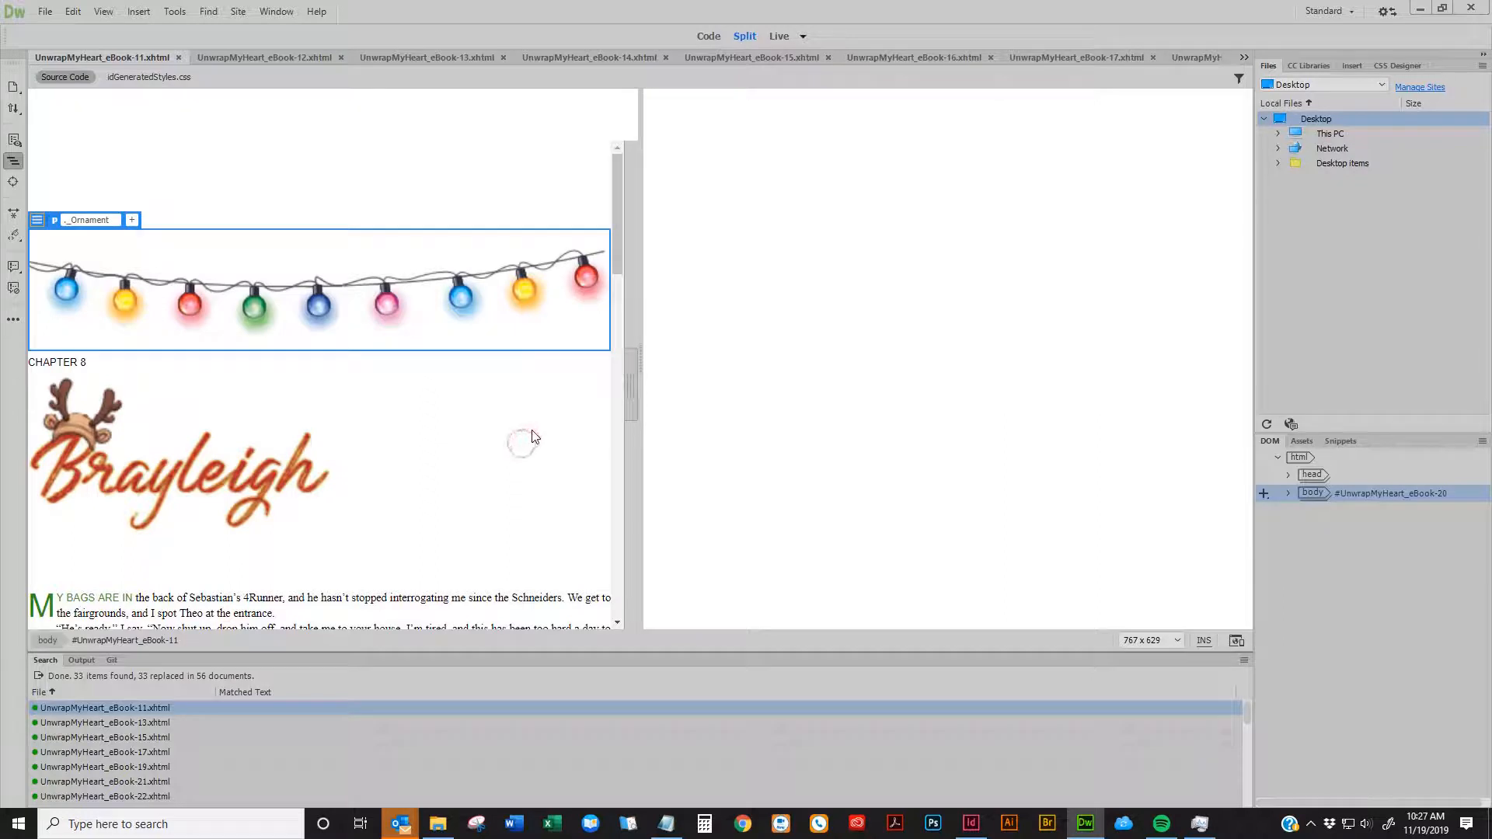
Look through the Chapter 8 page in the preview to check its formatting
left_click(576, 401)
scroll(576, 400, "down", 2)
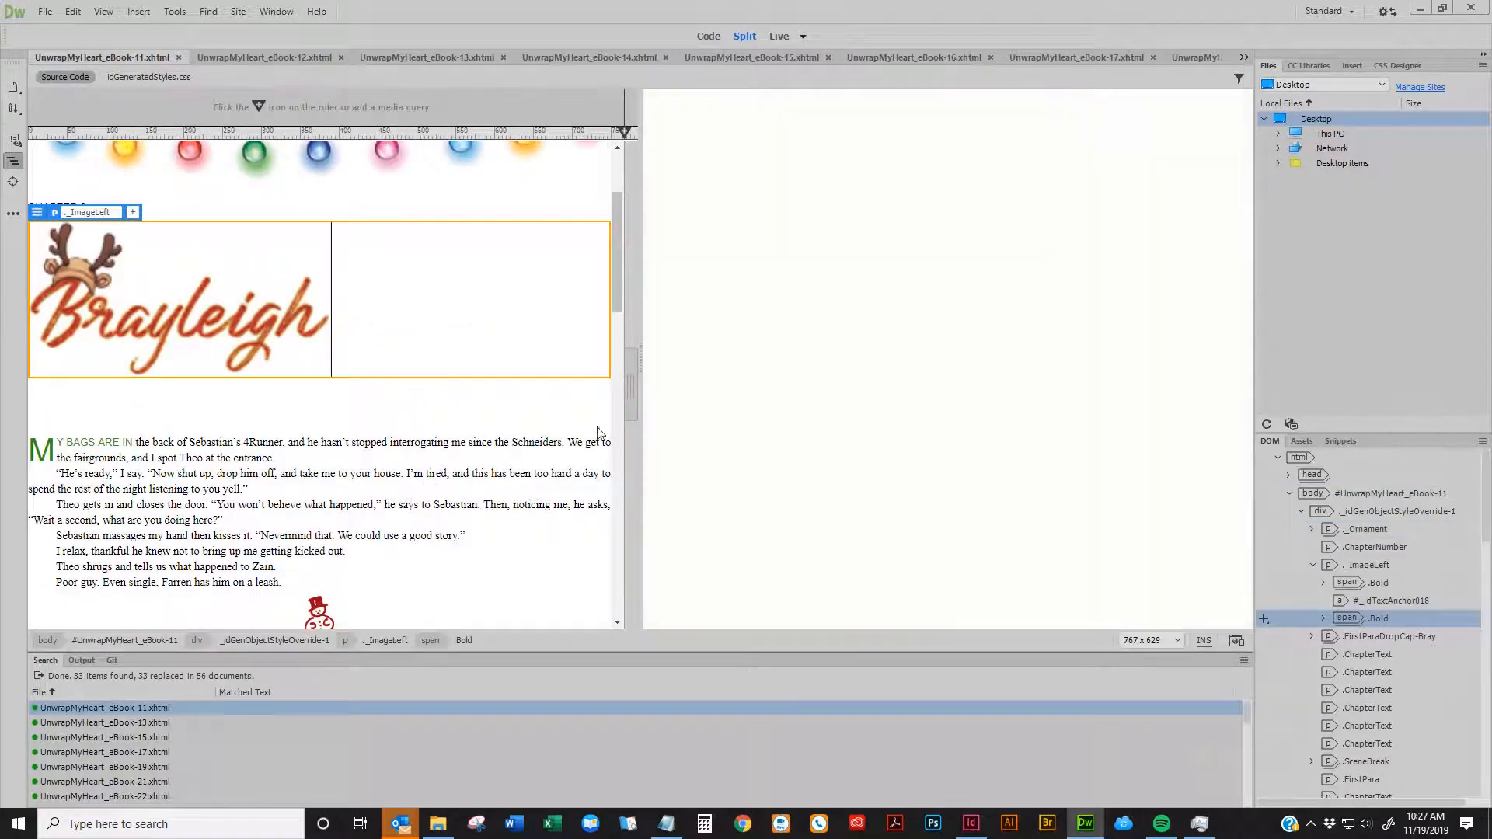
left_click(614, 454)
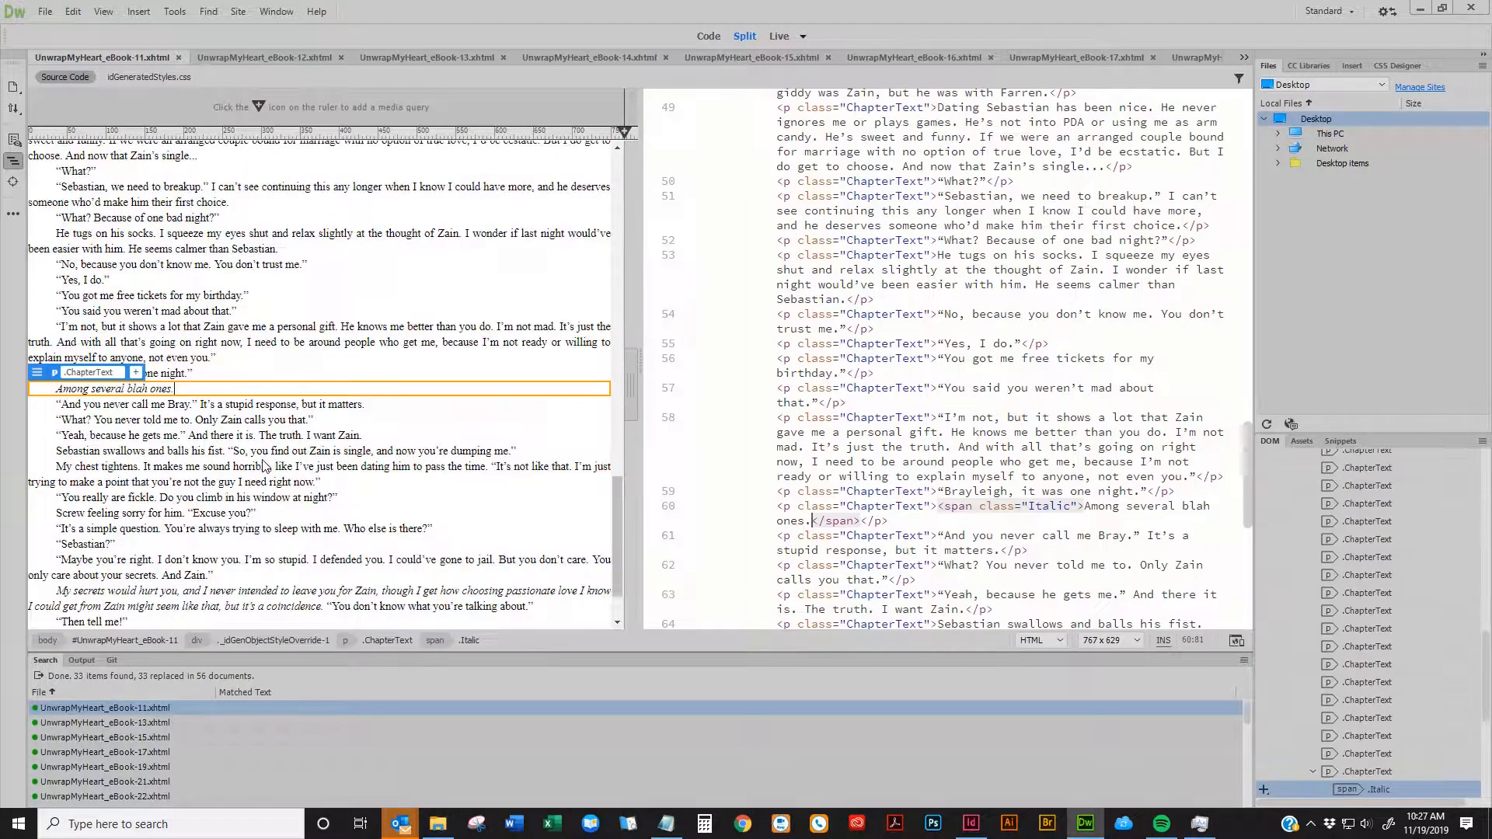
scroll(262, 451, "up", 10)
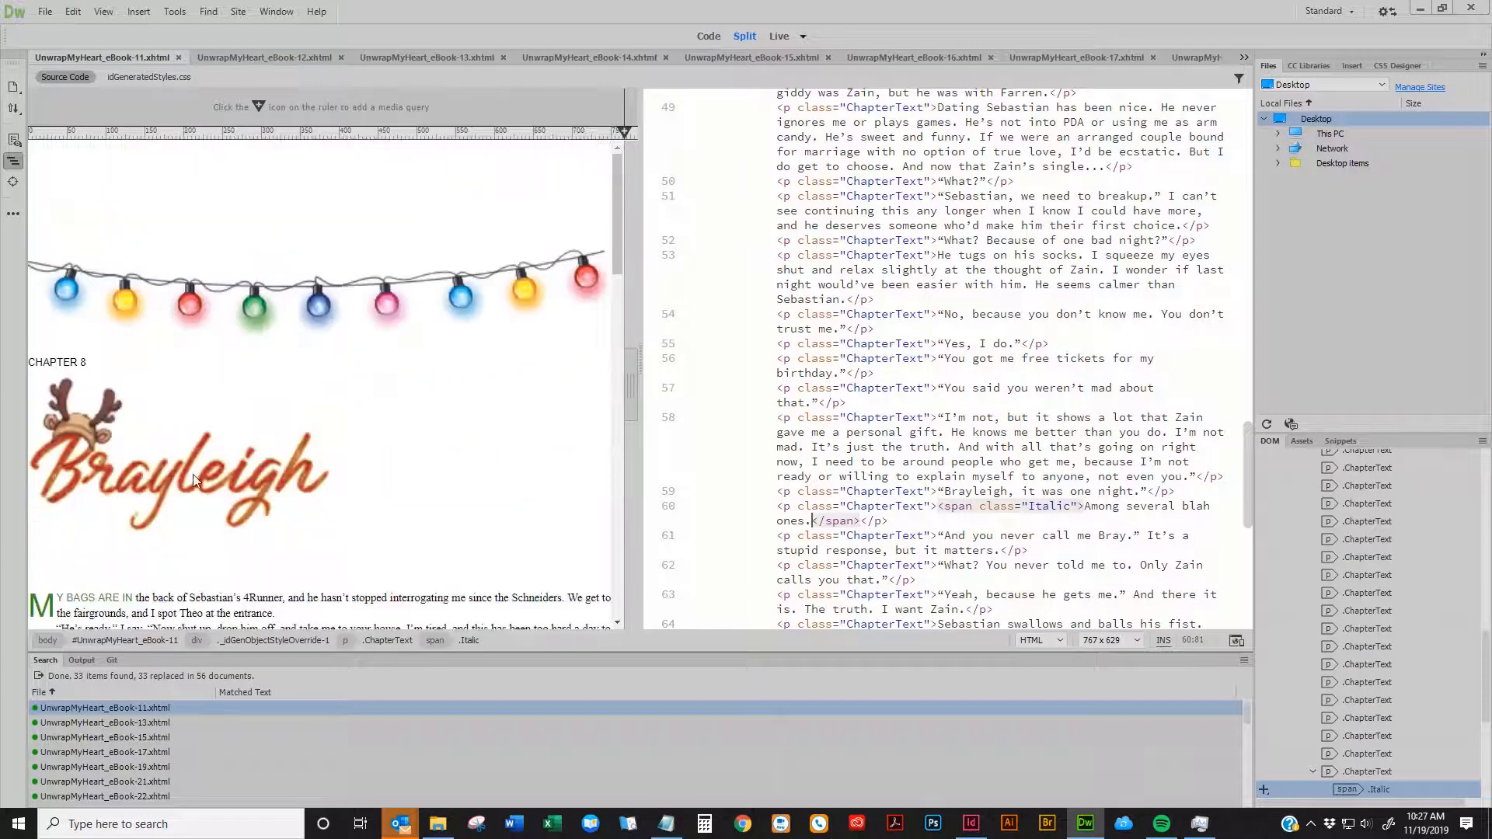
Examine the code of the Brayleigh heading image in Chapter 8 to find which class controls its size
left_click(194, 474)
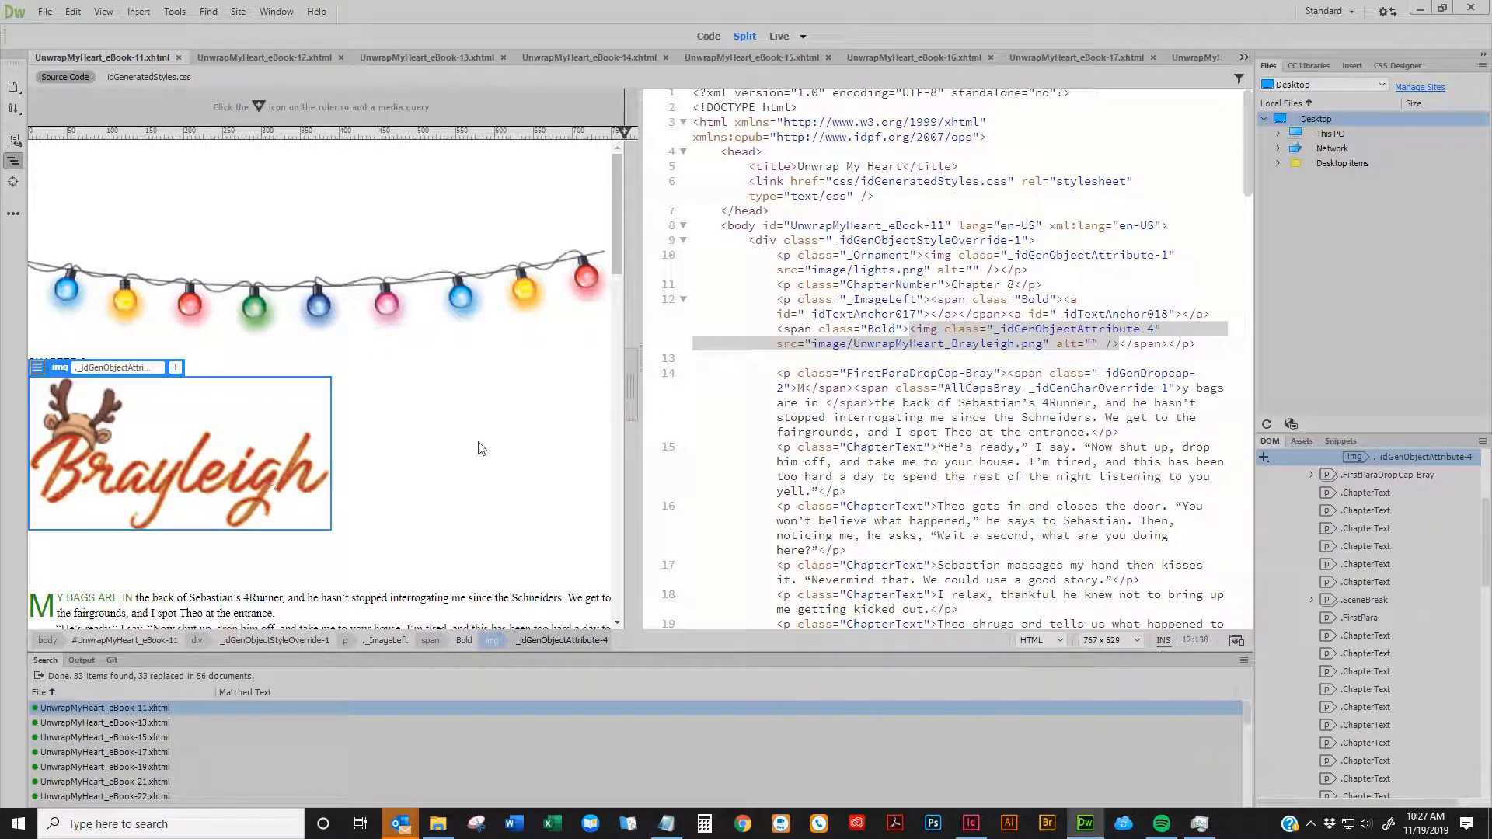
left_click(487, 488)
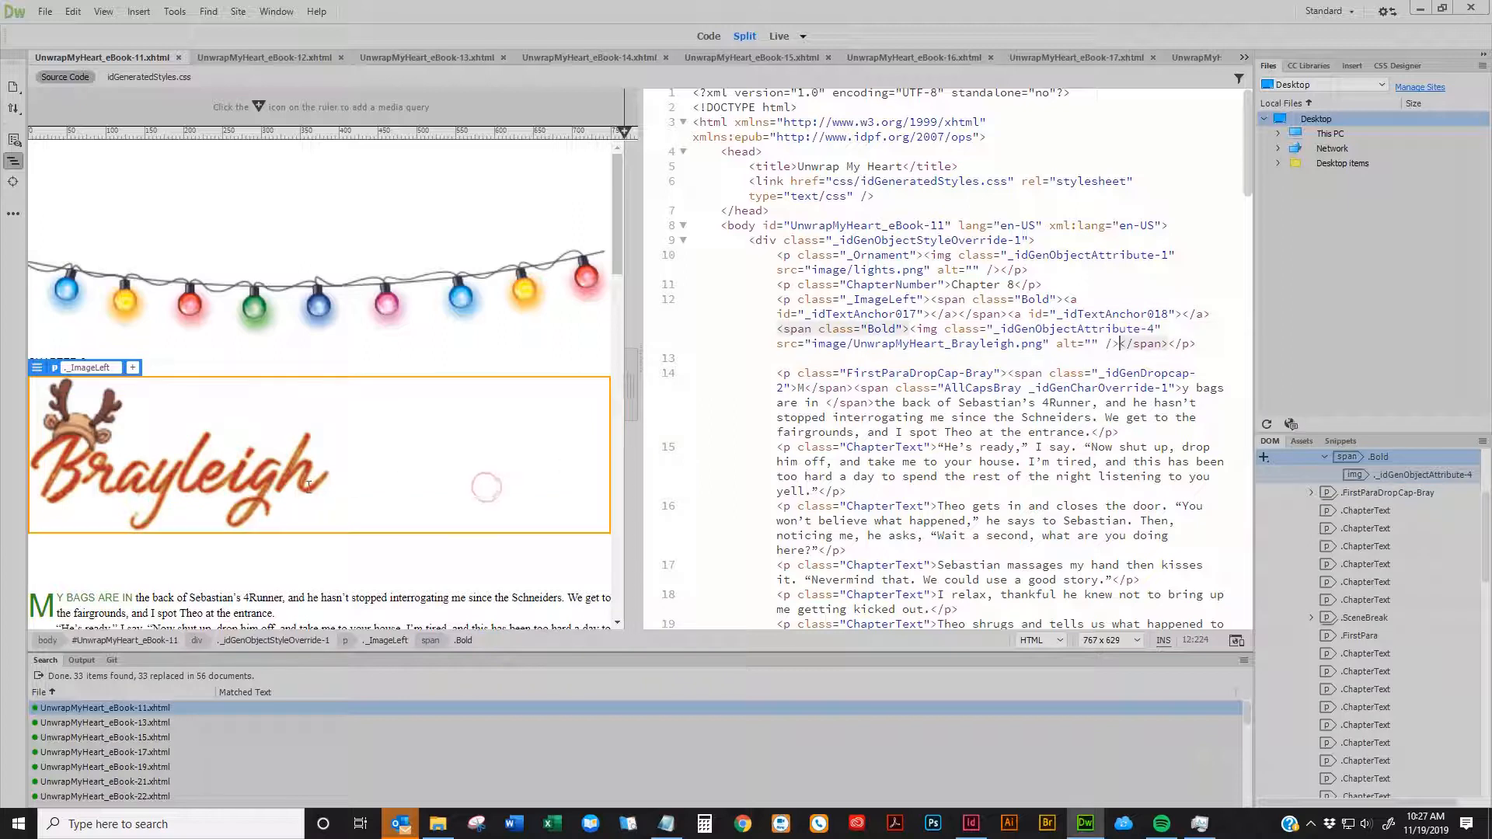
left_click(281, 482)
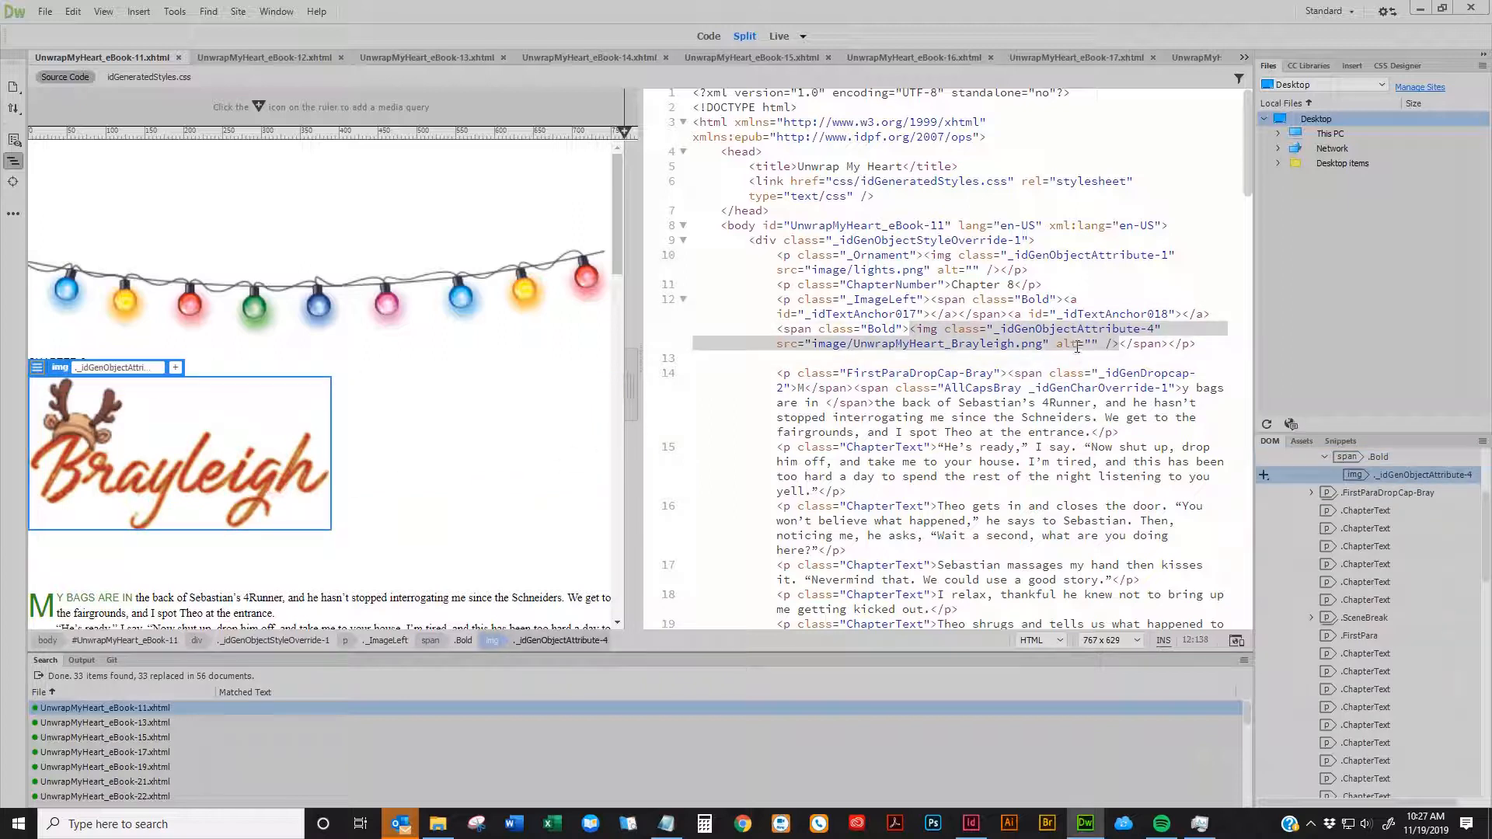
left_click(1152, 328)
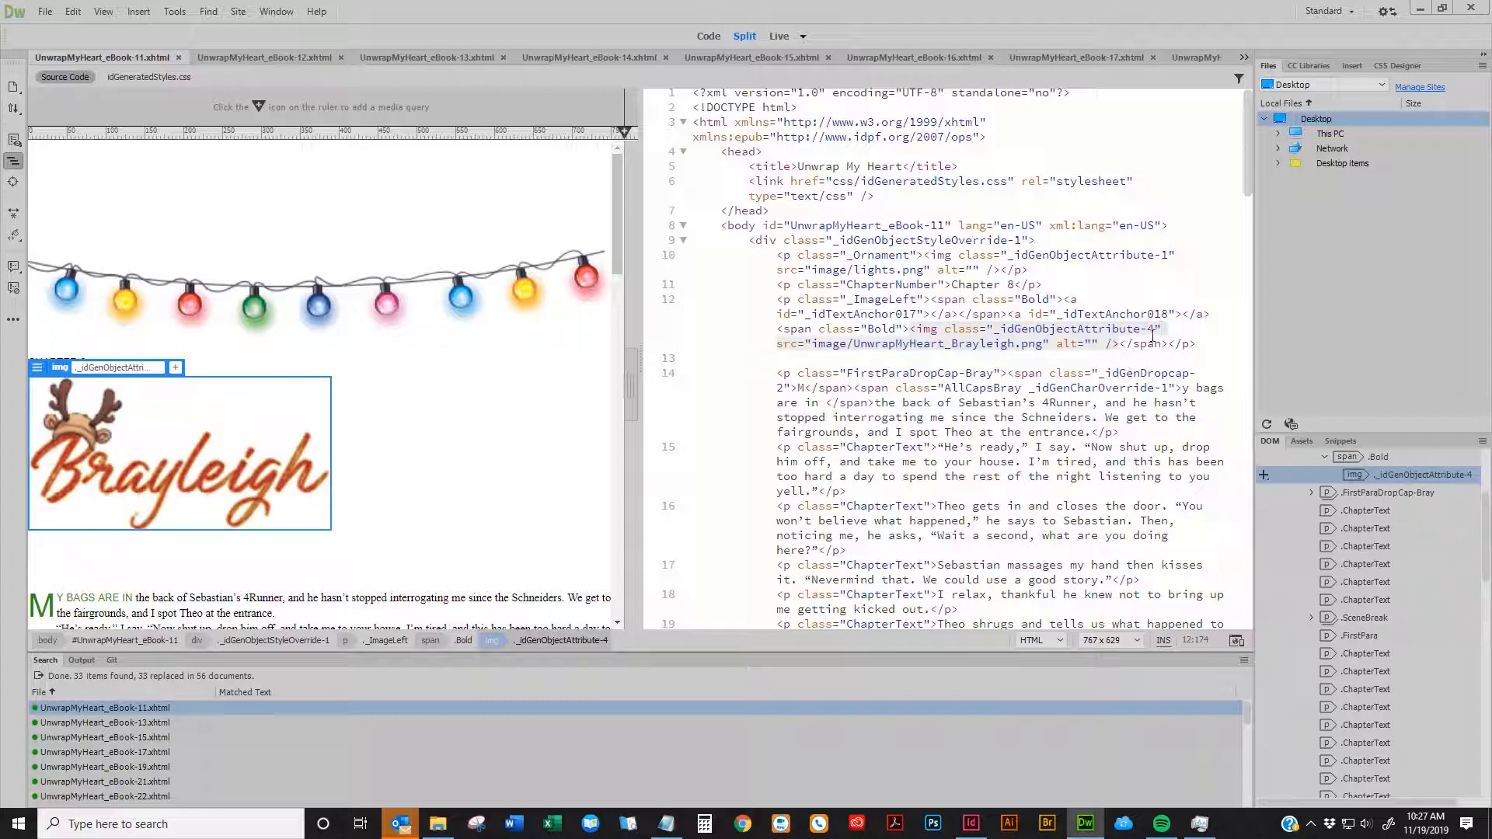
left_click_drag(1155, 329, 1008, 330)
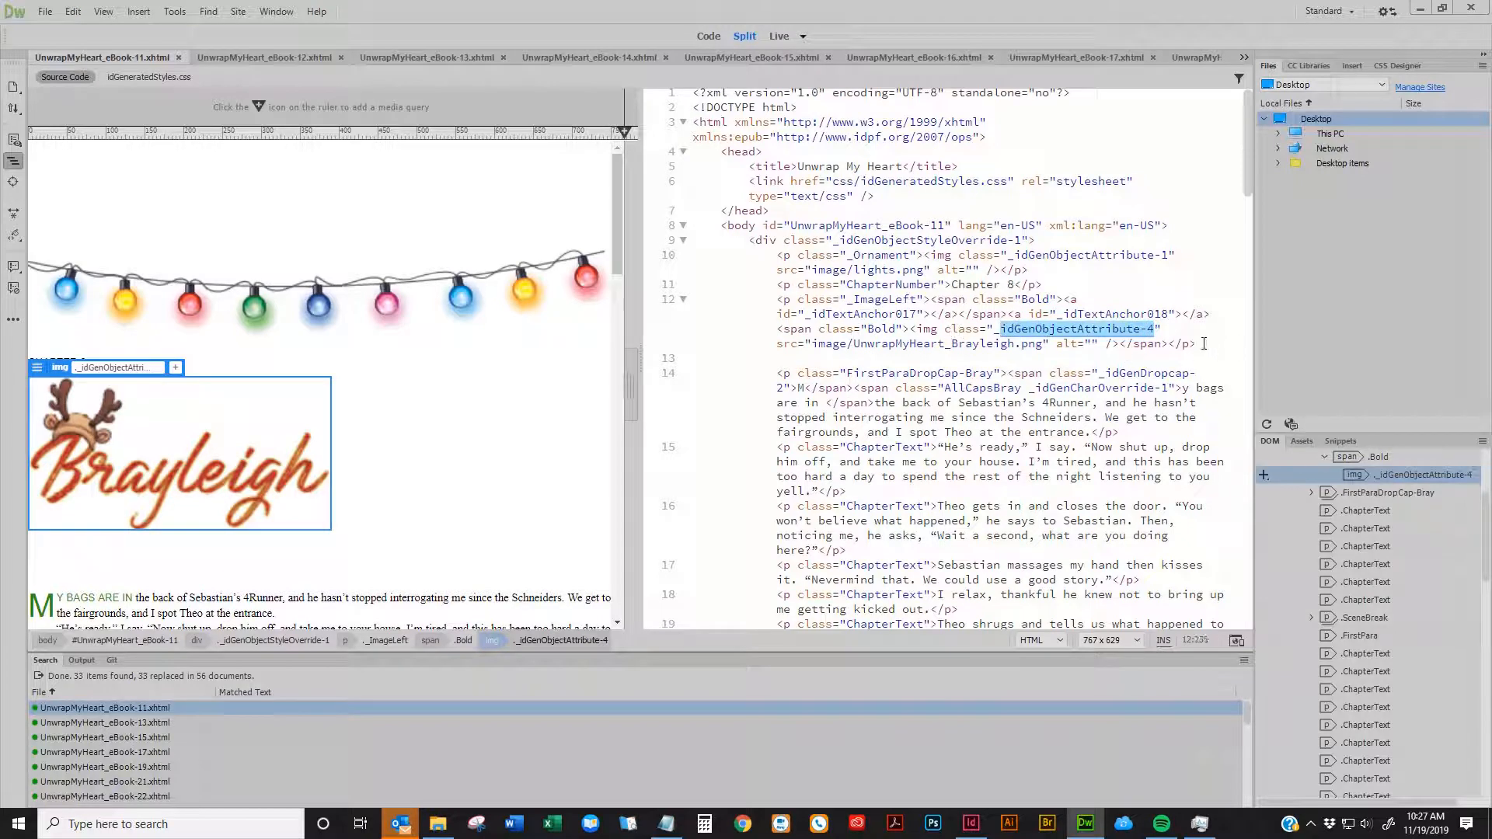
left_click_drag(1204, 344, 767, 328)
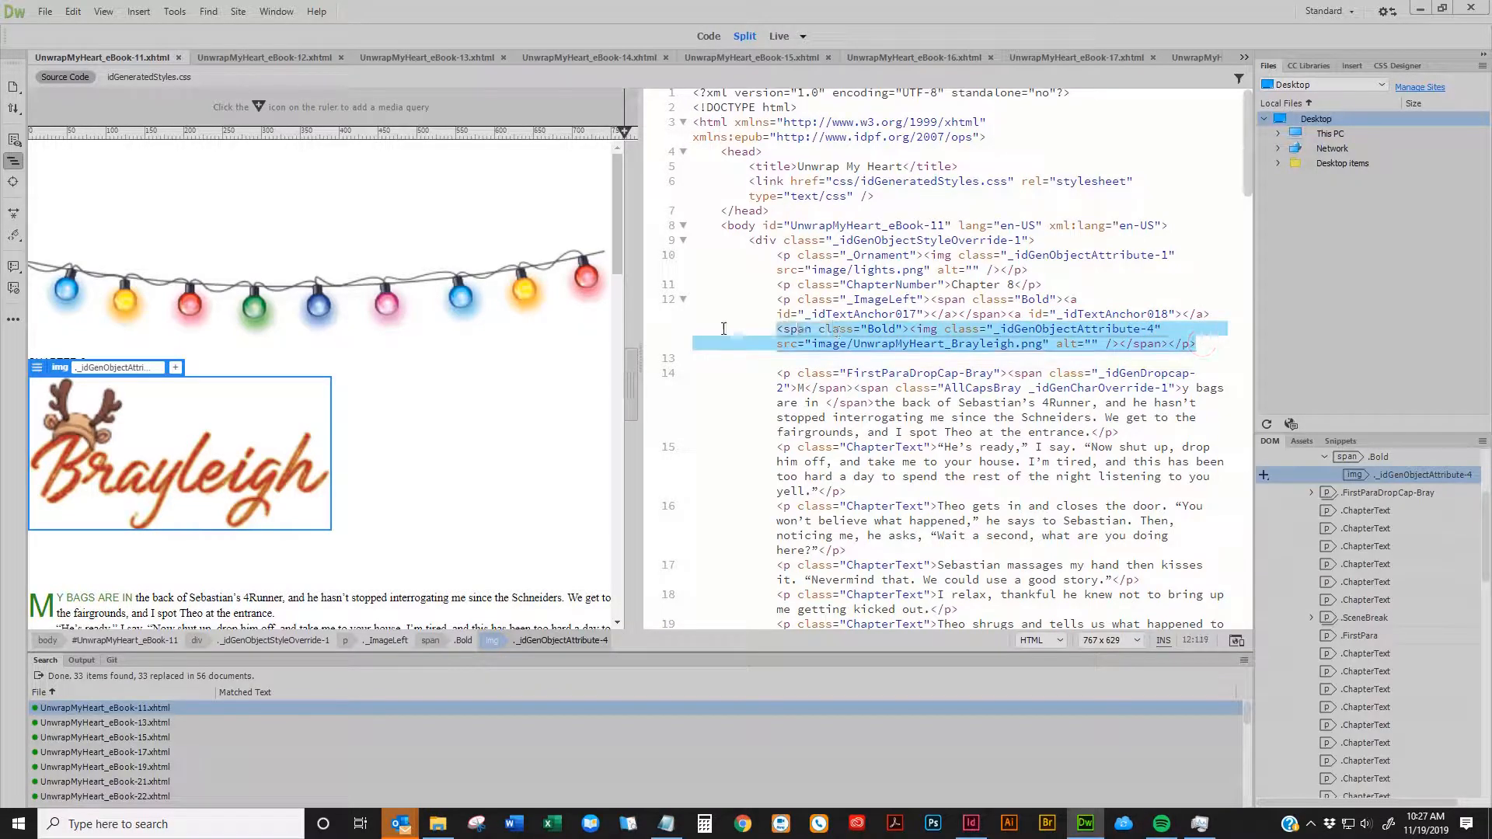
left_click_drag(1161, 328, 1000, 329)
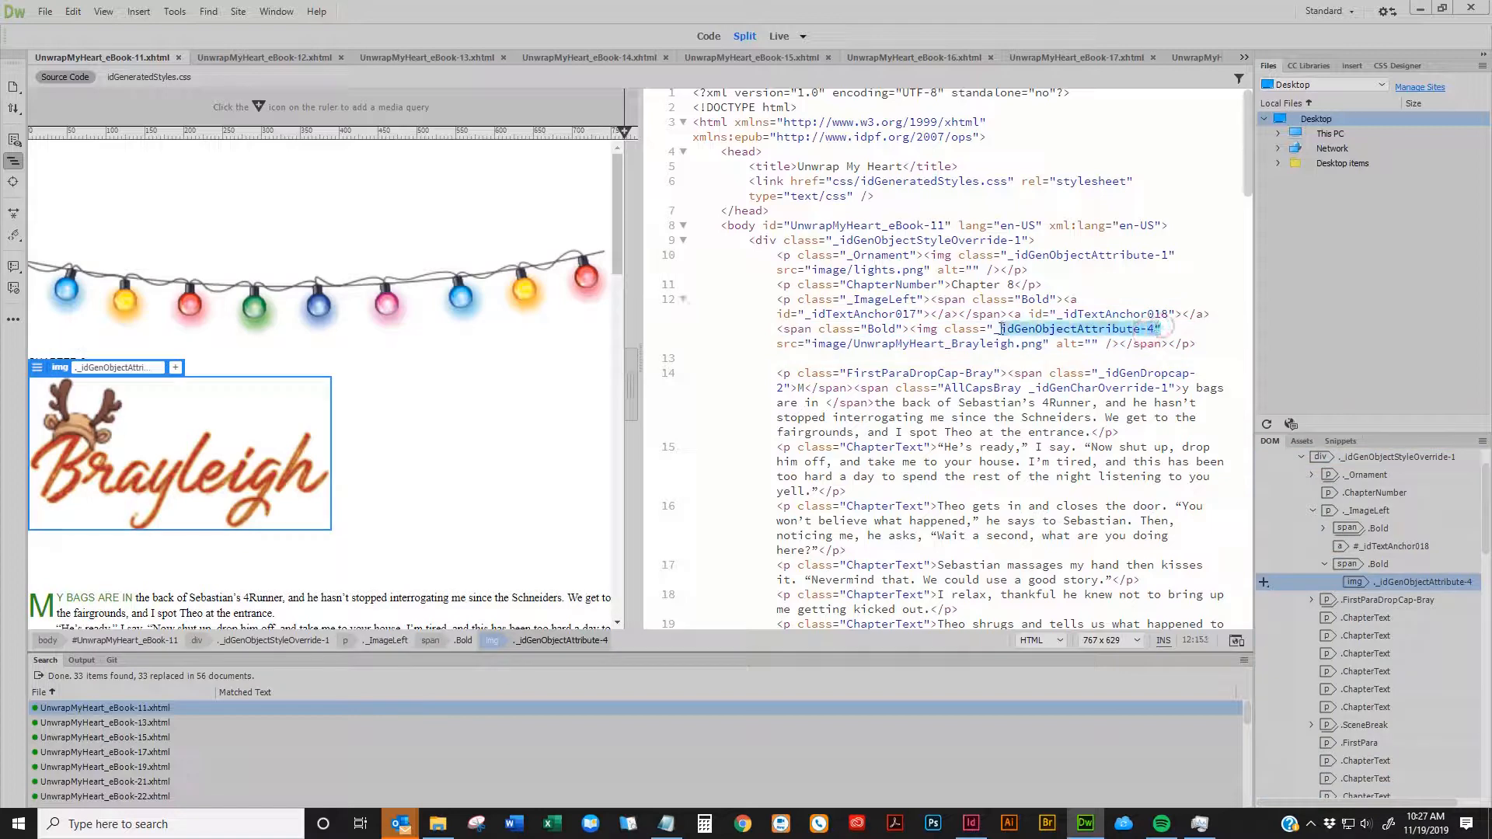
left_click(1024, 329)
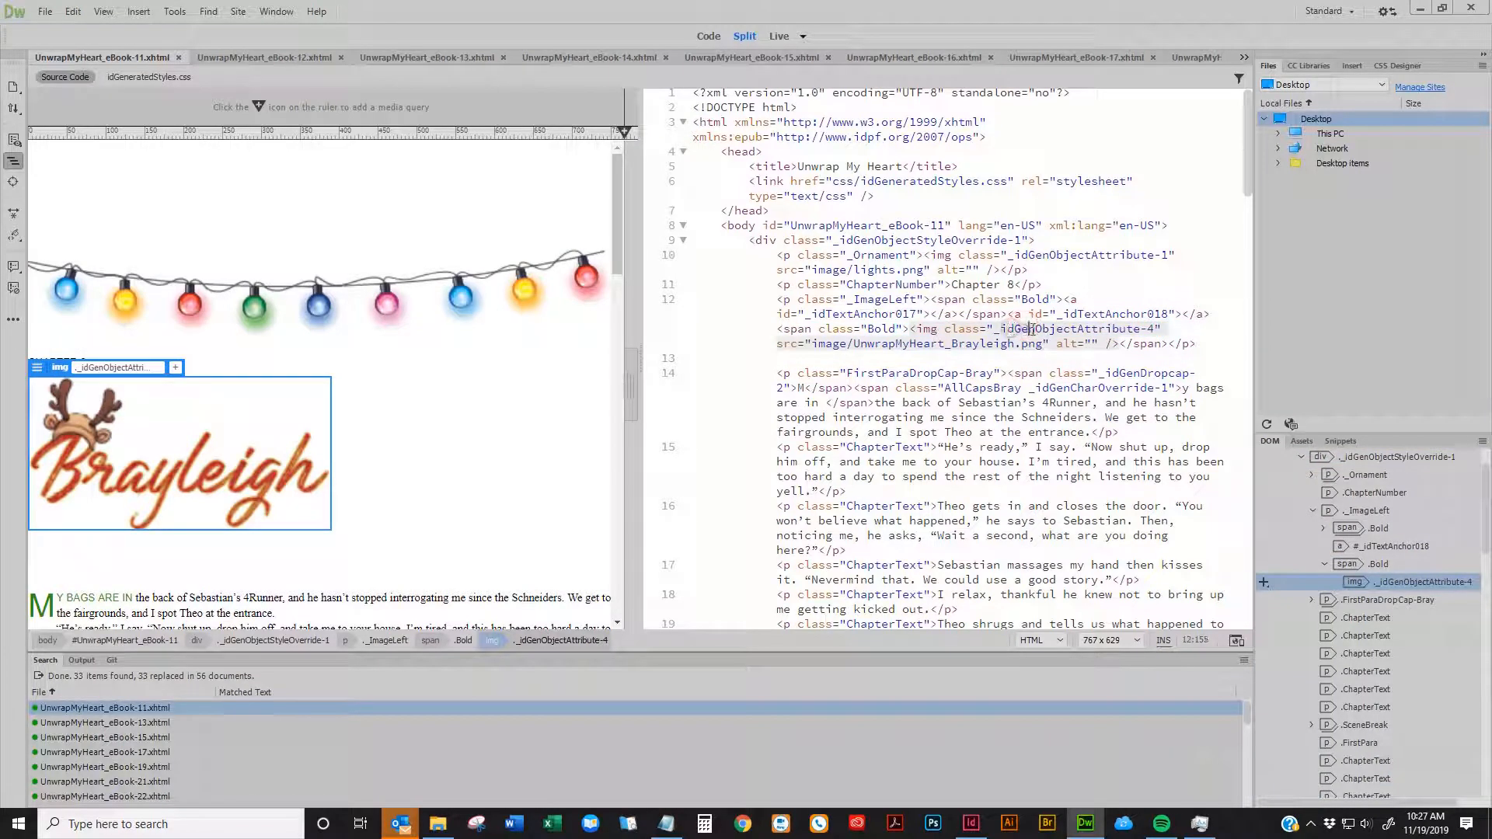
left_click(1116, 329)
In idGeneratedStyles.css, set the width of img._idGenObjectAttribute-4 to 35% and check the heading image in the preview
left_click(149, 76)
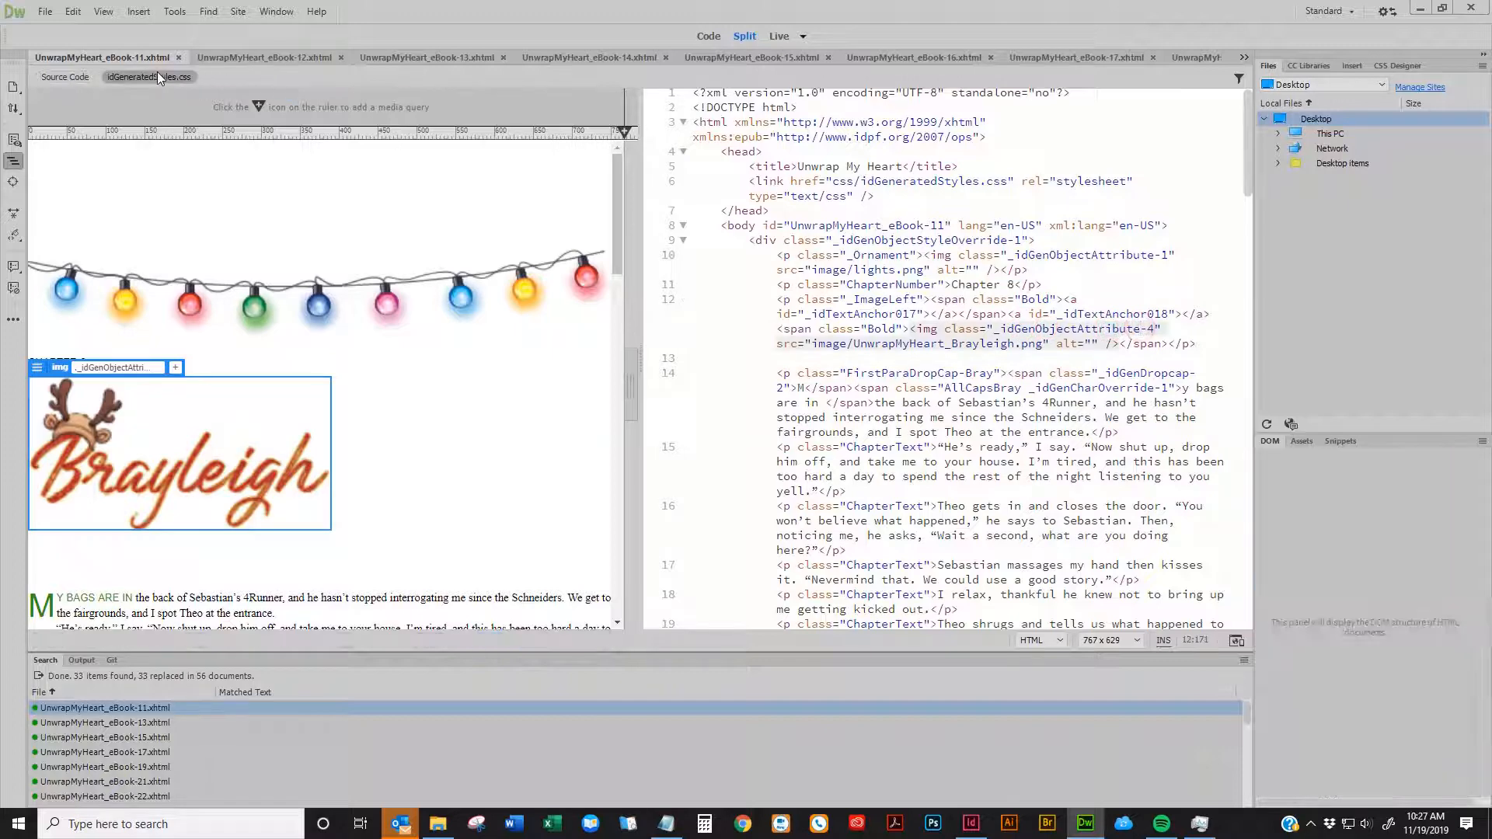
left_click(907, 349)
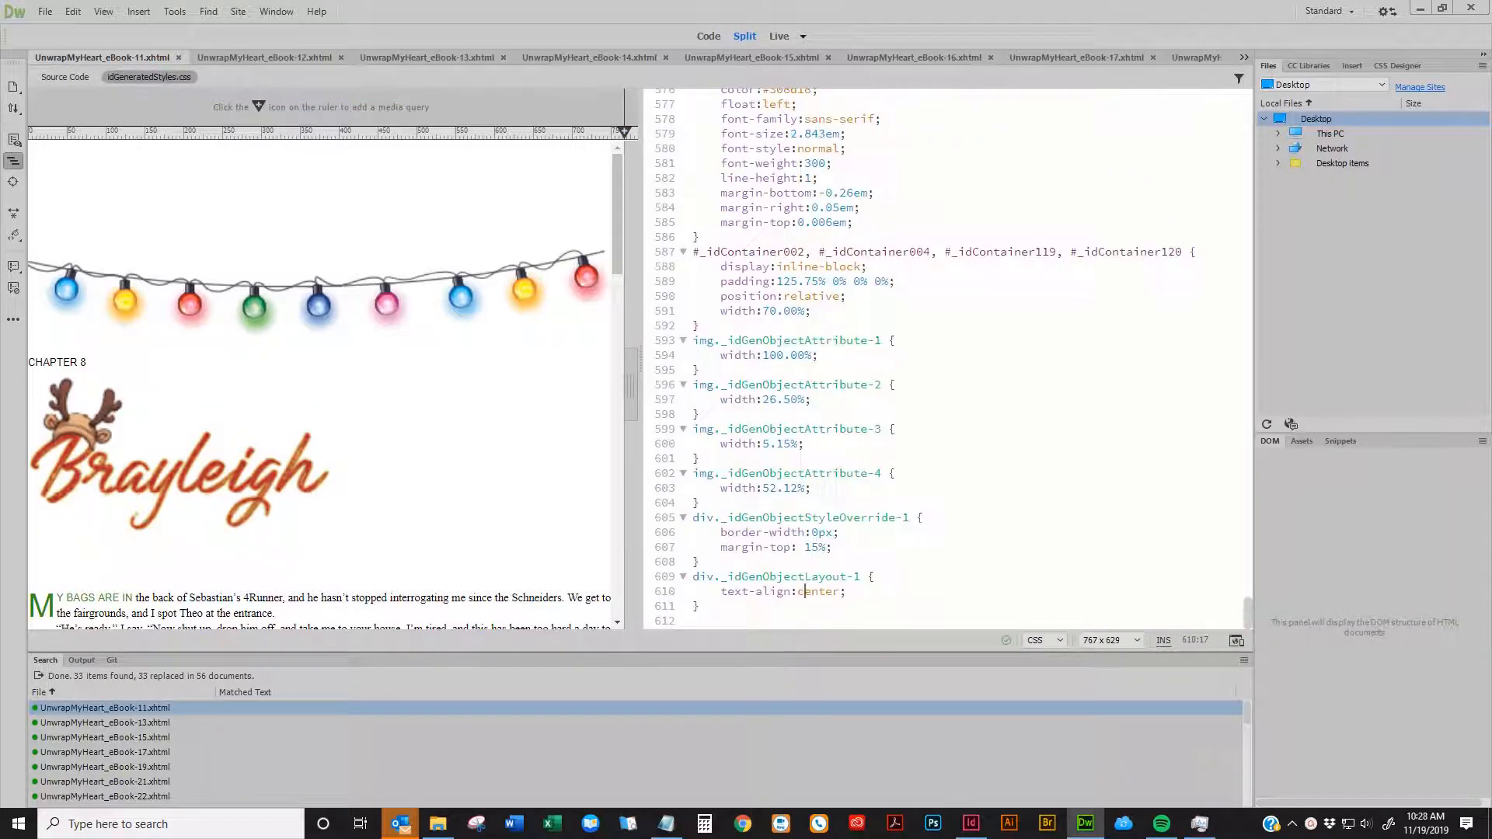
left_click(882, 473)
left_click_drag(781, 488, 762, 488)
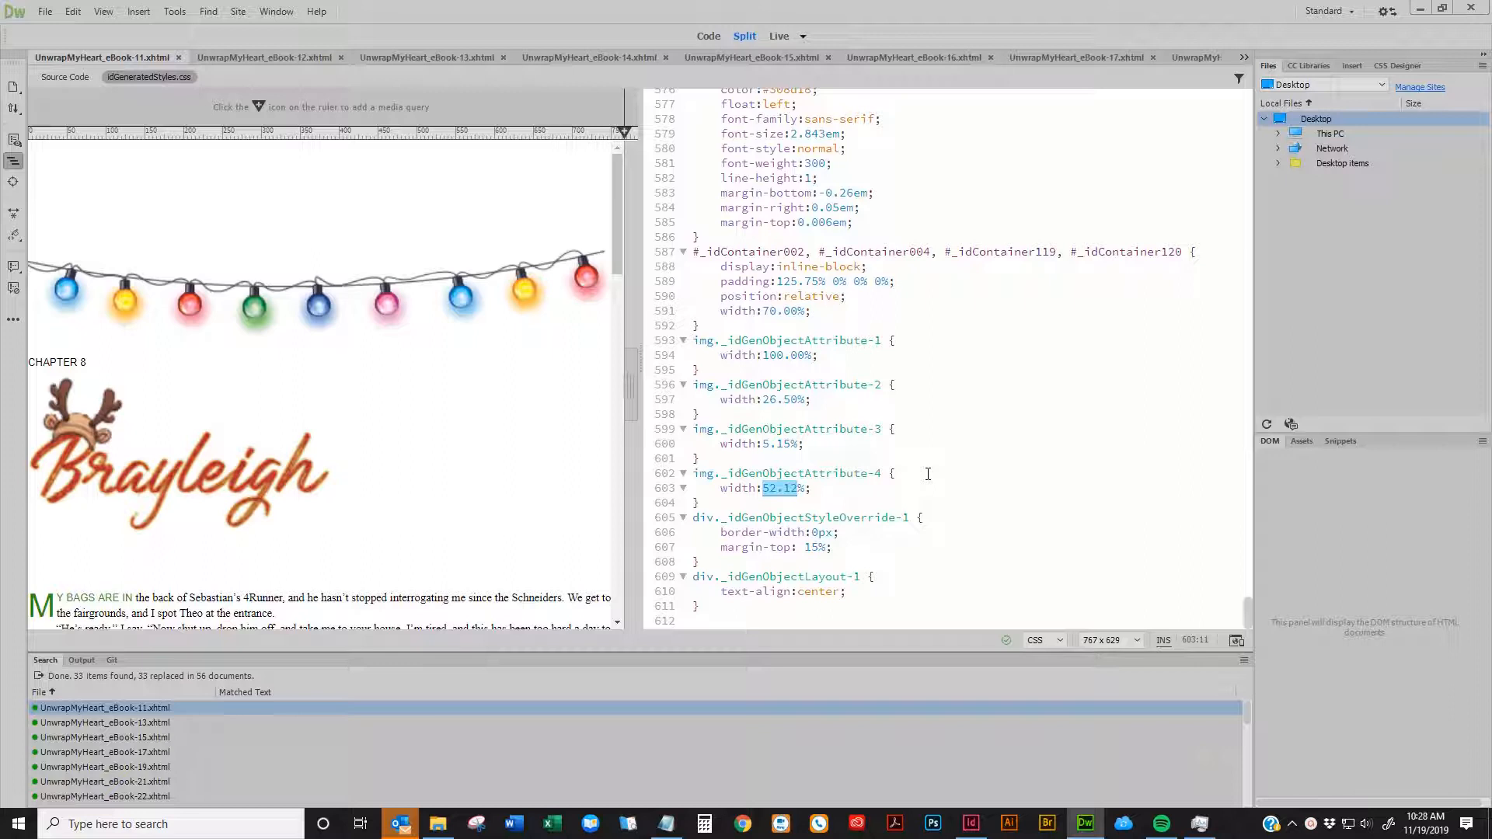
key("BackSpace")
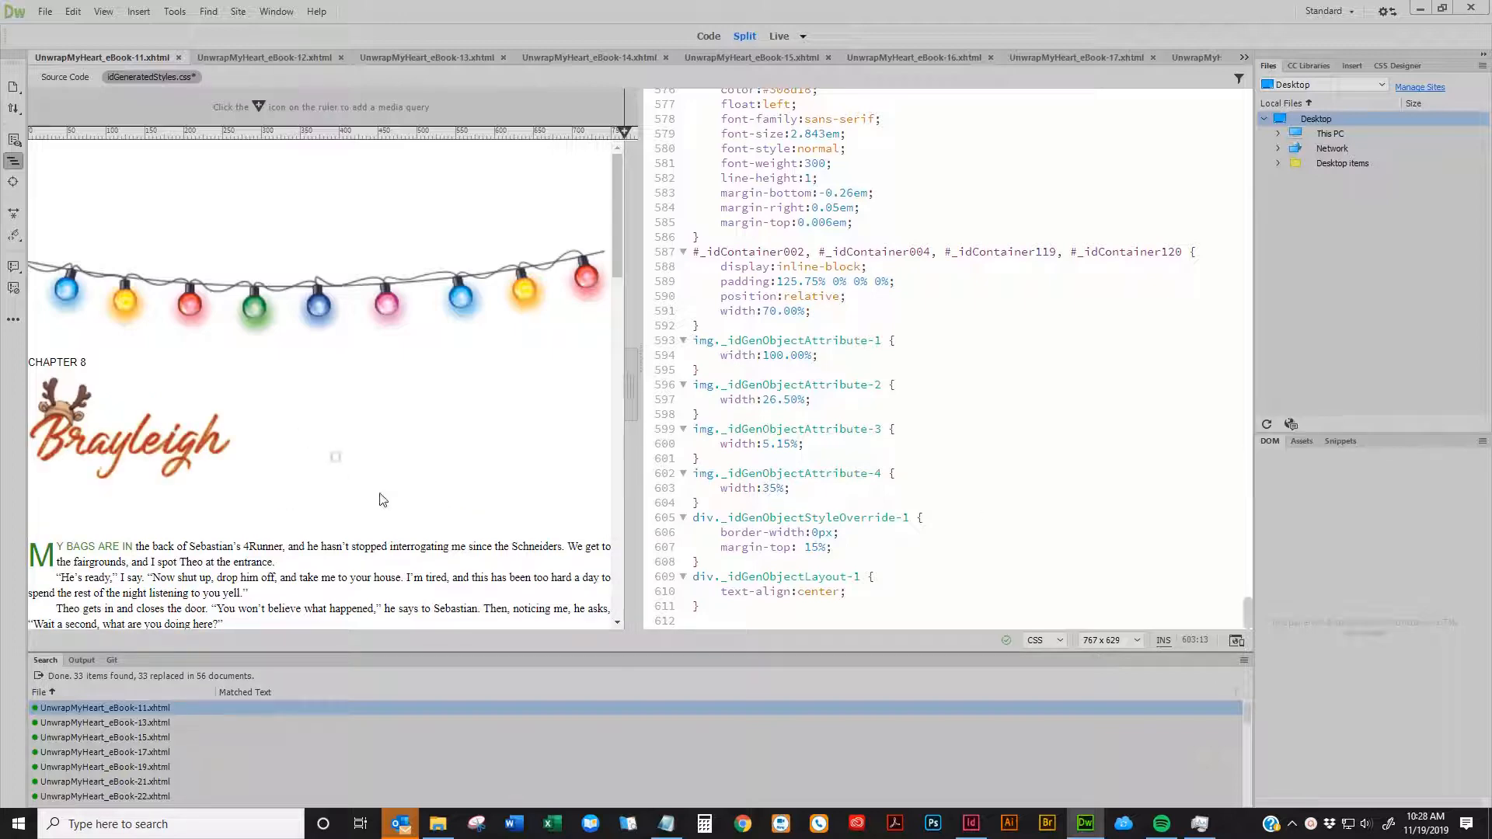
left_click(334, 458)
Reduce the img._idGenObjectAttribute-4 width to 30% and check the Brayleigh heading in the preview
key("BackSpace")
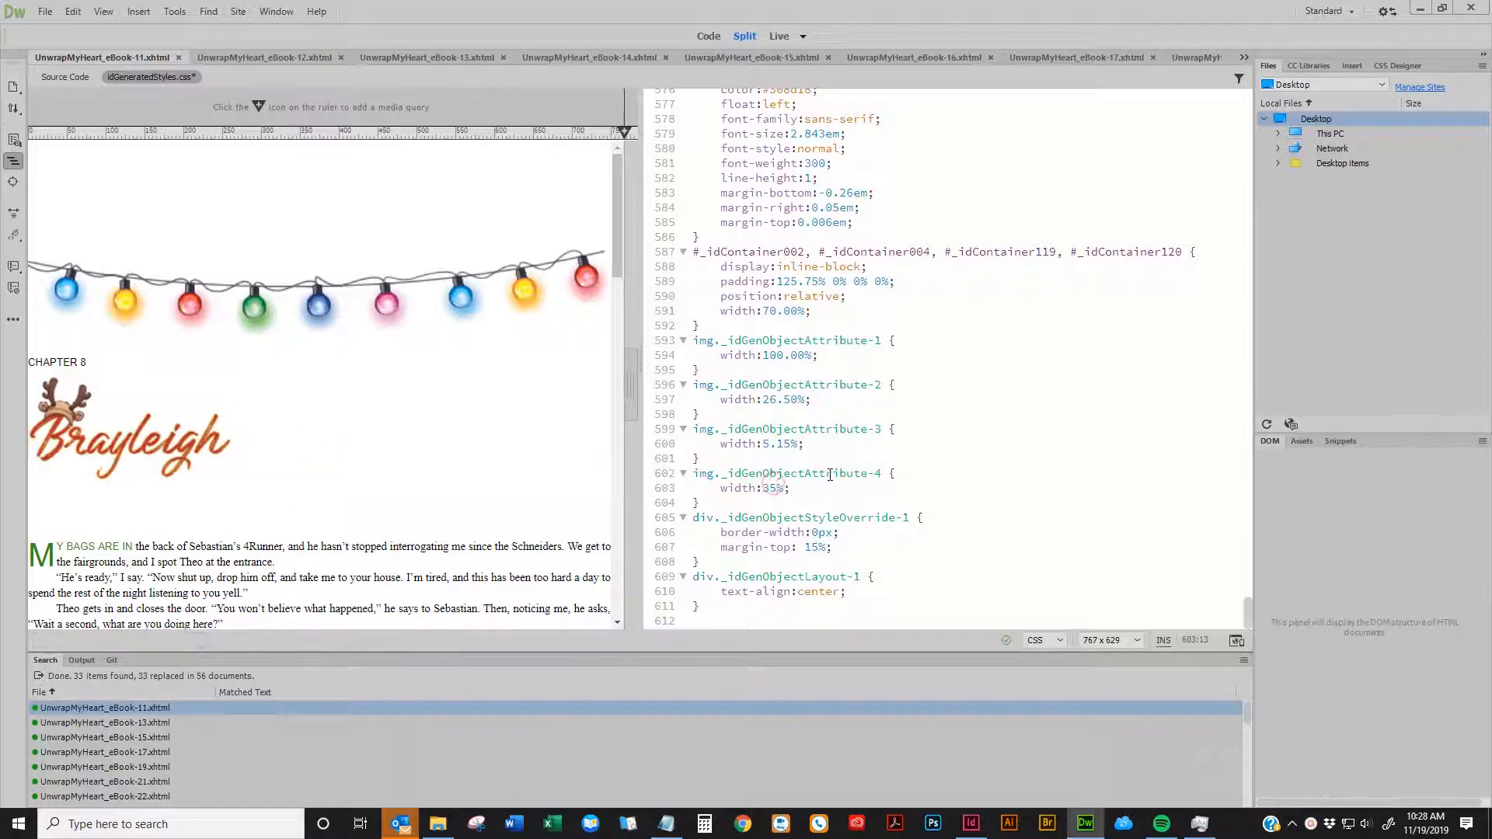
type("0")
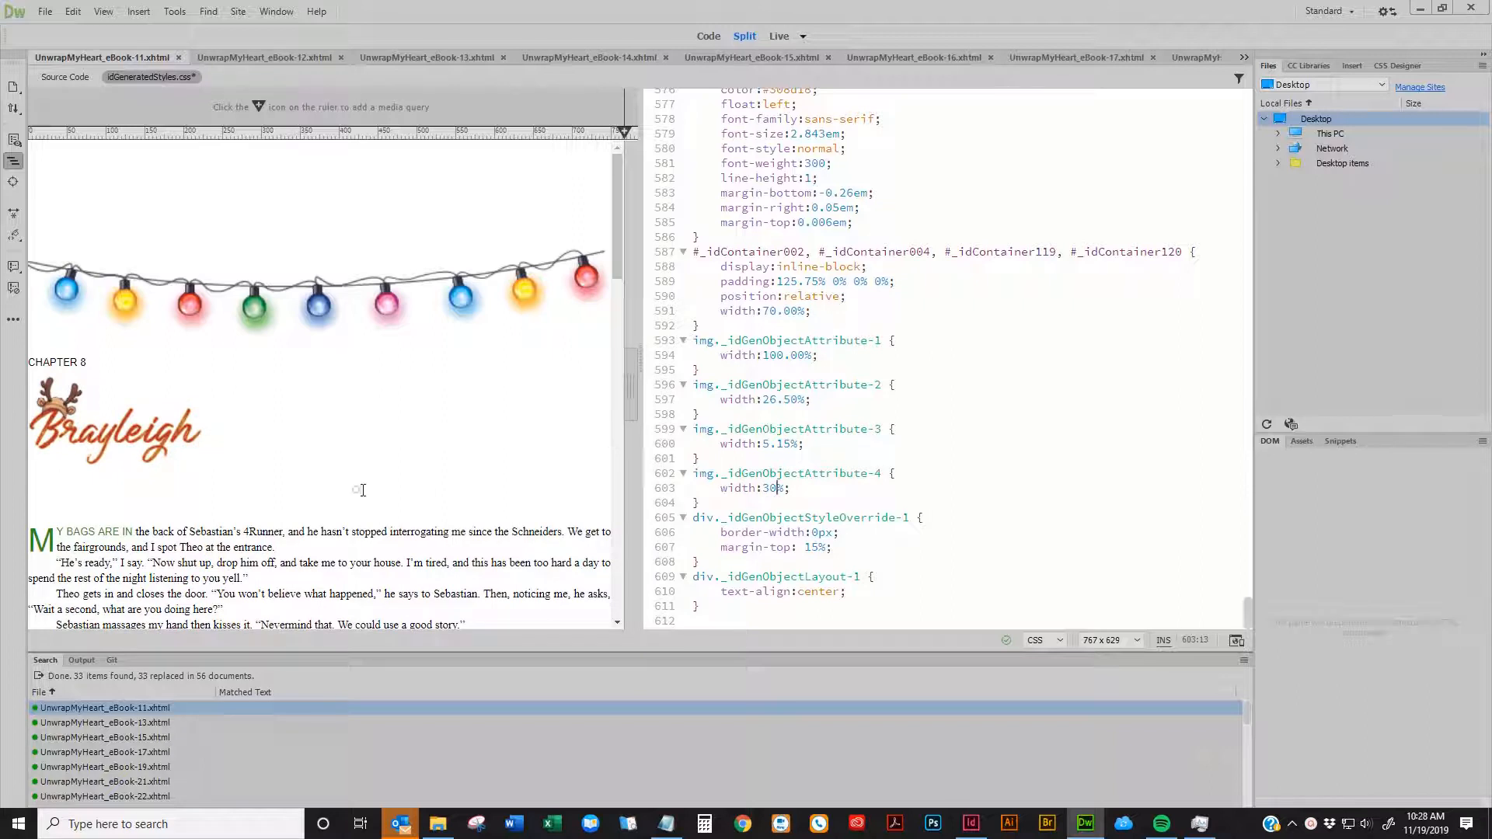
left_click(357, 489)
left_click(835, 458)
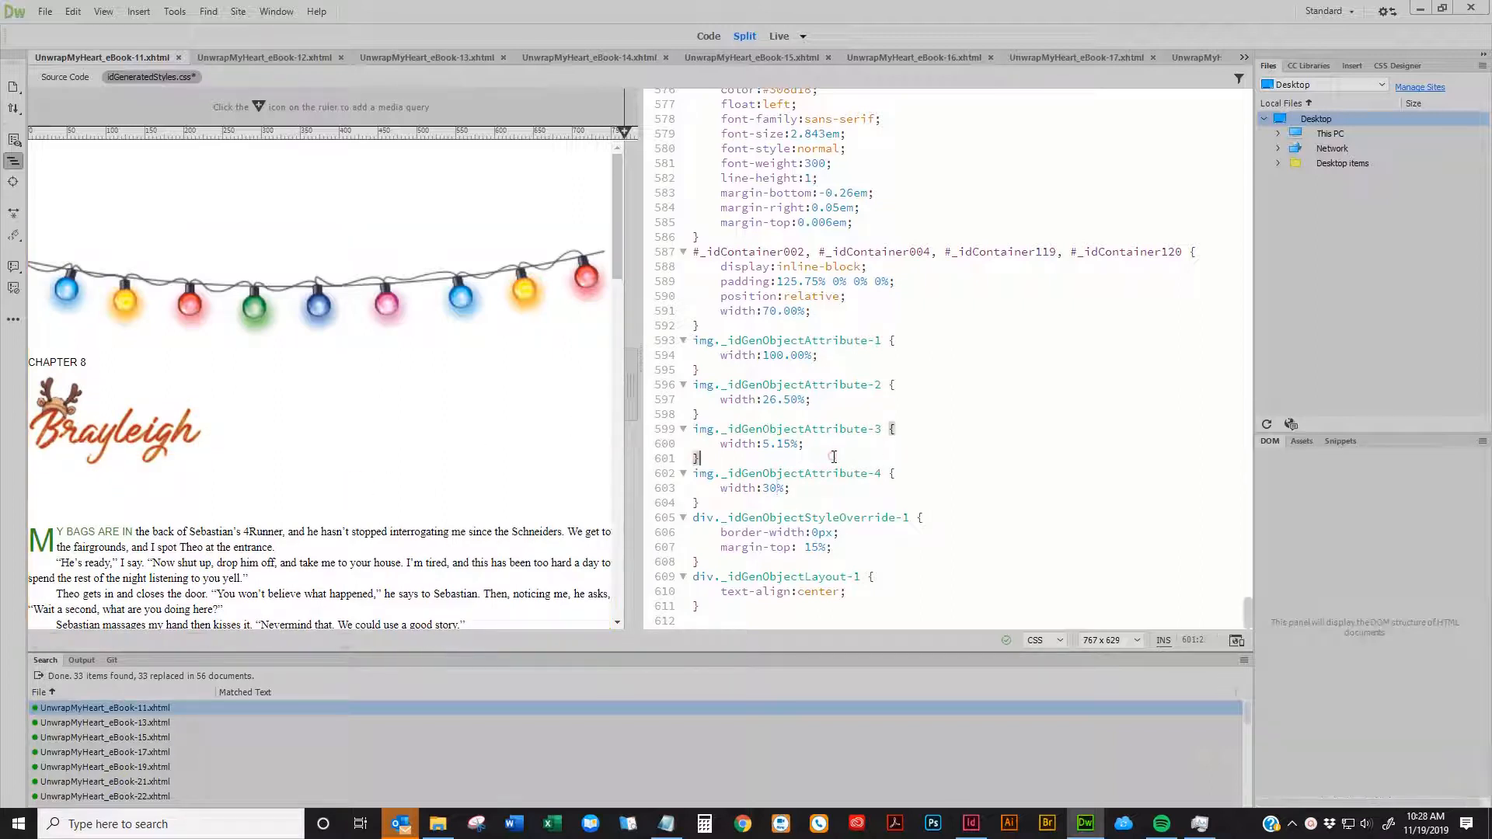
left_click(525, 420)
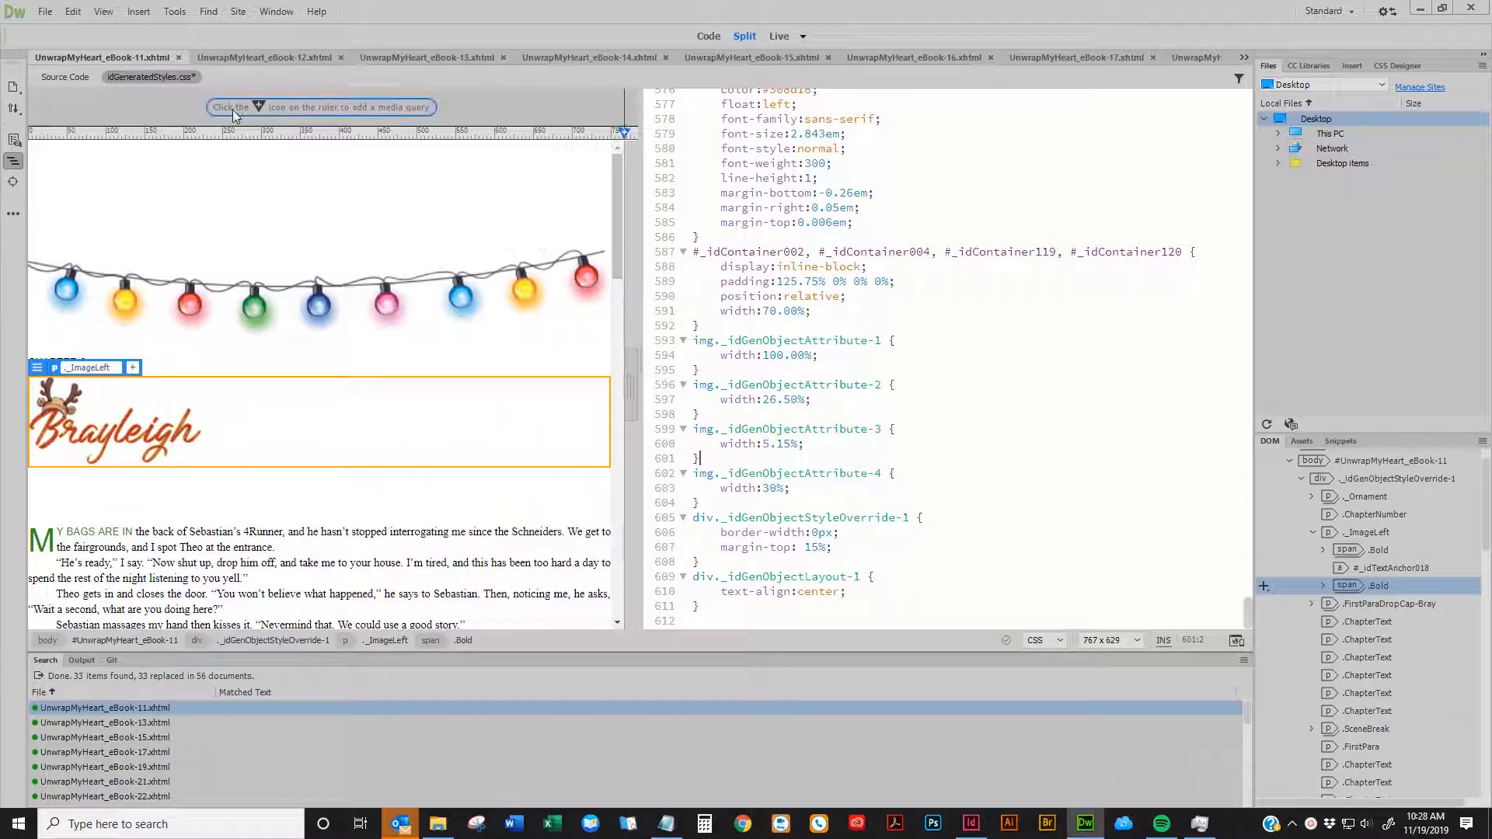
Scan the rest of Chapter 8, inspect the class of the snowman scene-break image and display the page's source code
scroll(318, 362, "down", 15)
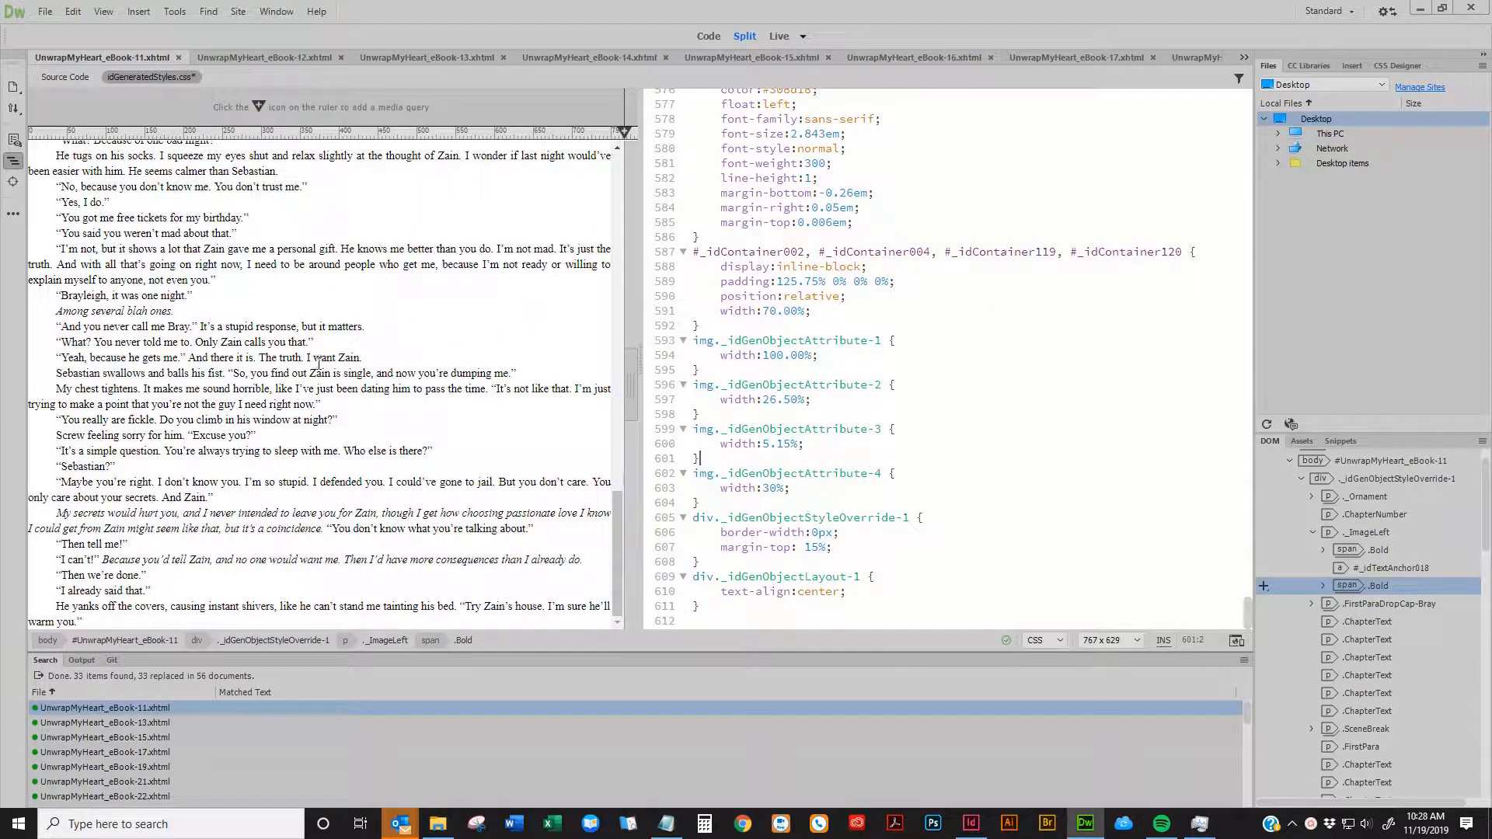
scroll(318, 361, "up", 15)
scroll(317, 359, "down", 3)
left_click(314, 406)
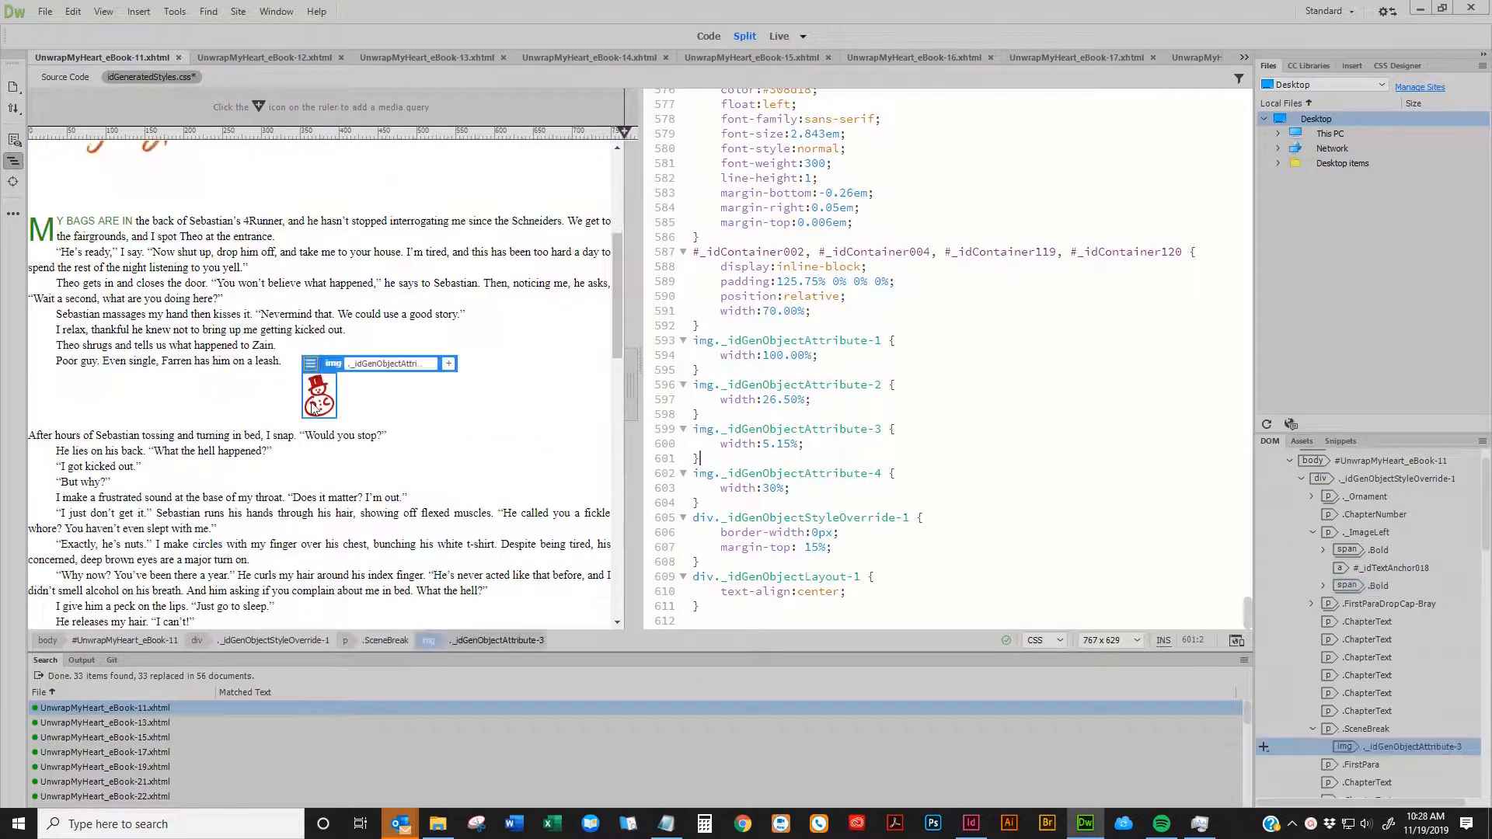
left_click(394, 364)
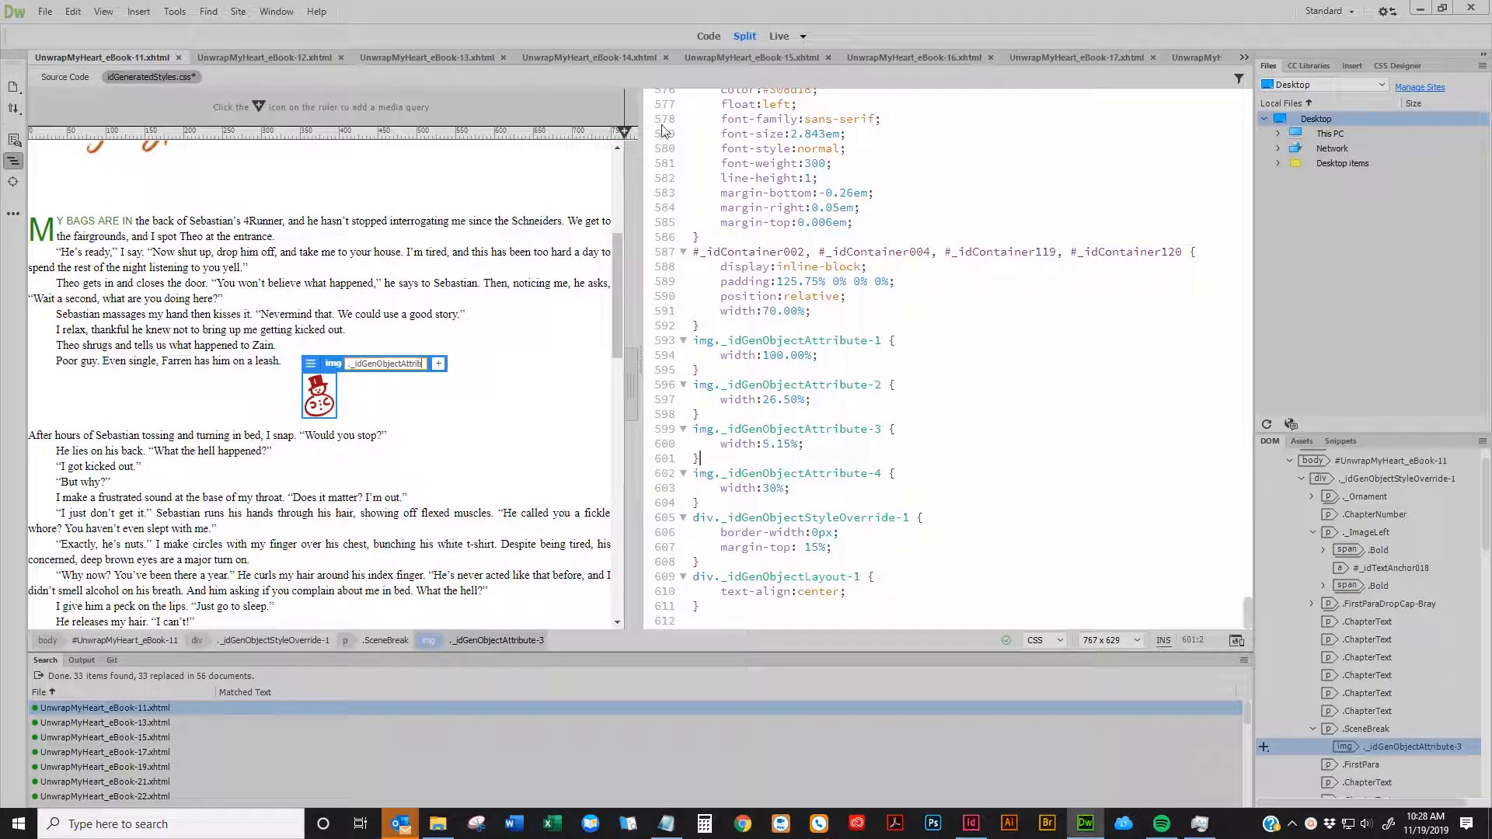
left_click(66, 80)
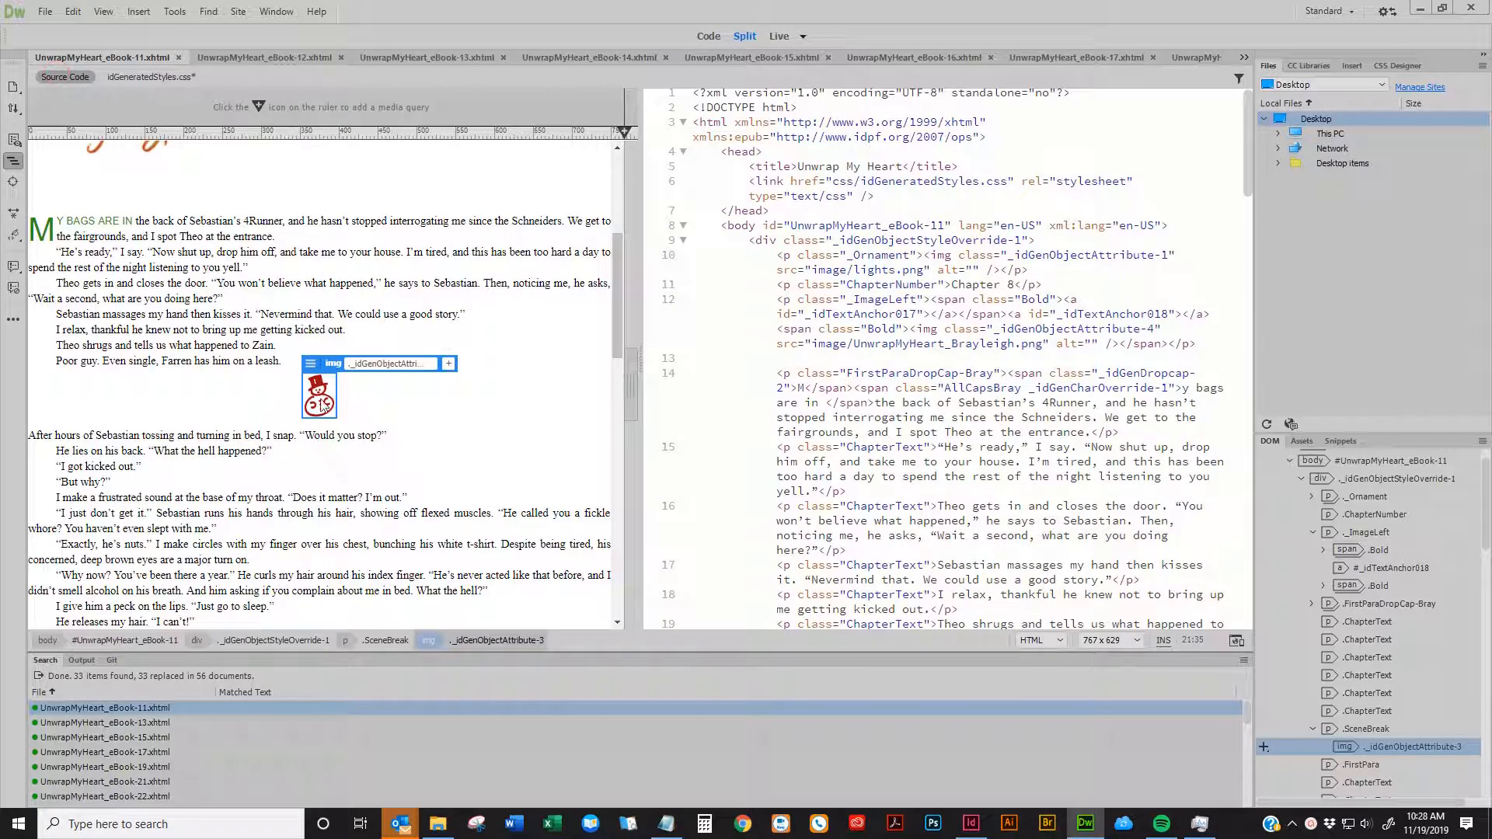
Locate the snowman scene-break image's _idGenObjectAttribute-3 class in the code and inspect its width rule in idGeneratedStyles.css
left_click(373, 405)
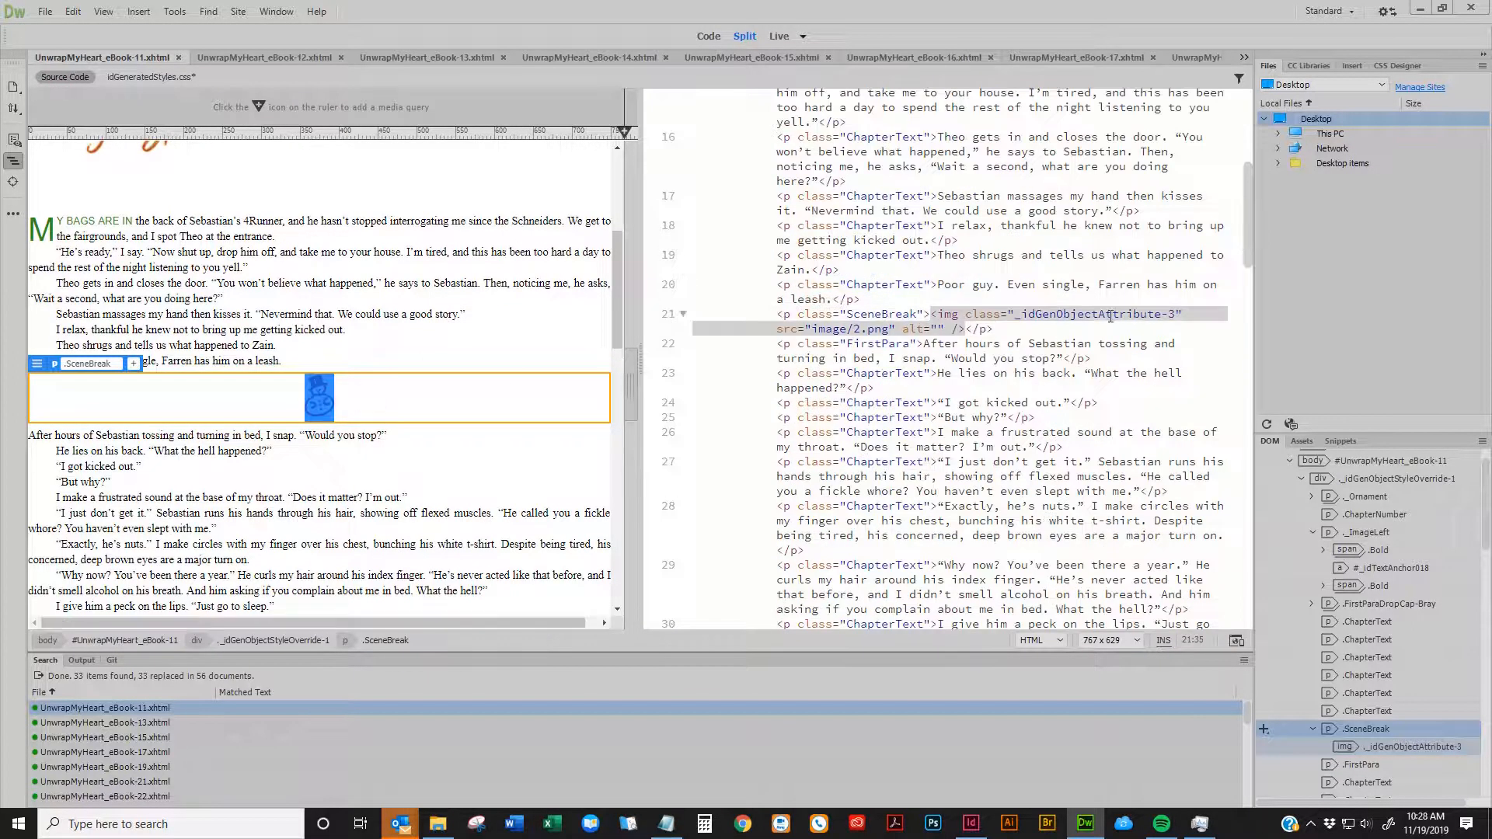
left_click(125, 77)
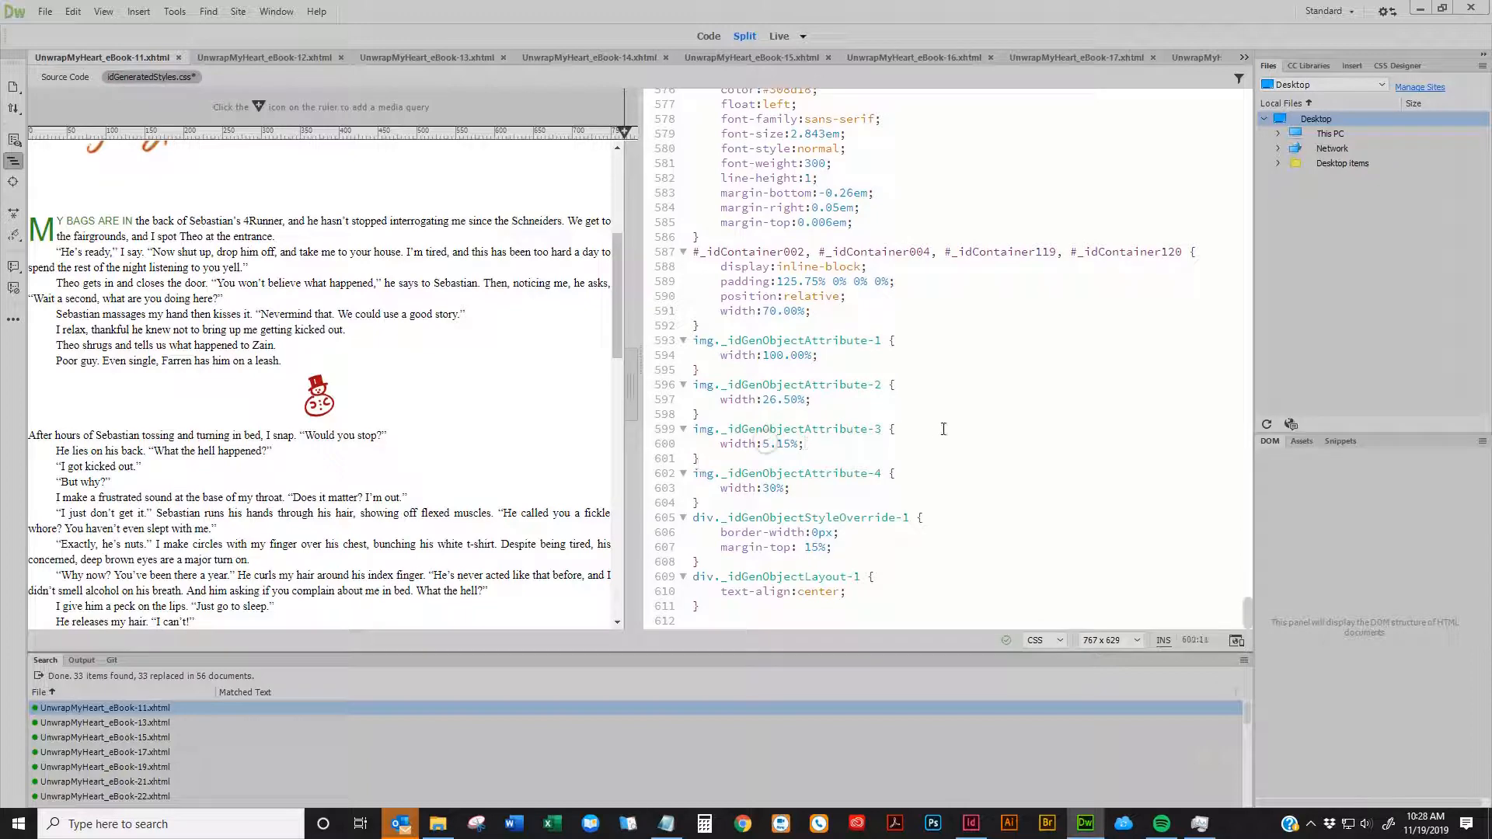
double_click(459, 426)
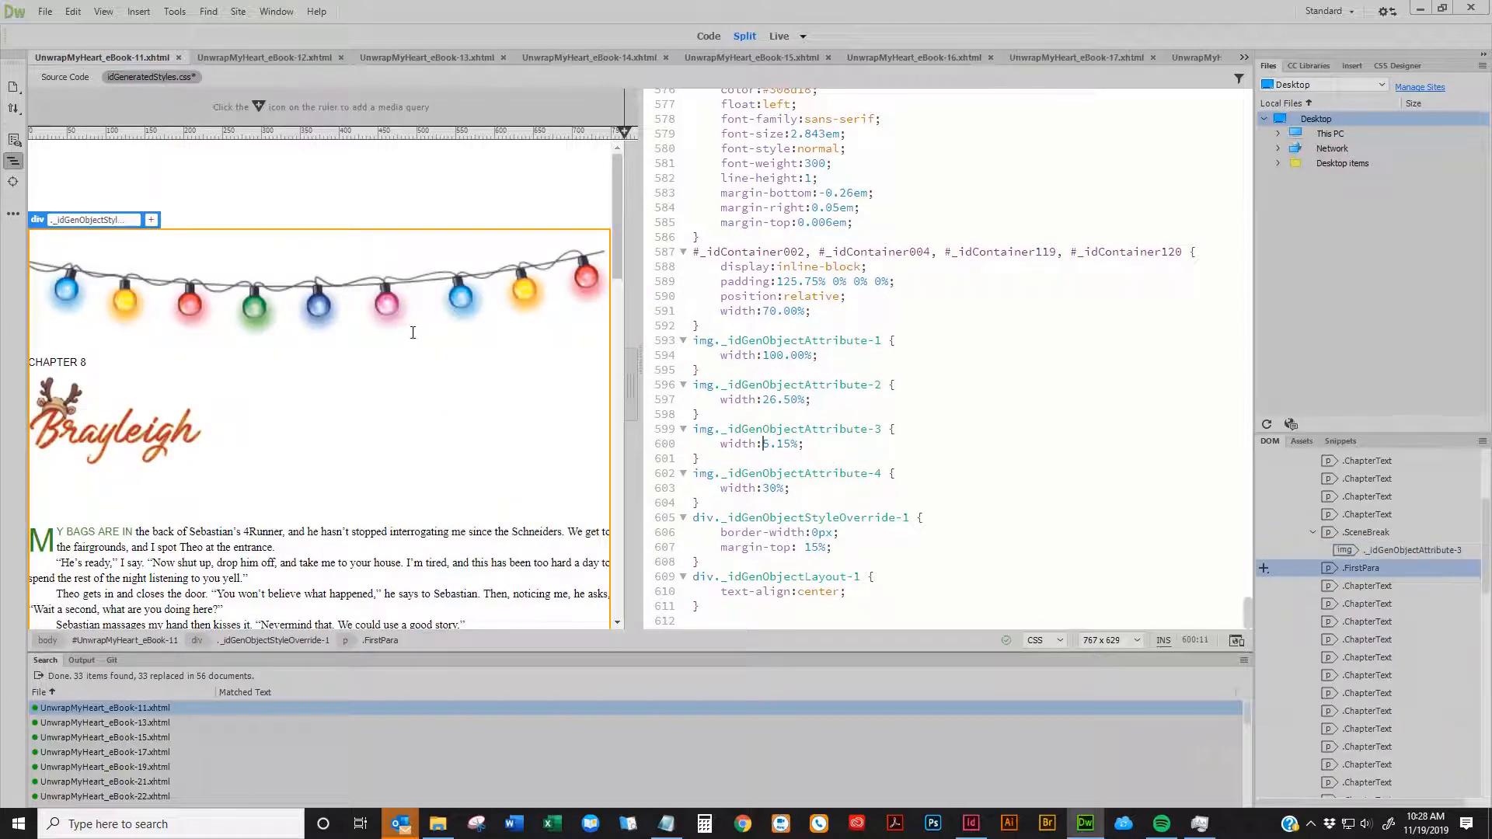
Check the Brayleigh heading and the remaining Chapter 8 text in the preview, and close the file with the stylesheet changes saved
left_click(358, 421)
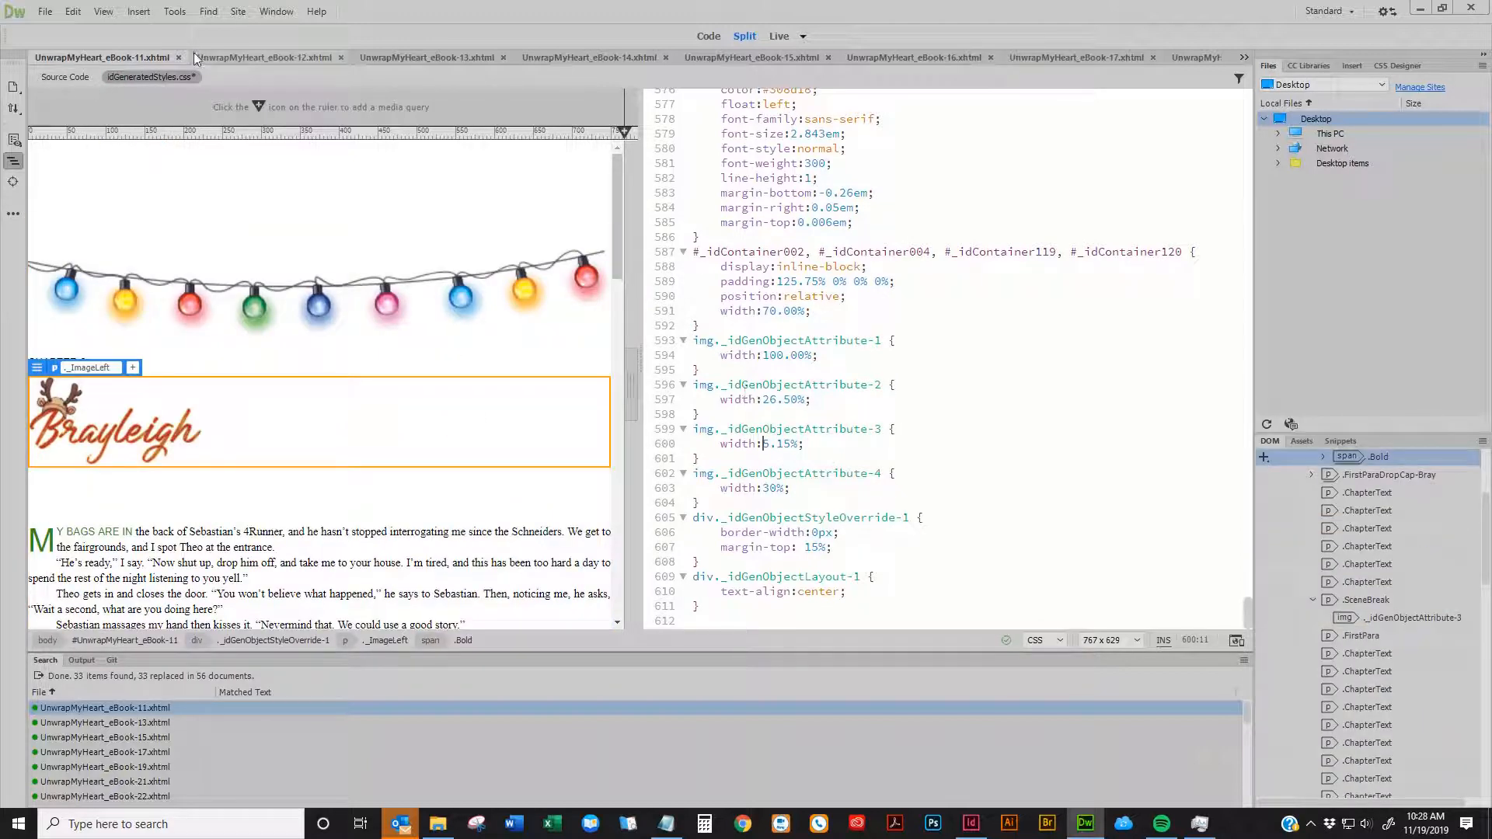
scroll(290, 485, "down", 15)
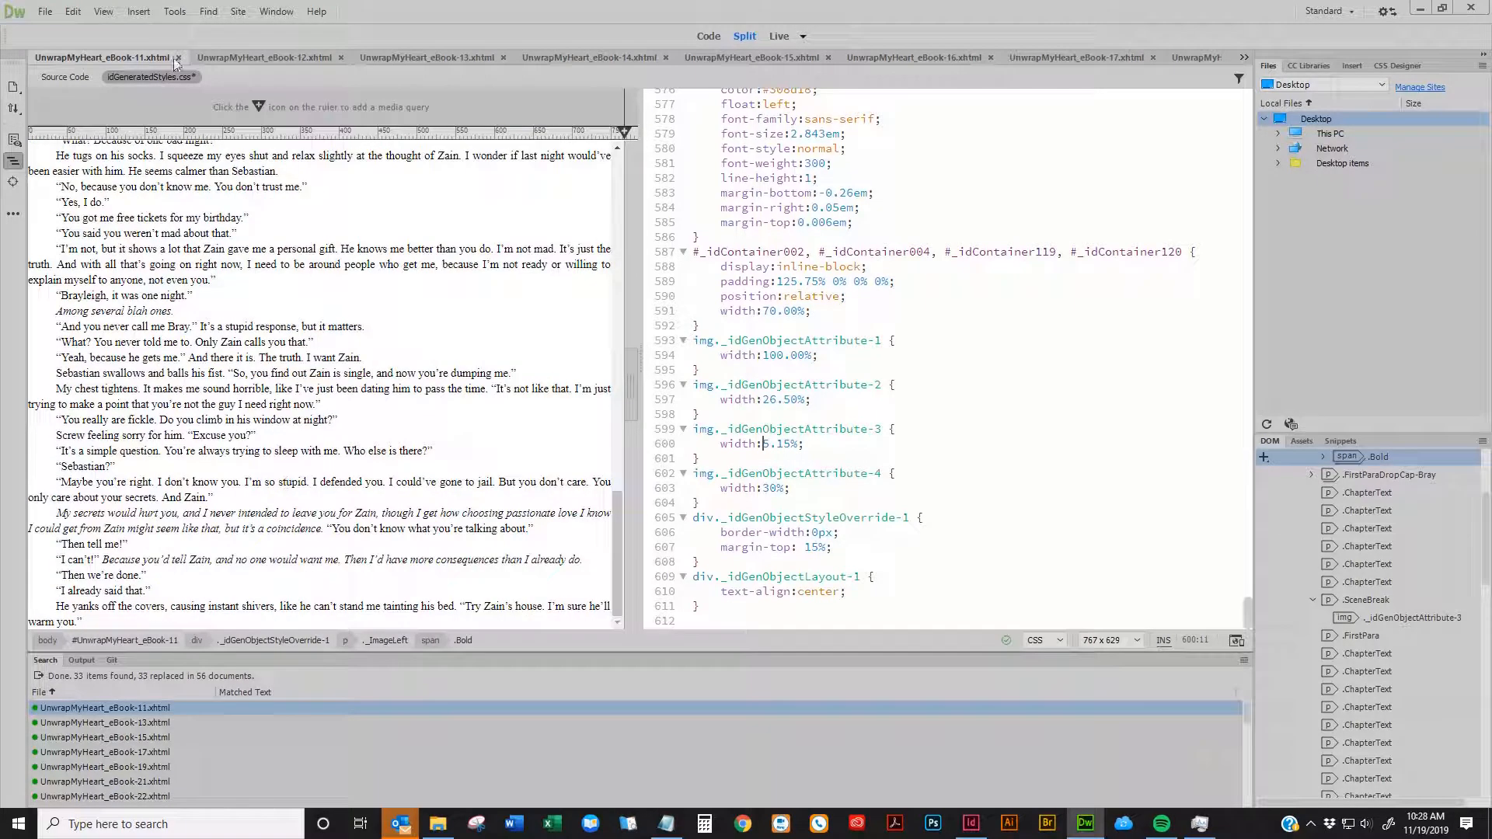
left_click(178, 57)
left_click(680, 445)
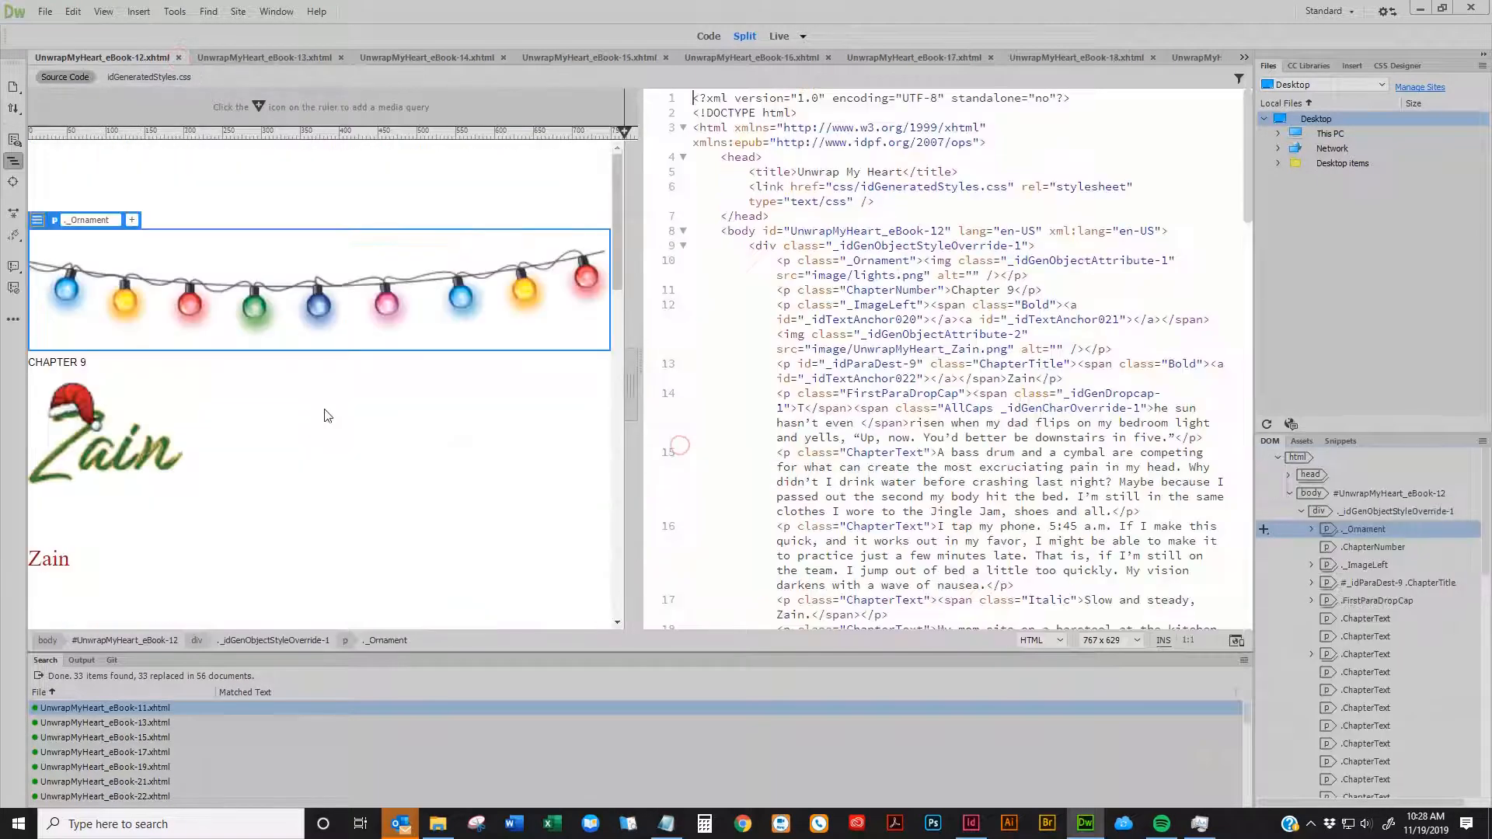
In the Chapter 9 code, select the whole ChapterTitle paragraph on line 13 that repeats the name Zain under the heading image
scroll(346, 405, "down", 8)
scroll(347, 405, "up", 5)
left_click(1067, 380)
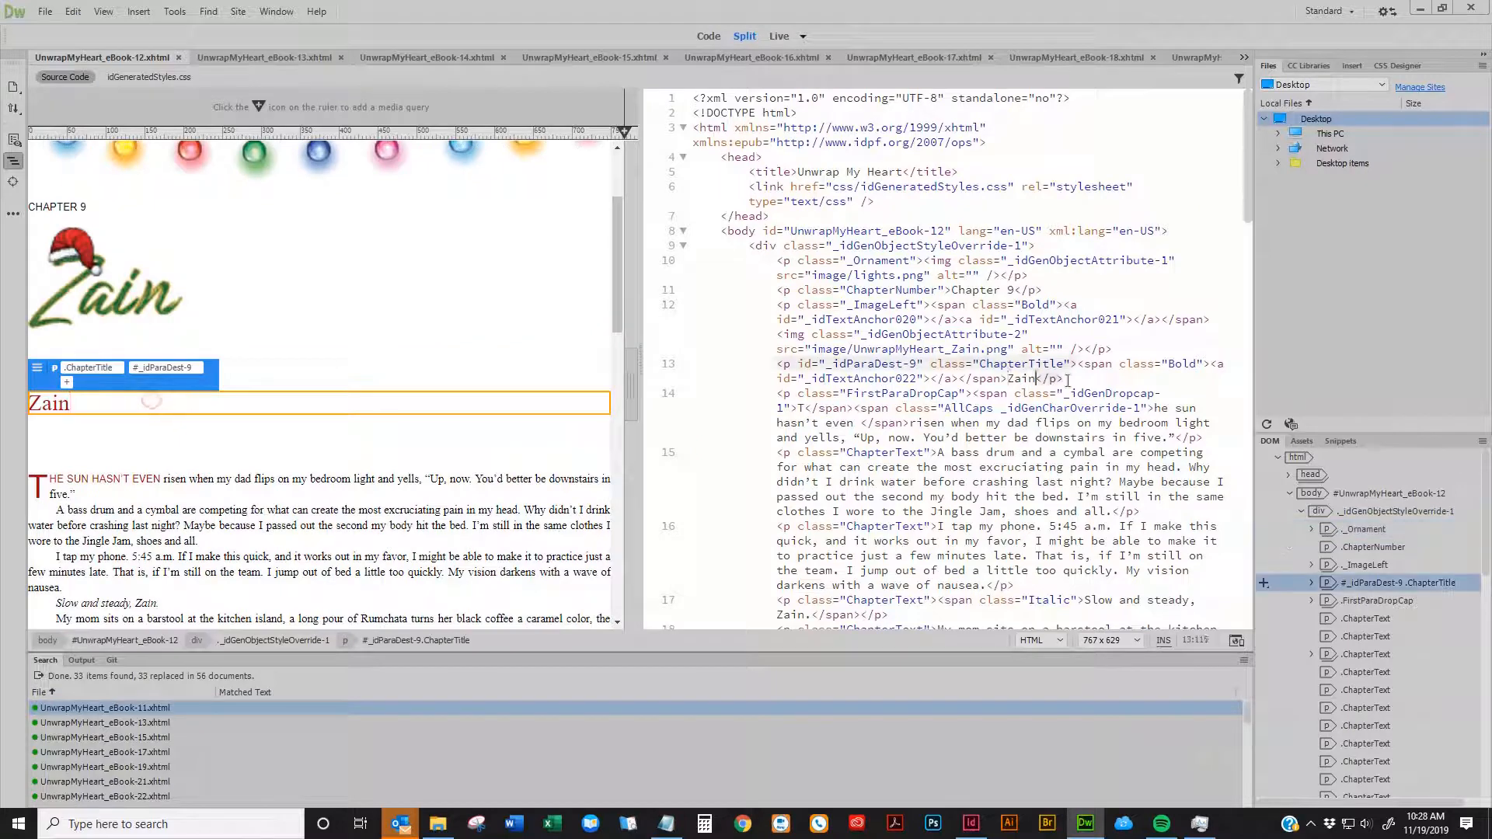
left_click(1101, 376)
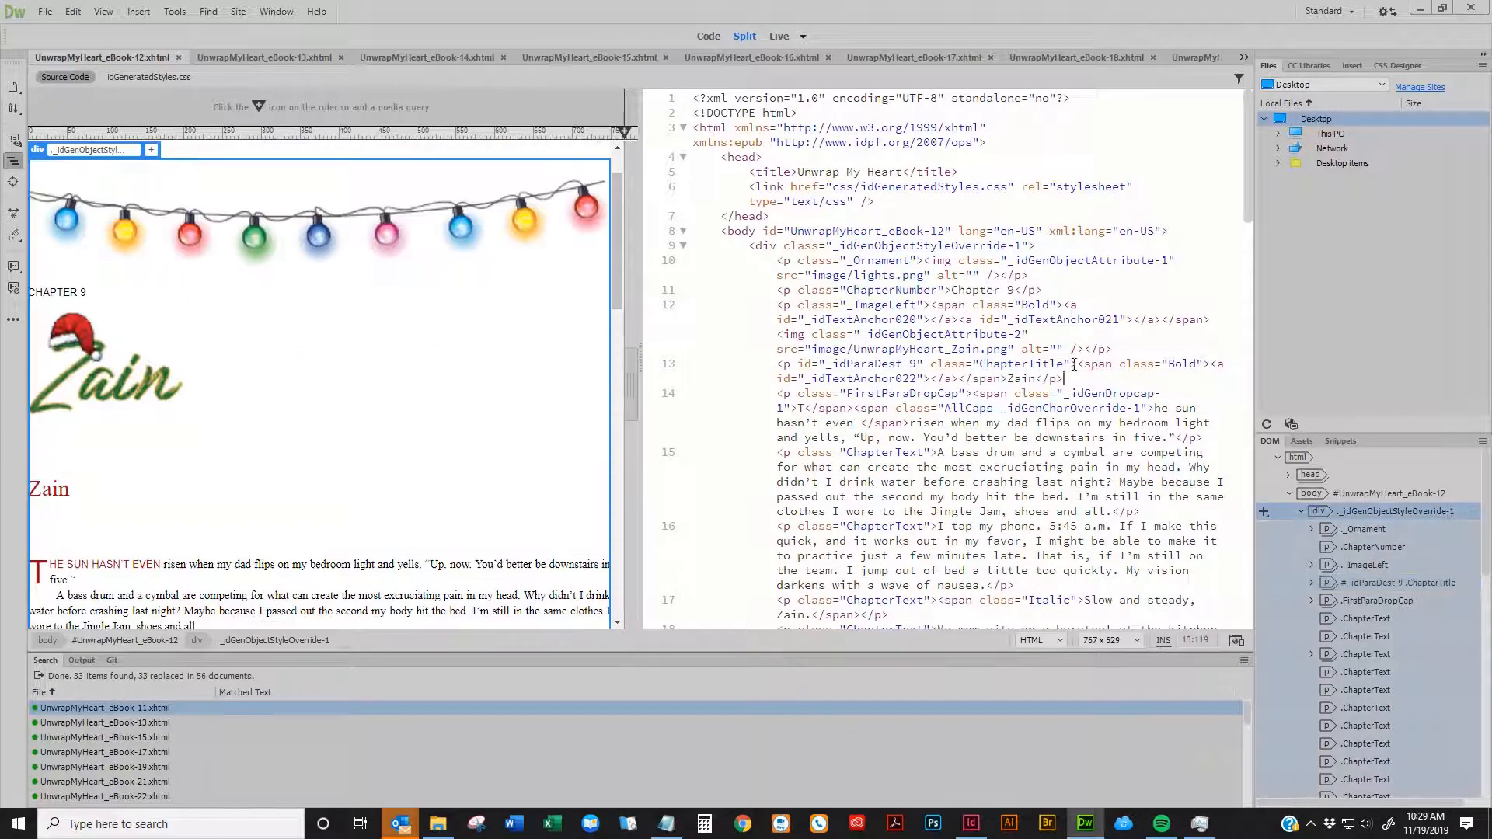
left_click_drag(1077, 364, 1210, 364)
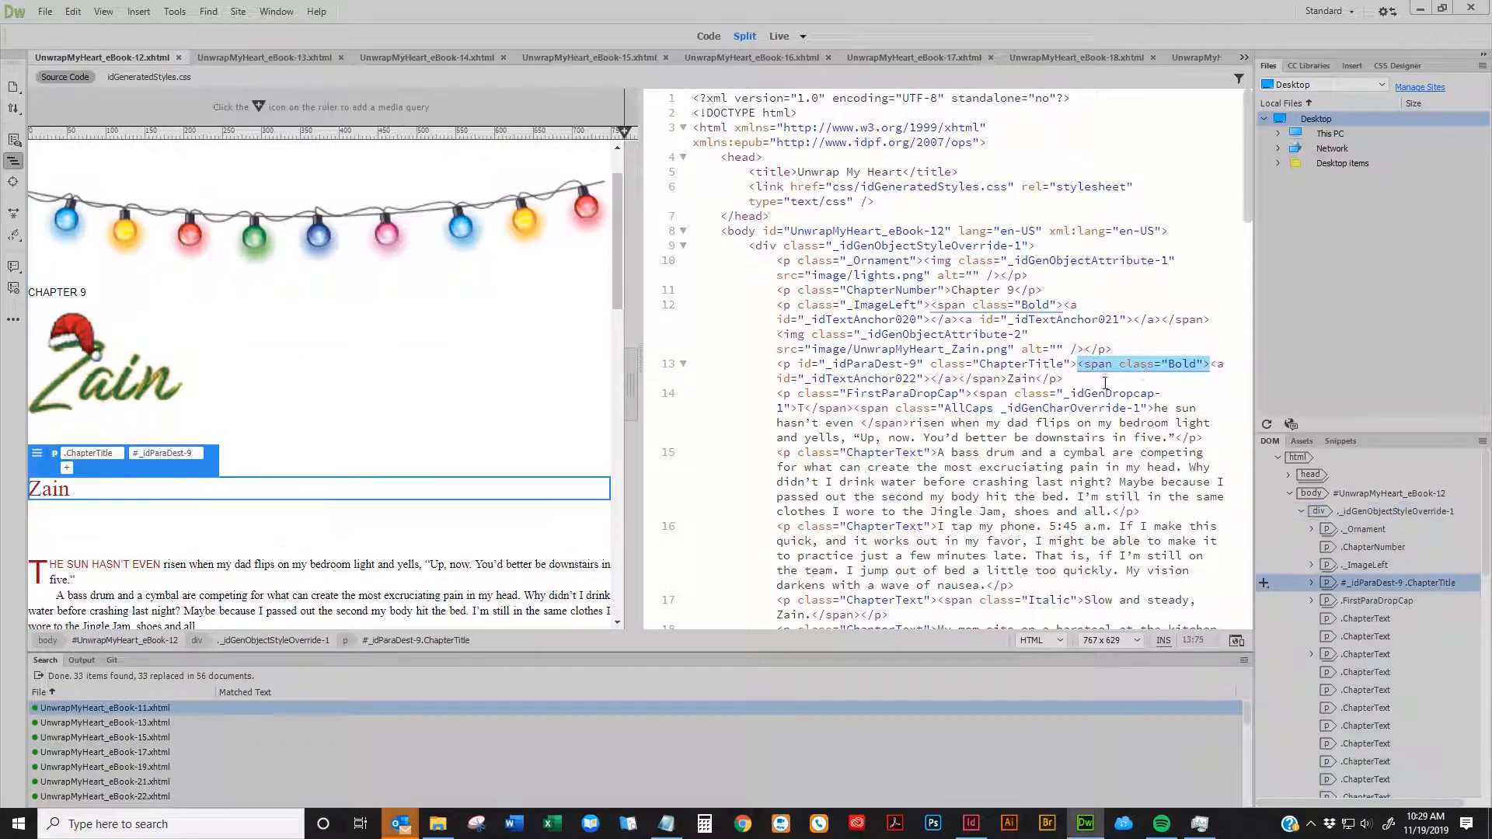
left_click_drag(1104, 380, 753, 383)
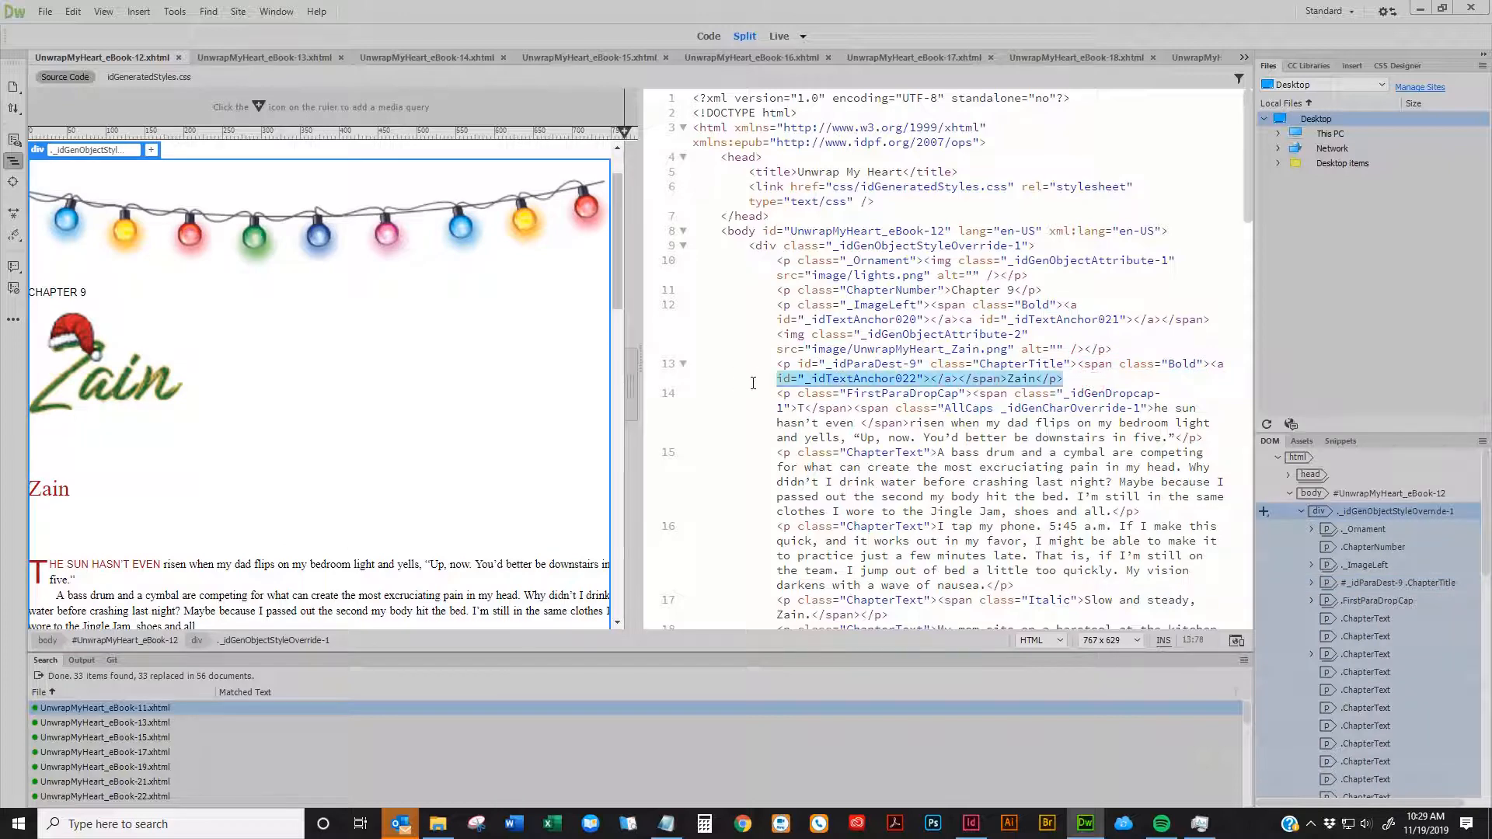
left_click_drag(618, 377, 551, 368)
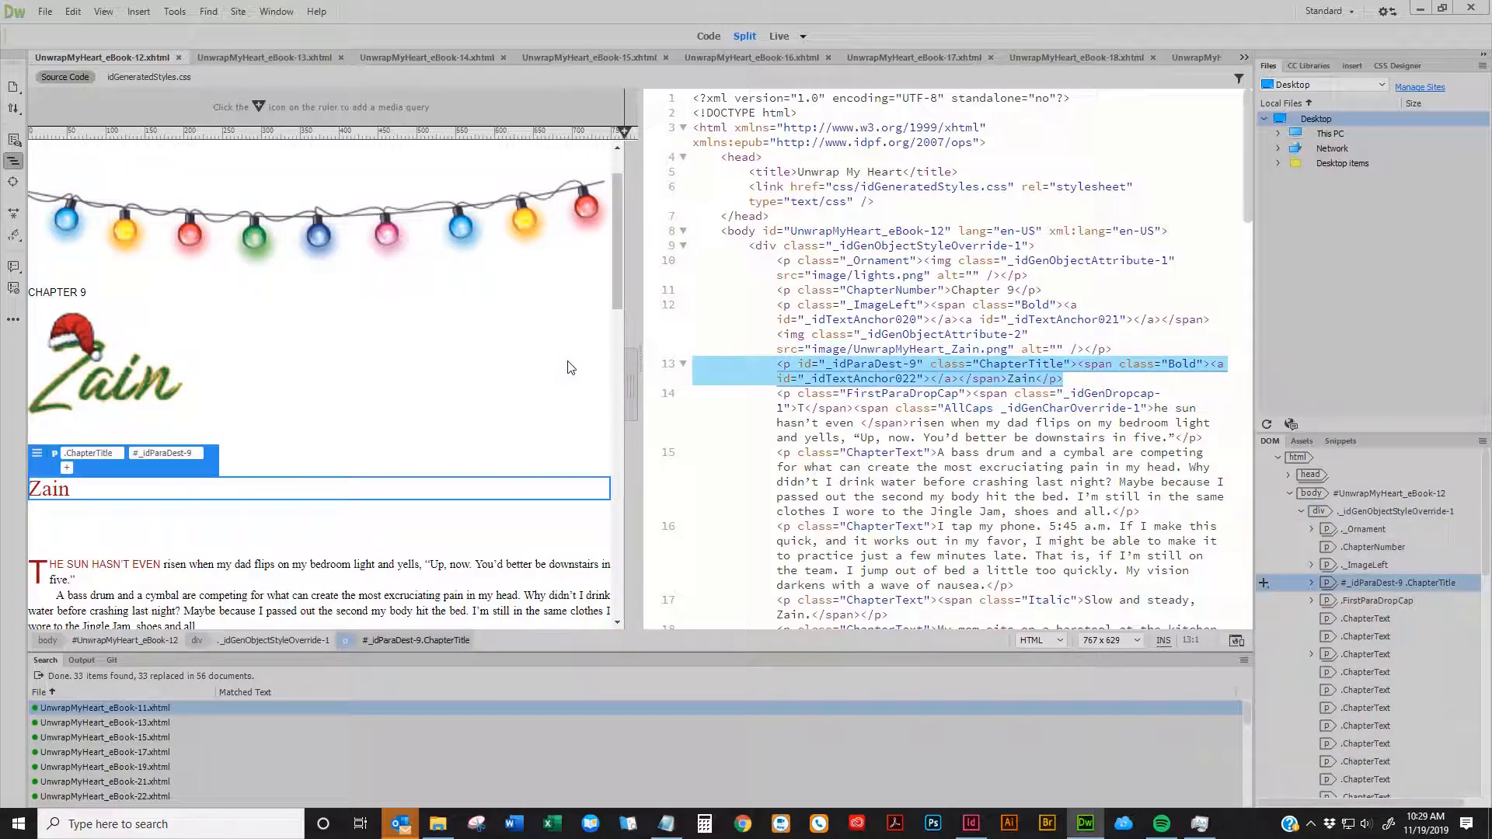
Start a find and replace on the selected title paragraph, substituting (.*?) for the number after _idParaDest- in the search pattern
key("ctrl+f")
left_click(721, 370)
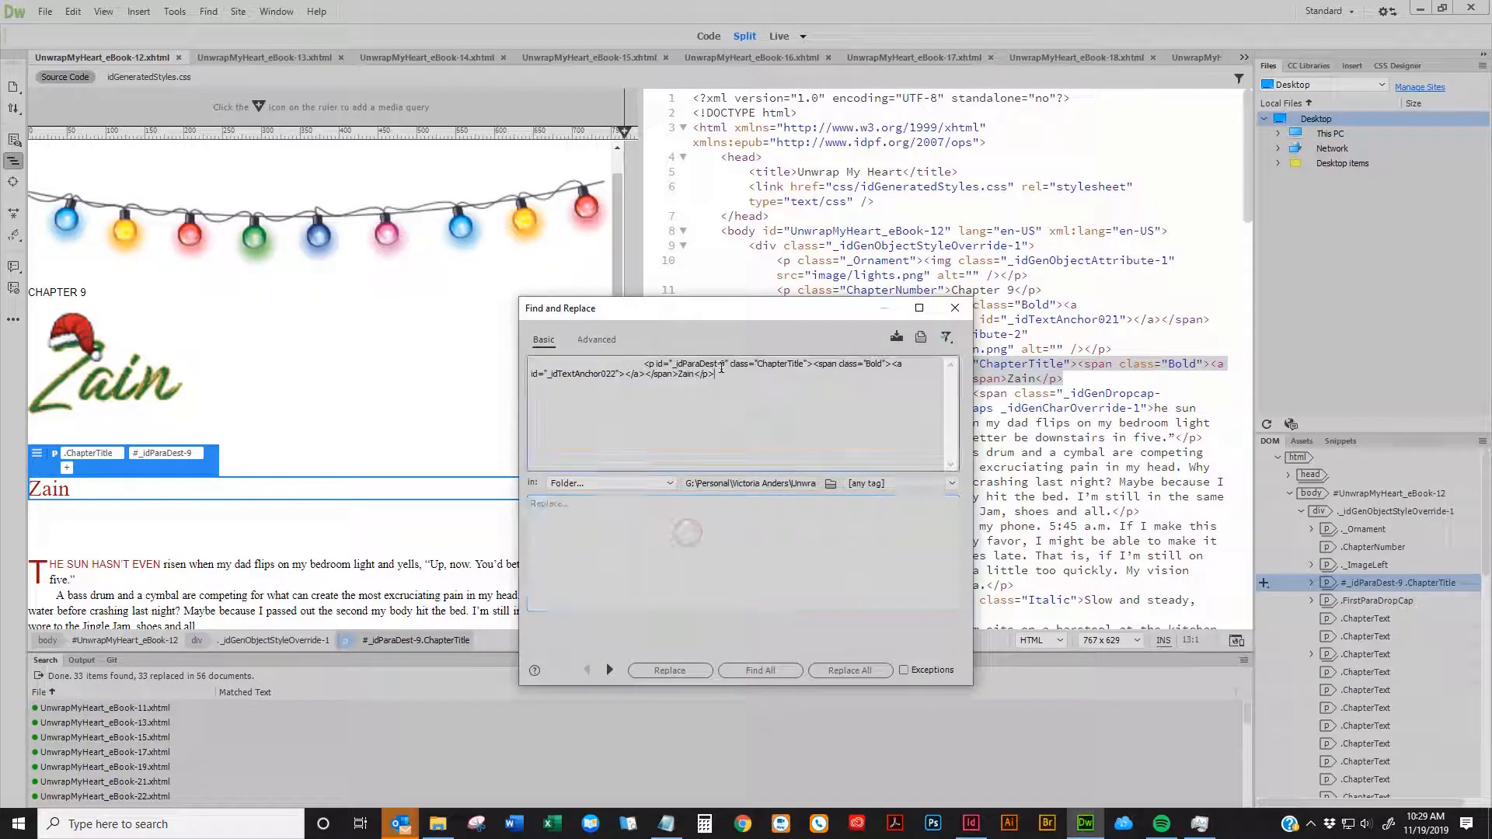
left_click(720, 367)
key("BackSpace")
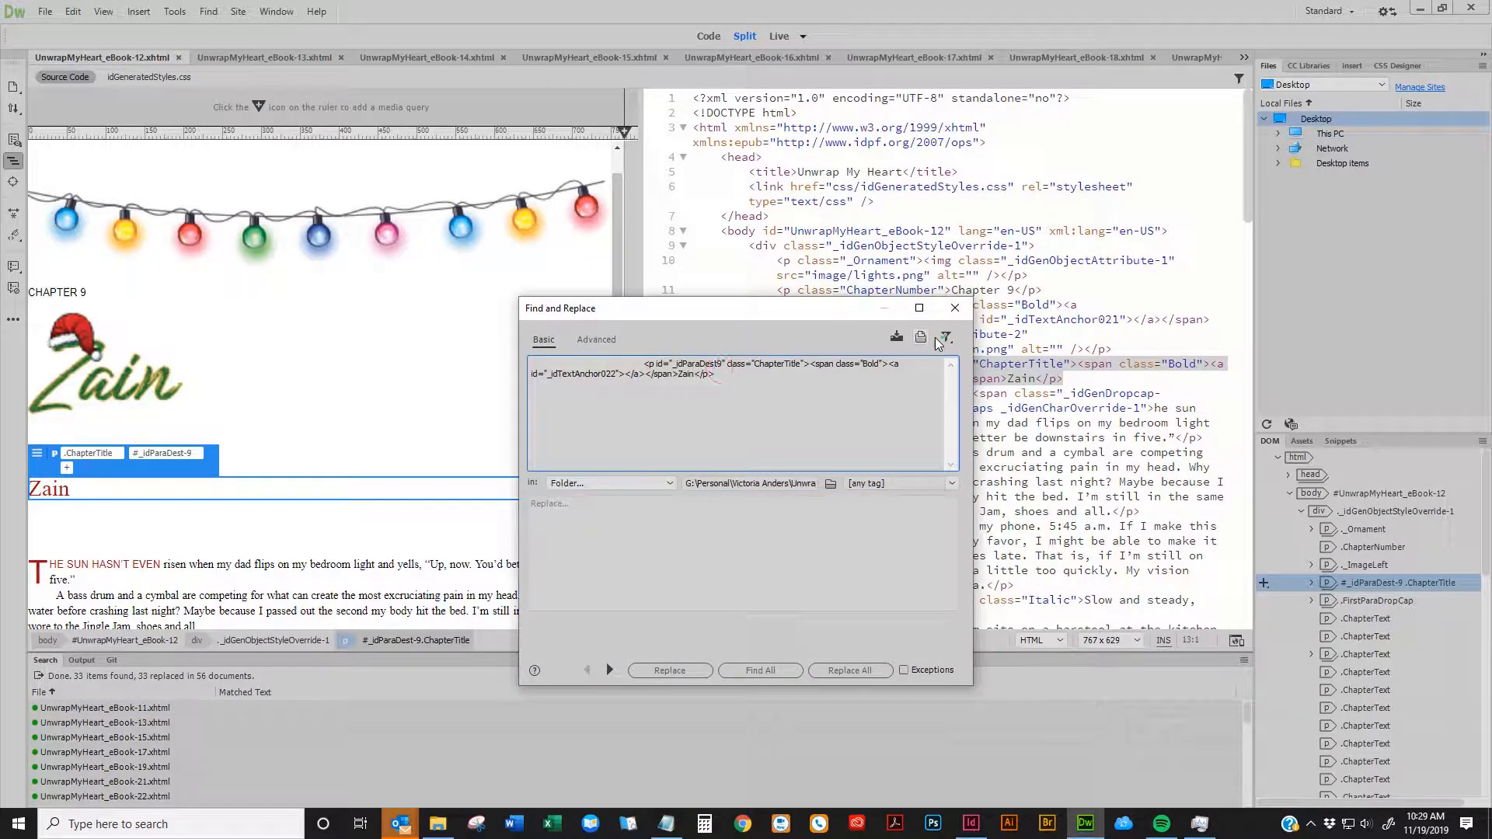
key("ctrl+z")
key("Right")
key("Delete")
type("(.*?)")
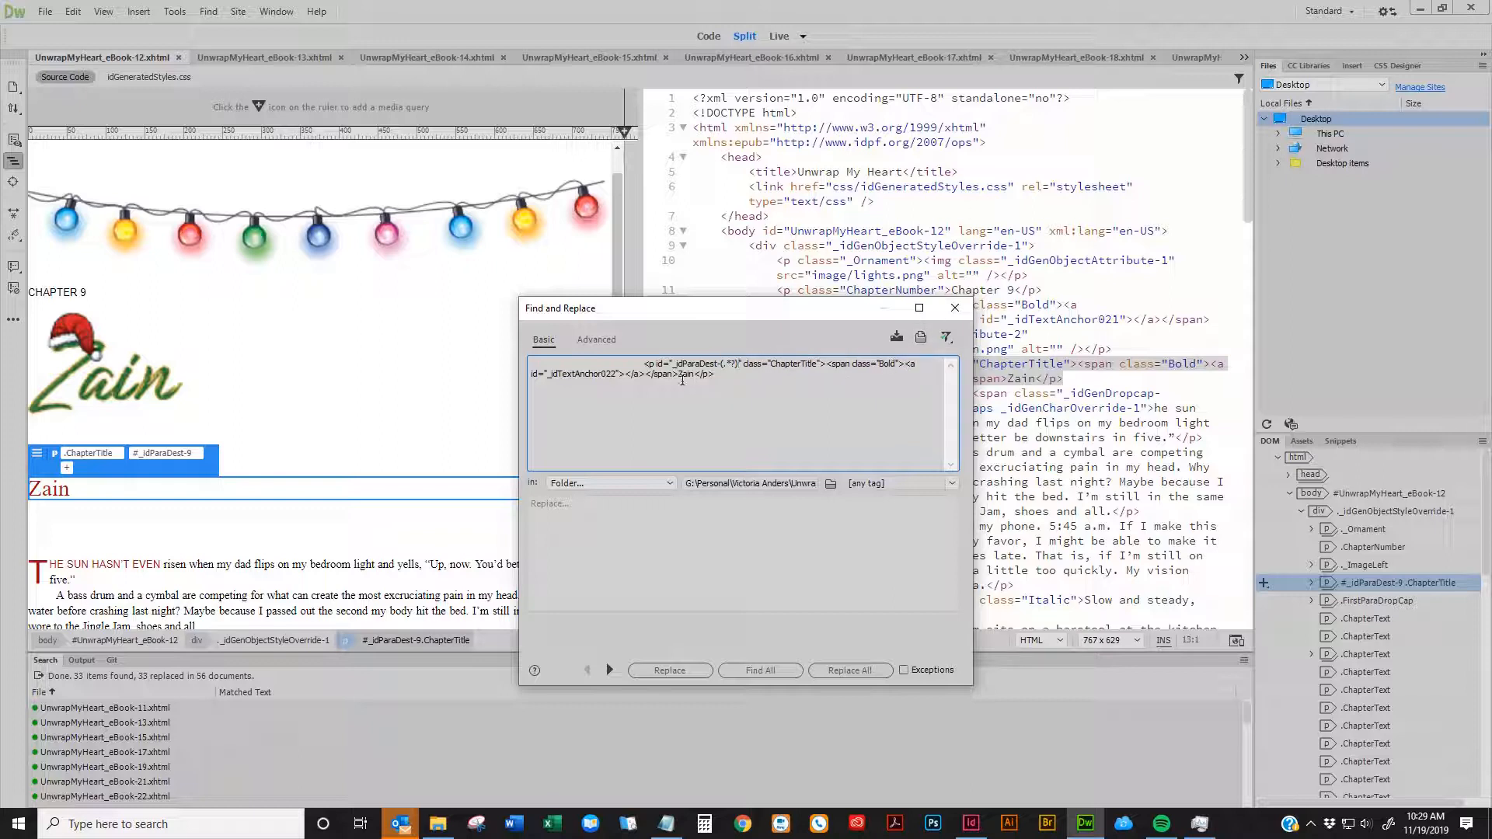
Substitute (.*?) for the number after _idTextAnchor in the search pattern
key("BackSpace")
key("BackSpace")
key("BackSpace")
type("(.*?)")
Replace all matches of the Zain title paragraph across the folder with nothing, accepting that closed documents cannot be undone
left_click(864, 666)
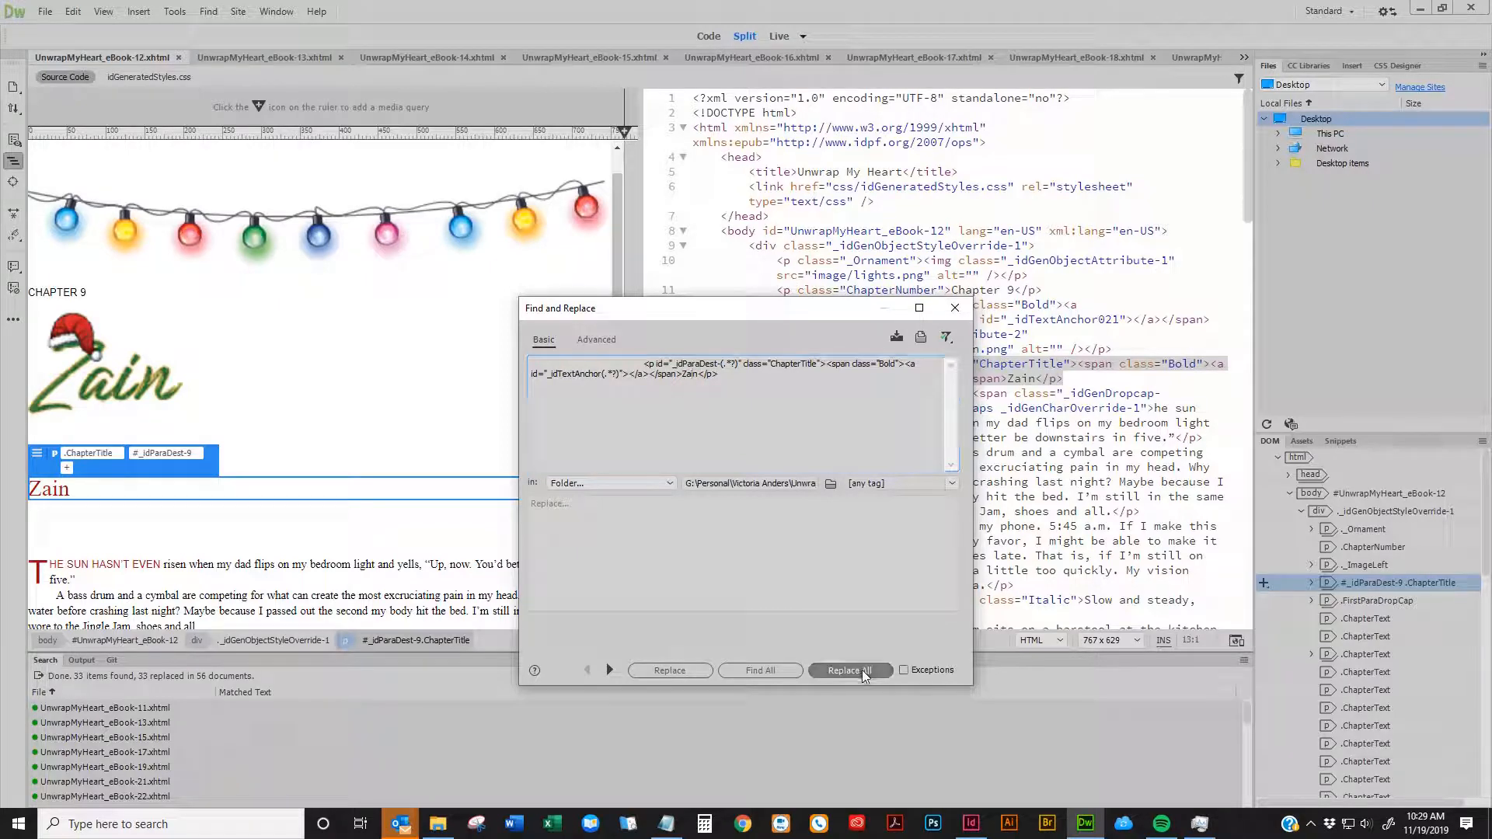
left_click(861, 669)
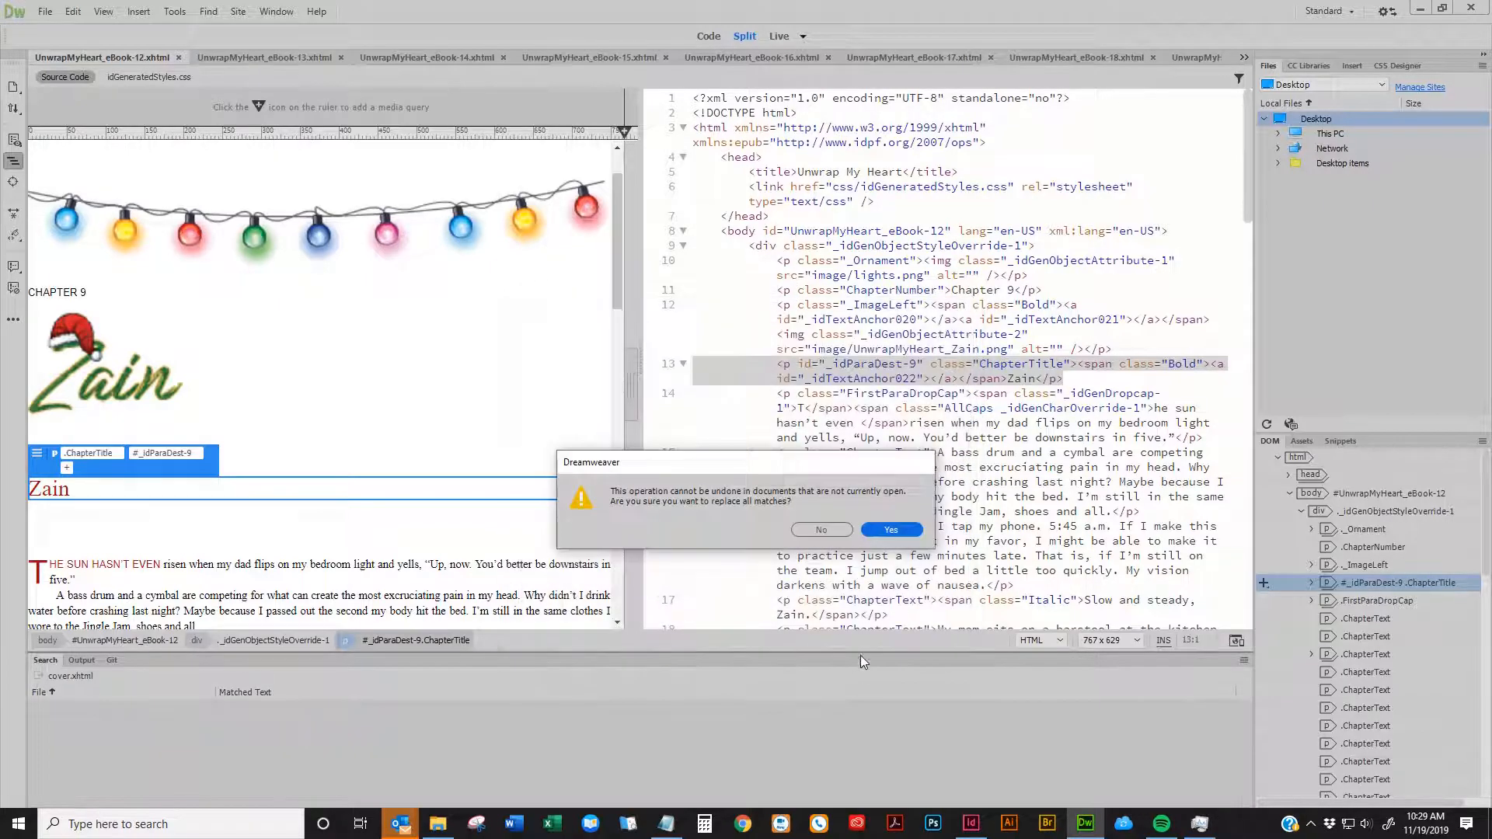
left_click(862, 531)
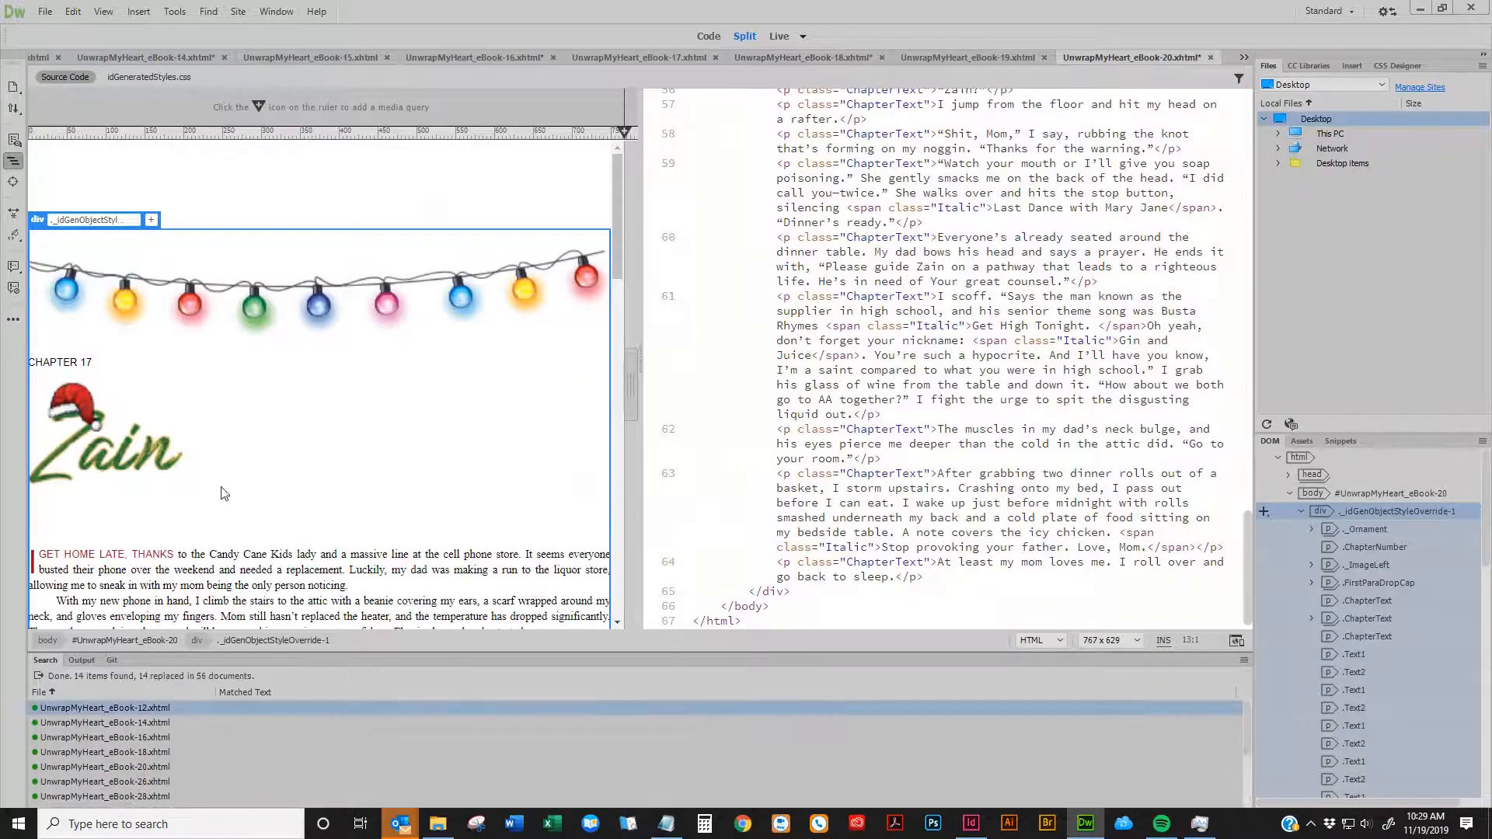
Check the Chapter 17 preview from the heading through the text messages to the closing paragraphs, and close the file
left_click(223, 493)
scroll(220, 520, "down", 5)
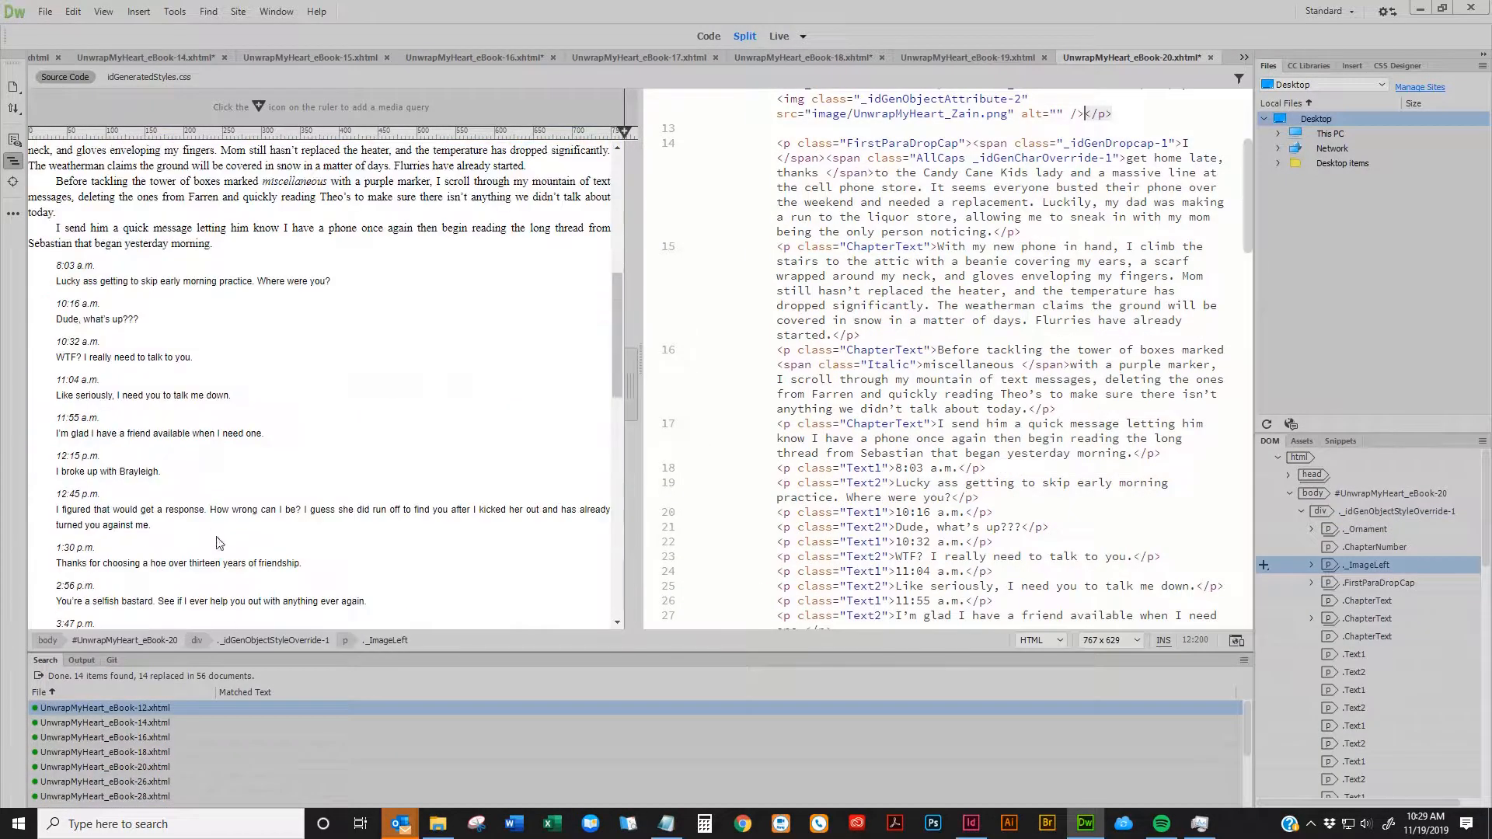
scroll(219, 543, "down", 11)
scroll(222, 528, "up", 16)
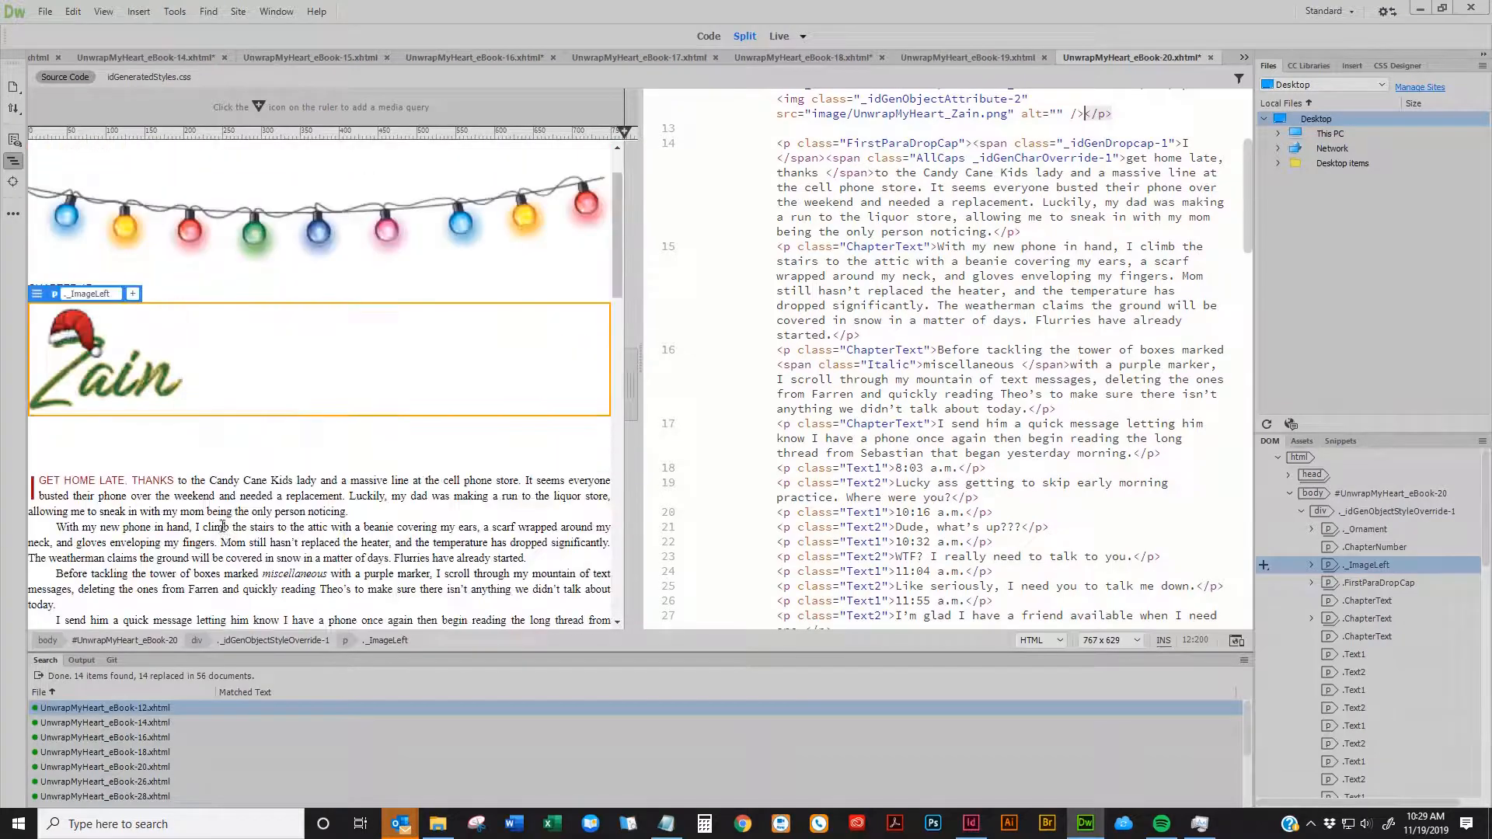
scroll(222, 526, "down", 5)
scroll(121, 505, "down", 10)
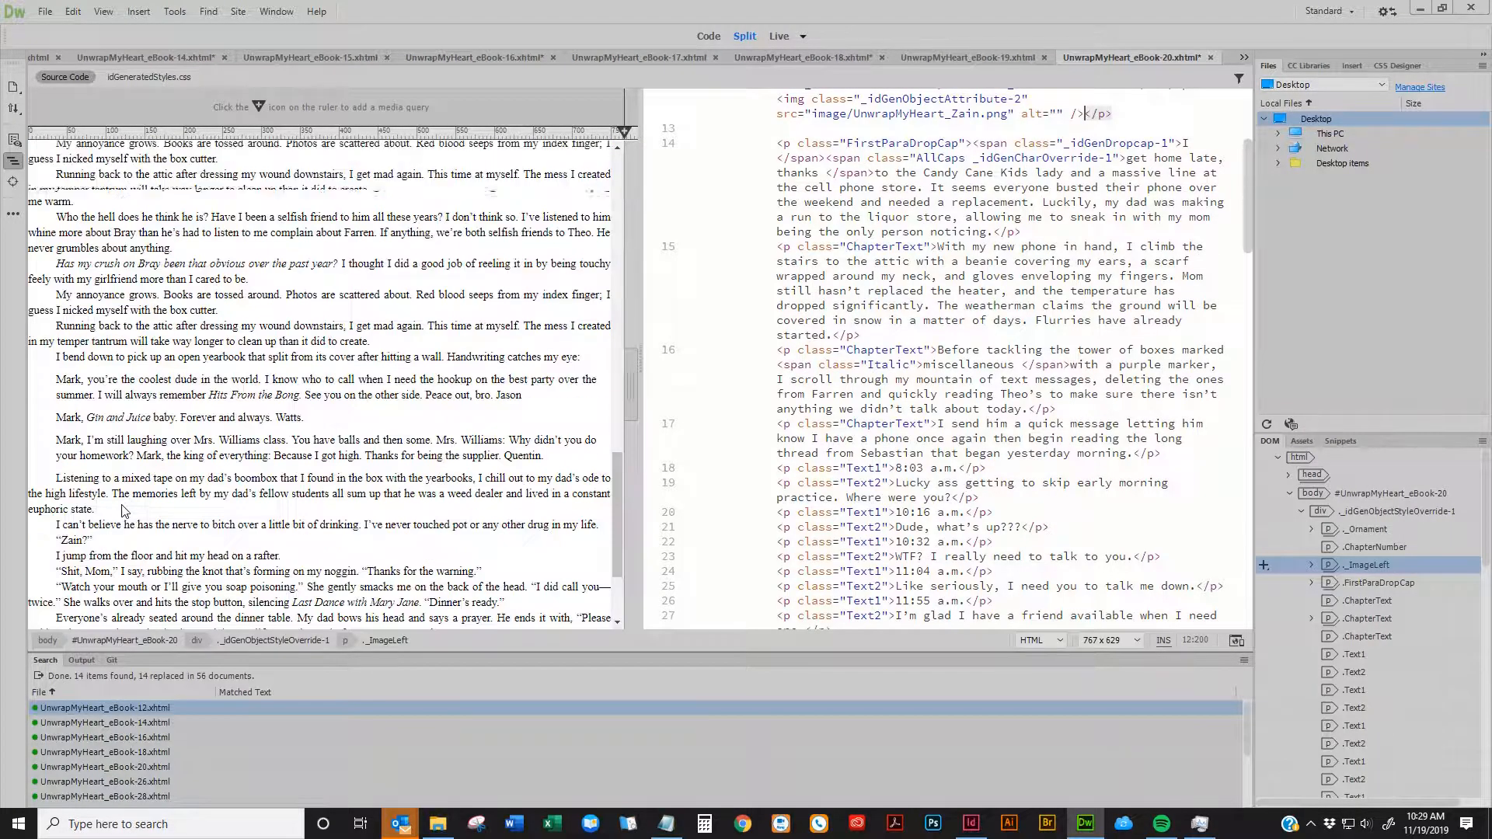
left_click(127, 514)
key("ctrl+shift+Tab")
key("ctrl+shift+Tab")
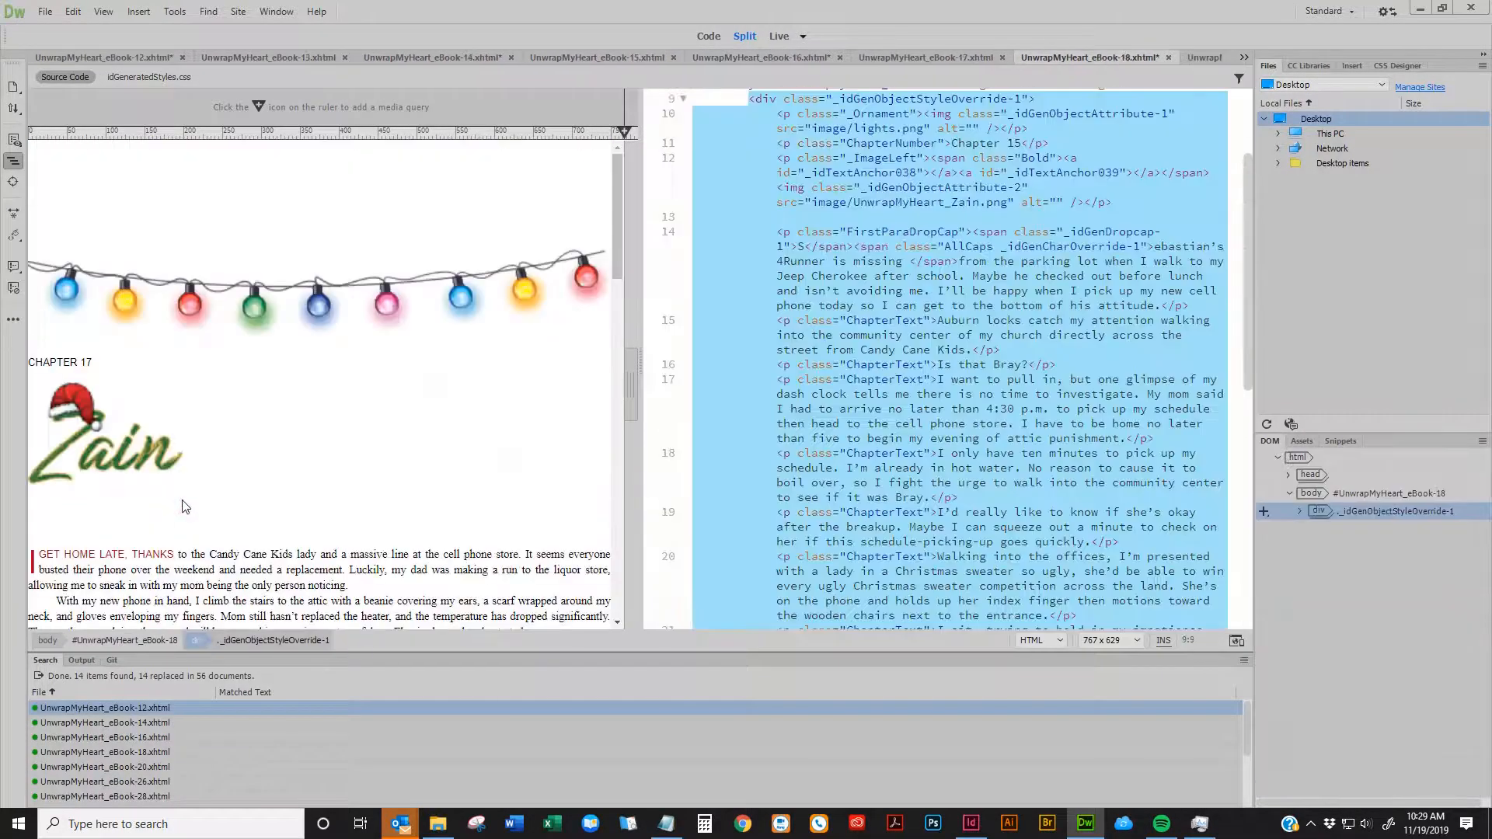
Check the chapter previews and close UnwrapMyHeart_eBook-18, -16 and -14
scroll(184, 507, "down", 12)
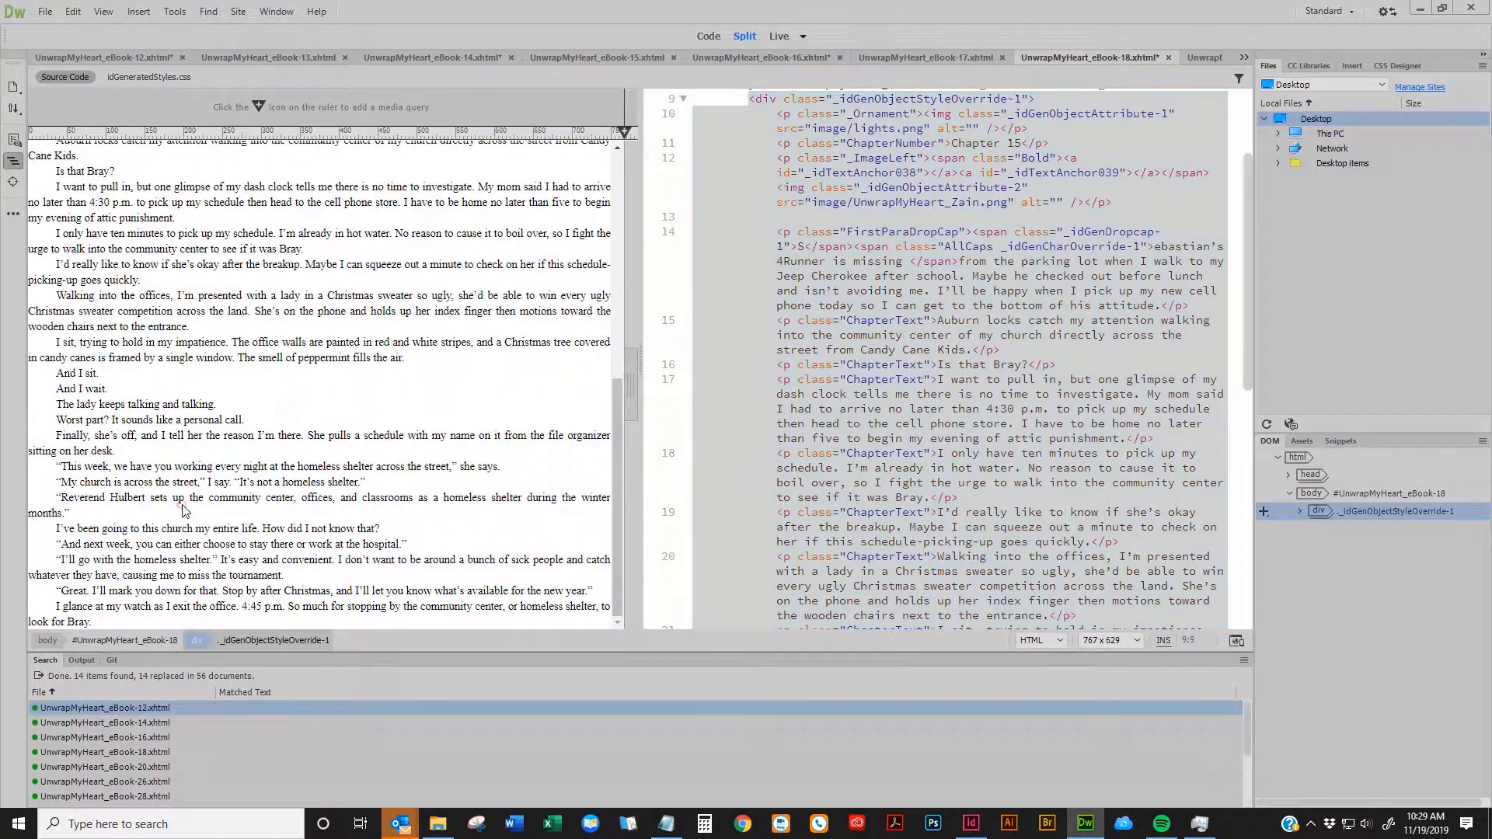
key("ctrl+w")
key("ctrl+w")
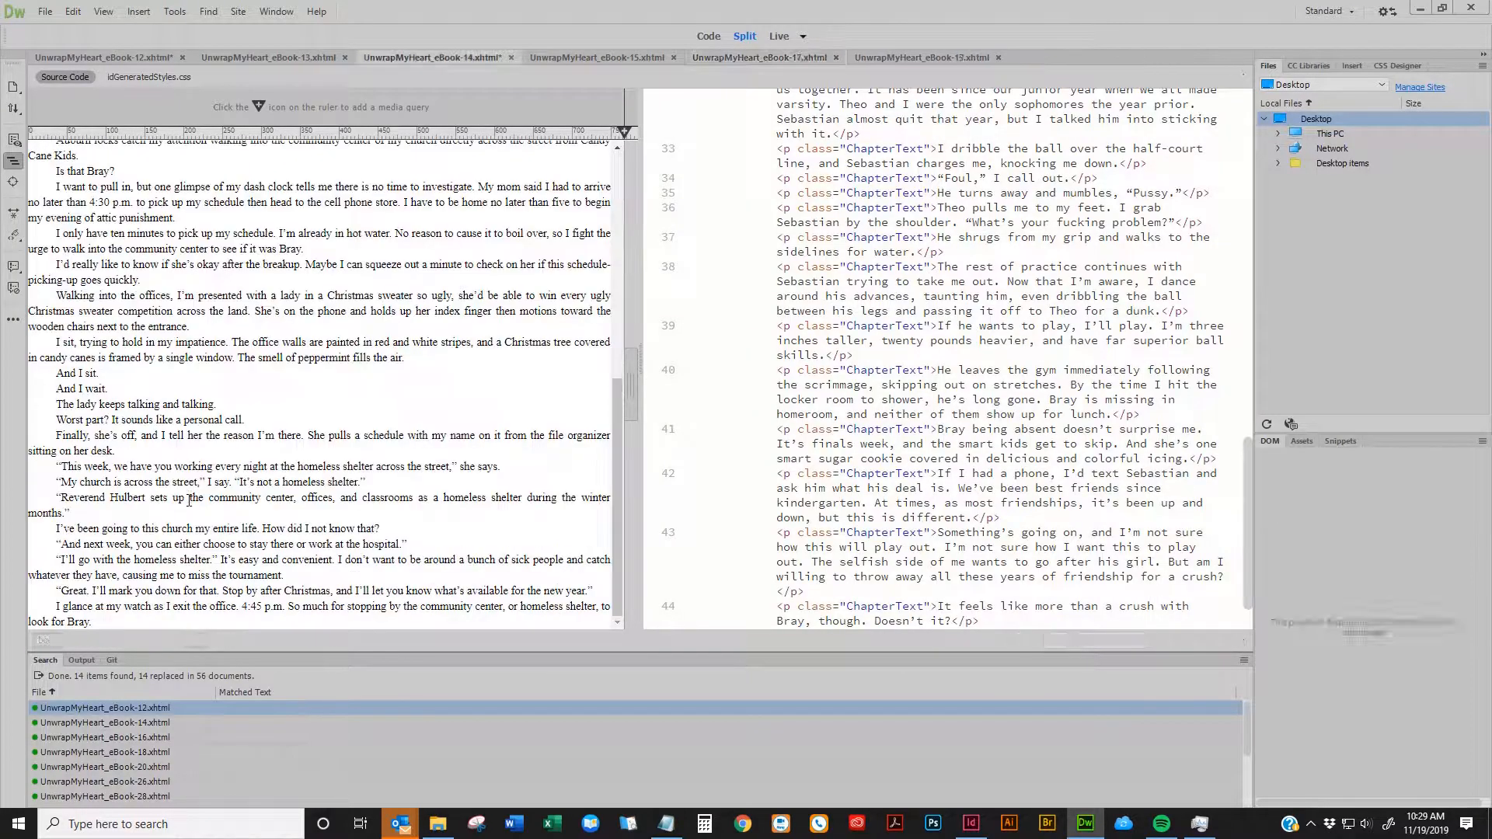
scroll(202, 492, "down", 8)
key("ctrl+w")
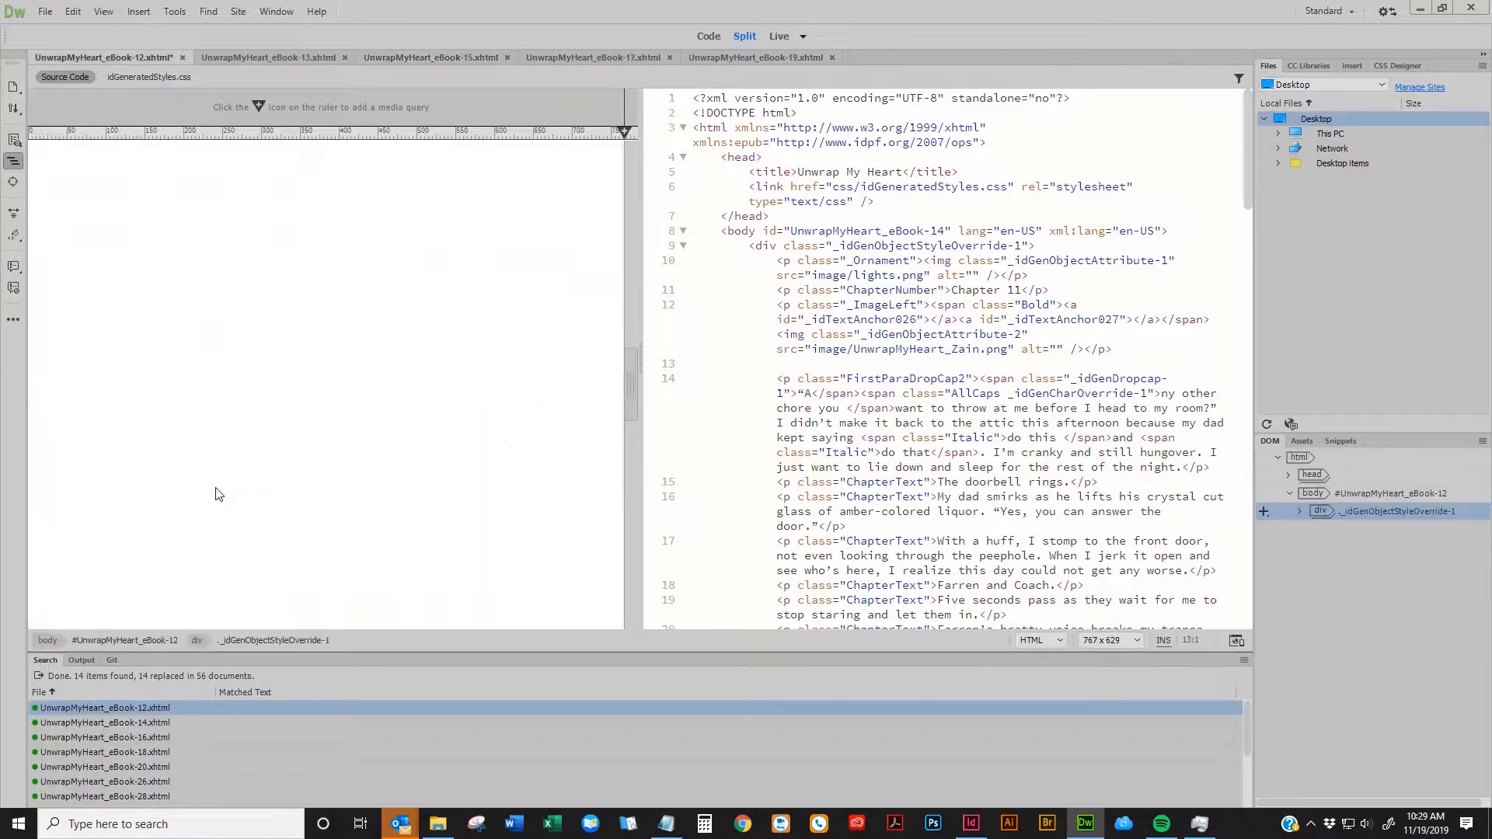
Check the Chapter 9 and Chapter 10 previews and close UnwrapMyHeart_eBook-12 and -13
scroll(217, 487, "down", 5)
key("ctrl+w")
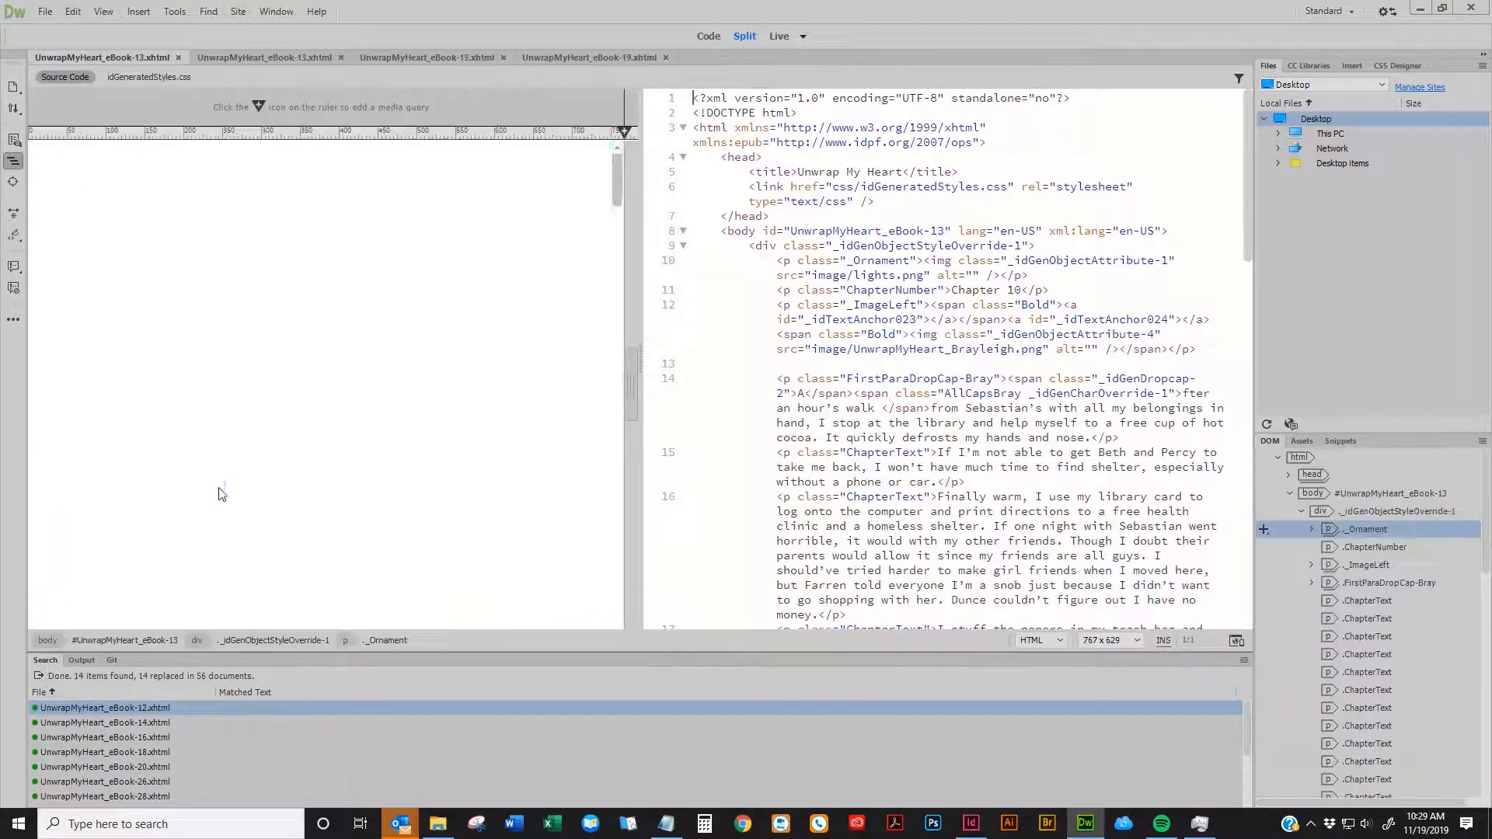
scroll(220, 490, "down", 8)
key("ctrl+w")
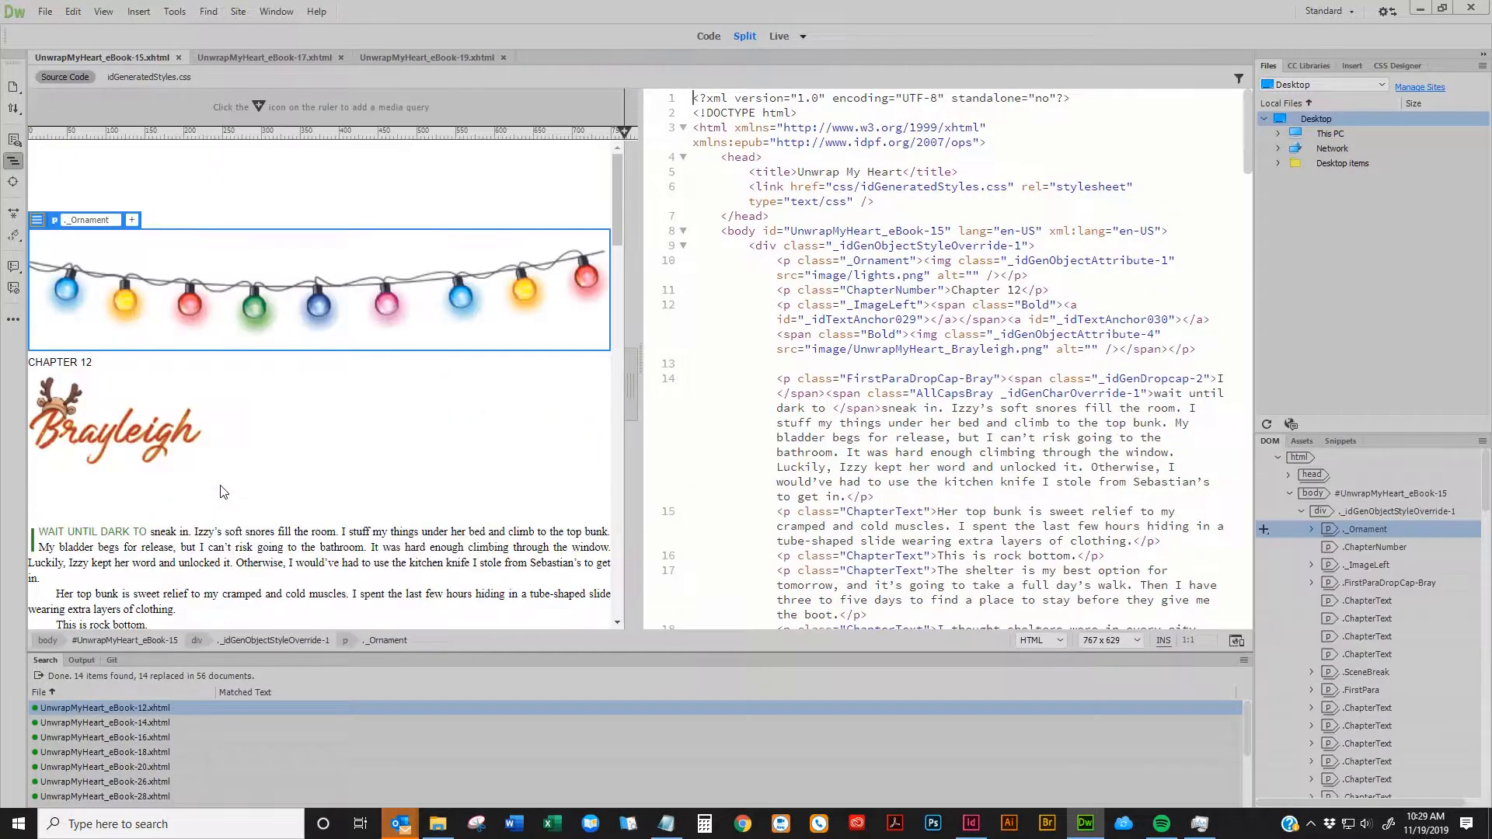
Check the Chapter 12, 16 and 14 previews and close UnwrapMyHeart_eBook-15, -19 and -17
scroll(220, 491, "down", 8)
key("ctrl+w")
scroll(225, 495, "down", 8)
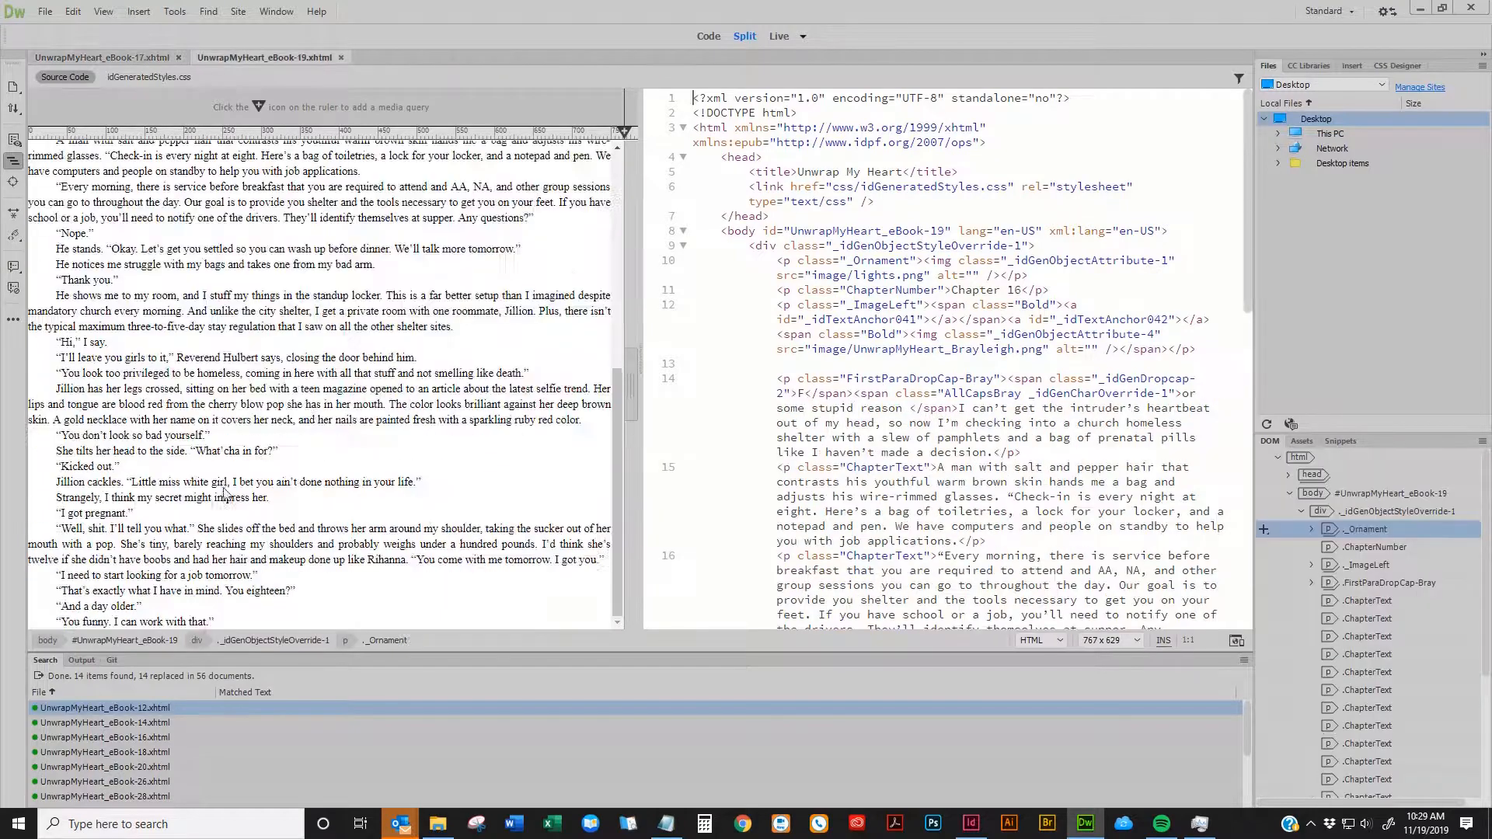
key("ctrl+w")
scroll(225, 487, "down", 8)
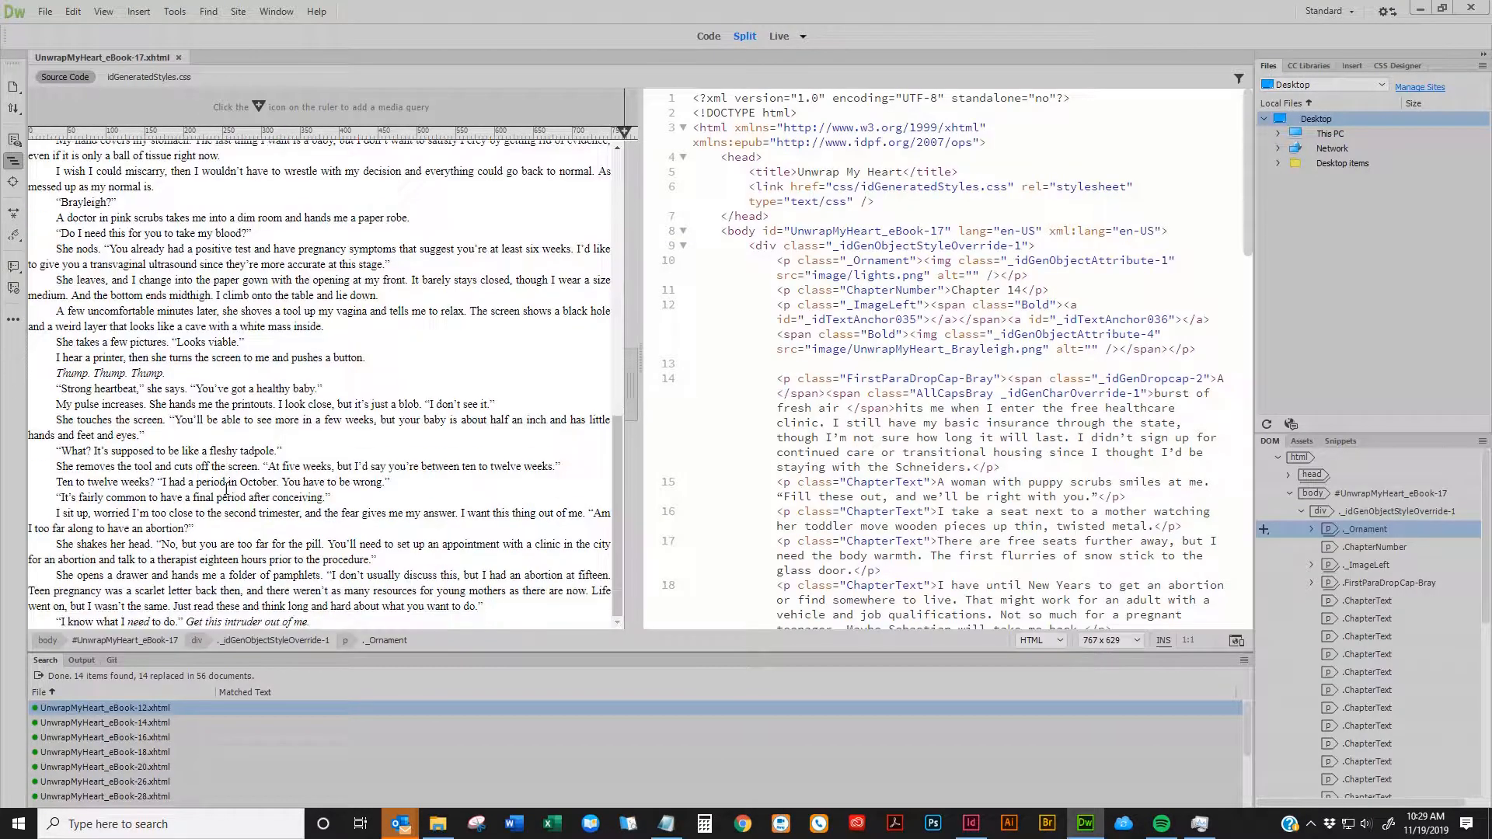
key("ctrl+w")
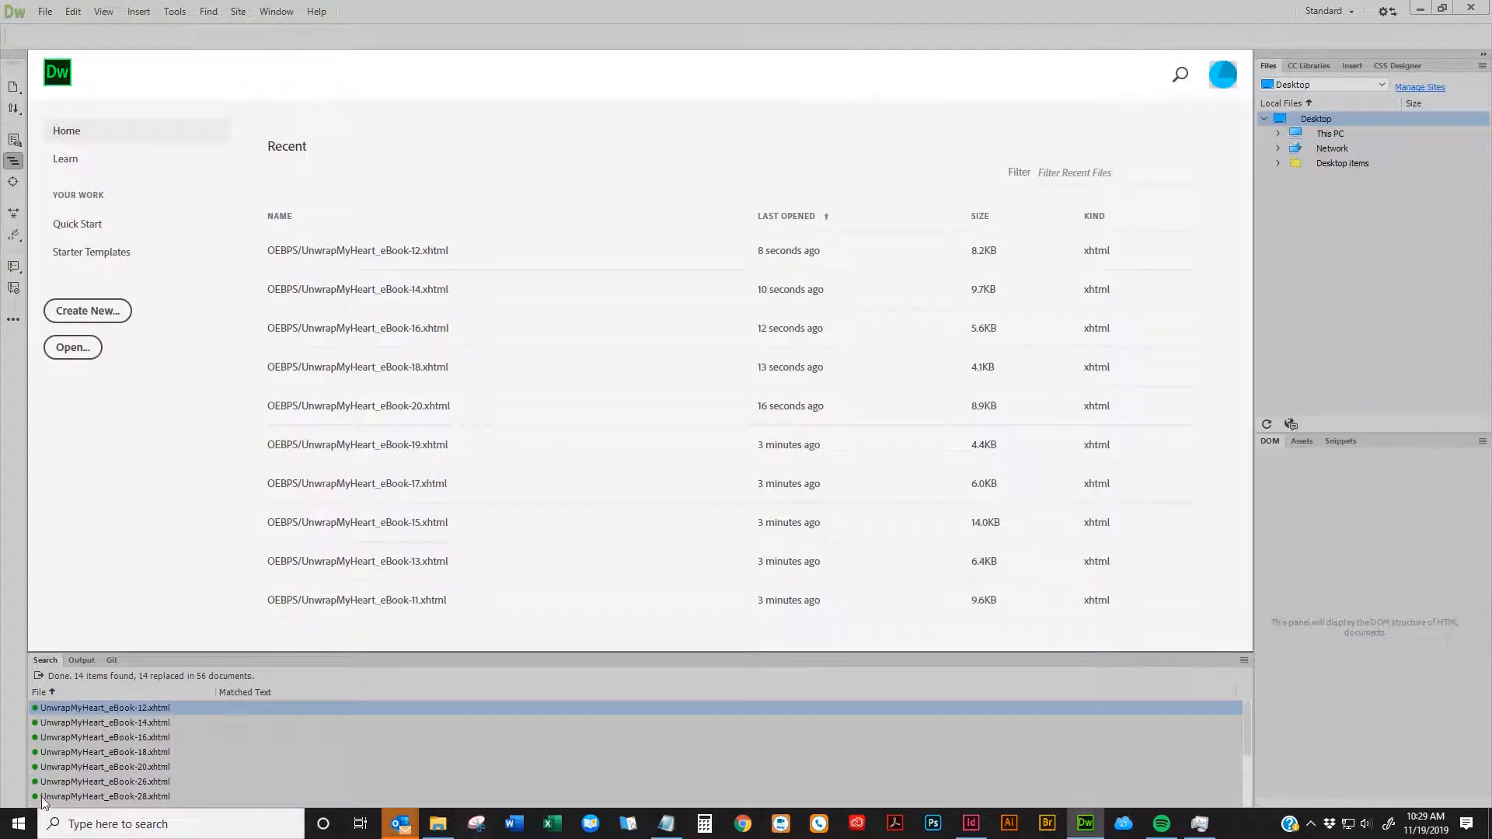
Open UnwrapMyHeart_eBook-21.xhtml through UnwrapMyHeart_eBook-30.xhtml from the OEBPS folder in Dreamweaver and put the meeting reminder out of the way
left_click(438, 823)
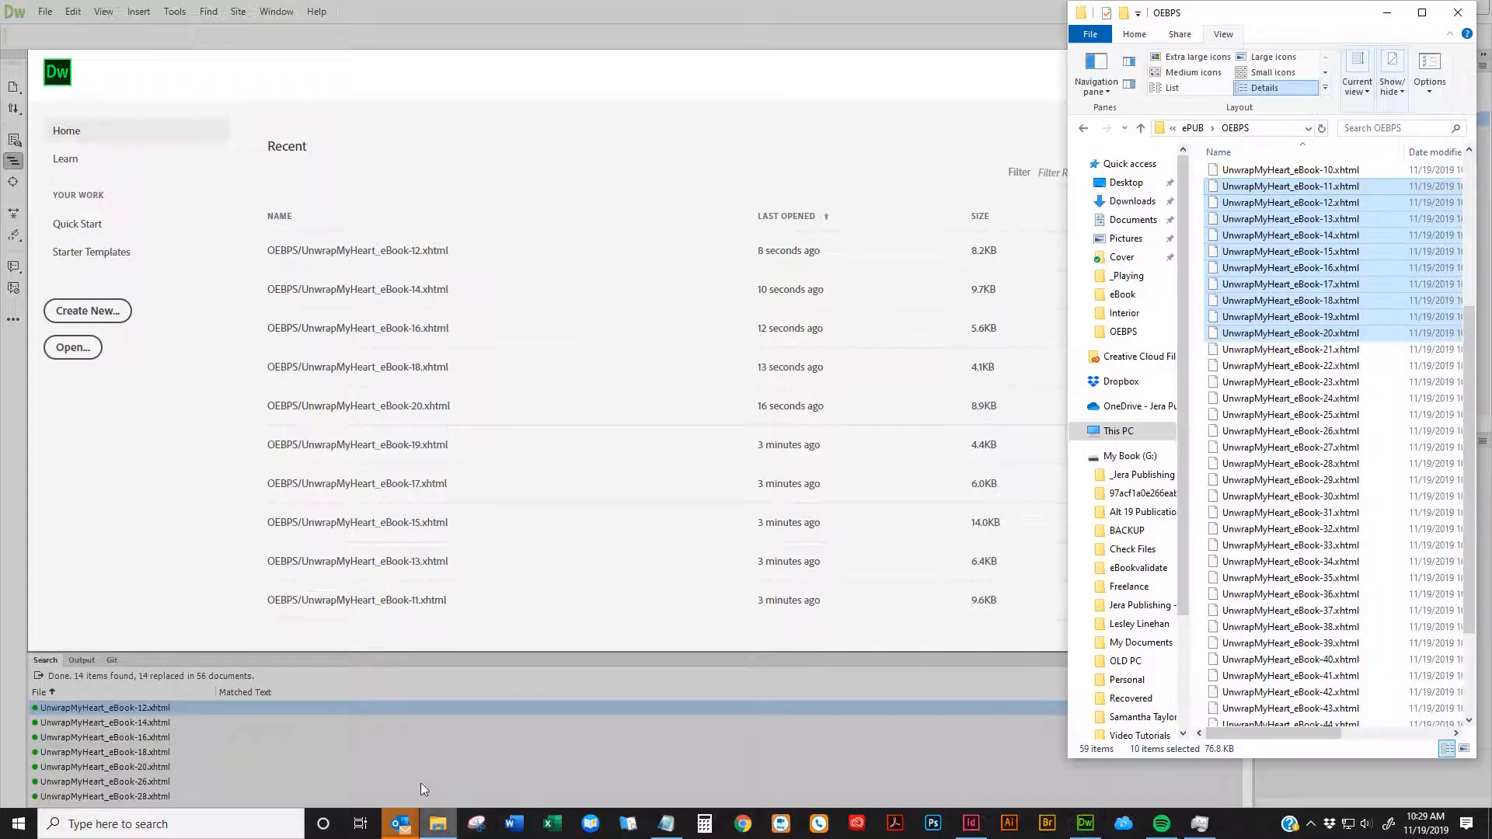
left_click(1302, 351)
left_click(1314, 498, "shift")
left_click_drag(1314, 498, 719, 39)
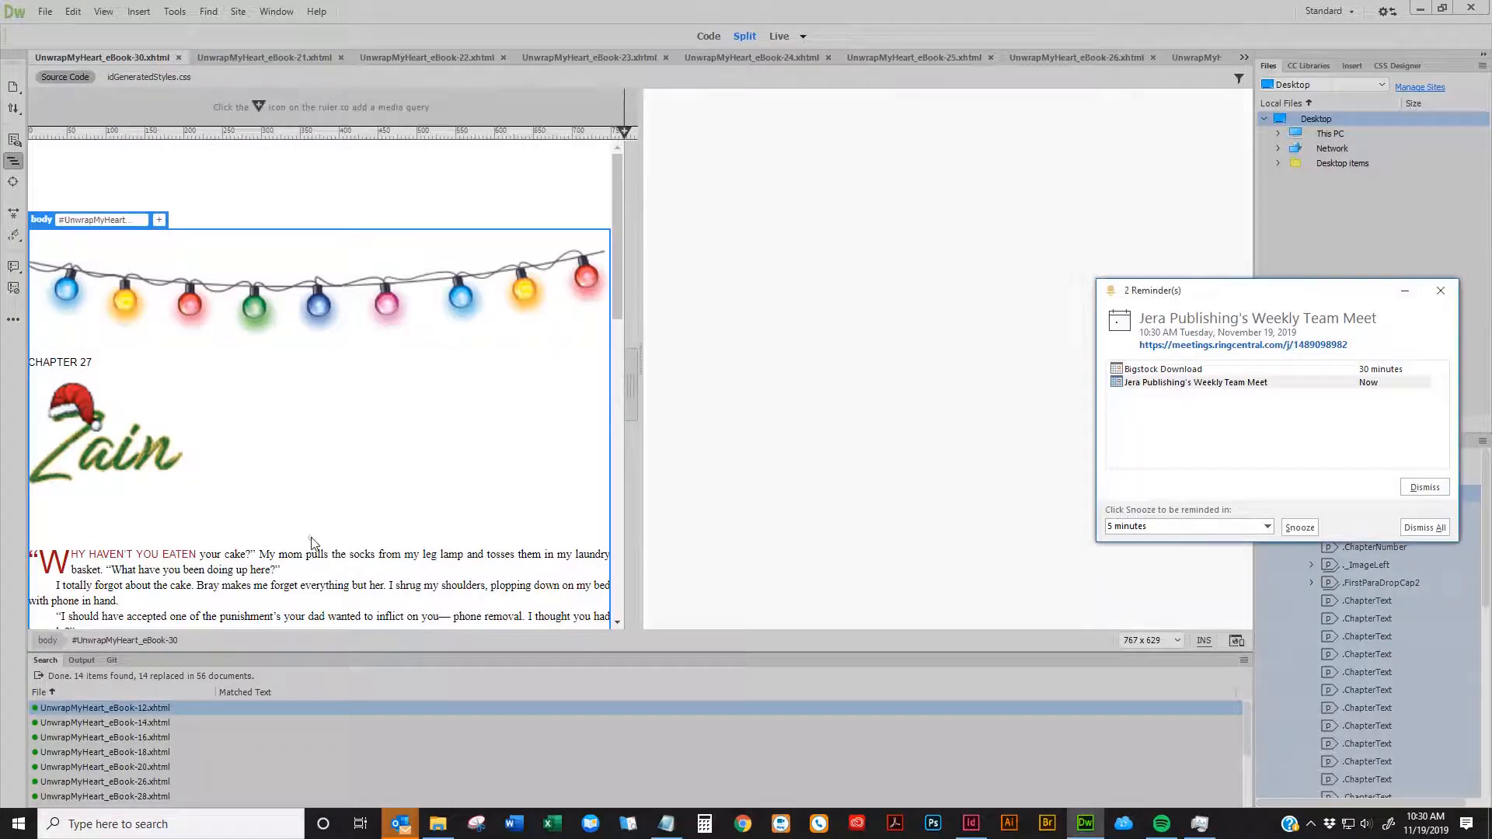
left_click(1402, 295)
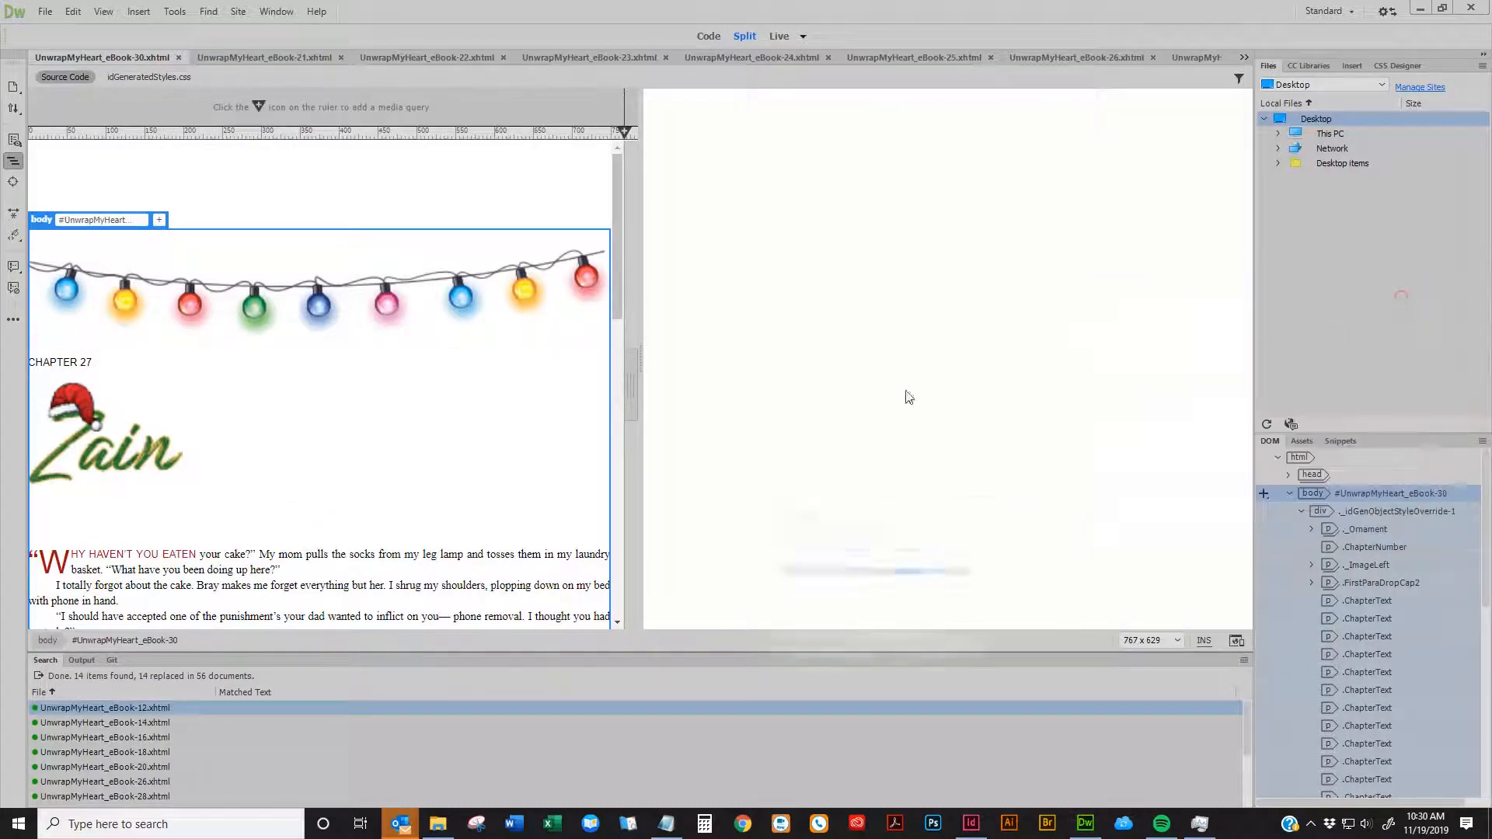
Check the Chapter 27 preview through to its end and close UnwrapMyHeart_eBook-30
left_click(319, 581)
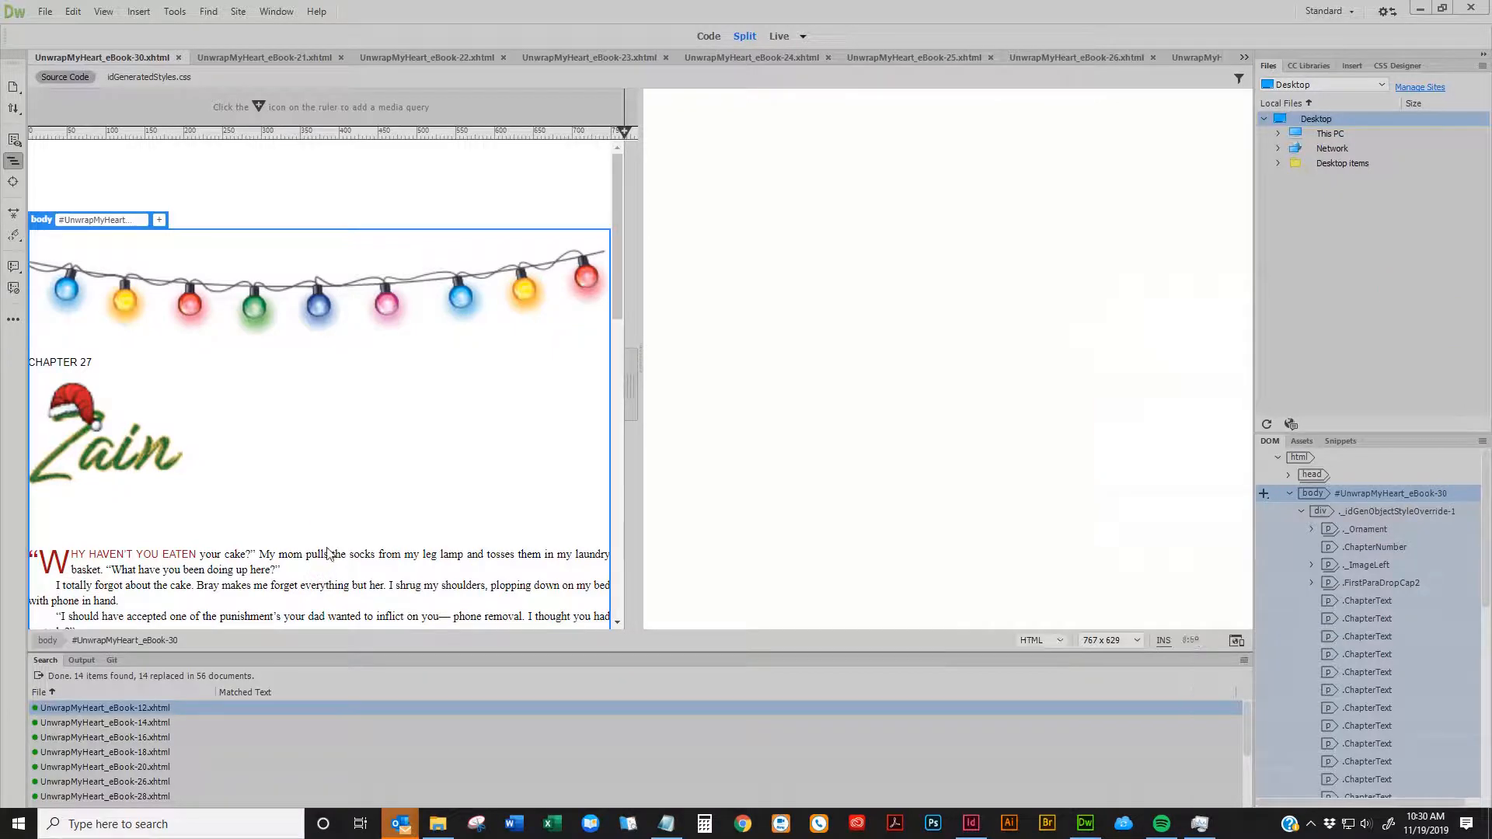
scroll(309, 548, "down", 10)
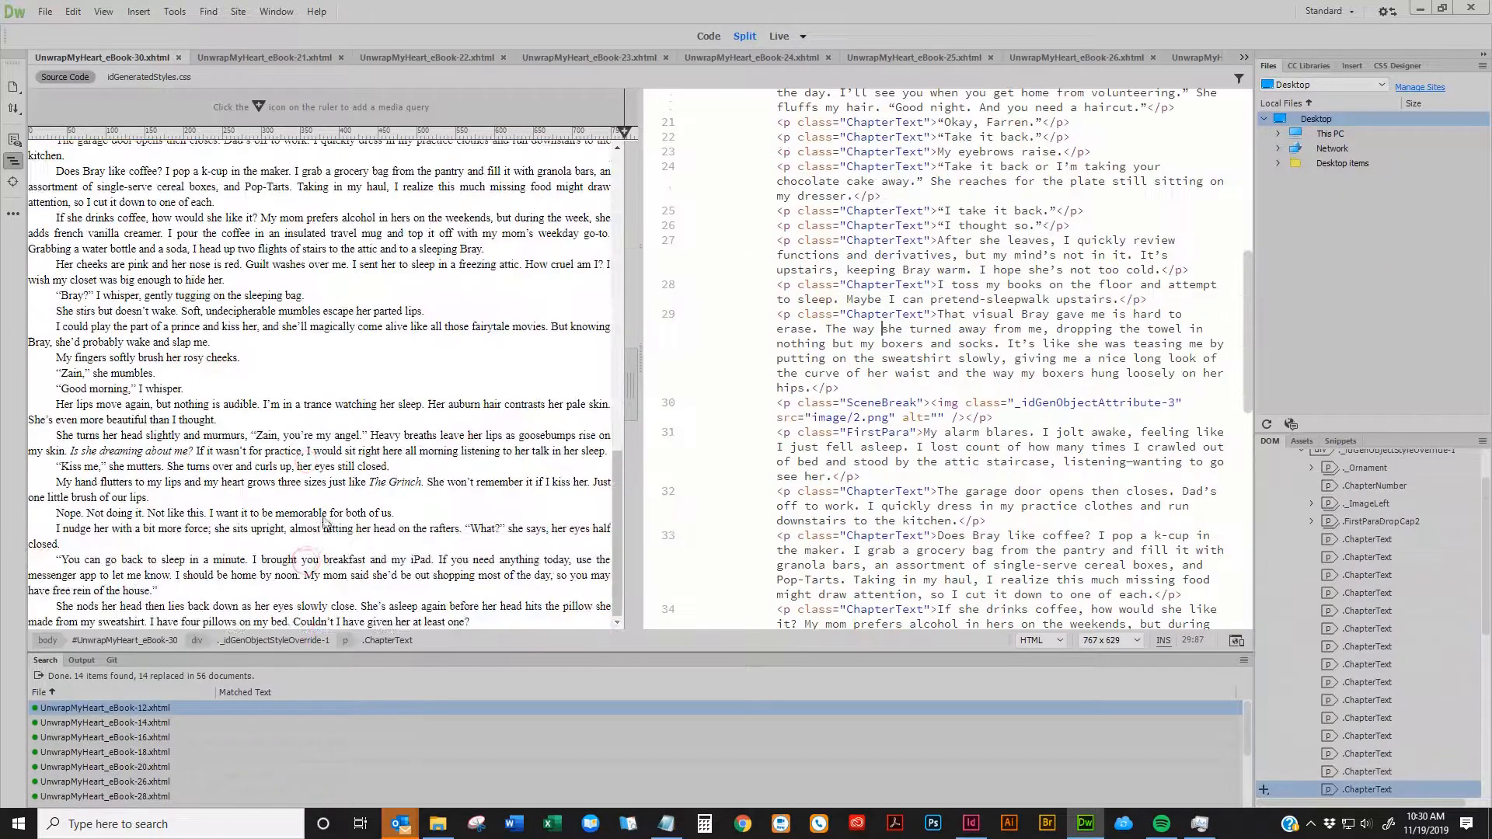
key("ctrl+w")
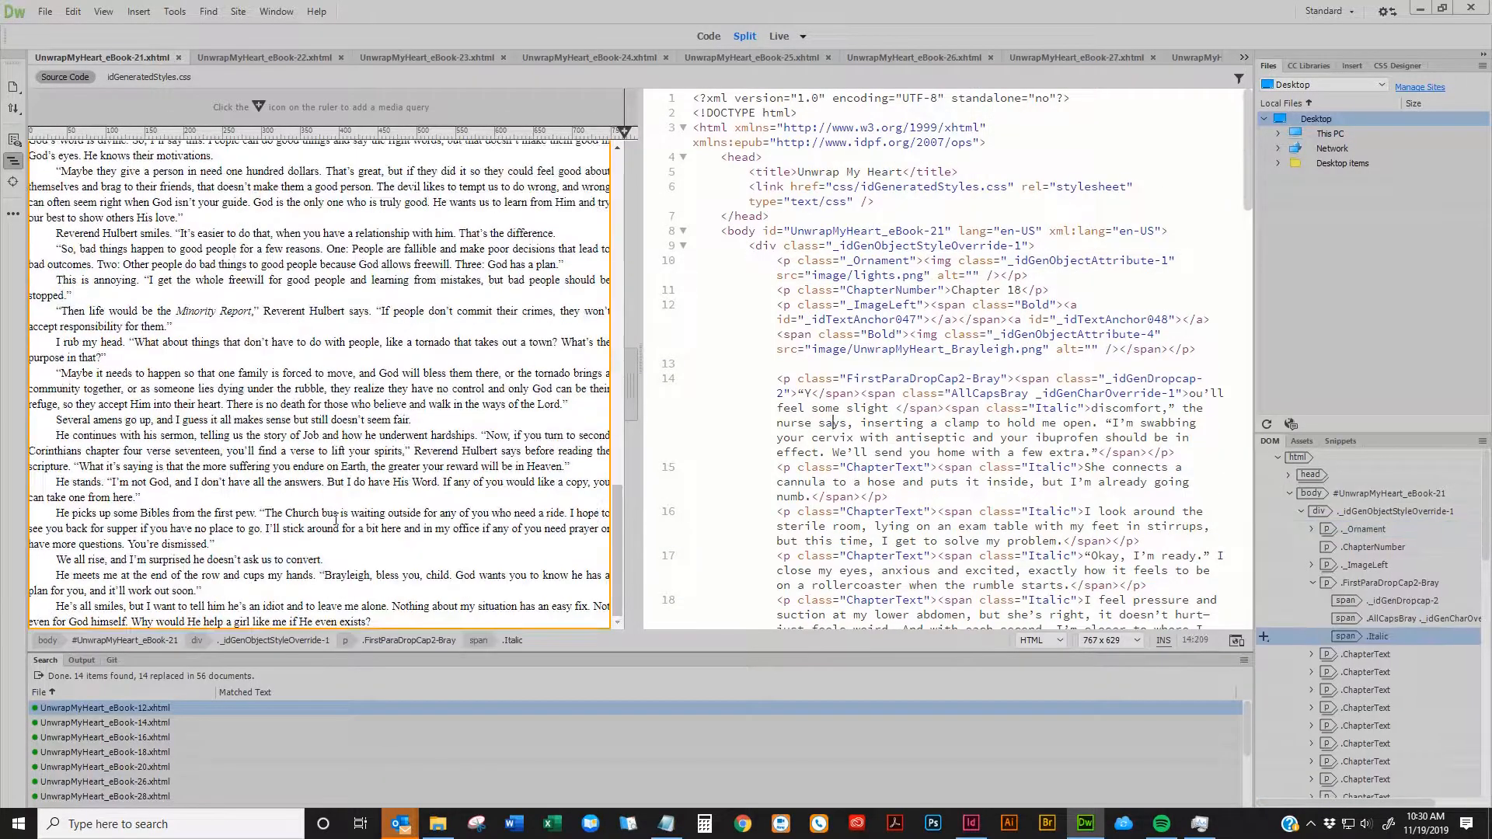
Check the Chapter 18 through Chapter 21 previews and close UnwrapMyHeart_eBook-21 through UnwrapMyHeart_eBook-24
key("ctrl+w")
key("ctrl+w")
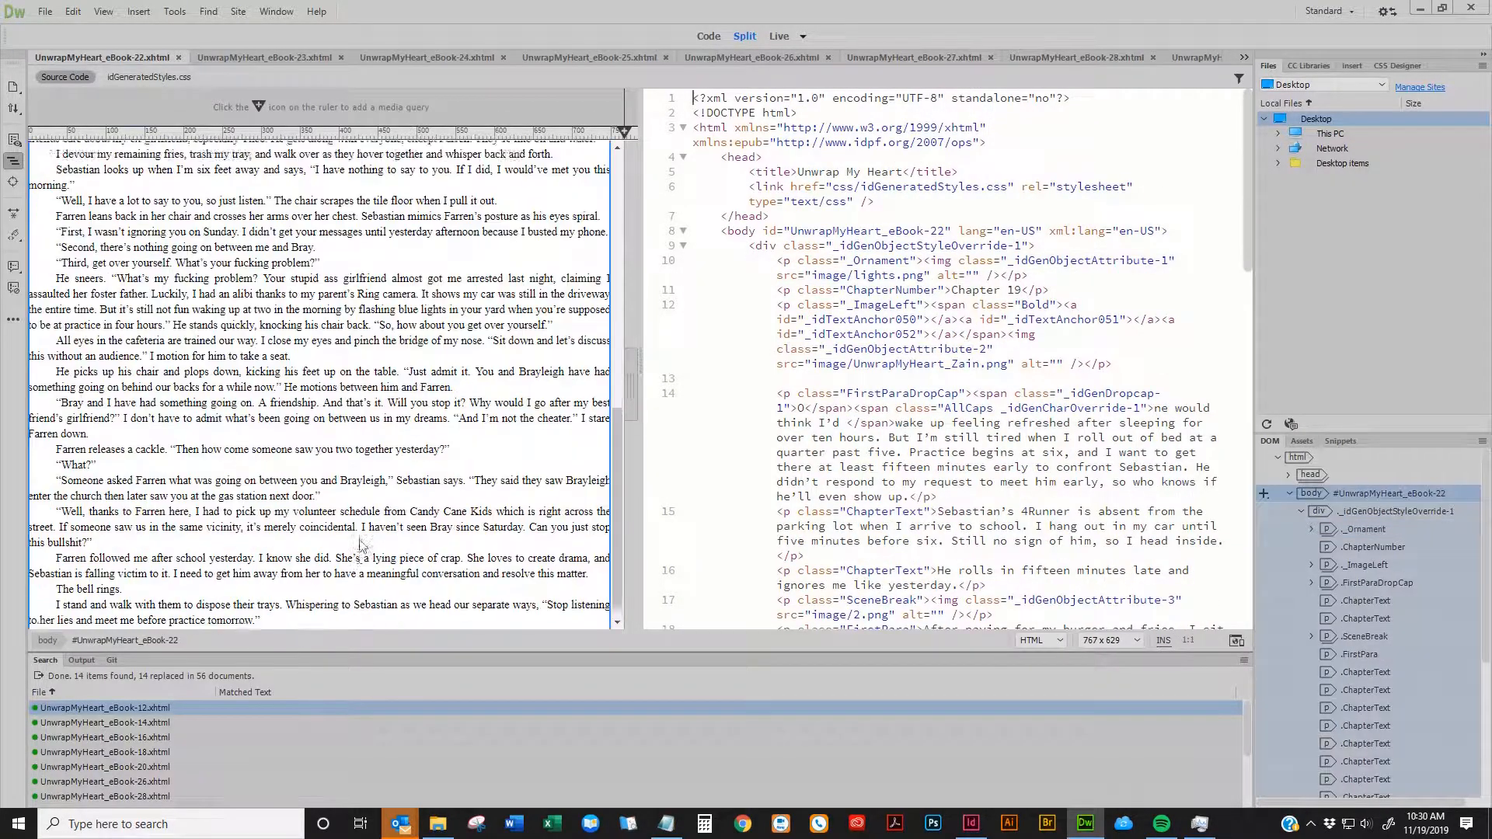
scroll(360, 547, "down", 10)
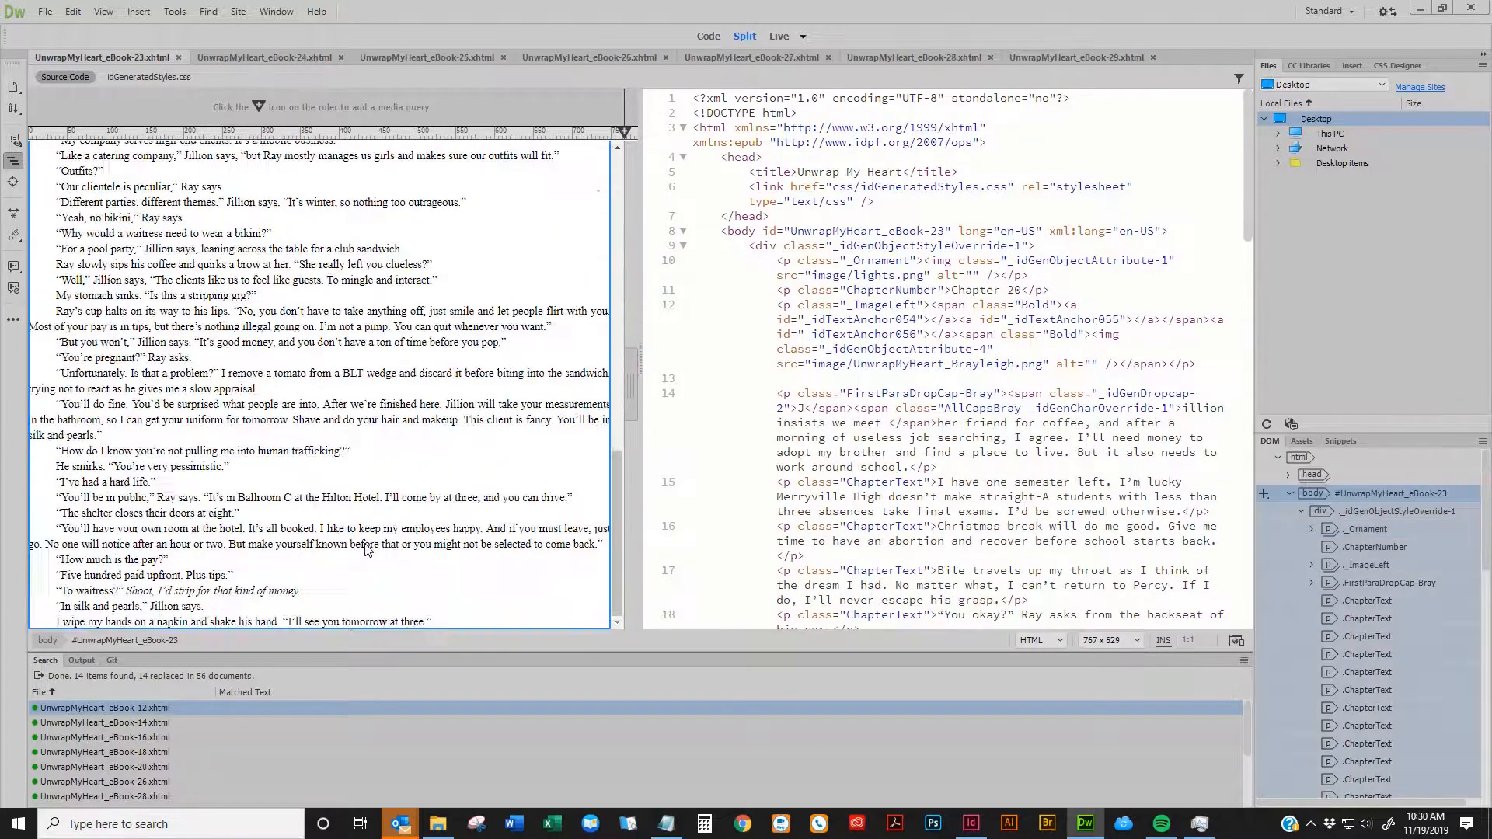
key("ctrl+w")
scroll(373, 541, "down", 10)
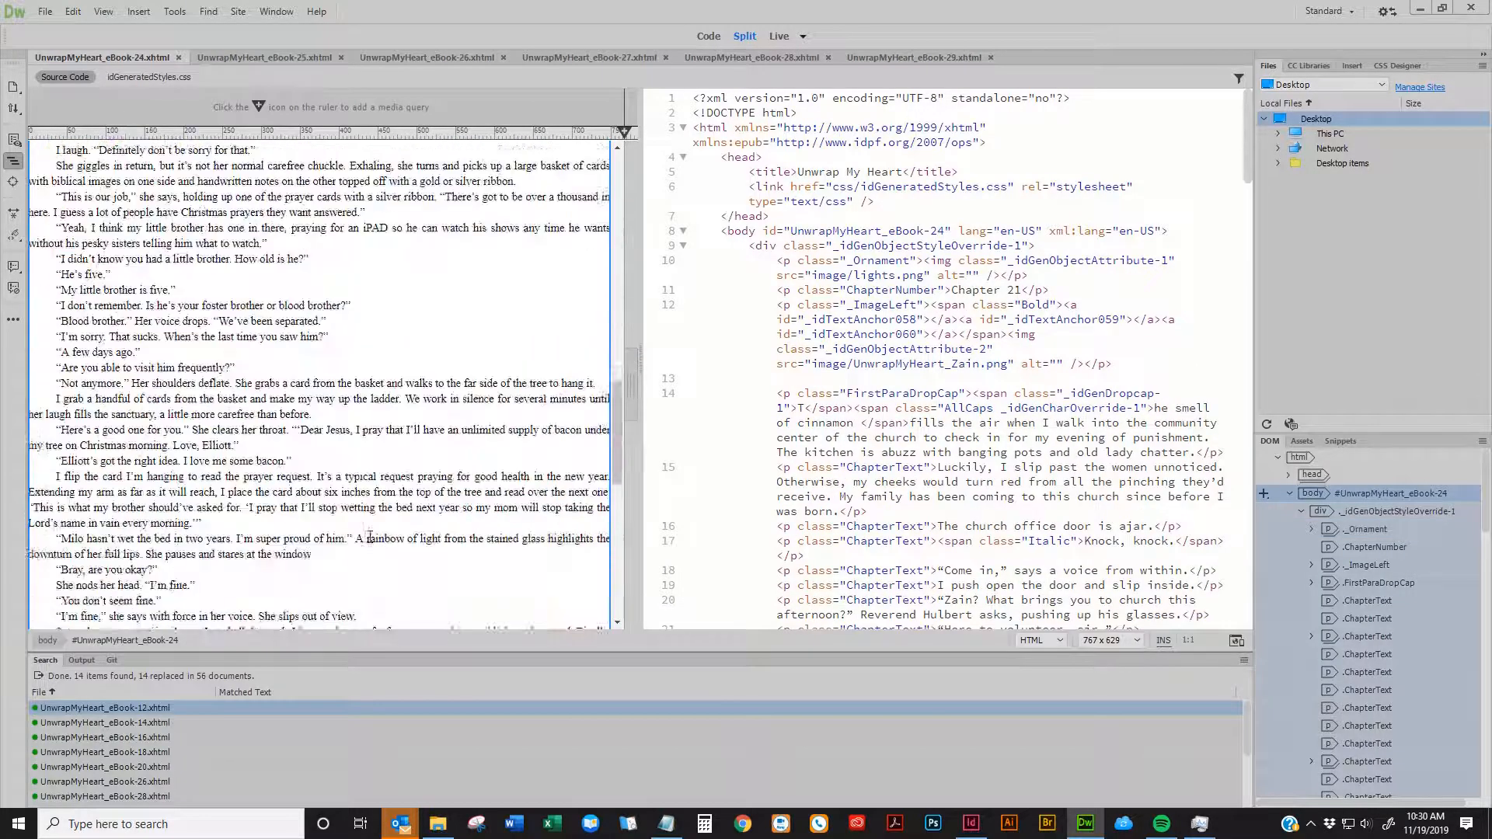
key("ctrl+w")
scroll(376, 542, "down", 10)
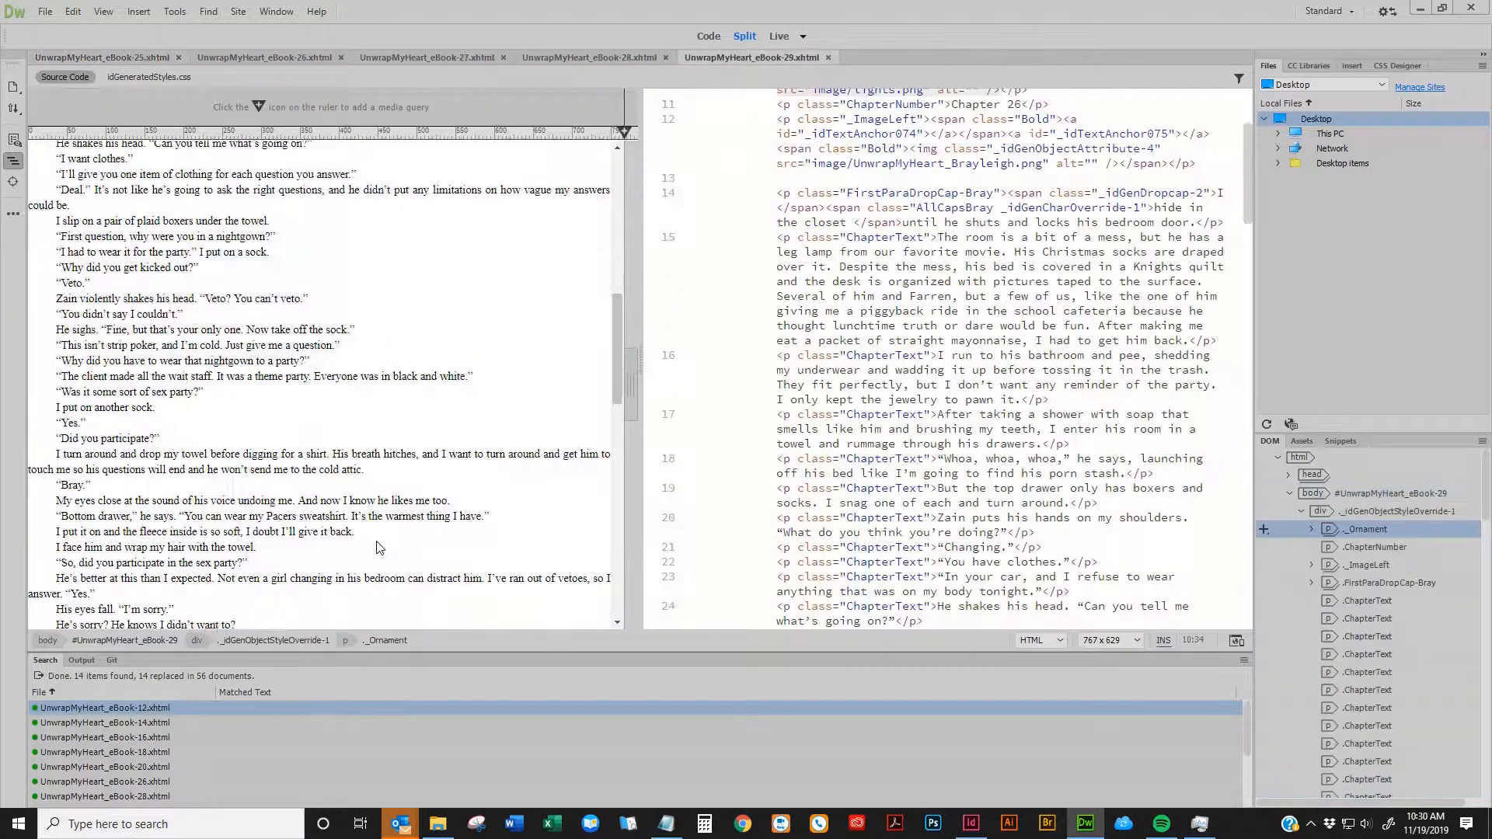
Check the Chapter 26, 25, 24 and 23 previews and close UnwrapMyHeart_eBook-29 through UnwrapMyHeart_eBook-26
key("ctrl+w")
scroll(378, 544, "down", 10)
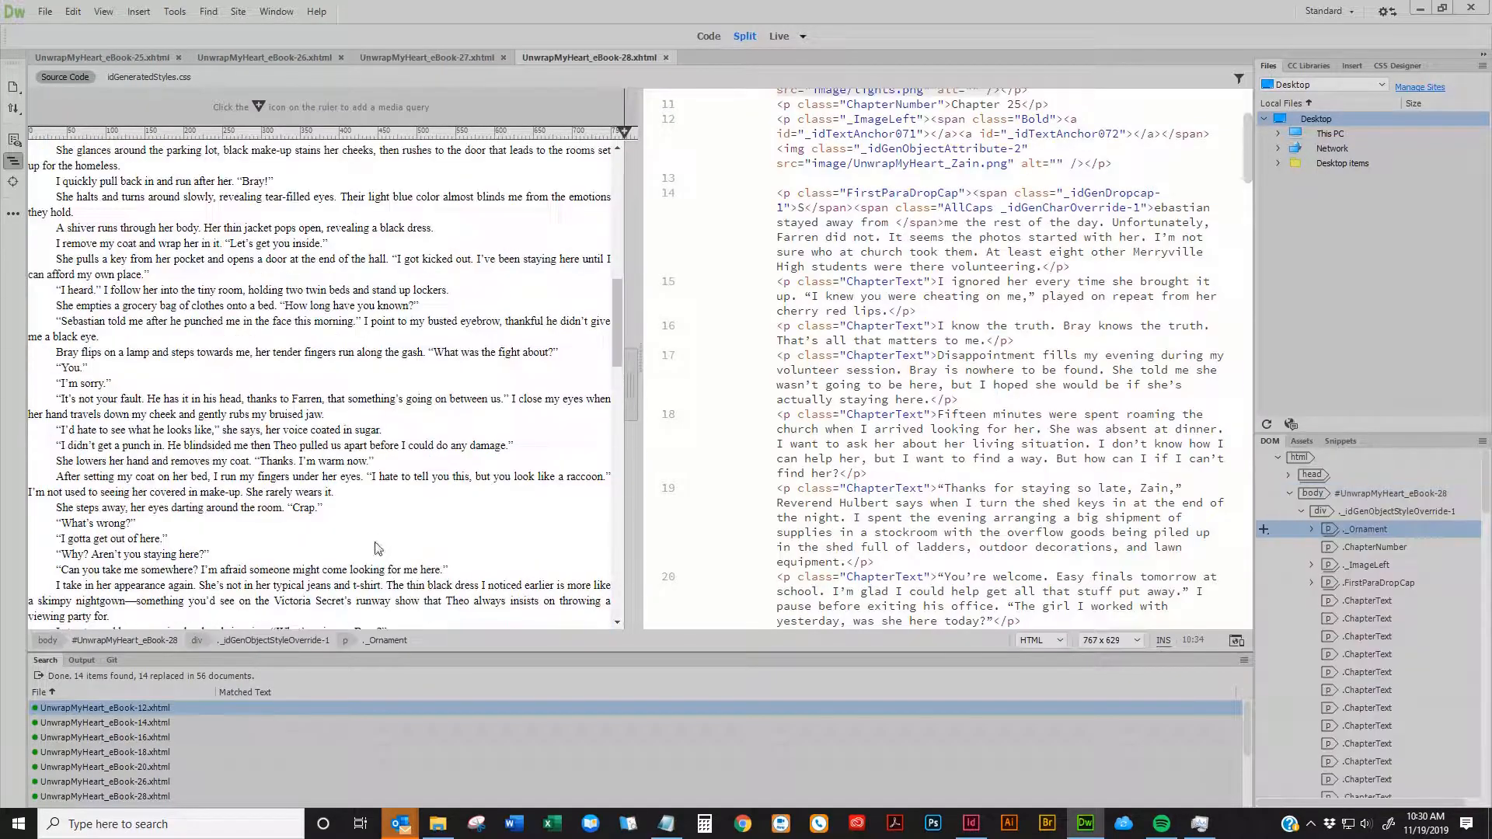
key("ctrl+w")
scroll(378, 542, "down", 10)
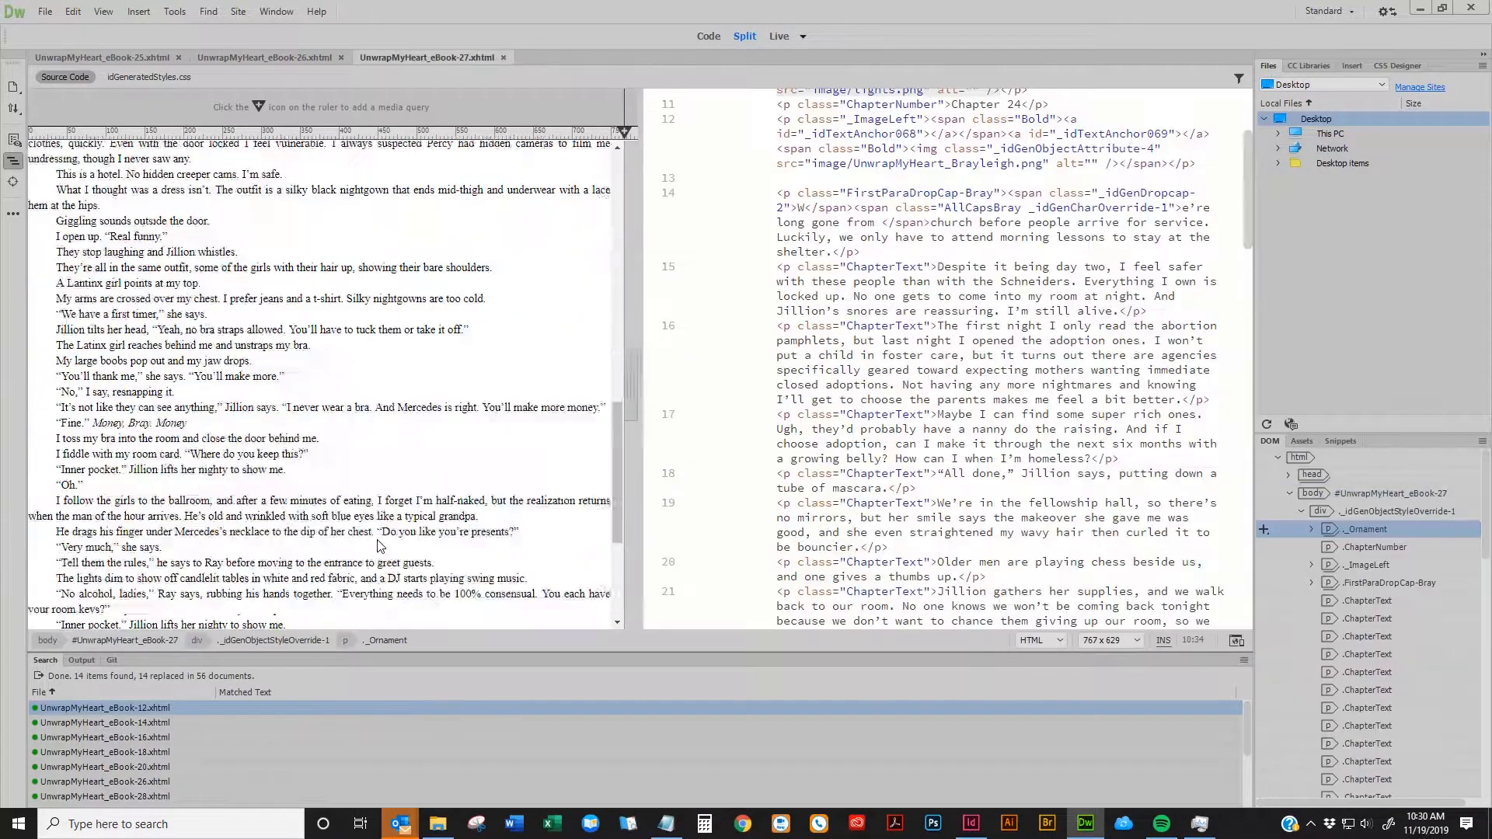
key("ctrl+w")
scroll(377, 541, "down", 10)
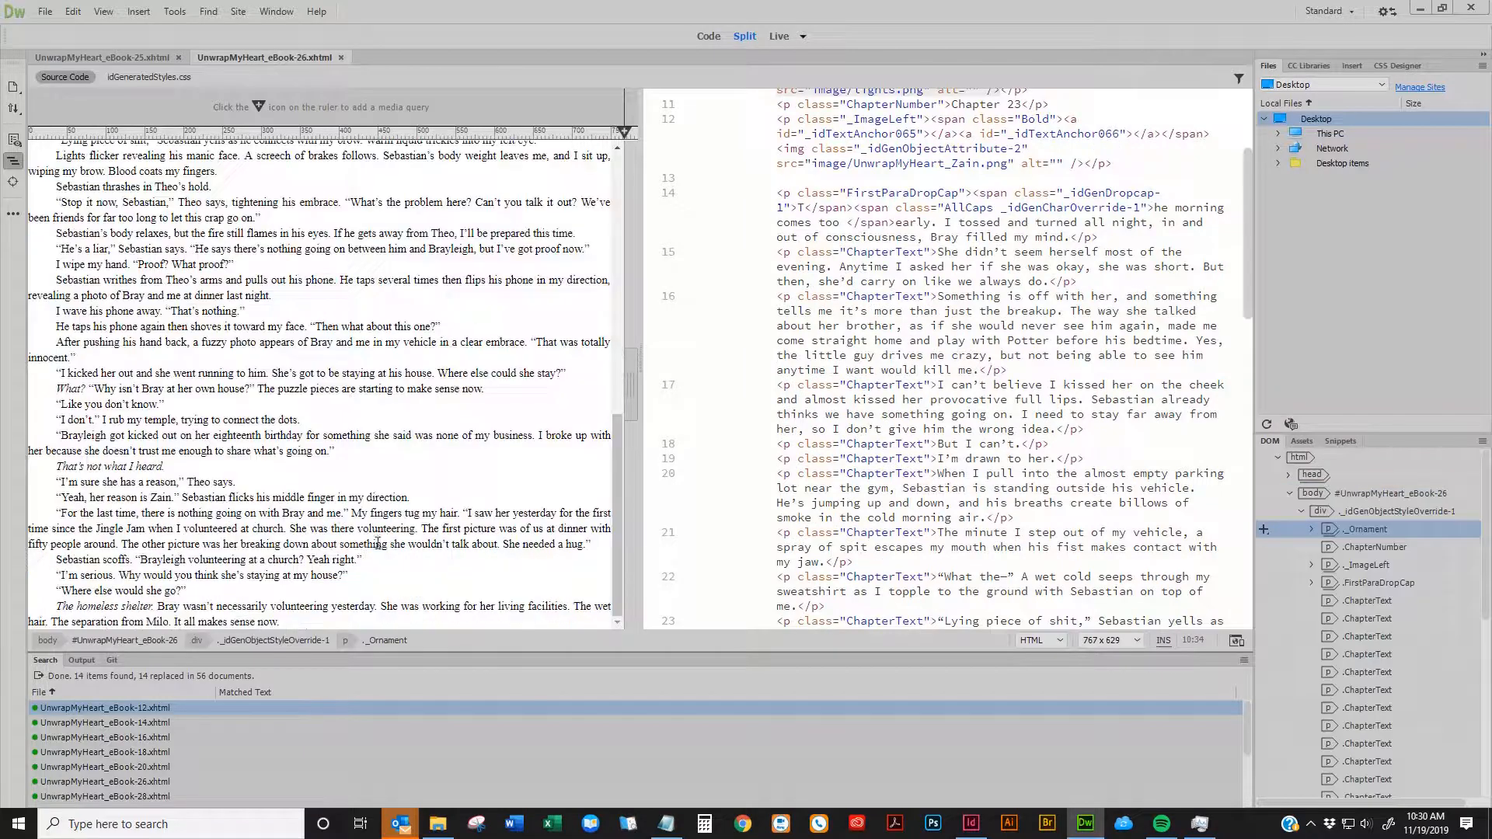
key("ctrl+w")
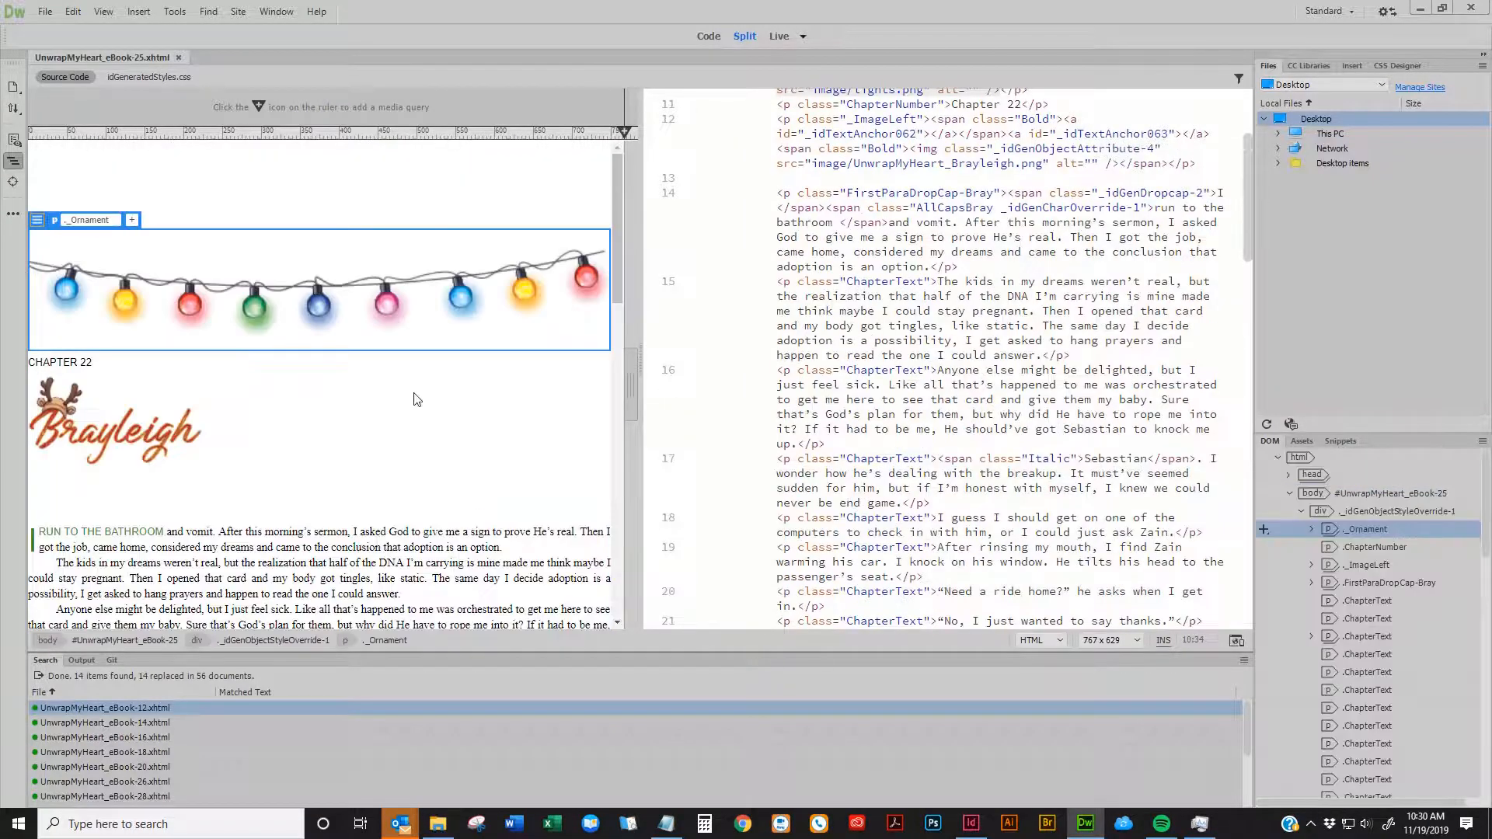
Reopen UnwrapMyHeart_eBook-26.xhtml from the OEBPS folder in Dreamweaver alongside UnwrapMyHeart_eBook-25
left_click(45, 11)
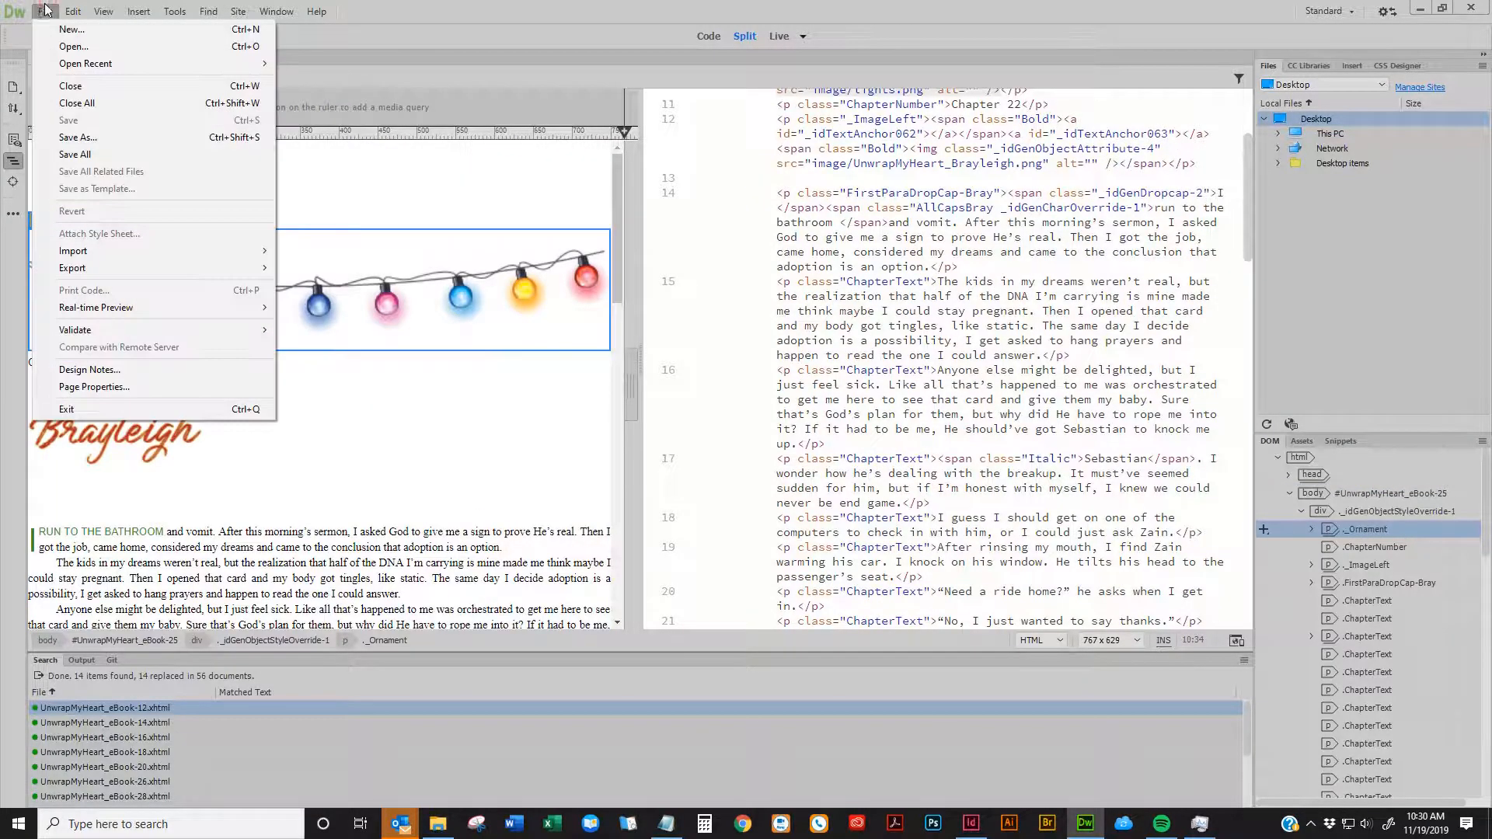
key("Escape")
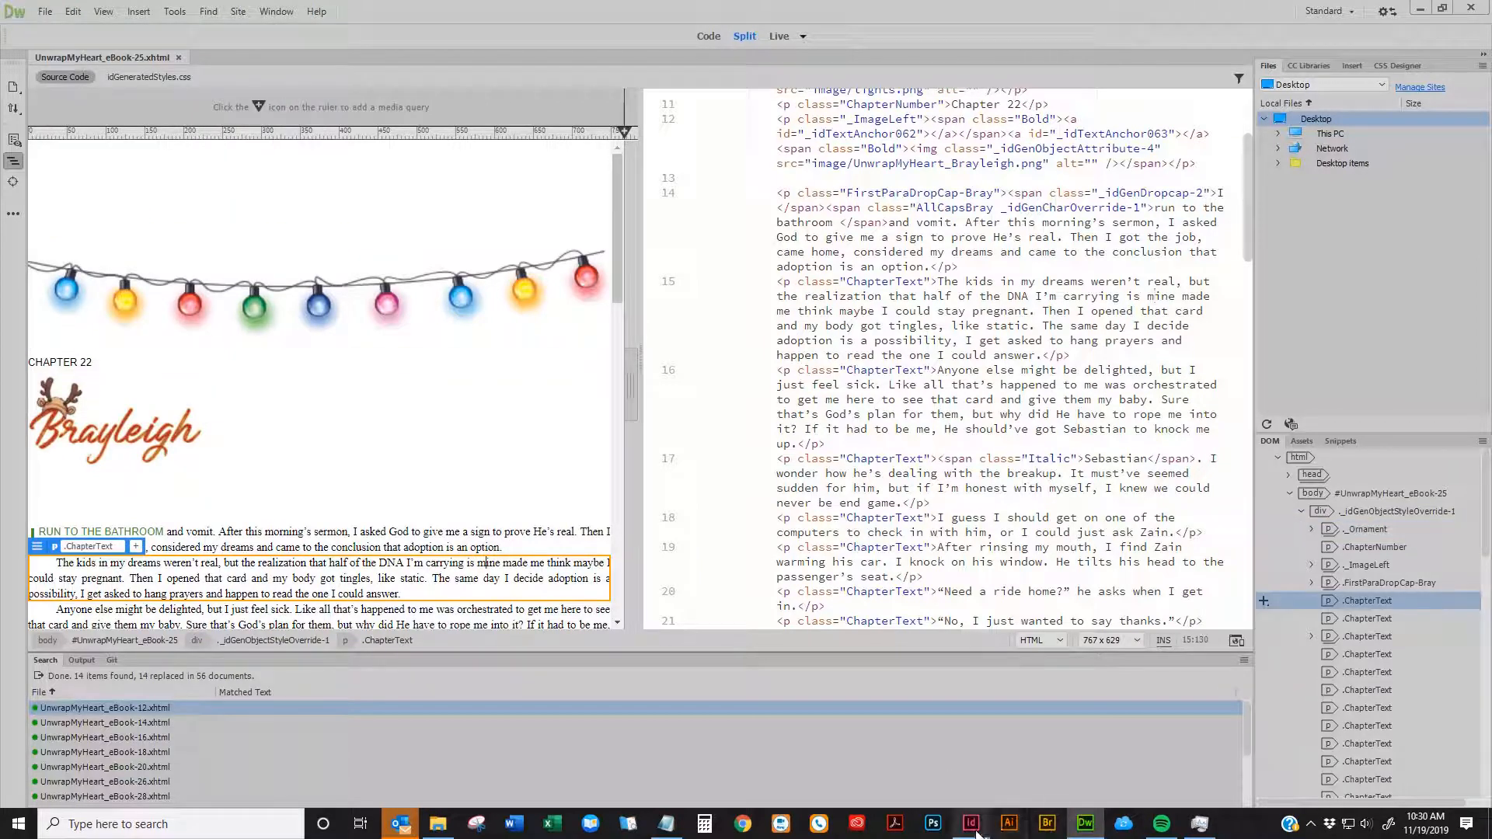
left_click(443, 825)
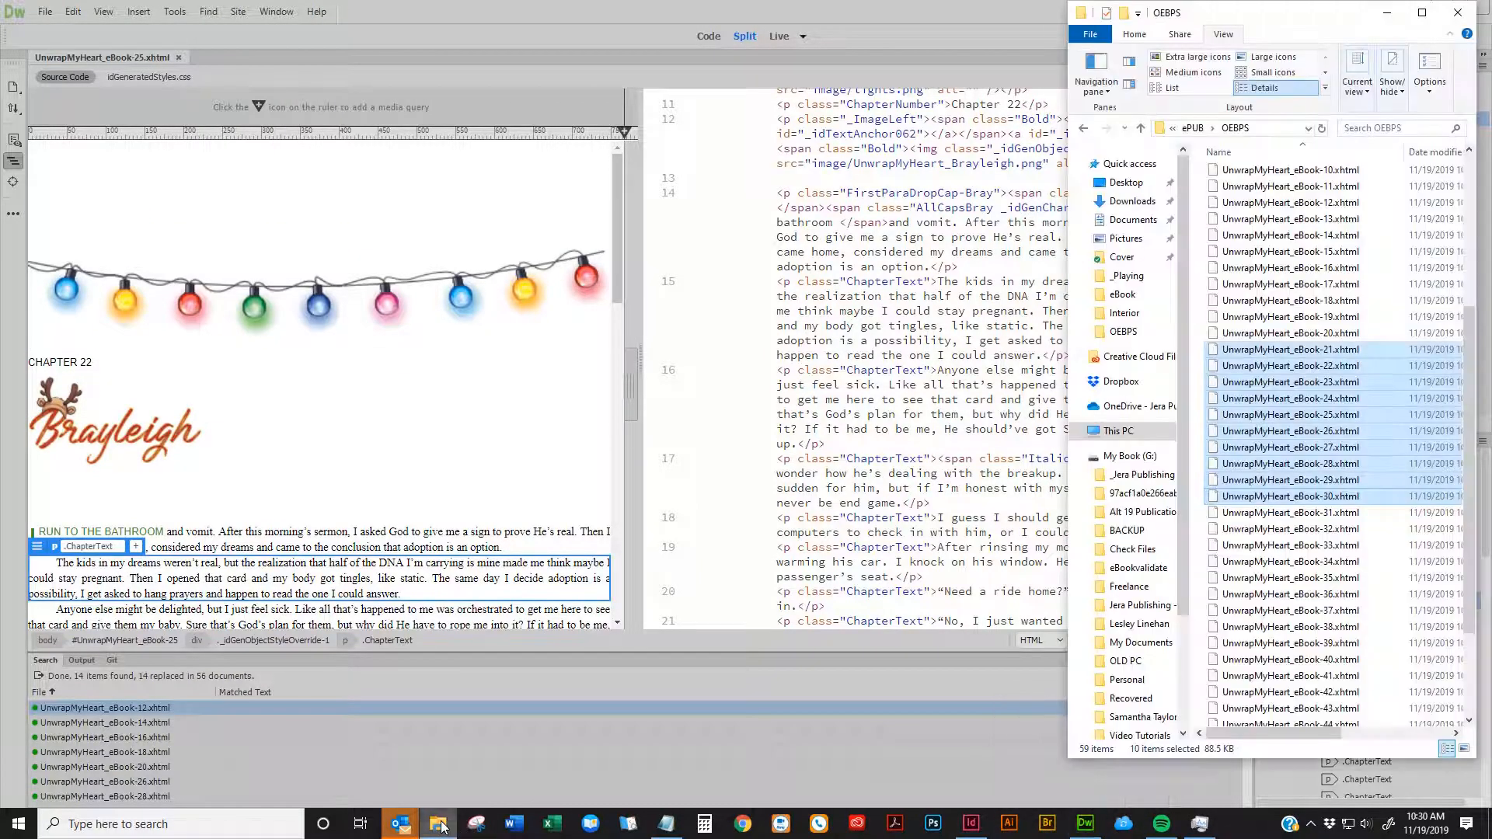
left_click(1325, 450)
left_click_drag(1325, 434, 321, 59)
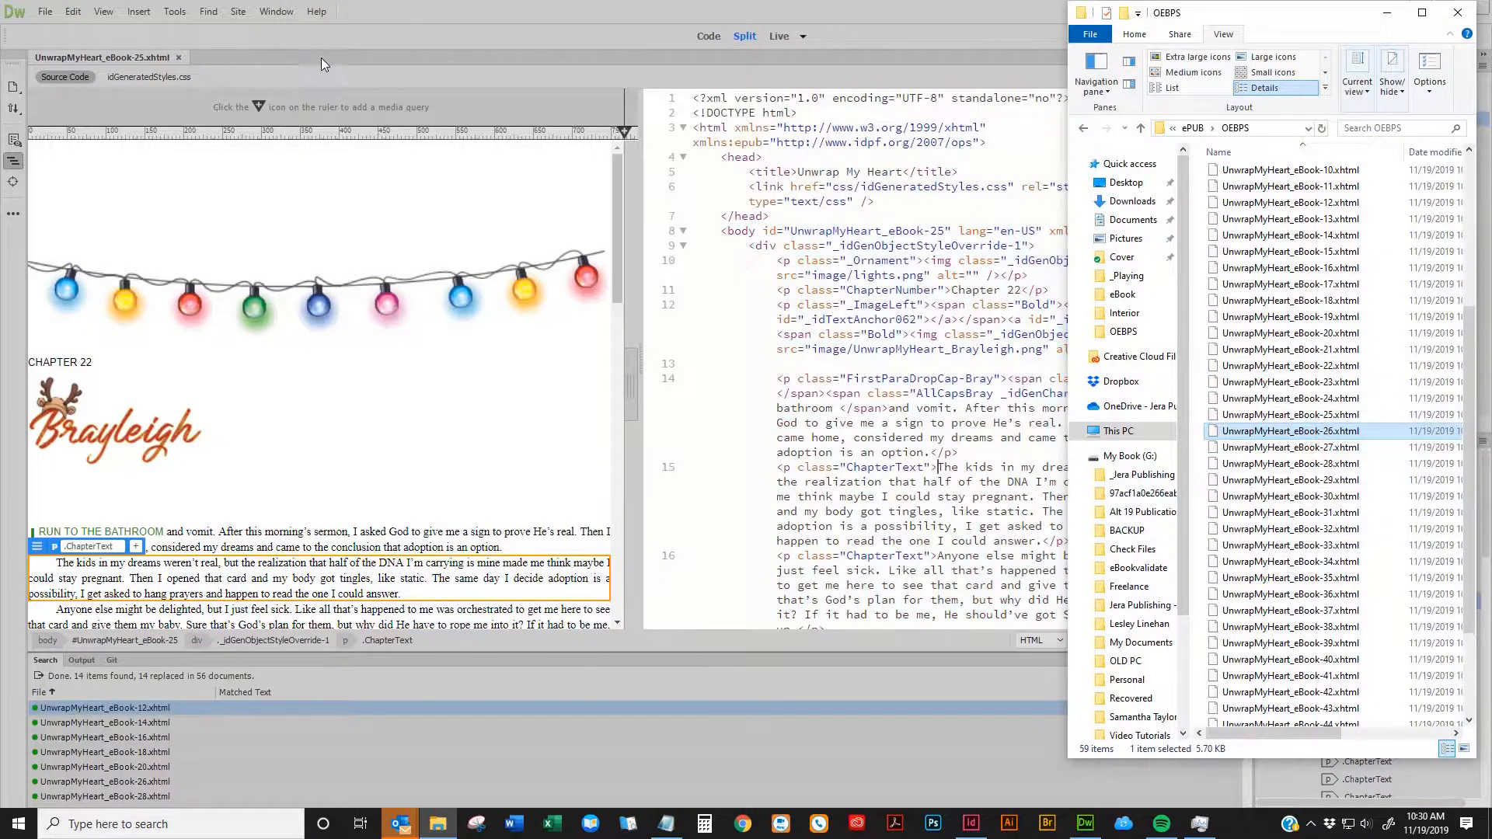
left_click_drag(1302, 431, 432, 59)
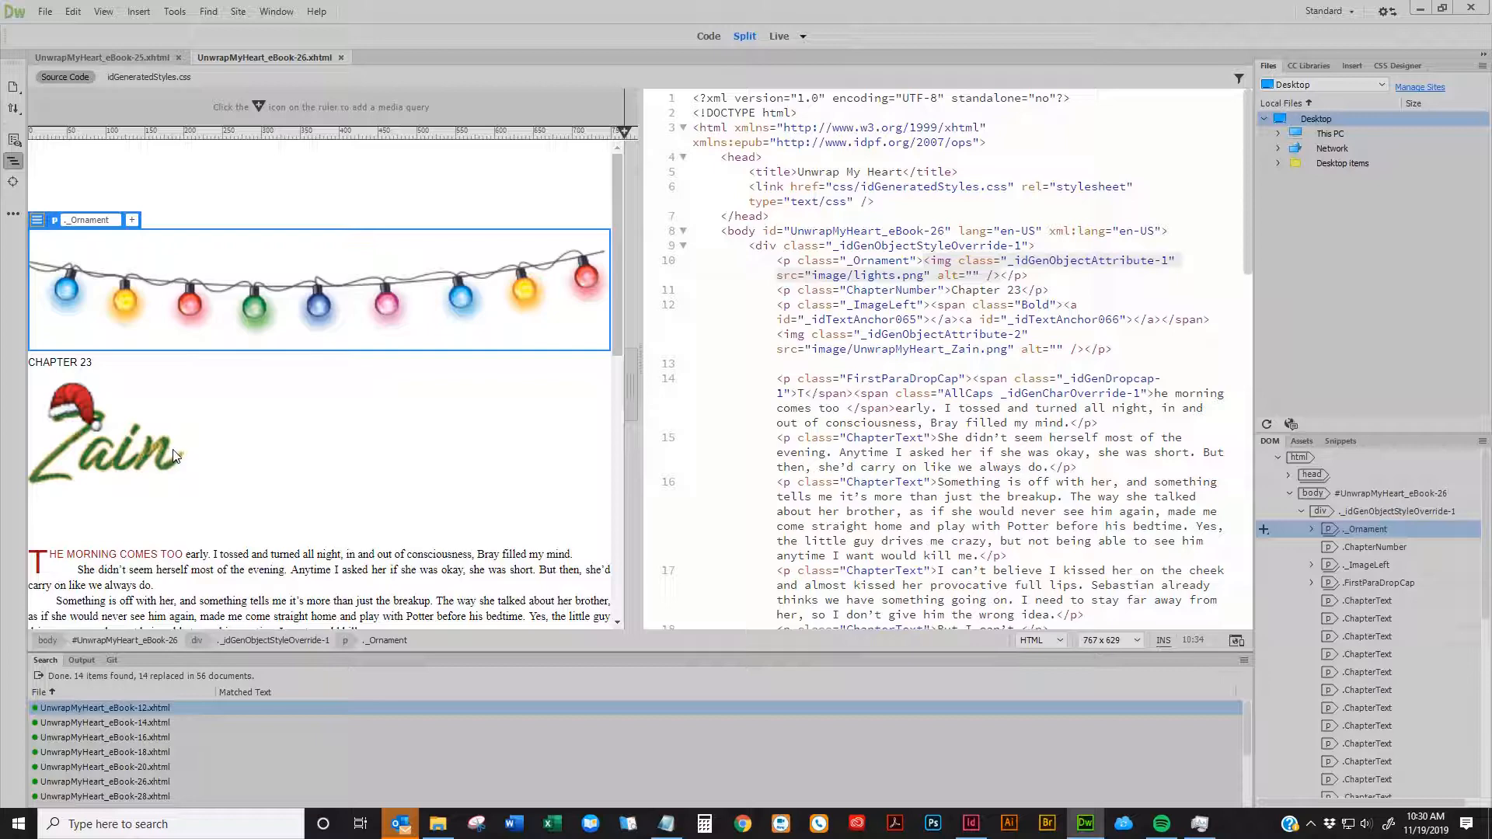
Inspect the image classes of the Zain title in UnwrapMyHeart_eBook-26 and the Brayleigh title in UnwrapMyHeart_eBook-25
left_click_drag(1169, 260, 993, 261)
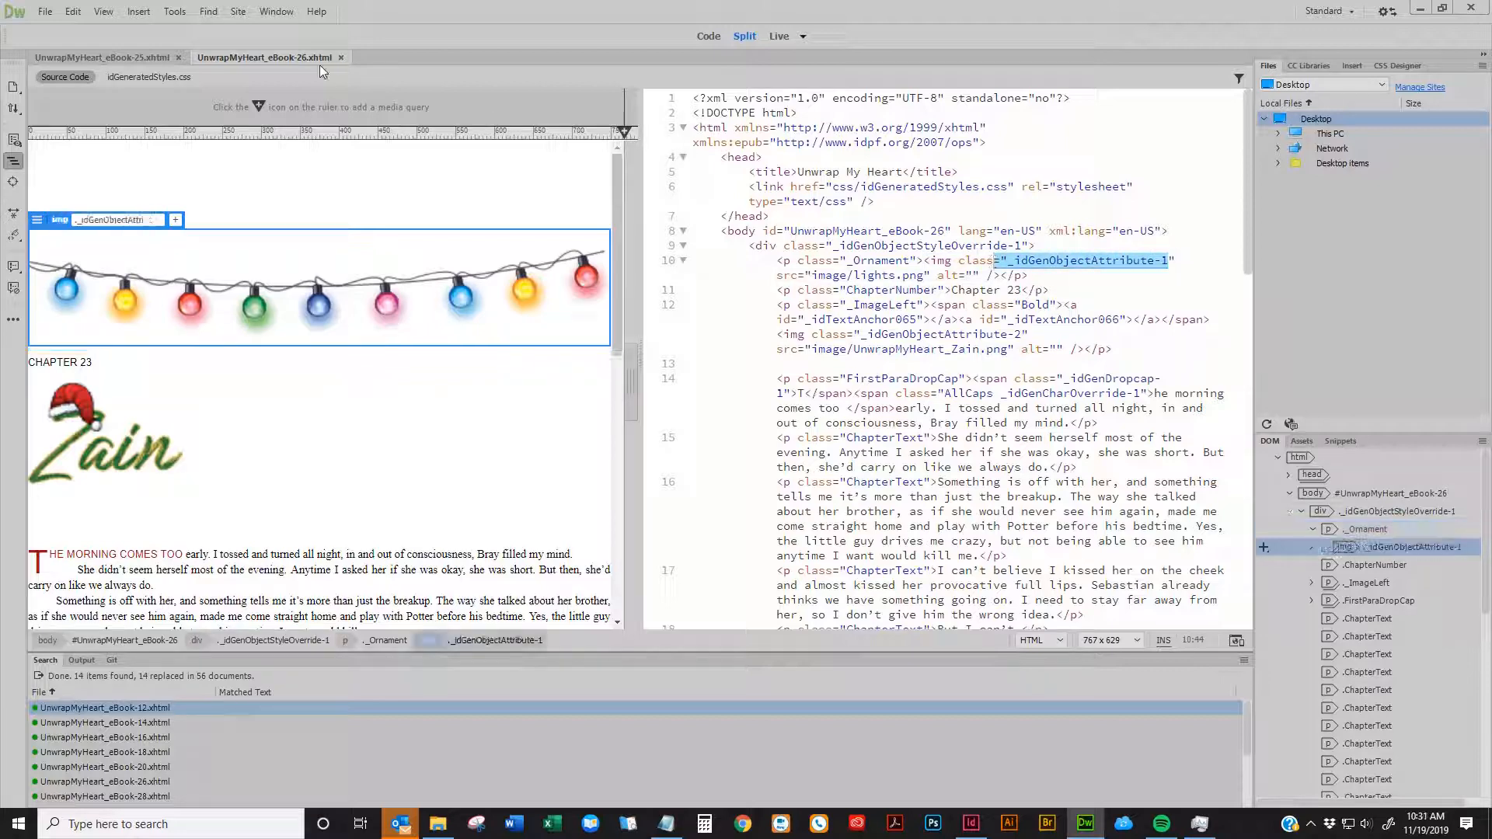
left_click(137, 56)
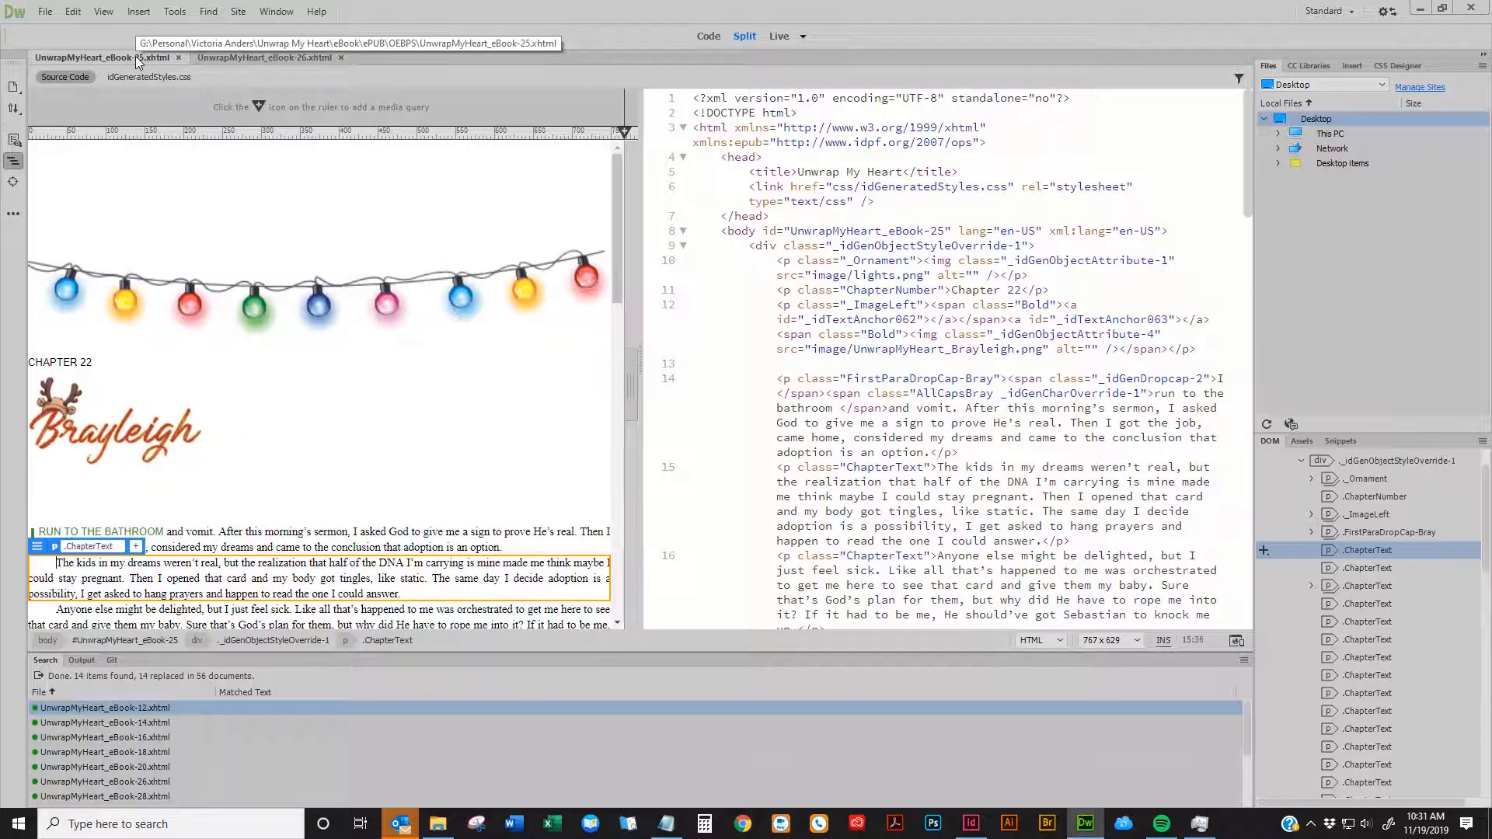
left_click(187, 439)
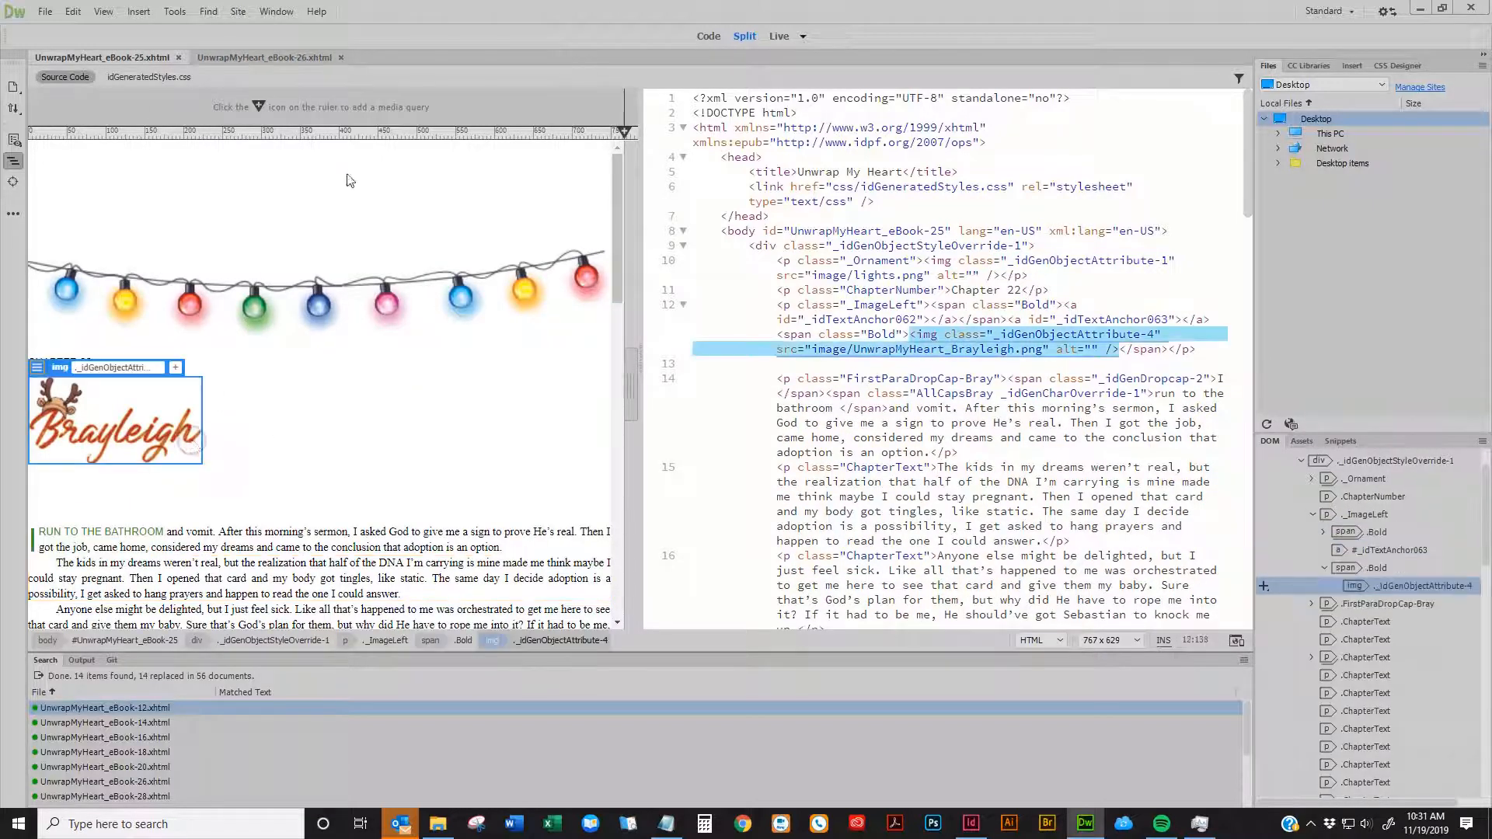
left_click(289, 59)
left_click(143, 451)
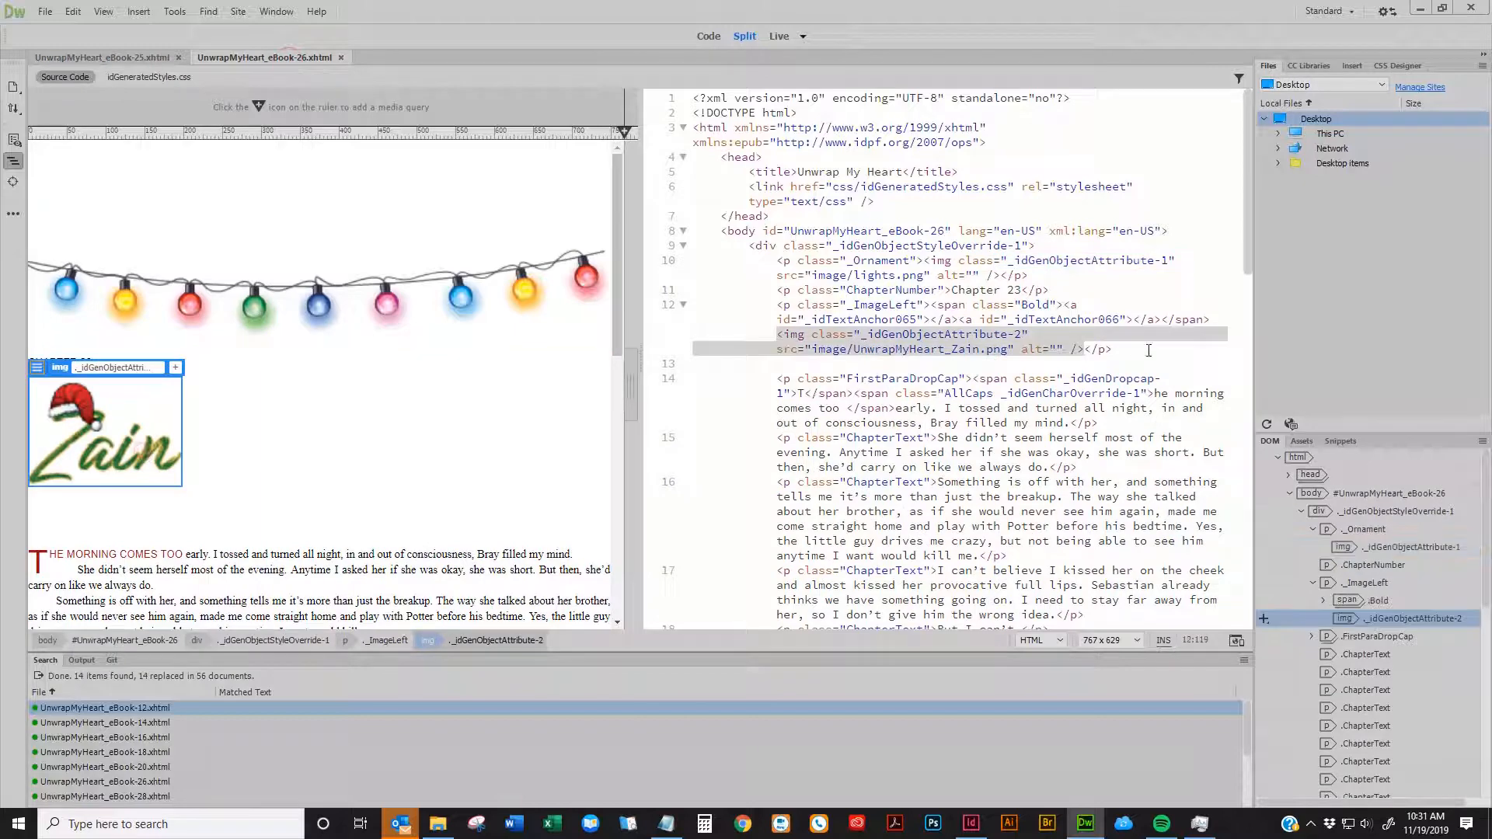
left_click(1029, 336)
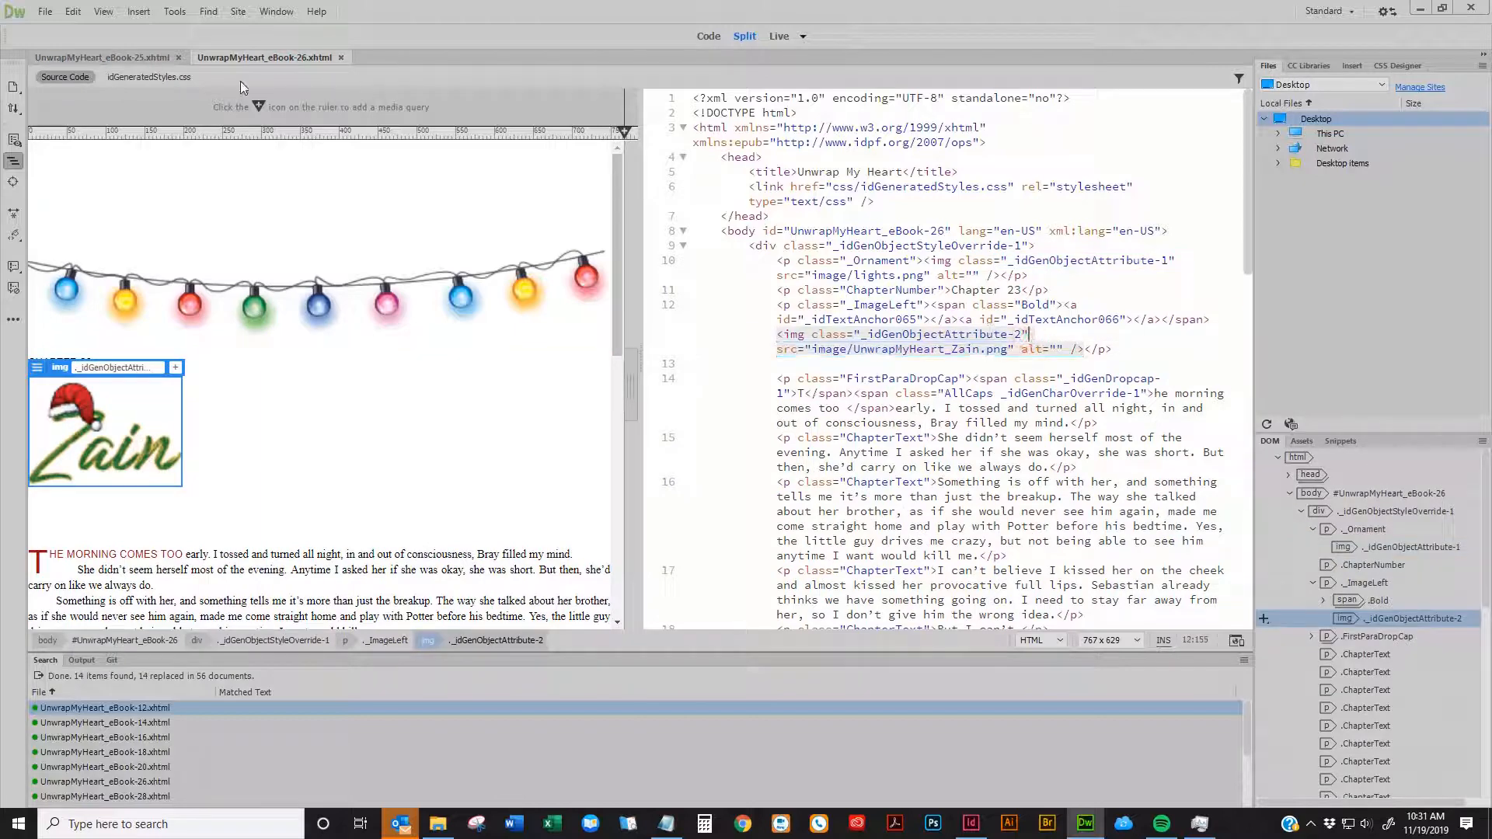
Show the image width rules in idGeneratedStyles.css and compare the Zain and Brayleigh title sizes in both chapters
left_click(167, 78)
scroll(751, 441, "down", 4)
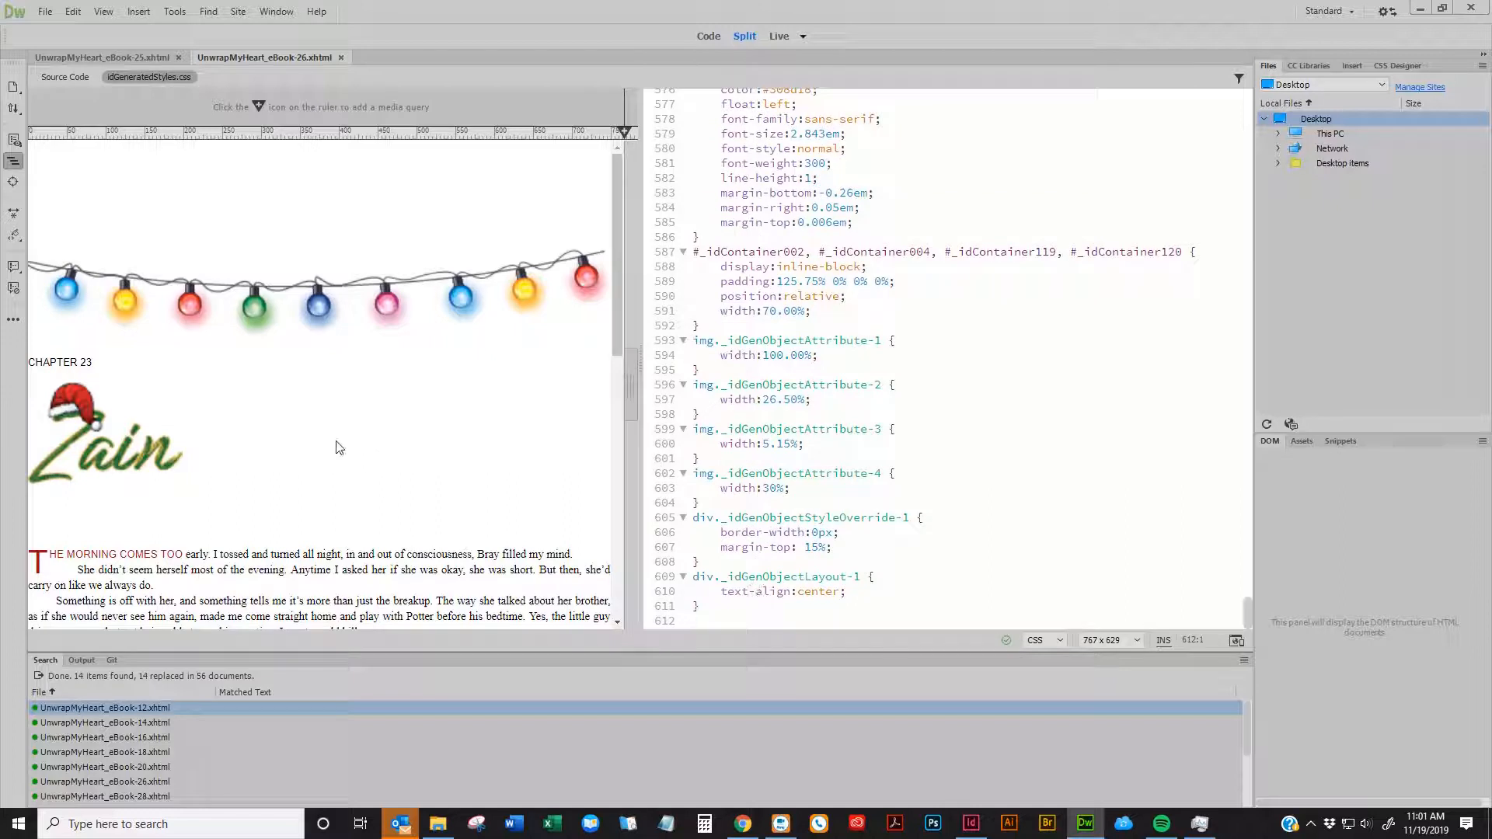
left_click(320, 443)
left_click(177, 435)
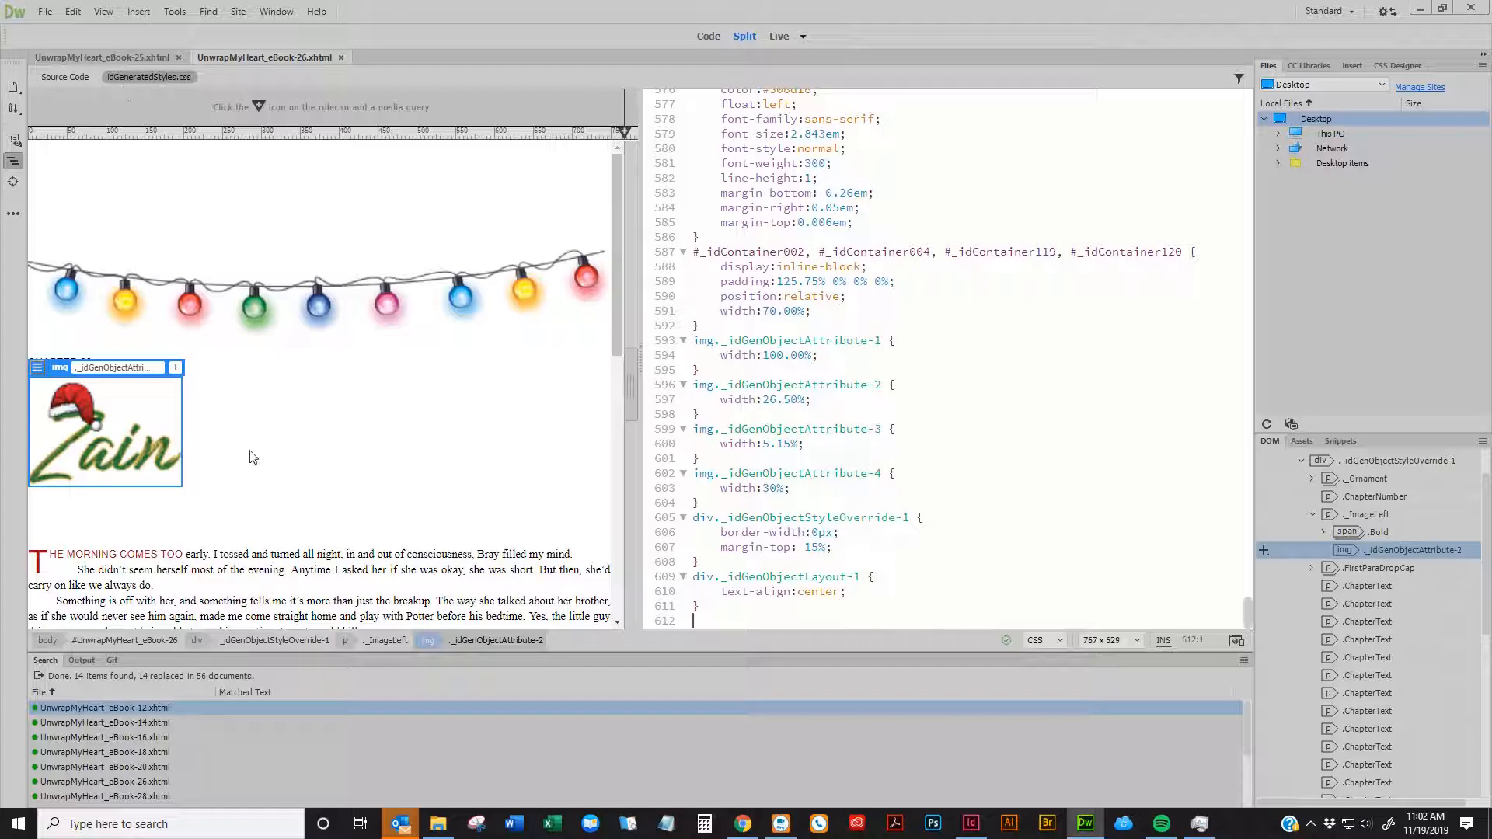
left_click(115, 57)
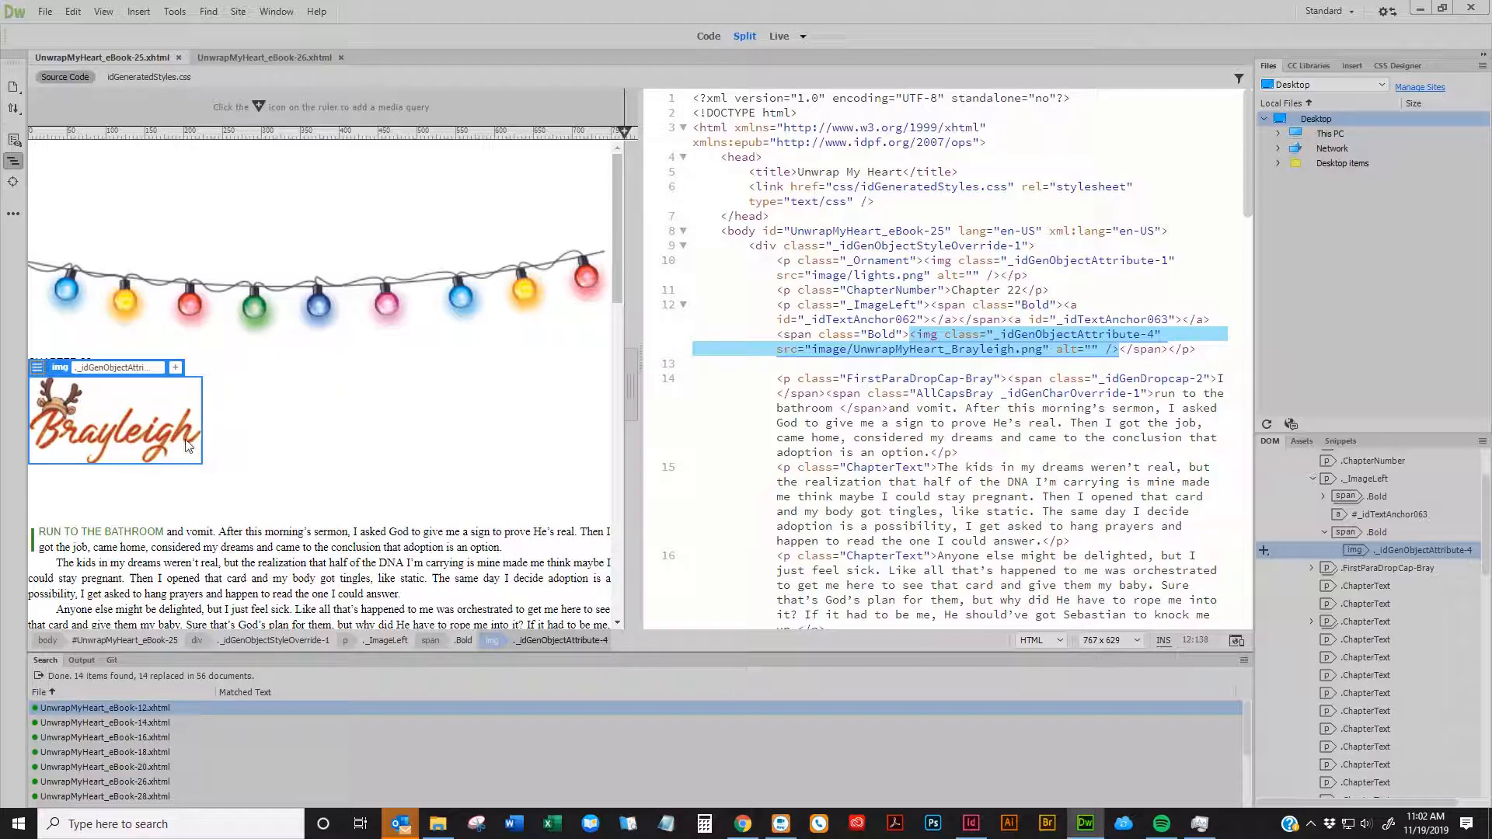
left_click(230, 58)
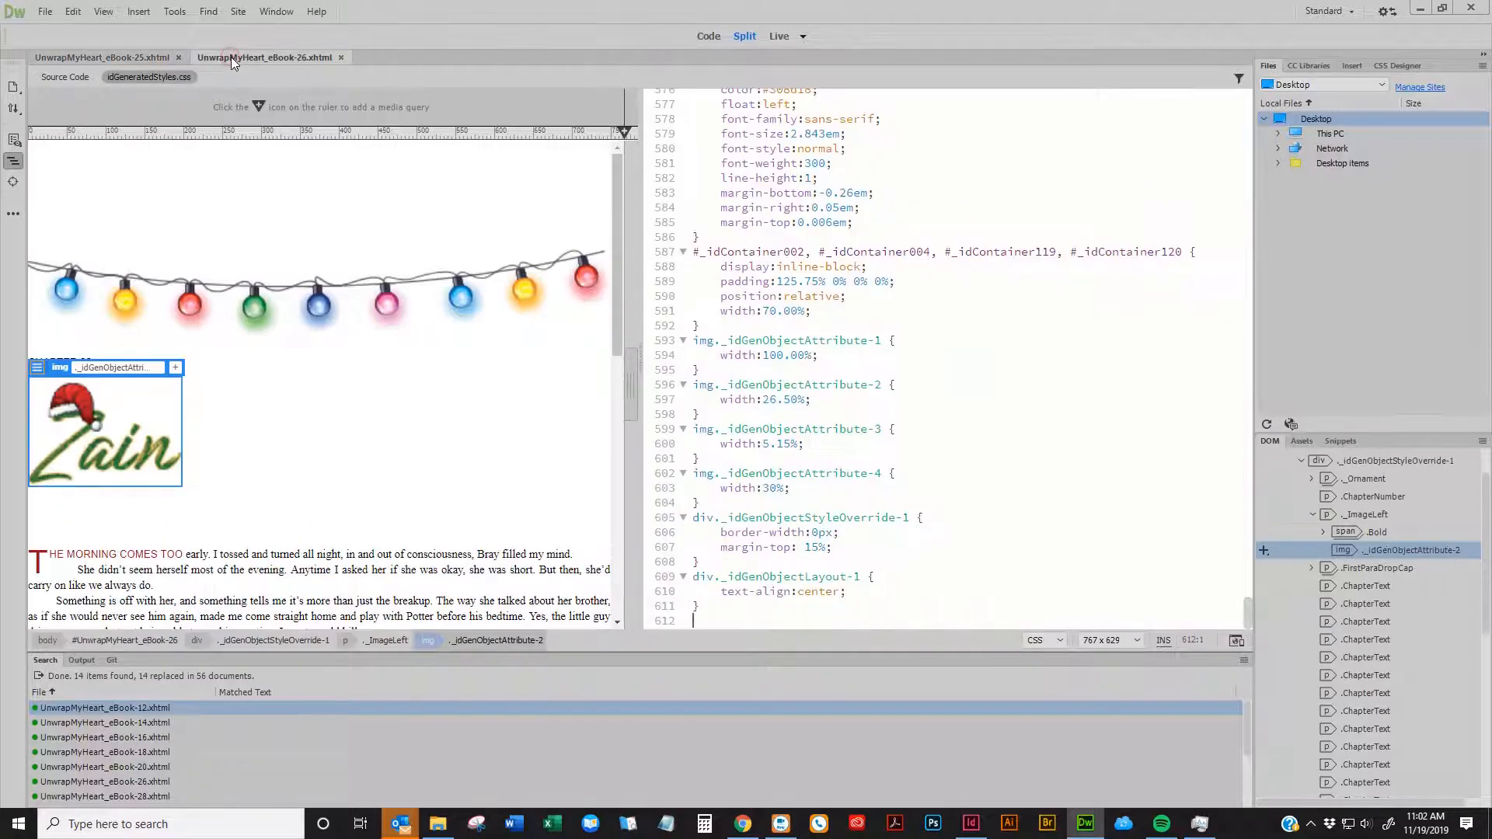
Try a width of 18% for img._idGenObjectAttribute-2 and compare the Zain title with the Brayleigh title
left_click(793, 488)
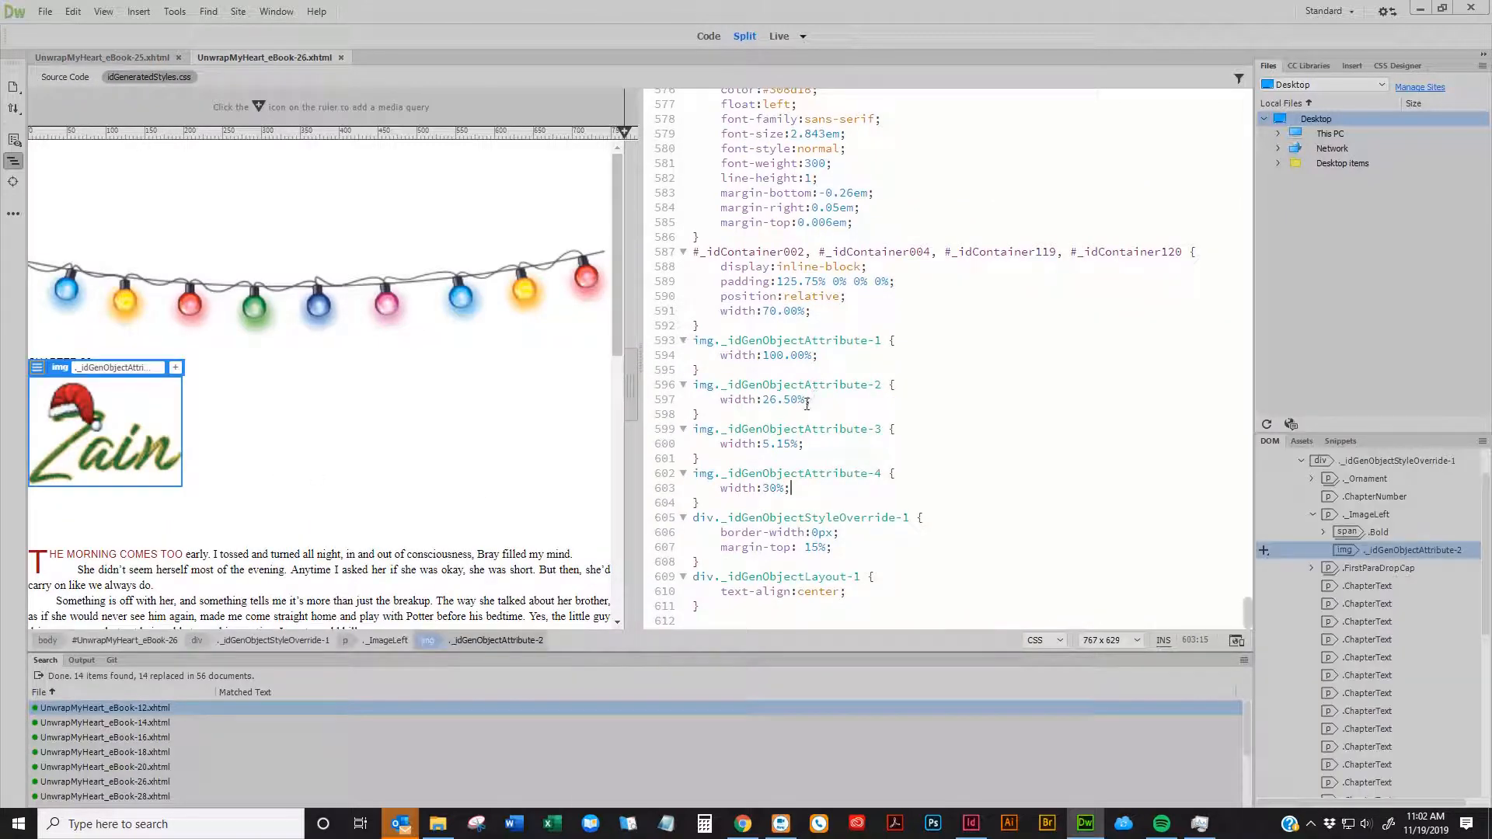
left_click(767, 400)
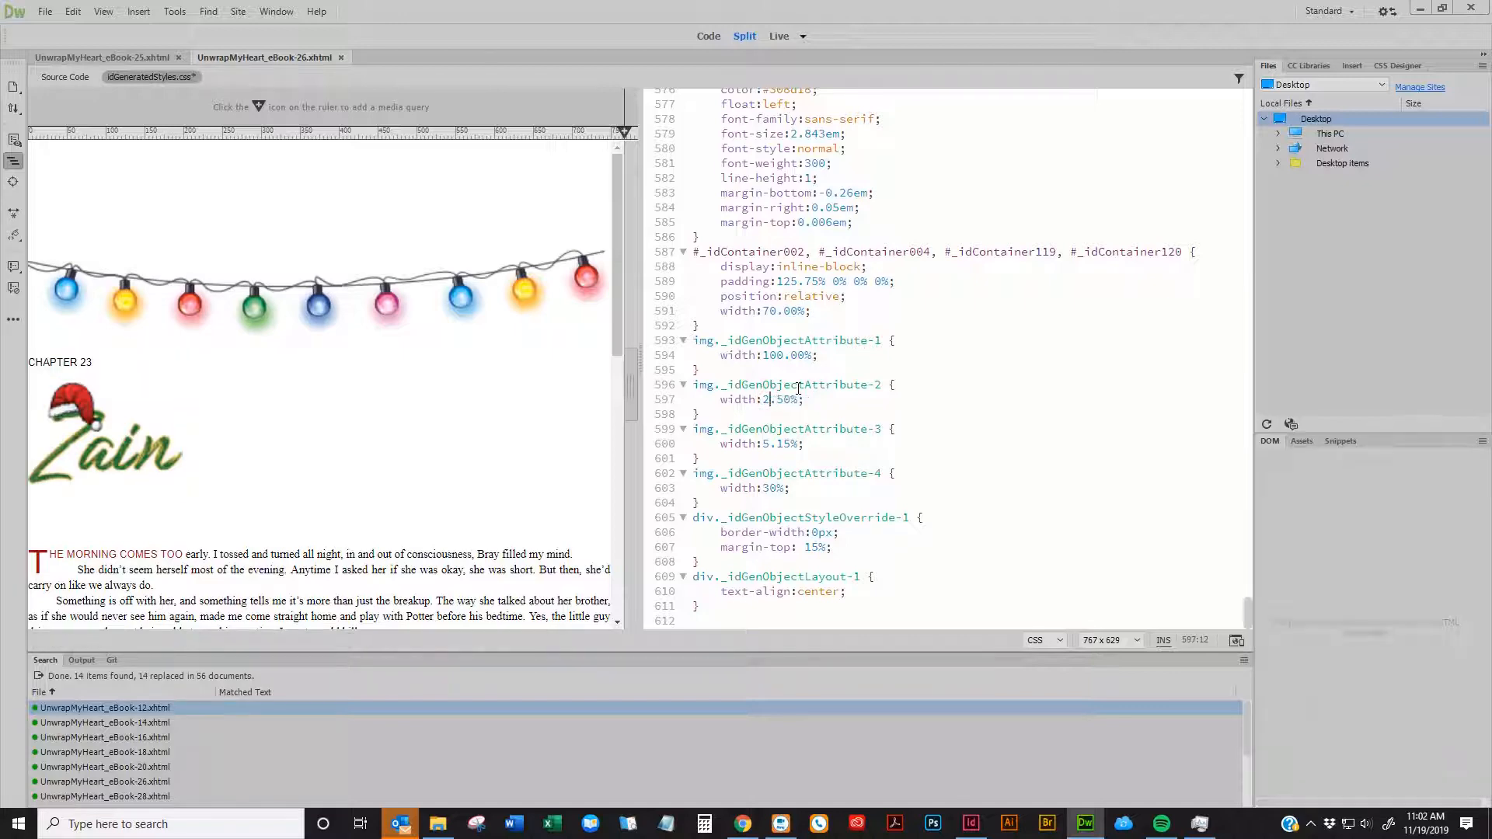
key("Delete")
key("Delete")
key("Delete")
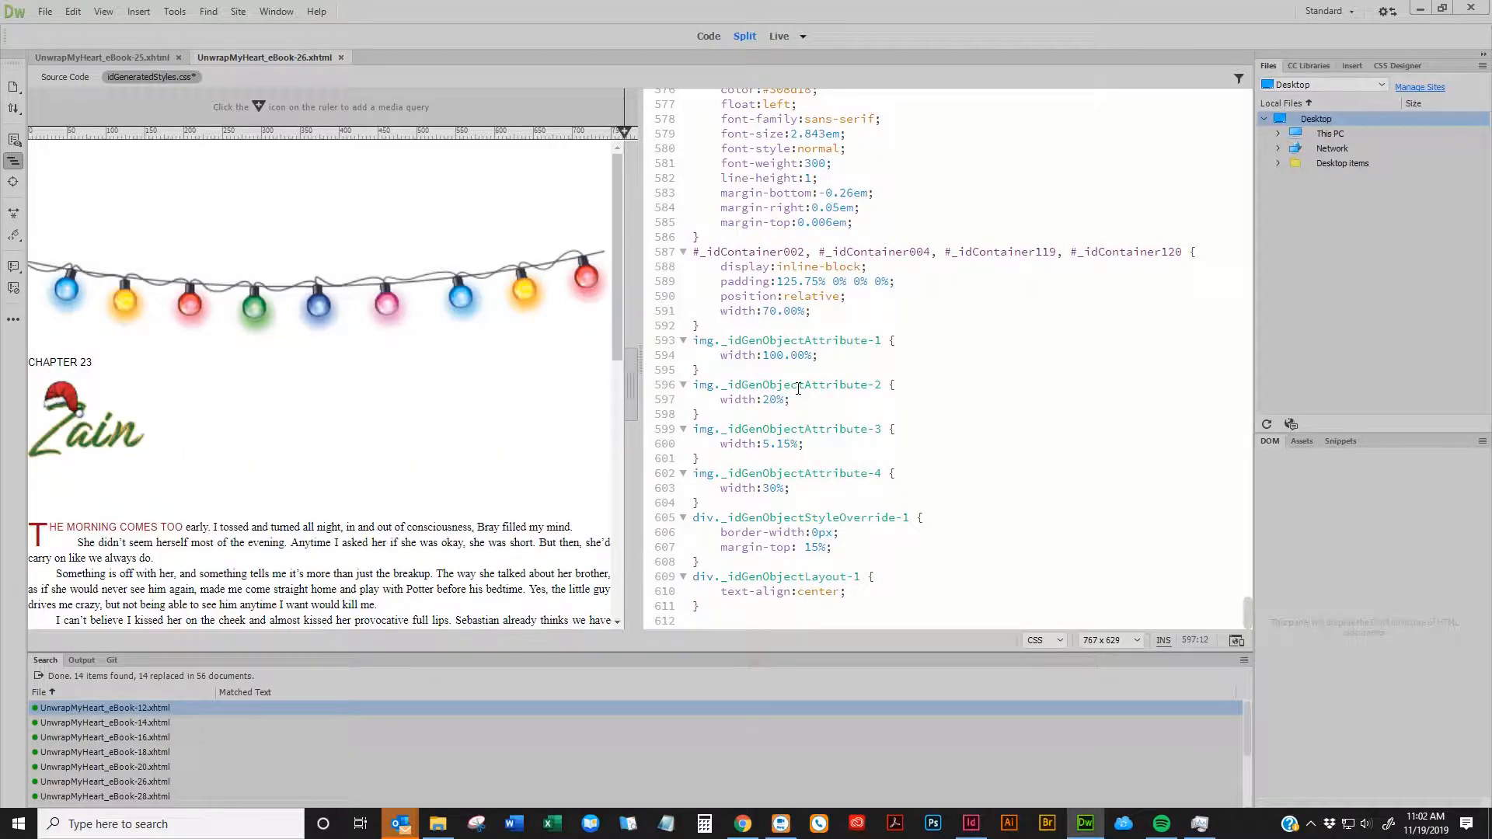
type("3")
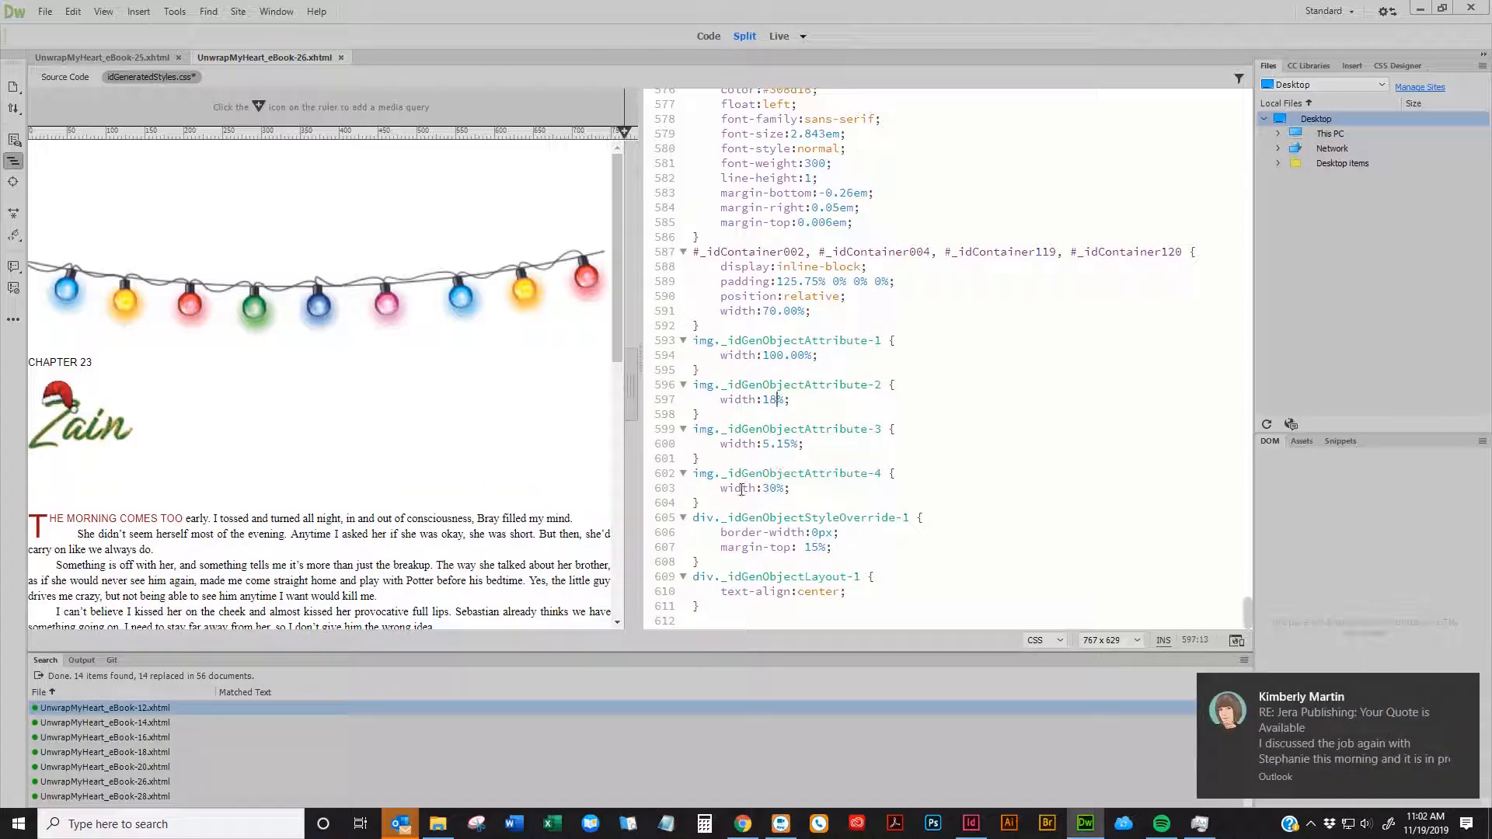
left_click(131, 427)
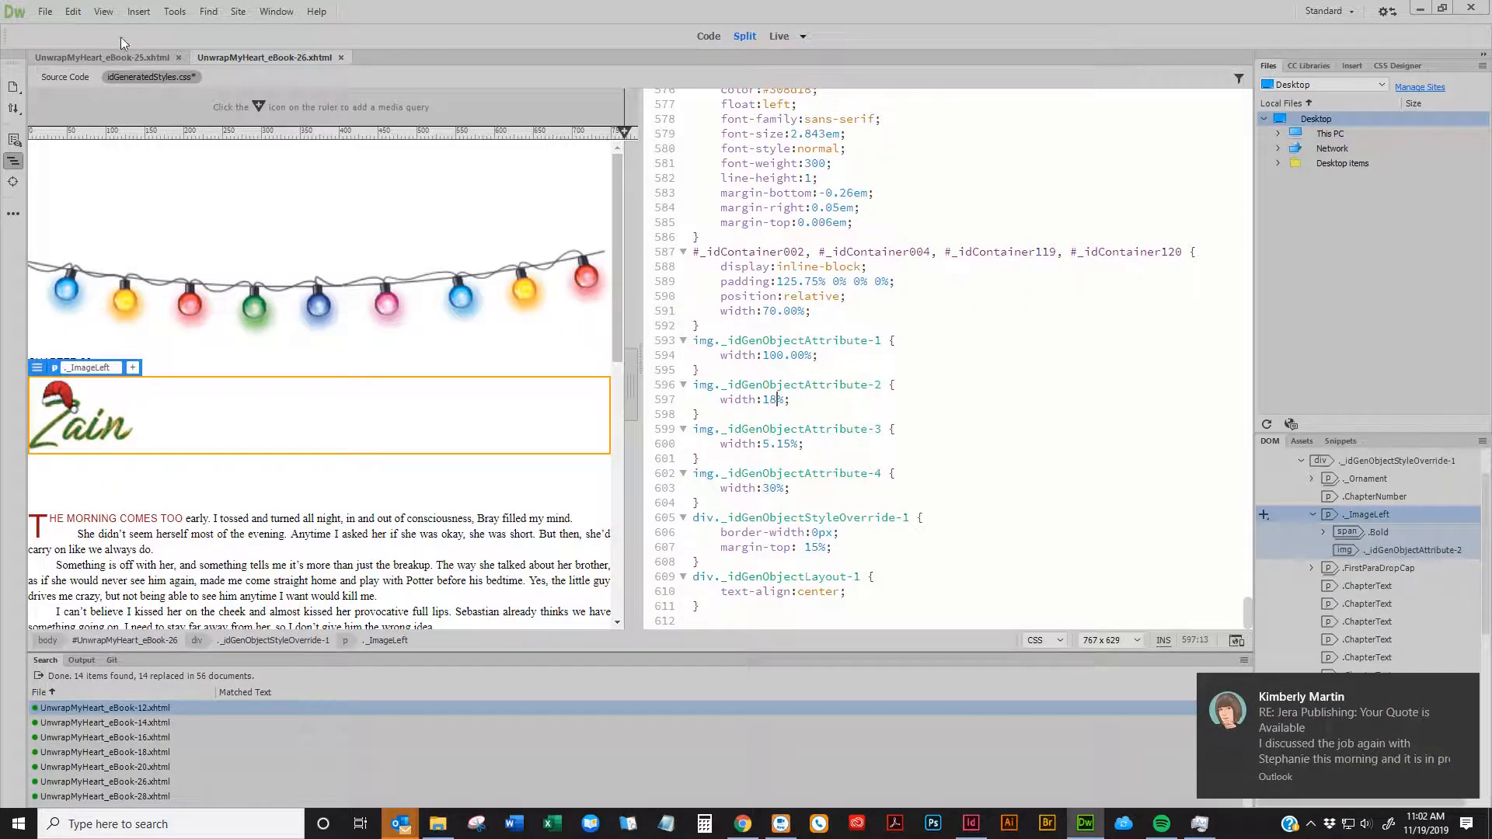
left_click(118, 60)
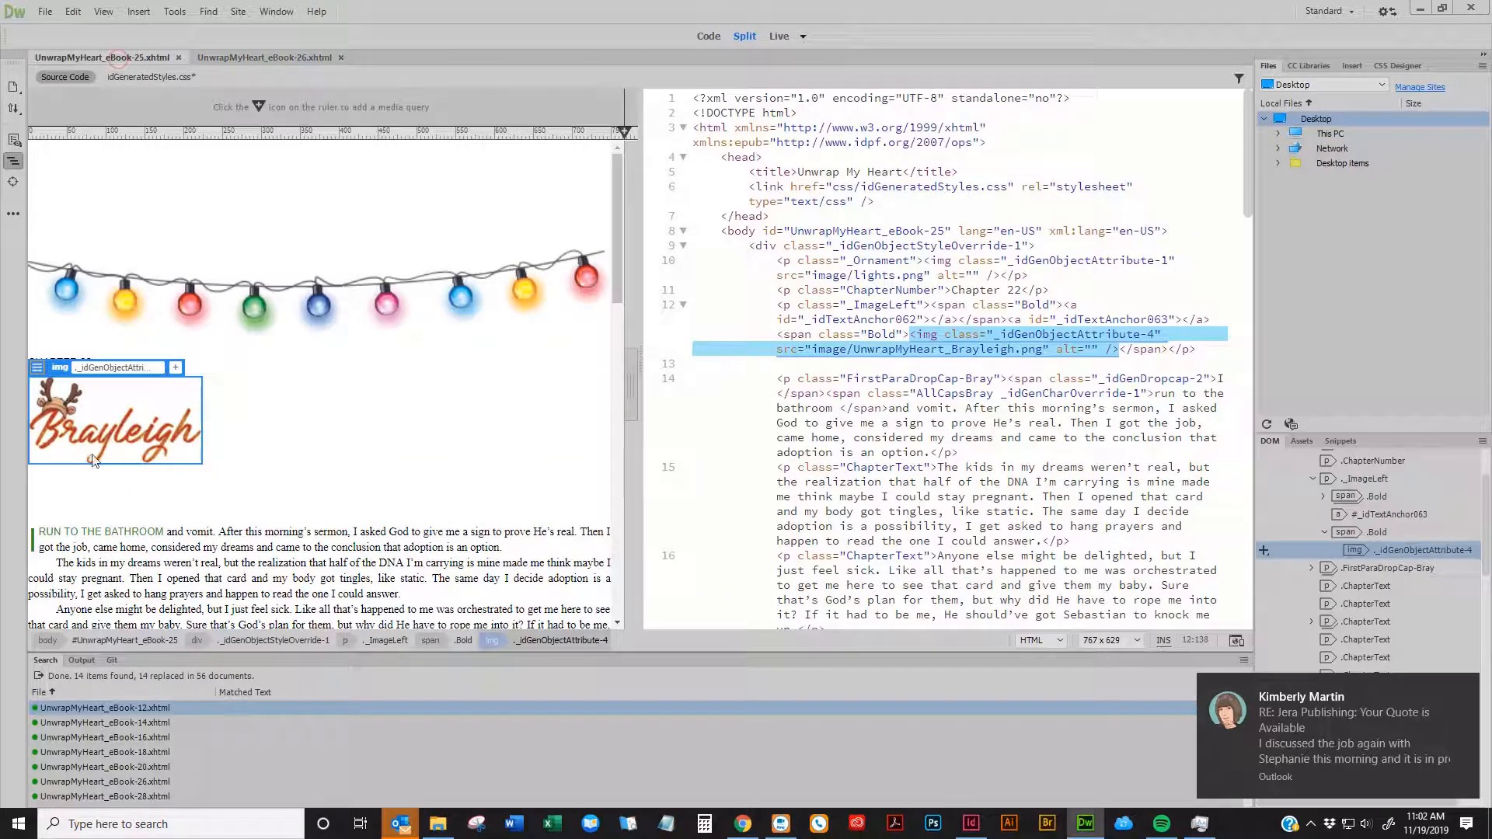
left_click(246, 58)
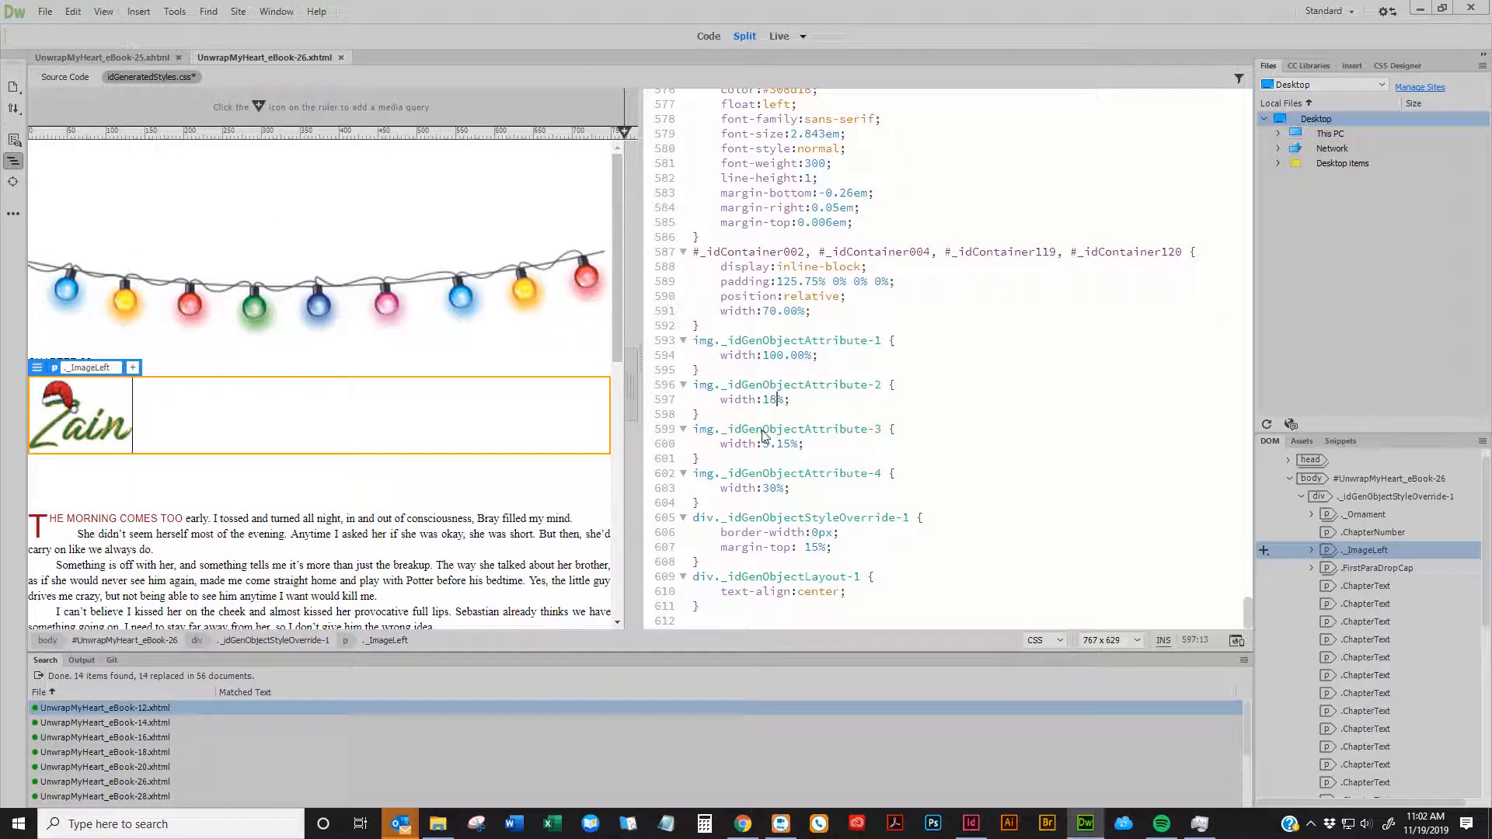
Set the width of img._idGenObjectAttribute-2 to 16% and compare the Zain and Brayleigh titles again
key("Left")
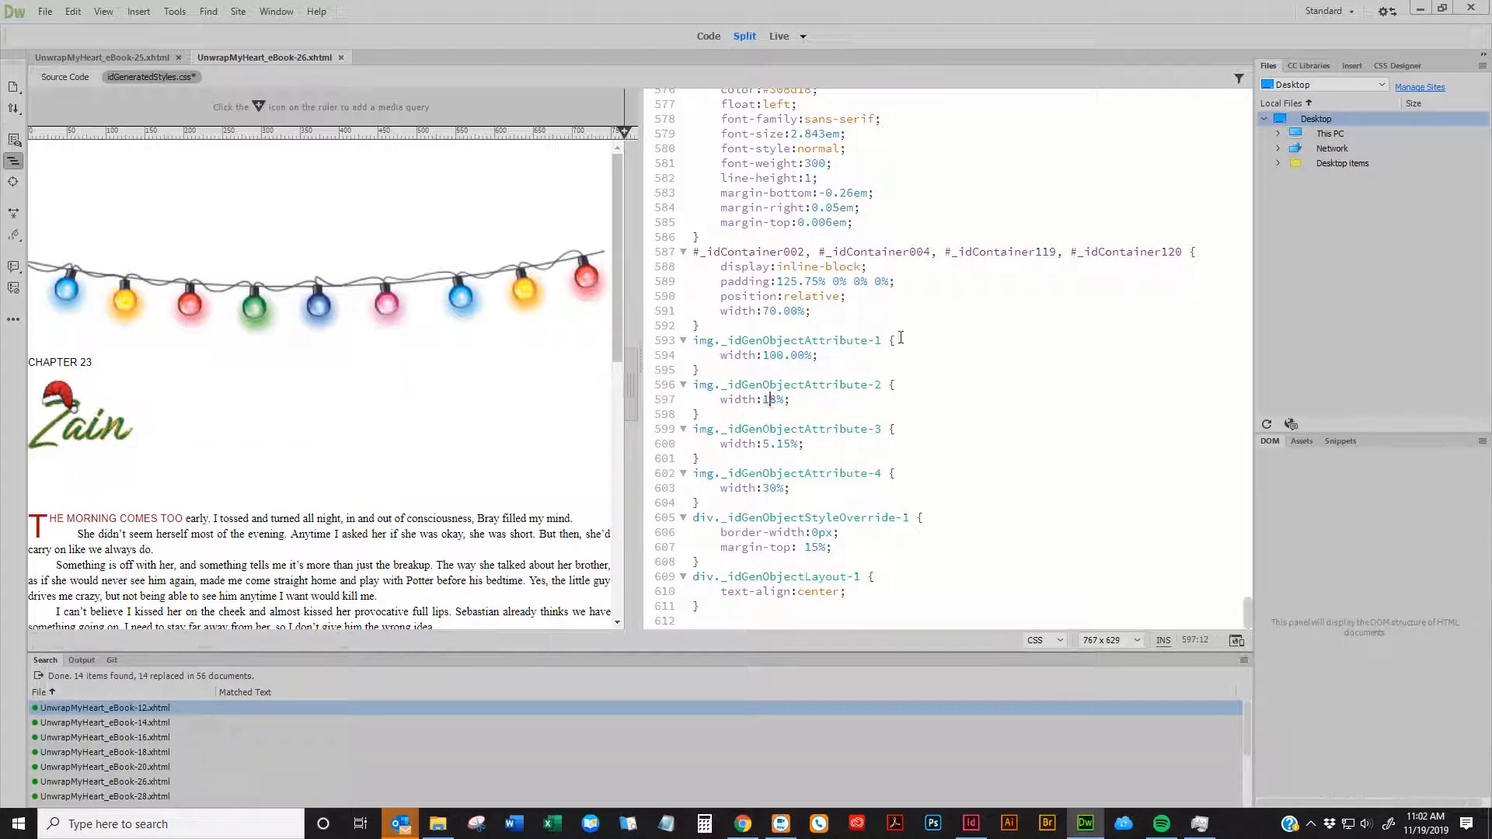
key("Delete")
type("6")
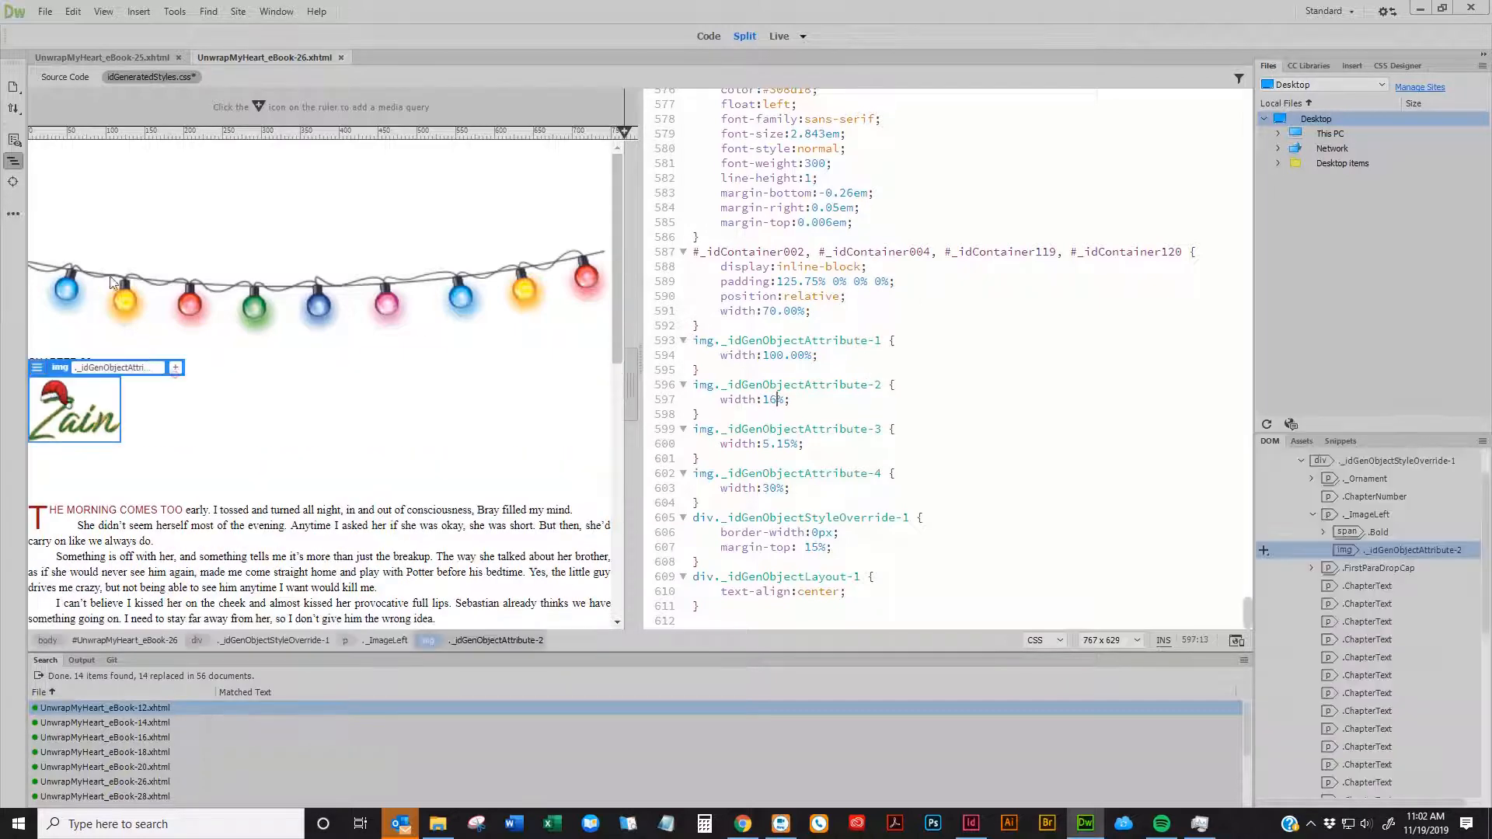
left_click(106, 59)
left_click(244, 56)
left_click(115, 58)
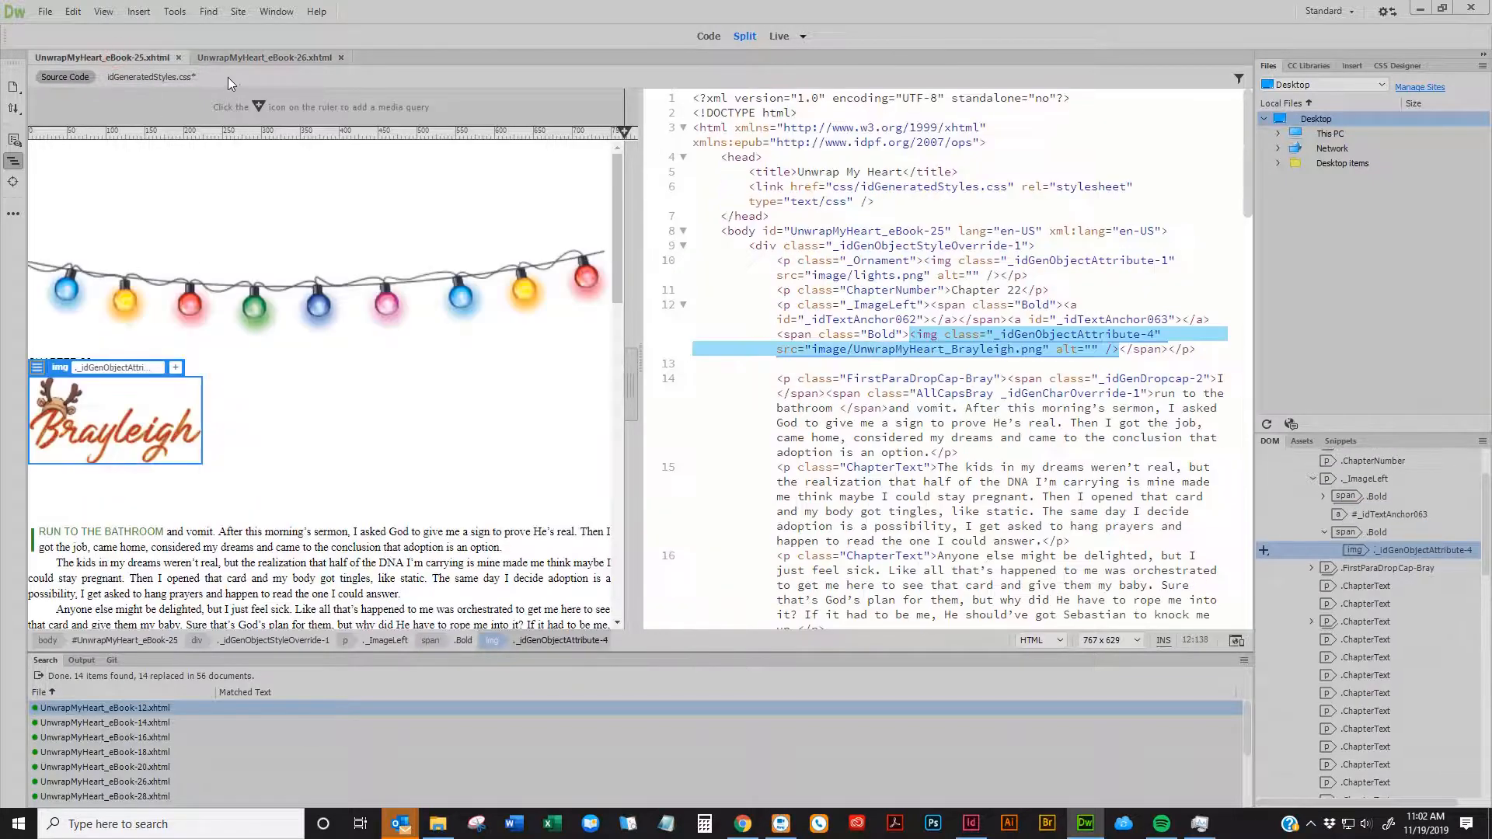
left_click(235, 58)
left_click(876, 420)
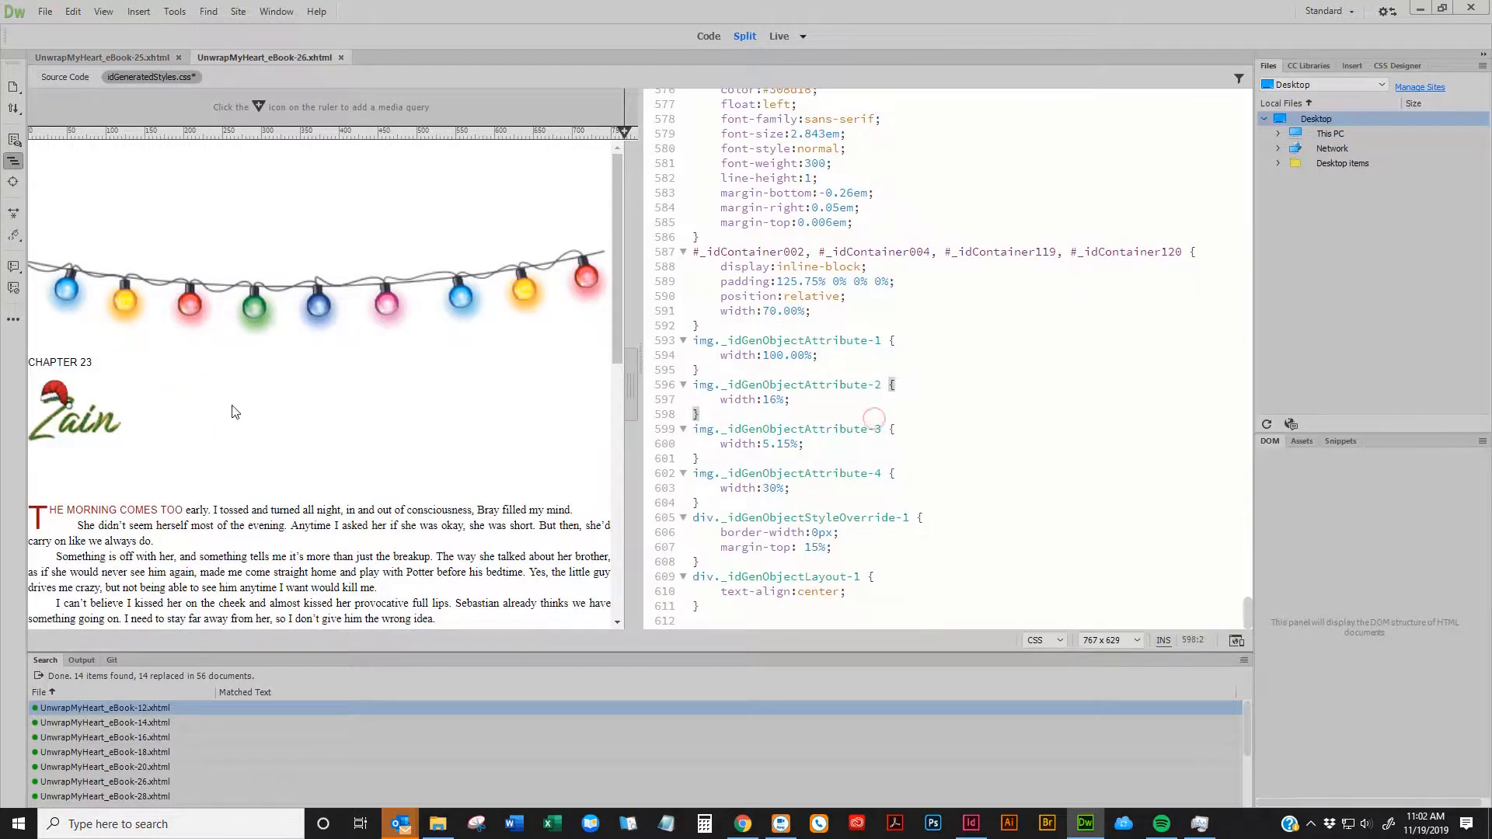
Check the Chapter 23 preview to its end, close UnwrapMyHeart_eBook-26, and look through the Chapter 22 preview
scroll(236, 412, "down", 10)
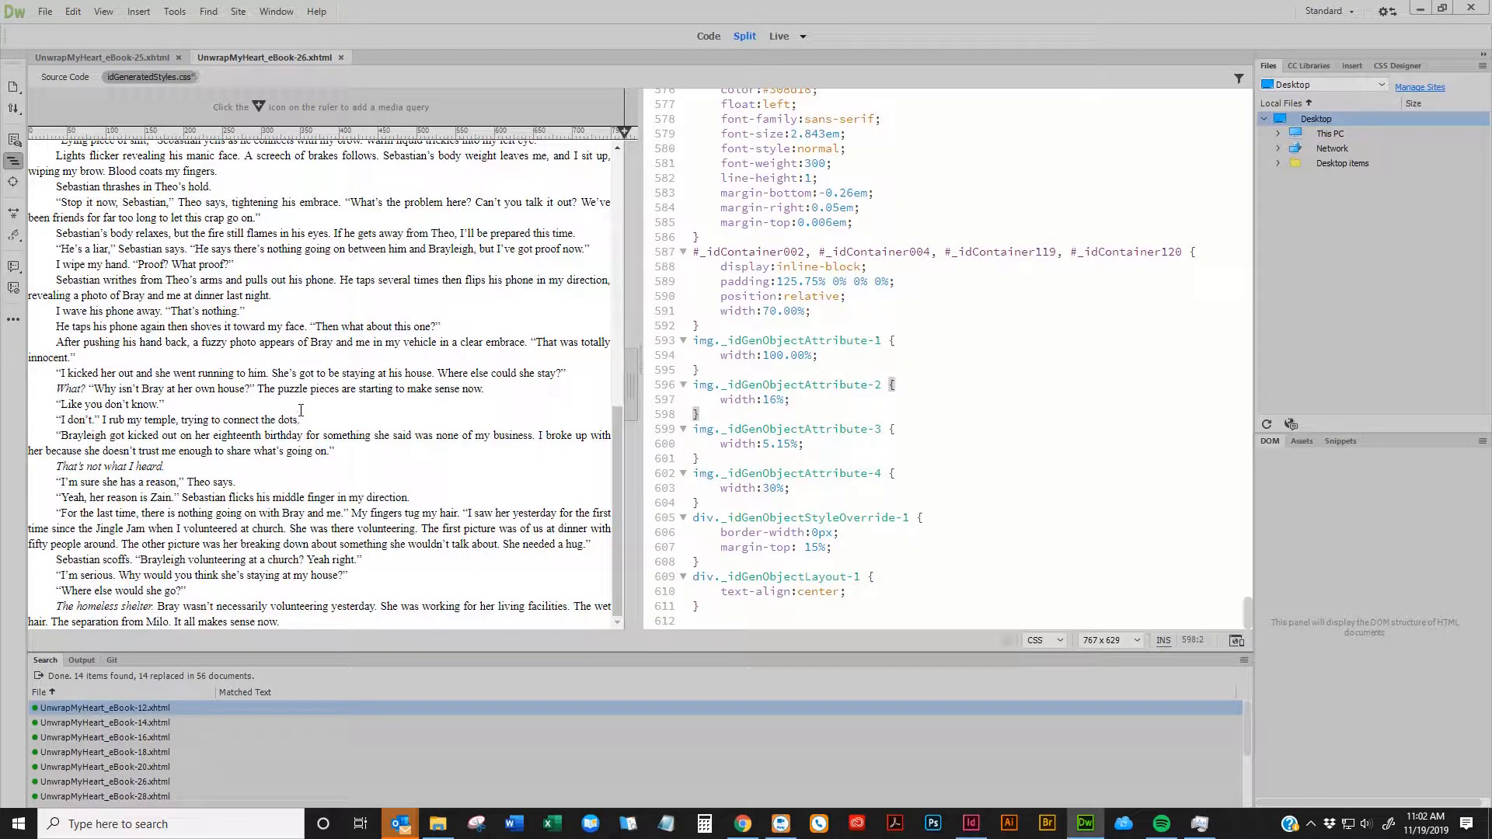
key("ctrl+w")
scroll(289, 440, "down", 10)
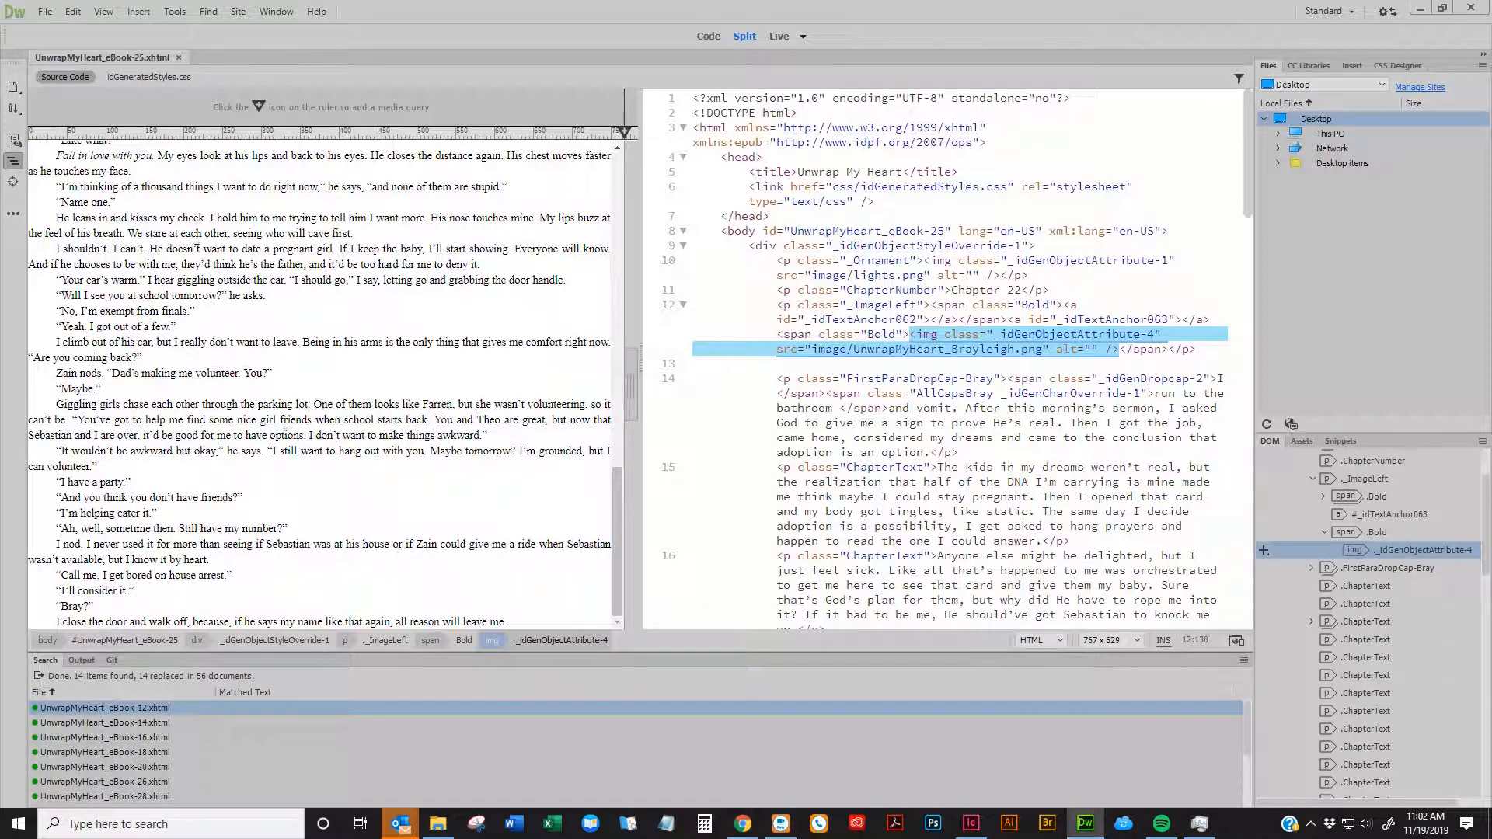
Close UnwrapMyHeart_eBook-25.xhtml and return to the book's ePUB OEBPS folder in File Explorer
key("ctrl+w")
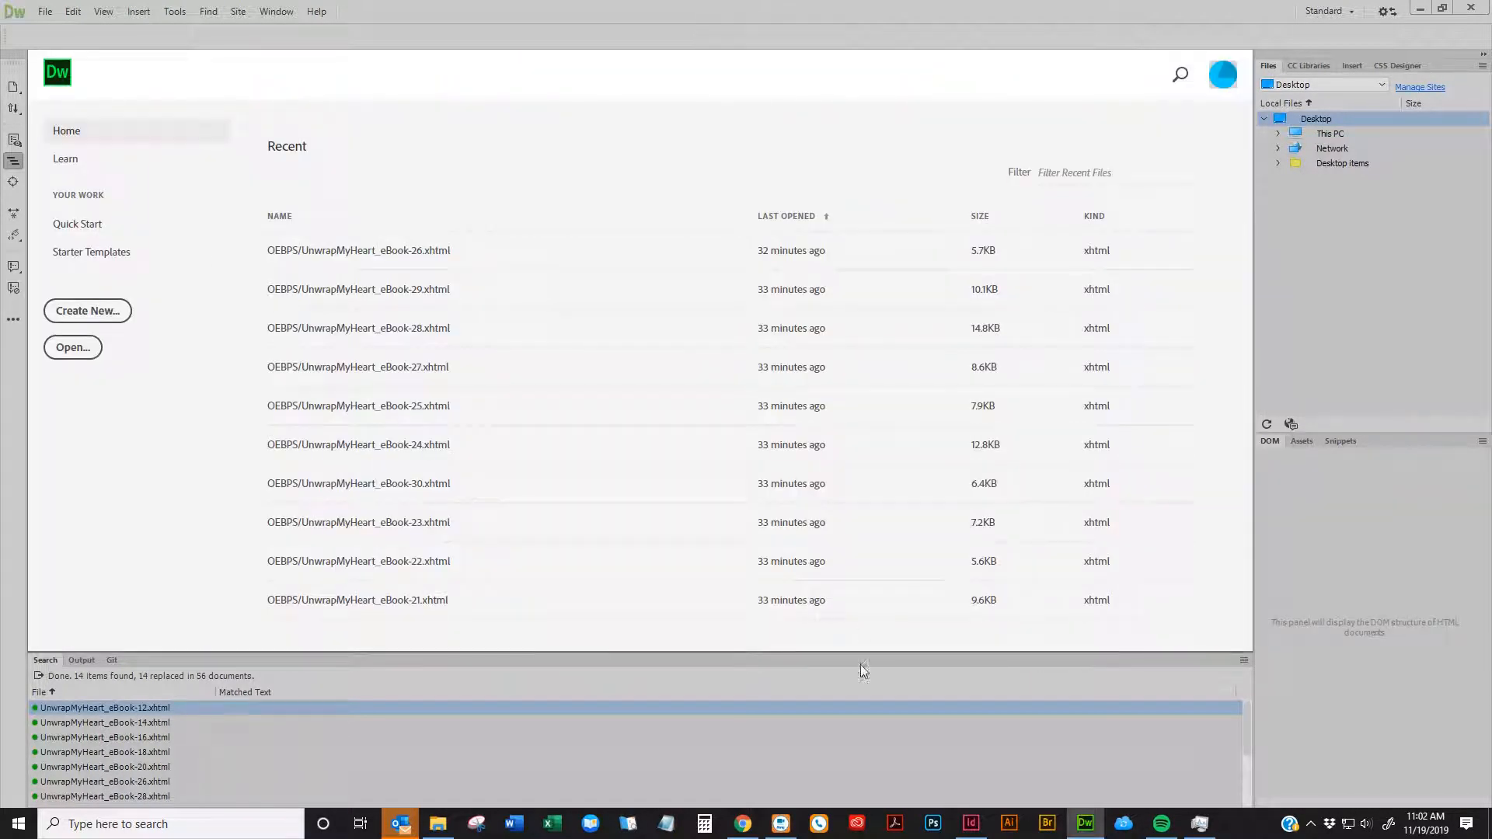
left_click(438, 824)
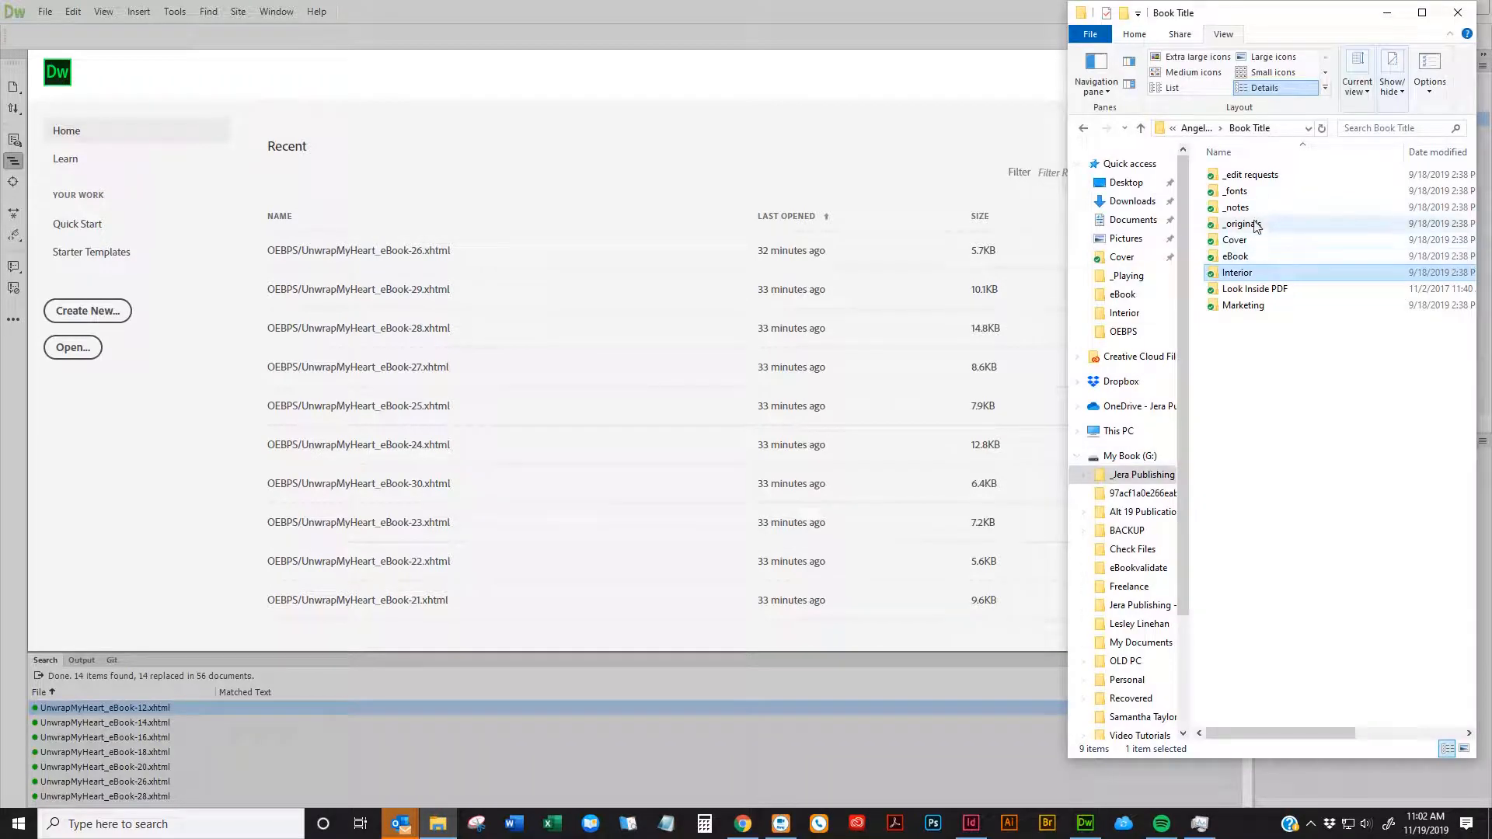
left_click(1084, 130)
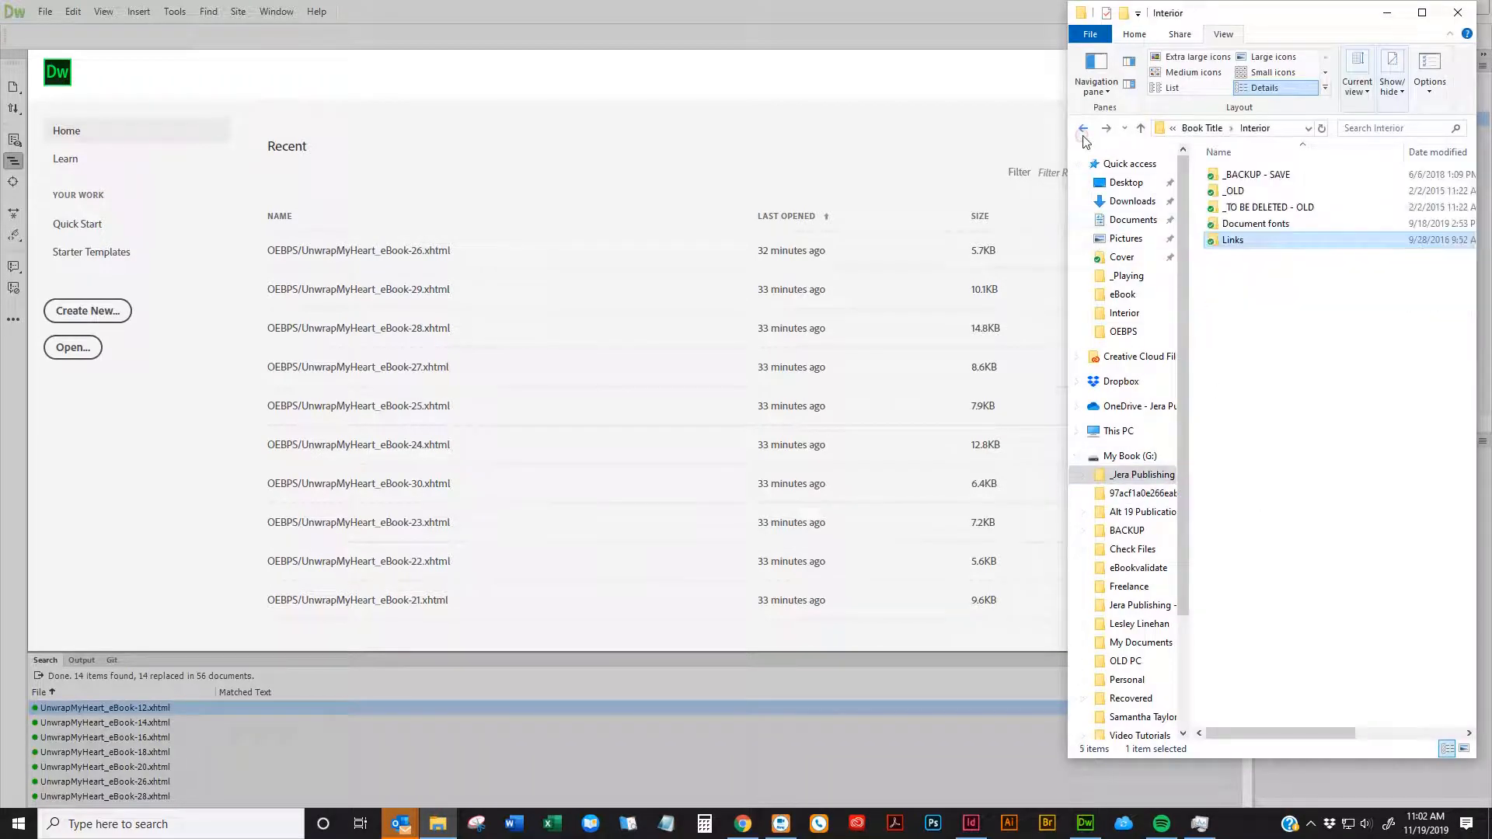
left_click(1084, 130)
left_click(1084, 130)
left_click(1084, 130)
left_click(1084, 130)
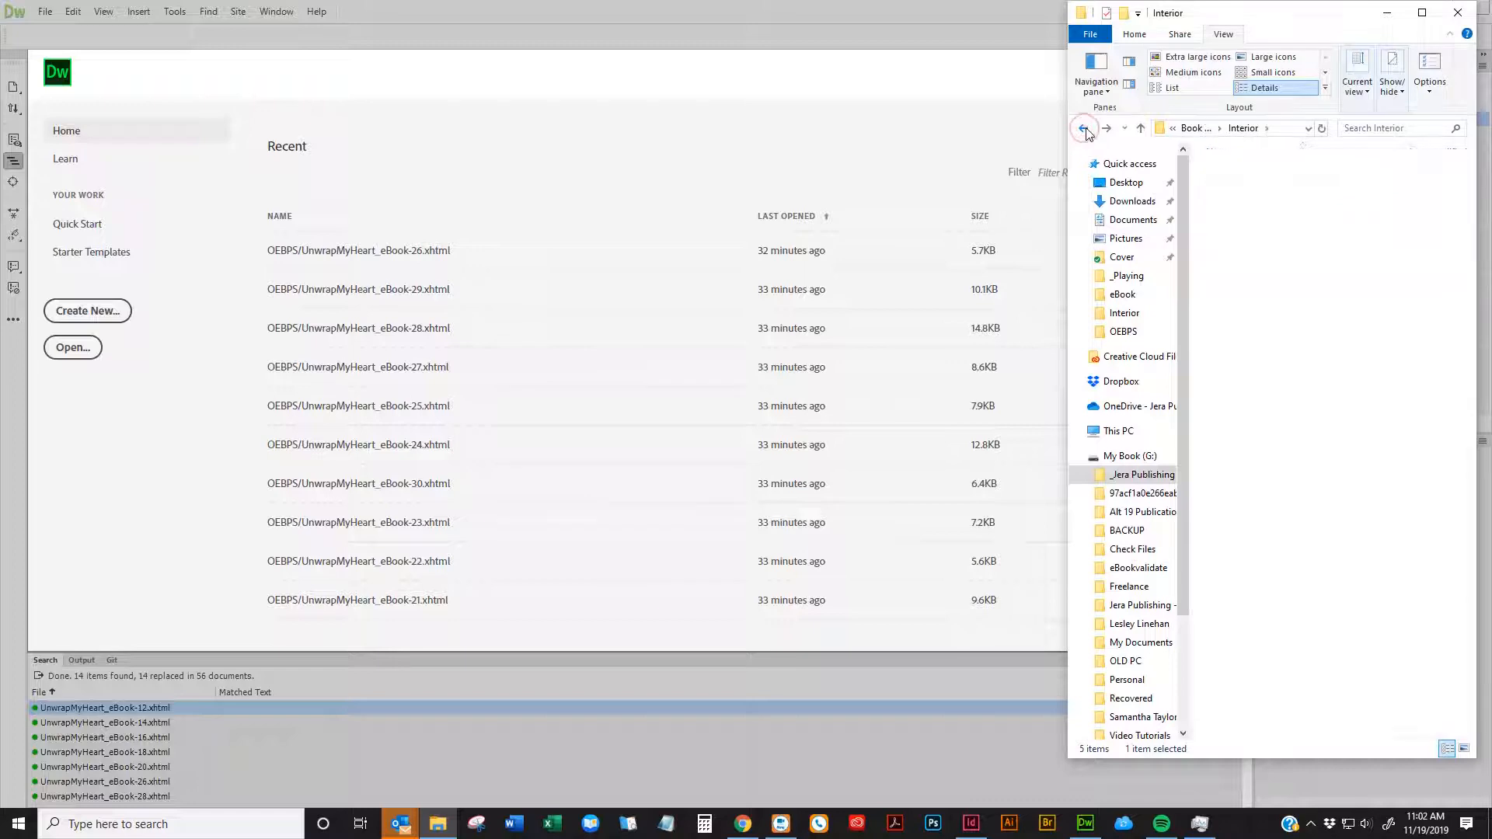
left_click(1084, 130)
left_click(1084, 130)
left_click(1084, 130)
left_click(1084, 130)
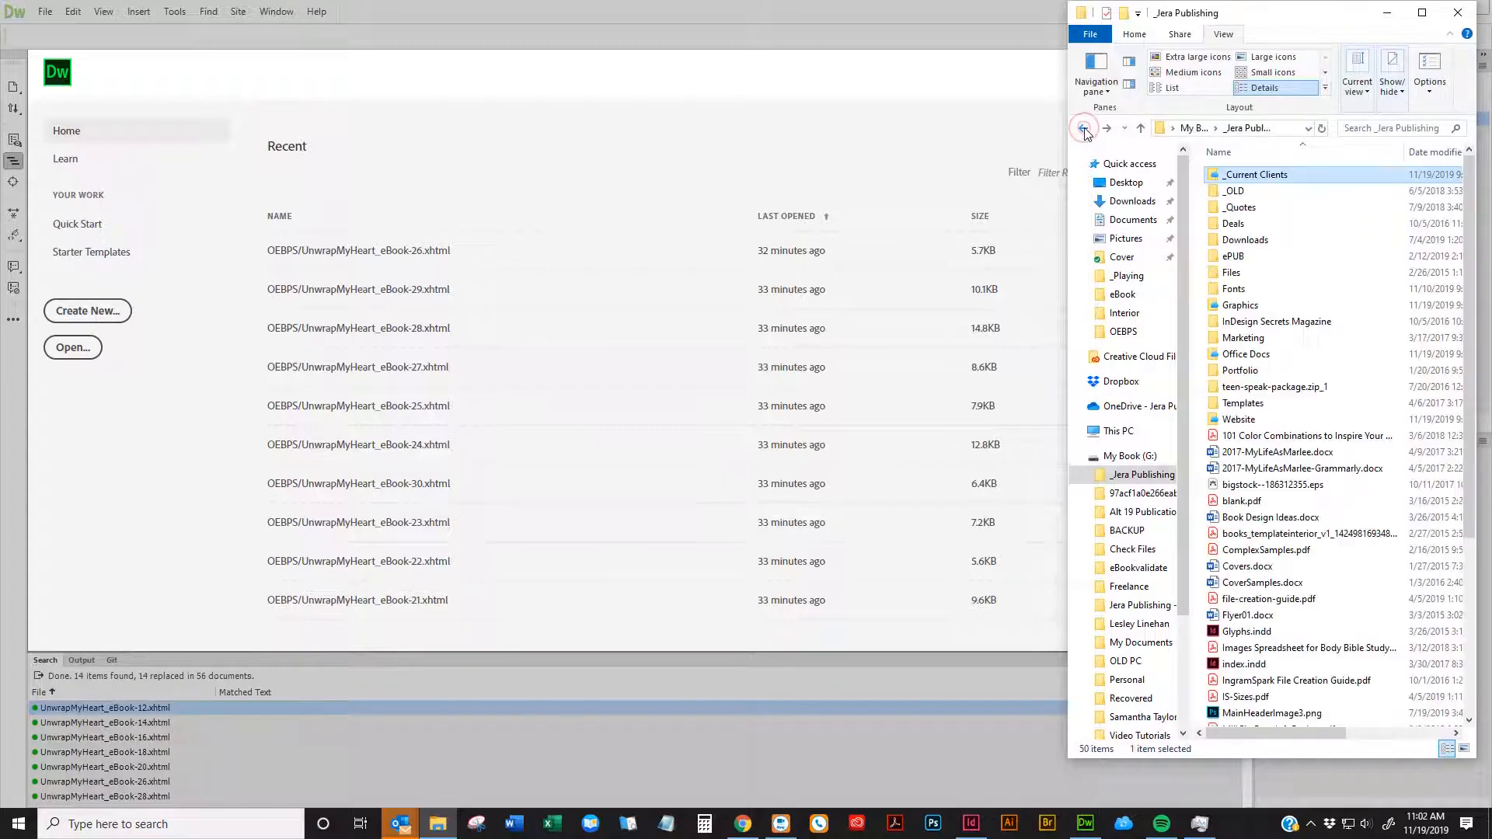
left_click(1084, 130)
left_click(1084, 129)
Select UnwrapMyHeart_eBook-31.xhtml through UnwrapMyHeart_eBook-40.xhtml in the OEBPS folder and open them all in Dreamweaver
scroll(1325, 544, "down", 6)
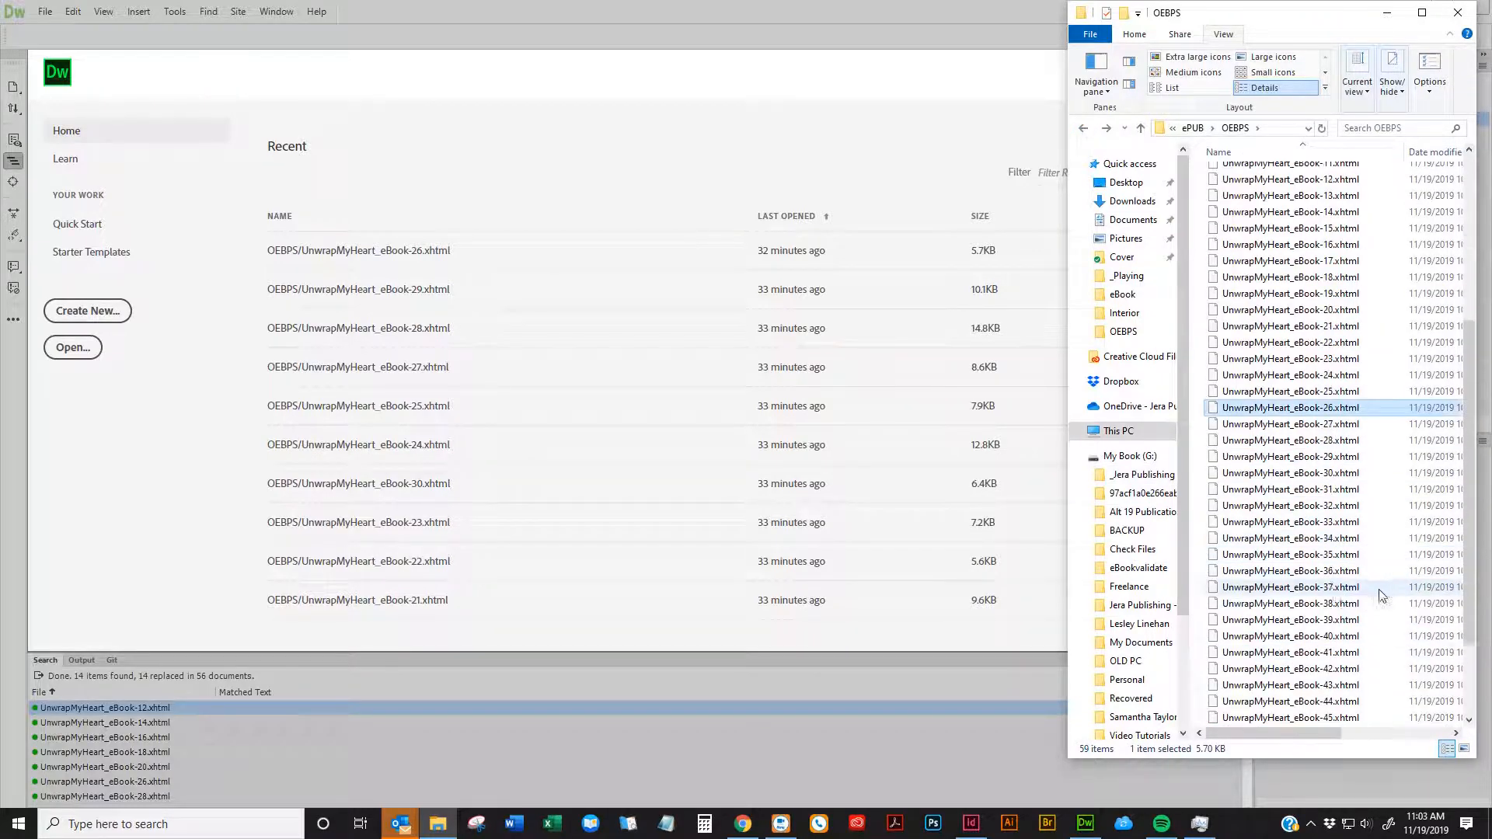
left_click(1330, 474)
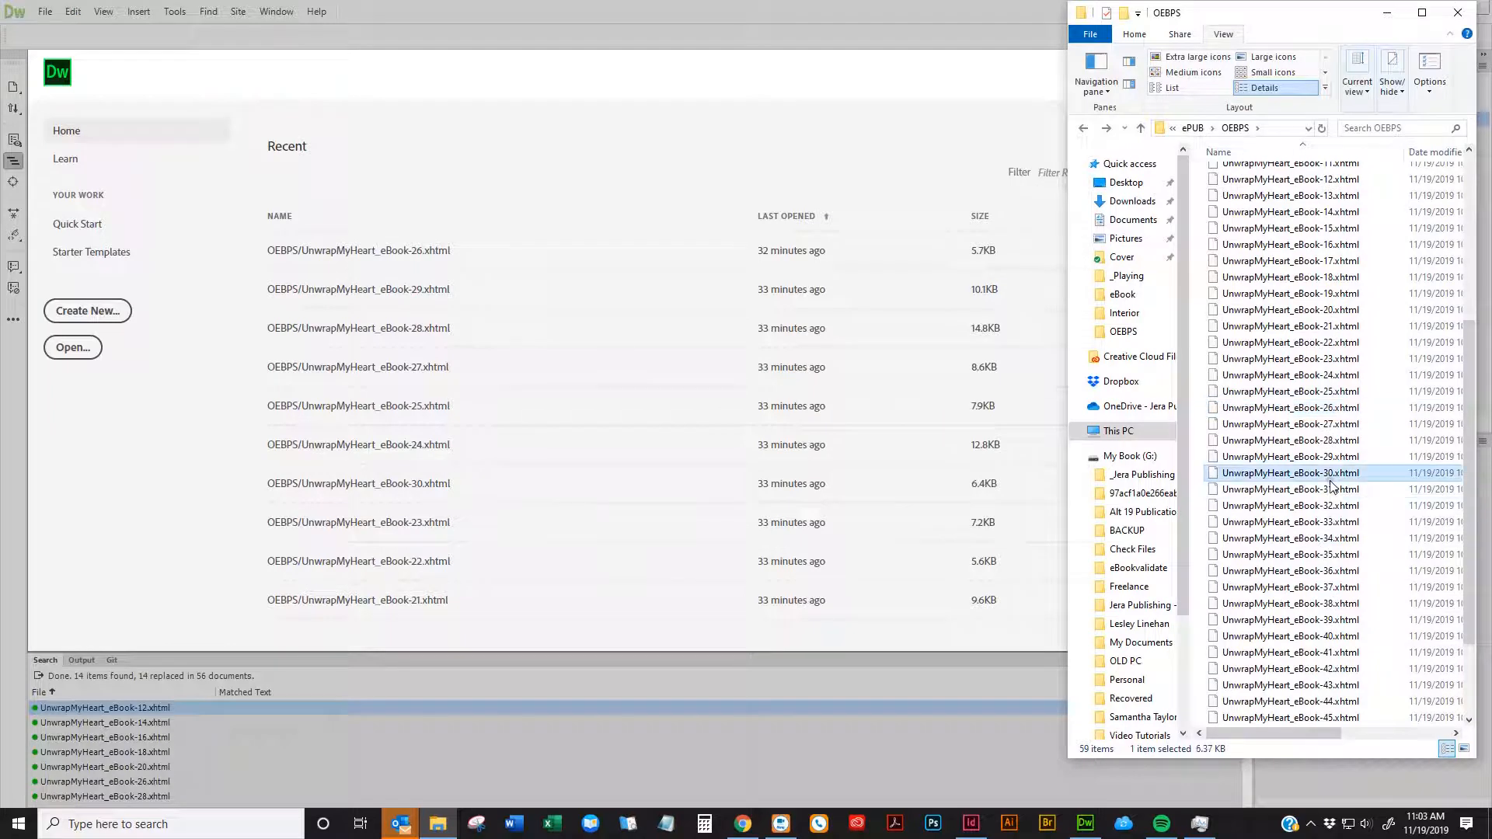
scroll(1336, 501, "down", 2)
left_click(1318, 375)
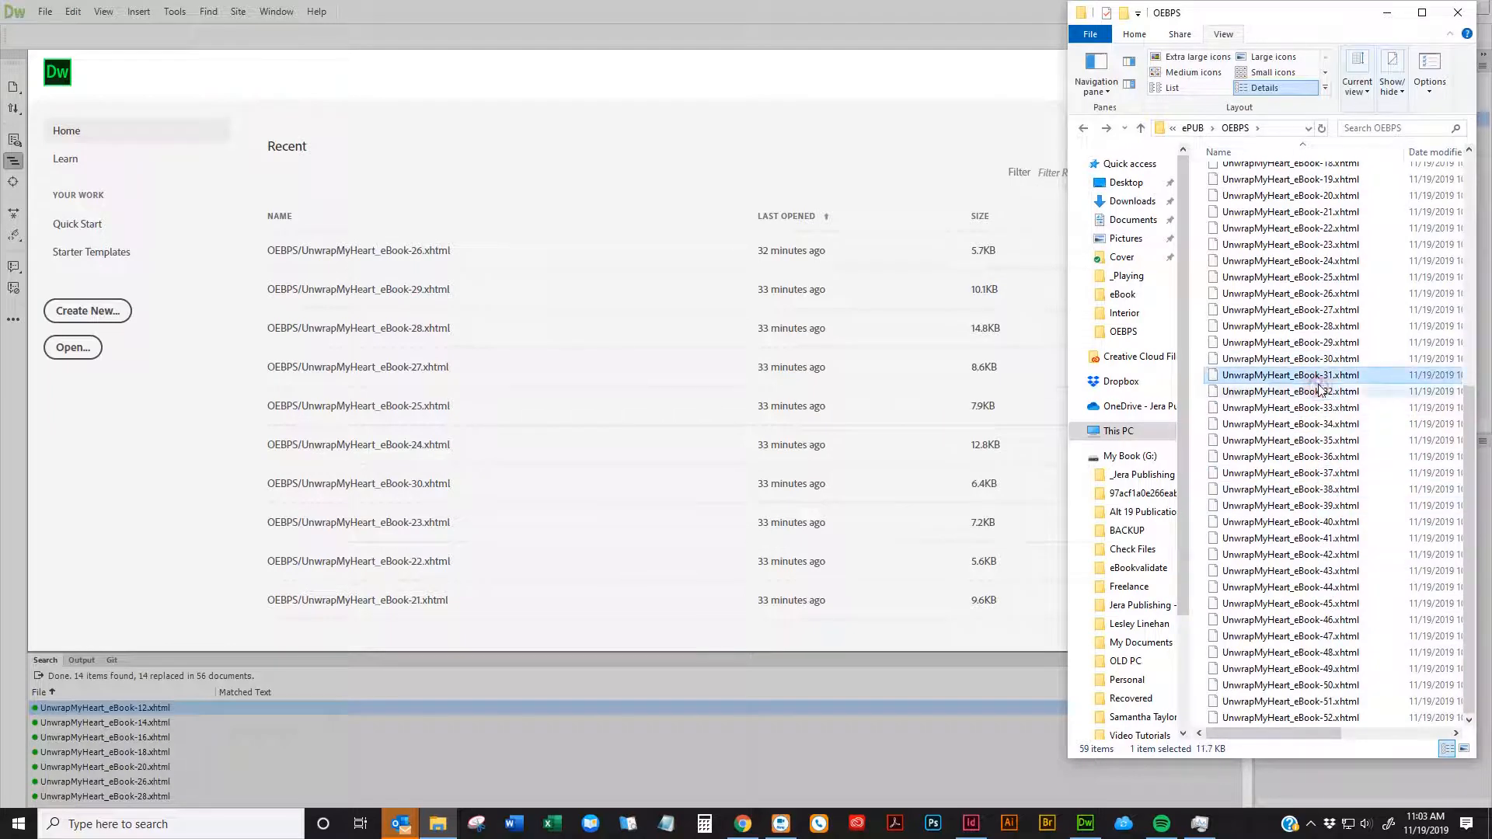
left_click(1334, 524, "shift")
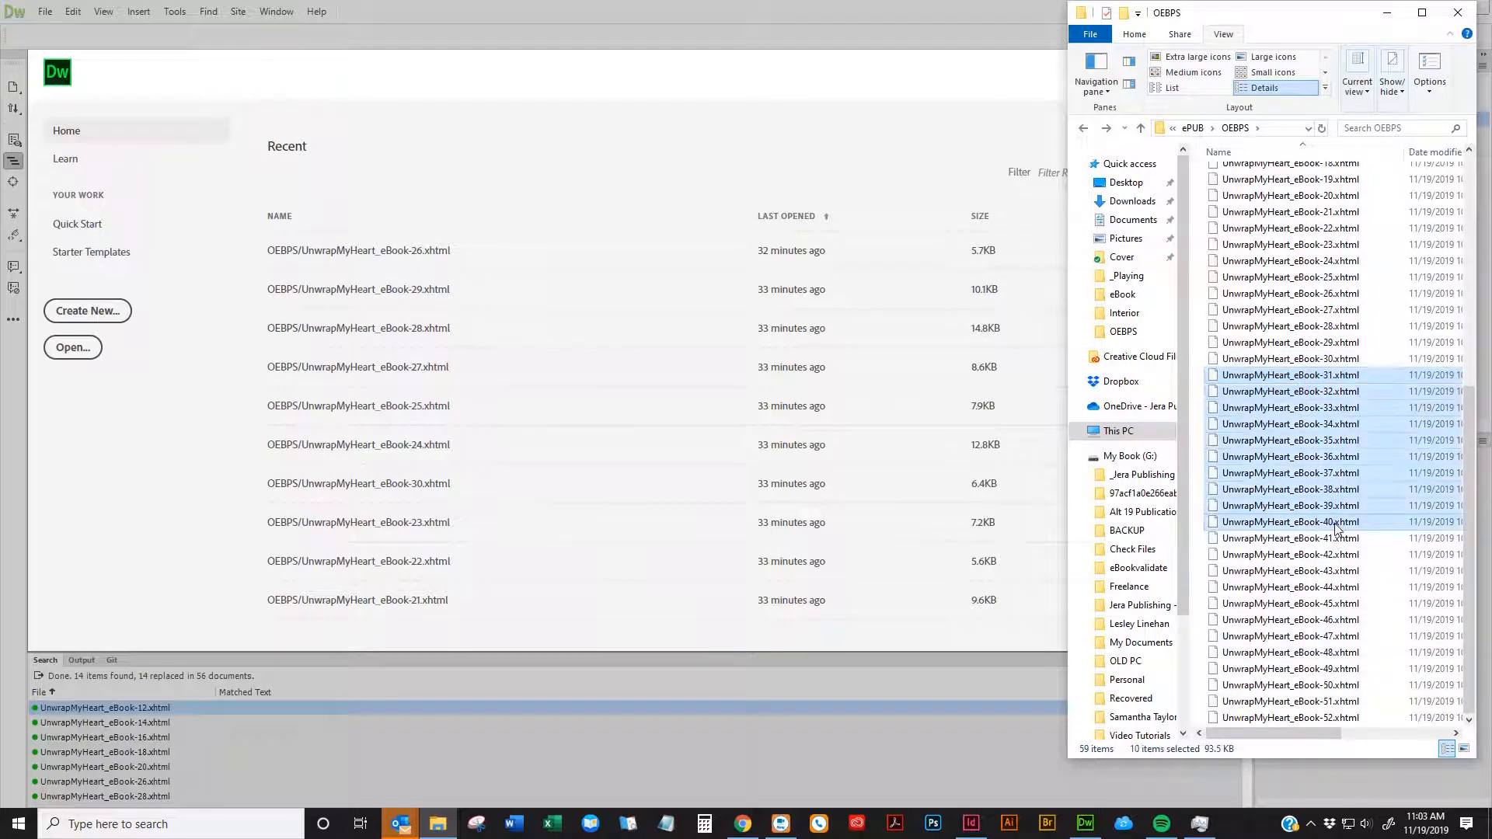
left_click_drag(1346, 378, 509, 33)
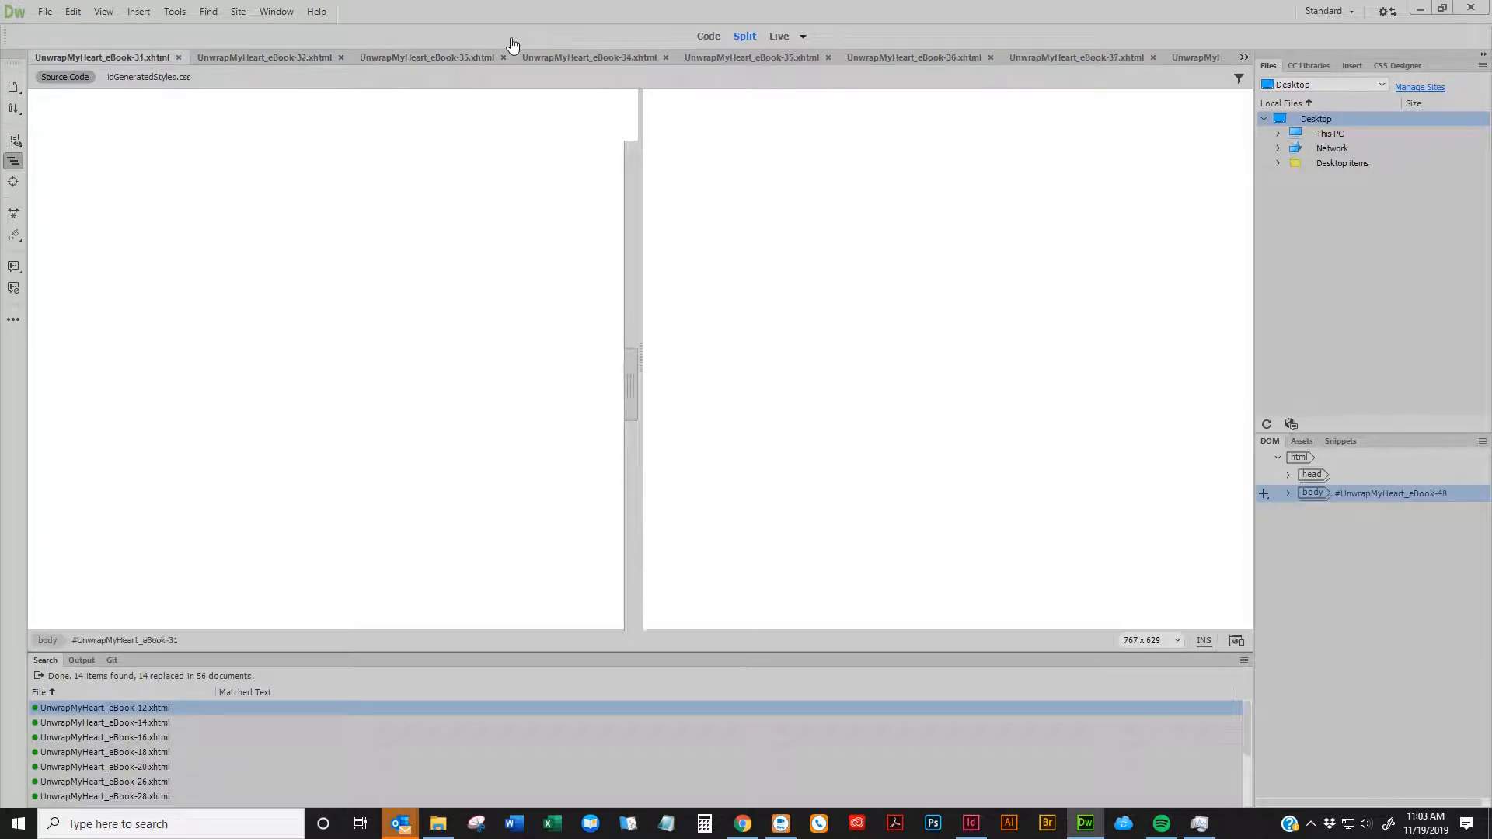
Check the Chapter 28 title image and text in the preview to the end, then close UnwrapMyHeart_eBook-31.xhtml
left_click(483, 433)
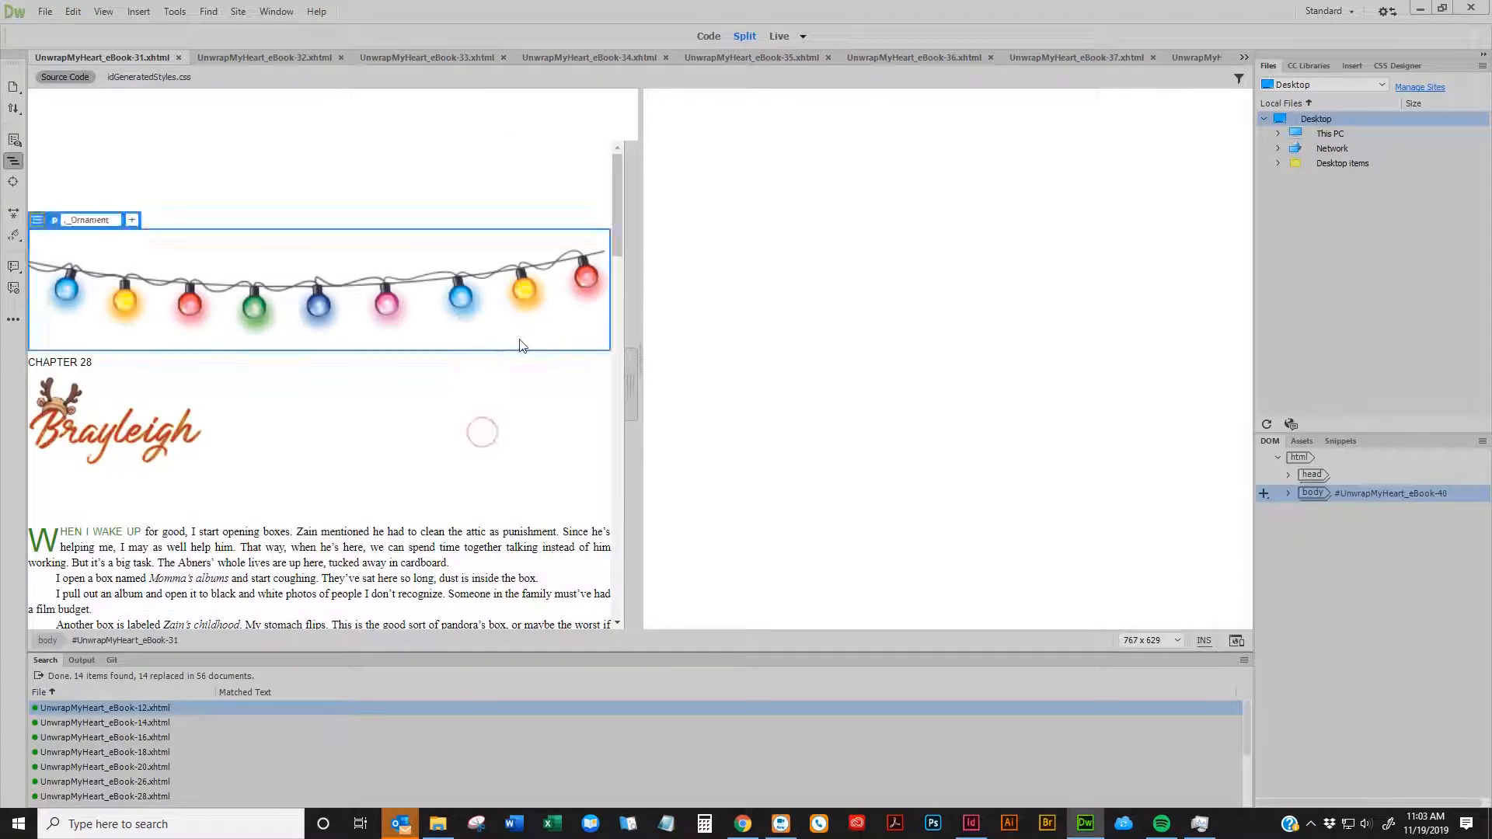
scroll(319, 485, "down", 3)
scroll(317, 486, "down", 15)
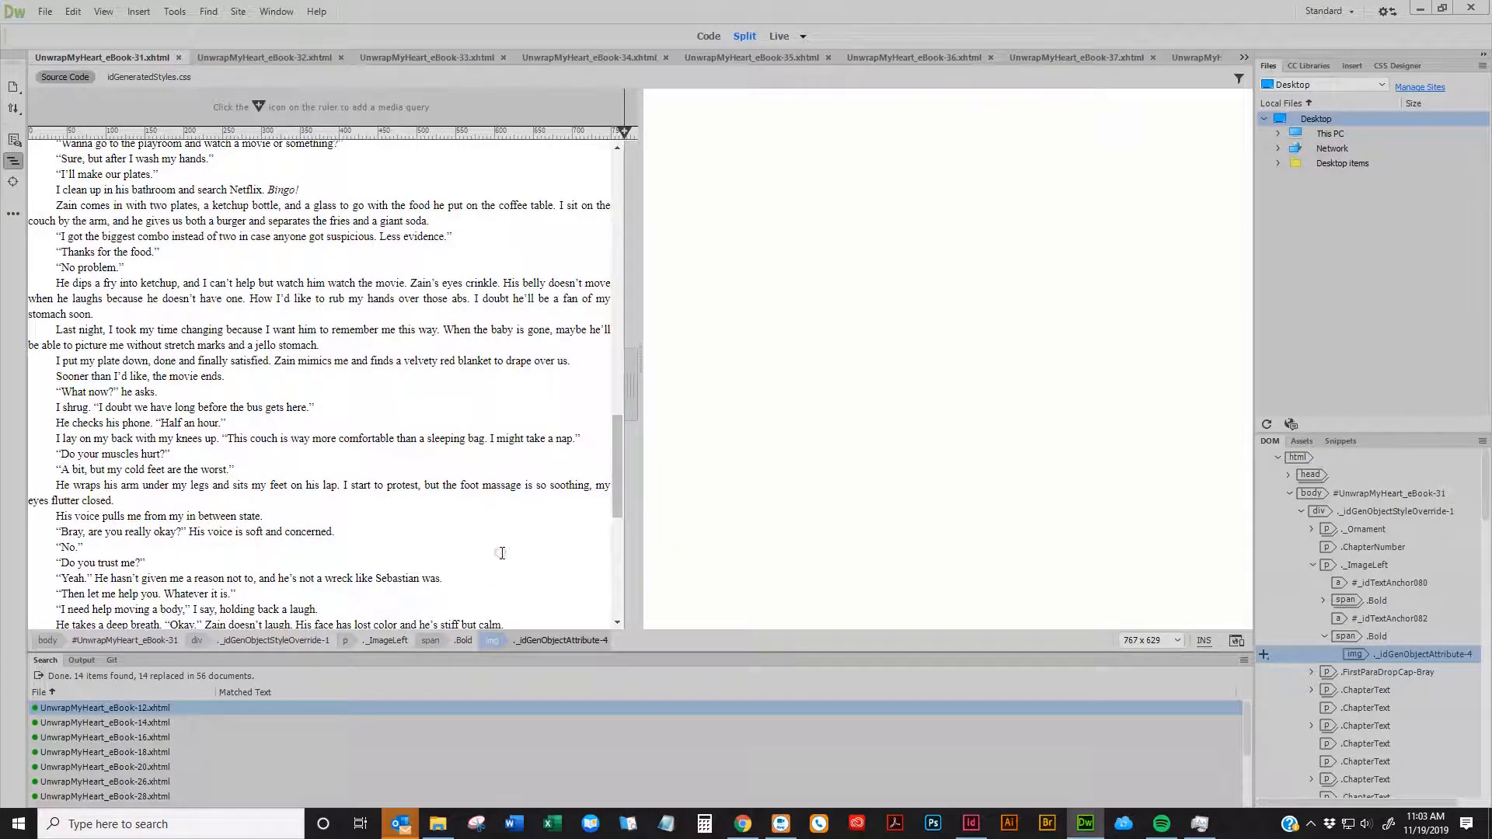
scroll(501, 553, "down", 10)
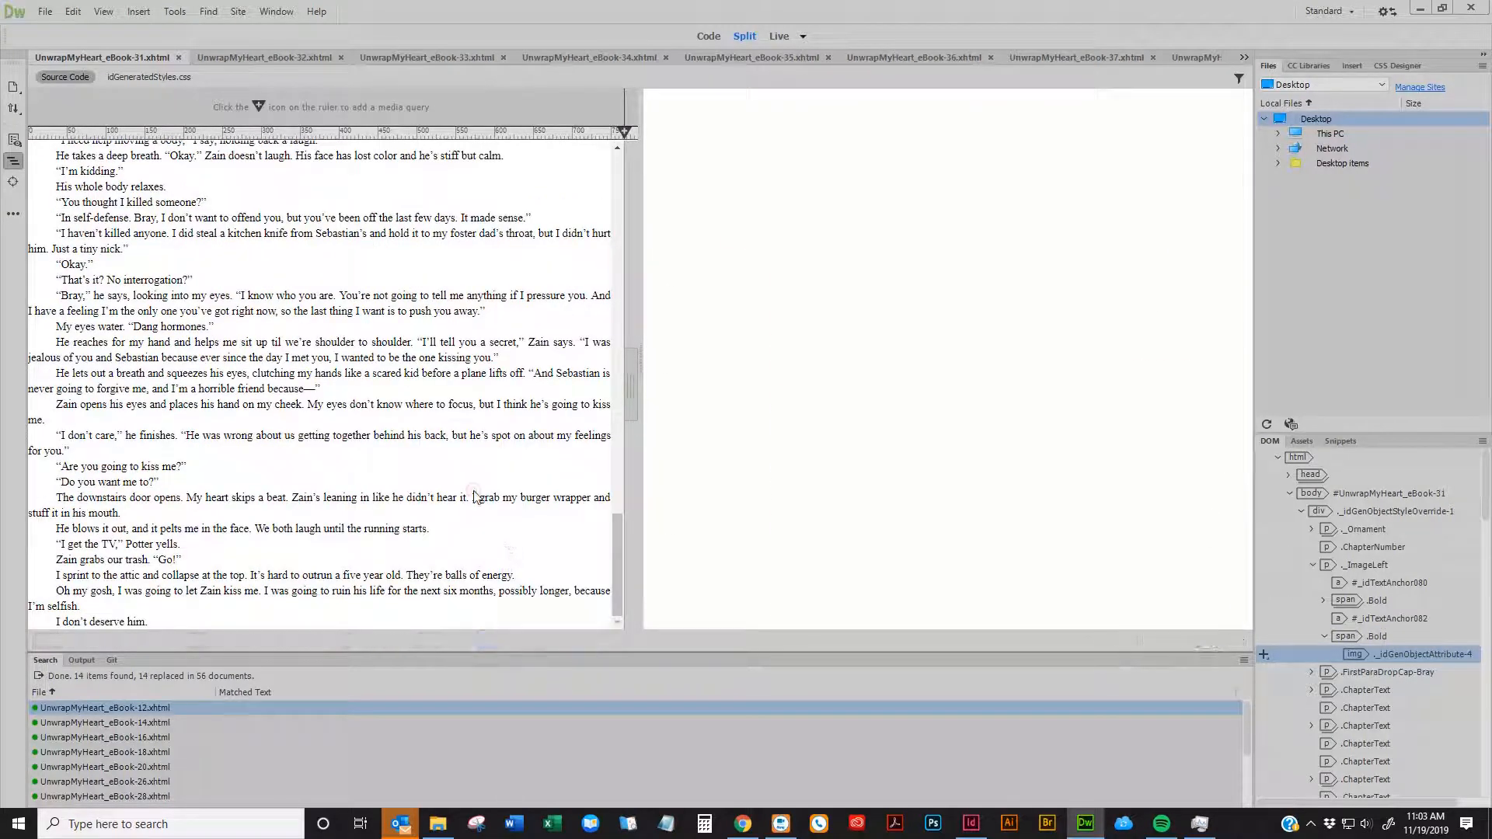
left_click(474, 472)
scroll(481, 553, "down", 1)
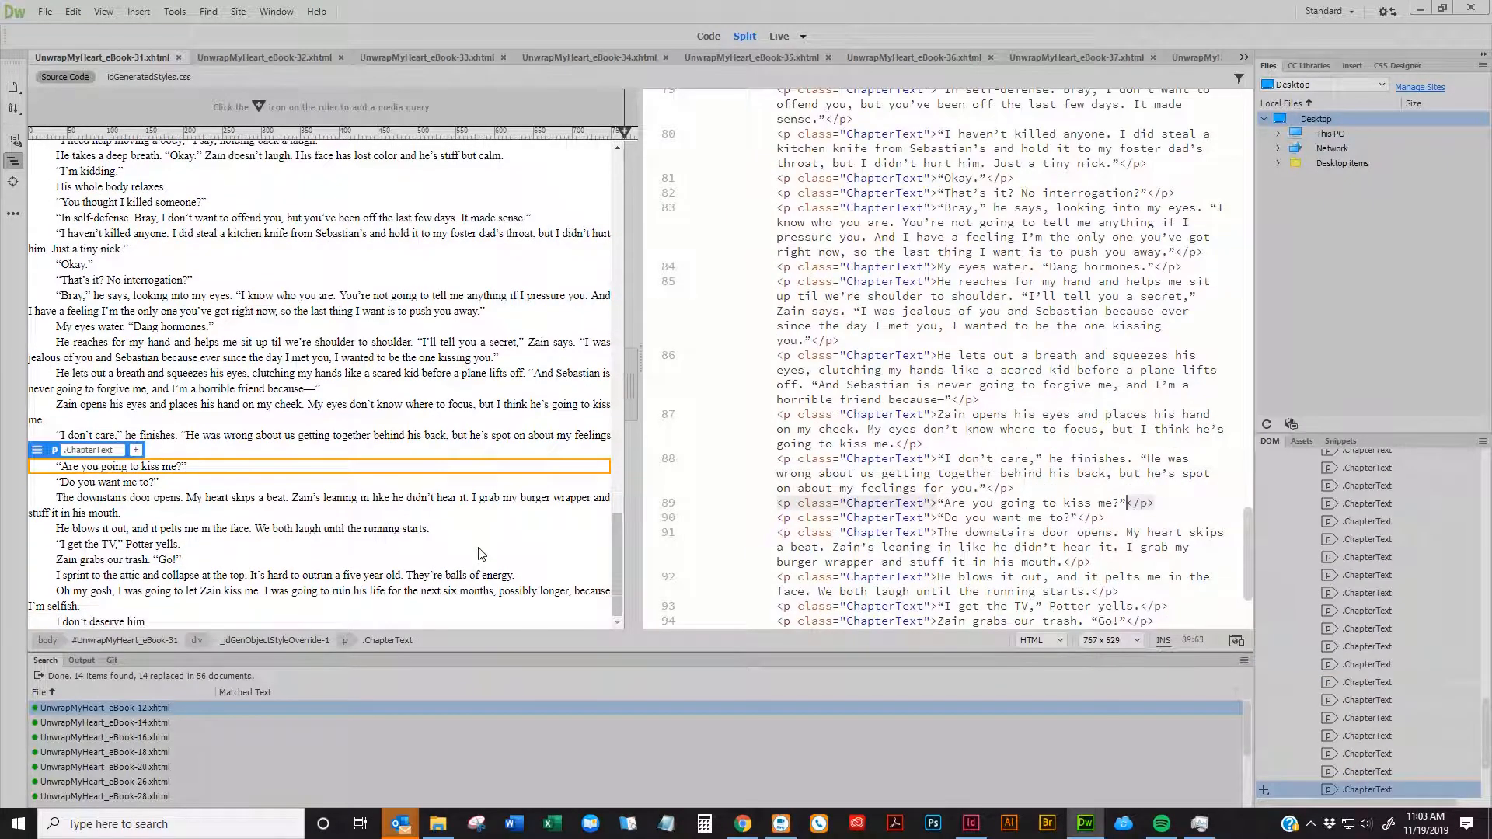
key("ctrl+w")
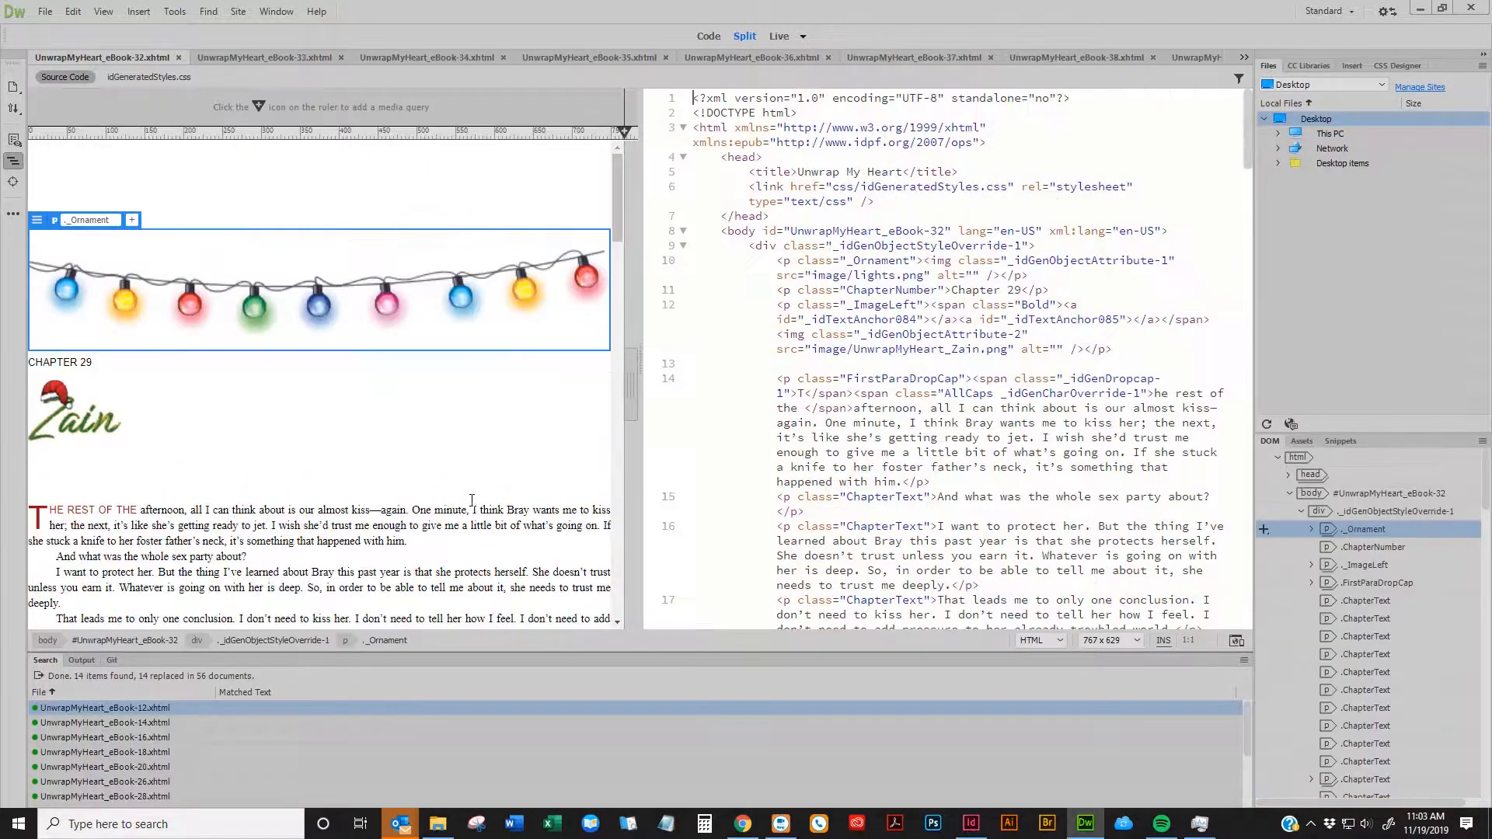
Look through the Chapter 29 preview to its end and close UnwrapMyHeart_eBook-32.xhtml
scroll(471, 505, "down", 1)
left_click(469, 504)
scroll(468, 504, "down", 6)
scroll(469, 504, "down", 15)
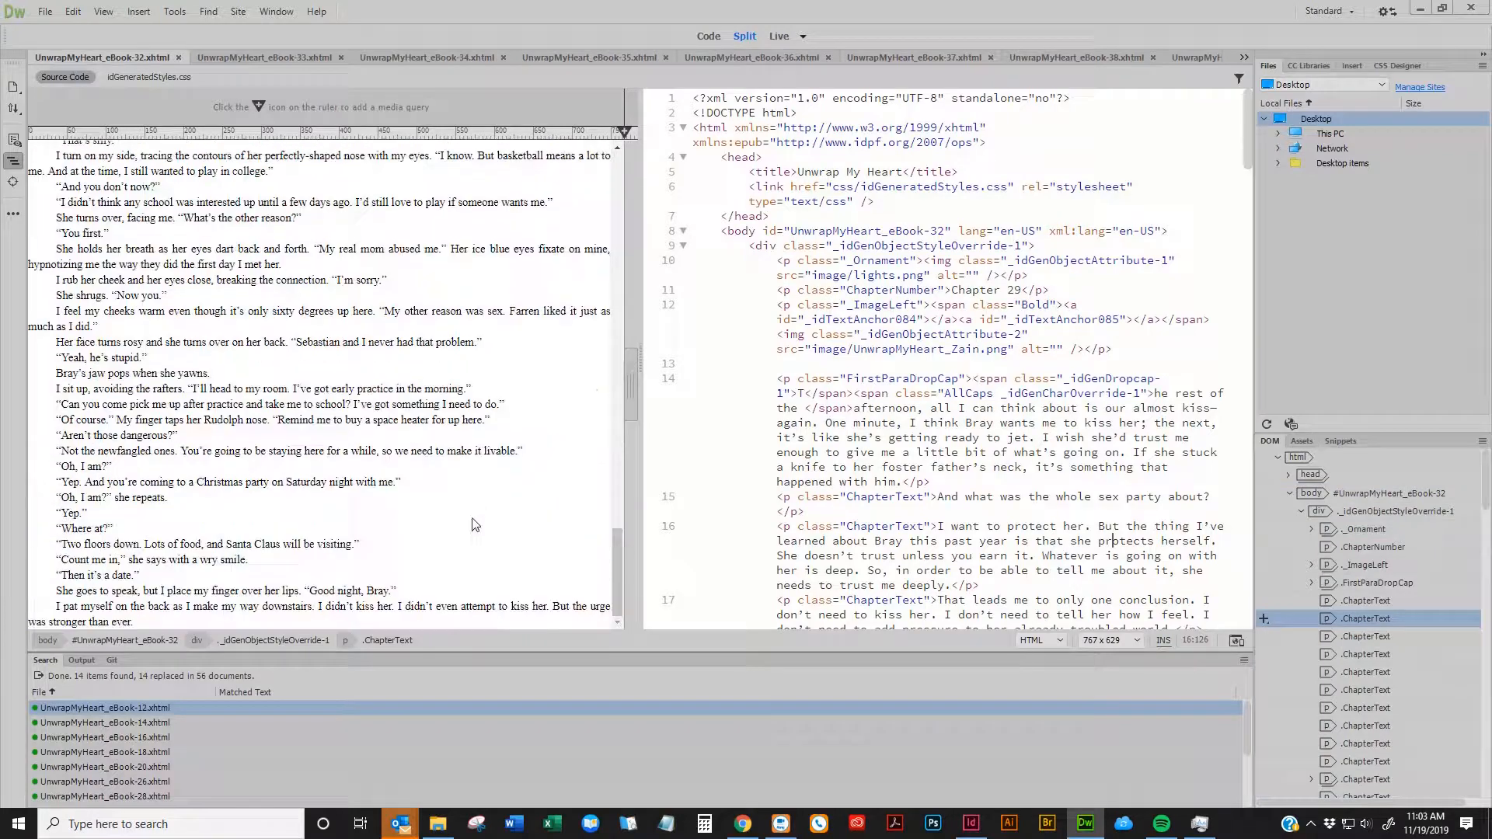
left_click(423, 495)
key("ctrl+w")
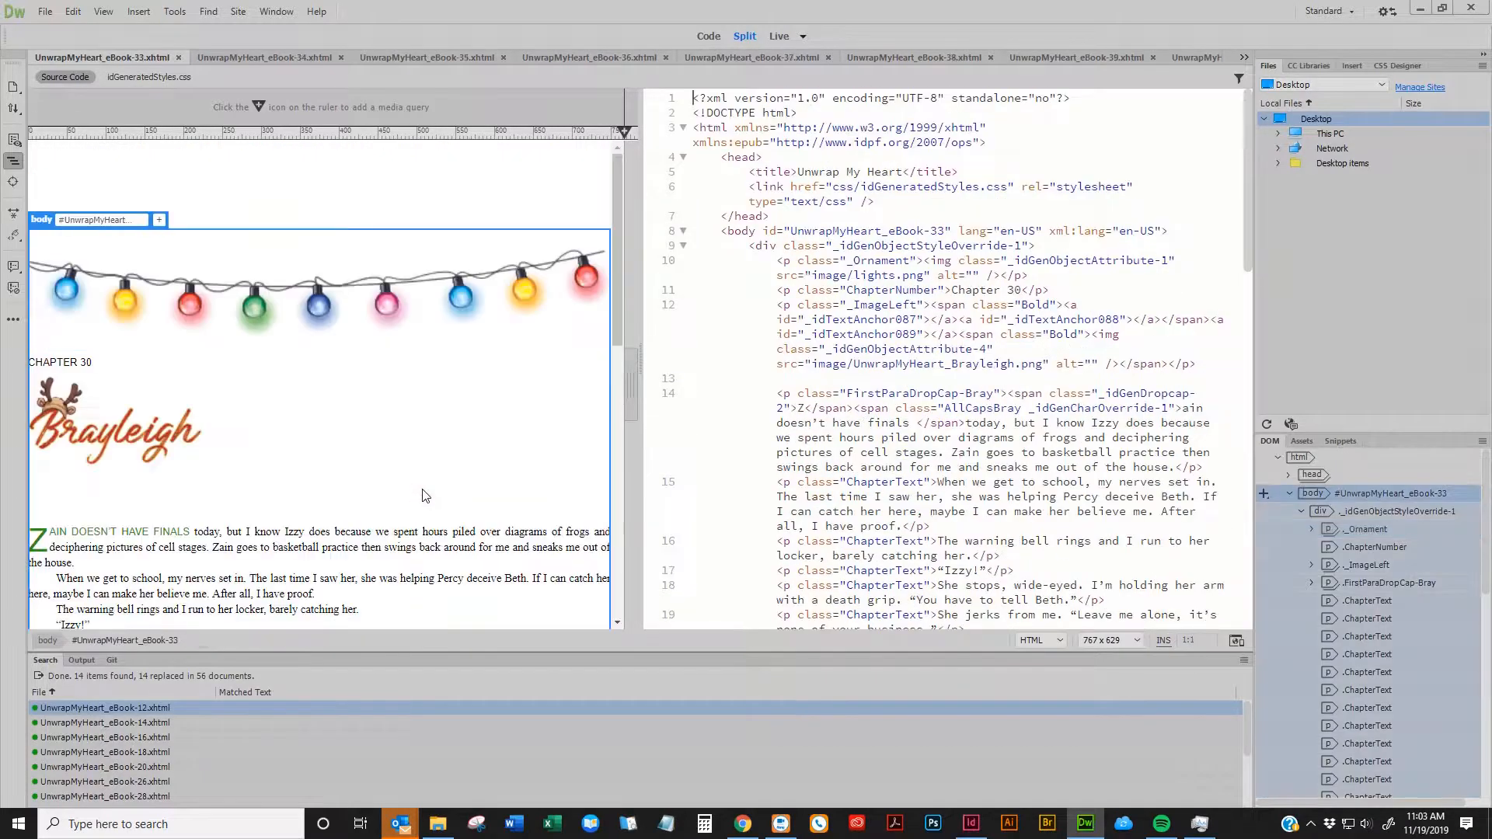
Look through the Chapter 30 preview to its end, recheck its Brayleigh title, and close UnwrapMyHeart_eBook-33.xhtml
scroll(423, 505, "down", 6)
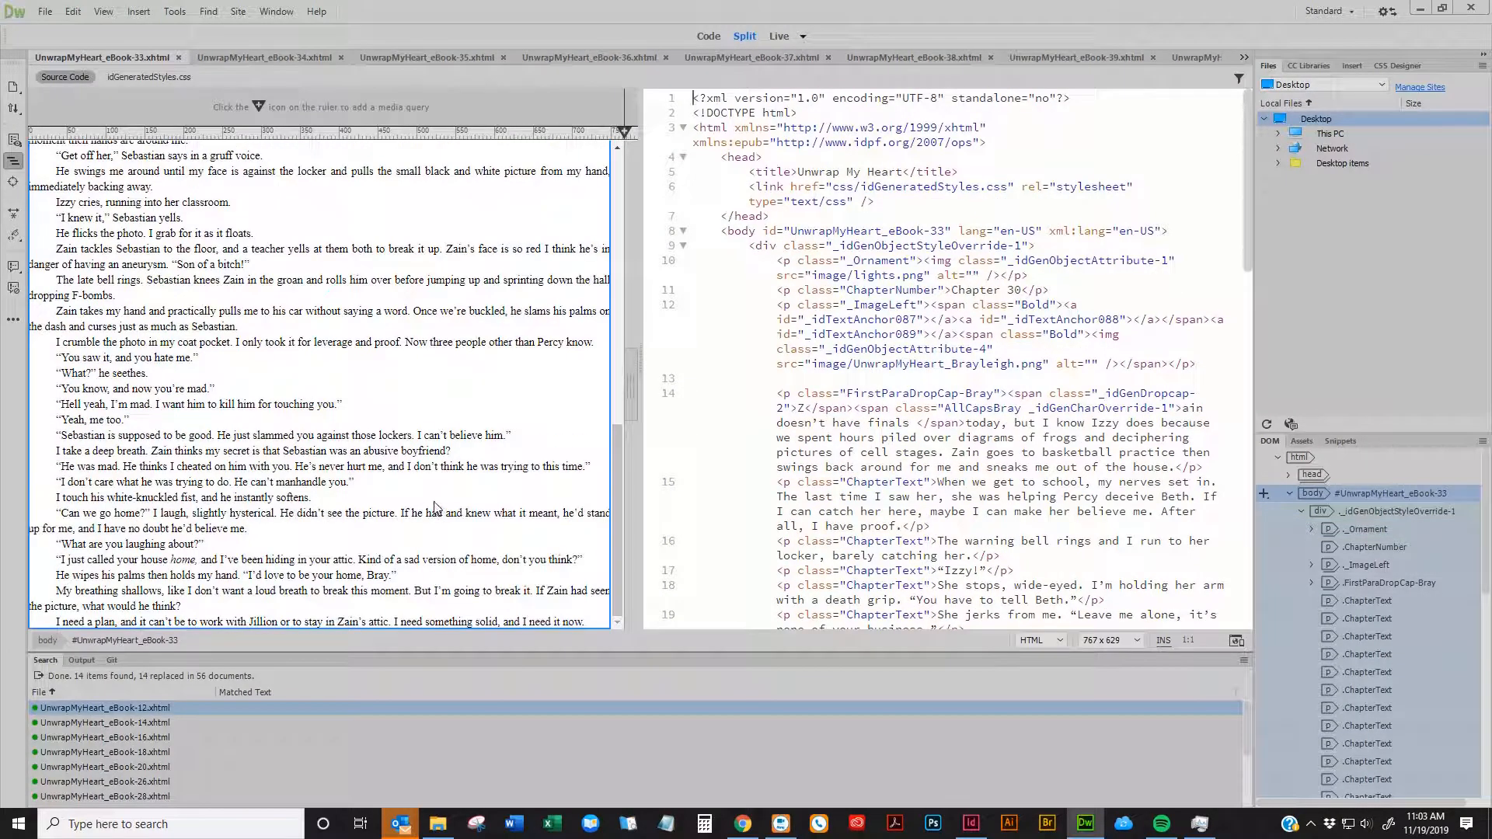
left_click(428, 497)
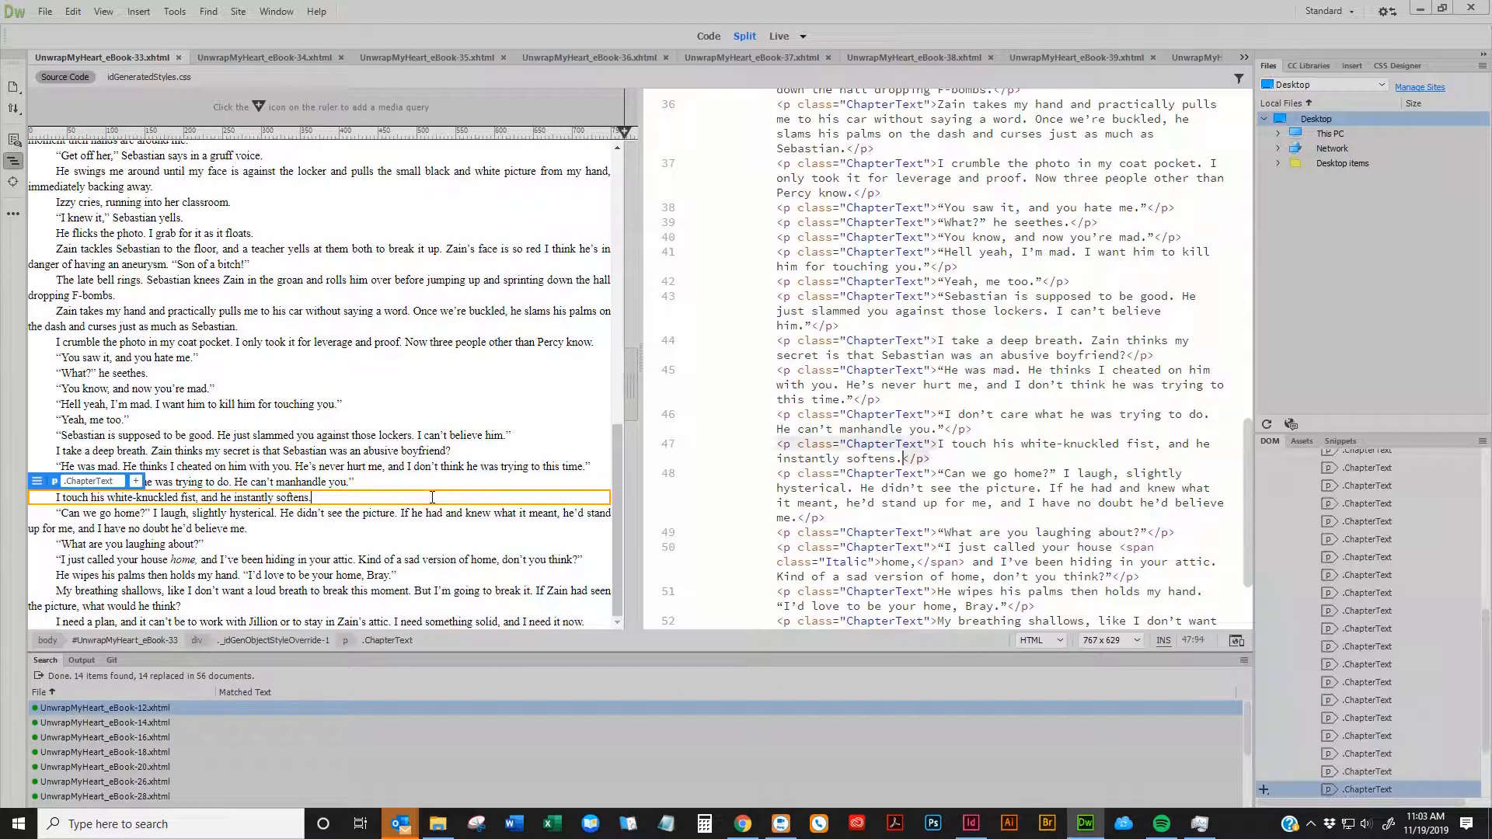
scroll(432, 498, "up", 8)
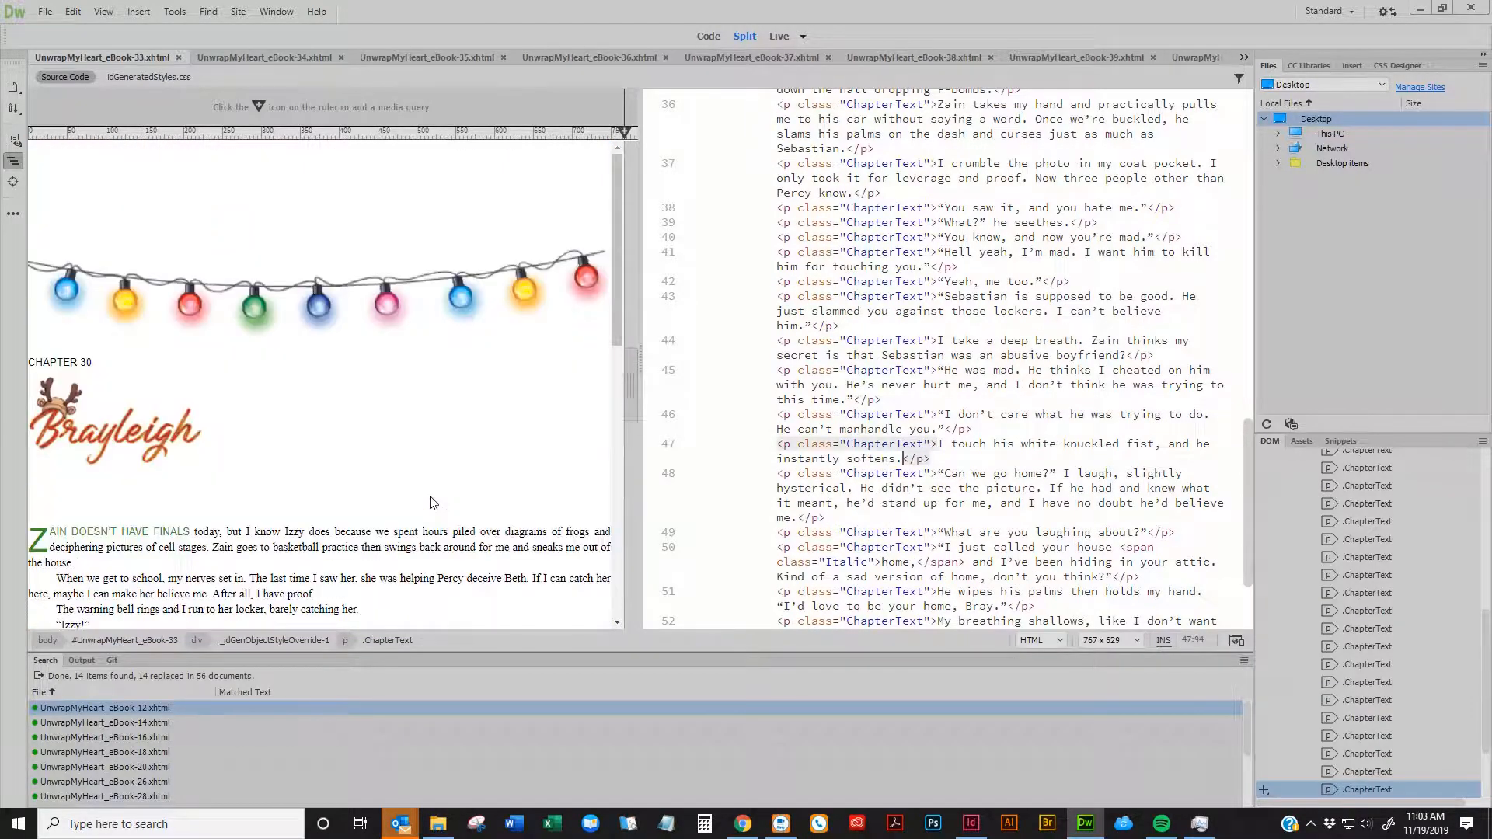
key("ctrl+w")
Look through the Chapter 31 preview to its end and close UnwrapMyHeart_eBook-34.xhtml
scroll(439, 497, "down", 5)
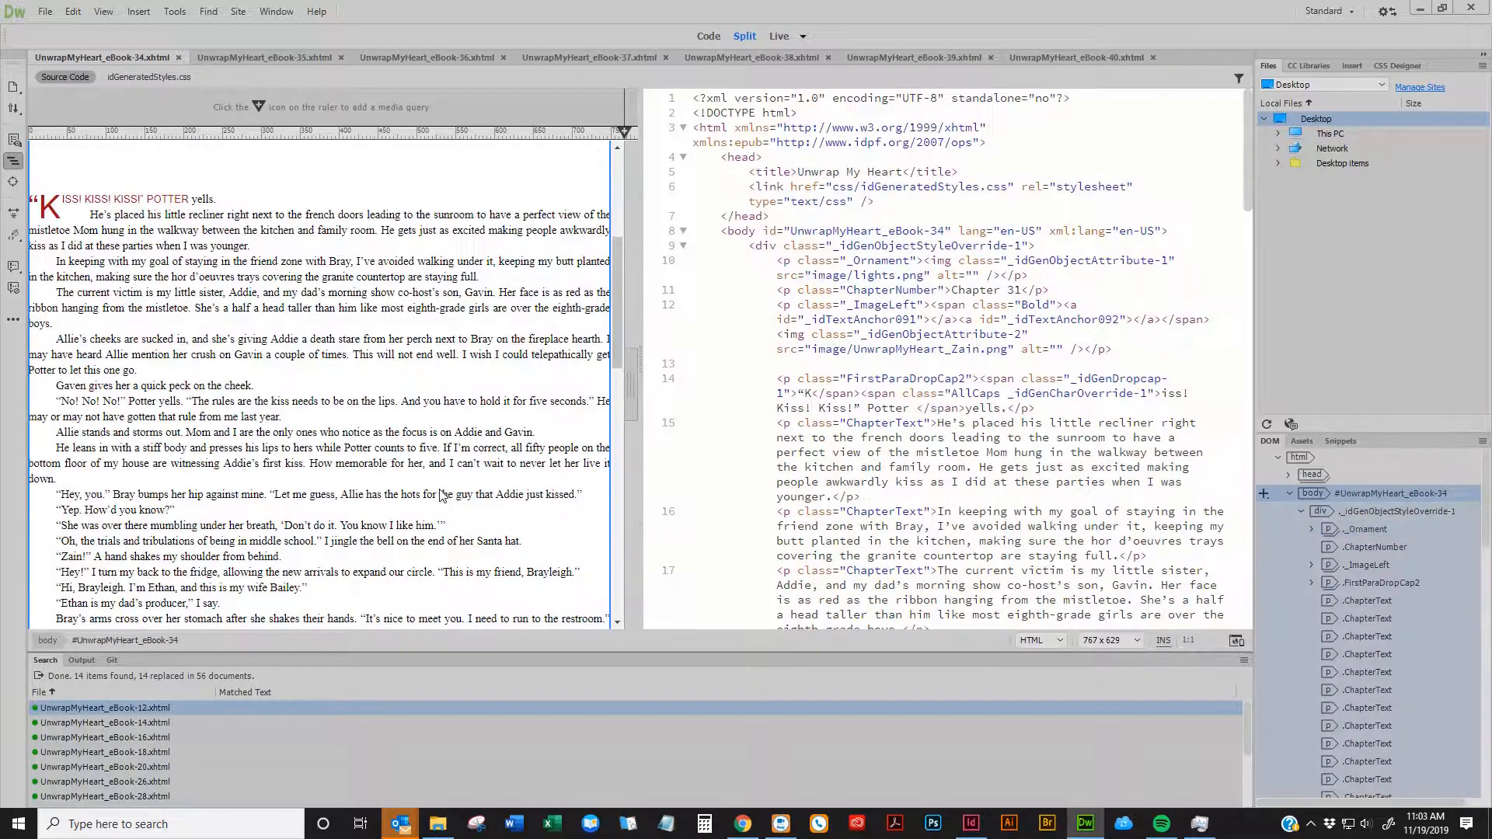
scroll(449, 491, "down", 10)
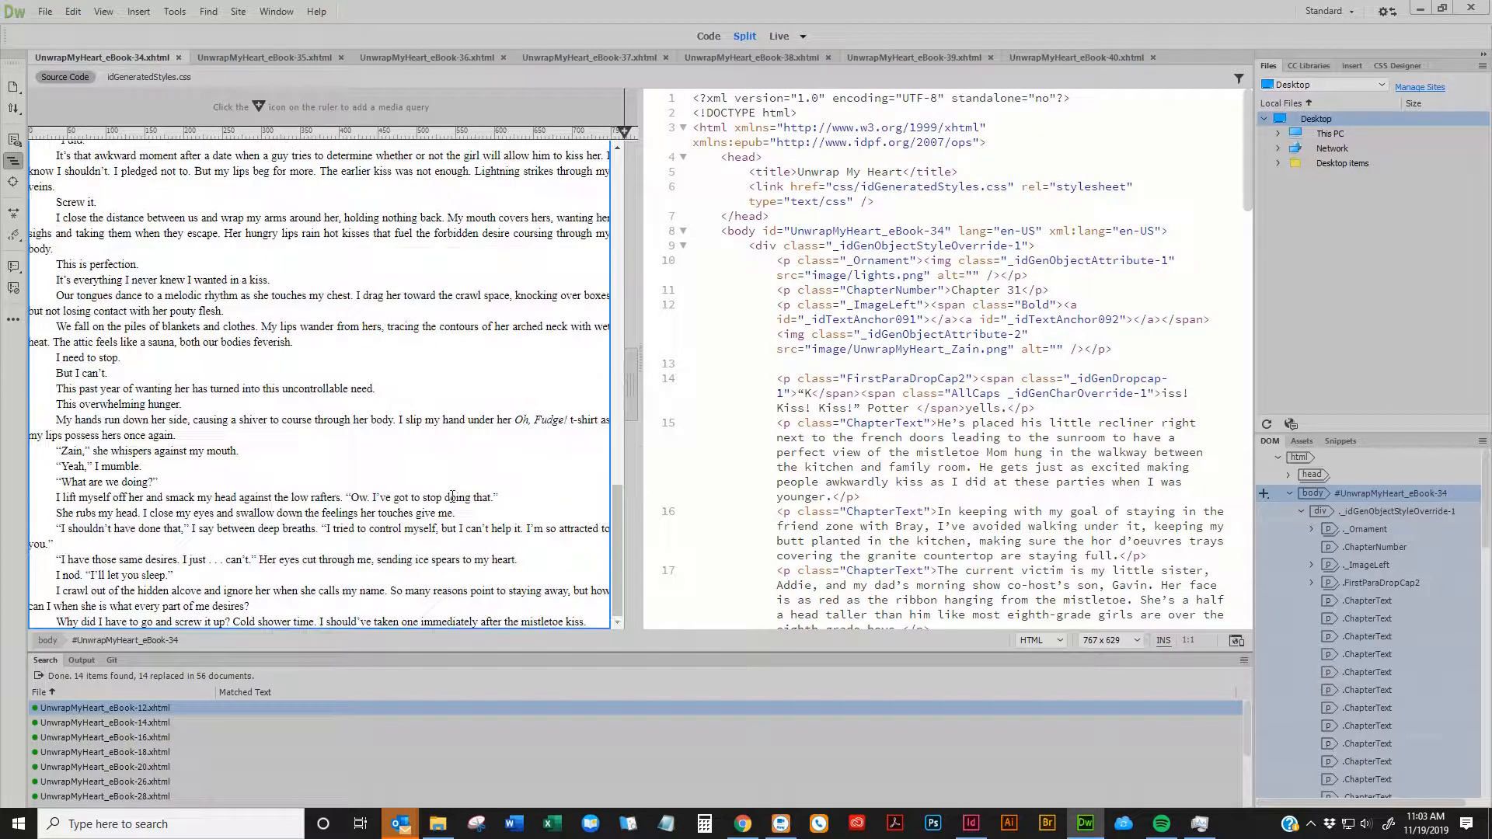
left_click(442, 501)
key("ctrl+w")
Review the Chapter 32 and Chapter 37 previews, closing UnwrapMyHeart_eBook-35.xhtml and UnwrapMyHeart_eBook-40.xhtml
scroll(447, 502, "down", 15)
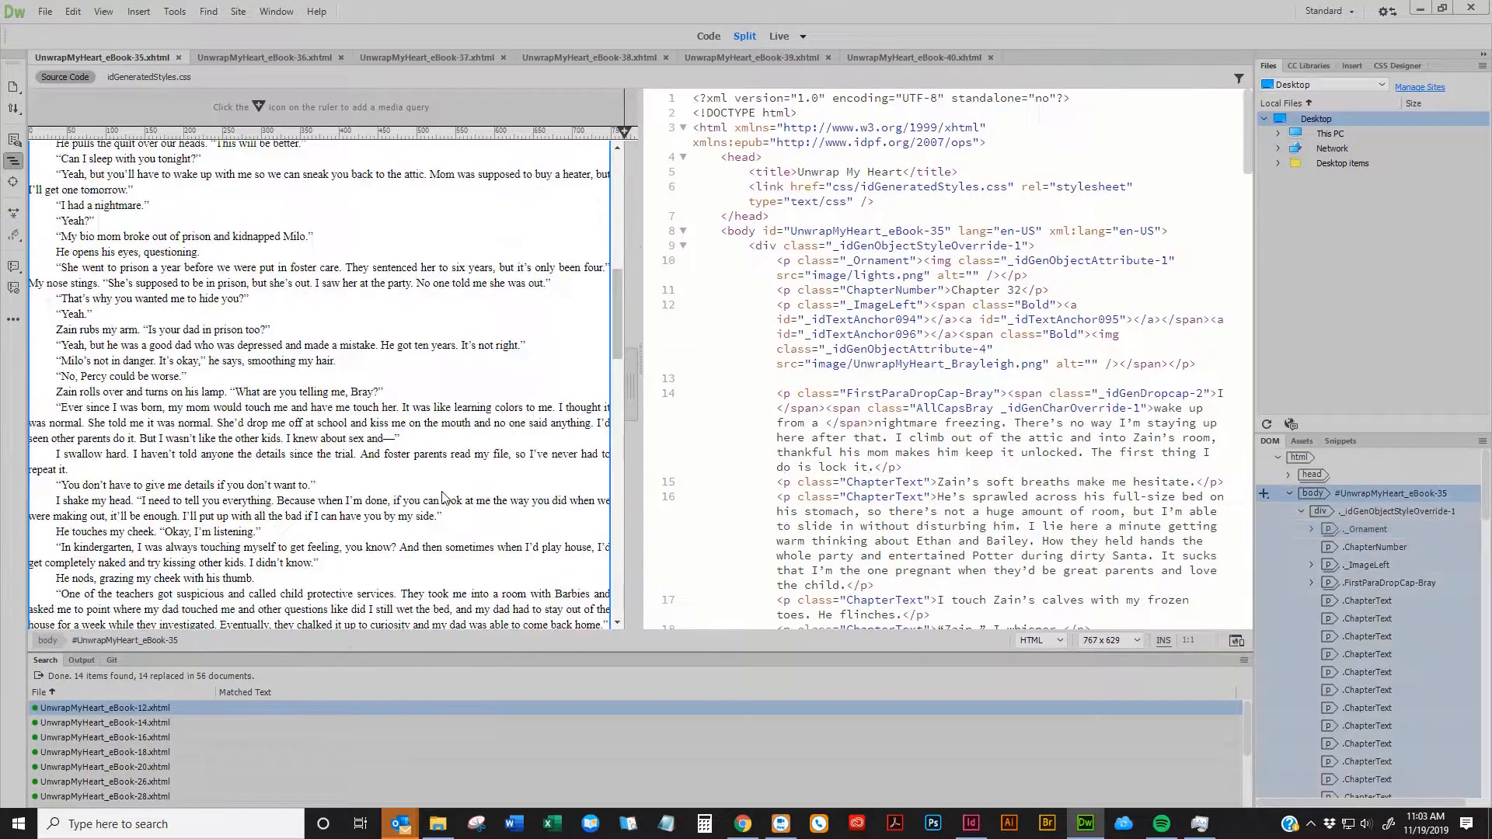
key("ctrl+w")
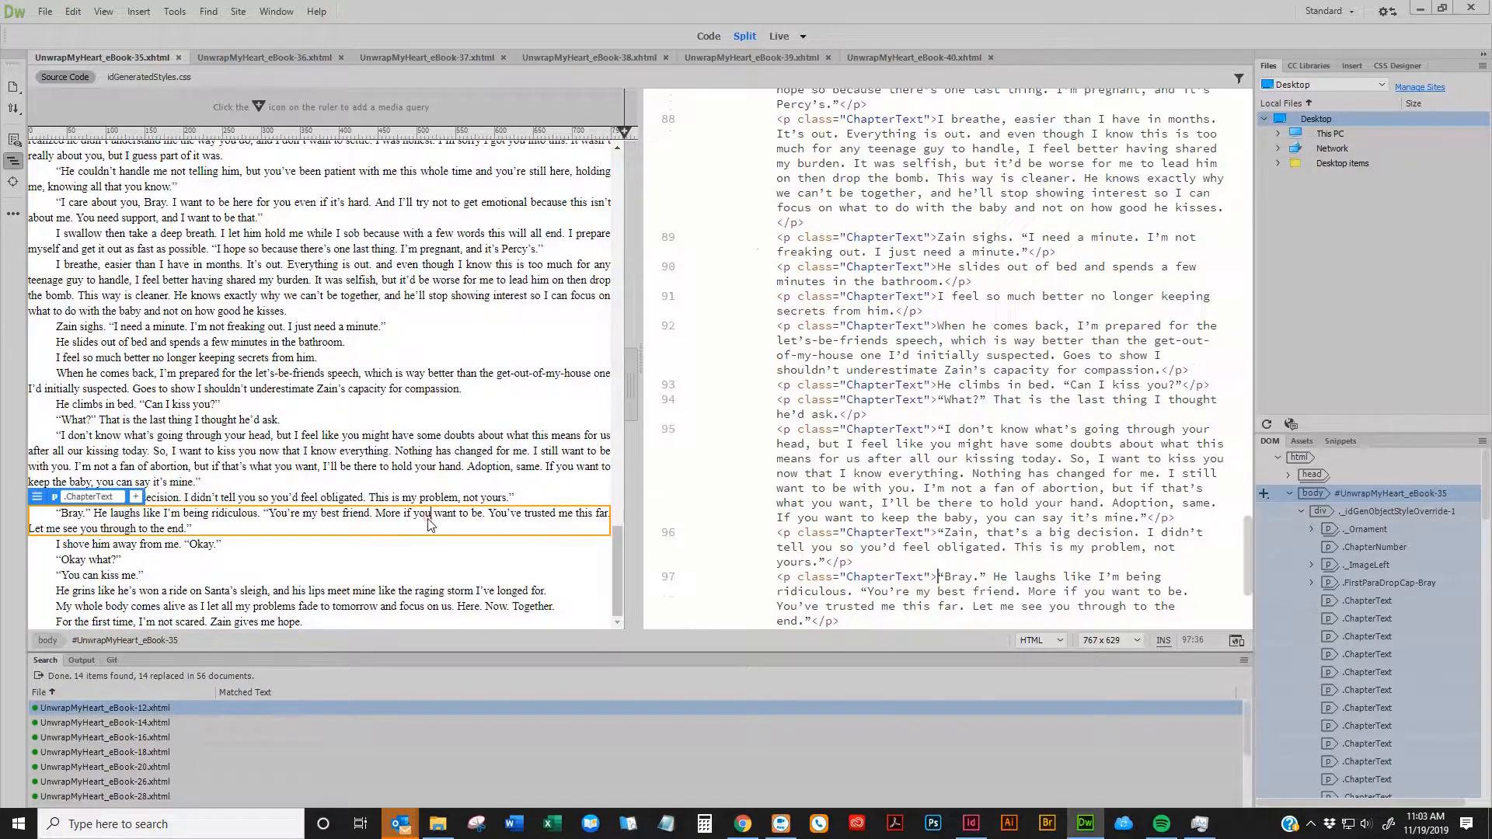
scroll(439, 513, "down", 5)
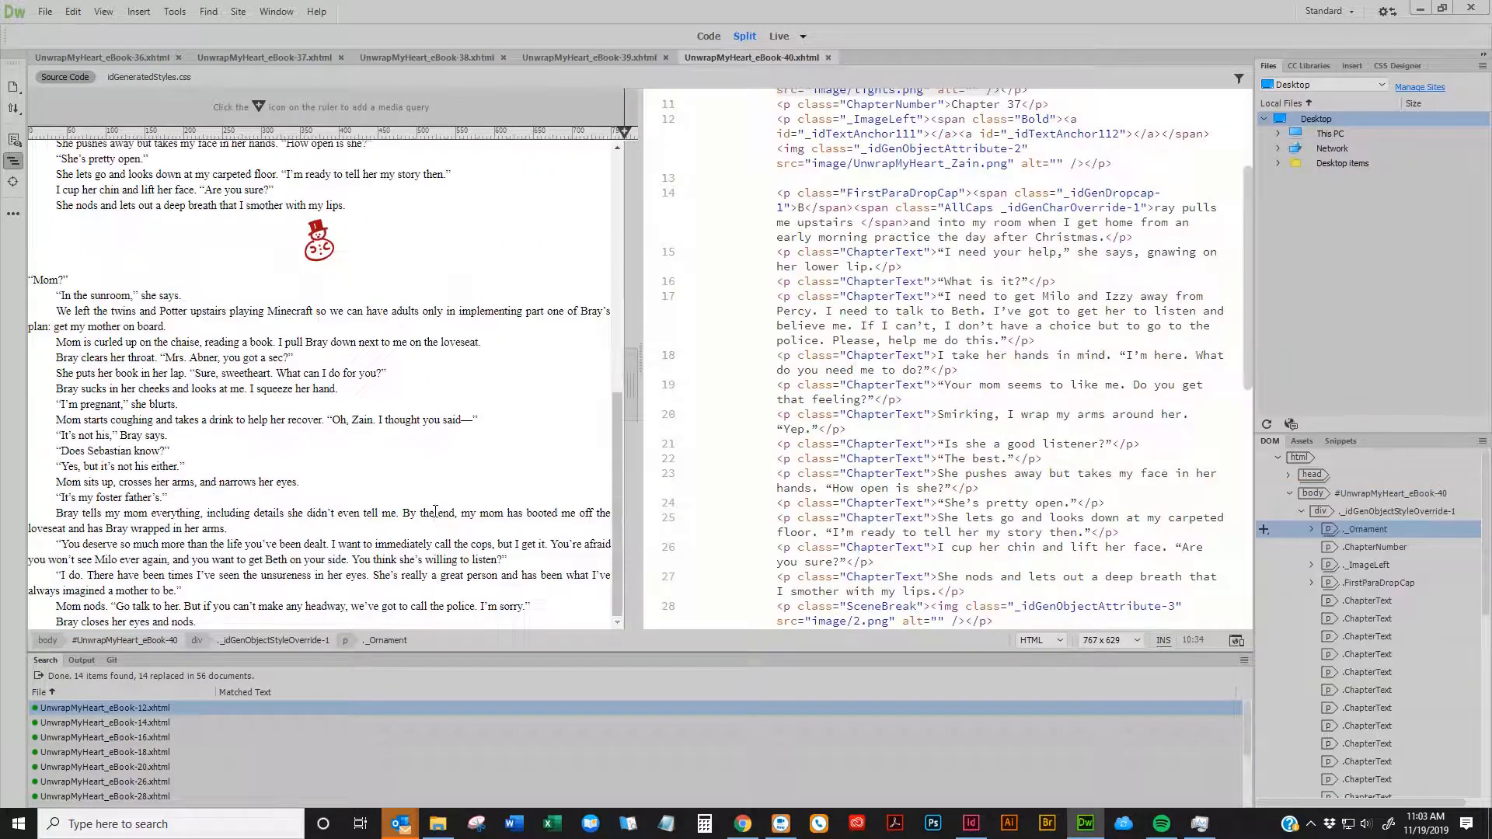
key("ctrl+w")
Review the Chapter 36 preview down to its end and back up, then close UnwrapMyHeart_eBook-39.xhtml
scroll(439, 513, "down", 12)
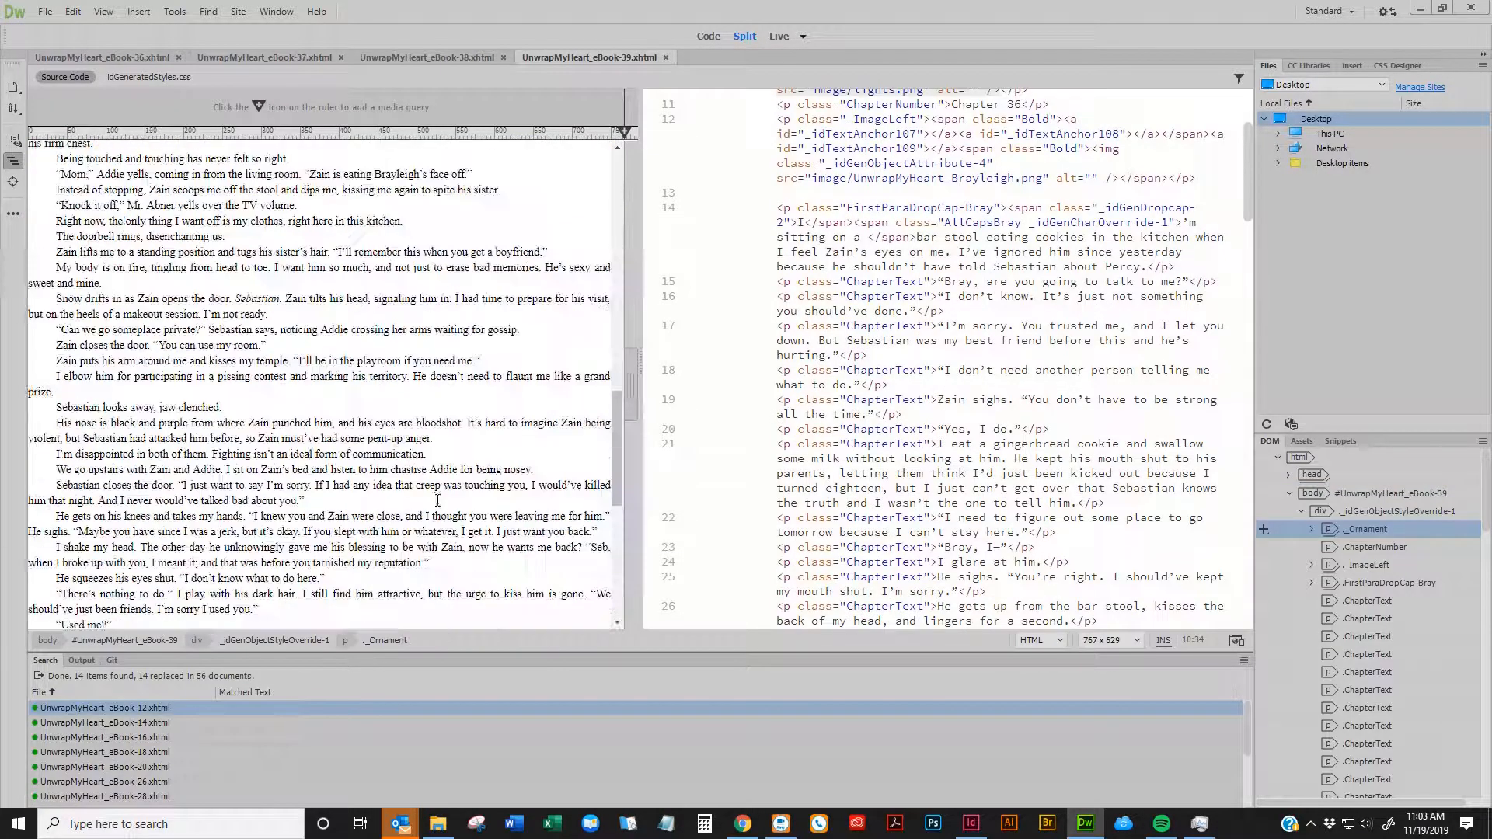
left_click(432, 544)
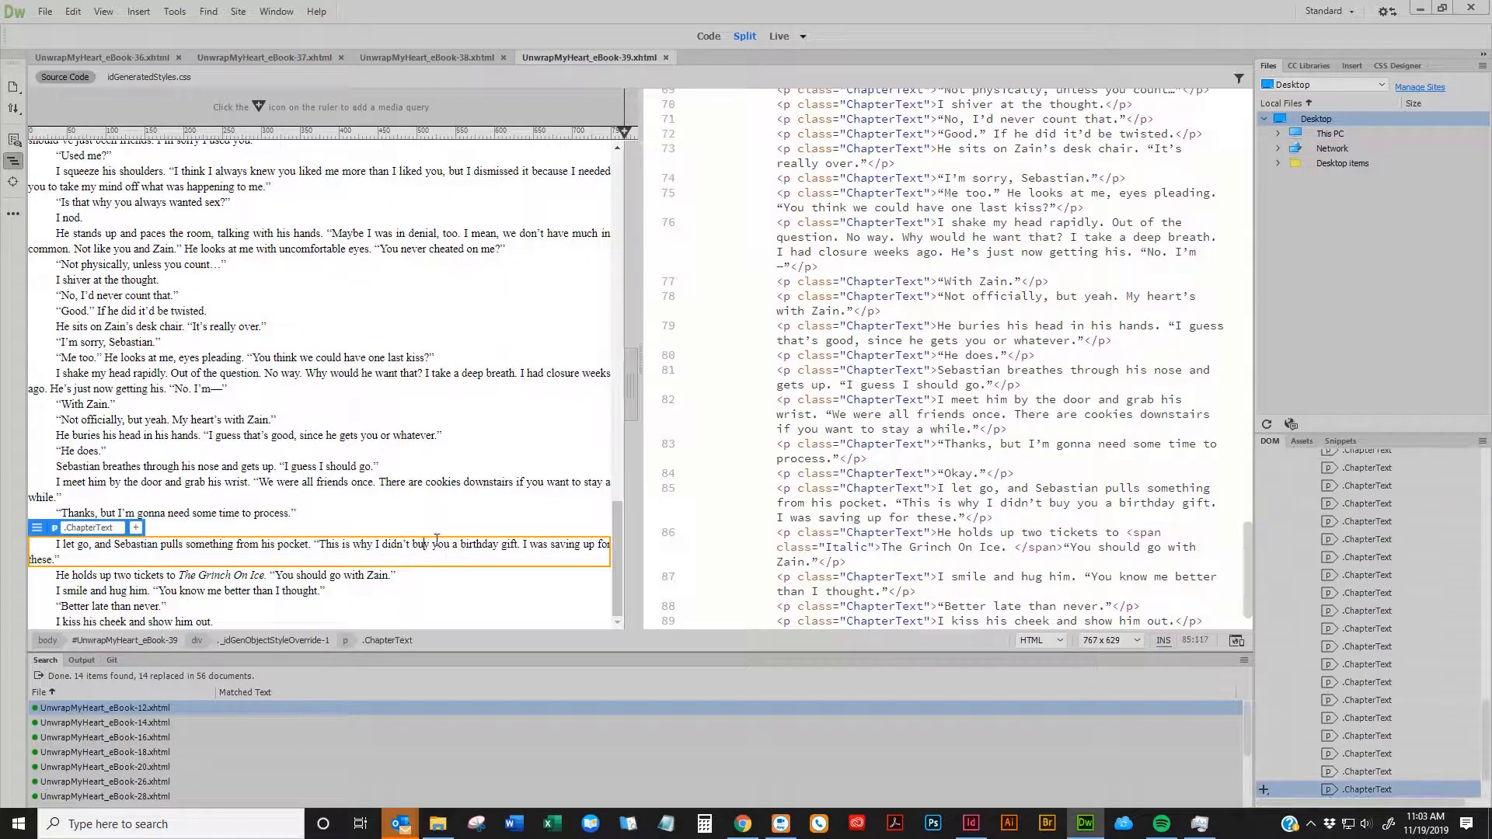
left_click(381, 384)
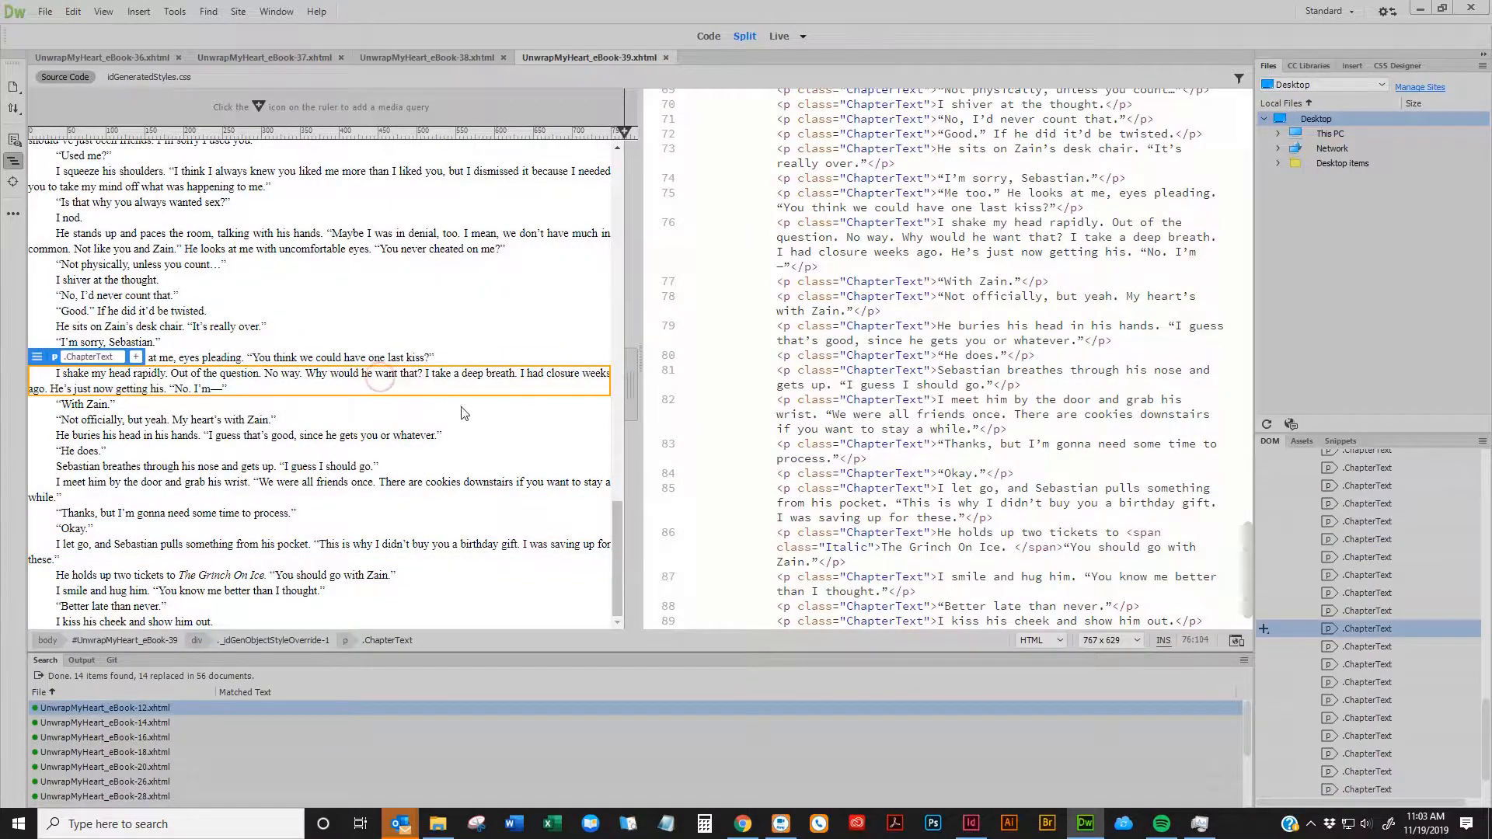
scroll(473, 477, "up", 15)
key("ctrl+w")
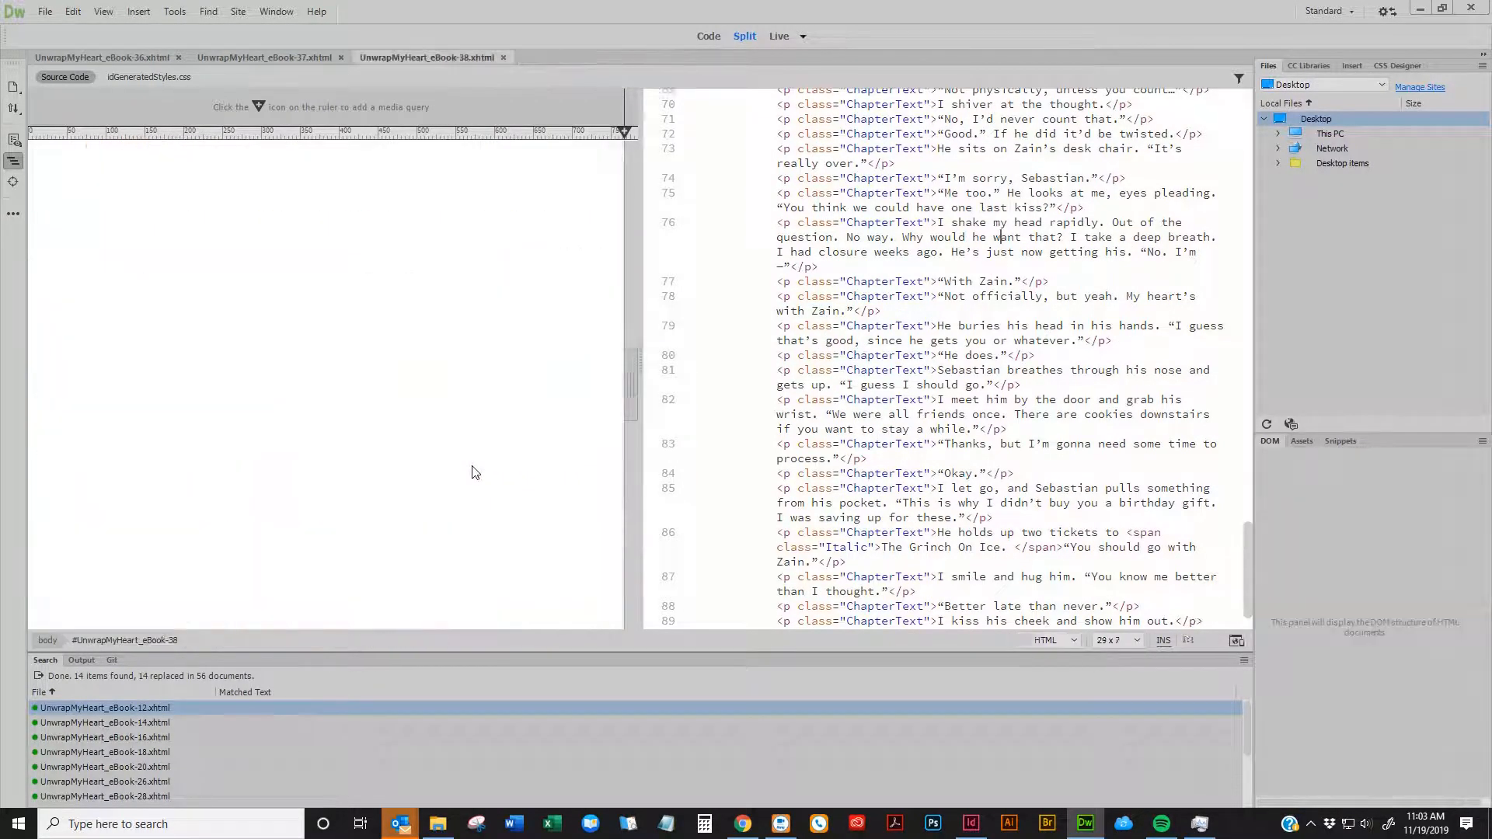
Review the previews of UnwrapMyHeart_eBook-38, UnwrapMyHeart_eBook-37 and UnwrapMyHeart_eBook-36 in turn, closing each file once checked
scroll(423, 494, "down", 10)
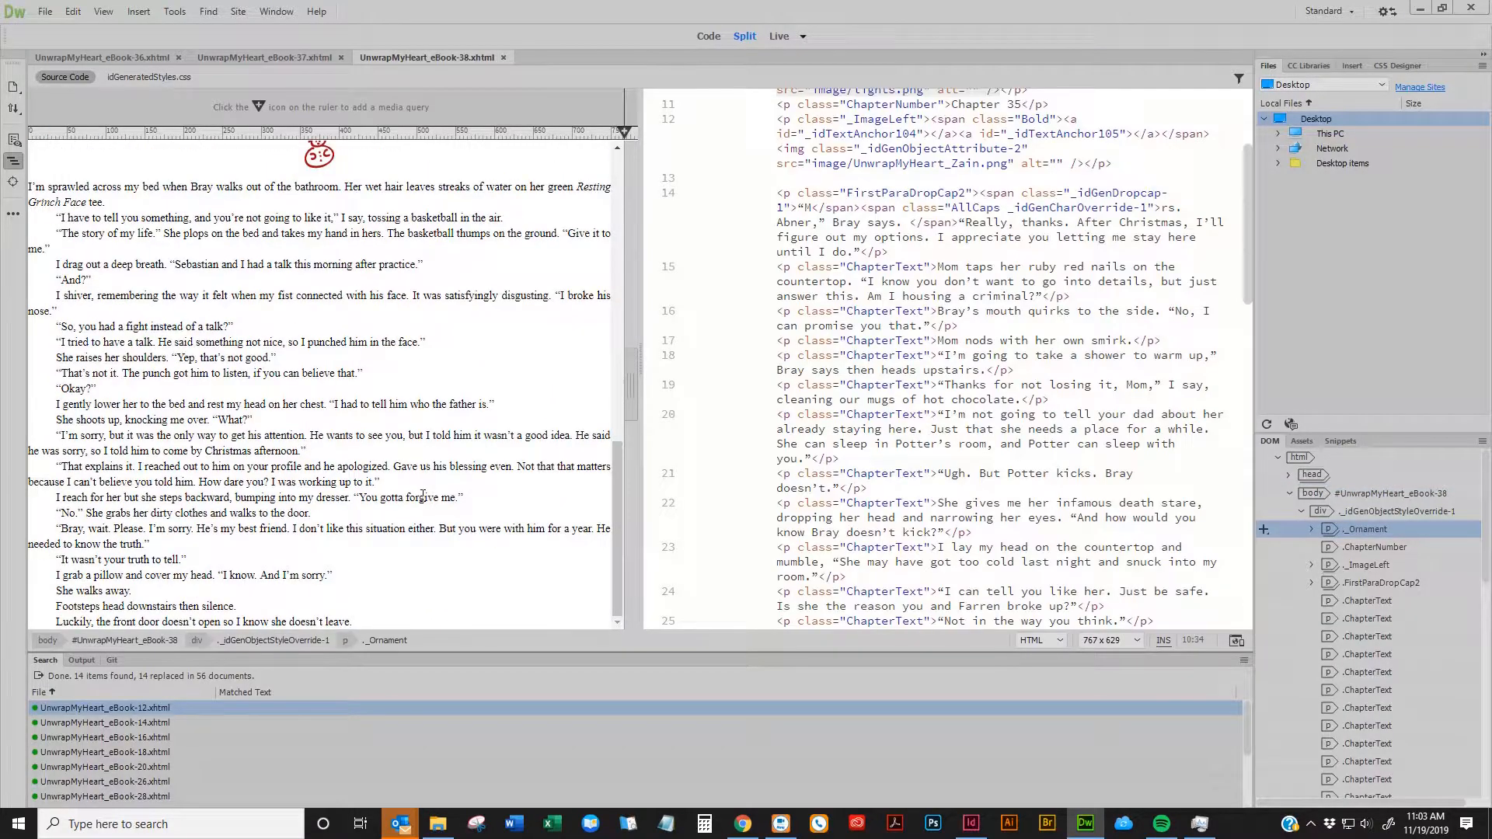
key("ctrl+w")
scroll(422, 494, "down", 10)
key("ctrl+w")
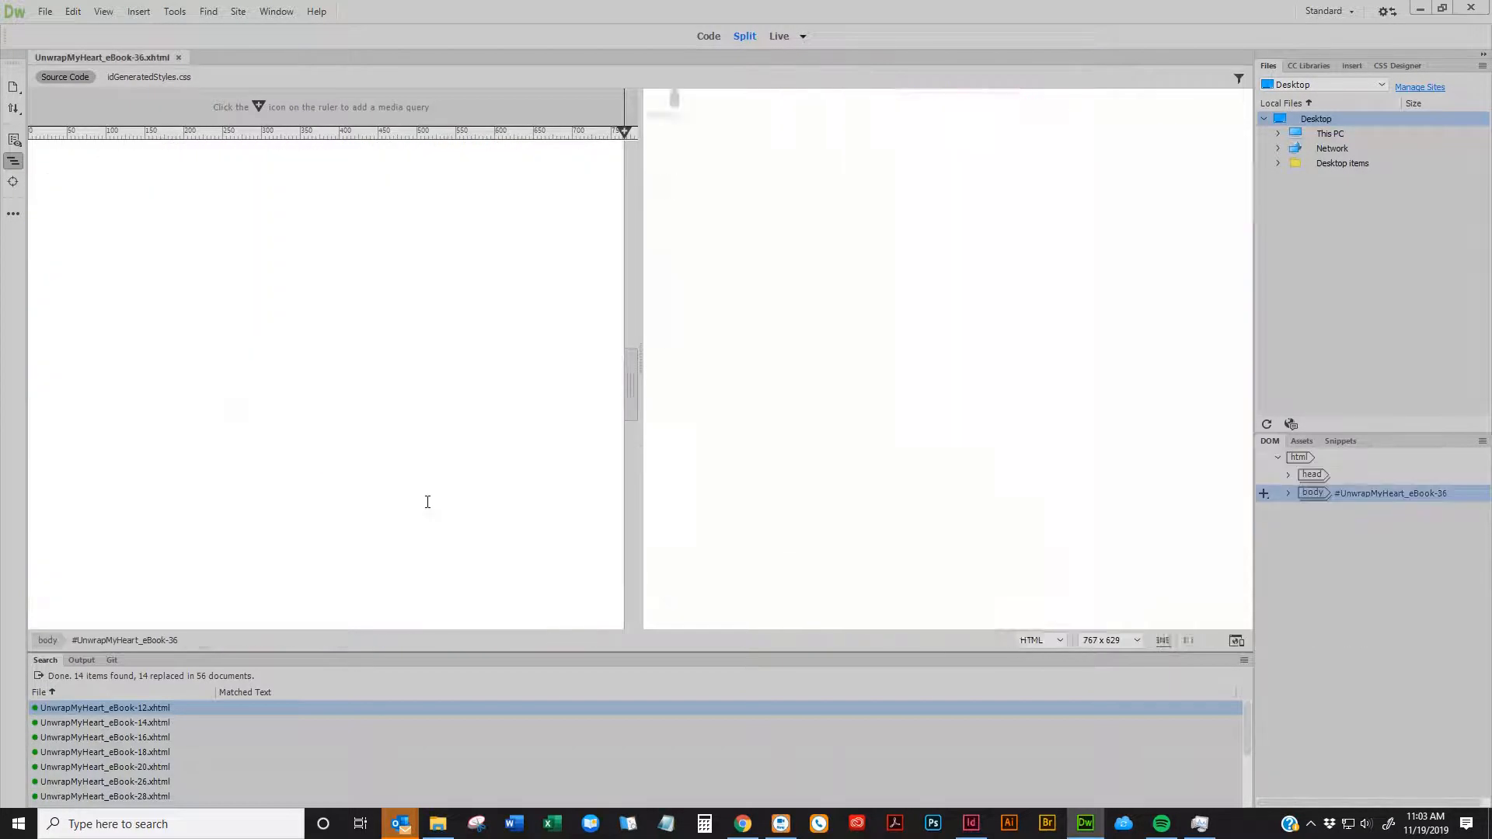
scroll(427, 502, "down", 10)
key("ctrl+w")
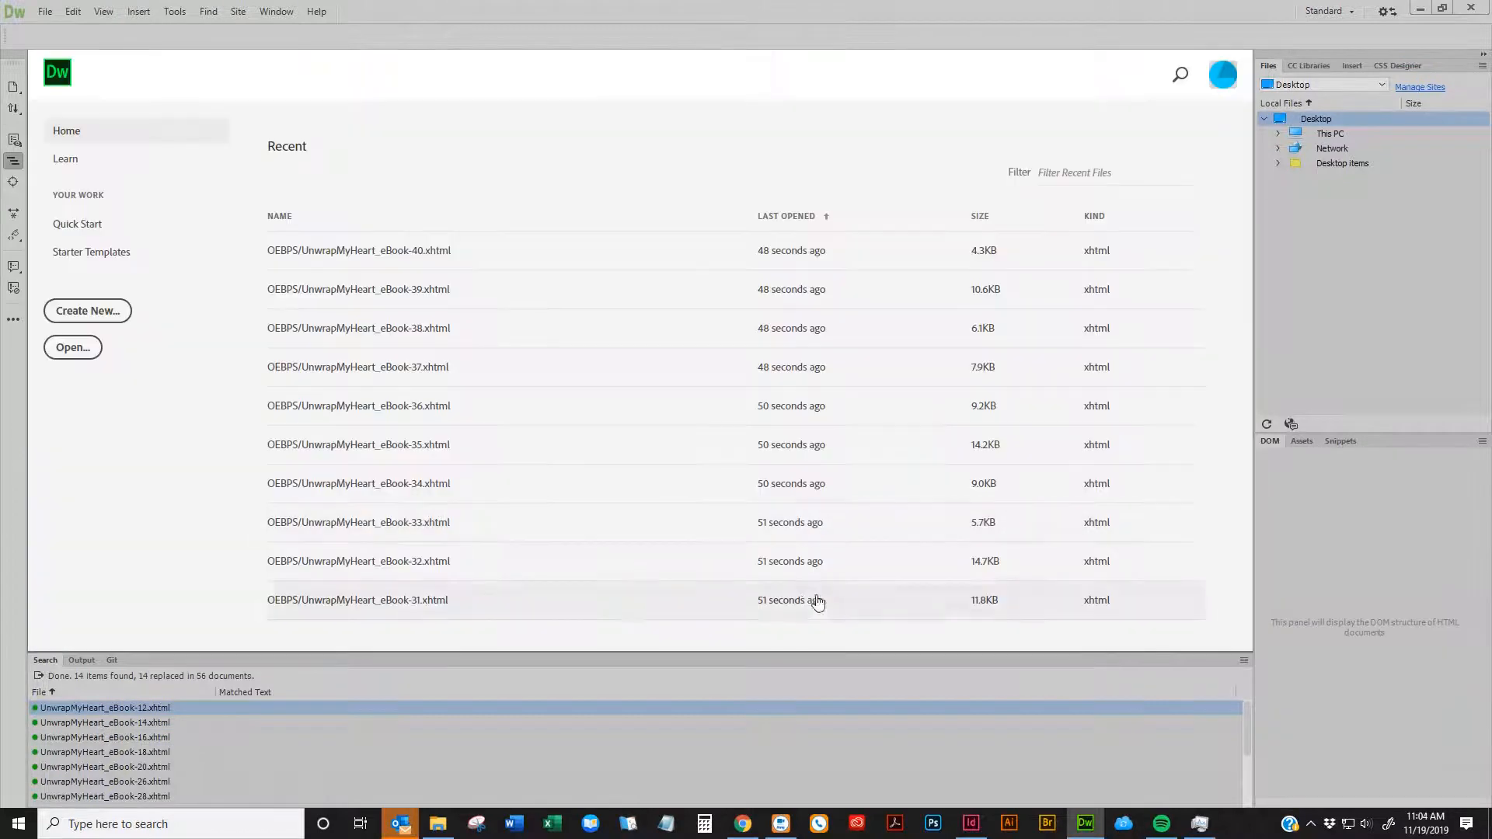
Select UnwrapMyHeart_eBook-41.xhtml through UnwrapMyHeart_eBook-50.xhtml in File Explorer's OEBPS folder and open them all in Dreamweaver
left_click(438, 823)
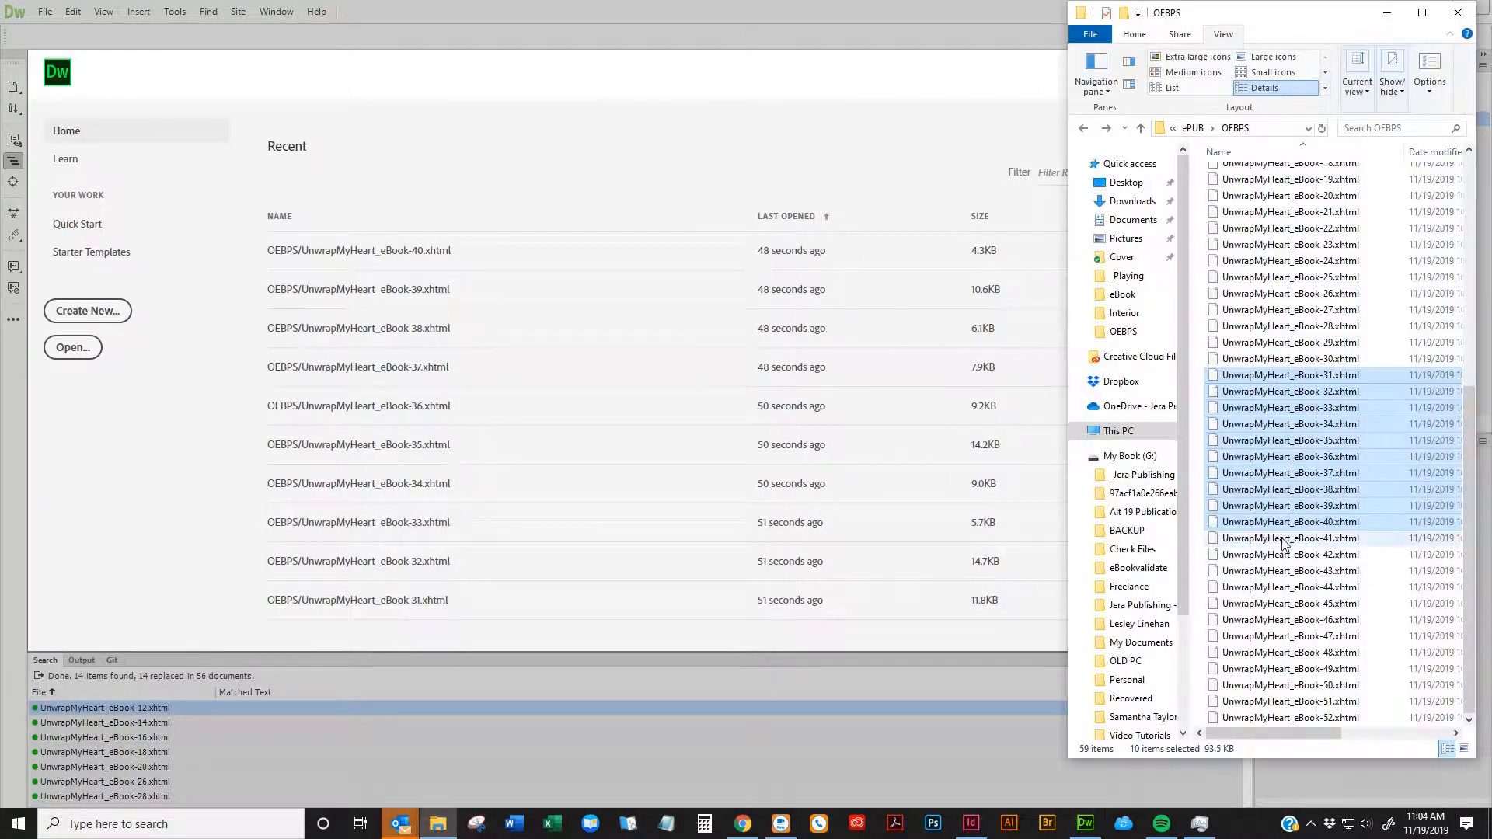
left_click(1282, 537)
left_click(1325, 684, "shift")
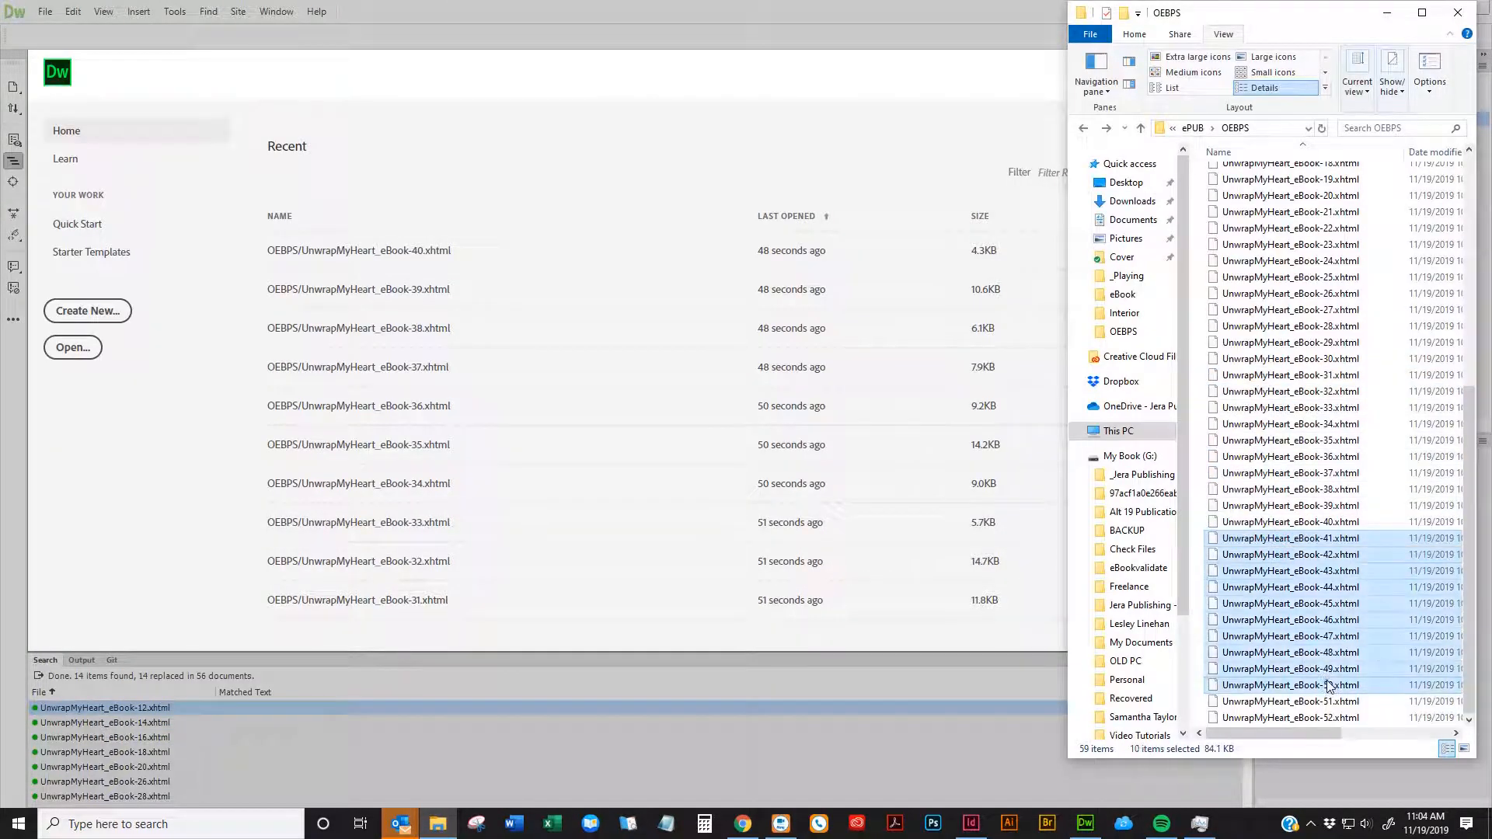
left_click_drag(1325, 537, 626, 43)
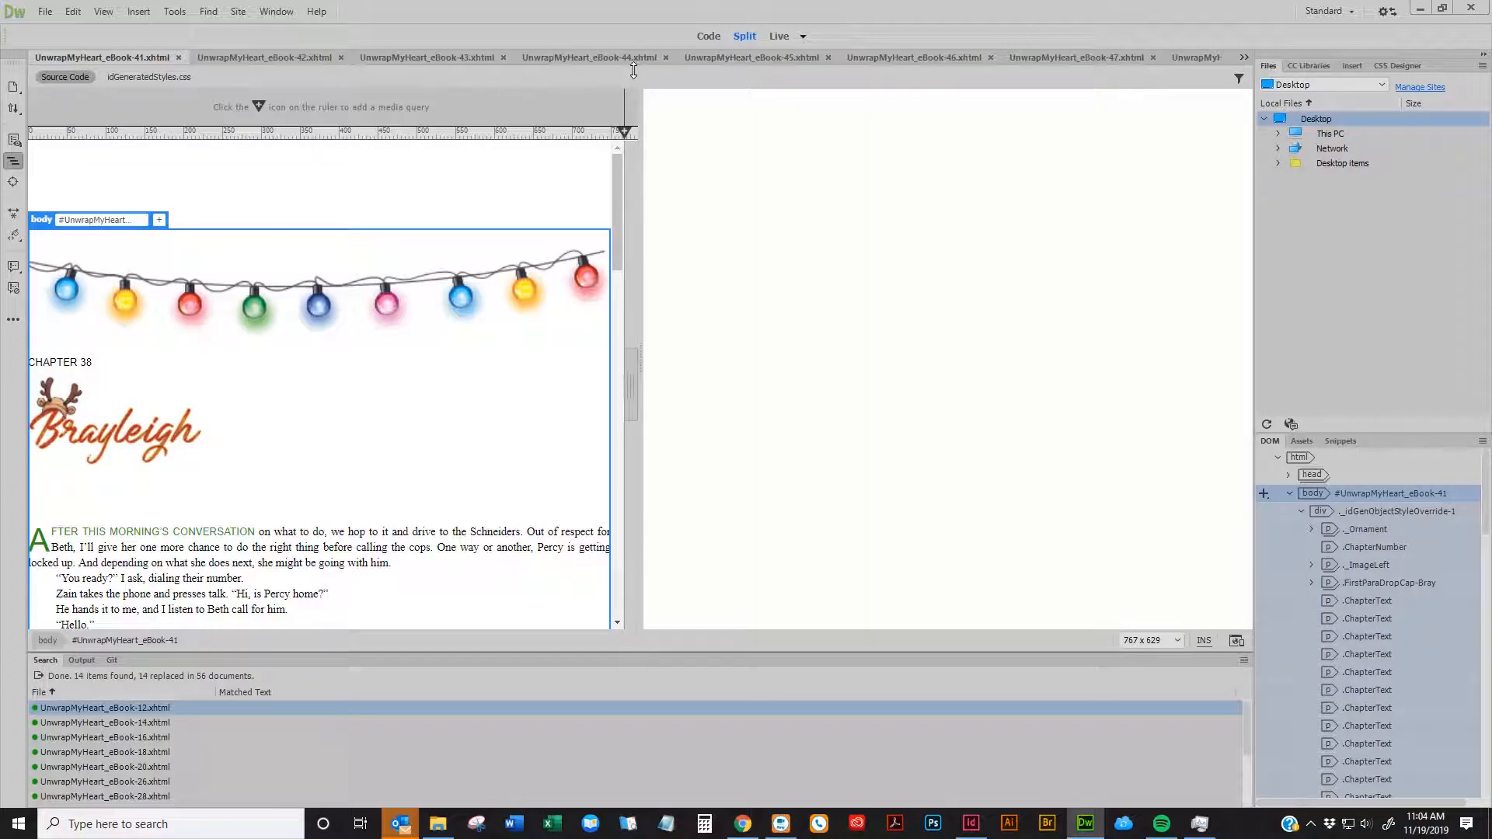
Review the Chapter 38 and Chapter 39 previews down through their text, closing UnwrapMyHeart_eBook-41.xhtml and UnwrapMyHeart_eBook-42.xhtml
scroll(330, 458, "down", 6)
left_click(332, 466)
scroll(335, 486, "down", 6)
scroll(334, 489, "up", 15)
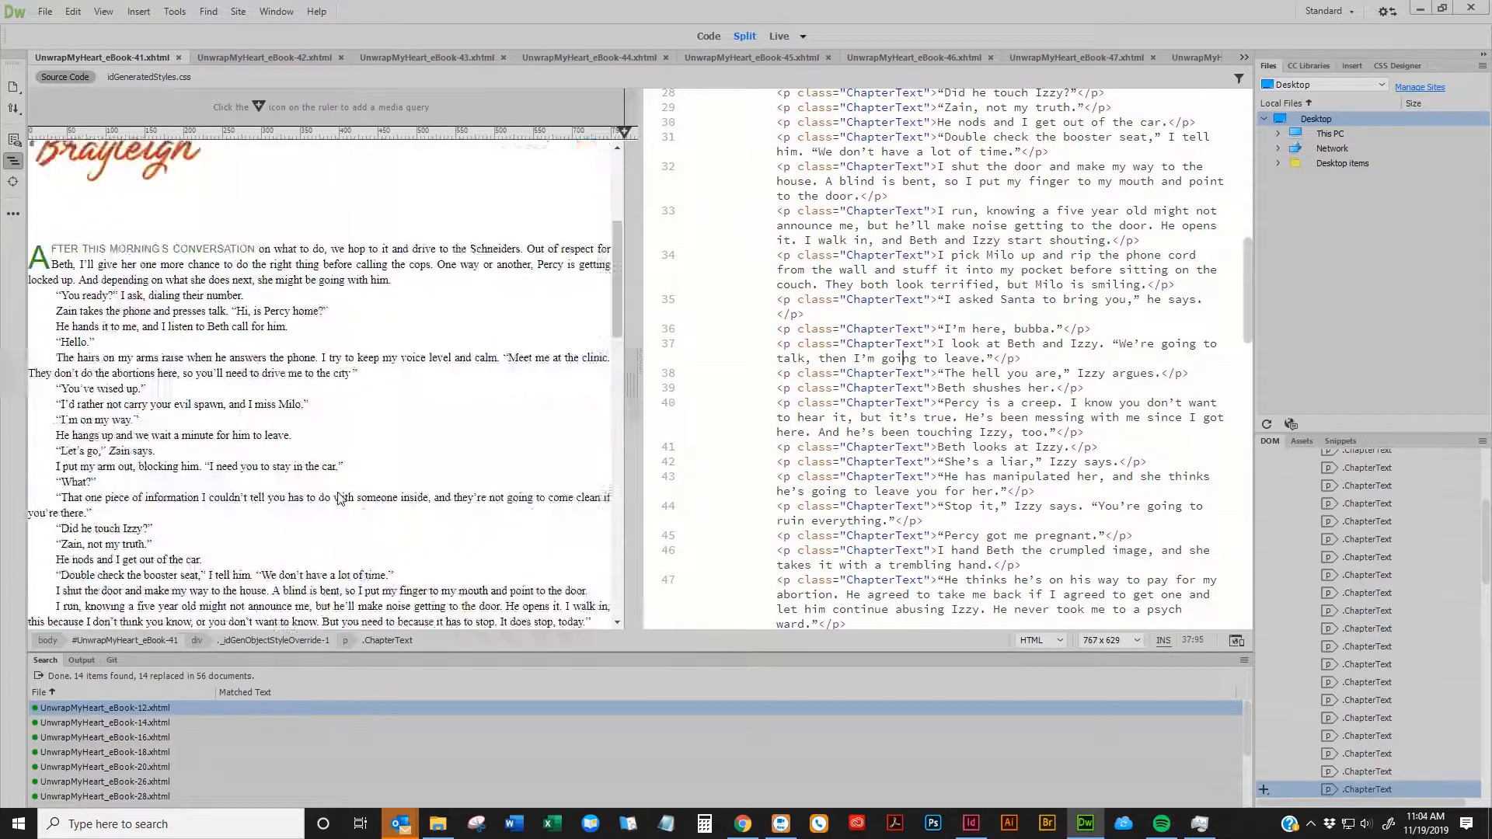
key("ctrl+w")
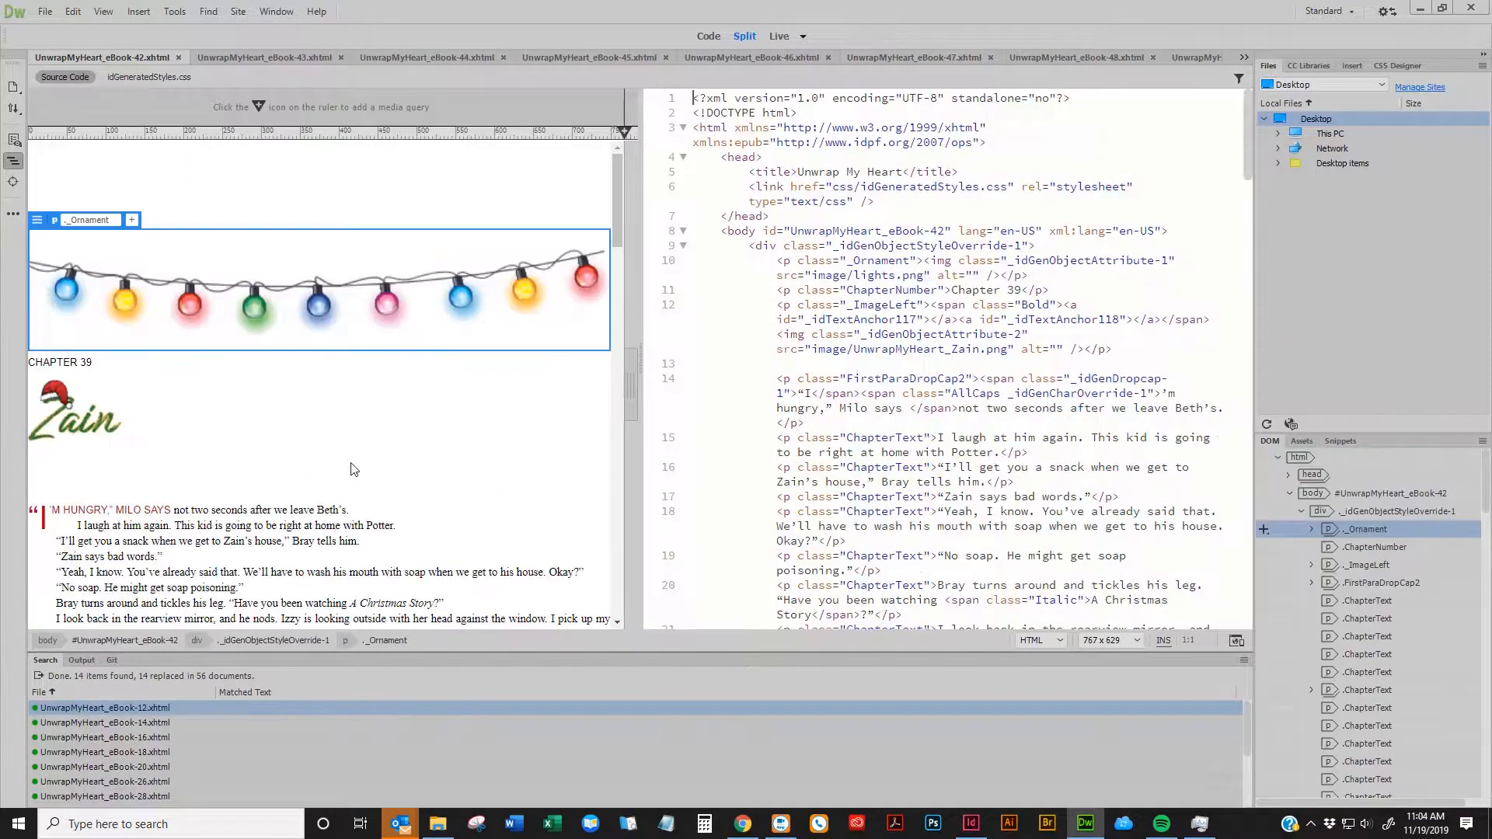
left_click(346, 509)
scroll(342, 499, "down", 15)
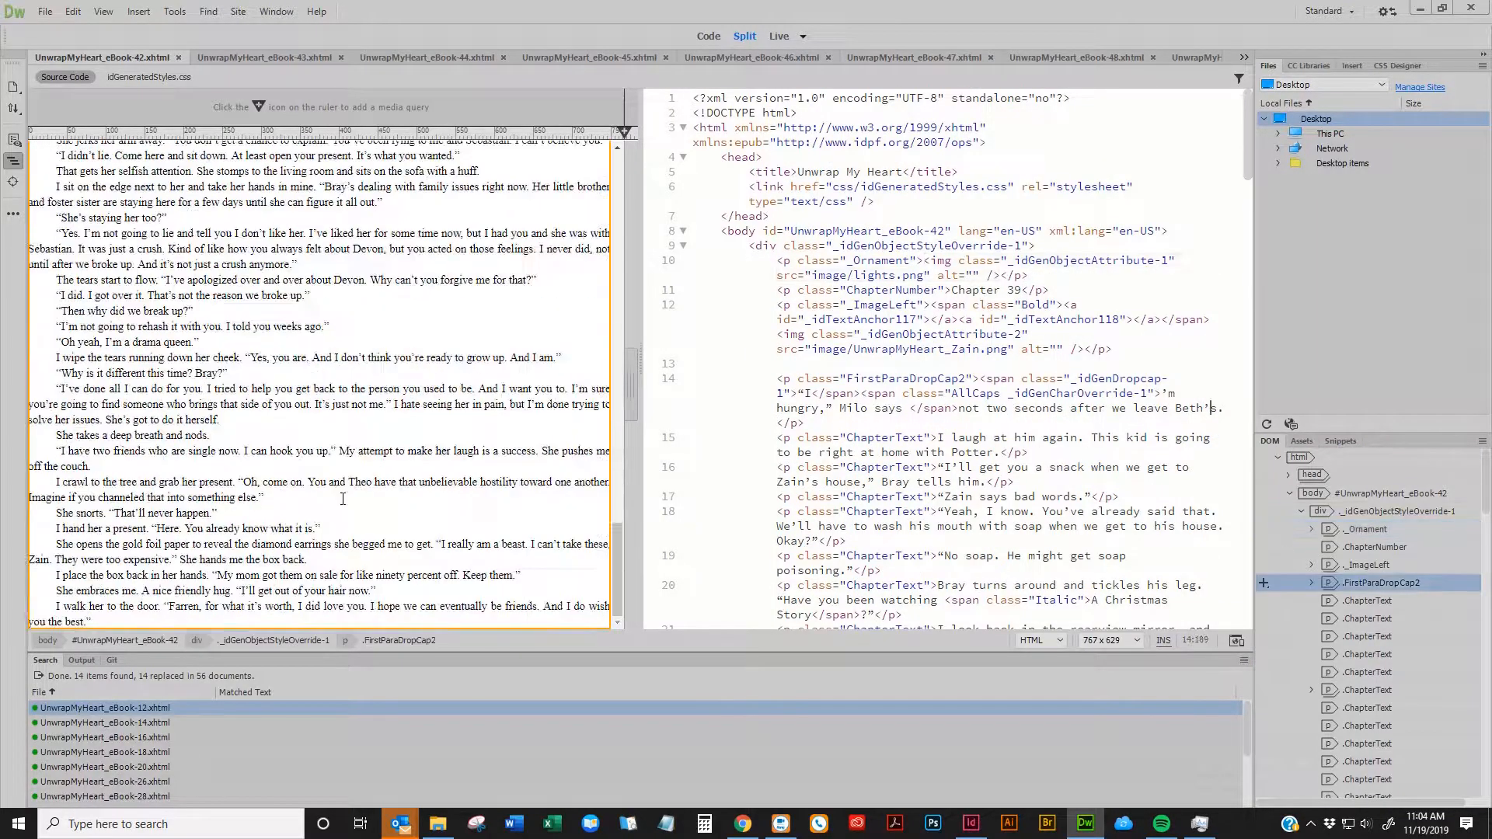
key("ctrl+w")
Review the previews of UnwrapMyHeart_eBook-43, UnwrapMyHeart_eBook-44 and UnwrapMyHeart_eBook-45 in turn, closing each file once checked
scroll(341, 500, "down", 10)
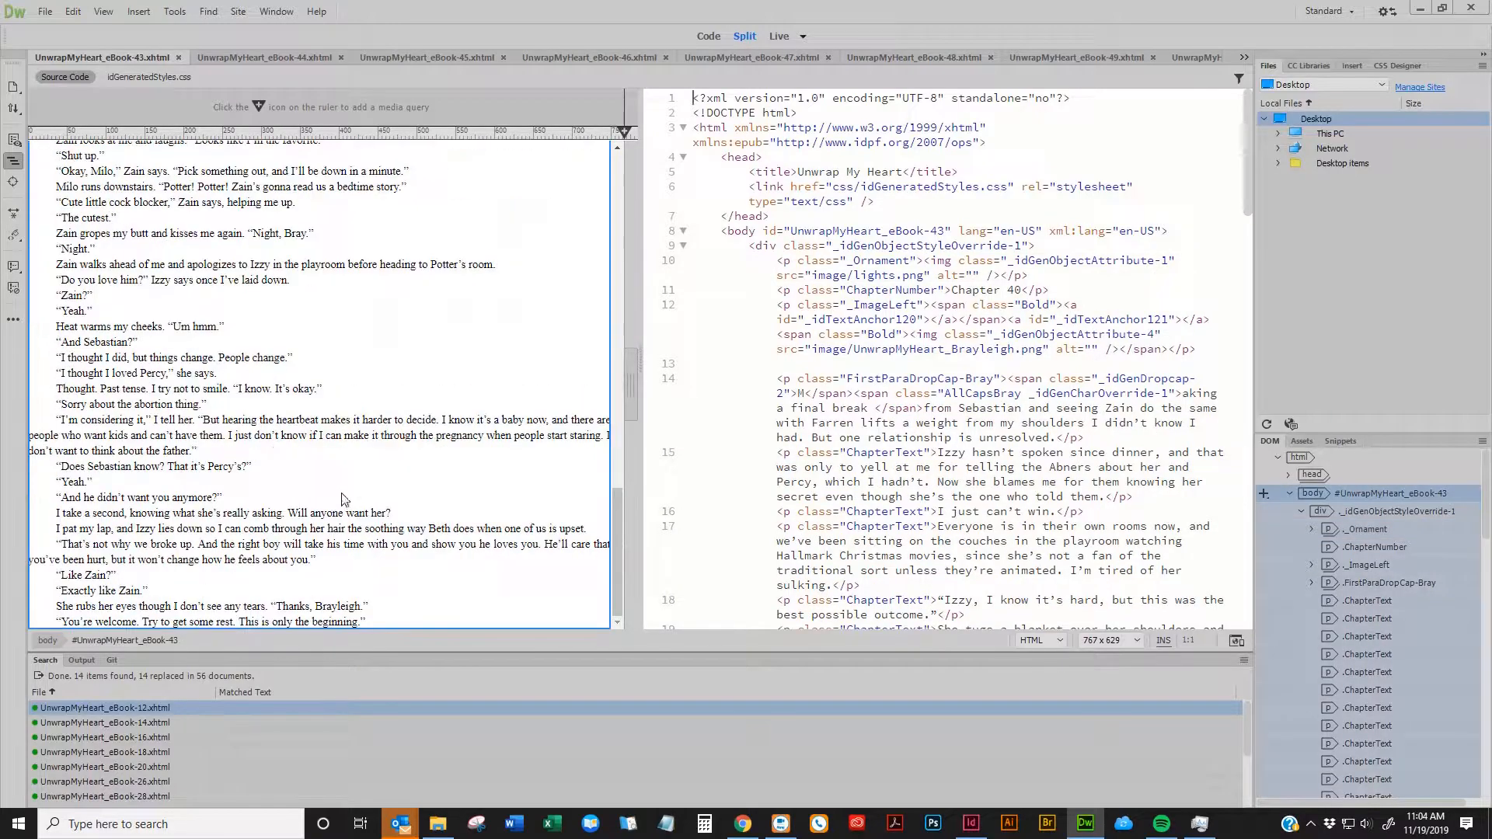
key("ctrl+w")
scroll(335, 501, "down", 10)
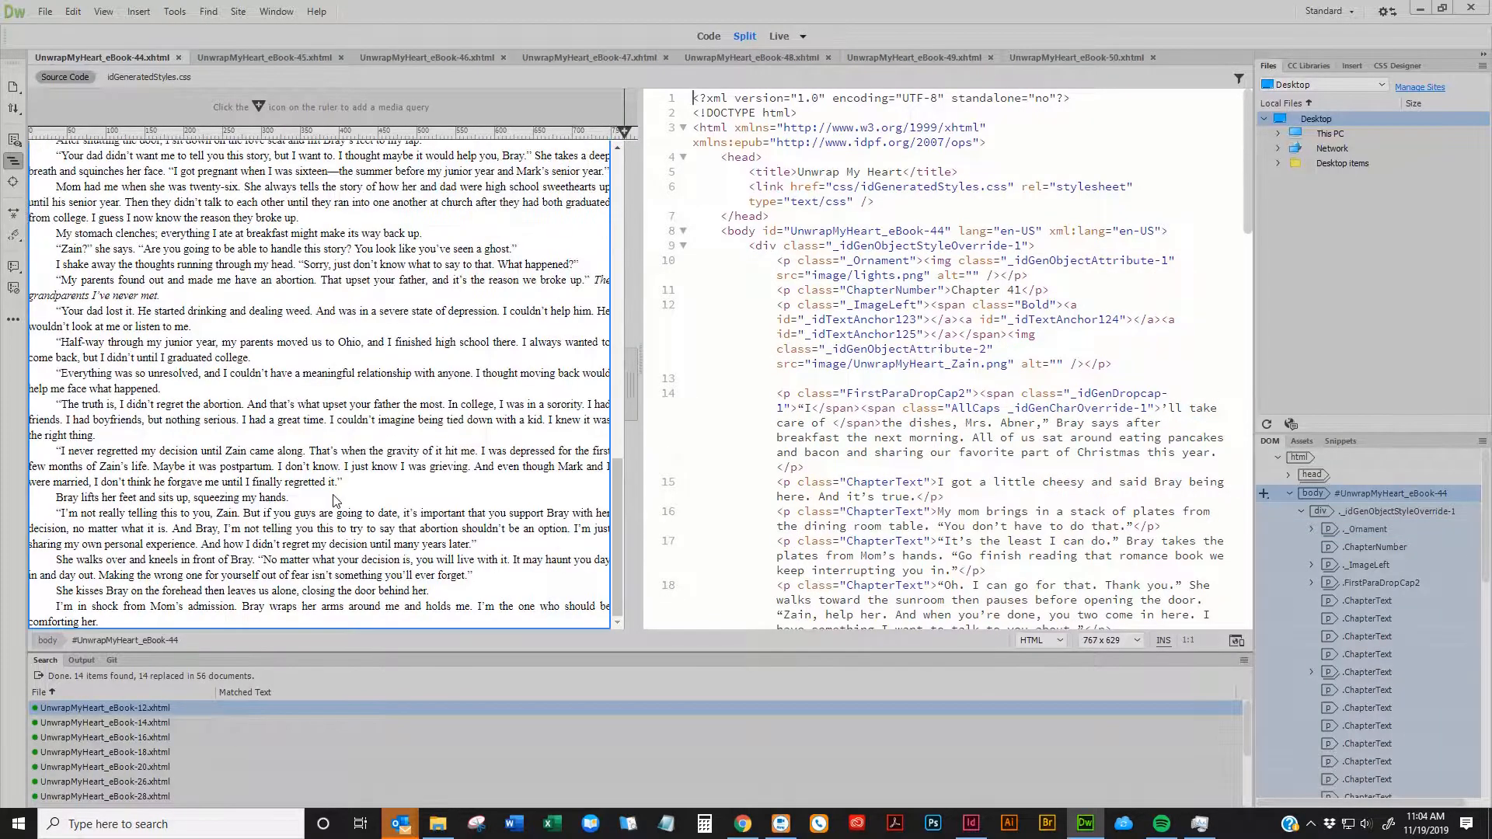
key("ctrl+w")
scroll(335, 501, "down", 10)
key("ctrl+w")
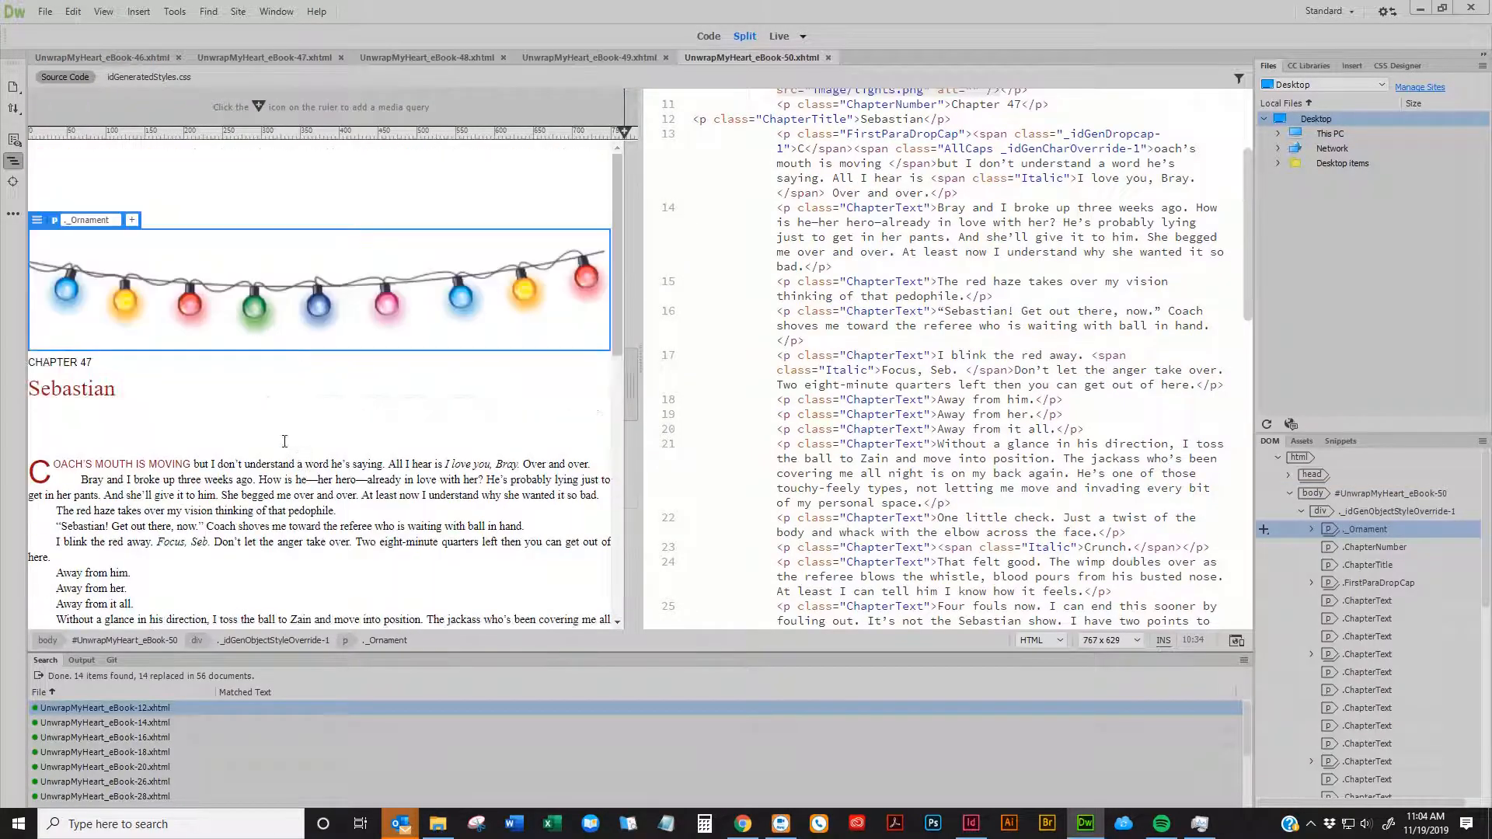
Review the Chapter 47 preview down to its closing newsletter links, then close UnwrapMyHeart_eBook-50.xhtml
scroll(151, 420, "down", 10)
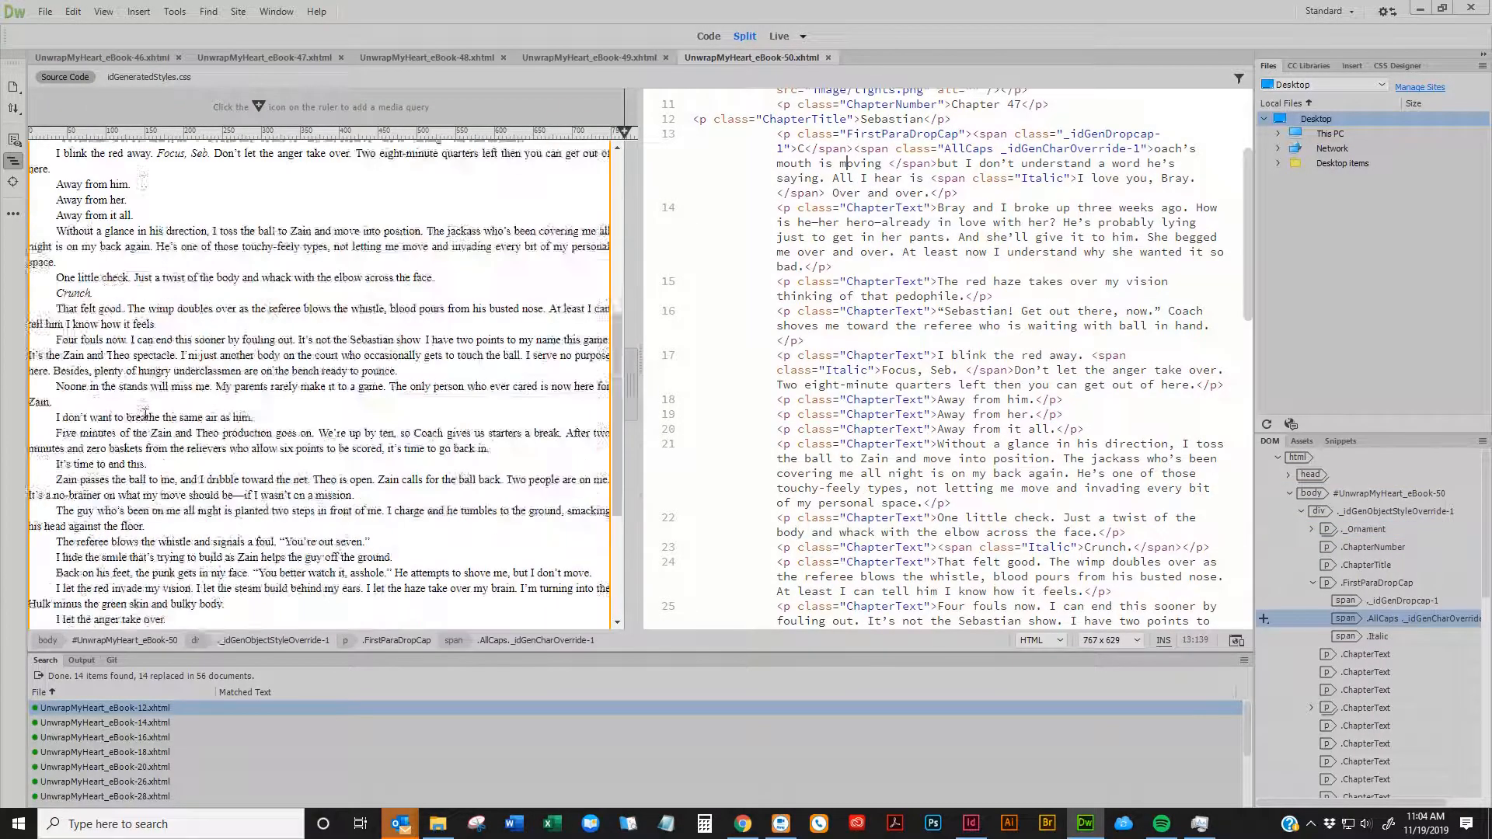
left_click(338, 555)
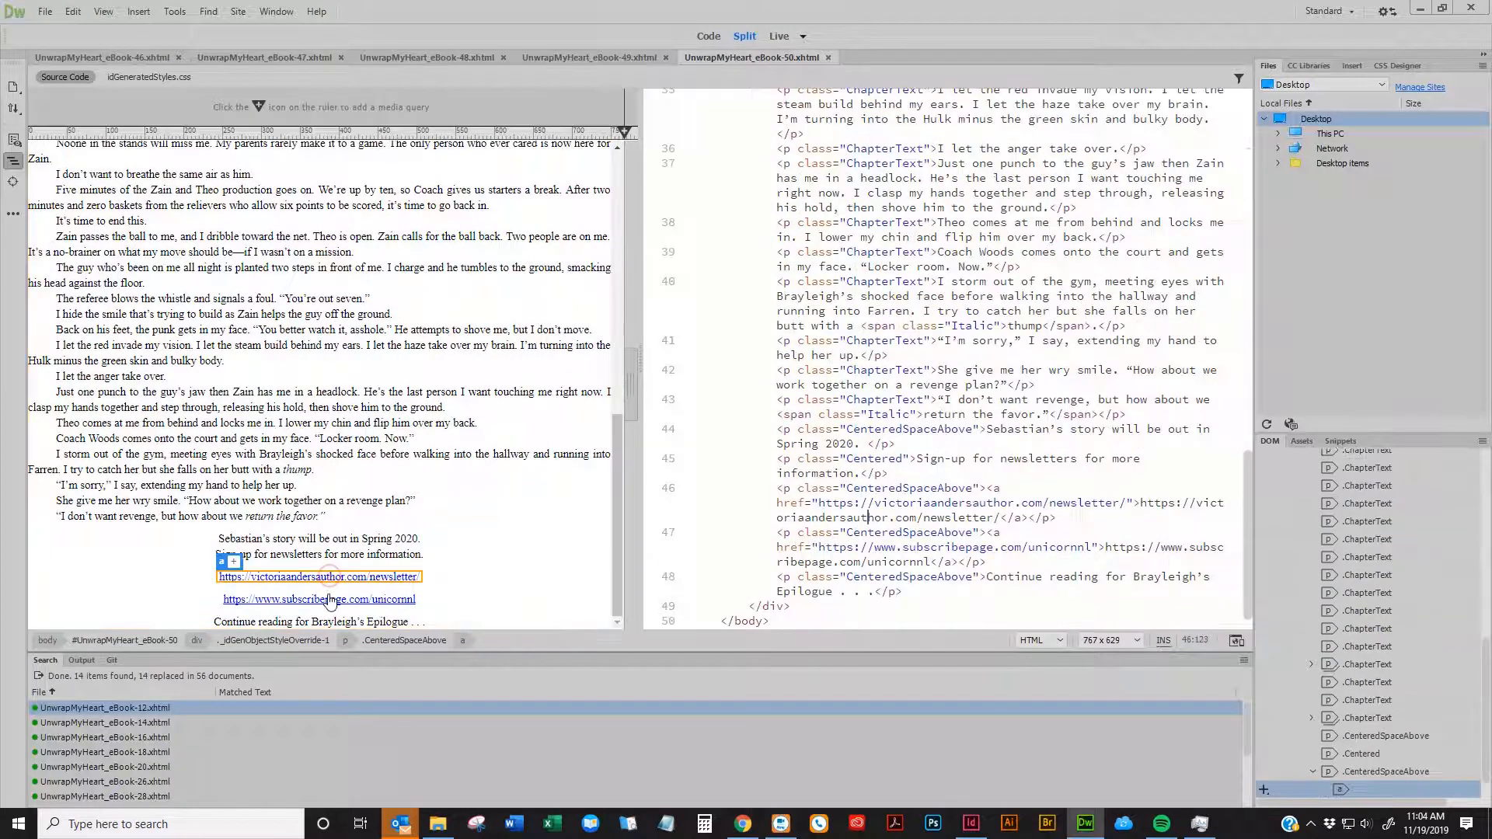
left_click(300, 358)
key("ctrl+w")
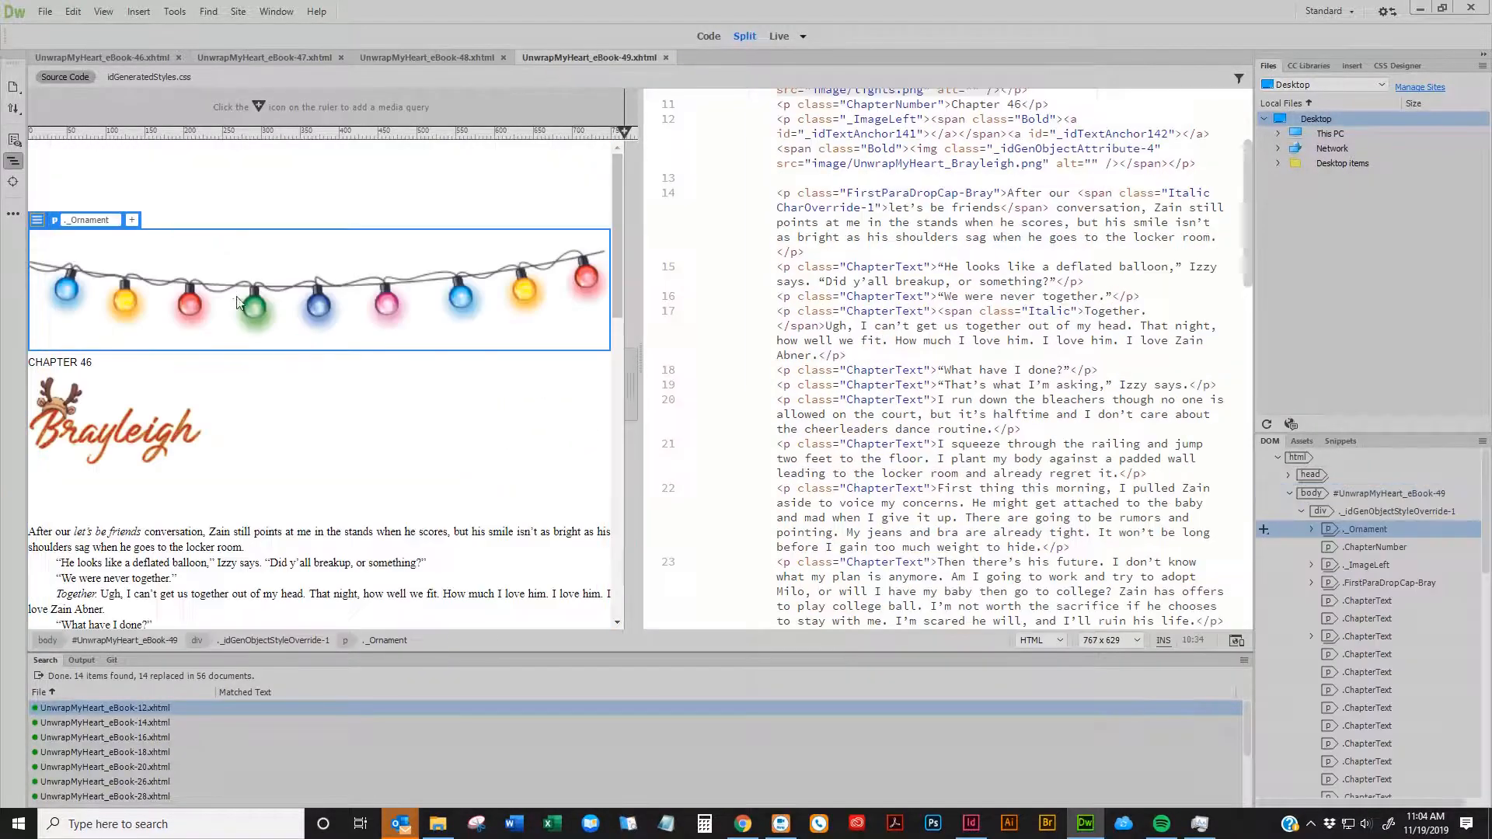
Review the previews of Chapters 46, 45, 44 and 43 in turn, closing UnwrapMyHeart_eBook-49, -48, -47 and -46 once each is checked
scroll(247, 338, "down", 15)
key("ctrl+w")
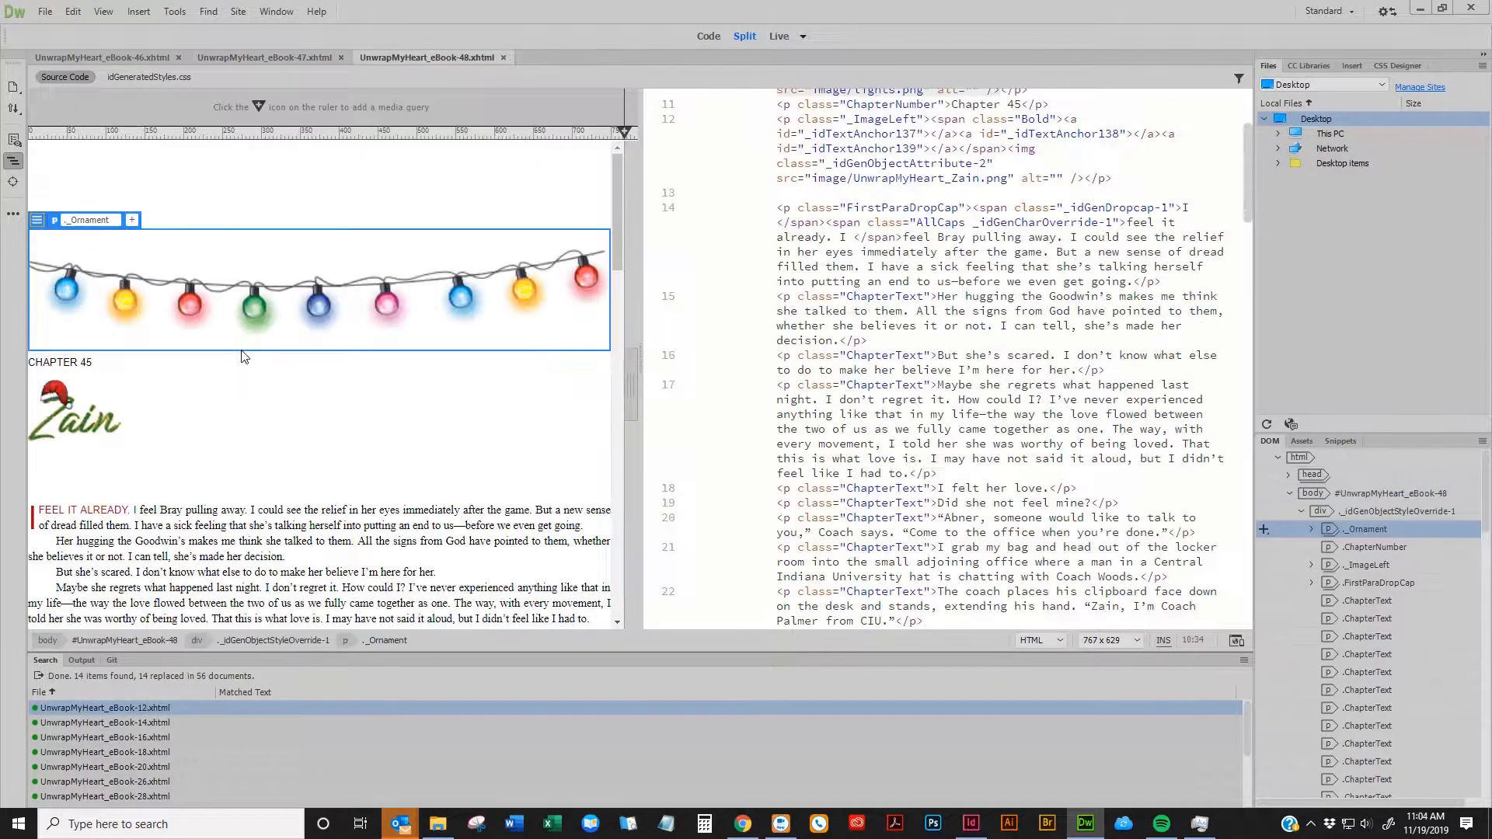
scroll(245, 346, "down", 15)
key("ctrl+w")
scroll(244, 357, "down", 15)
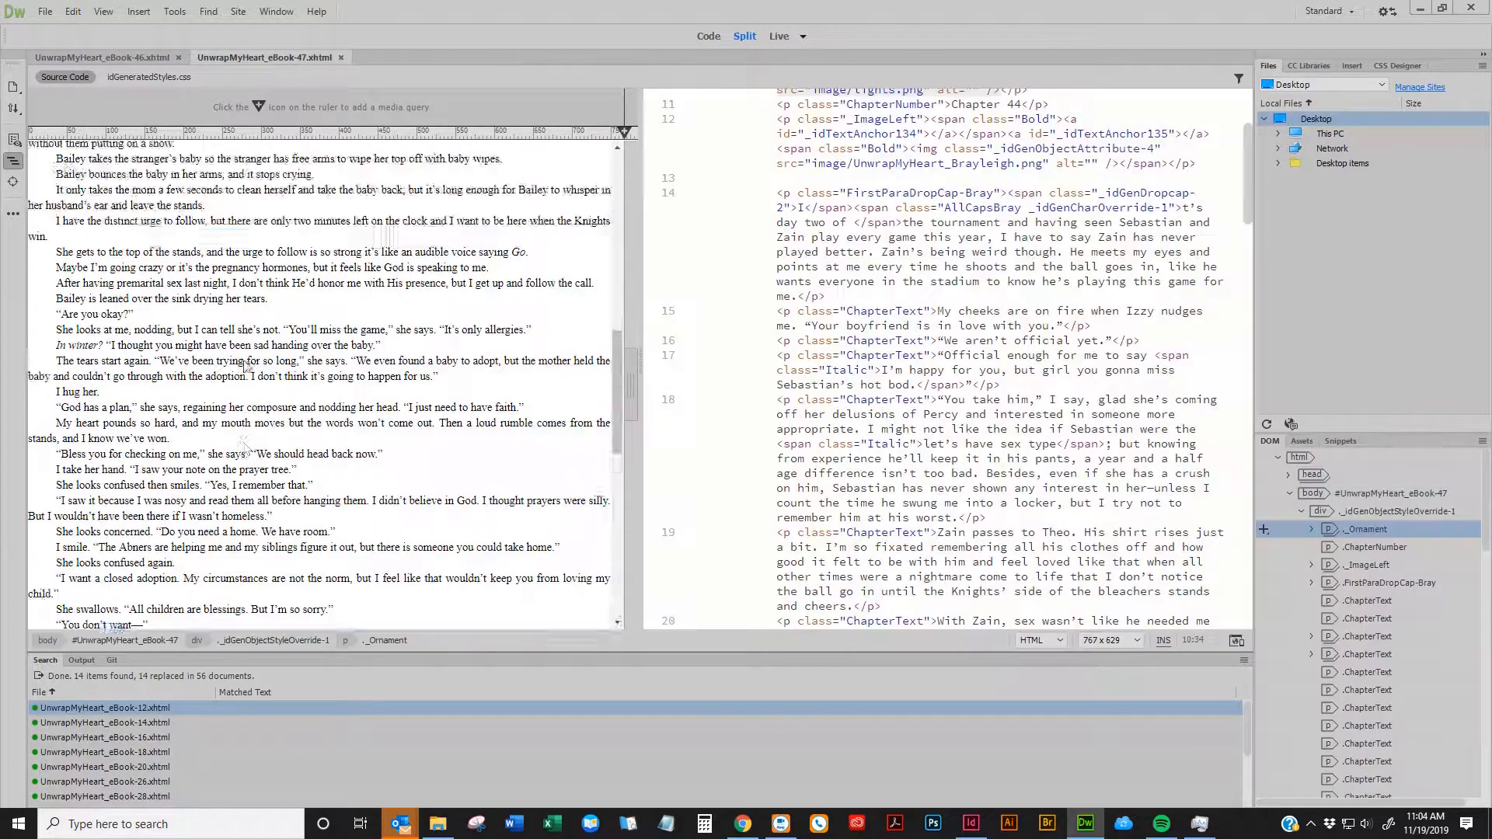
key("ctrl+w")
scroll(245, 373, "down", 15)
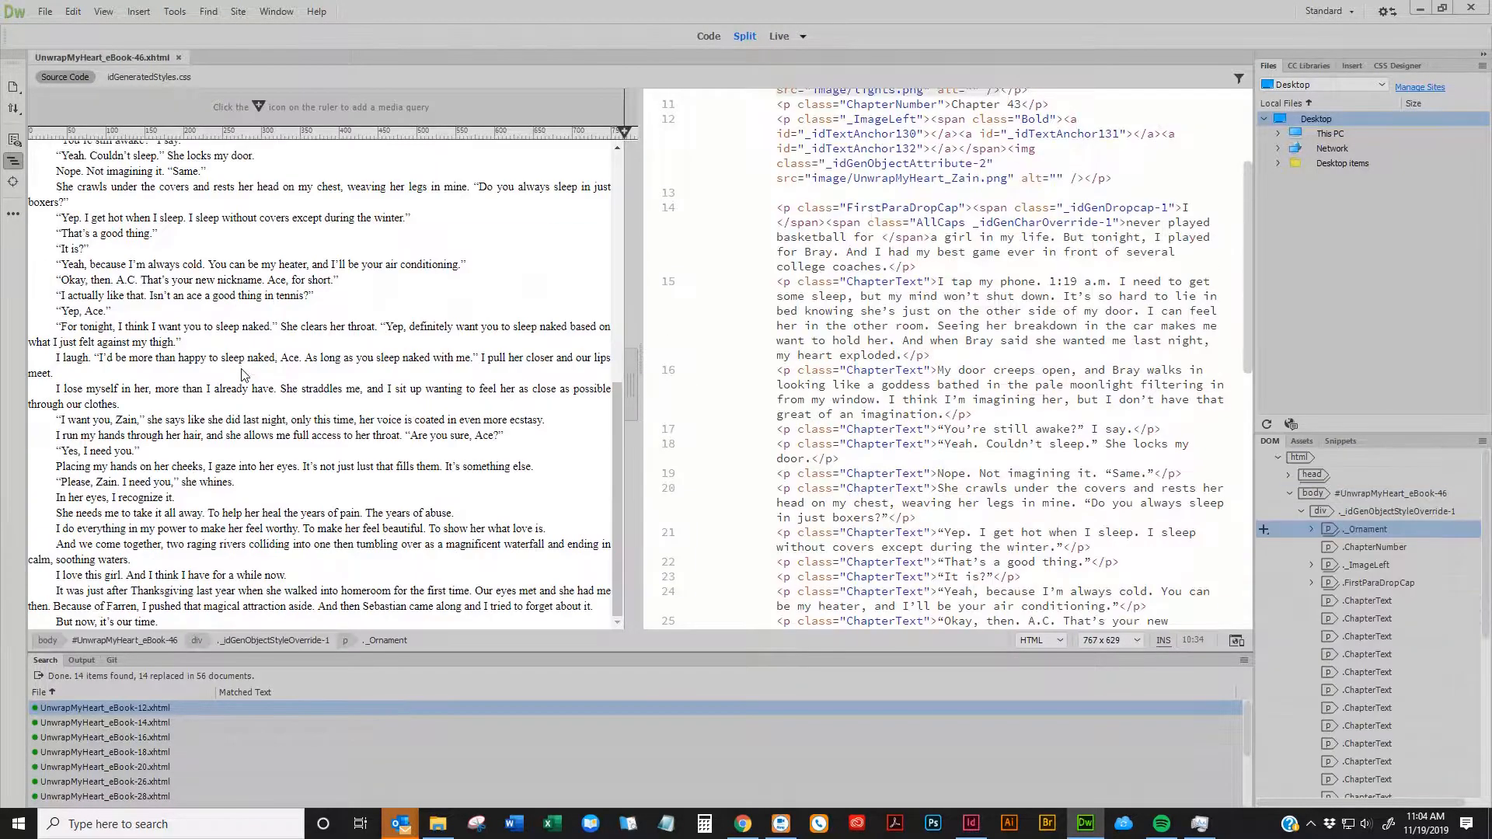
key("ctrl+w")
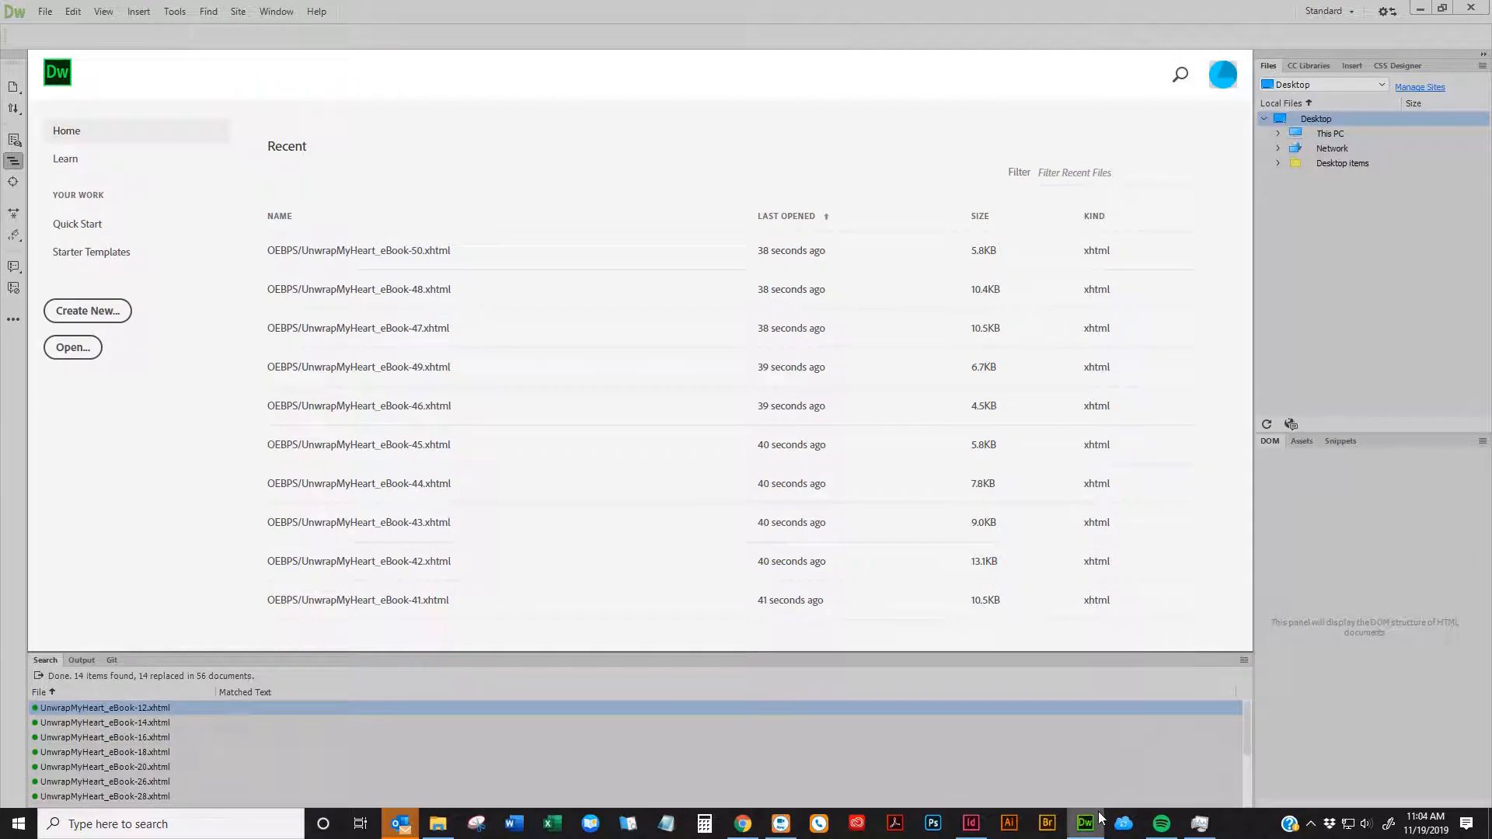
Select UnwrapMyHeart_eBook-51.xhtml and UnwrapMyHeart_eBook-52.xhtml in File Explorer's OEBPS folder and open both in Dreamweaver
left_click(437, 824)
left_click(1289, 701)
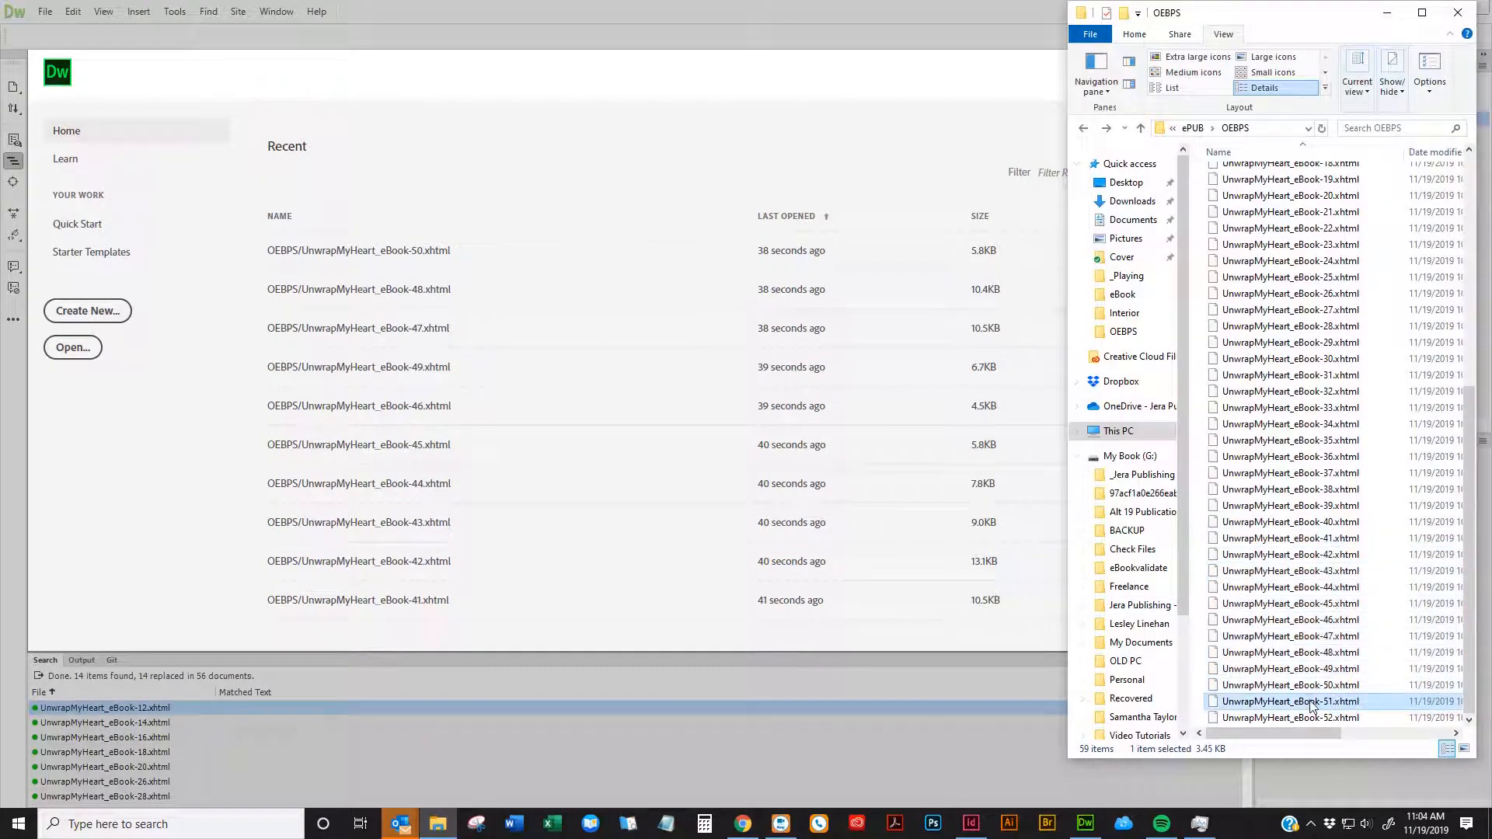
left_click(1313, 717, "shift")
left_click_drag(1312, 718, 656, 47)
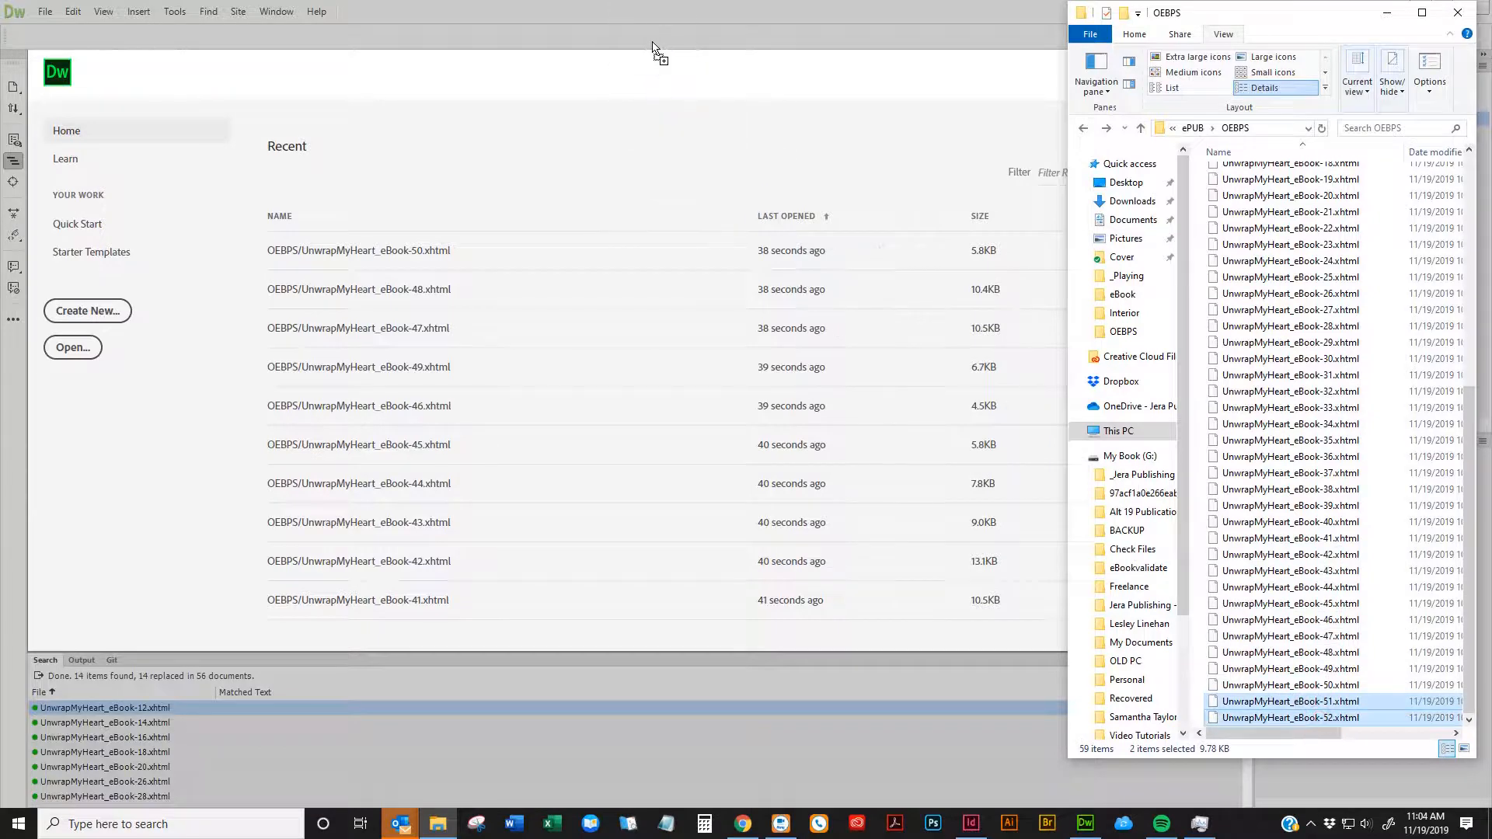
Review the Brayleigh epilogue's title image and text, then close UnwrapMyHeart_eBook-51.xhtml
left_click(423, 420)
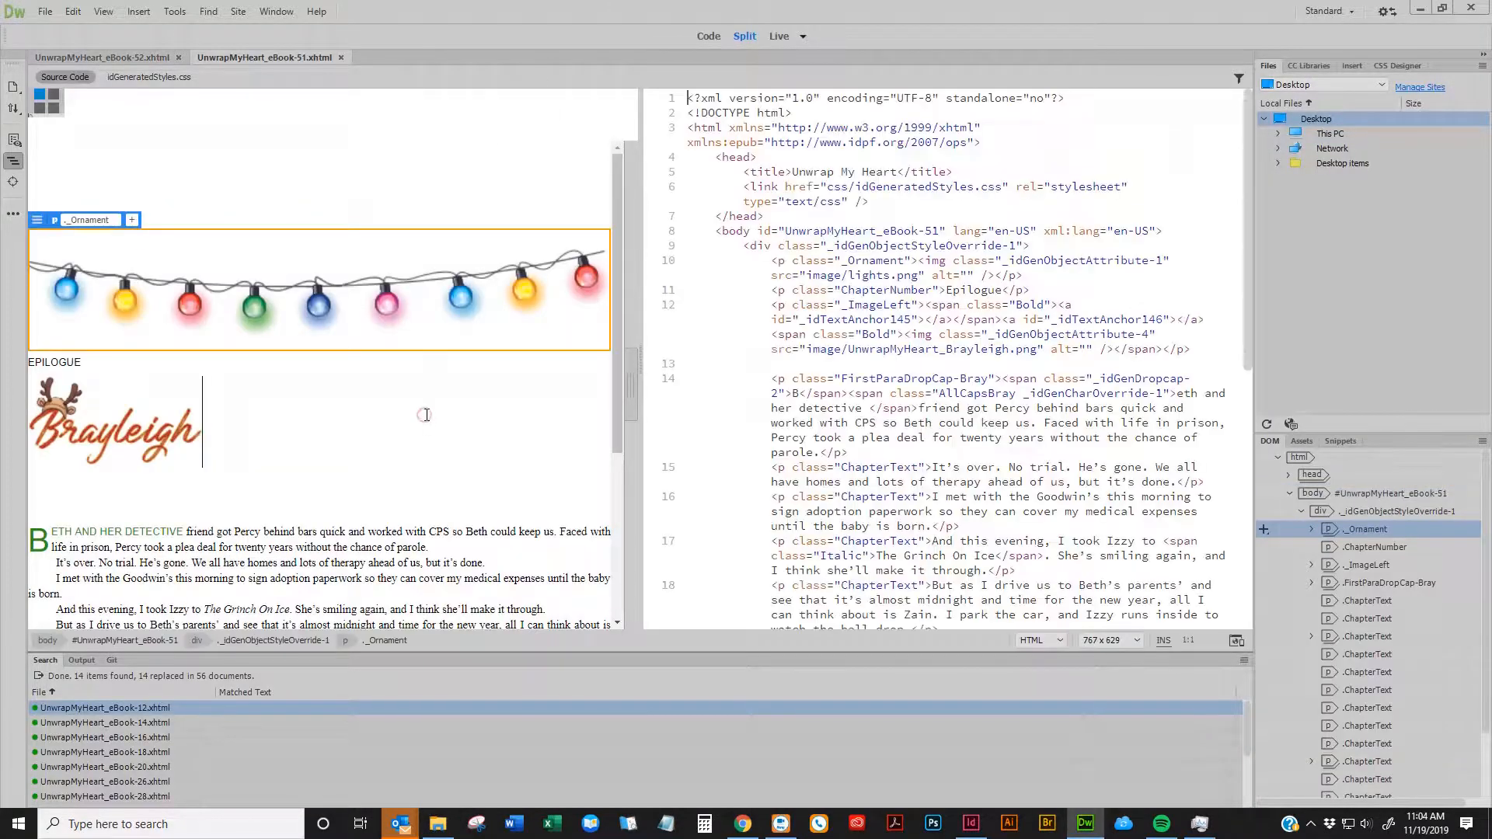
scroll(517, 491, "down", 3)
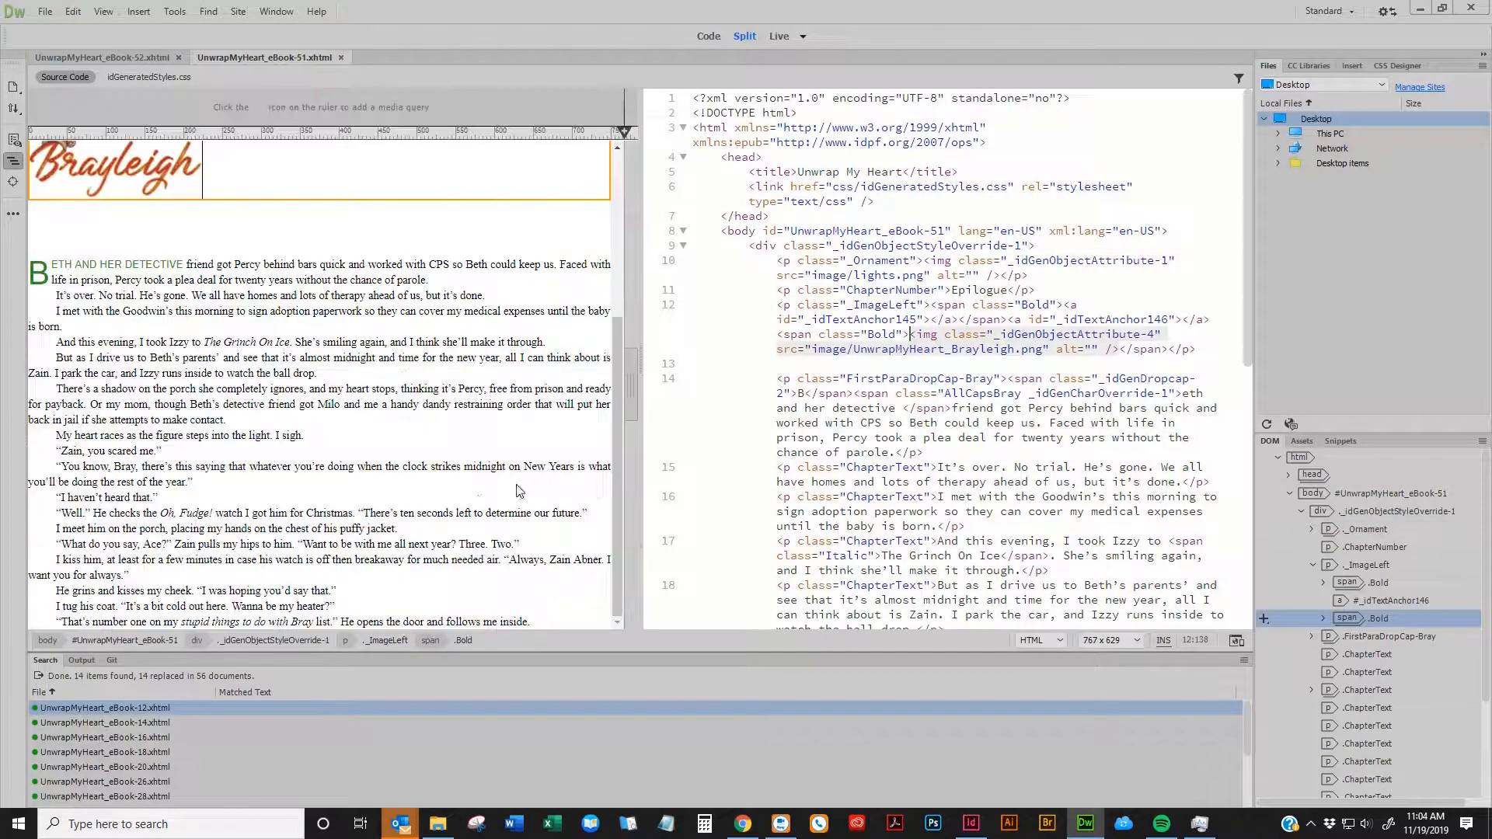
left_click(478, 499)
key("ctrl+w")
Examine the Zain epilogue in UnwrapMyHeart_eBook-52.xhtml, including the Dear Reader letter and the blank area after its signature
scroll(402, 485, "down", 10)
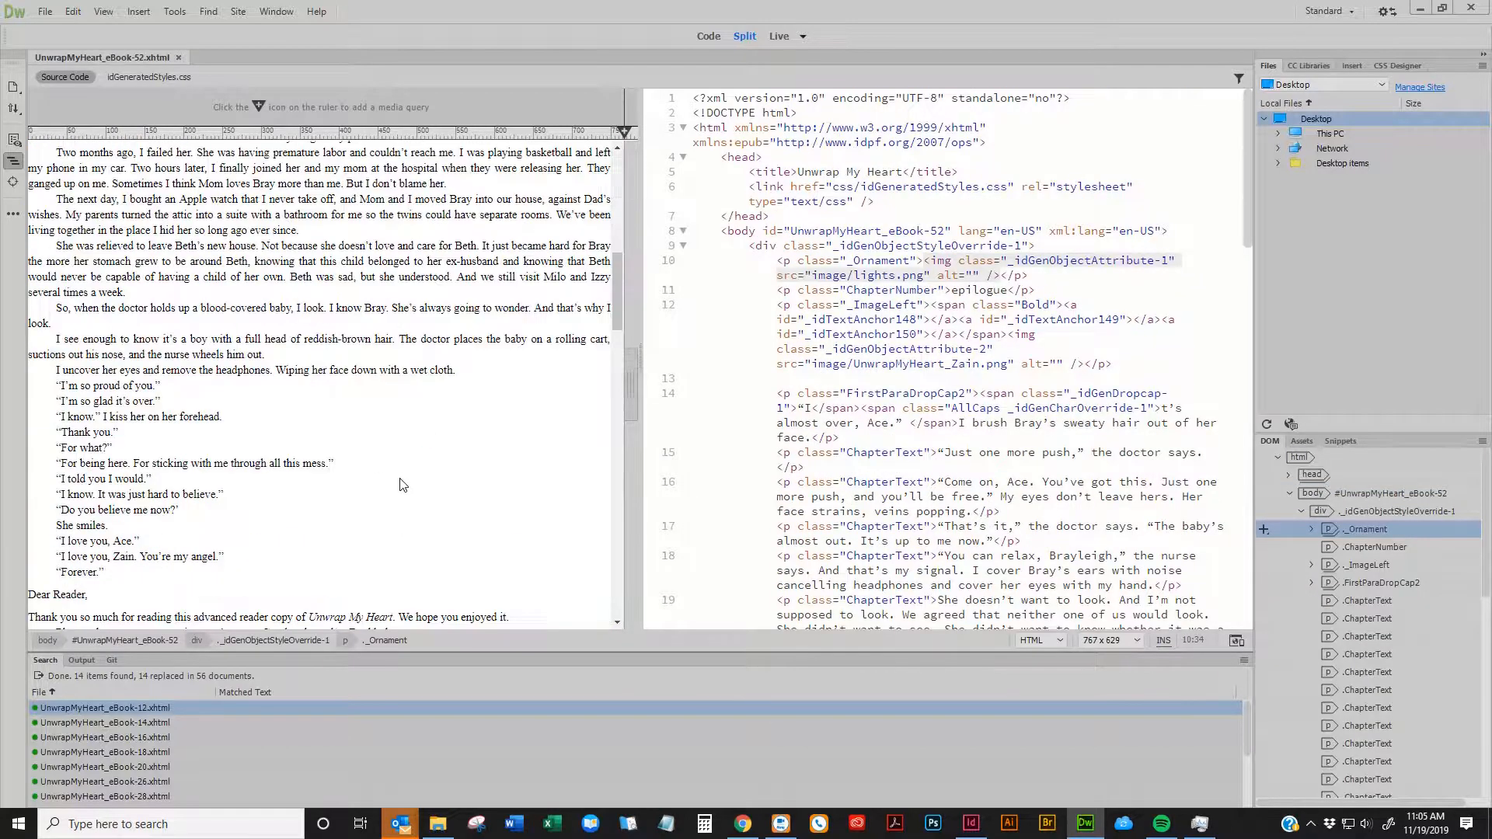
scroll(402, 485, "down", 10)
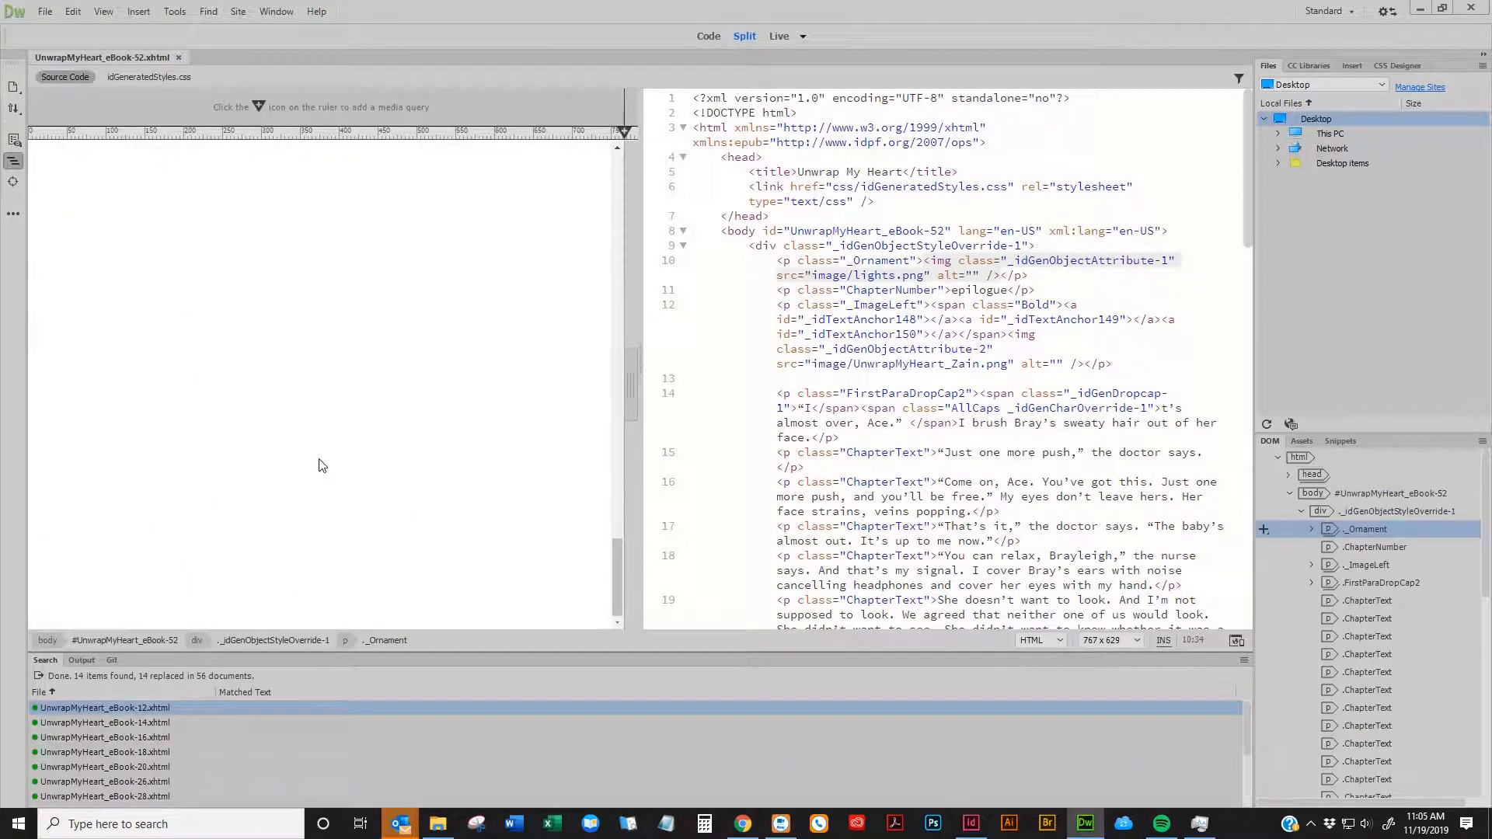
scroll(336, 508, "up", 15)
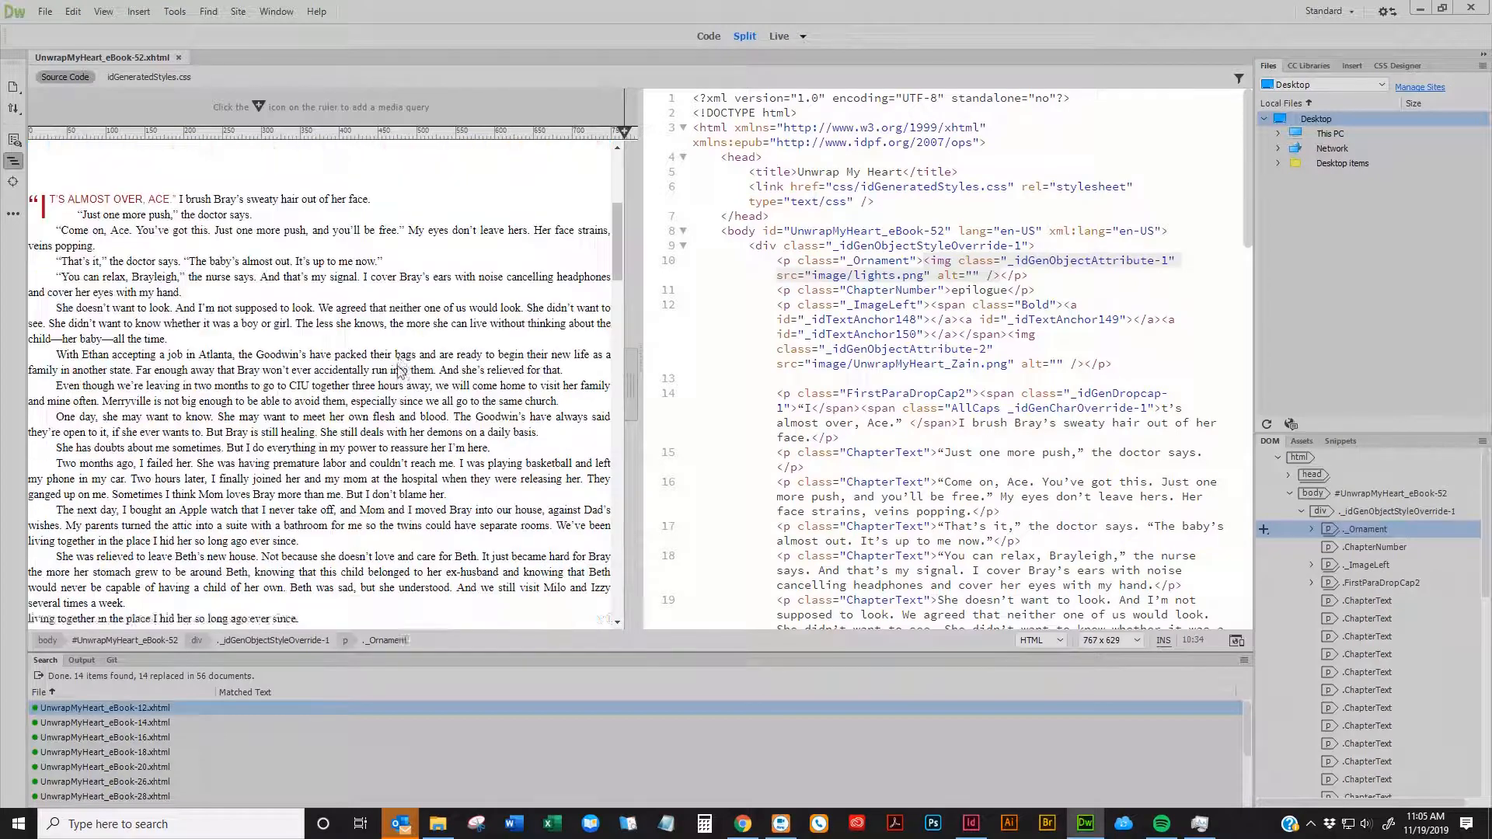
scroll(395, 351, "down", 15)
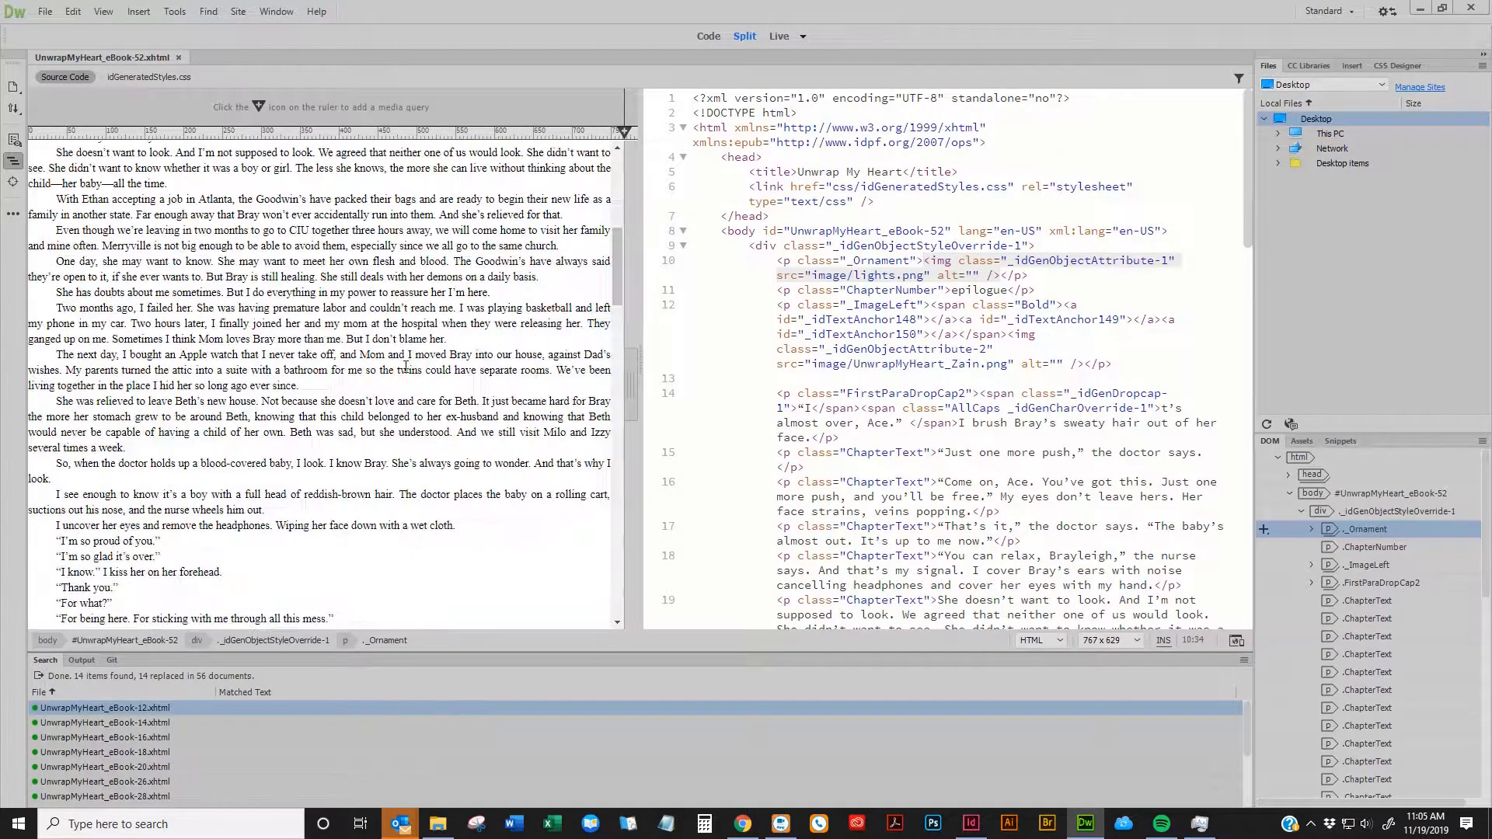
scroll(276, 391, "down", 5)
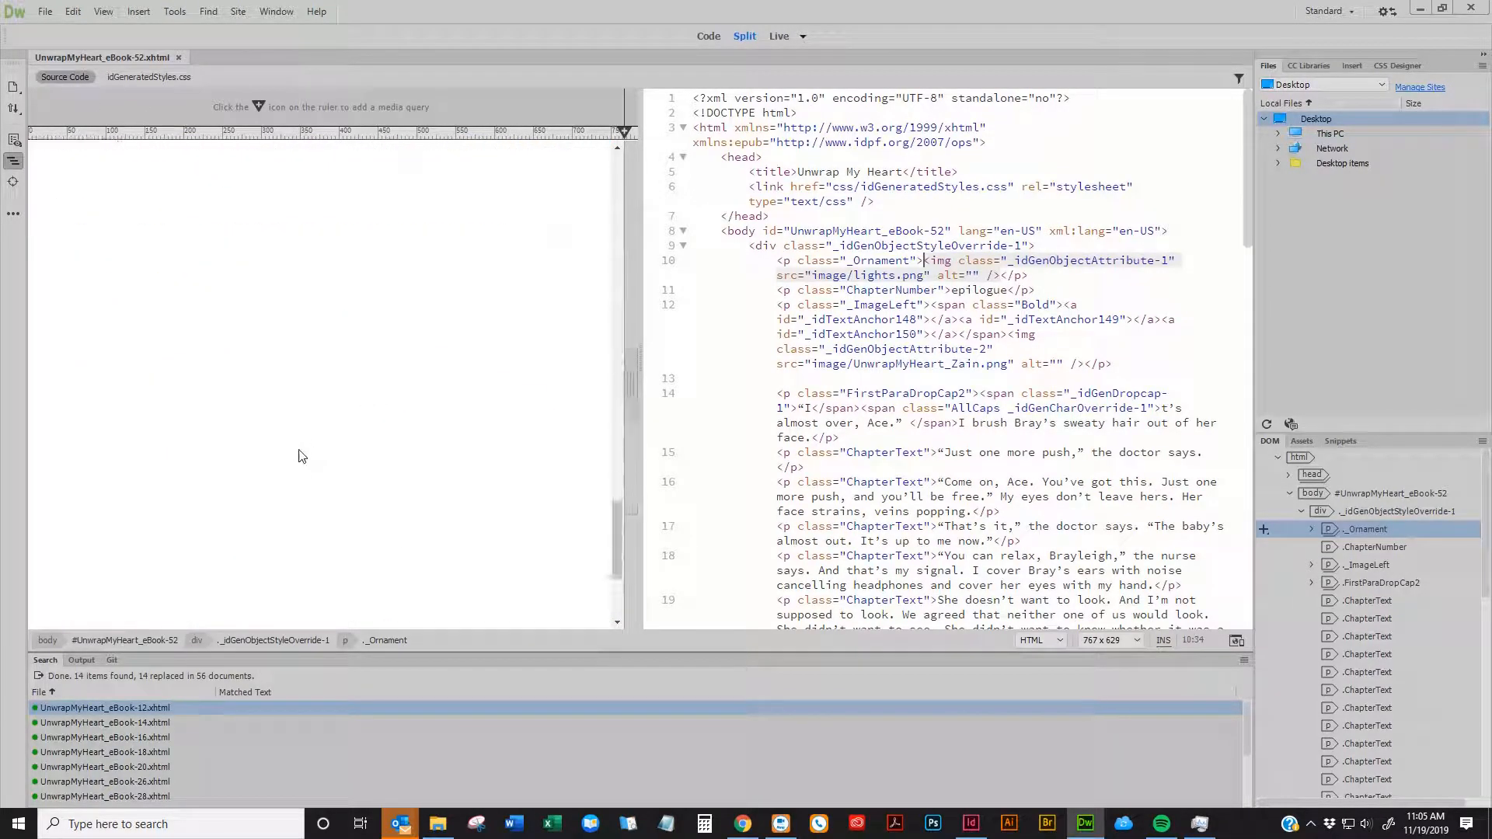
scroll(307, 458, "up", 8)
scroll(241, 471, "down", 5)
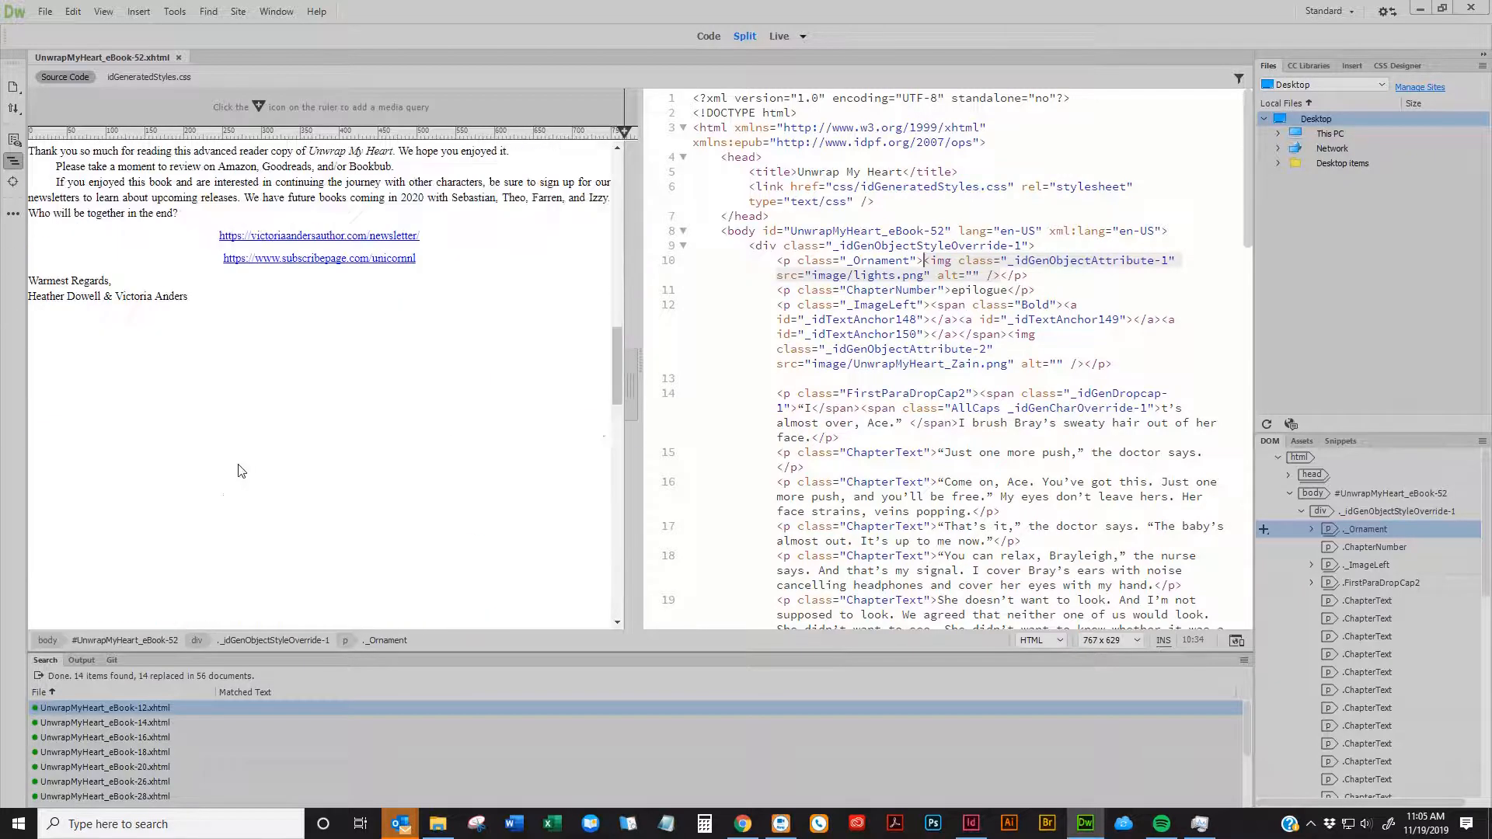
scroll(340, 360, "down", 8)
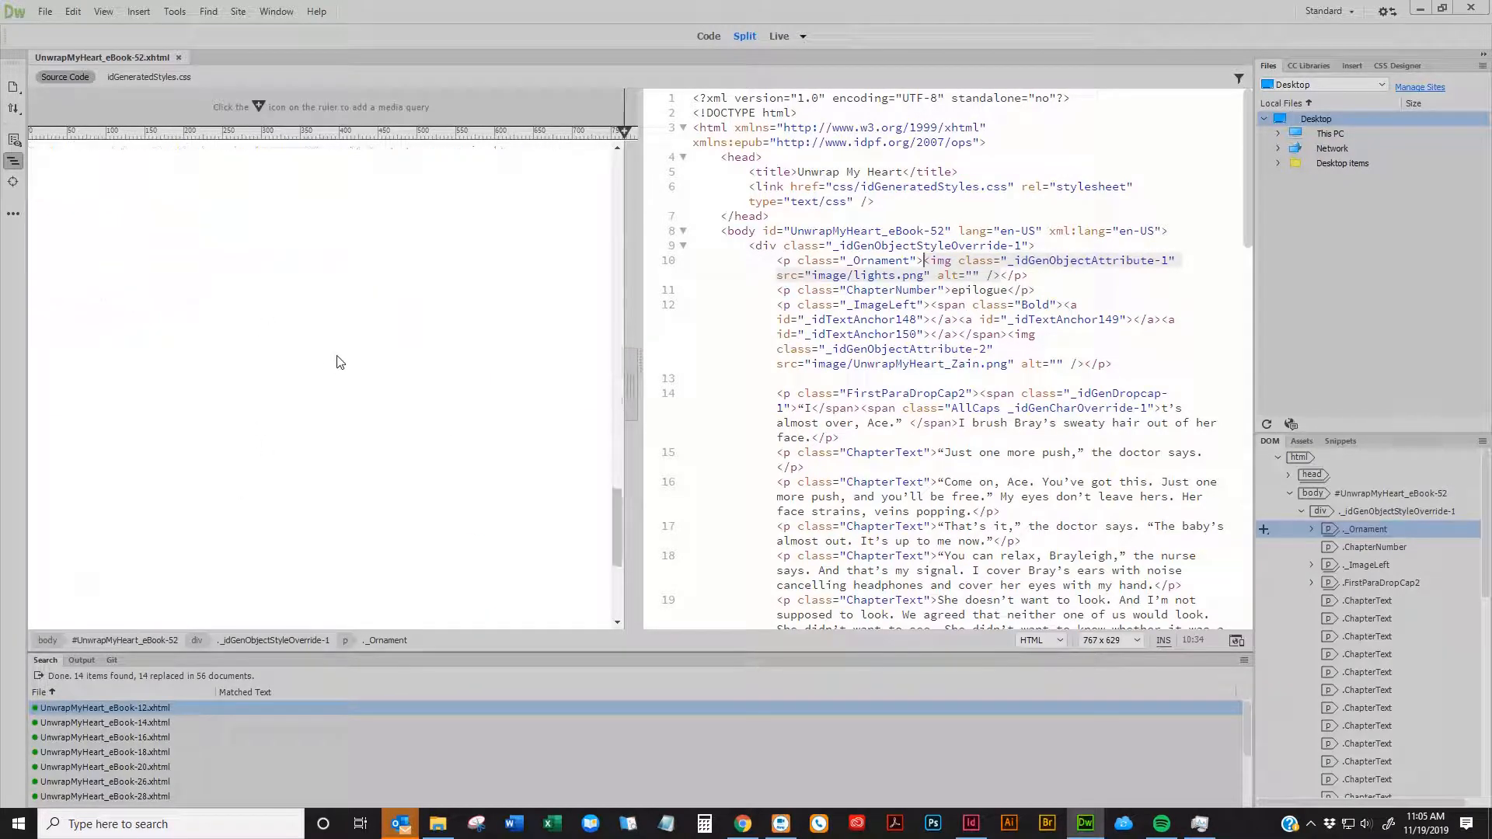
scroll(339, 360, "up", 9)
scroll(347, 349, "up", 1)
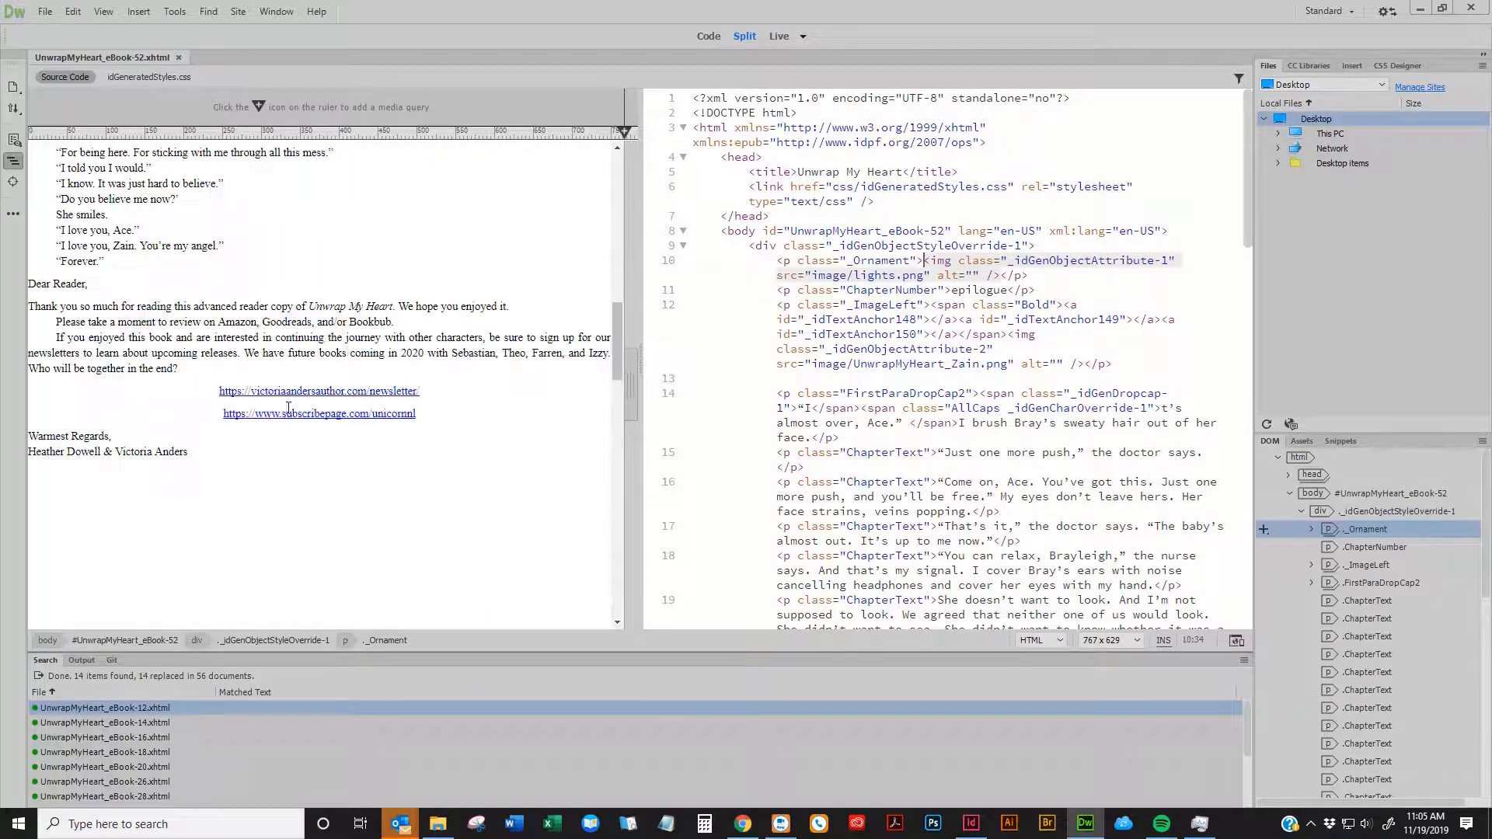
left_click(200, 452)
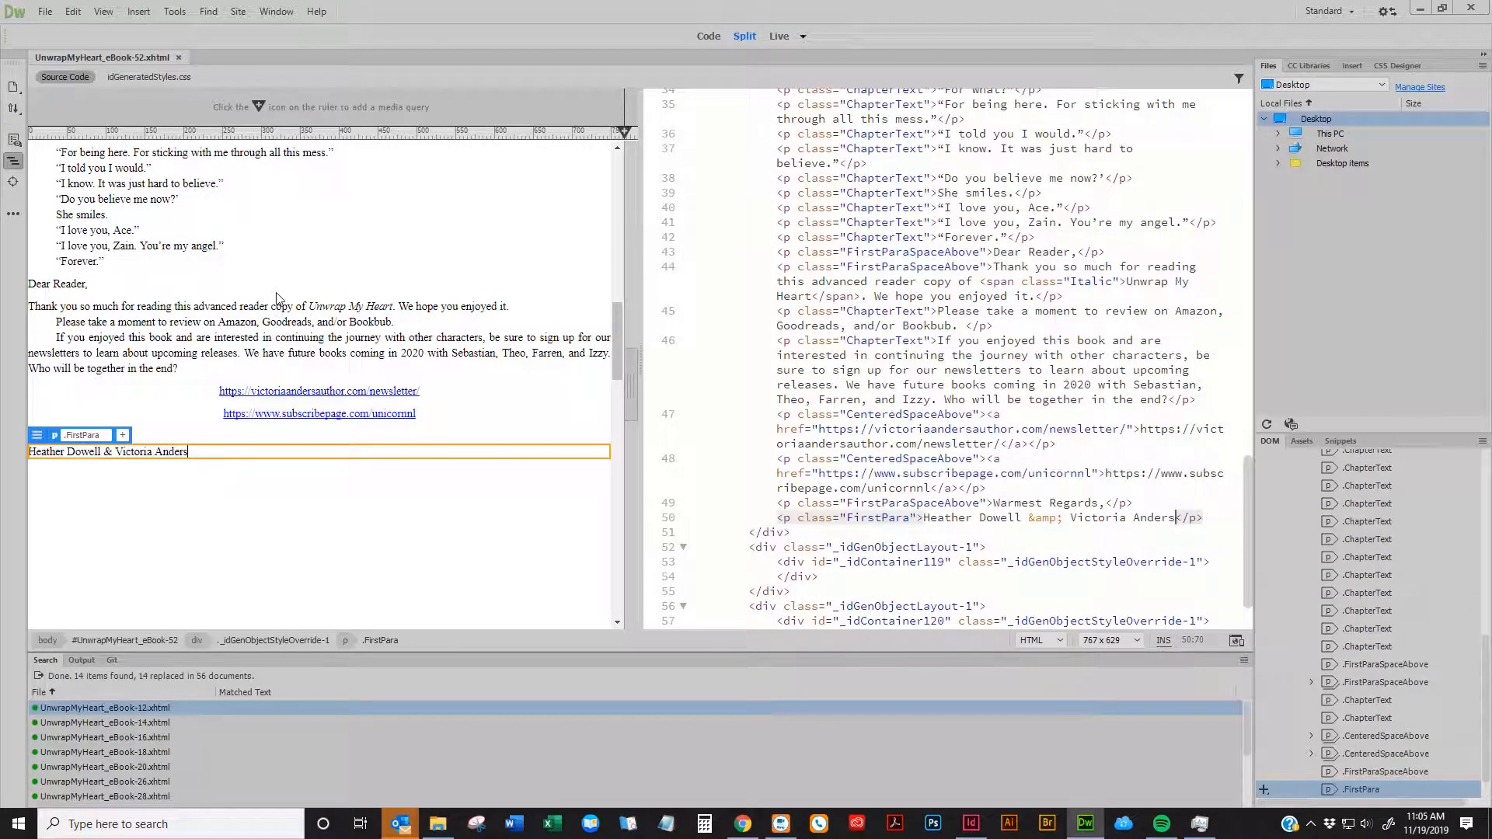
left_click(323, 337)
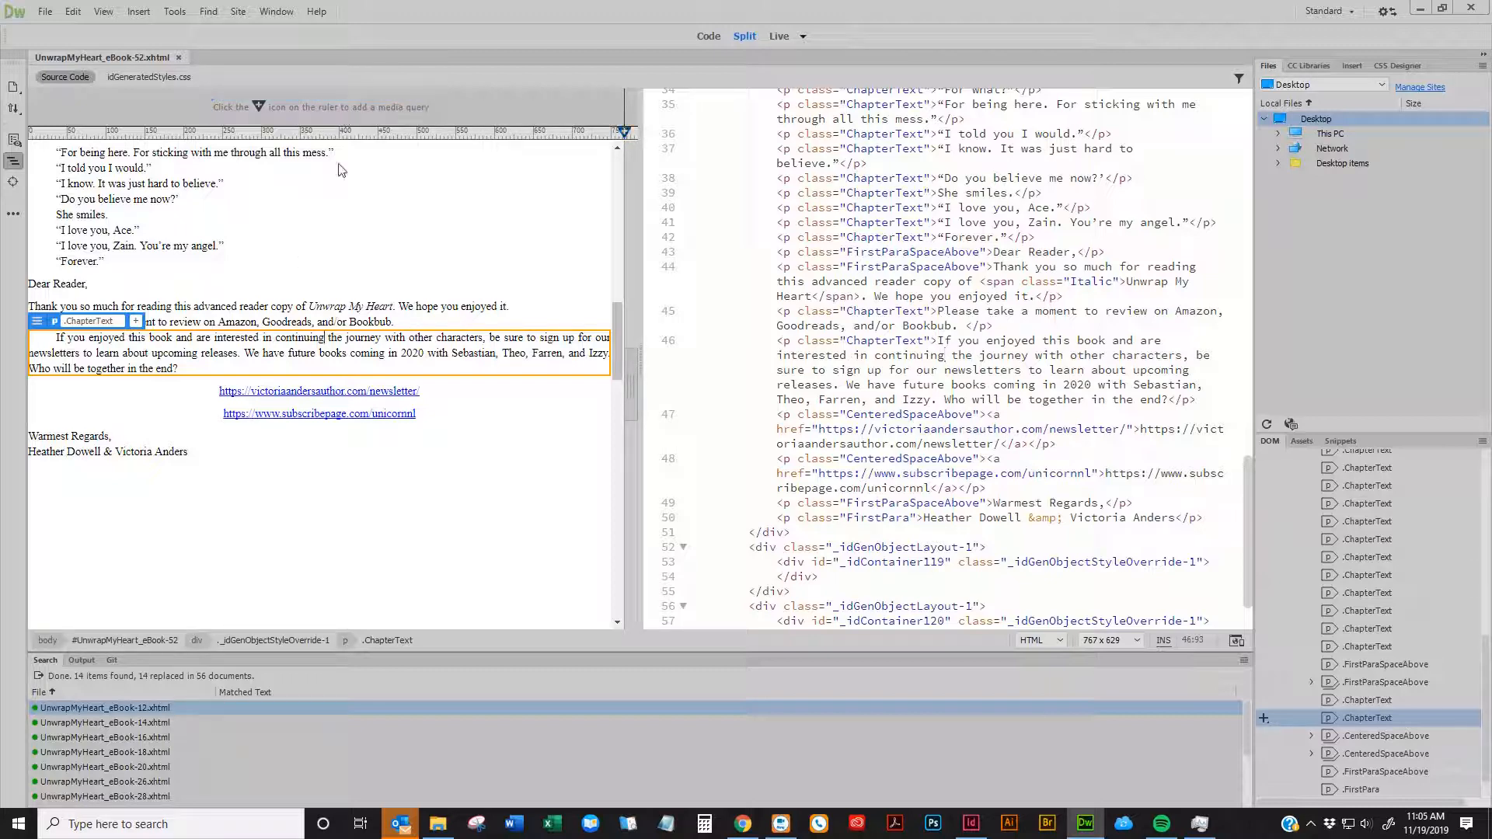
Delete the empty _idGenObjectLayout-1 div block containing _idContainer119 from the code after the letter's signature
left_click(938, 474)
left_click(732, 550)
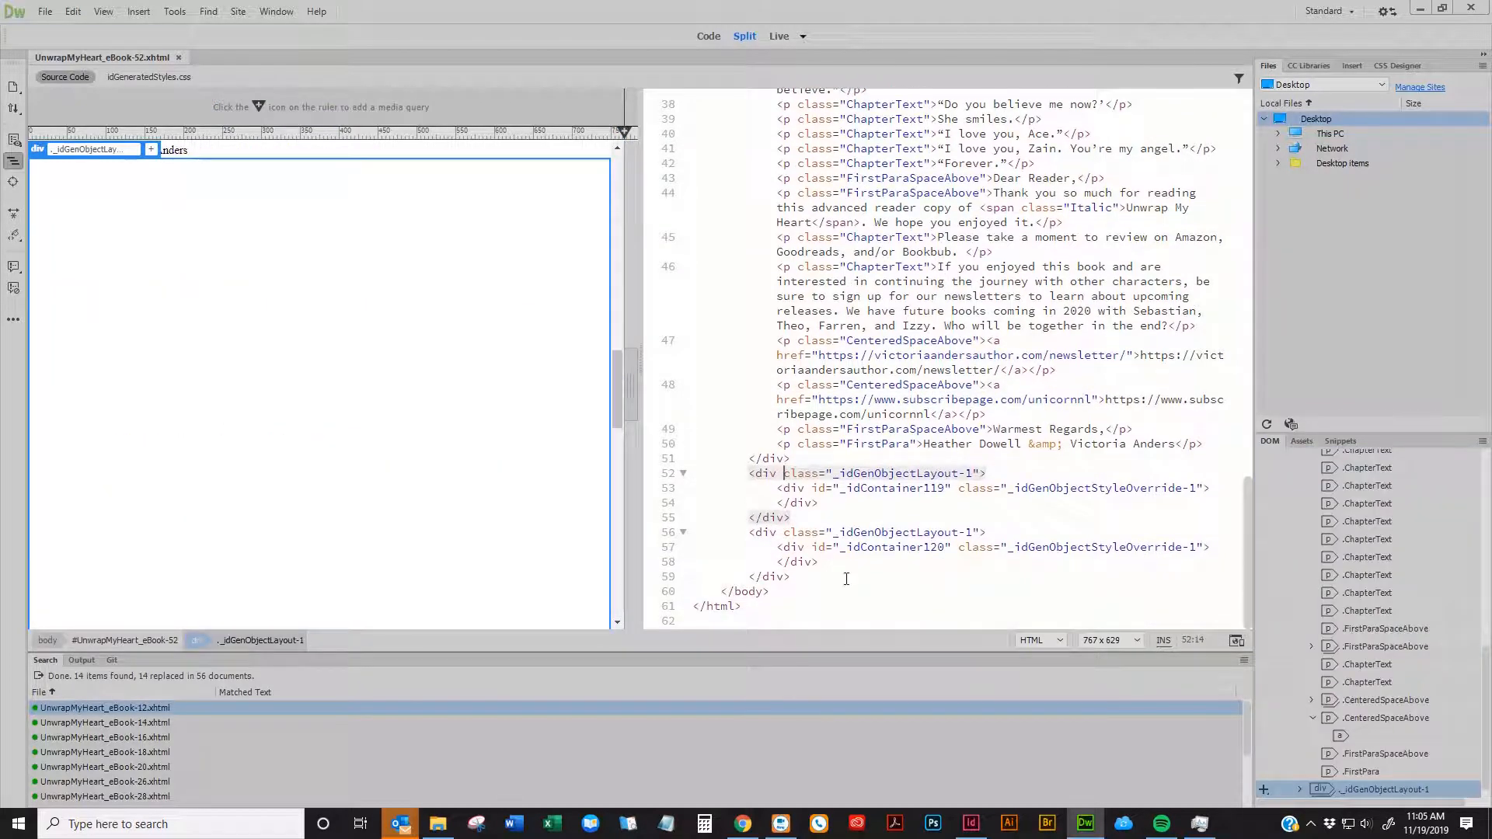
left_click_drag(830, 565, 588, 480)
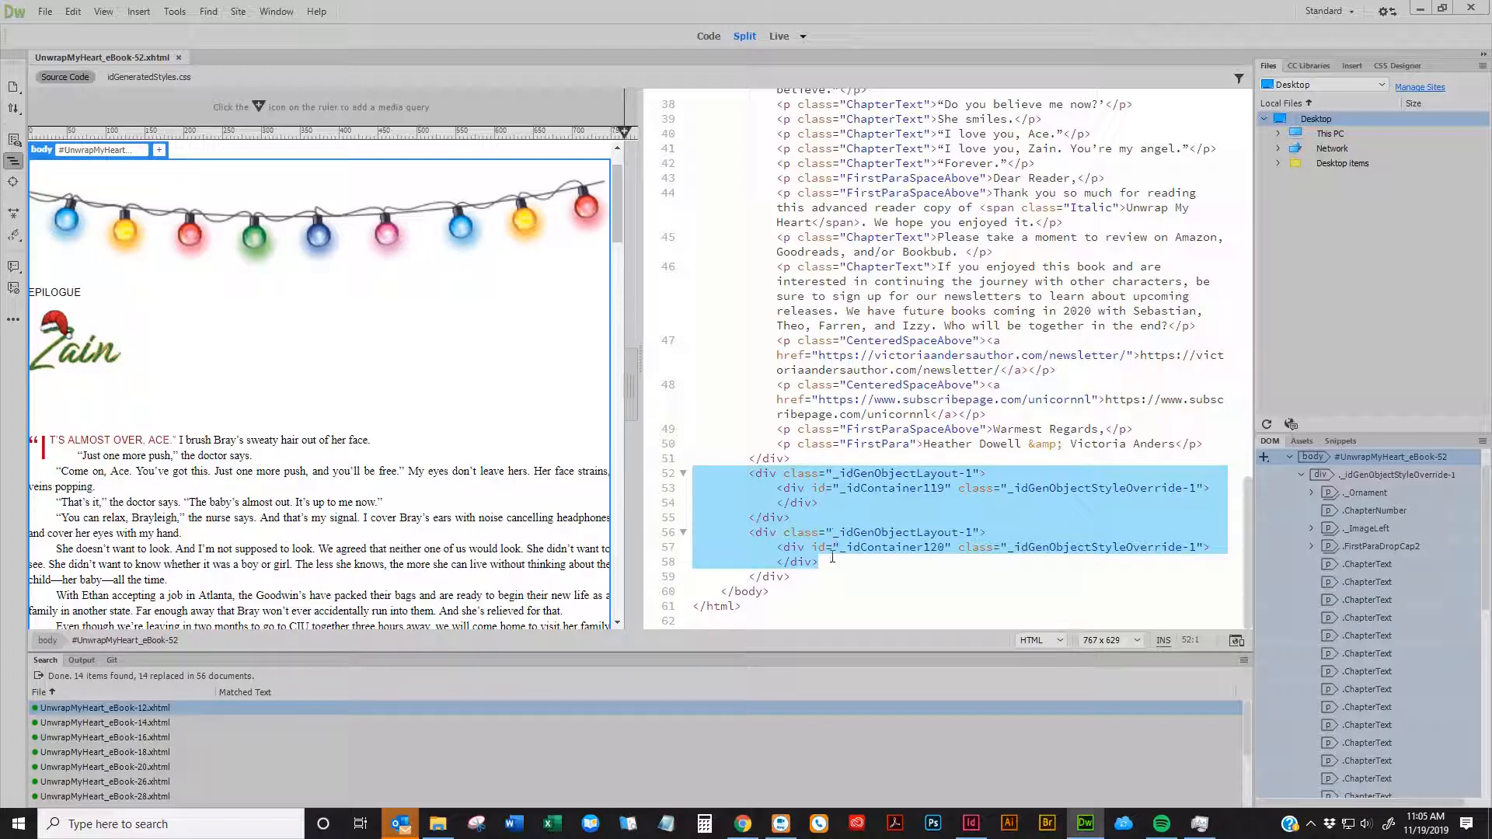
left_click(754, 474)
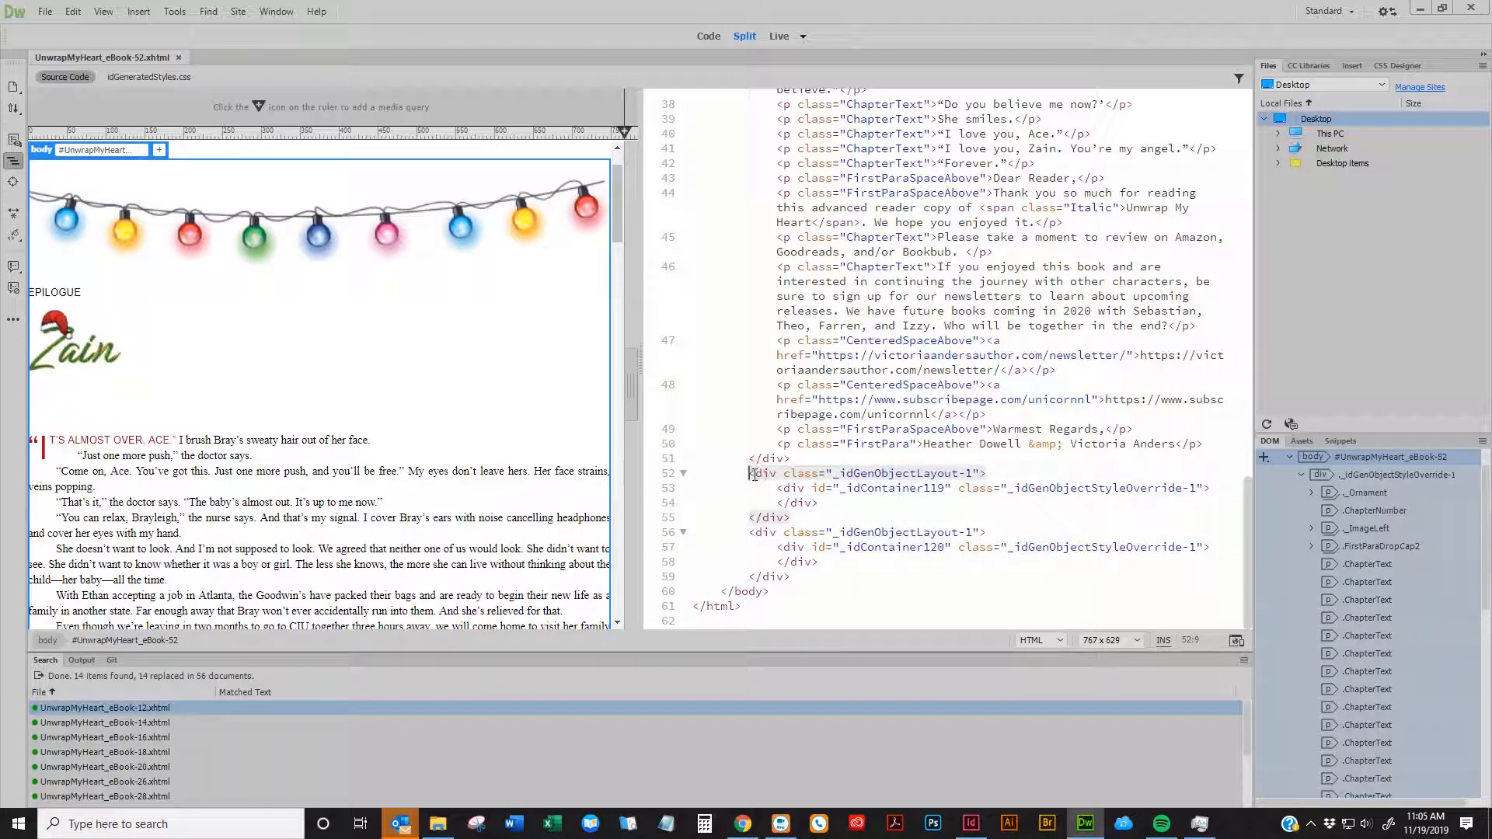
left_click_drag(744, 473, 790, 518)
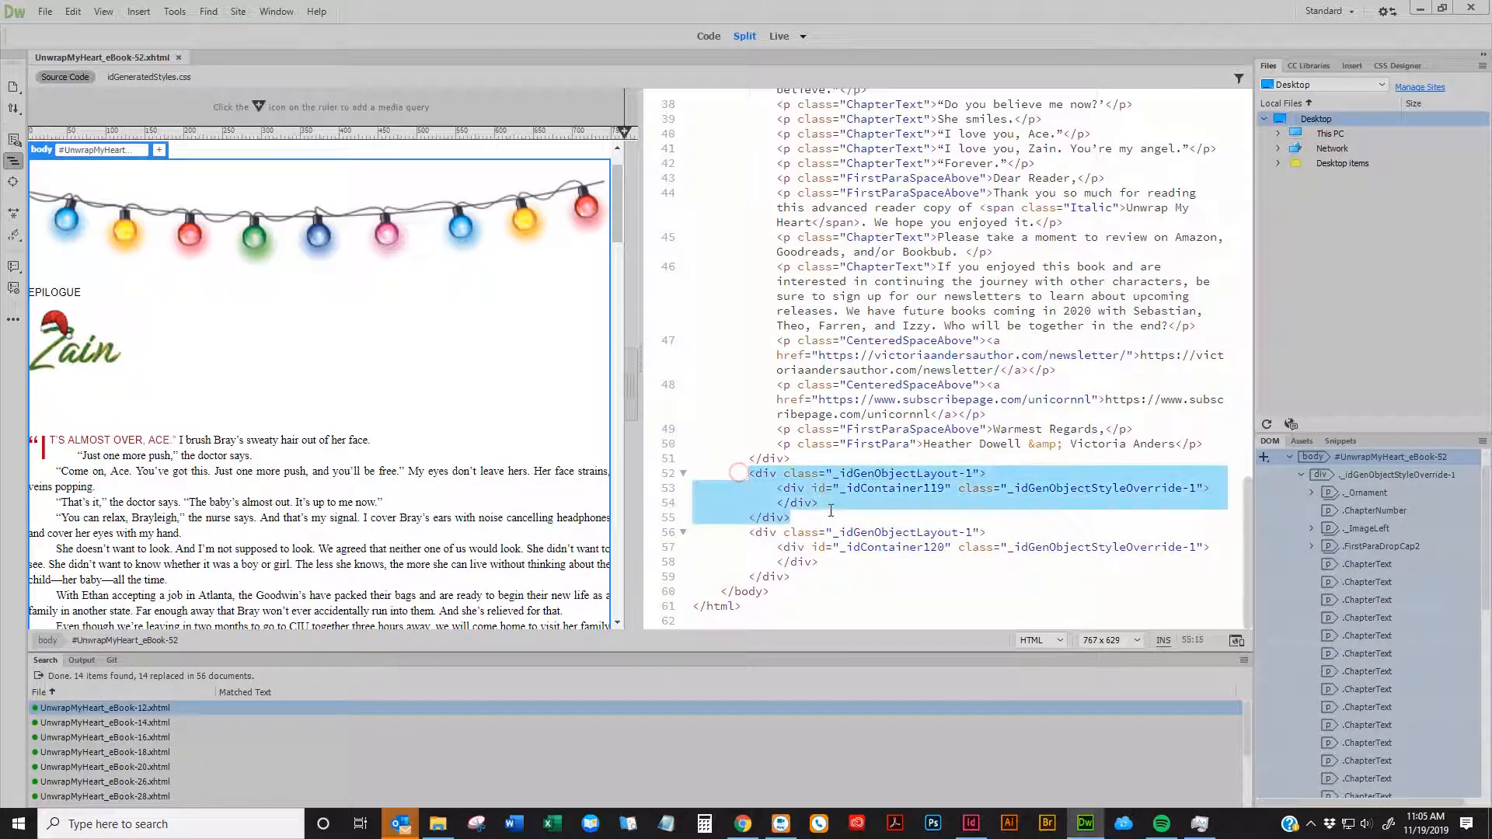
key("Delete")
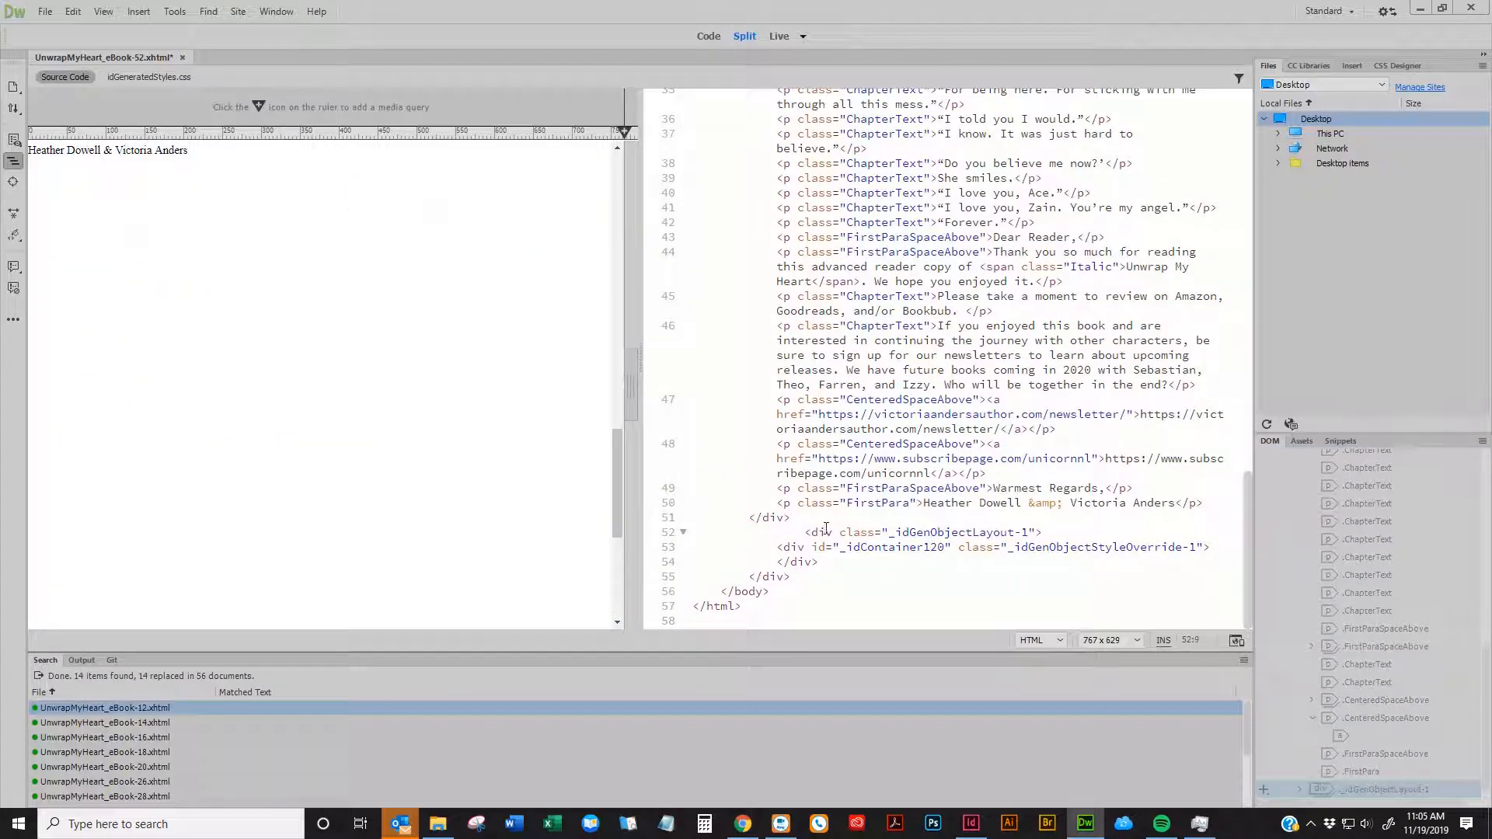
Delete the remaining empty _idContainer120 div block before the closing body tag and check the outer div's opening tag
left_click(825, 531)
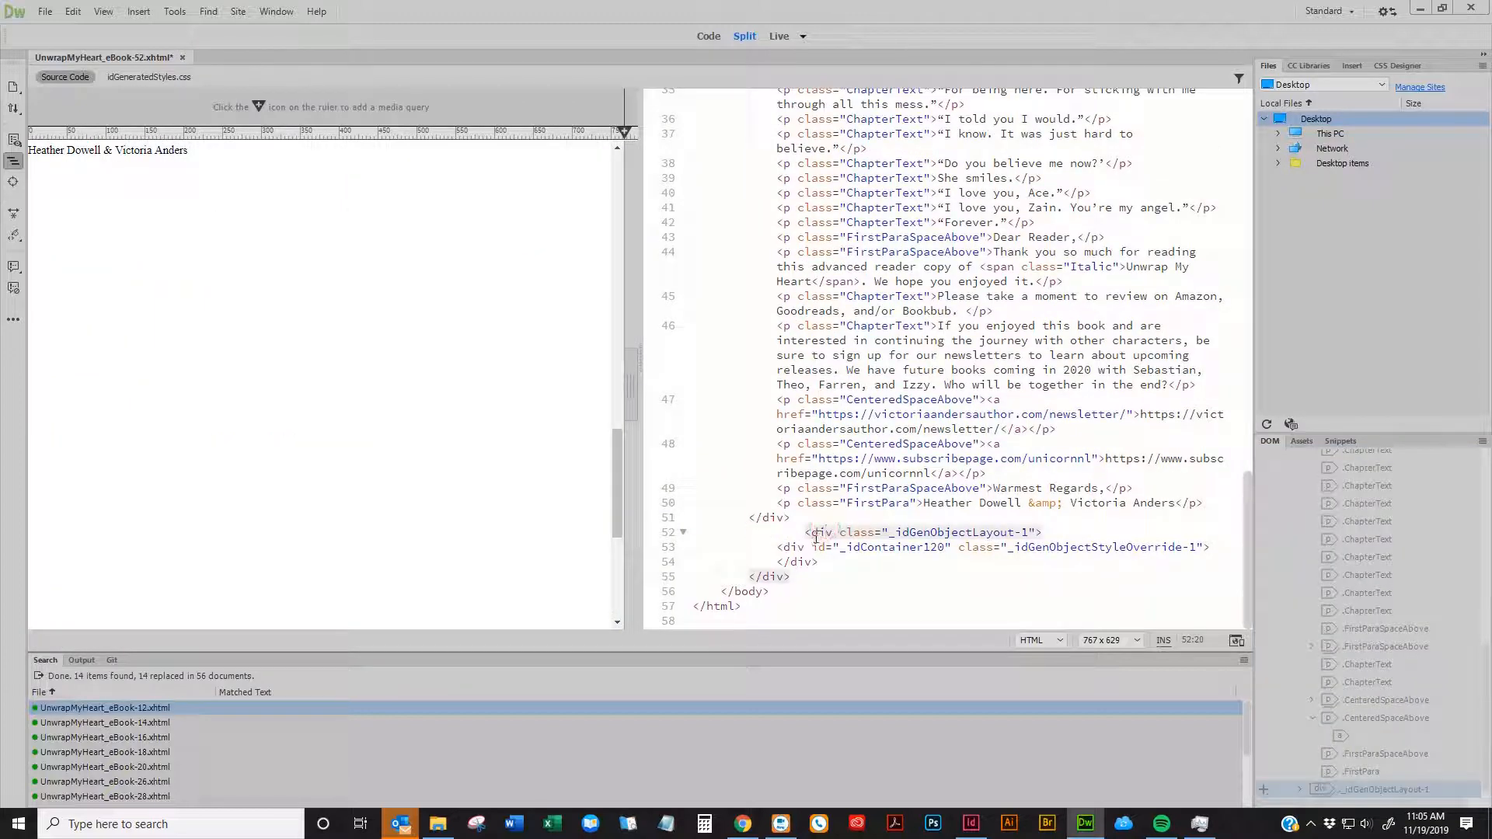
left_click_drag(798, 521, 829, 582)
key("Delete")
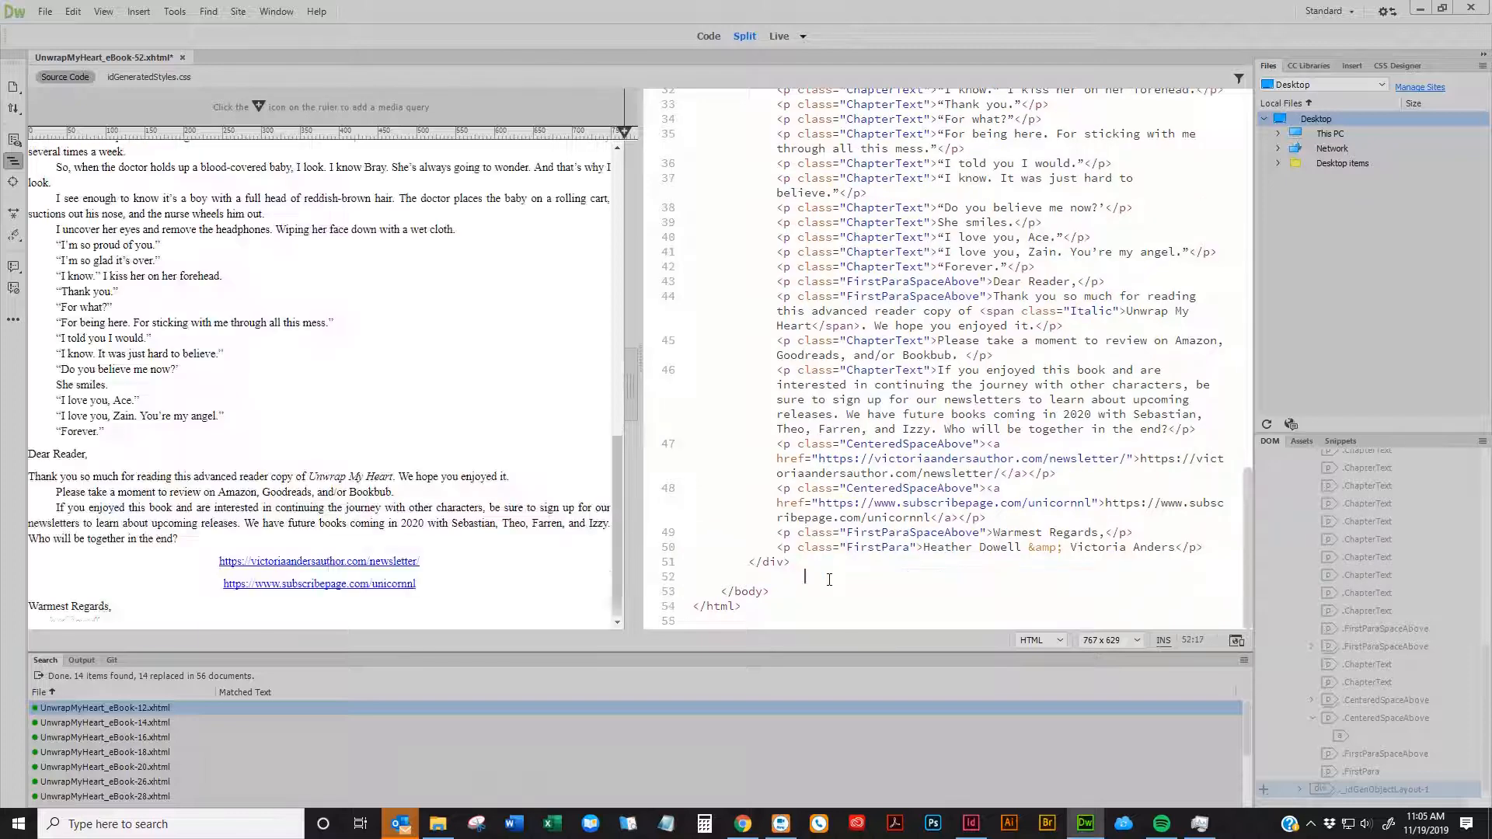
left_click(772, 571)
scroll(874, 435, "up", 10)
scroll(869, 373, "up", 5)
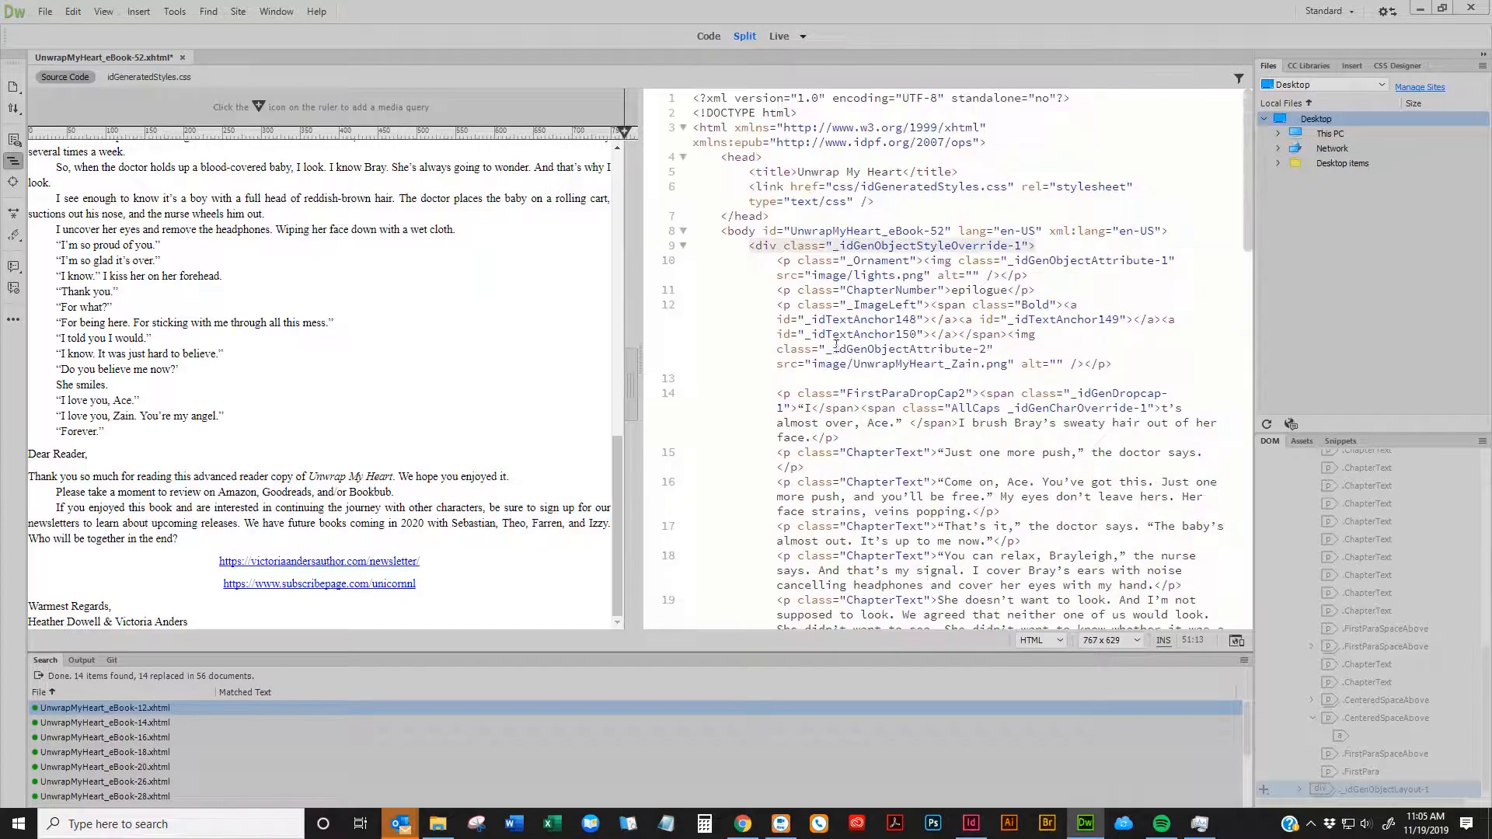
Check that the div, body and html tags pair up in the Zain epilogue's code, then close UnwrapMyHeart_eBook-52.xhtml
left_click(770, 288)
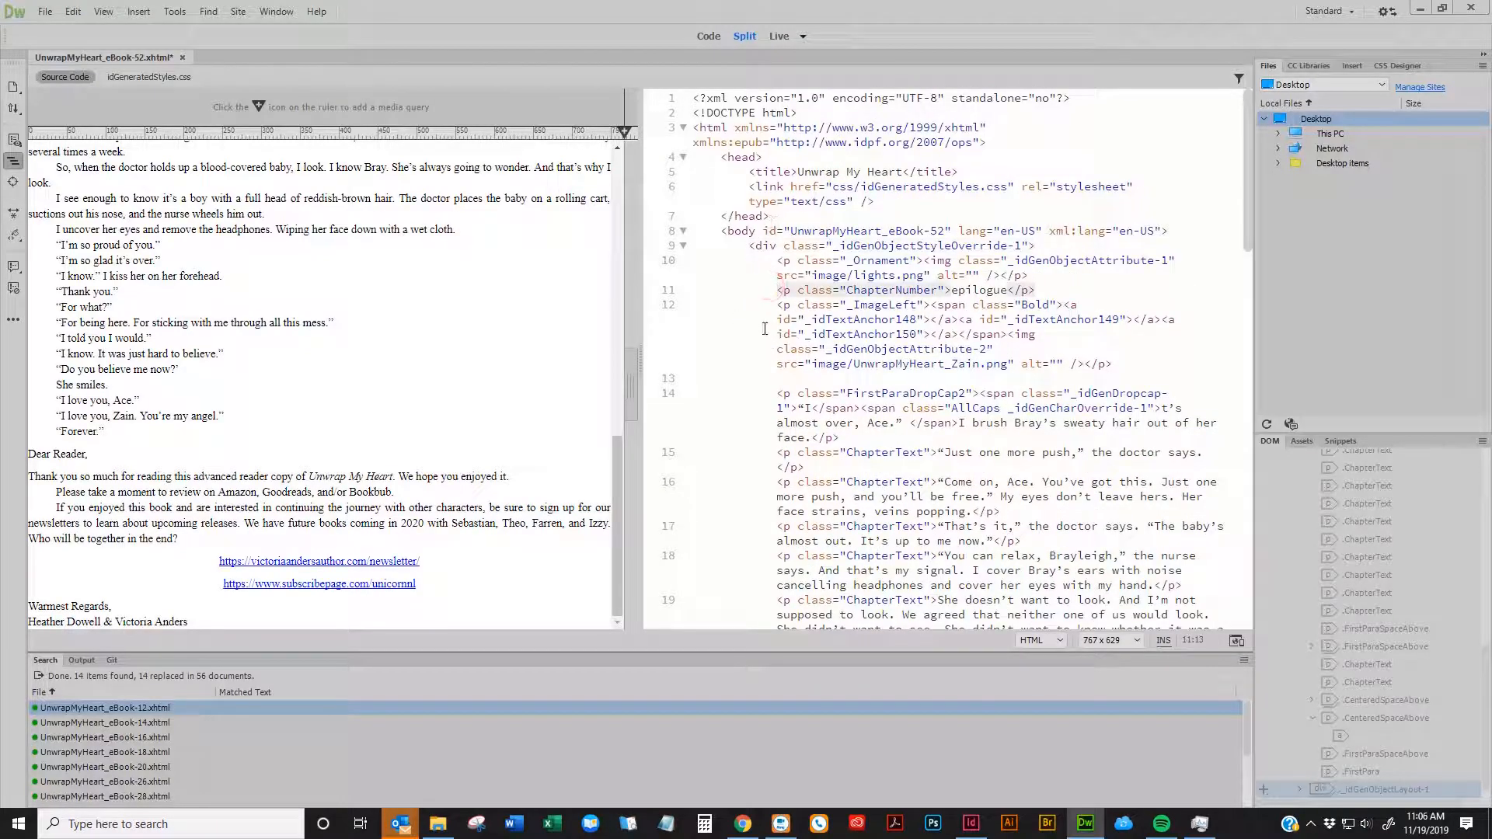
left_click(755, 246)
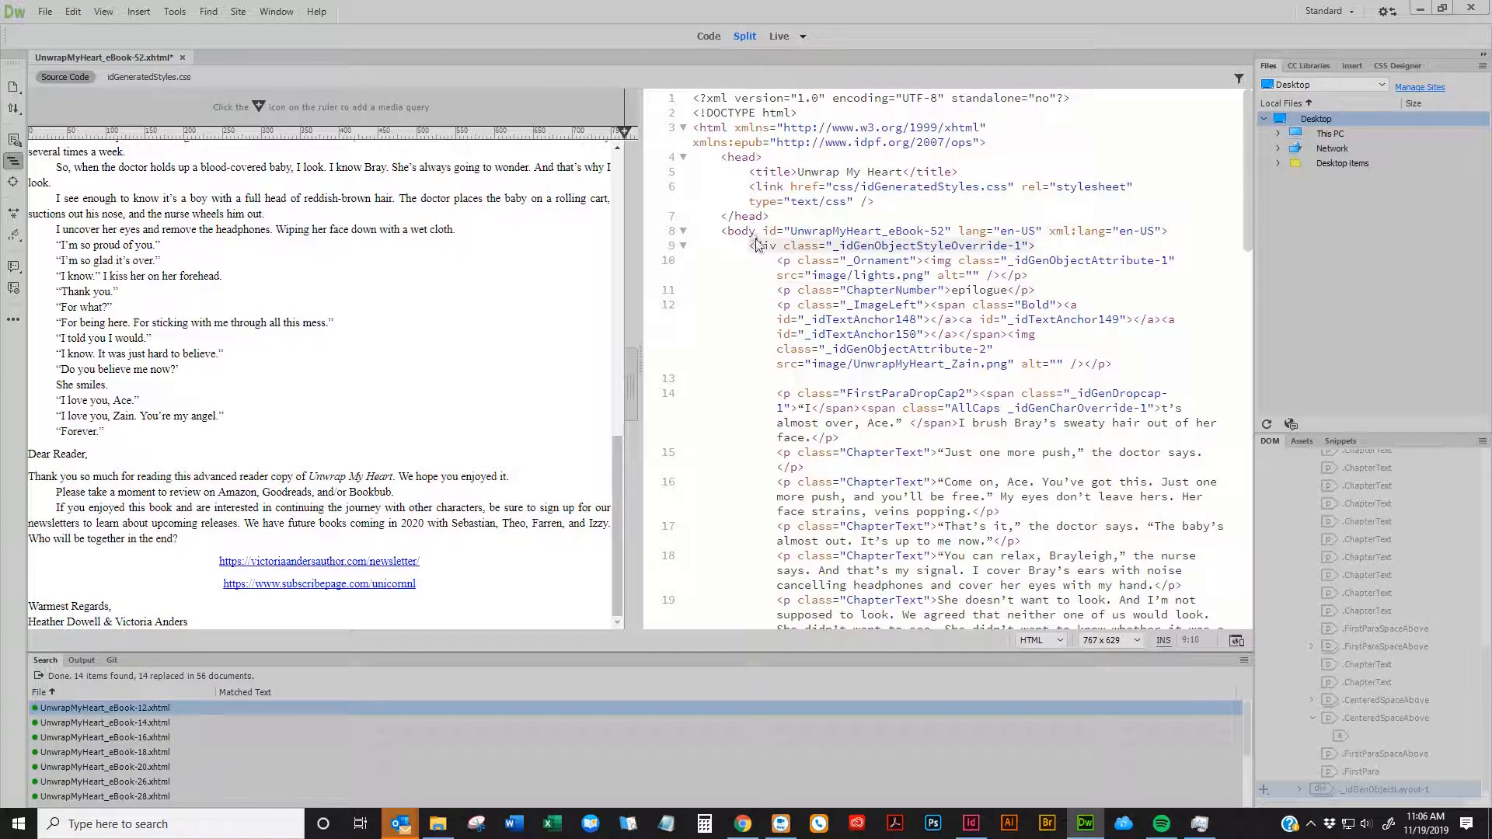
scroll(784, 283, "down", 15)
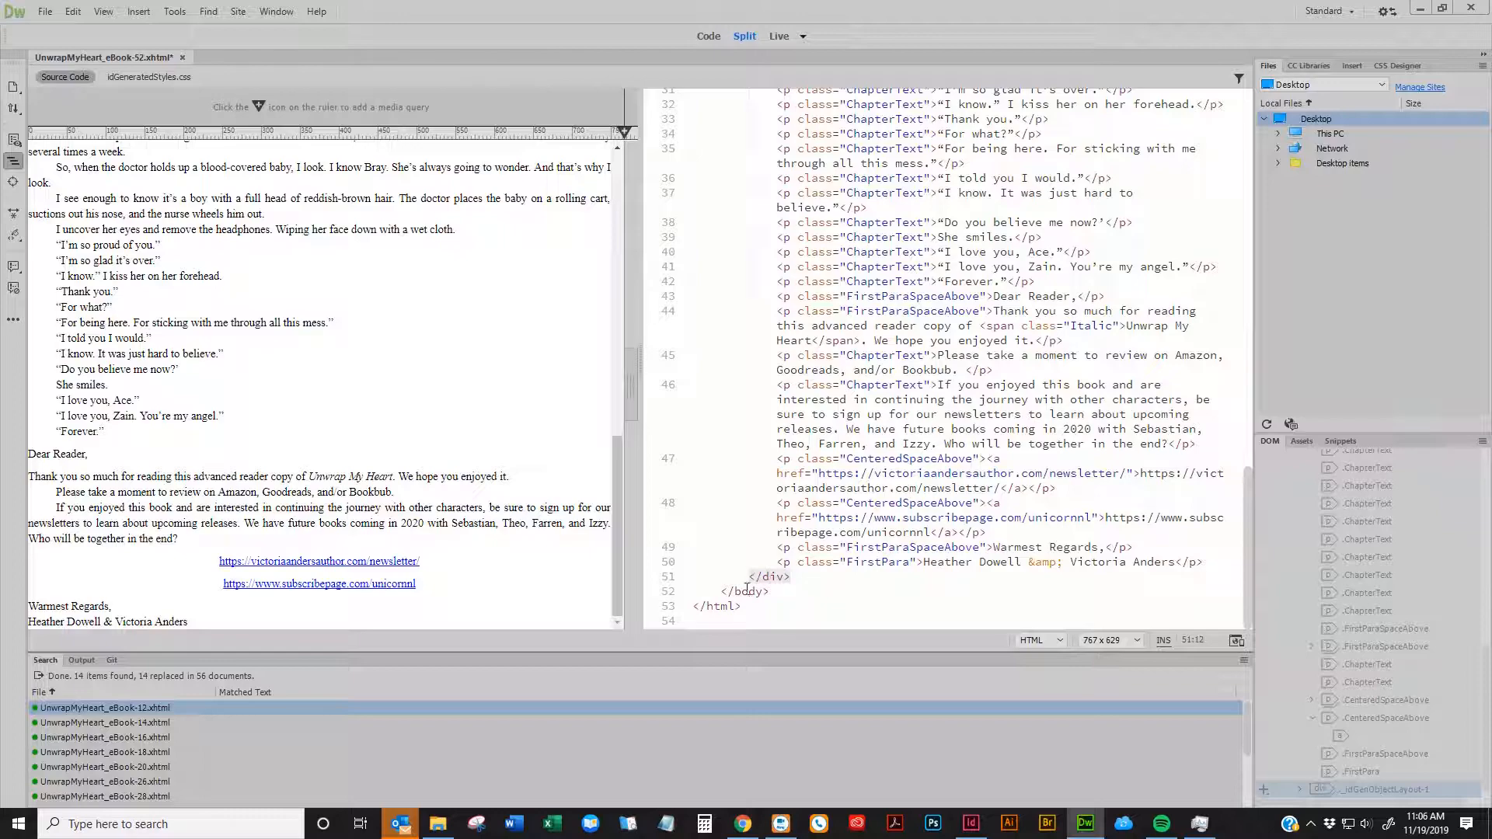
left_click(741, 591)
scroll(777, 428, "up", 15)
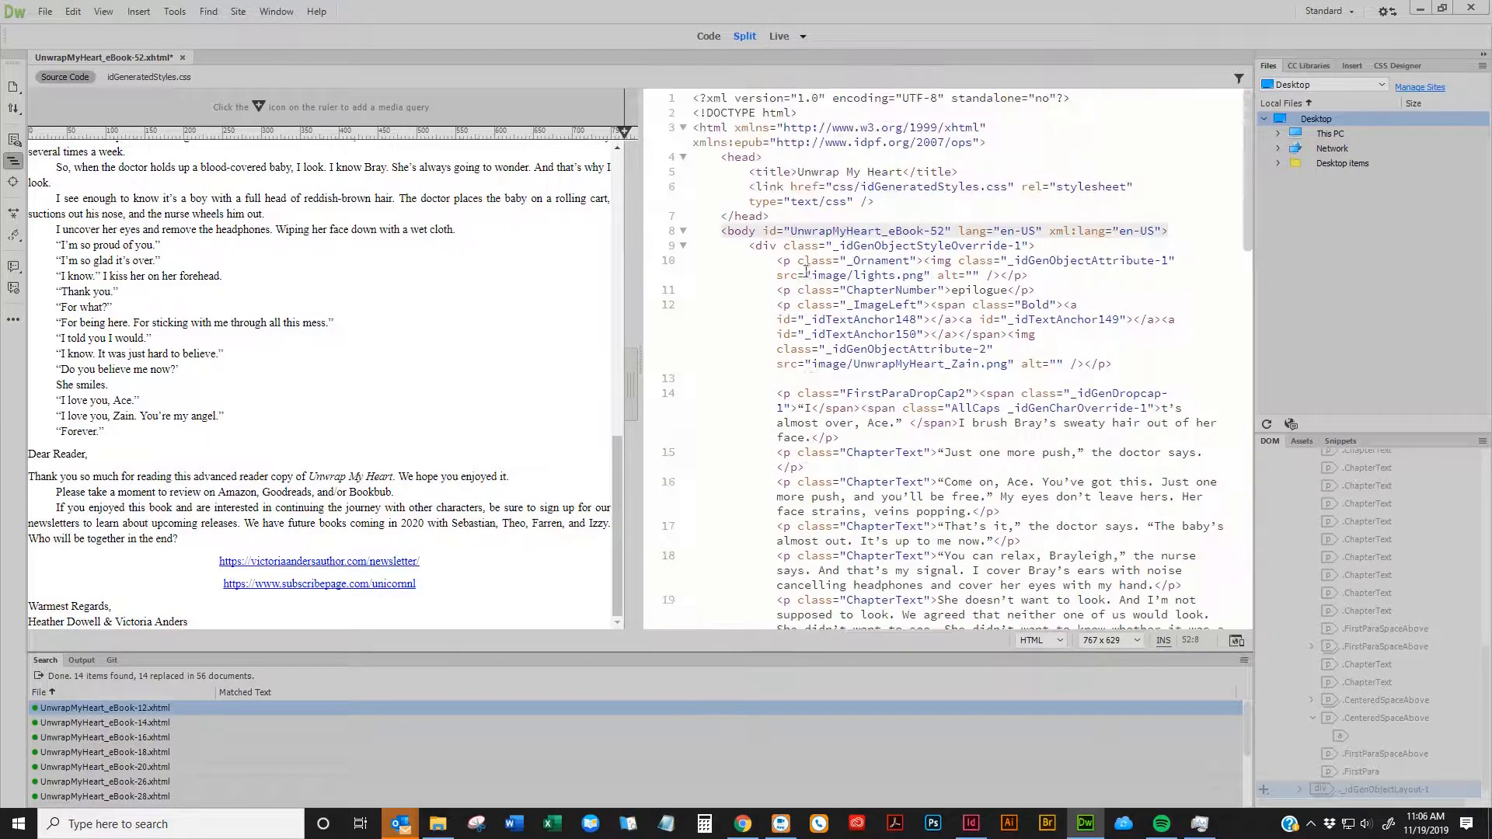
scroll(745, 479, "down", 15)
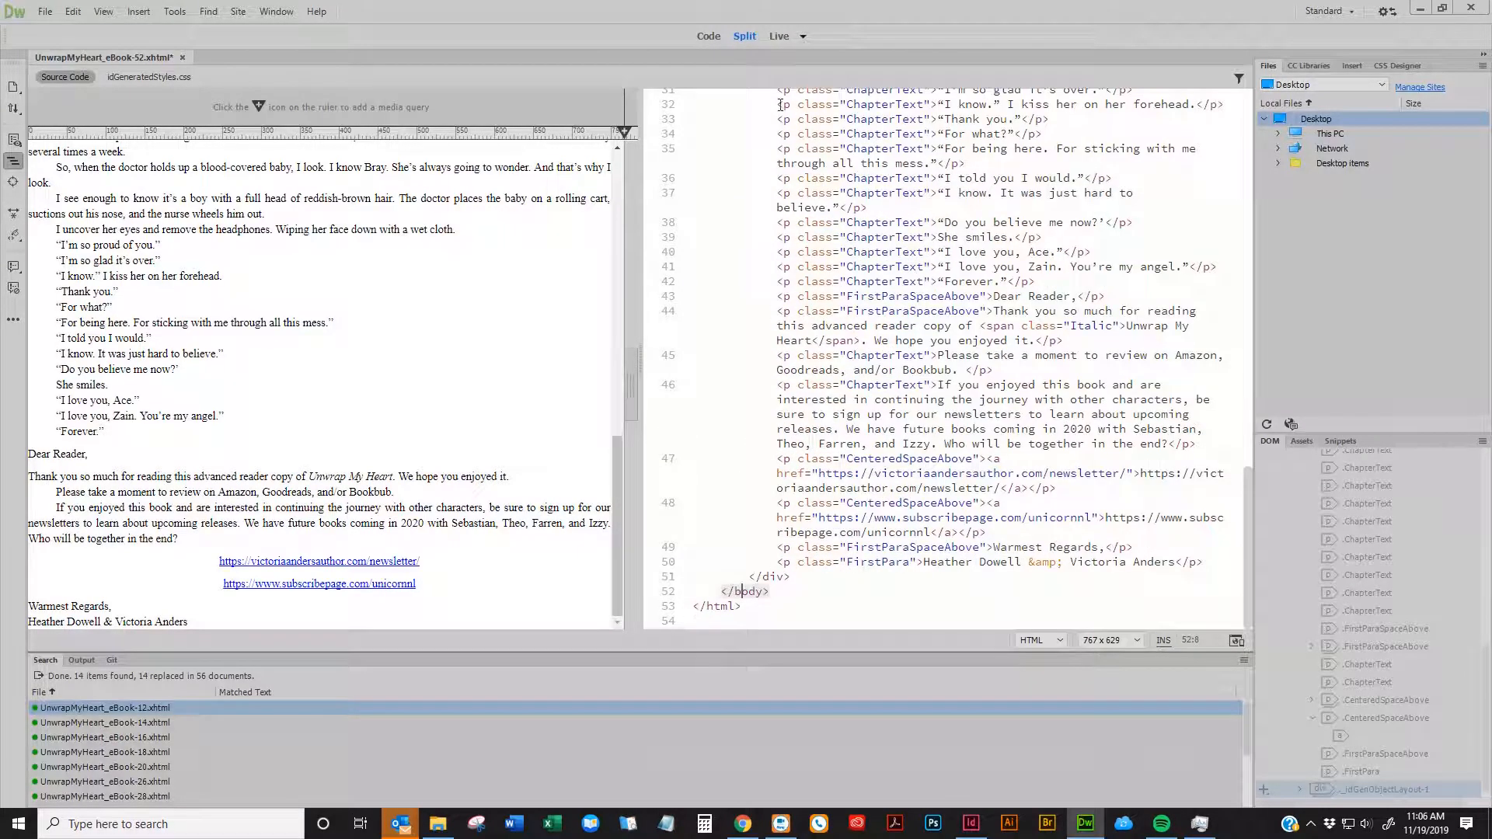
left_click(708, 612)
scroll(781, 139, "up", 15)
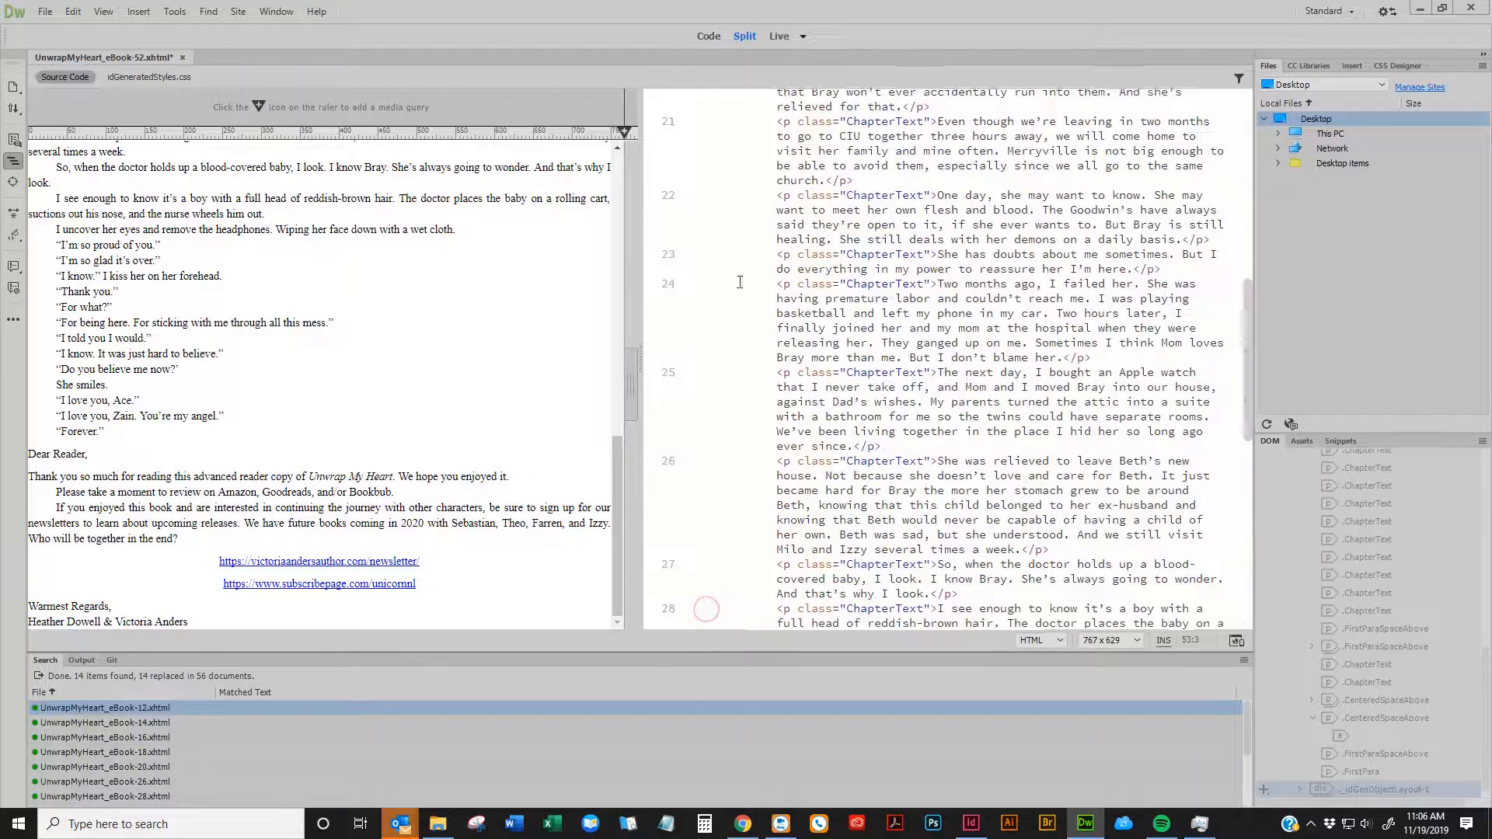
left_click(828, 217)
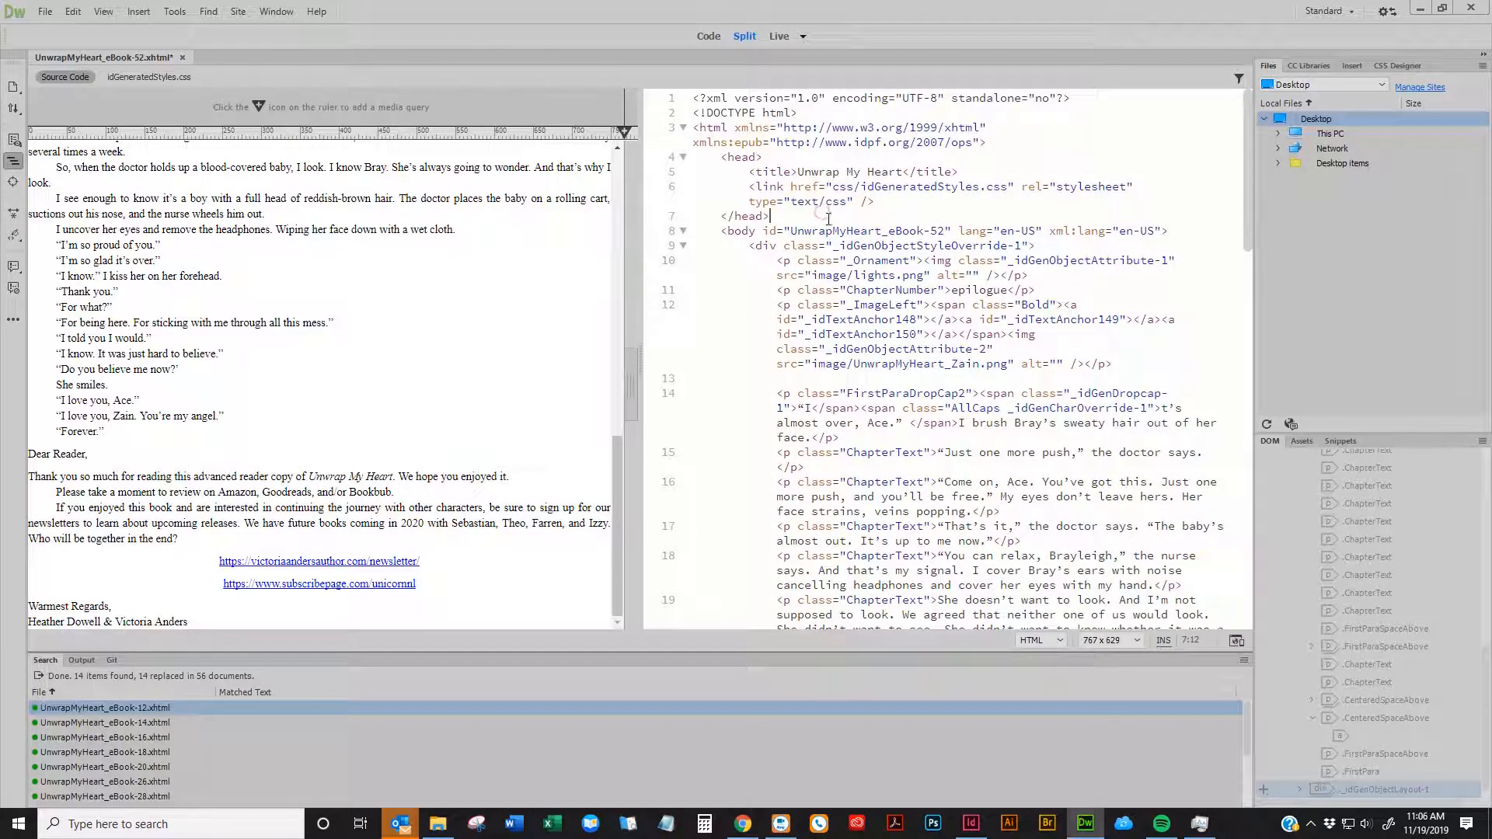
key("ctrl+w")
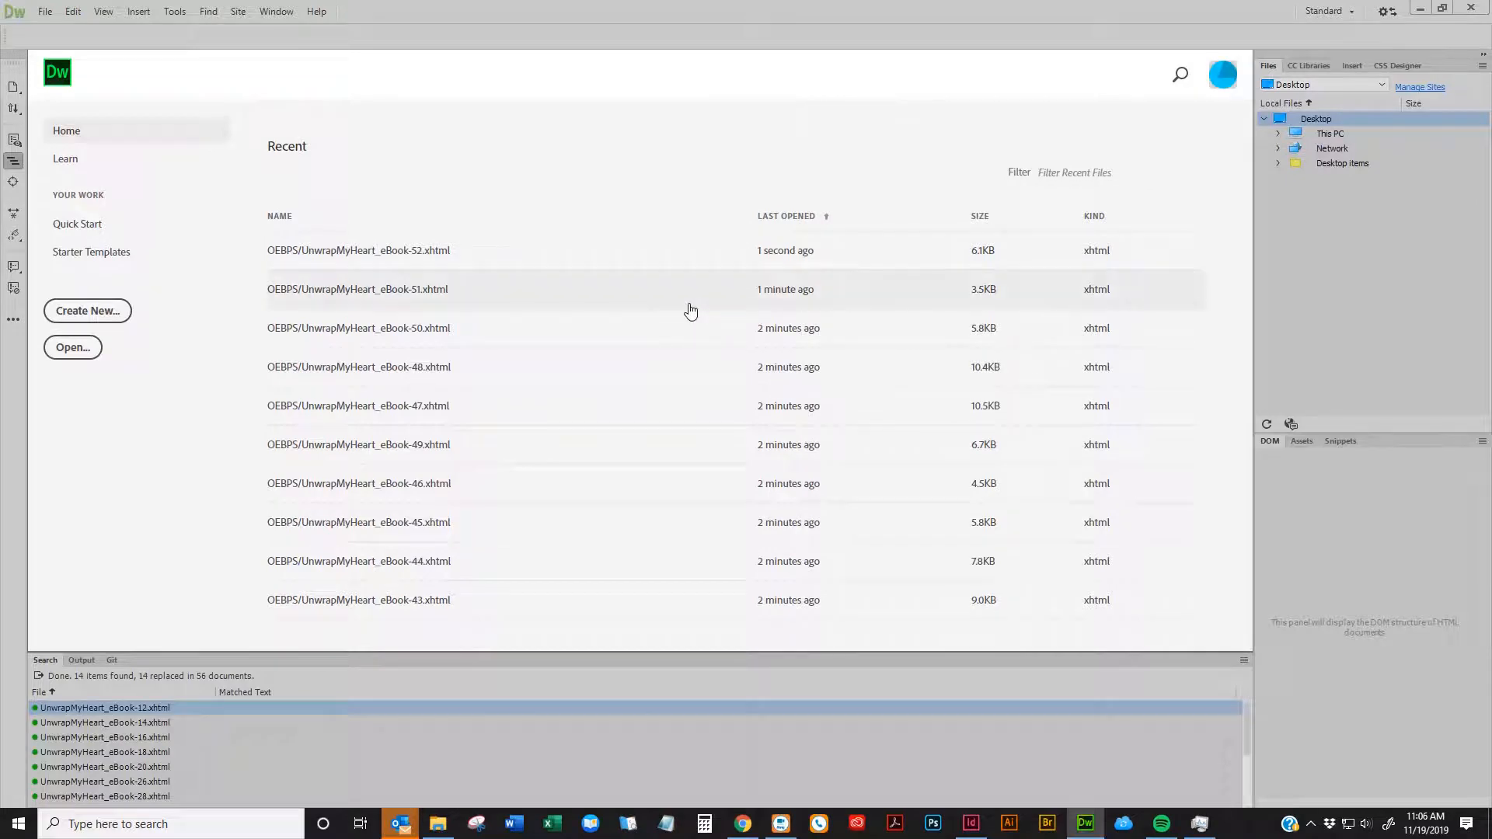
Open toc.ncx and toc.xhtml from the ePub's OEBPS folder in Dreamweaver
left_click(437, 824)
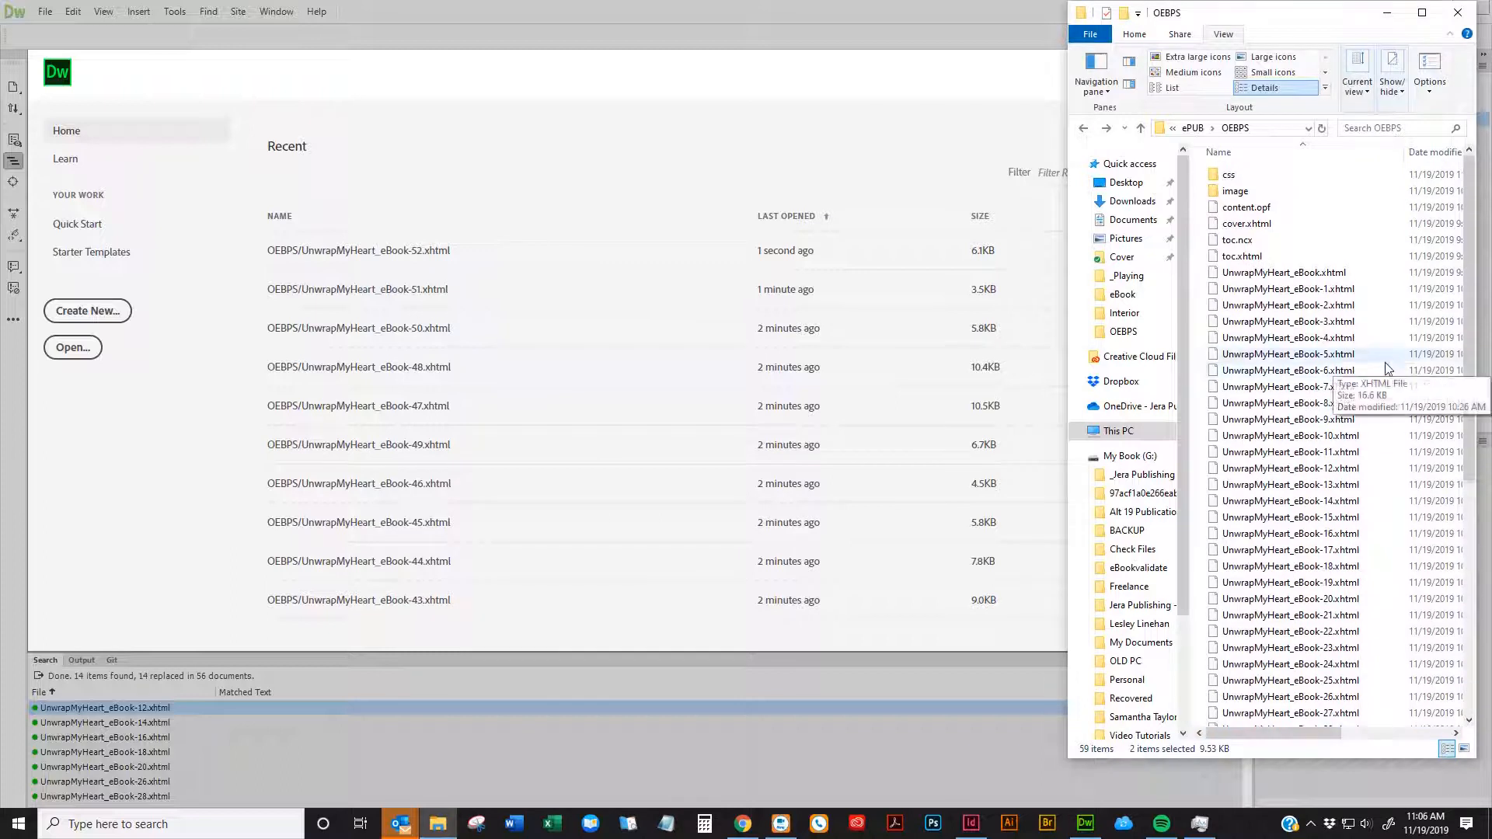
left_click(1258, 243)
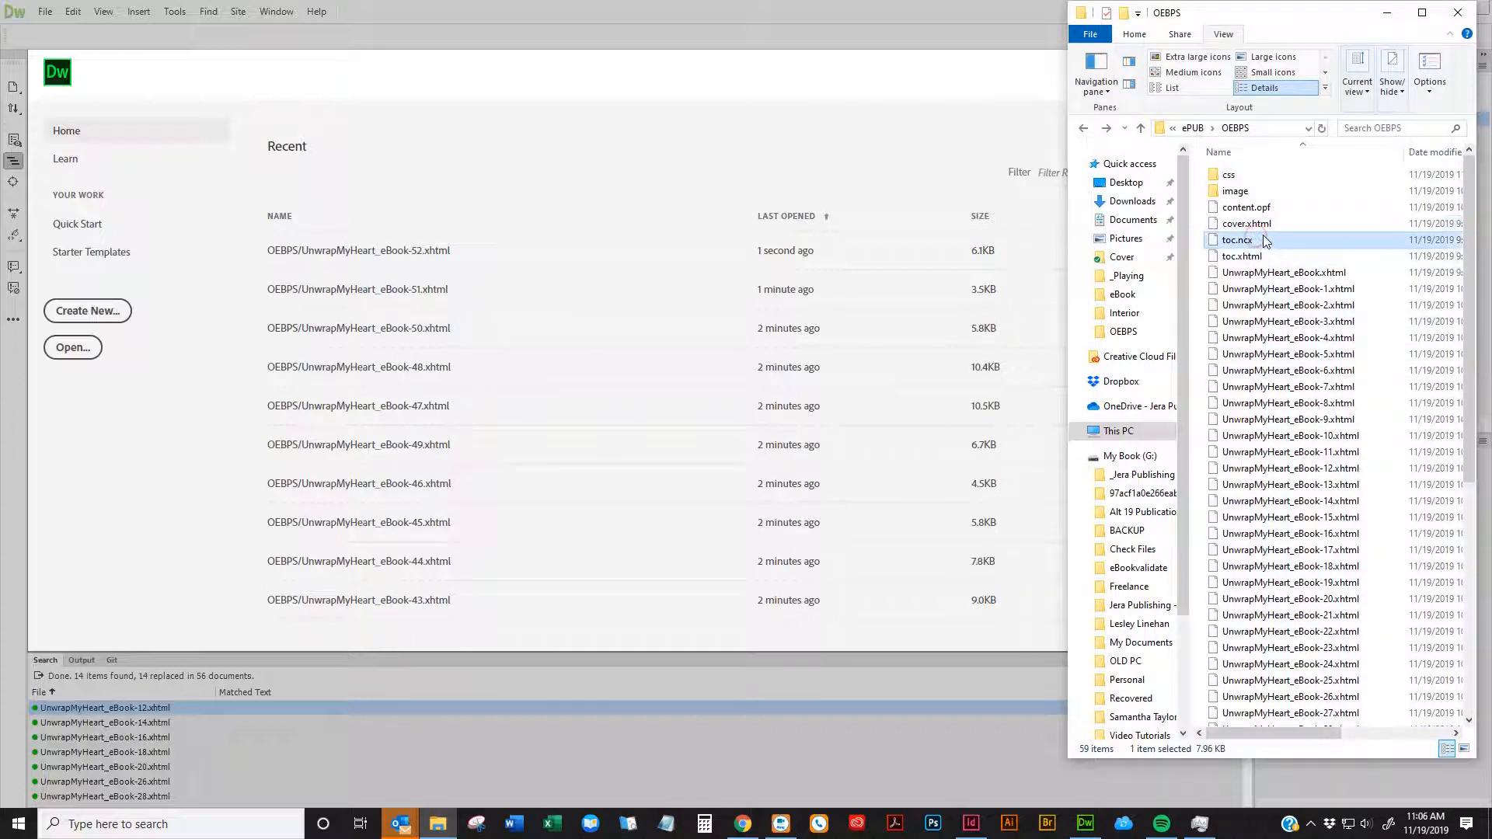
left_click(1251, 258, "ctrl")
left_click_drag(1253, 261, 628, 37)
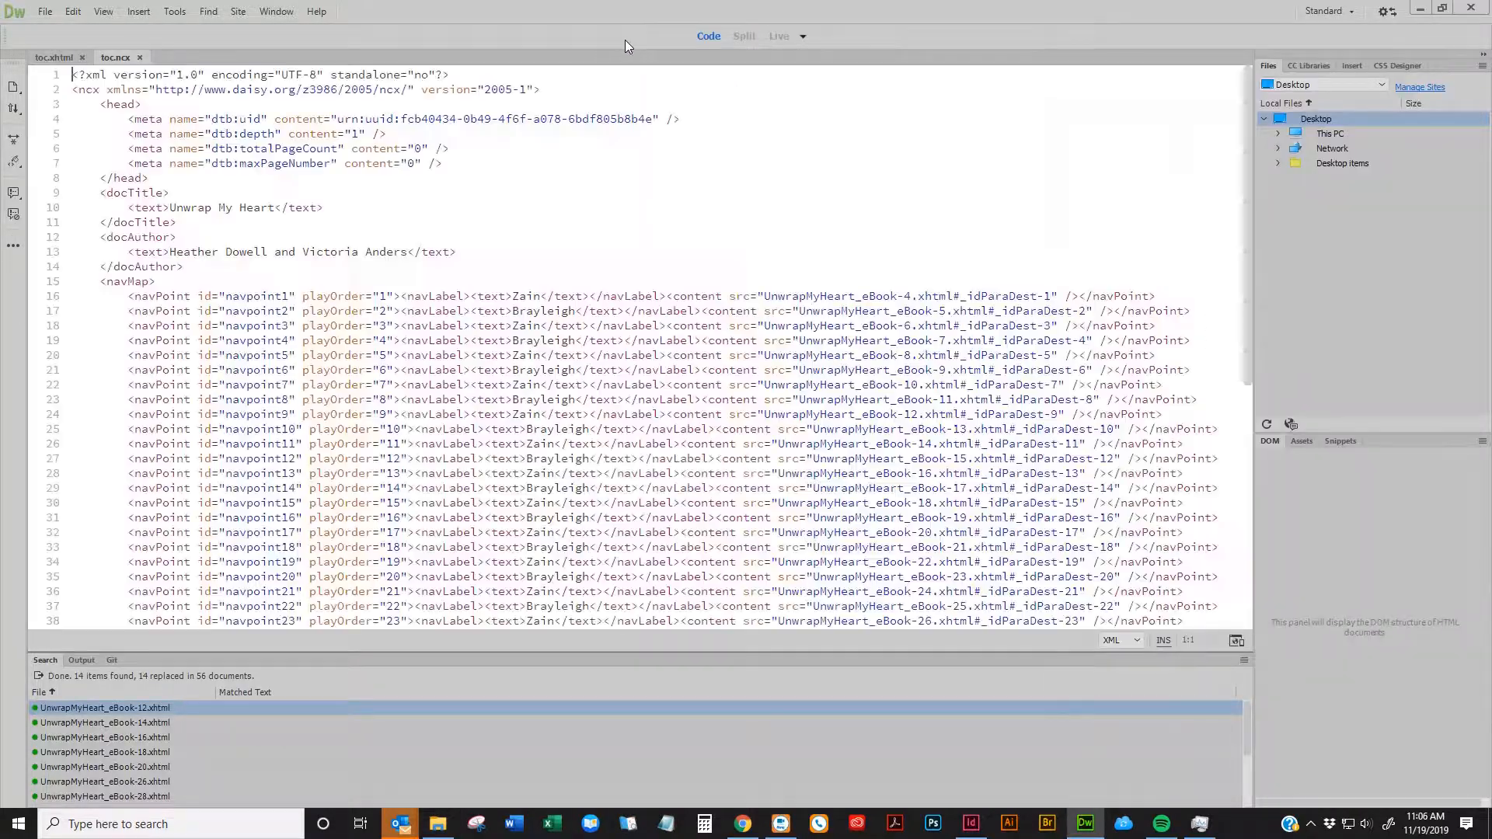
Examine the navPoint entries in toc.ncx, focusing on the #_idParaDest anchor after the file name in the first link
left_click(793, 327)
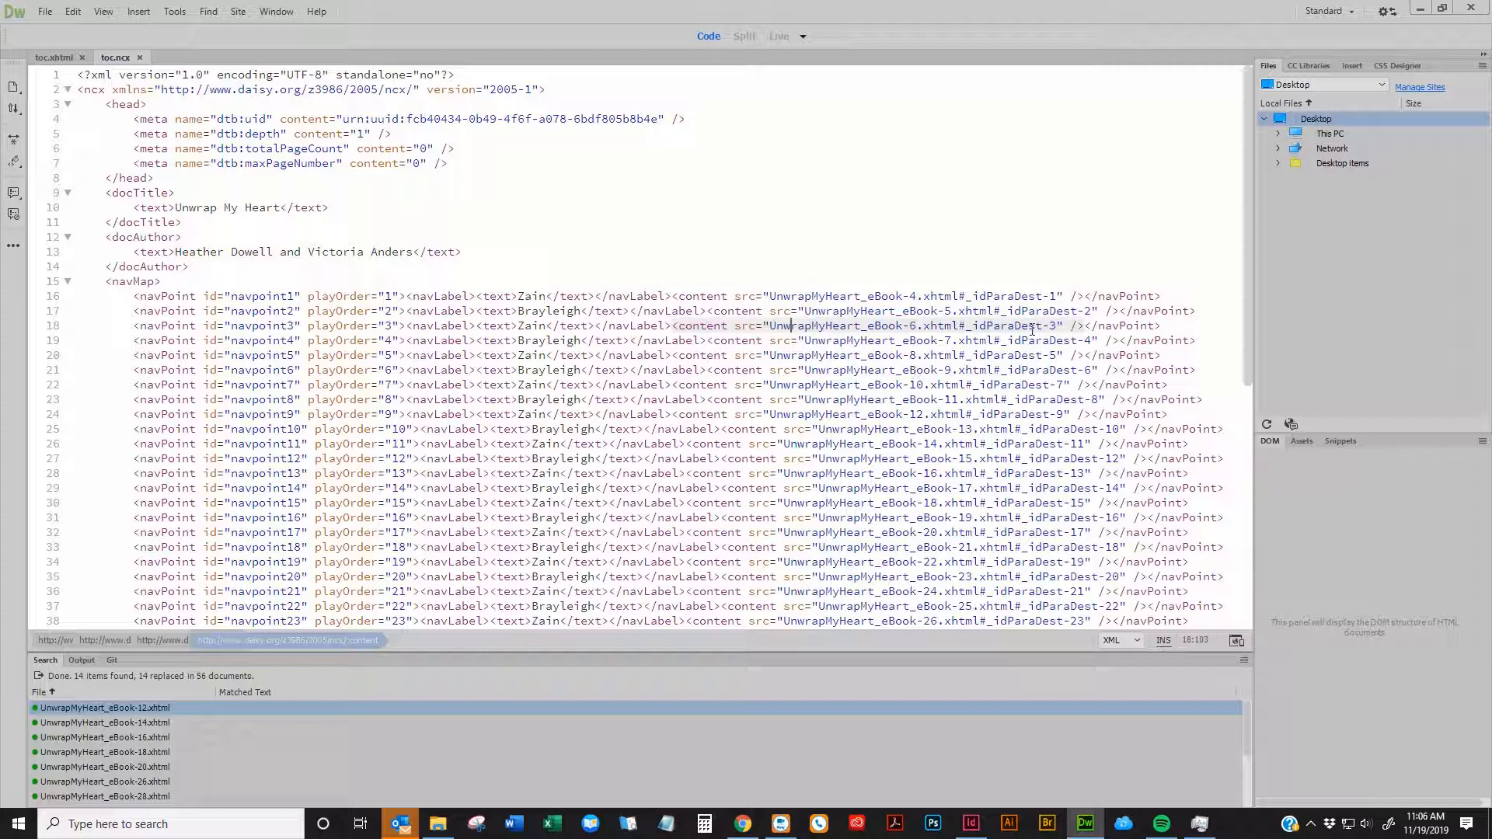
left_click_drag(1058, 296, 957, 296)
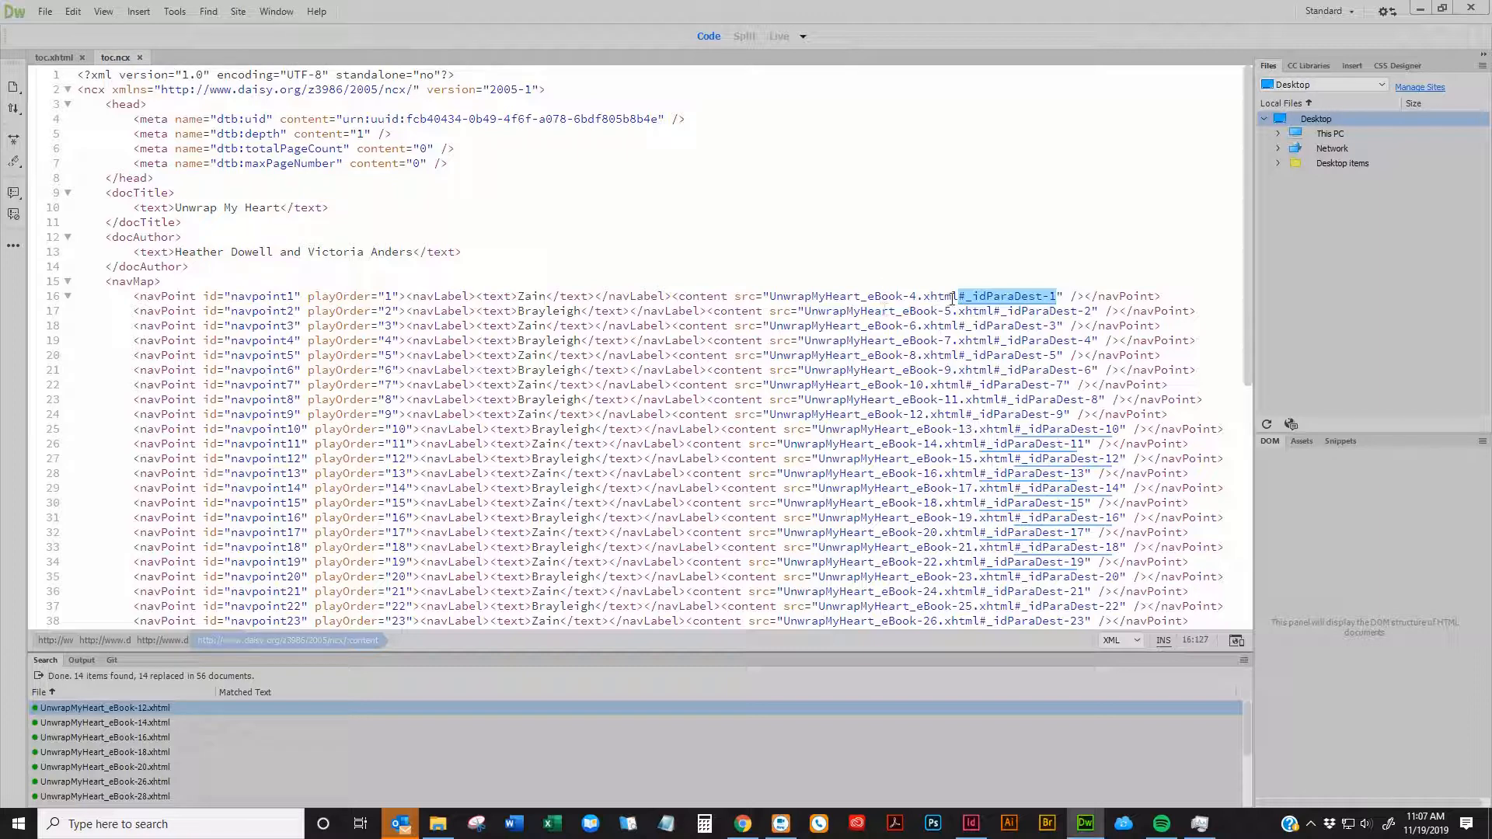
left_click_drag(1057, 296, 958, 296)
left_click(1060, 296)
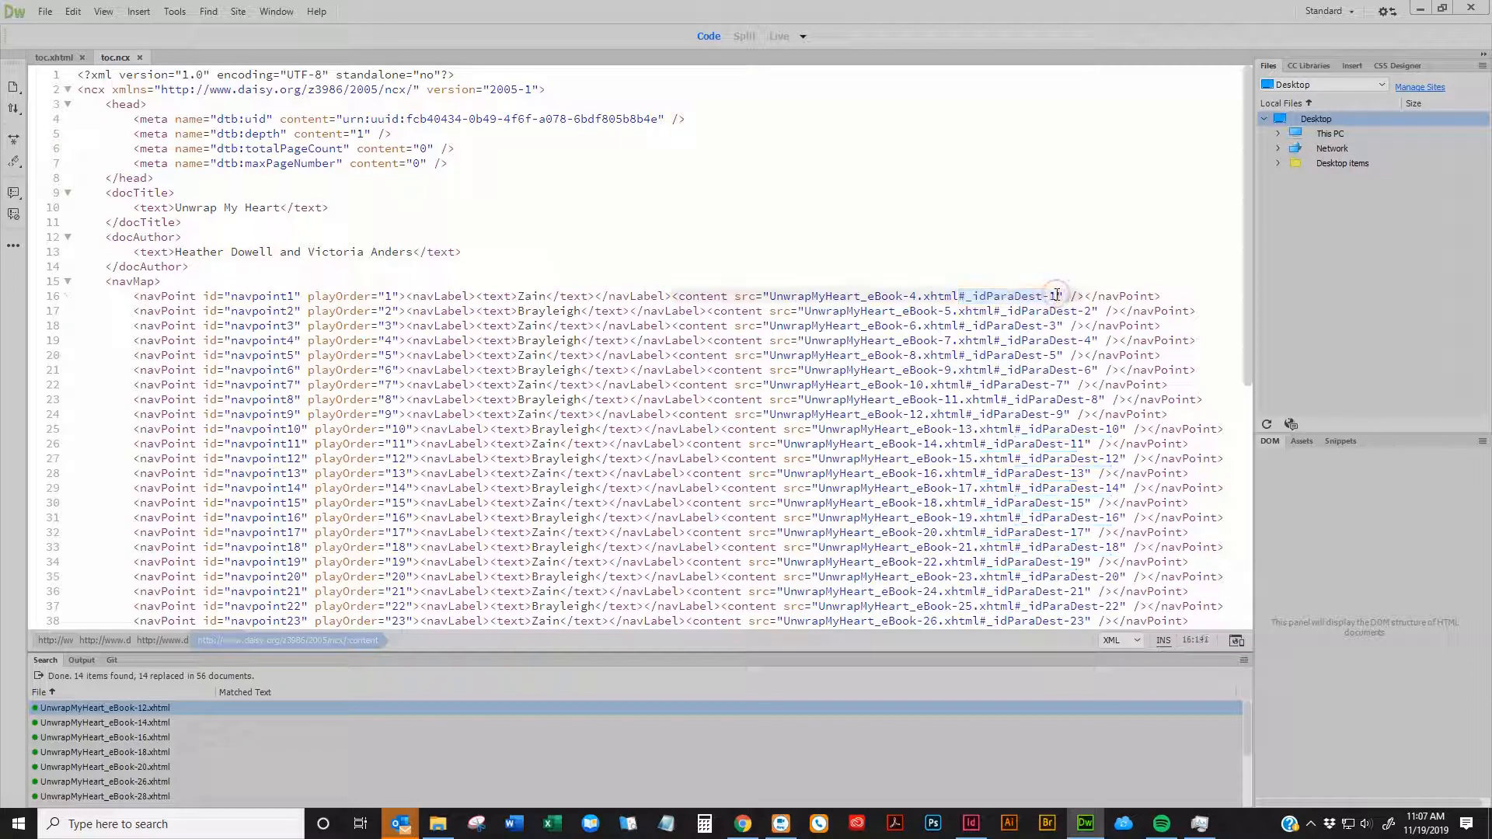
left_click_drag(1057, 296, 769, 298)
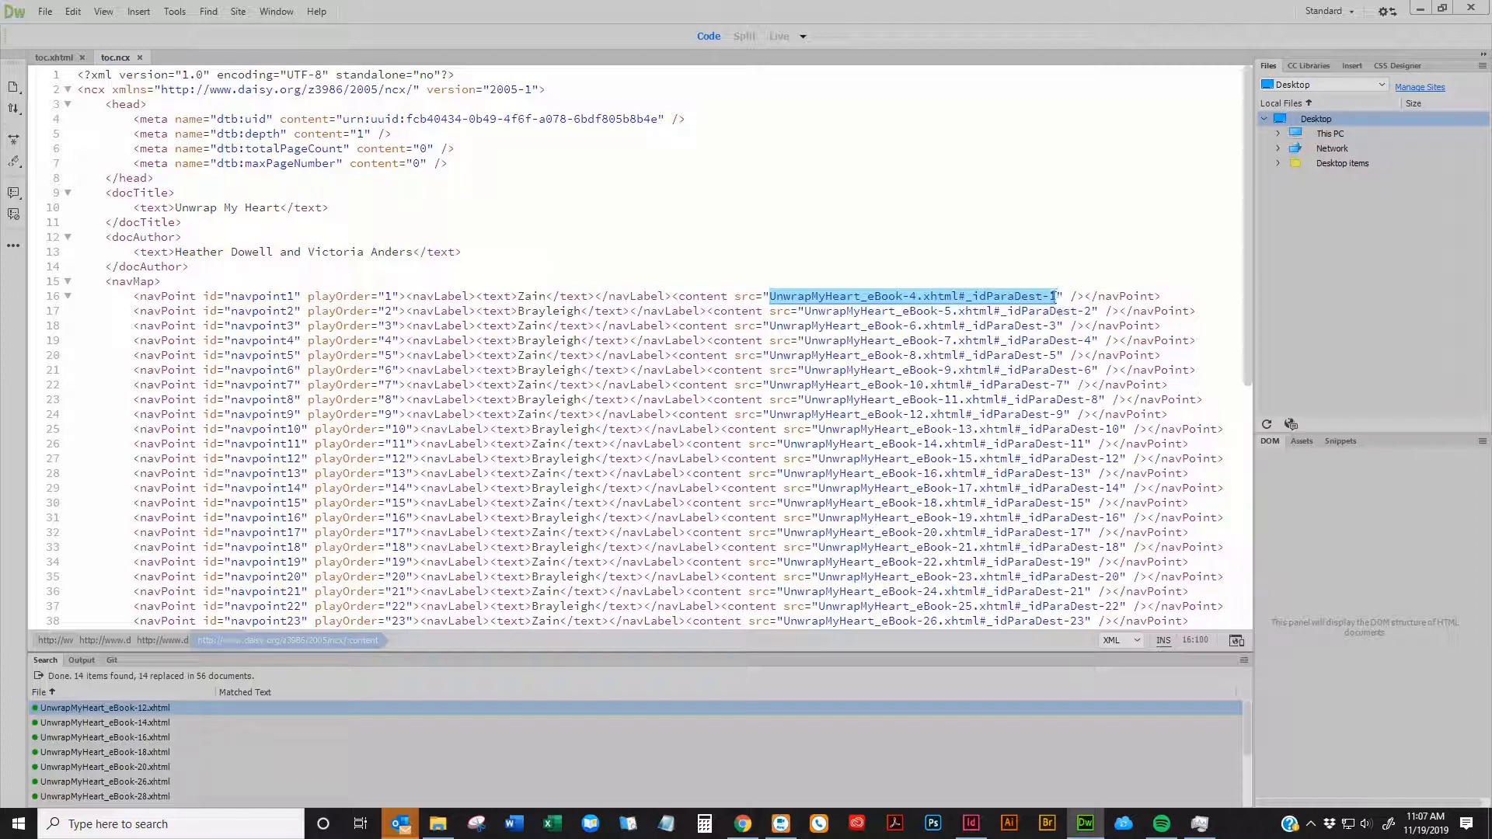
left_click_drag(1055, 296, 973, 297)
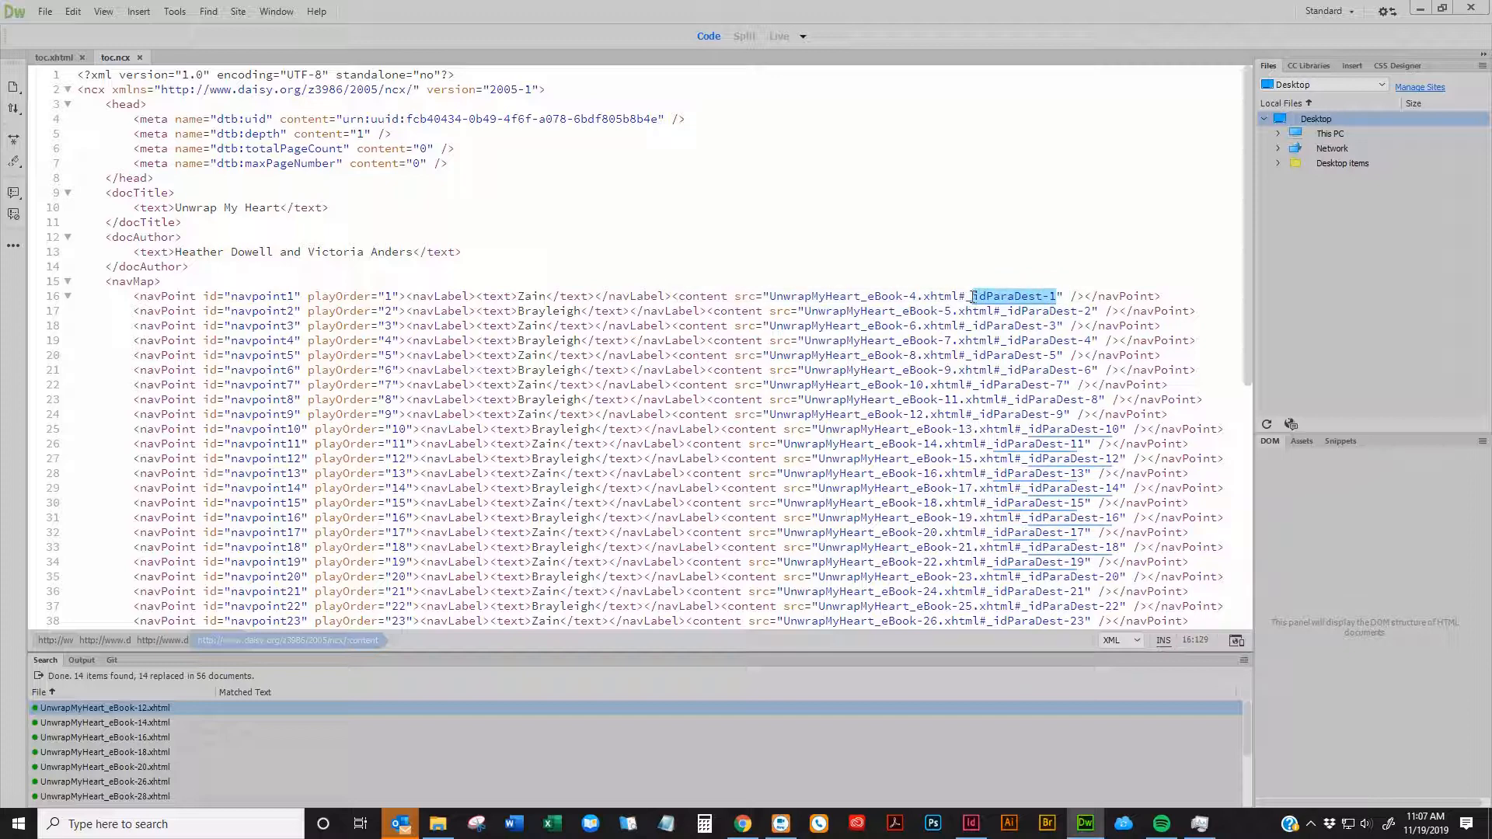
left_click_drag(973, 298, 966, 296)
left_click(1055, 296)
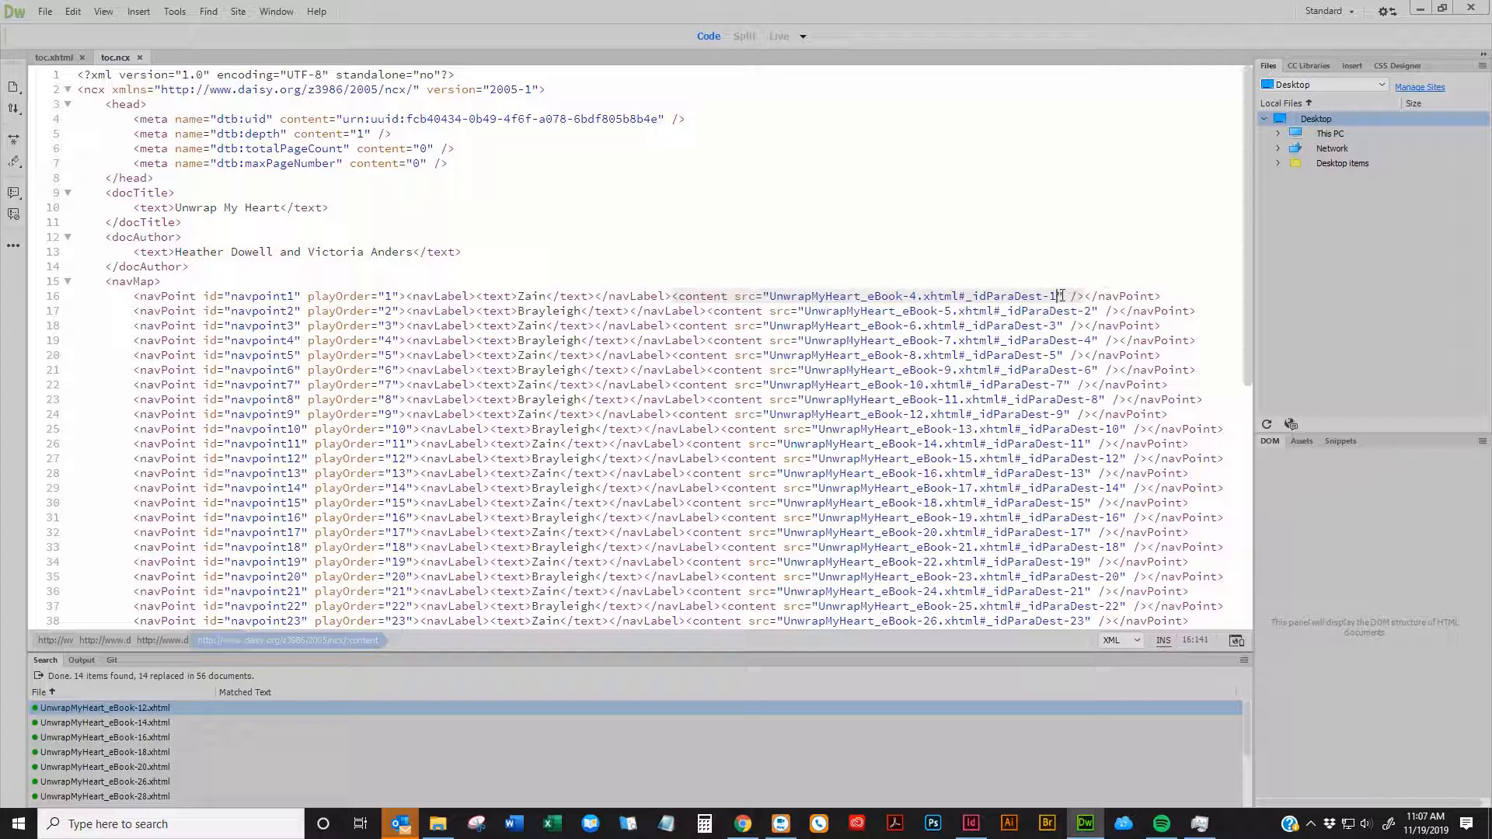
left_click_drag(1057, 296, 958, 296)
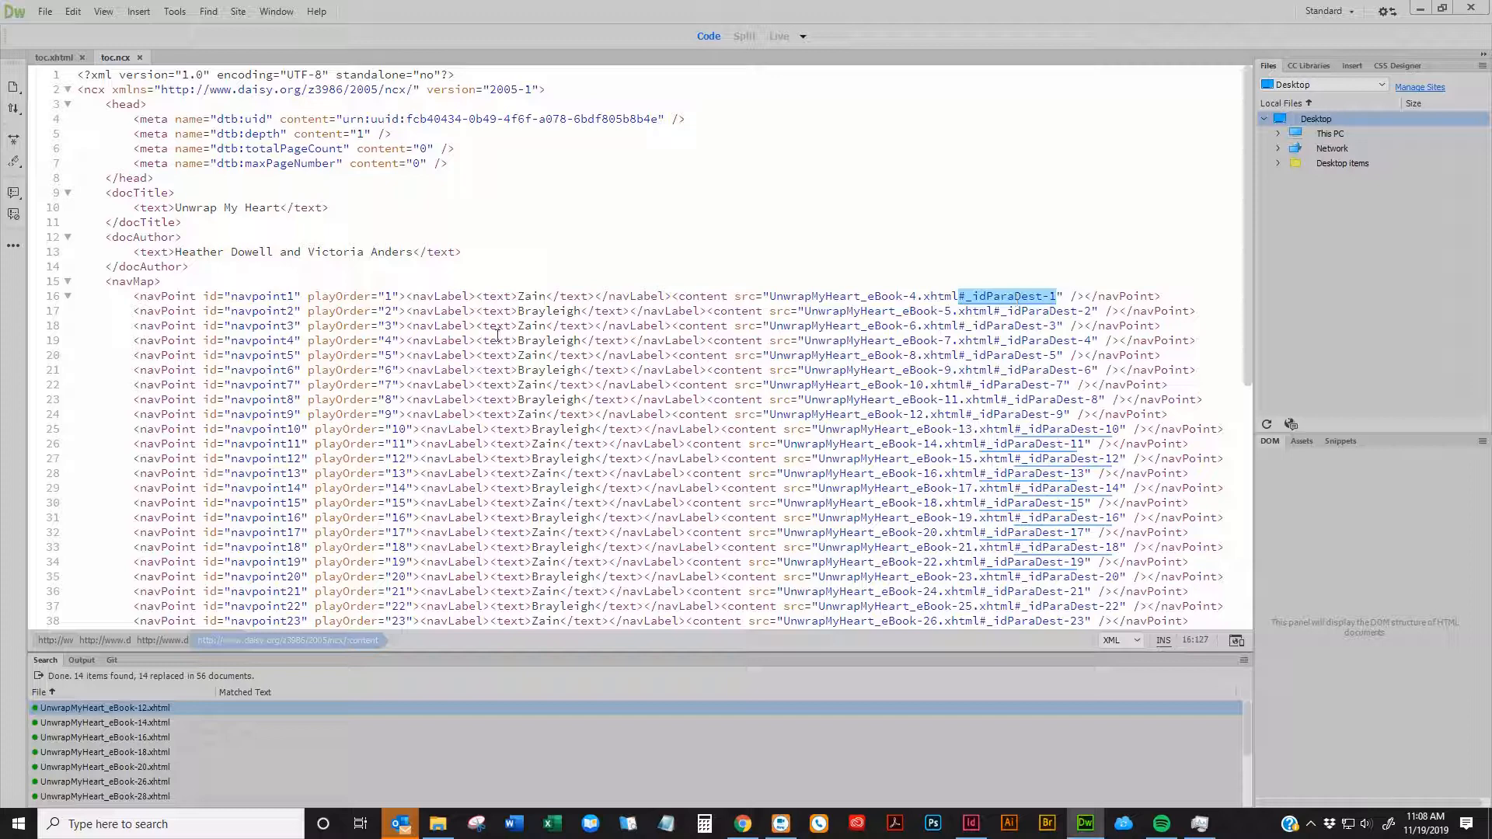
left_click(557, 312)
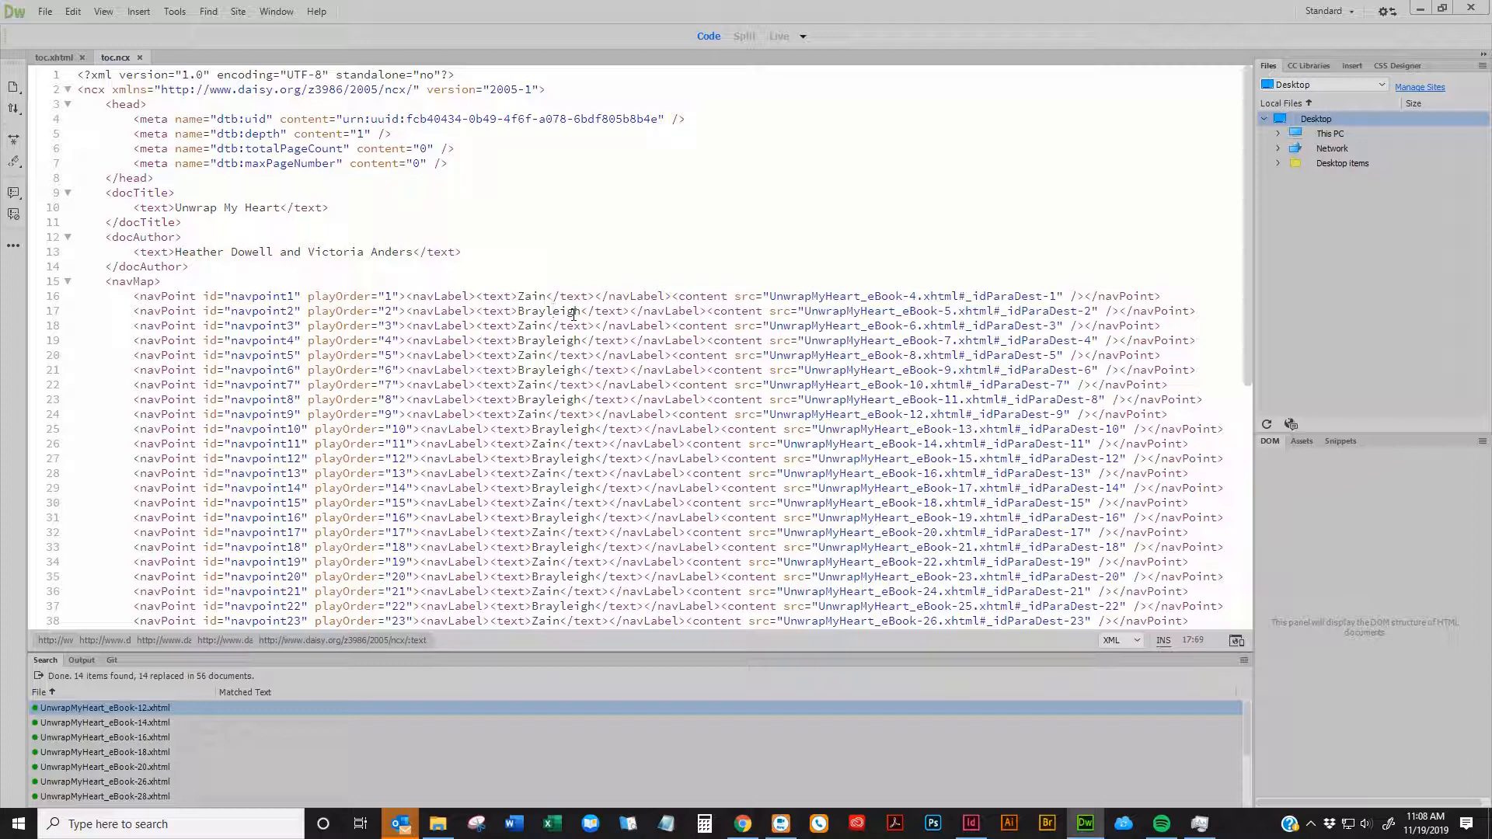
Try to strip the link anchors by replacing all matches of #_idParaDest-(.*?) with nothing in the current document
left_click_drag(1091, 311, 961, 296)
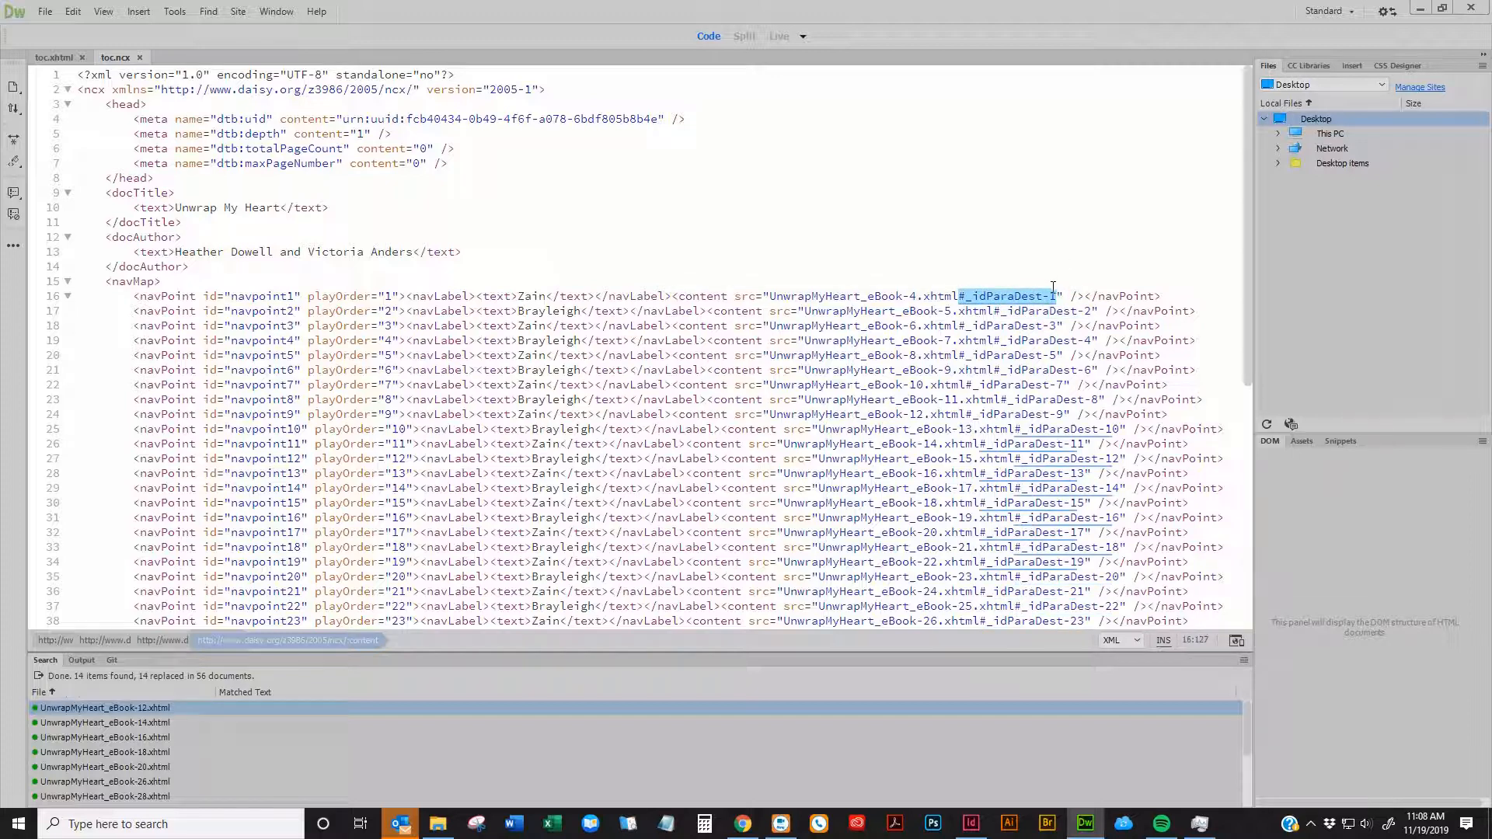
key("ctrl+shift+f")
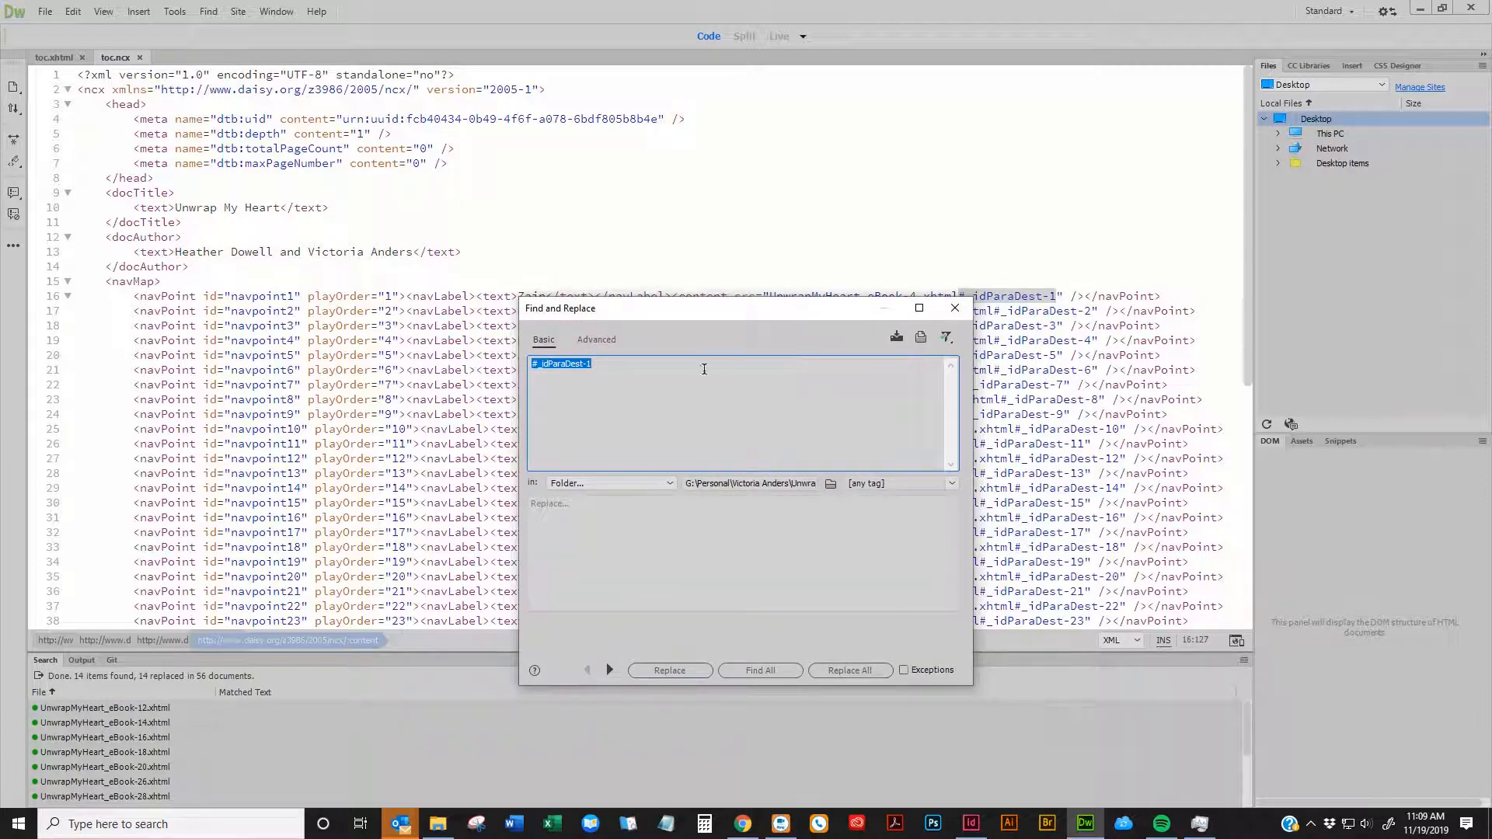
left_click(625, 369)
key("BackSpace")
type("(.*?)")
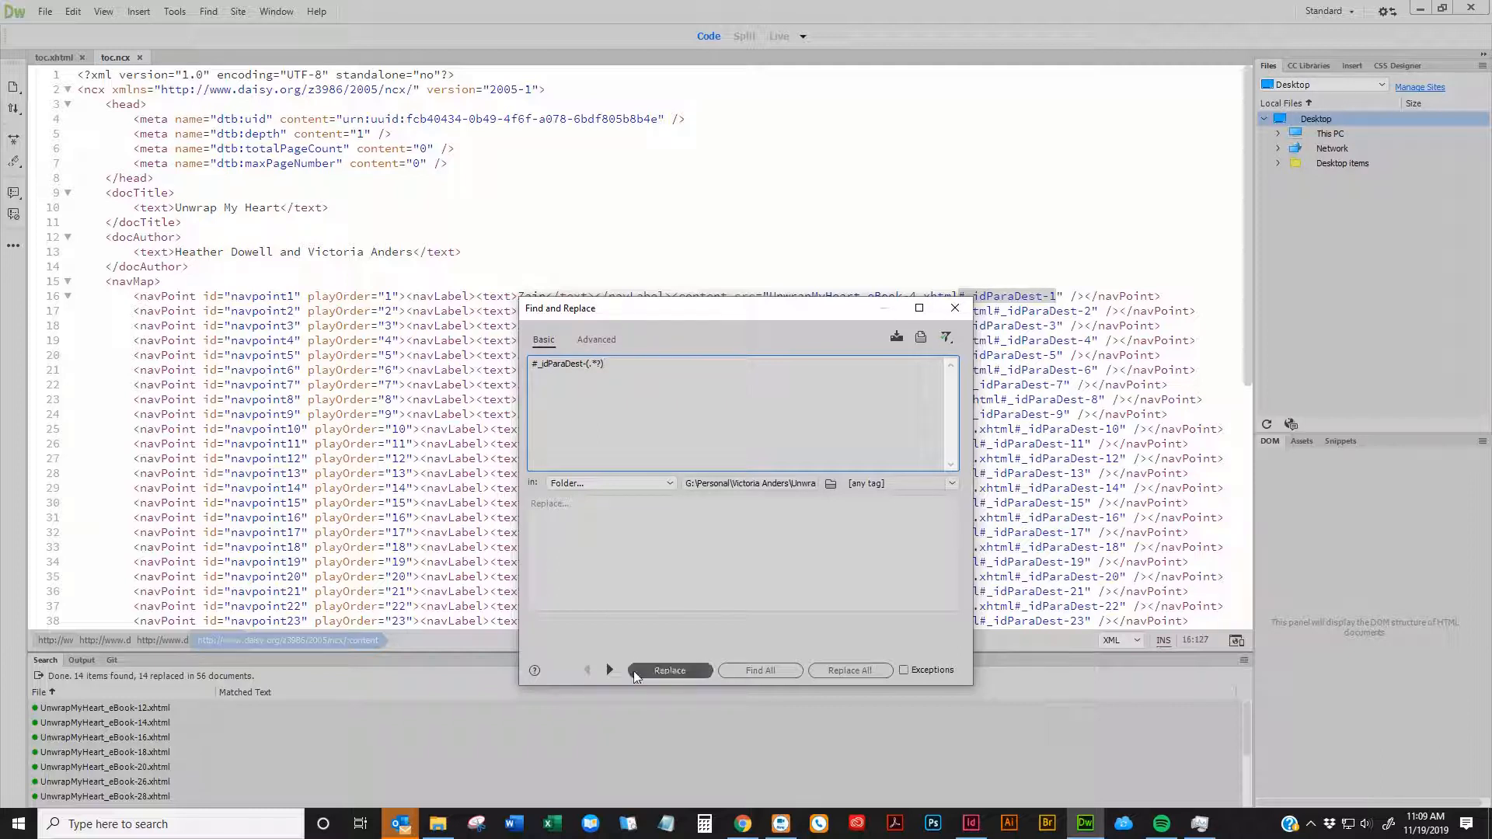
left_click(628, 544)
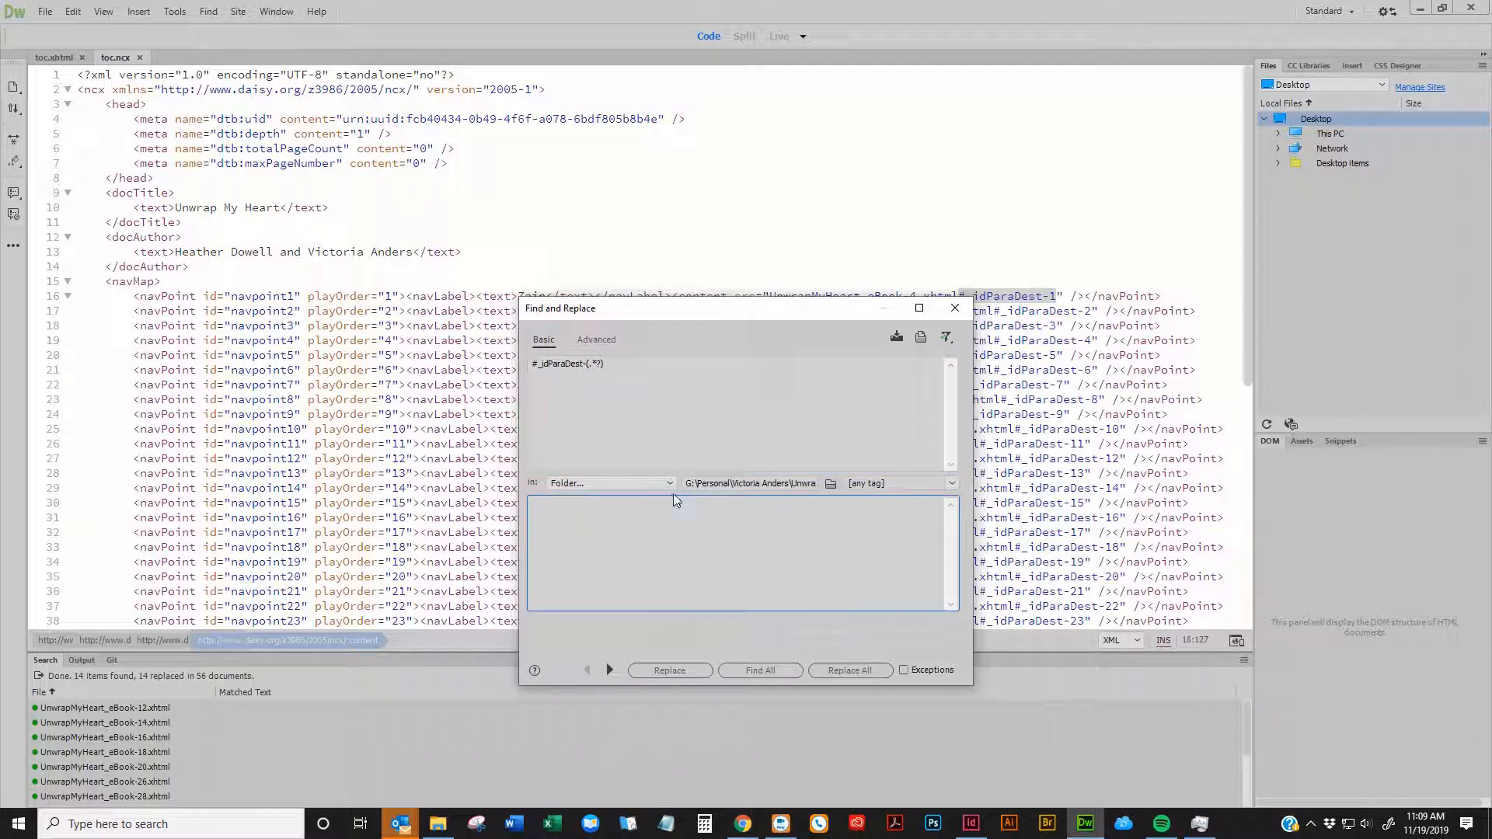
left_click(644, 483)
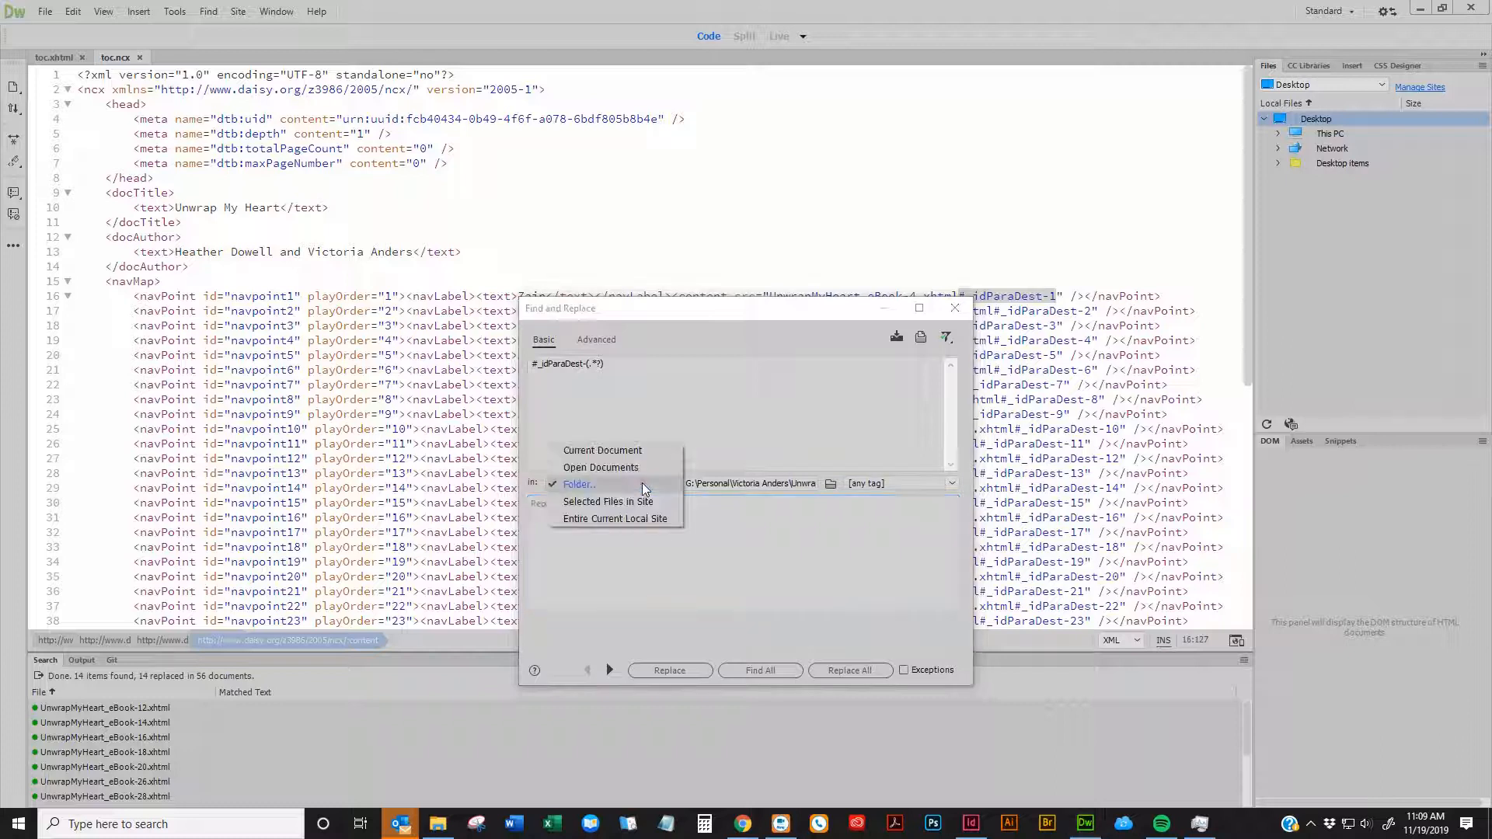
left_click(603, 450)
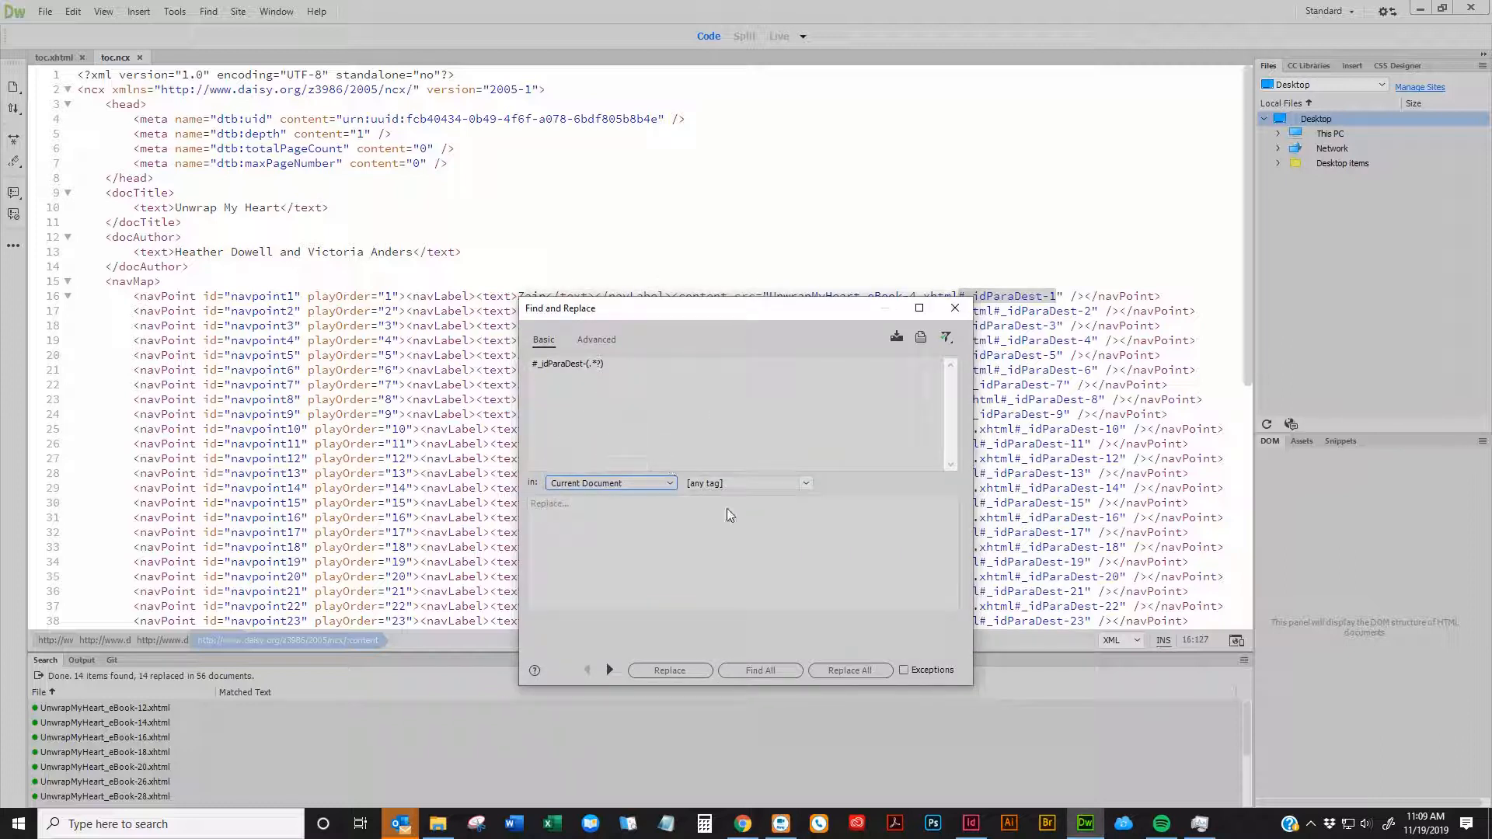
left_click(834, 671)
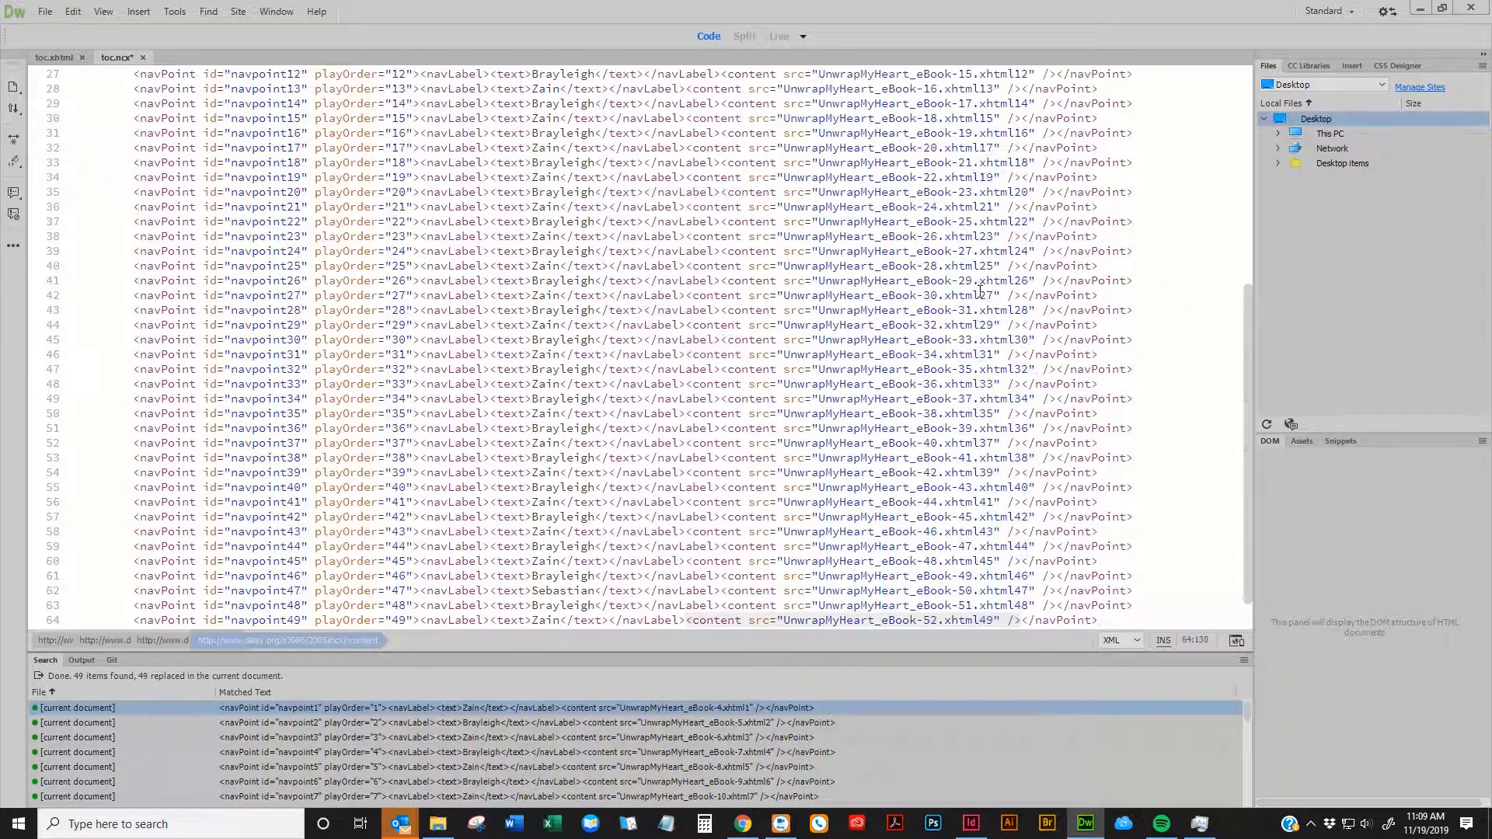
Inspect the ends of the rewritten chapter links in toc.ncx and undo the replacement
scroll(980, 303, "up", 10)
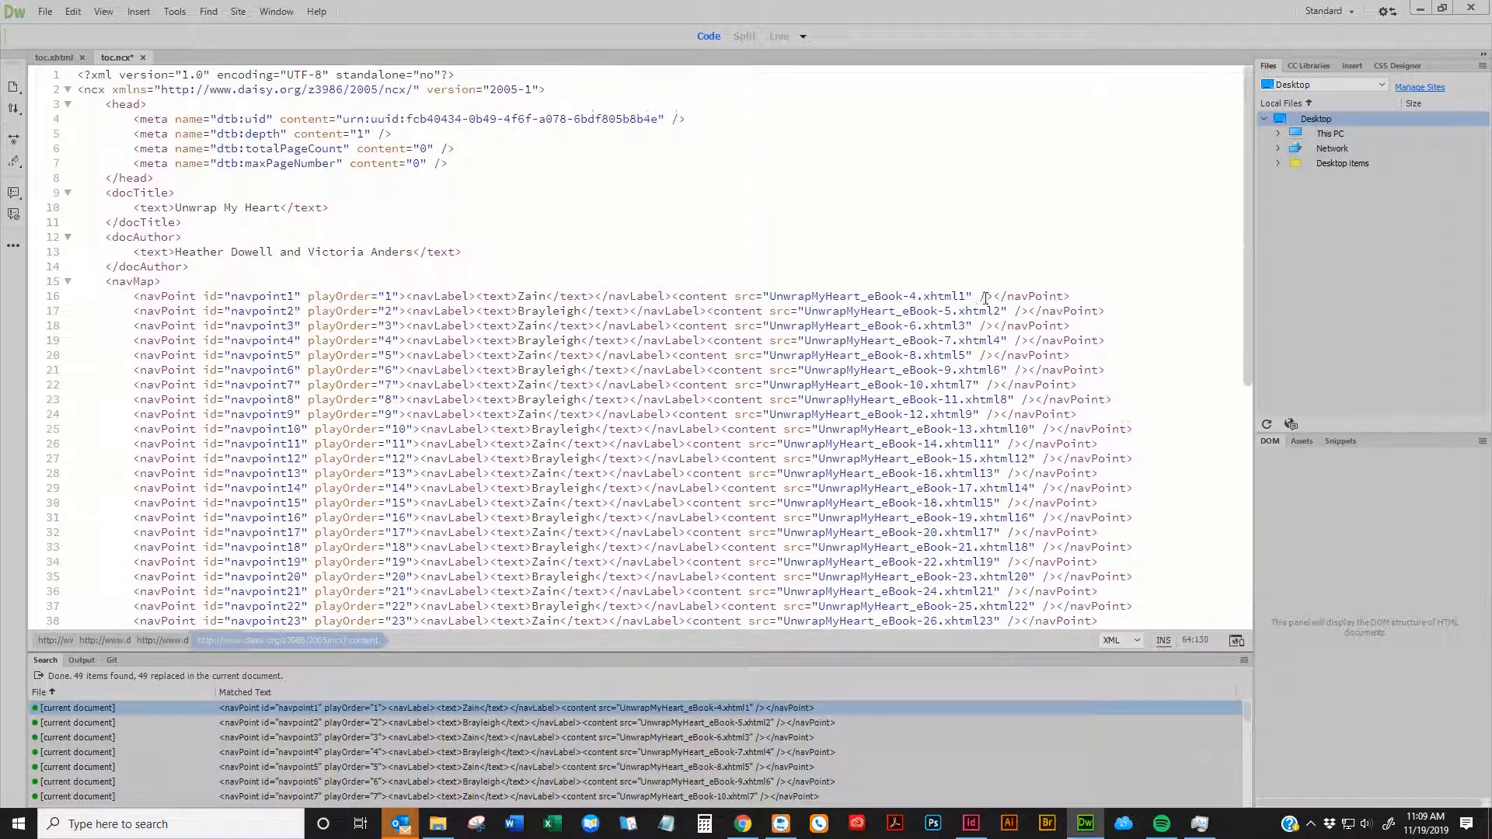
left_click(966, 296)
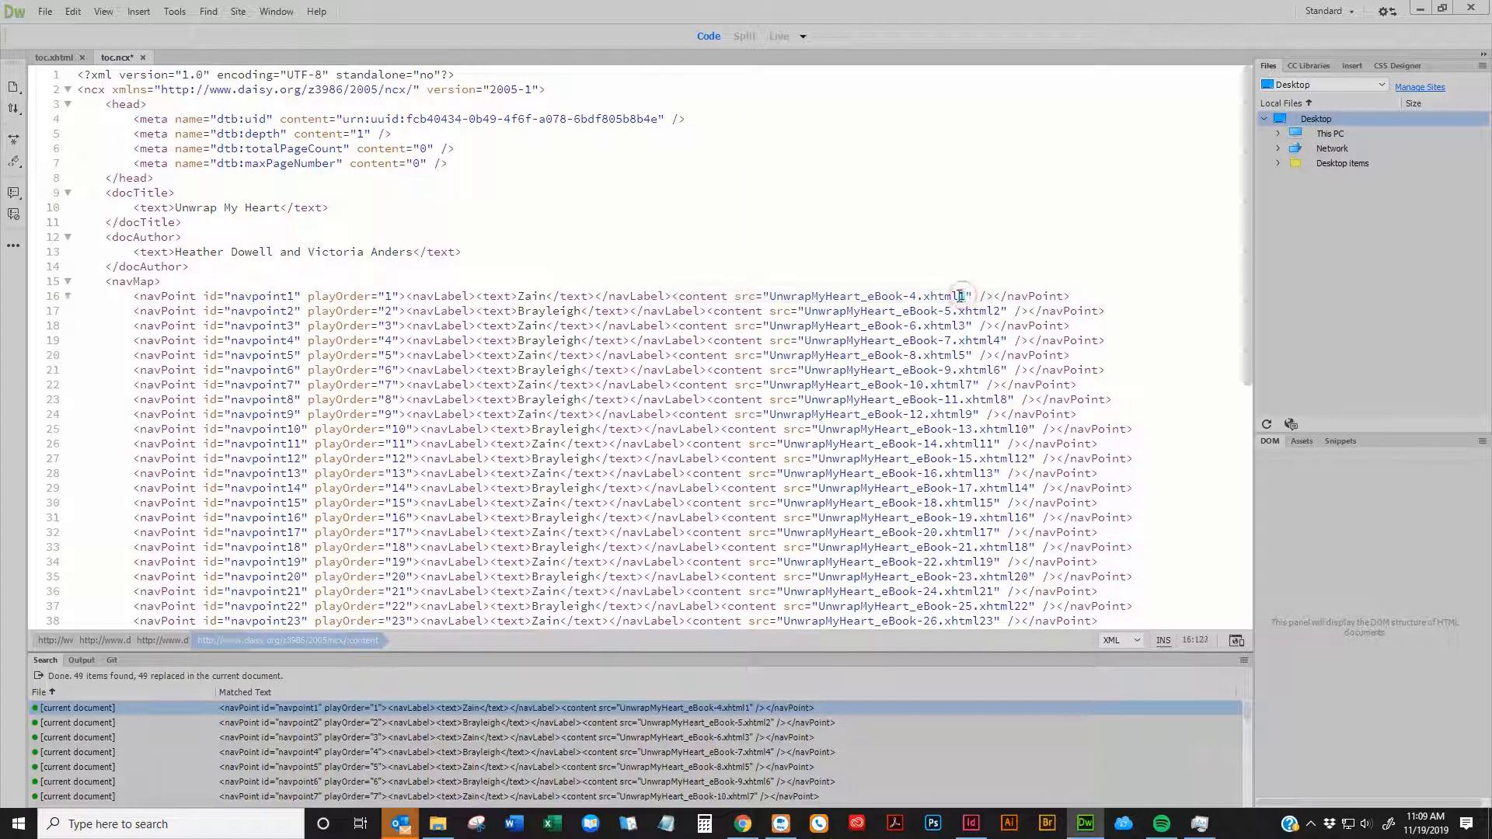
left_click(995, 311)
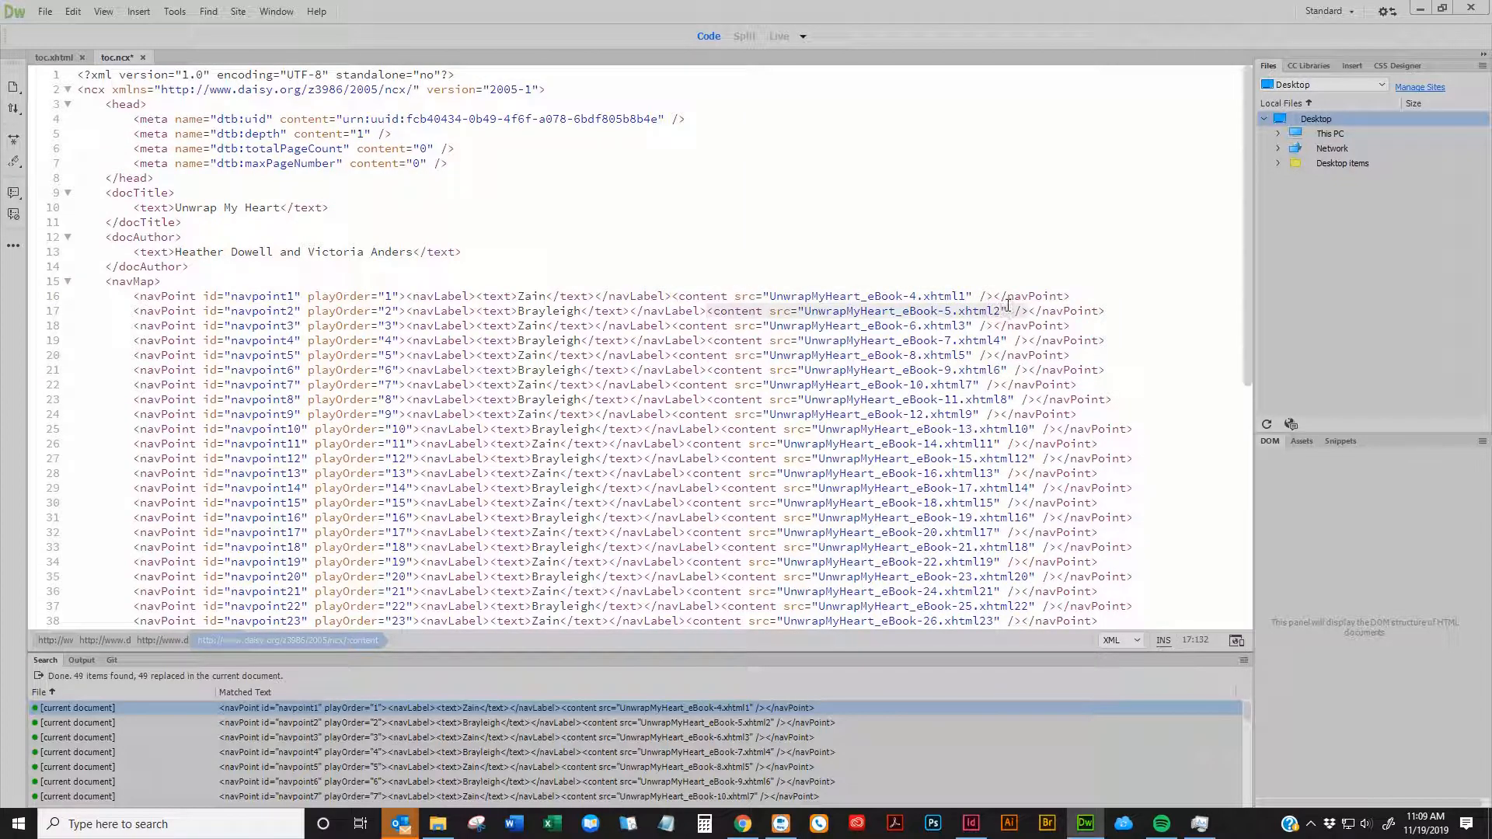
key("ctrl+z")
left_click(995, 301)
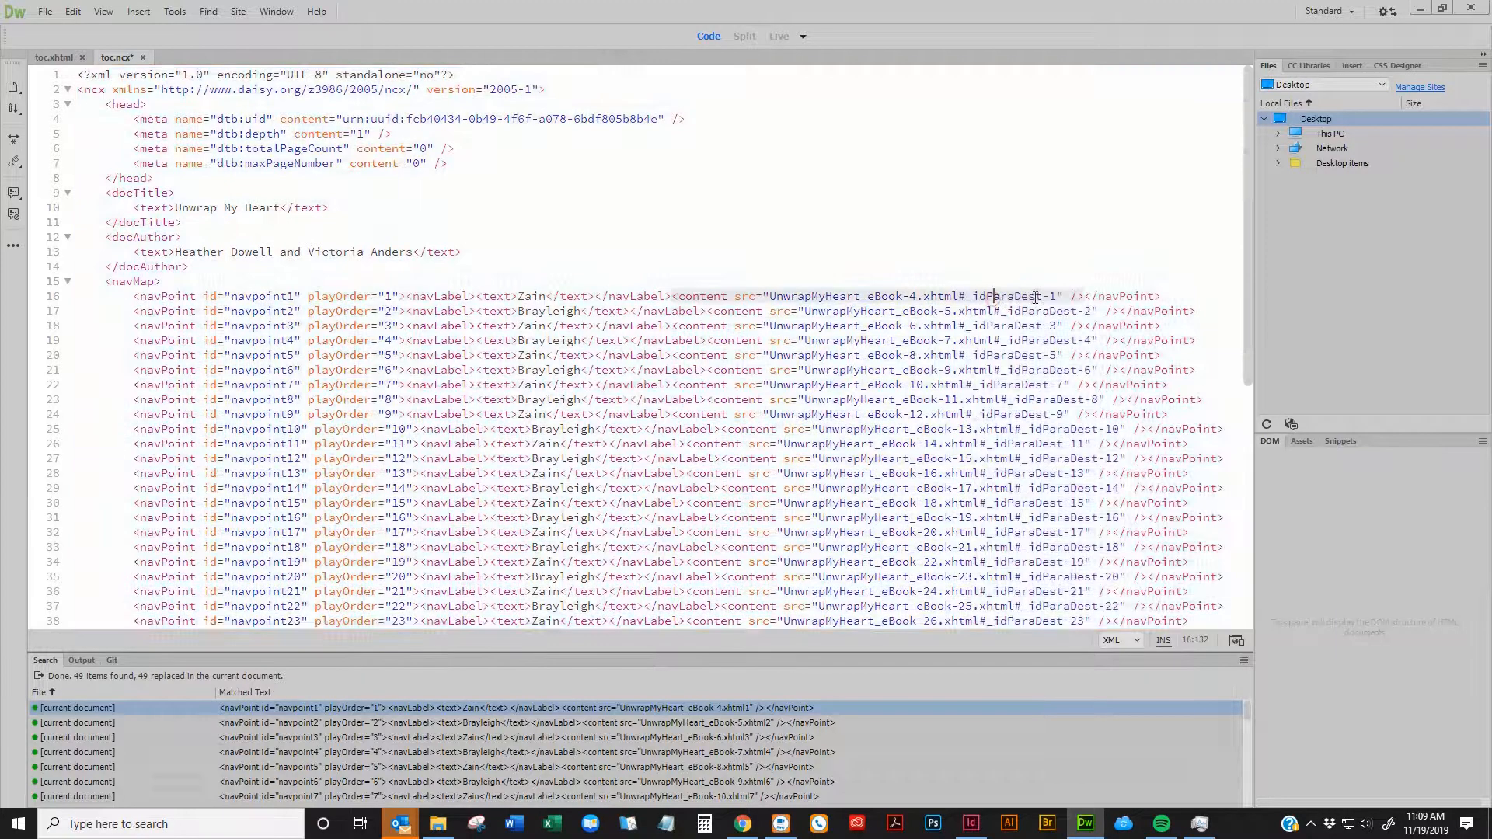
Set up a find-and-replace in toc.ncx that searches the current document for xhtml#_idParaDest-(.*?)", including the closing quote
left_click(961, 296)
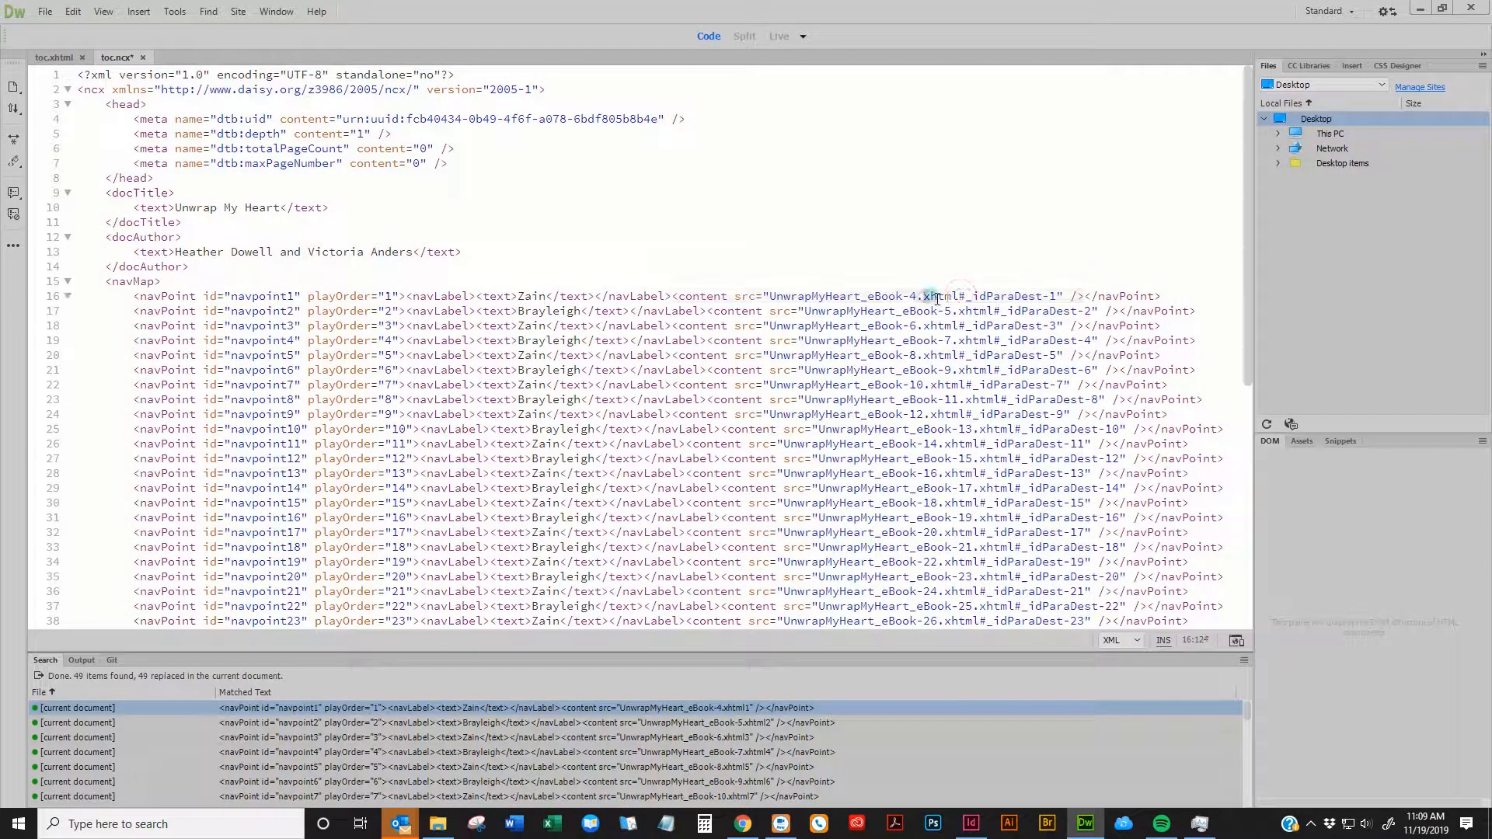
left_click_drag(924, 296, 1063, 293)
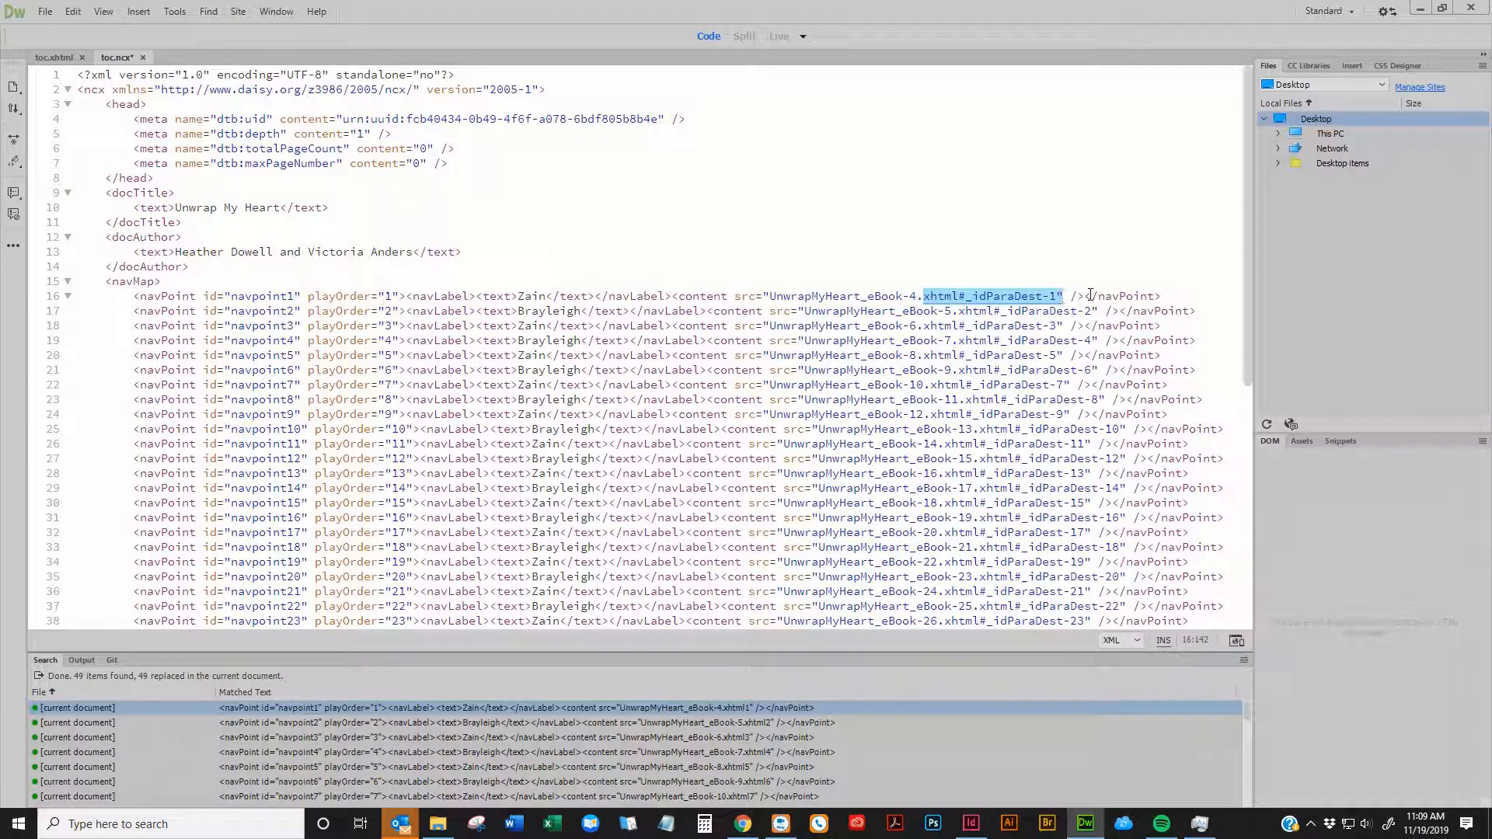
key("ctrl+f")
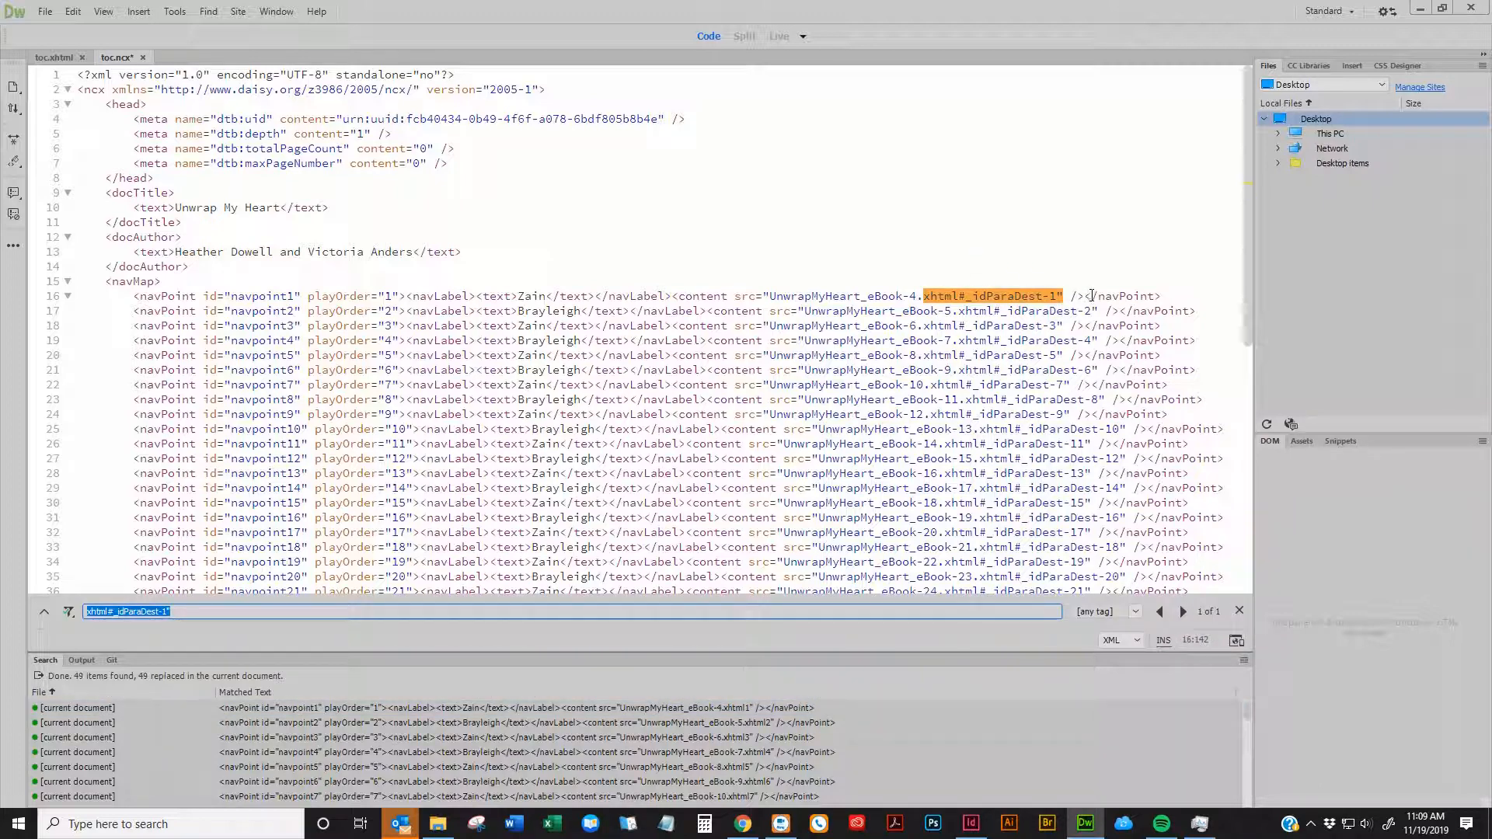
key("ctrl+h")
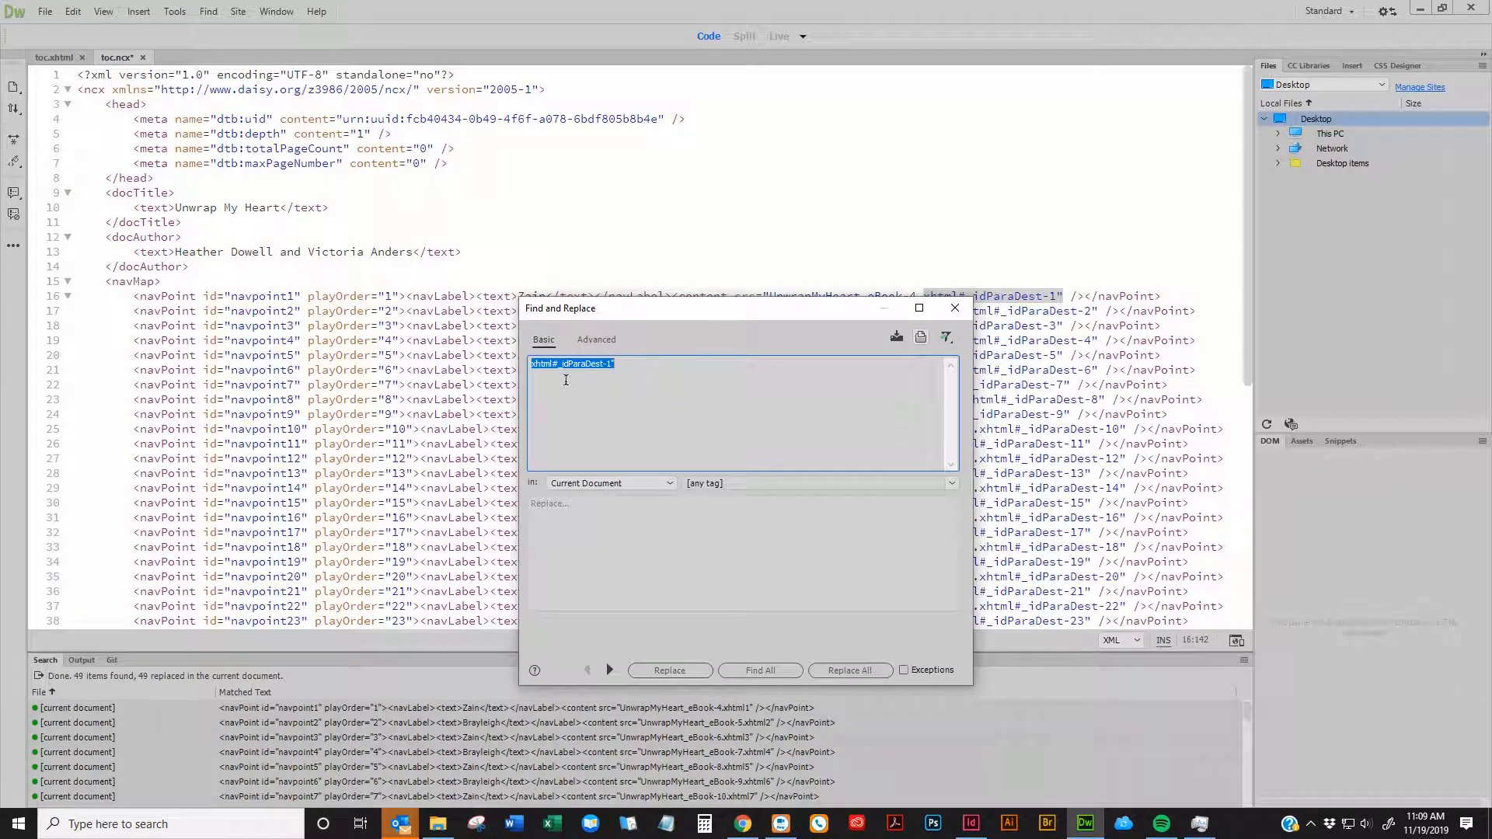
left_click(605, 368)
type("(.*?)")
triple_click(652, 379)
Set the replacement to xhtml" and replace every match in toc.ncx
left_click(614, 529)
type("xhtml#_idParaDest-(.*?)\"")
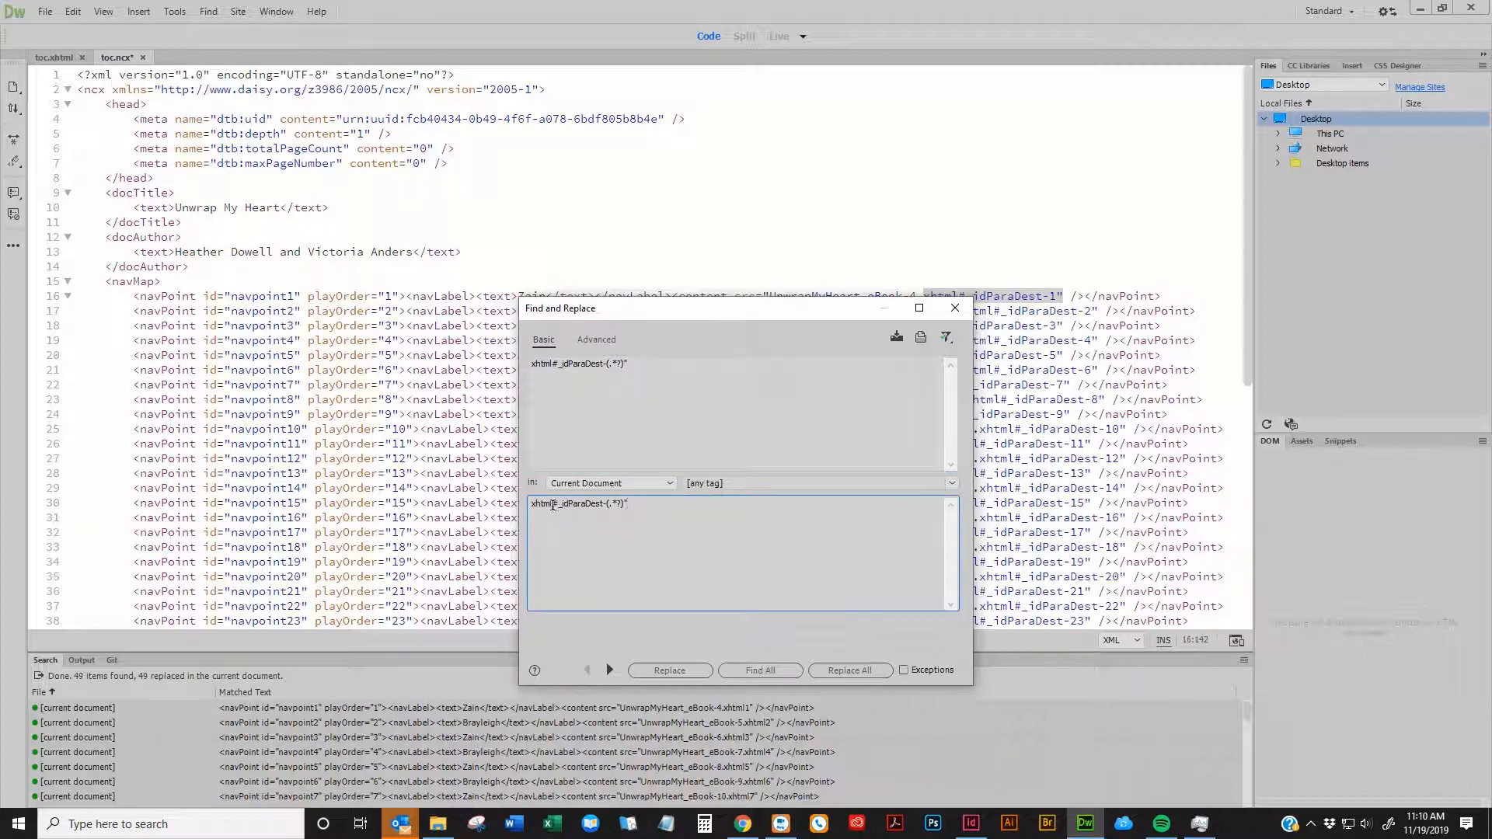
left_click(552, 506)
key("shift+Left")
key("Delete")
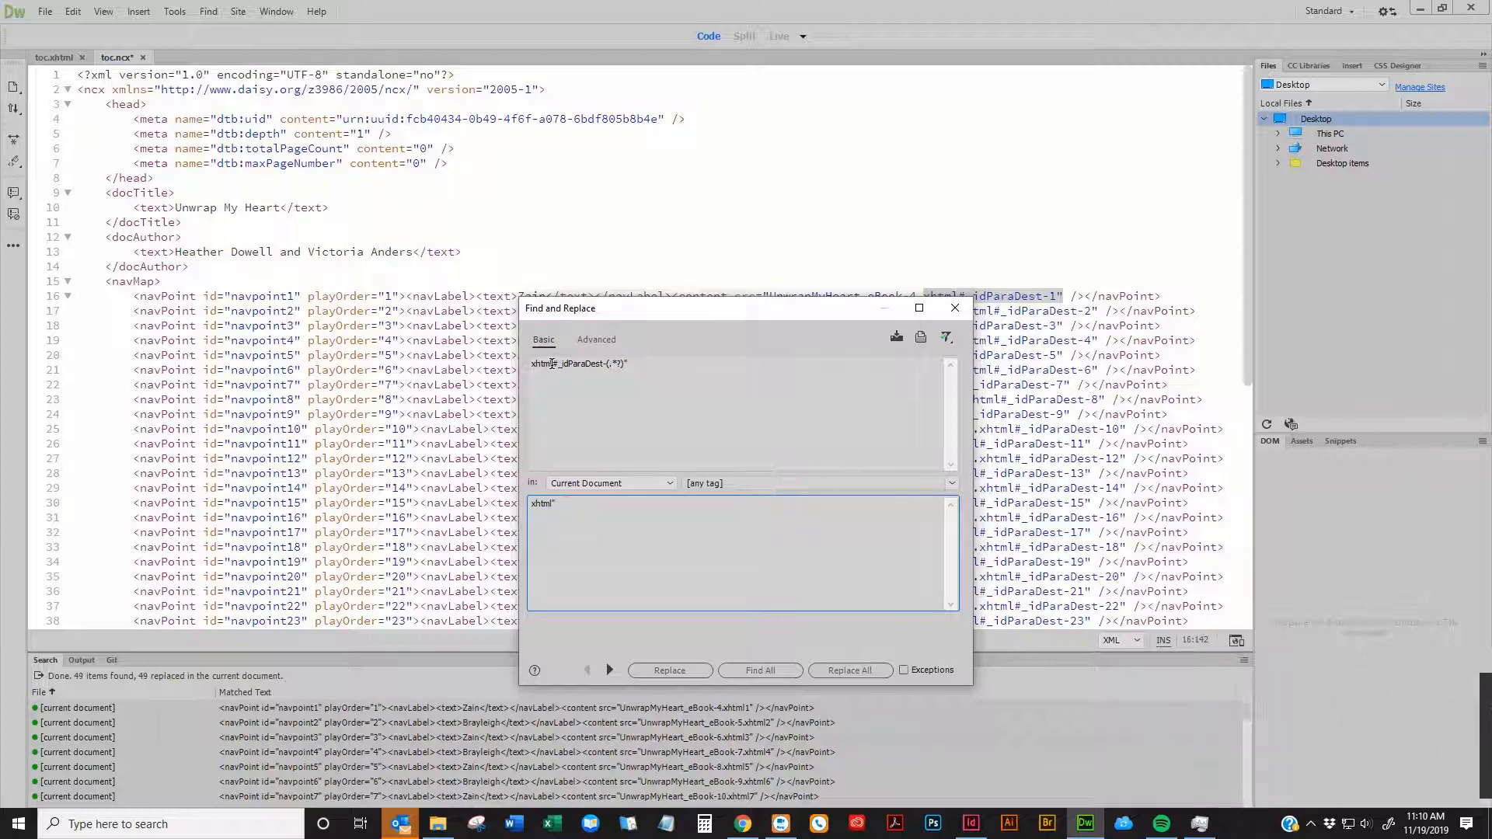
left_click_drag(552, 364, 622, 364)
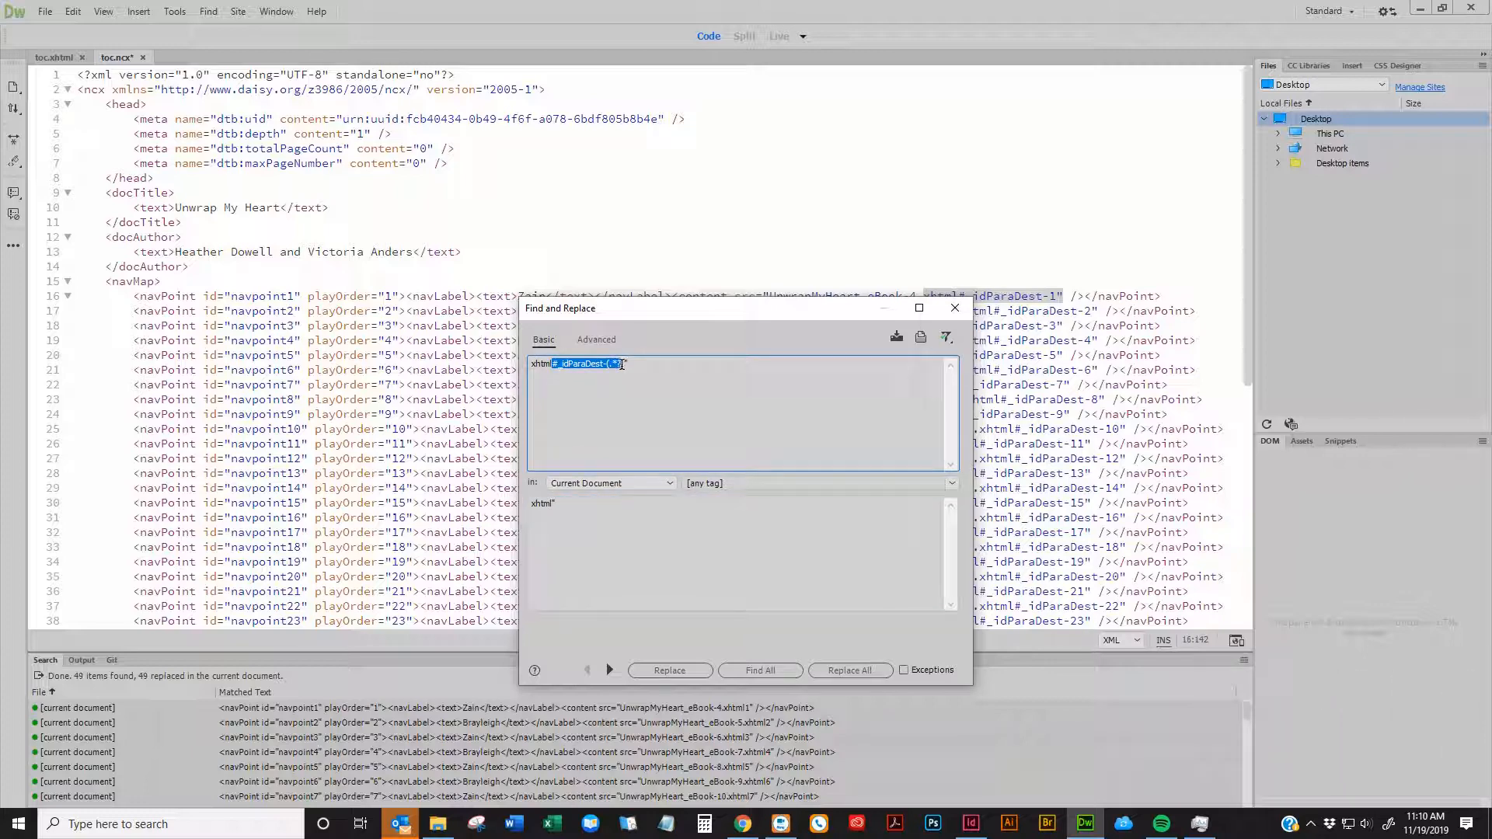
left_click(575, 527)
left_click(850, 670)
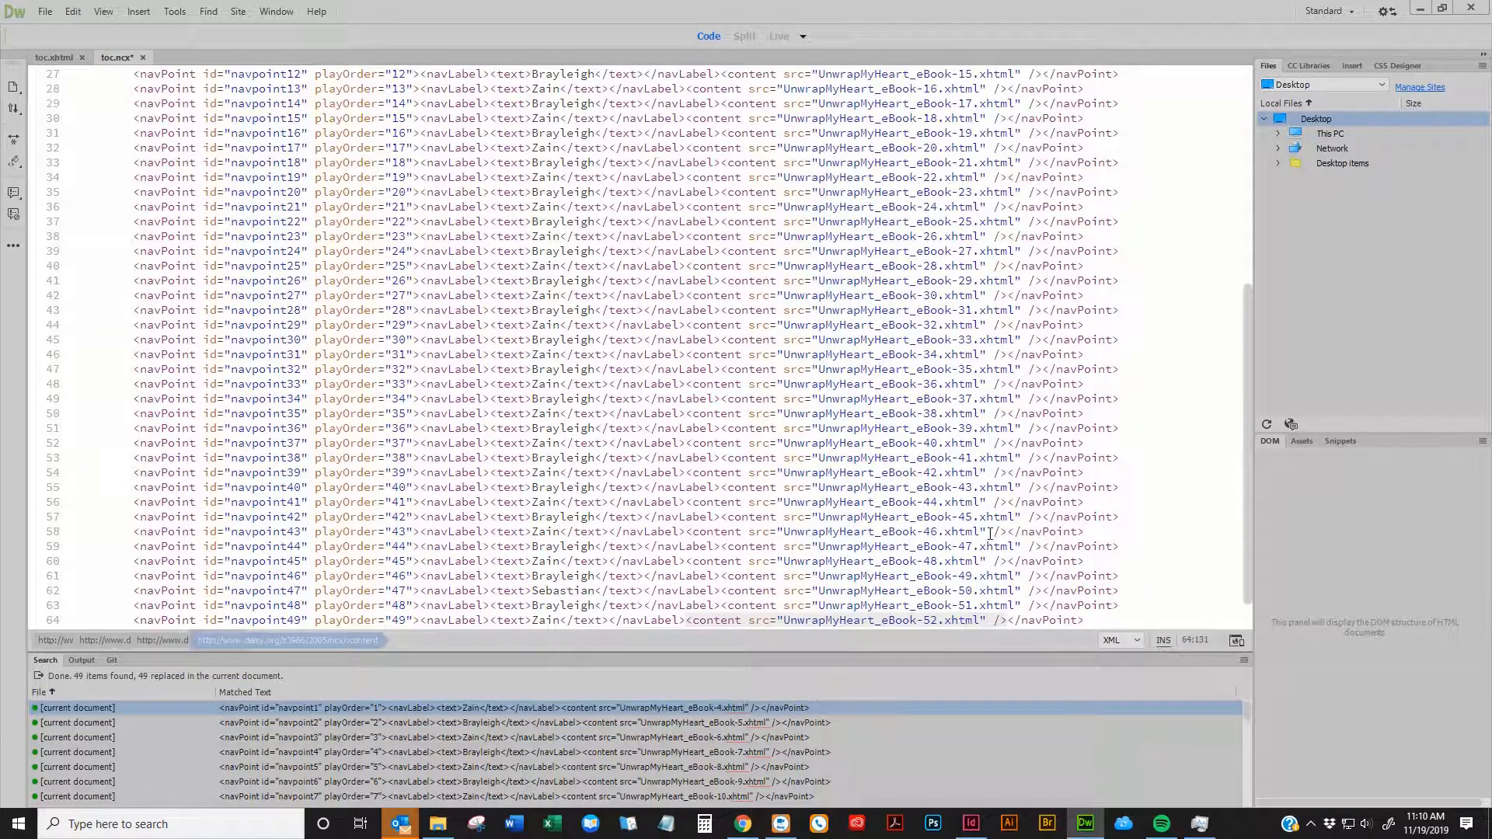
Check the first chapter link in toc.ncx, and save and close the file
left_click(988, 535)
scroll(1015, 474, "up", 7)
left_click_drag(964, 297, 772, 299)
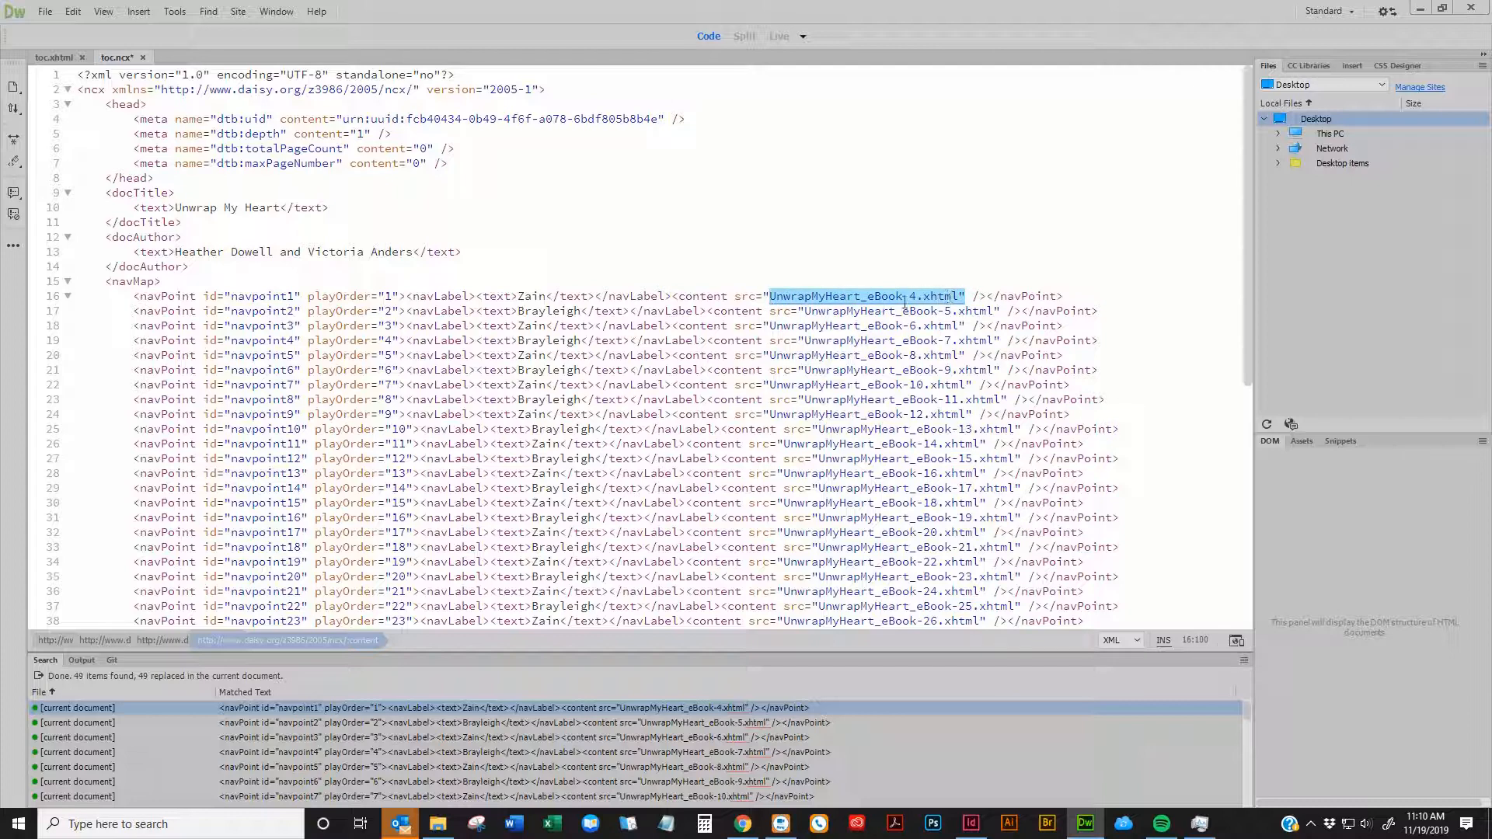
left_click(879, 298)
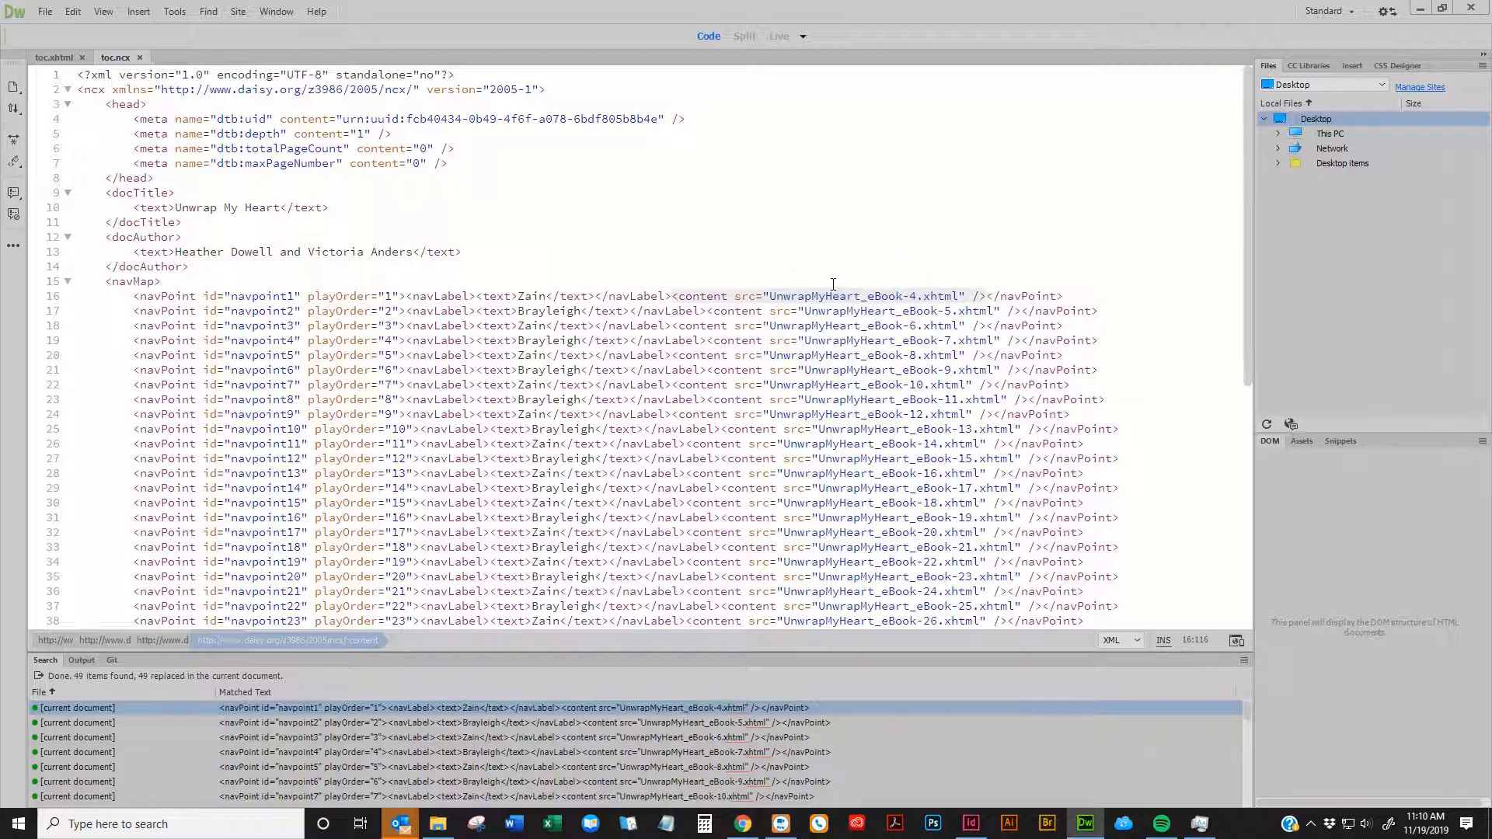
key("ctrl+w")
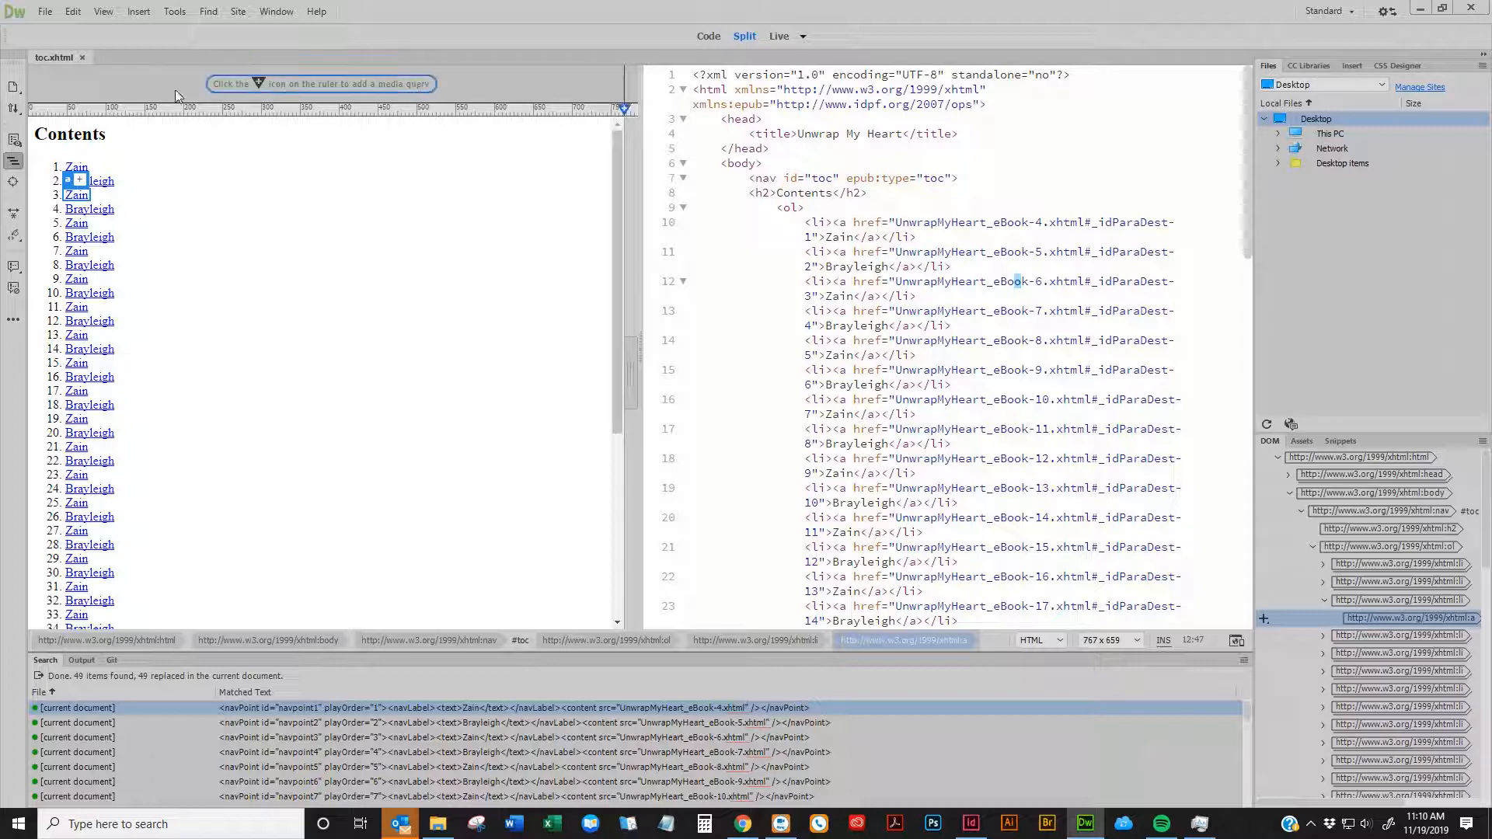
Set up a find-and-replace in toc.xhtml that searches the current document for xhtml#_idParaDest-(.*?)"
left_click(1063, 291)
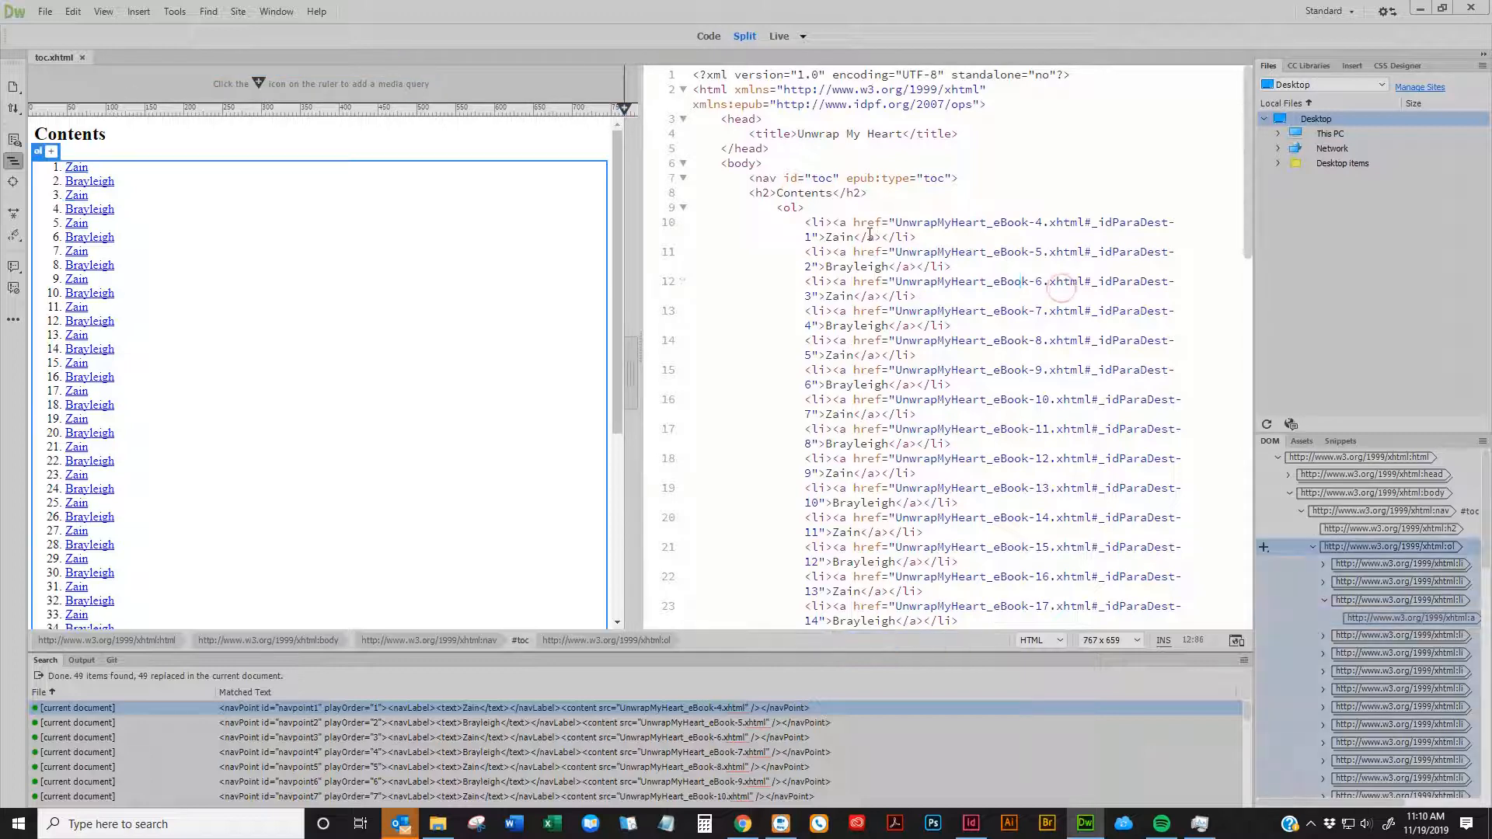
left_click_drag(819, 237, 1048, 223)
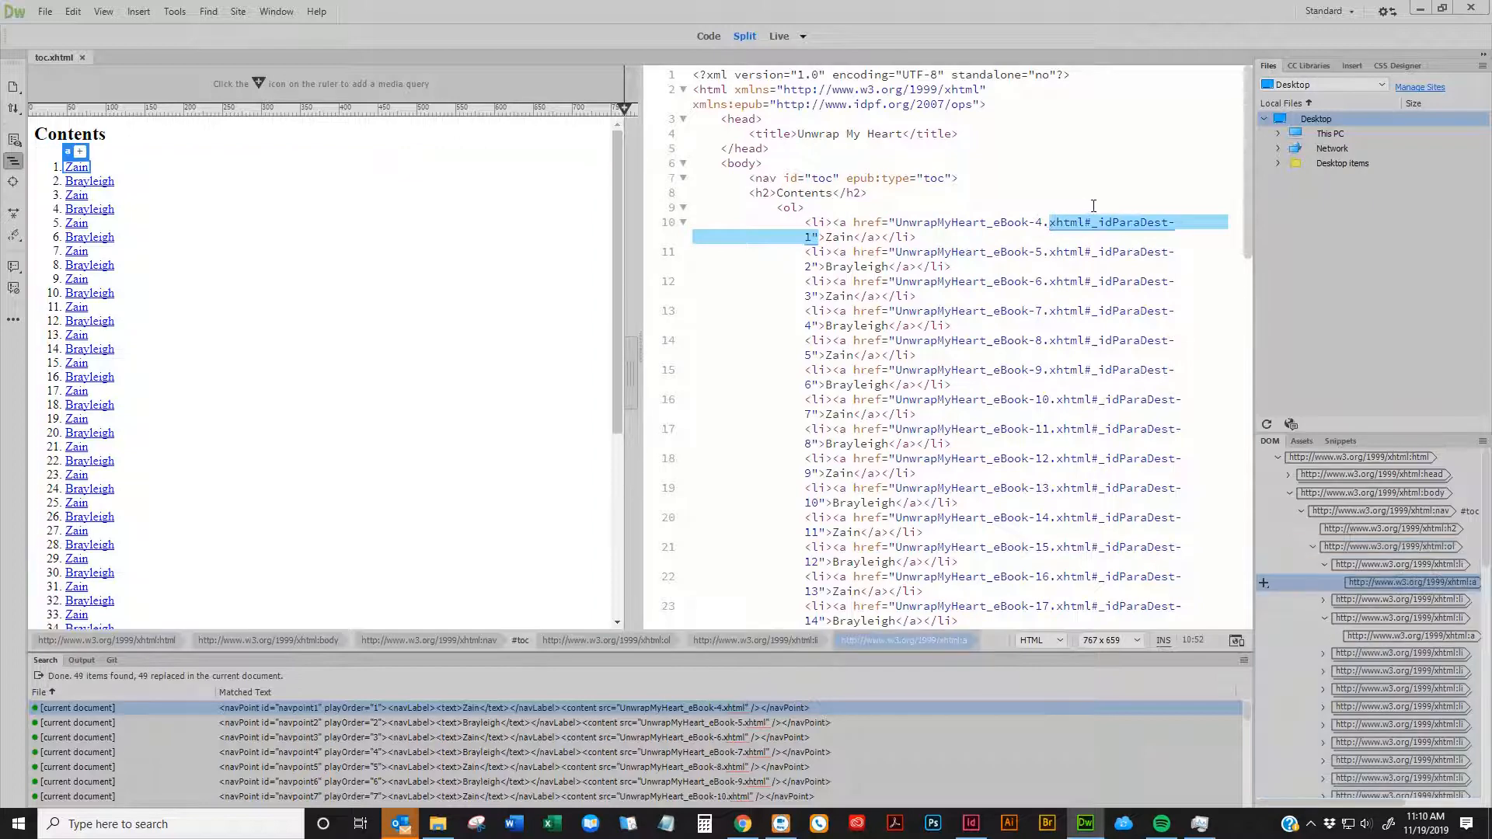
key("ctrl+f")
key("ctrl+c")
left_click(611, 365)
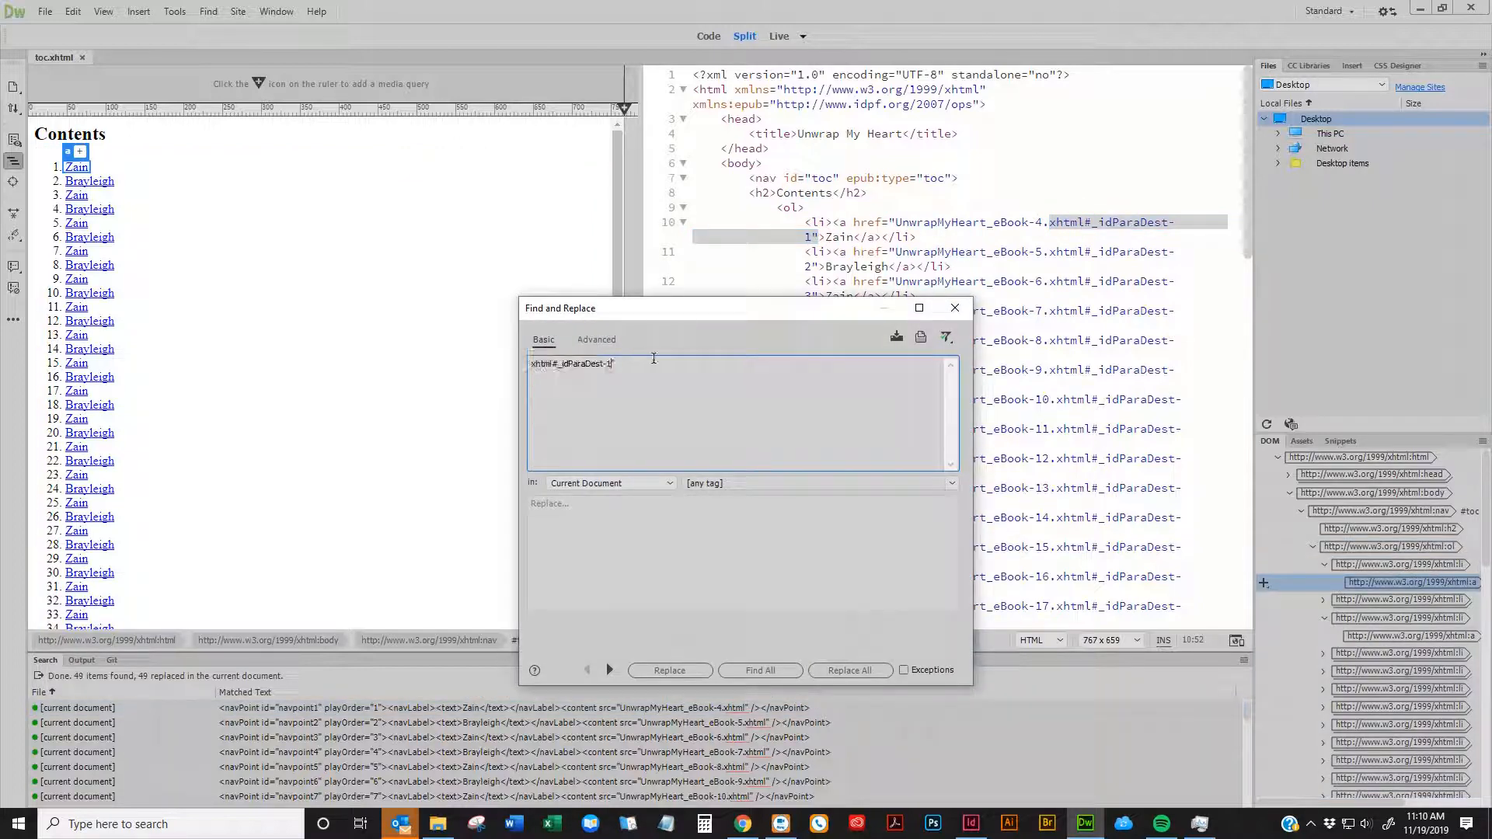
key("BackSpace")
type("(.*?)")
Replace all anchored link endings in toc.xhtml with xhtml"
left_click(630, 555)
key("ctrl+v")
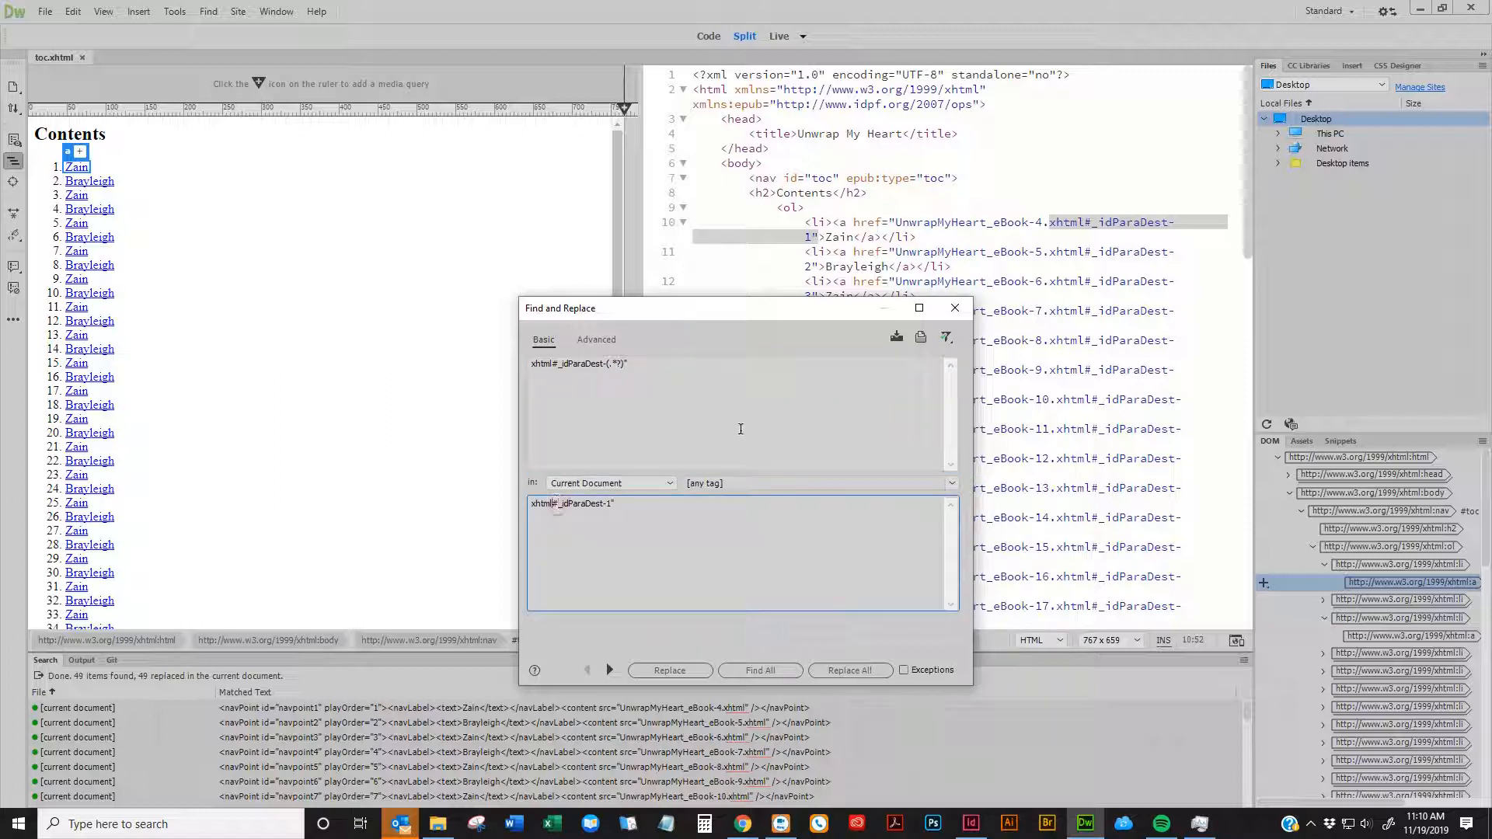
key("ctrl+shift+Right")
key("Delete")
left_click(853, 670)
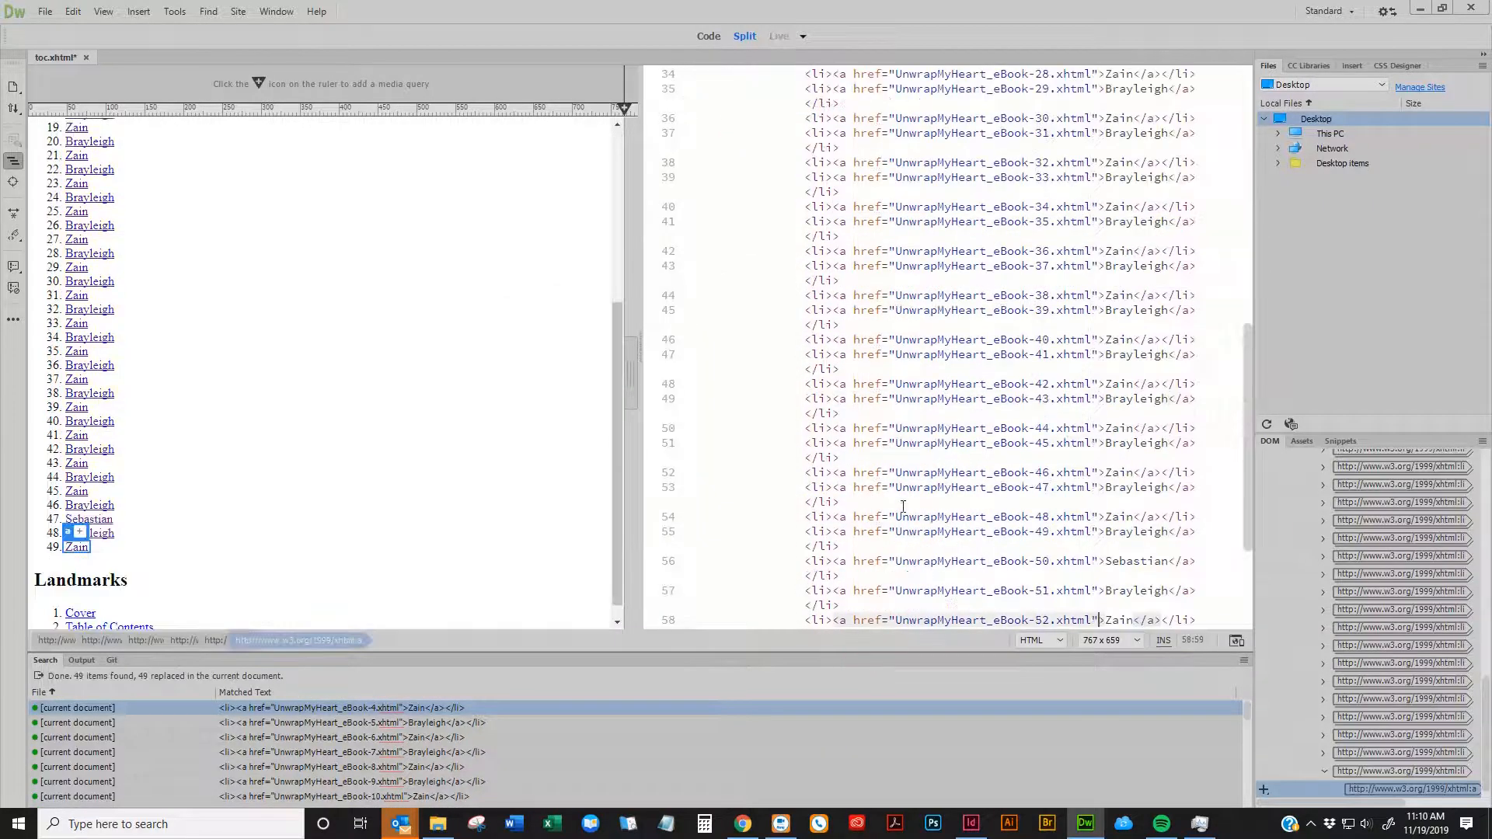
Remove #_idContainer003 from the Table of Contents landmark link in toc.xhtml, and save and close the file
scroll(709, 513, "down", 3)
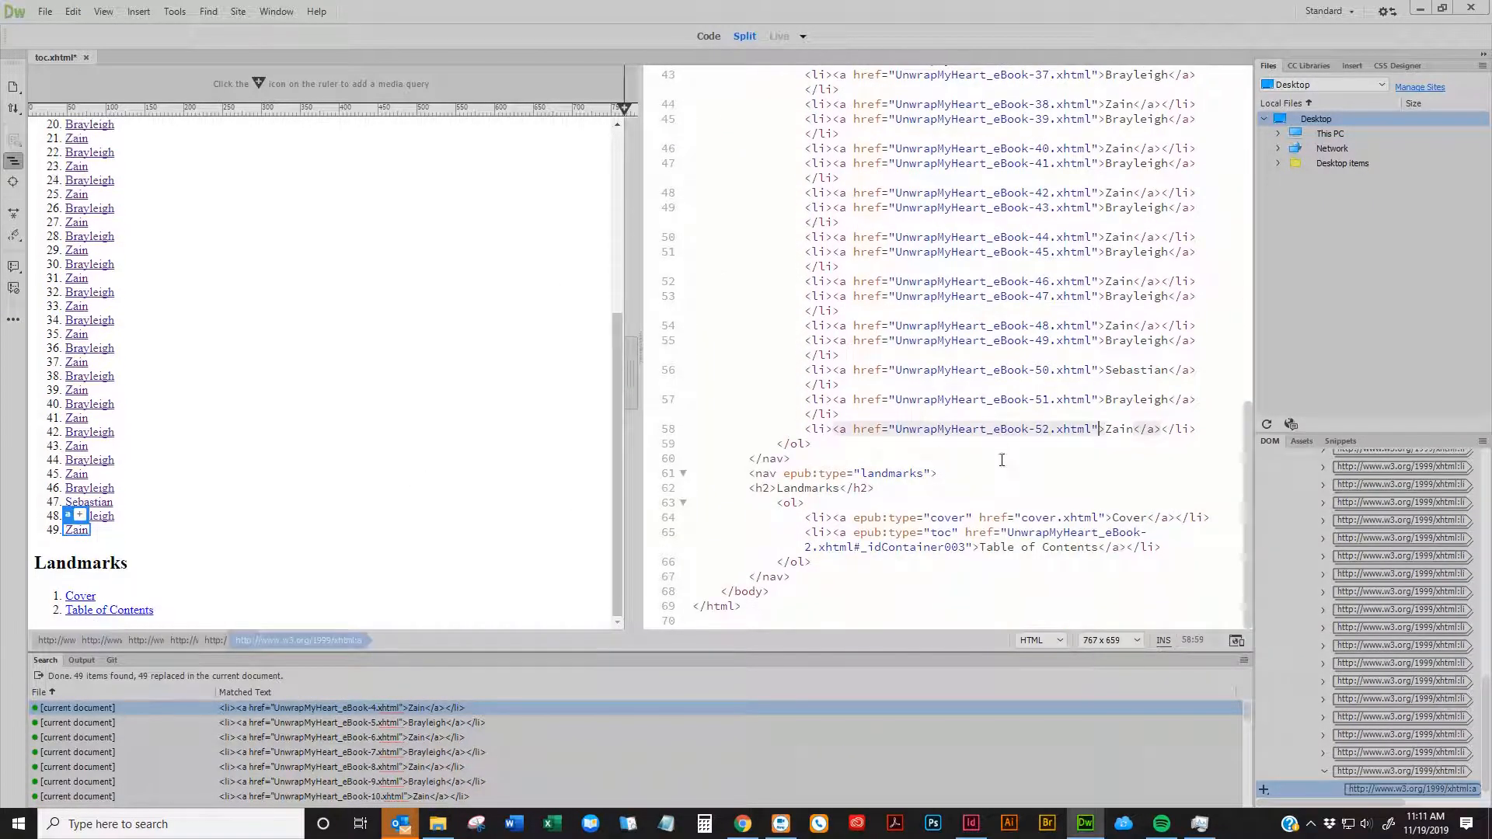
left_click_drag(966, 547, 856, 547)
key("Delete")
key("ctrl+s")
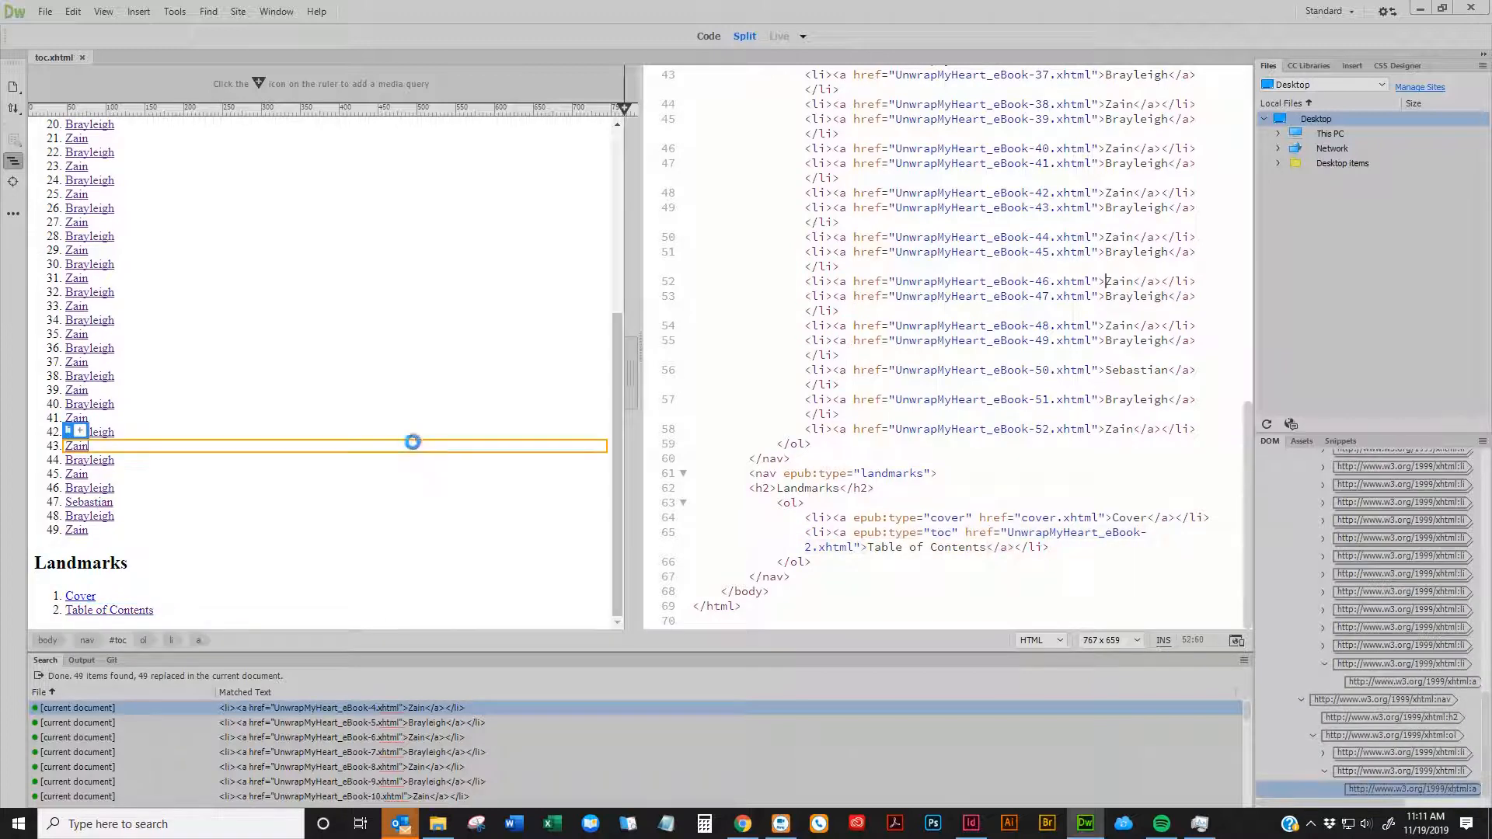
key("ctrl+w")
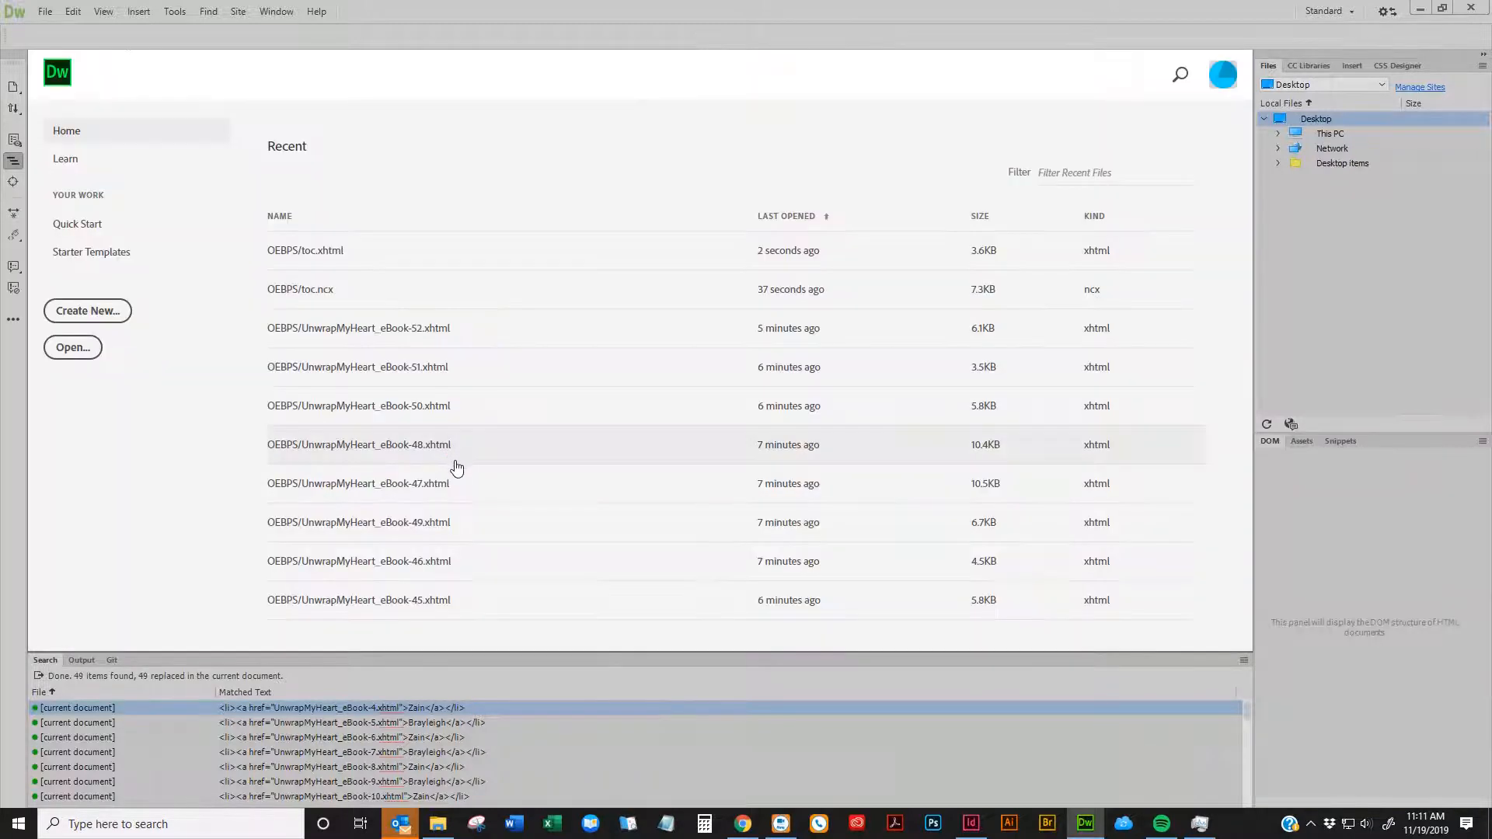
Switch to File Explorer, maximize the OEBPS window and go up to the ePUB folder
left_click(440, 825)
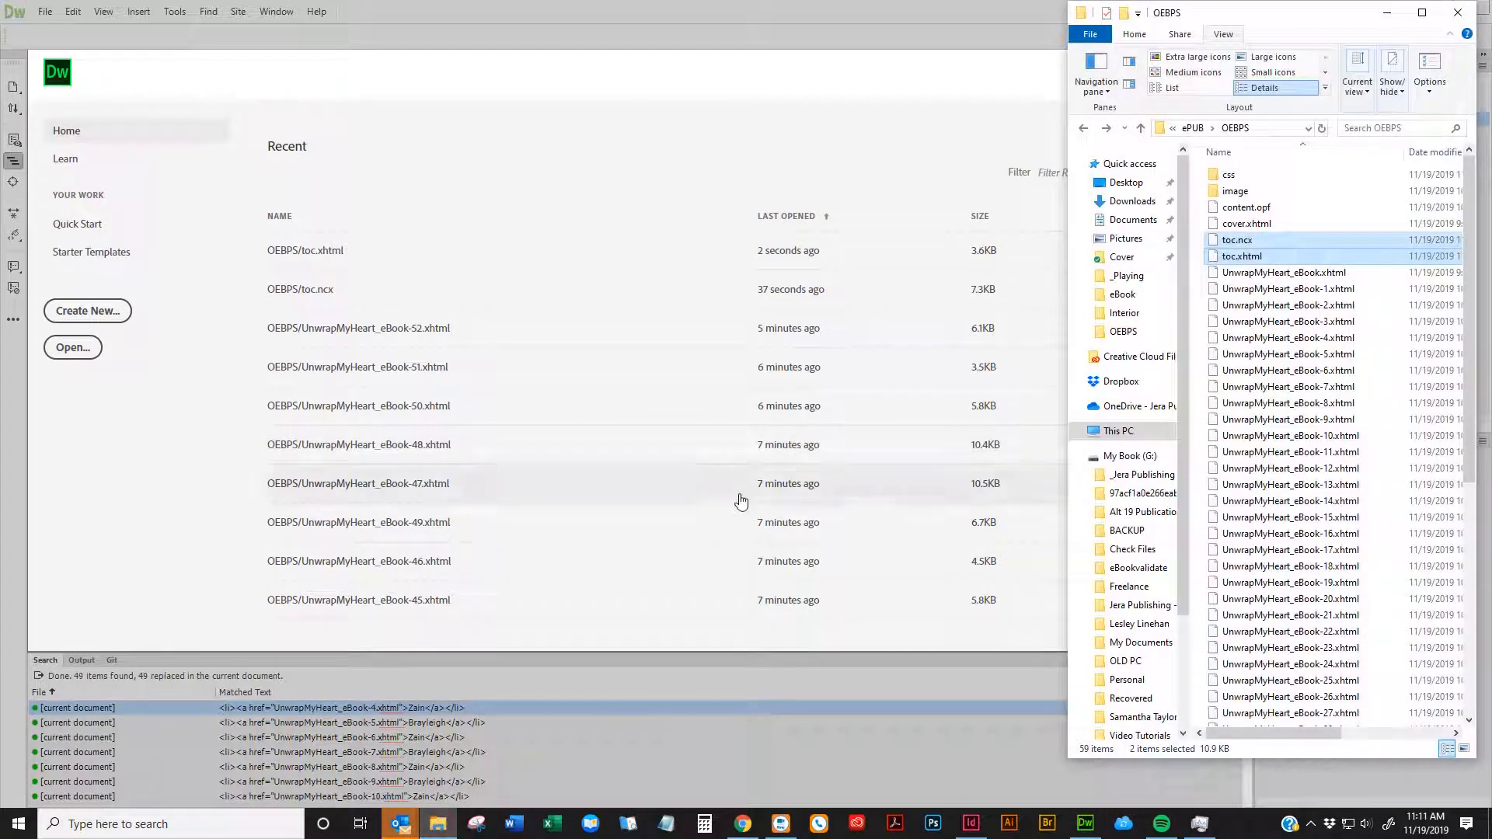
left_click_drag(1304, 11, 790, 6)
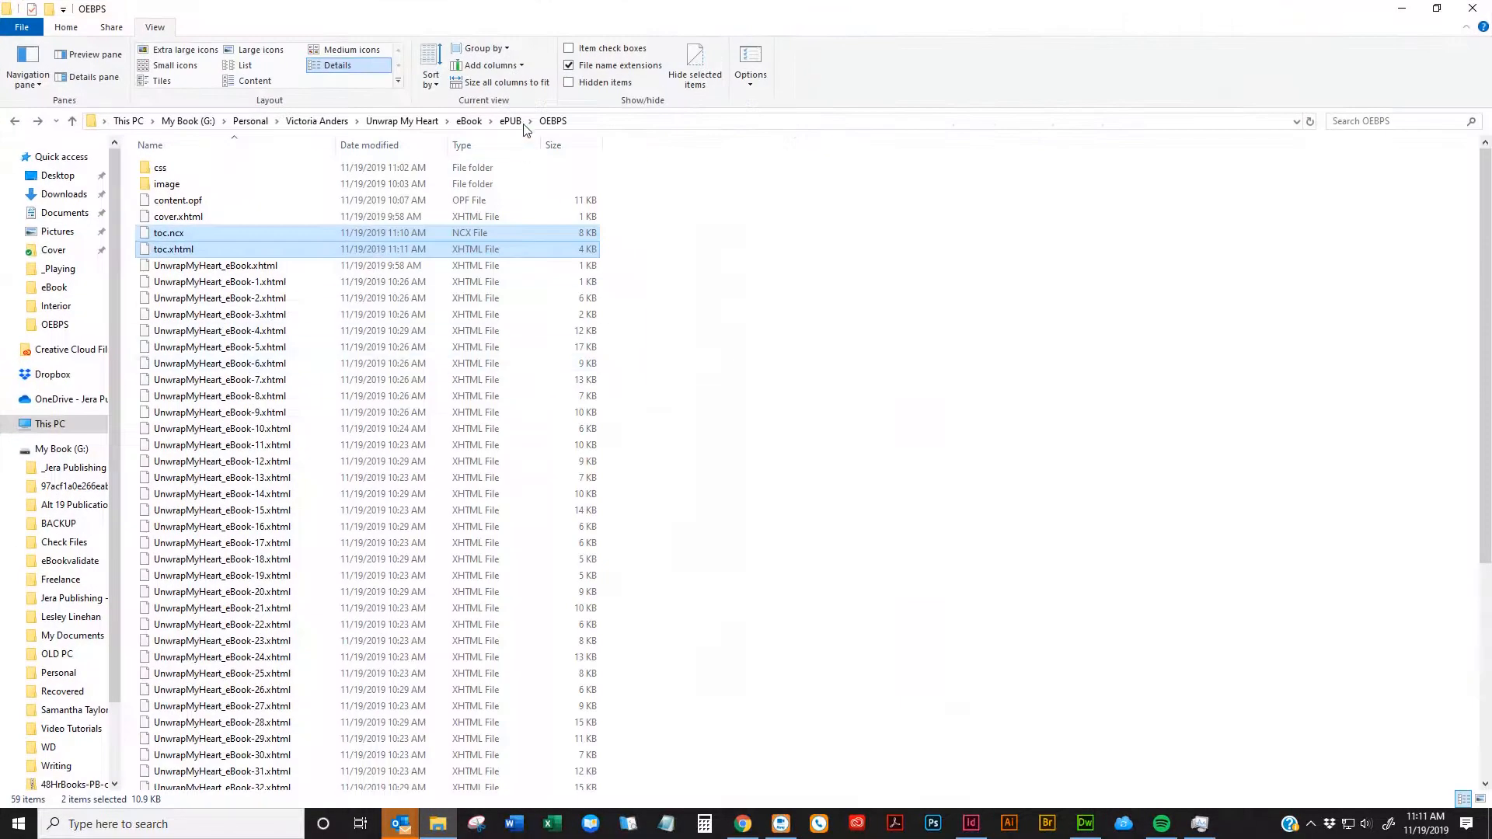
scroll(321, 292, "down", 5)
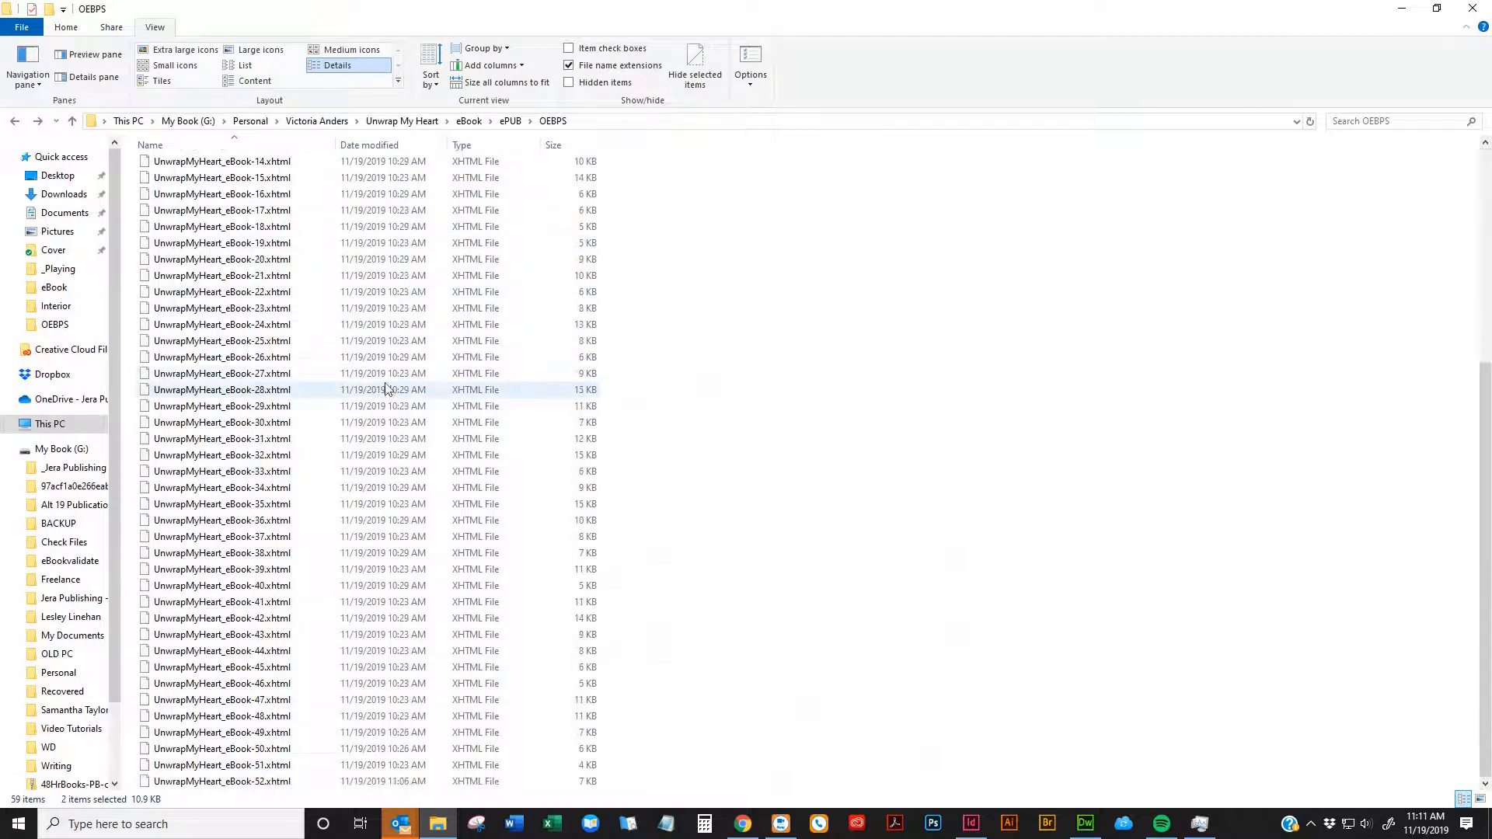
scroll(392, 435, "up", 5)
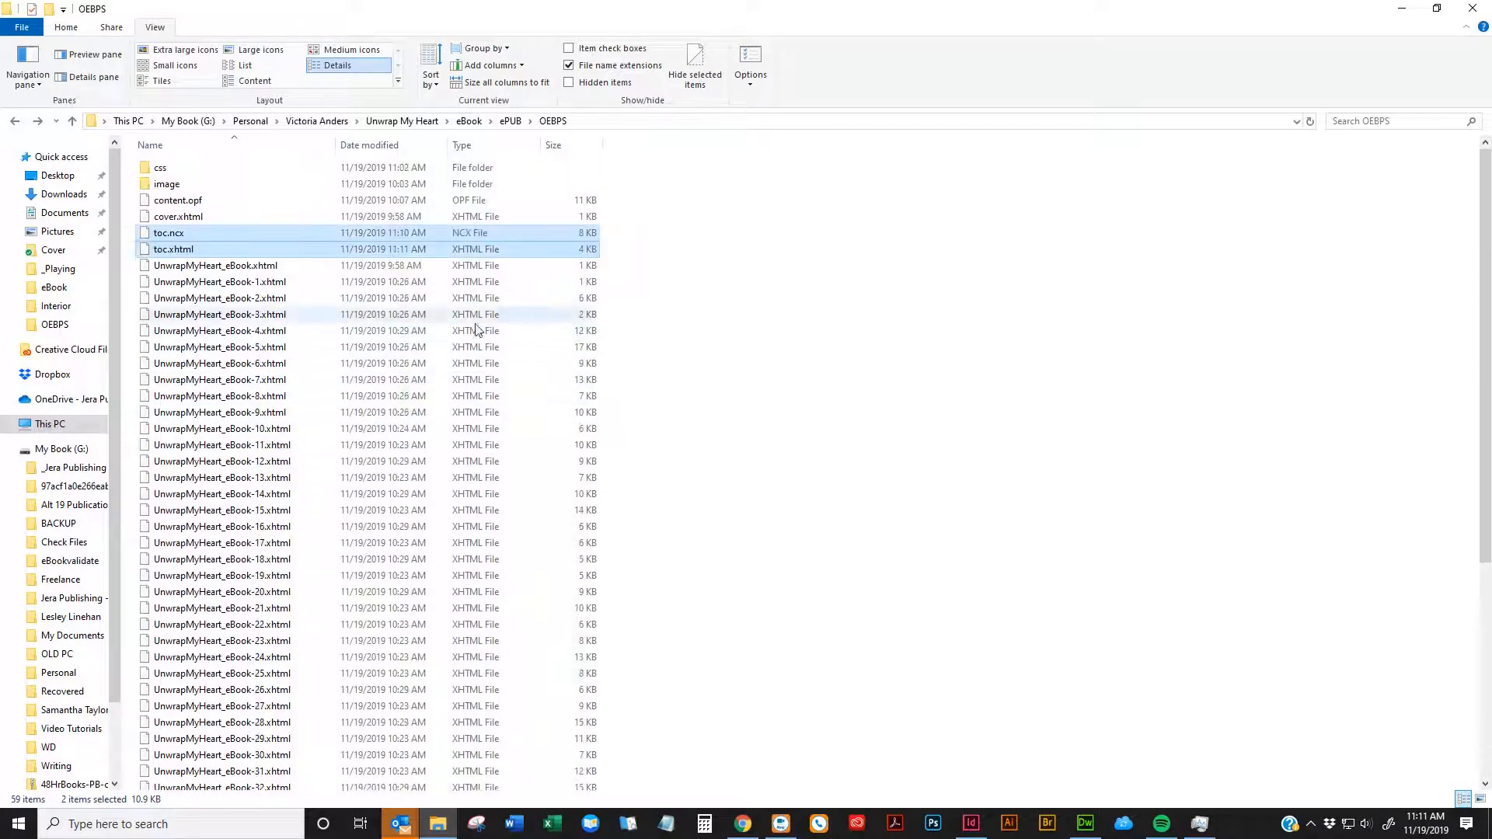
left_click(510, 122)
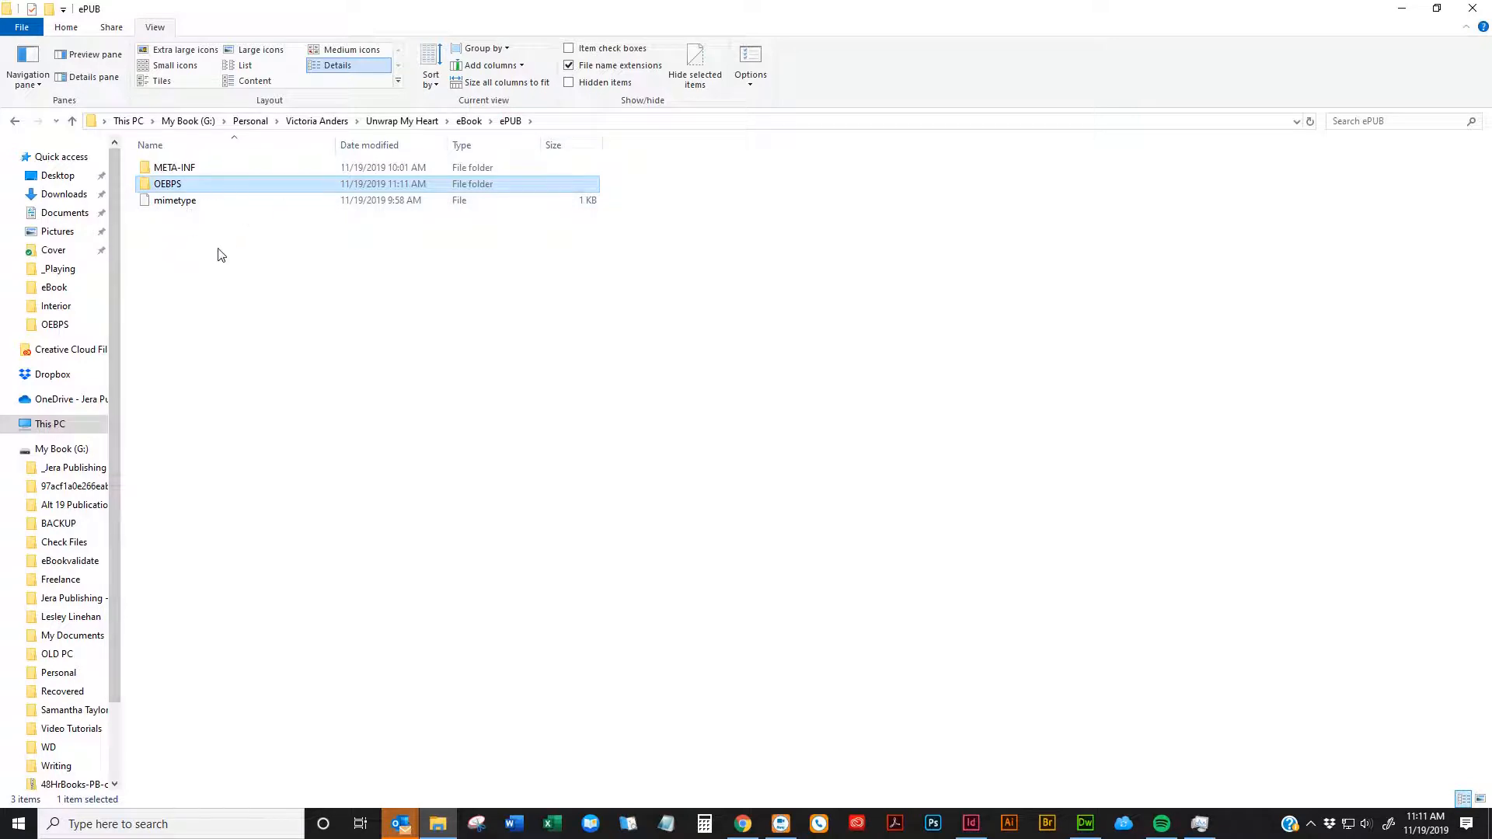
left_click(187, 205)
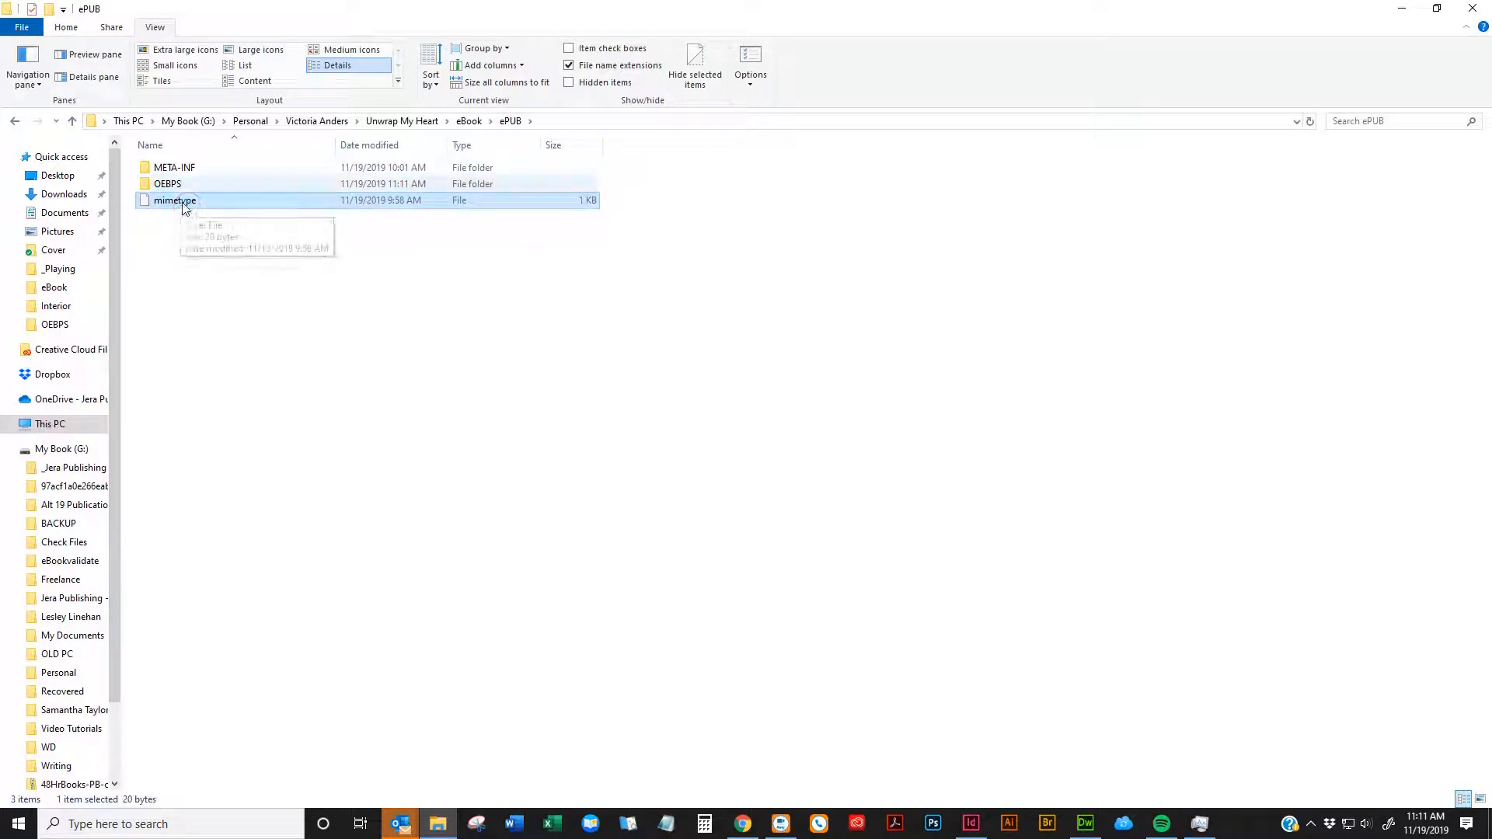
left_click(176, 144)
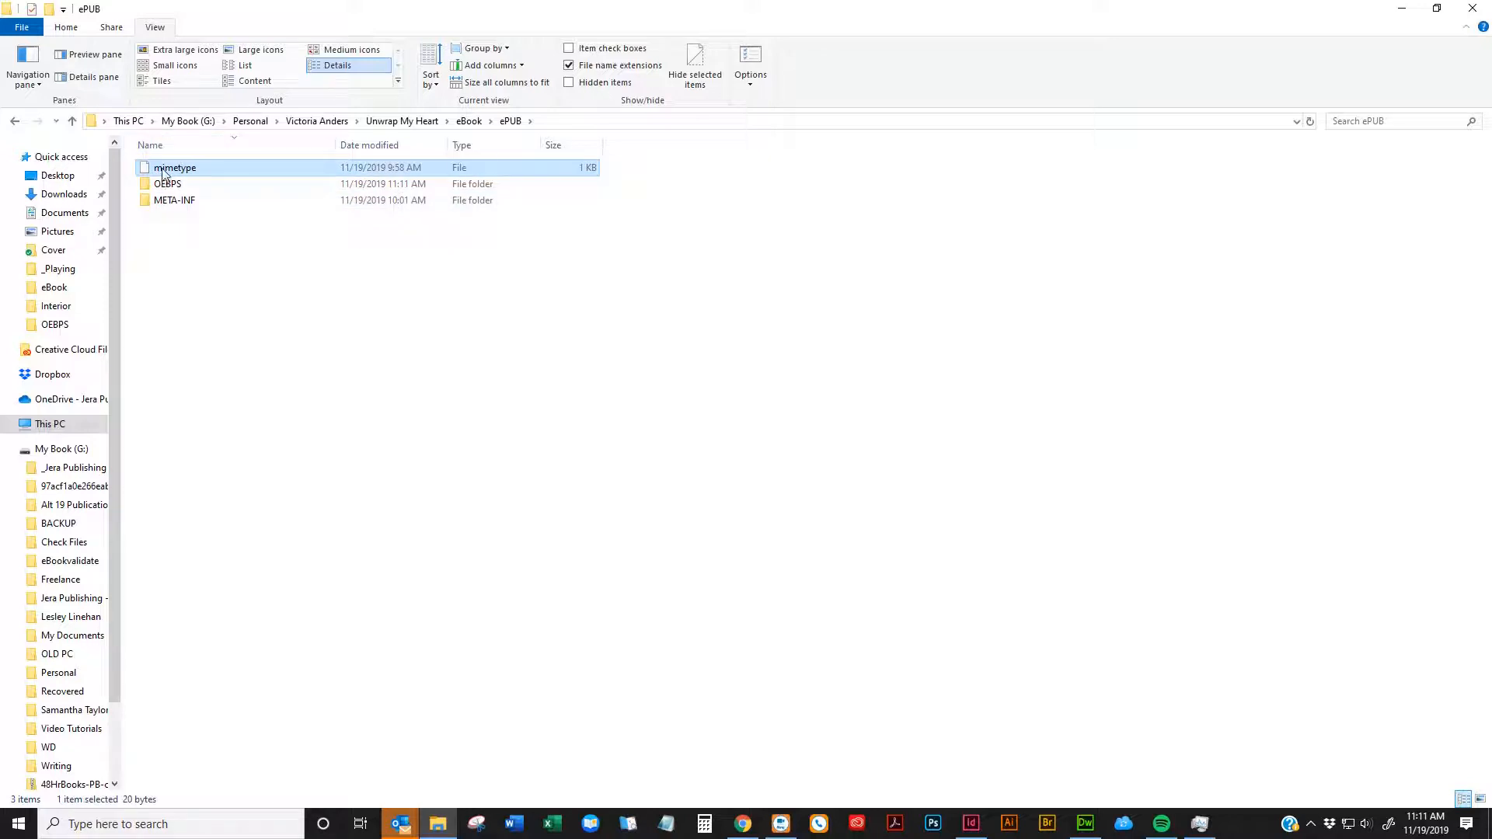
left_click(166, 143)
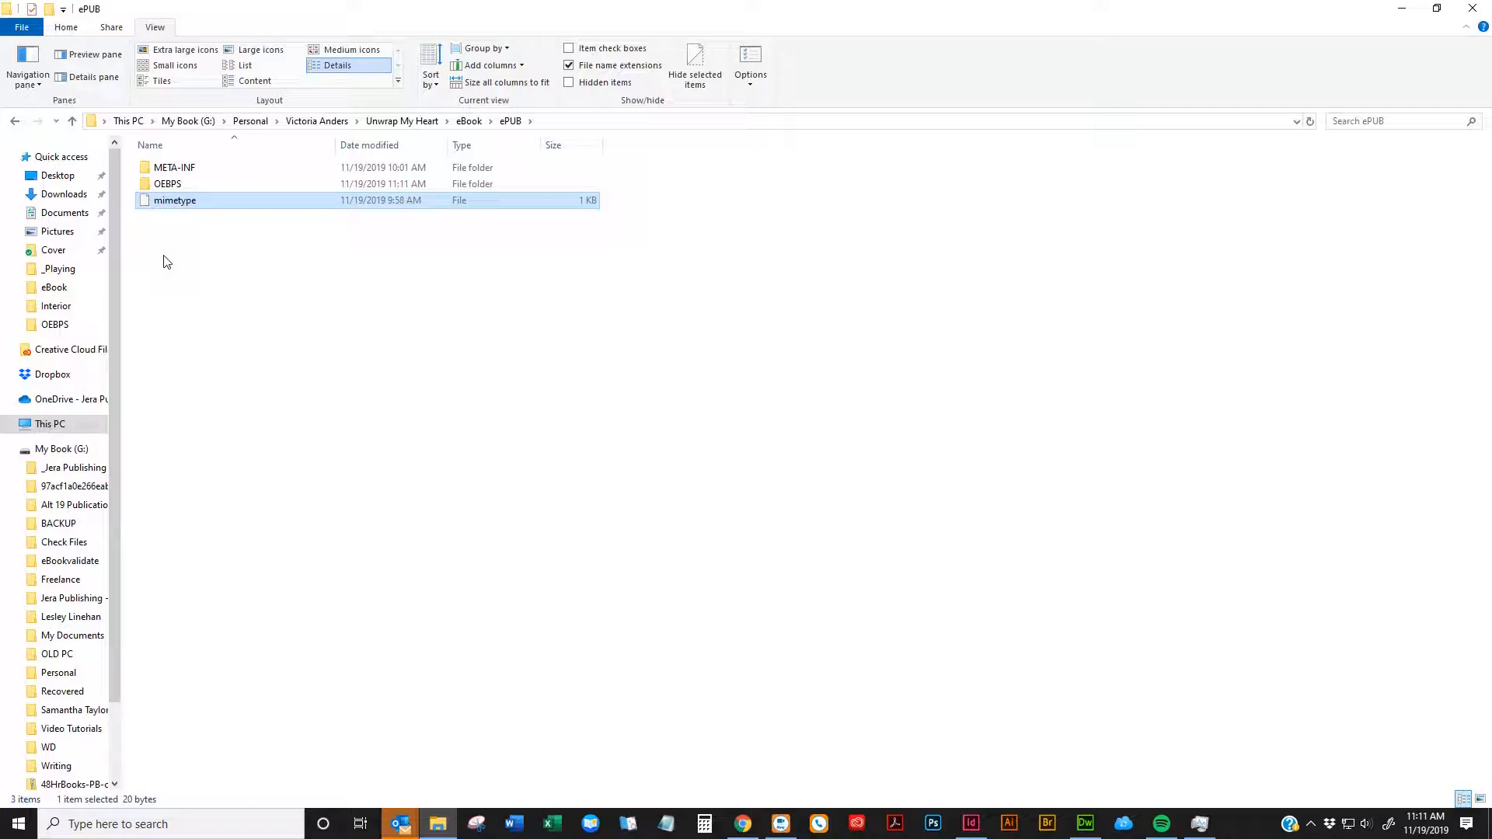
left_click(178, 270)
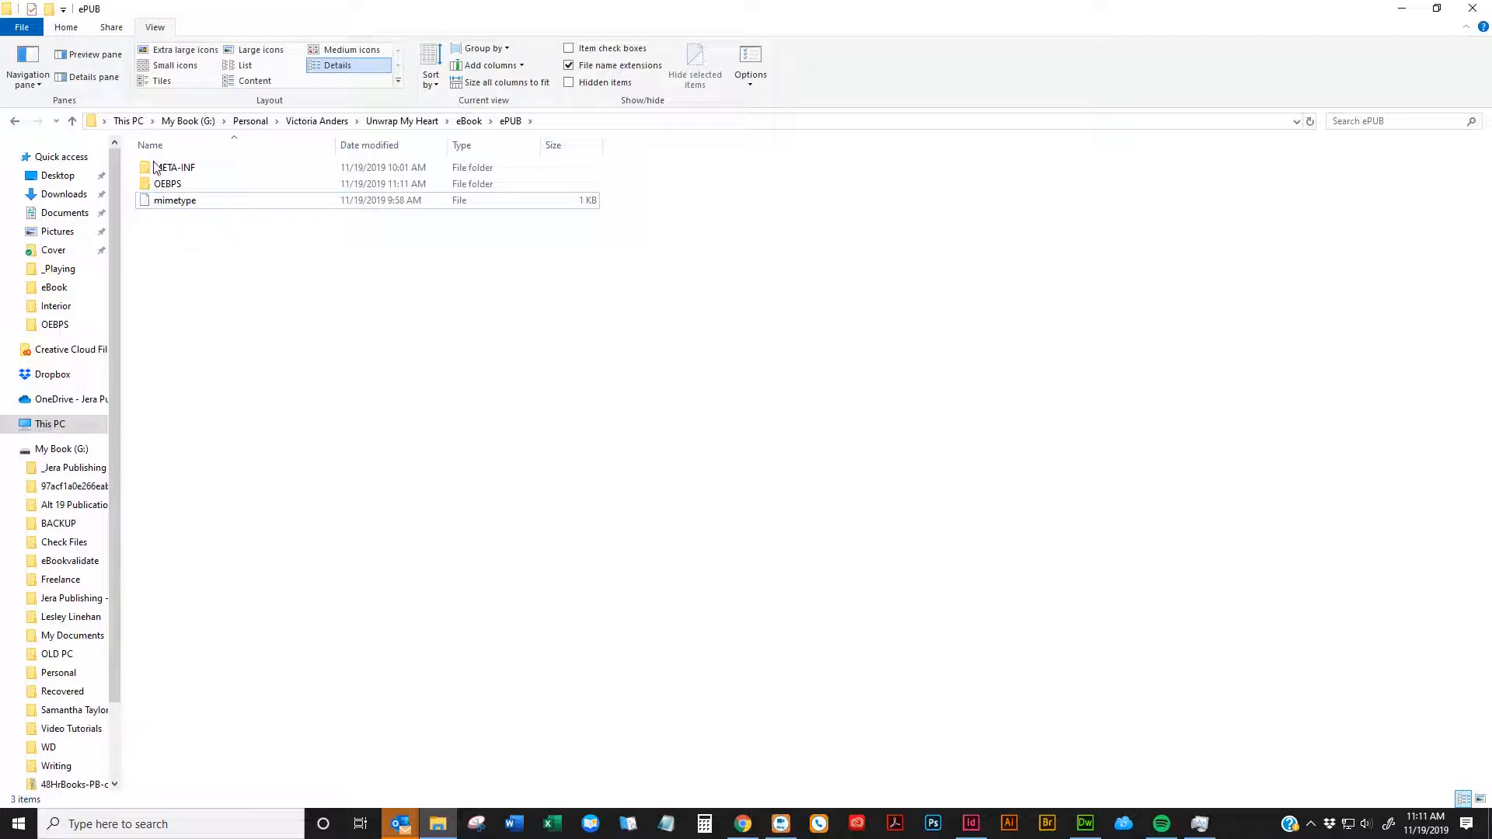
Compress the mimetype file on its own into a zipped folder inside the ePUB folder, keeping the suggested name
left_click(172, 205)
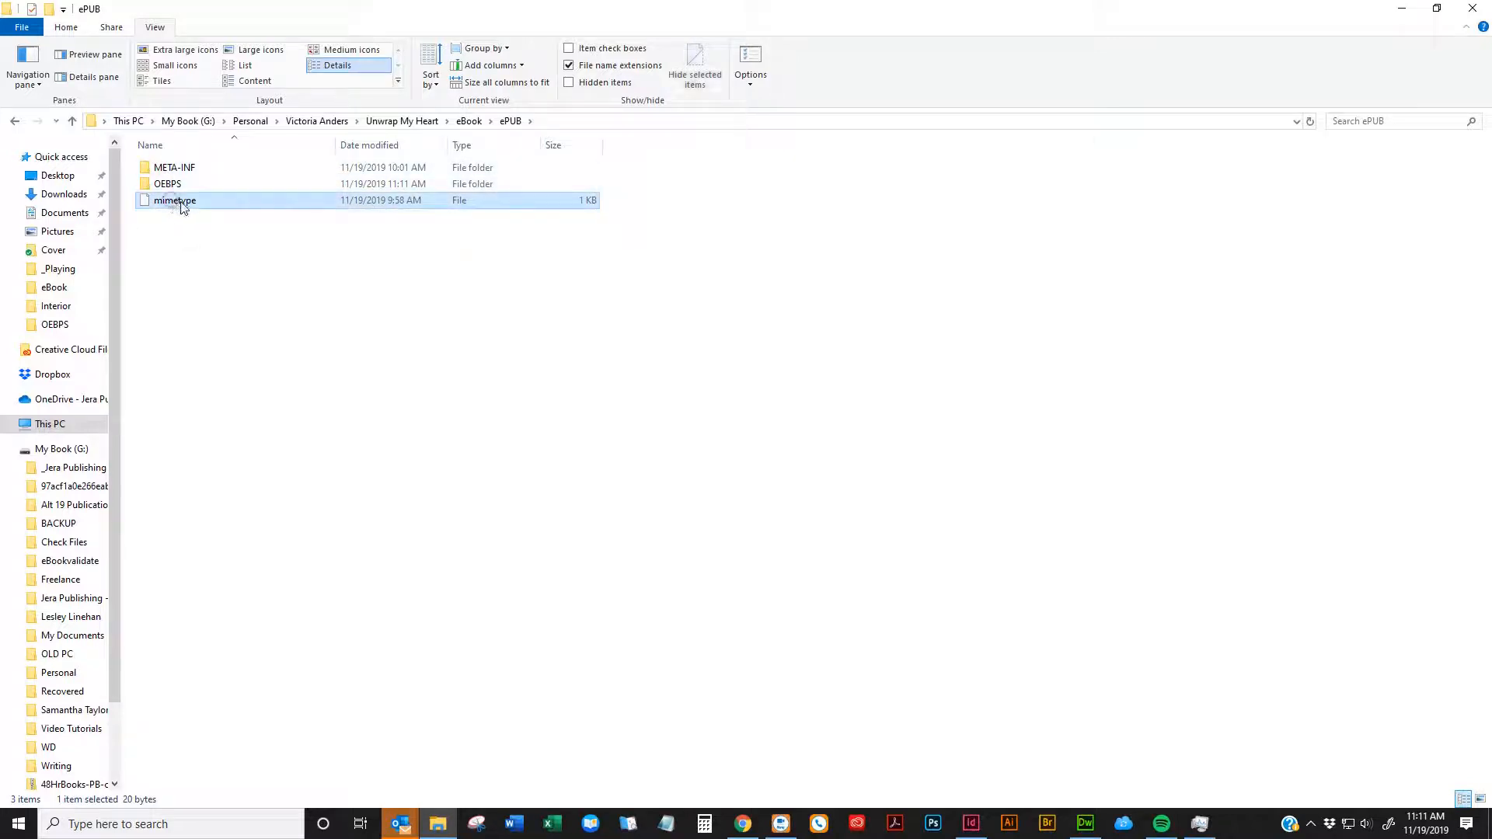
mouse_move(197, 206)
left_mouse_down()
mouse_move(147, 209)
mouse_move(180, 203)
left_mouse_up()
right_click(177, 205)
mouse_move(102, 396)
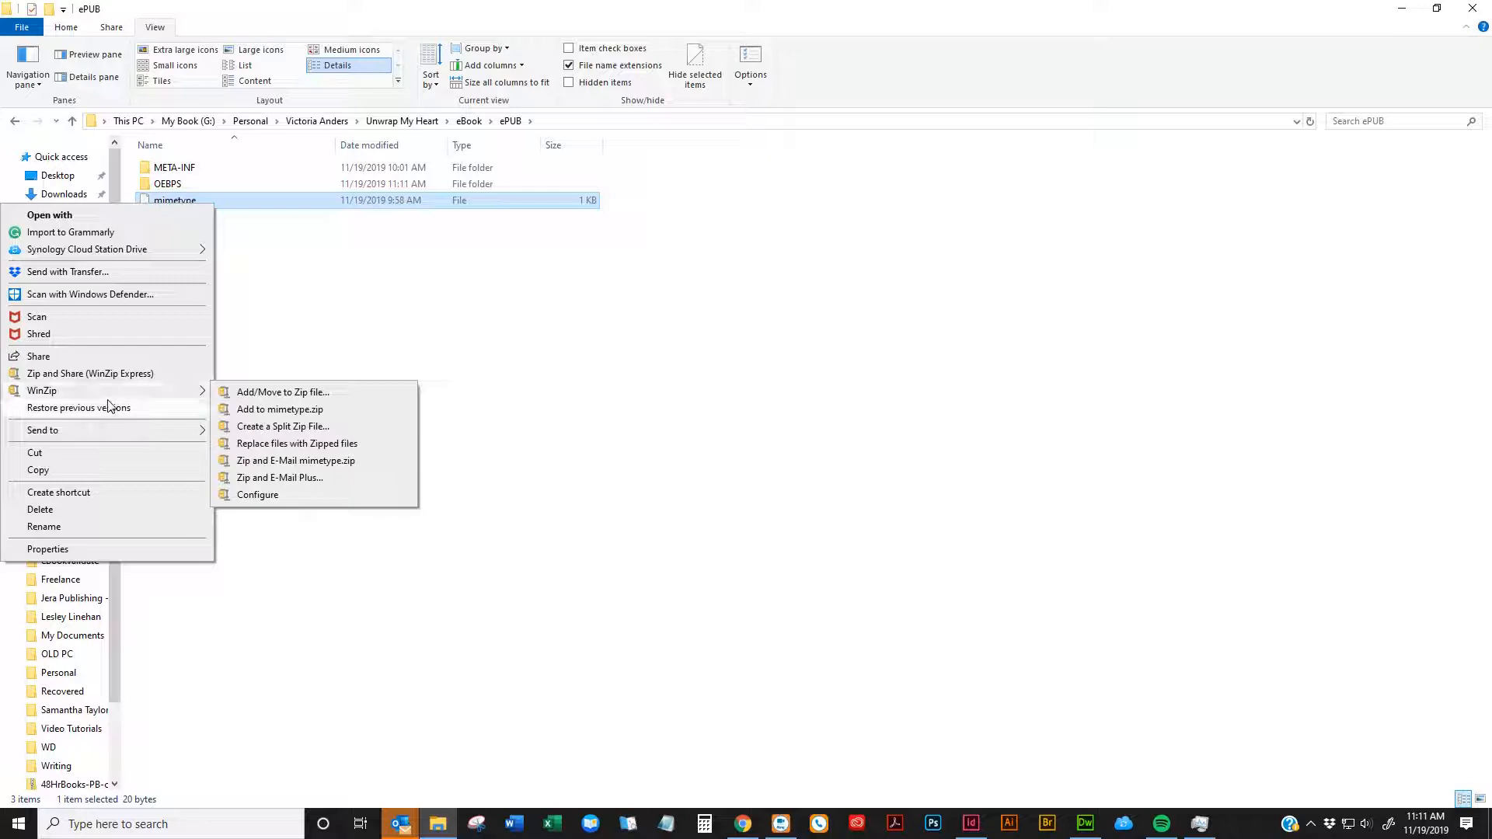
mouse_move(110, 430)
left_click(253, 453)
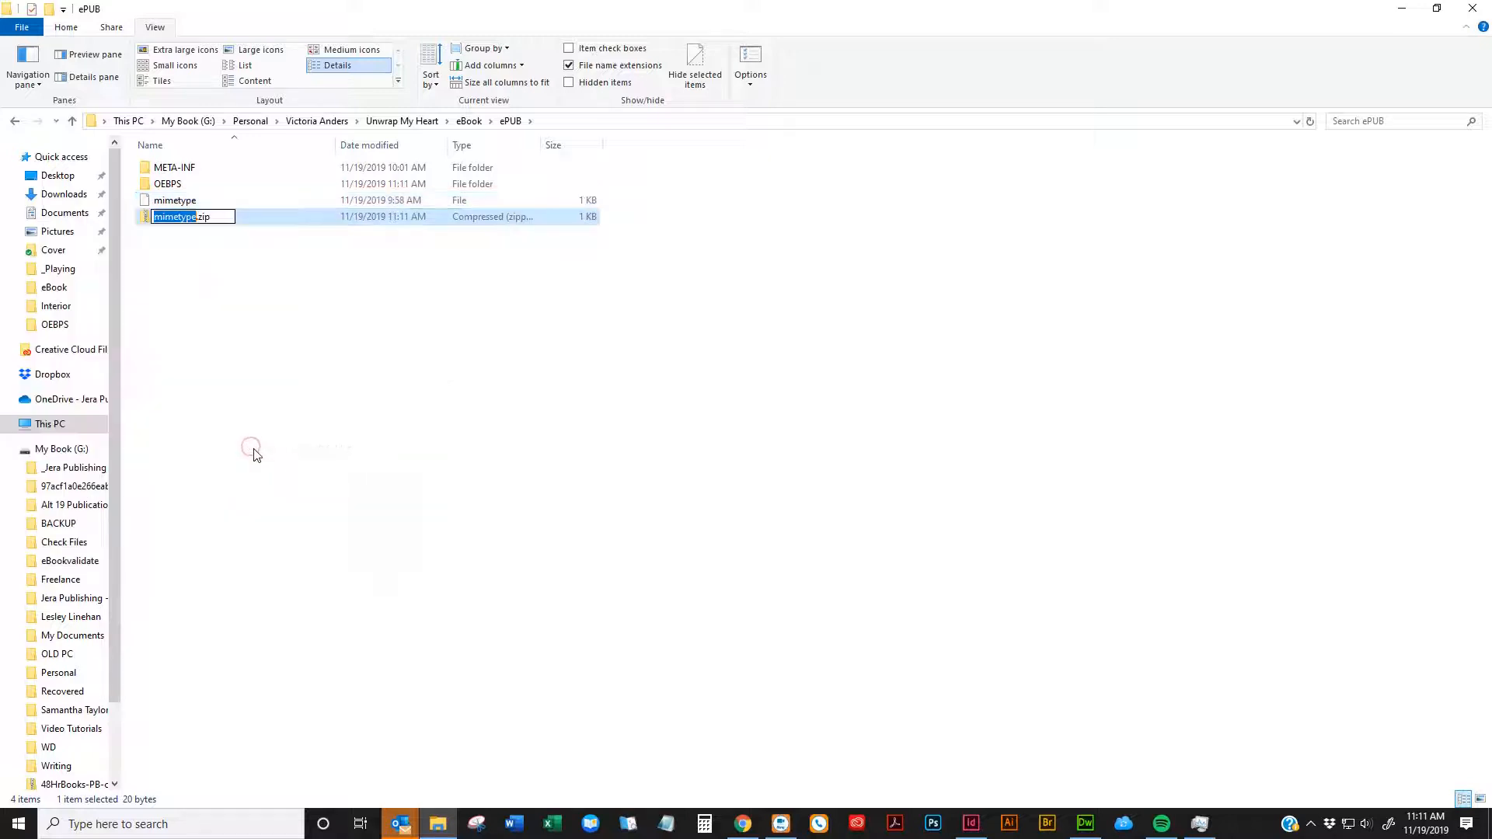
left_click(208, 314)
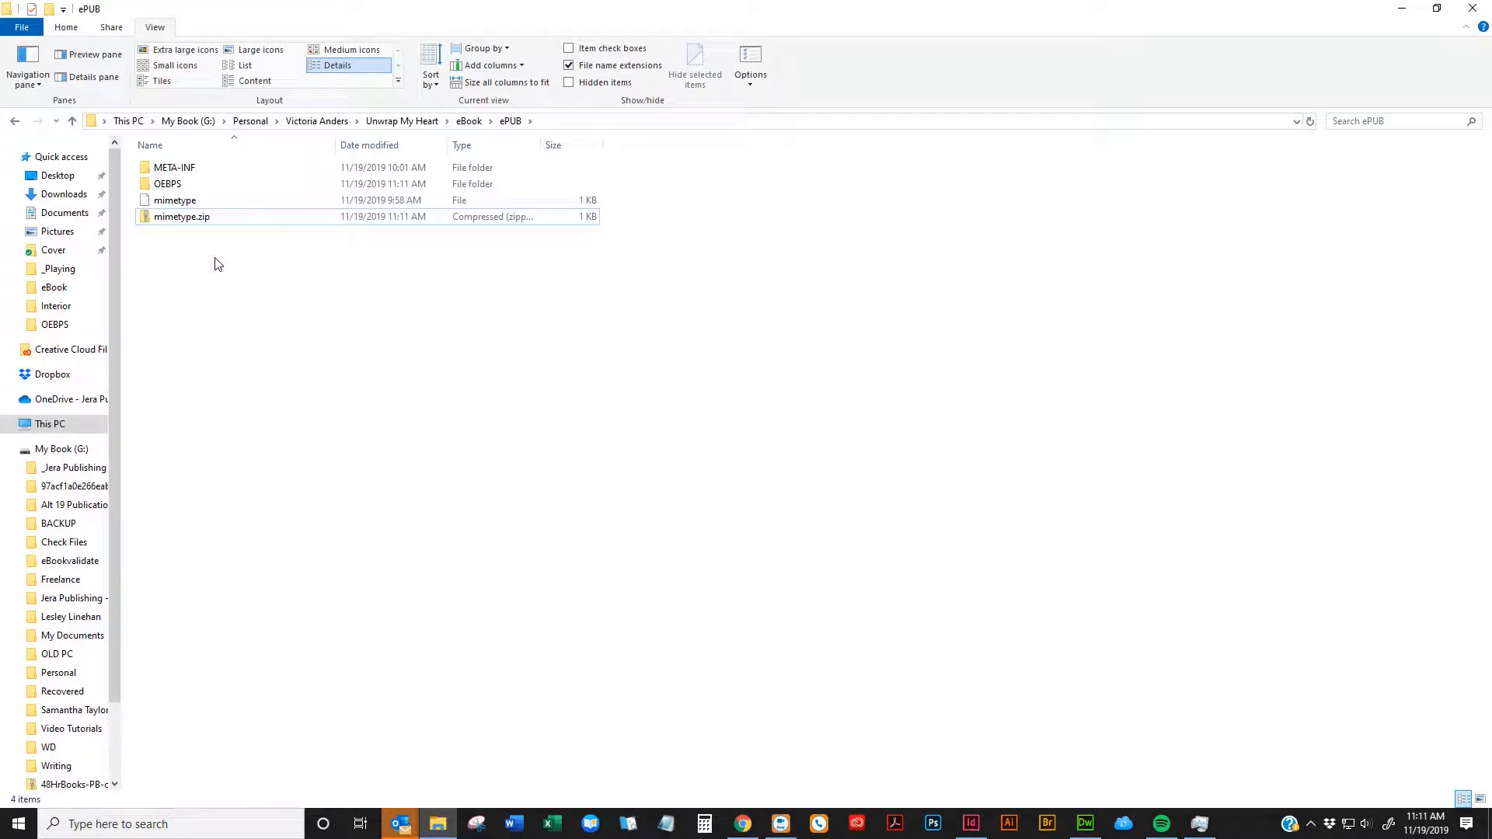
left_click(146, 223)
left_click(184, 300)
left_click(246, 219)
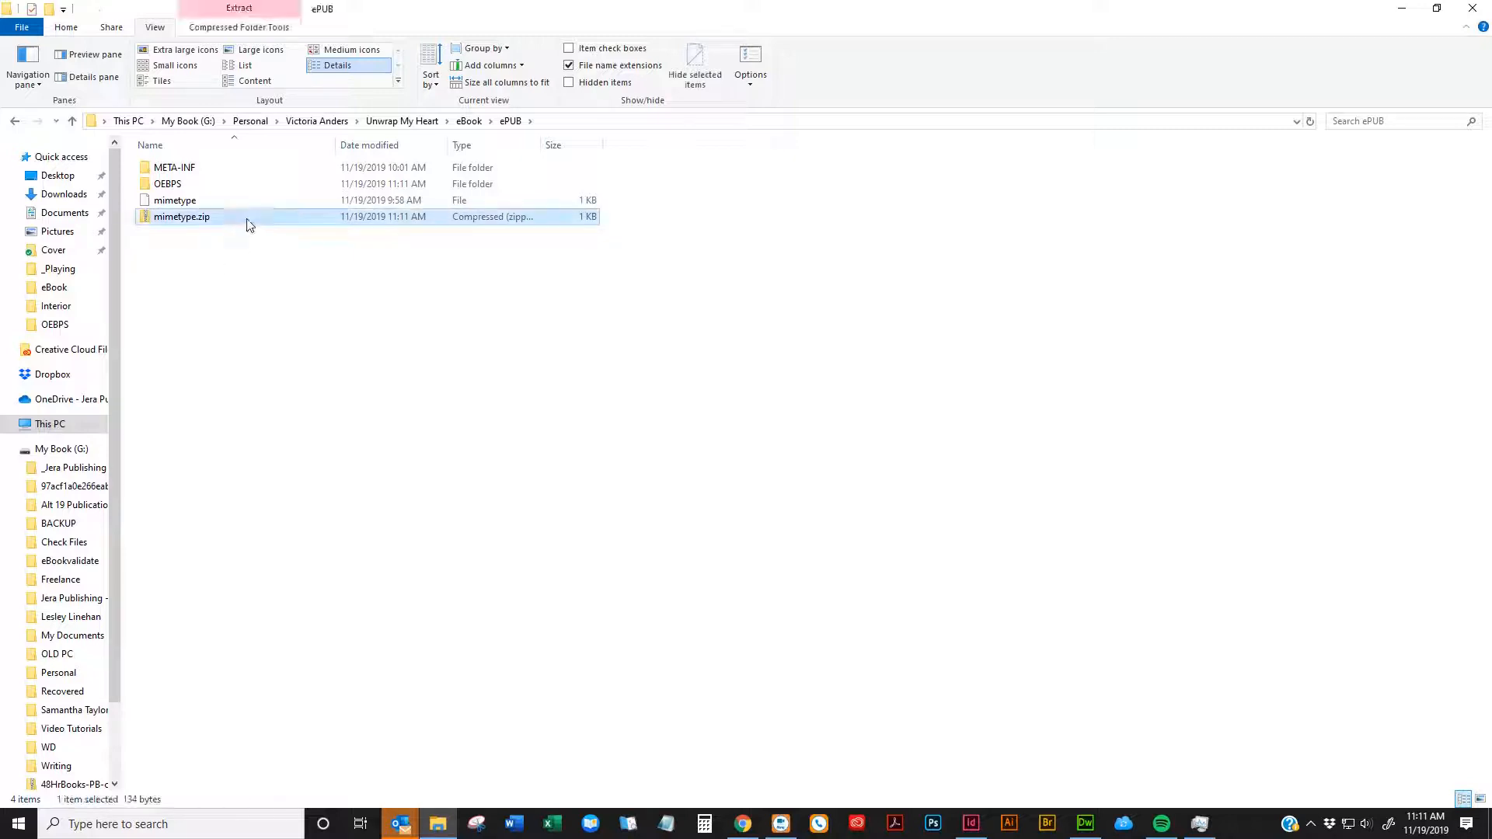
left_click(208, 272)
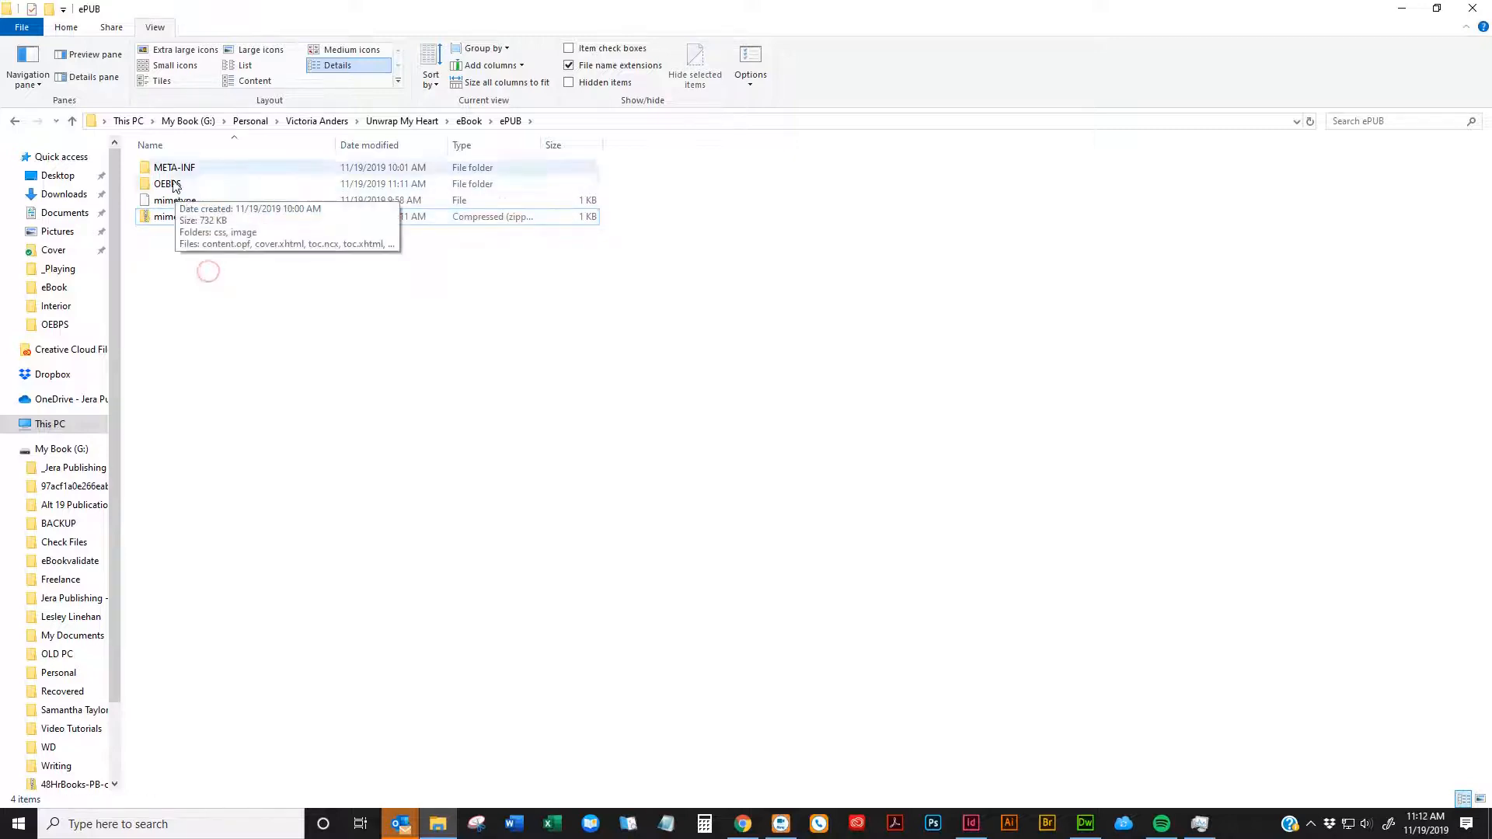
left_click(195, 278)
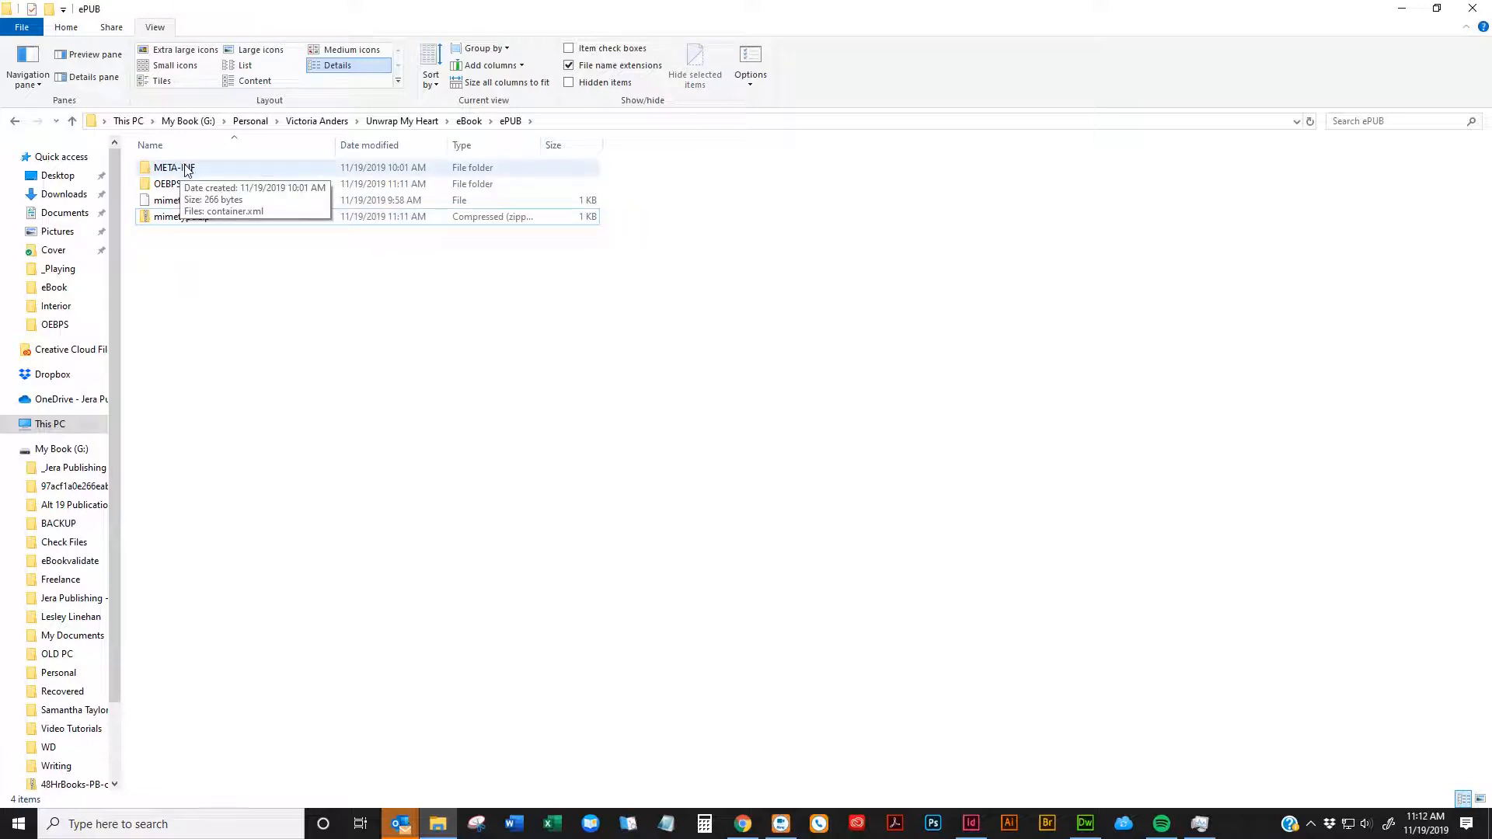
Add the META-INF folder and the OEBPS folder, in that order, to mimetype.zip
left_click(236, 270)
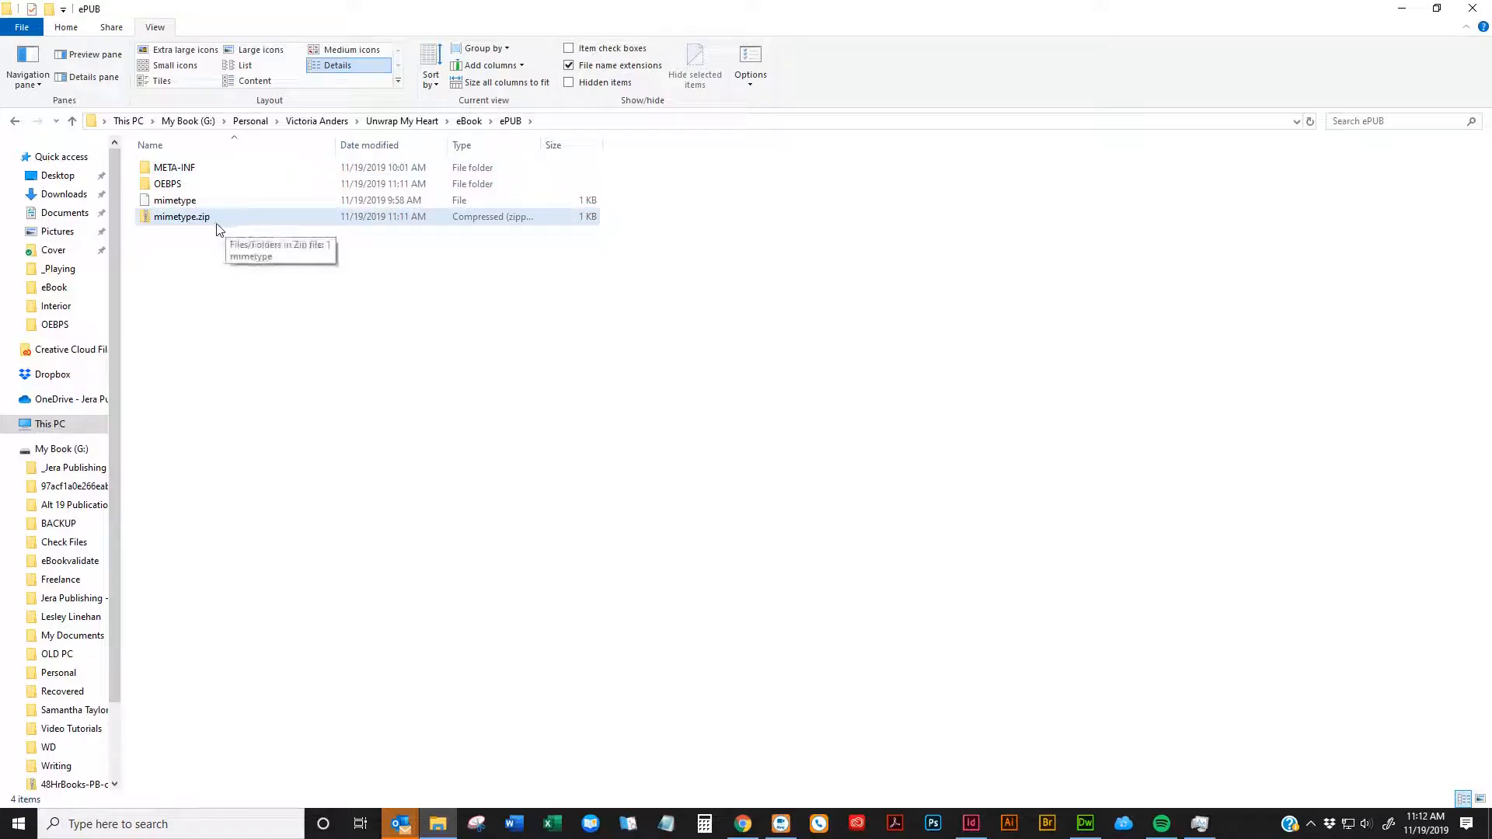
left_click(185, 221)
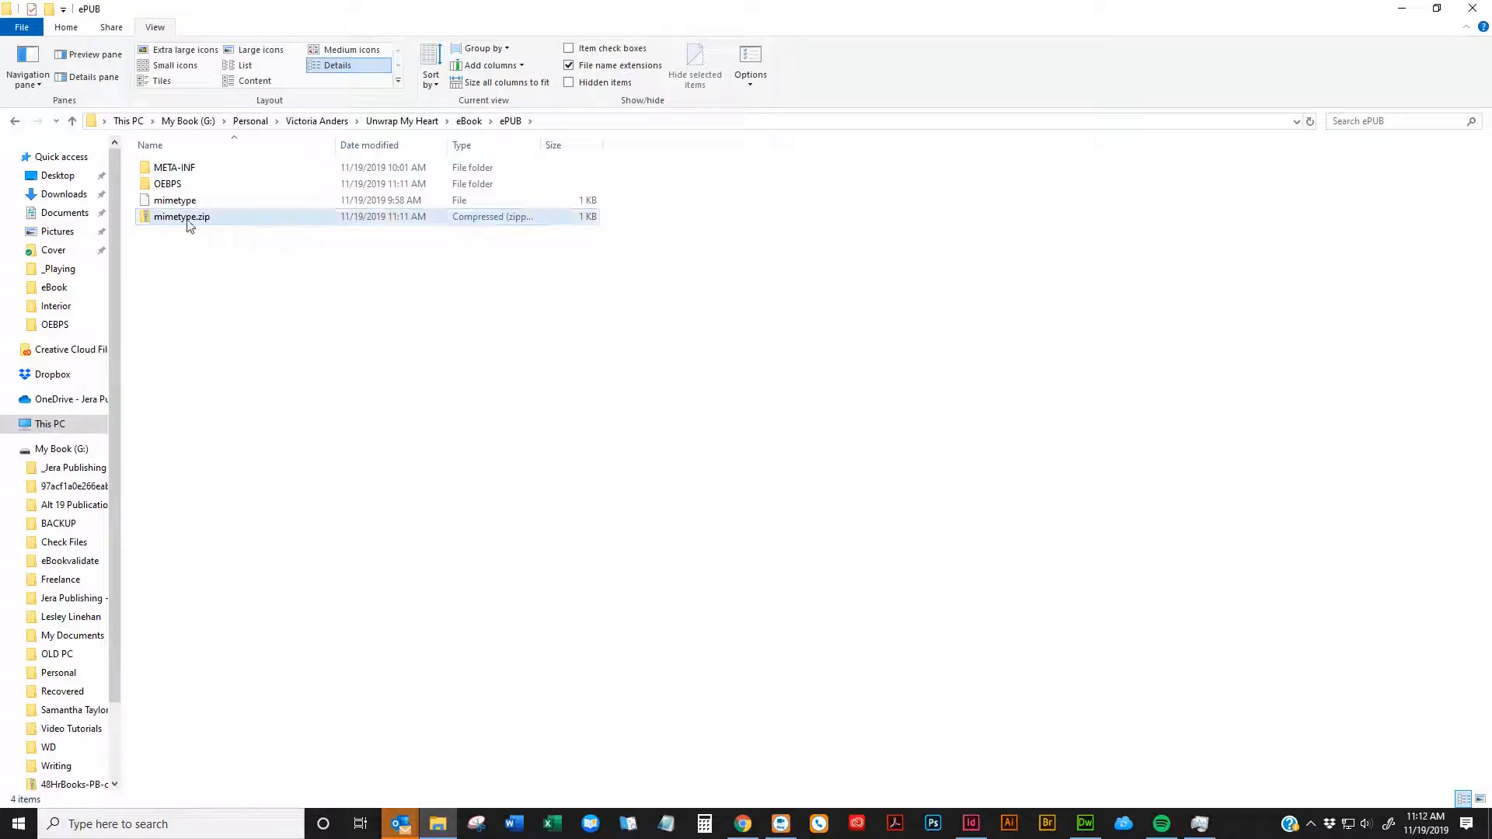
left_click(171, 202)
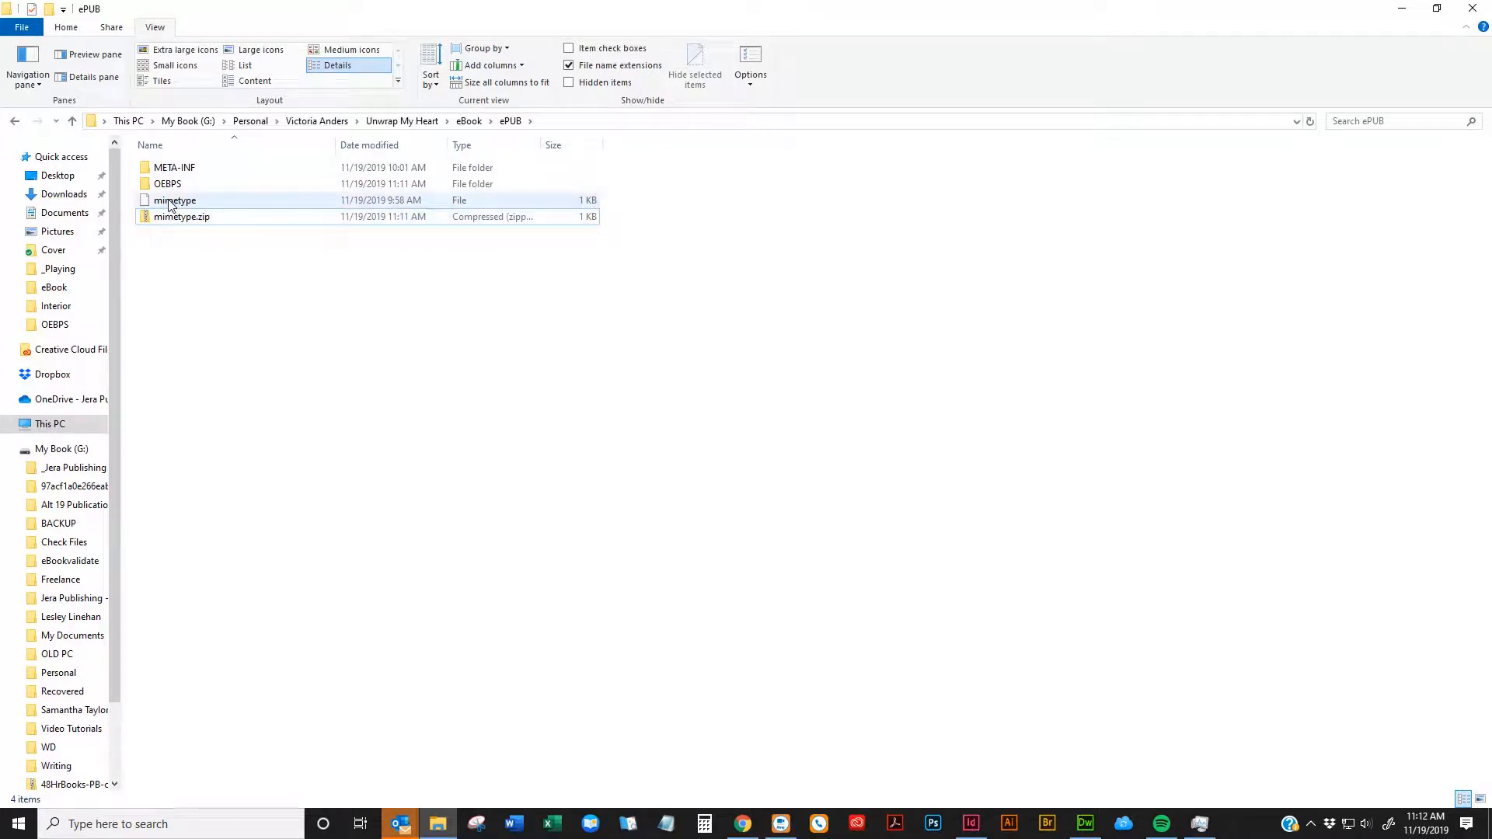
left_click(169, 171)
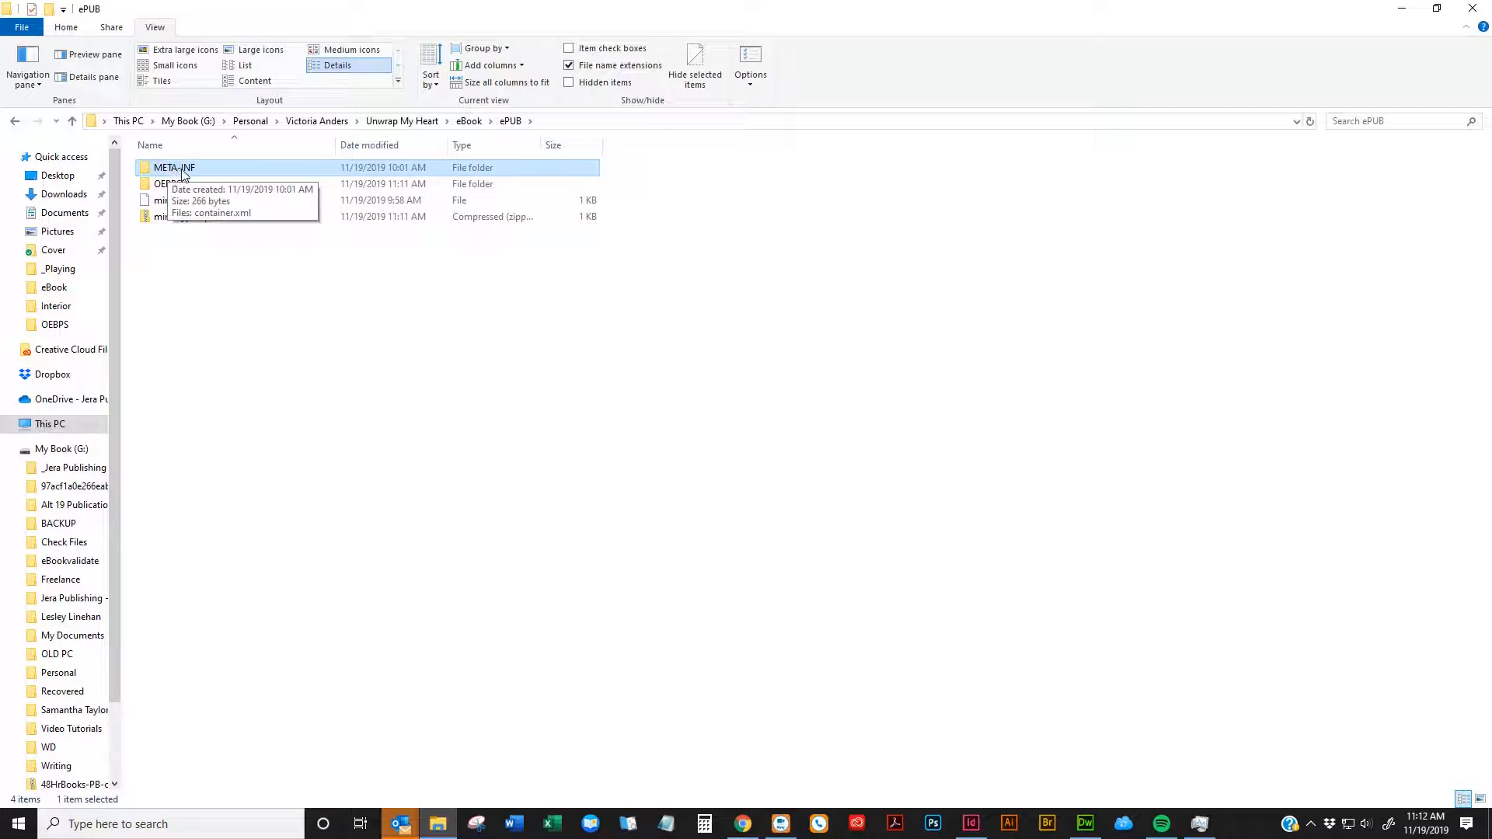
left_click_drag(184, 172, 213, 221)
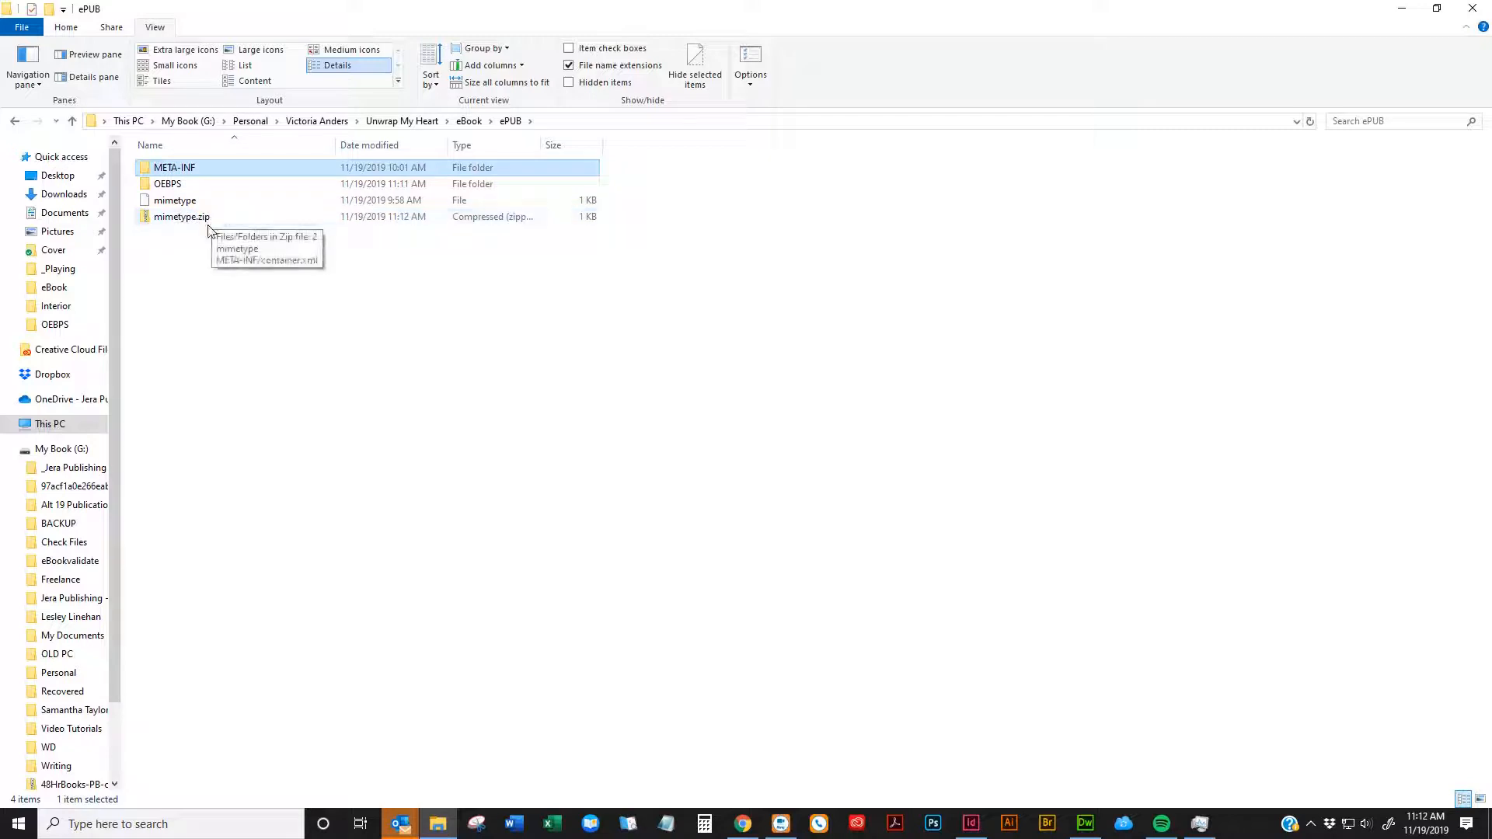
left_click(169, 185)
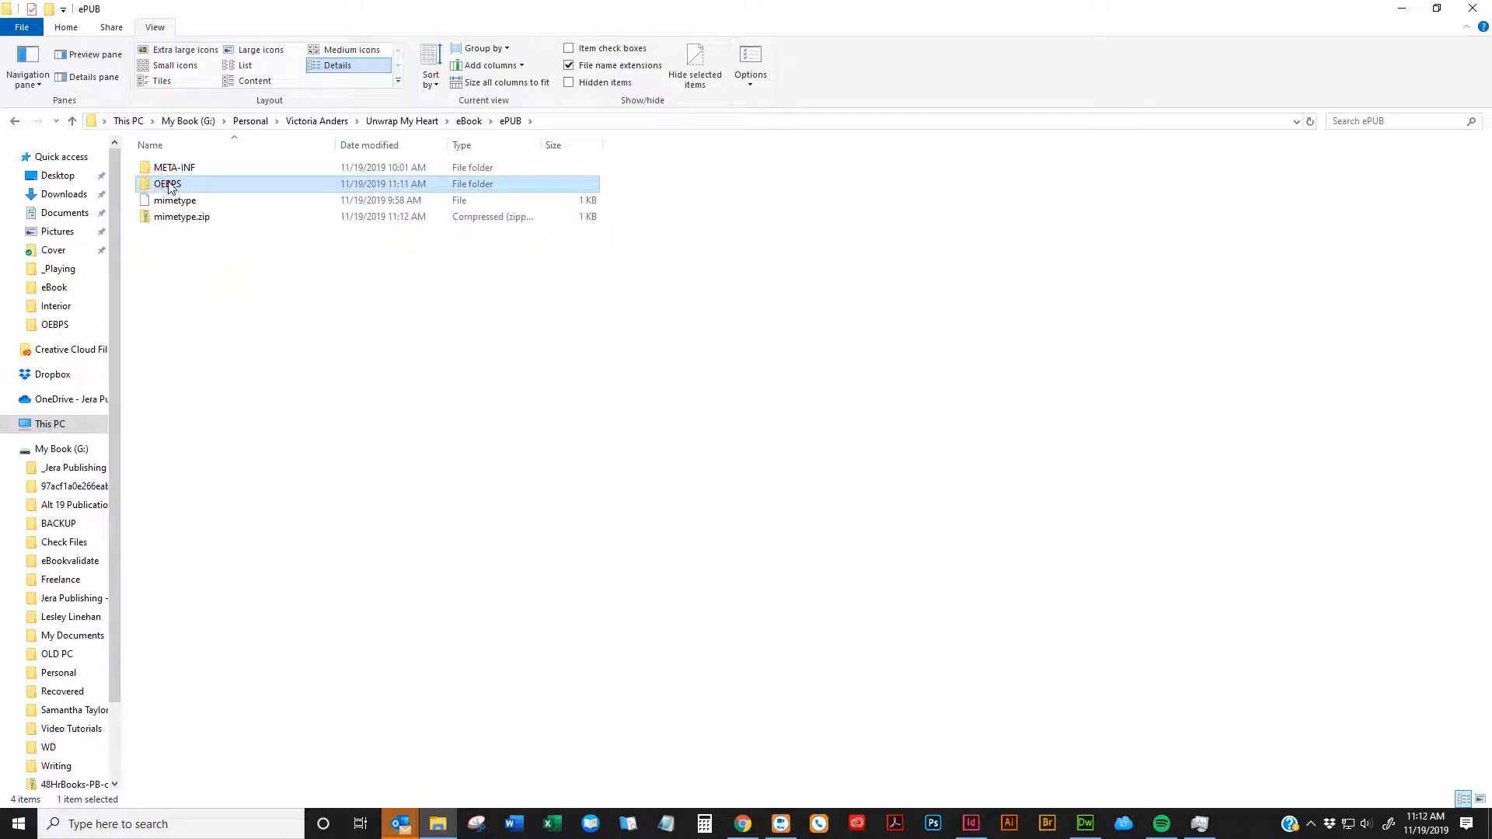
left_click_drag(170, 185, 207, 218)
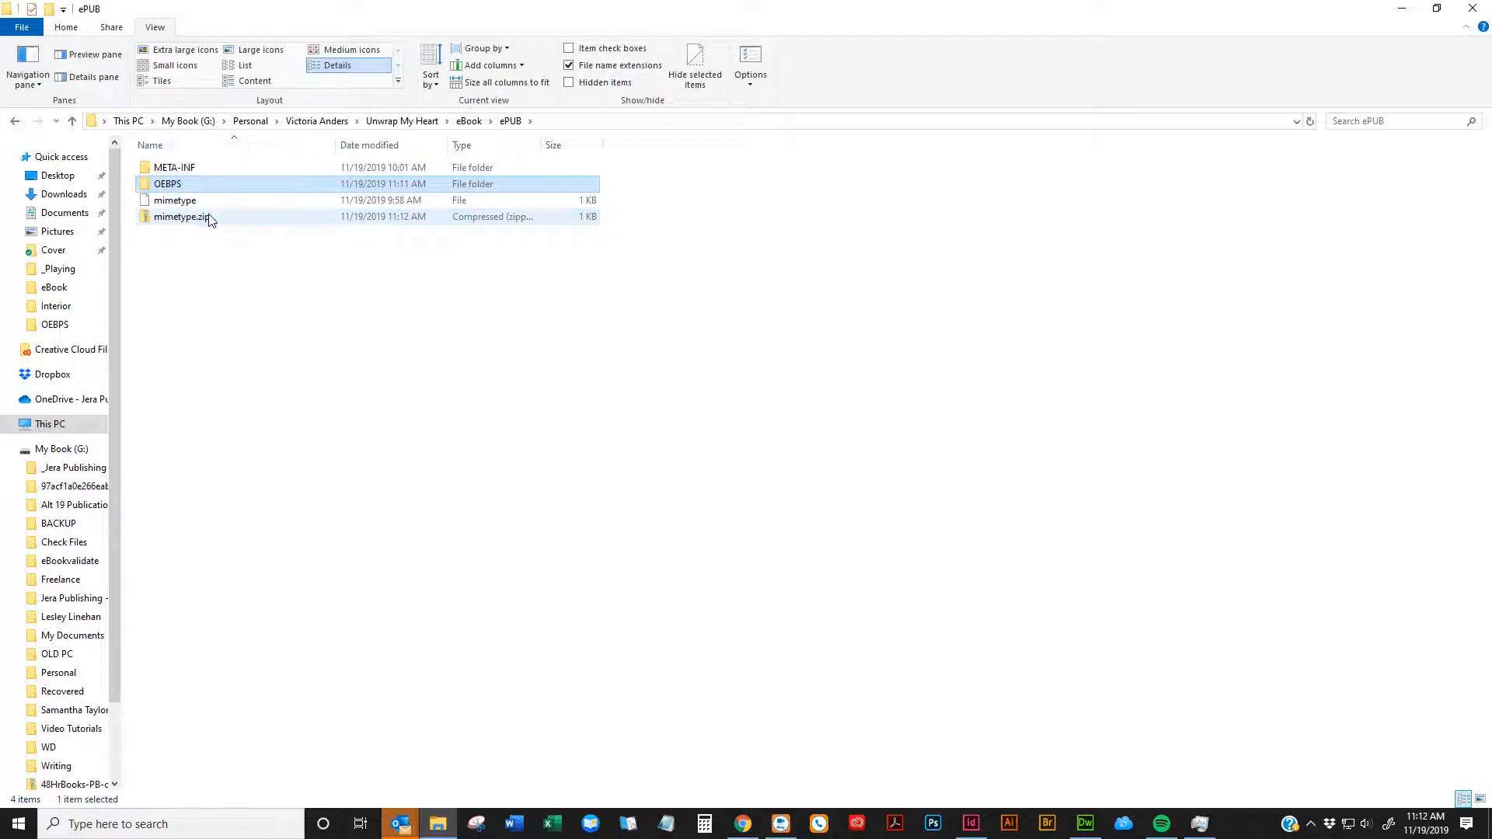
left_click(208, 336)
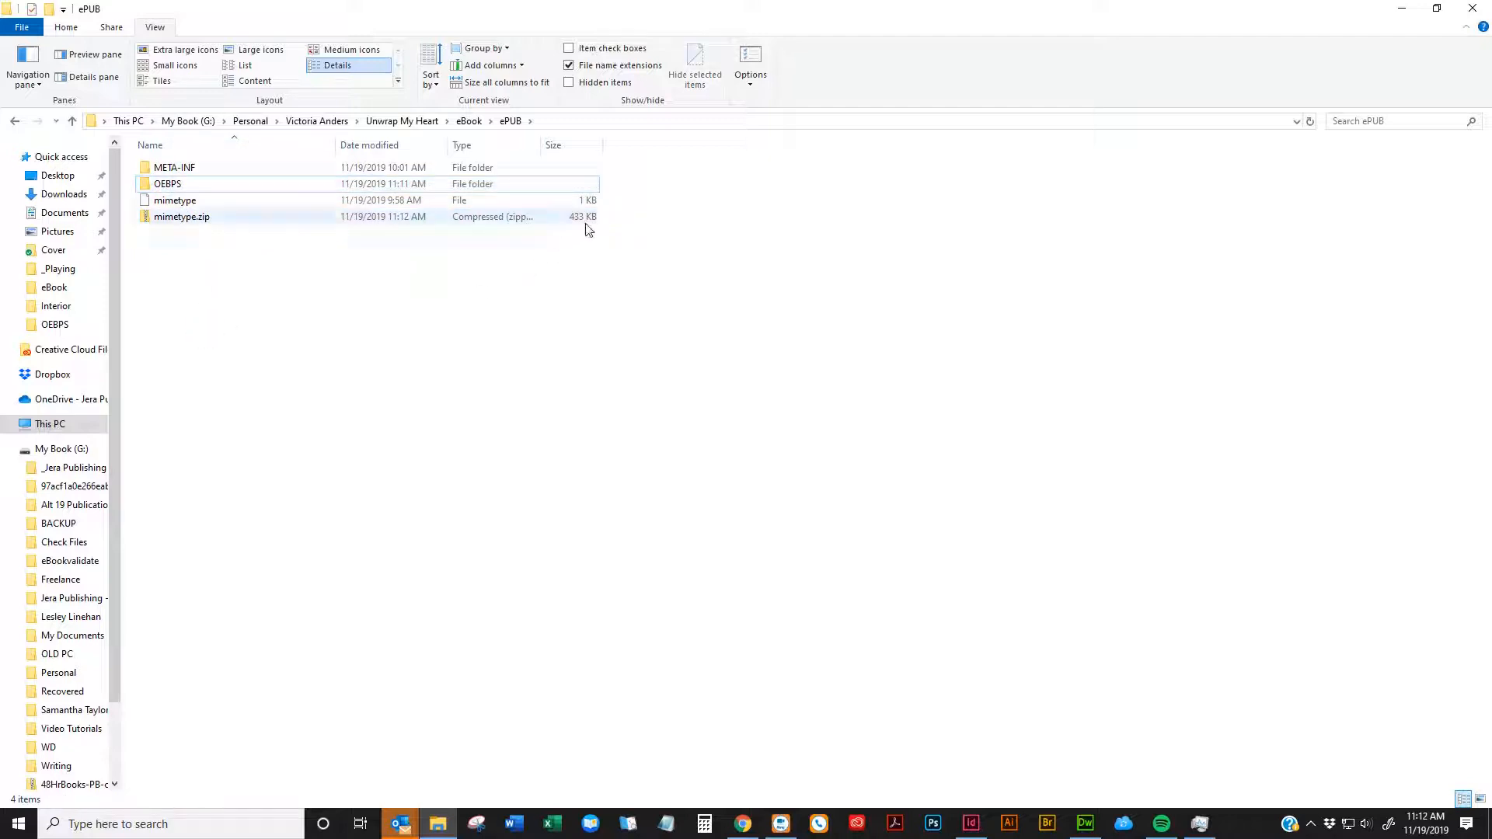
Rename mimetype.zip to UnwrapMyHeart_ePUB_01.epub, accepting the extension change
left_click(208, 220)
left_click(213, 217)
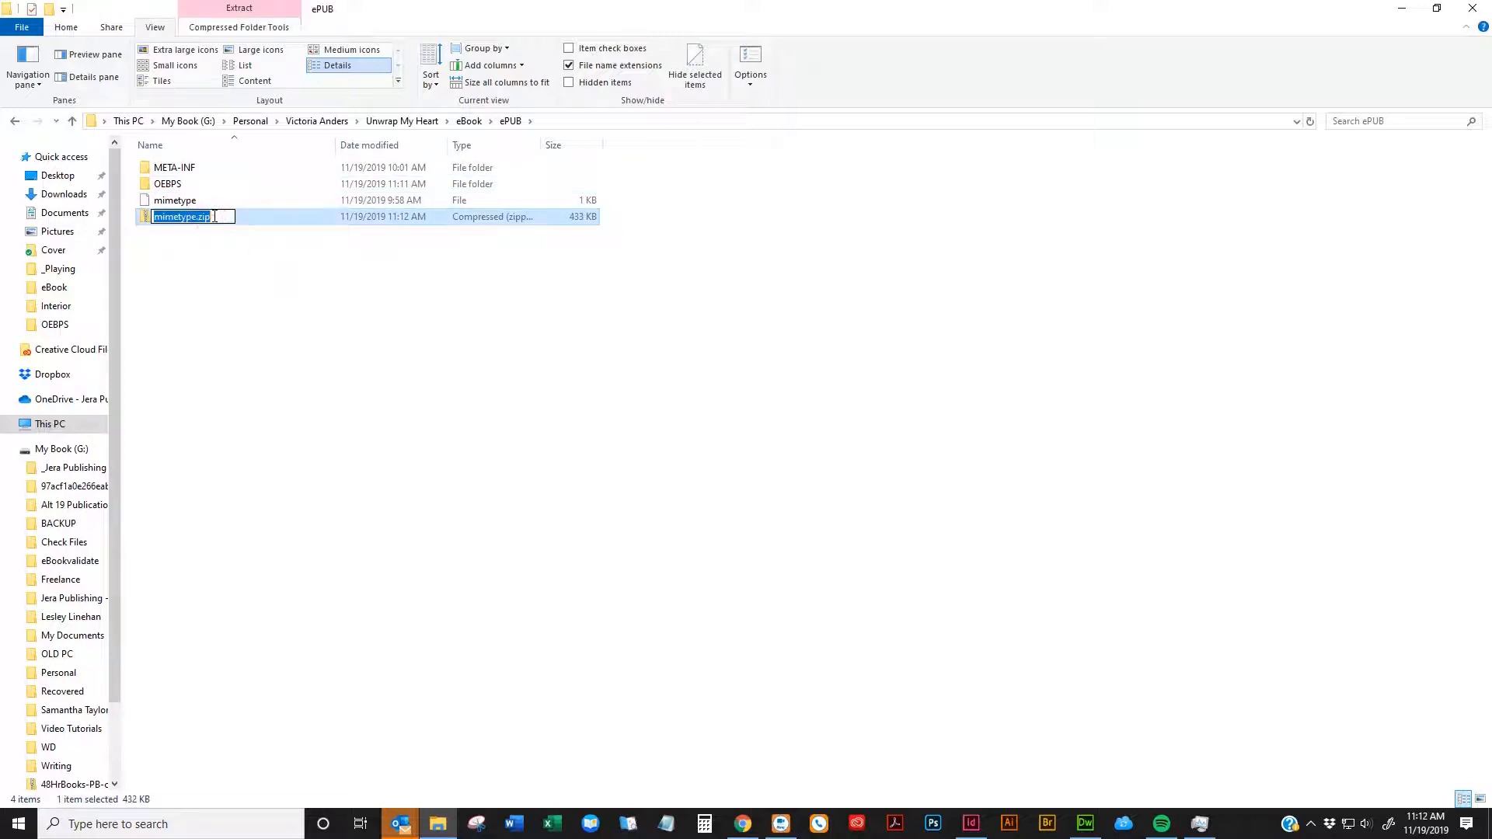
type("UnwrapMyHeart_ePUB")
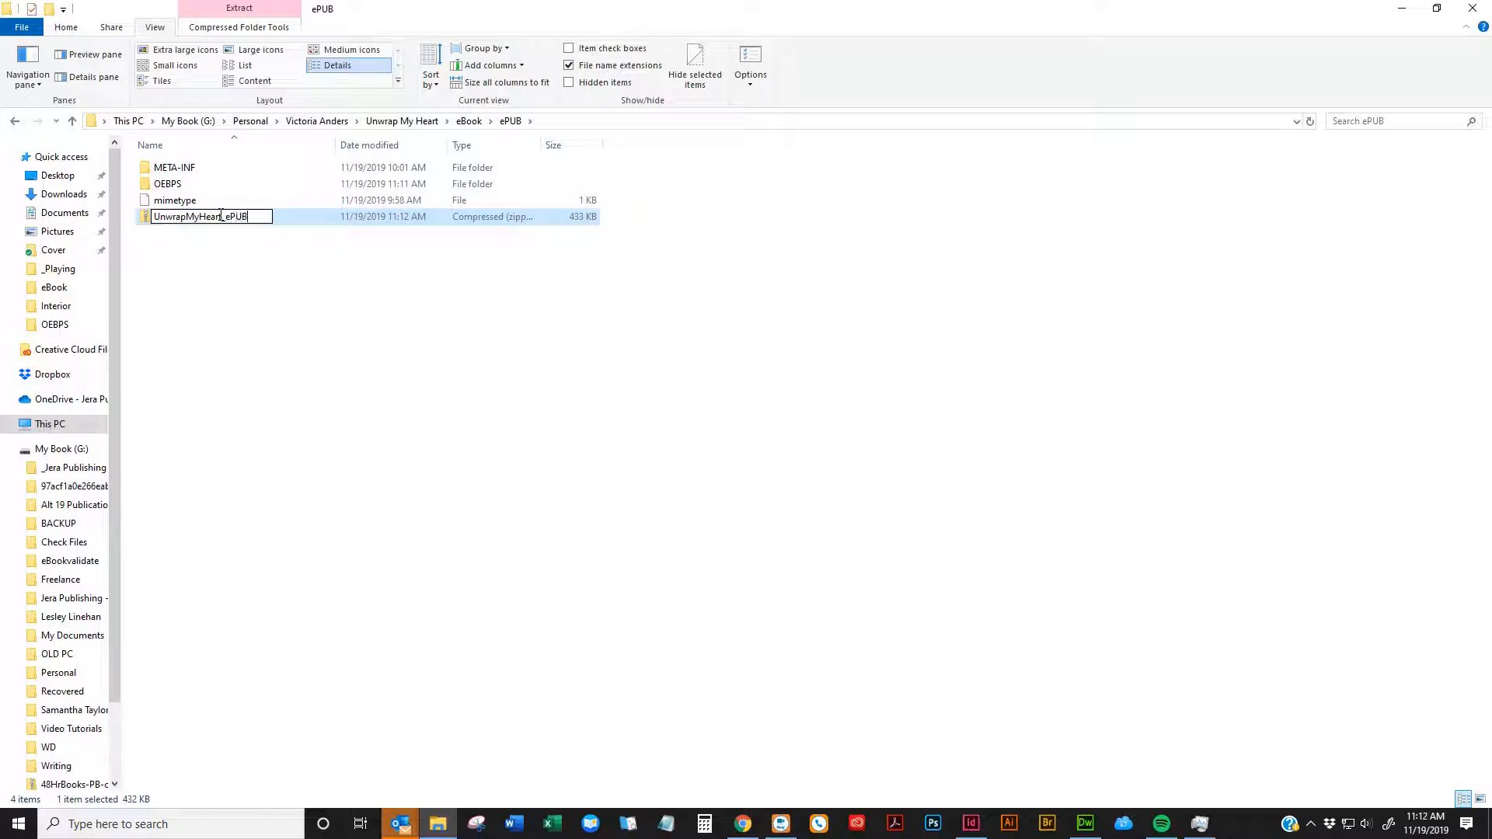
type("_01.epub")
key("Return")
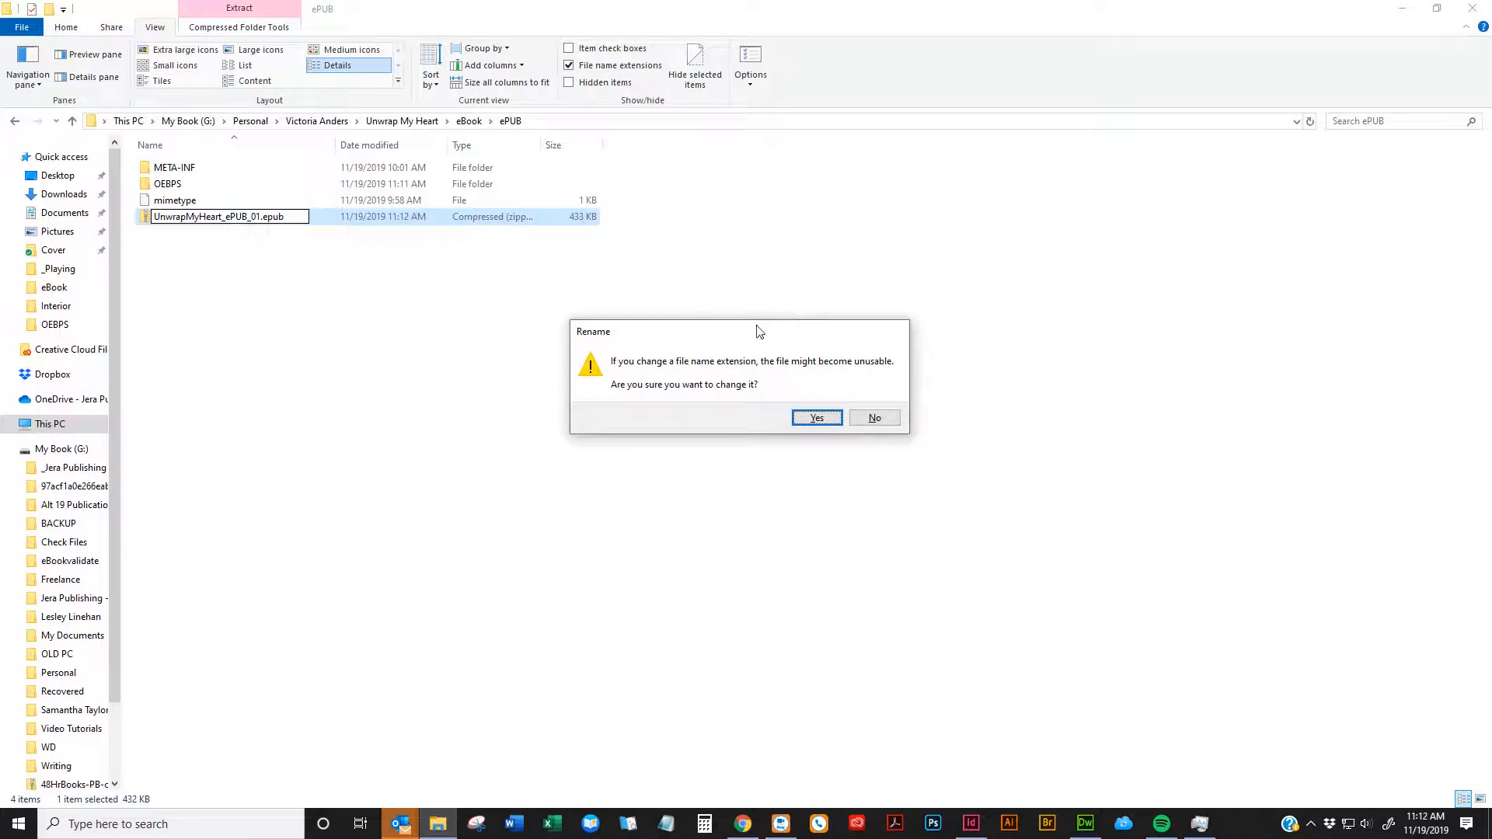
left_click(816, 419)
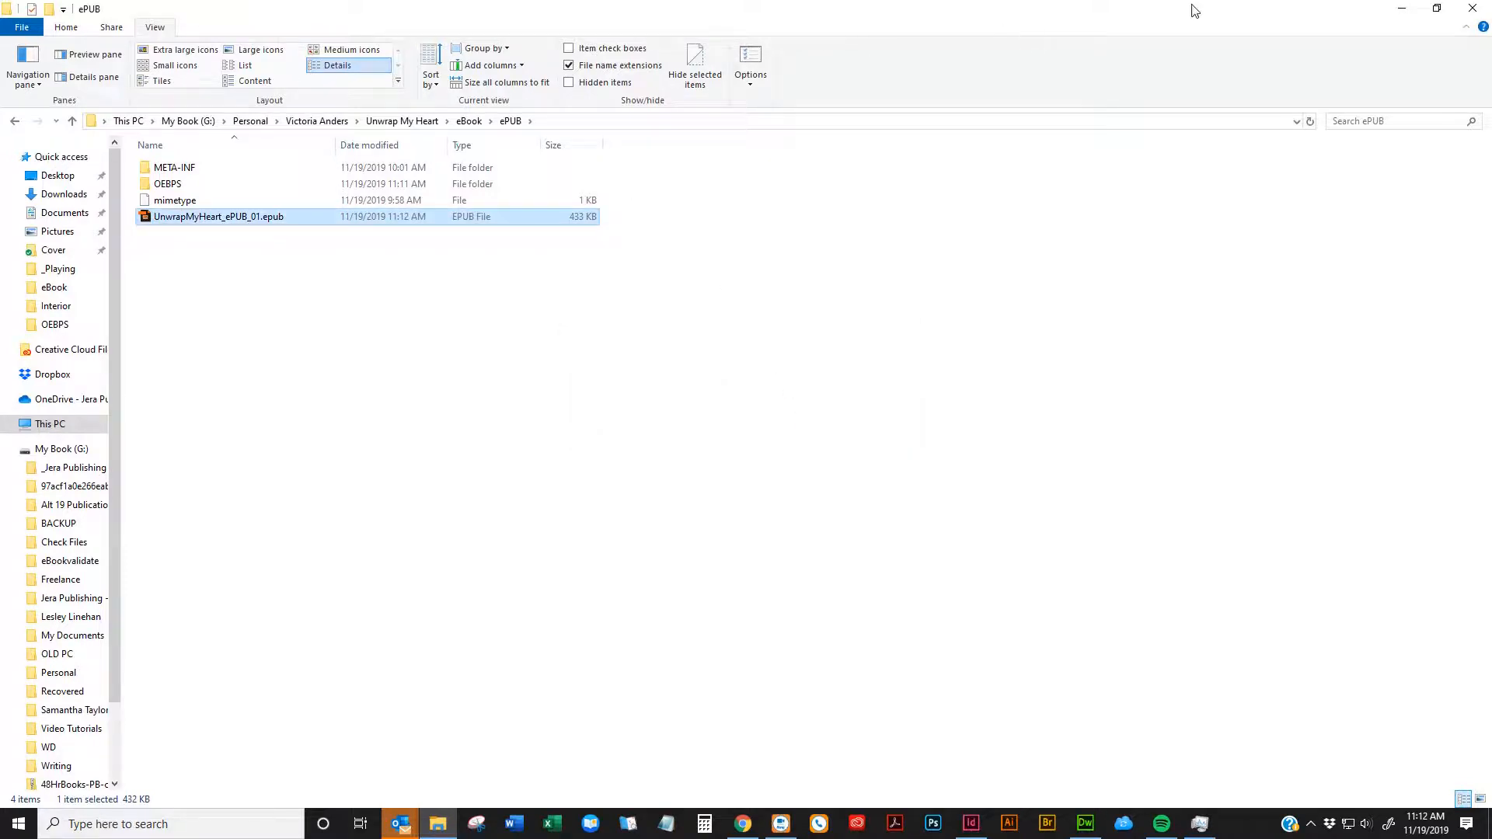
Restore File Explorer to a smaller window and clear the Dreamweaver and Chrome windows from behind it
left_click(1436, 9)
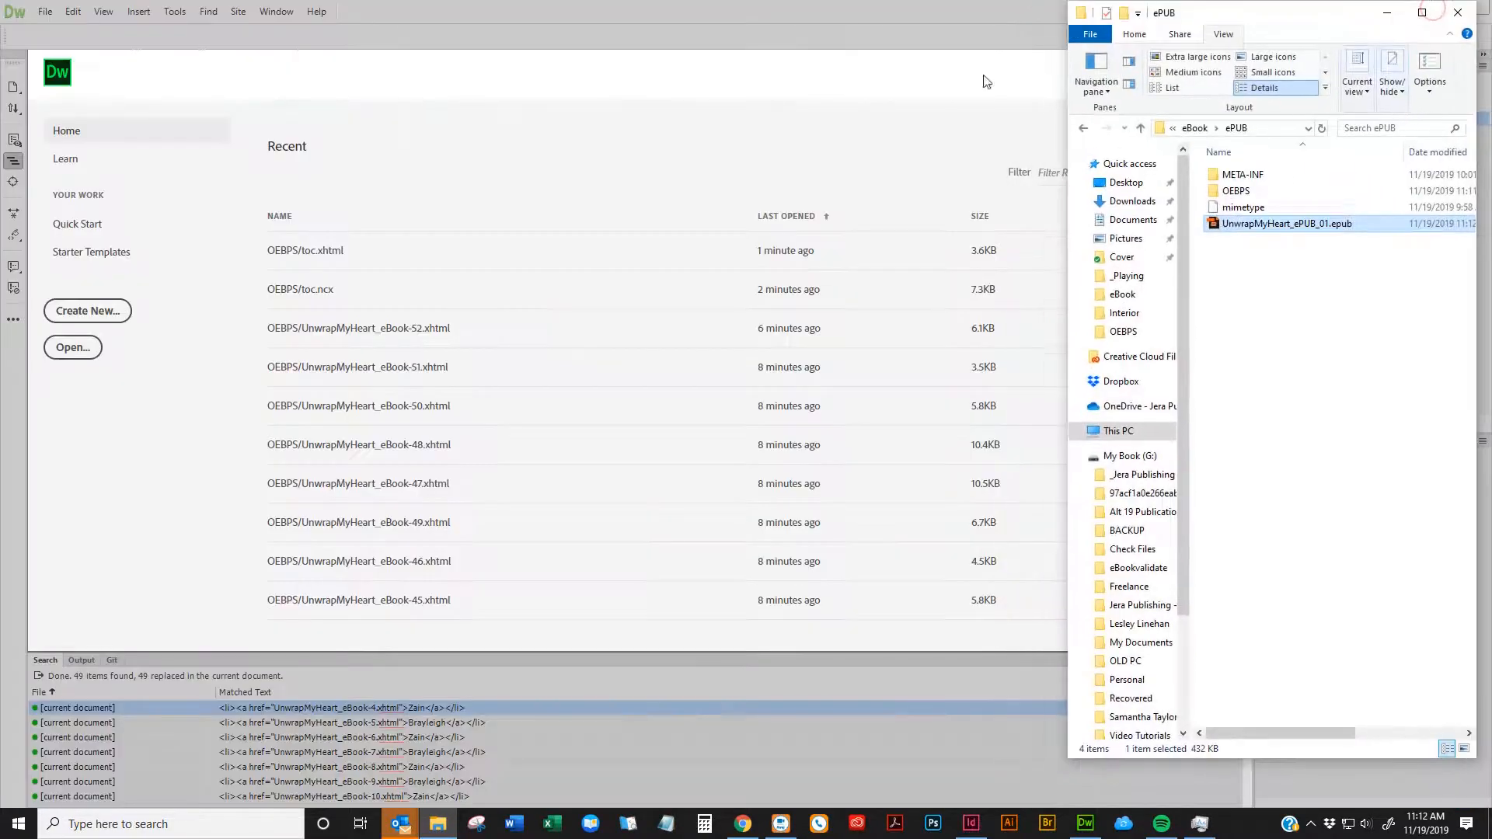
left_click(1472, 8)
left_click(1475, 11)
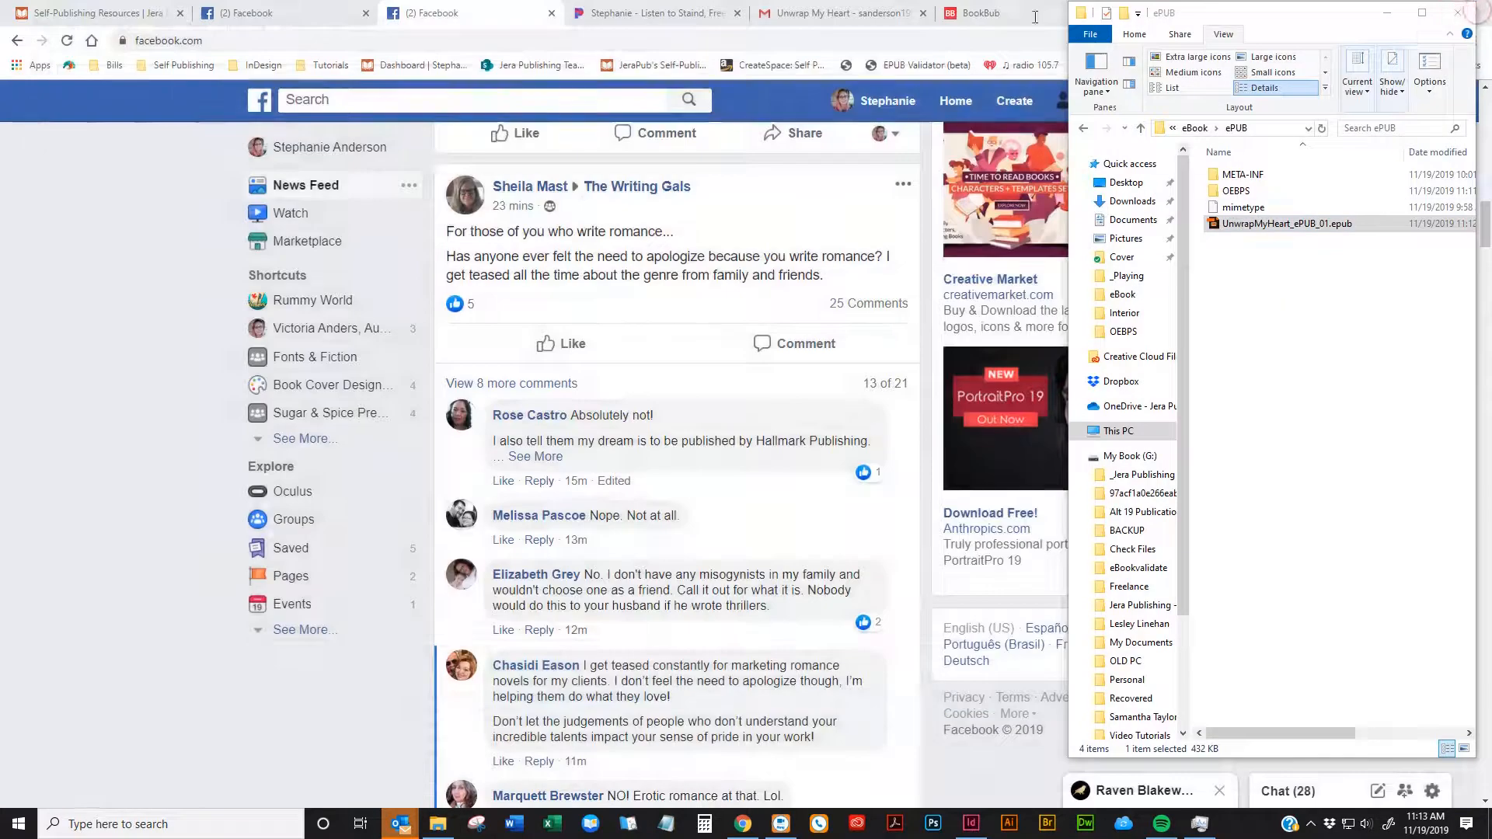
left_click_drag(1359, 12, 1207, 17)
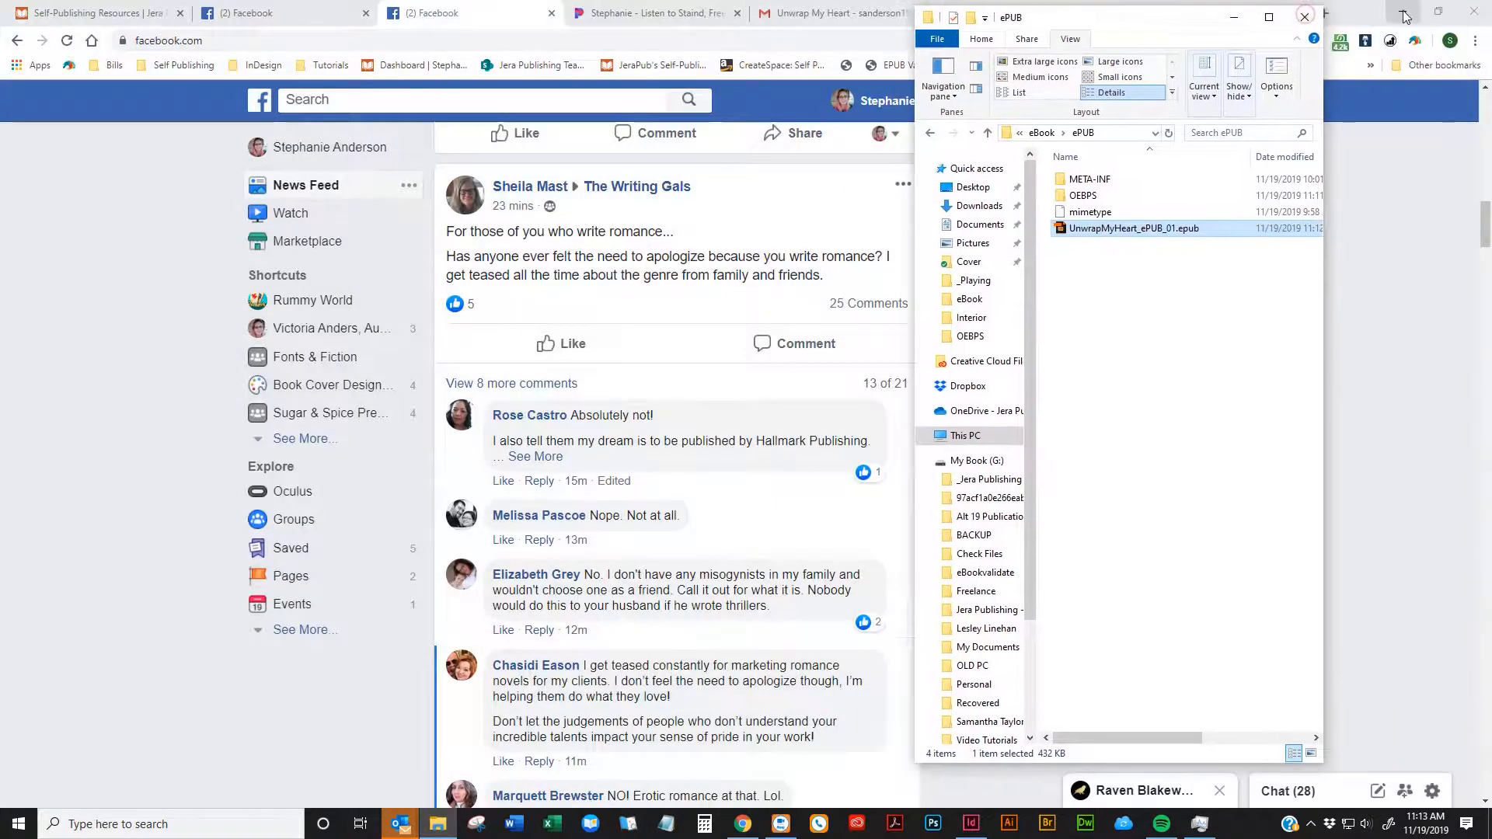
left_click(1401, 10)
left_click(1418, 10)
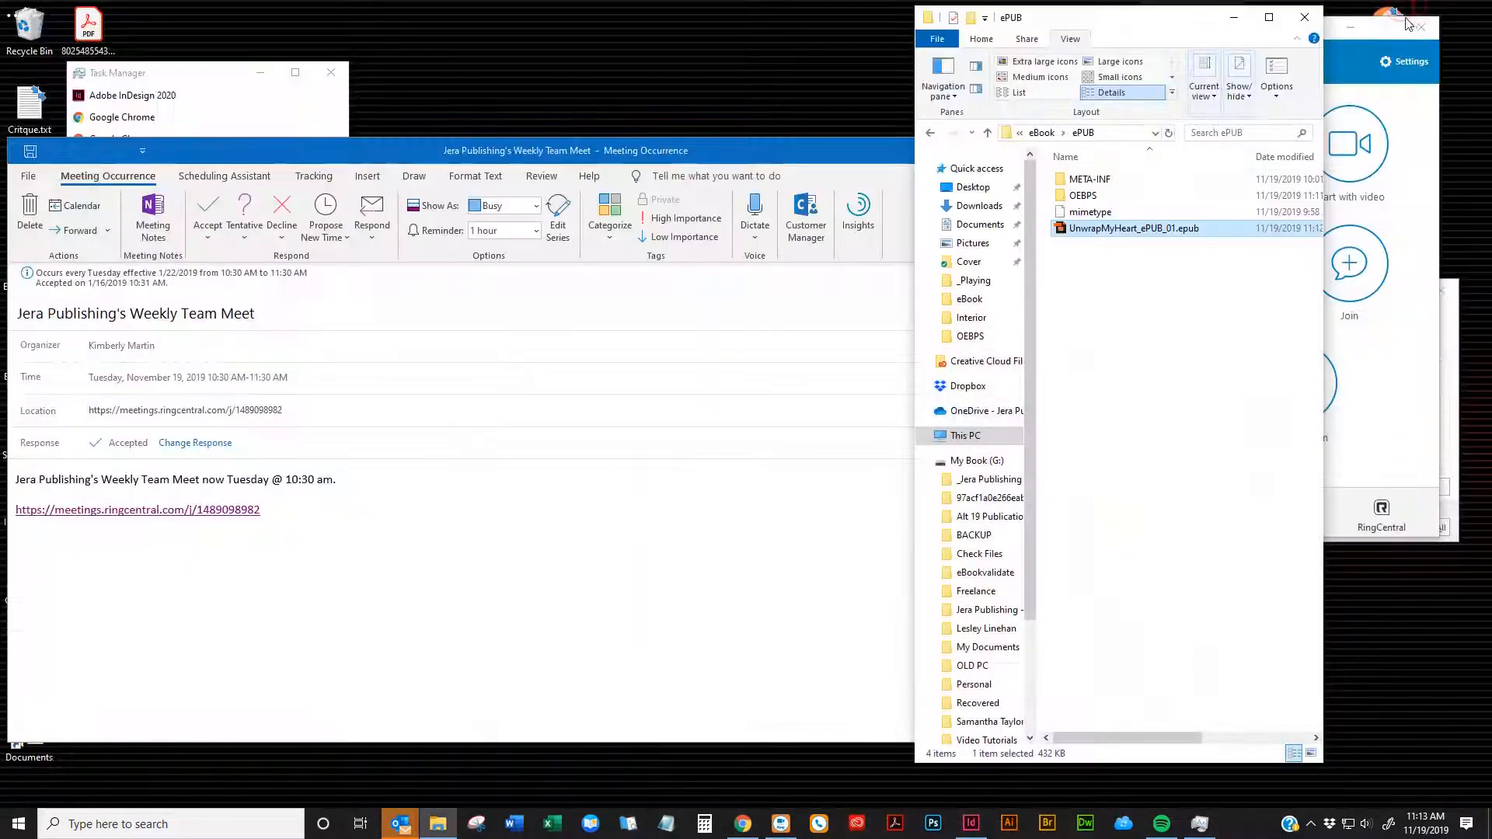
Close the leftover meeting, Task Manager, RingCentral Meetings and reminder windows to clear the desktop around File Explorer
left_click(1107, 151)
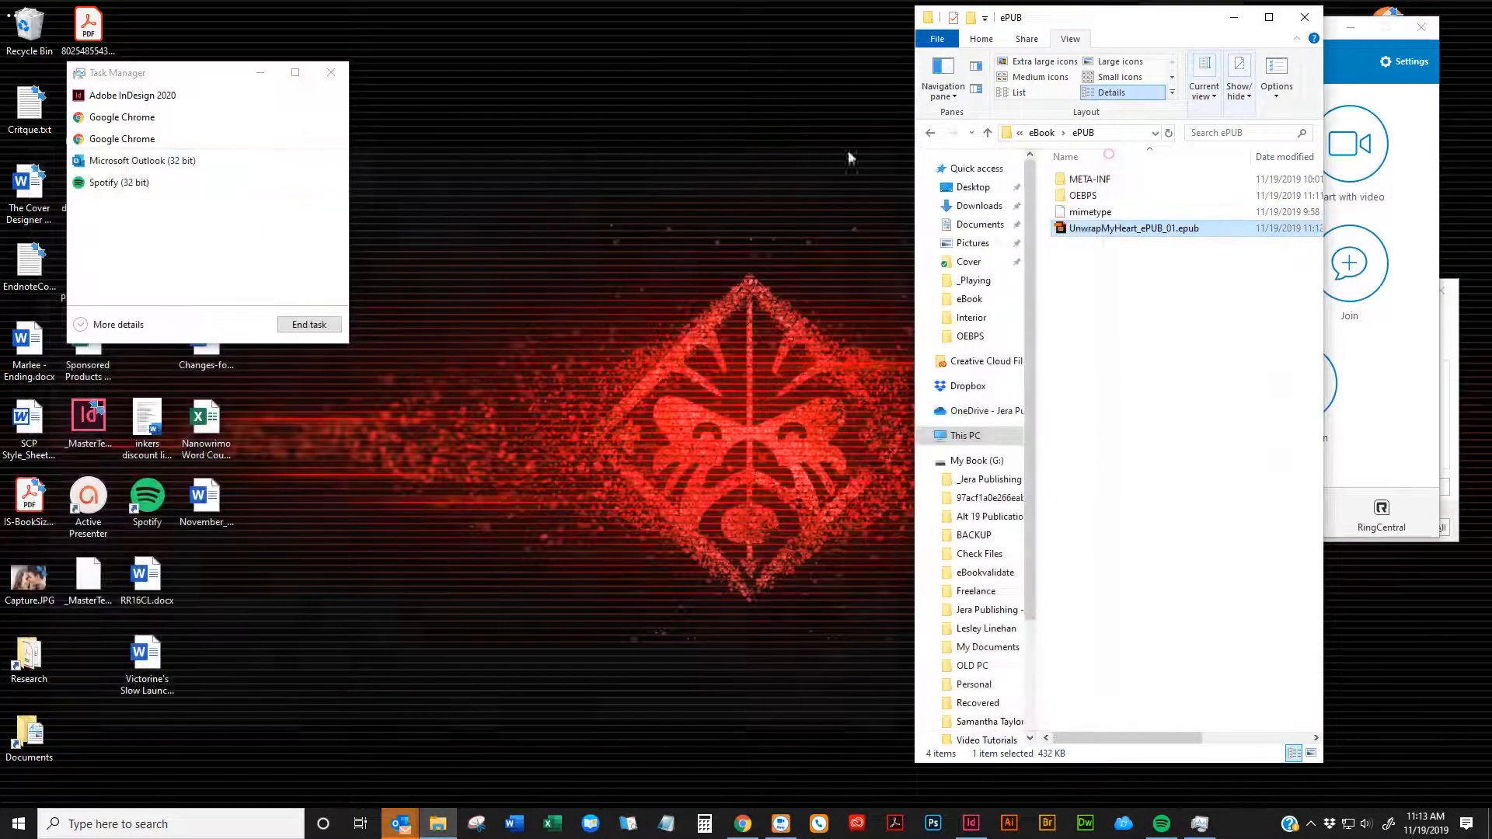
left_click(340, 72)
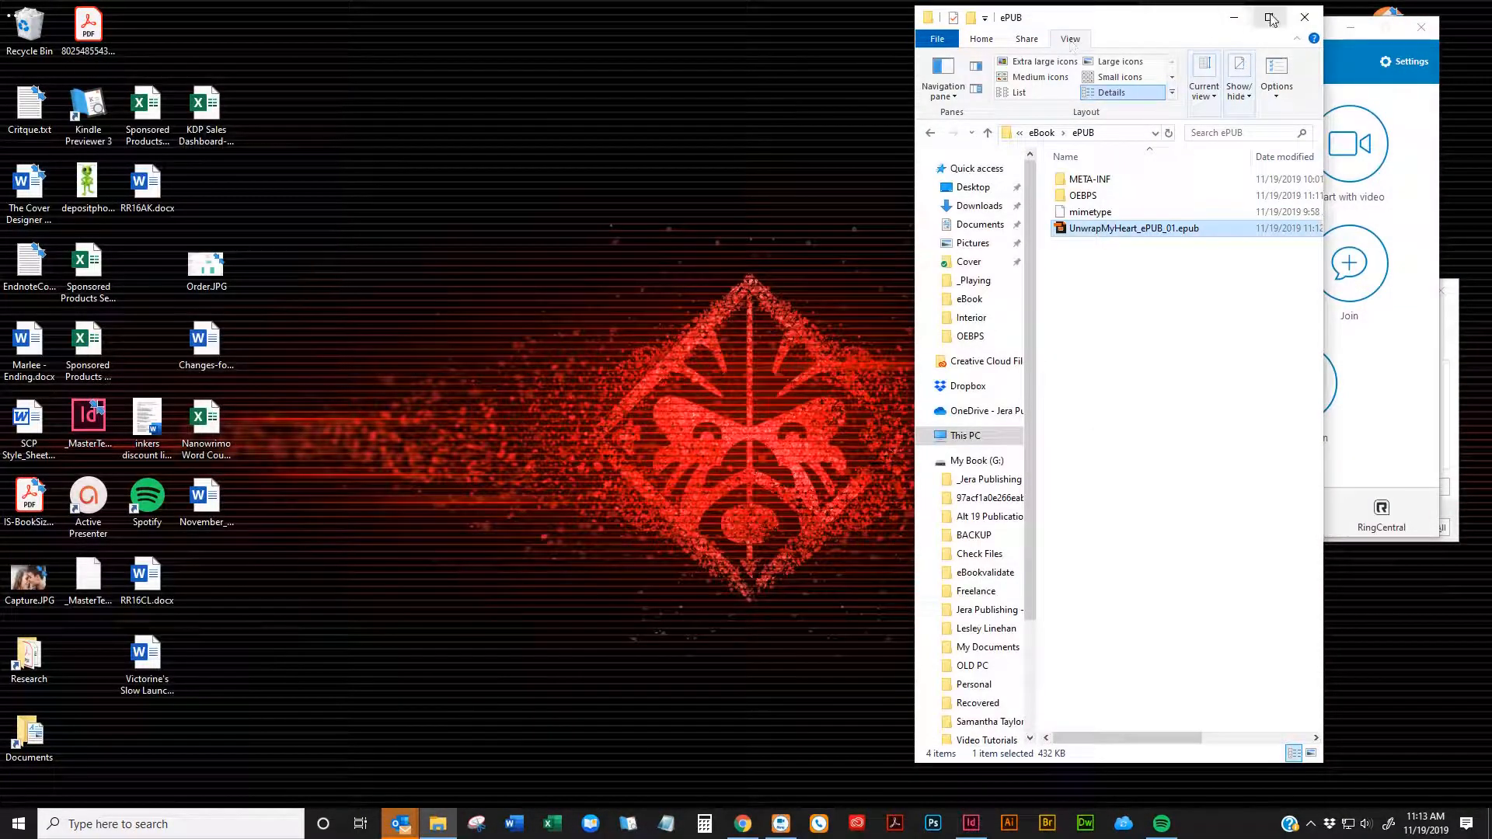
left_click_drag(1122, 24, 787, 22)
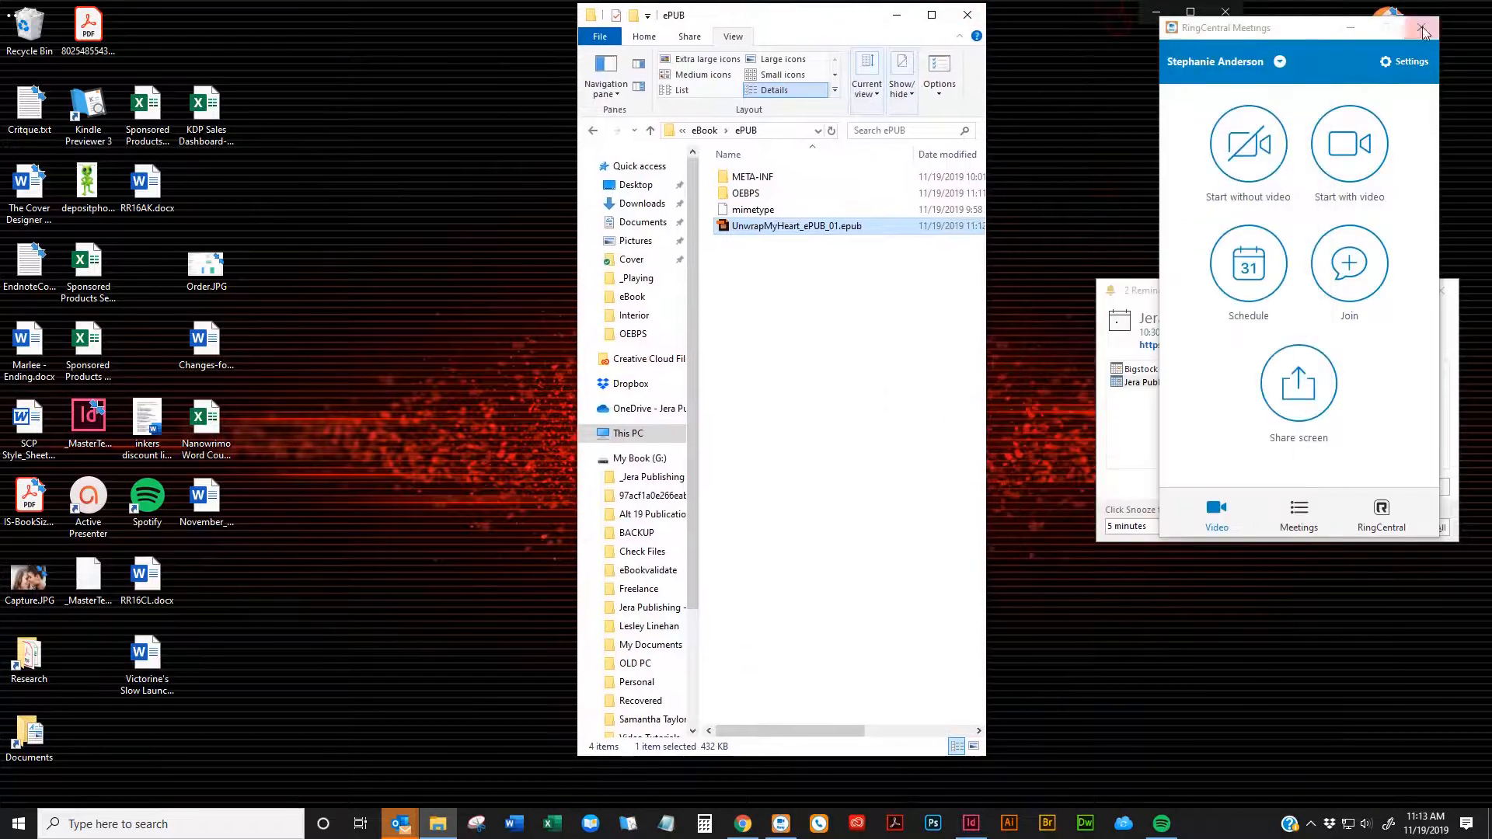
left_click(1420, 27)
left_click(1441, 291)
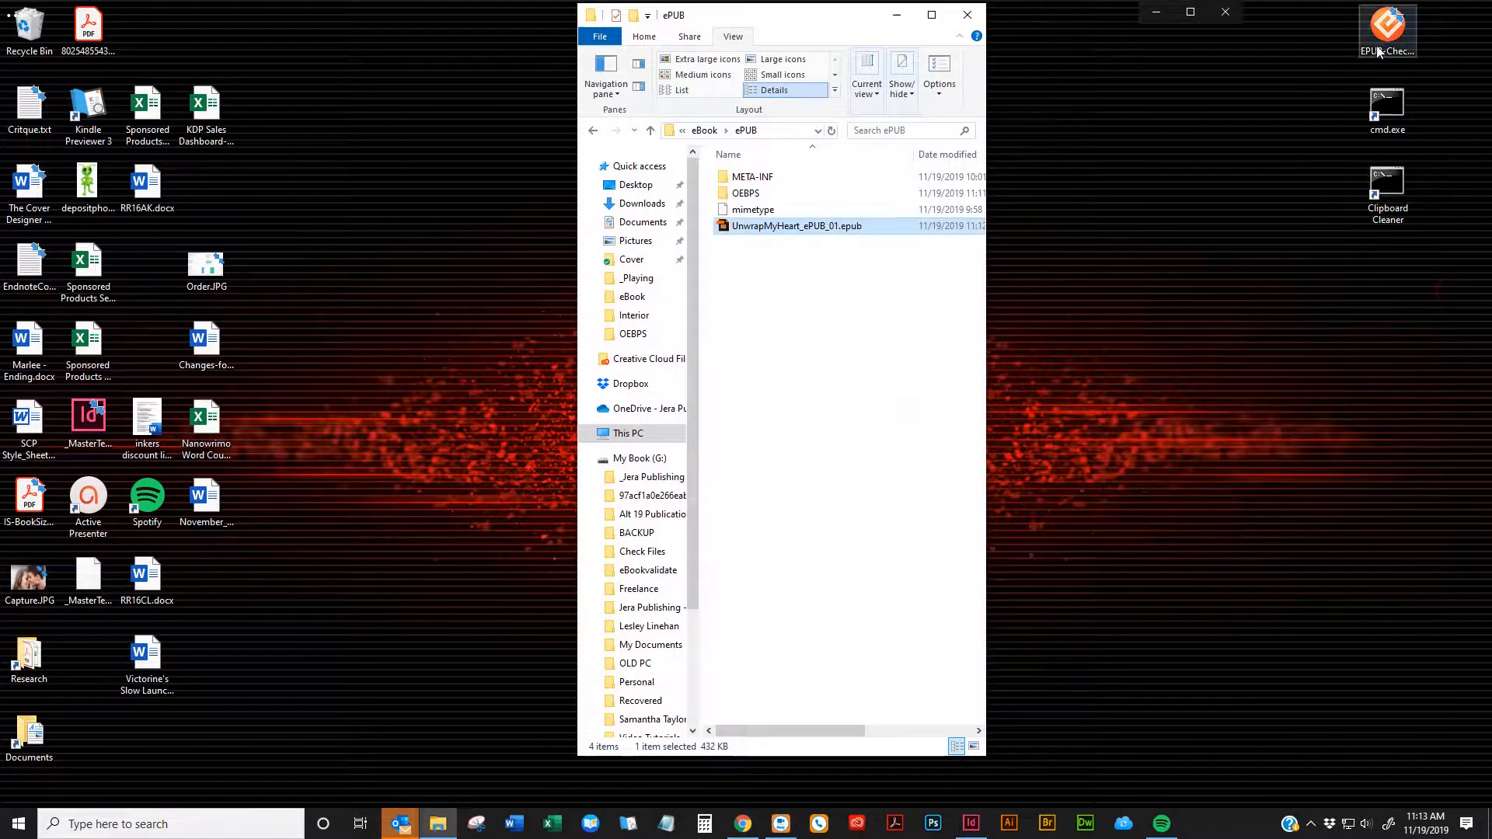
Move the EPUB-Checker desktop icon into the open and shift the File Explorer window away from it
left_click_drag(1389, 53, 1217, 139)
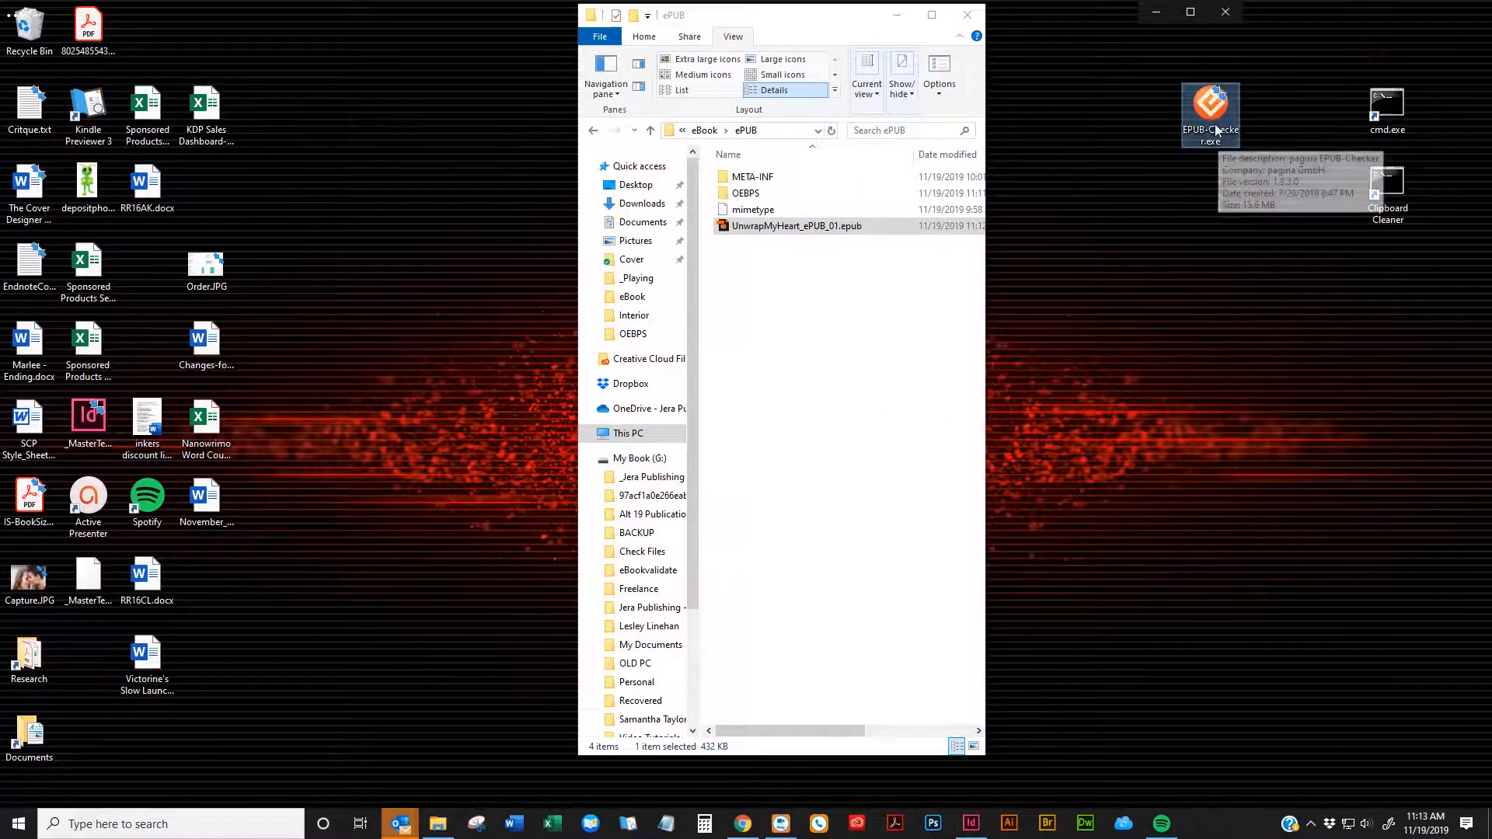
right_click(1217, 137)
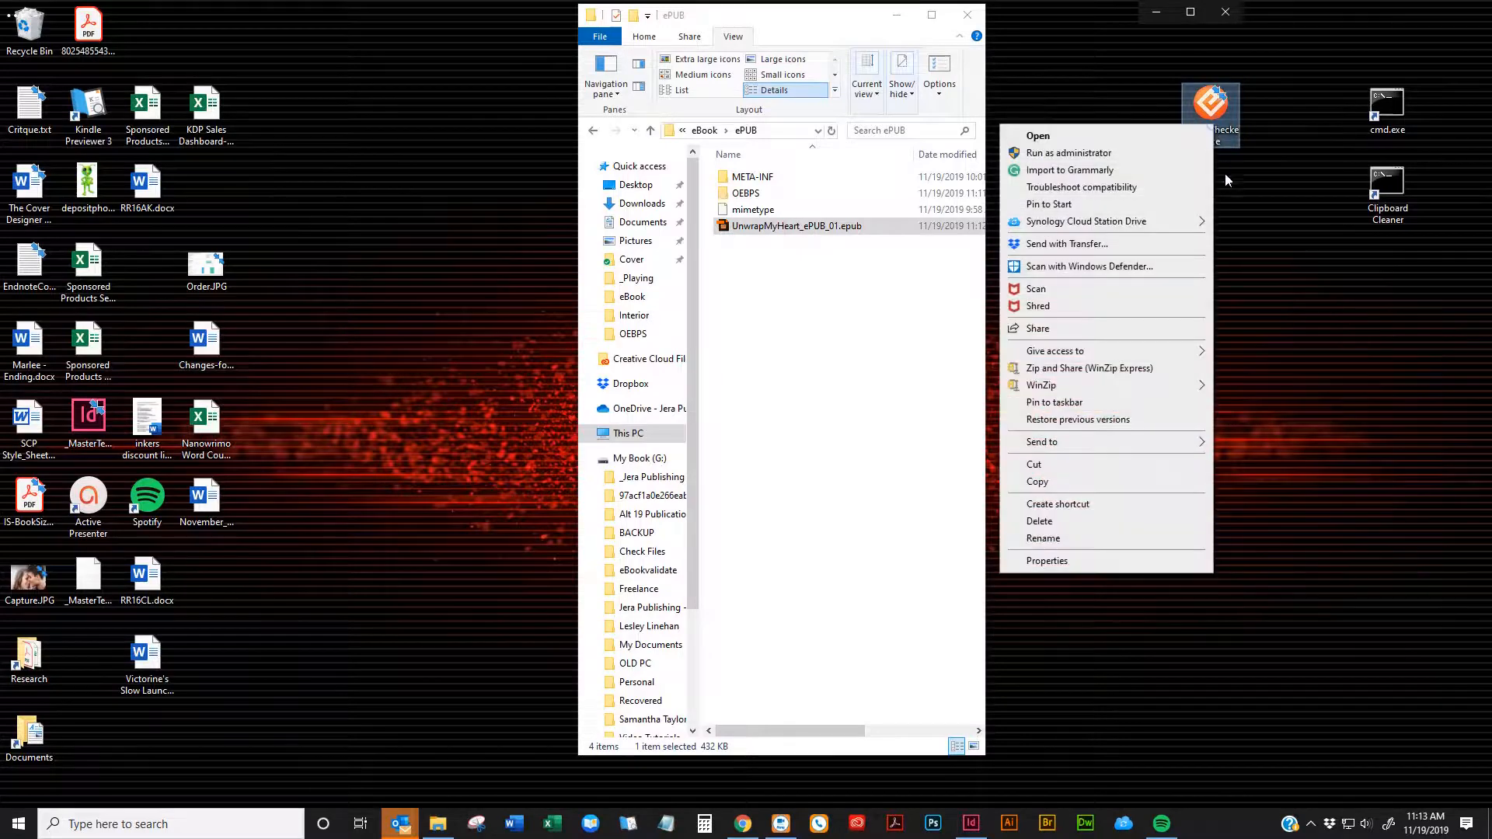
left_click(1218, 99)
left_click_drag(833, 27, 616, 39)
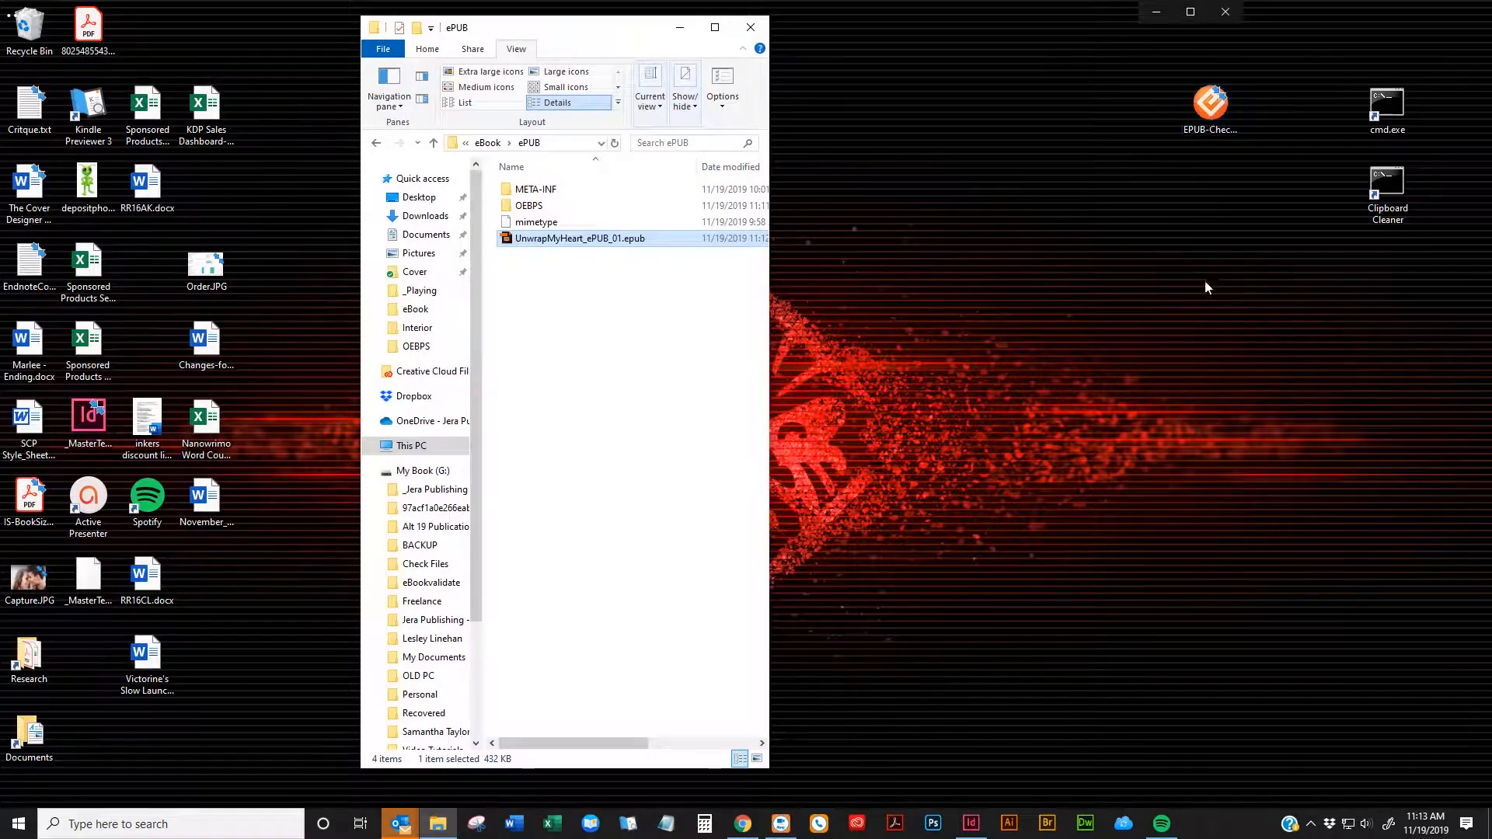
Look up the bookmarked EPUB Validator (beta) page in a new Chrome tab and return to the desktop
left_click(742, 823)
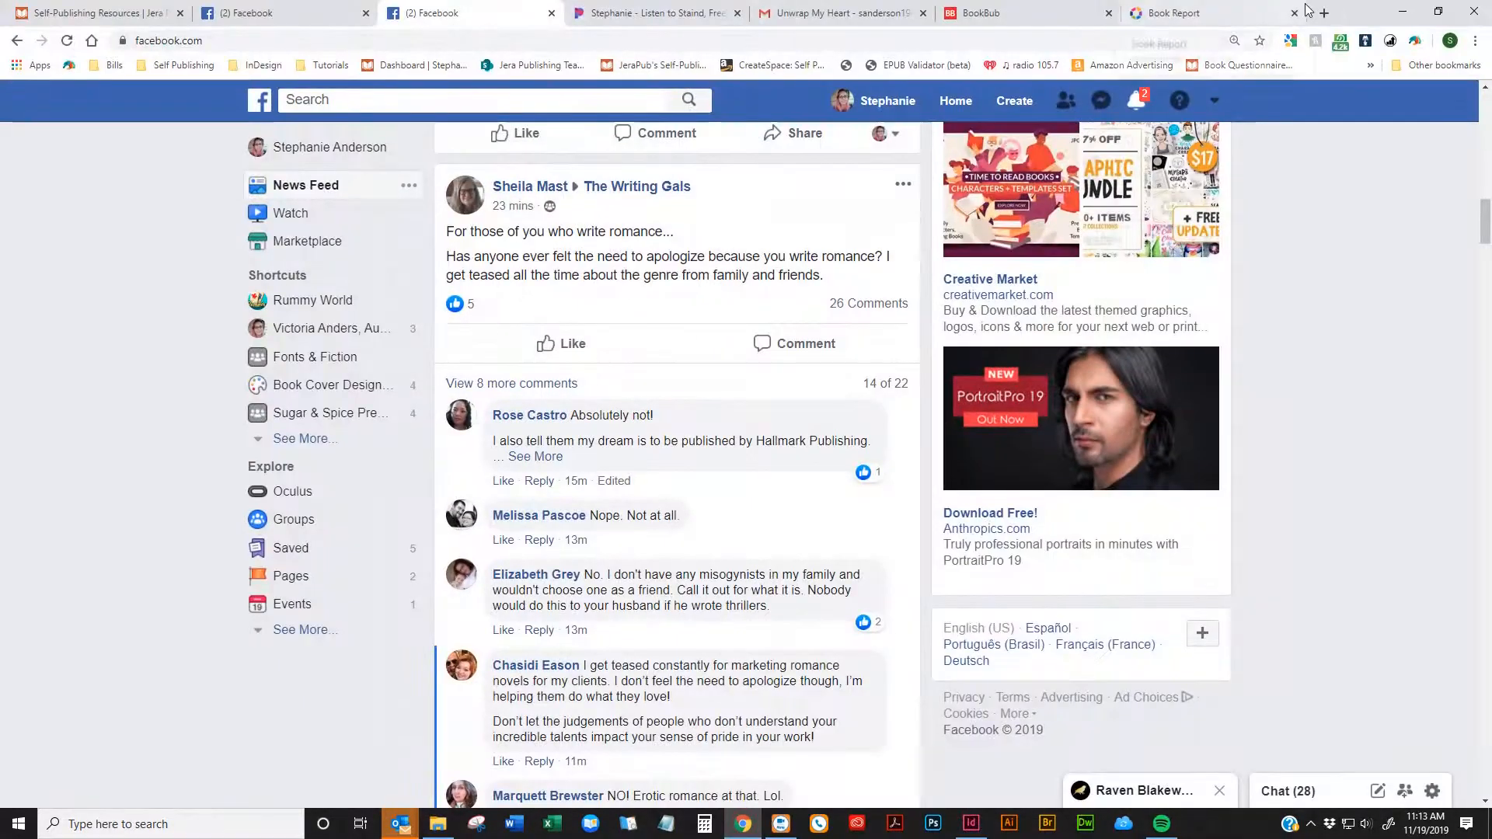
left_click(1323, 13)
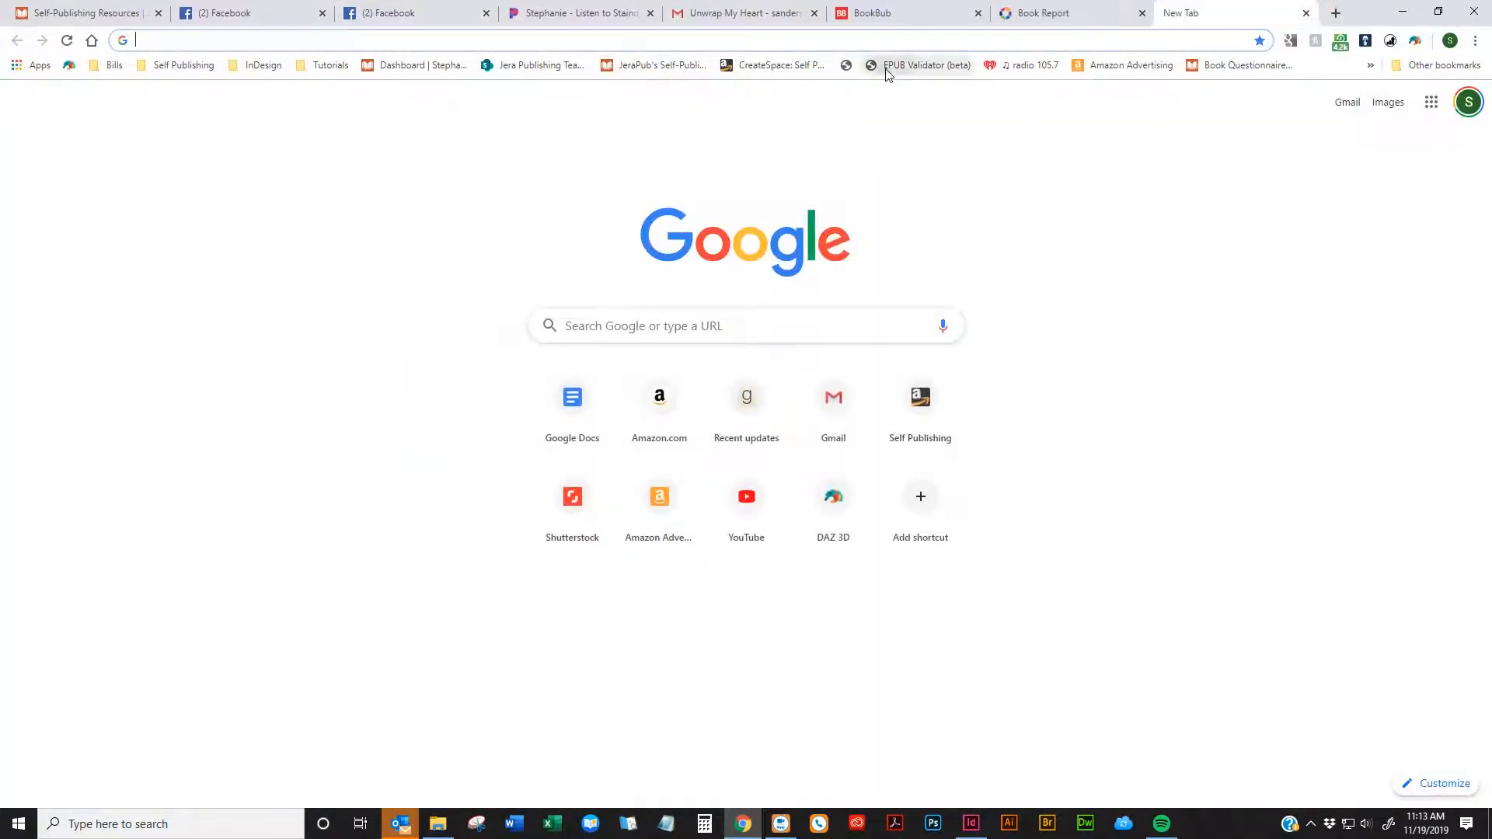
left_click(878, 69)
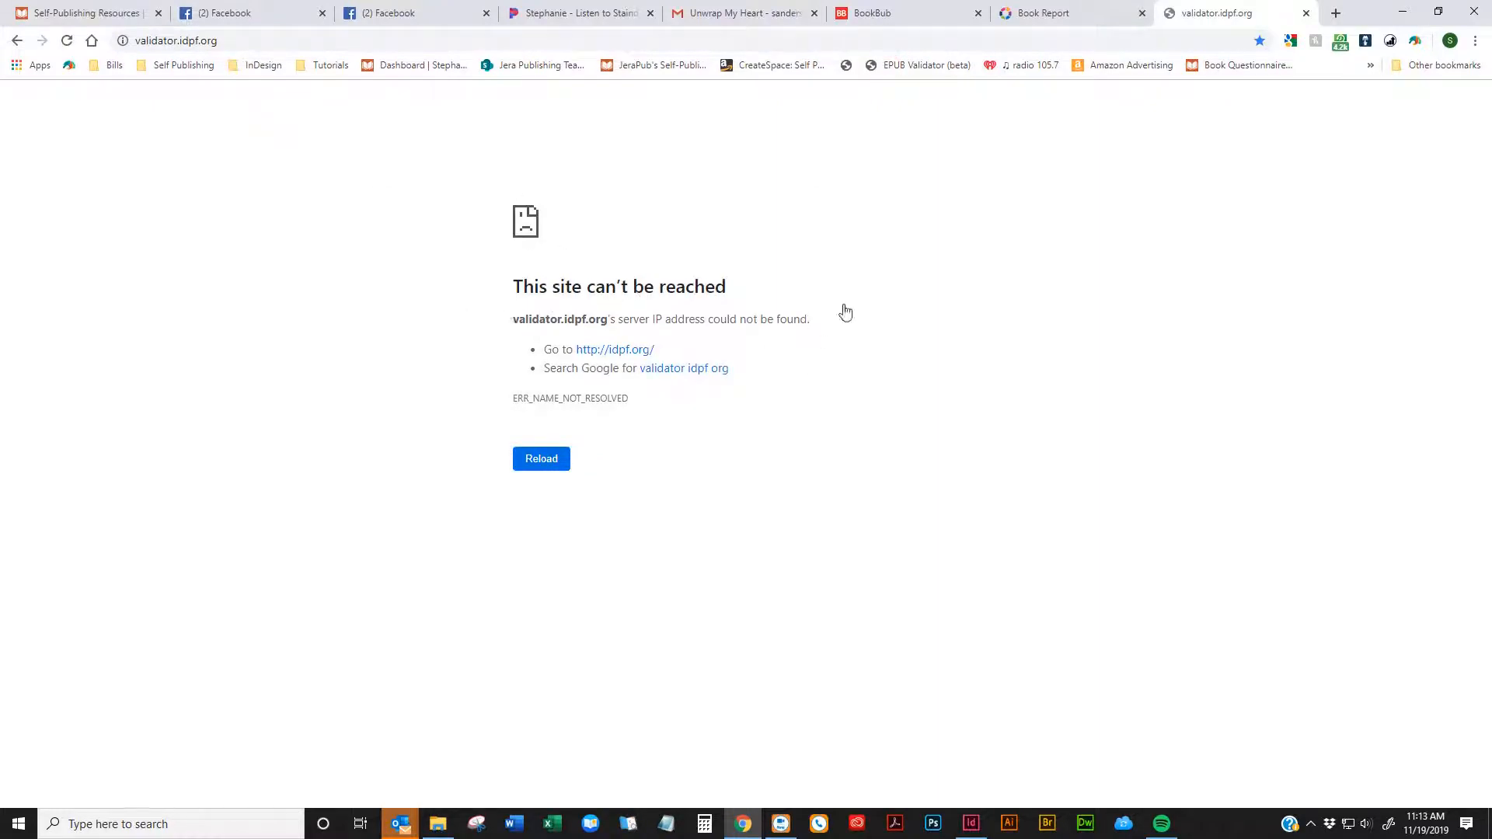
left_click(1402, 11)
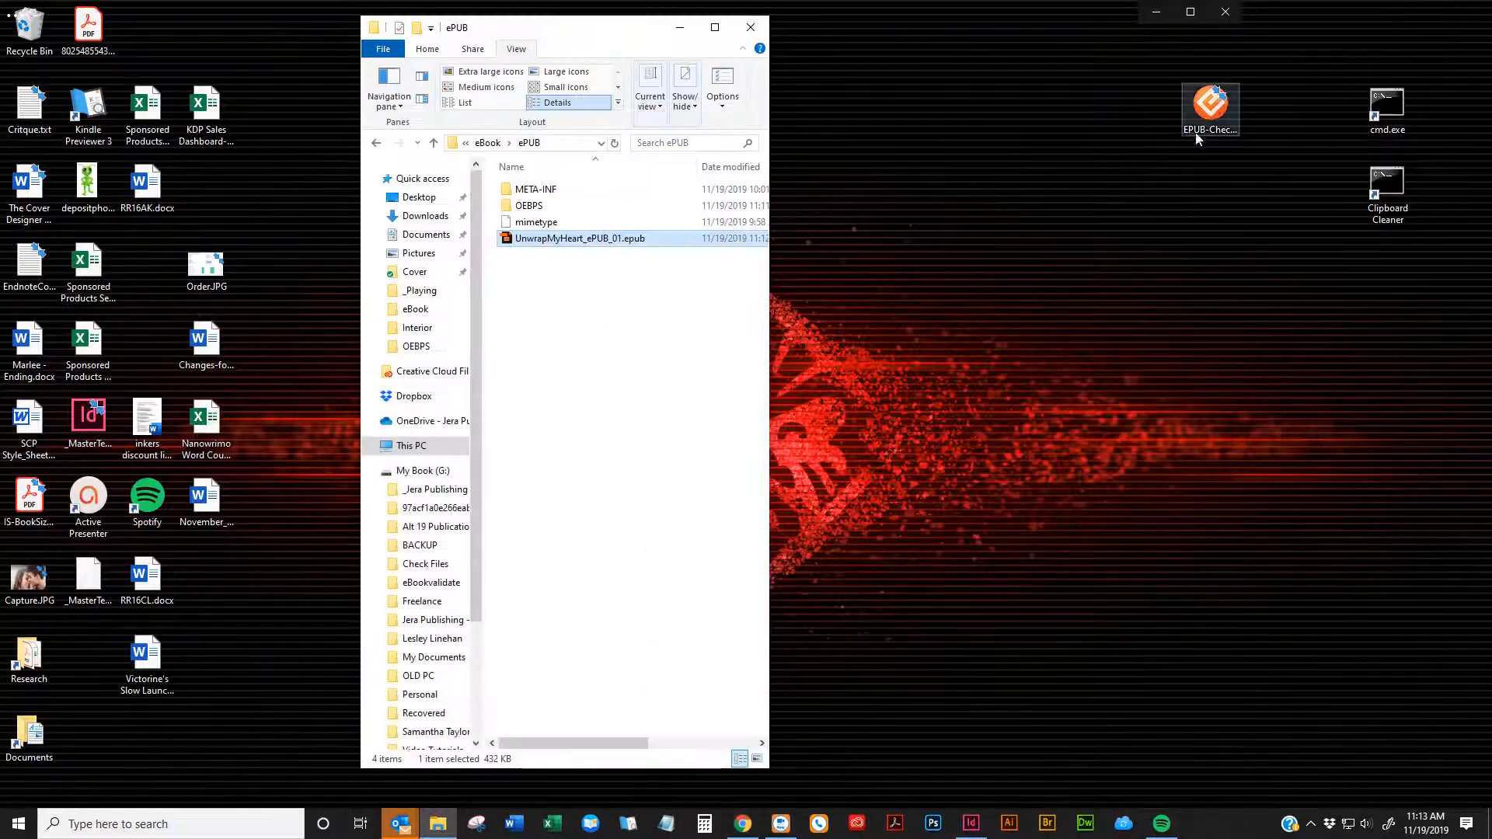
Launch pagina EPUB-Checker from the desktop
right_click(1210, 111)
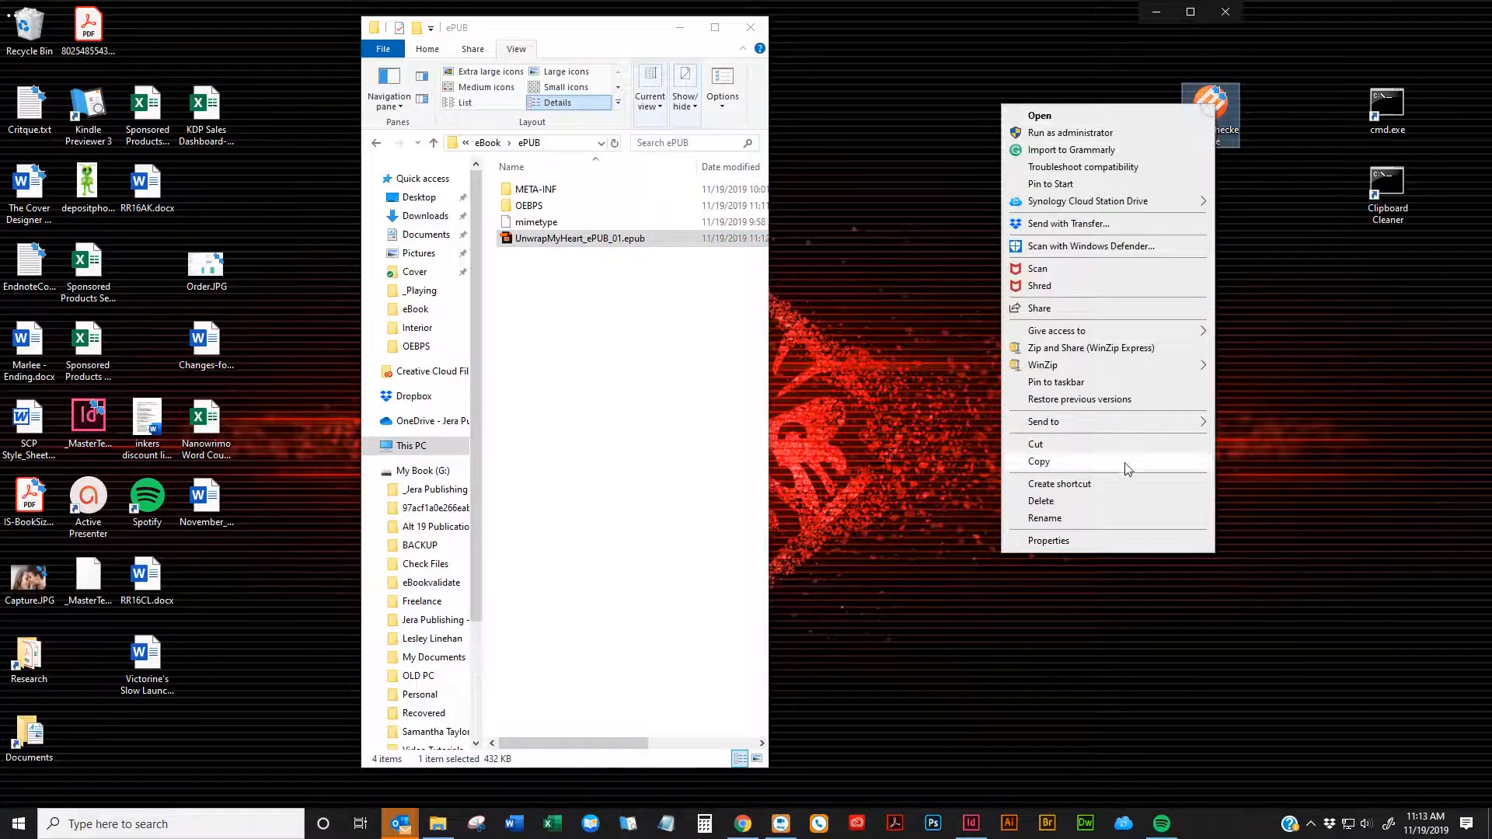
left_click(1230, 91)
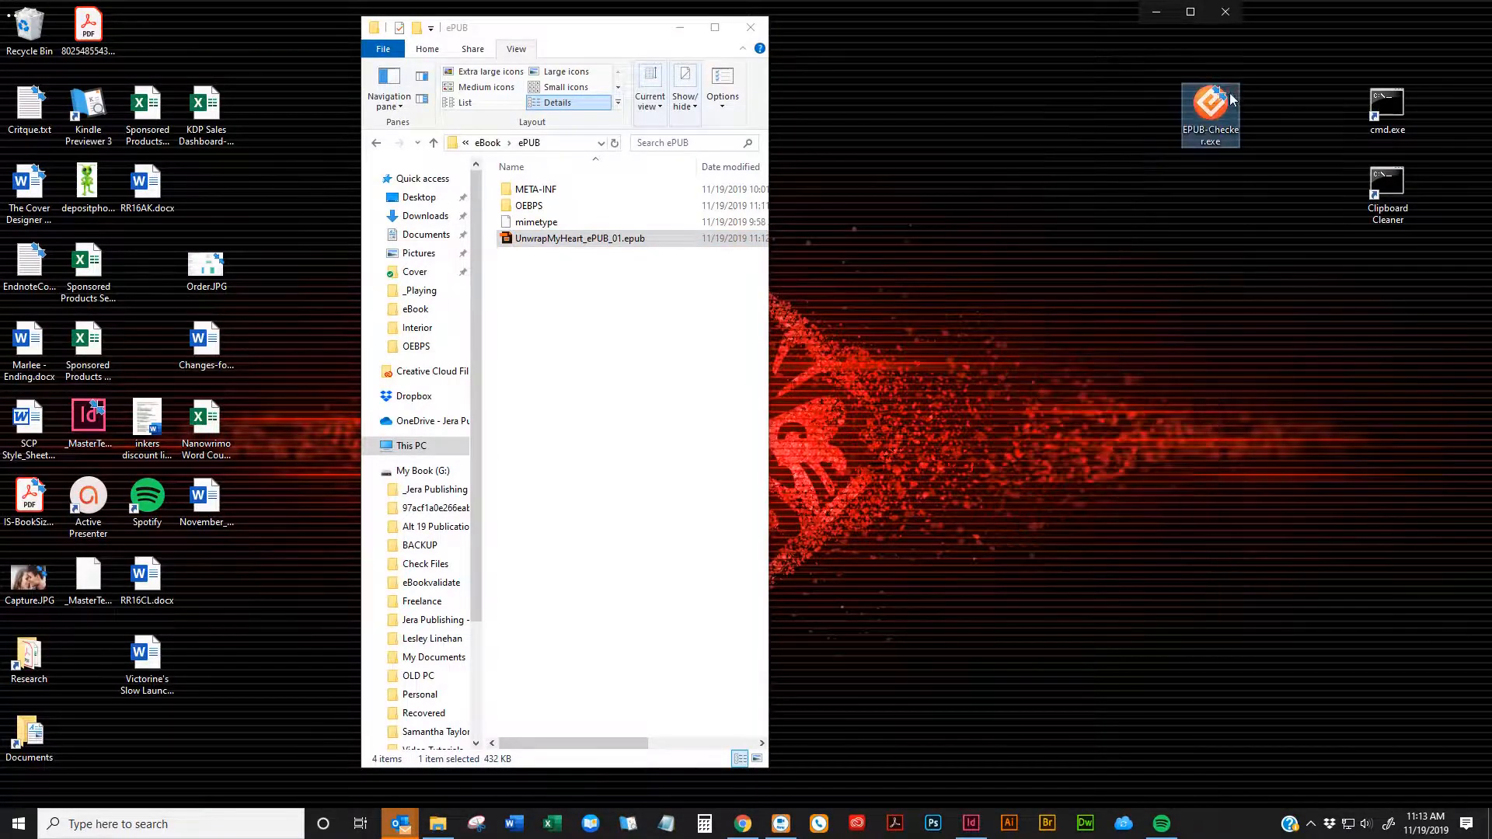
double_click(1215, 98)
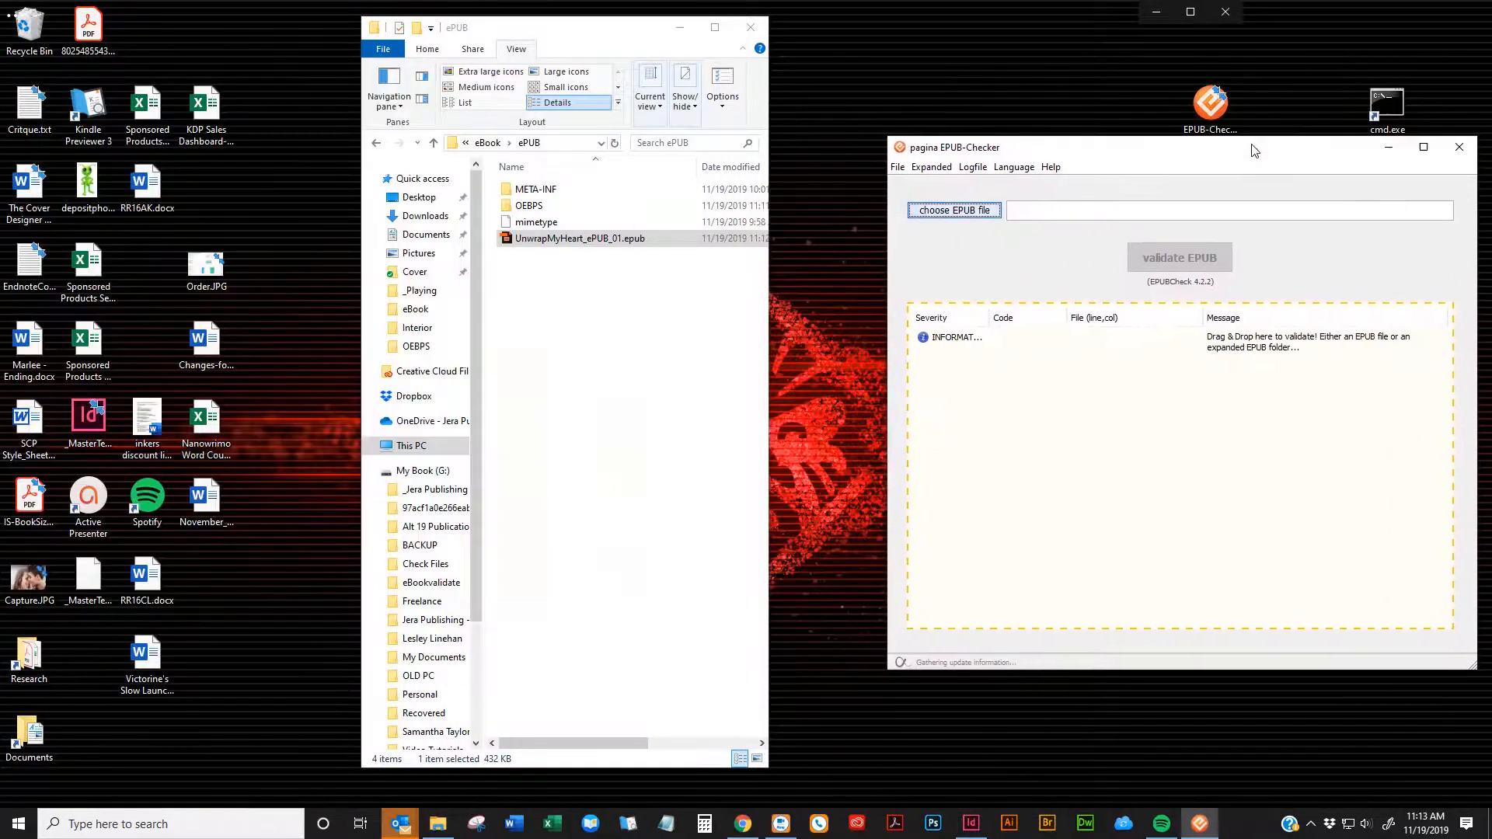
Visit the pagina EPUB-Checker website from the checker, translate the page and examine its system requirements and download sections
left_click(1026, 176)
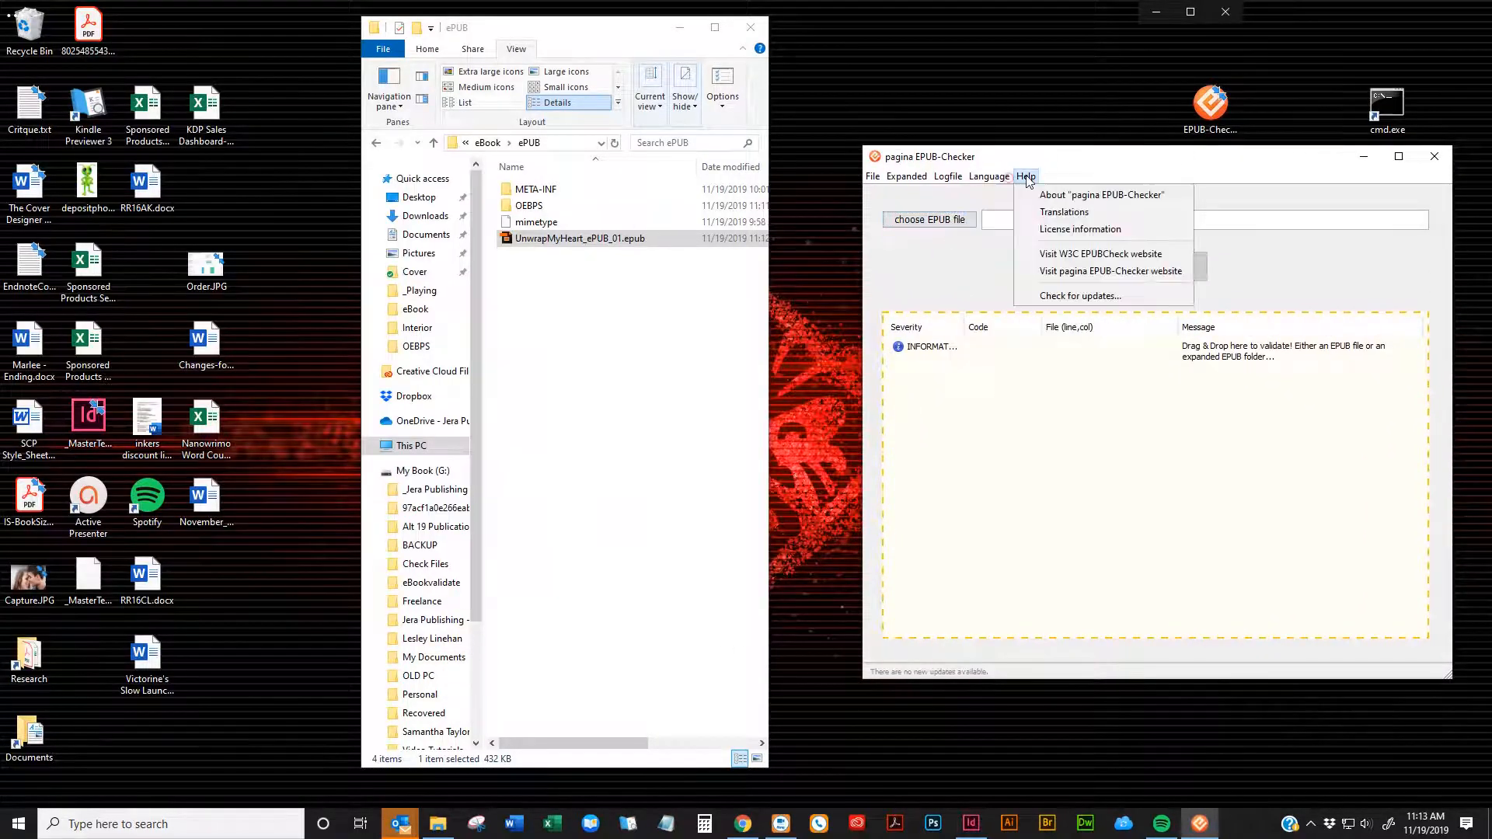
left_click(1100, 276)
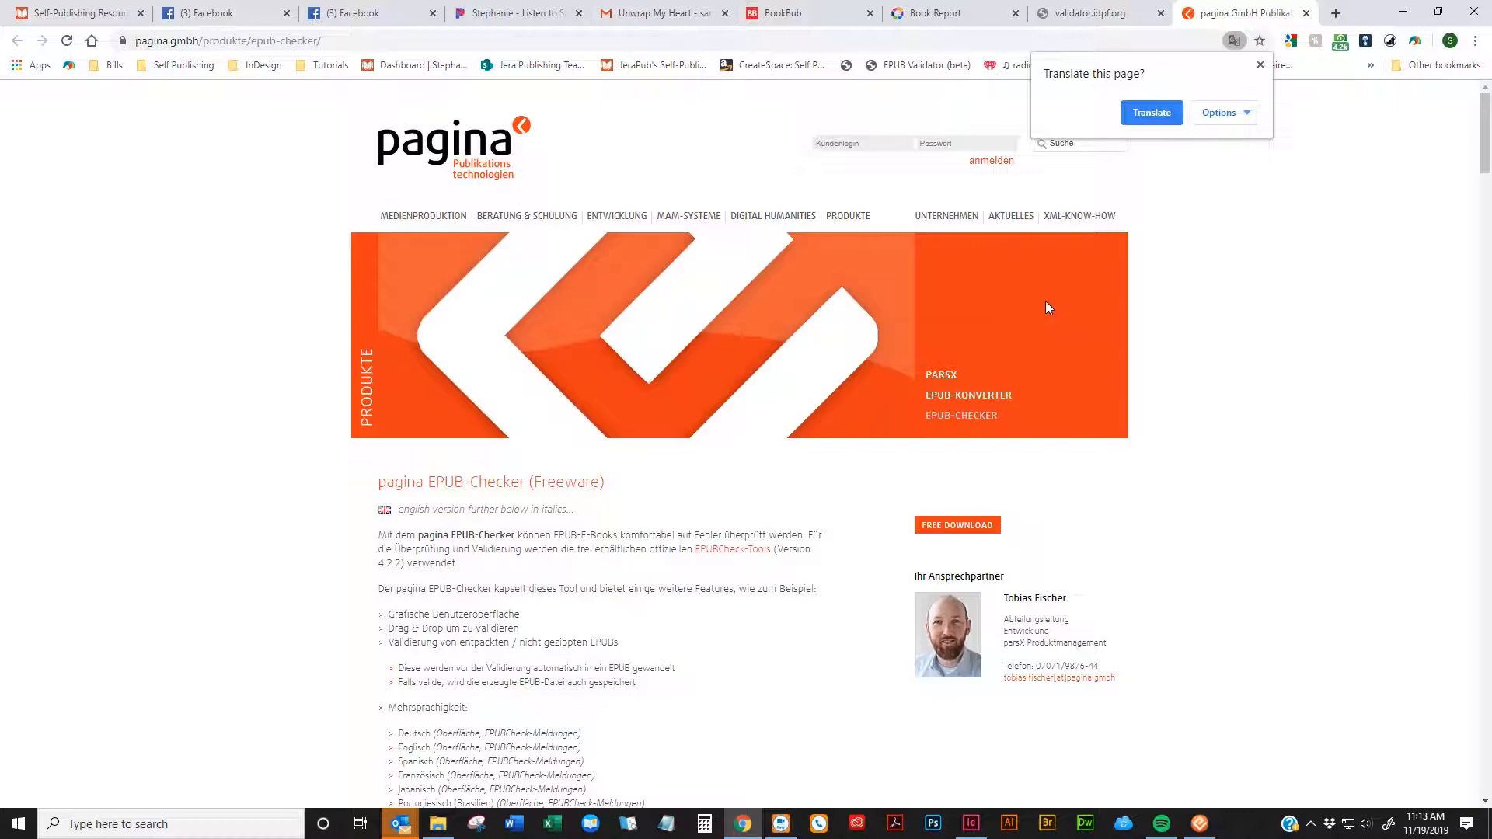
left_click(1169, 118)
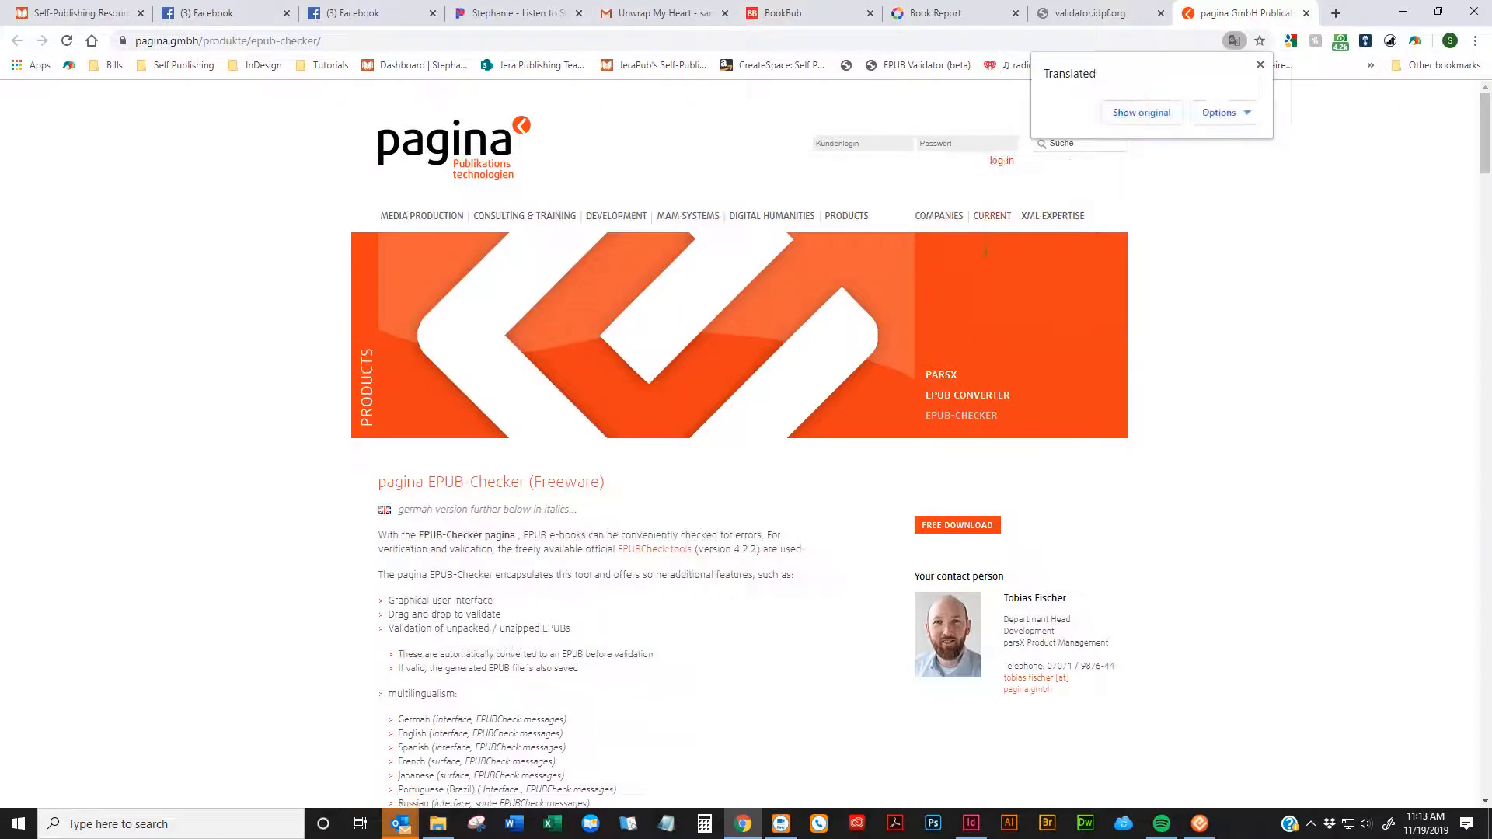
scroll(642, 566, "down", 15)
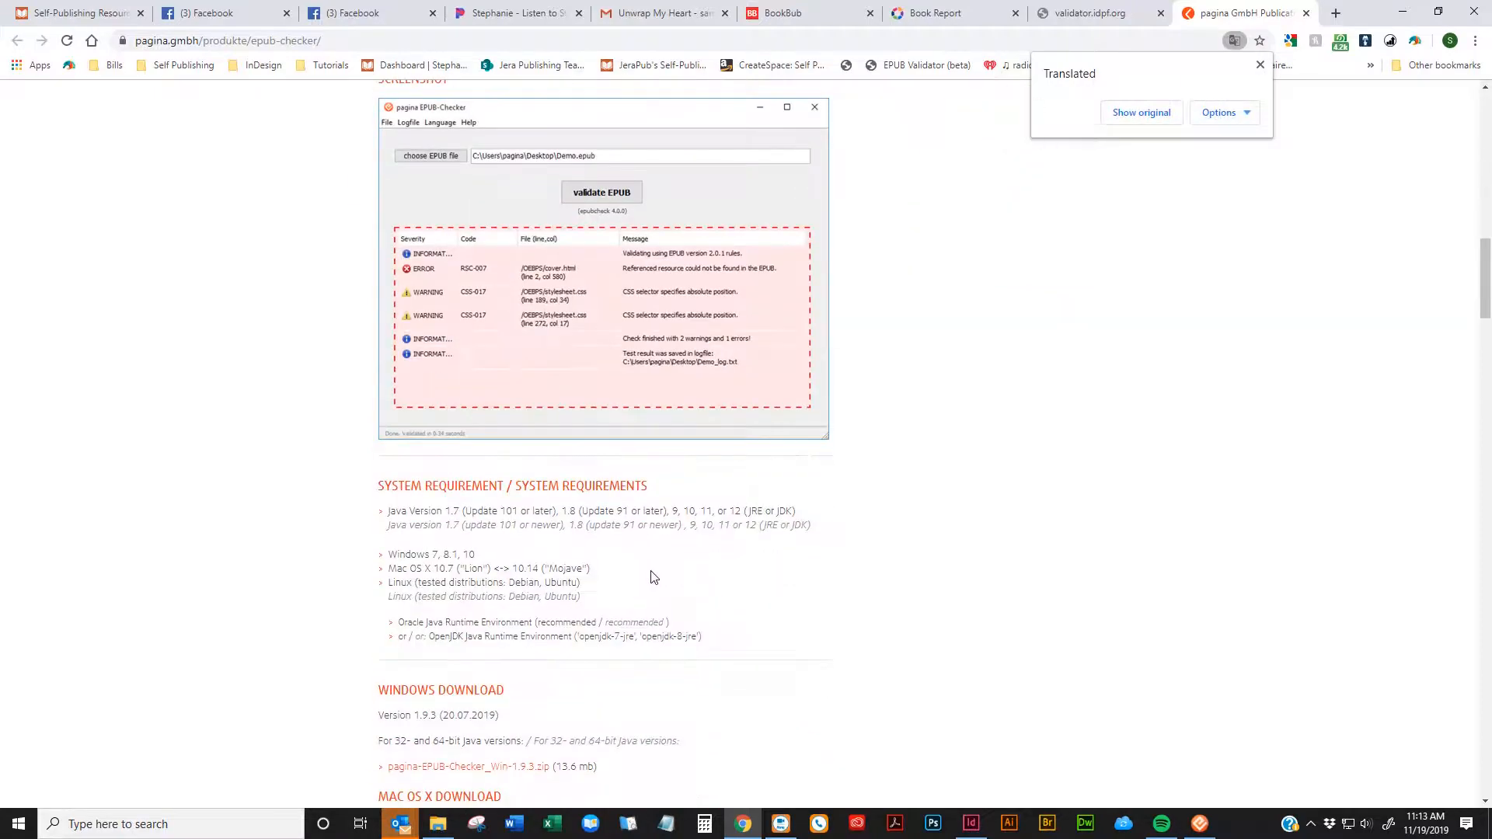
scroll(653, 577, "down", 11)
scroll(651, 577, "up", 6)
scroll(651, 578, "down", 4)
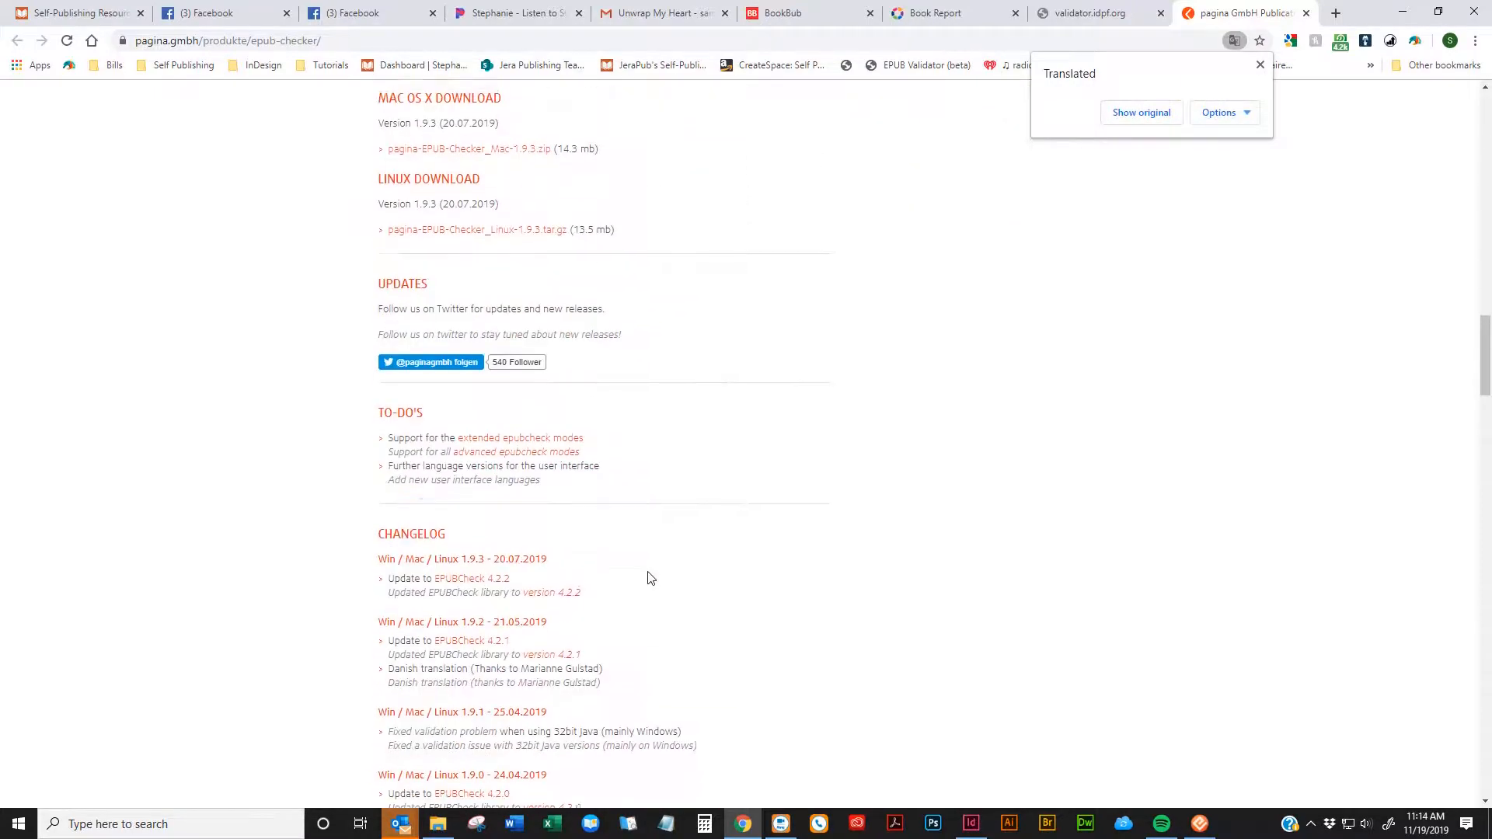
Review the changelog and the Windows download section of the EPUB-Checker page, then return to the desktop
scroll(650, 578, "down", 11)
scroll(501, 481, "up", 8)
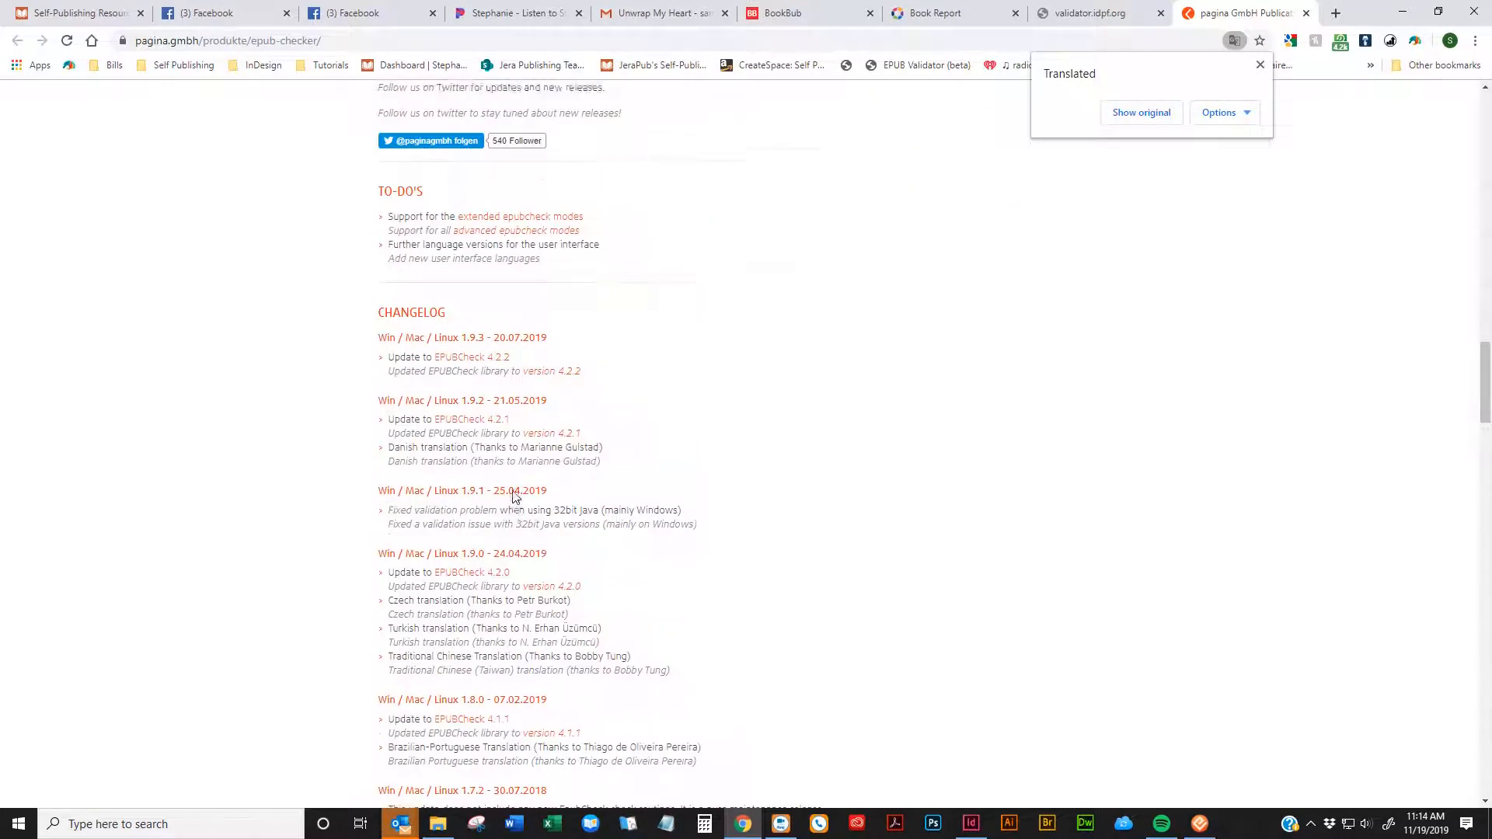
scroll(512, 494, "up", 7)
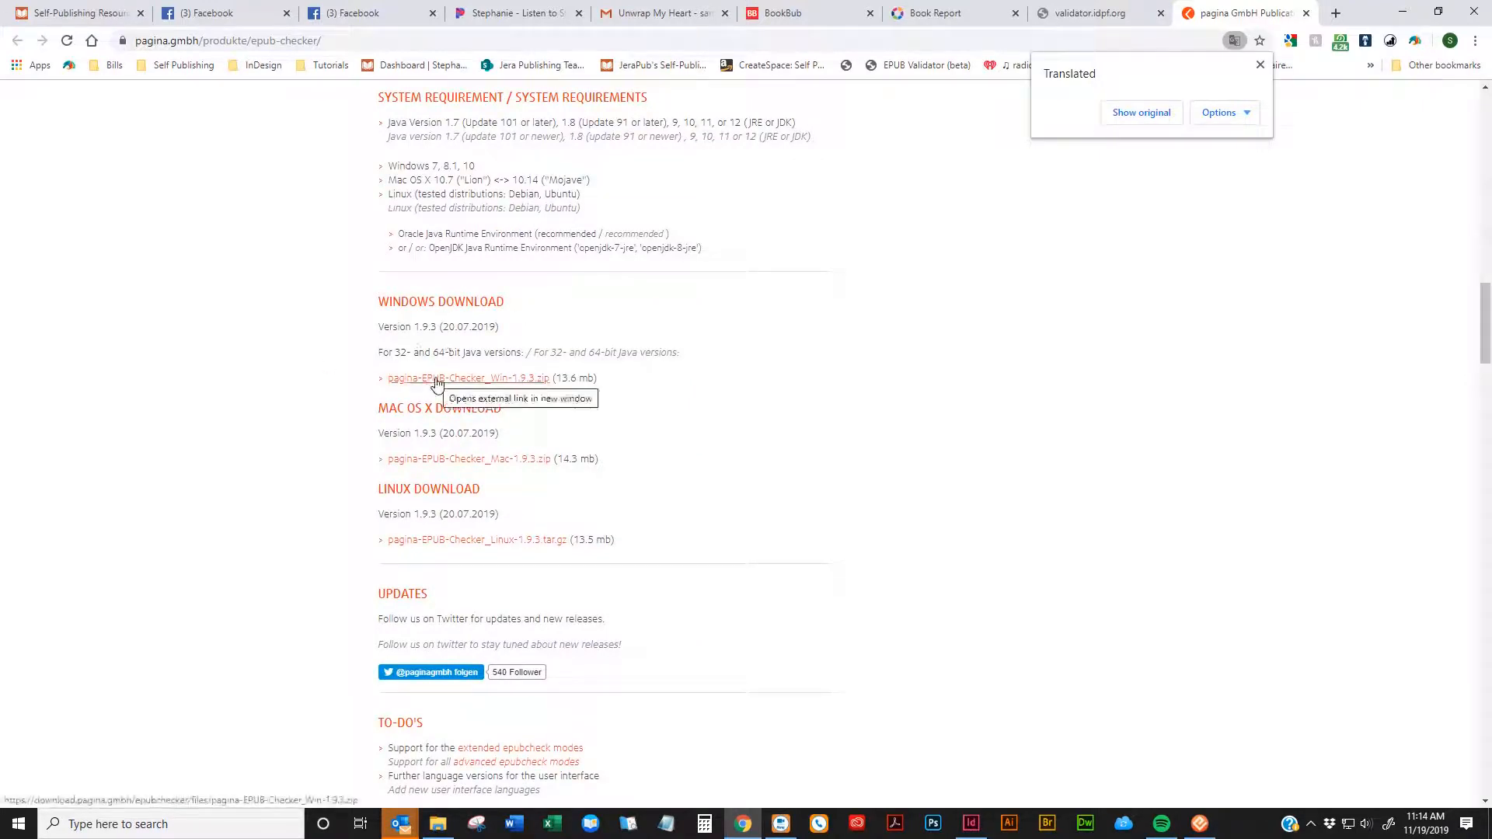
left_click(1401, 11)
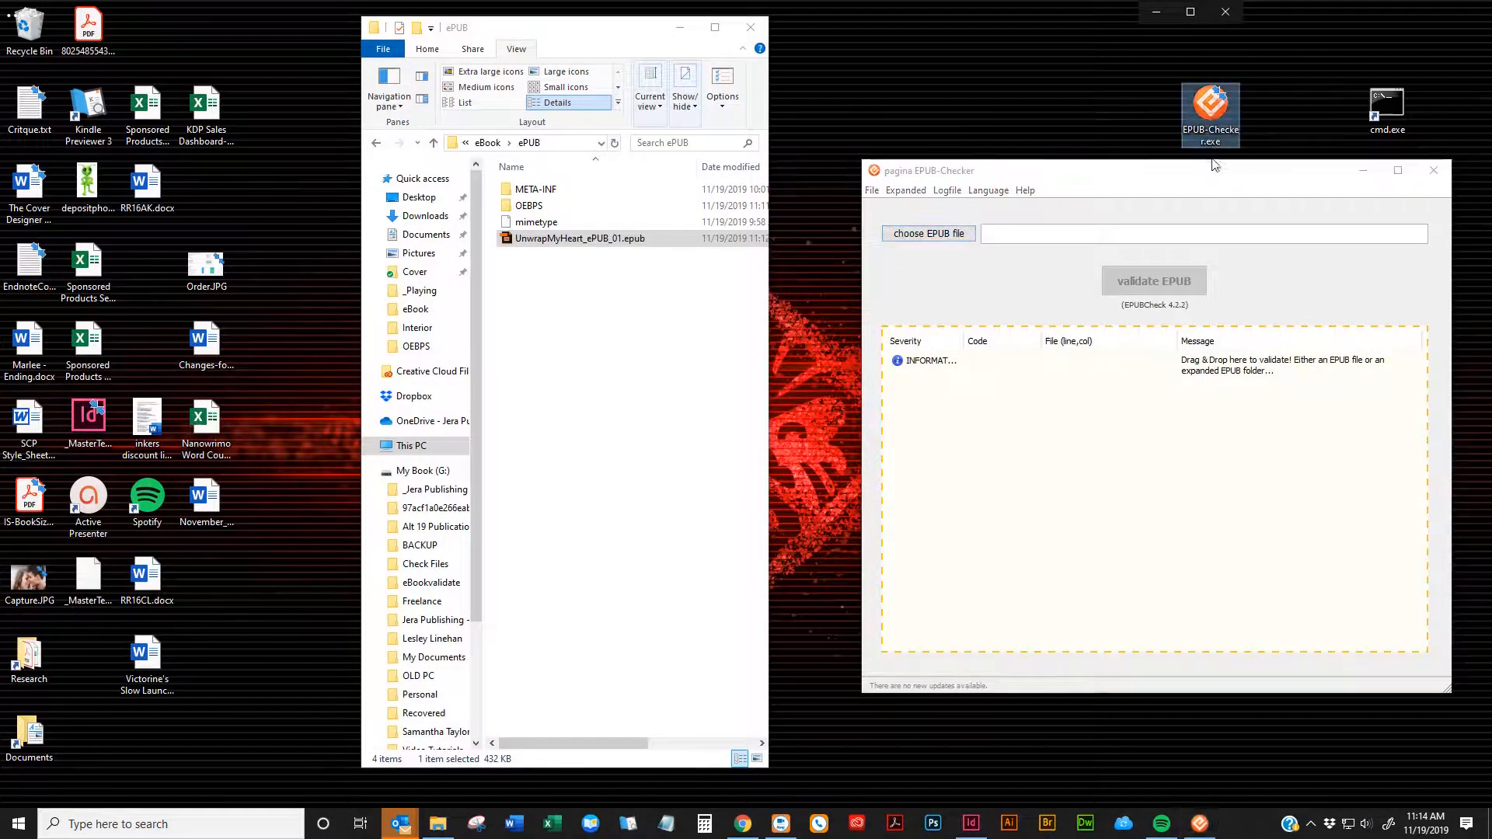
Validate UnwrapMyHeart_ePUB_01.epub in pagina EPUB-Checker and review the full list of validation results
left_click_drag(1168, 181, 1148, 135)
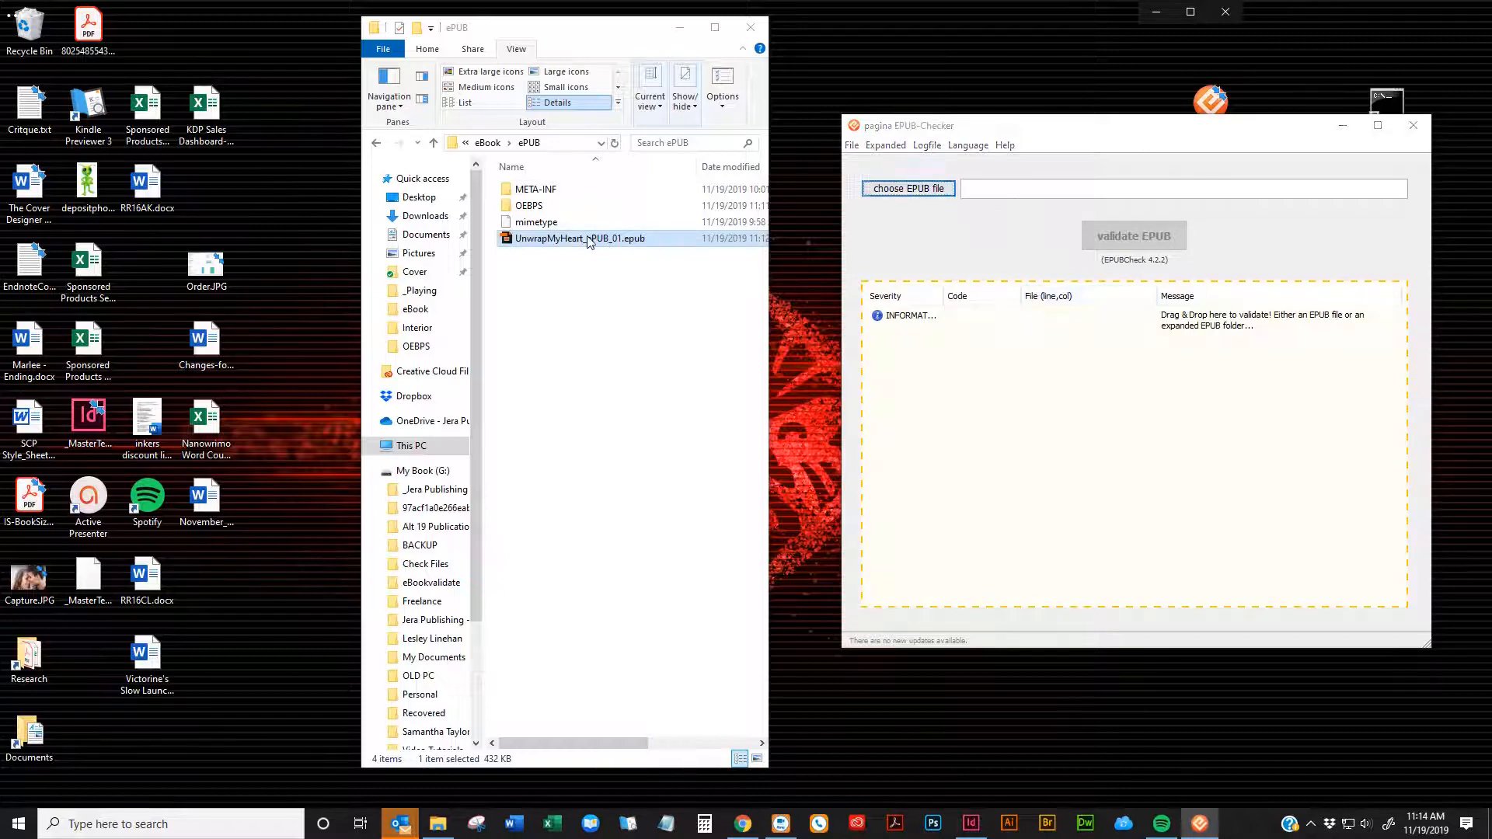
left_click_drag(588, 238, 1075, 406)
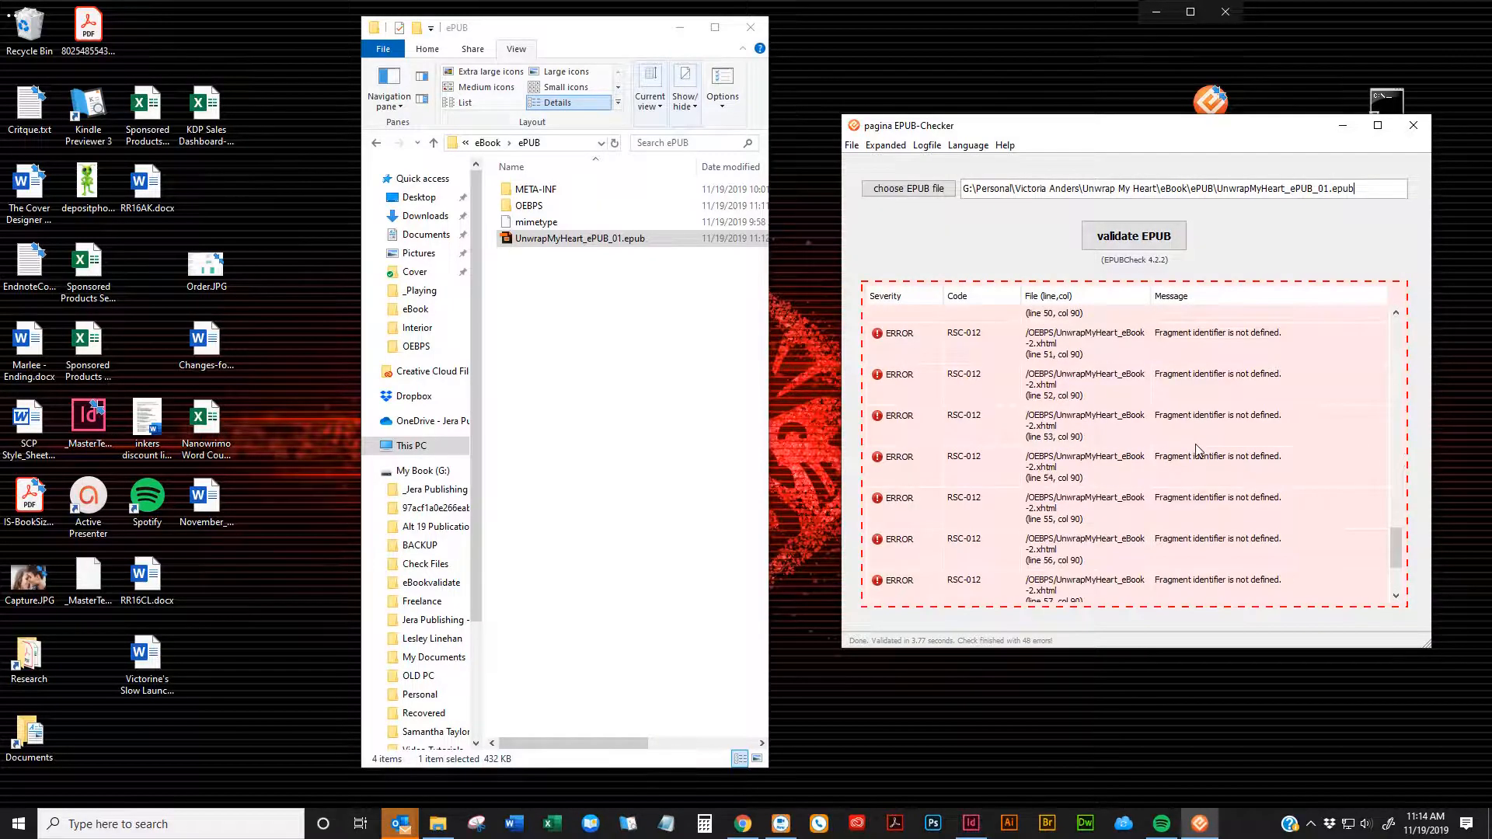
scroll(1067, 401, "down", 2)
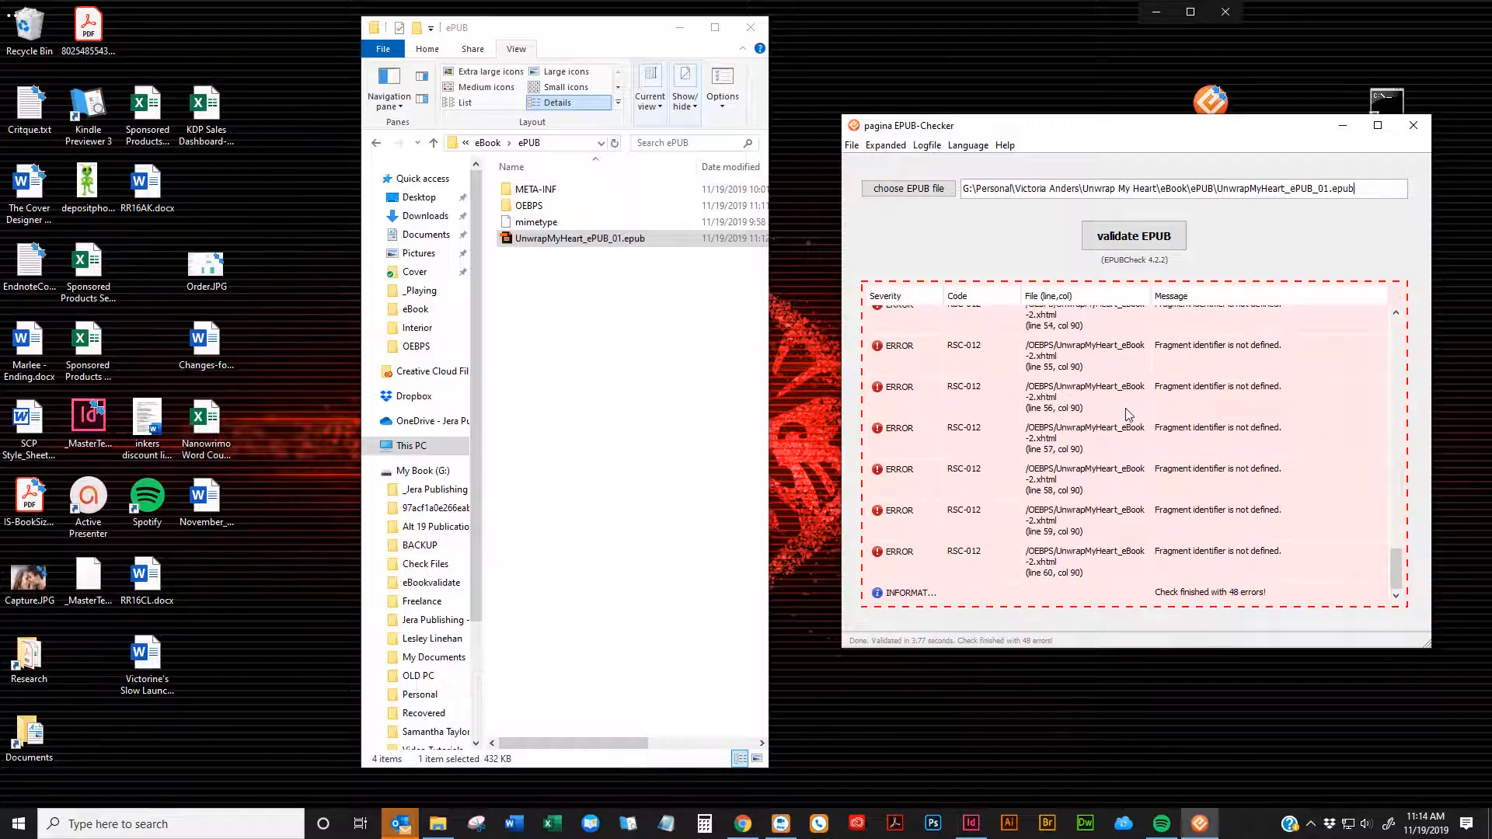
scroll(1125, 408, "up", 15)
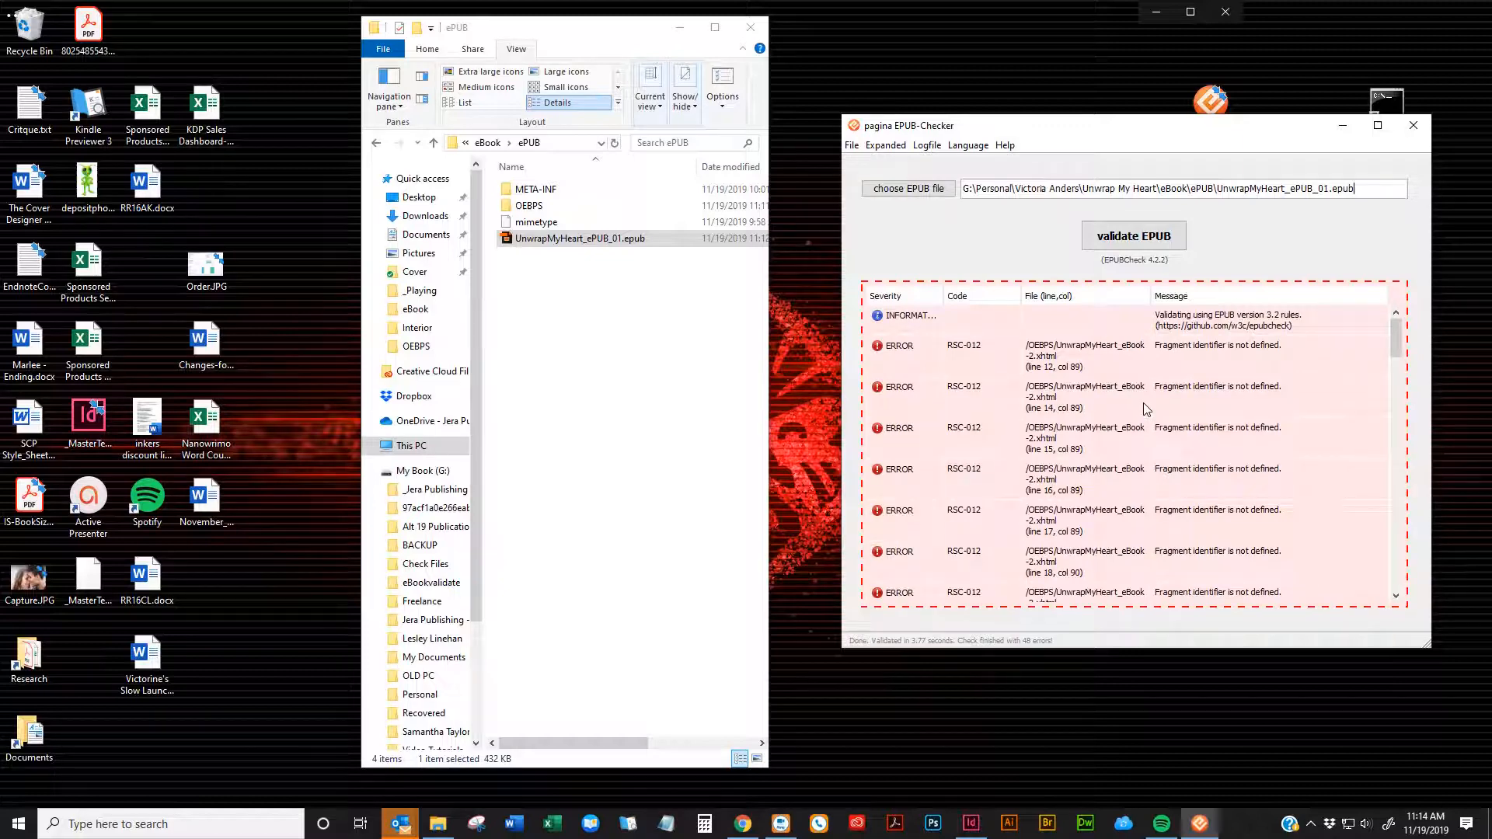
scroll(1147, 410, "down", 10)
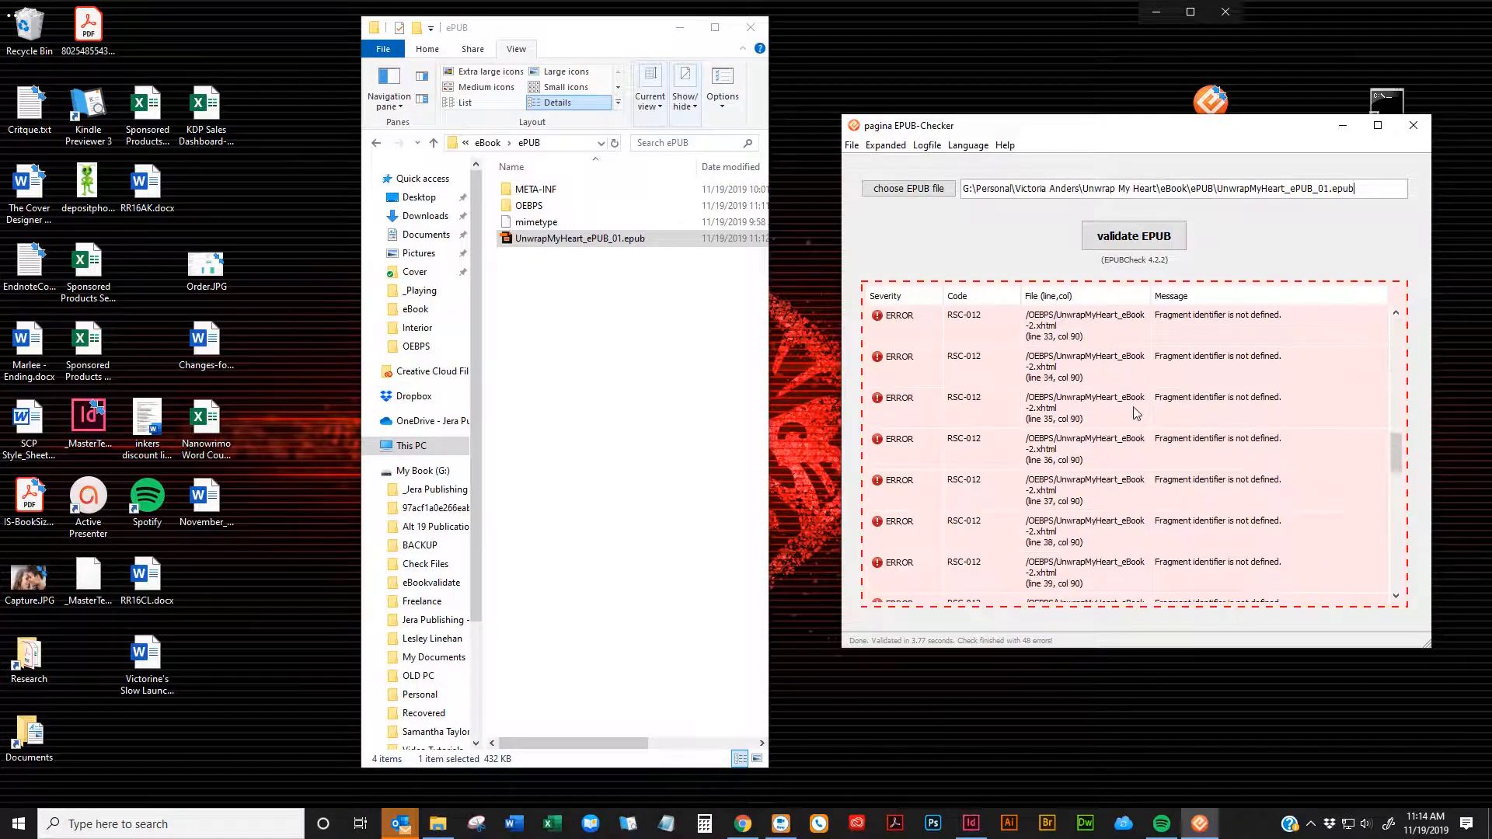
scroll(1136, 413, "up", 10)
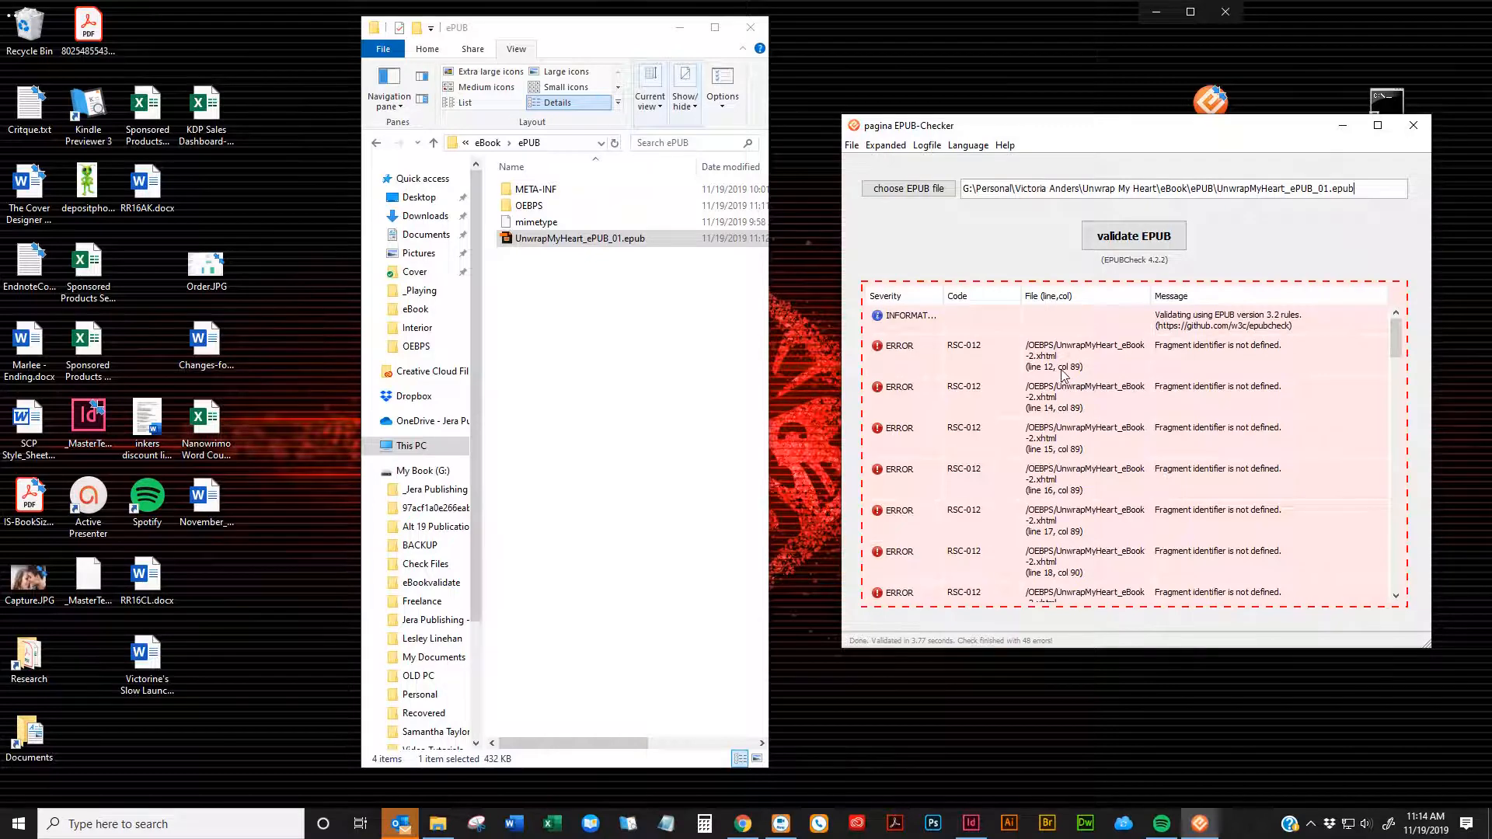
Switch to Dreamweaver, close UnwrapMyHeart_eBook-26.xhtml, and bring back EPUB-Checker to check which file the errors refer to
left_click(1093, 816)
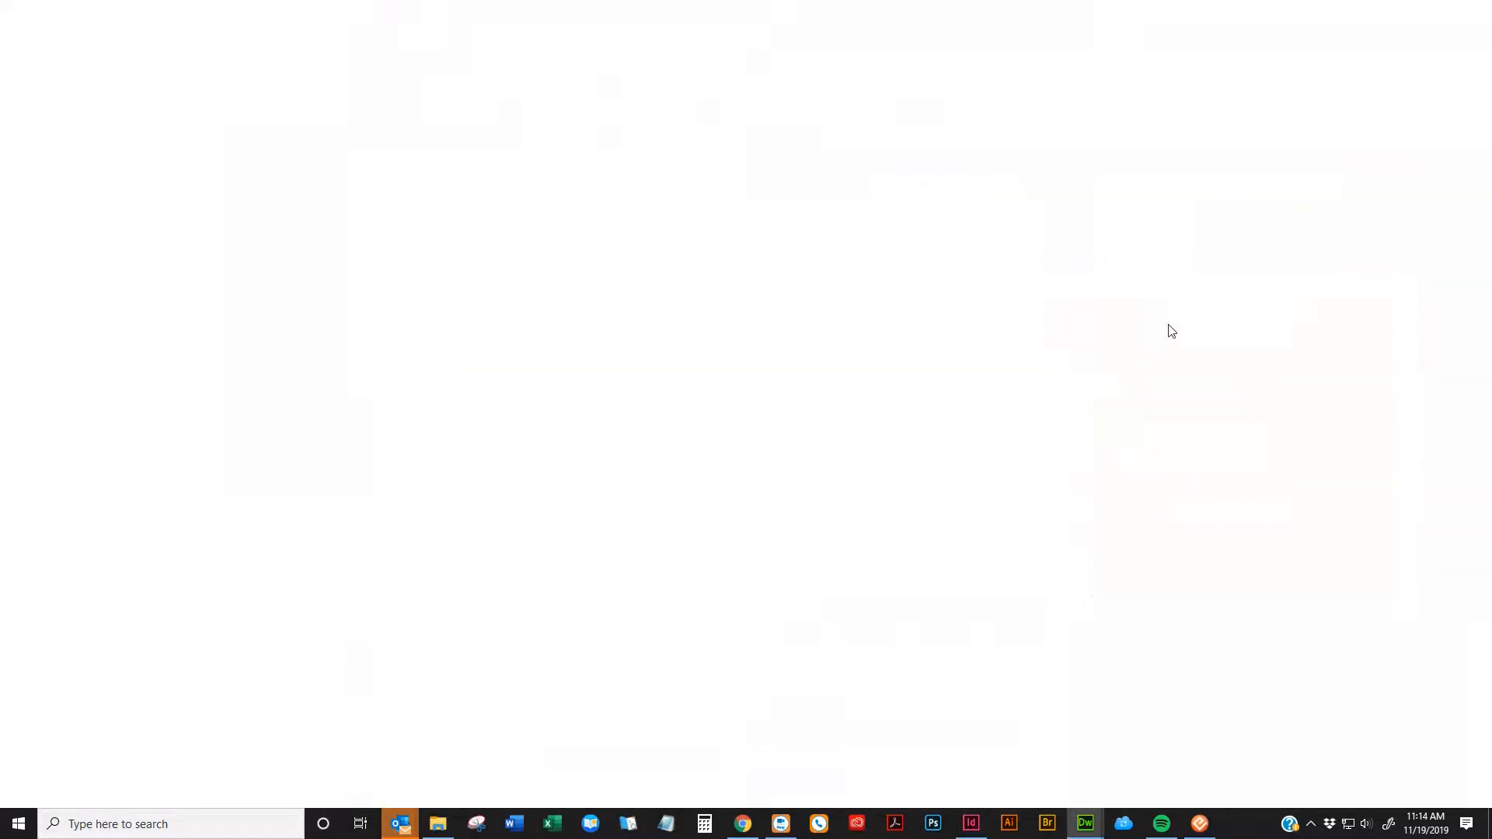
left_click(1209, 823)
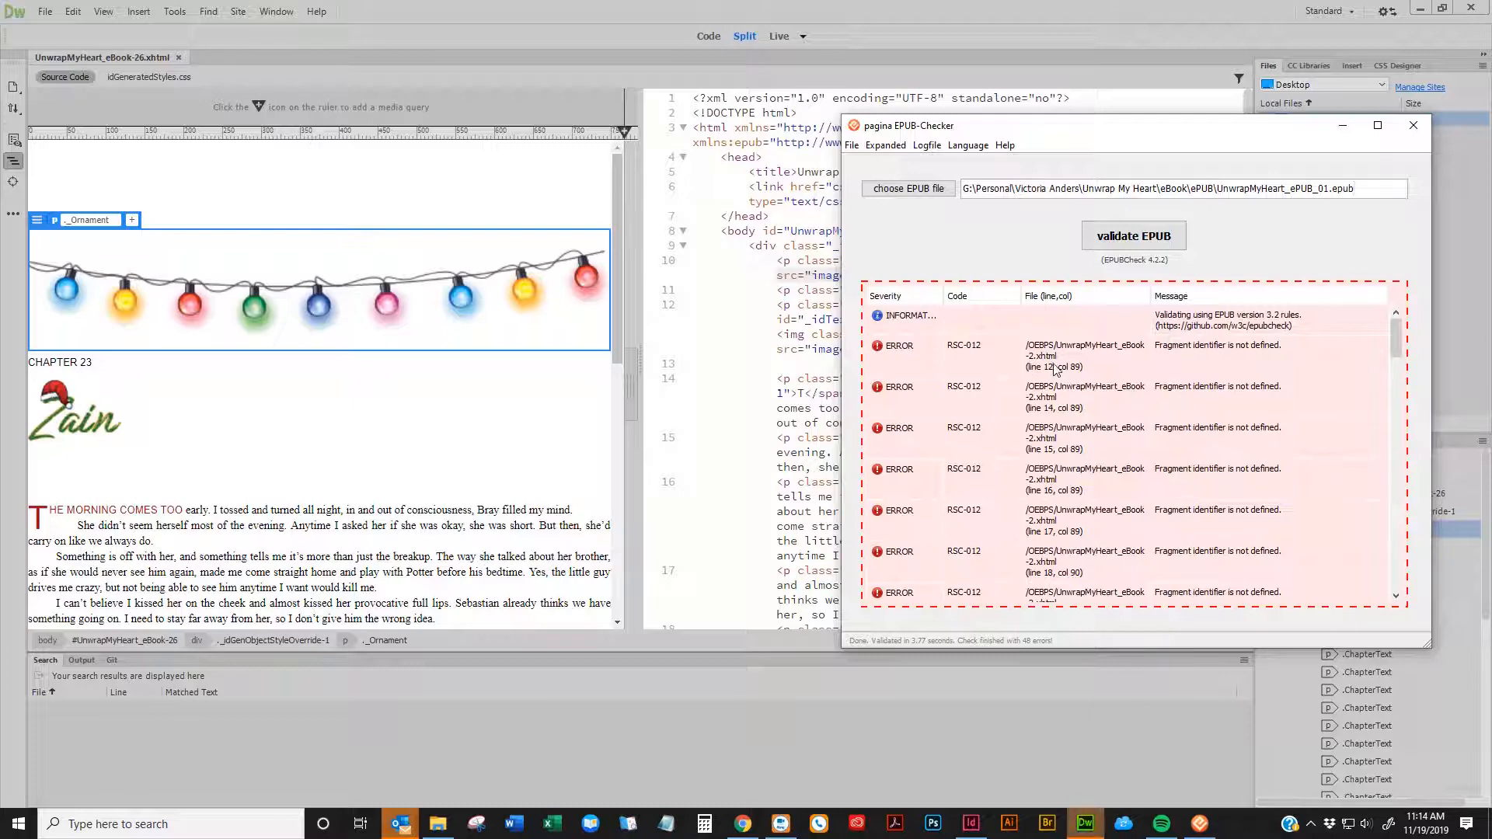
left_click(180, 53)
left_click(179, 58)
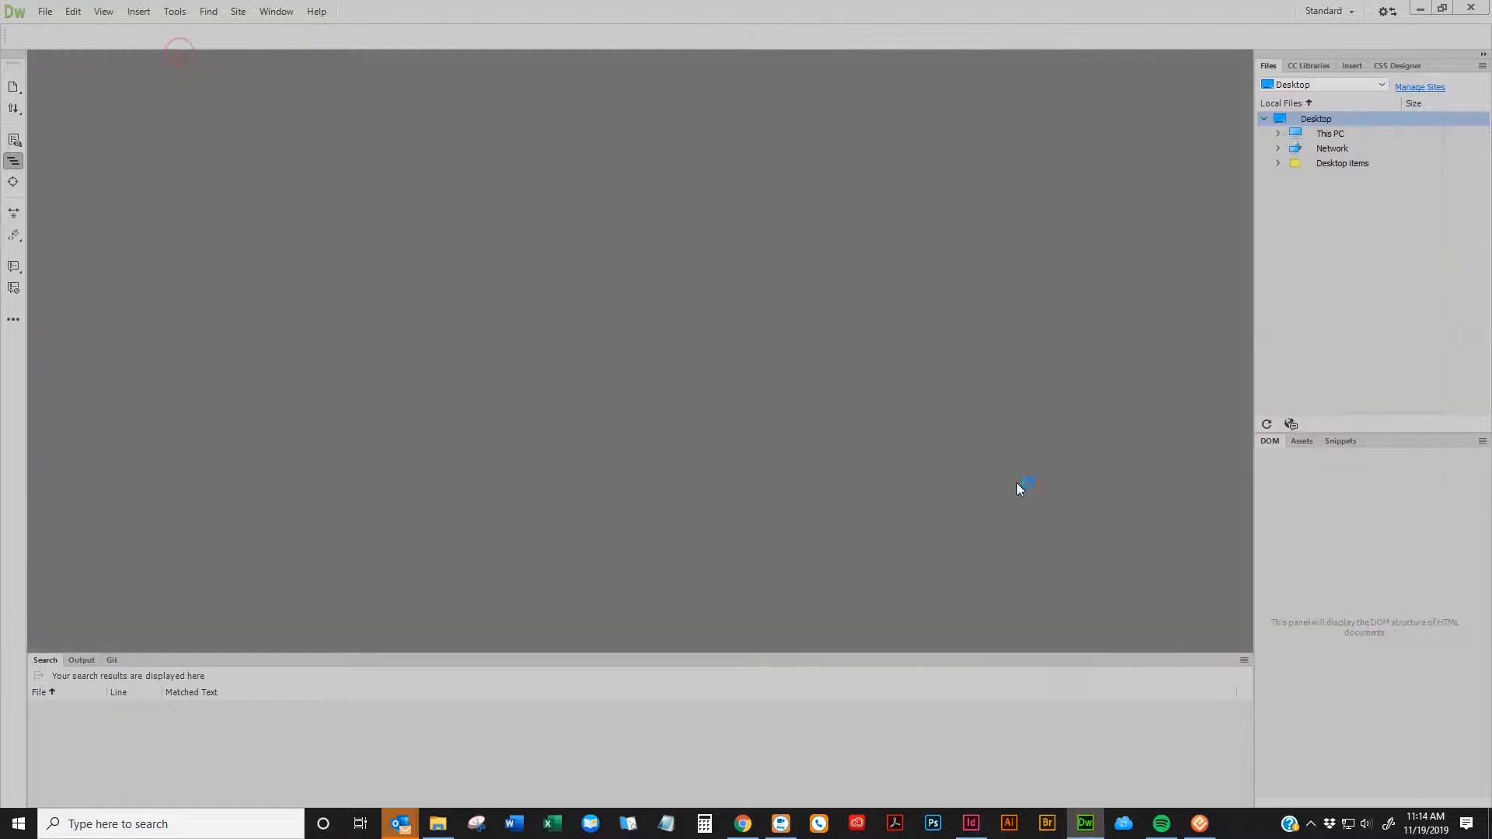
left_click(1199, 823)
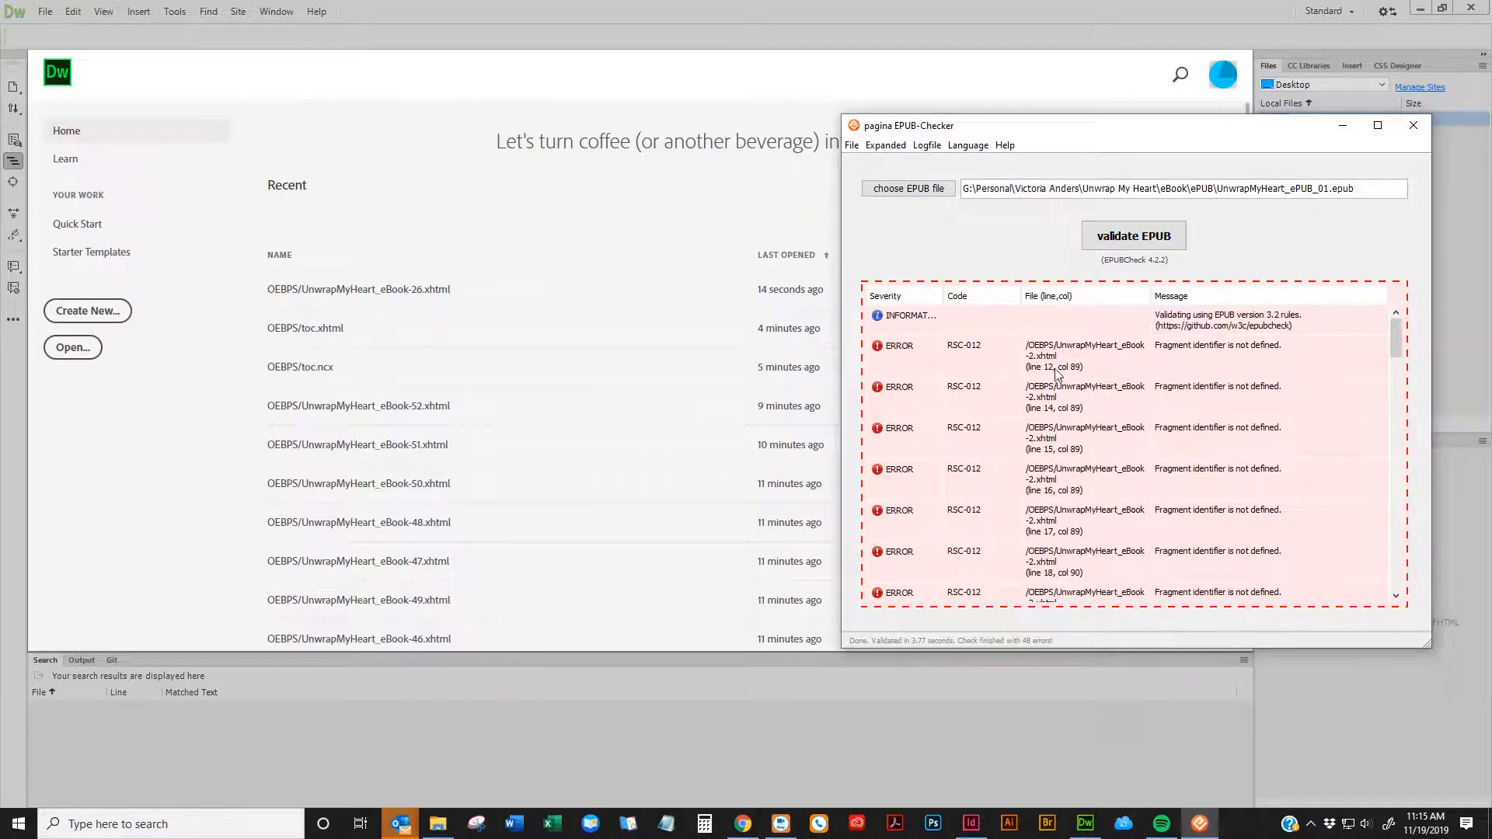
left_click(45, 17)
left_click(226, 118)
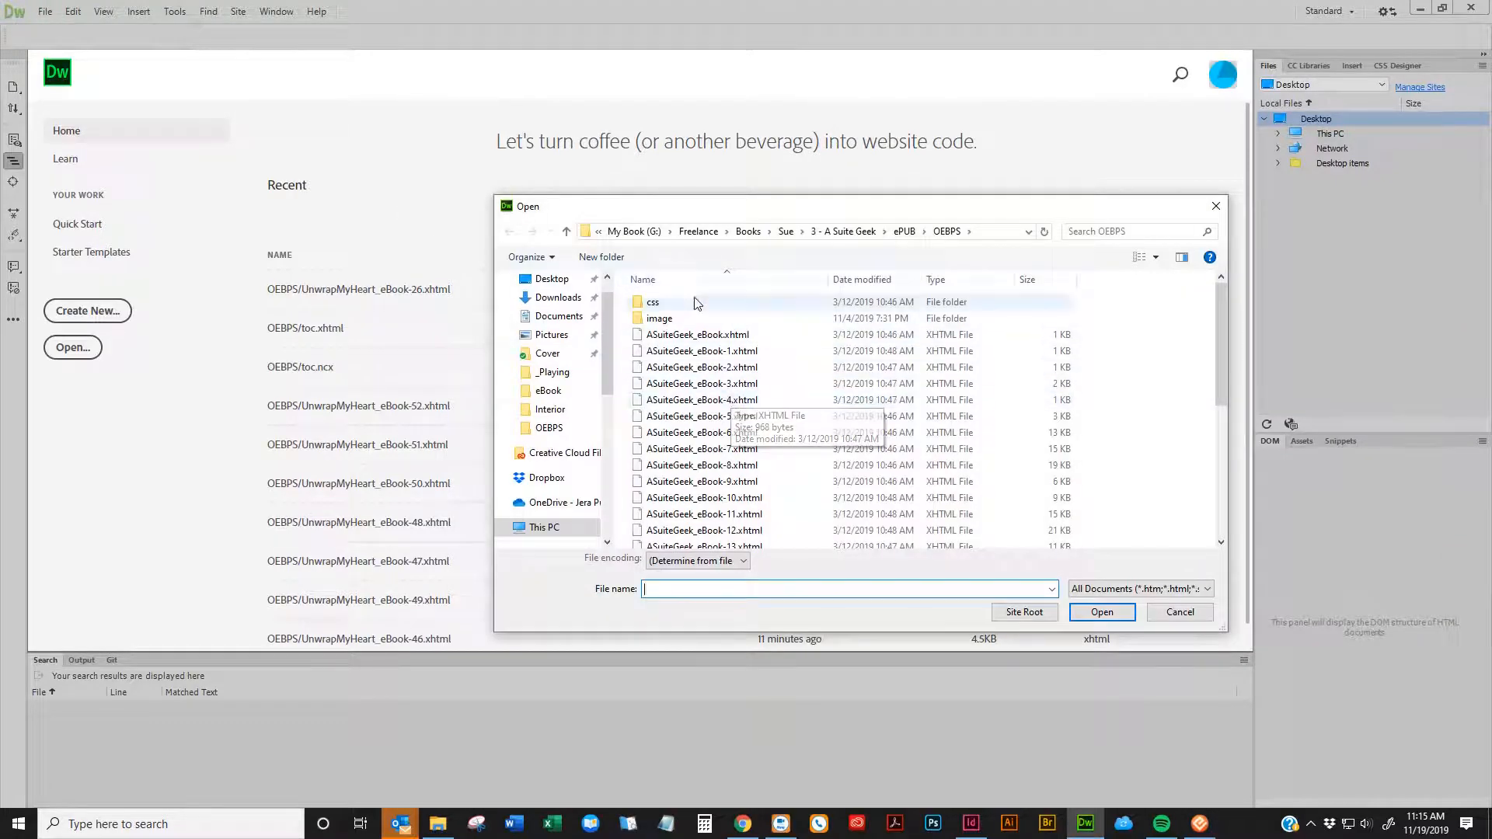
left_click(1177, 611)
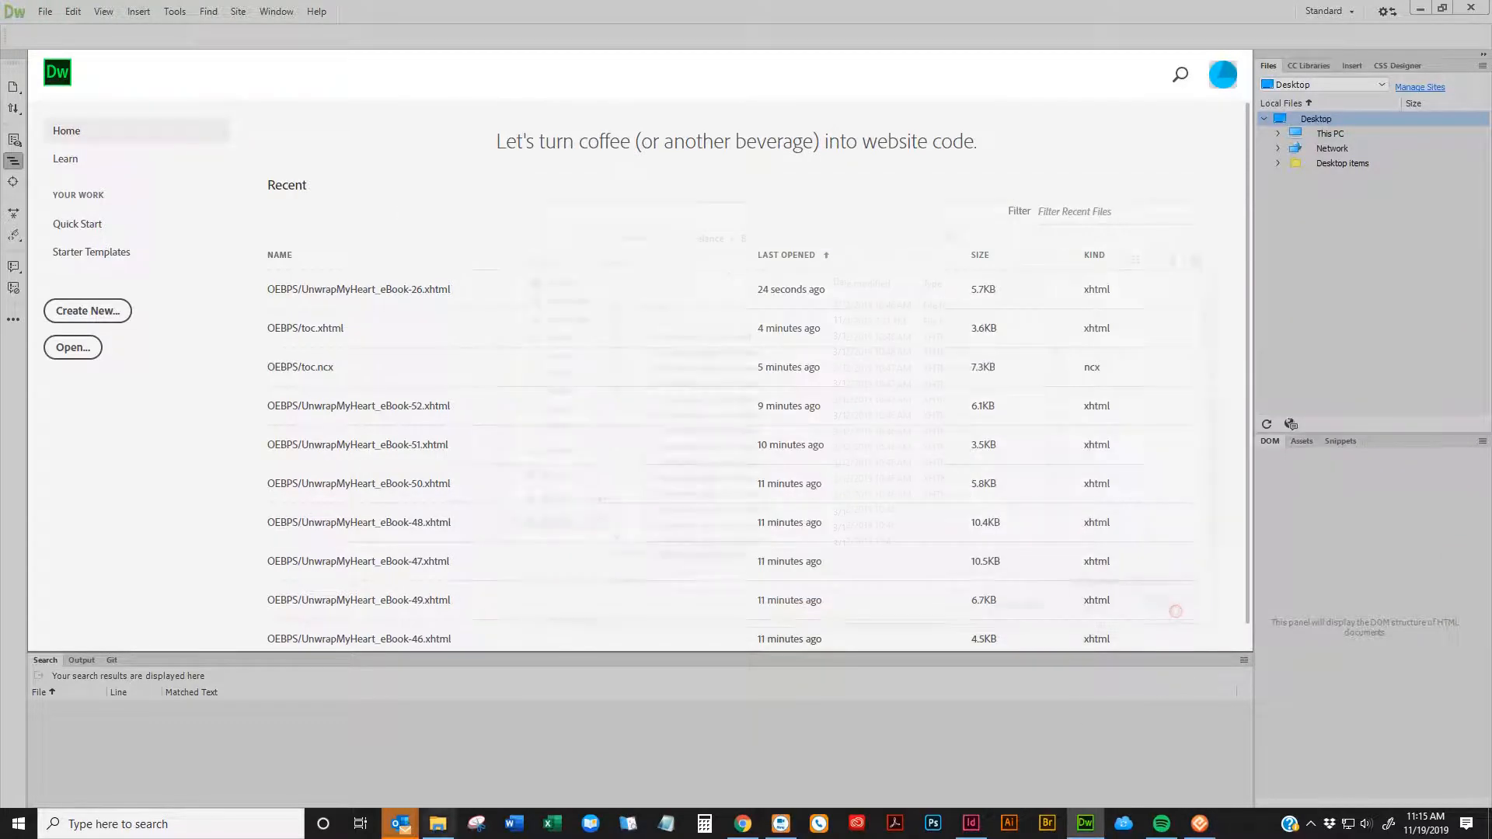
Open UnwrapMyHeart_eBook-2.xhtml from the ePUB's OEBPS folder in Dreamweaver and compare its code with the reported error lines
left_click(432, 824)
double_click(540, 208)
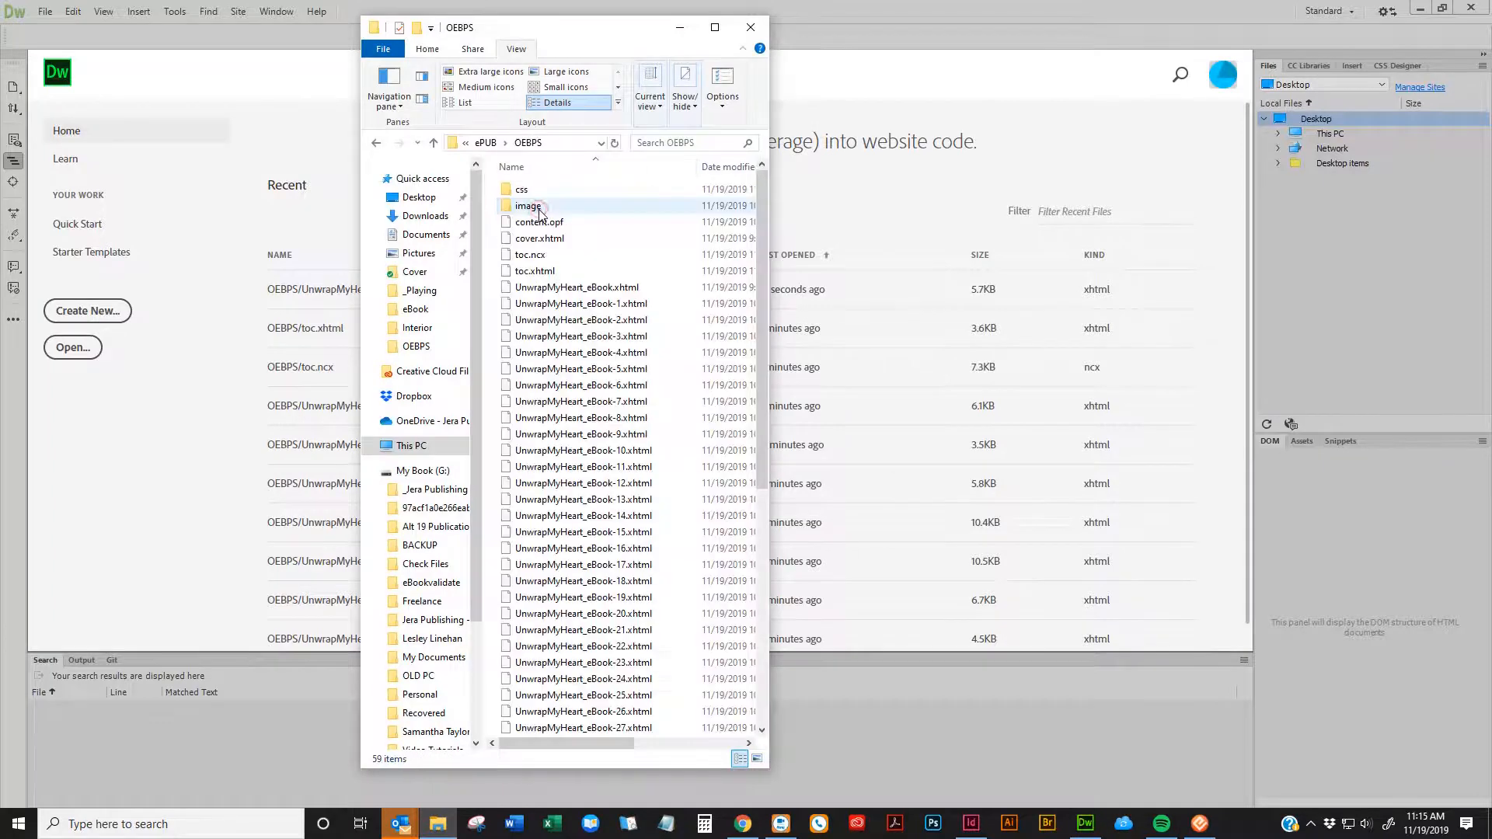
left_click_drag(571, 319, 966, 46)
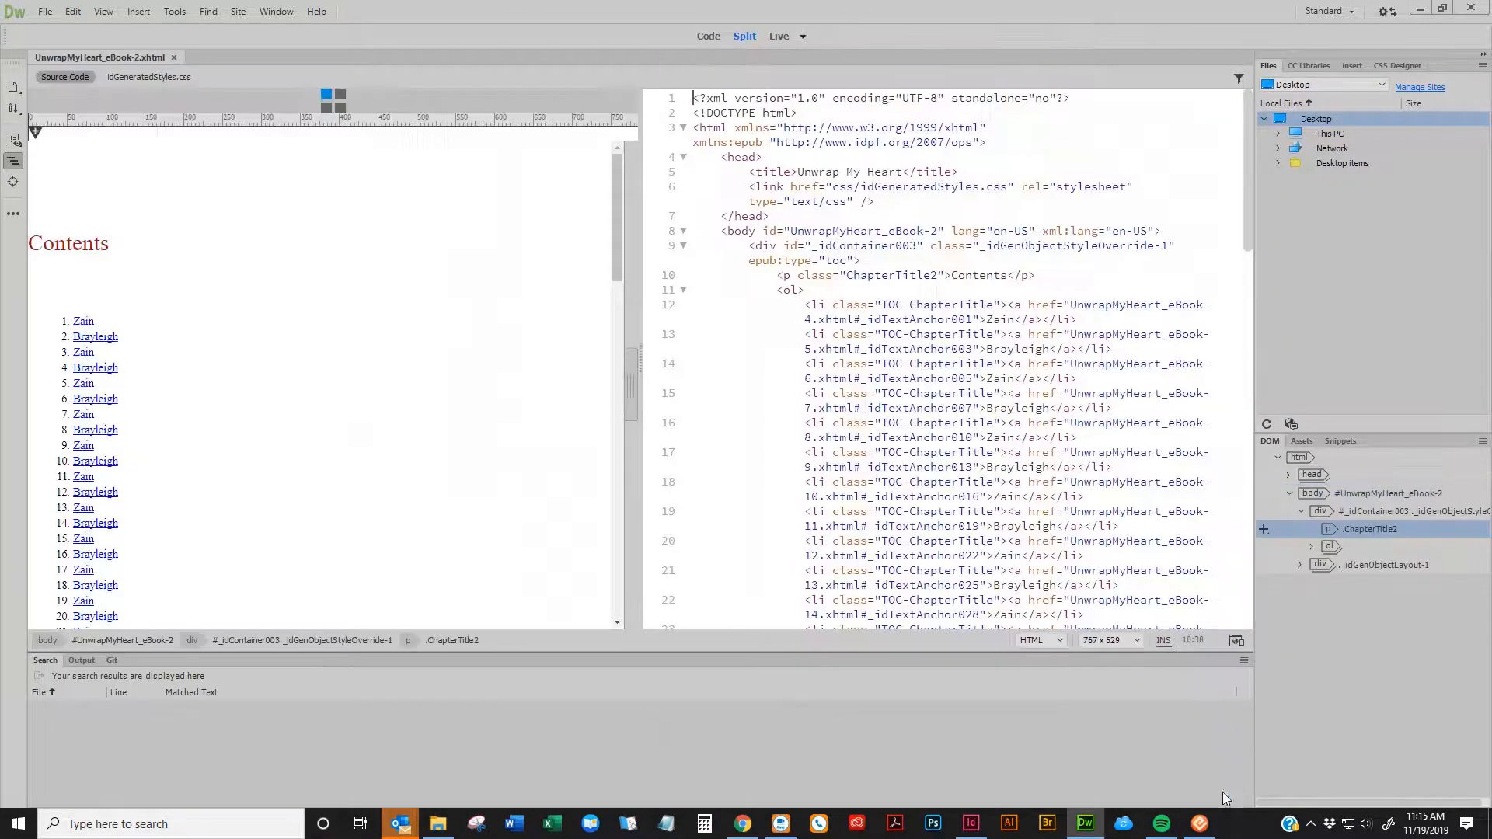
left_click(1197, 830)
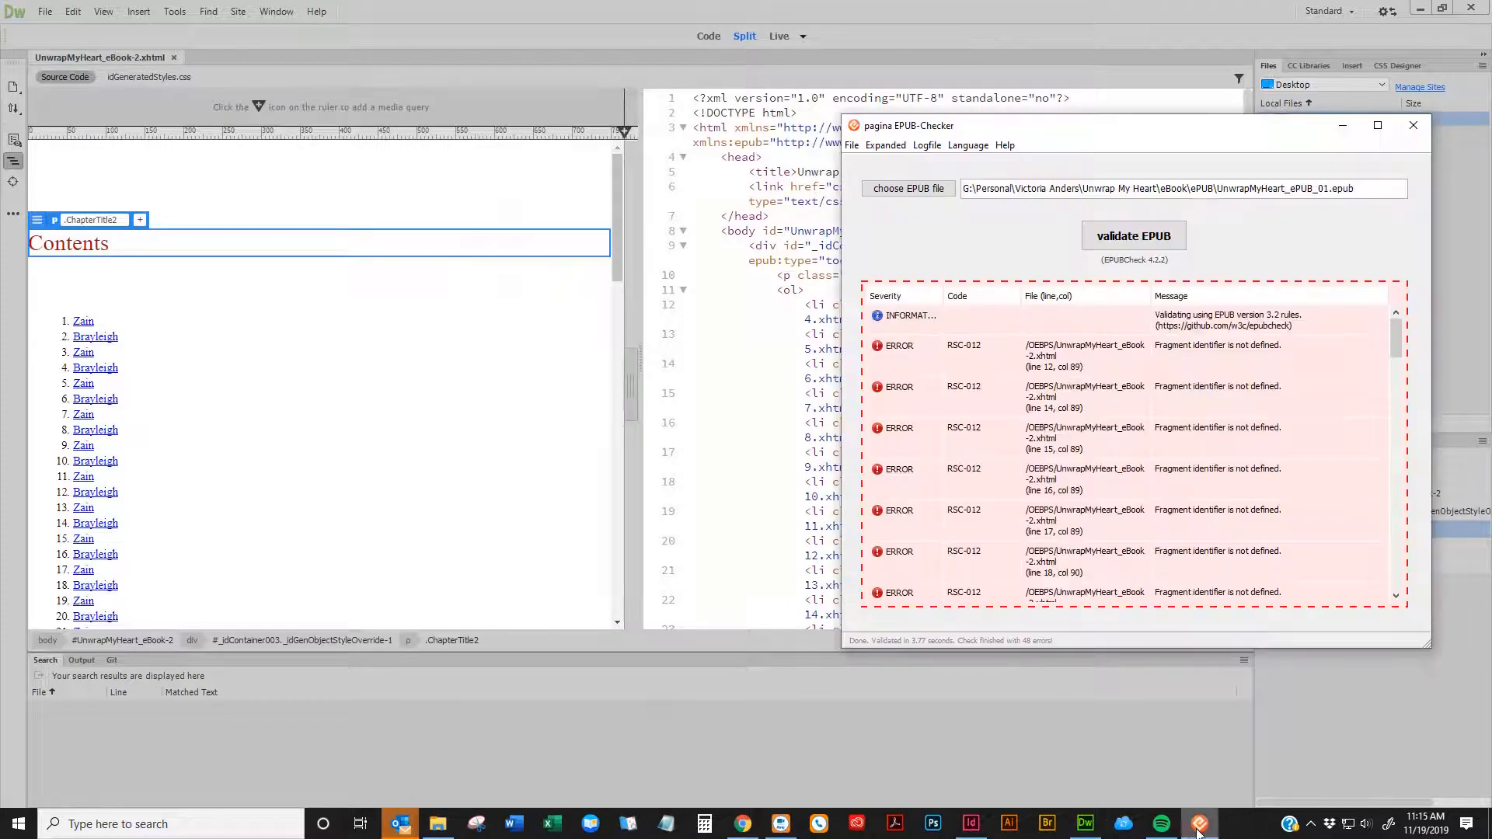
left_click(769, 443)
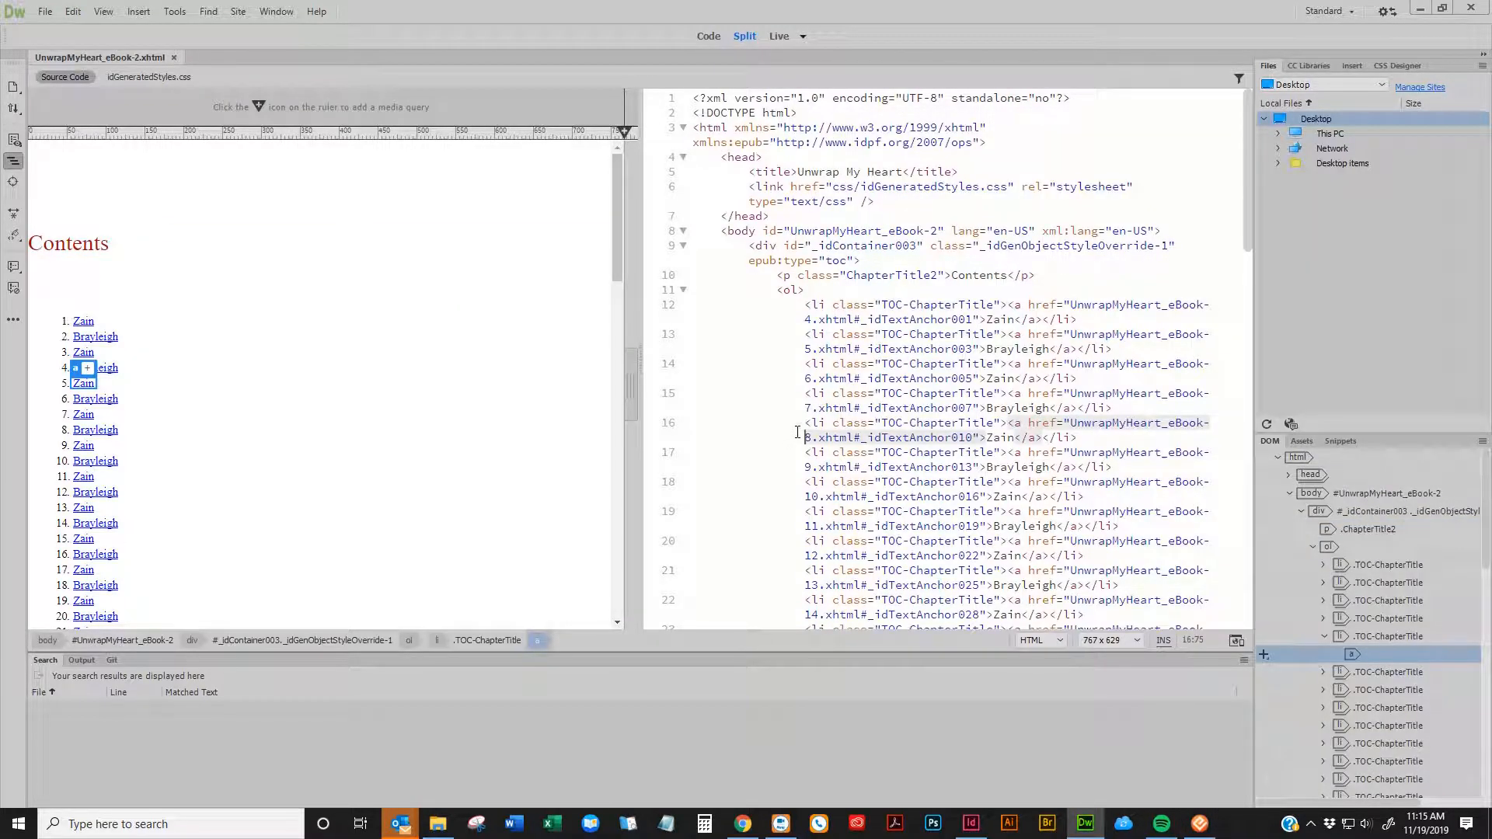
Examine the numbered Contents links alongside their code in UnwrapMyHeart_eBook-2.xhtml
left_click(432, 401)
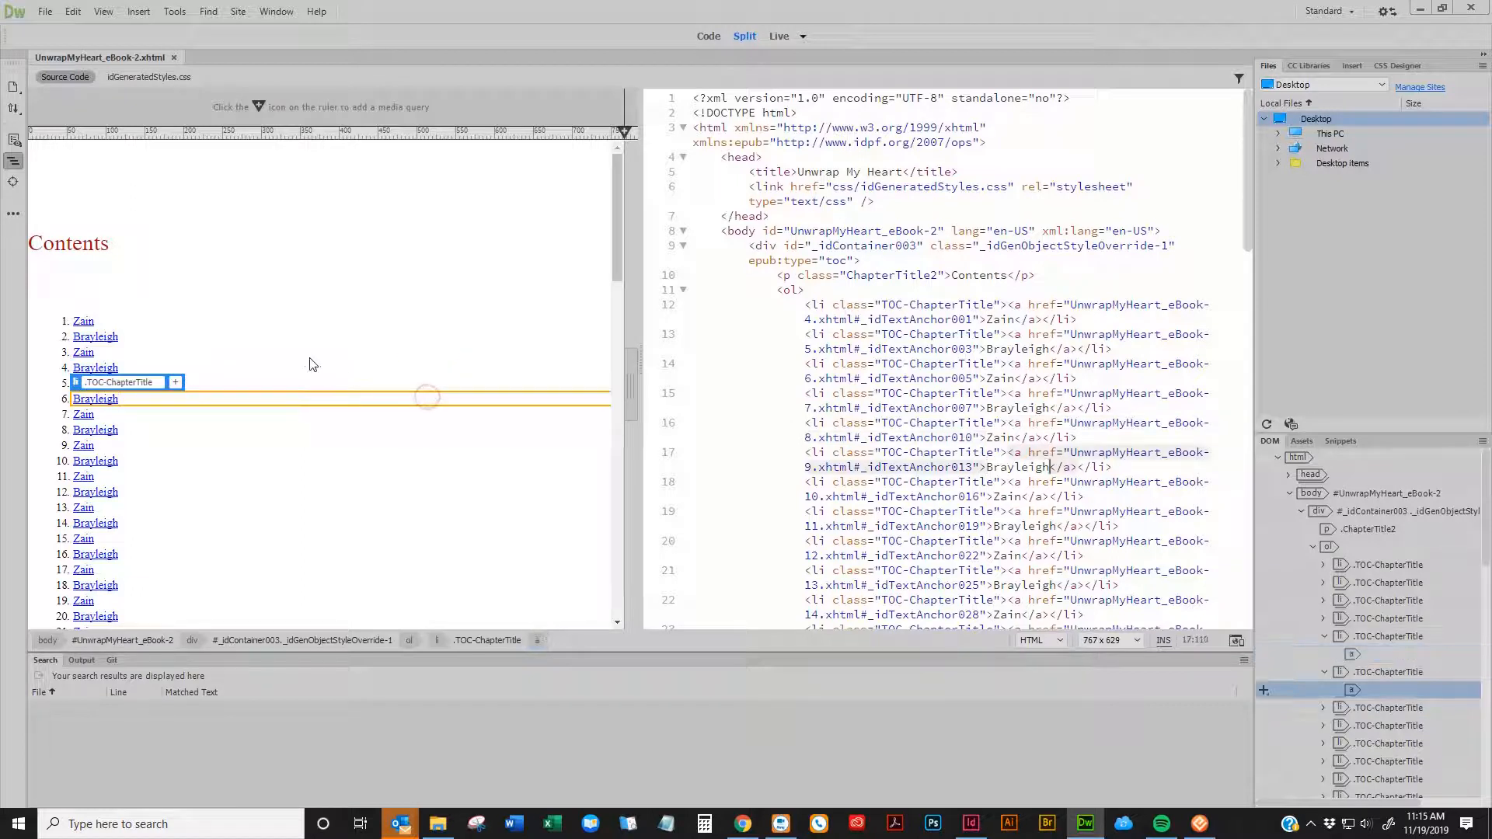
left_click(209, 338)
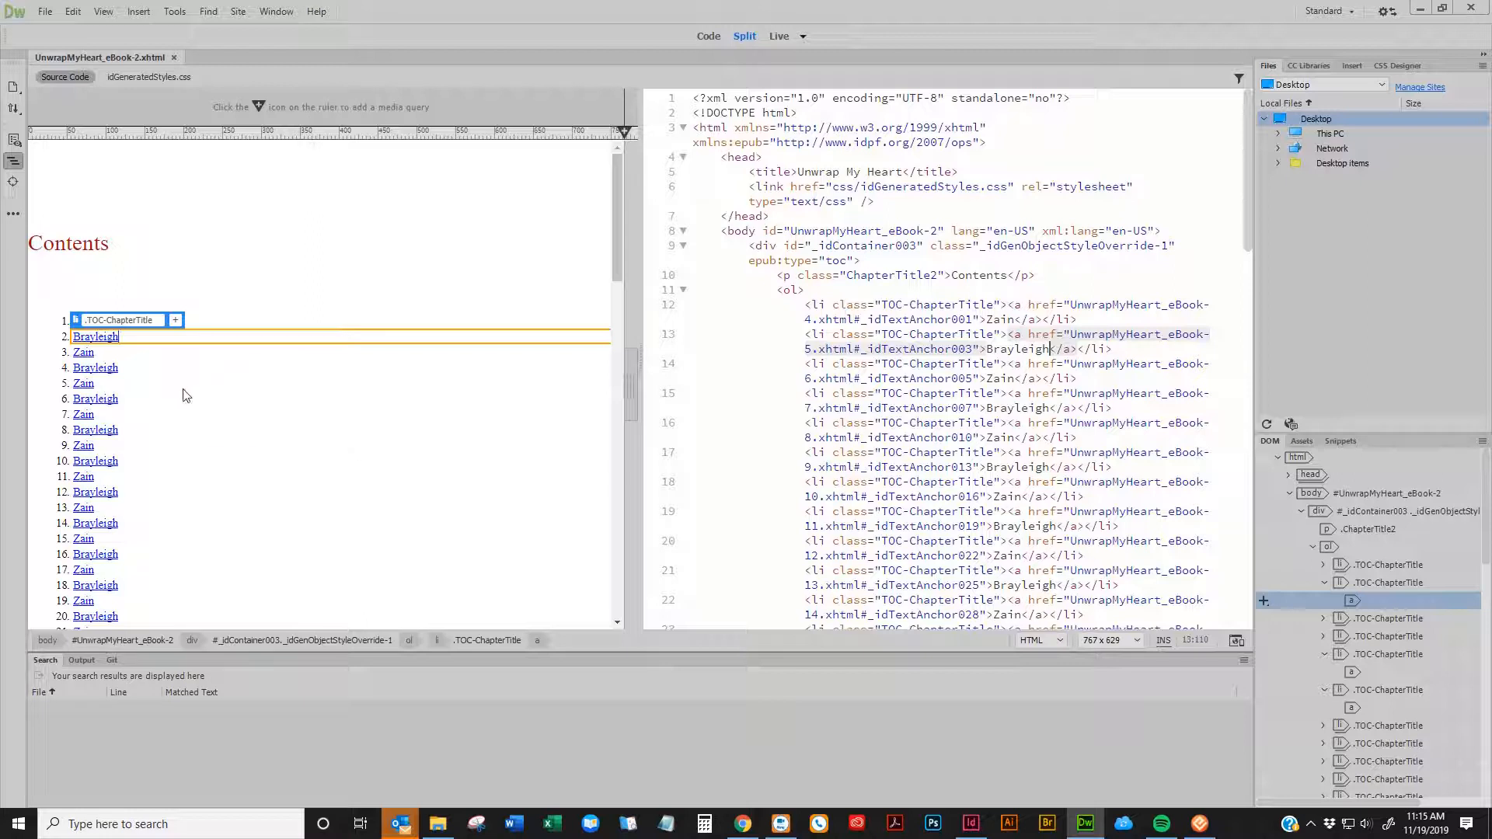
left_click(183, 388)
left_click(112, 304)
left_click(73, 320)
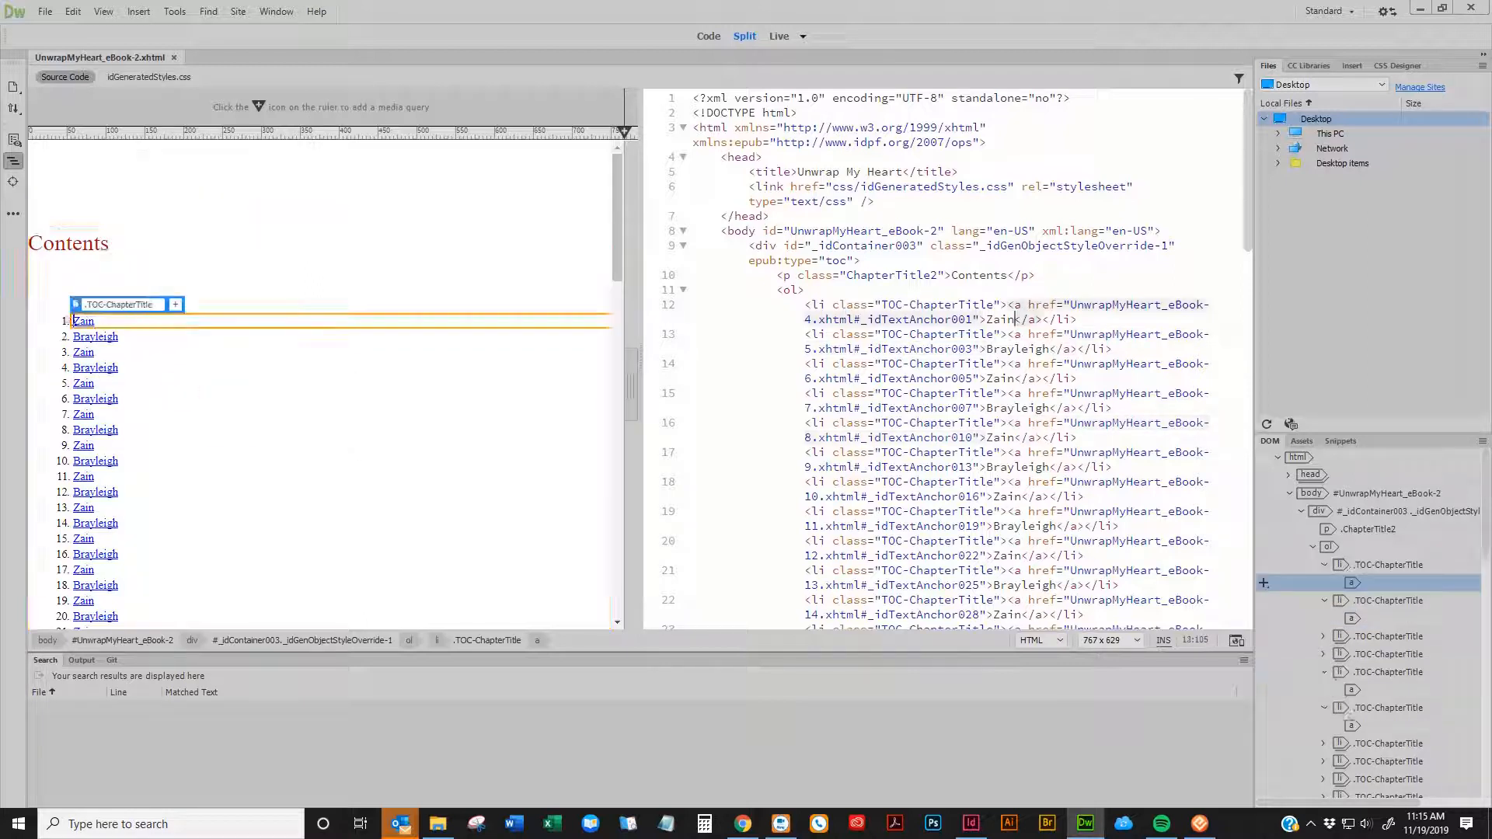
left_click_drag(73, 320, 617, 332)
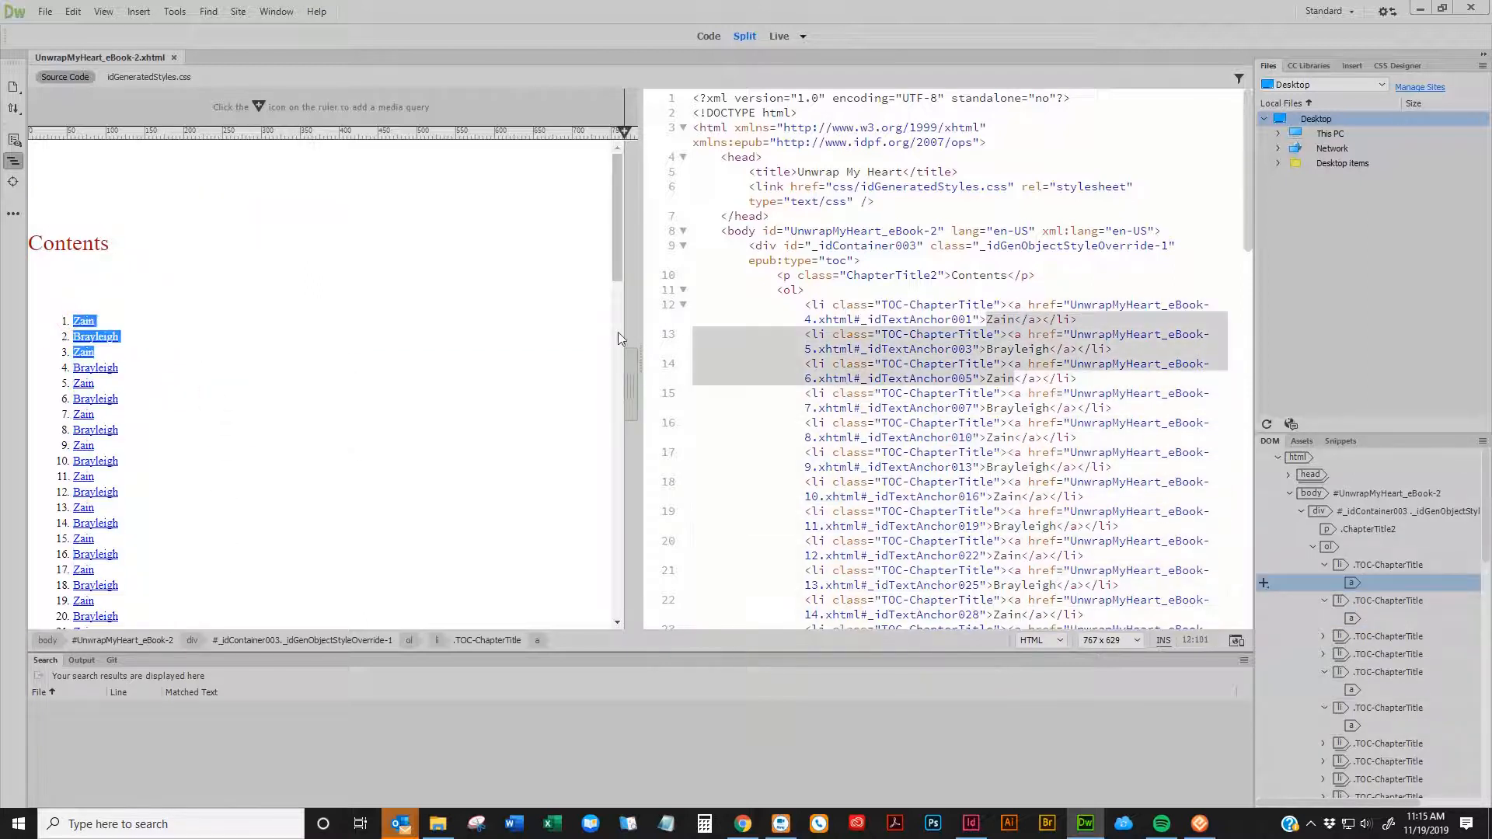
Copy .xhtml#_idTextAnchor001" from the first Contents link and use it as both the find and replacement text in Find and Replace
left_click(947, 330)
left_click_drag(980, 319, 861, 319)
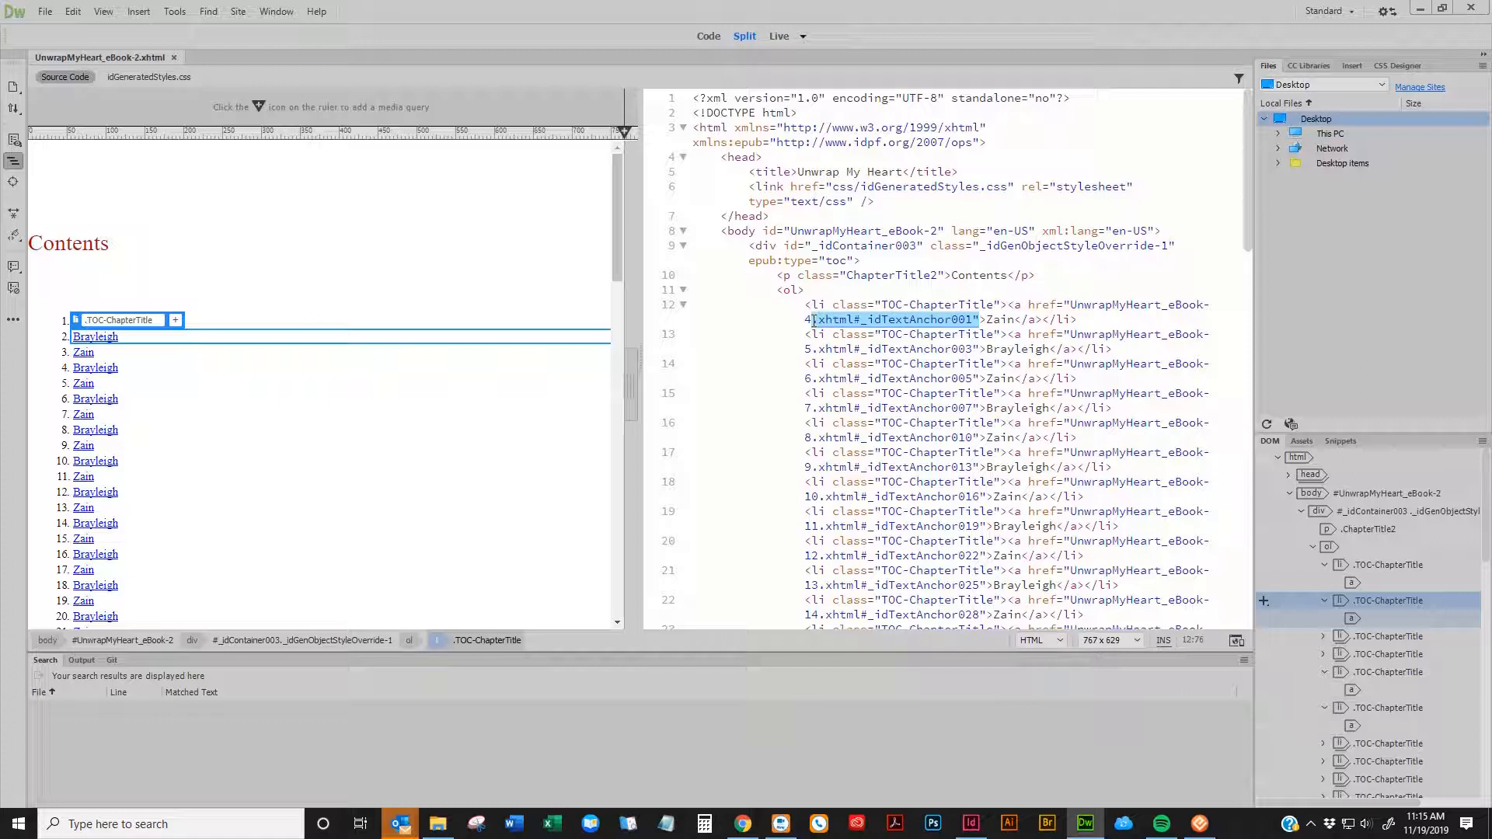
left_click_drag(813, 321, 810, 320)
key("ctrl+c")
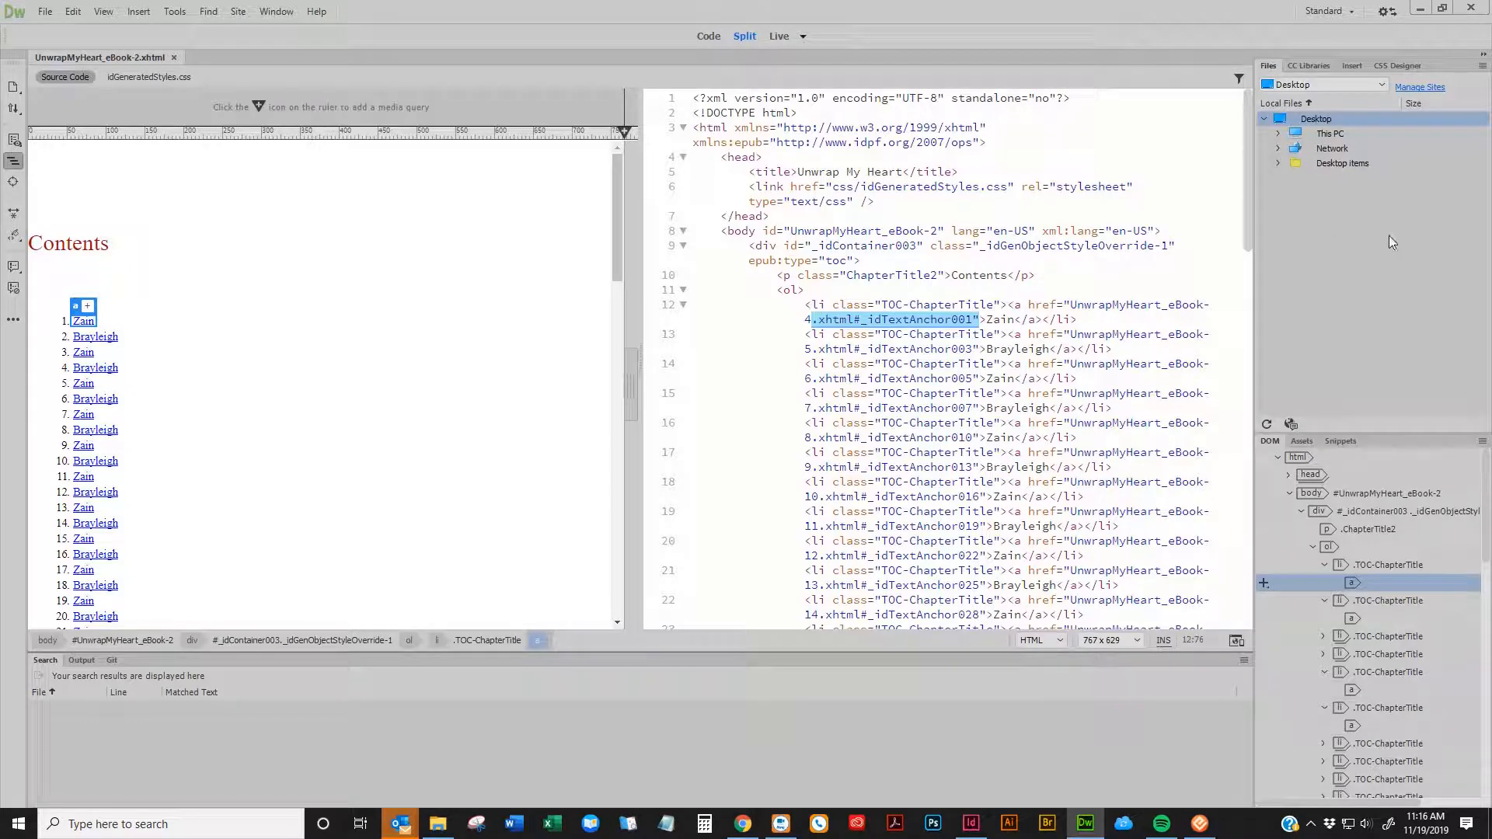
key("ctrl+shift+f")
left_click(656, 520)
key("ctrl+v")
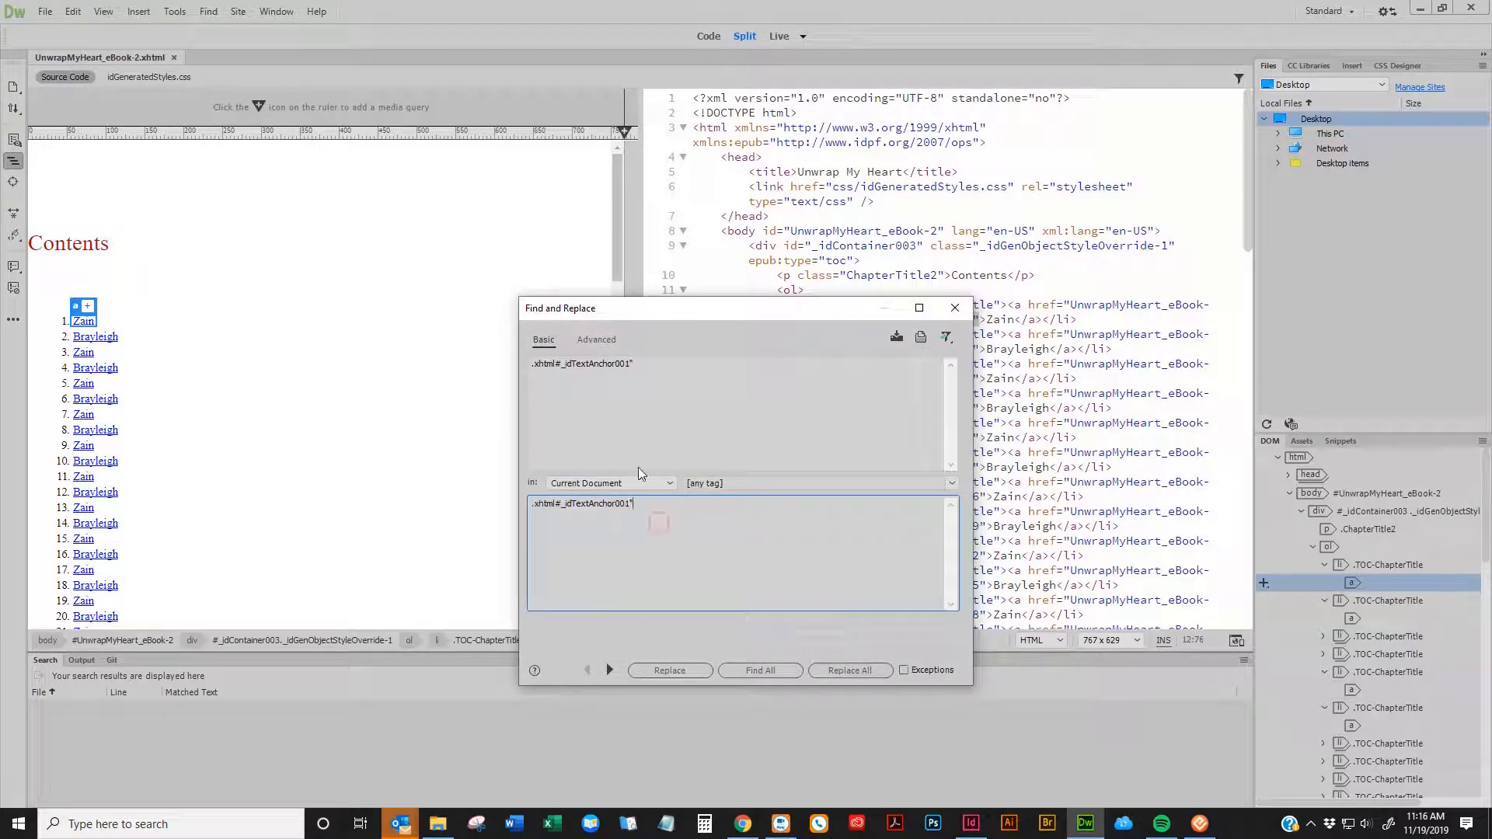
Replace the anchor number 001 in the find text with the wildcard (.*?), keeping the closing quotation mark
left_click(621, 363)
key("Right")
key("Right")
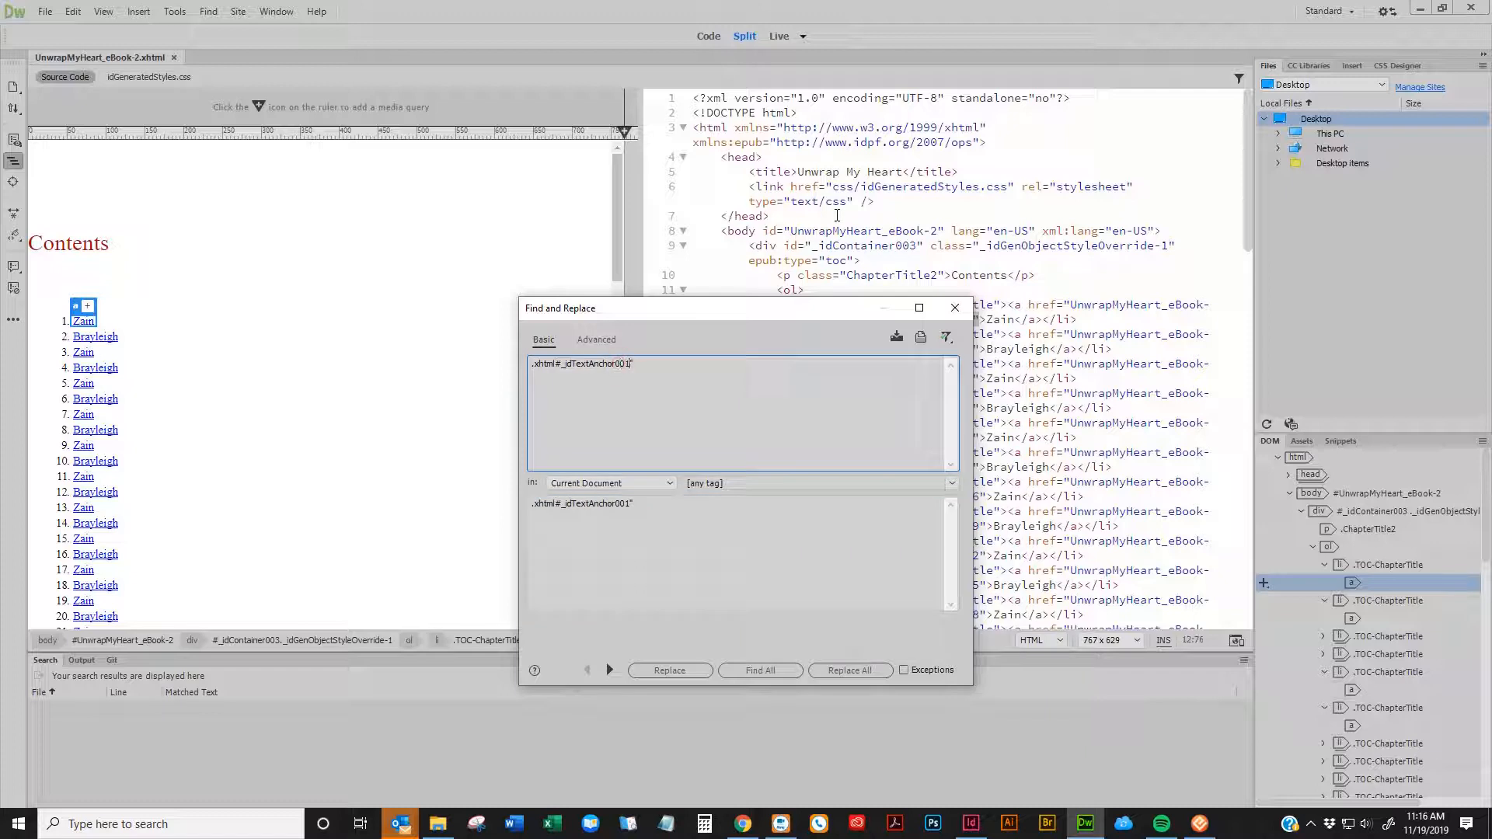
key("shift+Left")
key("shift+Left")
Shorten the replacement text to .xhtml" and replace all matches in the current document
left_click(627, 503)
left_click_drag(632, 503, 568, 501)
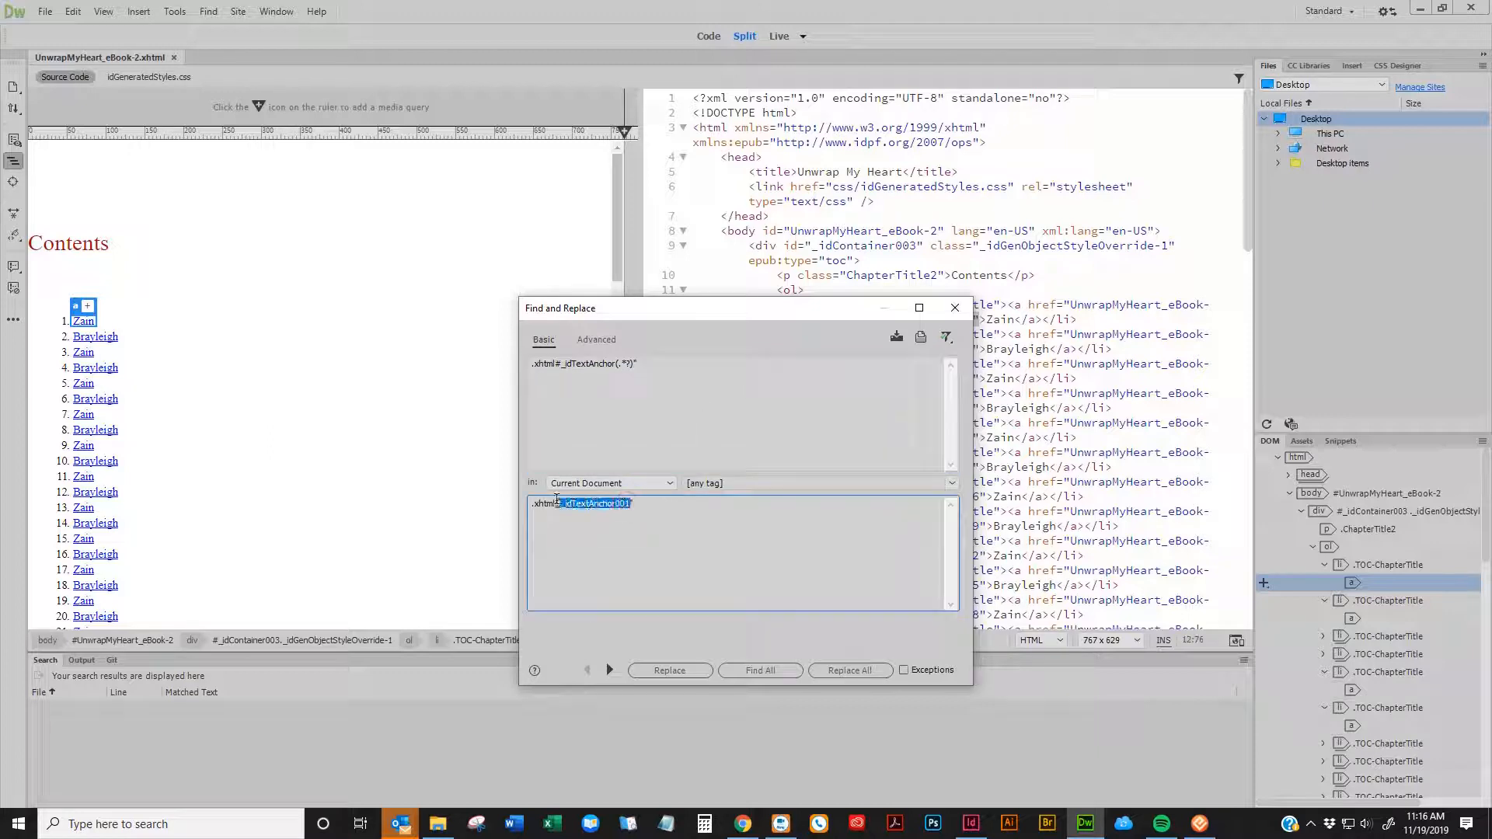
key("BackSpace")
left_click(574, 363)
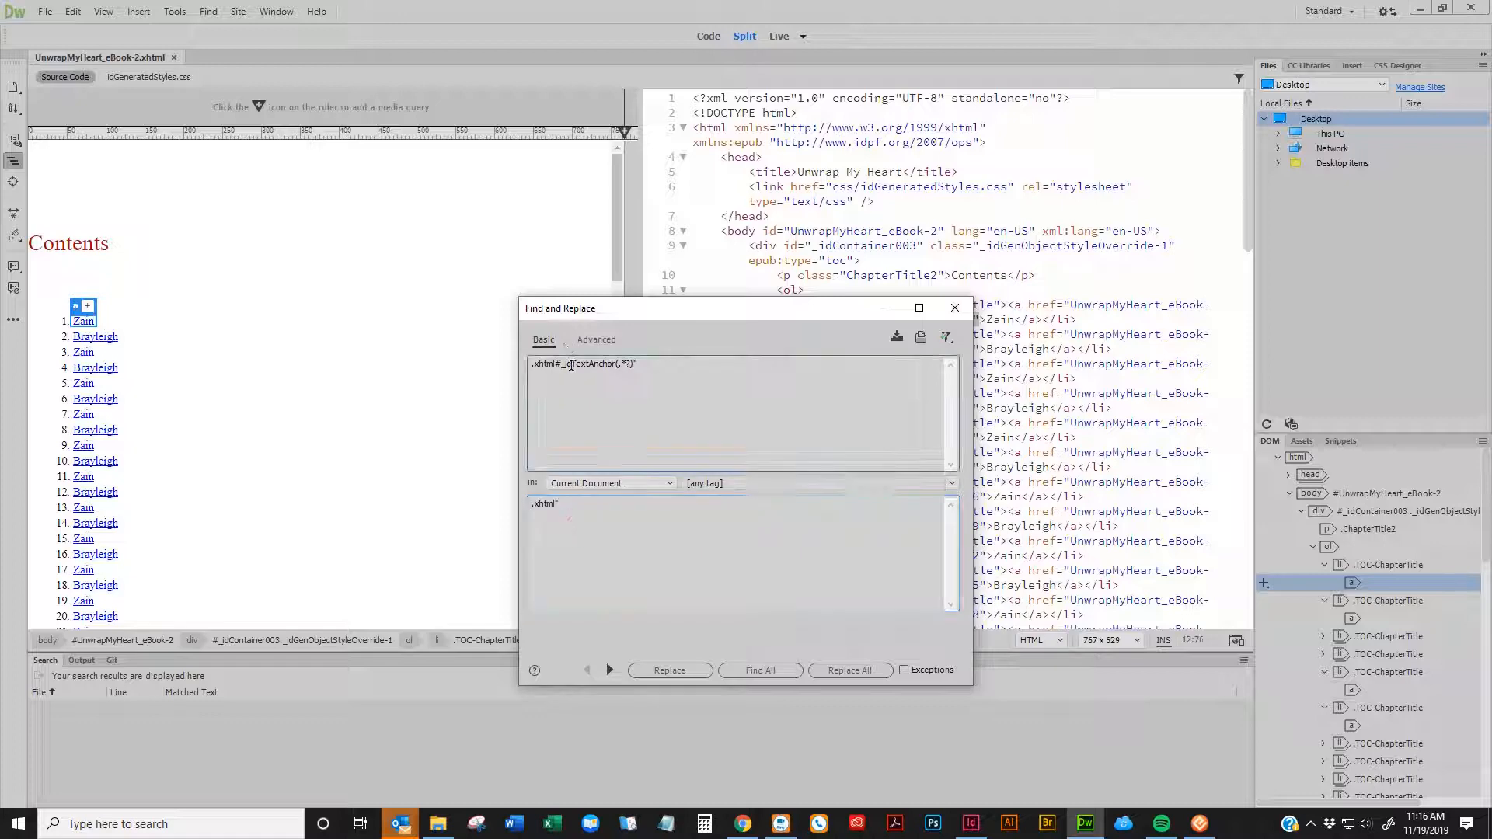
left_click(570, 506)
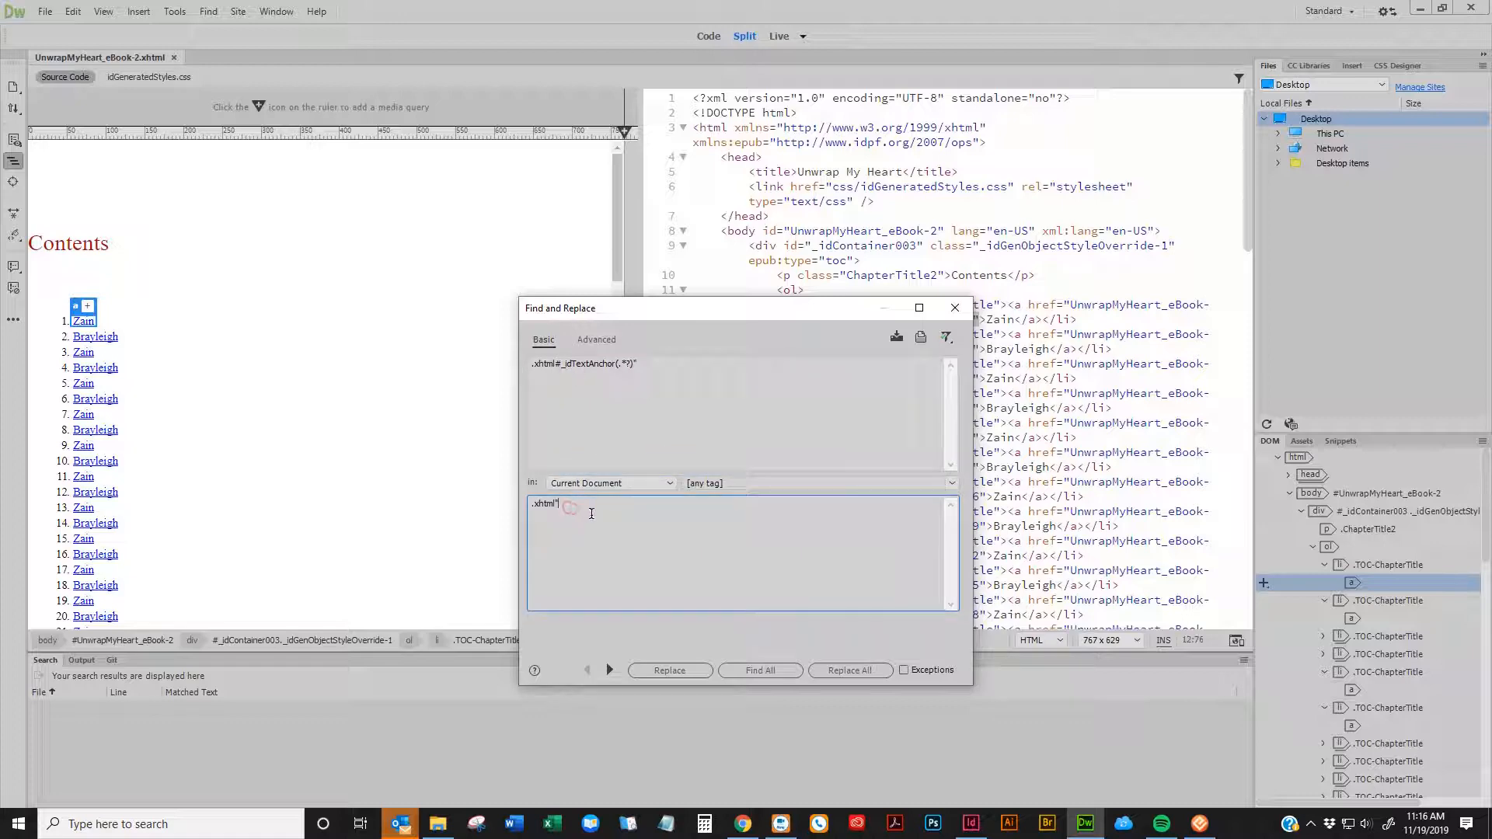
left_click(839, 669)
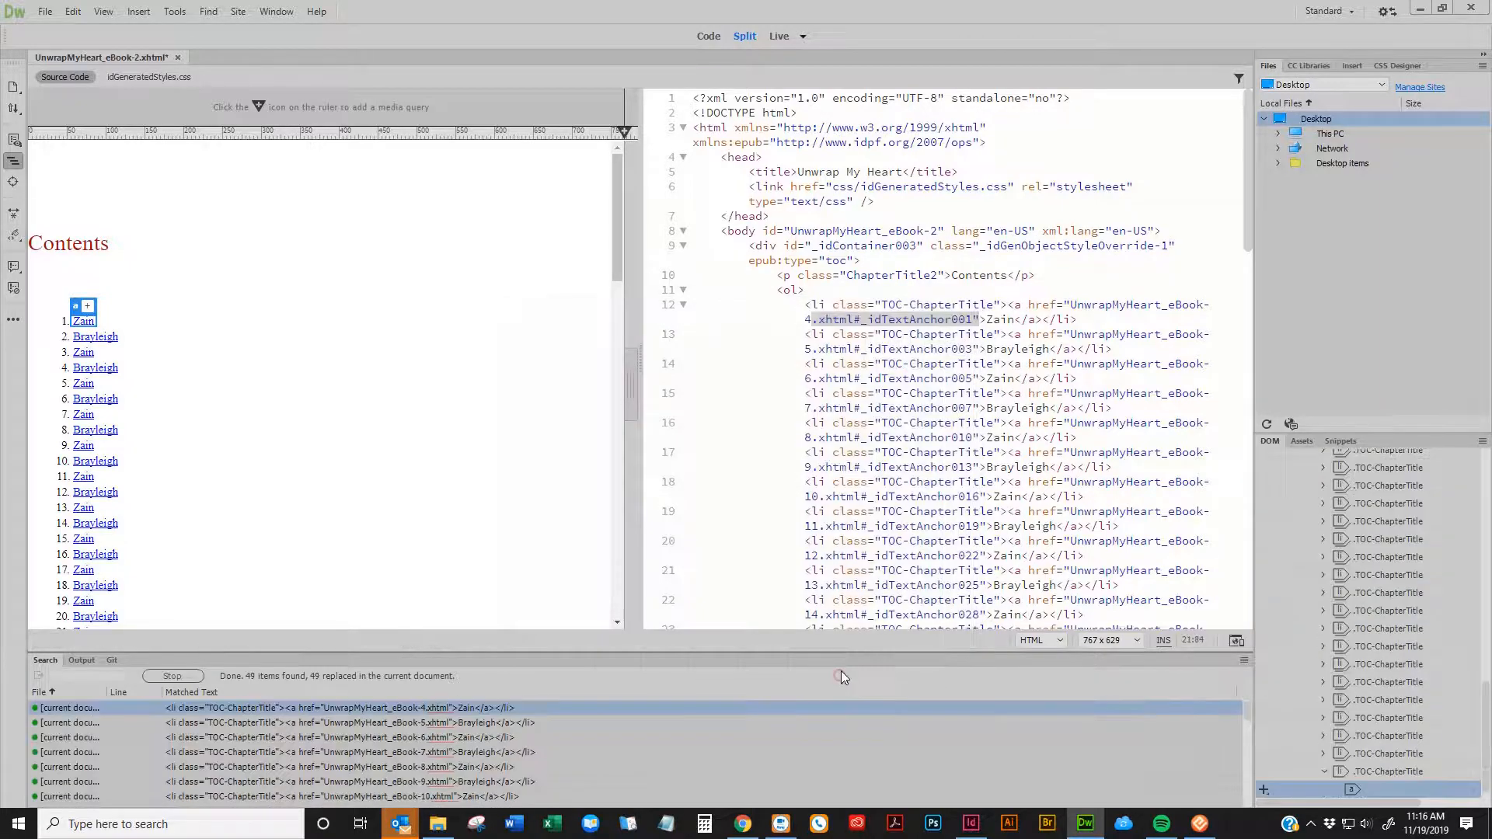
Delete the empty _idGenObjectLayout-1 div block after the Contents list and save UnwrapMyHeart_eBook-2.xhtml
left_click(593, 575)
scroll(801, 456, "down", 2)
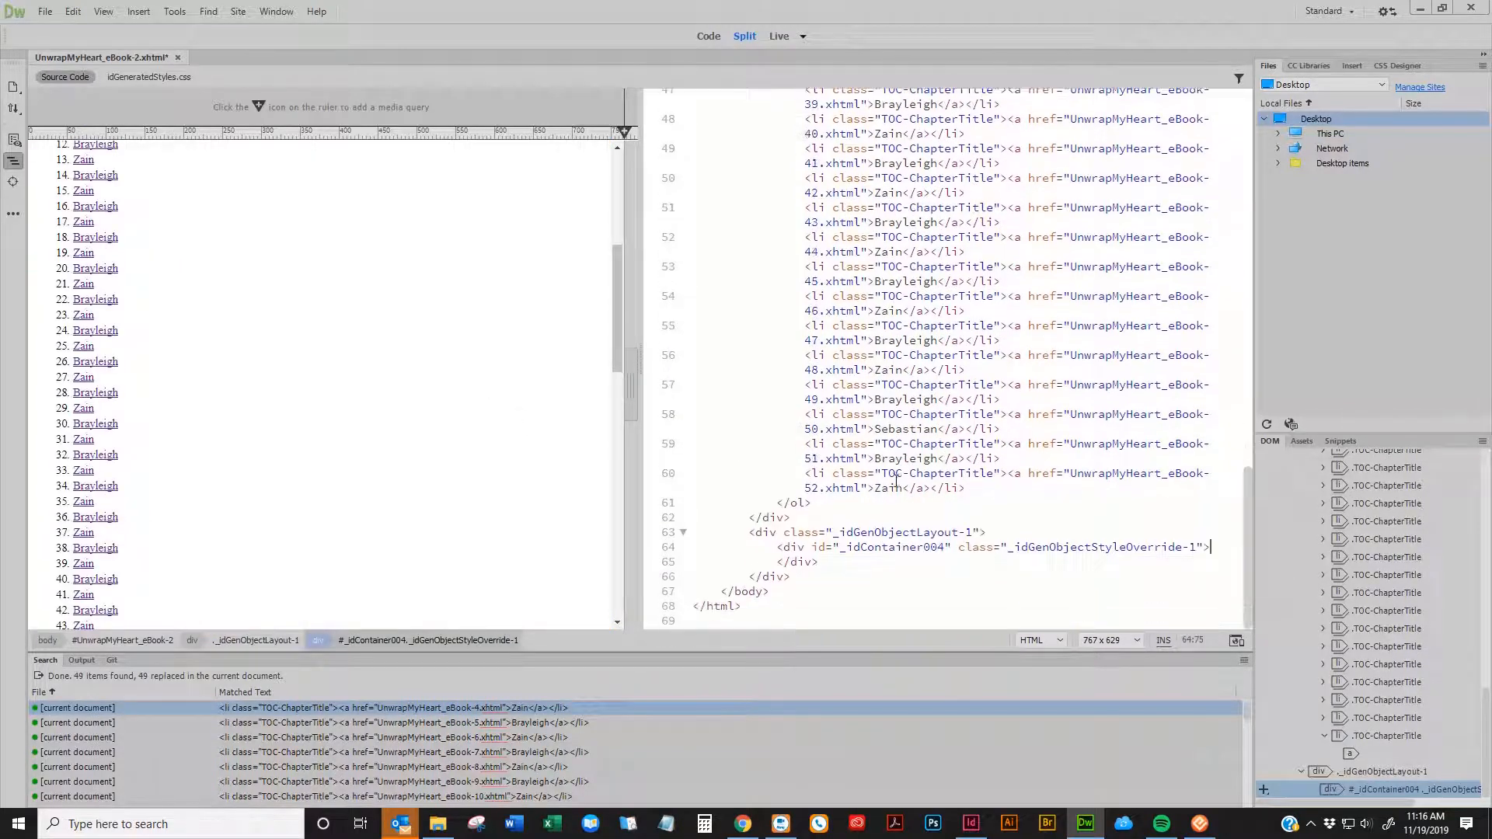
left_click_drag(820, 563, 690, 549)
left_click_drag(812, 583, 618, 533)
key("Delete")
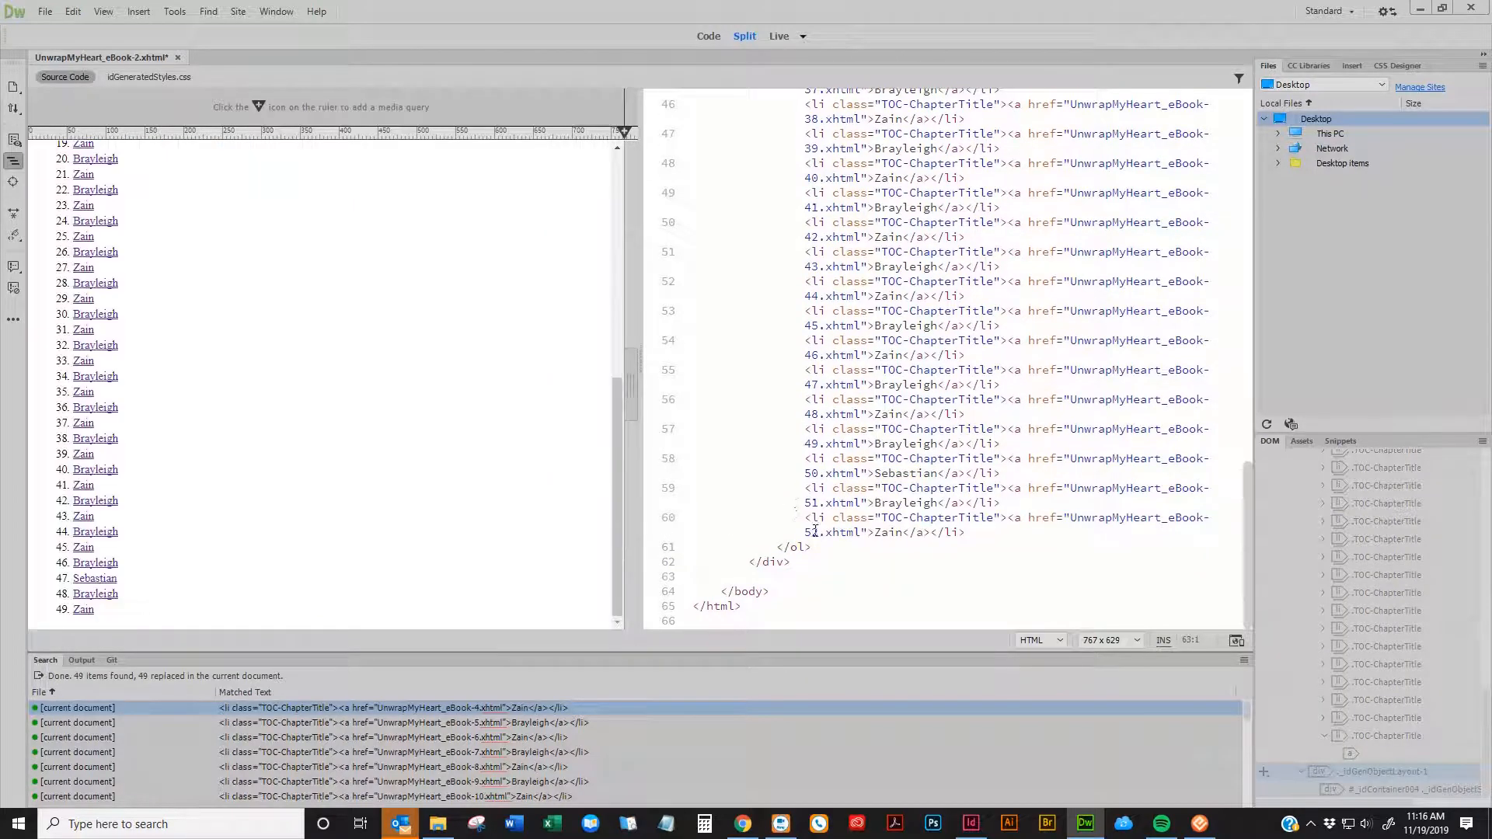
left_click(320, 460)
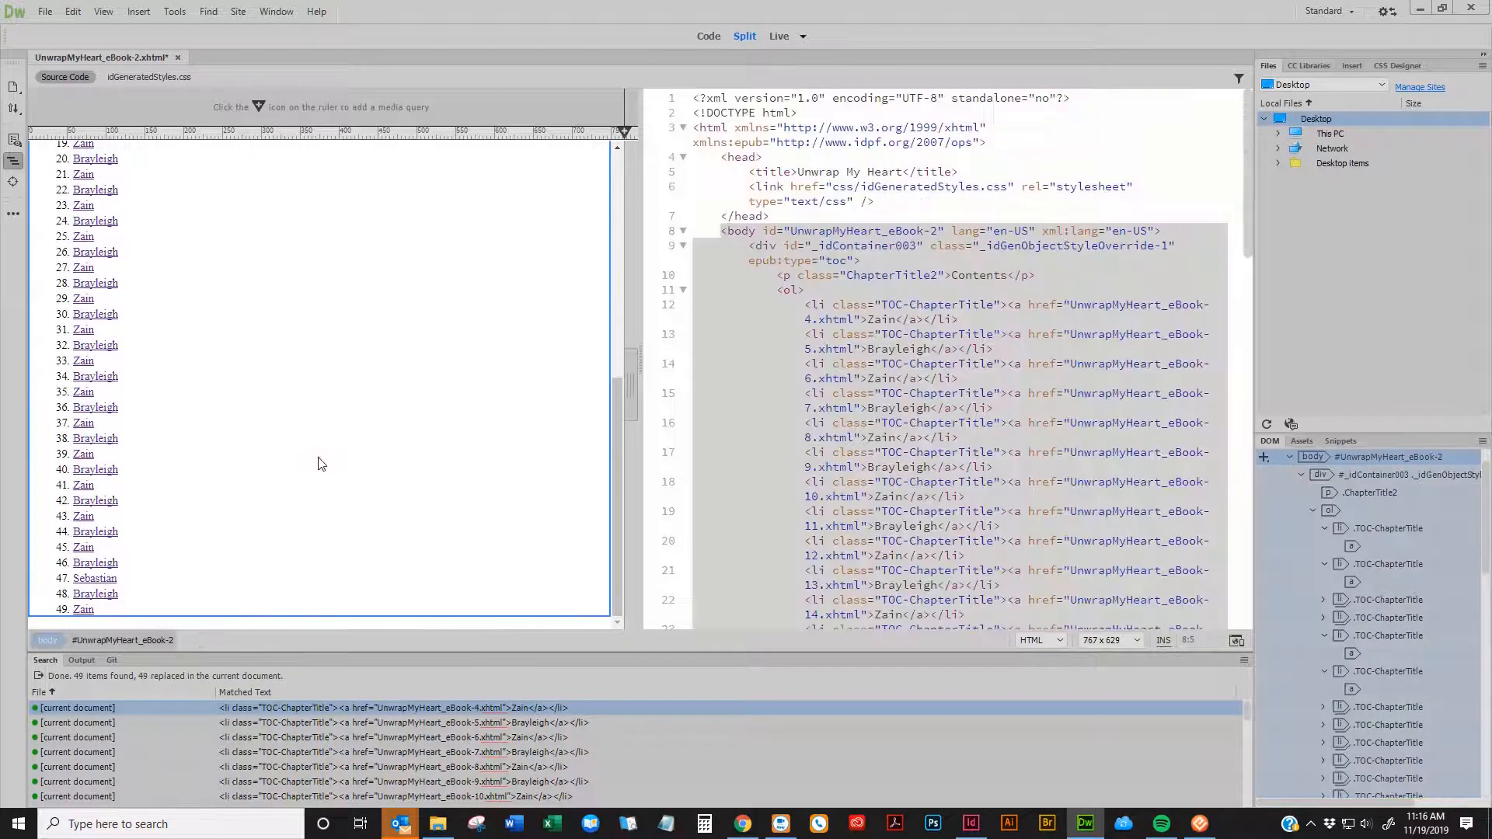
key("ctrl+s")
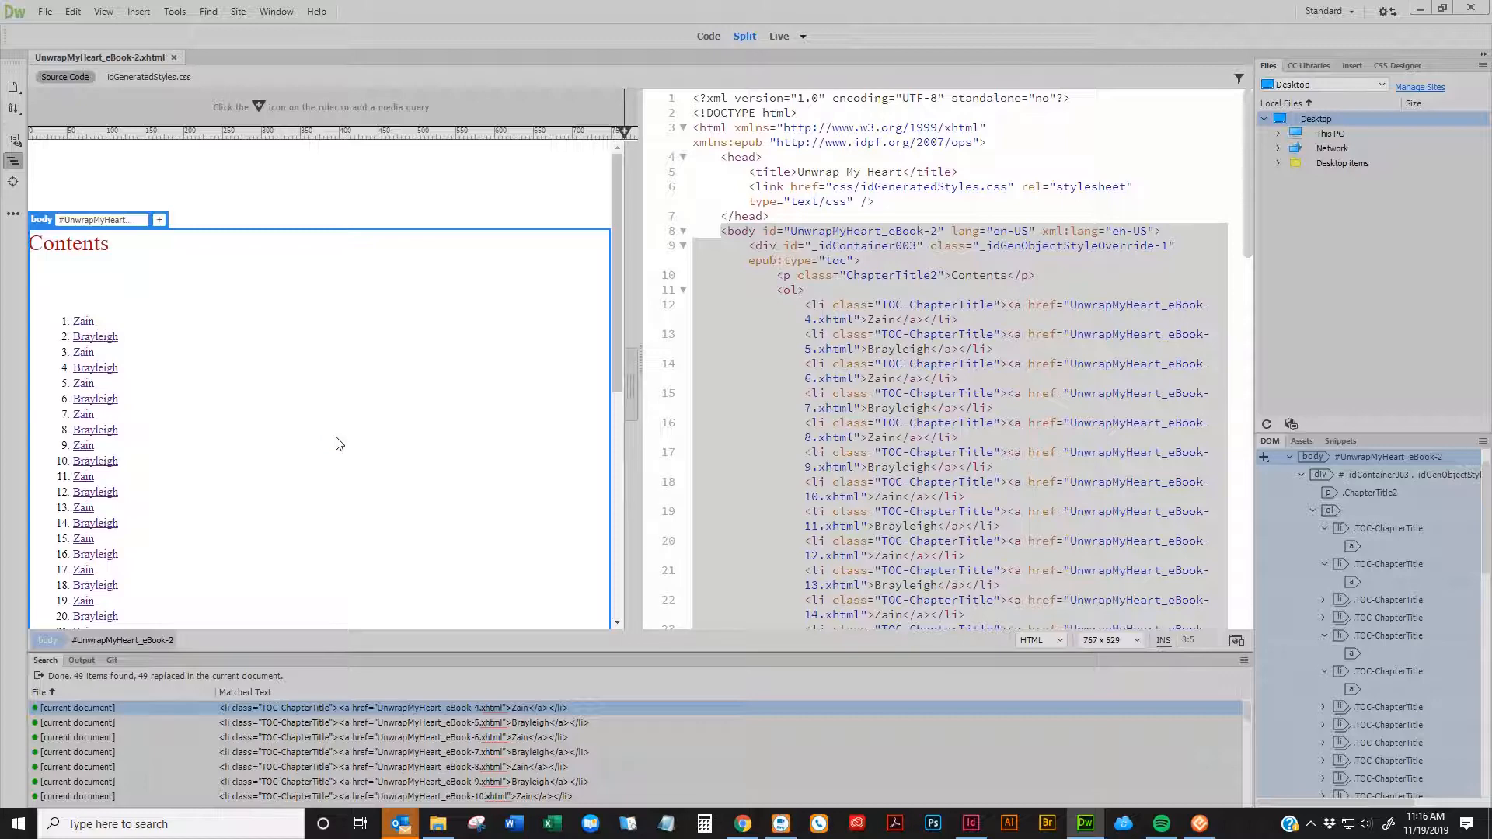
Close the Contents page document, review the fragment identifier errors listed in pagina EPUB-Checker, and close the checker
key("ctrl+w")
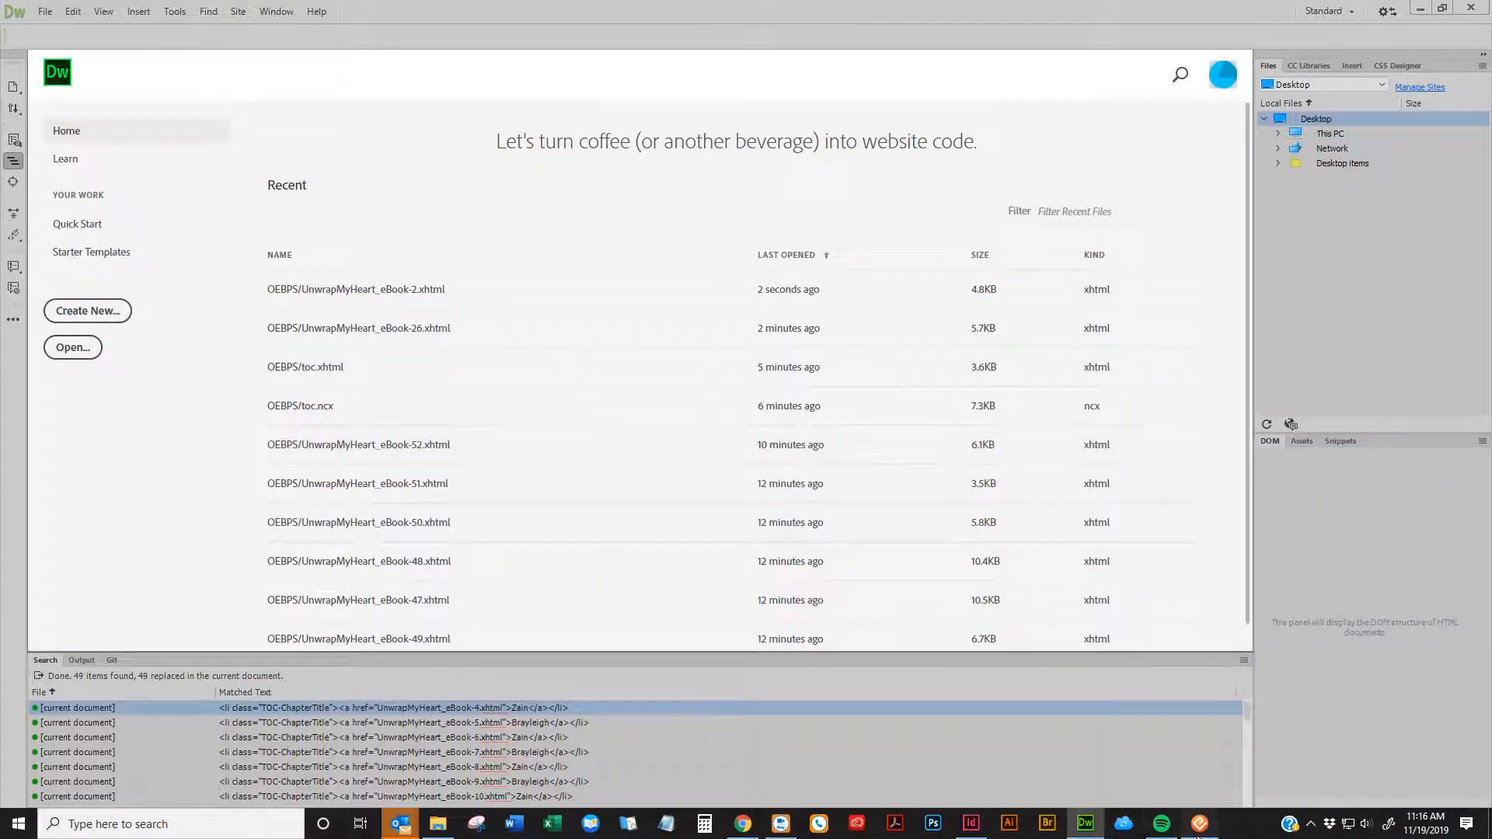
left_click(1200, 823)
scroll(1080, 497, "down", 1)
scroll(1080, 500, "down", 9)
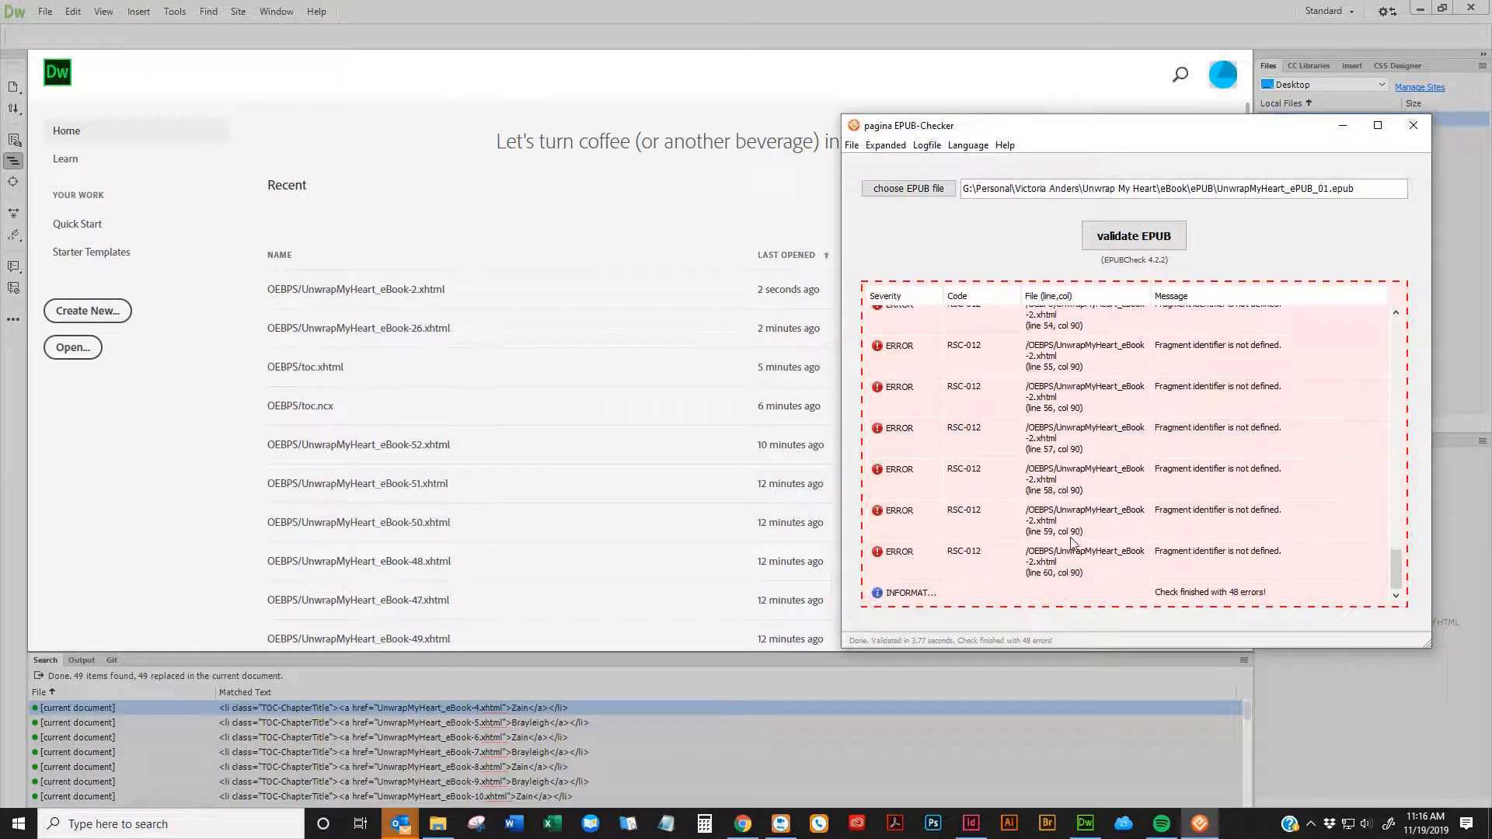
scroll(1072, 543, "up", 15)
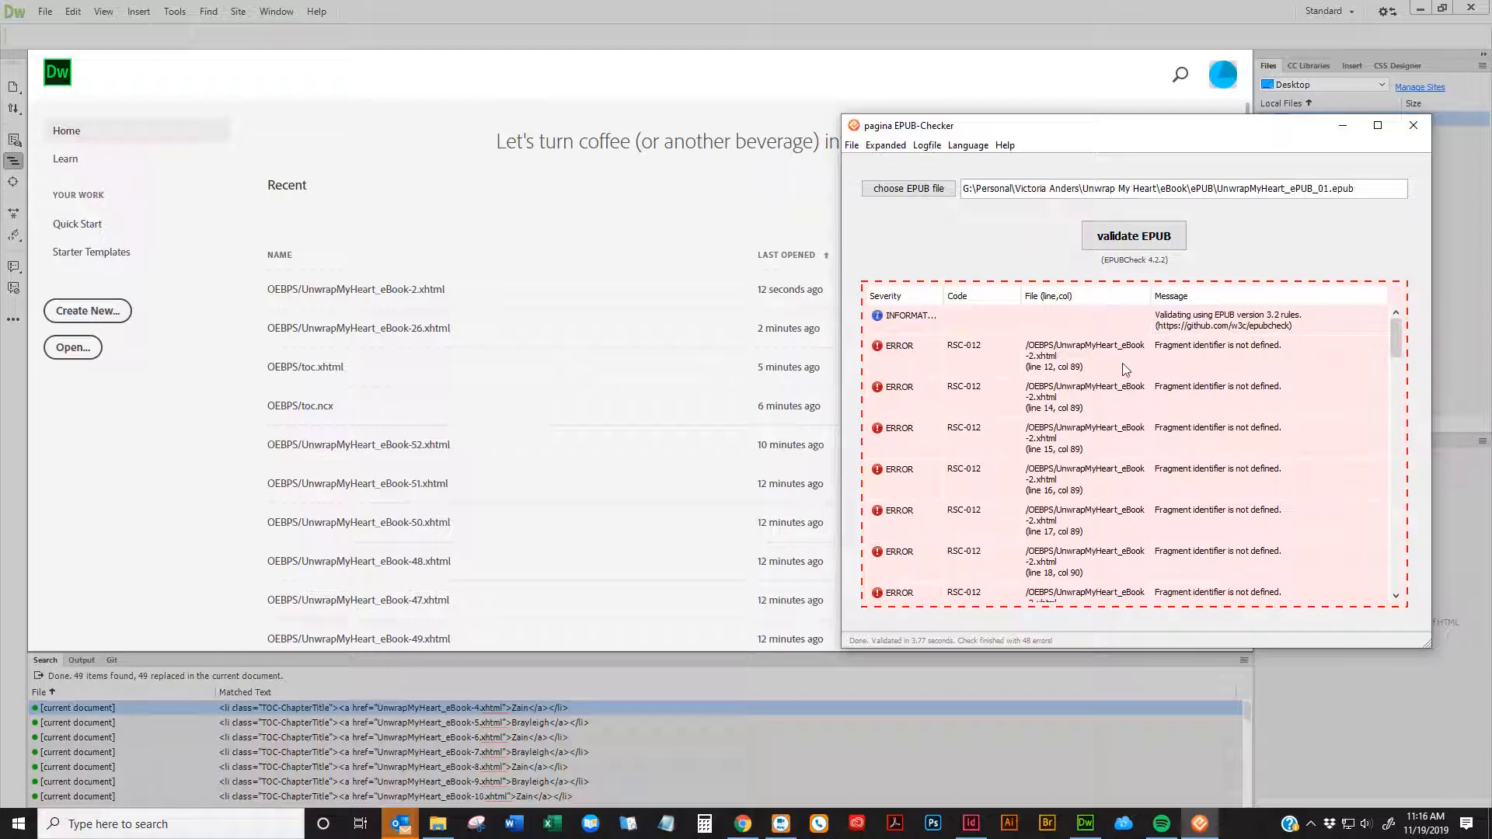
scroll(1048, 458, "down", 4)
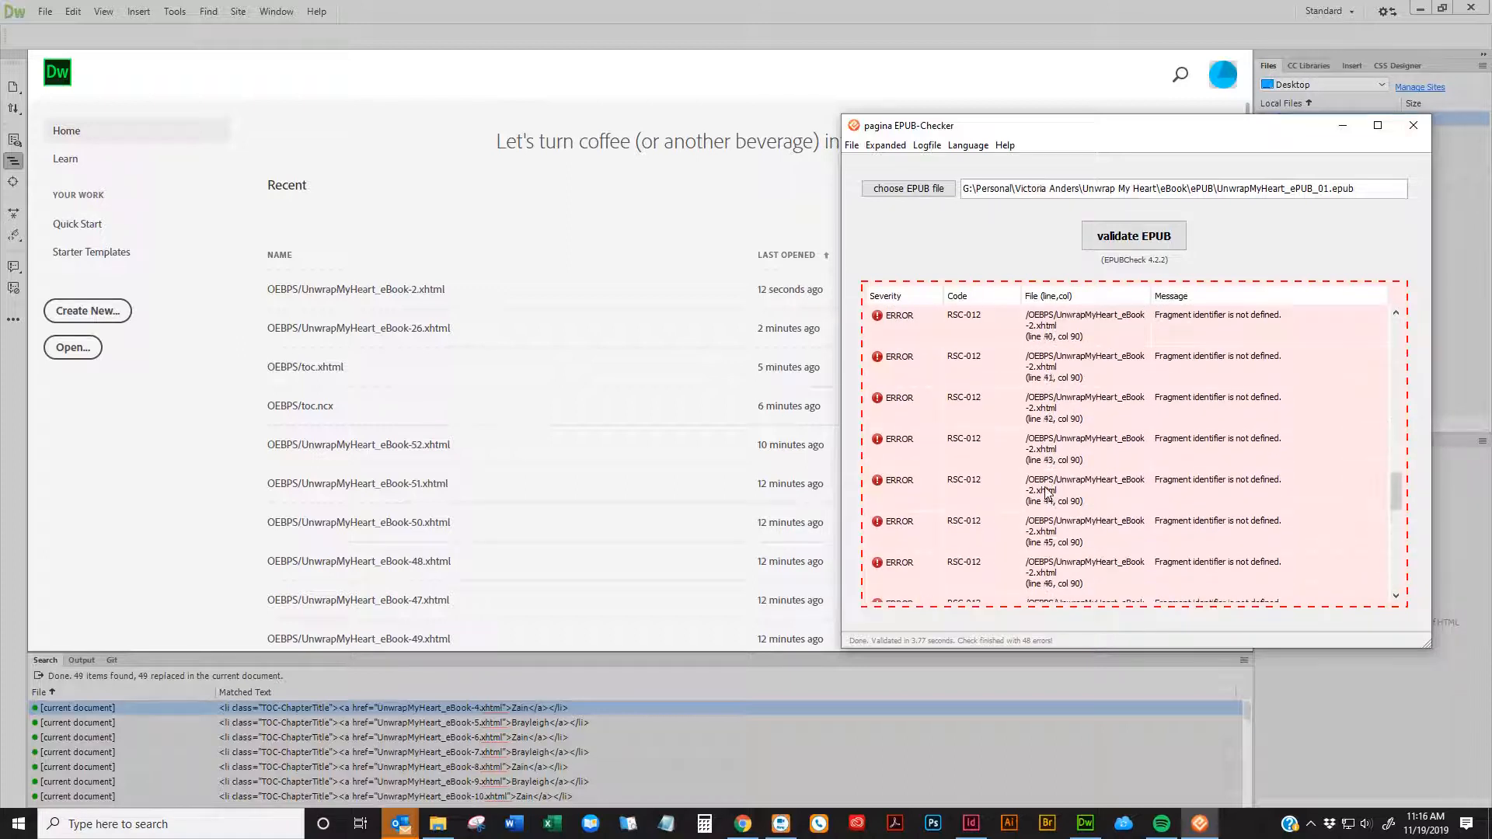
scroll(1048, 391, "down", 10)
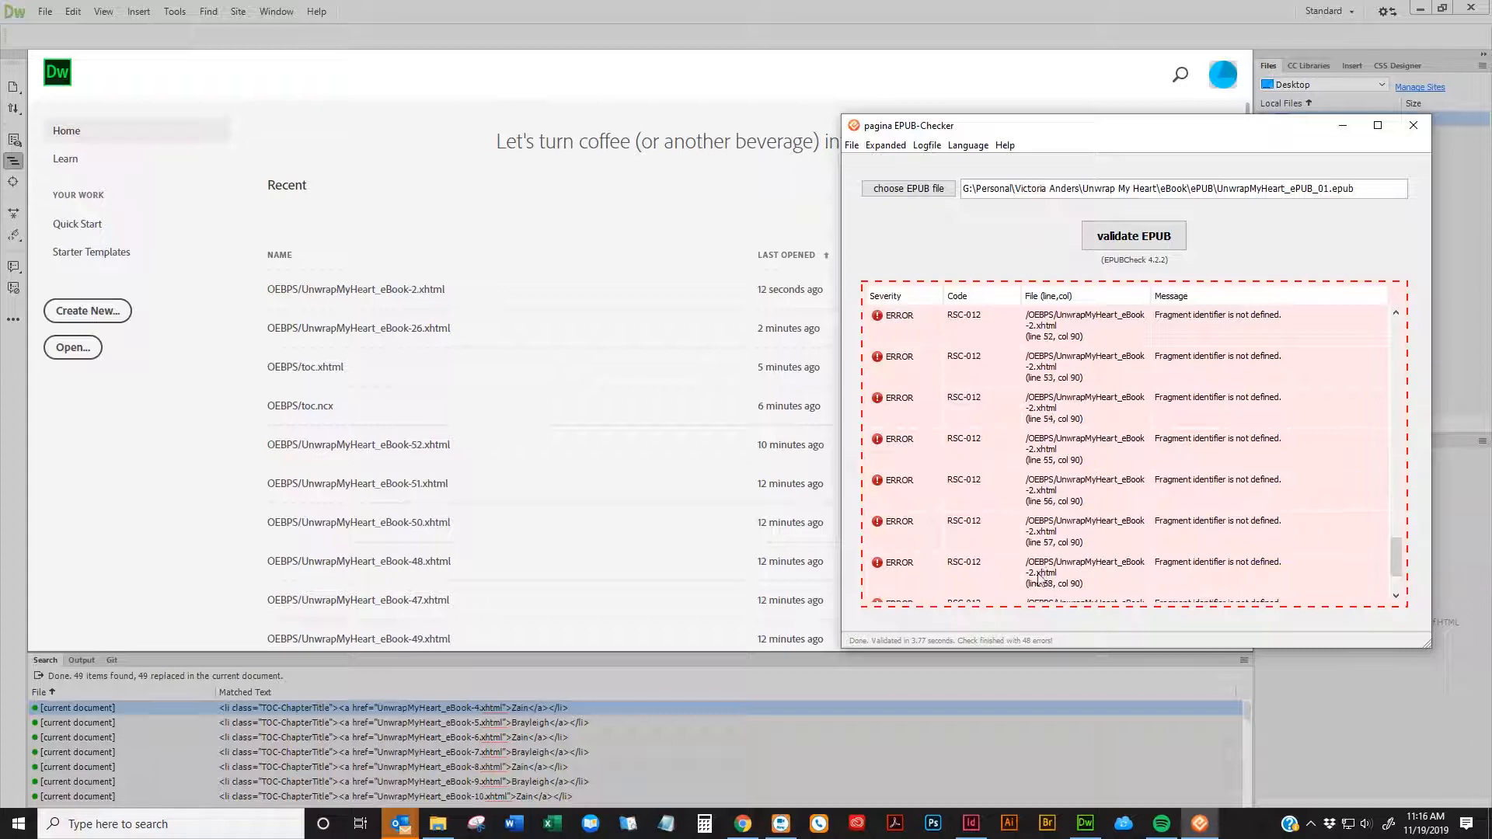
left_click(1414, 125)
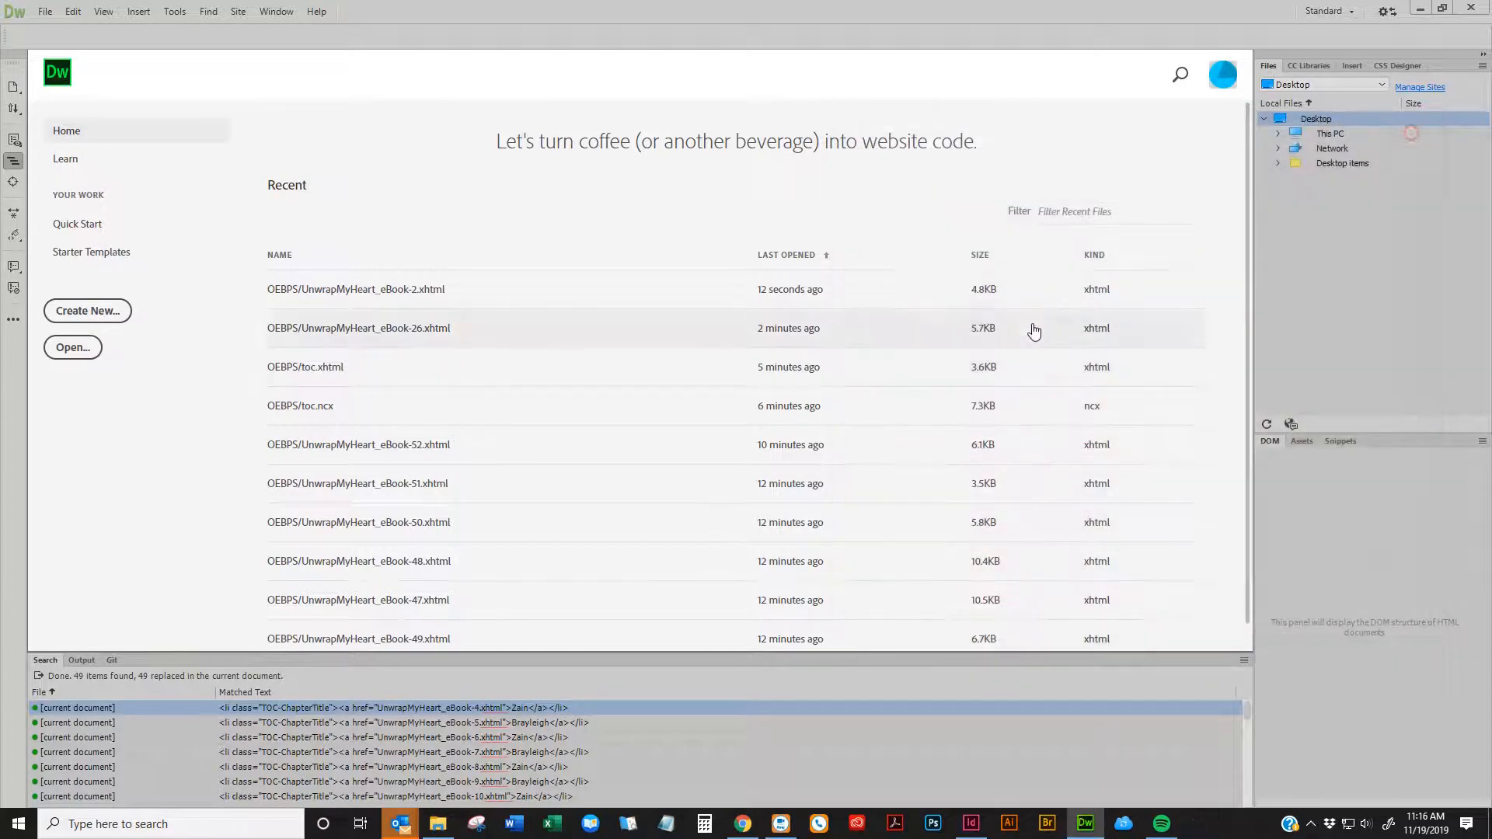
In File Explorer's ePUB folder, copy the full file name UnwrapMyHeart_ePUB_01.epub and delete that old EPUB file
left_click(438, 824)
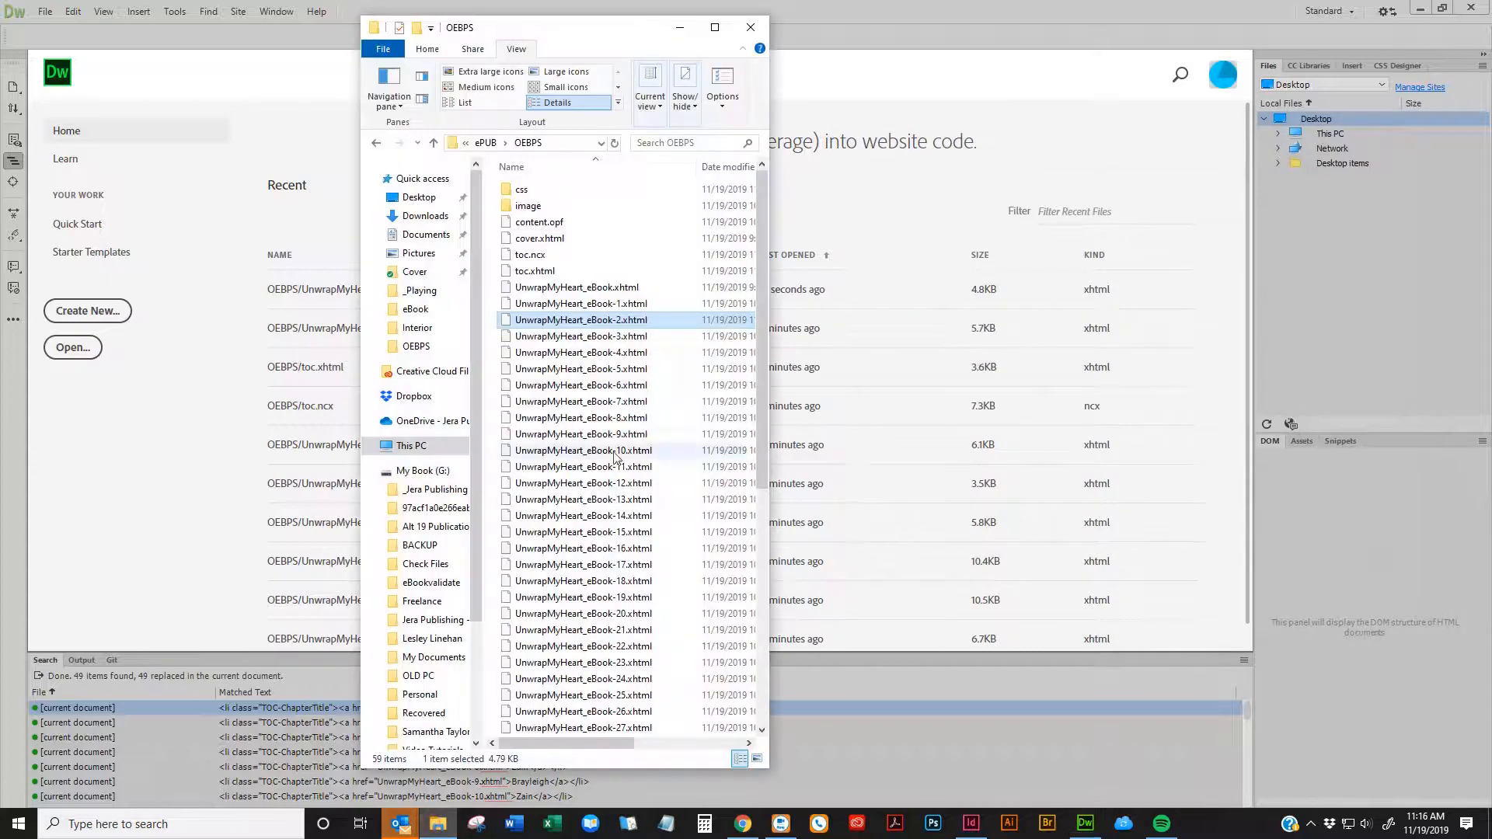
left_click(715, 27)
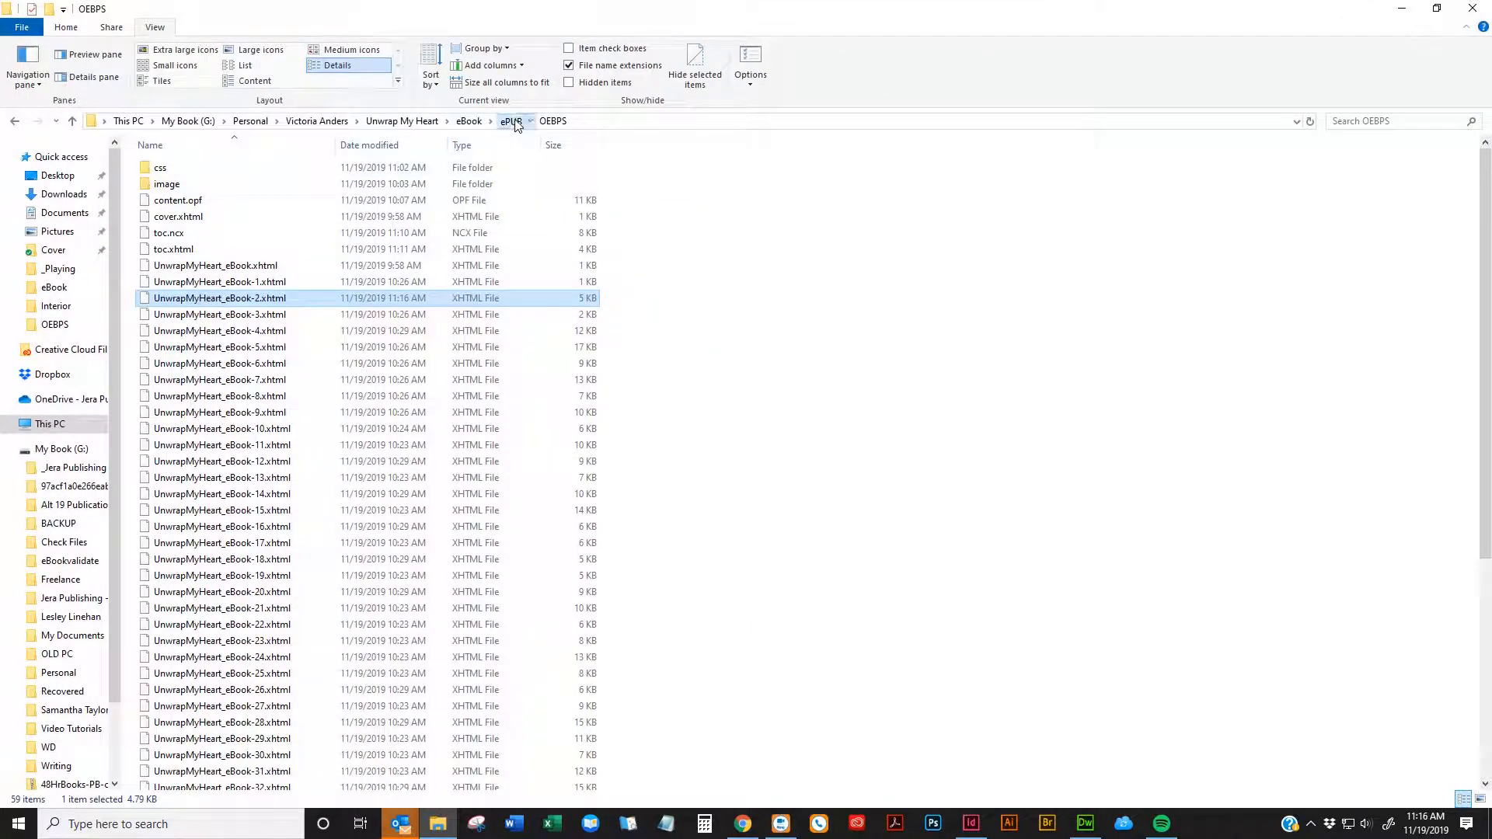
left_click(511, 121)
left_click(227, 216)
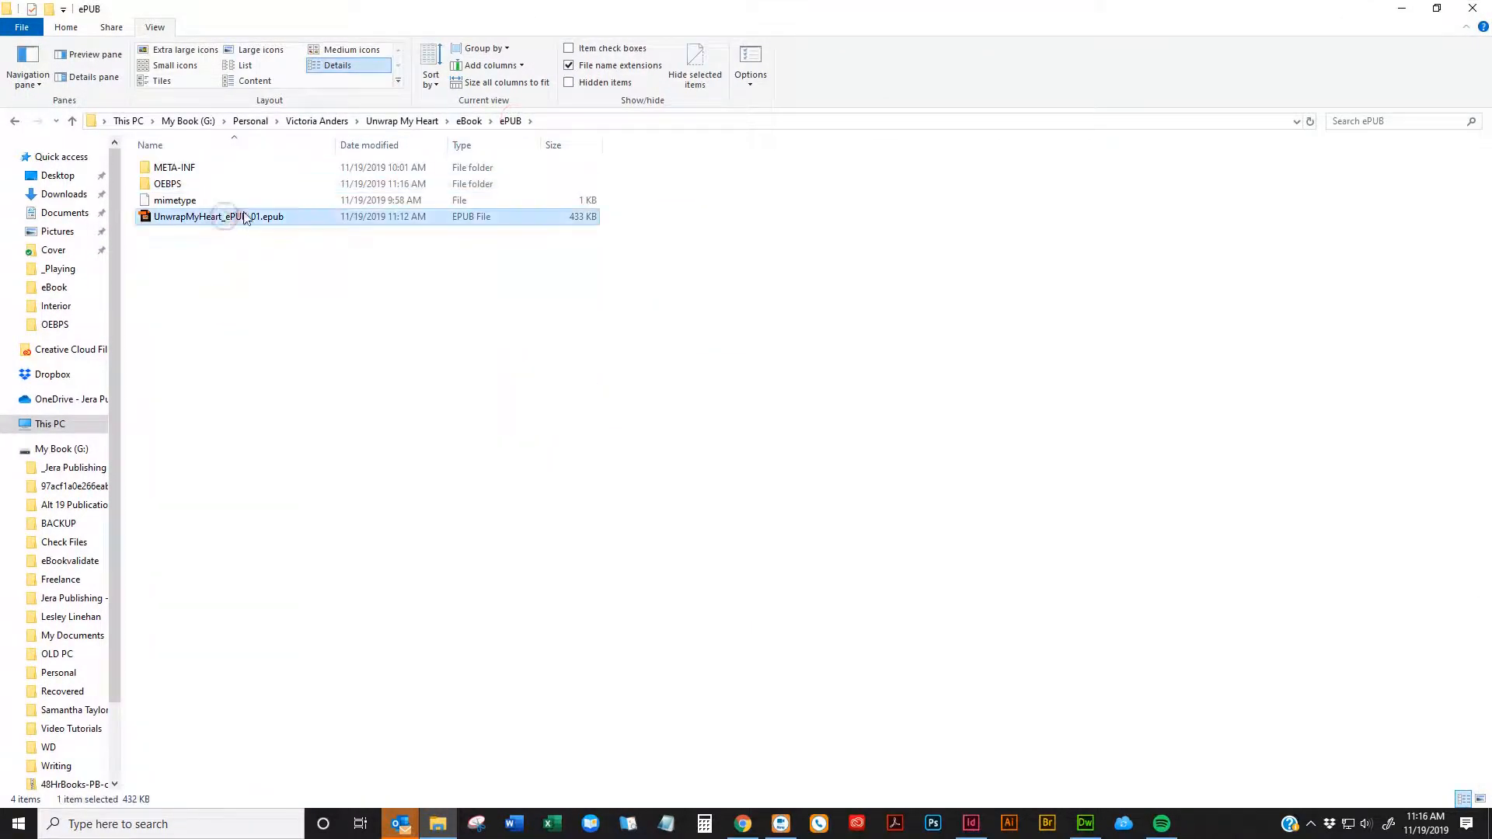
left_click(244, 216)
key("ctrl+a")
key("ctrl+c")
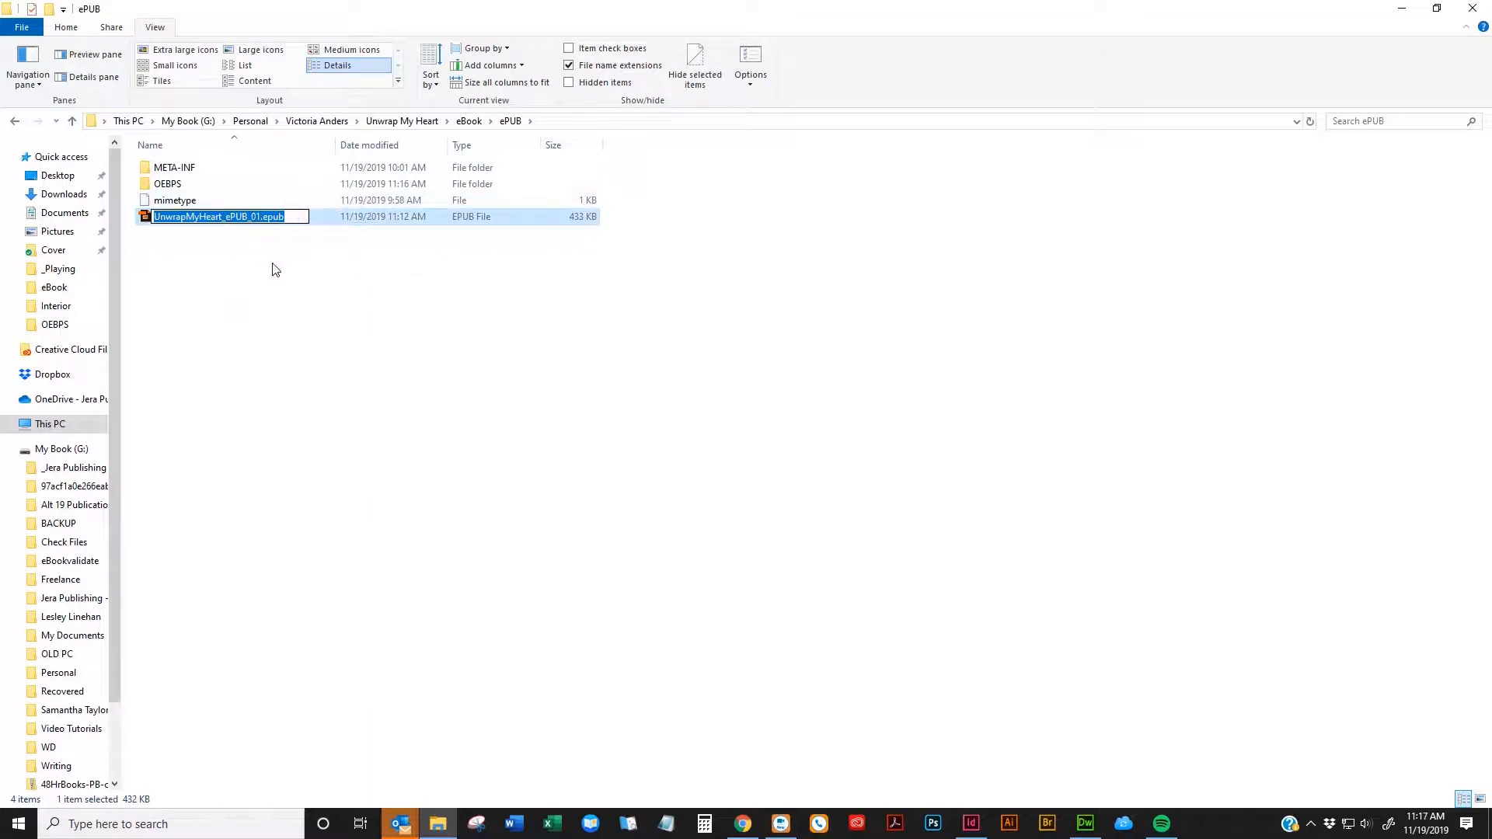
key("Return")
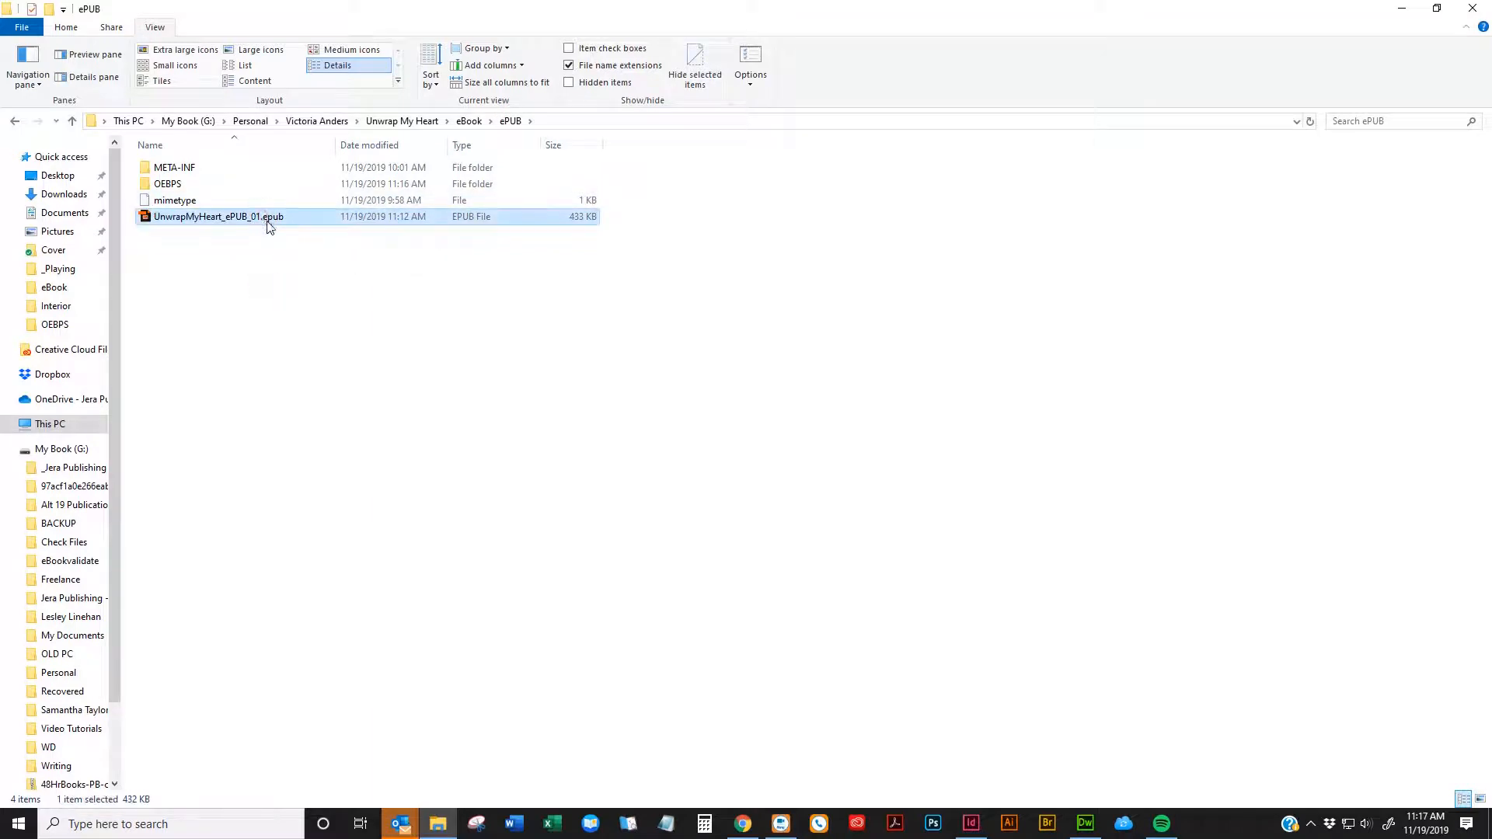
key("Delete")
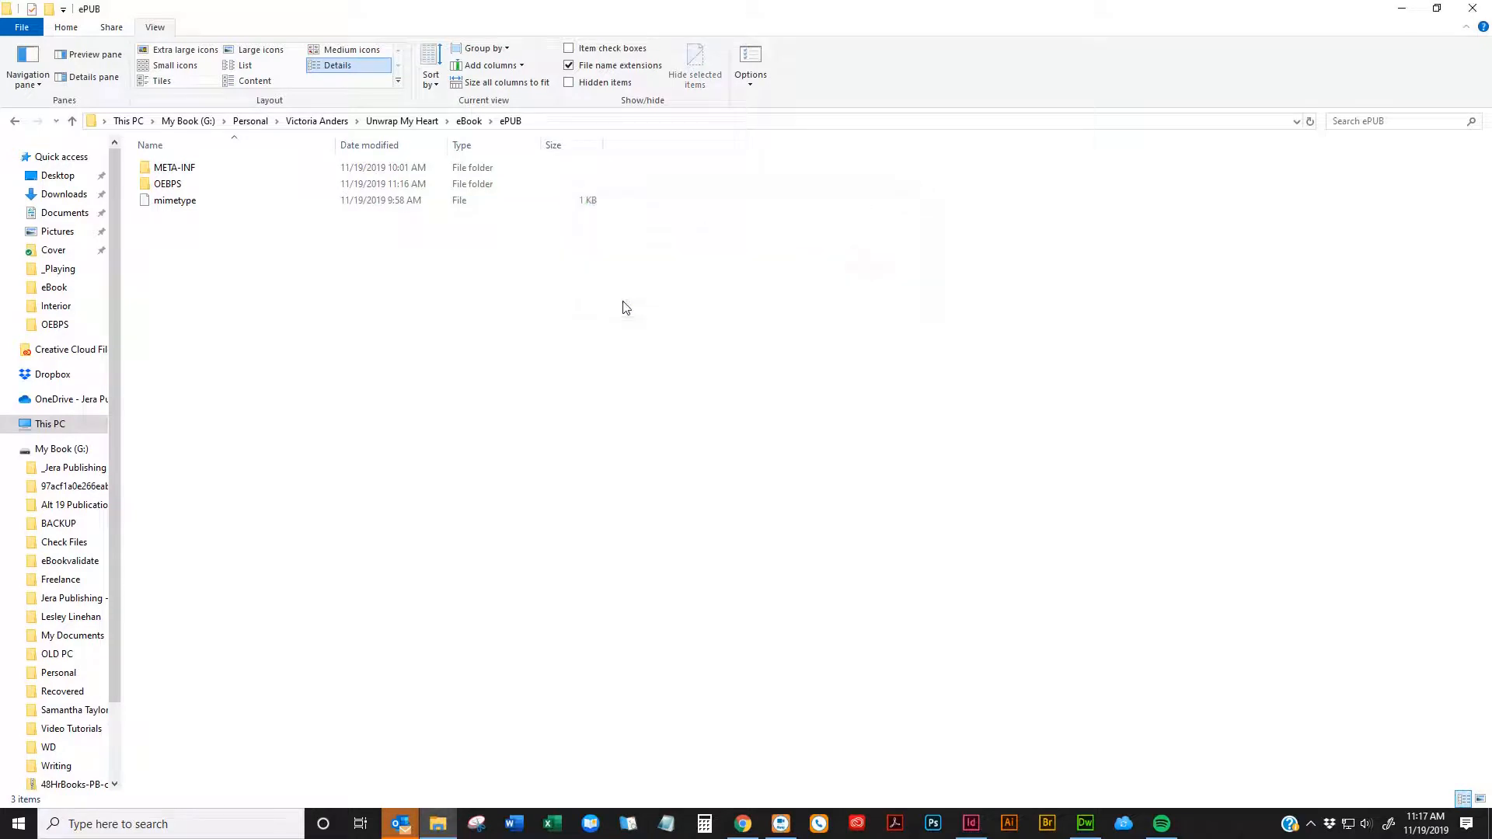
Compress the mimetype file into a zip archive and add the META-INF and OEBPS folders to it
left_click(199, 202)
right_click(200, 202)
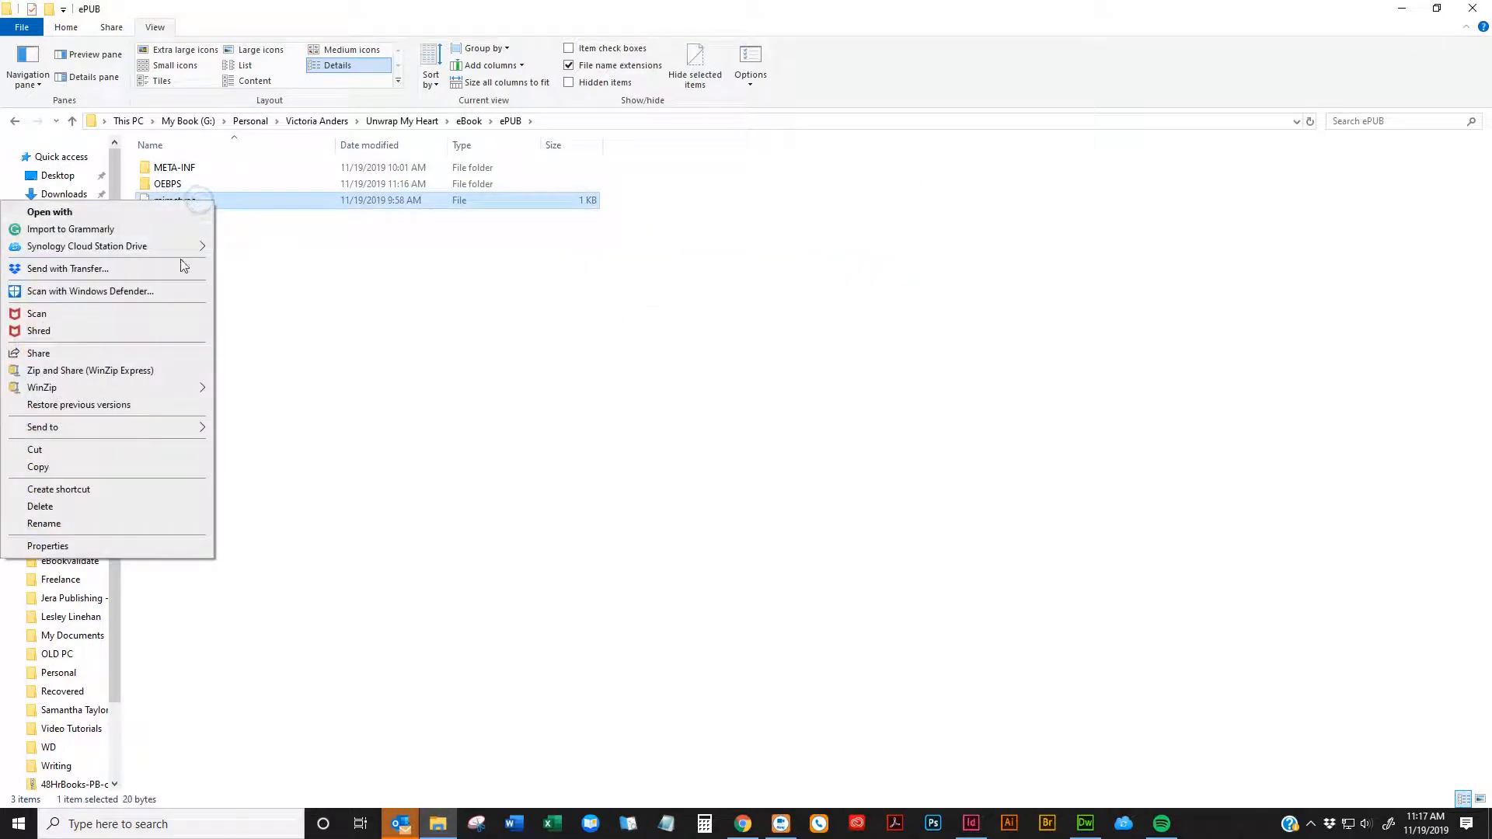
mouse_move(158, 430)
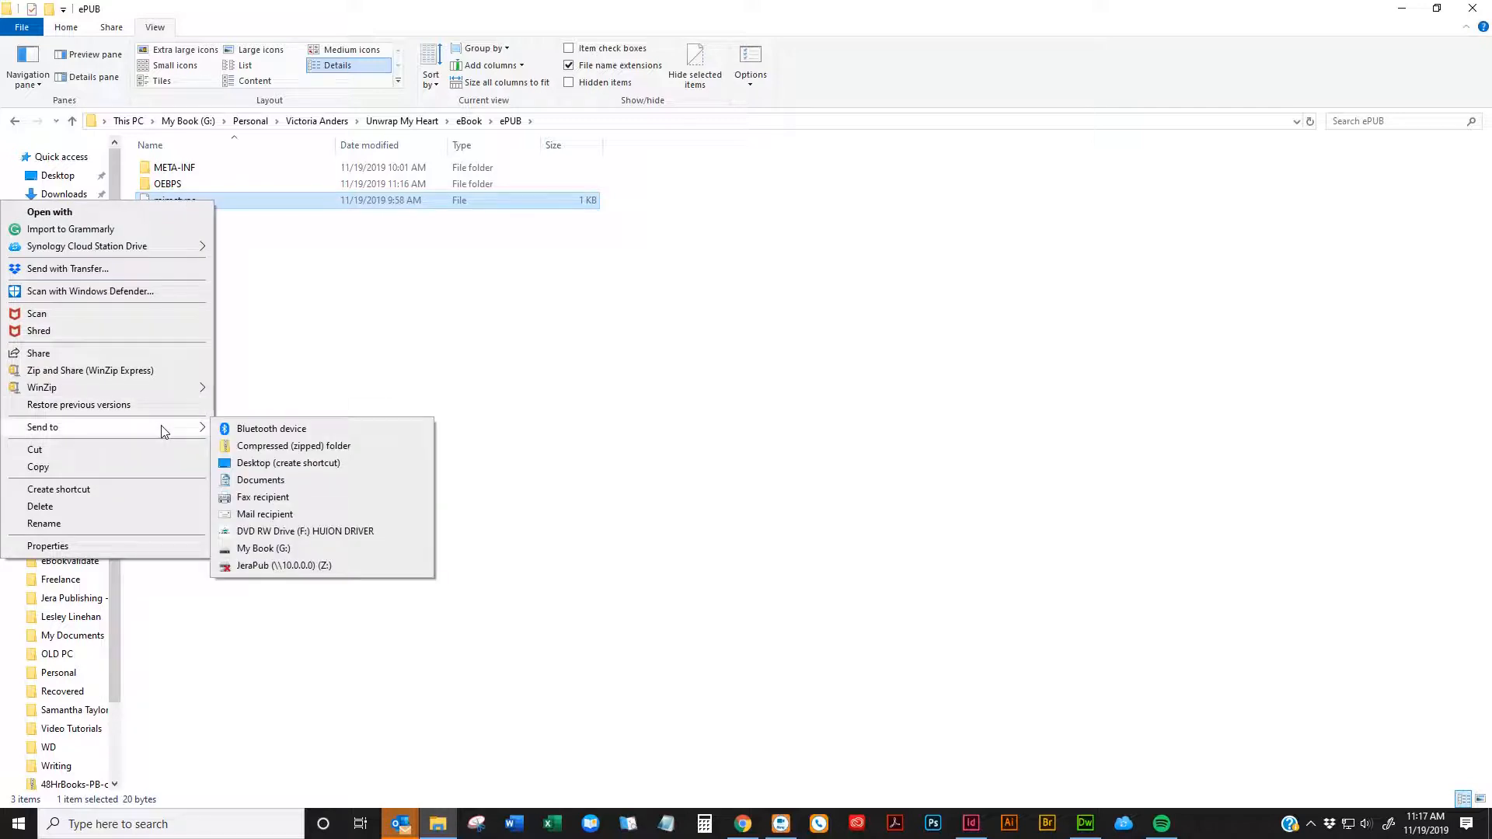
left_click(257, 447)
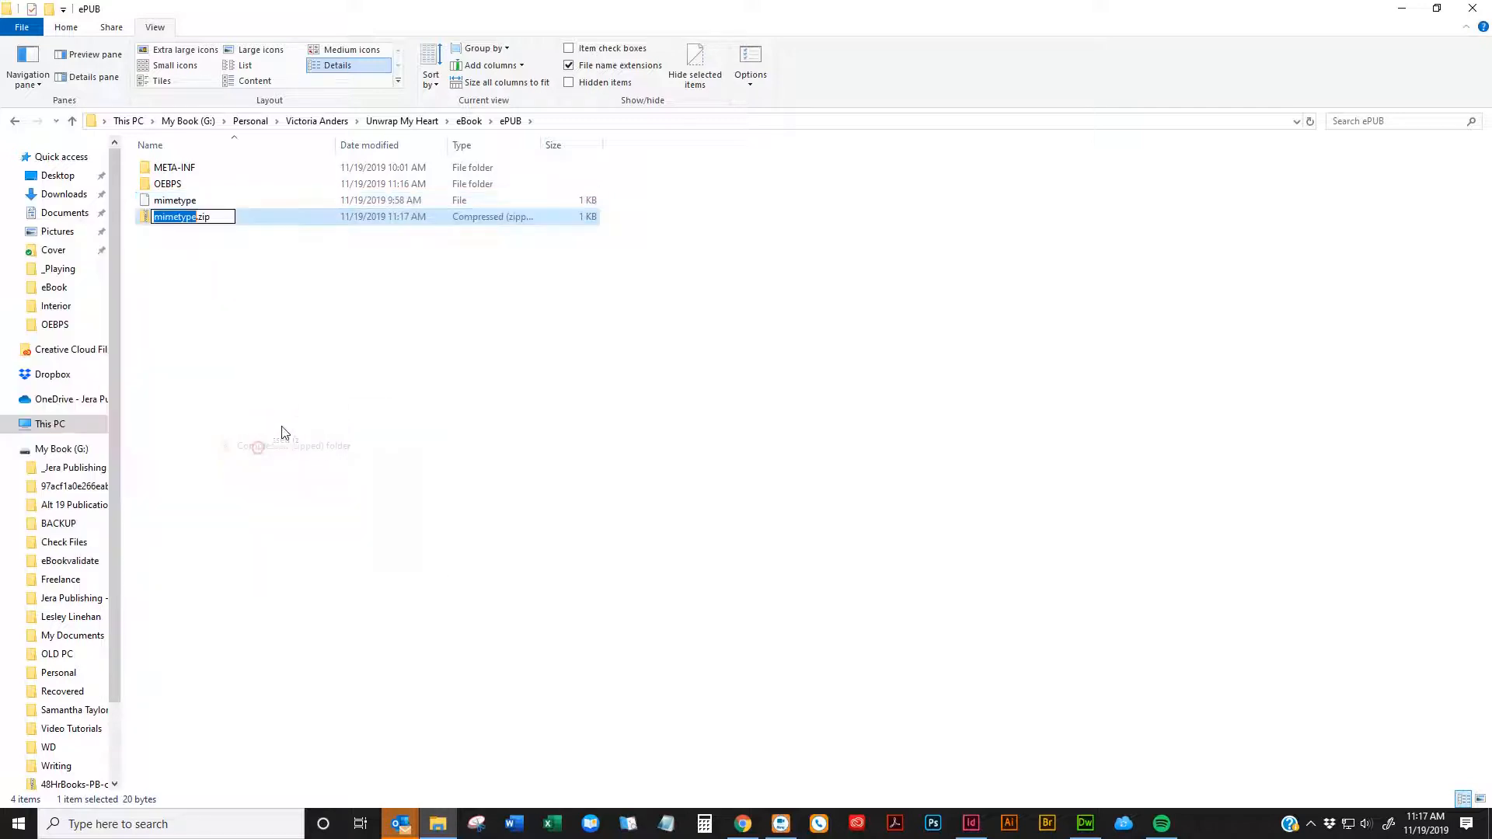
left_click_drag(173, 167, 210, 217)
Rename mimetype.zip as UnwrapMyHeart_ePUB_01.epub, accepting the file extension change
left_click(179, 219)
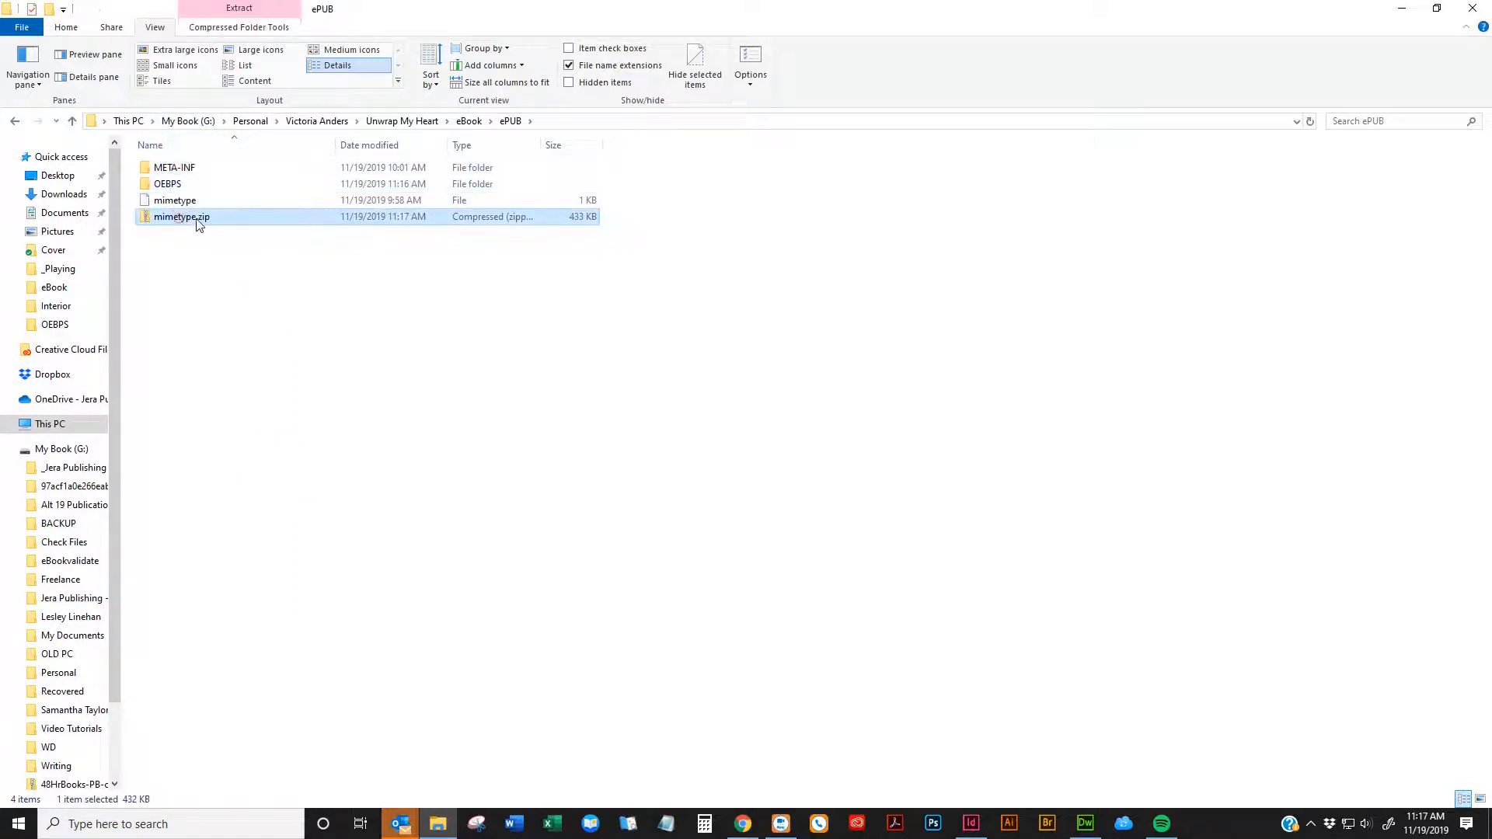
left_click(204, 221)
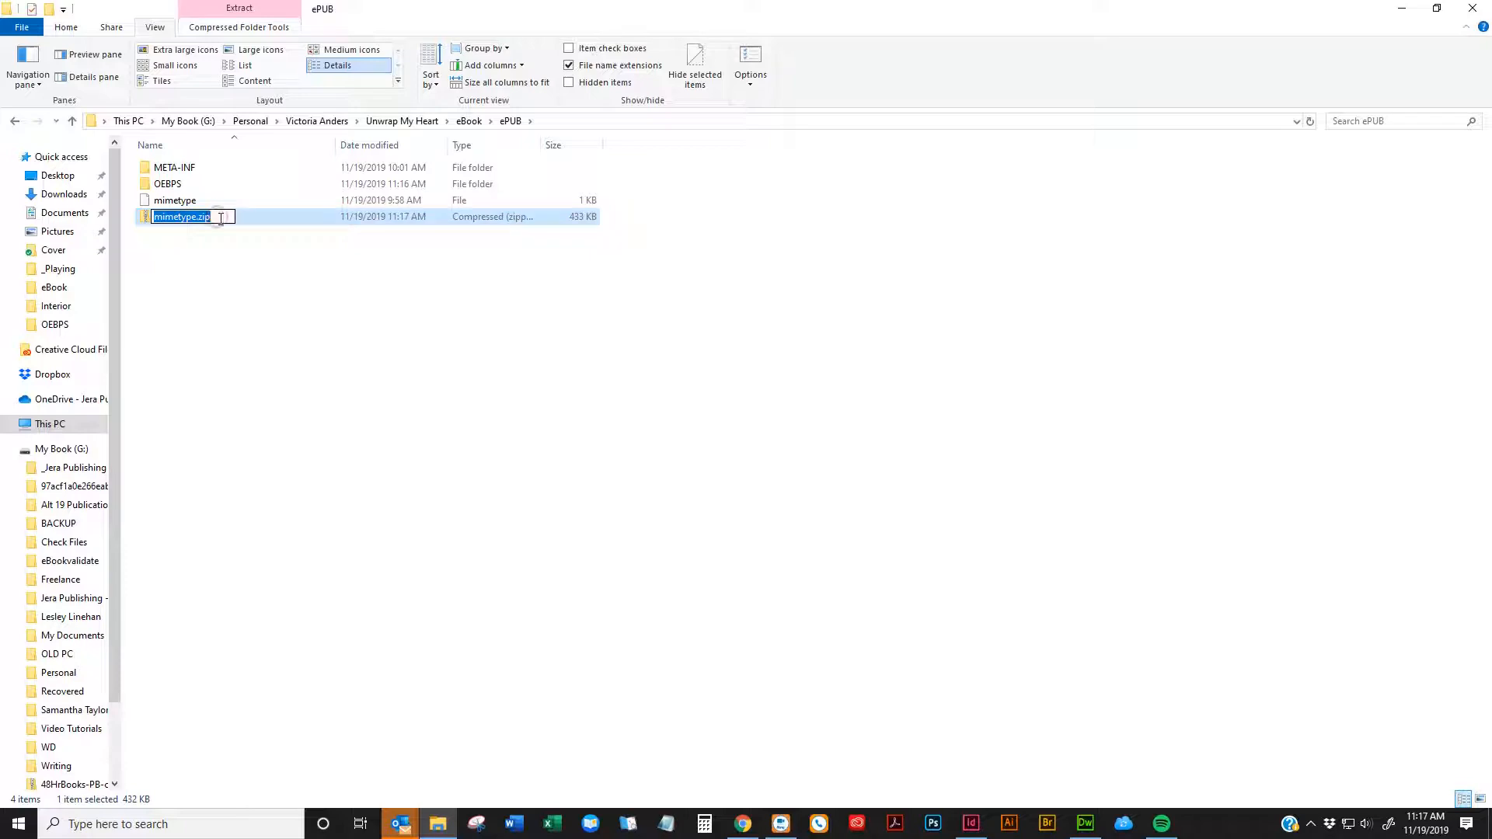
key("ctrl+v")
key("Return")
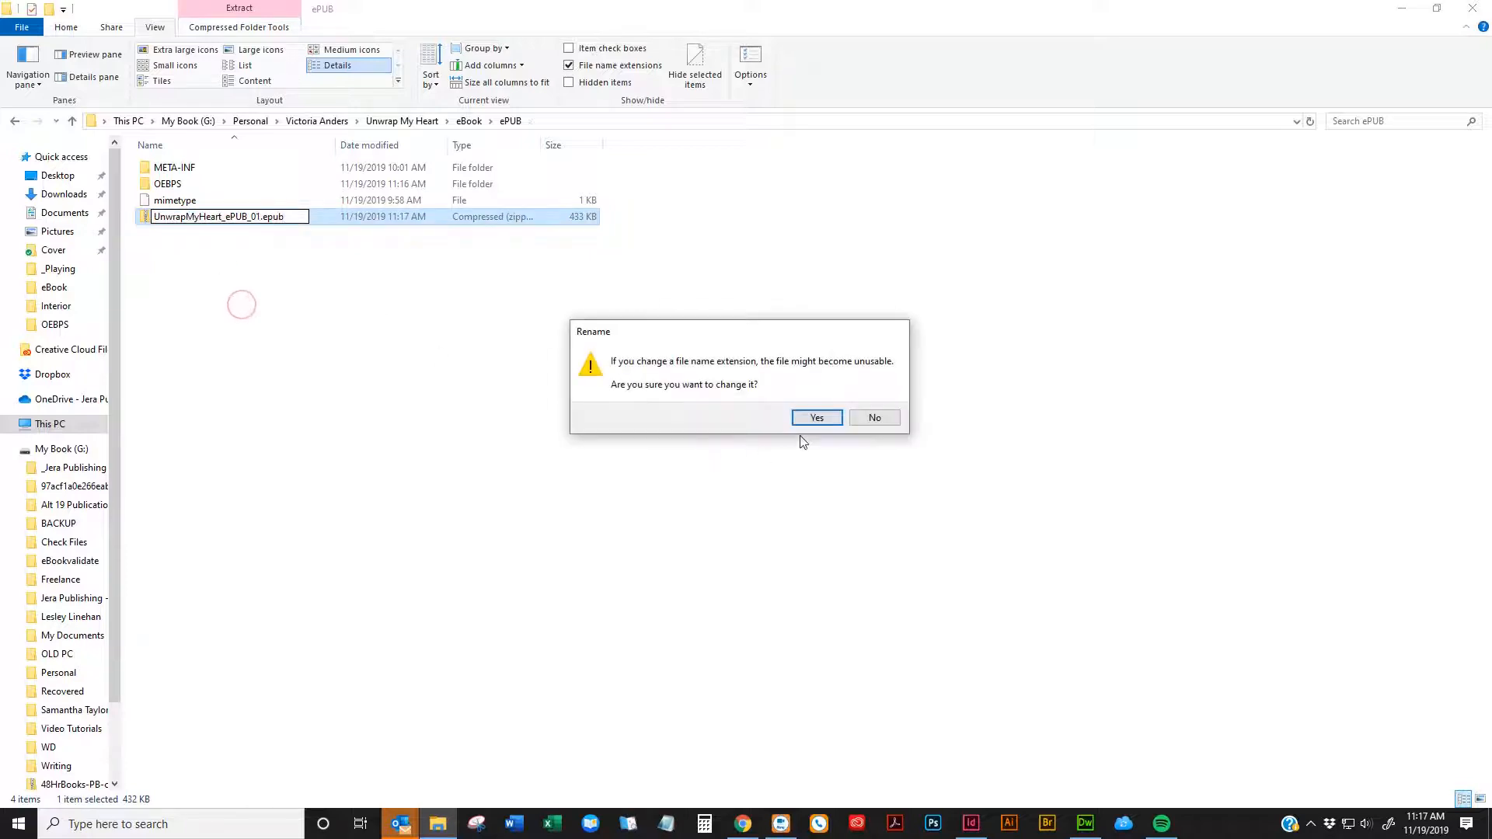
left_click(808, 417)
Uncover the desktop, start pagina EPUB-Checker and validate the rebuilt UnwrapMyHeart_ePUB_01.epub
left_click(1436, 9)
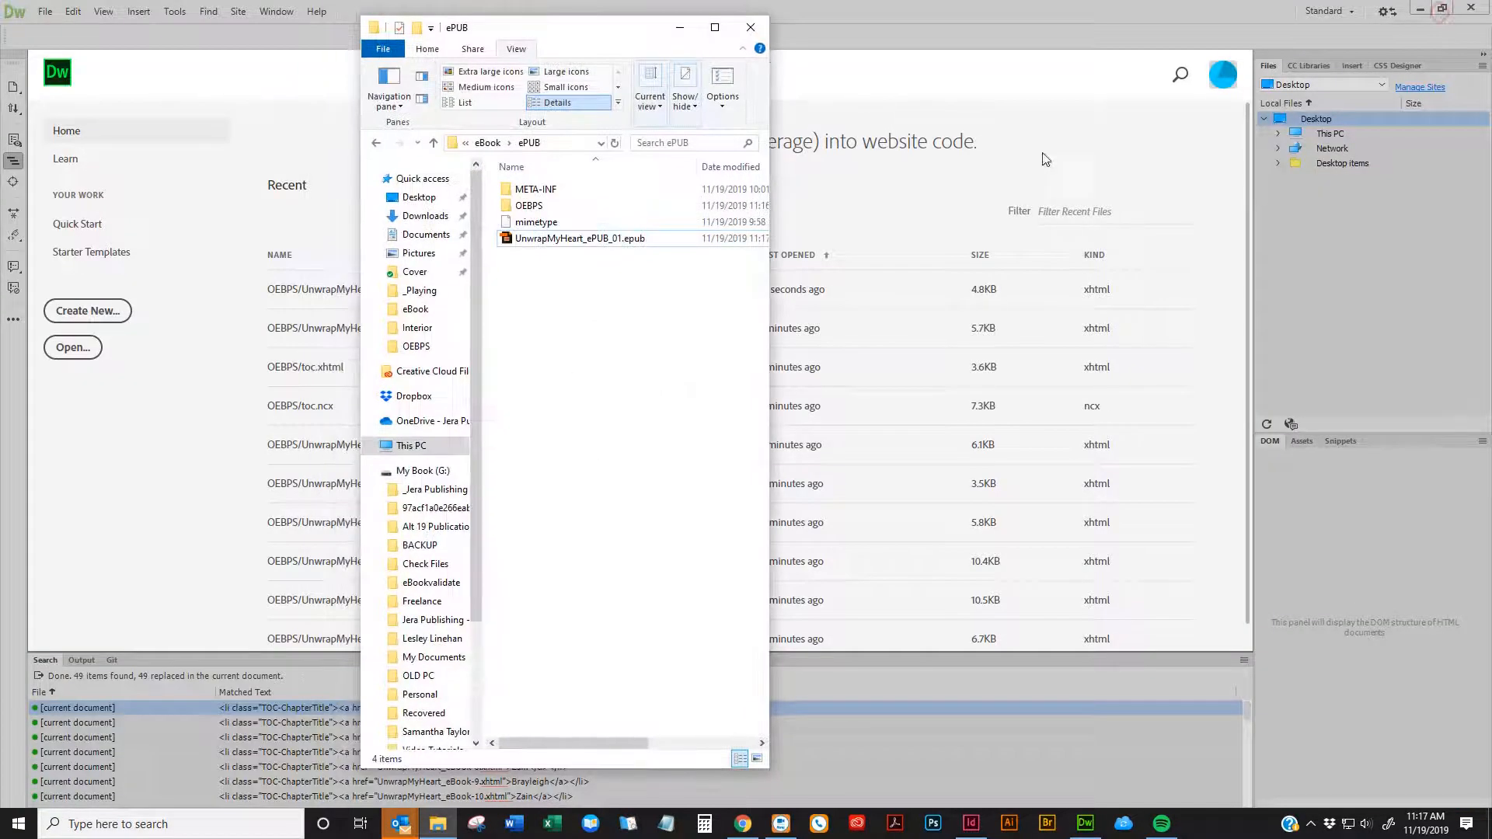
left_click(1398, 9)
left_click(1419, 8)
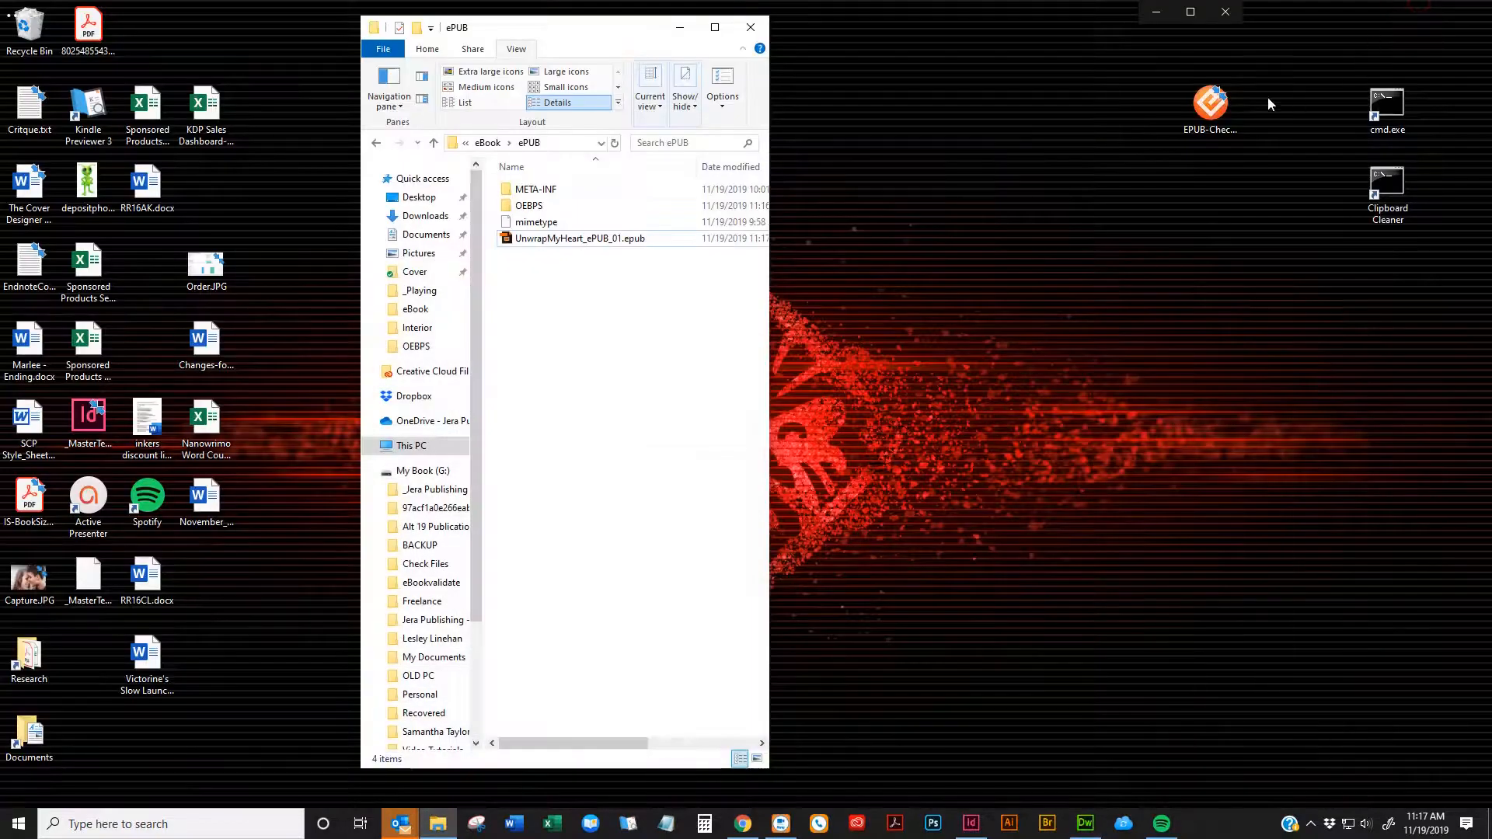
double_click(1238, 95)
left_click_drag(583, 239, 1080, 448)
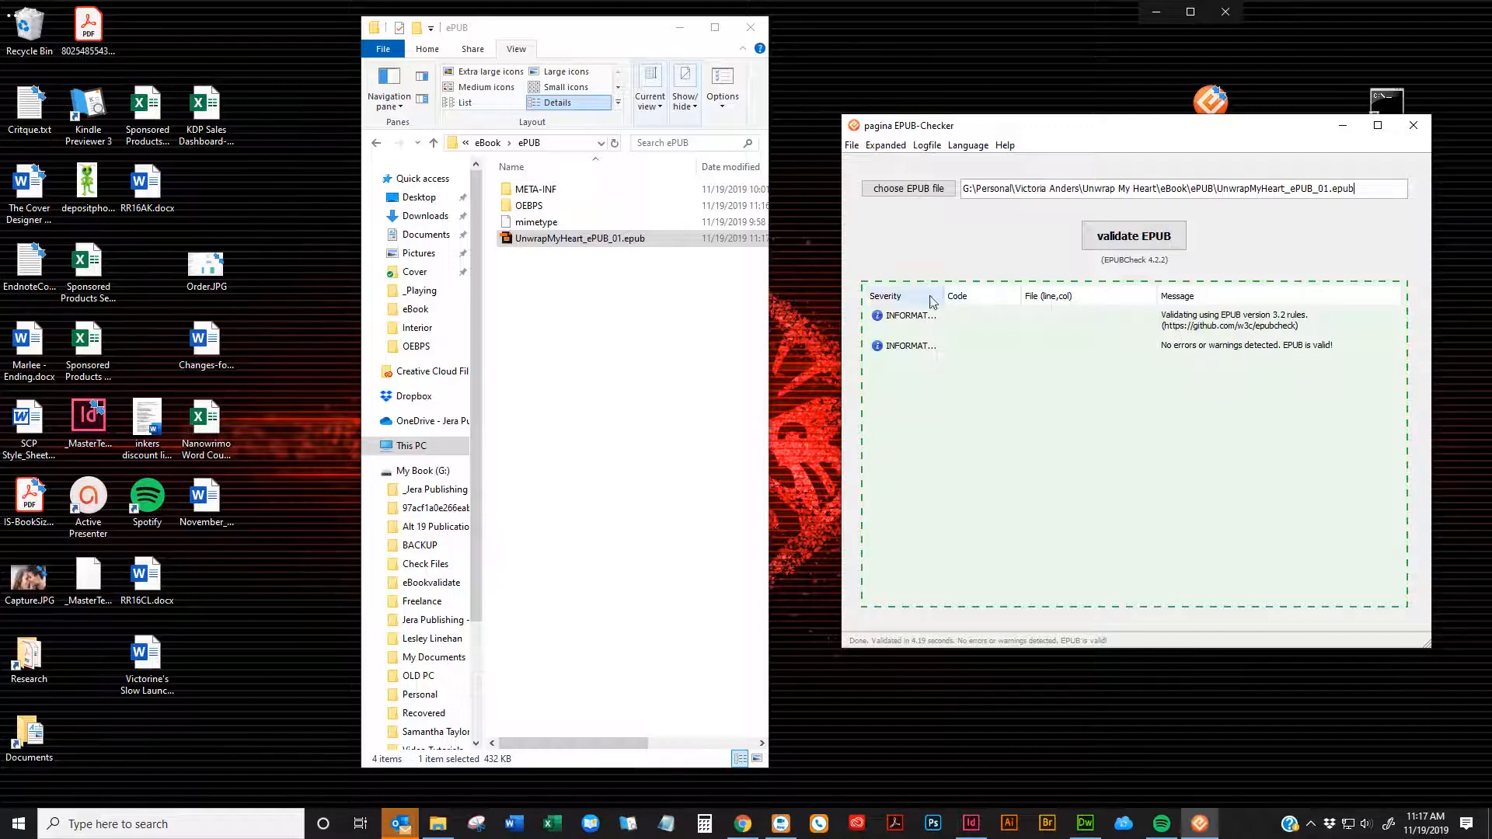
Open Kindle Previewer and arrange its enlarged window beside the ePUB folder window
left_click_drag(608, 34, 326, 31)
left_click(627, 830)
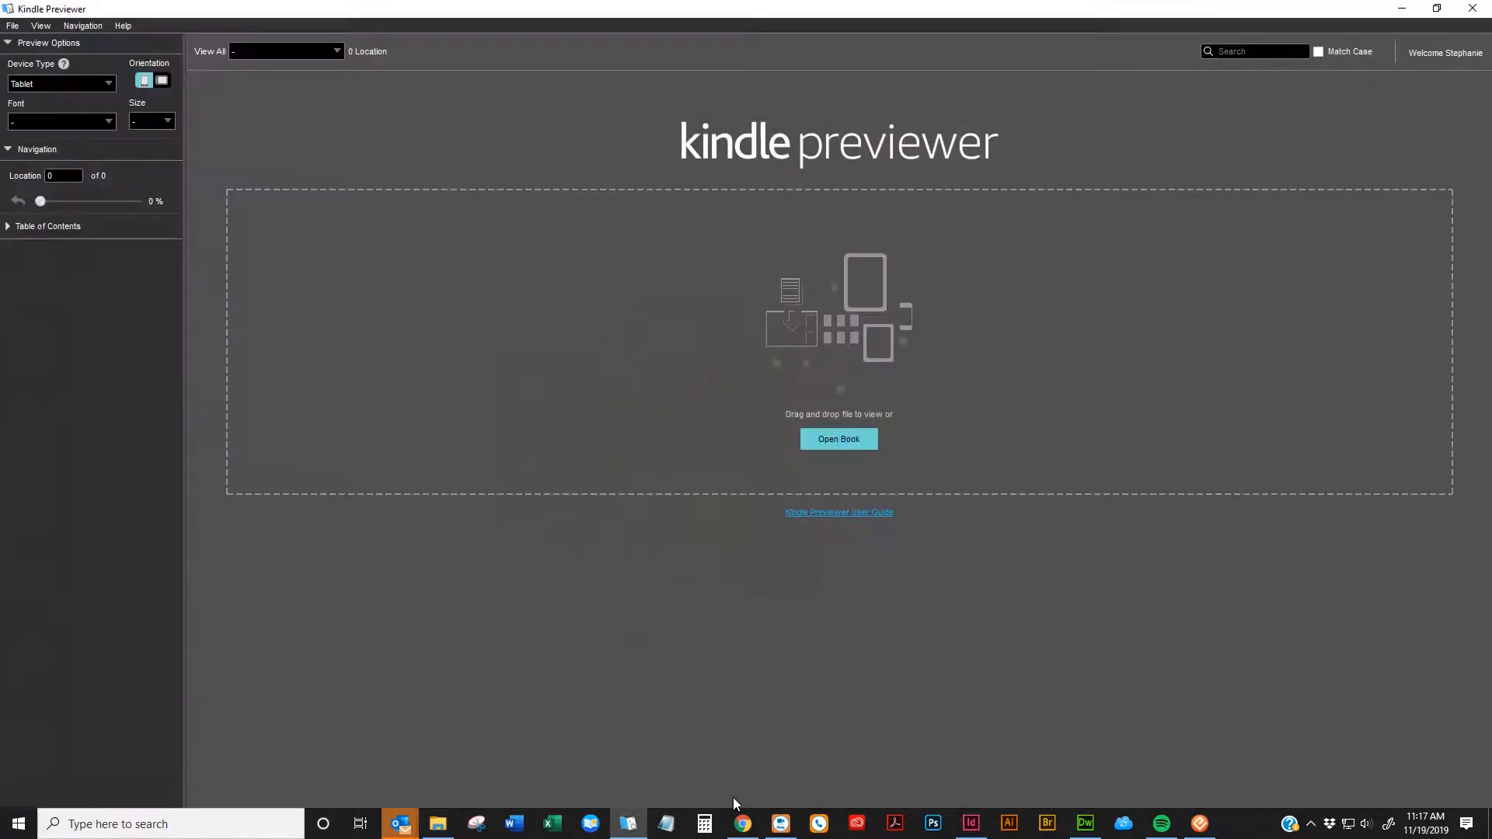
left_click(1438, 9)
left_click_drag(559, 13, 1092, 34)
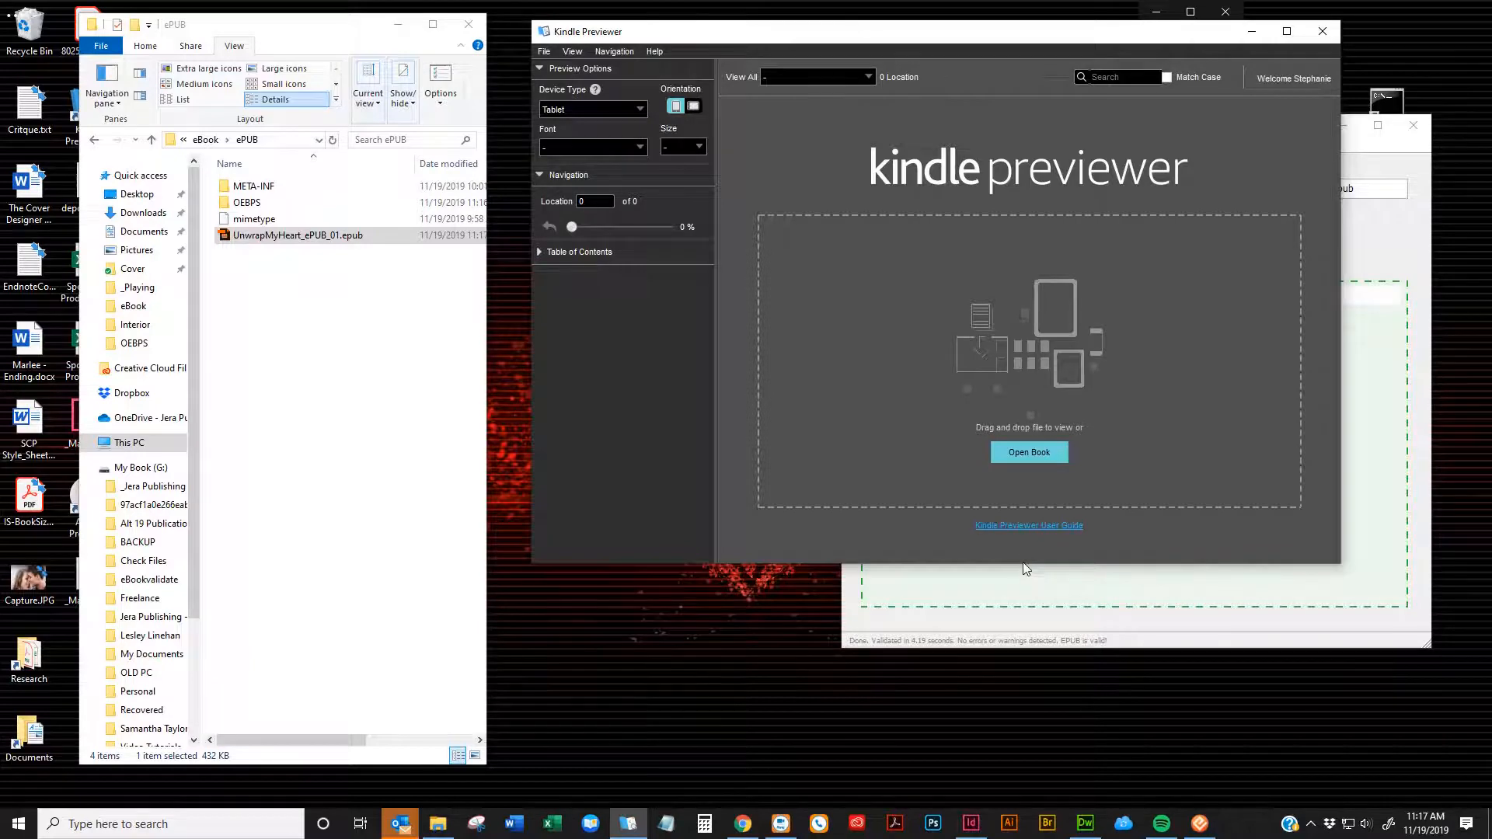
left_click_drag(1022, 565, 1012, 723)
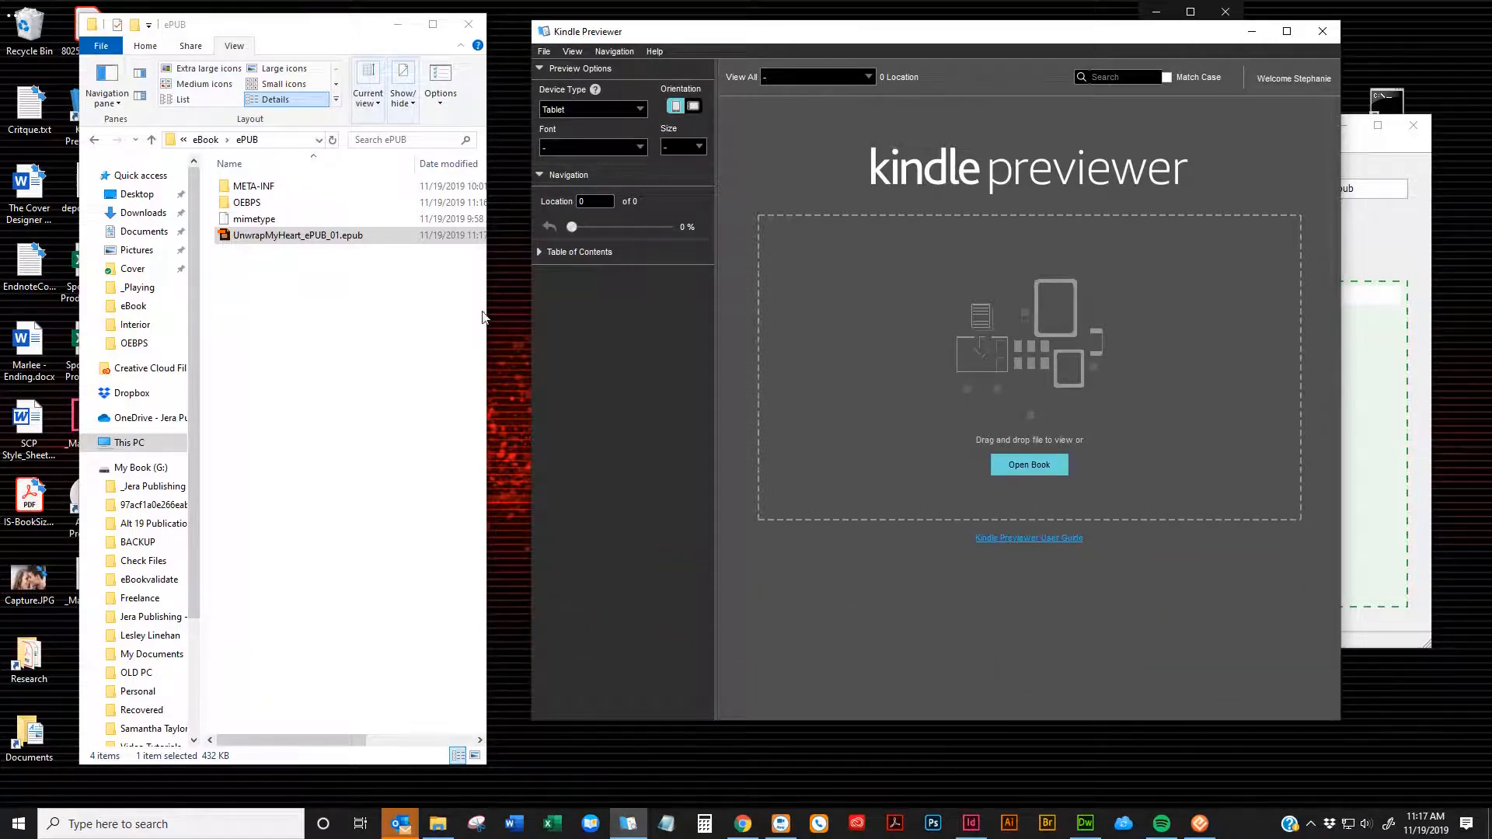
Load UnwrapMyHeart_ePUB_01.epub from the ePUB folder into Kindle Previewer
left_click(375, 322)
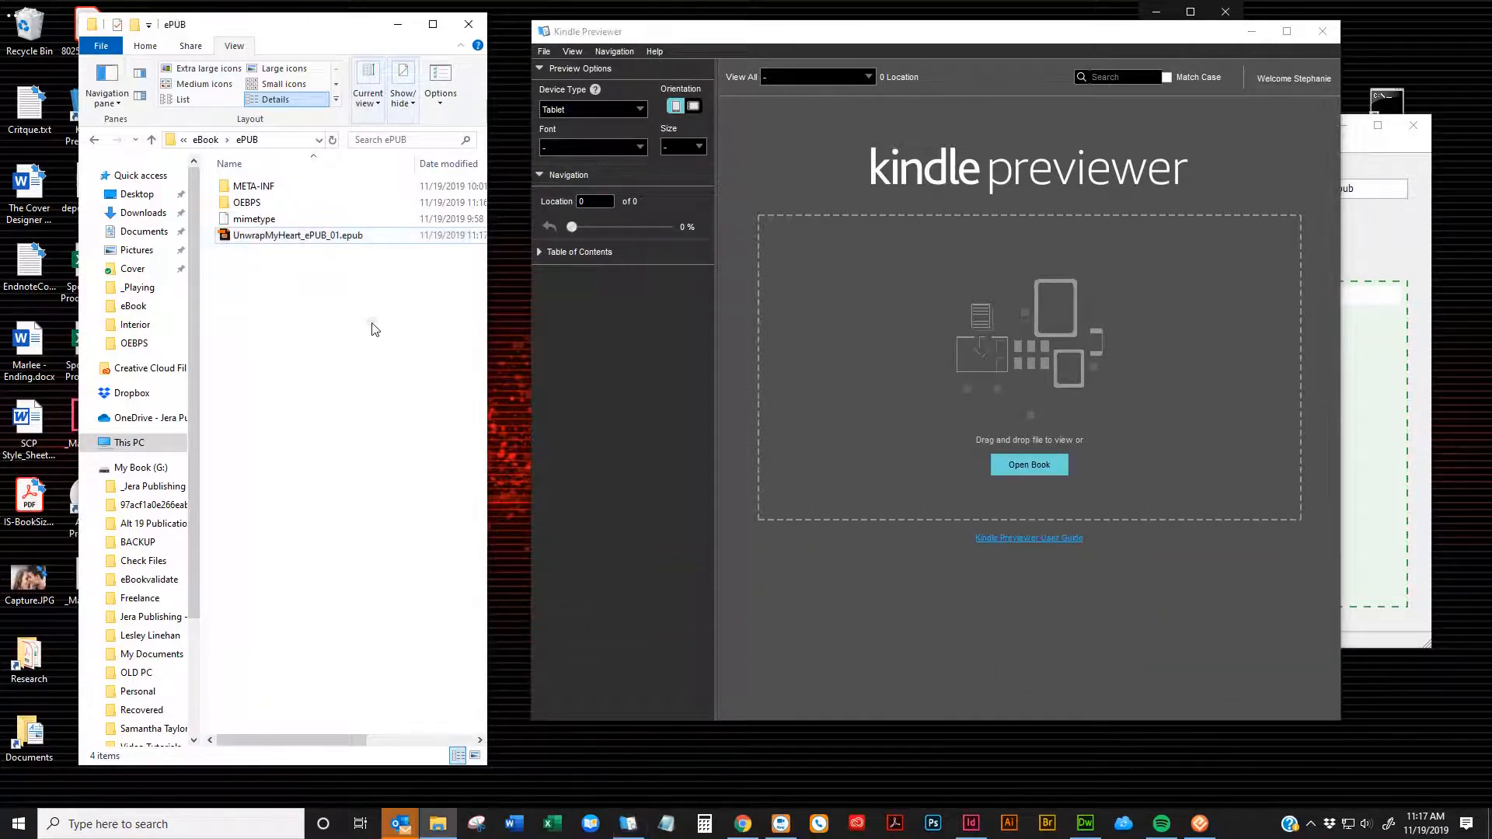
left_click(327, 237)
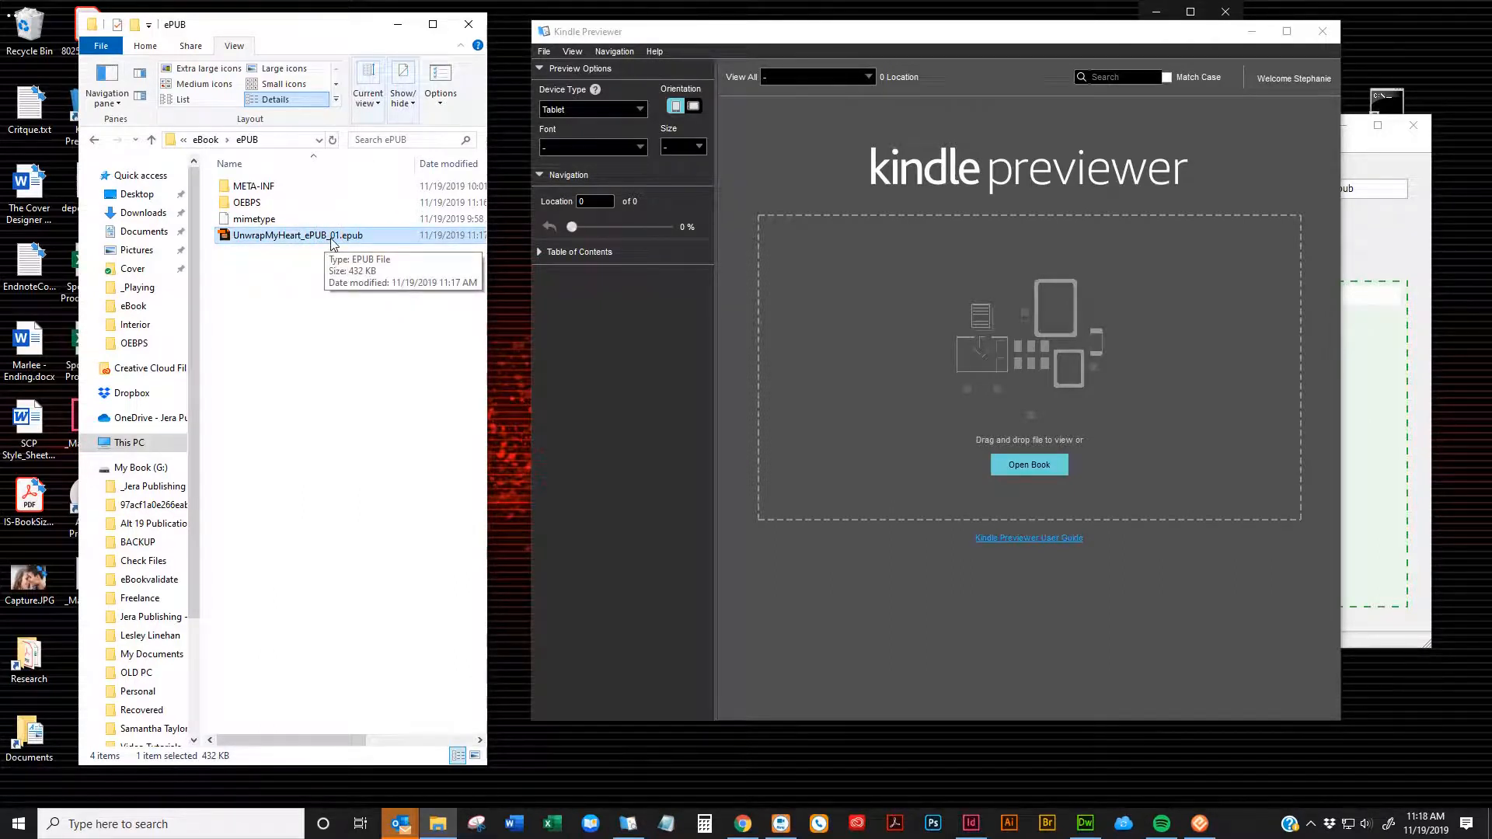
left_click(330, 237)
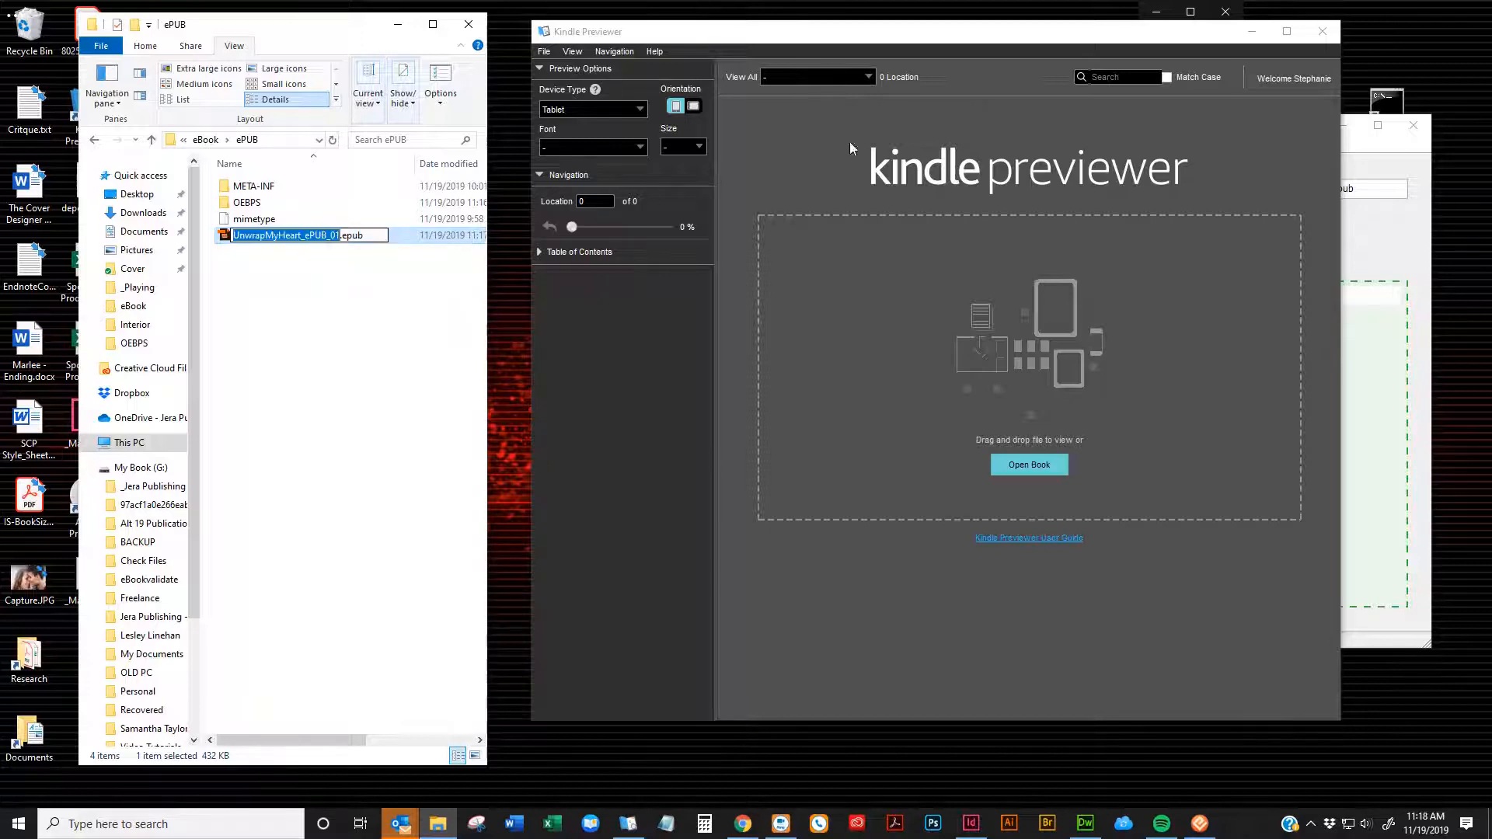
left_click(249, 297)
left_click_drag(257, 235, 932, 314)
left_click(278, 325)
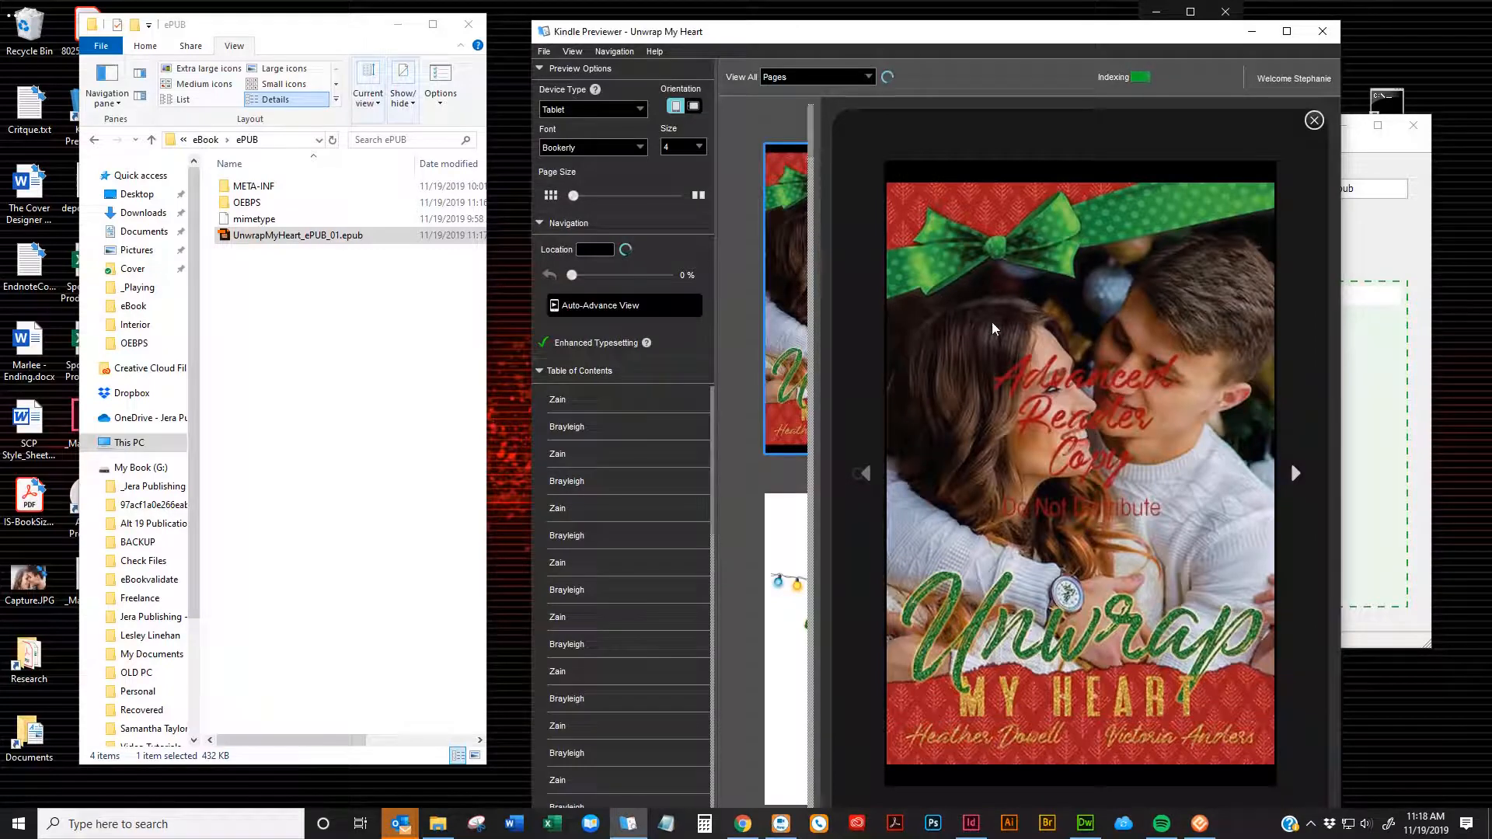
Maximize the preview and page from the cover through the front matter and Contents to the Chapter 1 opening
left_click(1287, 31)
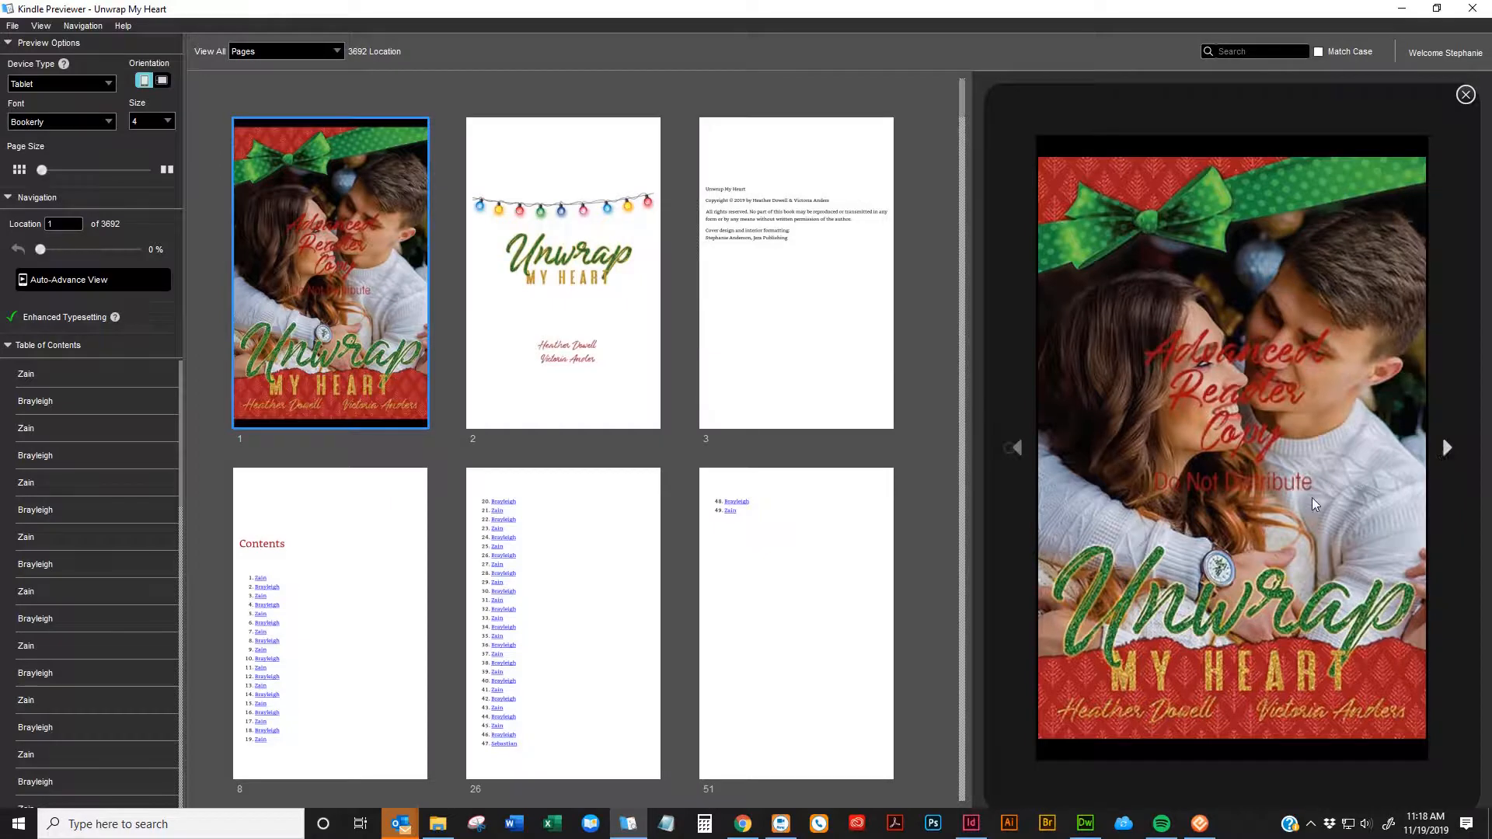
left_click(1449, 452)
left_click(1448, 452)
left_click(1448, 452)
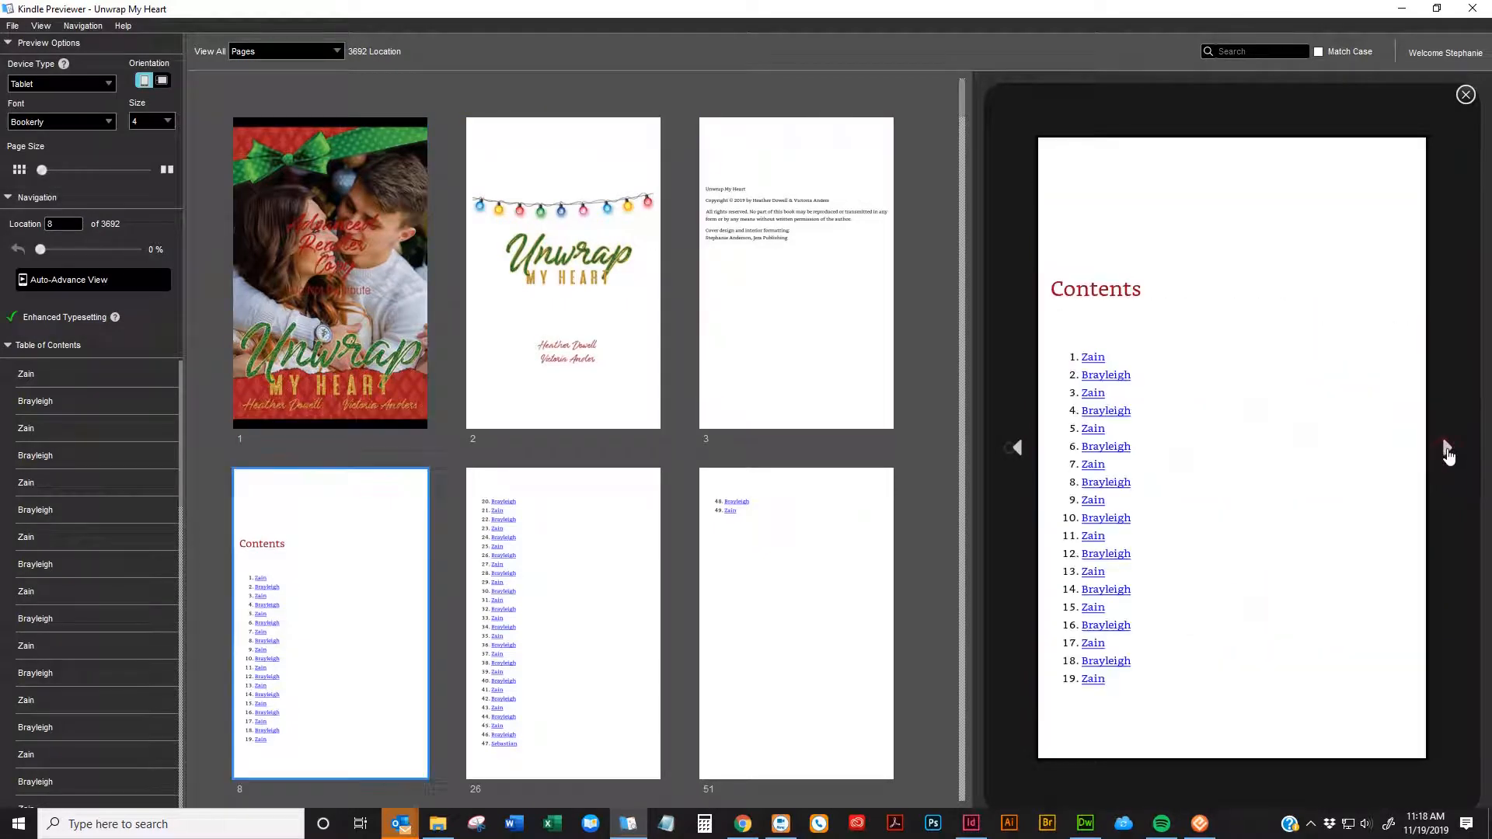
left_click(1448, 452)
left_click(1448, 453)
left_click(1448, 452)
left_click(1448, 452)
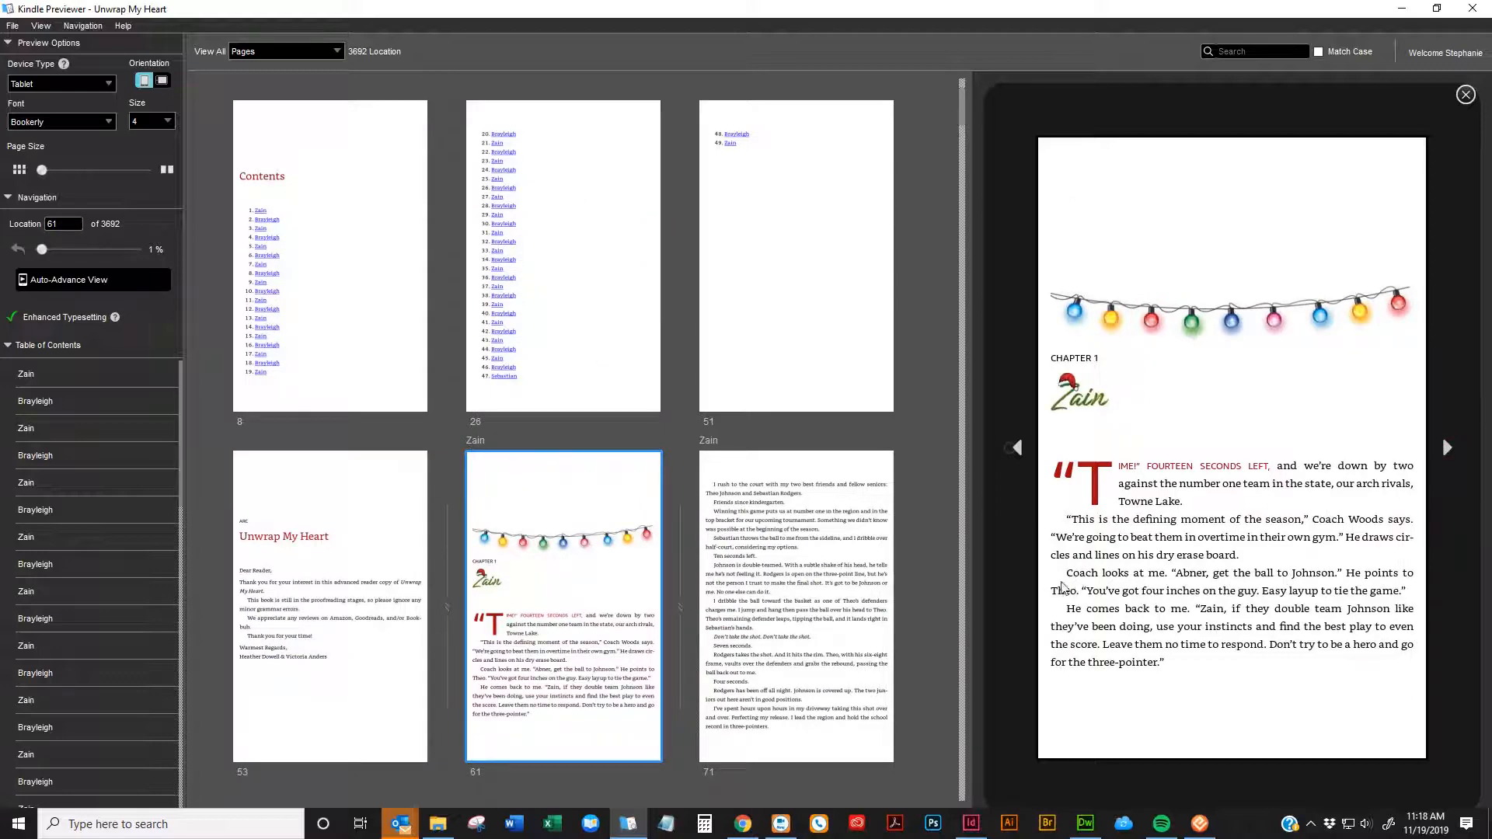
Page through the rest of Chapter 1 to the Chapter 2 opening page, checking the text formatting
left_click(1447, 448)
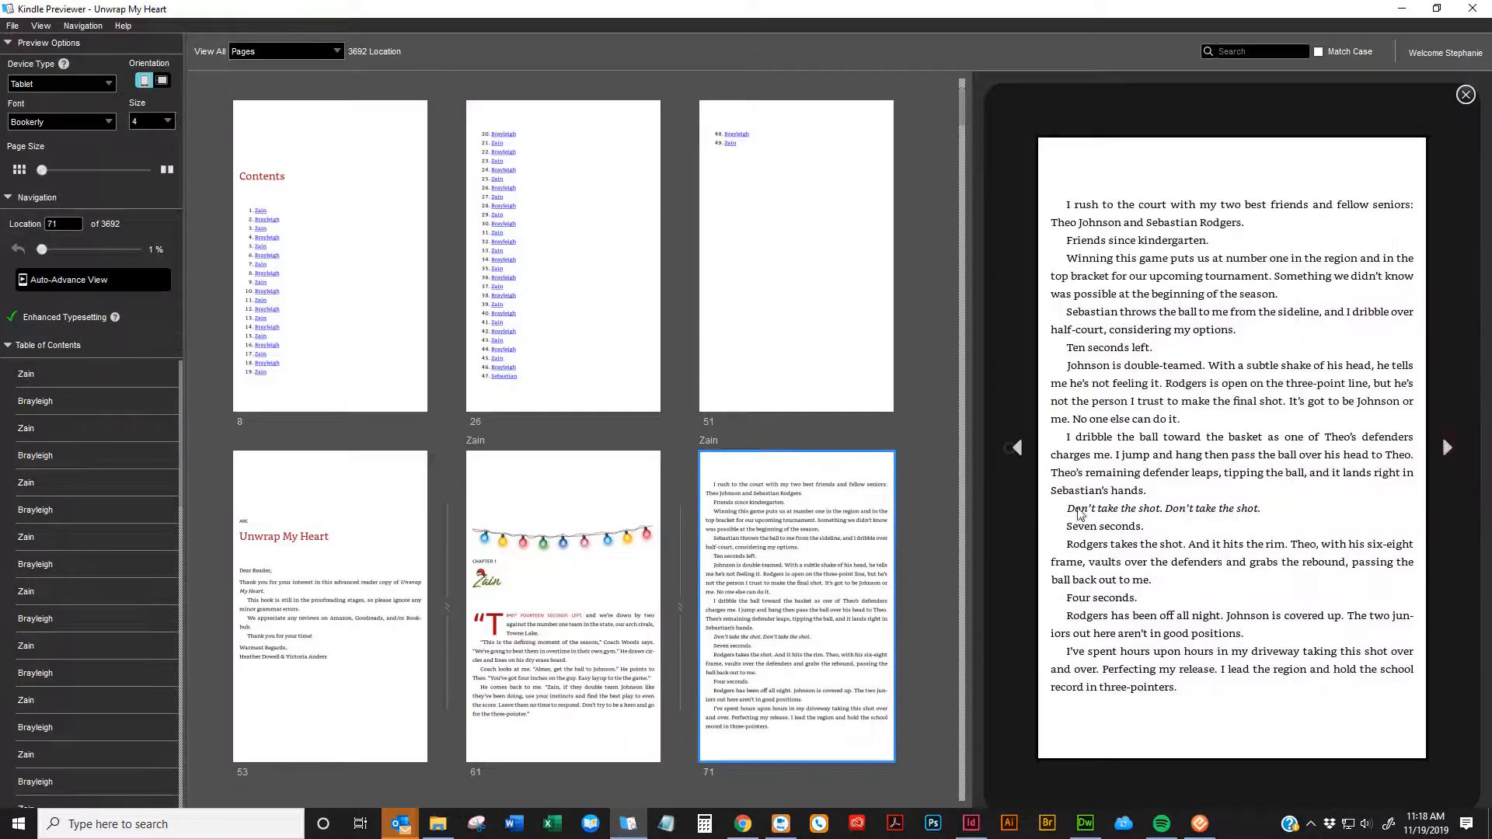
left_click(1447, 449)
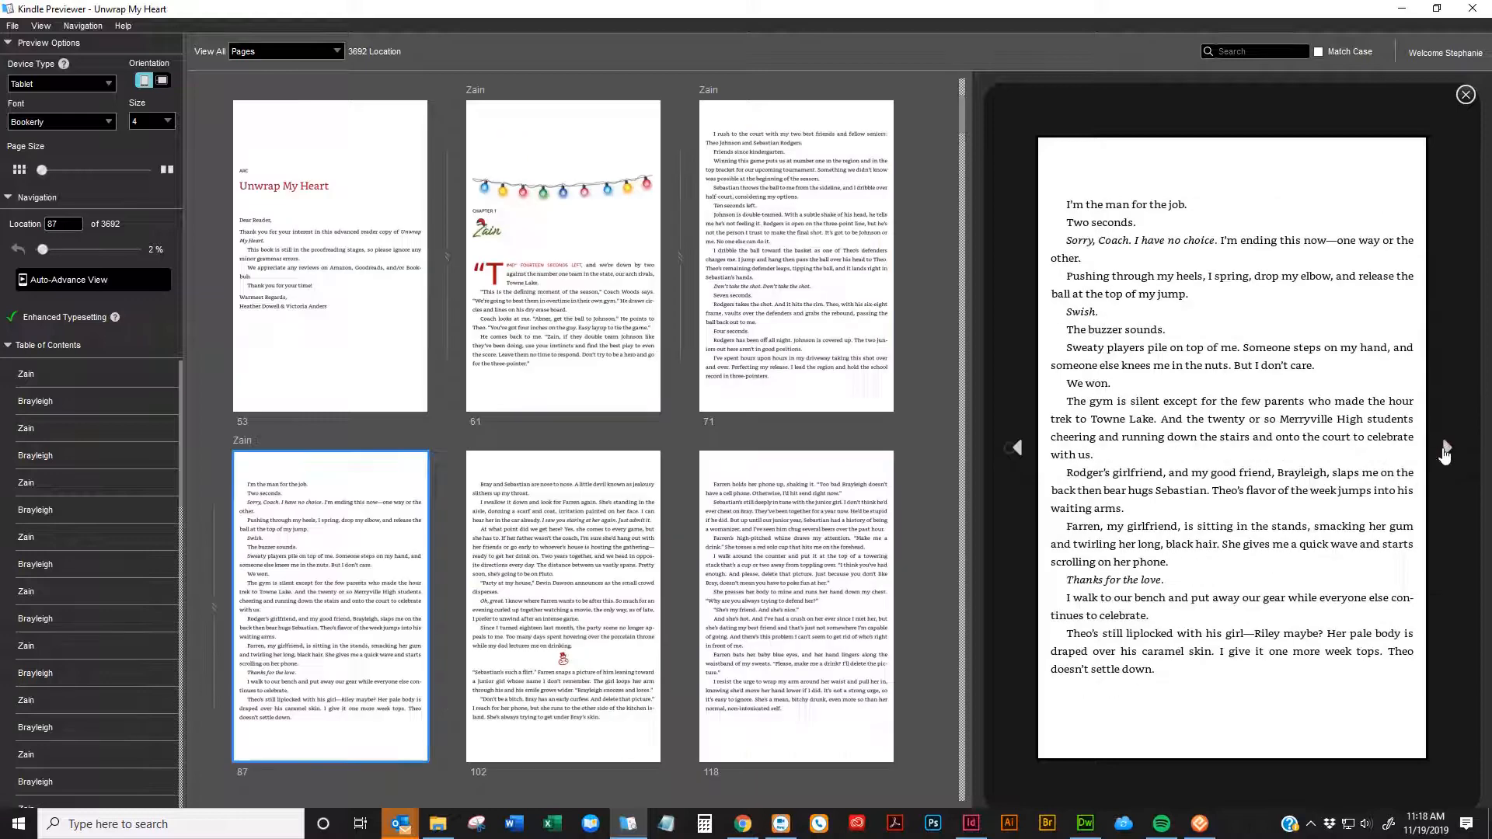
left_click(1445, 451)
left_click(1446, 450)
left_click(1446, 450)
left_click(1445, 451)
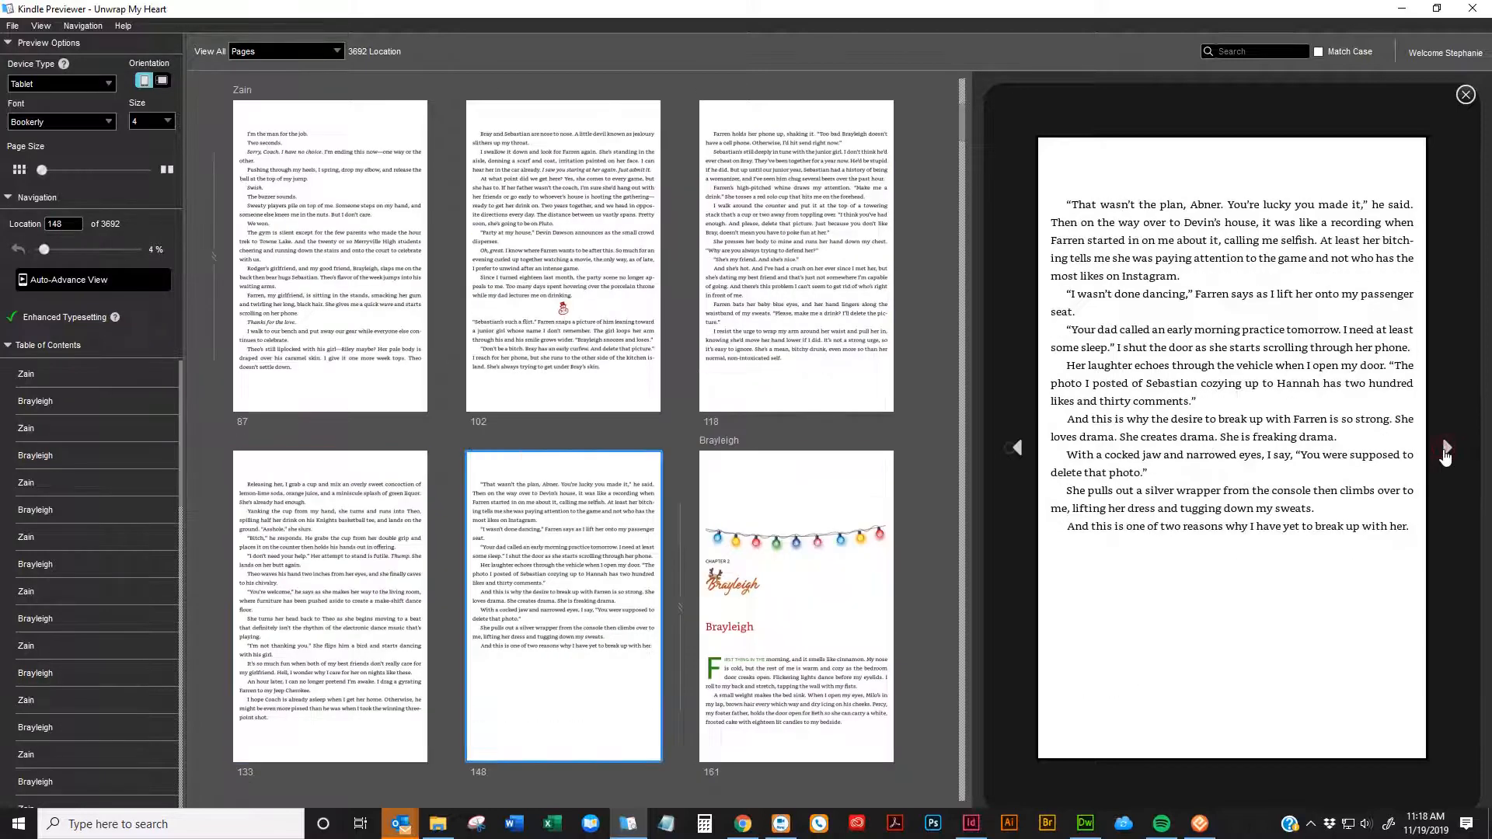
left_click(1446, 451)
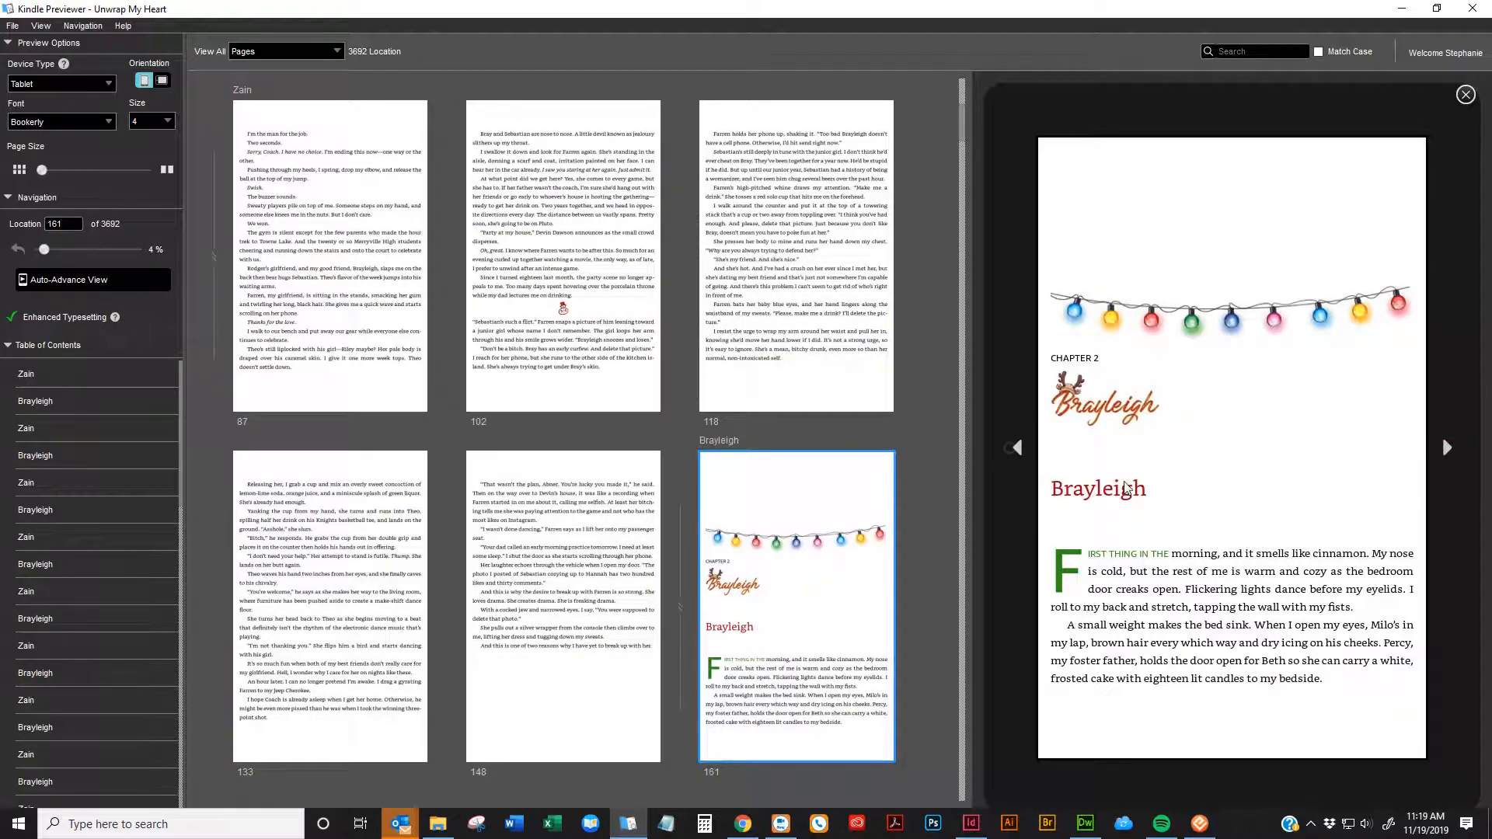
Highlight the extra text heading on the Chapter 2 opening page and page to the end of that chapter
double_click(1125, 488)
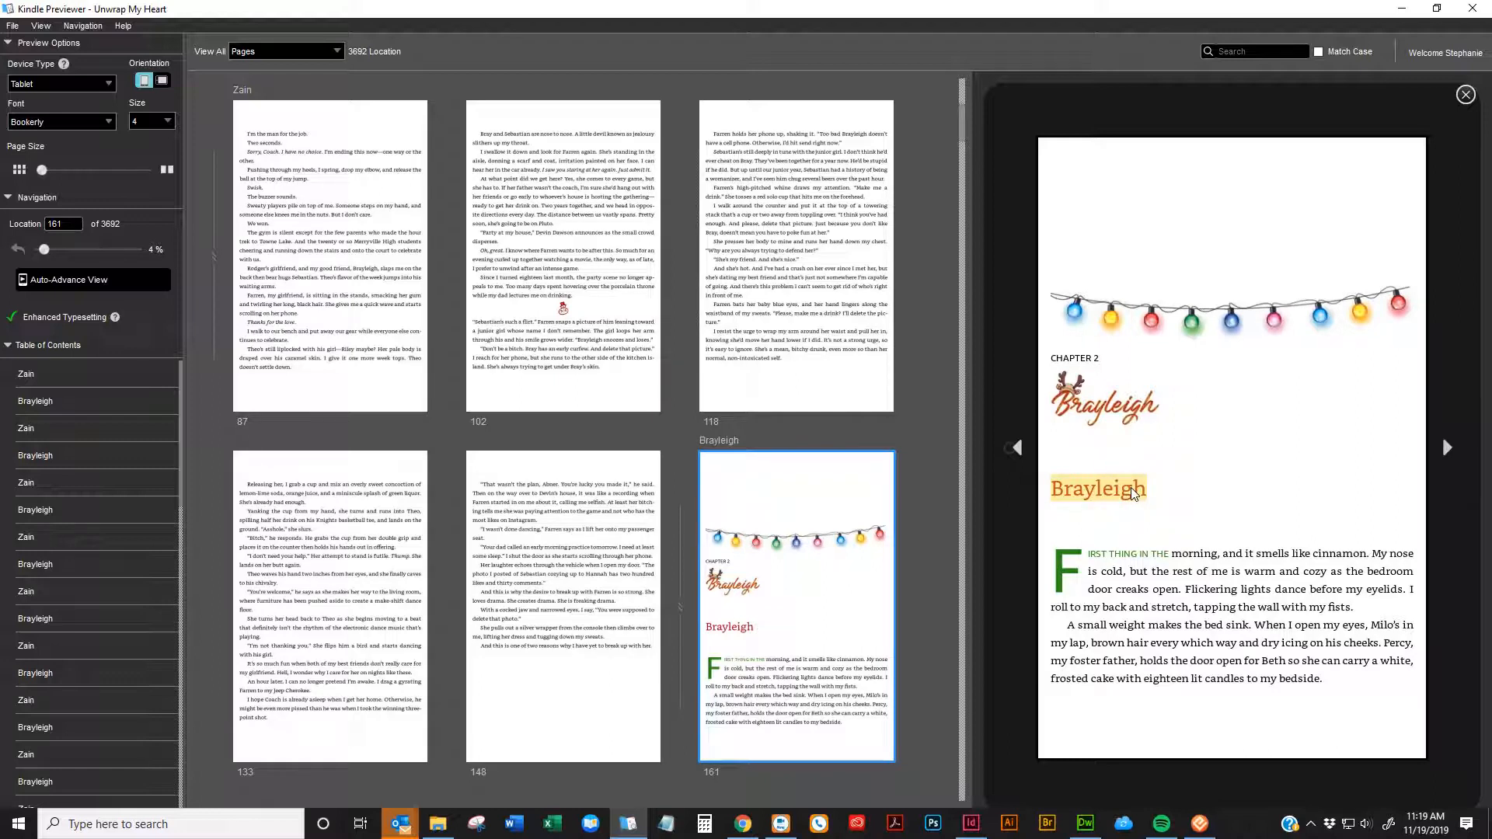
left_click(1446, 451)
left_click(1445, 451)
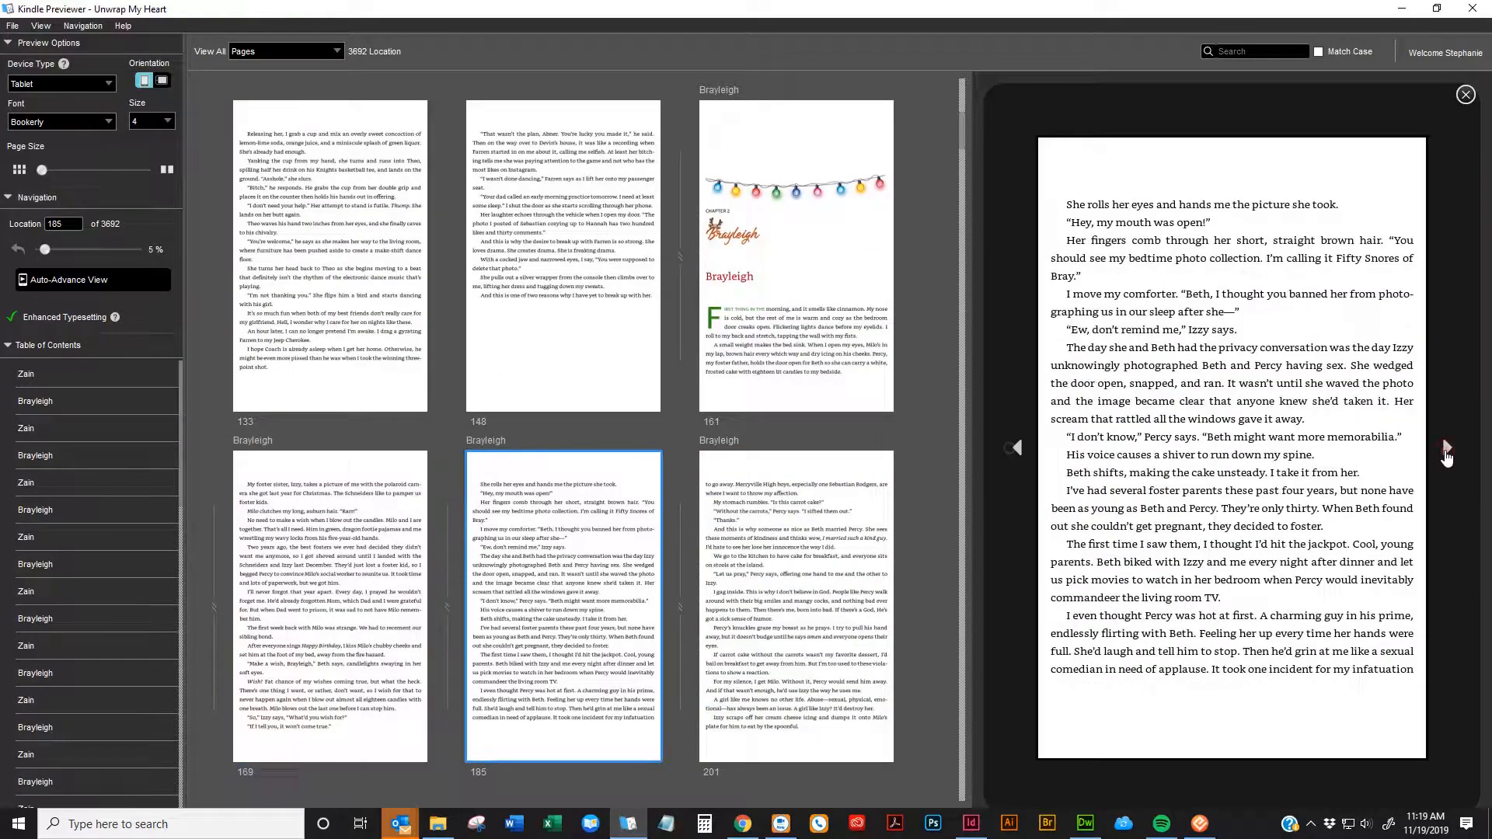
left_click(1445, 451)
left_click(1446, 451)
left_click(1446, 450)
left_click(1446, 451)
left_click(1446, 451)
left_click(1445, 451)
left_click(1446, 451)
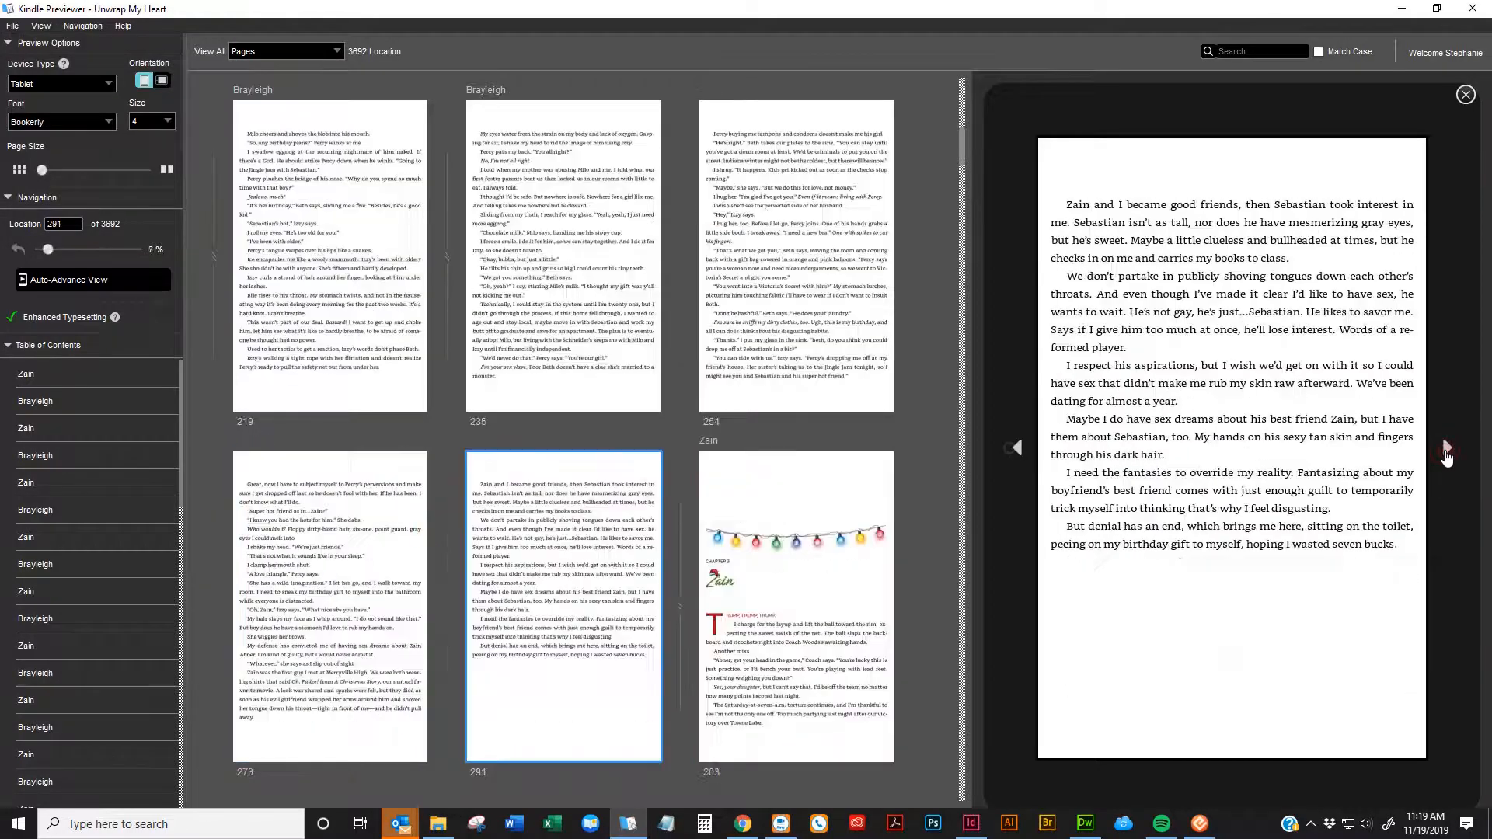
Page from the Chapter 3 opening to the Chapter 7 opening page, checking chapter headings, drop caps and text message formatting
left_click(1446, 450)
left_click(1446, 451)
left_click(1445, 451)
left_click(1446, 450)
left_click(1446, 451)
left_click(1446, 450)
left_click(1445, 451)
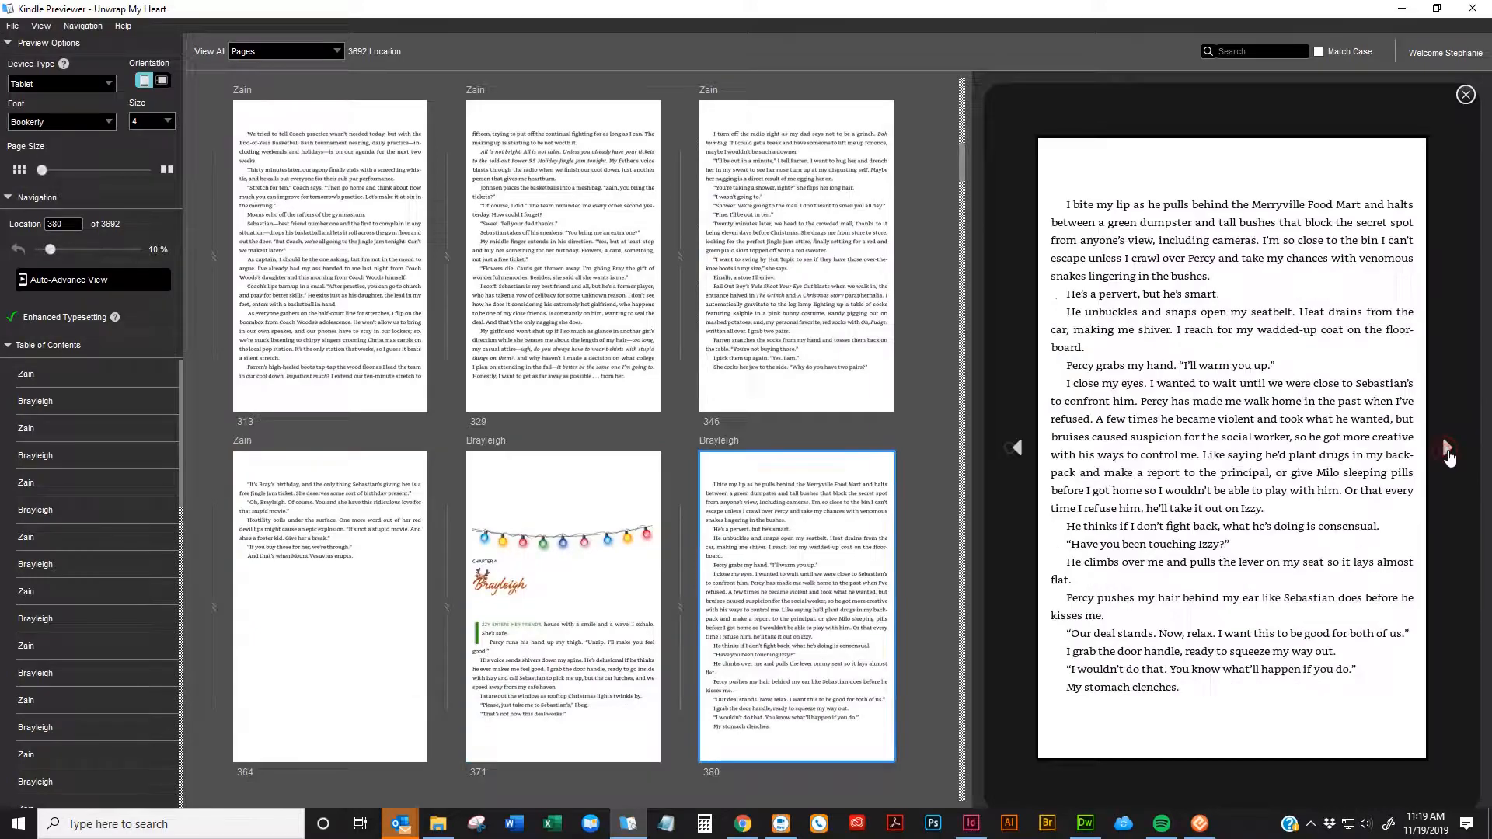
left_click(1446, 451)
left_click(1445, 451)
left_click(1446, 450)
left_click(1446, 451)
left_click(1445, 450)
left_click(1445, 451)
left_click(1446, 451)
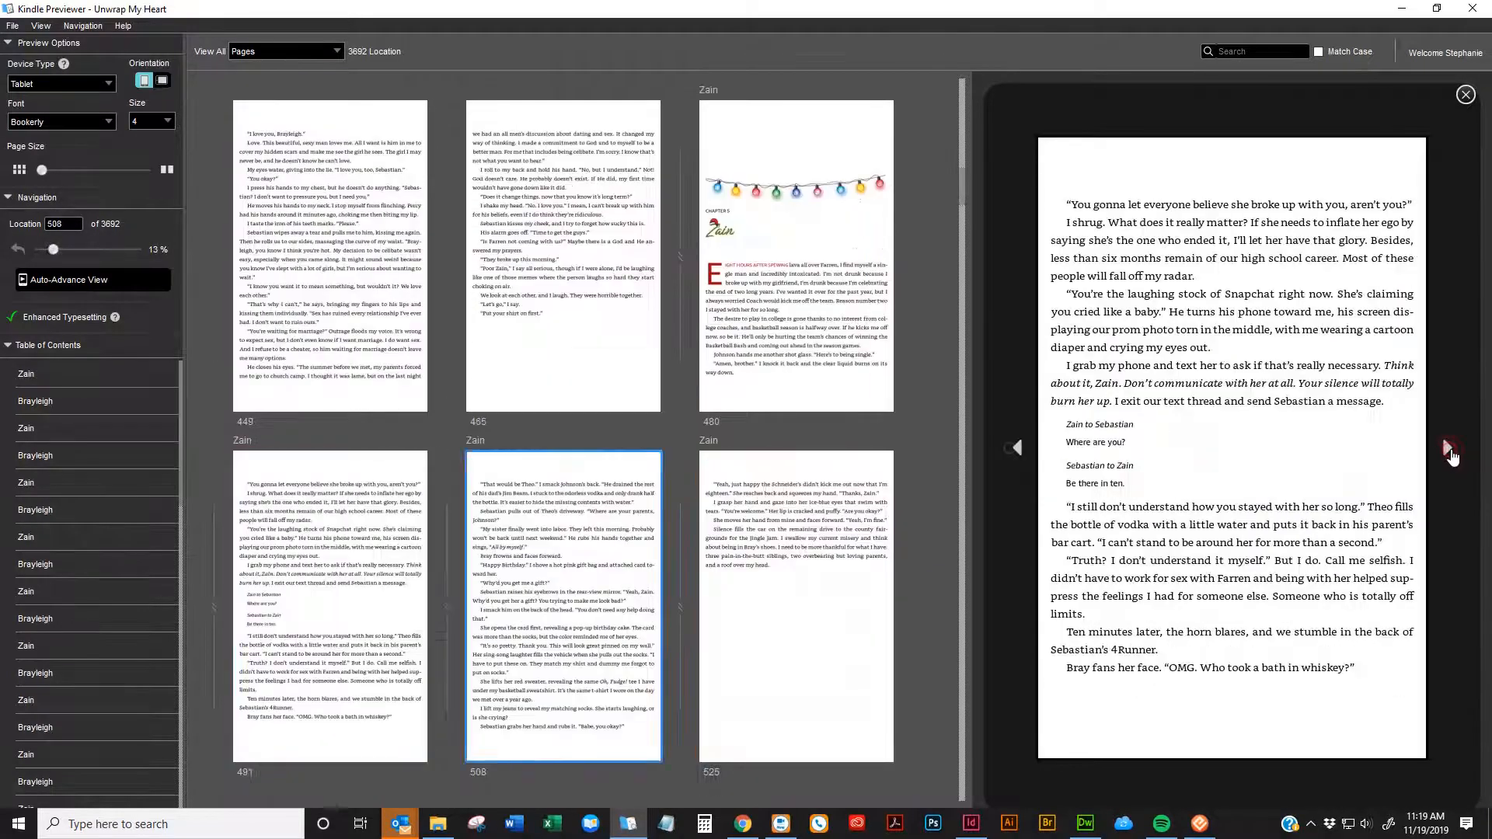
left_click(1446, 450)
left_click(1446, 451)
left_click(1446, 450)
left_click(1446, 450)
left_click(1446, 450)
left_click(1445, 451)
left_click(1446, 450)
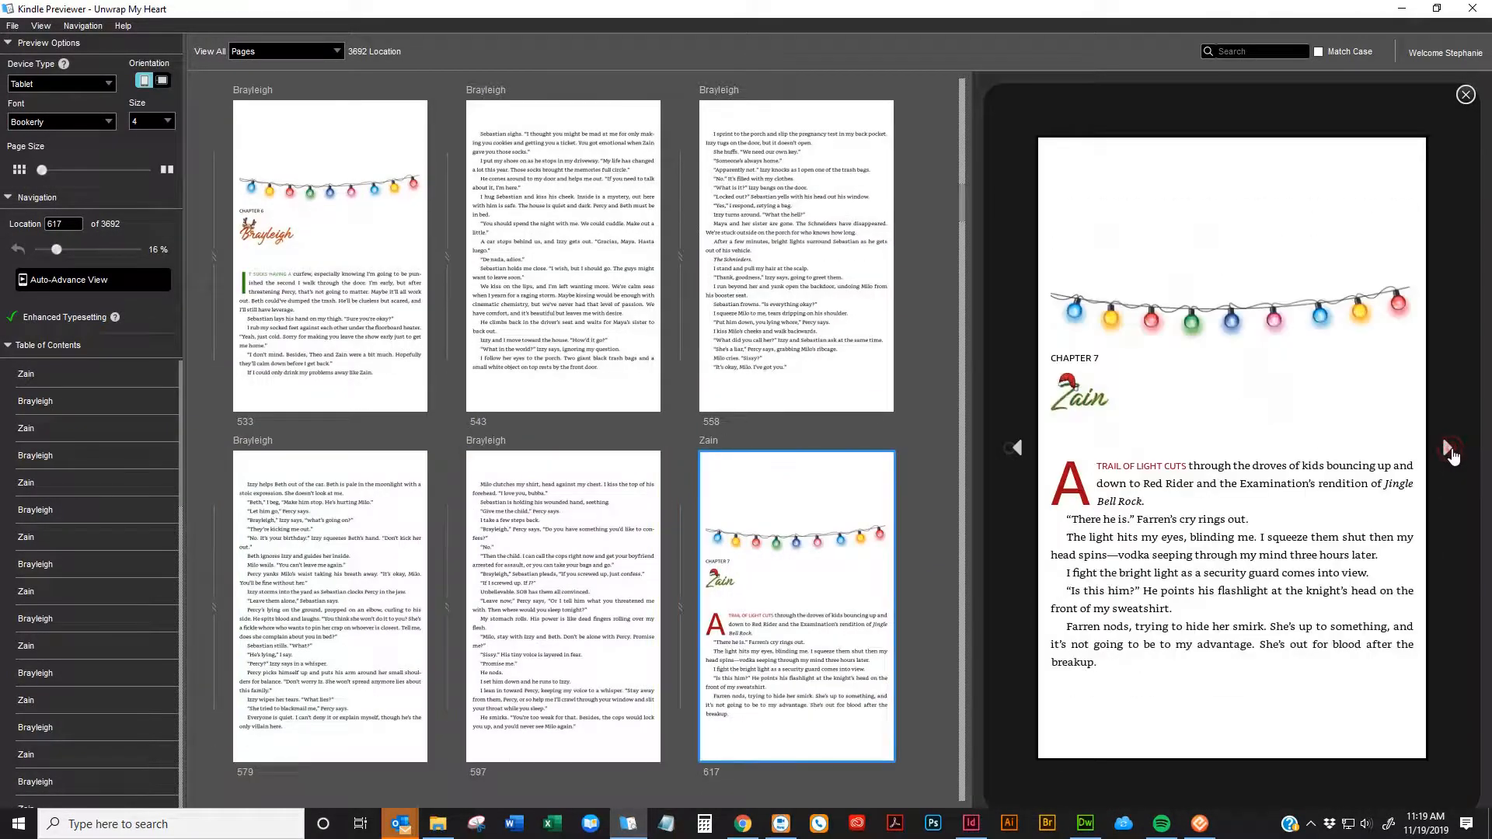
Page from Chapter 7 through the last page of Chapter 10, checking the chapter openings and scene breaks
left_click(1446, 451)
left_click(1446, 450)
left_click(1446, 451)
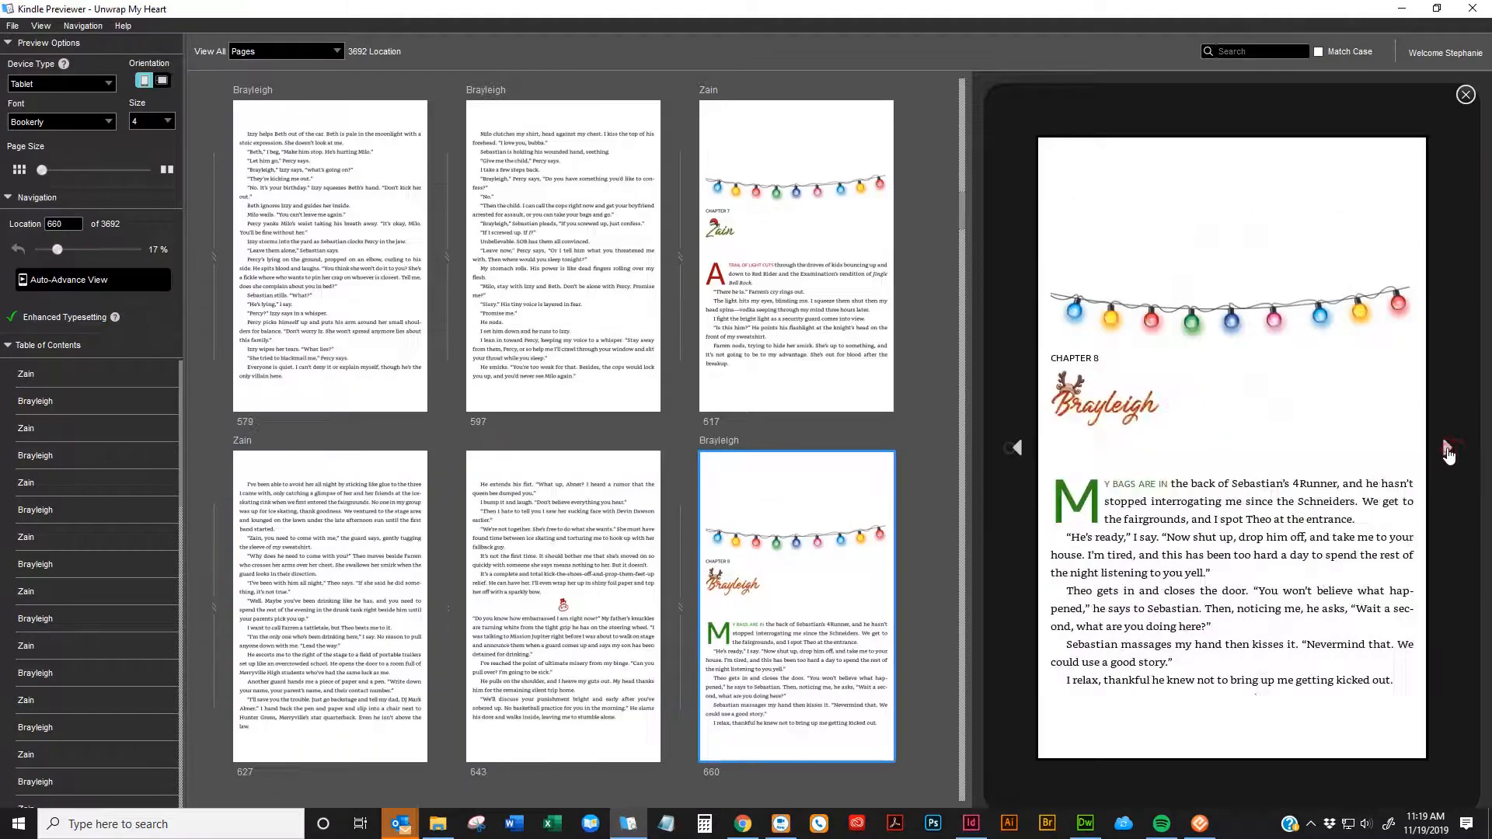
left_click(1446, 451)
left_click(1447, 450)
left_click(1447, 451)
left_click(1447, 450)
left_click(1447, 451)
left_click(1448, 450)
left_click(1447, 451)
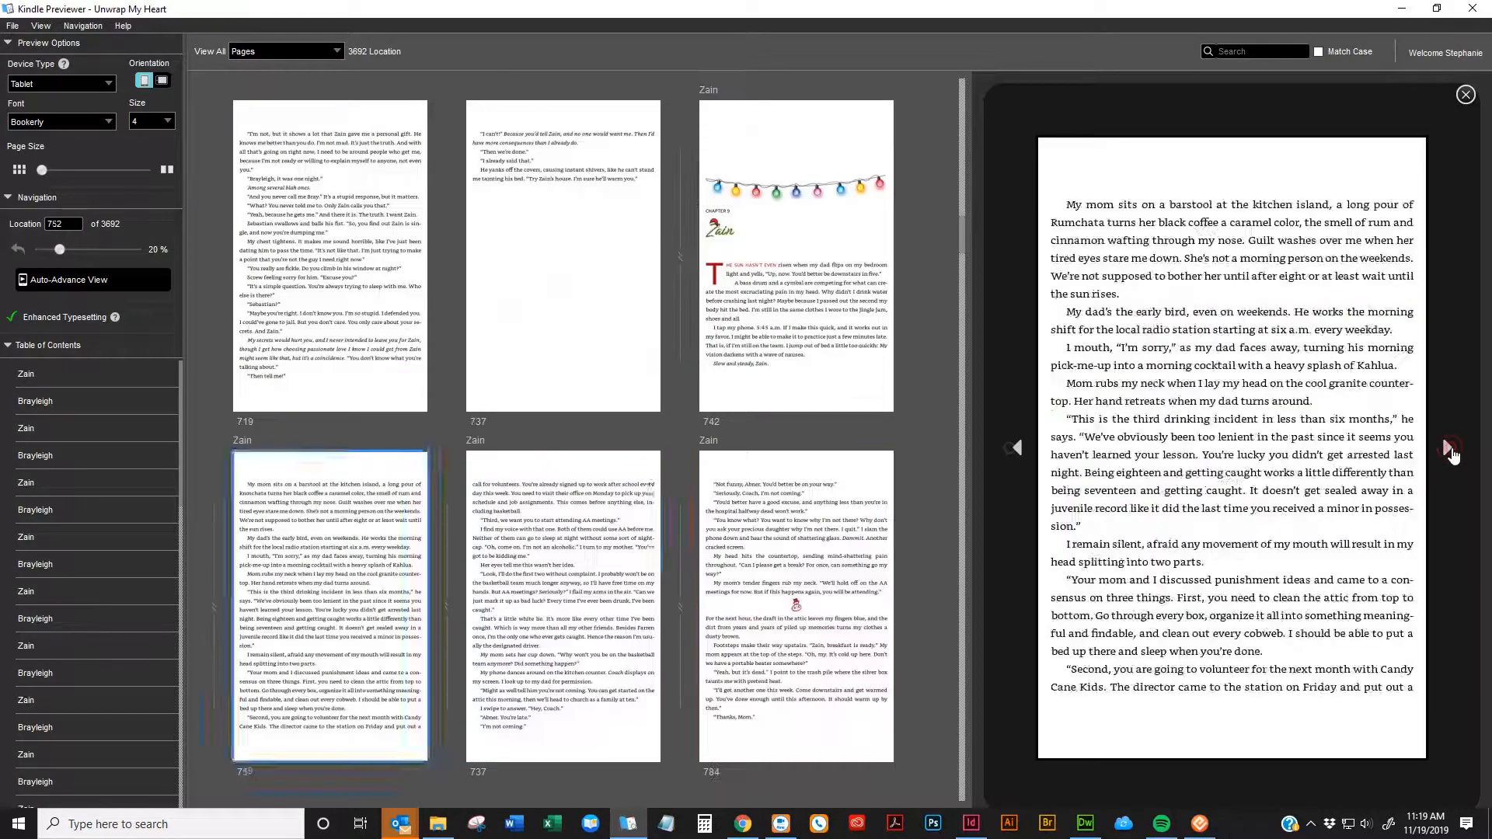
left_click(1447, 450)
left_click(1447, 450)
left_click(1449, 450)
left_click(1448, 451)
left_click(1449, 451)
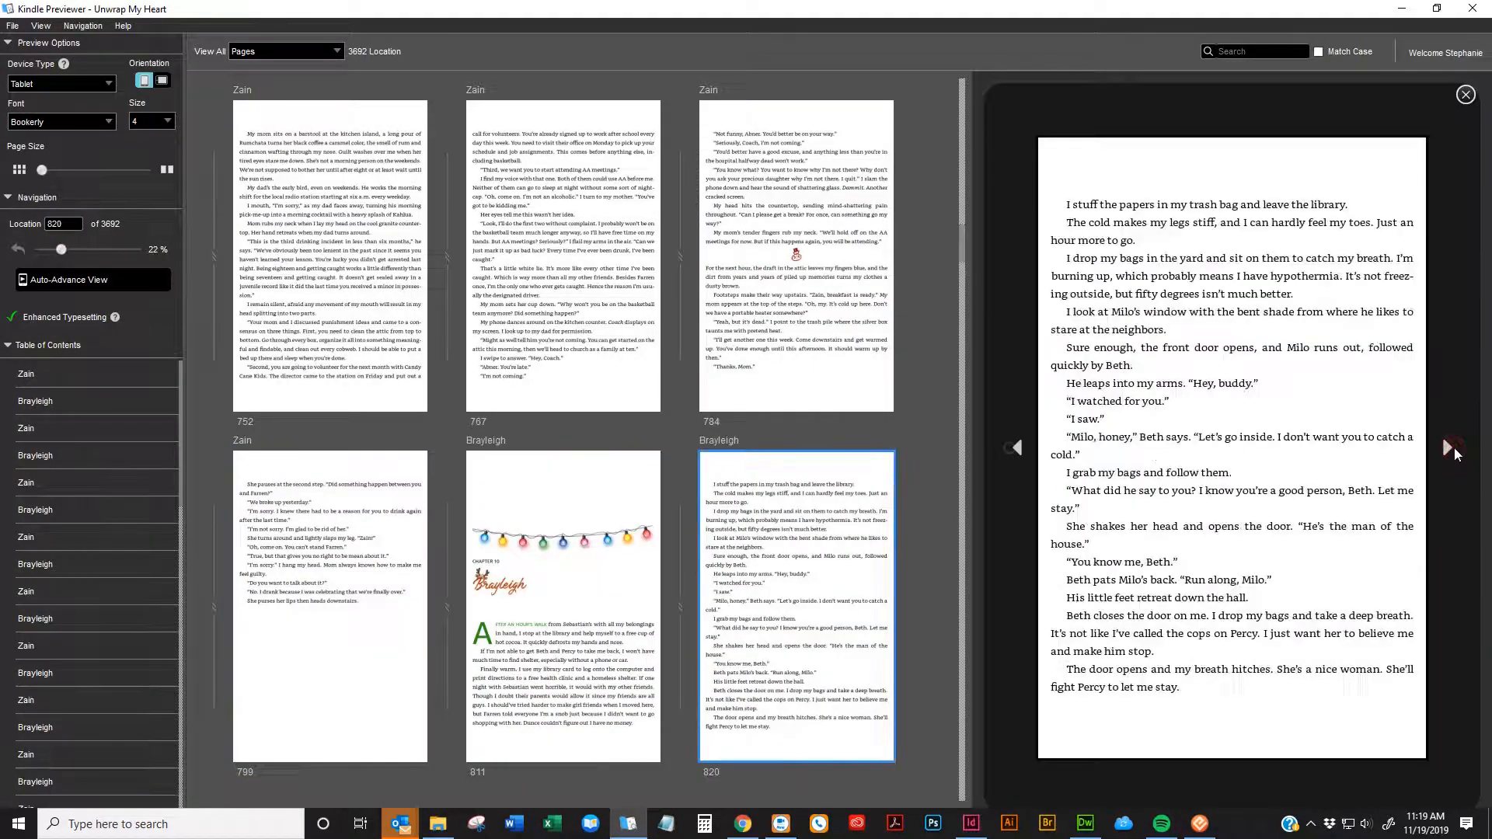
left_click(1450, 449)
left_click(1450, 449)
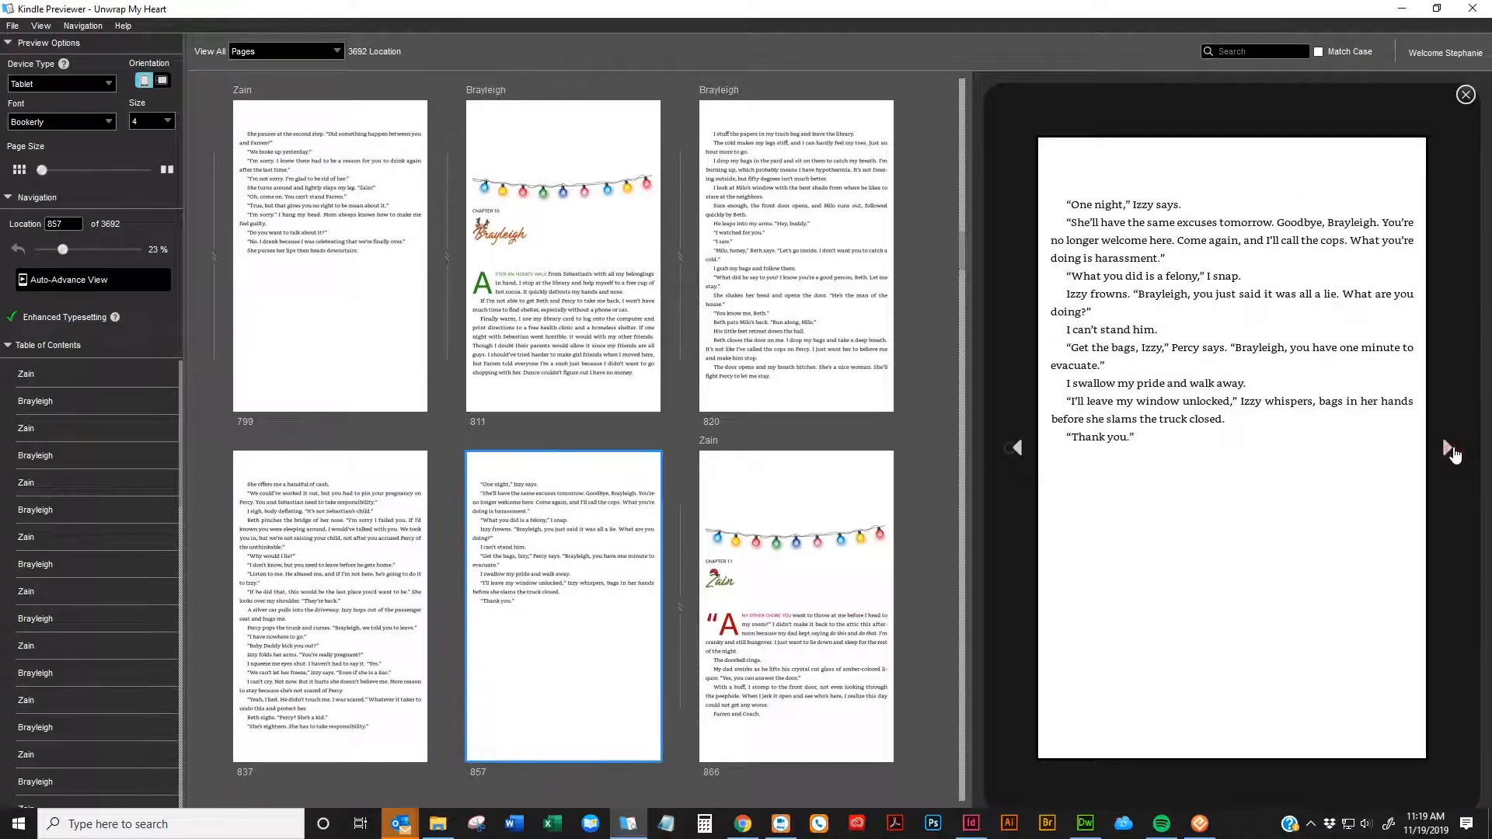
Begin exporting the previewed book and choose the Books (.mobi) format for side-loading on older Kindle devices
scroll(772, 518, "up", 20)
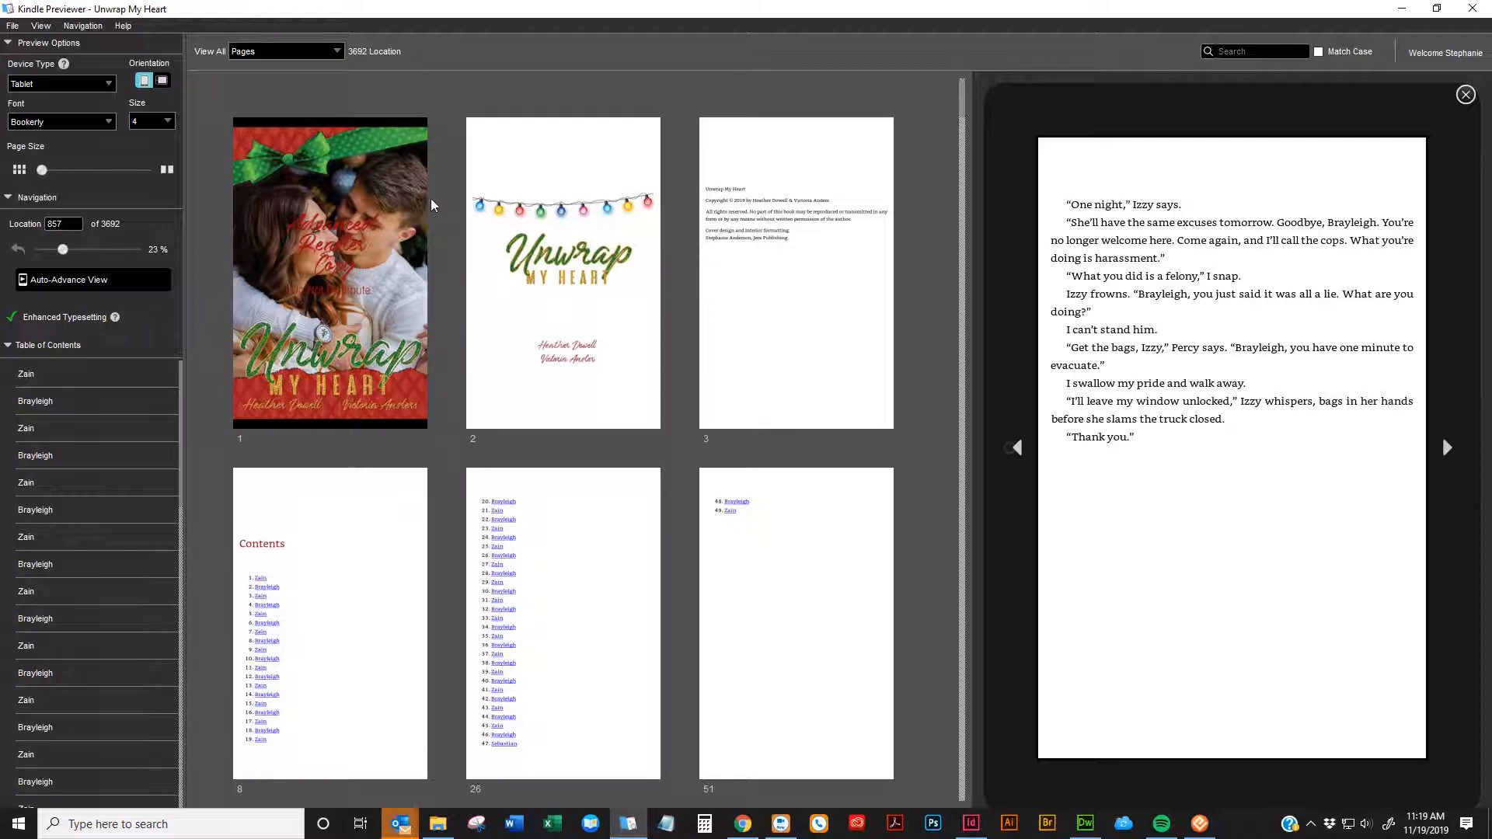
left_click(15, 26)
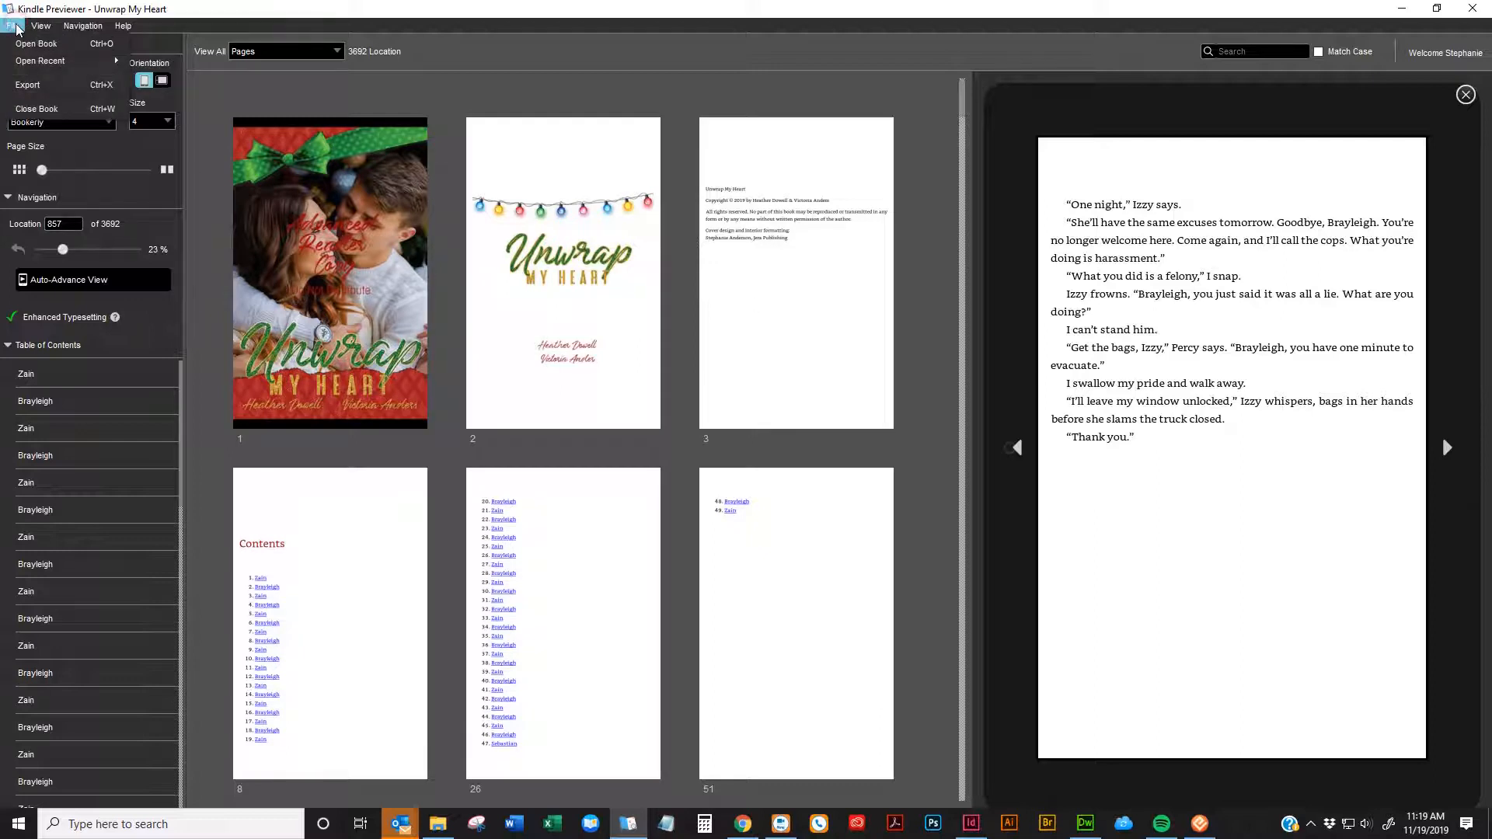
left_click(471, 27)
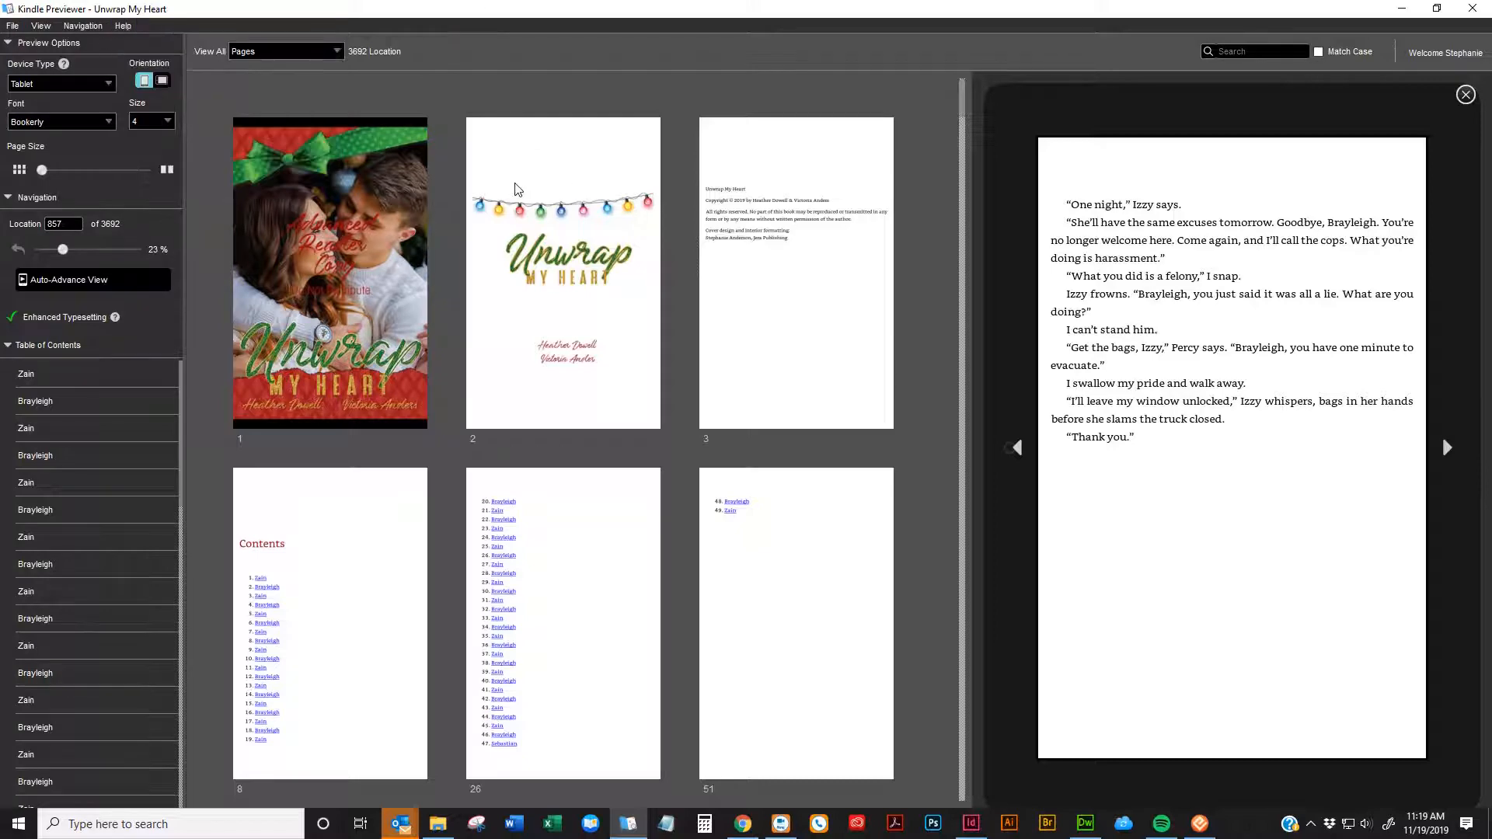
left_click(14, 27)
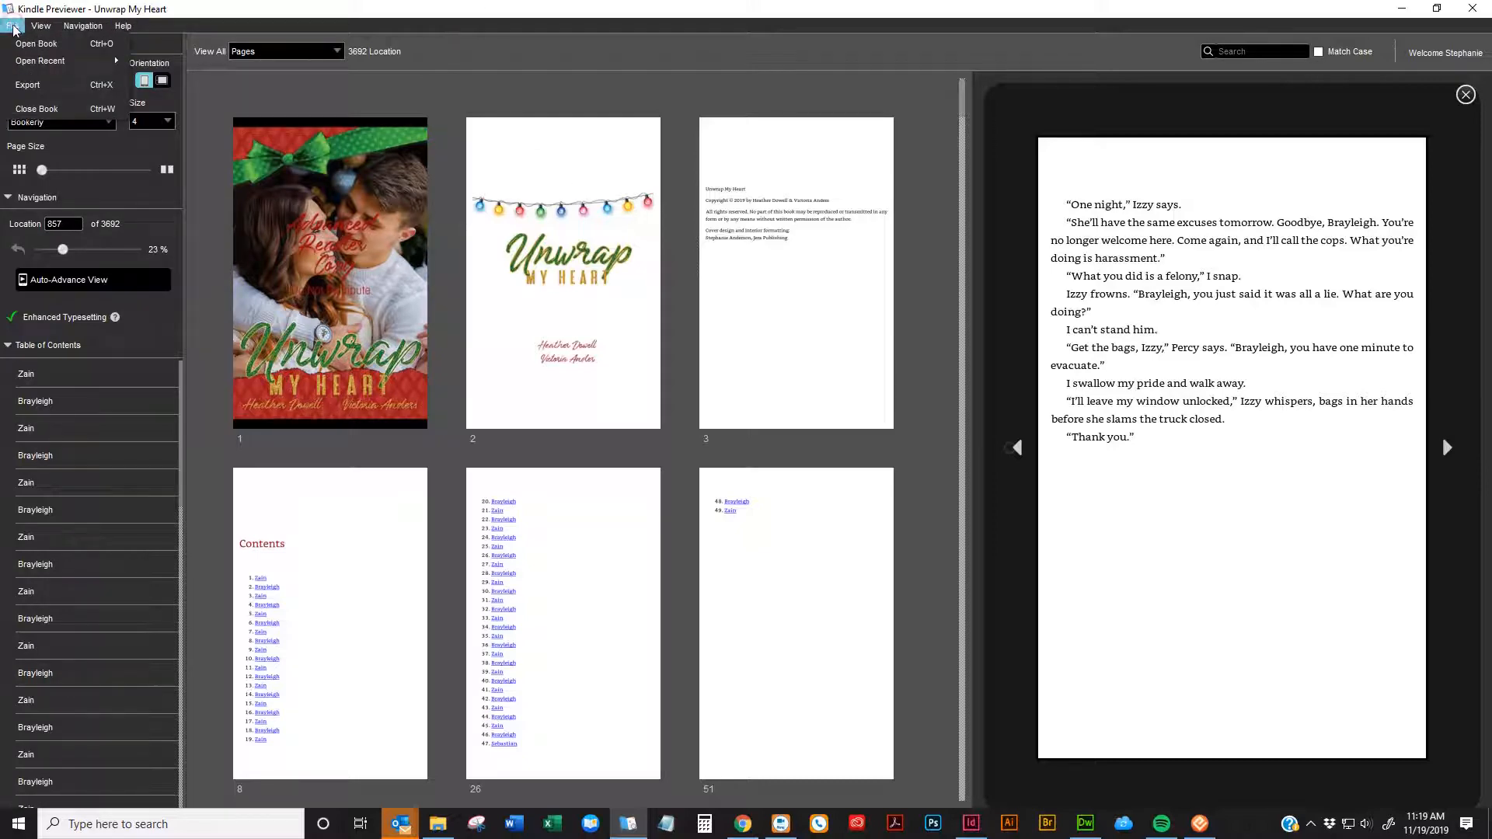
left_click(28, 85)
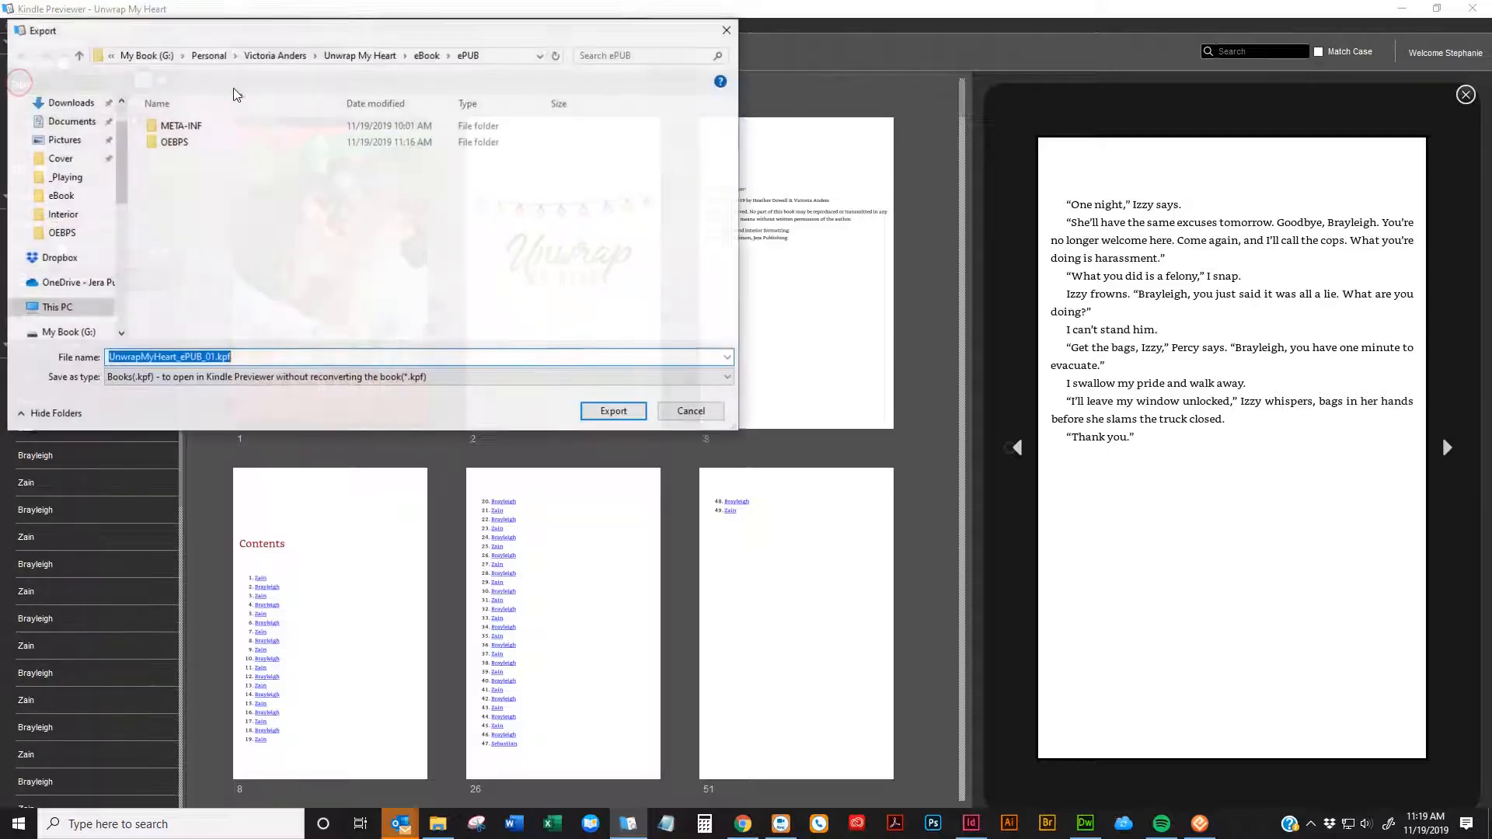
left_click_drag(271, 33, 477, 51)
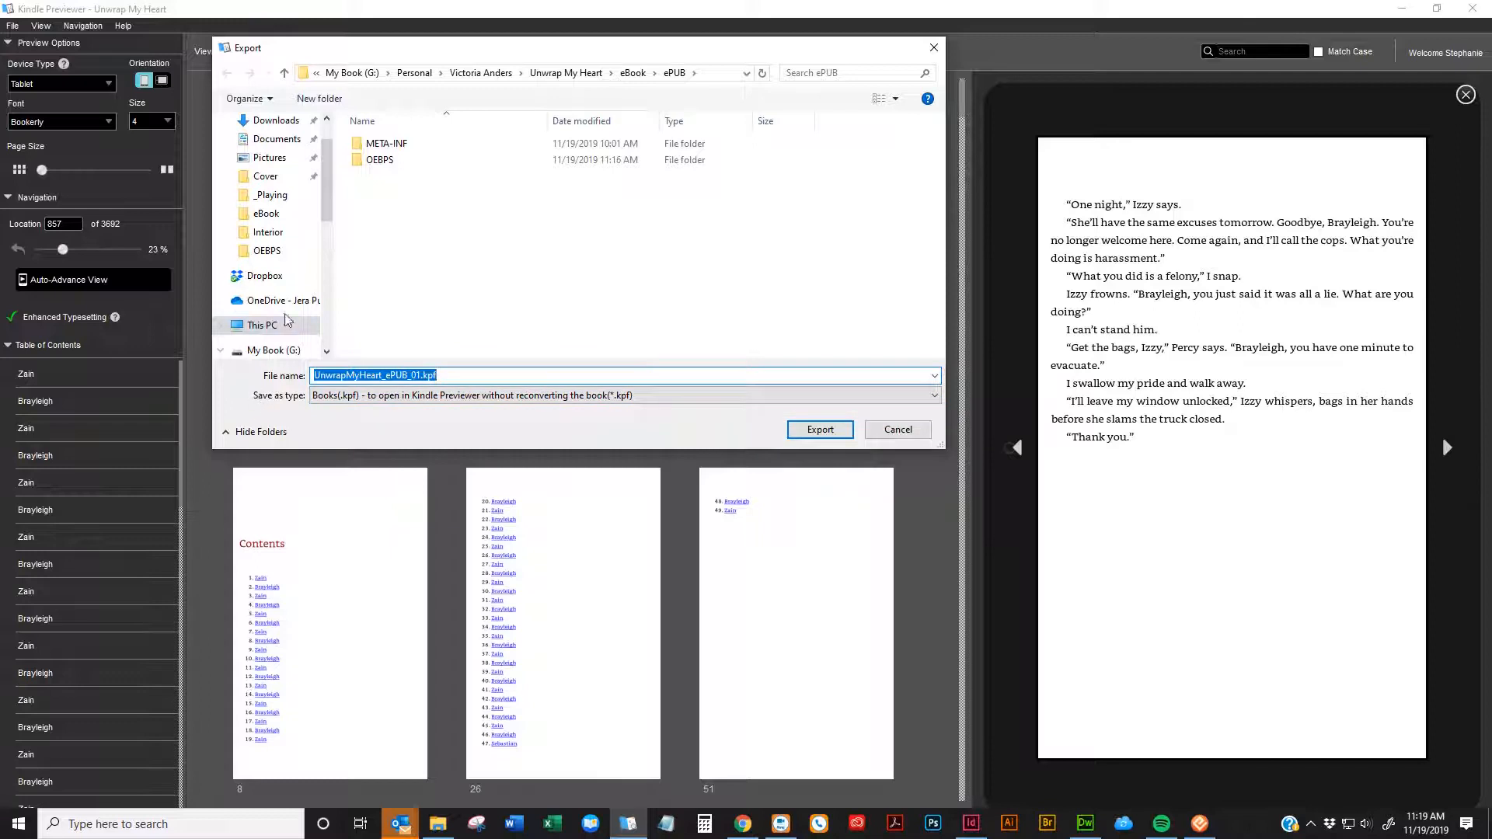
left_click(339, 398)
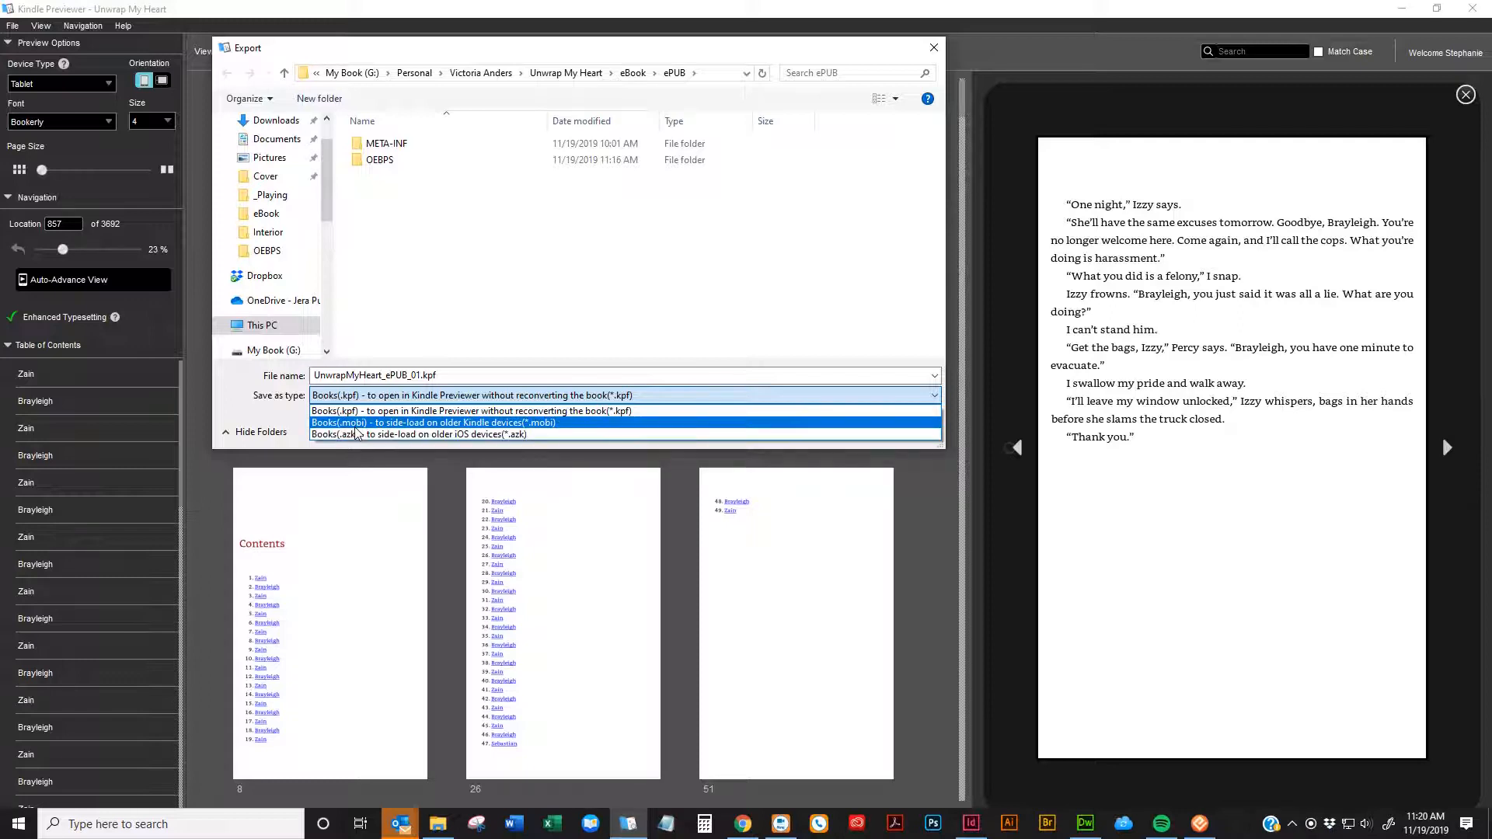
left_click(357, 424)
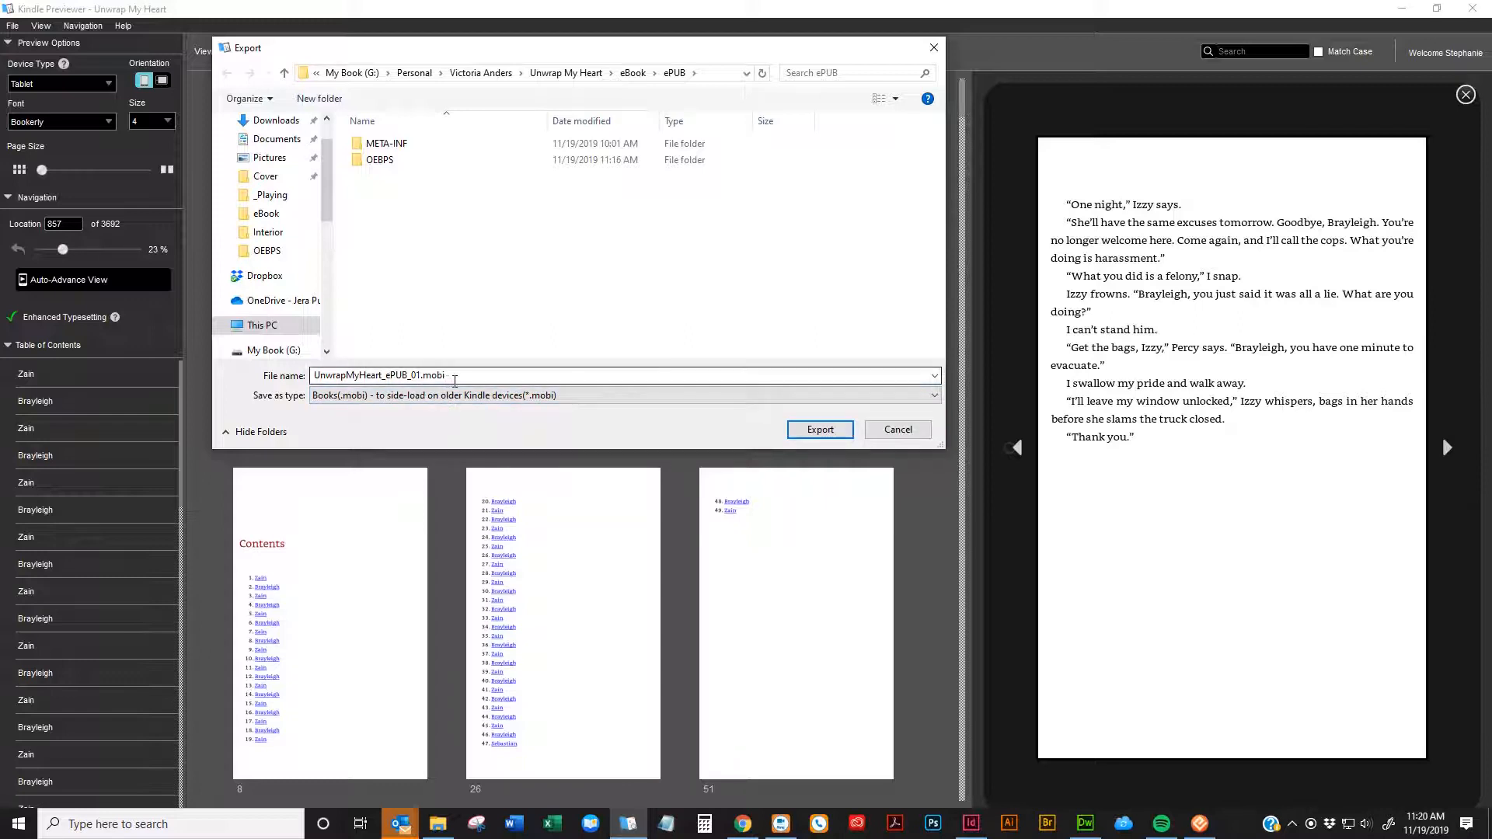
Name the export UnwrapMyHeart_KNDL_01.mobi and export it to the ePUB folder
double_click(418, 375)
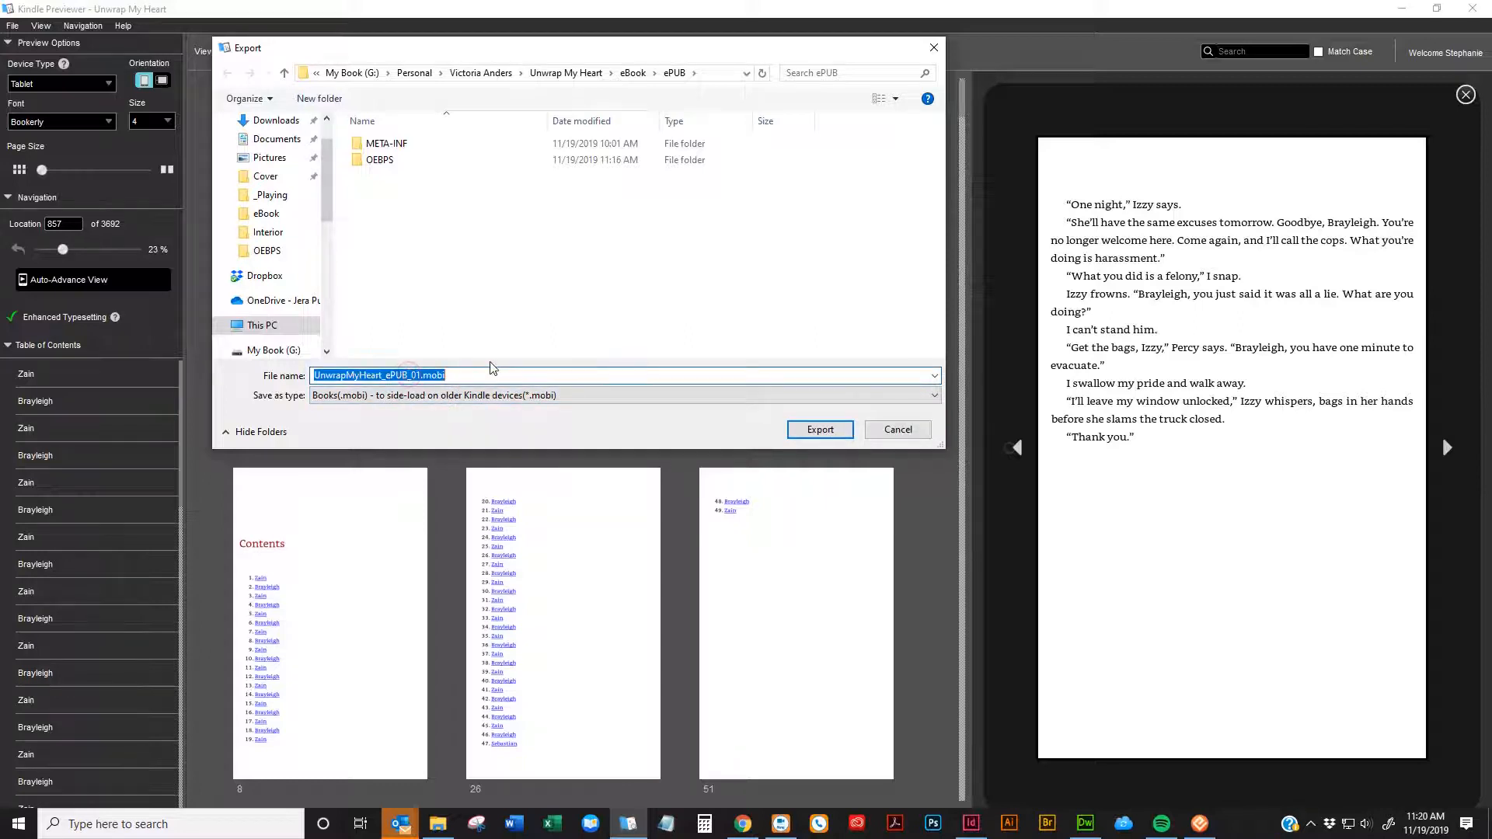
left_click(417, 375)
double_click(397, 375)
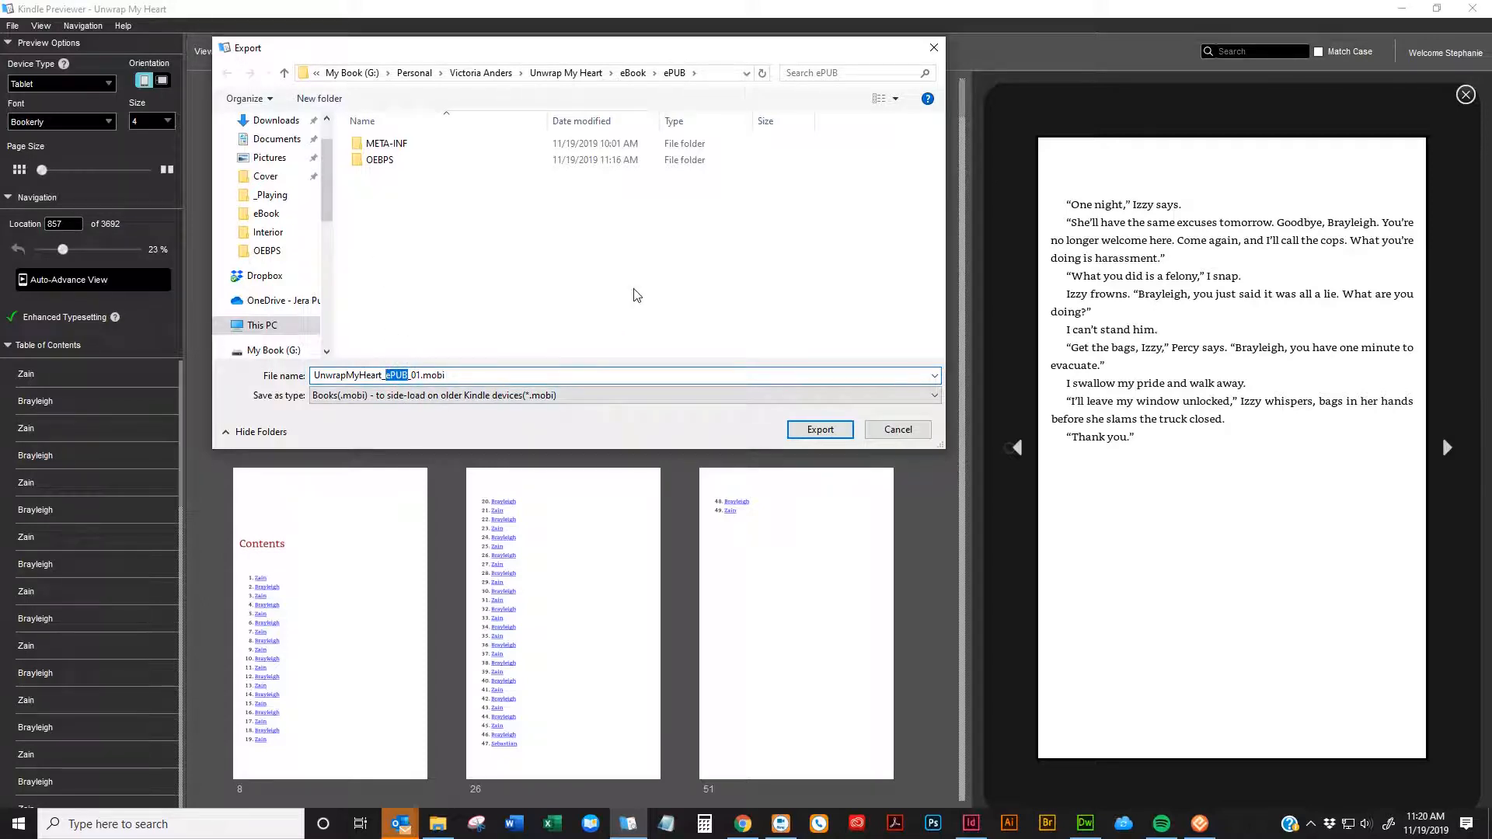
type("KNDL")
left_click(817, 432)
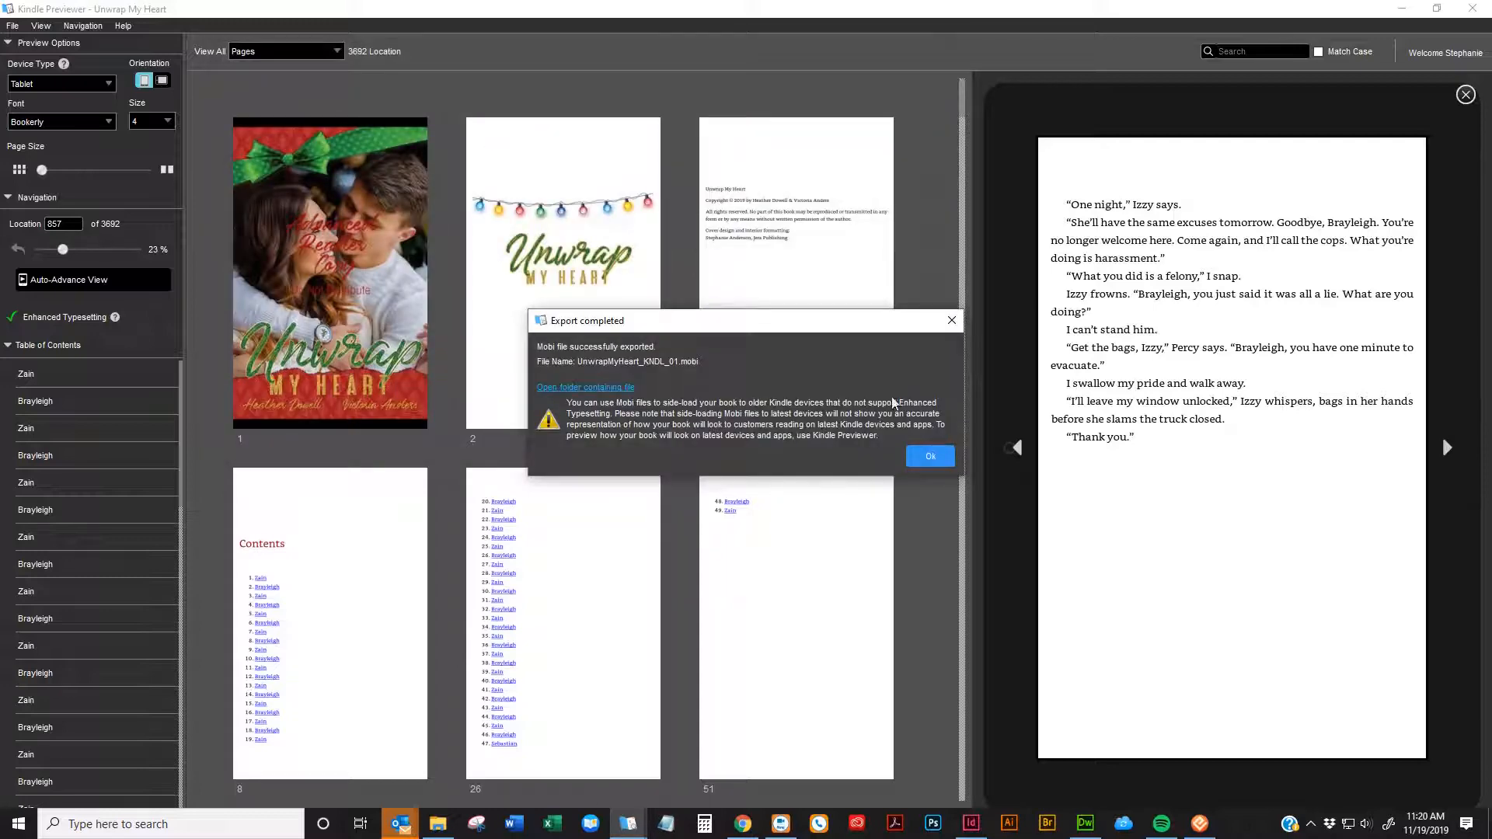
left_click(930, 456)
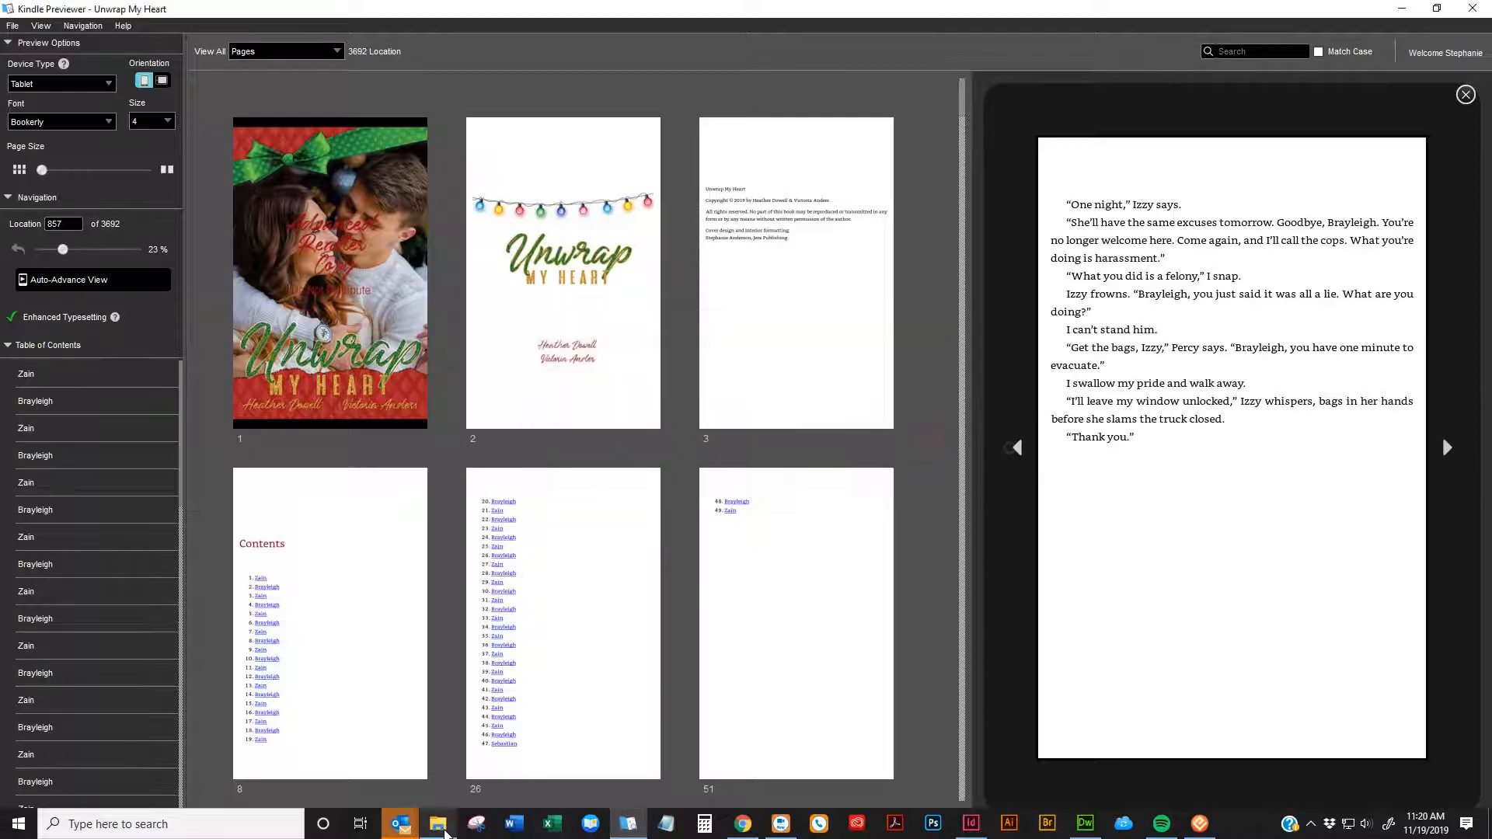
Switch to the ePUB folder in File Explorer and check the exported MOBI file alongside the EPUB file
left_click(438, 823)
left_click(433, 24)
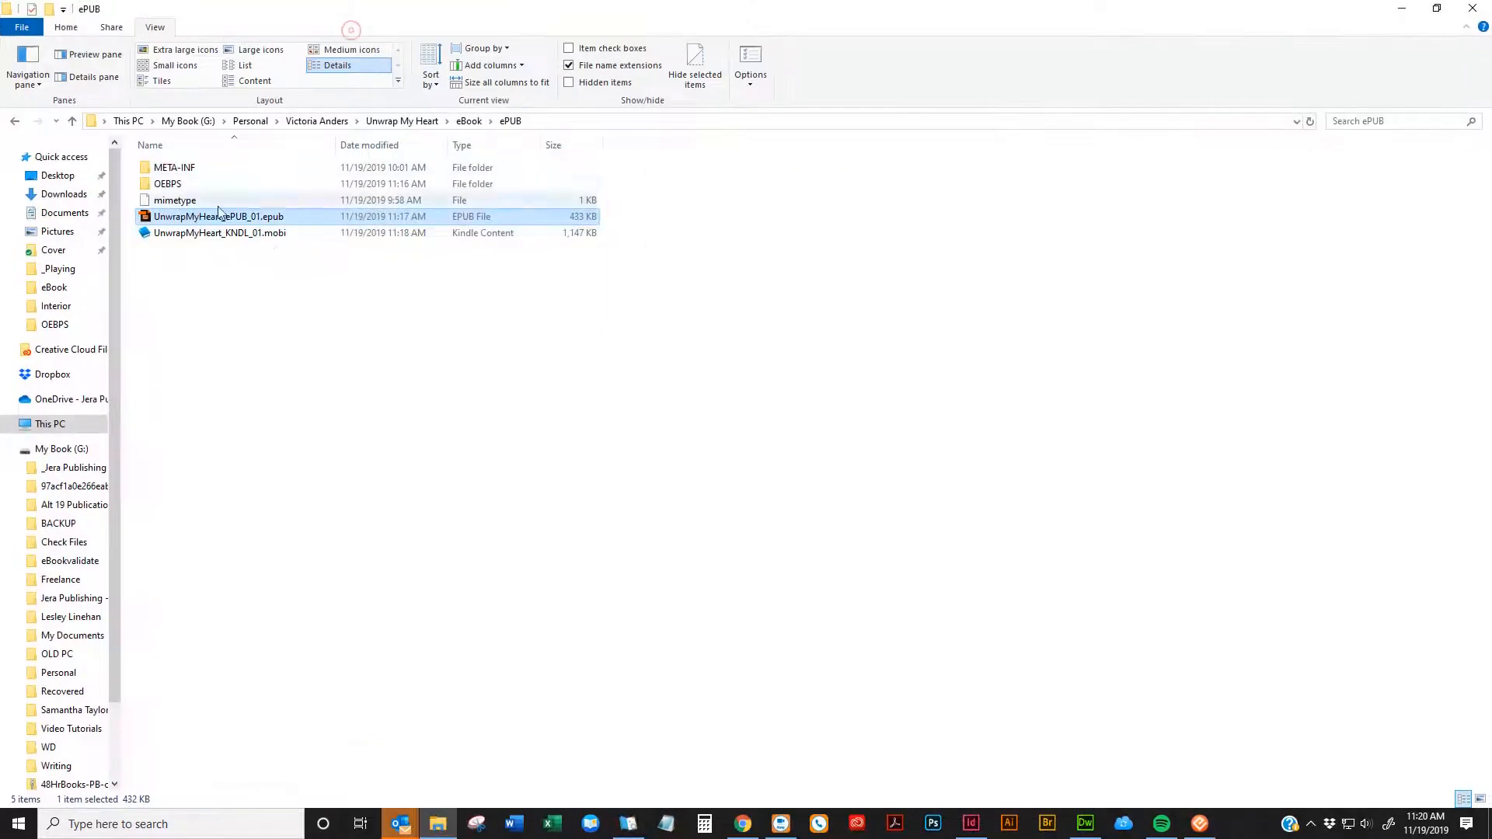
left_click(268, 233)
left_click(265, 220)
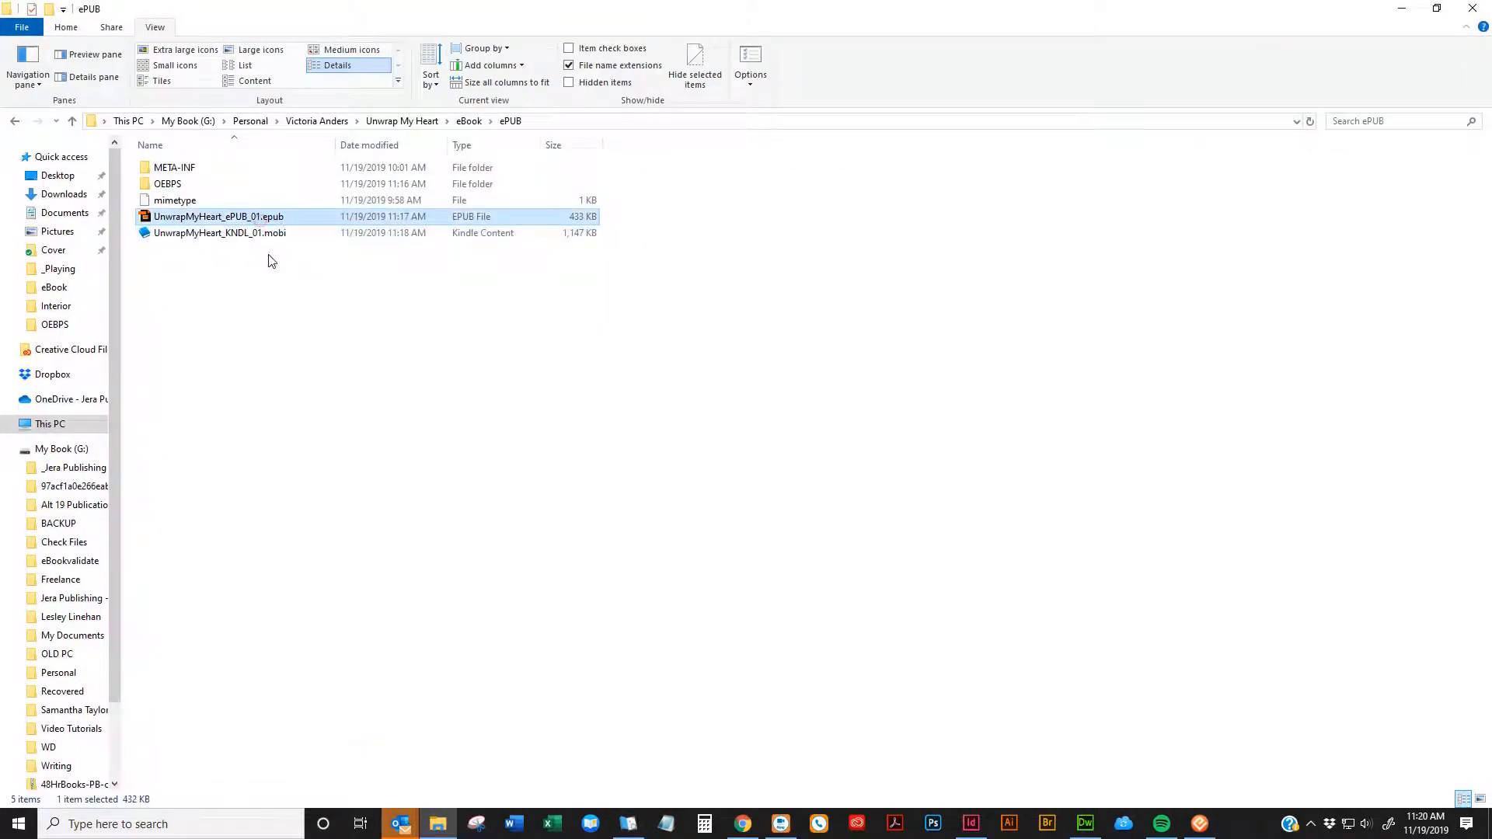
left_click(269, 254)
left_click(280, 228)
left_click(279, 221)
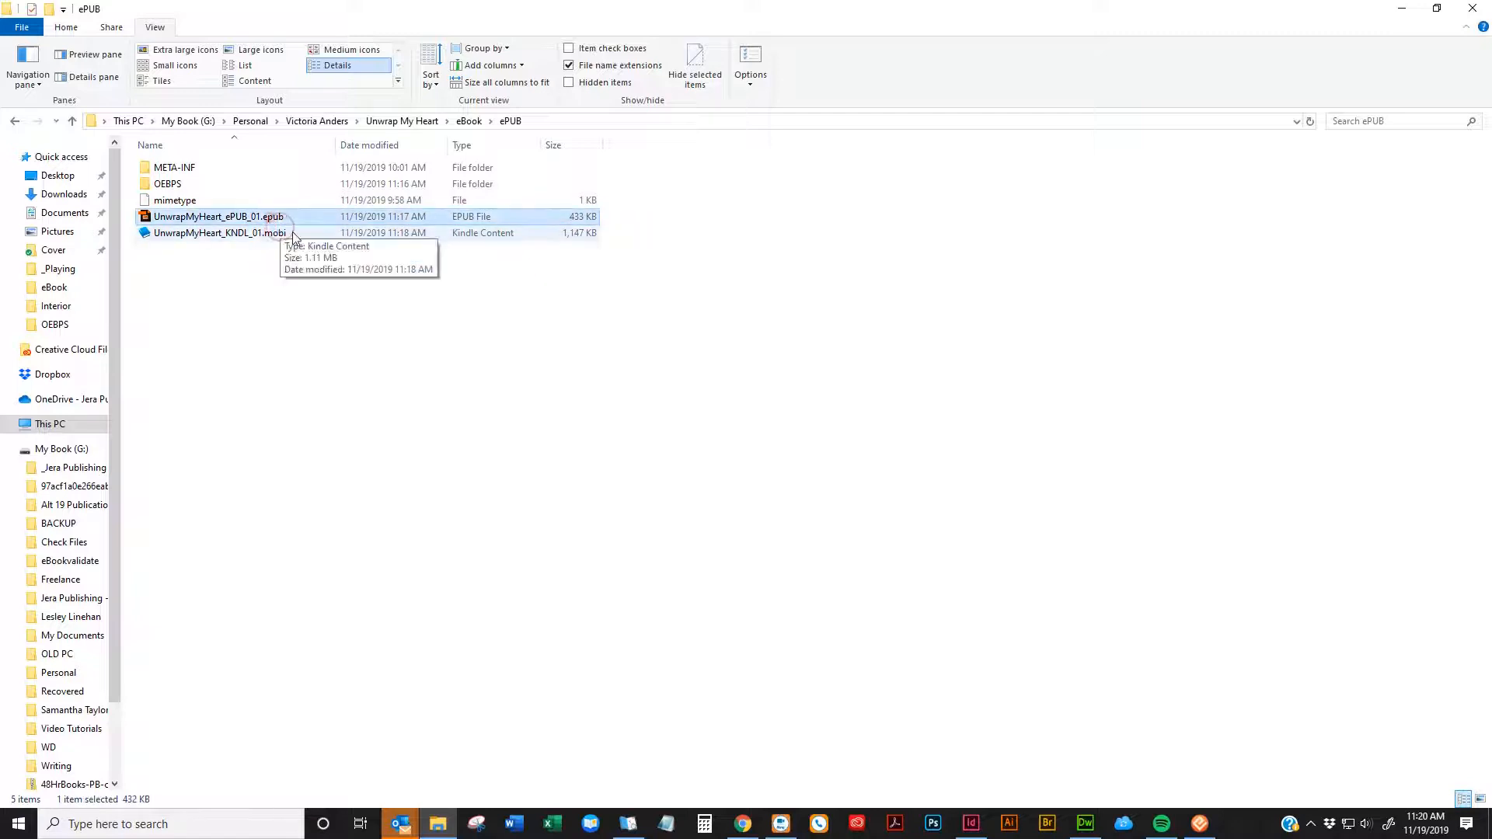
left_click(306, 289)
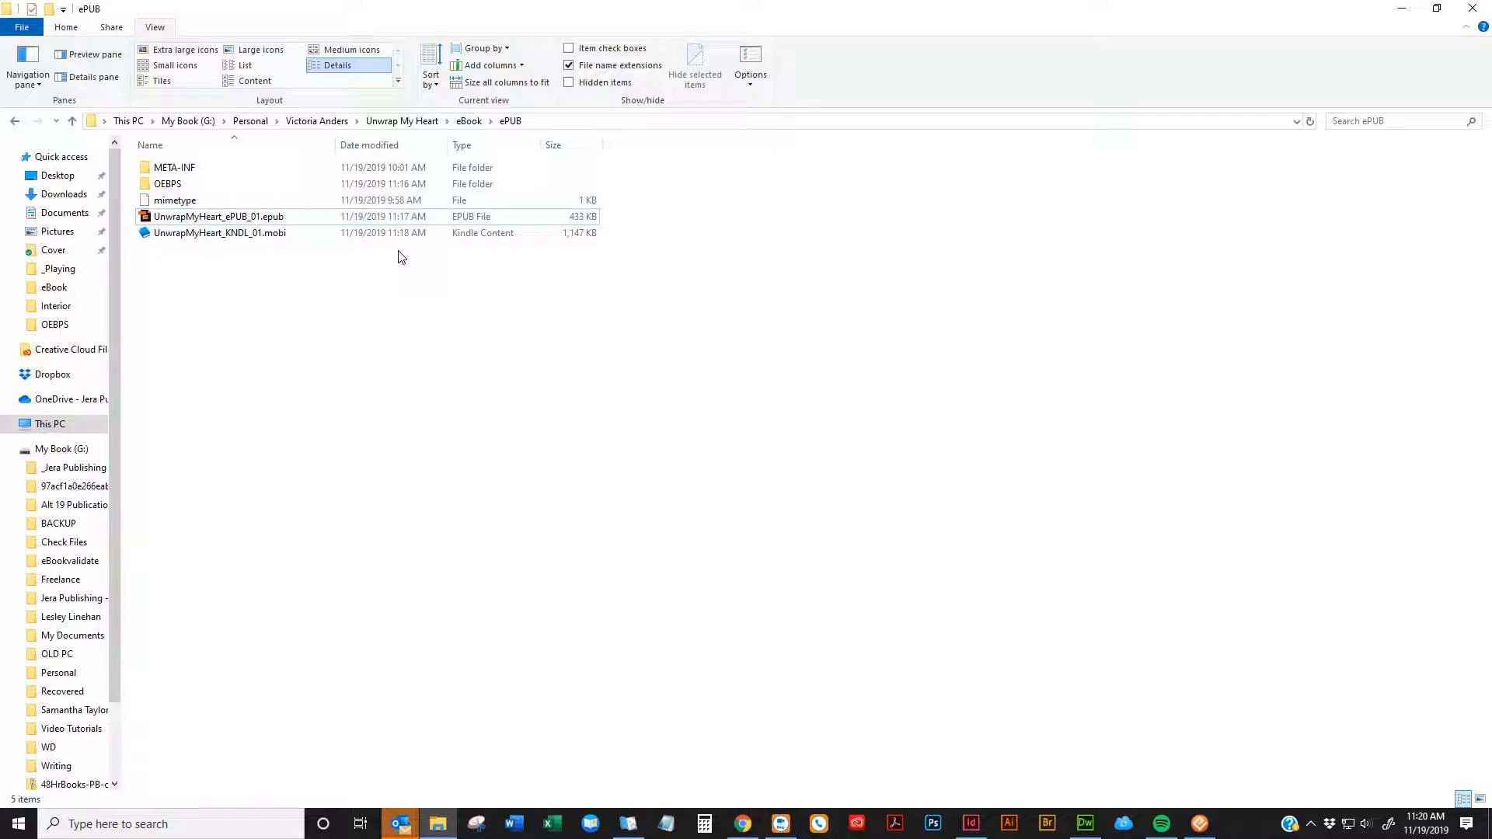
left_click(280, 220)
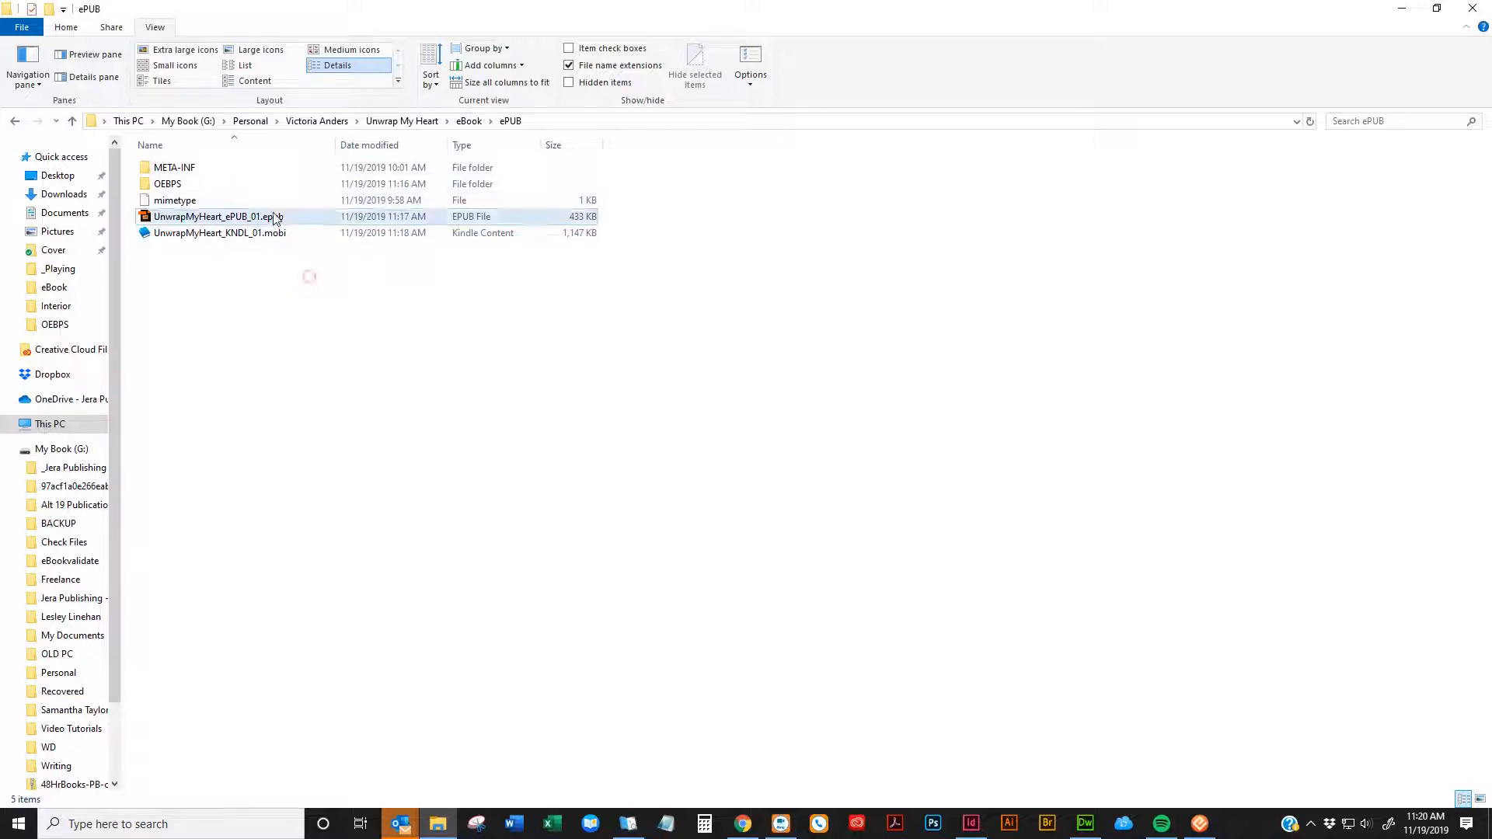
Create a new folder named _OLD inside the ePUB folder
right_click(253, 304)
mouse_move(176, 539)
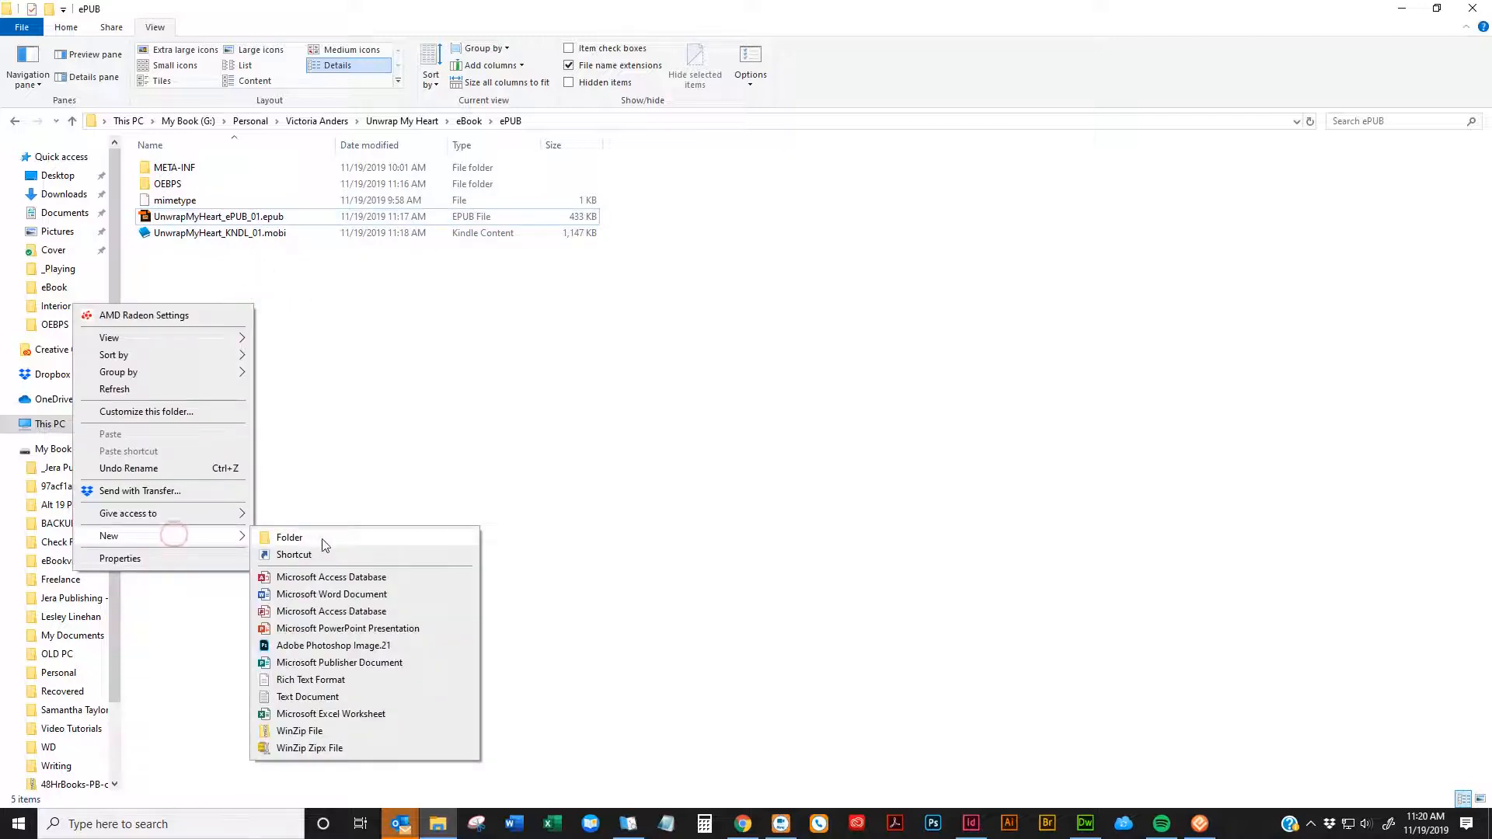
left_click(319, 542)
type("_OLD")
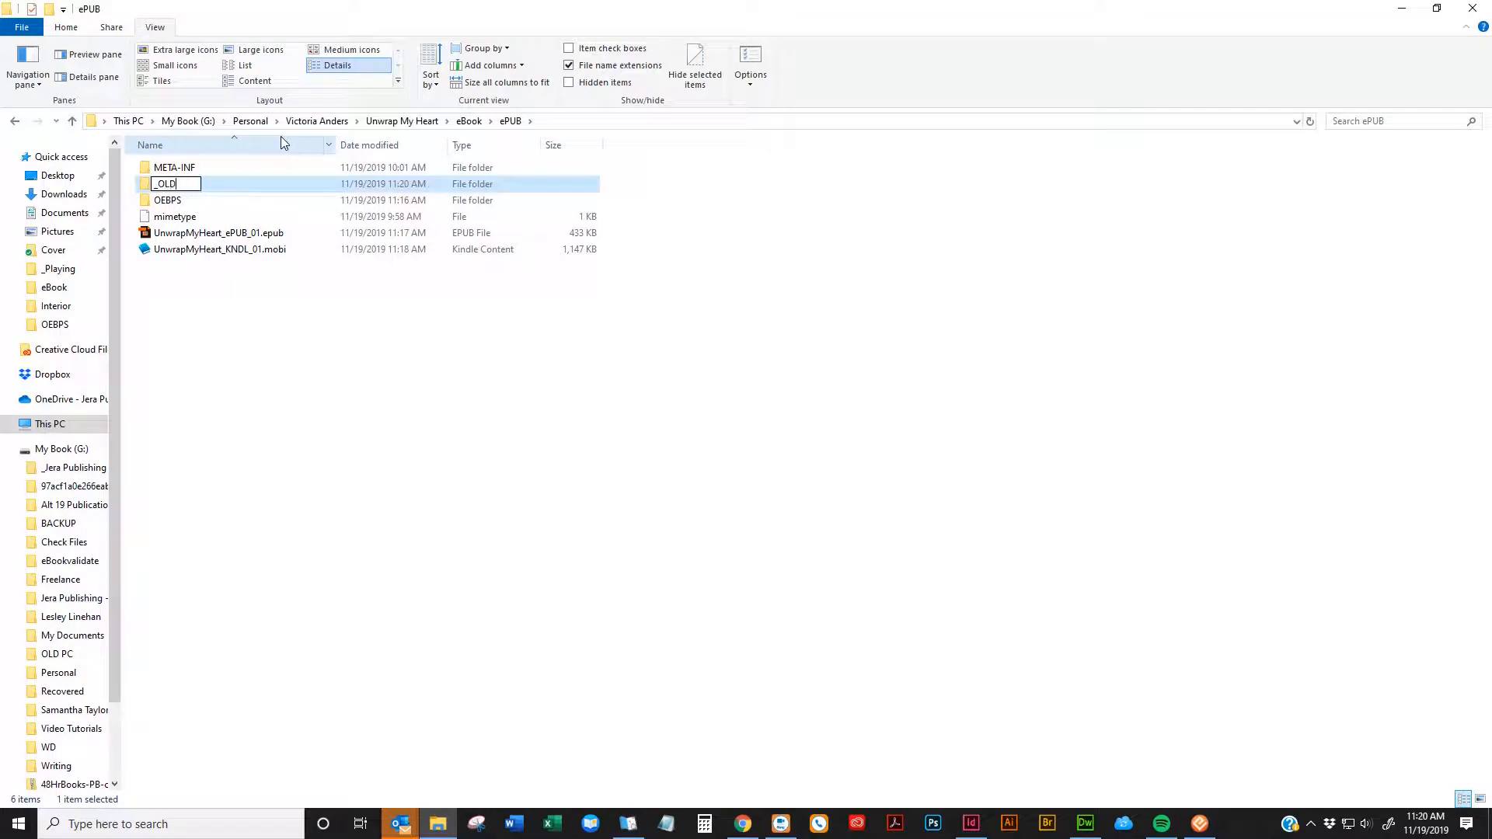
left_click(155, 353)
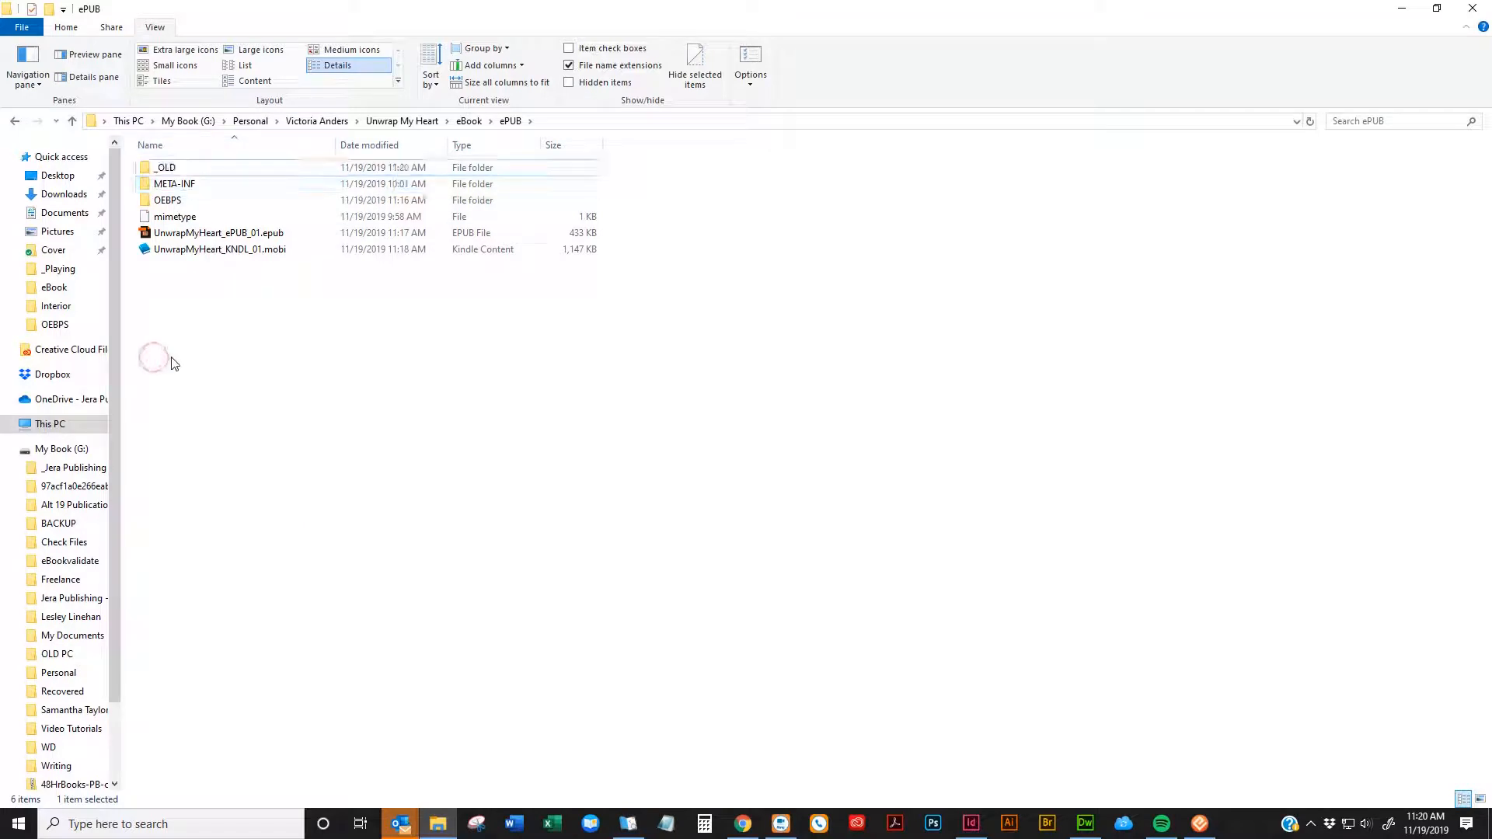
left_click(195, 233)
left_click(198, 249, "shift")
left_click_drag(198, 250, 273, 297)
left_click(273, 298)
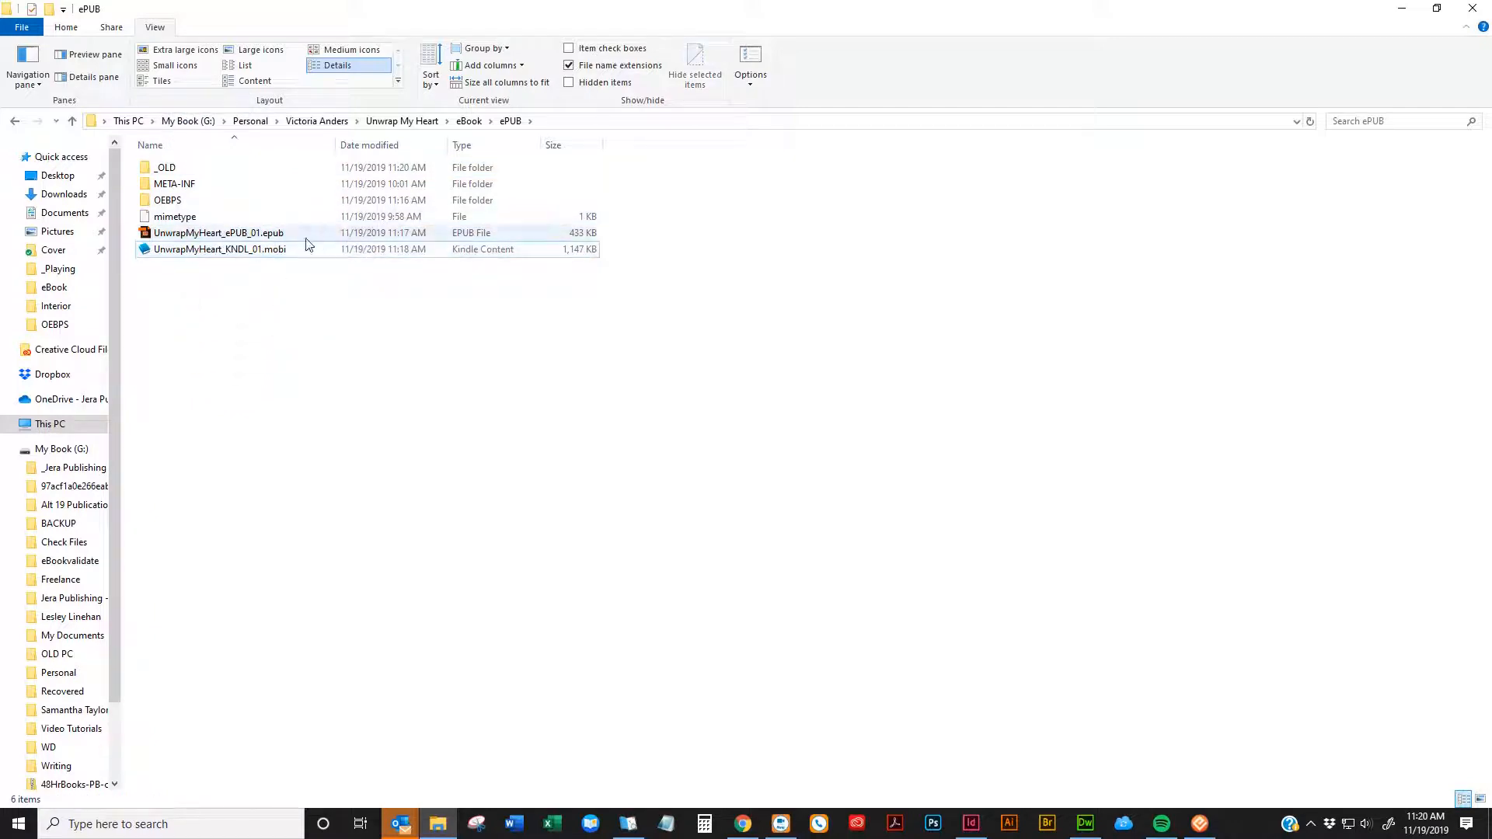
left_click(236, 237)
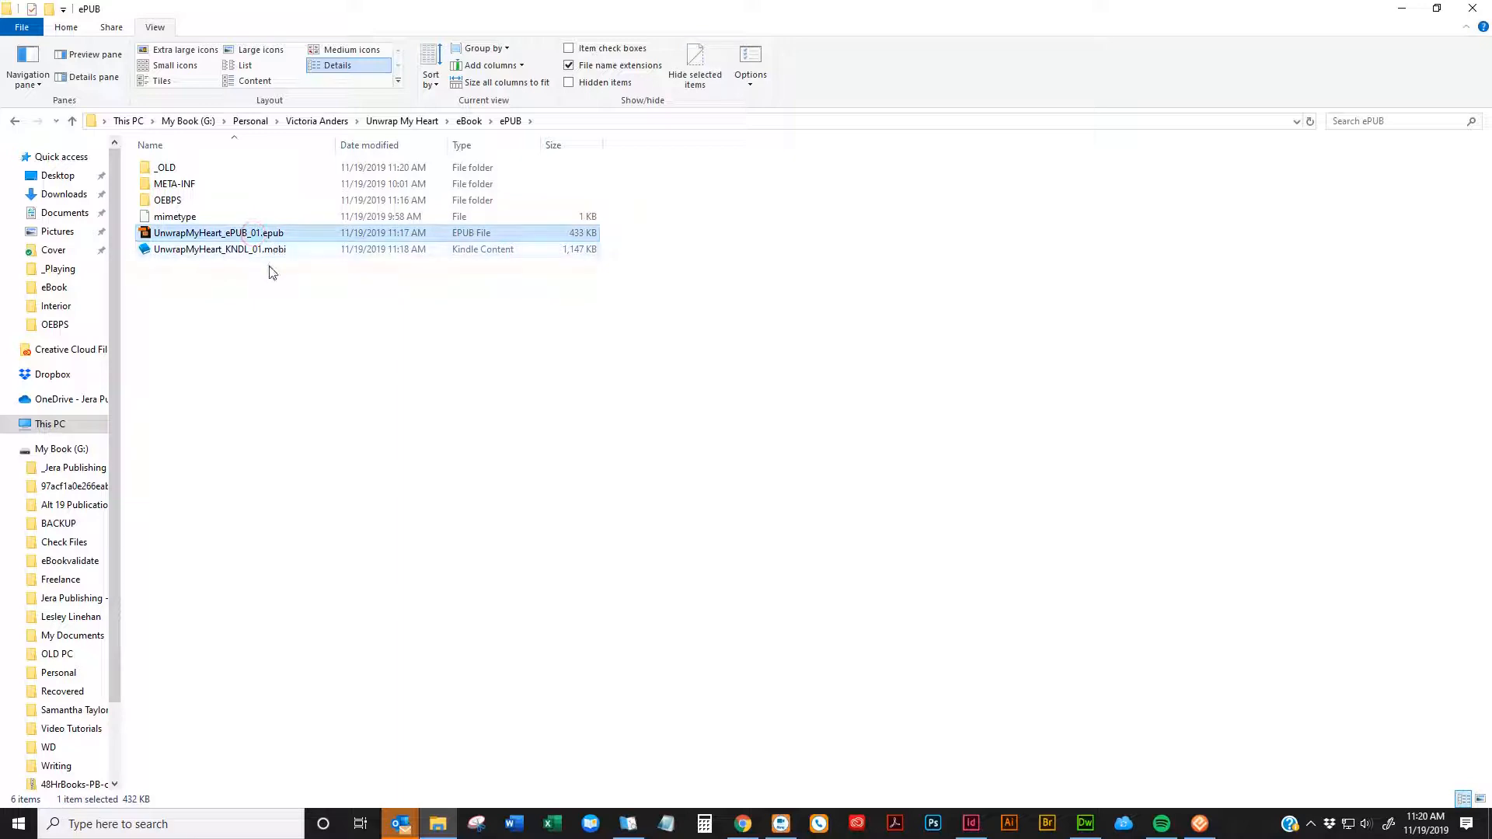
left_click(262, 327)
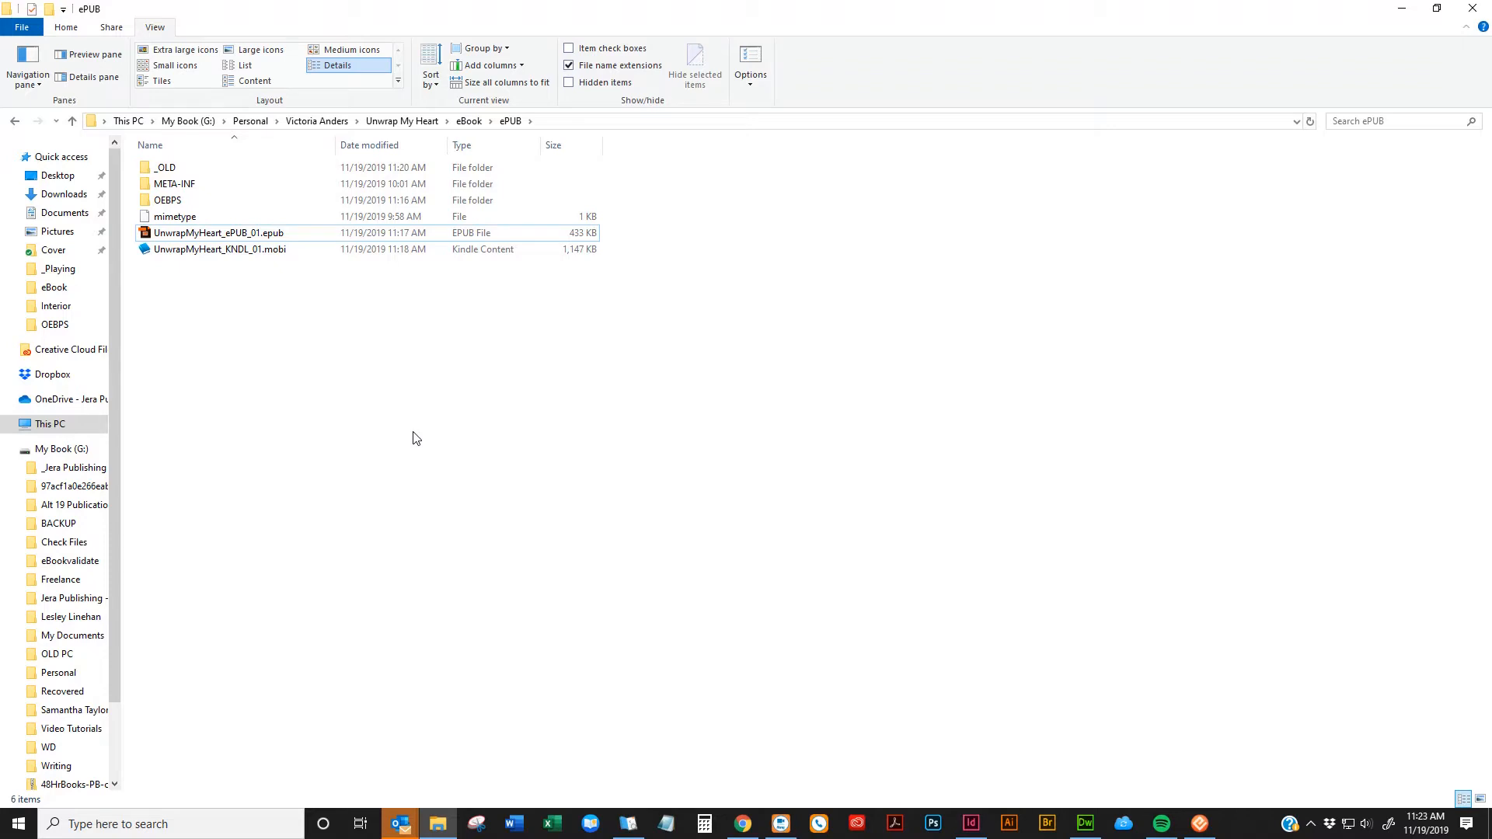
left_click(616, 440)
left_click(1030, 440)
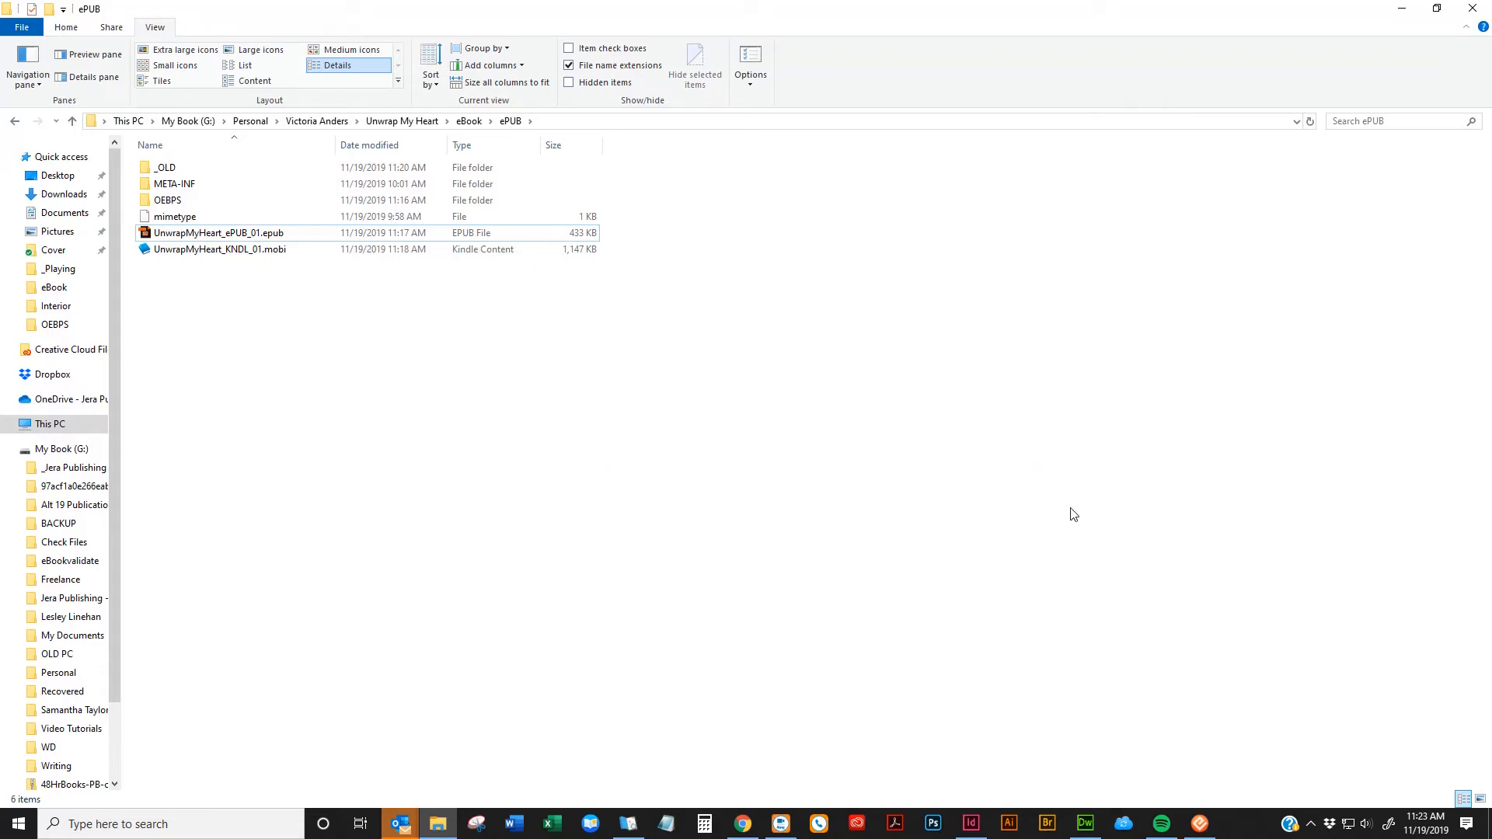